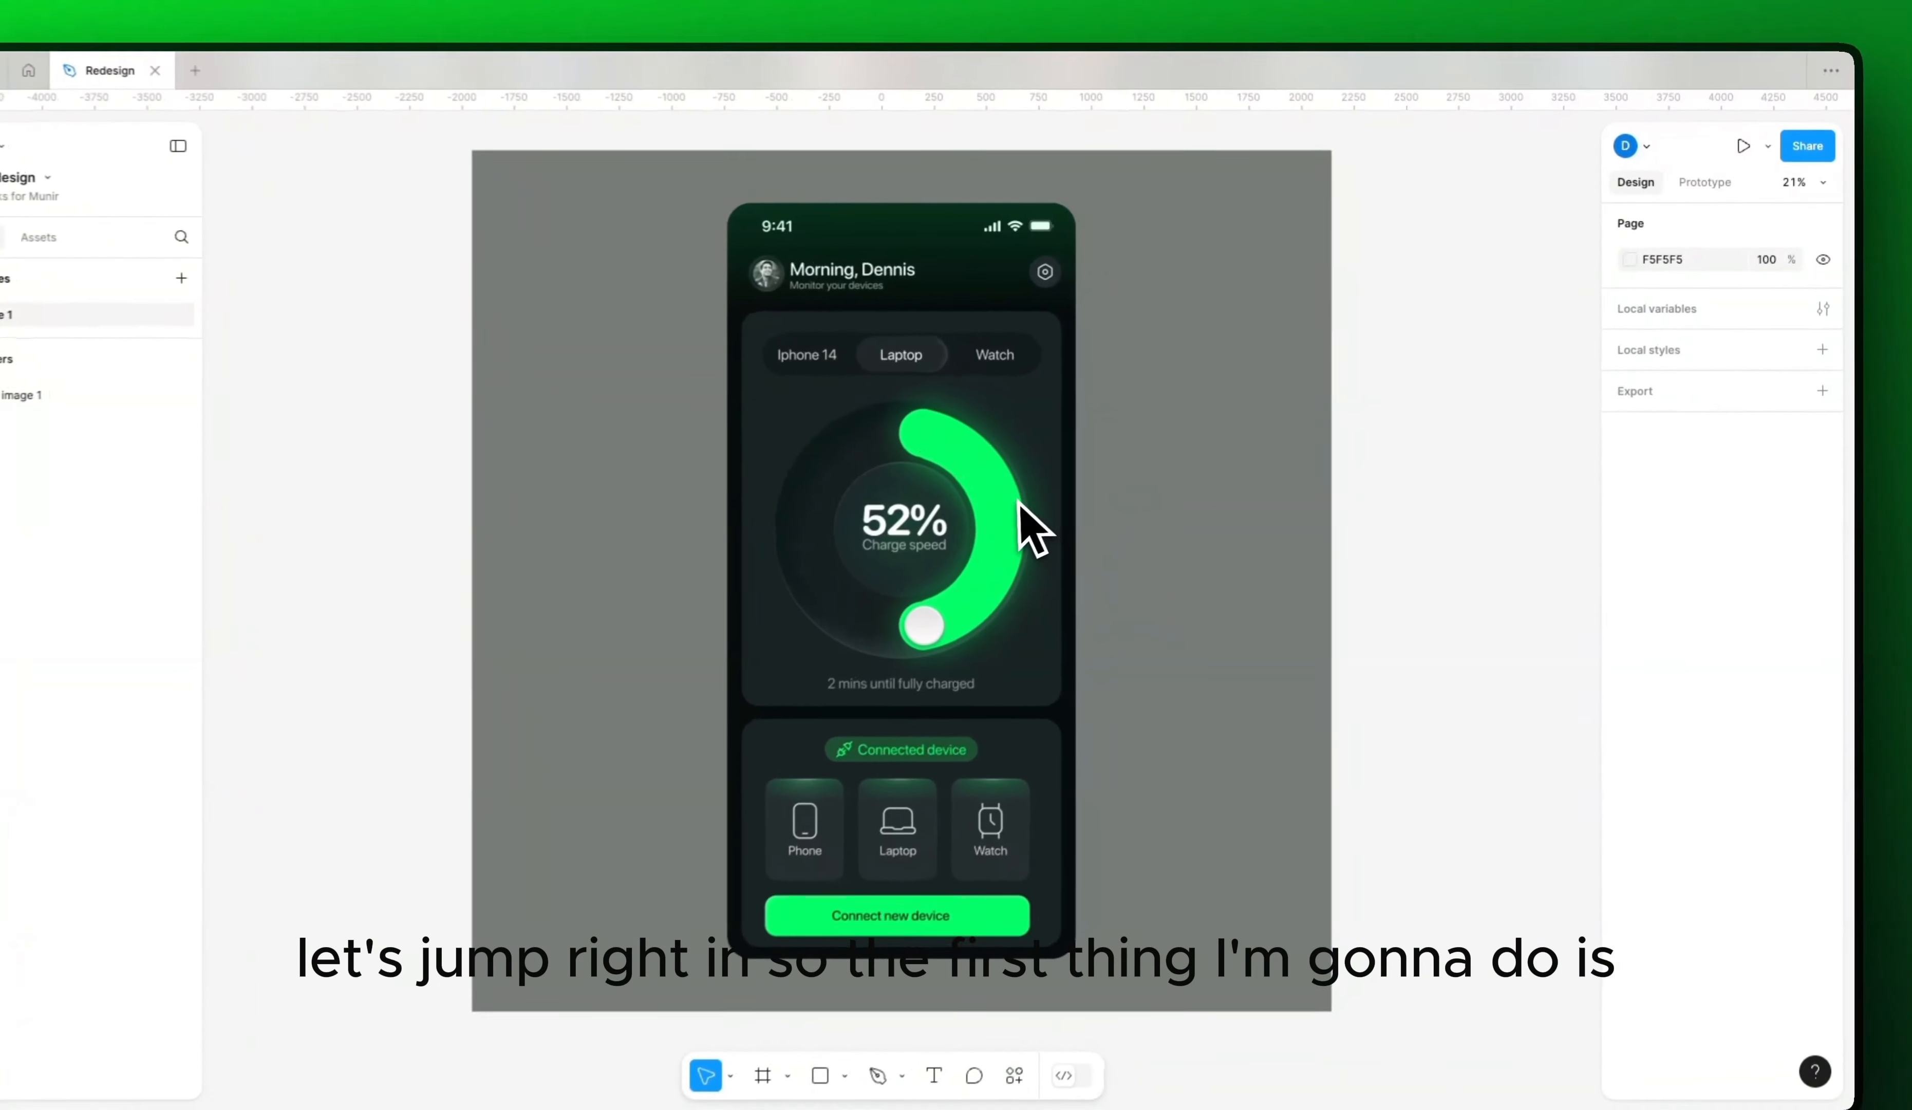
Step: Add an iPhone 14 & 15 Pro frame, 393 × 852, beside the reference image
{"action": "key", "text": "f"}
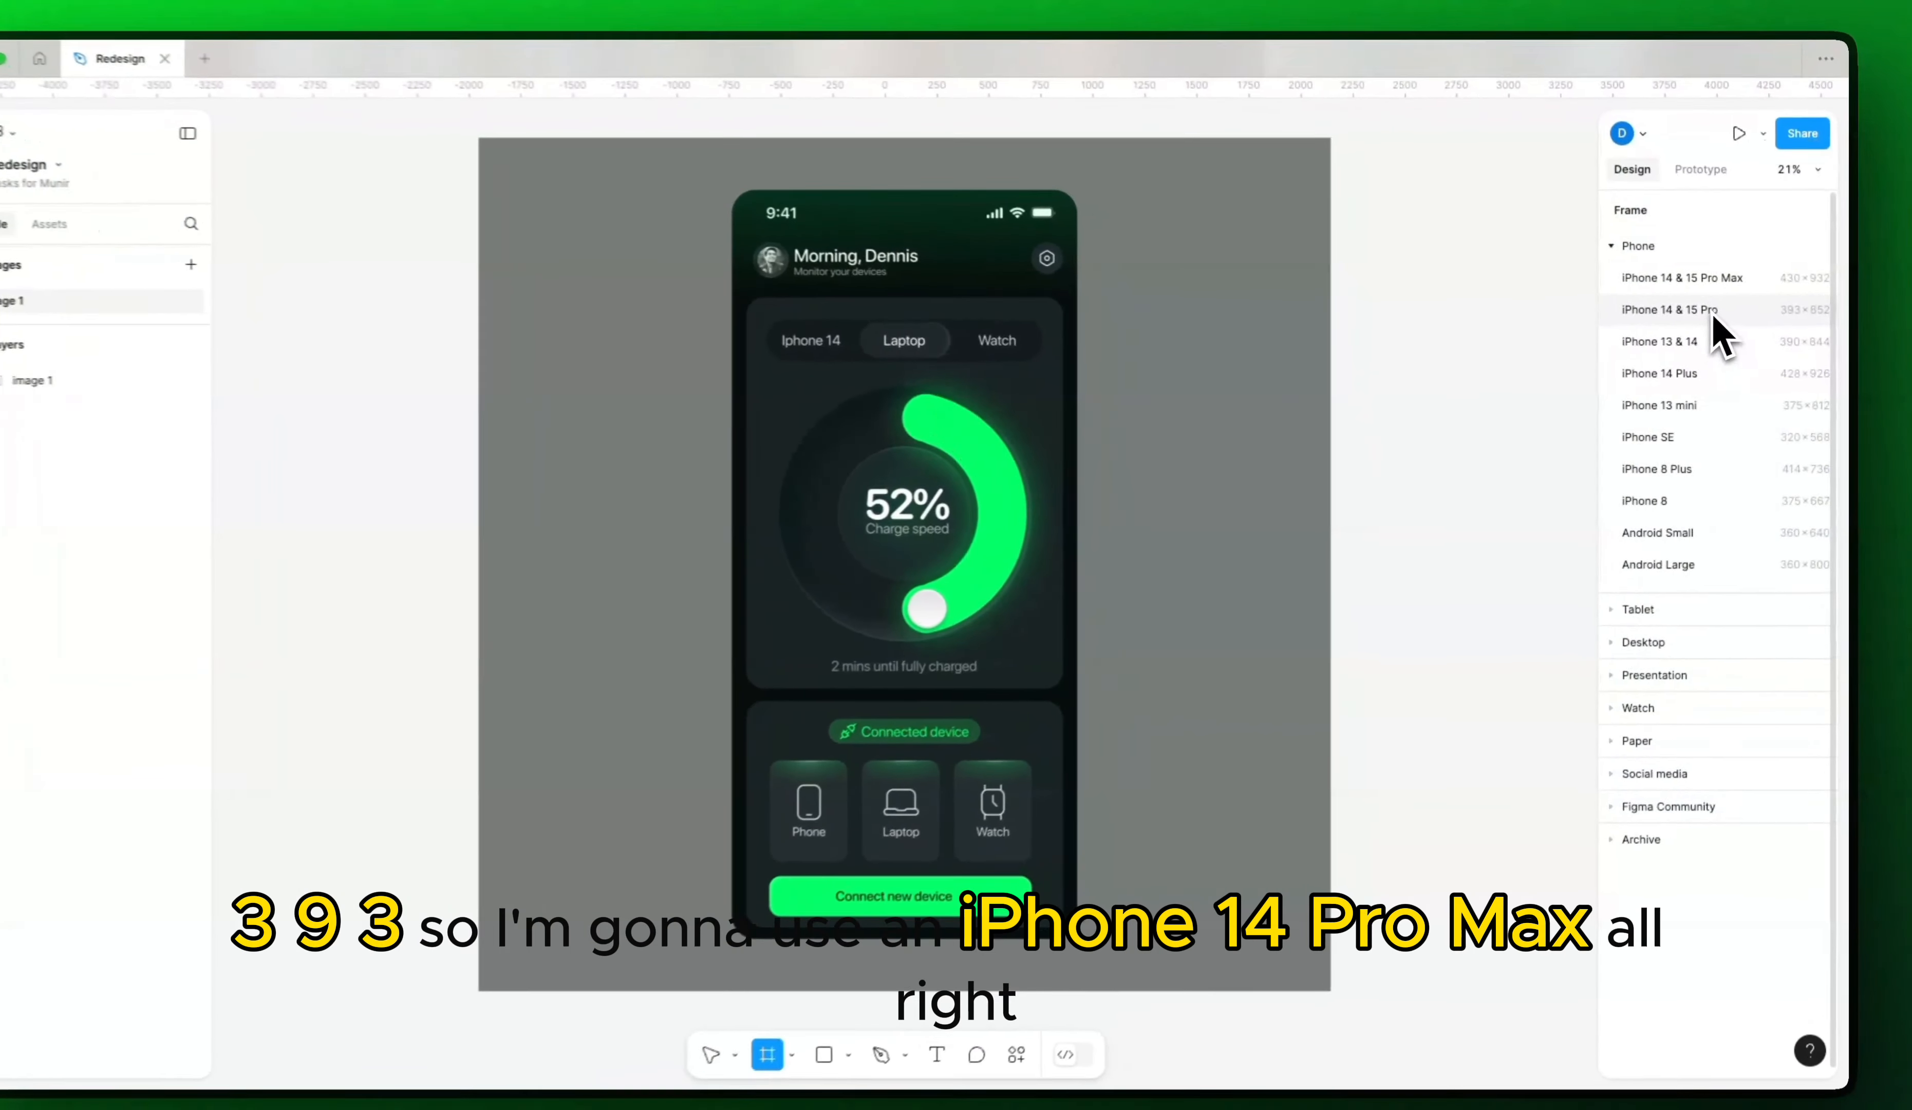
{"action": "left_click", "coordinate": [1712, 314]}
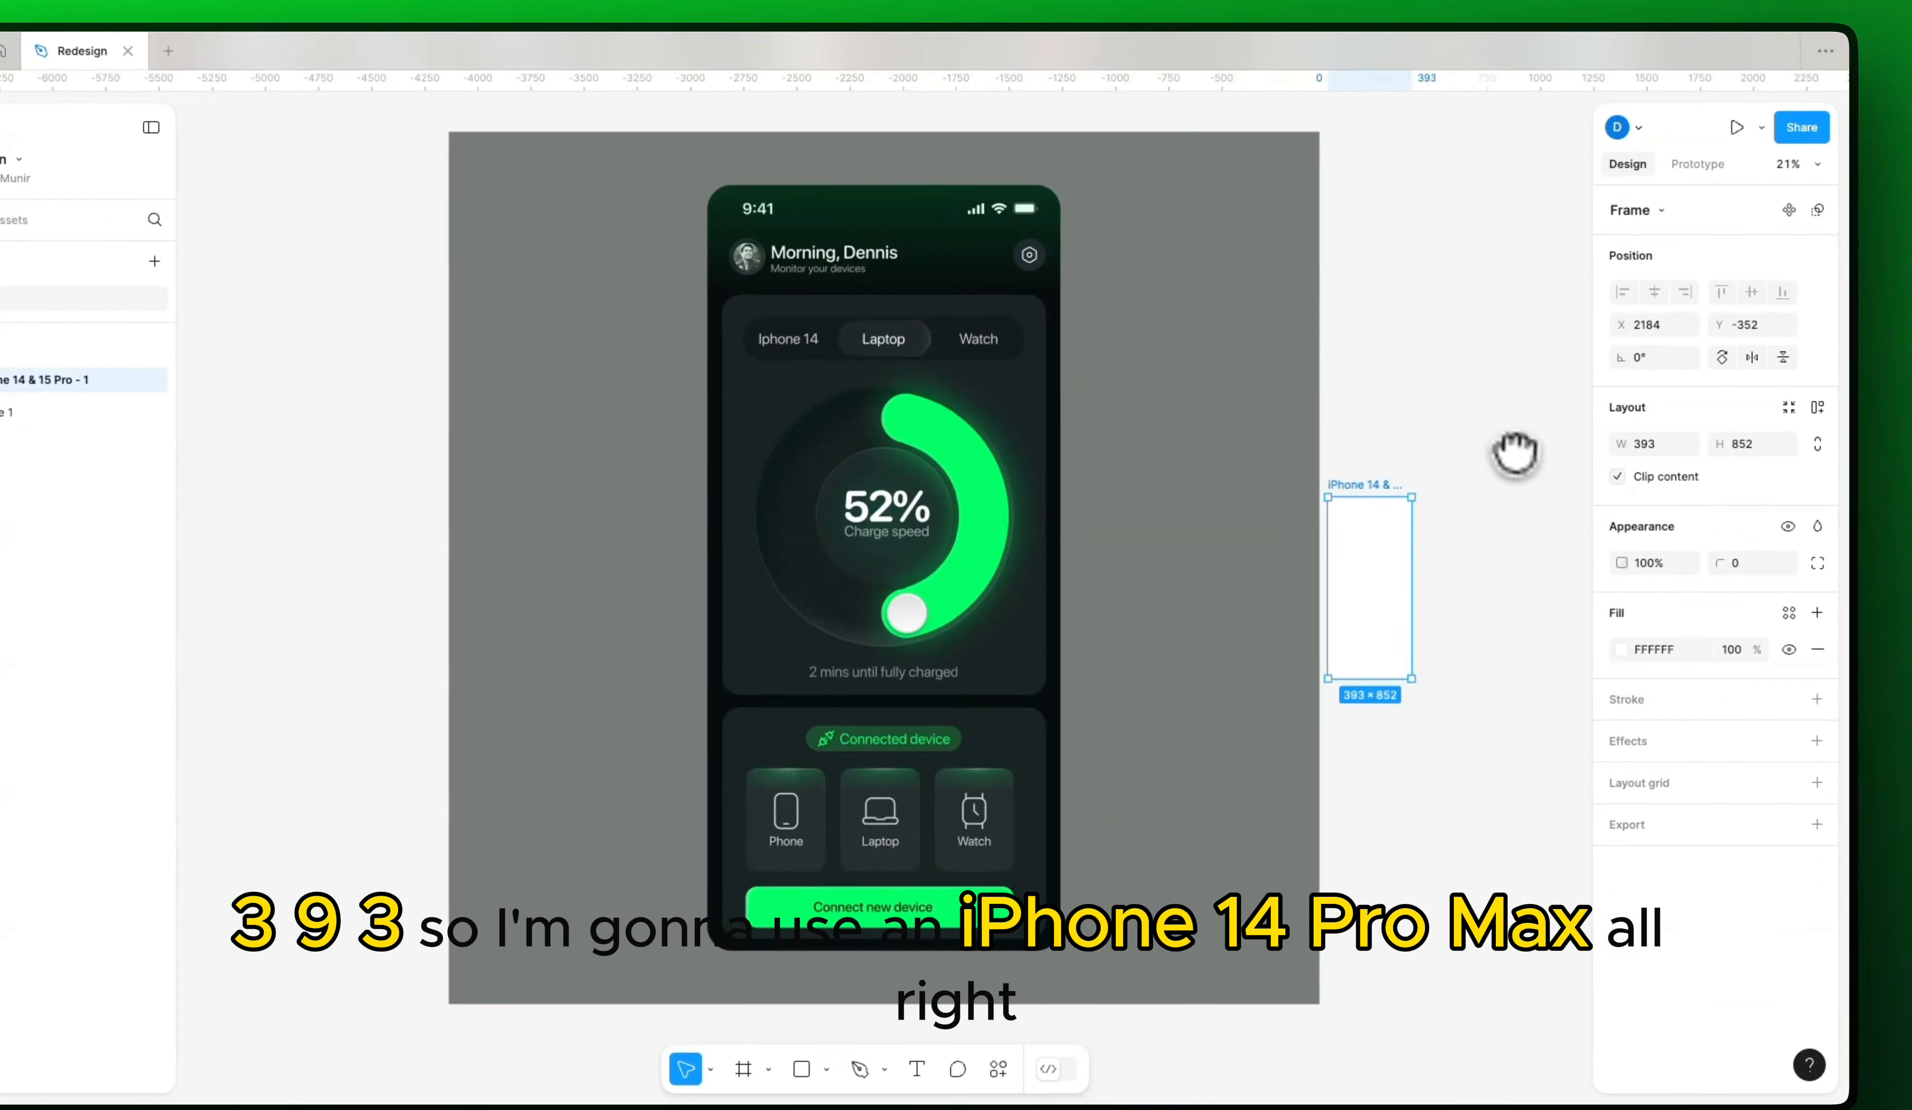
{"action": "left_click_drag", "start_coordinate": [1515, 451], "coordinate": [1276, 485]}
{"action": "scroll", "coordinate": [1169, 601], "scroll_direction": "up", "scroll_amount": 5}
{"action": "scroll", "coordinate": [1075, 664], "scroll_direction": "down", "scroll_amount": 5}
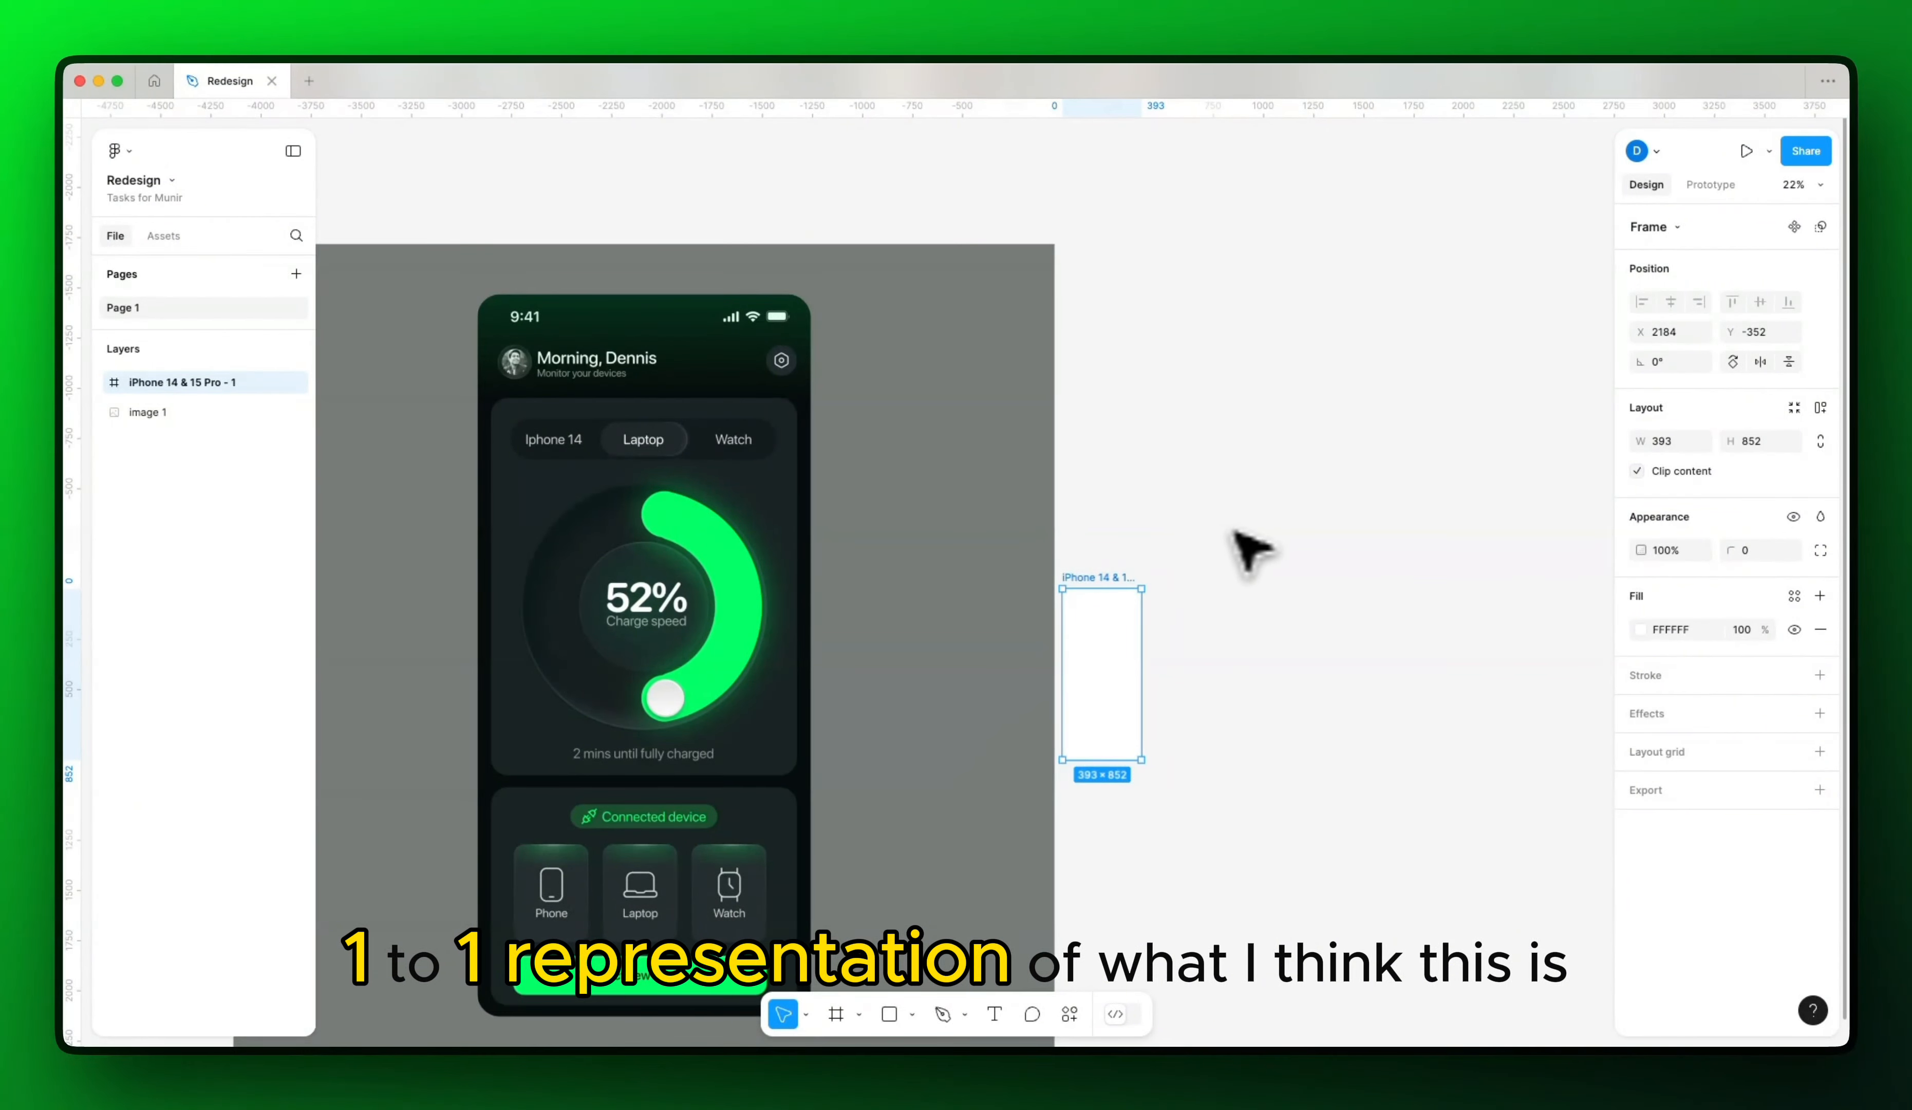
Step: Scale the reference image proportionally down to about 1638 × 1638 and move it close beside the phone frame
{"action": "left_click", "coordinate": [921, 542]}
{"action": "key", "text": "k"}
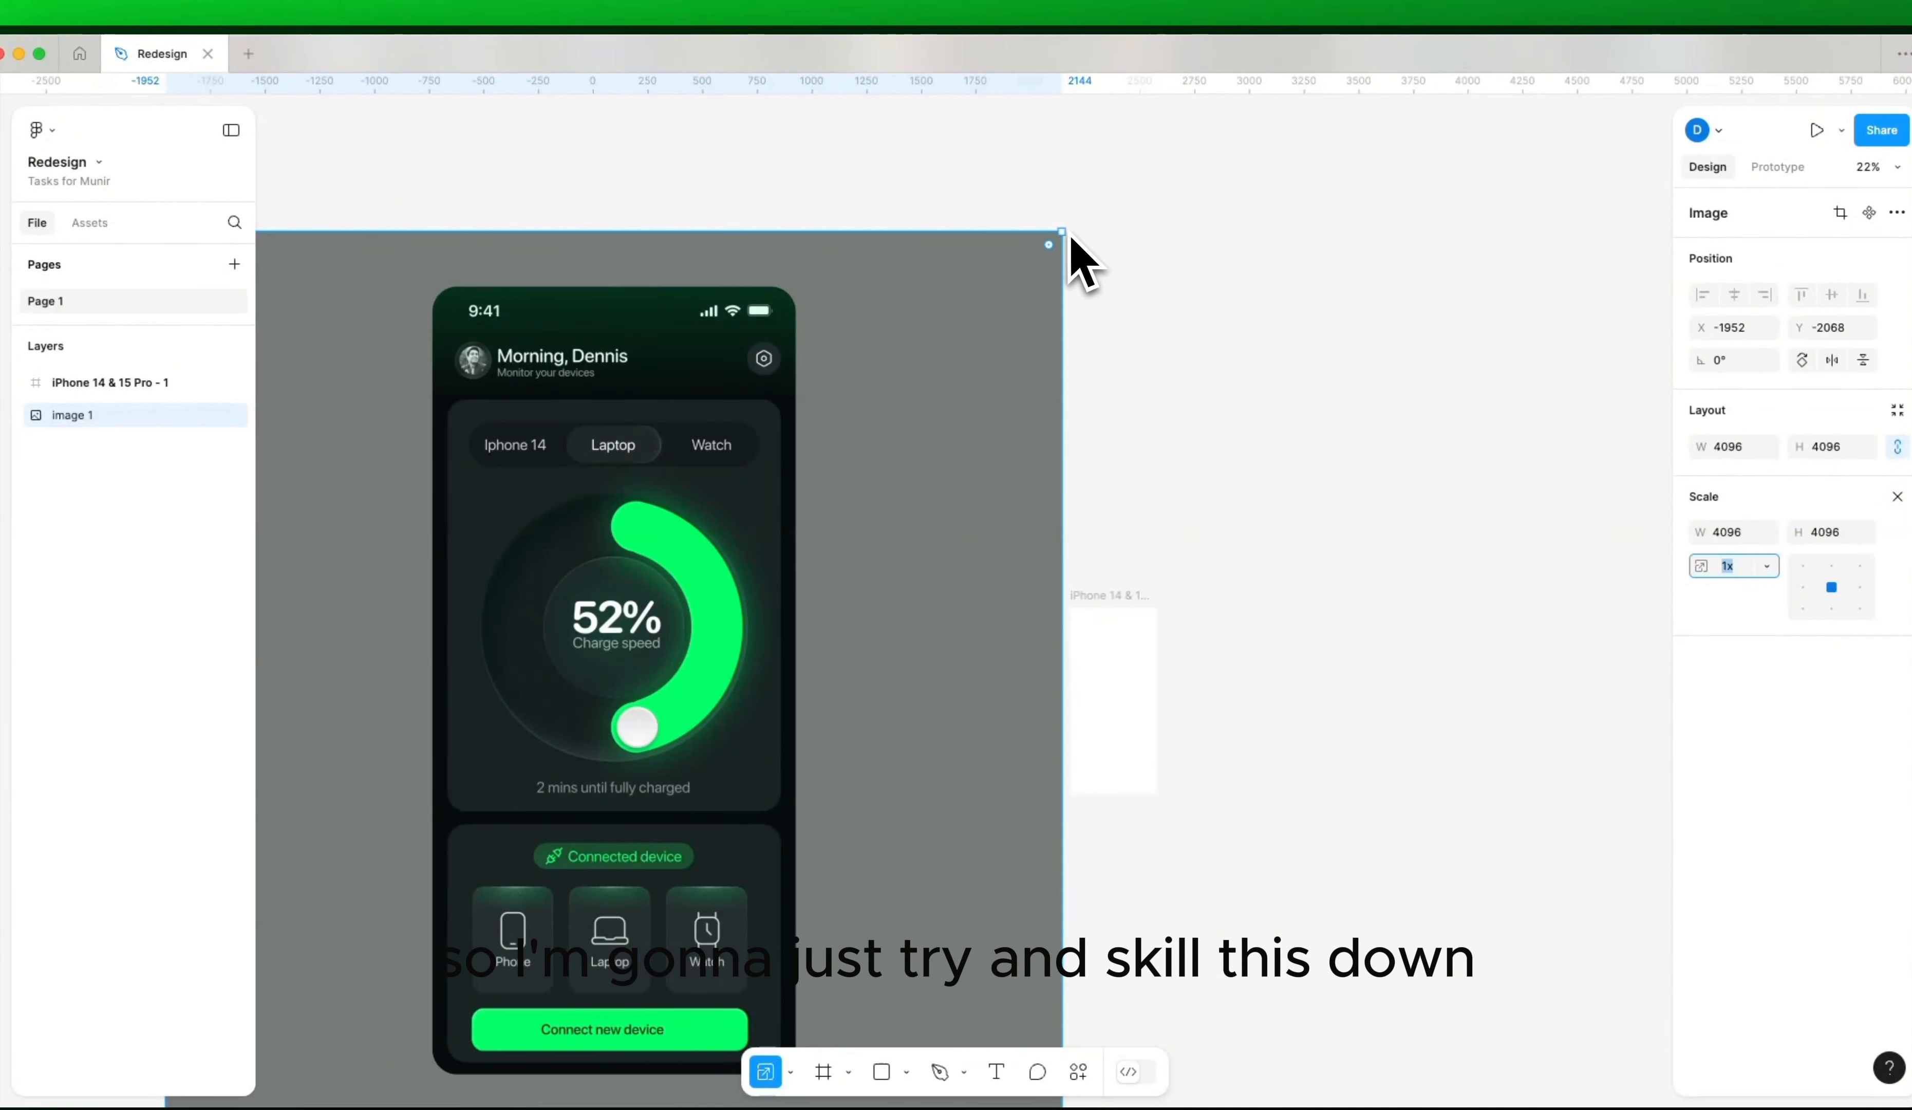
{"action": "left_click_drag", "start_coordinate": [1070, 238], "coordinate": [781, 520]}
{"action": "left_click_drag", "start_coordinate": [720, 671], "coordinate": [935, 680]}
{"action": "scroll", "coordinate": [1097, 675], "scroll_direction": "down", "scroll_amount": 5}
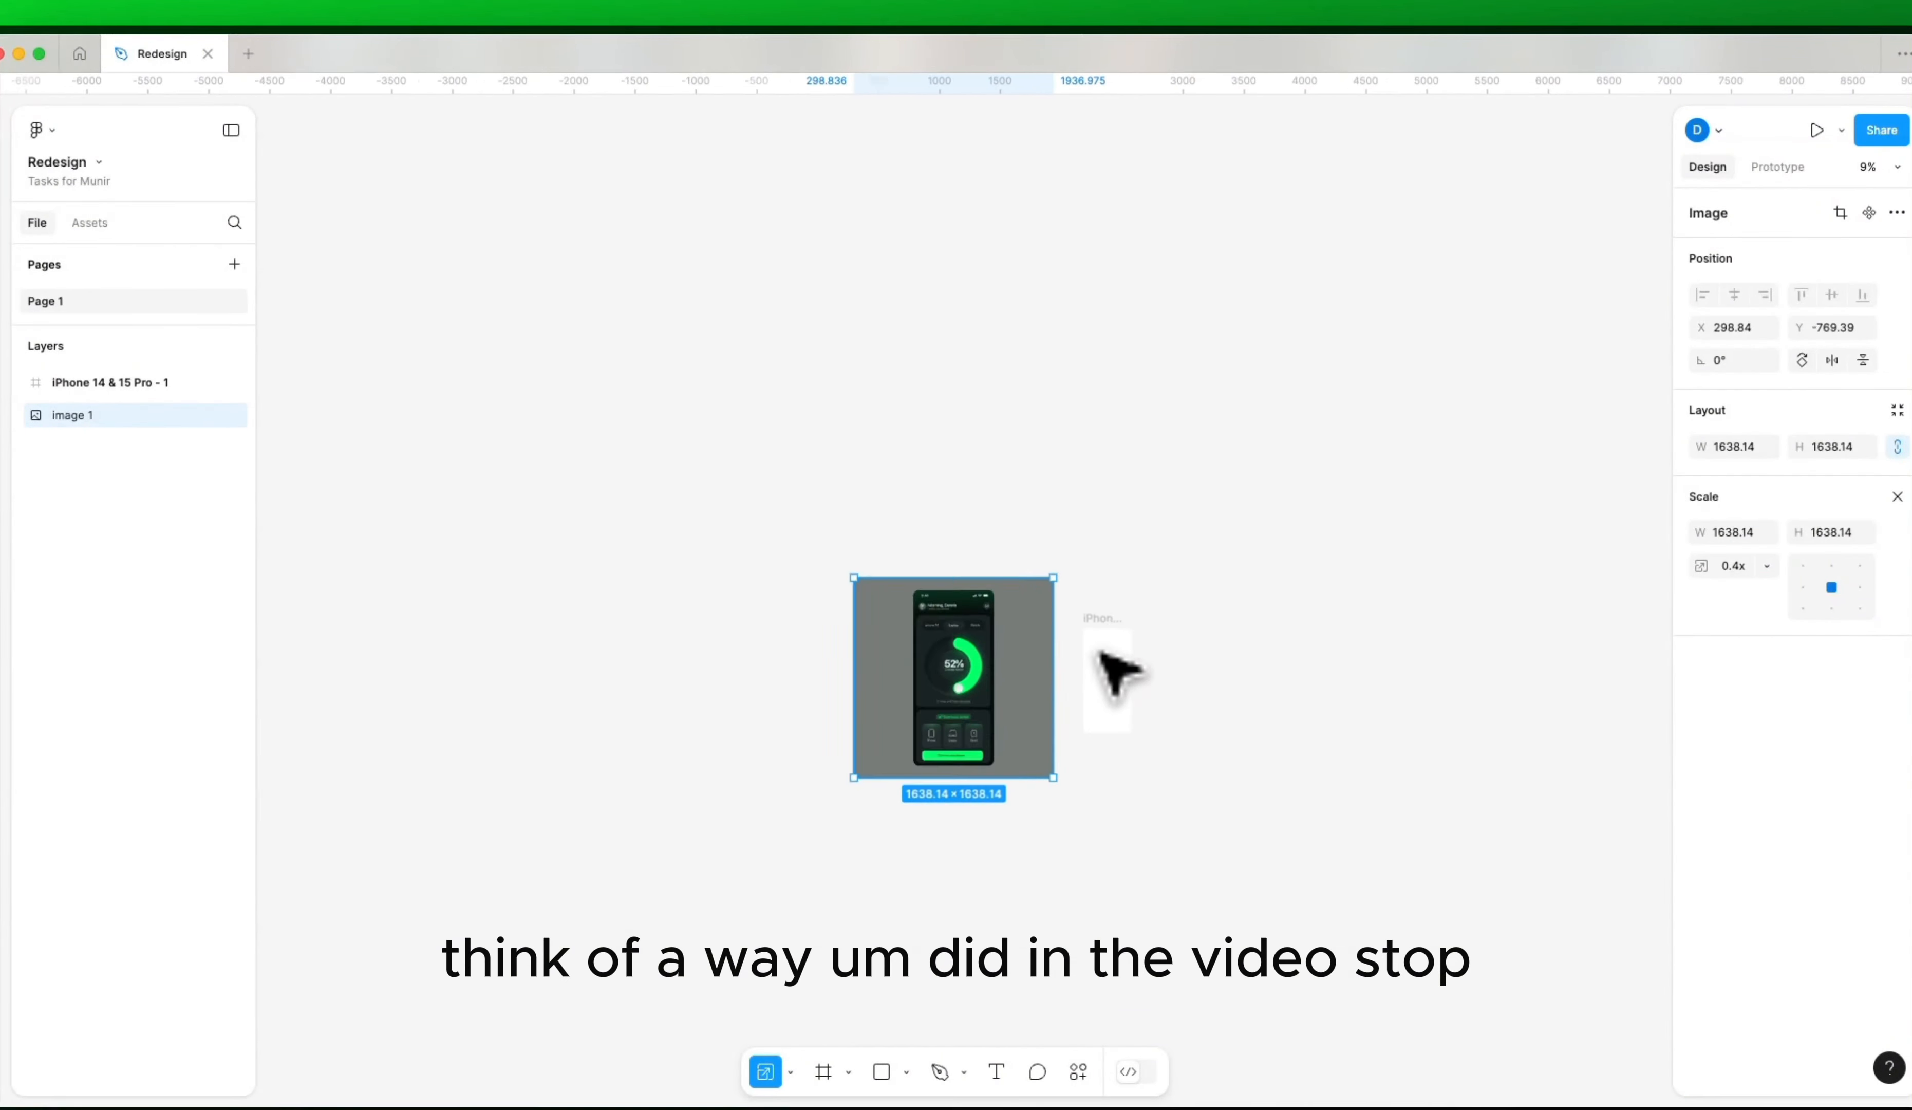
{"action": "scroll", "coordinate": [1101, 655], "scroll_direction": "up", "scroll_amount": 5}
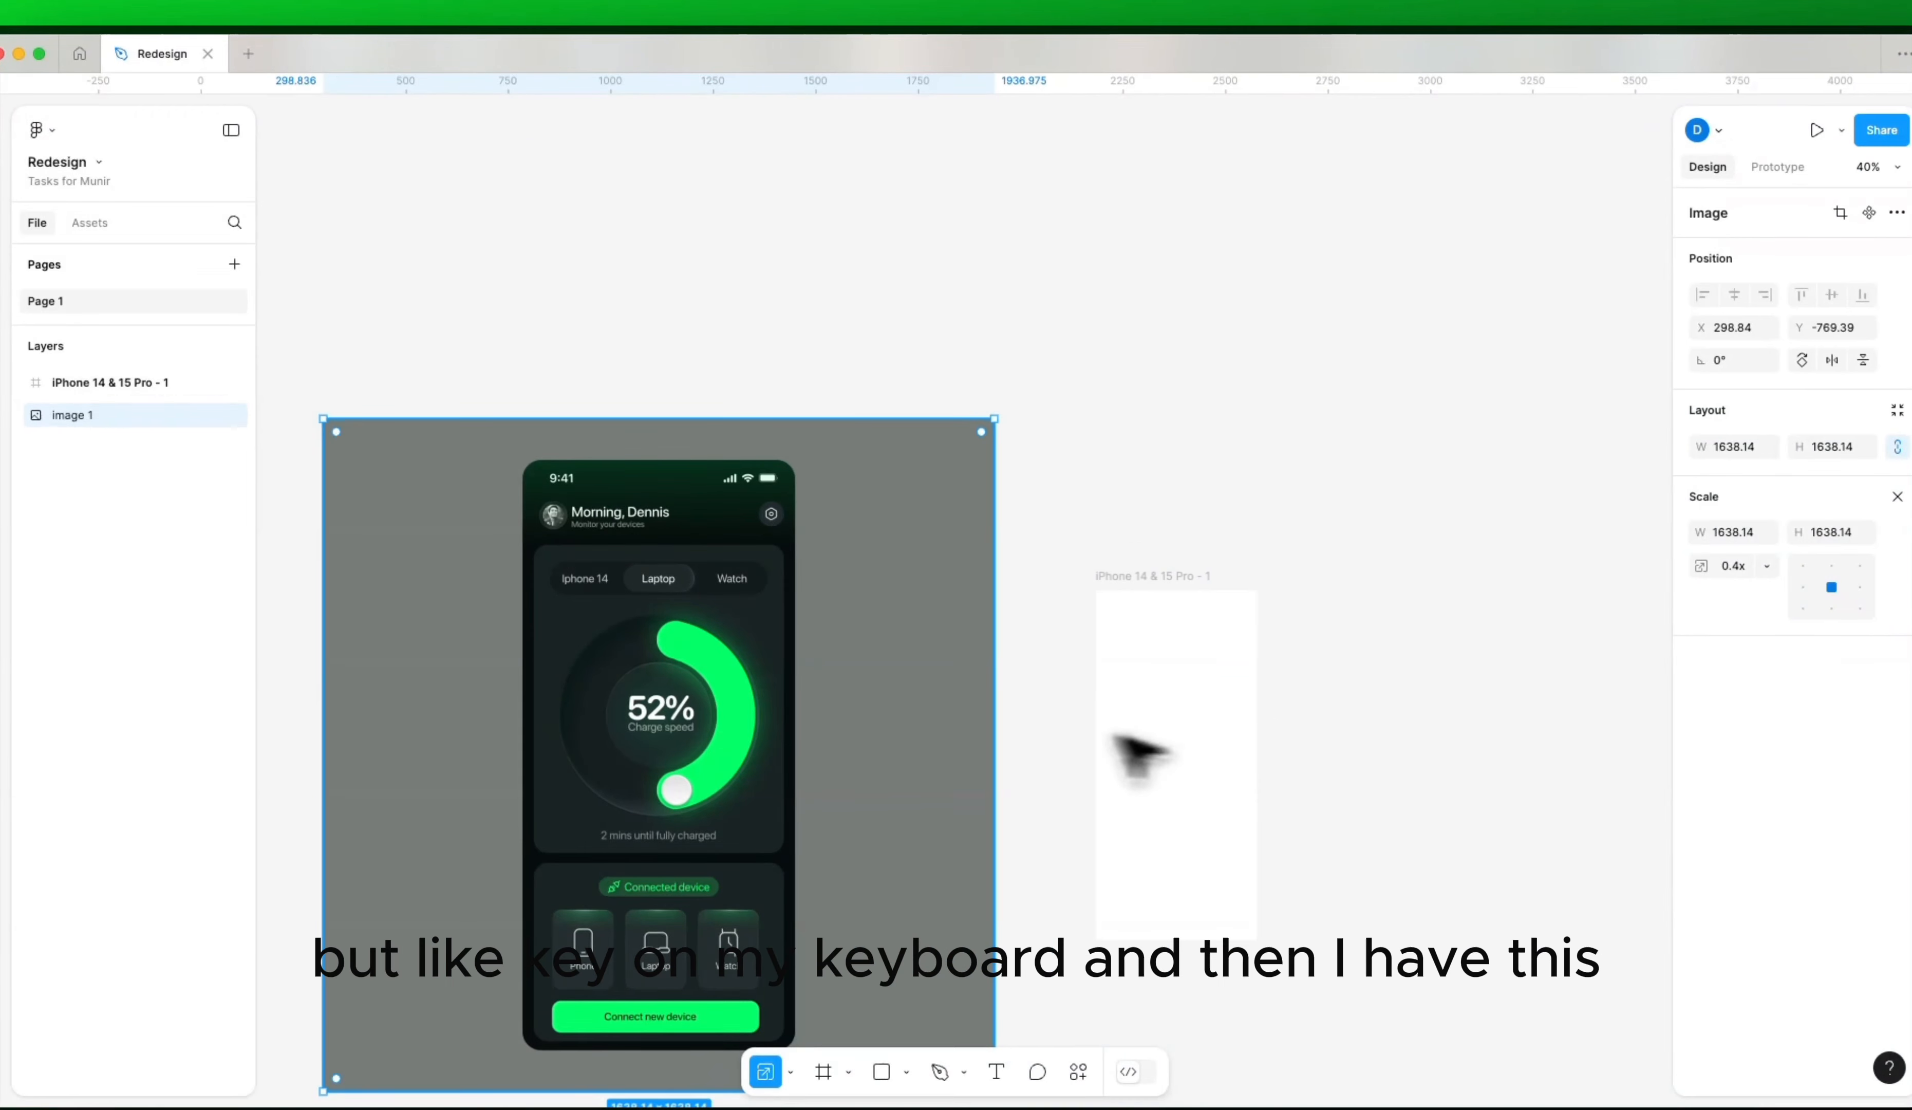
{"action": "left_click_drag", "start_coordinate": [885, 703], "coordinate": [952, 696]}
{"action": "left_click", "coordinate": [1375, 575]}
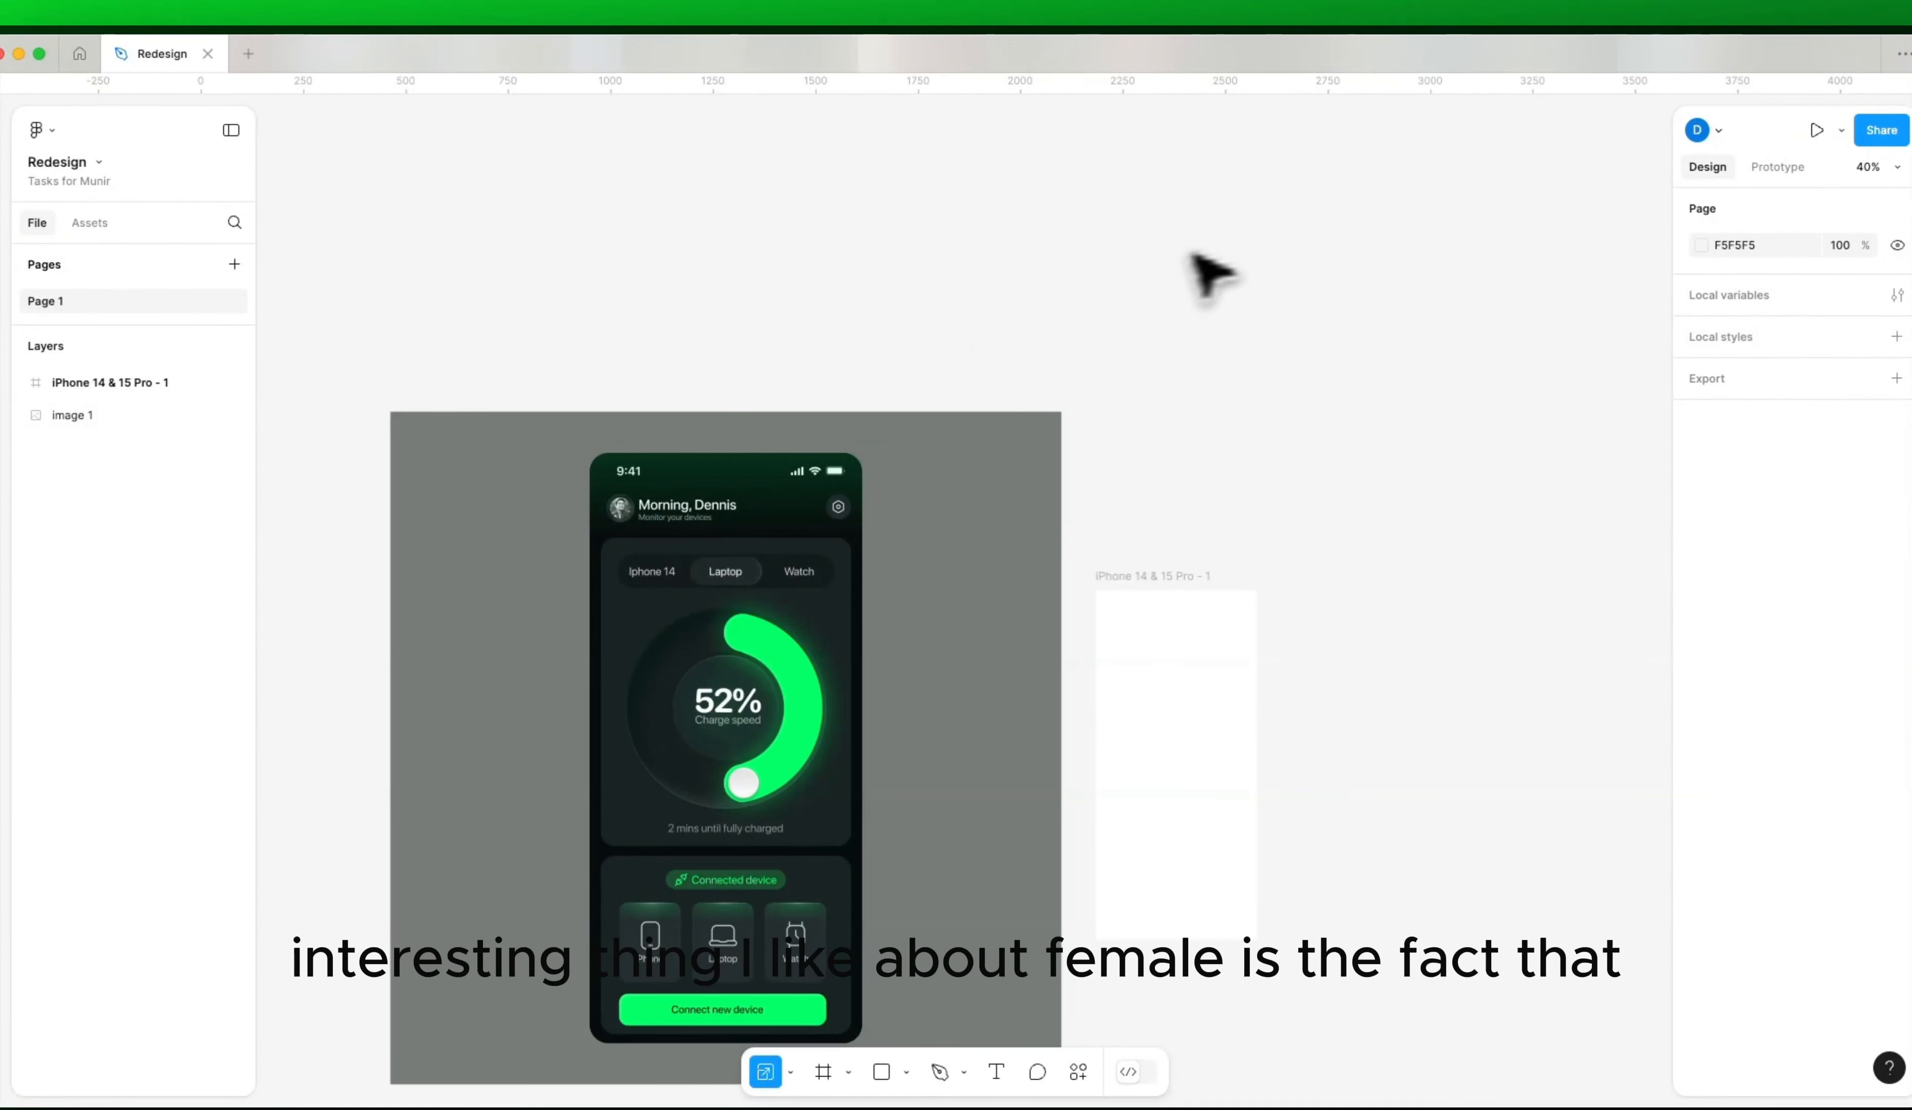
Step: Add the iOS 18 and iPadOS 18 UI kit to the file's assets and browse its component categories
{"action": "left_click", "coordinate": [200, 221]}
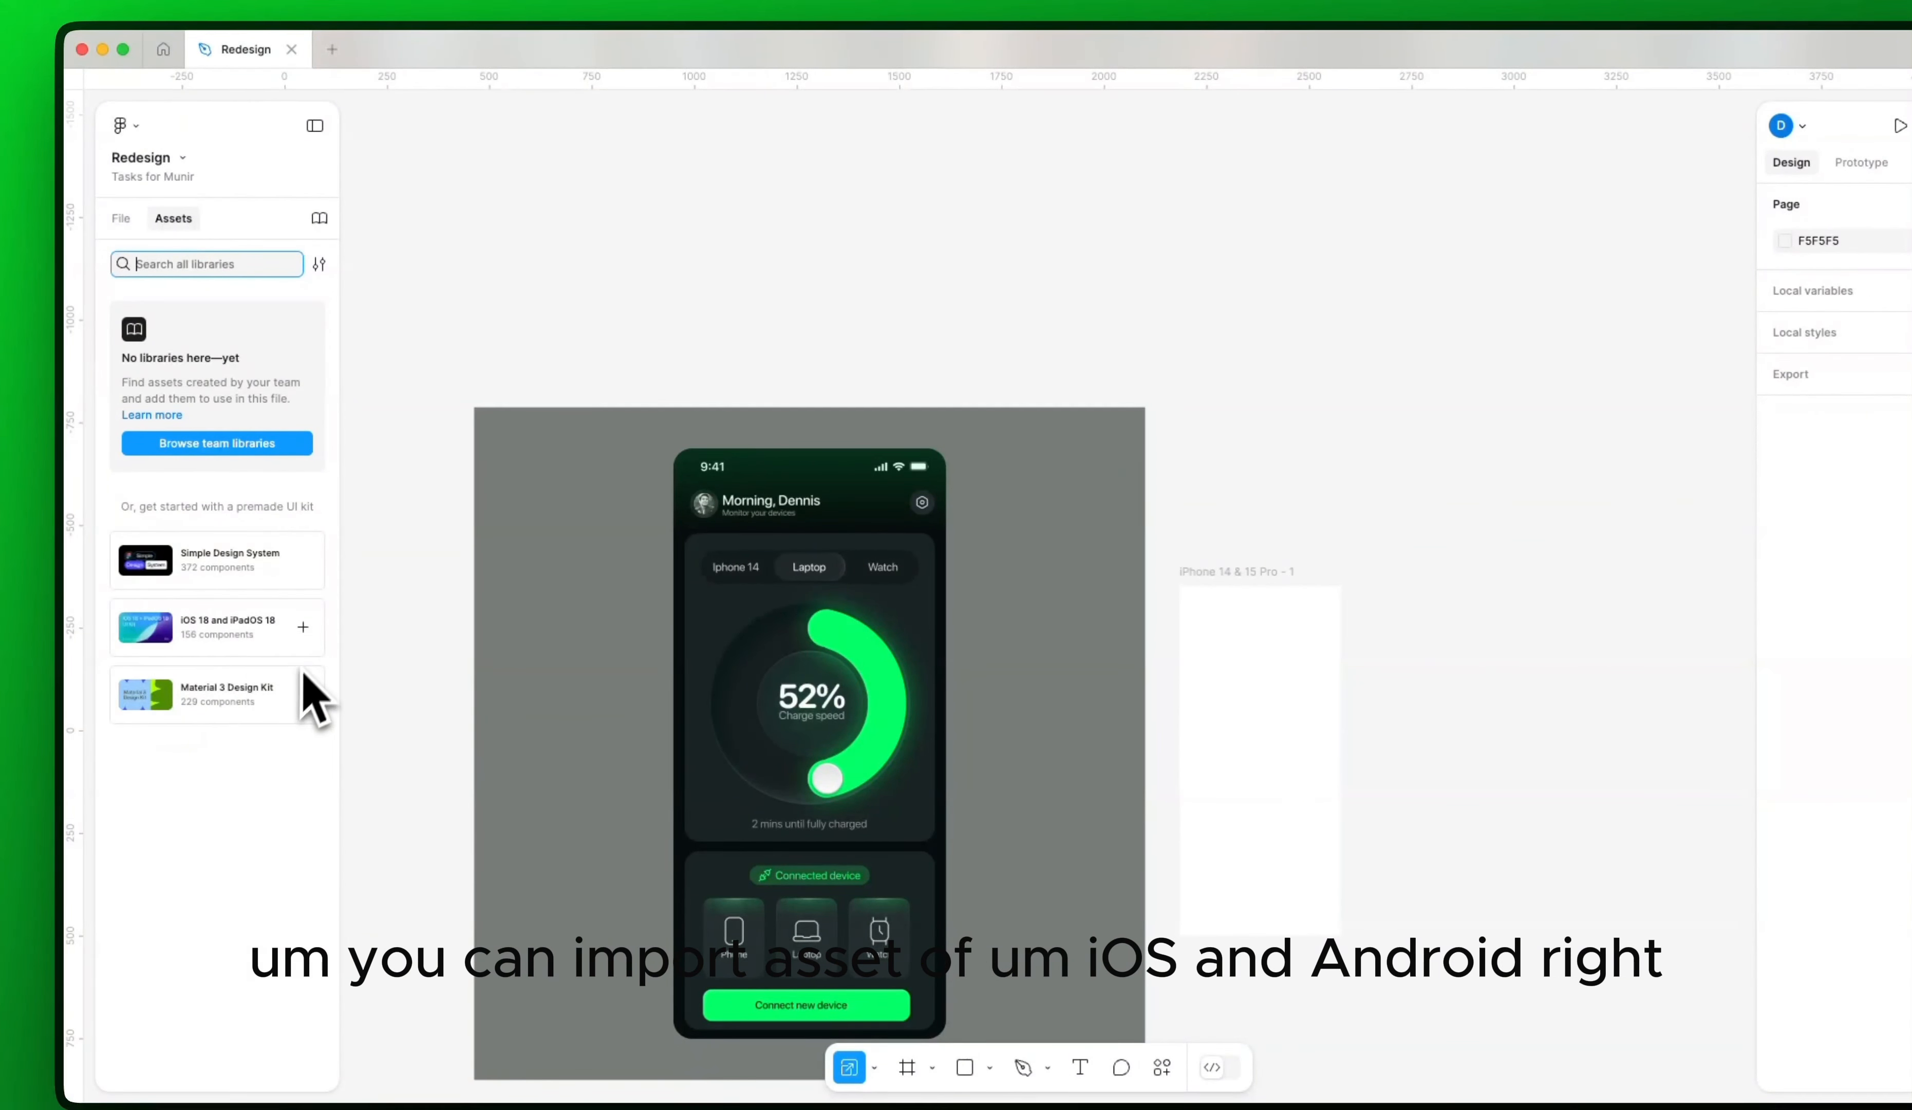
{"action": "left_click", "coordinate": [302, 628]}
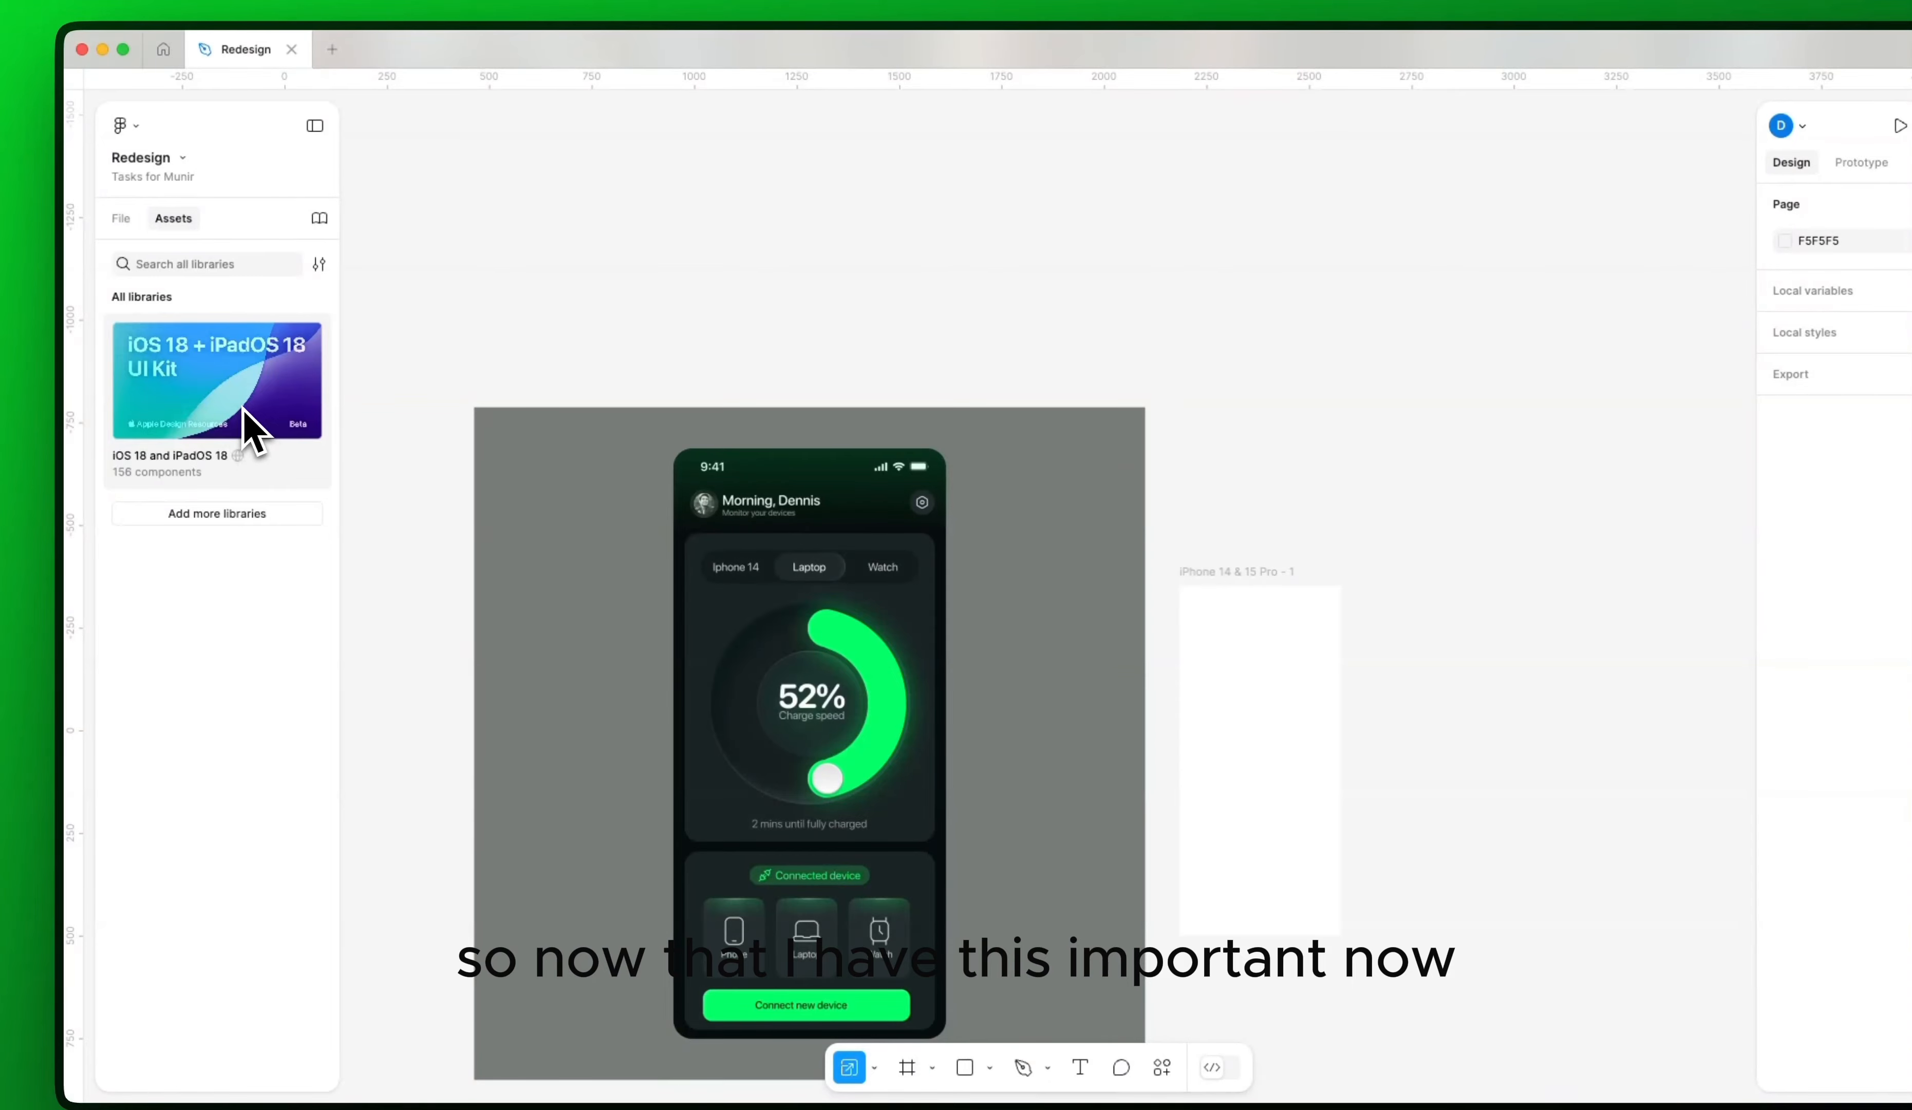
{"action": "left_click", "coordinate": [248, 427]}
{"action": "scroll", "coordinate": [259, 686], "scroll_direction": "down", "scroll_amount": 1}
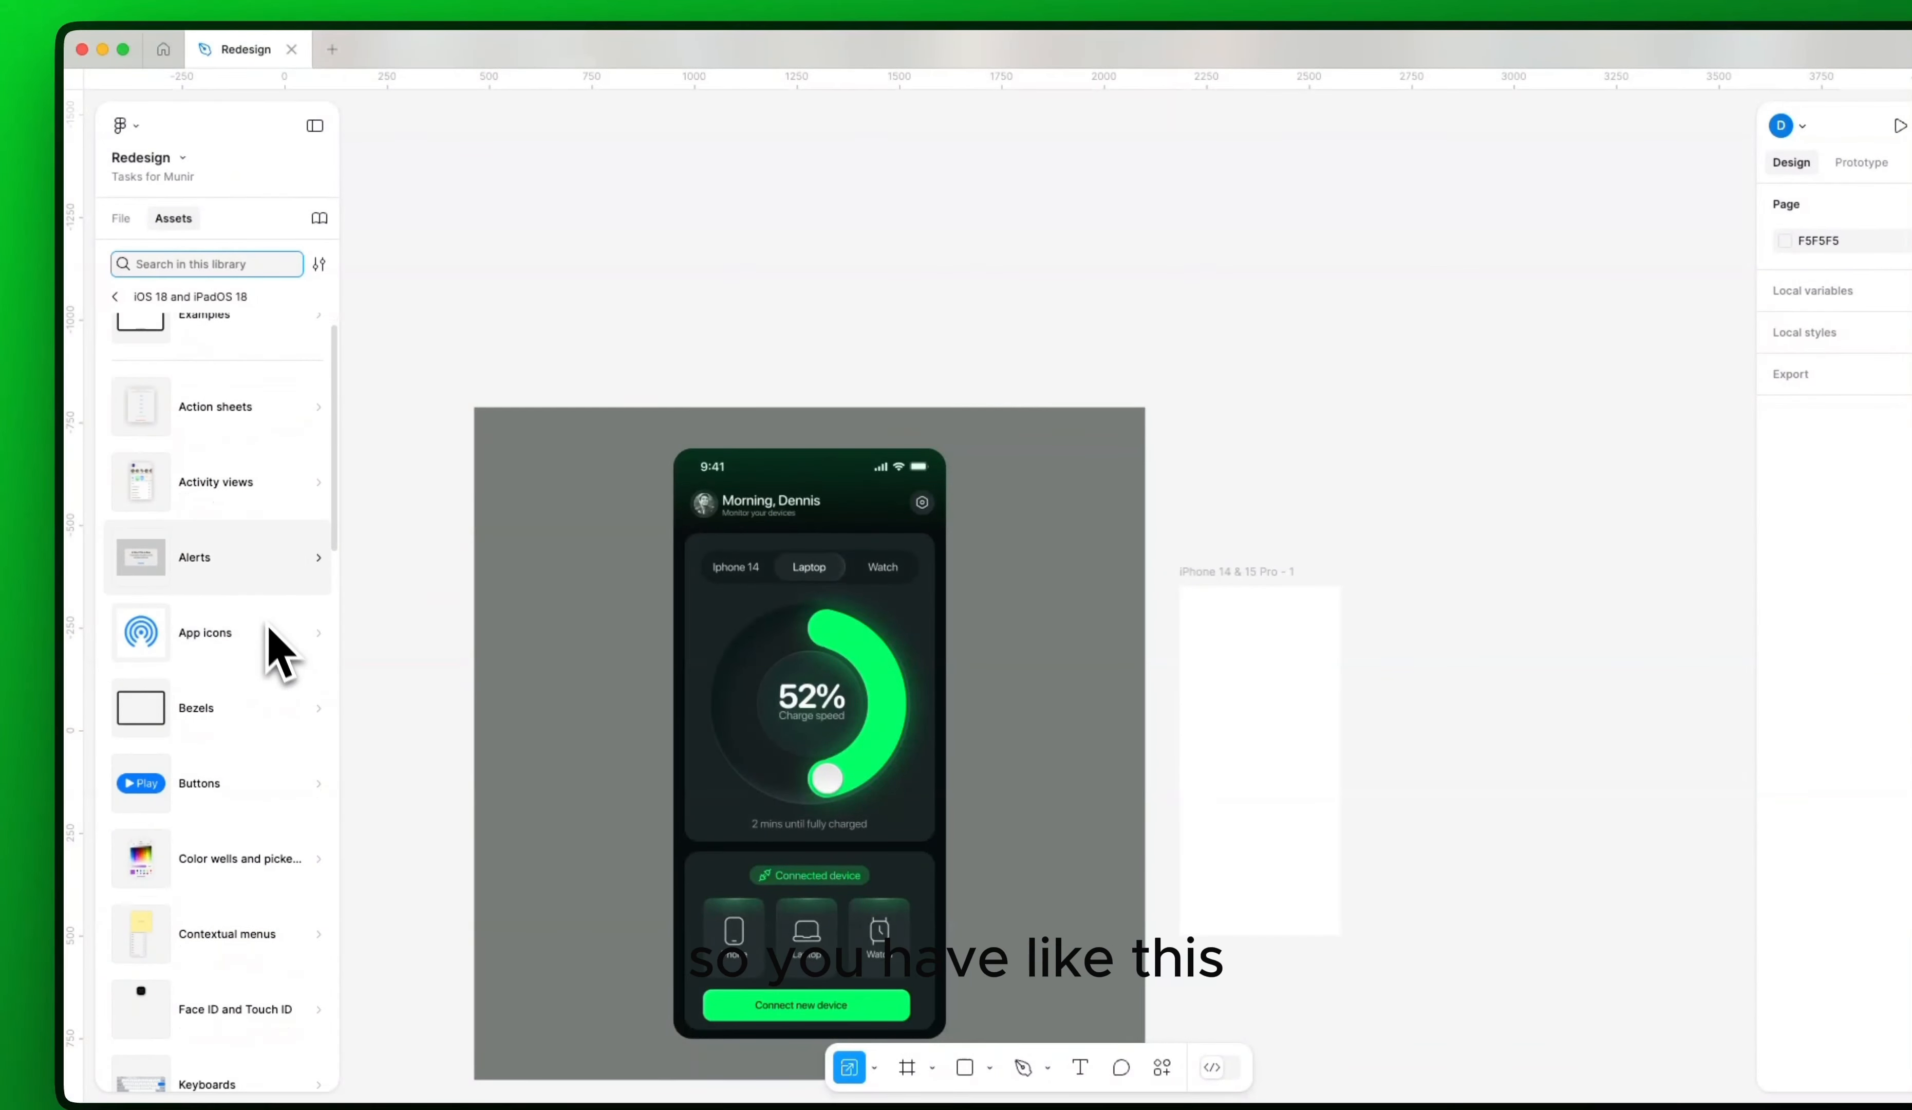
{"action": "scroll", "coordinate": [278, 602], "scroll_direction": "down", "scroll_amount": 5}
{"action": "scroll", "coordinate": [271, 609], "scroll_direction": "up", "scroll_amount": 5}
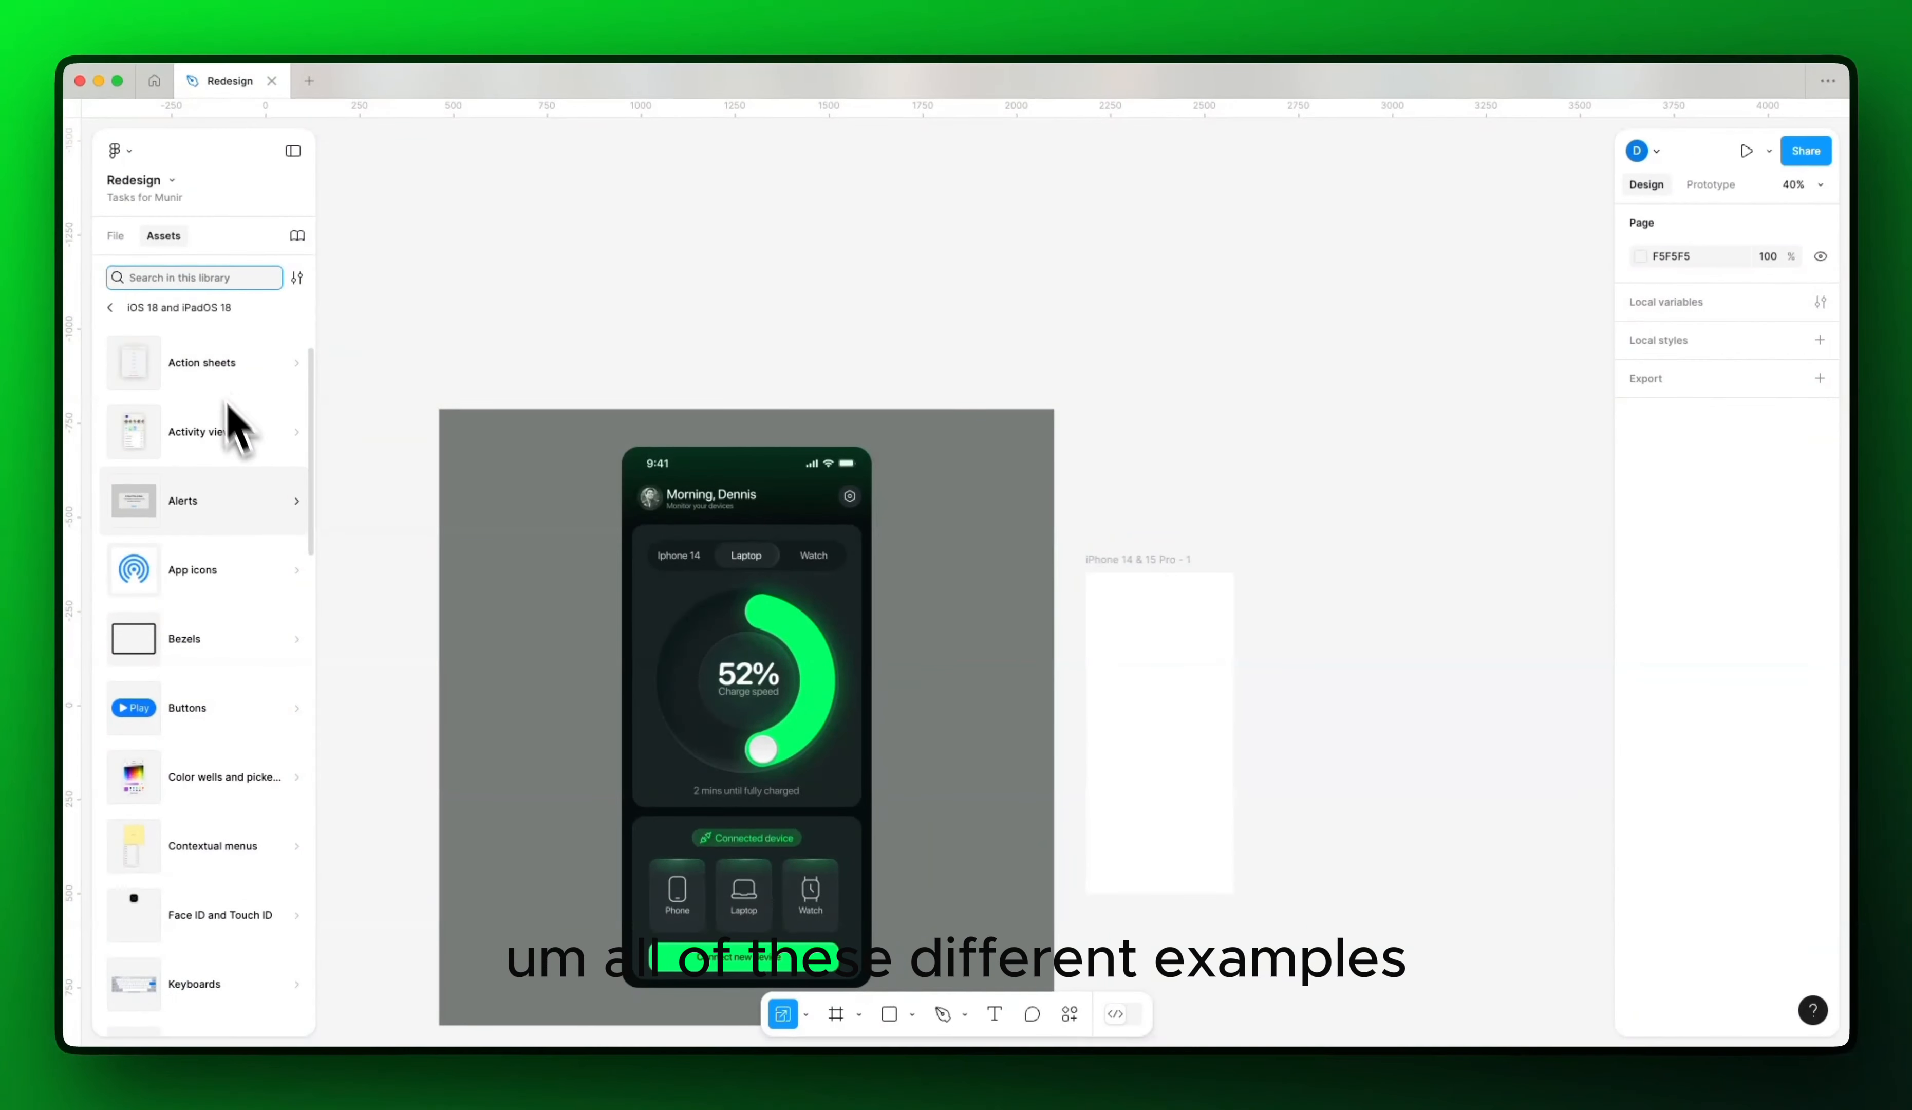
{"action": "scroll", "coordinate": [239, 430], "scroll_direction": "down", "scroll_amount": 10}
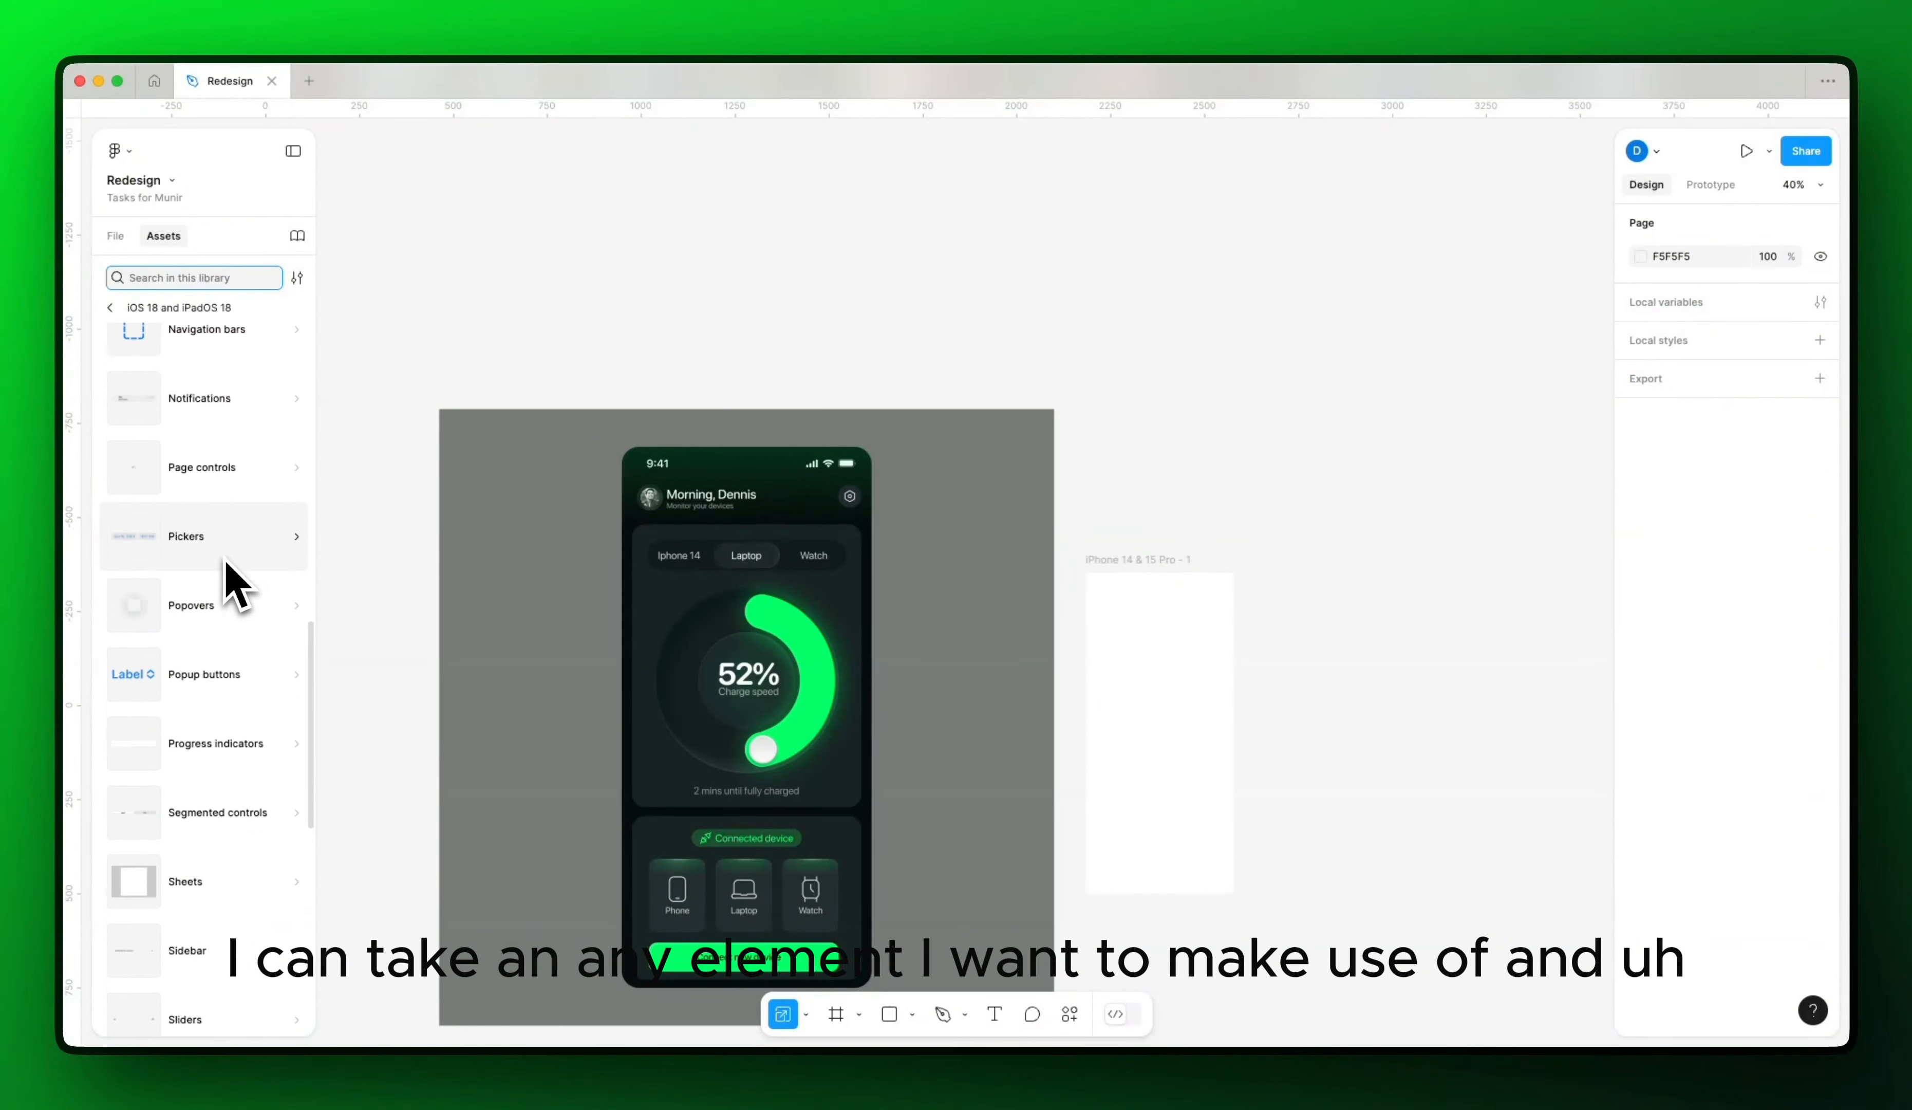
{"action": "scroll", "coordinate": [237, 583], "scroll_direction": "down", "scroll_amount": 9}
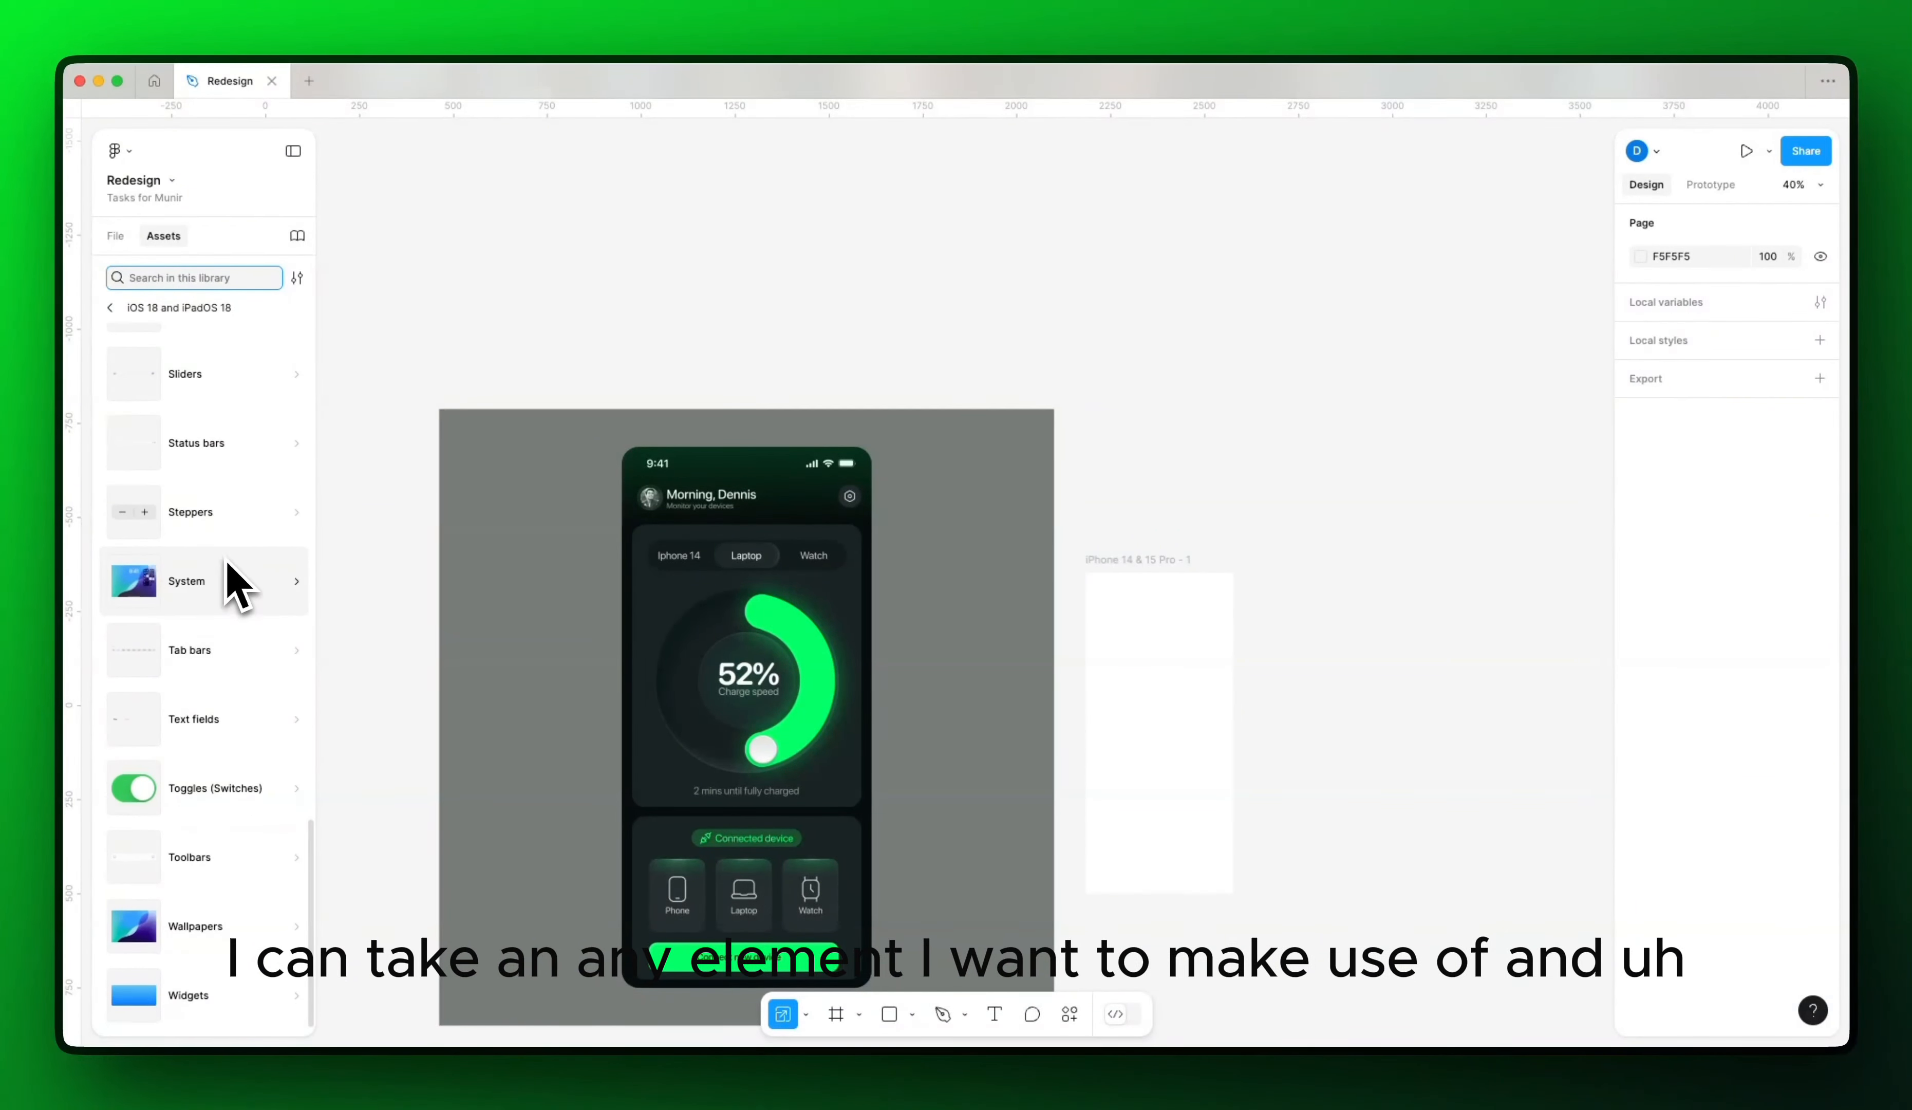
{"action": "scroll", "coordinate": [235, 579], "scroll_direction": "up", "scroll_amount": 15}
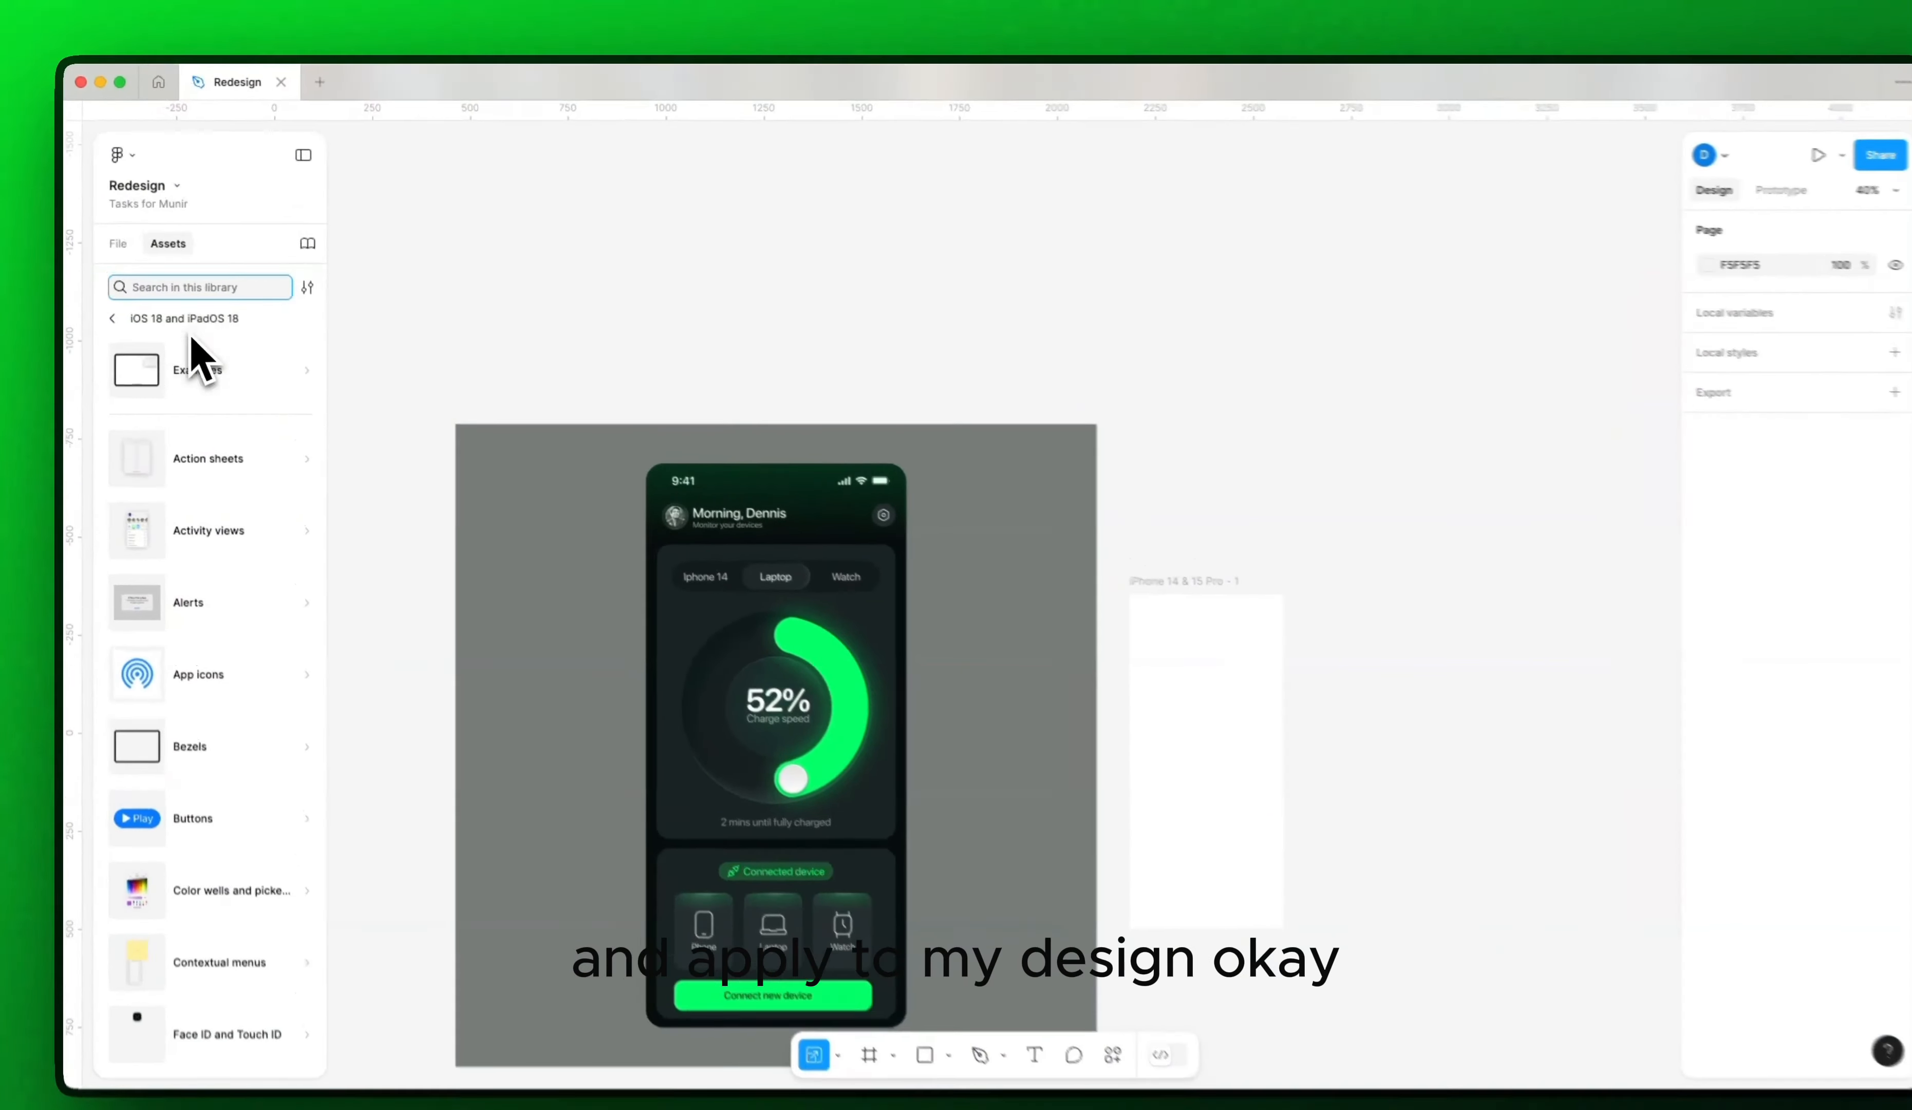
Step: Search the iOS UI kit for "STAT" and place the iPhone status bar in the phone frame at about X 12, Y 55
{"action": "type", "text": "att"}
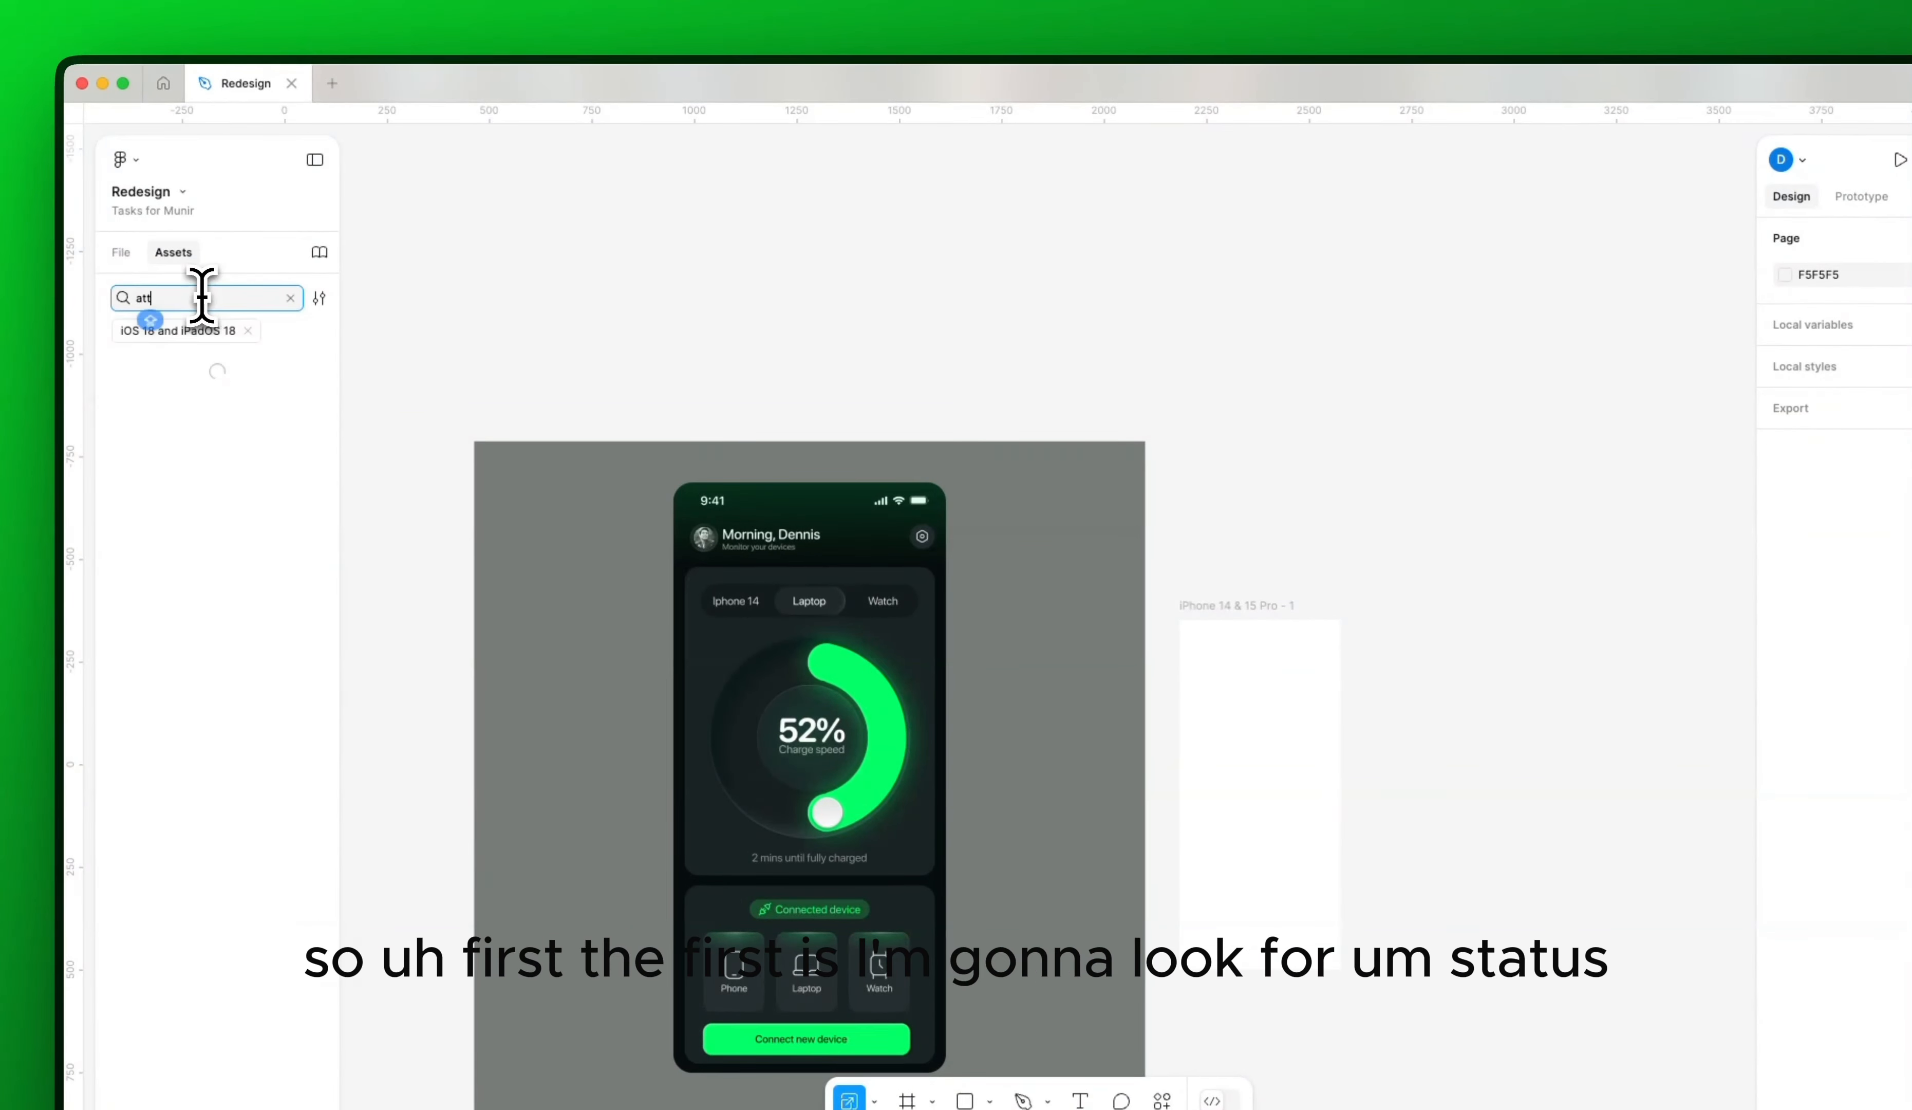
{"action": "key", "text": "BackSpace"}
{"action": "type", "text": "STAT"}
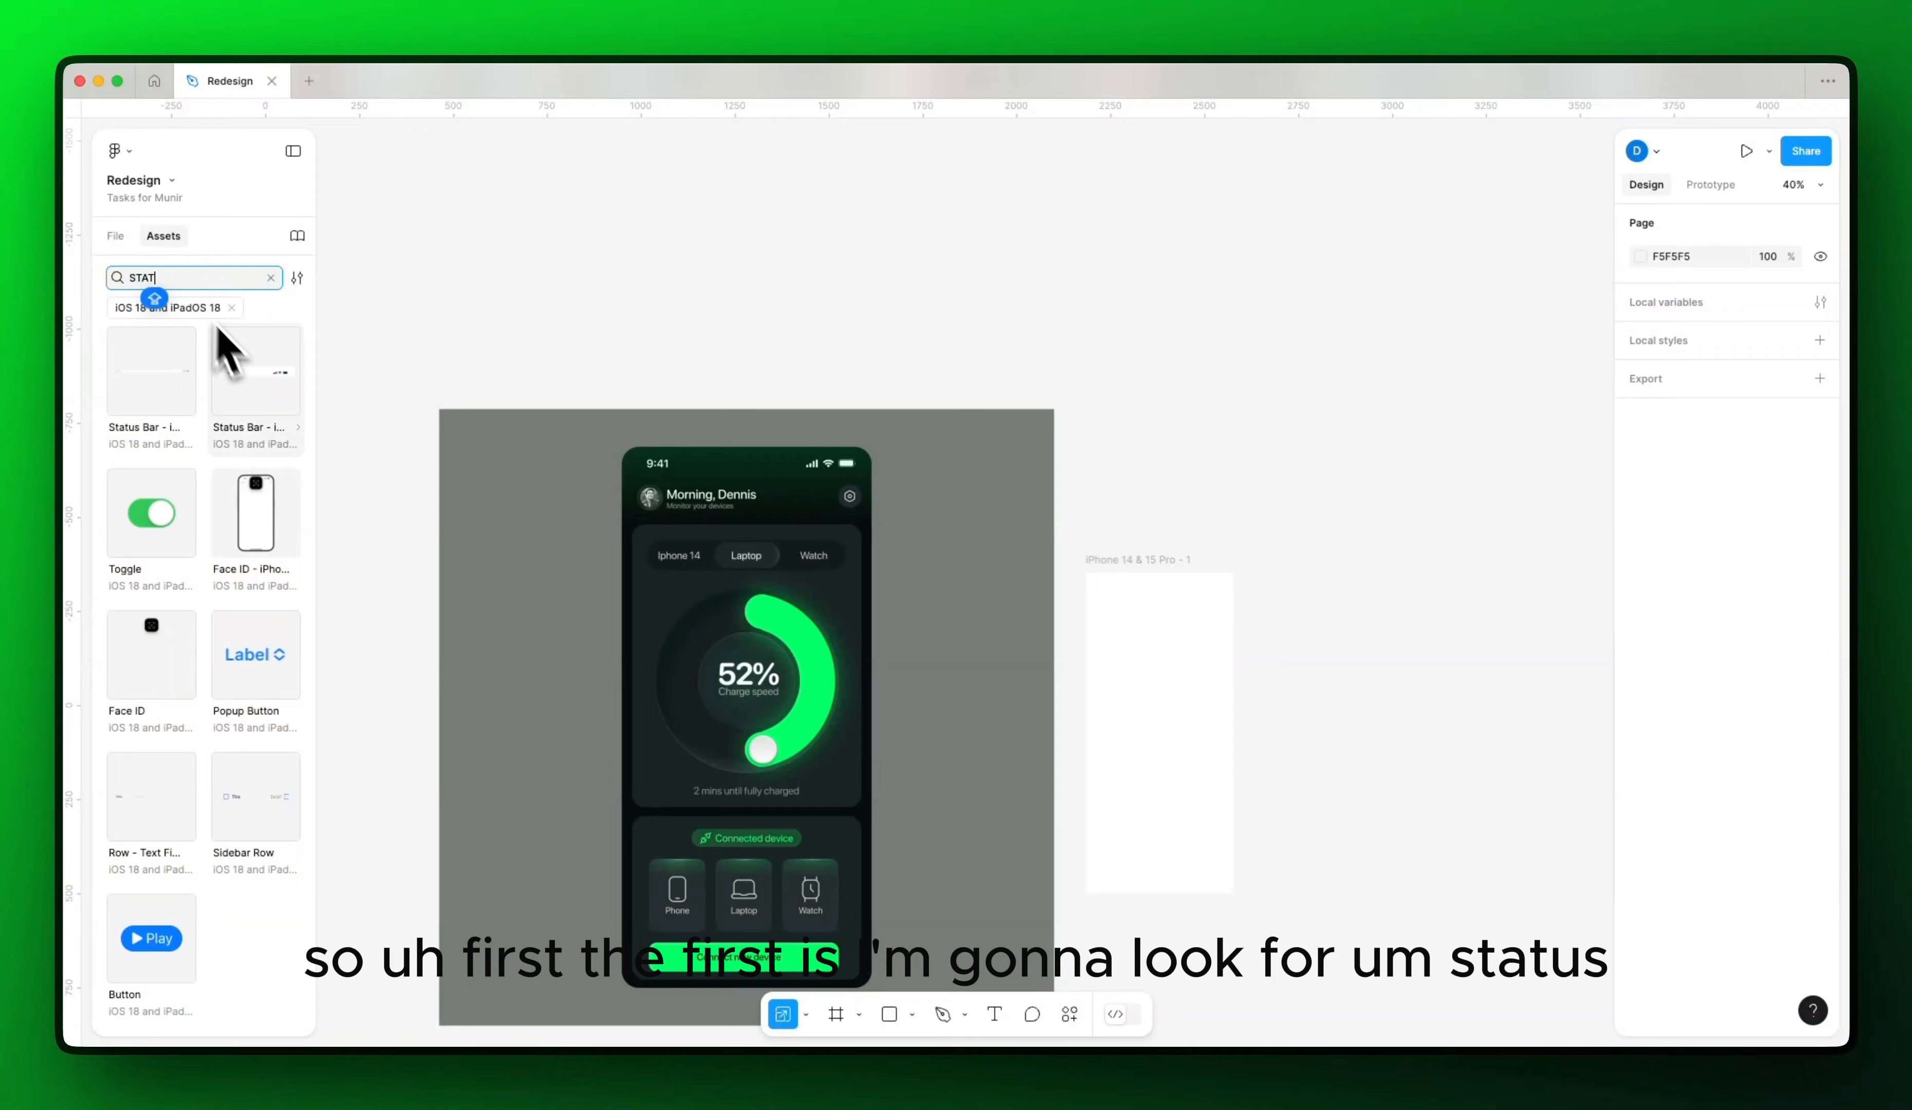
{"action": "left_click_drag", "start_coordinate": [267, 408], "coordinate": [1188, 650]}
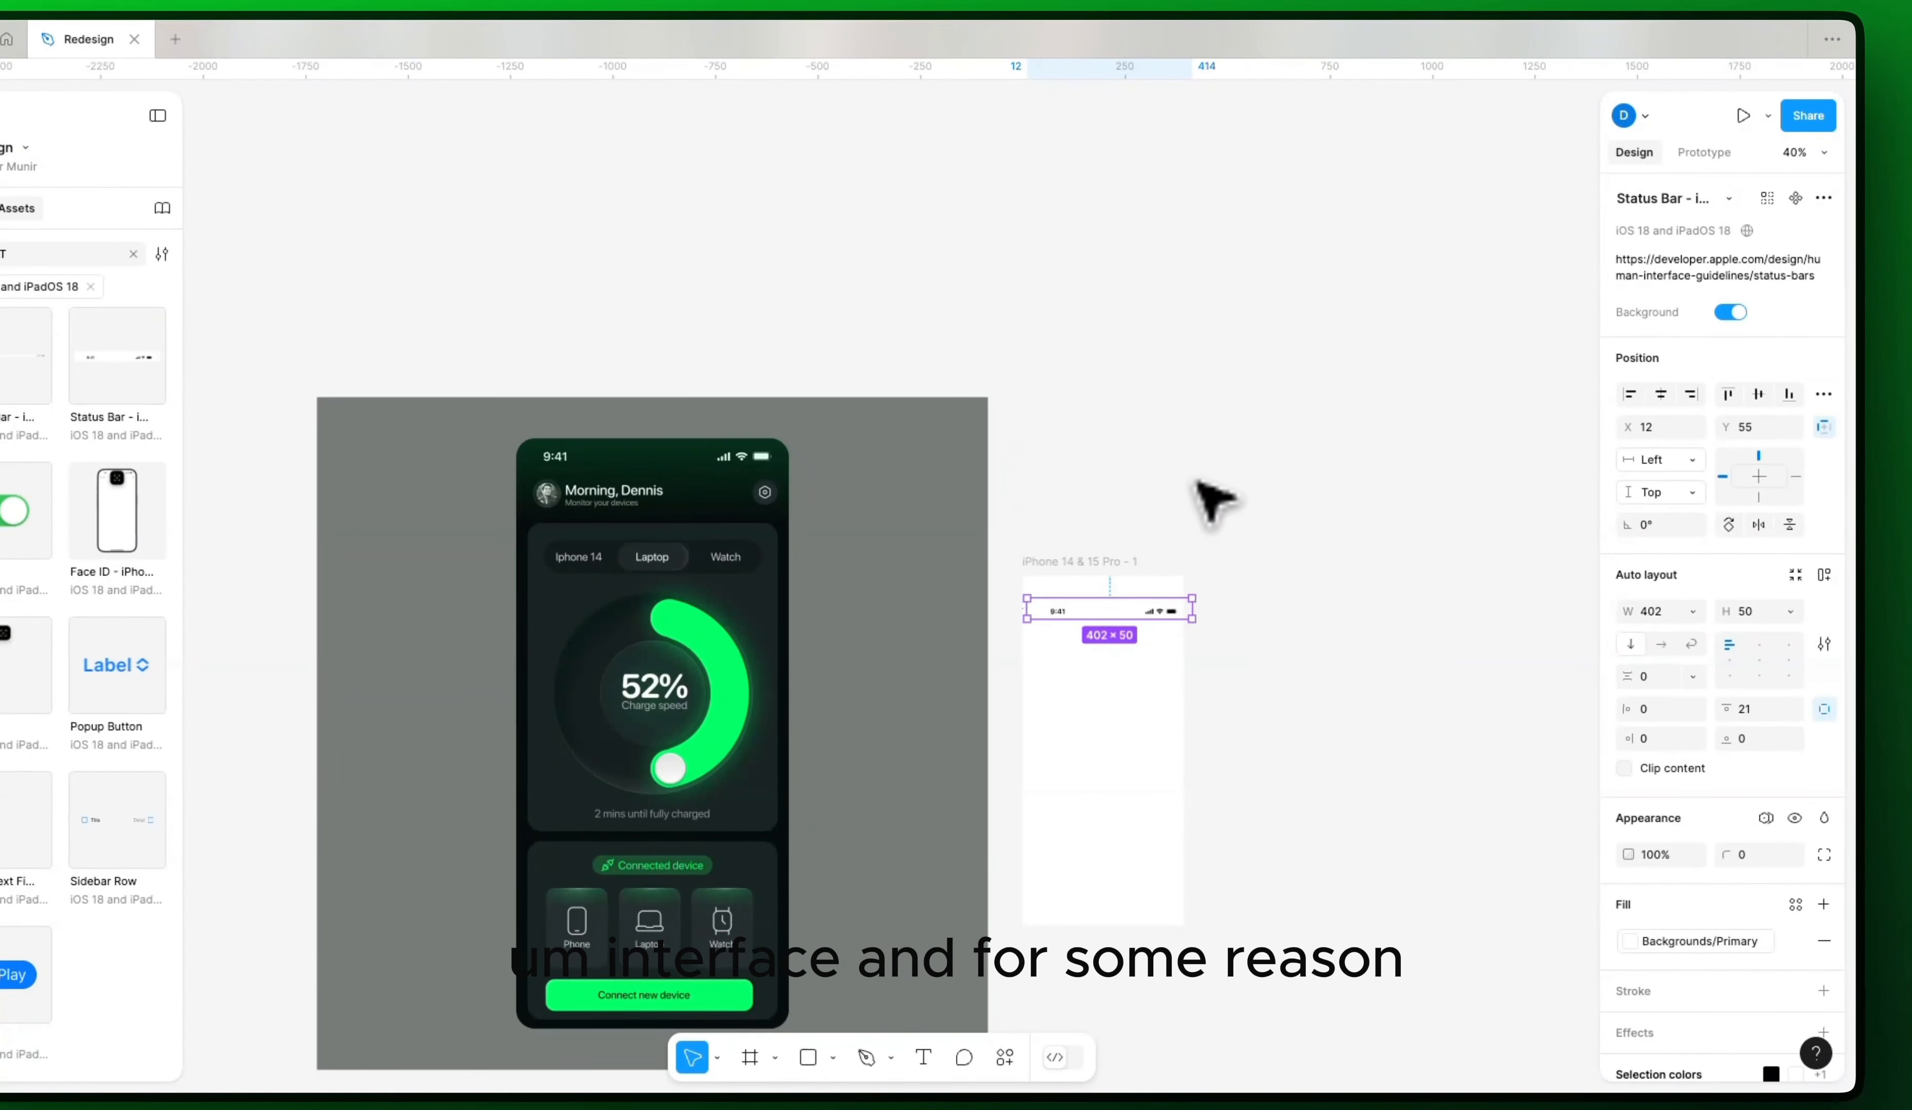
{"action": "left_click", "coordinate": [1215, 501]}
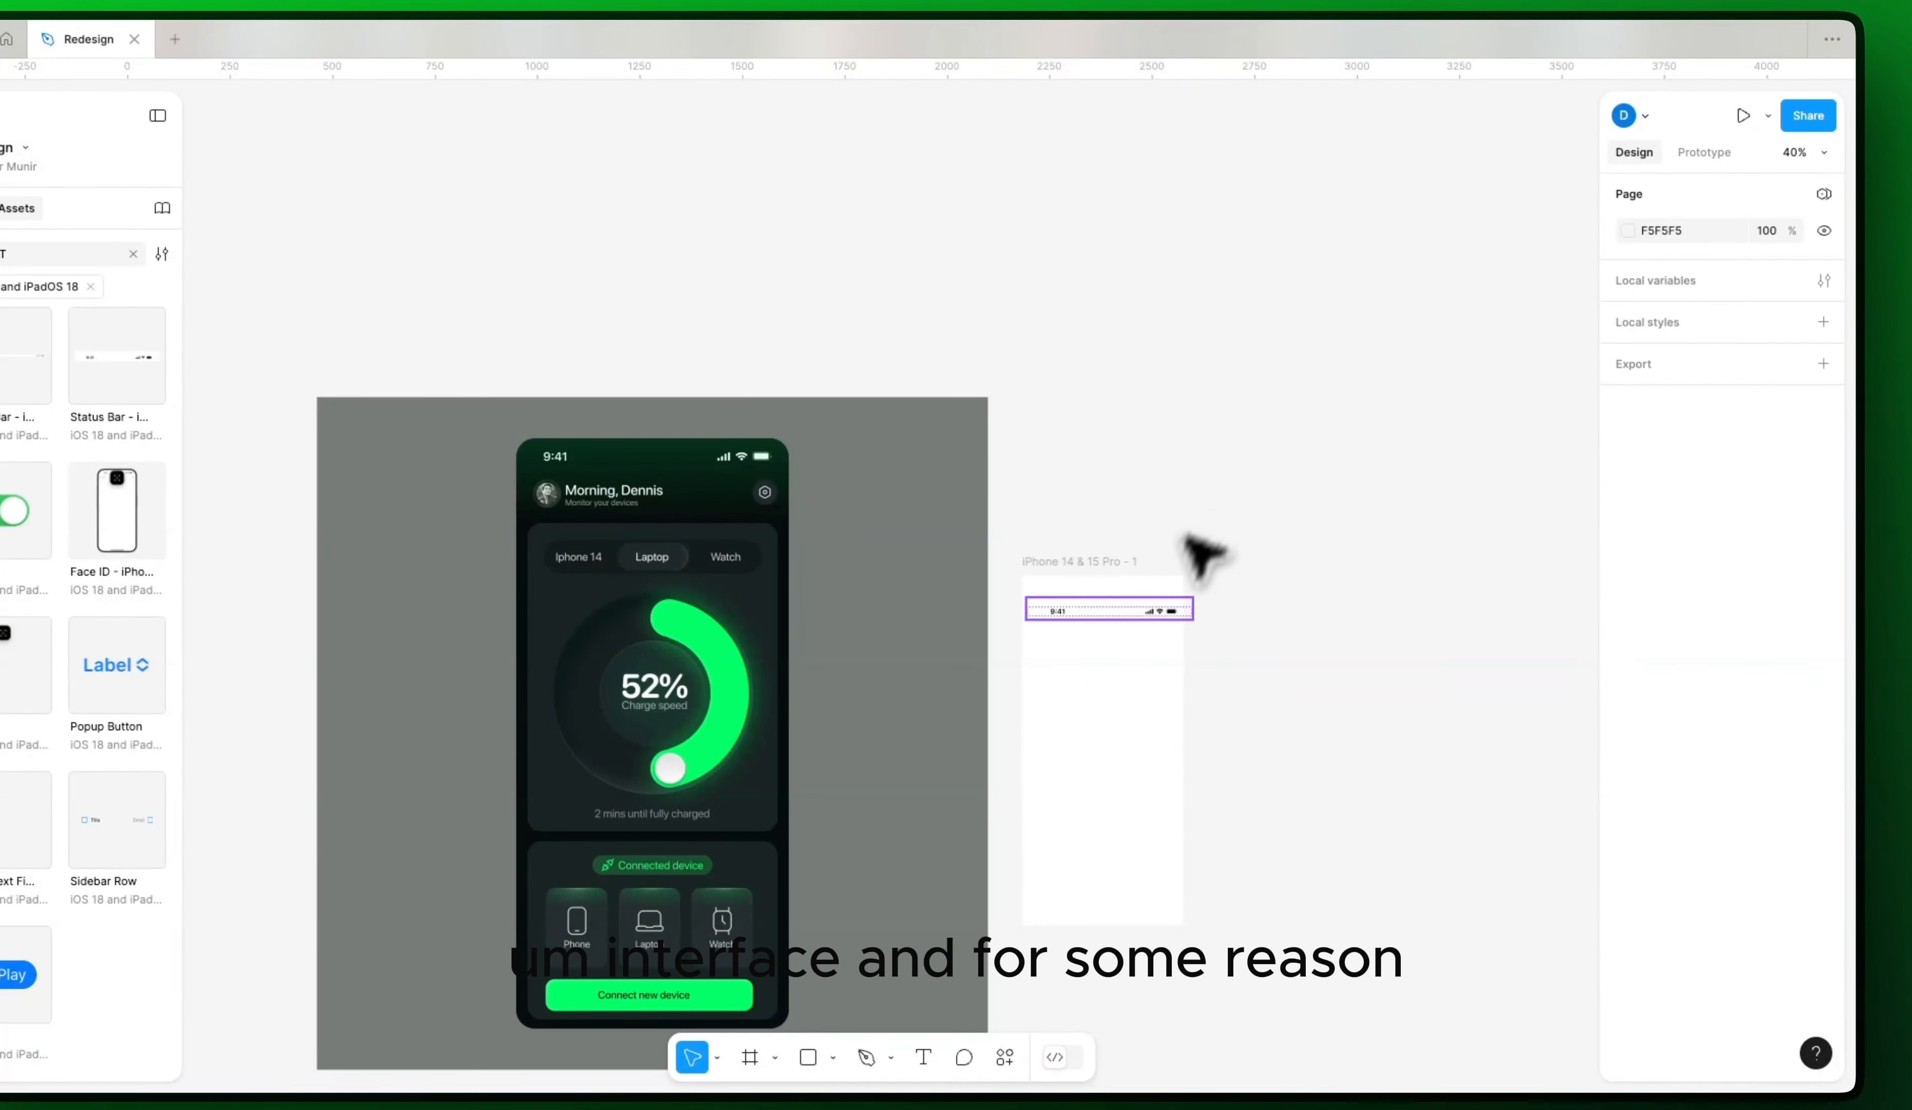
{"action": "left_click", "coordinate": [1120, 609]}
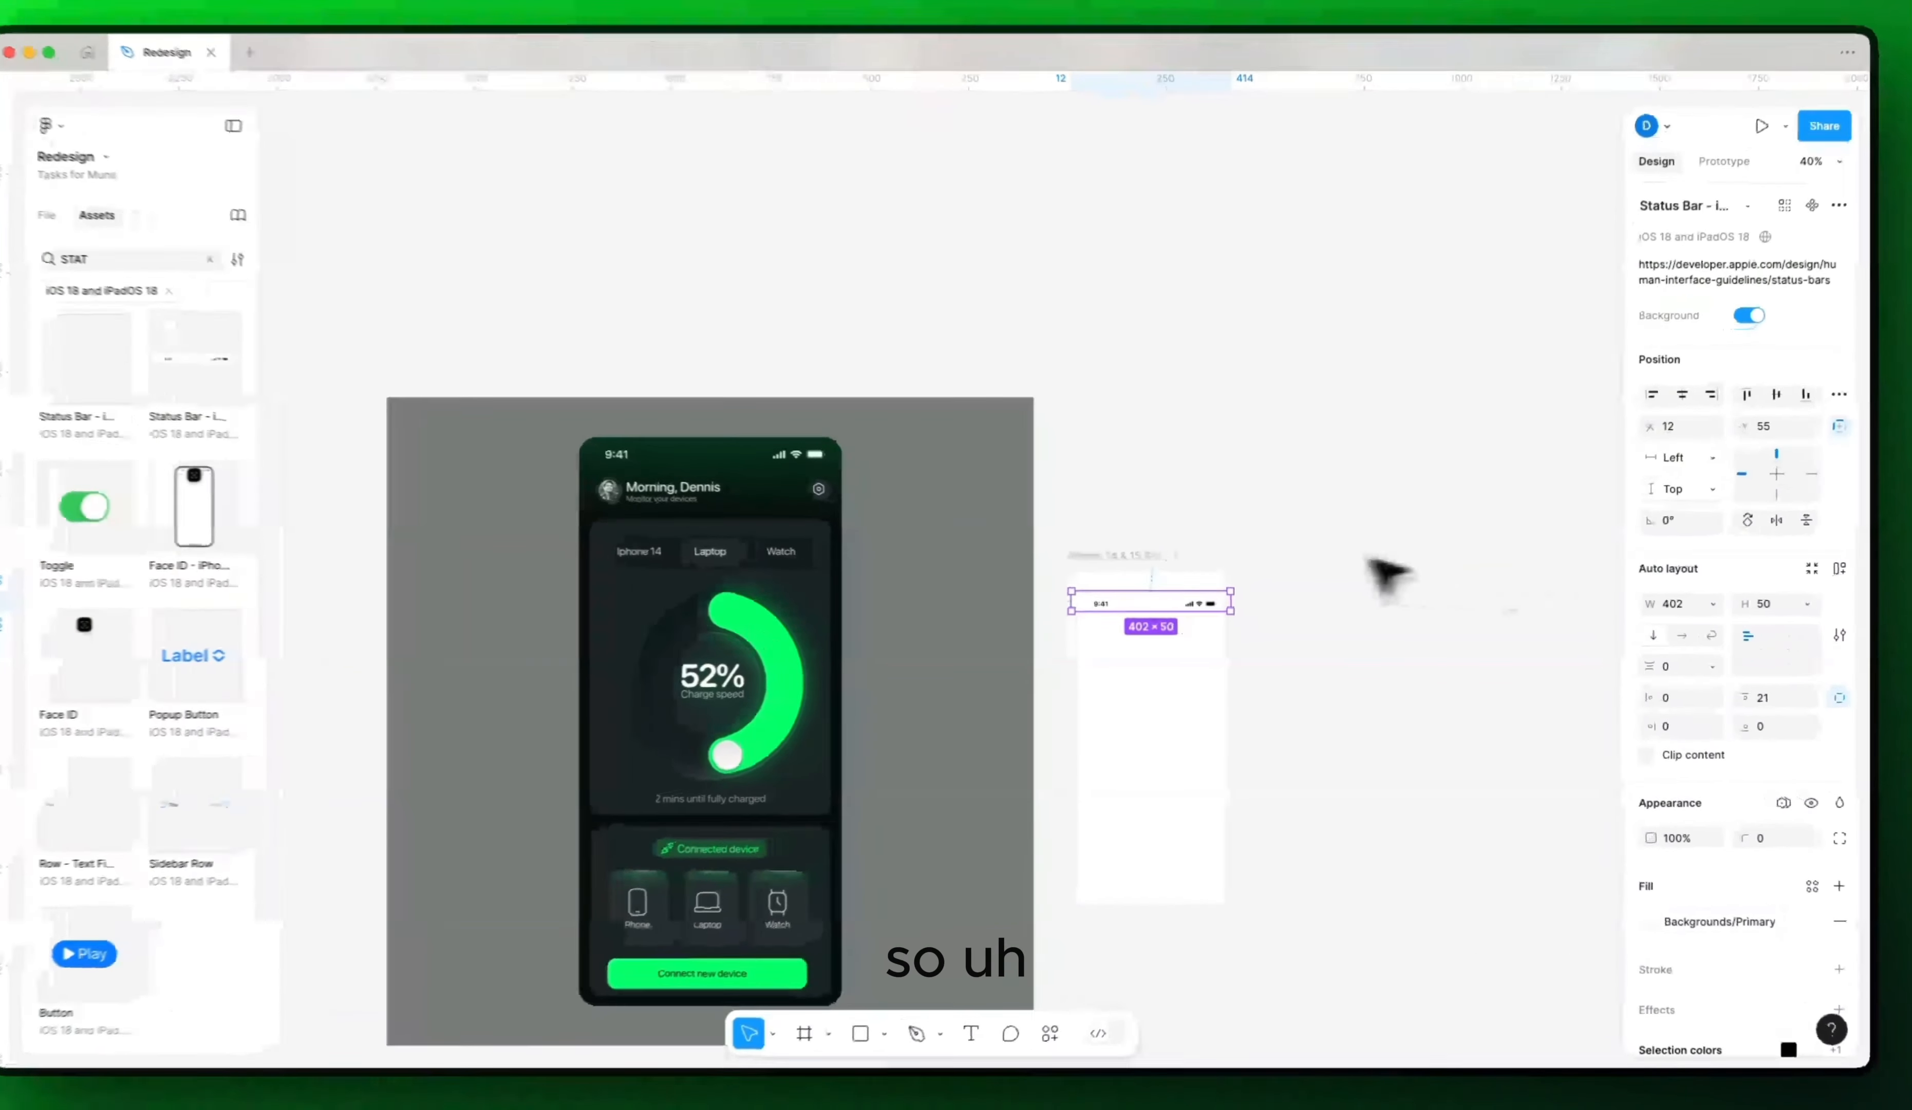
{"action": "left_click", "coordinate": [1382, 580]}
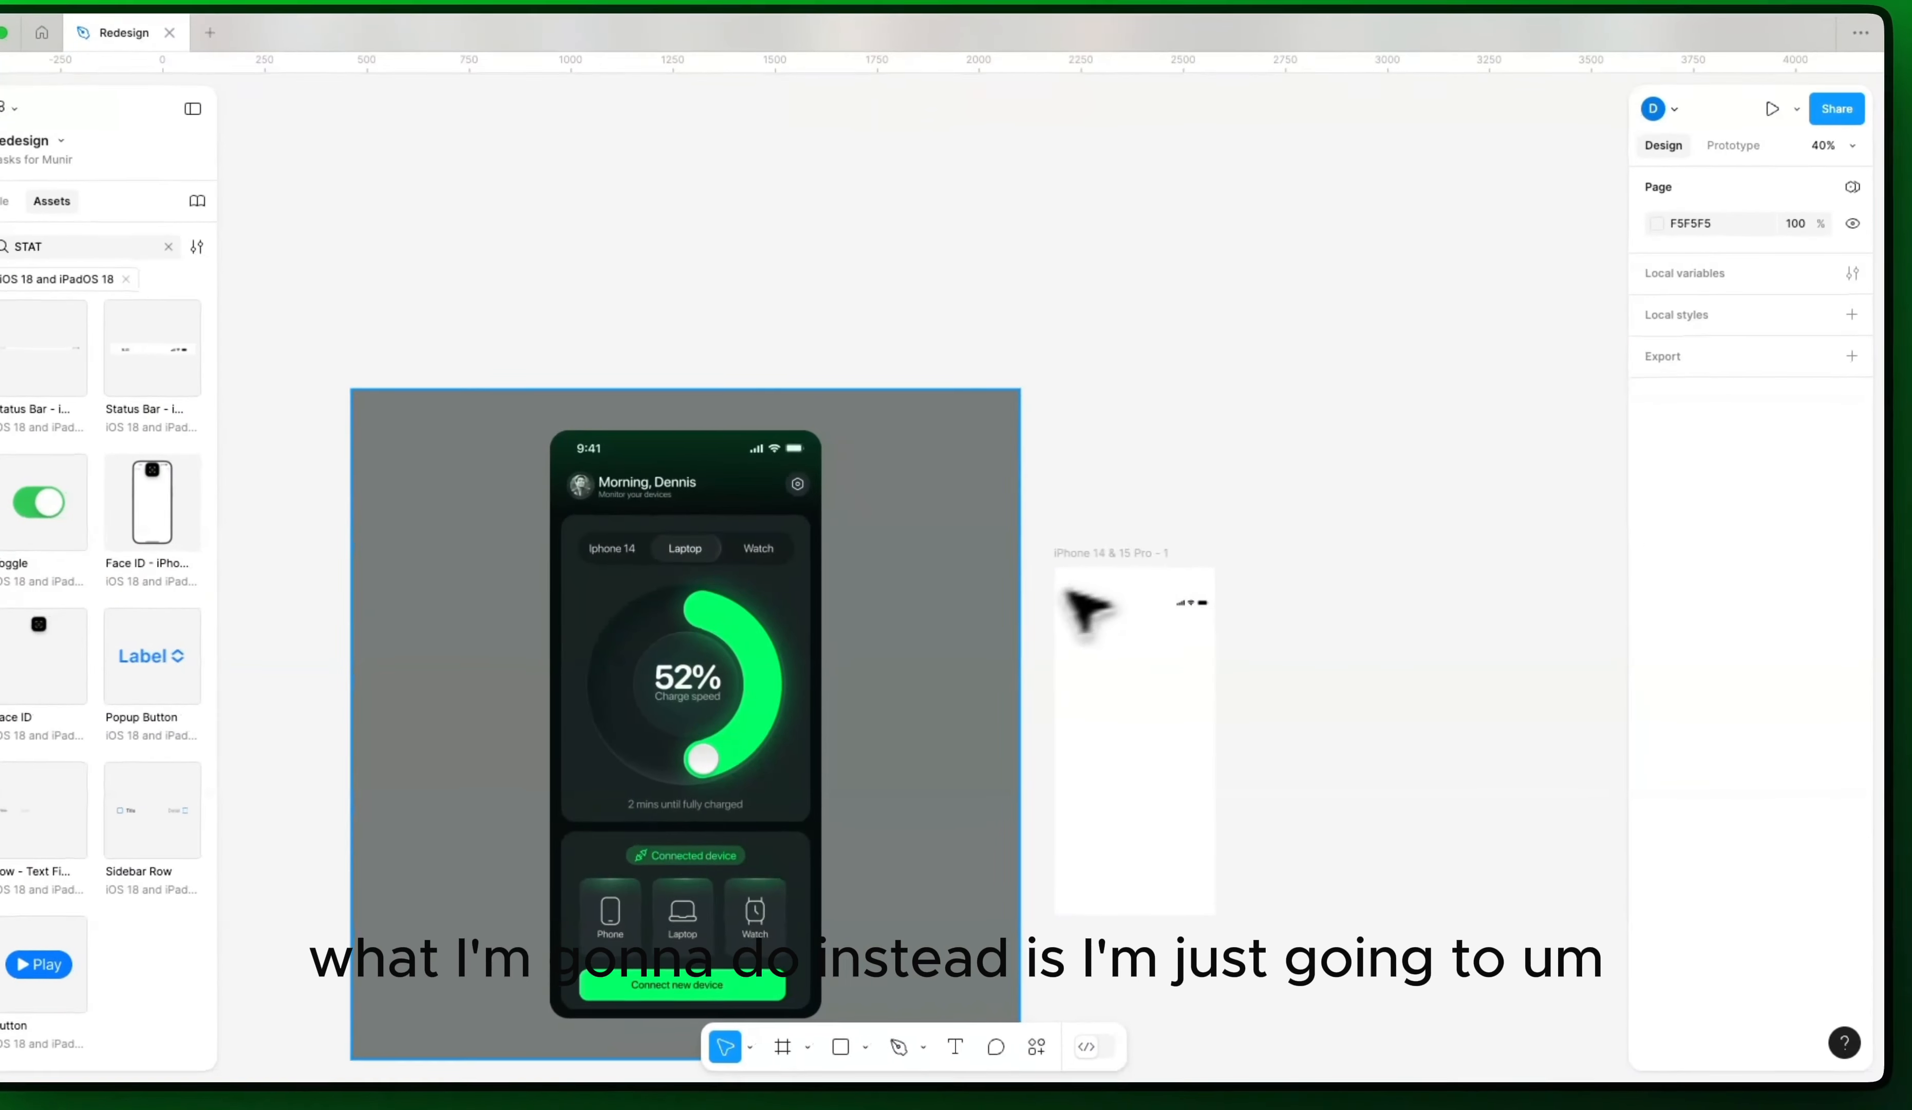
{"action": "left_click", "coordinate": [1145, 606]}
{"action": "left_click_drag", "start_coordinate": [1202, 584], "coordinate": [947, 603]}
{"action": "scroll", "coordinate": [946, 602], "scroll_direction": "up", "scroll_amount": 5}
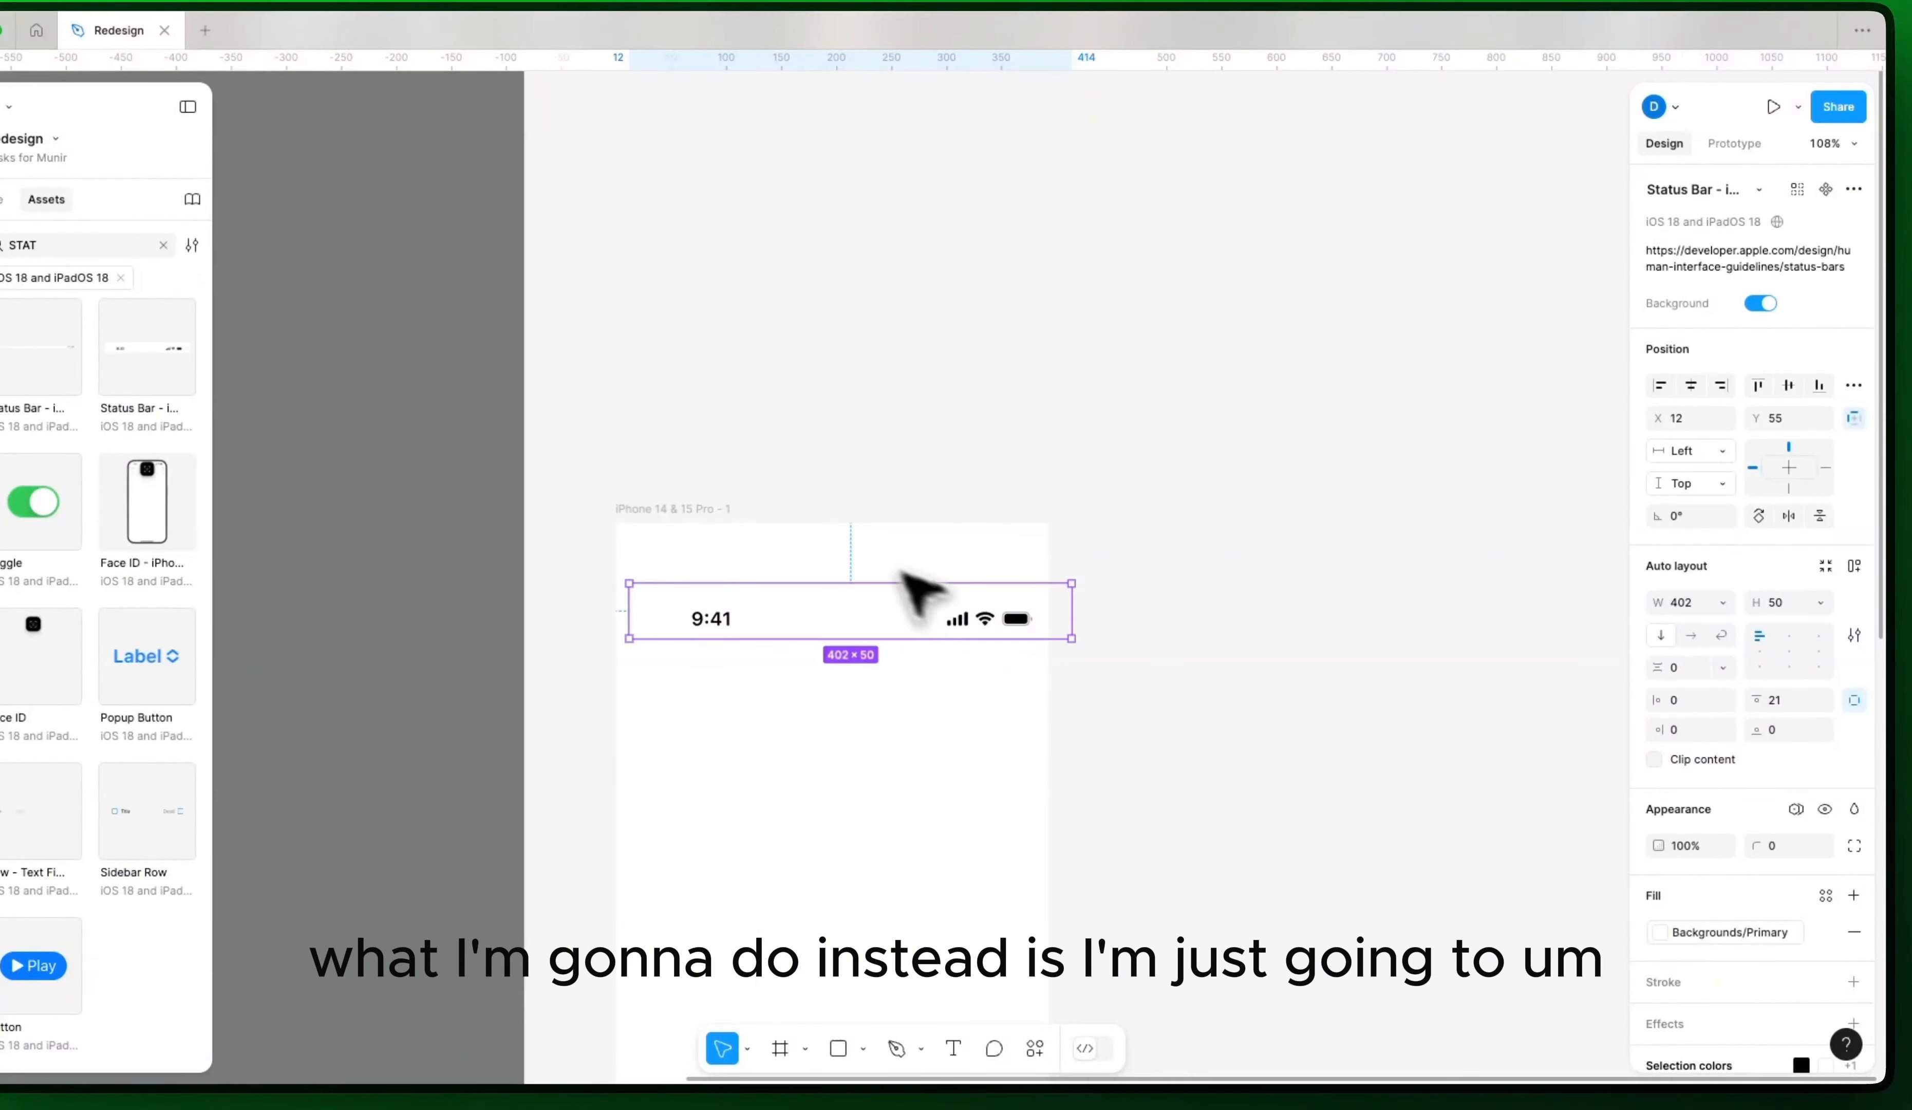
Step: Add a layout grid to the iPhone 14 & 15 Pro frame and change its type to Columns
{"action": "left_click", "coordinate": [686, 509]}
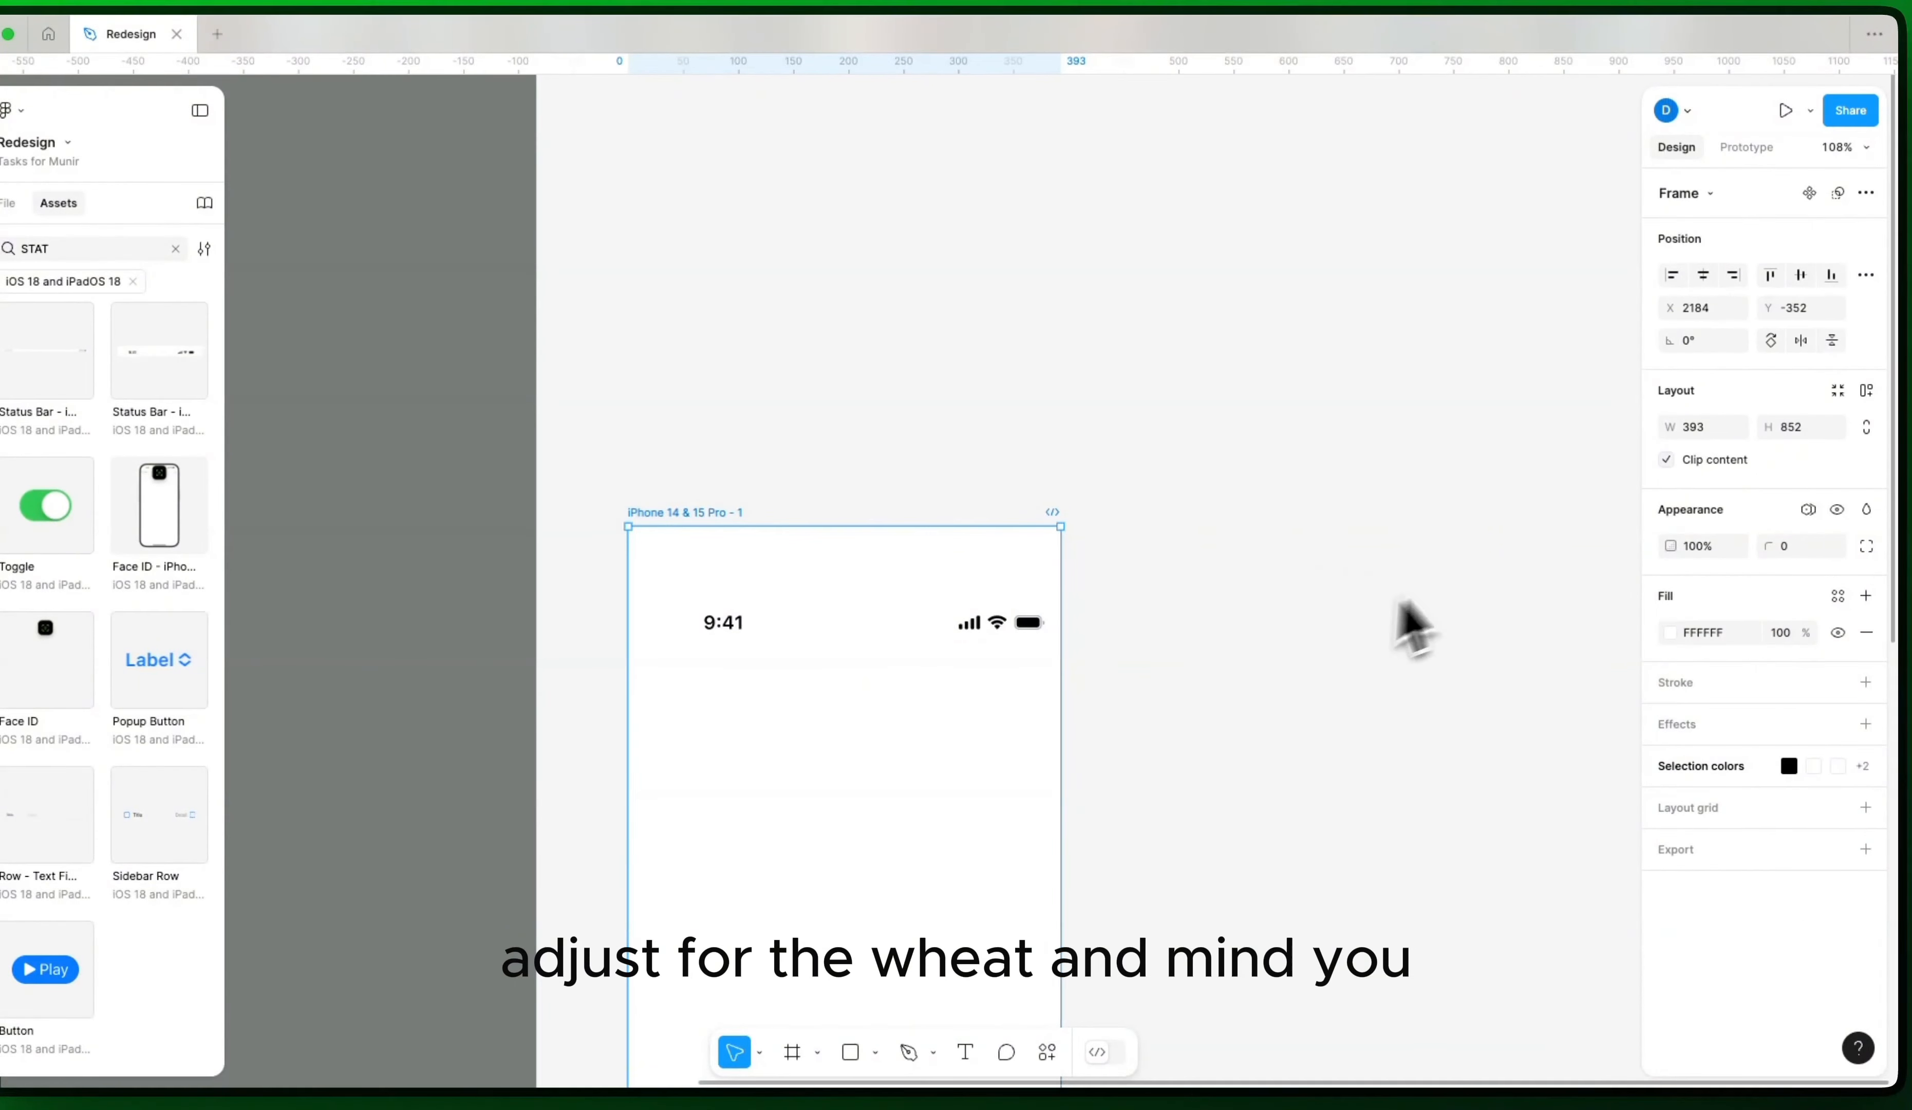
{"action": "left_click_drag", "start_coordinate": [994, 642], "coordinate": [1067, 599]}
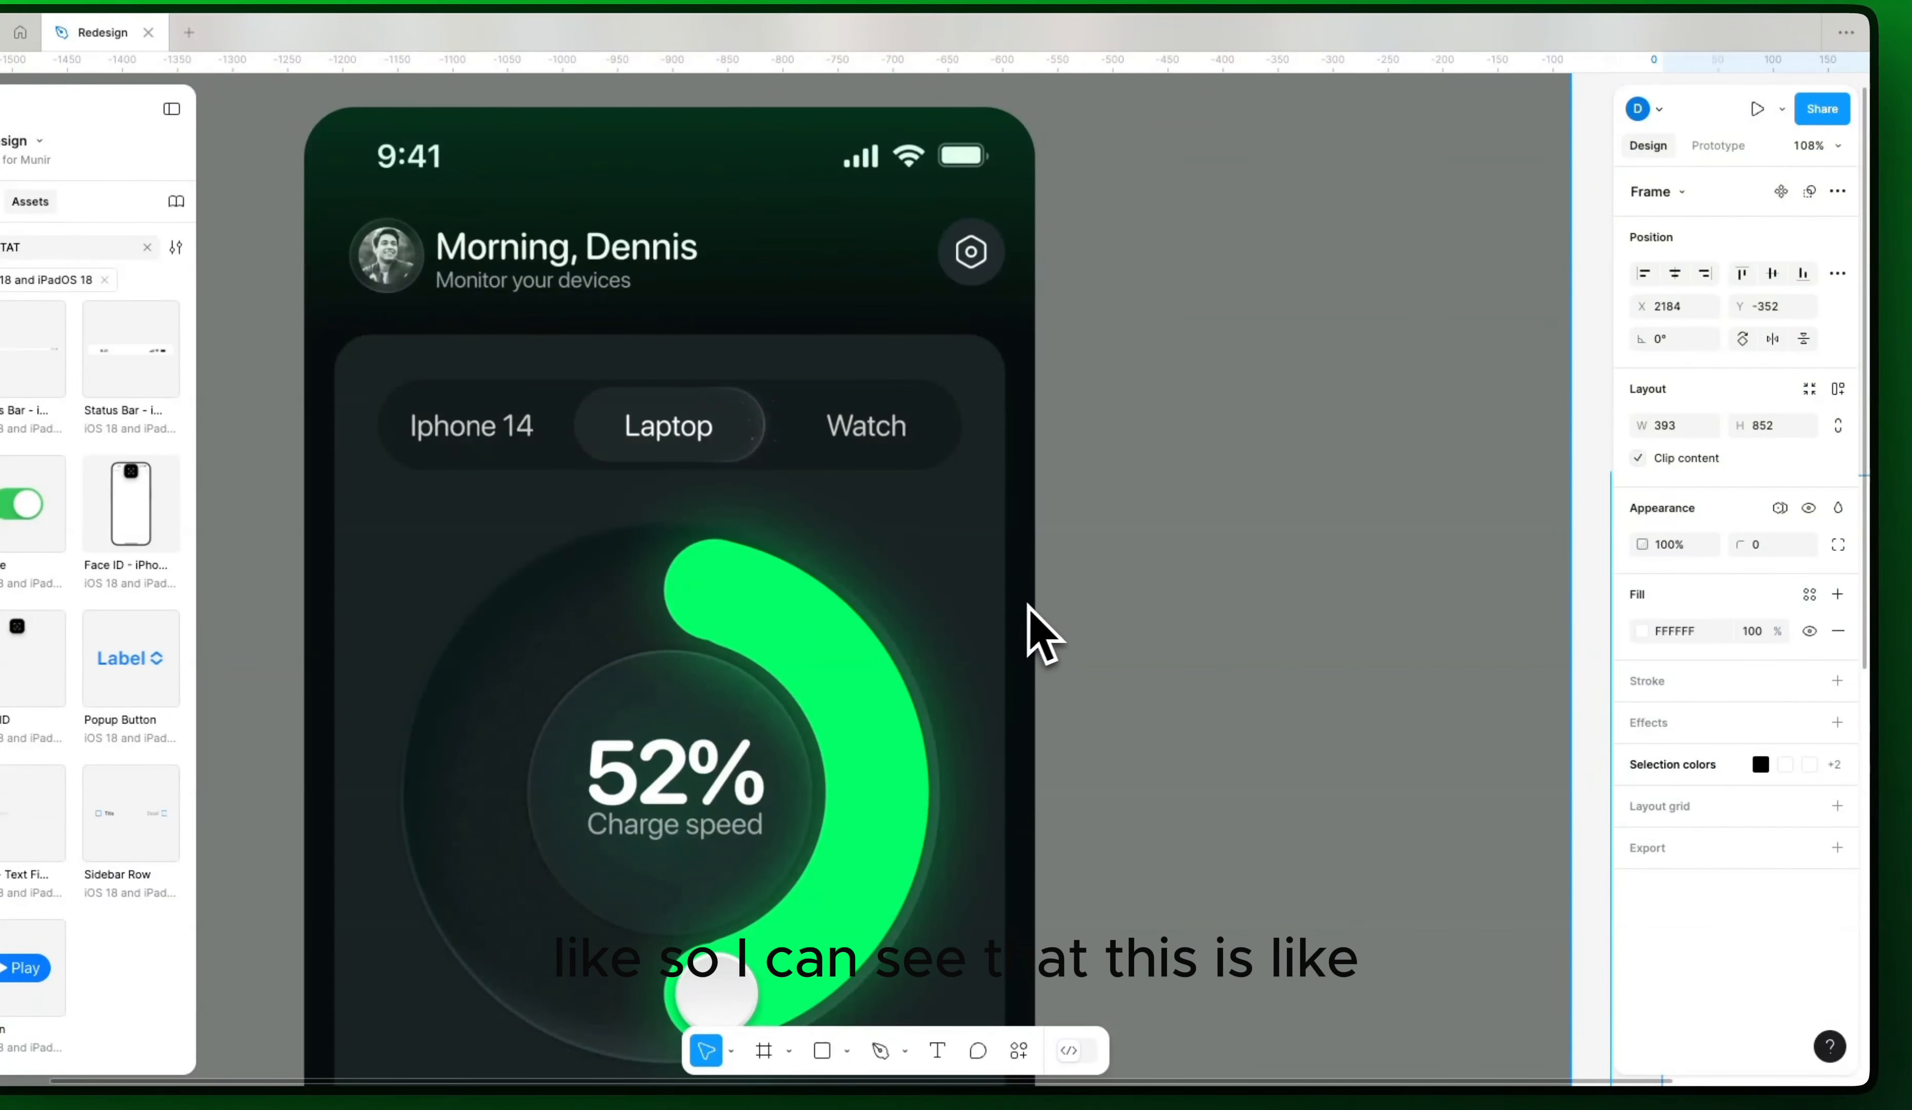
{"action": "left_click_drag", "start_coordinate": [1295, 598], "coordinate": [617, 585]}
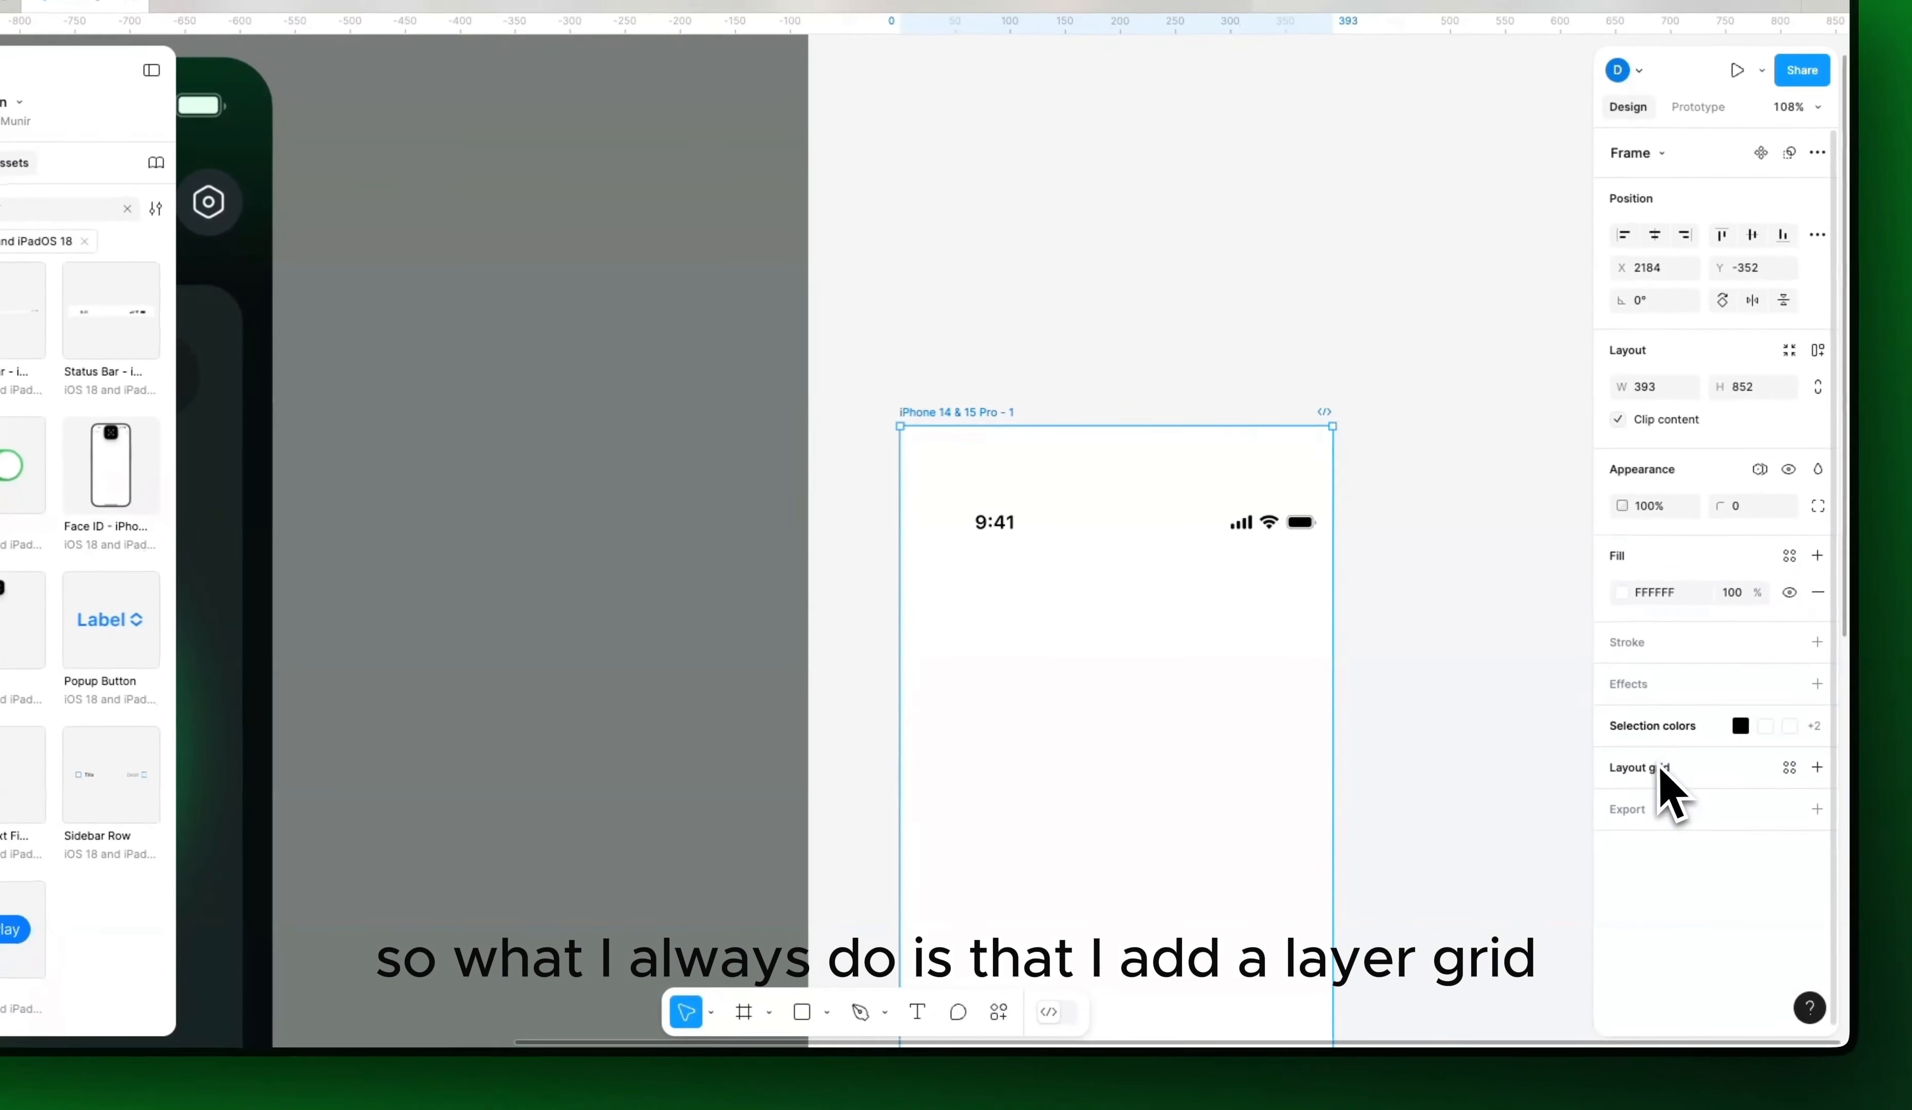
{"action": "left_click", "coordinate": [1653, 768]}
{"action": "left_click", "coordinate": [1620, 802]}
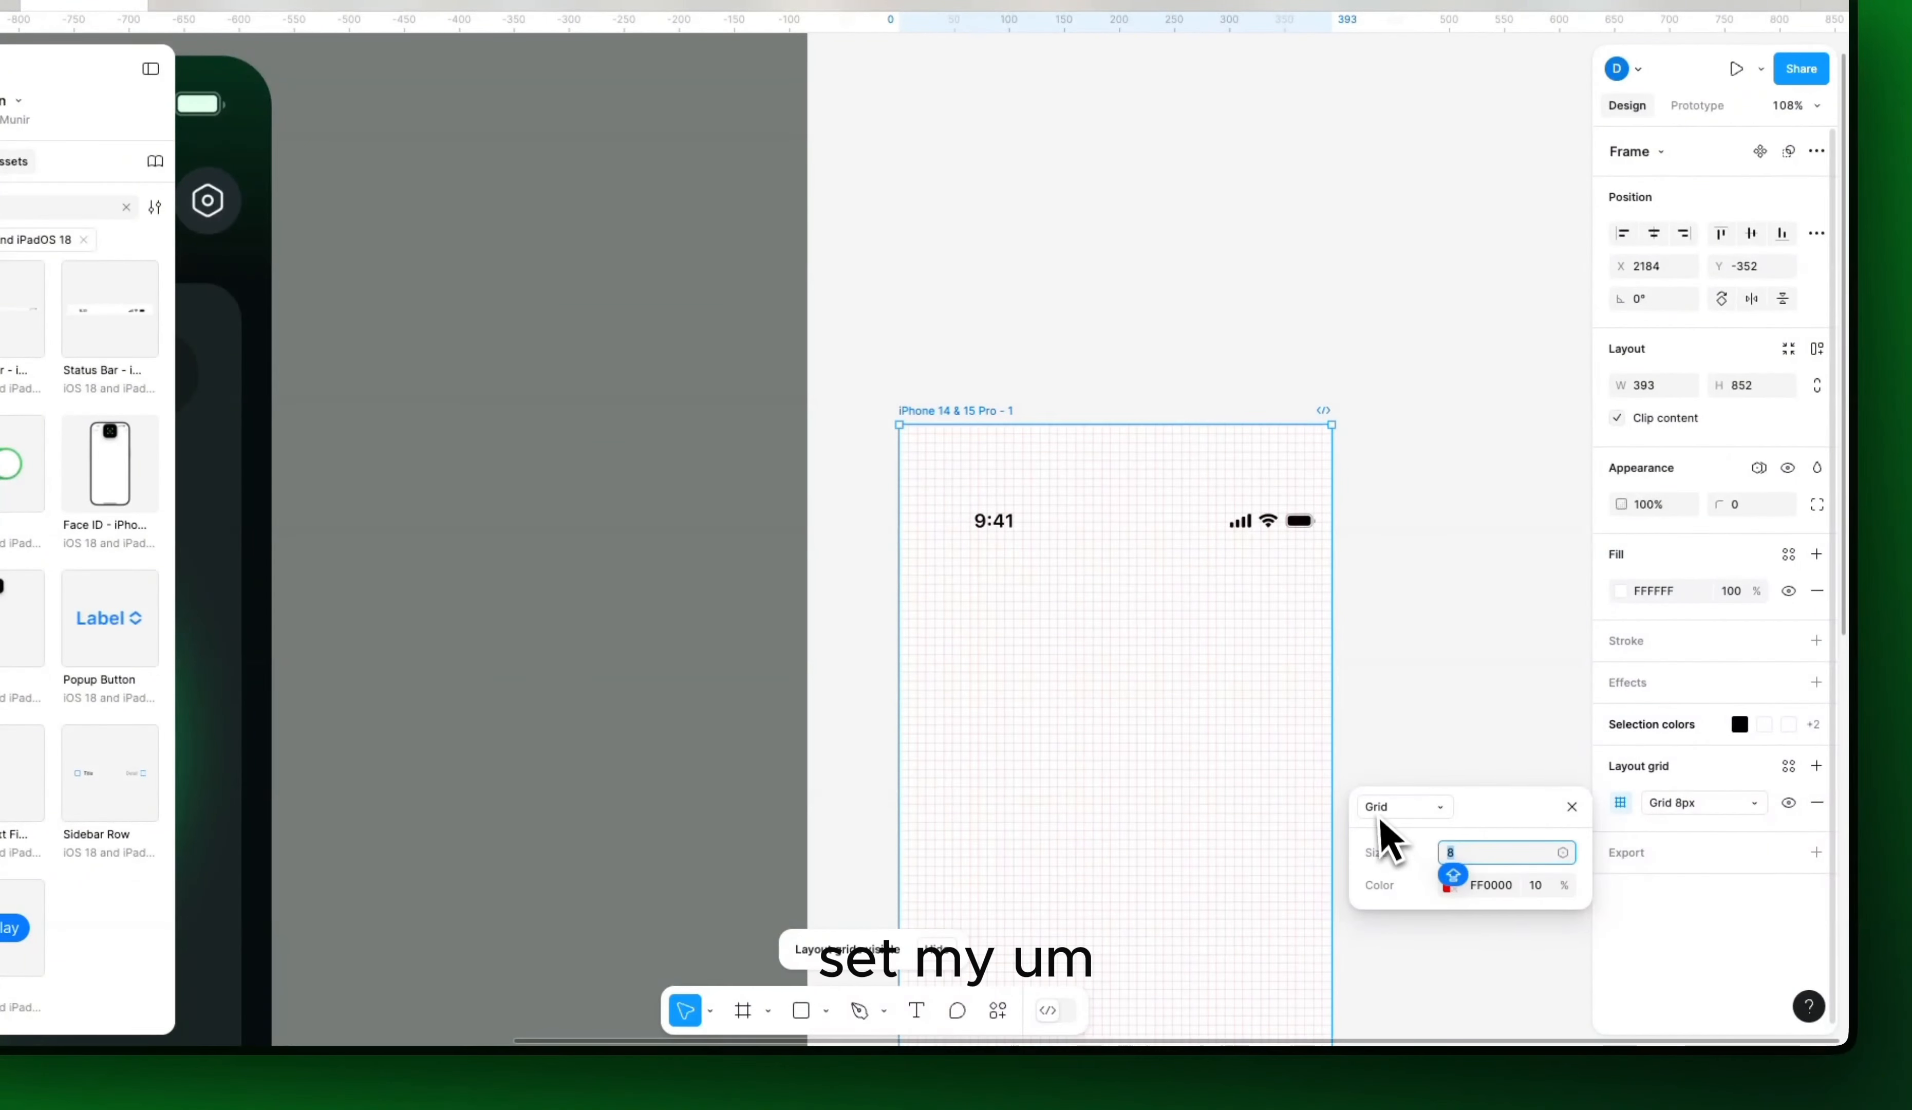
{"action": "left_click", "coordinate": [1394, 808]}
{"action": "left_click", "coordinate": [1421, 831]}
Step: Set the column grid's count to 4 and its margin to 16
{"action": "left_click", "coordinate": [1493, 847]}
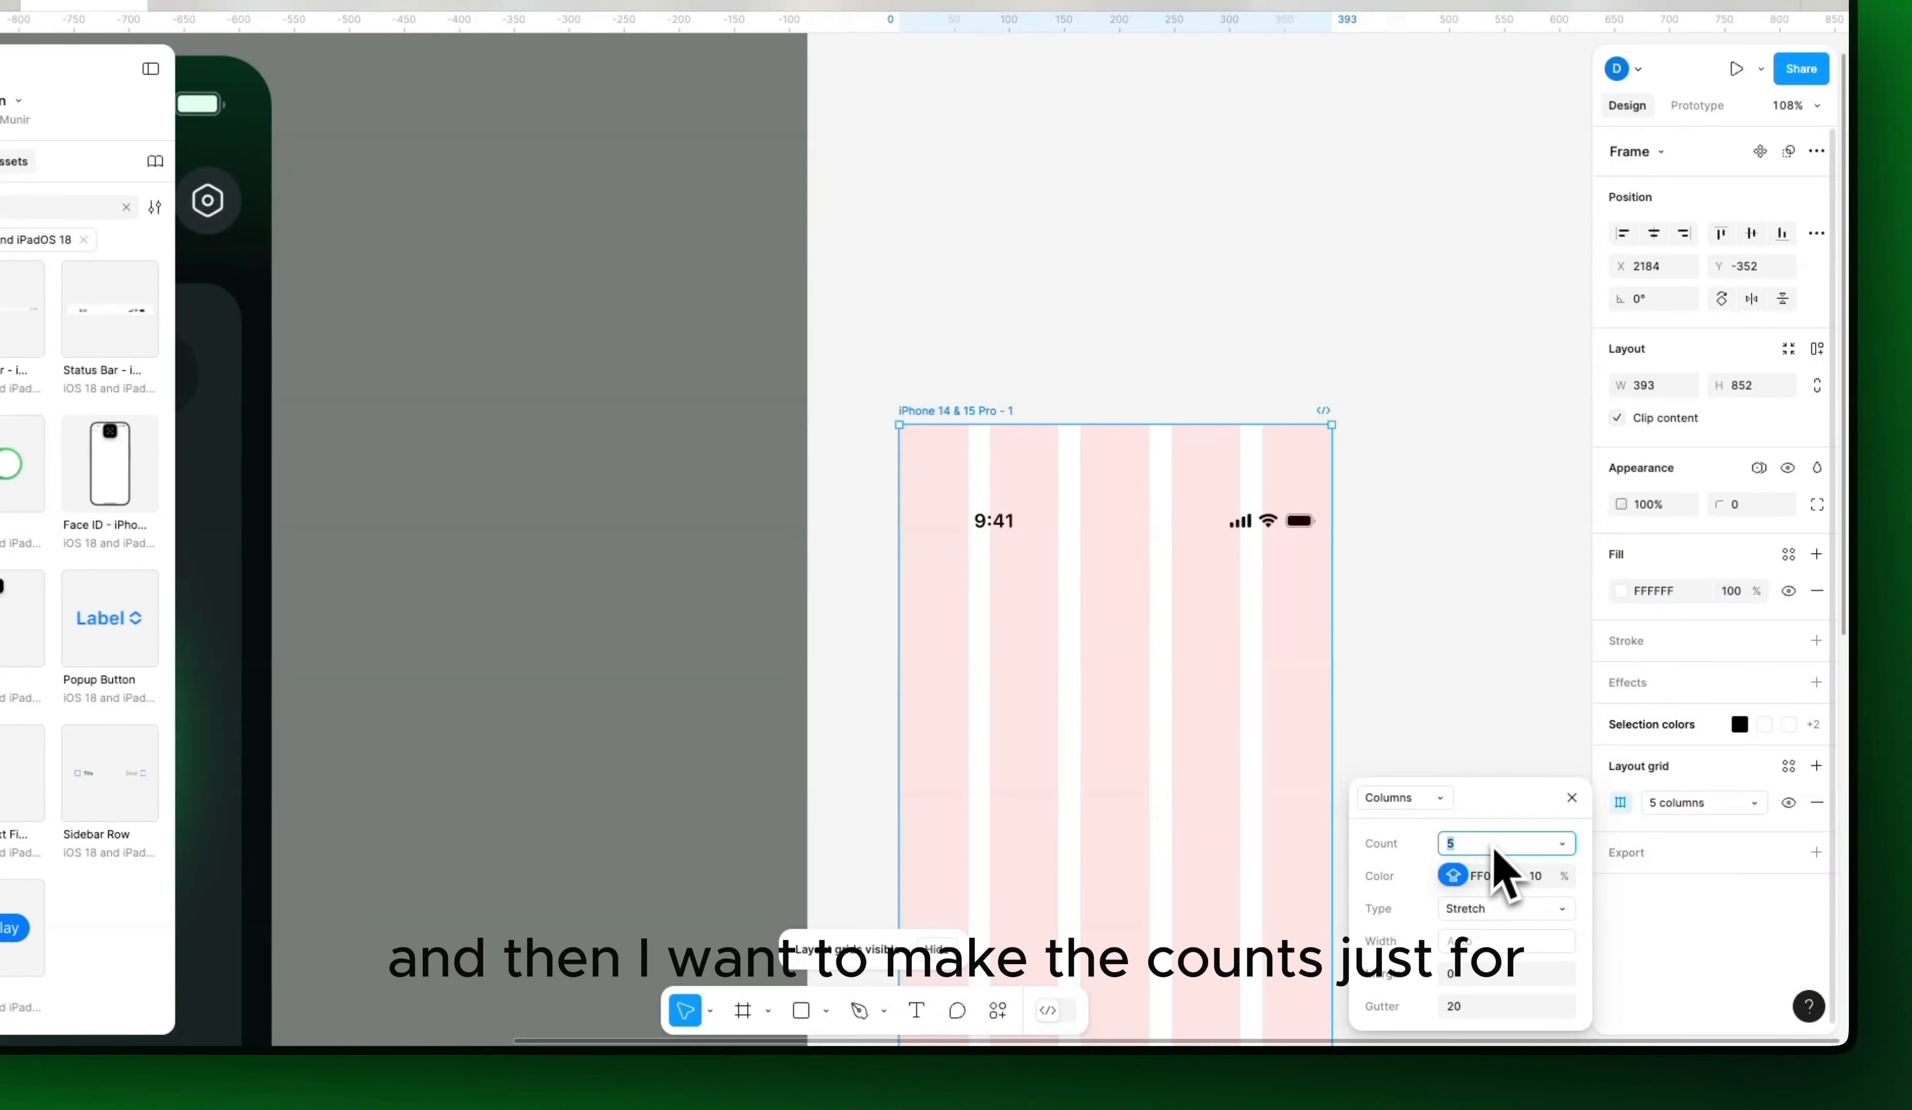
{"action": "type", "text": "4"}
{"action": "key", "text": "Return"}
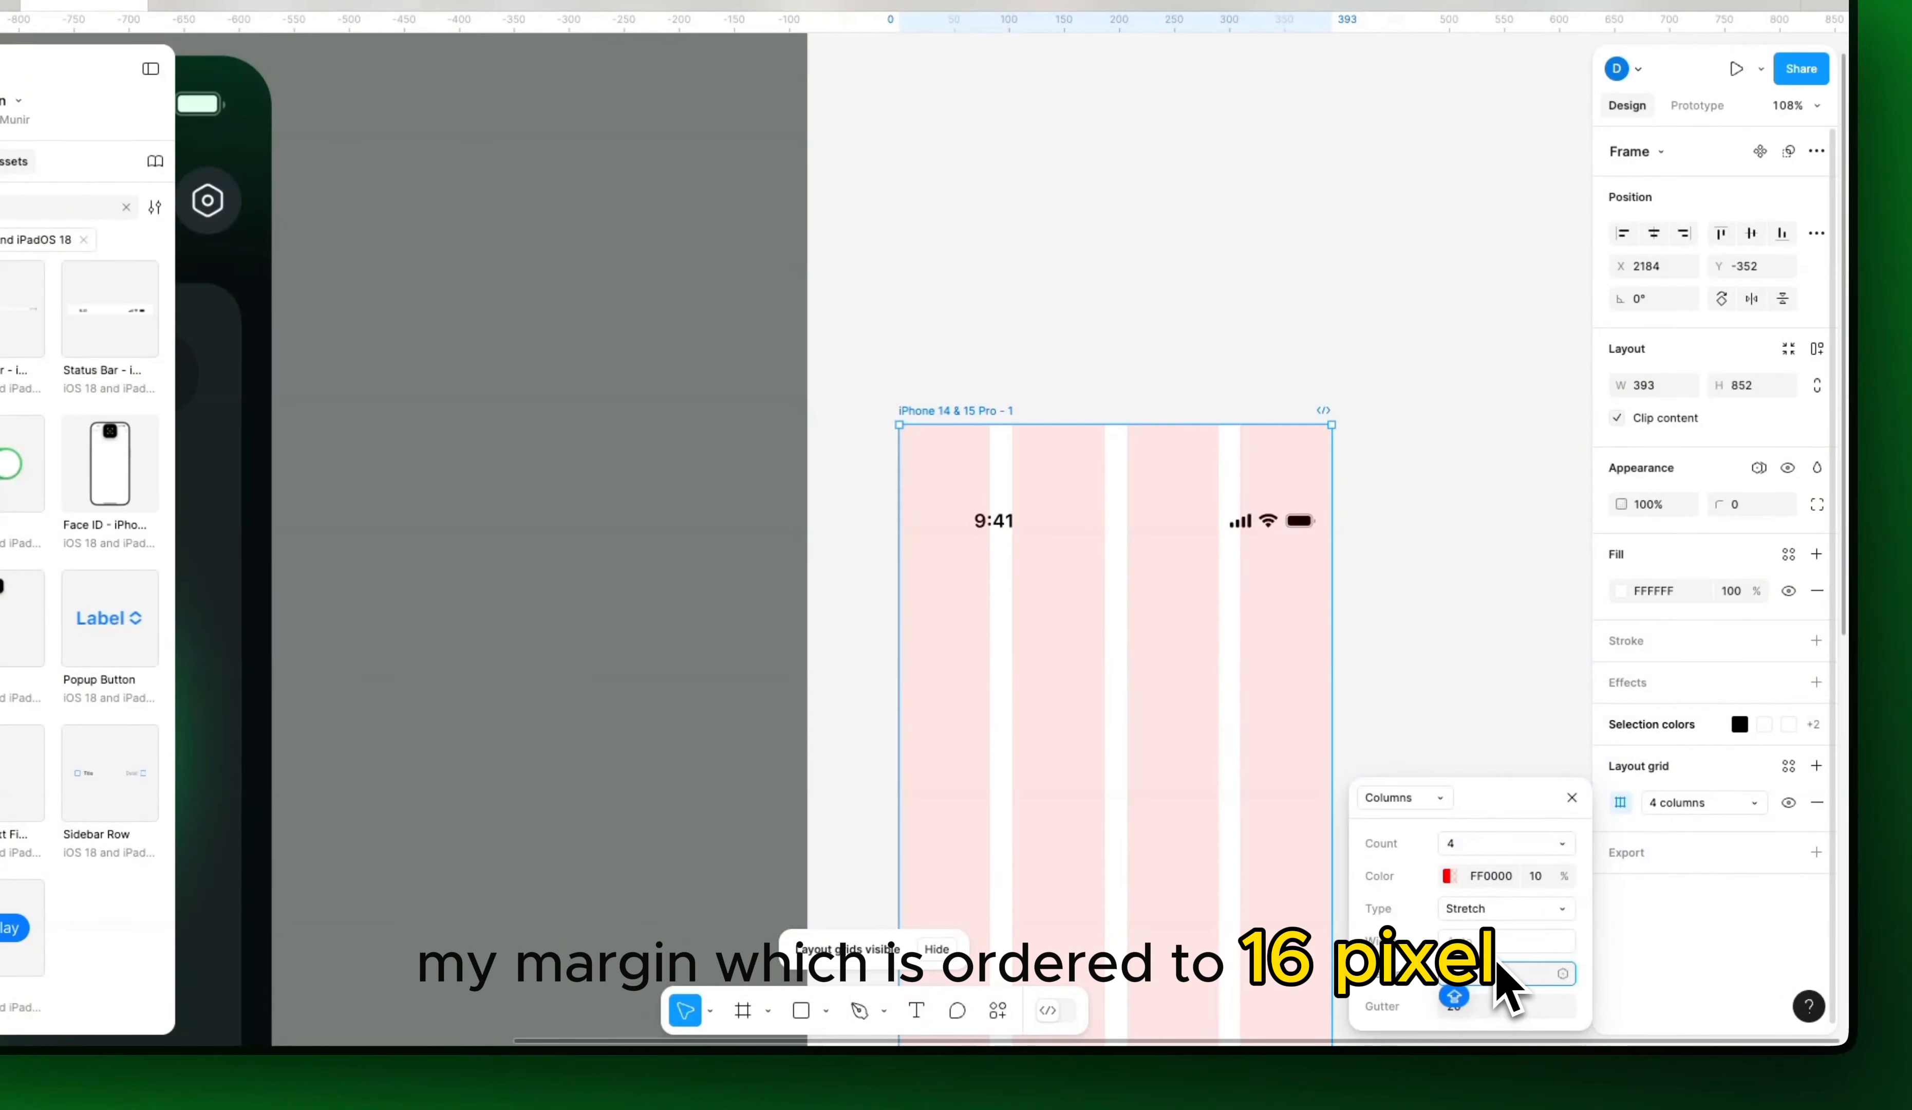
{"action": "type", "text": "16"}
{"action": "key", "text": "Return"}
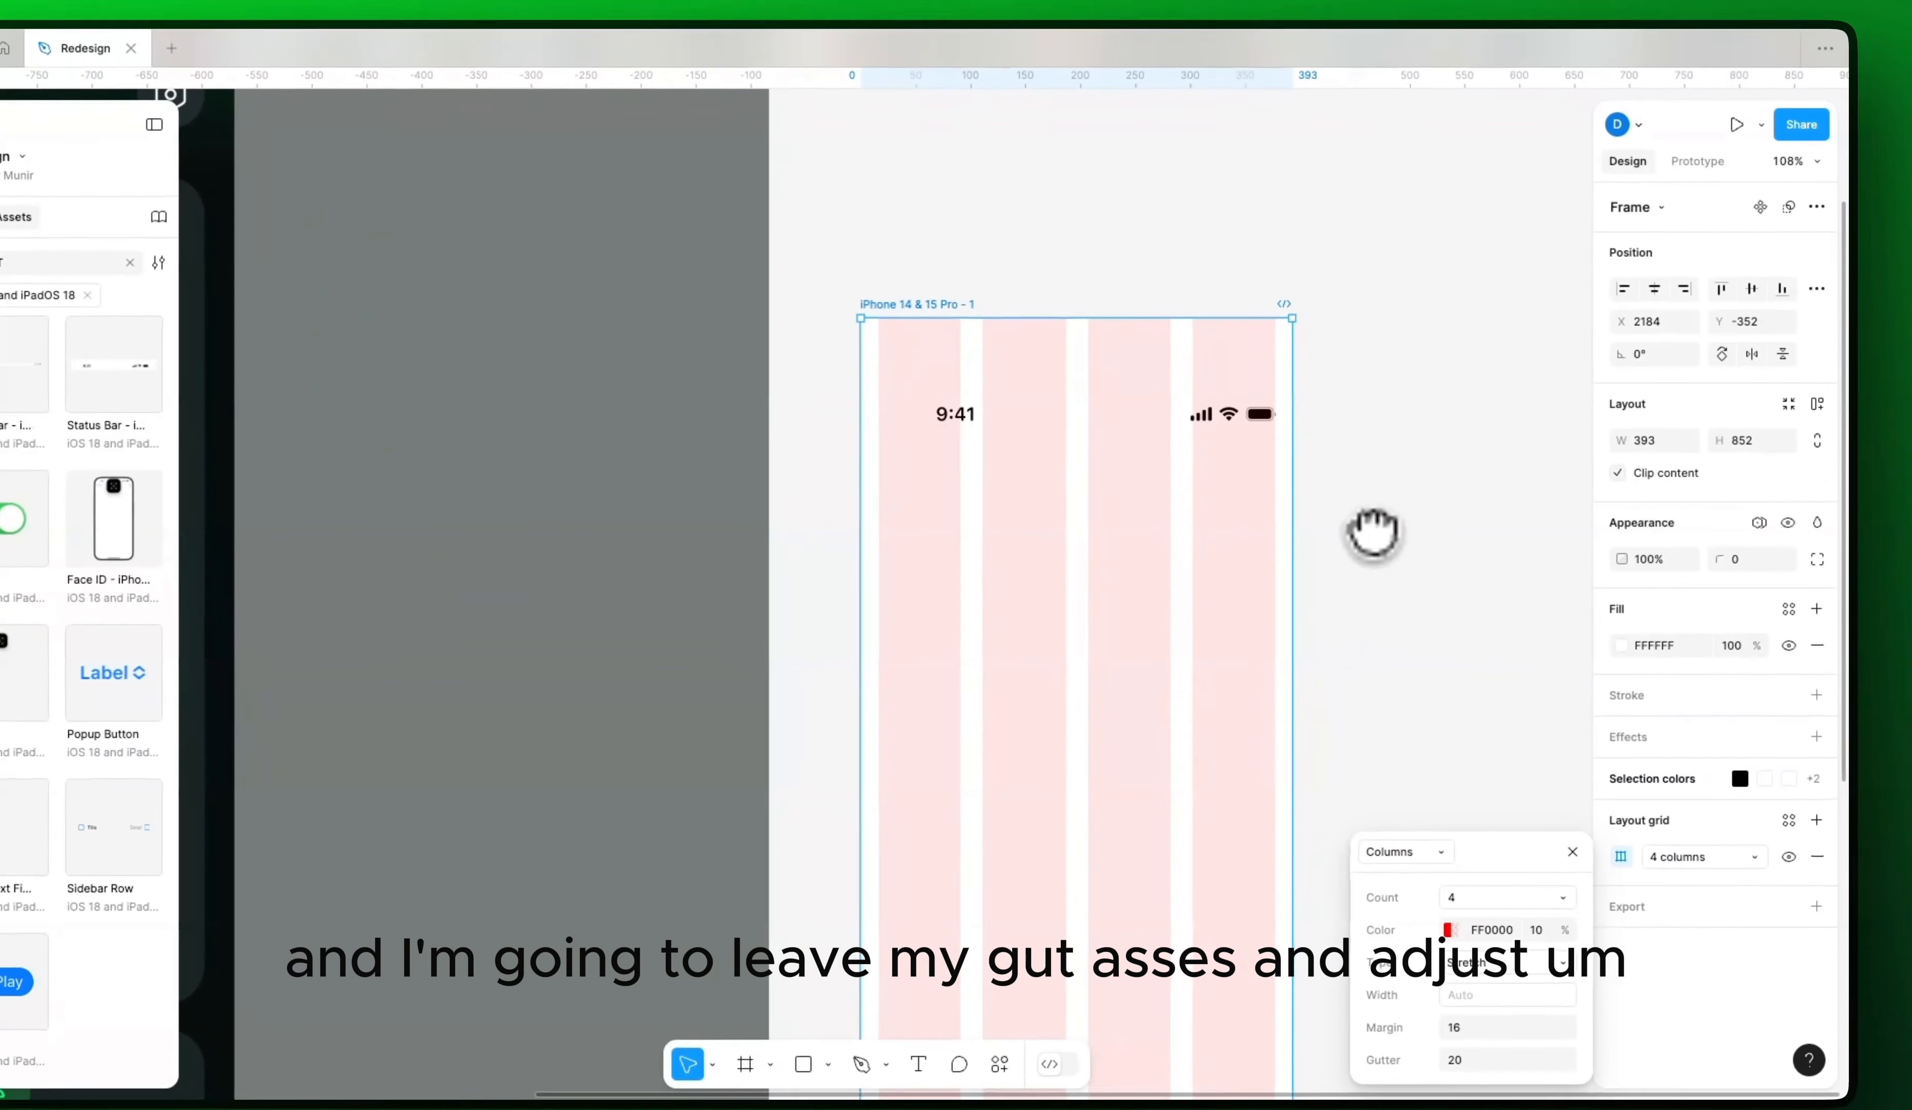
Step: Set the status bar's width to 393 to match the phone frame
{"action": "left_click", "coordinate": [1263, 566]}
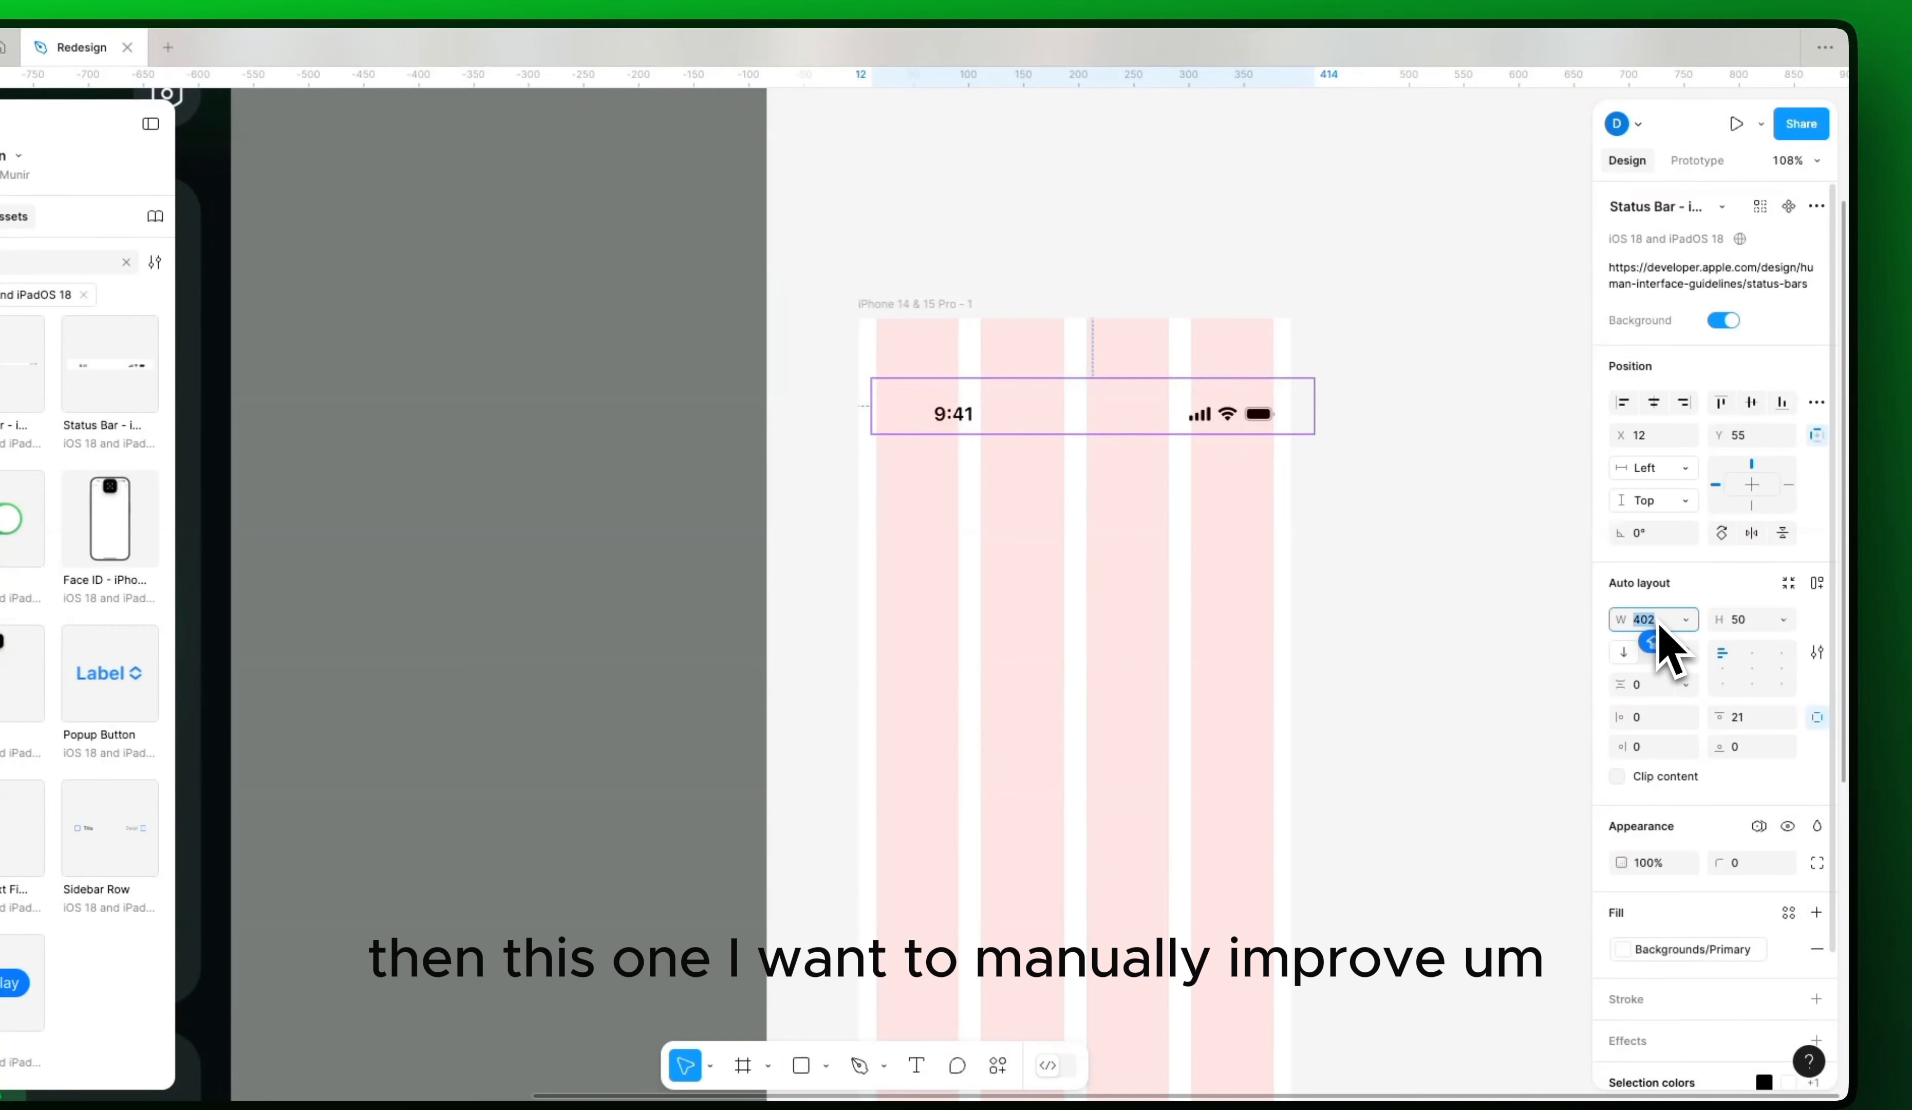
{"action": "left_click", "coordinate": [914, 305]}
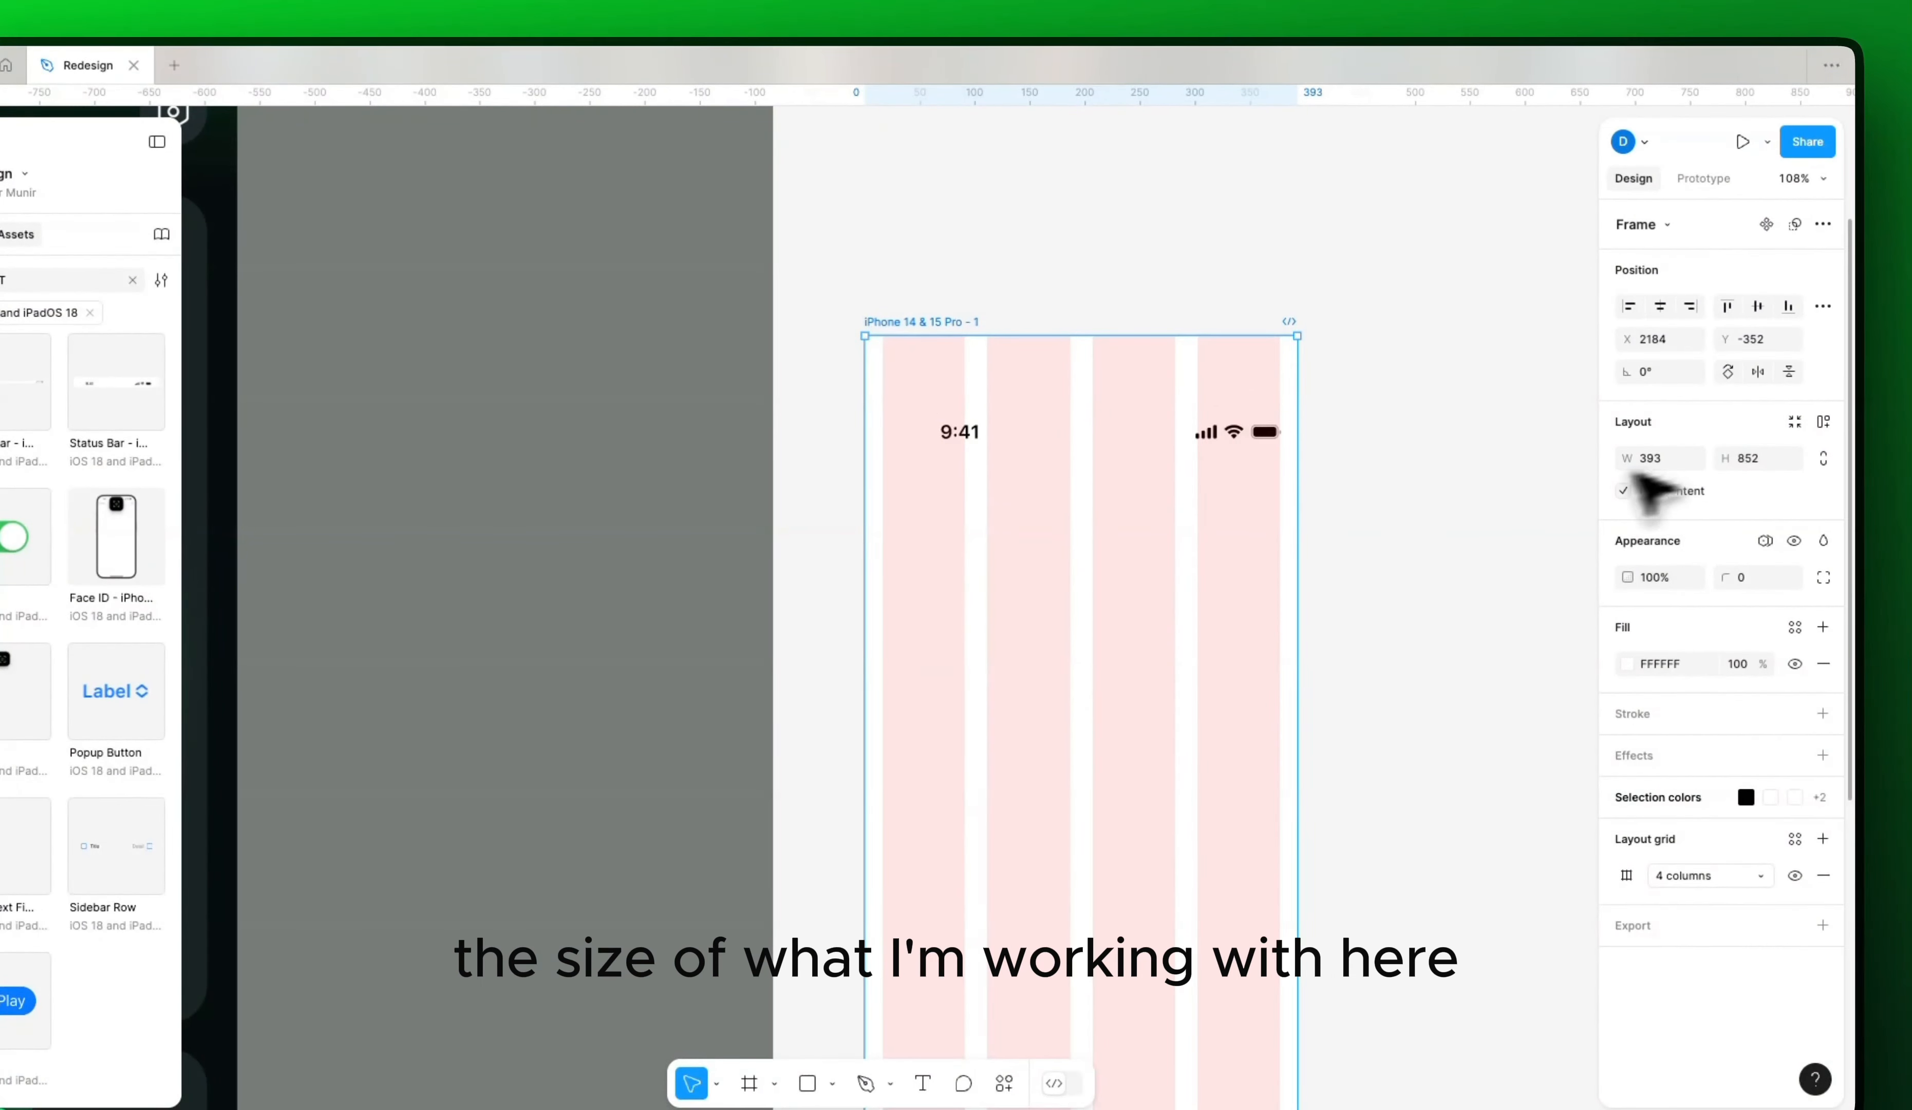
{"action": "left_click", "coordinate": [1131, 429]}
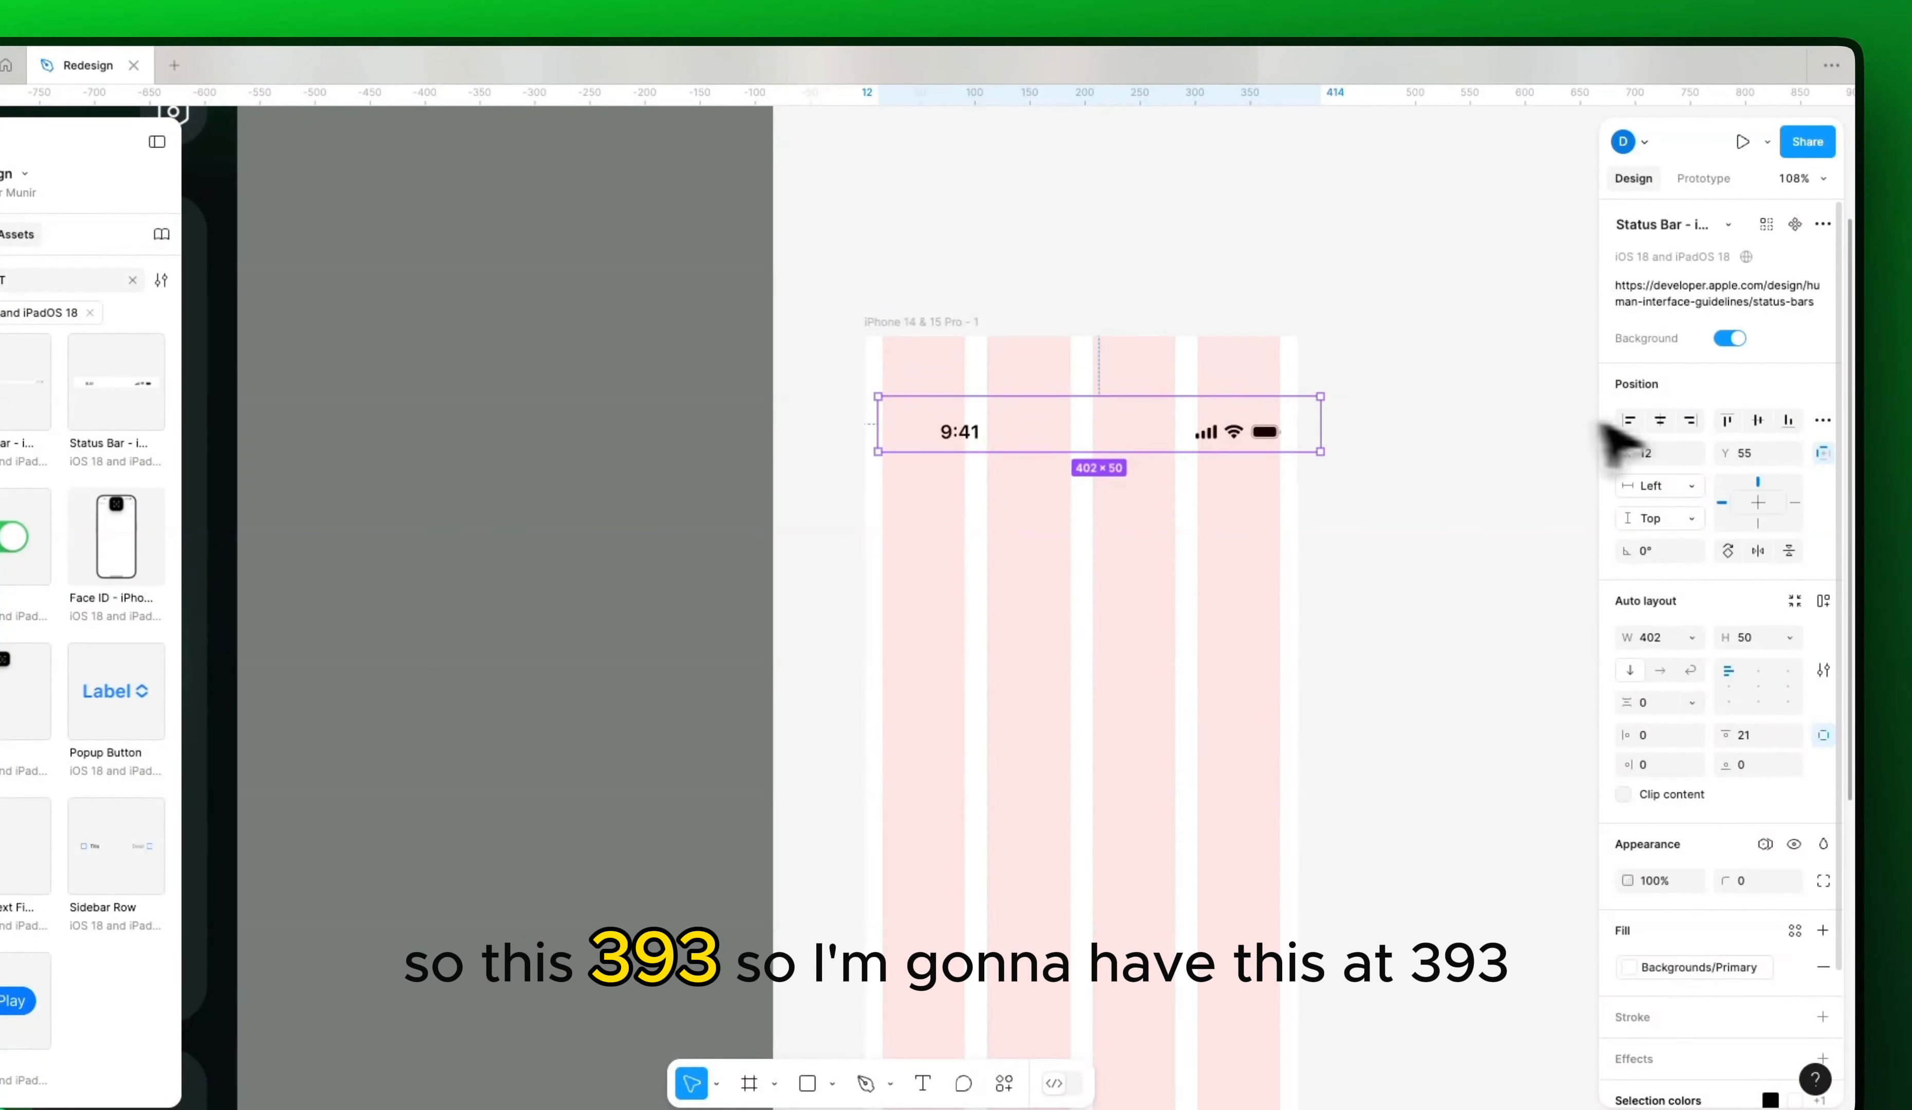
{"action": "left_click", "coordinate": [1664, 646]}
{"action": "type", "text": "393"}
{"action": "key", "text": "Return"}
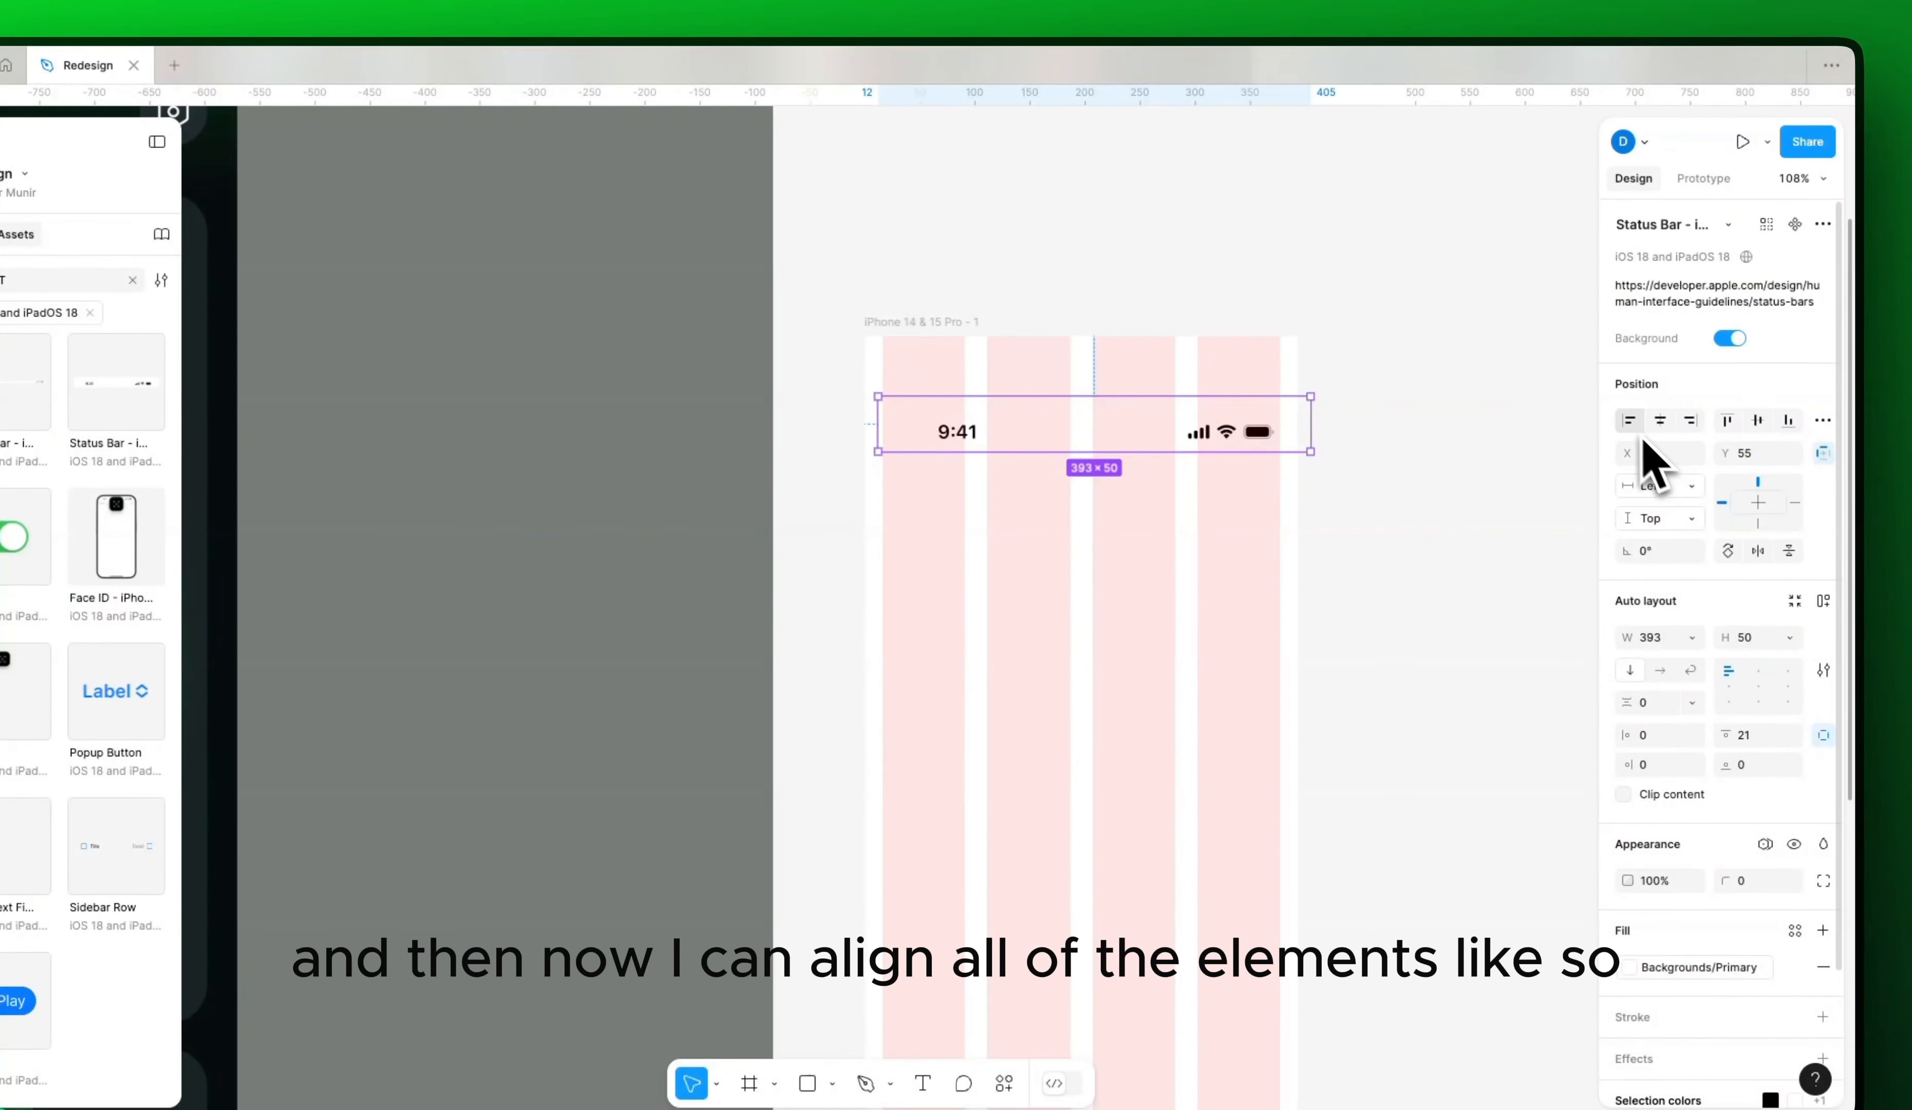
Step: Align the status bar to the left and top edges of the phone frame
{"action": "left_click", "coordinate": [1629, 420]}
{"action": "left_click", "coordinate": [1727, 419]}
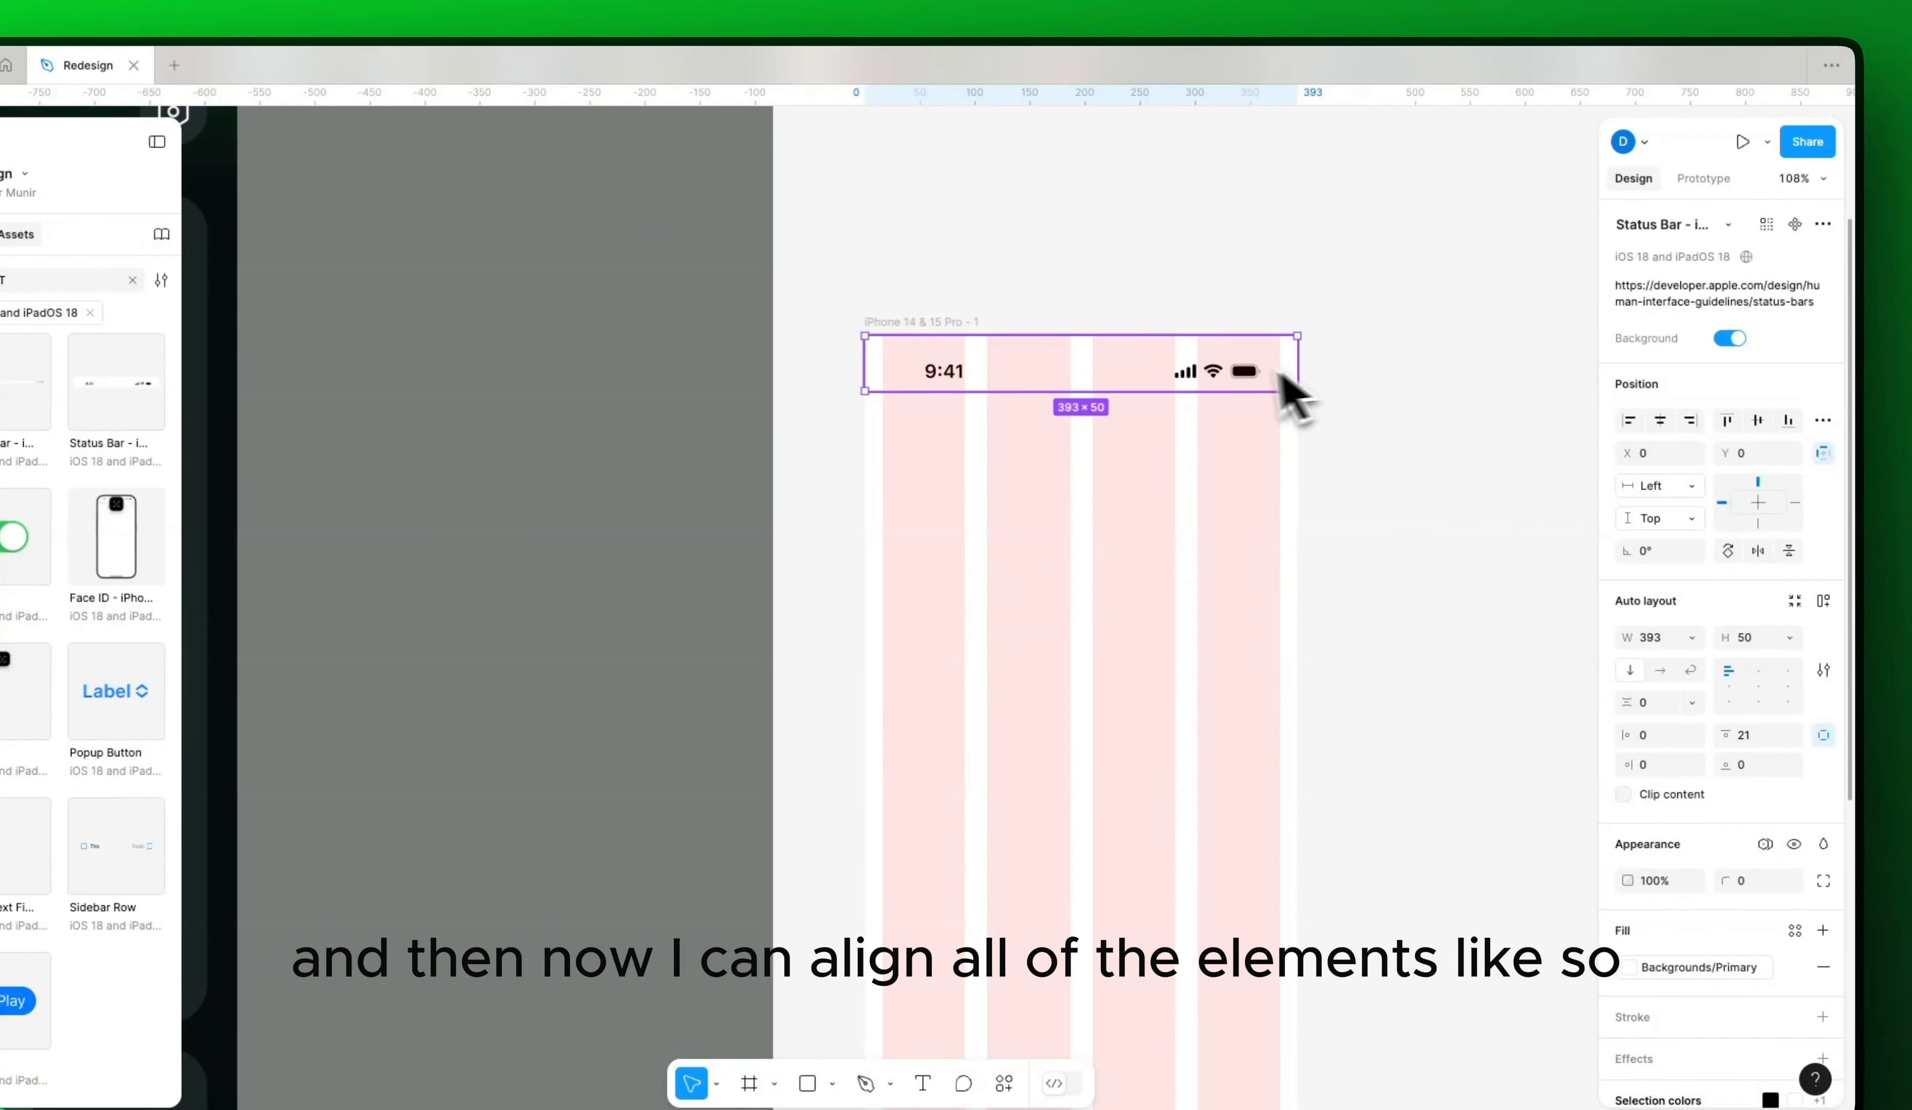
{"action": "left_click", "coordinate": [1357, 397]}
Step: Turn off the Background option of the status bar in the phone frame
{"action": "scroll", "coordinate": [1216, 440], "scroll_direction": "down", "scroll_amount": 5}
{"action": "scroll", "coordinate": [1213, 430], "scroll_direction": "right", "scroll_amount": 3}
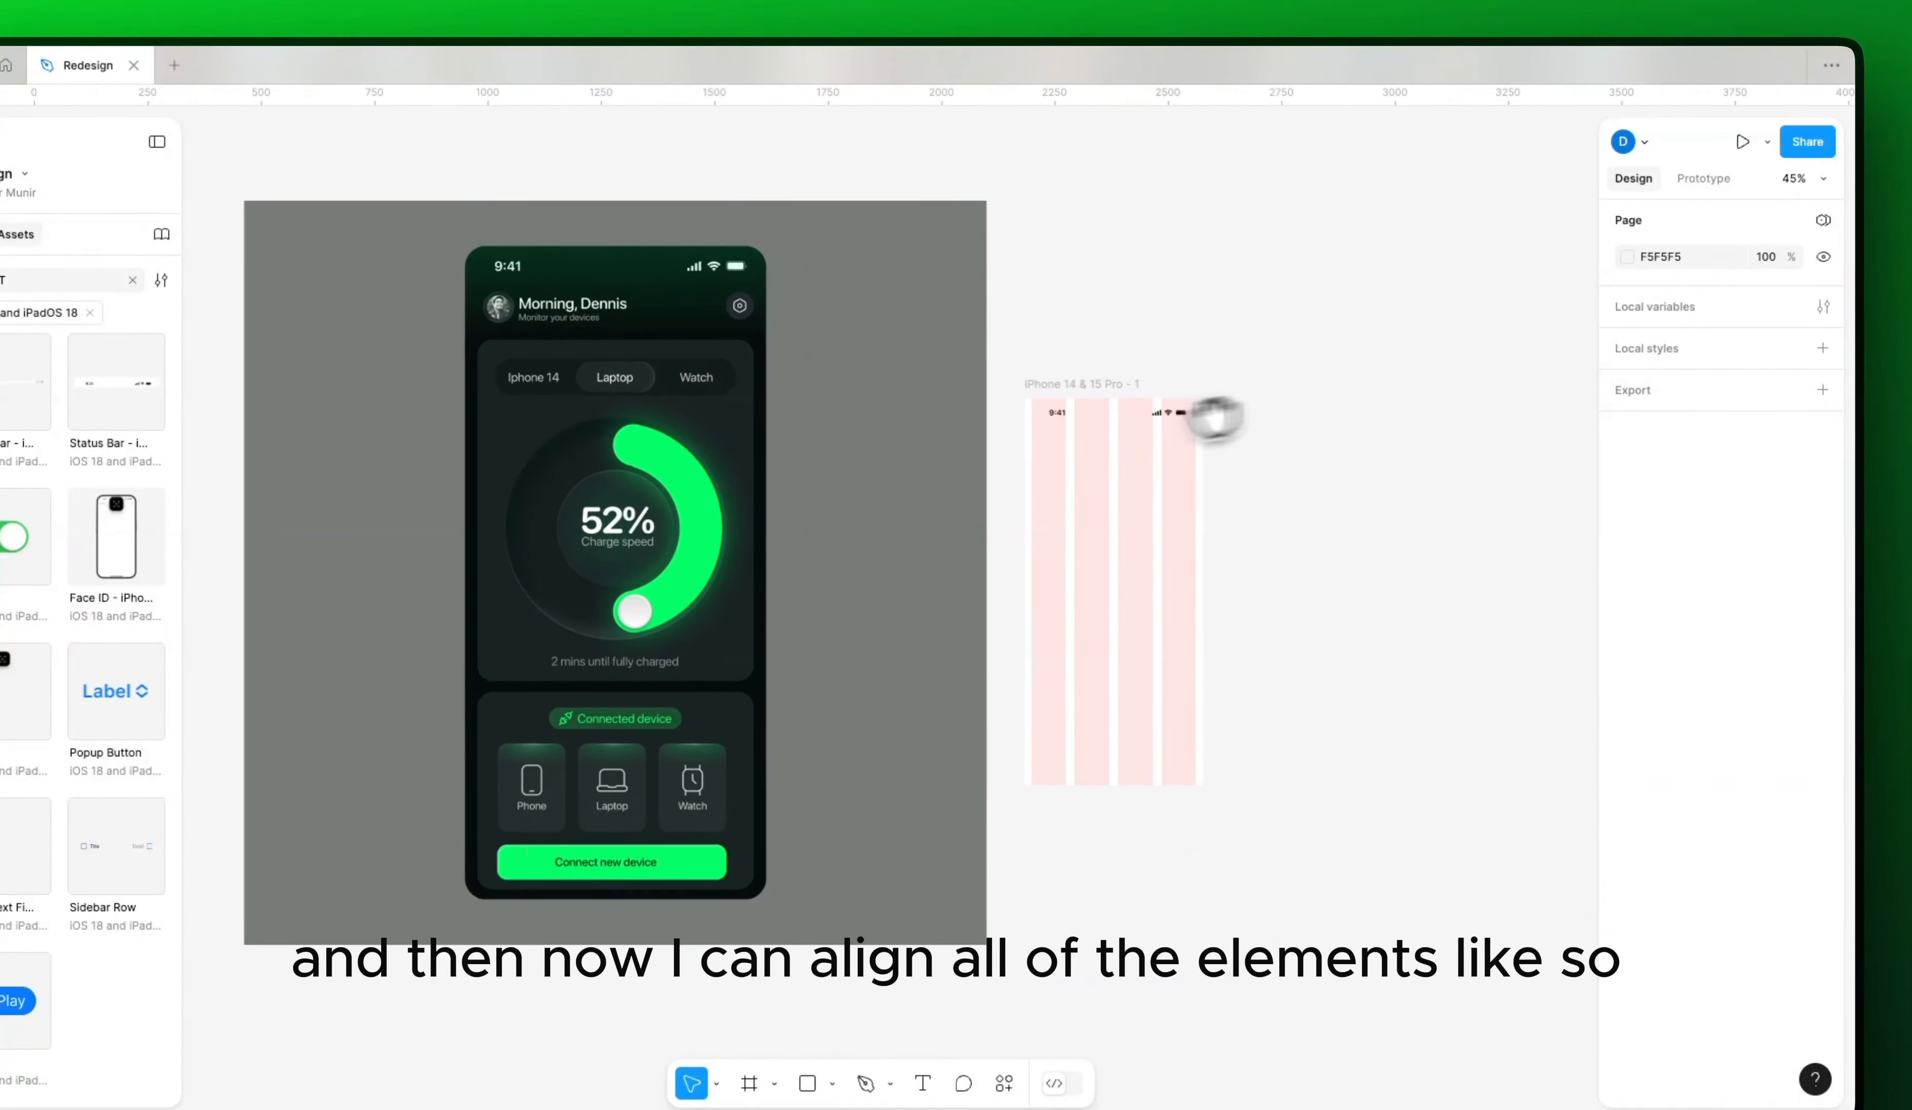
{"action": "left_click", "coordinate": [1078, 446]}
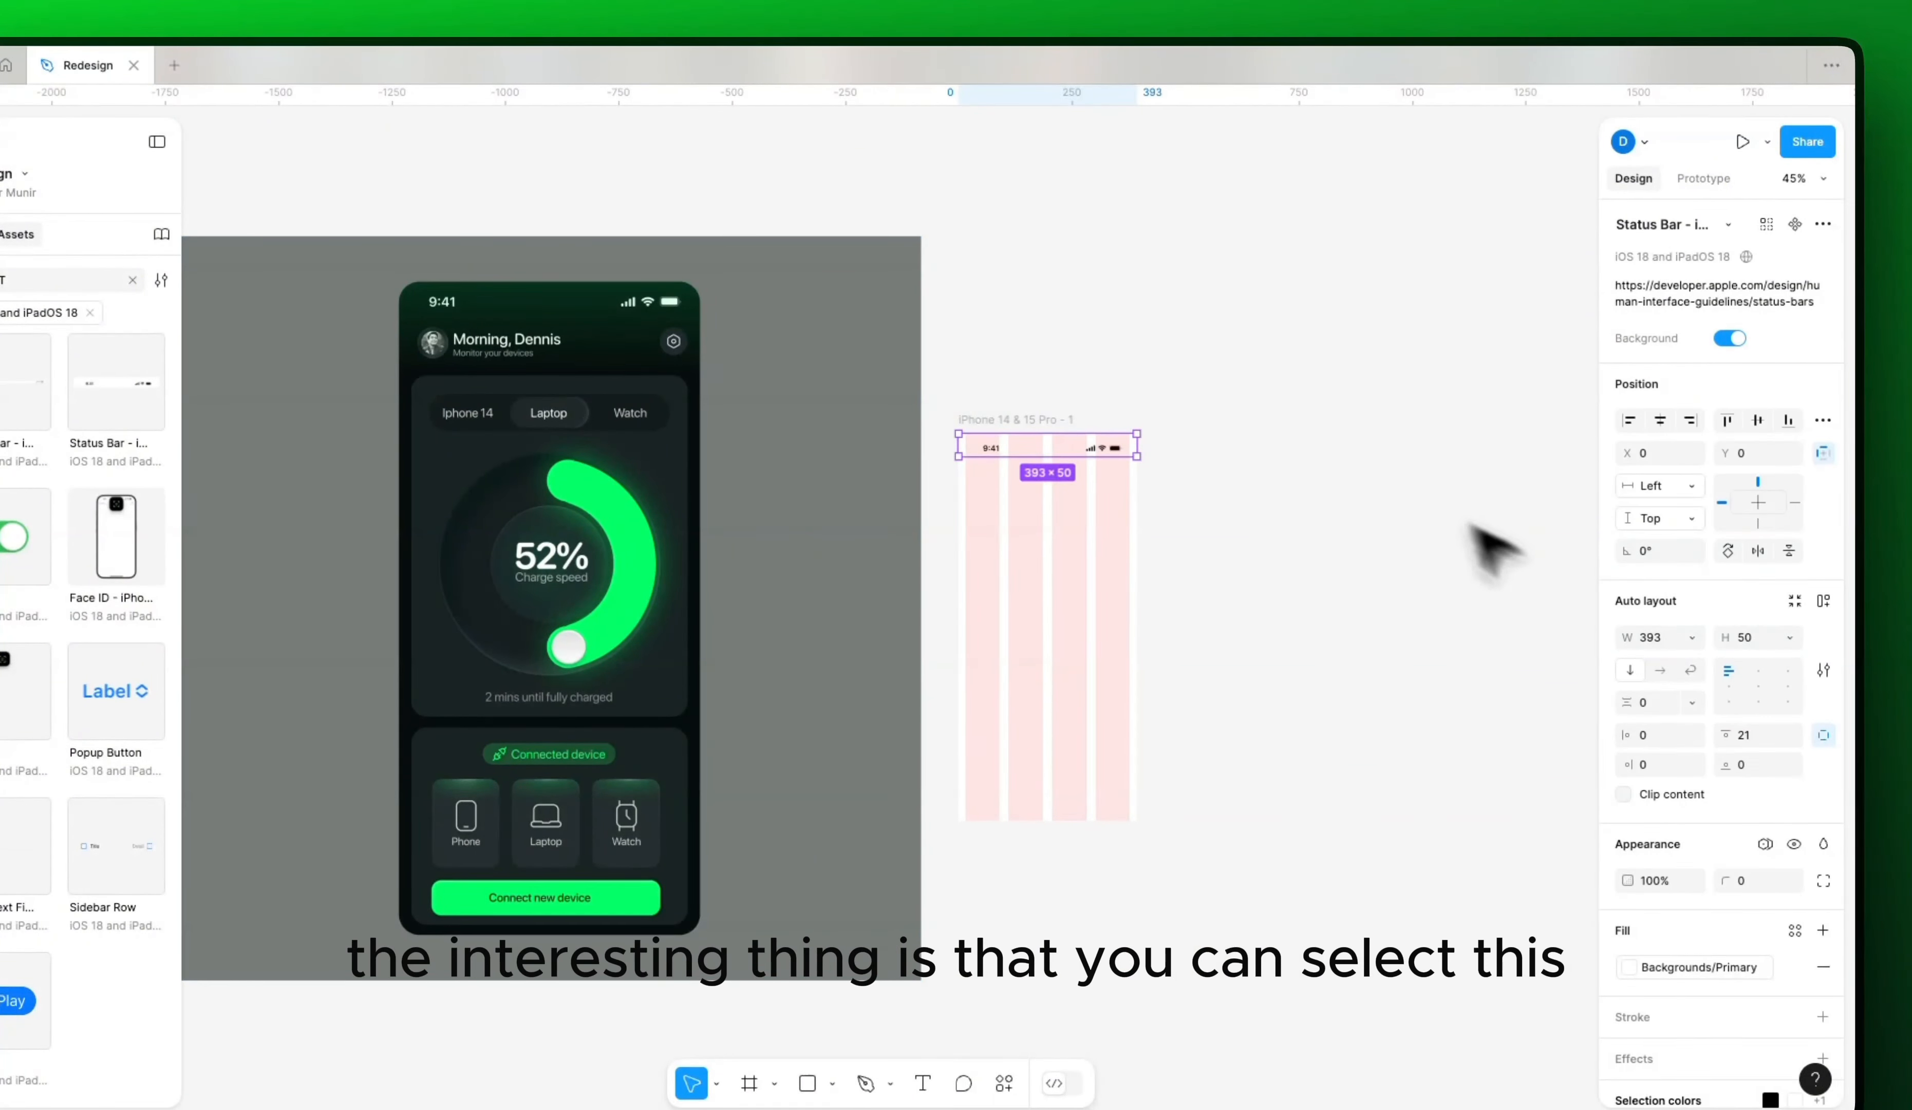
{"action": "left_click", "coordinate": [1729, 340]}
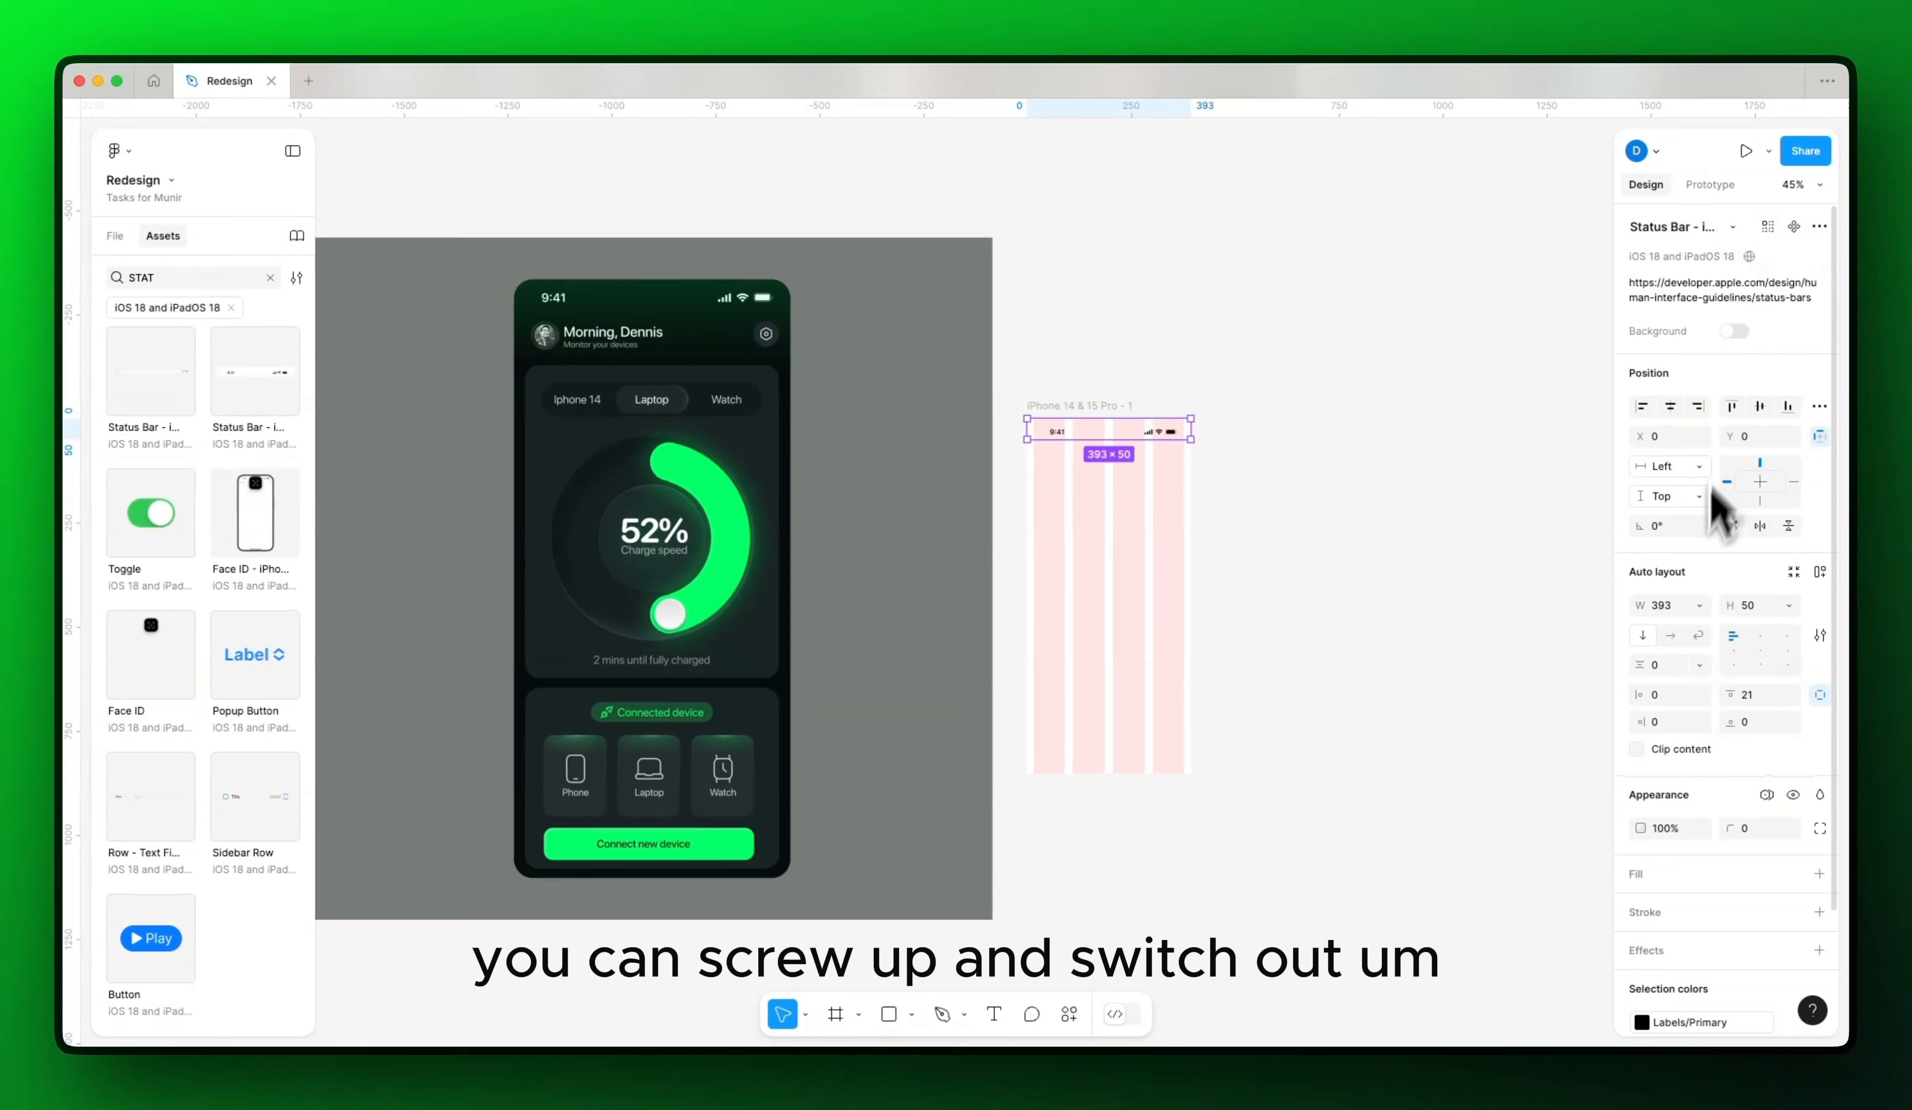
Step: Apply the iOS 18 and iPadOS 18 System Colors mode to the status bar and set it to Dark Elevated
{"action": "scroll", "coordinate": [1691, 580], "scroll_direction": "down", "scroll_amount": 3}
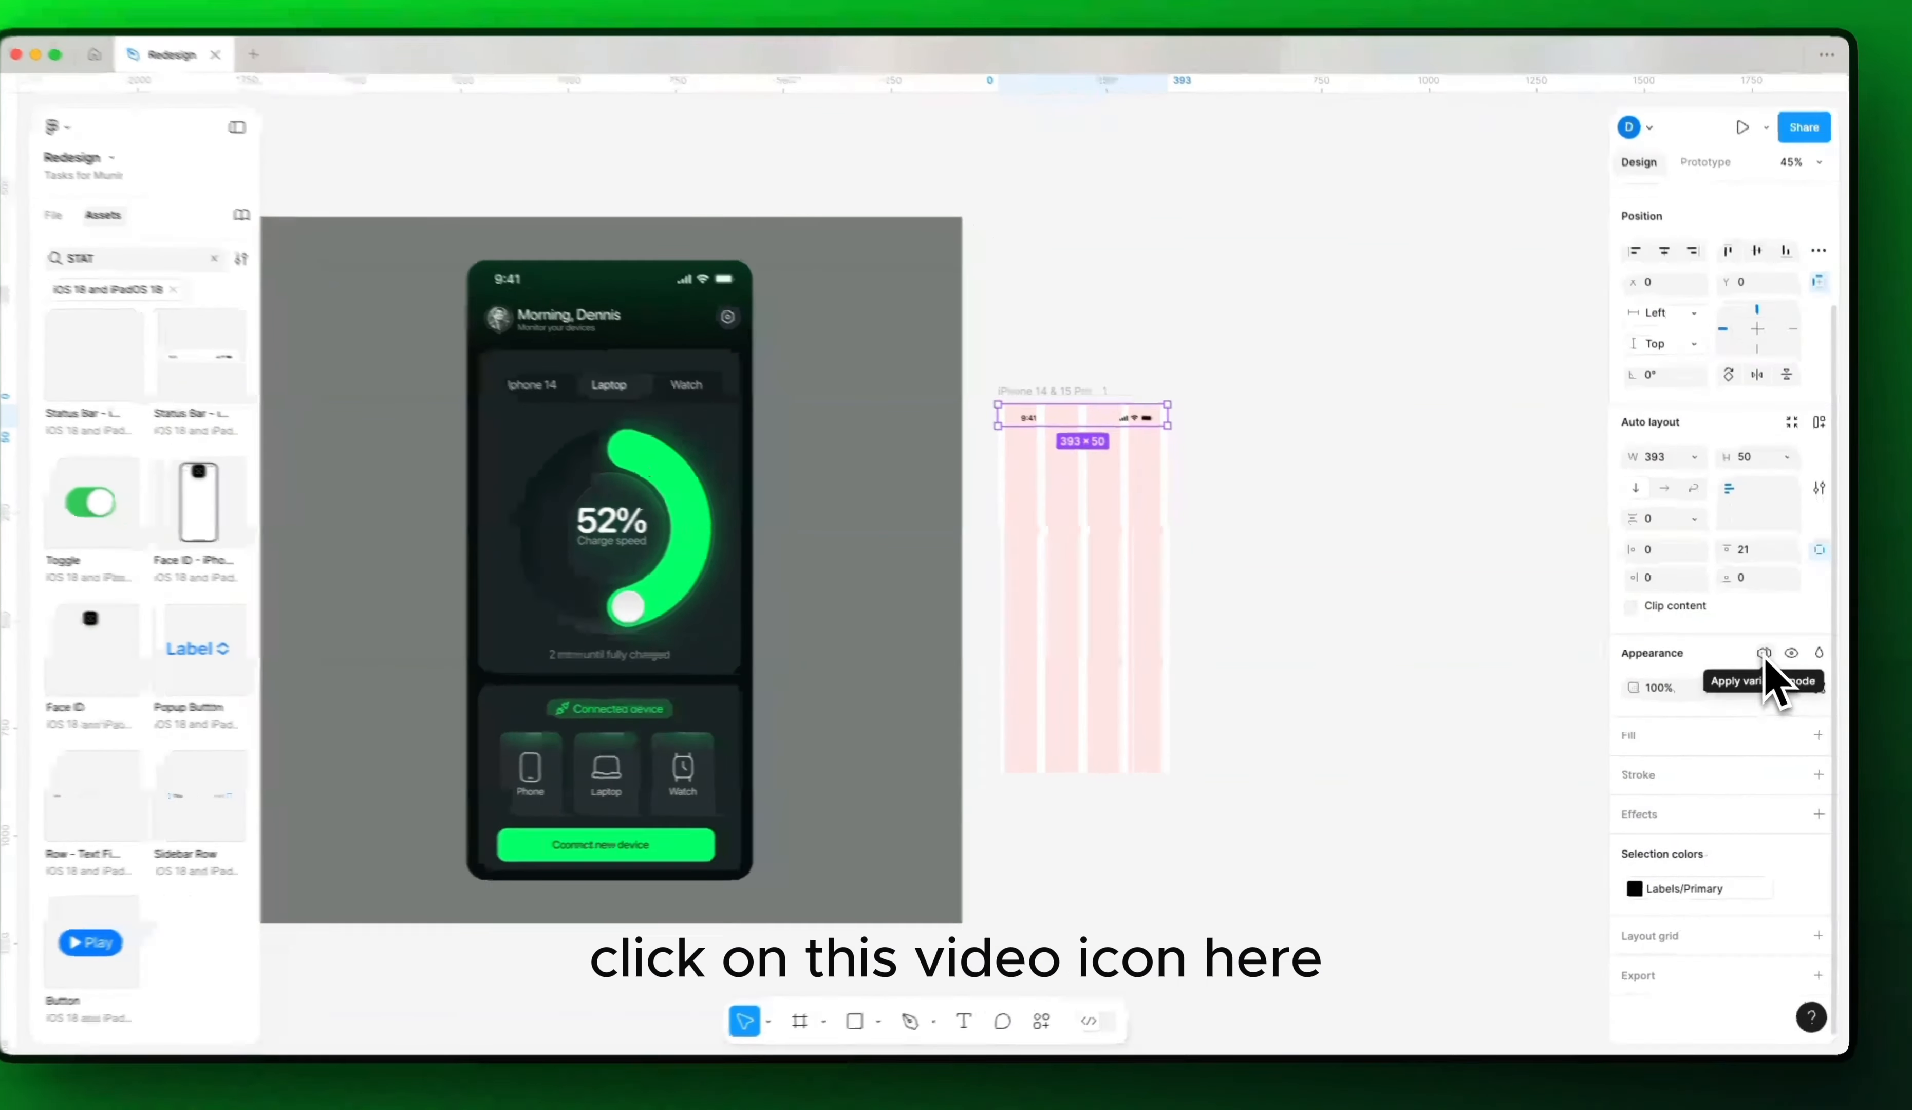
{"action": "left_click", "coordinate": [1767, 659]}
{"action": "mouse_move", "coordinate": [1712, 708]}
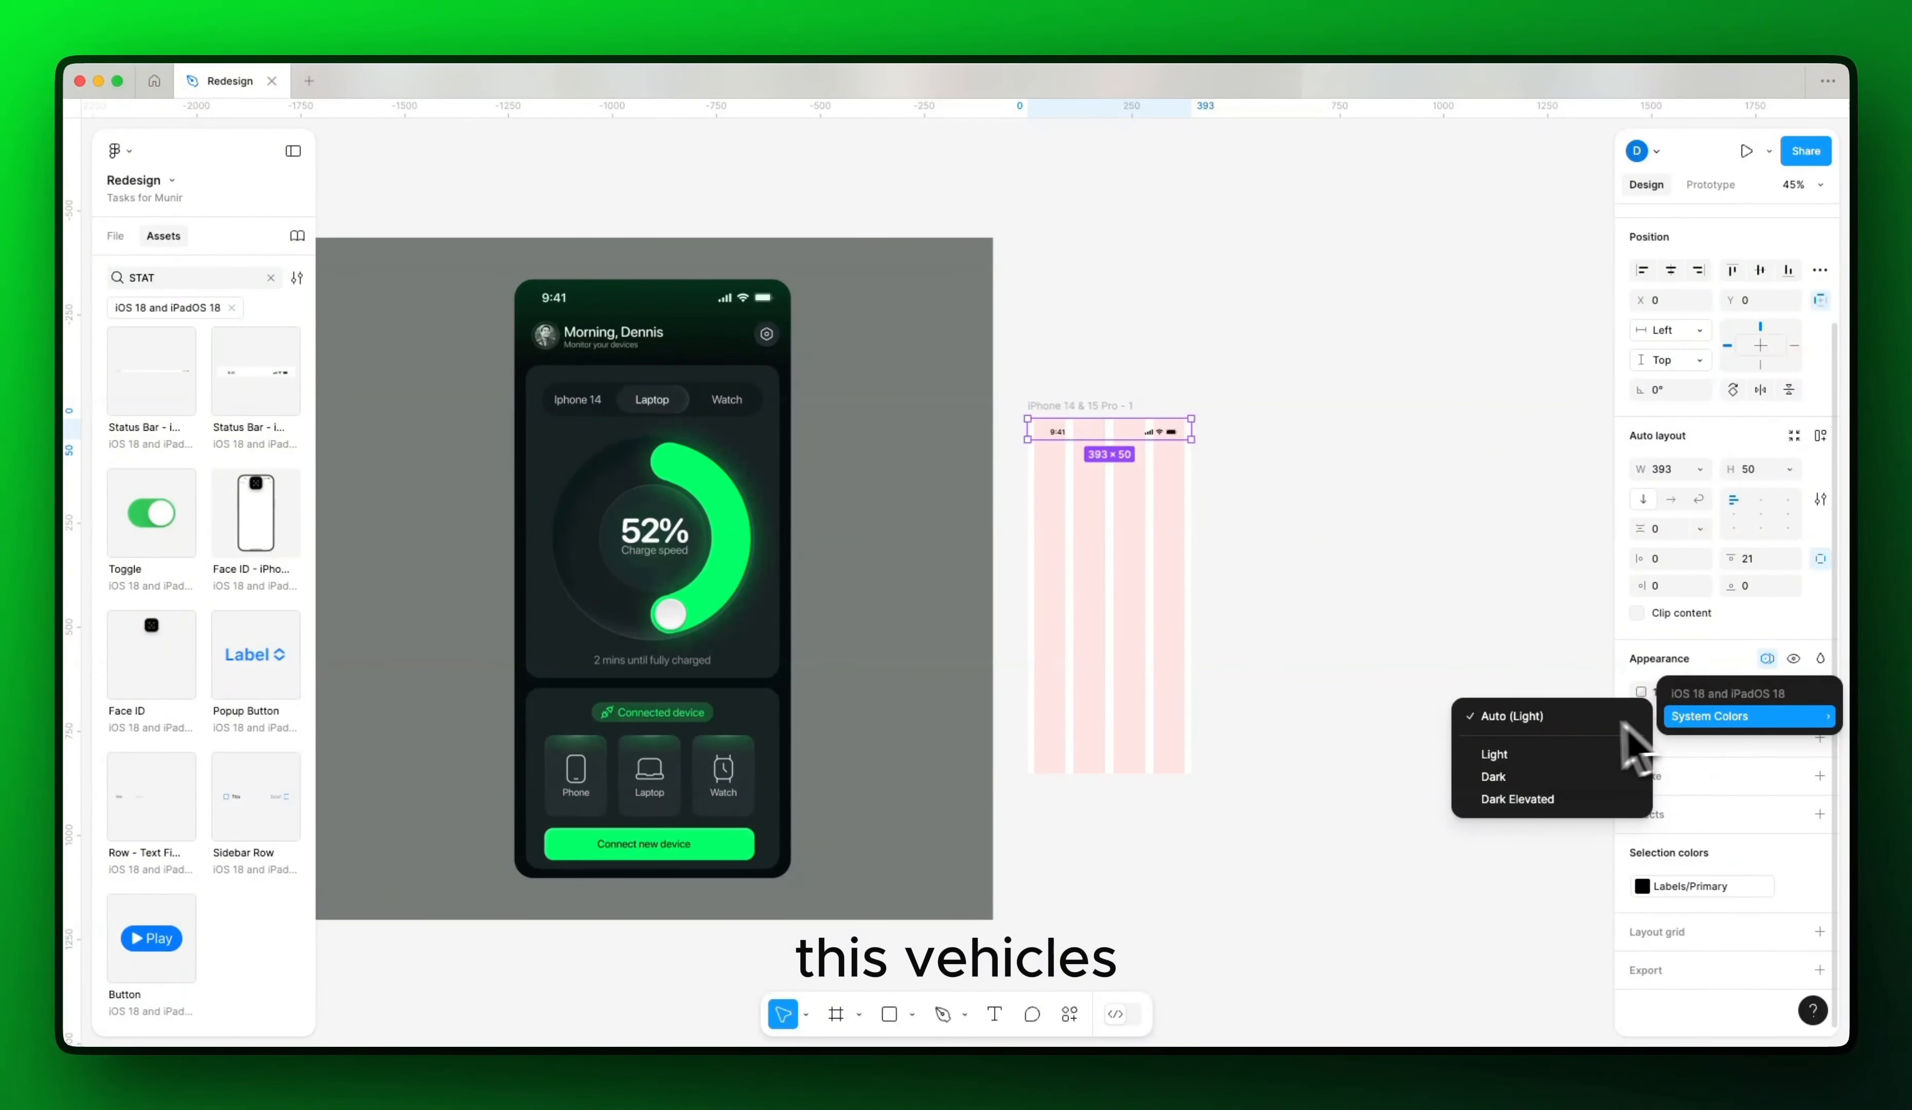
{"action": "left_click", "coordinate": [1533, 778]}
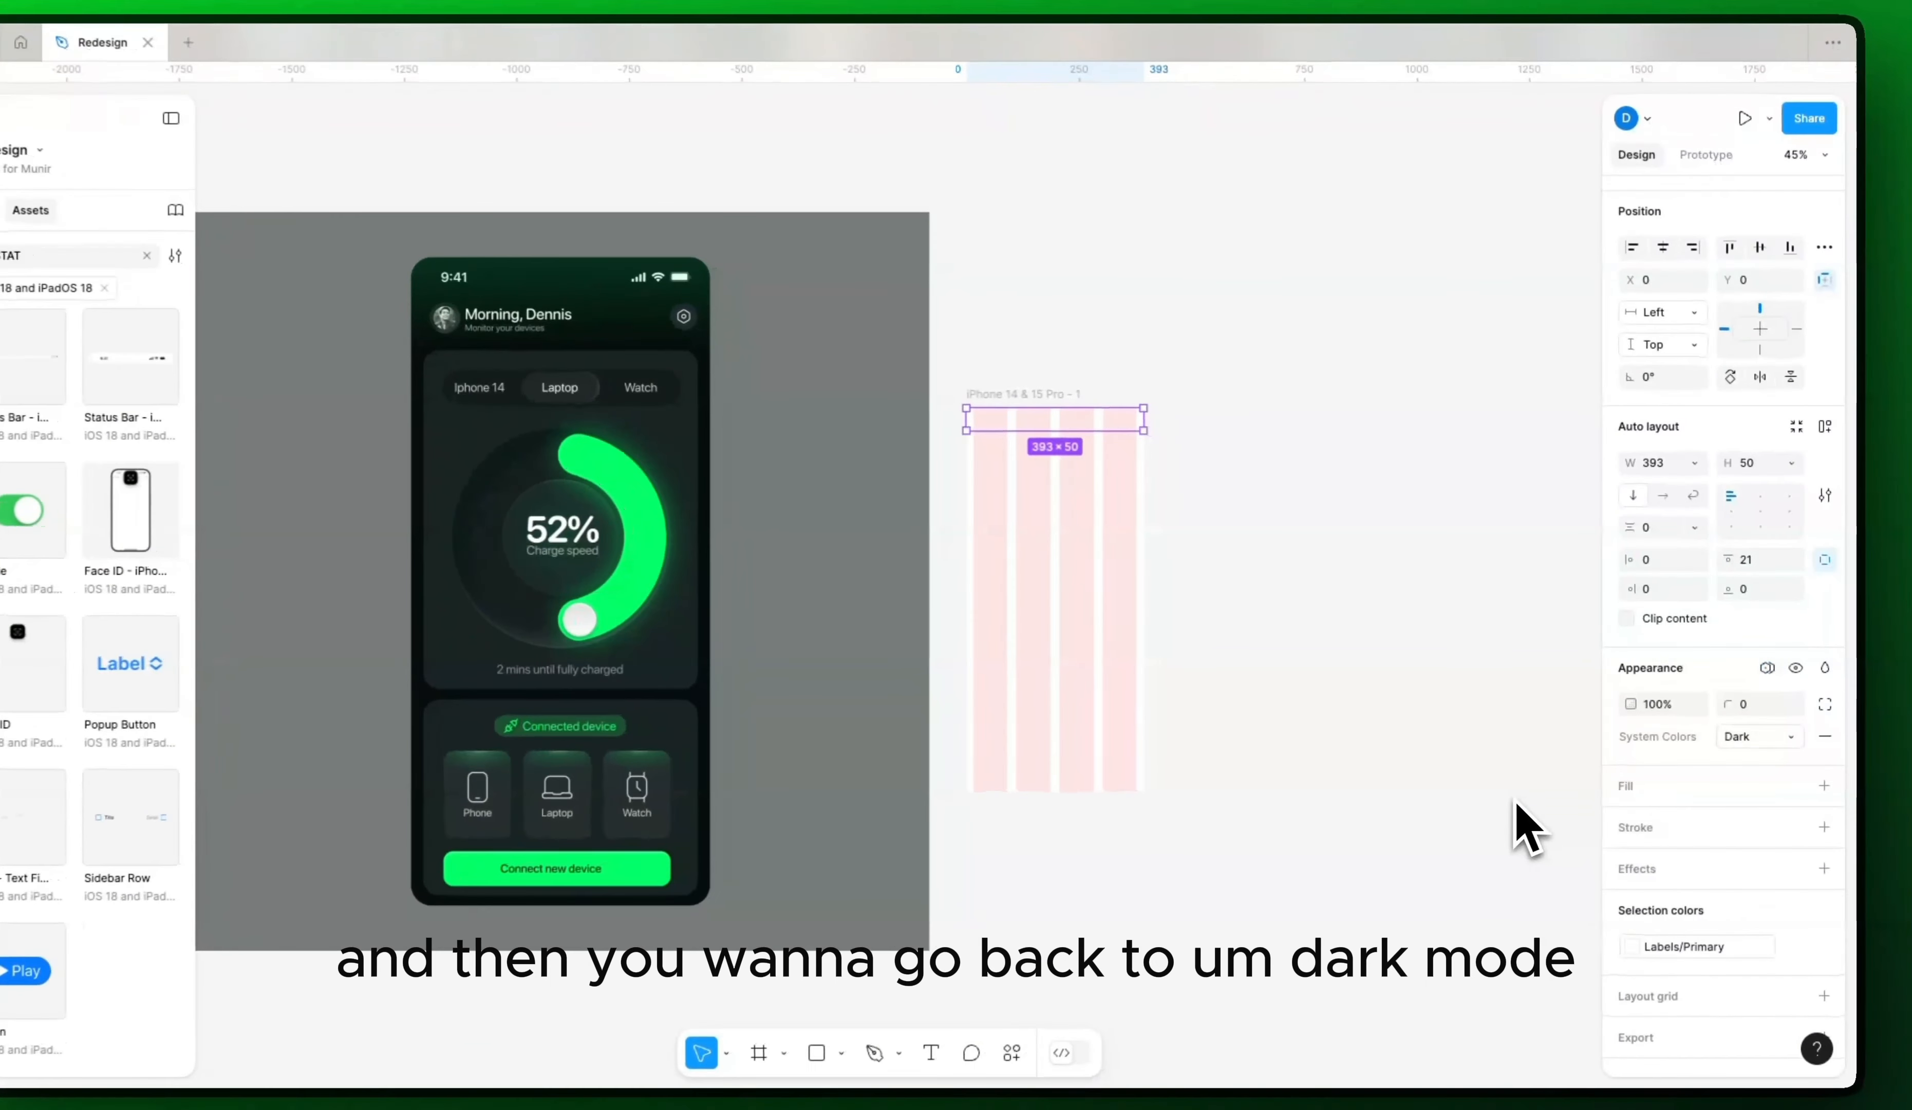
{"action": "left_click", "coordinate": [1748, 738]}
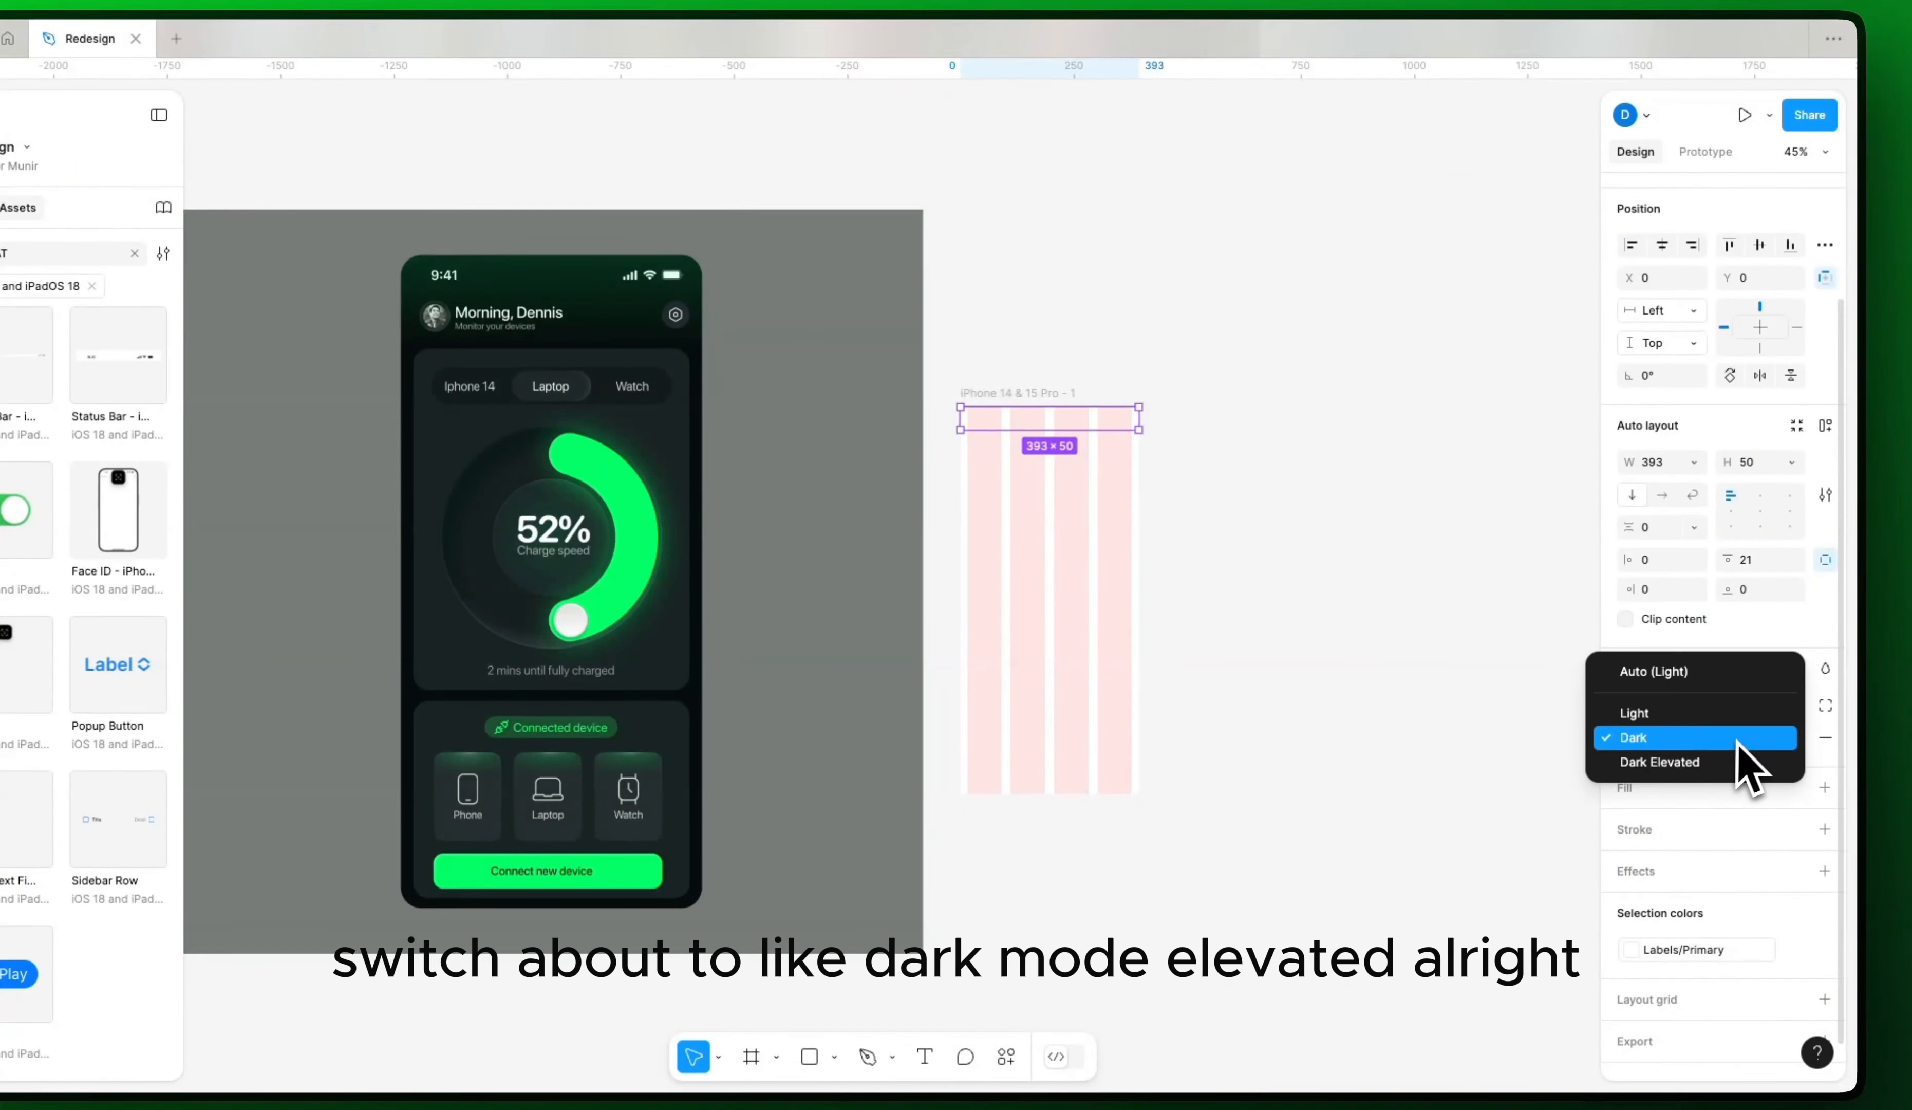
{"action": "left_click", "coordinate": [1673, 761]}
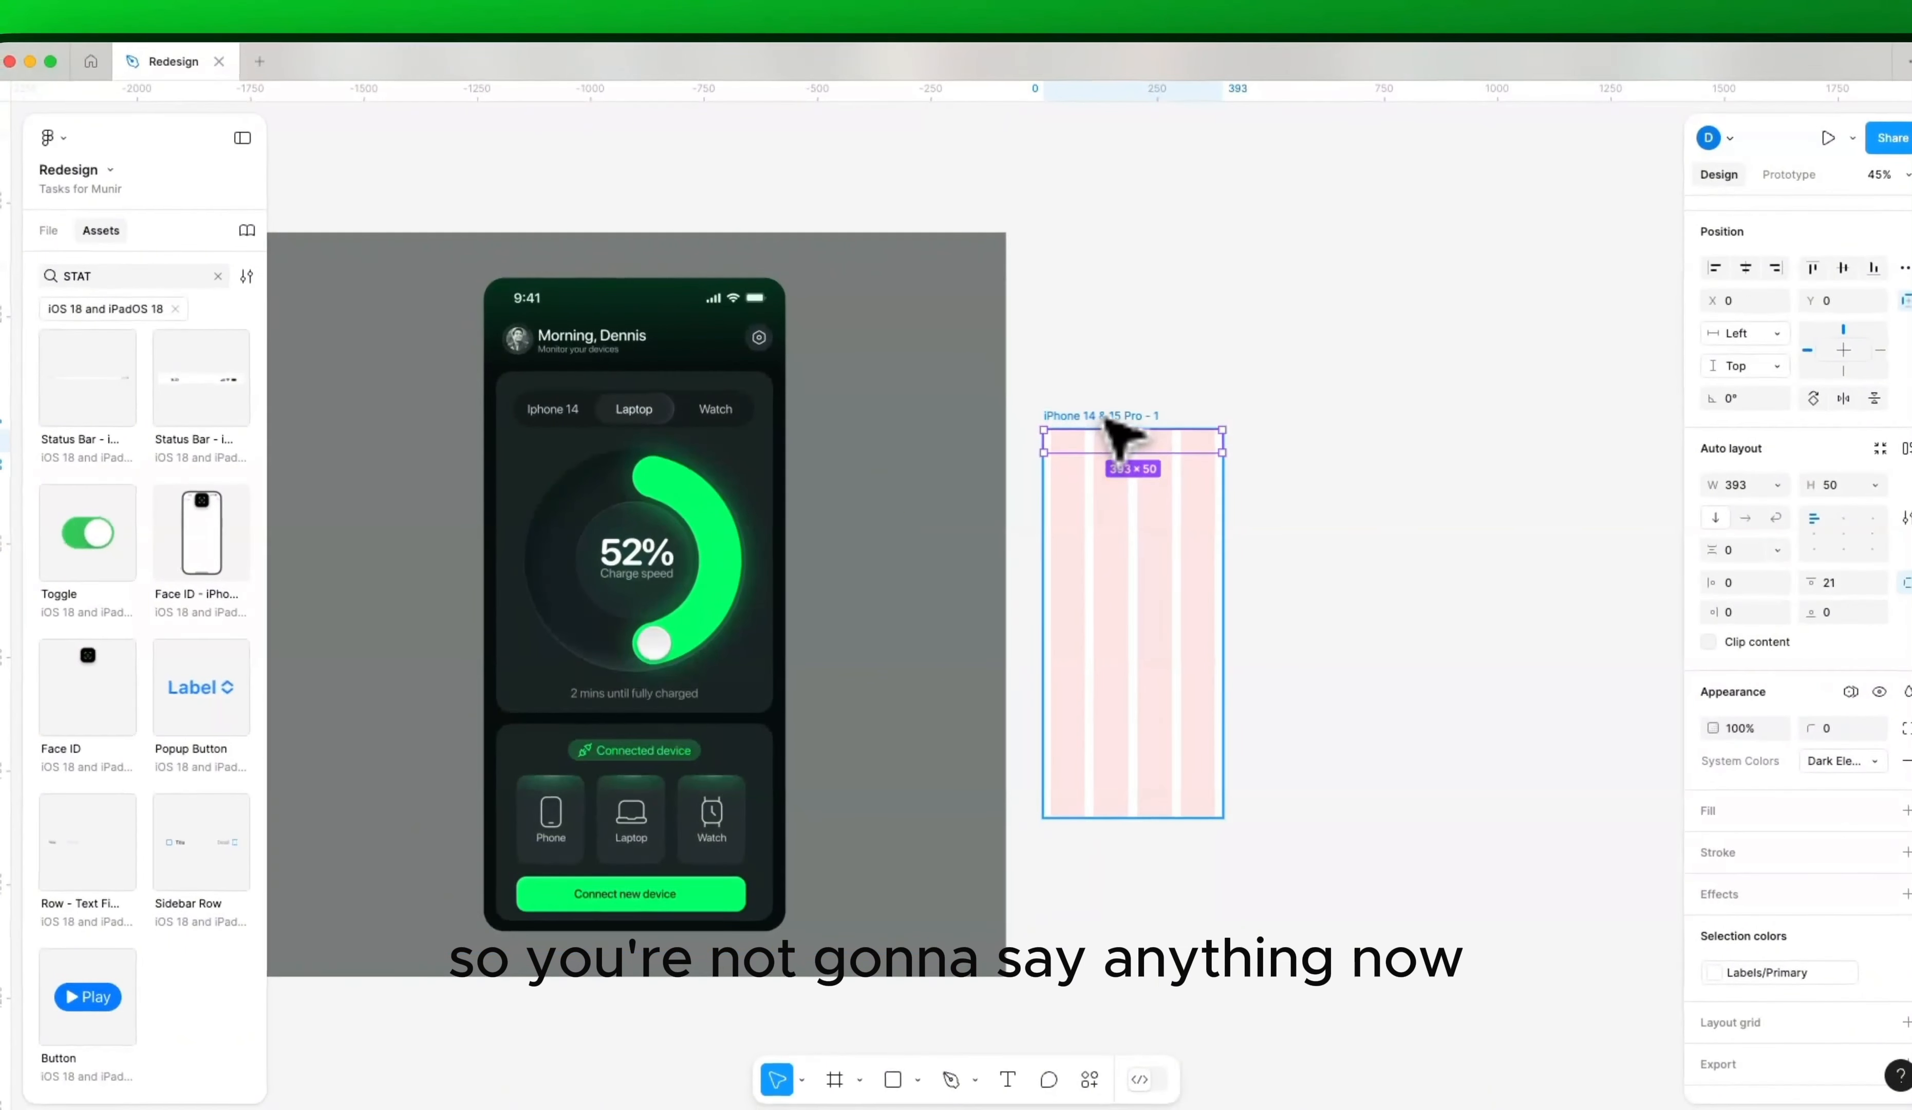
Step: Fill the iPhone 14 & 15 Pro frame with the near-black colour 080E0E sampled from the header area of the reference screen
{"action": "left_click", "coordinate": [1106, 419]}
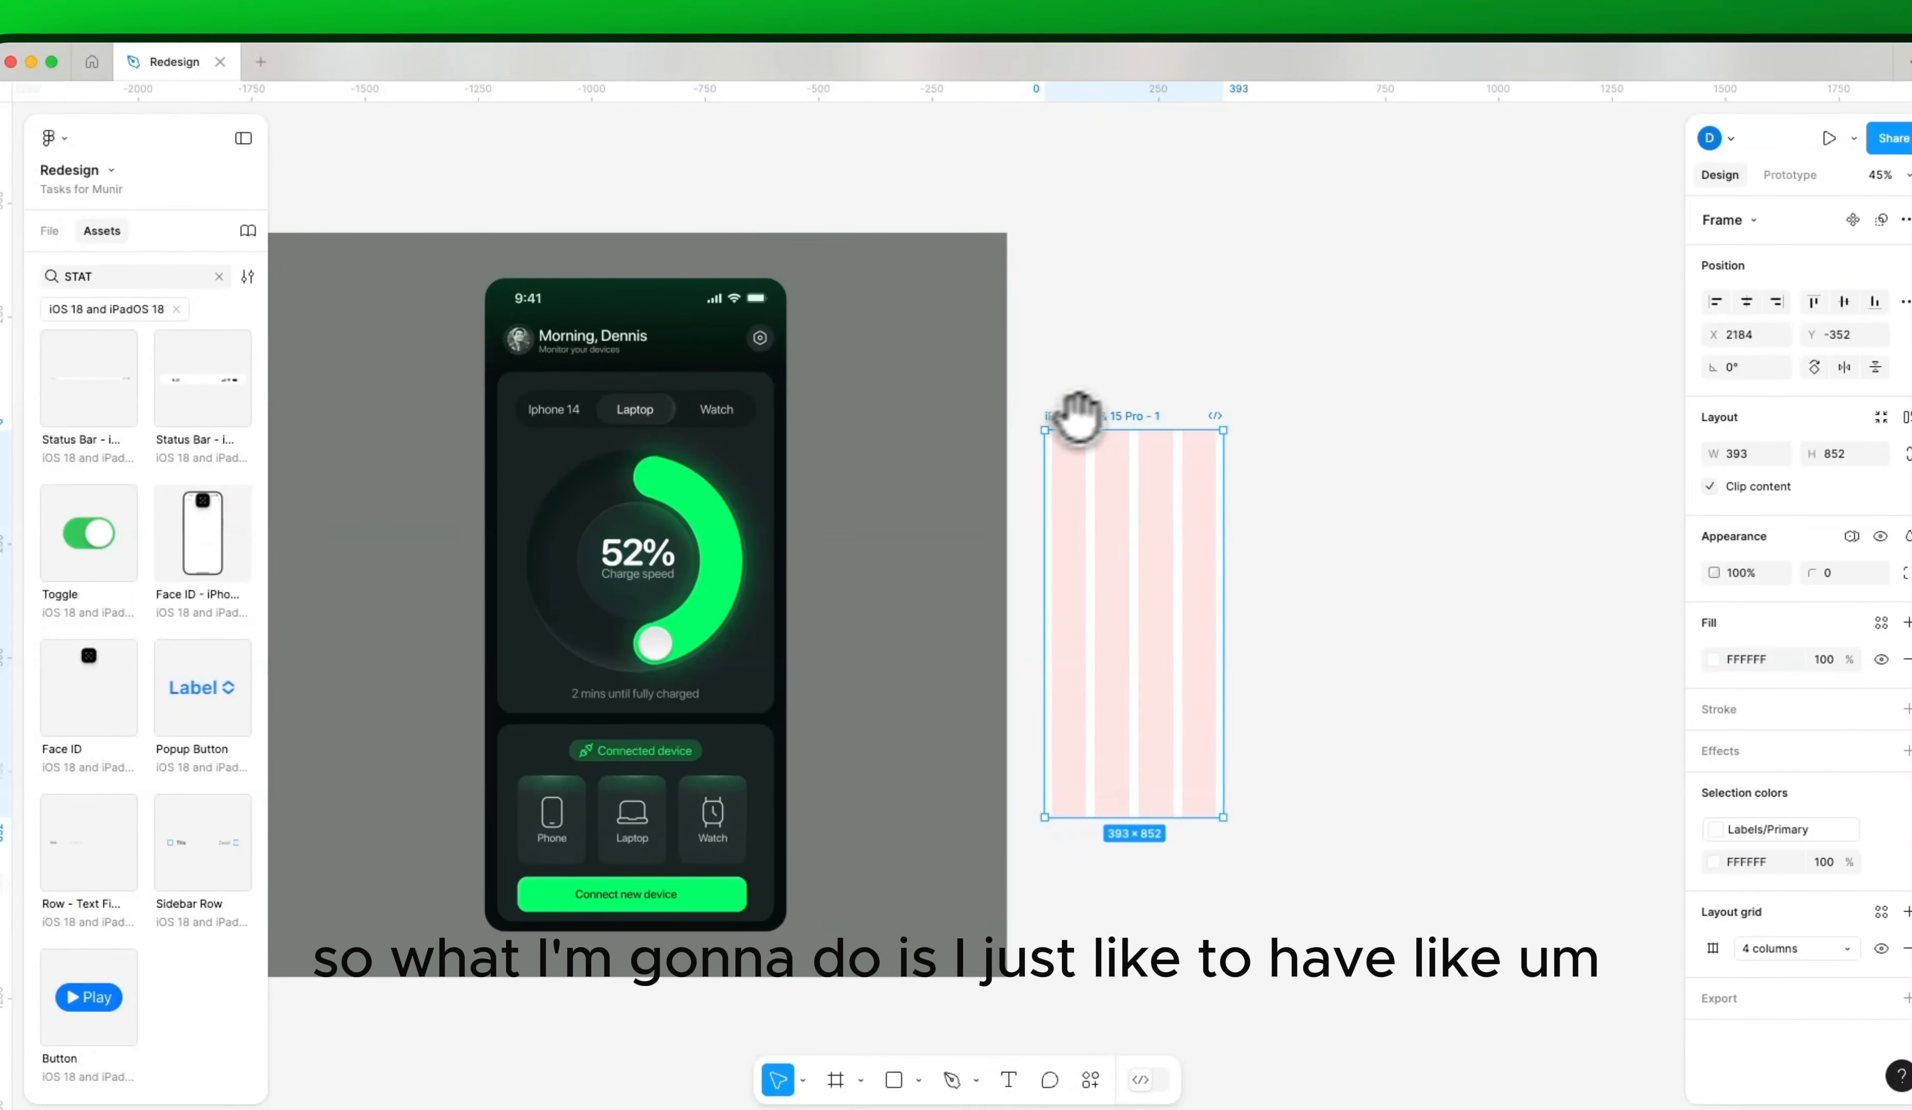
{"action": "left_click_drag", "start_coordinate": [1080, 415], "coordinate": [862, 478]}
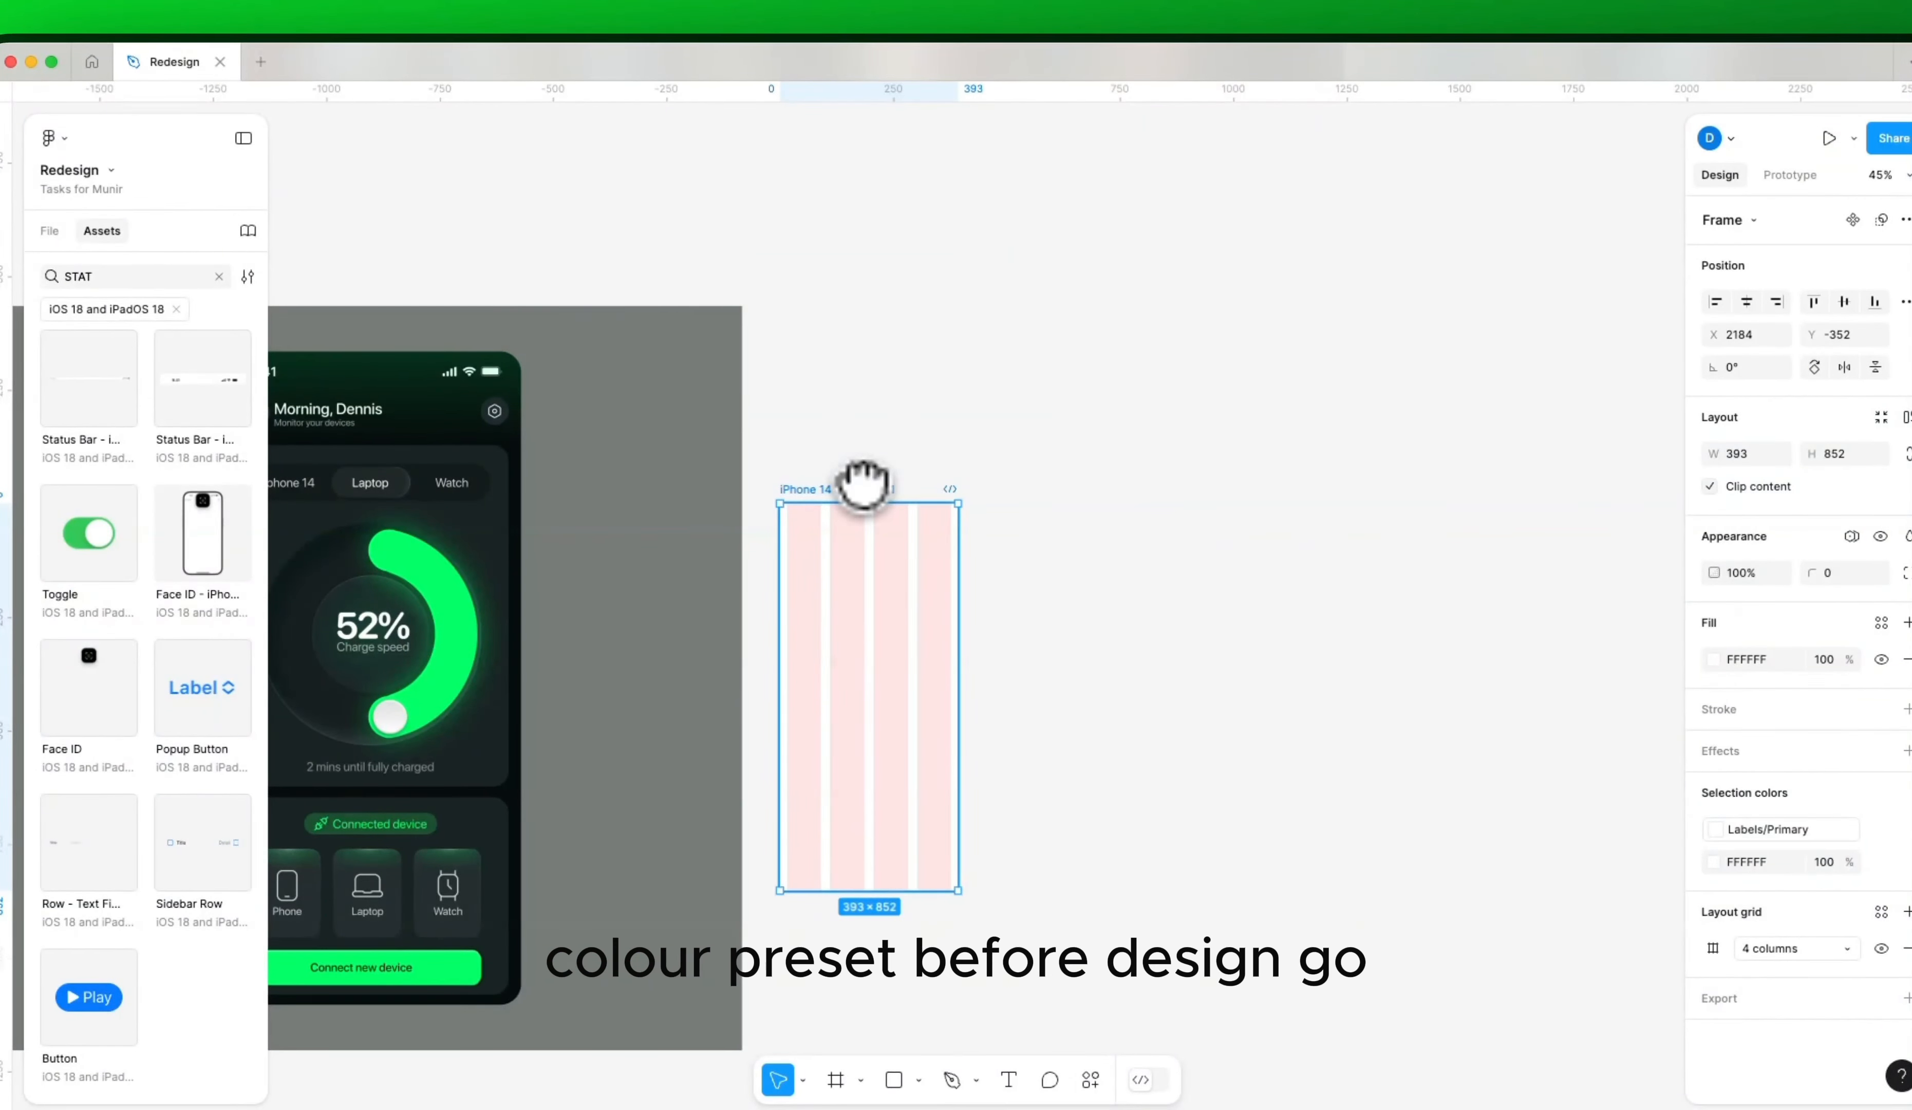
{"action": "key", "text": "i"}
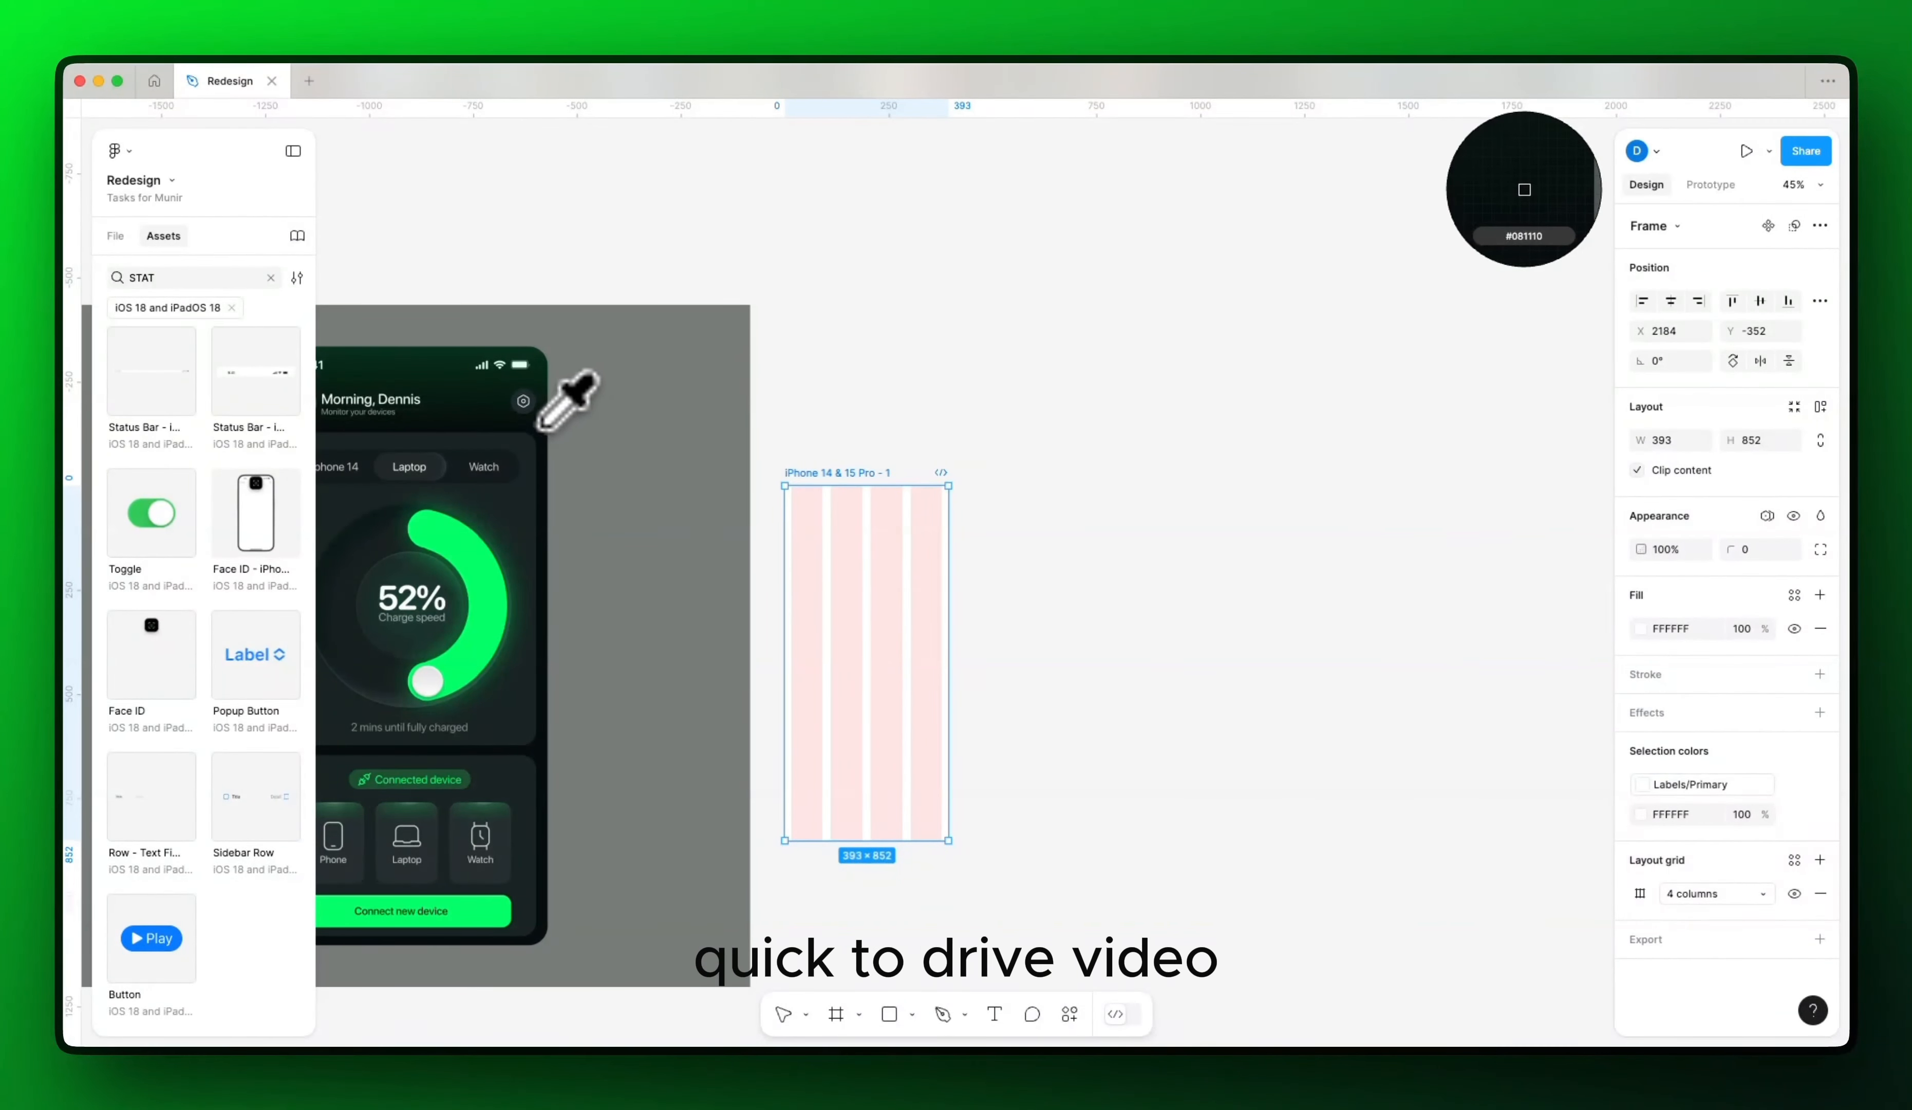
{"action": "left_click", "coordinate": [533, 416]}
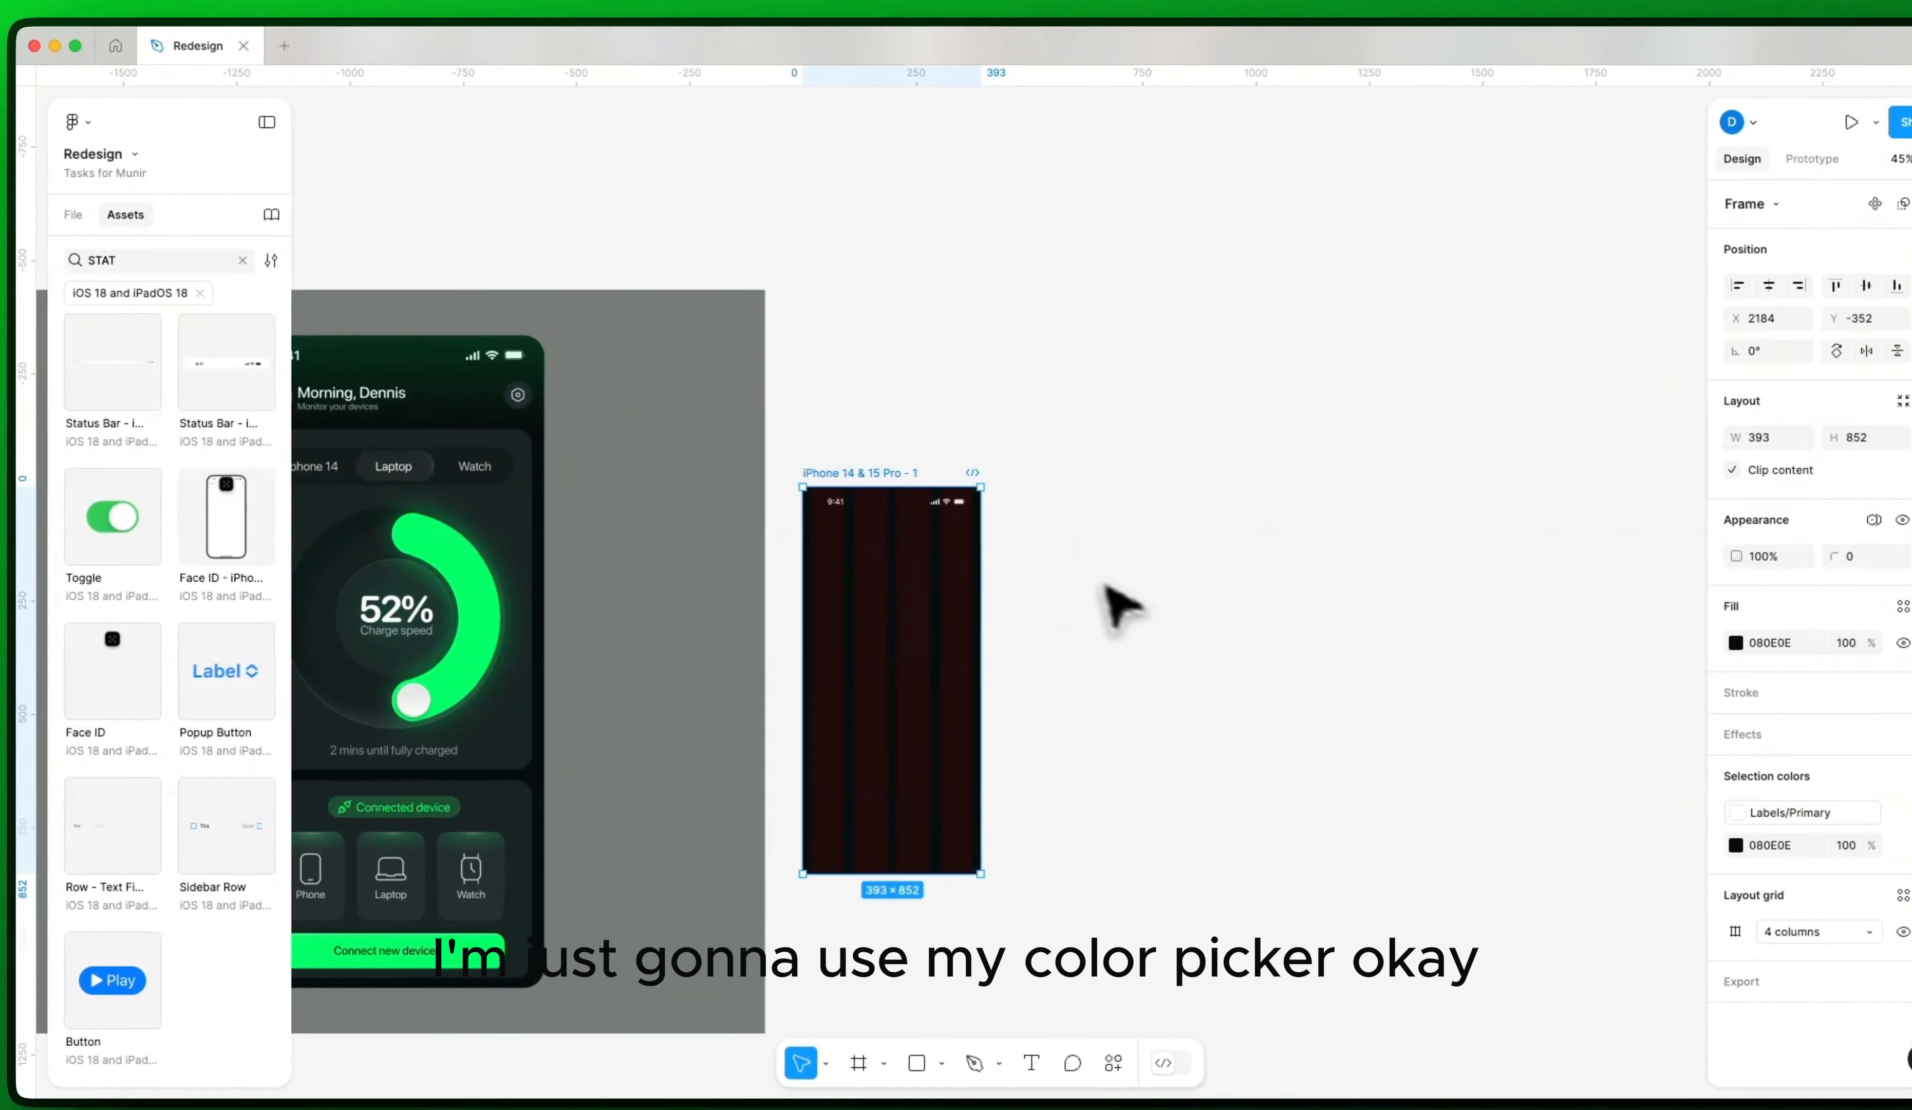
{"action": "mouse_move", "coordinate": [1120, 606]}
{"action": "left_mouse_down"}
{"action": "mouse_move", "coordinate": [1025, 641]}
{"action": "mouse_move", "coordinate": [1152, 627]}
{"action": "left_mouse_up"}
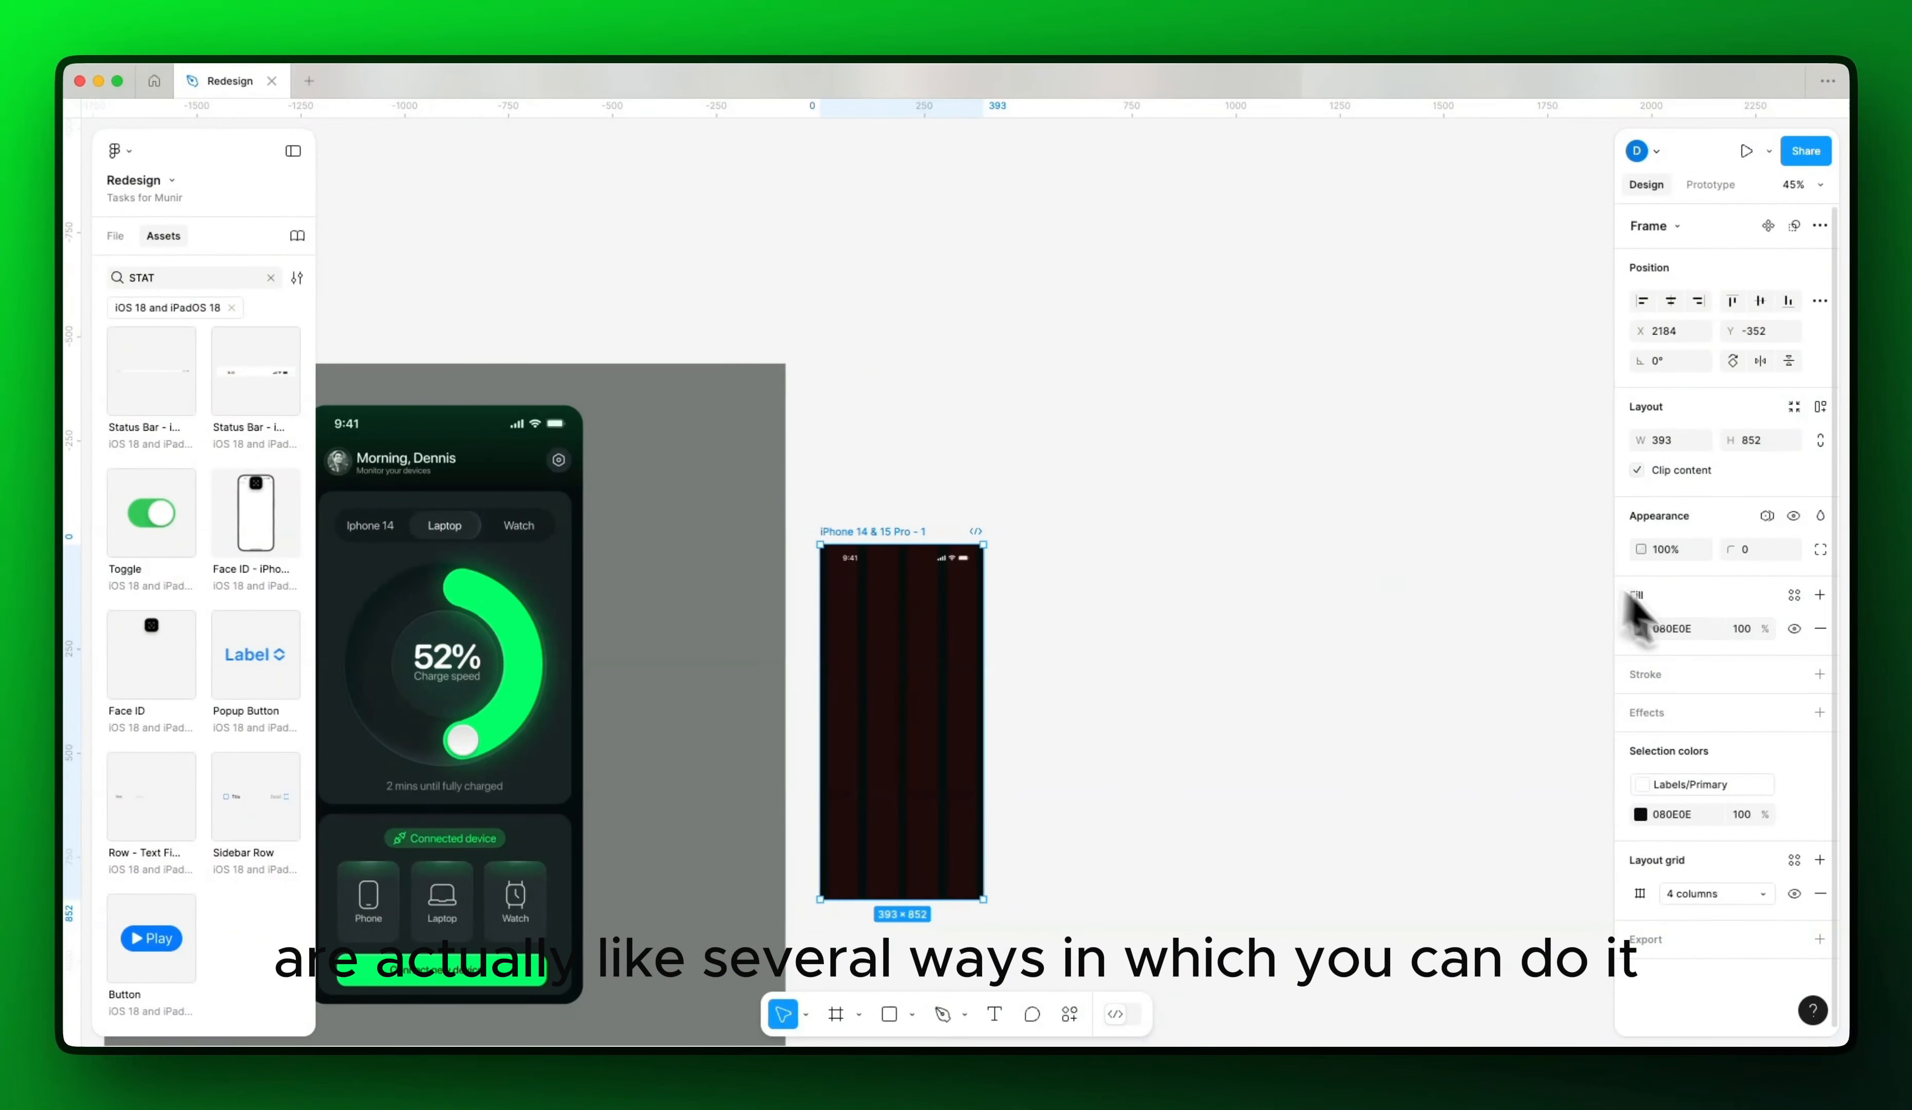
Step: Convert the phone frame's fill to a linear gradient with 427474 at 0% and 080E0E at 100%
{"action": "left_click", "coordinate": [1640, 628]}
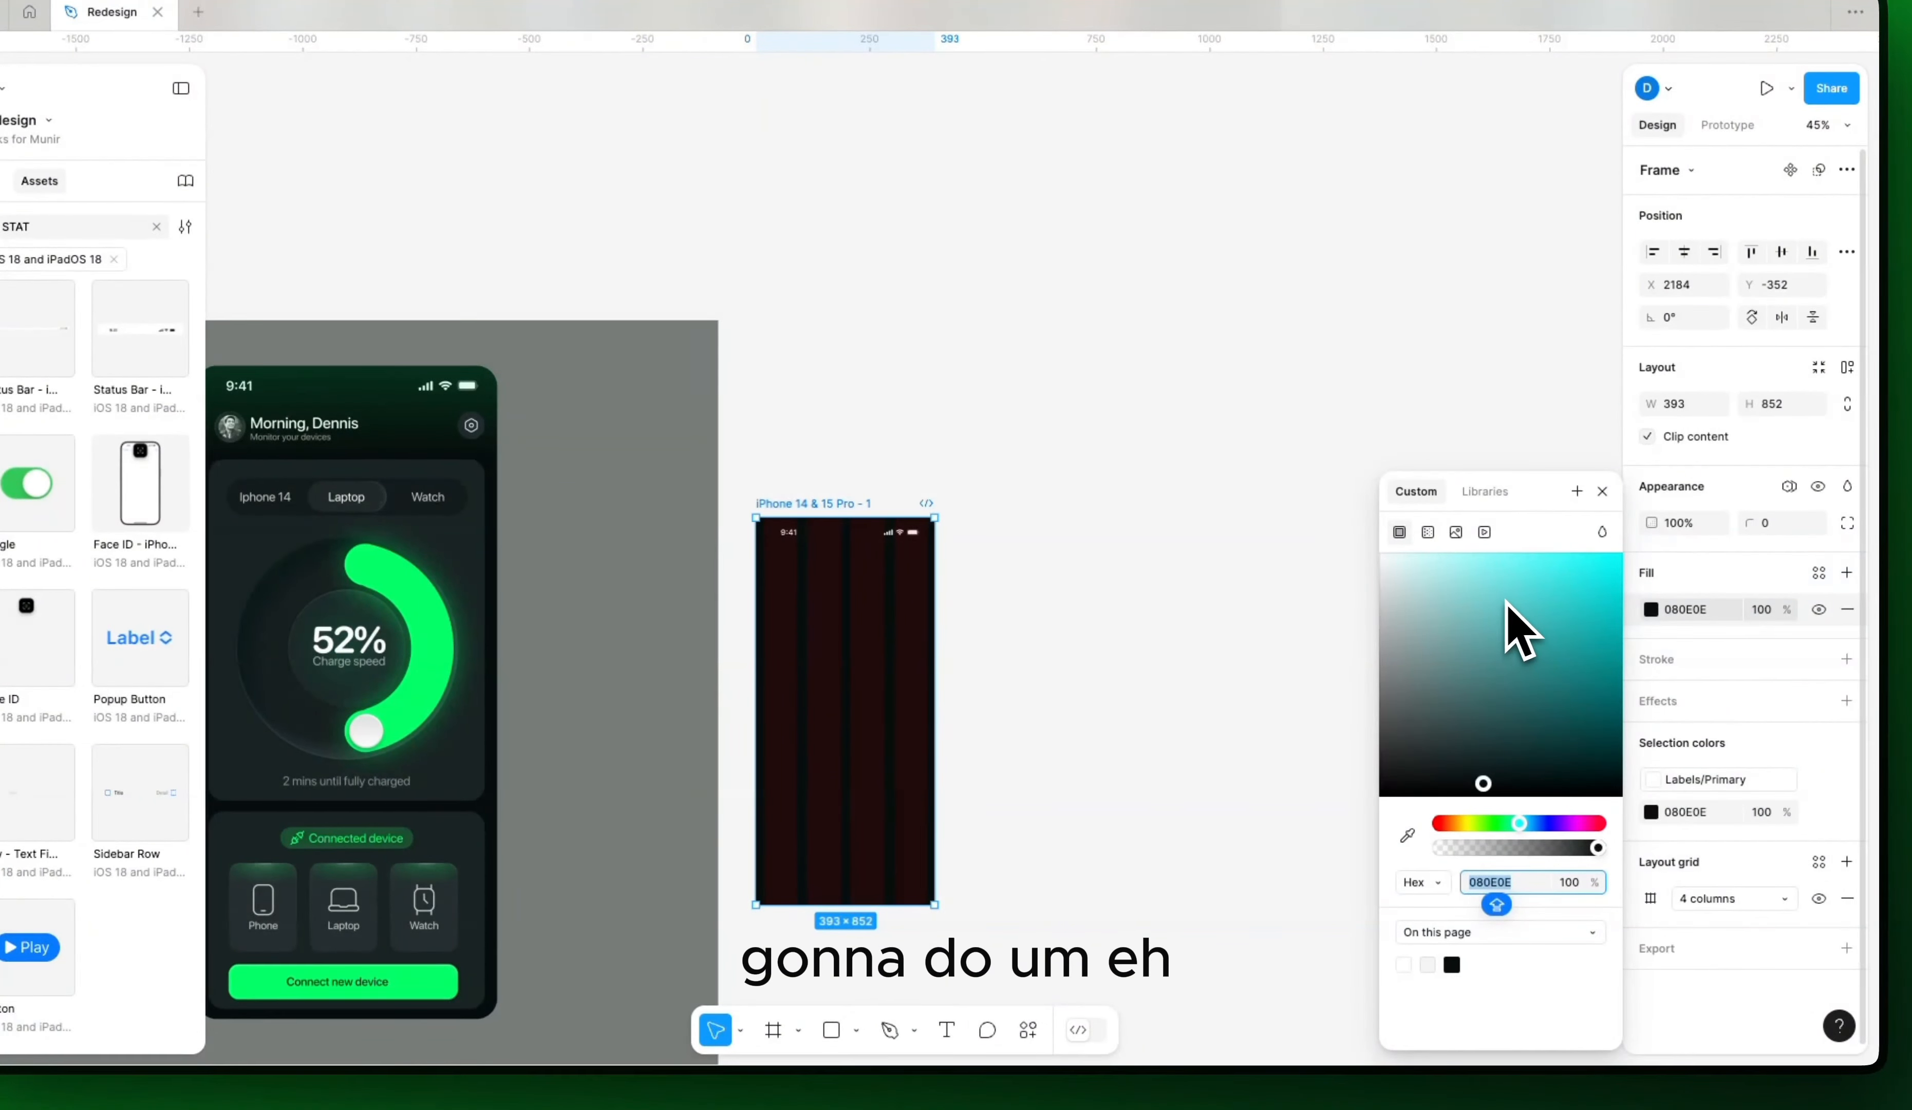
{"action": "left_click", "coordinate": [1407, 834]}
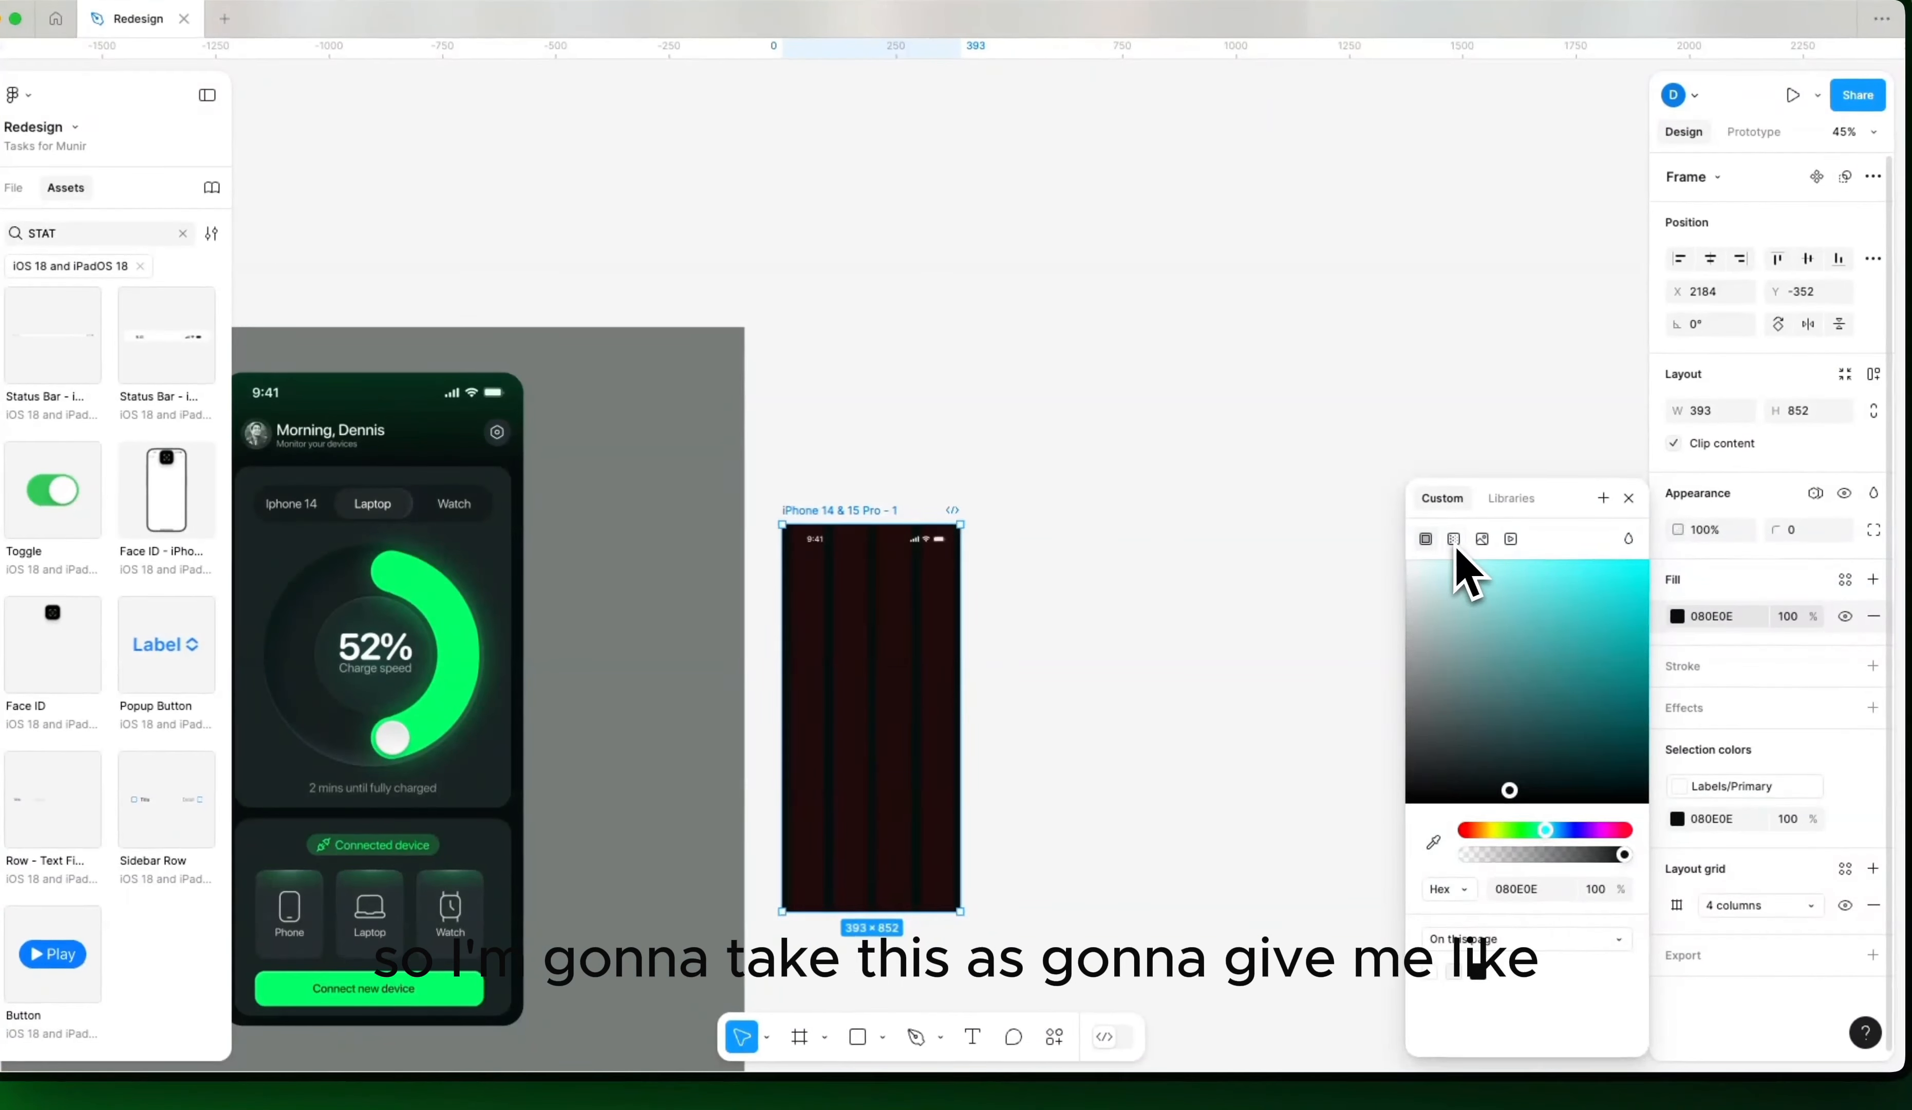
{"action": "left_click", "coordinate": [1455, 543]}
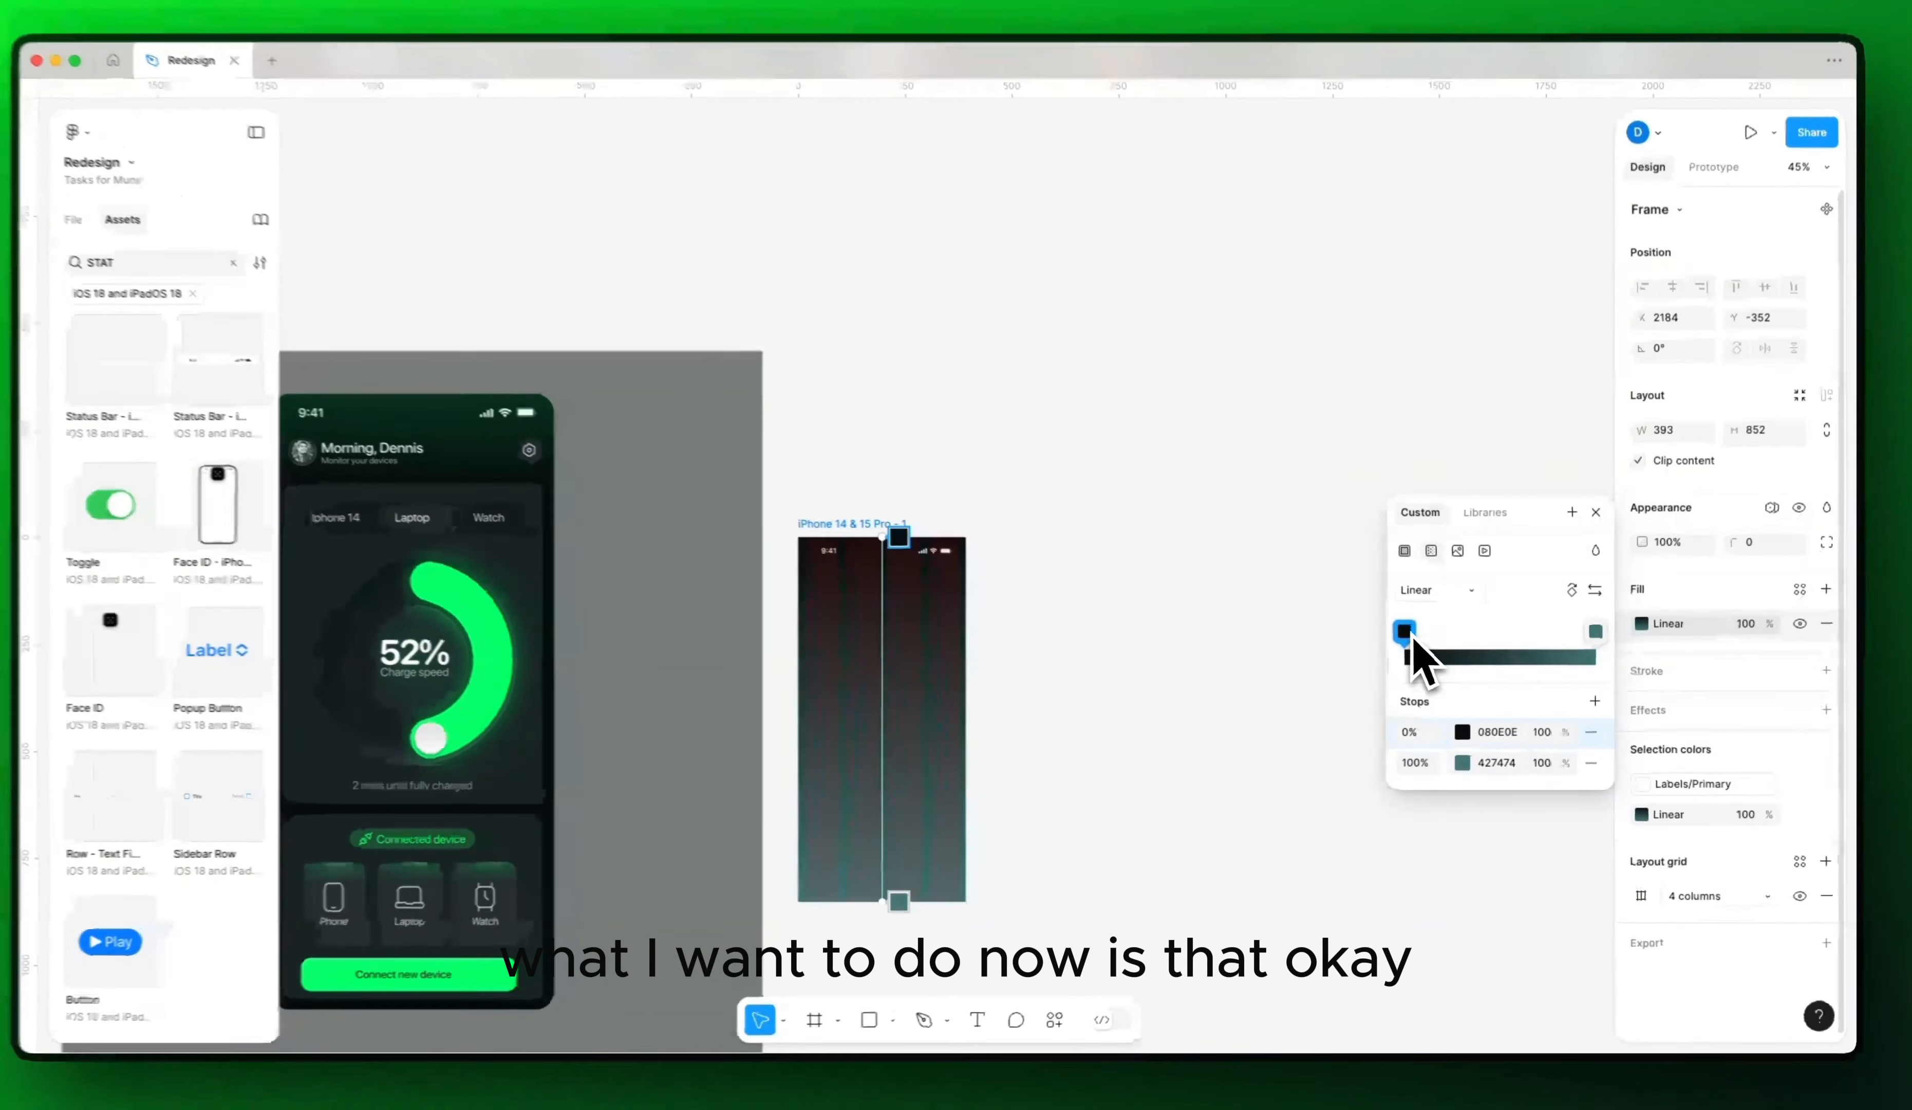
{"action": "mouse_move", "coordinate": [1412, 637]}
{"action": "left_mouse_down"}
{"action": "mouse_move", "coordinate": [1518, 638]}
{"action": "mouse_move", "coordinate": [1391, 640]}
{"action": "left_mouse_up"}
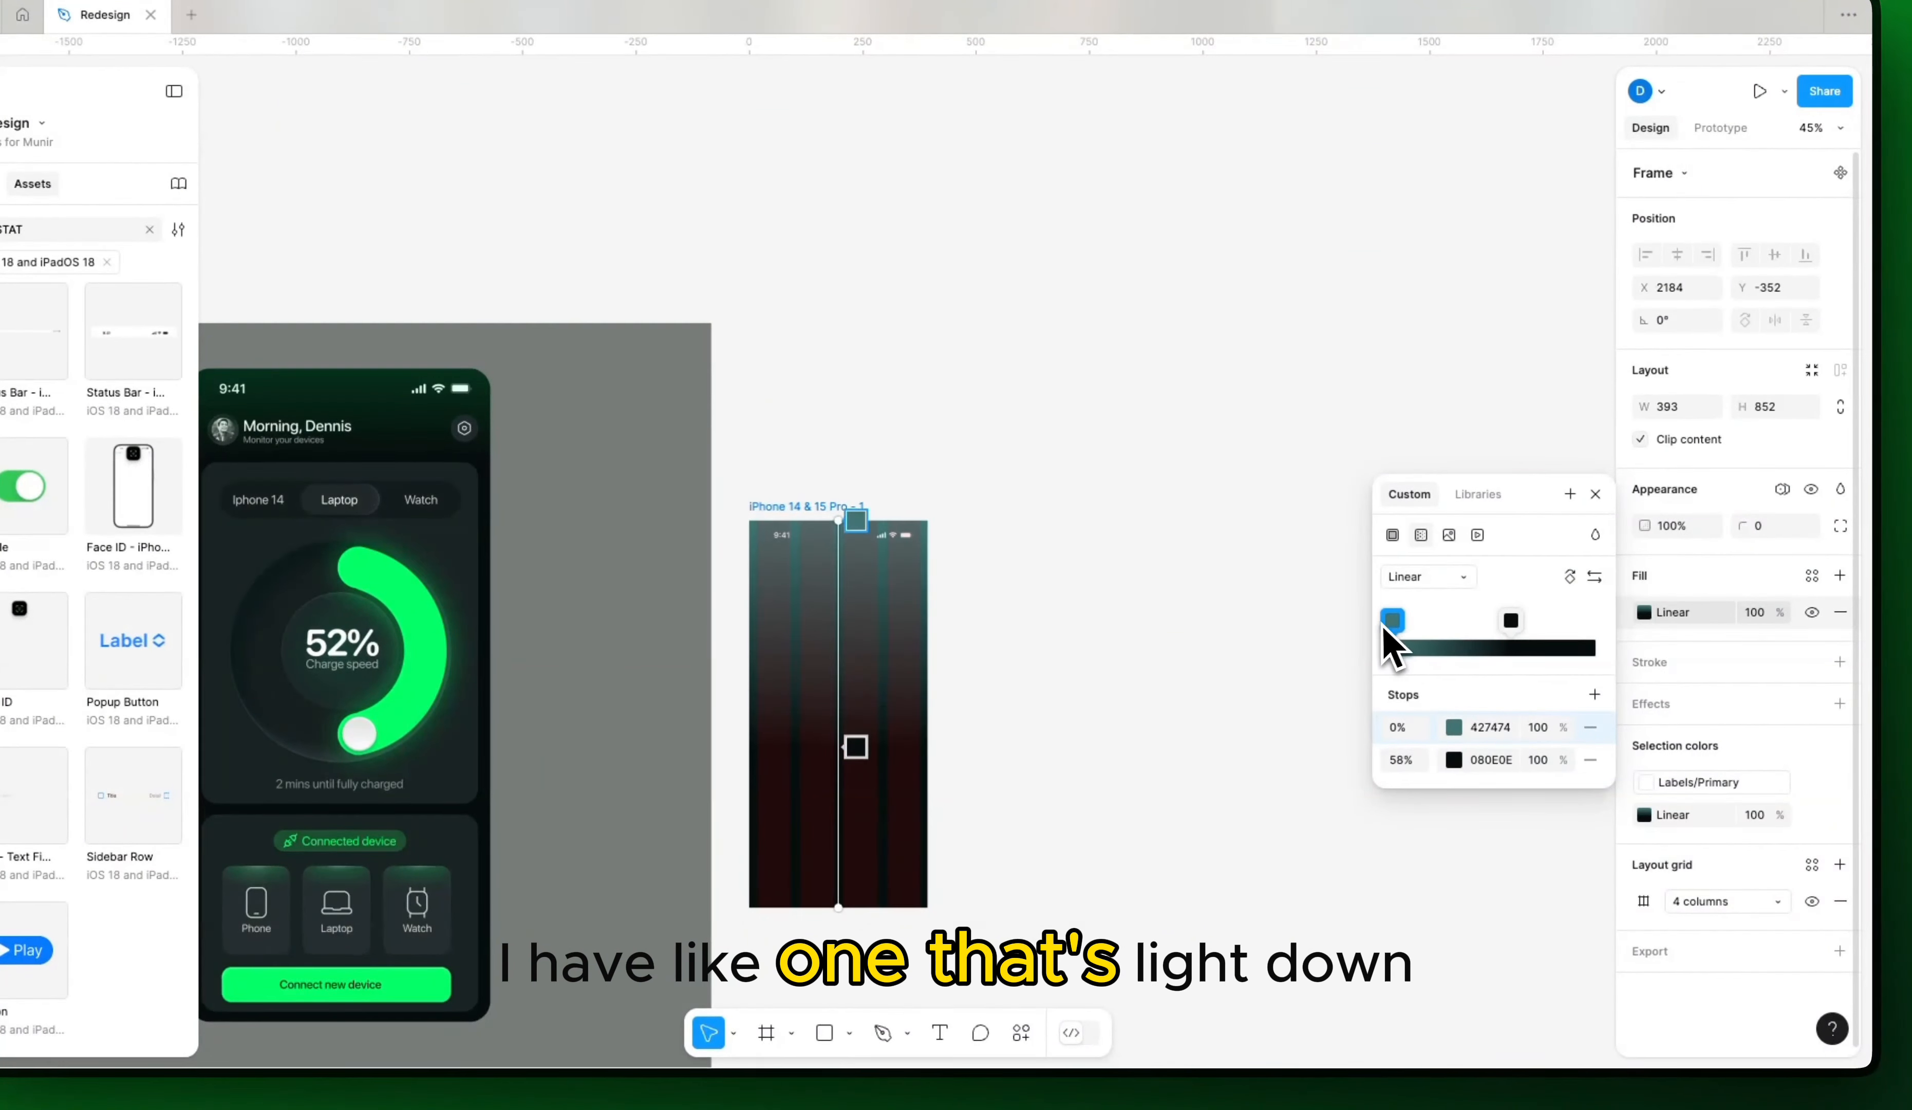
{"action": "left_click_drag", "start_coordinate": [1512, 624], "coordinate": [1595, 637]}
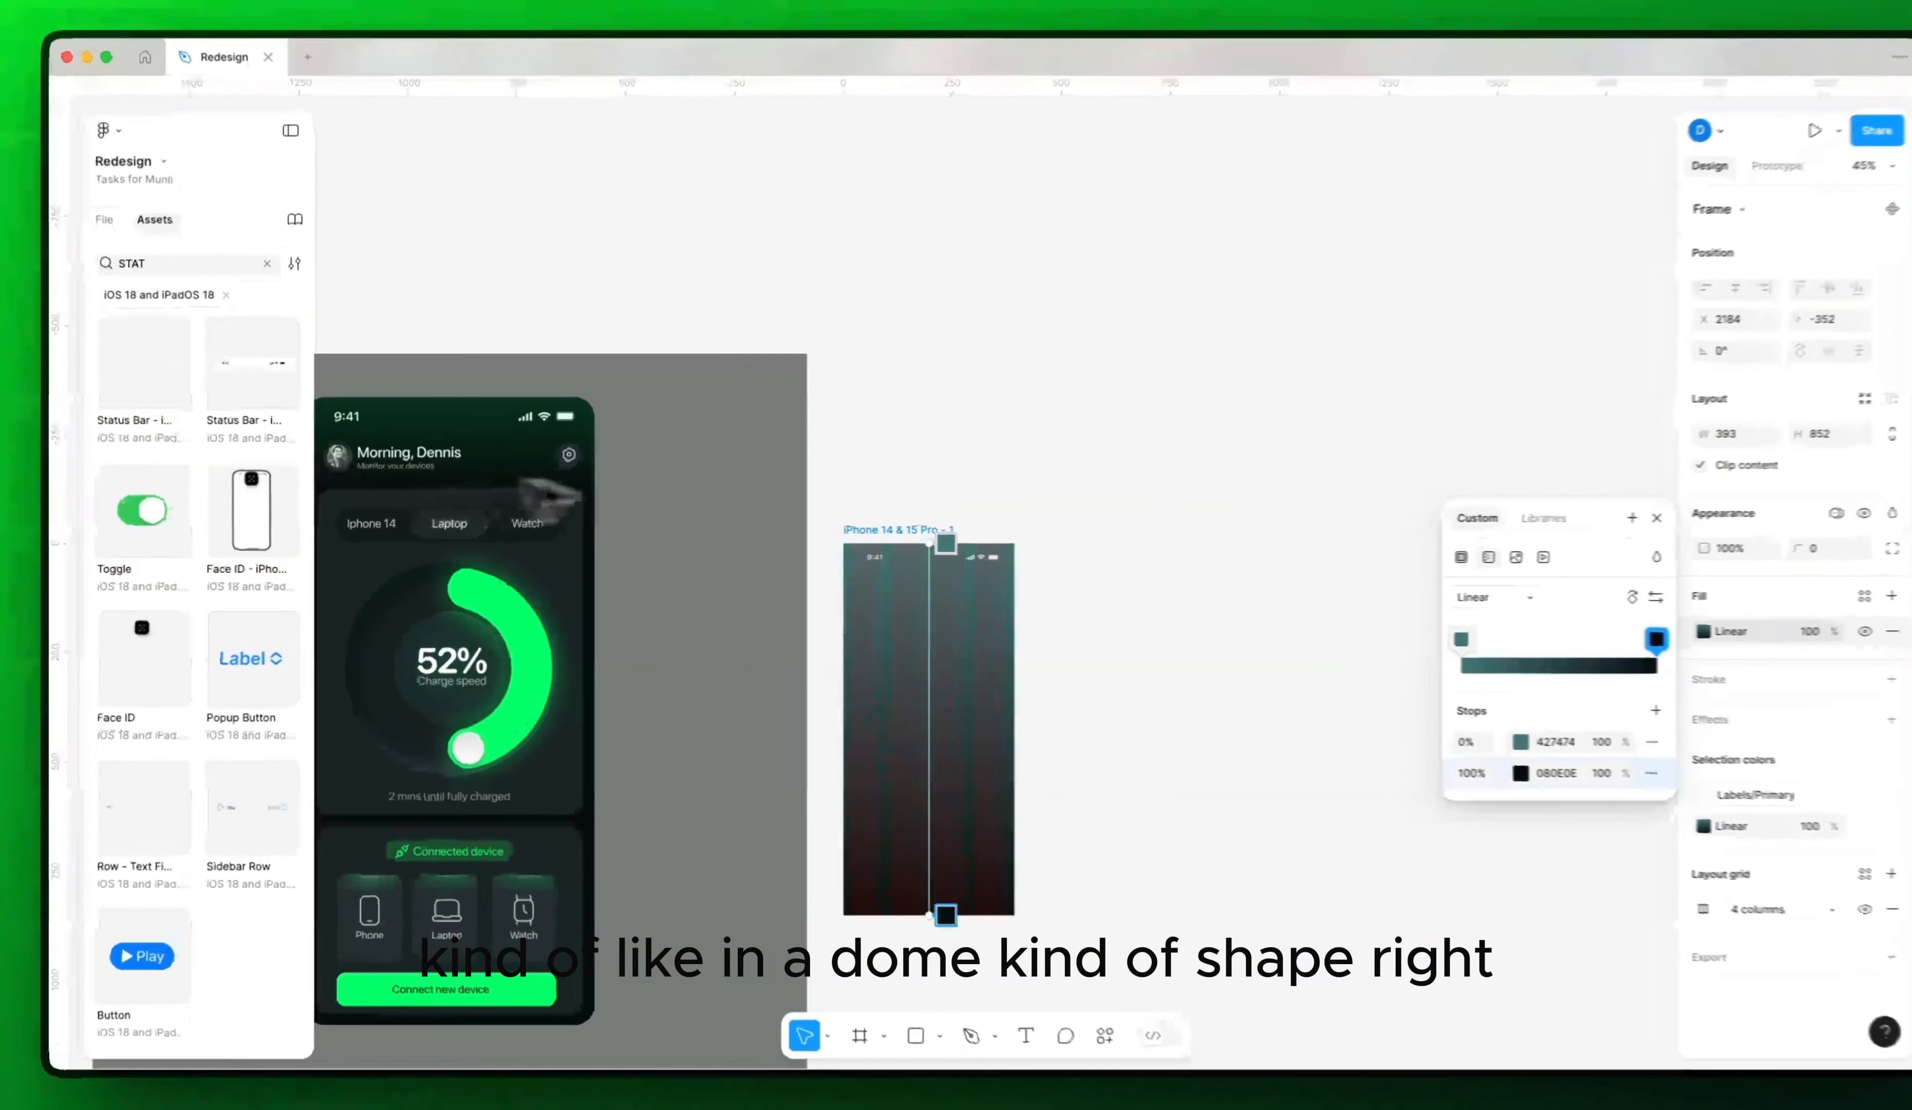
{"action": "key", "text": "Escape"}
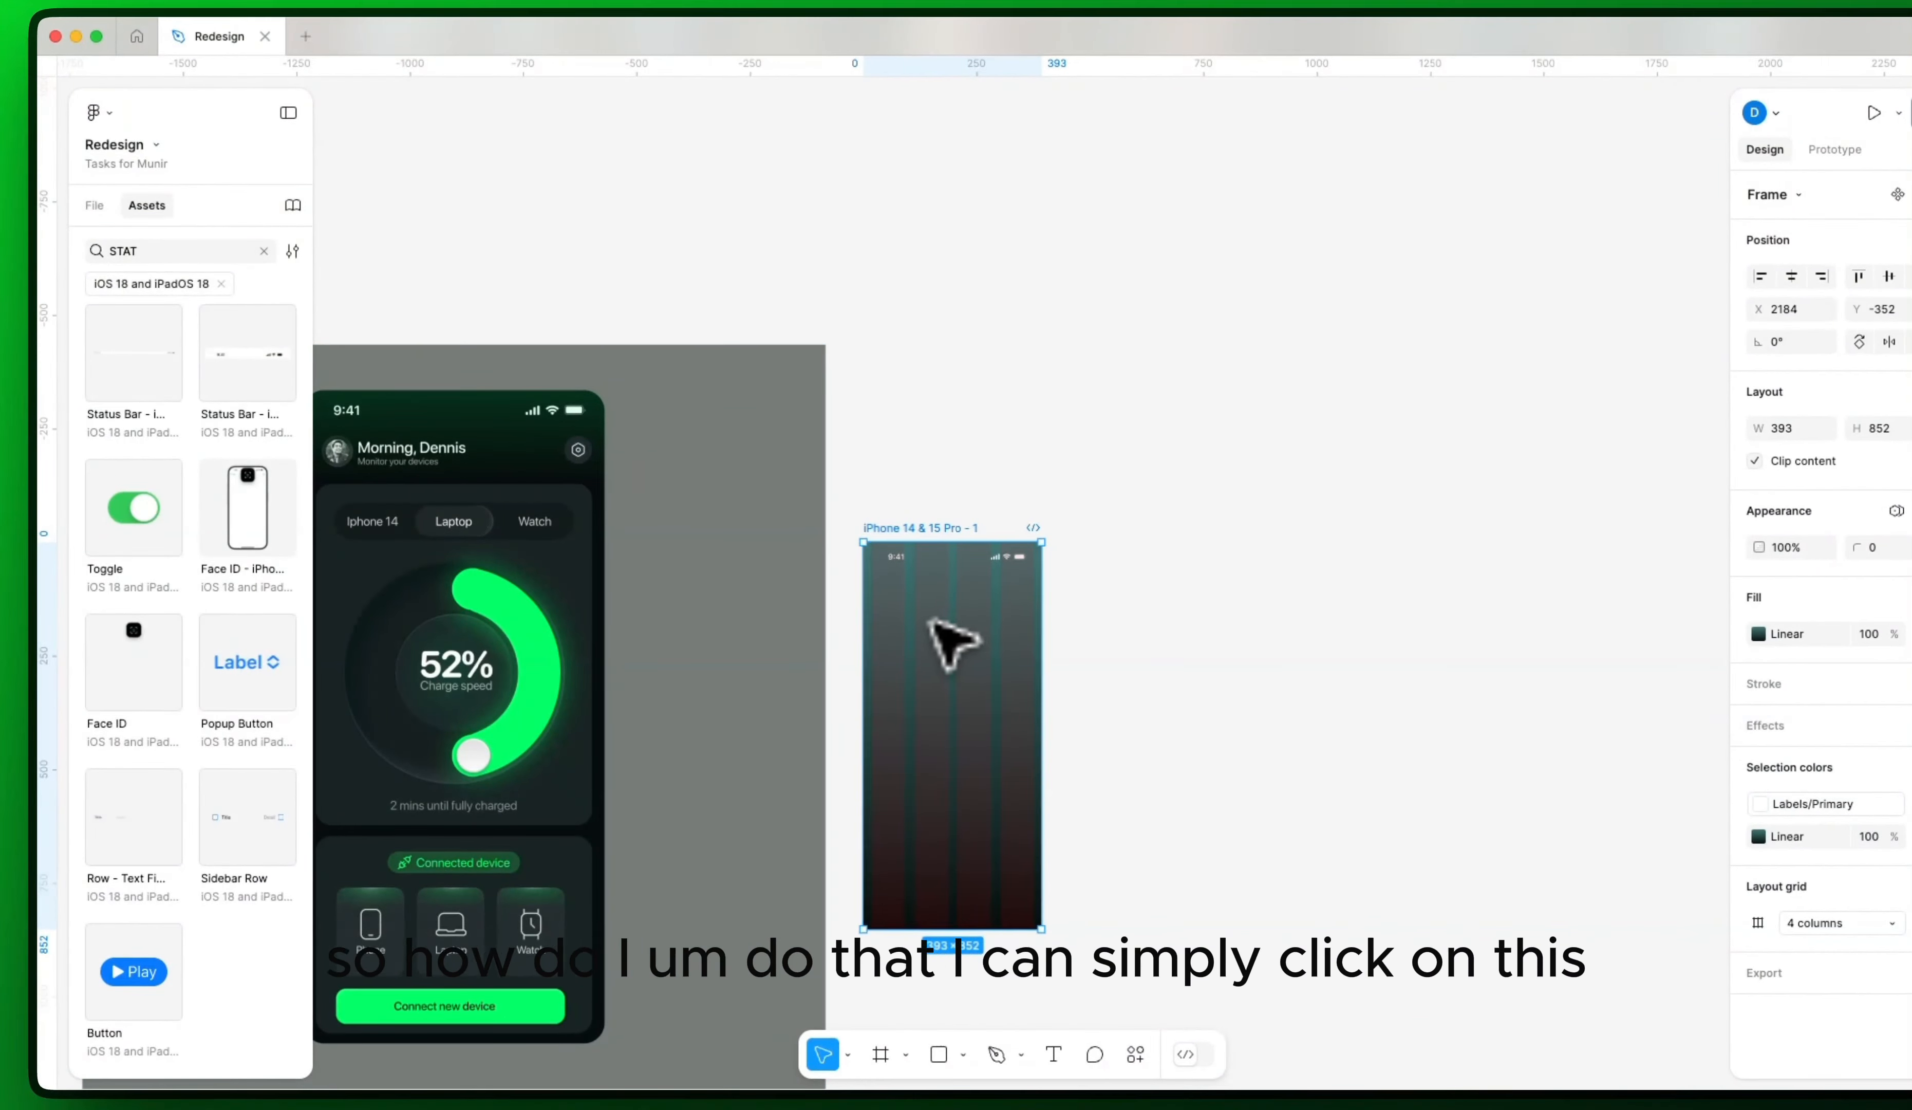
Step: Change the phone frame's gradient type from Linear to Radial
{"action": "left_click", "coordinate": [1762, 636]}
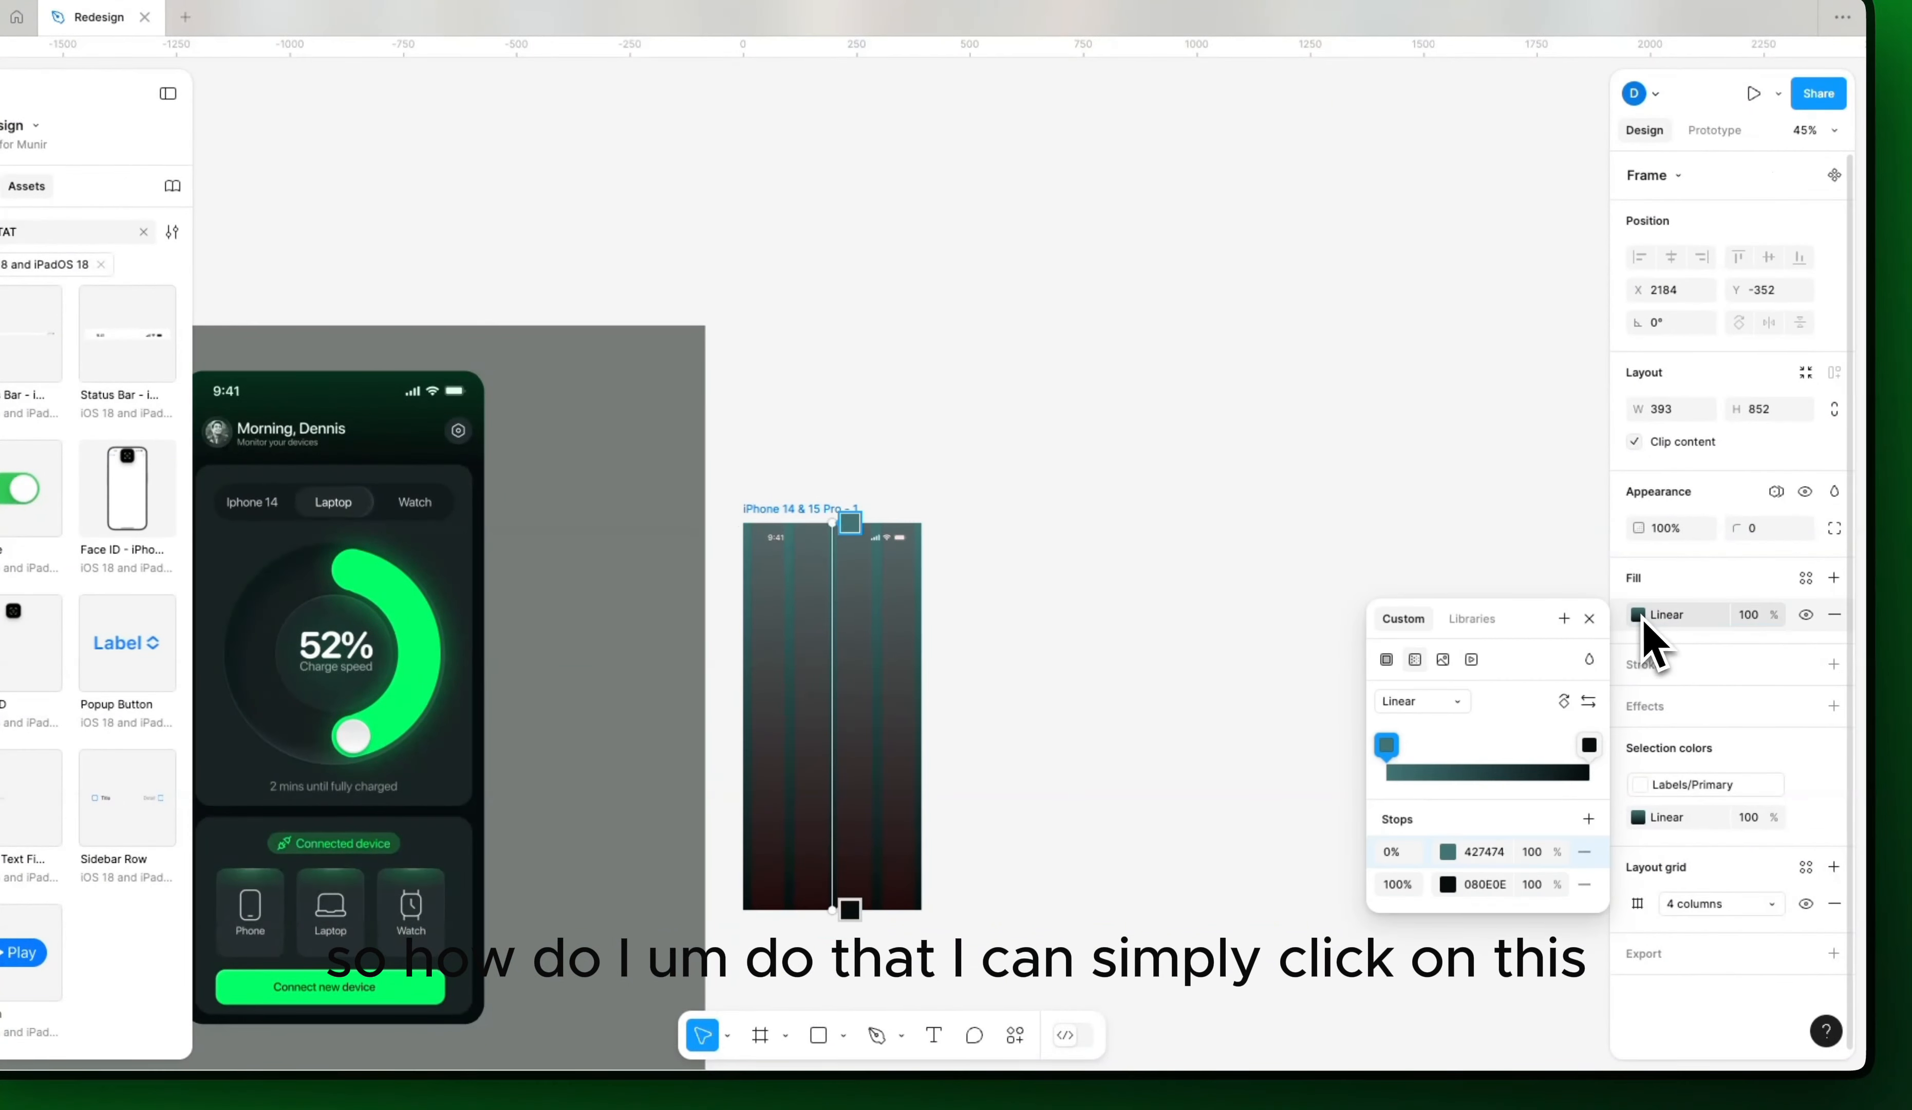
{"action": "left_click", "coordinate": [1423, 709]}
{"action": "left_click", "coordinate": [1433, 734]}
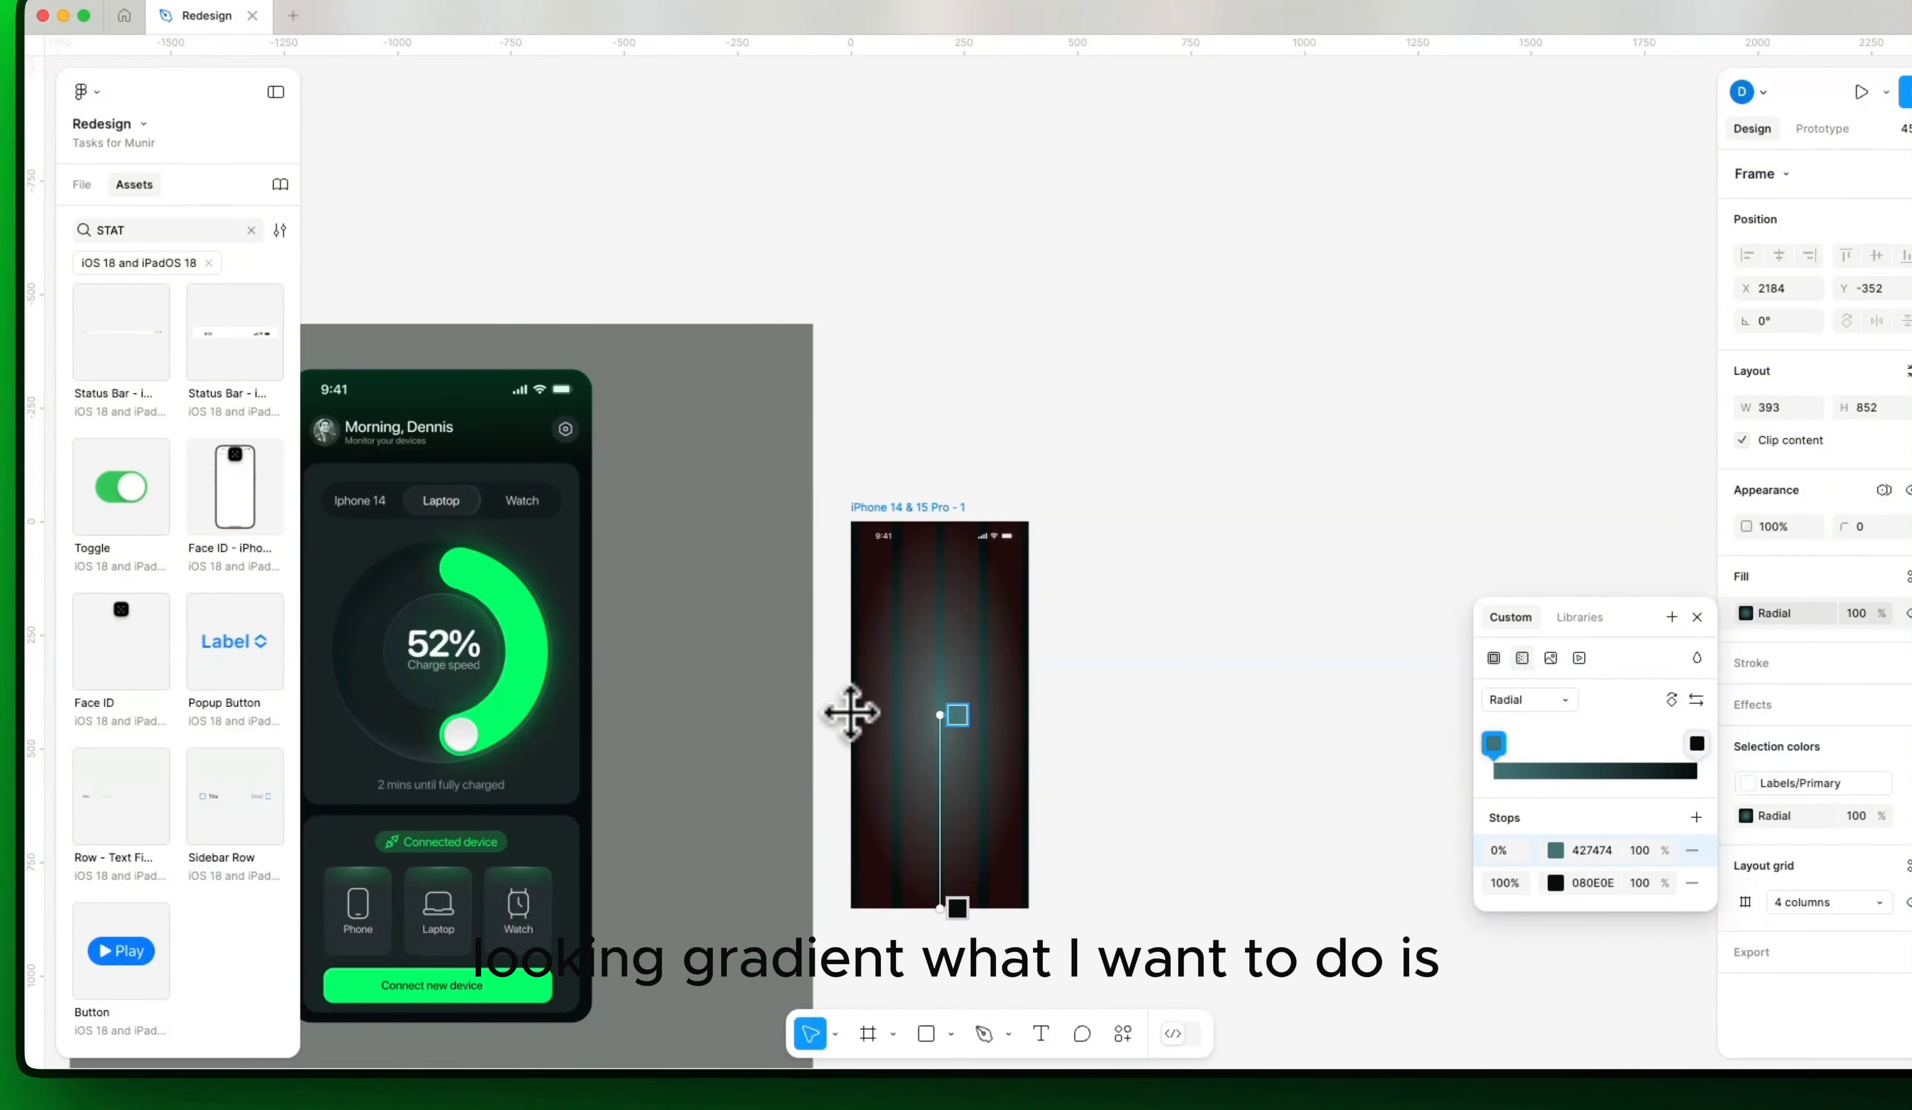
Step: Reshape the radial gradient into a wide dome centred on the frame's top edge, with the 080E0E stop at 20%
{"action": "left_click_drag", "start_coordinate": [851, 712], "coordinate": [801, 709]}
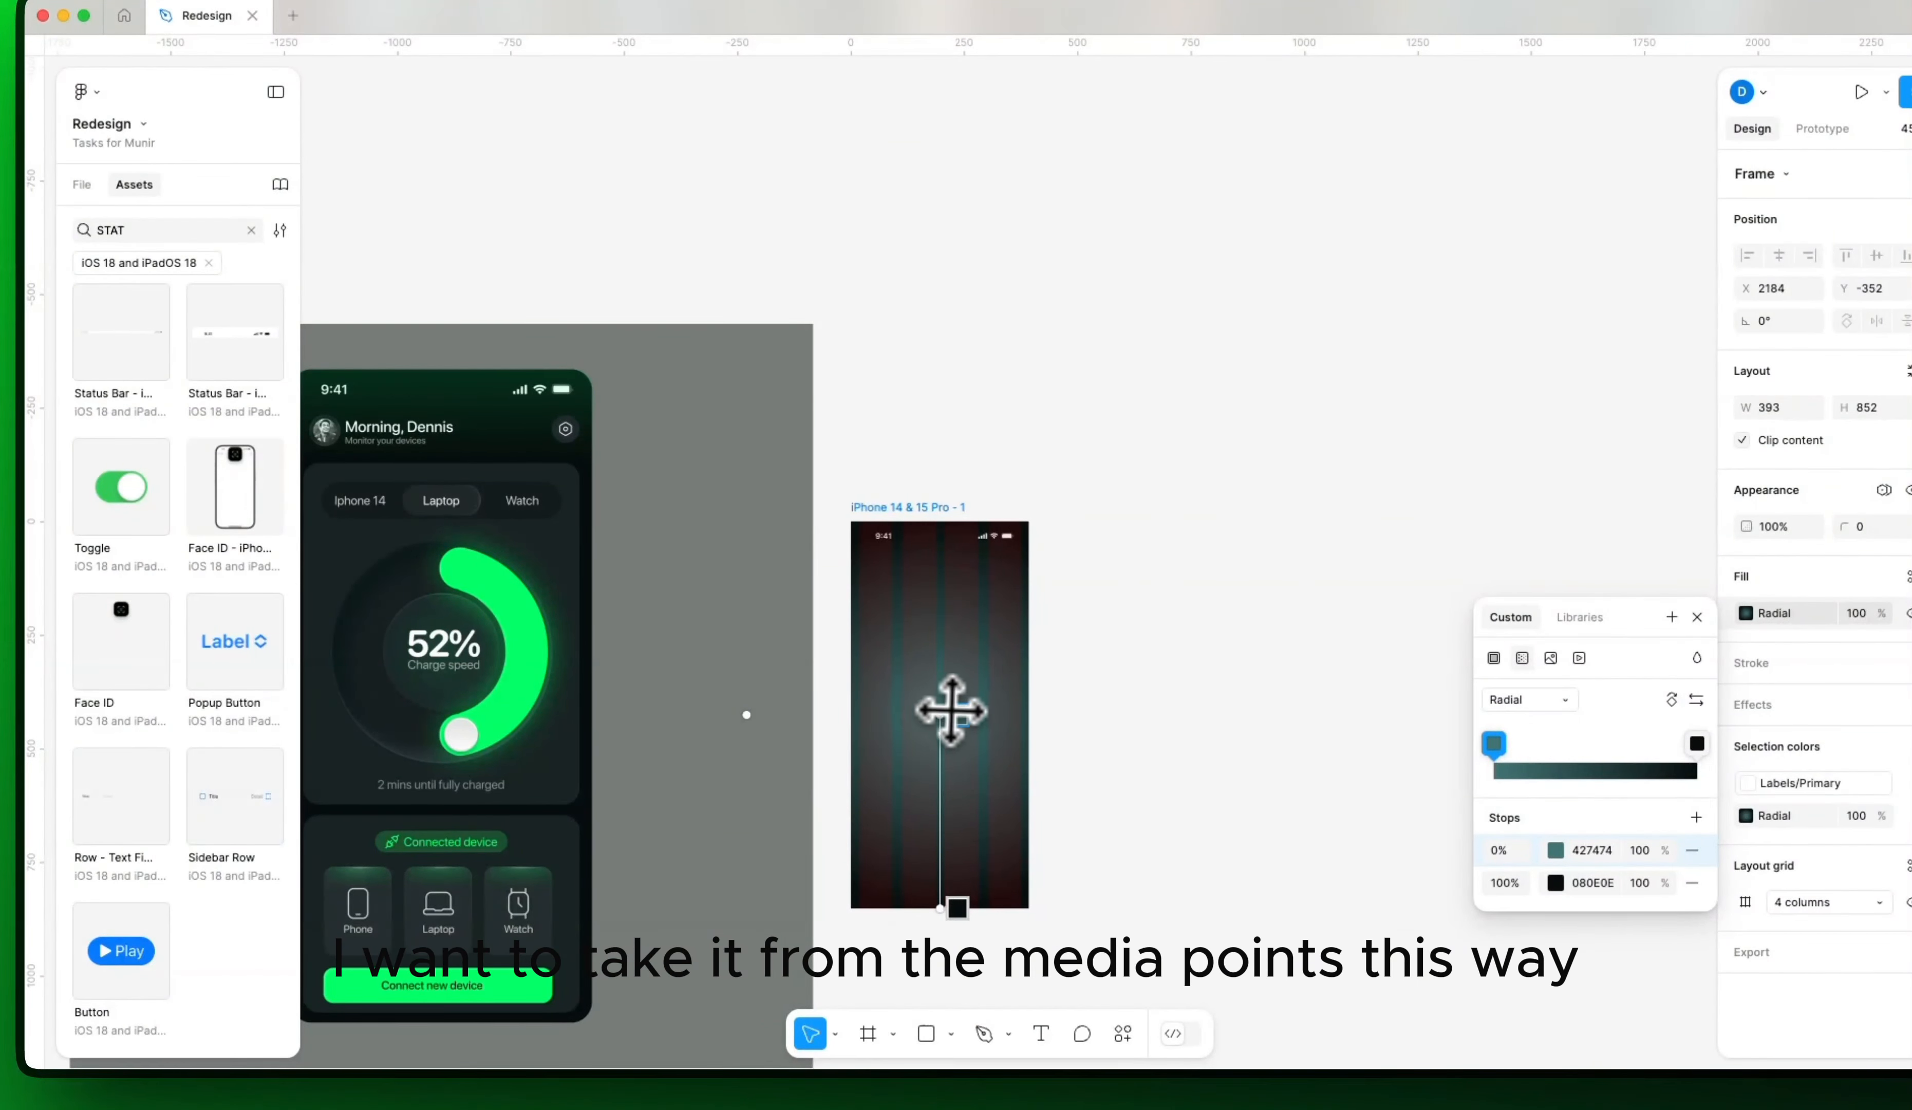
{"action": "left_click_drag", "start_coordinate": [938, 712], "coordinate": [933, 519]}
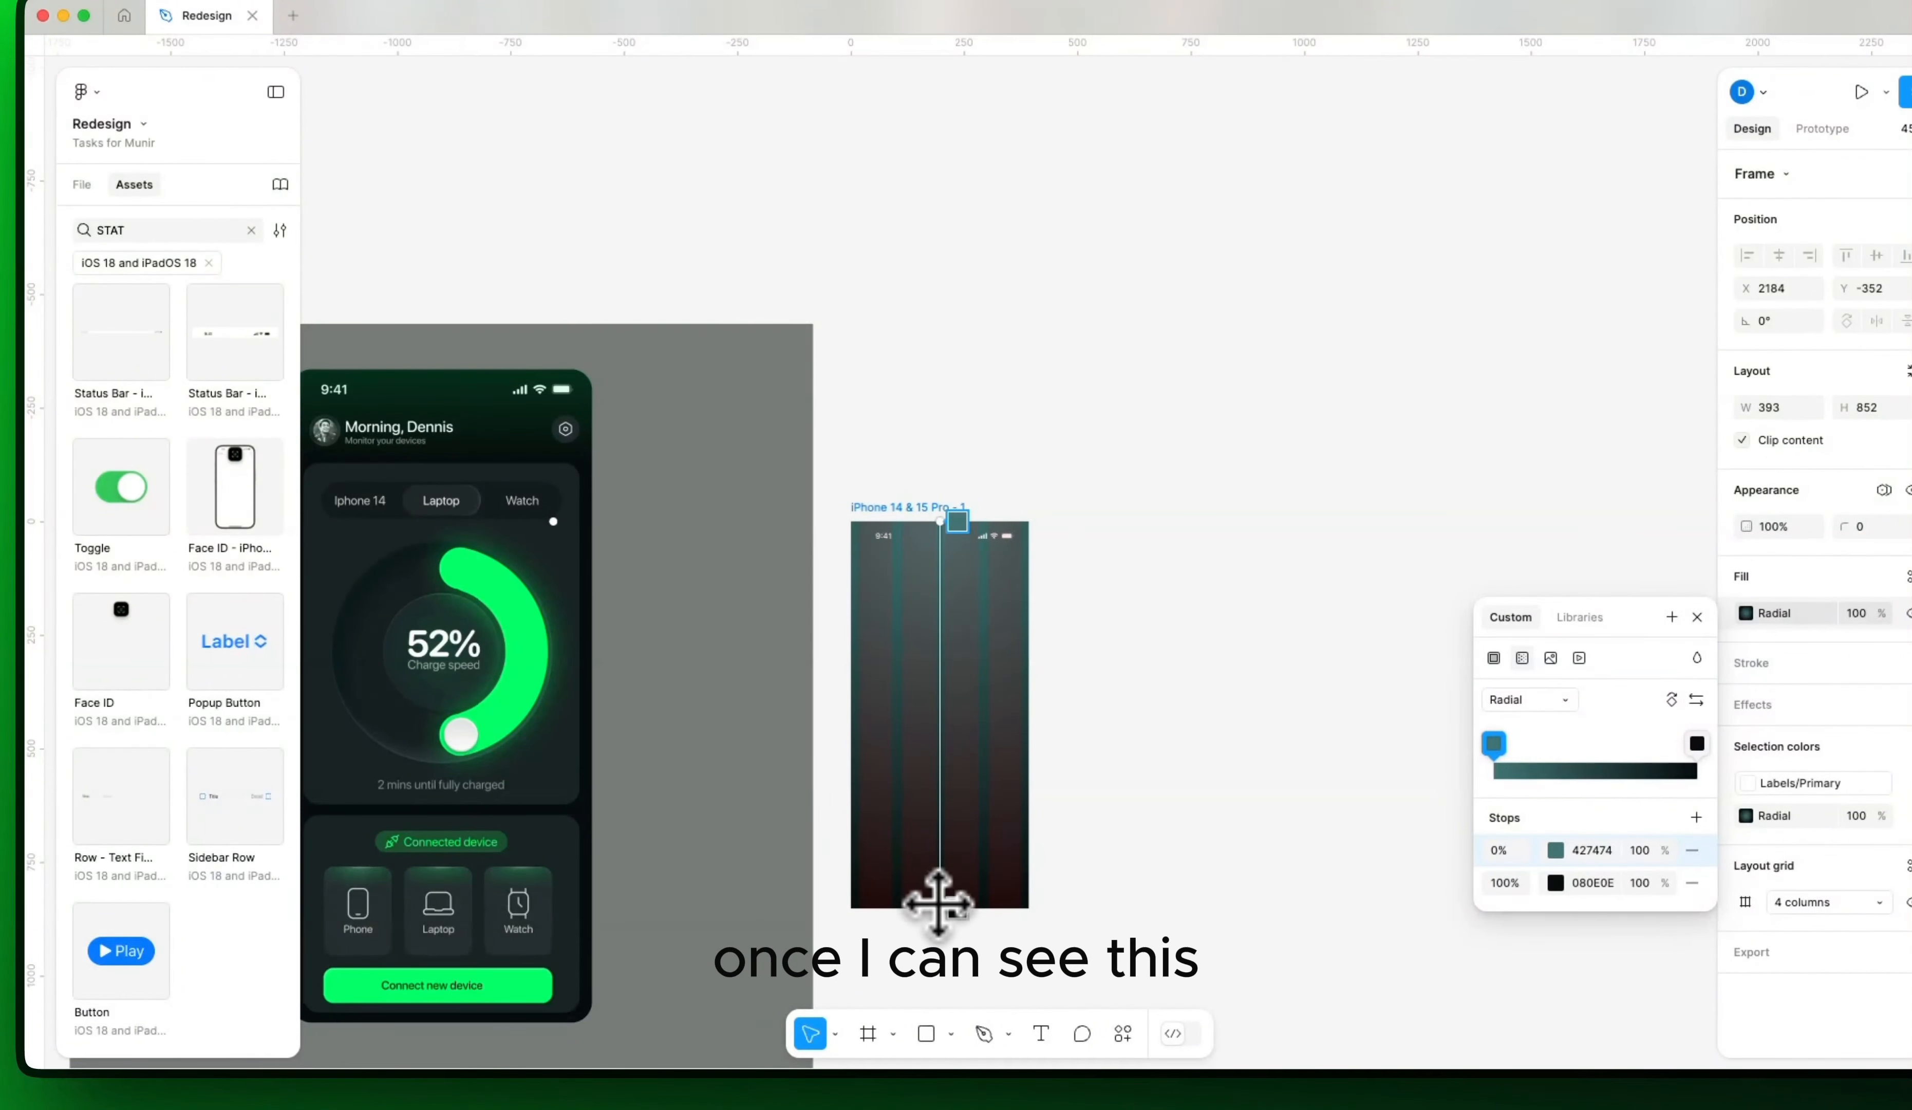
{"action": "mouse_move", "coordinate": [949, 903]}
{"action": "left_mouse_down"}
{"action": "mouse_move", "coordinate": [952, 718]}
{"action": "mouse_move", "coordinate": [990, 574]}
{"action": "mouse_move", "coordinate": [978, 598]}
{"action": "mouse_move", "coordinate": [946, 571]}
{"action": "mouse_move", "coordinate": [542, 516]}
{"action": "mouse_move", "coordinate": [838, 517]}
{"action": "mouse_move", "coordinate": [375, 523]}
{"action": "mouse_move", "coordinate": [319, 543]}
{"action": "left_mouse_up"}
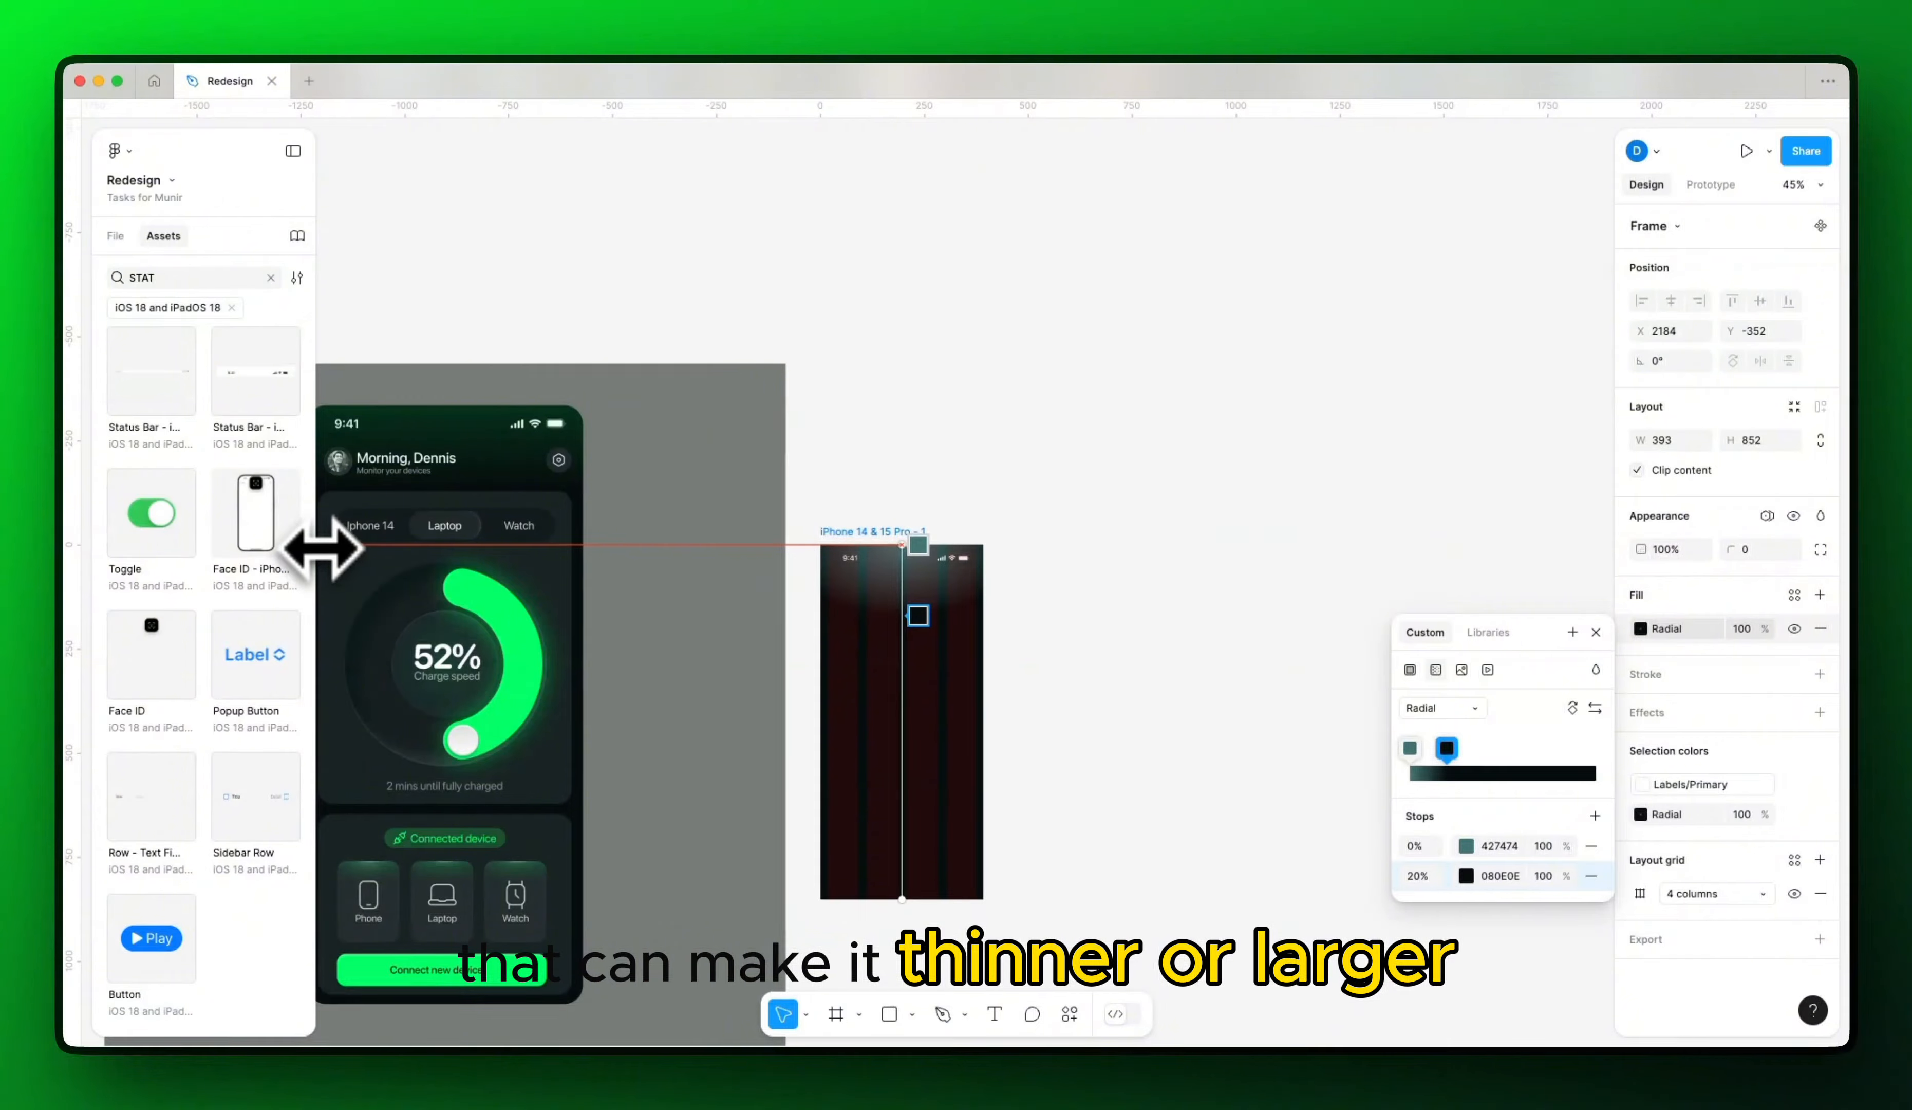
{"action": "key", "text": "Escape"}
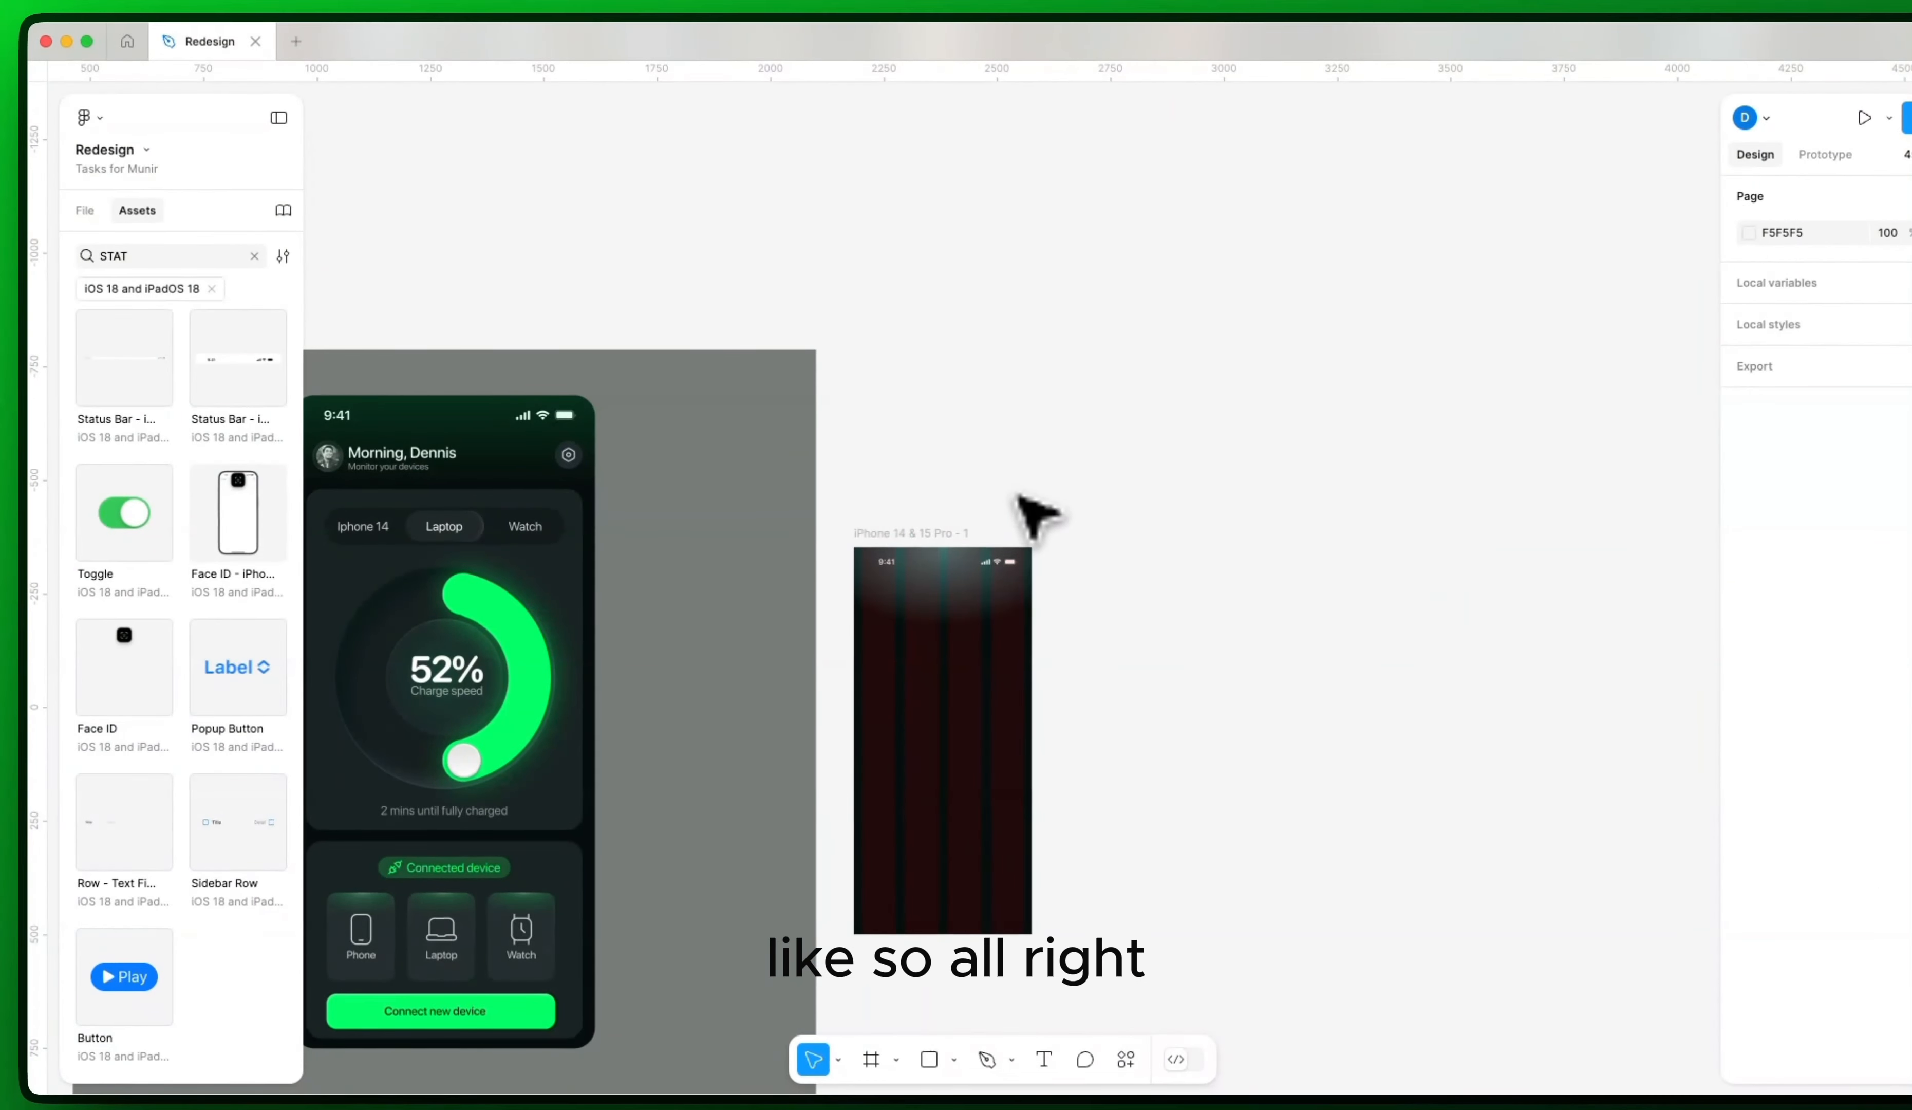
Step: Hide the layout grids and compare the phone frame's gradient with the reference screen
{"action": "left_click", "coordinate": [981, 597]}
{"action": "key", "text": "ctrl+g"}
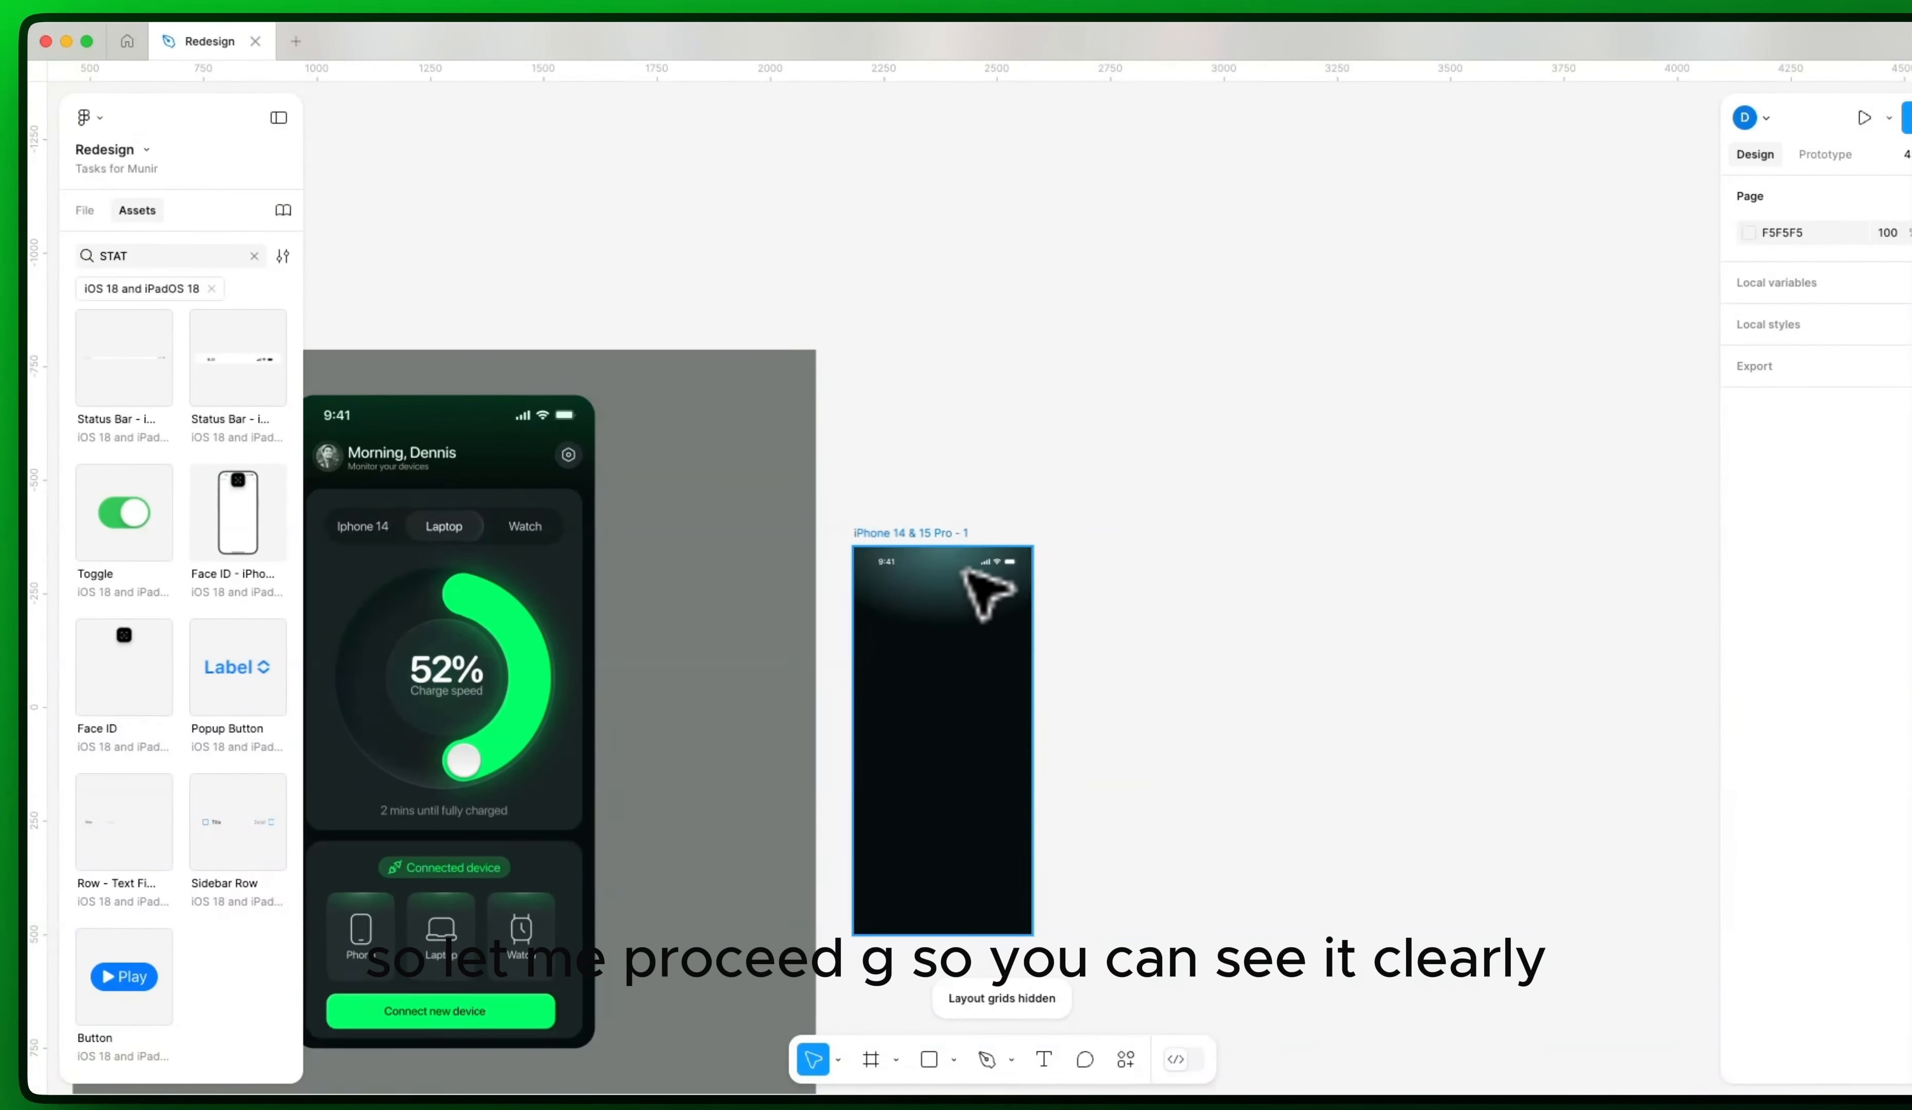
{"action": "scroll", "coordinate": [971, 622], "scroll_direction": "up", "scroll_amount": 5}
{"action": "scroll", "coordinate": [971, 631], "scroll_direction": "up", "scroll_amount": 2}
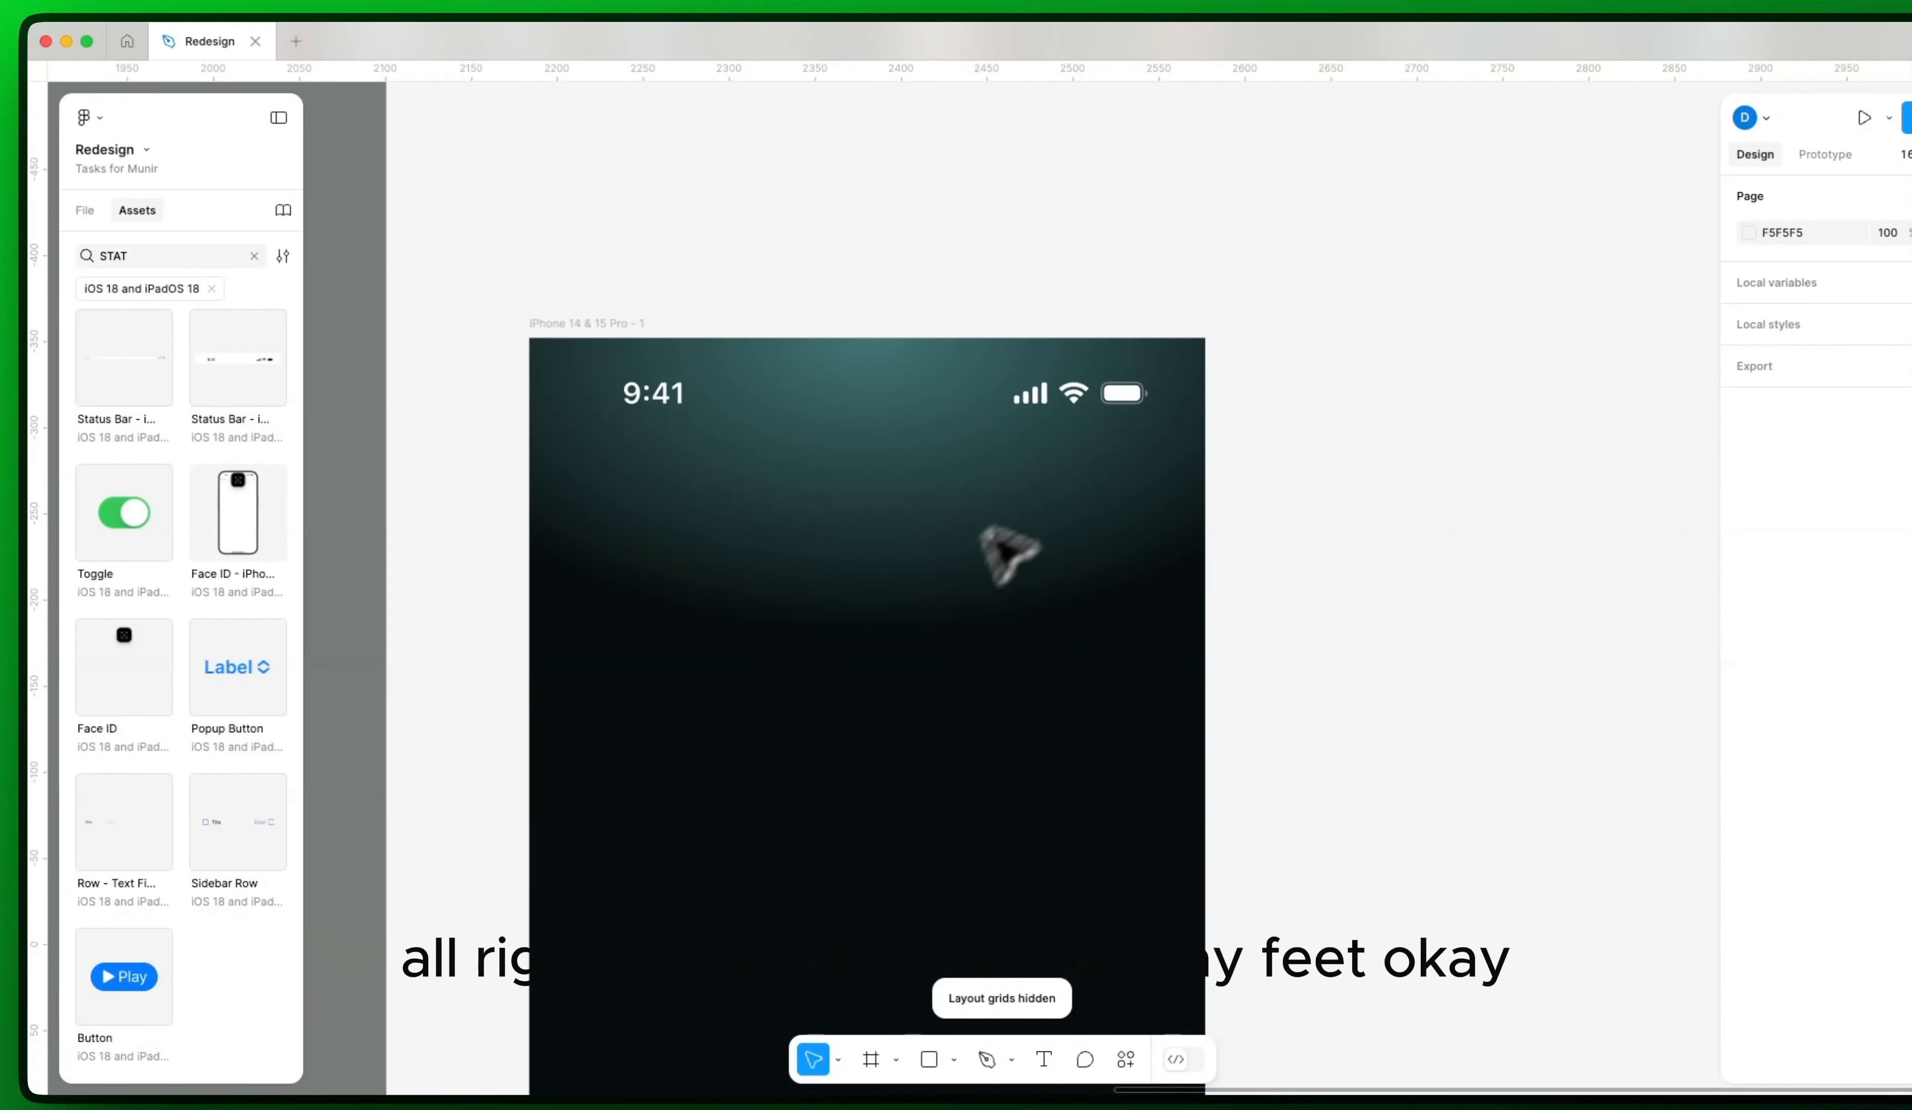
{"action": "scroll", "coordinate": [1105, 629], "scroll_direction": "down", "scroll_amount": 5}
{"action": "left_click_drag", "start_coordinate": [1097, 590], "coordinate": [1366, 619]}
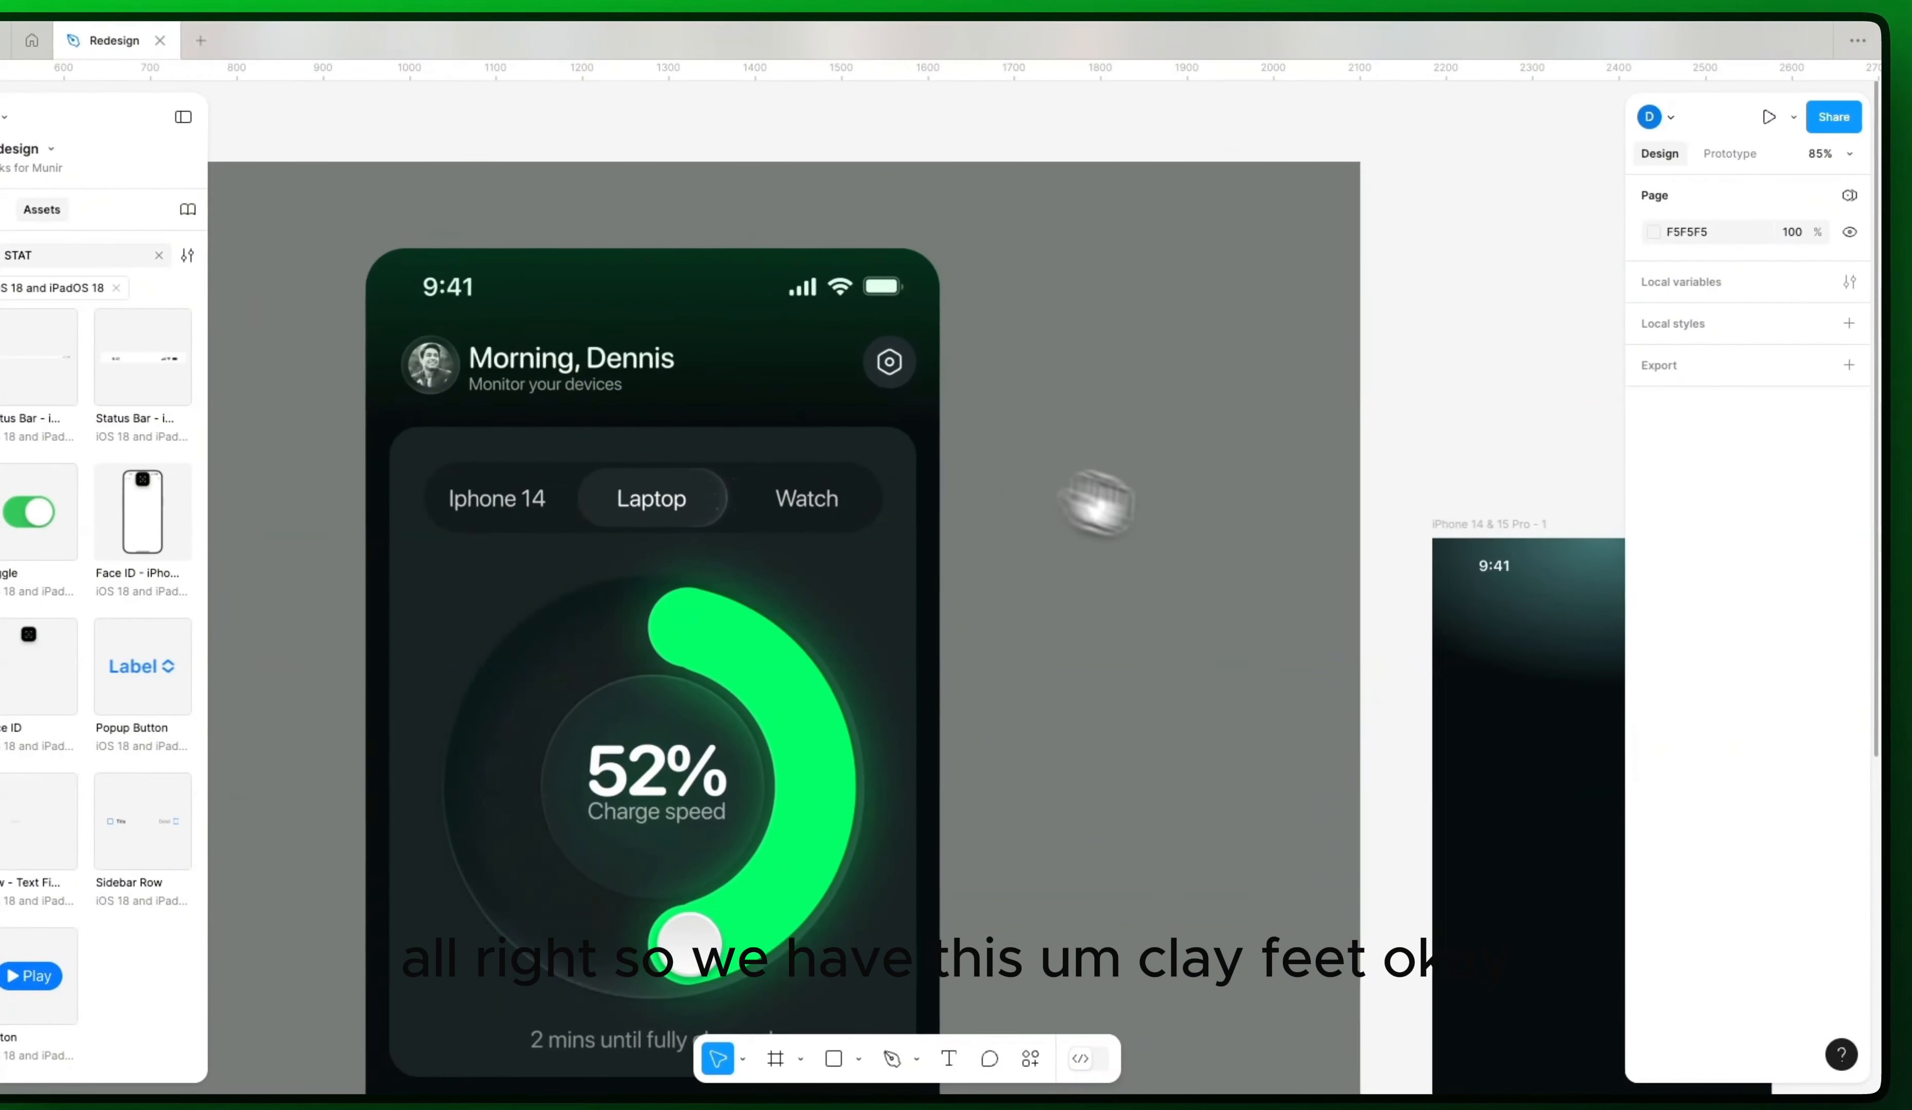
{"action": "scroll", "coordinate": [1097, 502], "scroll_direction": "right", "scroll_amount": 6}
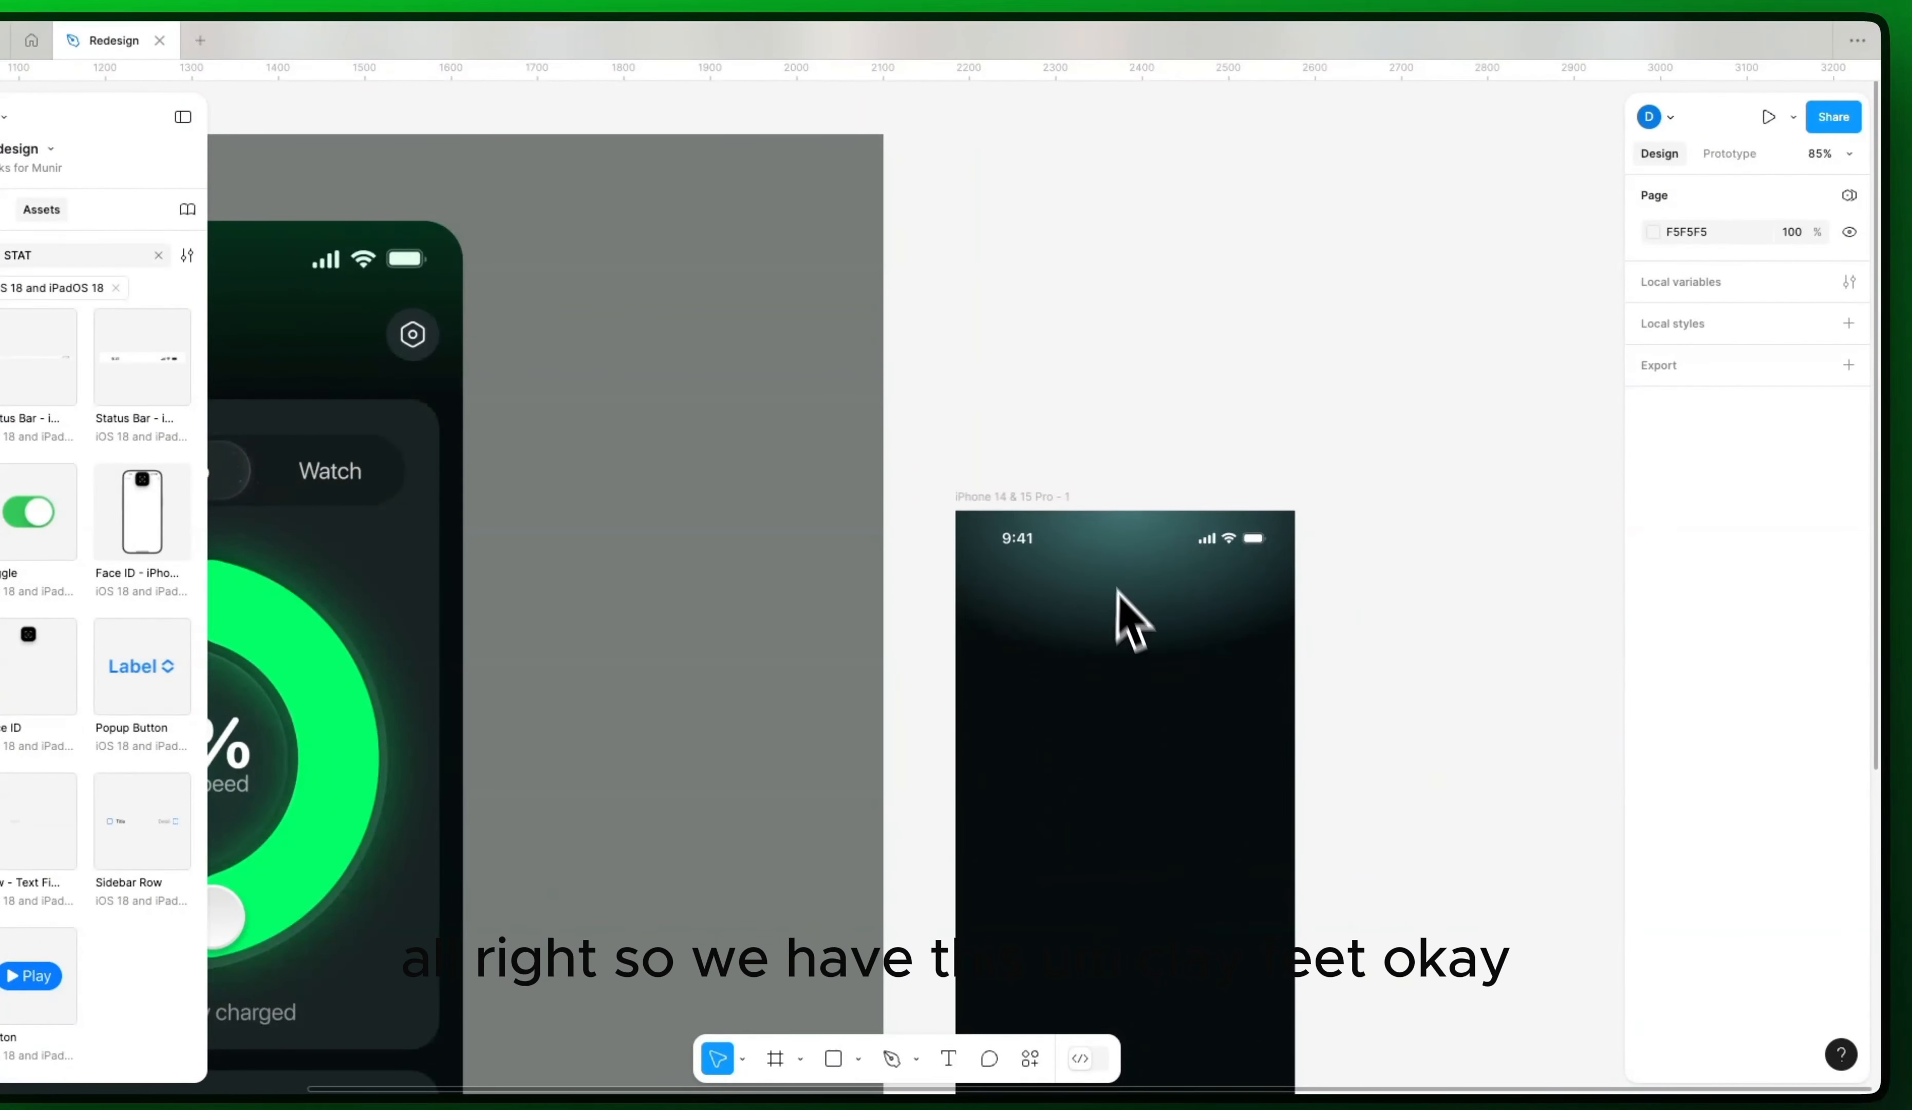
{"action": "scroll", "coordinate": [1131, 619], "scroll_direction": "right", "scroll_amount": 2}
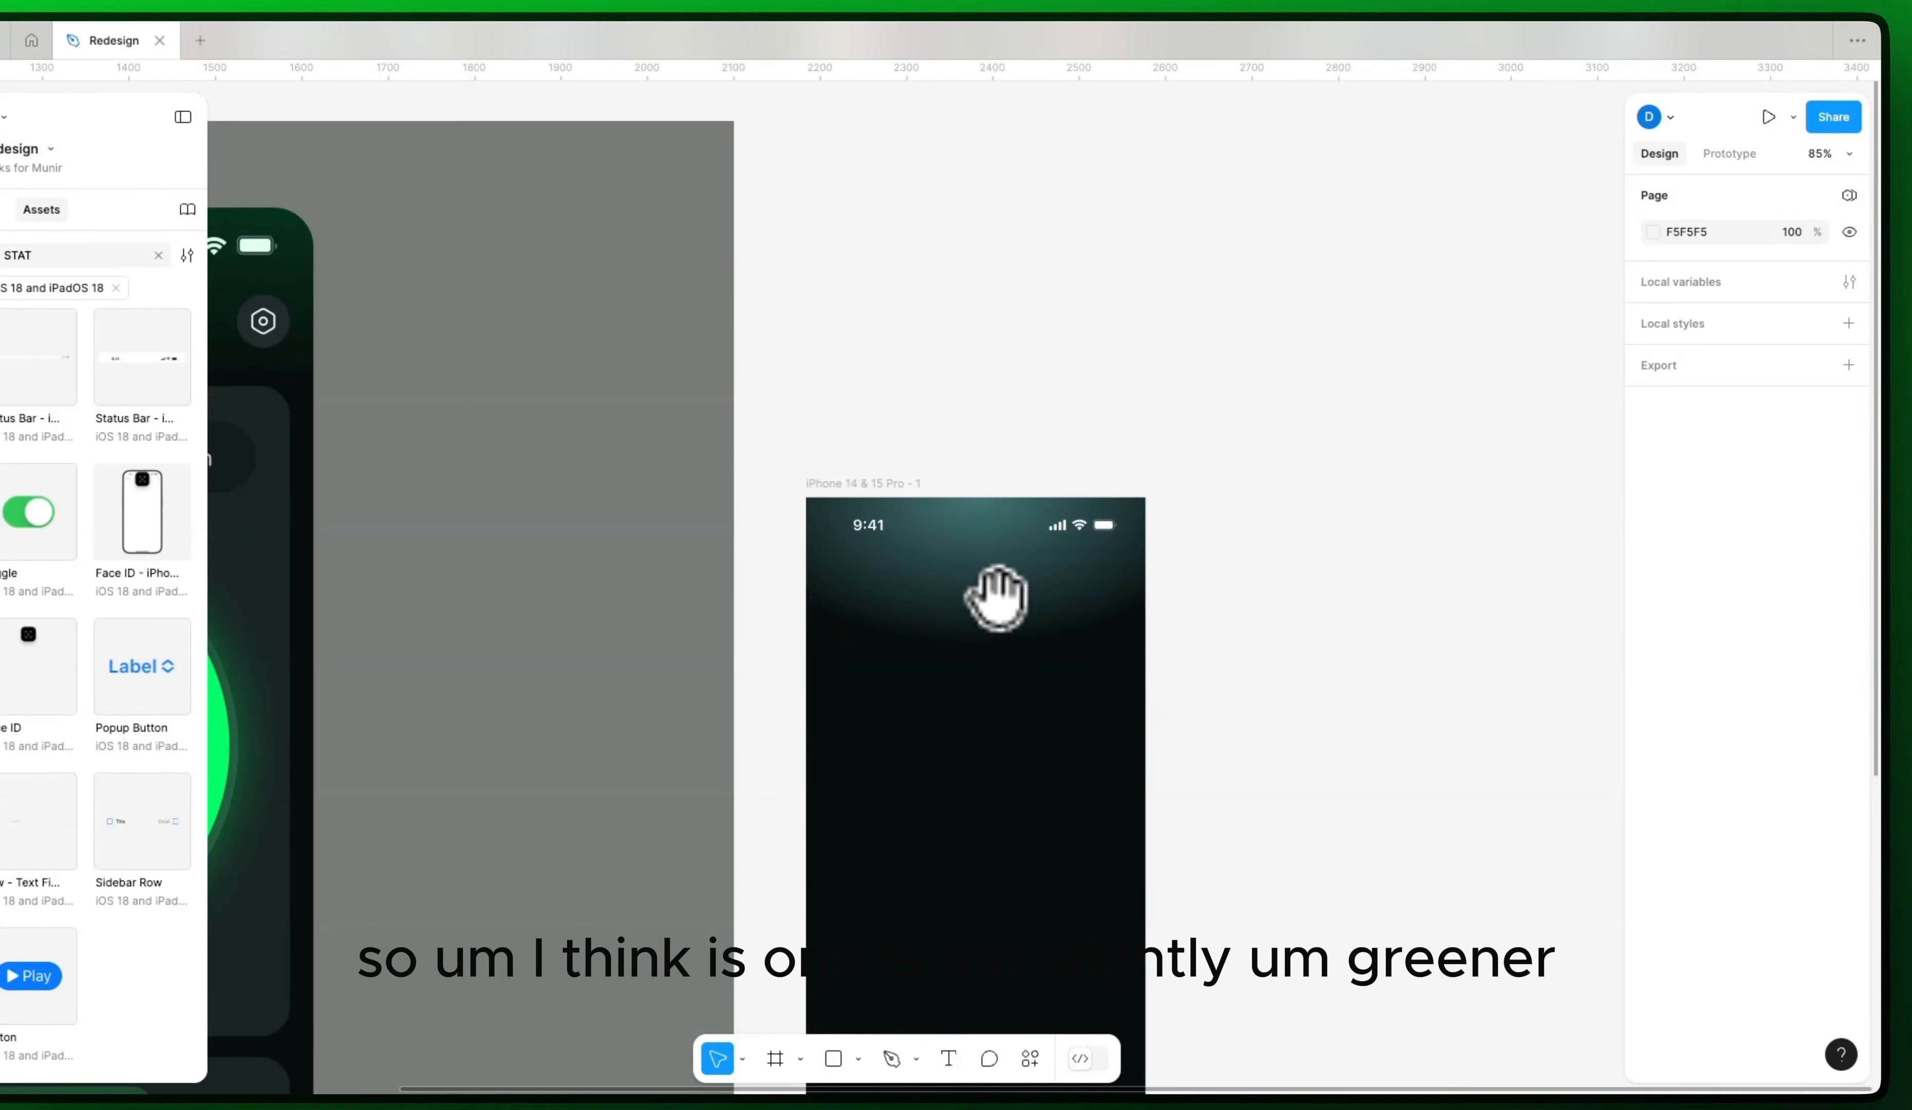
Step: Try to recolour the radial gradient's 0% stop with a colour sampled from the canvas
{"action": "left_click", "coordinate": [1063, 613]}
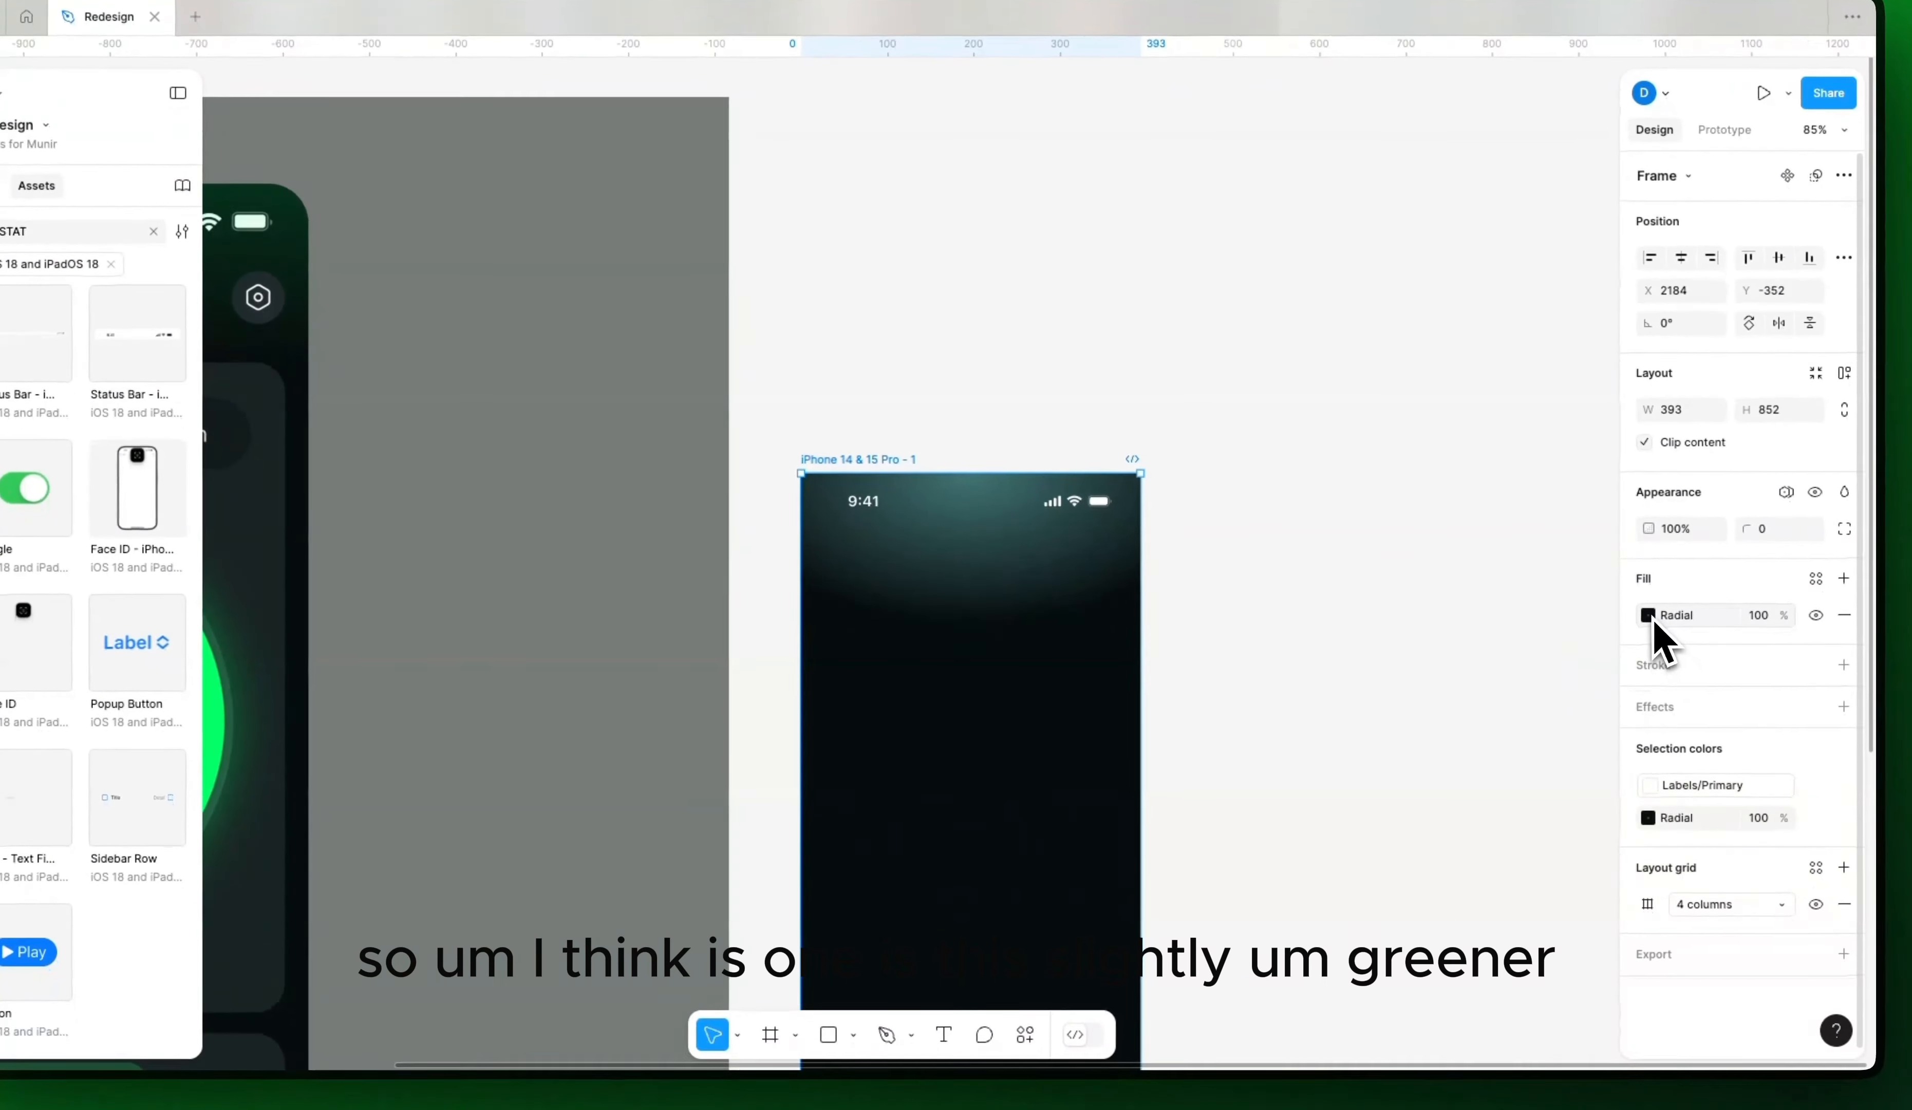
{"action": "left_click", "coordinate": [1647, 614]}
{"action": "left_click", "coordinate": [1457, 853]}
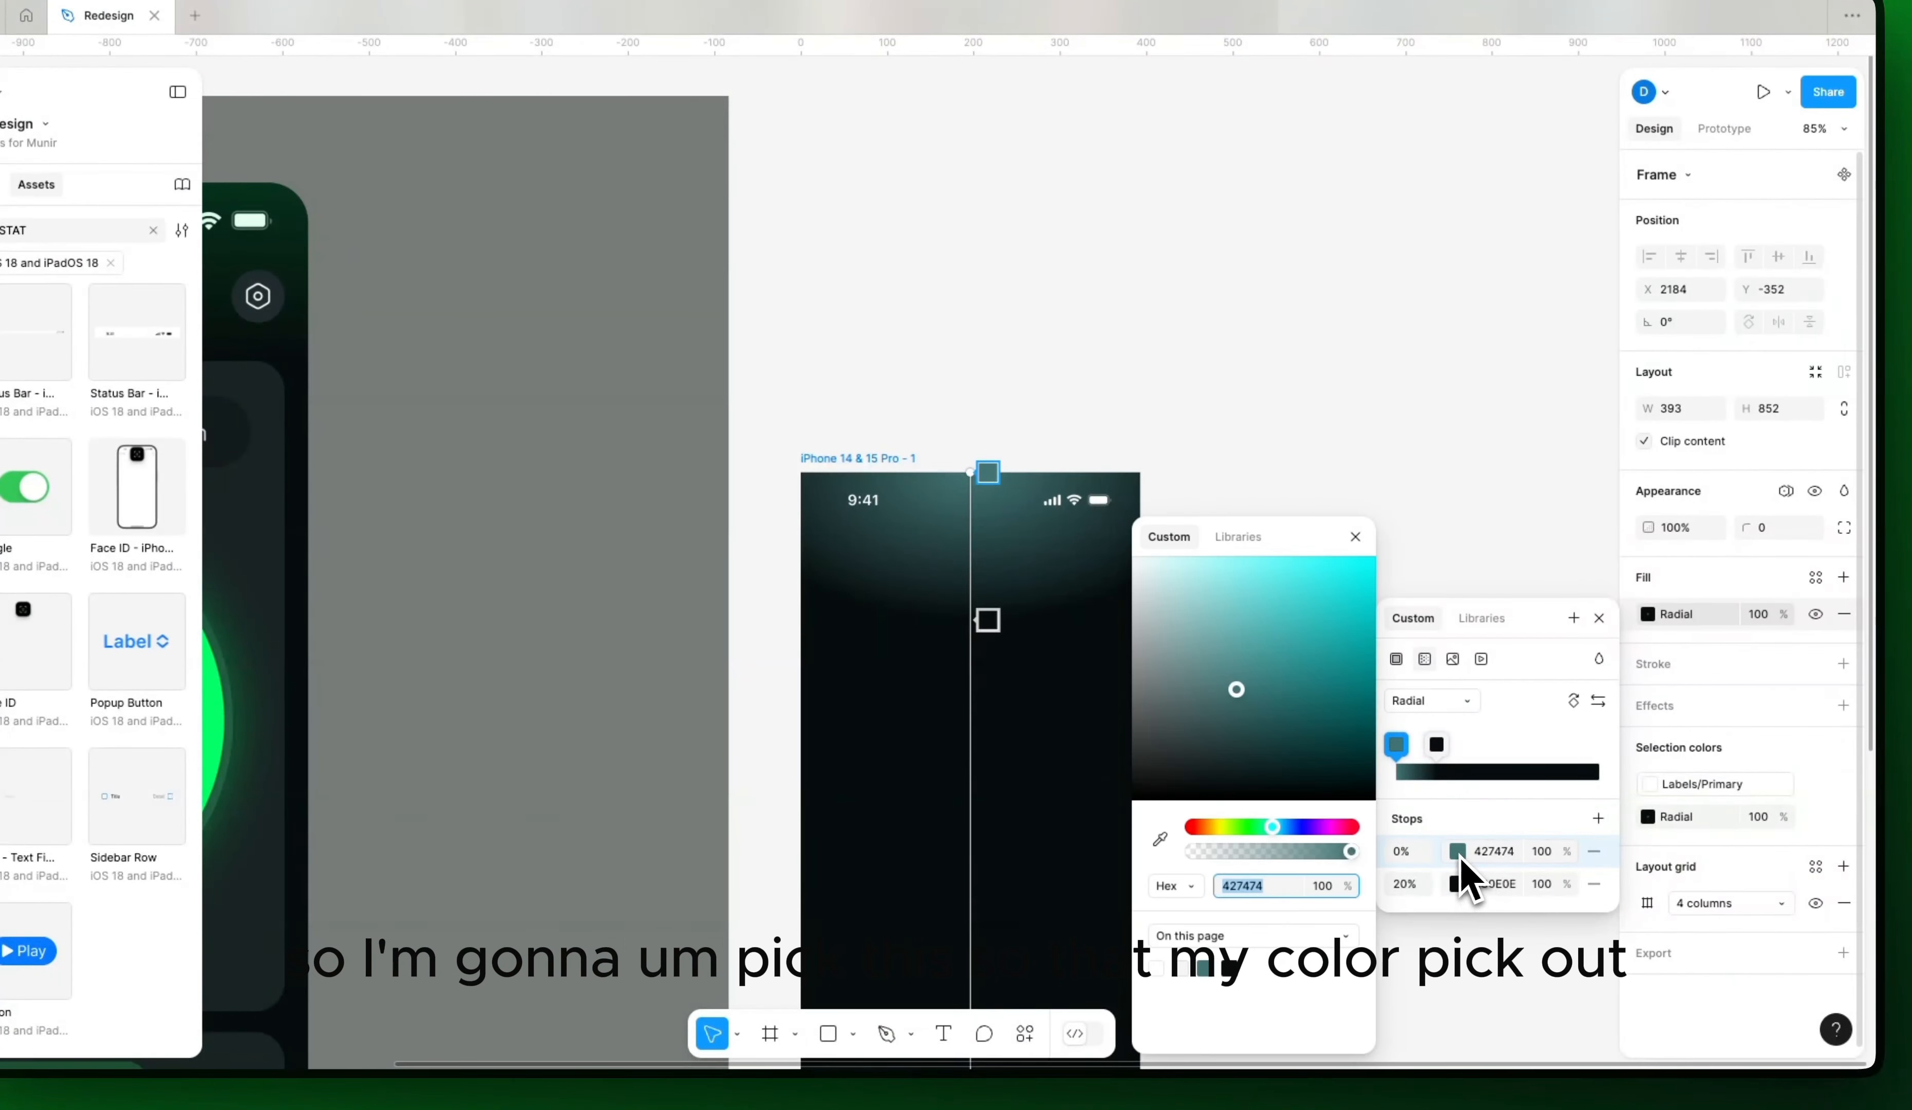
{"action": "left_click", "coordinate": [1160, 841]}
{"action": "left_click", "coordinate": [841, 585]}
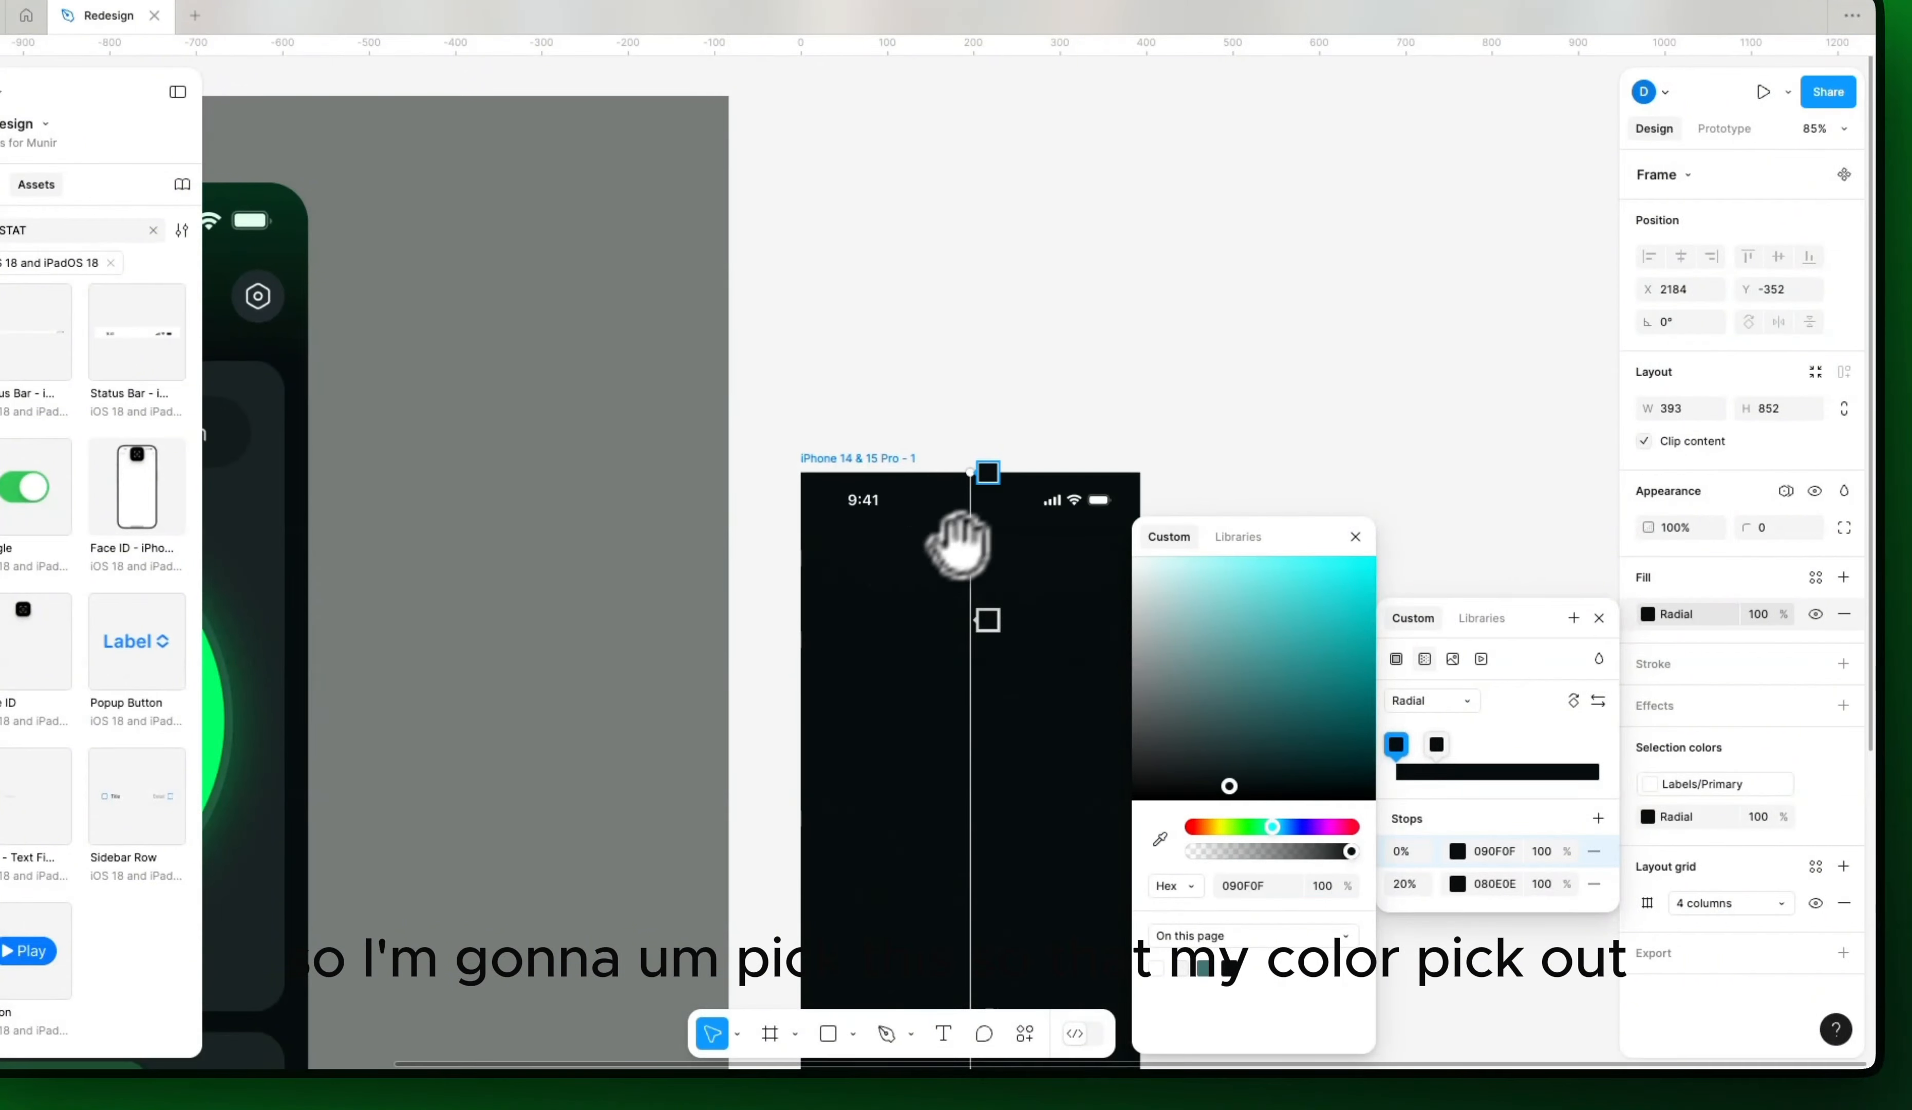
Step: Recolour the radial gradient's 0% stop to 082D1B by sampling the dark green near the reference screen's upper edge
{"action": "left_click_drag", "start_coordinate": [743, 457], "coordinate": [1303, 563]}
{"action": "key", "text": "Escape"}
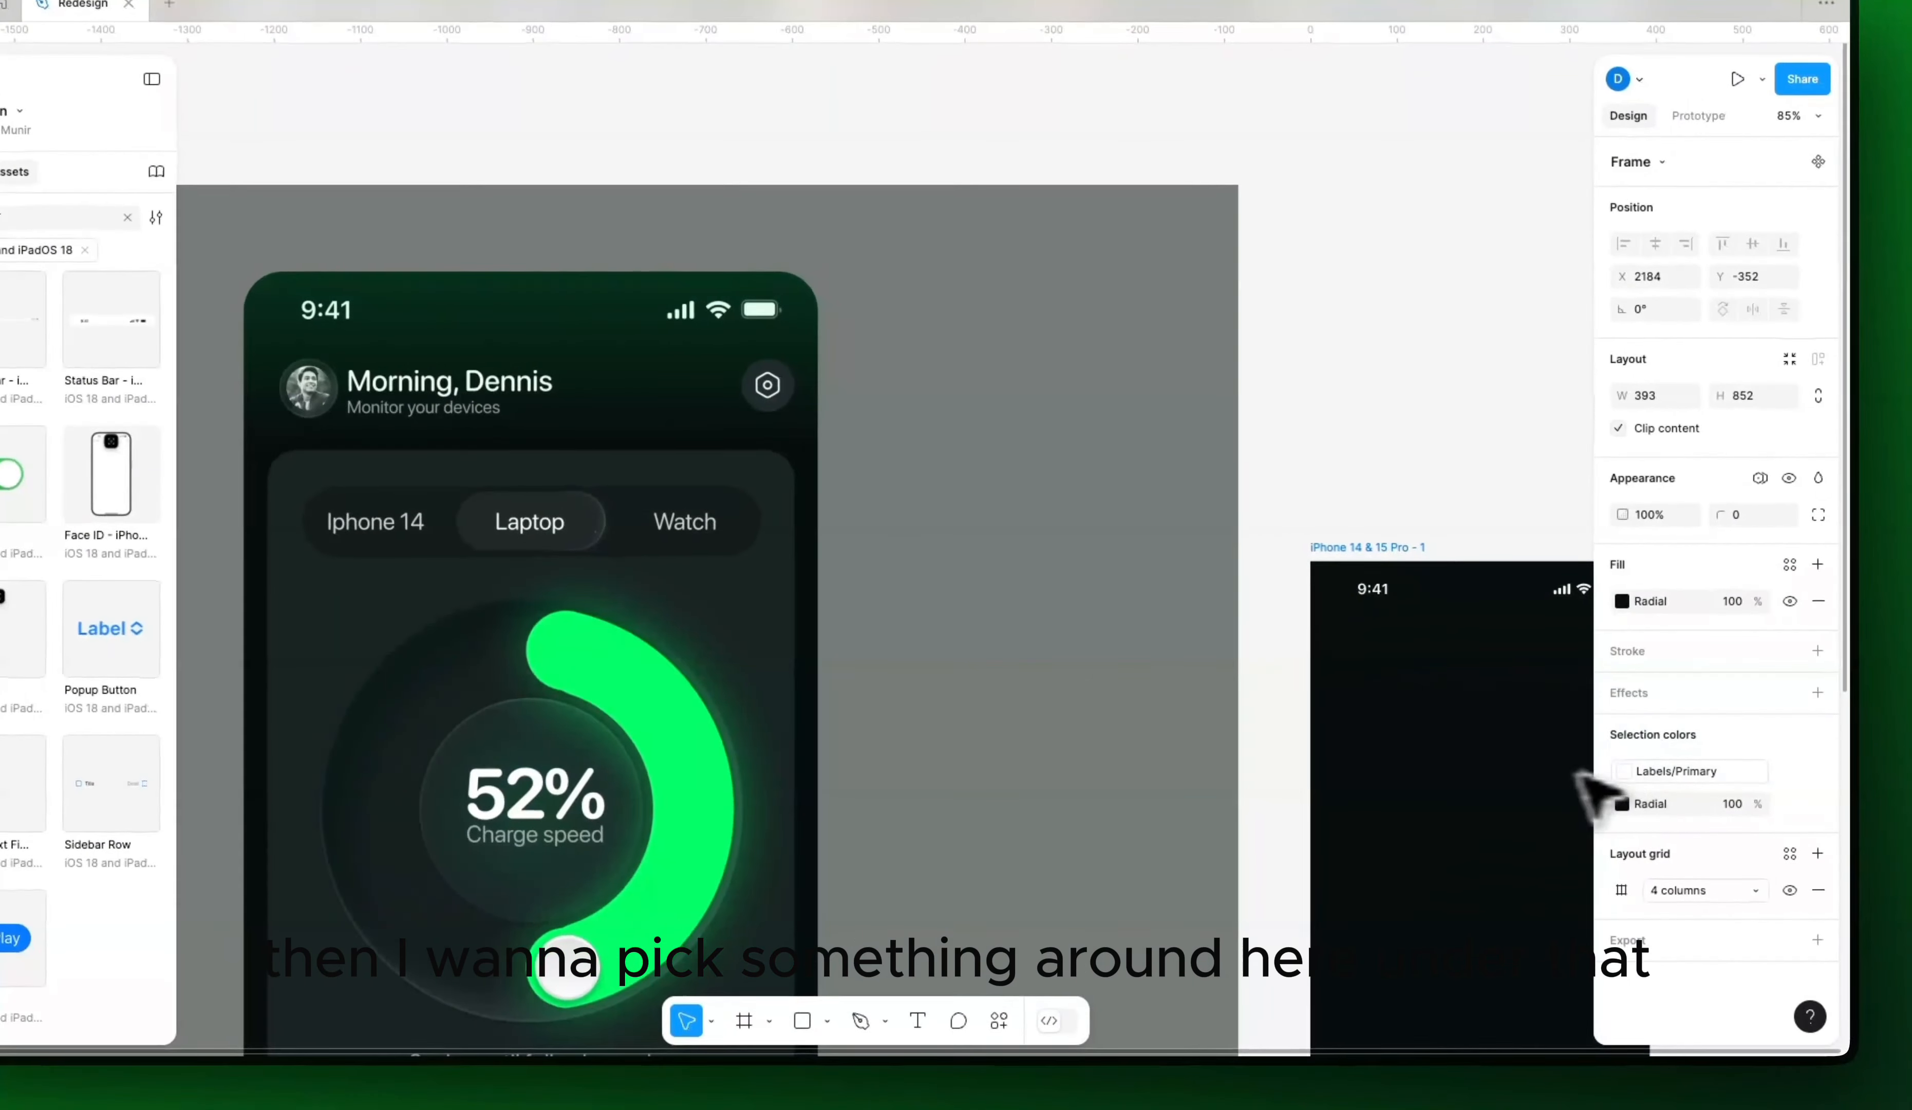
{"action": "left_click", "coordinate": [1620, 600]}
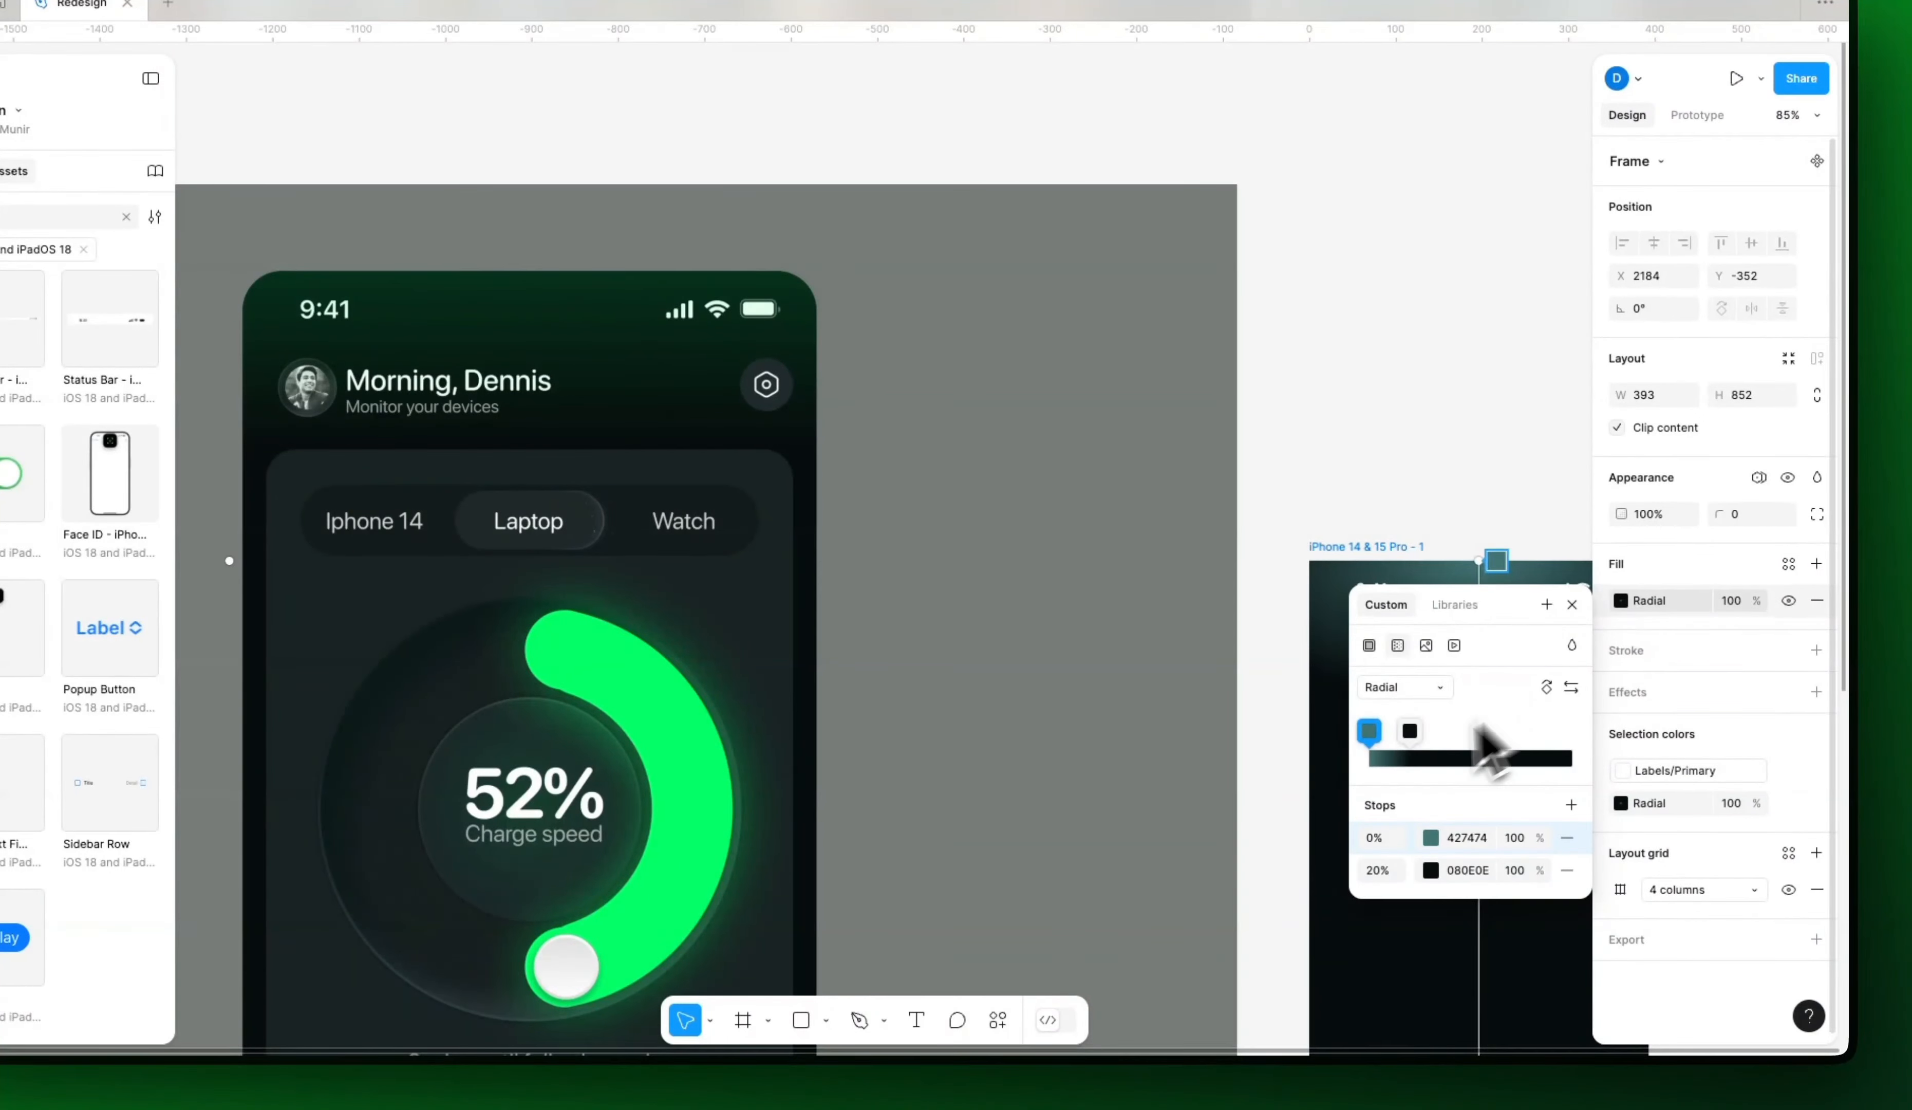
{"action": "left_click", "coordinate": [1430, 837]}
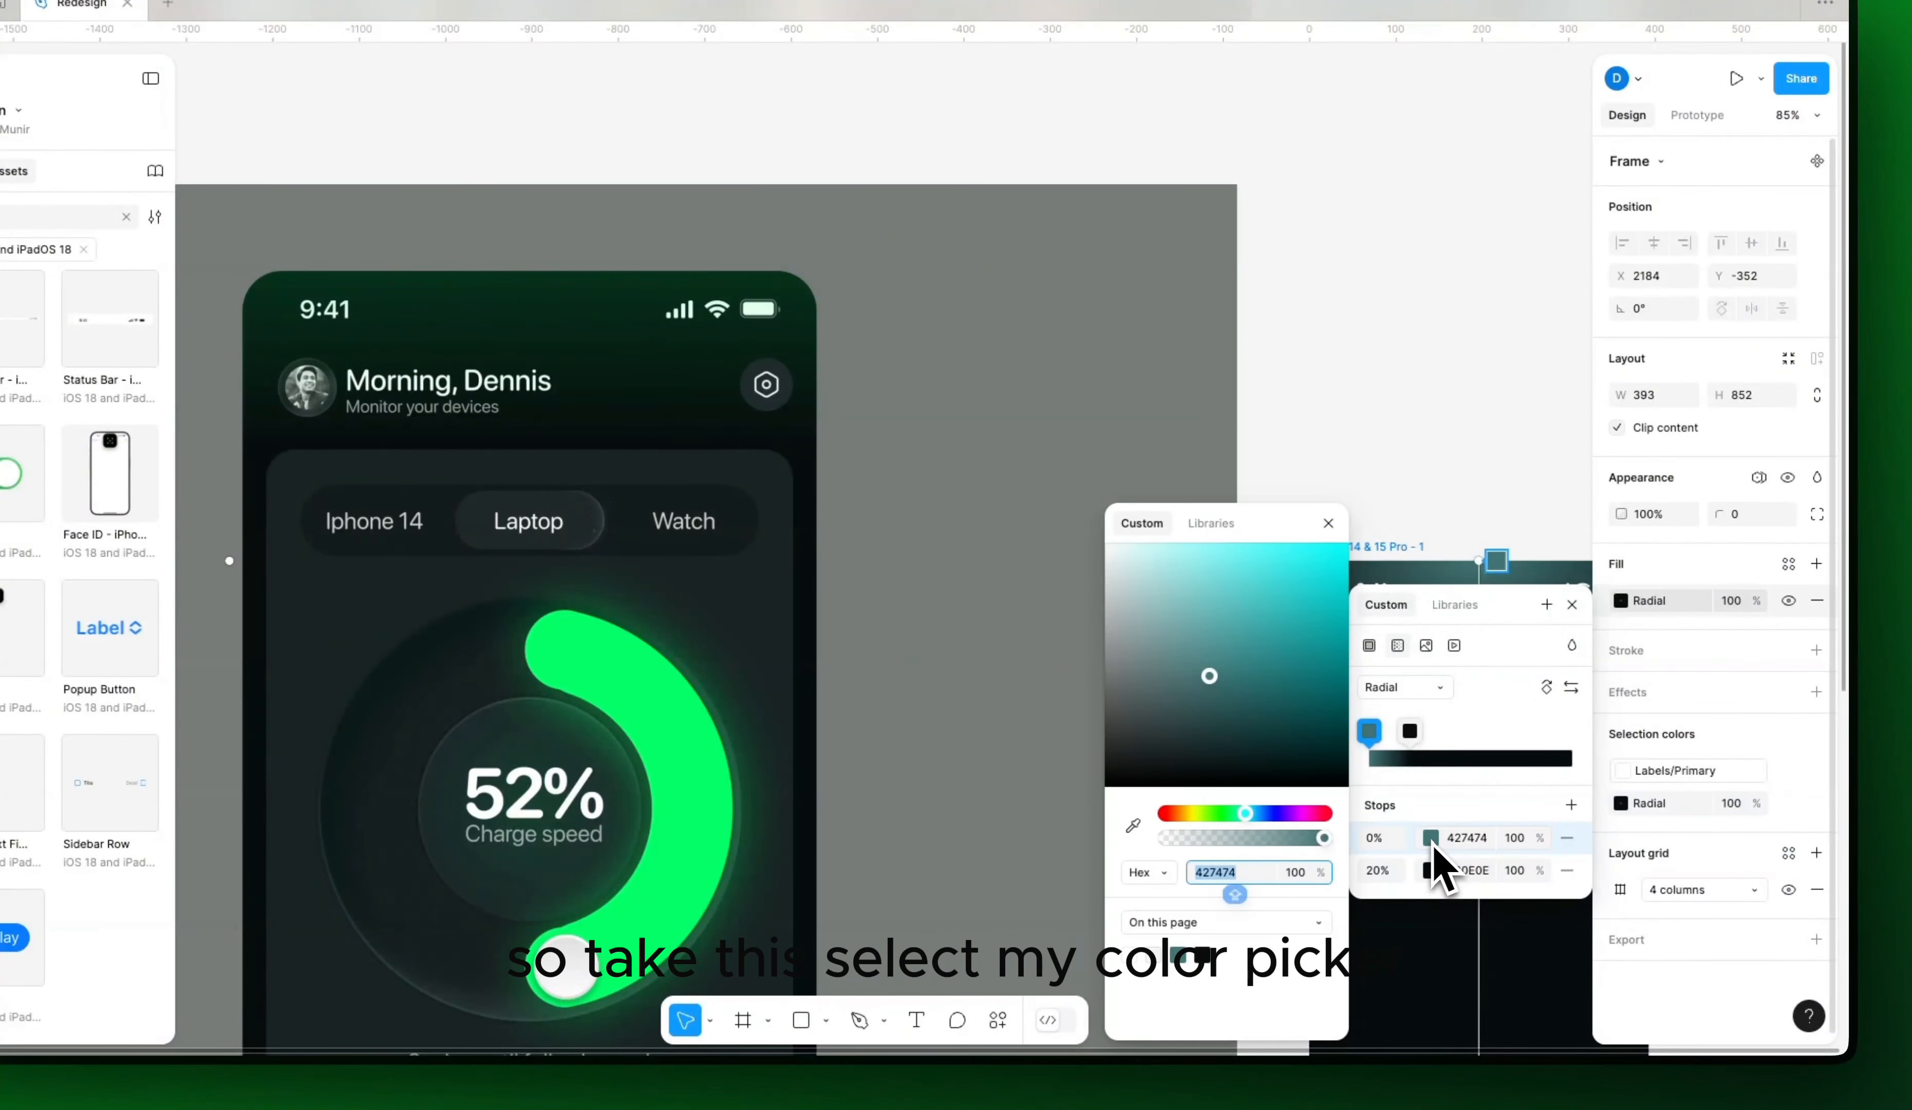
{"action": "left_click", "coordinate": [1132, 825]}
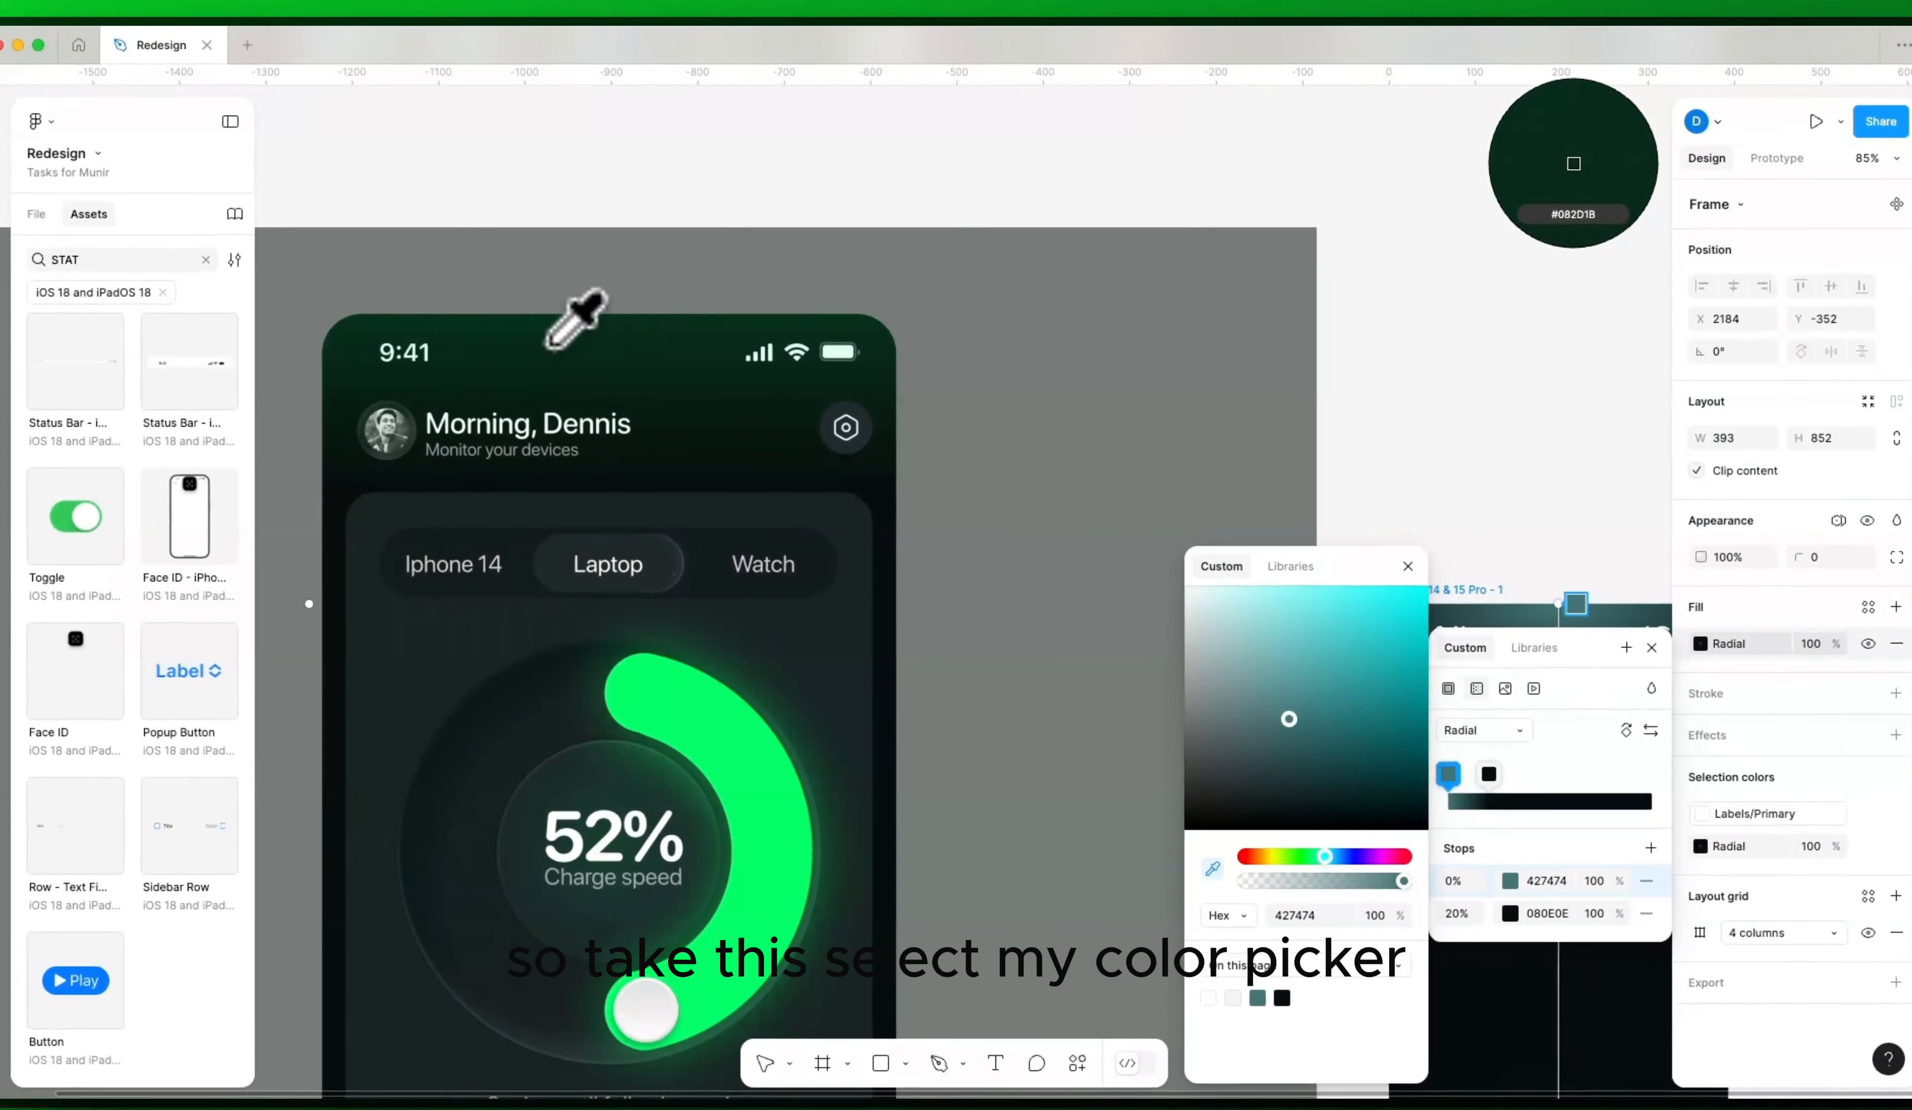
{"action": "left_click", "coordinate": [550, 345]}
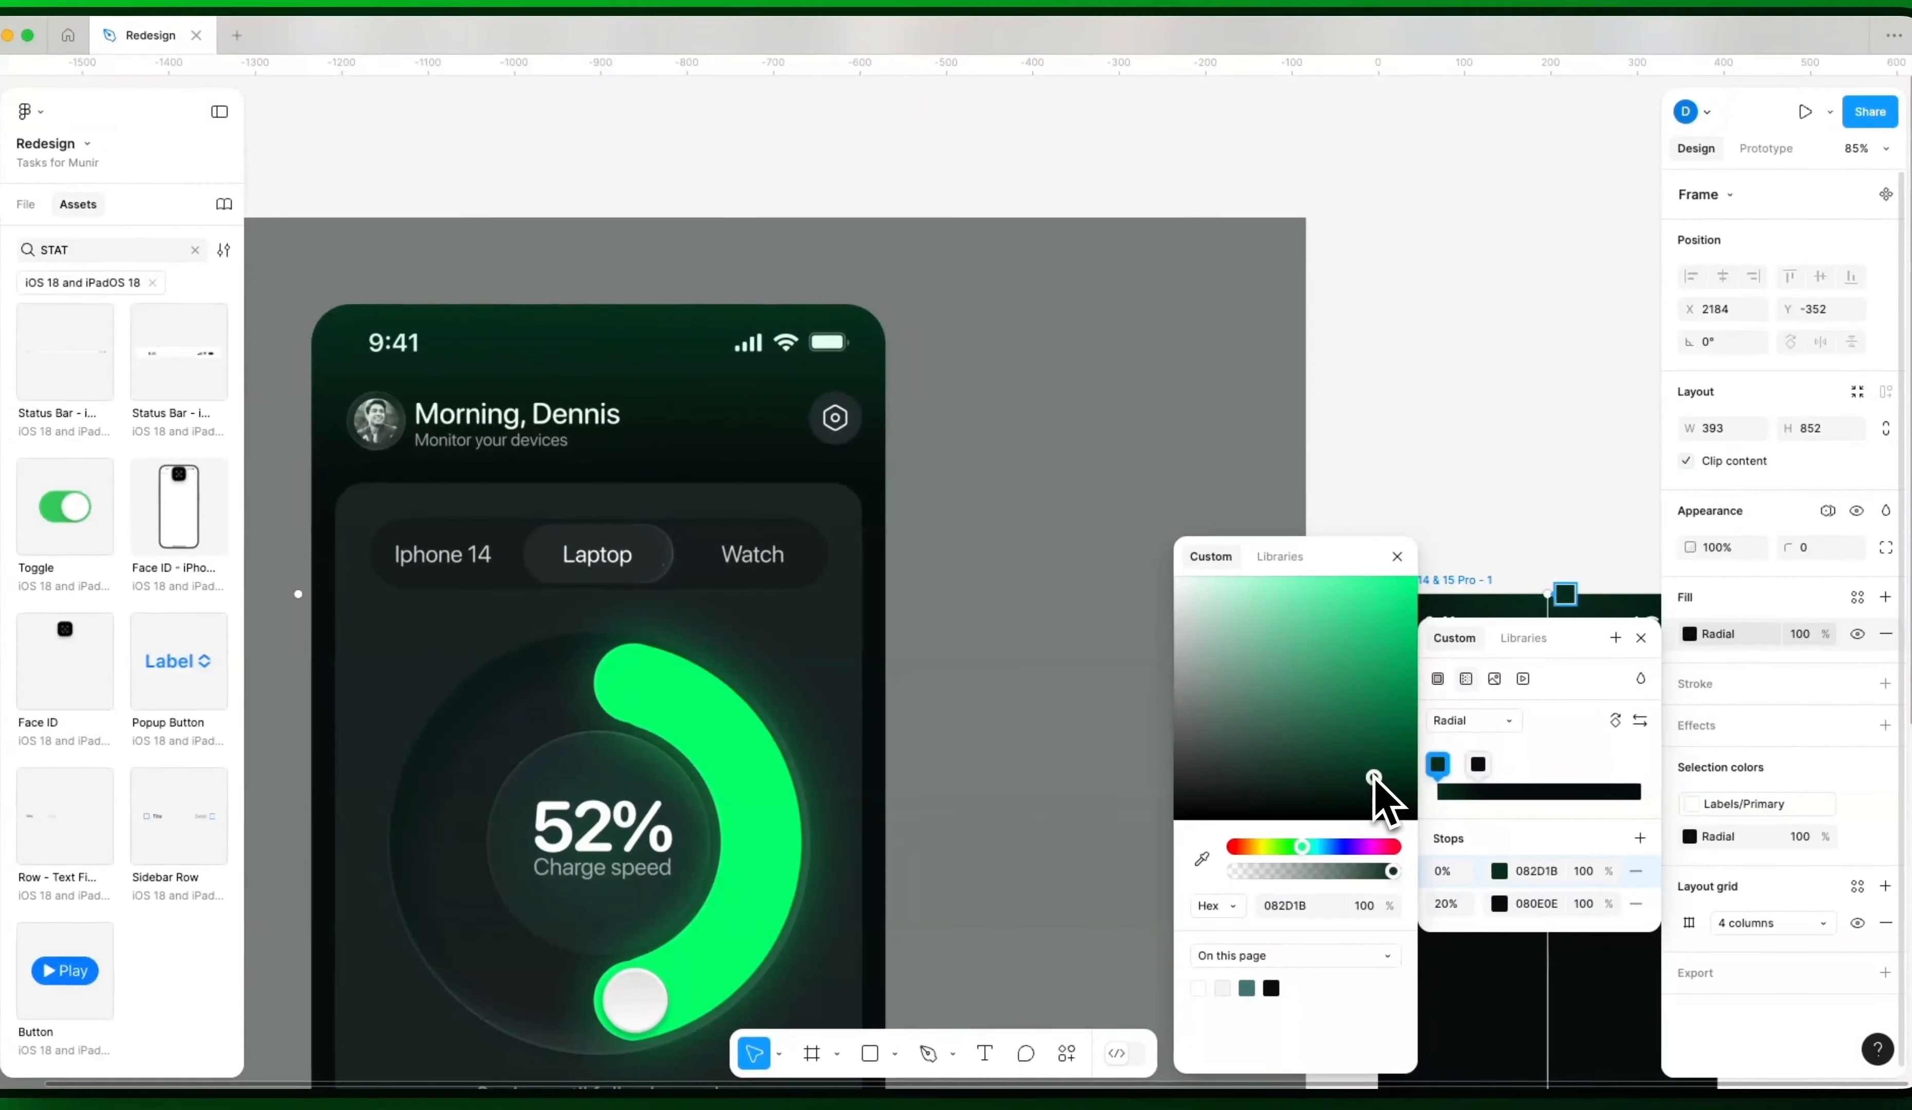
{"action": "key", "text": "Escape"}
{"action": "left_click_drag", "start_coordinate": [1464, 520], "coordinate": [1191, 495]}
{"action": "mouse_move", "coordinate": [1063, 487]}
{"action": "left_mouse_down"}
{"action": "mouse_move", "coordinate": [1191, 487]}
{"action": "mouse_move", "coordinate": [1084, 476]}
{"action": "left_mouse_up"}
{"action": "scroll", "coordinate": [1185, 509], "scroll_direction": "down", "scroll_amount": 2}
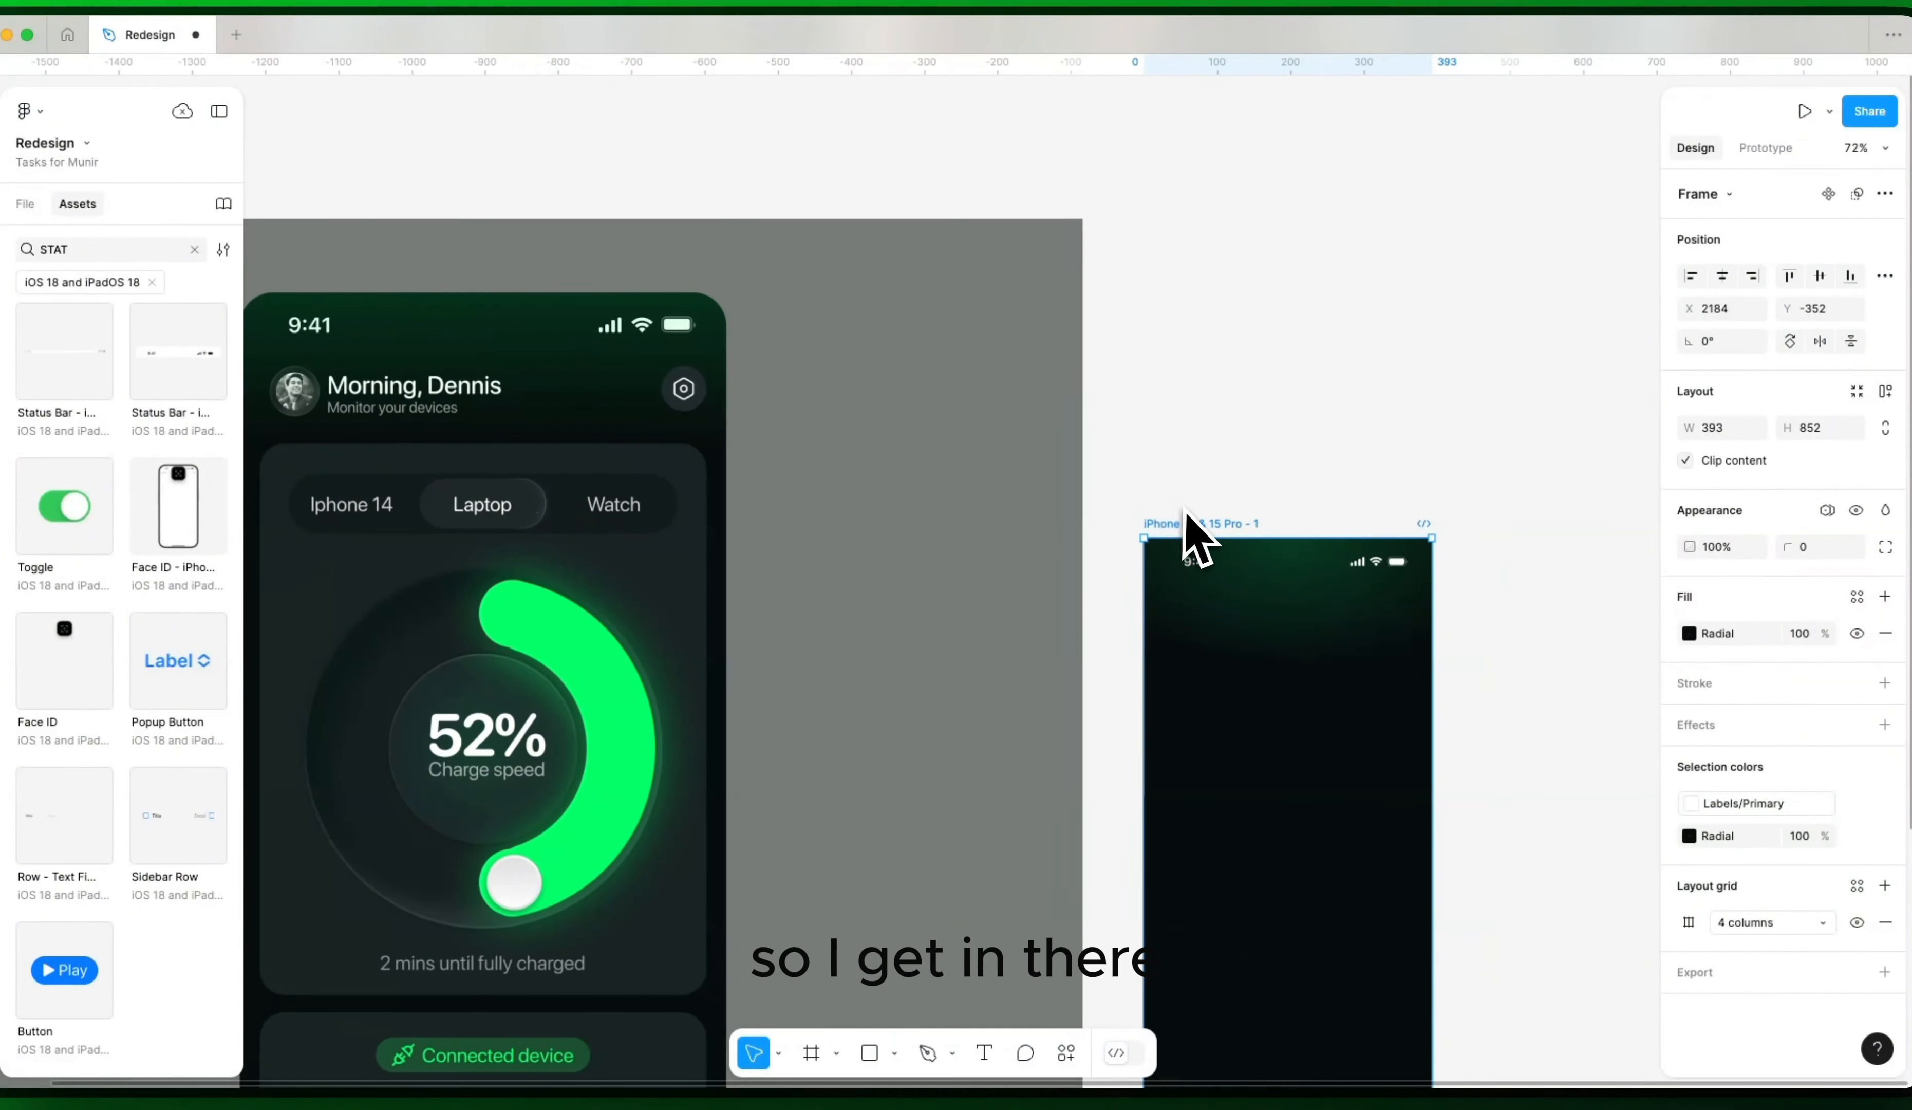
Step: Add a text layer reading "Moer" on the empty canvas above the phone frame
{"action": "left_click_drag", "start_coordinate": [1272, 657], "coordinate": [1102, 611]}
{"action": "left_click_drag", "start_coordinate": [1021, 396], "coordinate": [1317, 409]}
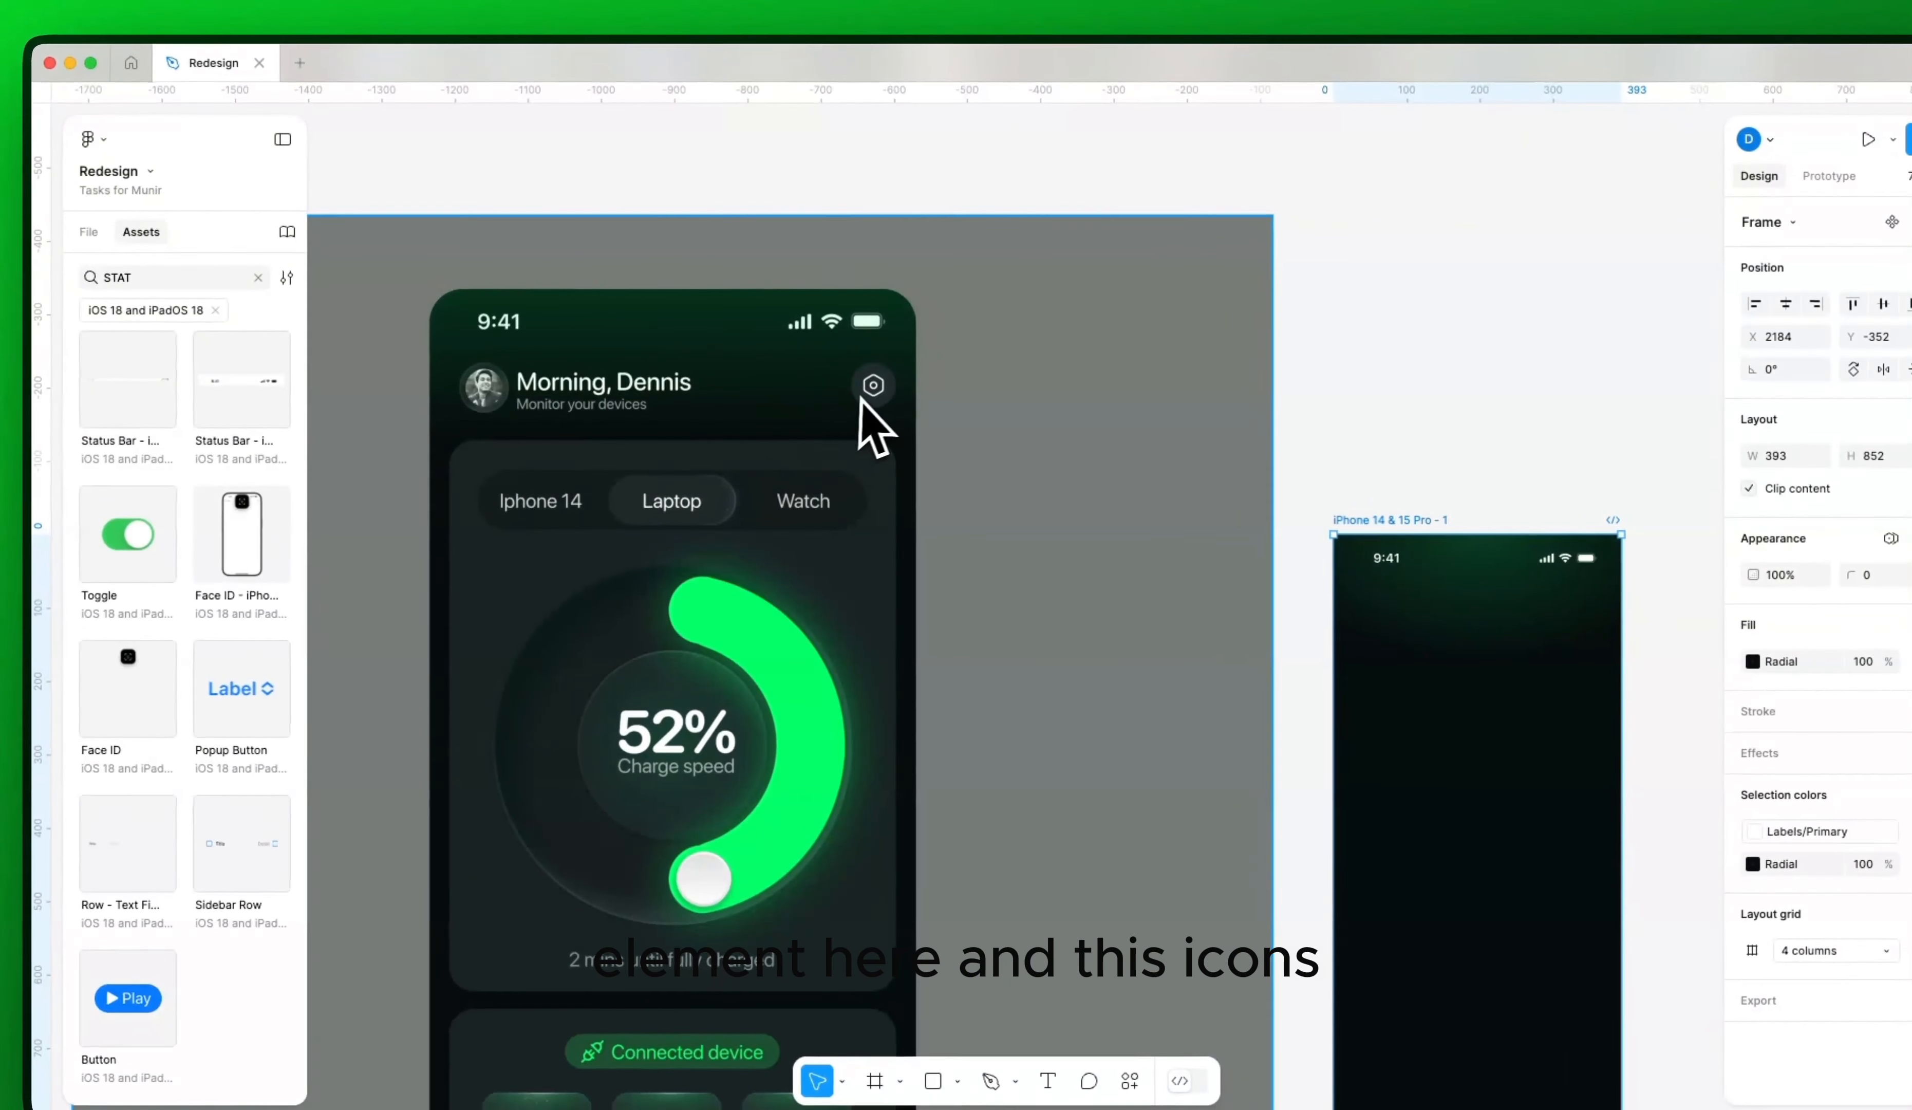
{"action": "left_click_drag", "start_coordinate": [875, 513], "coordinate": [601, 461]}
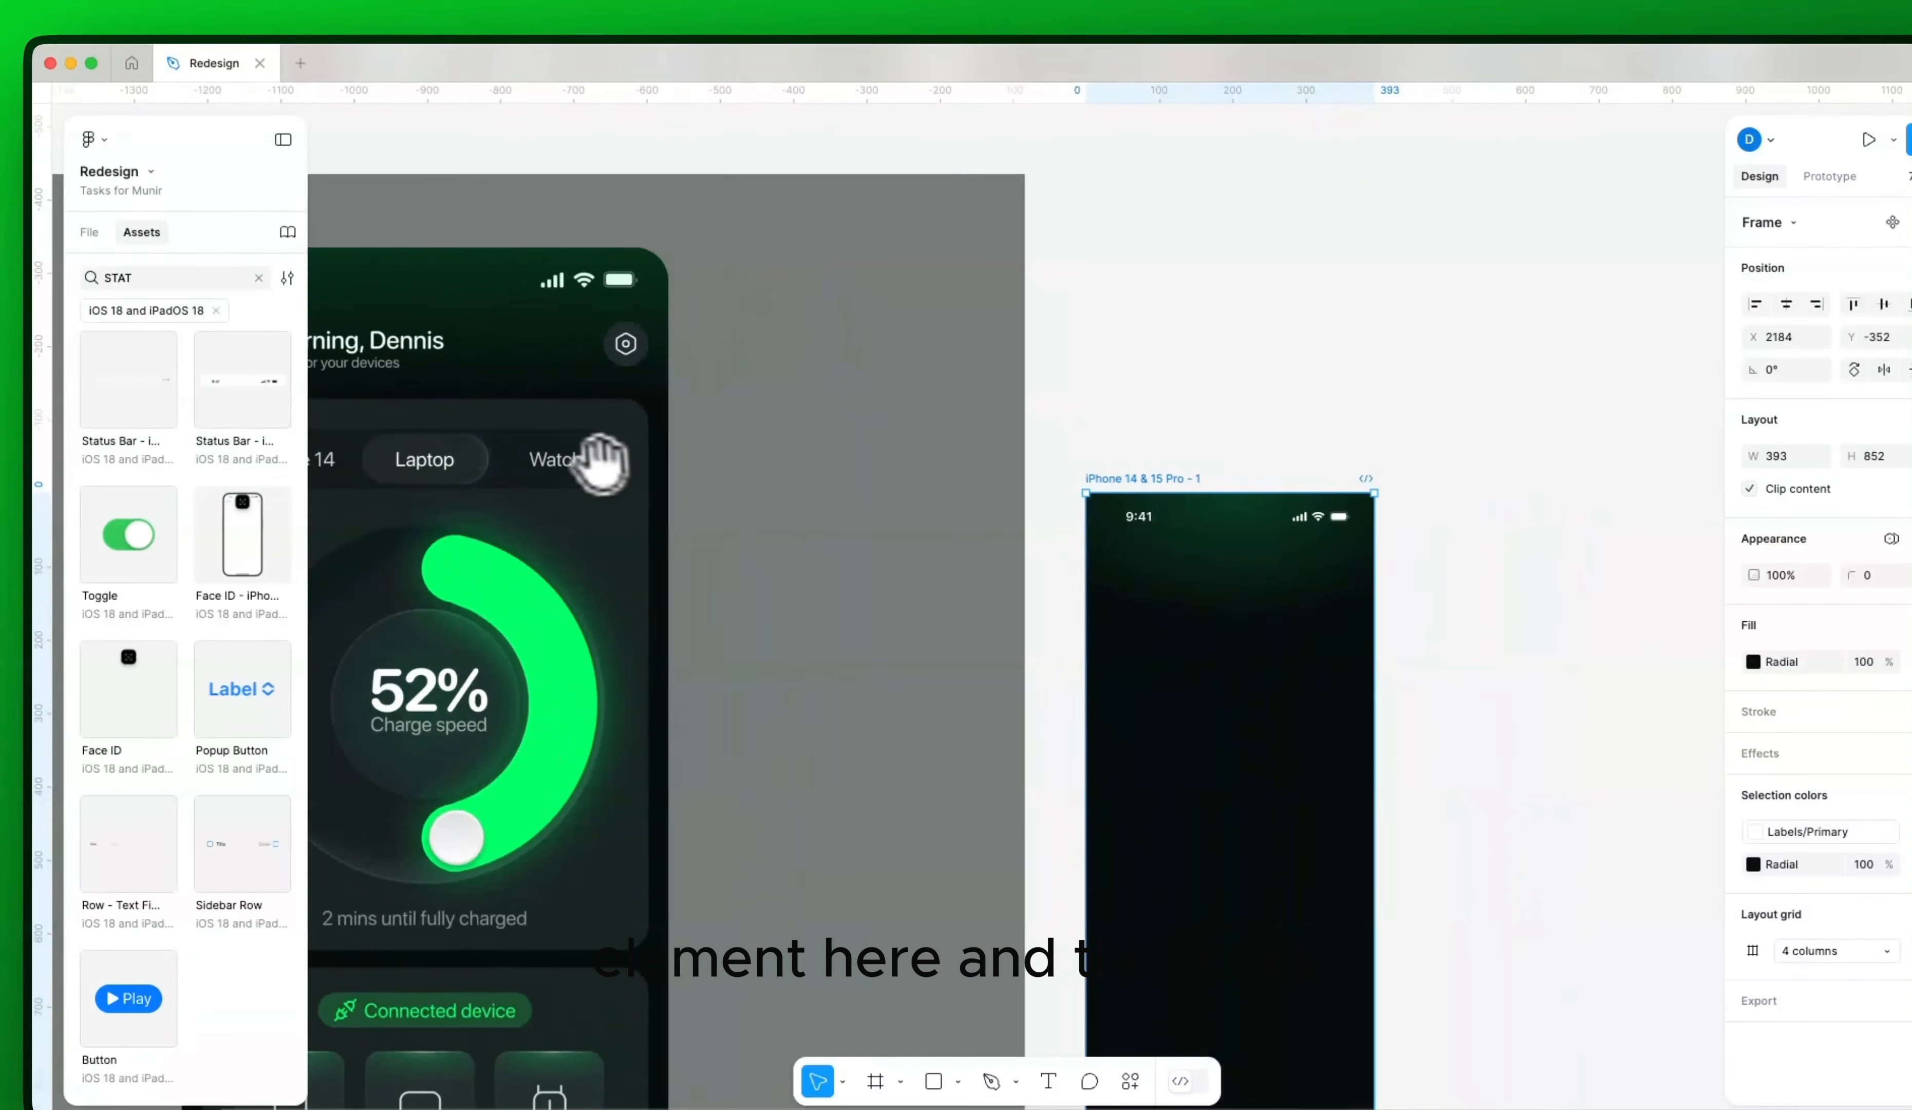
{"action": "scroll", "coordinate": [602, 461], "scroll_direction": "right", "scroll_amount": 3}
{"action": "key", "text": "t"}
{"action": "left_click", "coordinate": [1043, 388]}
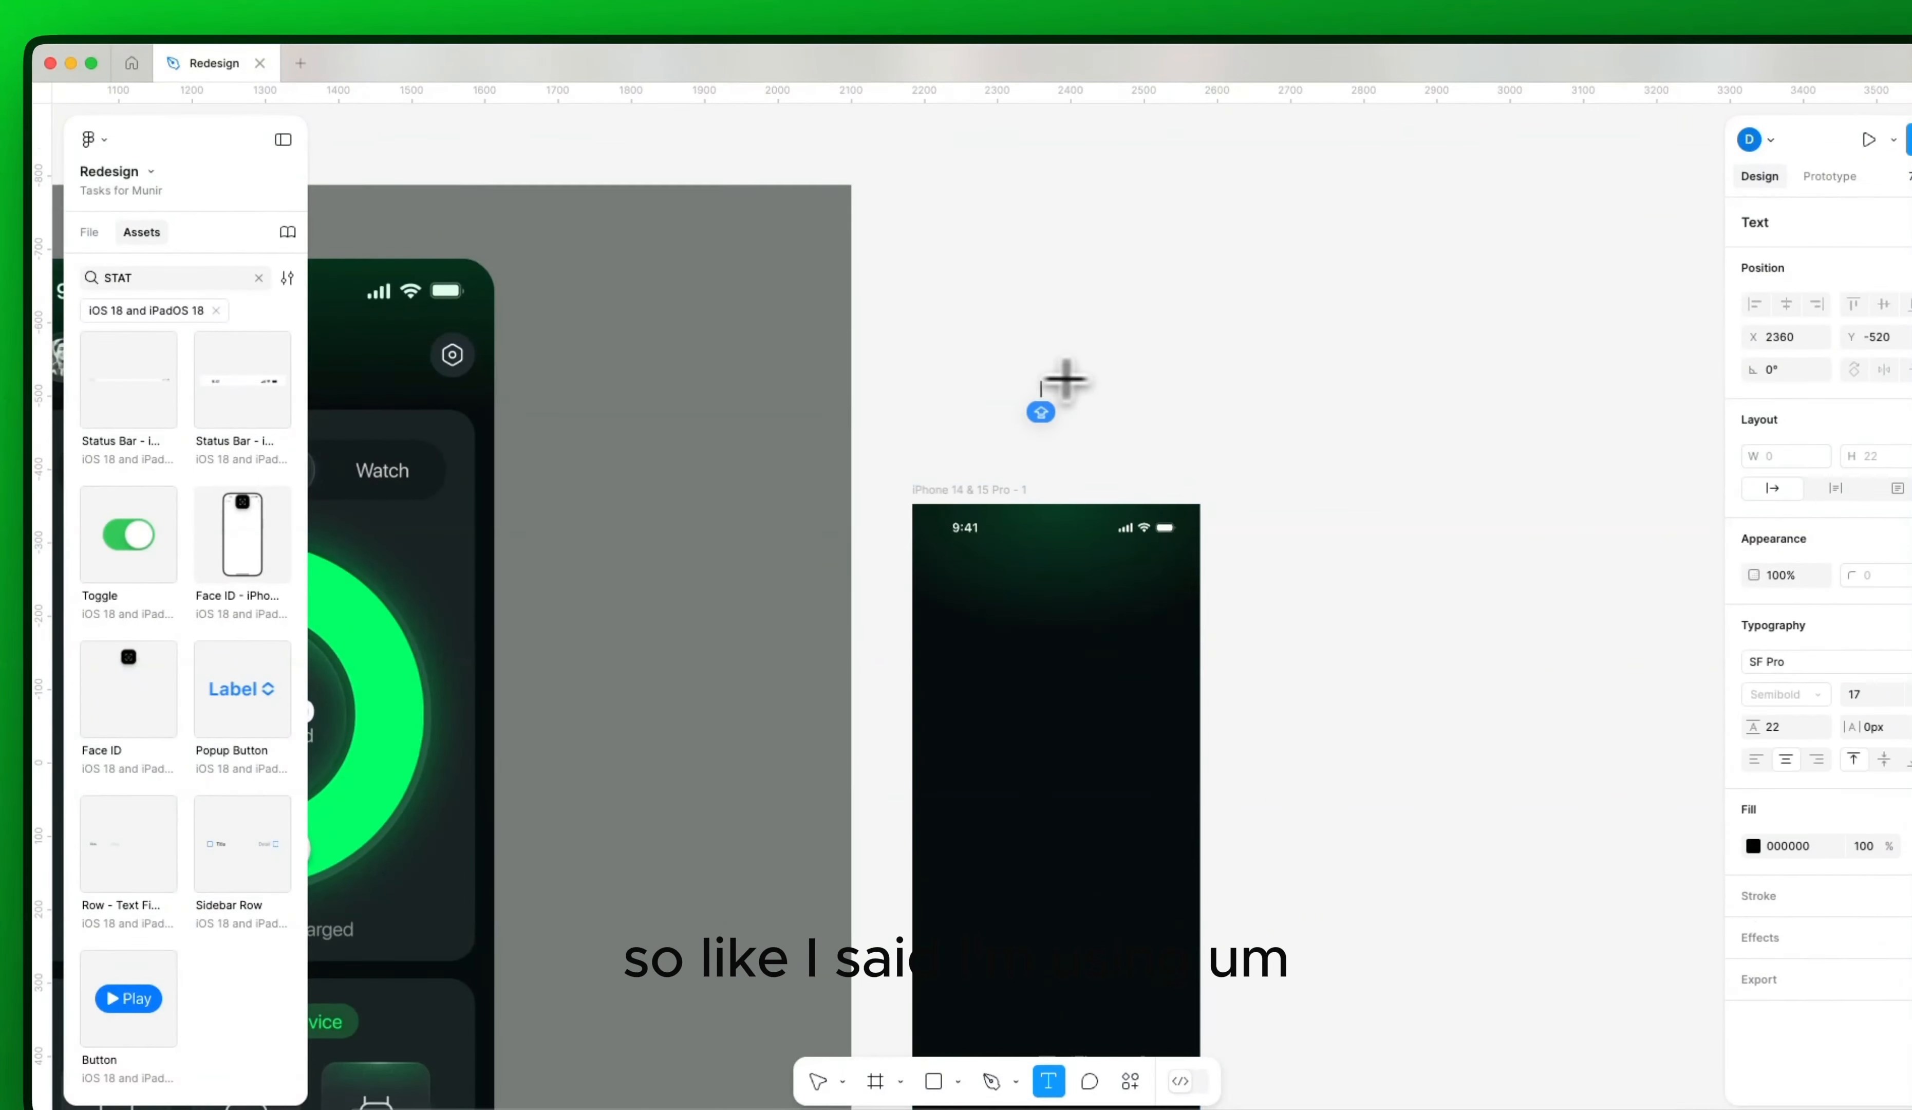
{"action": "type", "text": "Moer"}
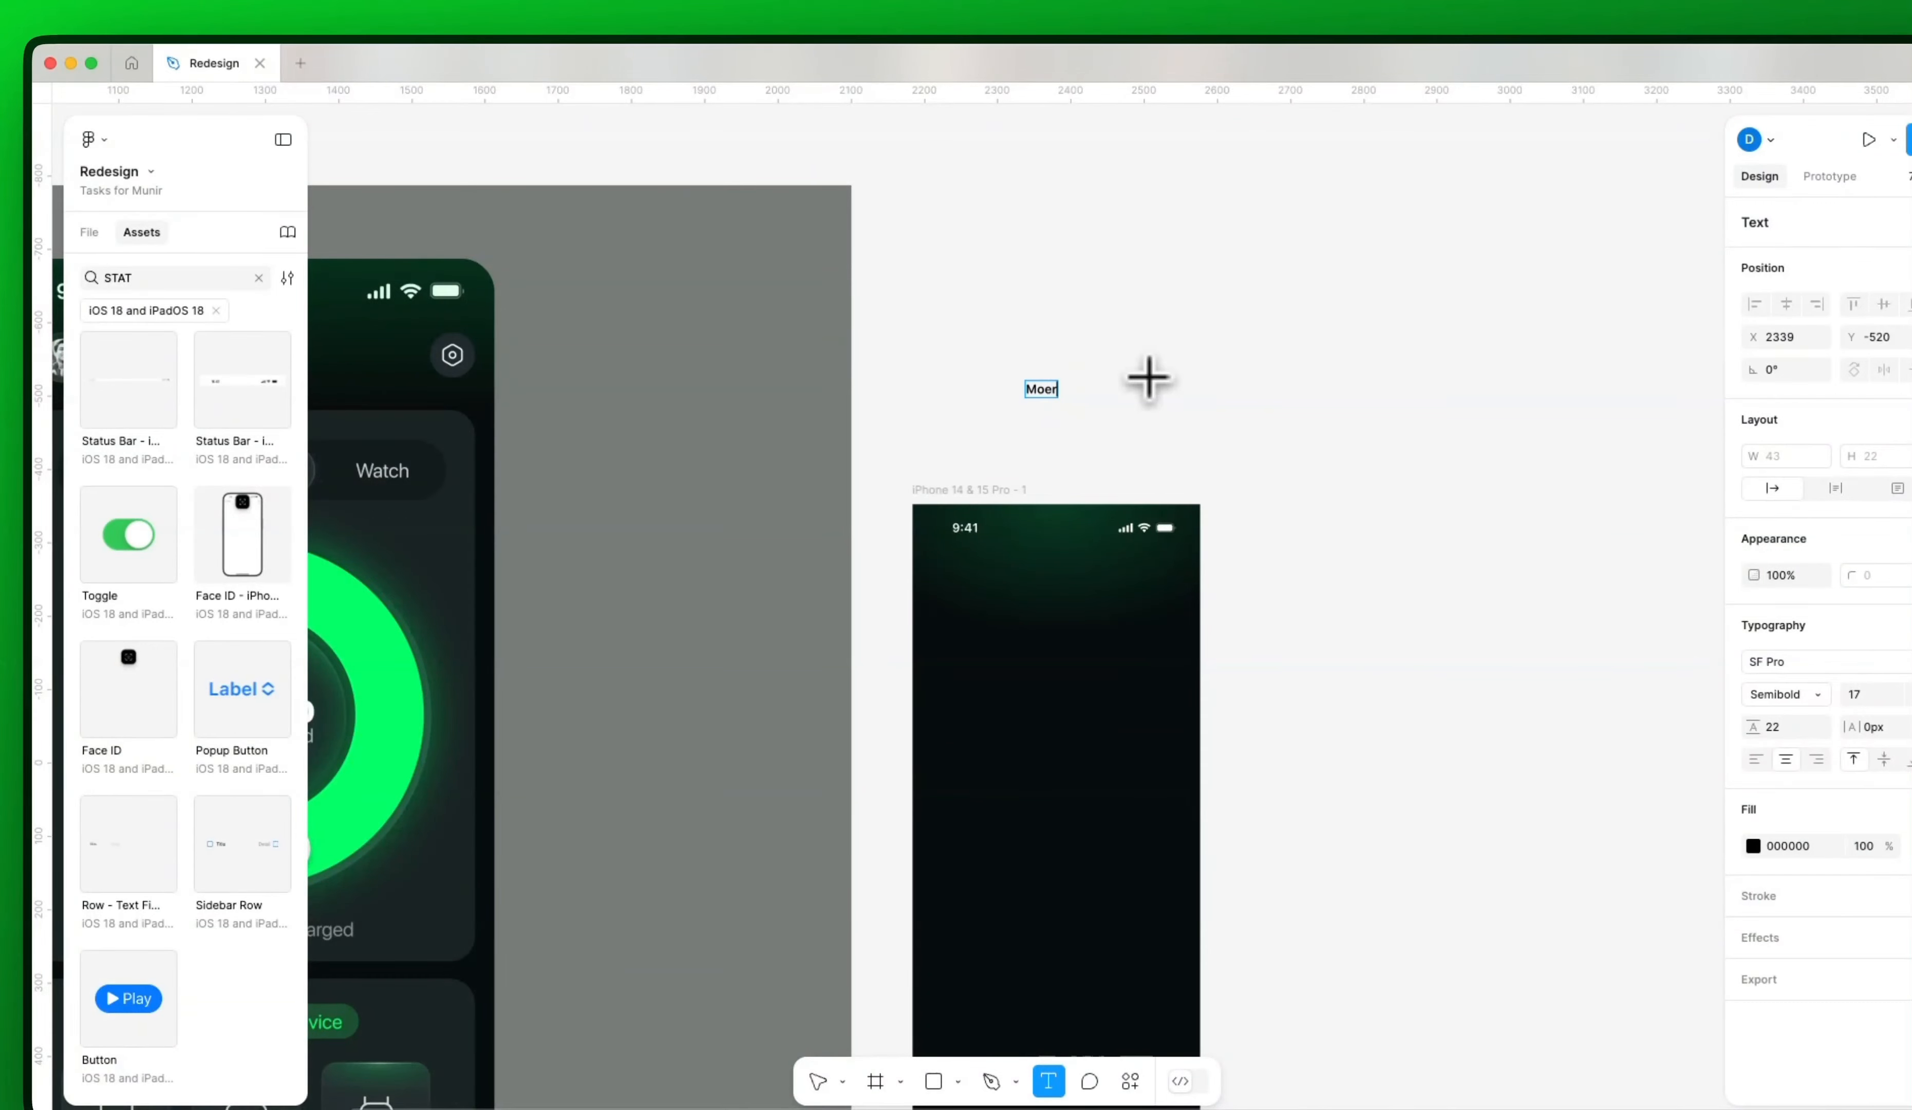
{"action": "key", "text": "Escape"}
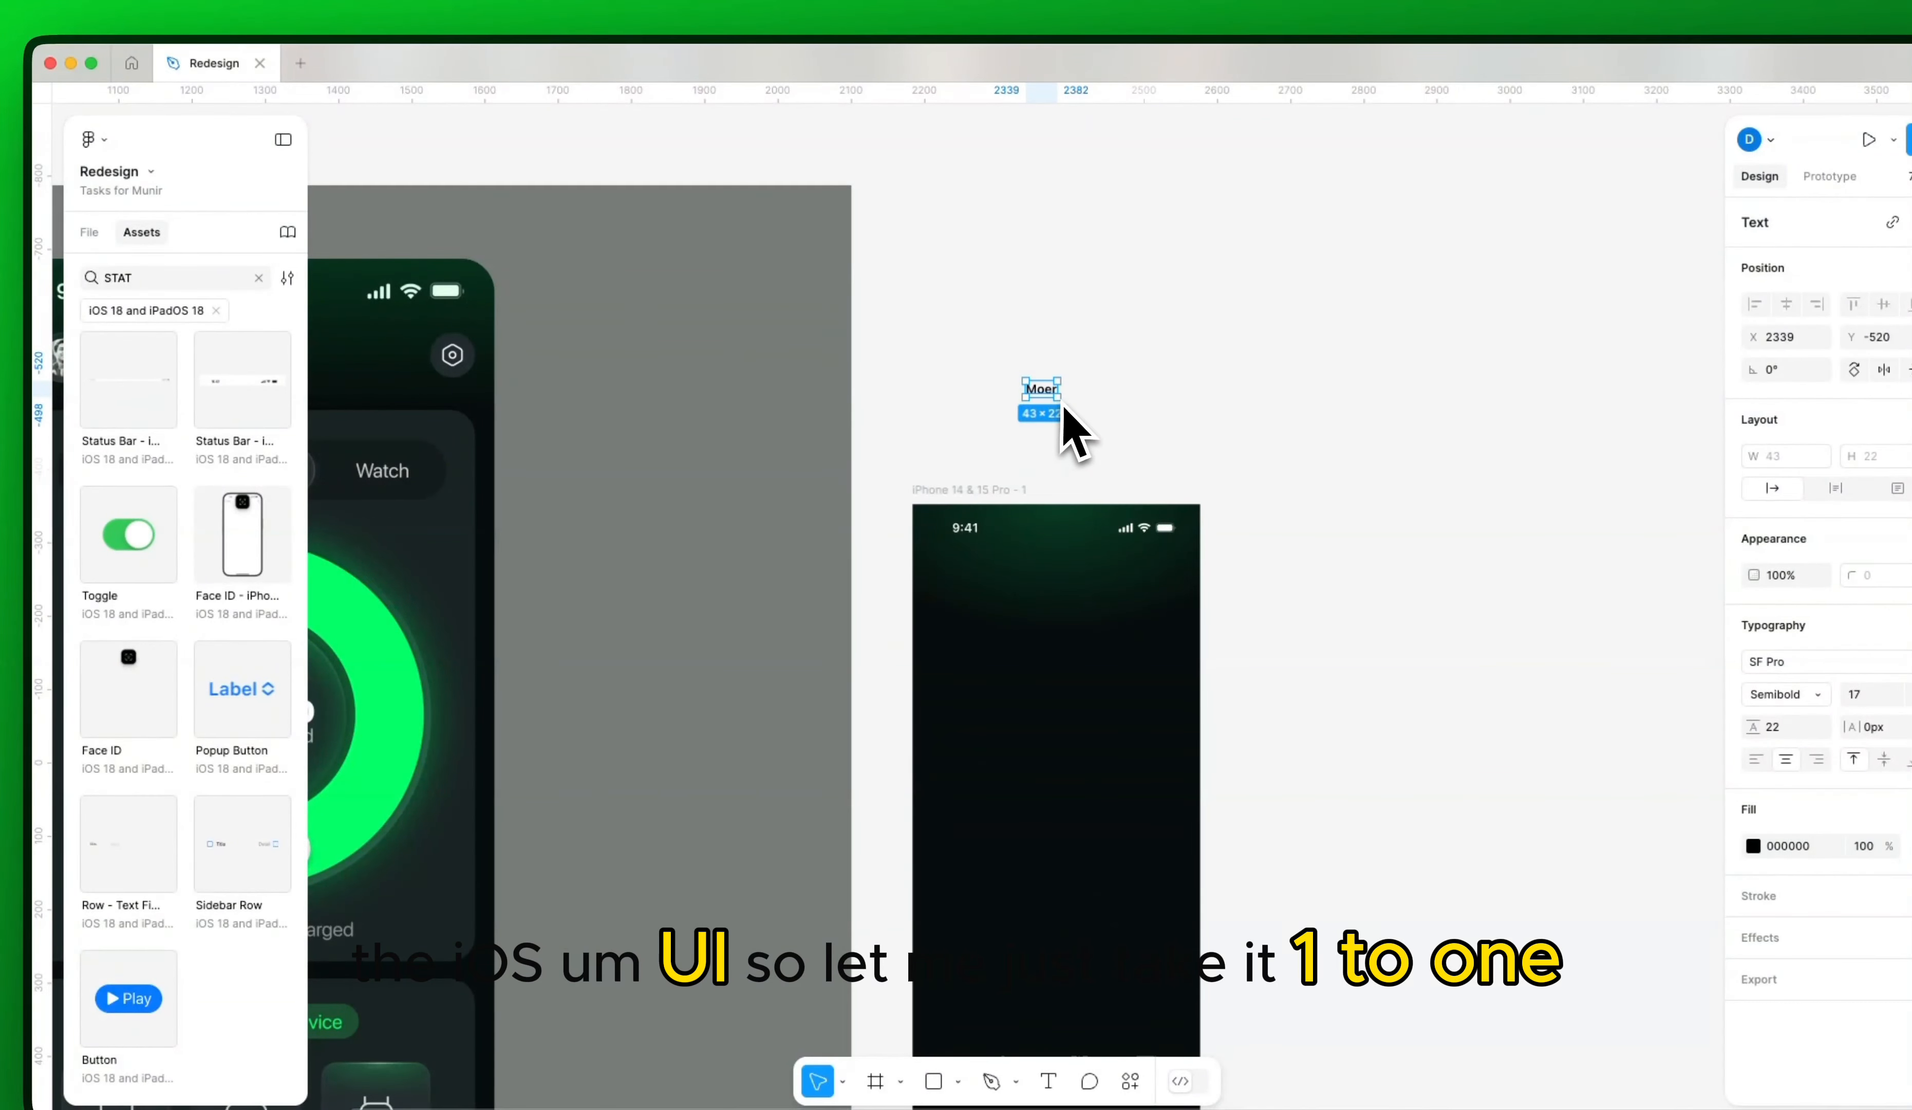
Step: Move the text layer above the reference screen and change it to "Morning," followed by the person's first name
{"action": "left_click_drag", "start_coordinate": [1055, 392], "coordinate": [395, 491]}
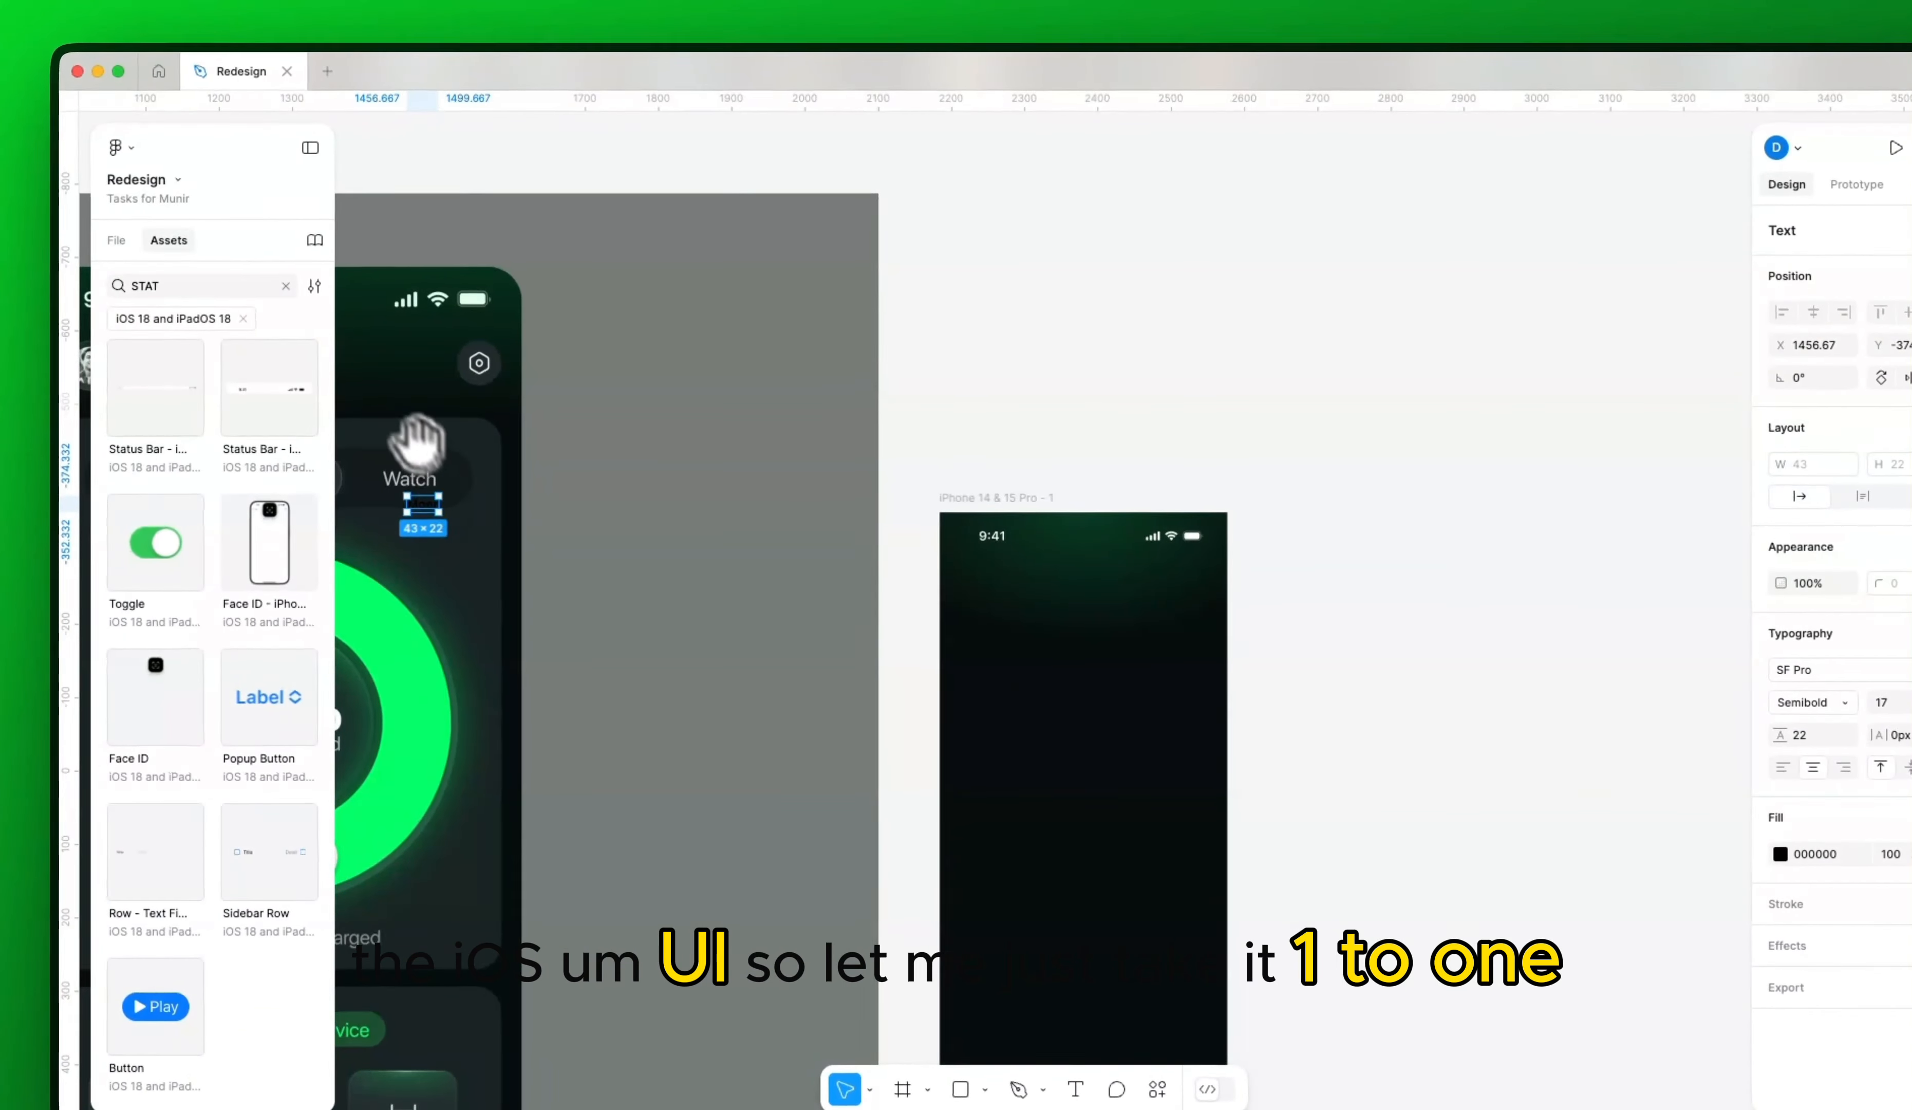
{"action": "scroll", "coordinate": [391, 435], "scroll_direction": "left", "scroll_amount": 5}
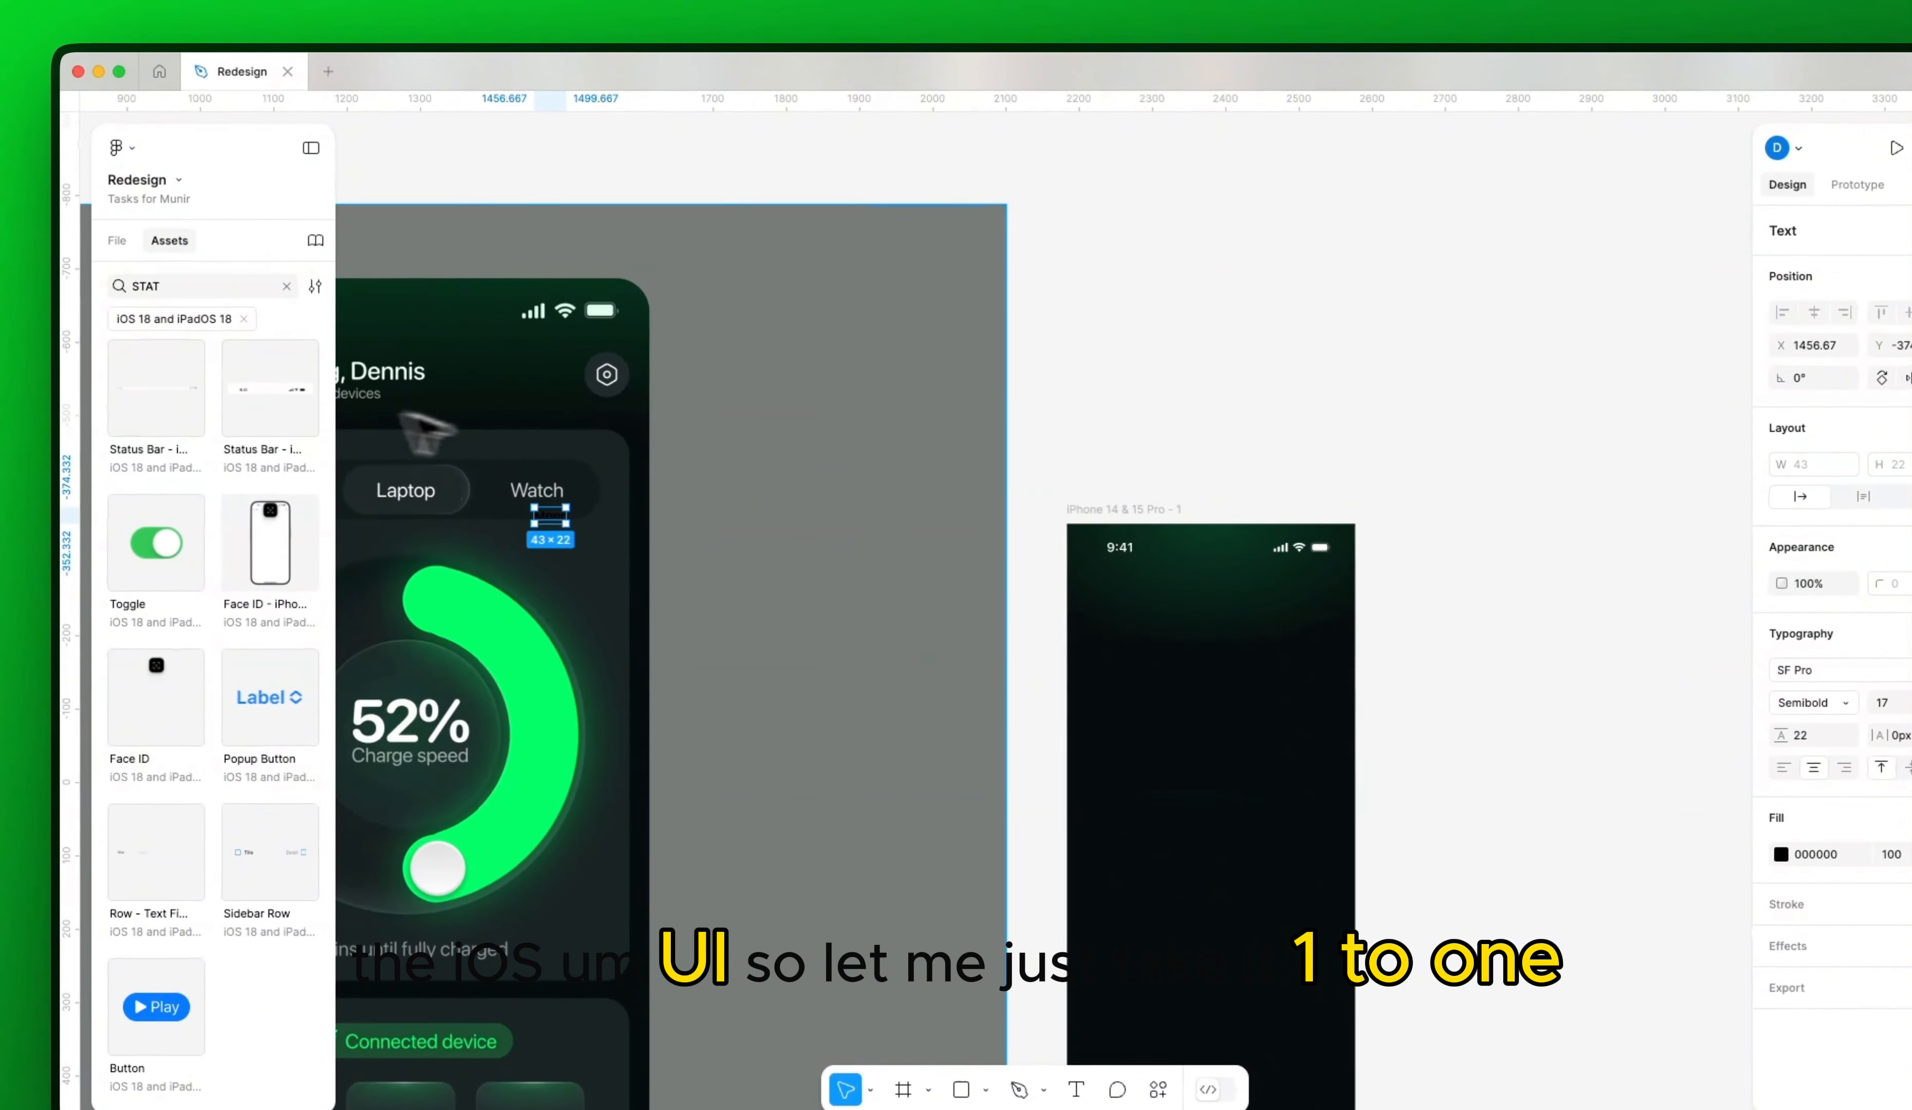
{"action": "left_click_drag", "start_coordinate": [562, 442], "coordinate": [841, 466]}
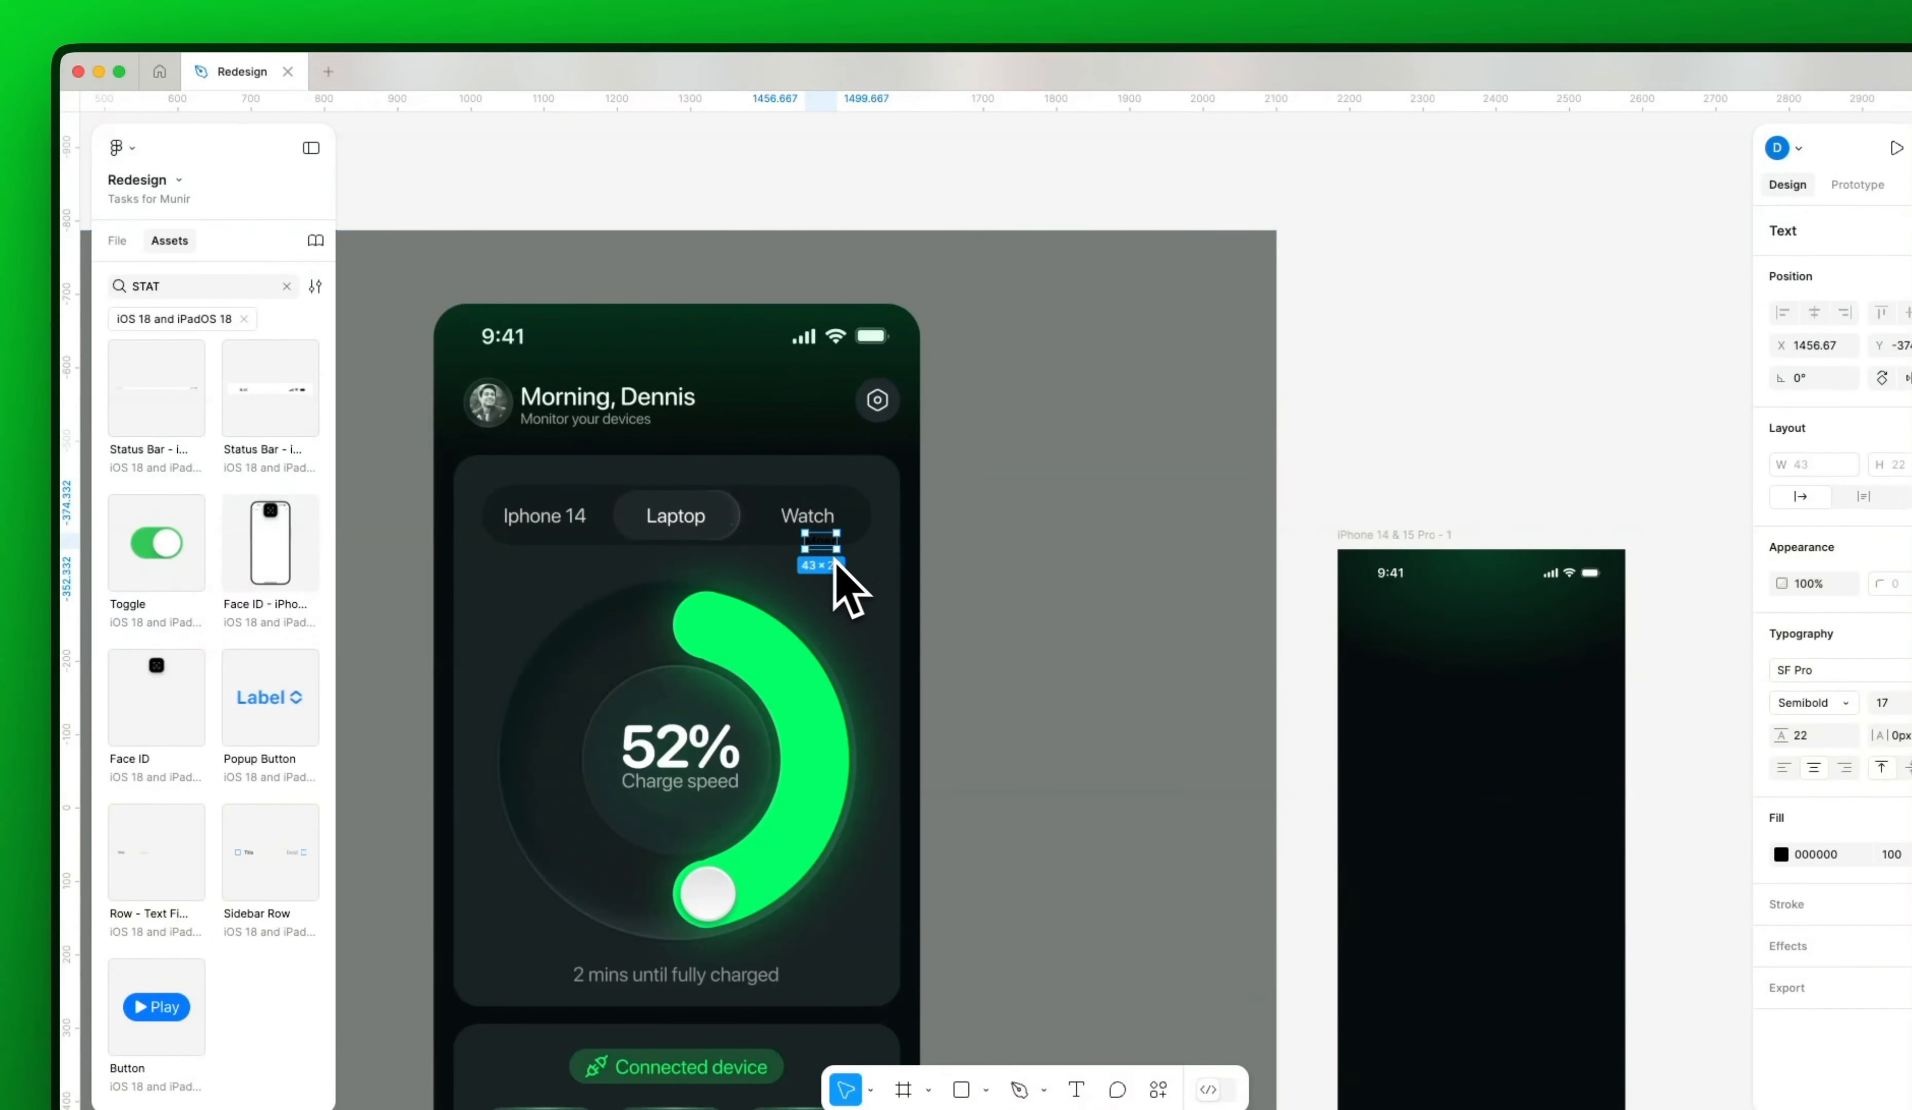
{"action": "left_click_drag", "start_coordinate": [812, 542], "coordinate": [613, 217]}
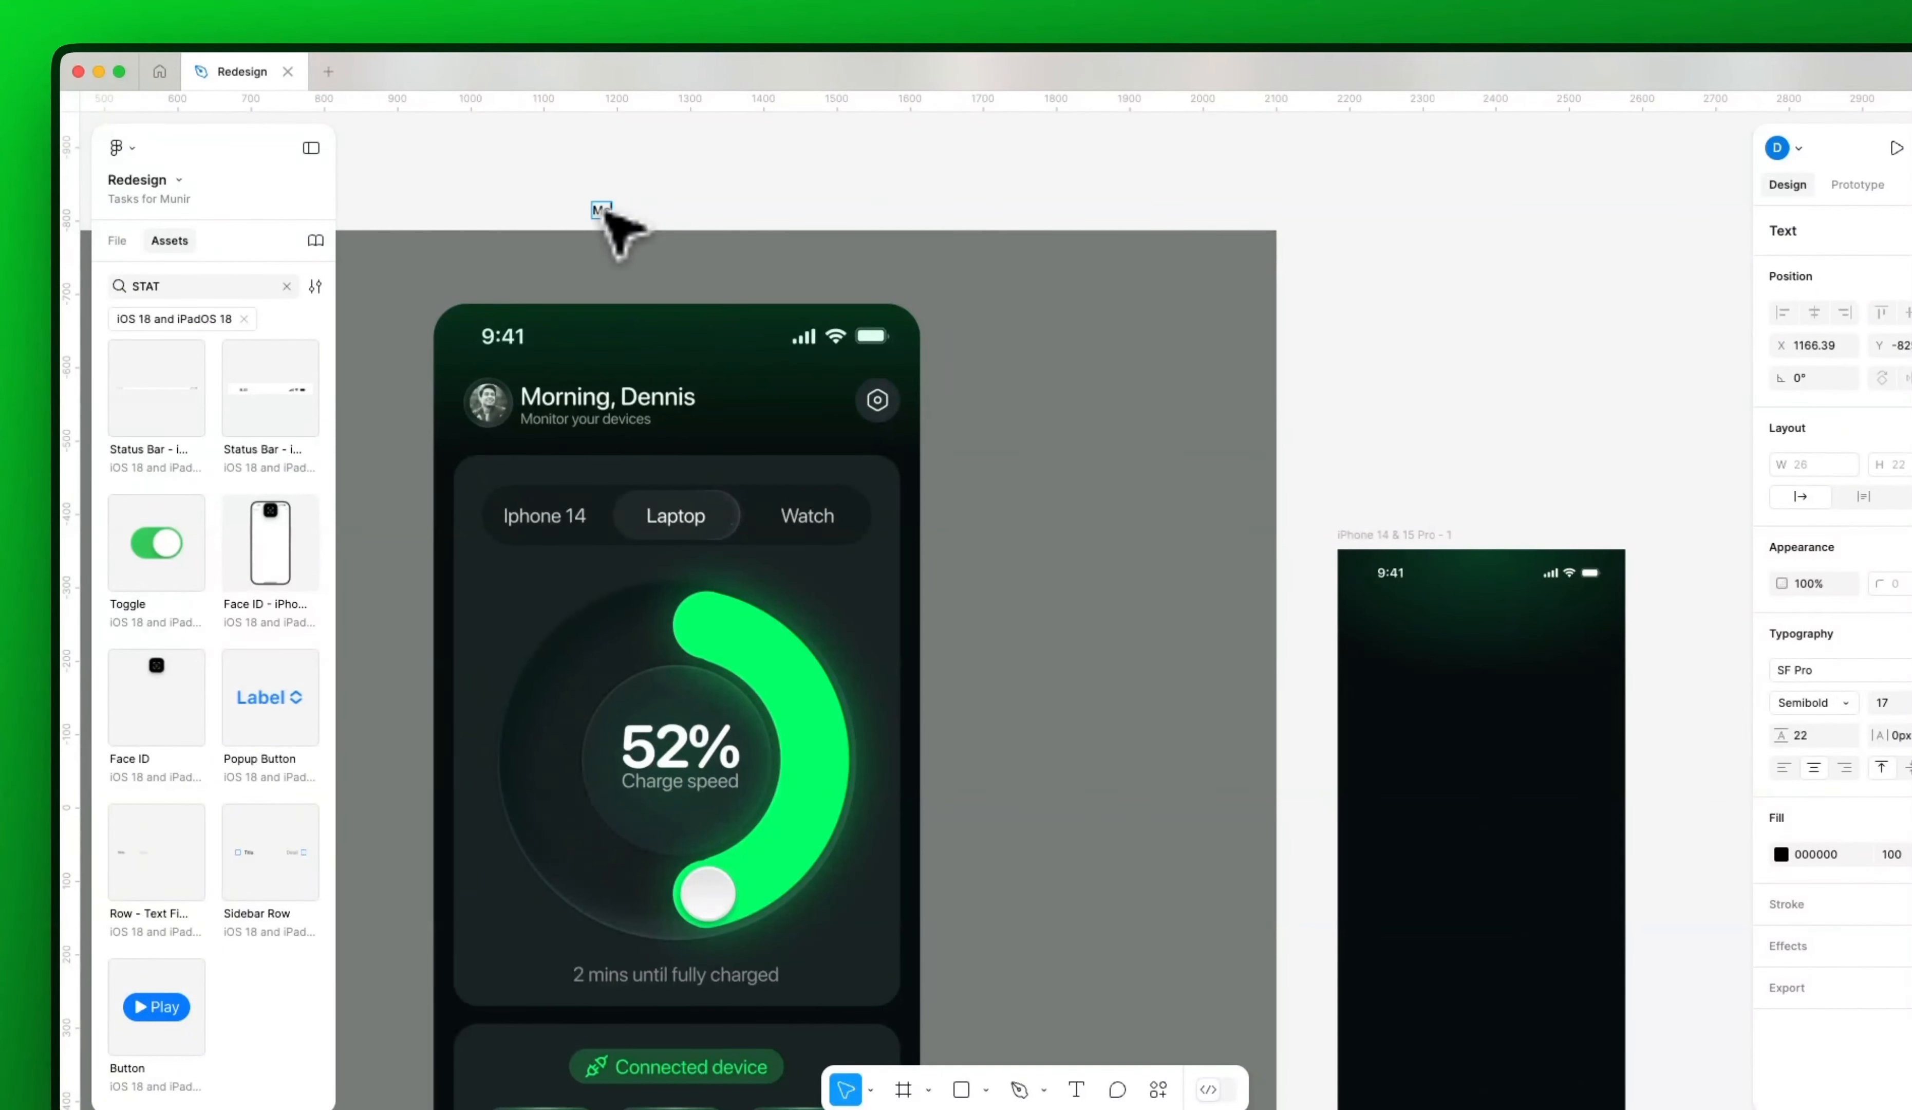
{"action": "type", "text": "rning, Ade"}
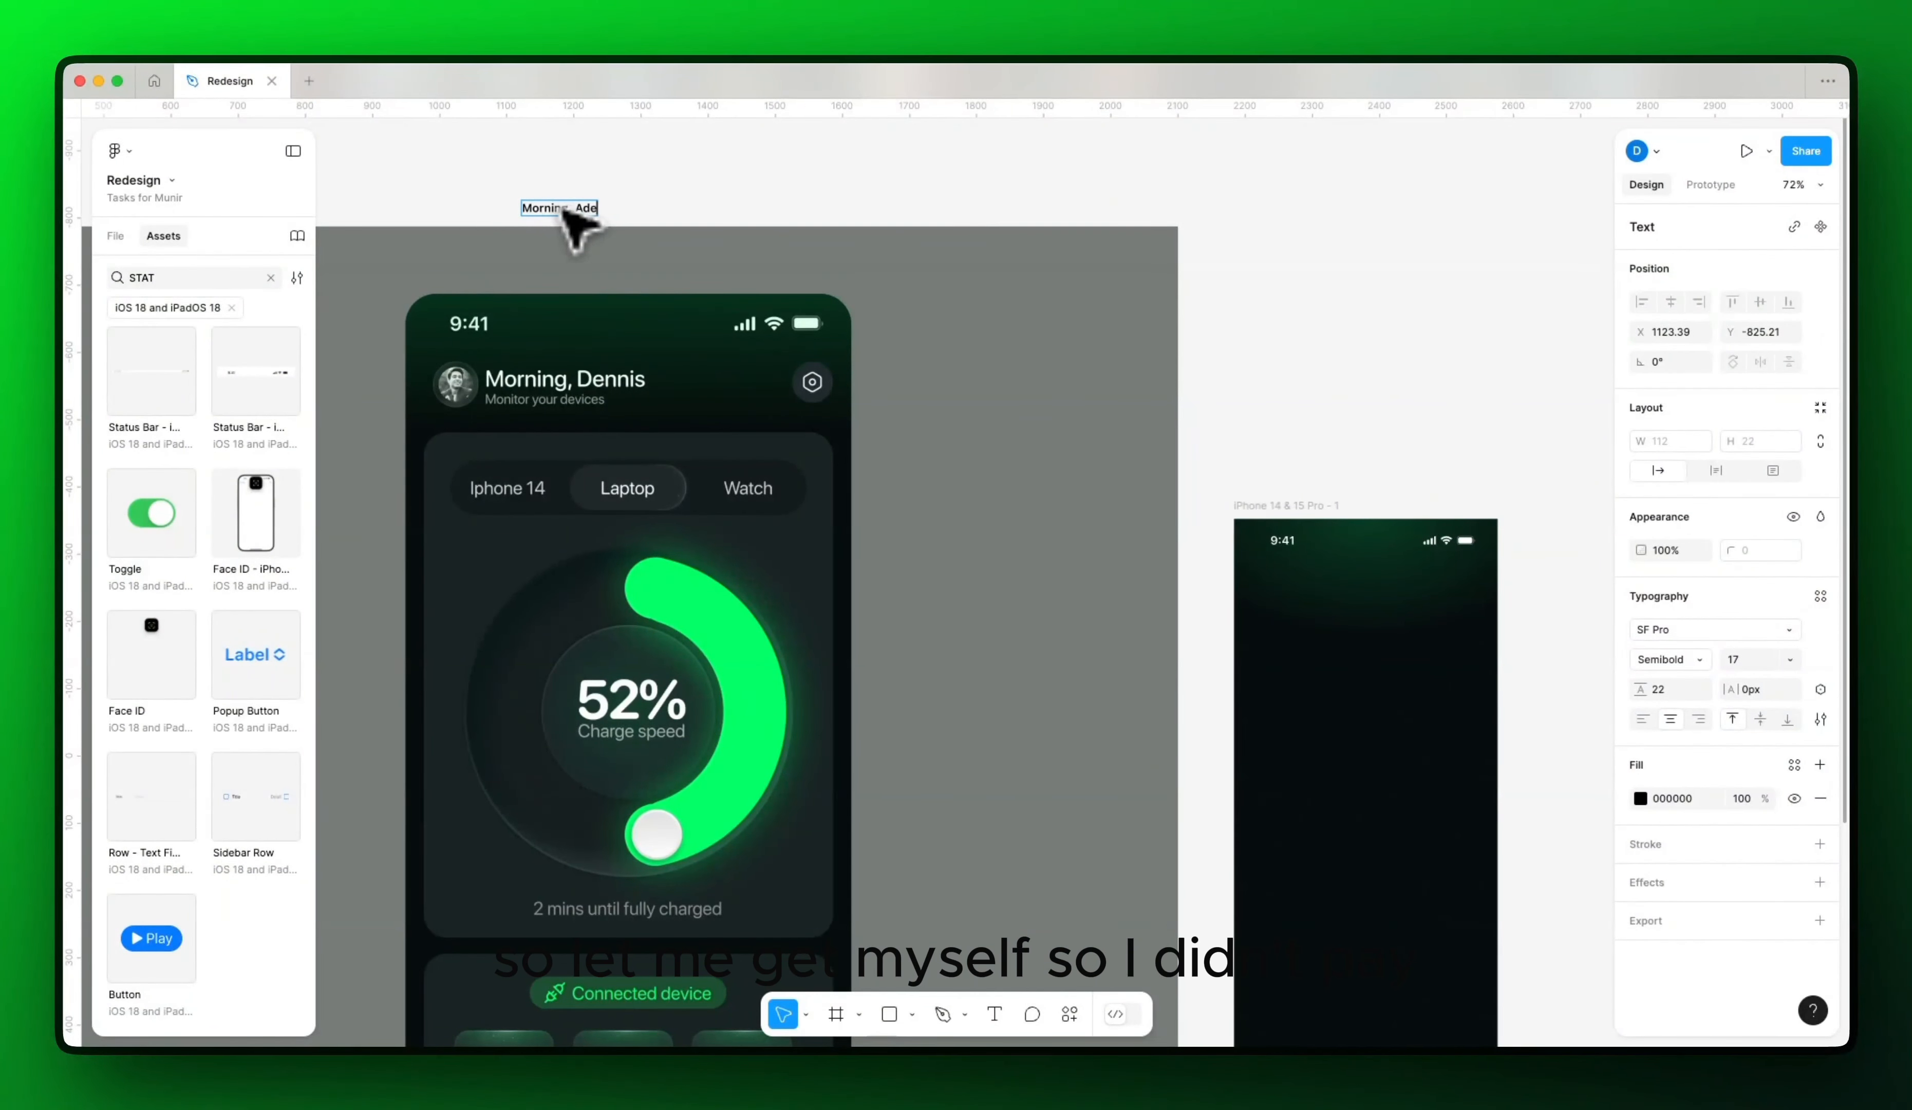
{"action": "type", "text": "bimpe"}
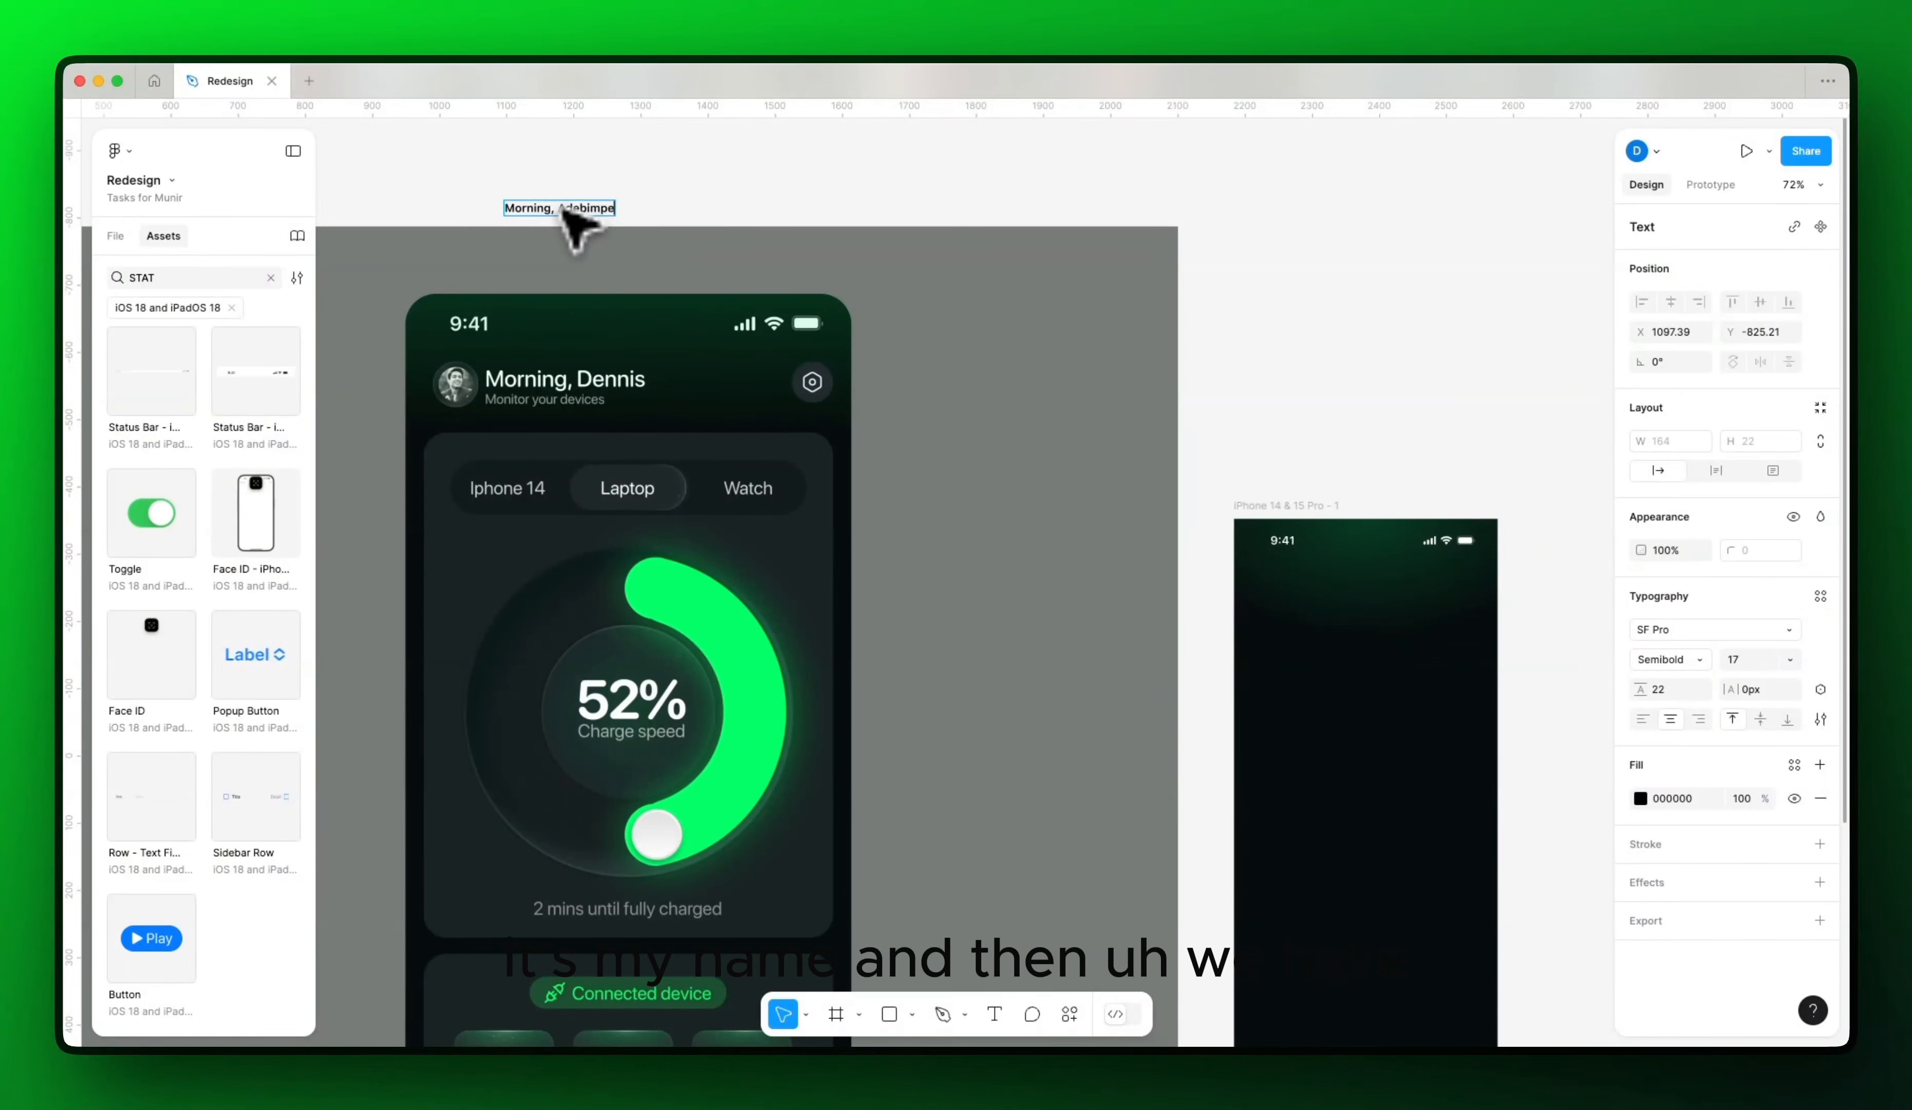
{"action": "key", "text": "Escape"}
Step: Duplicate the greeting just above itself and rewrite the lower text as "Monitor your devices"
{"action": "left_click_drag", "start_coordinate": [550, 208], "coordinate": [560, 181]}
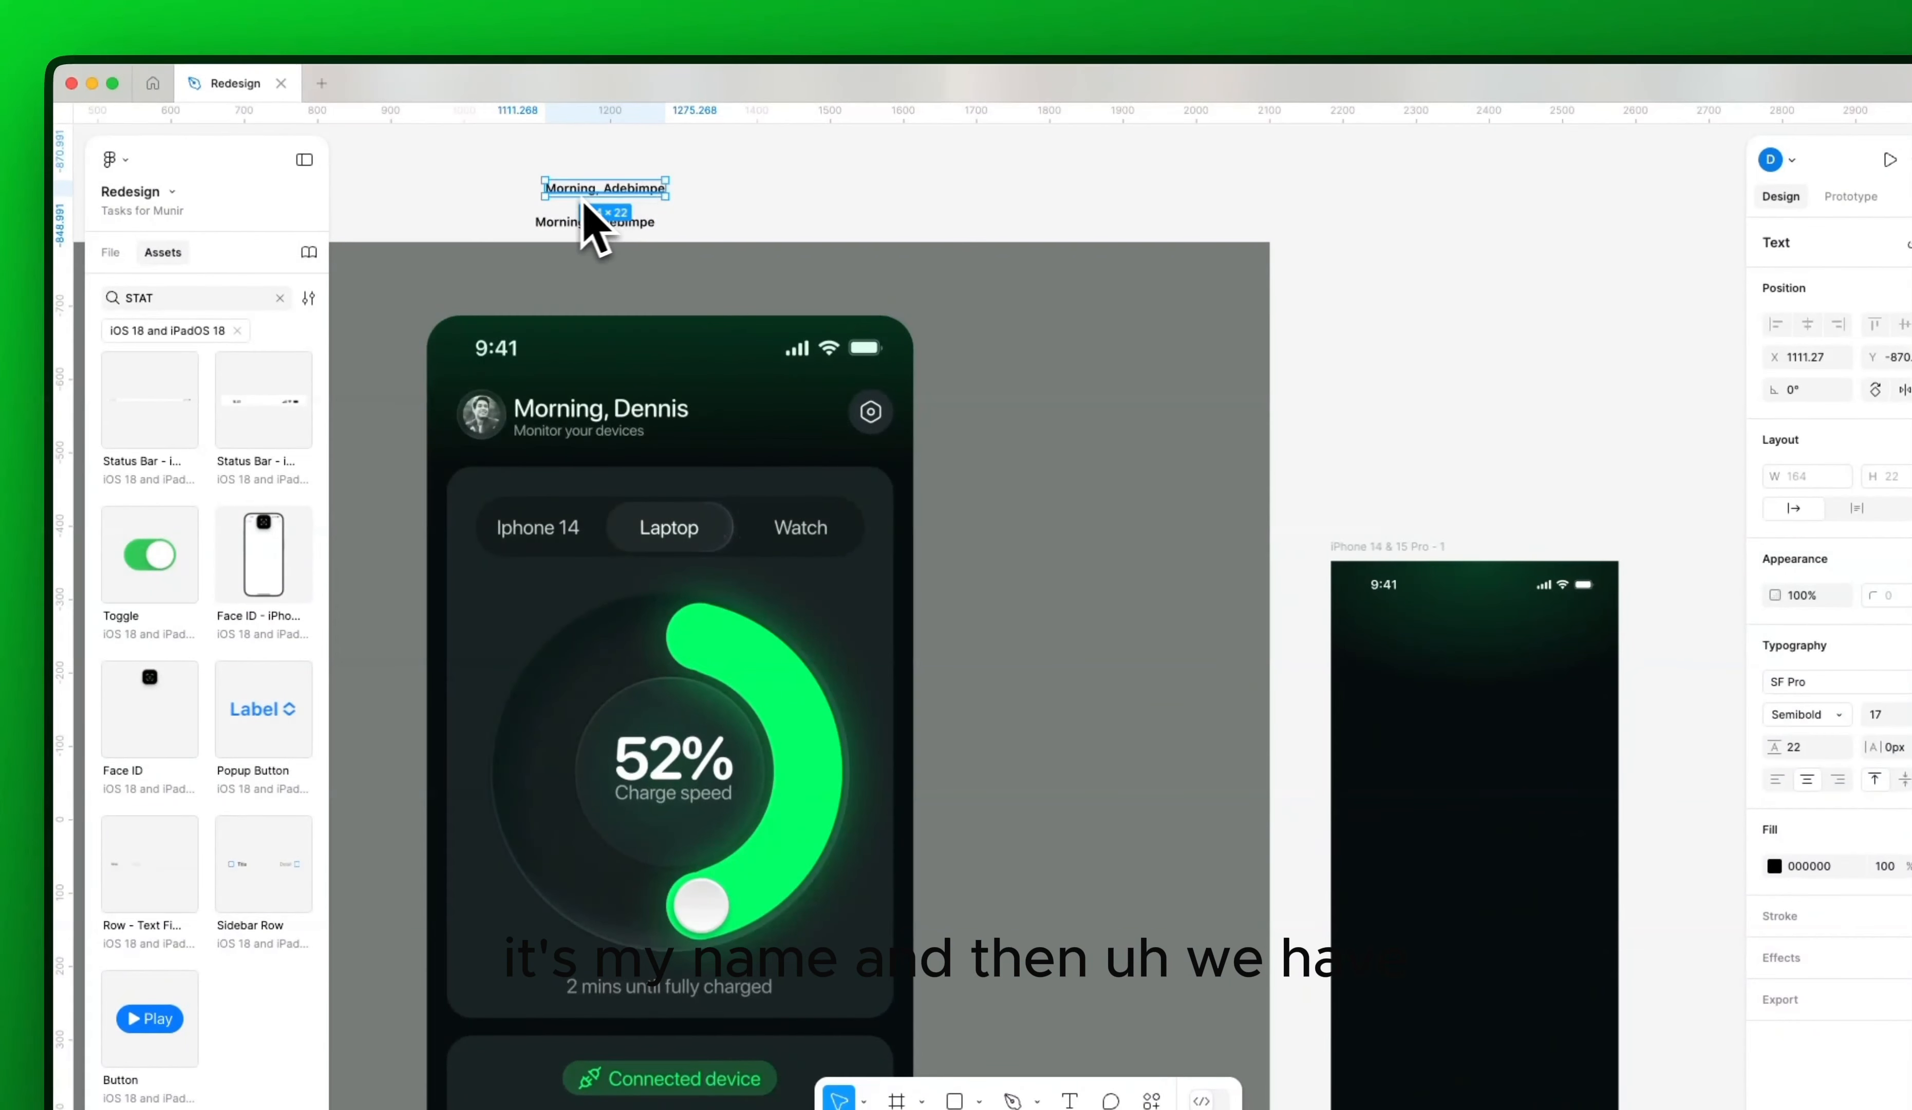
{"action": "double_click", "coordinate": [595, 222]}
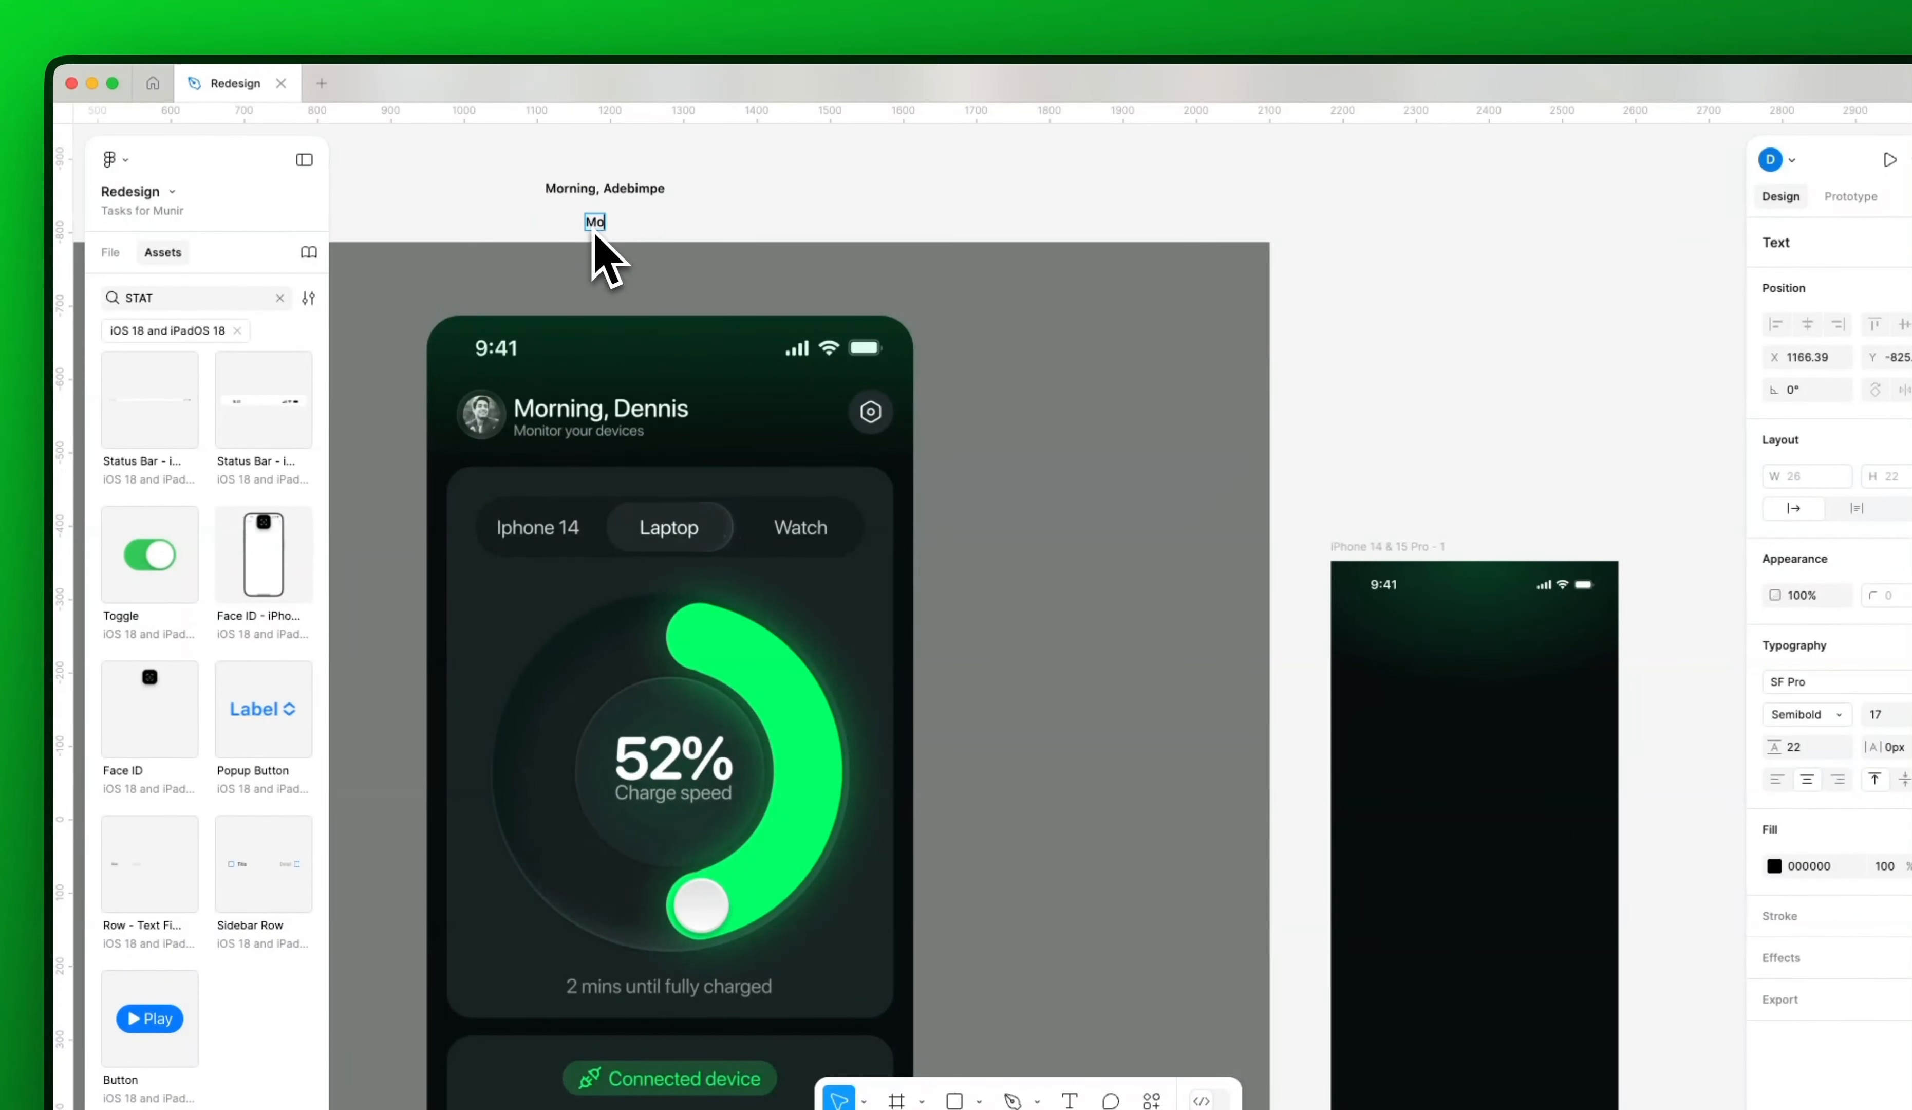
{"action": "type", "text": "Monitor your de"}
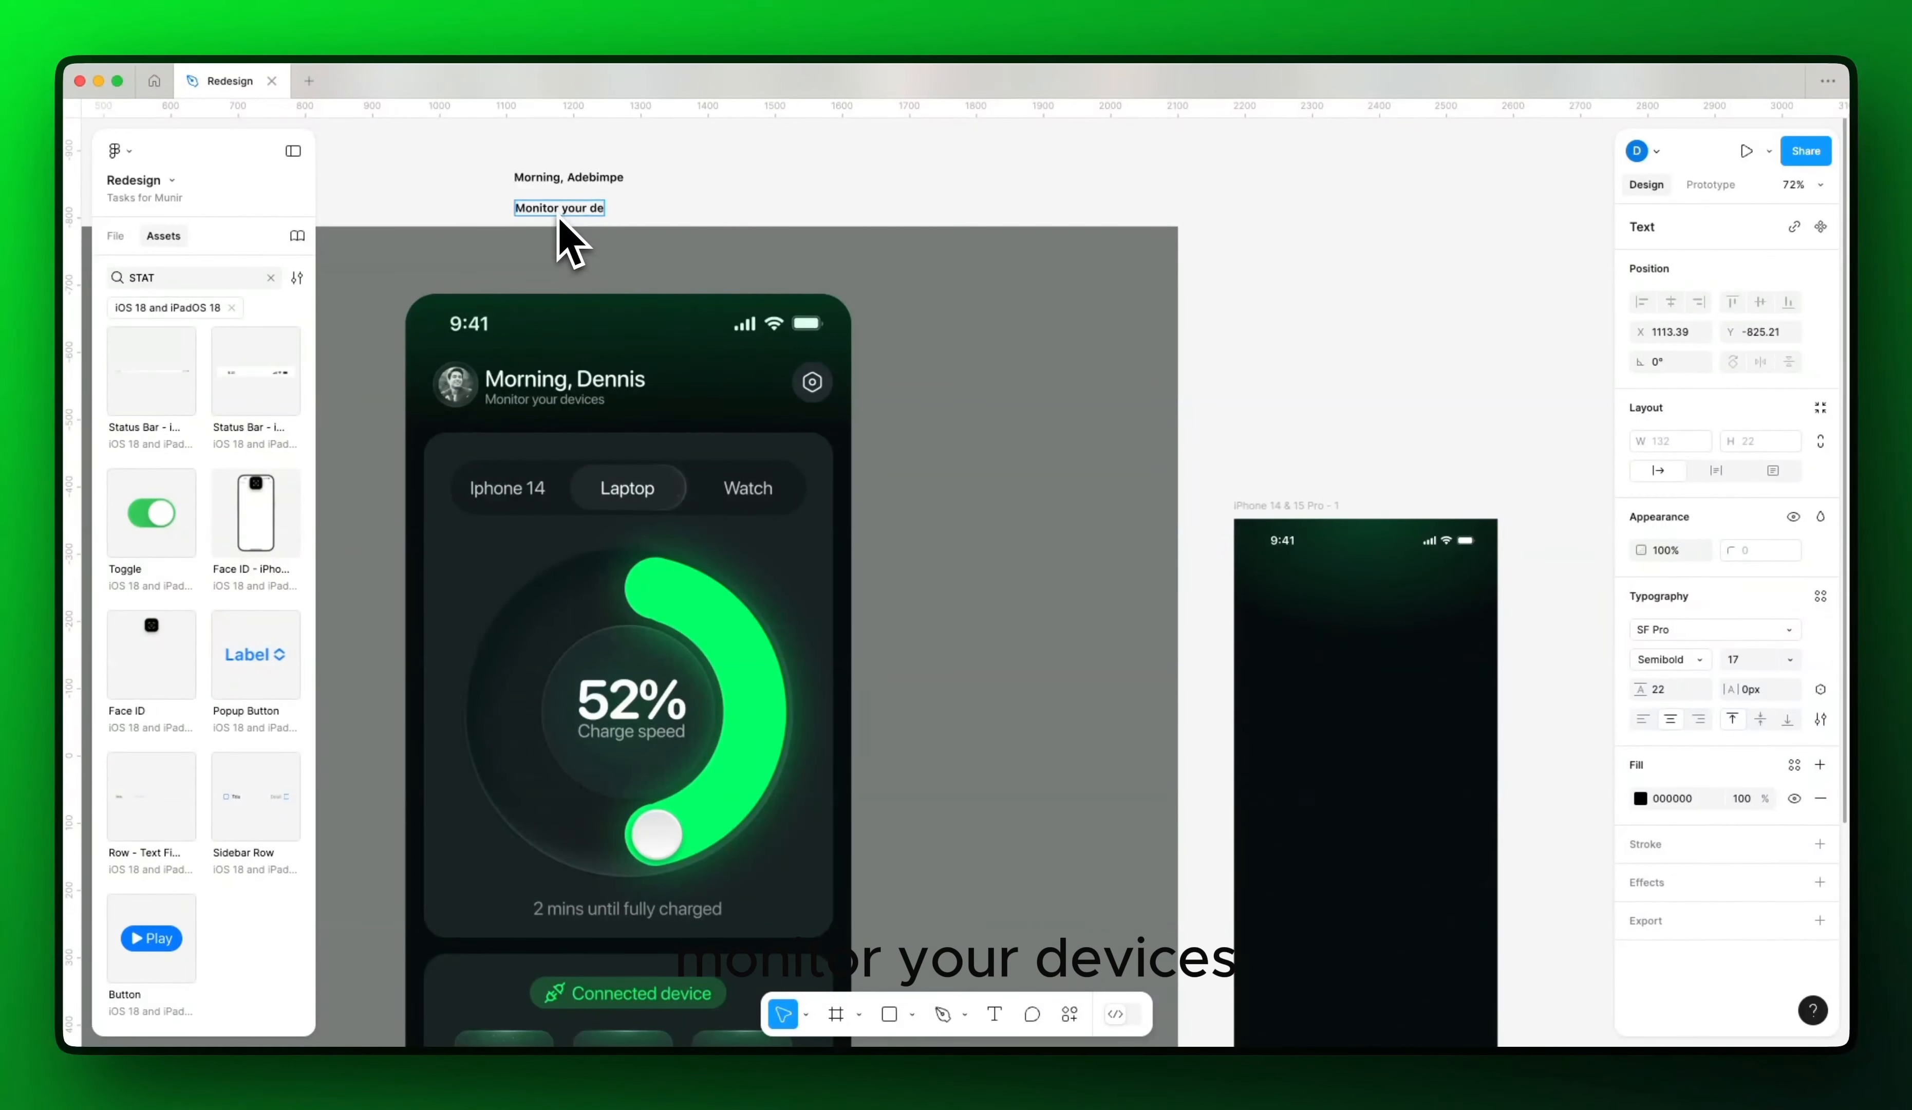
{"action": "type", "text": "vices"}
{"action": "key", "text": "Escape"}
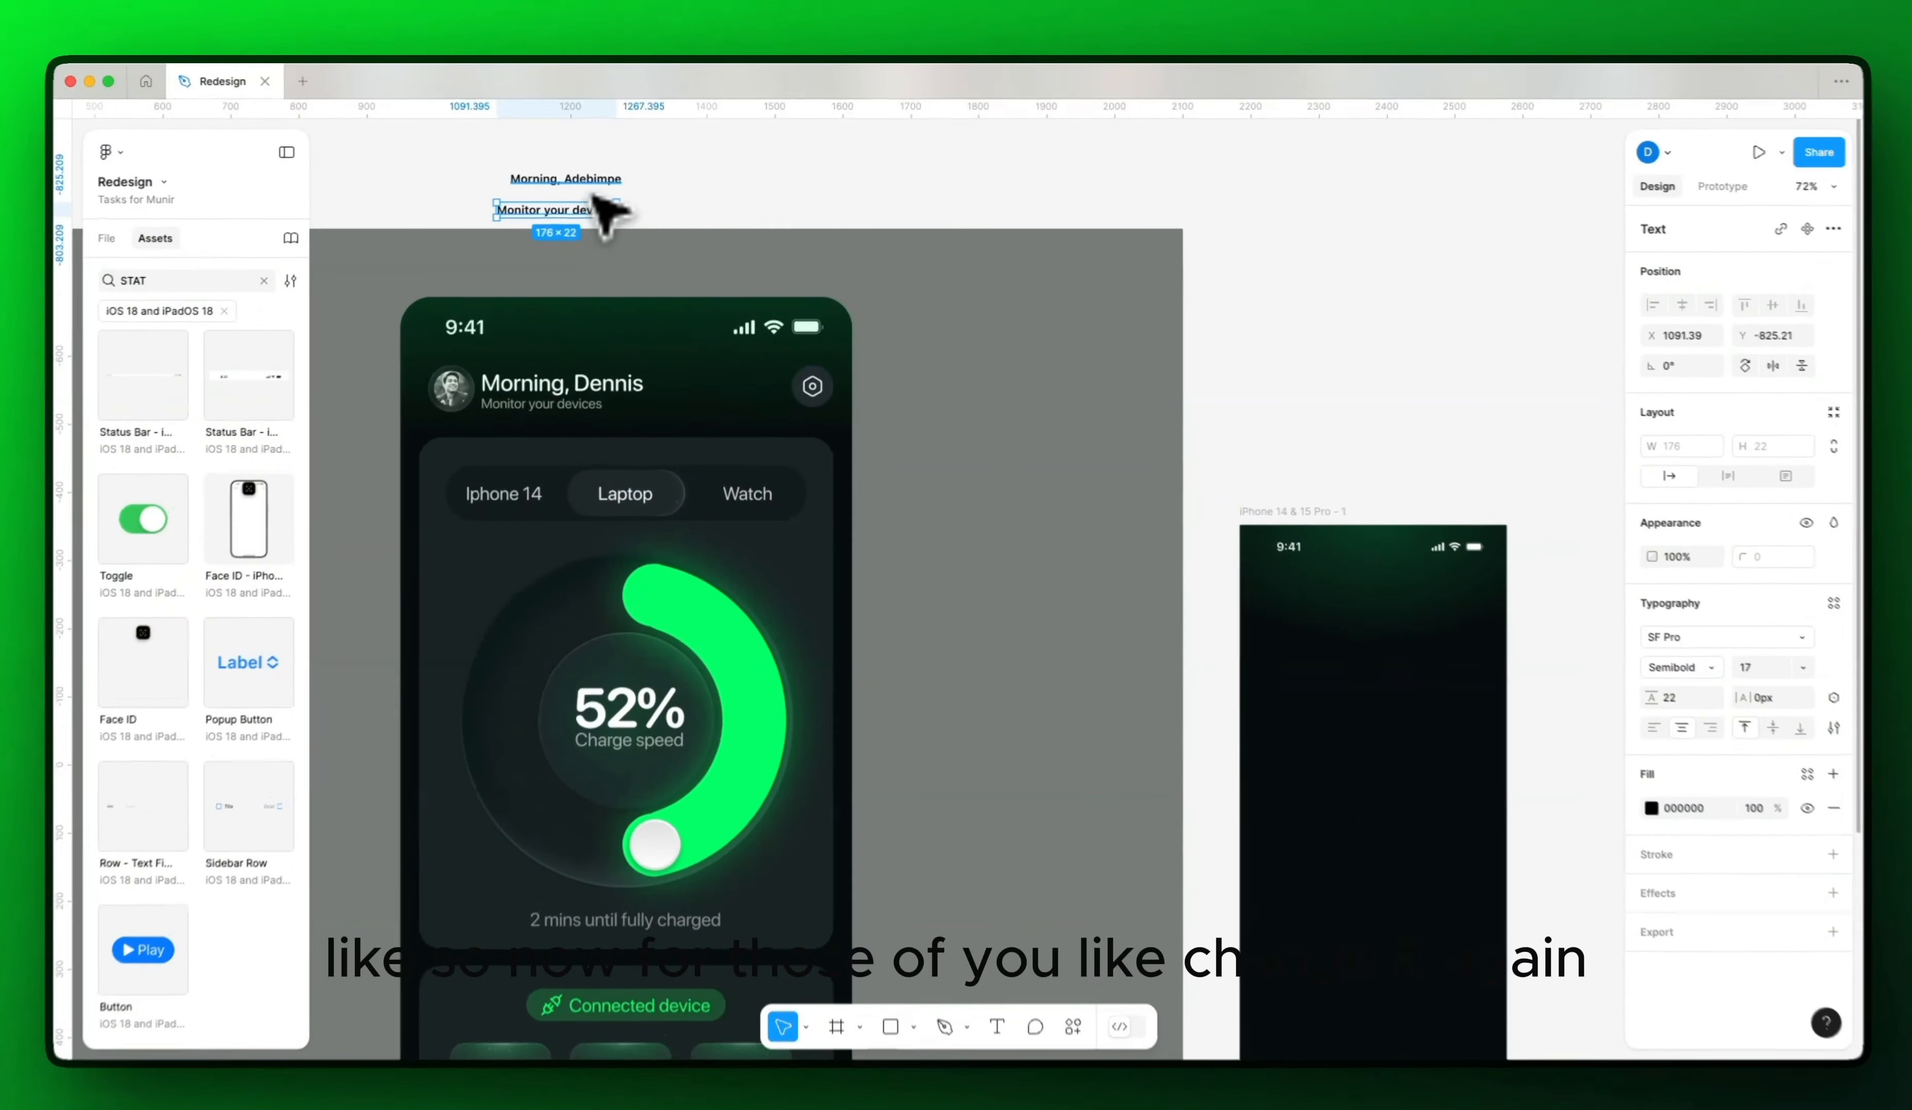
Step: Wrap both text layers in a vertical auto layout and apply the Title1 Emphasized 28/34 text style to the greeting
{"action": "left_click", "coordinate": [578, 176], "text": "shift"}
{"action": "key", "text": "shift+a"}
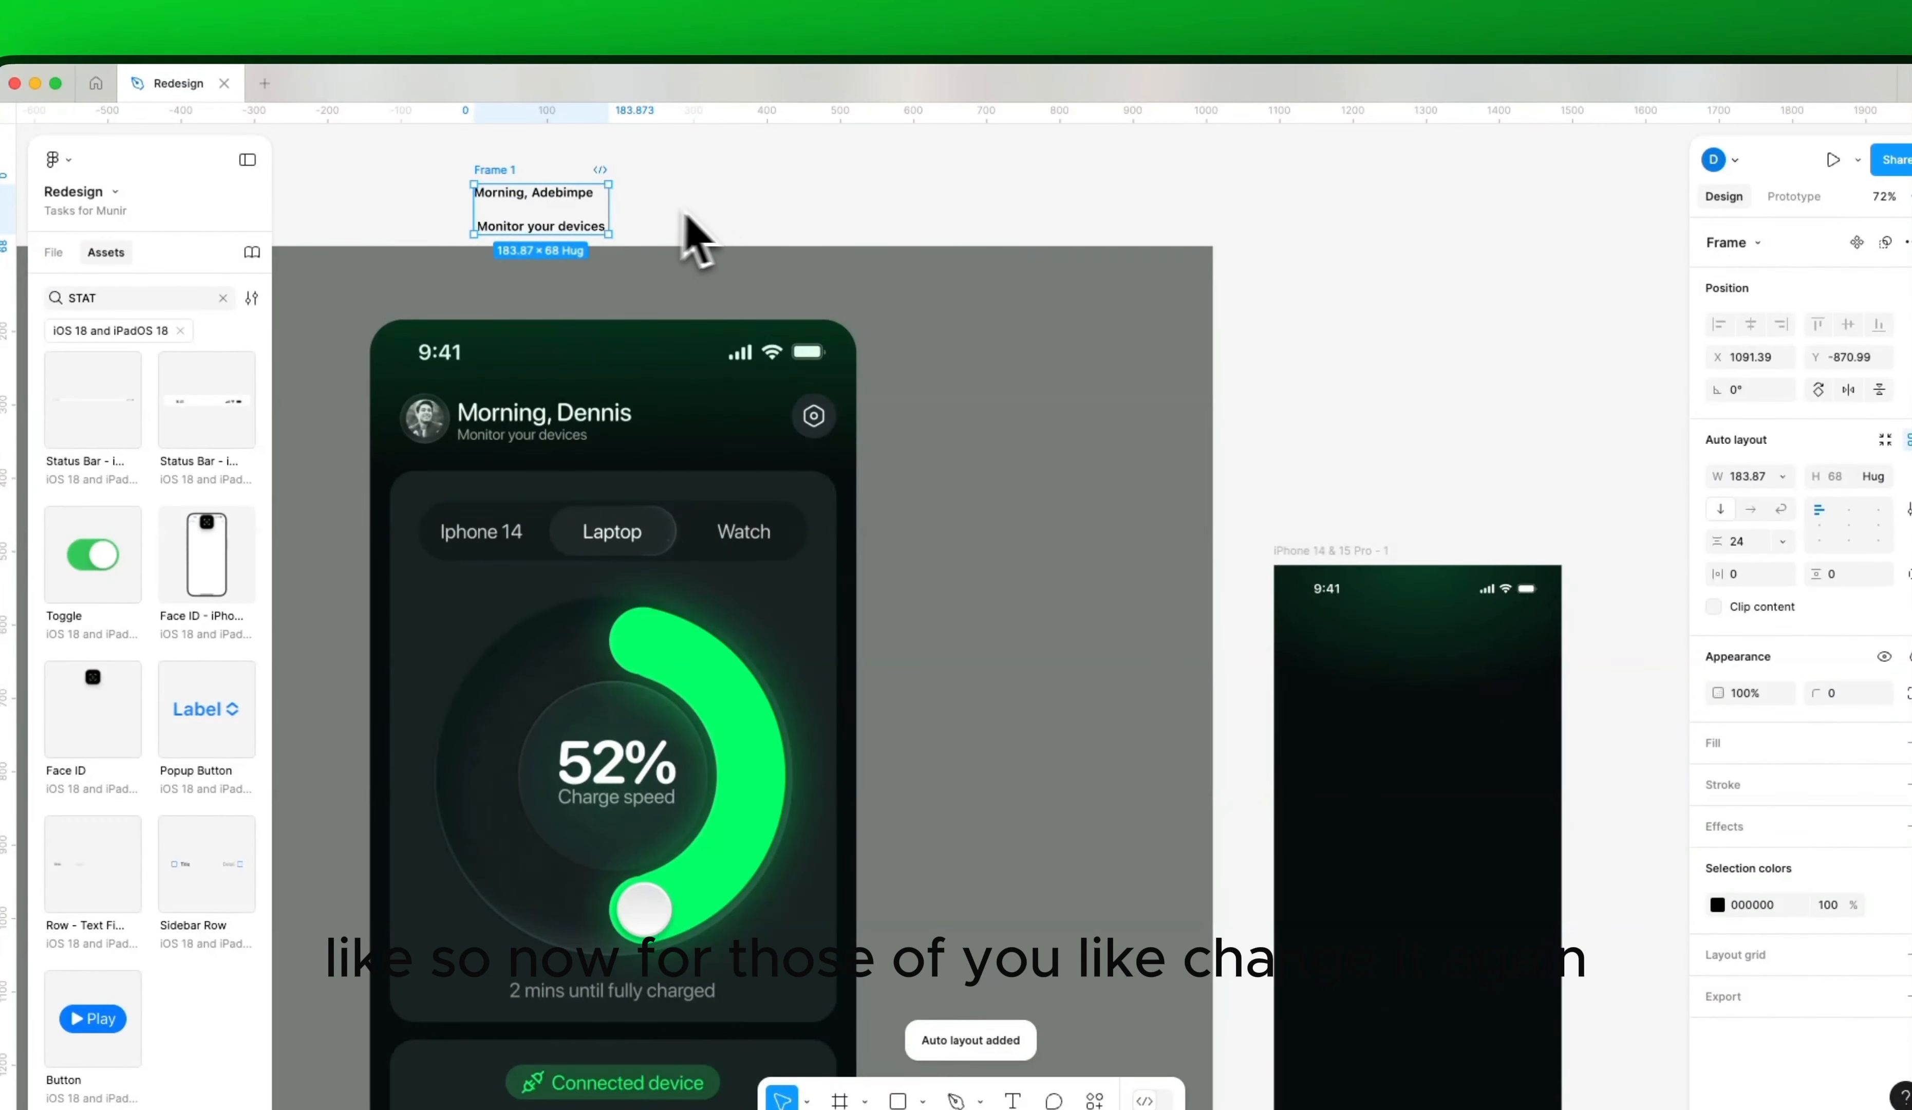
{"action": "left_click", "coordinate": [596, 199]}
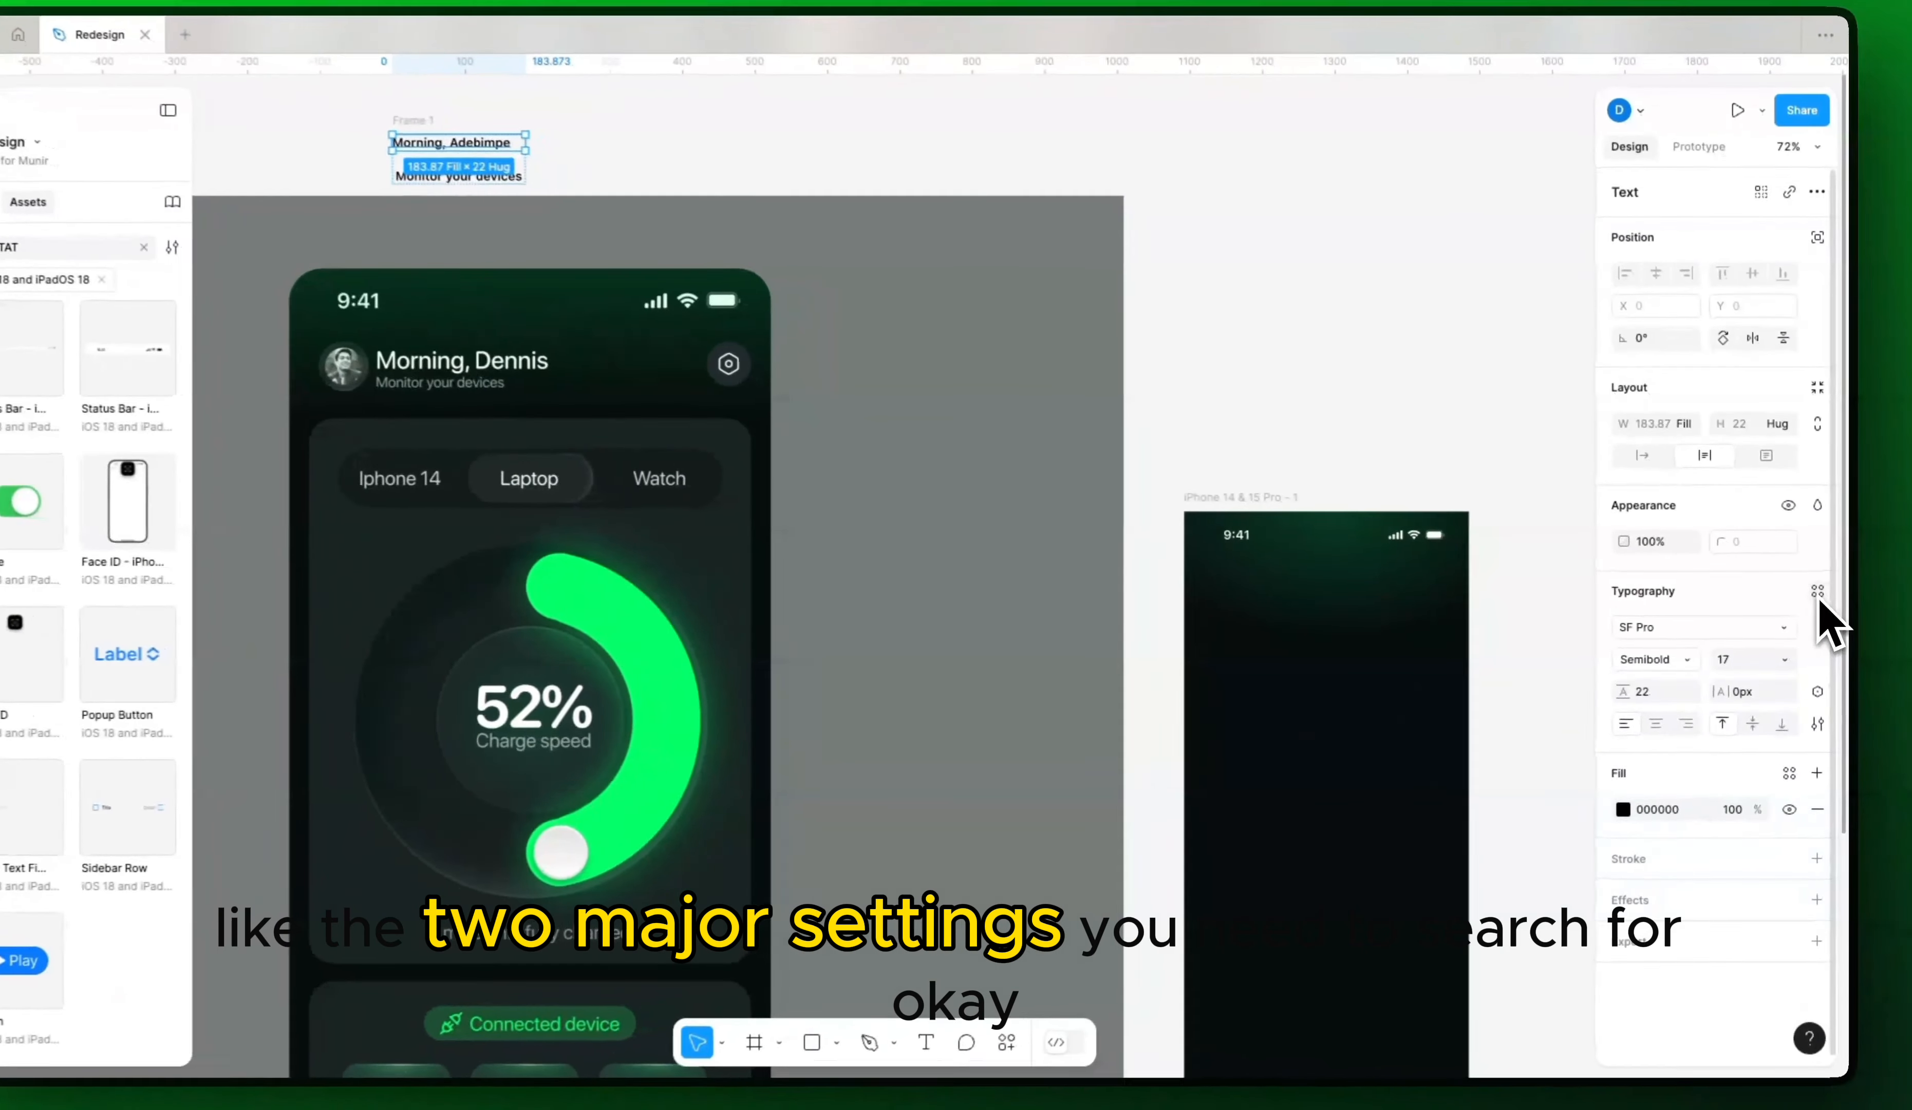
{"action": "left_click", "coordinate": [1820, 596]}
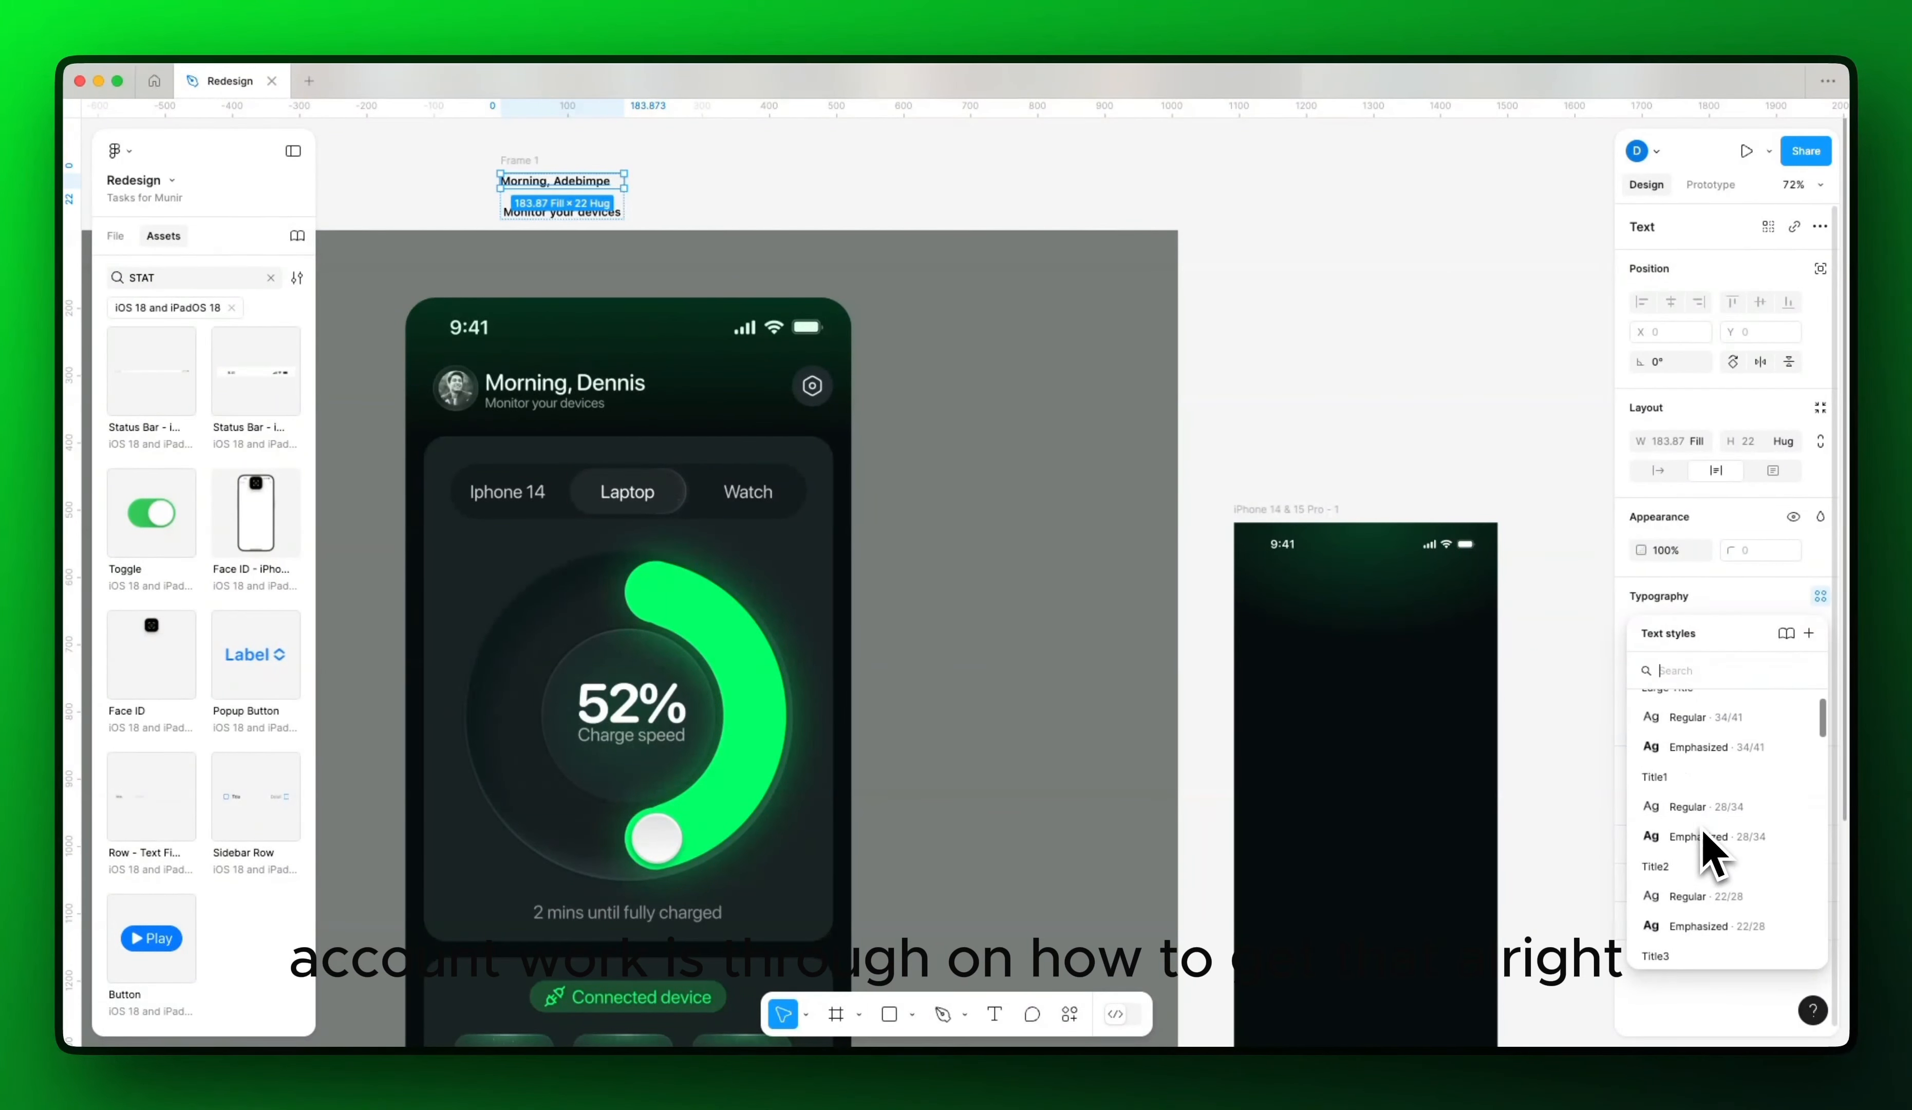
{"action": "scroll", "coordinate": [1707, 854], "scroll_direction": "down", "scroll_amount": 1}
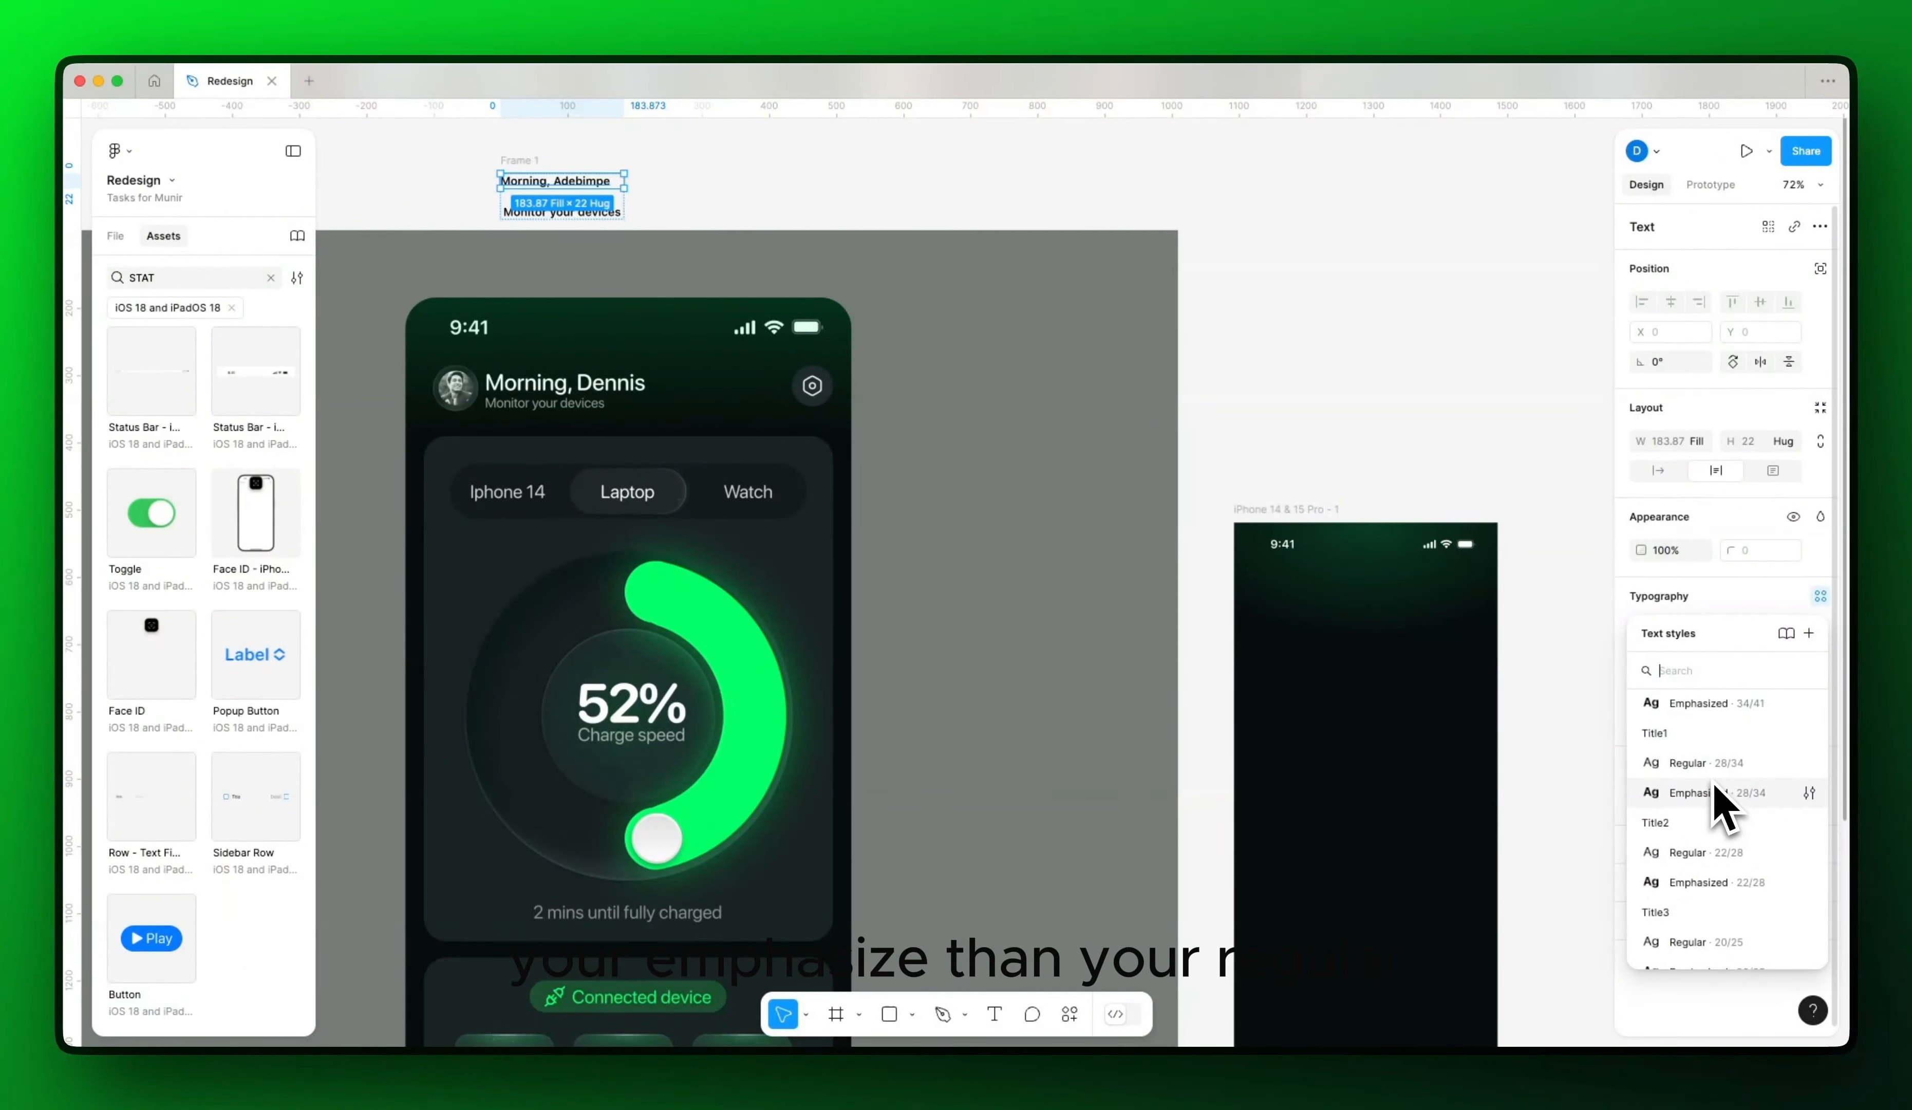
{"action": "left_click", "coordinate": [1714, 793]}
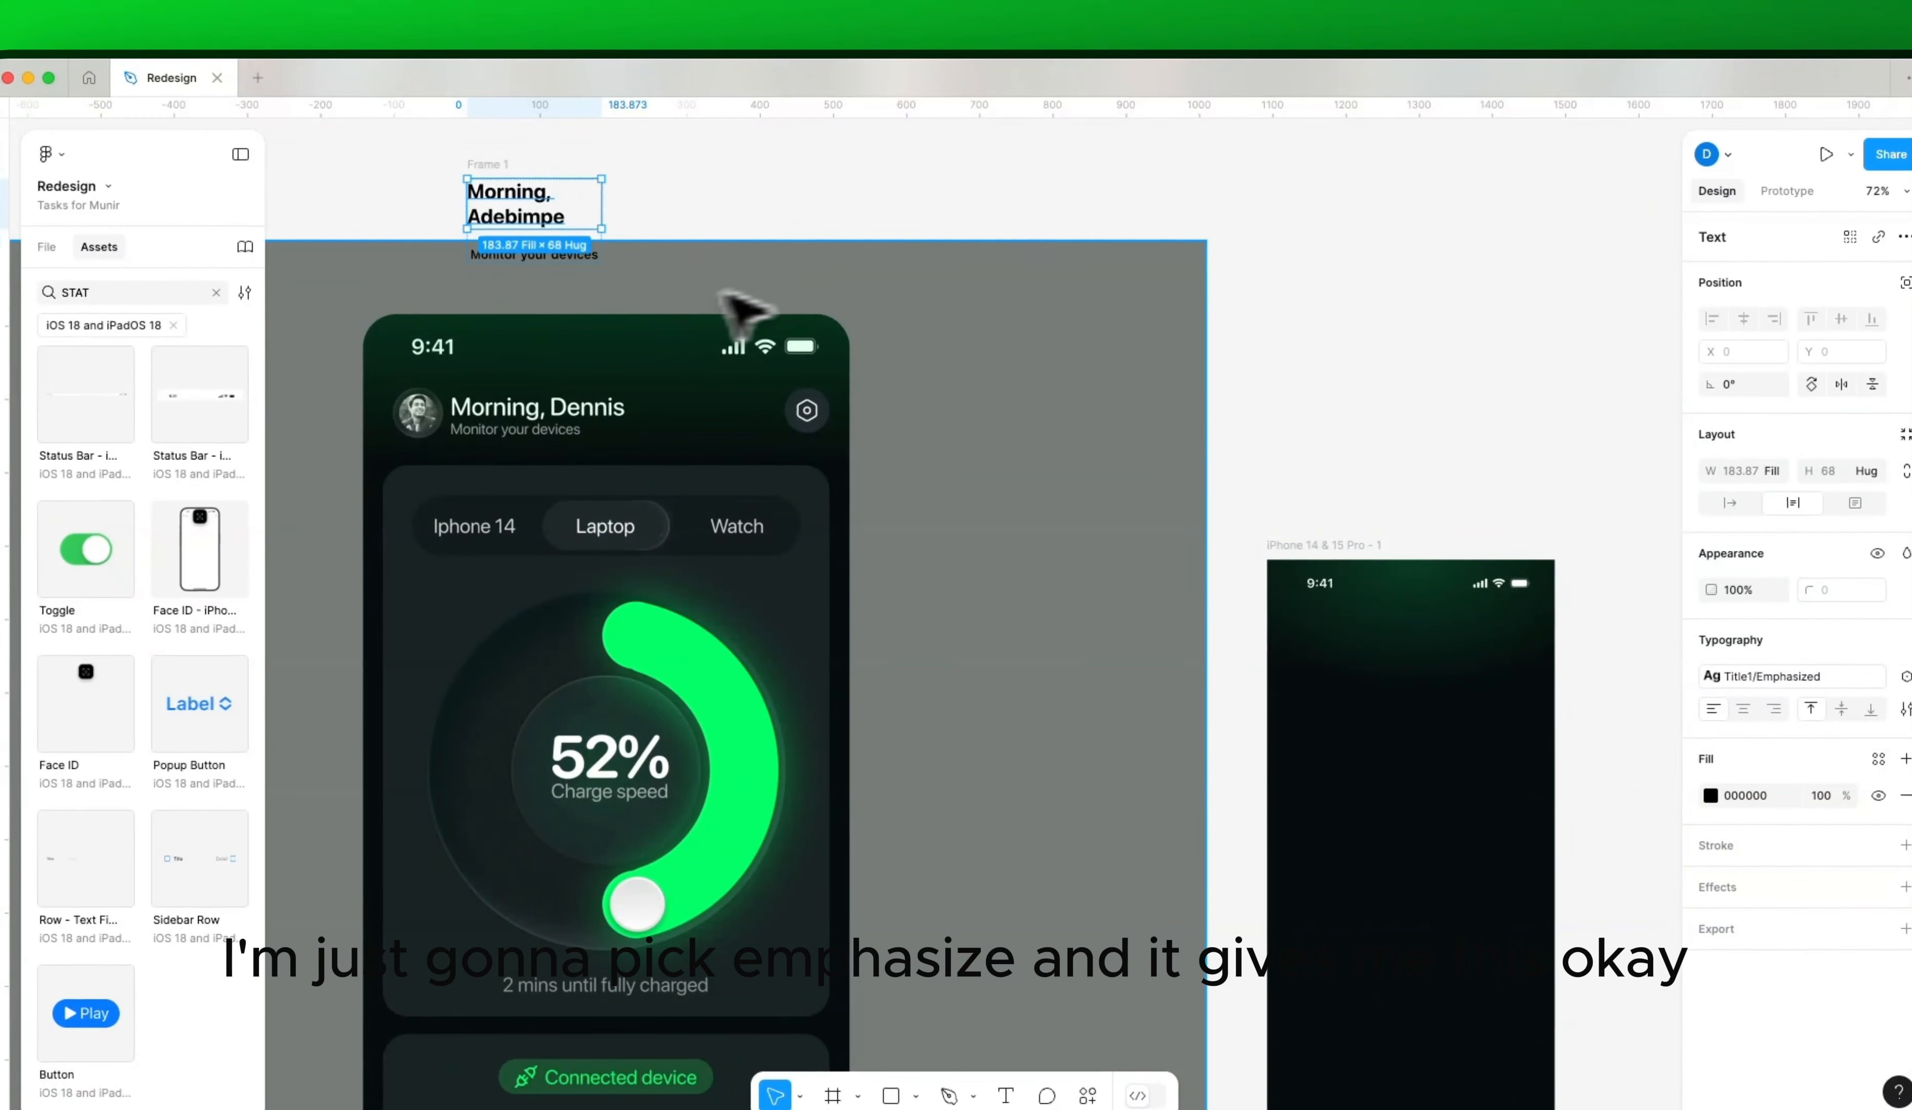
Step: Apply the Subheadline Regular 15/20 text style to the "Monitor your devices" text
{"action": "left_click", "coordinate": [583, 254]}
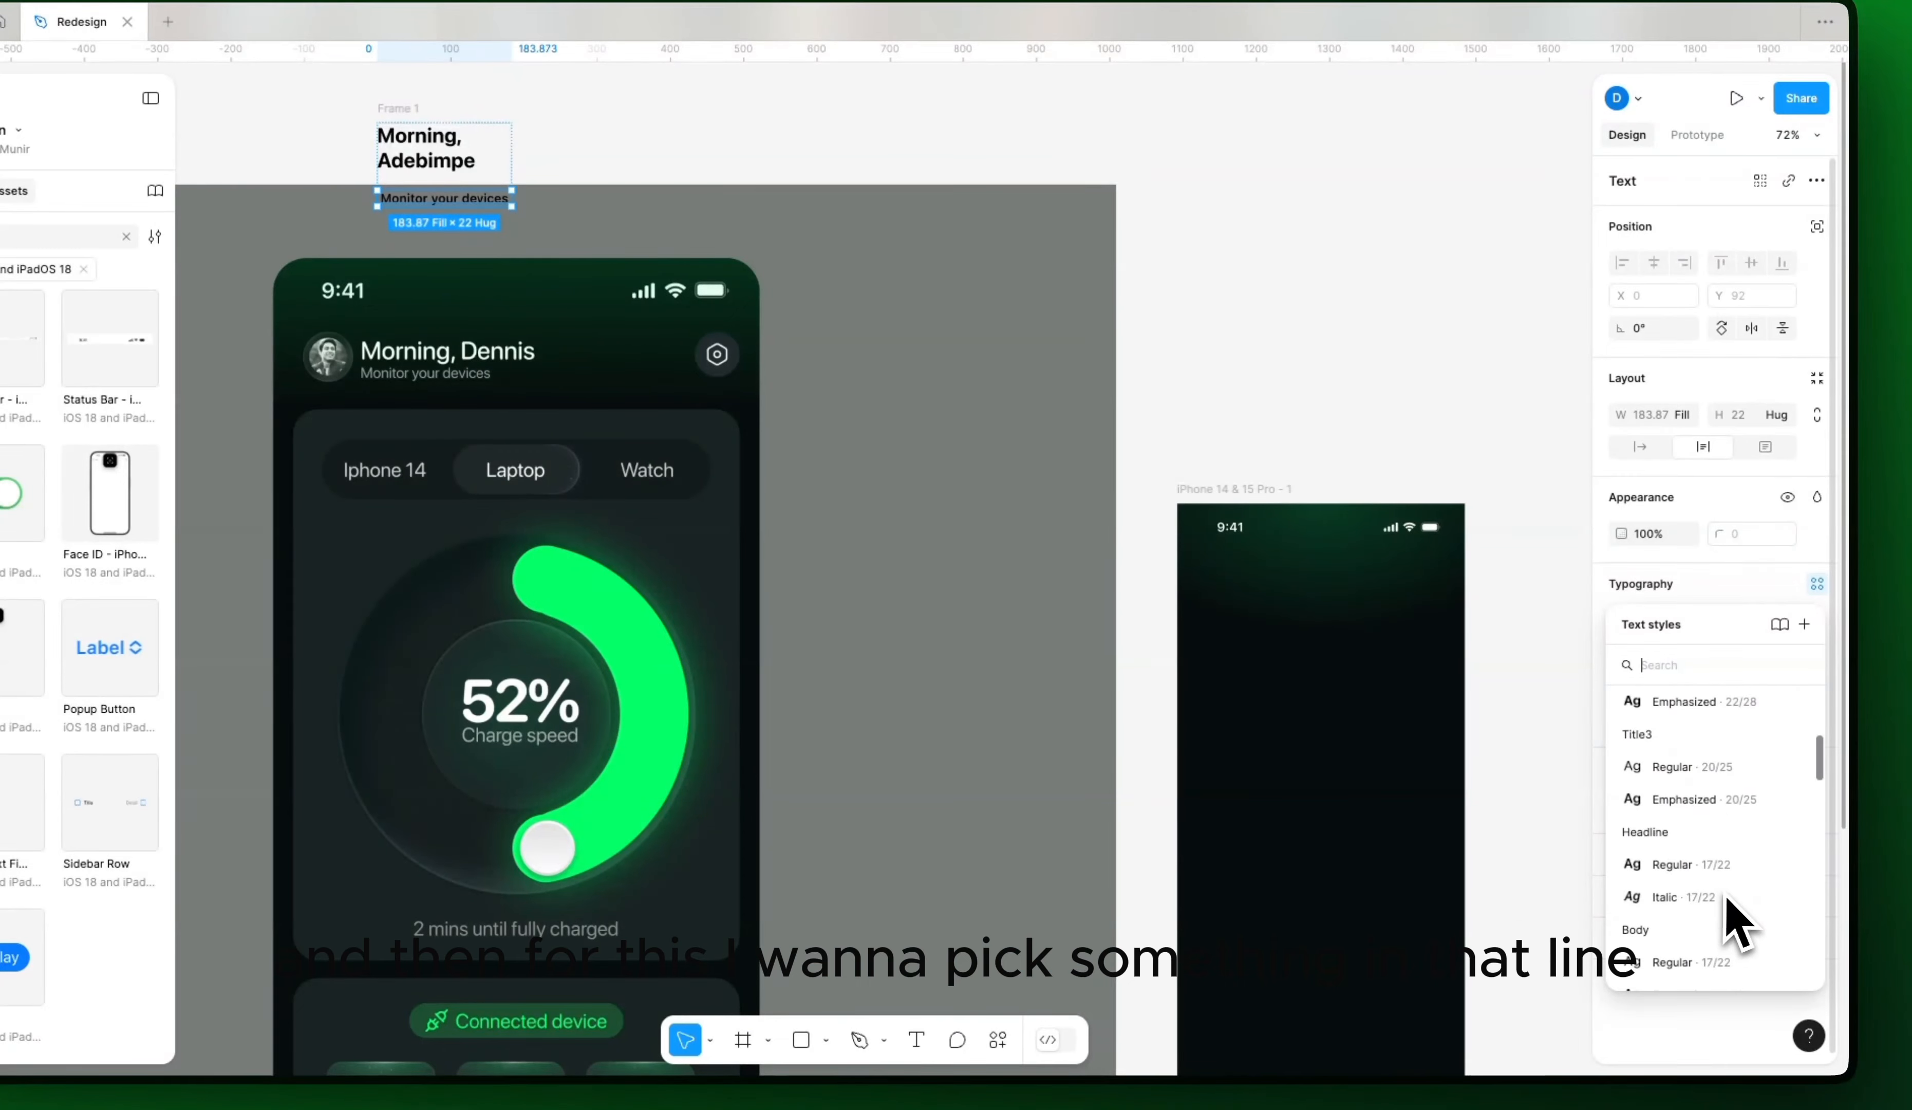
{"action": "scroll", "coordinate": [1714, 785], "scroll_direction": "down", "scroll_amount": 4}
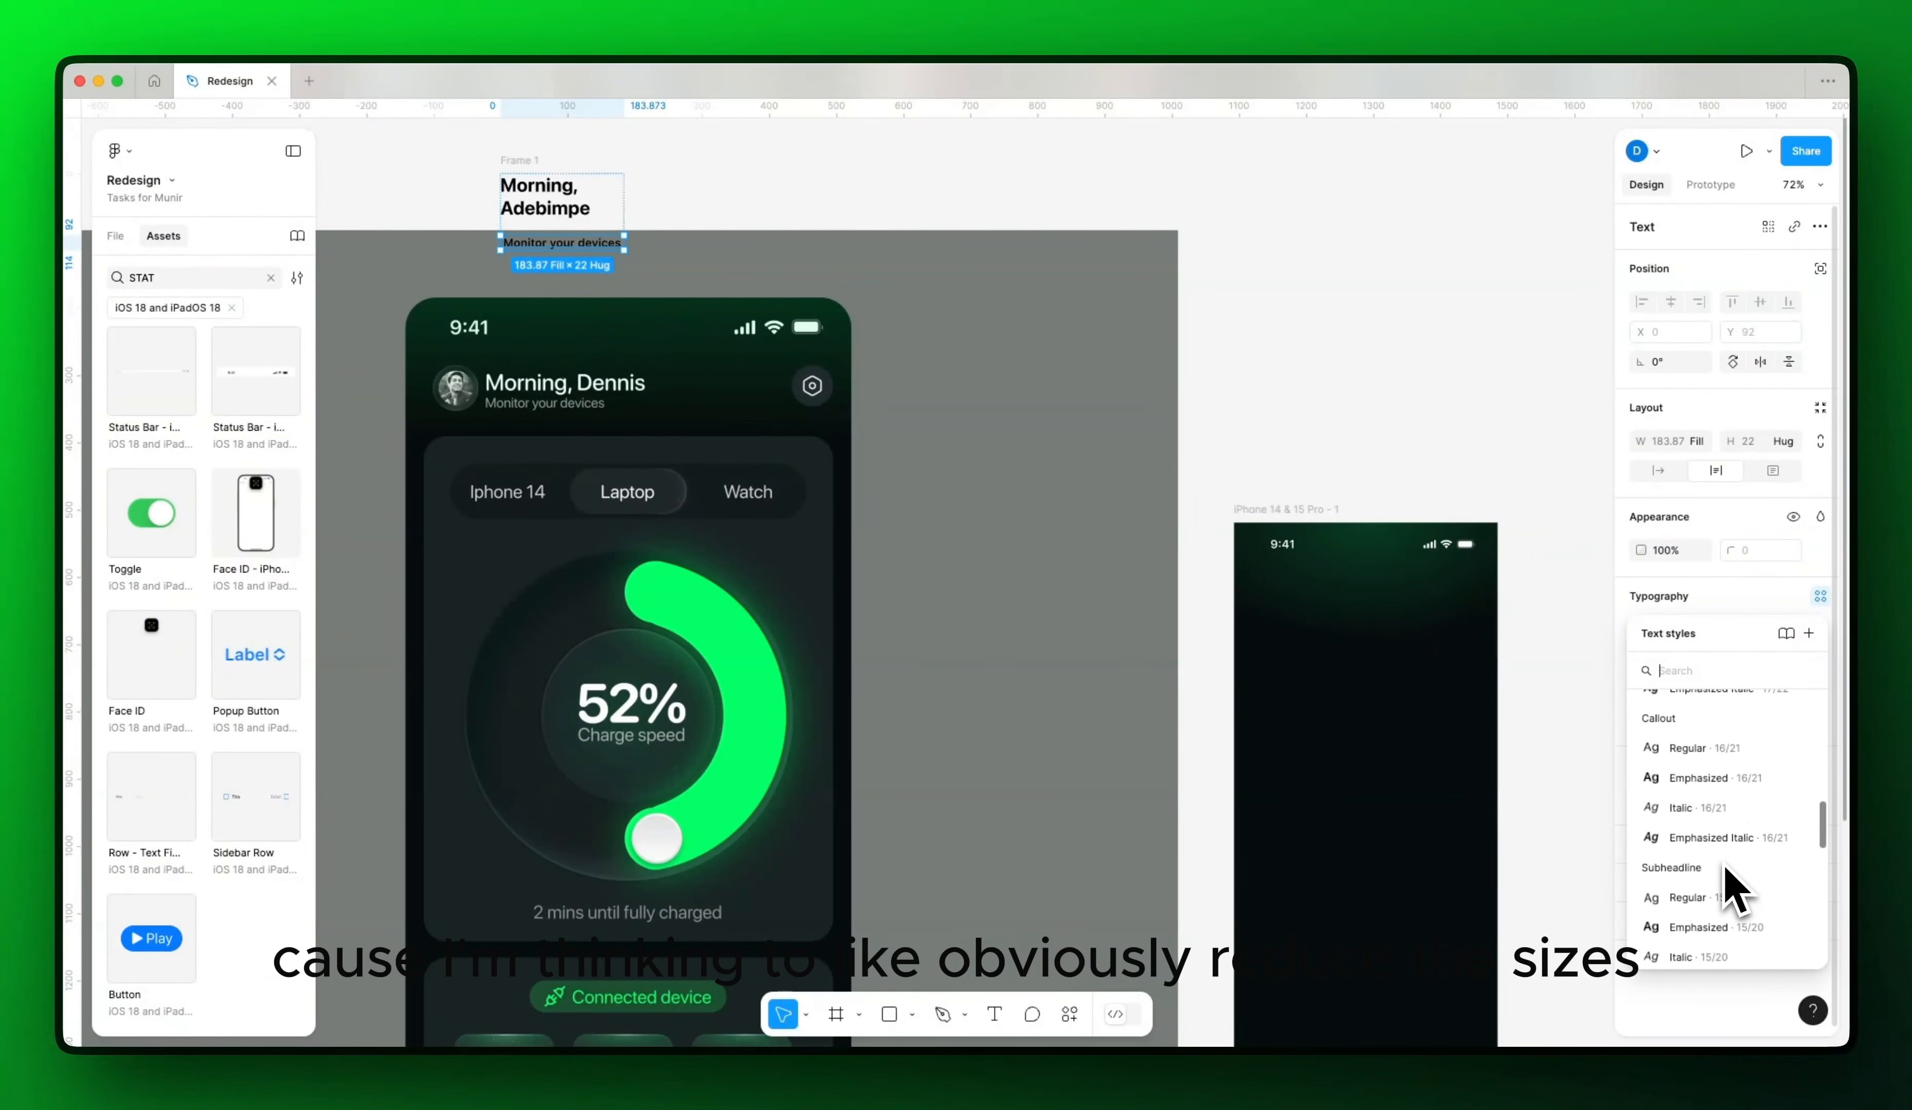
{"action": "scroll", "coordinate": [1737, 887], "scroll_direction": "down", "scroll_amount": 1}
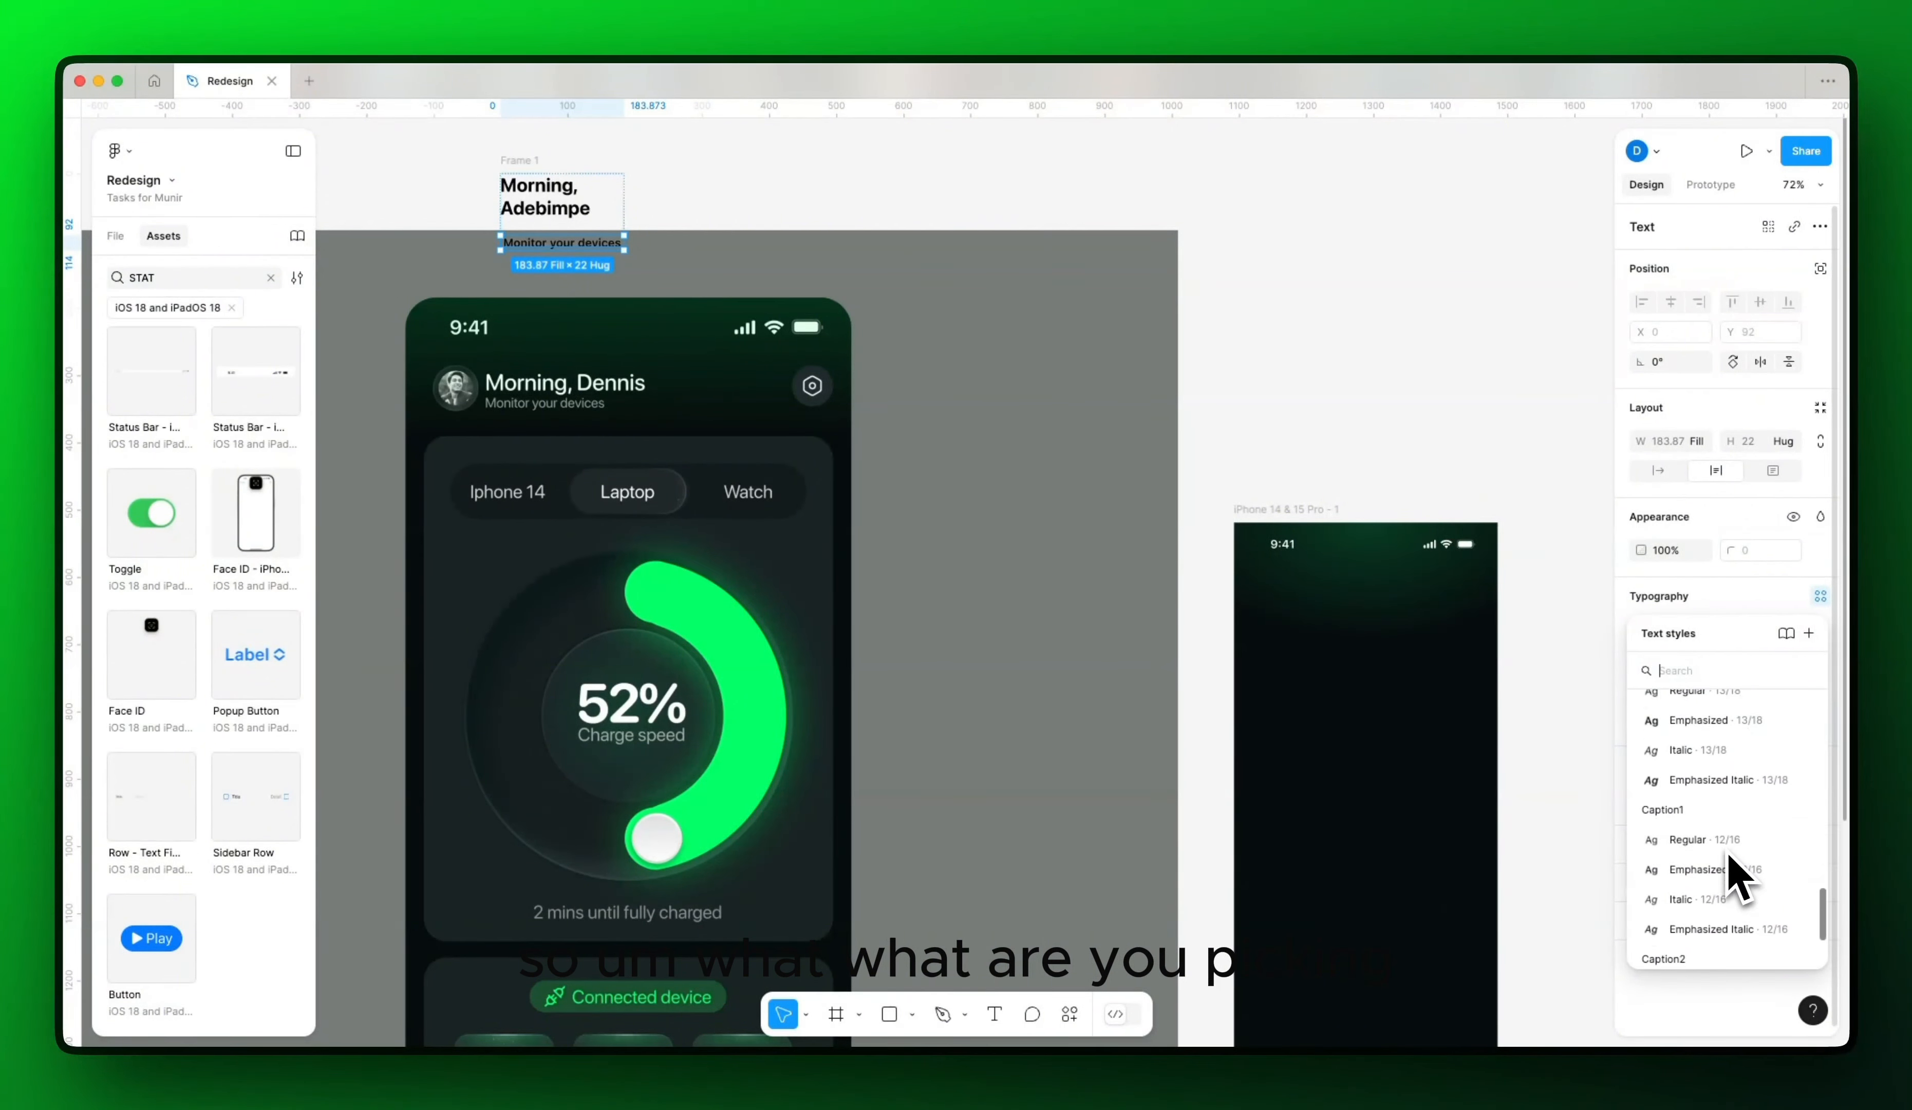
{"action": "scroll", "coordinate": [1739, 876], "scroll_direction": "down", "scroll_amount": 4}
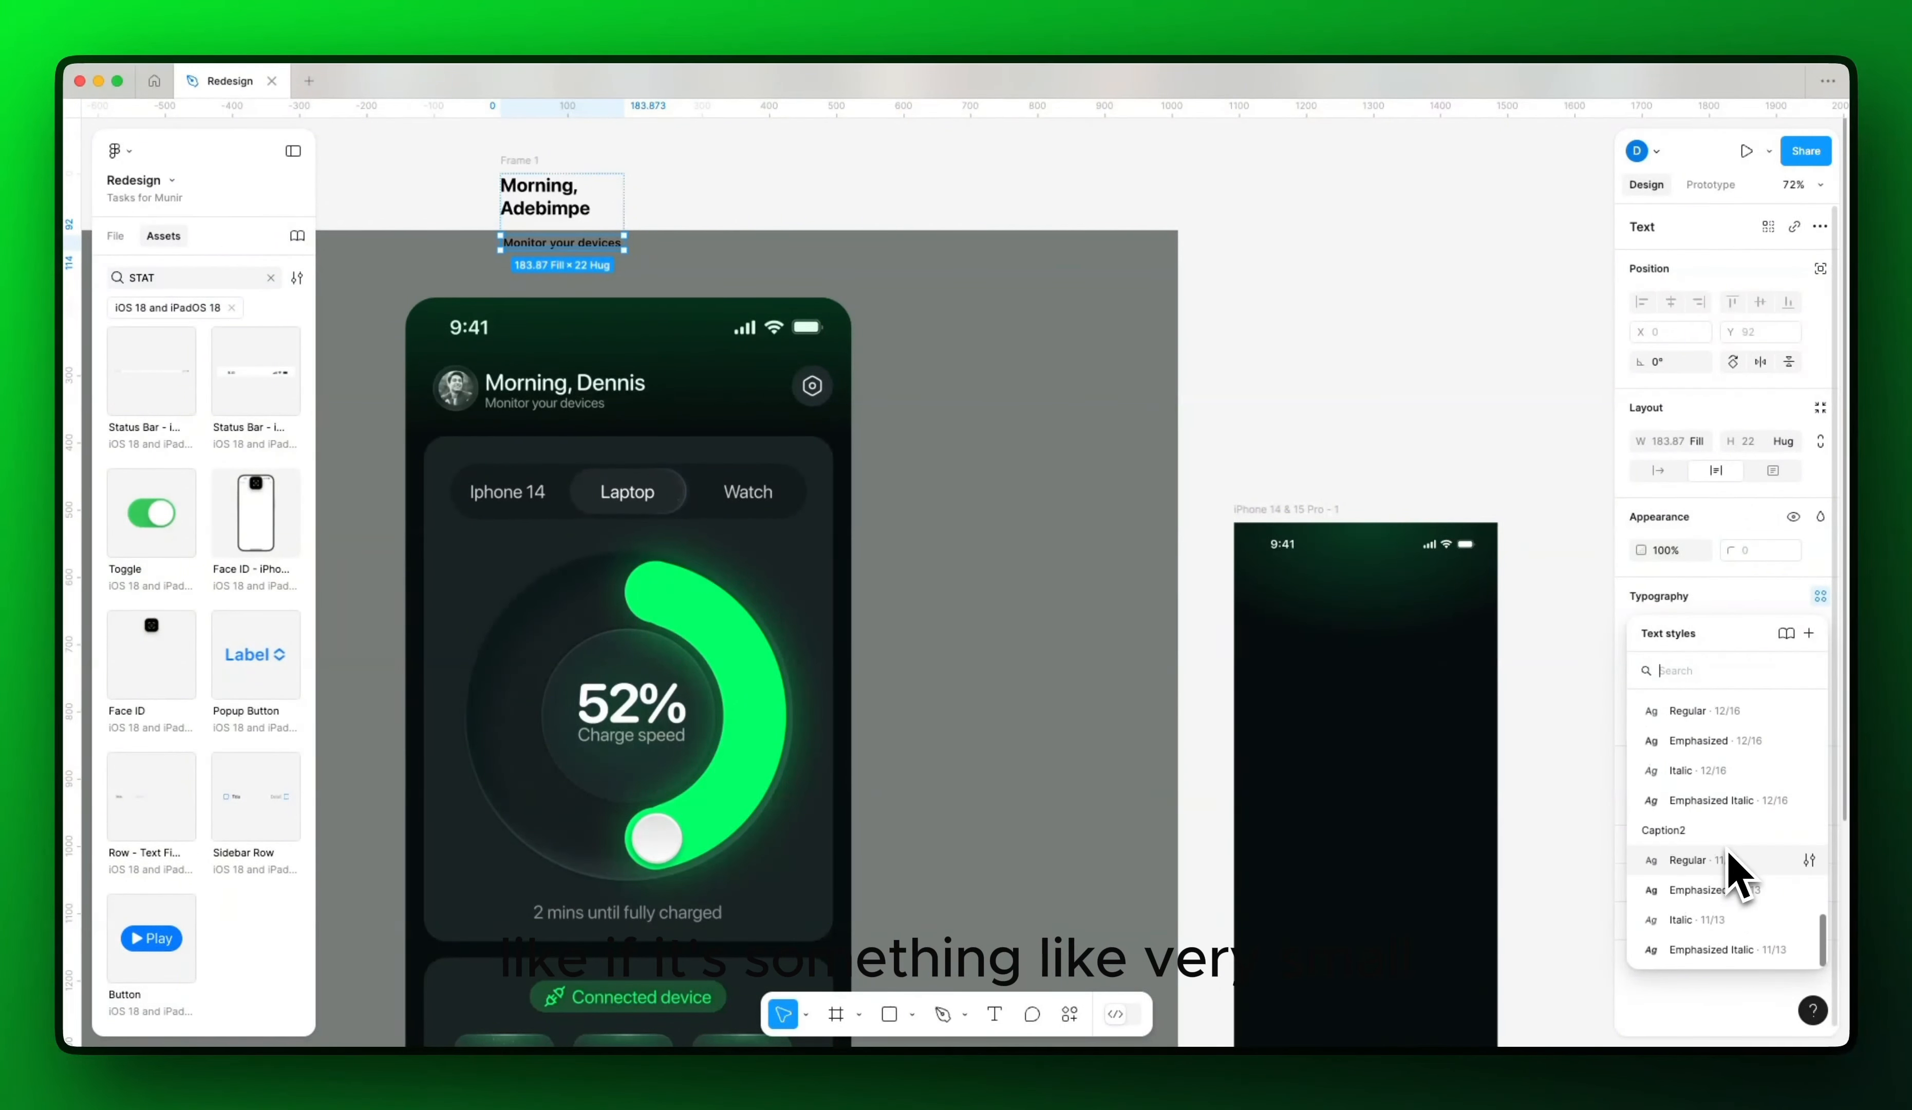
{"action": "scroll", "coordinate": [1739, 877], "scroll_direction": "up", "scroll_amount": 12}
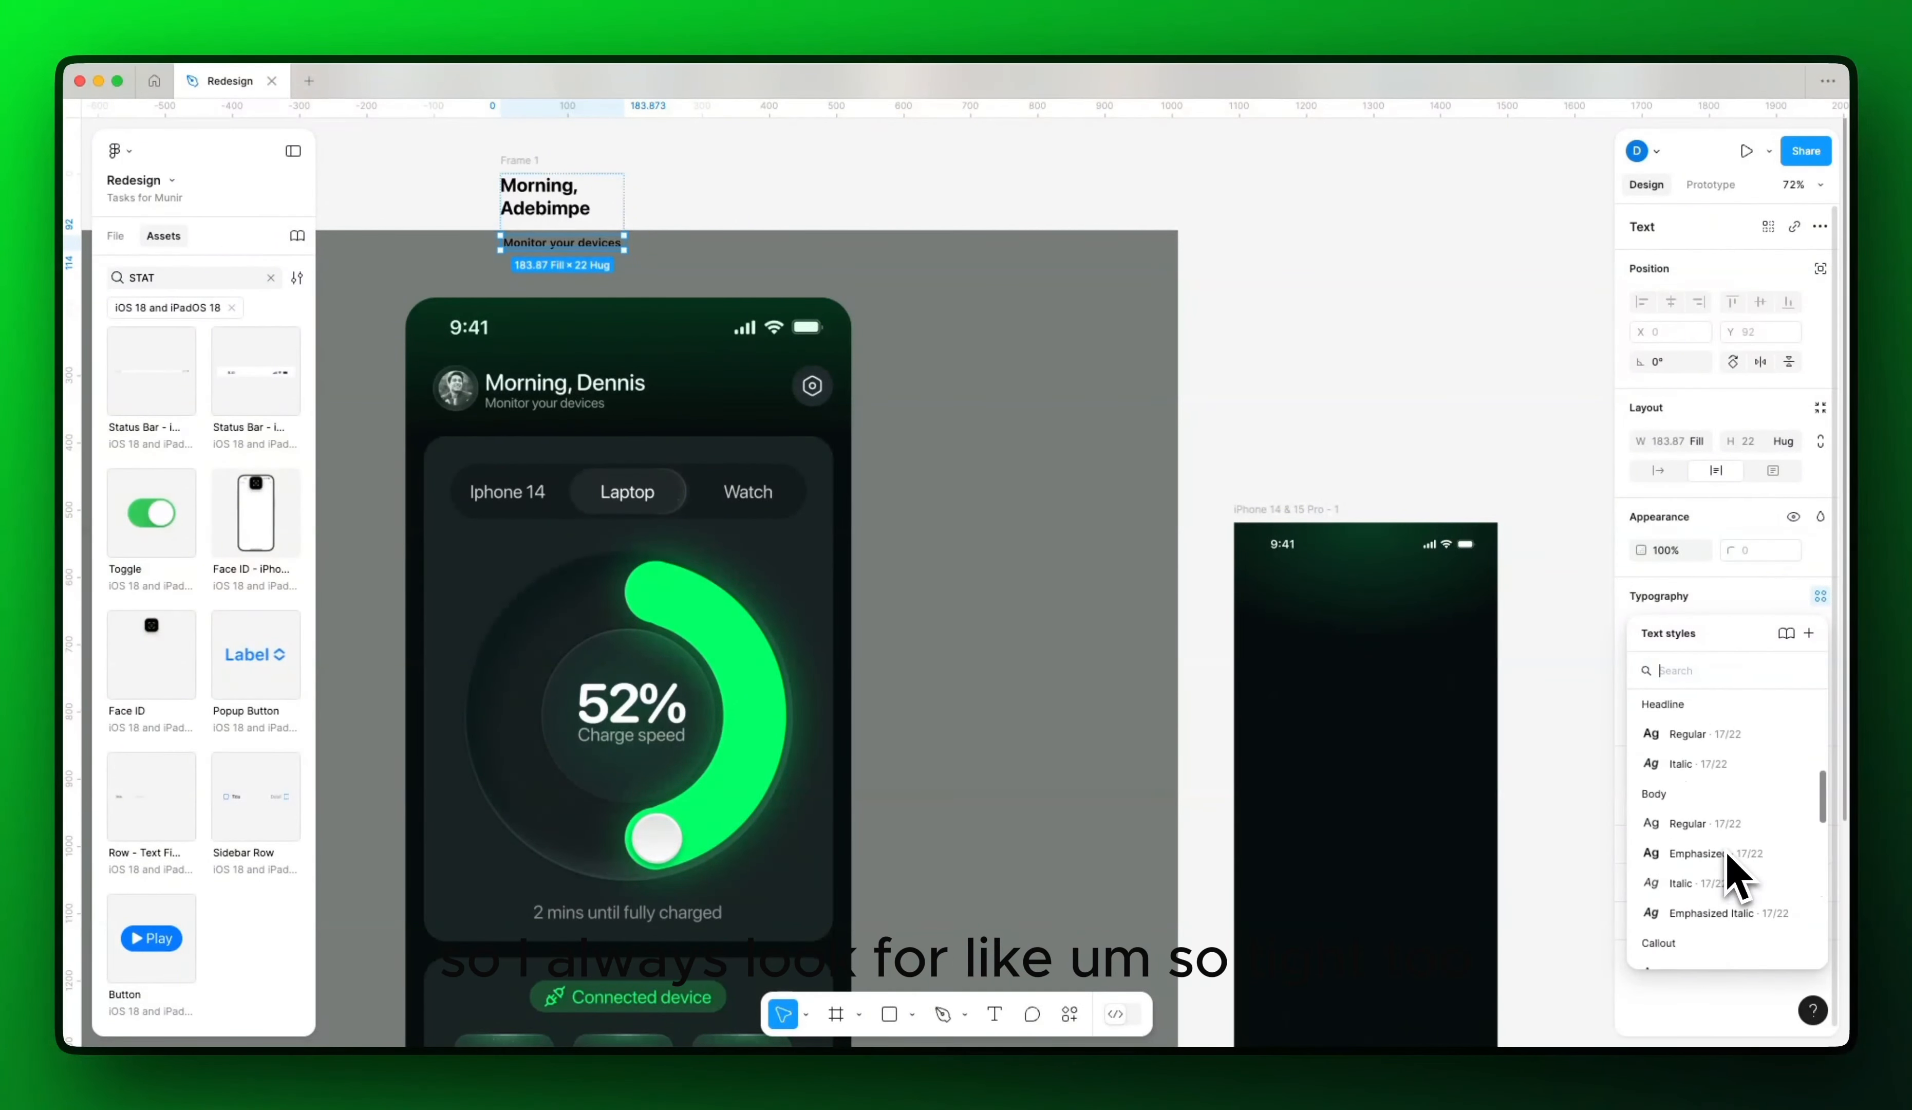
{"action": "scroll", "coordinate": [1728, 854], "scroll_direction": "up", "scroll_amount": 10}
{"action": "scroll", "coordinate": [1725, 846], "scroll_direction": "down", "scroll_amount": 1}
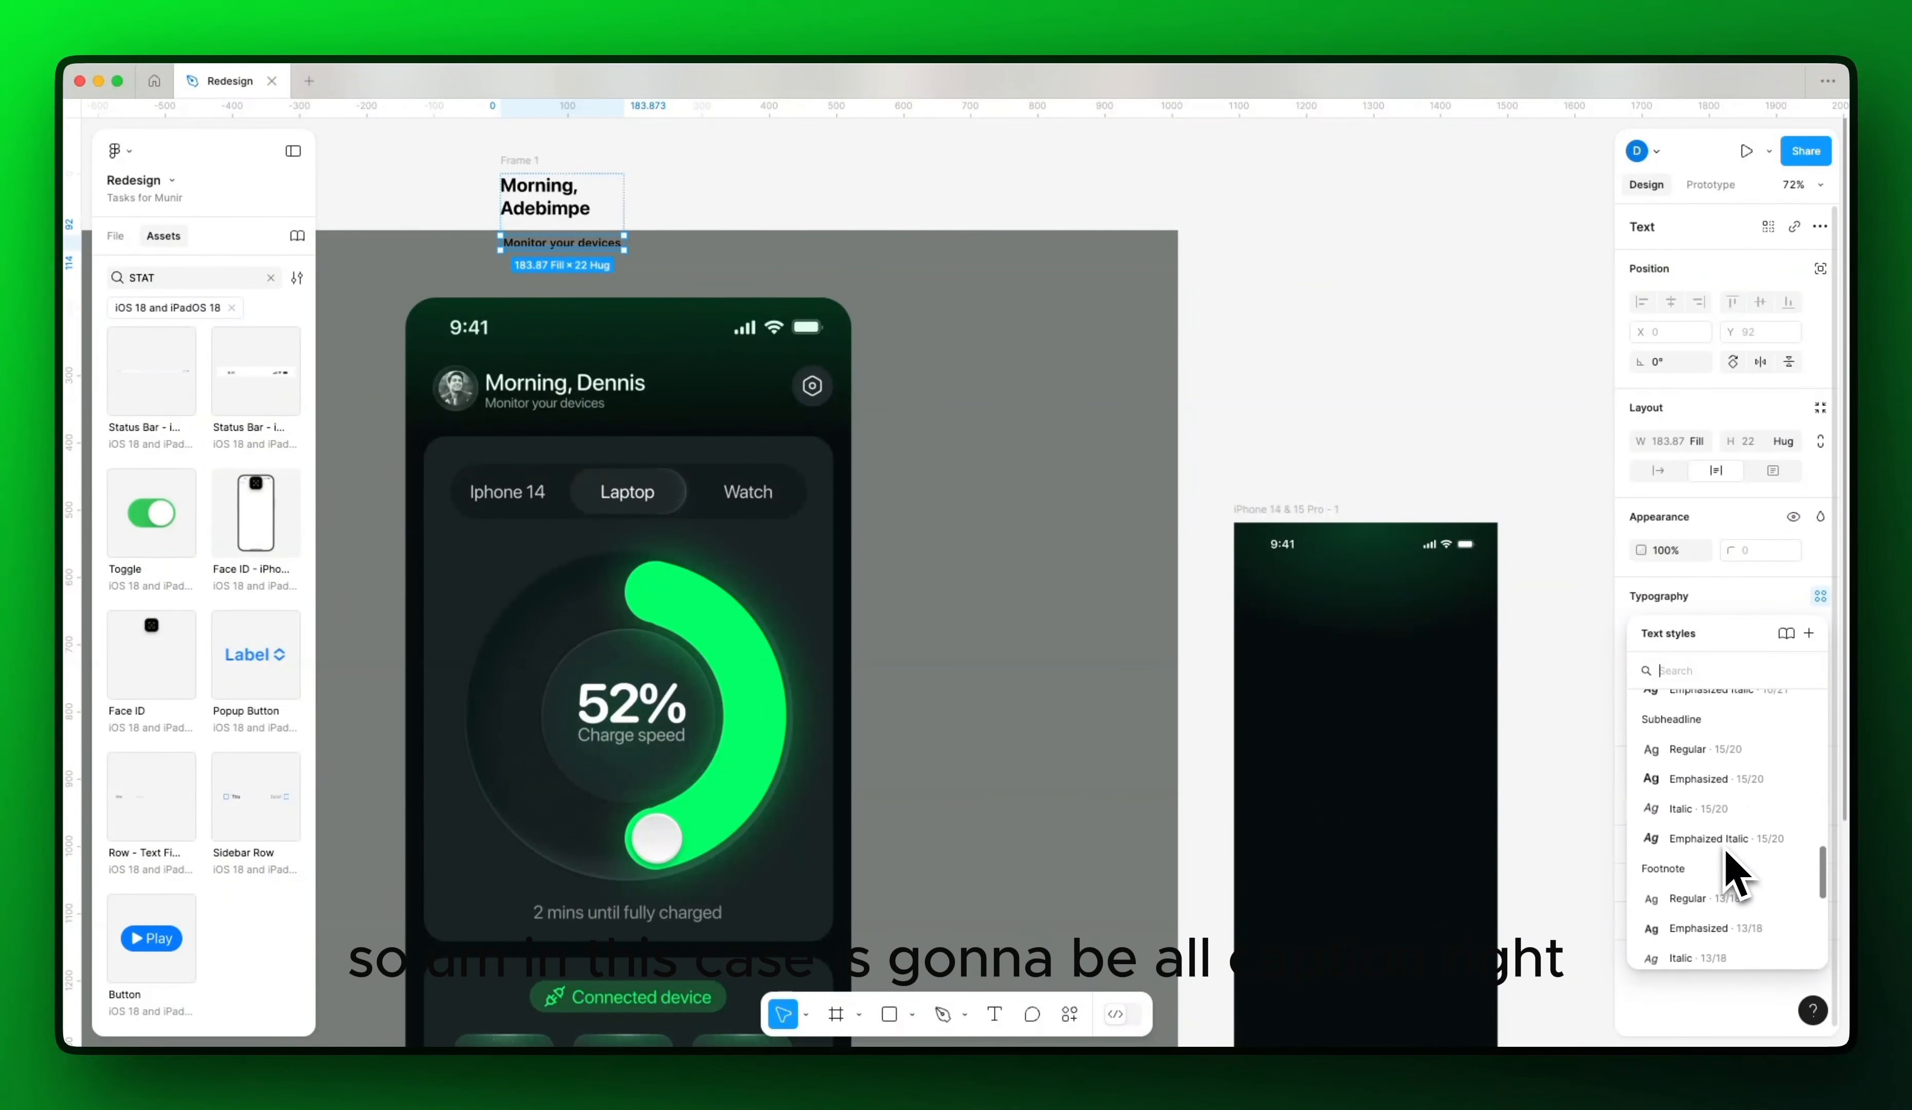
{"action": "scroll", "coordinate": [1726, 852], "scroll_direction": "up", "scroll_amount": 1}
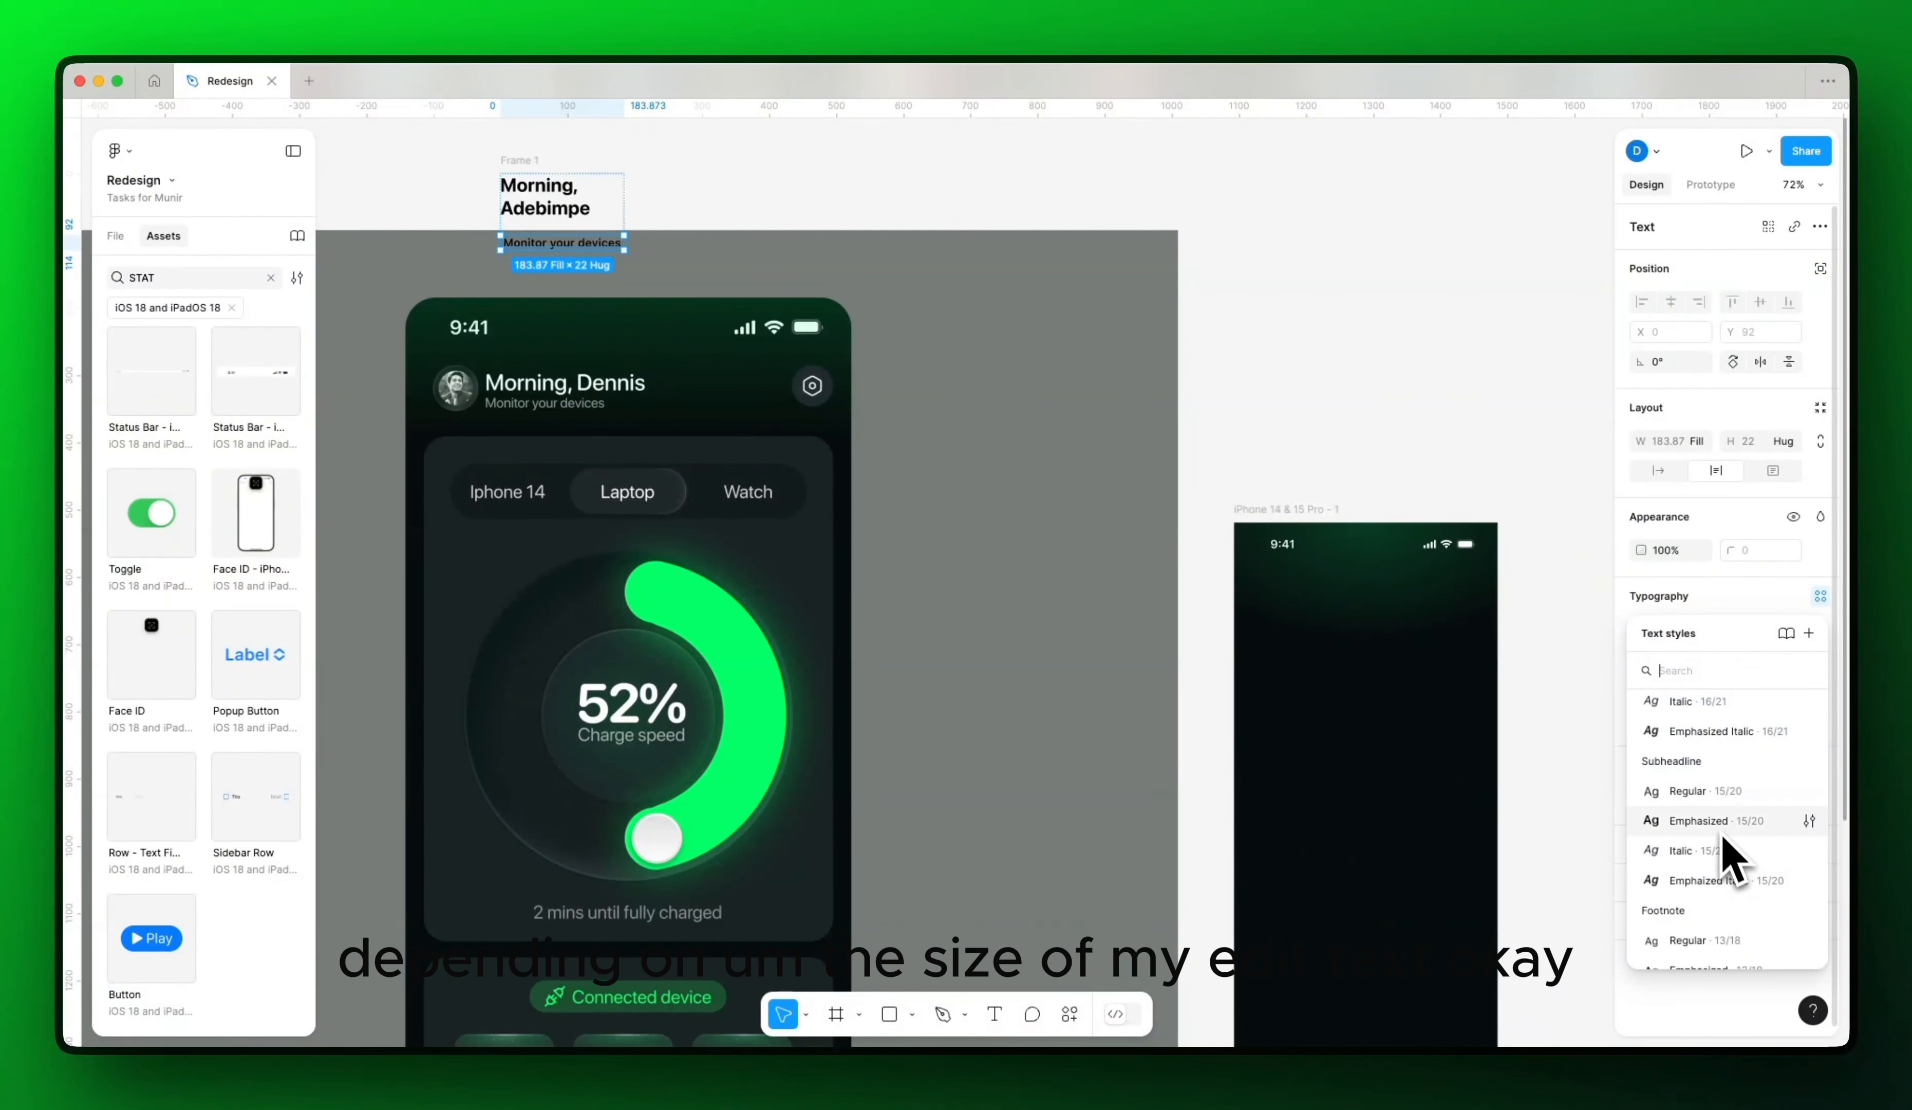
{"action": "scroll", "coordinate": [1721, 833], "scroll_direction": "down", "scroll_amount": 4}
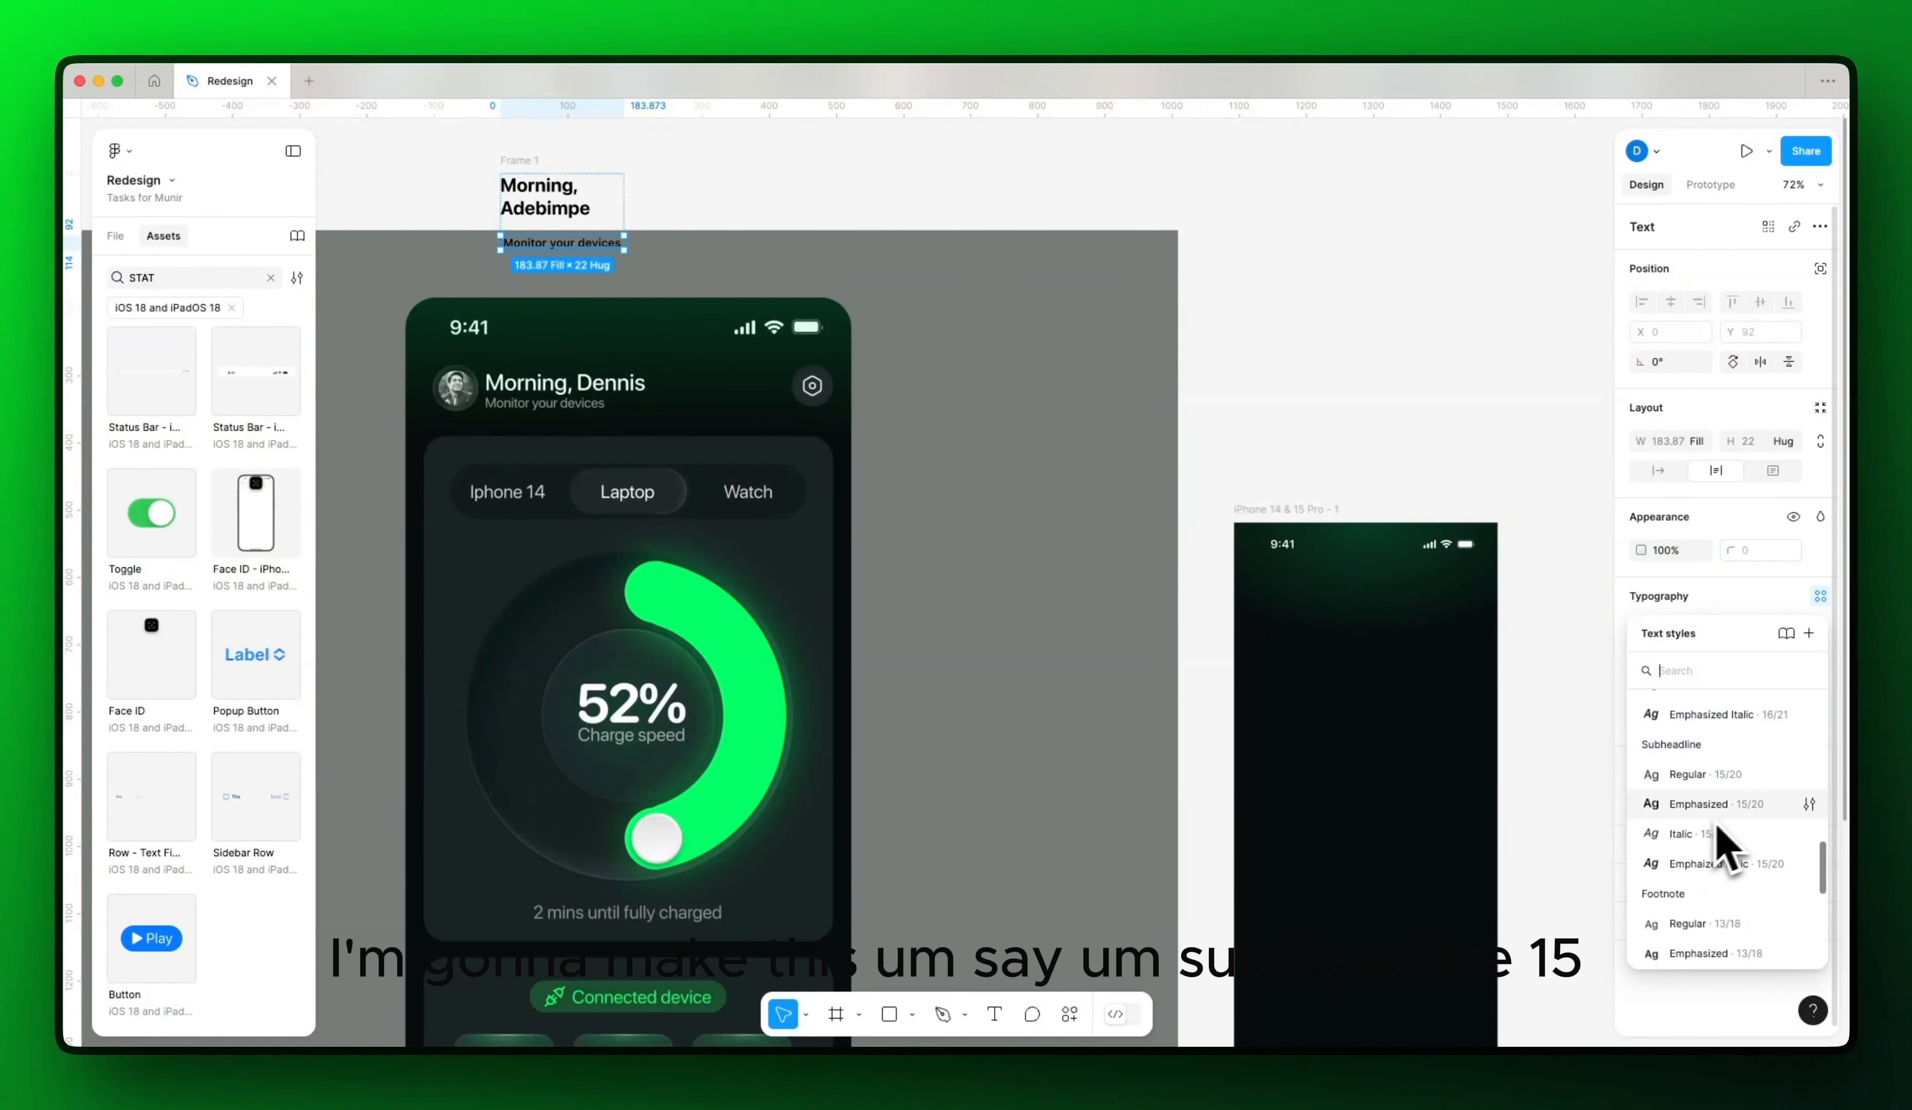
{"action": "left_click", "coordinate": [1713, 775]}
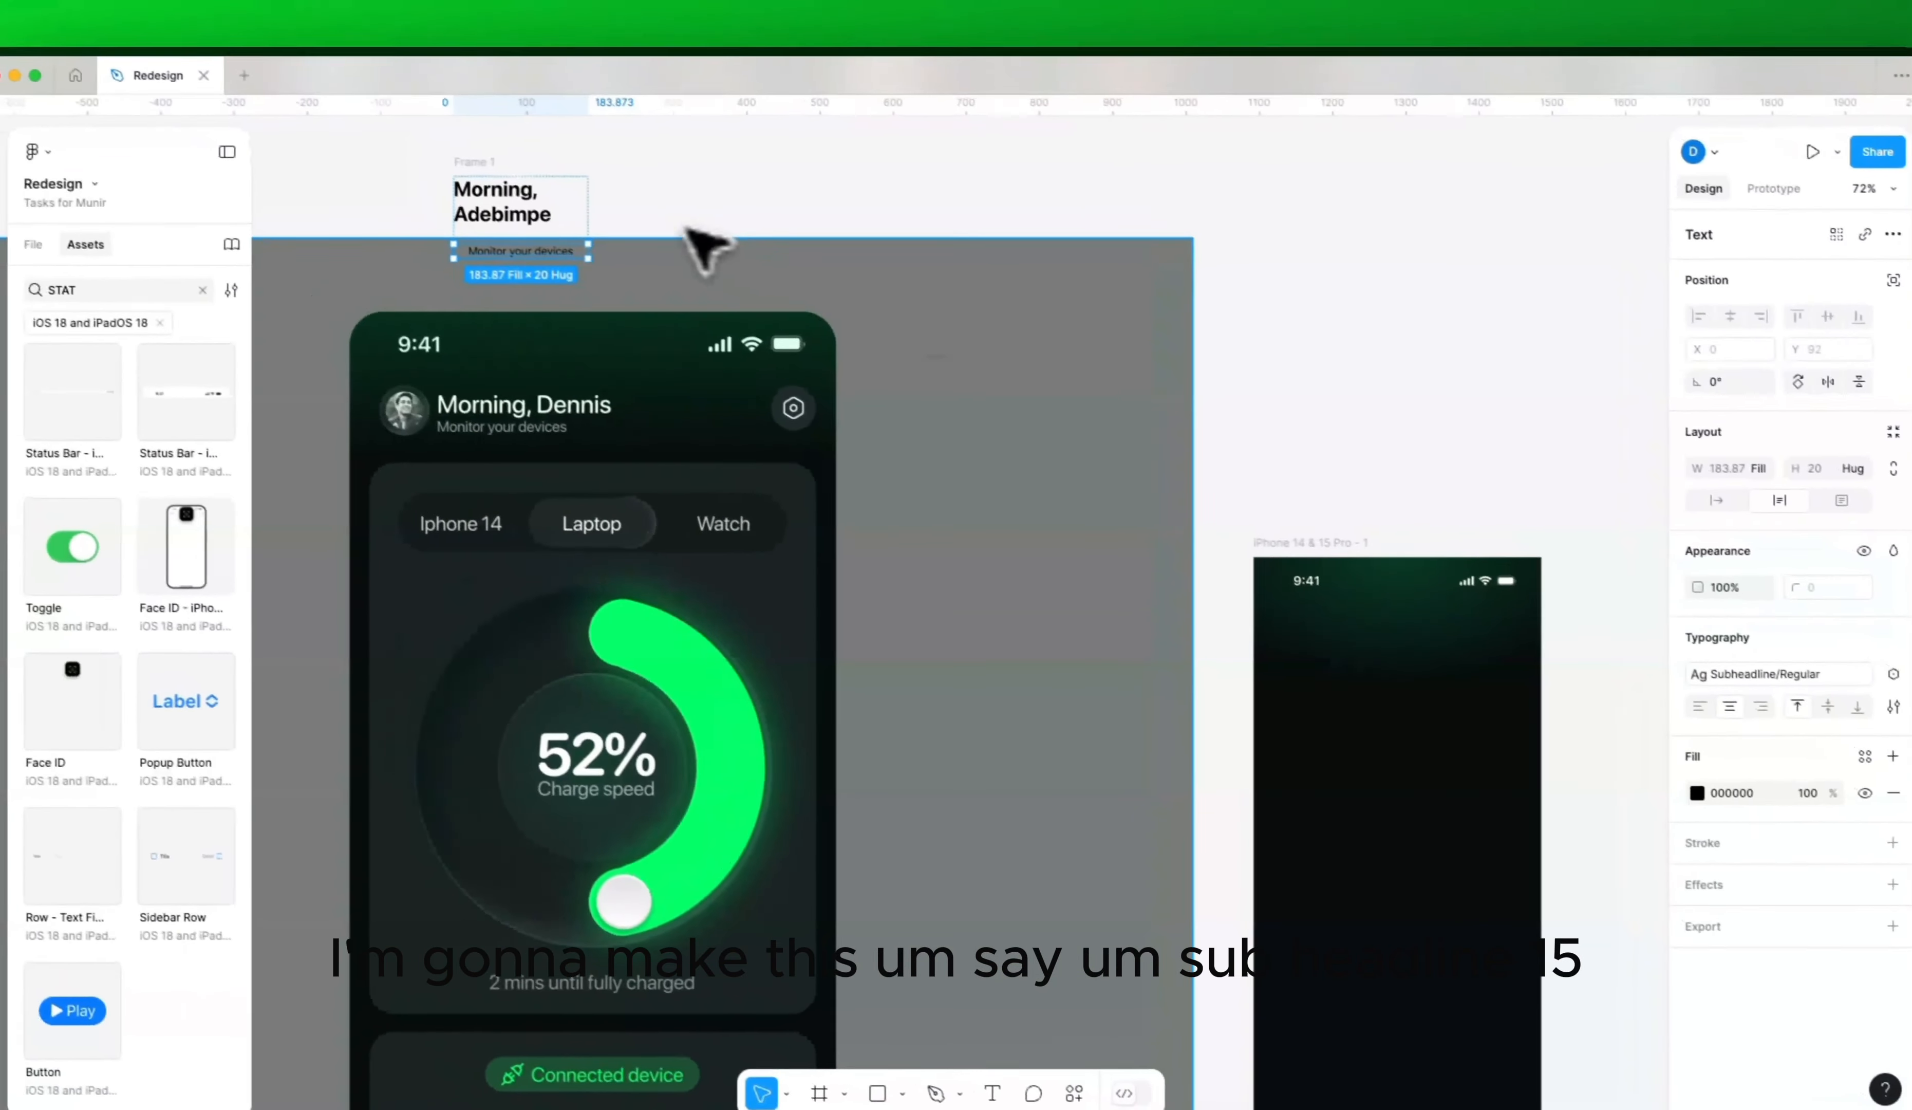
Step: Make the greeting and "Monitor your devices" texts auto width and set their auto layout's vertical gap to 0
{"action": "left_click", "coordinate": [481, 169]}
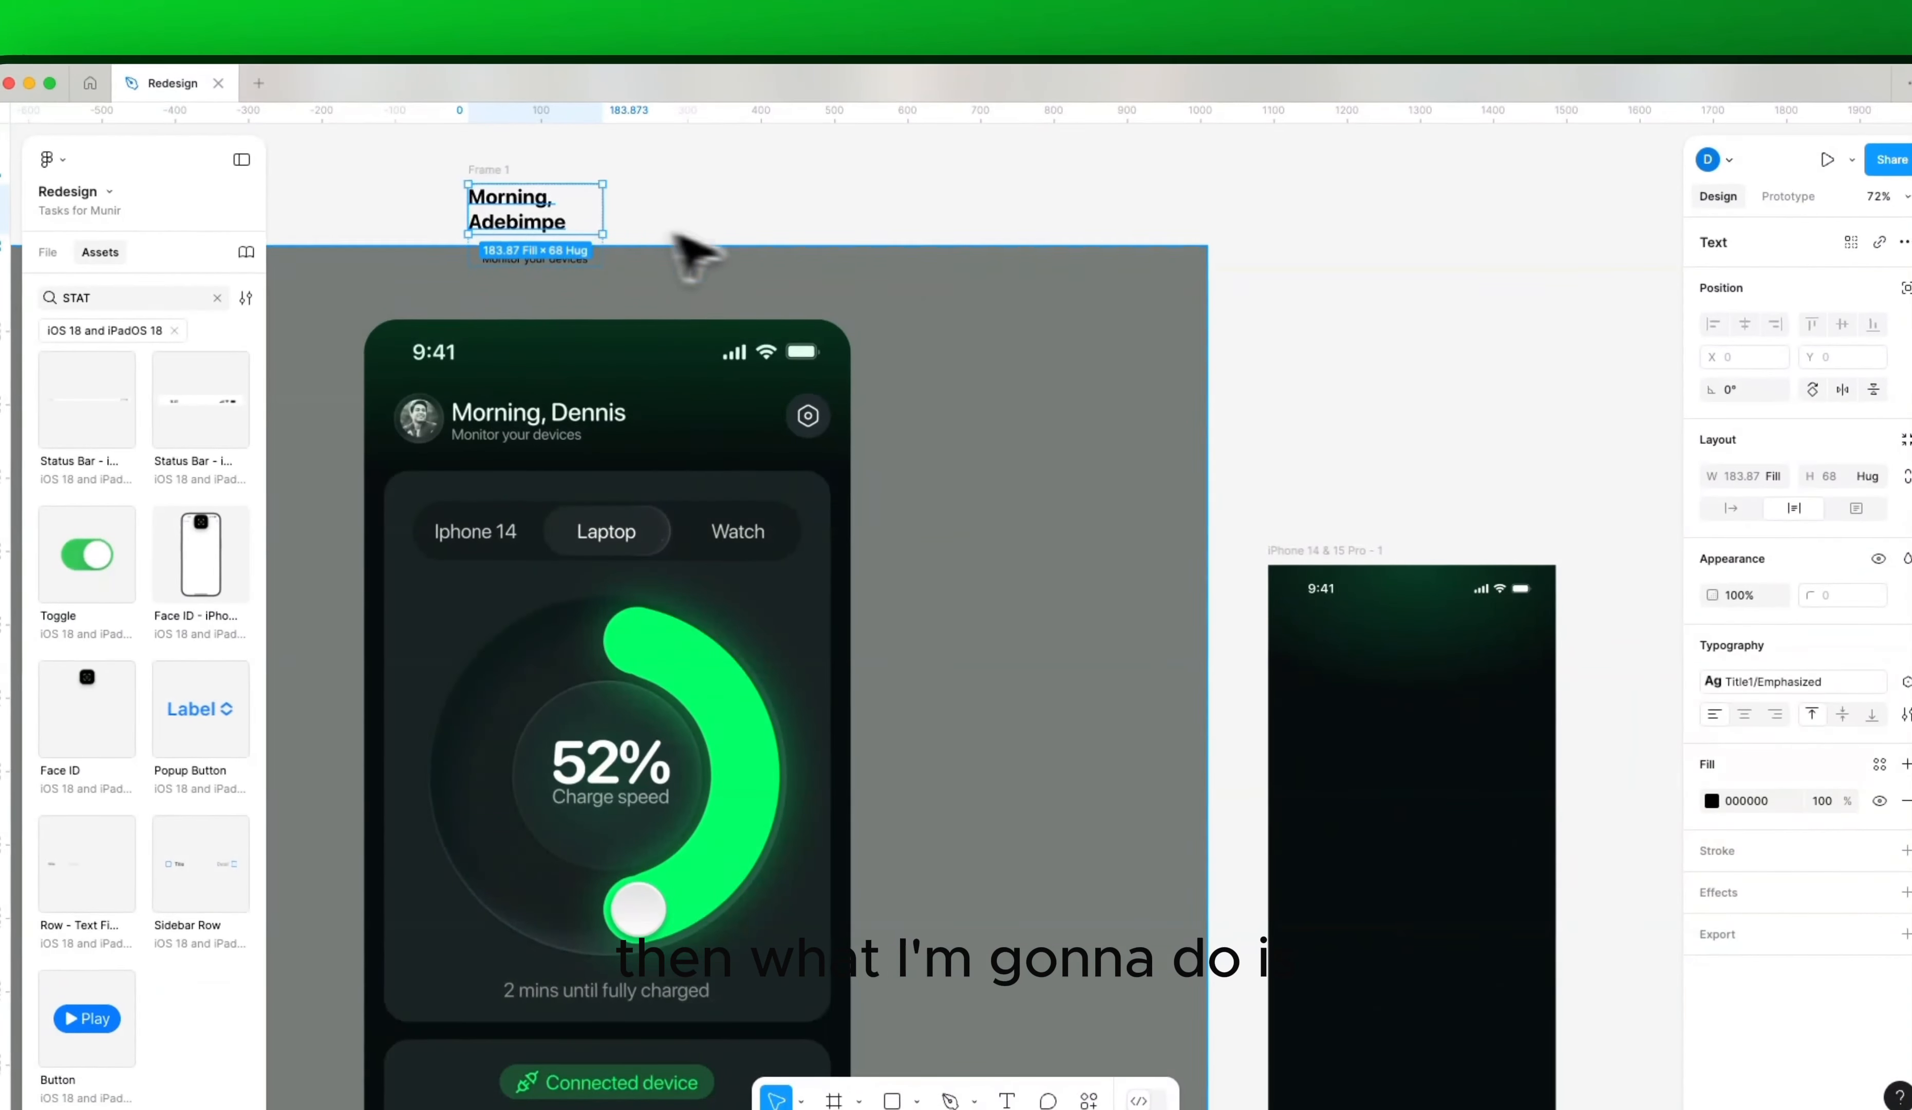
{"action": "left_click", "coordinate": [1677, 495]}
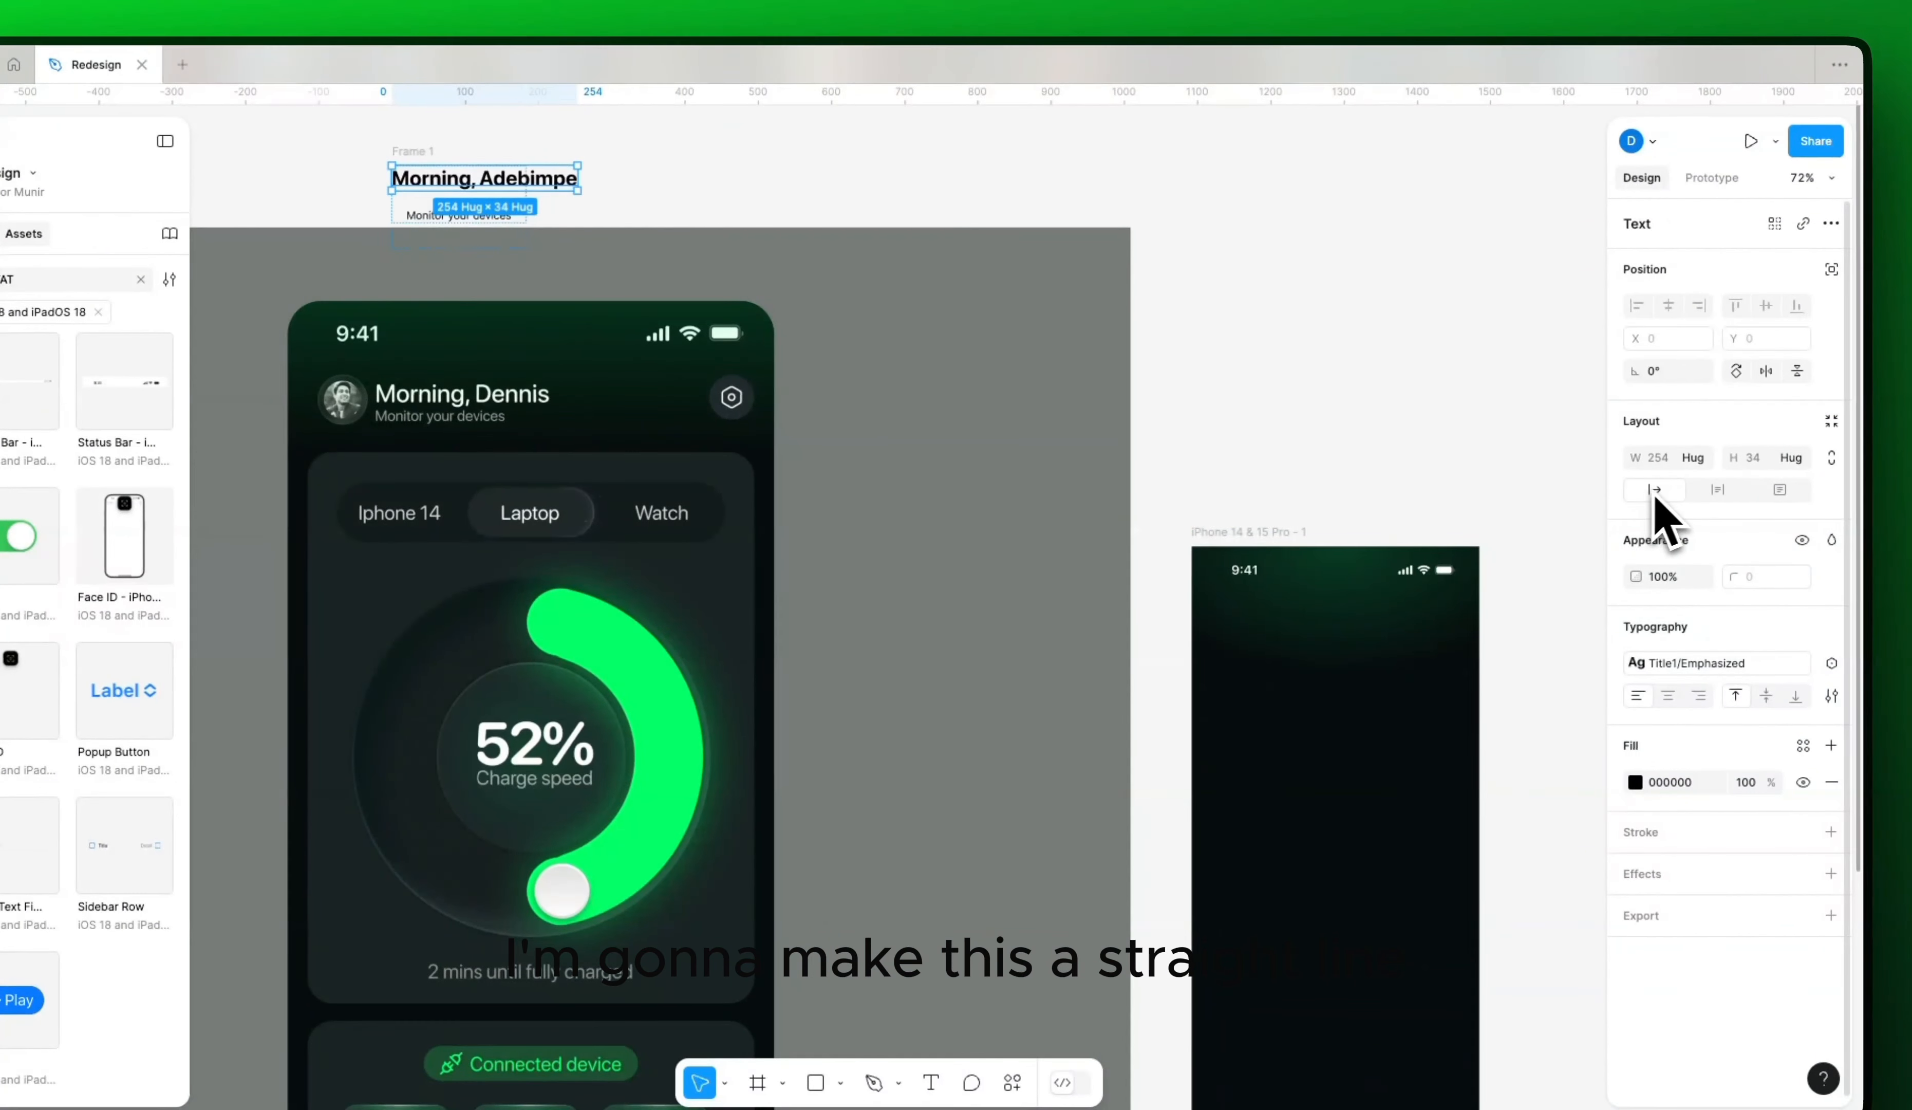
{"action": "key", "text": "super+z"}
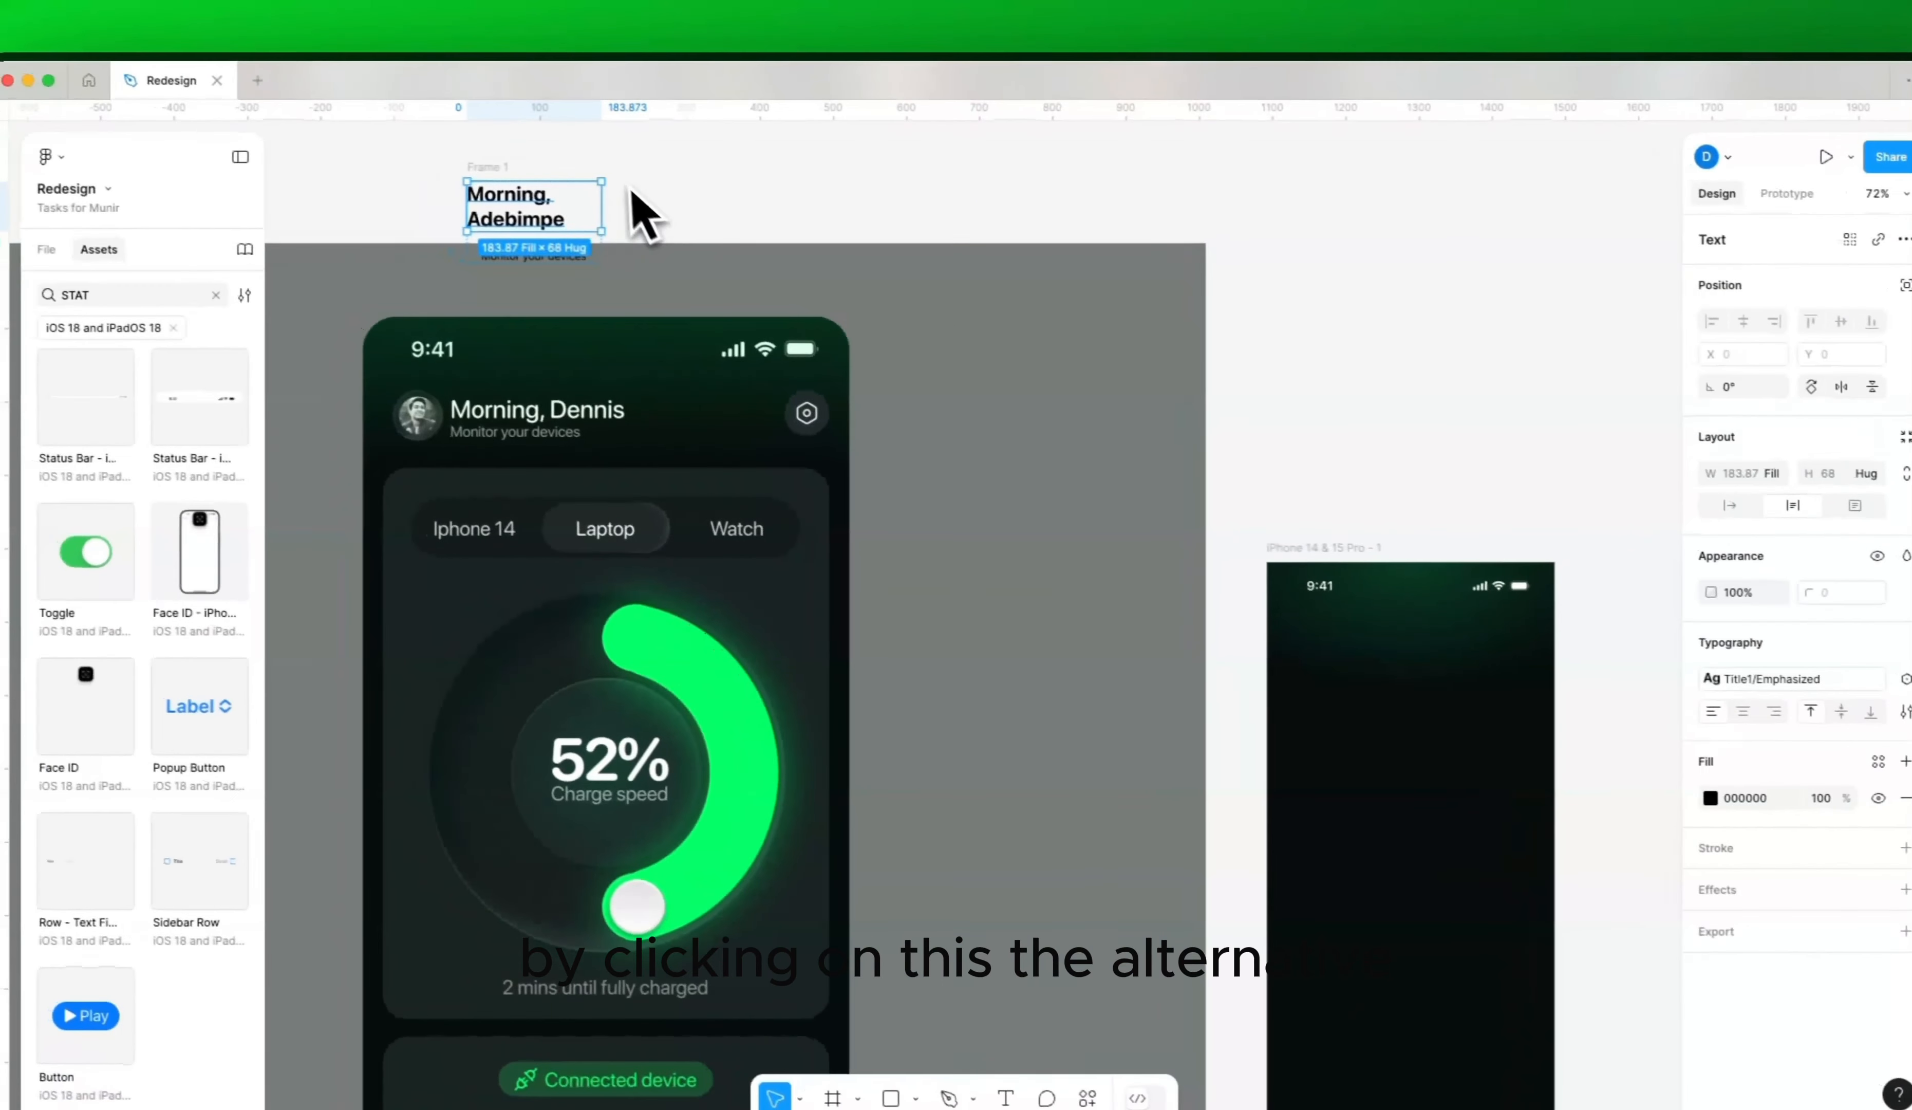
{"action": "double_click", "coordinate": [530, 186]}
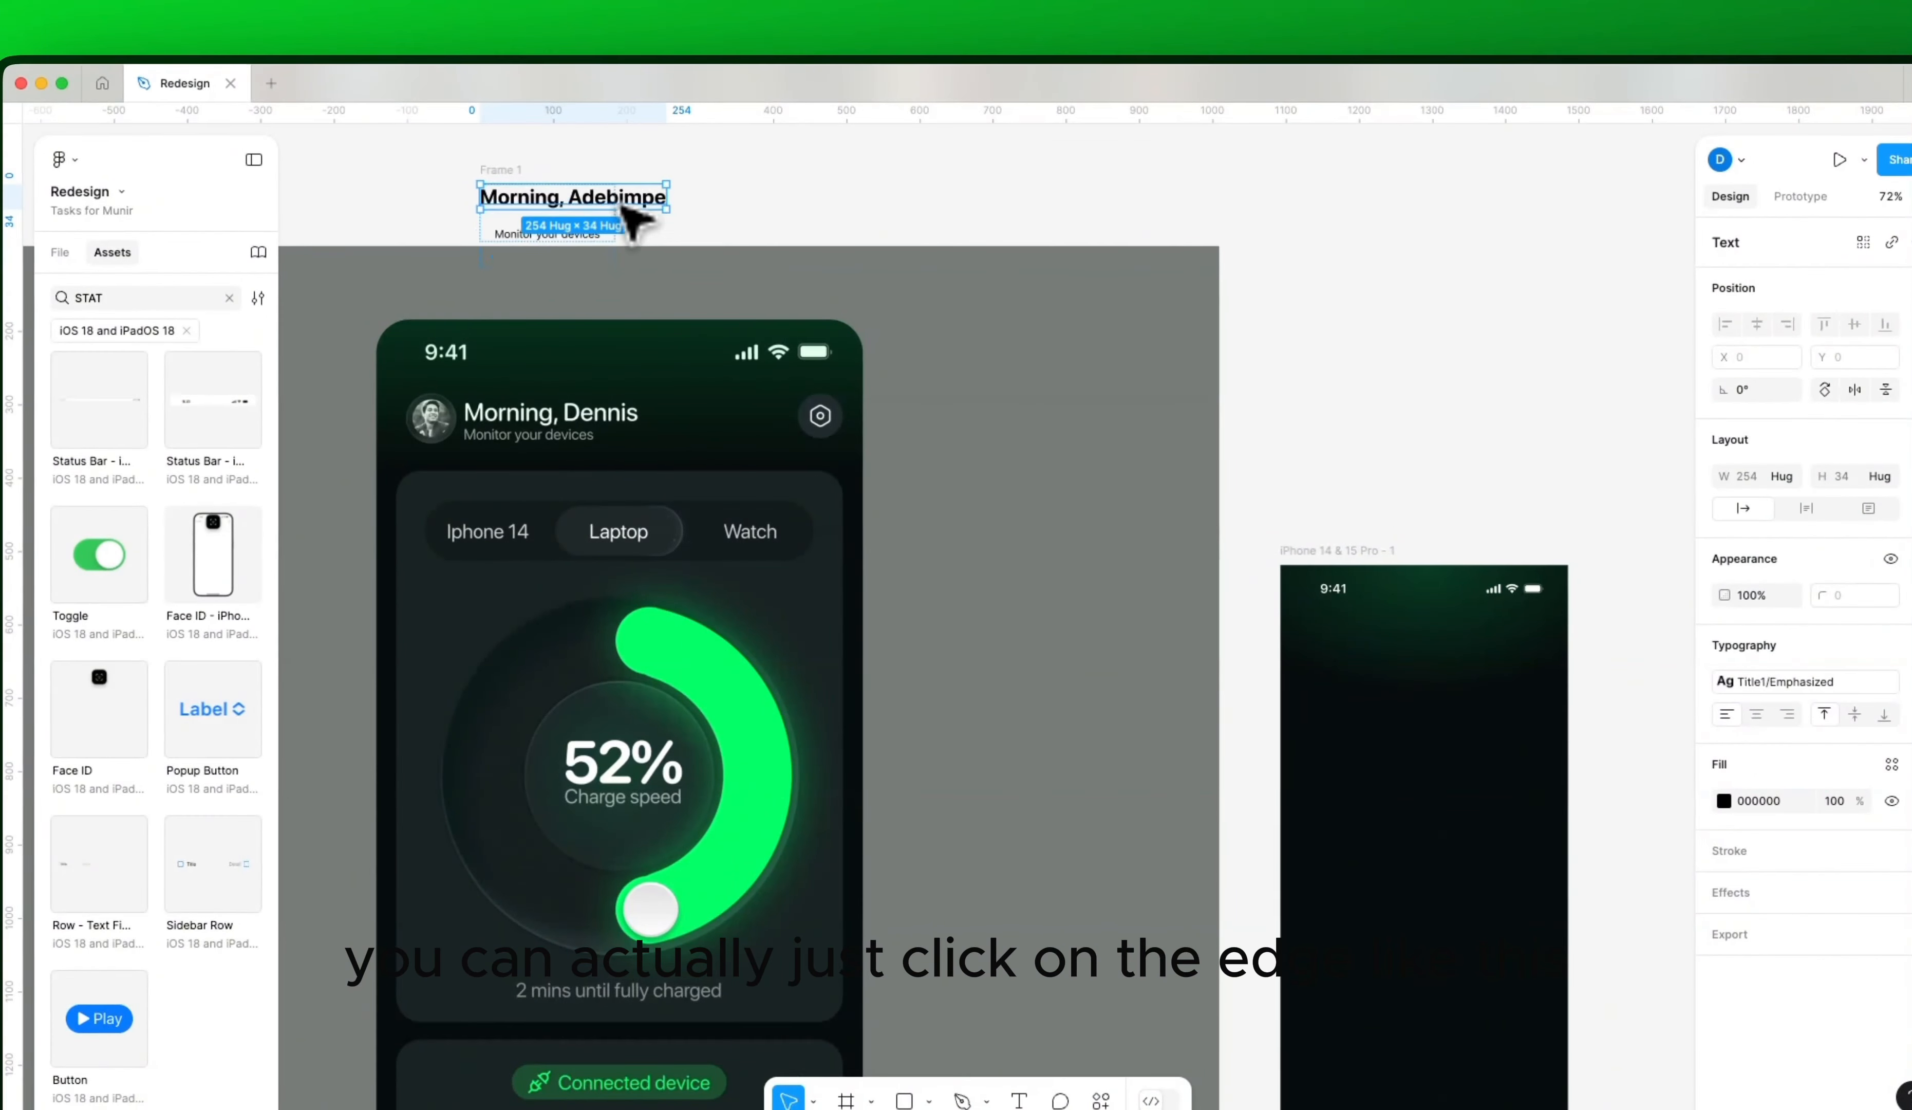
{"action": "left_click", "coordinate": [511, 169]}
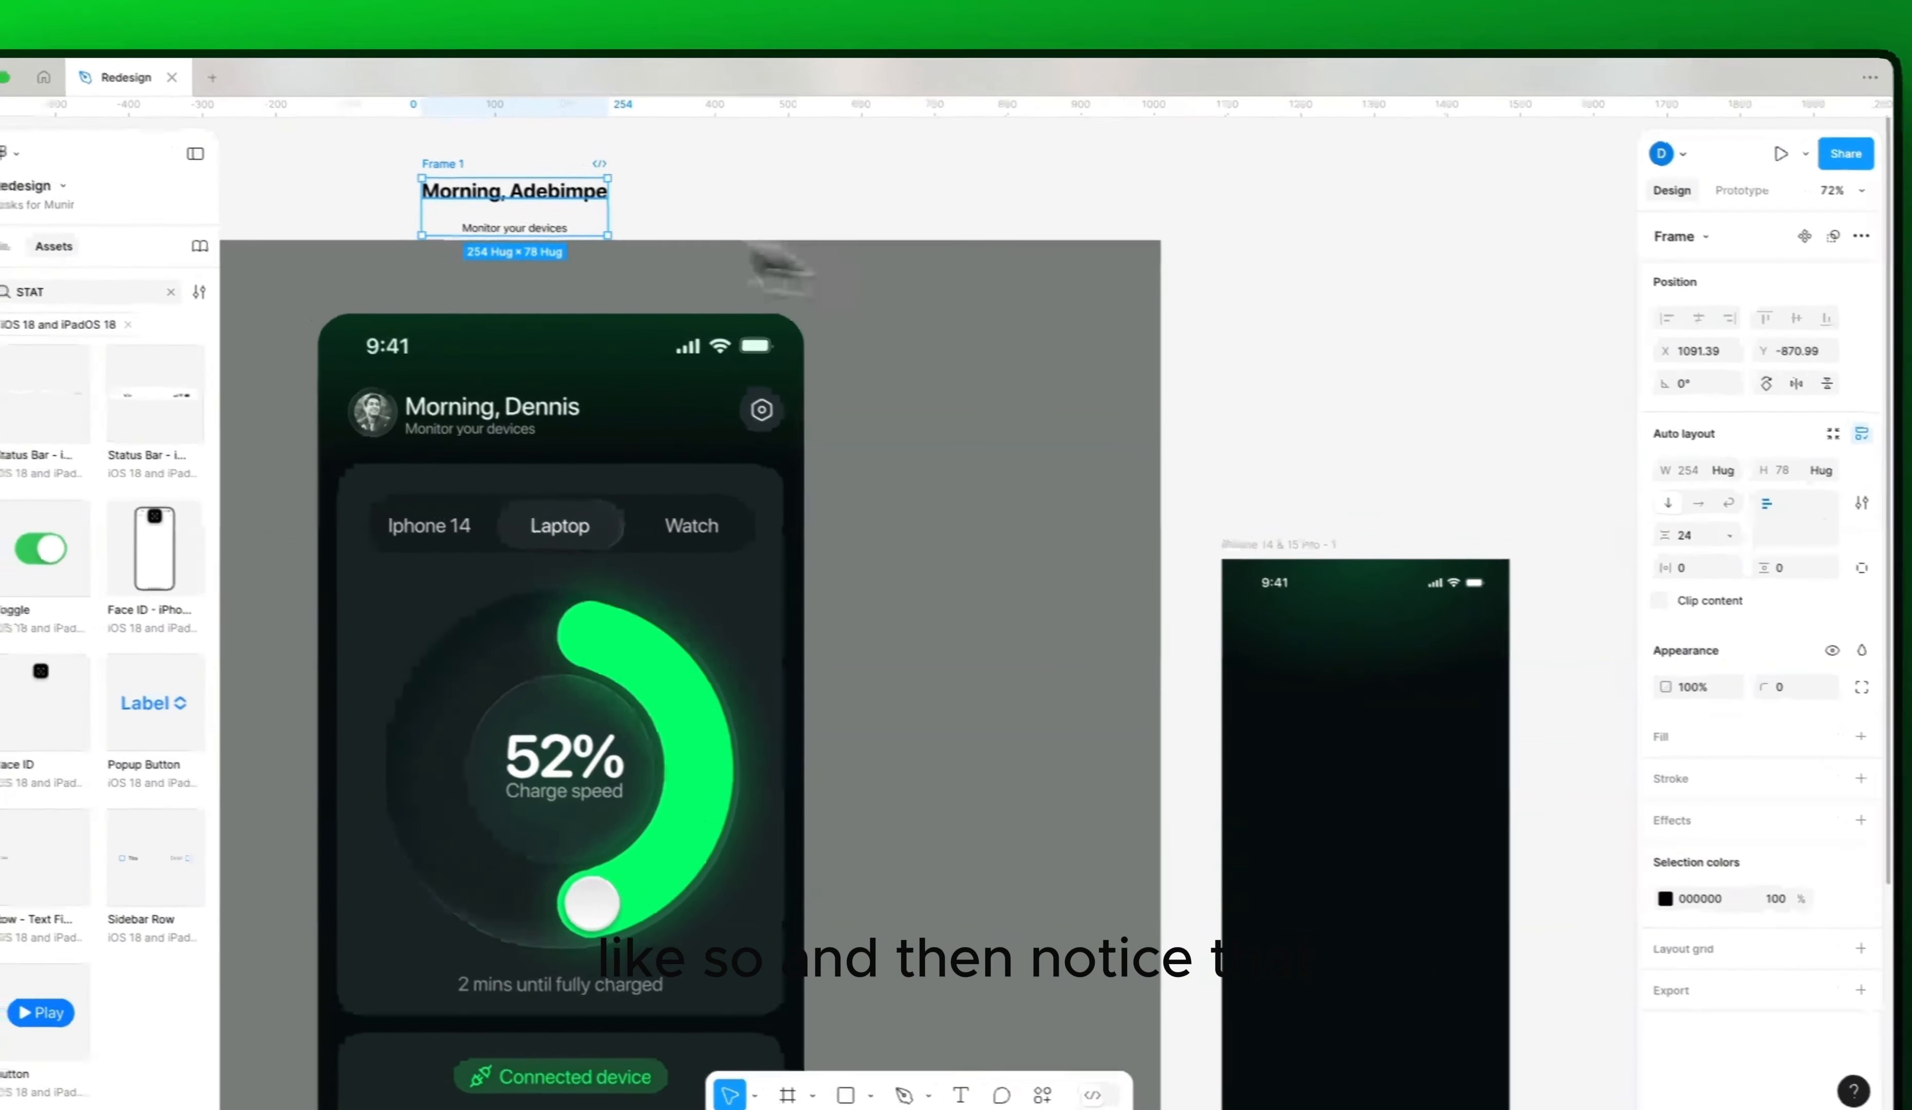
{"action": "left_click", "coordinate": [583, 230]}
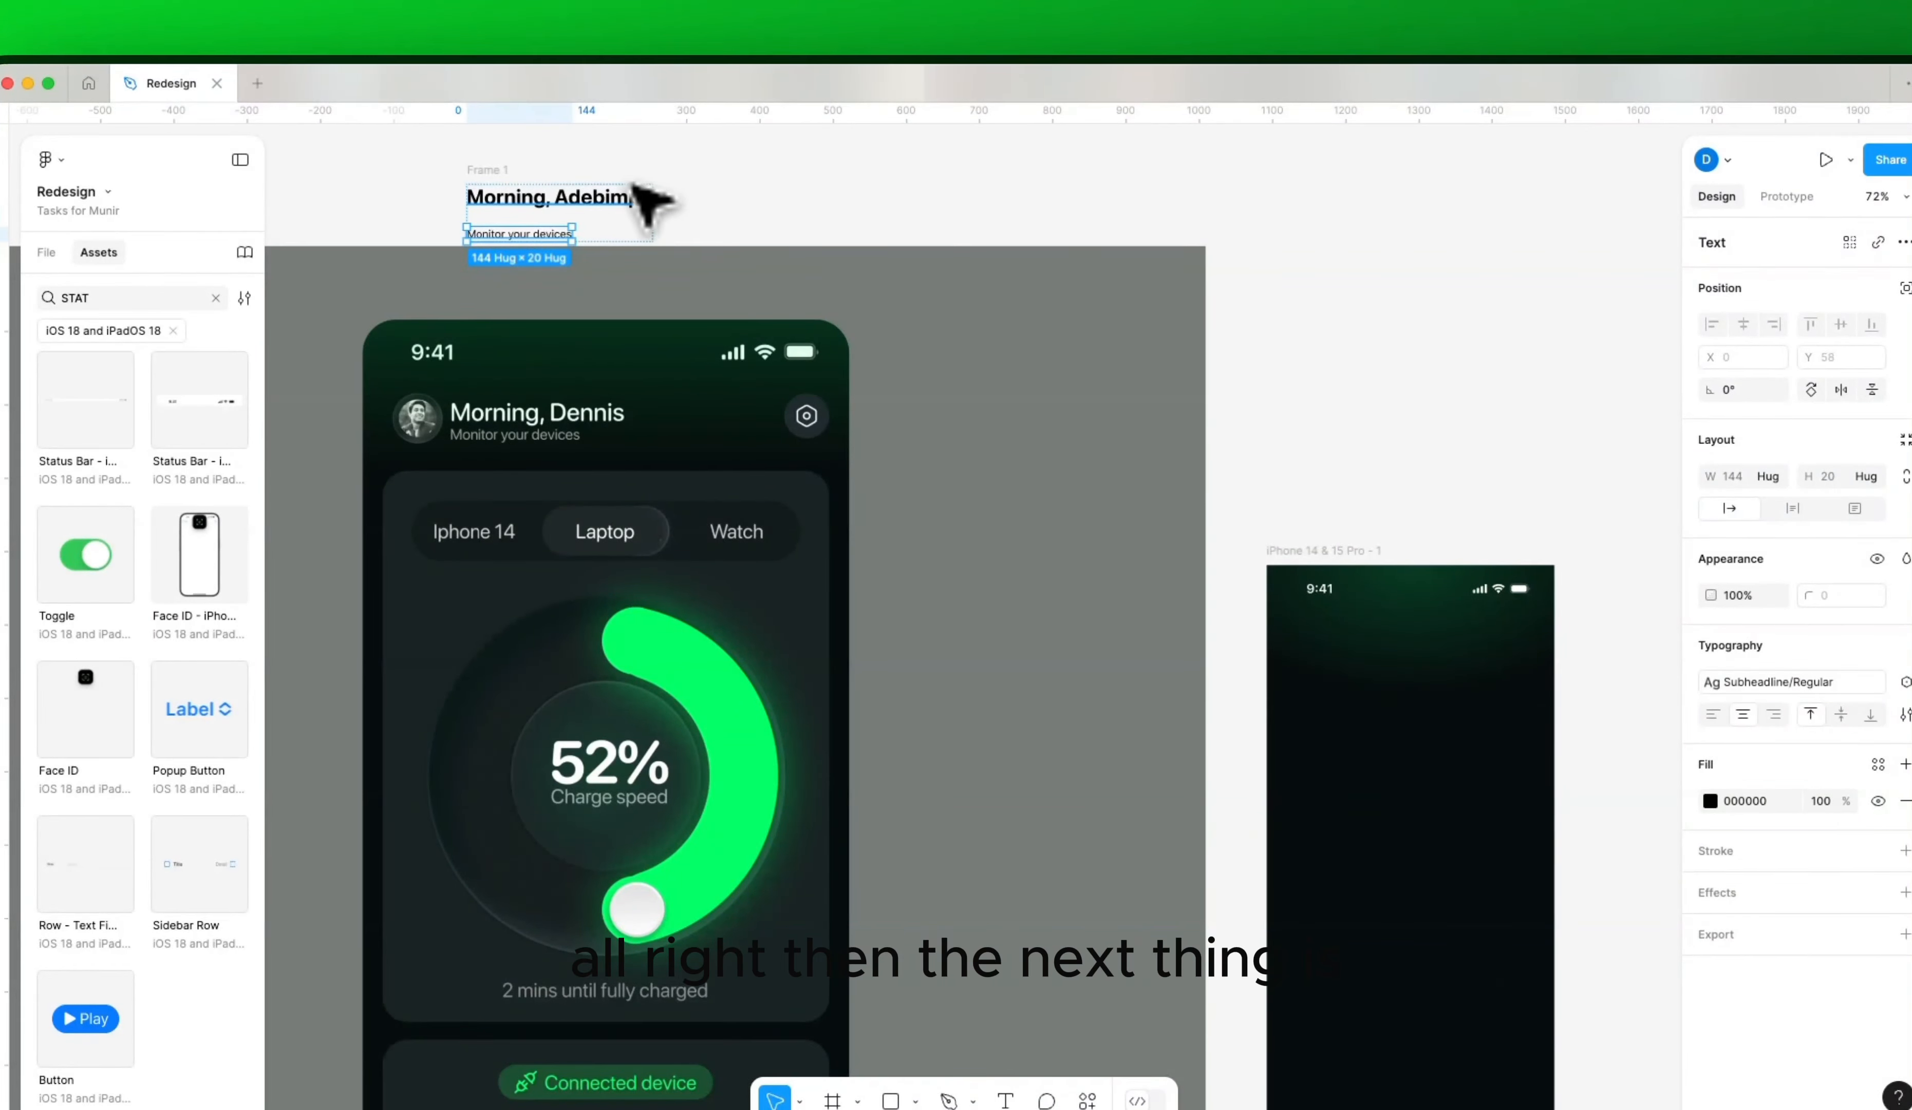
{"action": "left_click", "coordinate": [504, 166]}
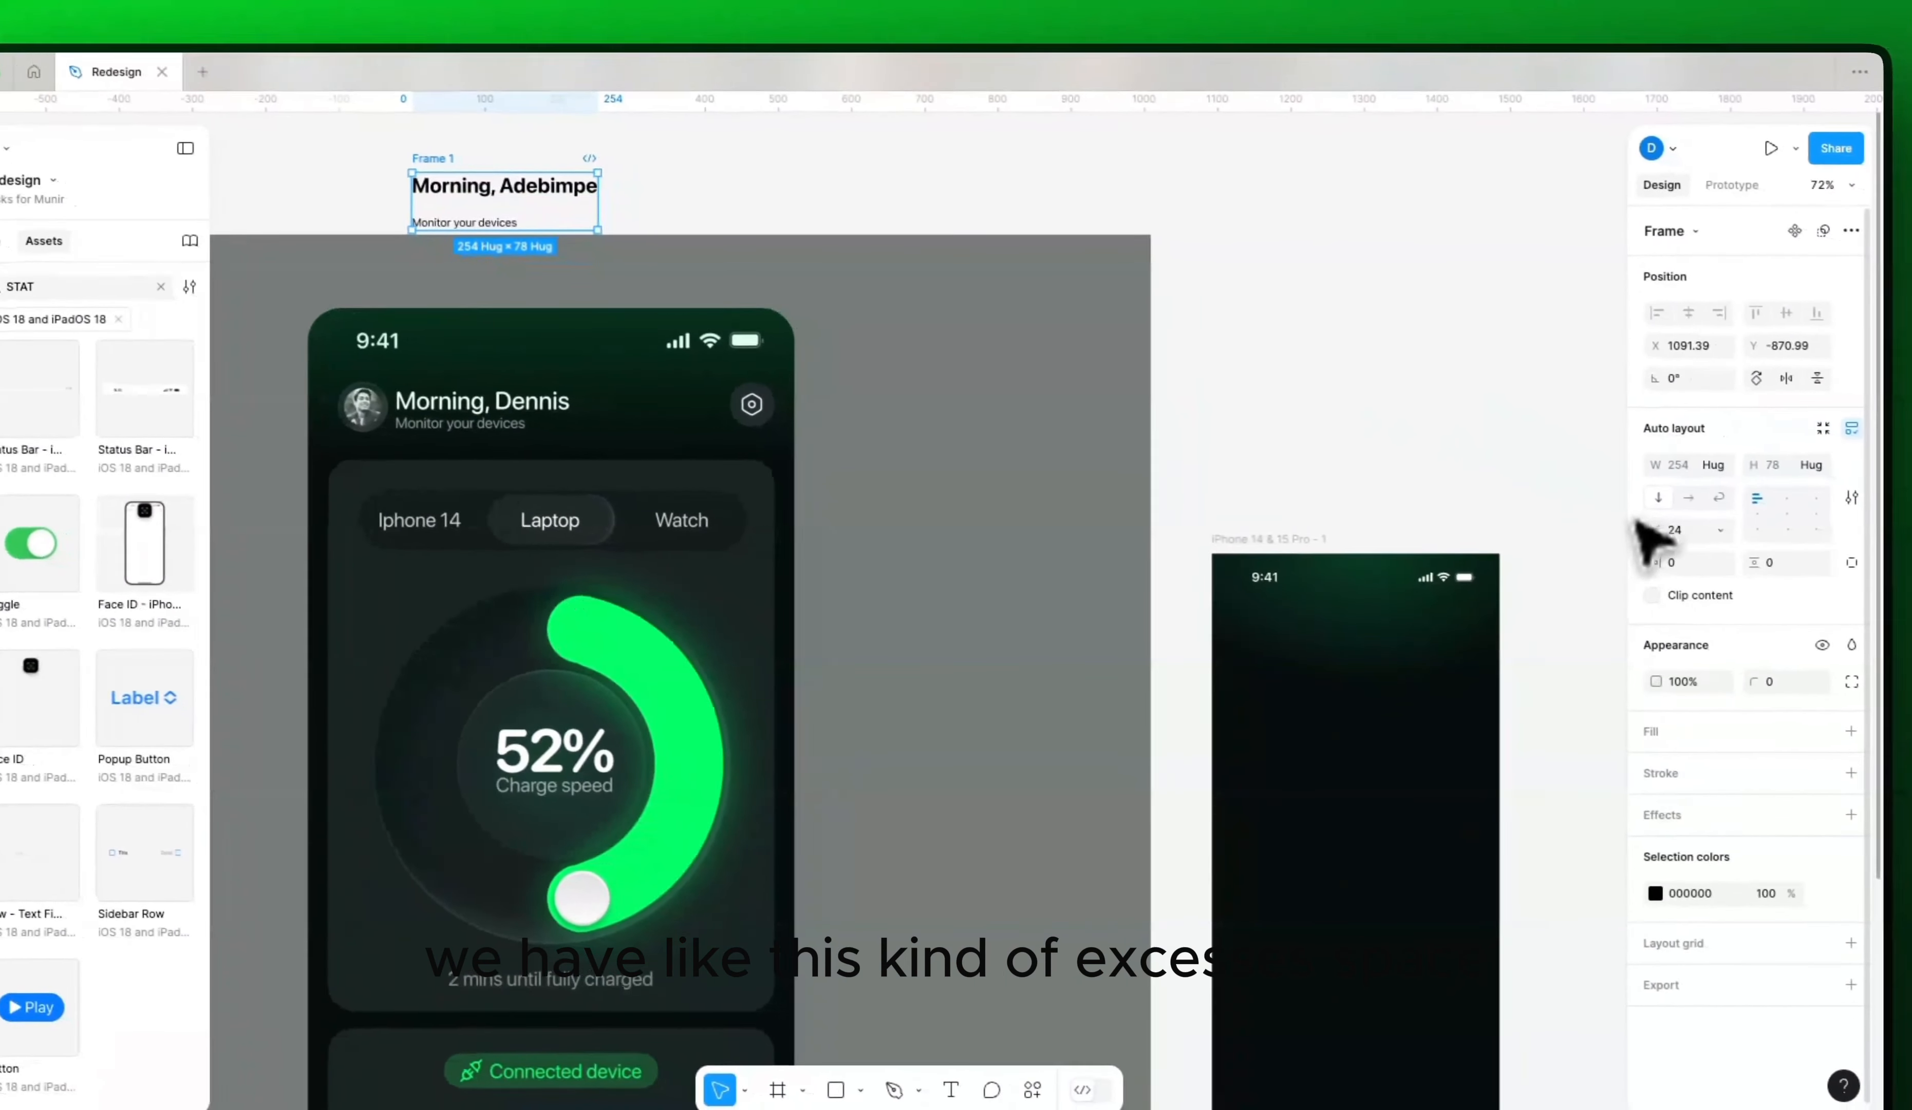
{"action": "left_click", "coordinate": [1675, 526]}
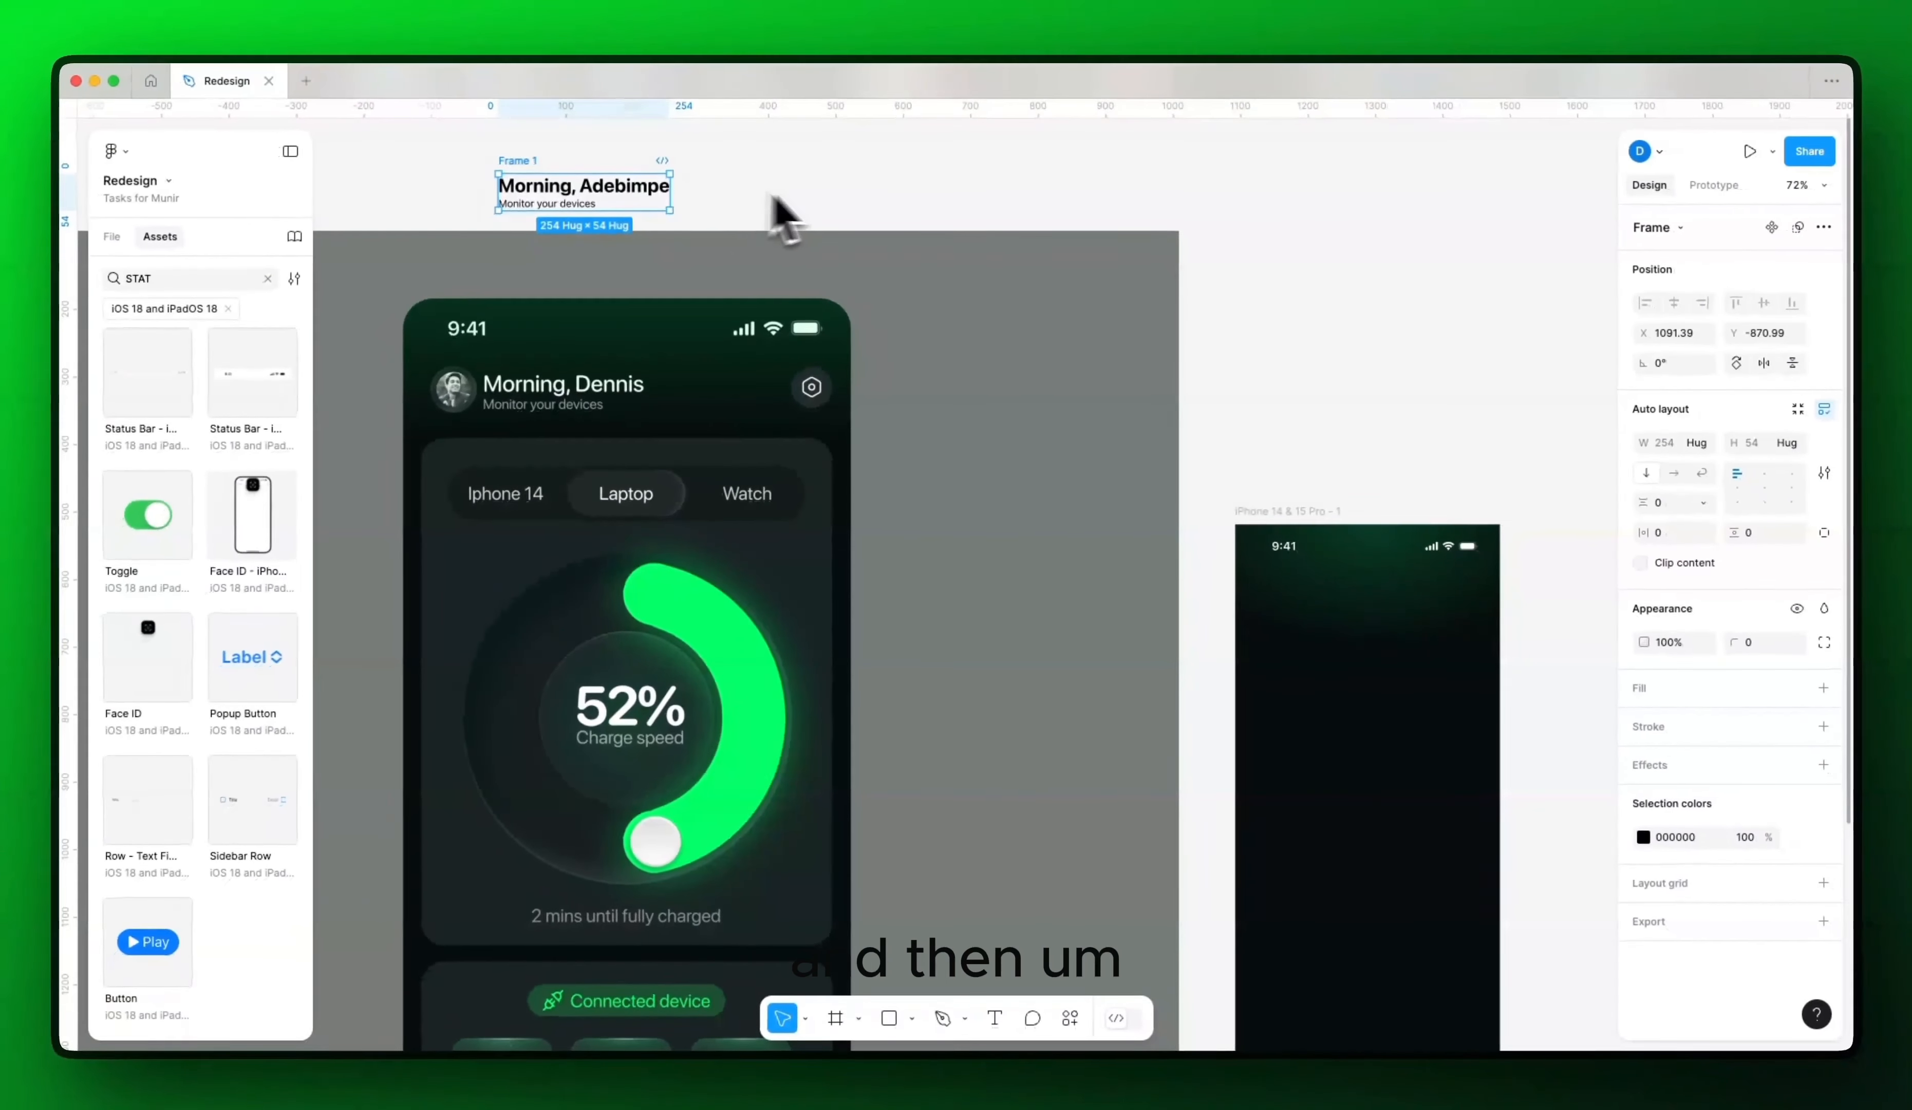
Step: Draw a frame about 95 by 76 just before the greeting text for the profile picture
{"action": "scroll", "coordinate": [834, 192], "scroll_direction": "up", "scroll_amount": 1}
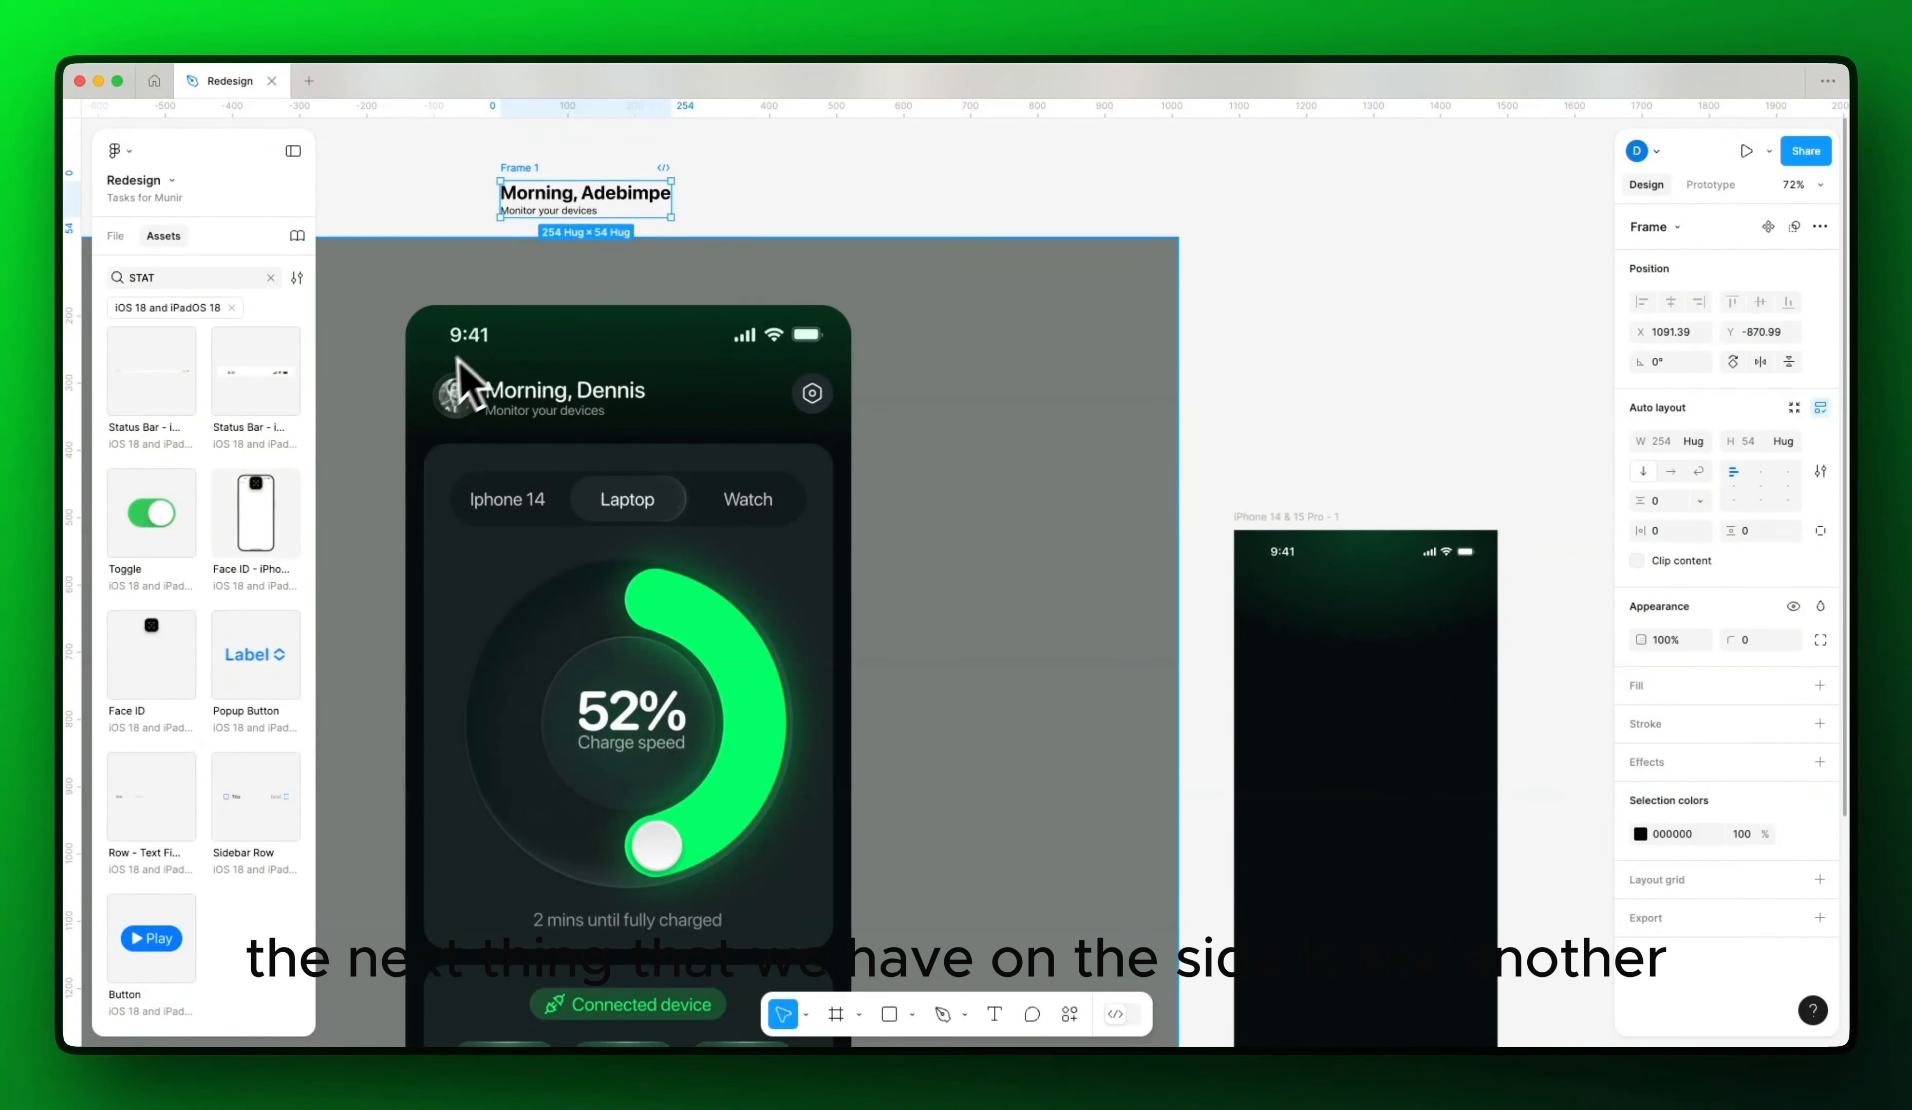
{"action": "left_click_drag", "start_coordinate": [453, 263], "coordinate": [733, 595]}
{"action": "scroll", "coordinate": [740, 528], "scroll_direction": "up", "scroll_amount": 5}
{"action": "scroll", "coordinate": [737, 546], "scroll_direction": "up", "scroll_amount": 3}
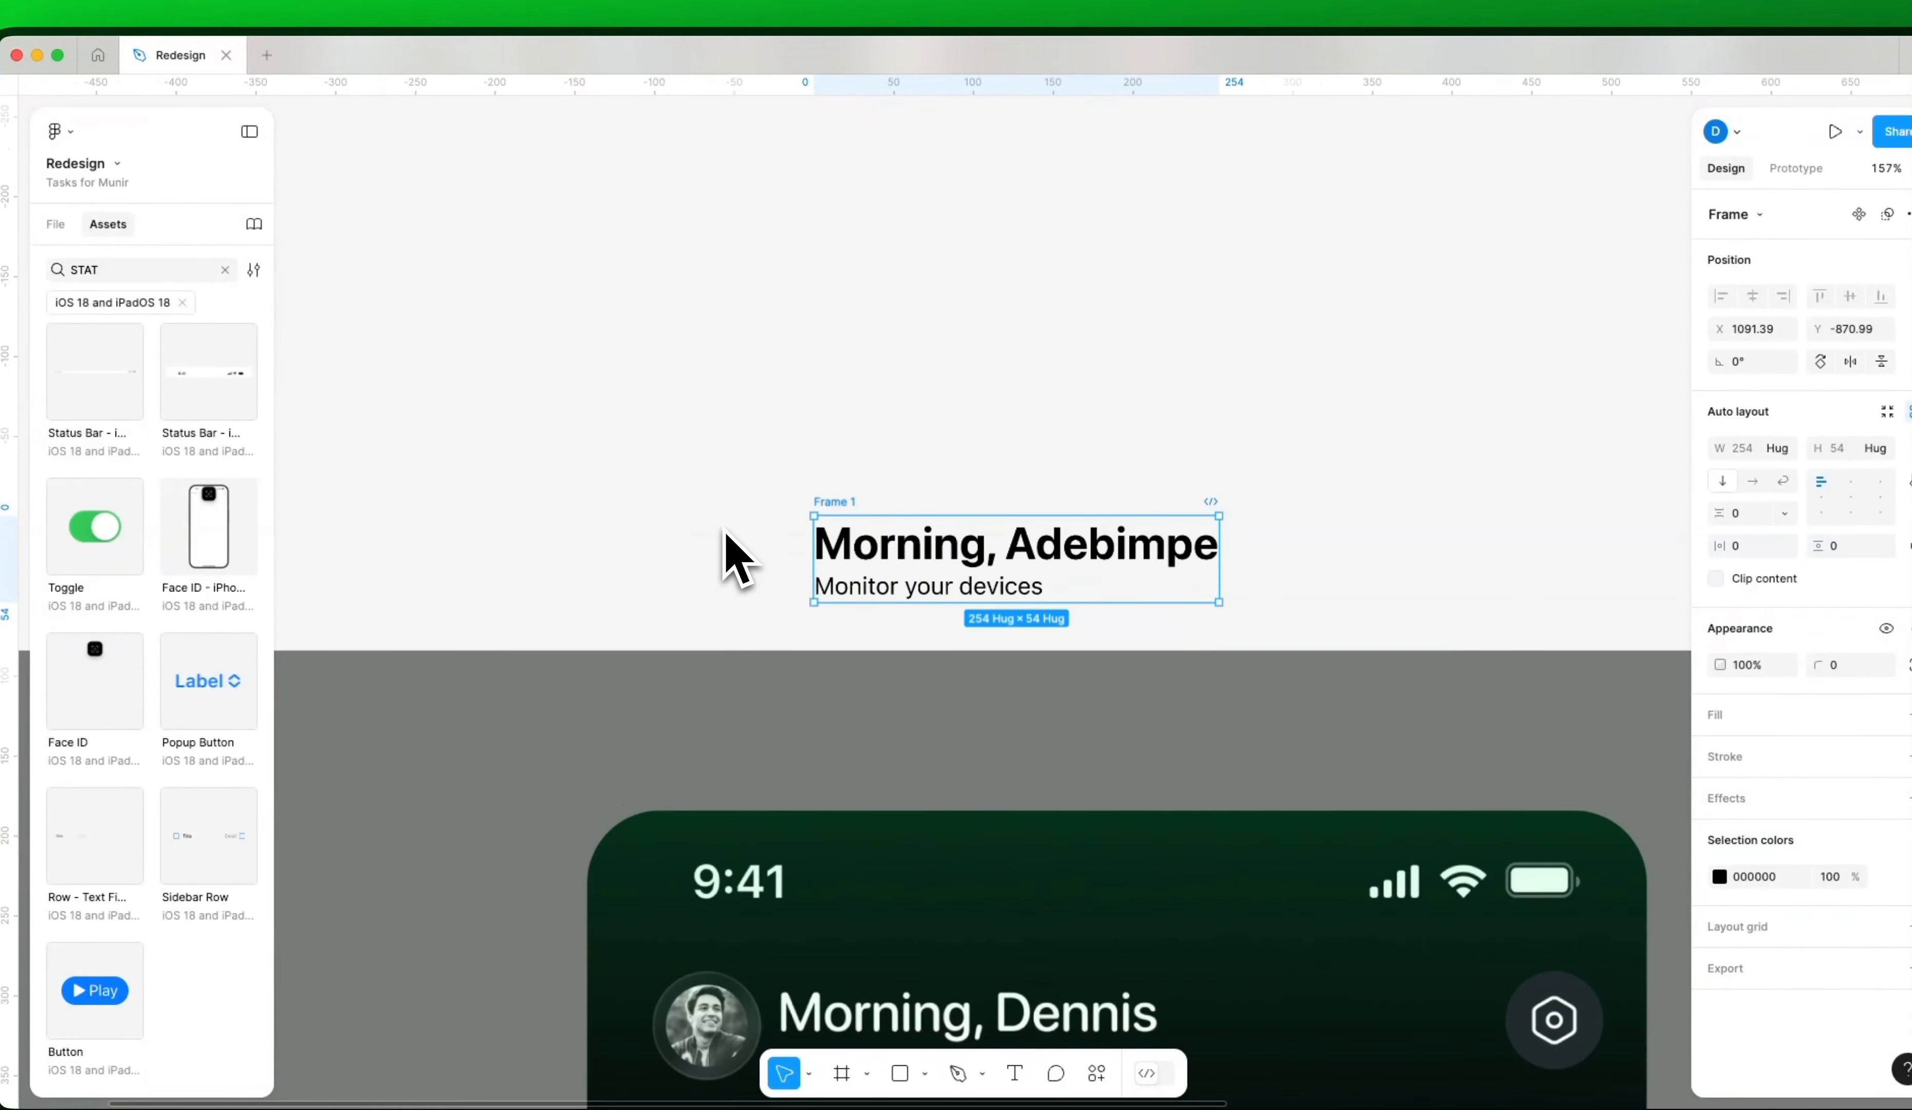
{"action": "key", "text": "f"}
{"action": "mouse_move", "coordinate": [705, 475]}
{"action": "left_mouse_down"}
{"action": "mouse_move", "coordinate": [751, 562]}
{"action": "mouse_move", "coordinate": [797, 579]}
{"action": "left_mouse_up"}
{"action": "left_click_drag", "start_coordinate": [704, 528], "coordinate": [643, 529]}
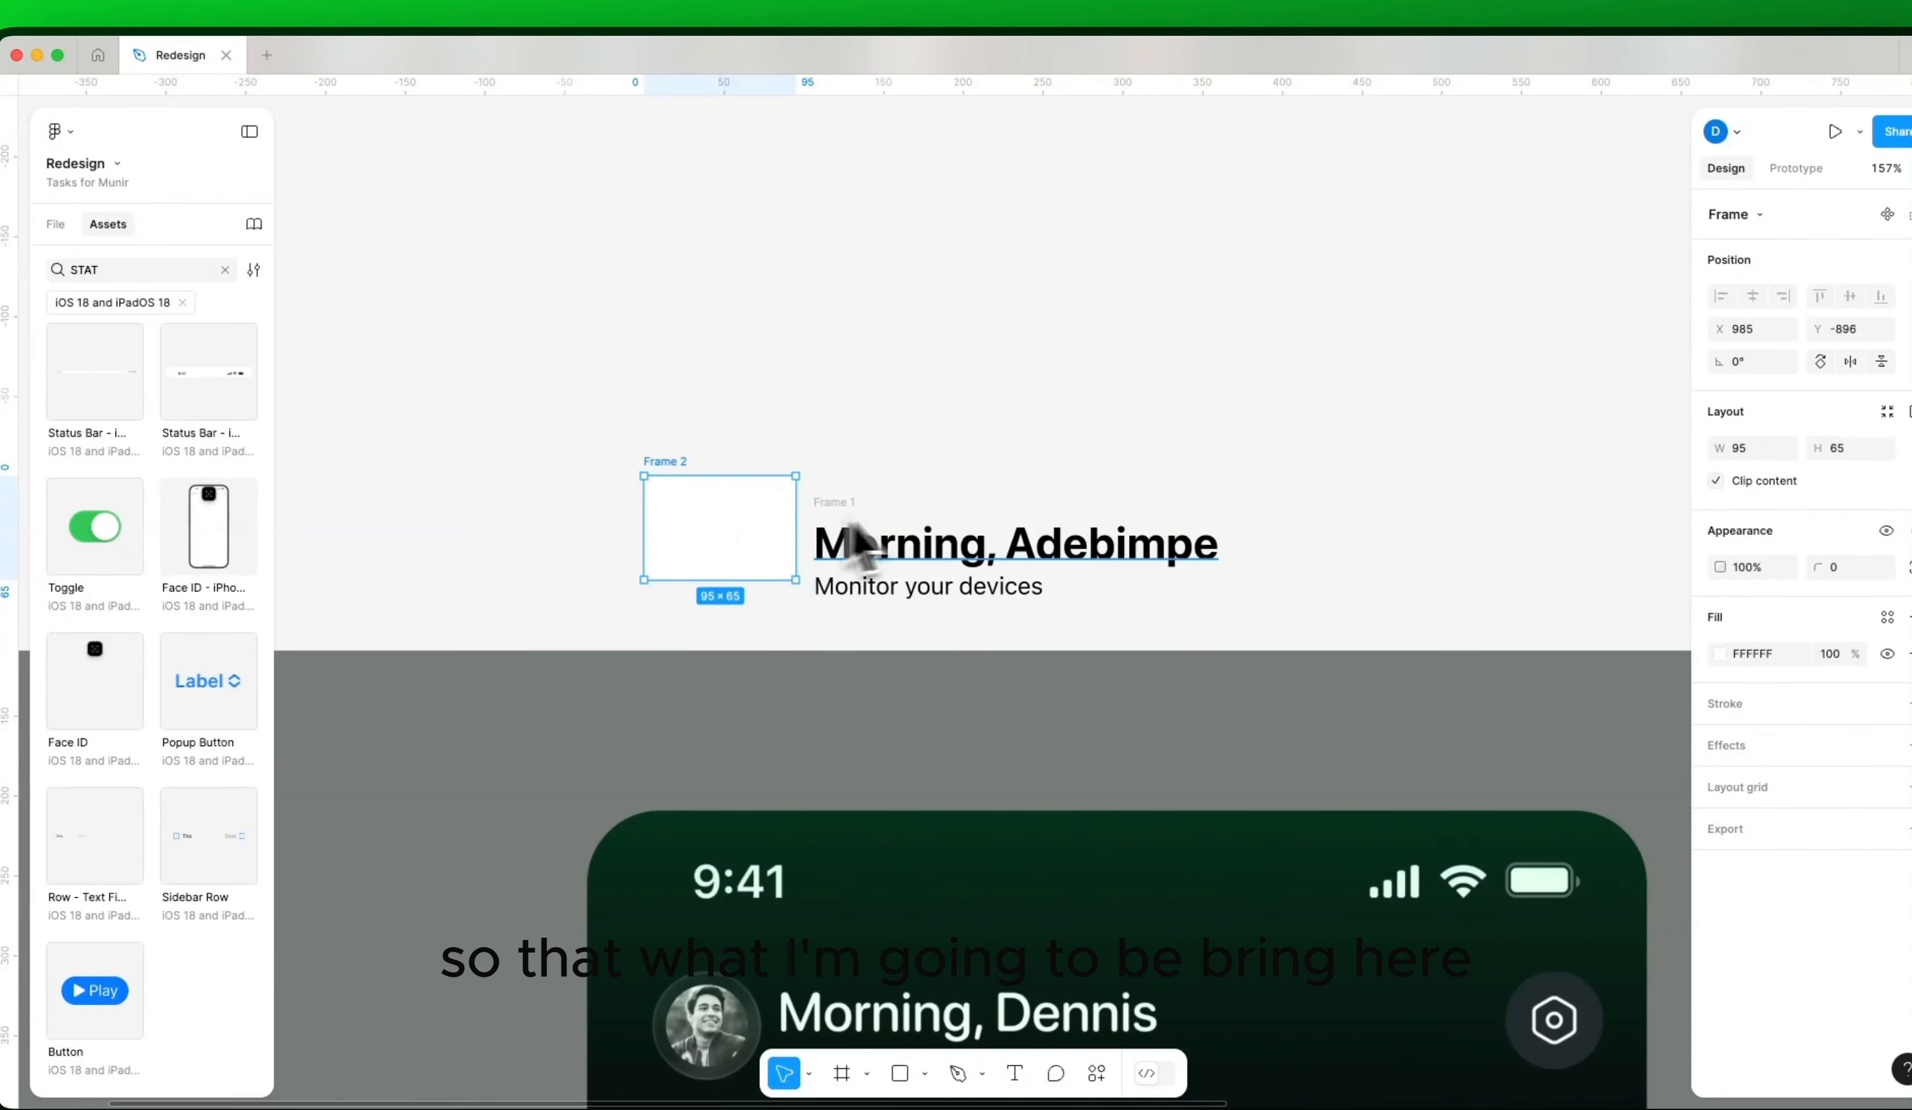
{"action": "left_click_drag", "start_coordinate": [765, 585], "coordinate": [765, 599]}
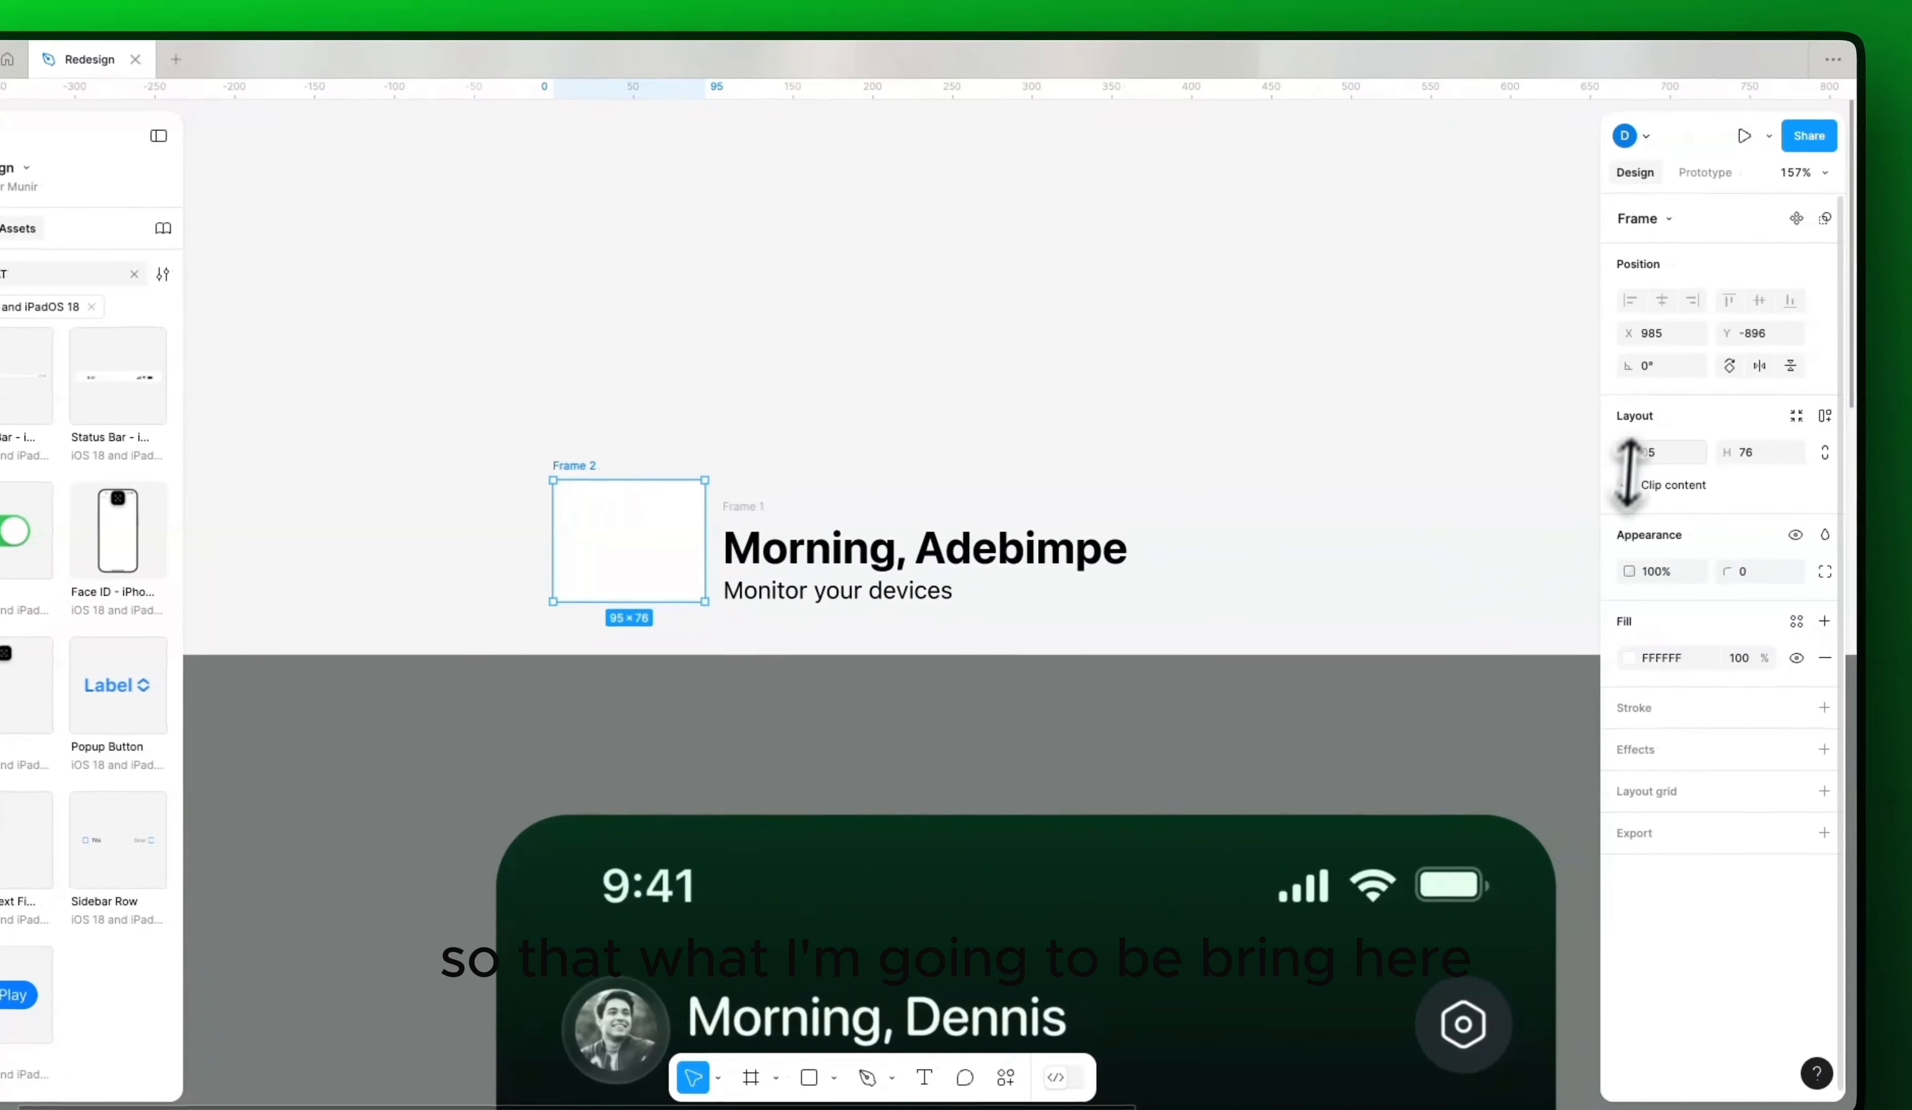
Step: Resize the new frame to 40 by 40 and give it a corner radius of 40
{"action": "left_click_drag", "start_coordinate": [1630, 462], "coordinate": [1549, 453]}
{"action": "left_click_drag", "start_coordinate": [1724, 580], "coordinate": [1725, 577]}
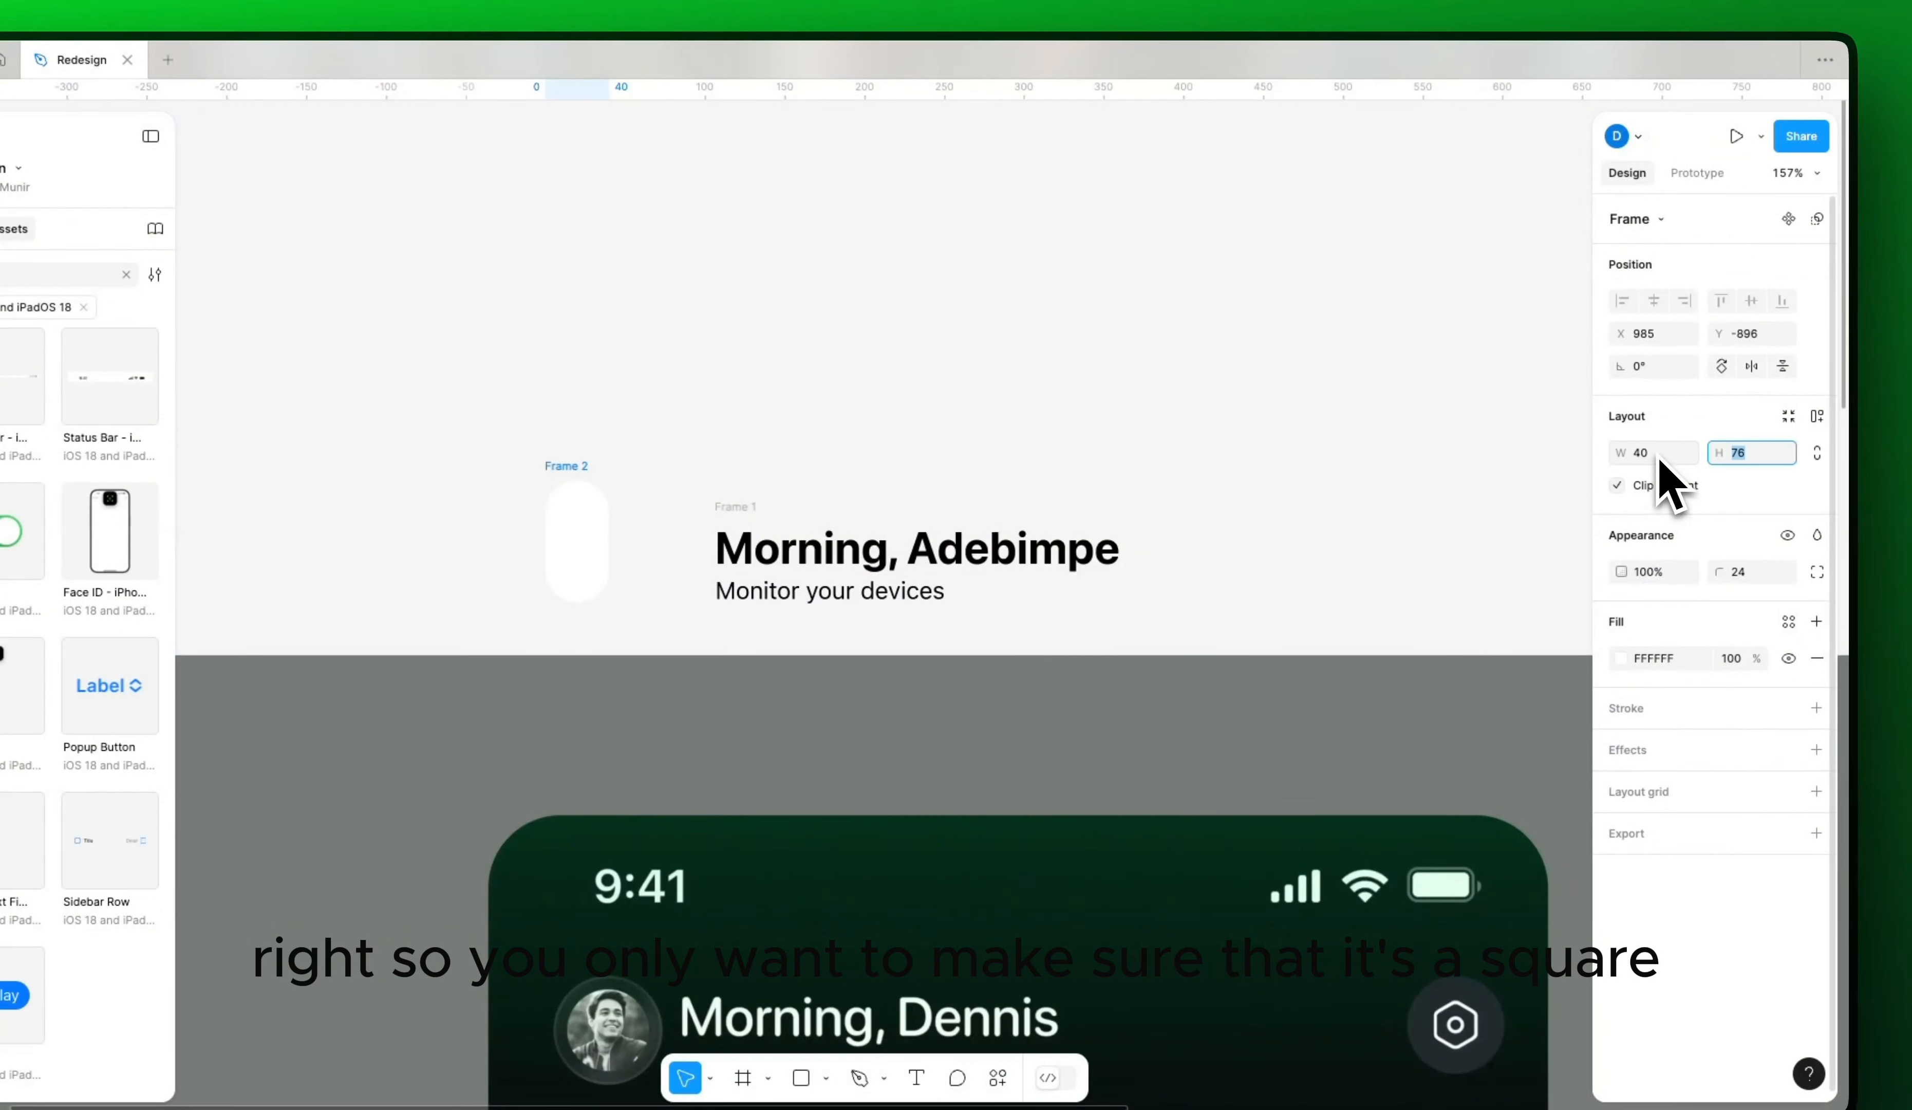
{"action": "type", "text": "40"}
{"action": "key", "text": "Return"}
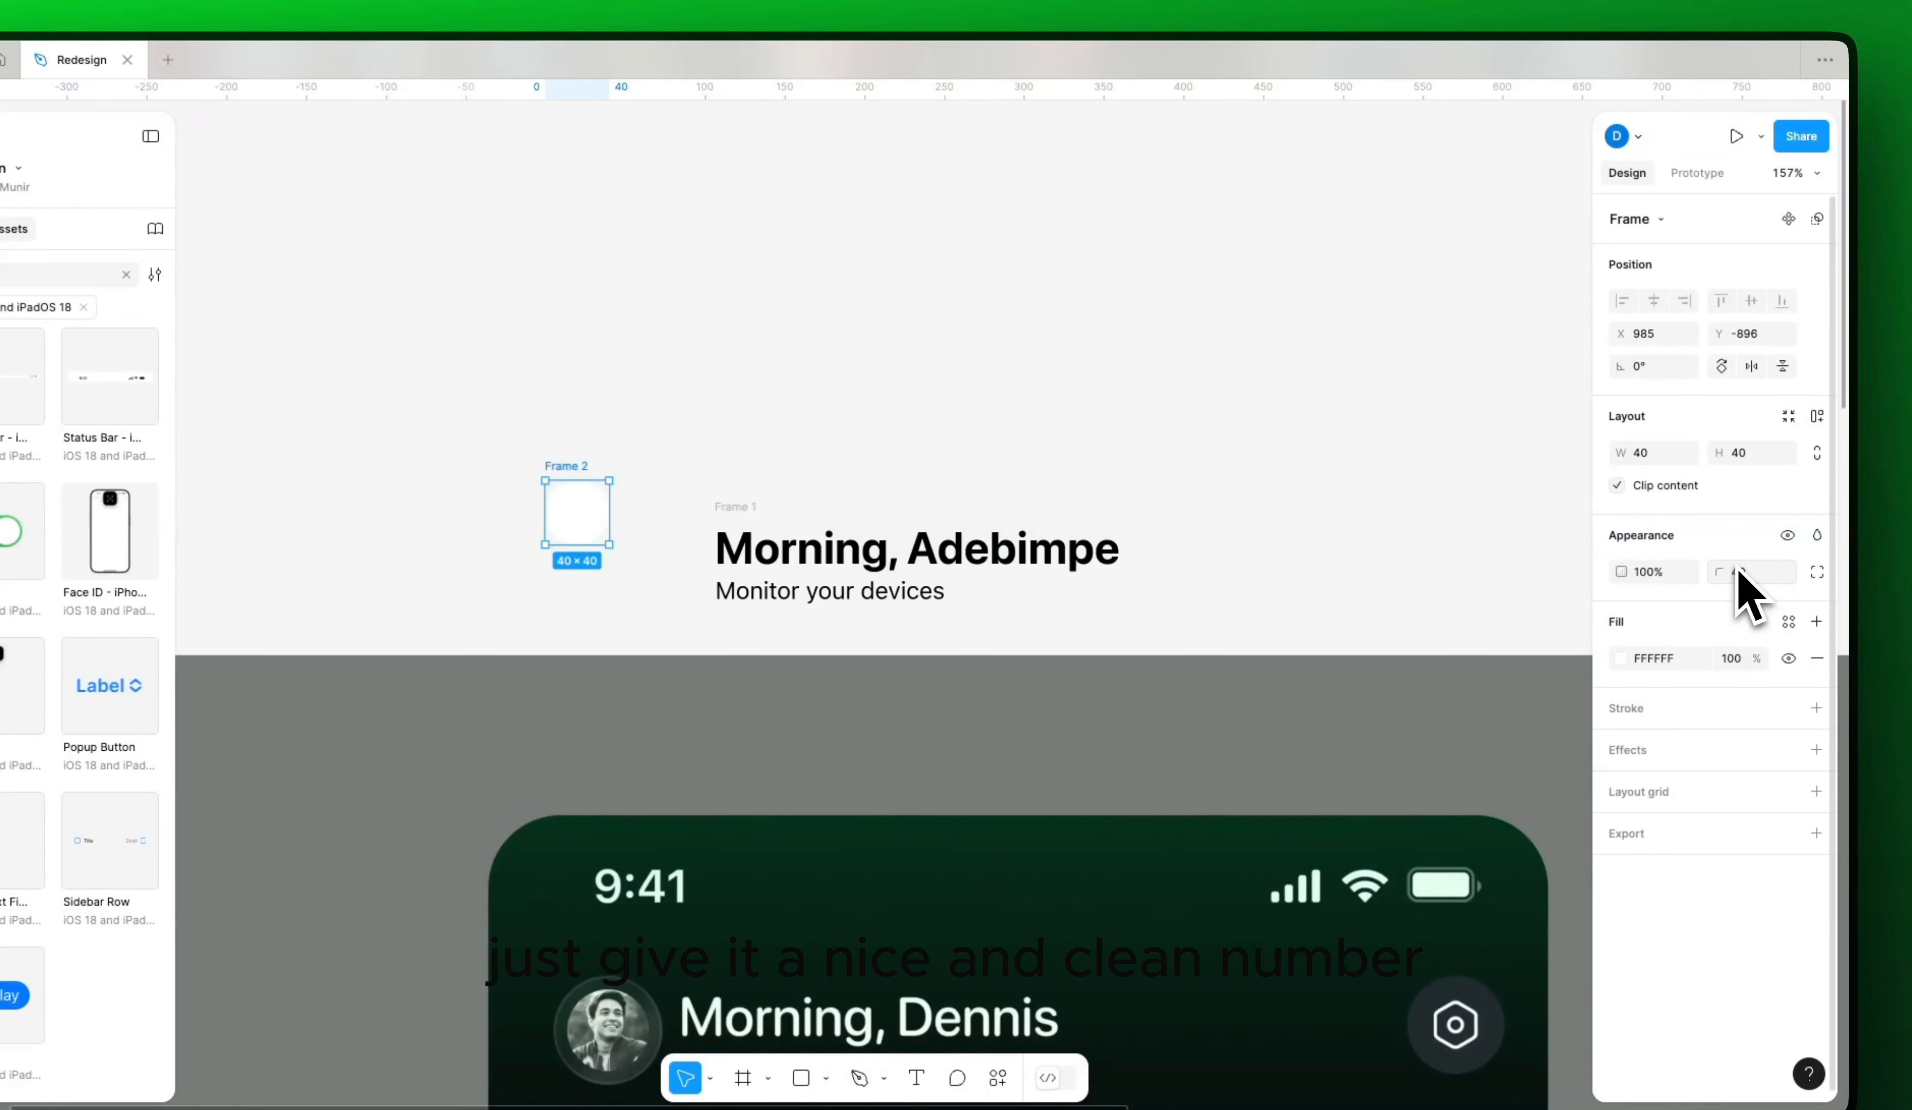
Step: Move the circular frame closer to the greeting text, to X 1014 and Y -866
{"action": "left_click_drag", "start_coordinate": [563, 497], "coordinate": [590, 531]}
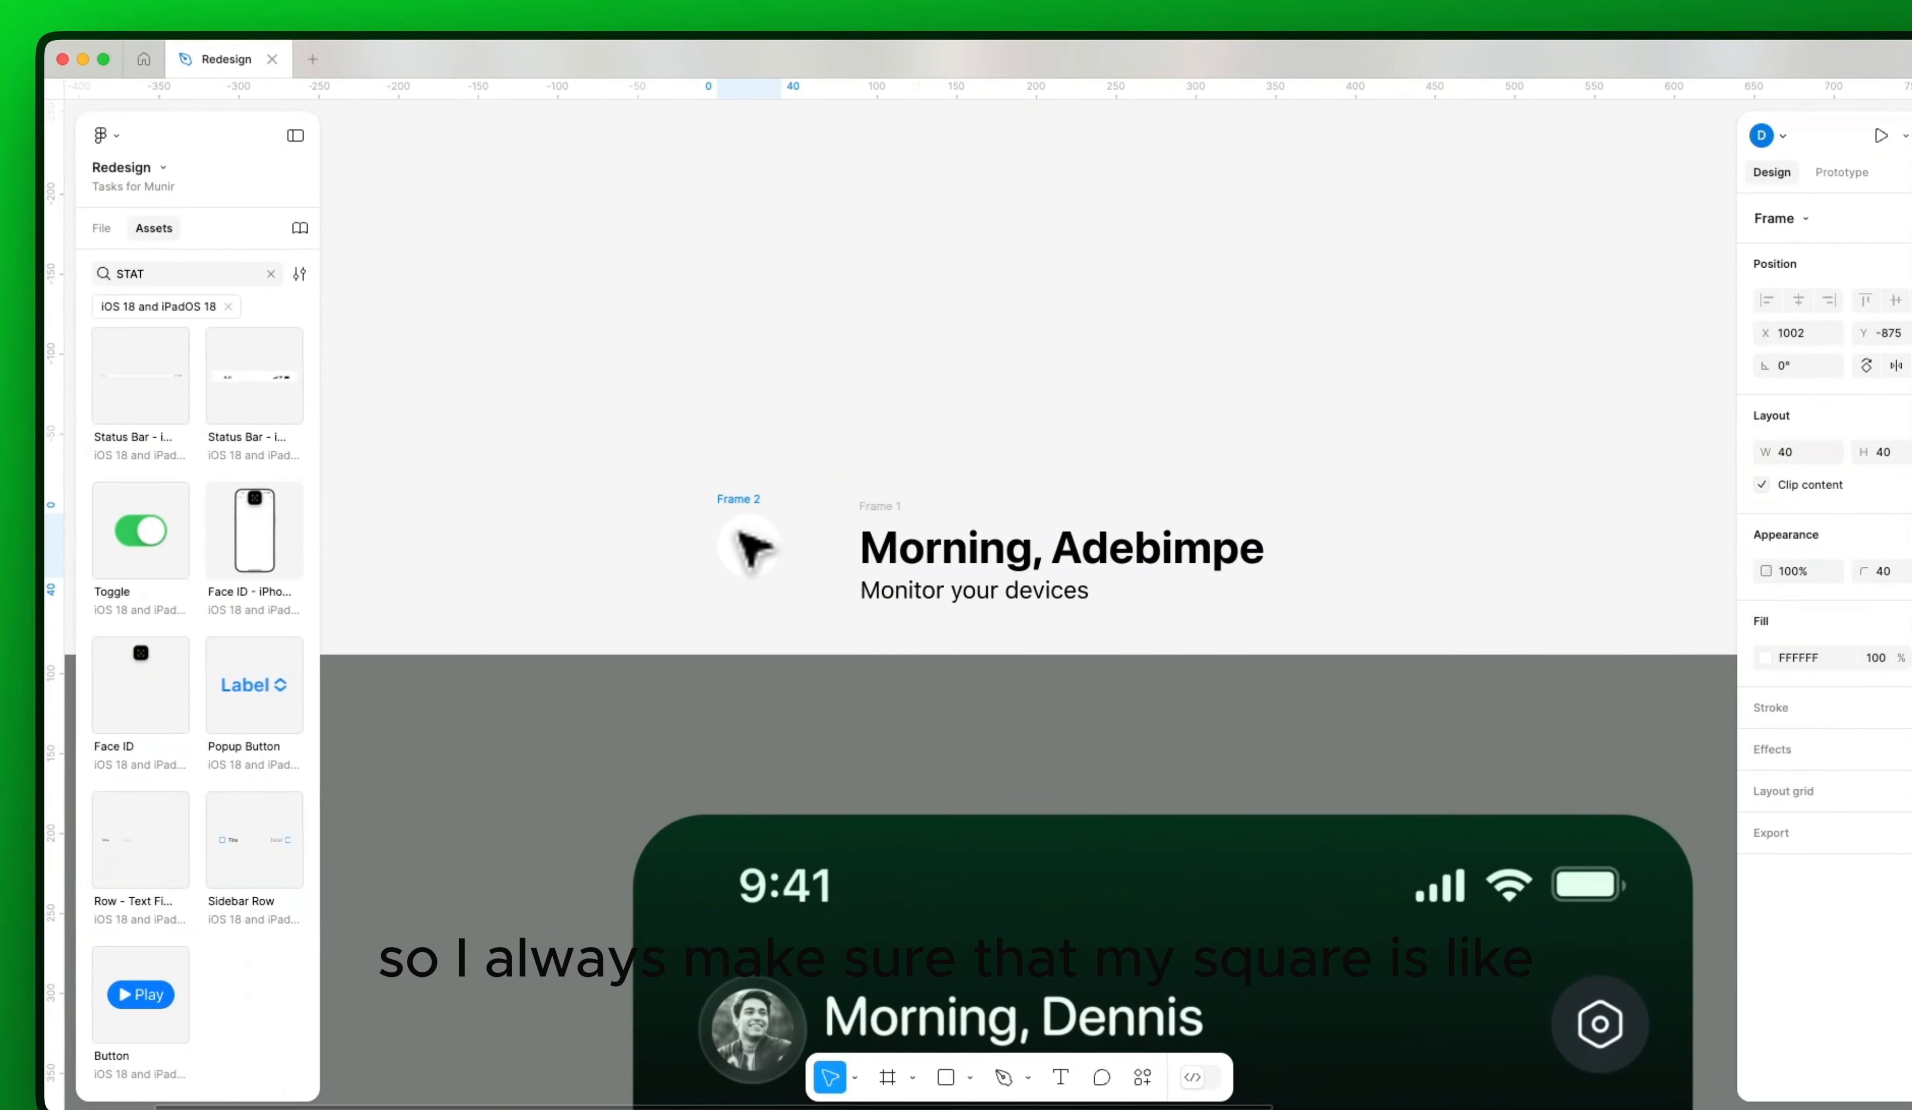
{"action": "left_click_drag", "start_coordinate": [739, 533], "coordinate": [761, 547]}
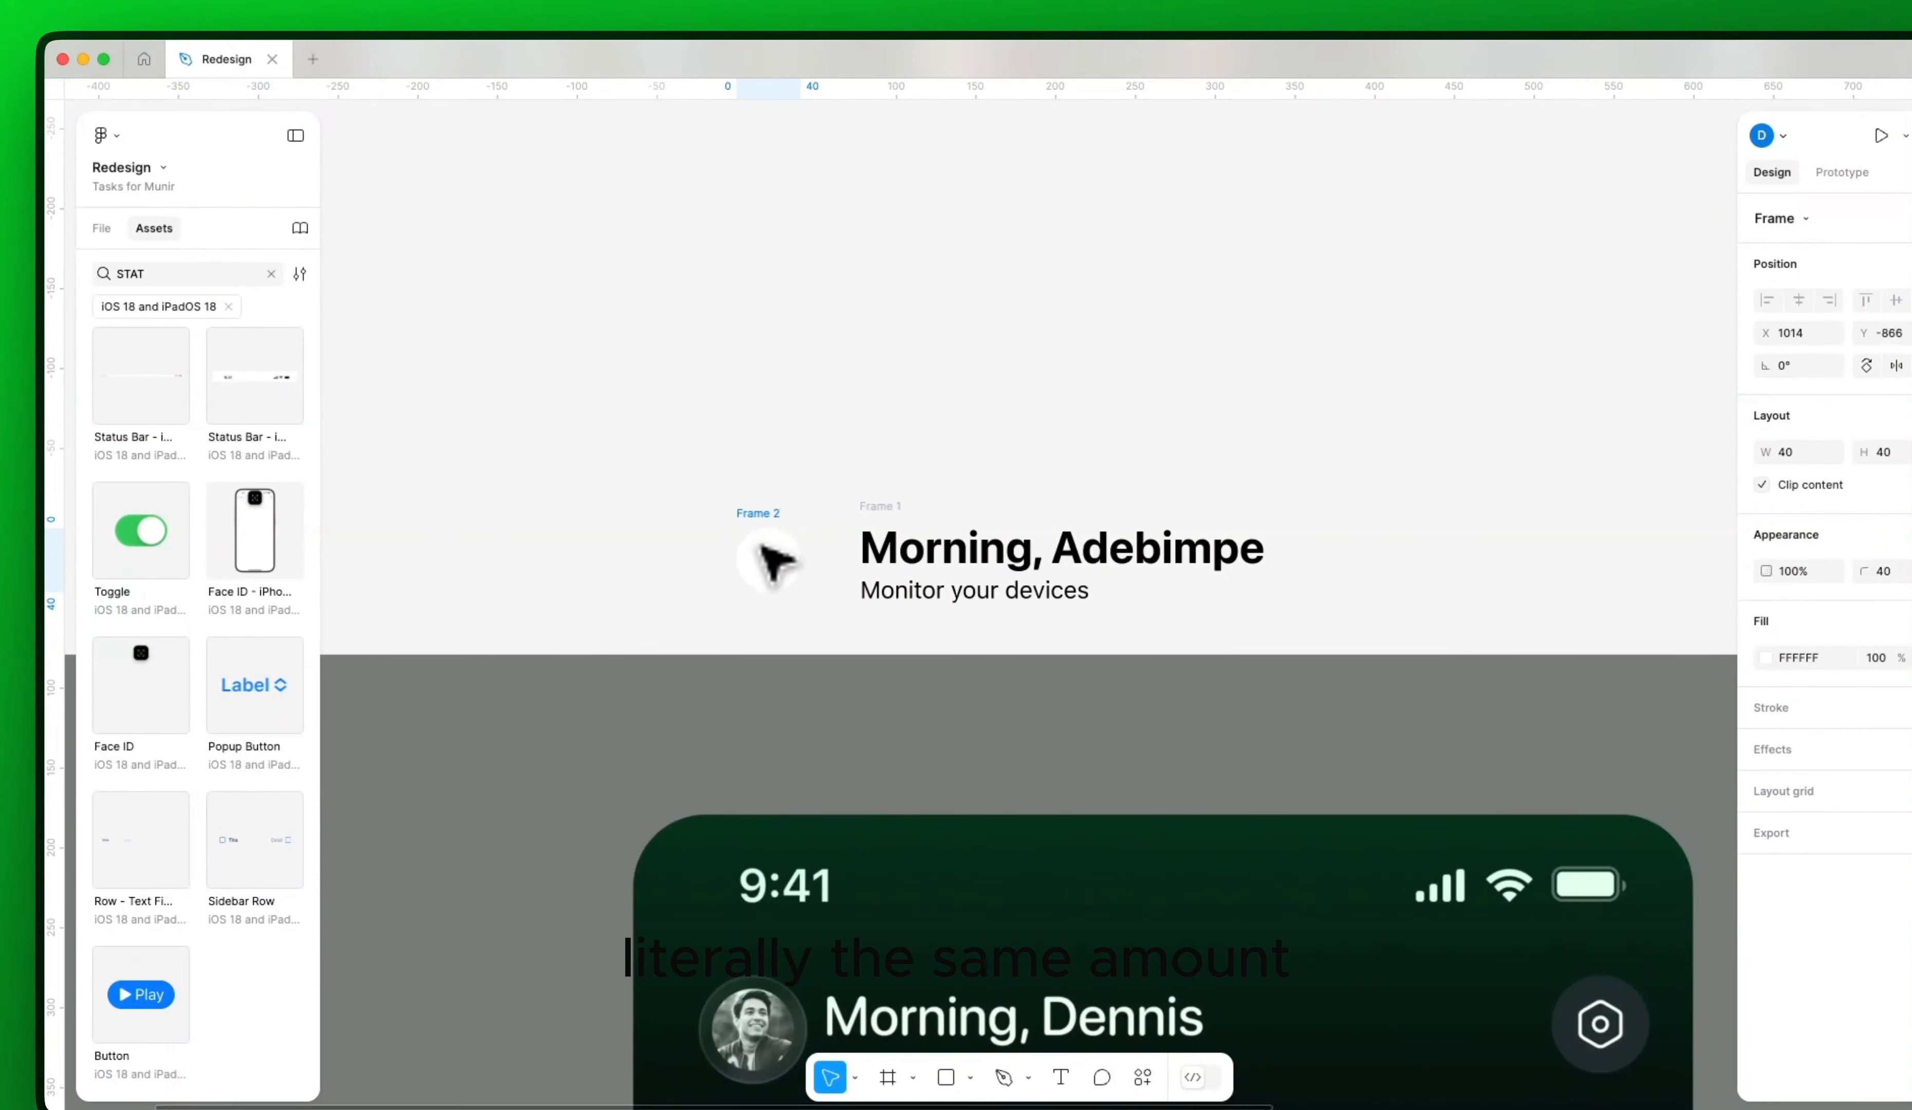
{"action": "scroll", "coordinate": [801, 541], "scroll_direction": "up", "scroll_amount": 3}
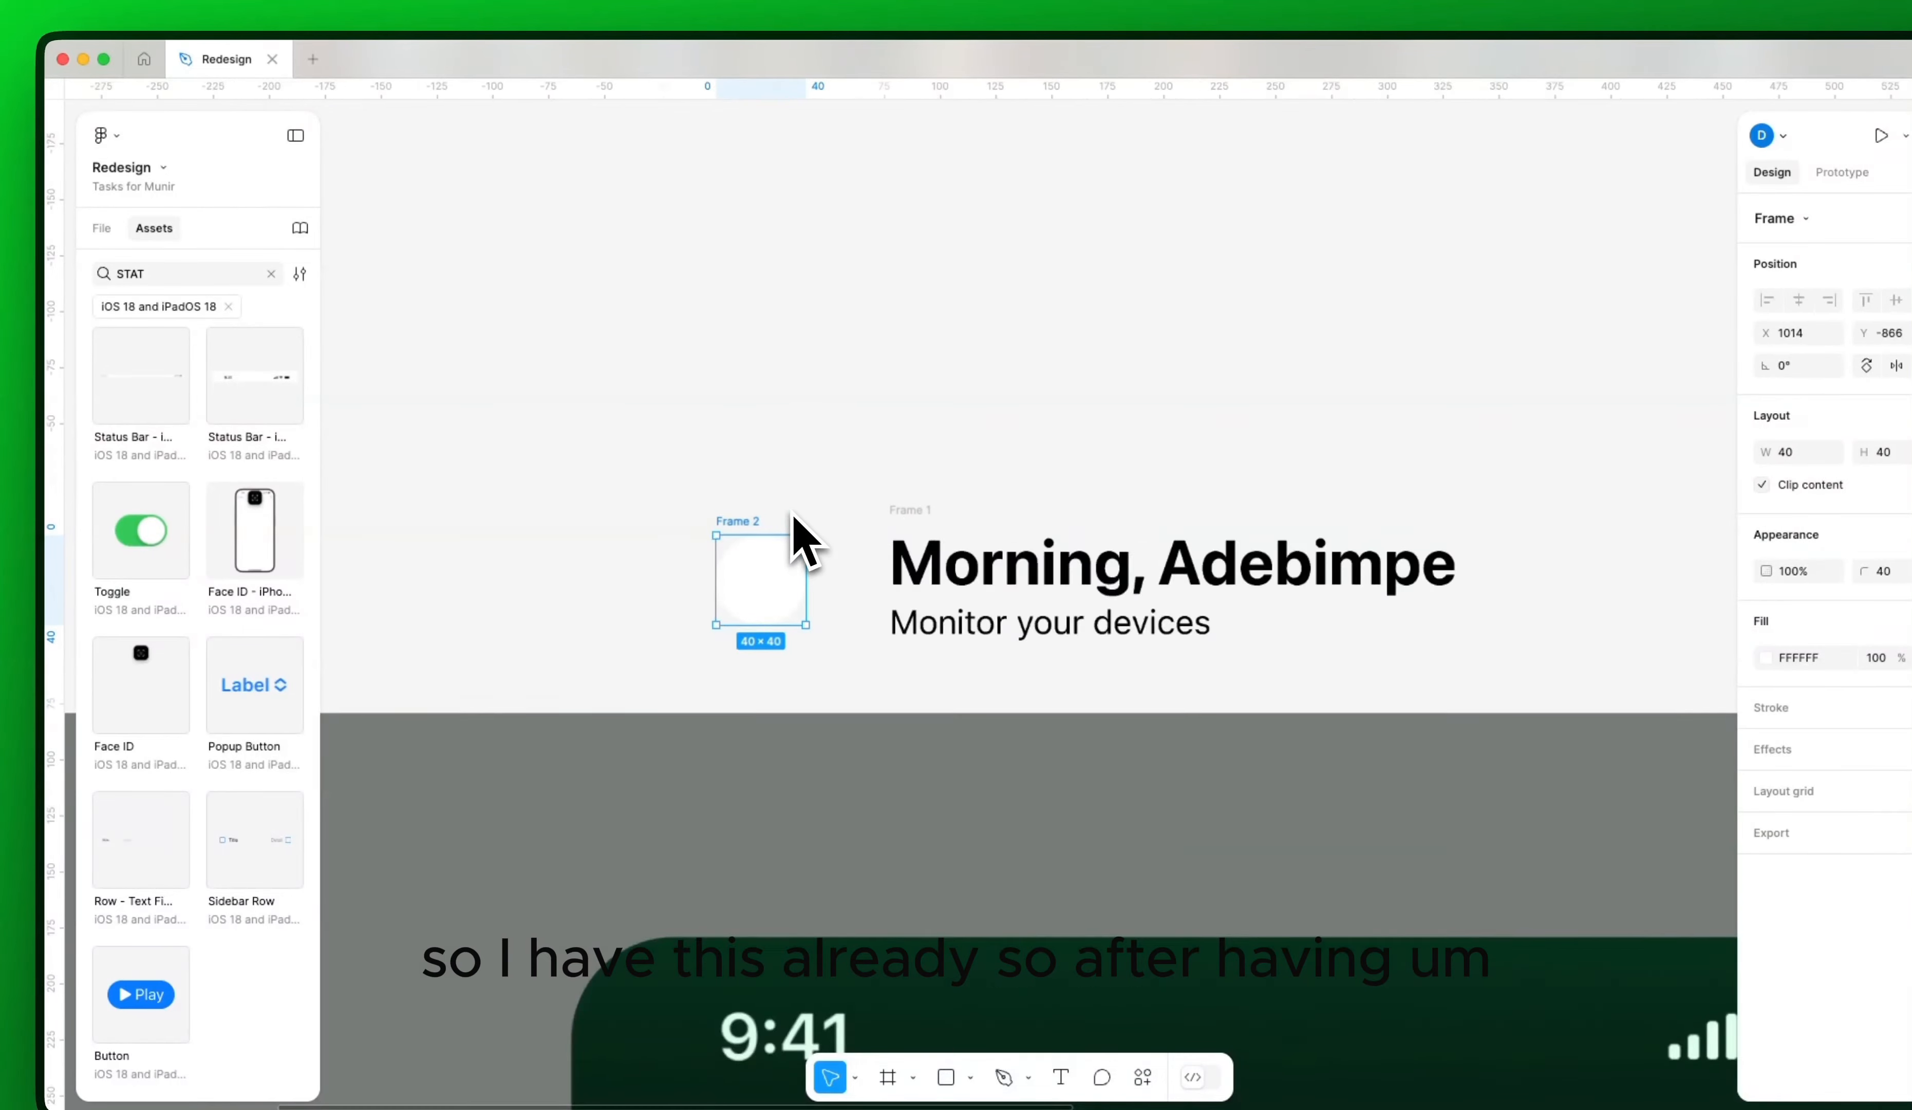
{"action": "left_click_drag", "start_coordinate": [778, 582], "coordinate": [745, 460]}
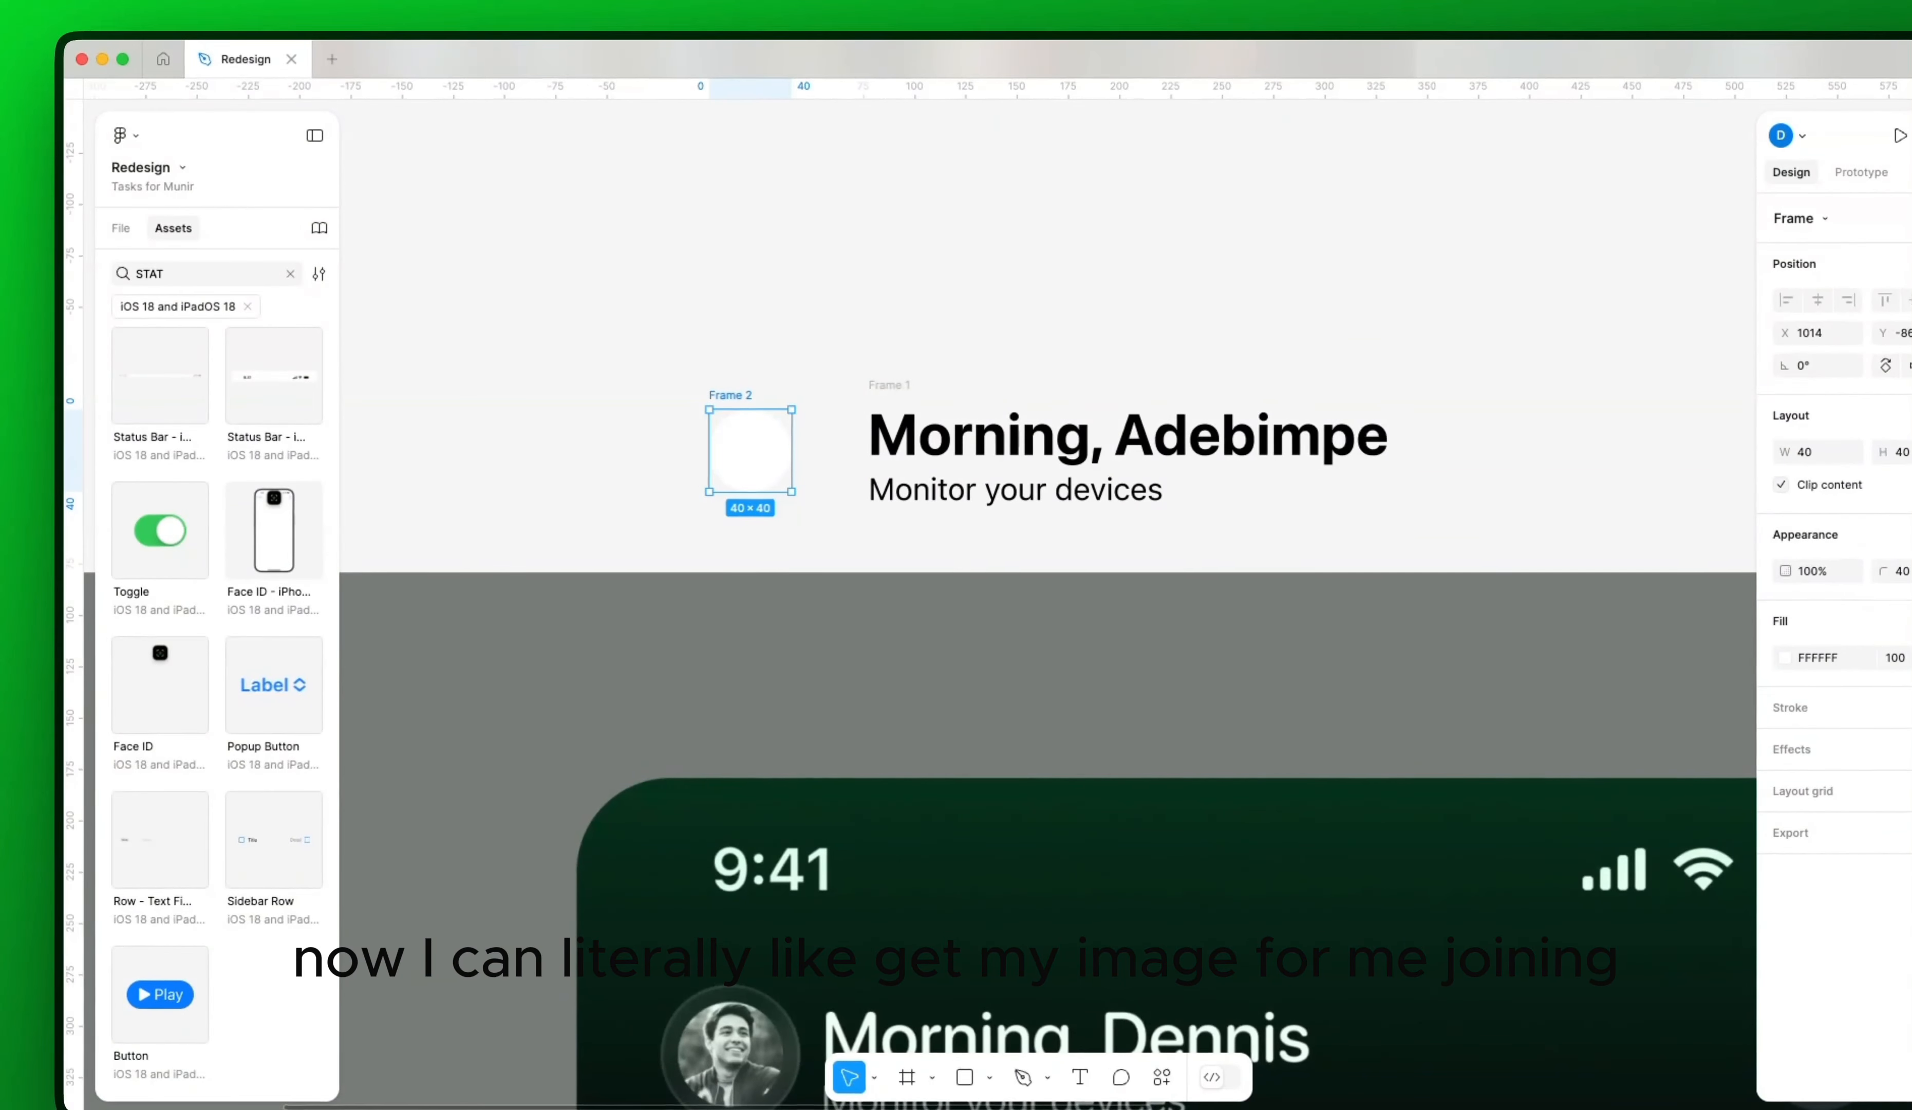
Step: Paste the portrait image into the circular frame, then pull the oversized image out onto the canvas above the greeting
{"action": "key", "text": "super+Tab"}
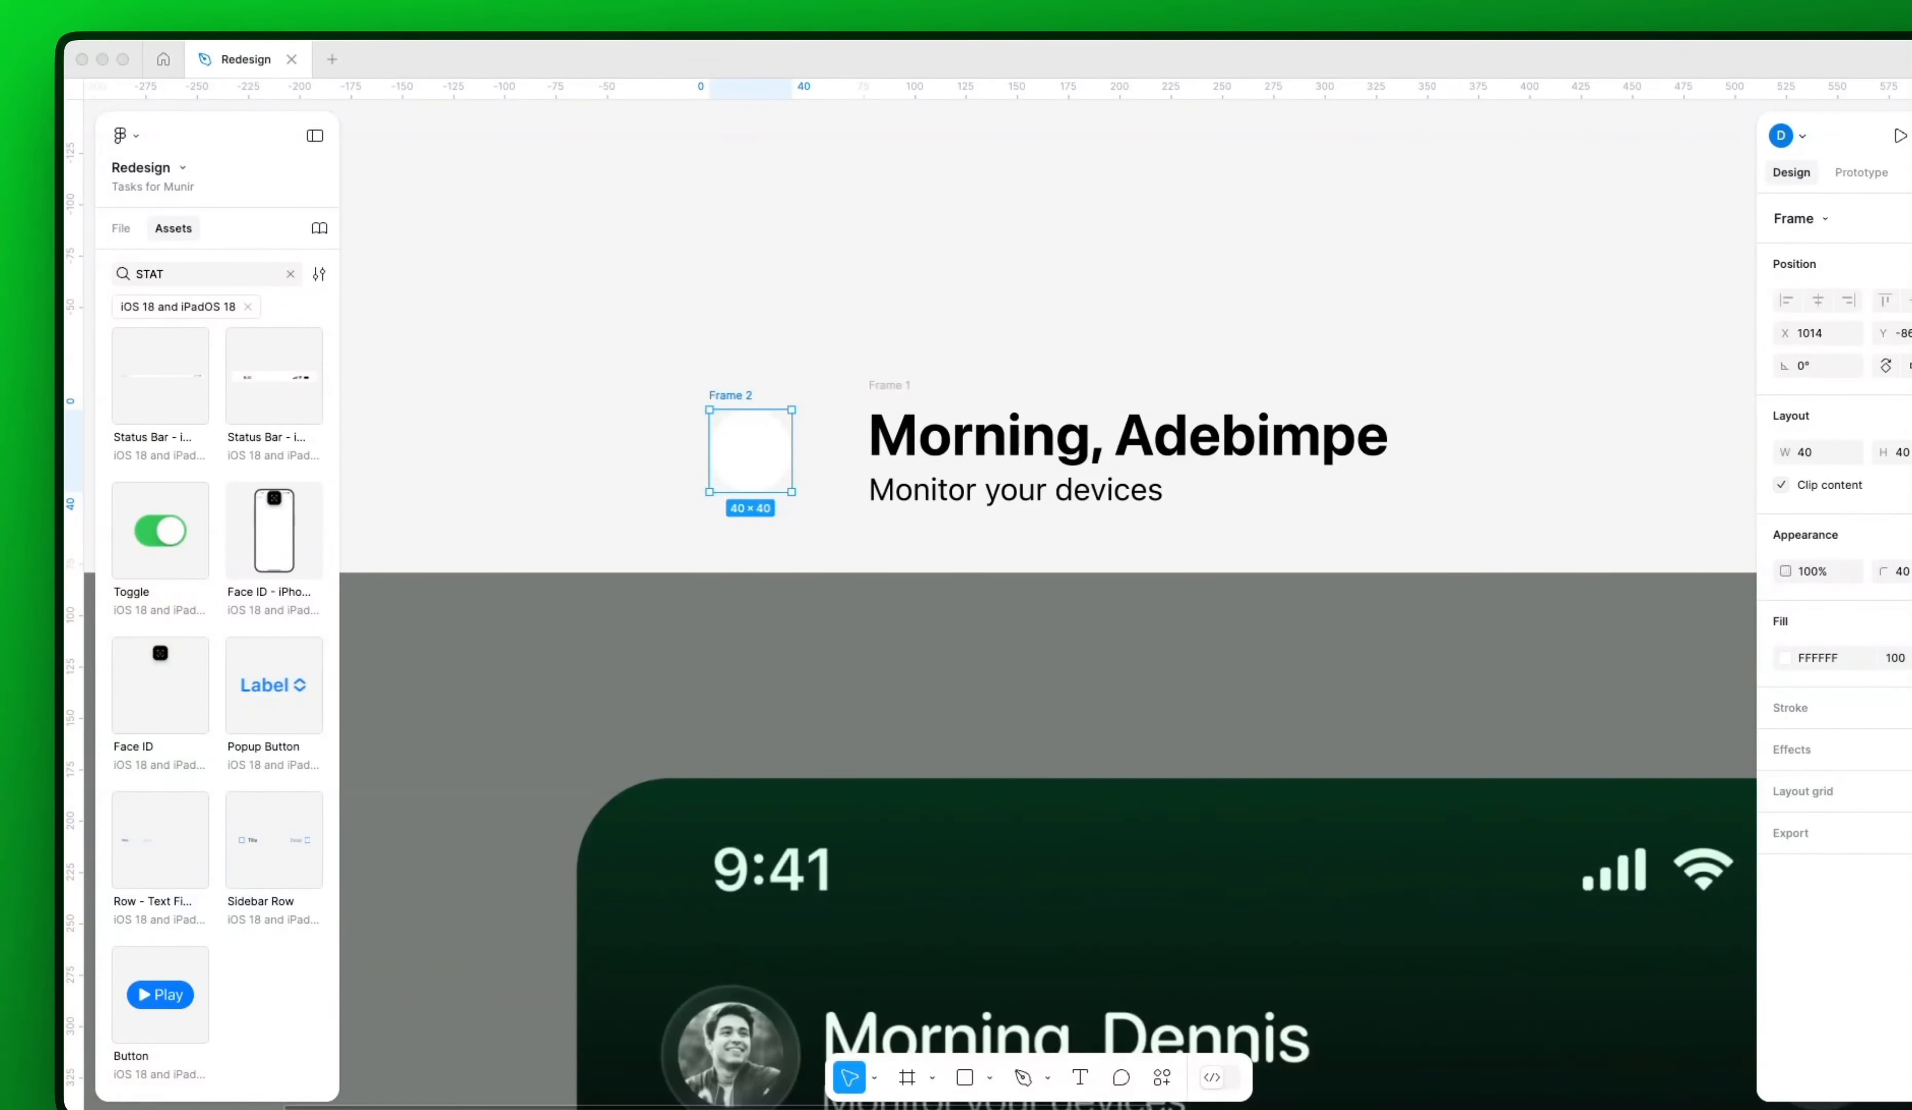
{"action": "left_click", "coordinate": [749, 465]}
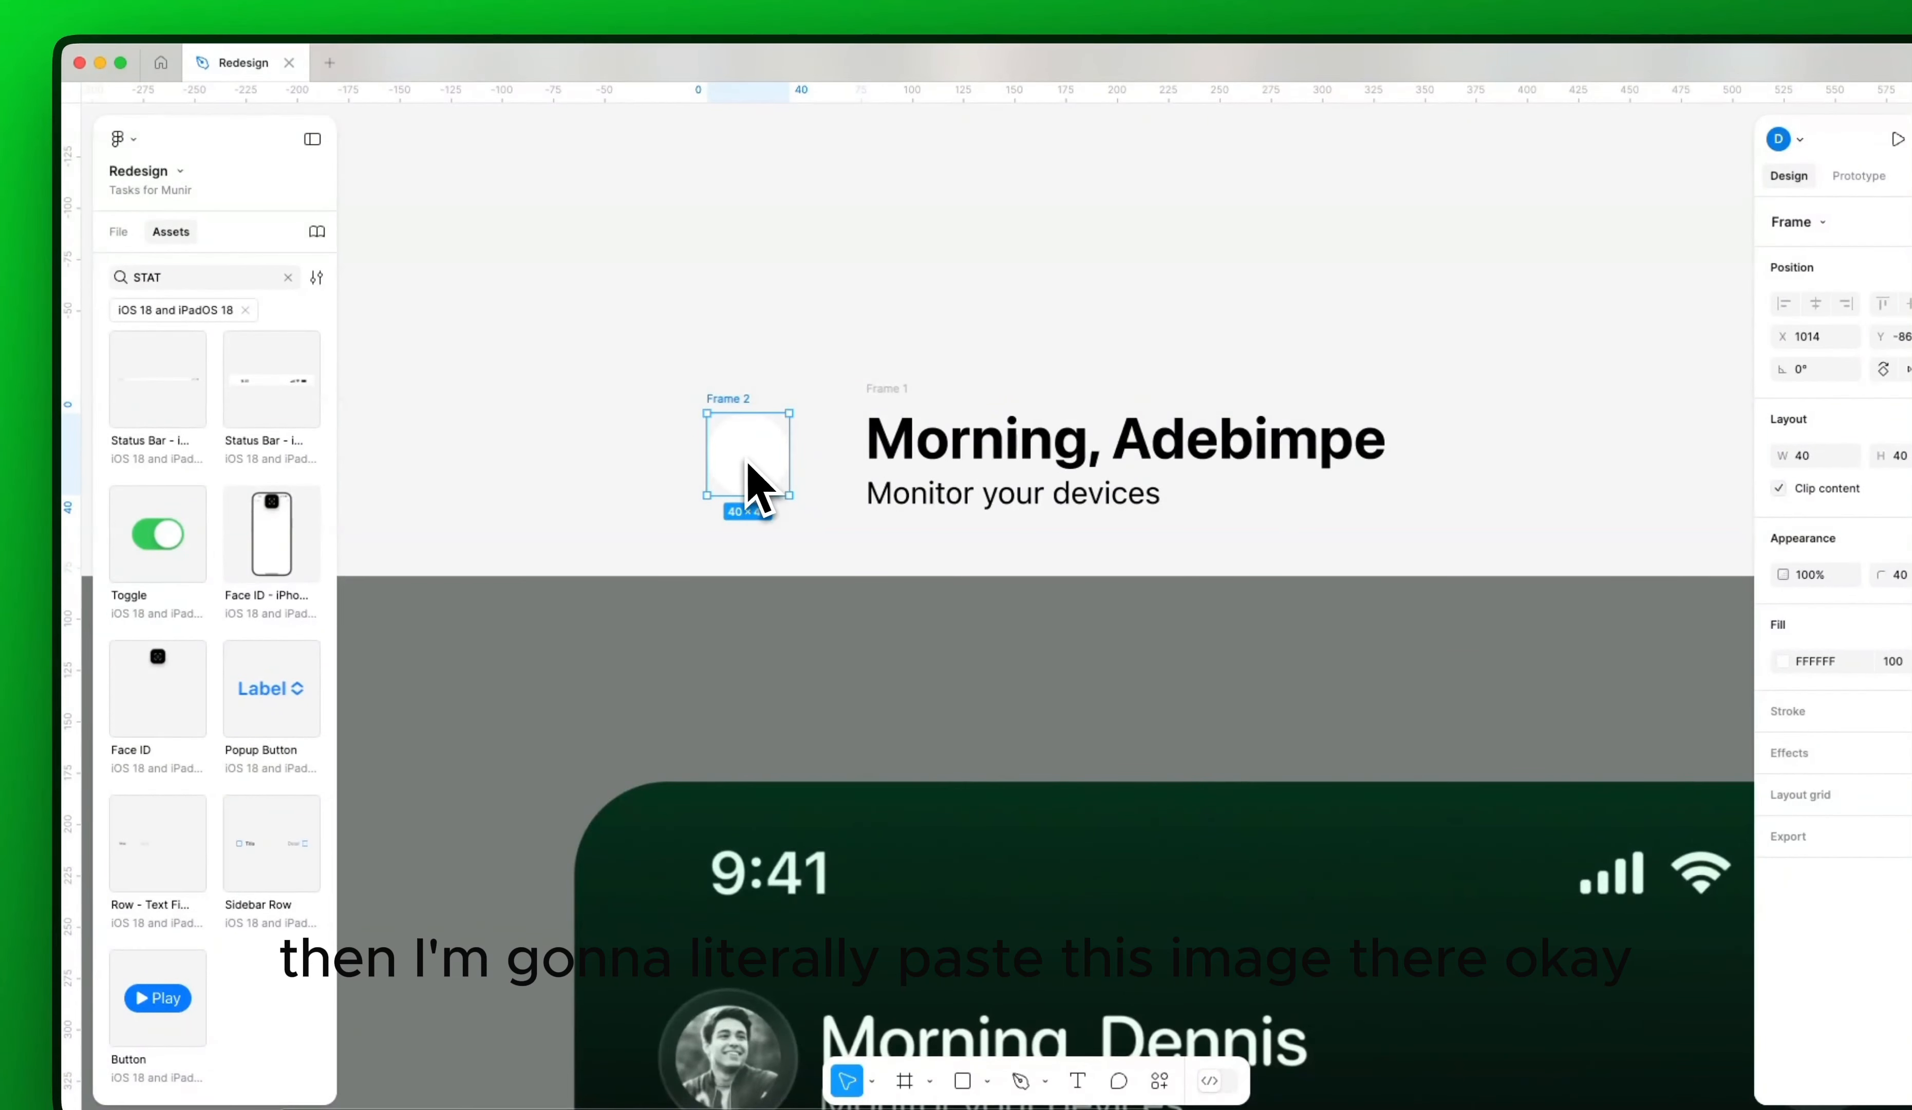
{"action": "key", "text": "super+v"}
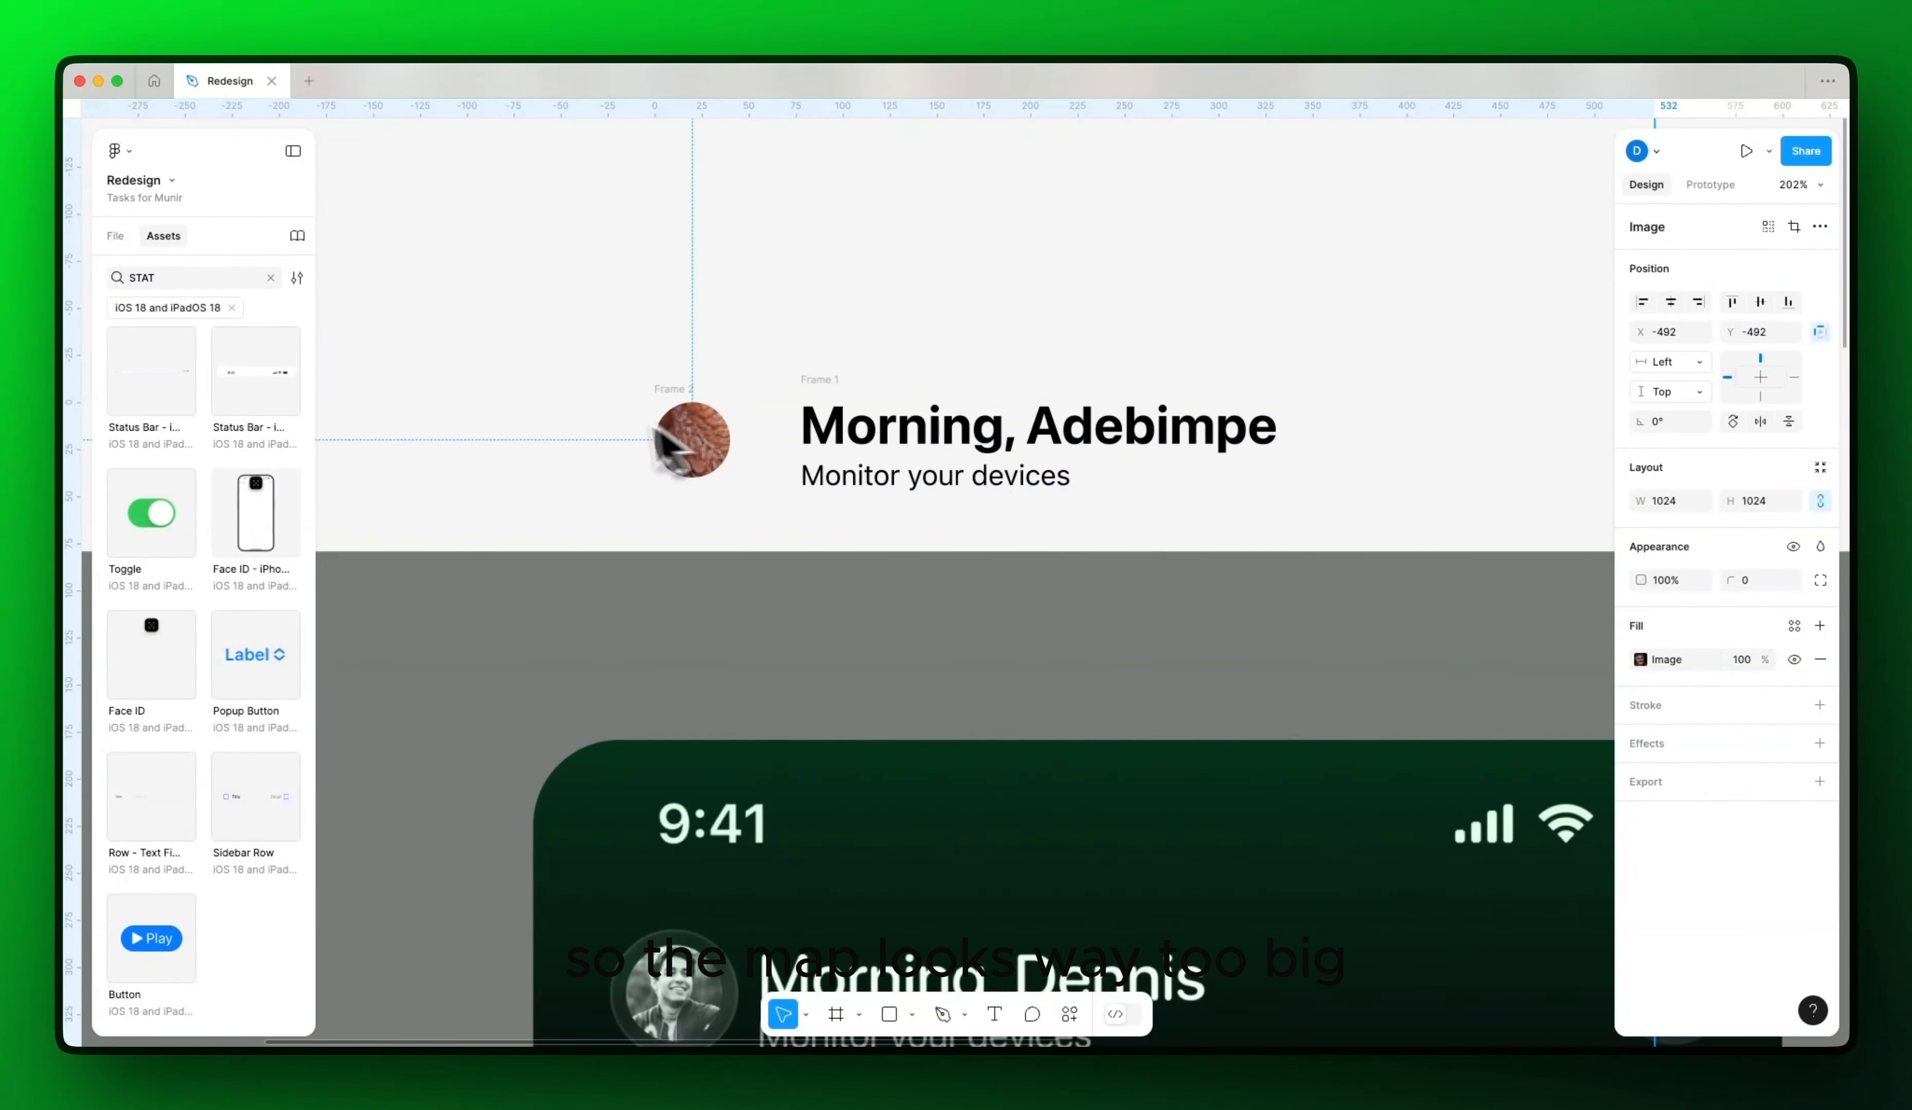
{"action": "scroll", "coordinate": [630, 425], "scroll_direction": "down", "scroll_amount": 2}
{"action": "scroll", "coordinate": [697, 458], "scroll_direction": "down", "scroll_amount": 5}
{"action": "left_click_drag", "start_coordinate": [704, 457], "coordinate": [1099, 235]}
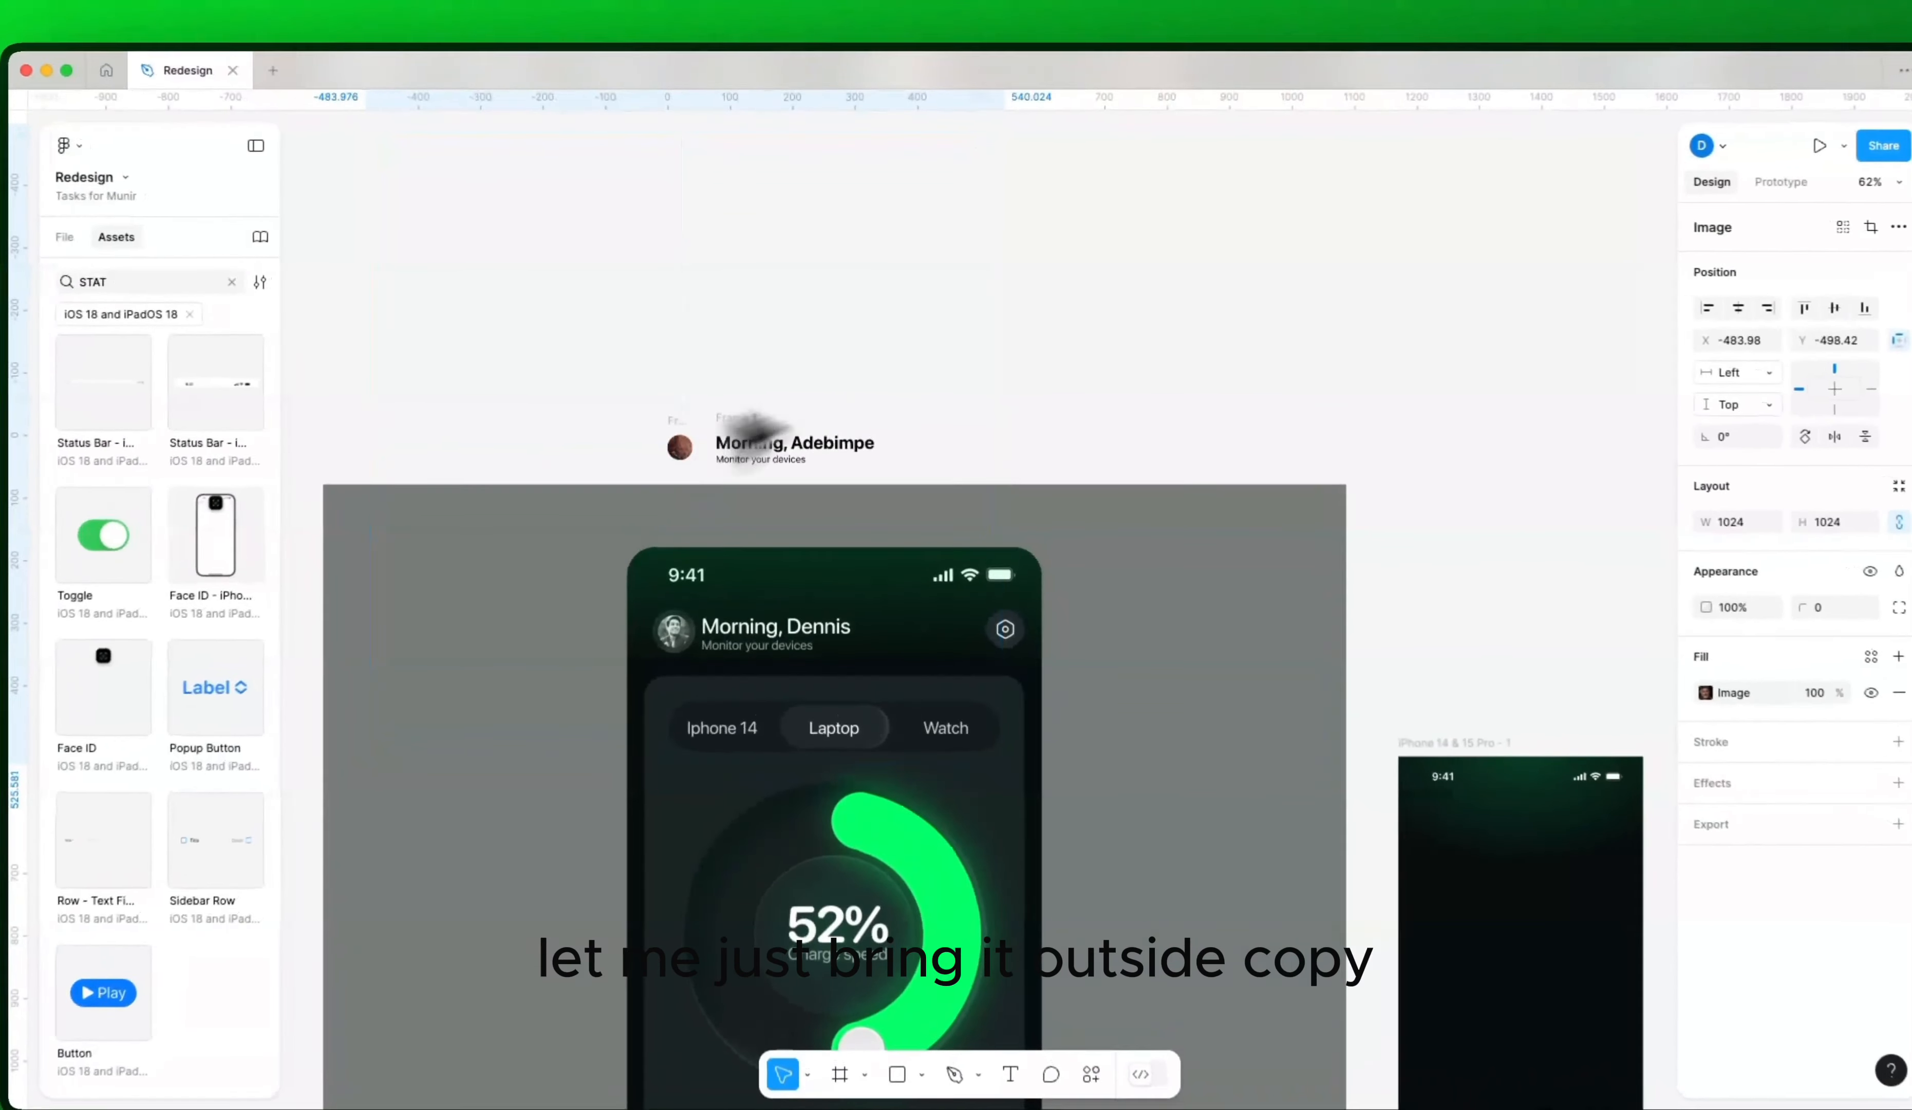
Step: Copy the portrait image's properties and paste them onto the 40 by 40 frame beside the greeting
{"action": "right_click", "coordinate": [1109, 225]}
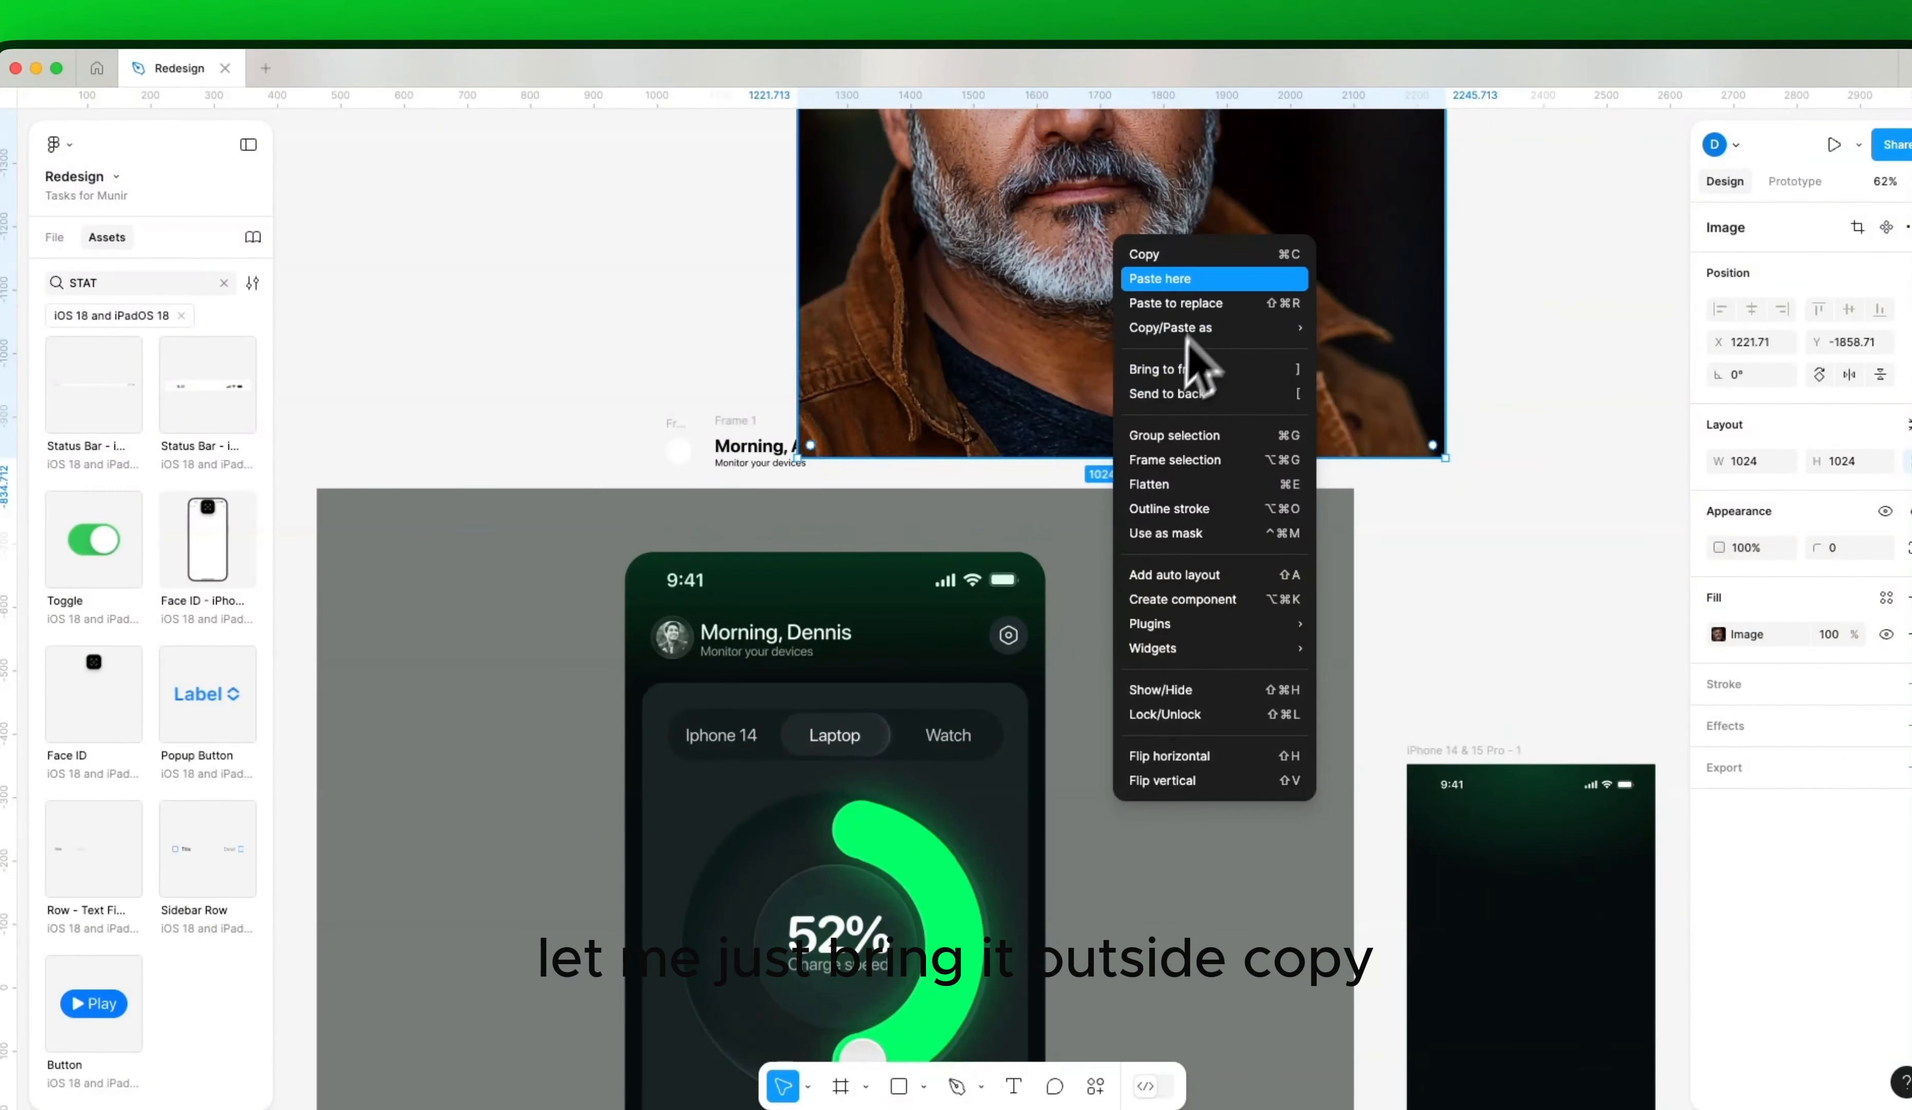
{"action": "left_click", "coordinate": [905, 282]}
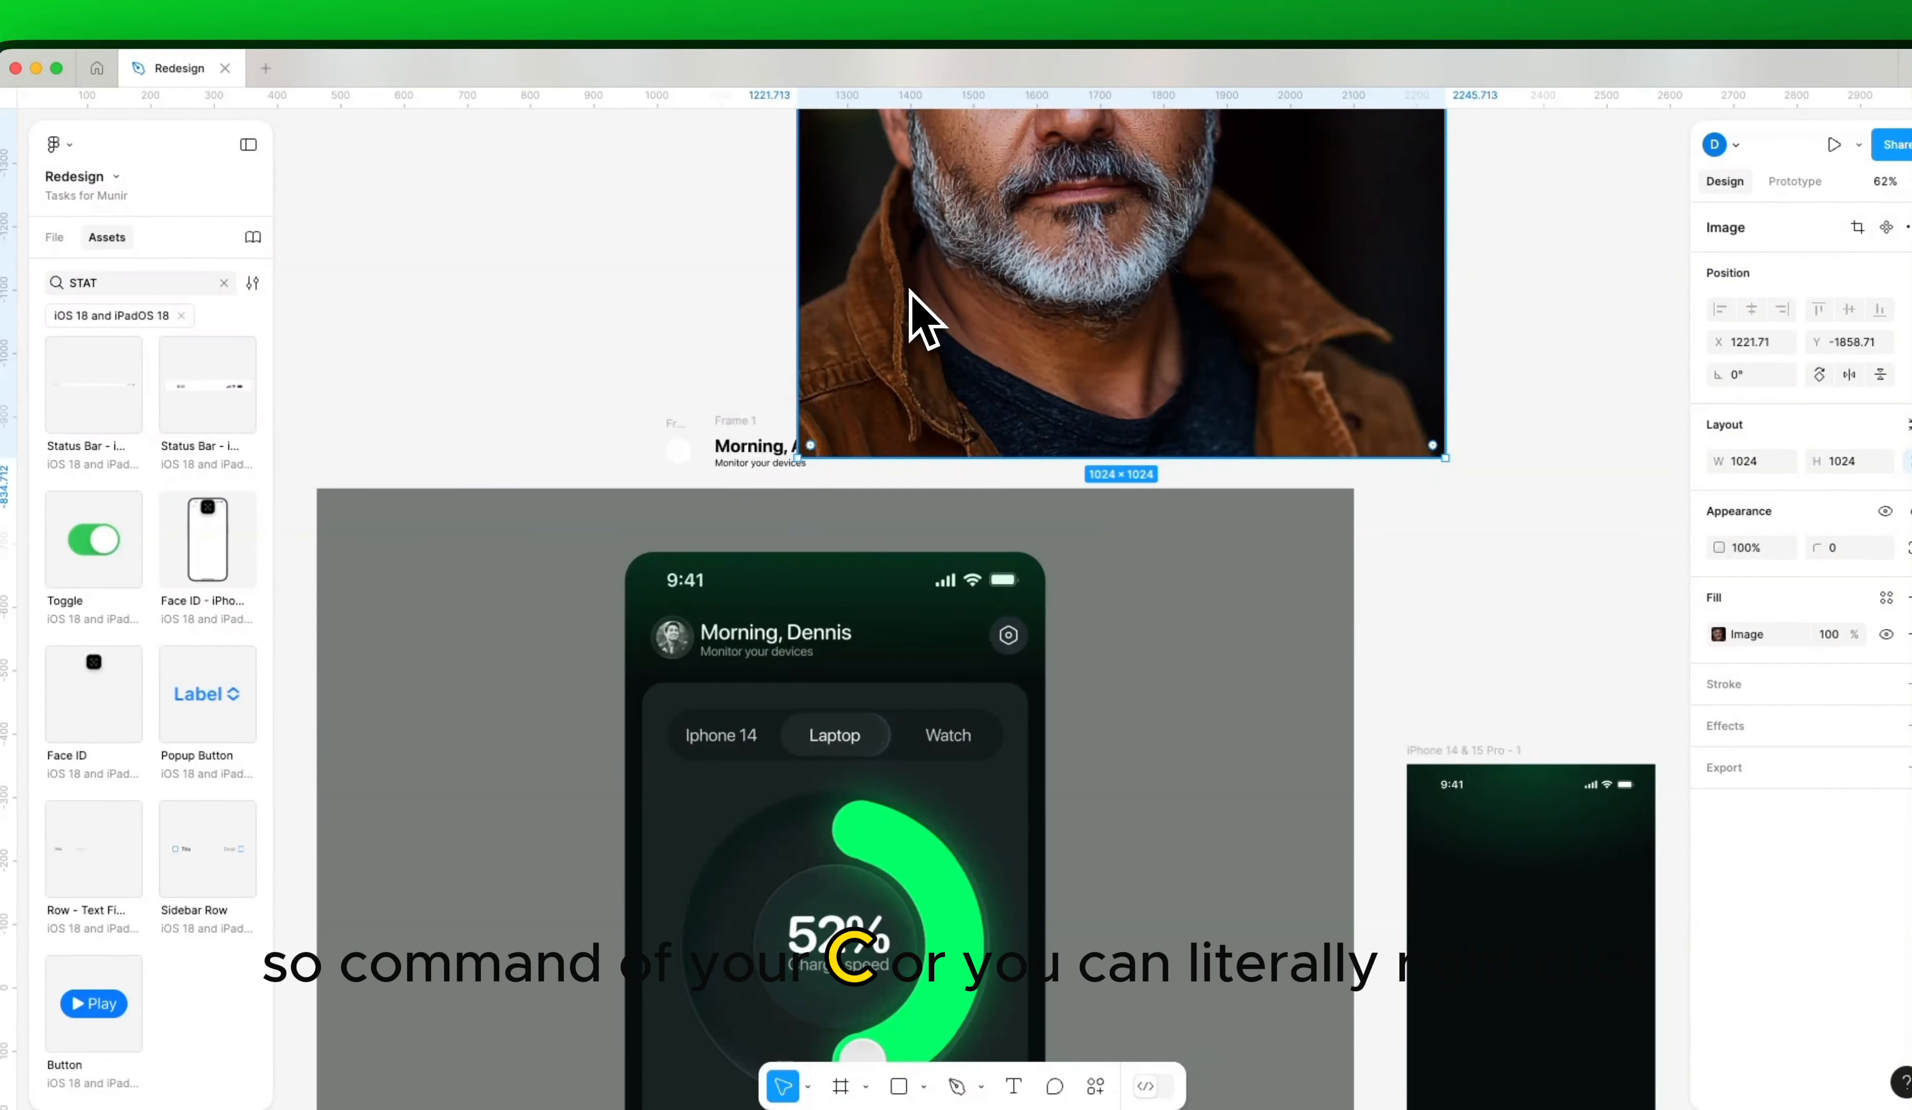
{"action": "right_click", "coordinate": [910, 286]}
{"action": "mouse_move", "coordinate": [1017, 377]}
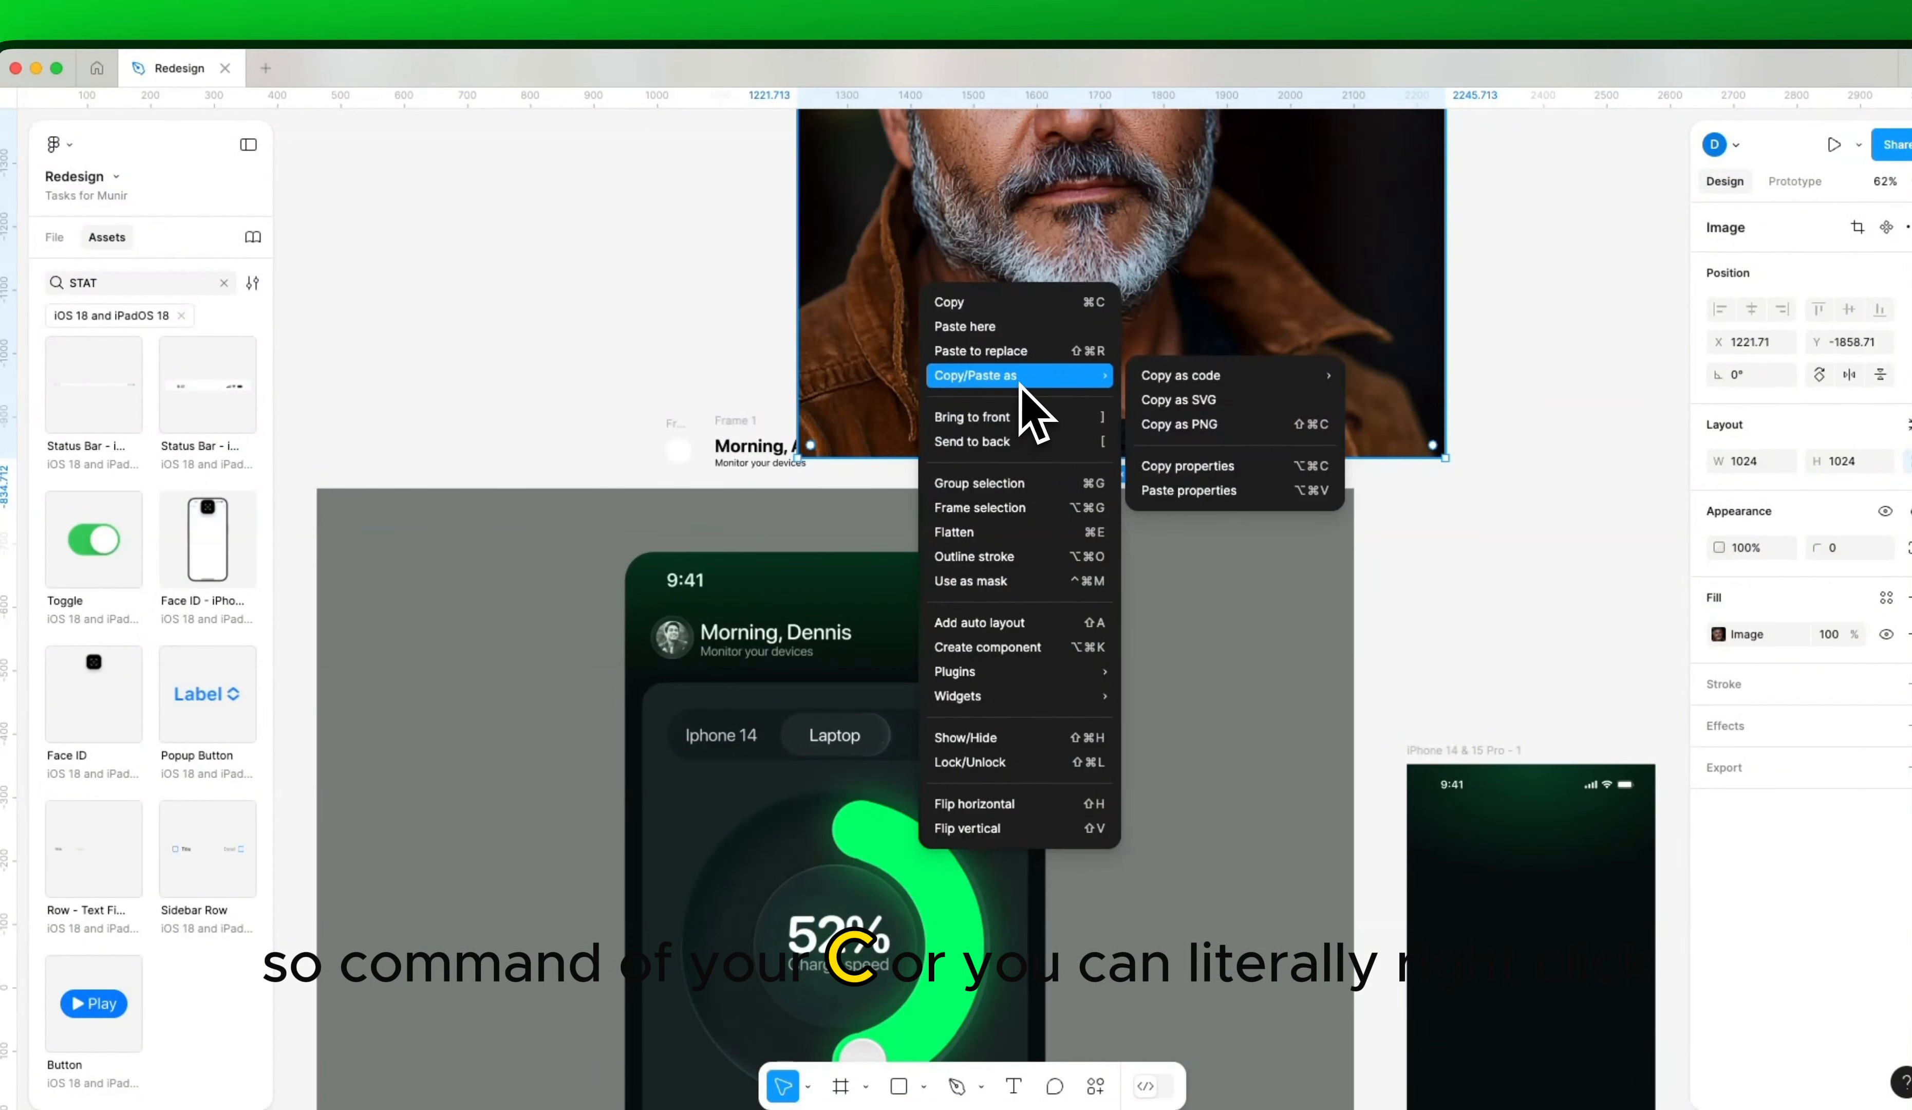
{"action": "left_click", "coordinate": [1183, 466]}
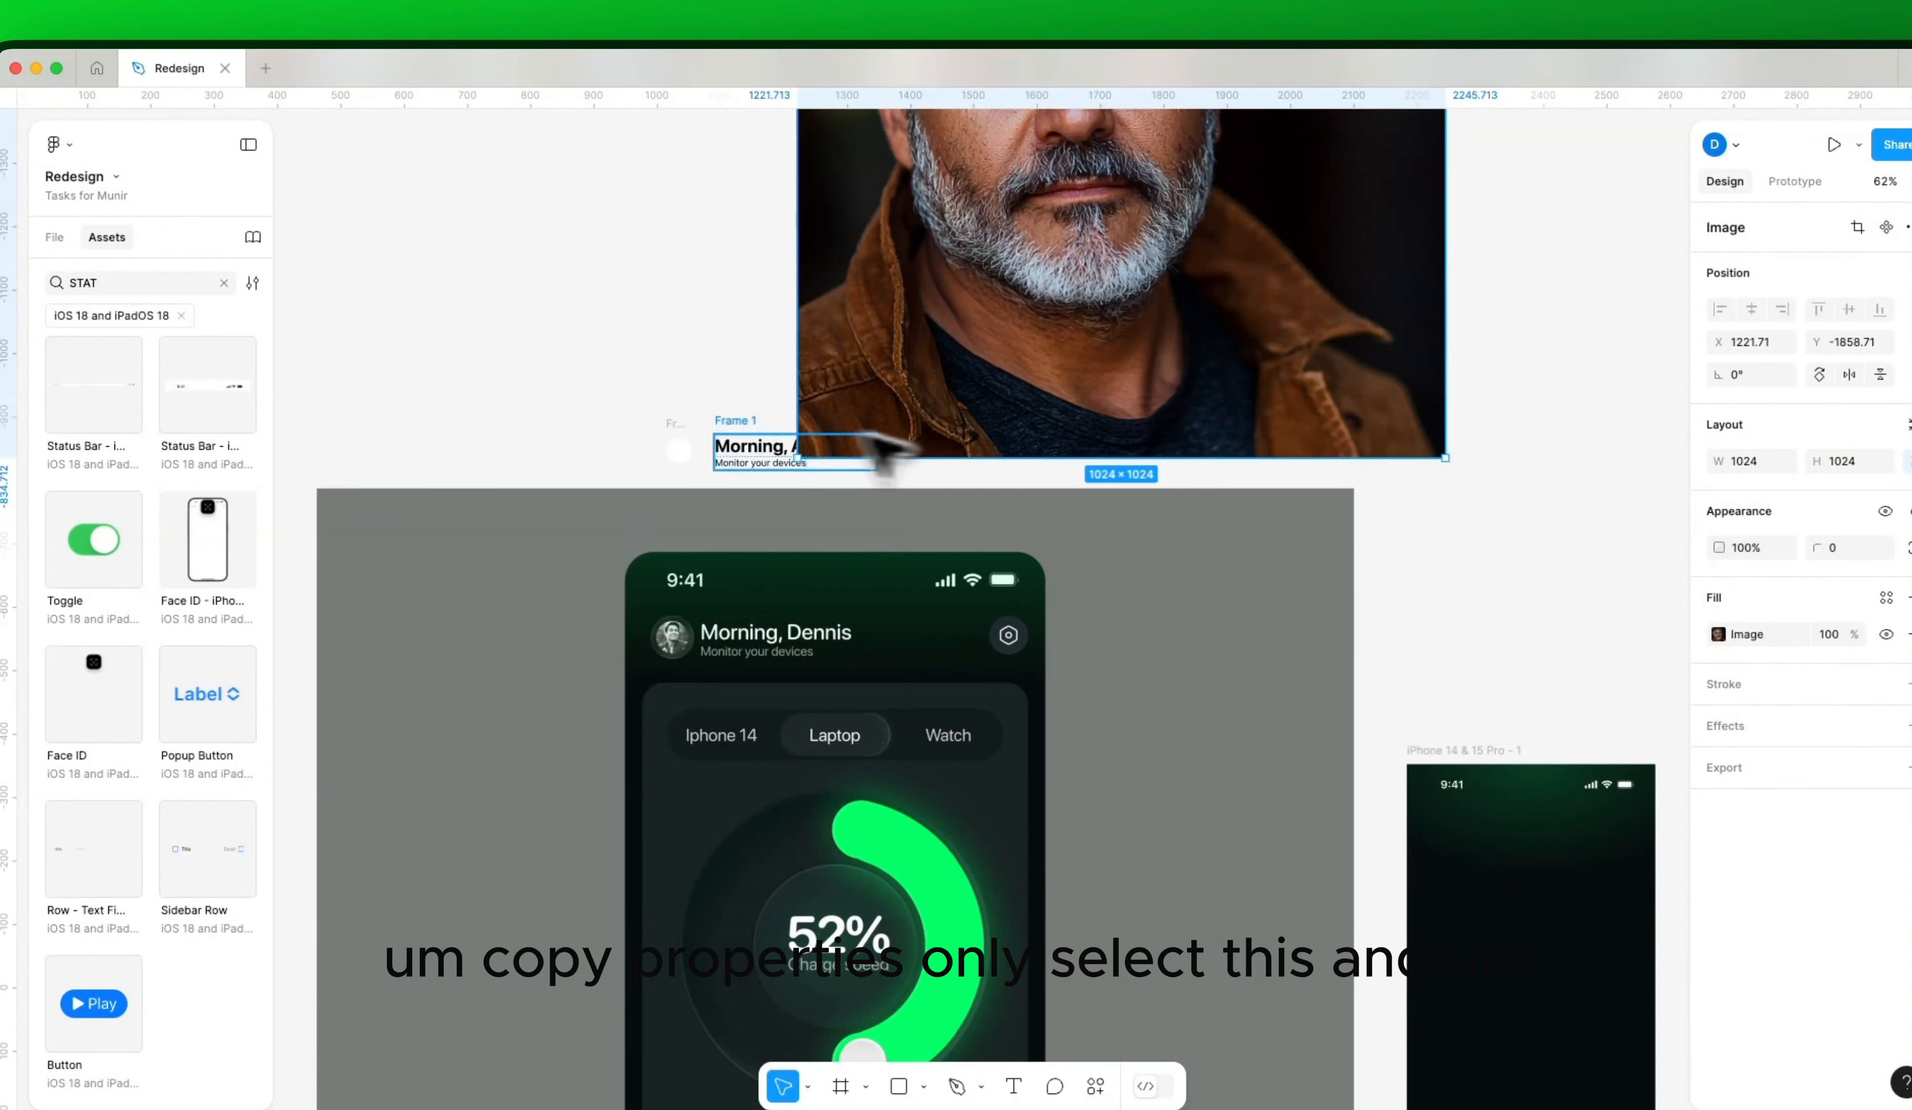
{"action": "left_click", "coordinate": [689, 452]}
{"action": "right_click", "coordinate": [686, 457]}
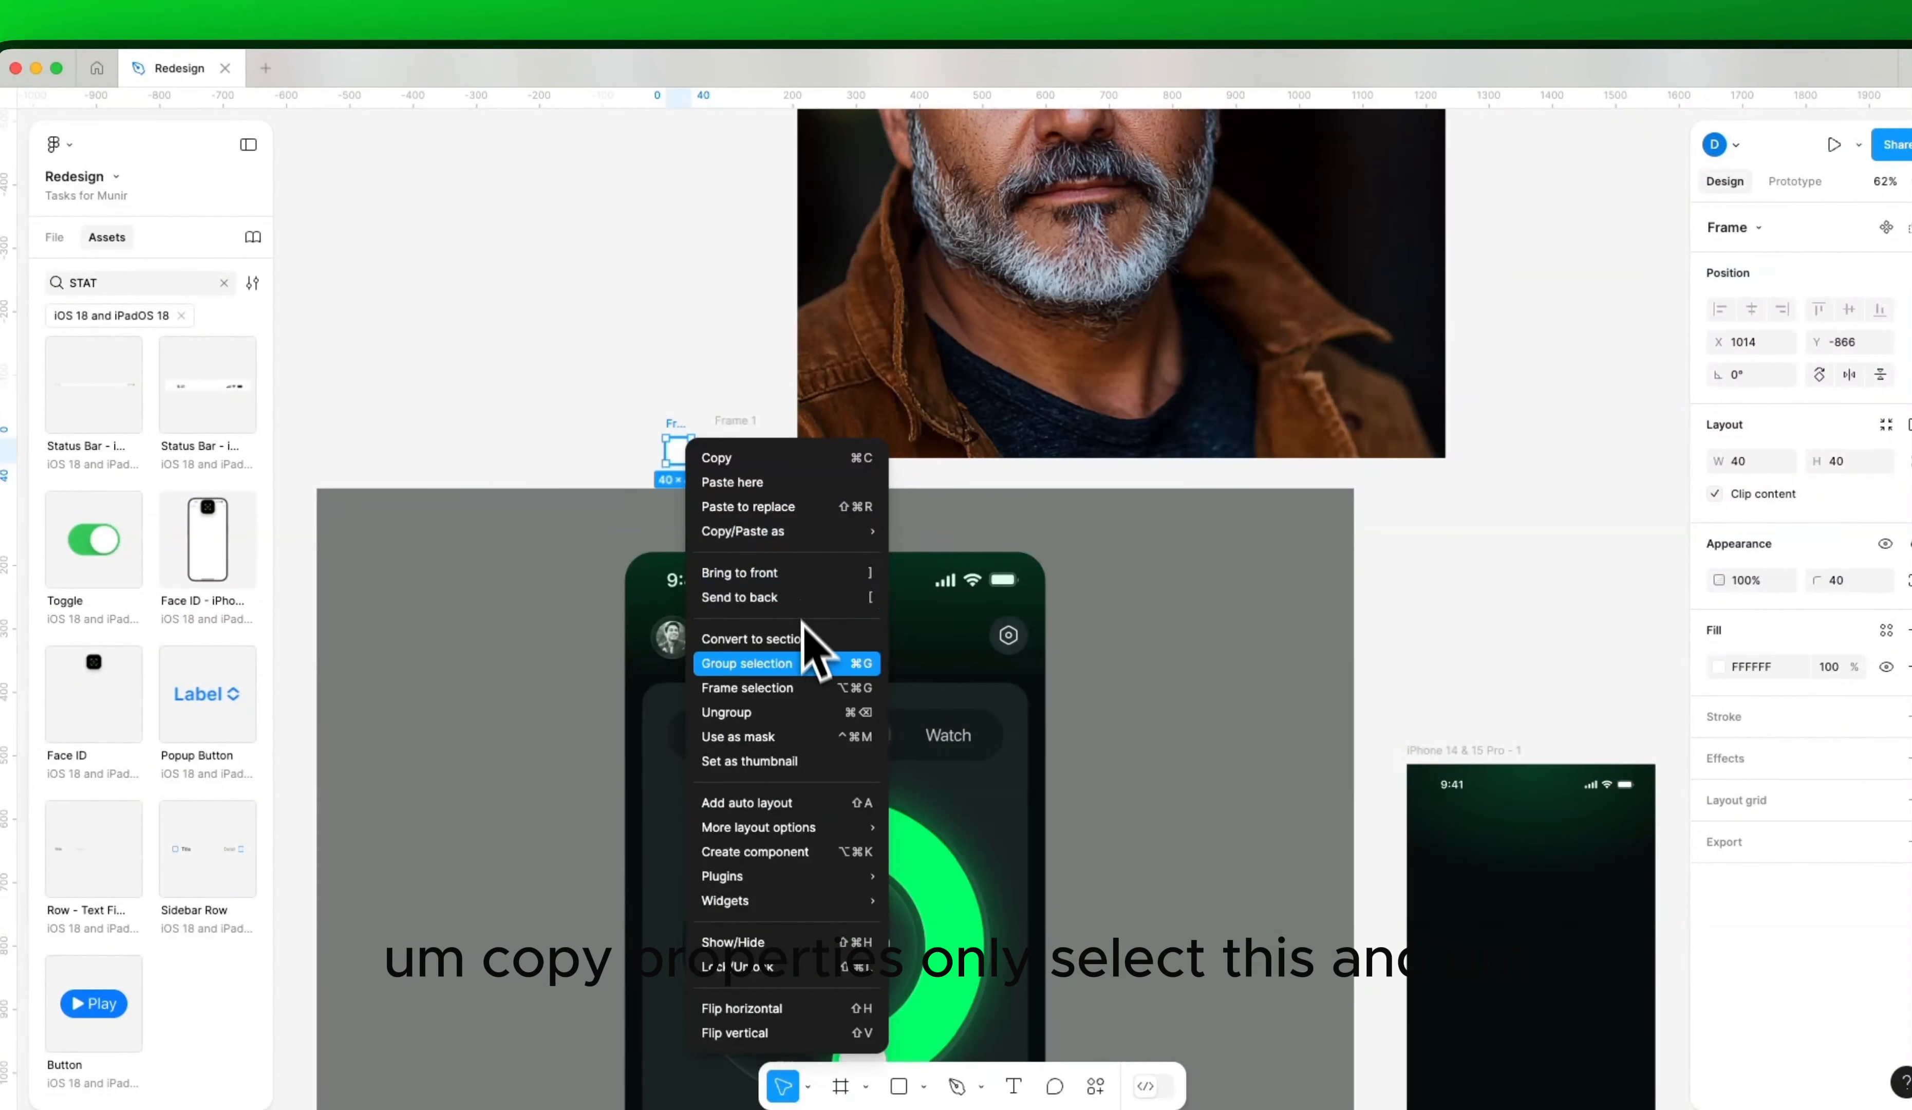
{"action": "mouse_move", "coordinate": [795, 531]}
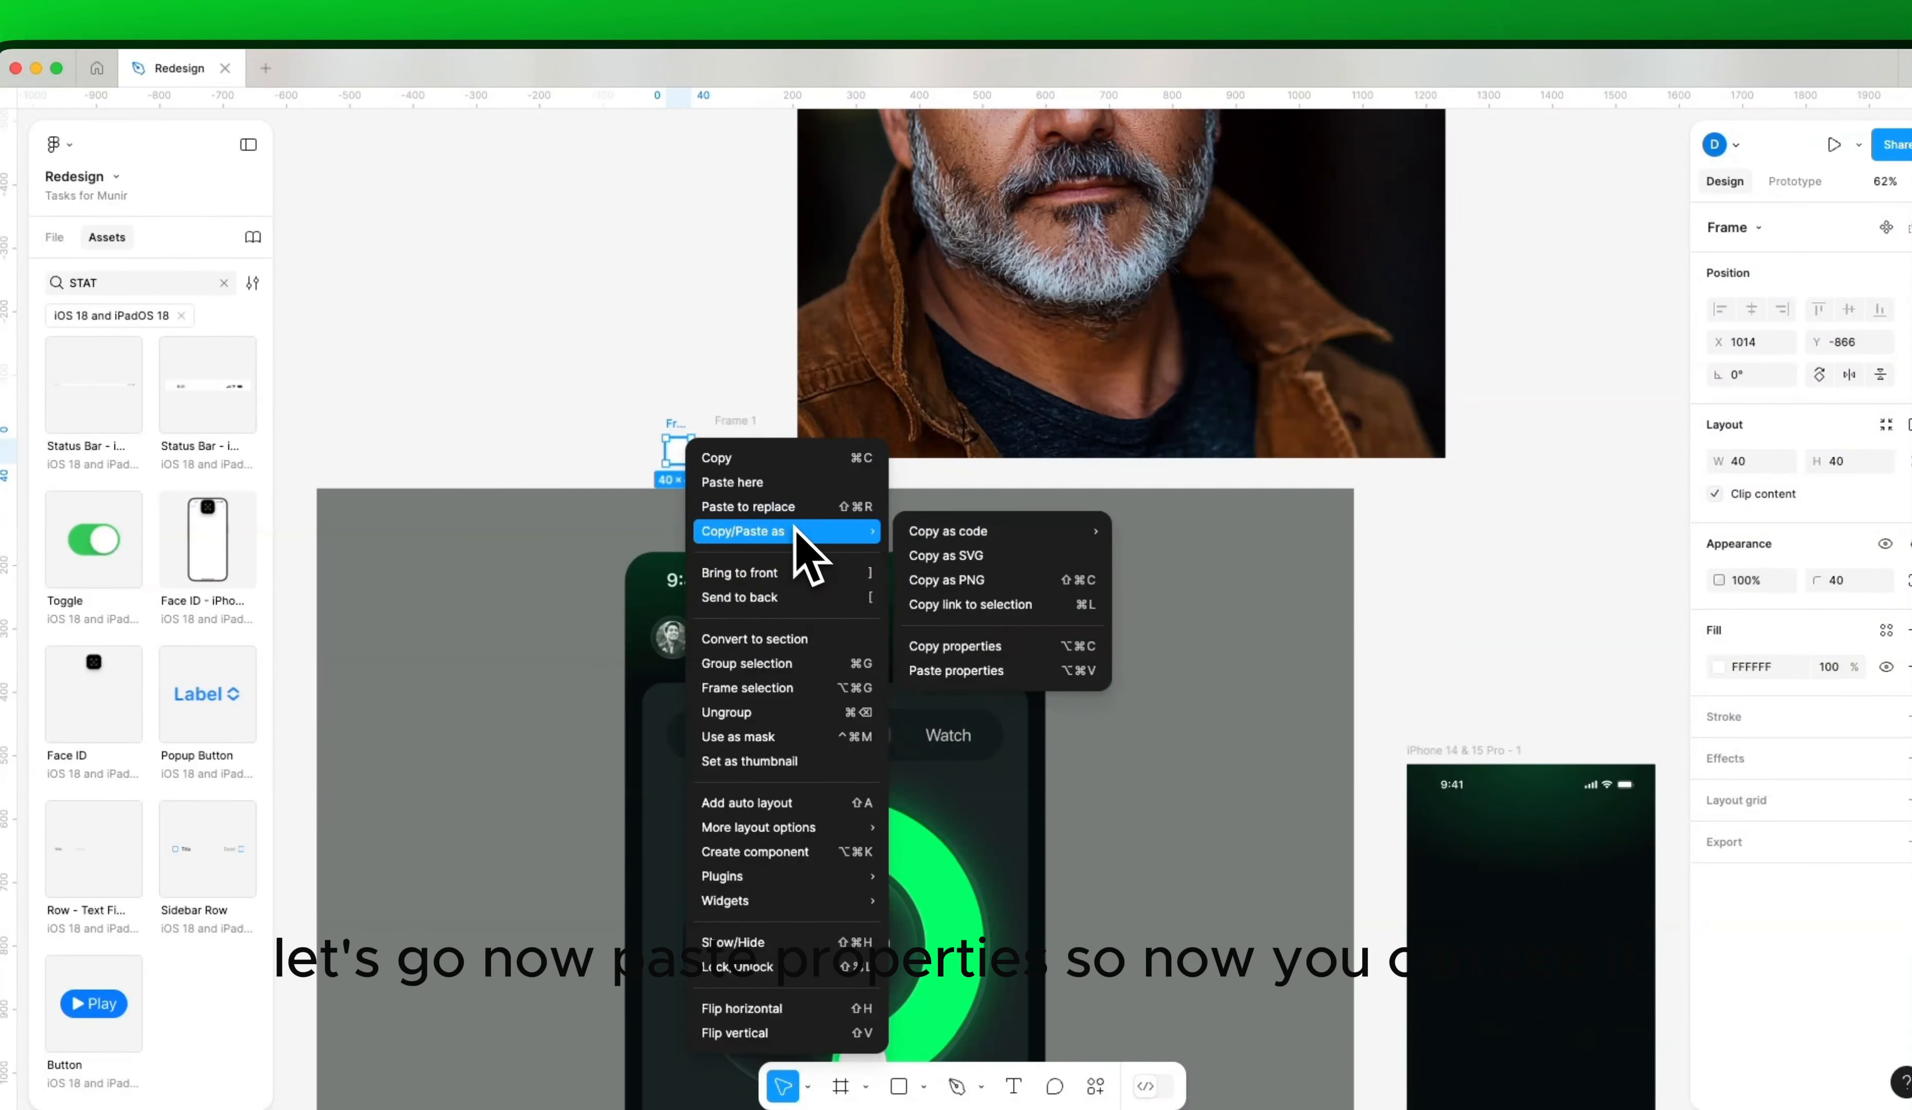
{"action": "left_click", "coordinate": [991, 670]}
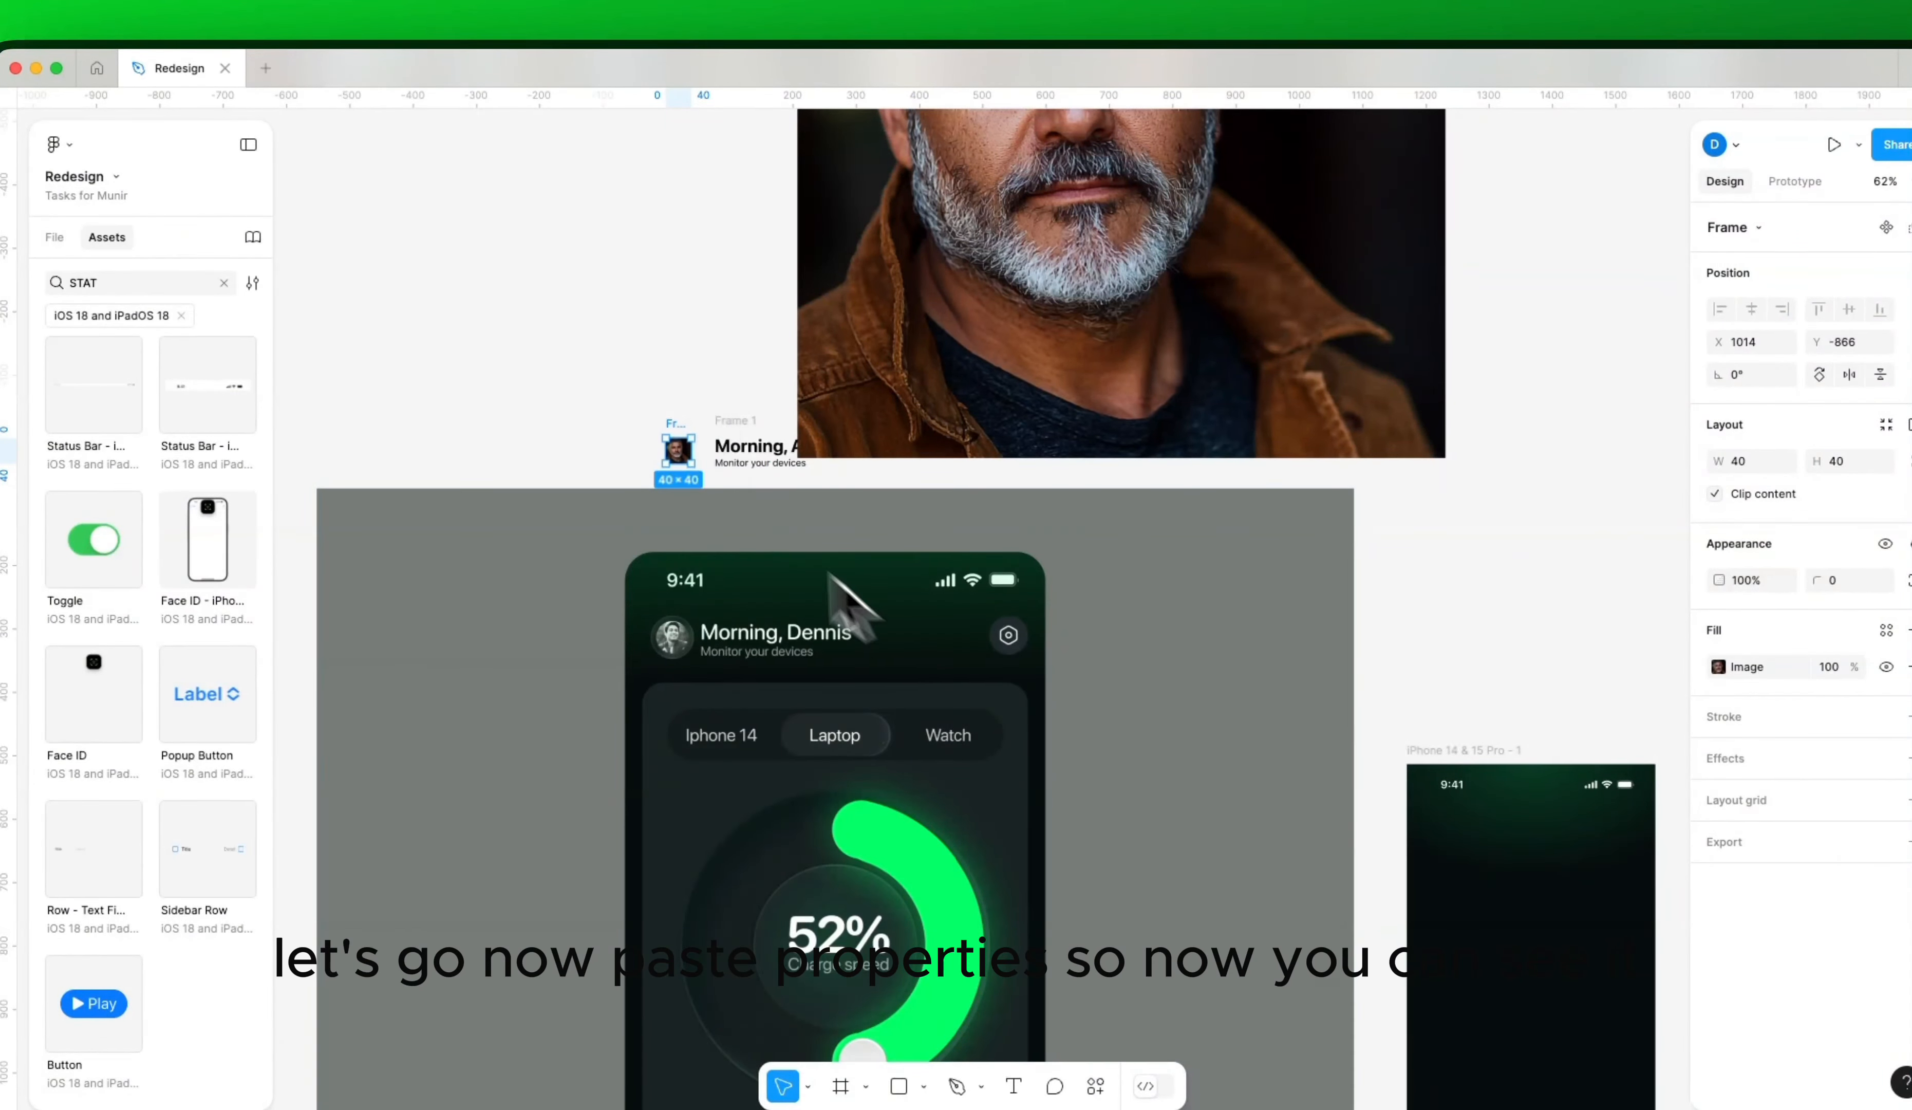
Step: Set the corner radius of the small portrait frame to 40 to make it a circle
{"action": "left_click", "coordinate": [661, 376]}
{"action": "scroll", "coordinate": [662, 396], "scroll_direction": "down", "scroll_amount": 10}
{"action": "scroll", "coordinate": [670, 440], "scroll_direction": "up", "scroll_amount": 15}
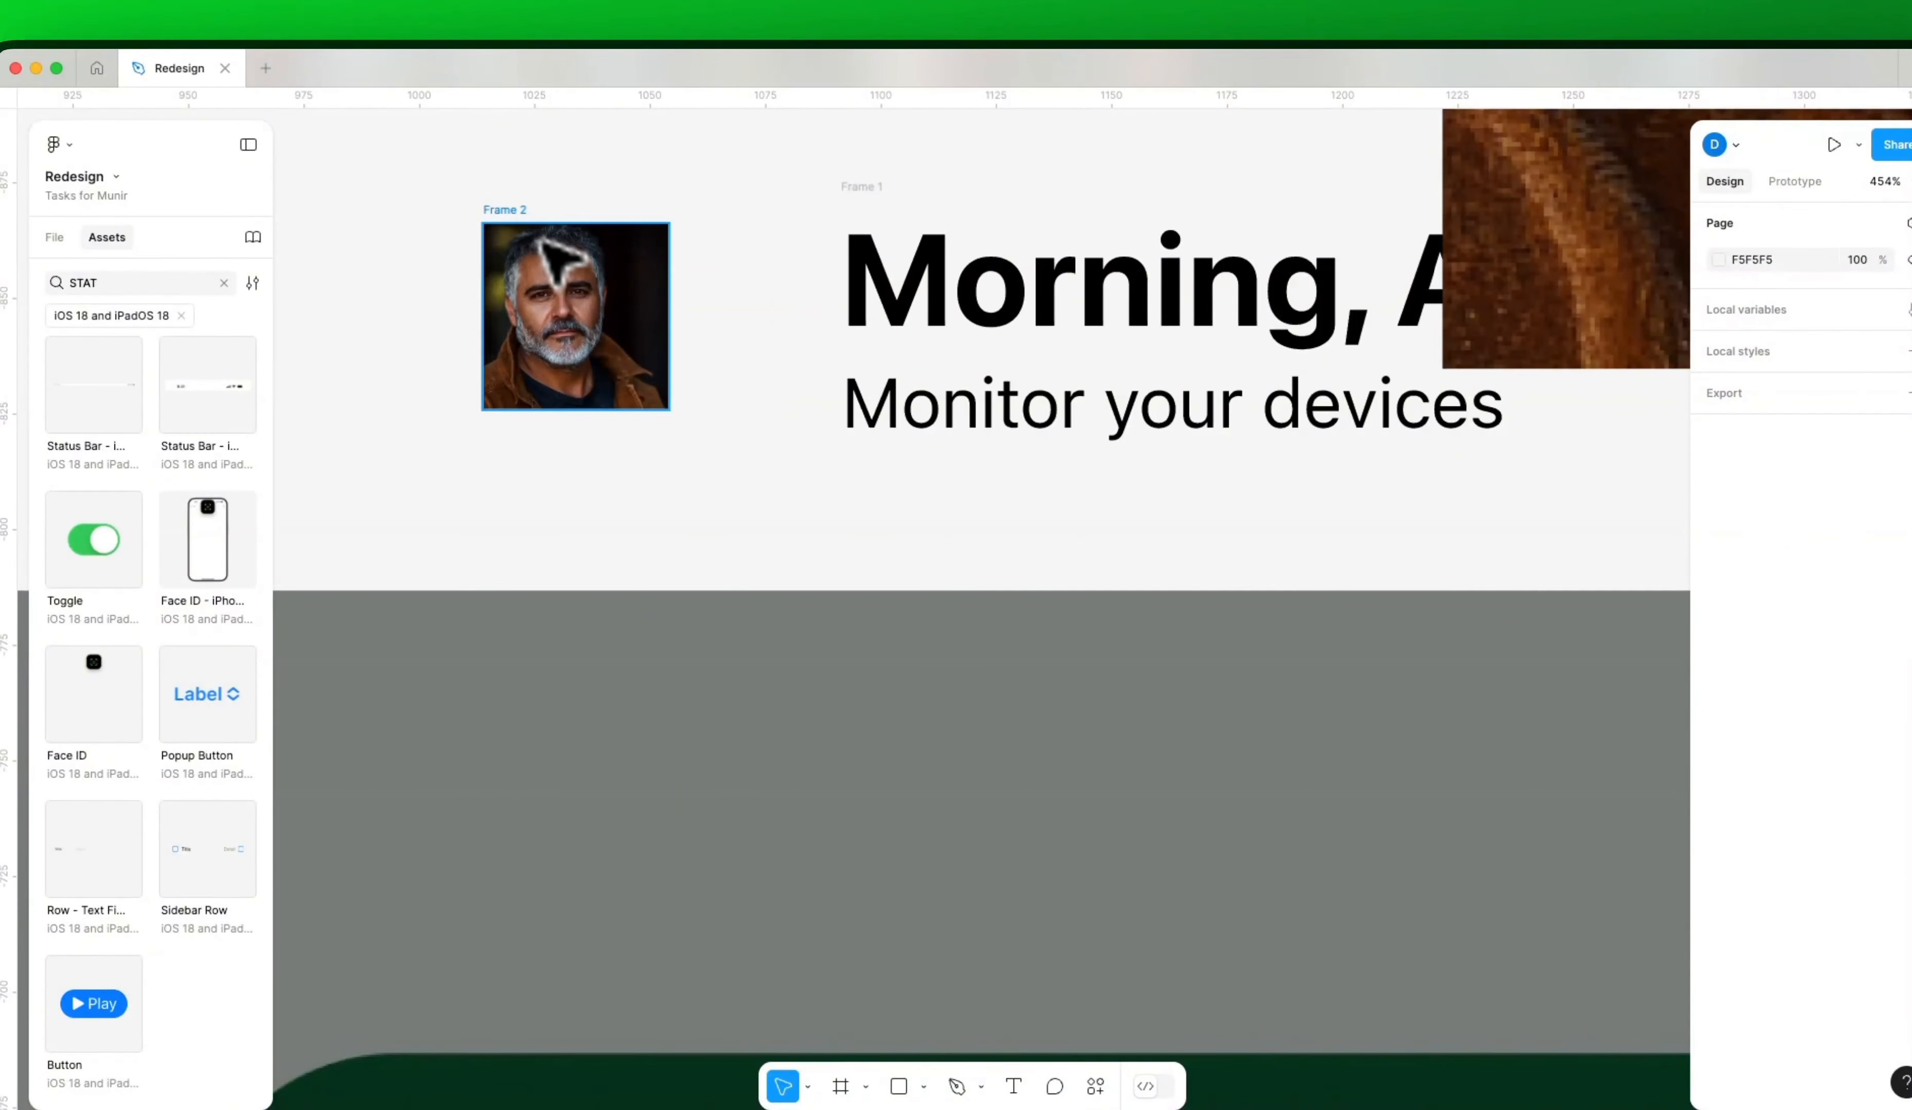
{"action": "left_click", "coordinate": [487, 208]}
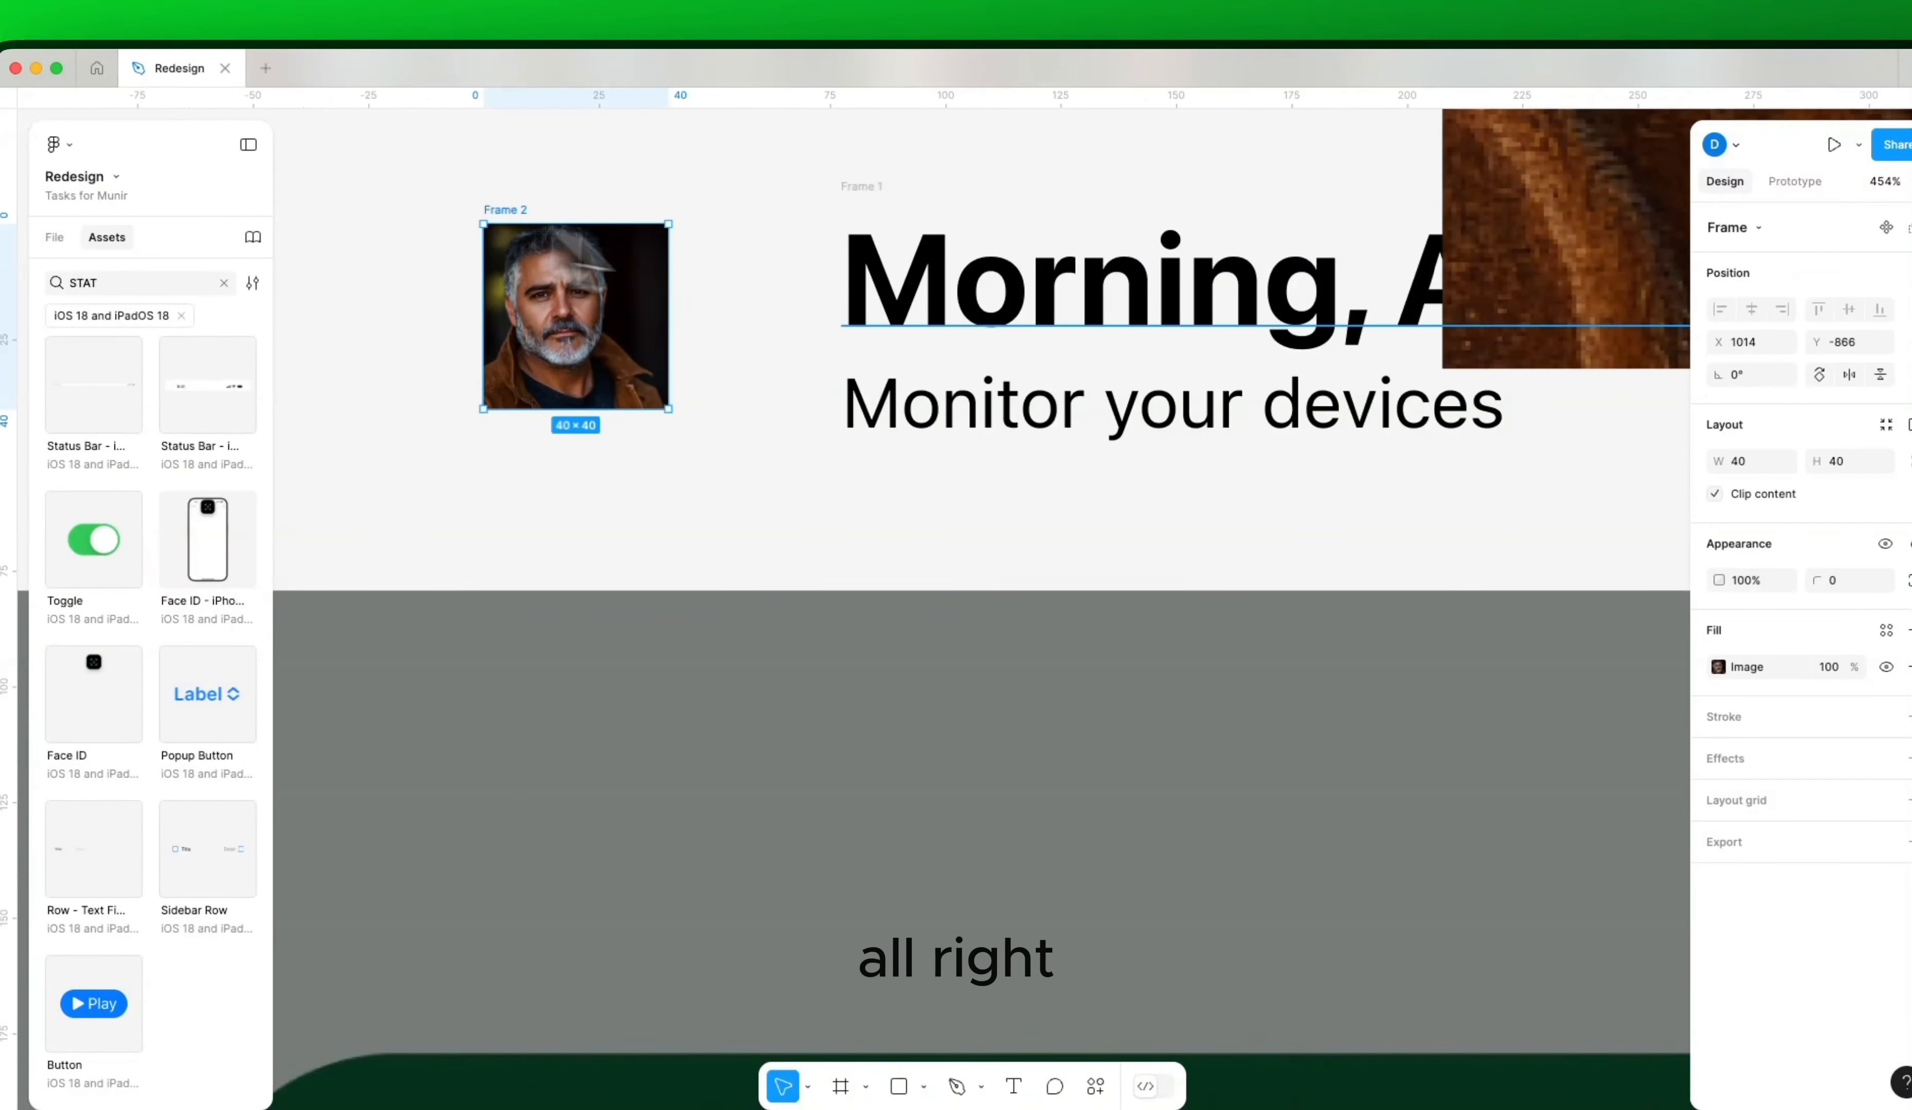
{"action": "left_click", "coordinate": [1728, 568]}
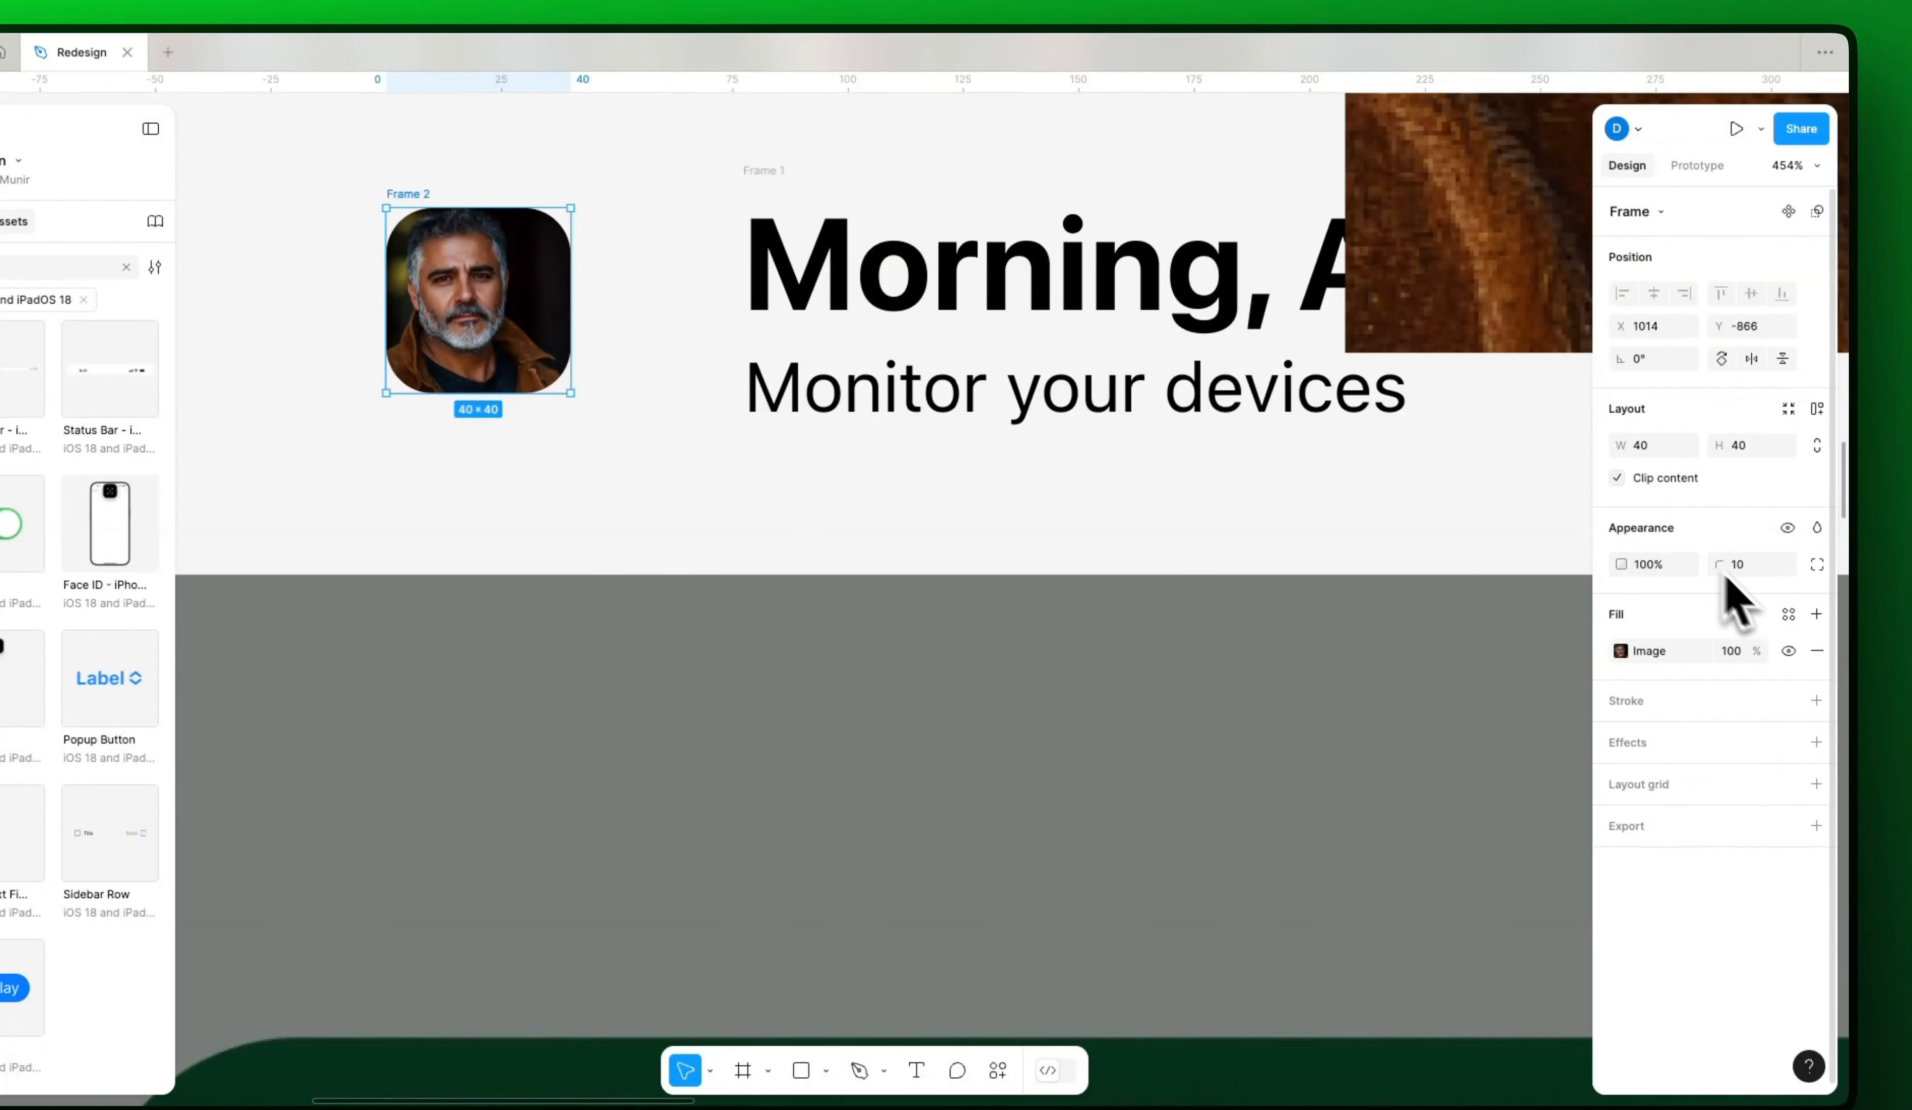
{"action": "left_click_drag", "start_coordinate": [1731, 568], "coordinate": [1723, 568]}
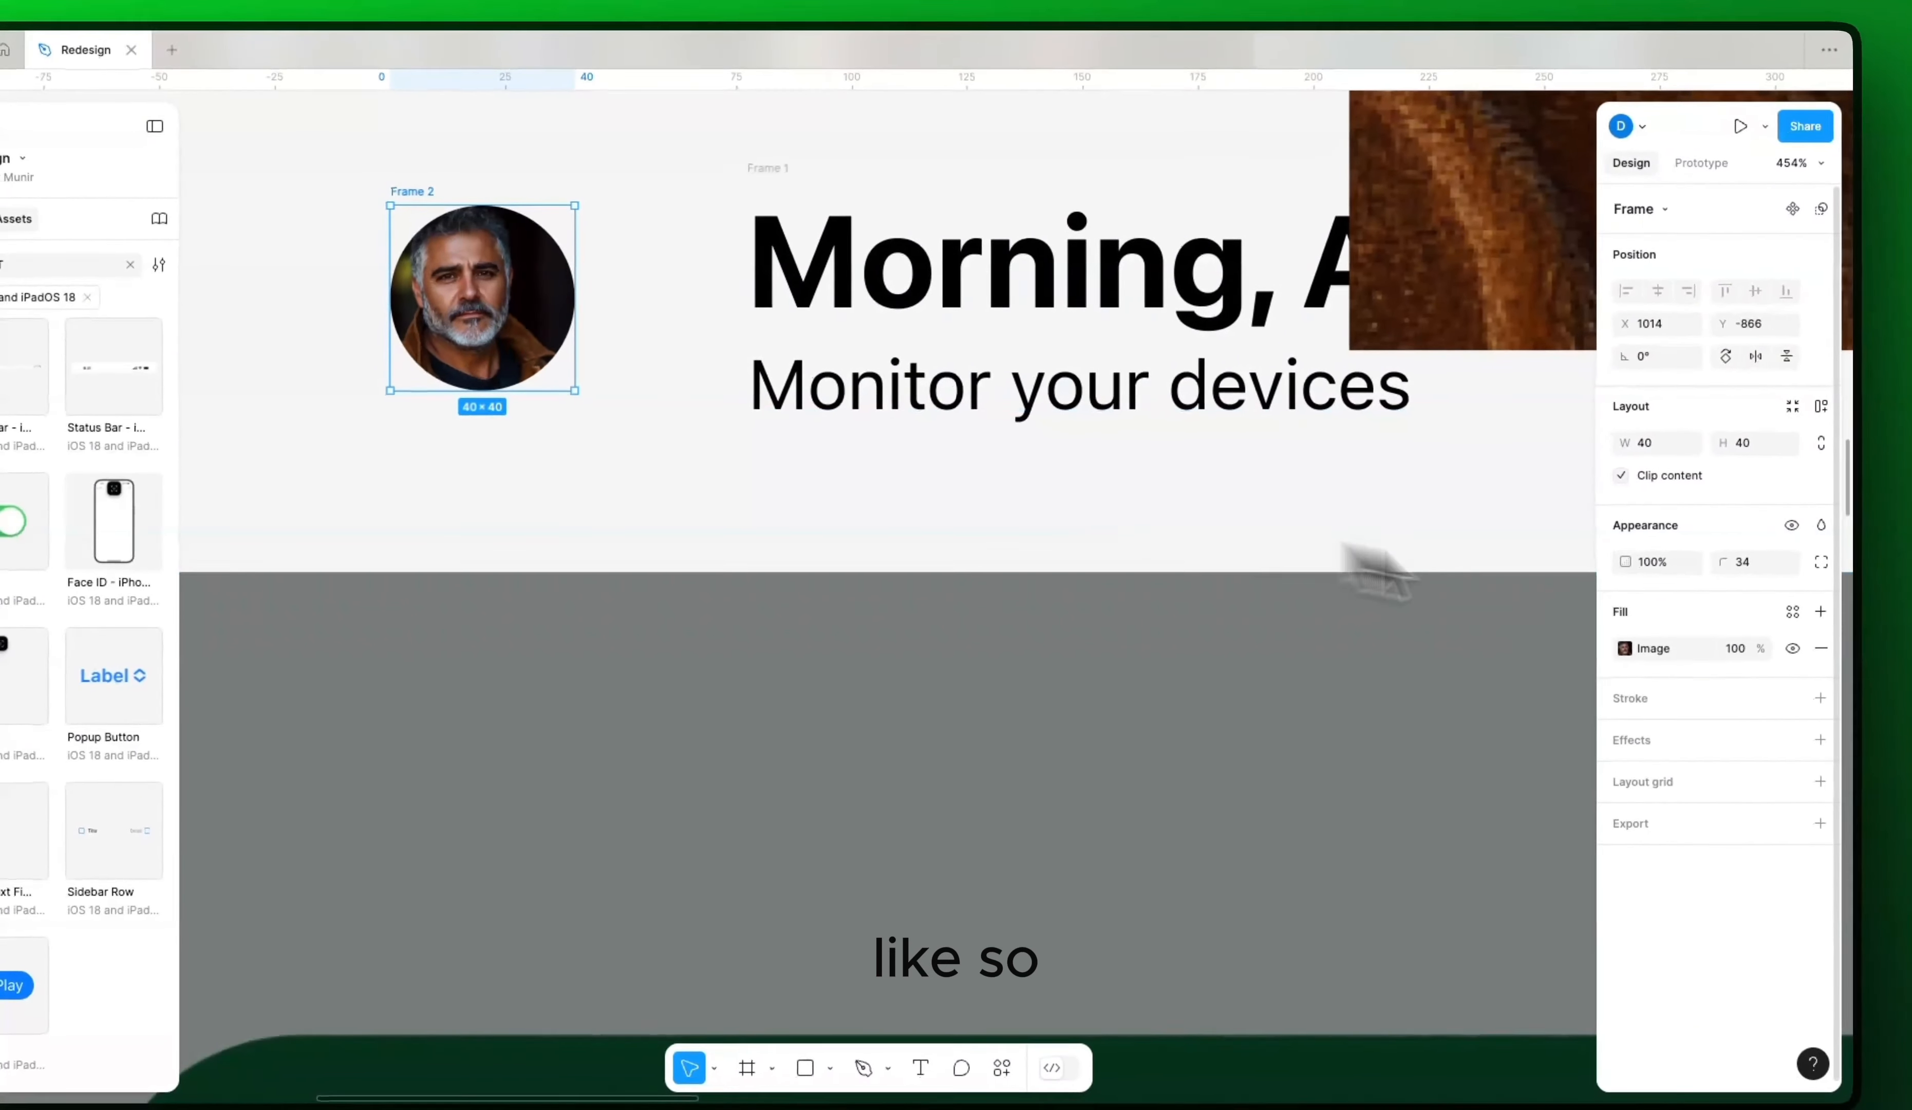
{"action": "left_click", "coordinate": [1754, 571]}
{"action": "key", "text": "BackSpace"}
{"action": "key", "text": "BackSpace"}
{"action": "type", "text": "4"}
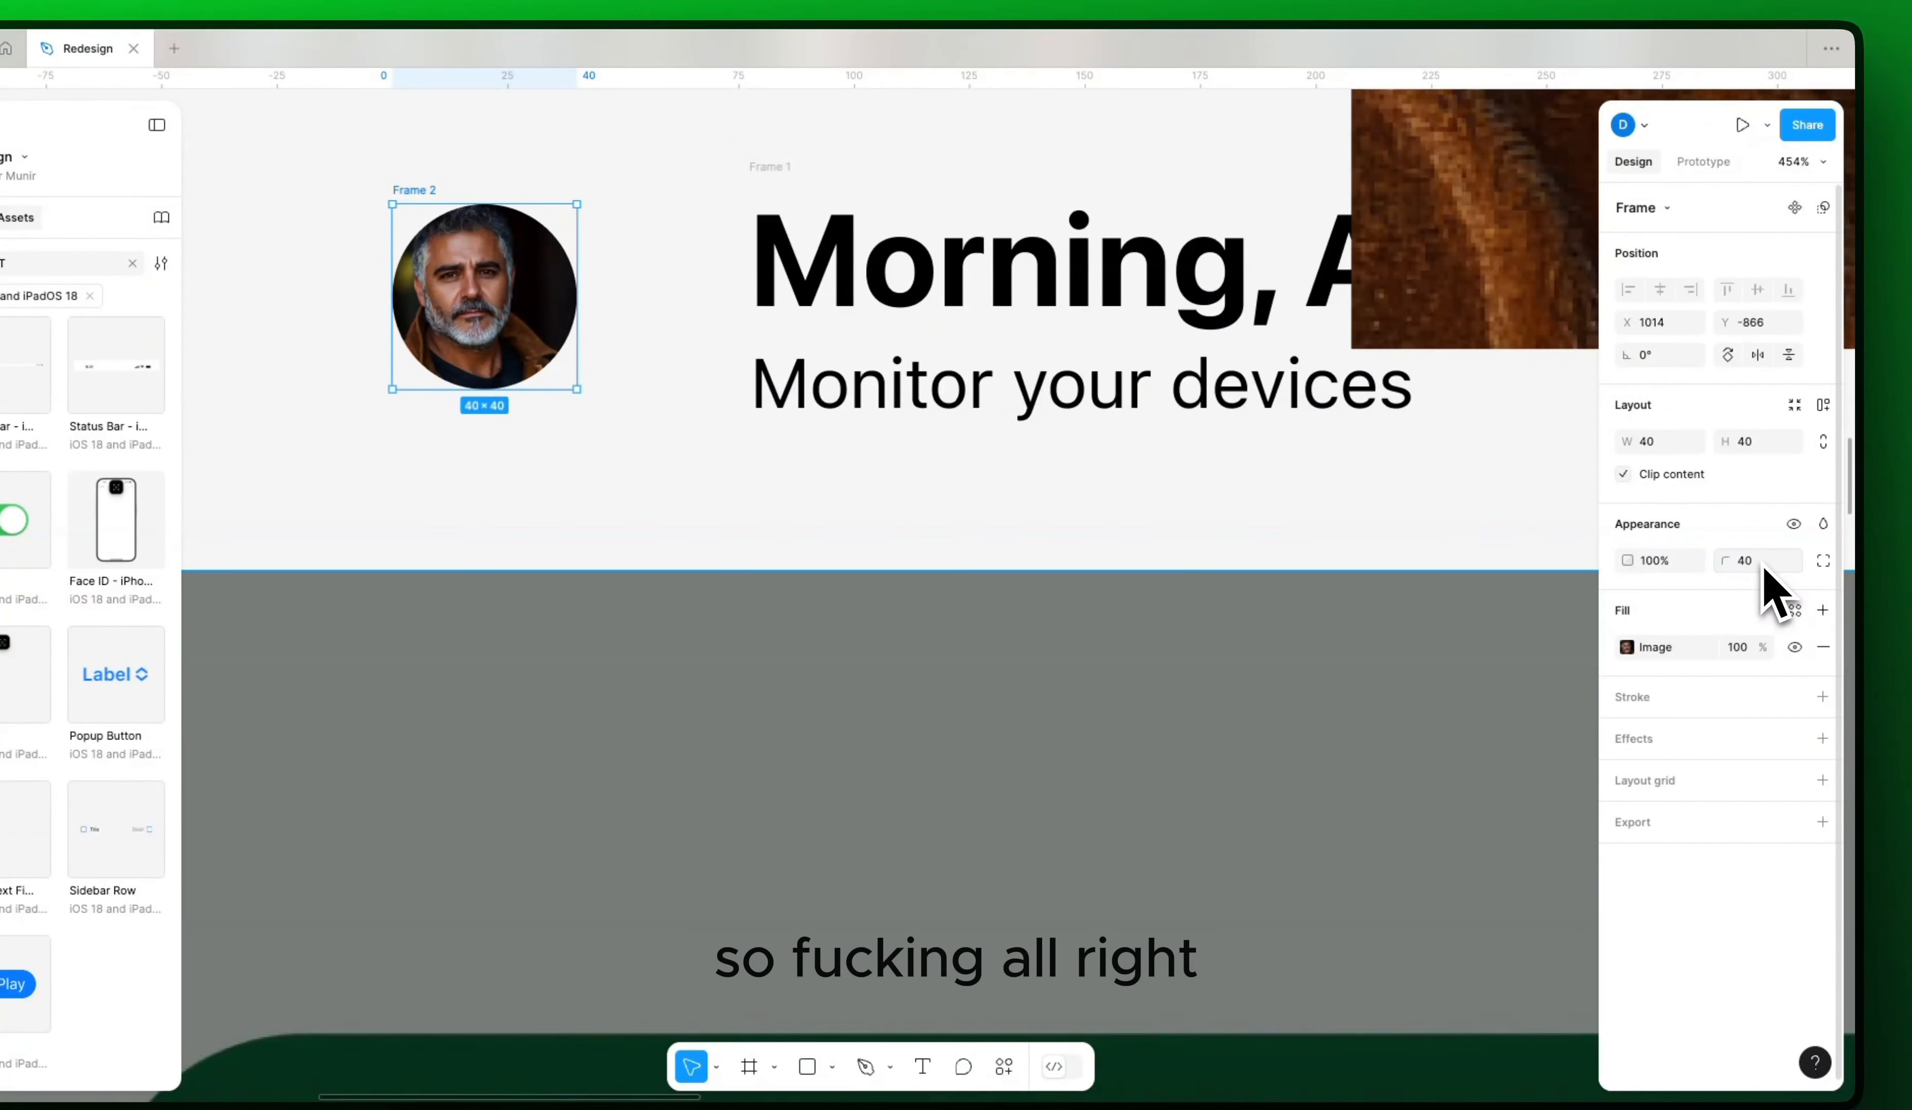
{"action": "scroll", "coordinate": [648, 427], "scroll_direction": "down", "scroll_amount": 10}
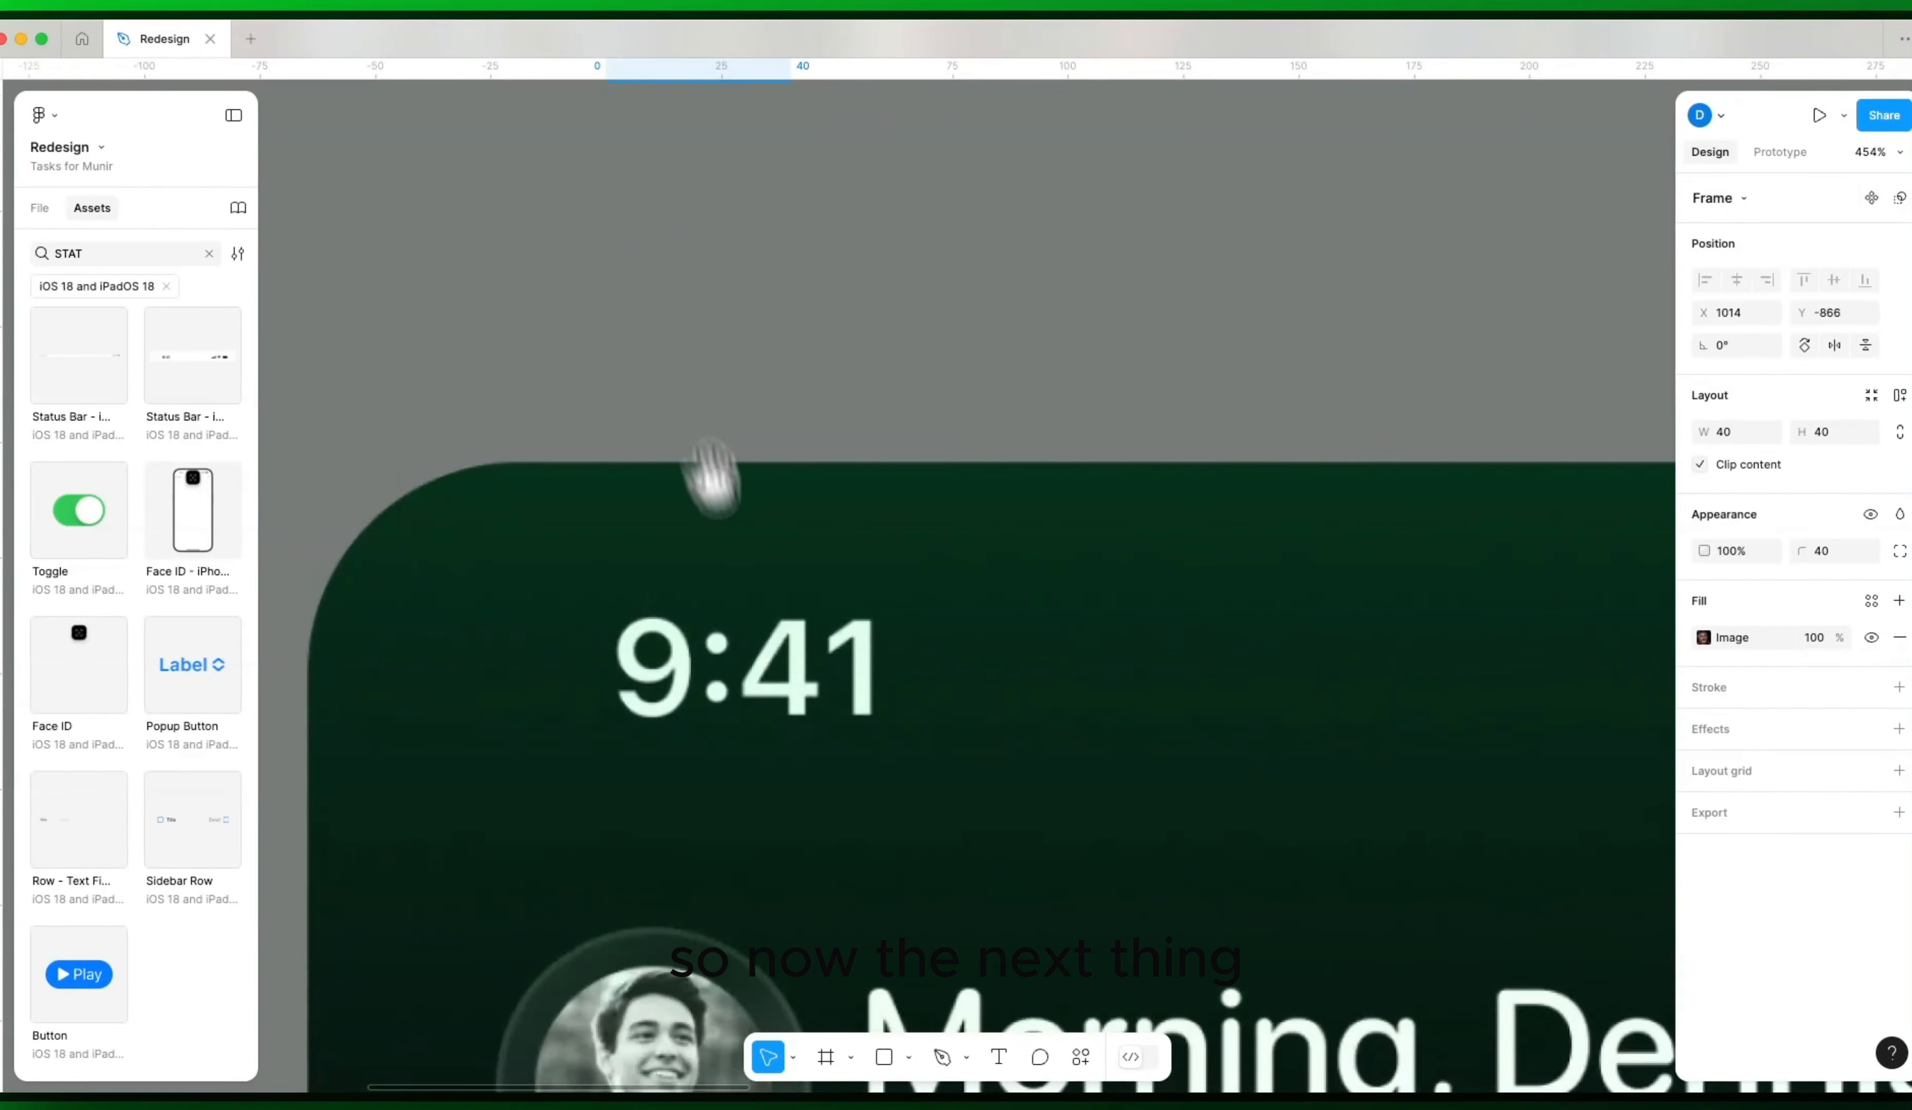
Step: Add auto layout to the 40 by 40 circular portrait frame beside the greeting
{"action": "scroll", "coordinate": [712, 476], "scroll_direction": "down", "scroll_amount": 5}
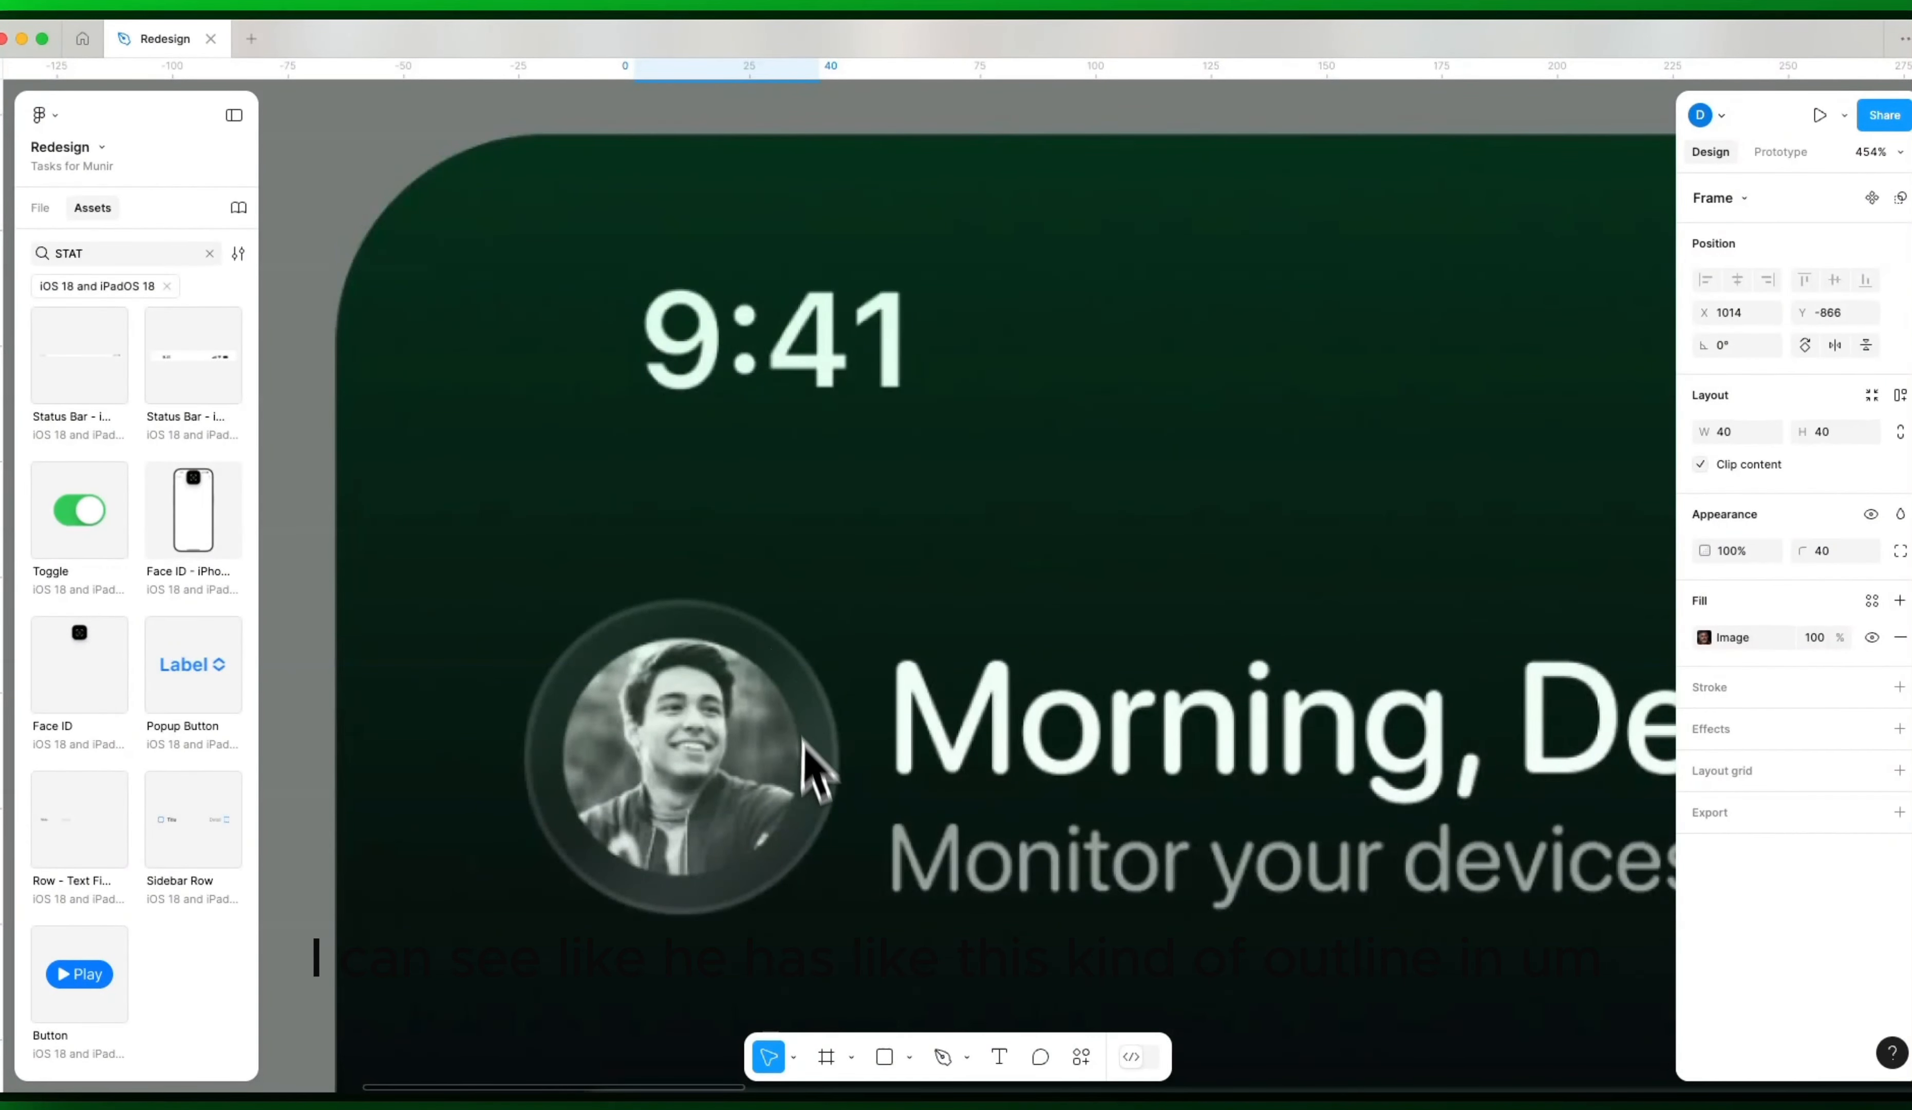
{"action": "scroll", "coordinate": [655, 899], "scroll_direction": "down", "scroll_amount": 5}
{"action": "scroll", "coordinate": [703, 682], "scroll_direction": "up", "scroll_amount": 5}
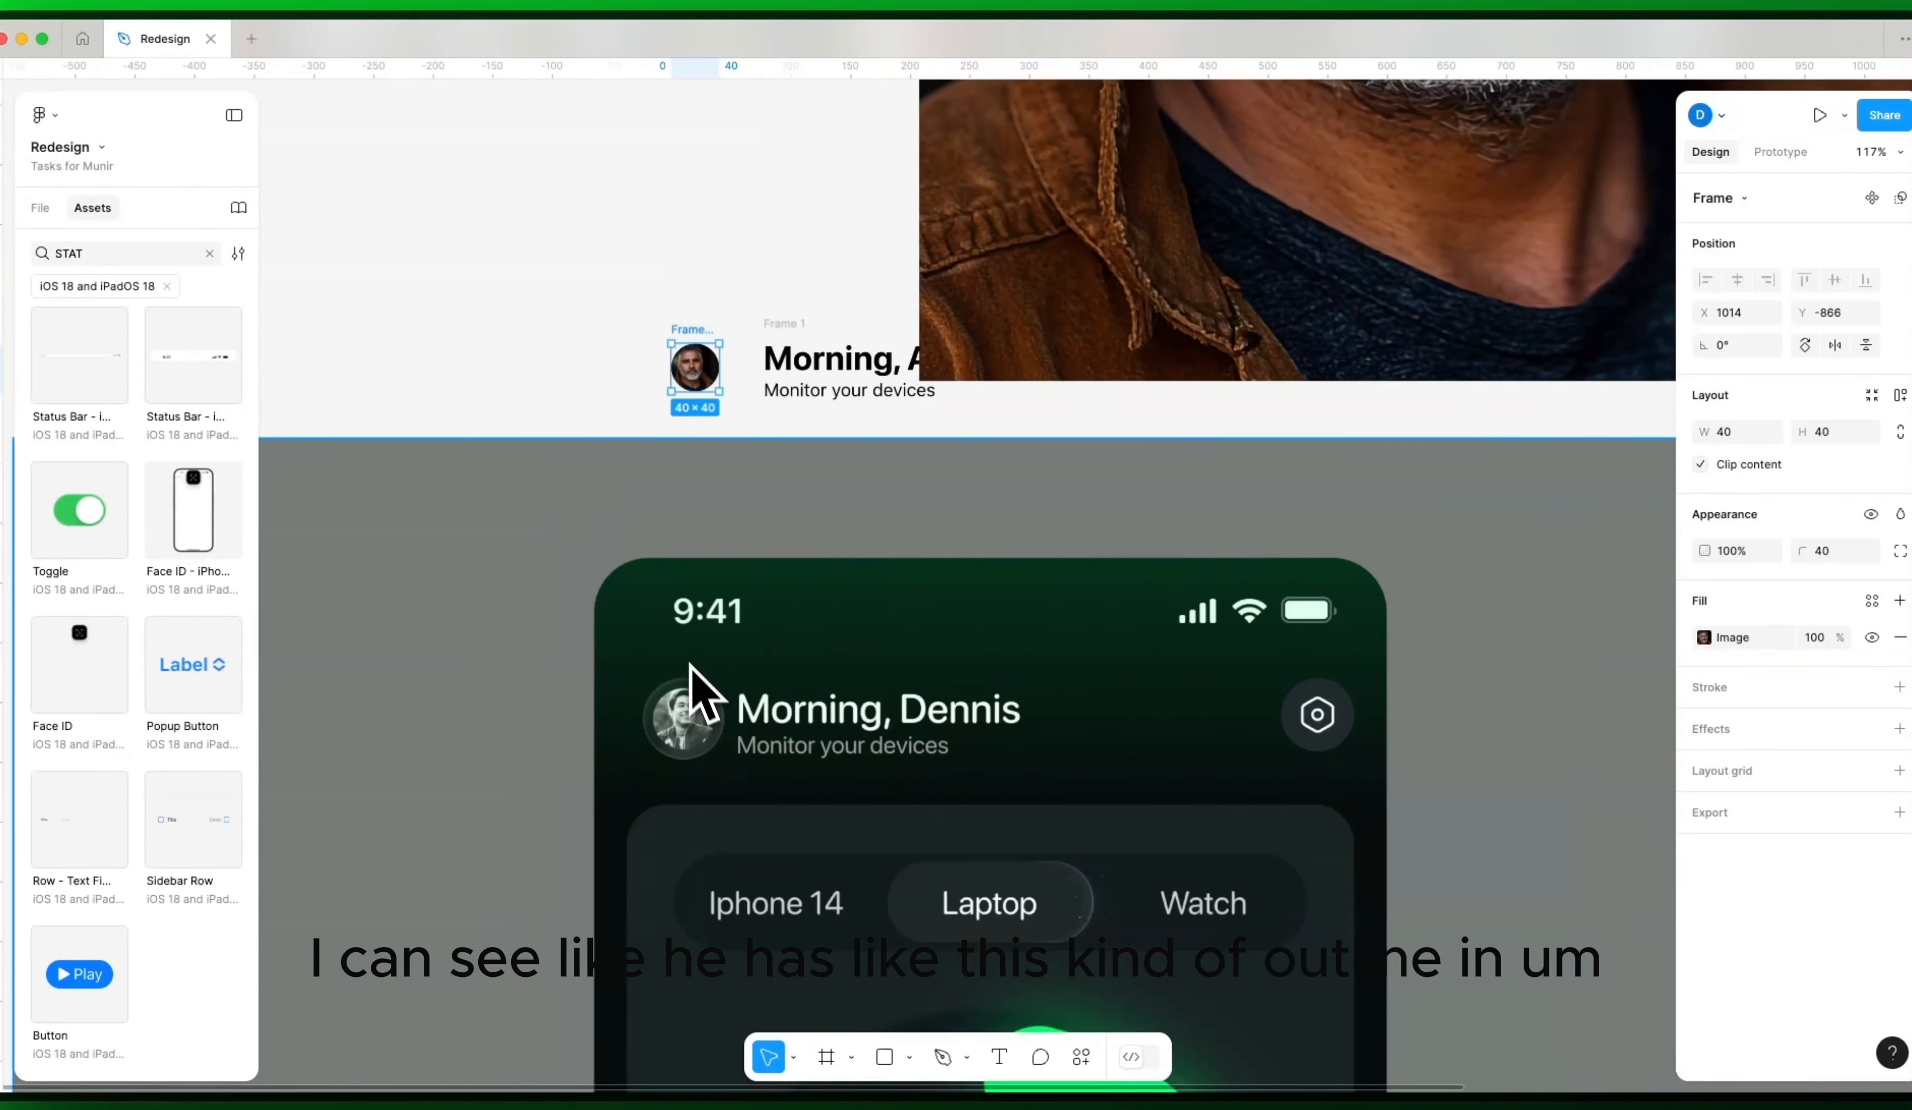
{"action": "scroll", "coordinate": [739, 602], "scroll_direction": "up", "scroll_amount": 5}
{"action": "right_click", "coordinate": [607, 453]}
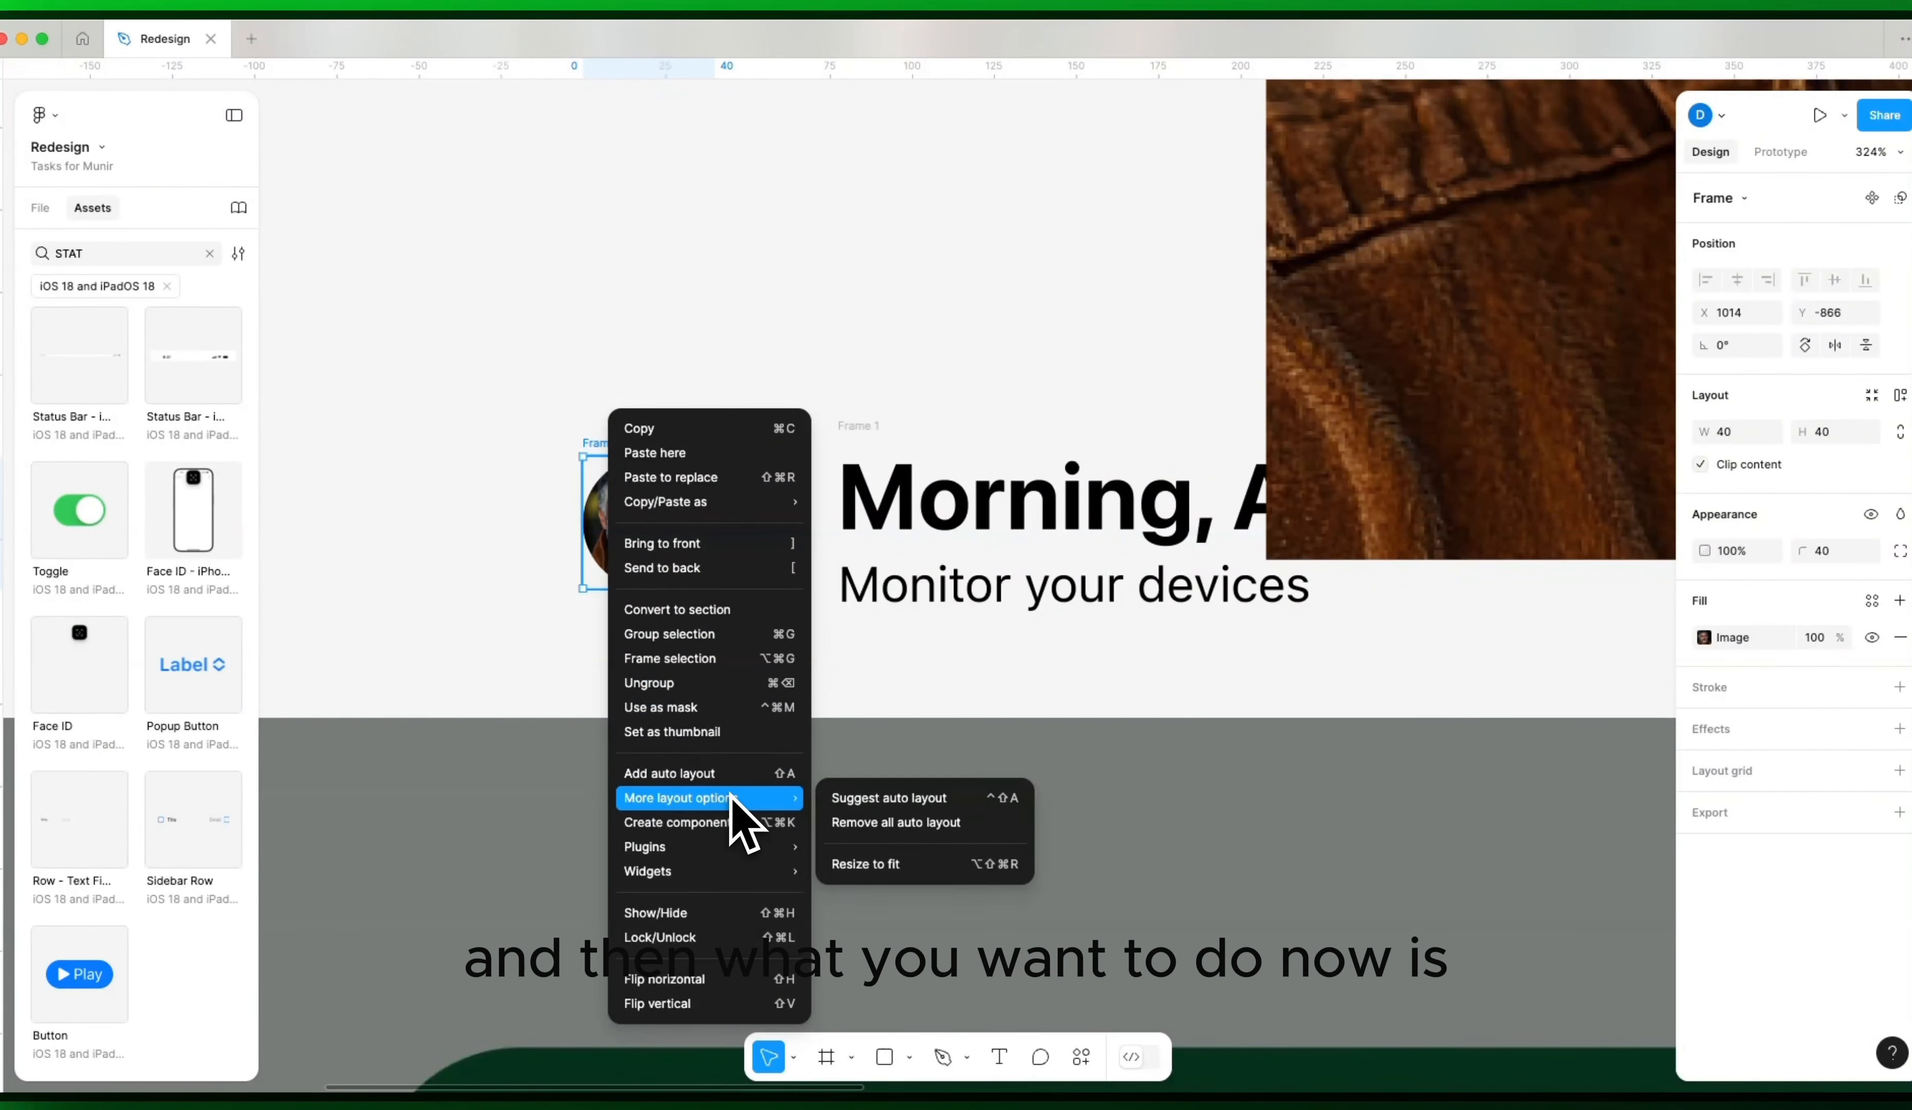
{"action": "left_click", "coordinate": [731, 774]}
{"action": "right_click", "coordinate": [822, 594]}
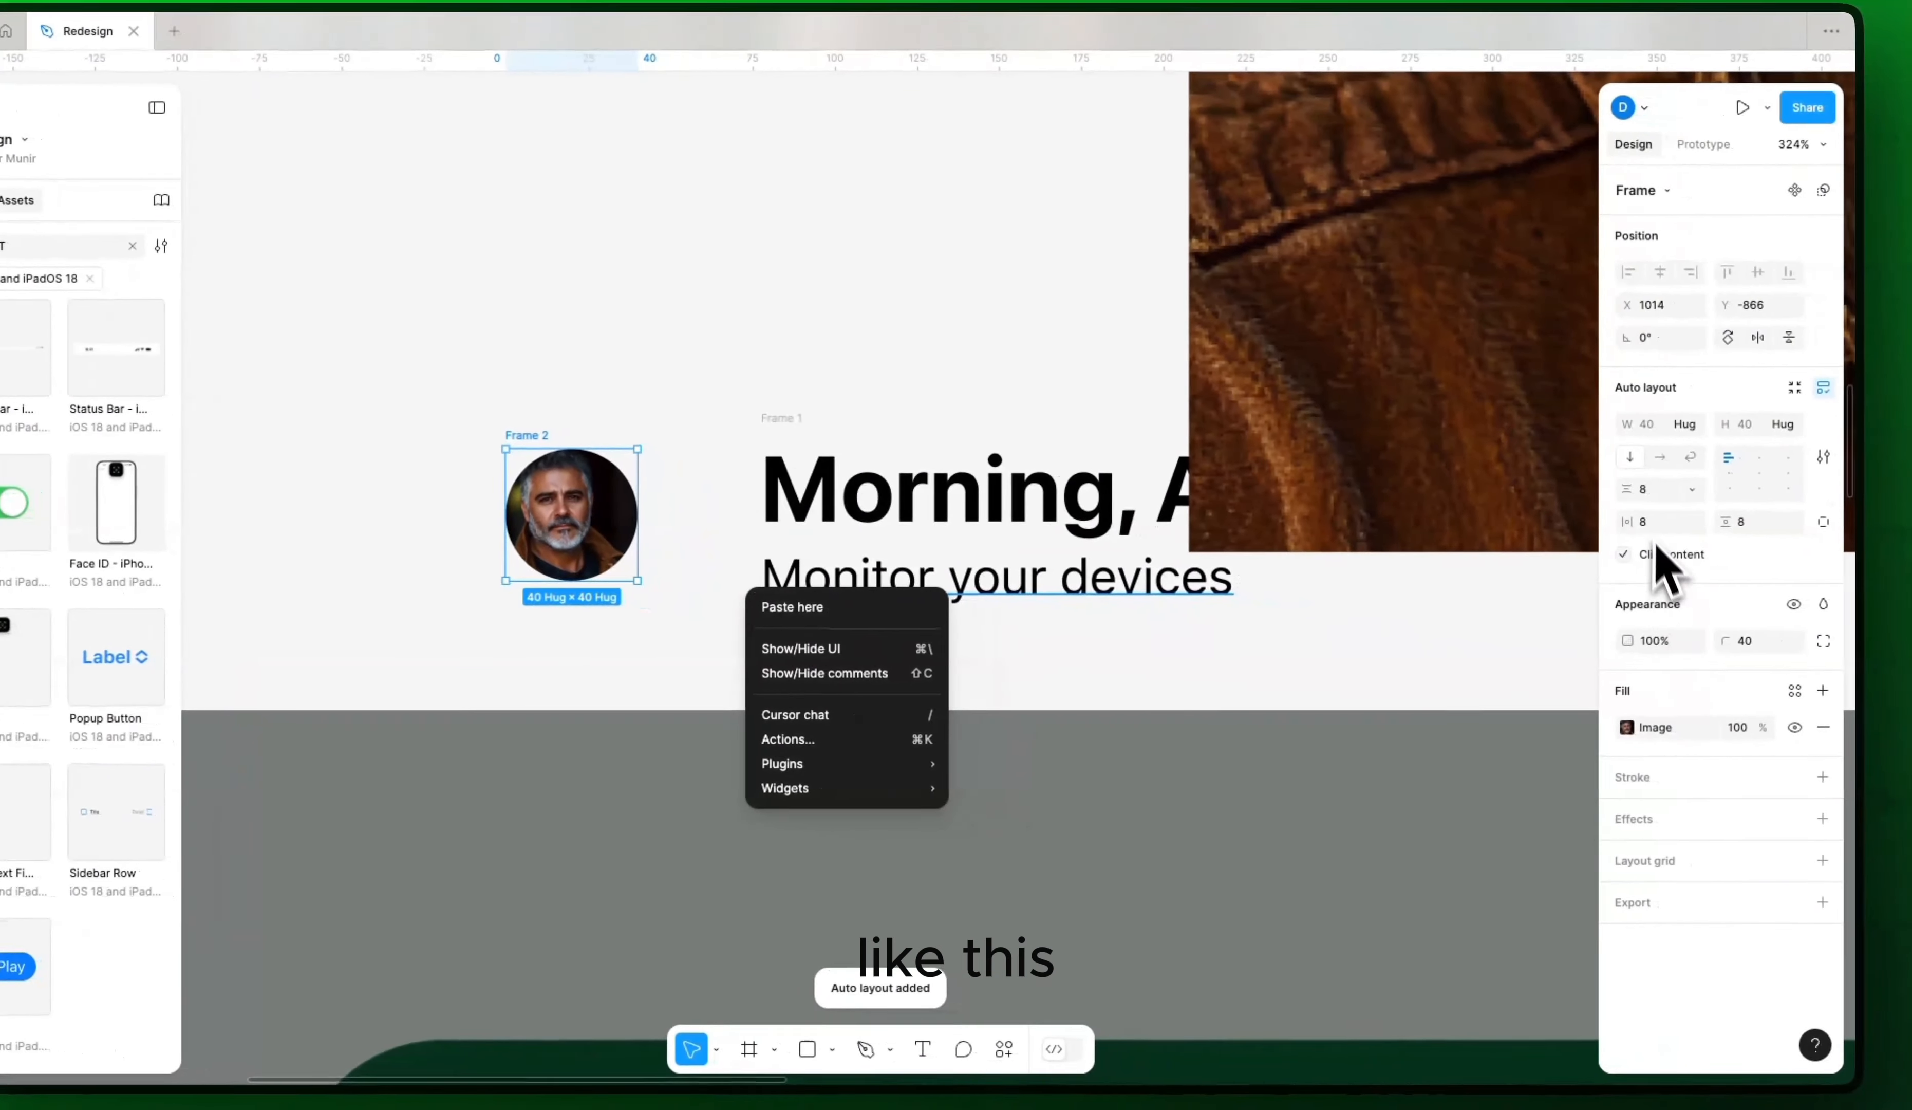
Step: Set the circular portrait frame's horizontal and vertical padding to 16
{"action": "left_click", "coordinate": [1651, 542]}
{"action": "left_click", "coordinate": [1655, 524]}
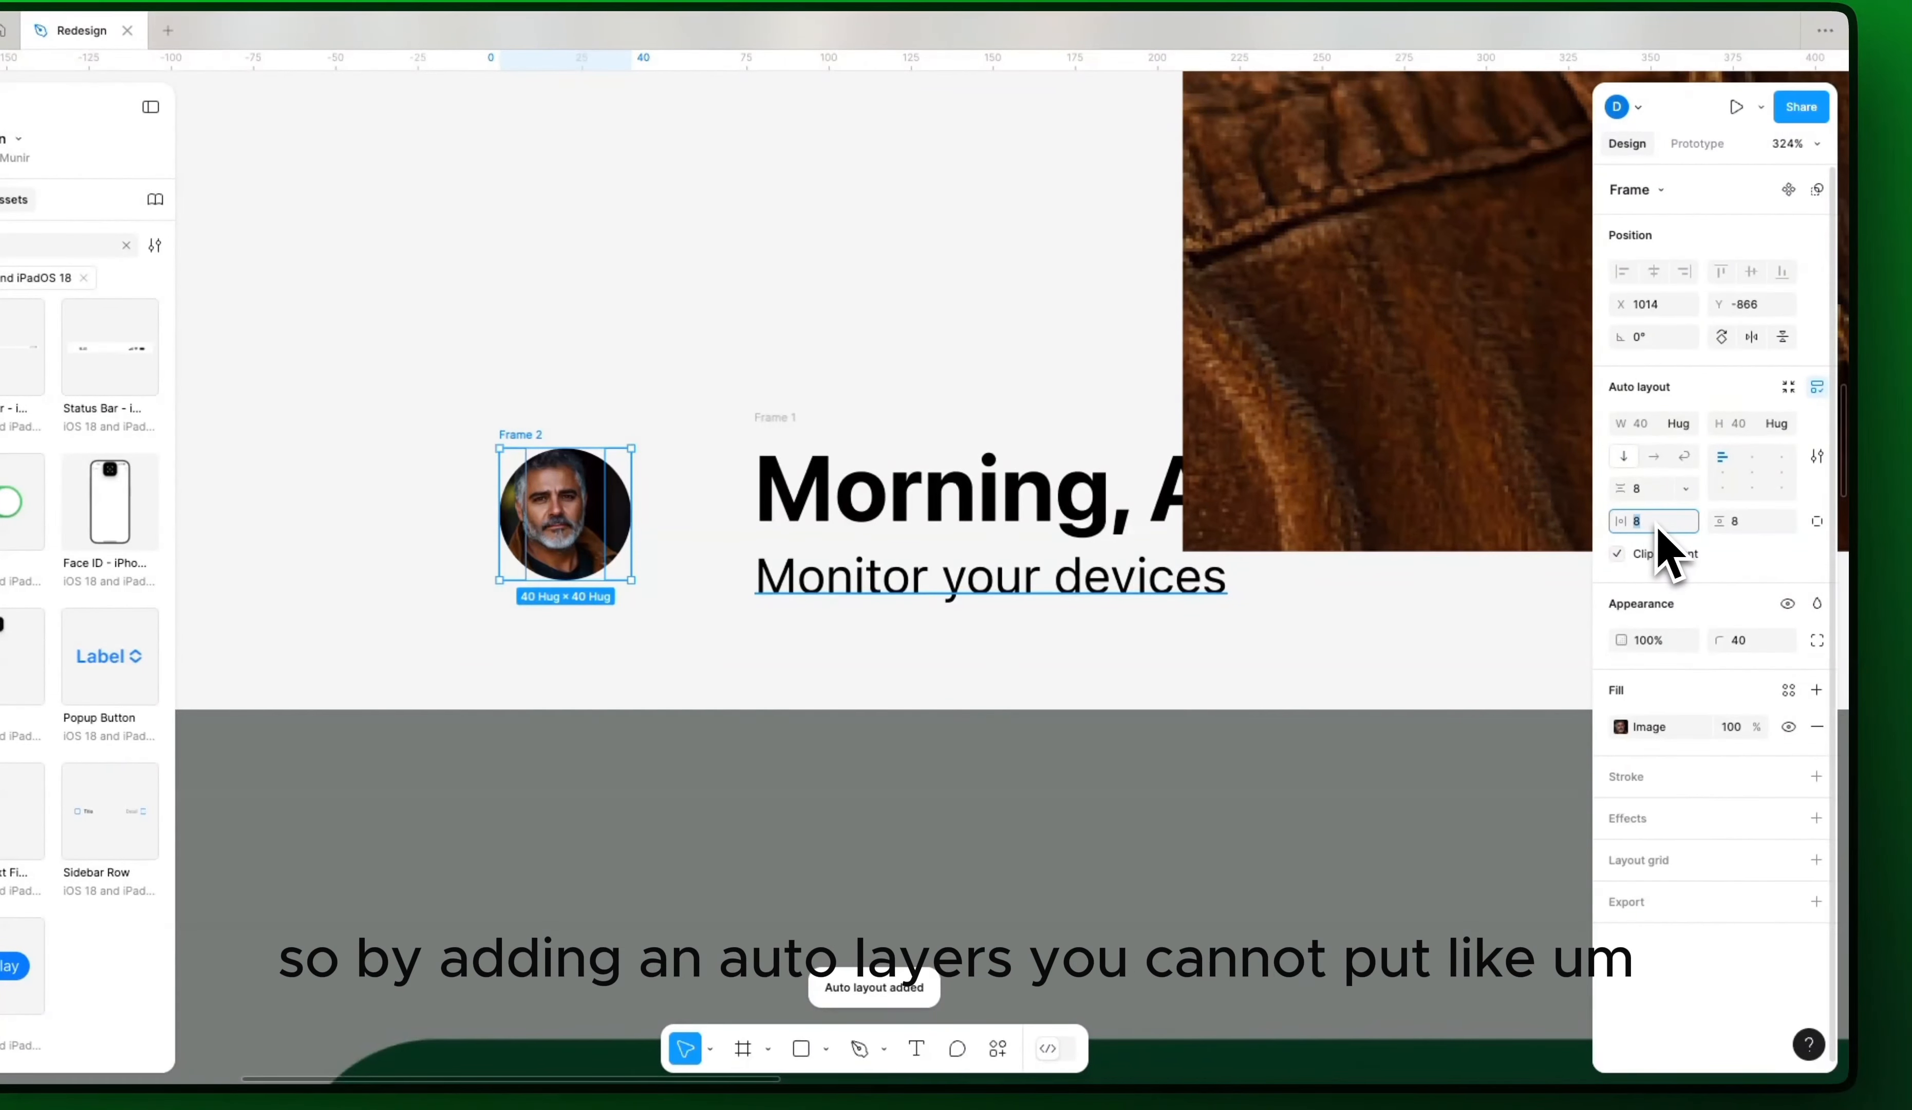
{"action": "type", "text": "16"}
{"action": "key", "text": "Tab"}
{"action": "type", "text": "16"}
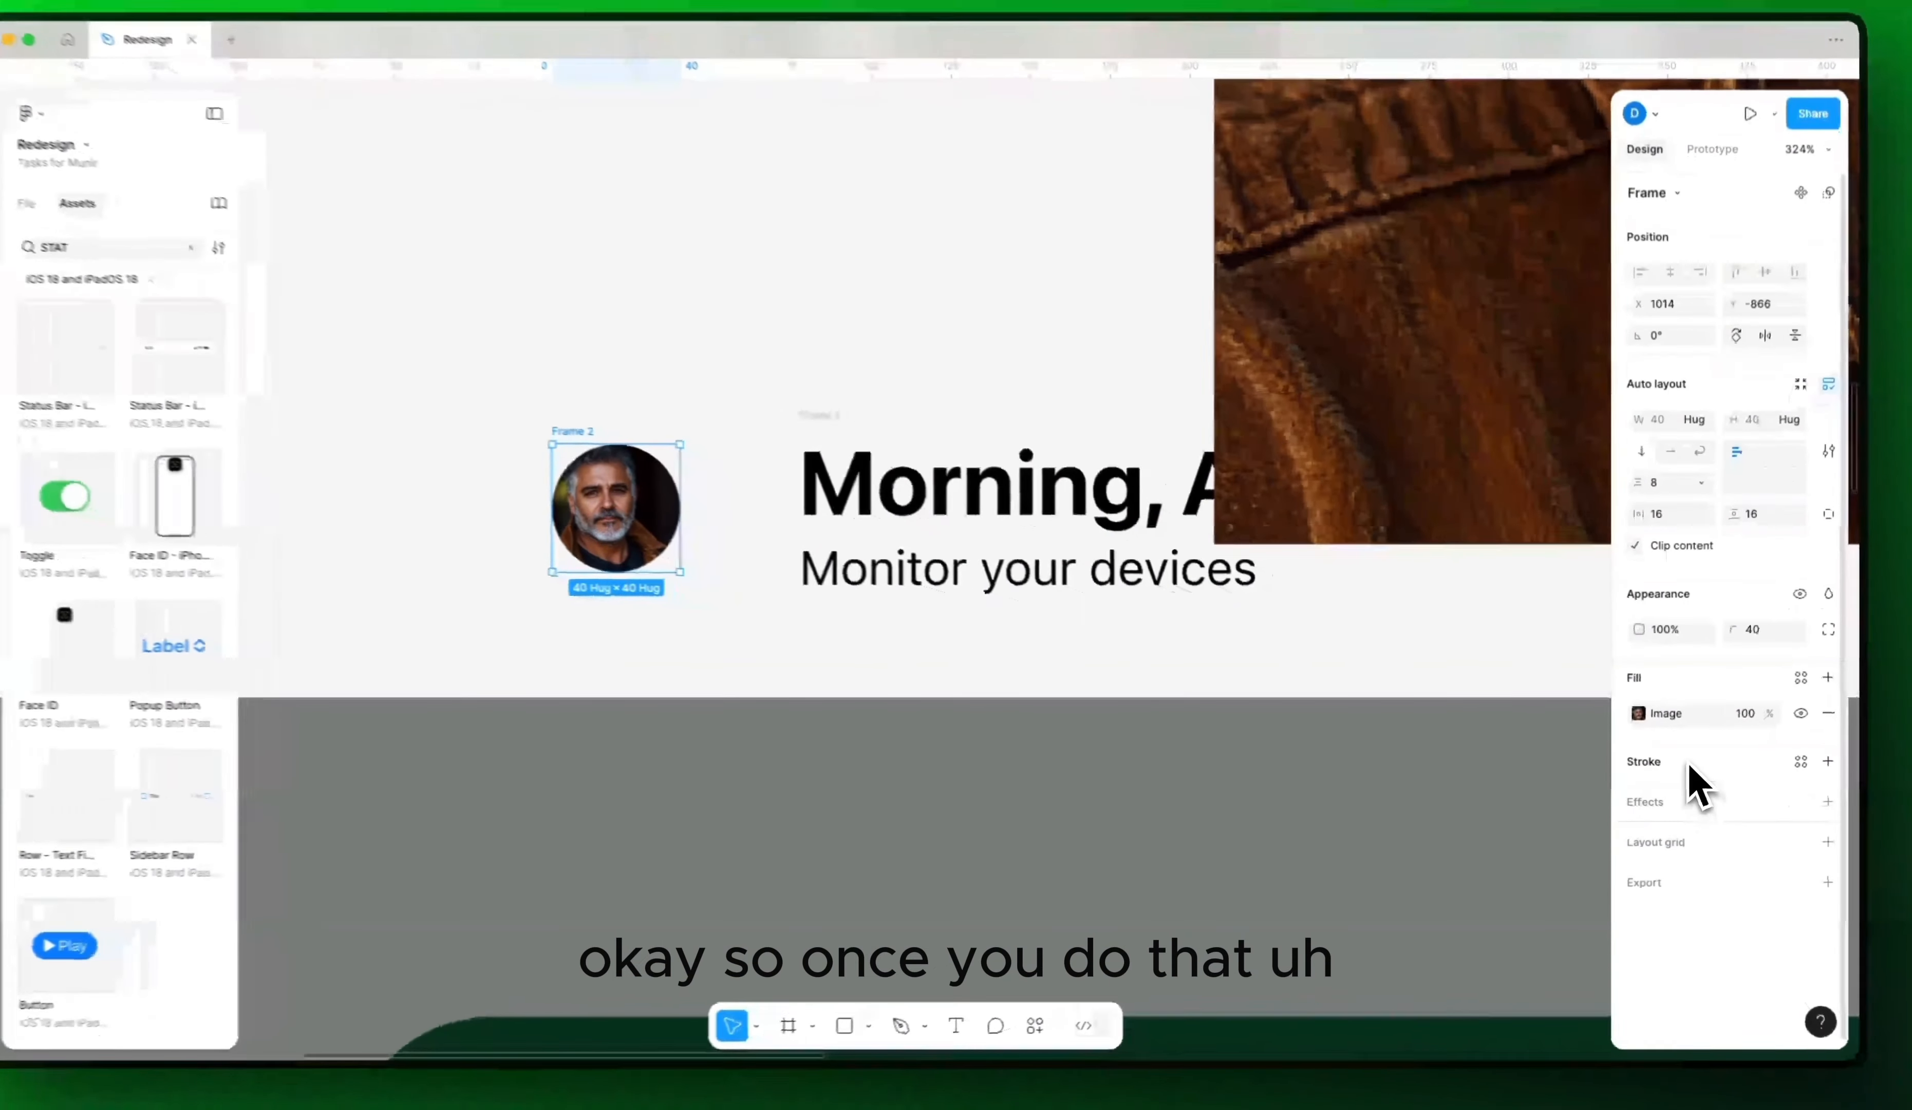
Step: Add a black 000000 inside stroke with a weight of 4 to the circular portrait frame
{"action": "left_click", "coordinate": [1688, 764]}
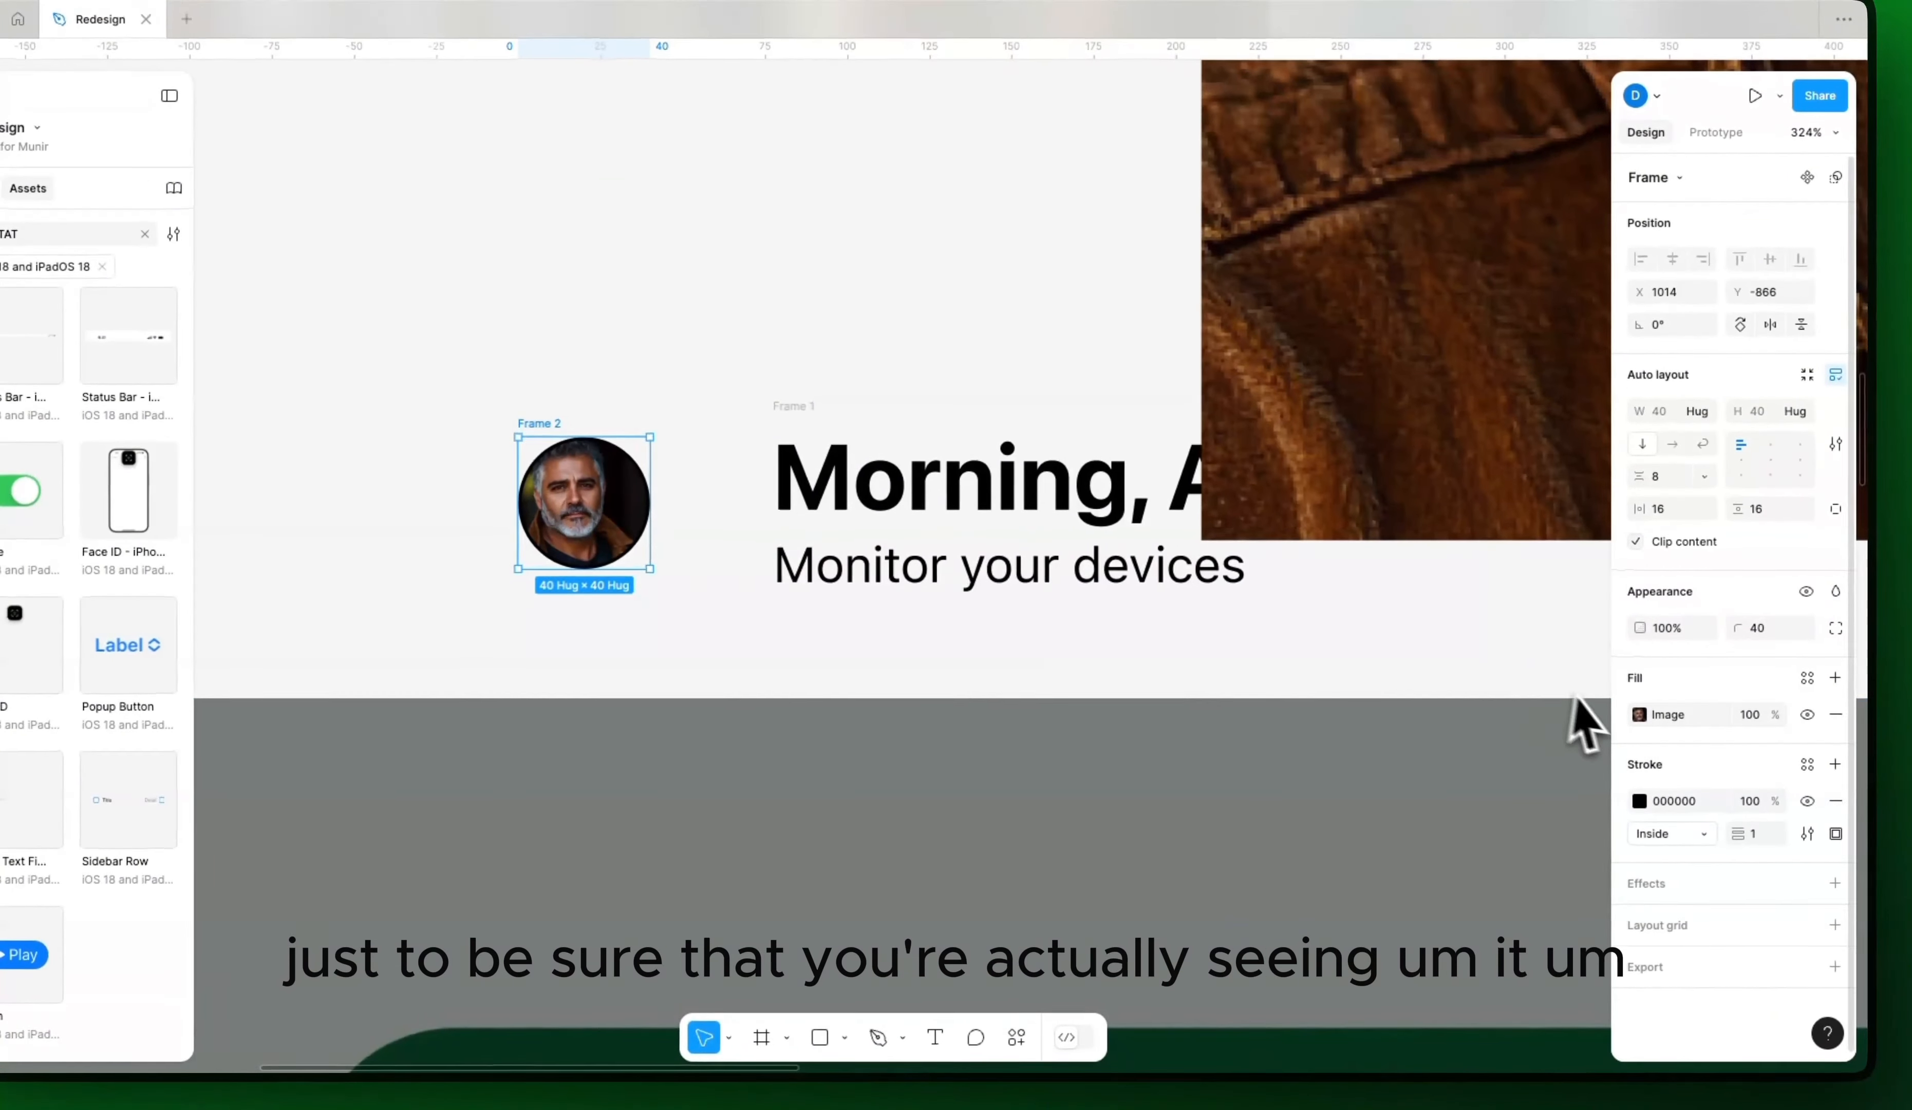
{"action": "left_click_drag", "start_coordinate": [1732, 829], "coordinate": [1738, 831]}
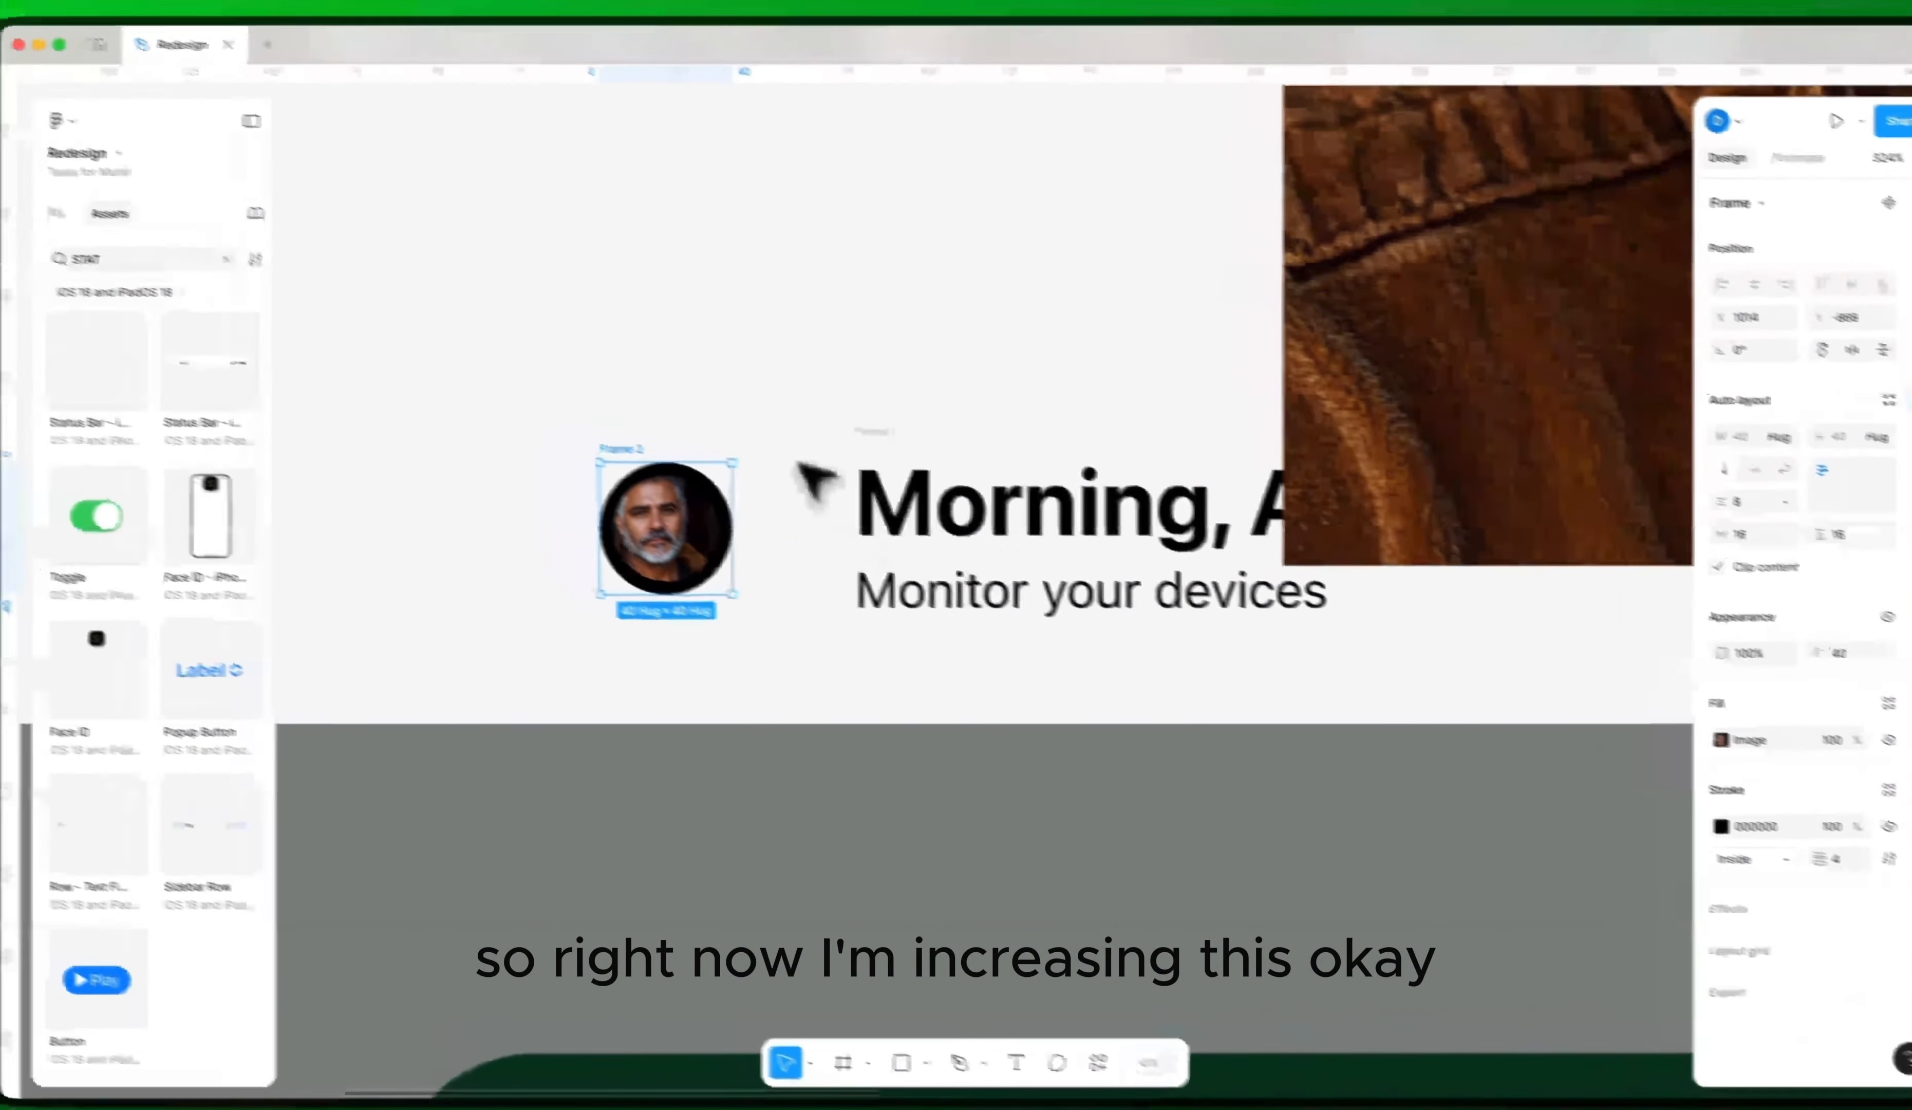
{"action": "left_click", "coordinate": [679, 410]}
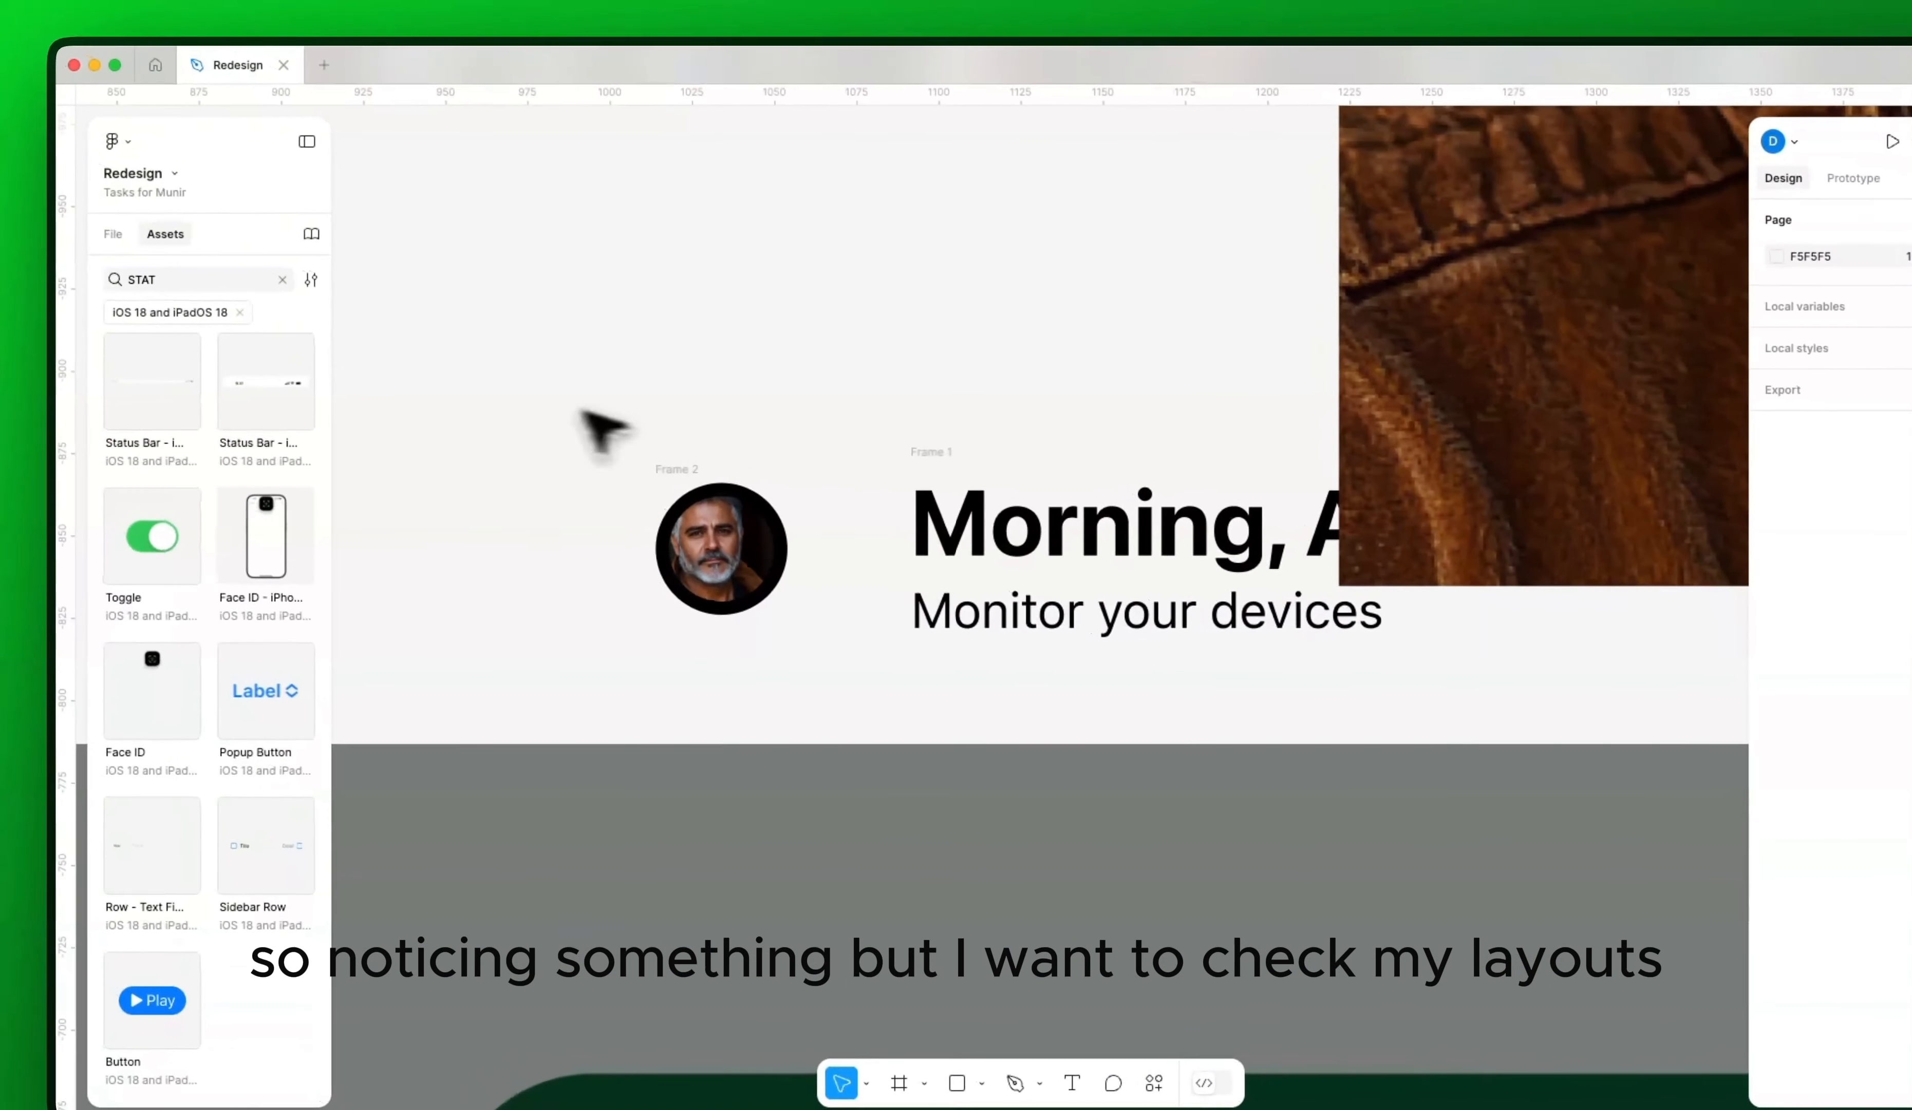
Step: Nest the large portrait image 2 inside Frame 2 in the layer order and select it
{"action": "left_click", "coordinate": [118, 235]}
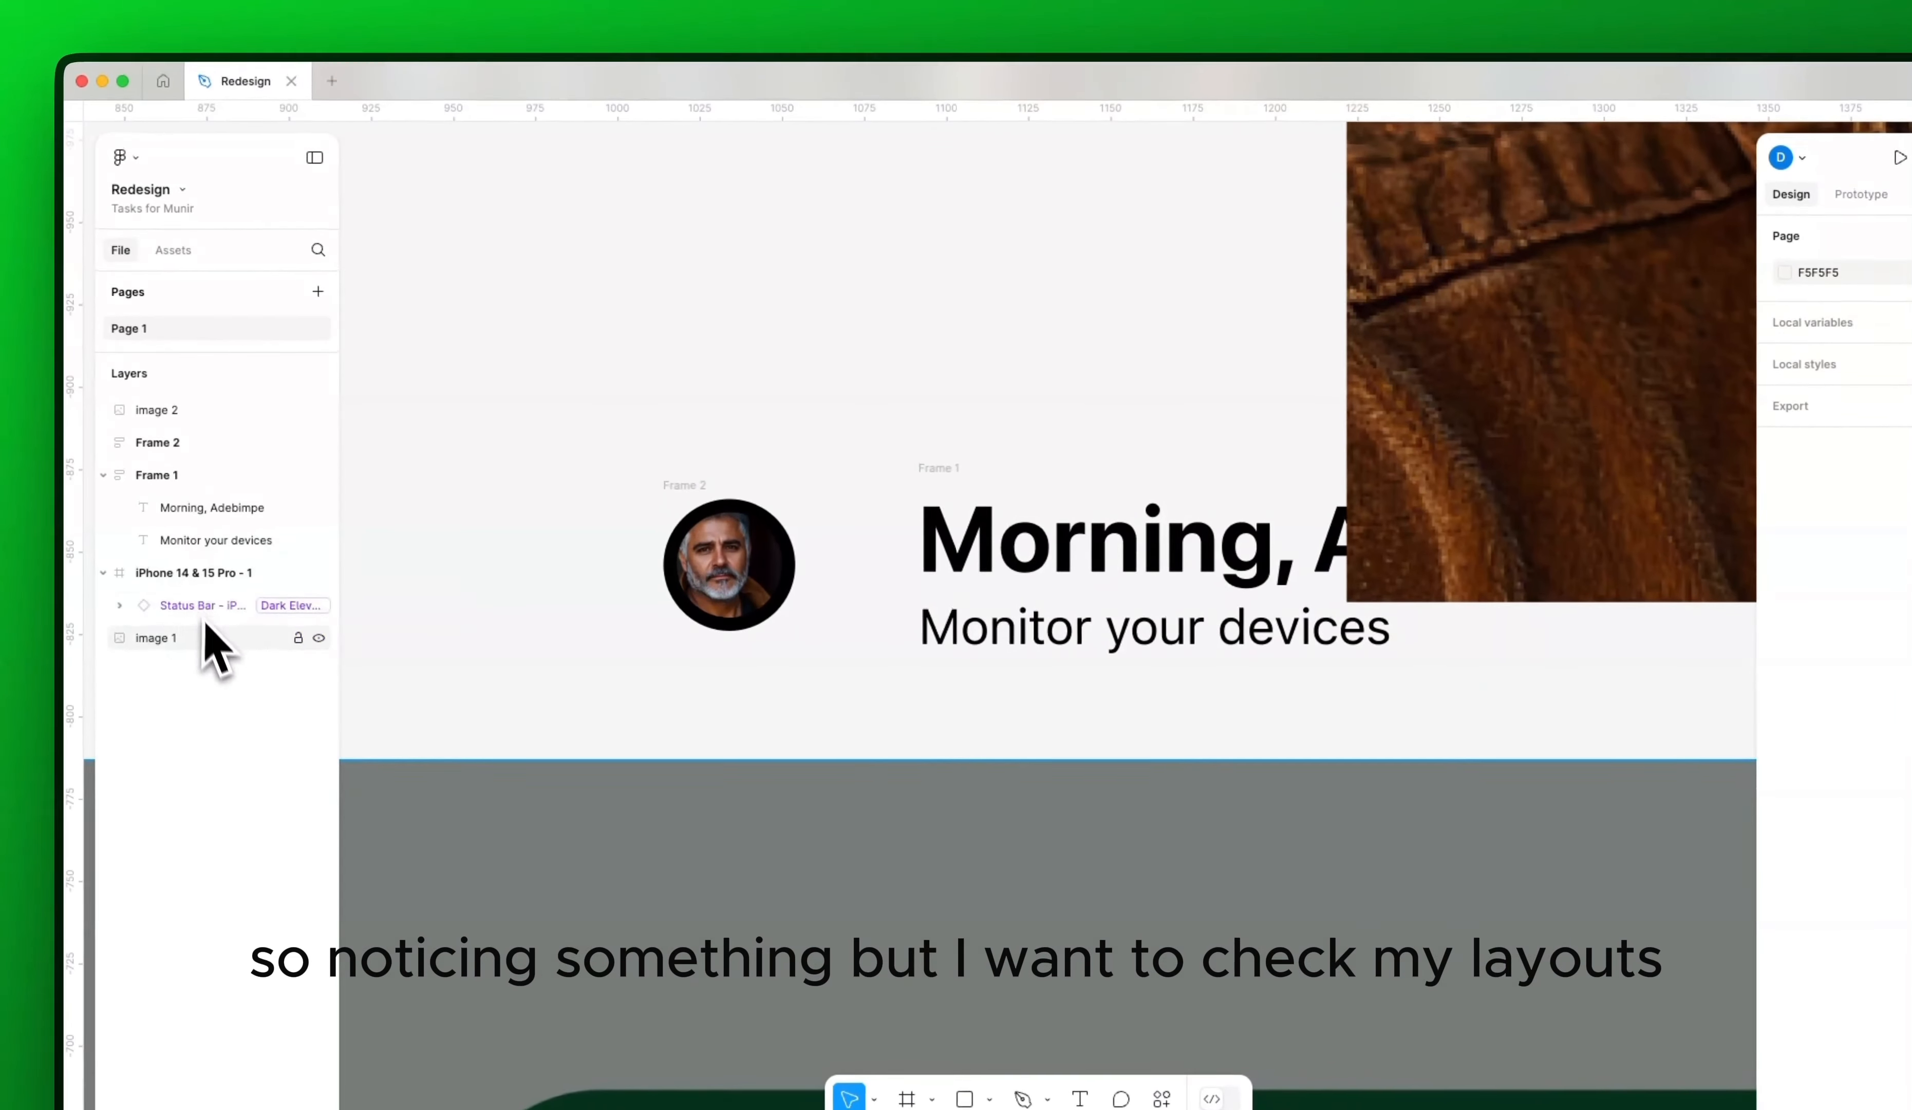
{"action": "left_click", "coordinate": [176, 476]}
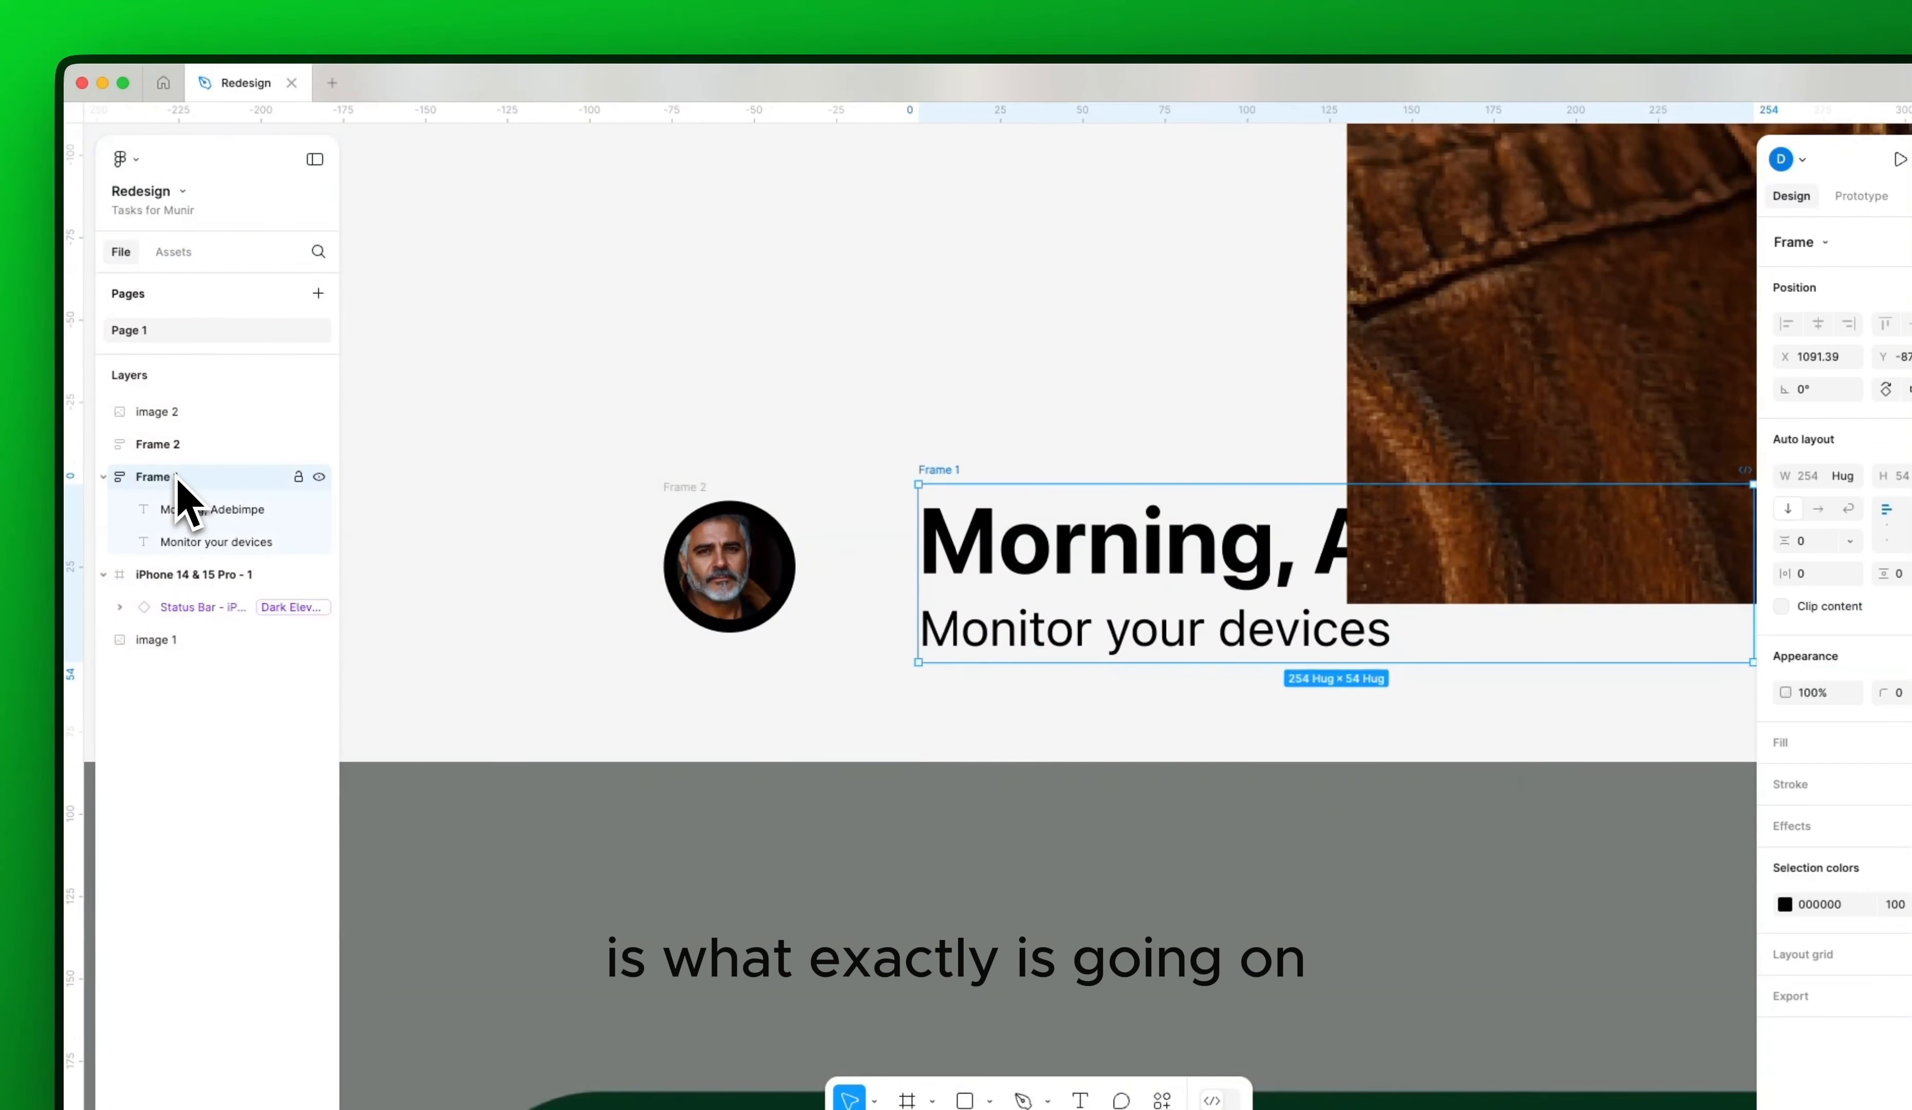
{"action": "left_click", "coordinate": [171, 444]}
{"action": "left_click_drag", "start_coordinate": [173, 411], "coordinate": [172, 460]}
{"action": "left_click", "coordinate": [171, 440]}
{"action": "left_click", "coordinate": [177, 418]}
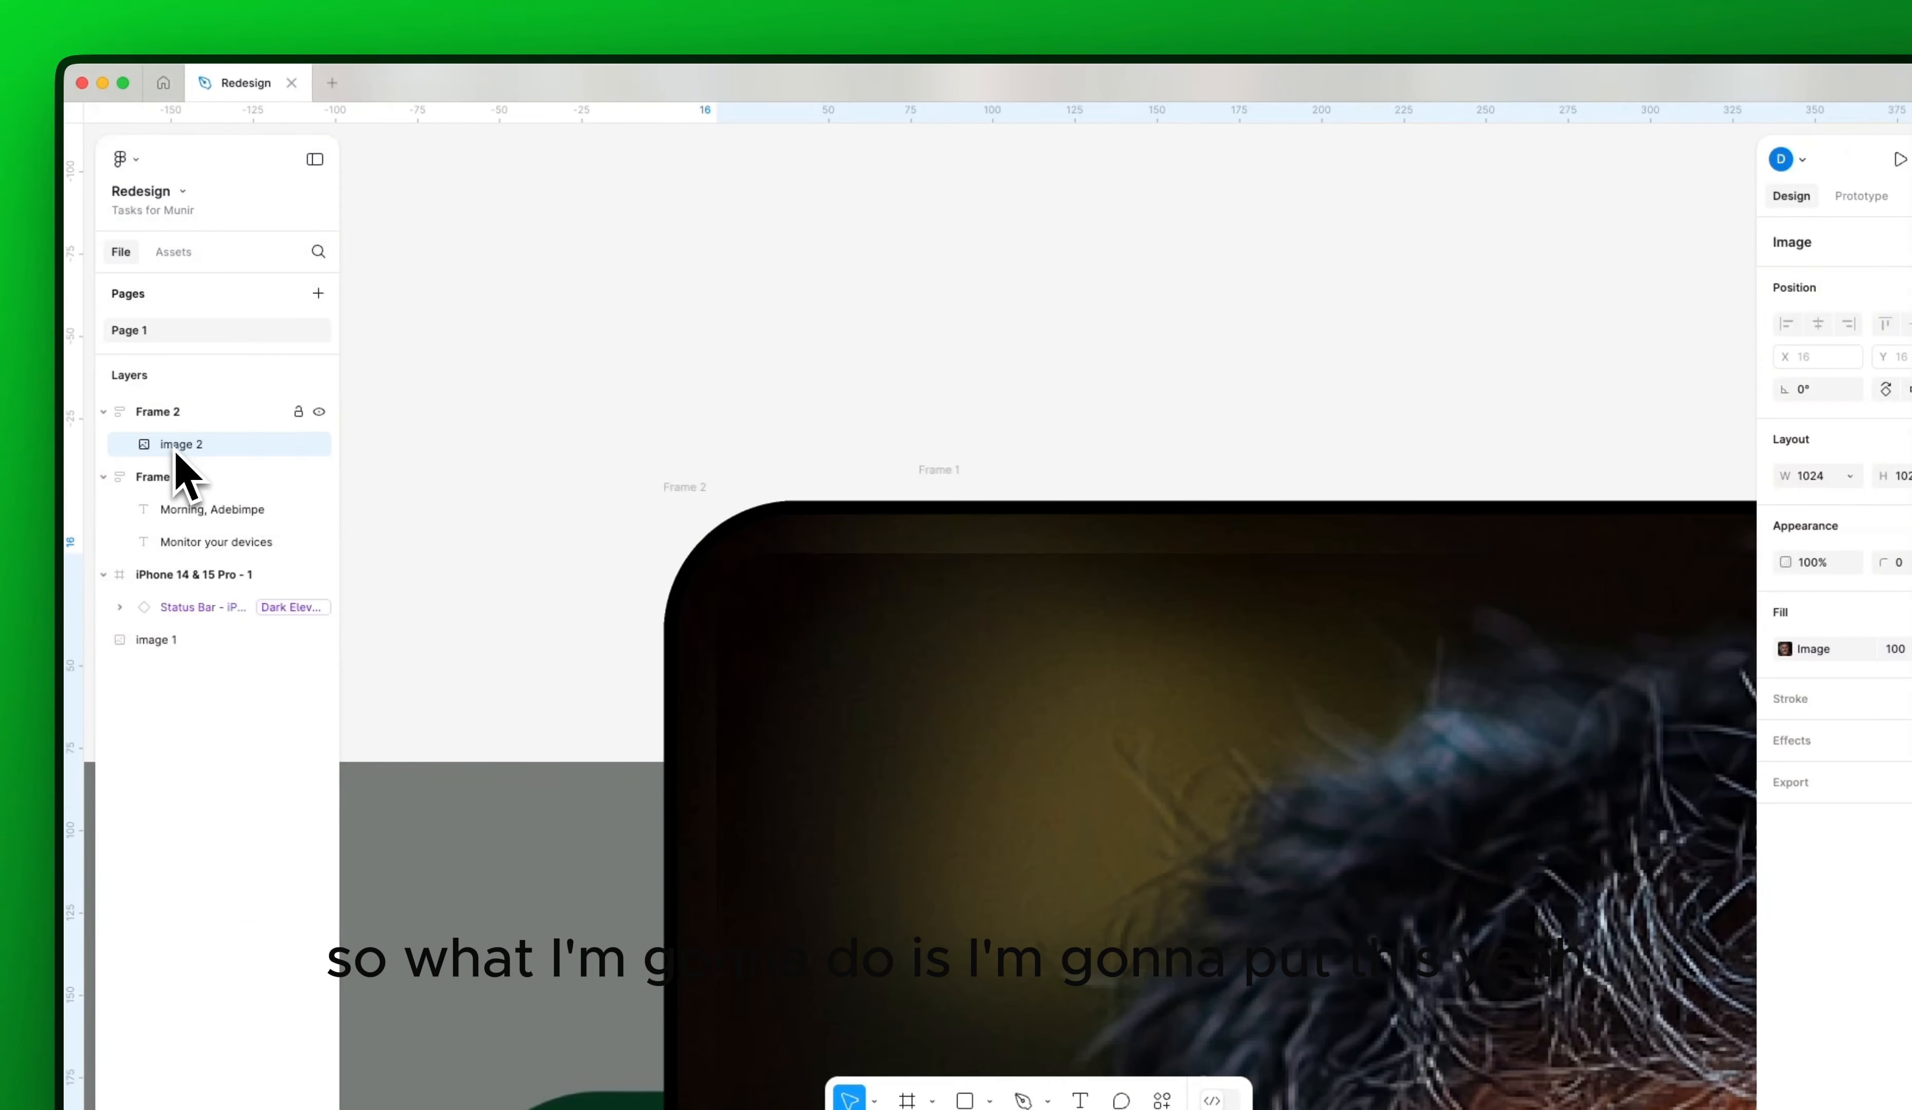
Step: Move the enlarged portrait frame up to clear canvas above the greeting, to X 862 and Y -2081
{"action": "scroll", "coordinate": [526, 549], "scroll_direction": "down", "scroll_amount": 10}
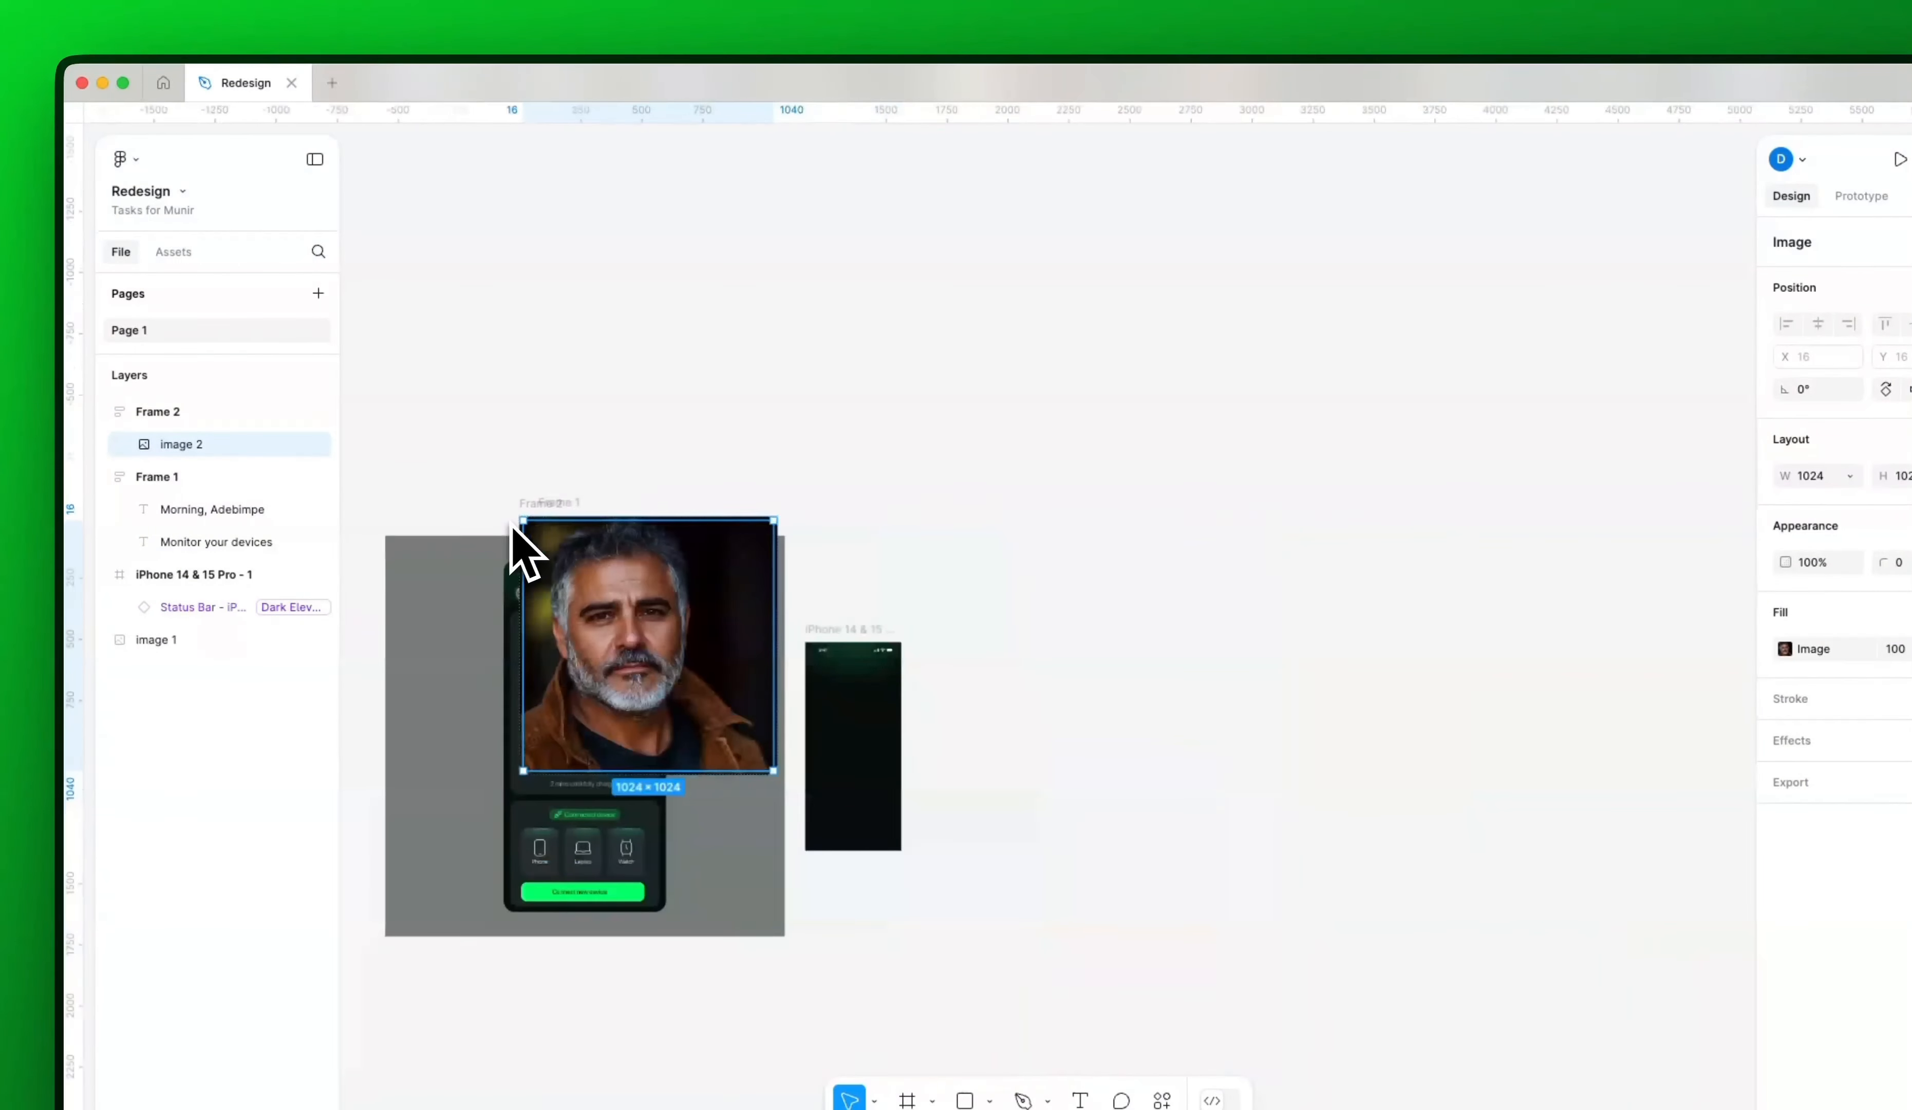
{"action": "scroll", "coordinate": [526, 549], "scroll_direction": "up", "scroll_amount": 3}
{"action": "scroll", "coordinate": [521, 518], "scroll_direction": "up", "scroll_amount": 7}
{"action": "scroll", "coordinate": [522, 518], "scroll_direction": "down", "scroll_amount": 7}
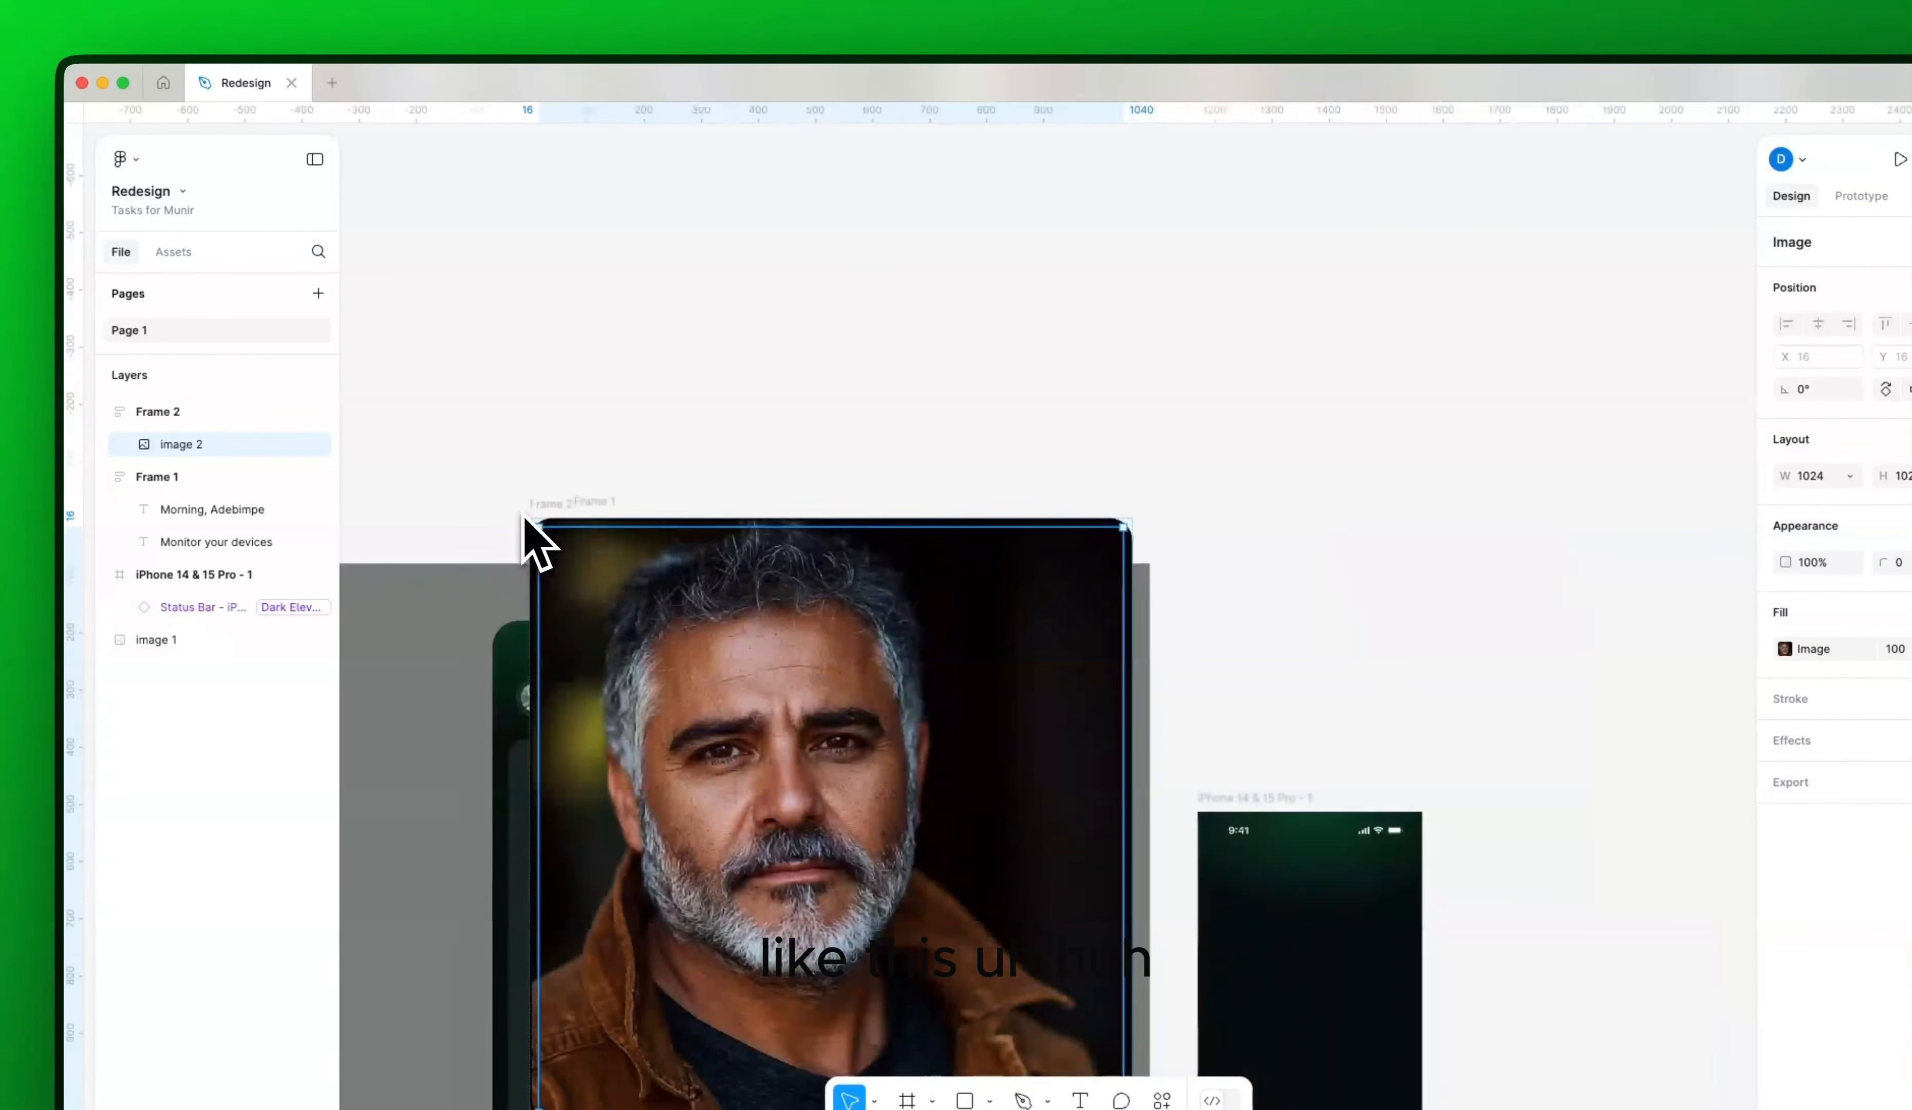
{"action": "left_click", "coordinate": [536, 503]}
{"action": "left_click_drag", "start_coordinate": [535, 469], "coordinate": [469, 205]}
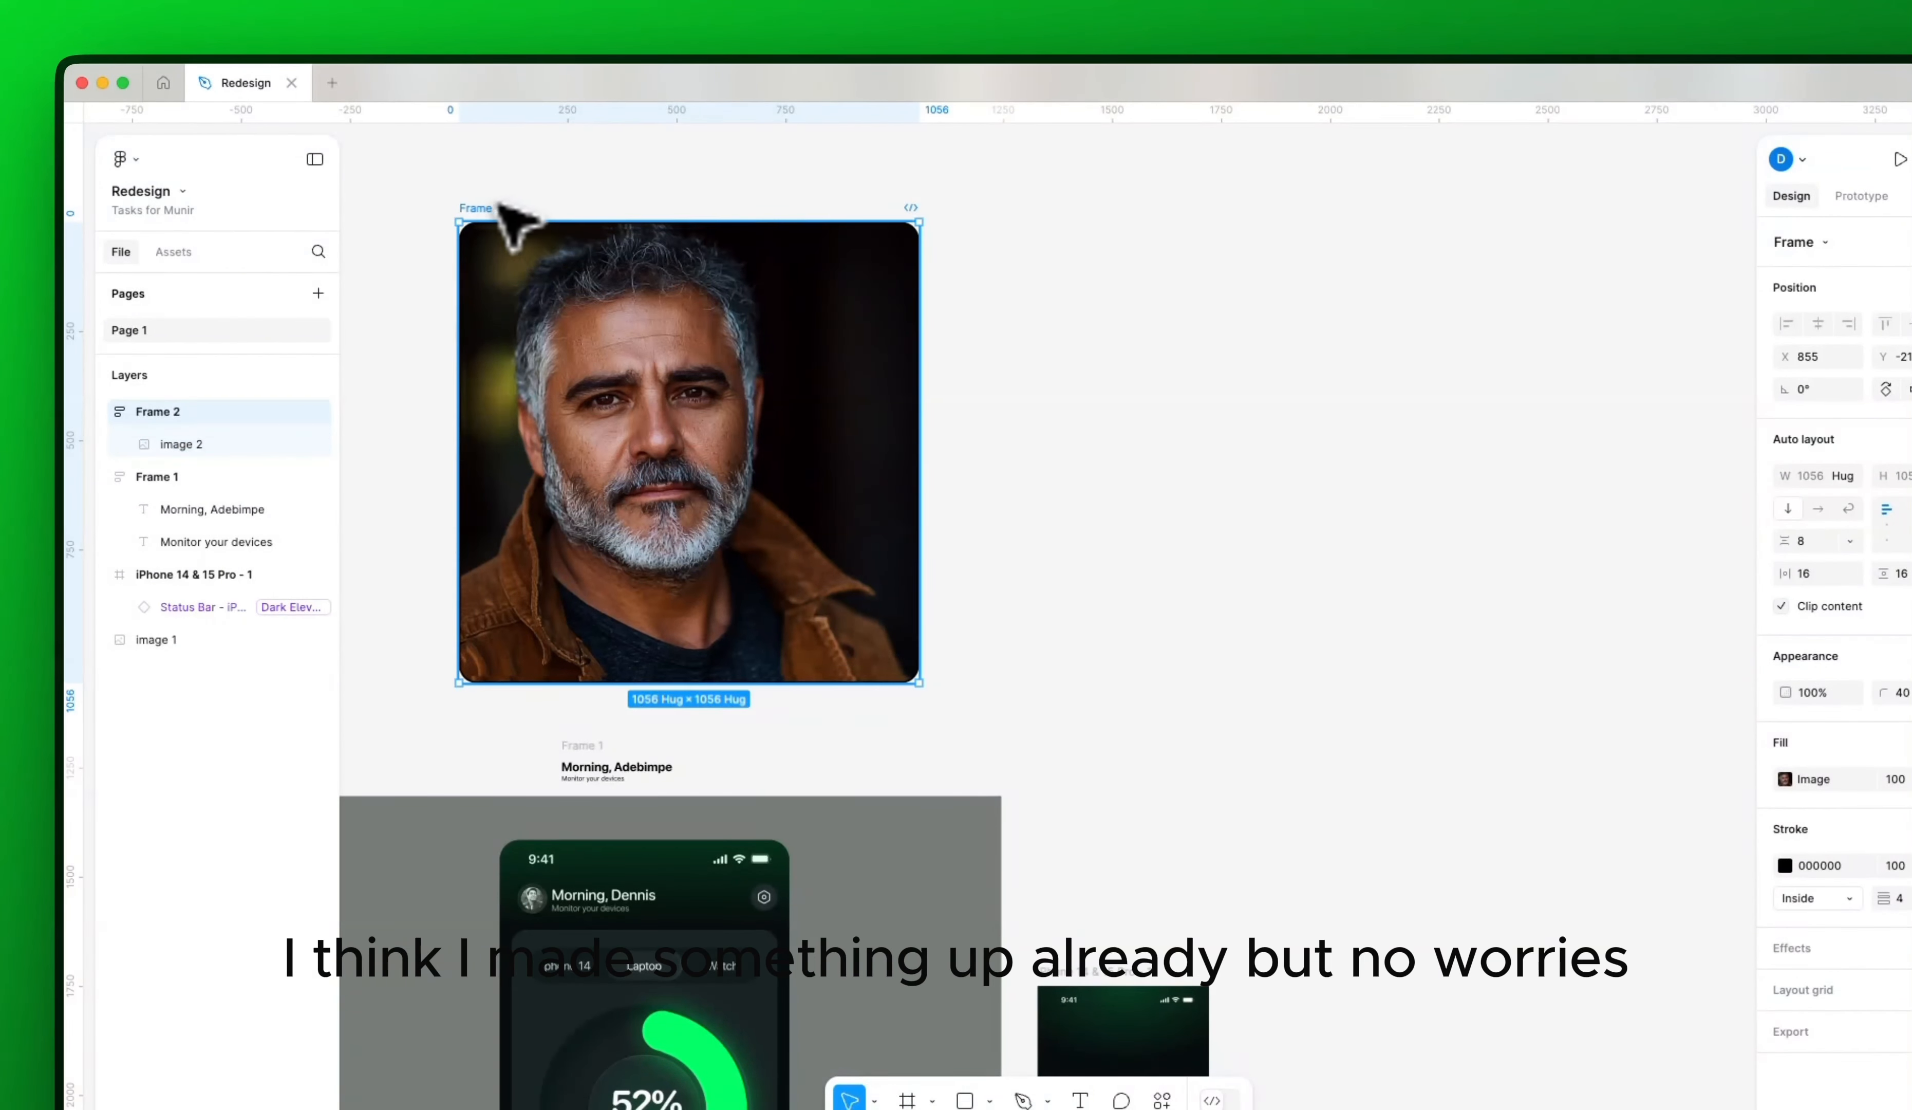
{"action": "left_click_drag", "start_coordinate": [495, 221], "coordinate": [478, 234]}
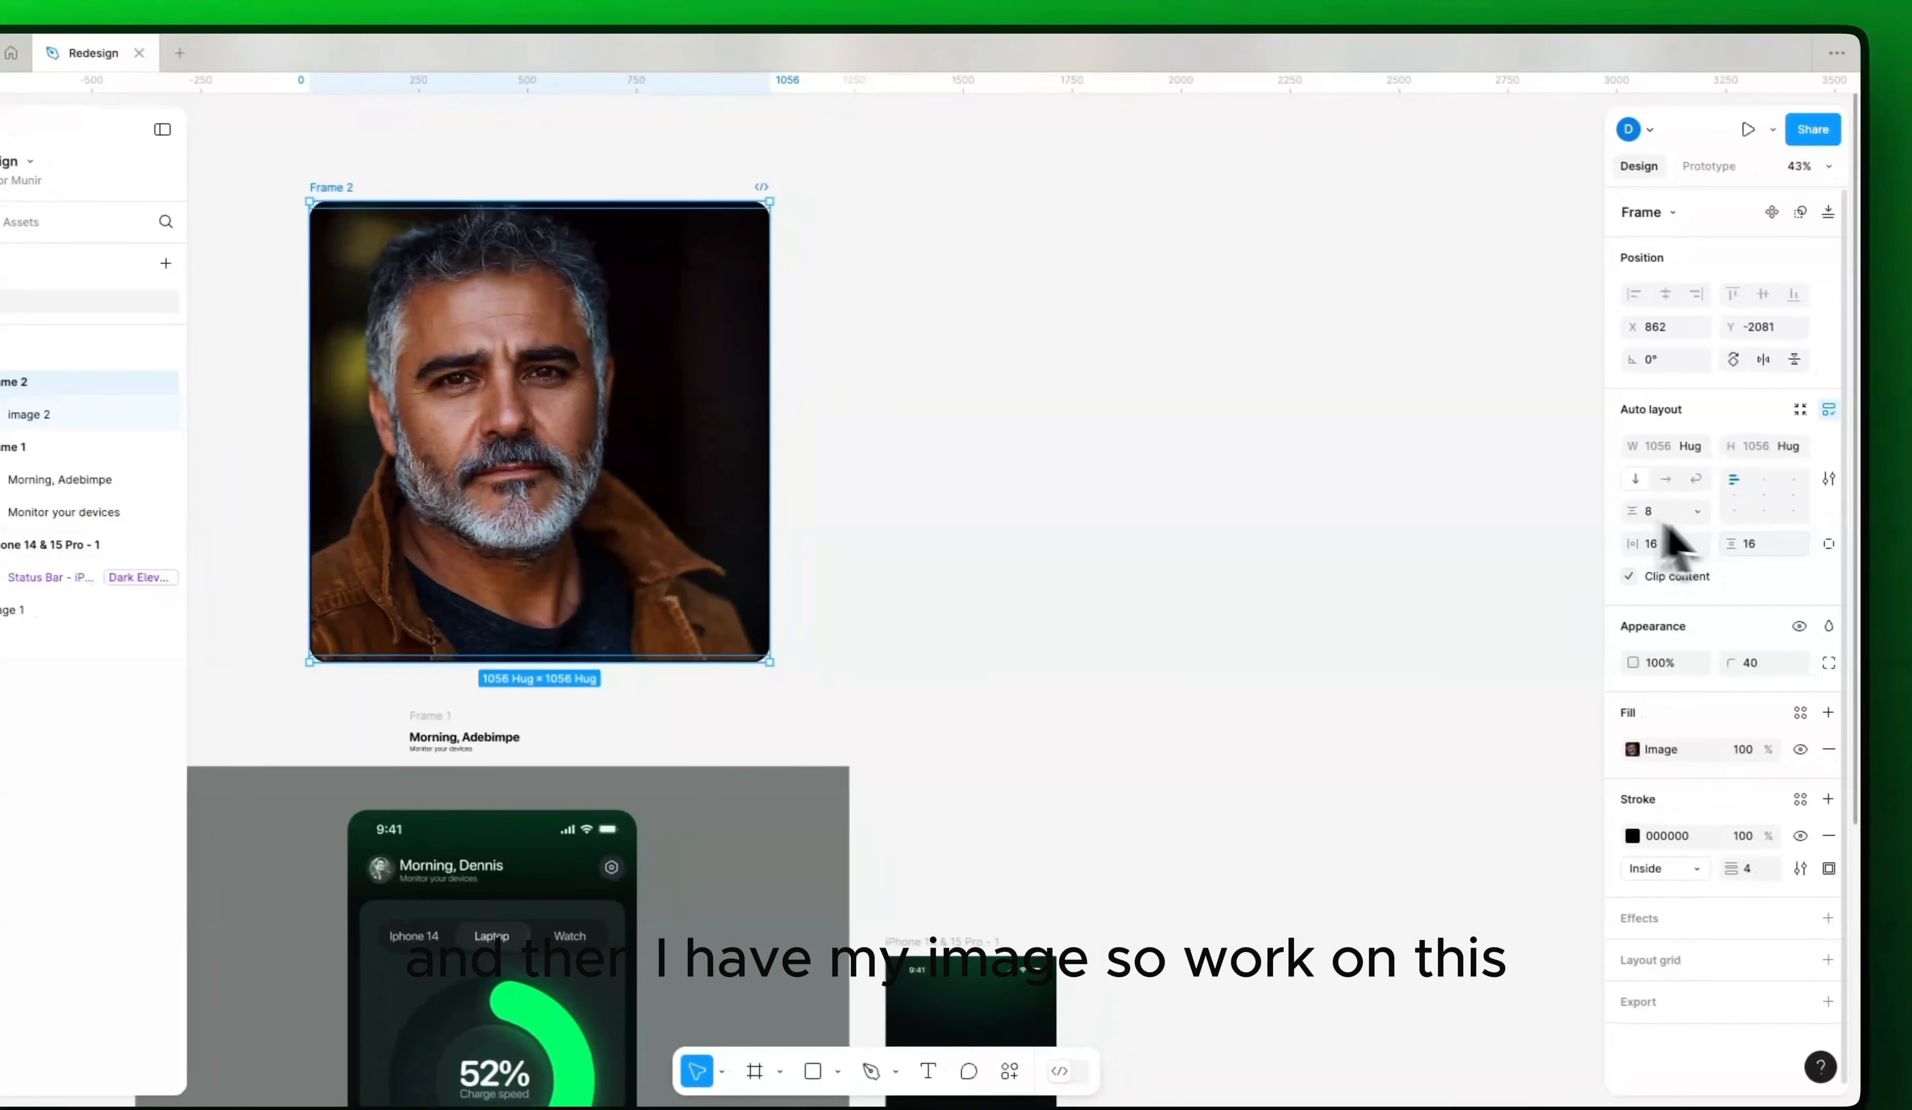
Step: Resize the portrait image inside Frame 2 to 40 by 40
{"action": "left_click", "coordinate": [46, 411]}
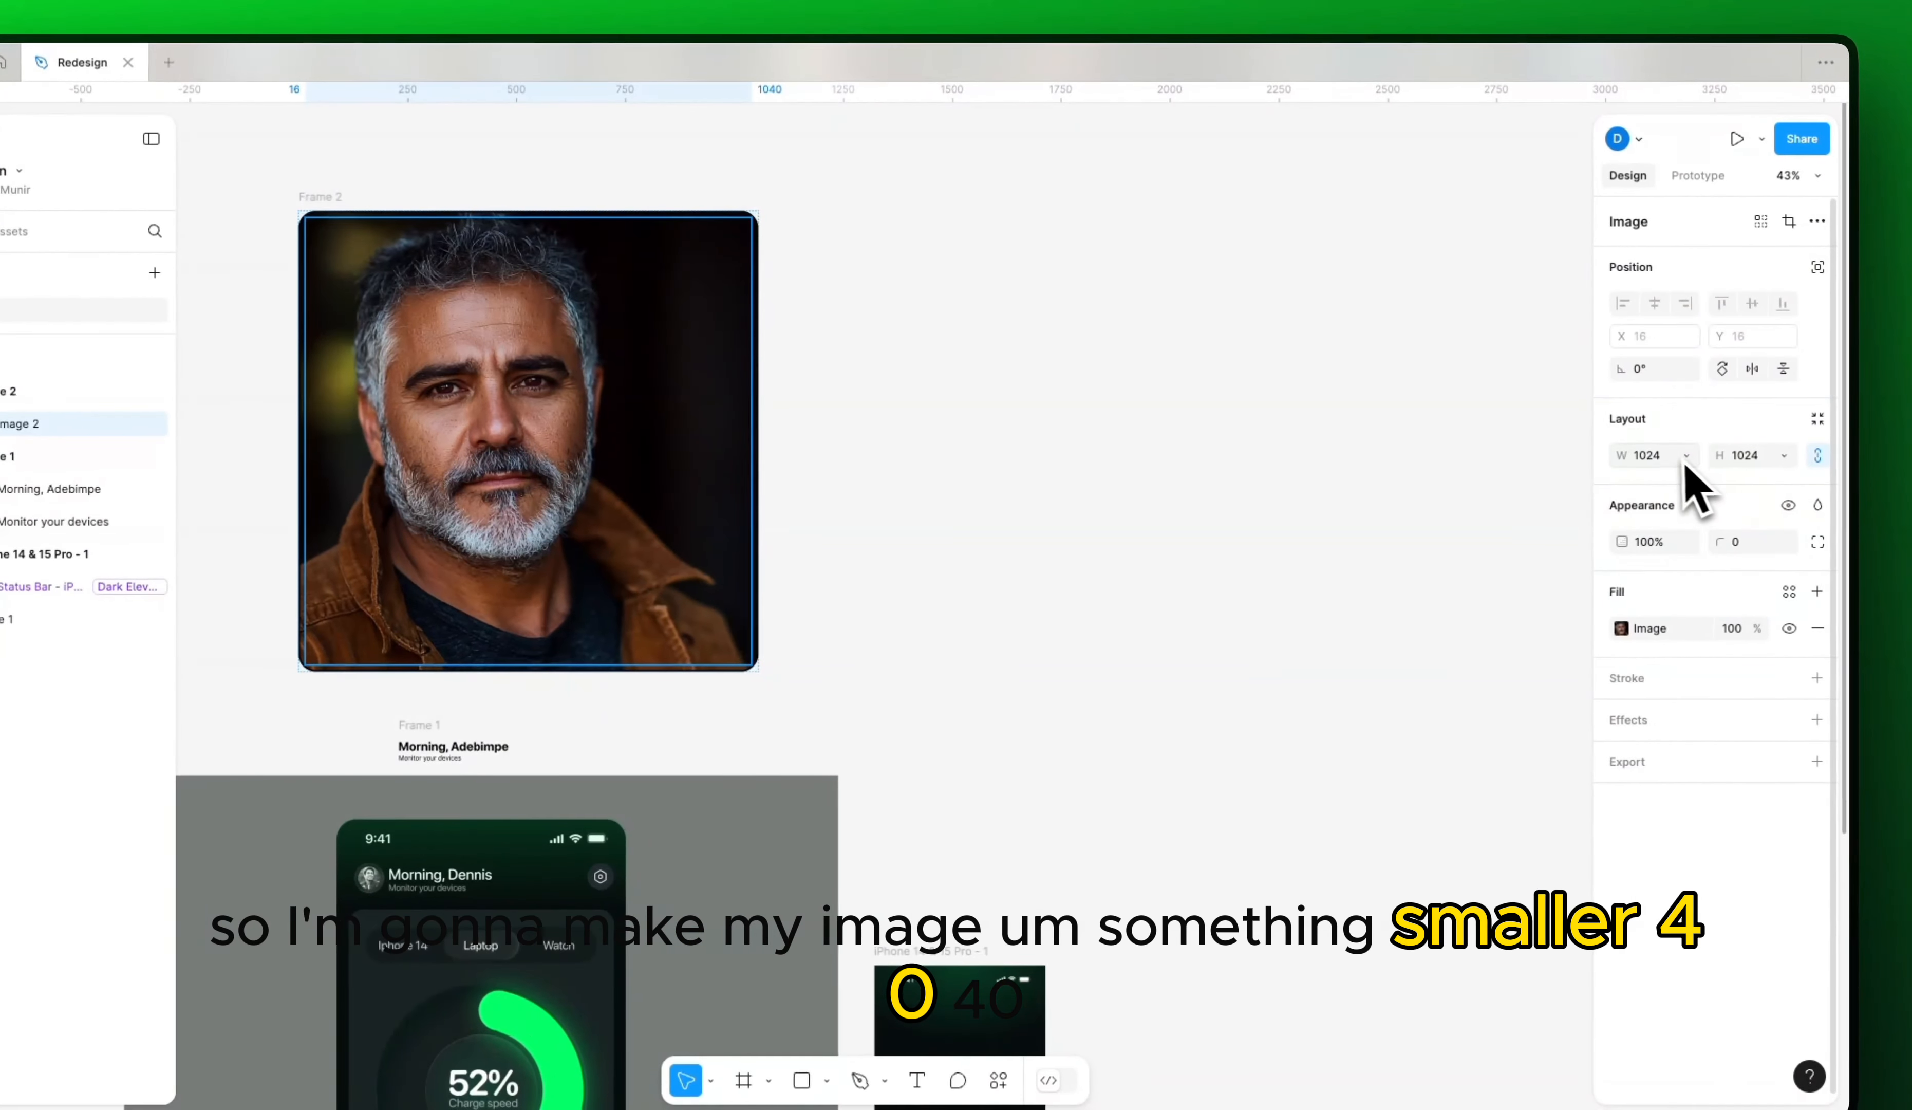
{"action": "left_click", "coordinate": [1670, 458]}
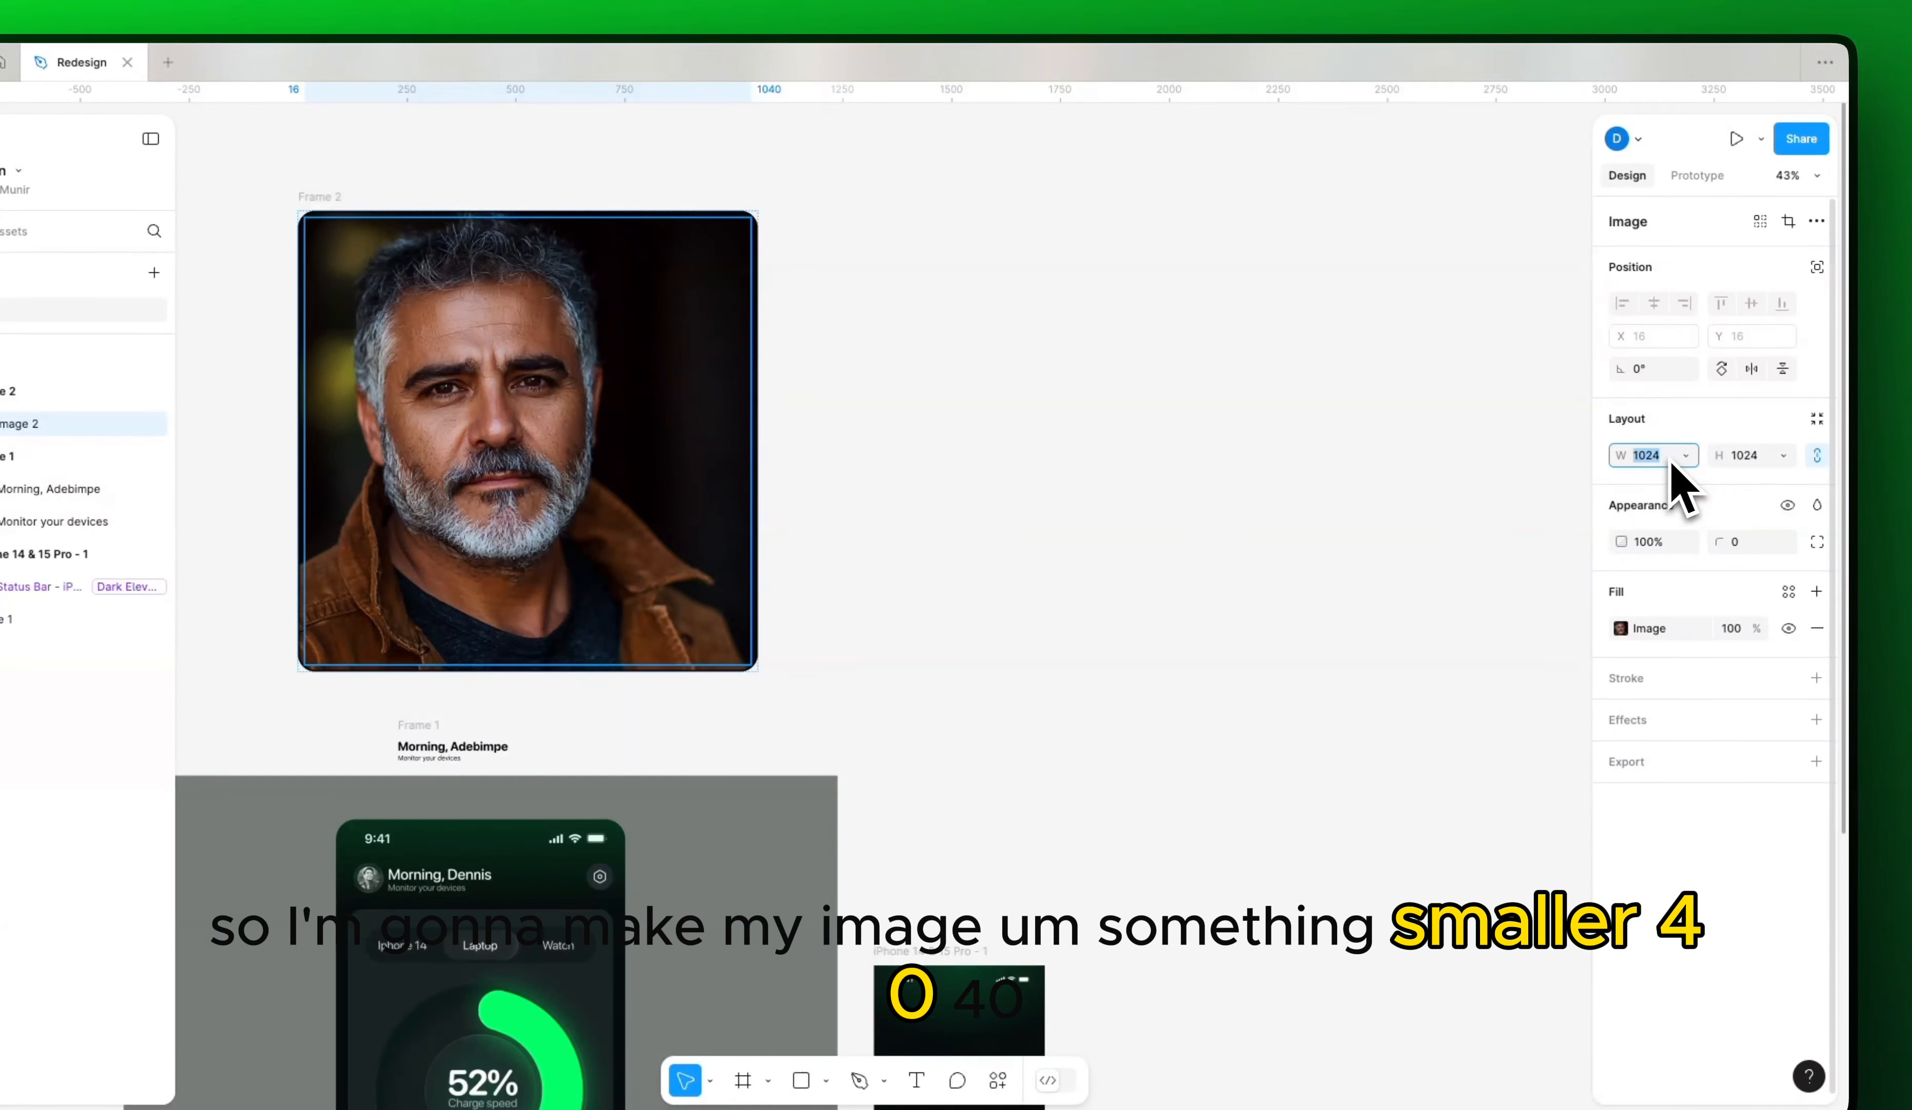
{"action": "type", "text": "40"}
{"action": "key", "text": "Tab"}
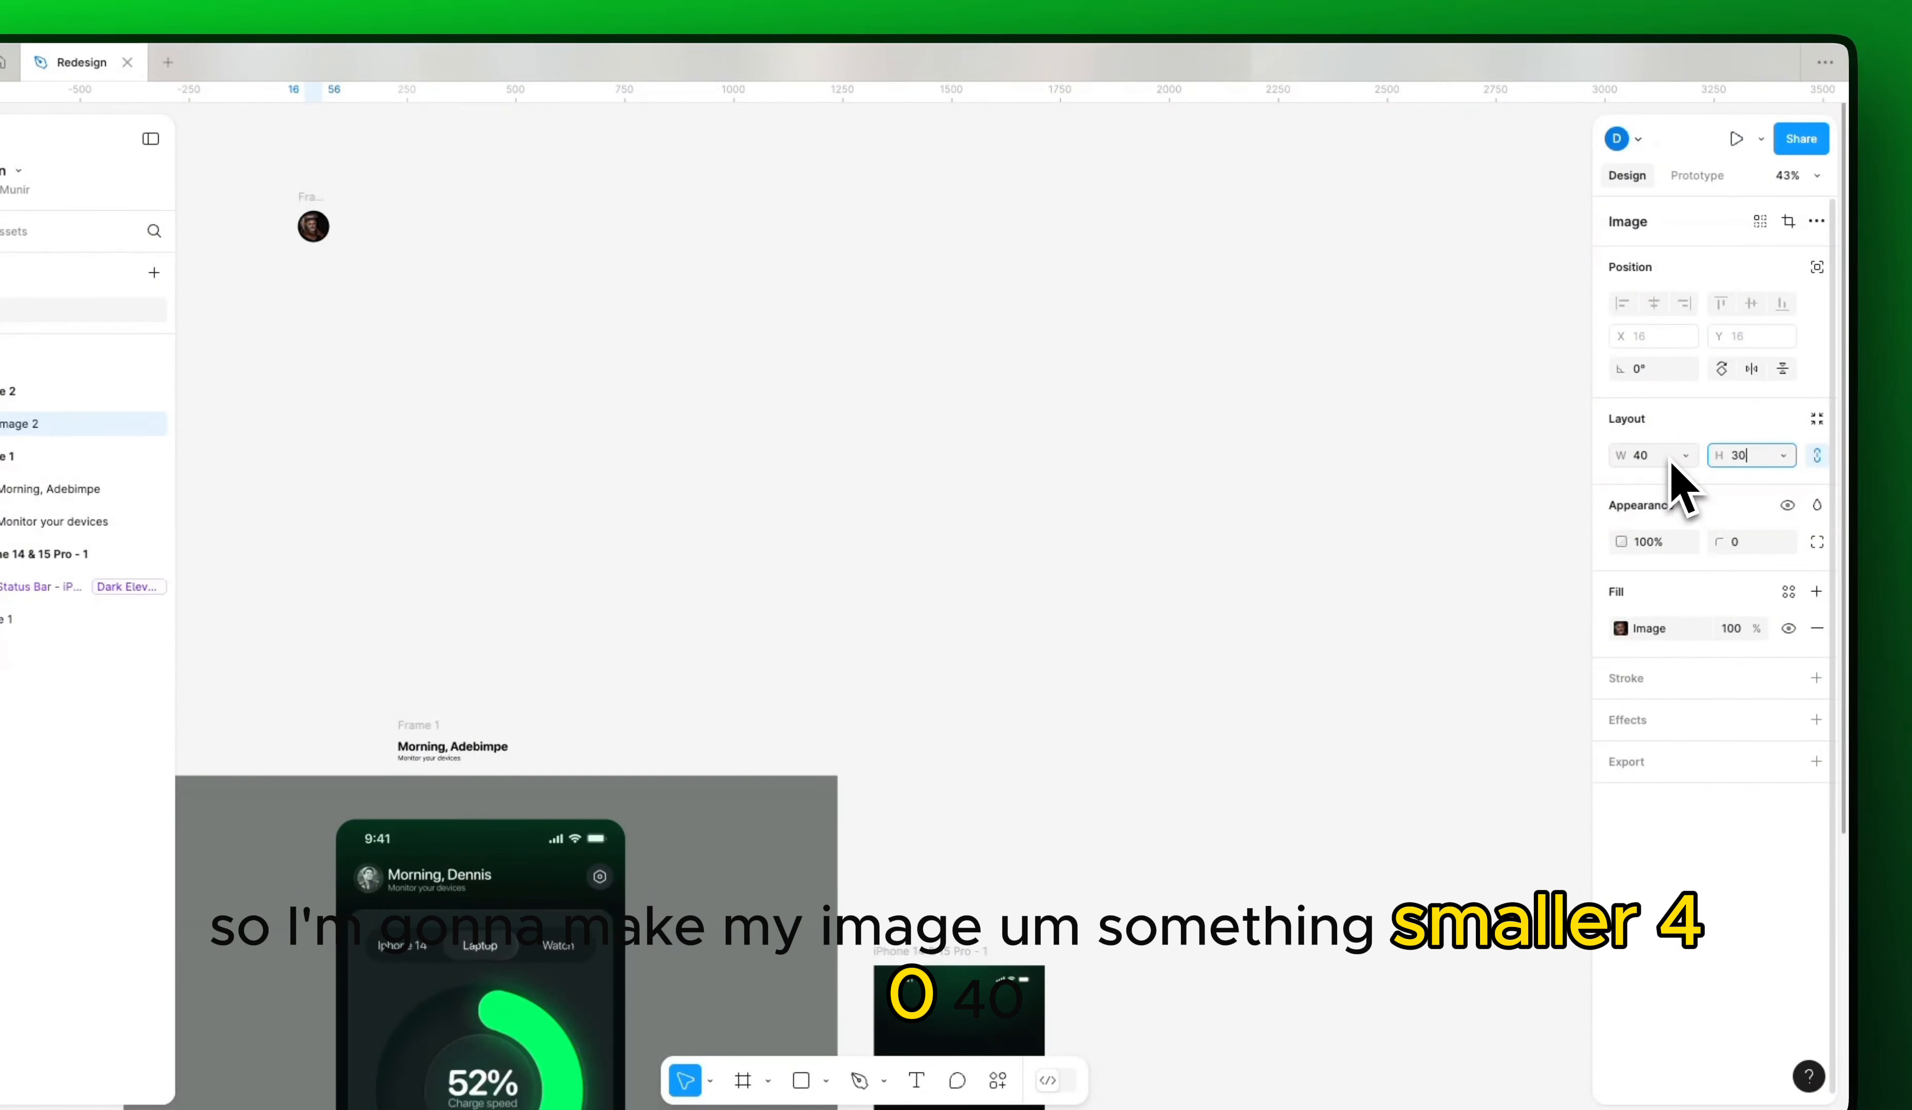
{"action": "type", "text": "40"}
{"action": "key", "text": "Return"}
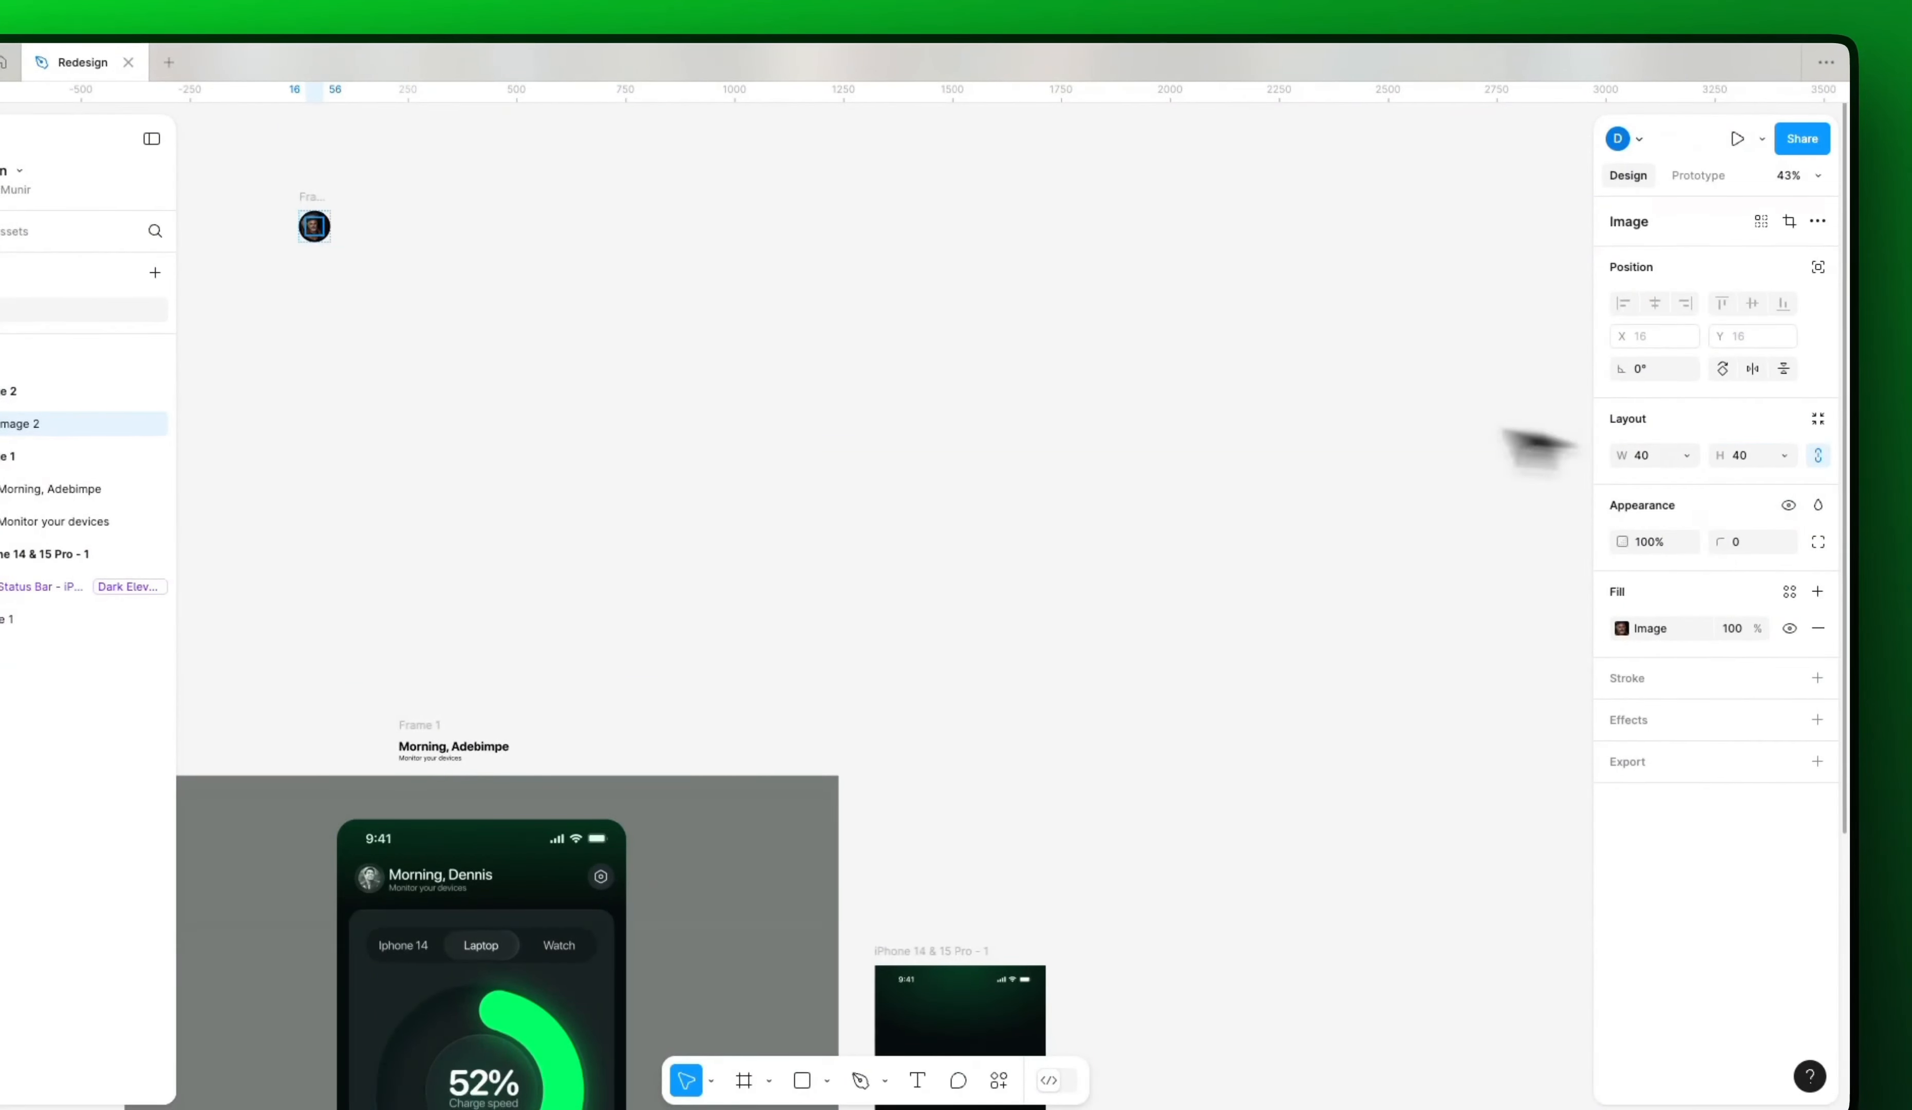
{"action": "left_click", "coordinate": [822, 379]}
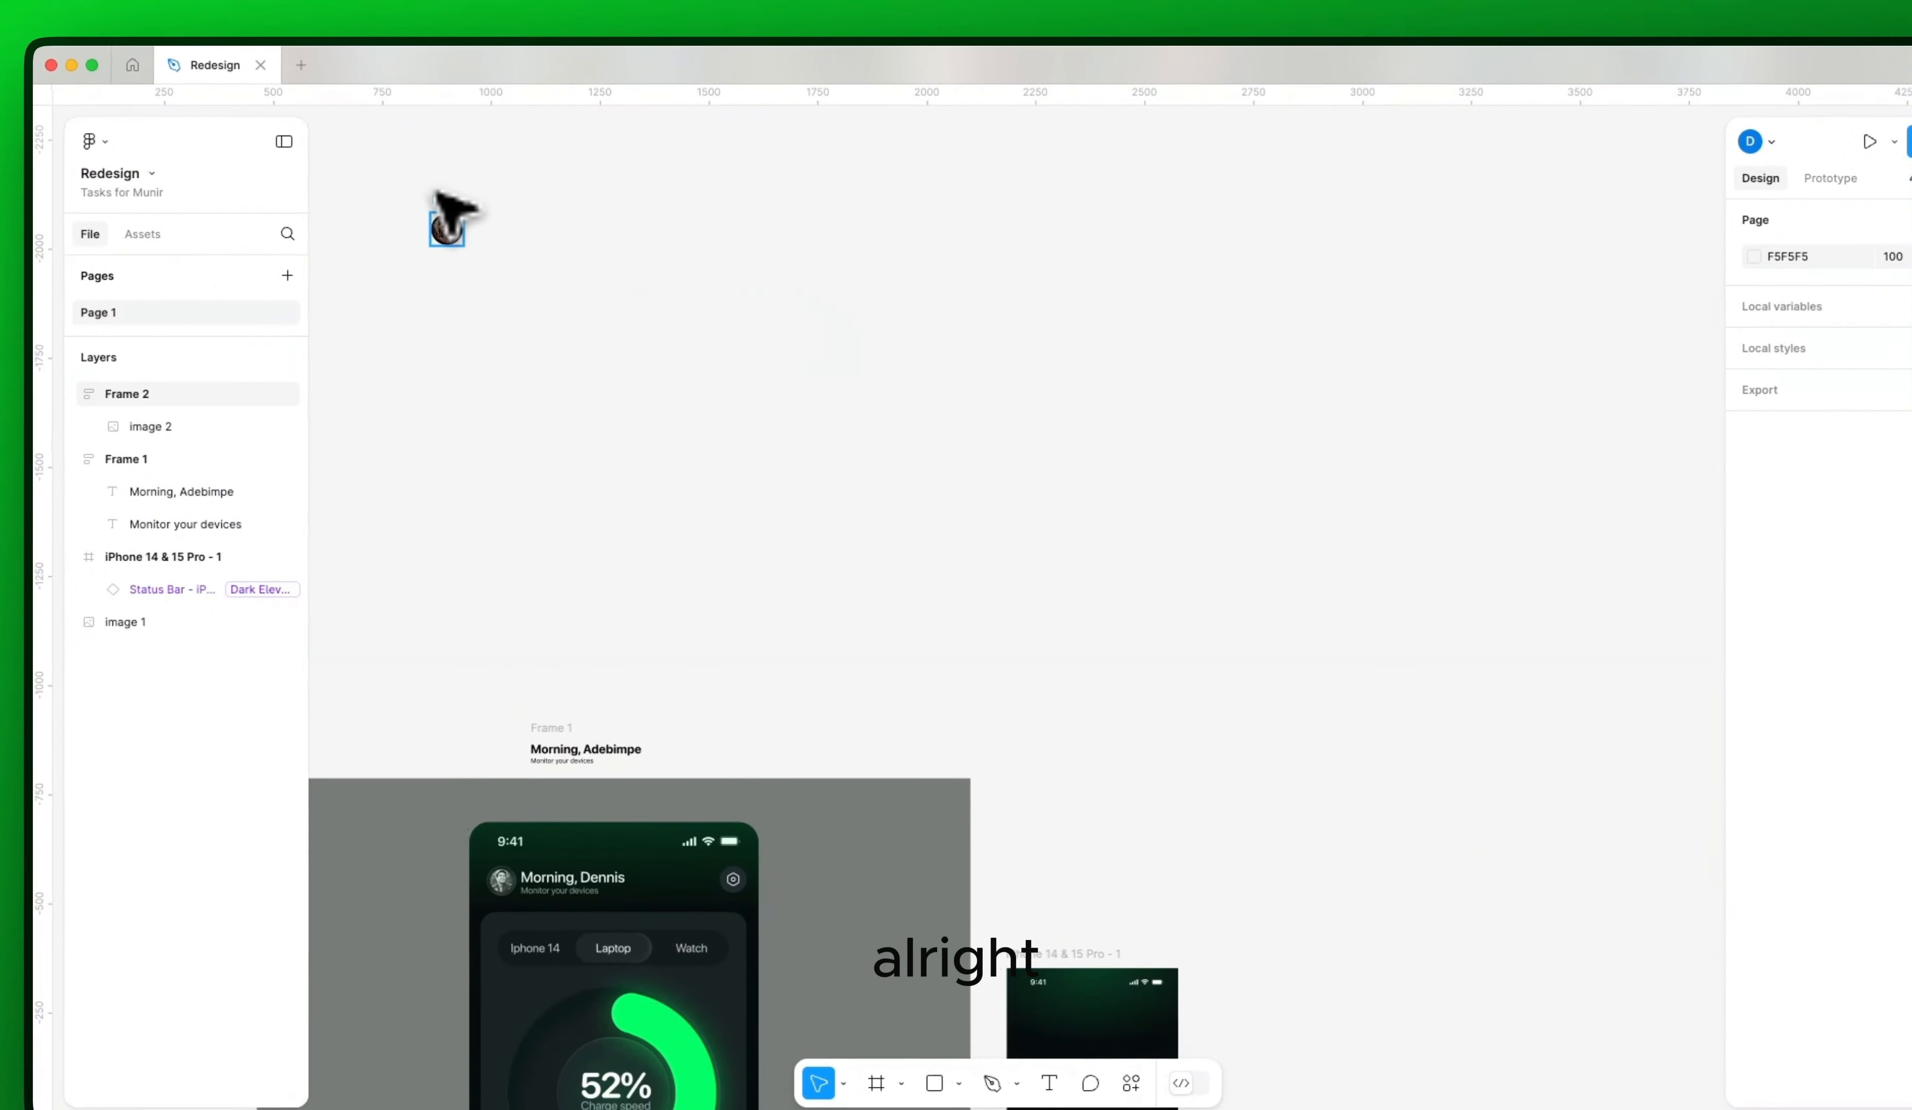
Step: Move the portrait frame back down beside the greeting text, to X 1011 and Y -871
{"action": "left_click_drag", "start_coordinate": [445, 221], "coordinate": [518, 736]}
{"action": "scroll", "coordinate": [518, 736], "scroll_direction": "down", "scroll_amount": 3}
{"action": "scroll", "coordinate": [516, 738], "scroll_direction": "up", "scroll_amount": 10}
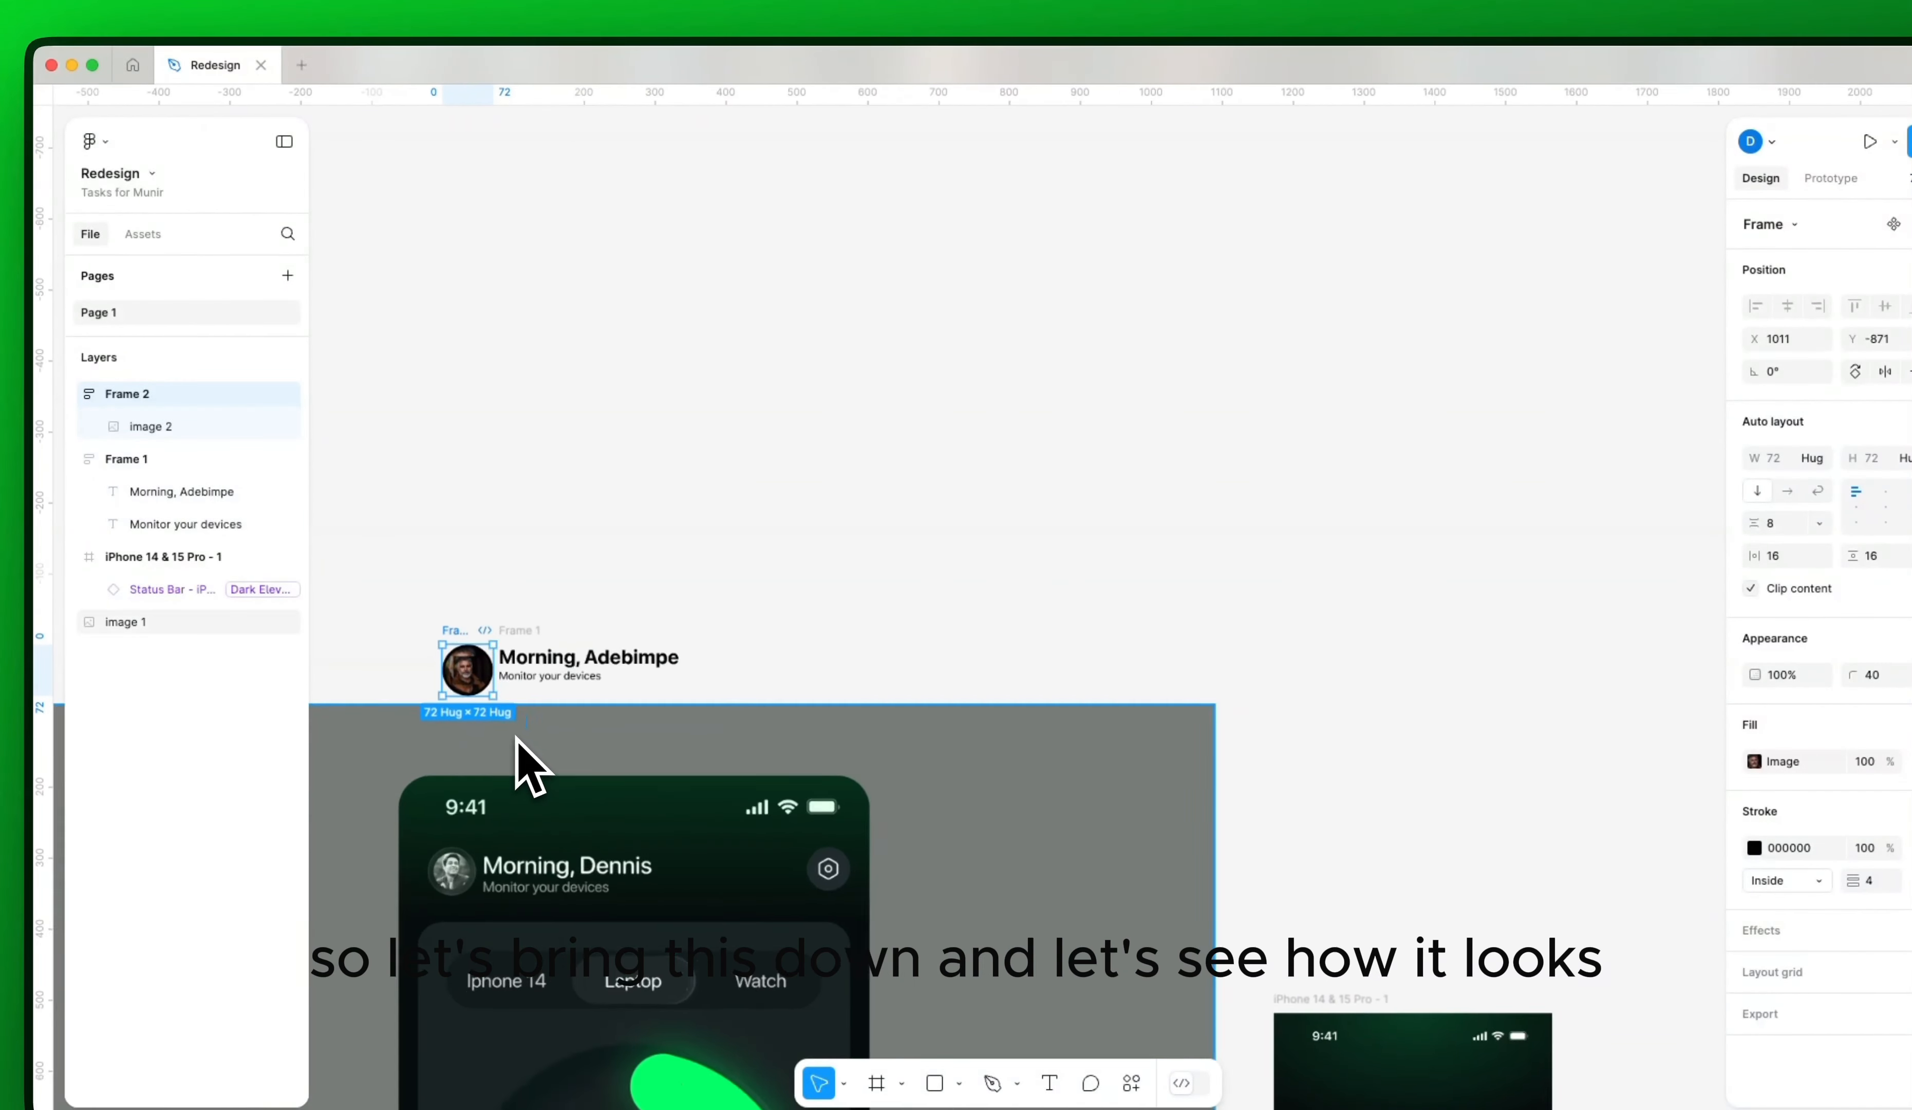
{"action": "scroll", "coordinate": [516, 751], "scroll_direction": "up", "scroll_amount": 5}
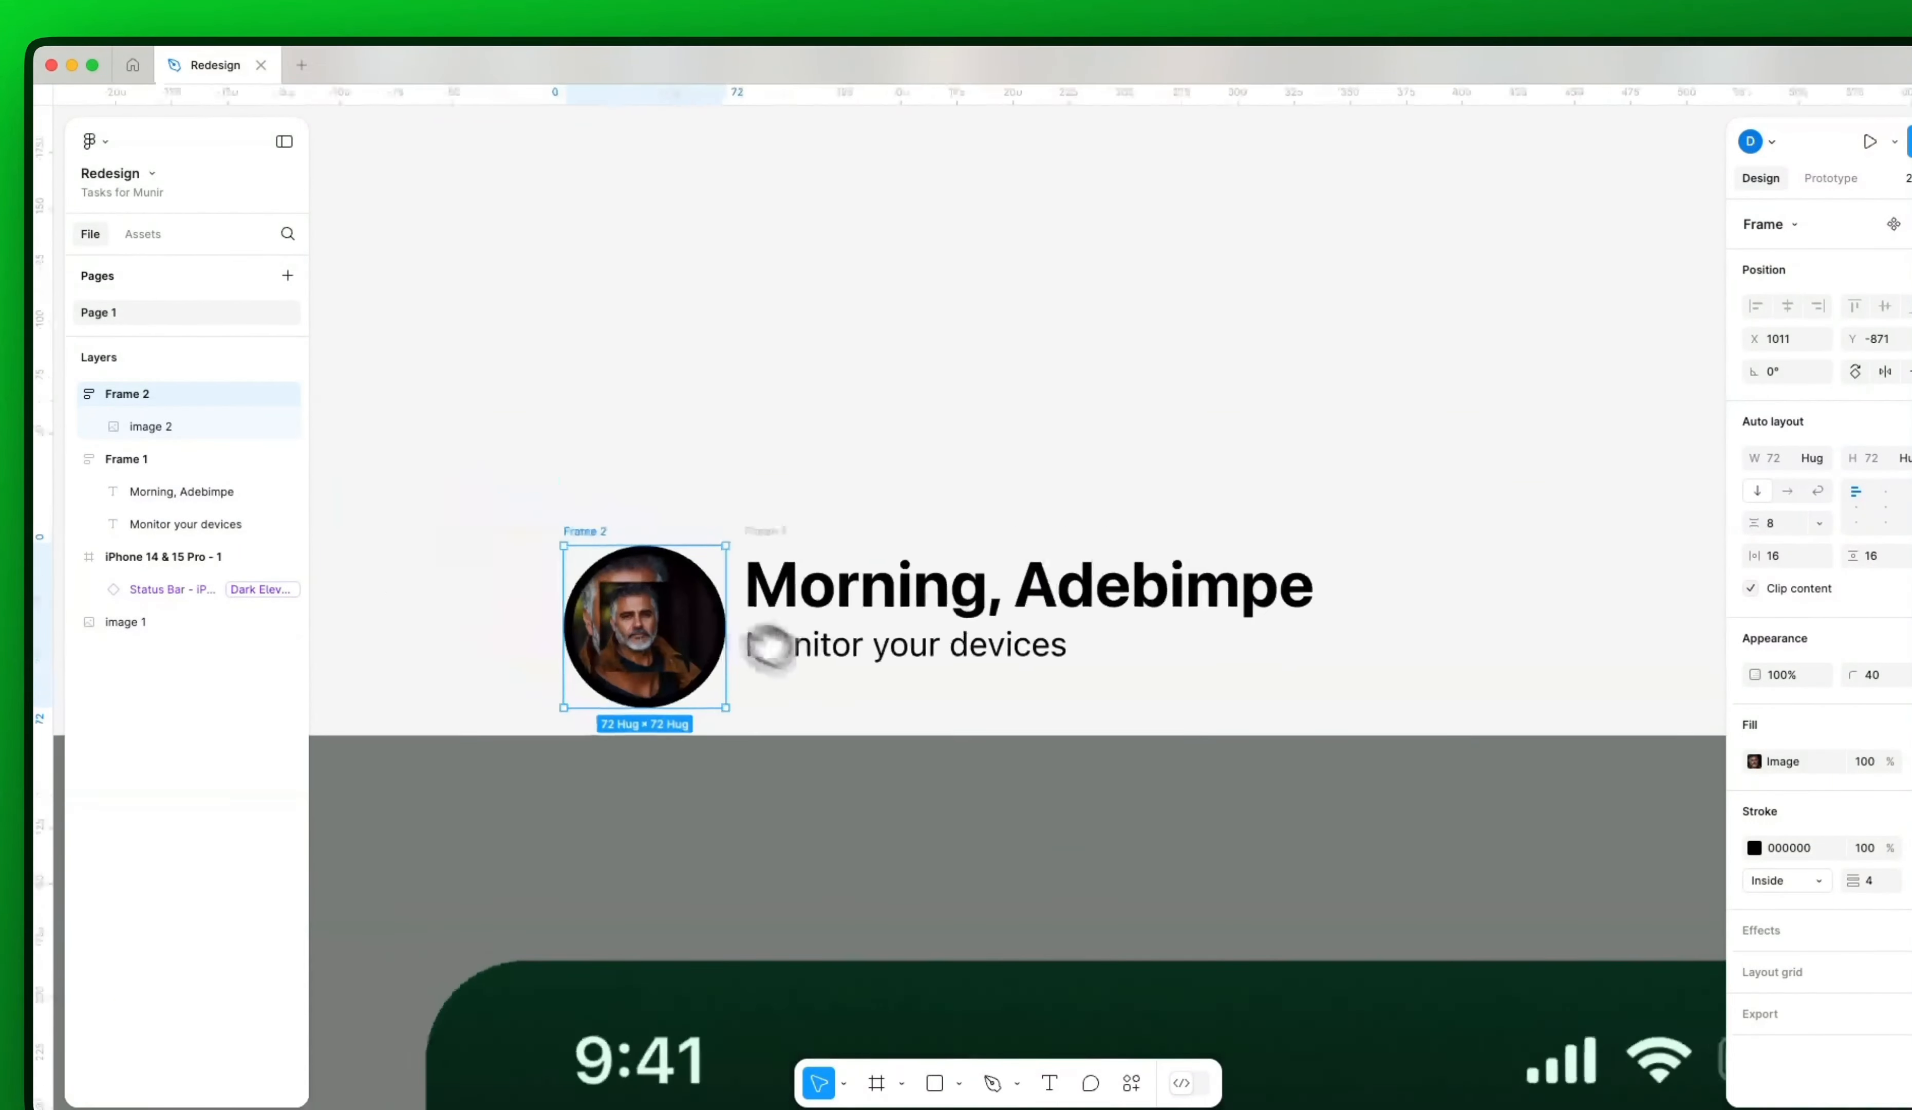
Step: Pull the 40 by 40 portrait image out above the greeting and remove the circular frame's image fill
{"action": "left_click_drag", "start_coordinate": [621, 644], "coordinate": [787, 327]}
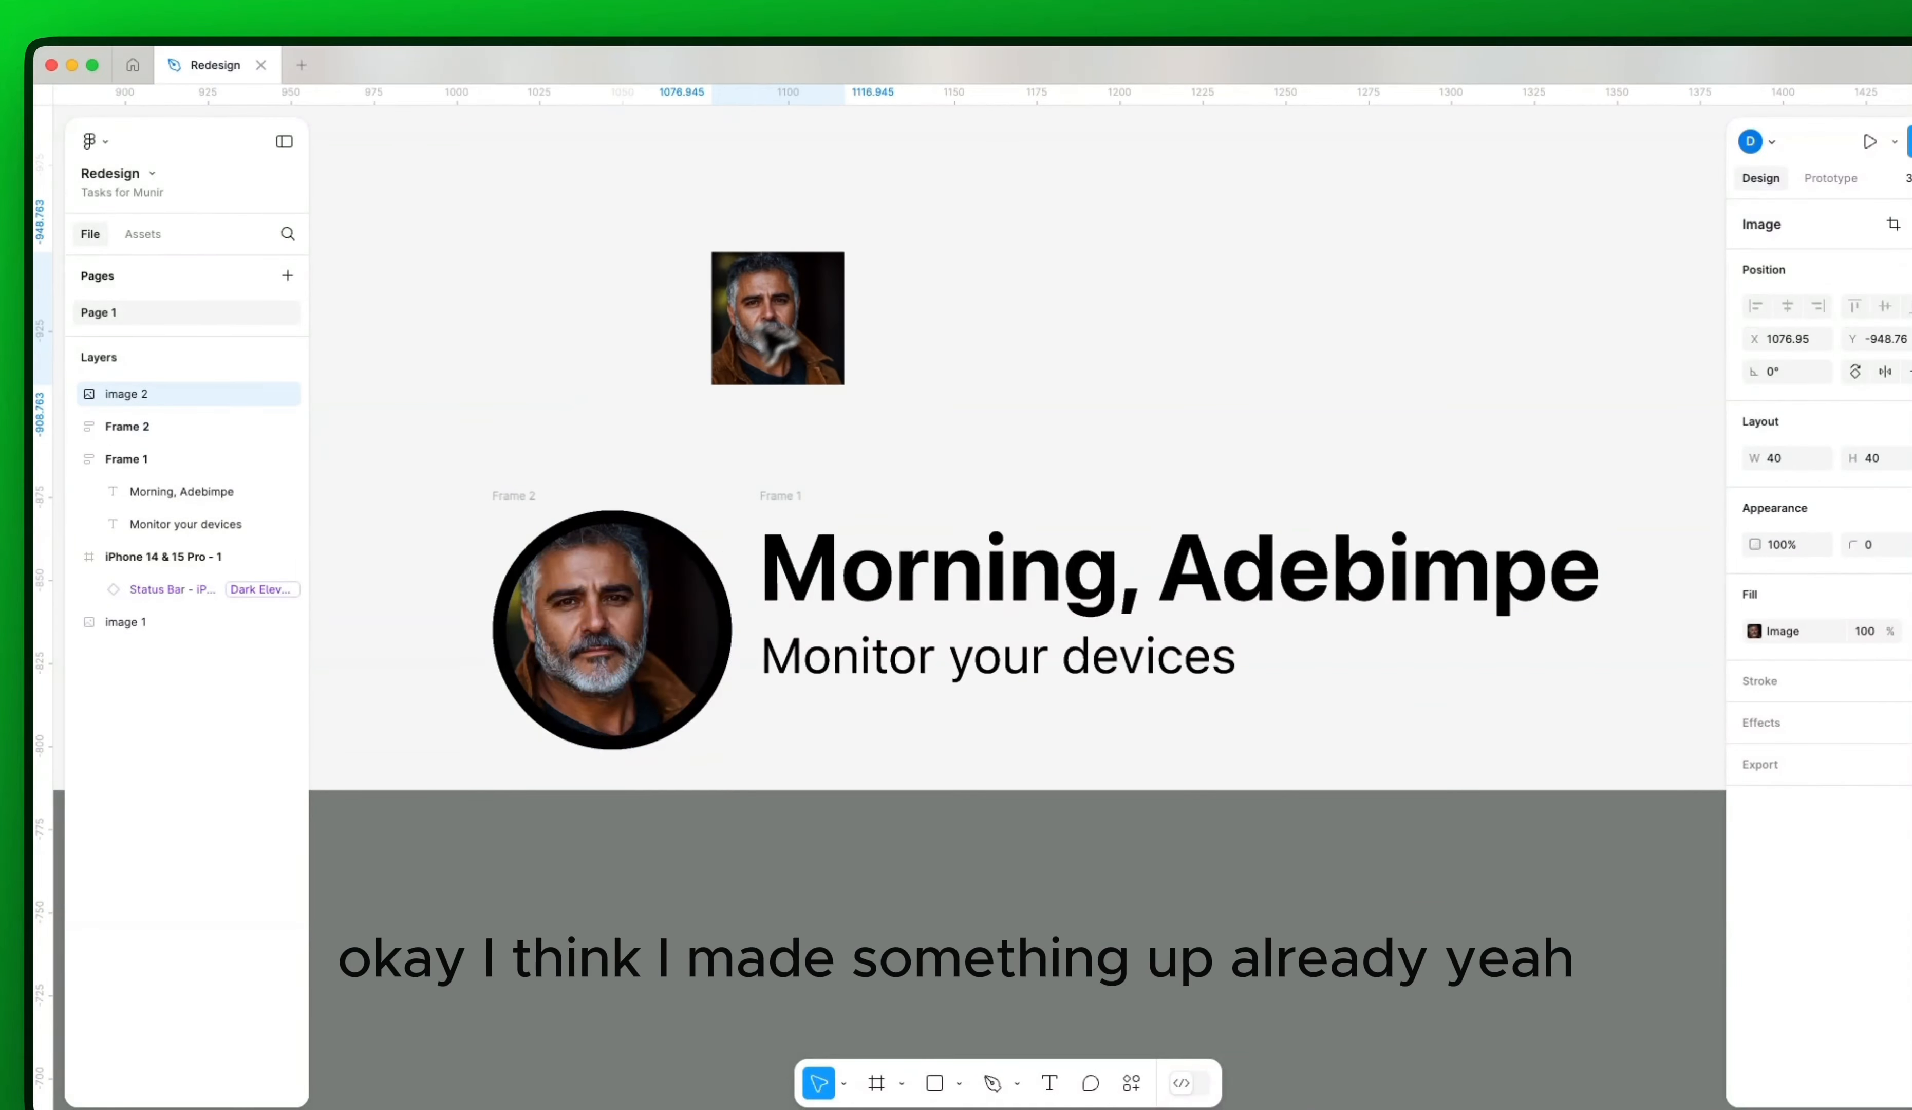
{"action": "left_click", "coordinate": [533, 541]}
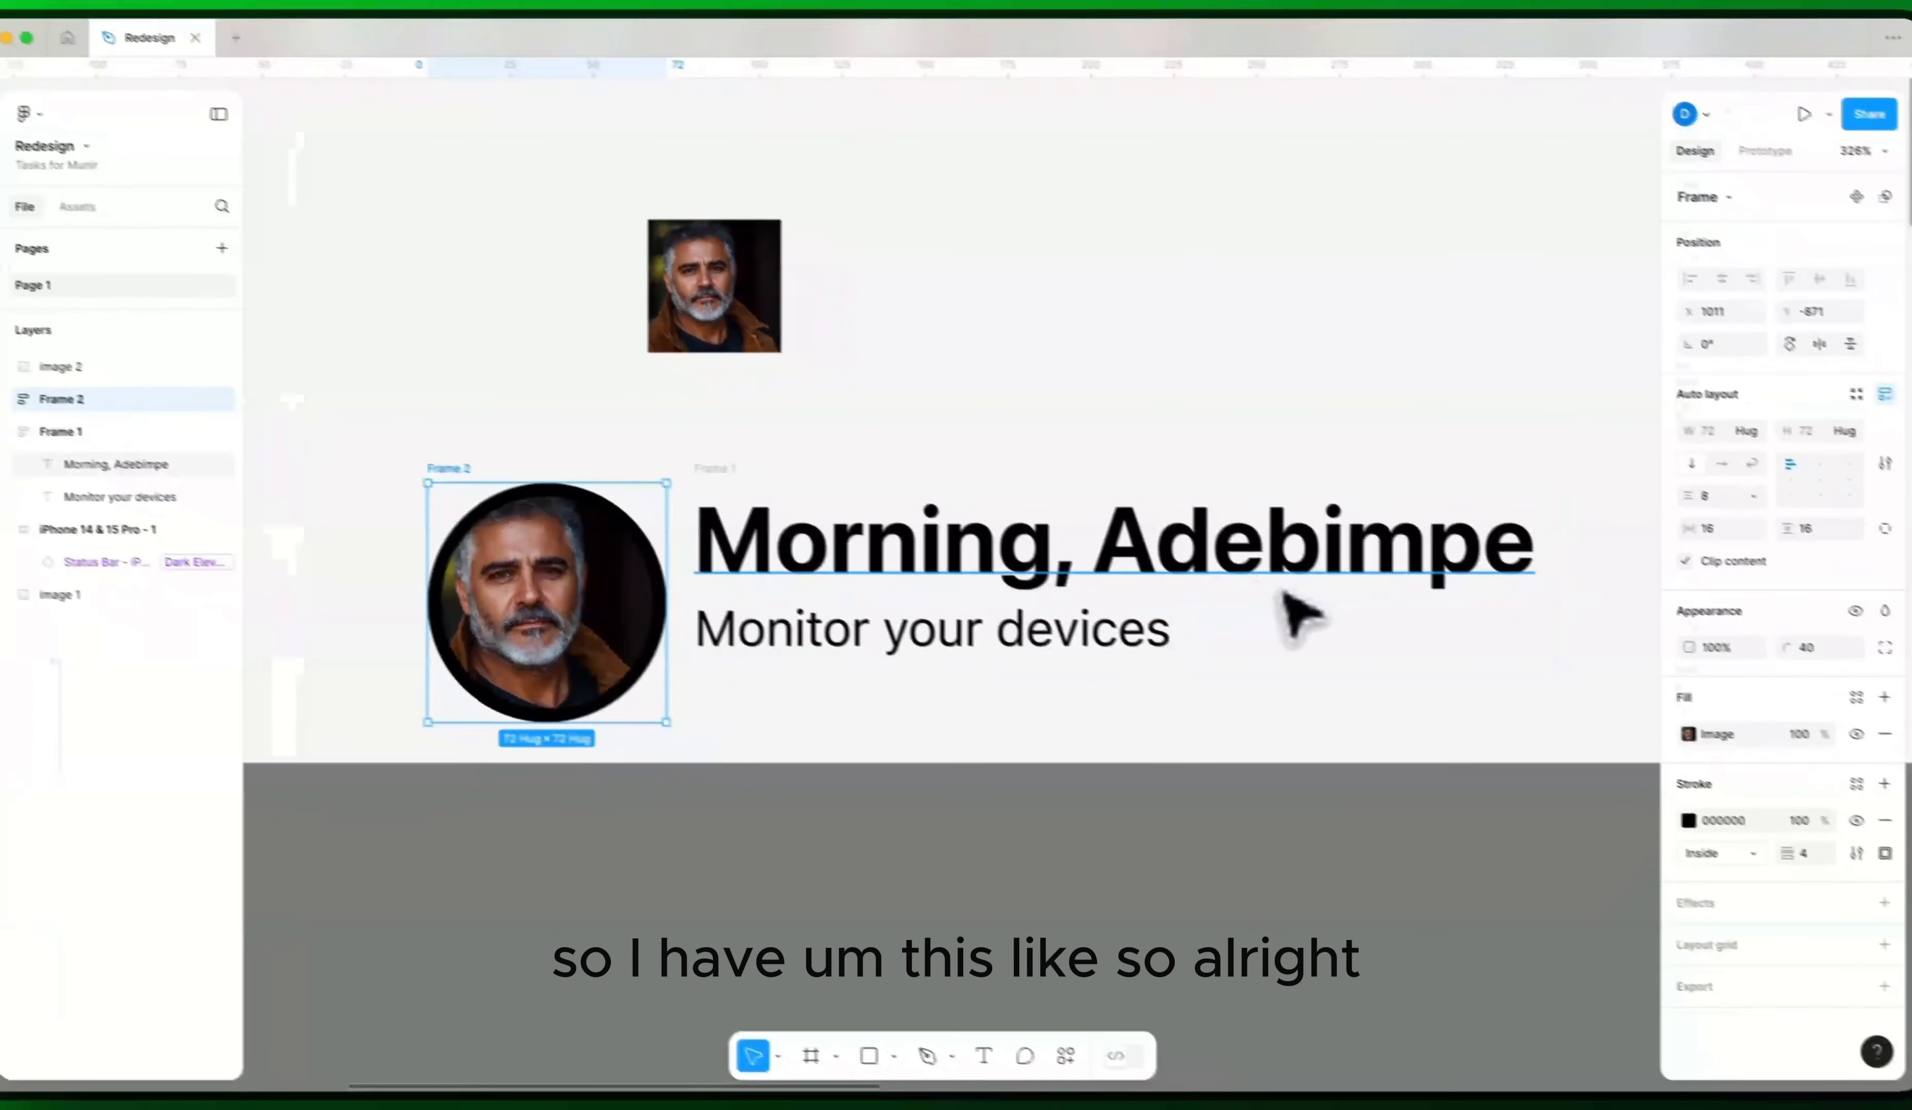
{"action": "left_click_drag", "start_coordinate": [838, 770], "coordinate": [964, 68]}
{"action": "left_click_drag", "start_coordinate": [1104, 599], "coordinate": [1128, 509]}
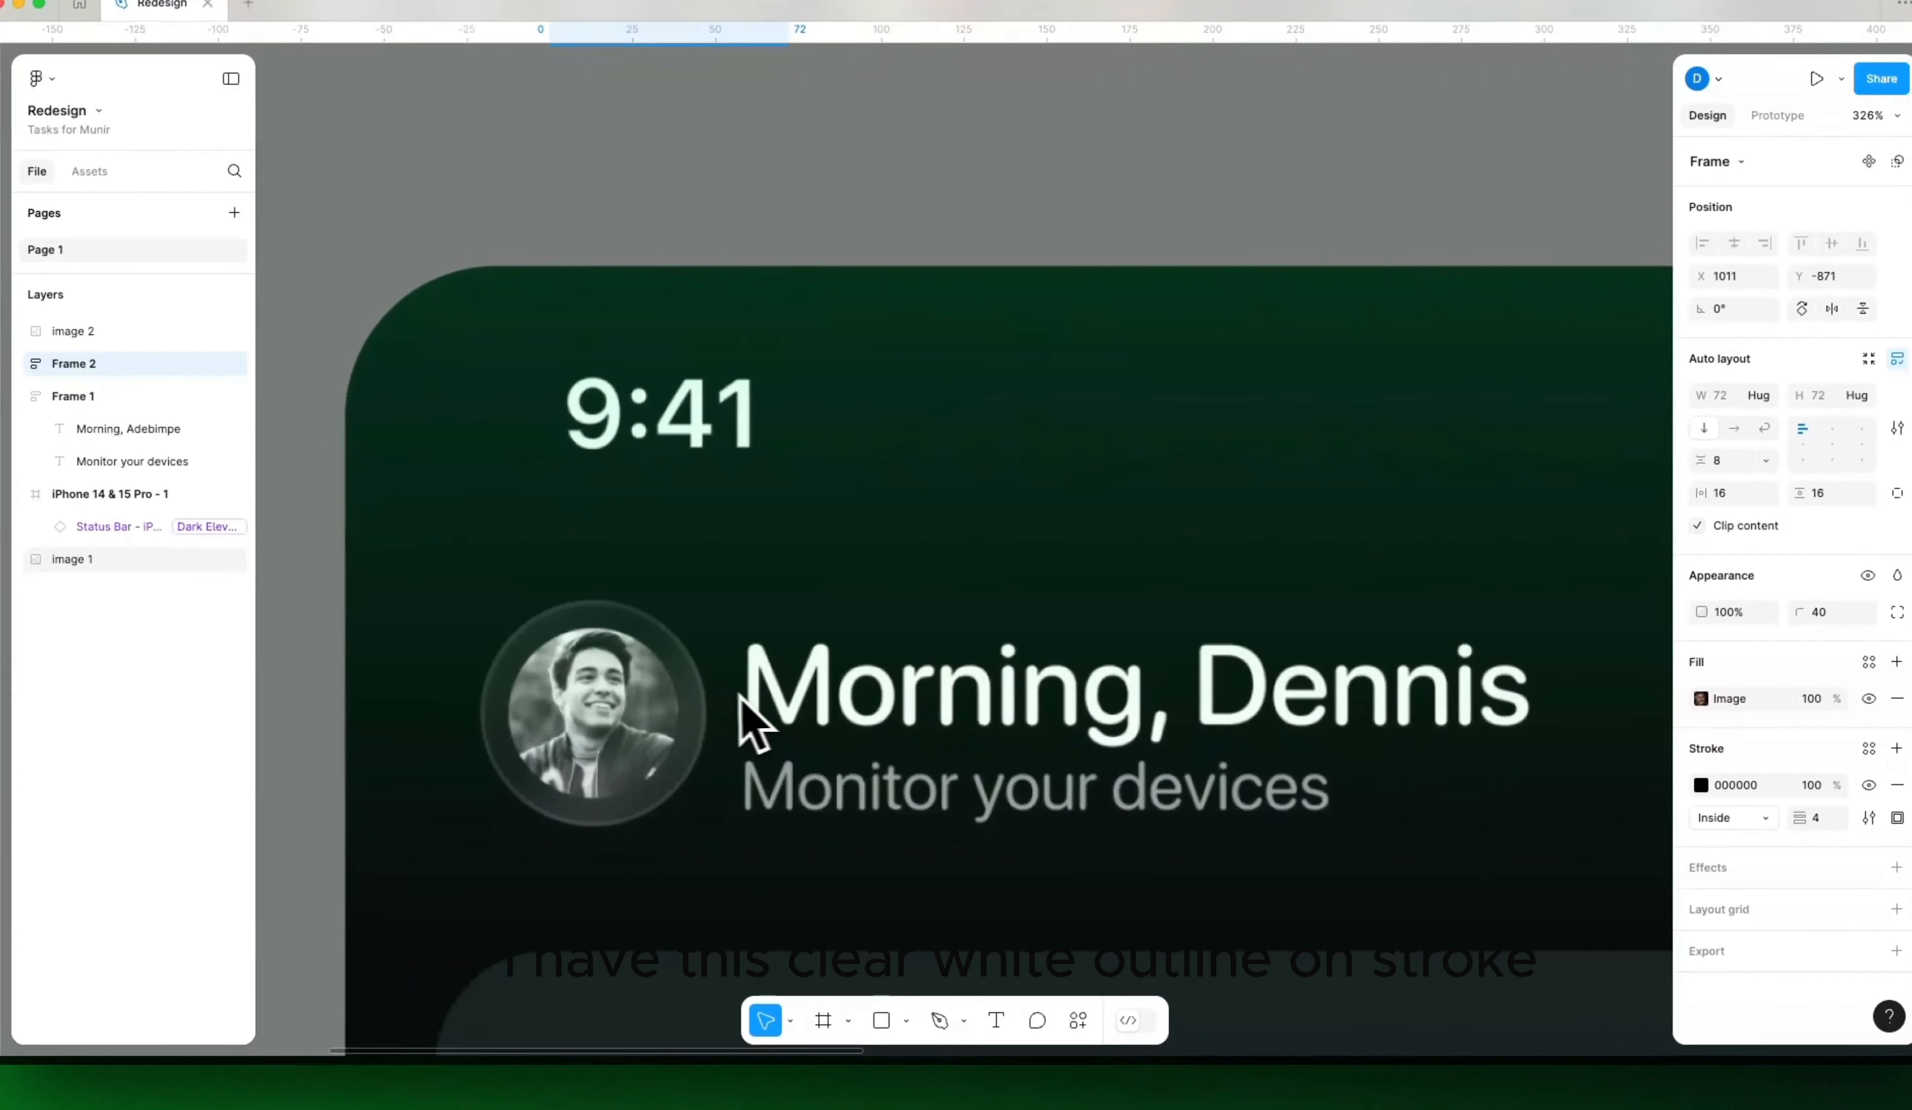
{"action": "scroll", "coordinate": [724, 774], "scroll_direction": "up", "scroll_amount": 10}
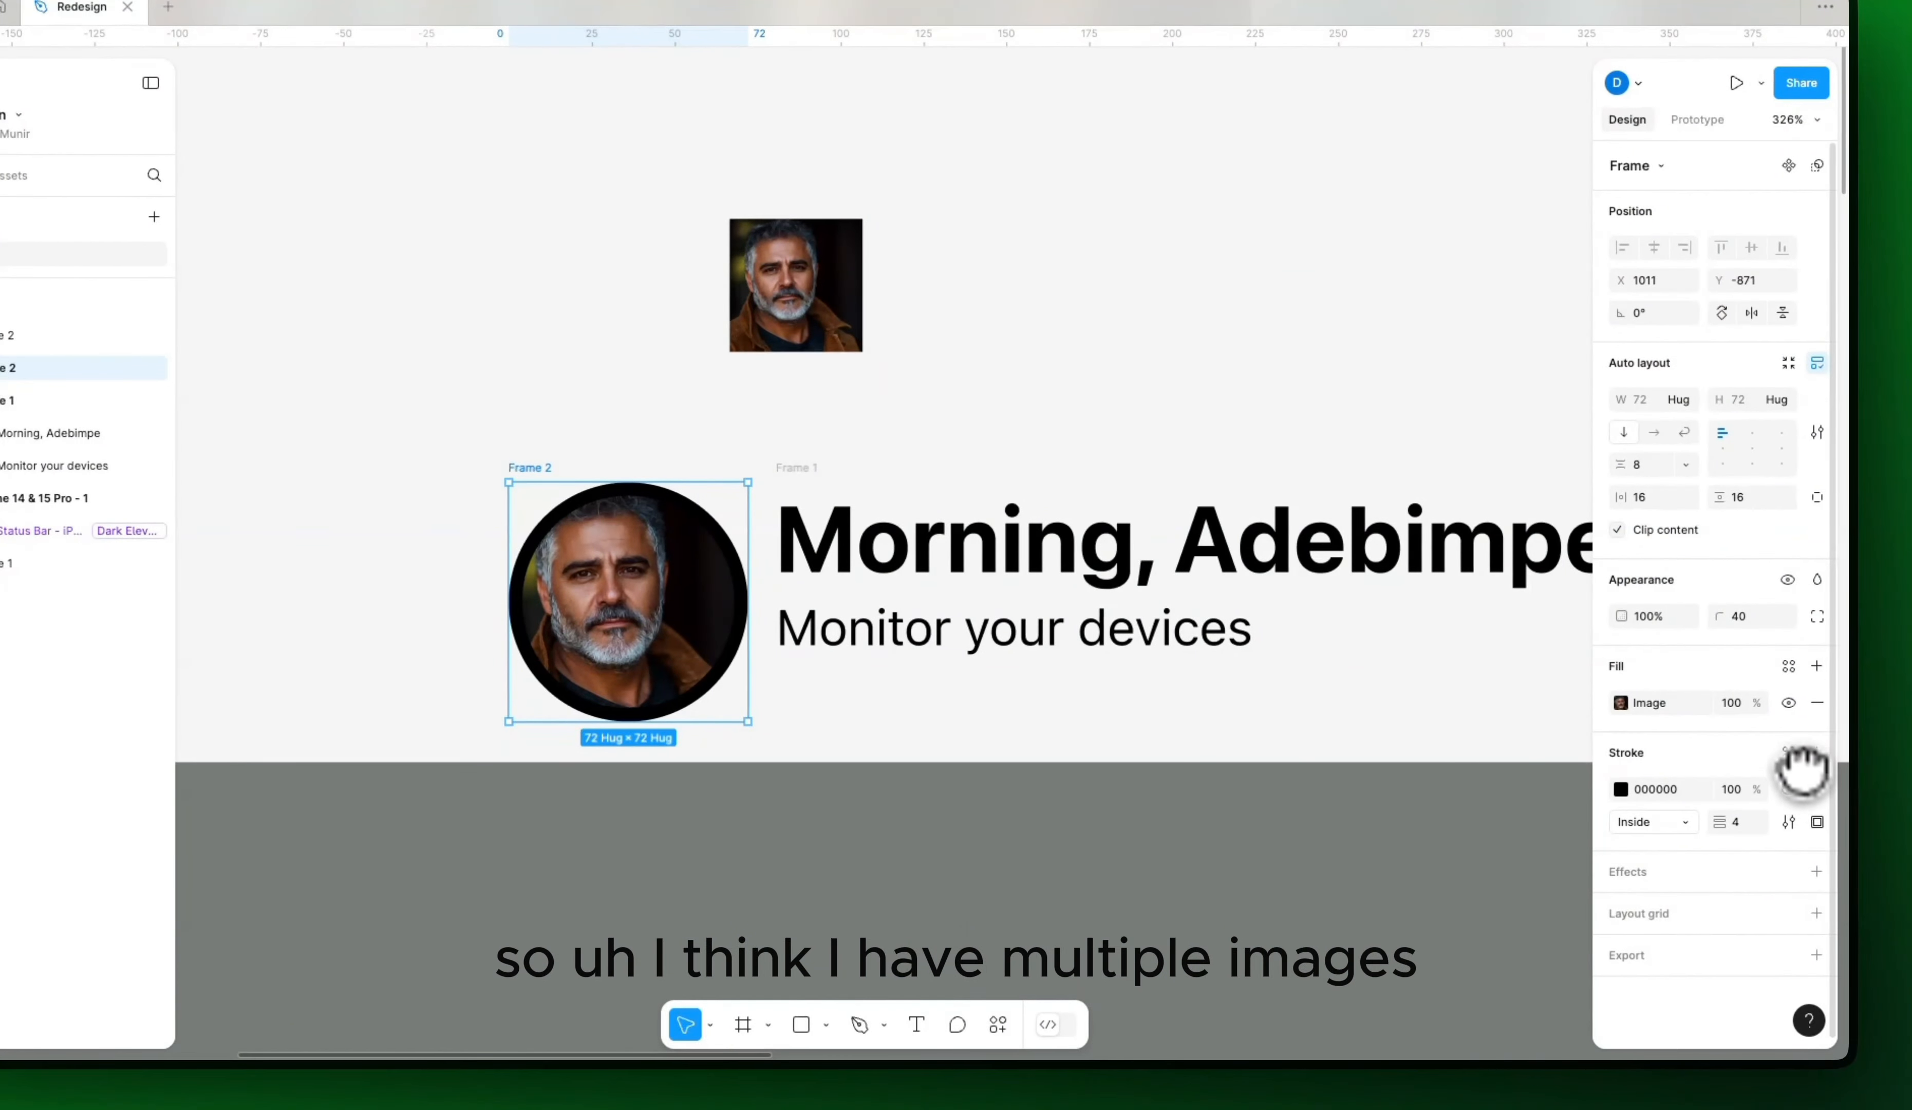
{"action": "left_click", "coordinate": [1818, 702]}
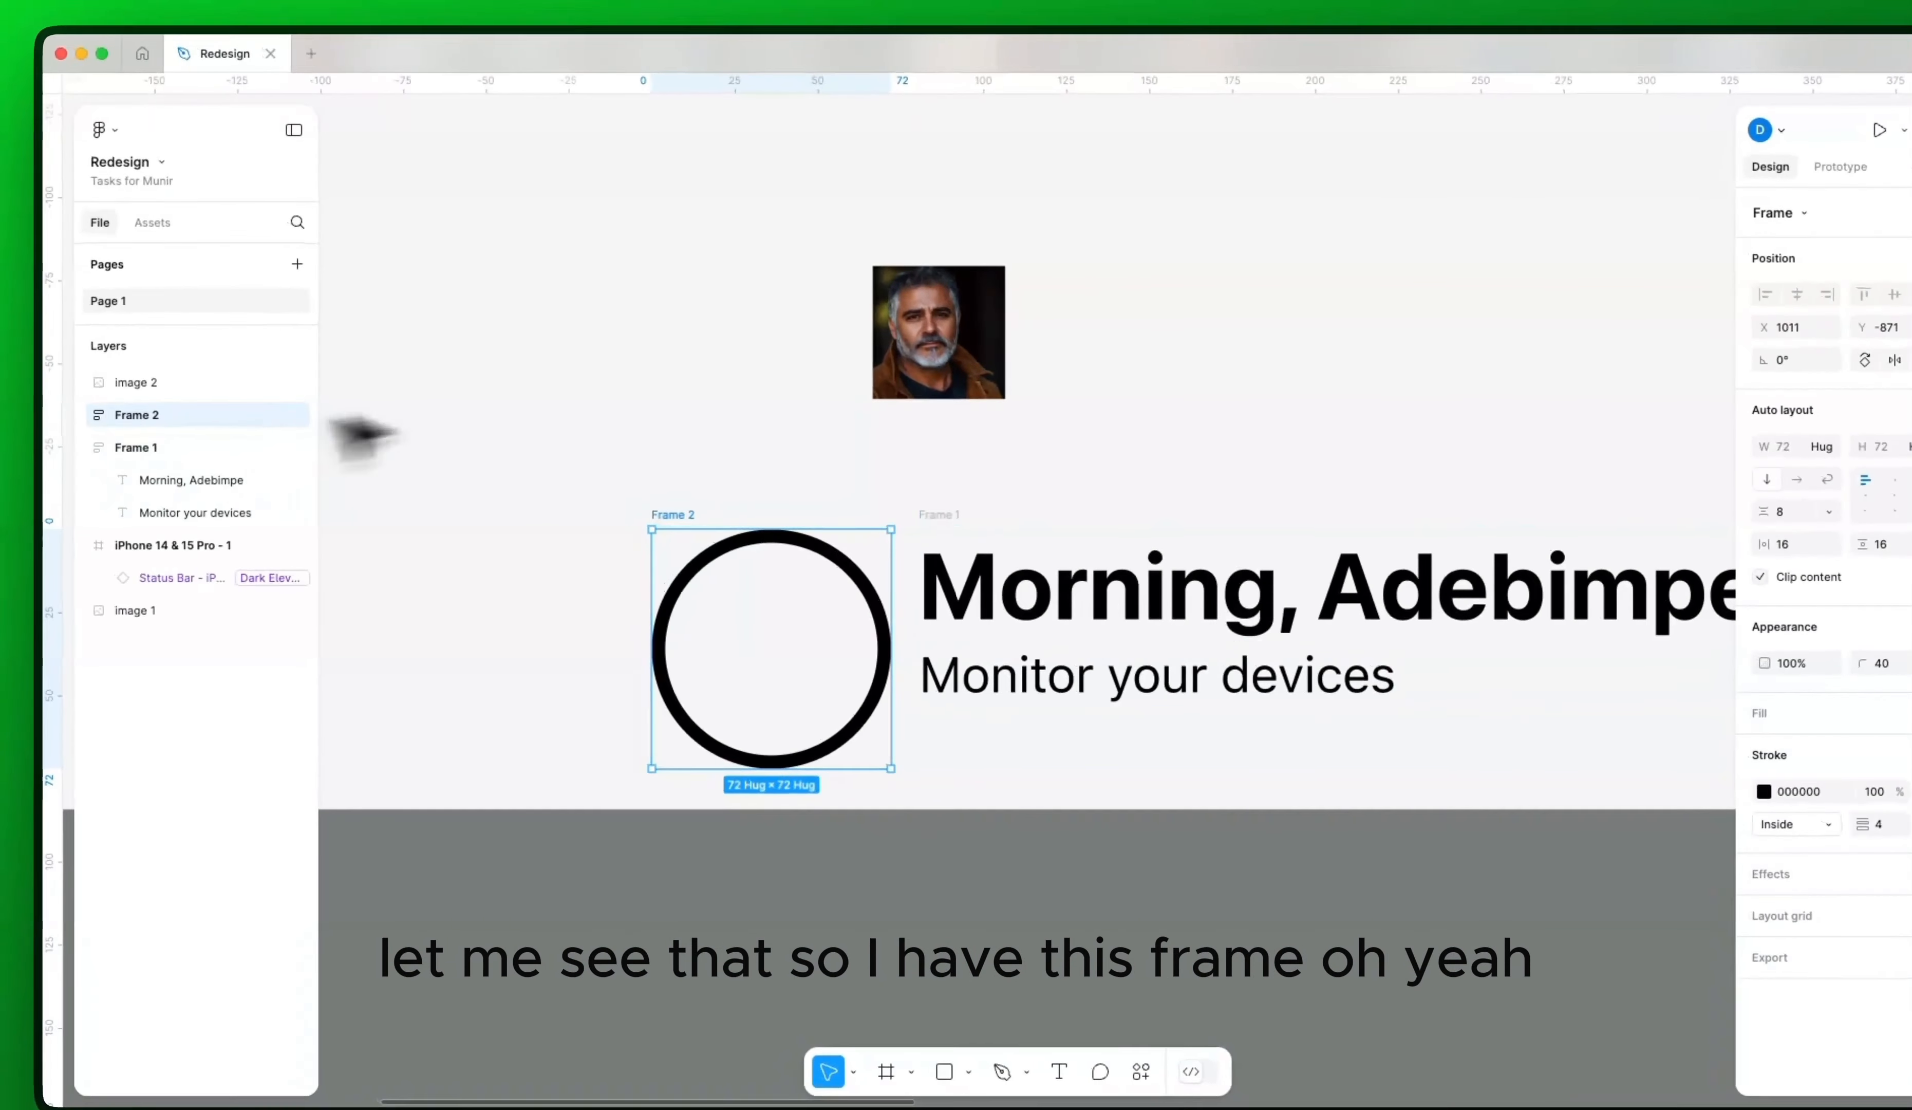
Step: Try placing the portrait image inside the stroked circular frame, then pull it back out onto the canvas
{"action": "left_click", "coordinate": [907, 320]}
{"action": "left_click_drag", "start_coordinate": [938, 322], "coordinate": [802, 628]}
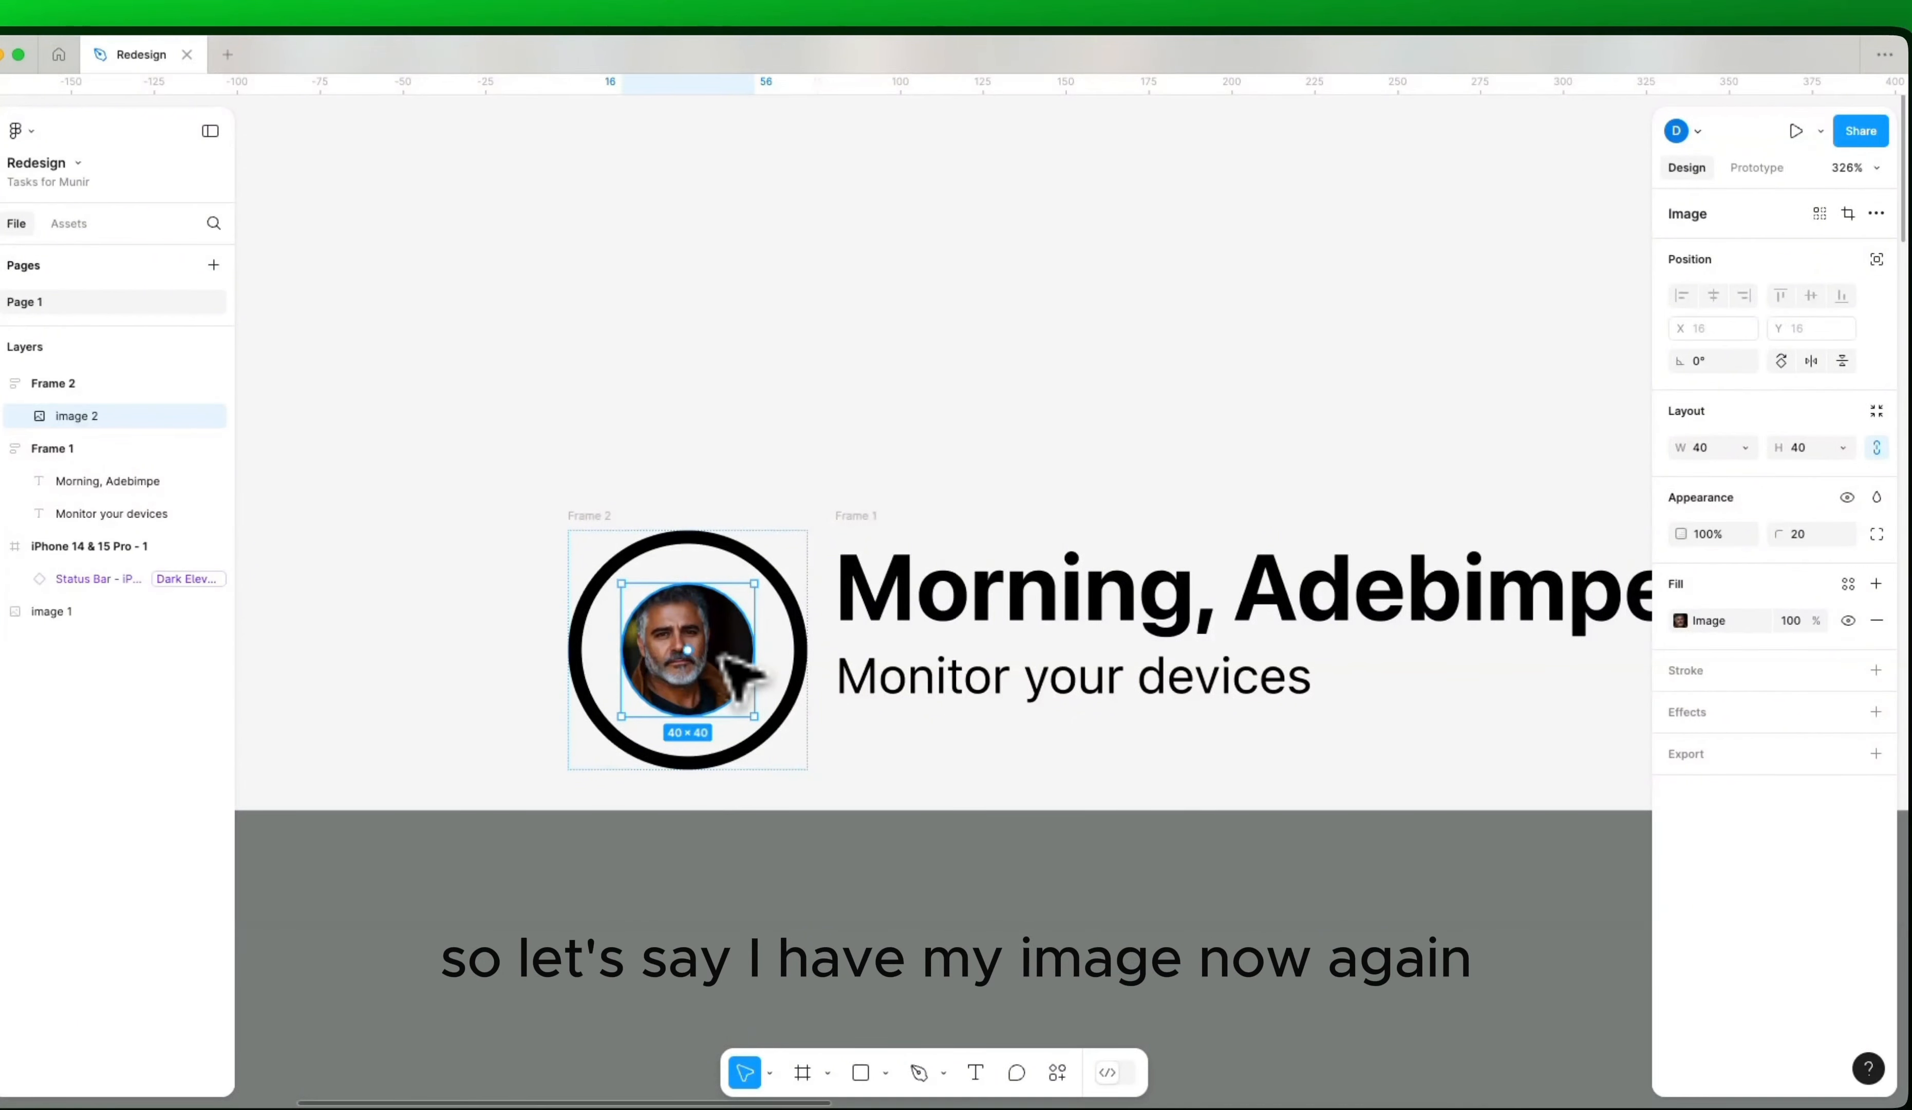
{"action": "mouse_move", "coordinate": [739, 682]}
{"action": "left_mouse_down"}
{"action": "mouse_move", "coordinate": [798, 246]}
{"action": "mouse_move", "coordinate": [807, 278]}
{"action": "mouse_move", "coordinate": [1055, 492]}
{"action": "left_mouse_up"}
Step: Draw a new frame about 56 by 60 around the portrait image above the greeting
{"action": "scroll", "coordinate": [823, 324], "scroll_direction": "up", "scroll_amount": 2}
{"action": "key", "text": "f"}
{"action": "left_click_drag", "start_coordinate": [640, 339], "coordinate": [914, 313]}
{"action": "left_click", "coordinate": [904, 287]}
Step: Add auto layout to the new frame around the portrait and set its corner radius to 40
{"action": "right_click", "coordinate": [1376, 520]}
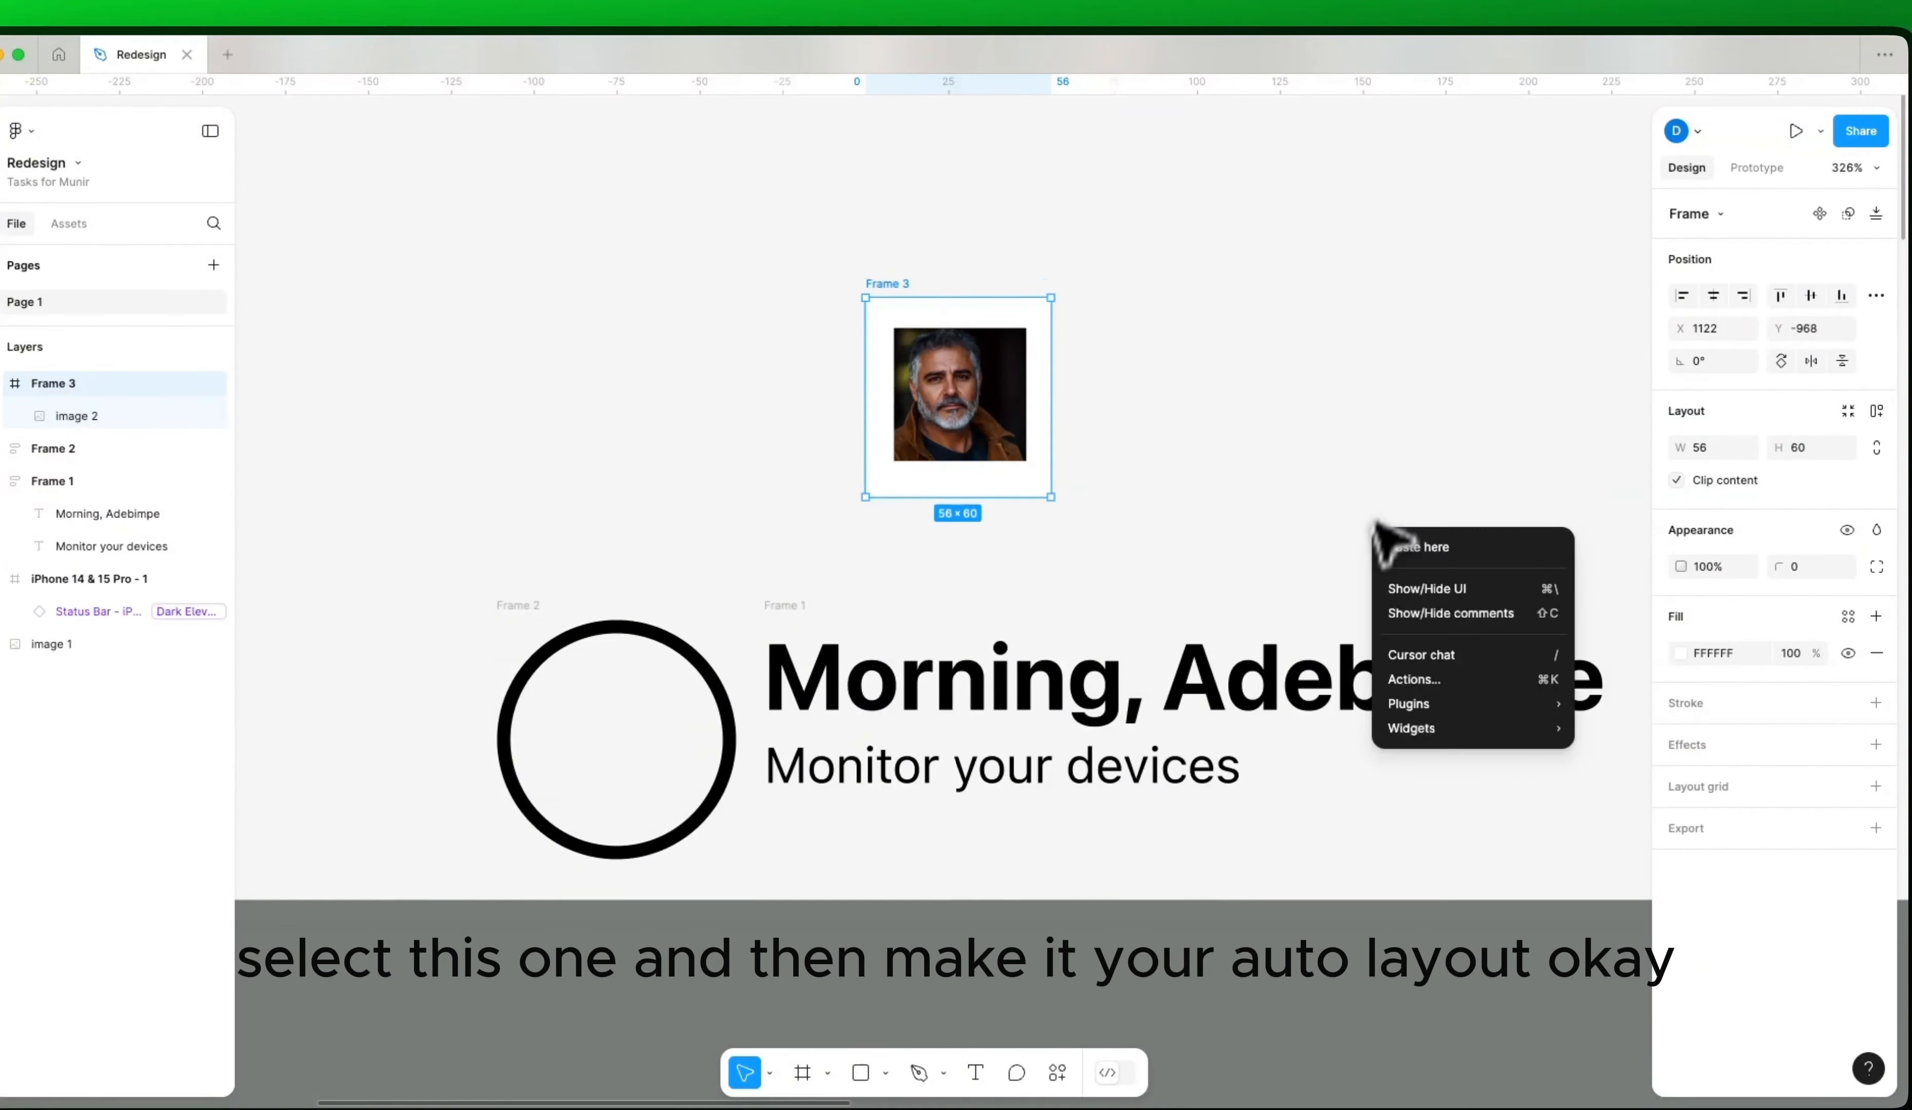
{"action": "left_click", "coordinate": [1380, 517]}
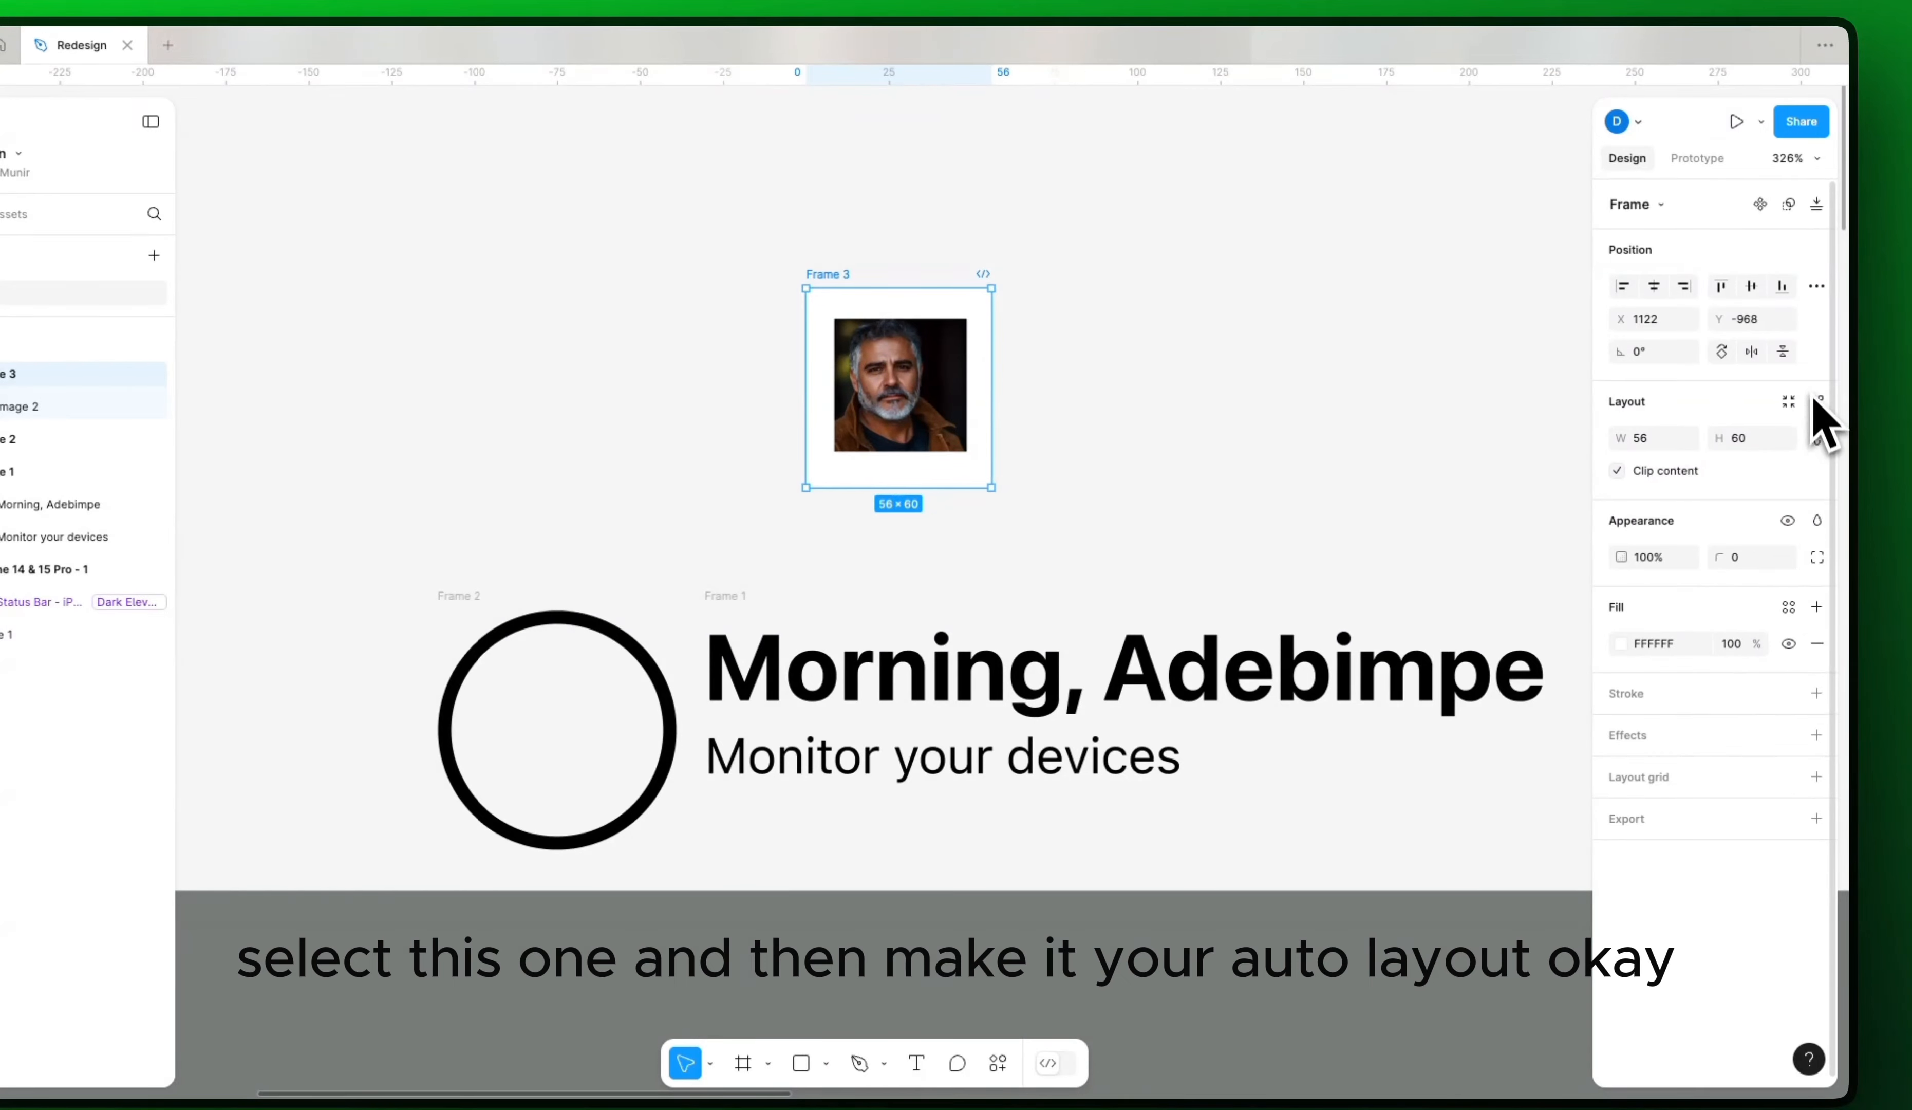
{"action": "left_click", "coordinate": [1819, 402]}
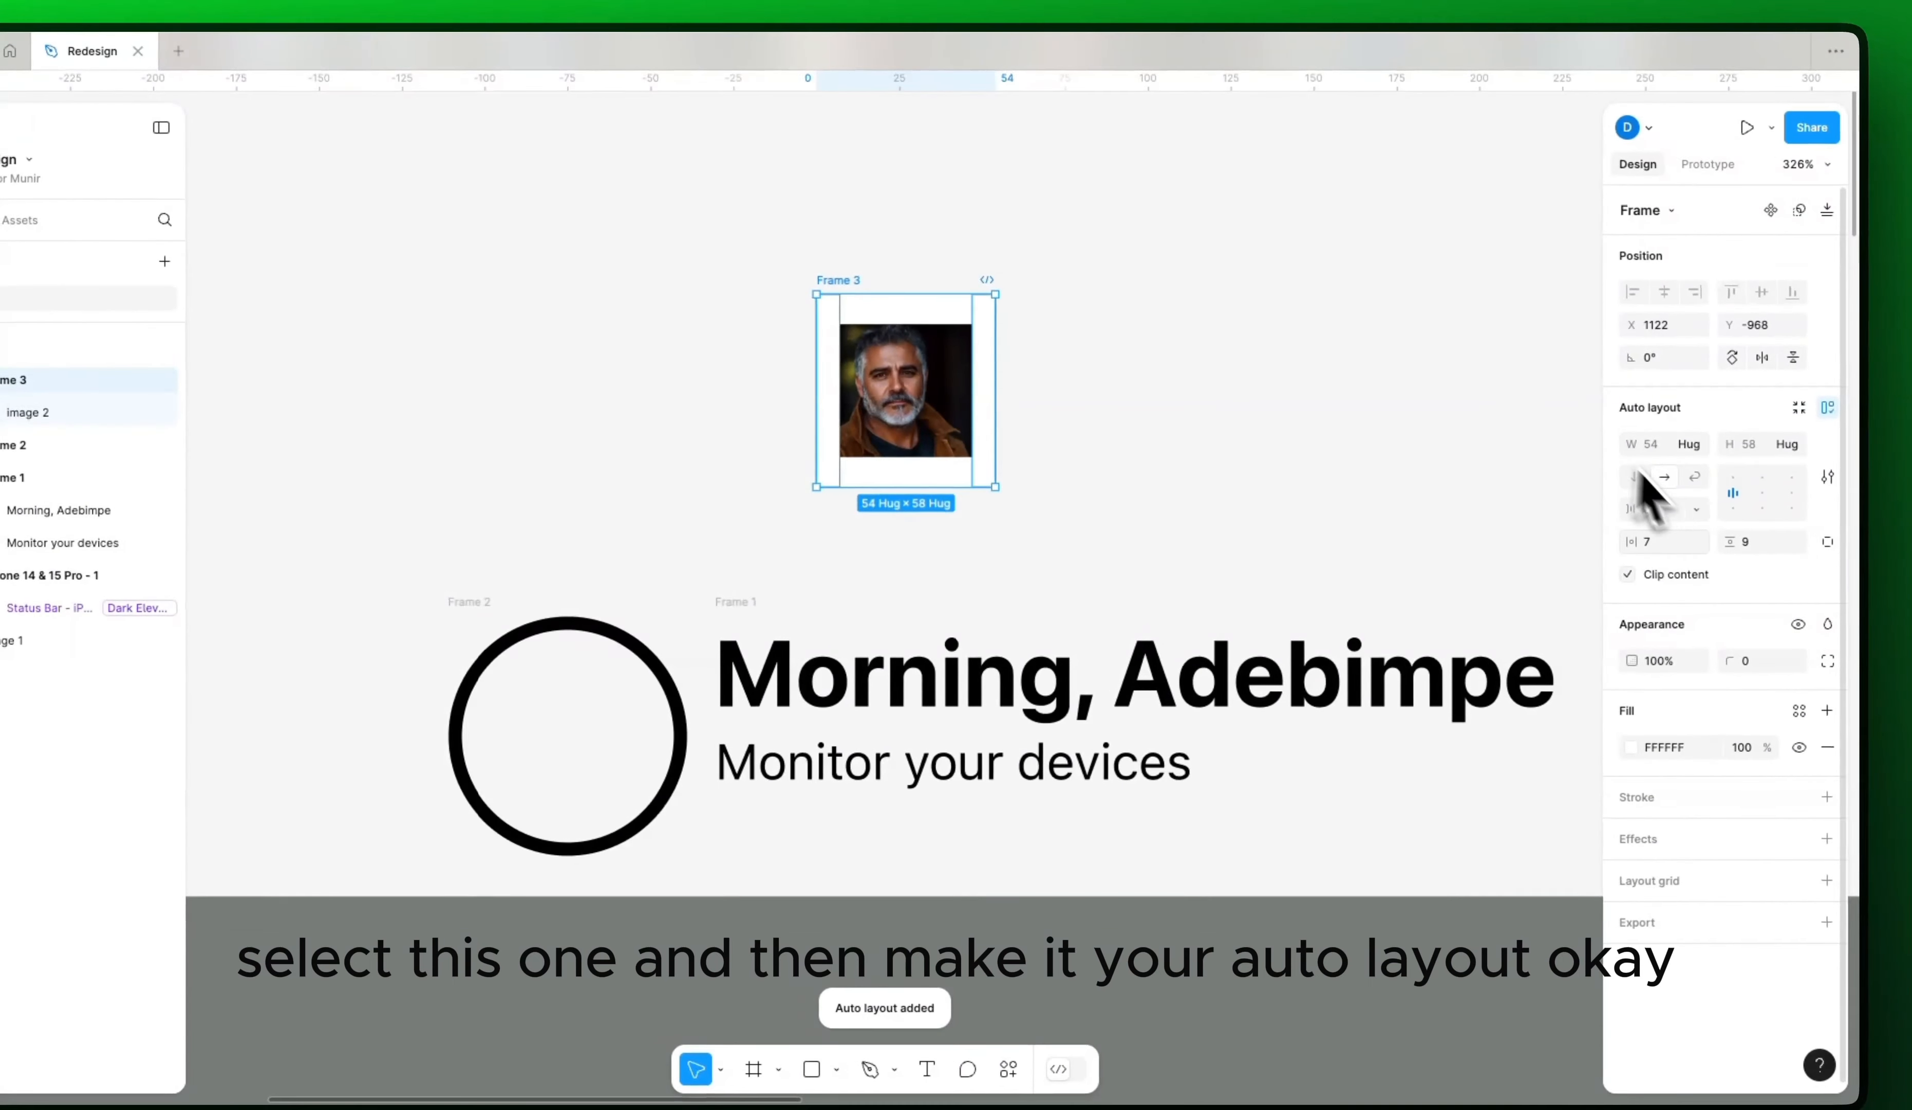
{"action": "left_click_drag", "start_coordinate": [1731, 664], "coordinate": [1735, 668]}
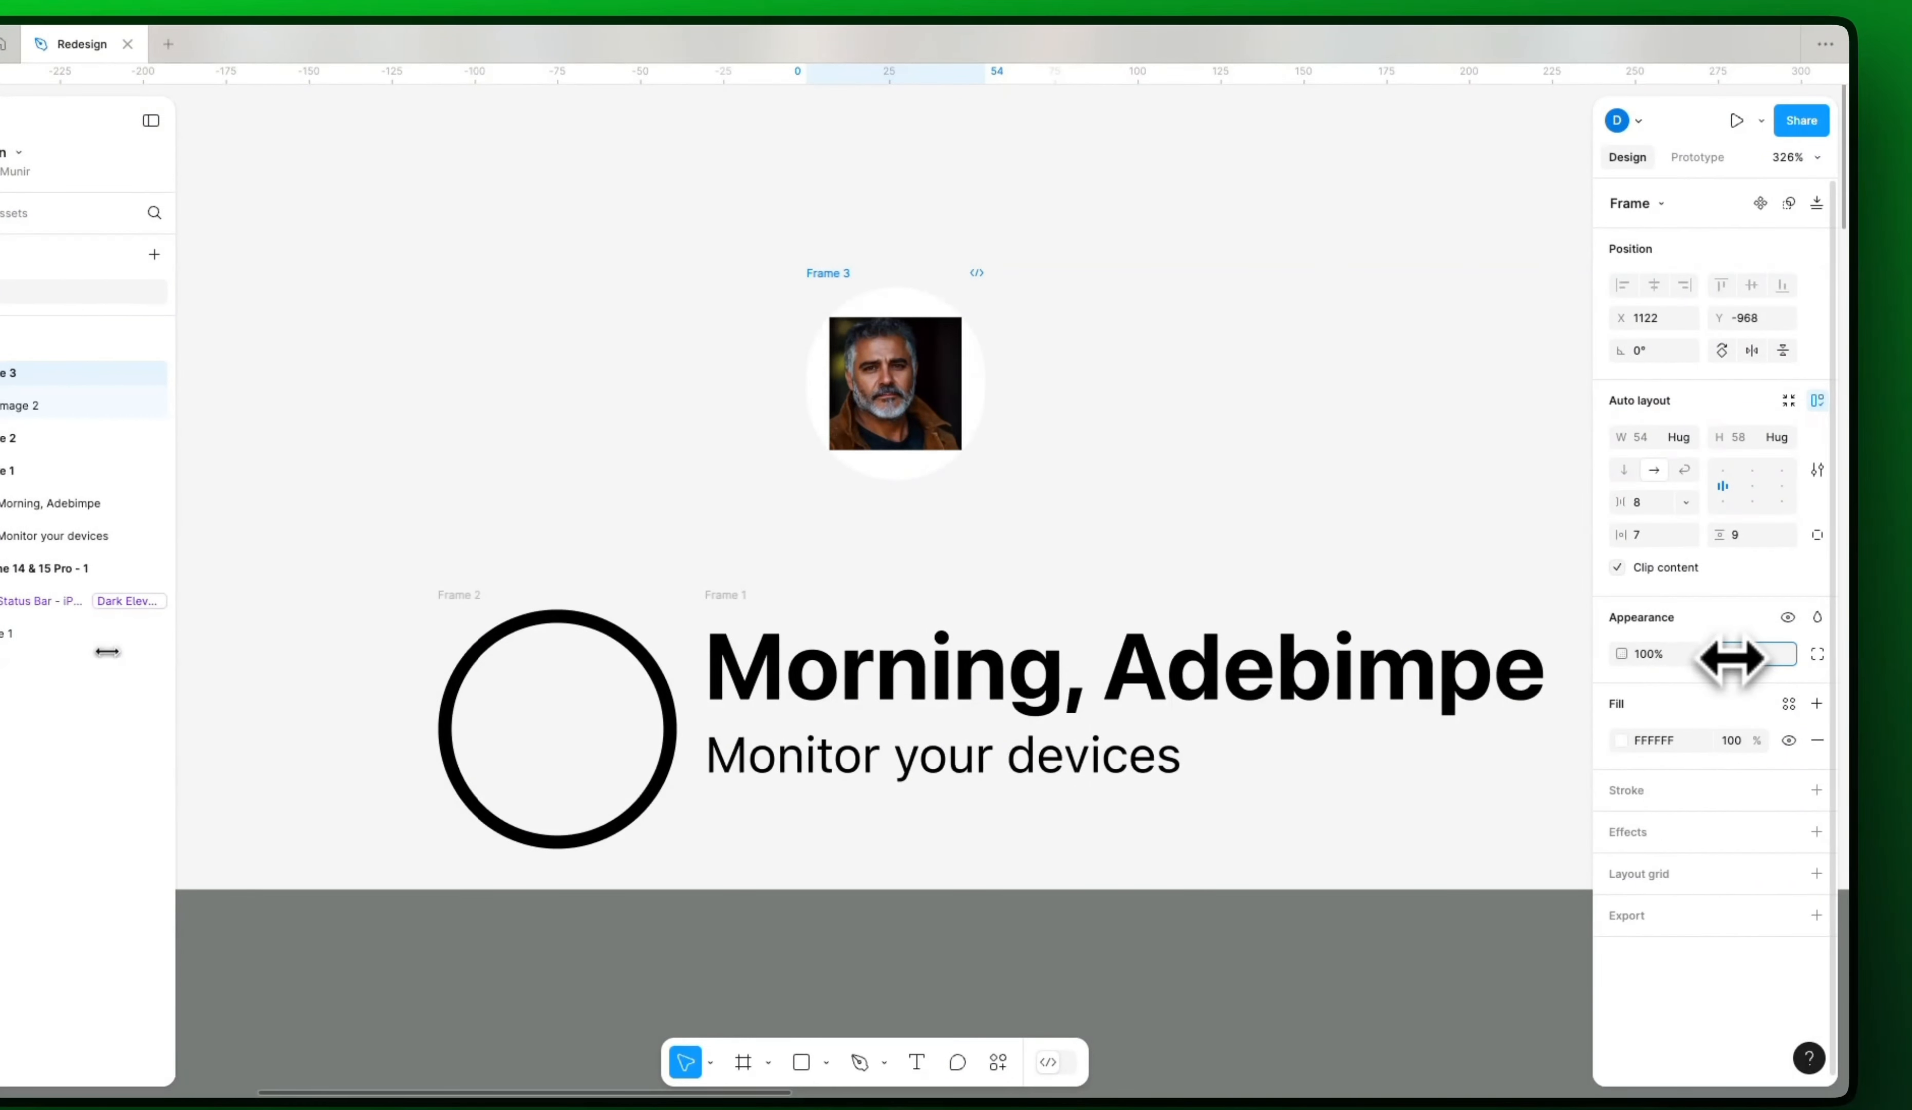
{"action": "left_click_drag", "start_coordinate": [1732, 658], "coordinate": [1720, 663]}
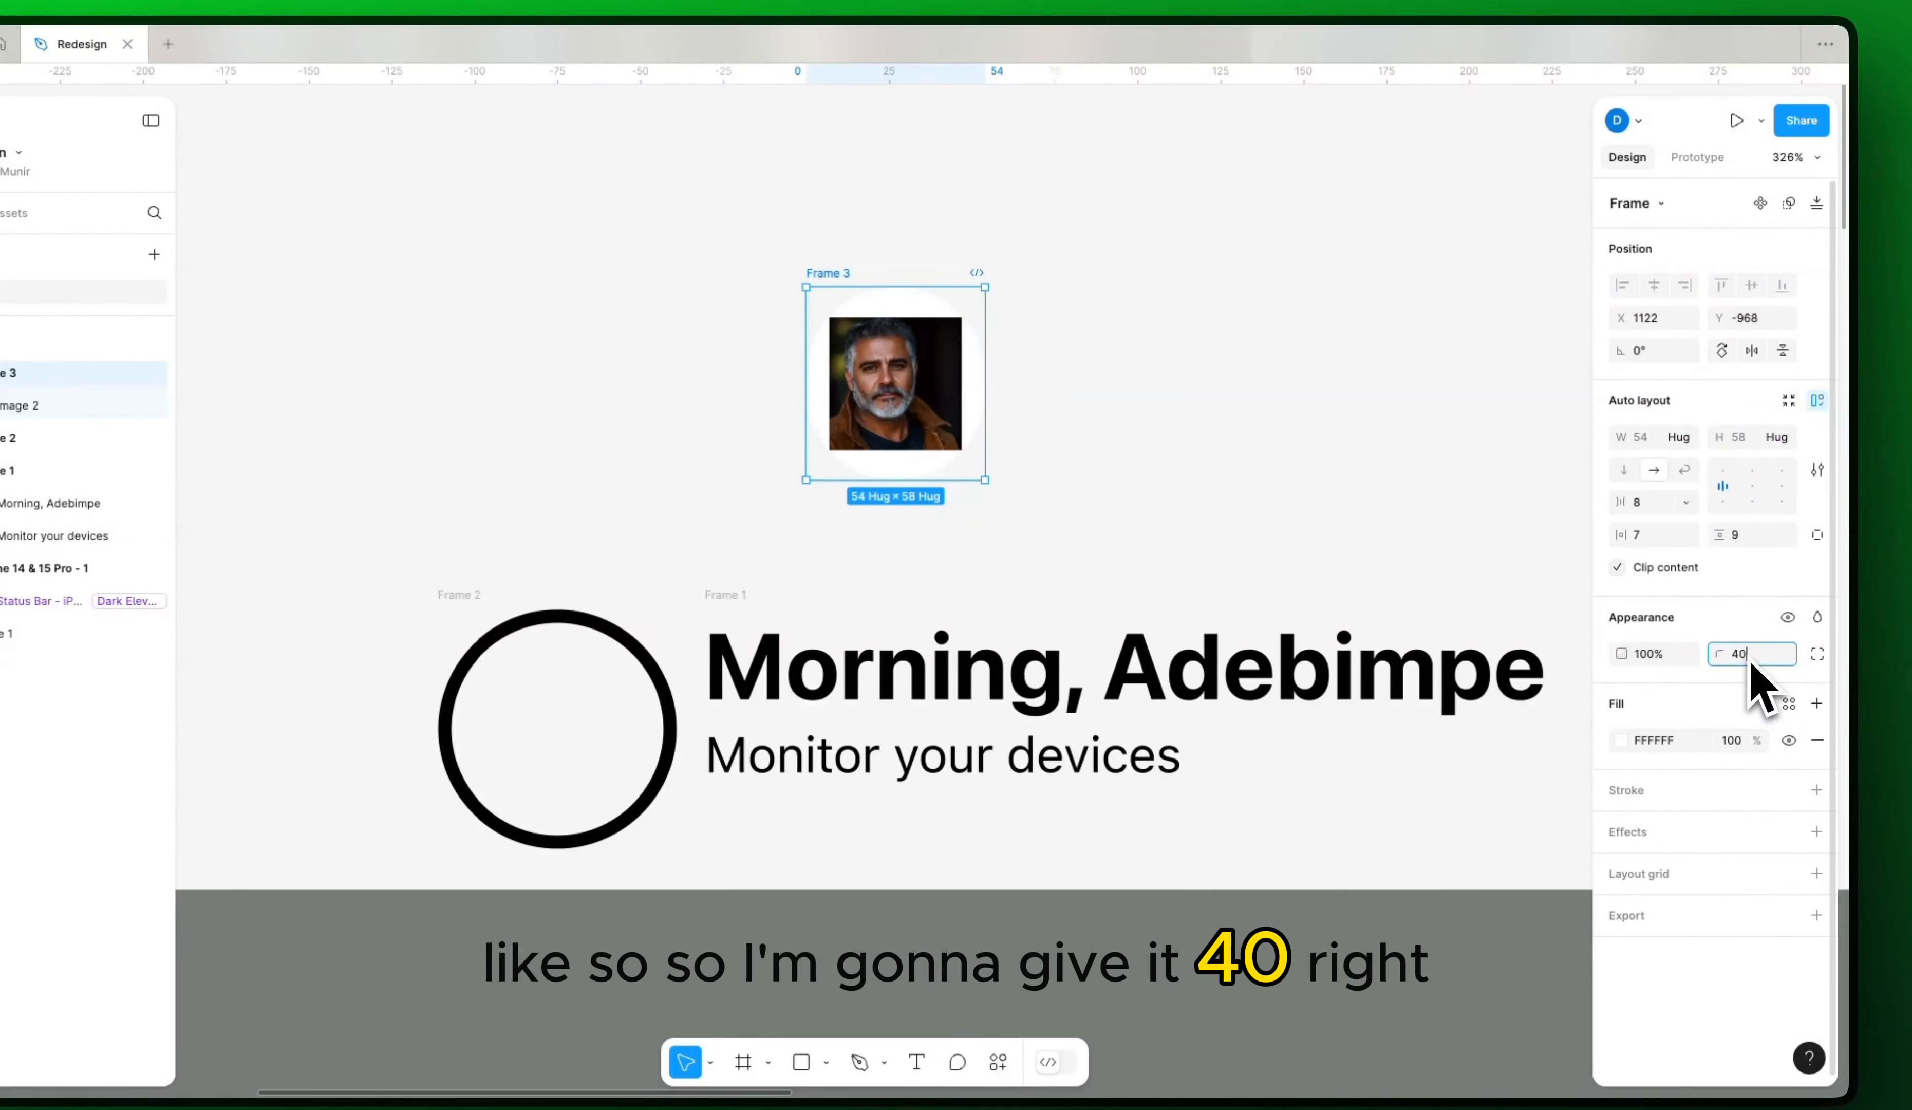
Step: Round the portrait image's corners to a radius of 20 so it forms a circle
{"action": "left_click", "coordinate": [898, 334]}
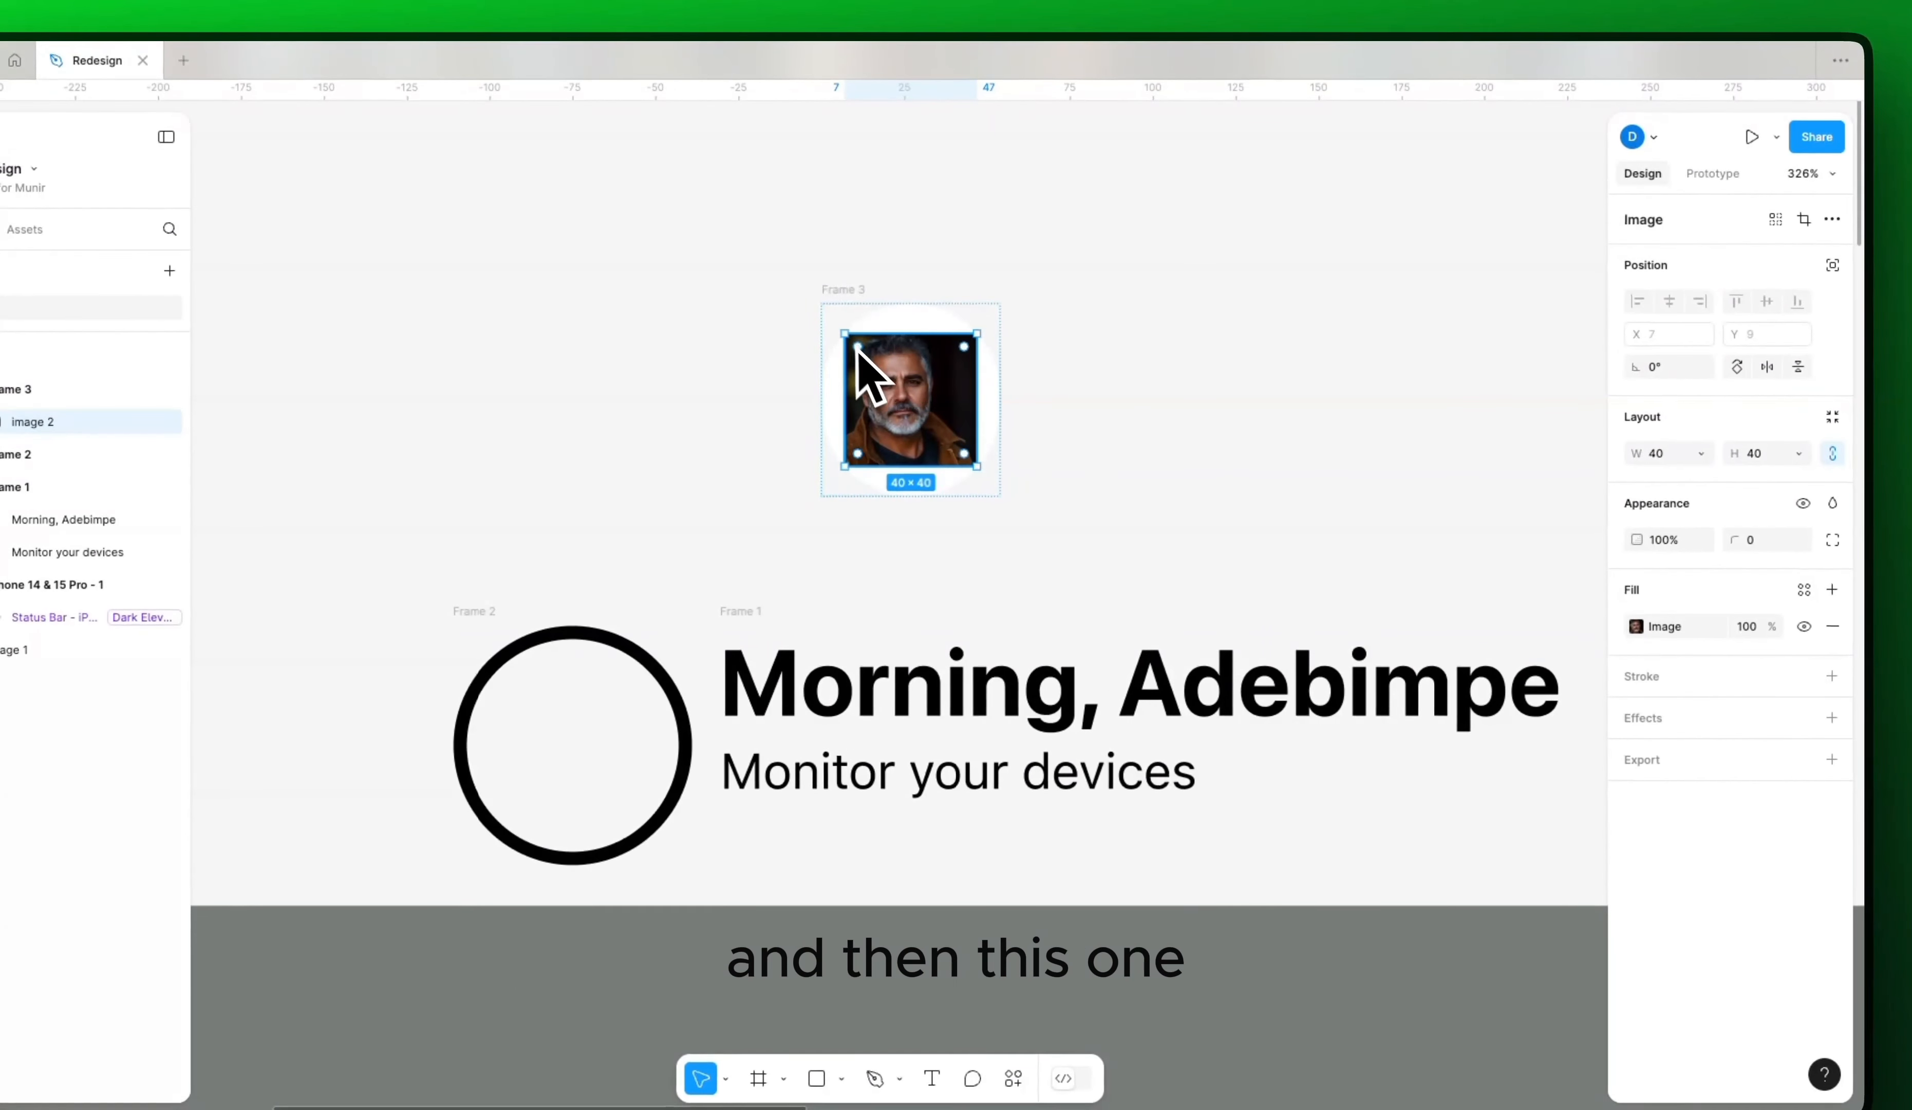
{"action": "left_click_drag", "start_coordinate": [856, 346], "coordinate": [911, 401]}
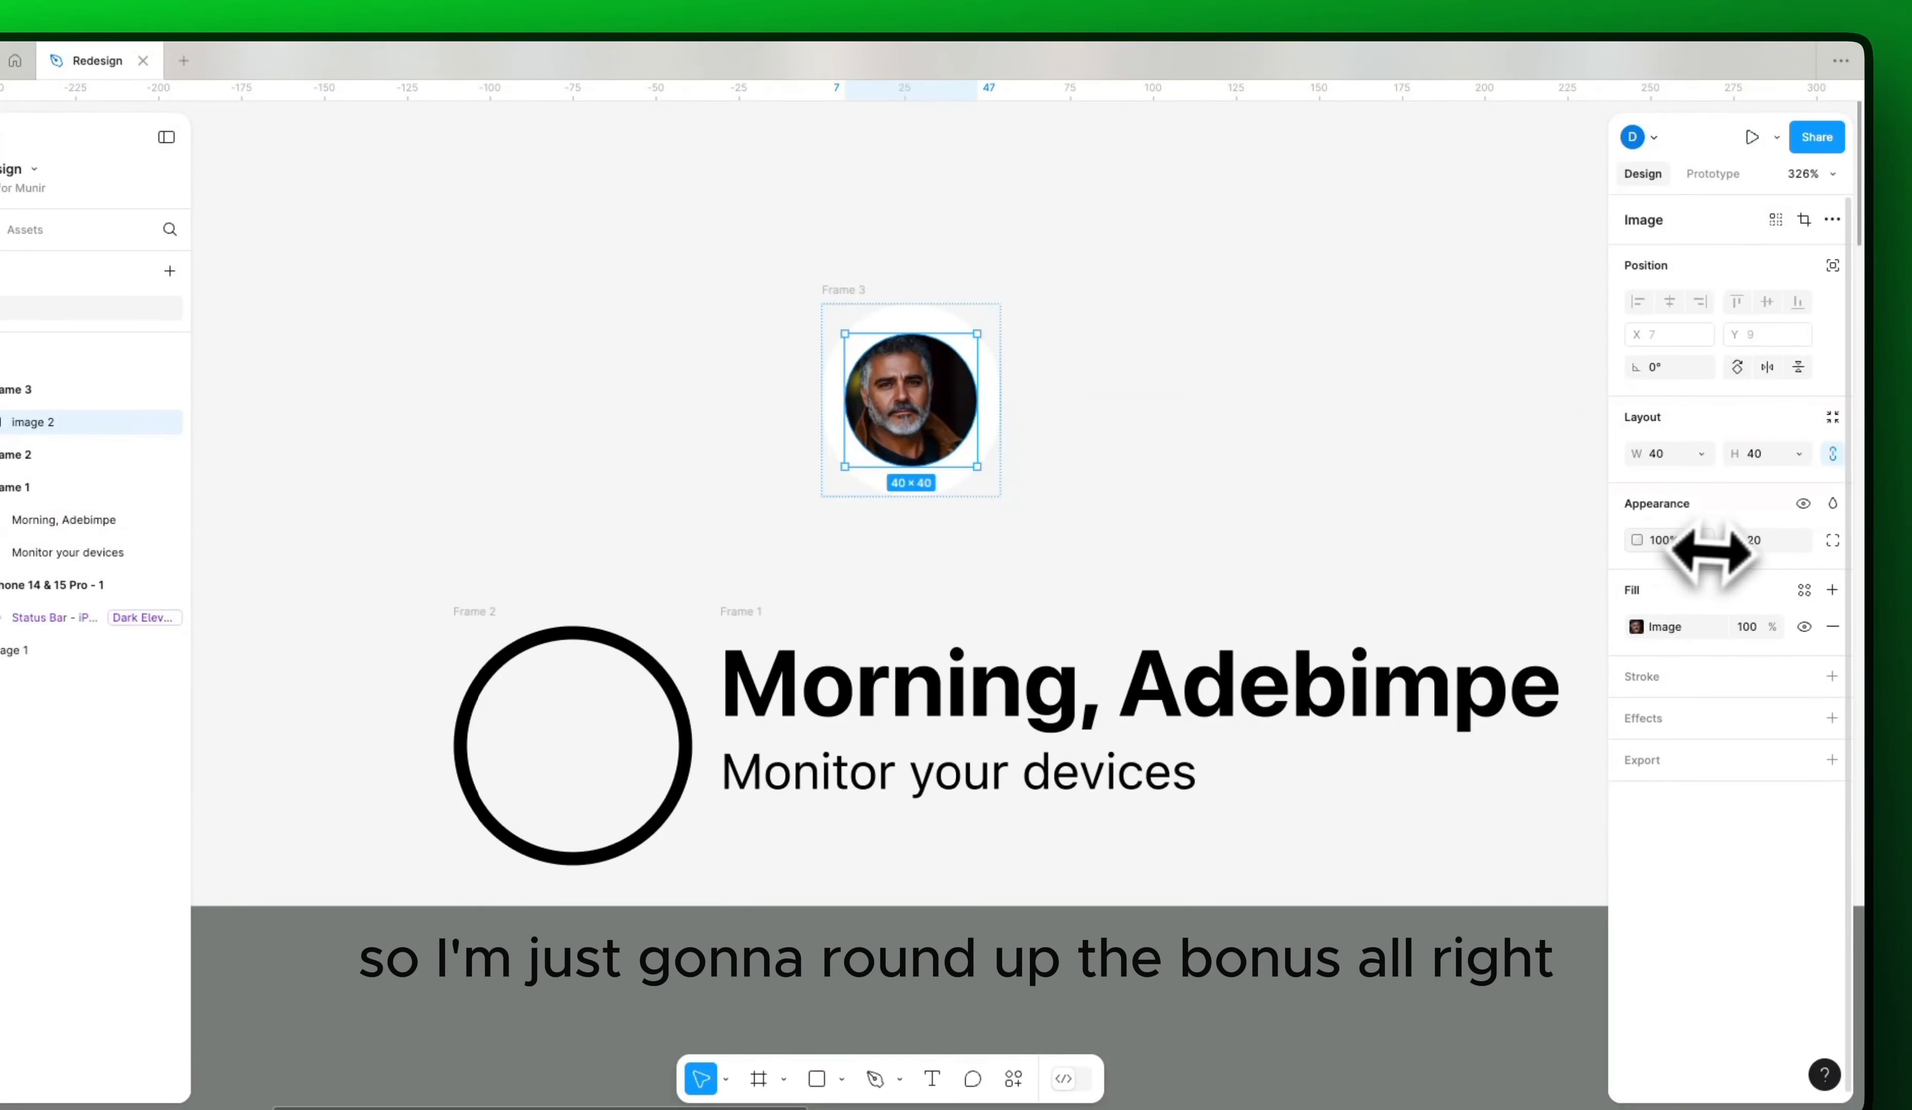
{"action": "left_click", "coordinate": [1086, 374]}
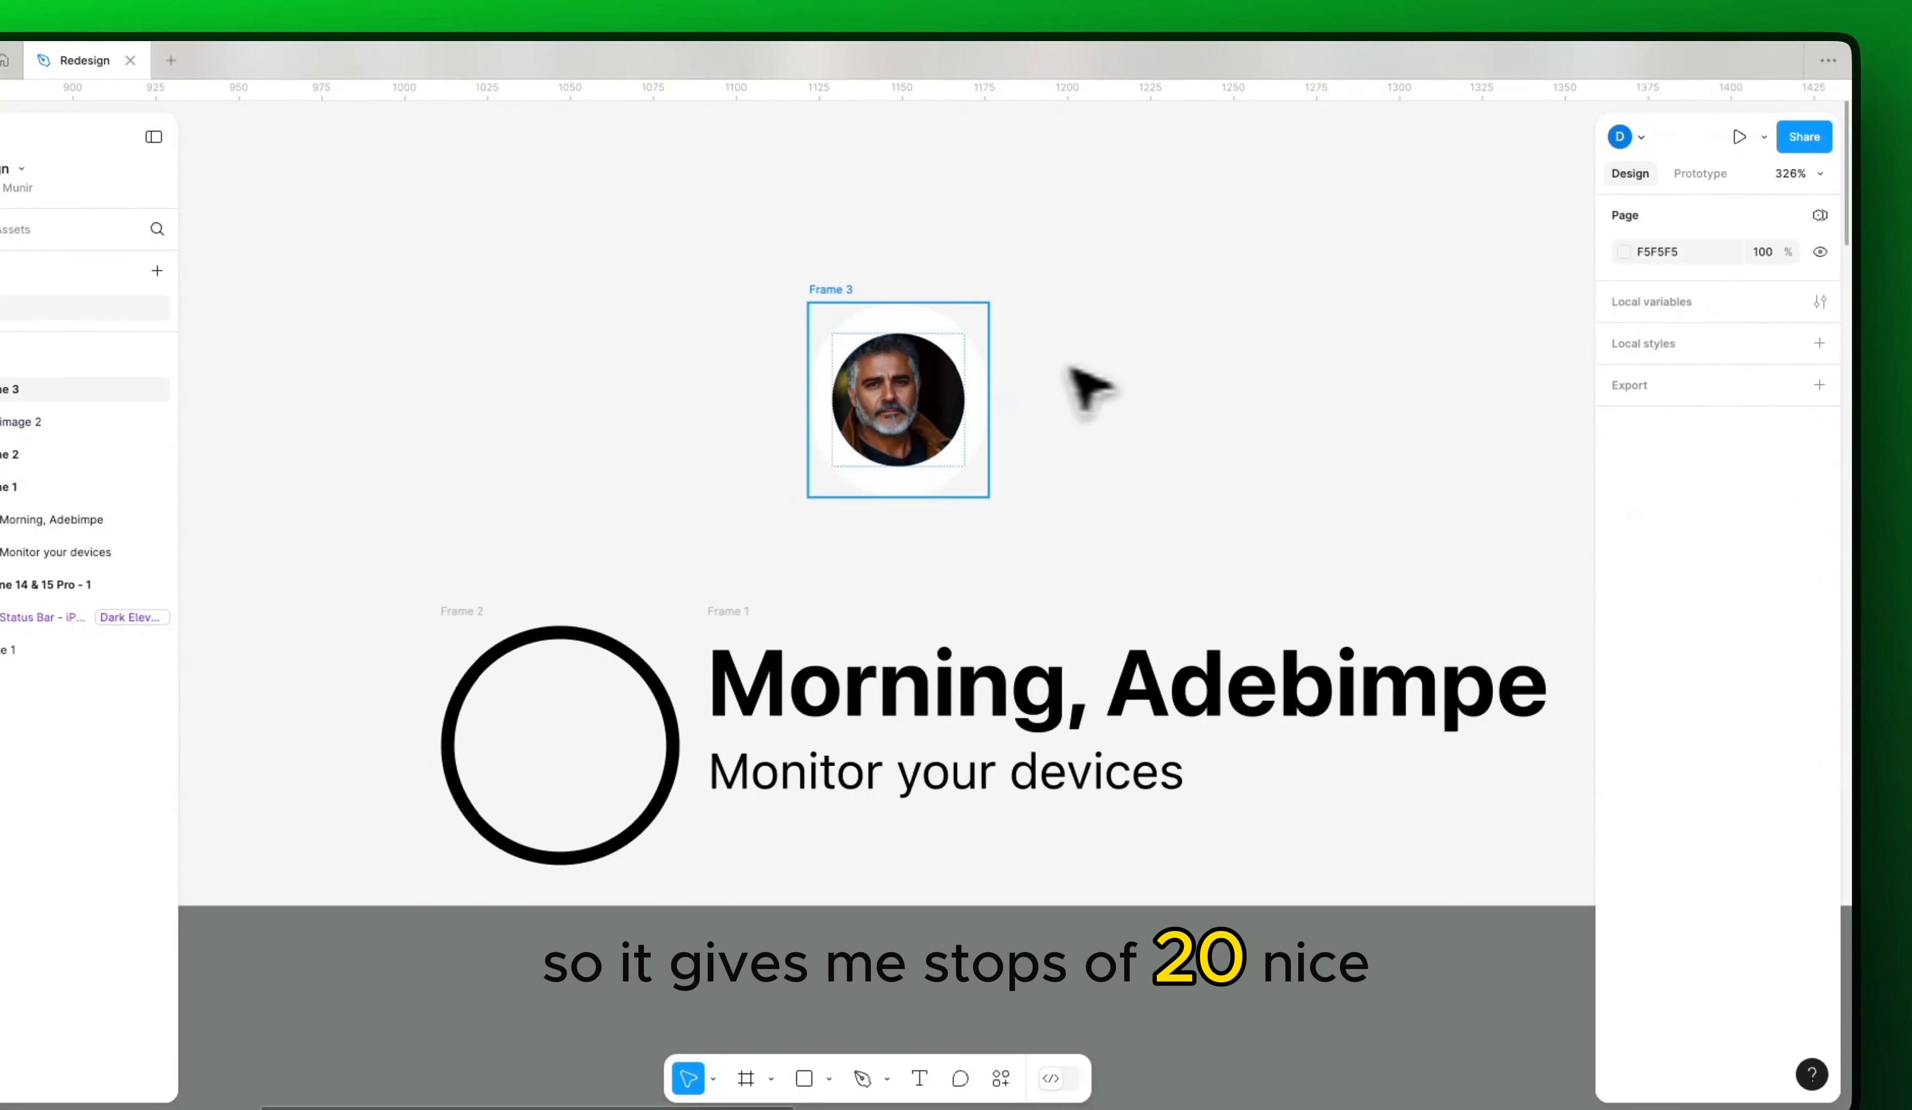
Step: Set the horizontal and vertical padding of the frame around the portrait to 8
{"action": "left_click", "coordinate": [861, 301]}
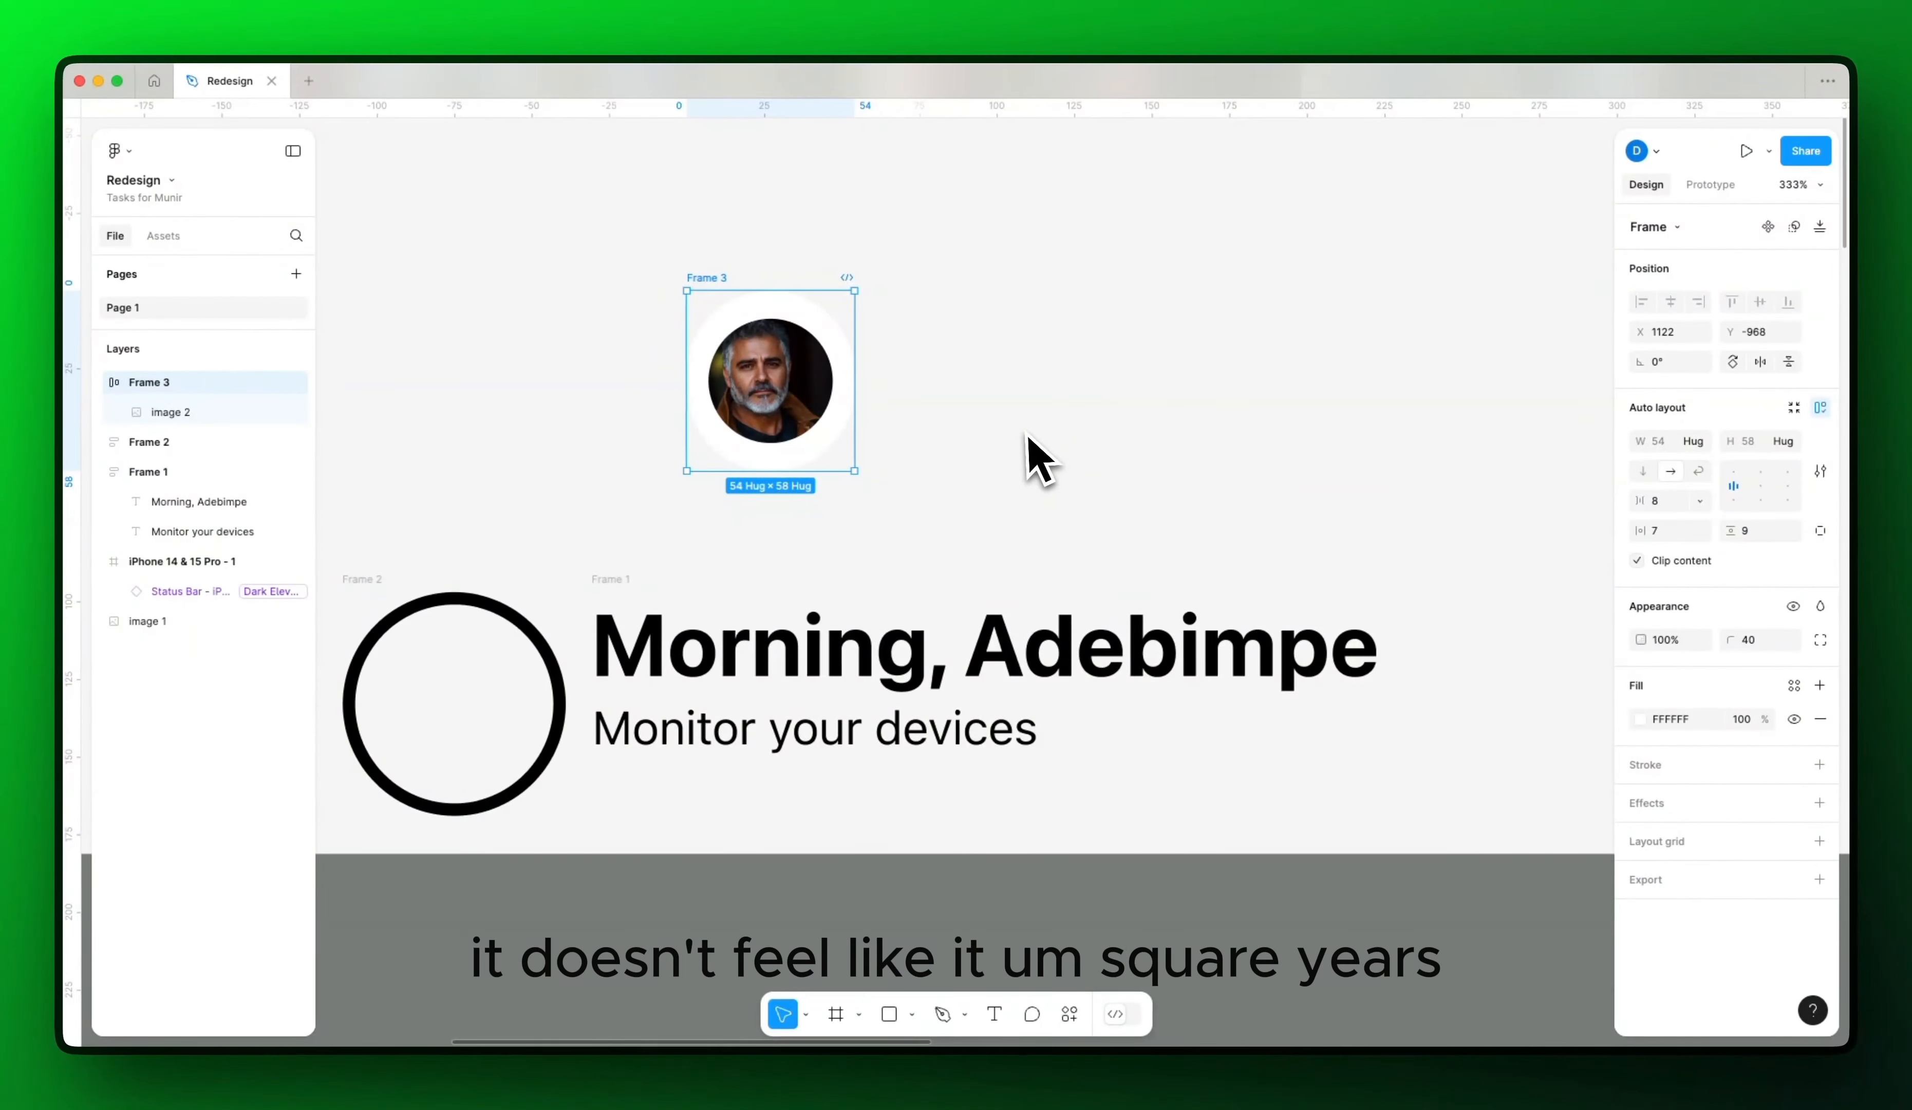
{"action": "double_click", "coordinate": [776, 366]}
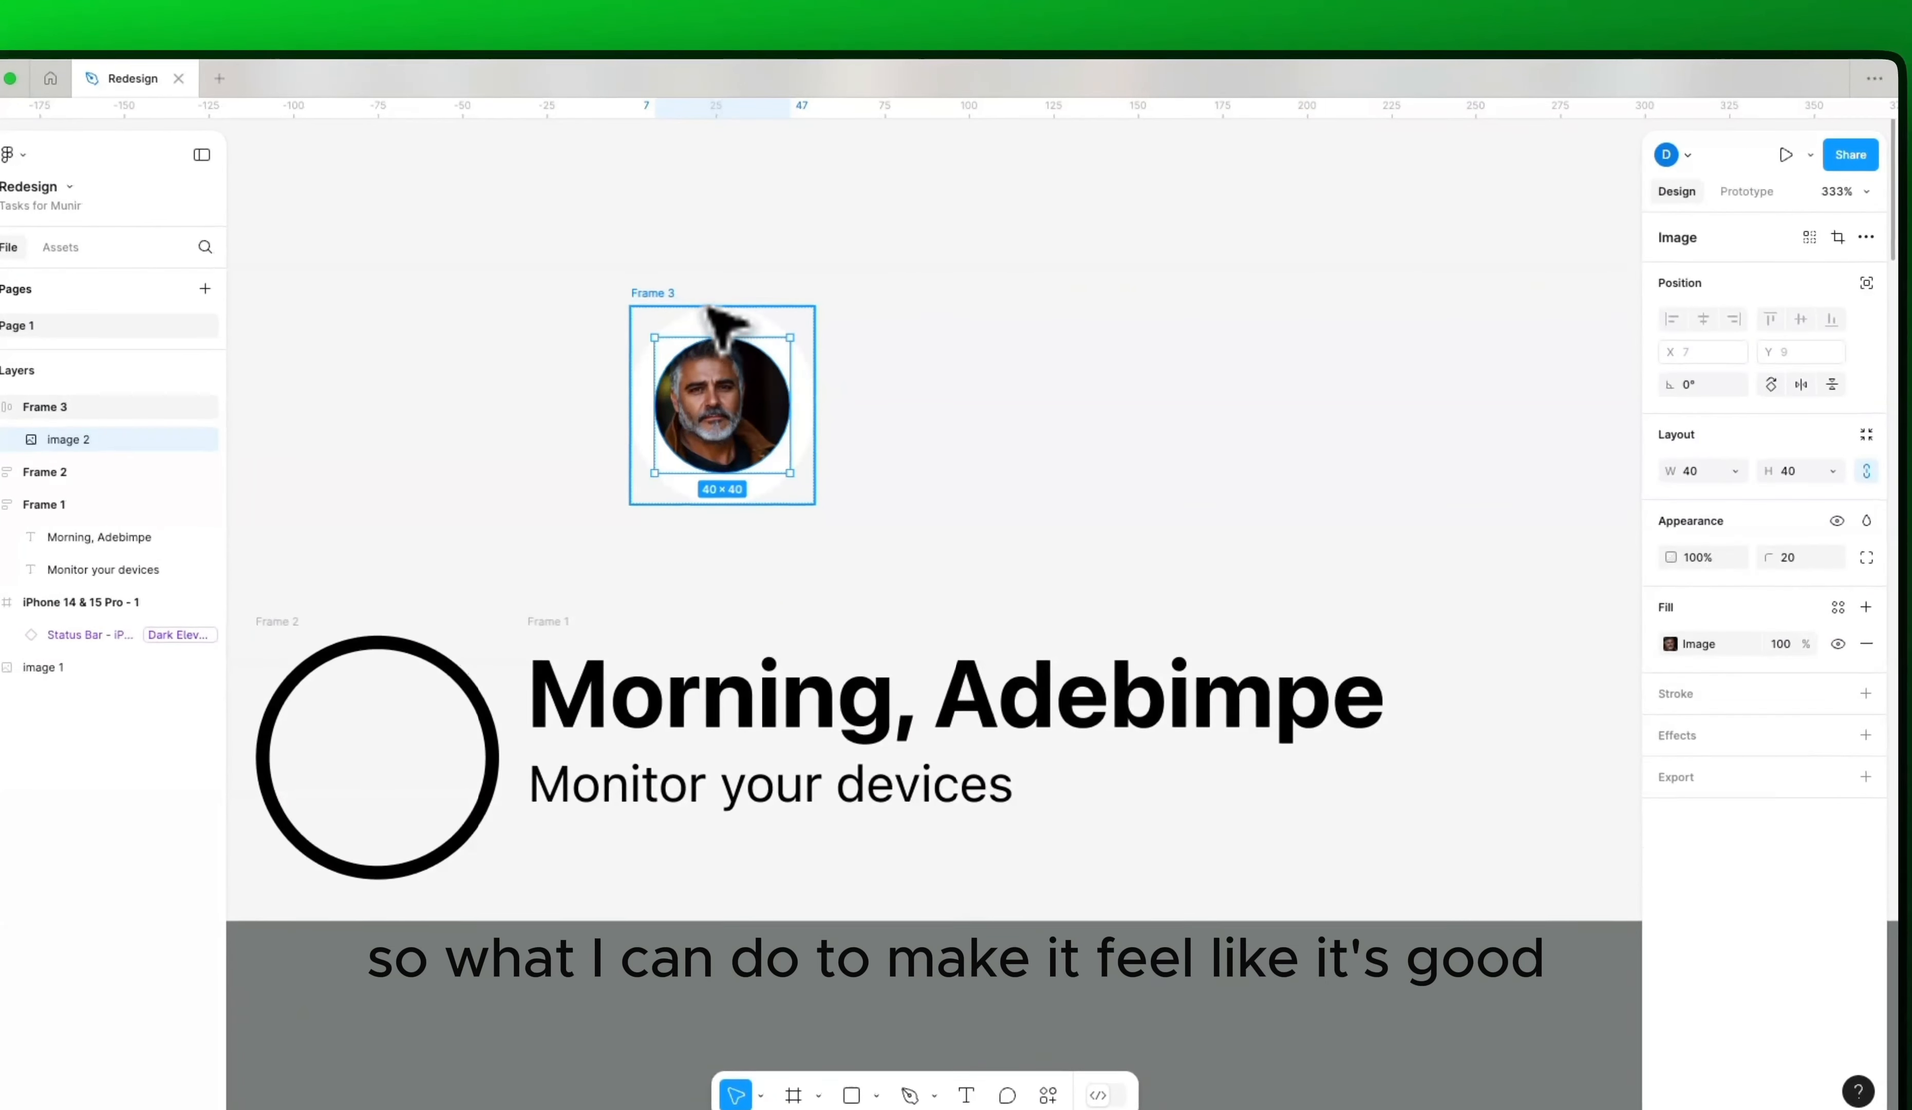
{"action": "left_click", "coordinate": [755, 294]}
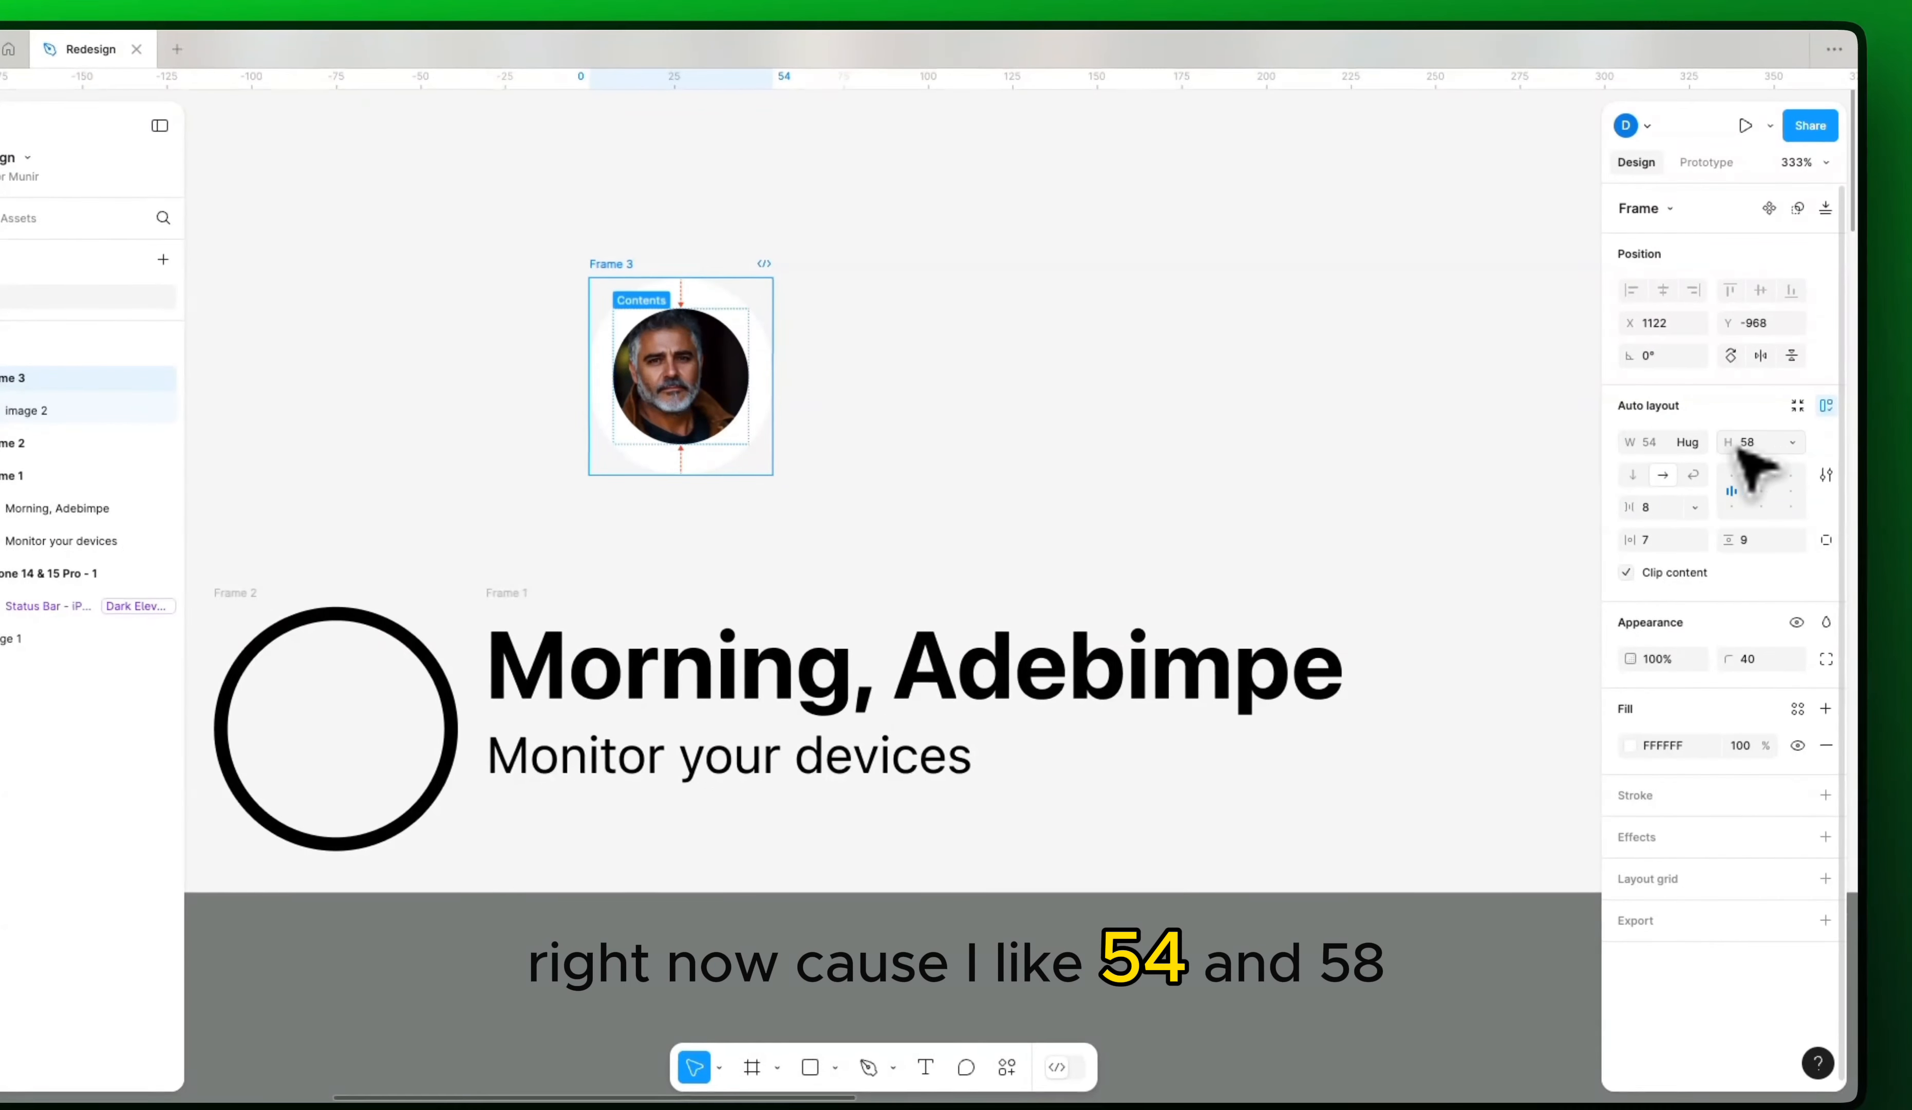
{"action": "type", "text": "8"}
{"action": "key", "text": "Tab"}
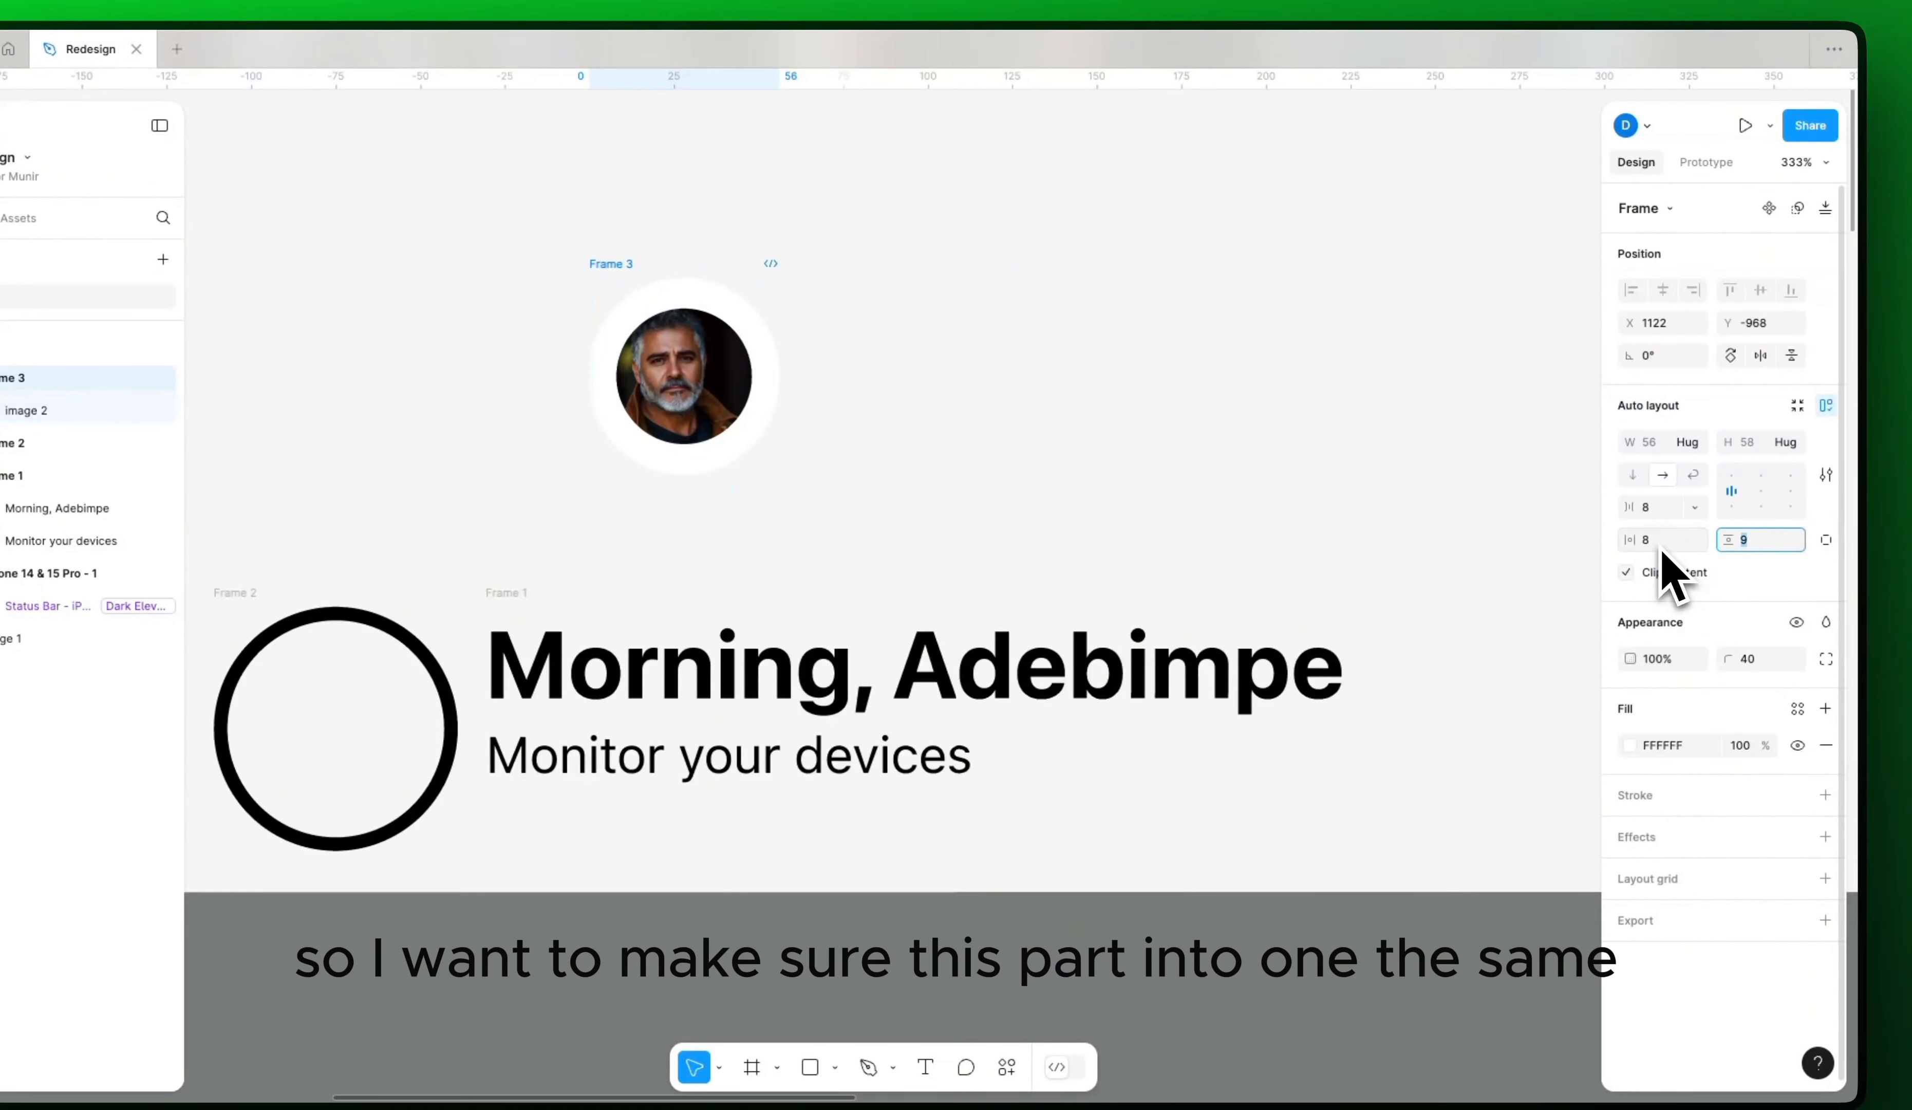
{"action": "key", "text": "Return"}
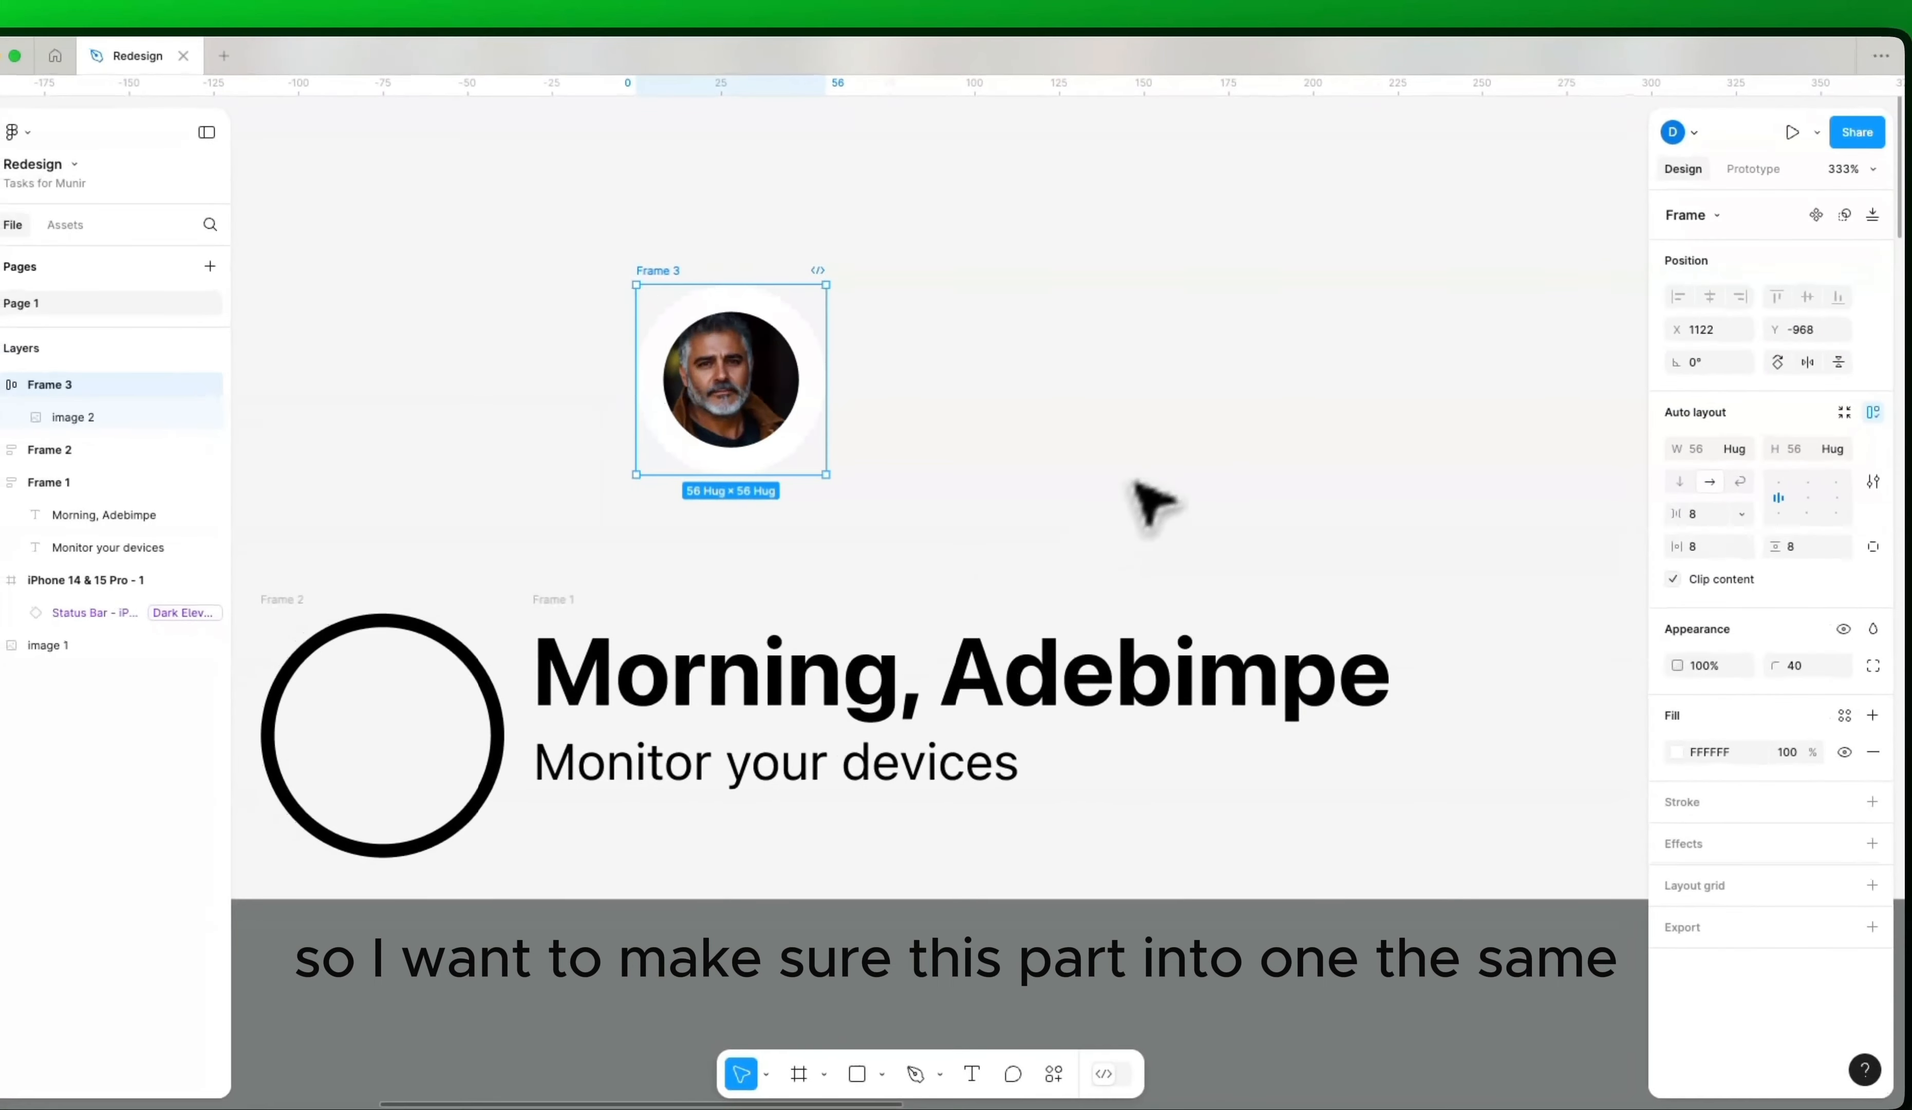
{"action": "left_click", "coordinate": [996, 483]}
{"action": "scroll", "coordinate": [843, 396], "scroll_direction": "down", "scroll_amount": 2}
{"action": "scroll", "coordinate": [830, 390], "scroll_direction": "up", "scroll_amount": 3}
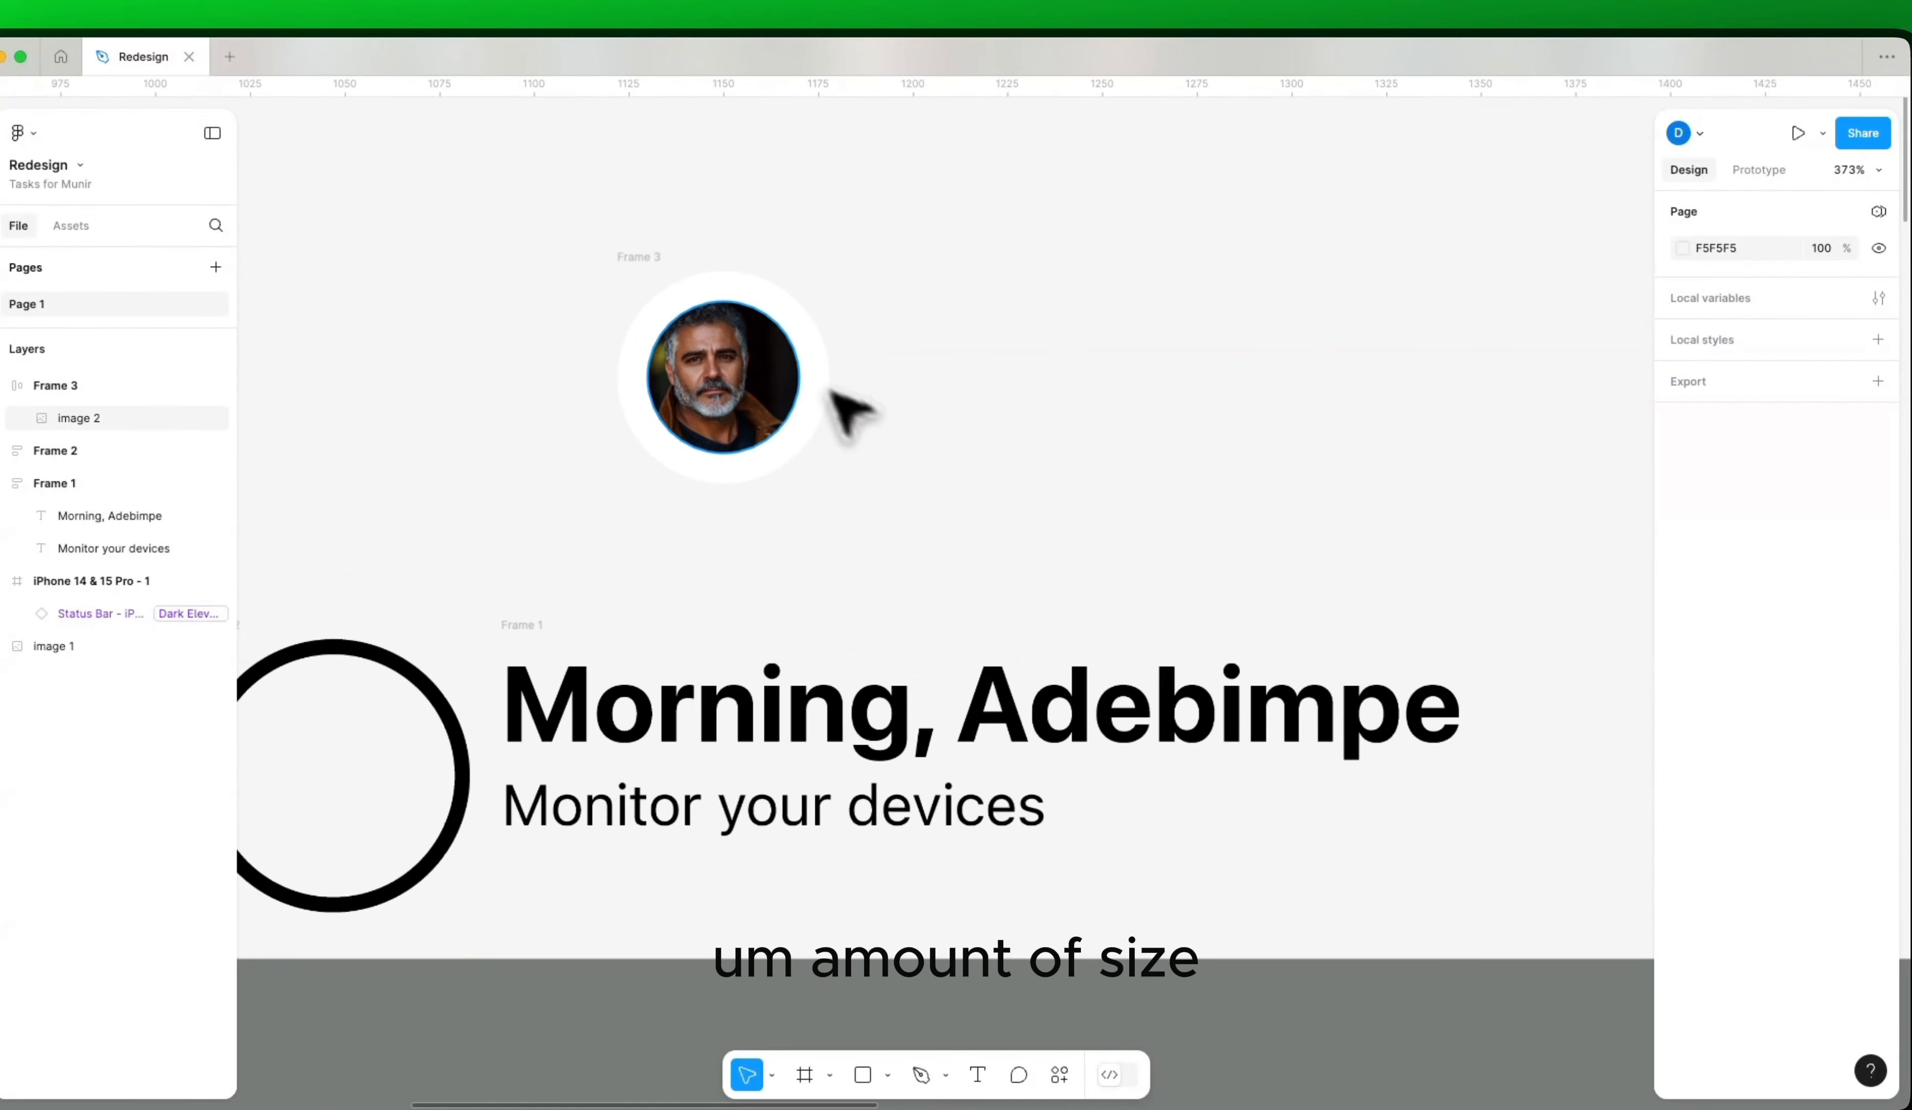
Step: Lower the opacity of the avatar frame's white fill to 20%, following the reference avatar's ring
{"action": "left_click", "coordinate": [657, 259]}
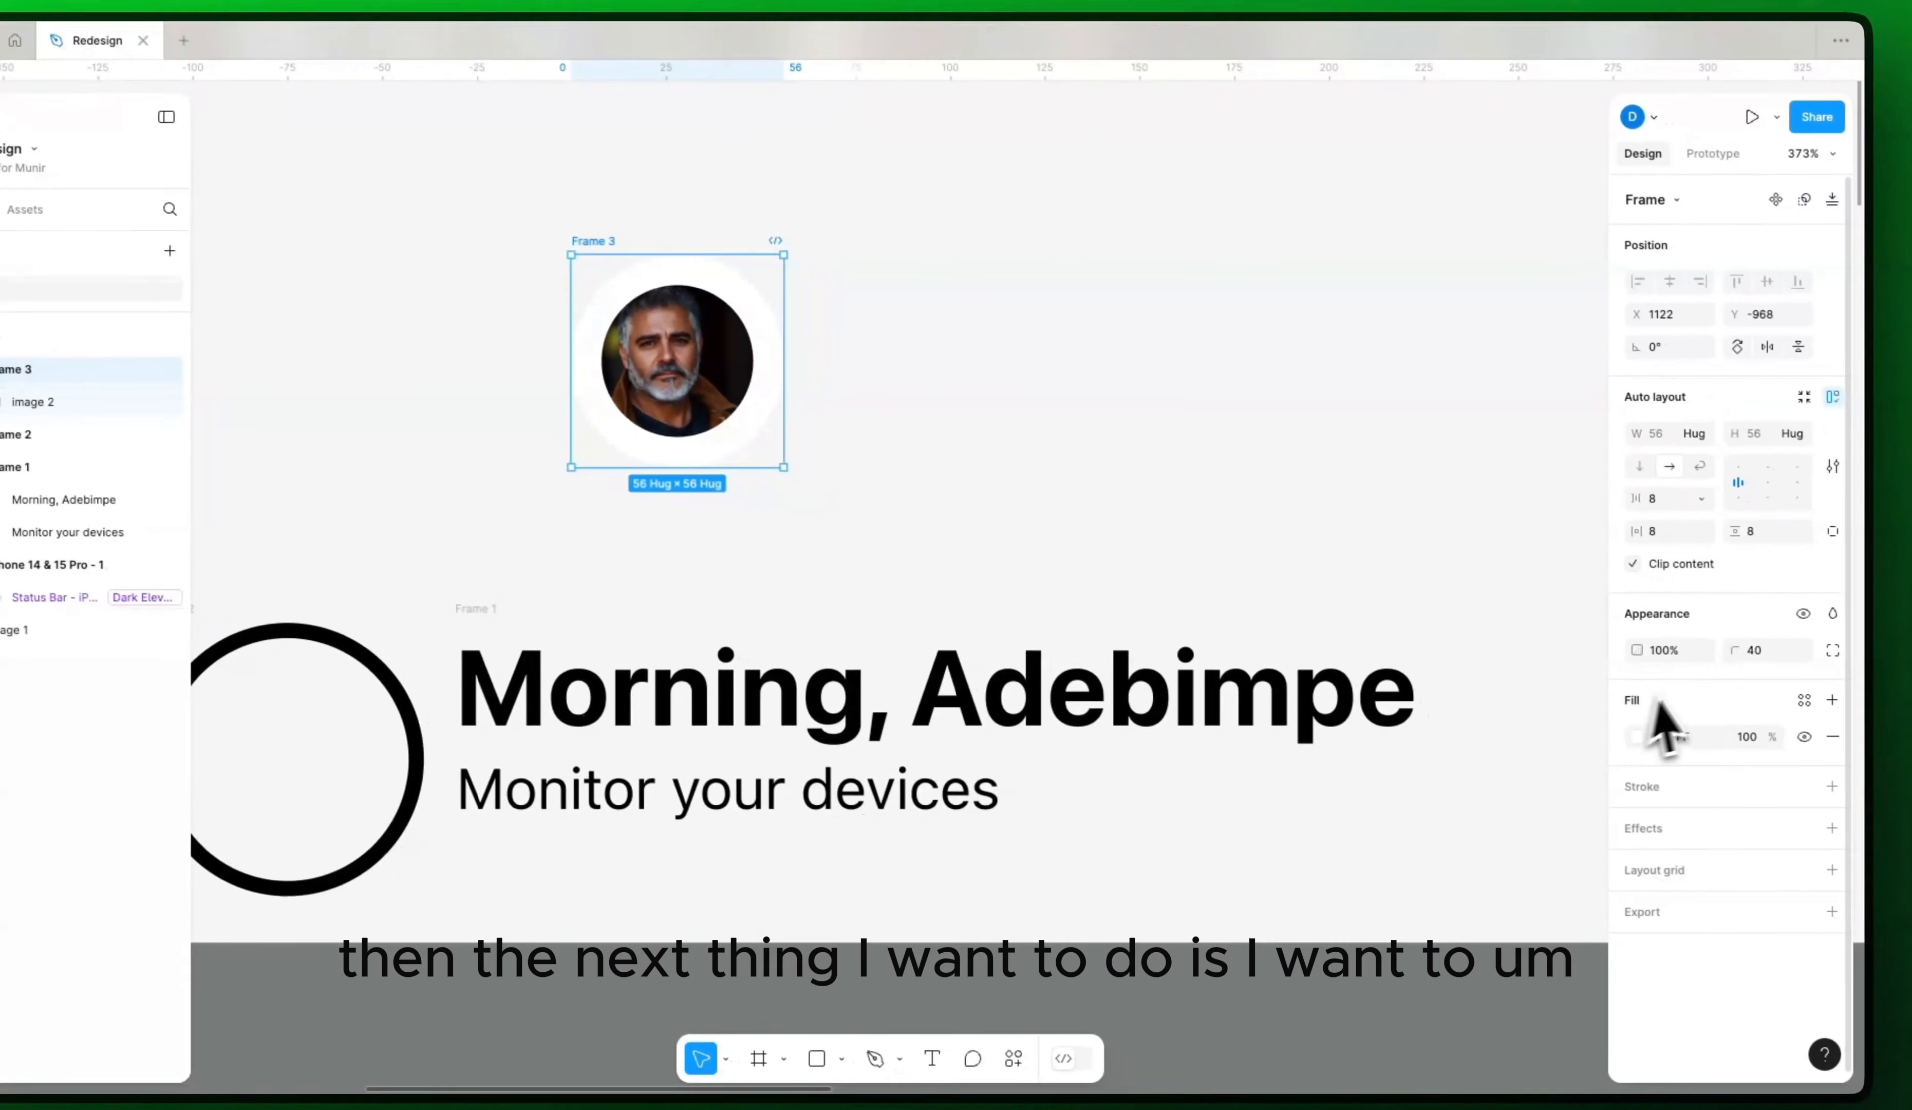
{"action": "scroll", "coordinate": [1173, 381], "scroll_direction": "down", "scroll_amount": 10}
{"action": "scroll", "coordinate": [1196, 302], "scroll_direction": "down", "scroll_amount": 5}
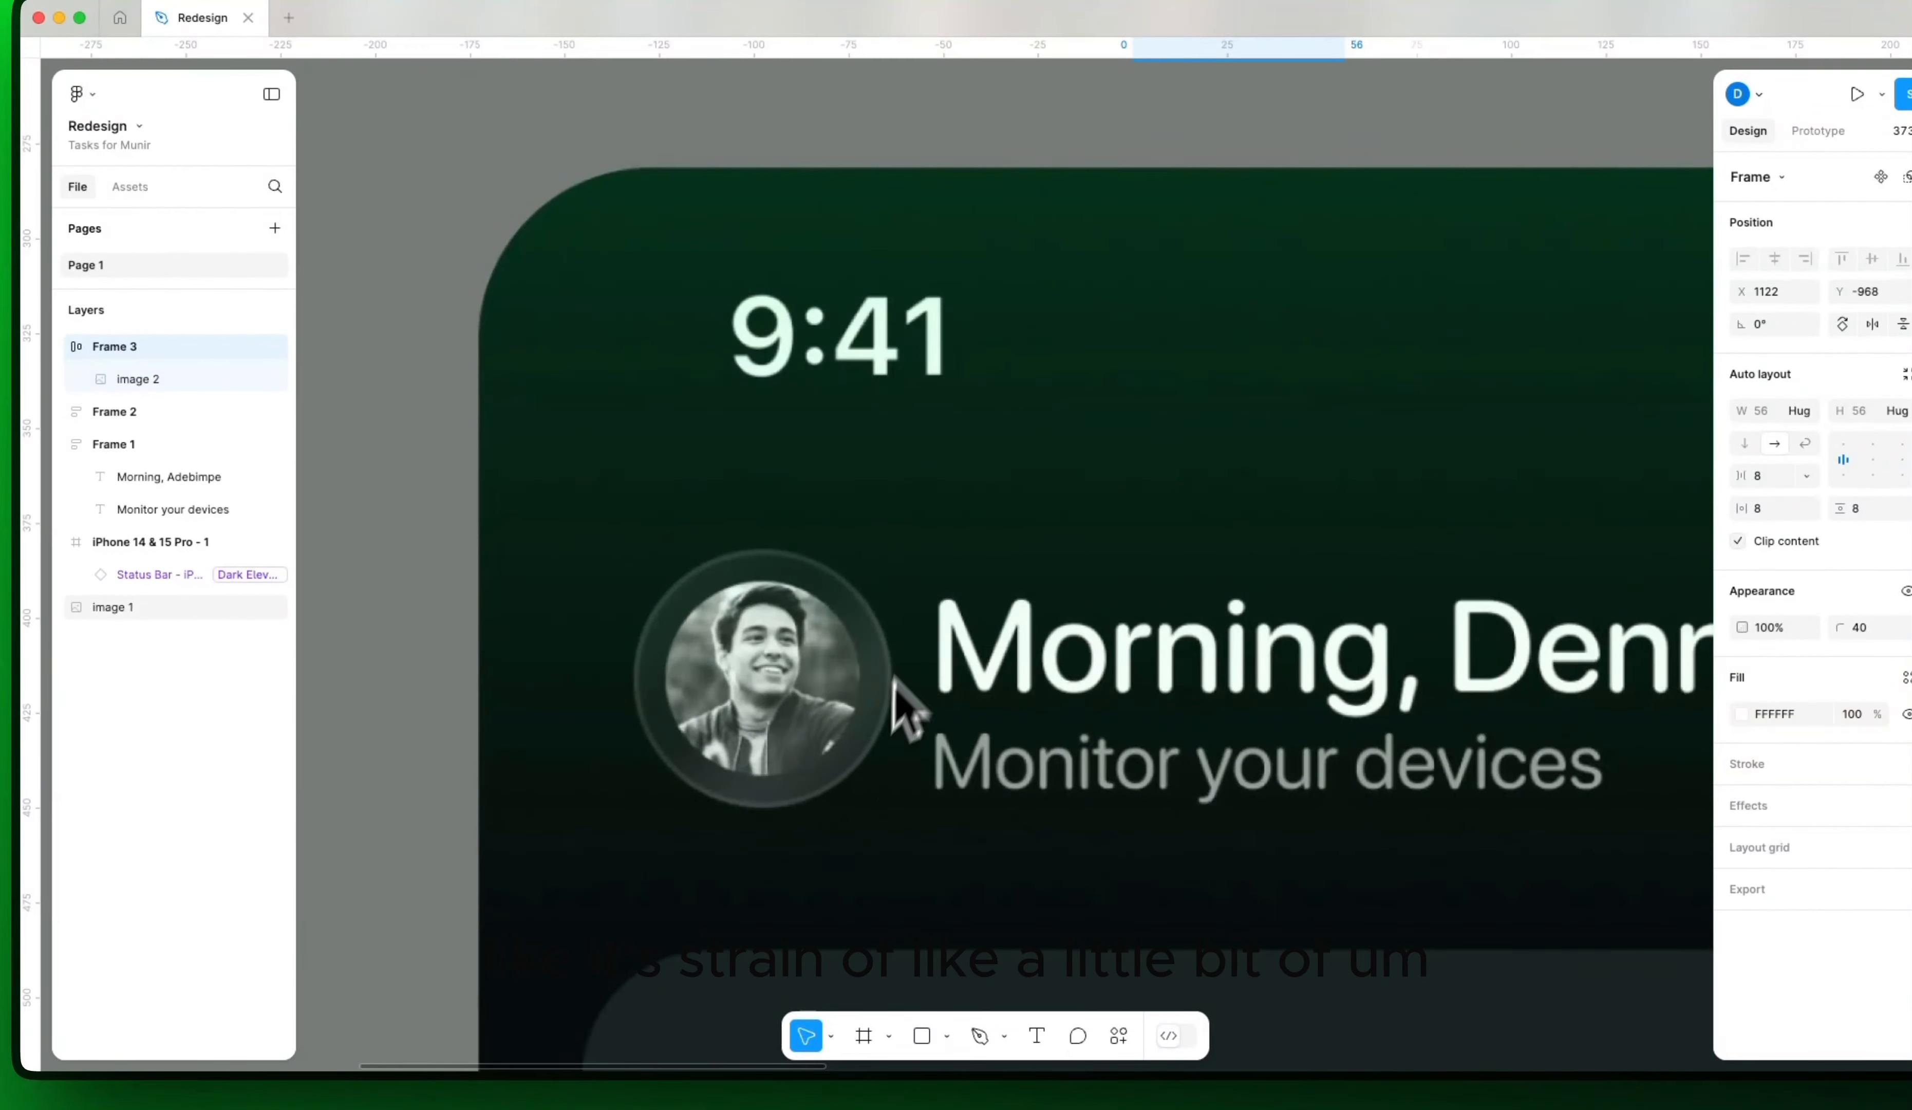
{"action": "scroll", "coordinate": [713, 686], "scroll_direction": "down", "scroll_amount": 5}
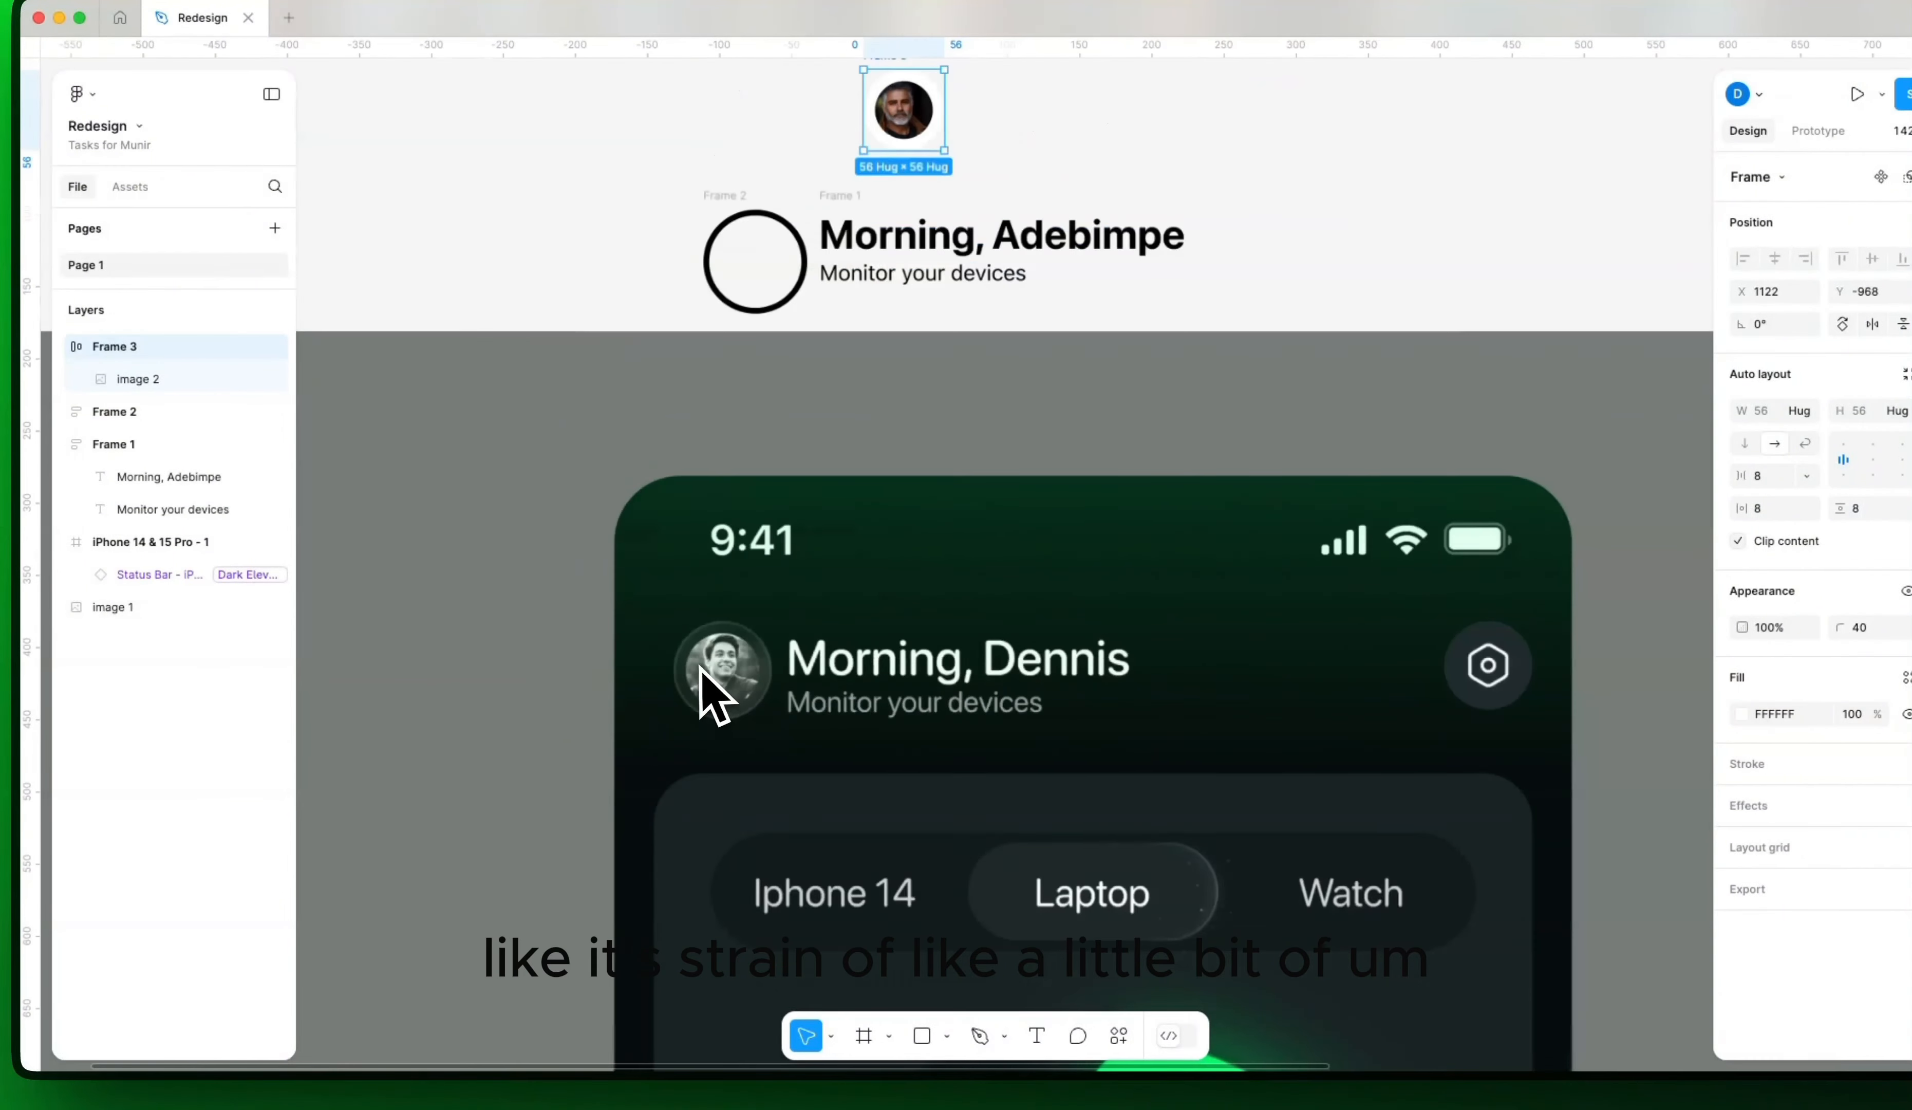
{"action": "left_click_drag", "start_coordinate": [912, 400], "coordinate": [854, 721]}
{"action": "scroll", "coordinate": [910, 587], "scroll_direction": "up", "scroll_amount": 3}
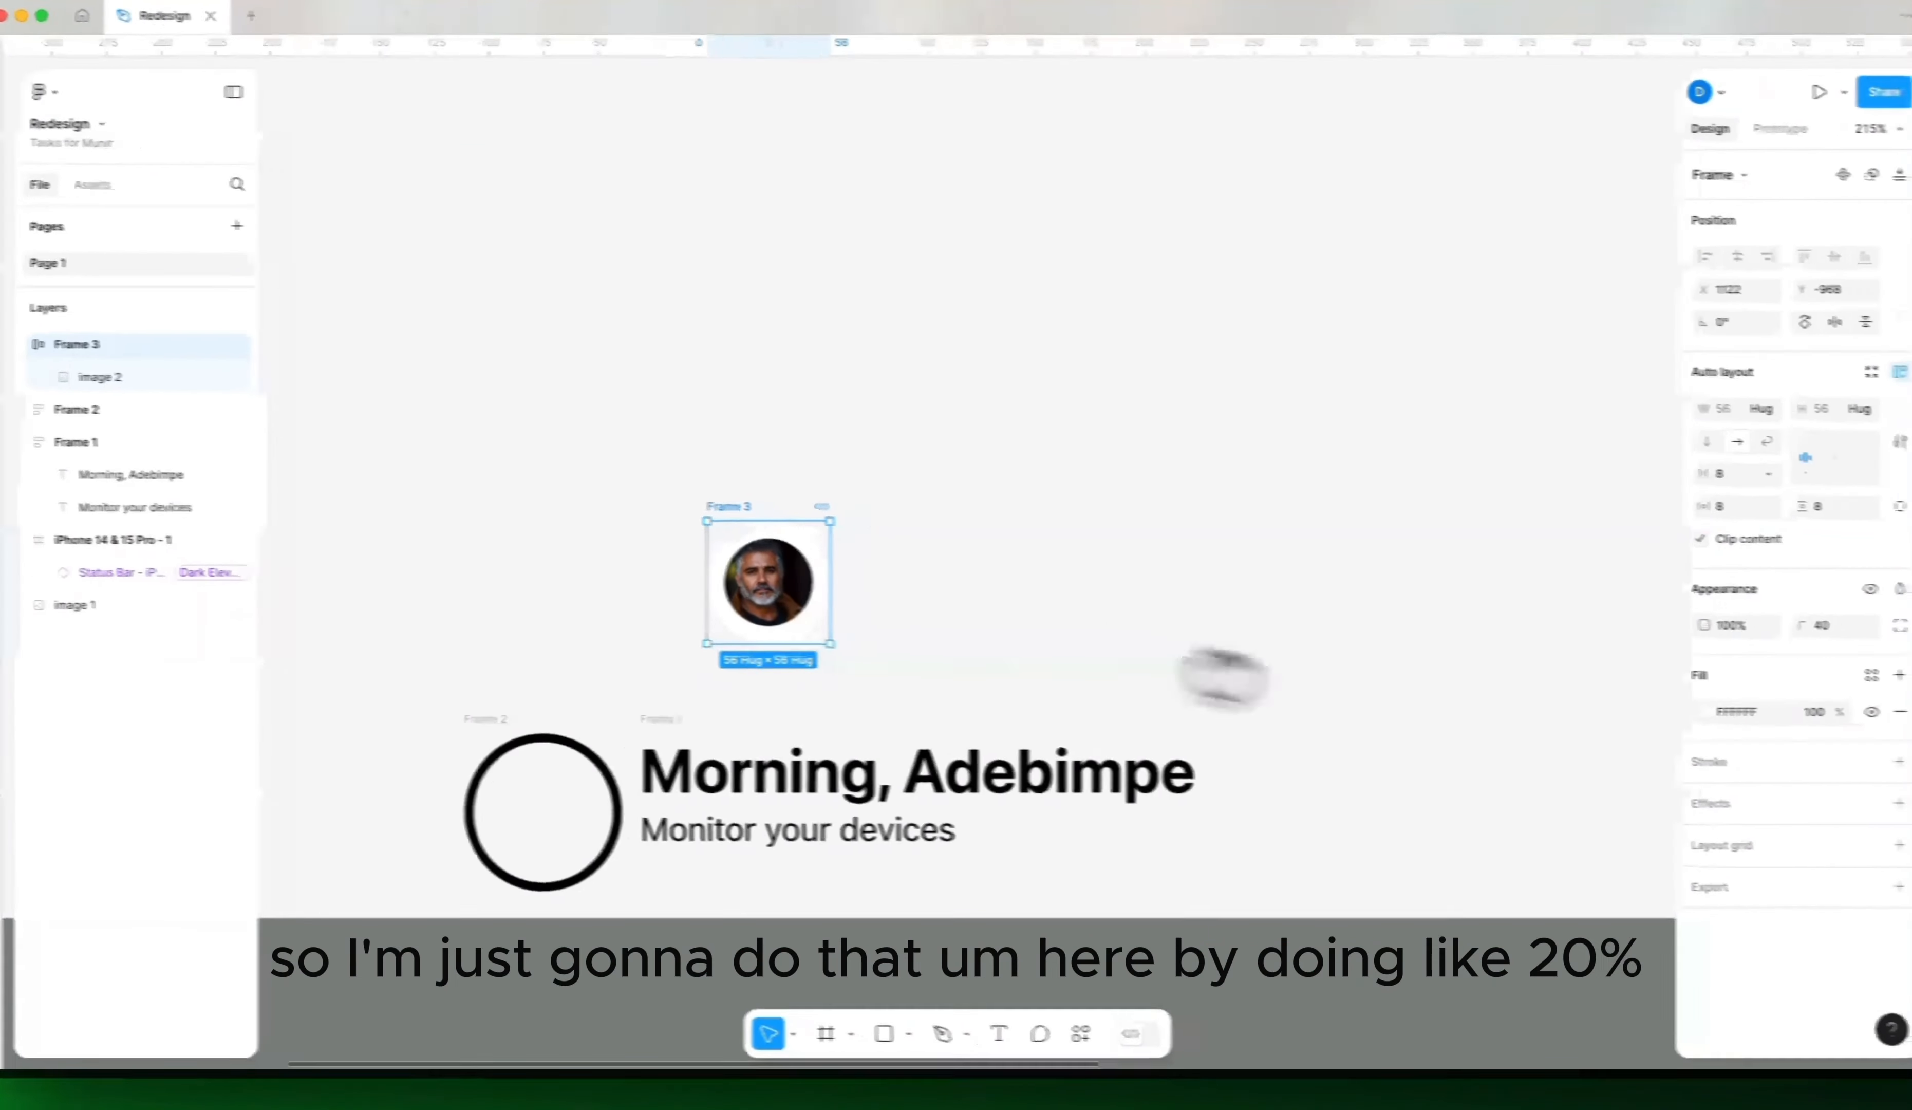
{"action": "left_click", "coordinate": [1857, 719]}
{"action": "type", "text": "20"}
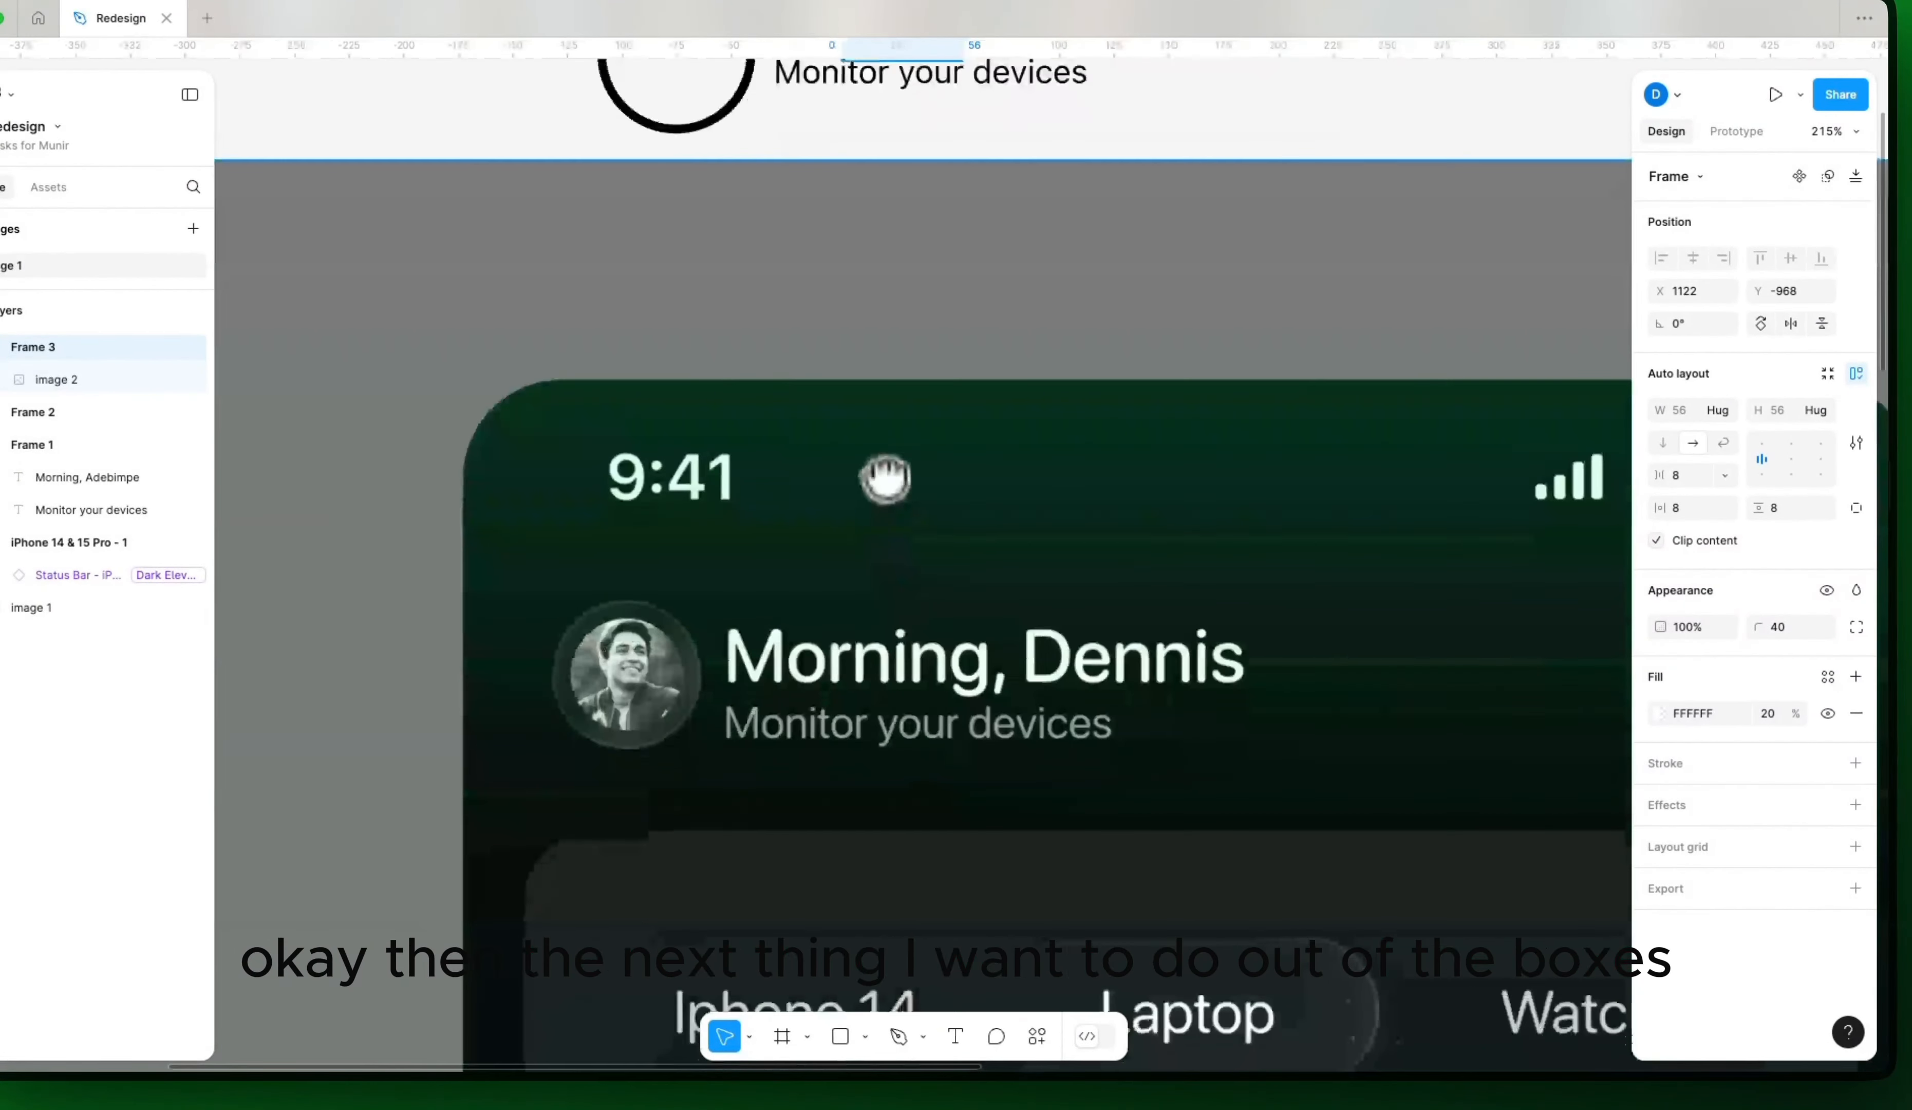
Step: Add a white 1 px inside stroke to the avatar frame, like the reference avatar's outline
{"action": "scroll", "coordinate": [732, 664], "scroll_direction": "up", "scroll_amount": 5}
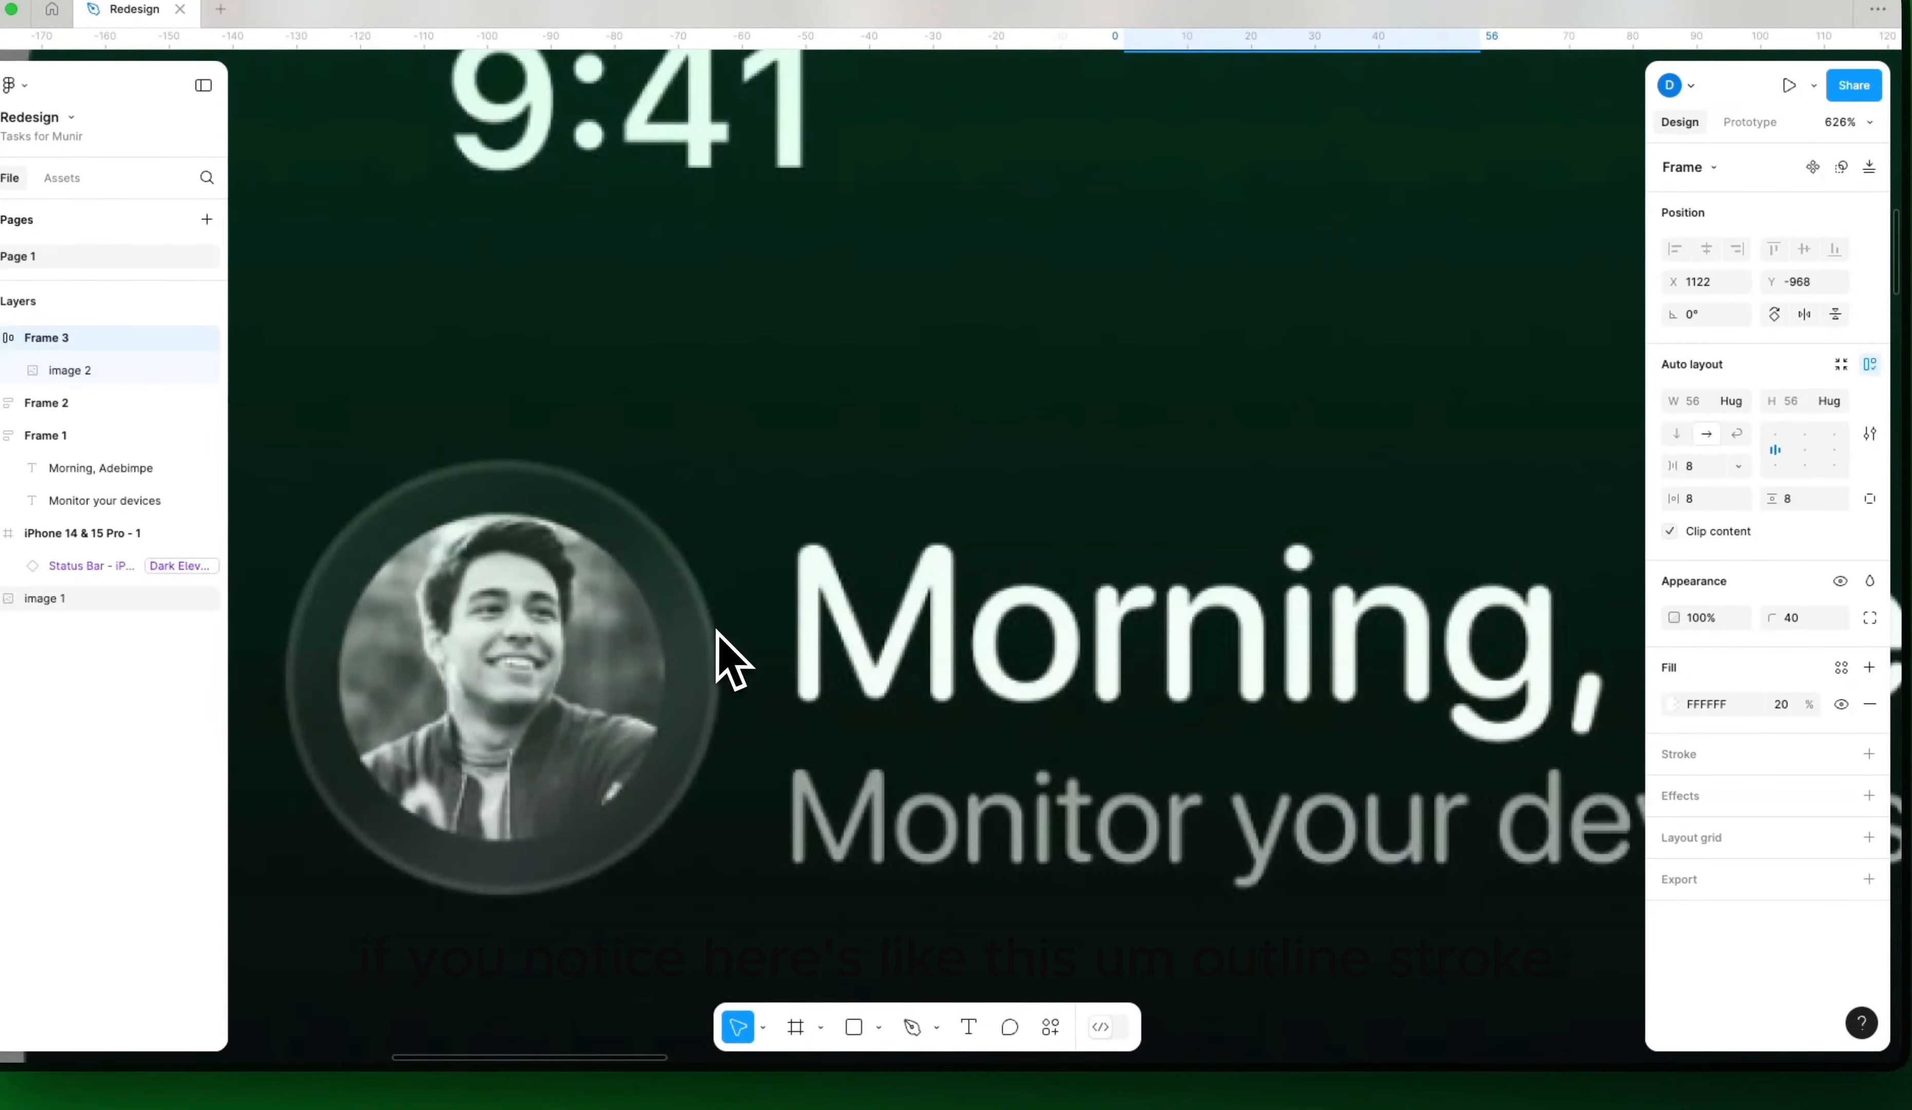
{"action": "scroll", "coordinate": [739, 751], "scroll_direction": "down", "scroll_amount": 5}
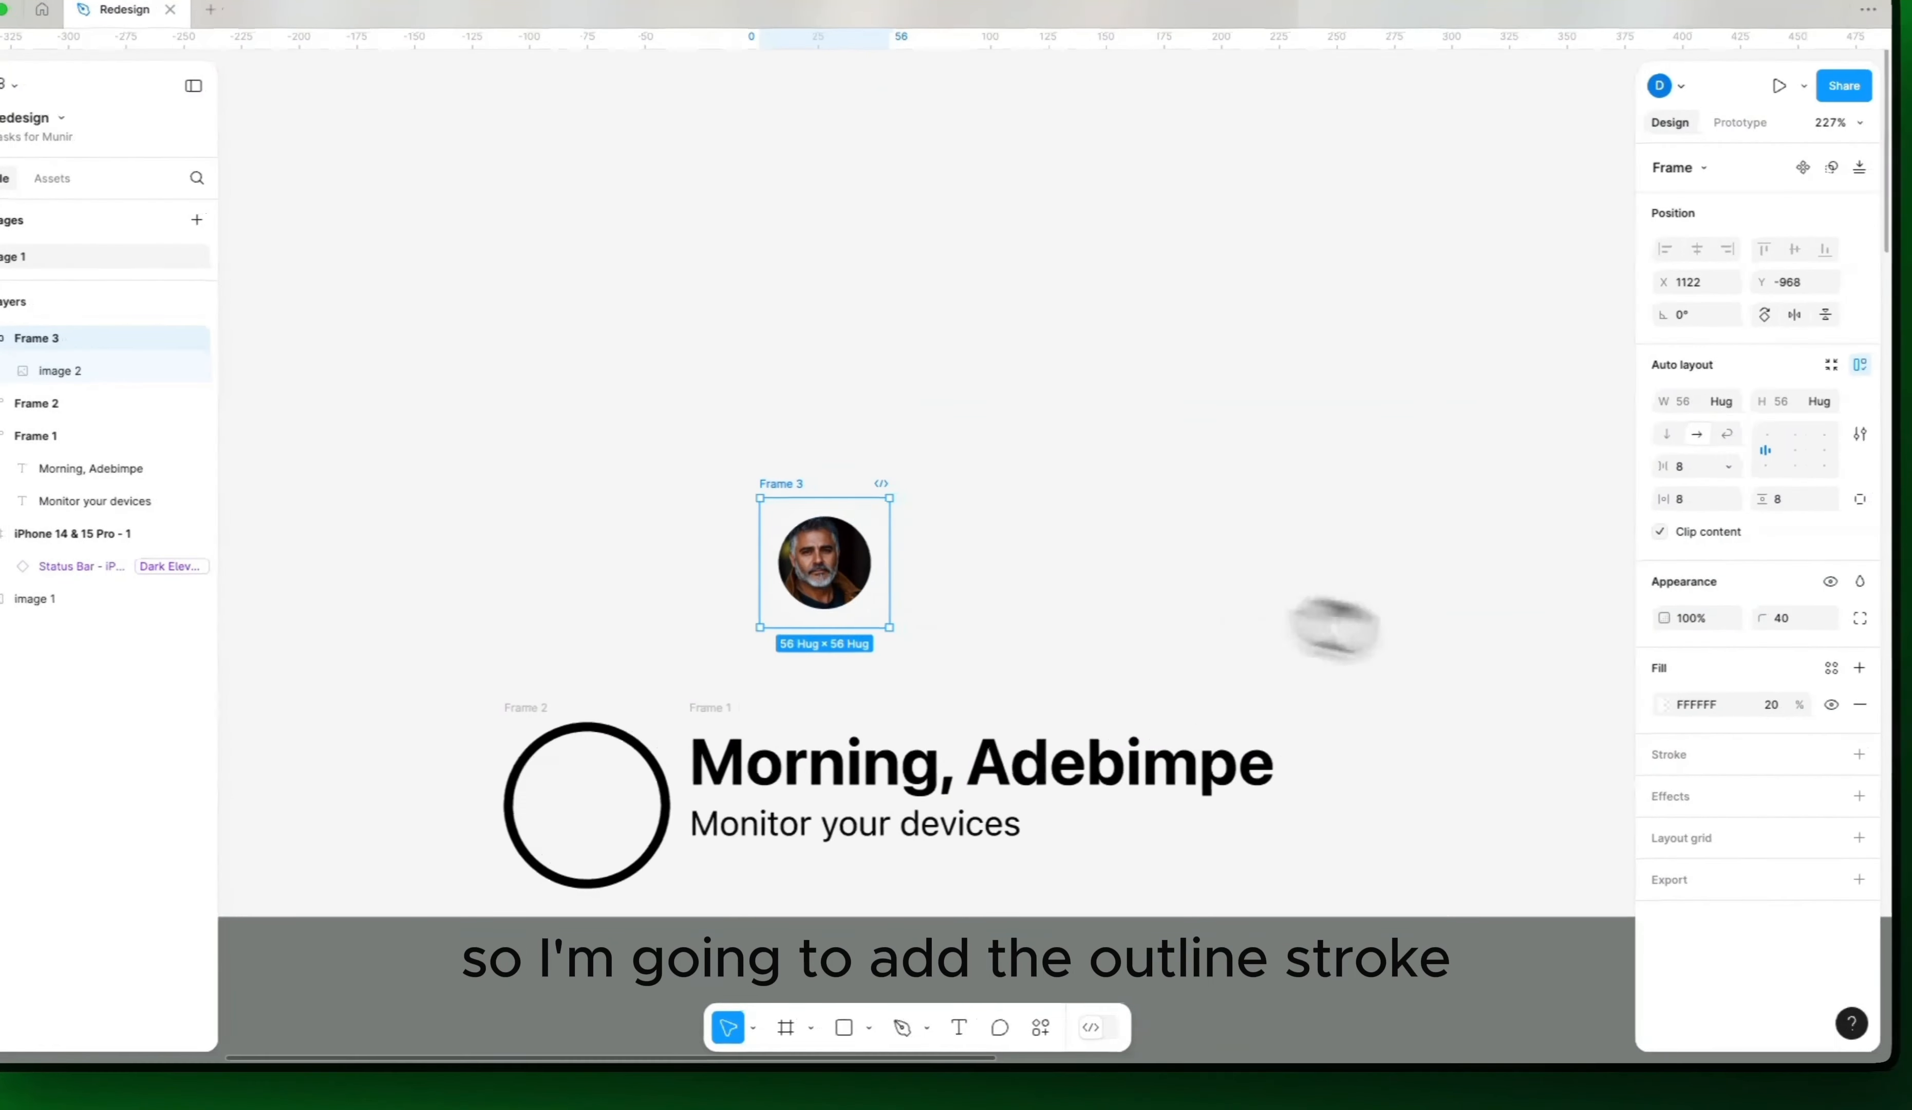
{"action": "left_click", "coordinate": [1684, 756]}
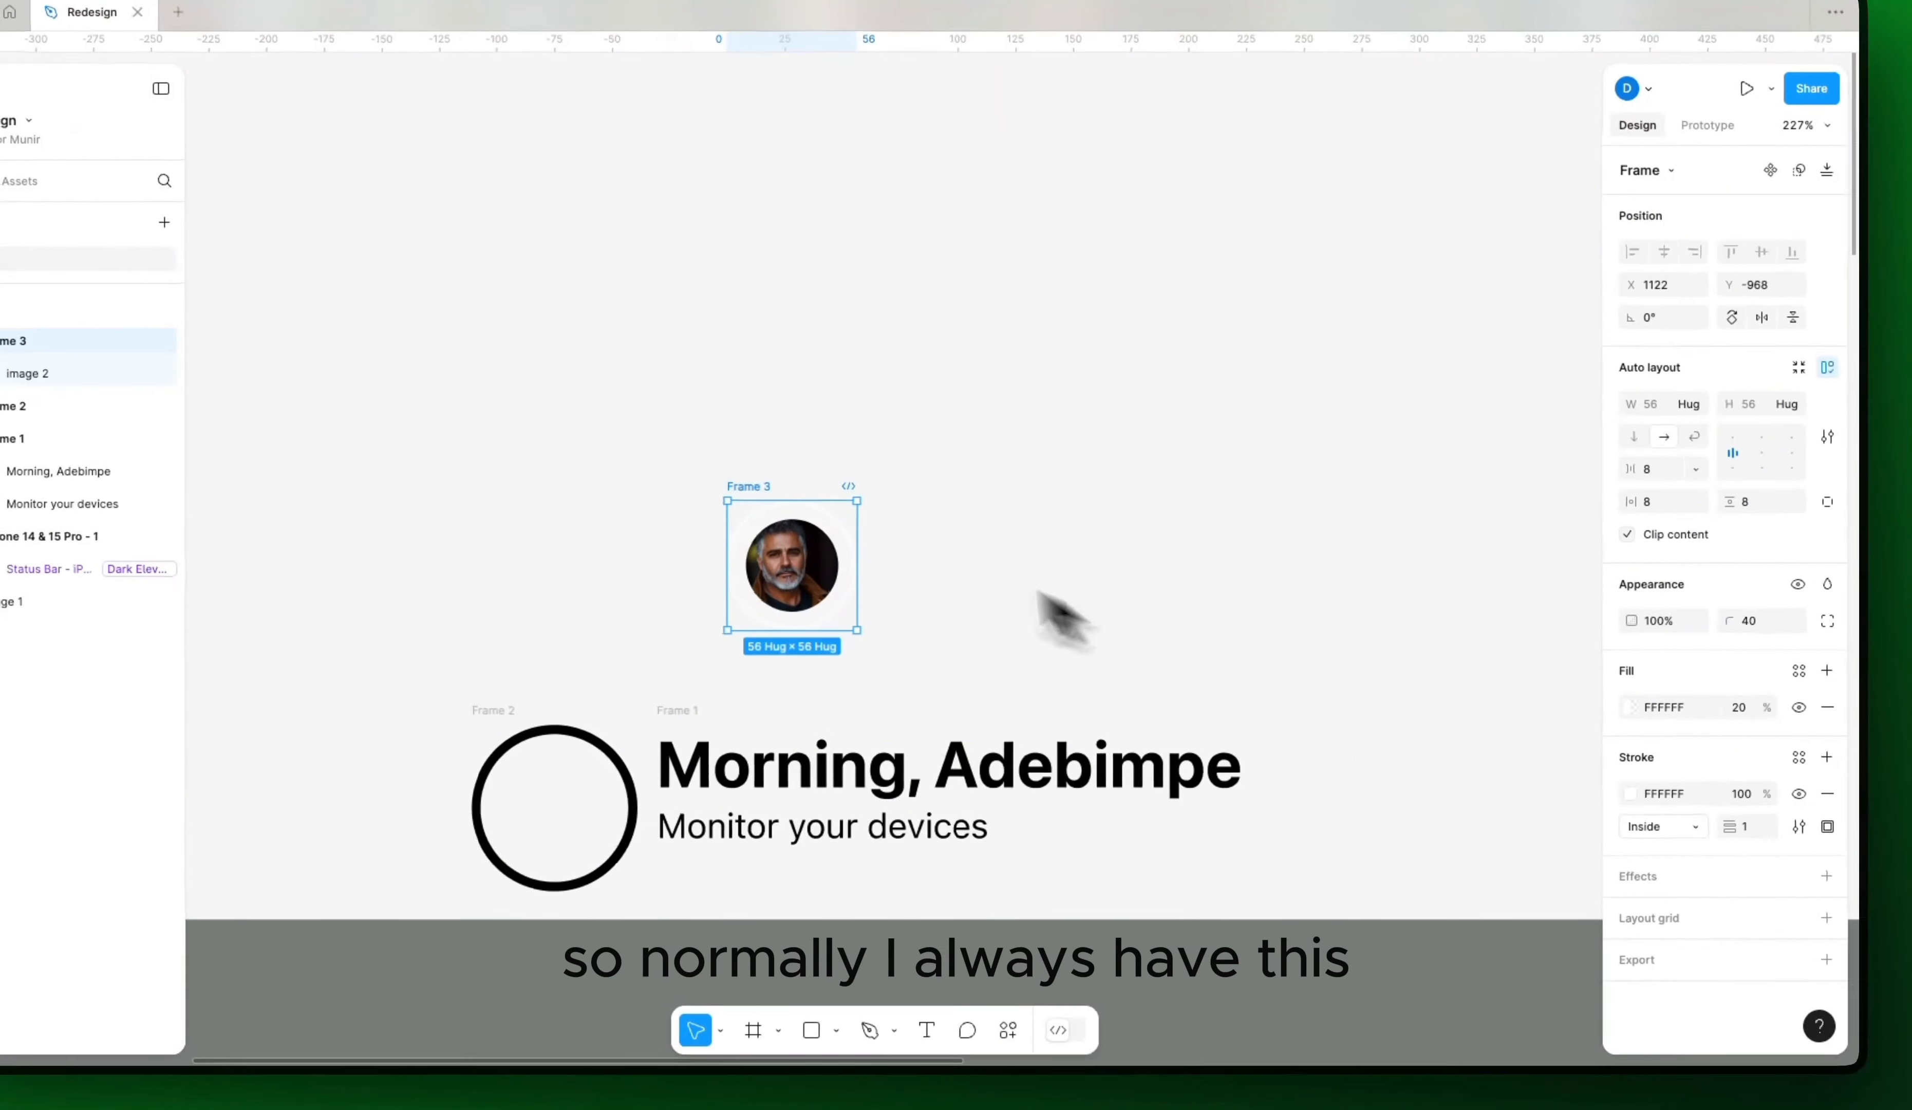
Step: Move the avatar frame into the iPhone 14 & 15 Pro frame at X 18, Y 79, with the column grid shown
{"action": "scroll", "coordinate": [888, 495], "scroll_direction": "down", "scroll_amount": 5}
{"action": "left_click_drag", "start_coordinate": [846, 503], "coordinate": [1467, 625]}
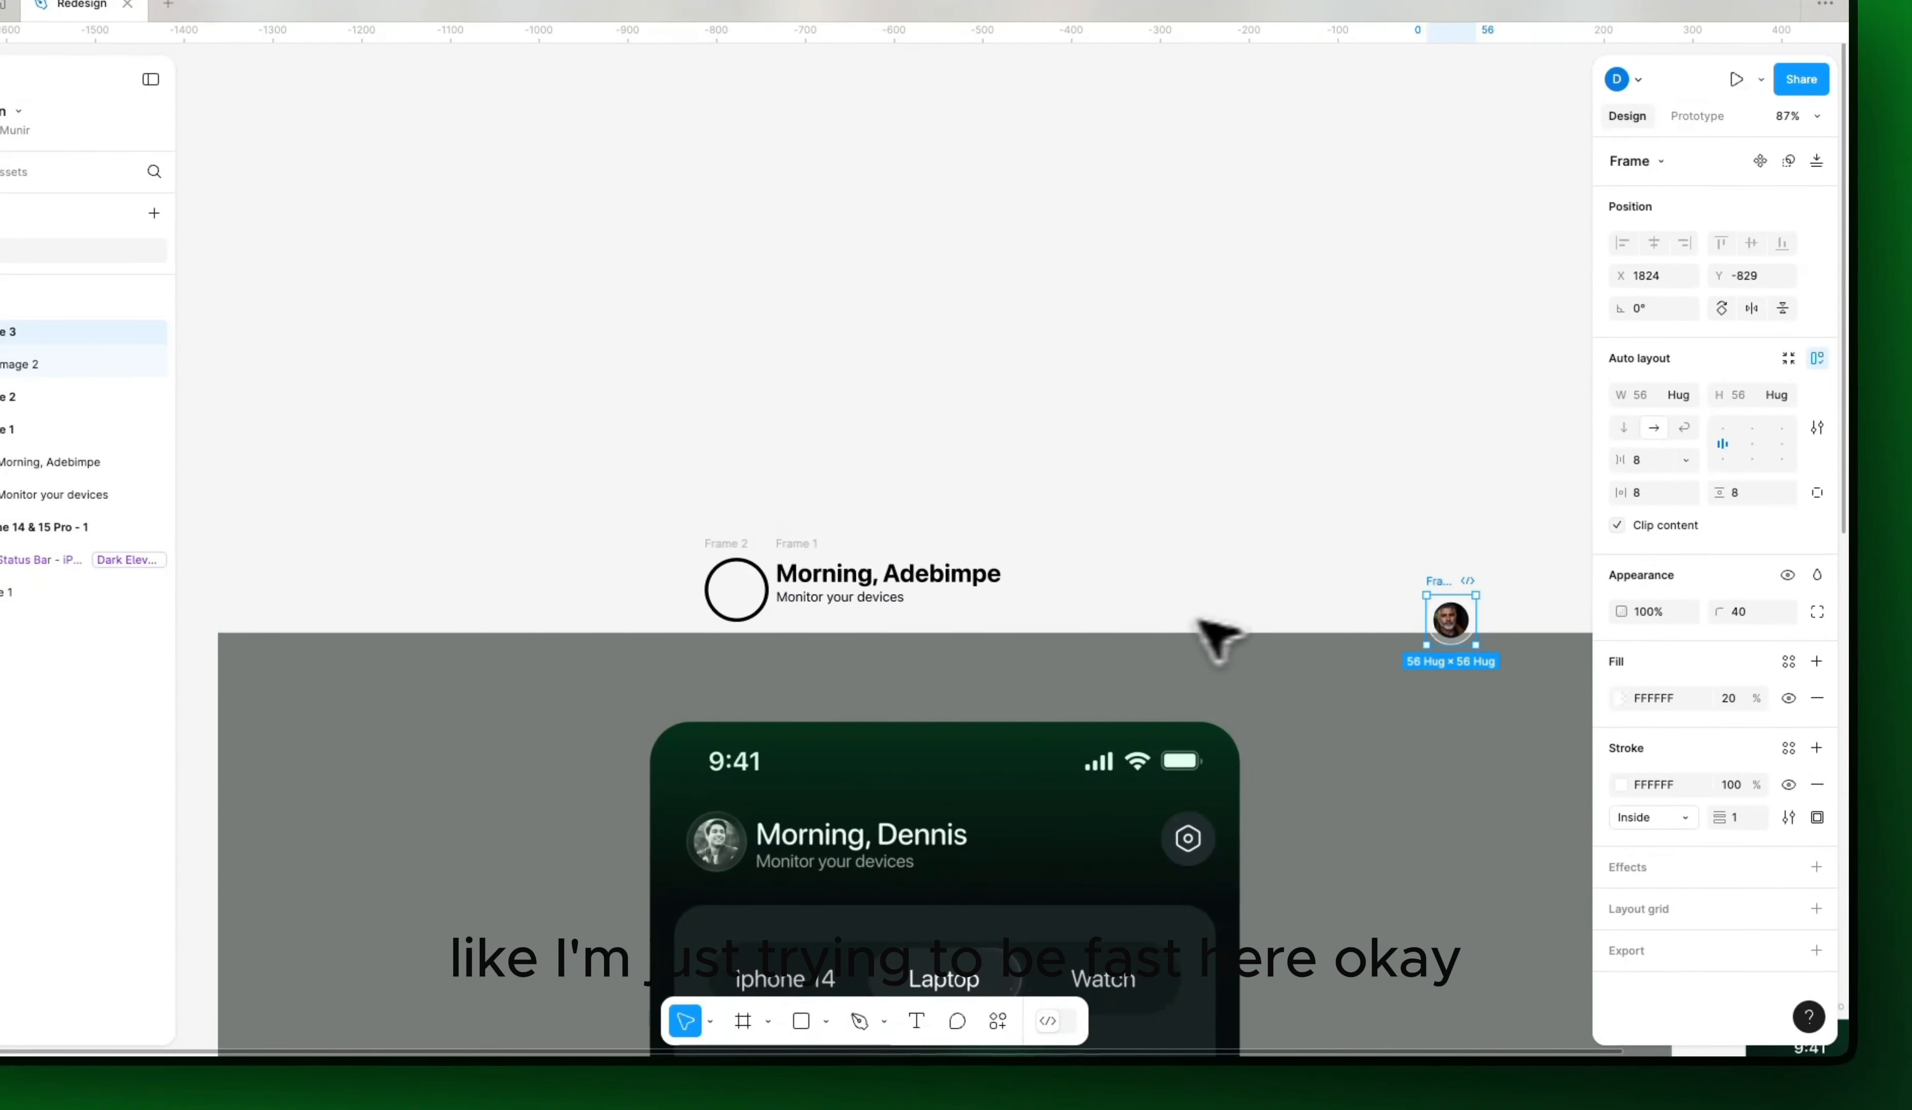
{"action": "left_click_drag", "start_coordinate": [1321, 606], "coordinate": [445, 451]}
{"action": "left_click_drag", "start_coordinate": [614, 457], "coordinate": [831, 744]}
{"action": "scroll", "coordinate": [890, 771], "scroll_direction": "up", "scroll_amount": 8}
{"action": "key", "text": "shift+g"}
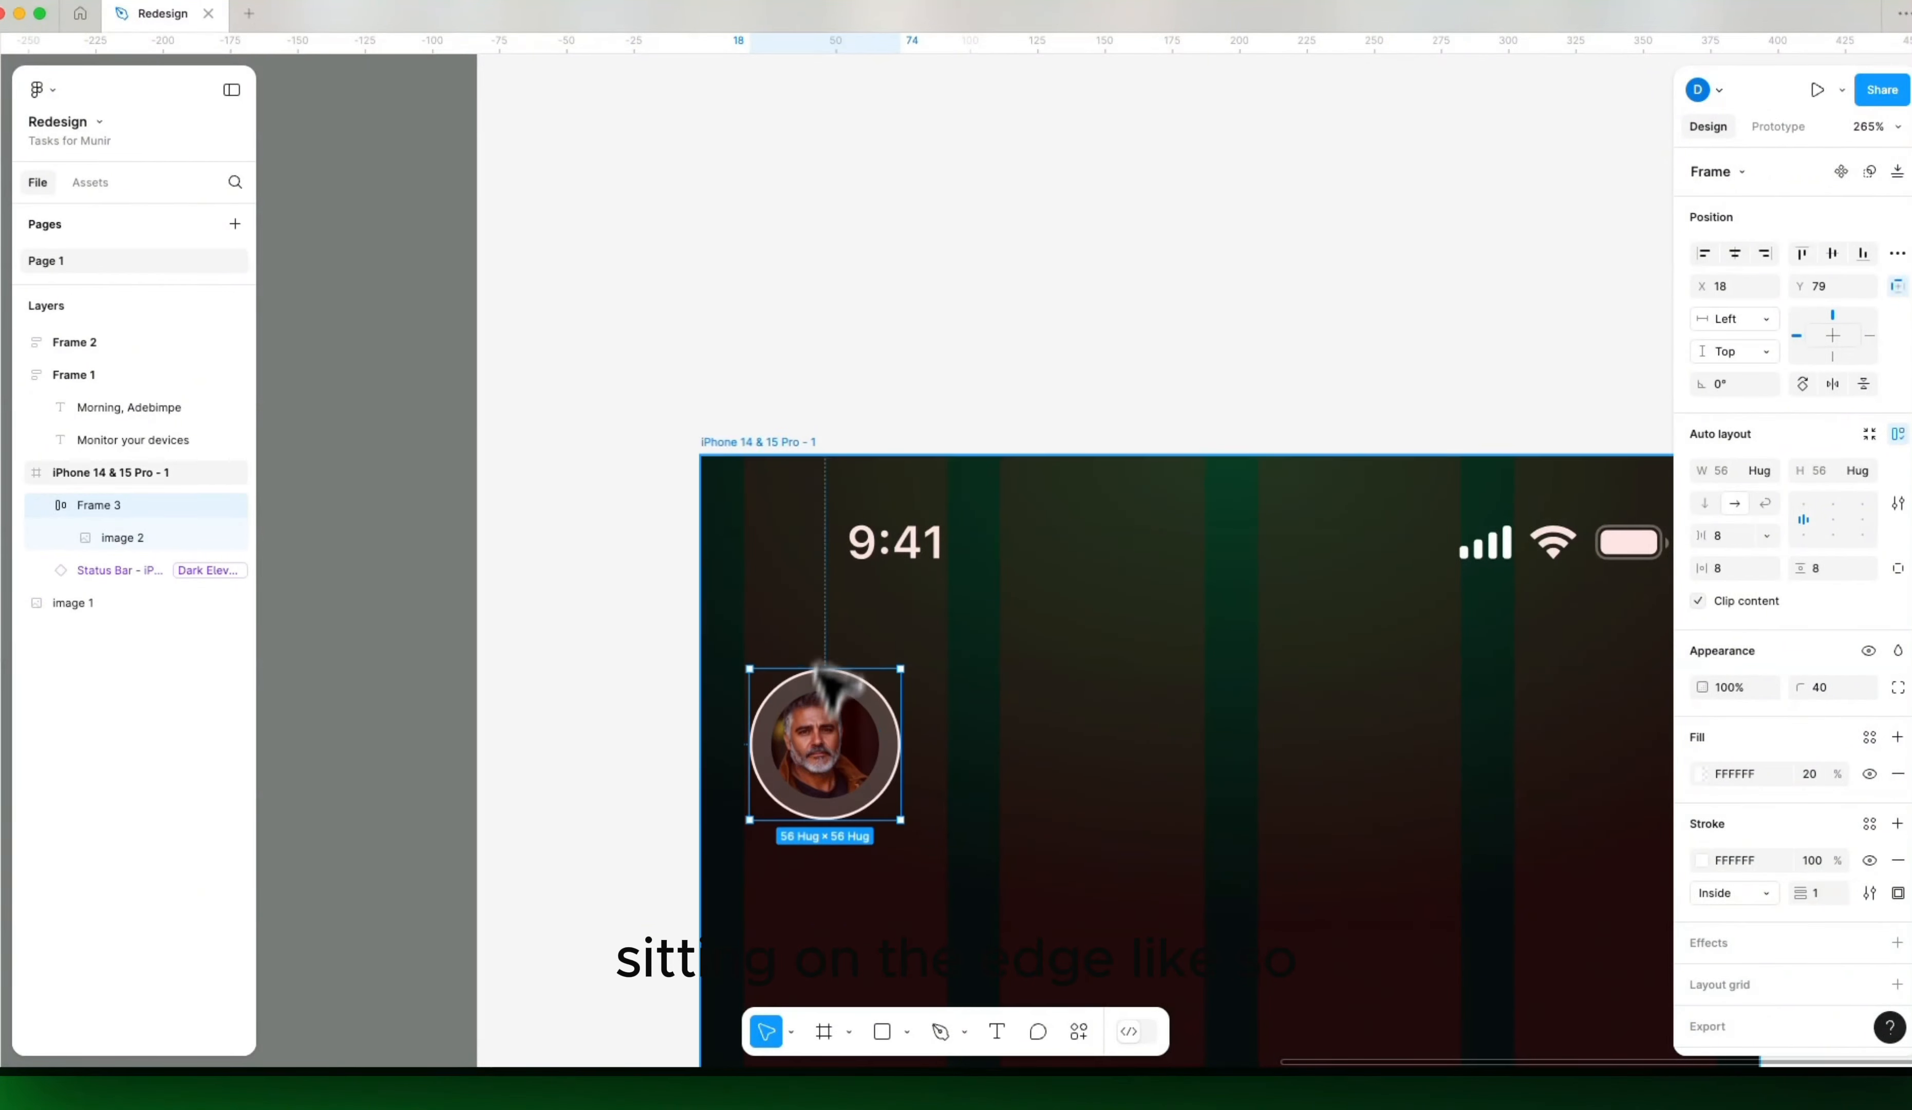
{"action": "left_click", "coordinate": [833, 414]}
{"action": "scroll", "coordinate": [884, 526], "scroll_direction": "down", "scroll_amount": 10}
{"action": "scroll", "coordinate": [903, 591], "scroll_direction": "up", "scroll_amount": 10}
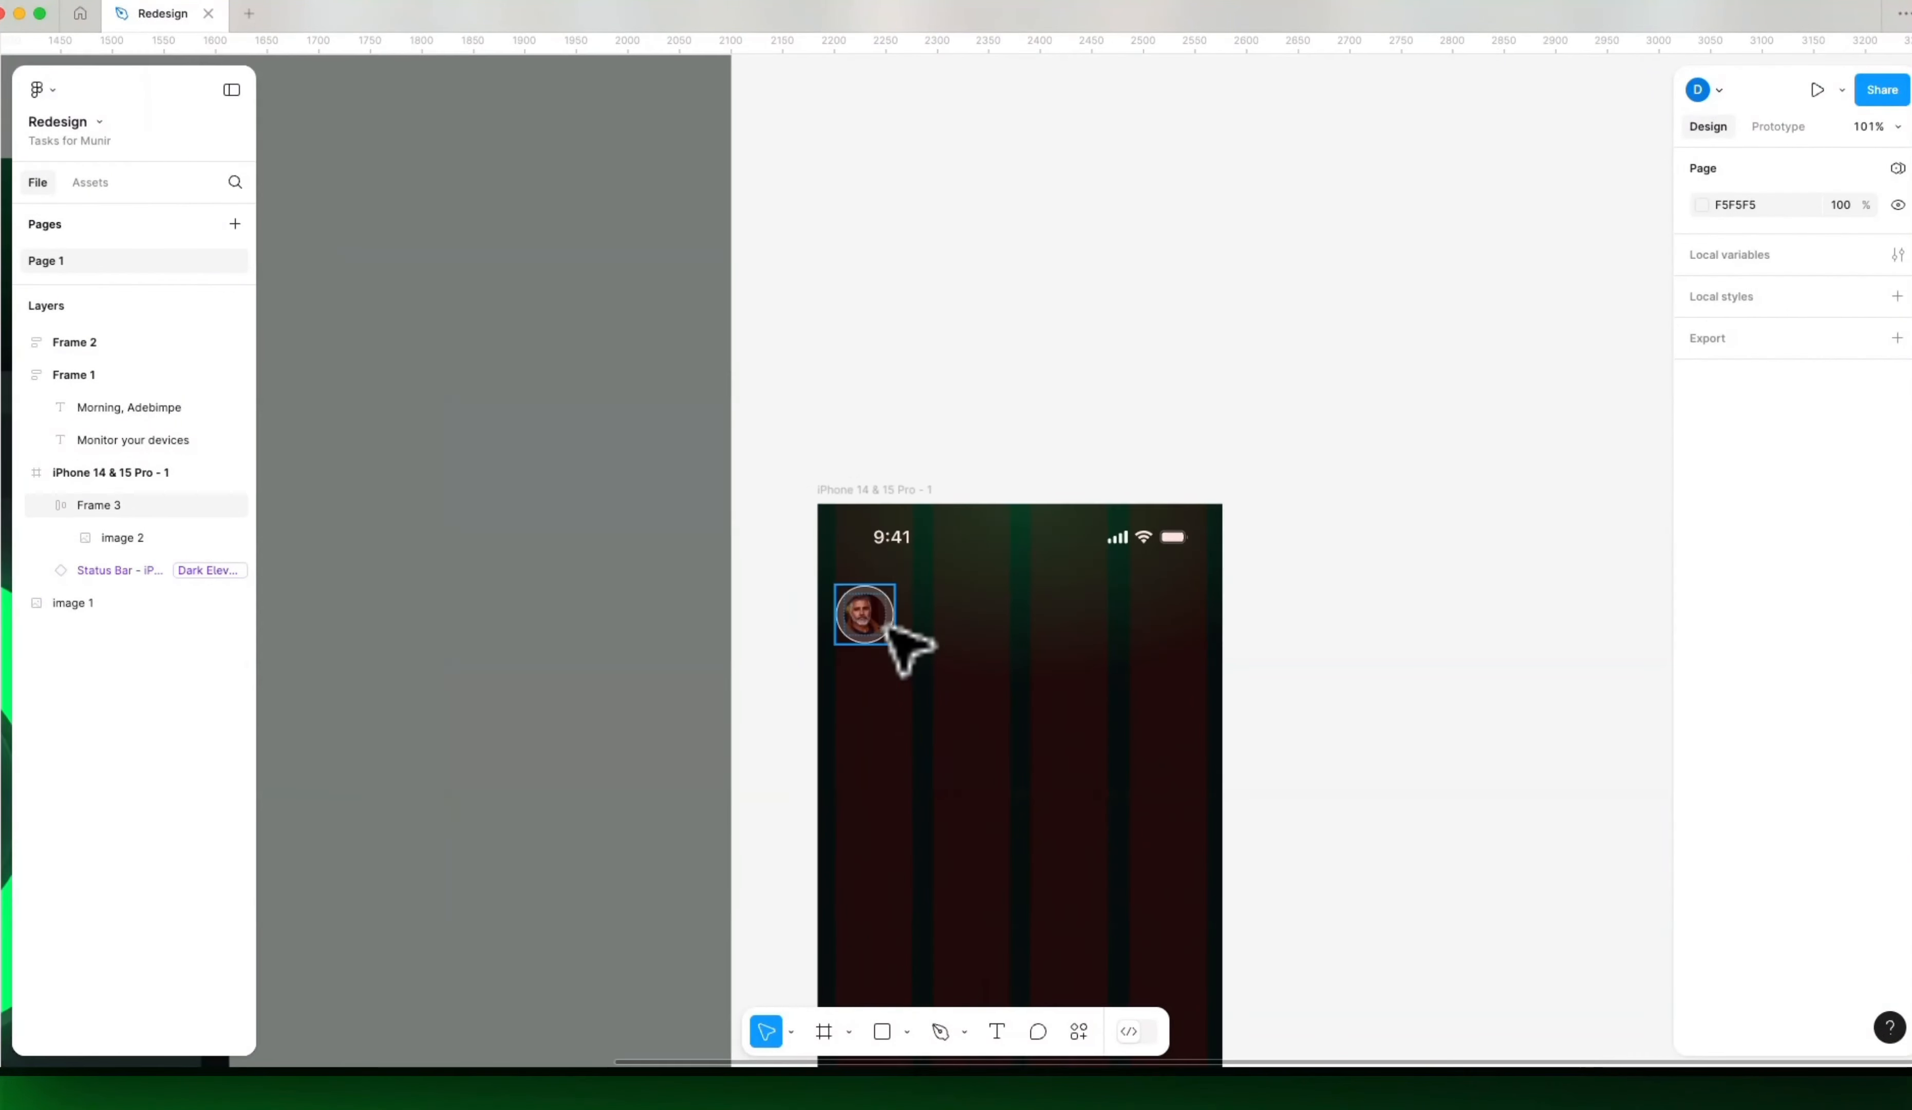
Step: Compare the avatar's outline with the reference and set its stroke opacity to 30%
{"action": "left_click", "coordinate": [899, 588]}
{"action": "scroll", "coordinate": [923, 610], "scroll_direction": "up", "scroll_amount": 5}
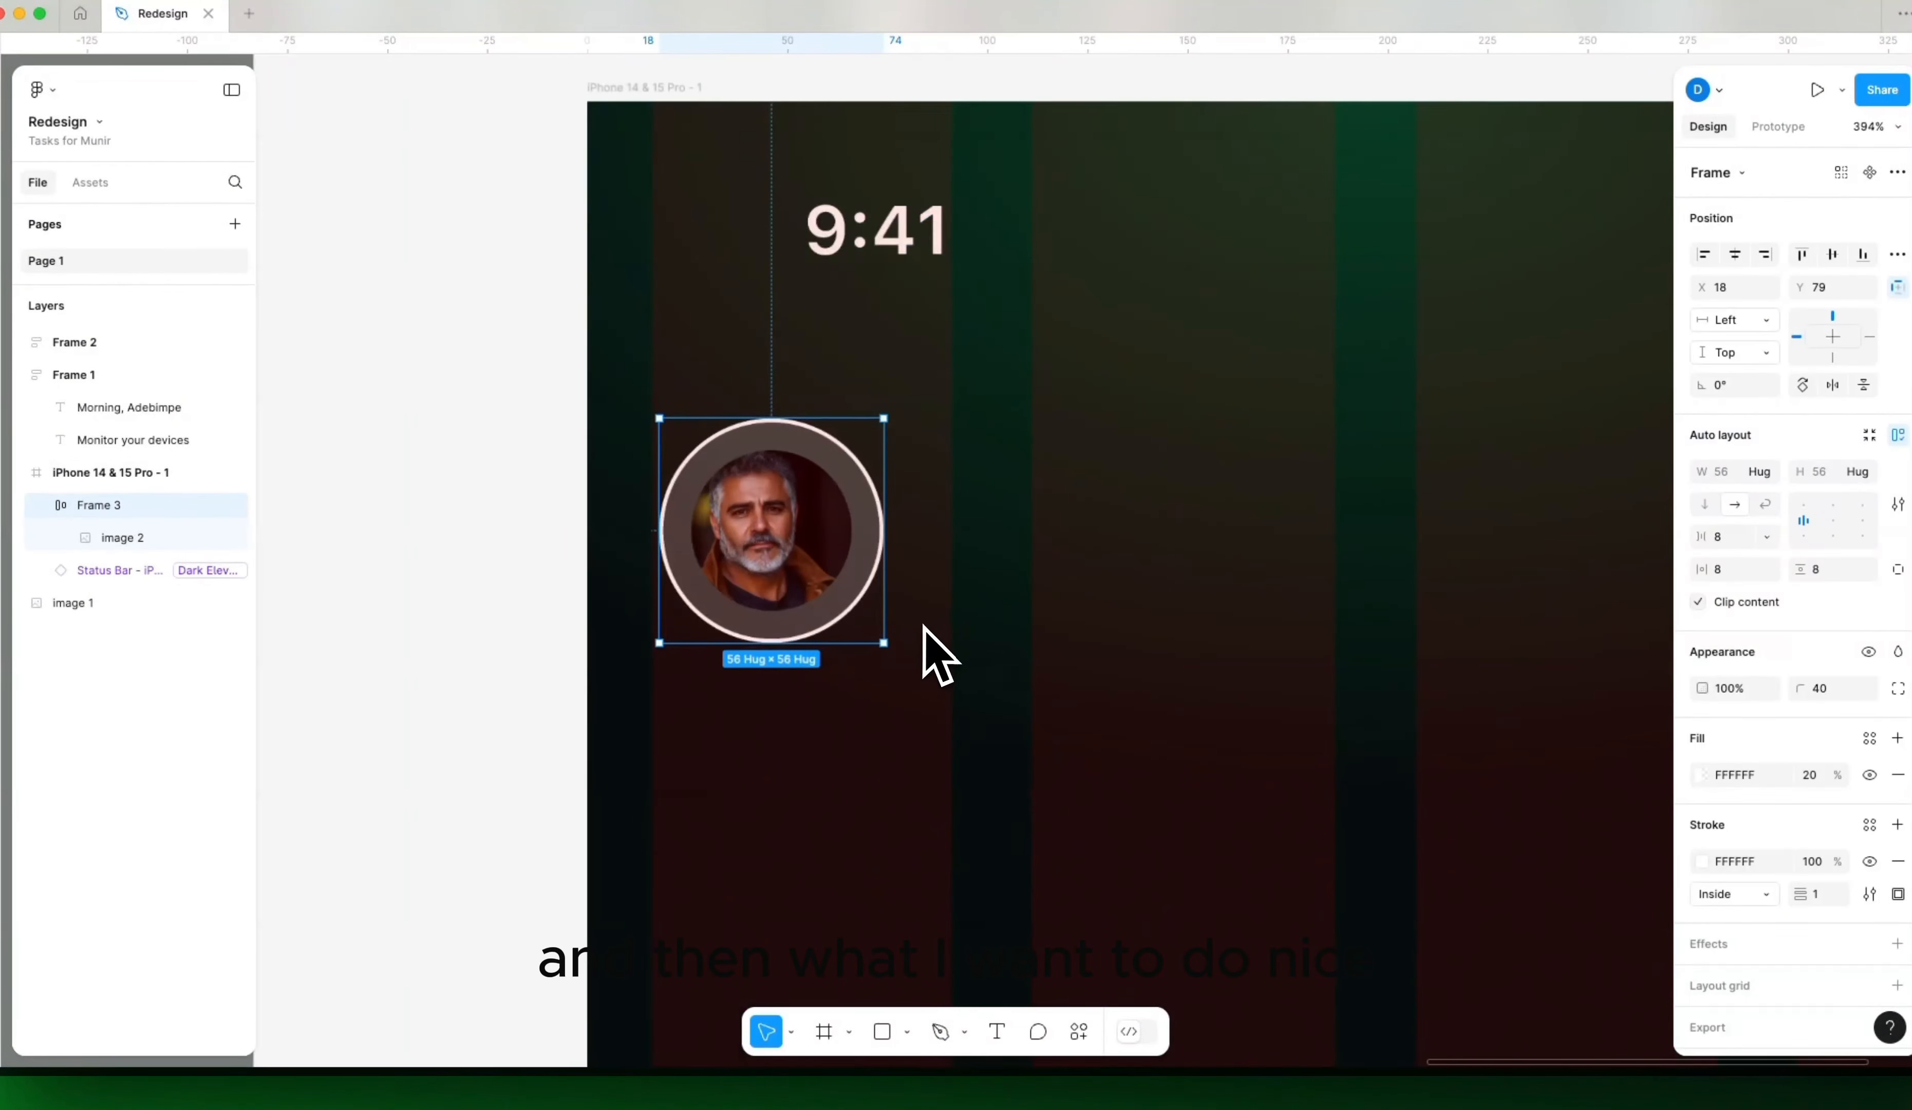
{"action": "scroll", "coordinate": [917, 760], "scroll_direction": "down", "scroll_amount": 3}
{"action": "scroll", "coordinate": [1114, 786], "scroll_direction": "down", "scroll_amount": 10}
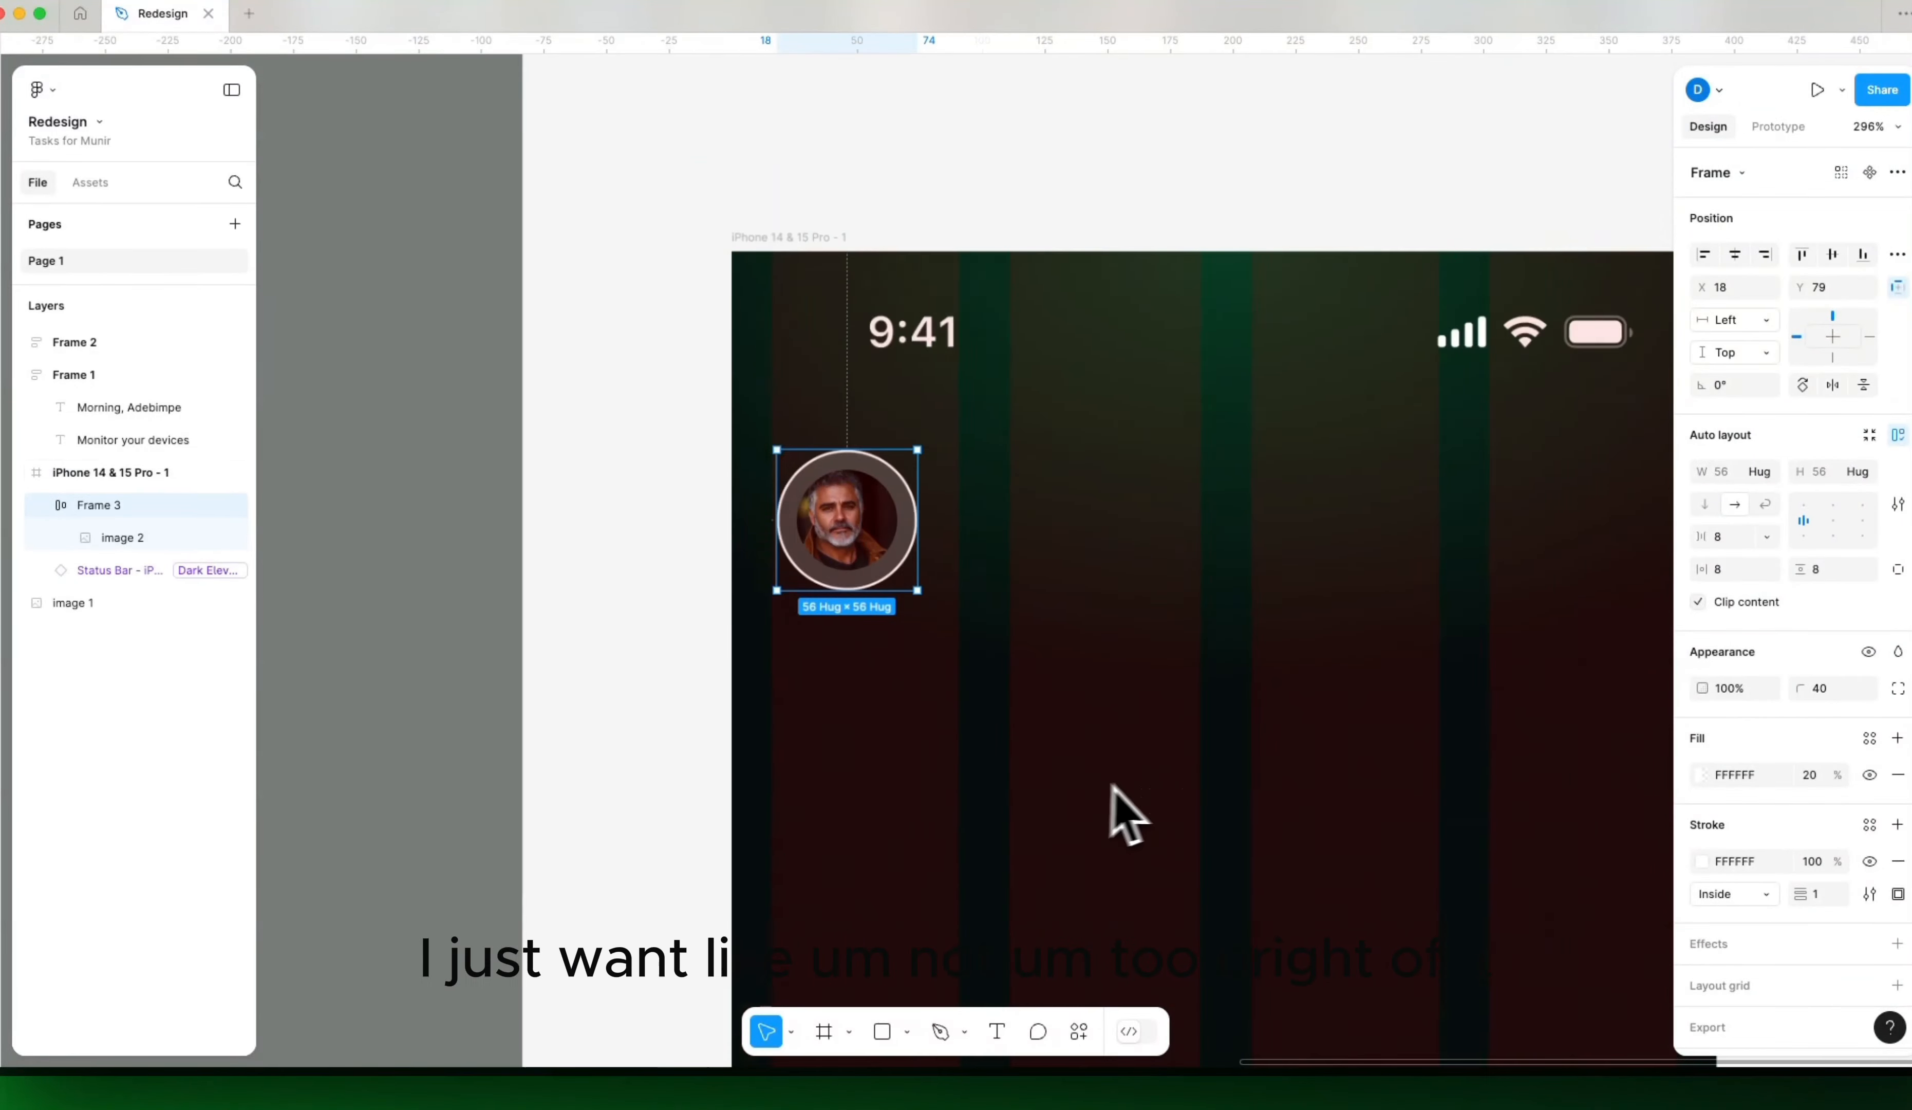
{"action": "left_click_drag", "start_coordinate": [1024, 794], "coordinate": [1134, 749]}
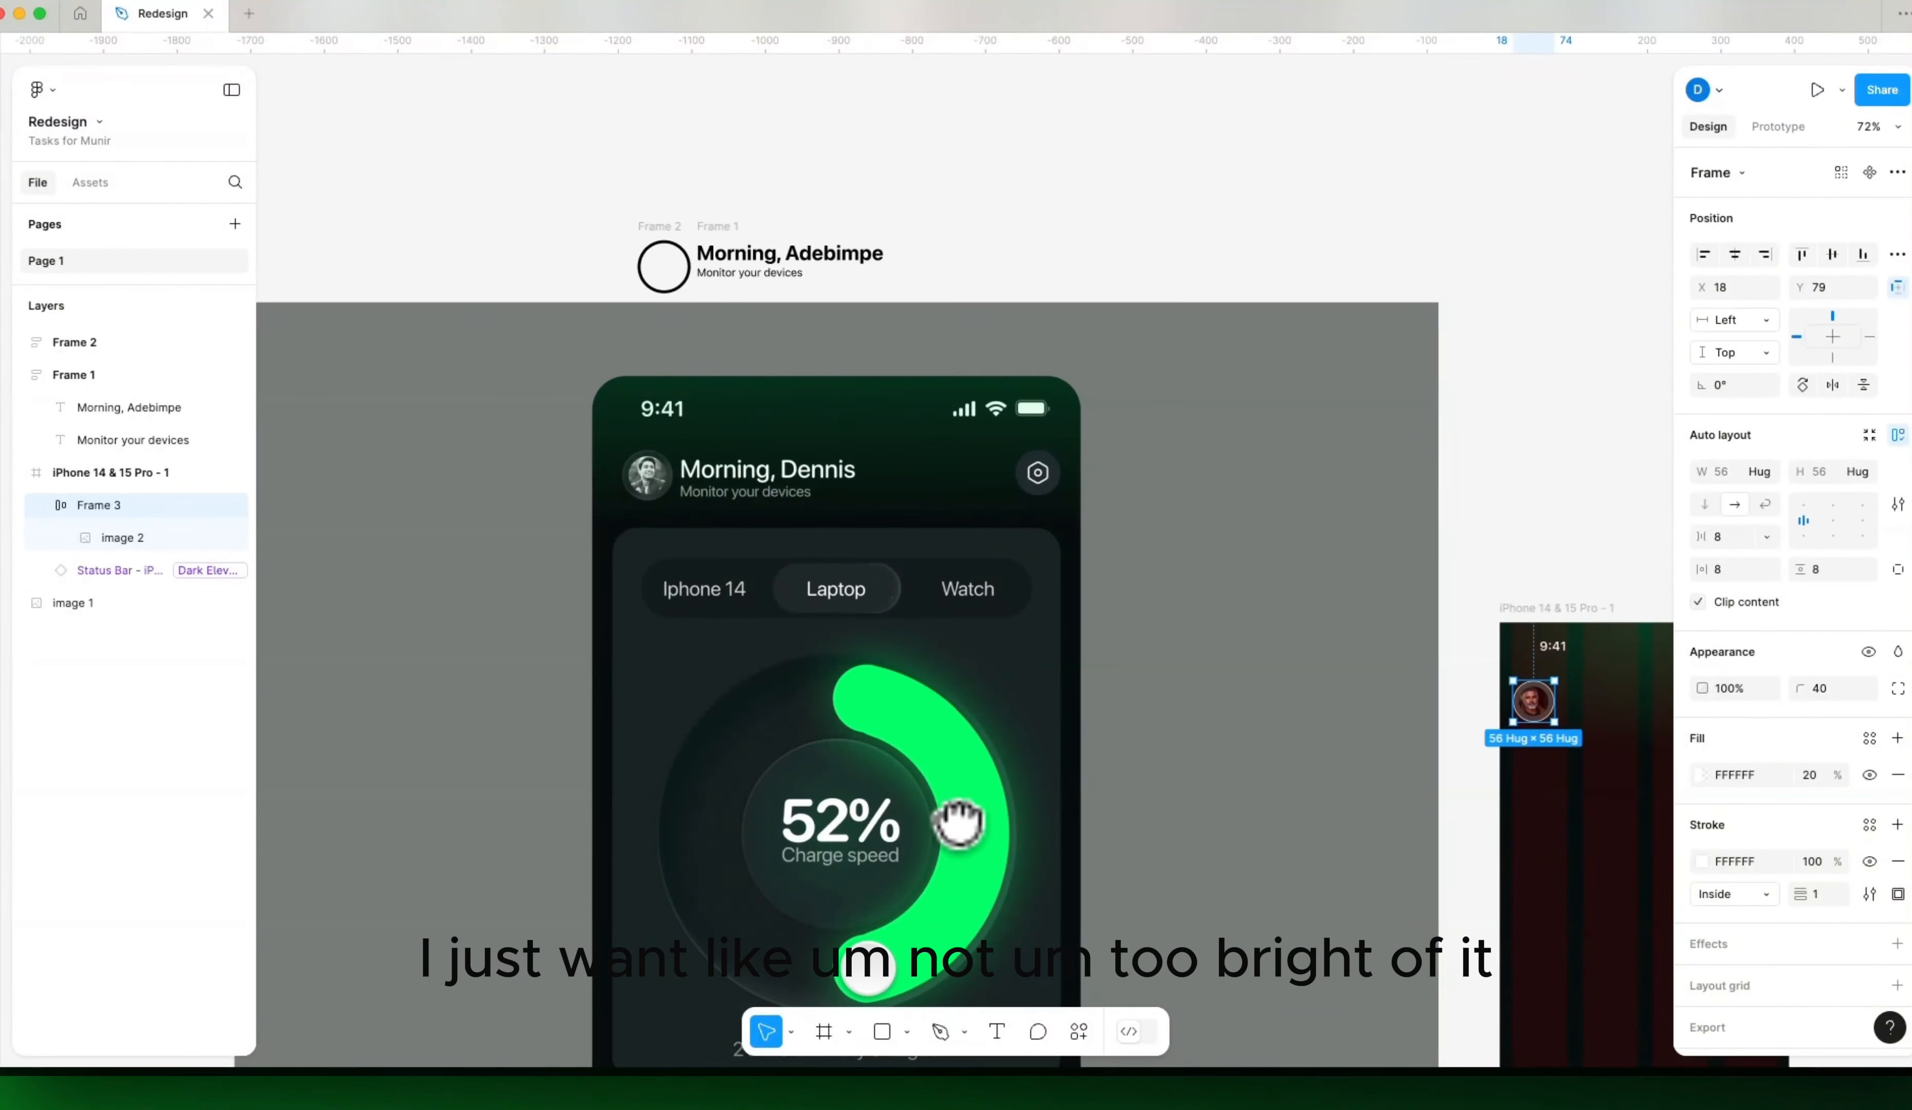
{"action": "scroll", "coordinate": [691, 462], "scroll_direction": "up", "scroll_amount": 8}
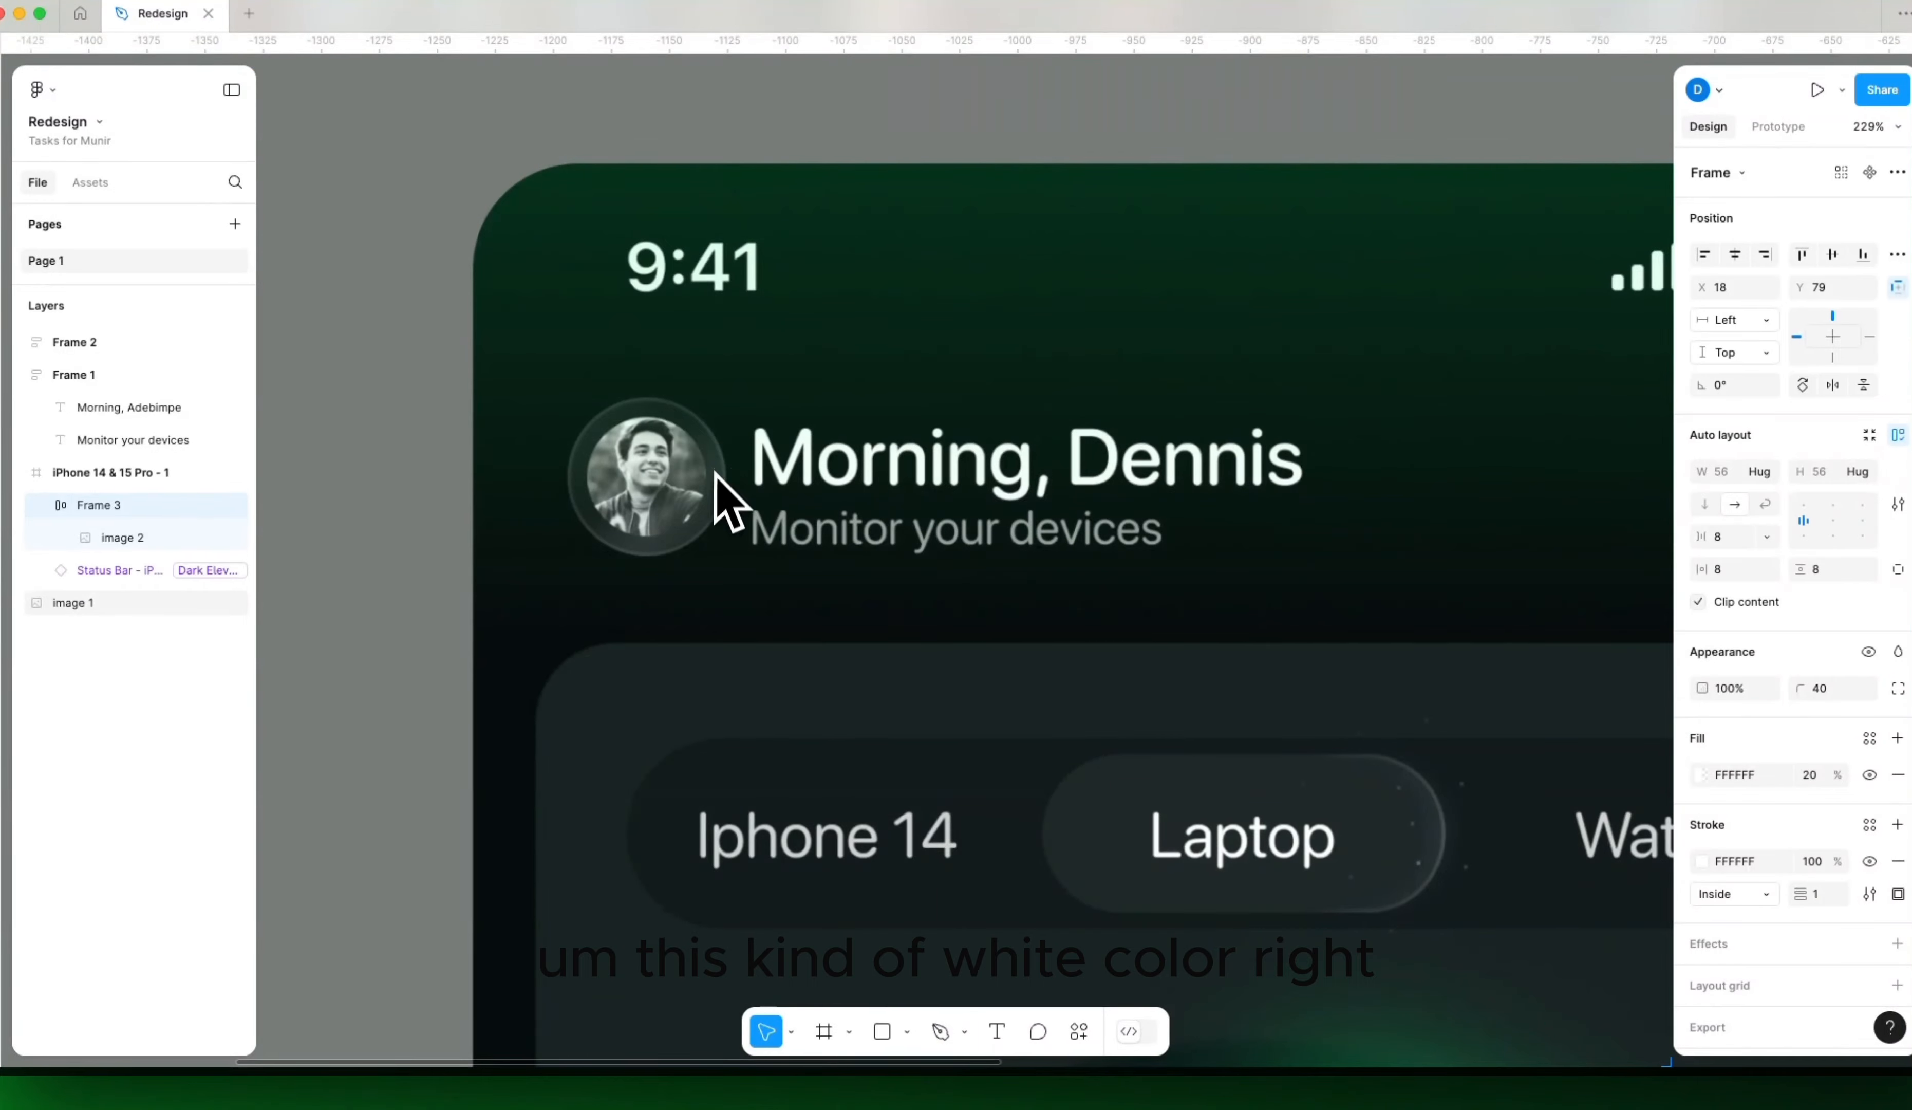
{"action": "scroll", "coordinate": [719, 487], "scroll_direction": "down", "scroll_amount": 10}
{"action": "scroll", "coordinate": [738, 533], "scroll_direction": "right", "scroll_amount": 3}
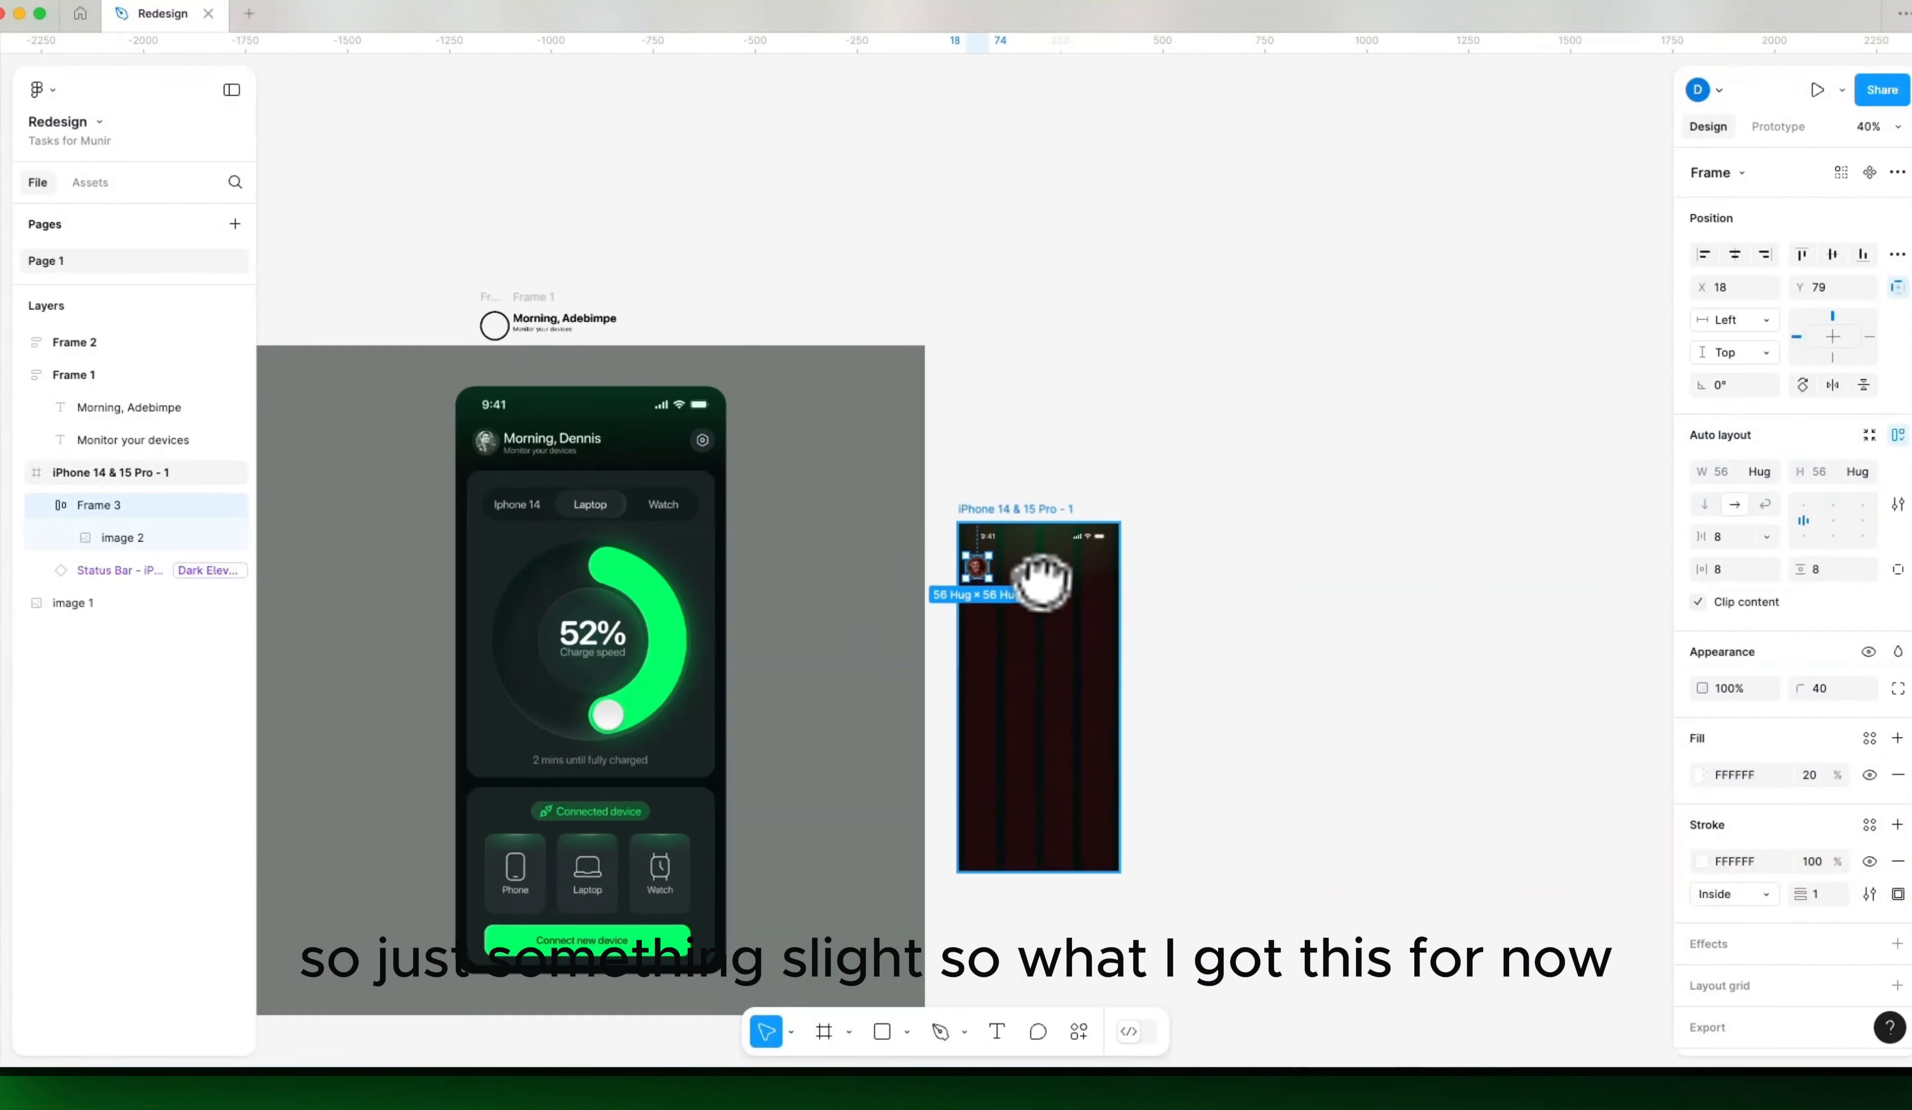
{"action": "scroll", "coordinate": [926, 555], "scroll_direction": "up", "scroll_amount": 15}
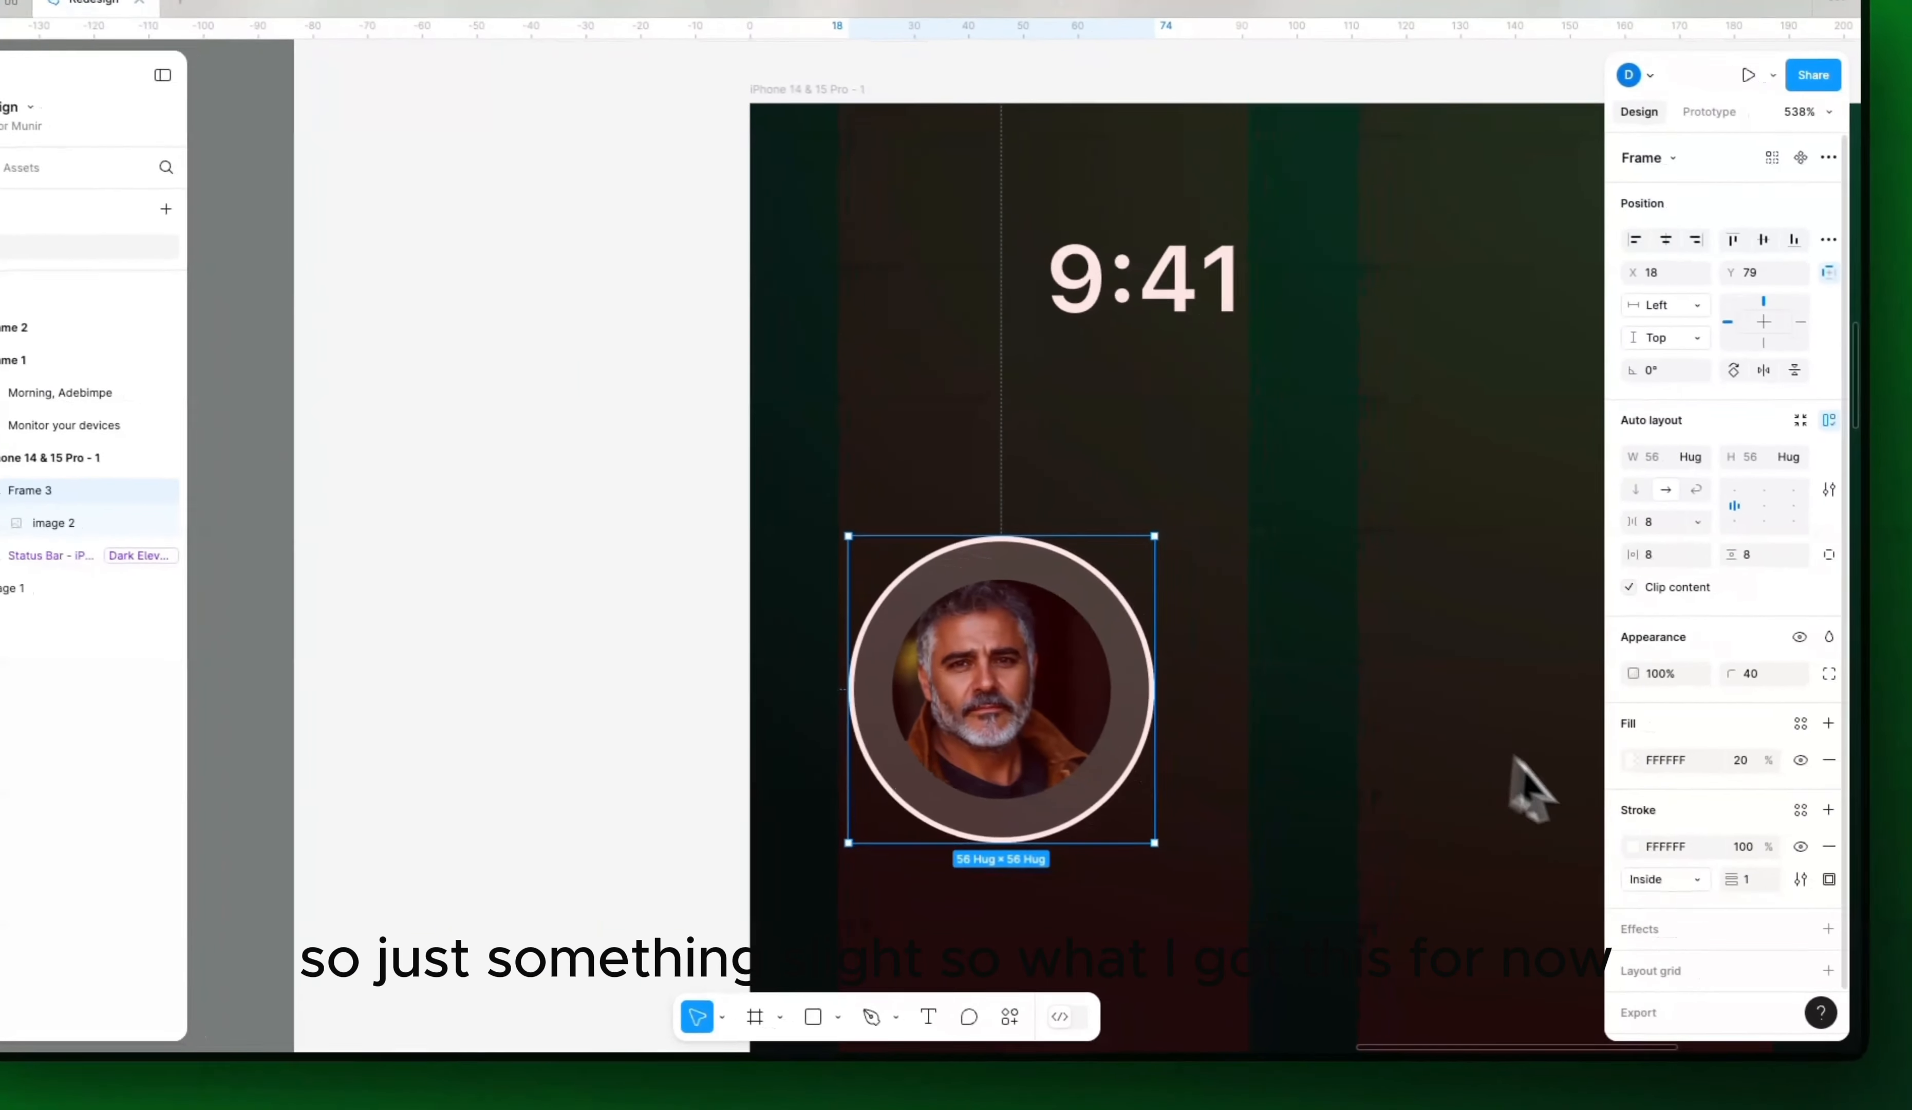
{"action": "left_click", "coordinate": [1749, 850]}
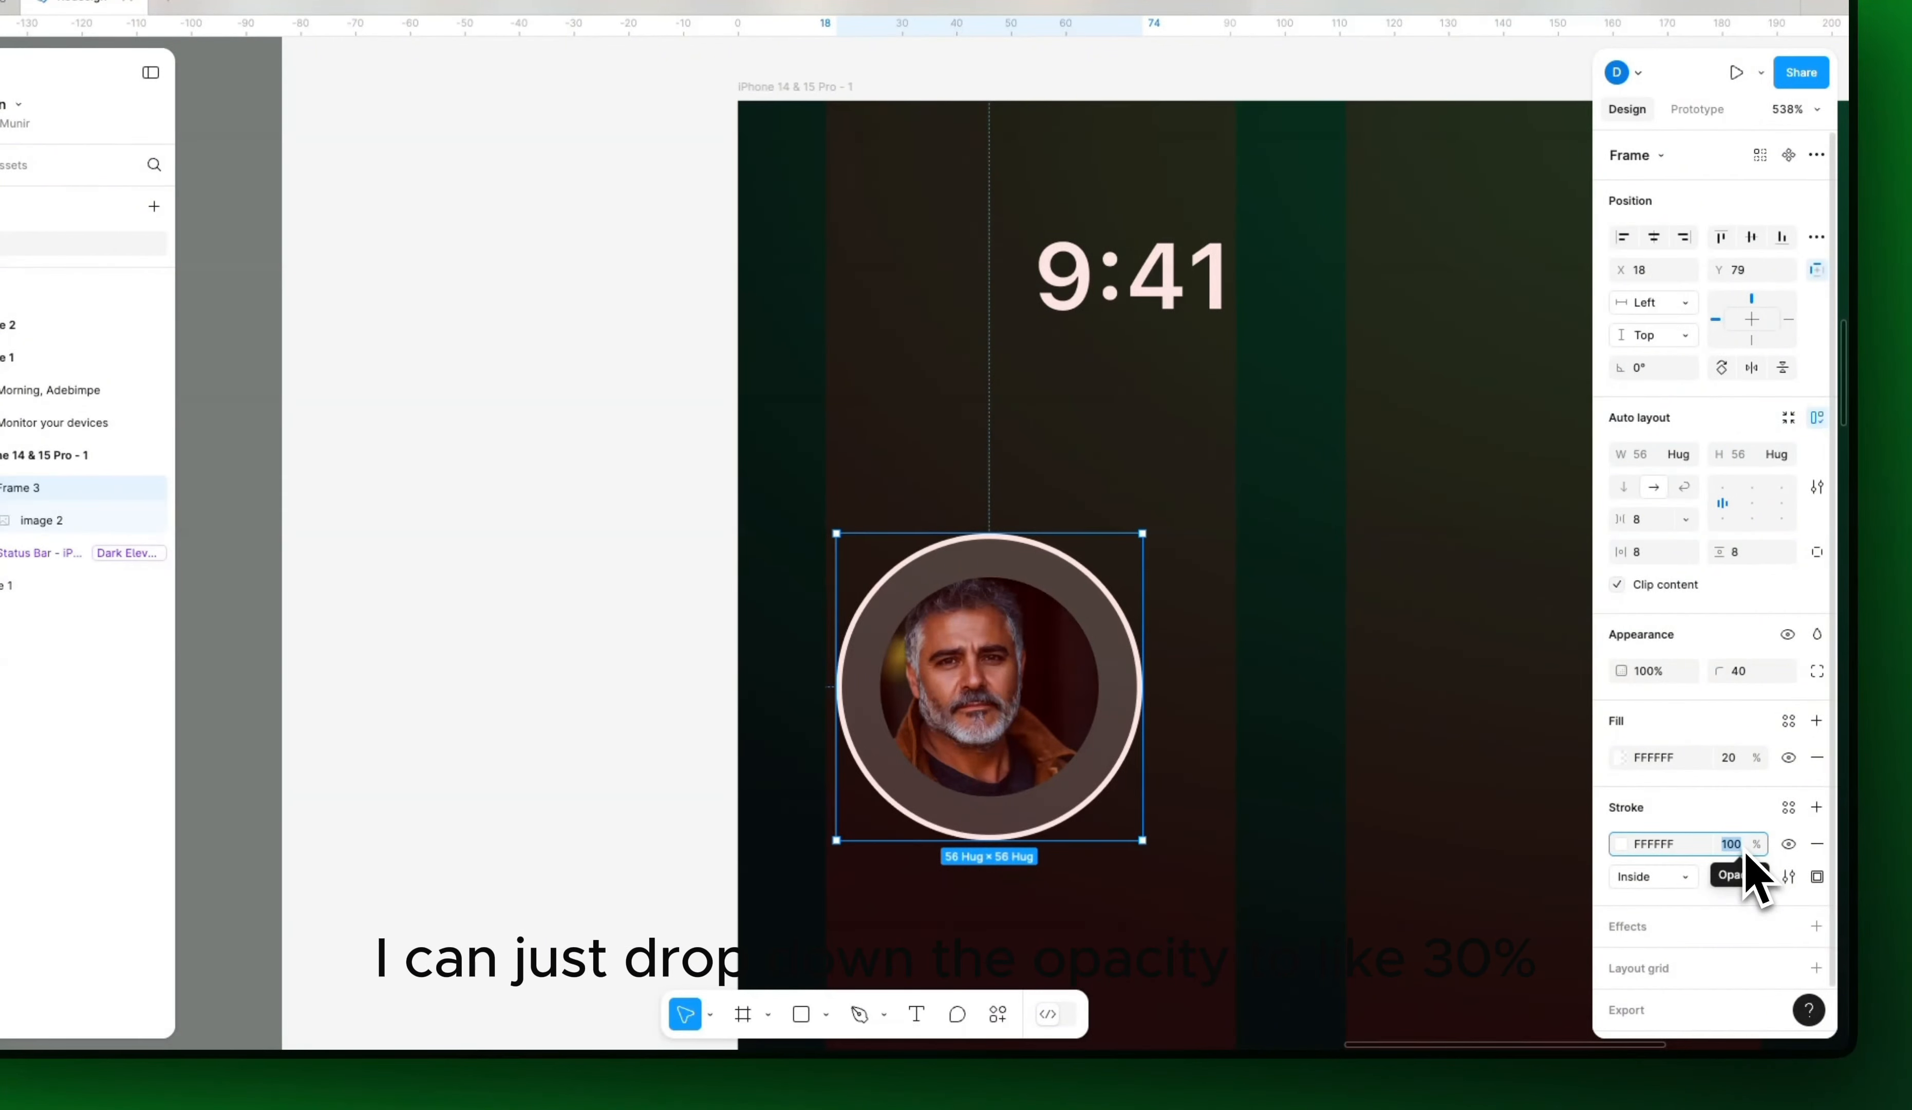
{"action": "type", "text": "30"}
{"action": "key", "text": "Return"}
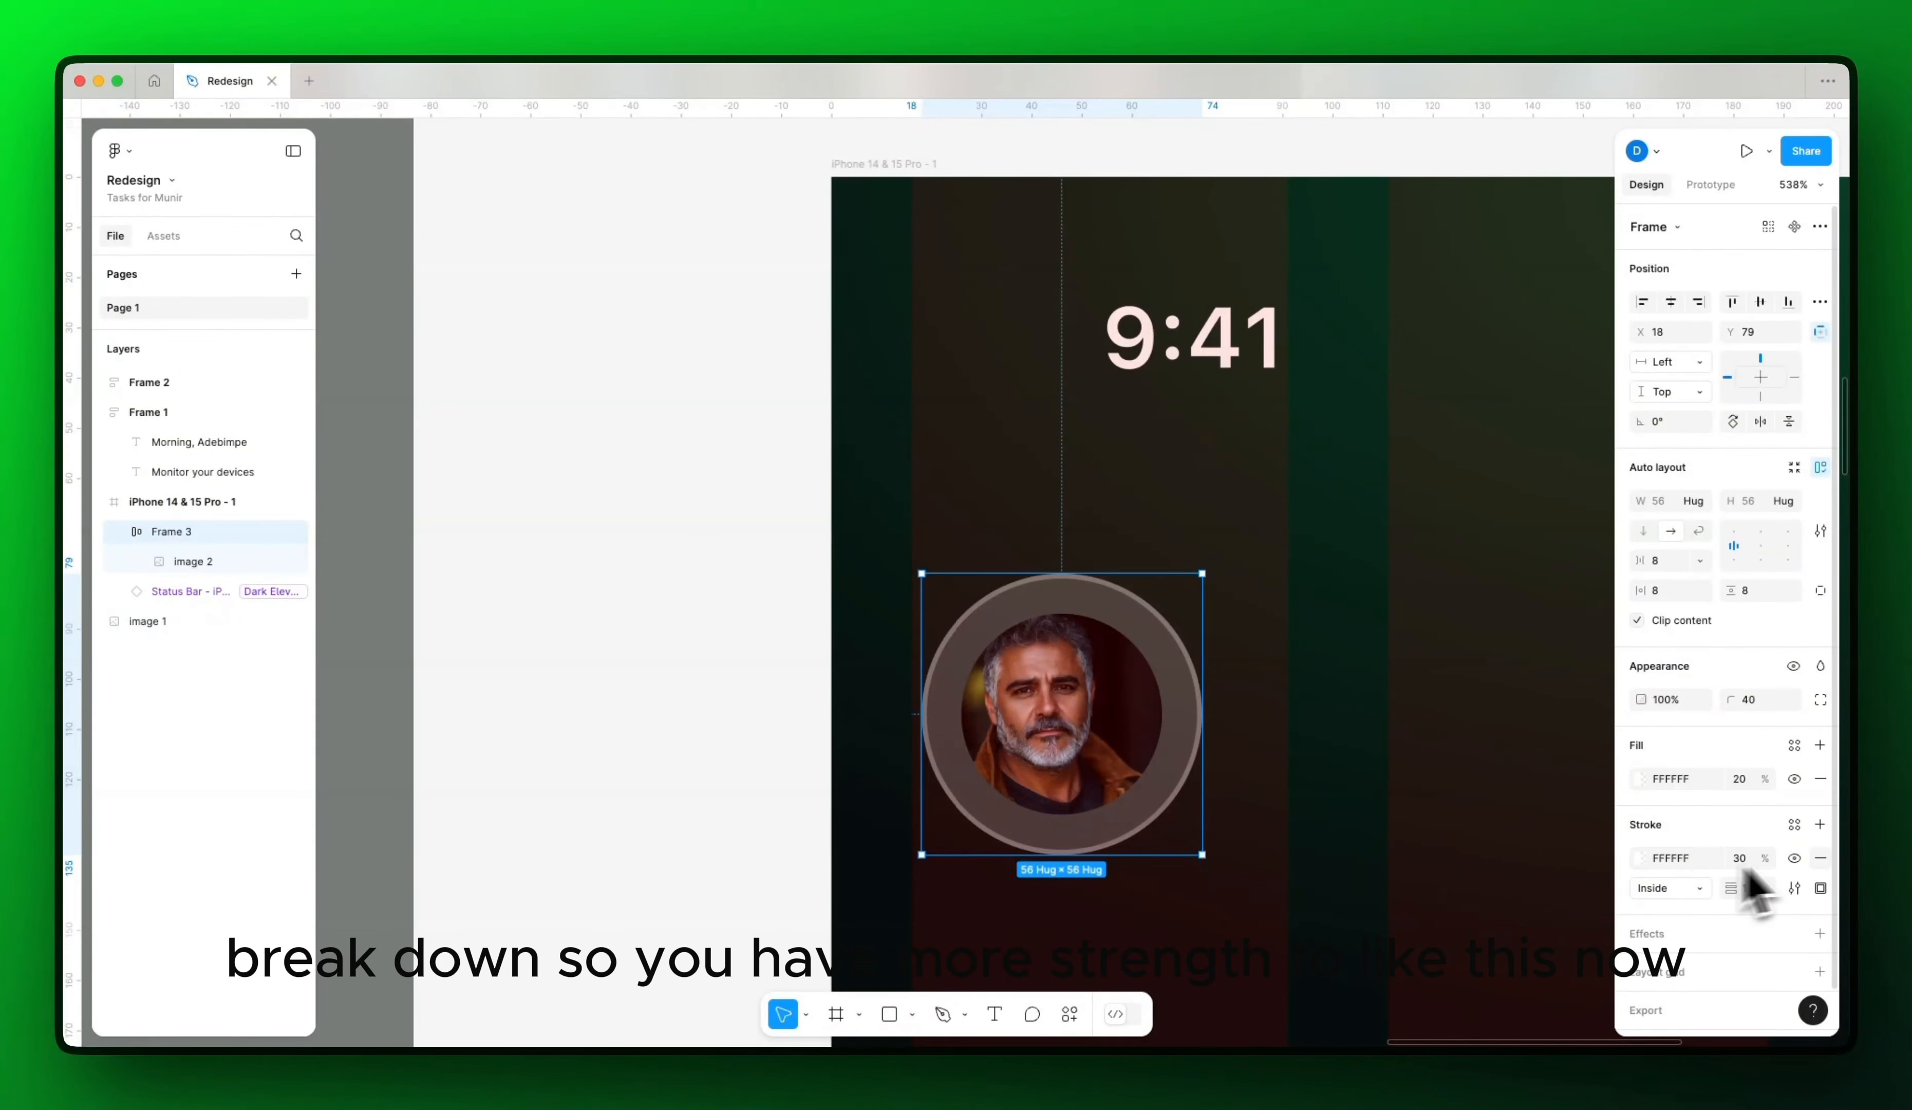
Step: Replace the avatar frame's stroke with an inner shadow effect
{"action": "left_click", "coordinate": [1820, 858]}
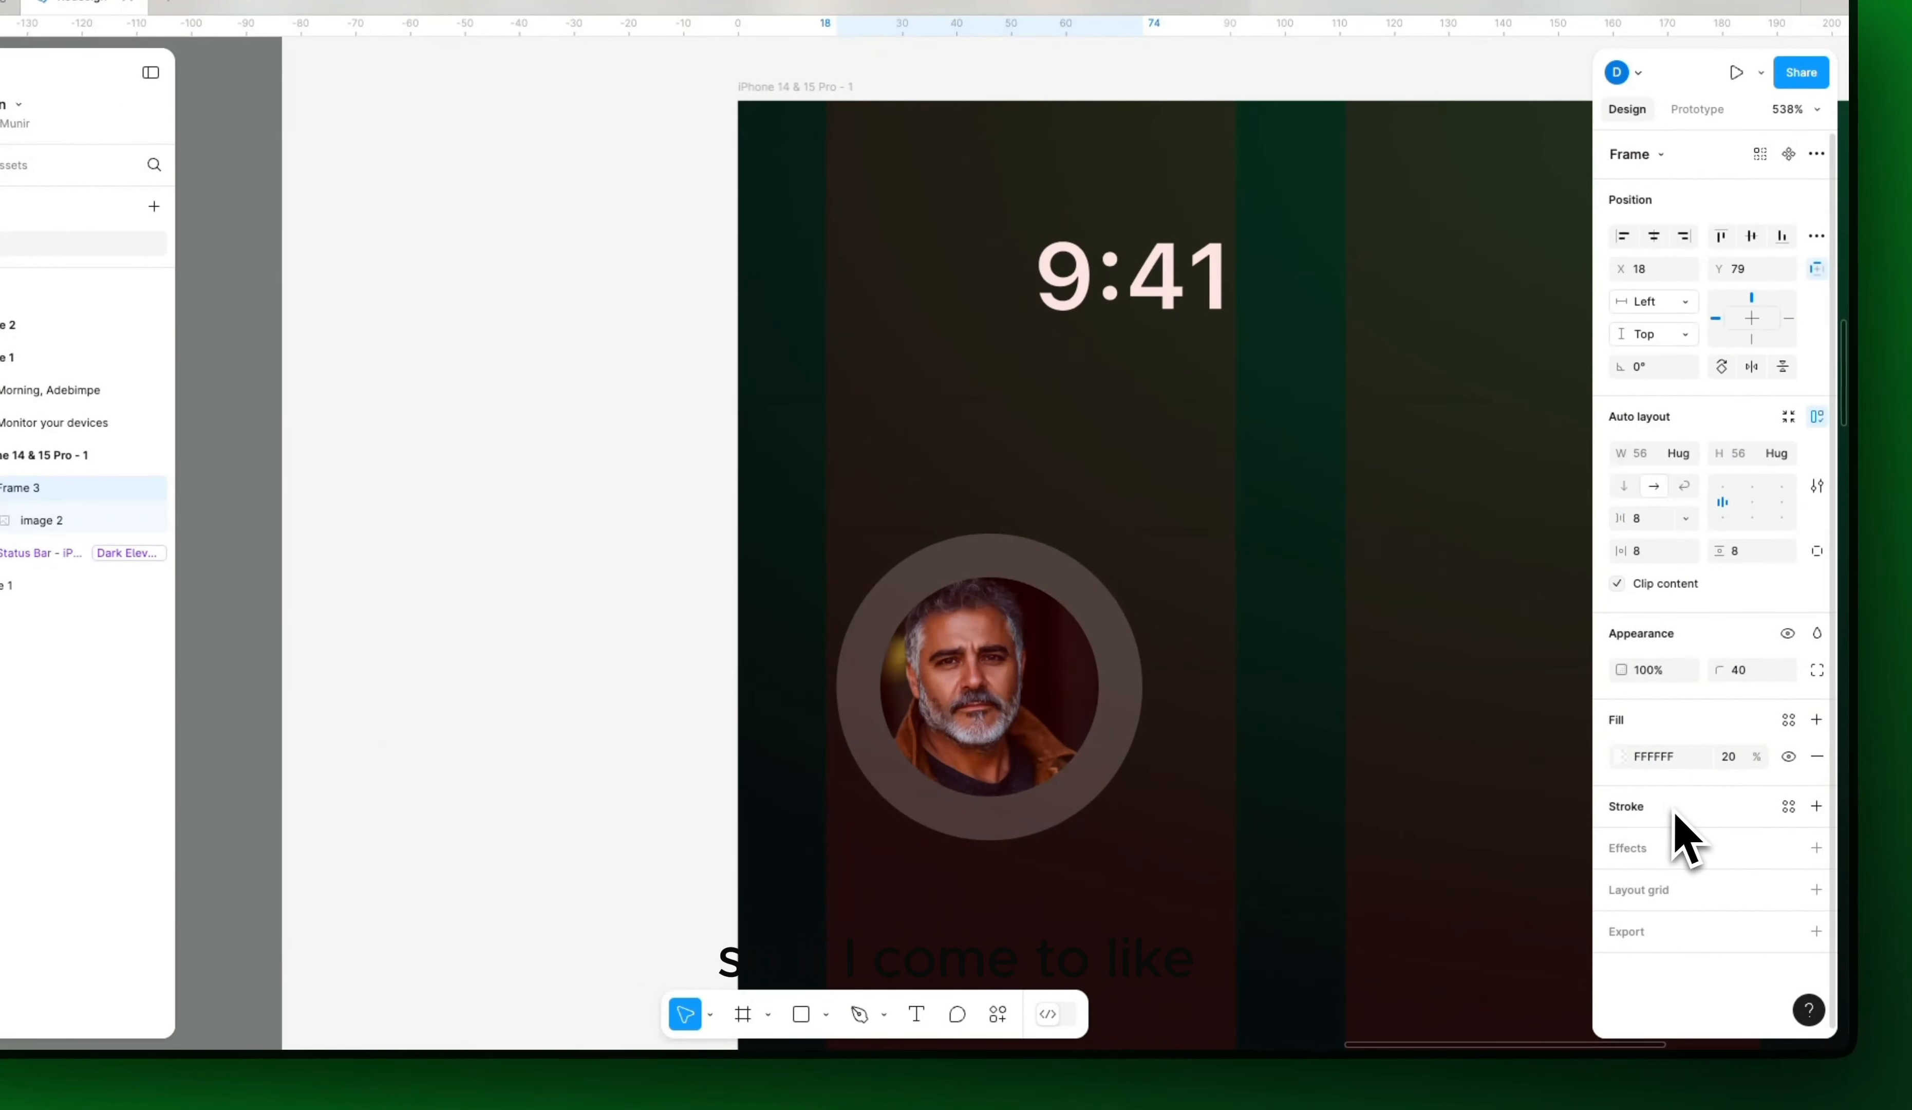
{"action": "left_click", "coordinate": [1683, 846]}
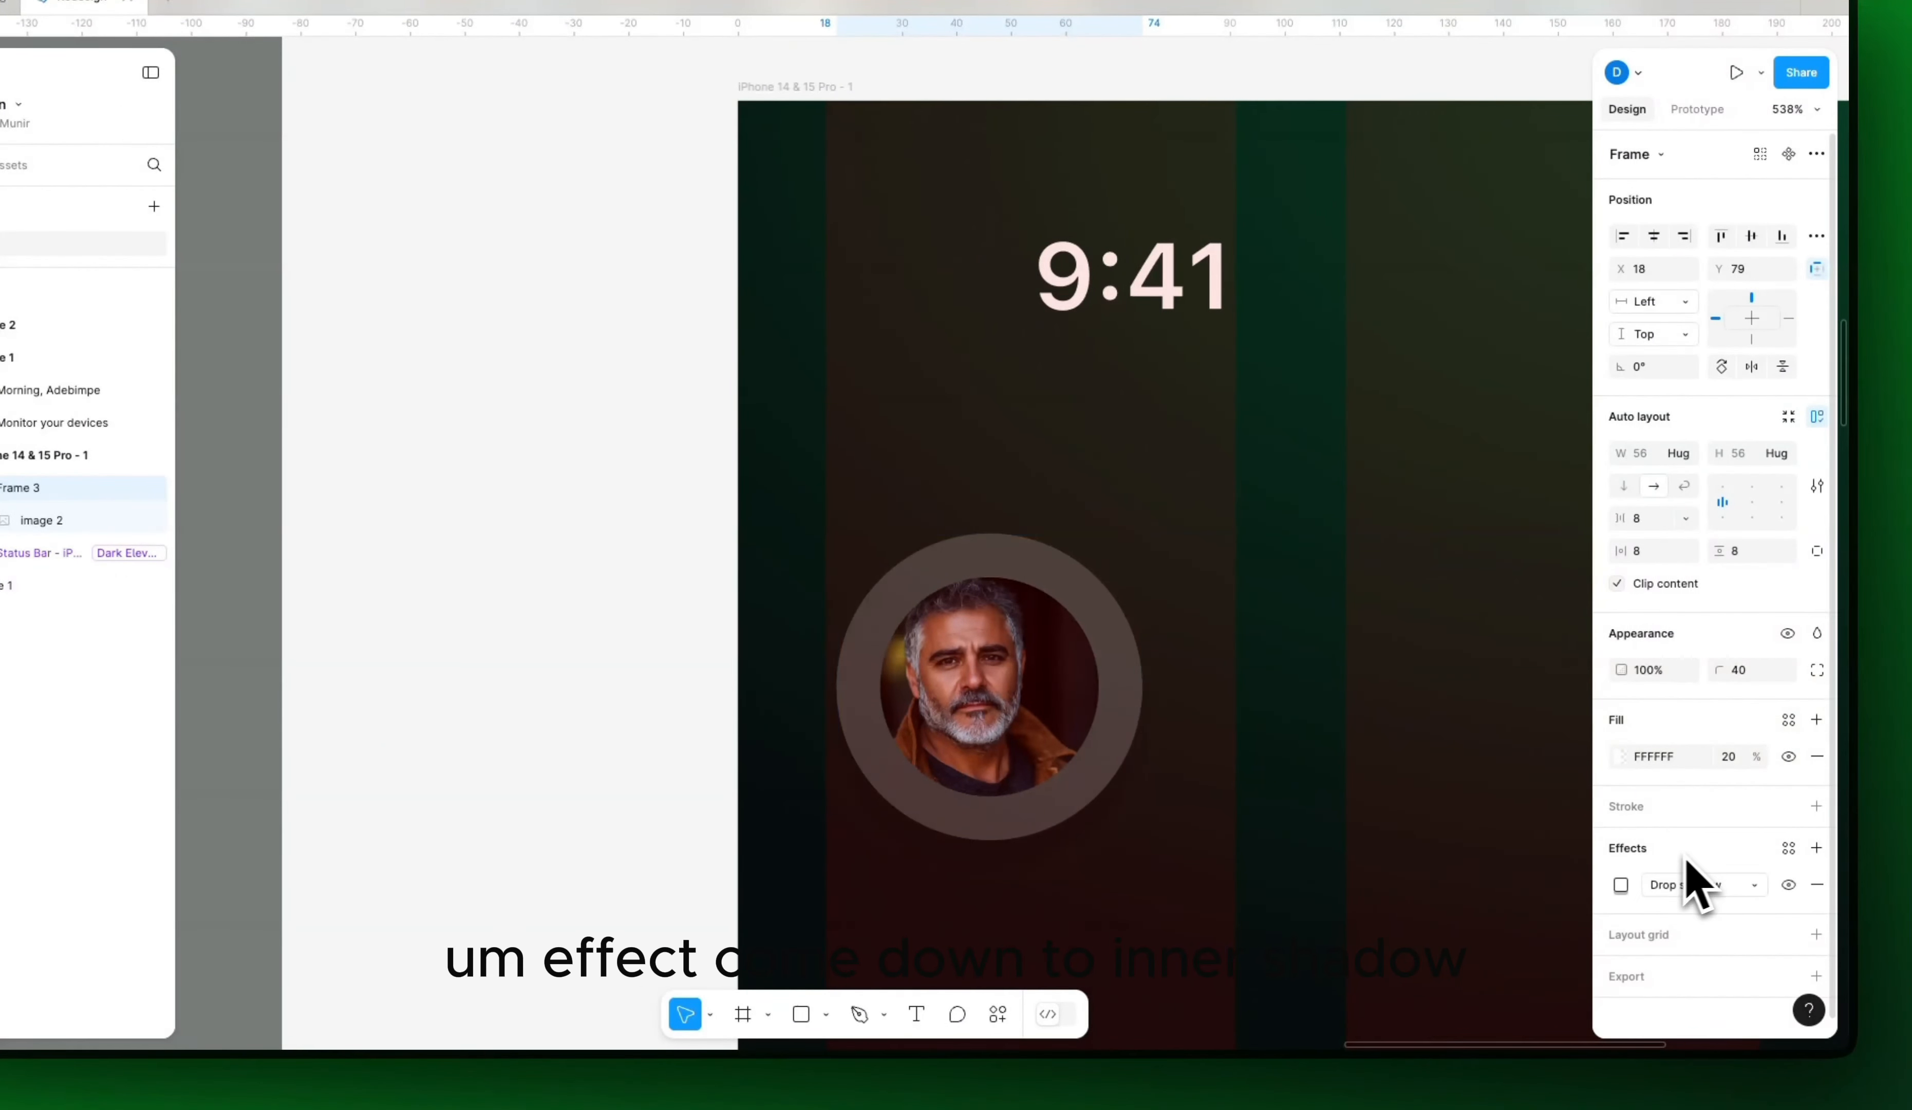
{"action": "left_click", "coordinate": [1686, 872]}
{"action": "left_click", "coordinate": [1714, 862]}
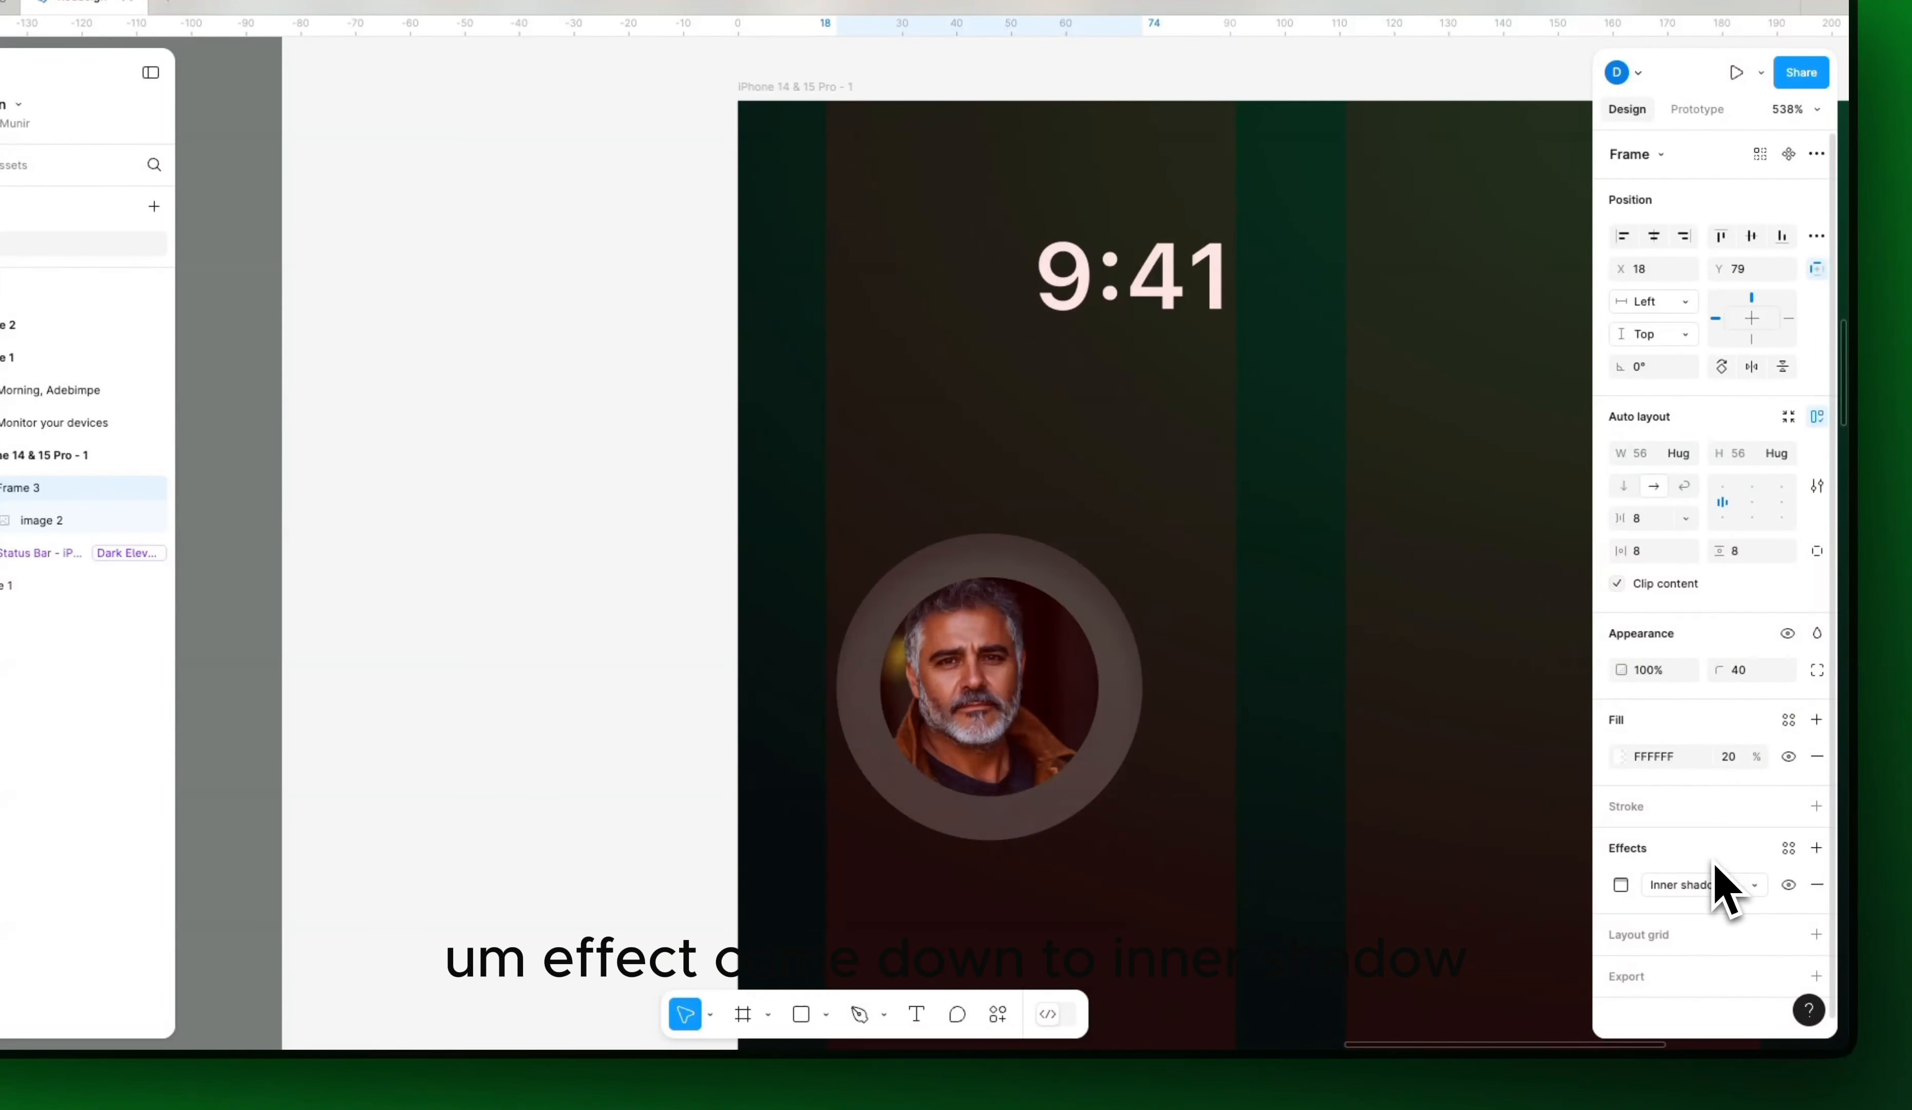
Step: Set the avatar frame's inner shadow to X -1, Y 1, blur 1 and color FFFFFF
{"action": "left_click", "coordinate": [1621, 884]}
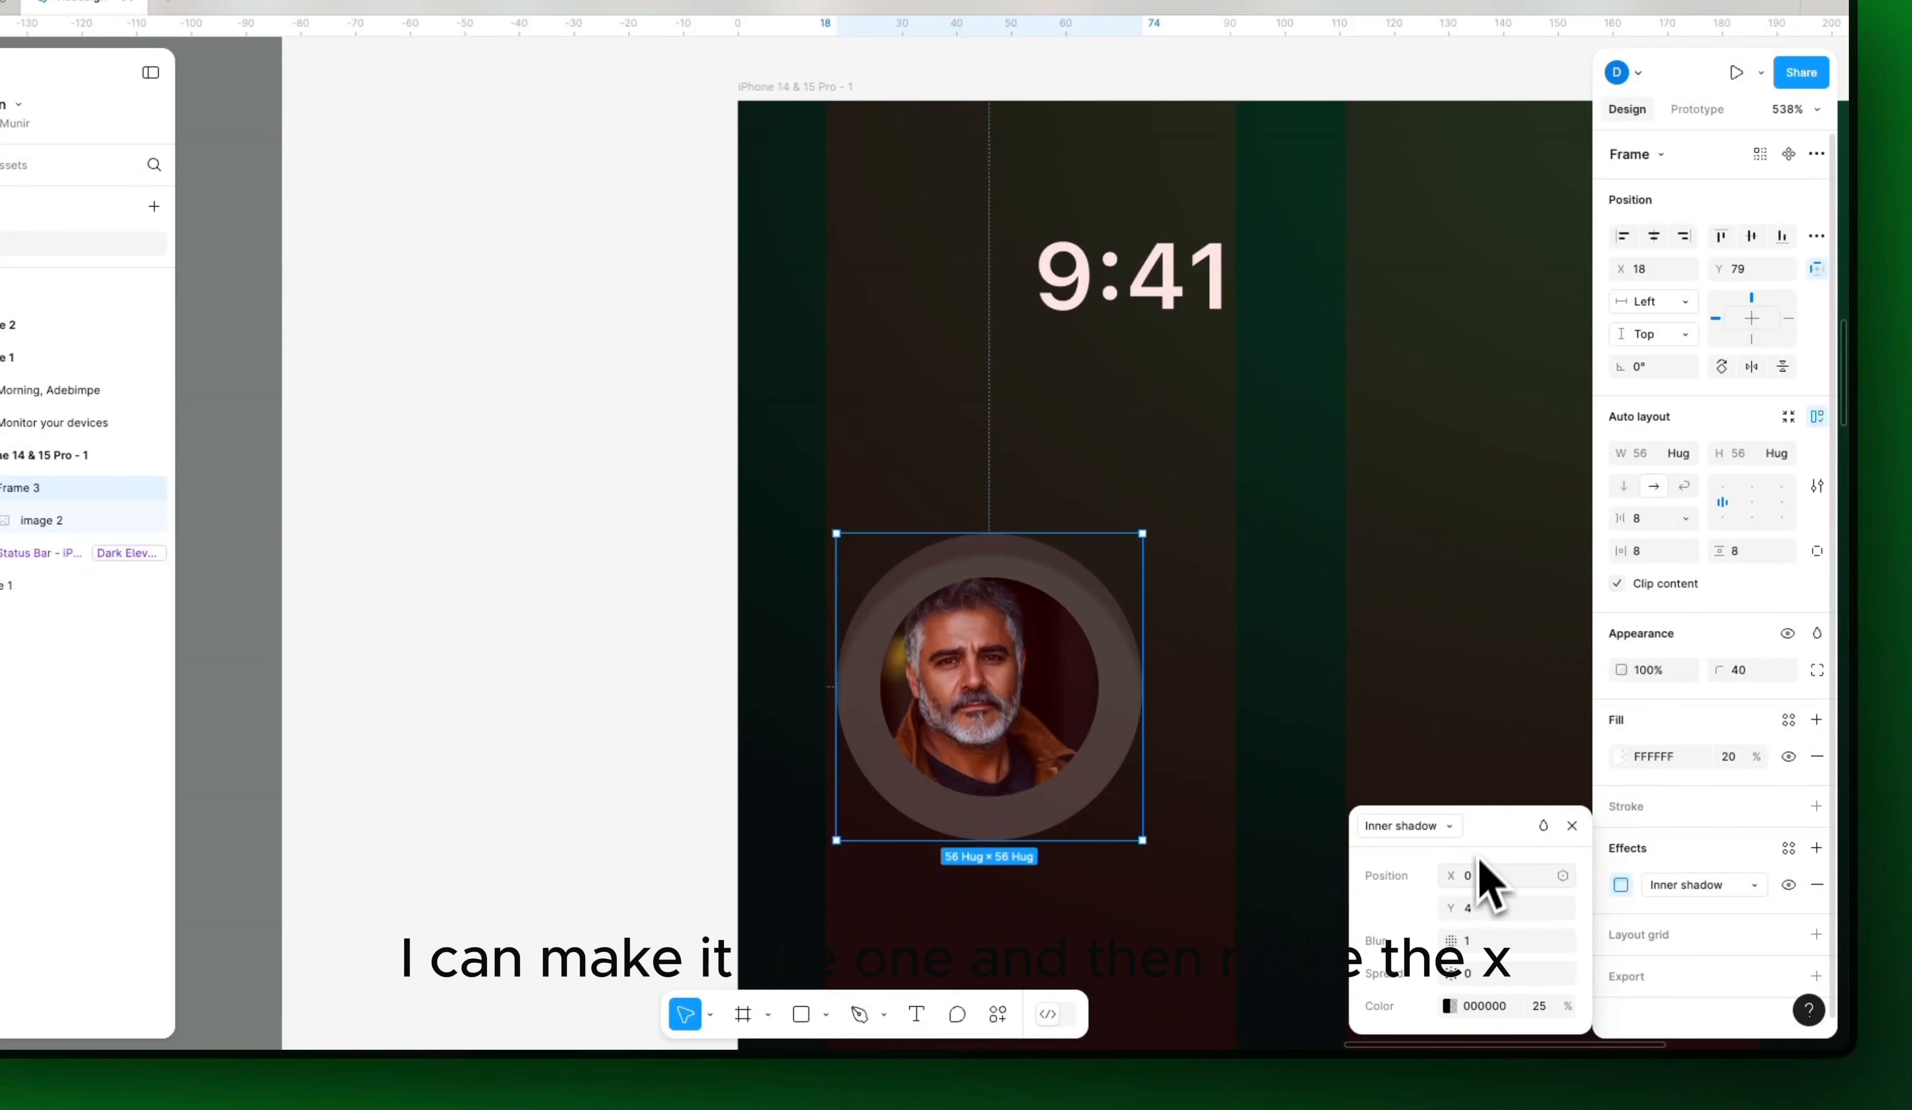
{"action": "key", "text": "Return"}
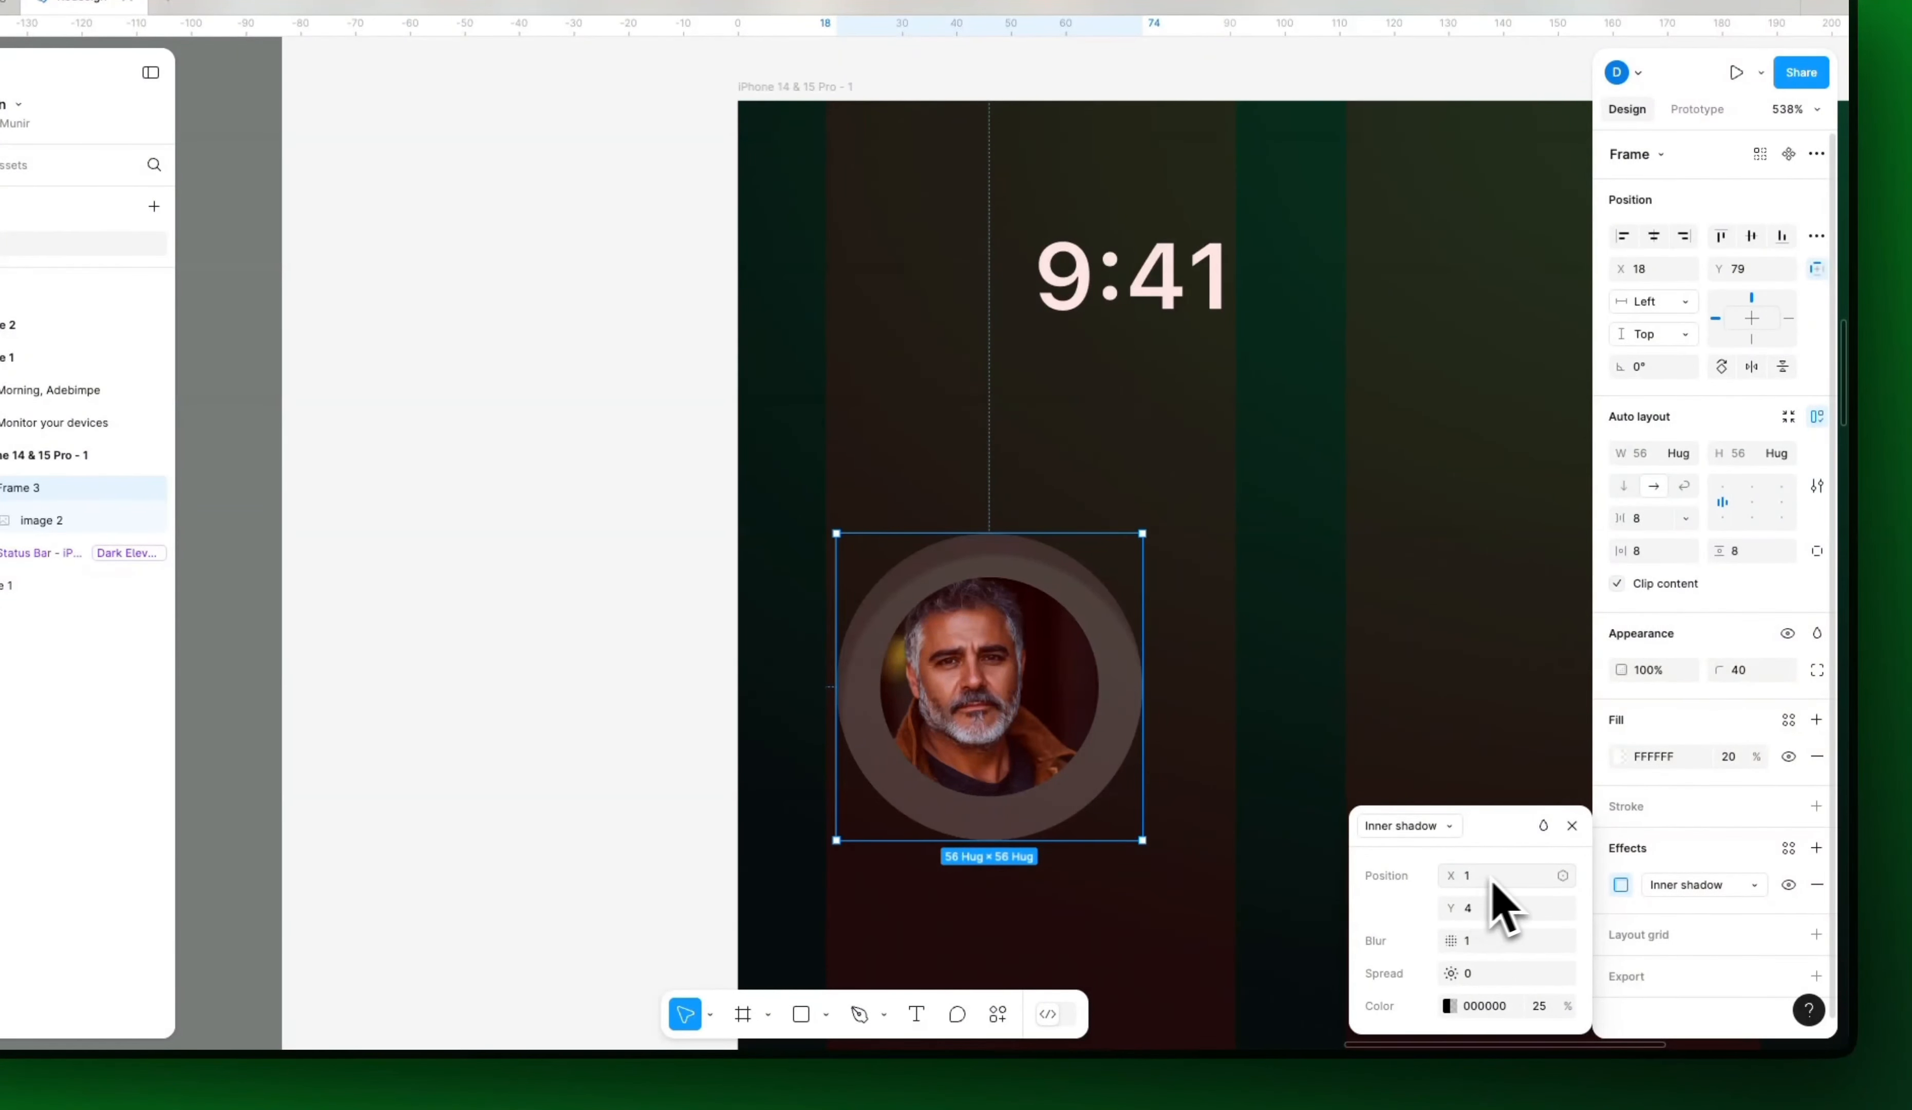
{"action": "type", "text": "-1"}
{"action": "key", "text": "Return"}
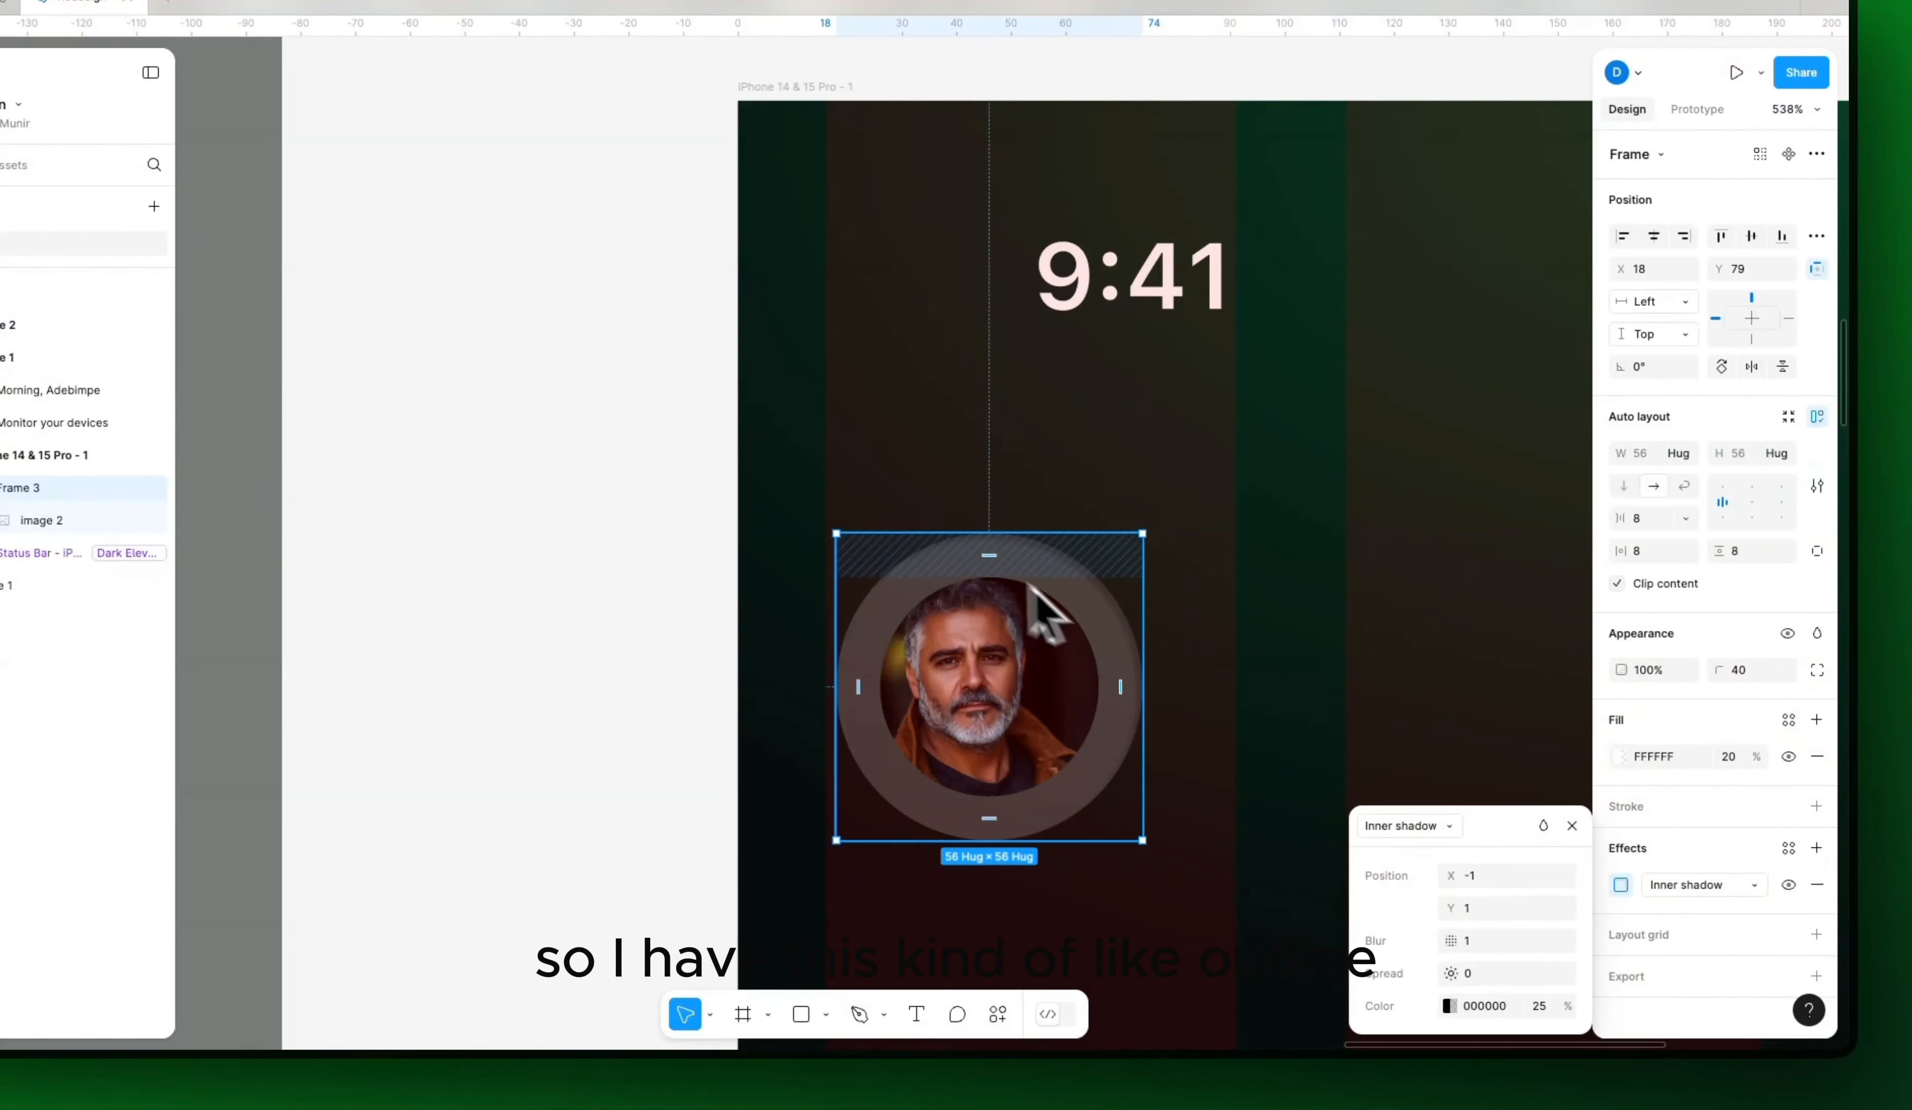
{"action": "left_click", "coordinate": [1488, 1006]}
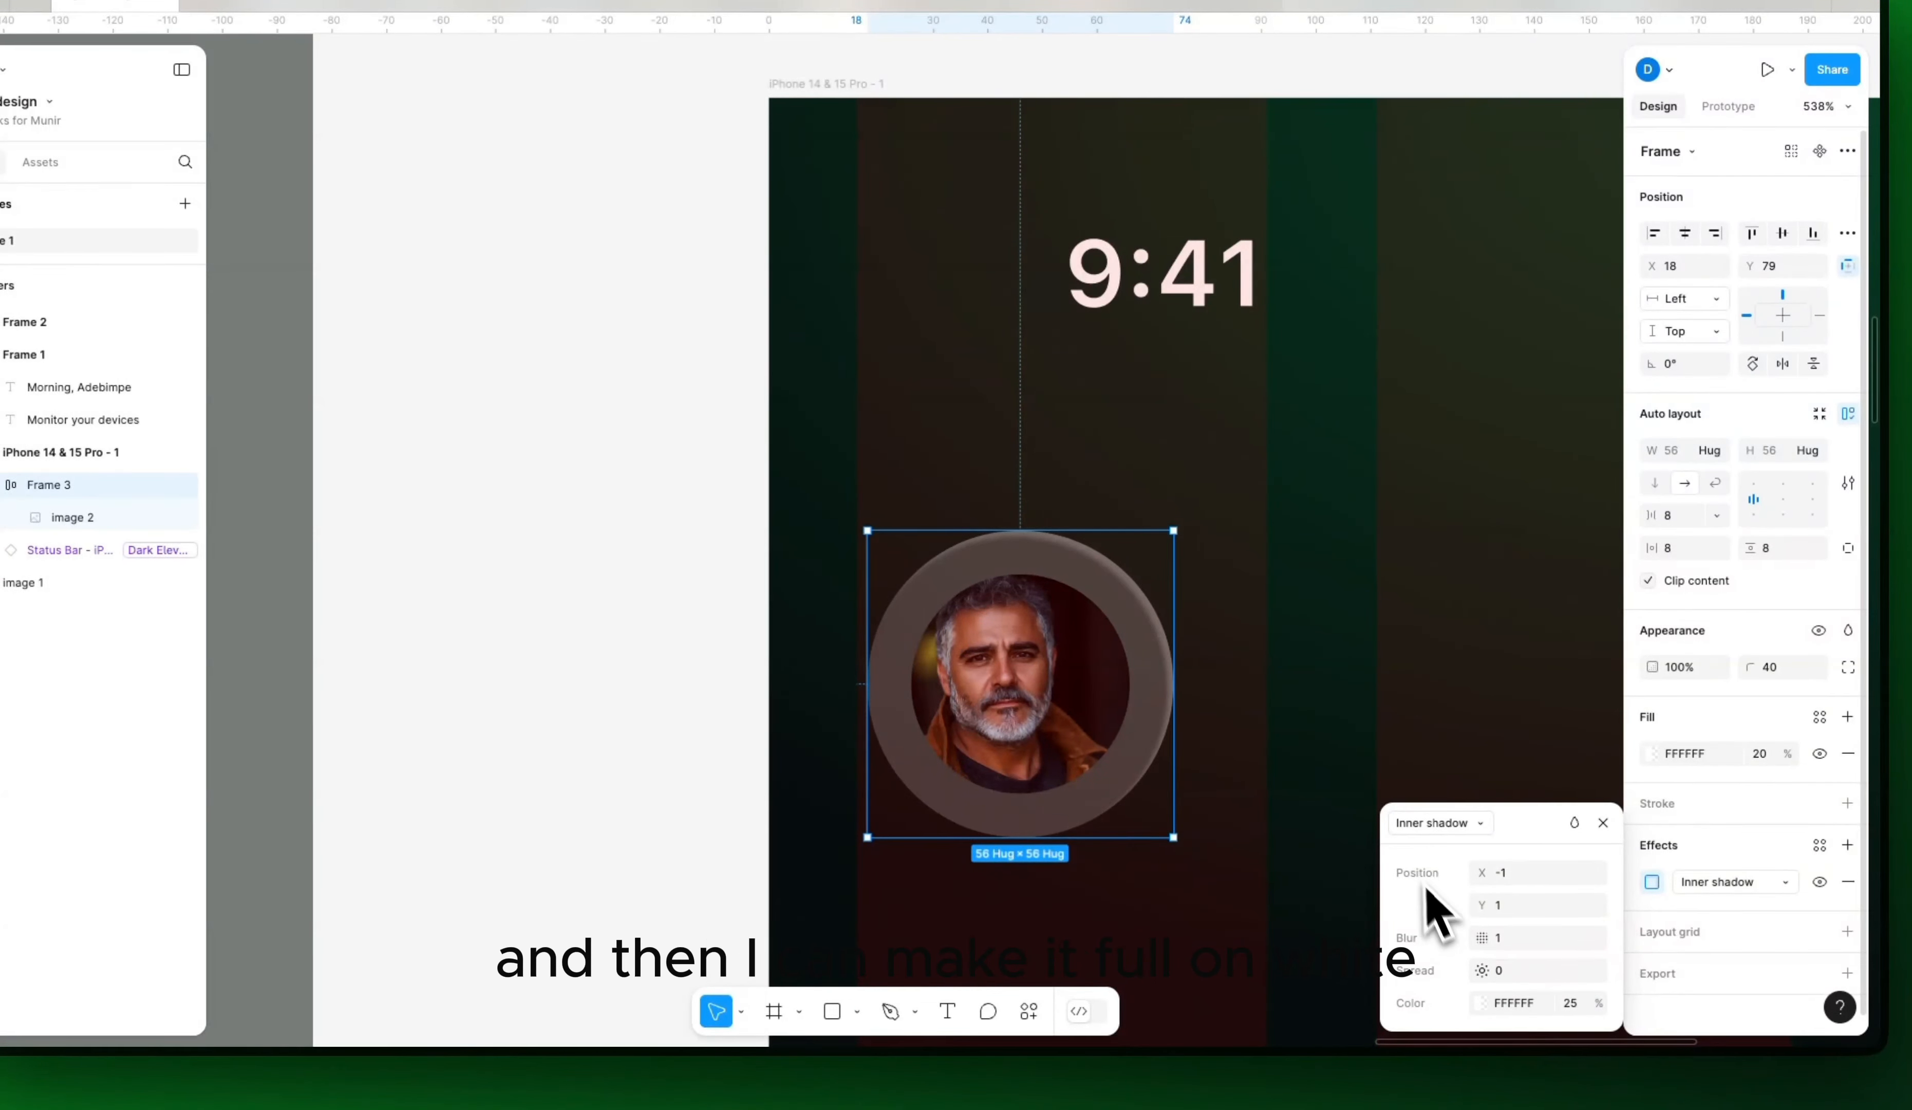
Step: Set the blur of the avatar frame's inner shadow to 0 and close its settings
{"action": "type", "text": "0"}
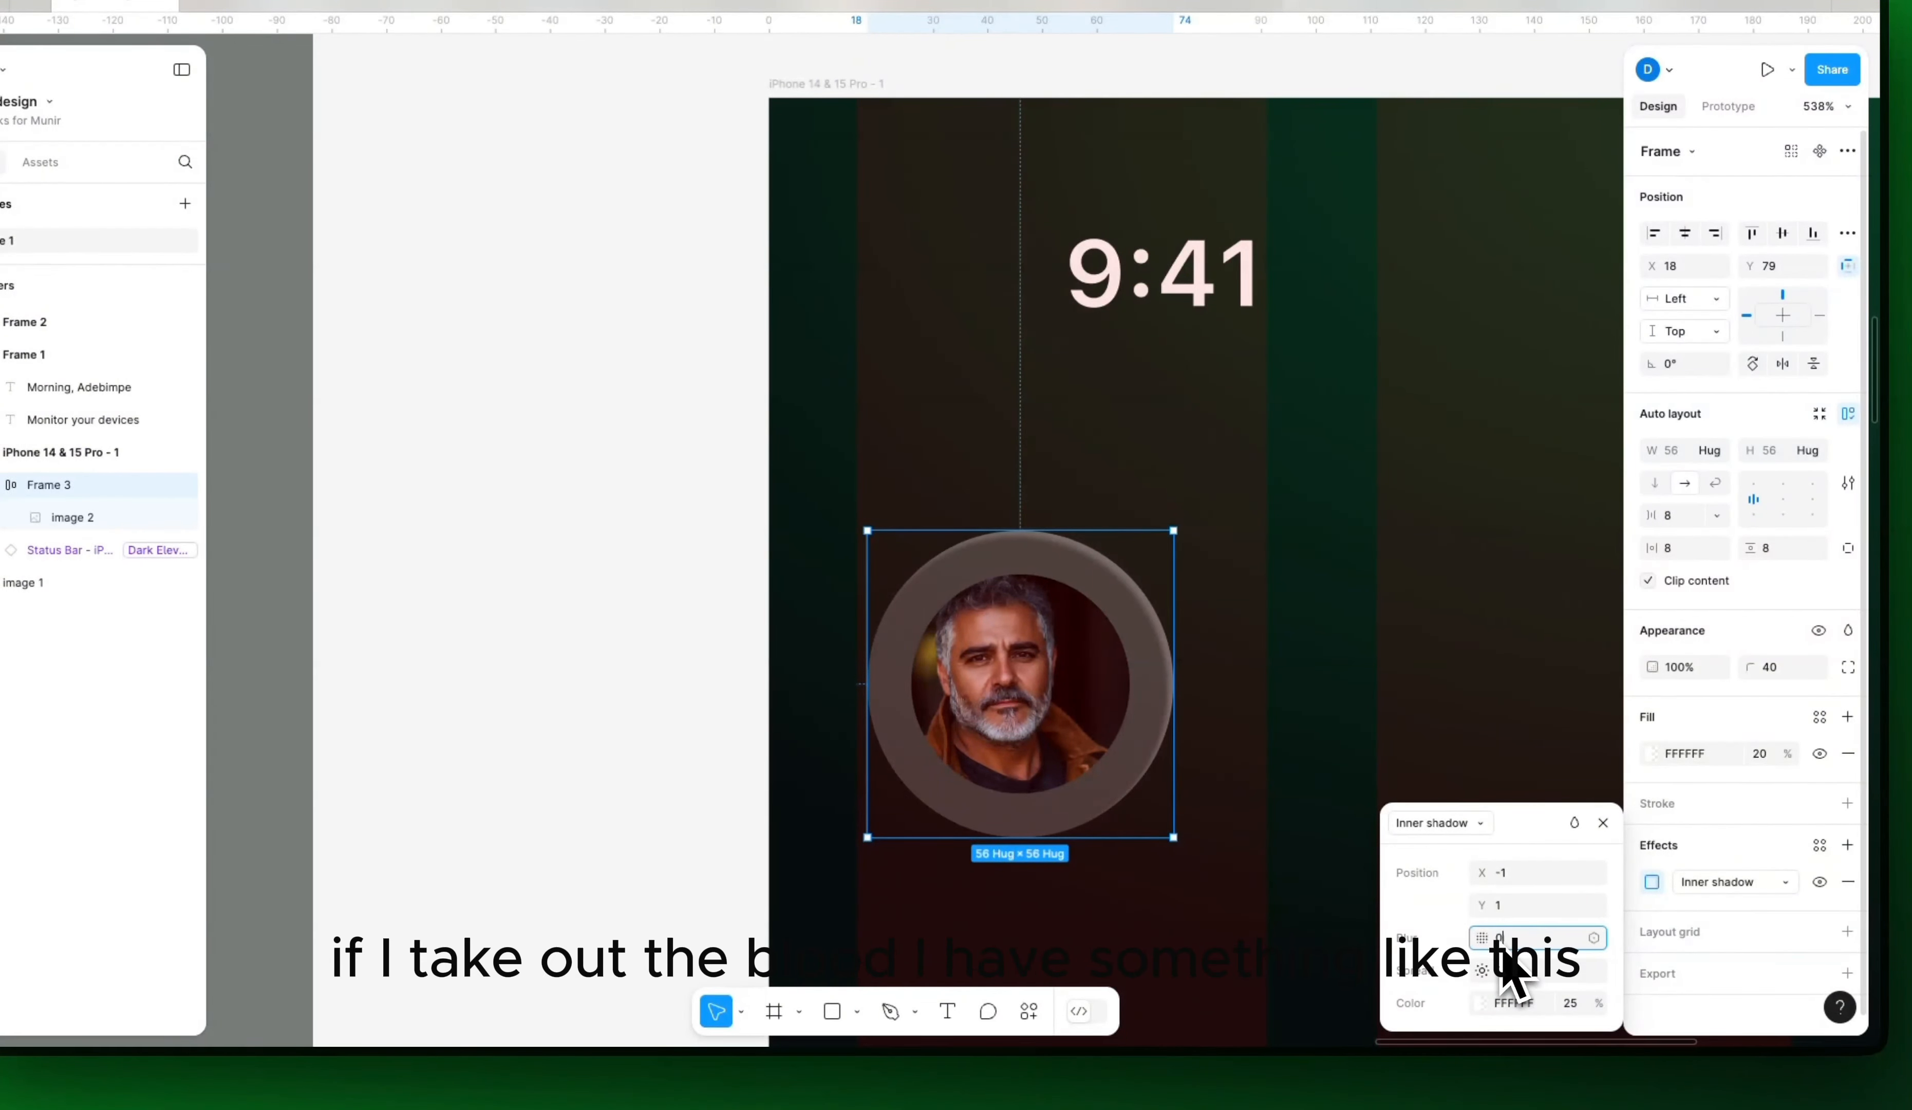
{"action": "key", "text": "Return"}
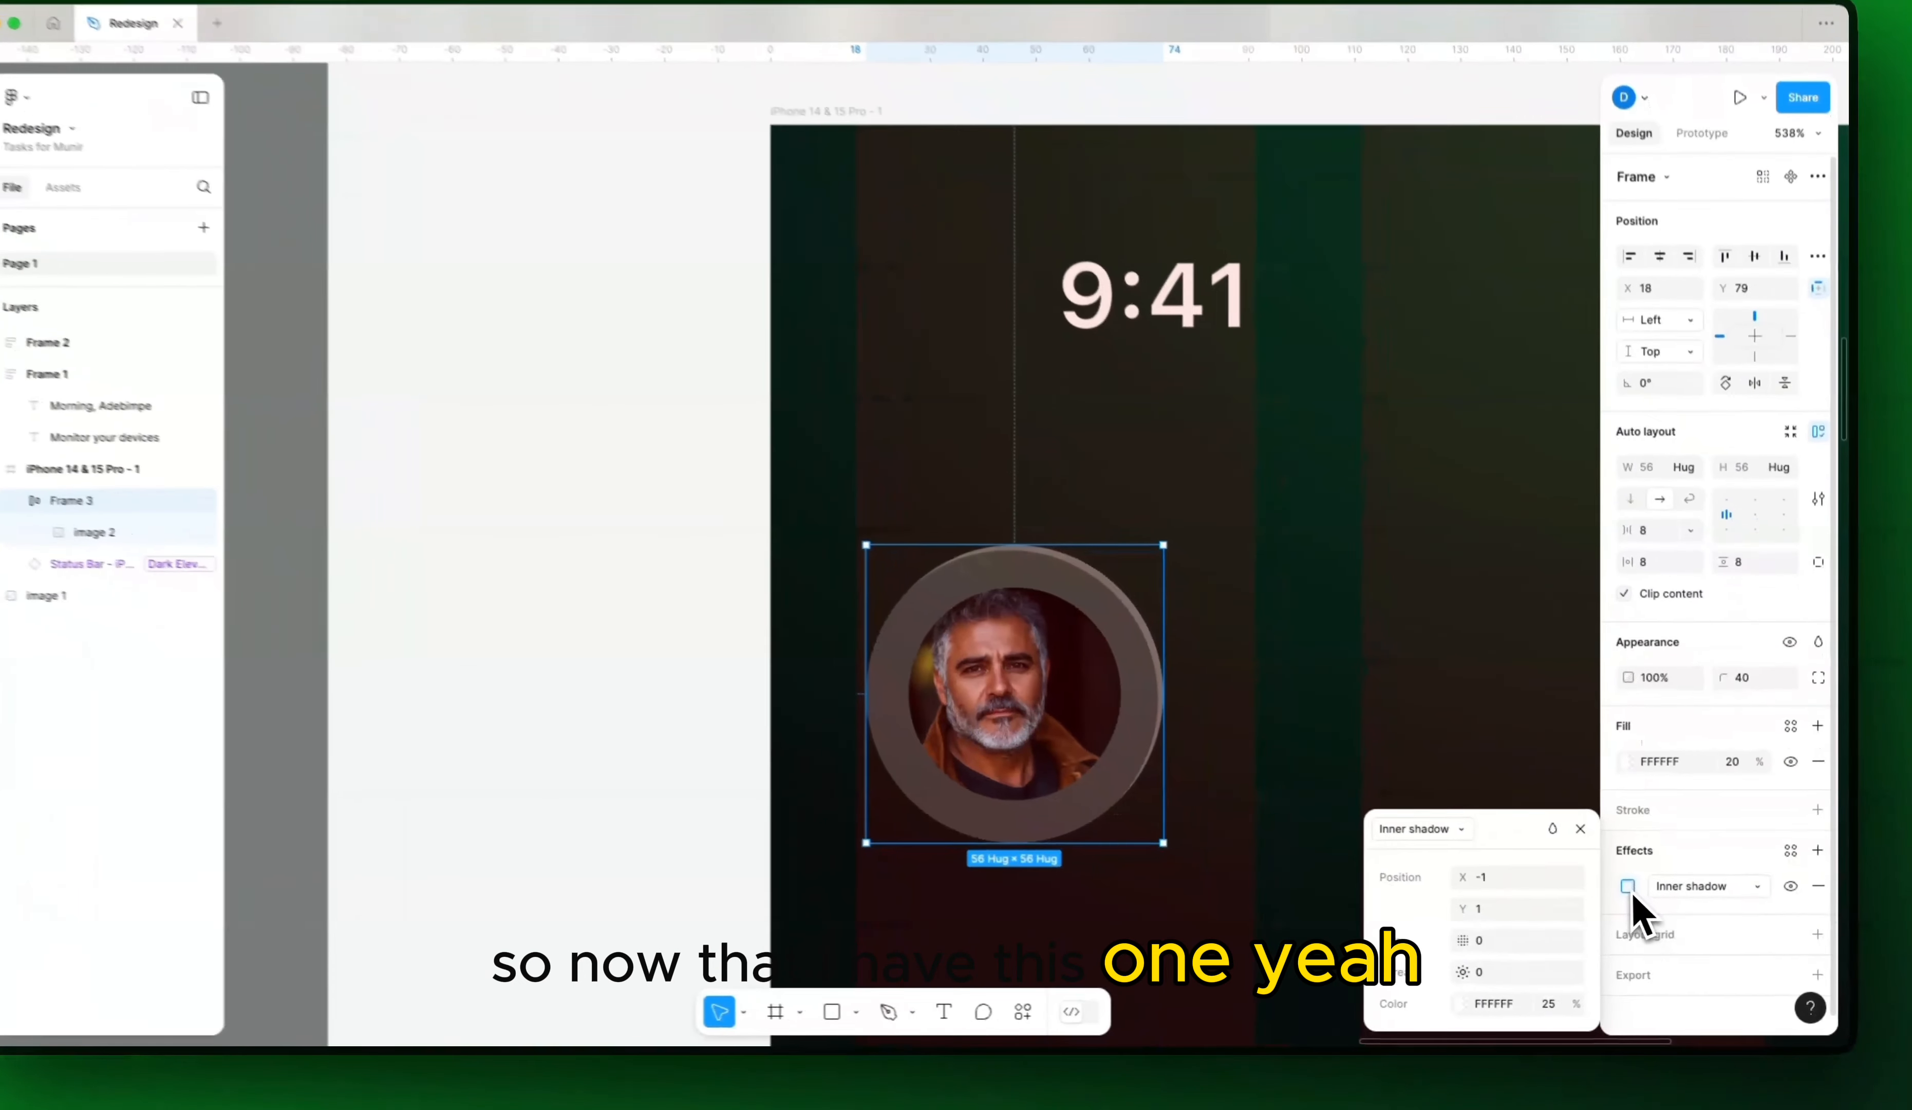
{"action": "left_click", "coordinate": [1640, 895]}
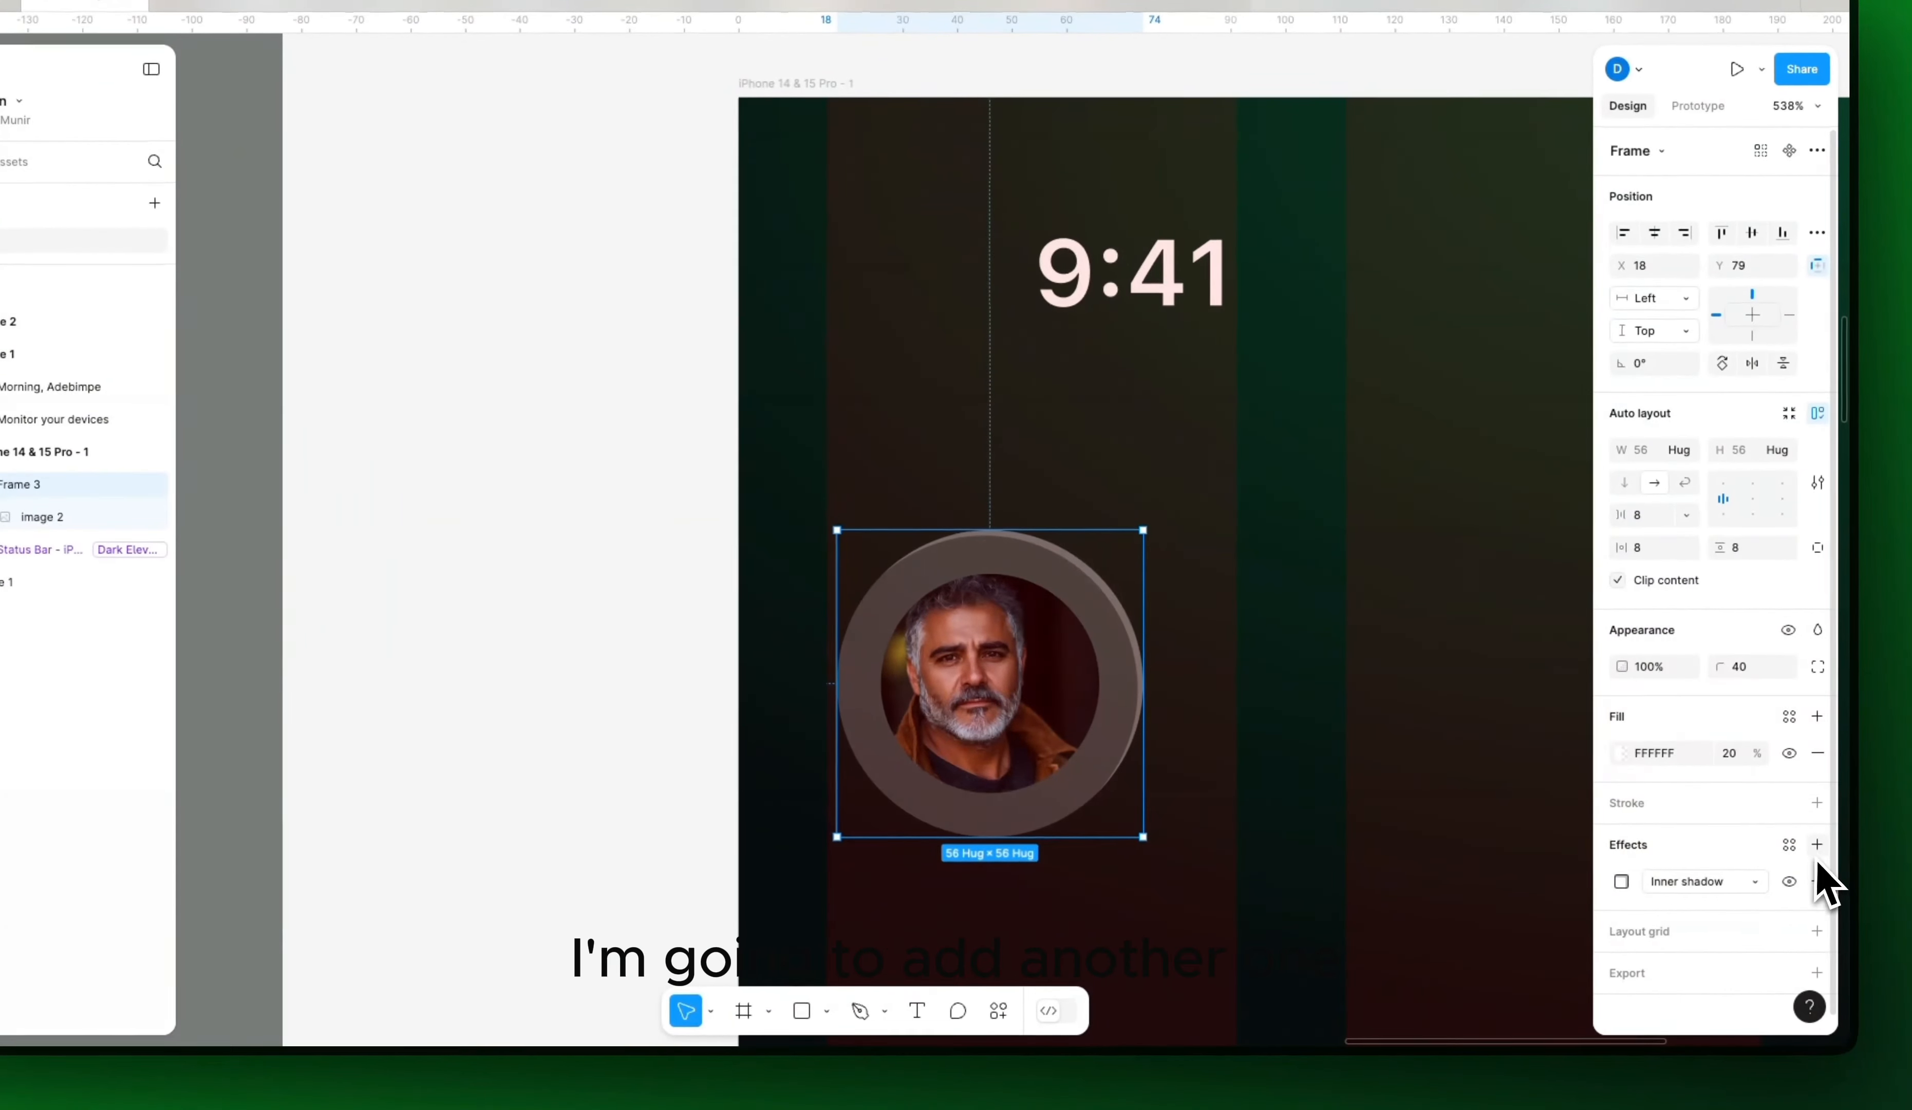
Step: Add a second effect to the avatar frame as an inner shadow with color FFFFFF
{"action": "left_click", "coordinate": [1817, 844]}
{"action": "left_click", "coordinate": [1688, 881]}
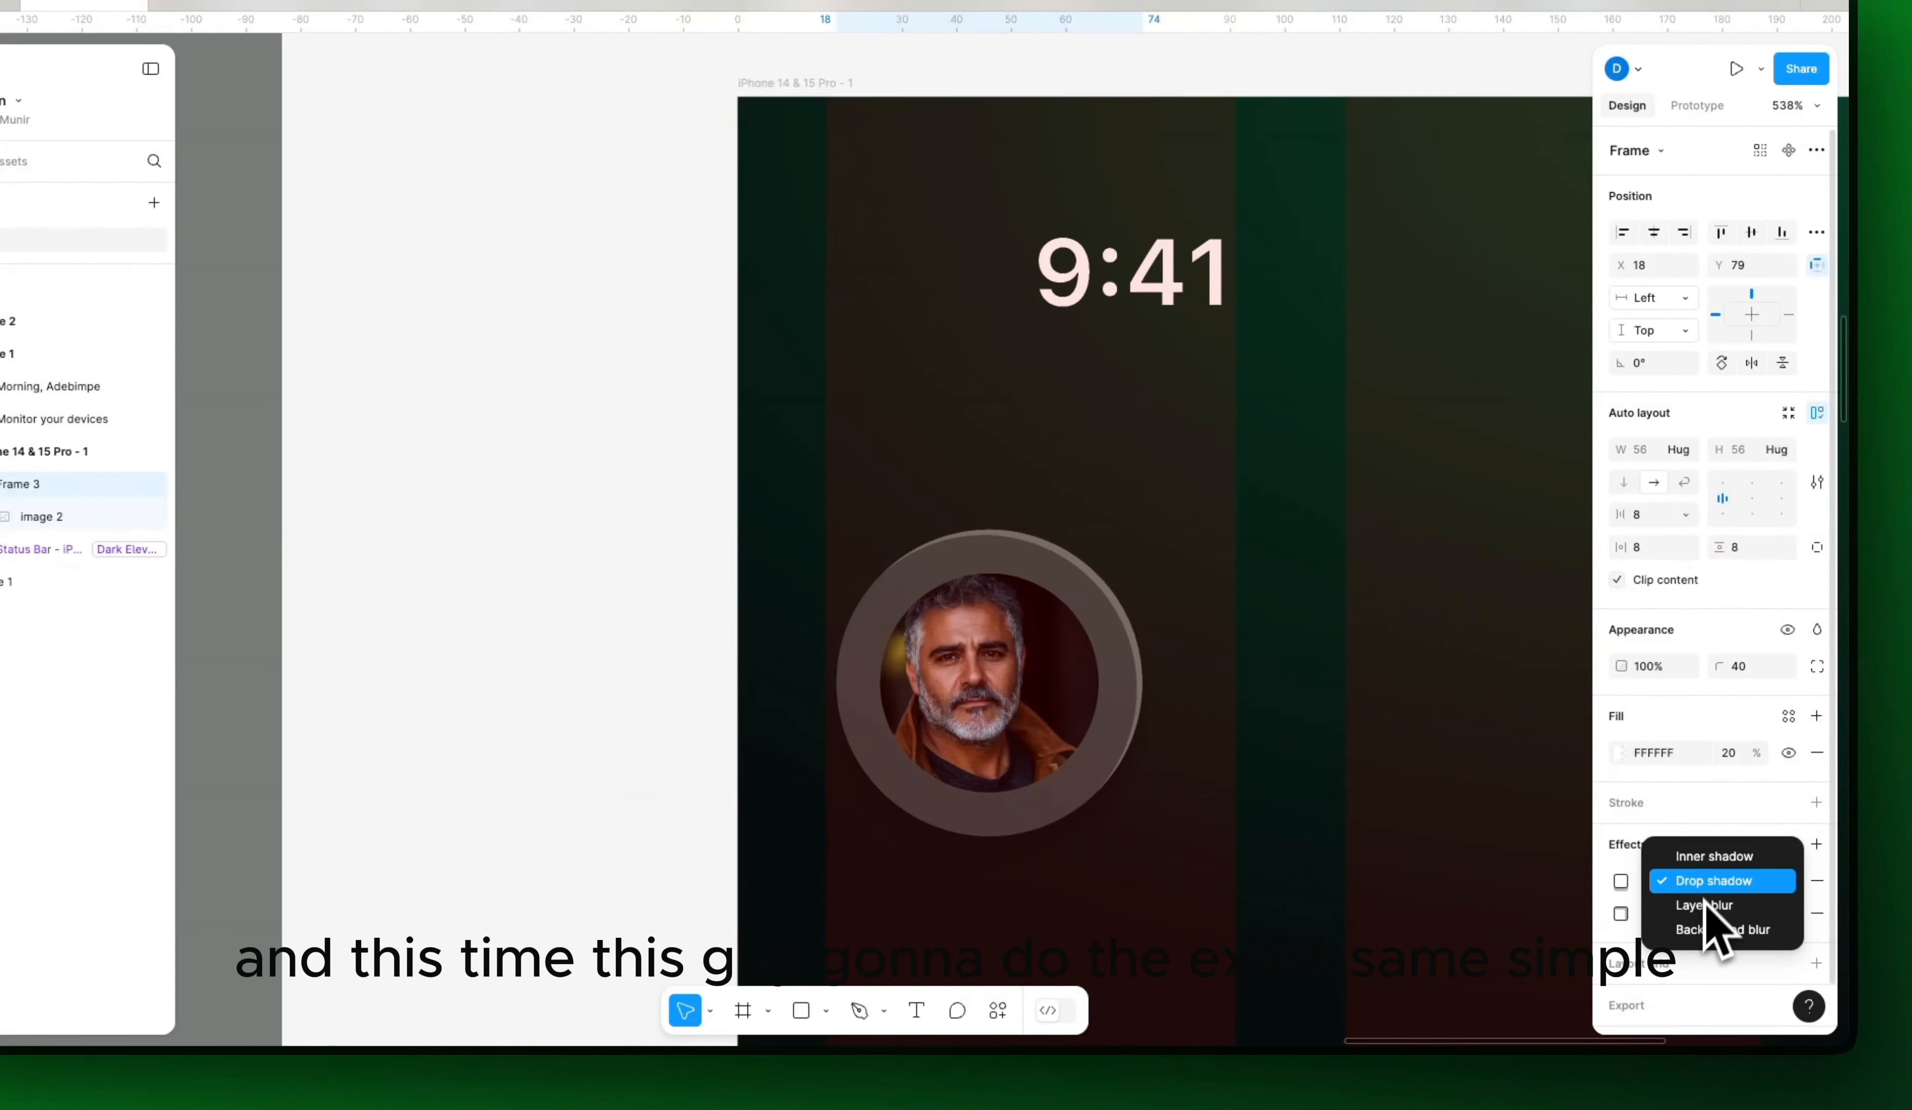
{"action": "left_click", "coordinate": [1699, 857]}
{"action": "left_click", "coordinate": [1621, 882]}
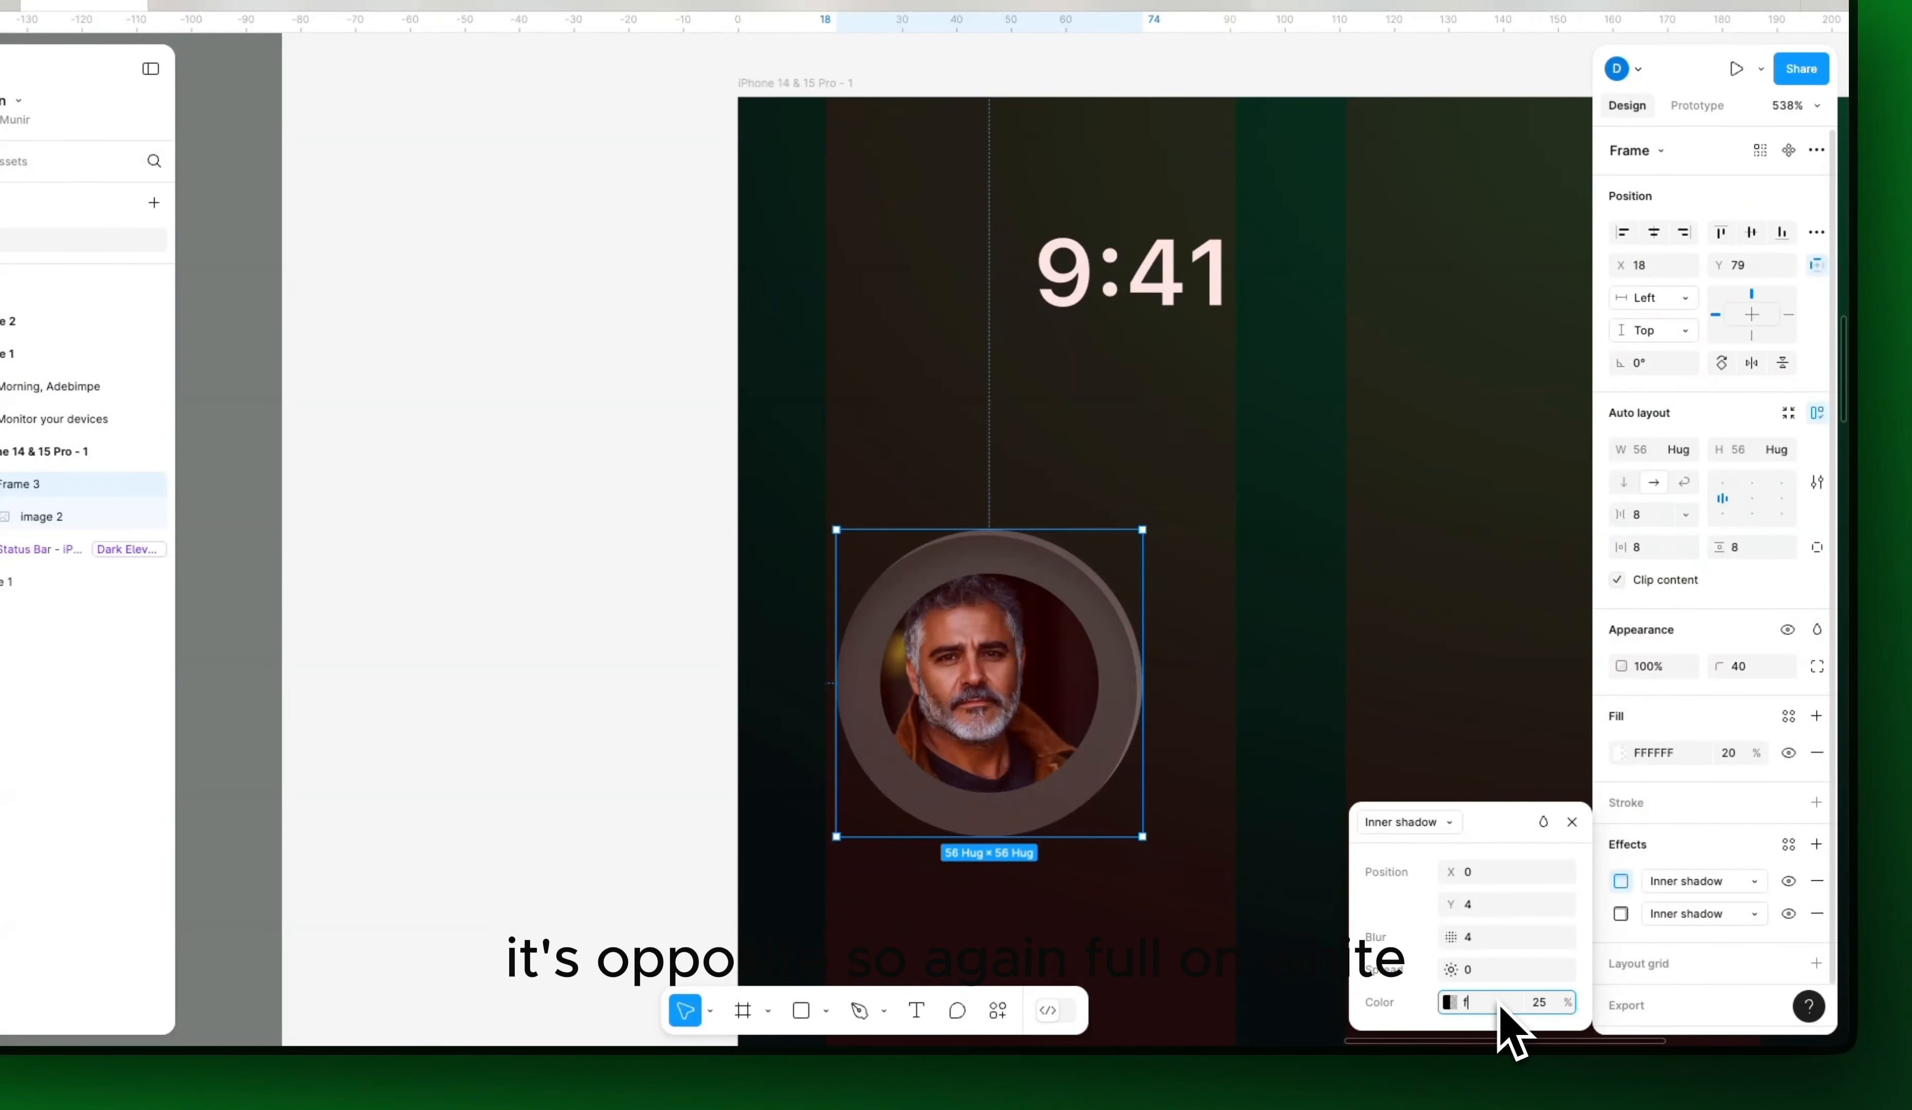
{"action": "key", "text": "Return"}
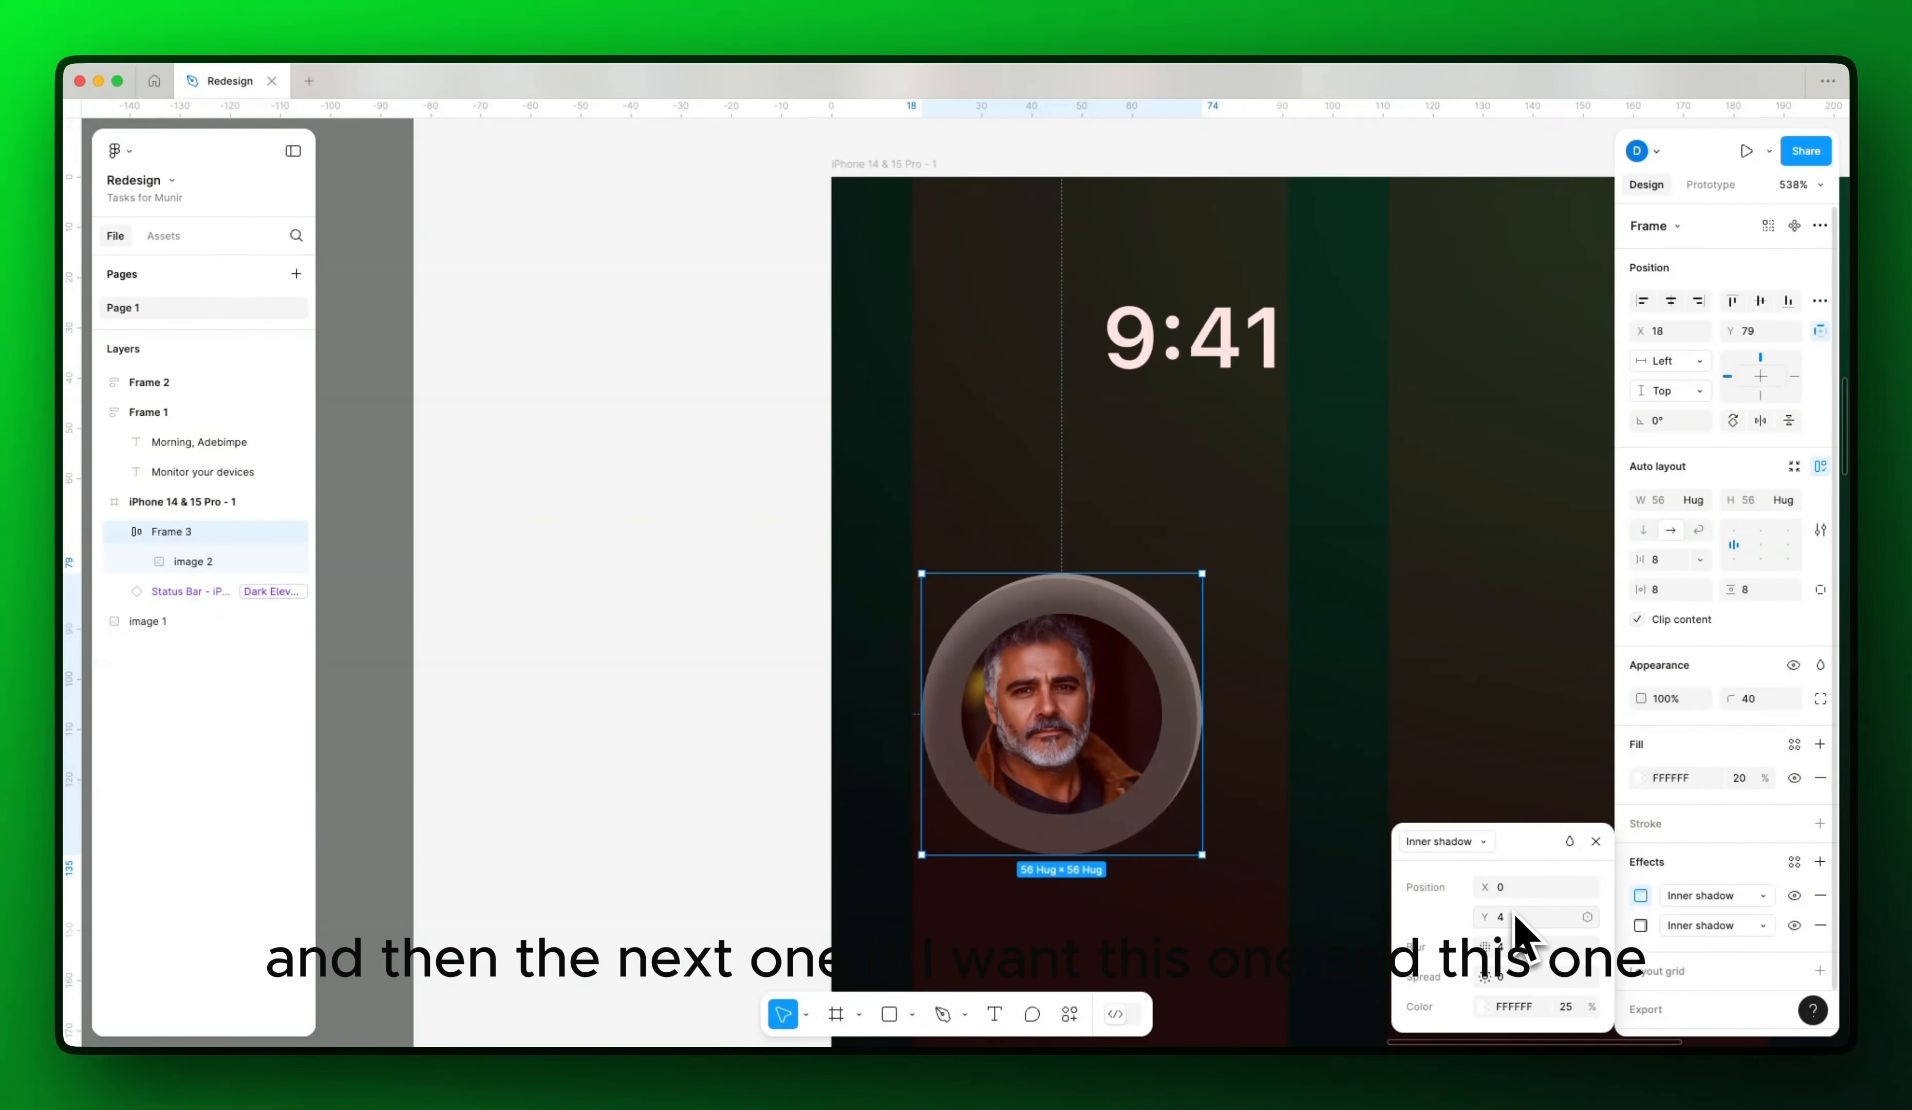
Step: Set the second inner shadow's position to X 1, Y -1 and its blur to 0
{"action": "left_click", "coordinate": [1513, 888]}
{"action": "type", "text": "1"}
{"action": "left_click", "coordinate": [1514, 918]}
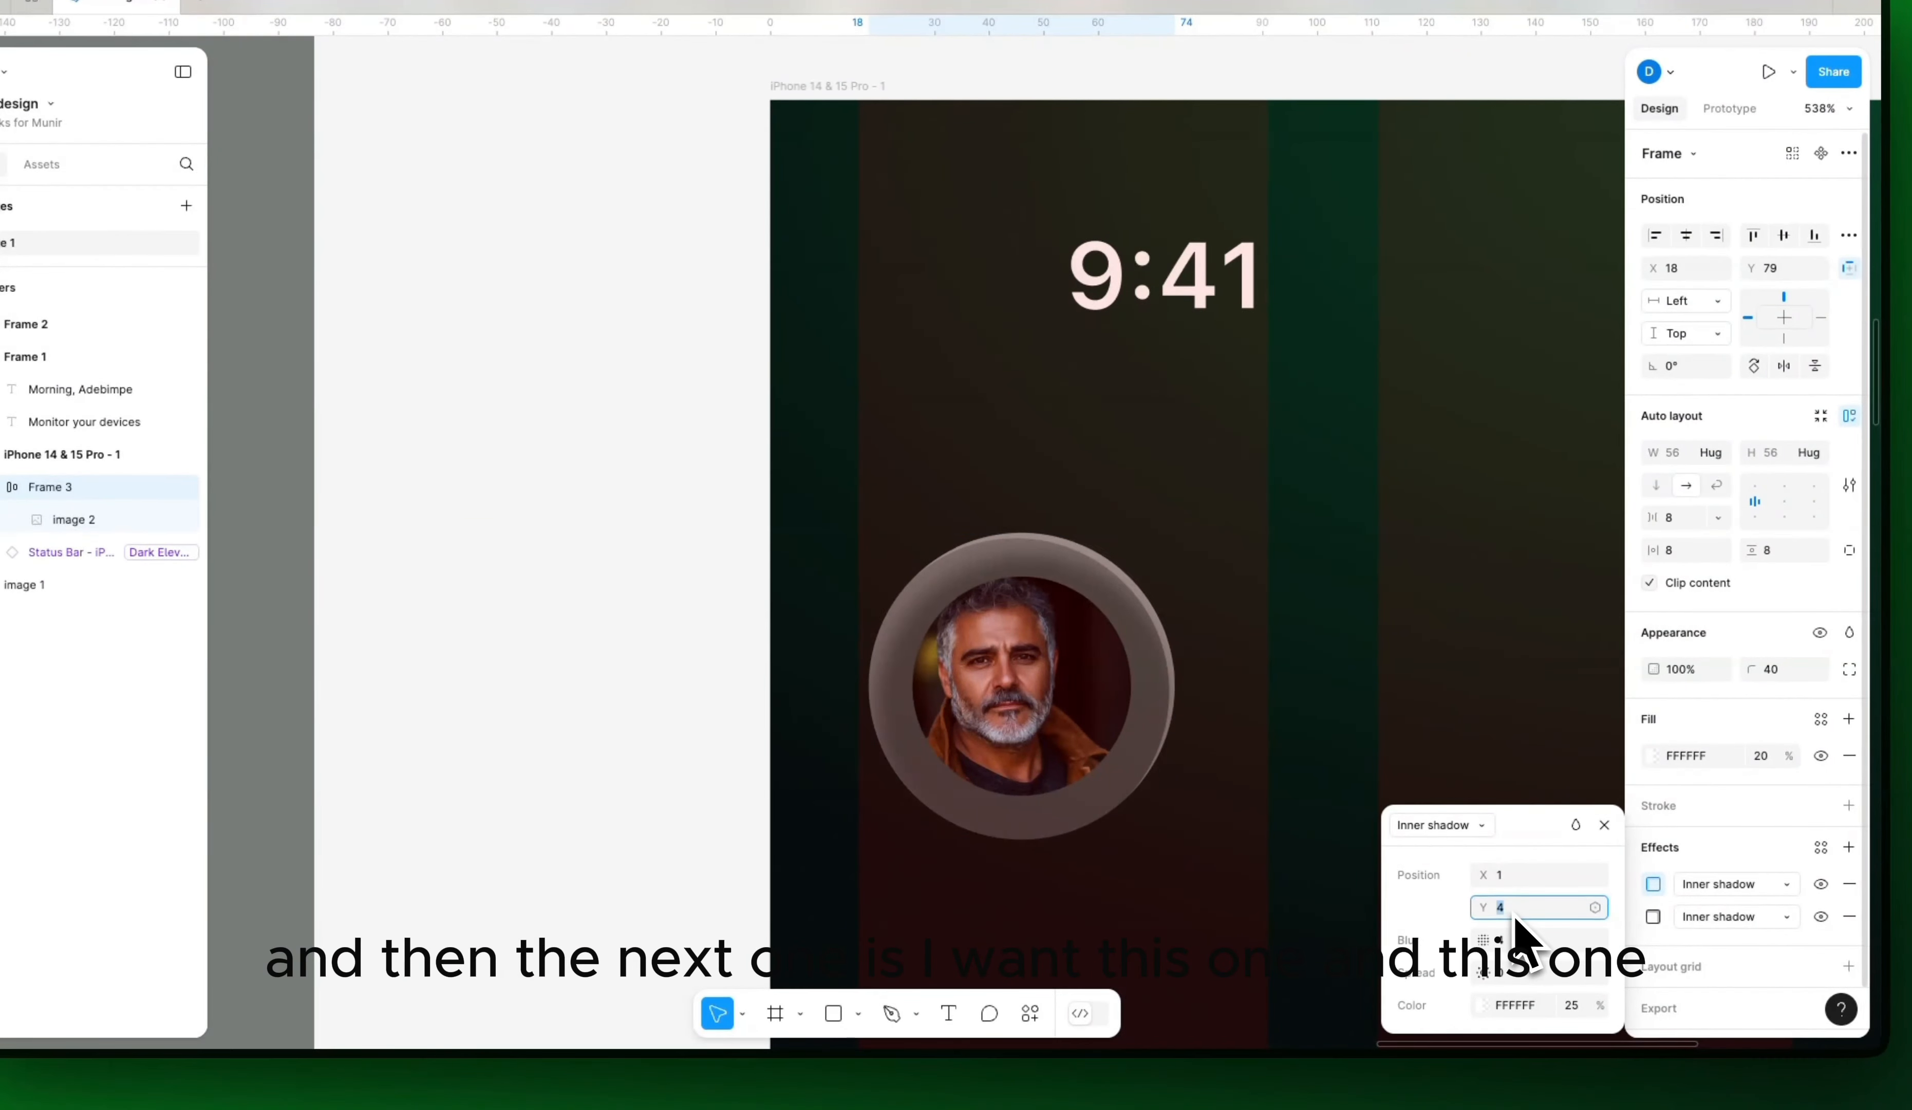
{"action": "type", "text": "1"}
{"action": "key", "text": "Return"}
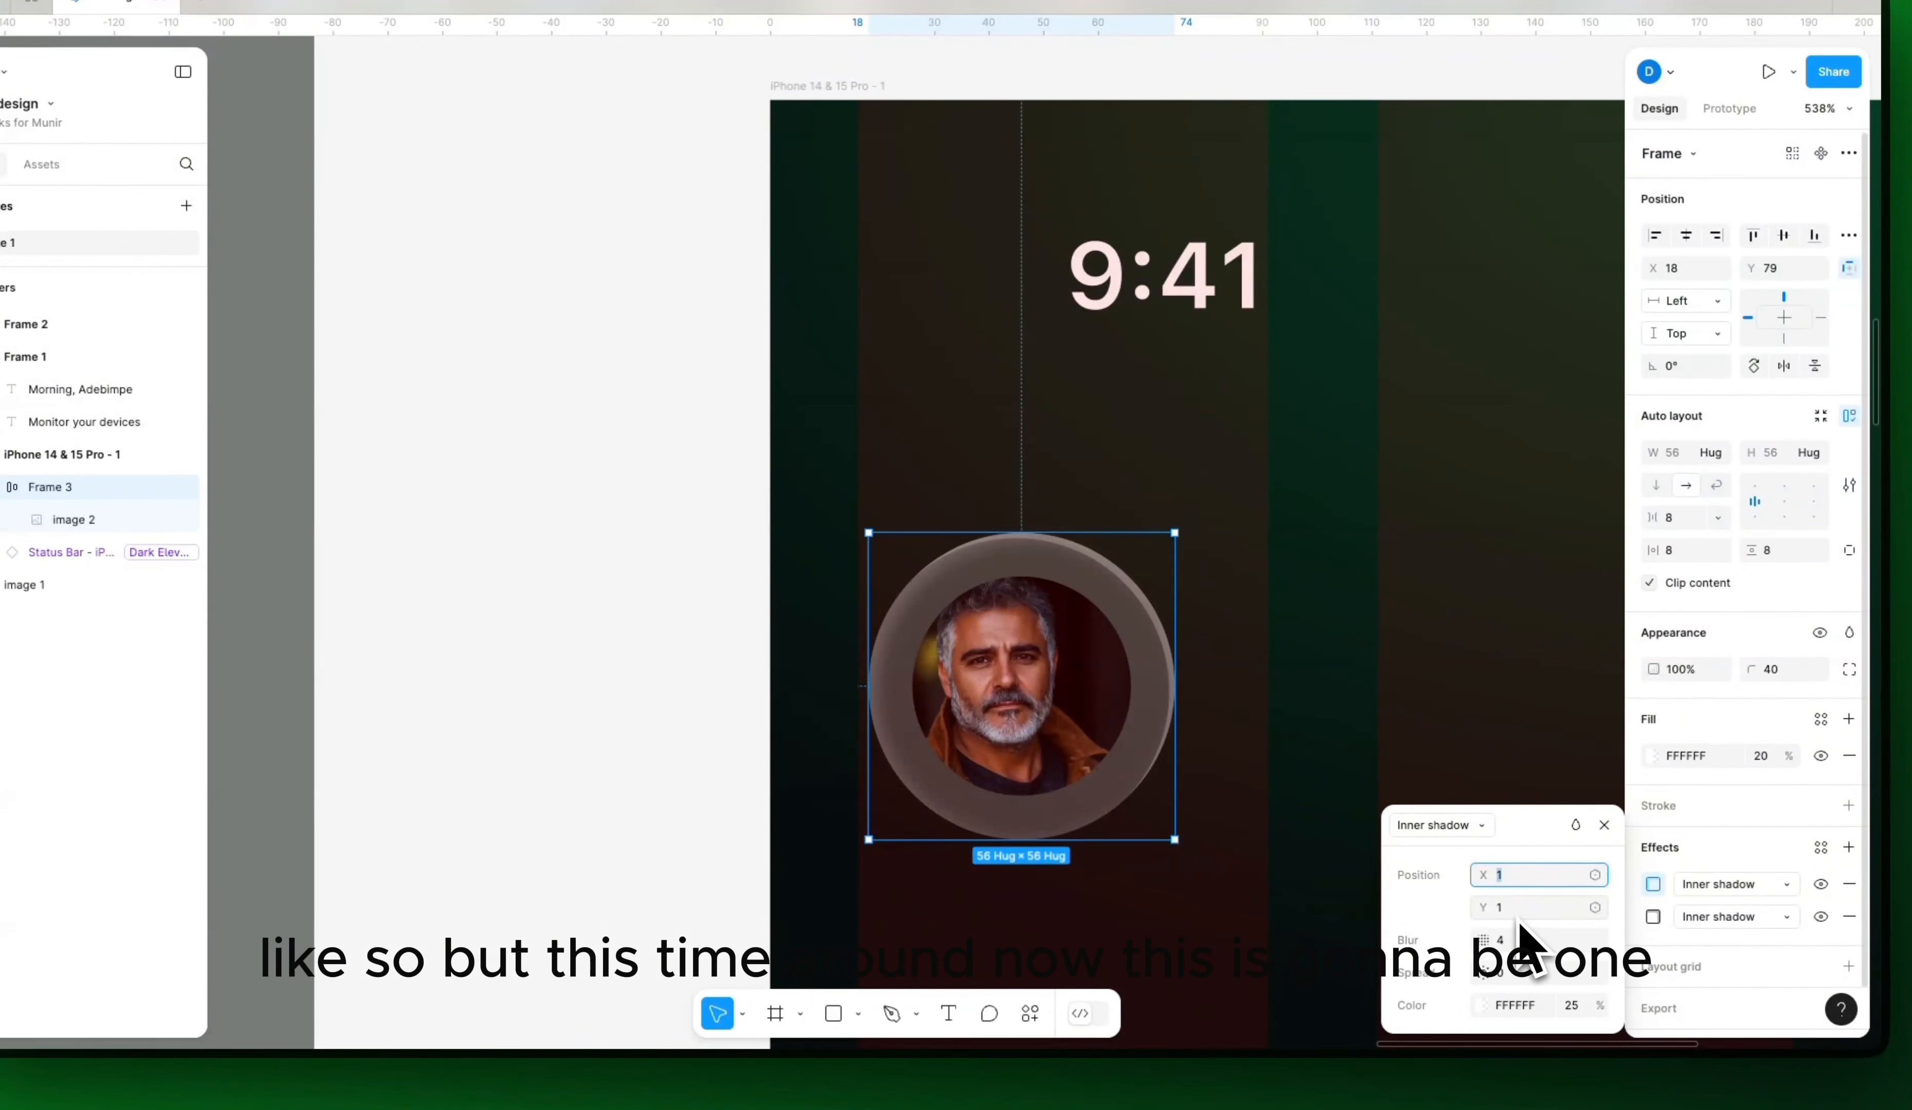
{"action": "left_click", "coordinate": [1523, 913]}
{"action": "type", "text": "-1"}
{"action": "key", "text": "Return"}
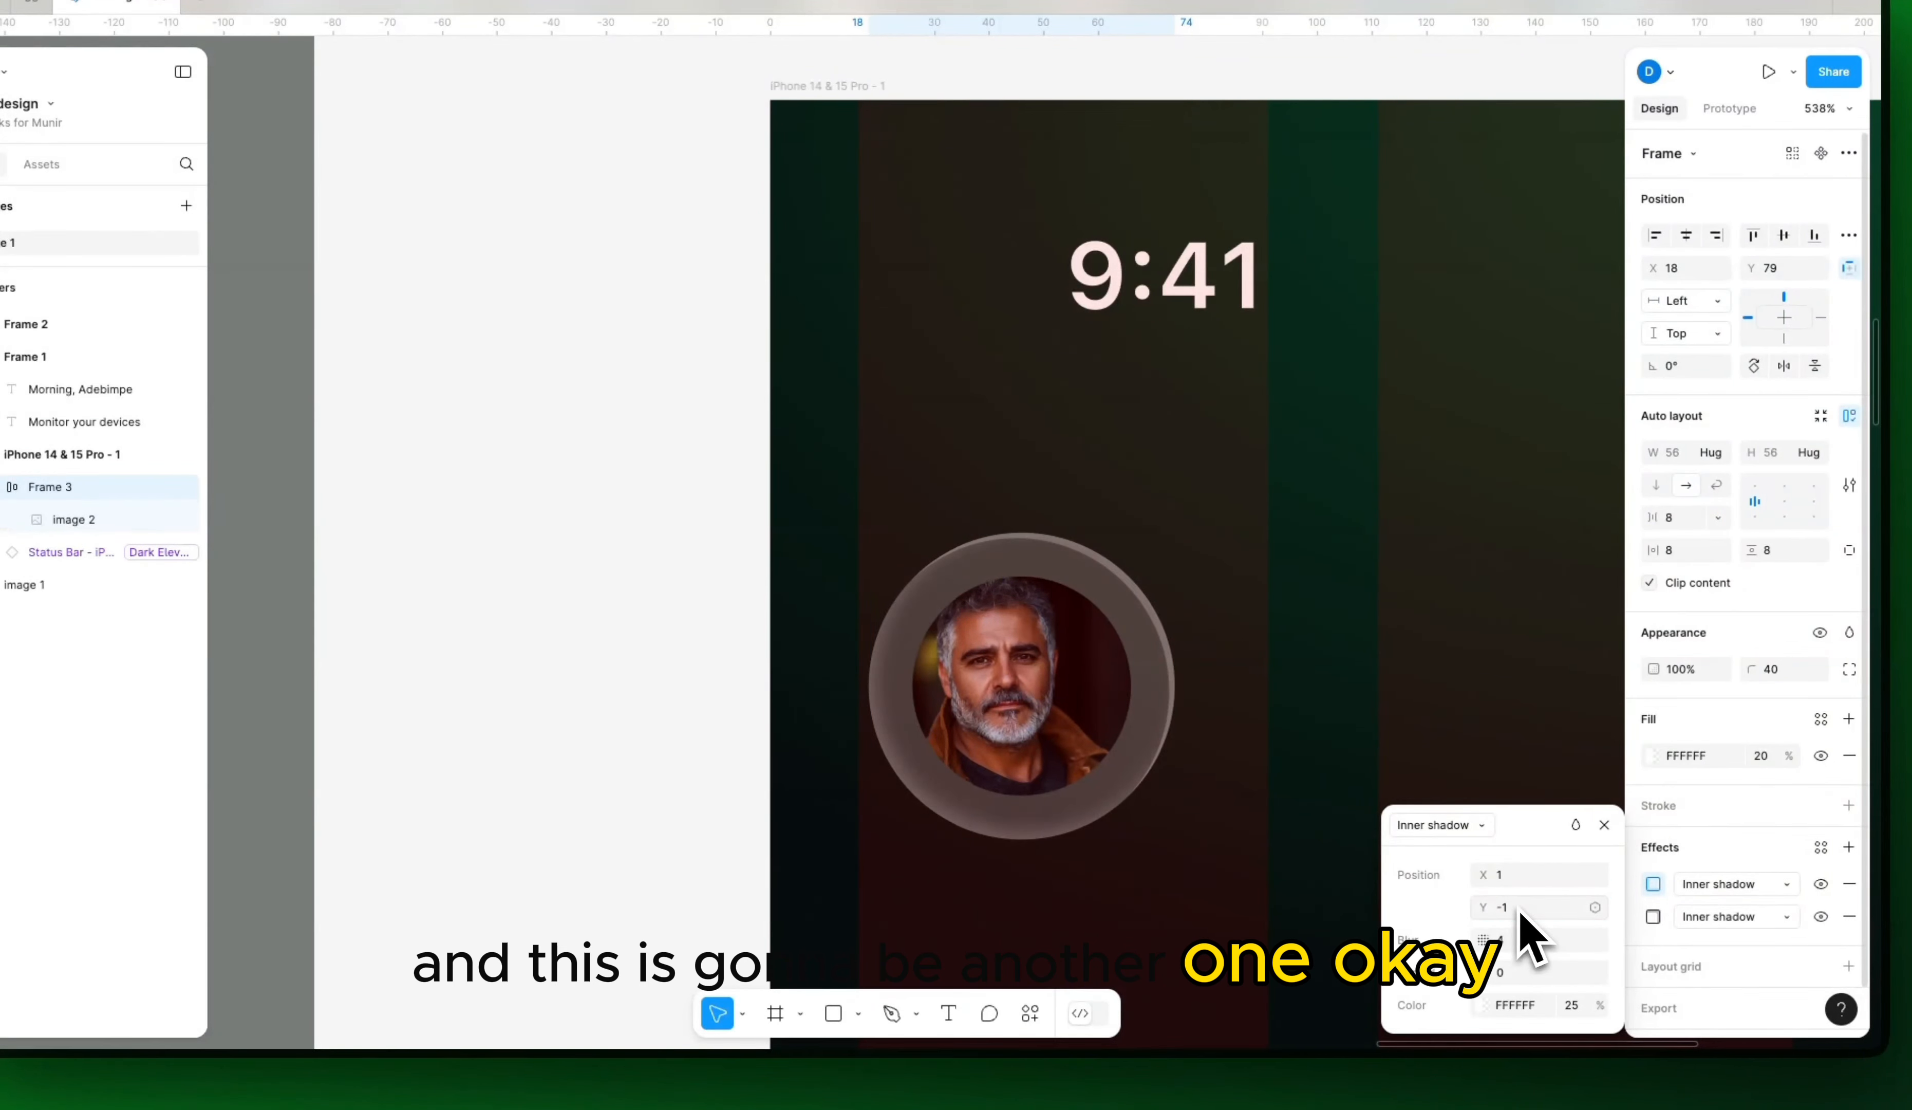
{"action": "left_click", "coordinate": [1511, 942]}
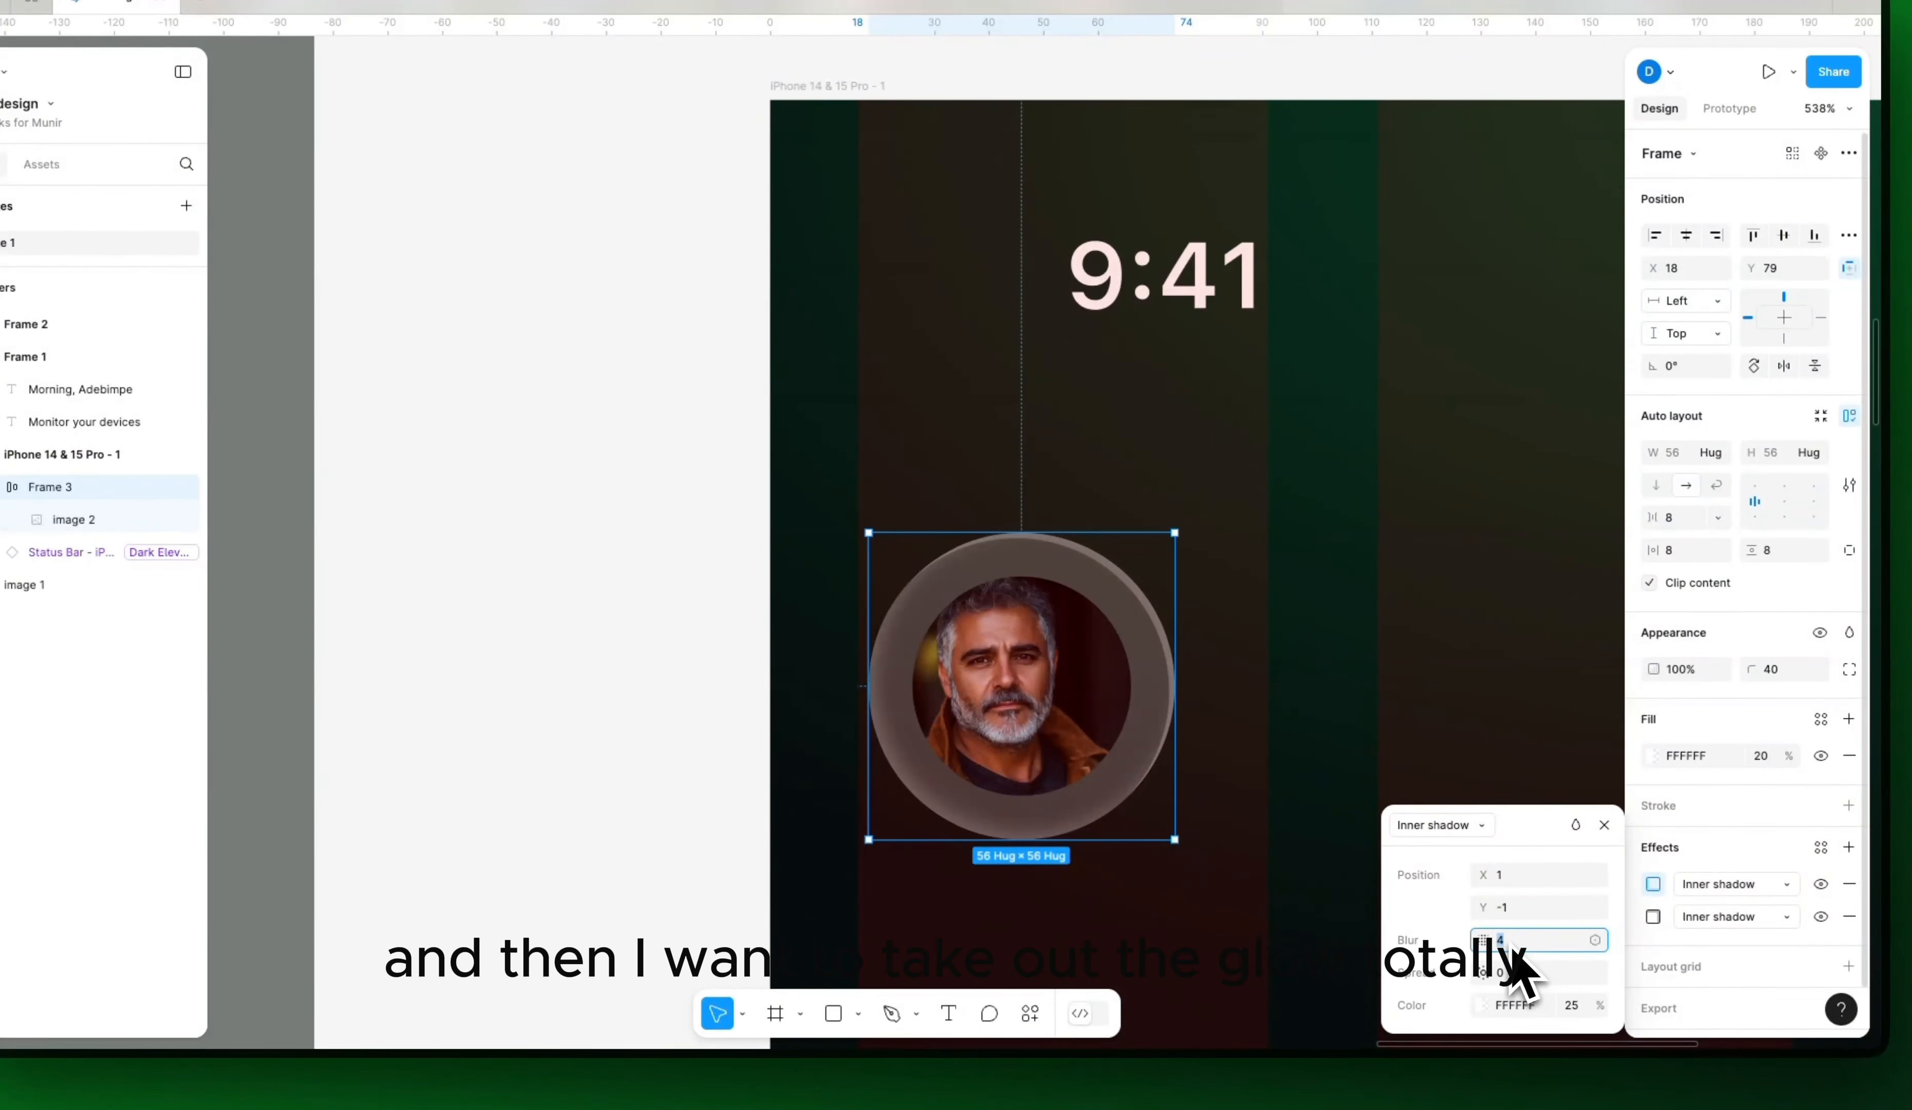
{"action": "key", "text": "Return"}
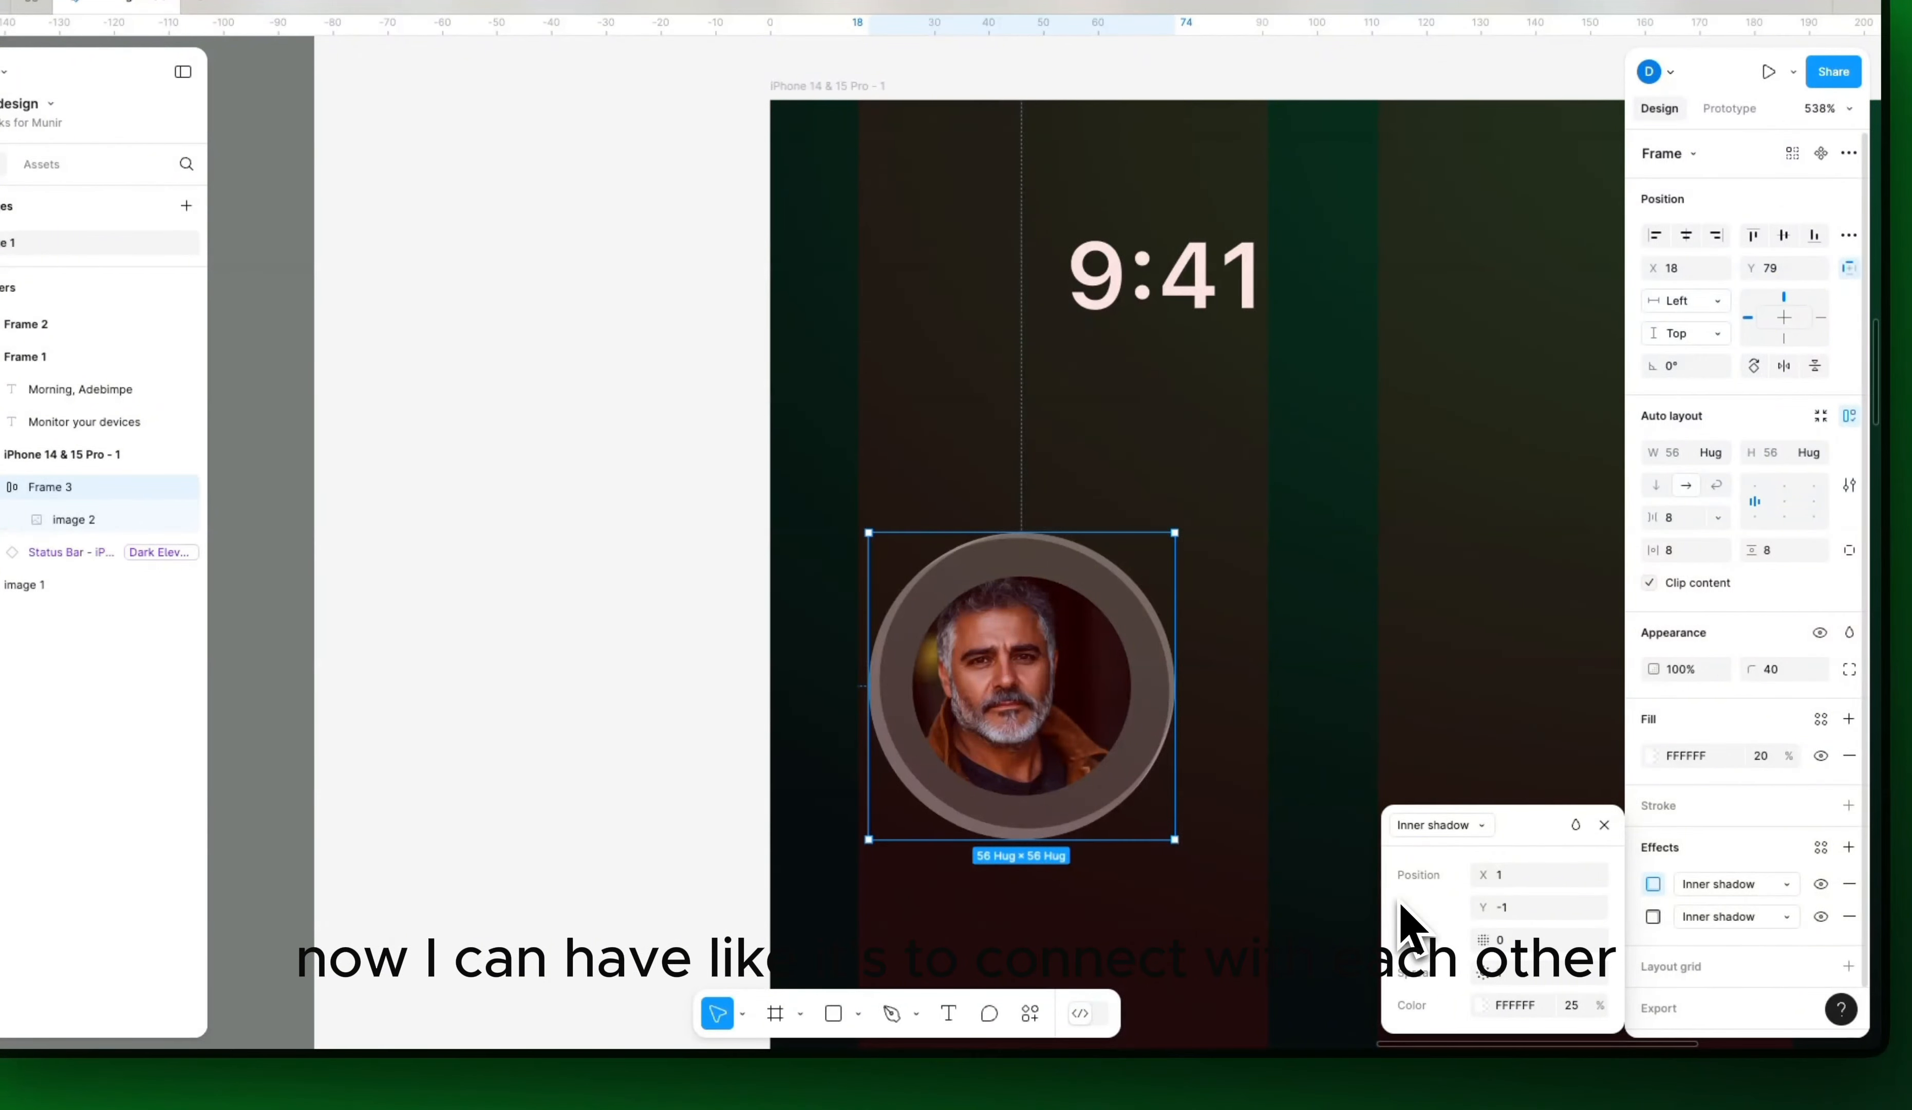
Step: Reset the second inner shadow's position to X 0, Y 0 and set its spread to 0.5
{"action": "key", "text": "Return"}
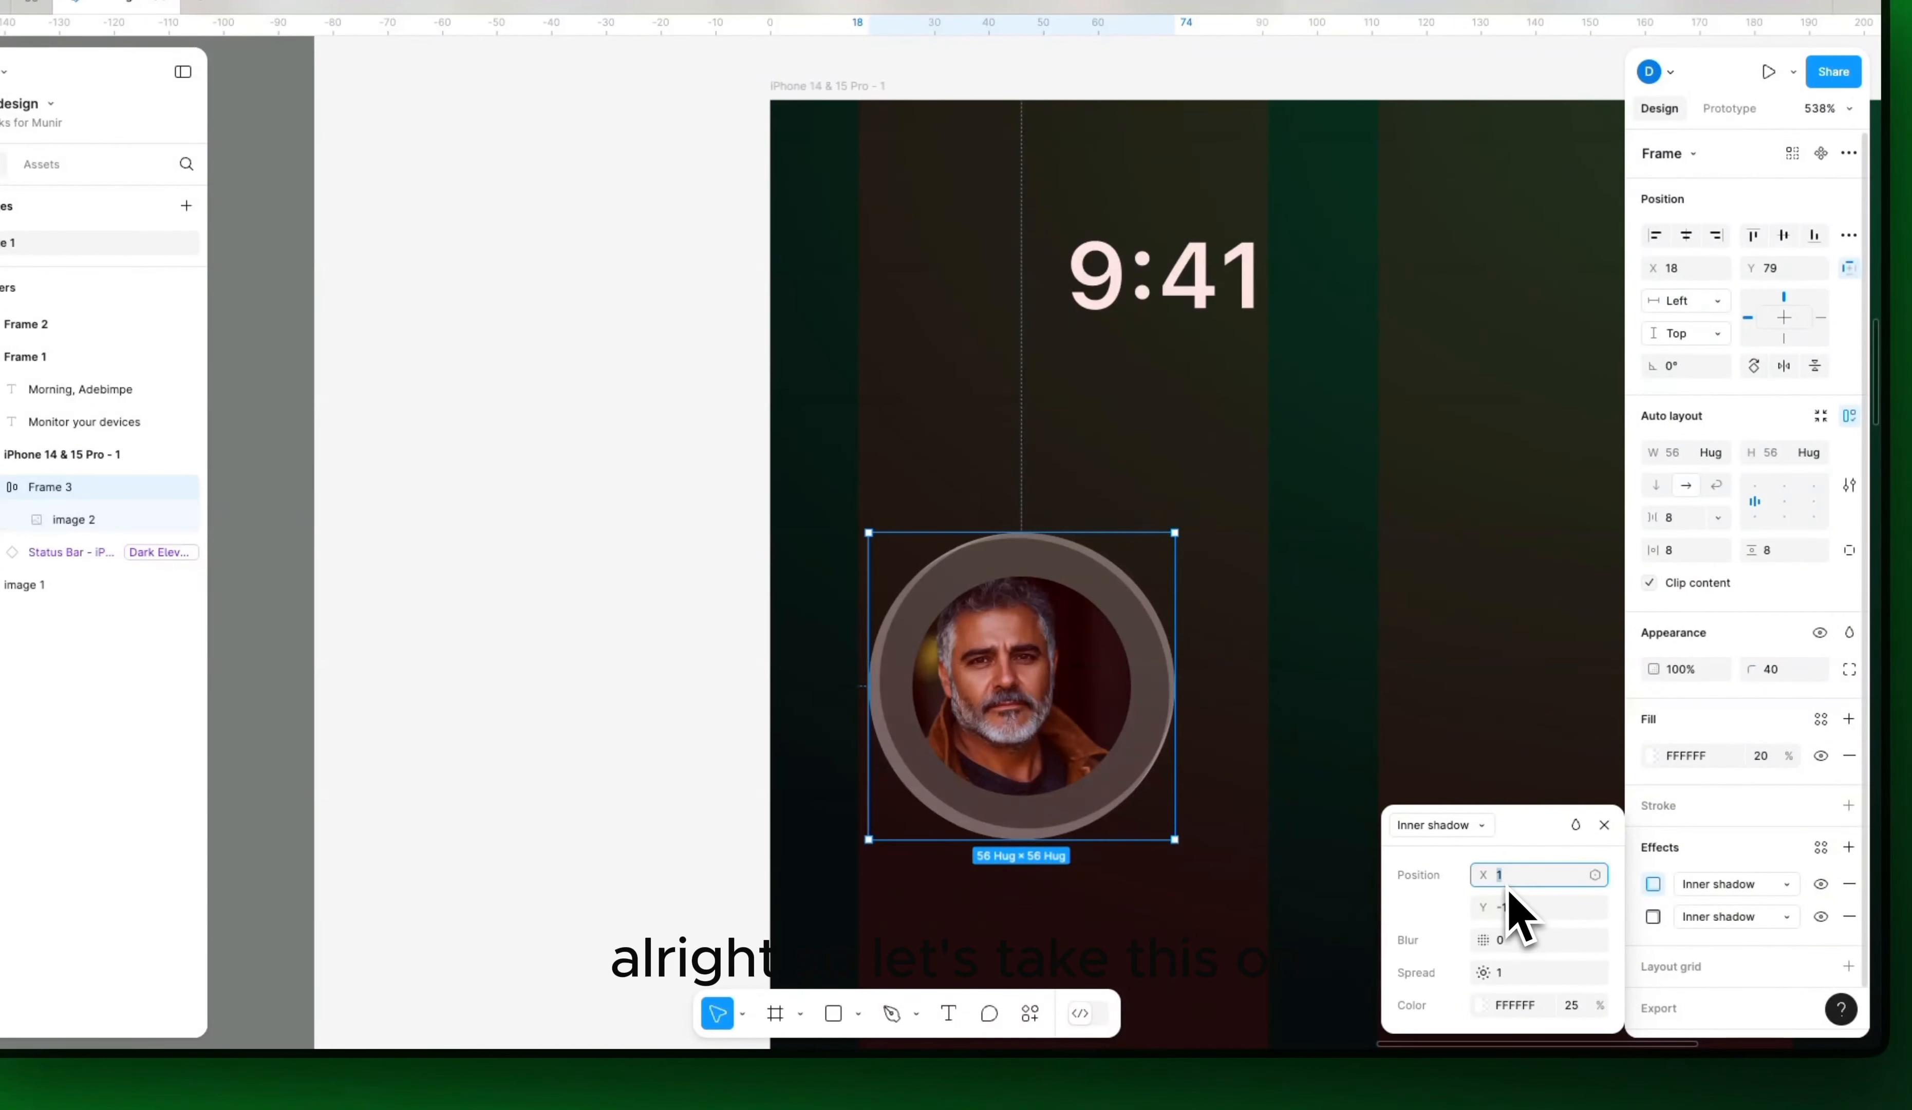
{"action": "type", "text": "0"}
{"action": "key", "text": "Tab"}
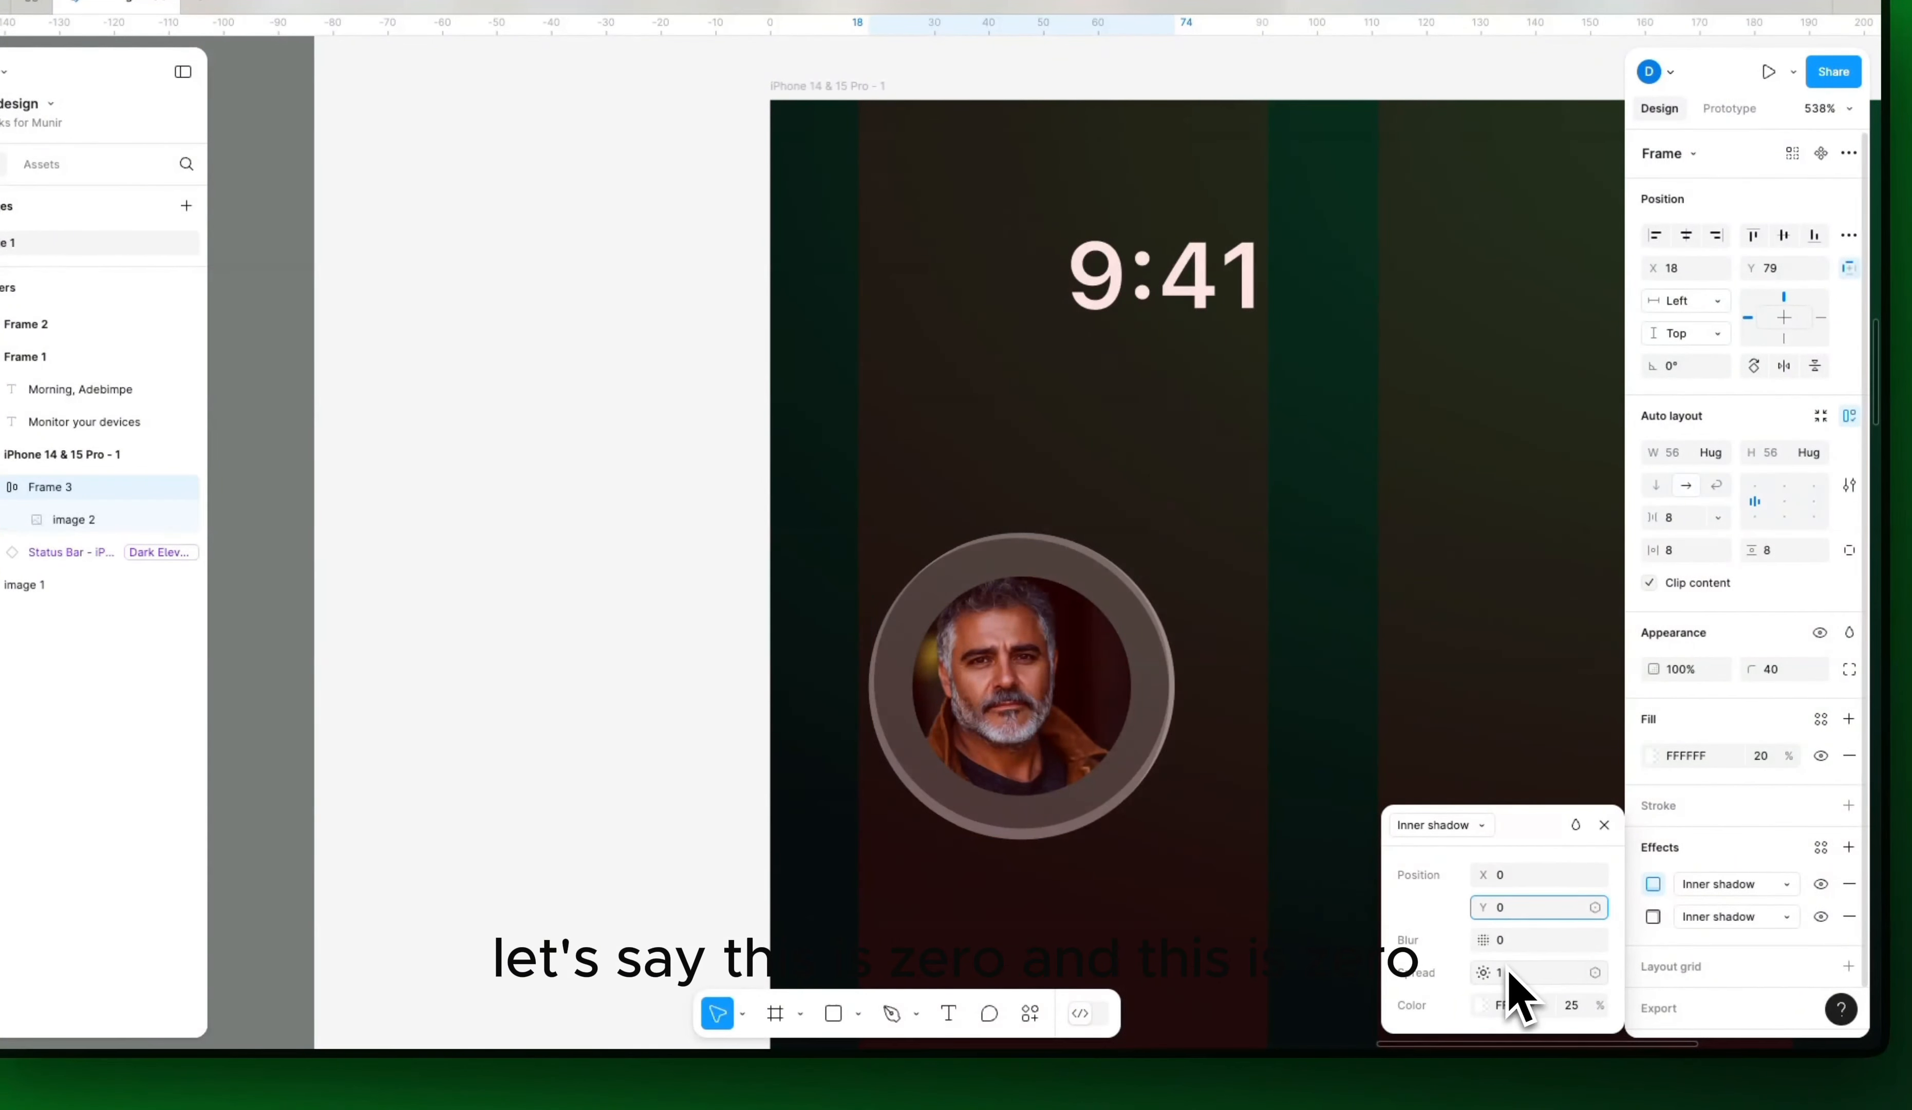
{"action": "key", "text": "Tab"}
{"action": "key", "text": "Tab"}
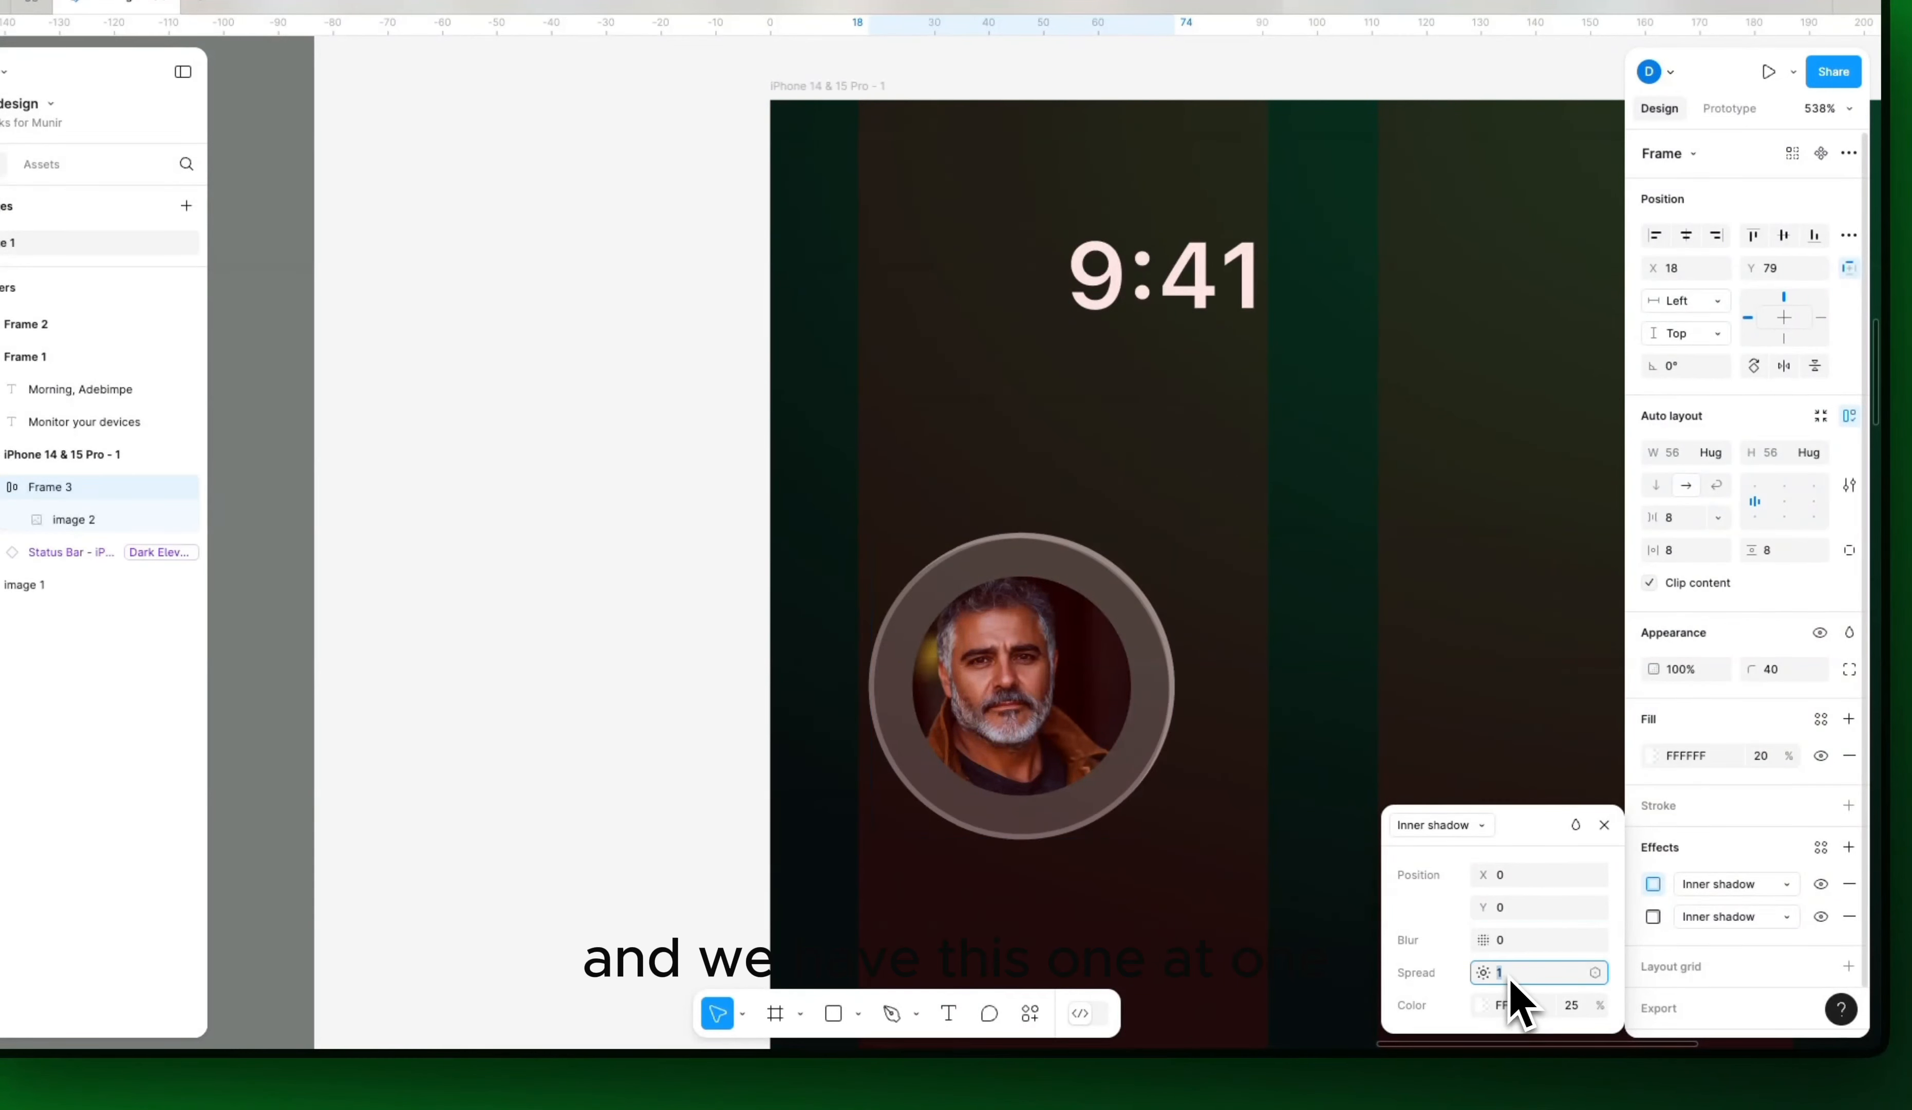
{"action": "type", "text": "0.5"}
{"action": "key", "text": "Return"}
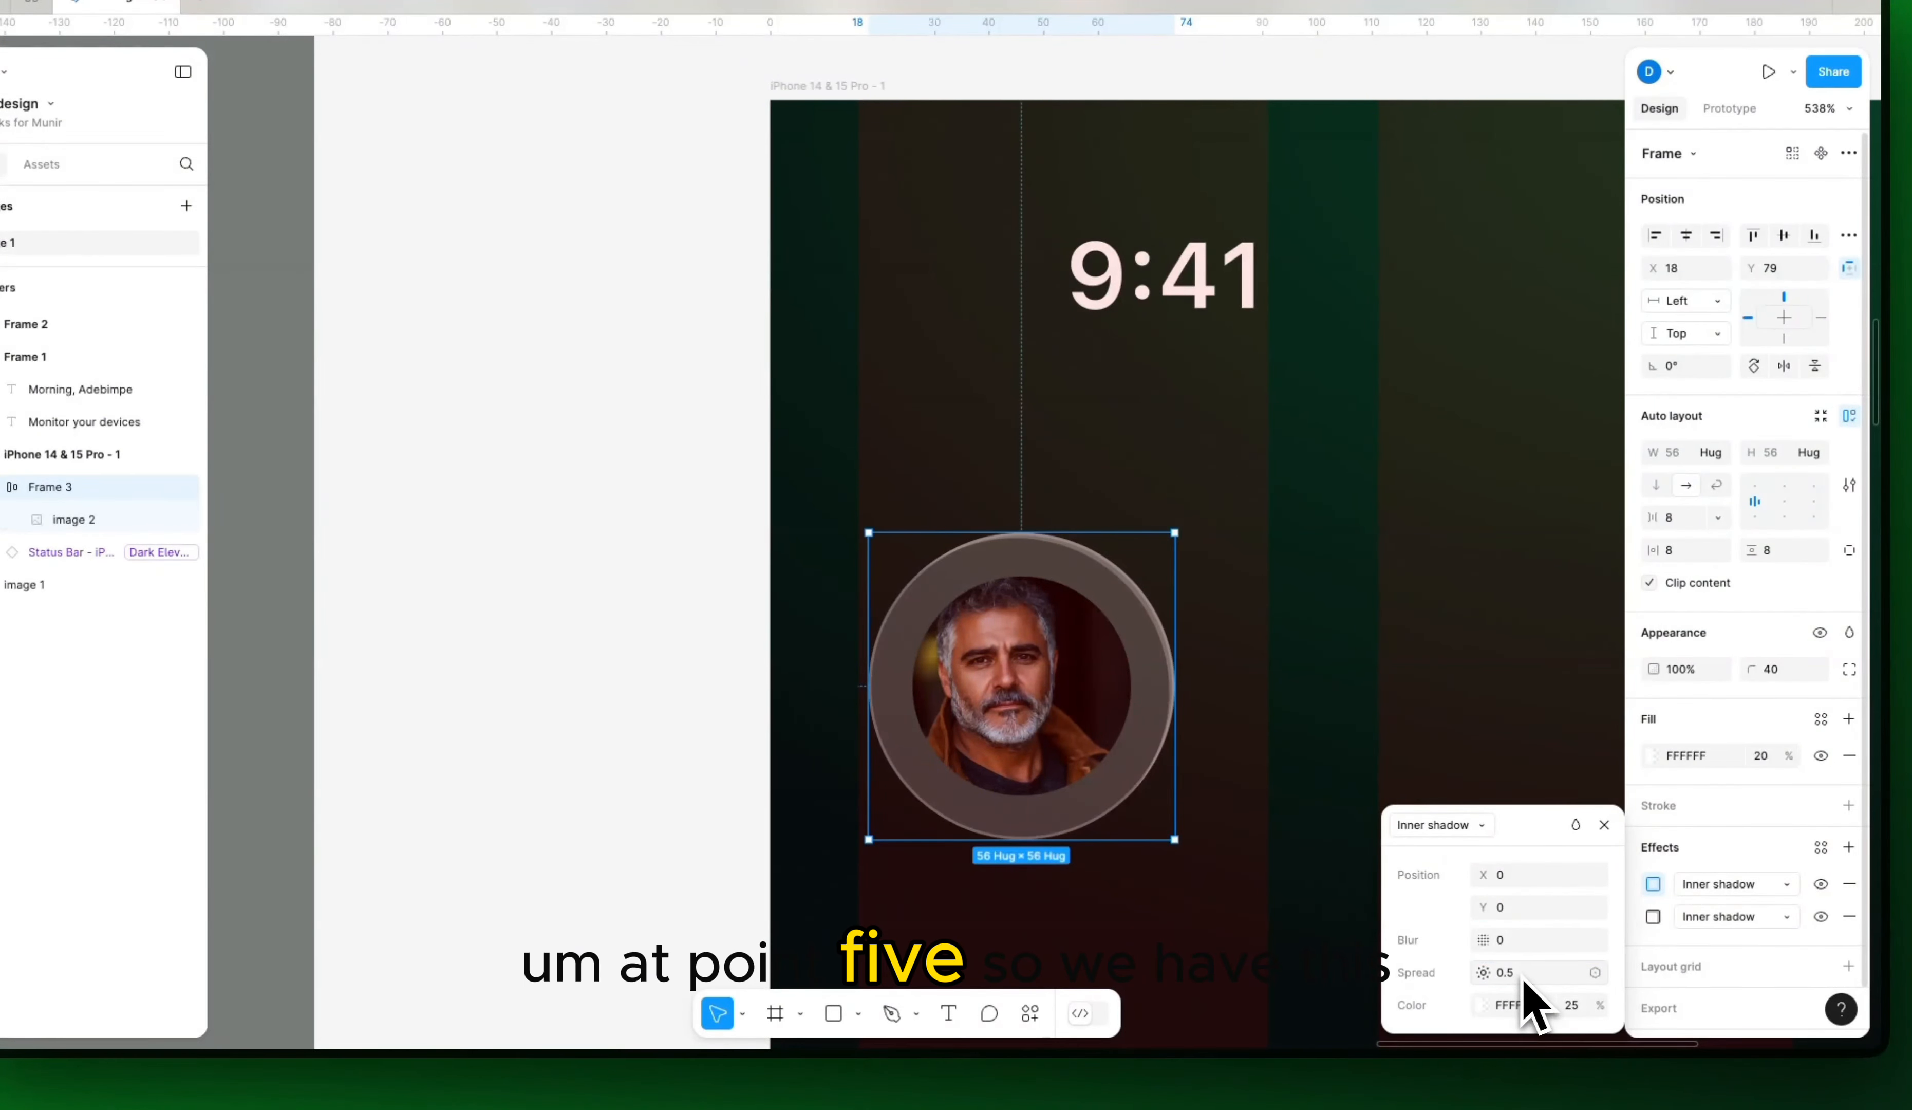
Step: Give the avatar's first inner shadow a spread of 0.5 with X 0 and Y 0, then deselect the frame
{"action": "left_click", "coordinate": [1653, 916]}
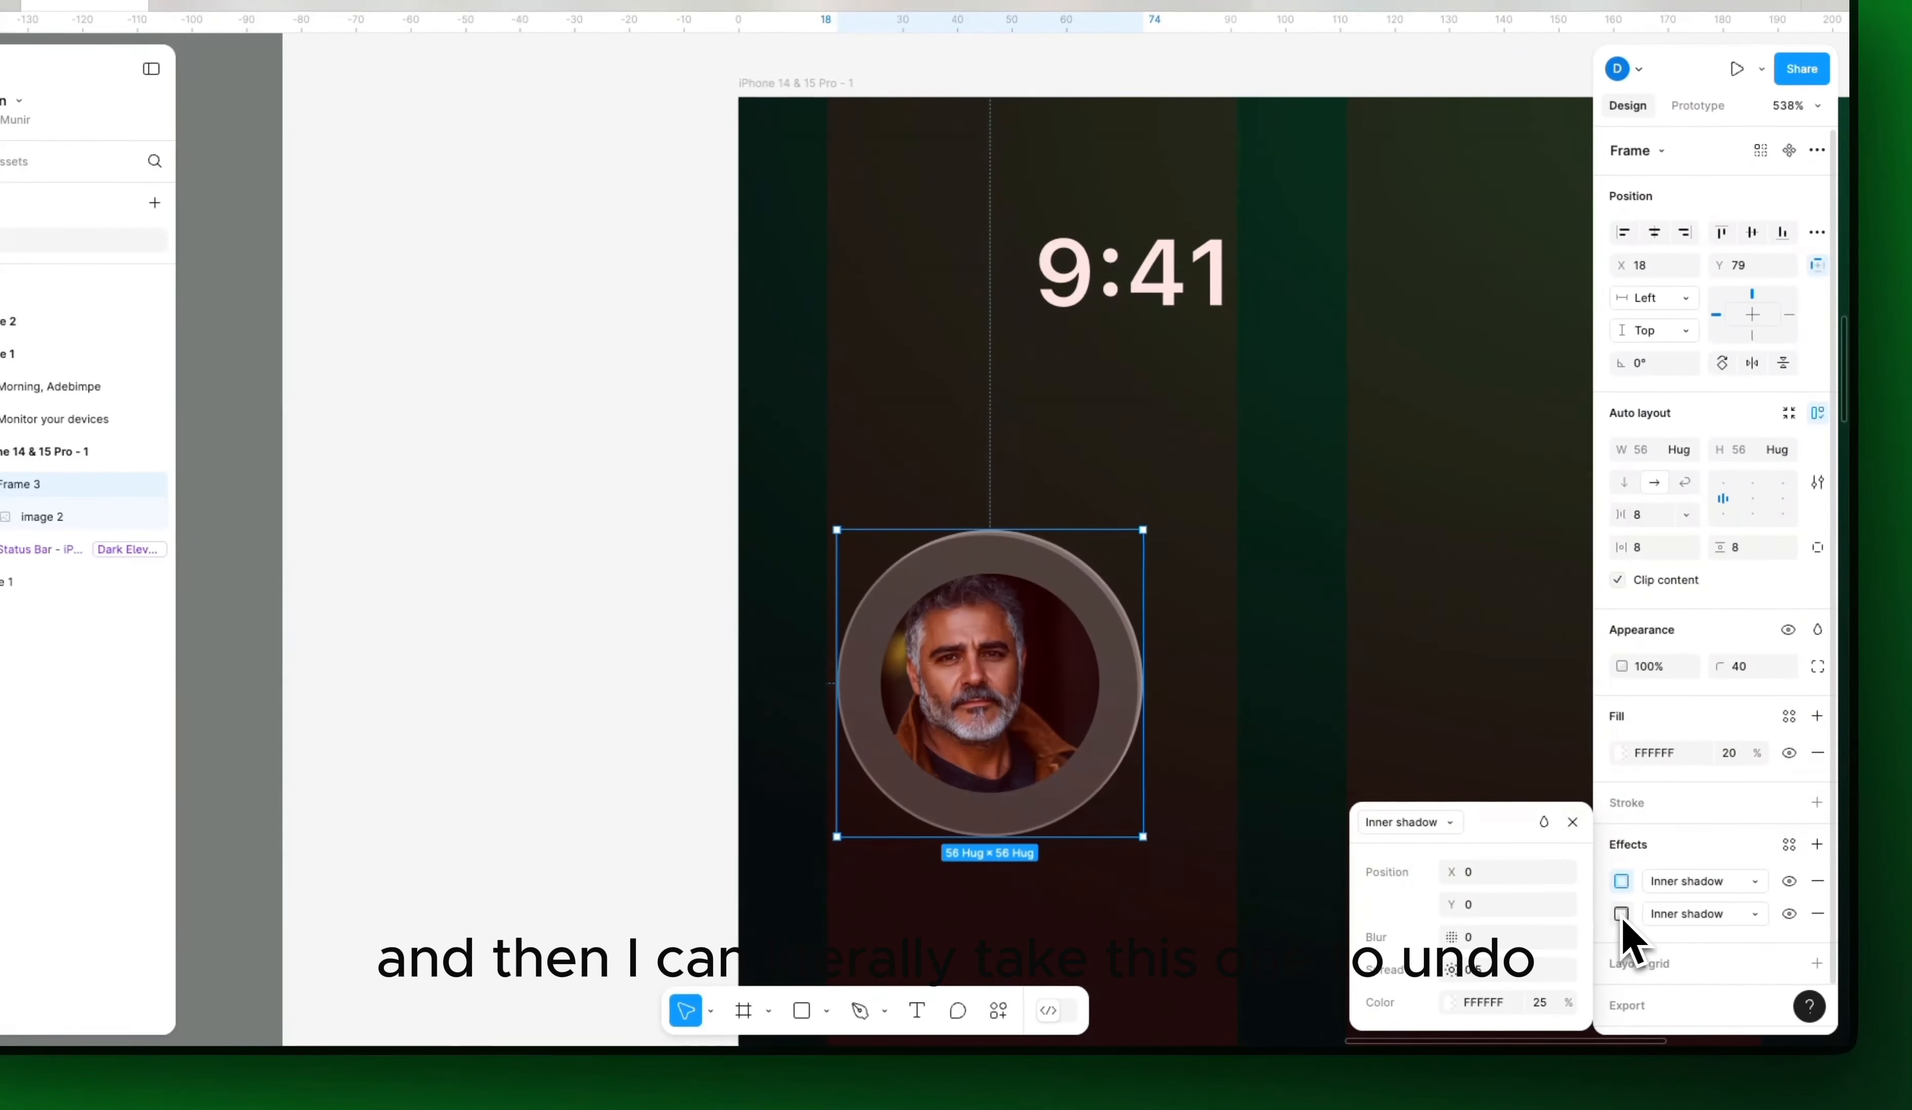
{"action": "left_click", "coordinate": [1479, 976]}
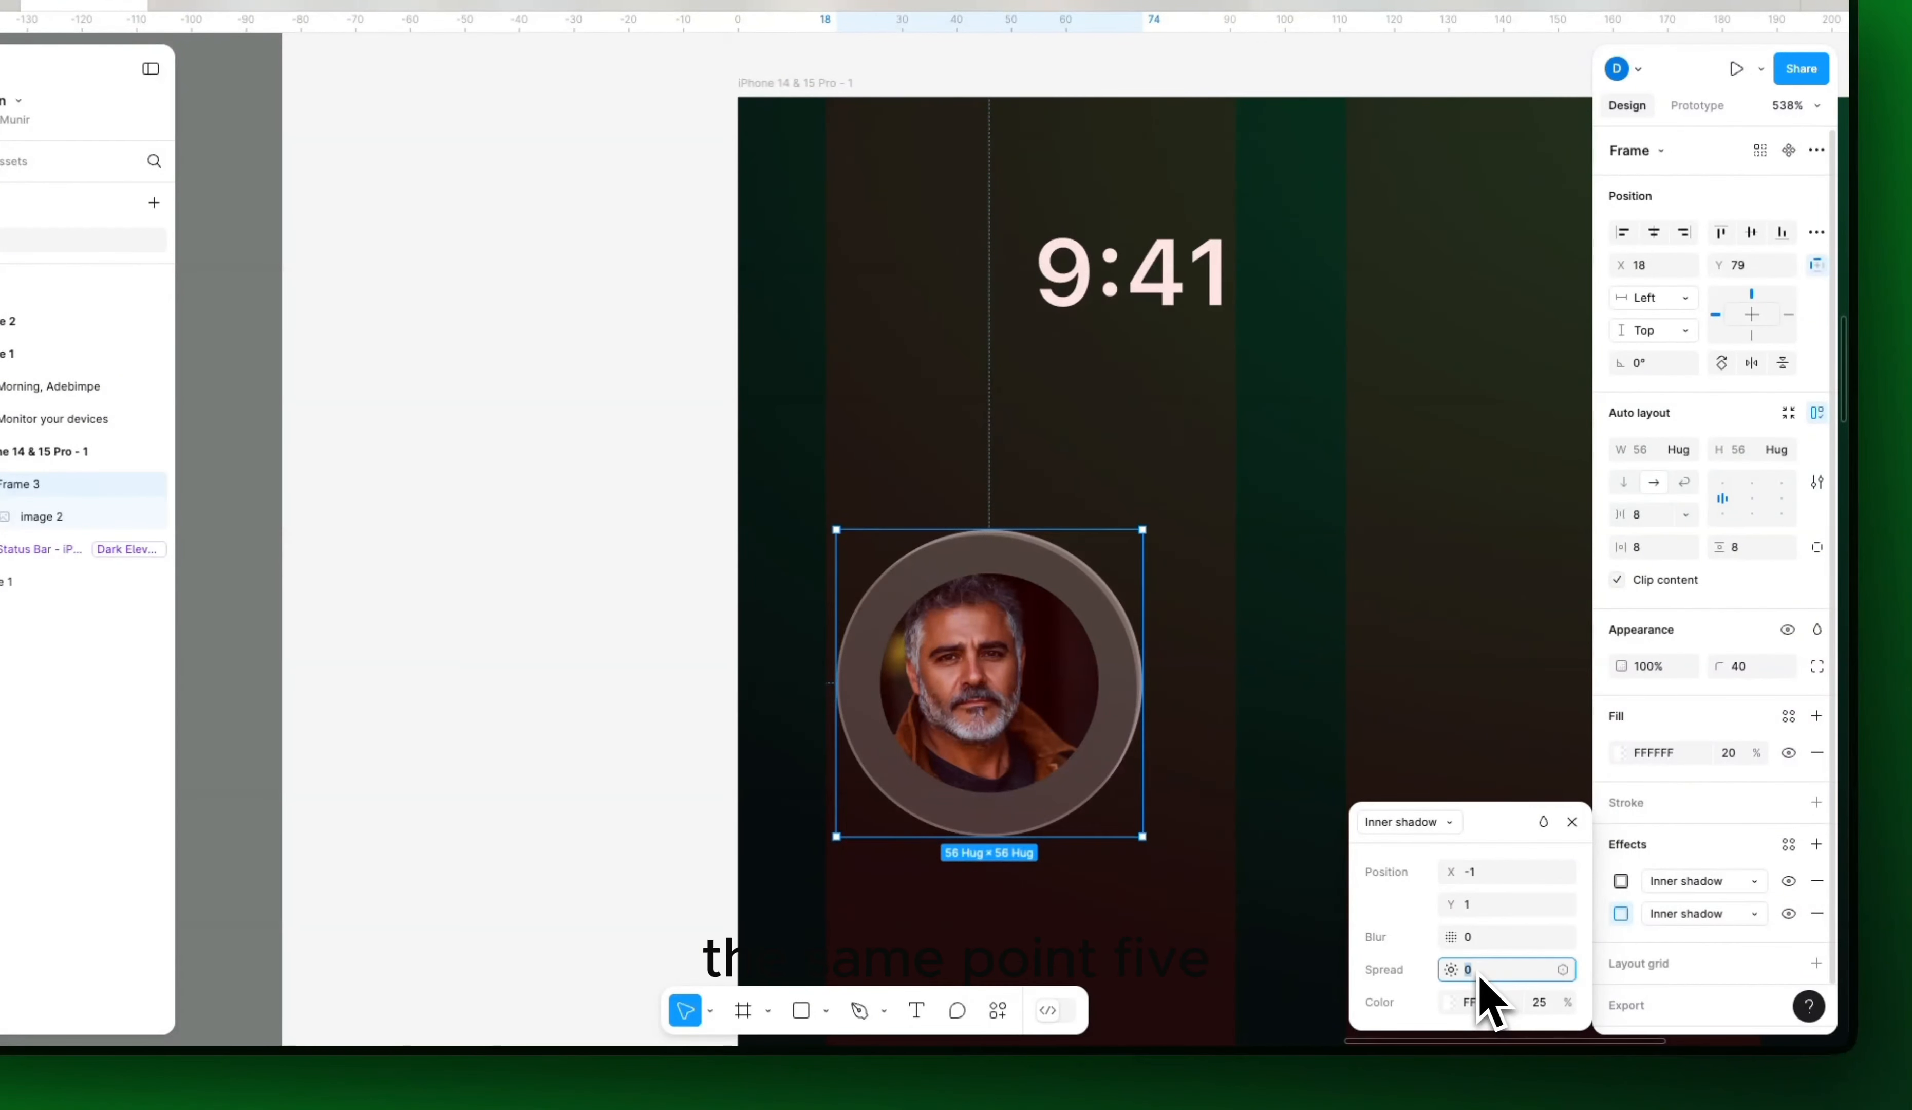
{"action": "type", "text": "0.5"}
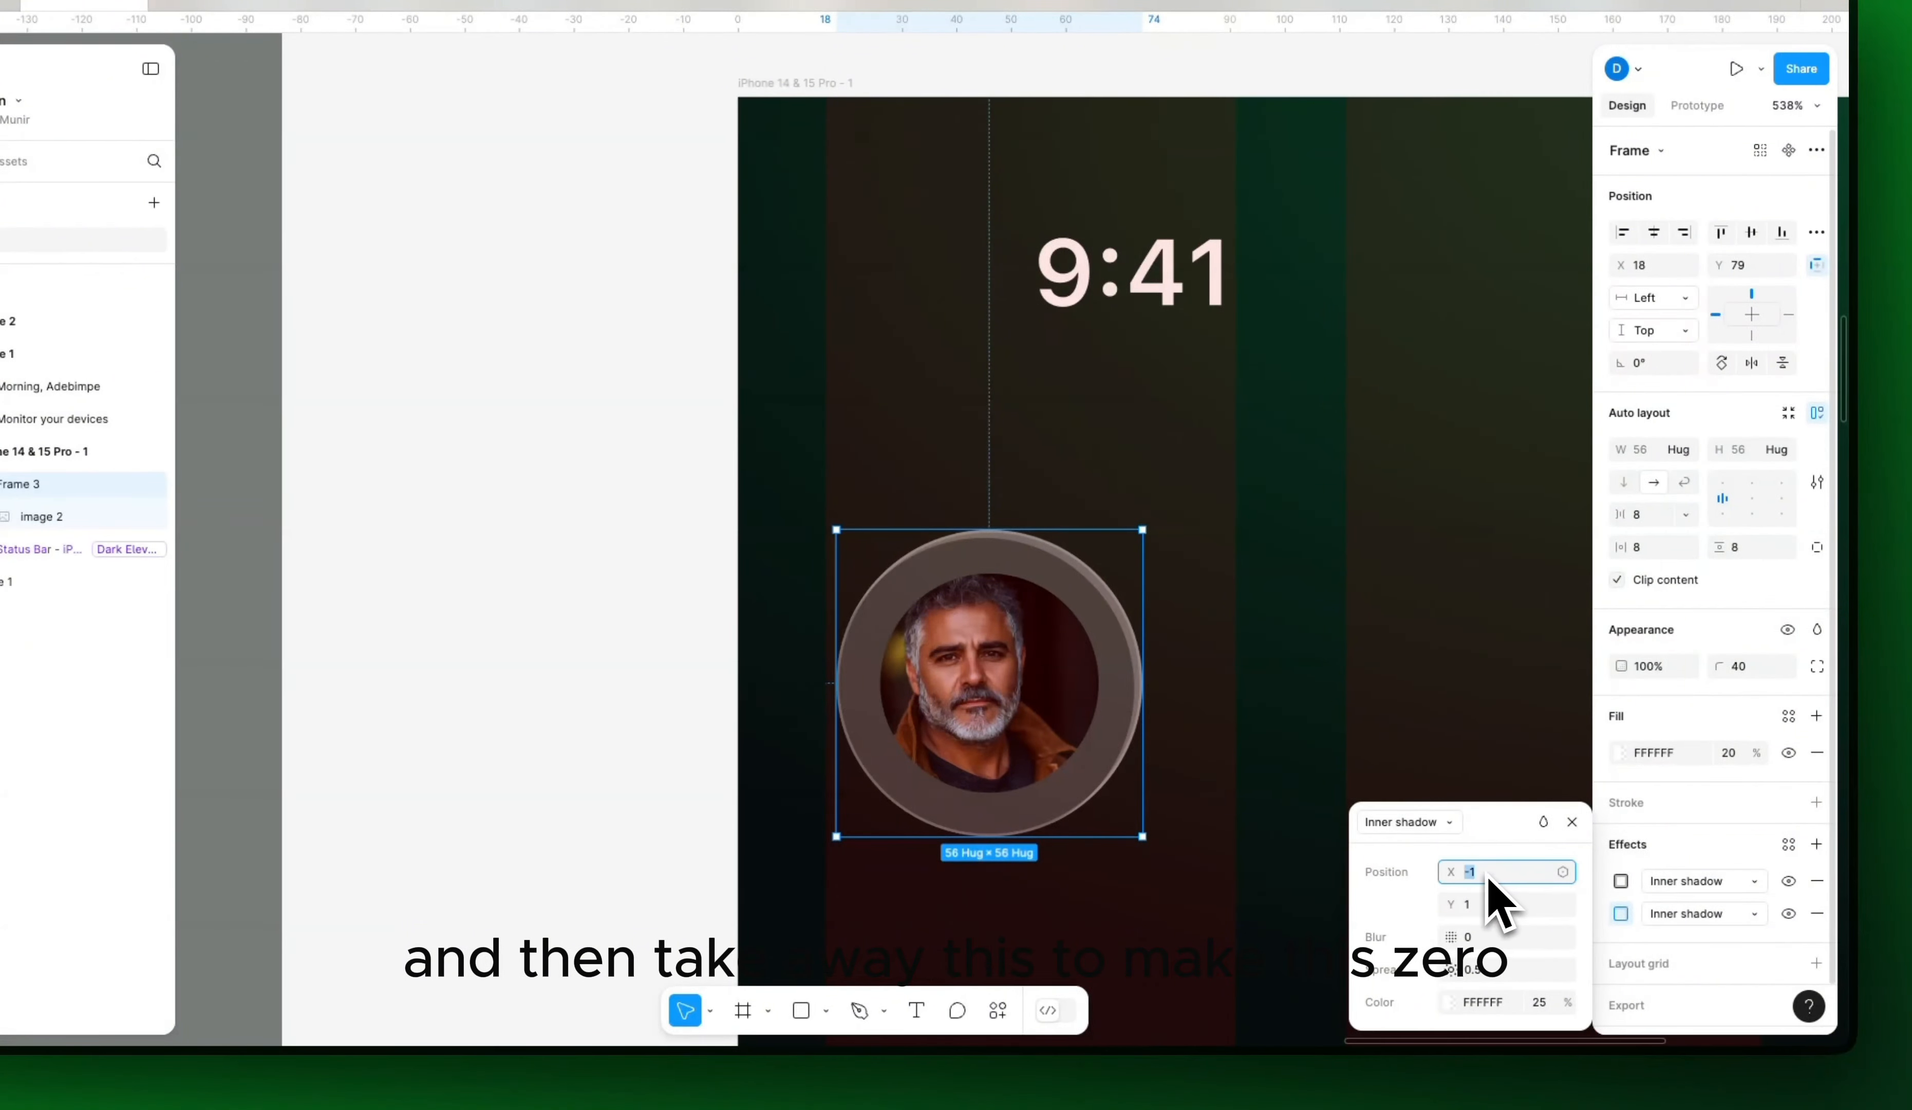
{"action": "left_click", "coordinate": [1483, 907]}
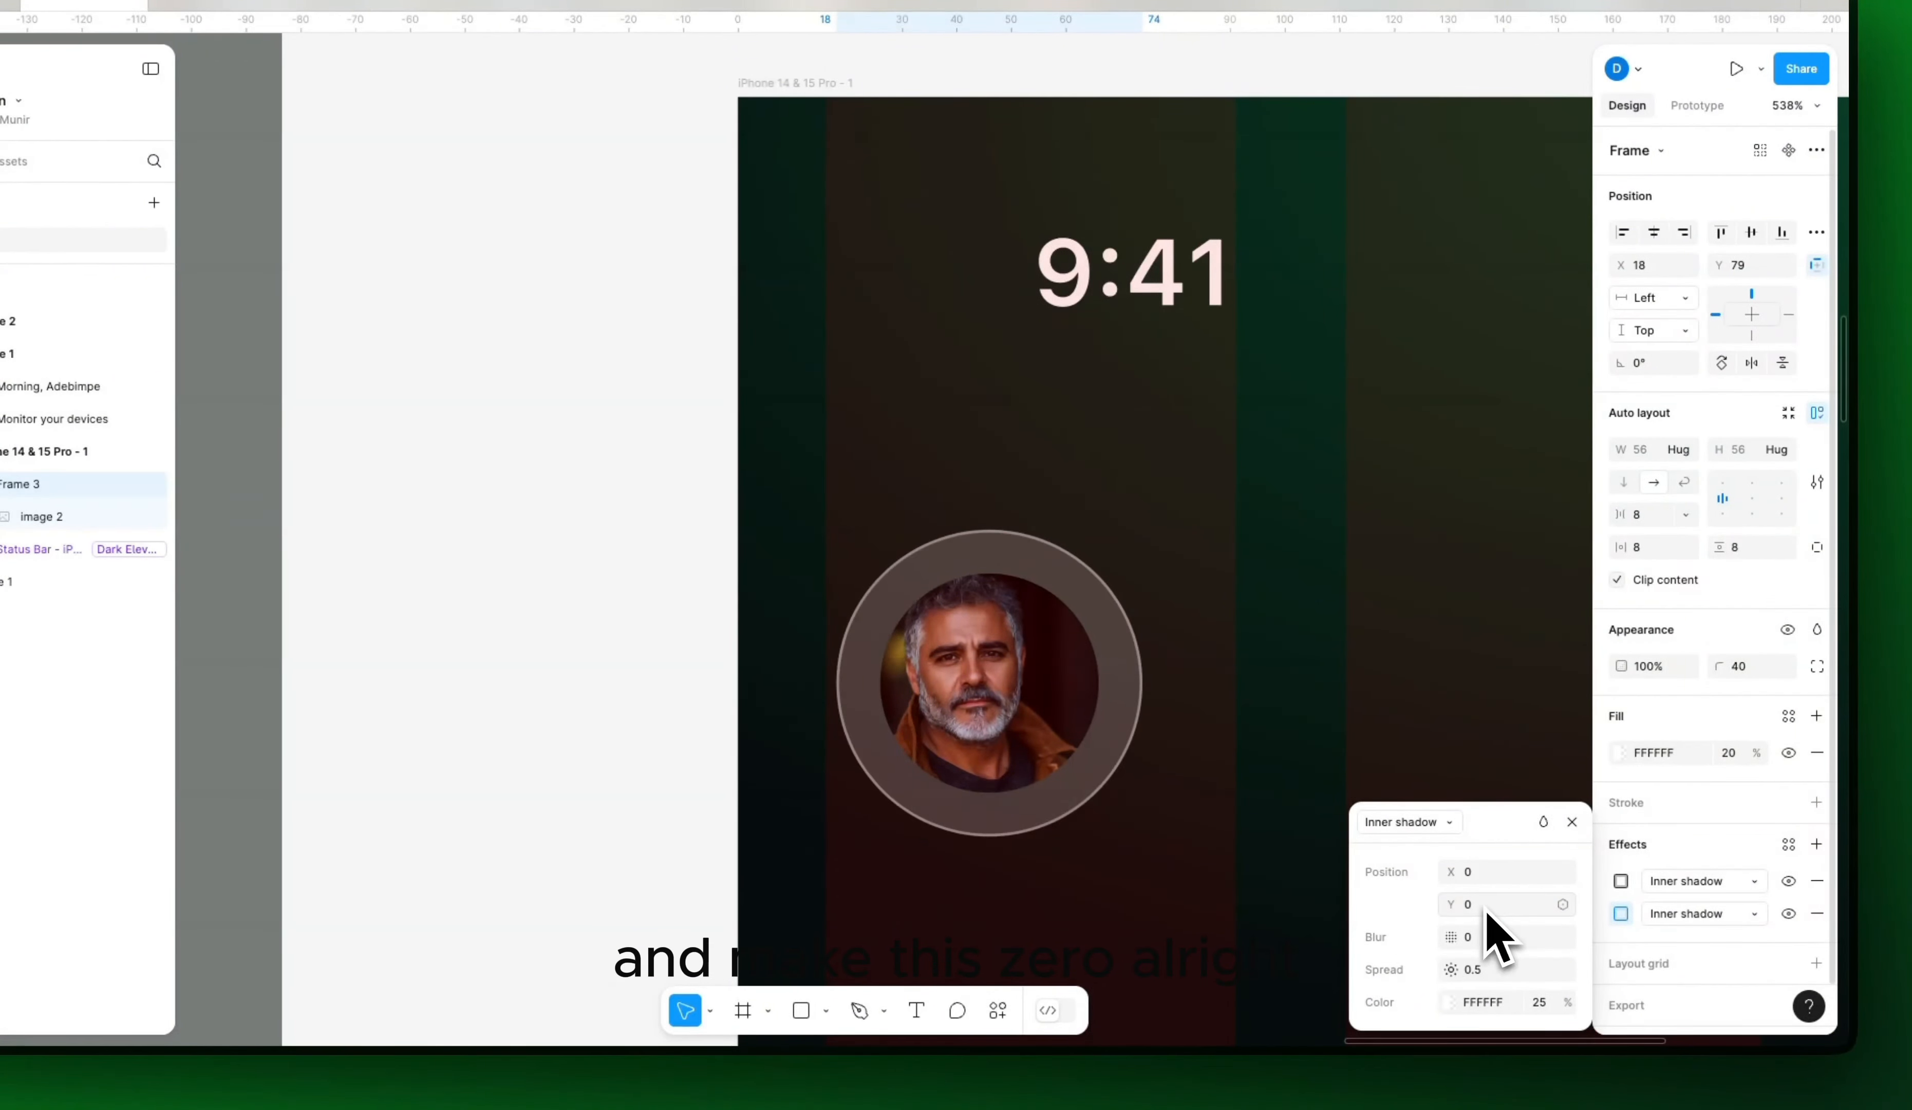
{"action": "left_click", "coordinate": [1344, 704]}
Step: Examine the avatar's ring and thin outline up close and compare it with the avatar in the reference image
{"action": "scroll", "coordinate": [1325, 694], "scroll_direction": "down", "scroll_amount": 5}
{"action": "scroll", "coordinate": [1322, 690], "scroll_direction": "up", "scroll_amount": 5}
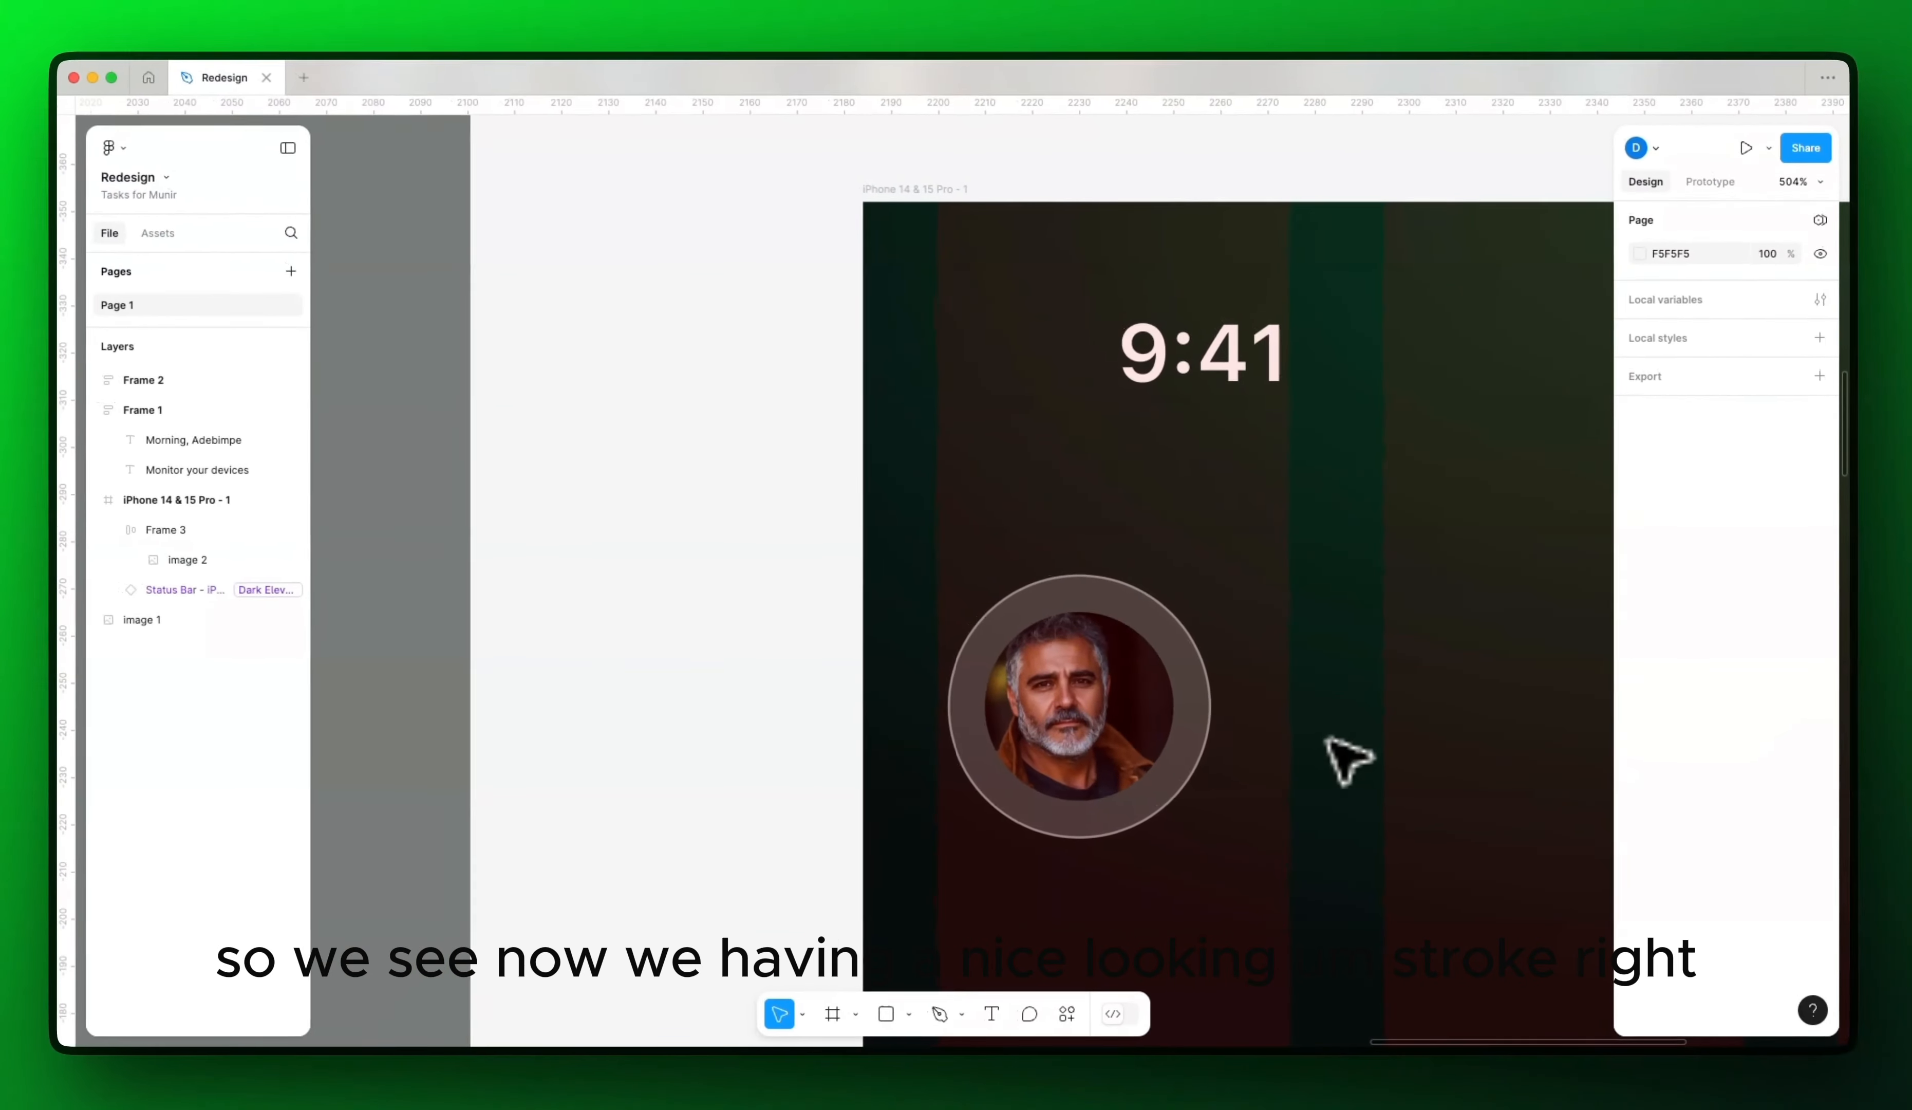
{"action": "scroll", "coordinate": [1330, 739], "scroll_direction": "down", "scroll_amount": 8}
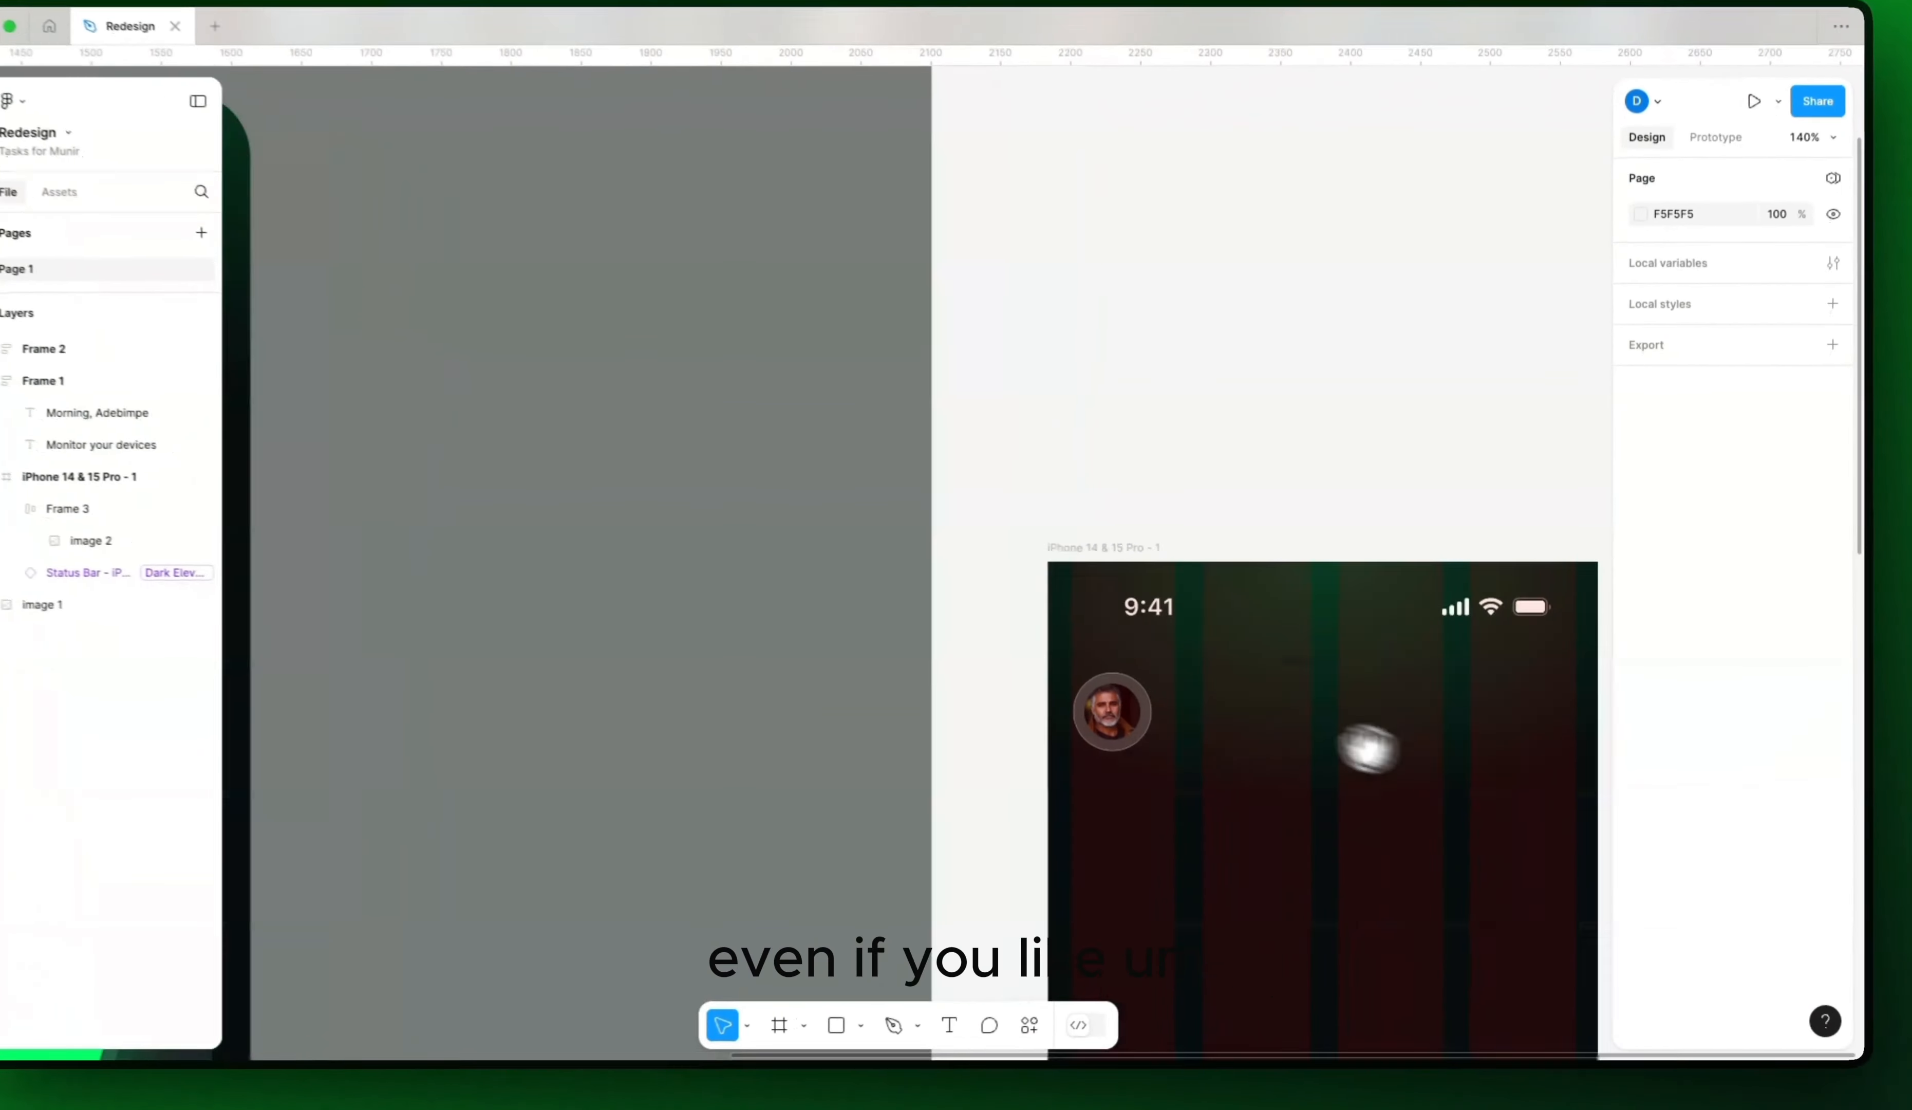
{"action": "left_click_drag", "start_coordinate": [1369, 749], "coordinate": [1257, 727]}
{"action": "scroll", "coordinate": [1257, 726], "scroll_direction": "down", "scroll_amount": 2}
{"action": "scroll", "coordinate": [1220, 759], "scroll_direction": "down", "scroll_amount": 5}
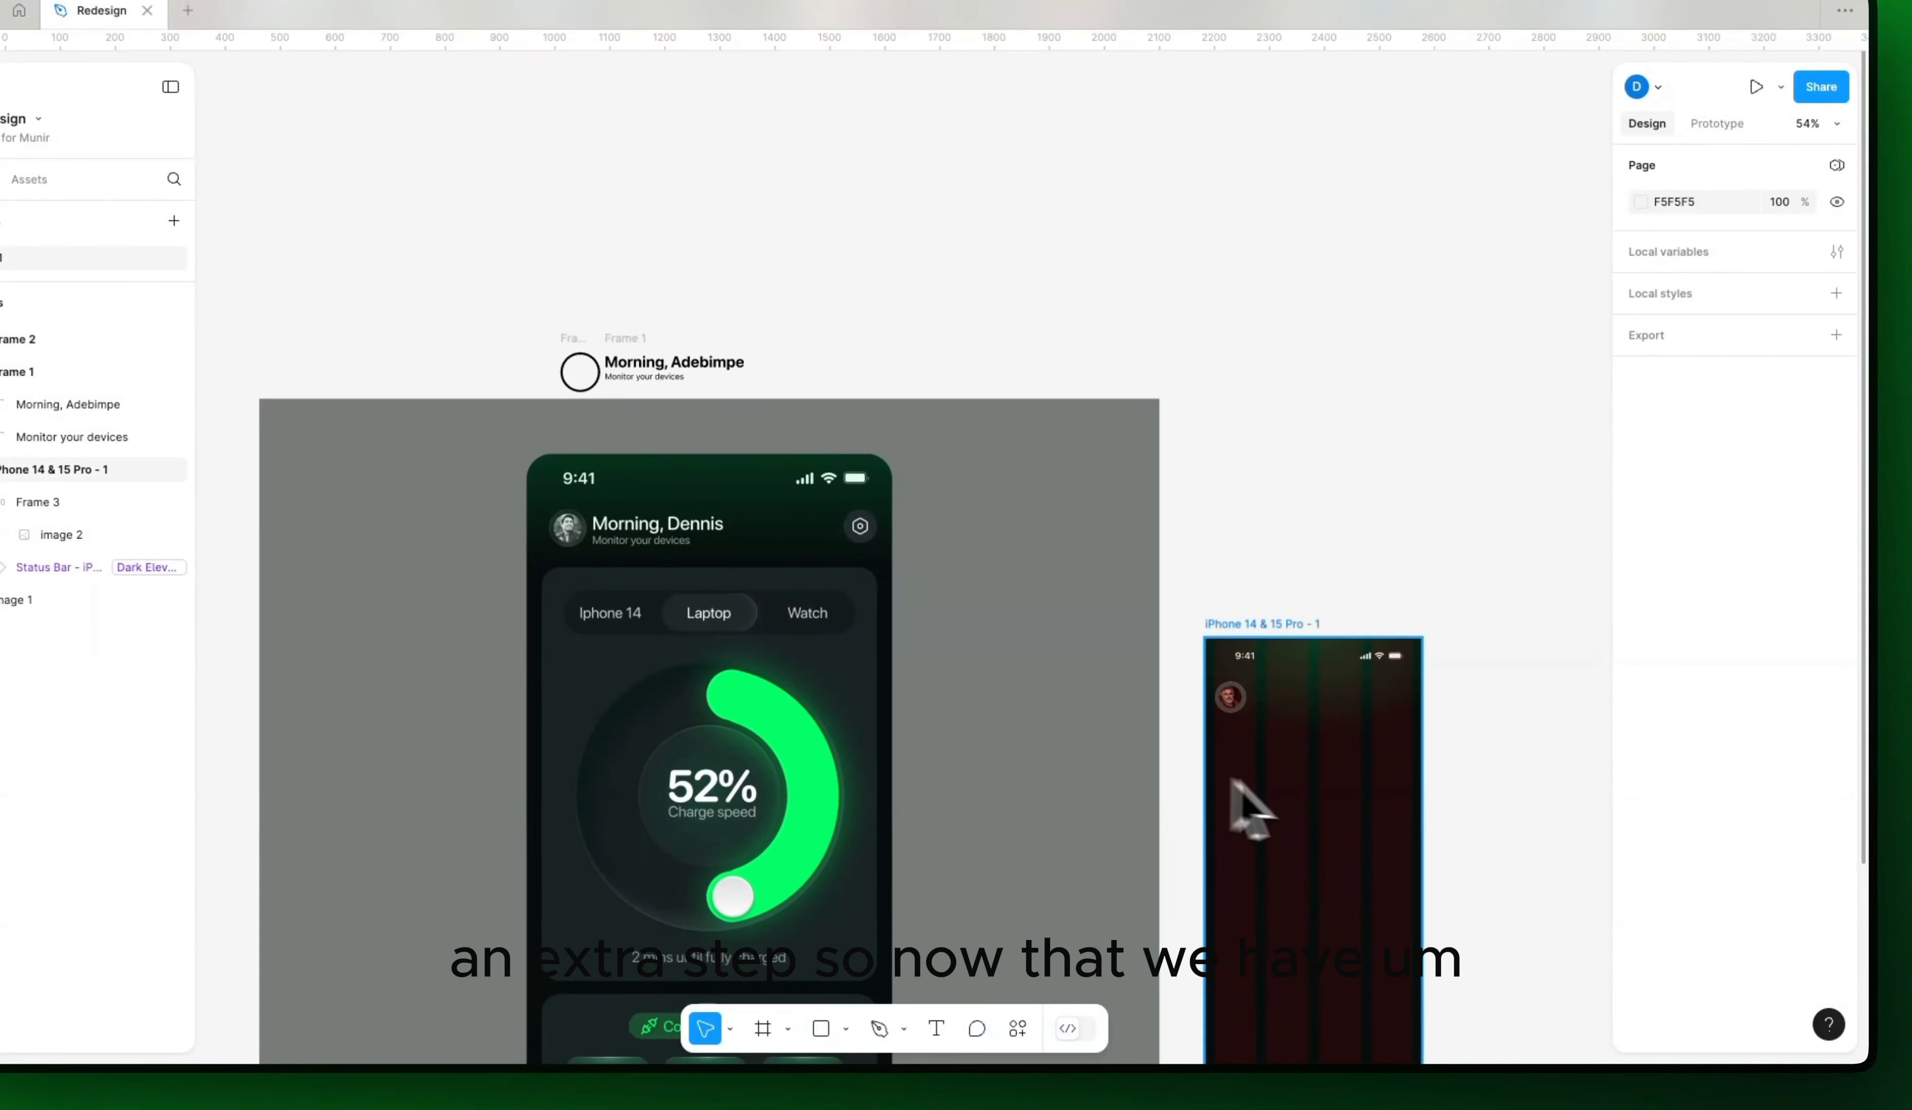
{"action": "left_click_drag", "start_coordinate": [1033, 759], "coordinate": [814, 732]}
{"action": "left_click_drag", "start_coordinate": [1103, 699], "coordinate": [990, 718]}
{"action": "scroll", "coordinate": [943, 703], "scroll_direction": "up", "scroll_amount": 7}
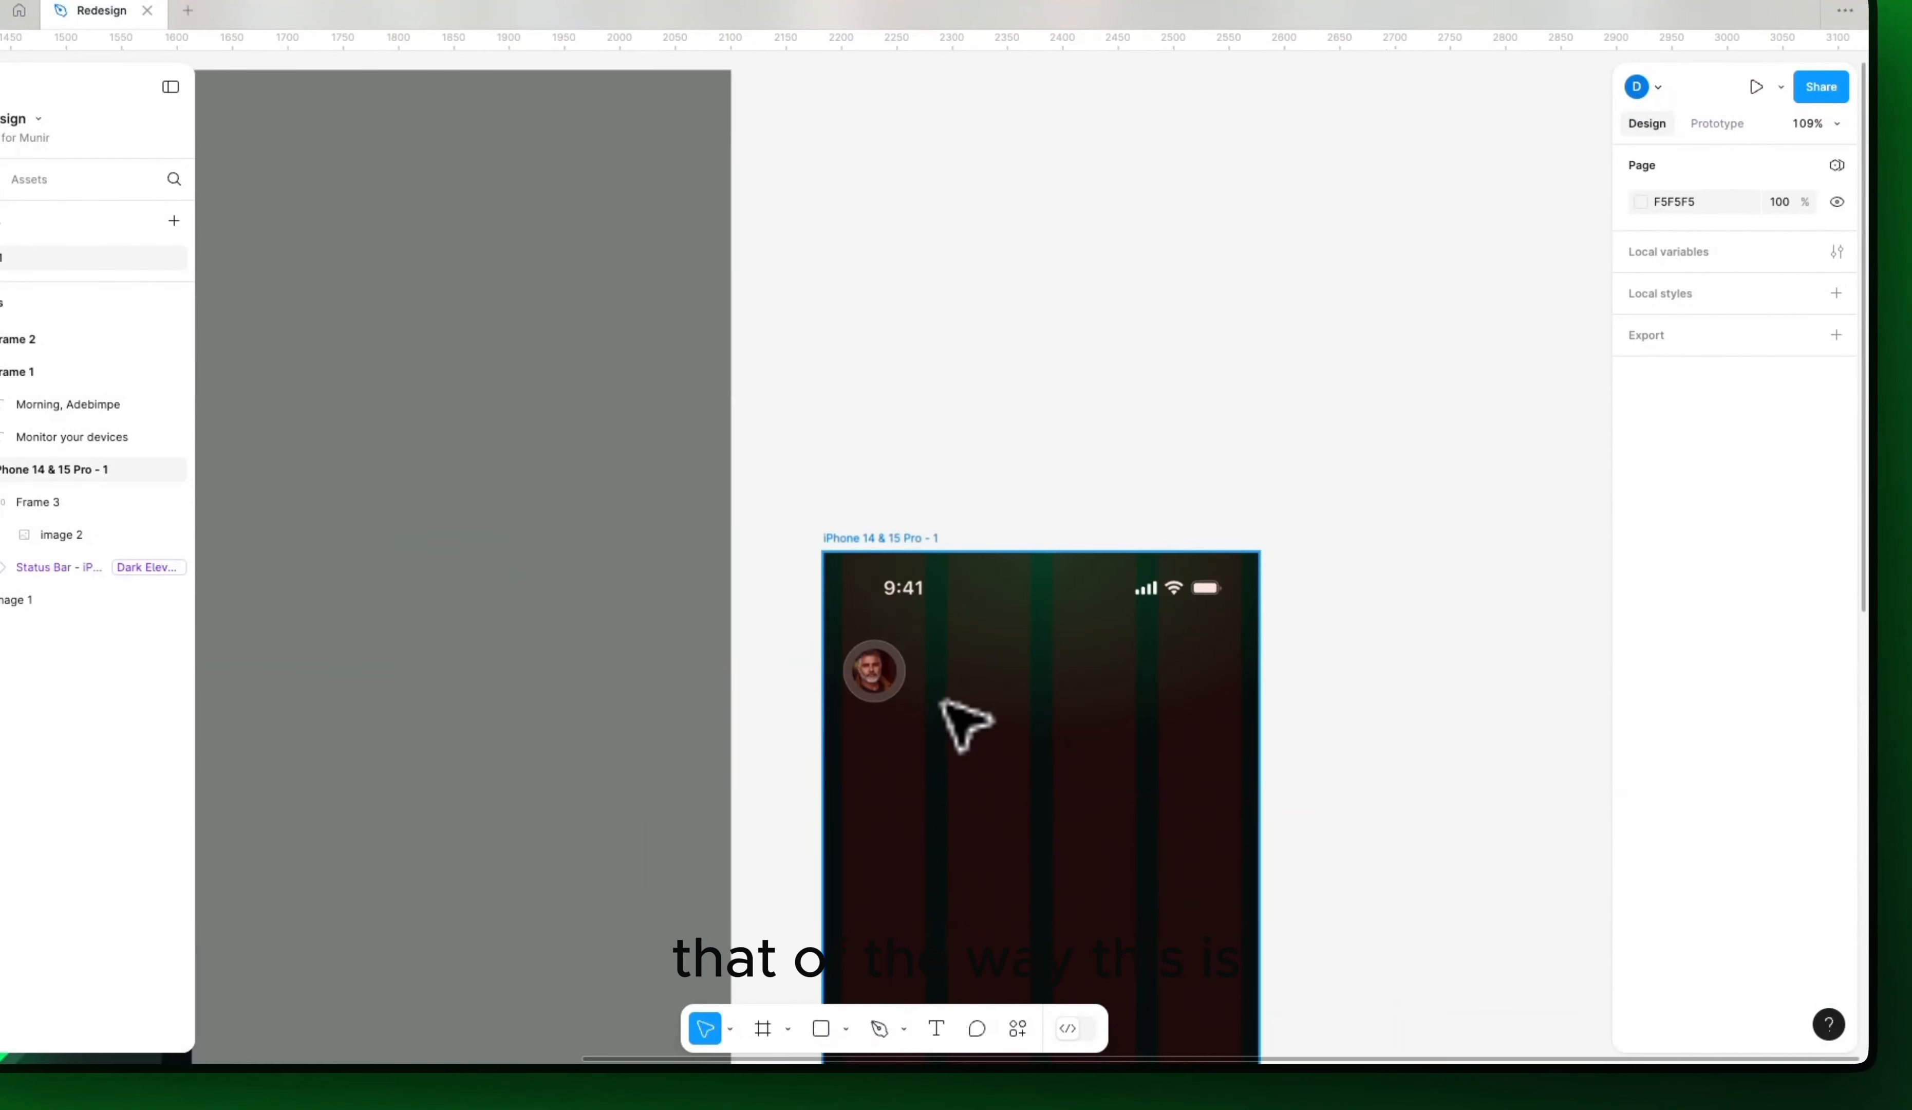
{"action": "scroll", "coordinate": [878, 703], "scroll_direction": "up", "scroll_amount": 4}
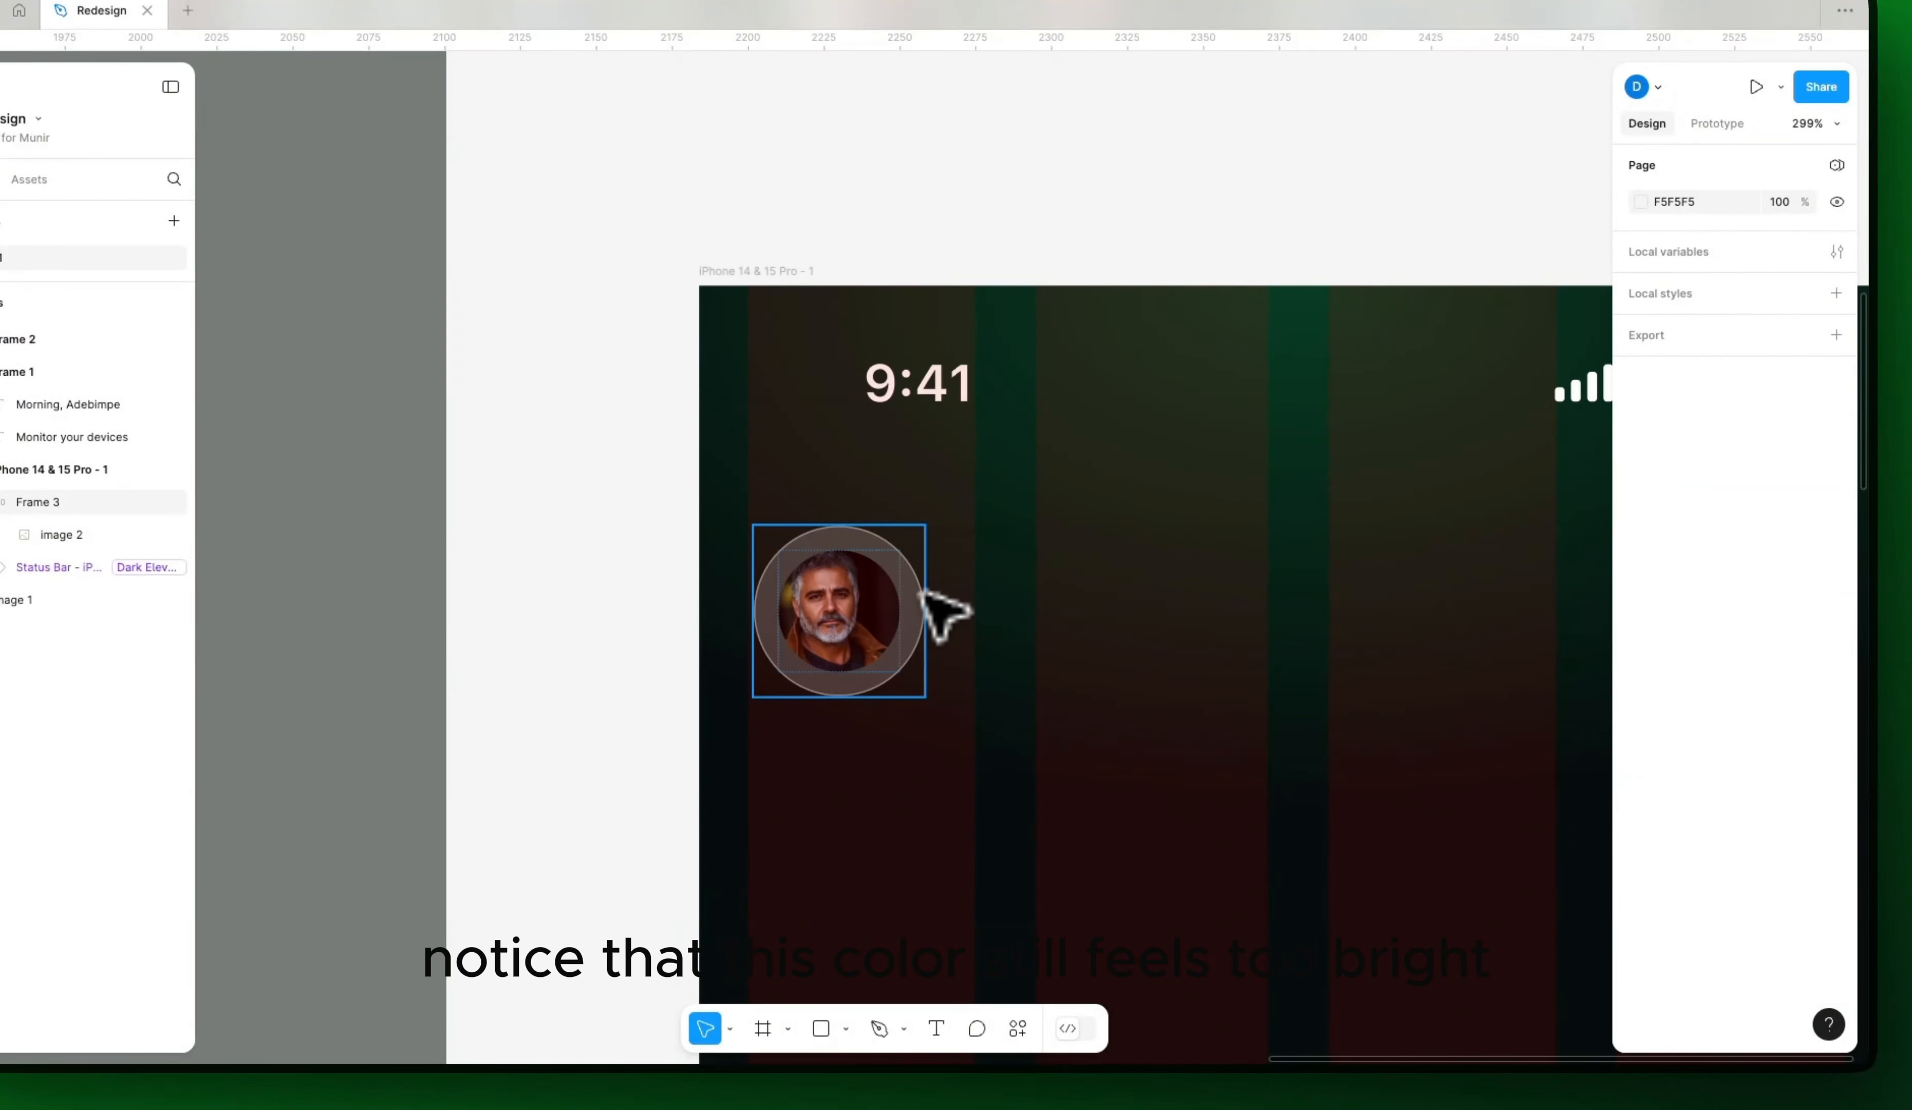
Step: Lower the avatar frame's white fill opacity to 10%
{"action": "left_click", "coordinate": [924, 612]}
{"action": "left_click", "coordinate": [1748, 762]}
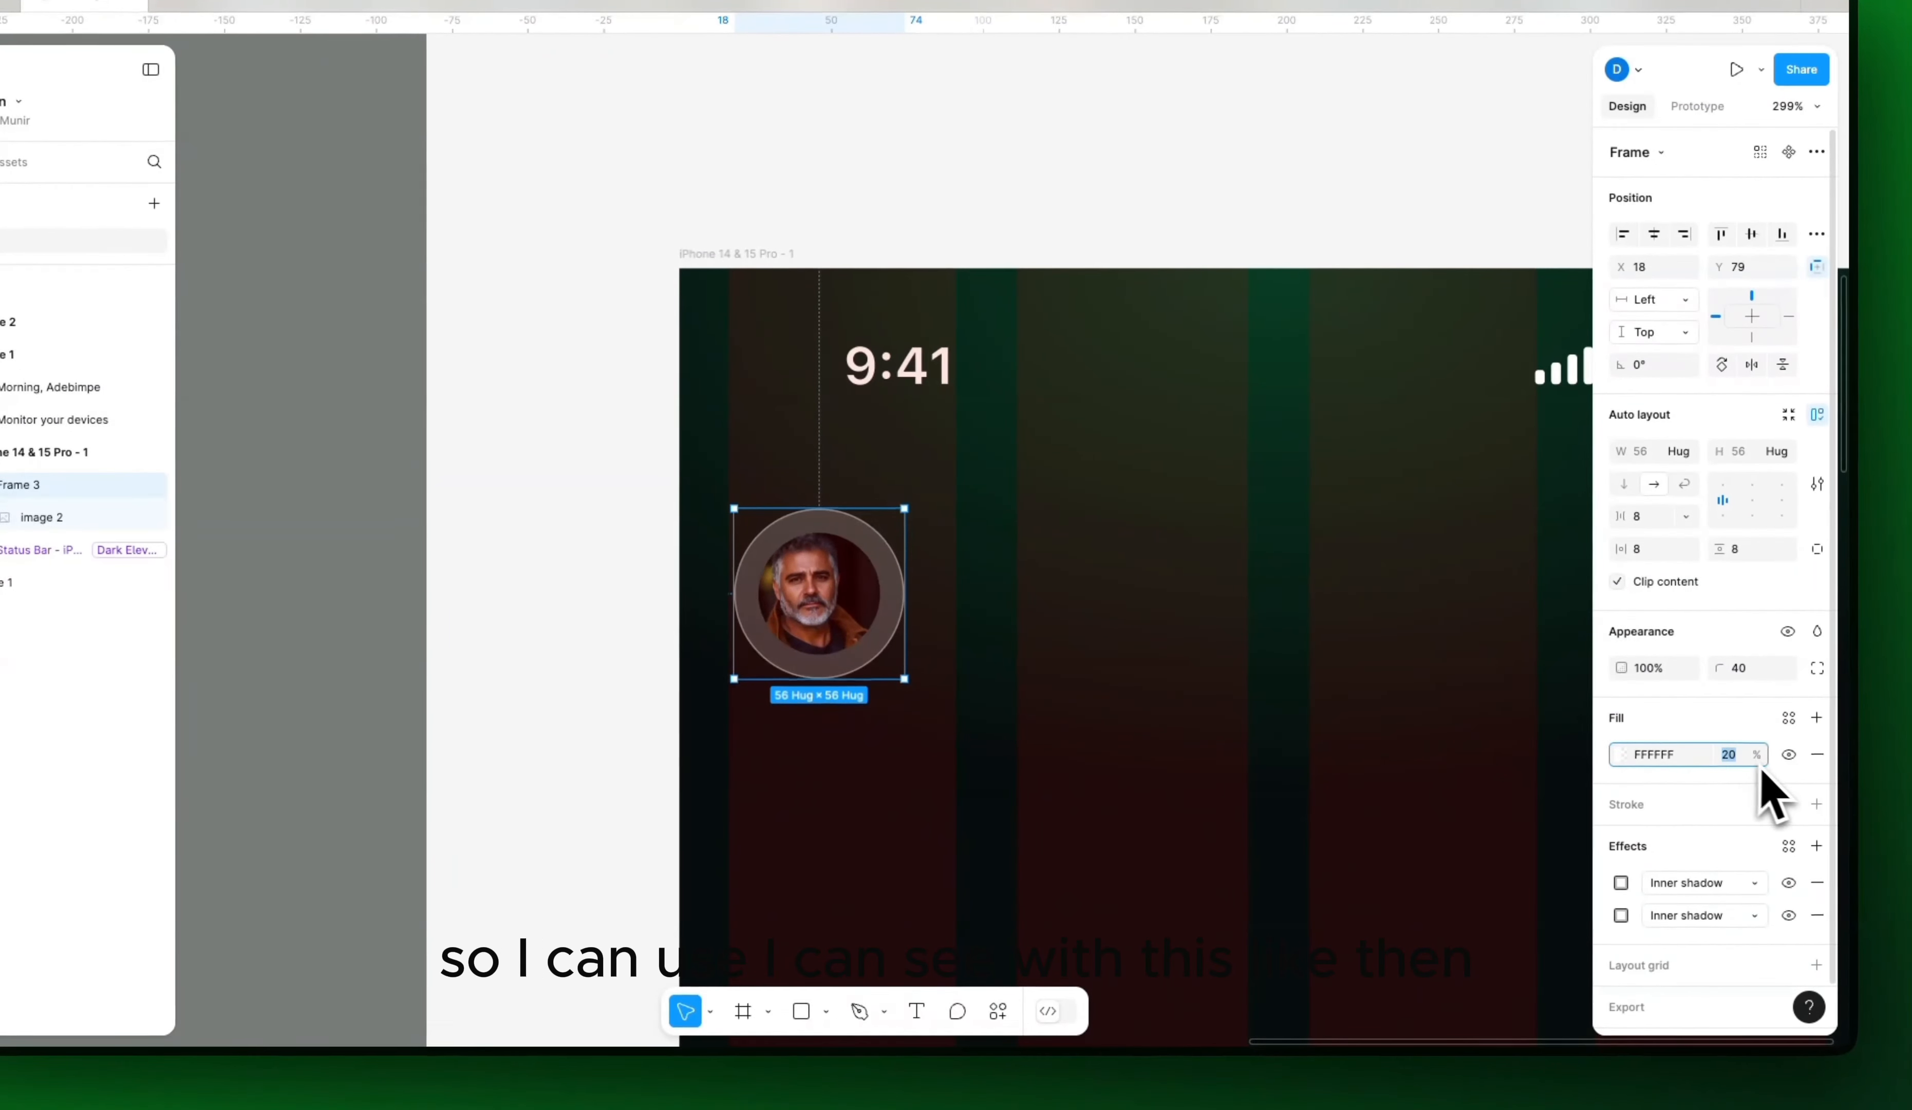
{"action": "key", "text": "Return"}
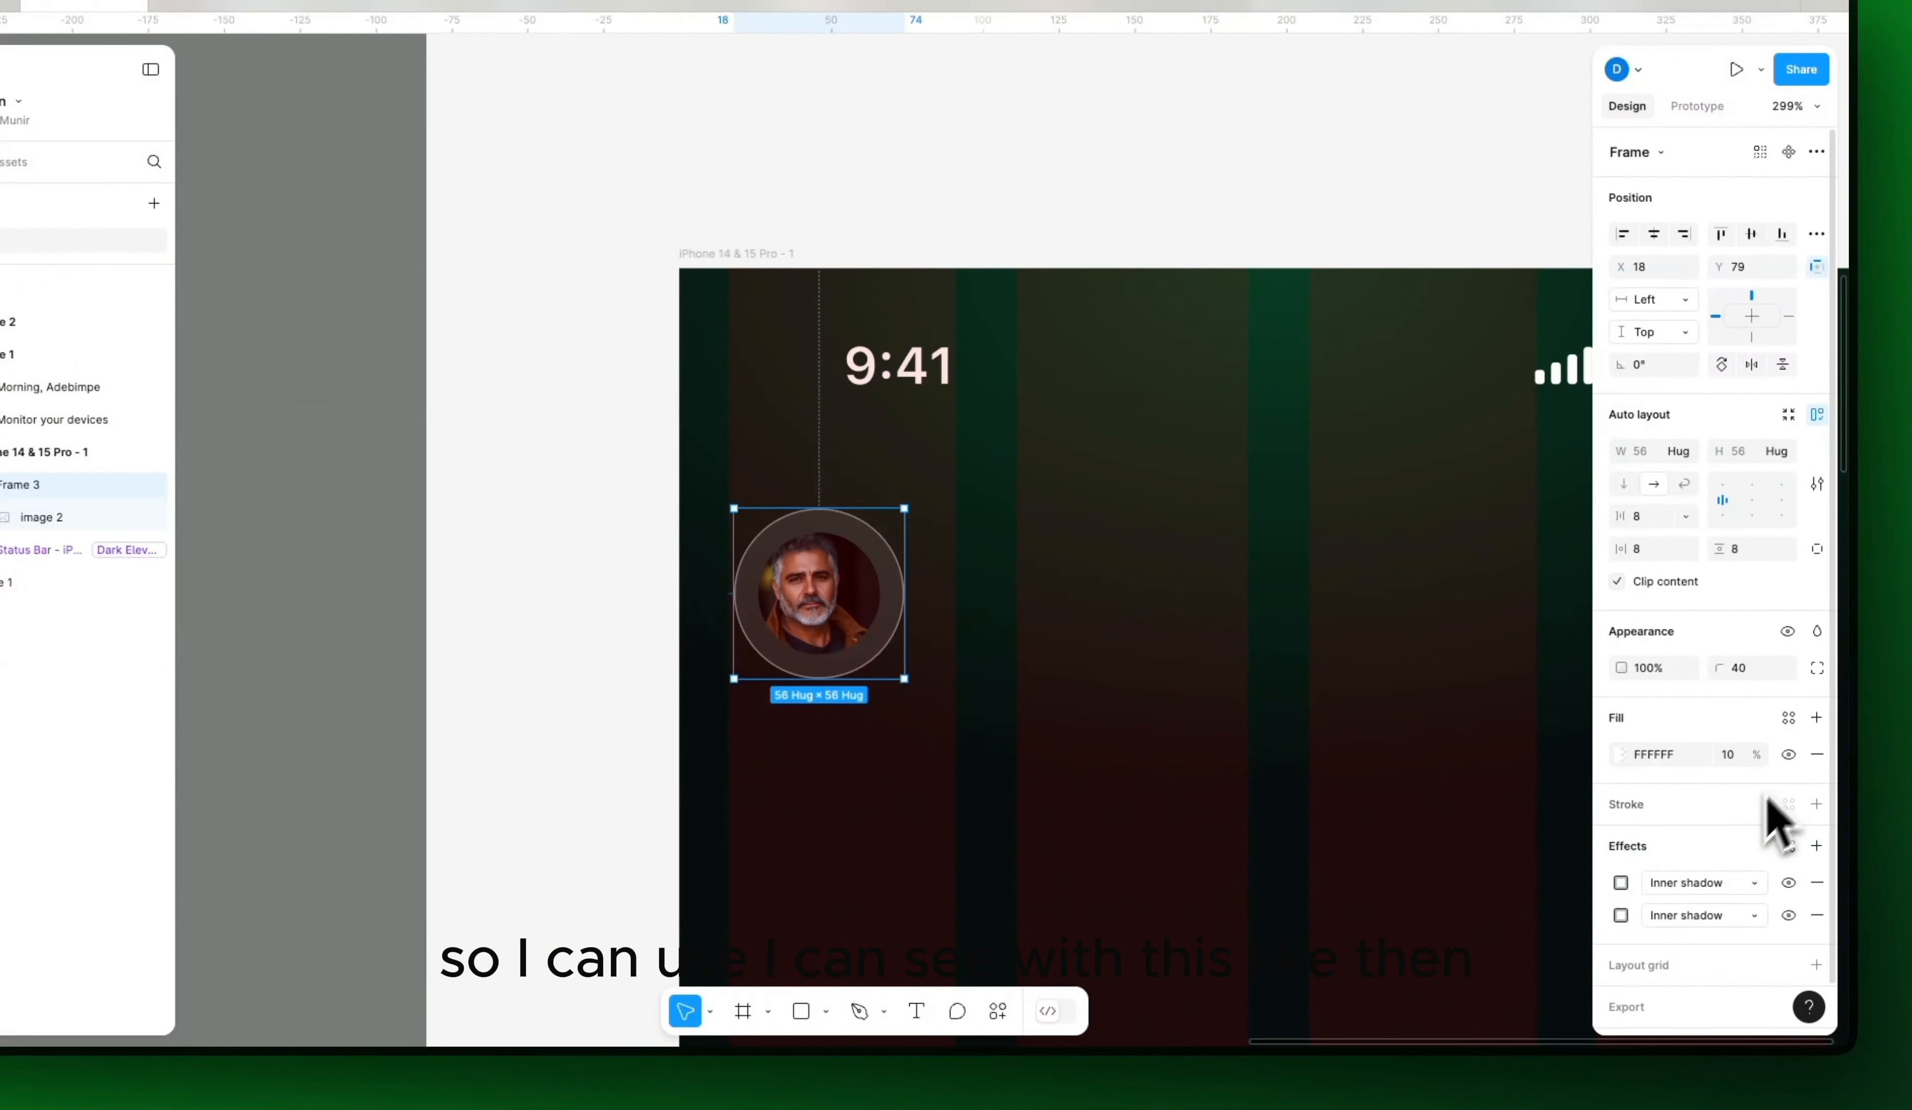
Step: Add a background blur effect with a blur of 2 to the avatar frame and deselect it
{"action": "scroll", "coordinate": [1767, 792], "scroll_direction": "down", "scroll_amount": 2}
{"action": "left_click", "coordinate": [1817, 802]}
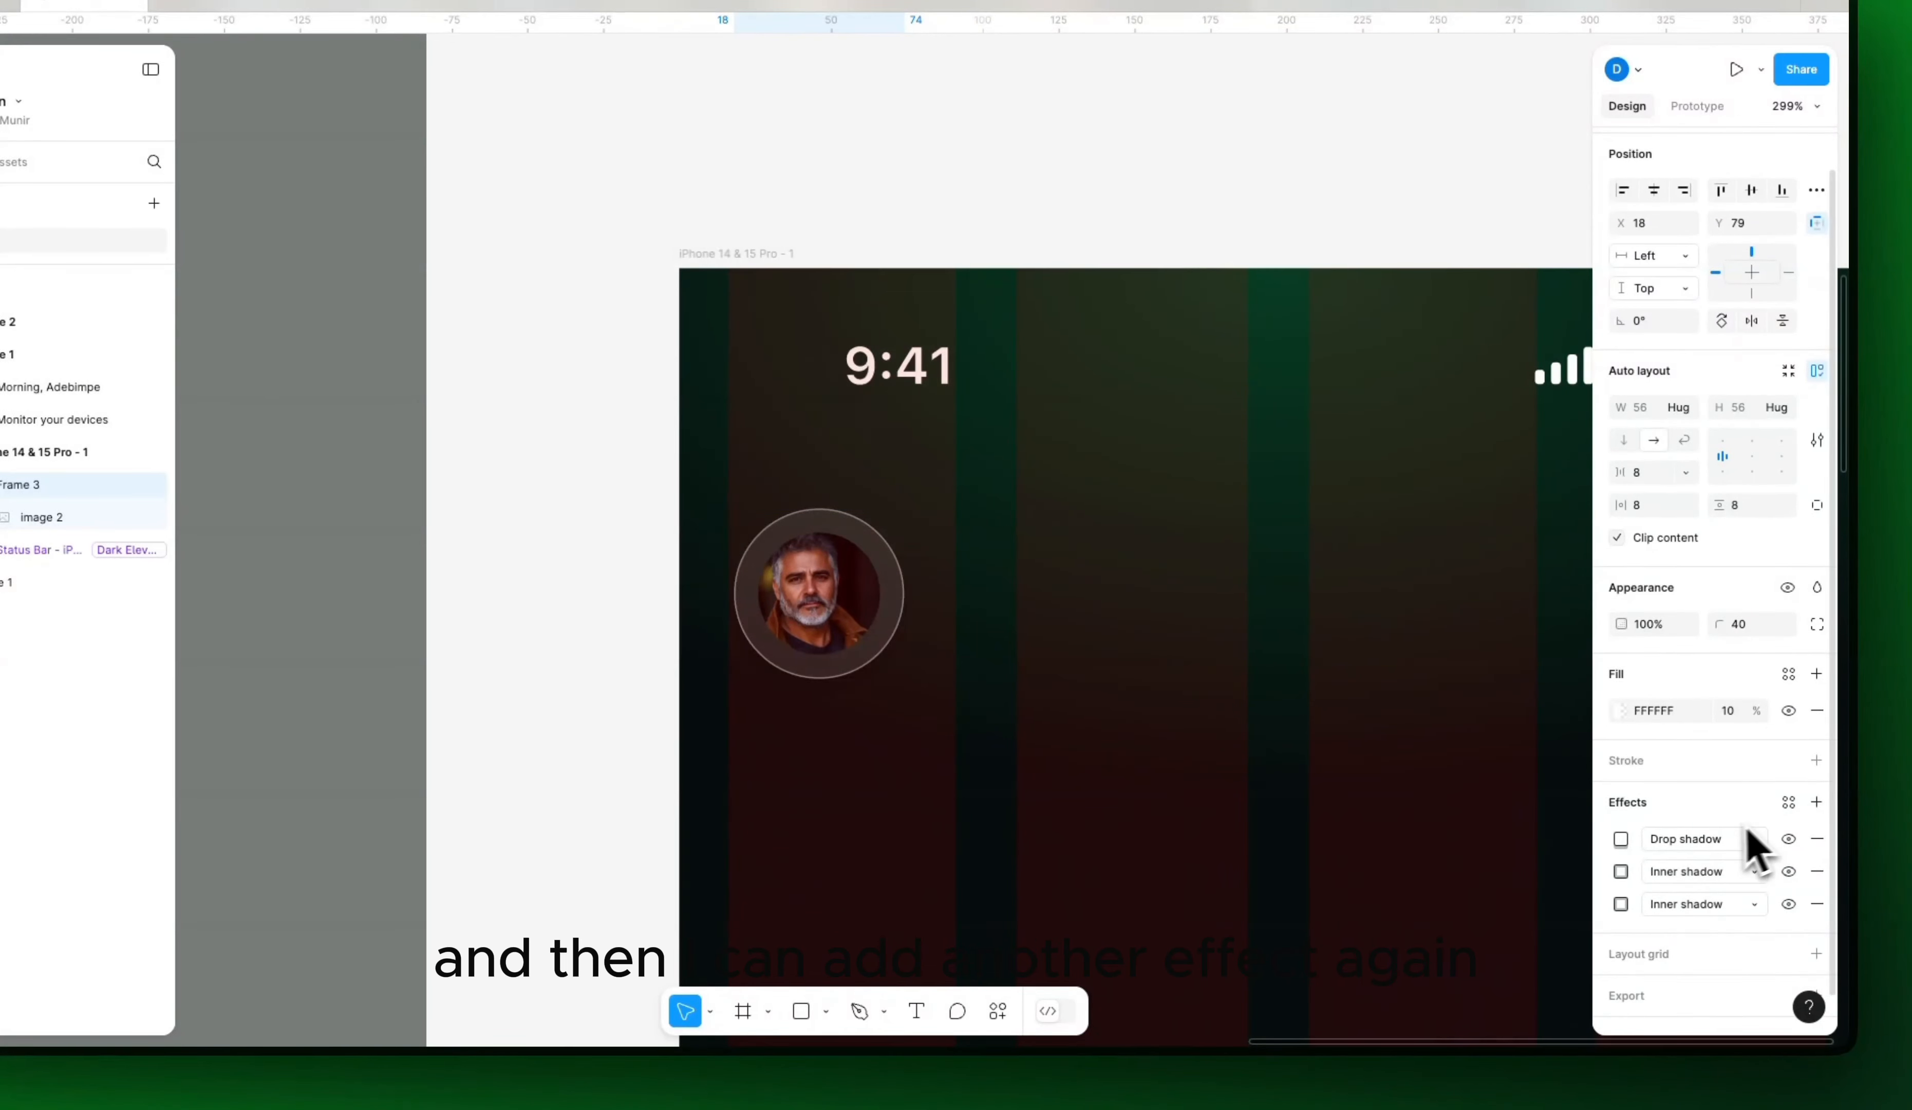
{"action": "left_click", "coordinate": [1723, 840]}
{"action": "left_click", "coordinate": [1723, 886]}
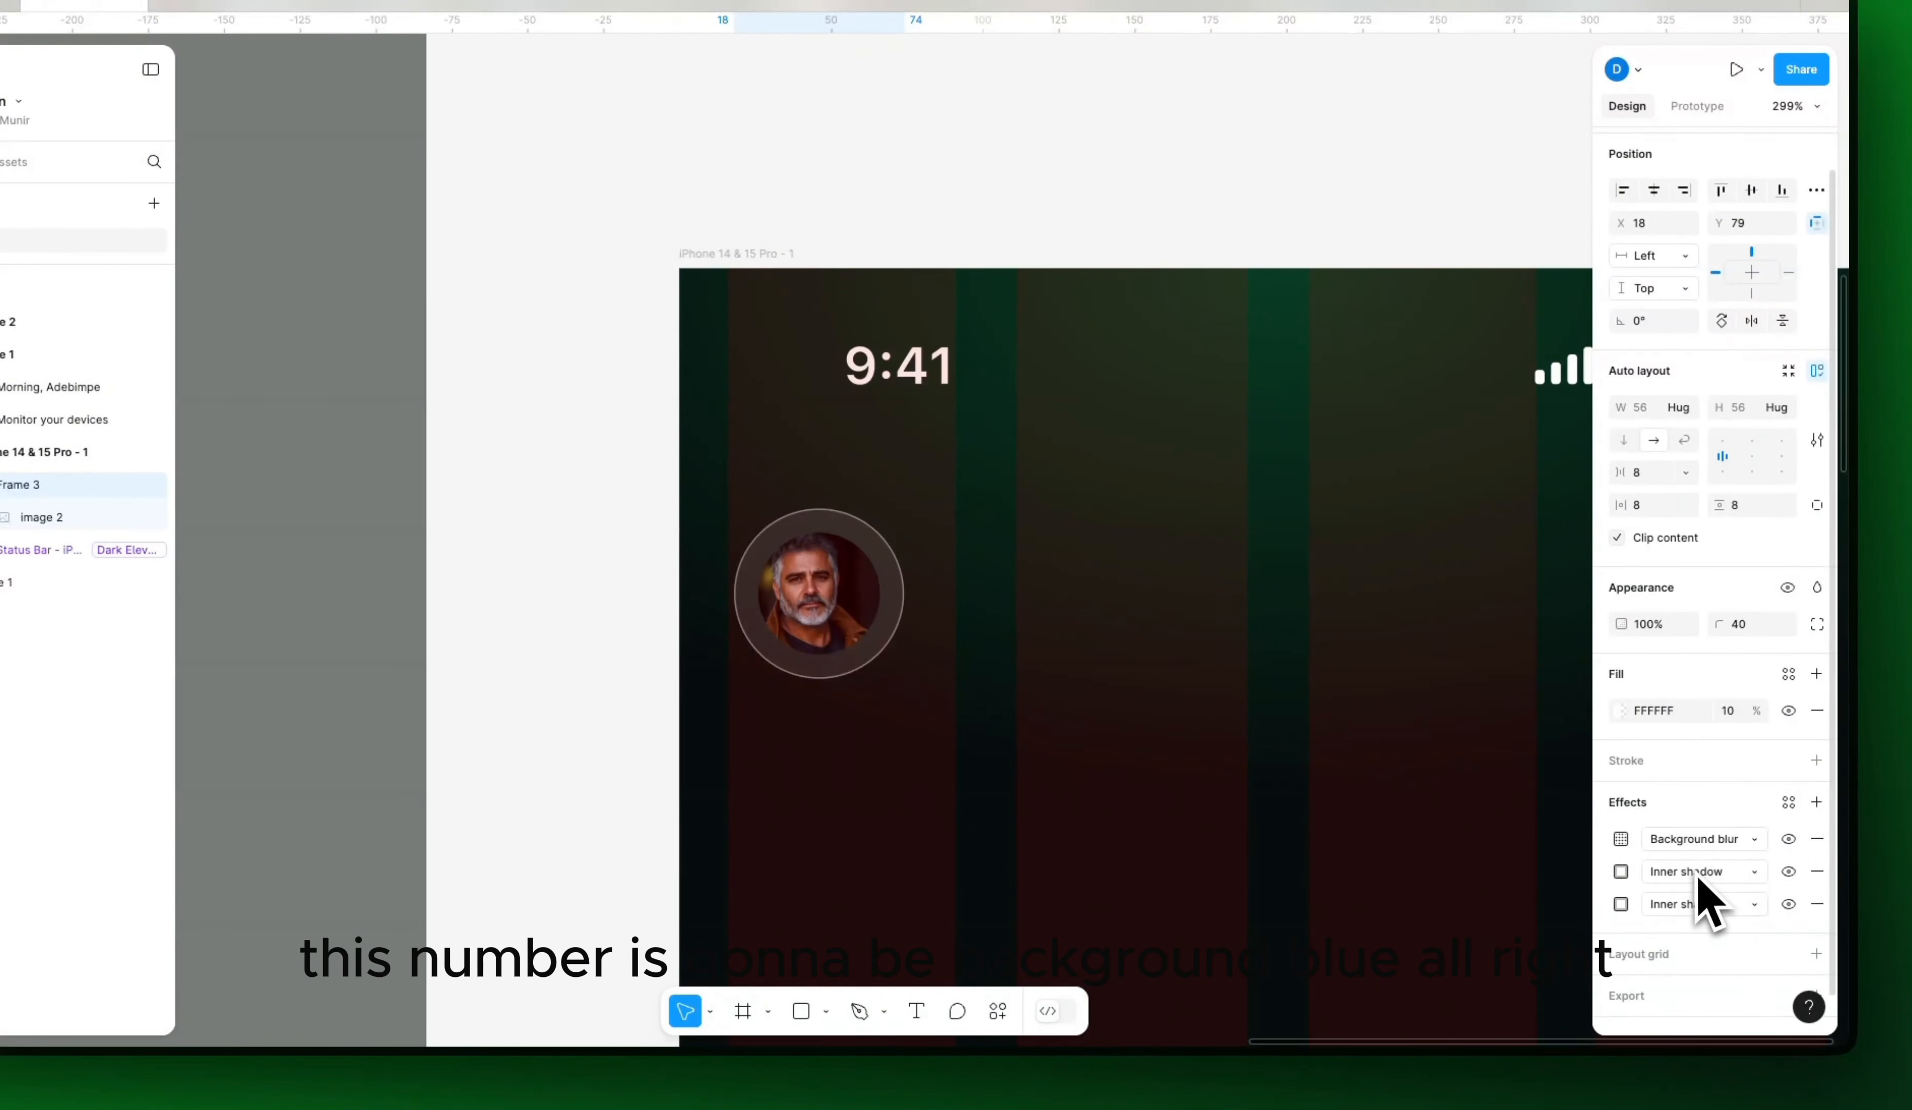
{"action": "left_click", "coordinate": [1622, 838]}
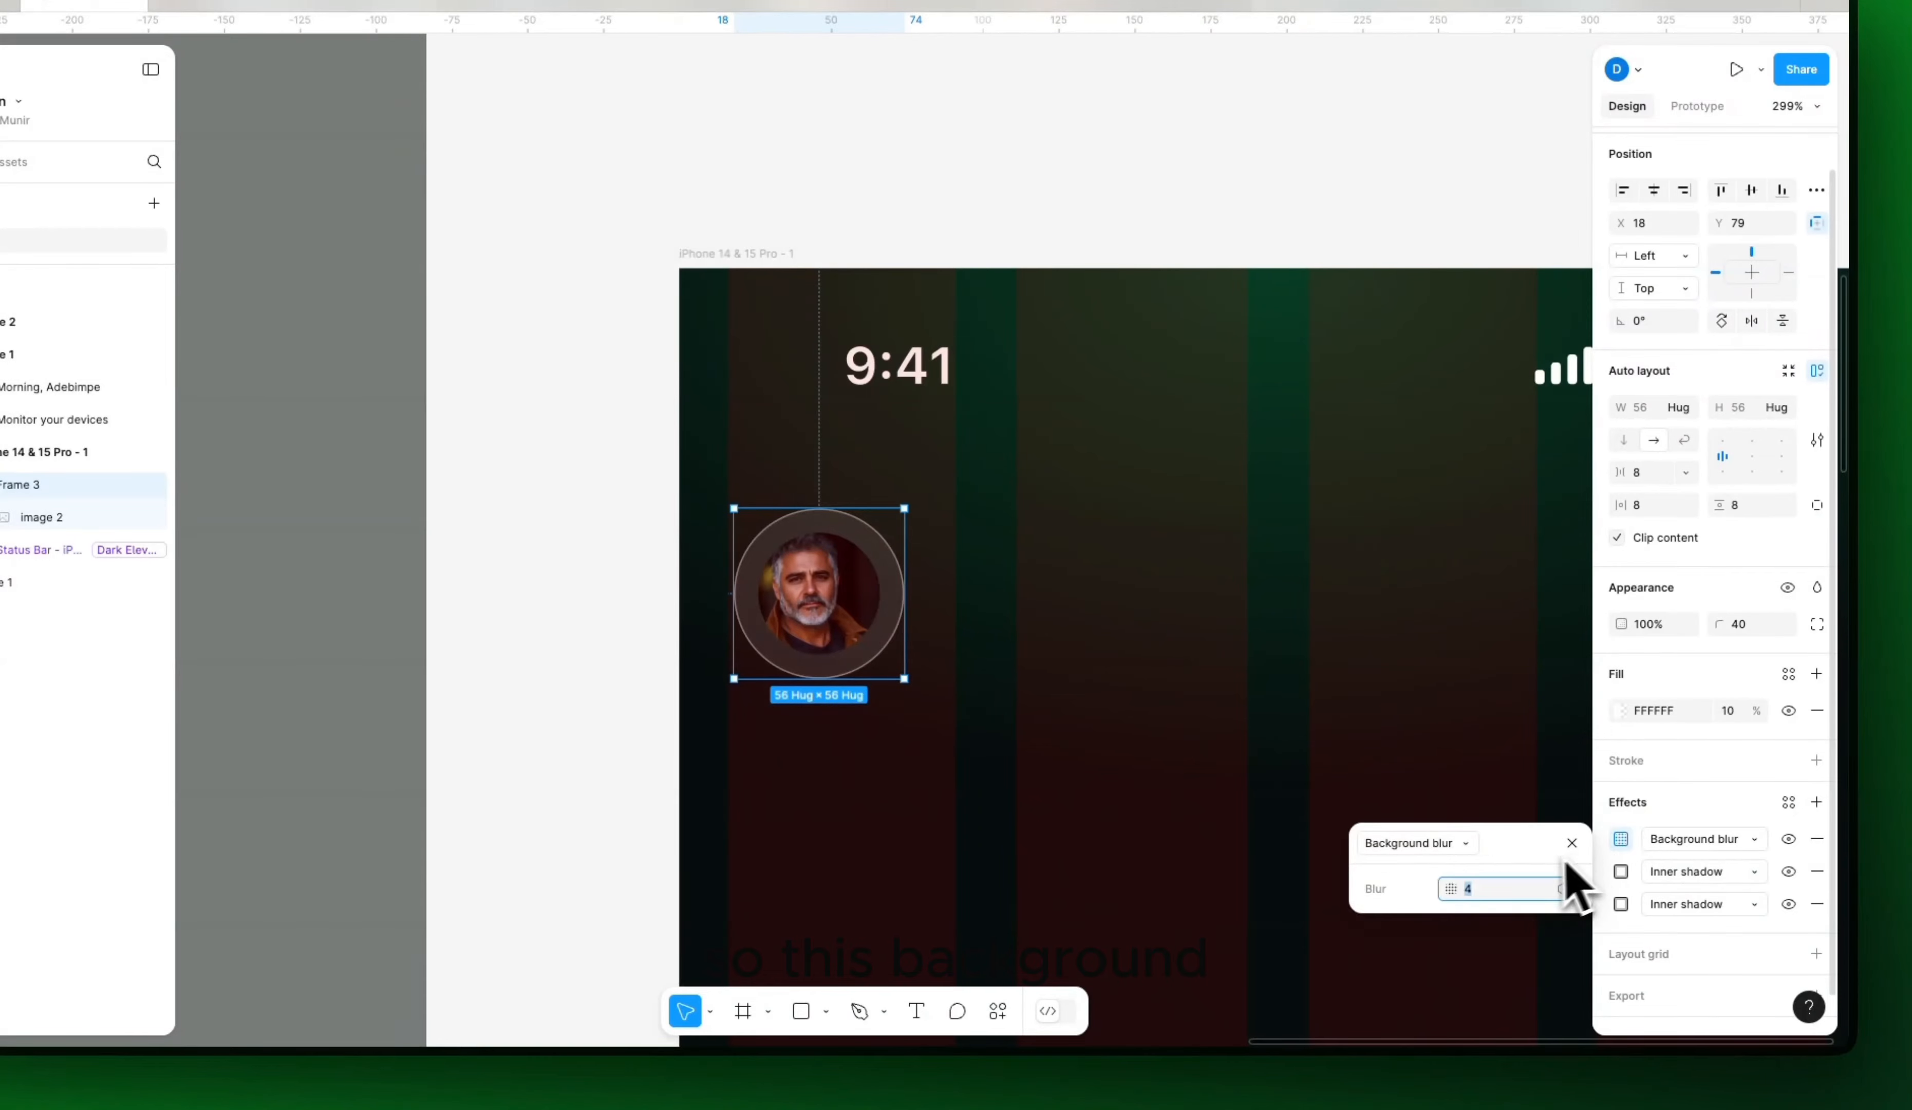
{"action": "key", "text": "Return"}
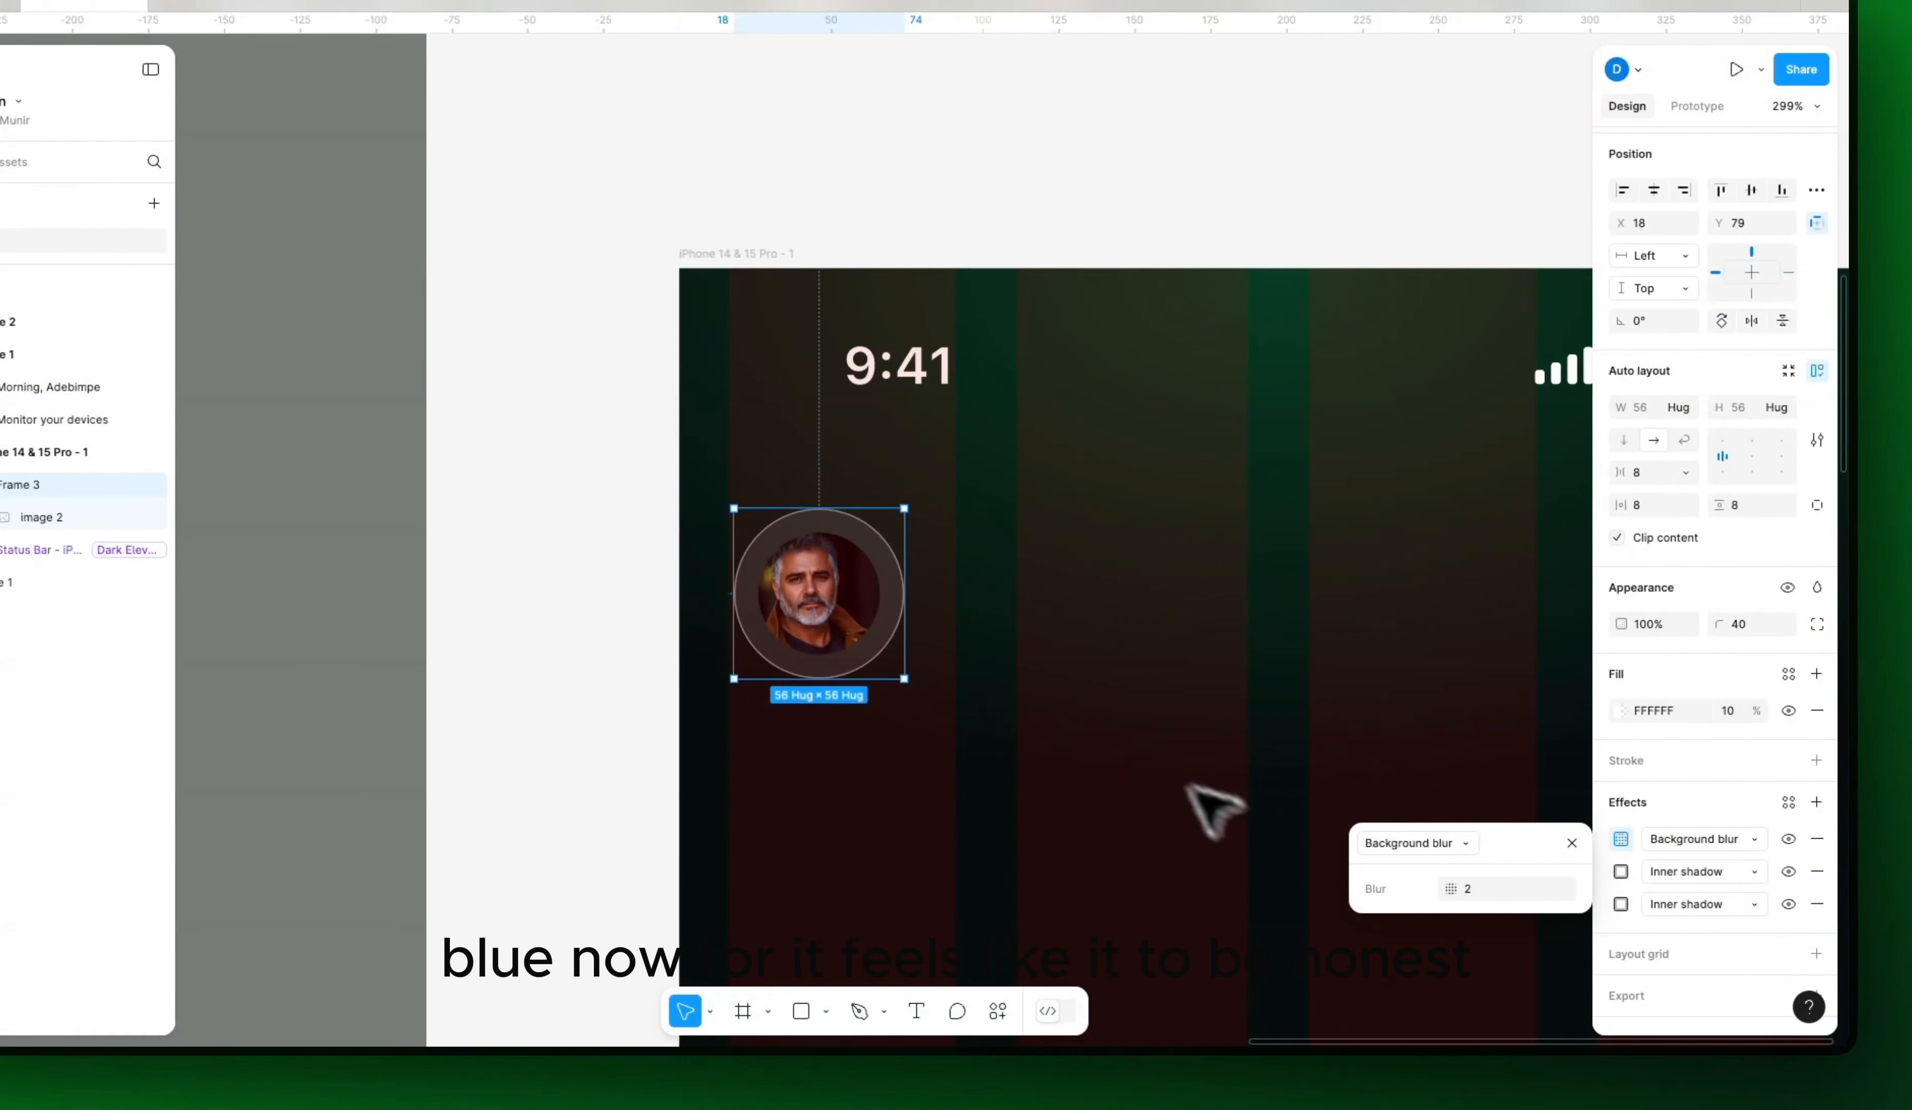
{"action": "left_click", "coordinate": [1236, 686]}
Step: Move the greeting text frame from above the reference into the iPhone frame beside the avatar, at X 91, Y 87
{"action": "scroll", "coordinate": [998, 698], "scroll_direction": "down", "scroll_amount": 5}
{"action": "scroll", "coordinate": [1005, 701], "scroll_direction": "down", "scroll_amount": 10}
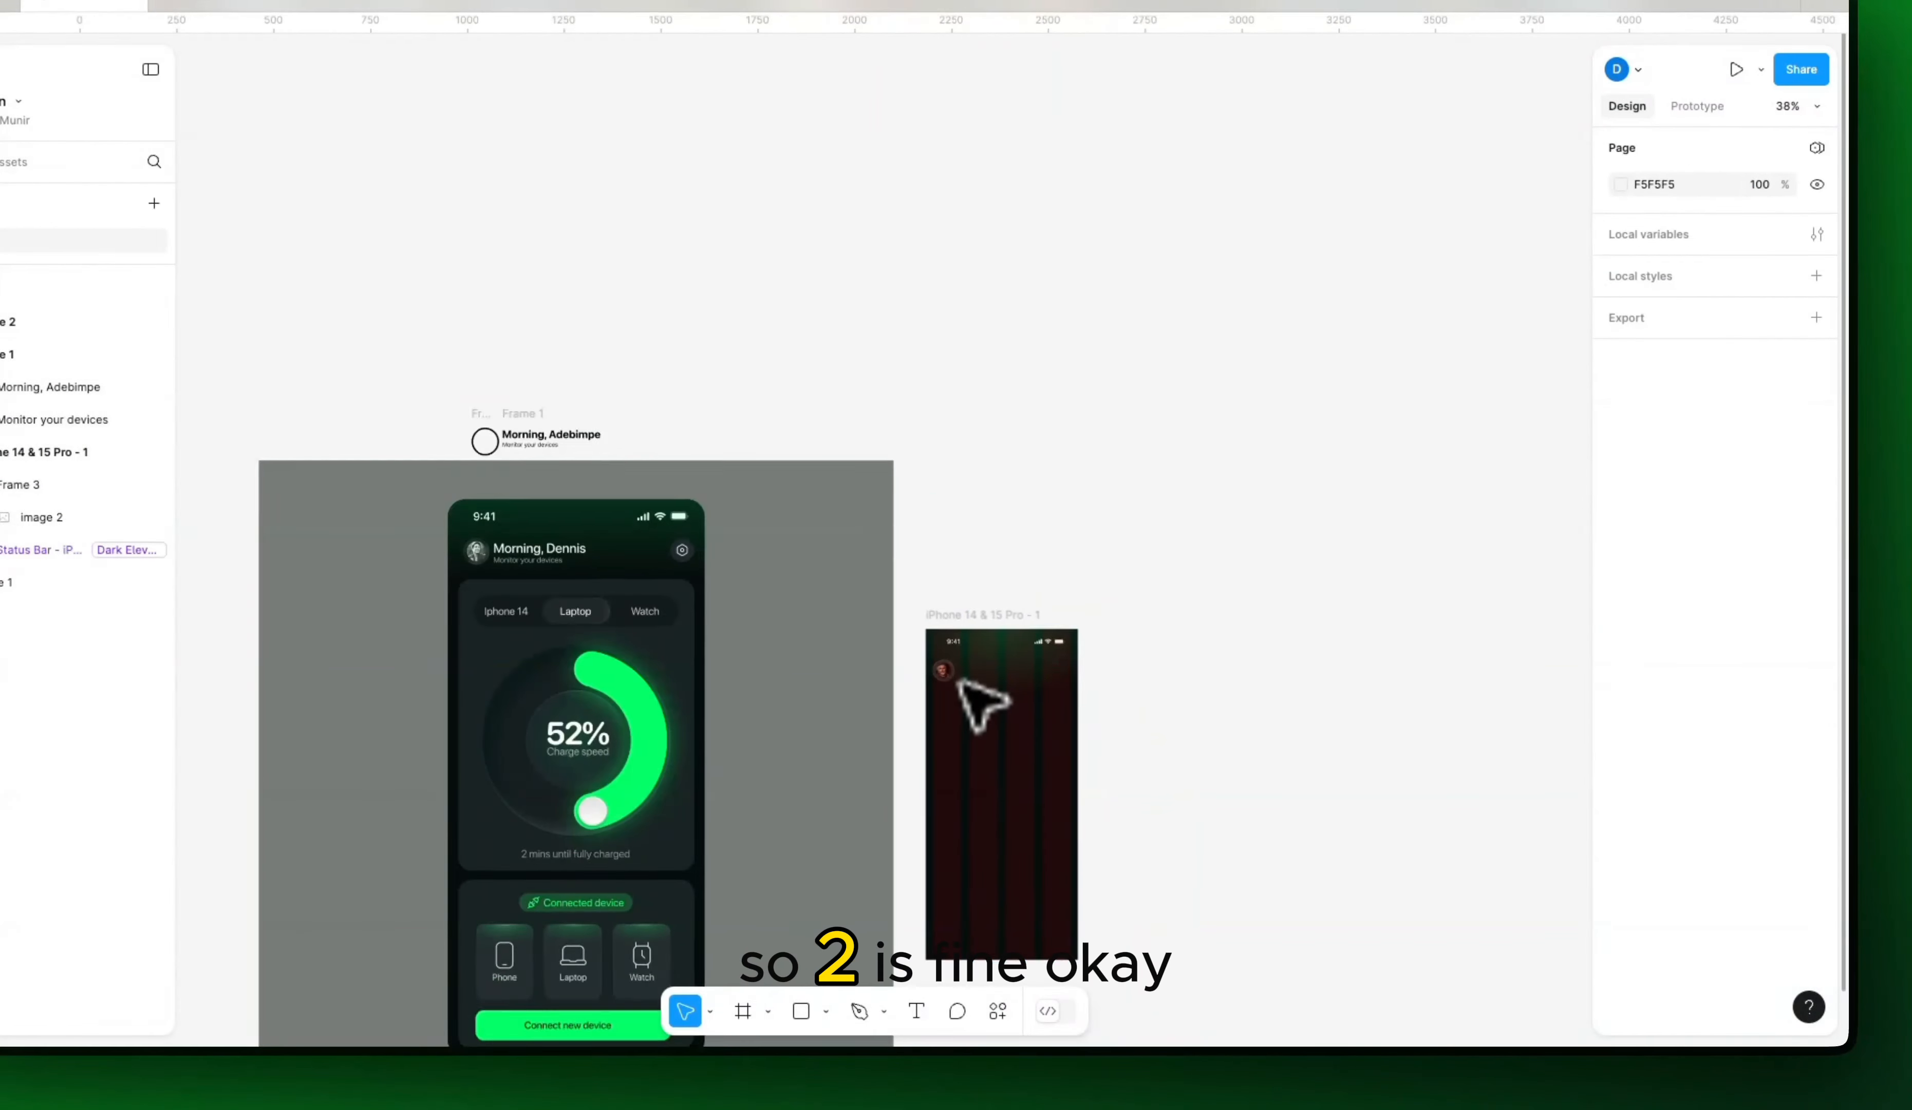
{"action": "scroll", "coordinate": [784, 579], "scroll_direction": "up", "scroll_amount": 5}
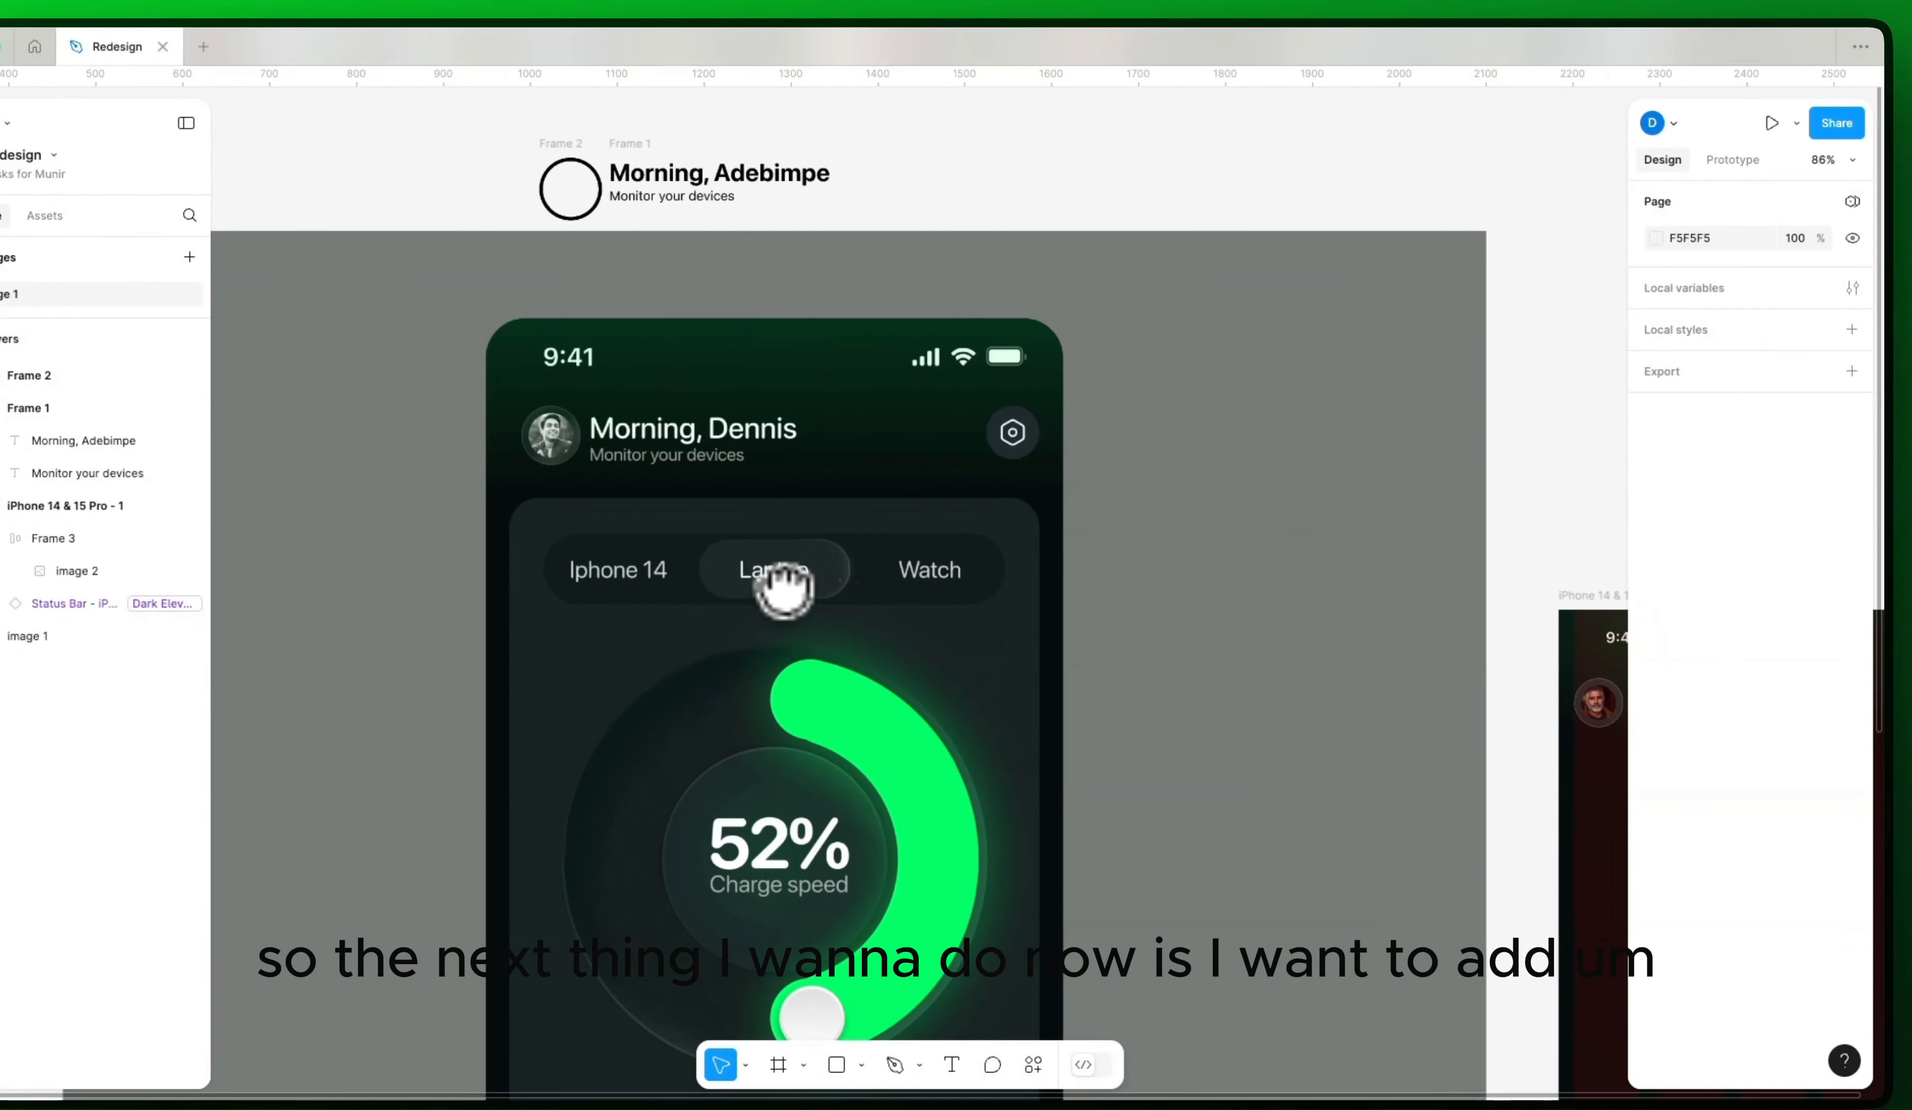
{"action": "scroll", "coordinate": [945, 526], "scroll_direction": "down", "scroll_amount": 2}
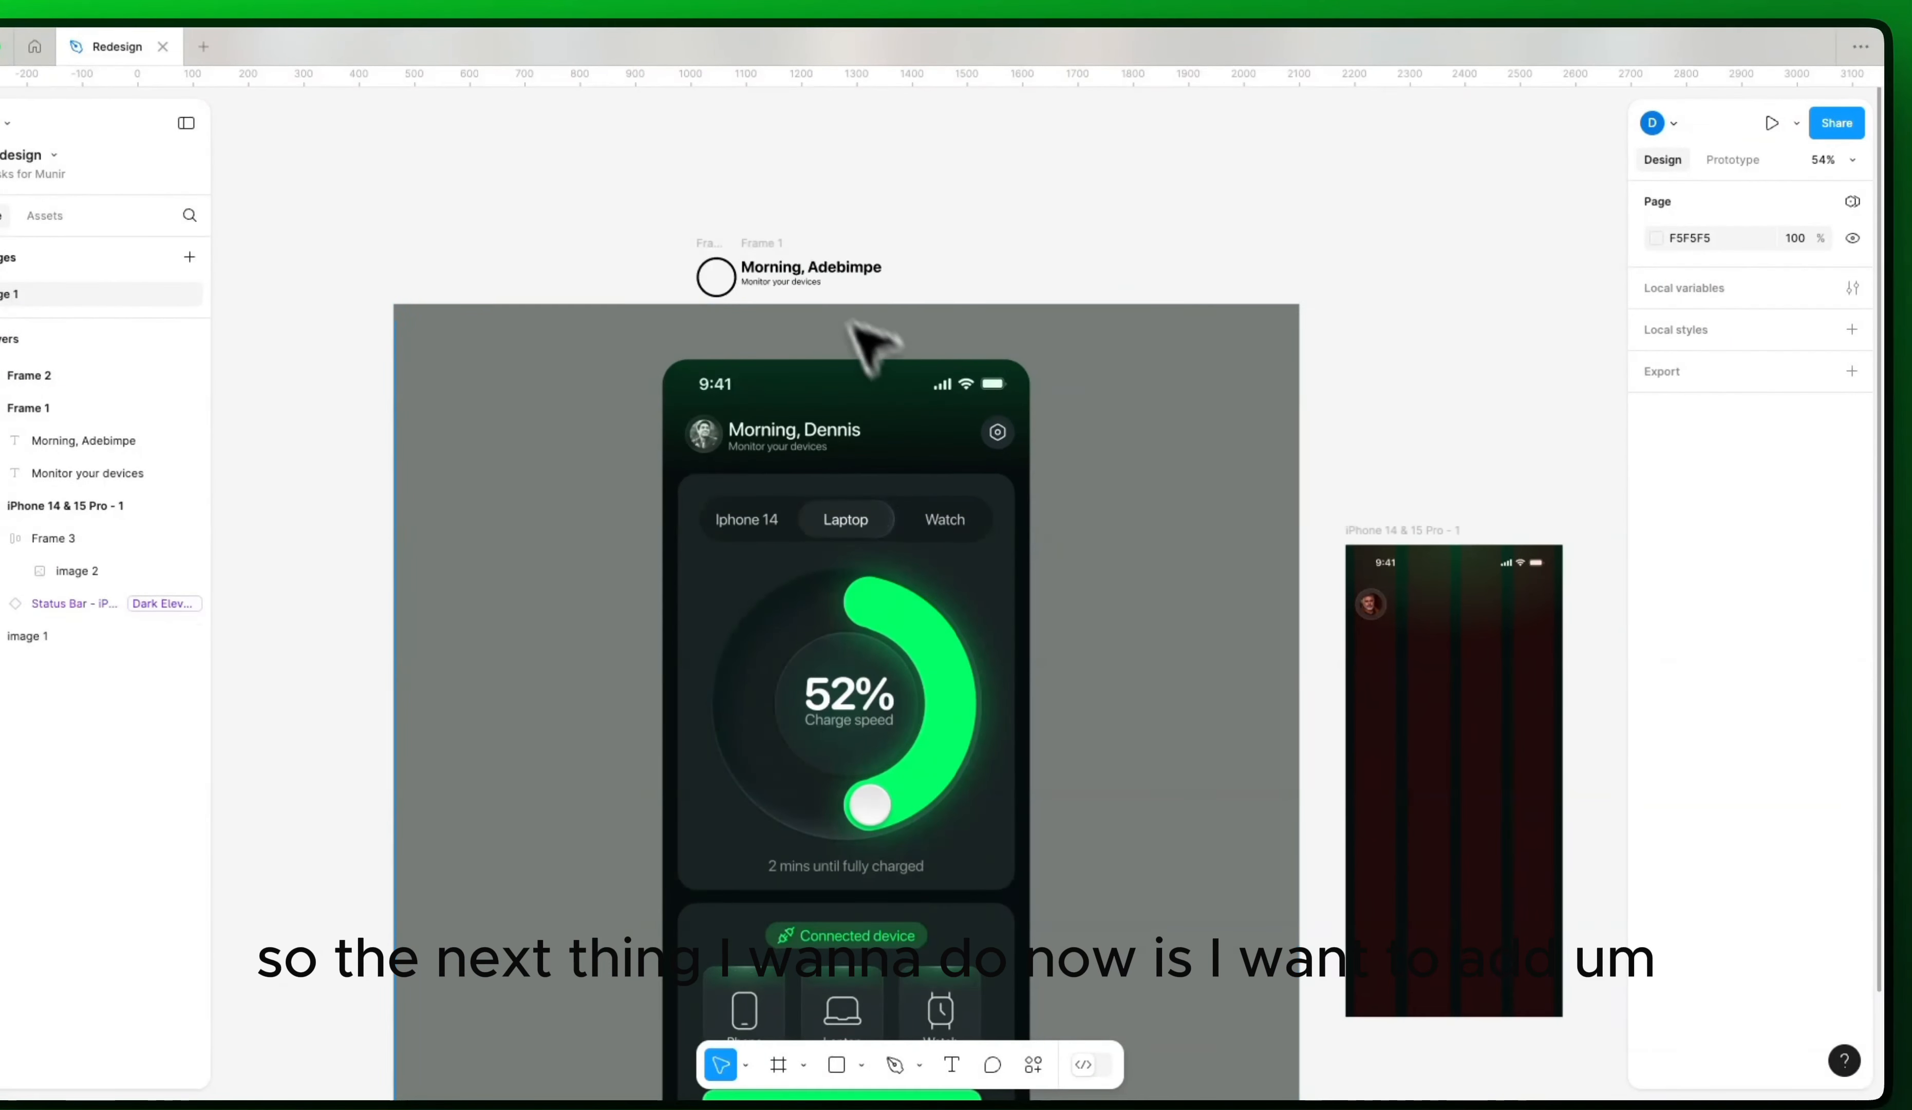
{"action": "left_click_drag", "start_coordinate": [800, 252], "coordinate": [1440, 599]}
{"action": "scroll", "coordinate": [1371, 610], "scroll_direction": "right", "scroll_amount": 3}
{"action": "scroll", "coordinate": [1319, 623], "scroll_direction": "up", "scroll_amount": 10}
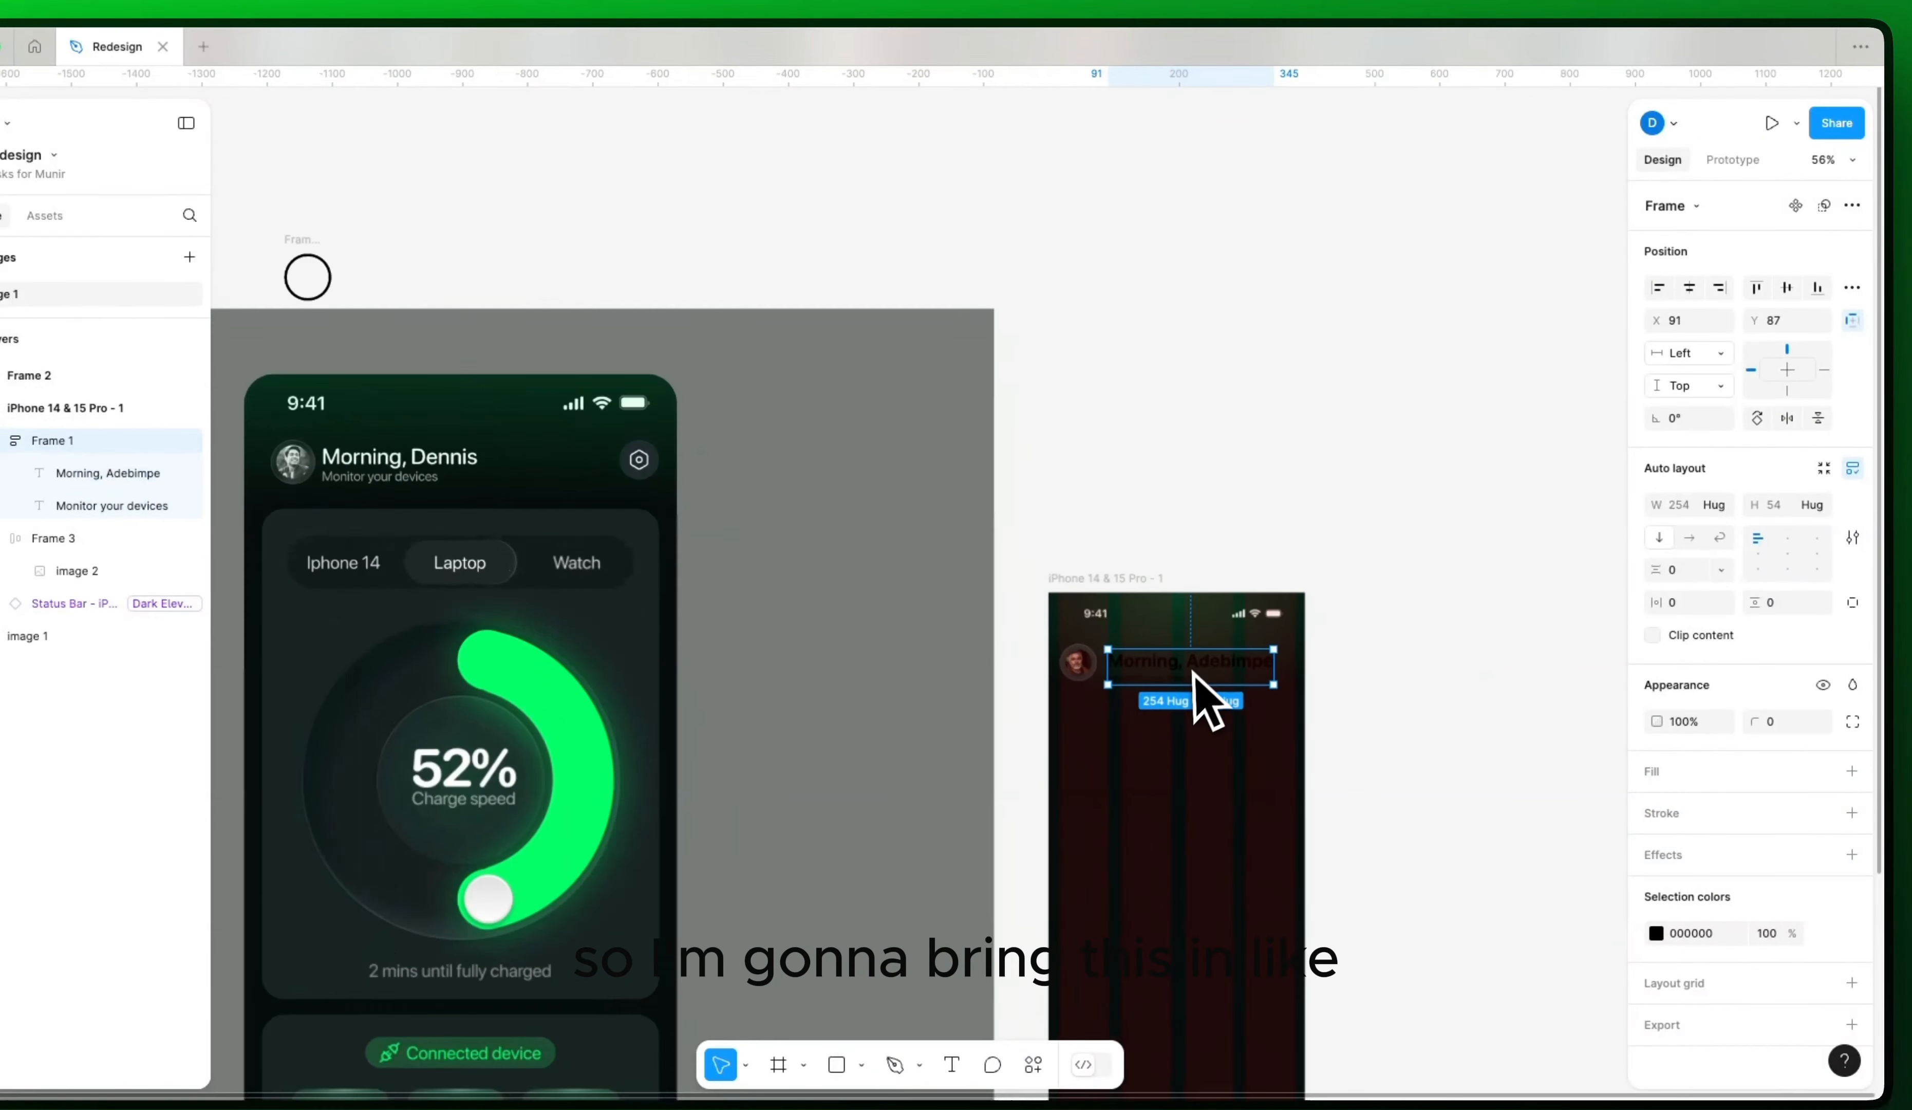
{"action": "double_click", "coordinate": [1200, 621]}
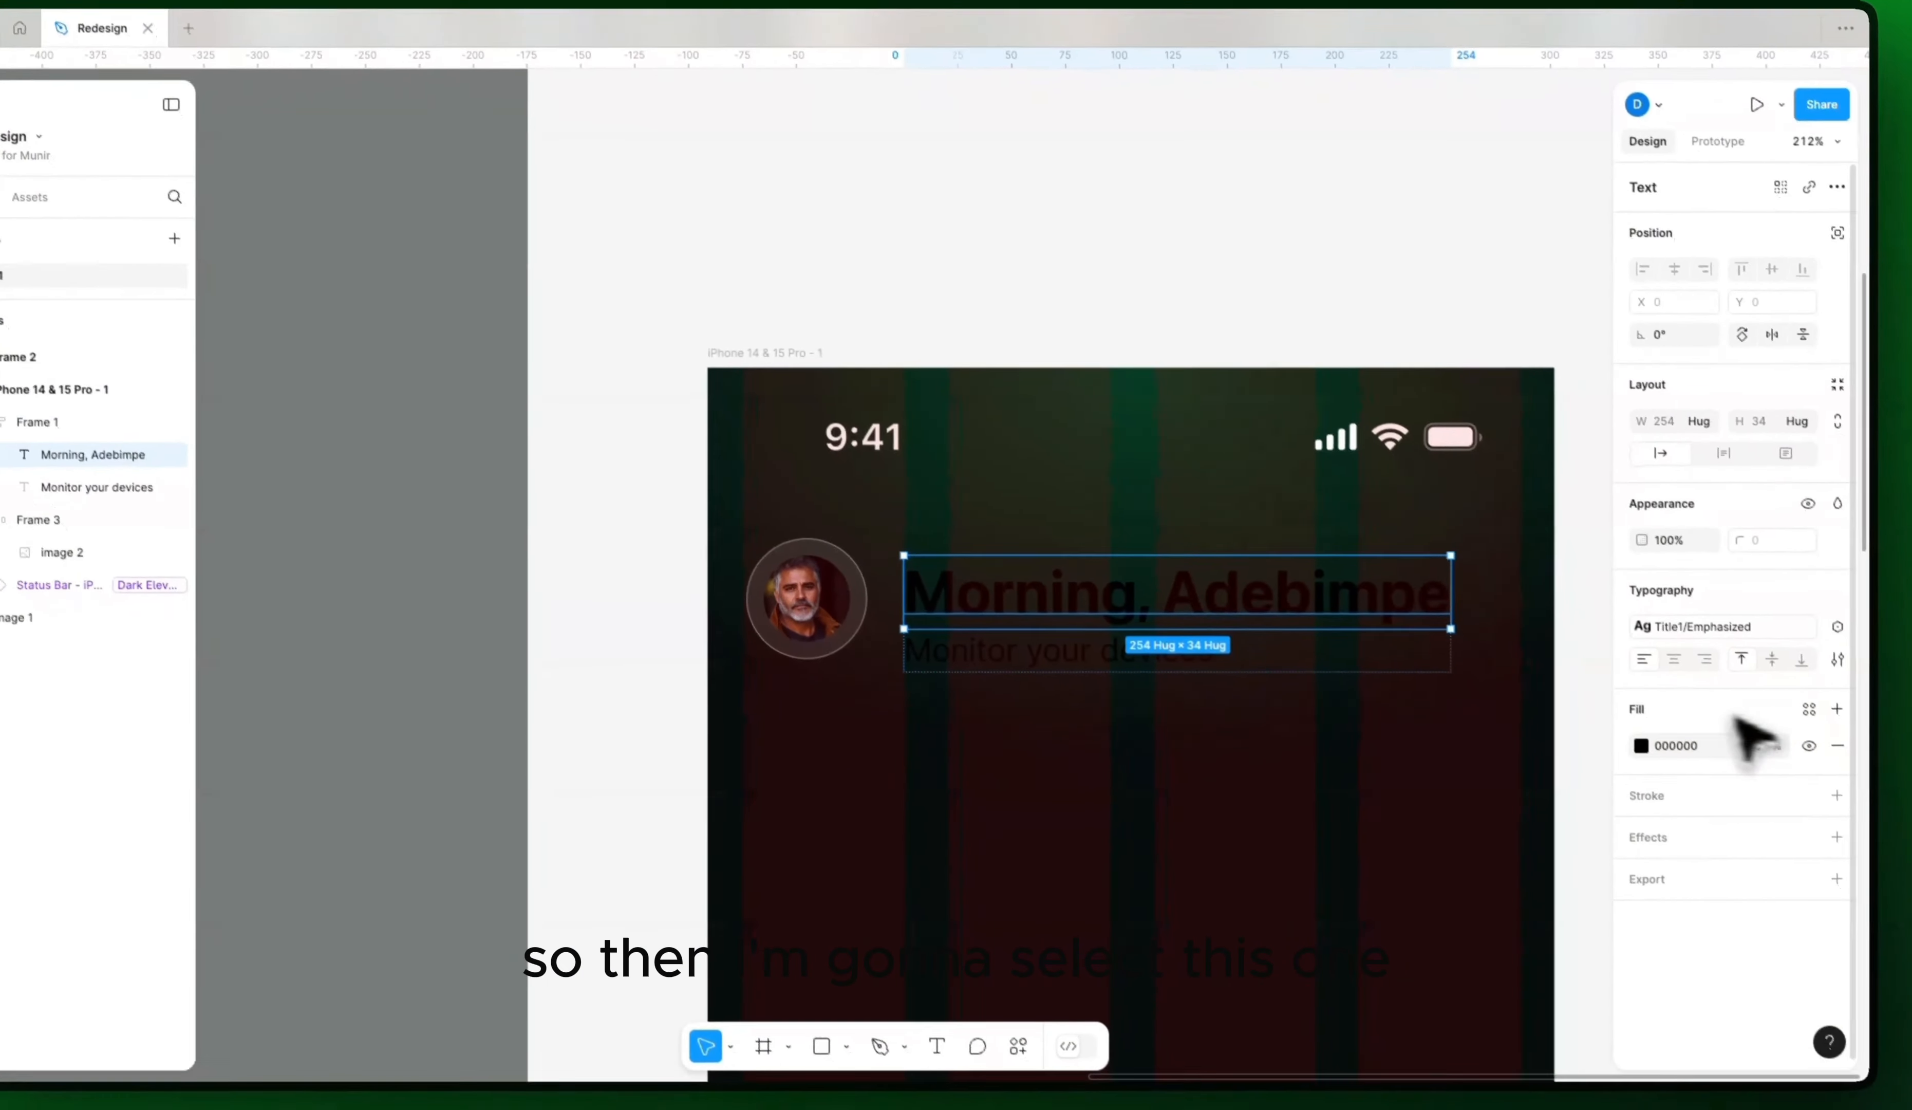
{"action": "left_click", "coordinate": [1700, 765]}
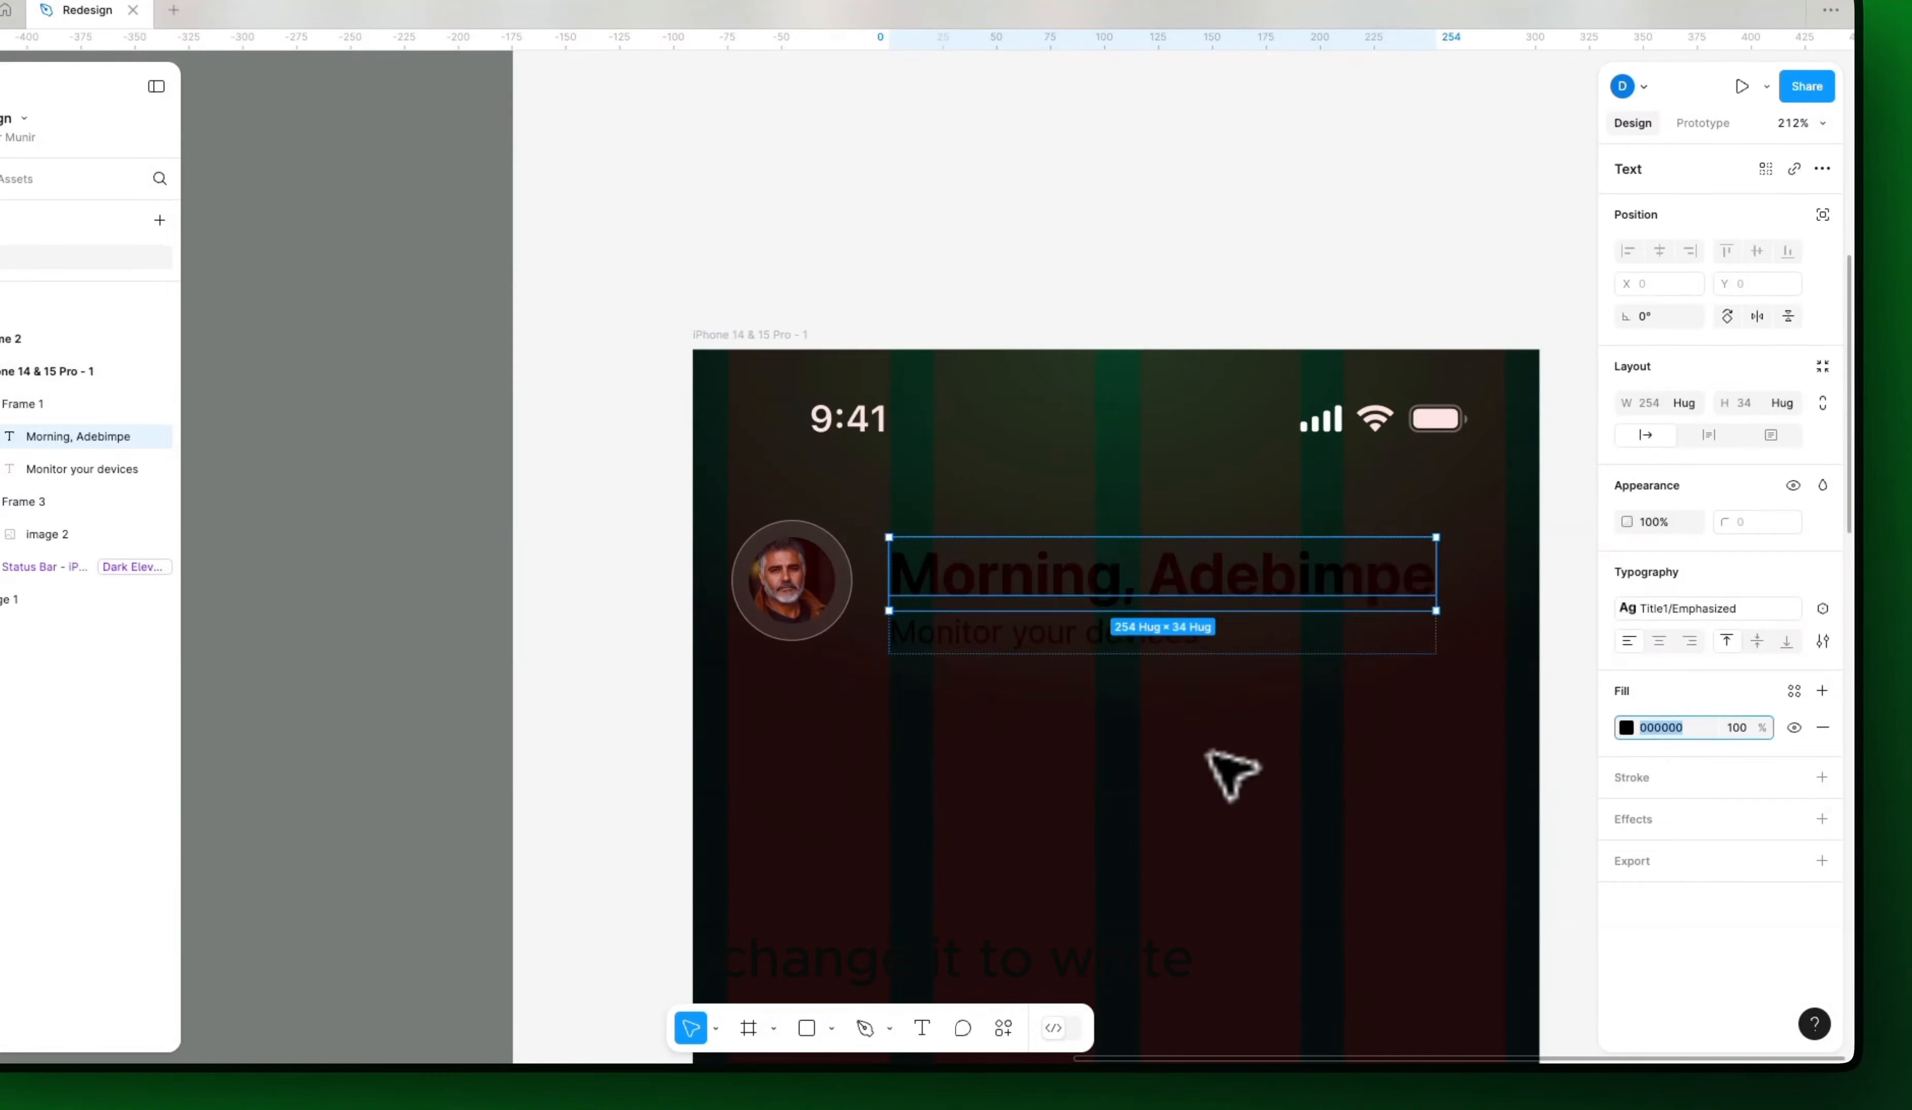
{"action": "left_click", "coordinate": [1227, 769]}
Step: Compare with the reference's greeting, and set the fill of the greeting line in the iPhone frame to white FFFFFF
{"action": "scroll", "coordinate": [1225, 765], "scroll_direction": "down", "scroll_amount": 10}
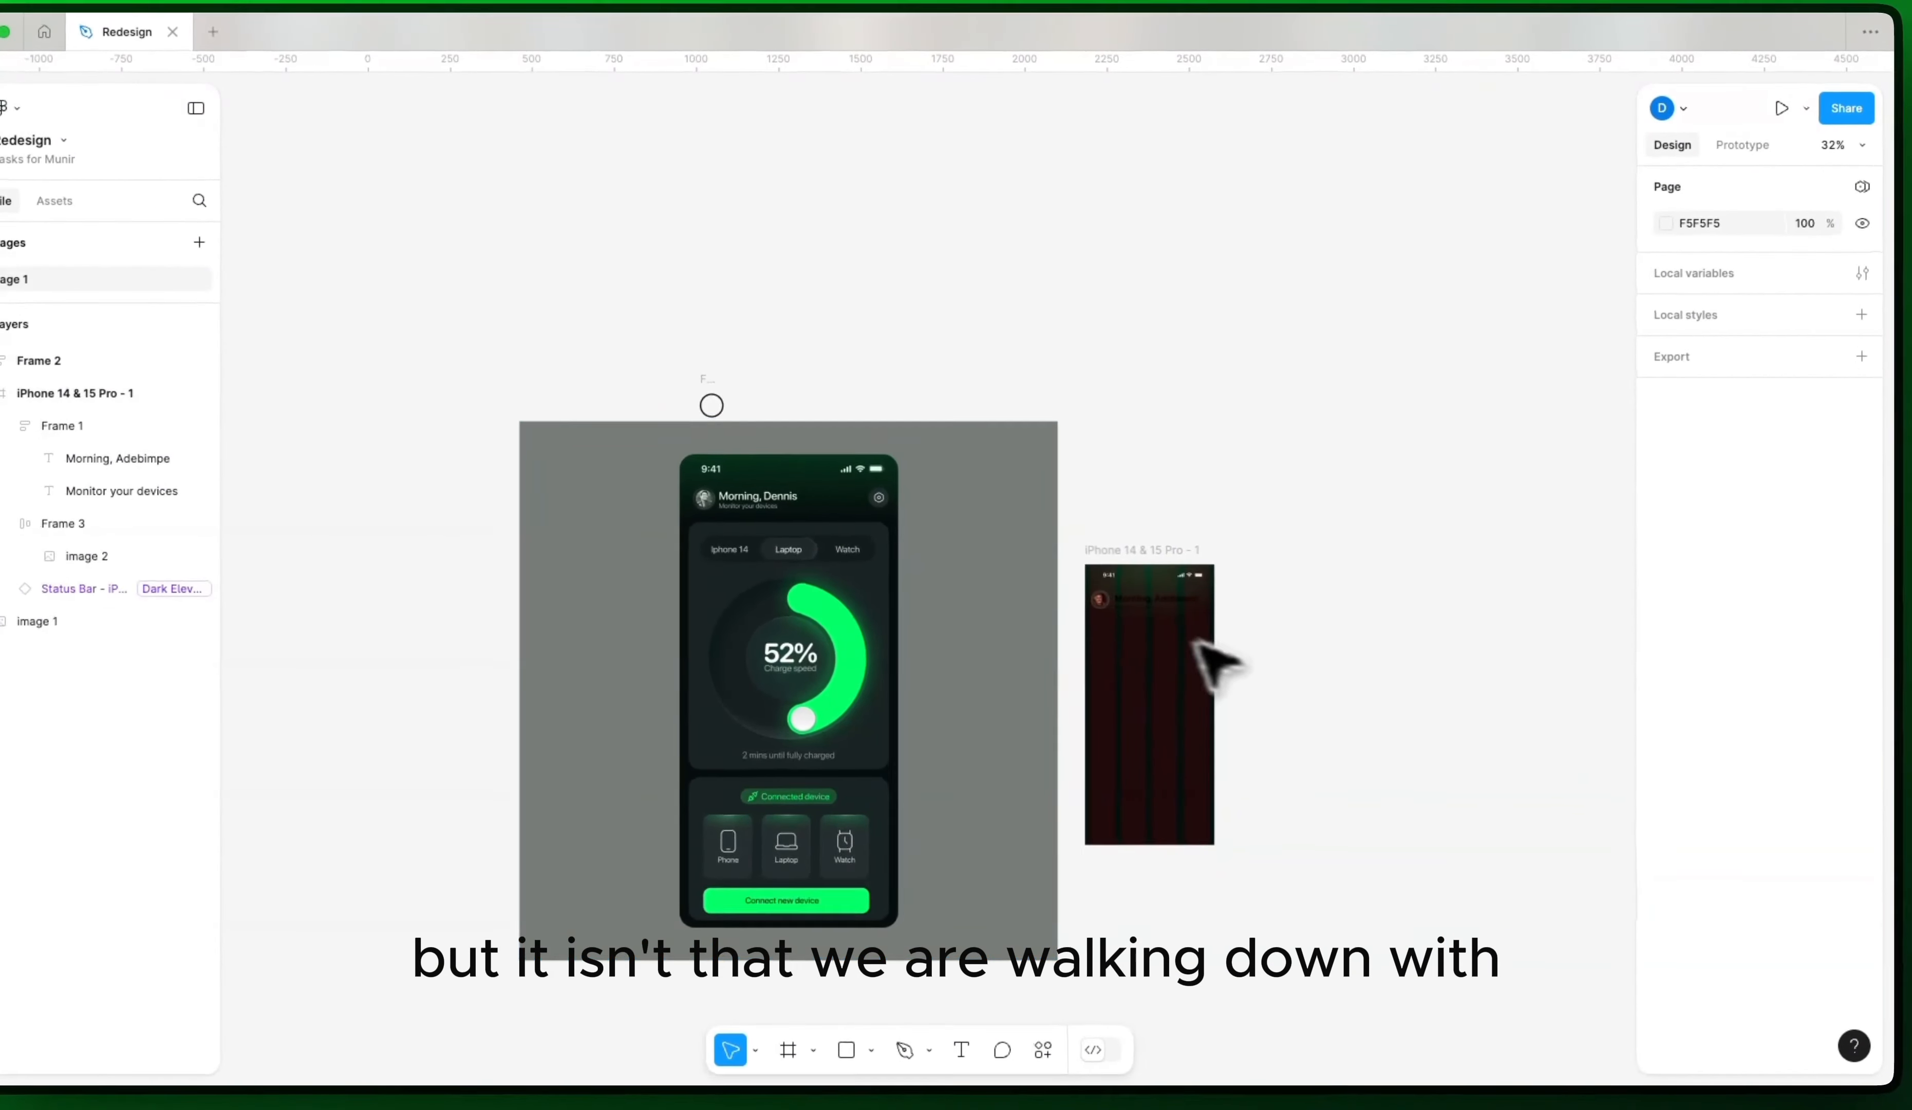
{"action": "scroll", "coordinate": [686, 474], "scroll_direction": "up", "scroll_amount": 5}
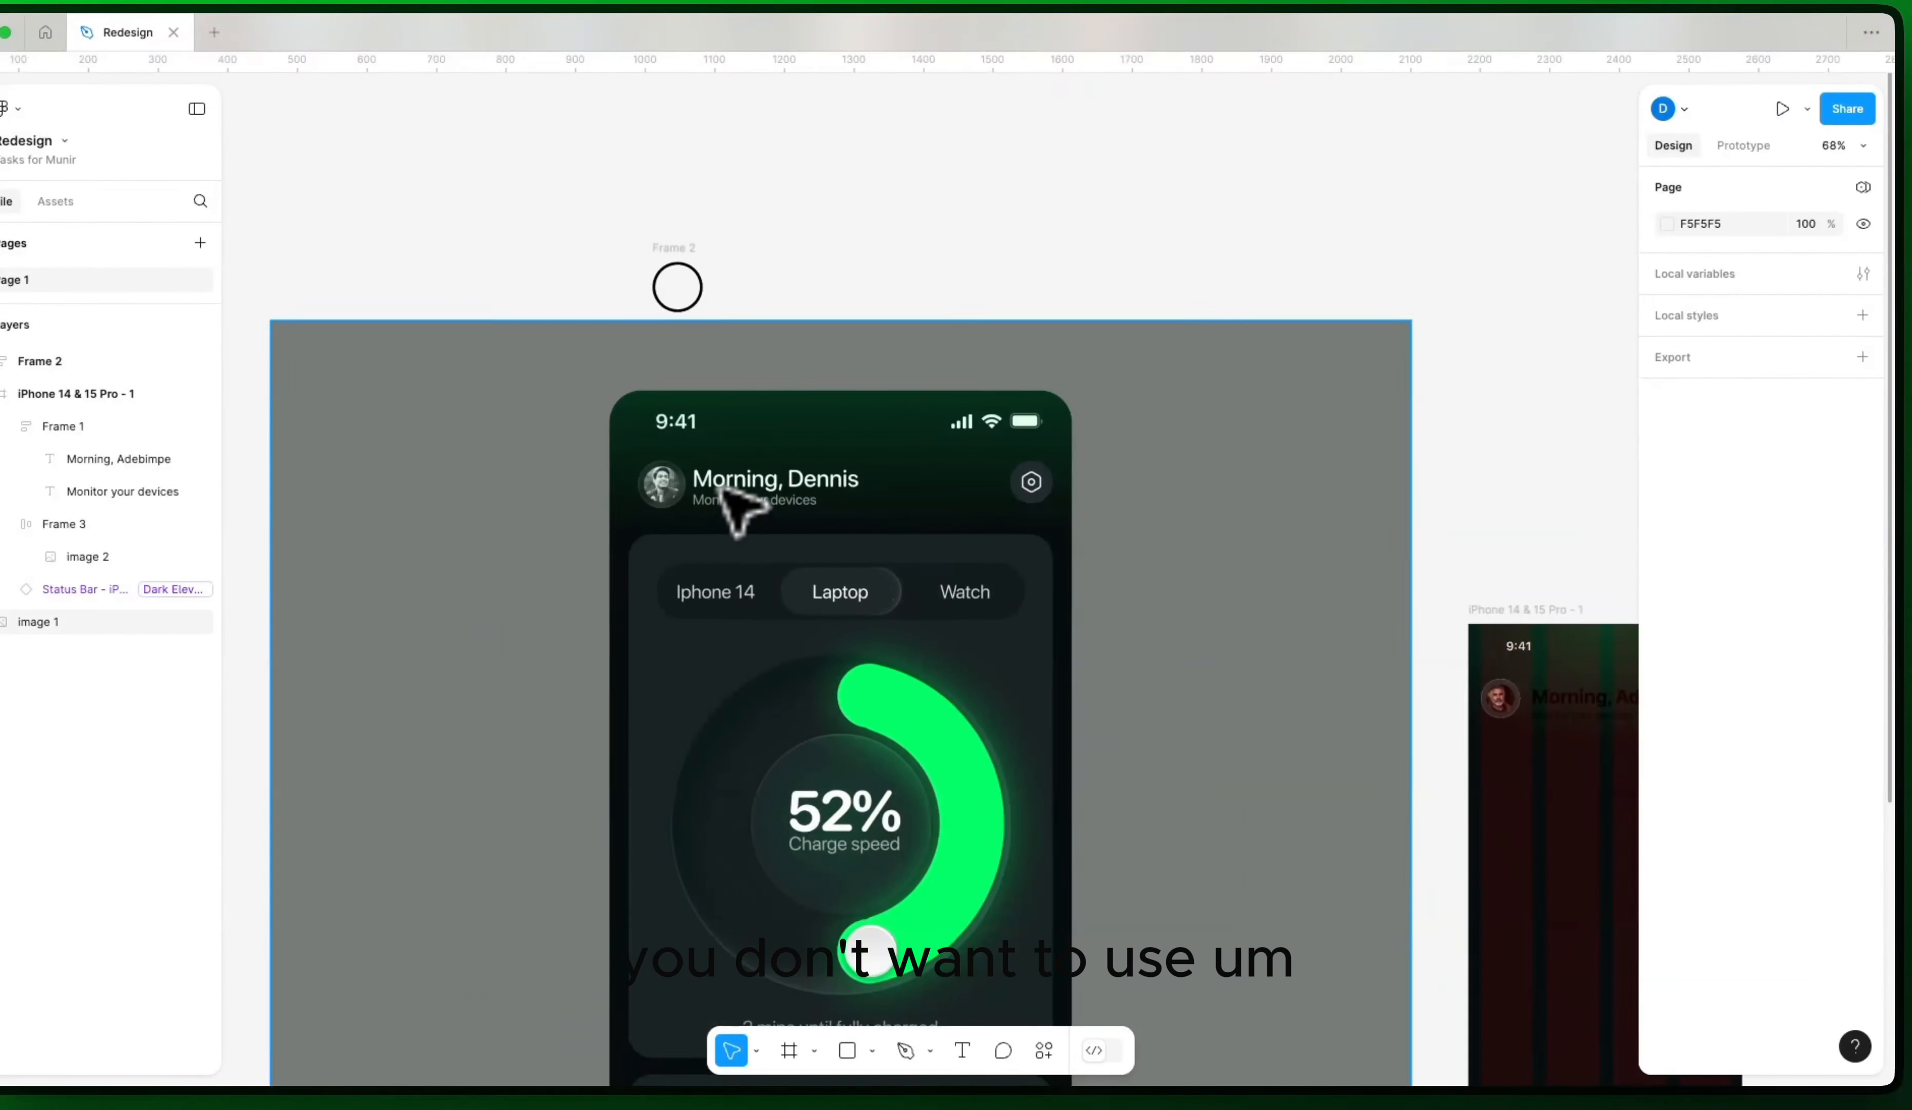
{"action": "scroll", "coordinate": [802, 486], "scroll_direction": "up", "scroll_amount": 1}
{"action": "scroll", "coordinate": [810, 484], "scroll_direction": "down", "scroll_amount": 3}
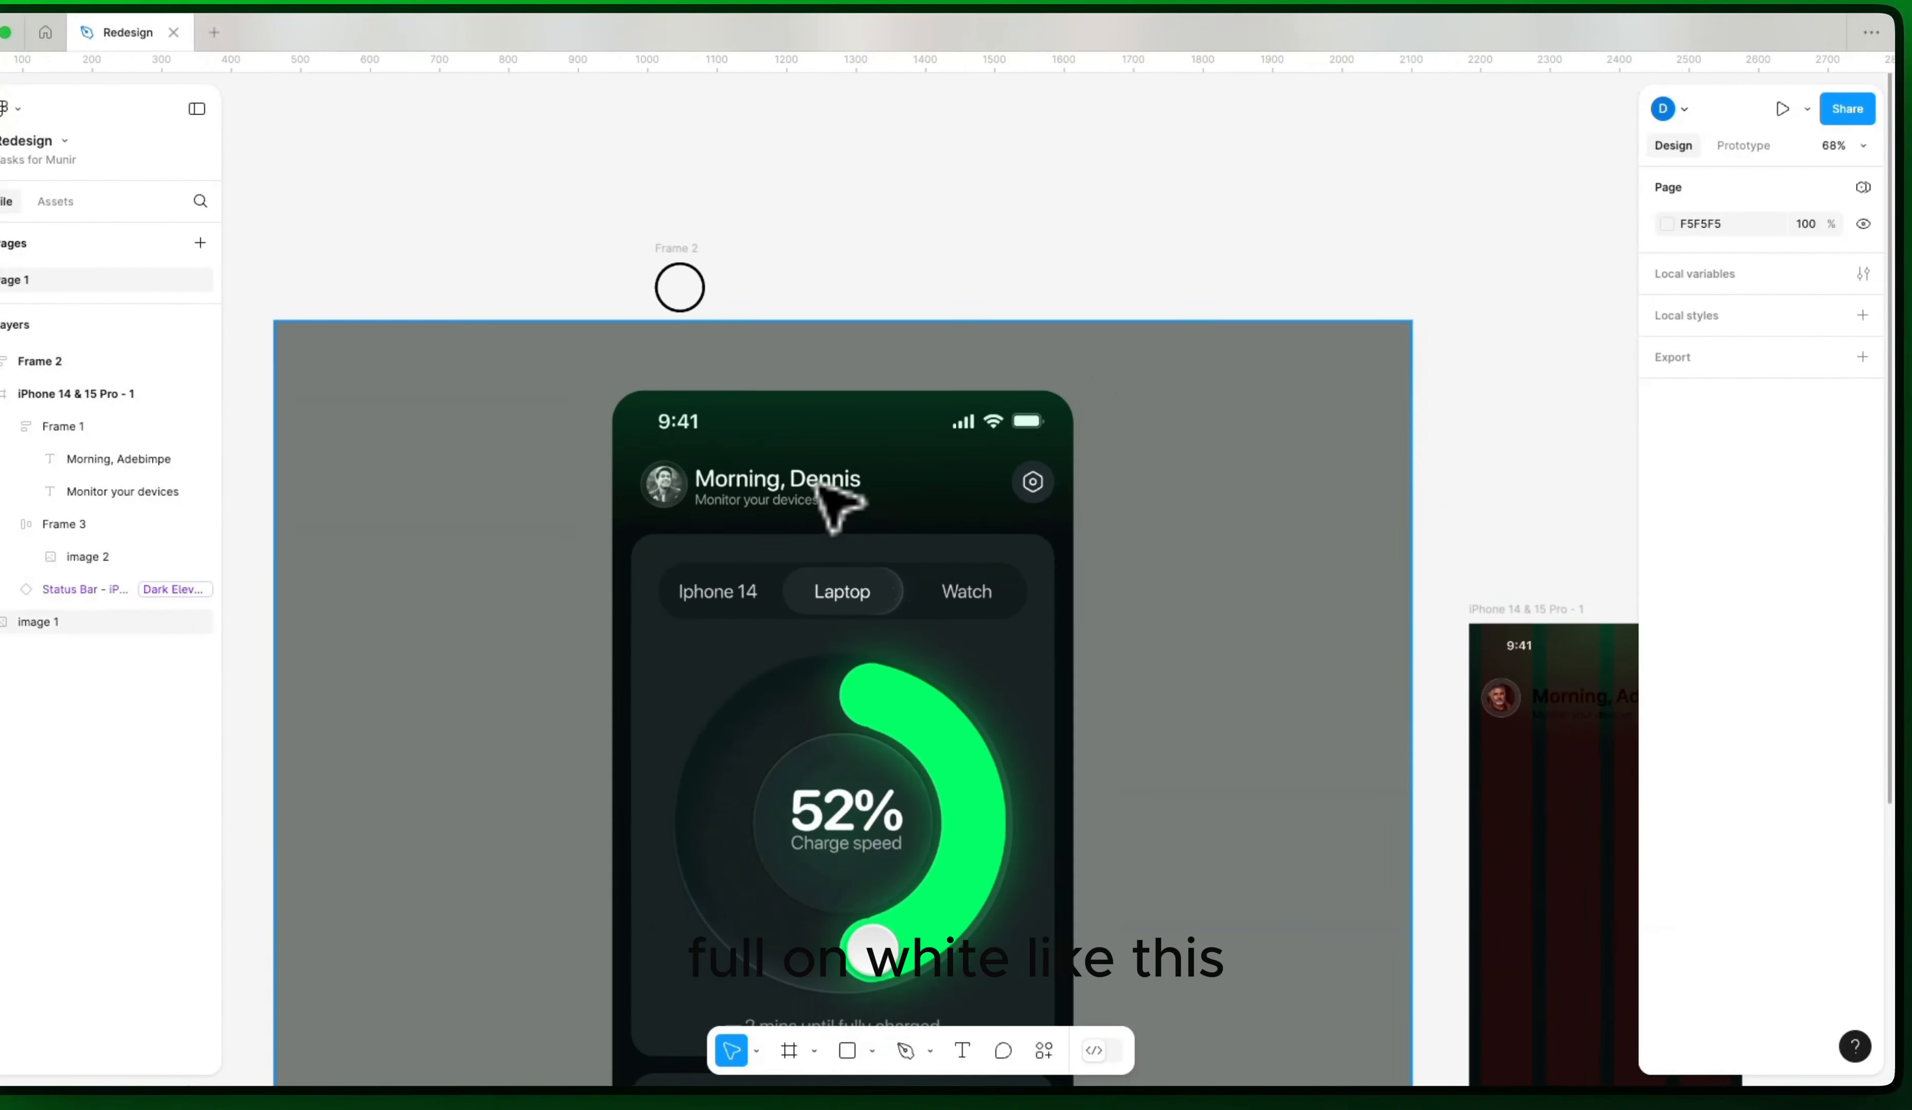
{"action": "left_click_drag", "start_coordinate": [1145, 608], "coordinate": [761, 631]}
{"action": "scroll", "coordinate": [961, 672], "scroll_direction": "up", "scroll_amount": 5}
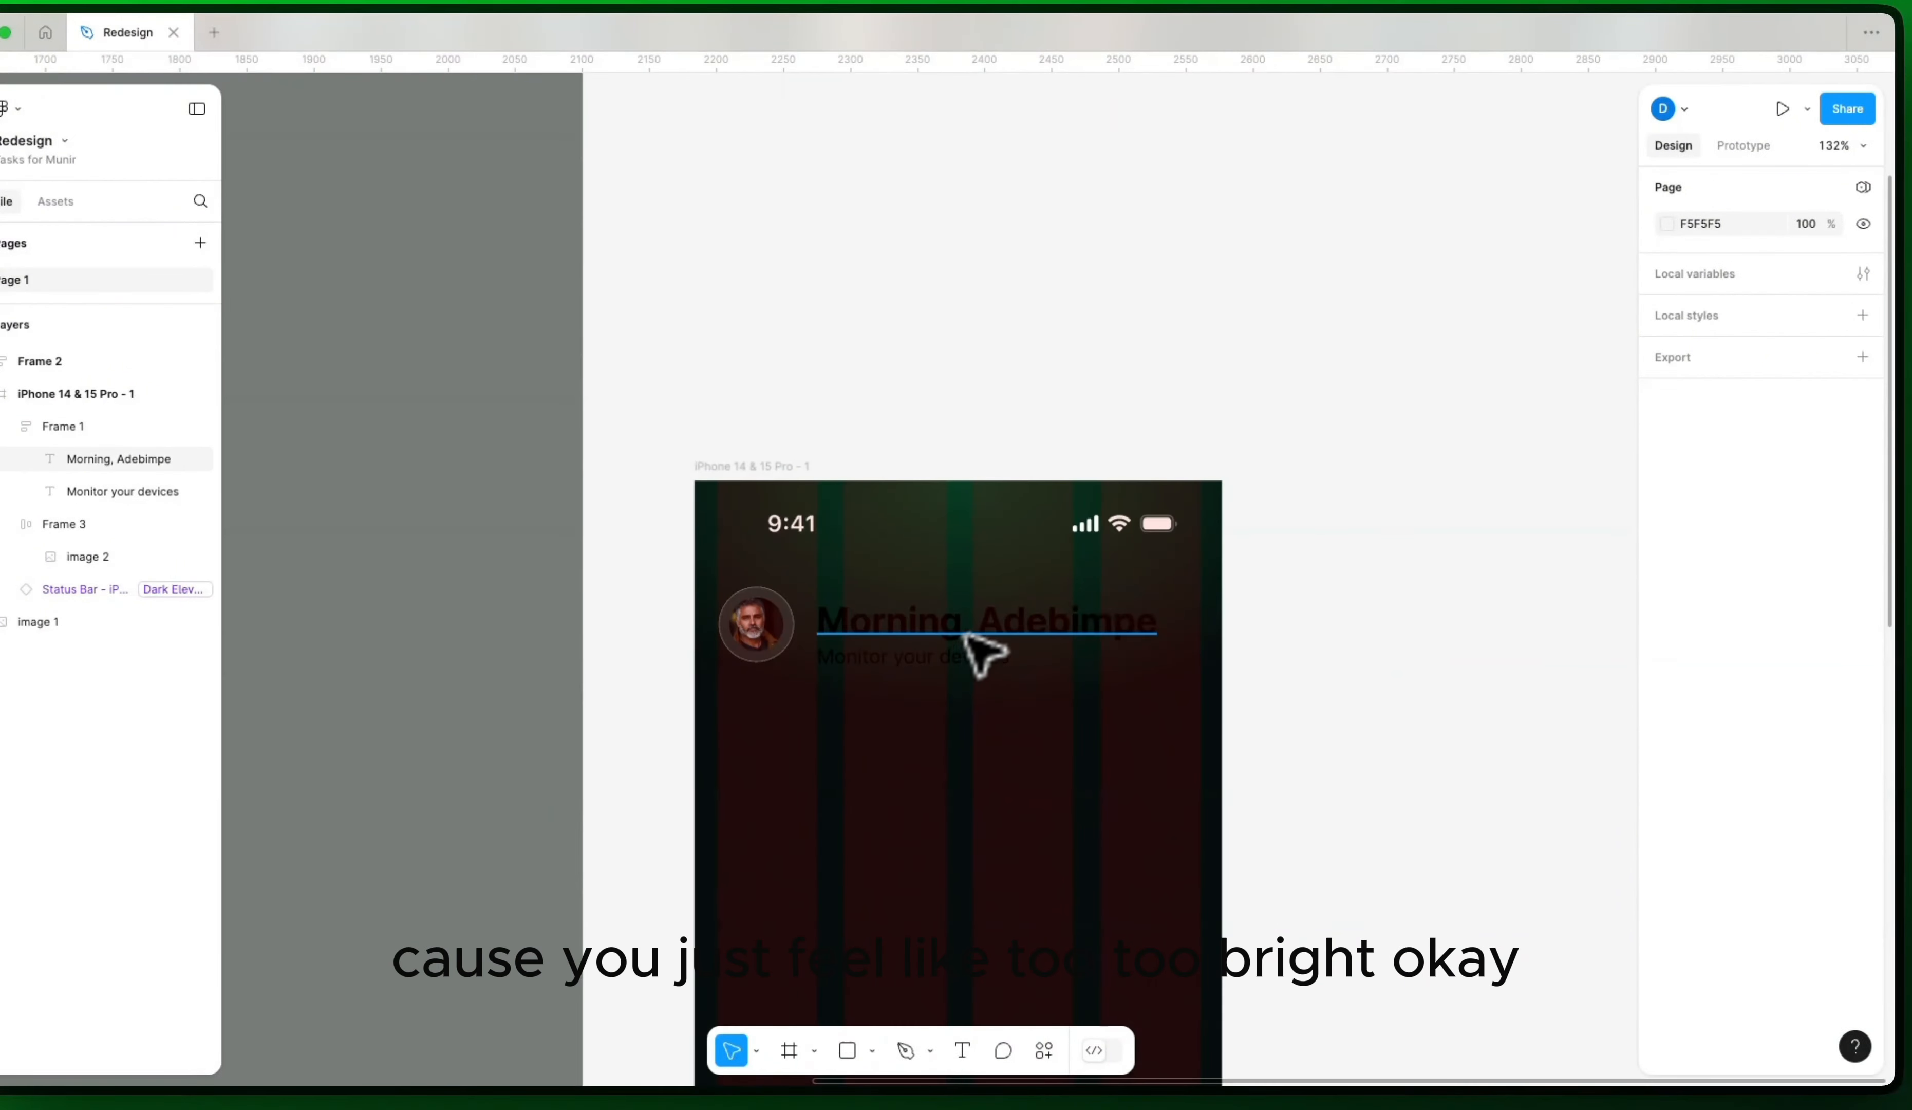
{"action": "left_click", "coordinate": [981, 648]}
{"action": "left_click", "coordinate": [1739, 756]}
{"action": "type", "text": "ffffff"}
{"action": "key", "text": "Return"}
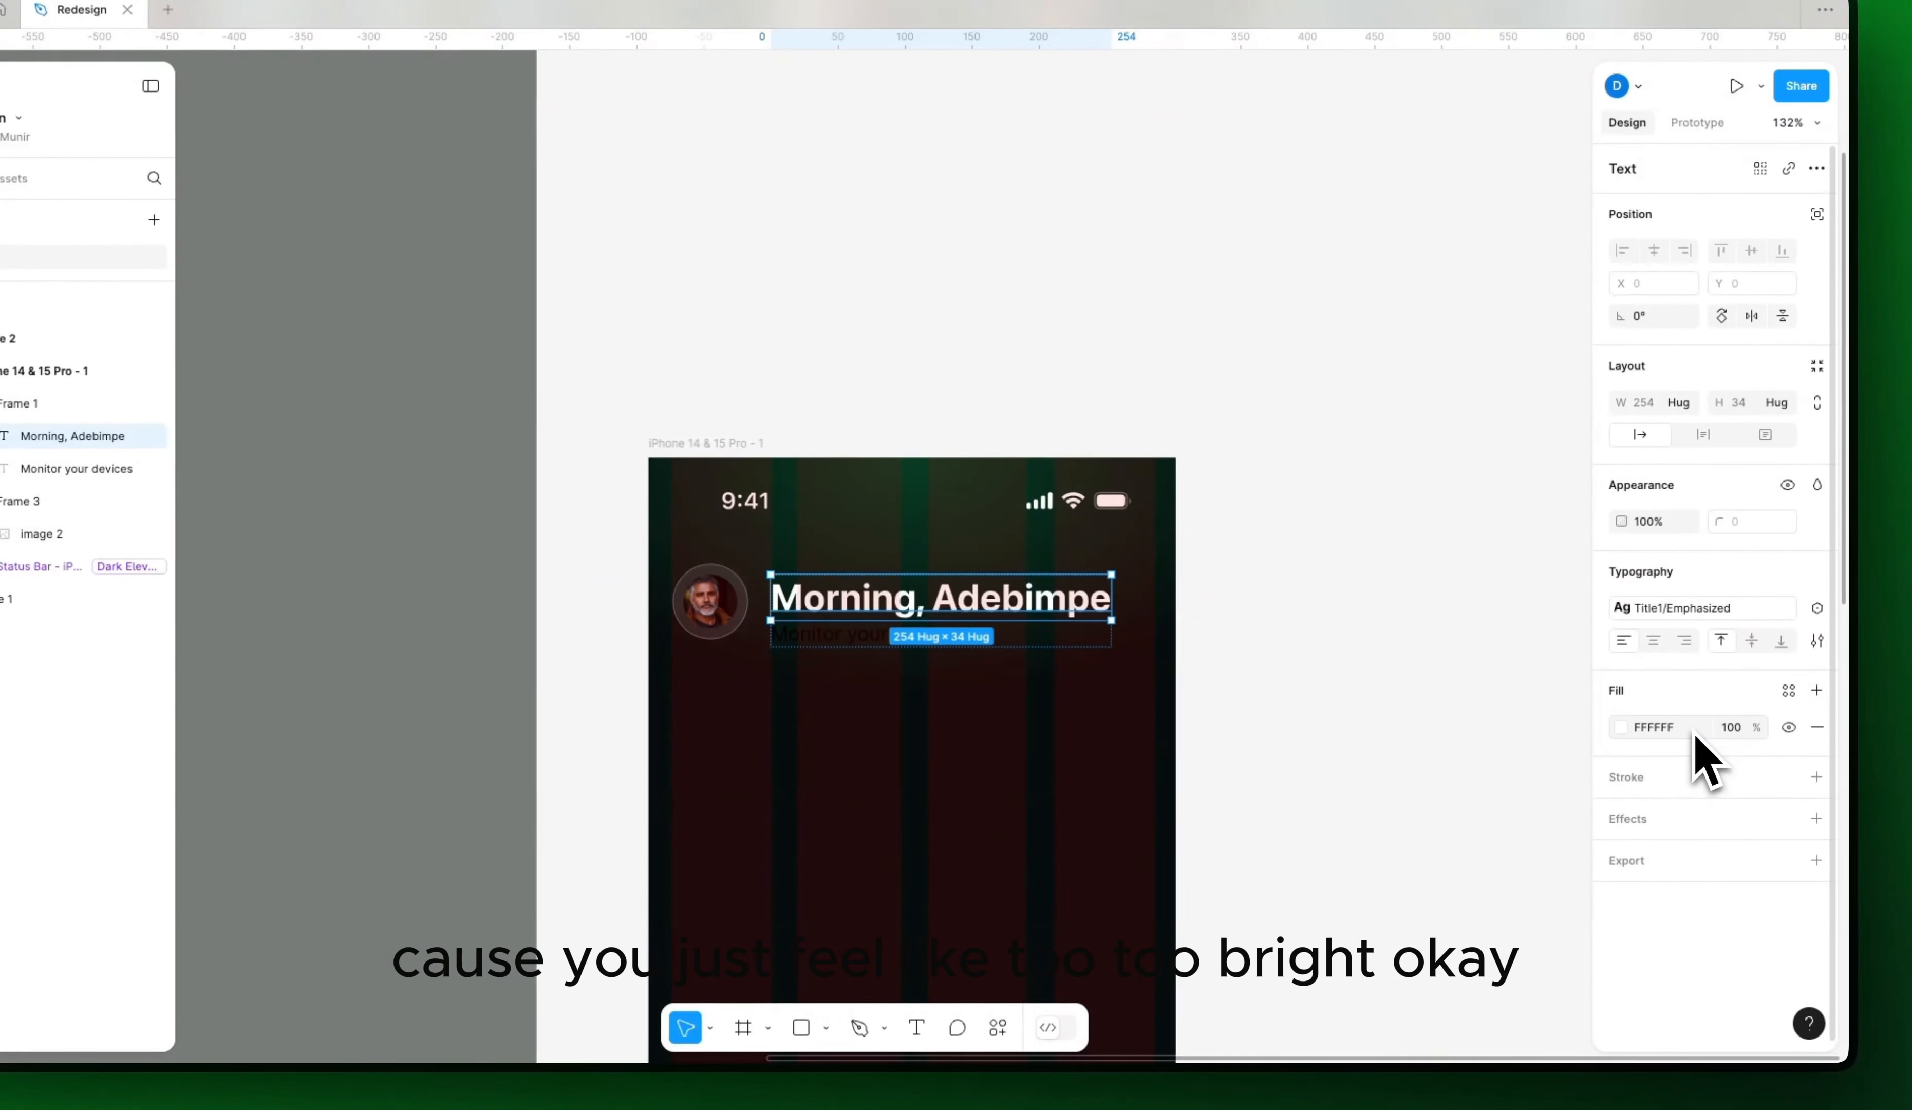
Step: Tone down the greeting line's white fill to the slightly darker off-white E4DBDB
{"action": "left_click", "coordinate": [1624, 730]}
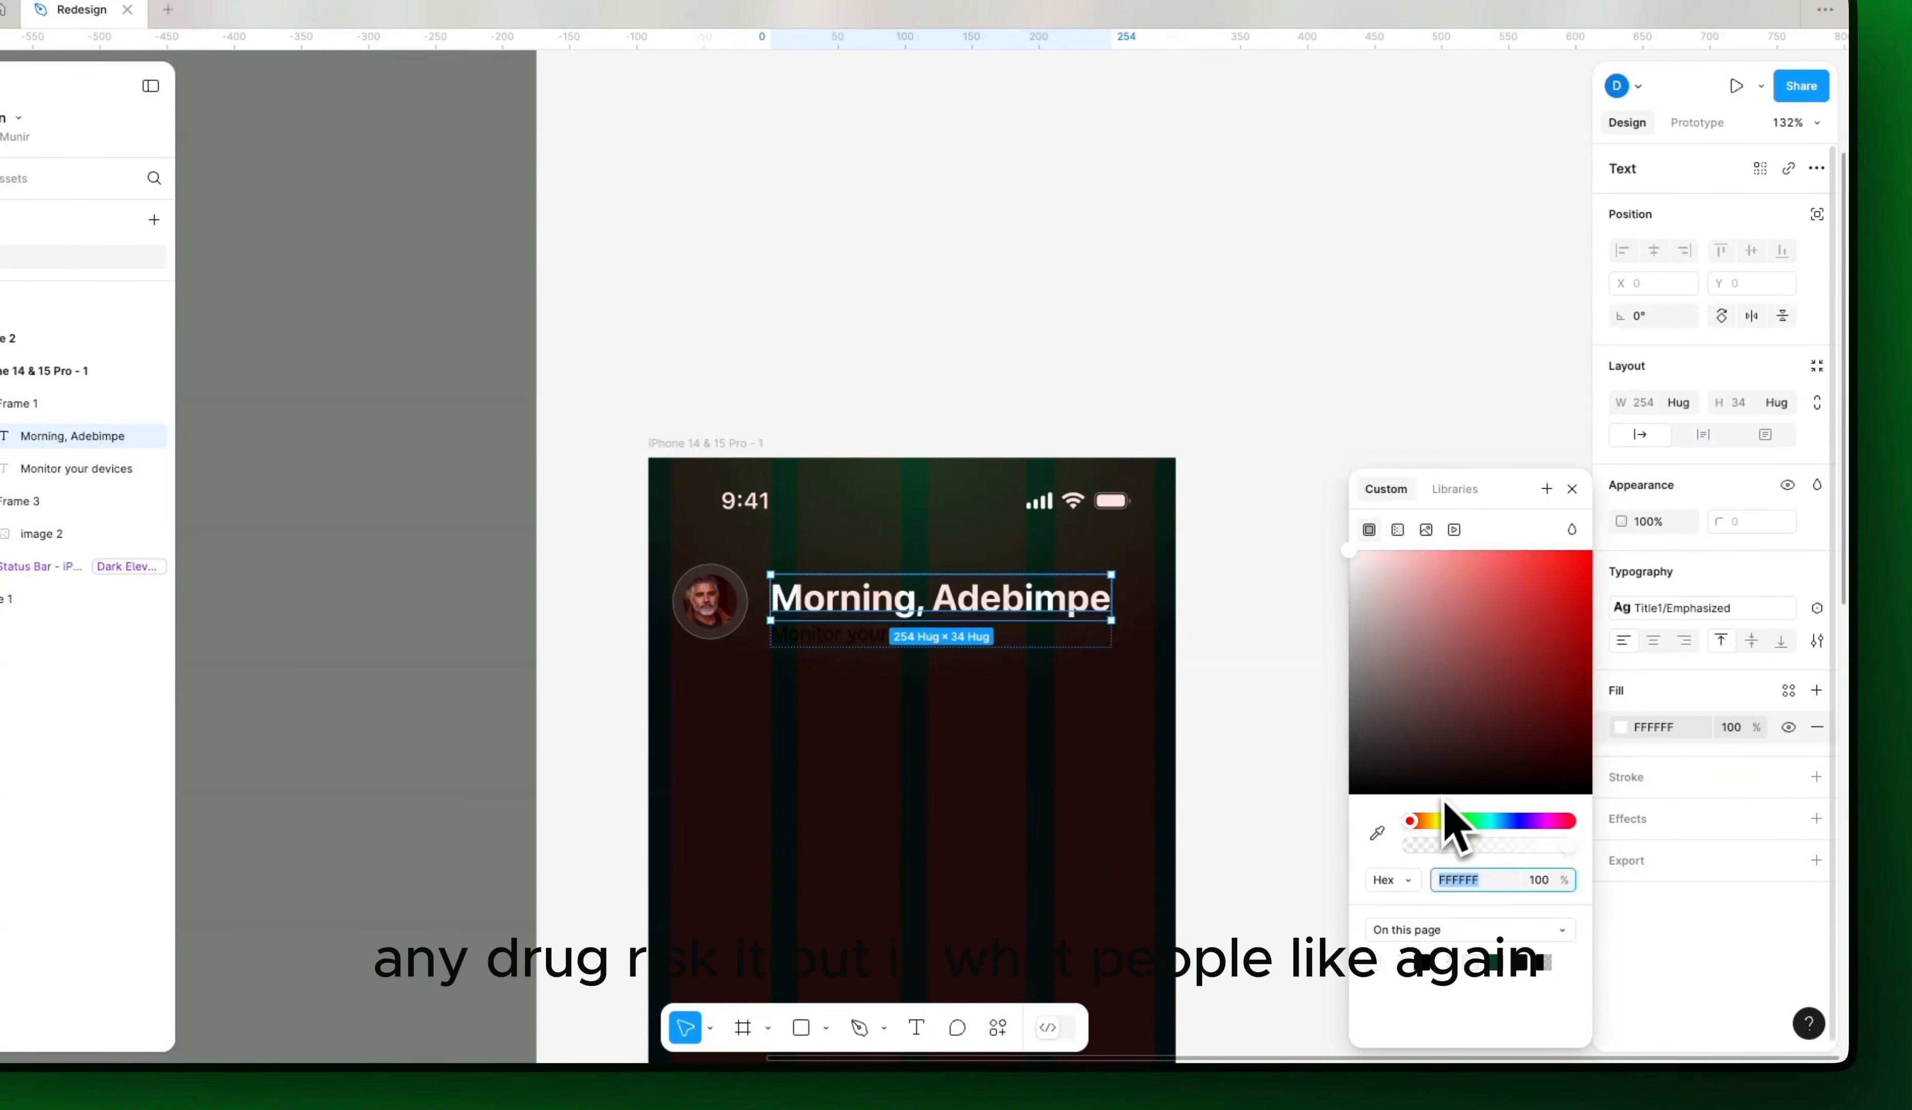
{"action": "left_click", "coordinate": [1351, 557]}
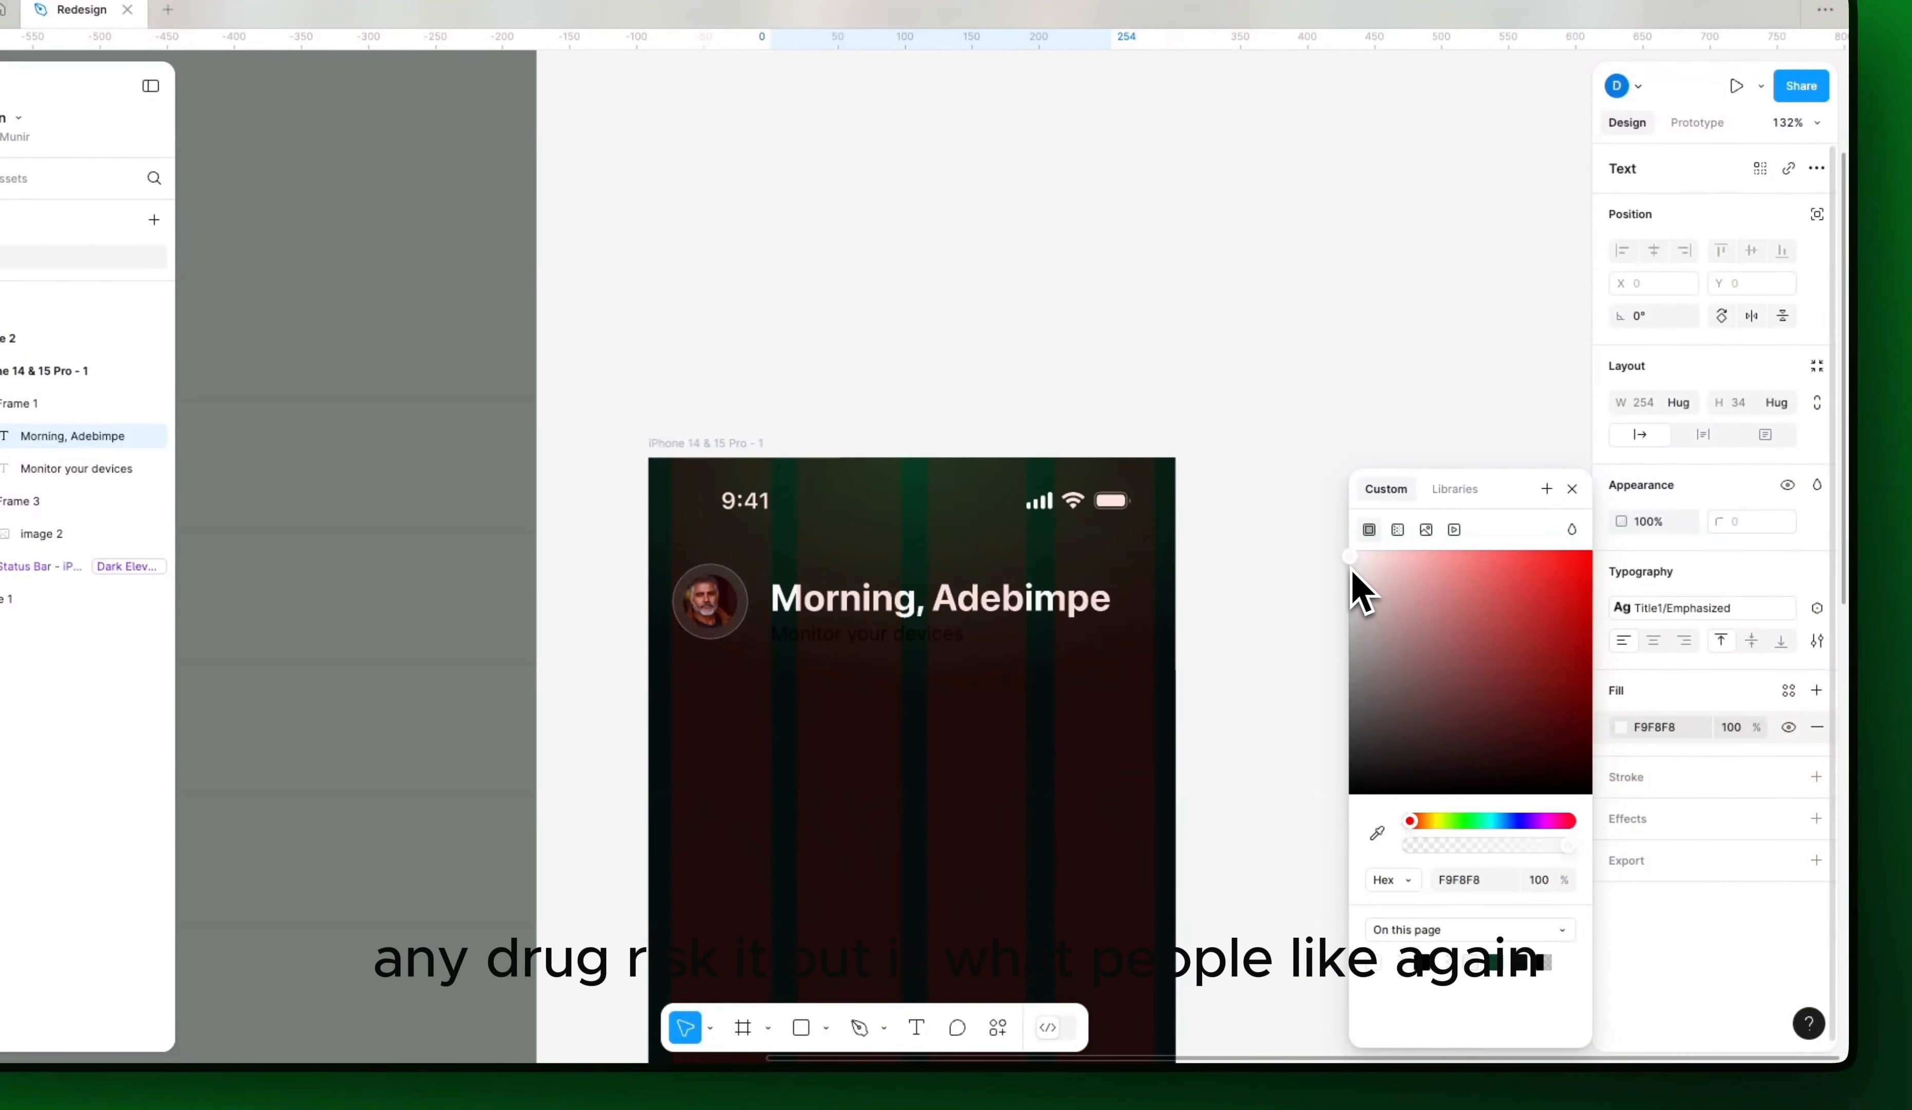
{"action": "left_click_drag", "start_coordinate": [1353, 573], "coordinate": [1355, 586]}
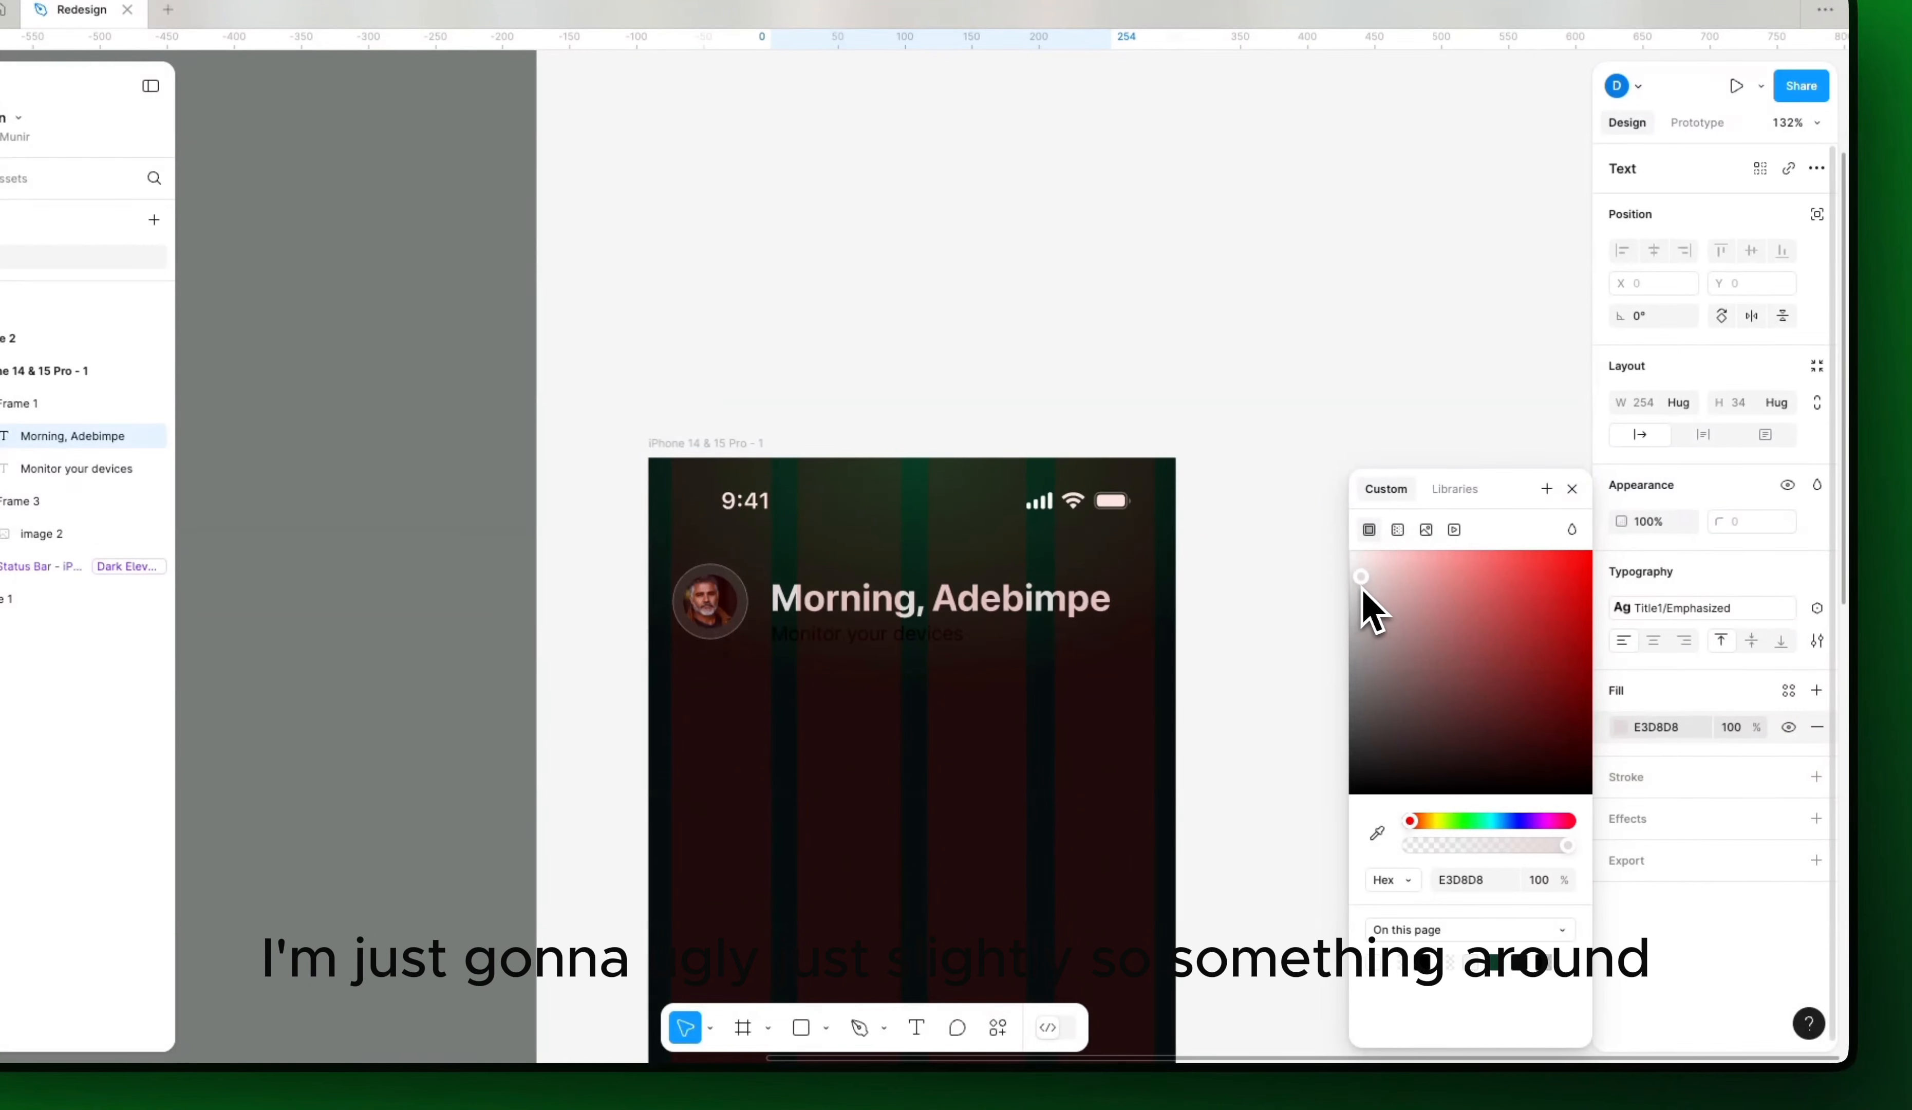
{"action": "left_click_drag", "start_coordinate": [1358, 591], "coordinate": [1272, 641]}
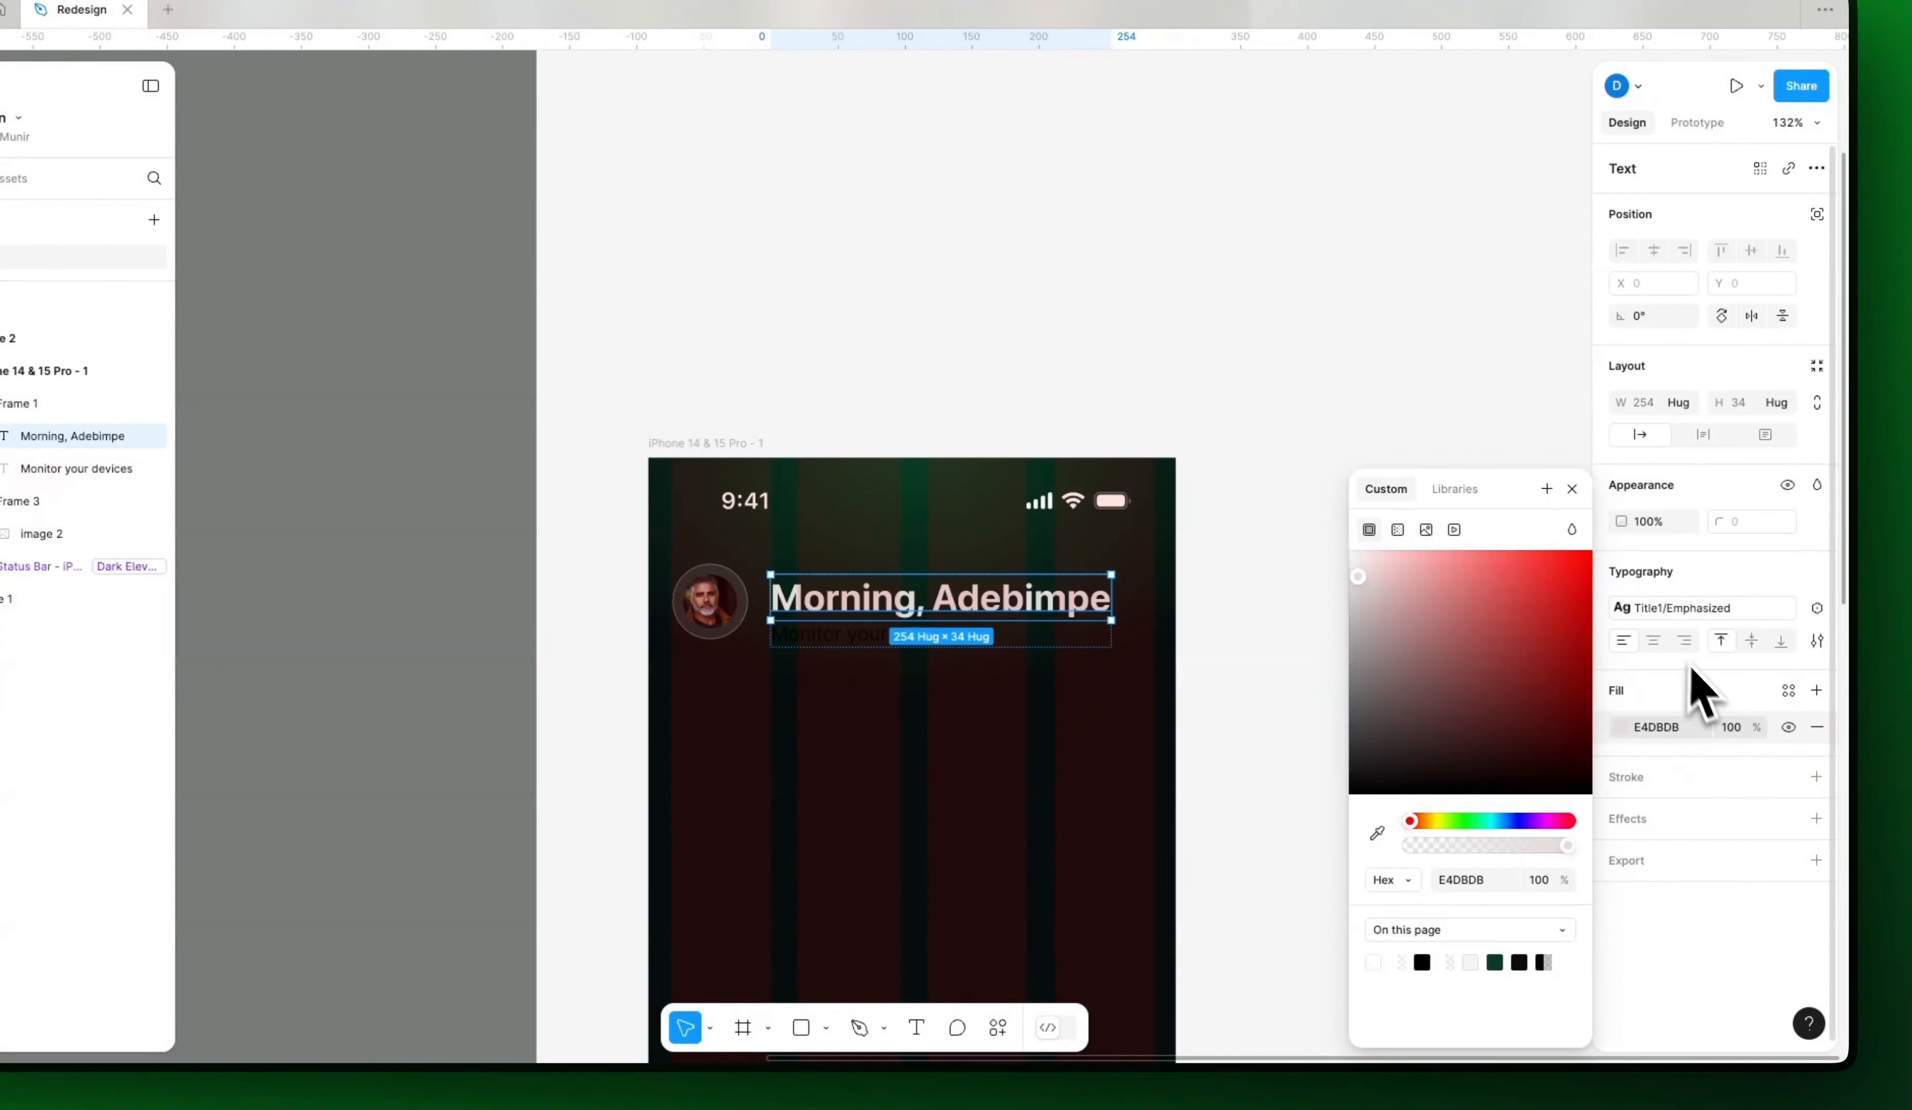
Step: Apply the Title3 Regular text style to the greeting line
{"action": "left_click", "coordinate": [1685, 609]}
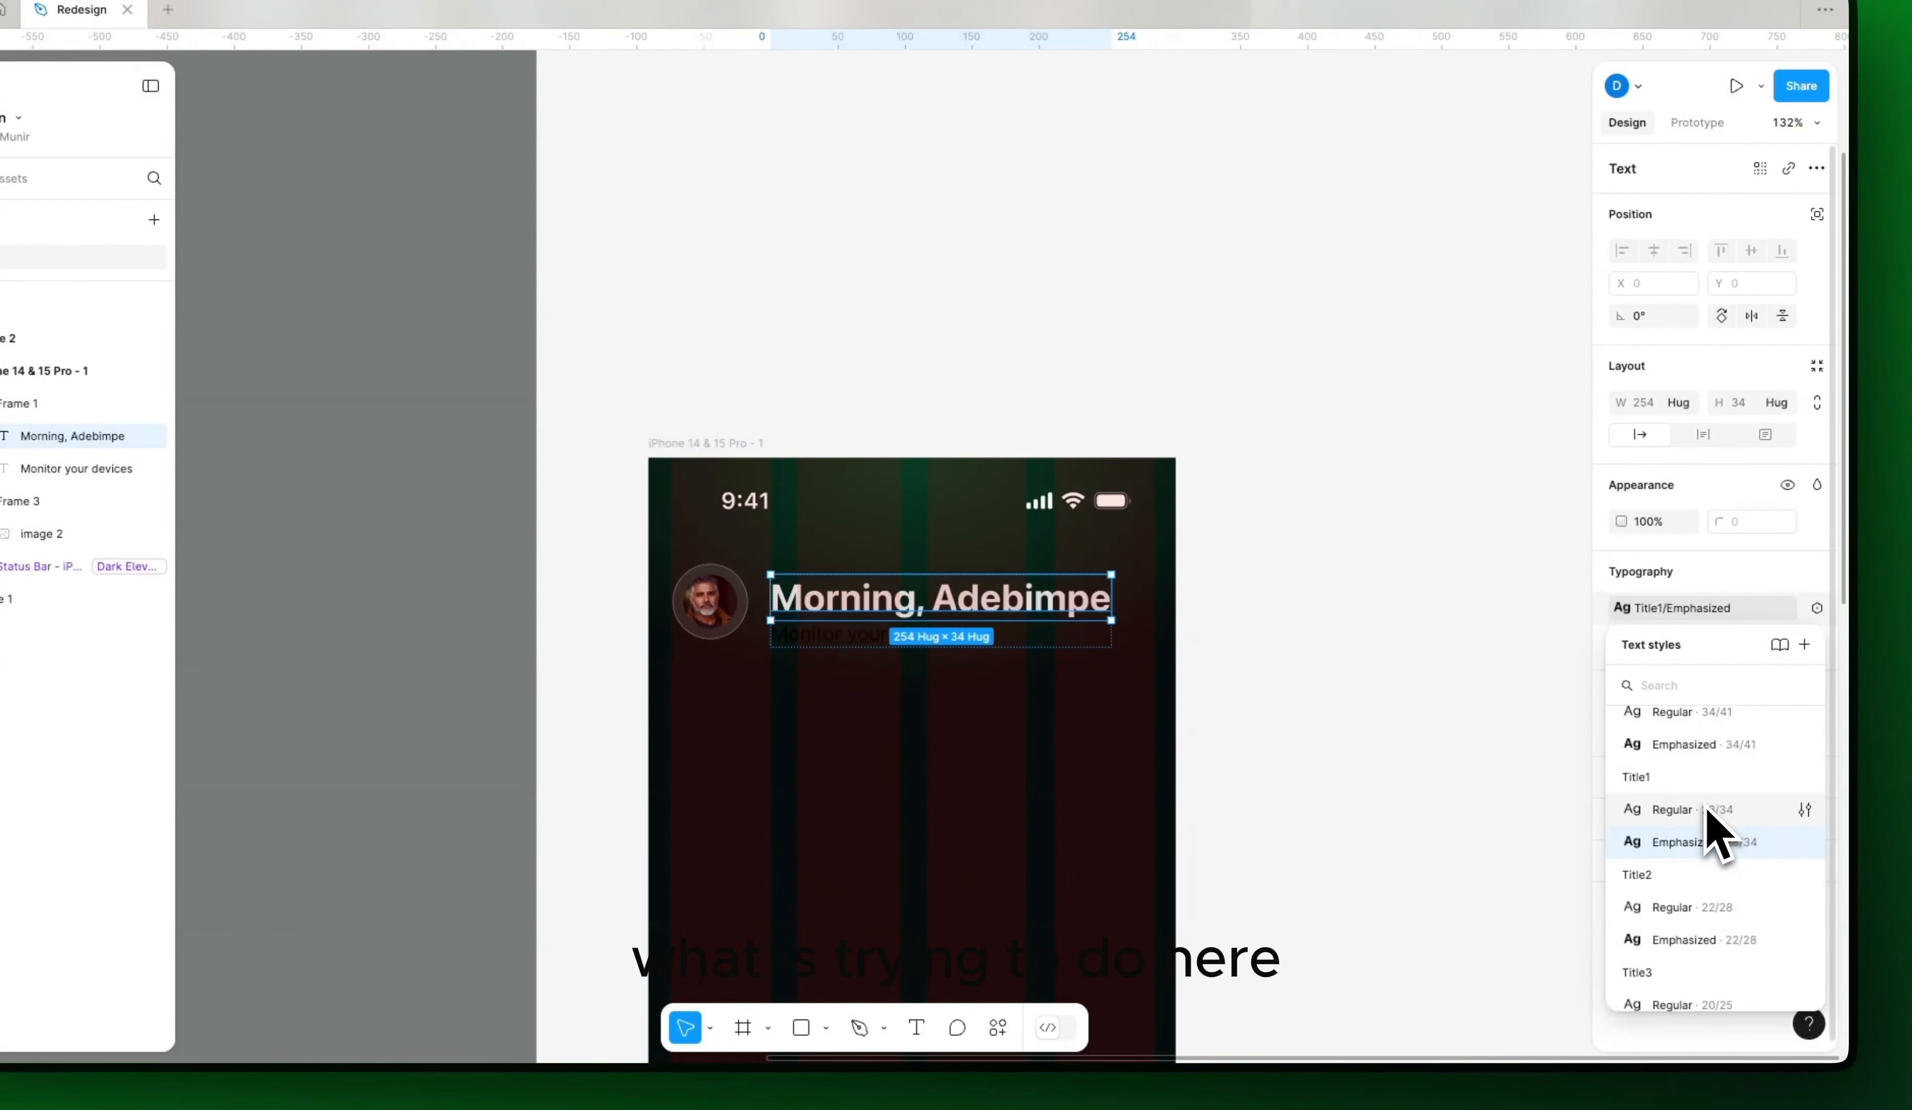
{"action": "scroll", "coordinate": [1713, 830], "scroll_direction": "down", "scroll_amount": 3}
{"action": "scroll", "coordinate": [1706, 810], "scroll_direction": "down", "scroll_amount": 1}
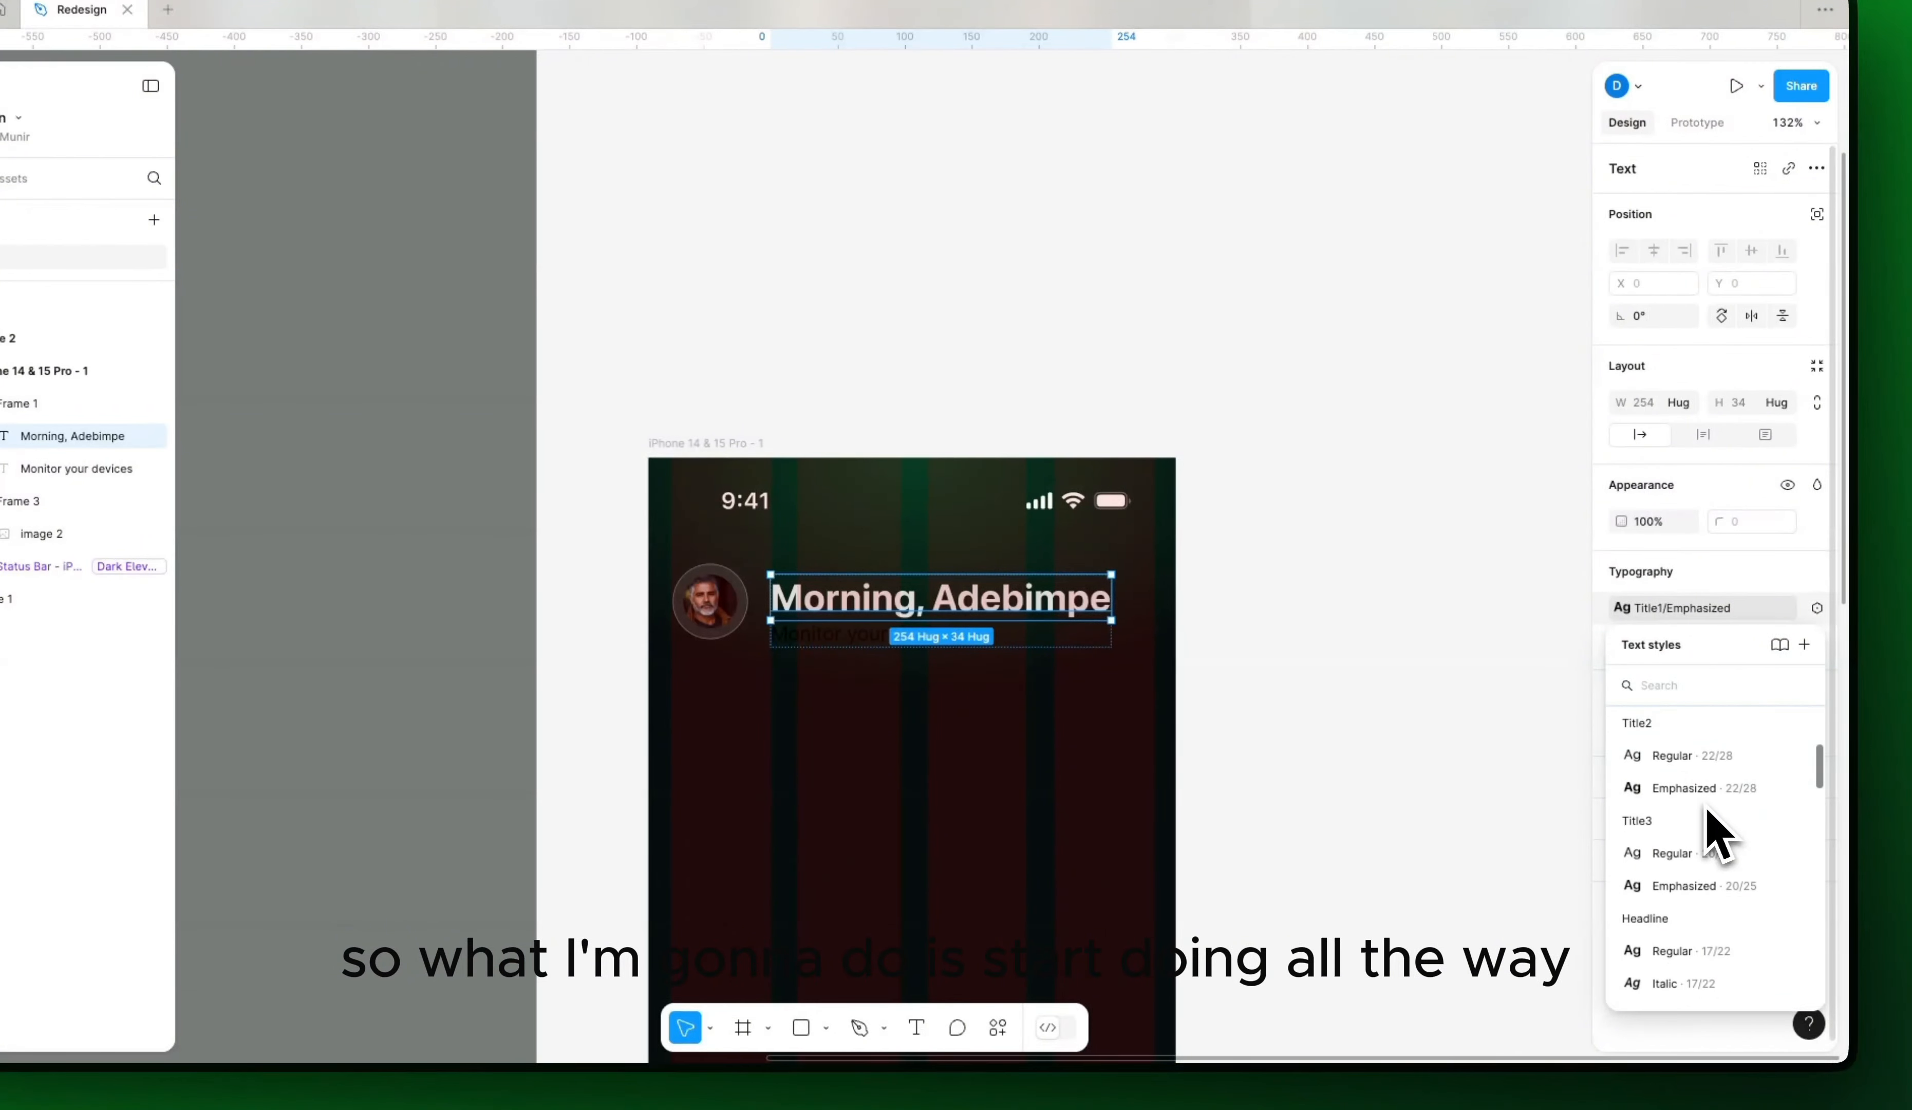
{"action": "left_click", "coordinate": [1712, 852]}
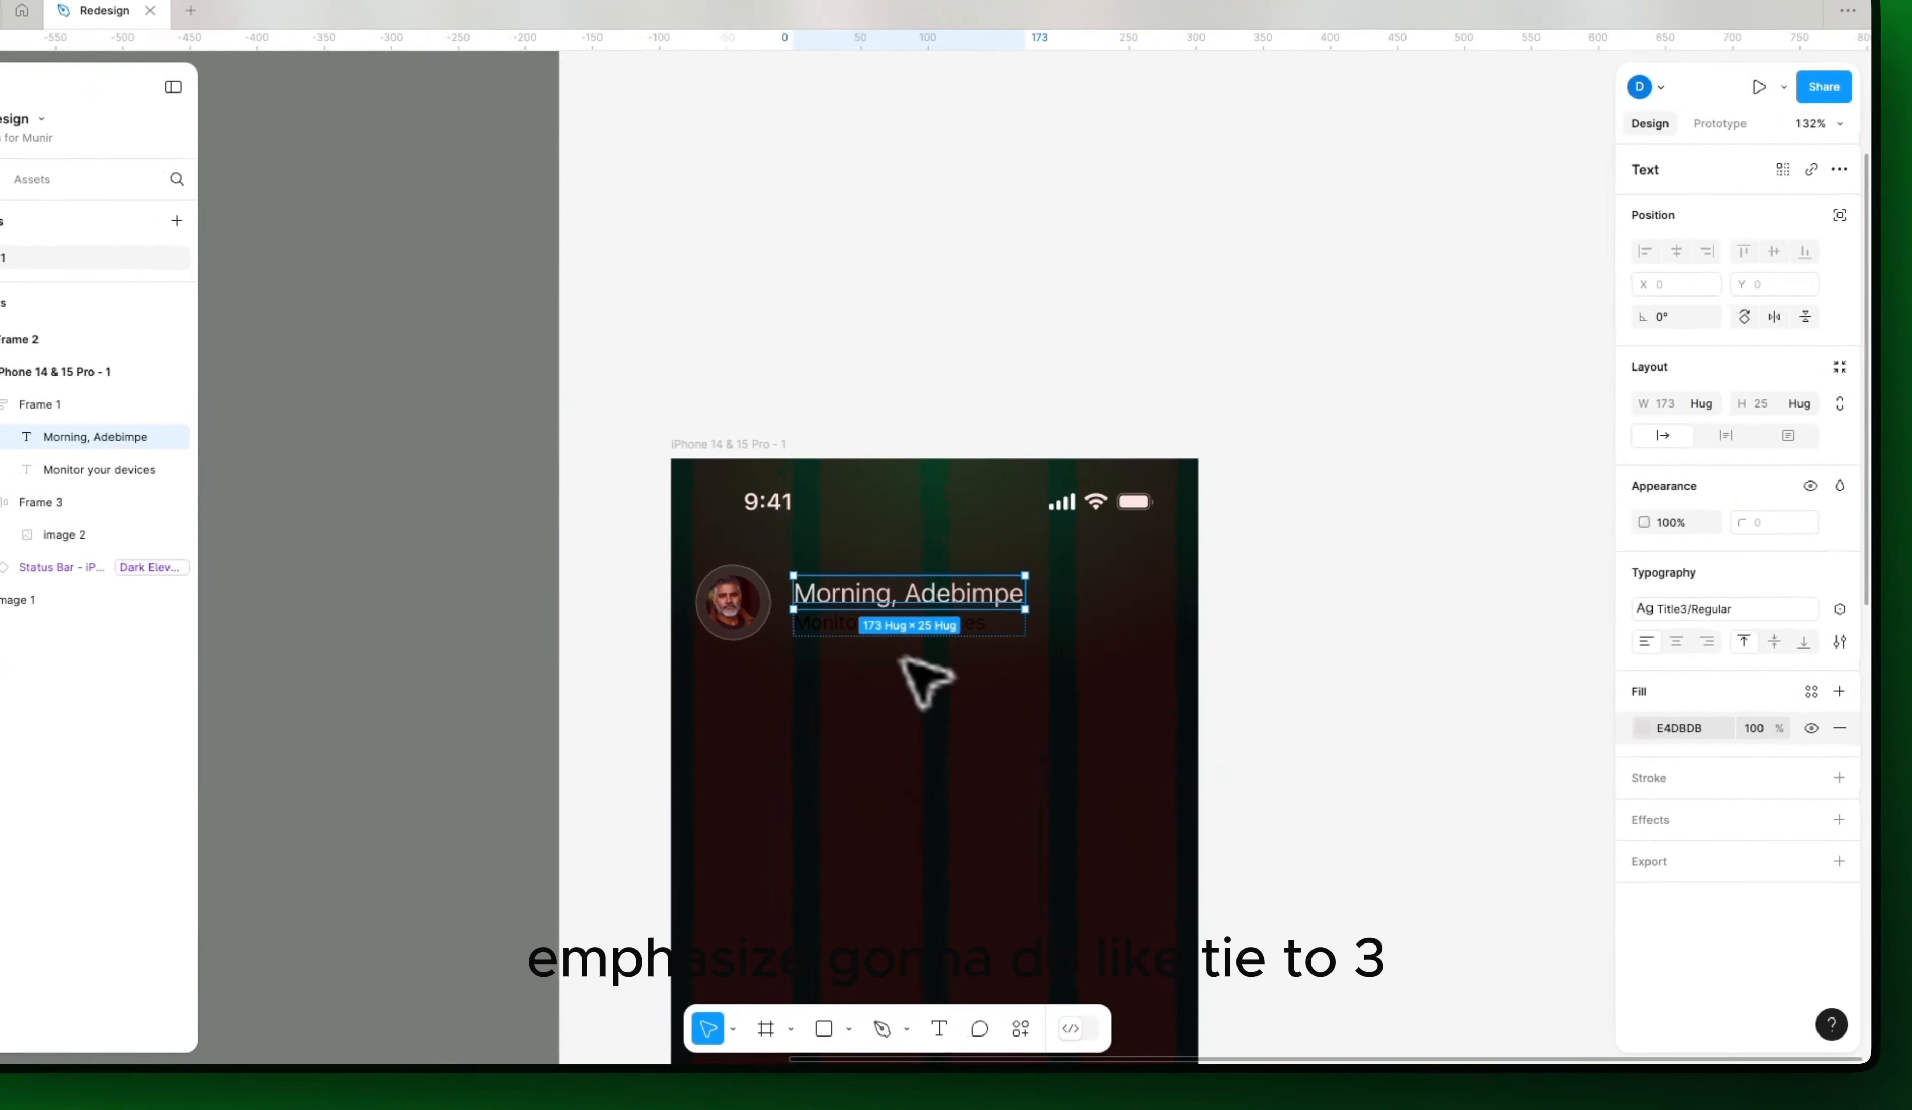
Step: Apply the Footnote Regular text style to the "Monitor your devices" line
{"action": "left_click", "coordinate": [891, 624]}
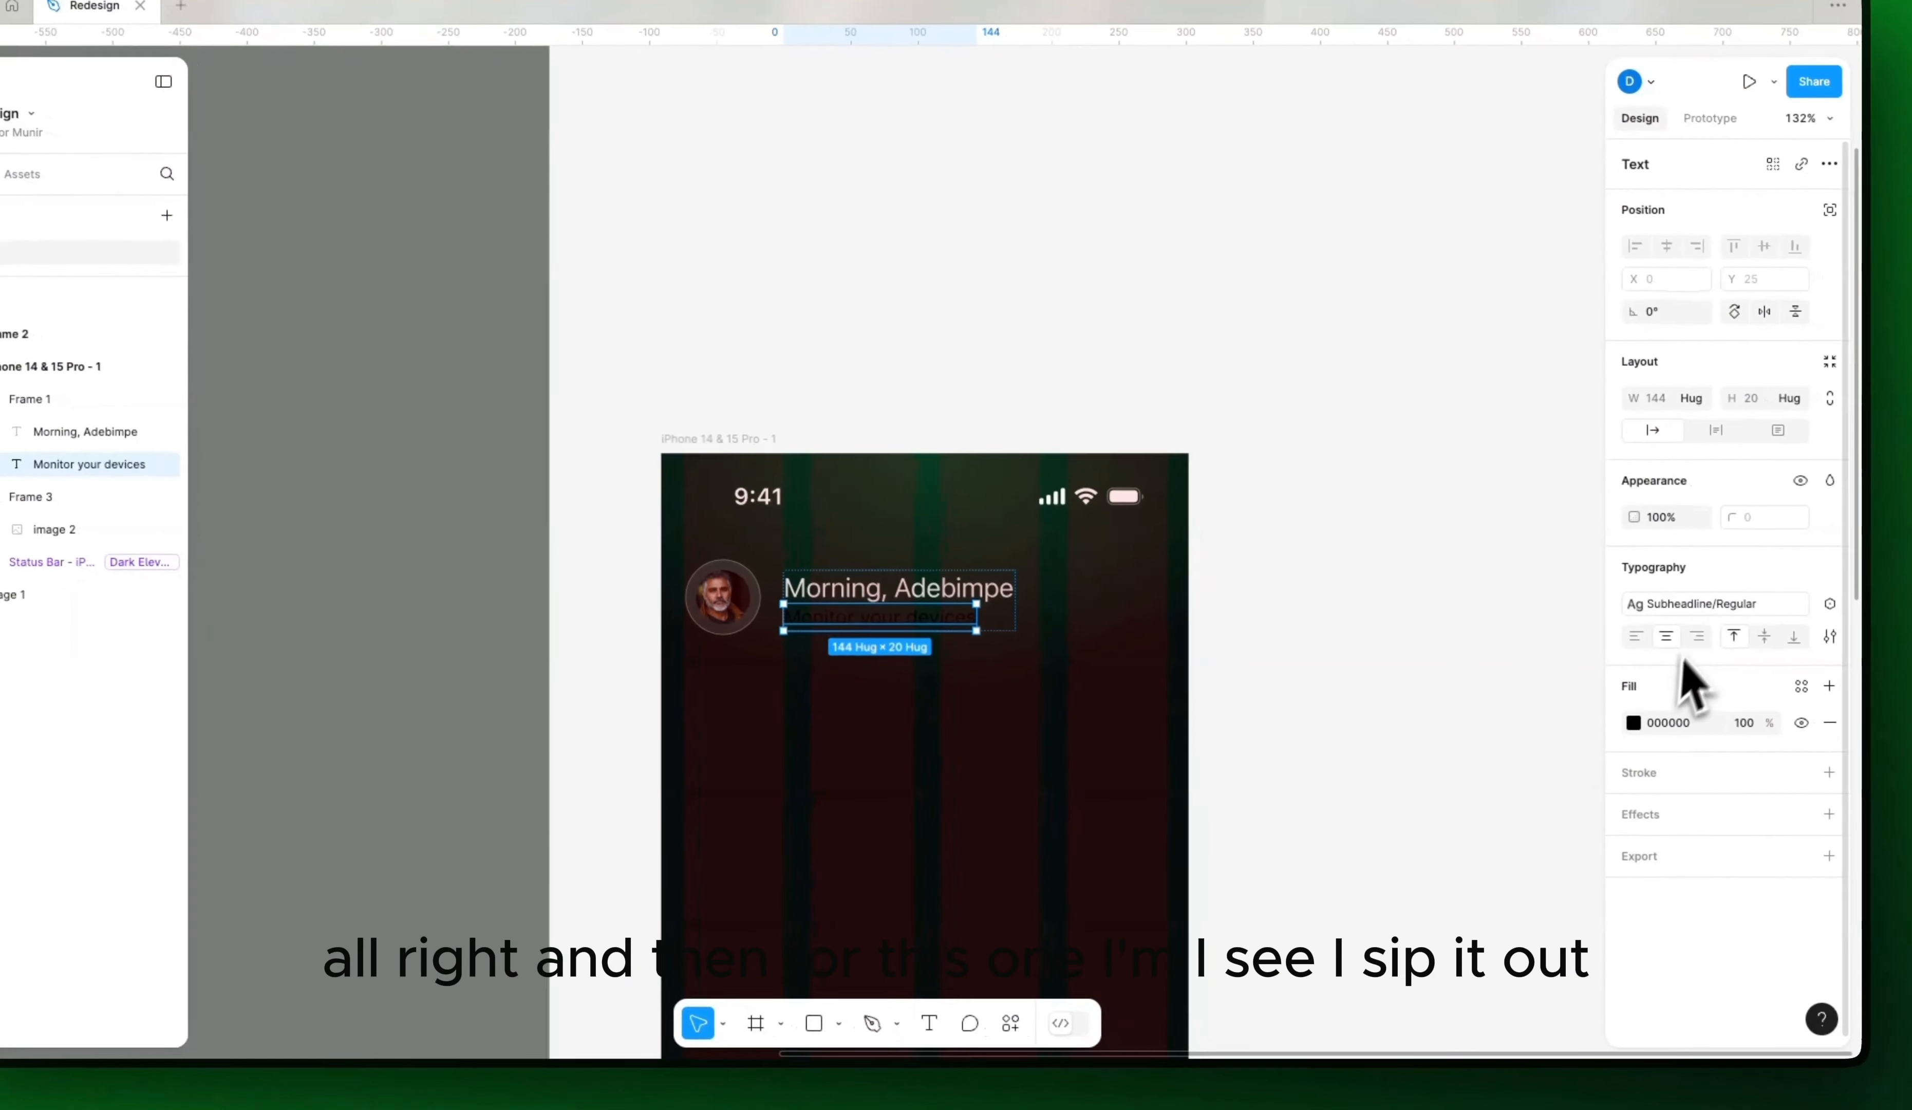
{"action": "left_click", "coordinate": [1714, 608]}
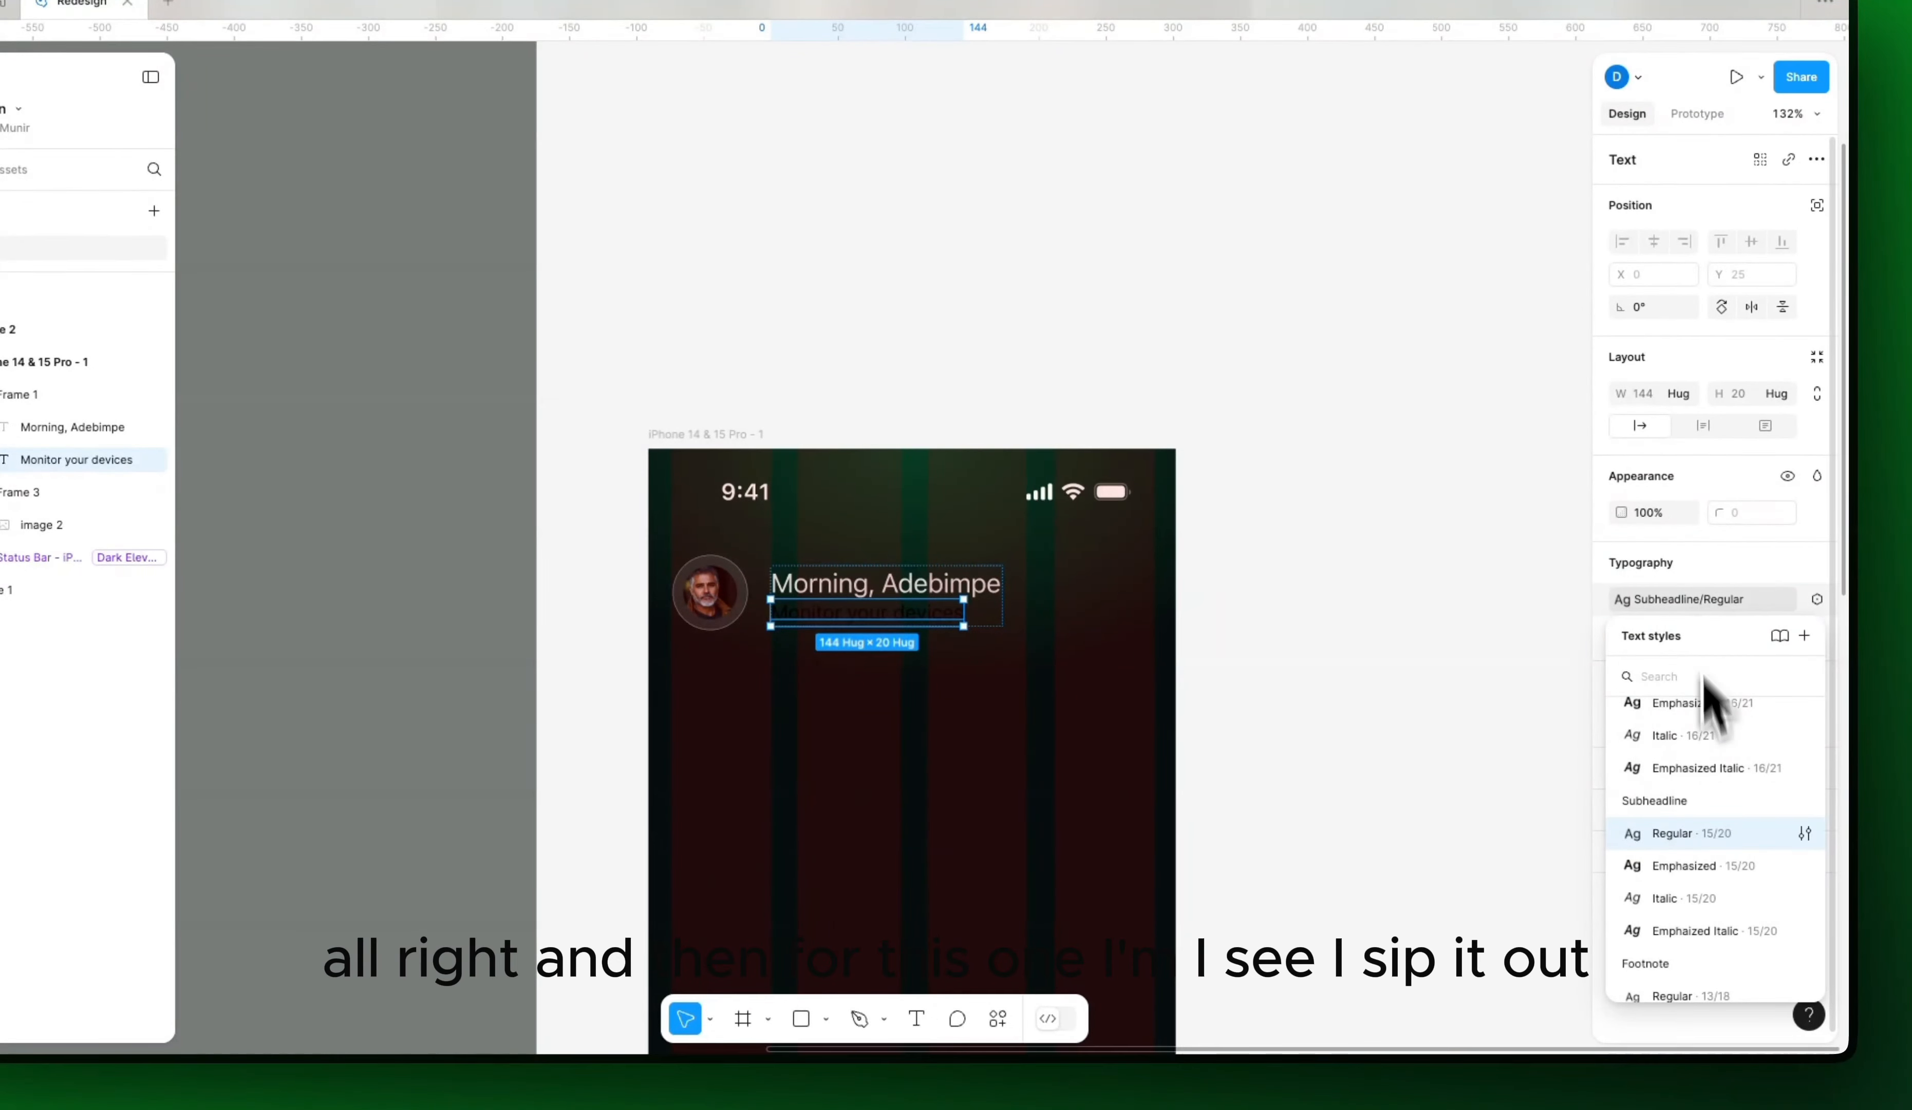
{"action": "scroll", "coordinate": [1741, 888], "scroll_direction": "down", "scroll_amount": 3}
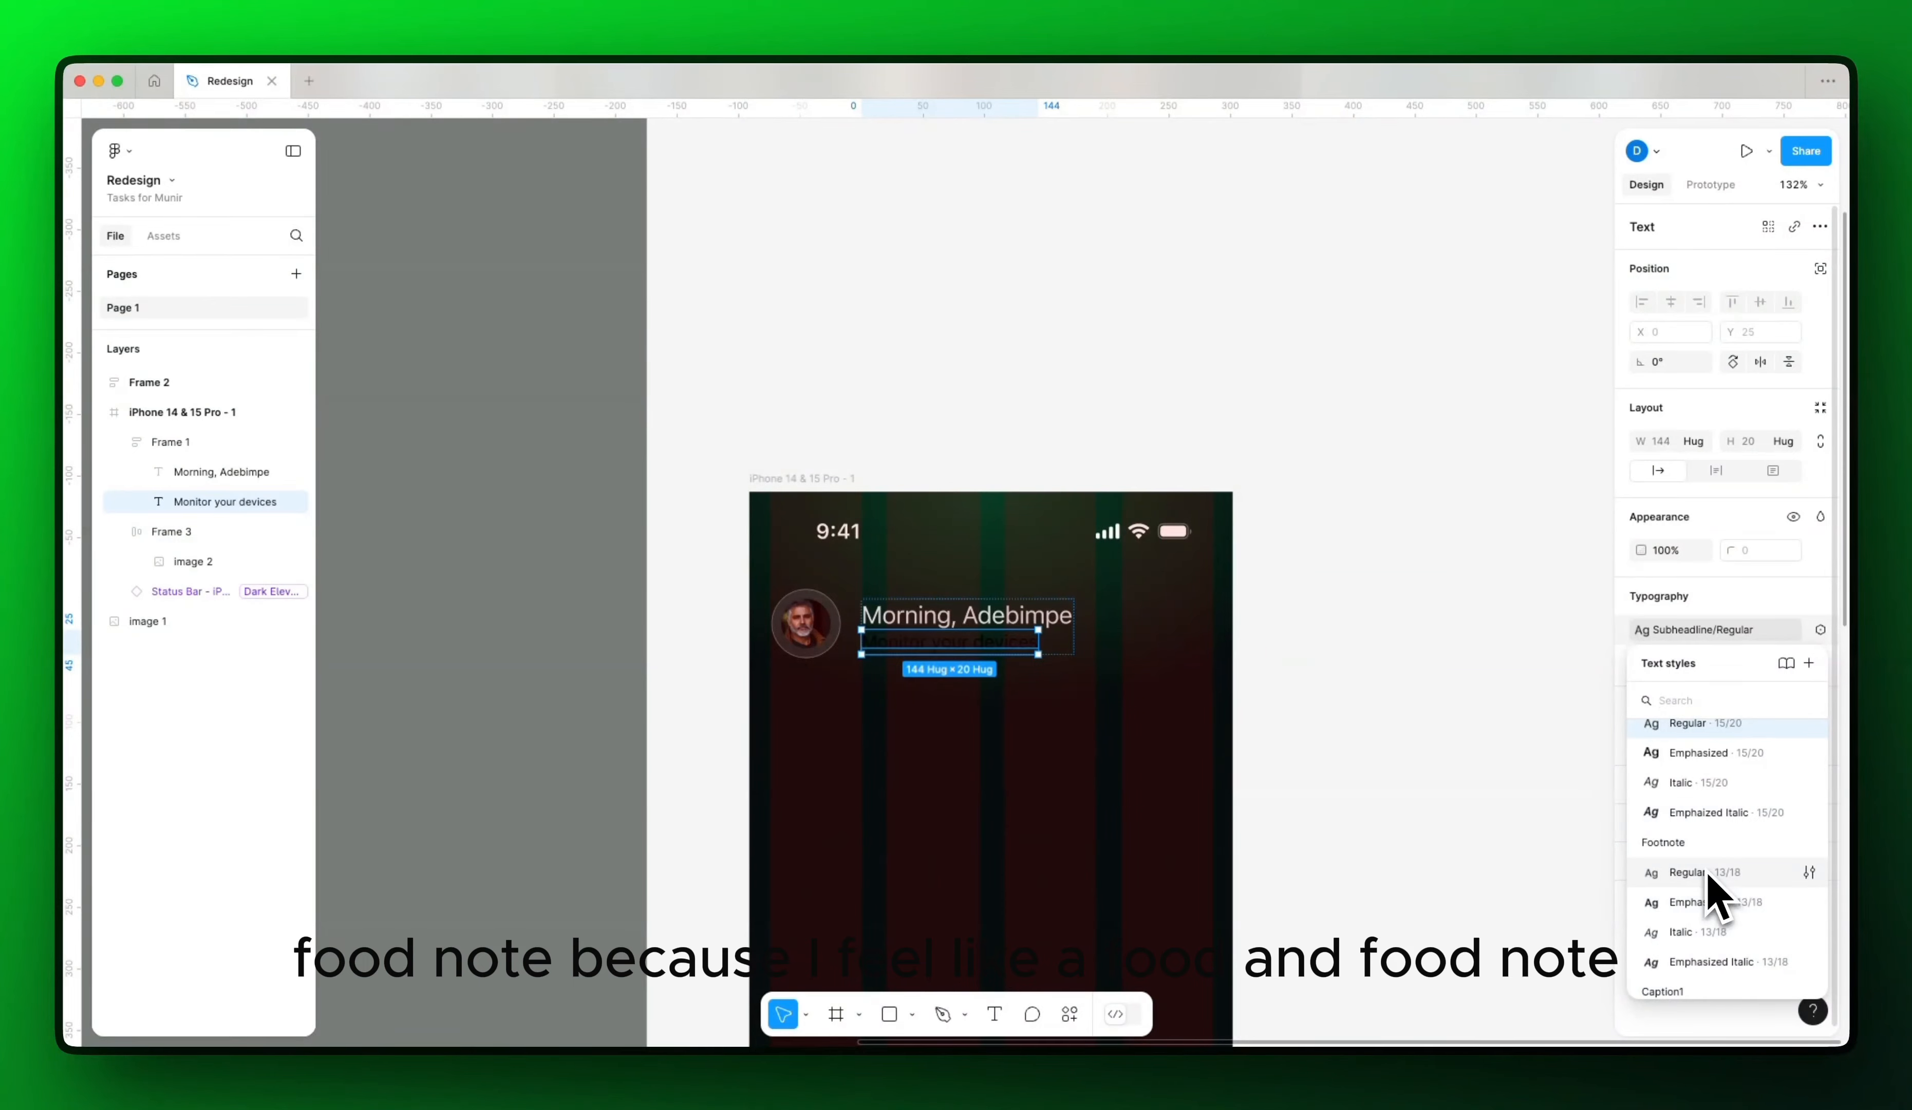
{"action": "left_click", "coordinate": [1707, 875]}
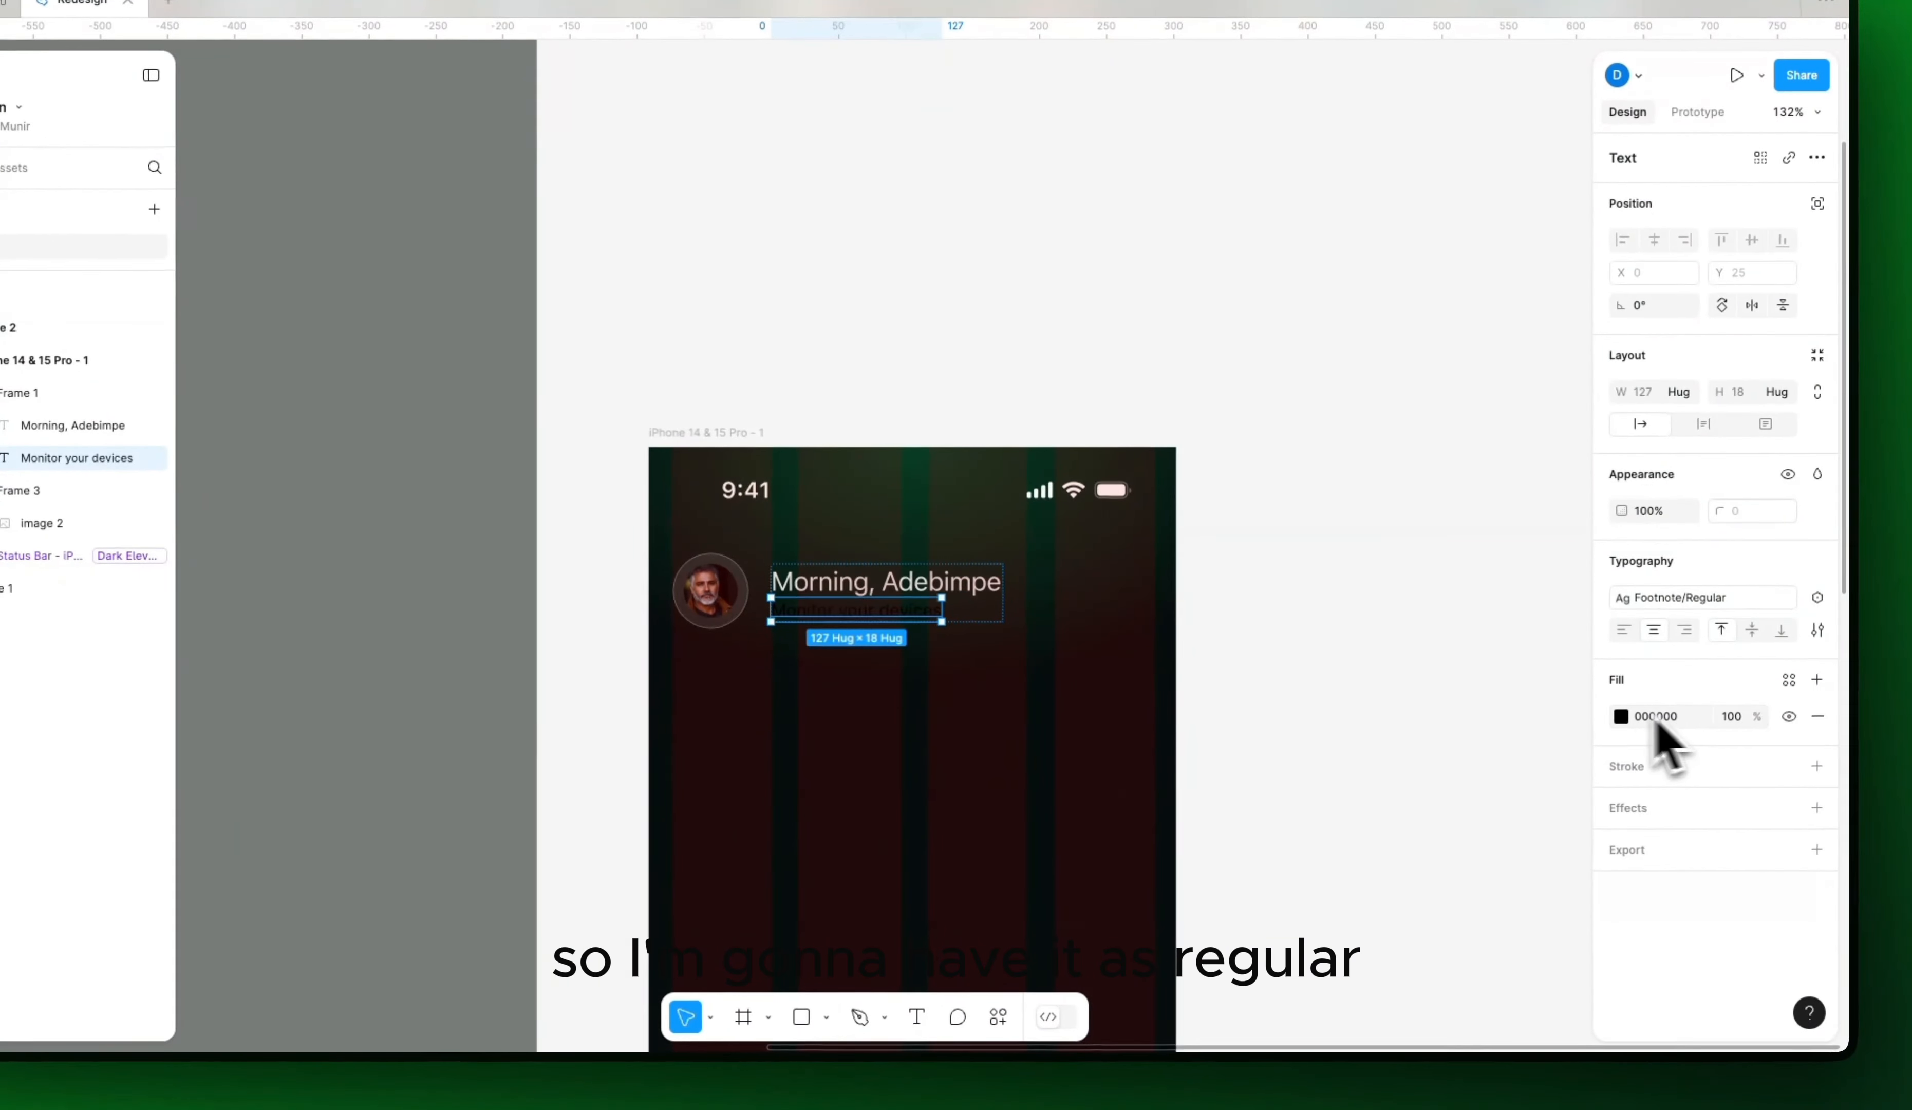
Step: Set the "Monitor your devices" text fill to white FFFFFF and switch the colour values to the HSL format
{"action": "left_click", "coordinate": [1619, 721]}
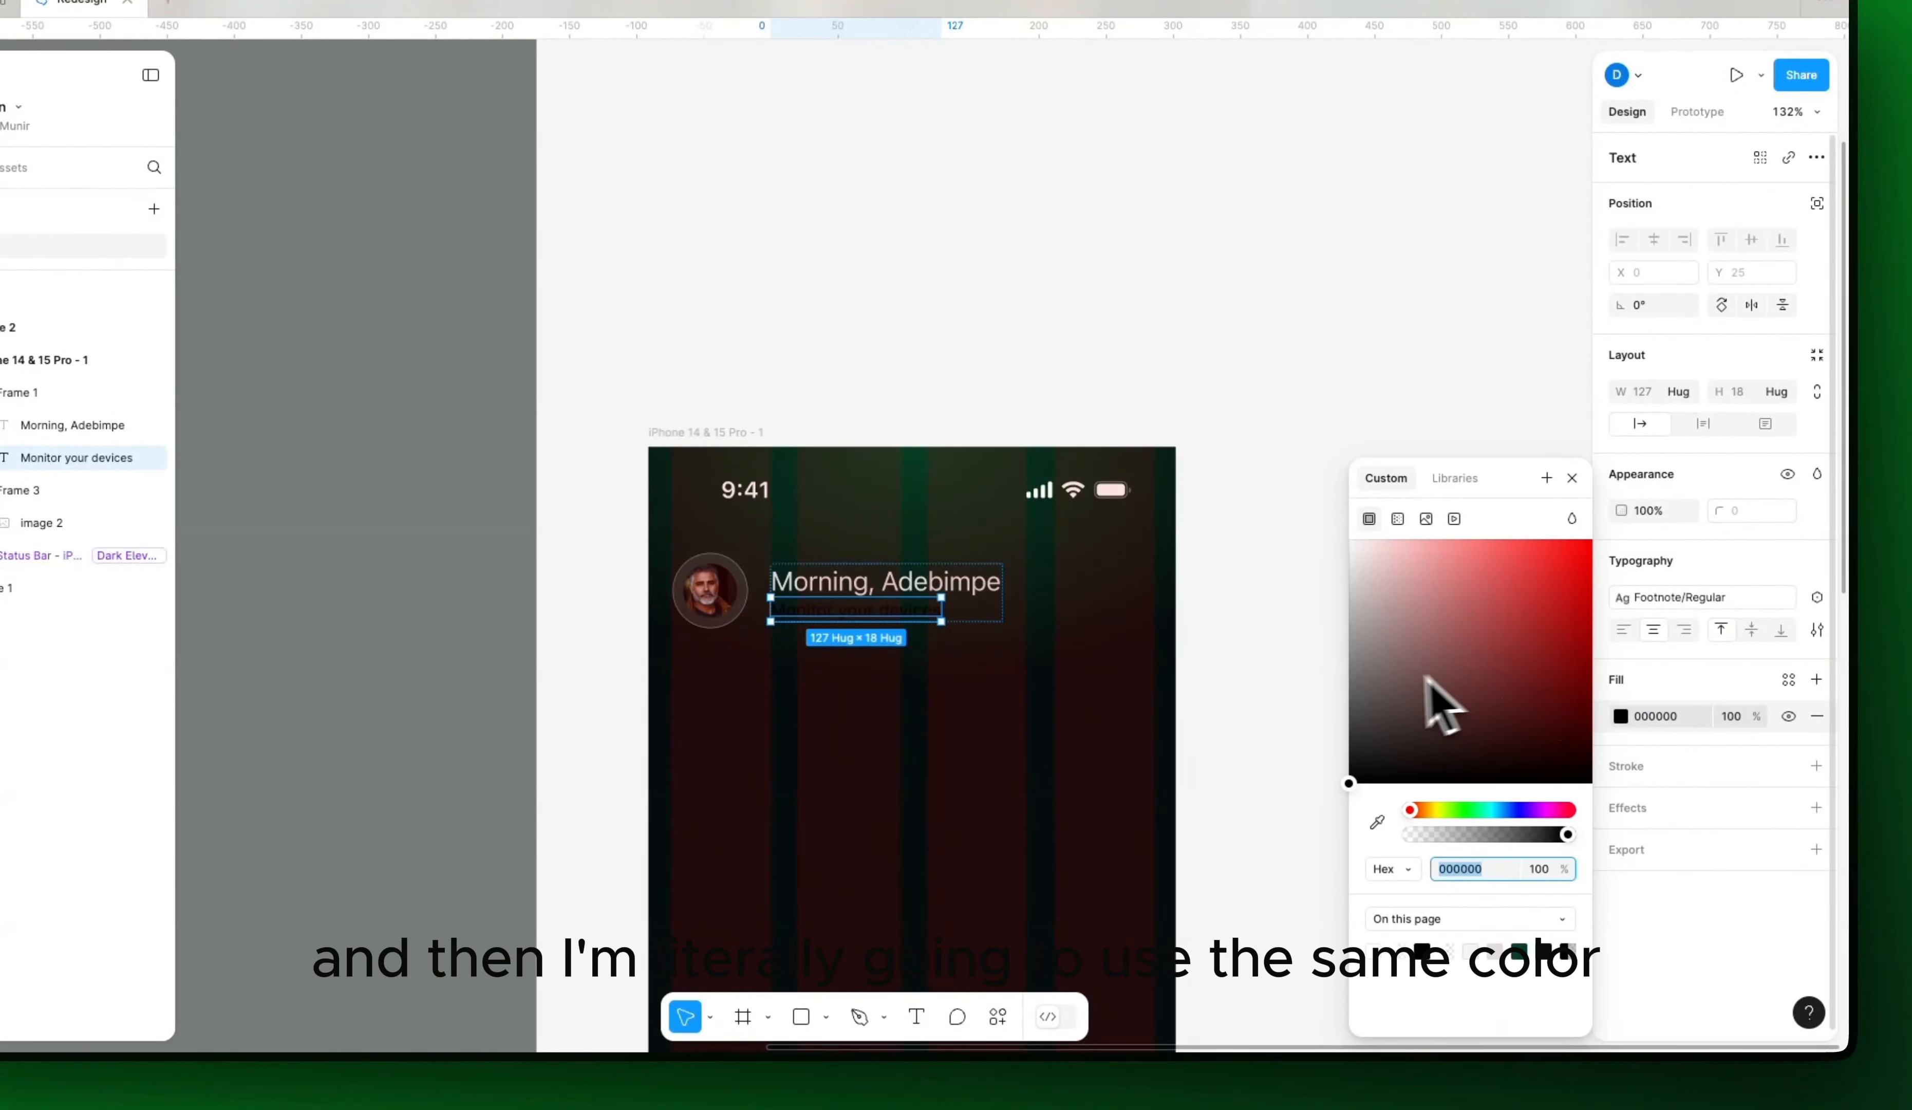
{"action": "left_click", "coordinate": [1359, 557]}
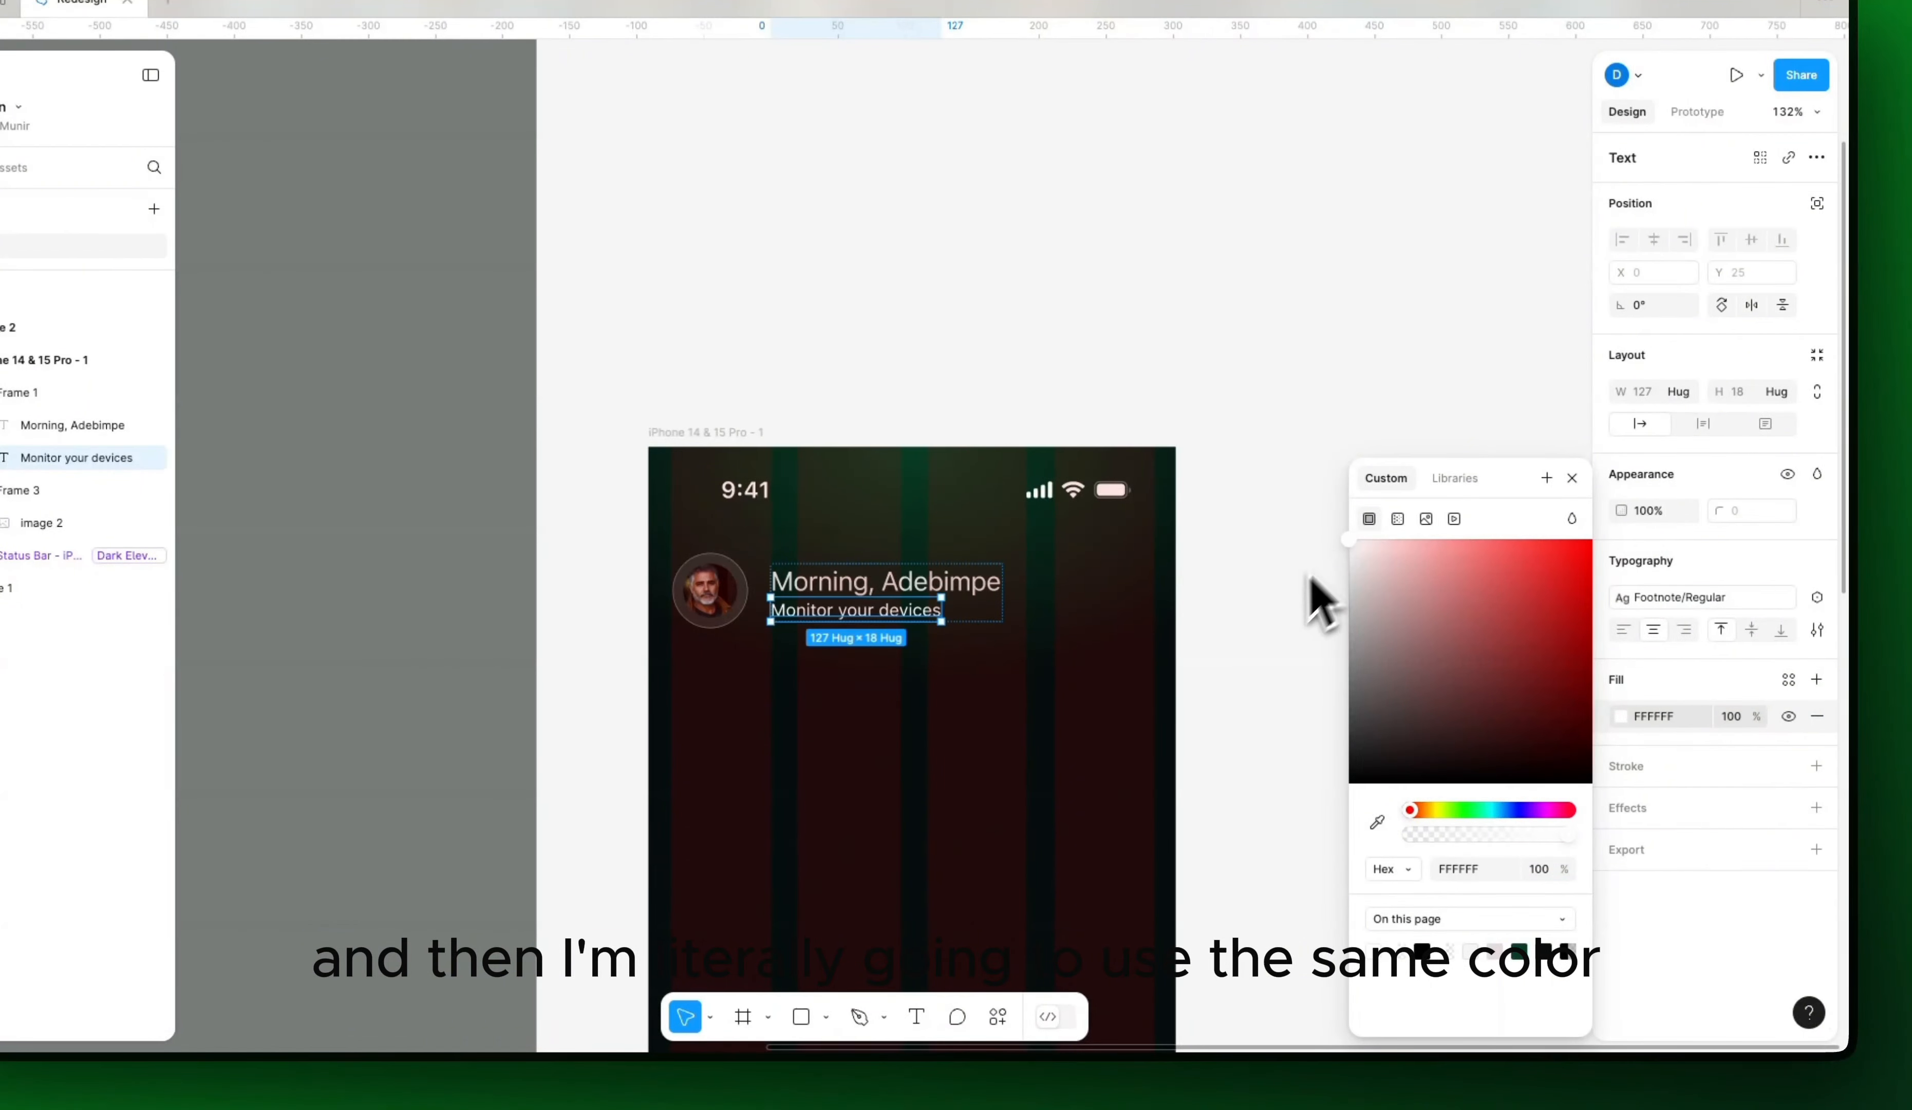
{"action": "left_click", "coordinate": [1388, 869]}
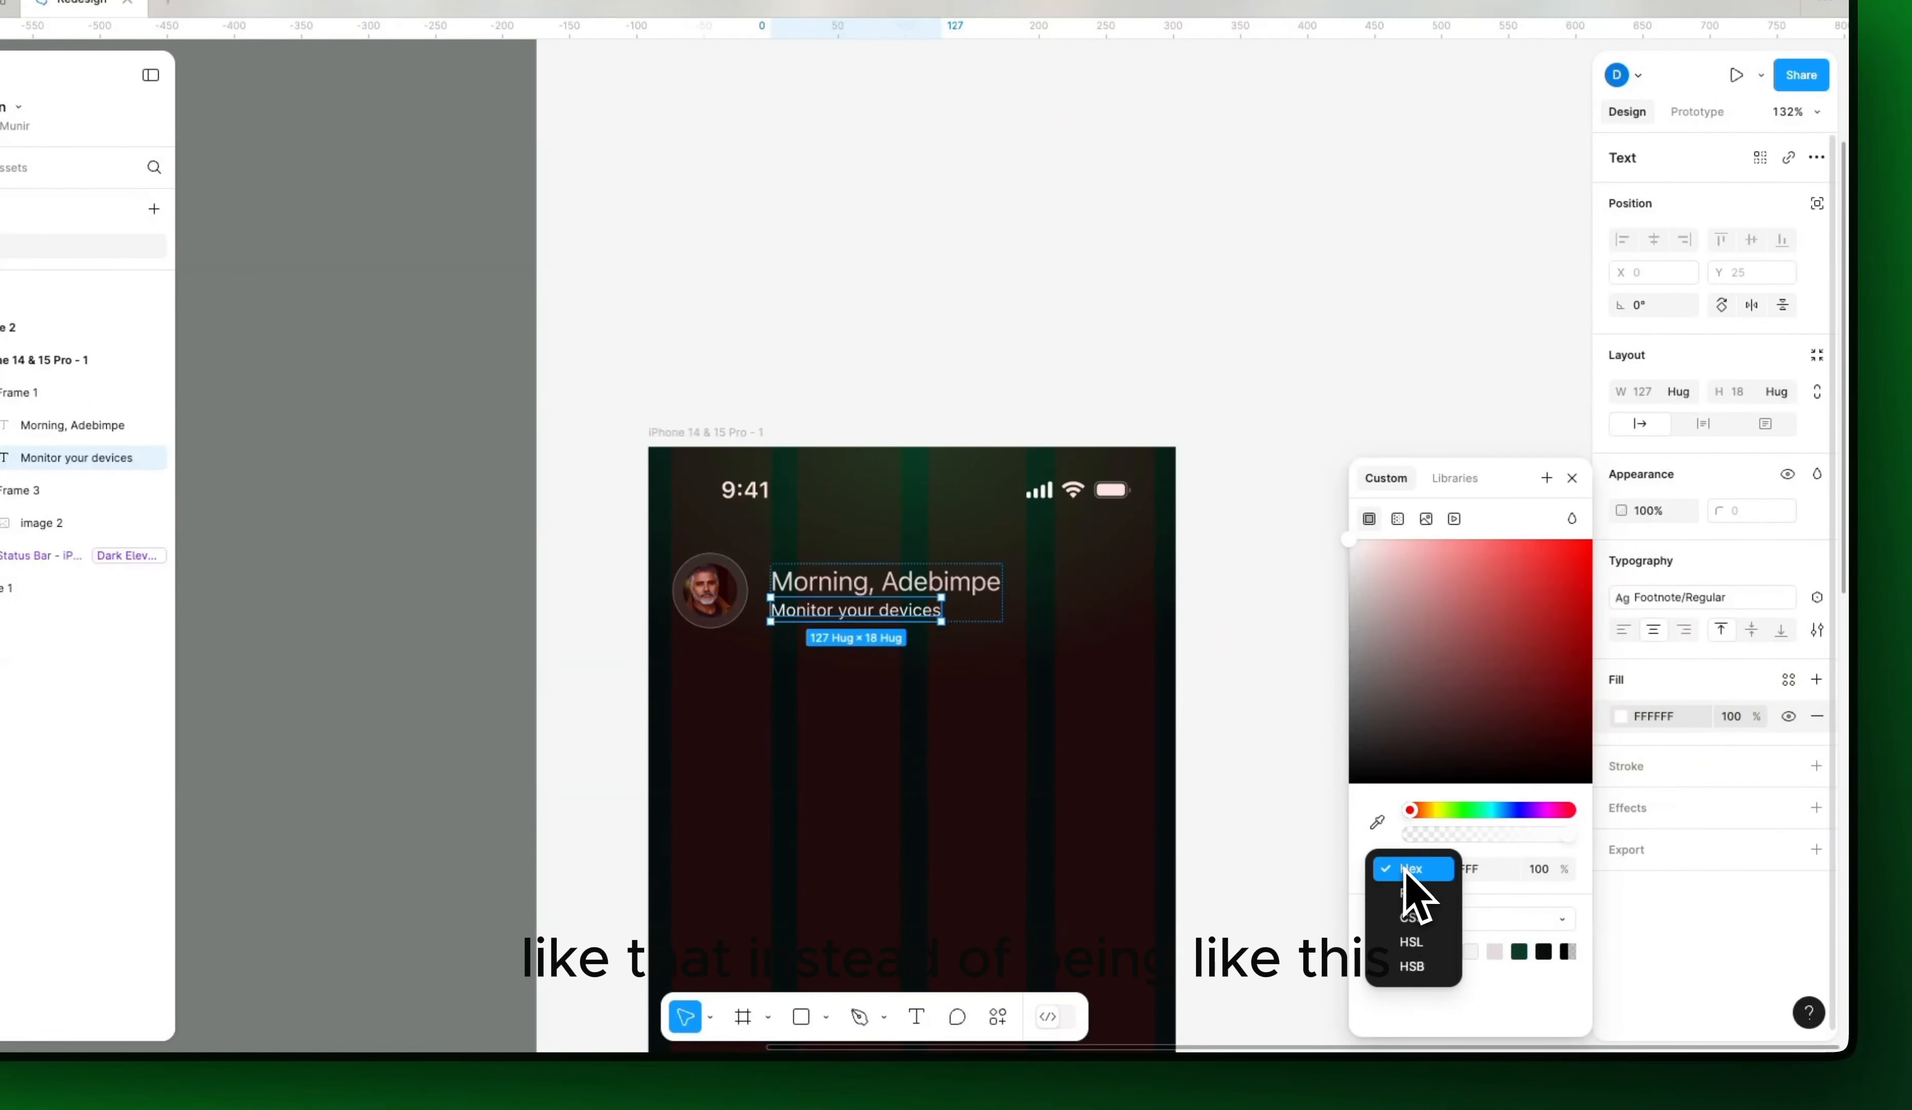
{"action": "left_click", "coordinate": [1403, 949]}
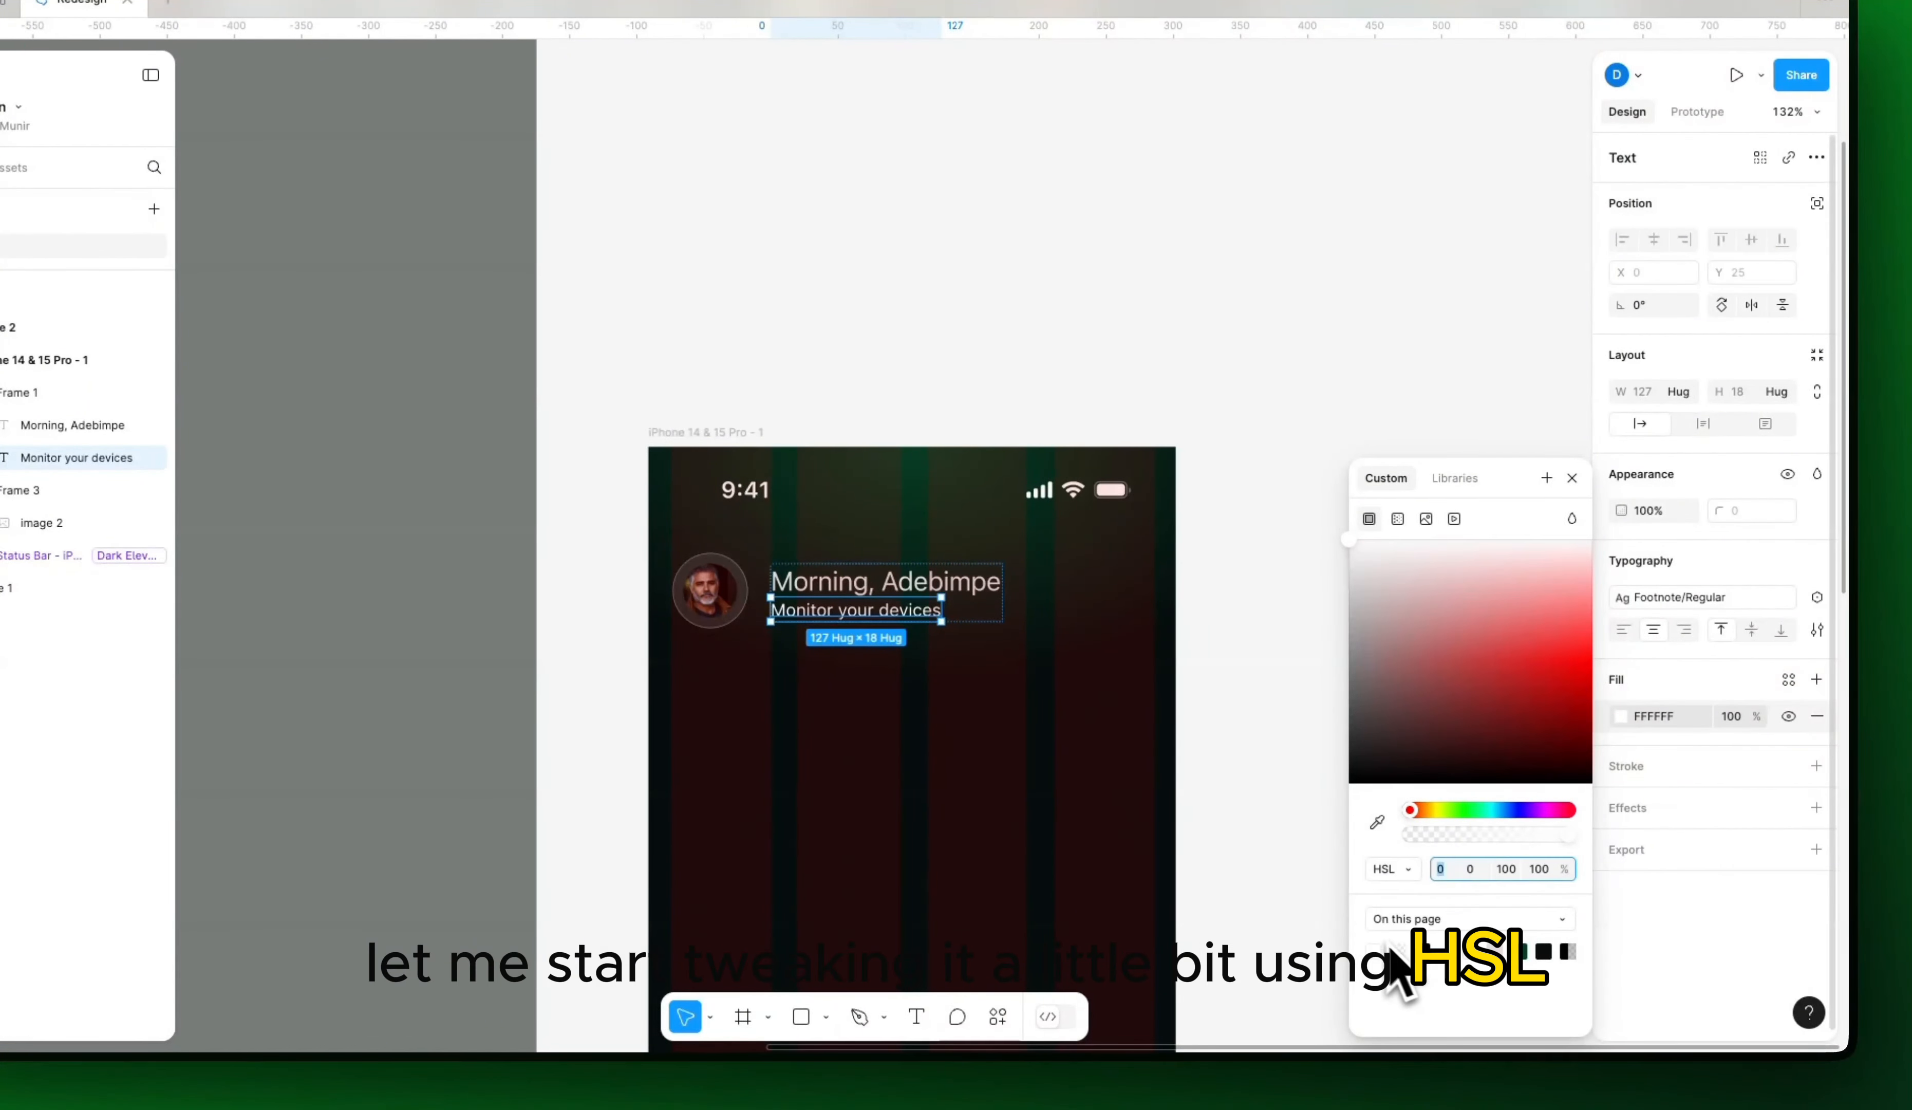
Step: Shift the hue of the greeting line's fill to green, giving HSL 147, 13, 88
{"action": "left_click", "coordinate": [979, 593]}
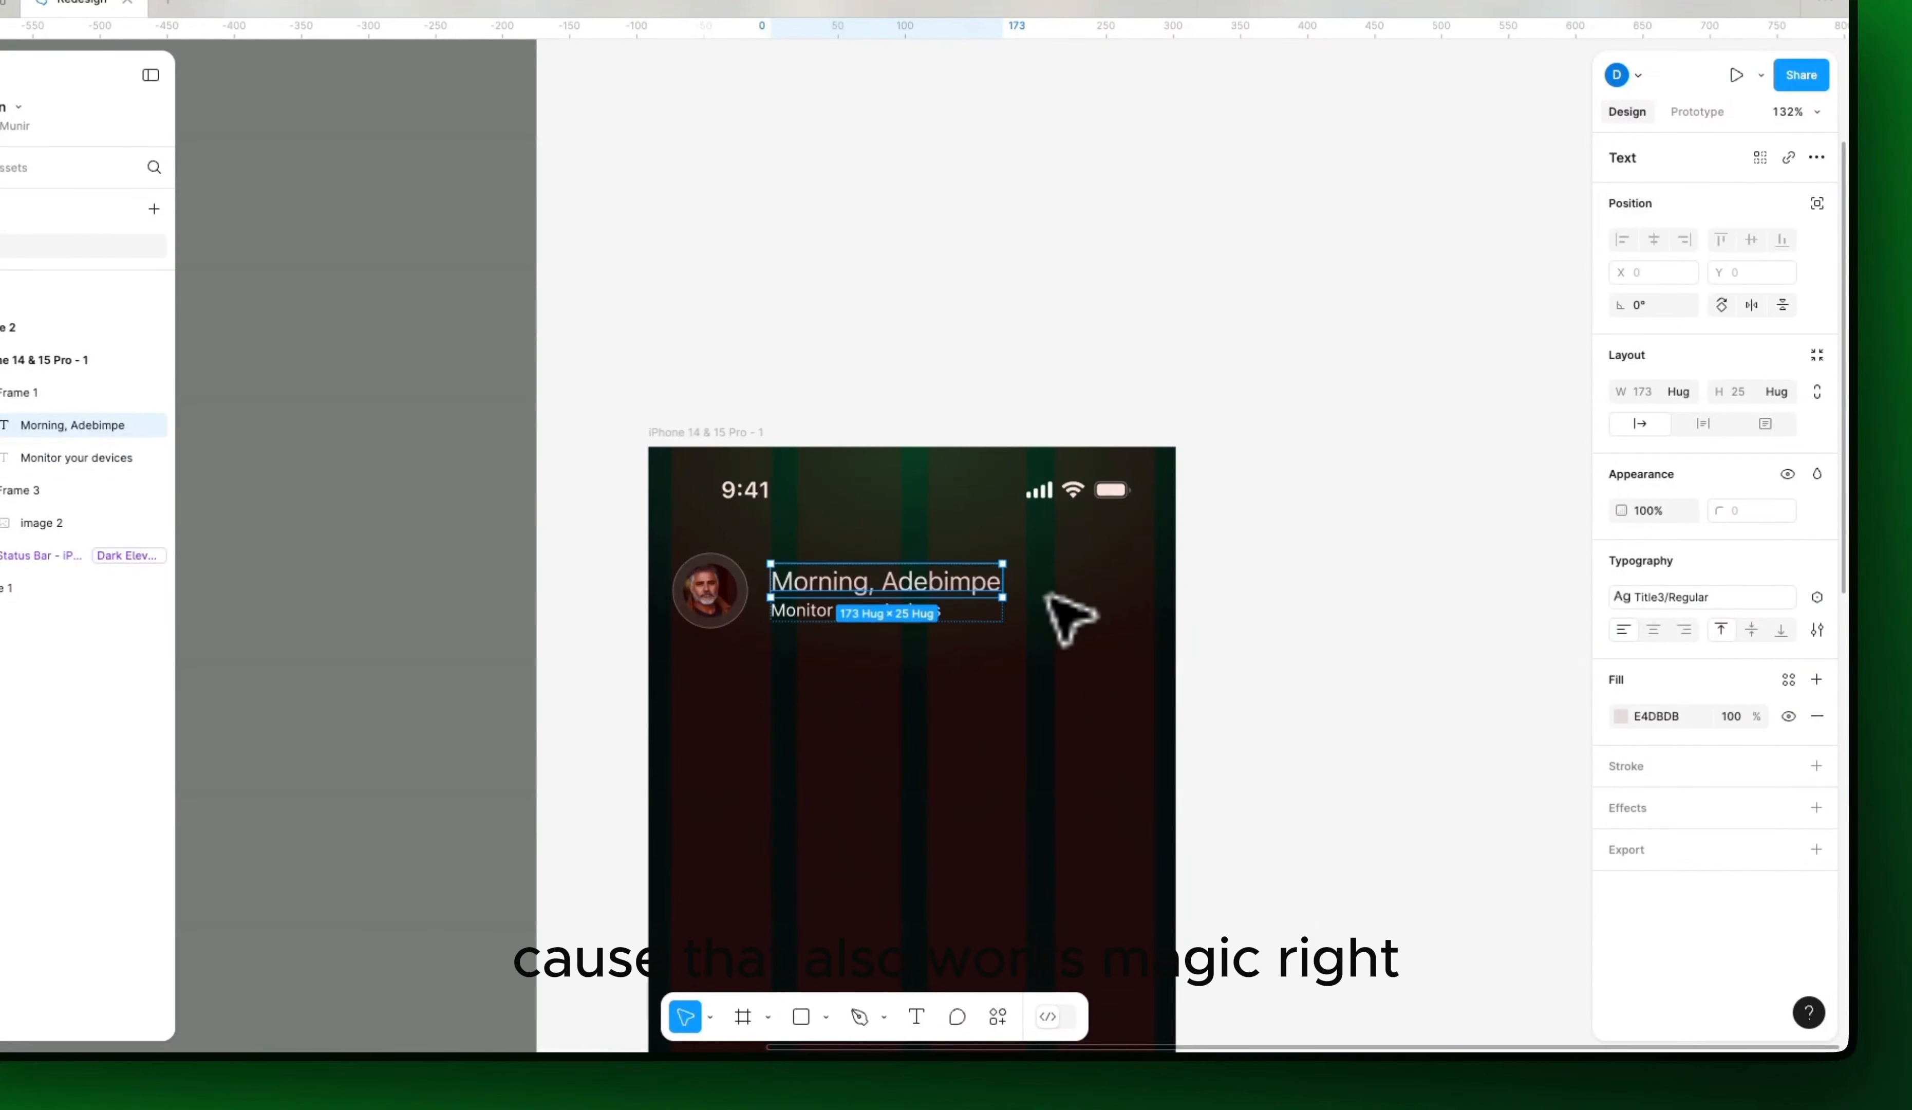
{"action": "left_click", "coordinate": [1620, 716]}
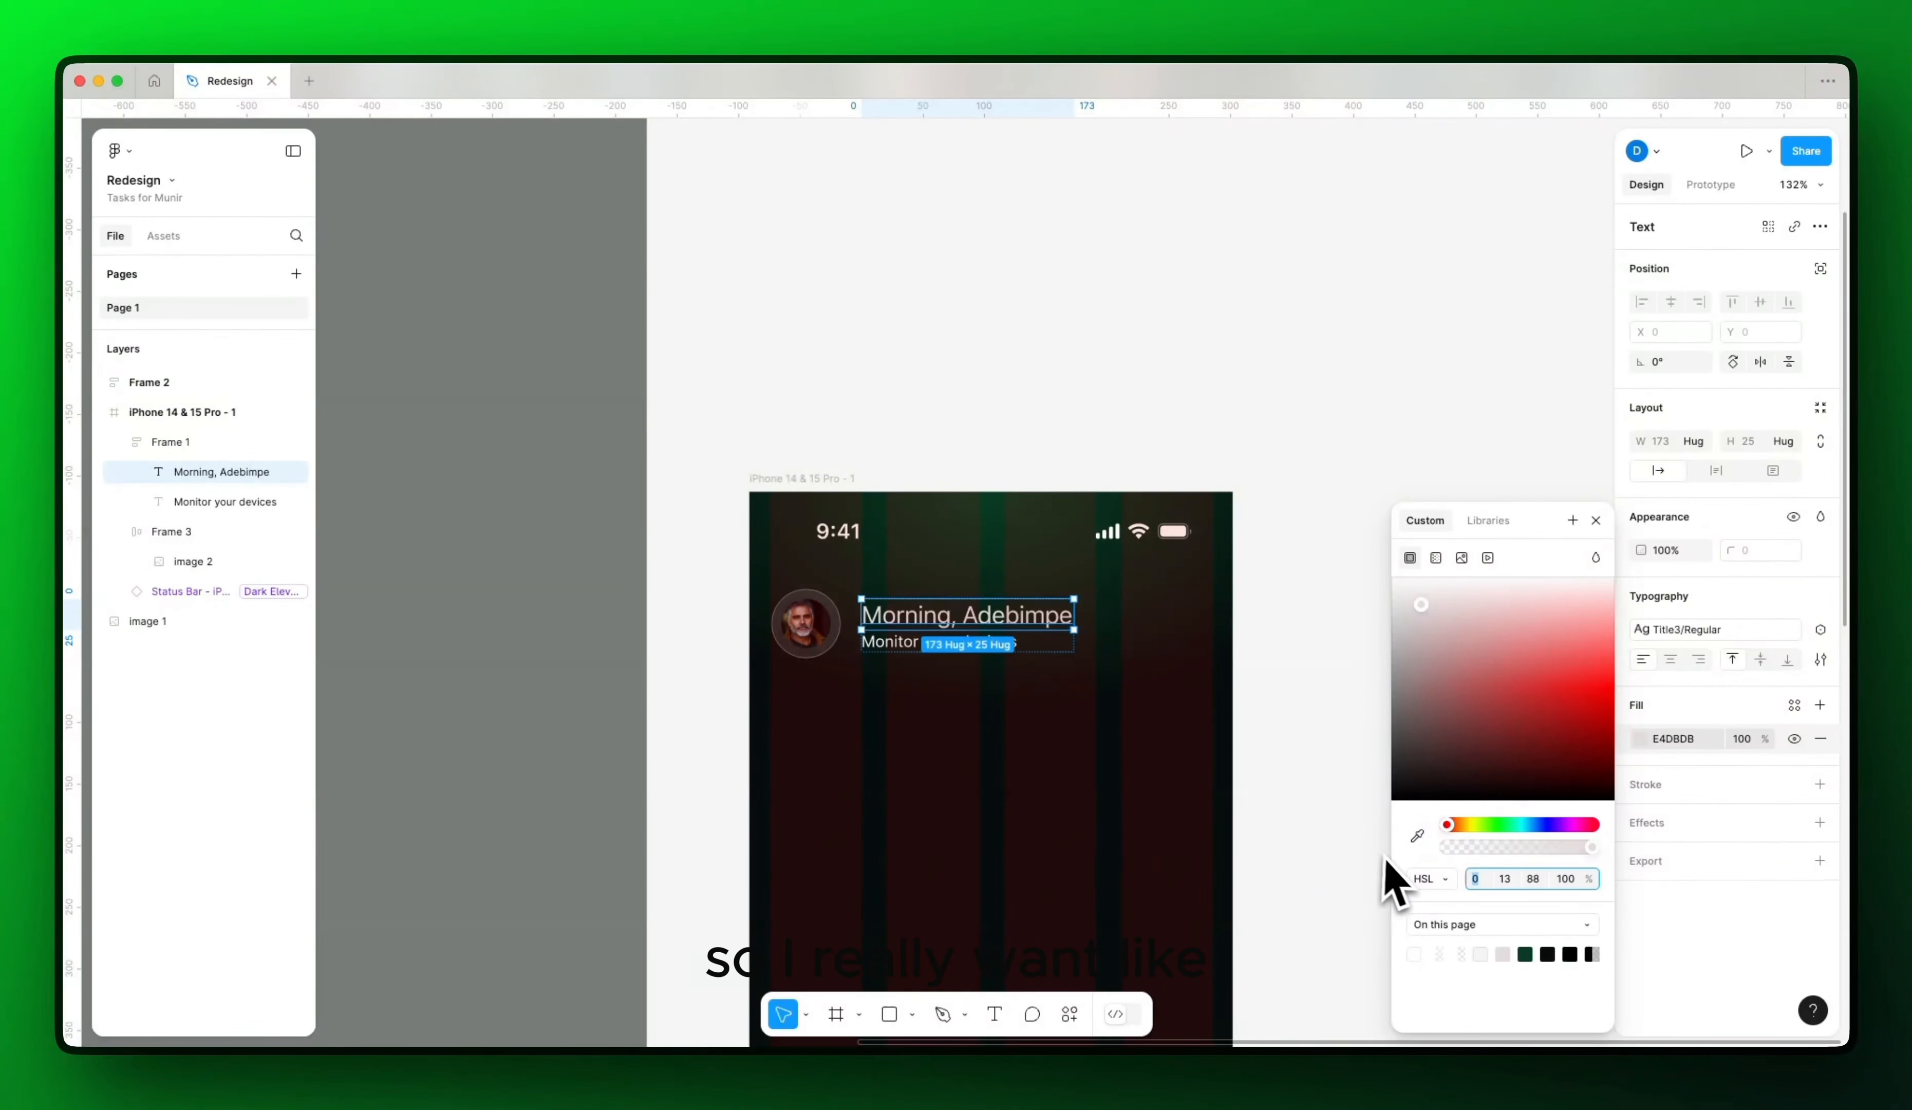
{"action": "mouse_move", "coordinate": [1497, 826]}
{"action": "left_mouse_down"}
{"action": "mouse_move", "coordinate": [1539, 825]}
{"action": "mouse_move", "coordinate": [1497, 823]}
{"action": "left_mouse_up"}
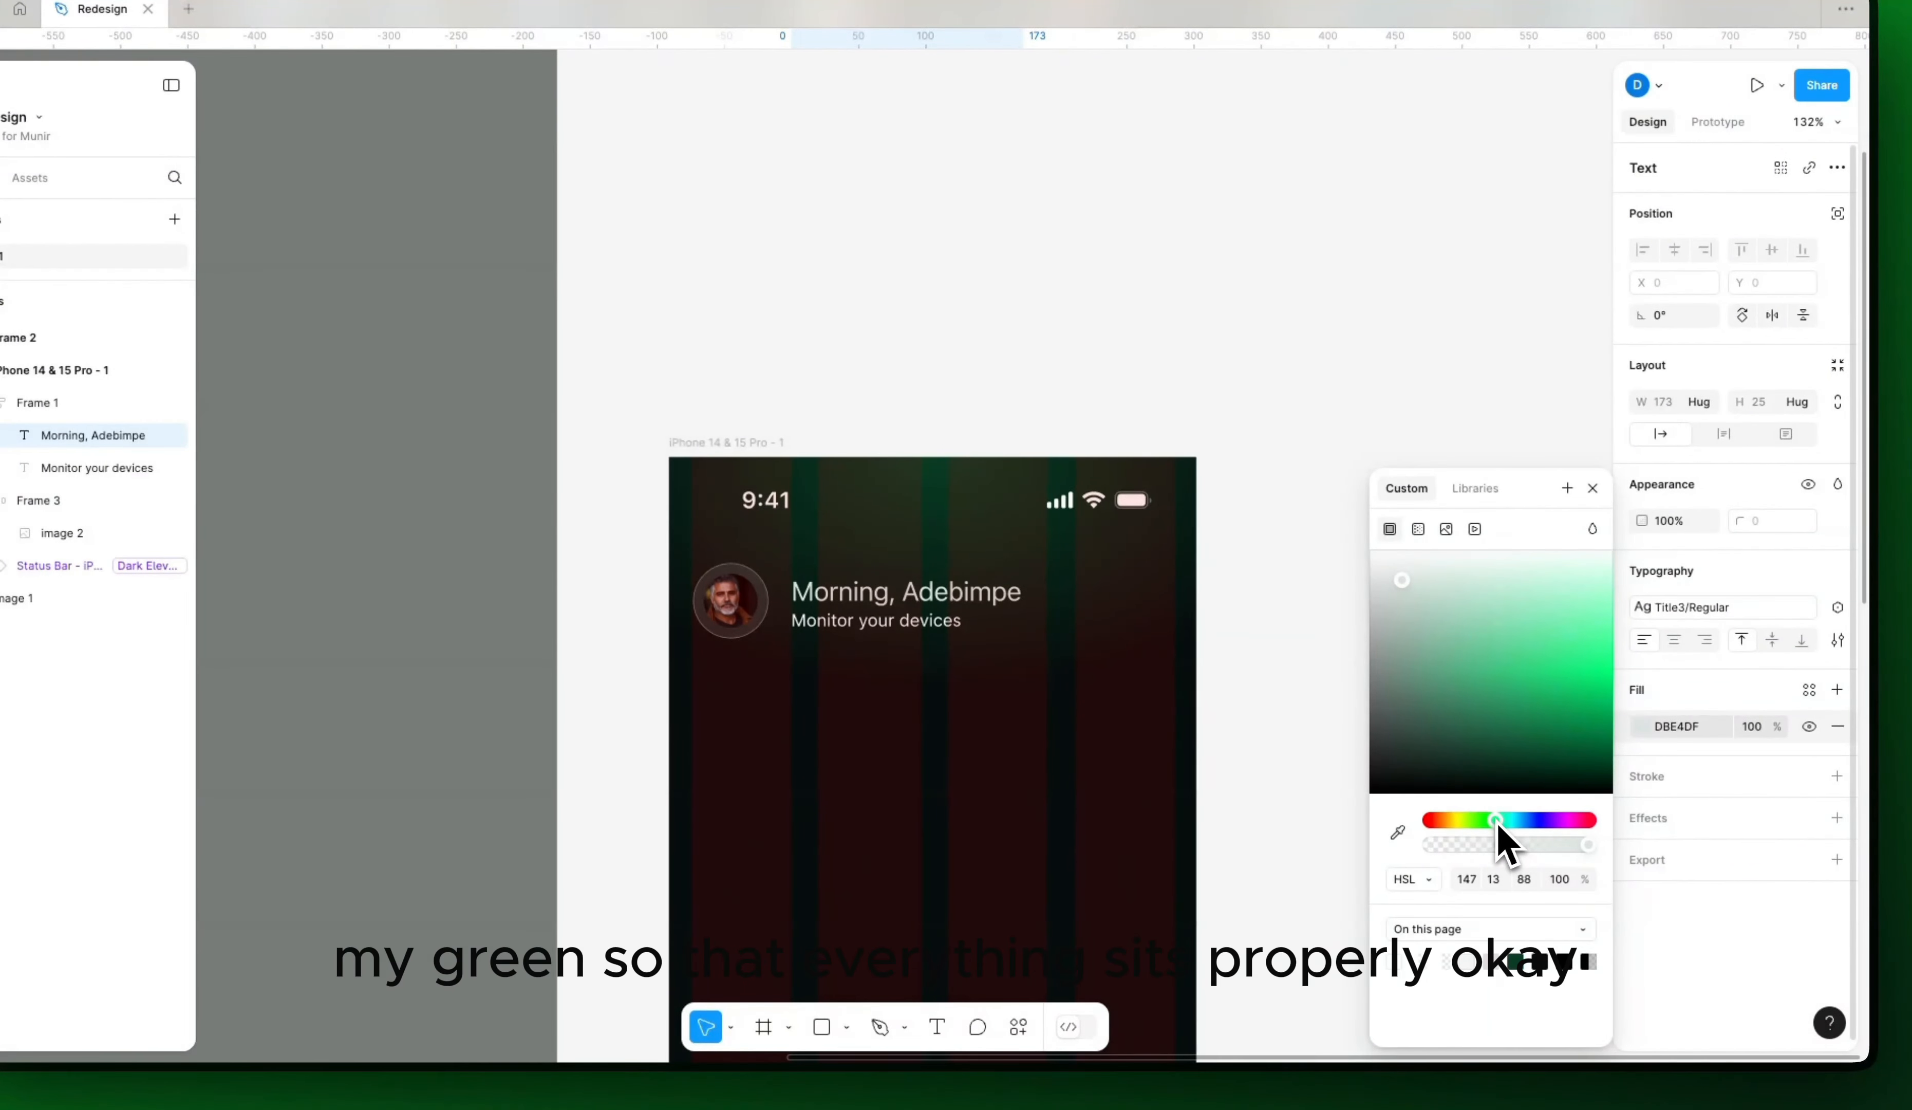
Step: Sample the dark green from the iPhone frame's background as the greeting line's fill and raise its lightness to 90
{"action": "left_click", "coordinate": [1397, 832]}
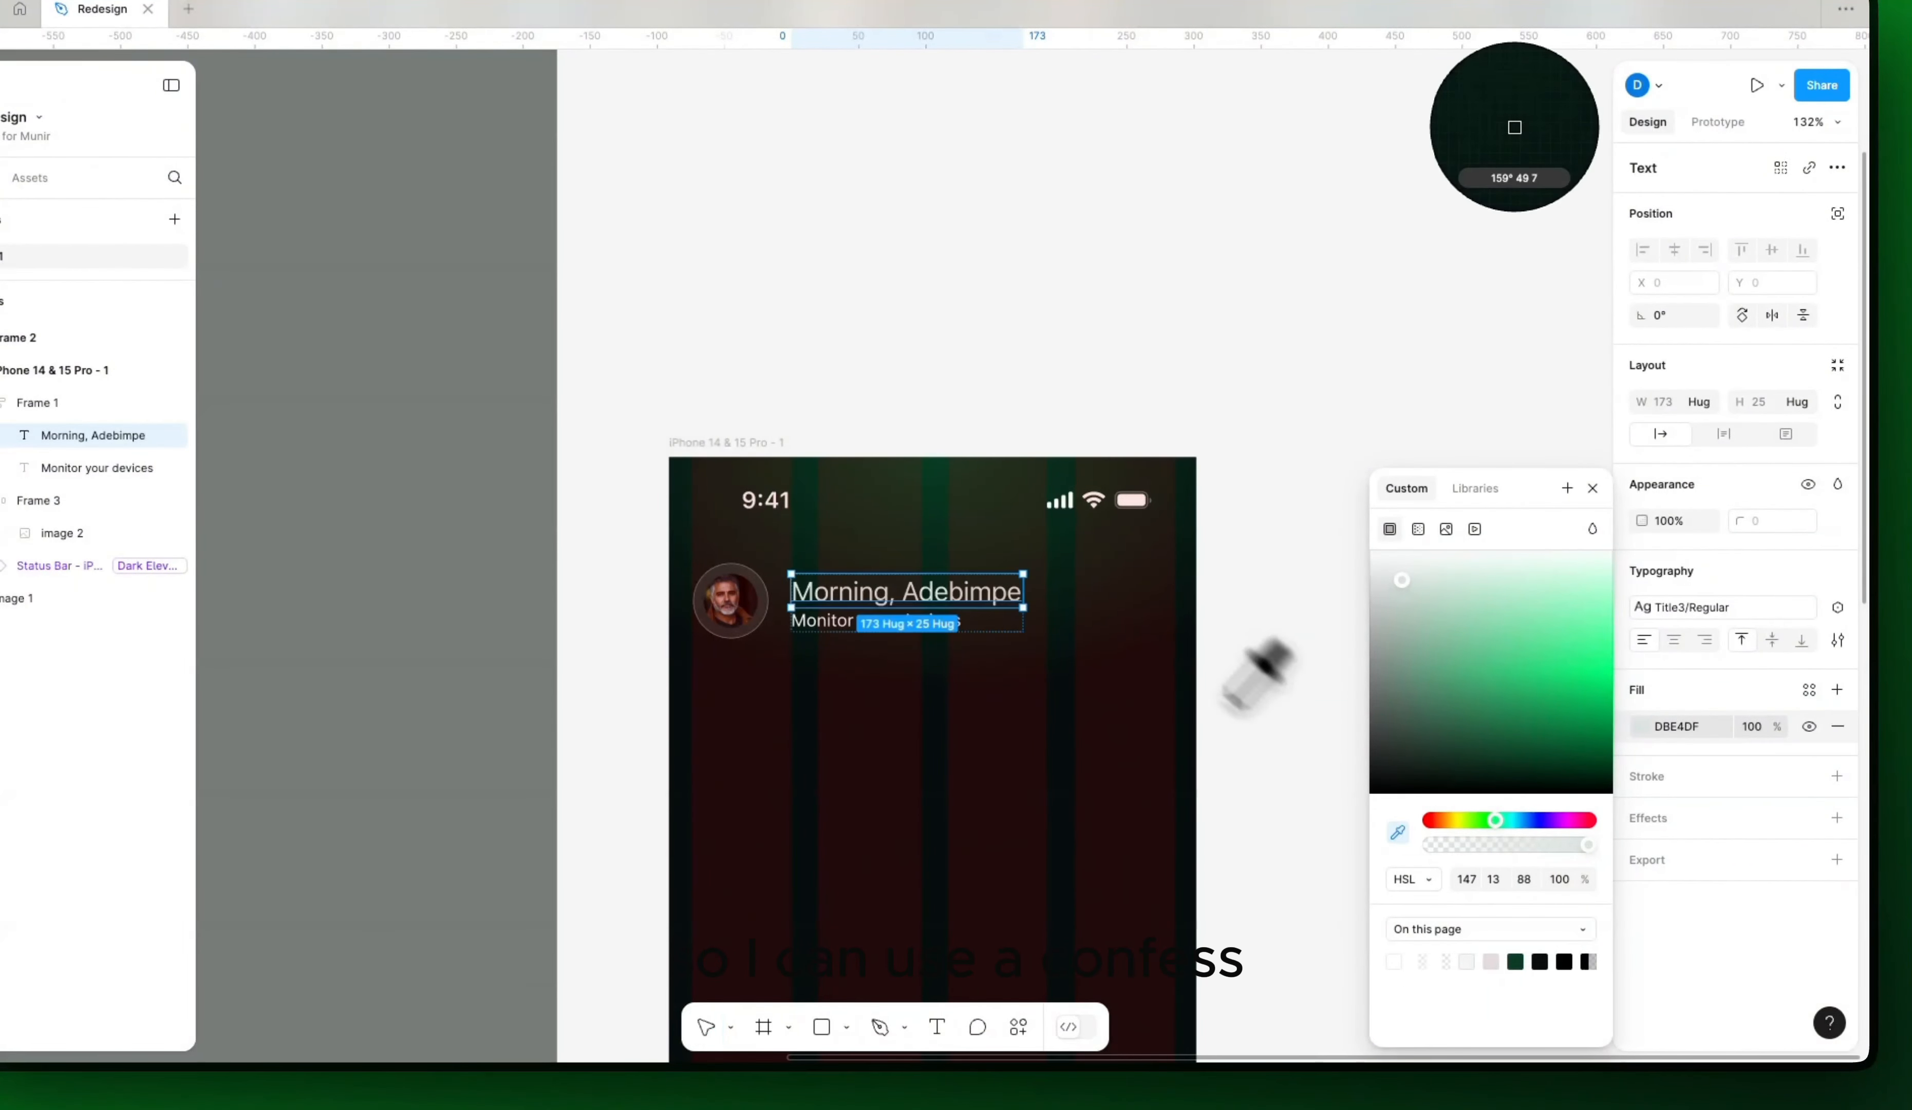
{"action": "left_click", "coordinate": [944, 513]}
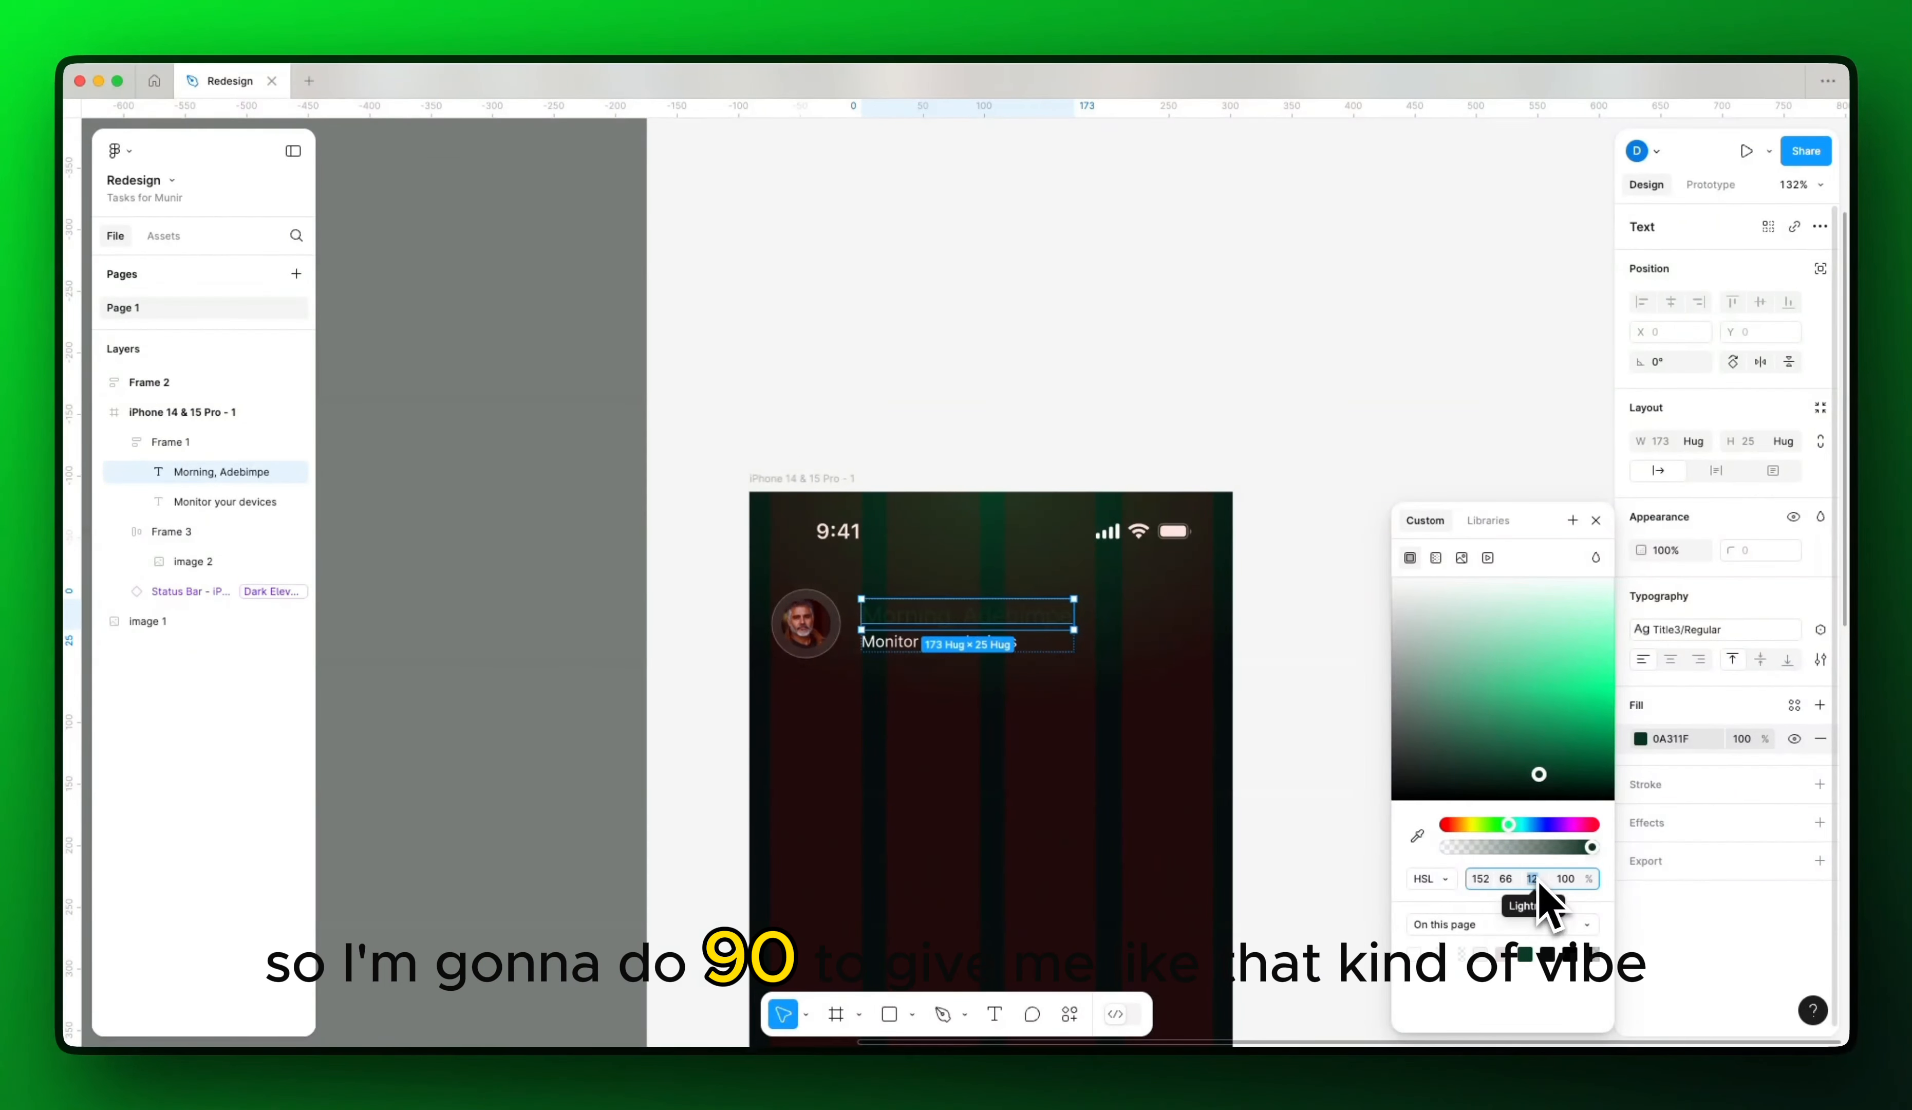
{"action": "type", "text": "0"}
{"action": "key", "text": "Return"}
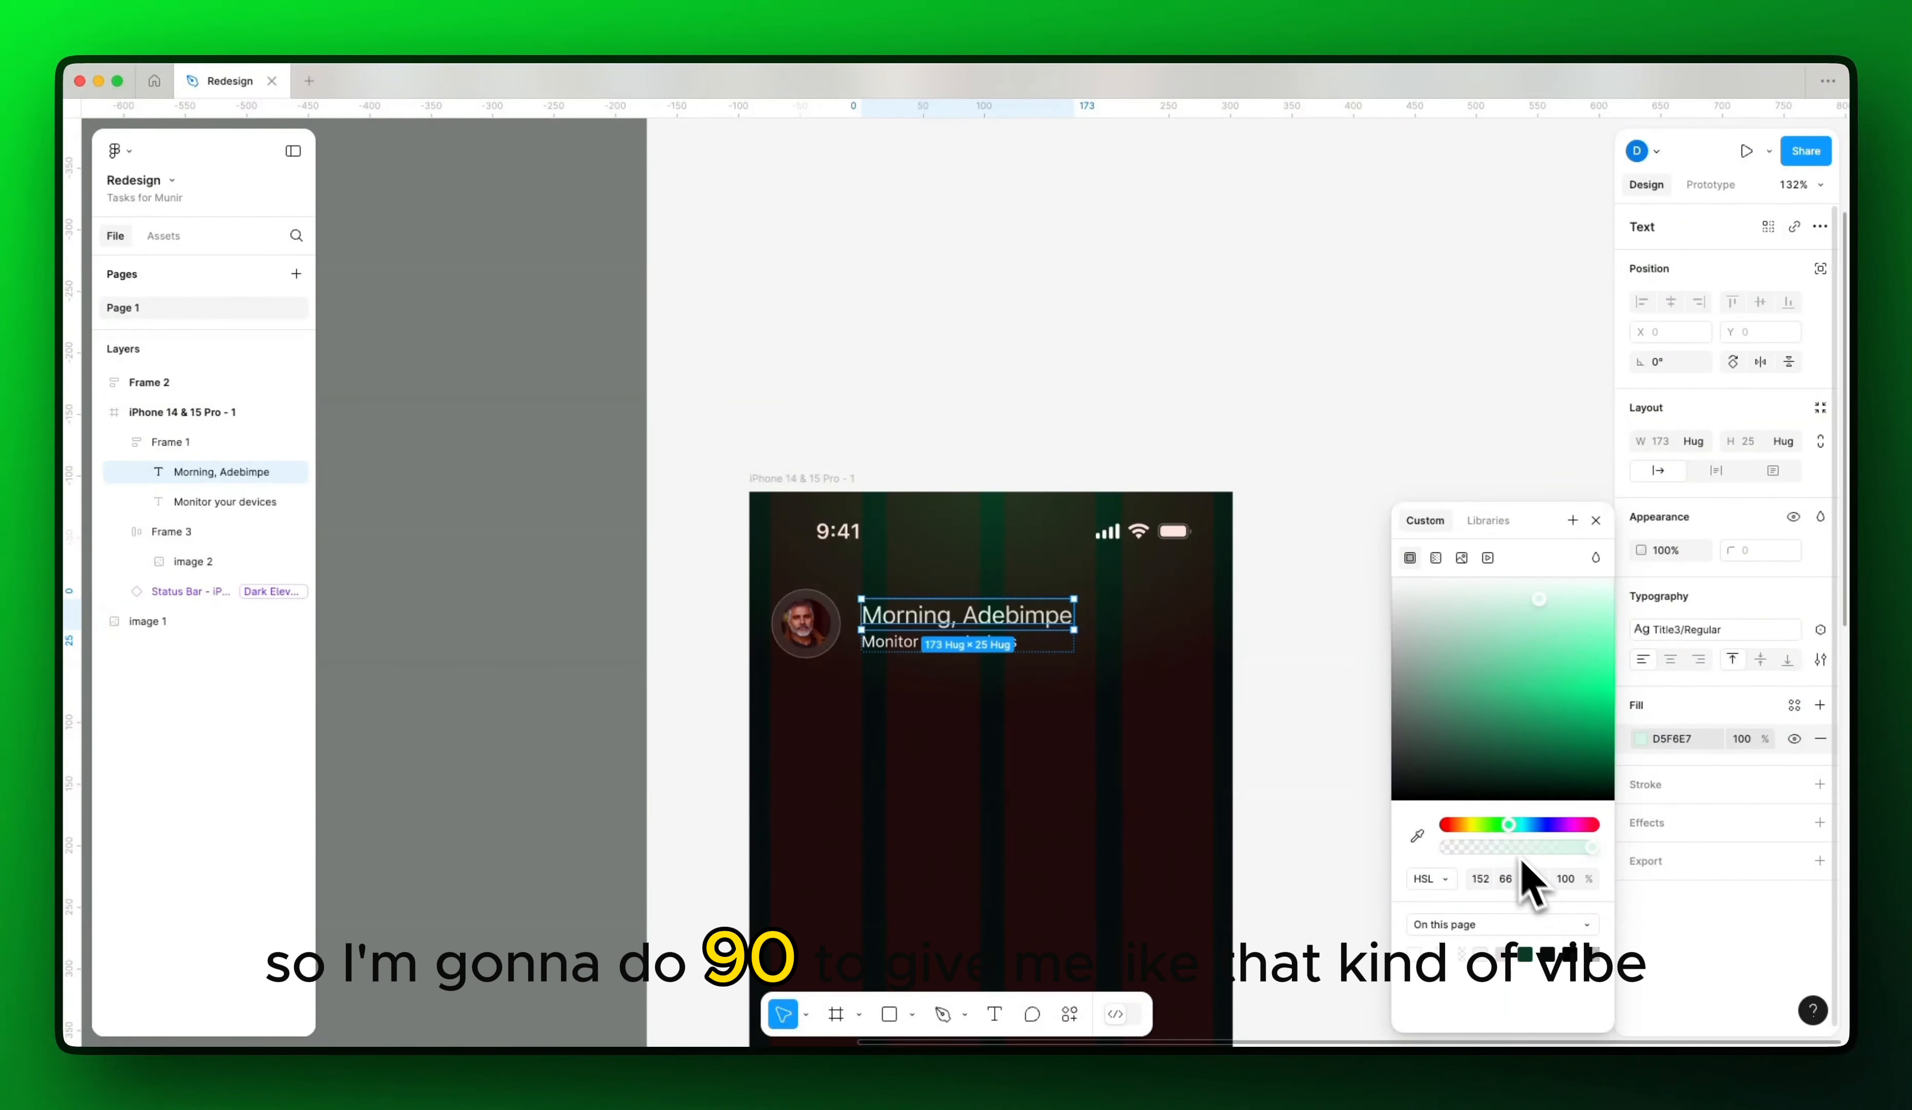
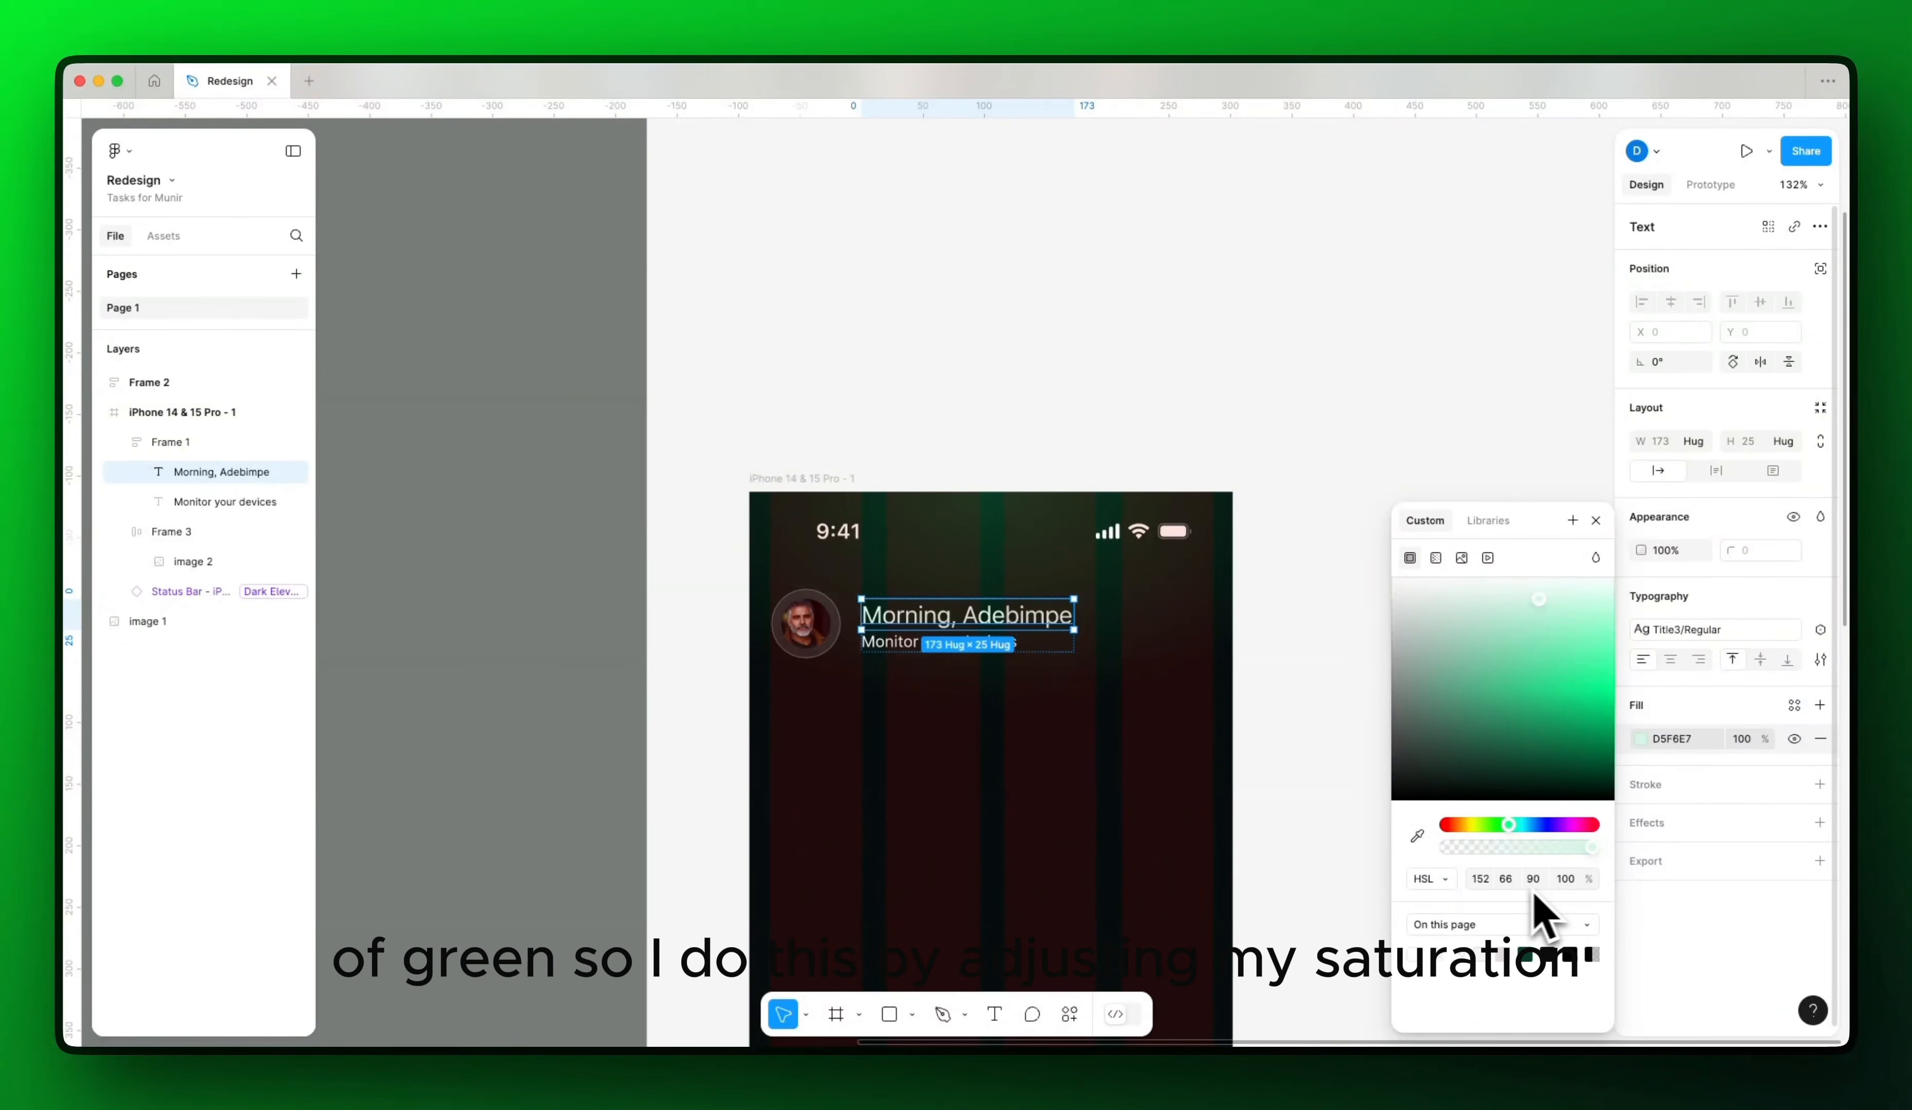
Step: Reduce the saturation of the greeting line's green-tinted fill, trying 20 and settling on 10
{"action": "left_click", "coordinate": [1505, 879]}
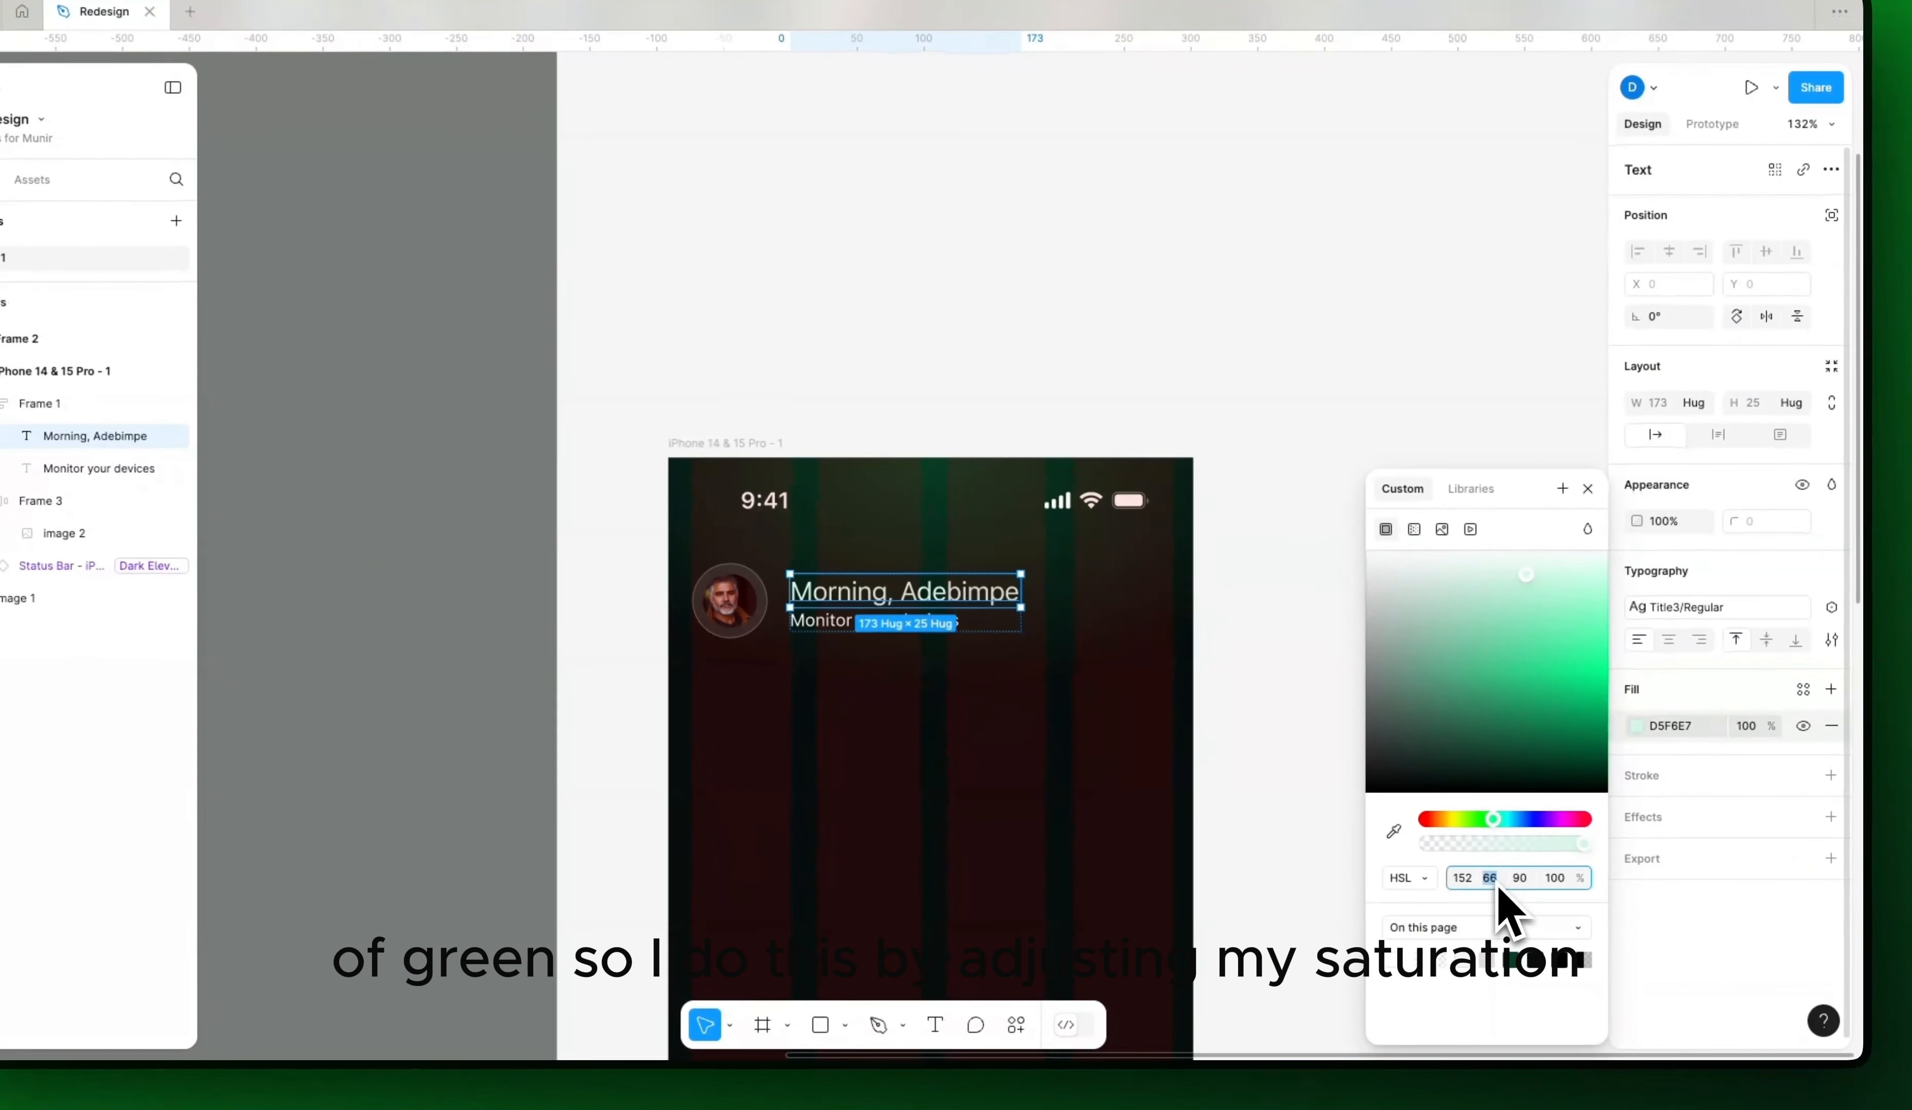
{"action": "type", "text": "20"}
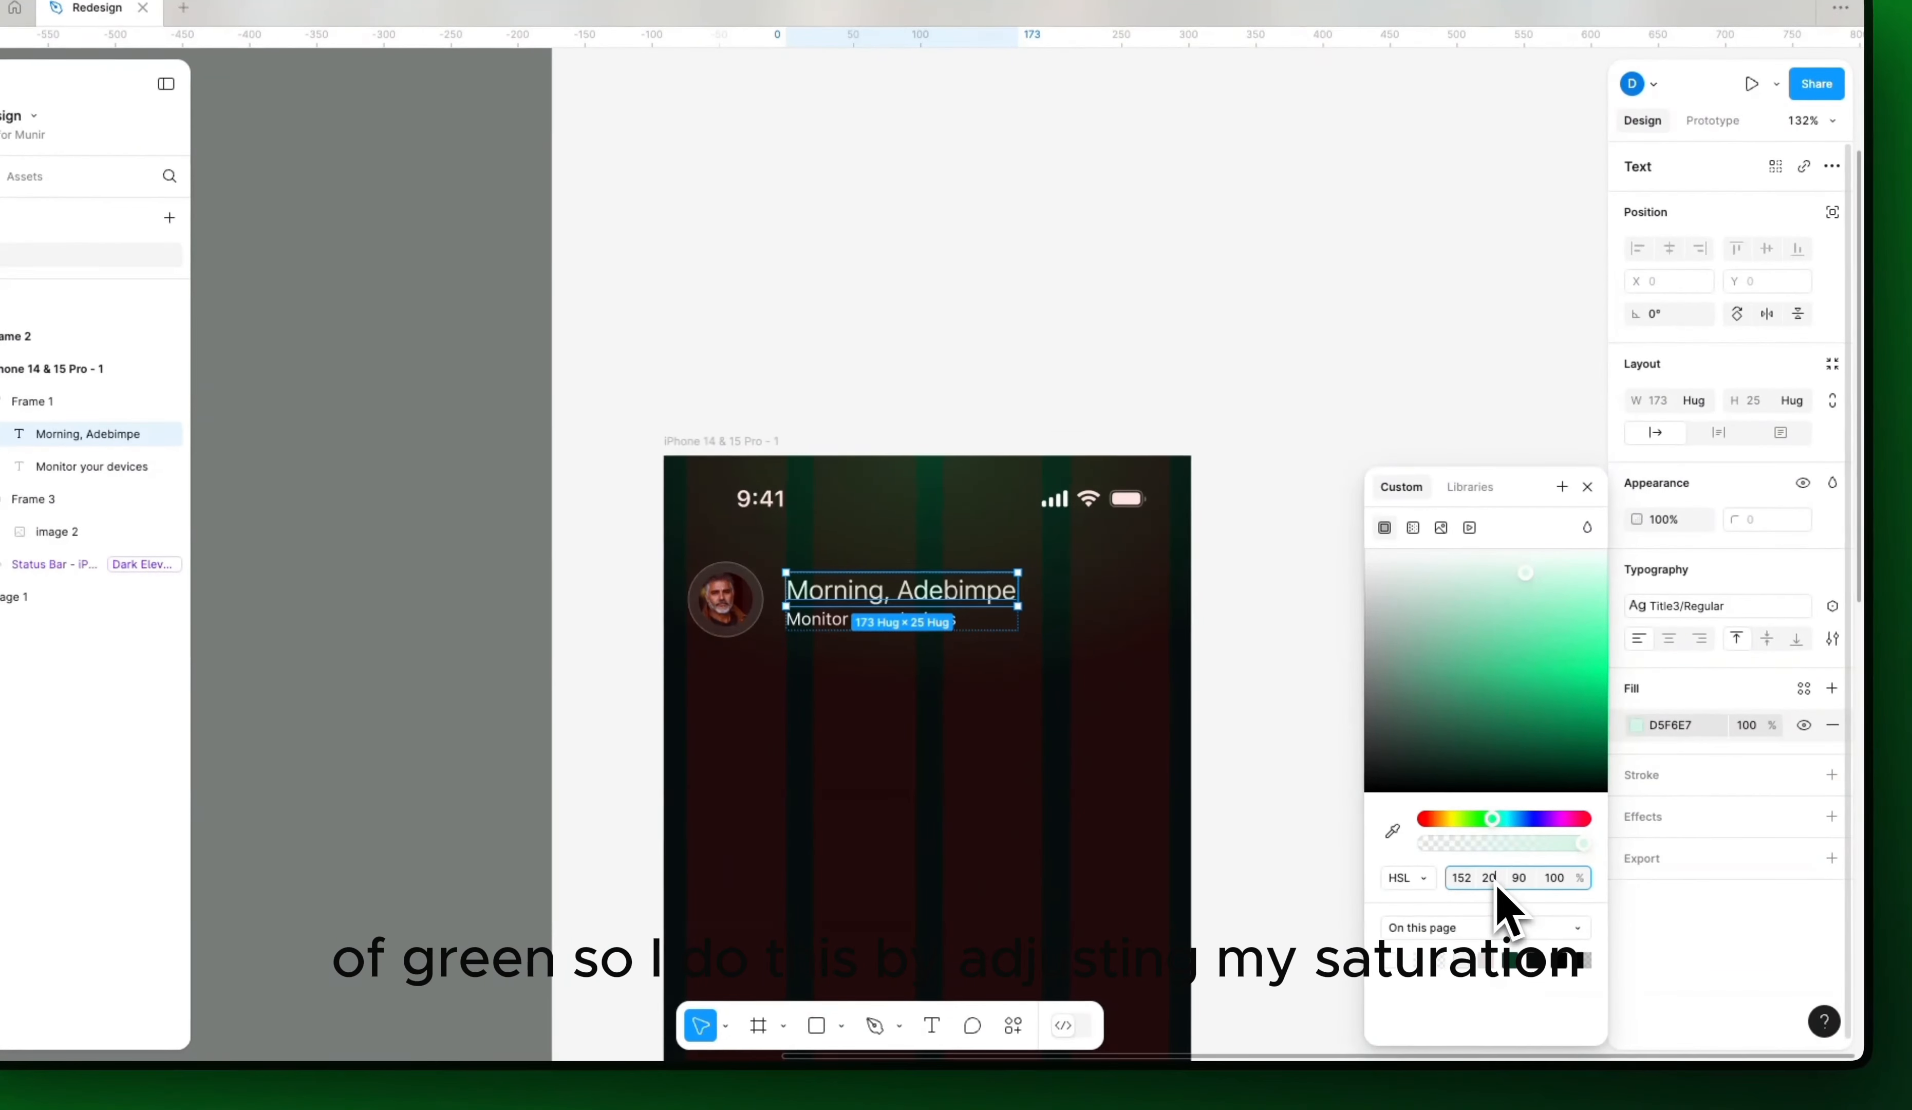
{"action": "key", "text": "Return"}
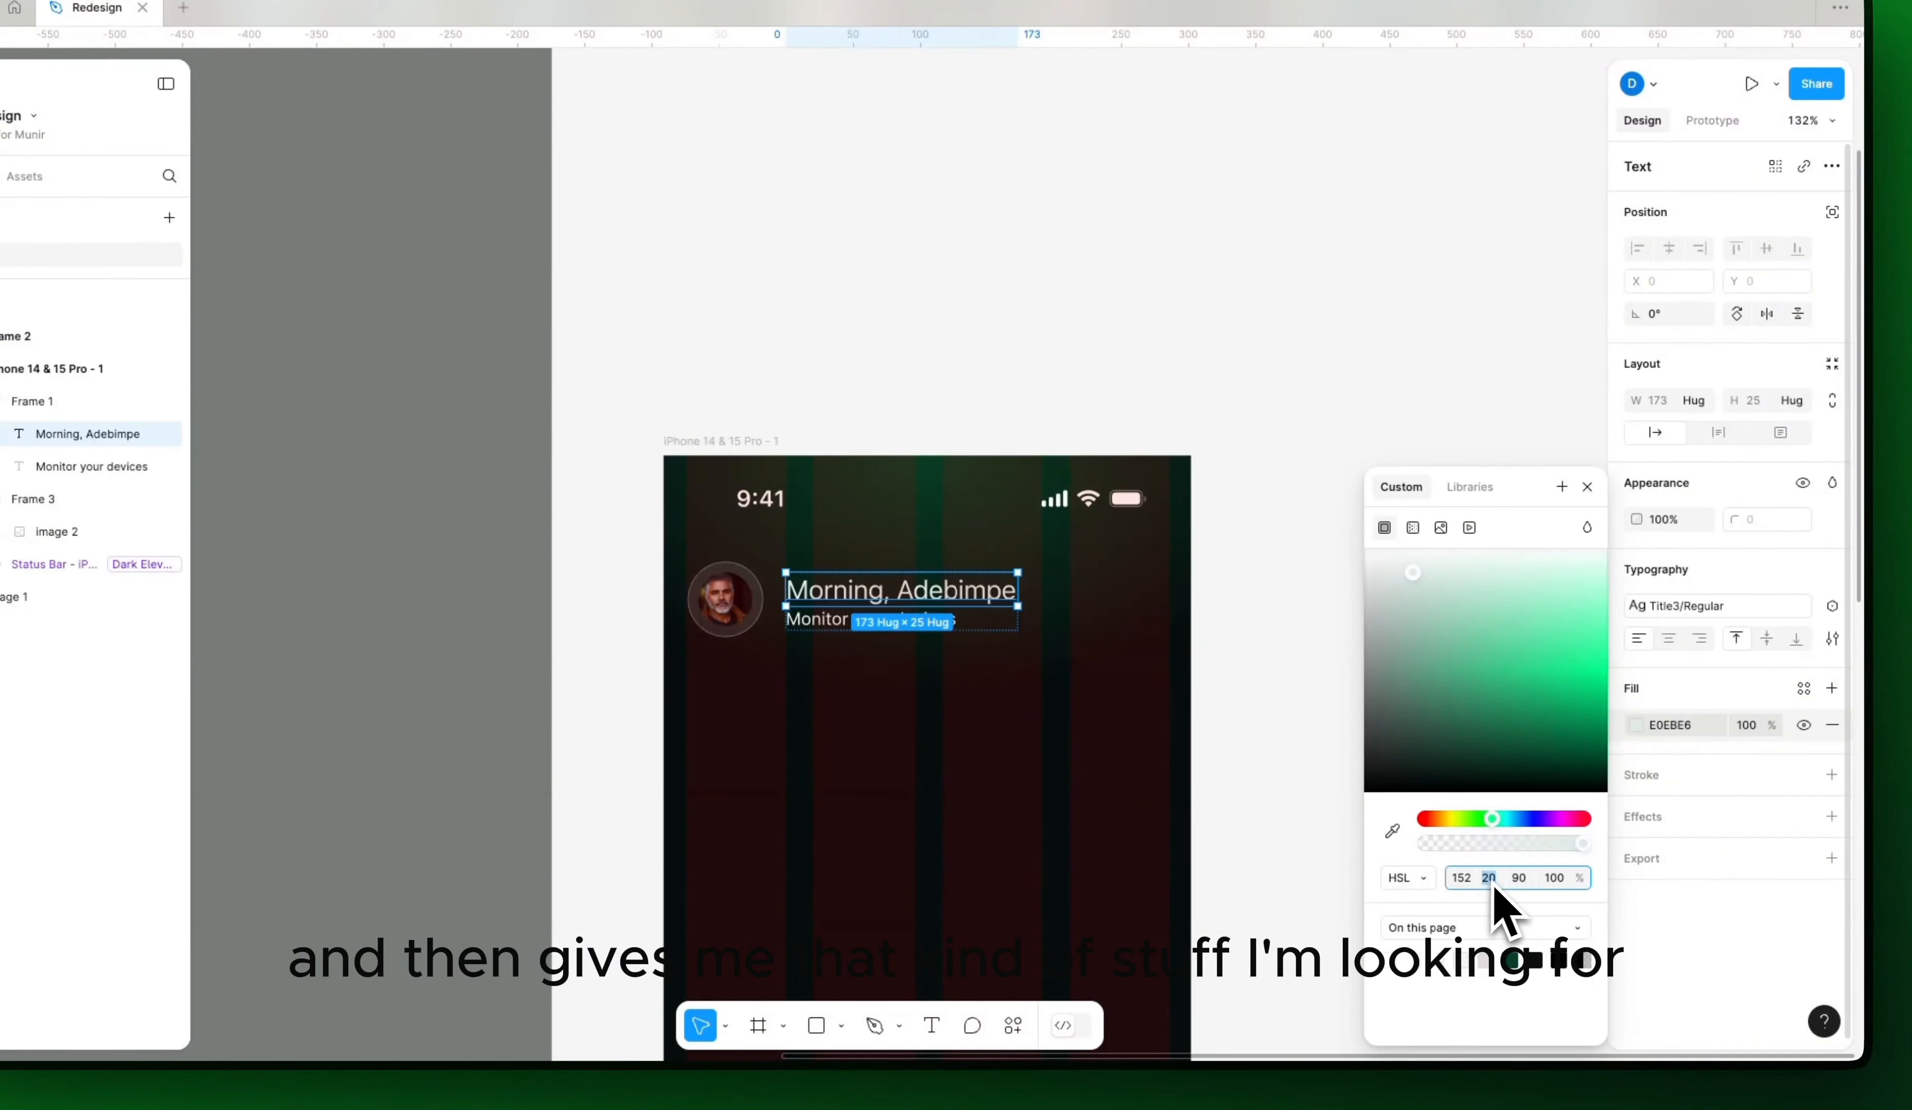
{"action": "key", "text": "Return"}
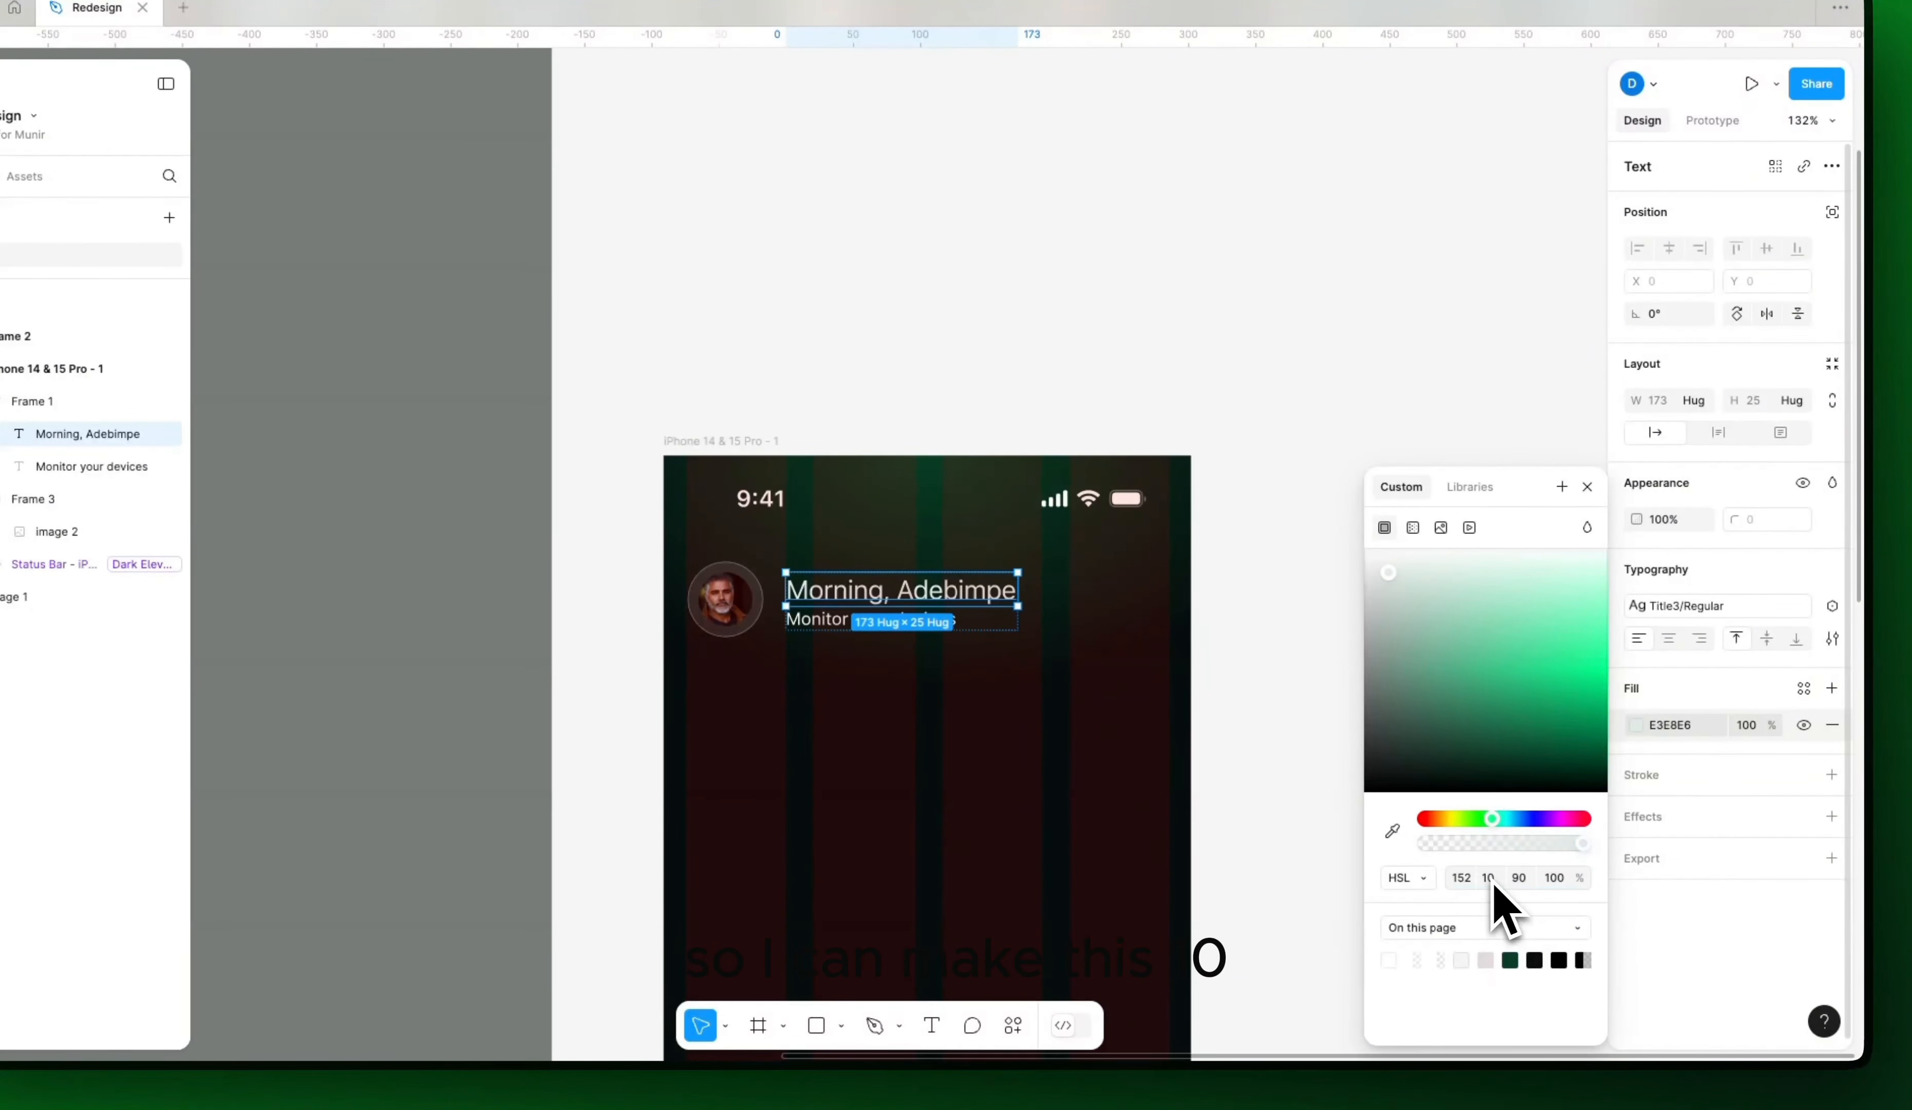
Step: Copy the greeting line's E3E8E6 fill onto the "Monitor your devices" text and remove that text's white FFFFFF fill
{"action": "left_click", "coordinate": [888, 614]}
{"action": "left_click", "coordinate": [1636, 725]}
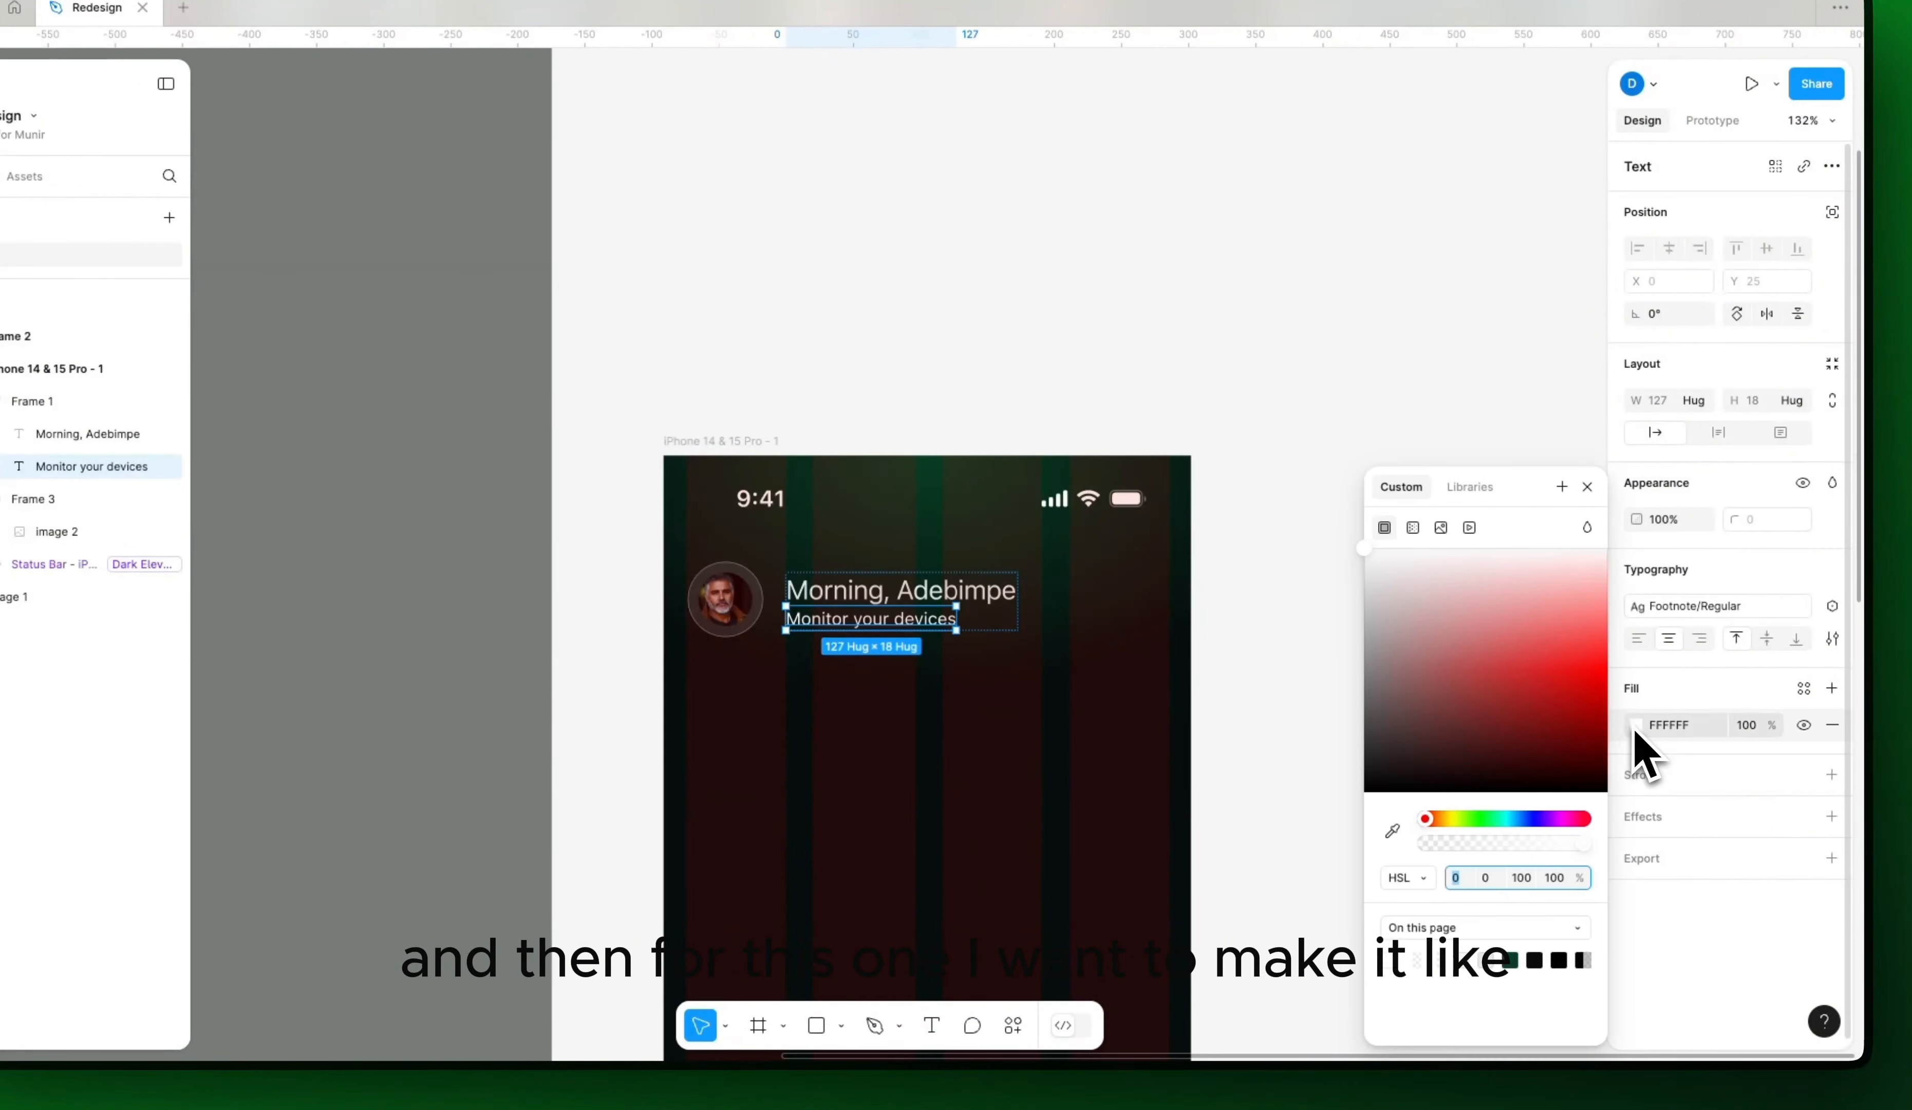
{"action": "left_click", "coordinate": [947, 591]}
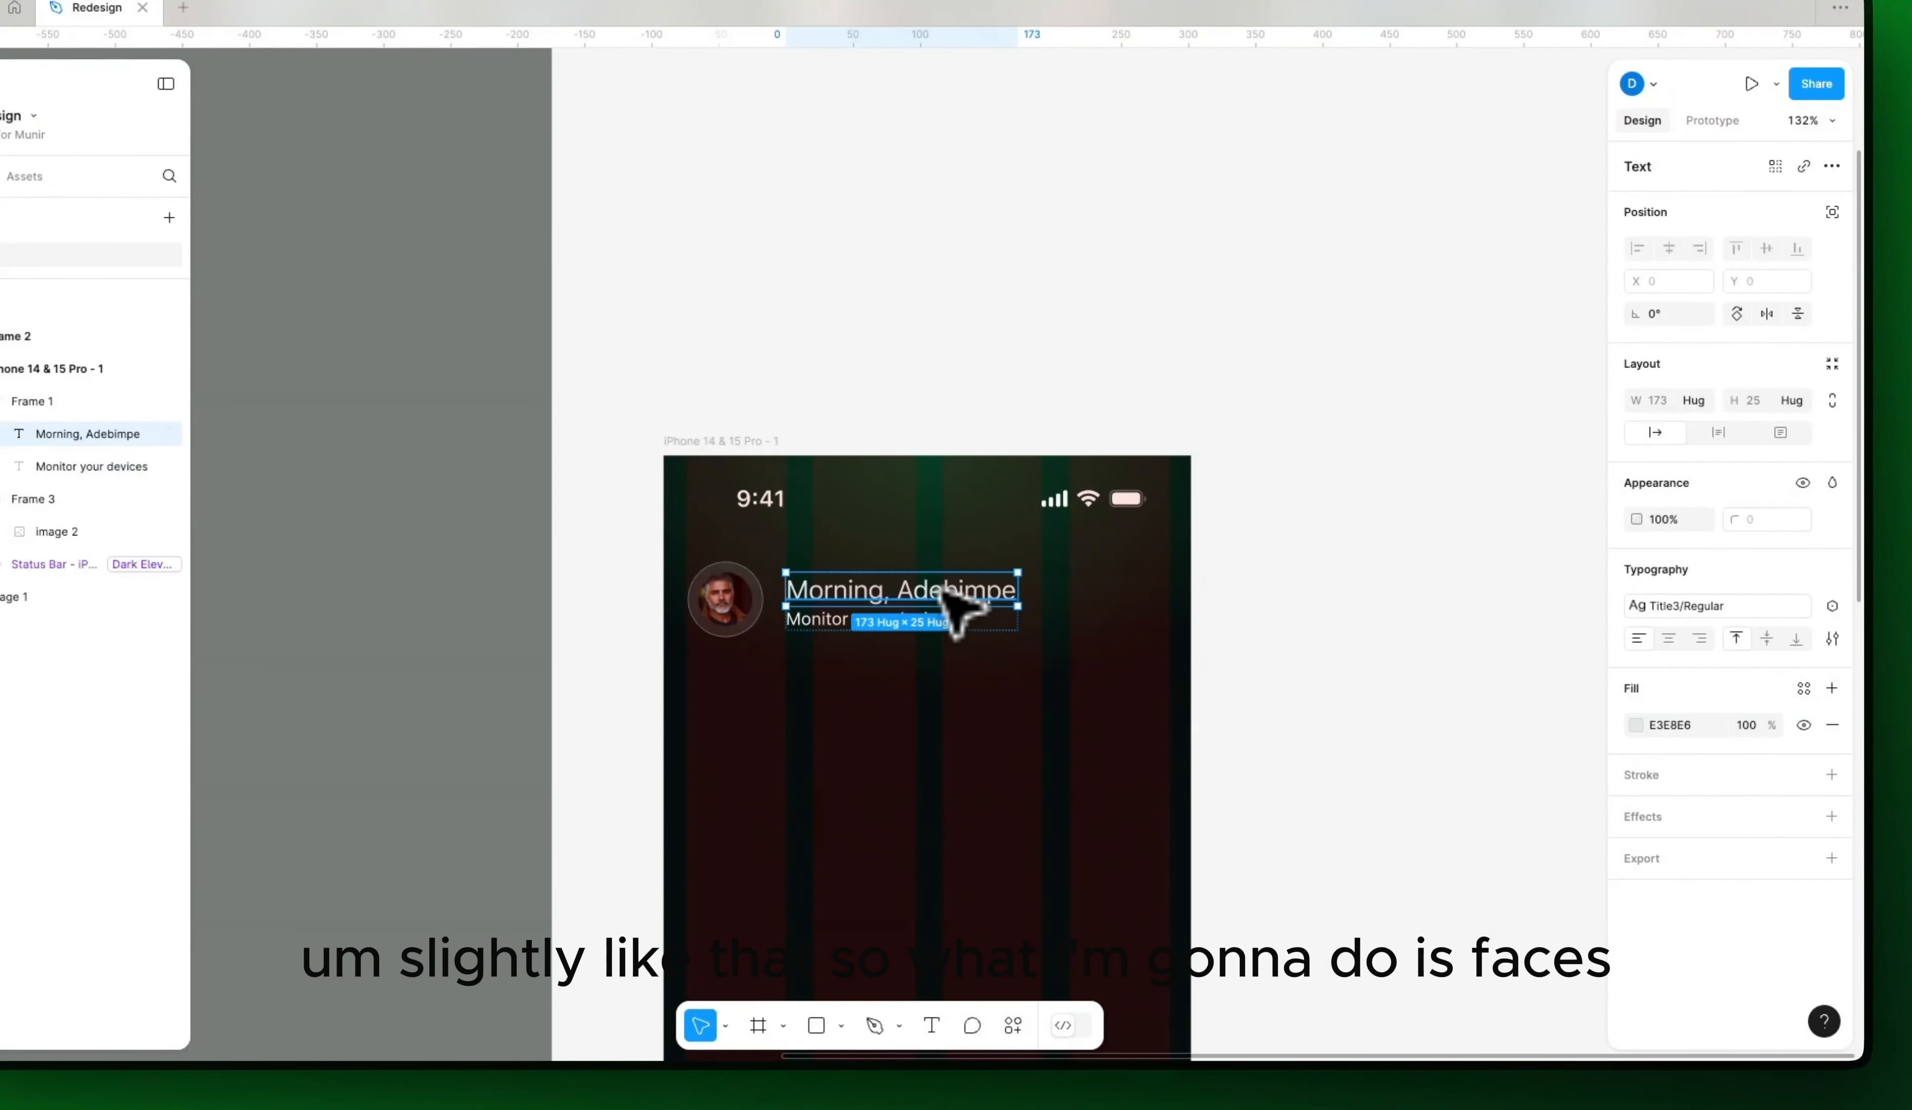
{"action": "left_click", "coordinate": [1623, 737]}
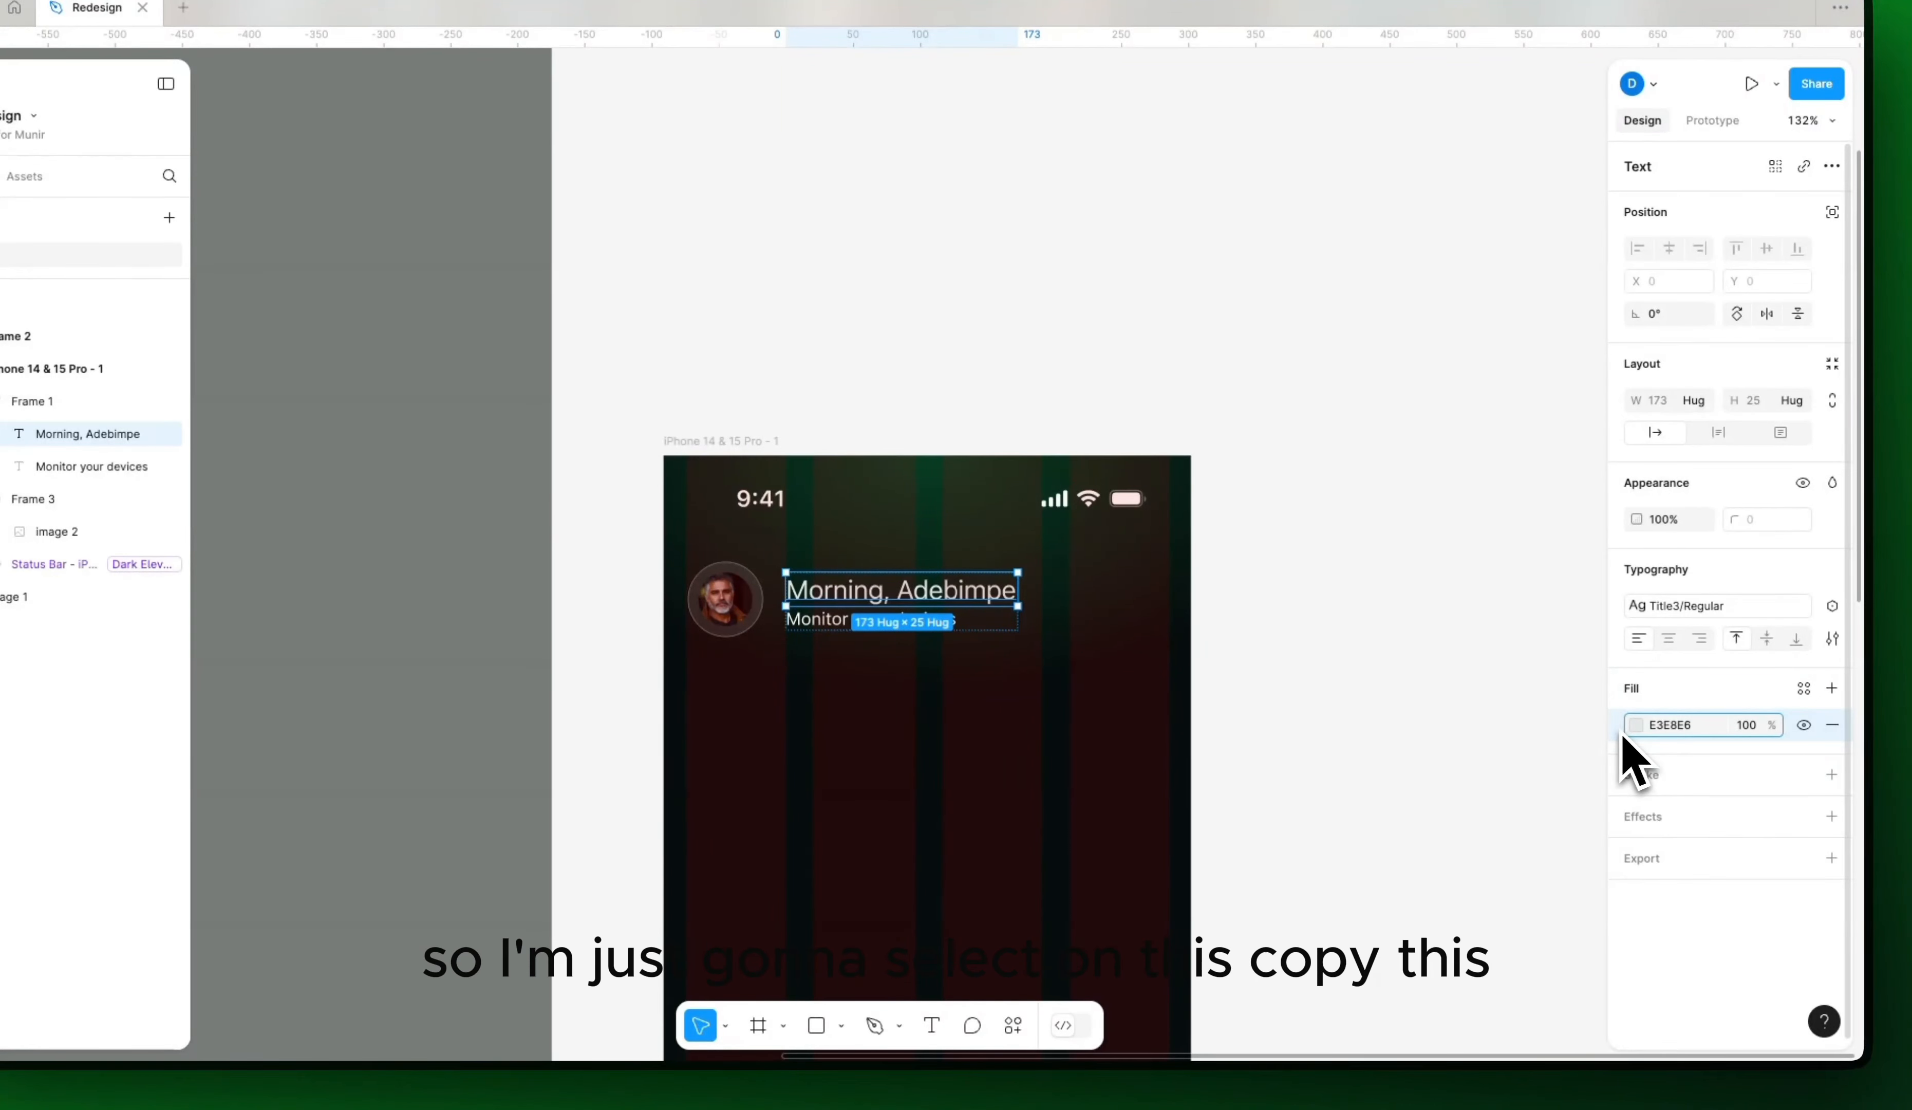
{"action": "left_click", "coordinate": [857, 621]}
{"action": "left_click", "coordinate": [1618, 733]}
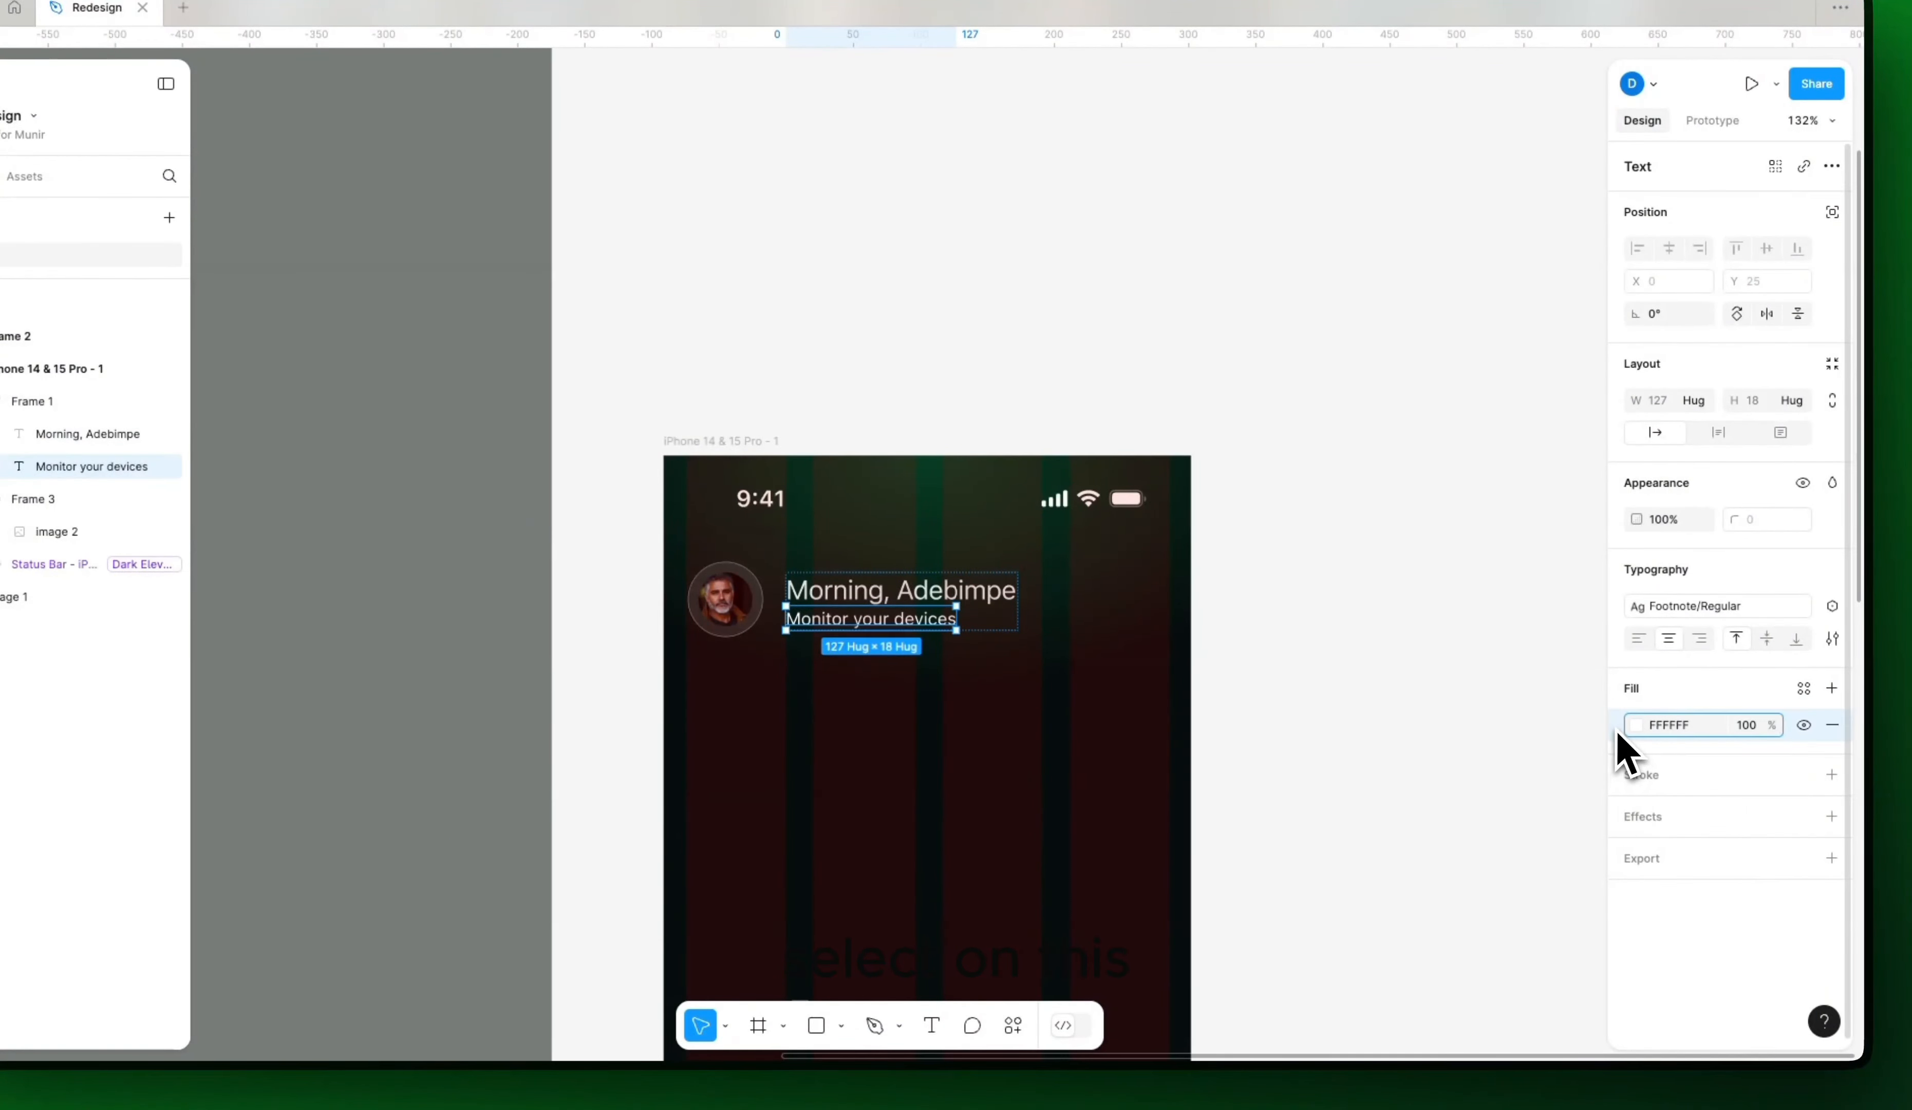
{"action": "key", "text": "ctrl+v"}
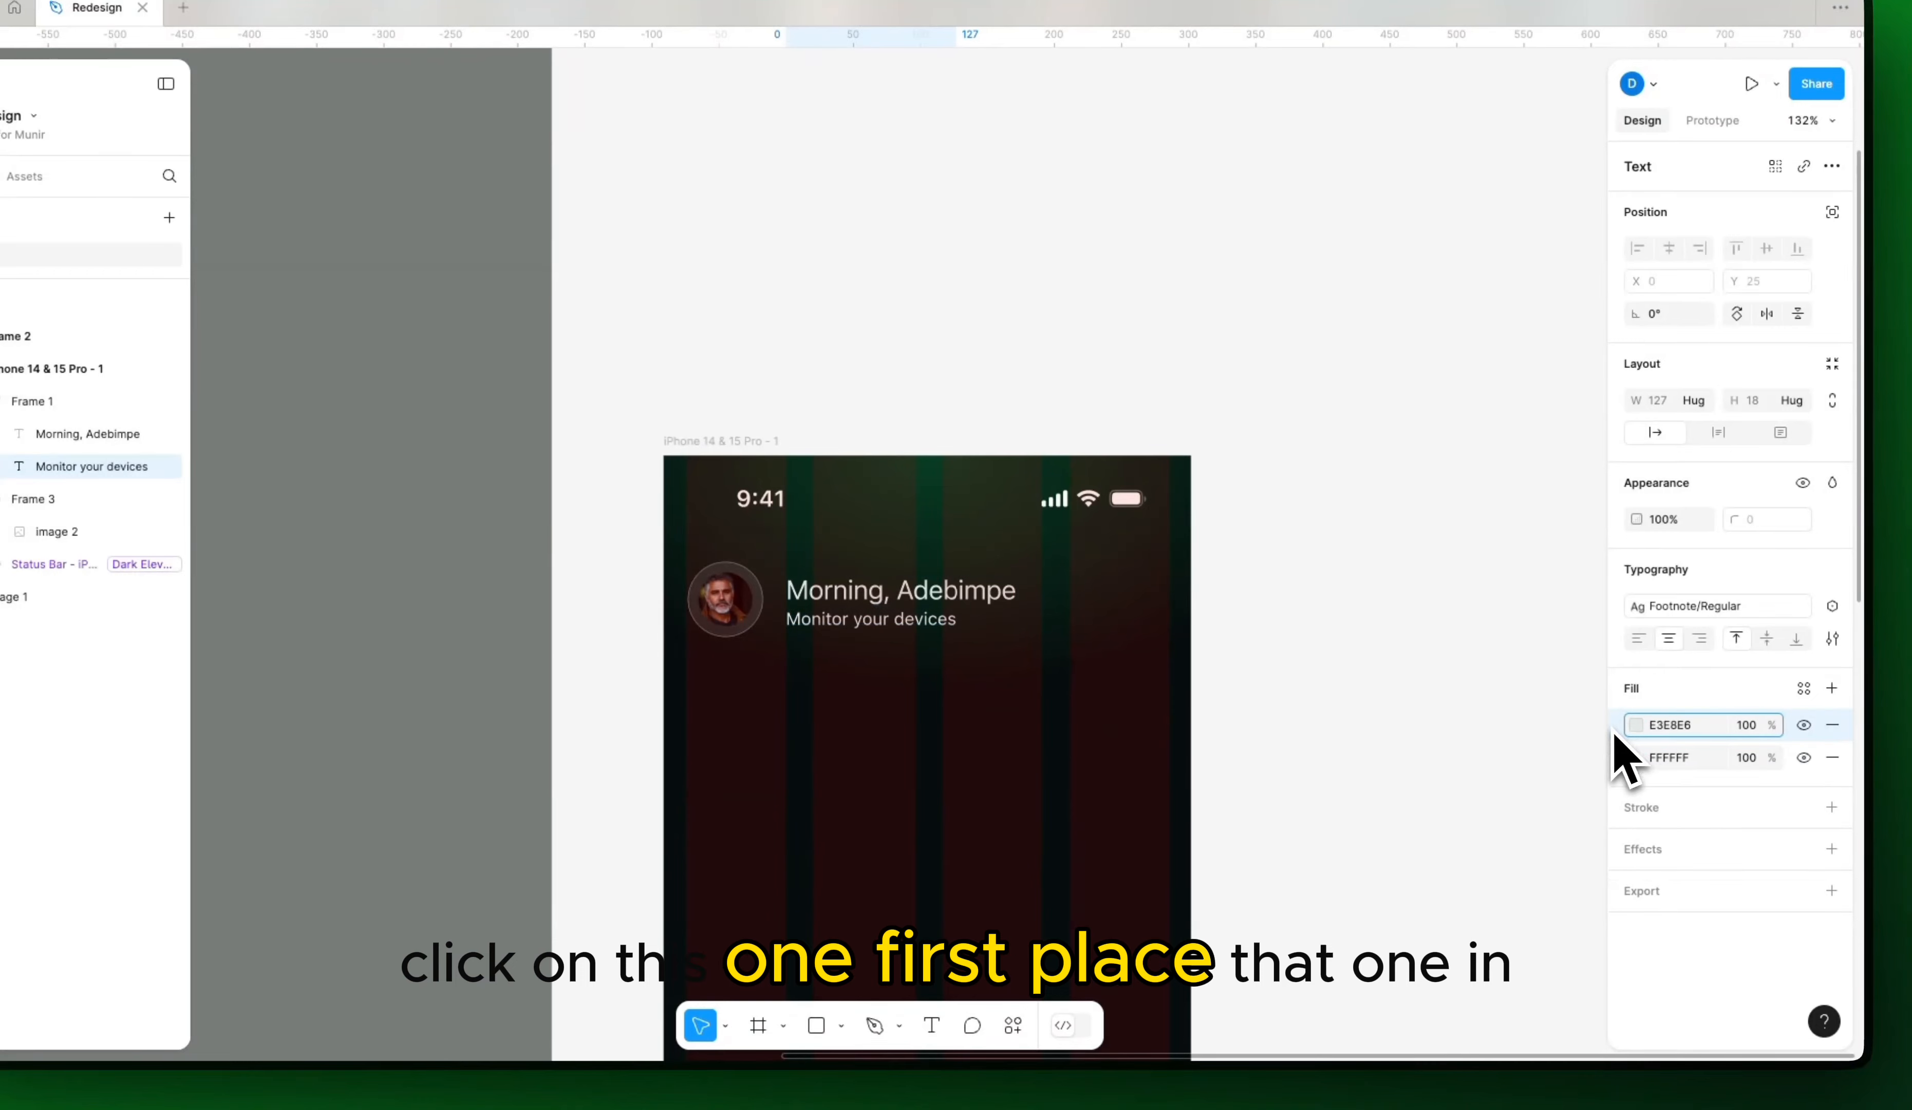
{"action": "left_click", "coordinate": [1826, 755]}
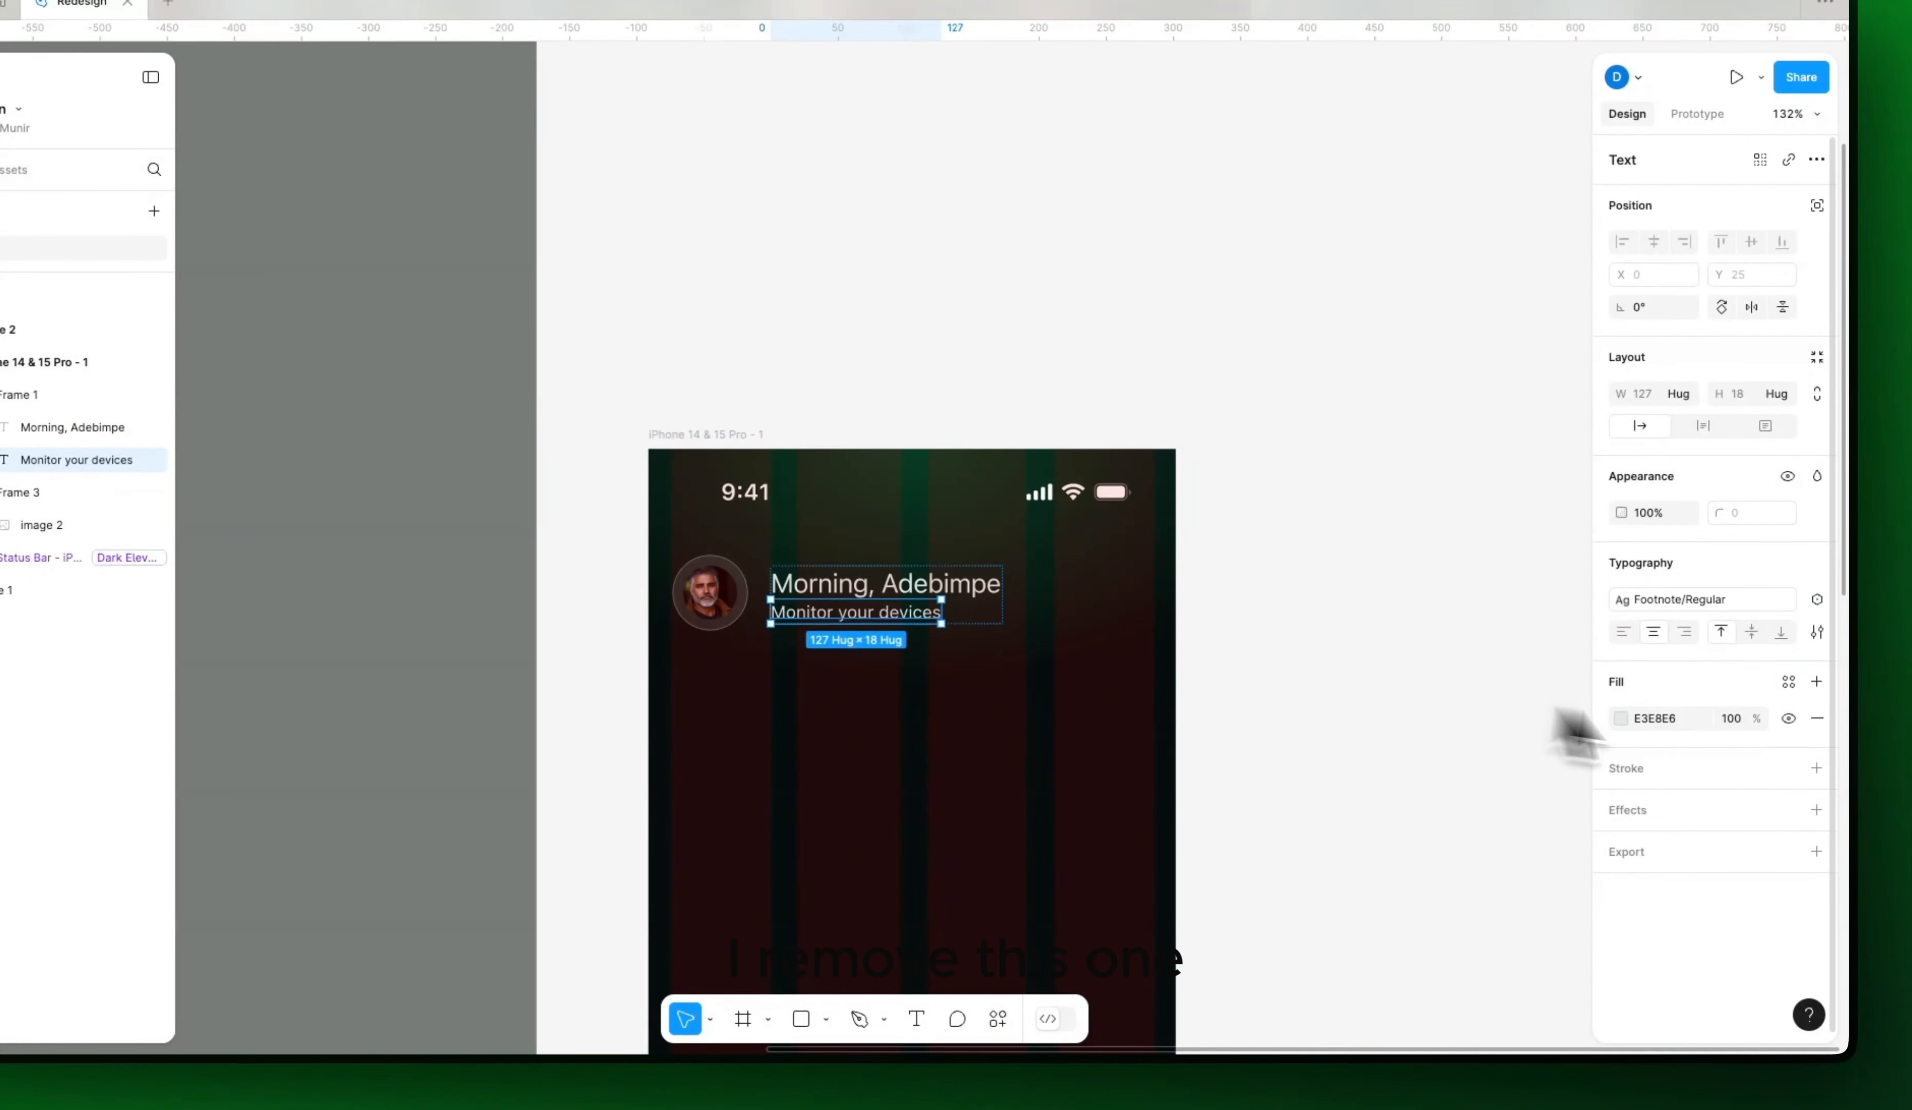
Step: Set the "Monitor your devices" fill to lightness 80 and saturation 5, and hide the layout grids
{"action": "left_click", "coordinate": [1624, 719]}
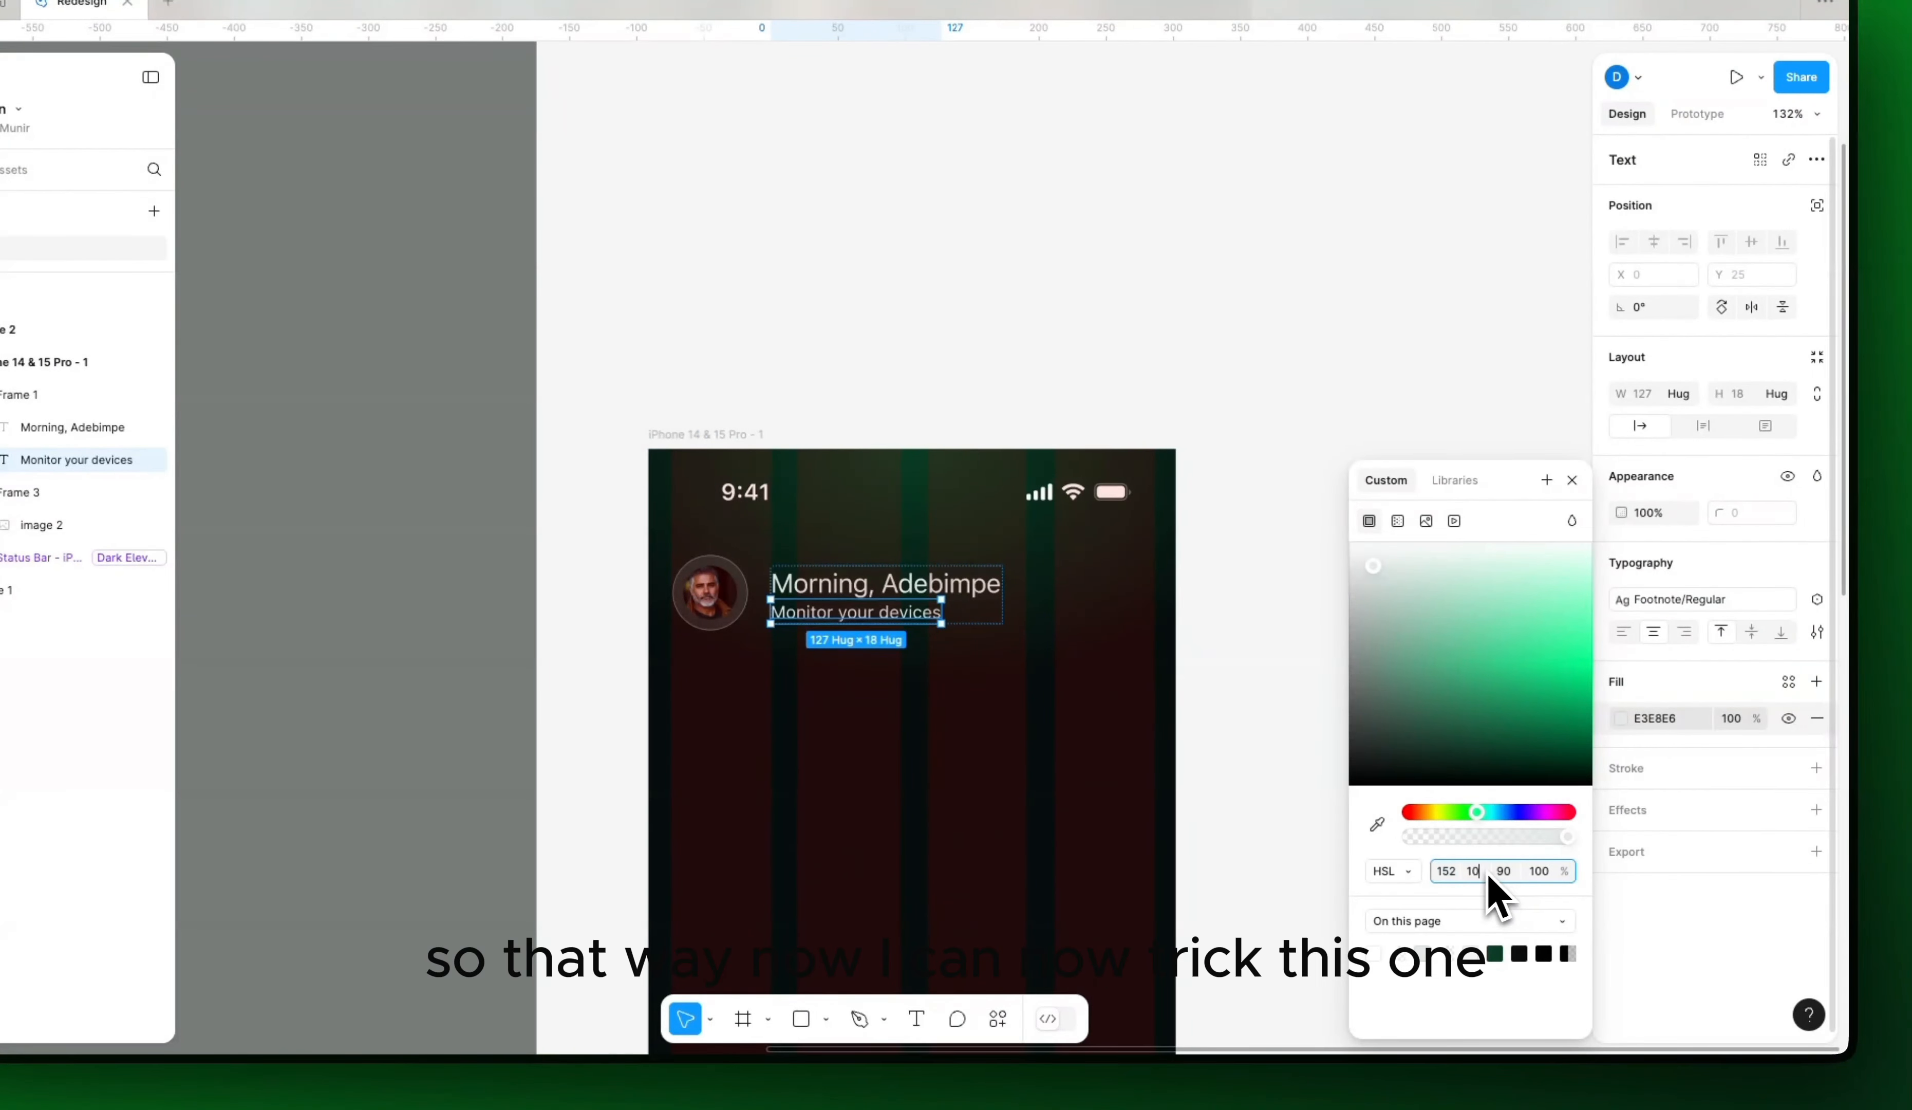
{"action": "key", "text": "Tab"}
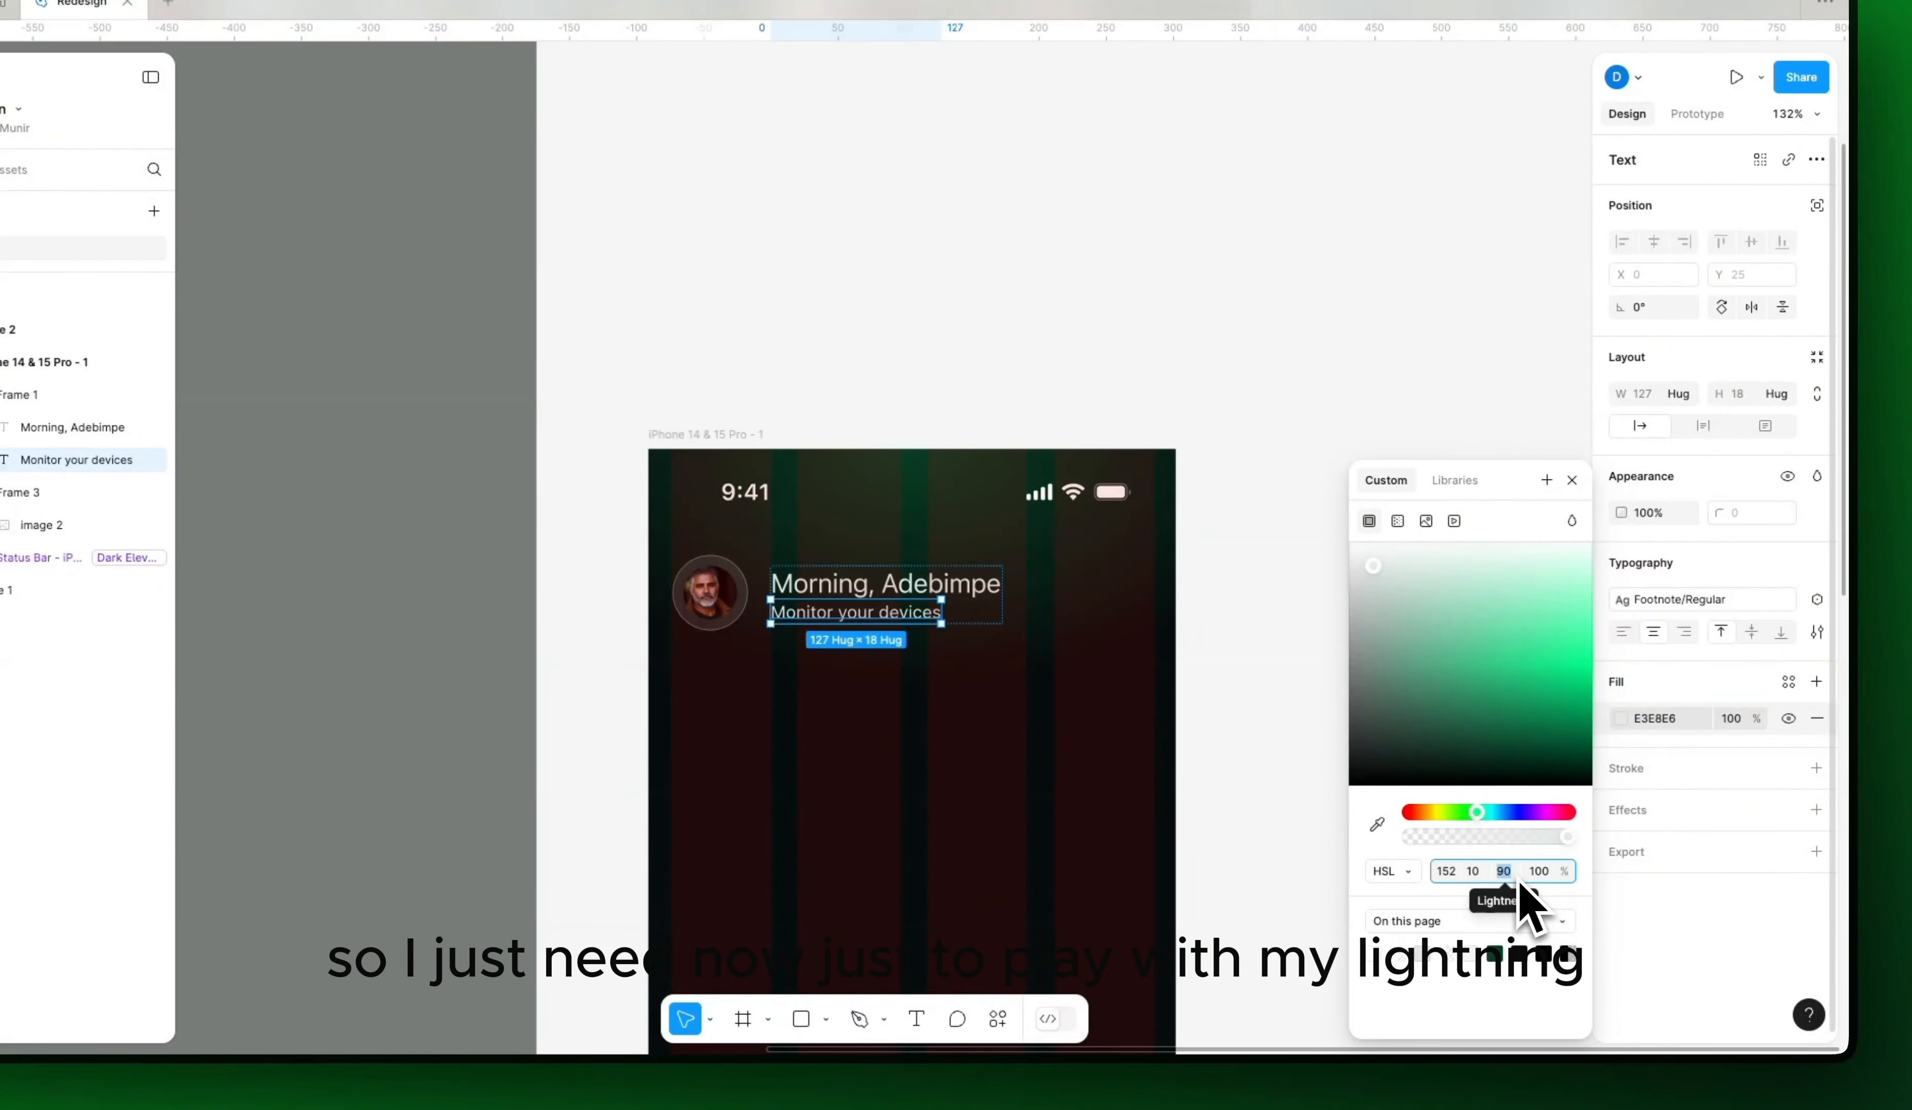
{"action": "type", "text": "80"}
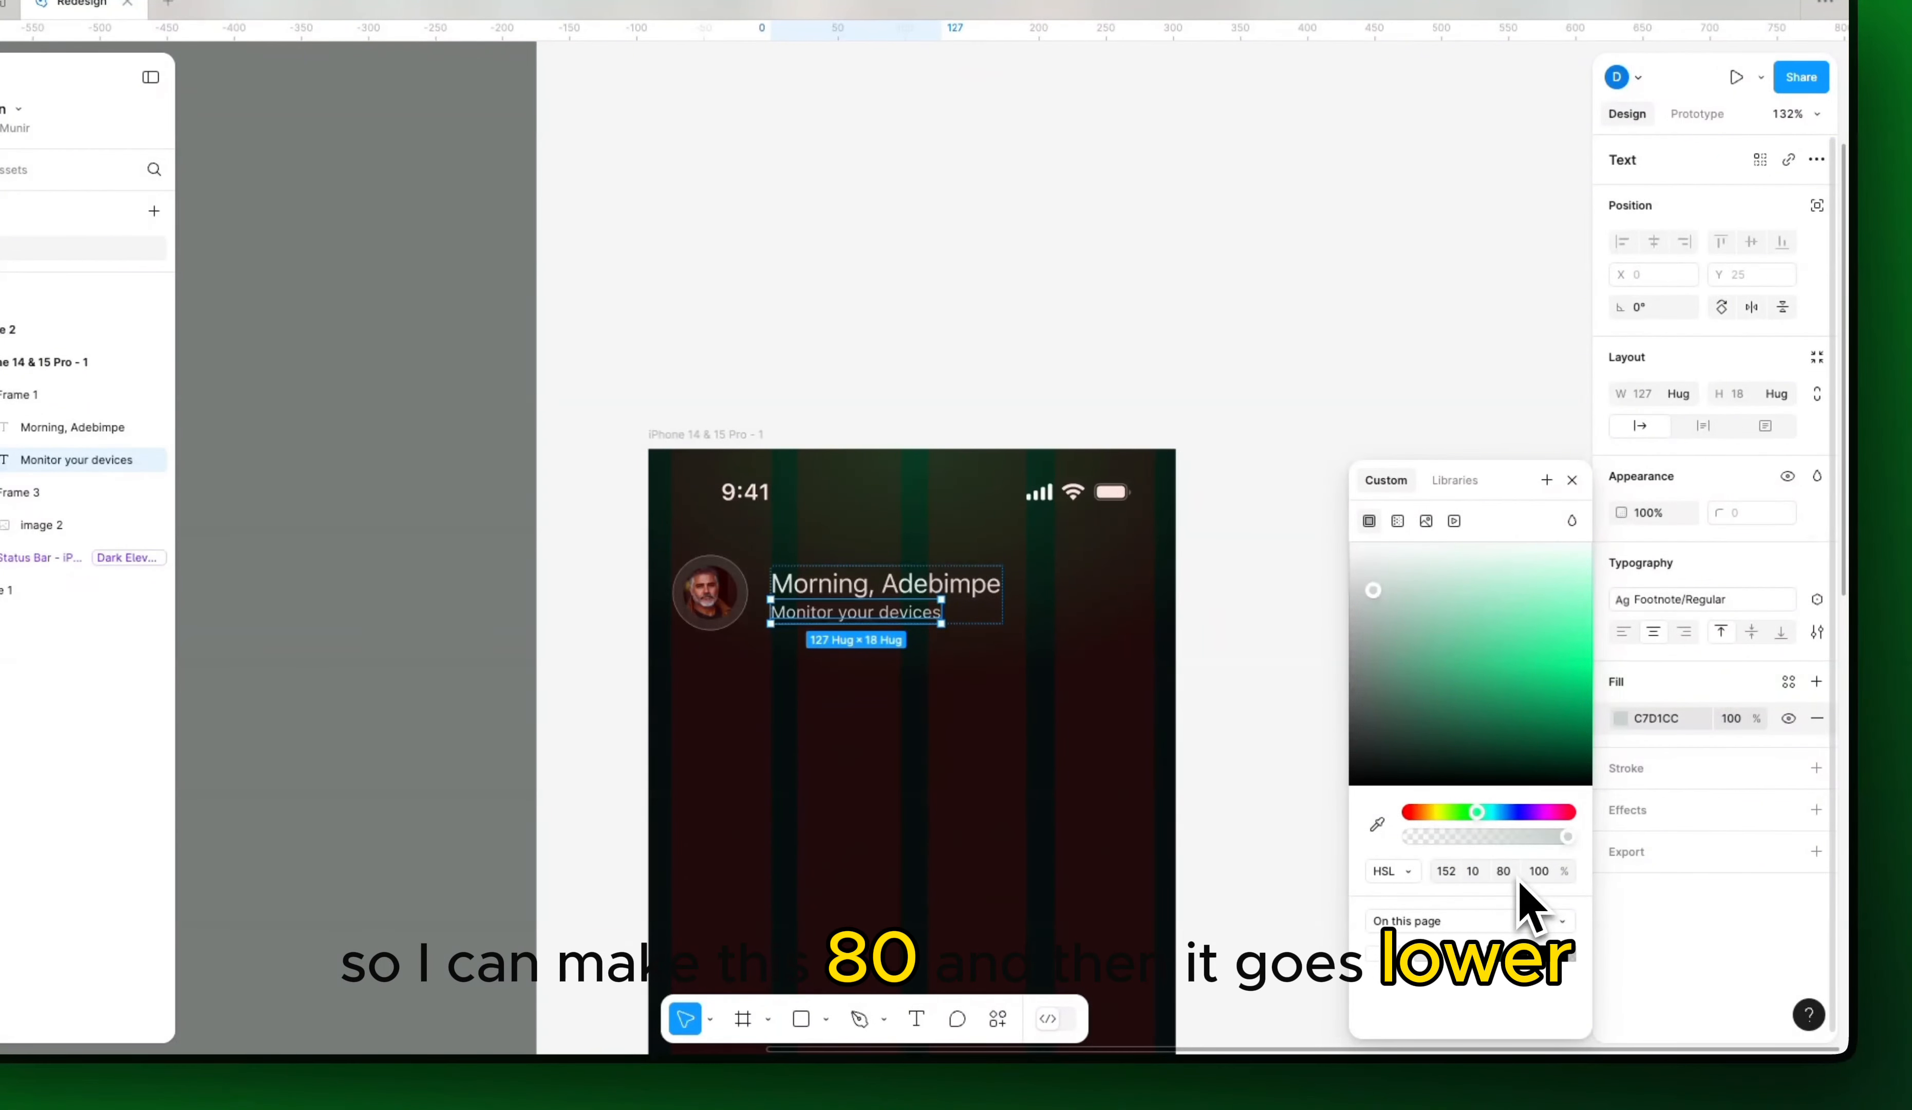
{"action": "left_click", "coordinate": [1478, 875]}
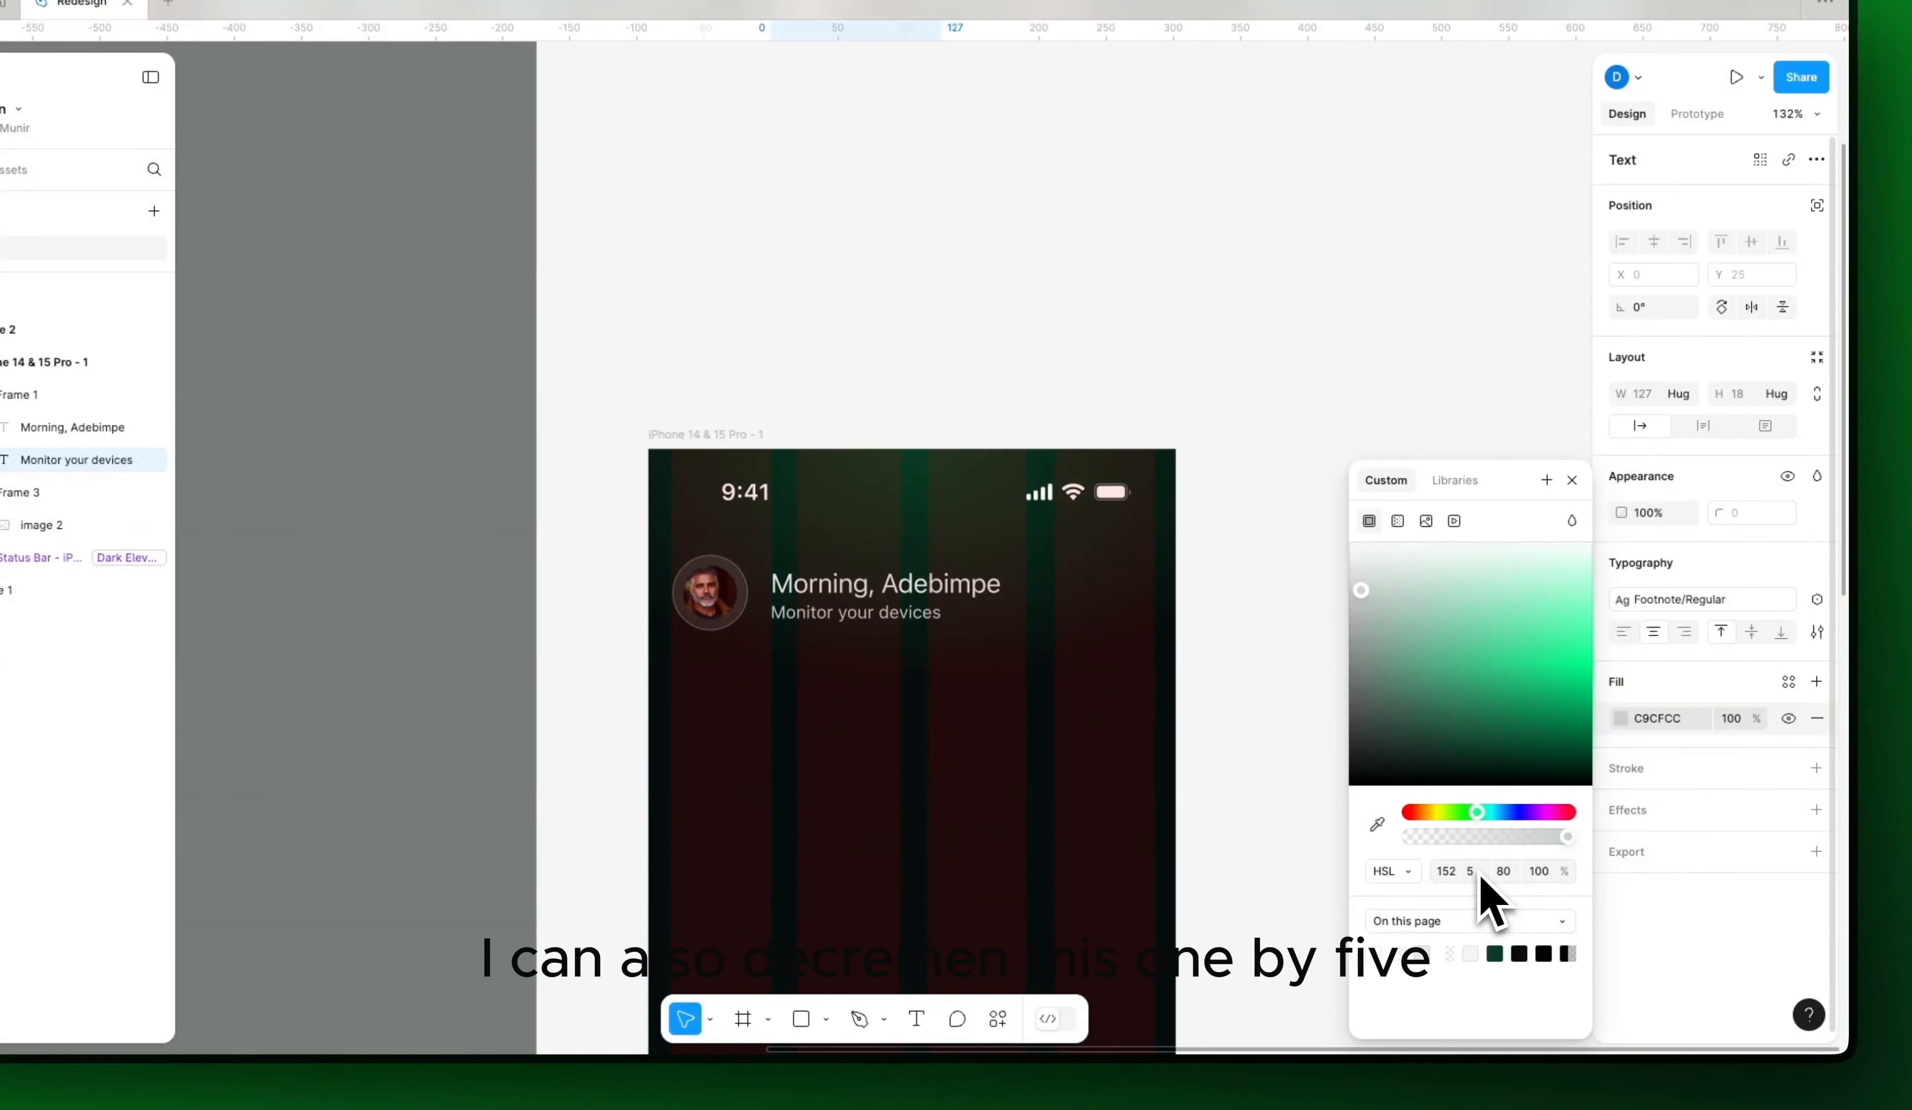
{"action": "left_click", "coordinate": [1187, 692]}
{"action": "key", "text": "shift+g"}
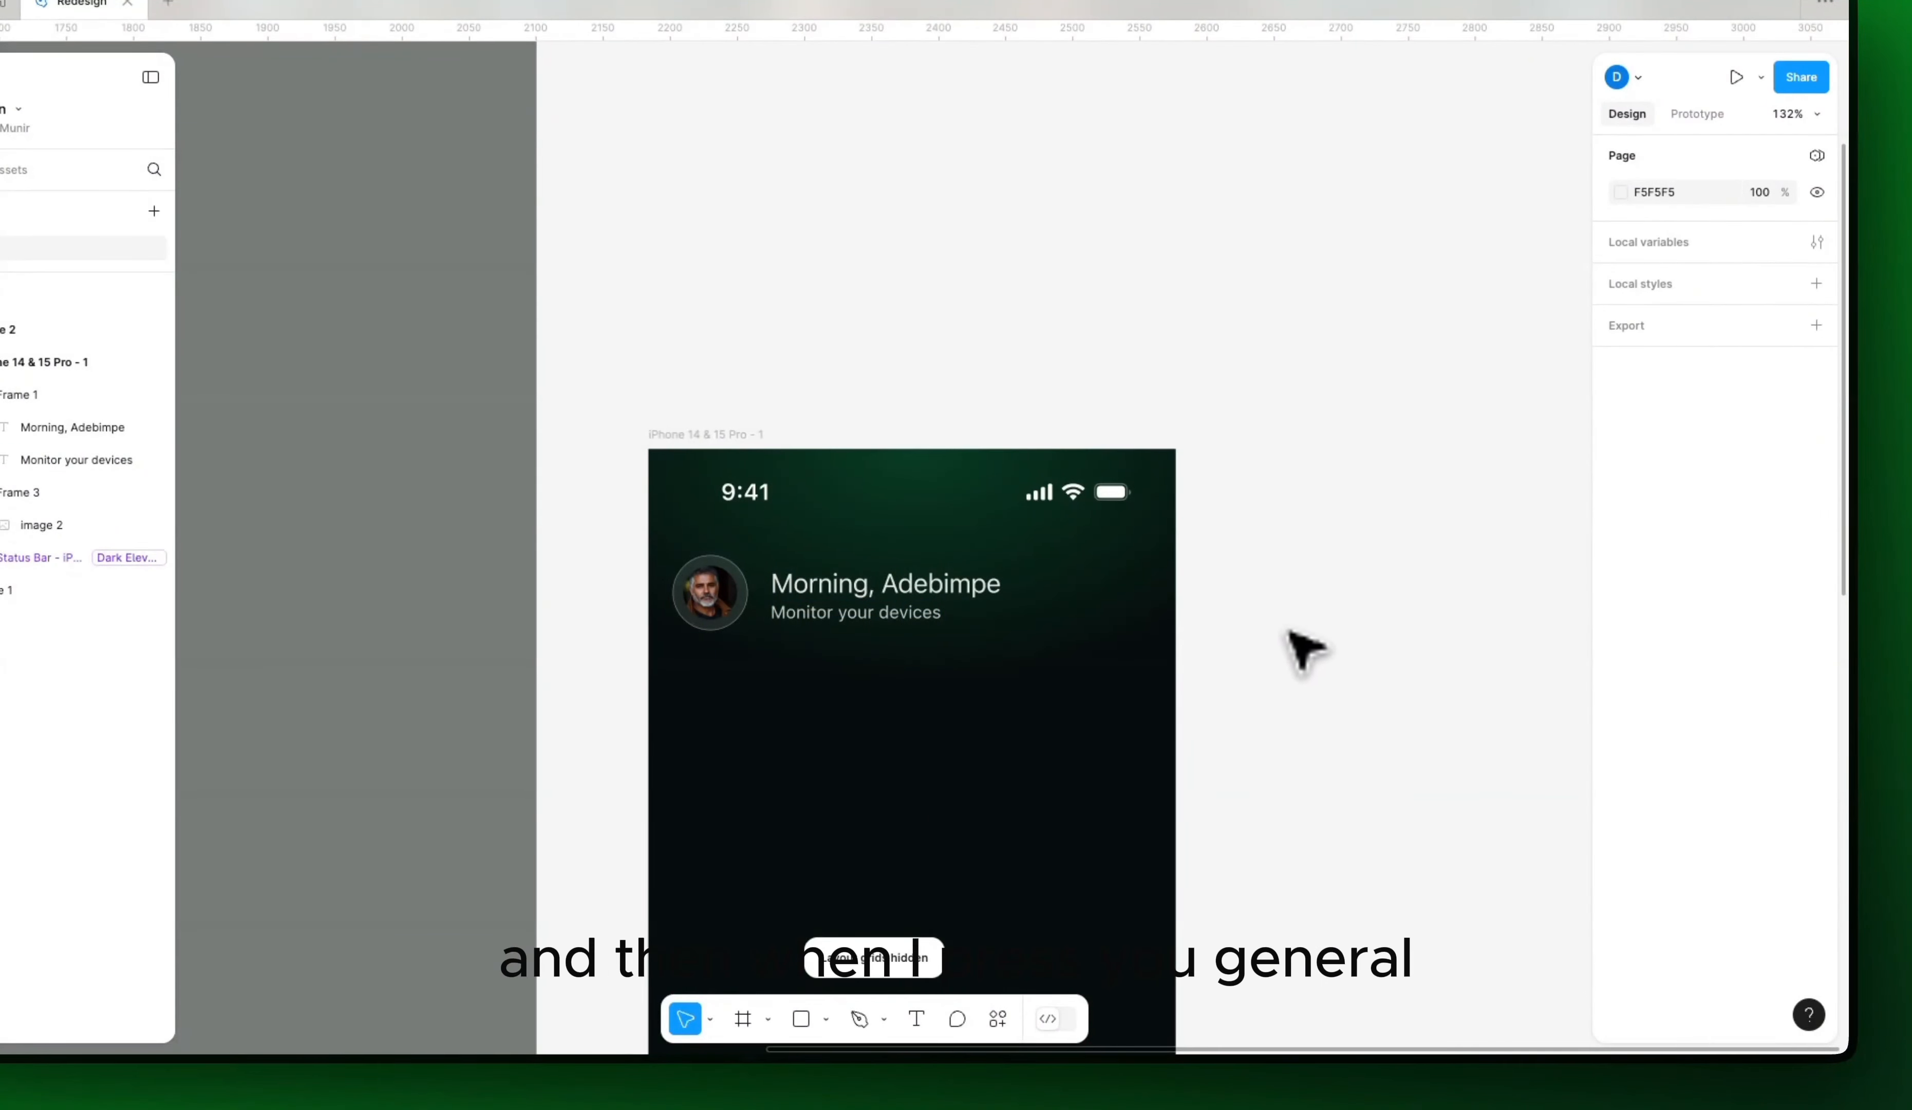
{"action": "scroll", "coordinate": [1287, 647], "scroll_direction": "down", "scroll_amount": 5}
{"action": "scroll", "coordinate": [1298, 667], "scroll_direction": "up", "scroll_amount": 5}
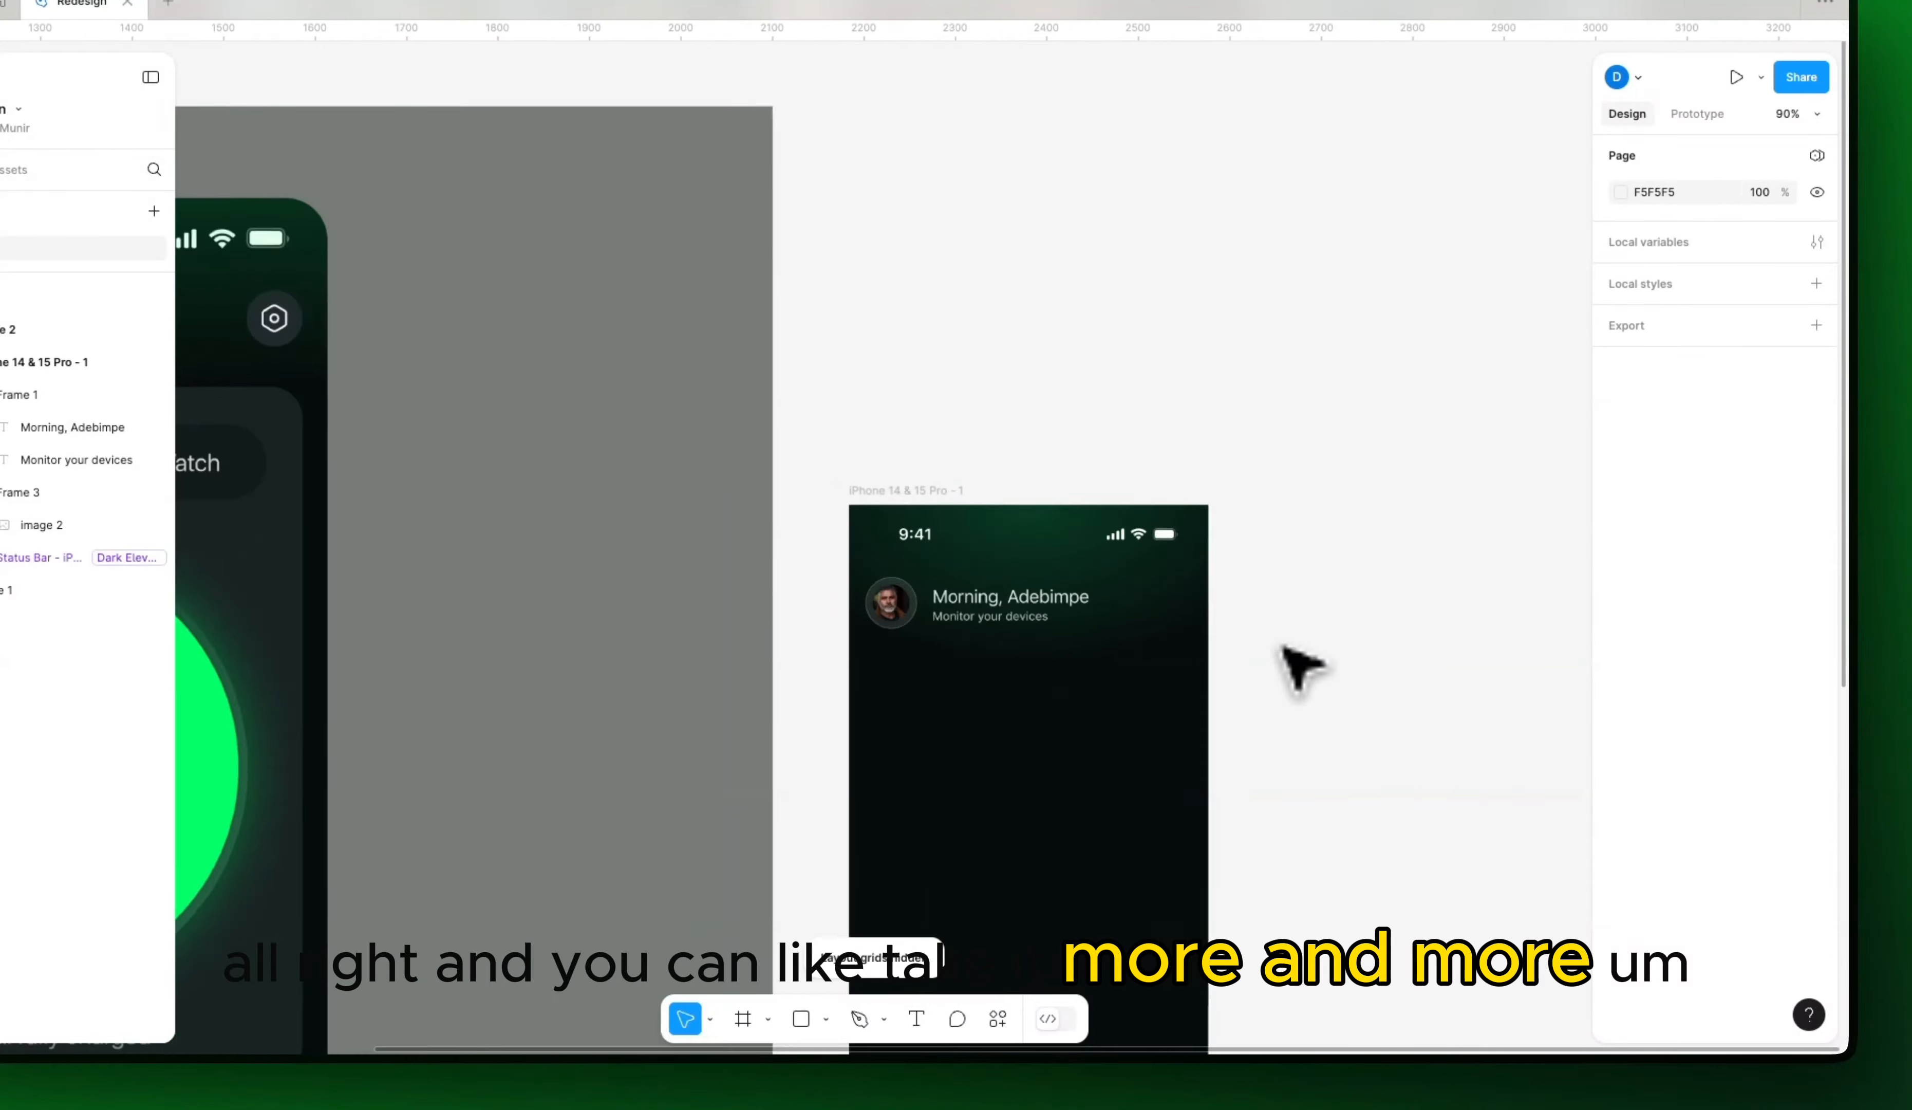
{"action": "double_click", "coordinate": [882, 604]}
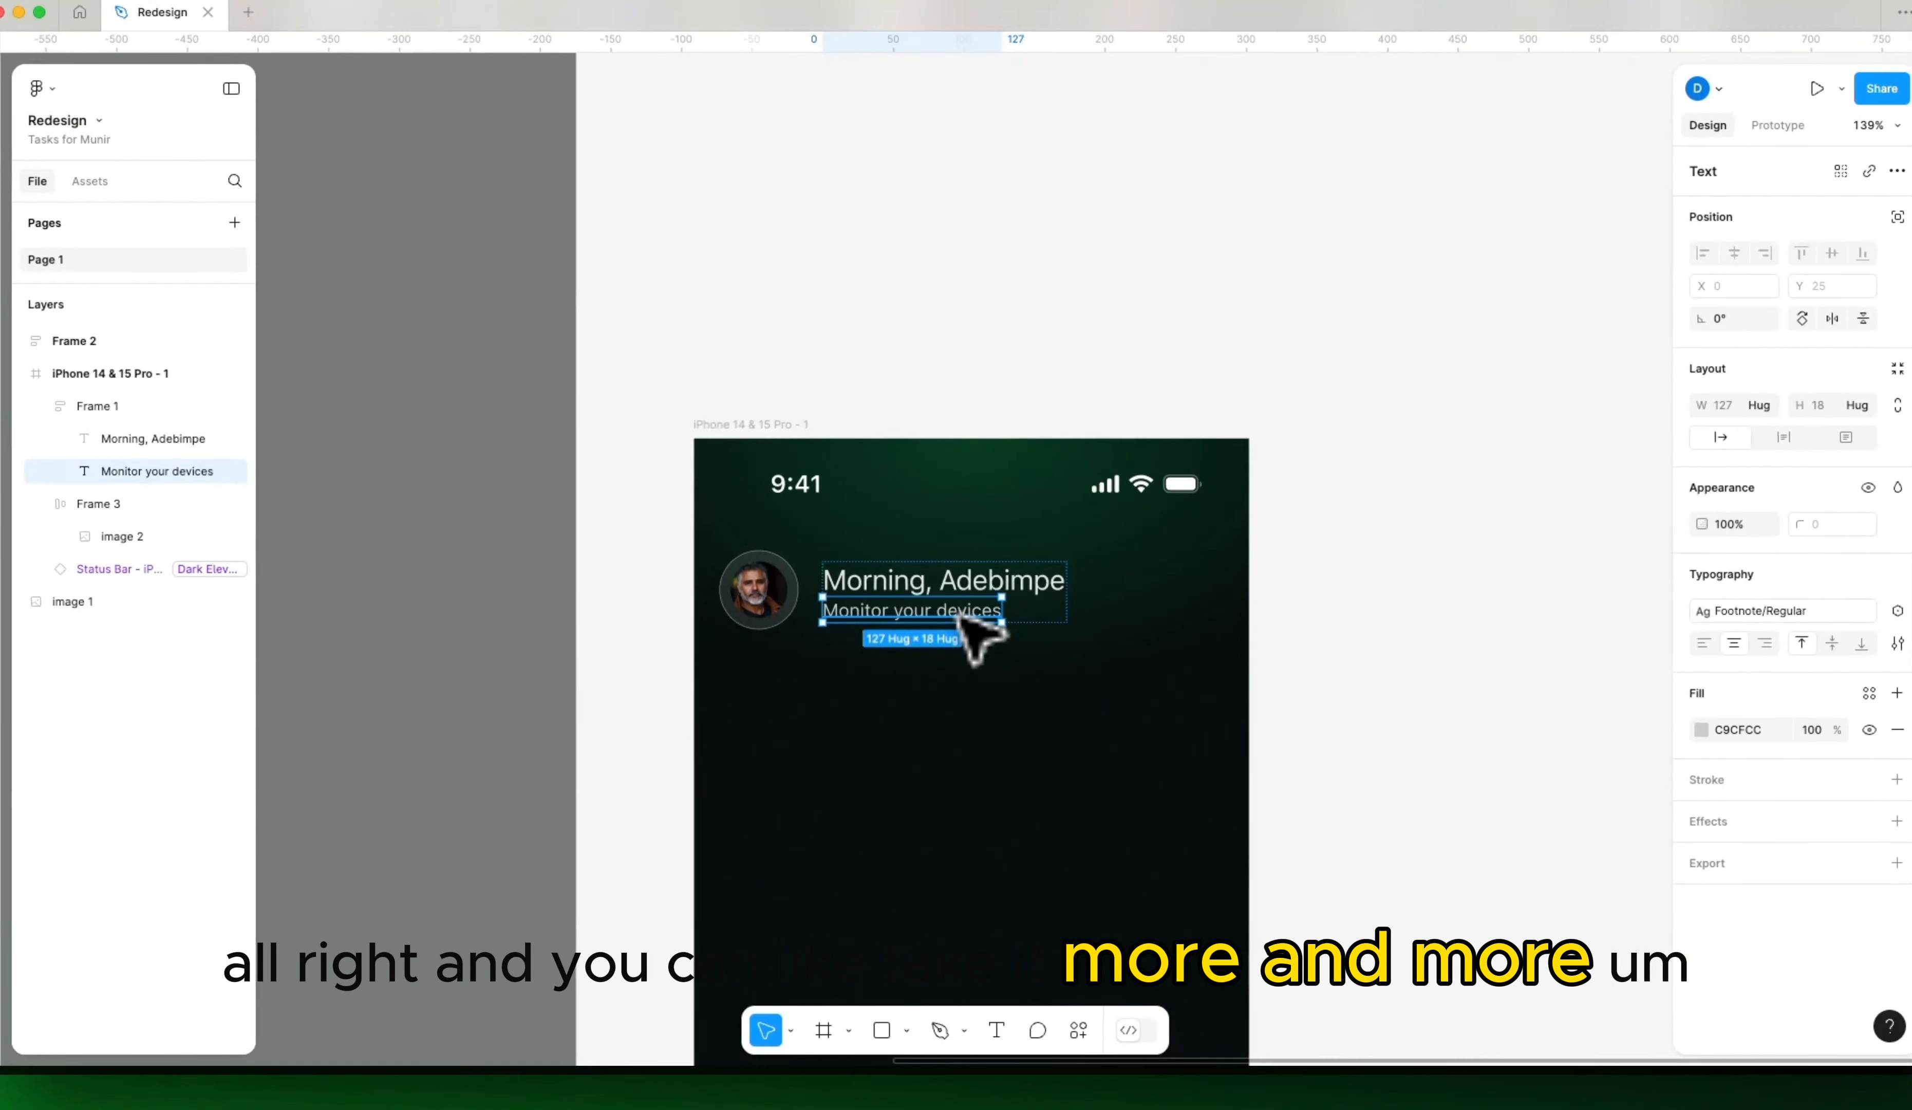
{"action": "left_click", "coordinate": [1408, 641]}
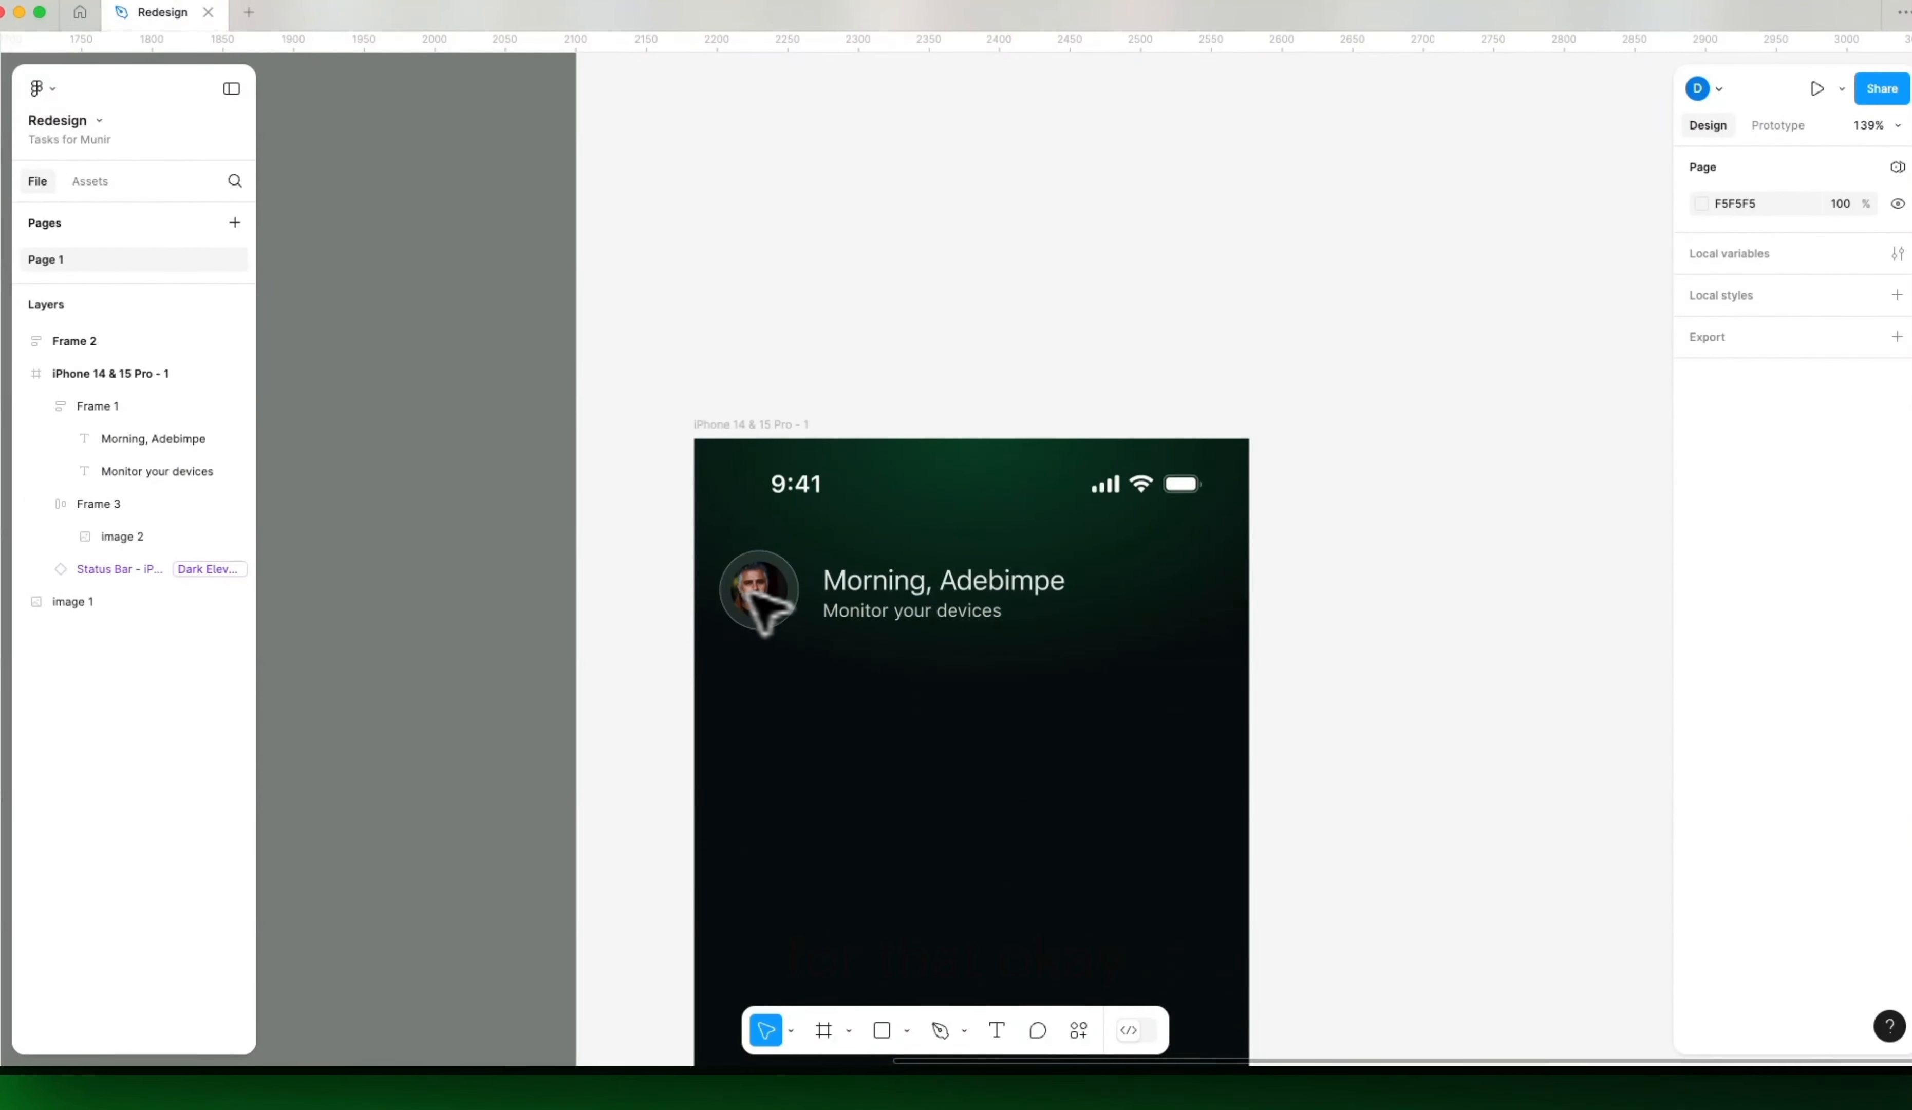
{"action": "left_click", "coordinate": [794, 614]}
{"action": "left_click", "coordinate": [1379, 458]}
{"action": "key", "text": "shift+i"}
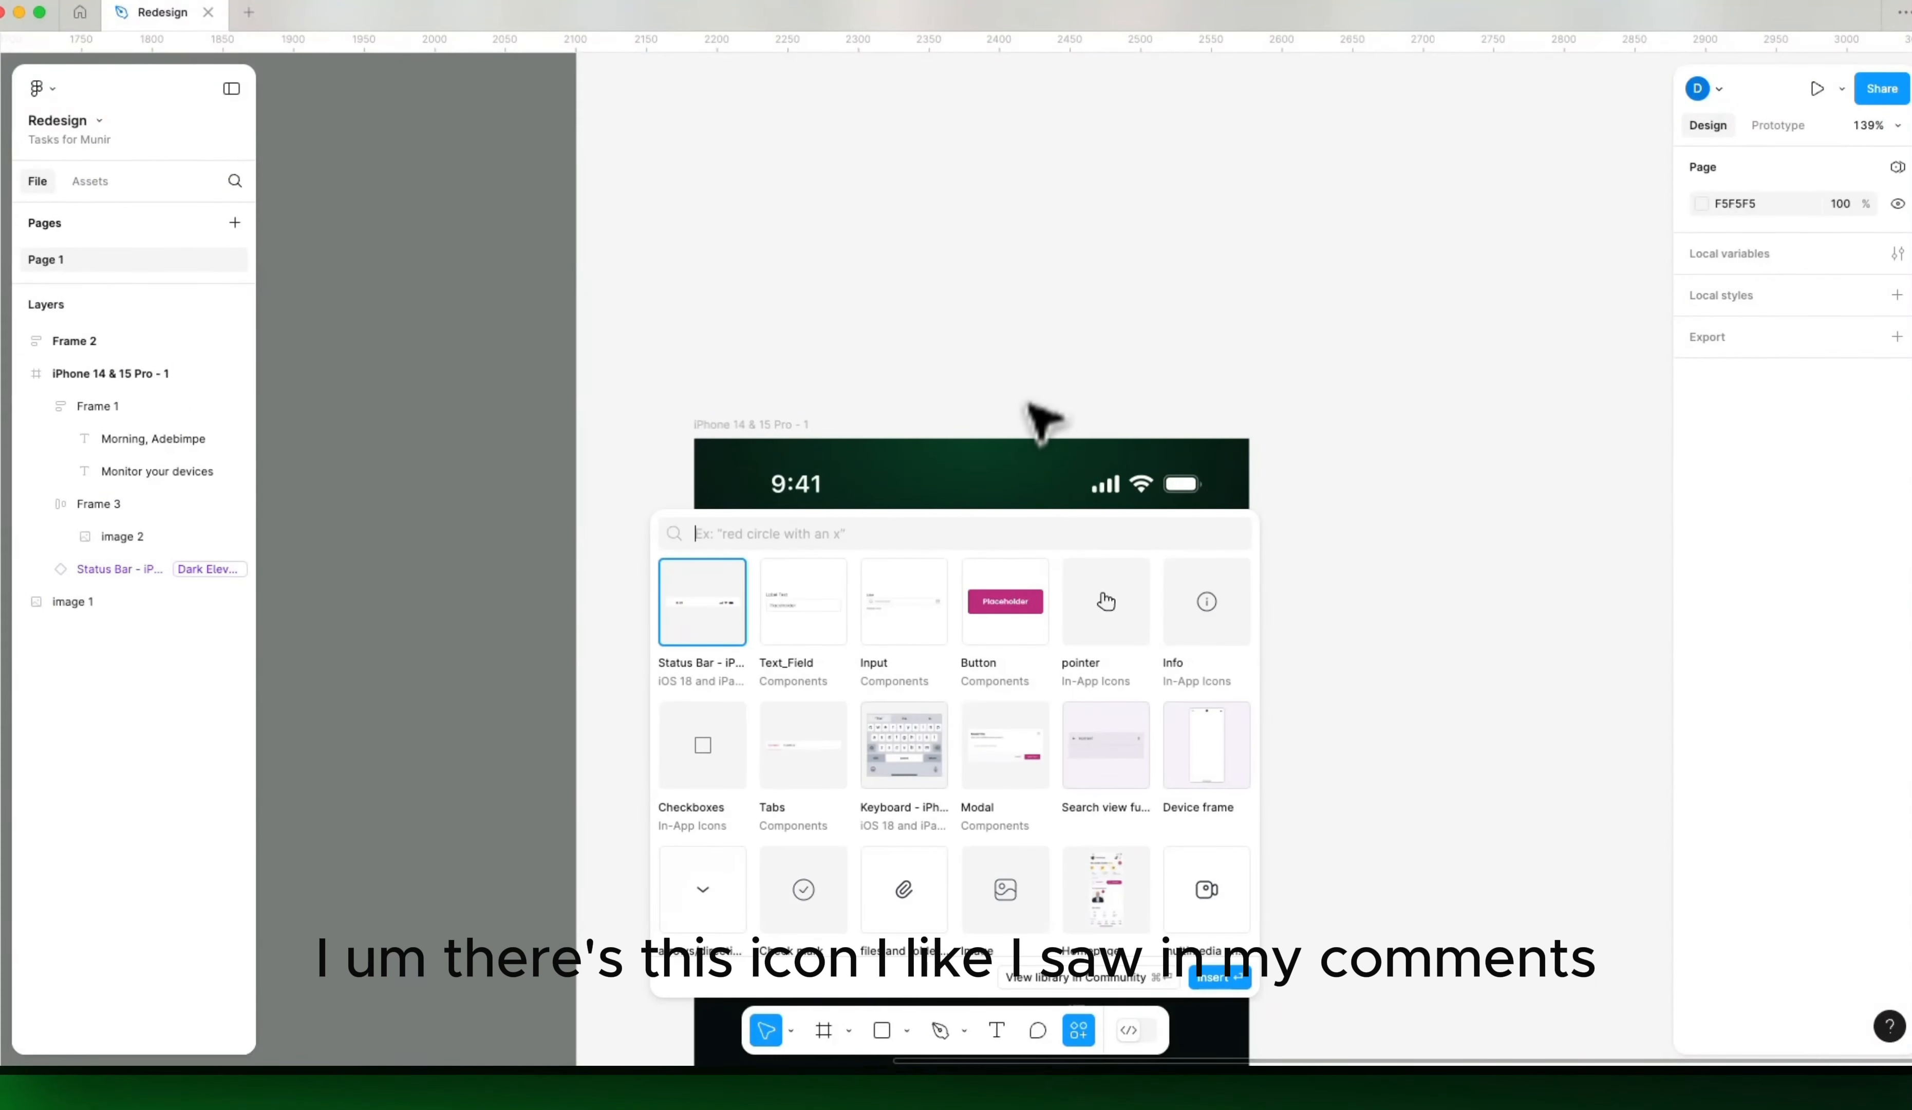
{"action": "left_click", "coordinate": [1026, 381]}
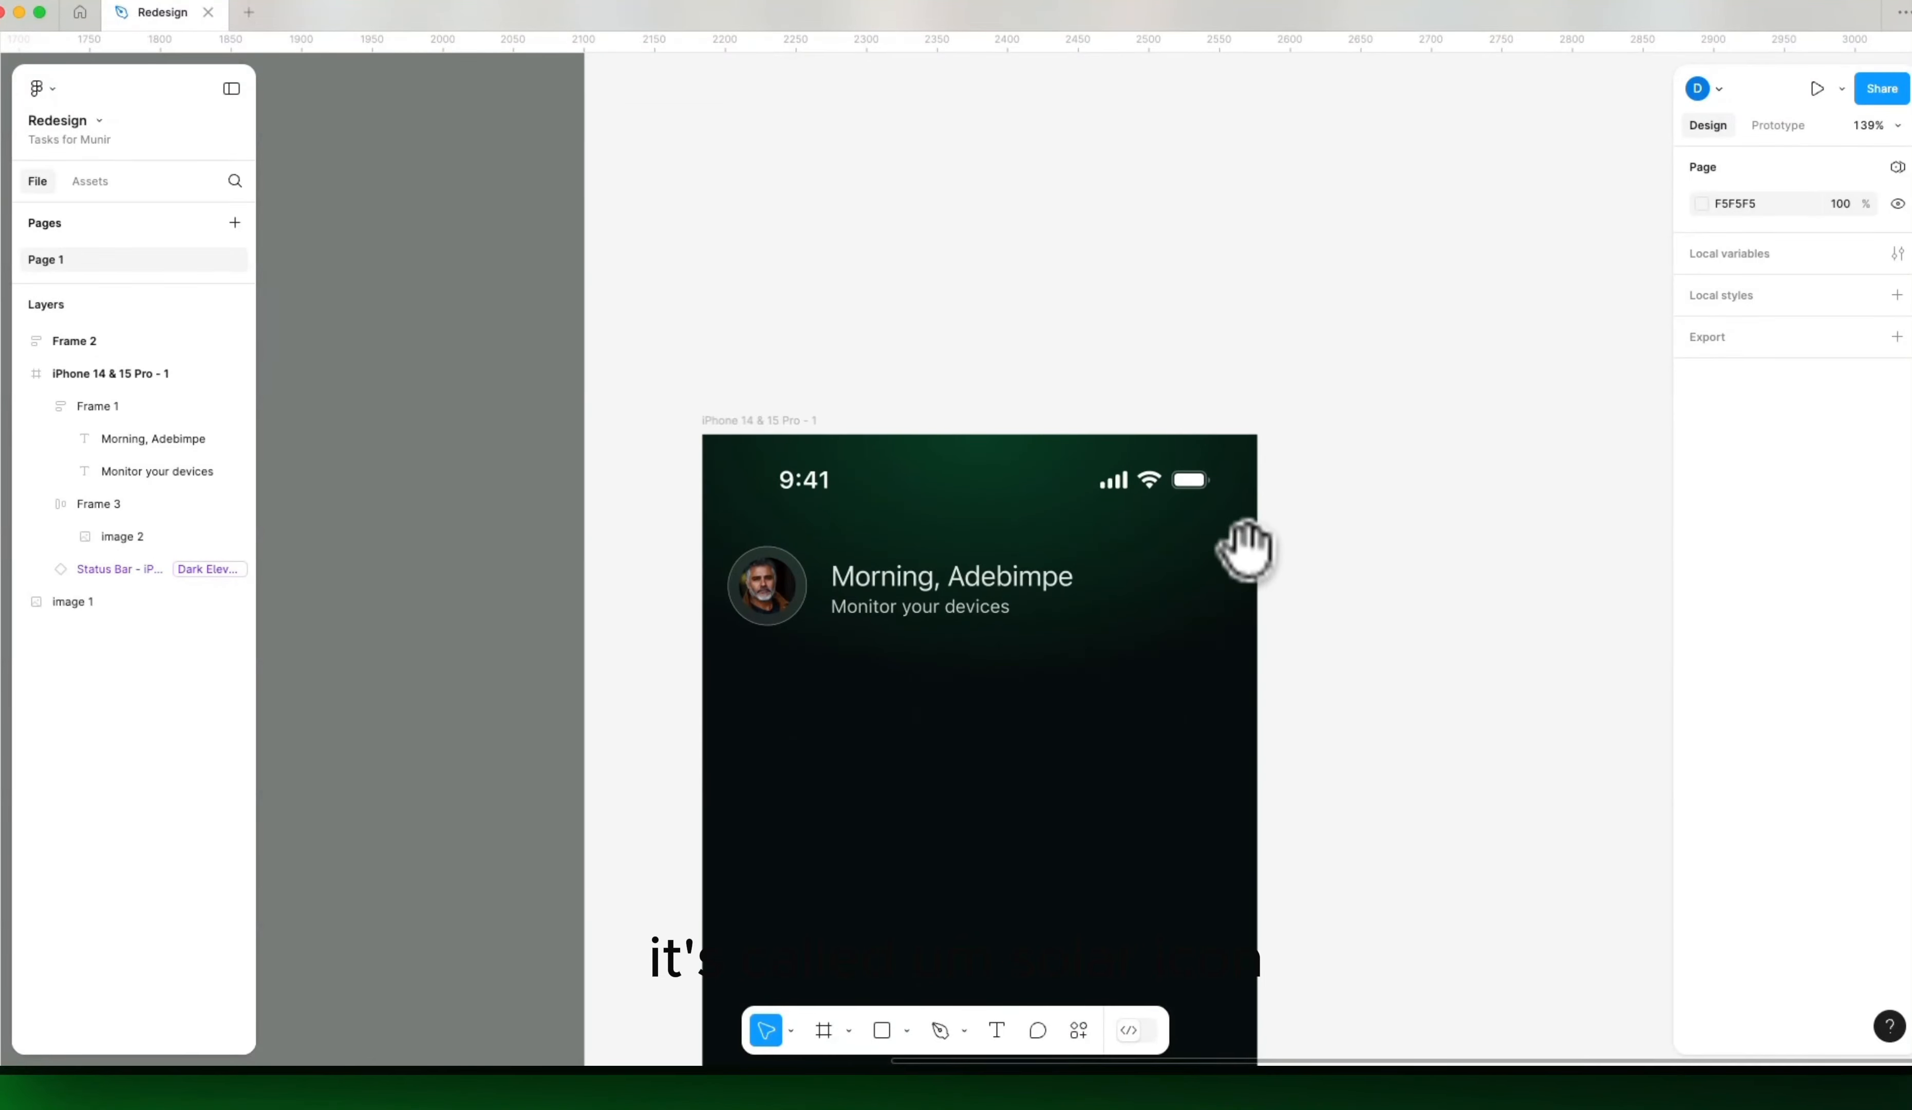
{"action": "left_click_drag", "start_coordinate": [1238, 547], "coordinate": [1157, 528]}
{"action": "scroll", "coordinate": [1230, 555], "scroll_direction": "down", "scroll_amount": 5}
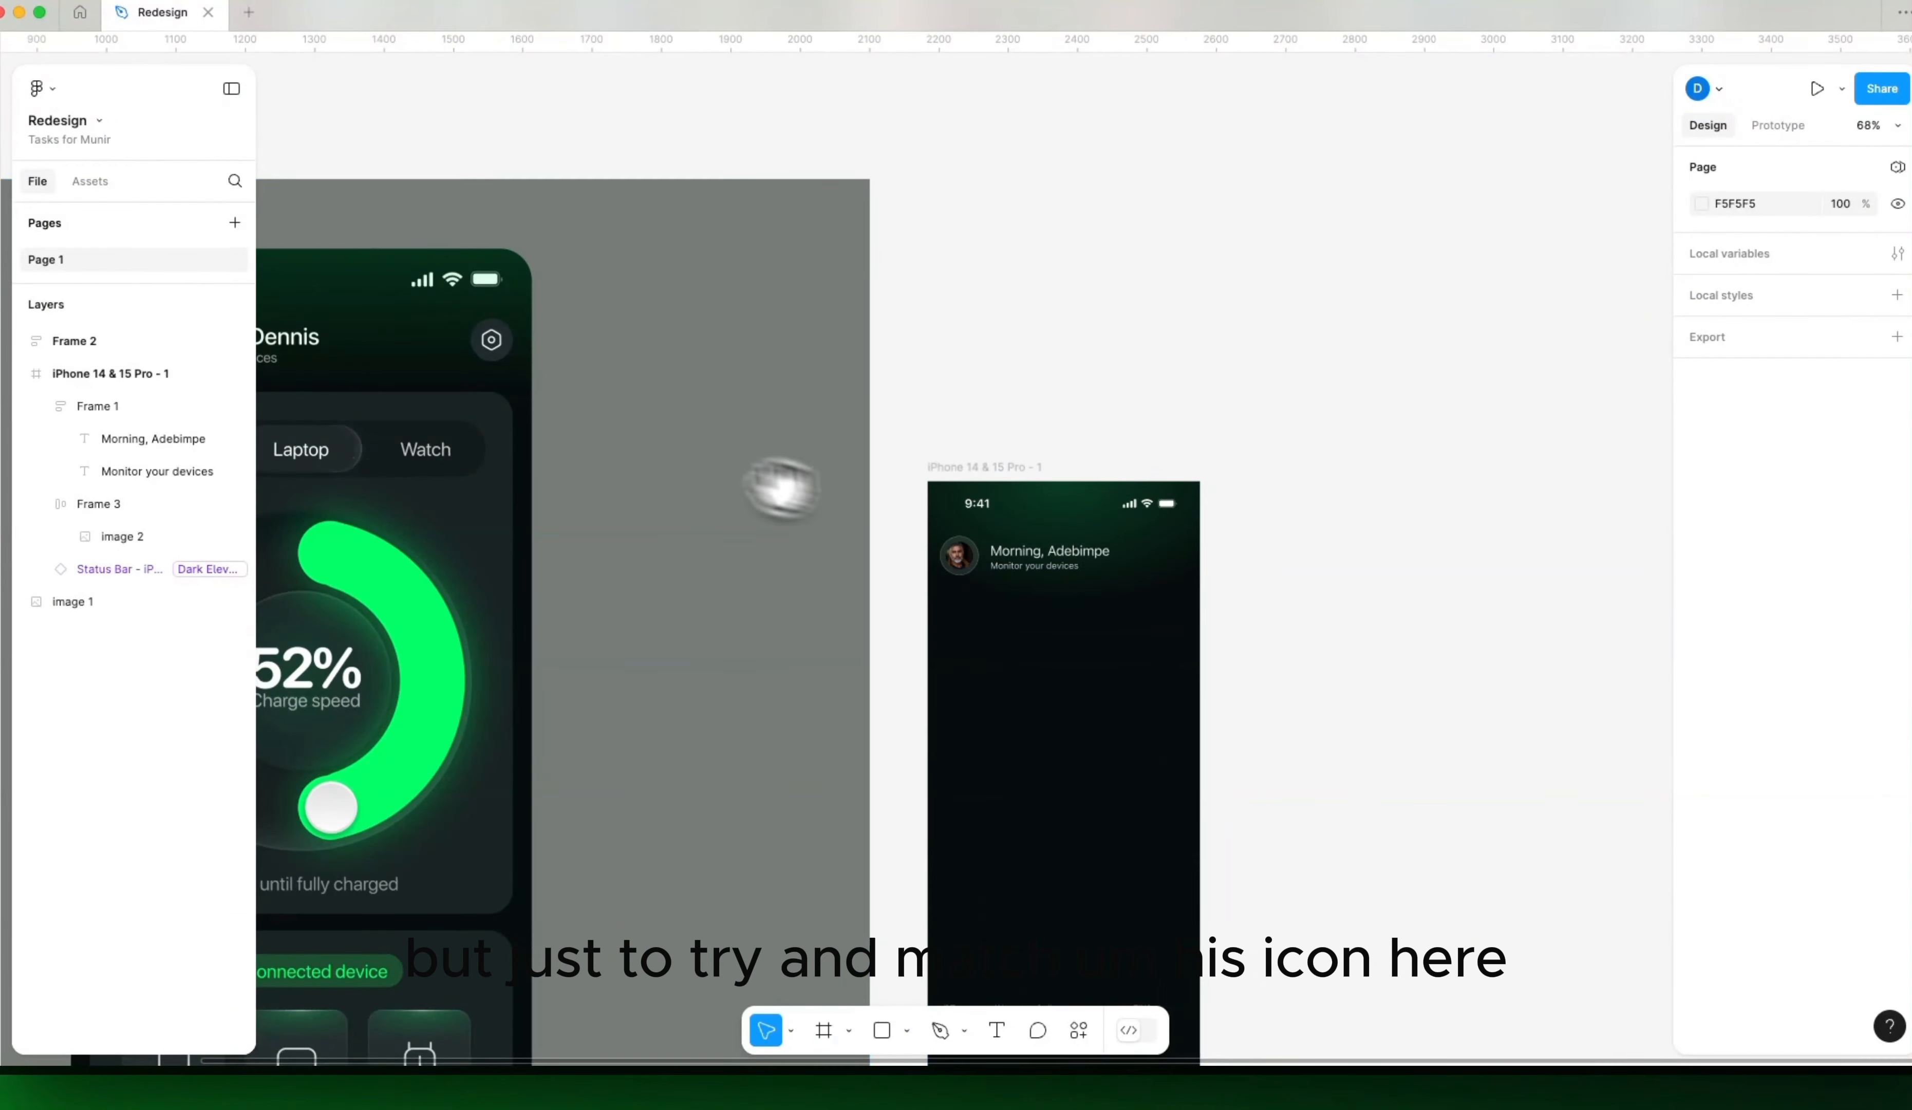
{"action": "scroll", "coordinate": [686, 442], "scroll_direction": "up", "scroll_amount": 2}
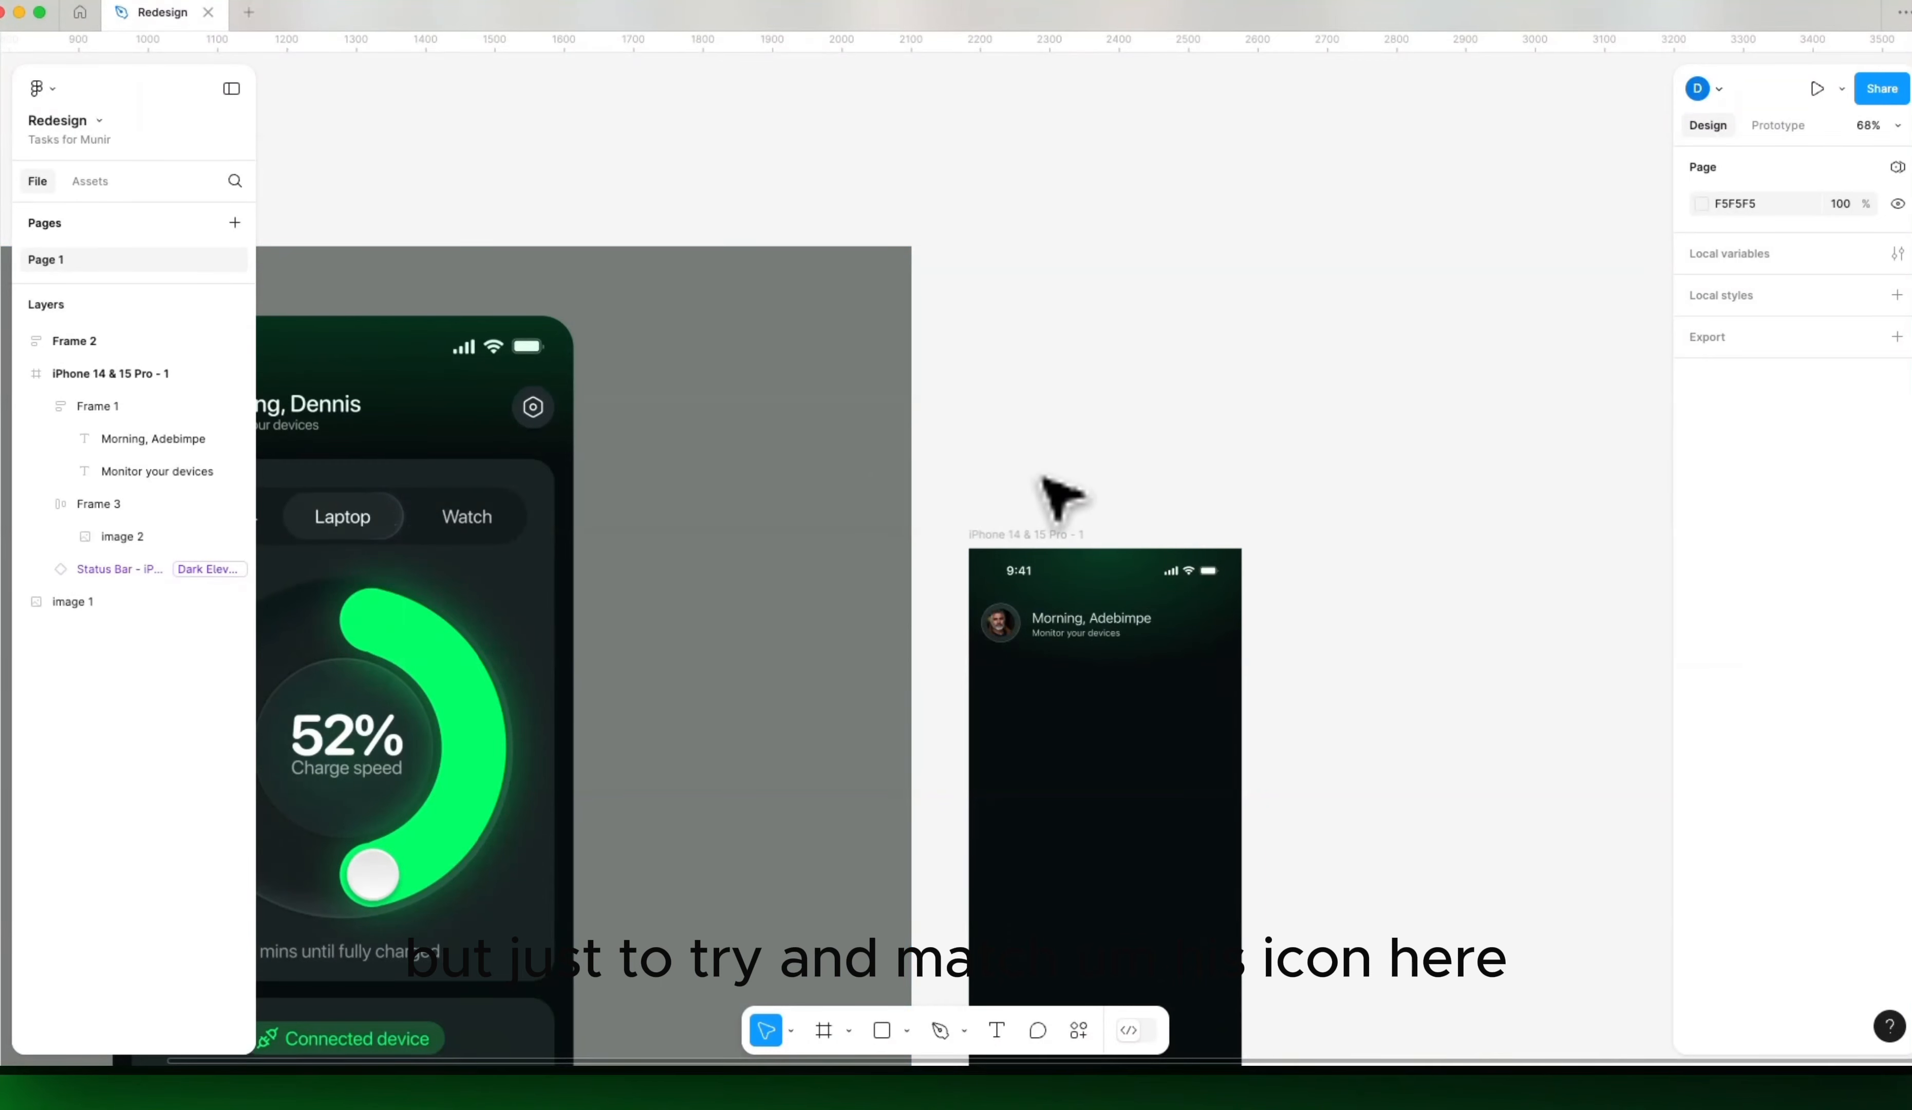
Step: Search the plugins for "iconify" and run the Iconify plugin
{"action": "key", "text": "shift+i"}
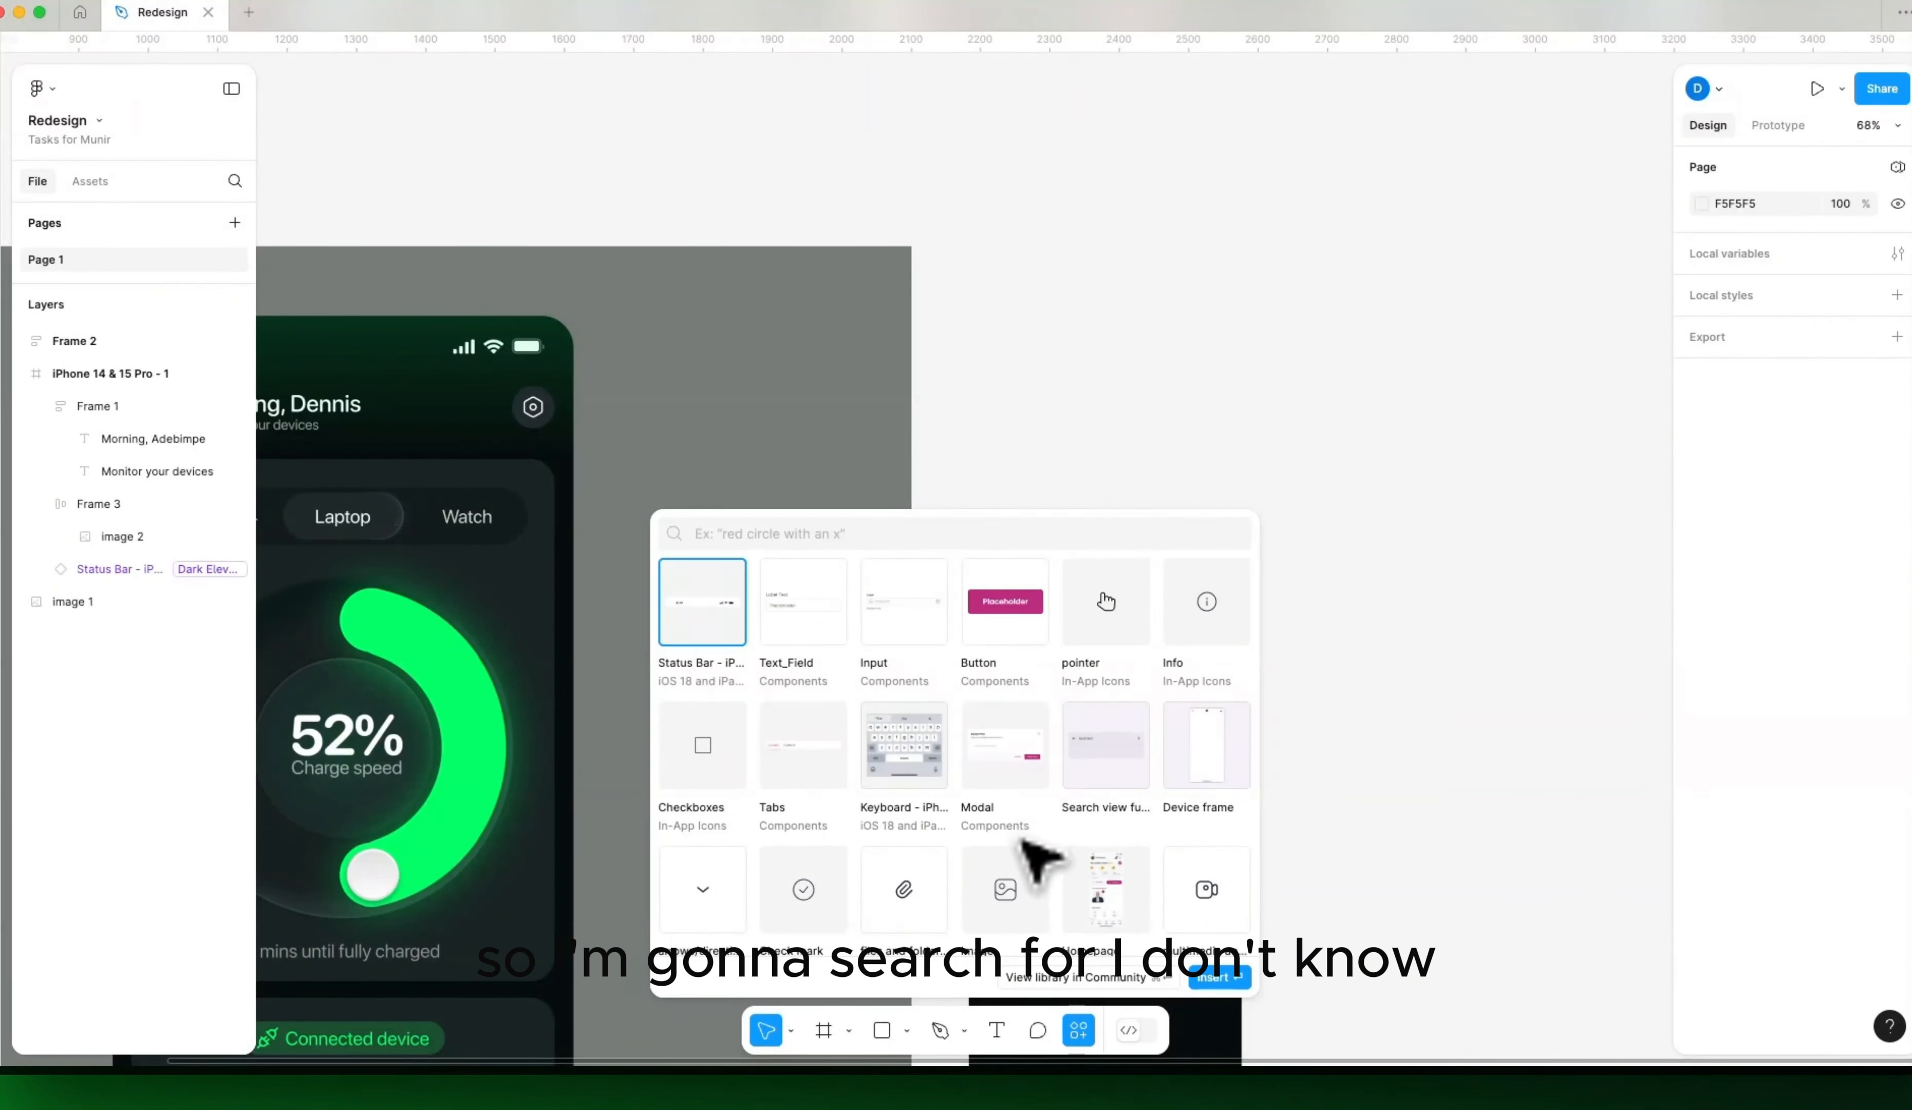
{"action": "left_click", "coordinate": [1078, 1030]}
{"action": "left_click", "coordinate": [1079, 1029]}
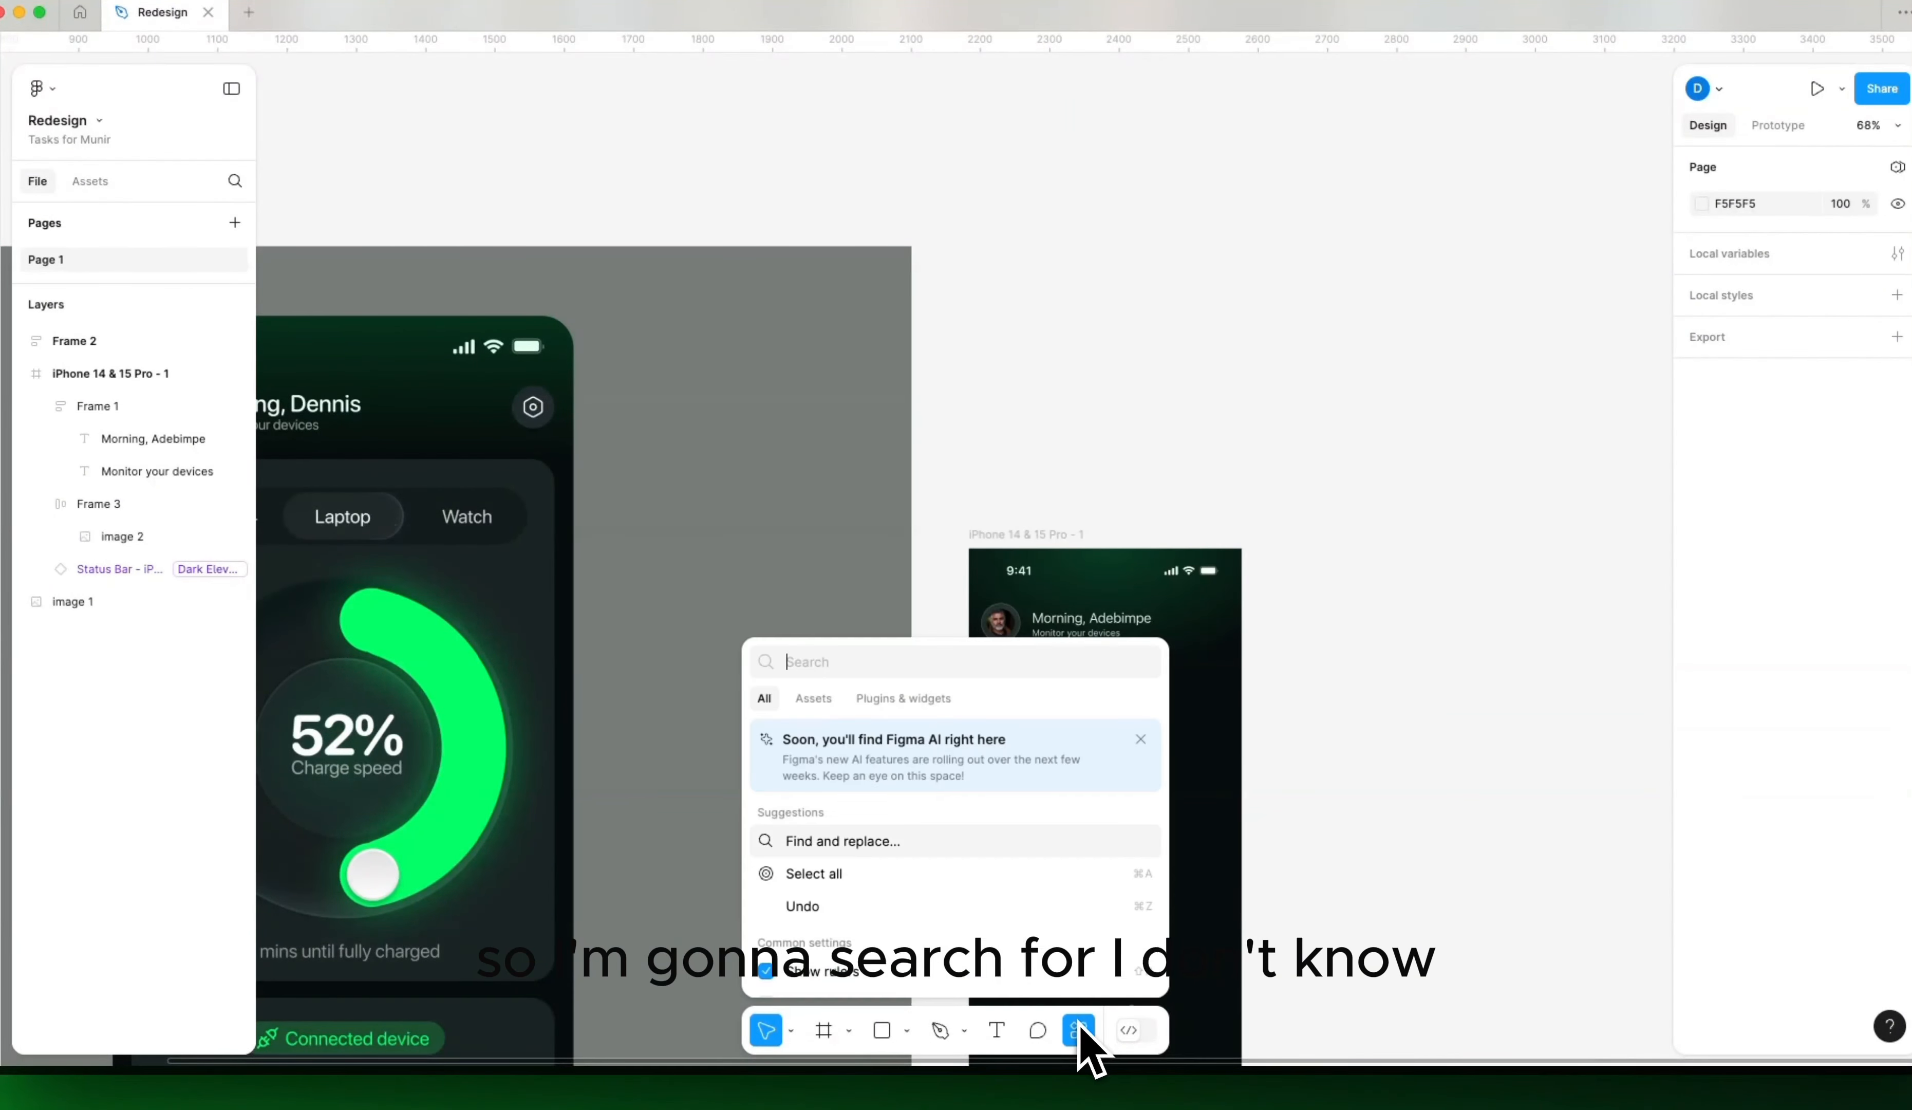
{"action": "left_click", "coordinate": [904, 698]}
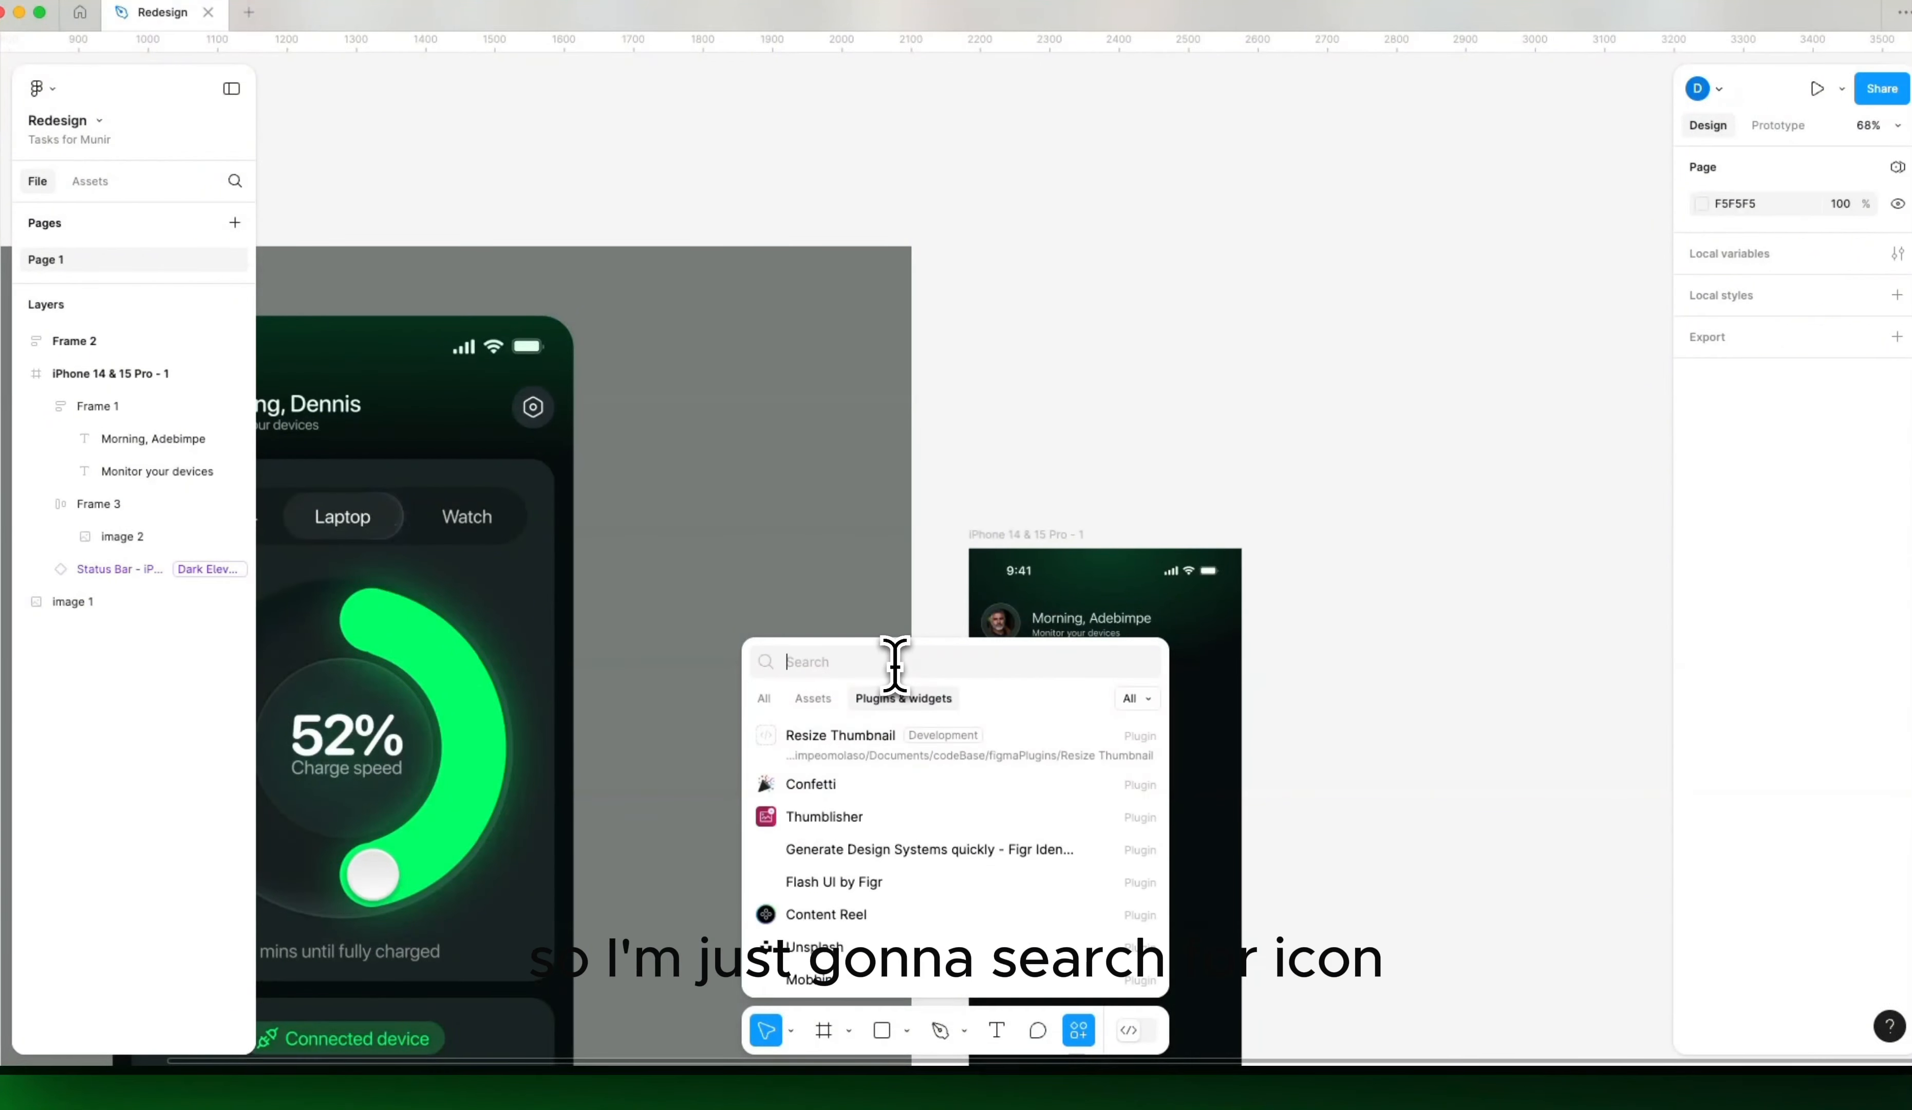
{"action": "type", "text": "iconl"}
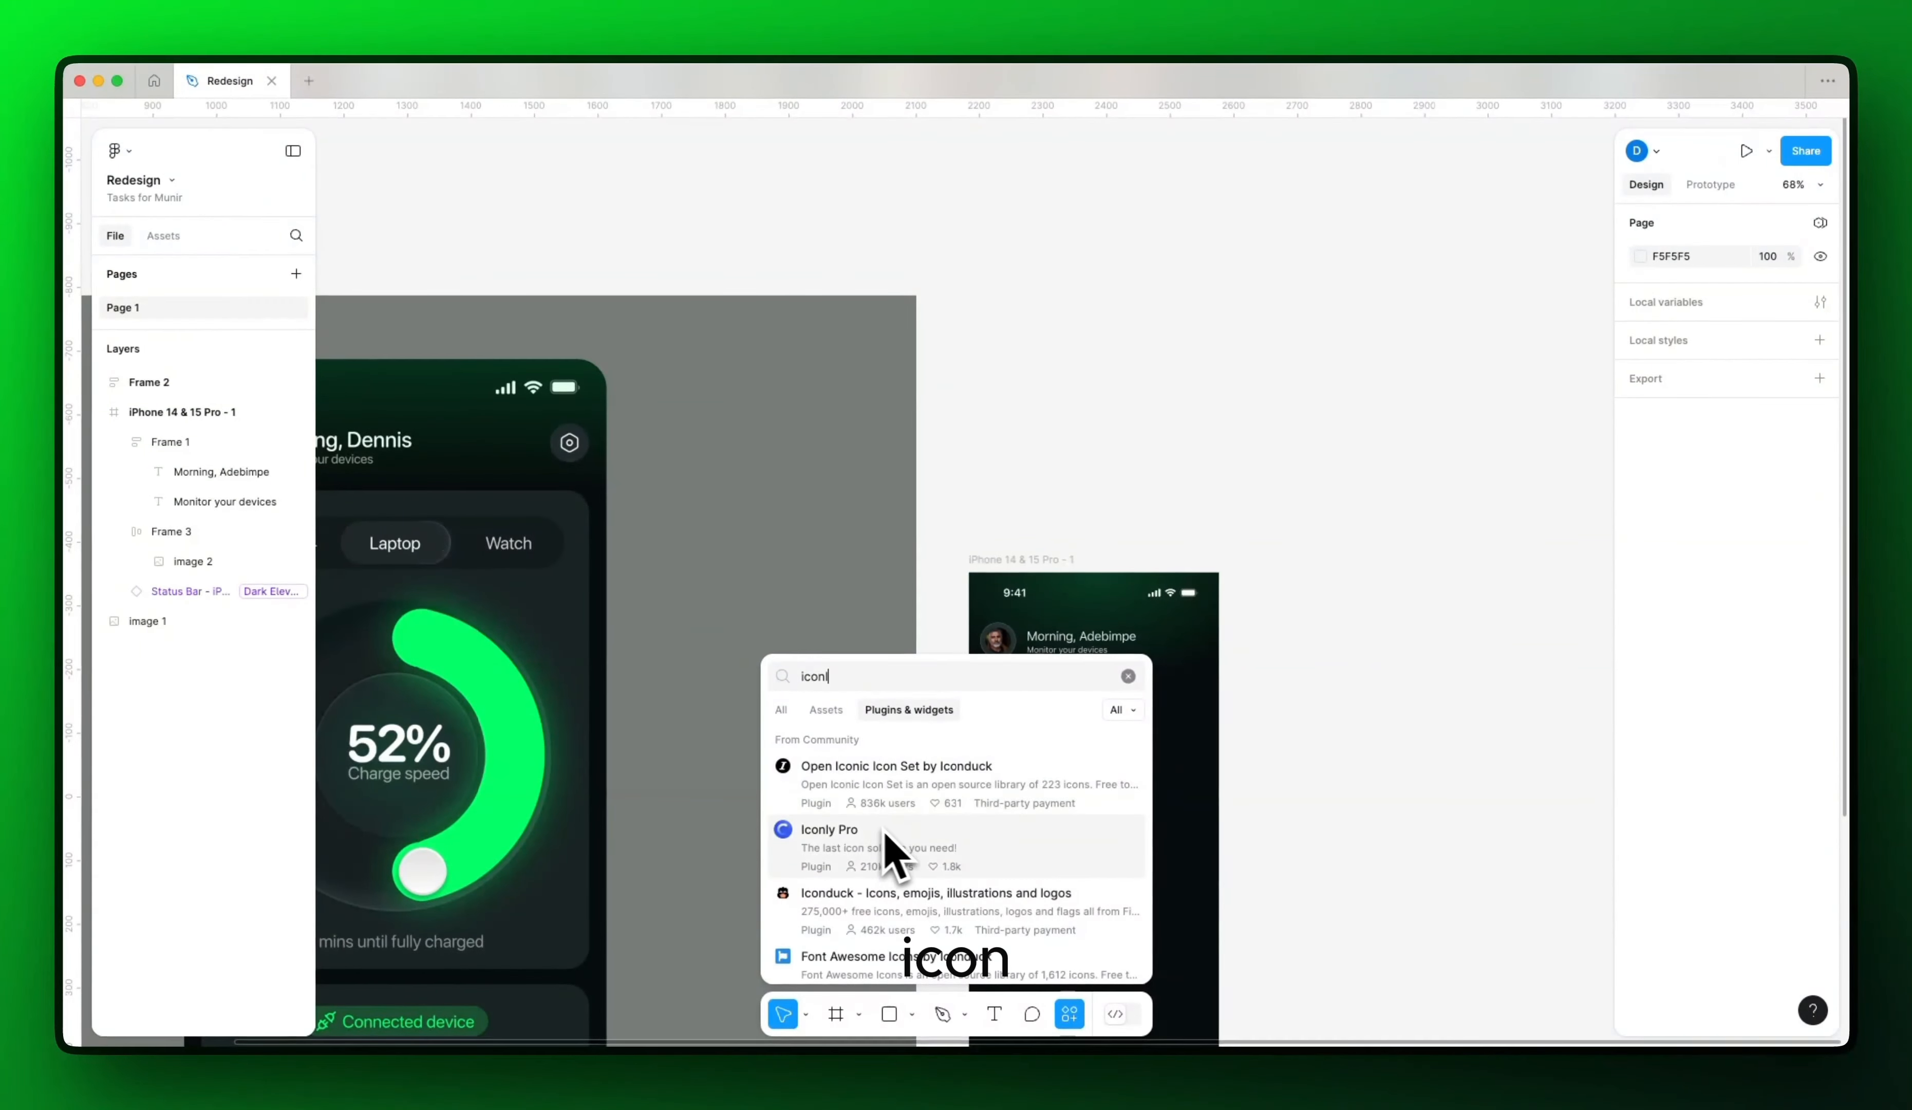
{"action": "type", "text": "y"}
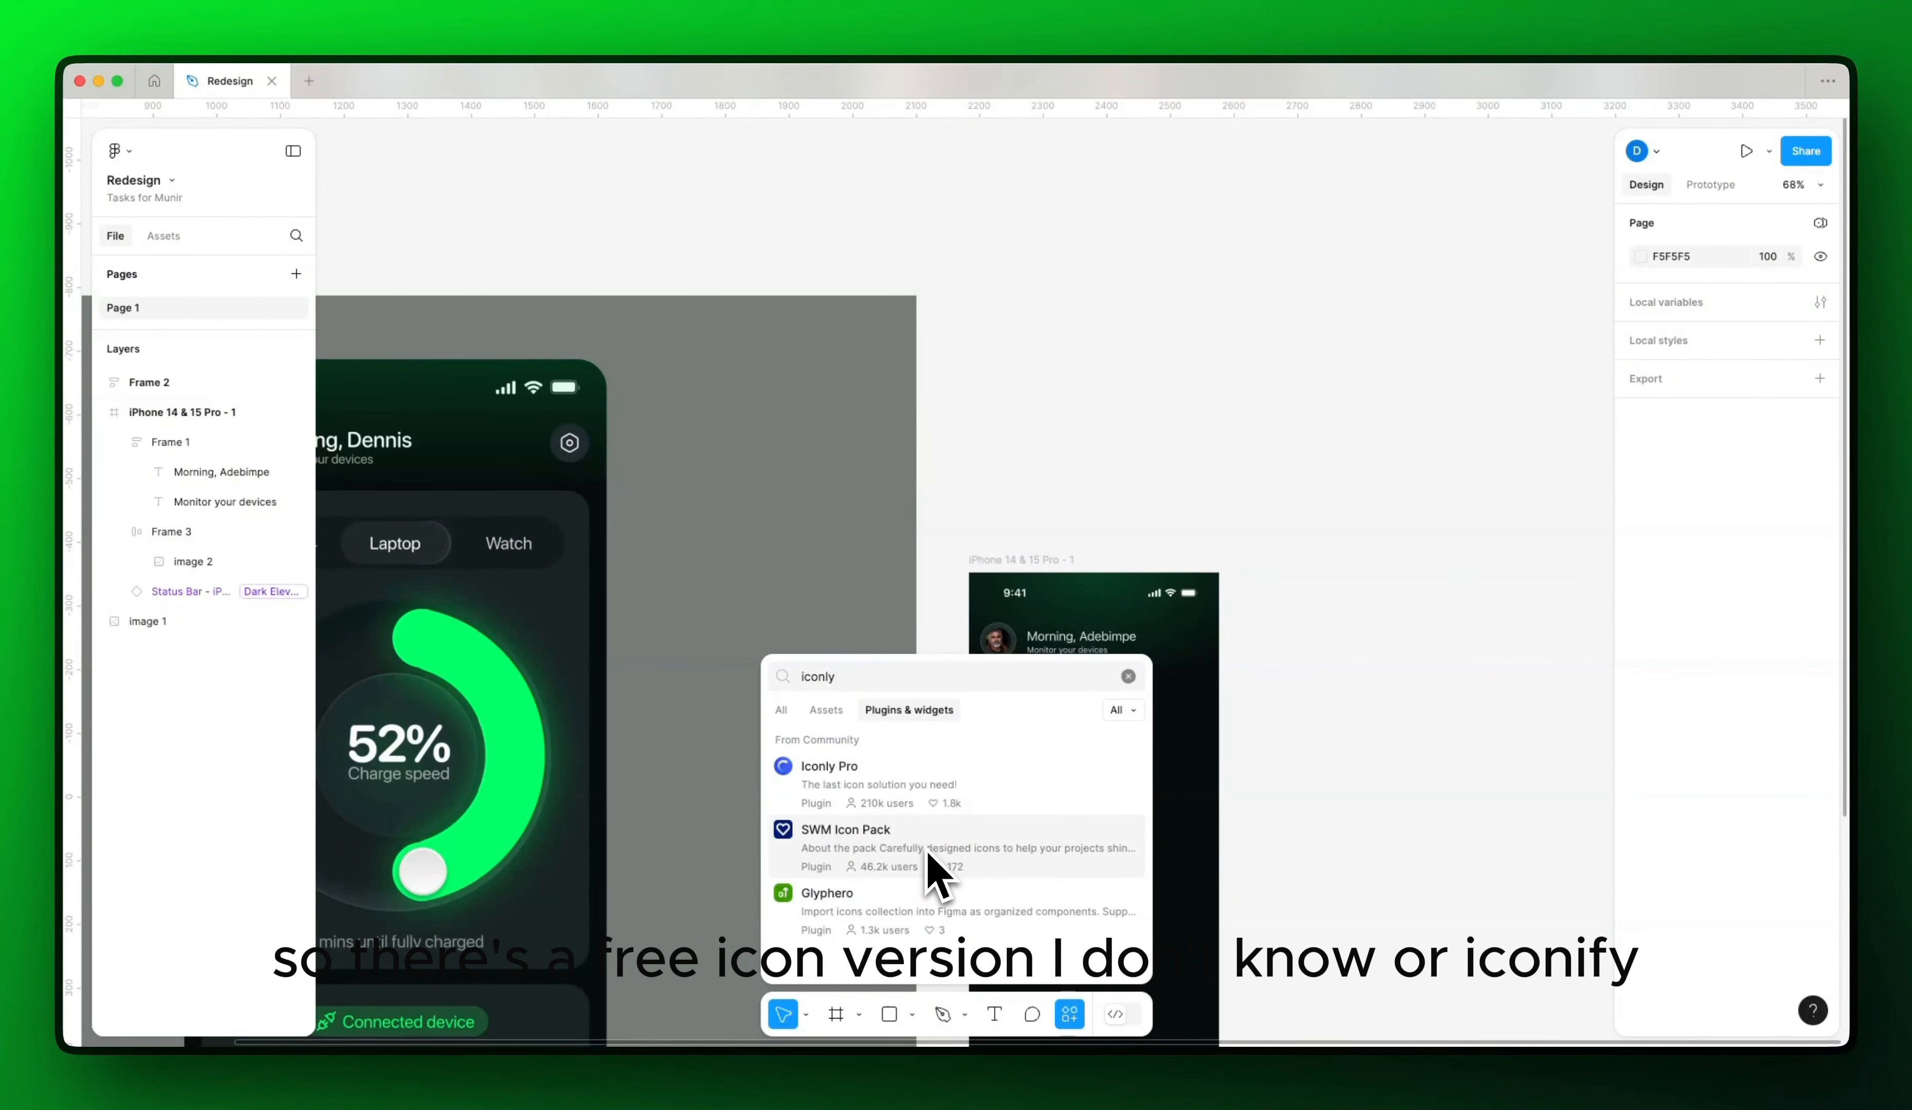
{"action": "key", "text": "BackSpace"}
{"action": "type", "text": "ify"}
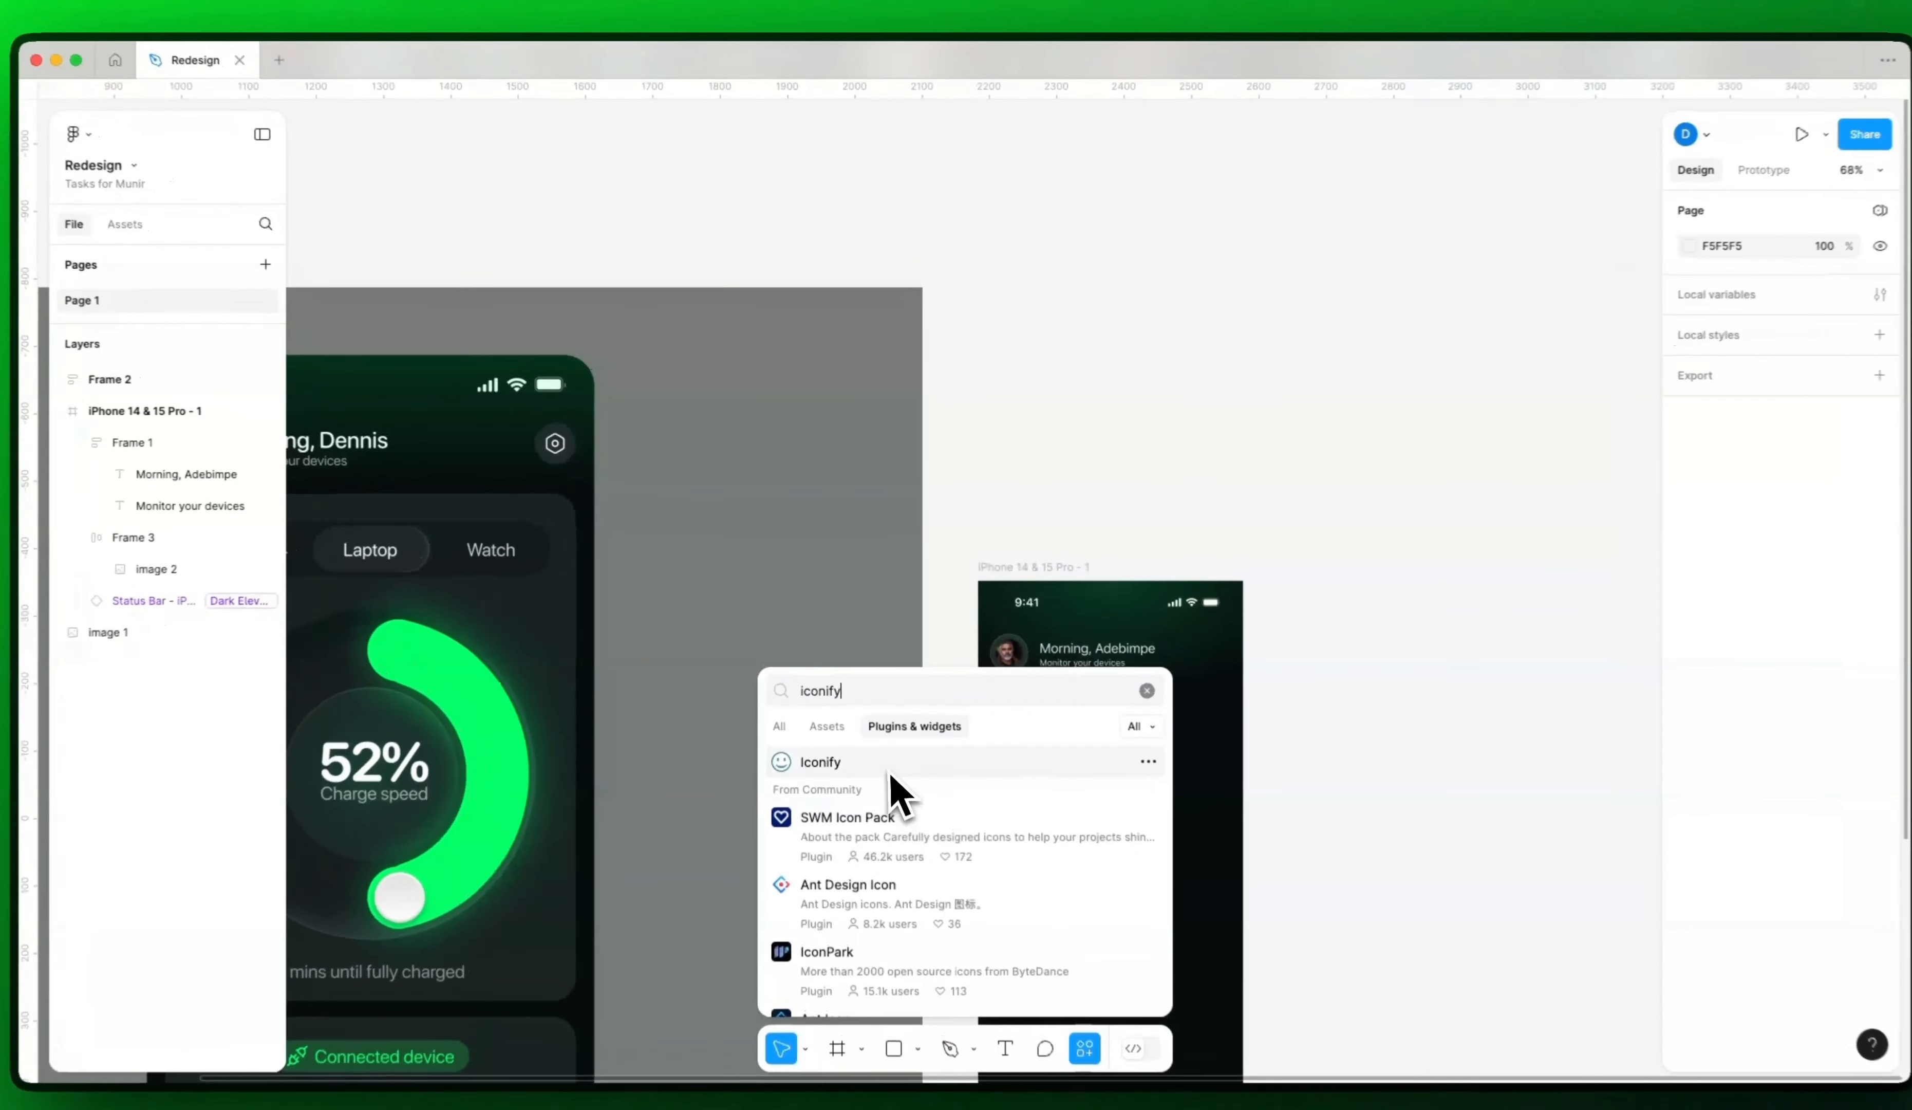
{"action": "left_click", "coordinate": [882, 746]}
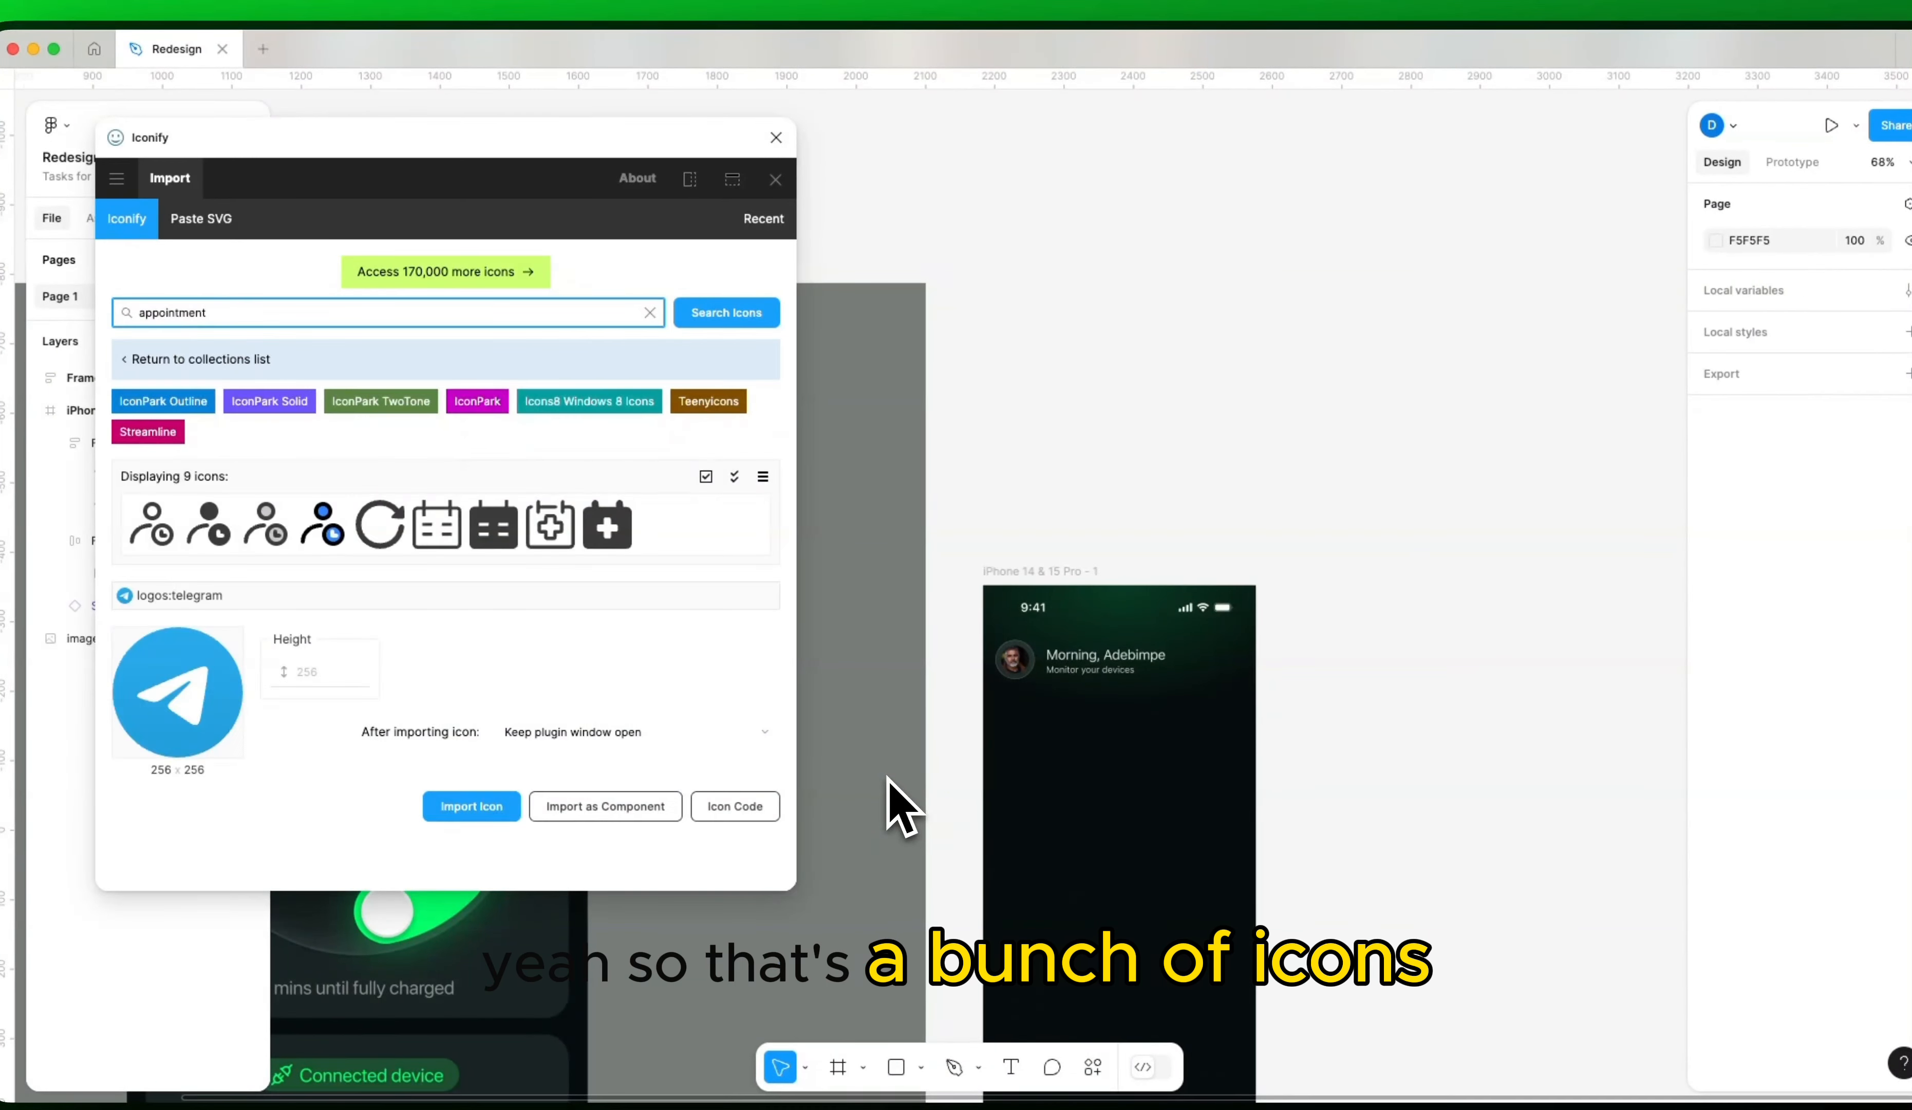
Step: Replace the "appointment" query in Iconify with a search for "settings" icons
{"action": "left_click", "coordinate": [650, 312]}
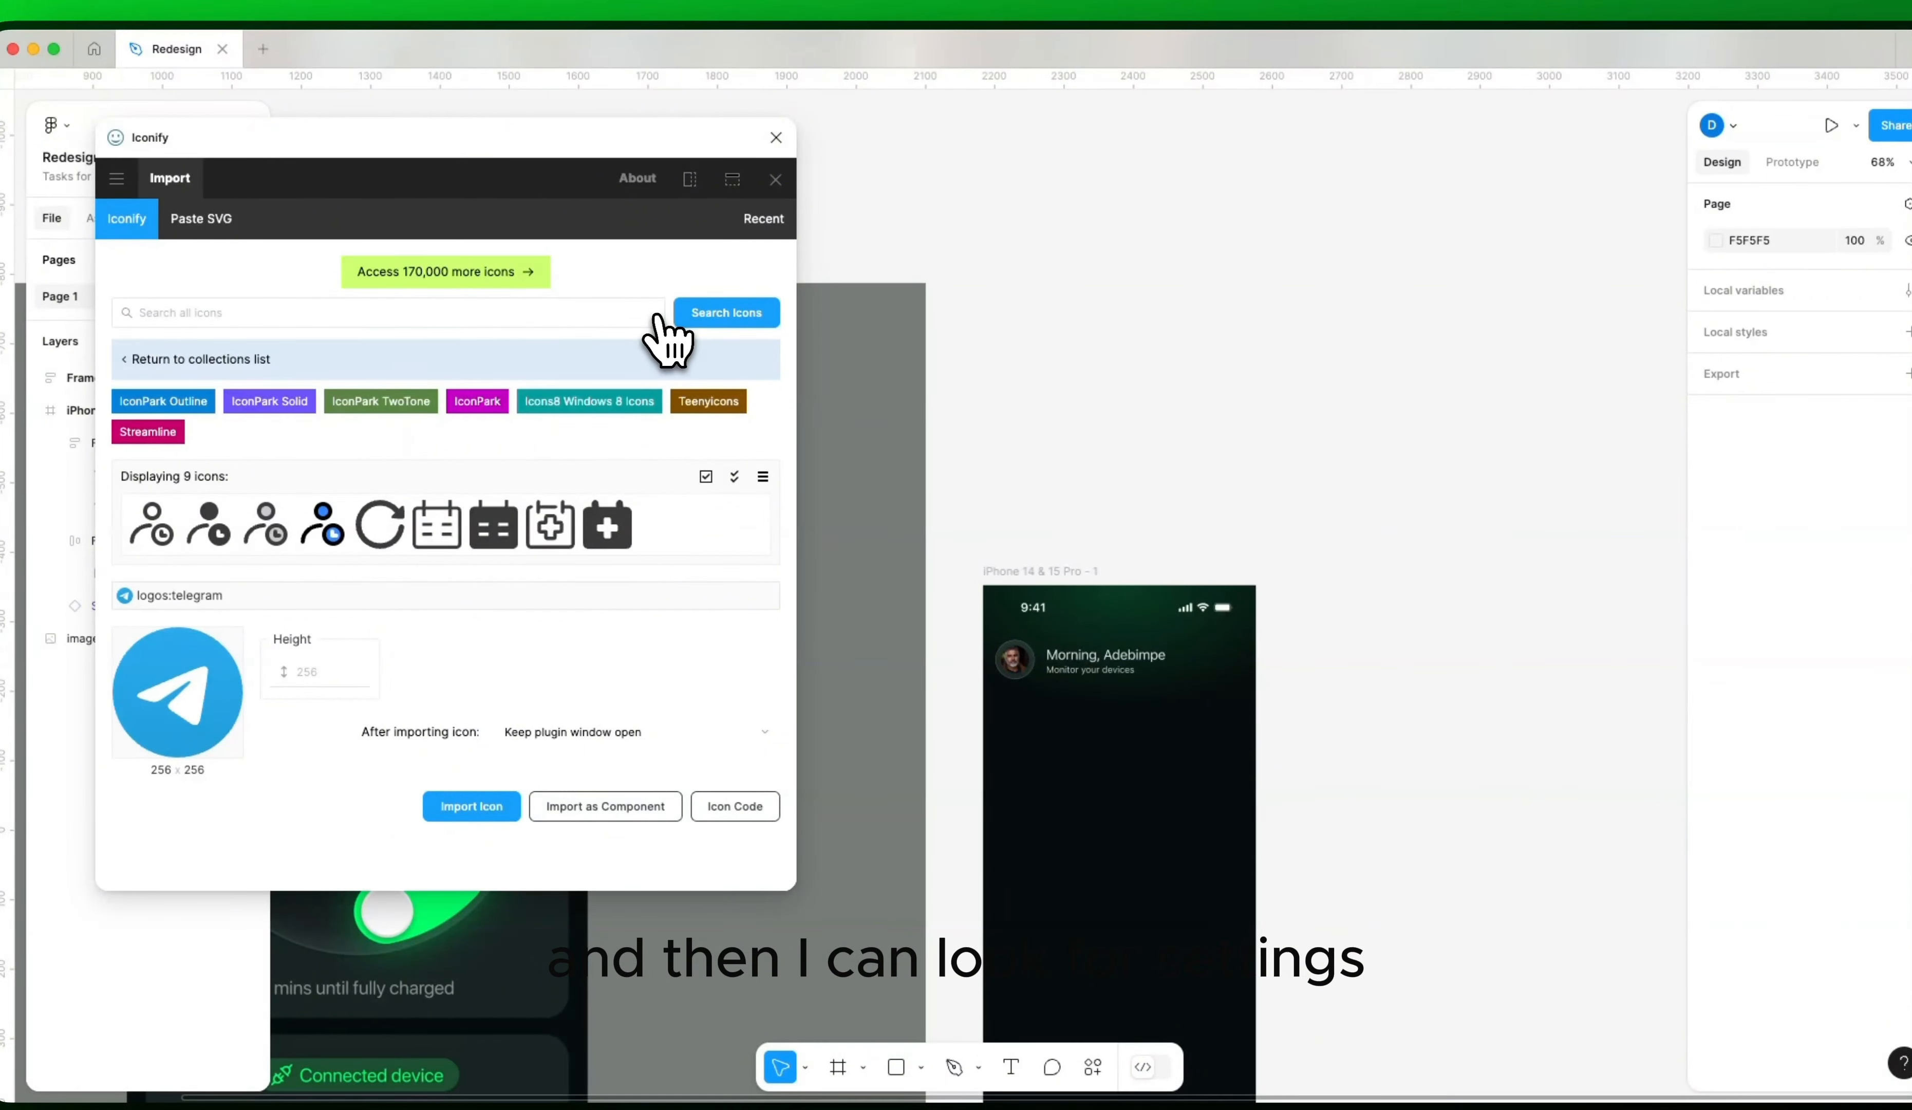
{"action": "left_click", "coordinate": [448, 304]}
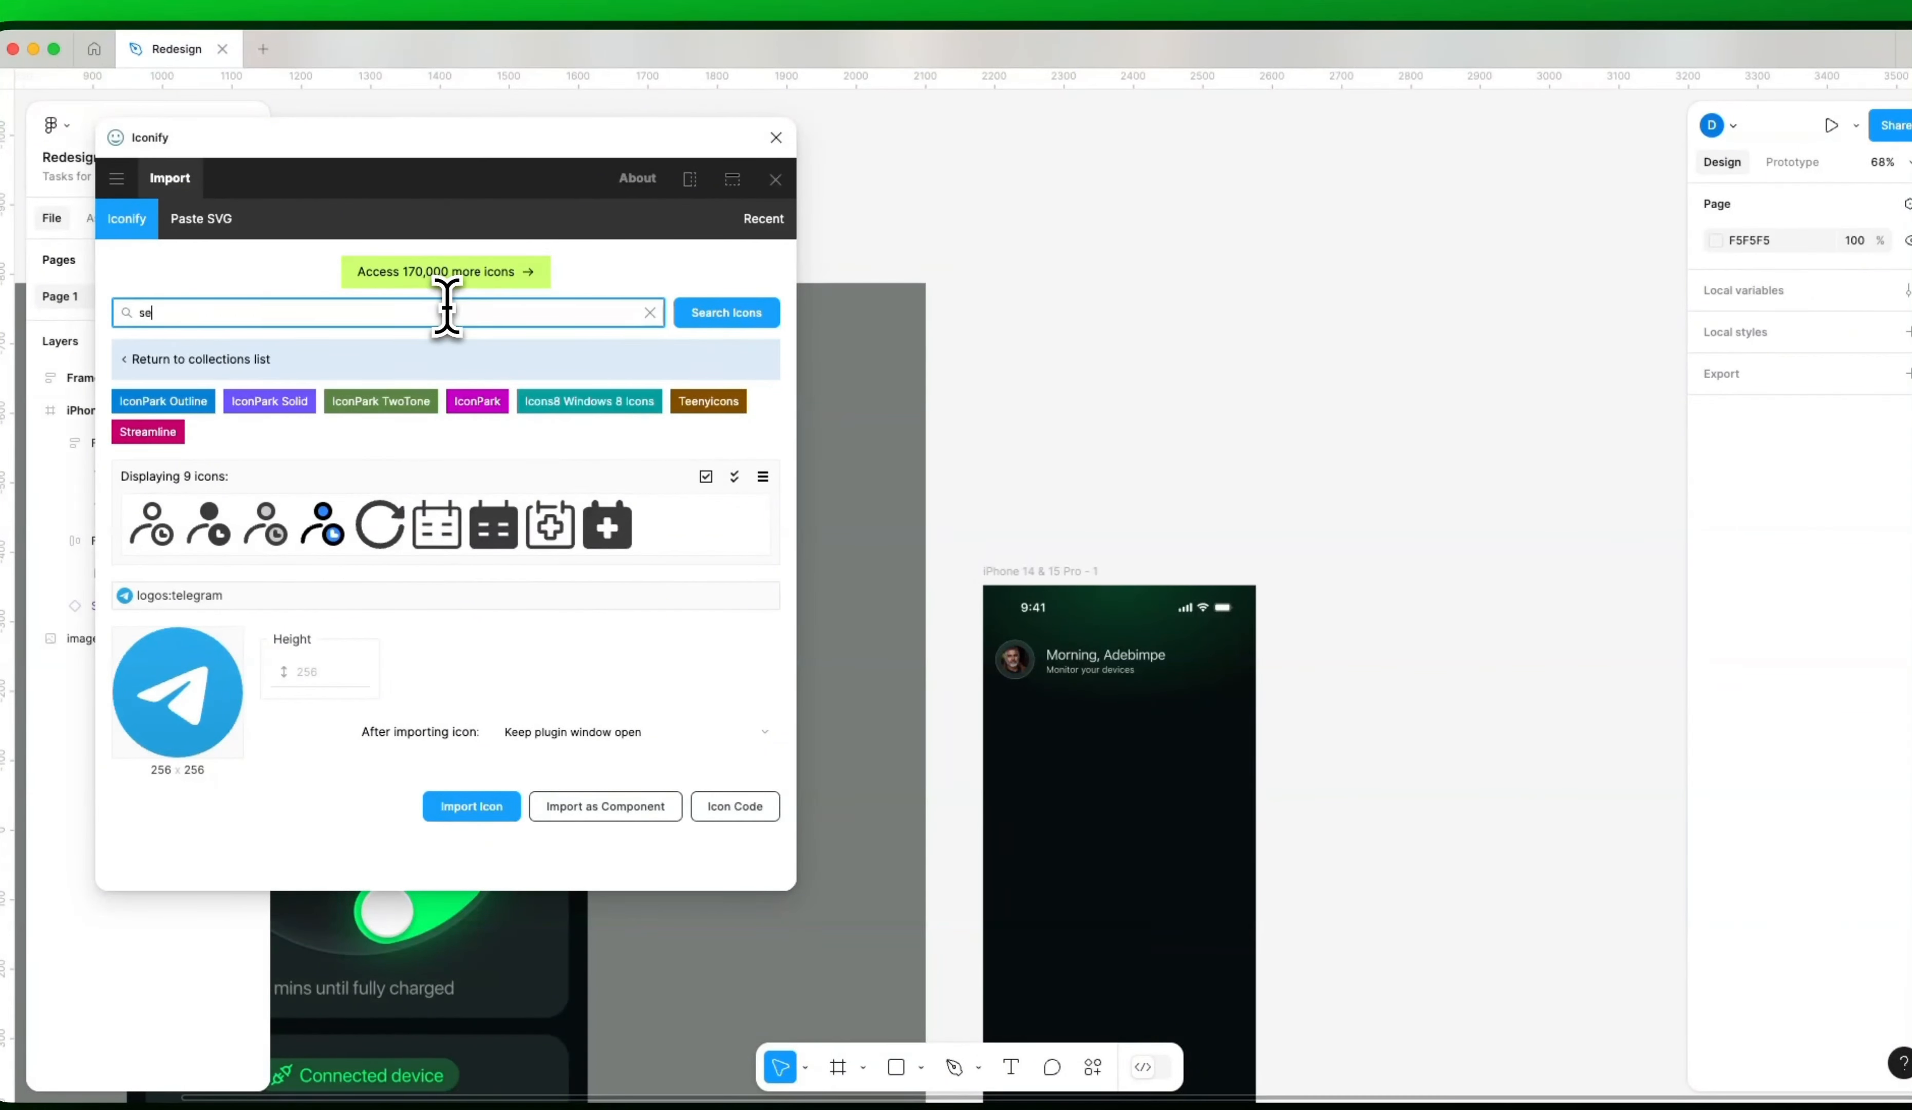
{"action": "type", "text": "settings"}
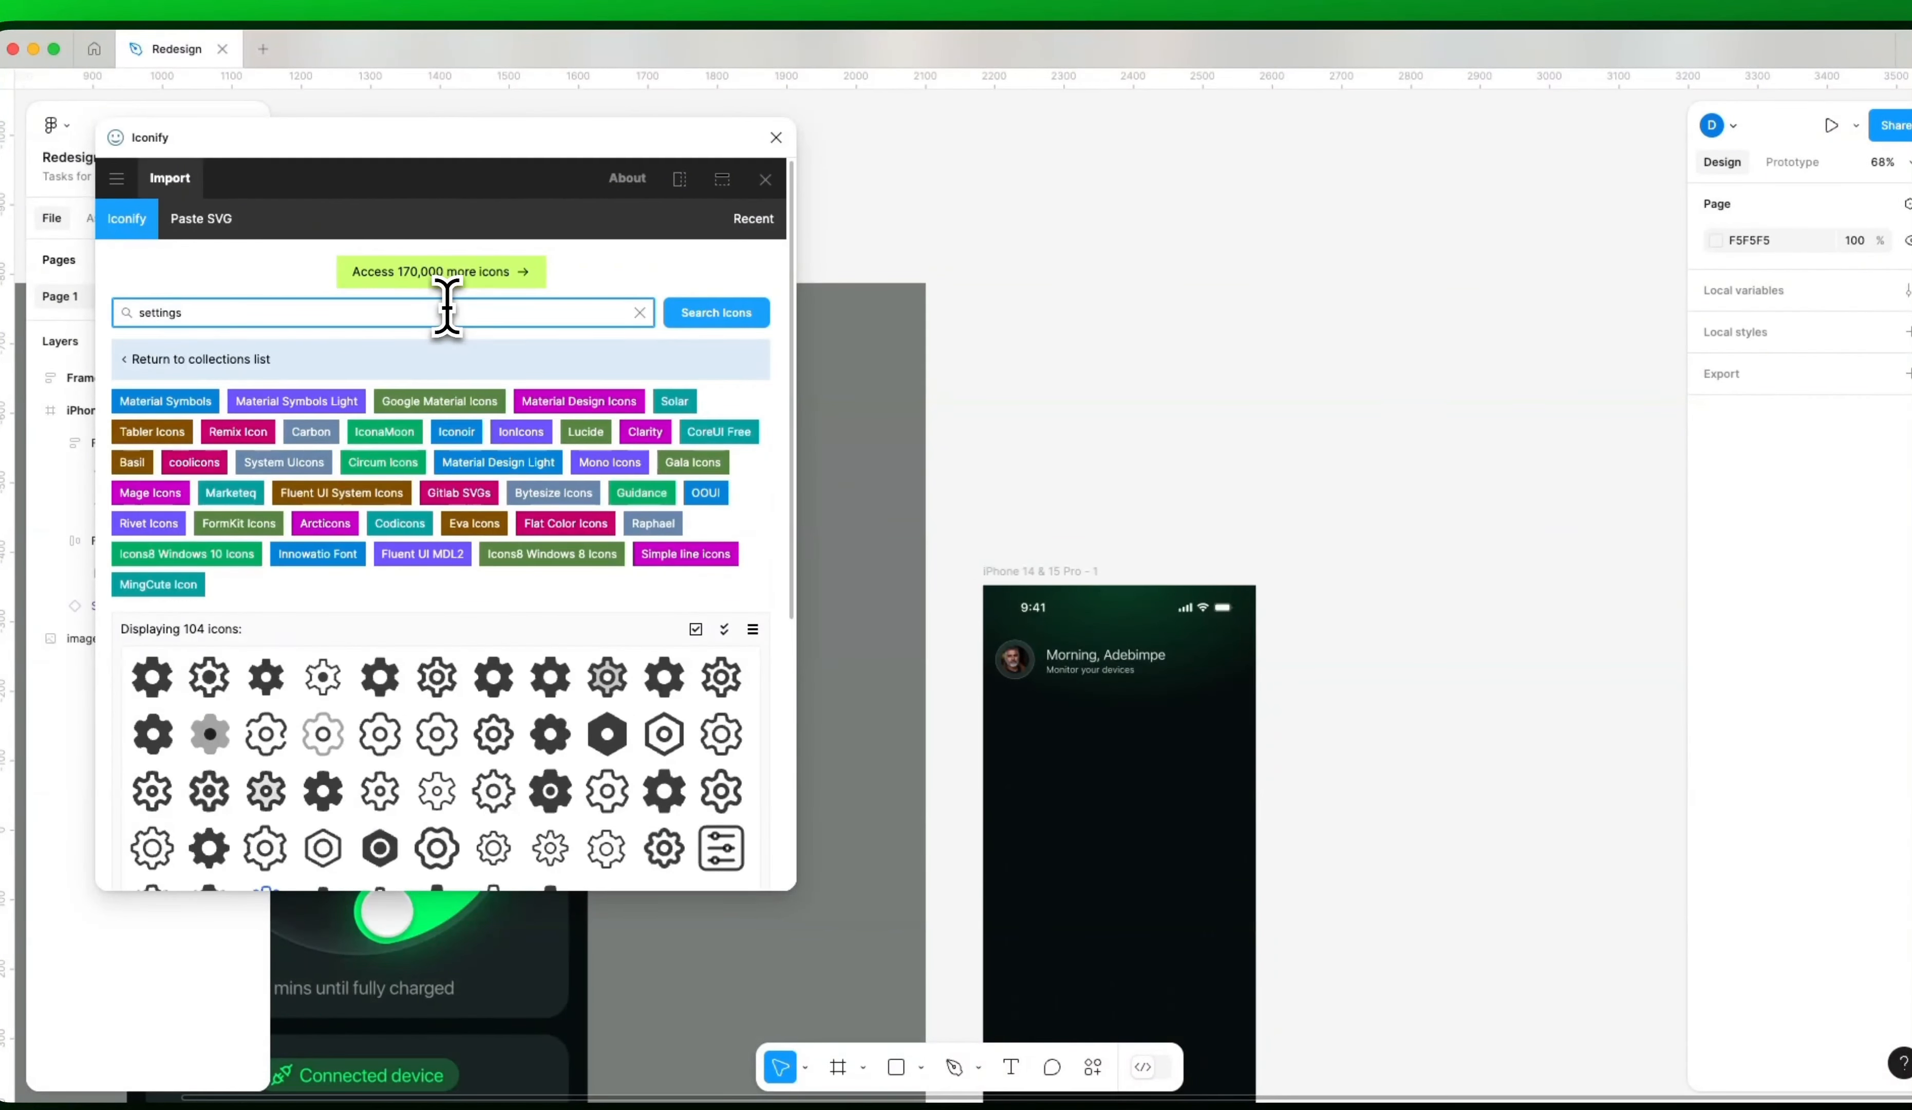
Step: Import the hexagonal ri:settings-line icon onto the canvas, close Iconify and place the icon beside the phone frame's header
{"action": "scroll", "coordinate": [610, 789], "scroll_direction": "down", "scroll_amount": 5}
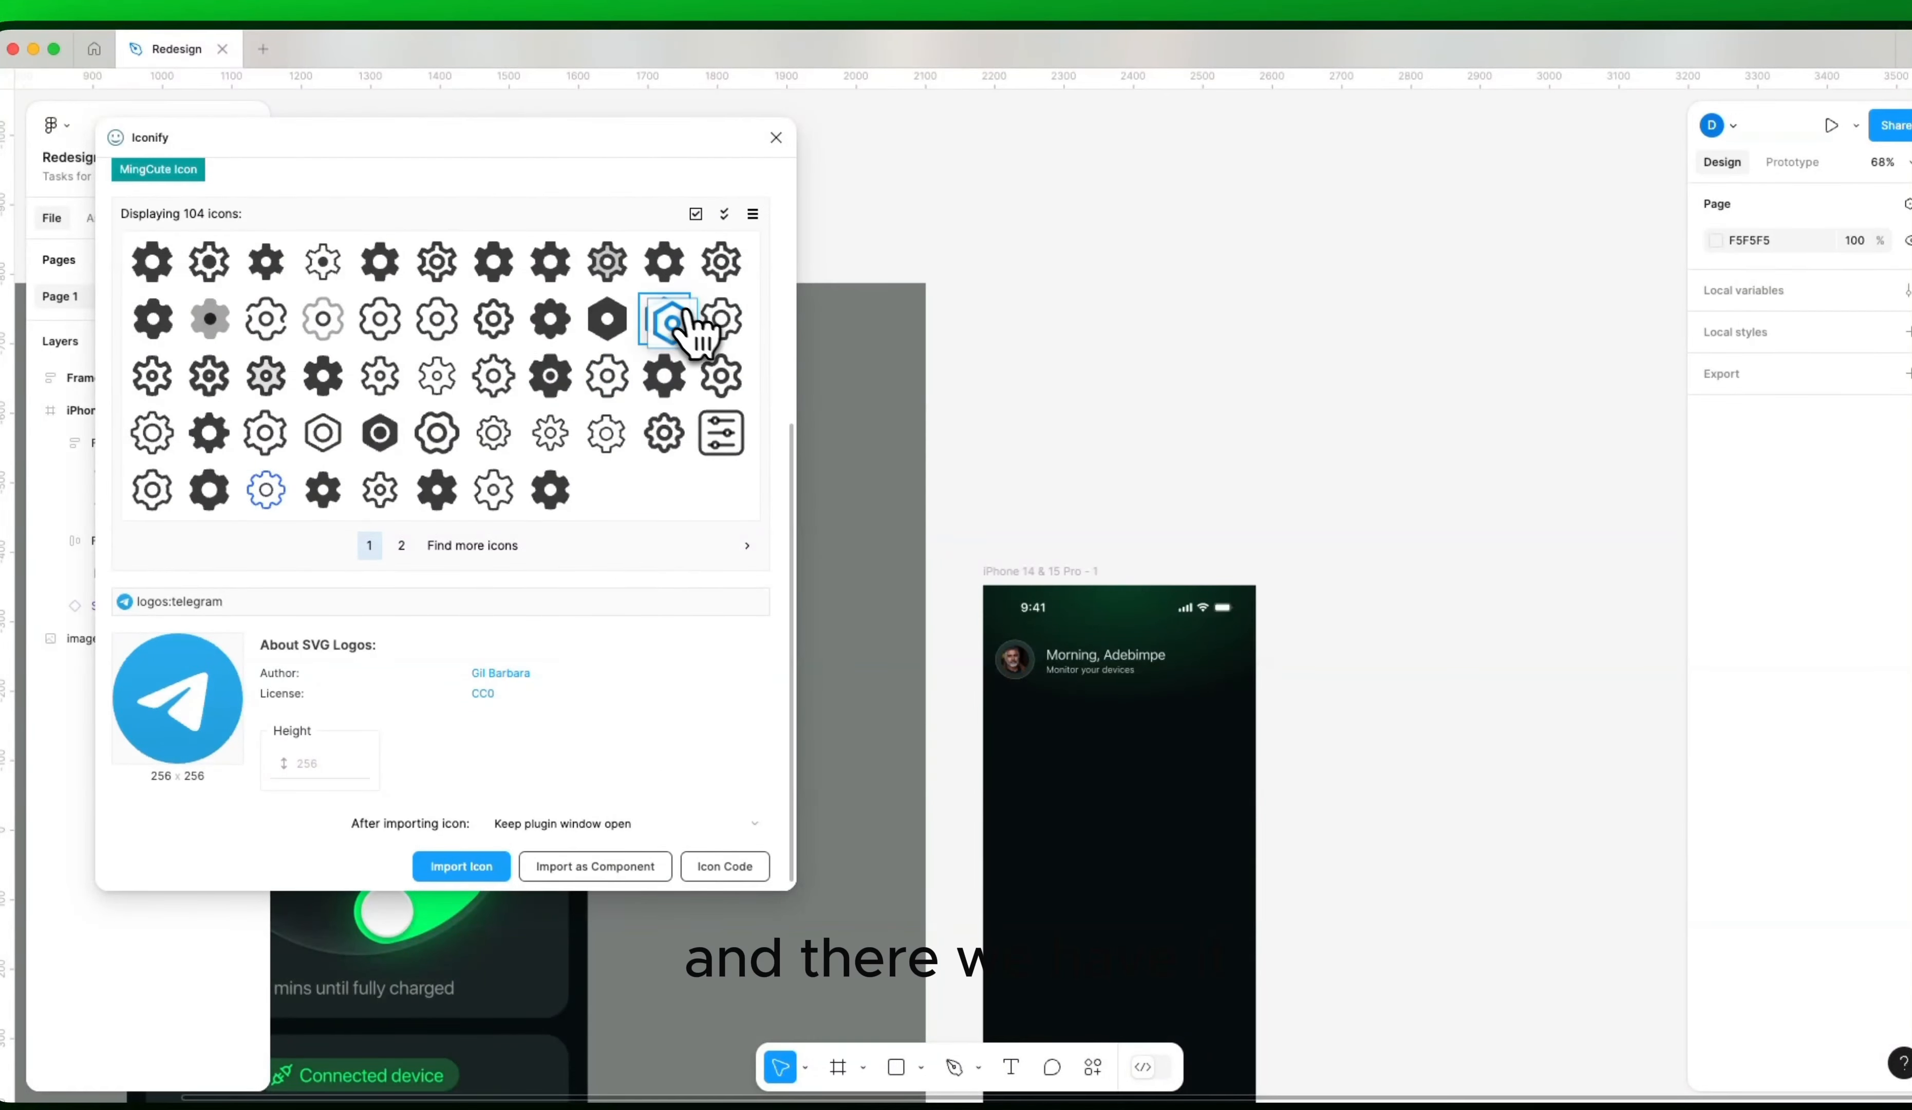
{"action": "left_click_drag", "start_coordinate": [690, 323], "coordinate": [1205, 497]}
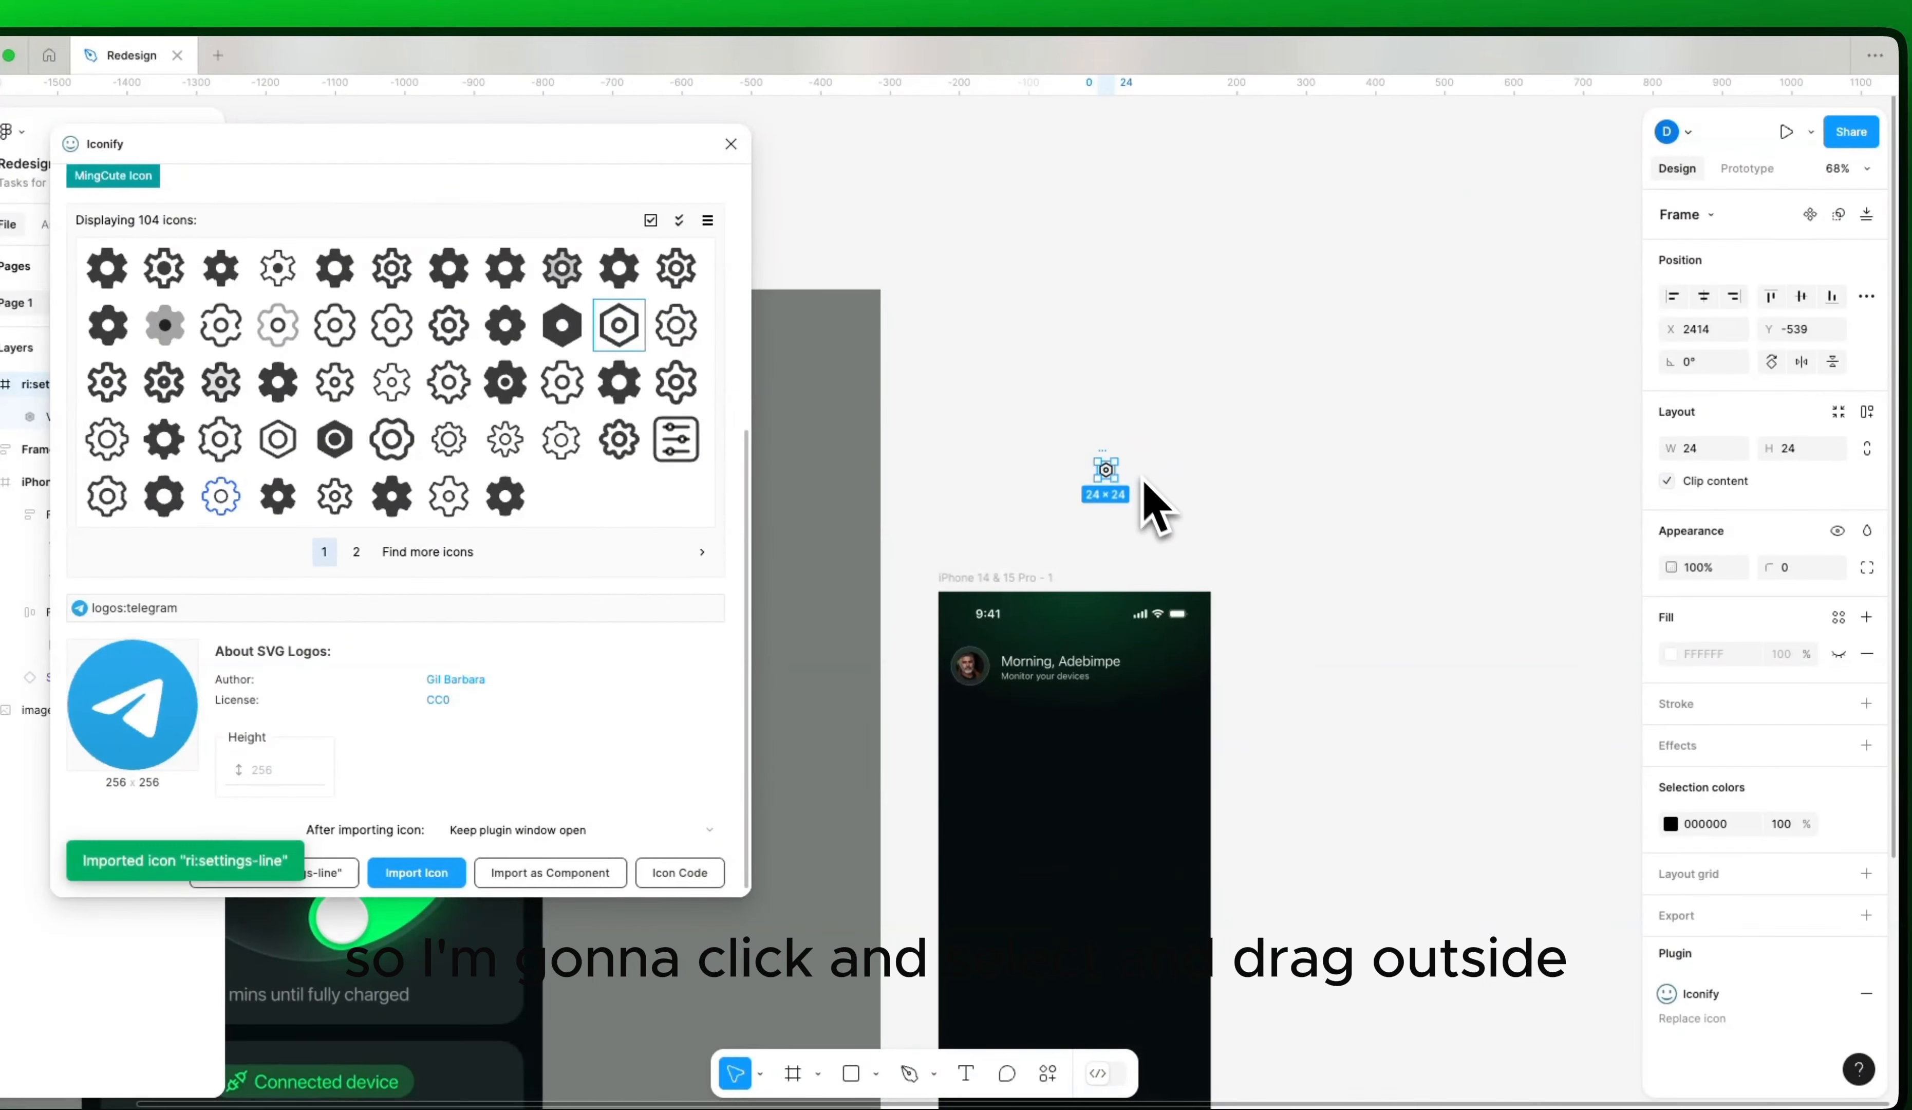
{"action": "left_click", "coordinate": [731, 144]}
{"action": "scroll", "coordinate": [1228, 520], "scroll_direction": "right", "scroll_amount": 5}
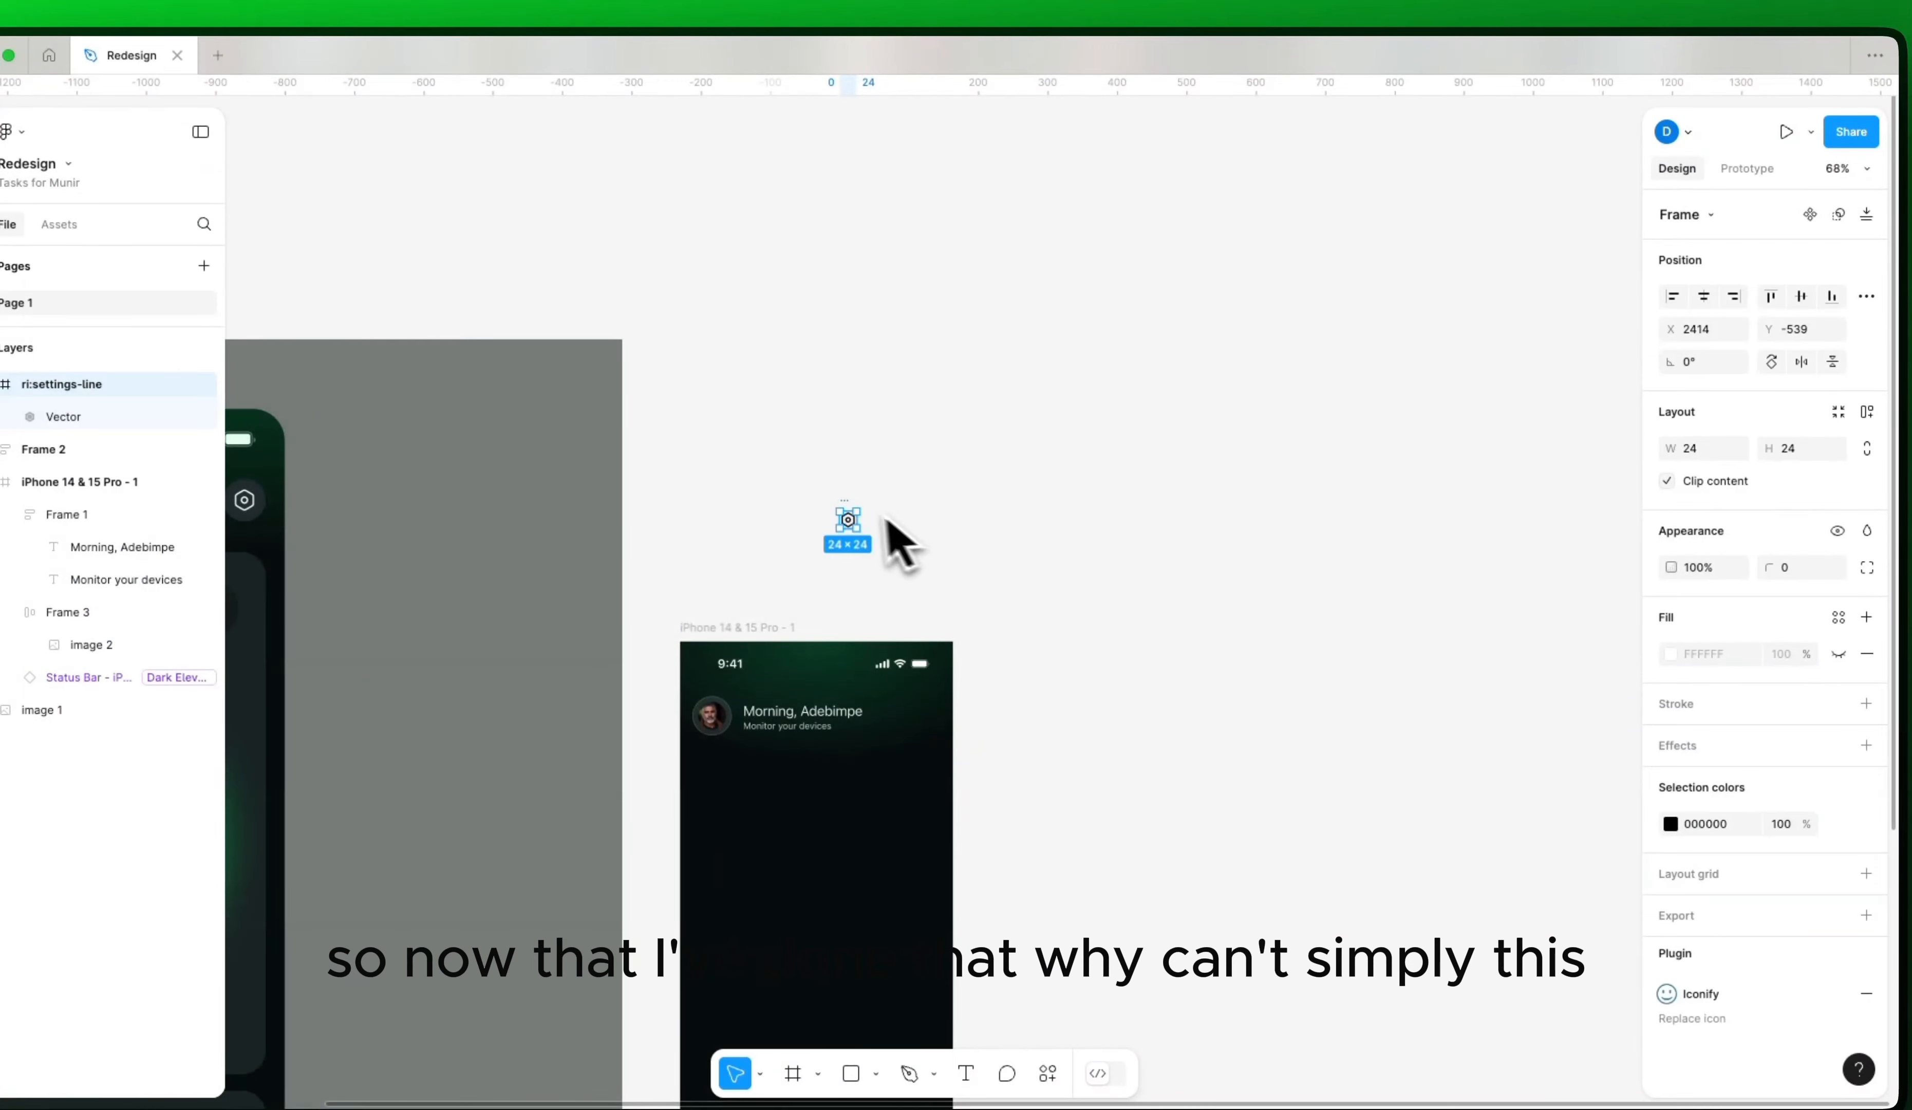
{"action": "left_click_drag", "start_coordinate": [847, 518], "coordinate": [1045, 726]}
{"action": "scroll", "coordinate": [685, 701], "scroll_direction": "up", "scroll_amount": 5}
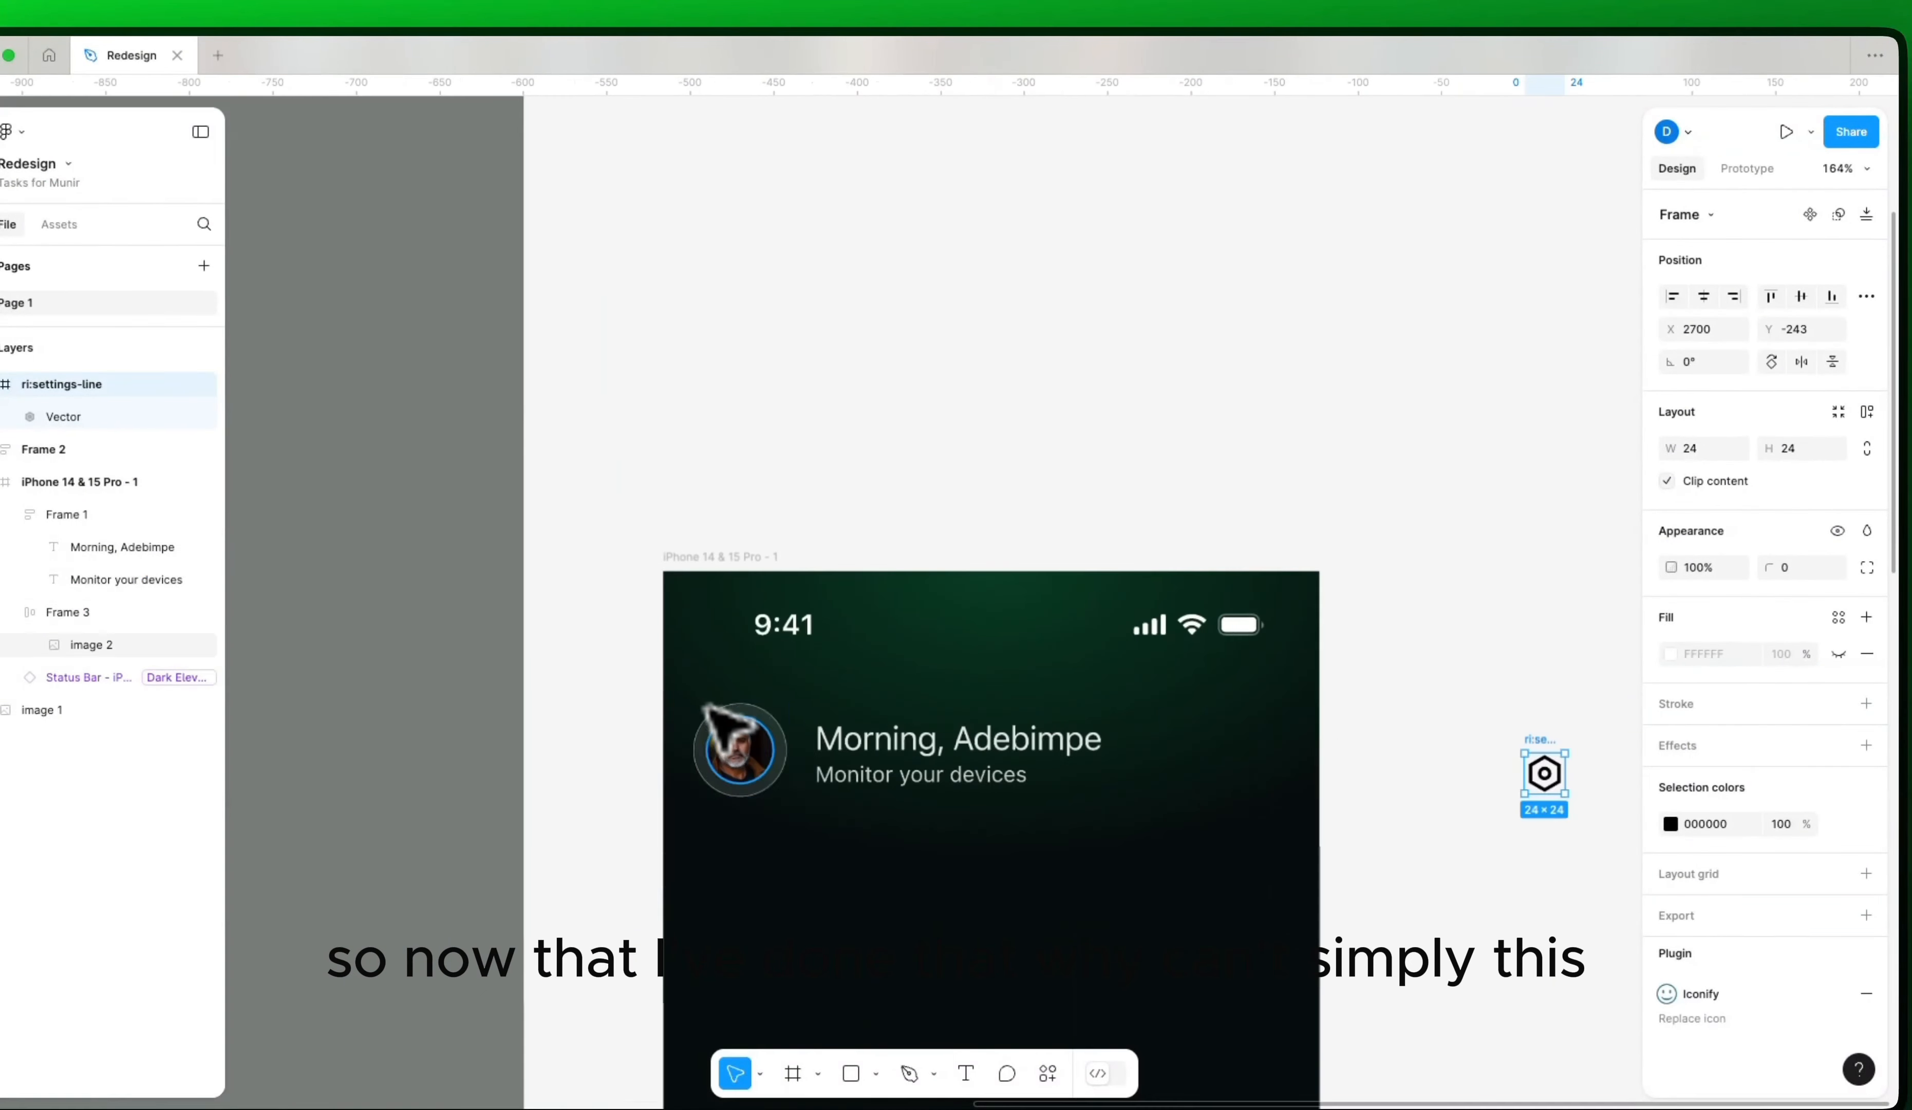
Step: Duplicate the header's circular avatar frame to the opposite side at X 321, Y 79, aligned to the last column with layout grids visible
{"action": "left_click", "coordinate": [770, 762]}
{"action": "left_click_drag", "start_coordinate": [770, 762], "coordinate": [1265, 778]}
{"action": "key", "text": "ctrl+g"}
{"action": "key", "text": "Right"}
{"action": "key", "text": "Right"}
{"action": "key", "text": "Right"}
{"action": "key", "text": "Right"}
{"action": "key", "text": "Right"}
{"action": "key", "text": "Right"}
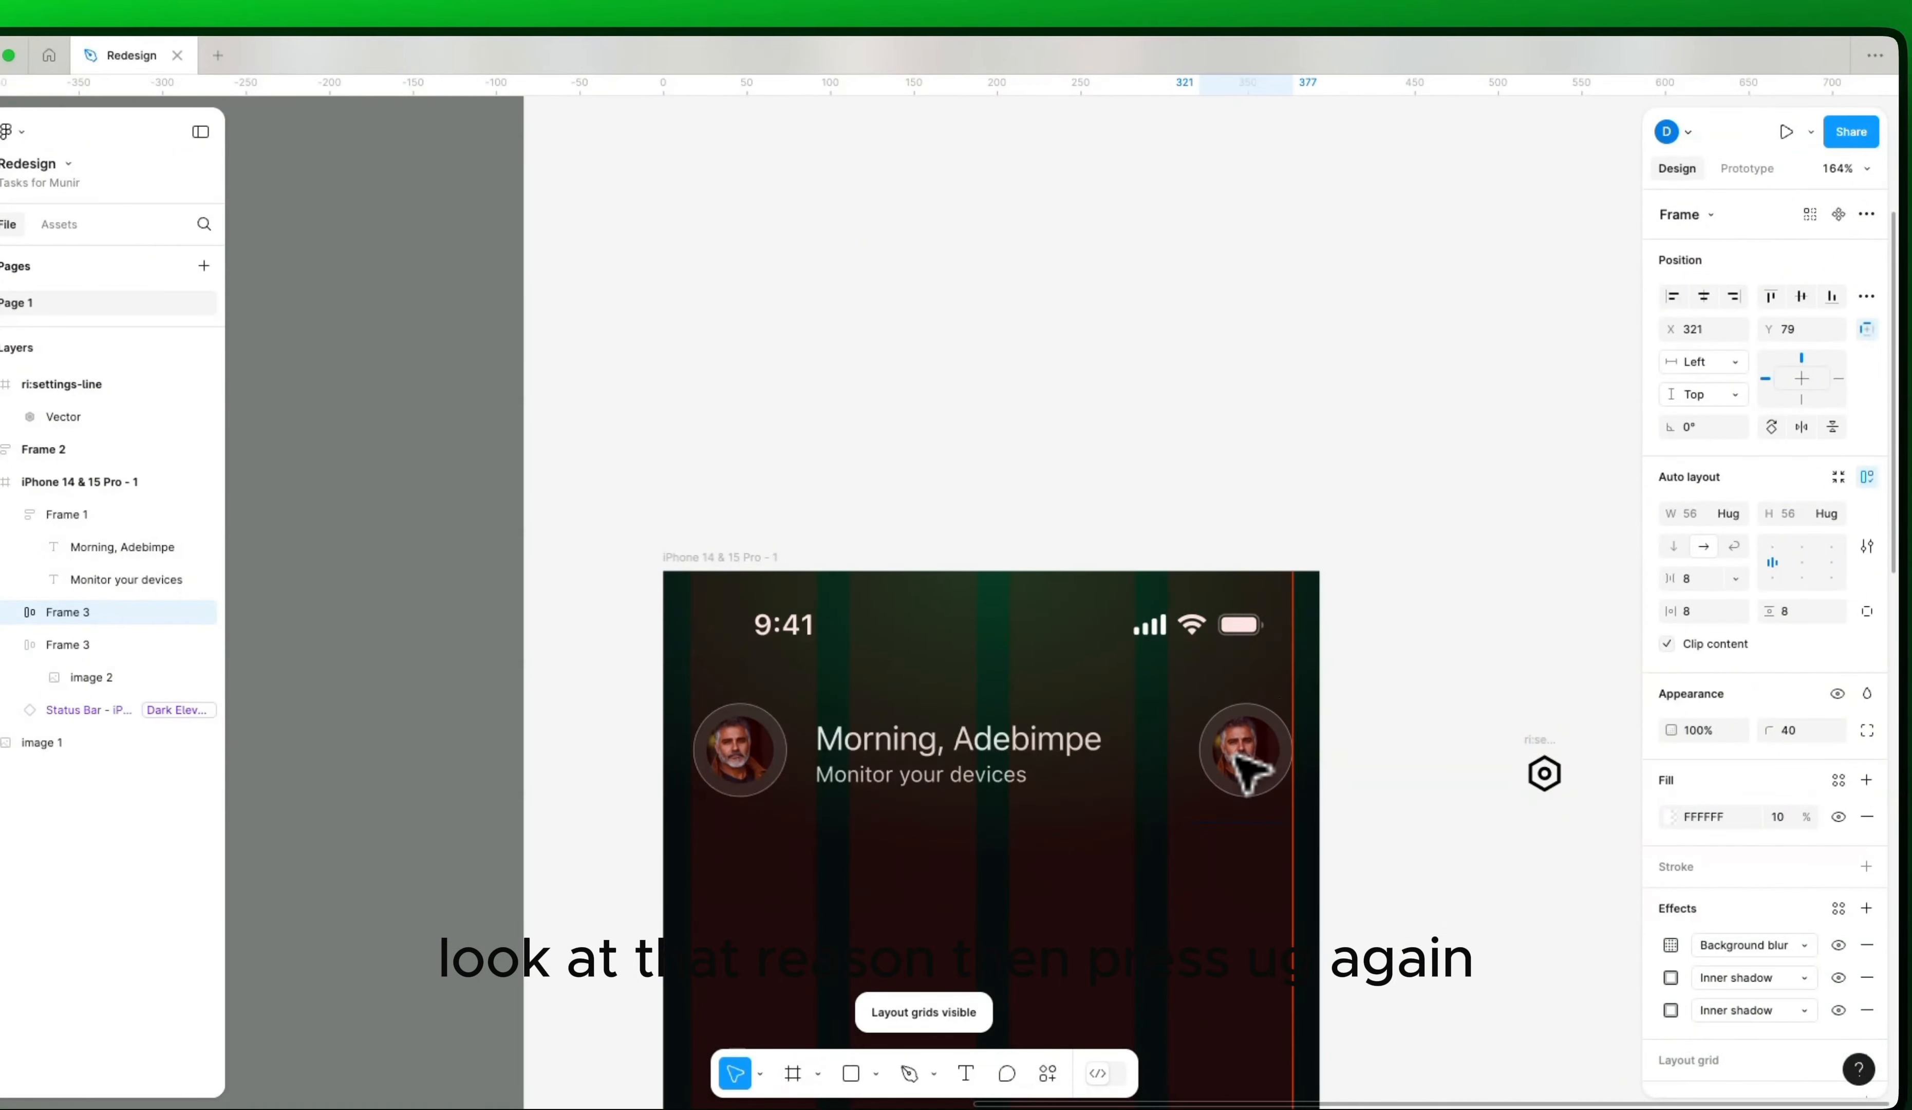
Step: Replace the portrait inside the duplicated header circle with a copy of the ri:settings-line icon
{"action": "left_click", "coordinate": [1544, 772]}
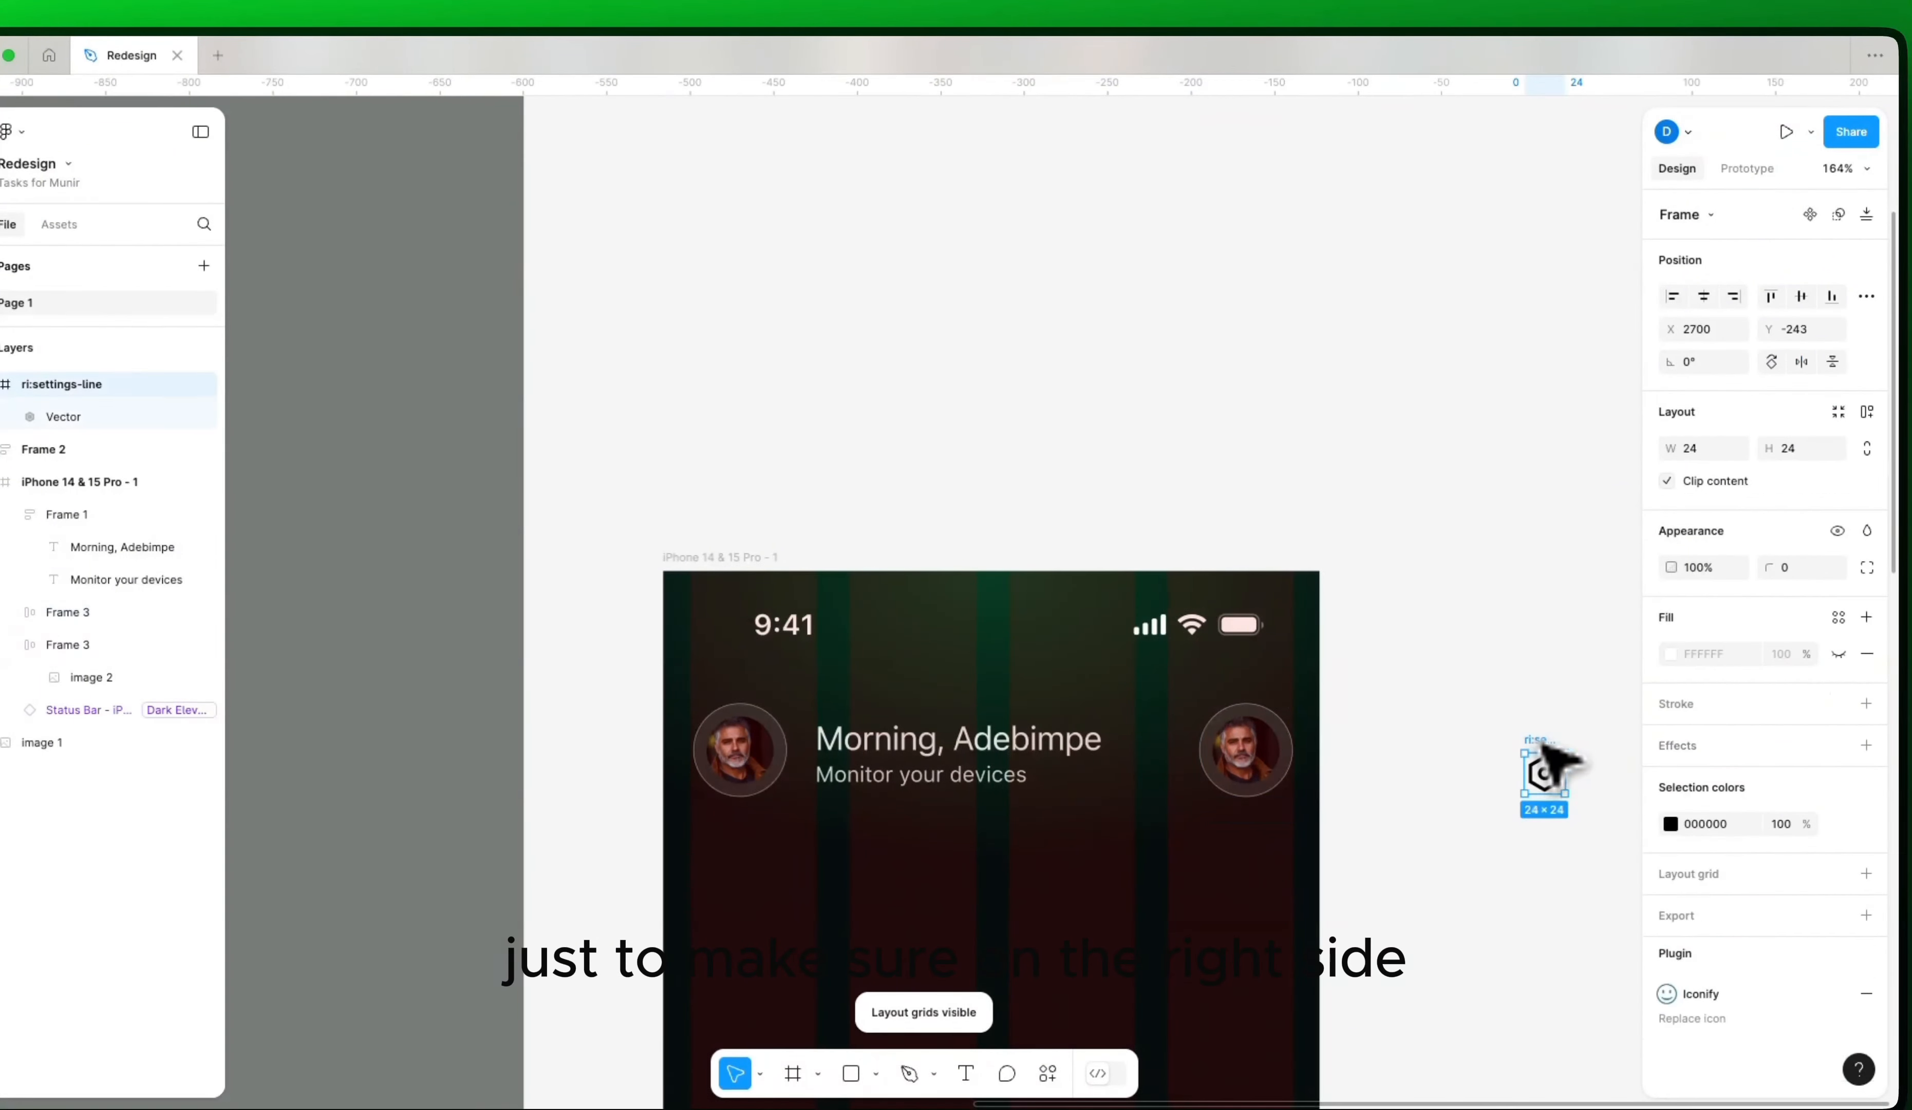
{"action": "double_click", "coordinate": [1255, 742]}
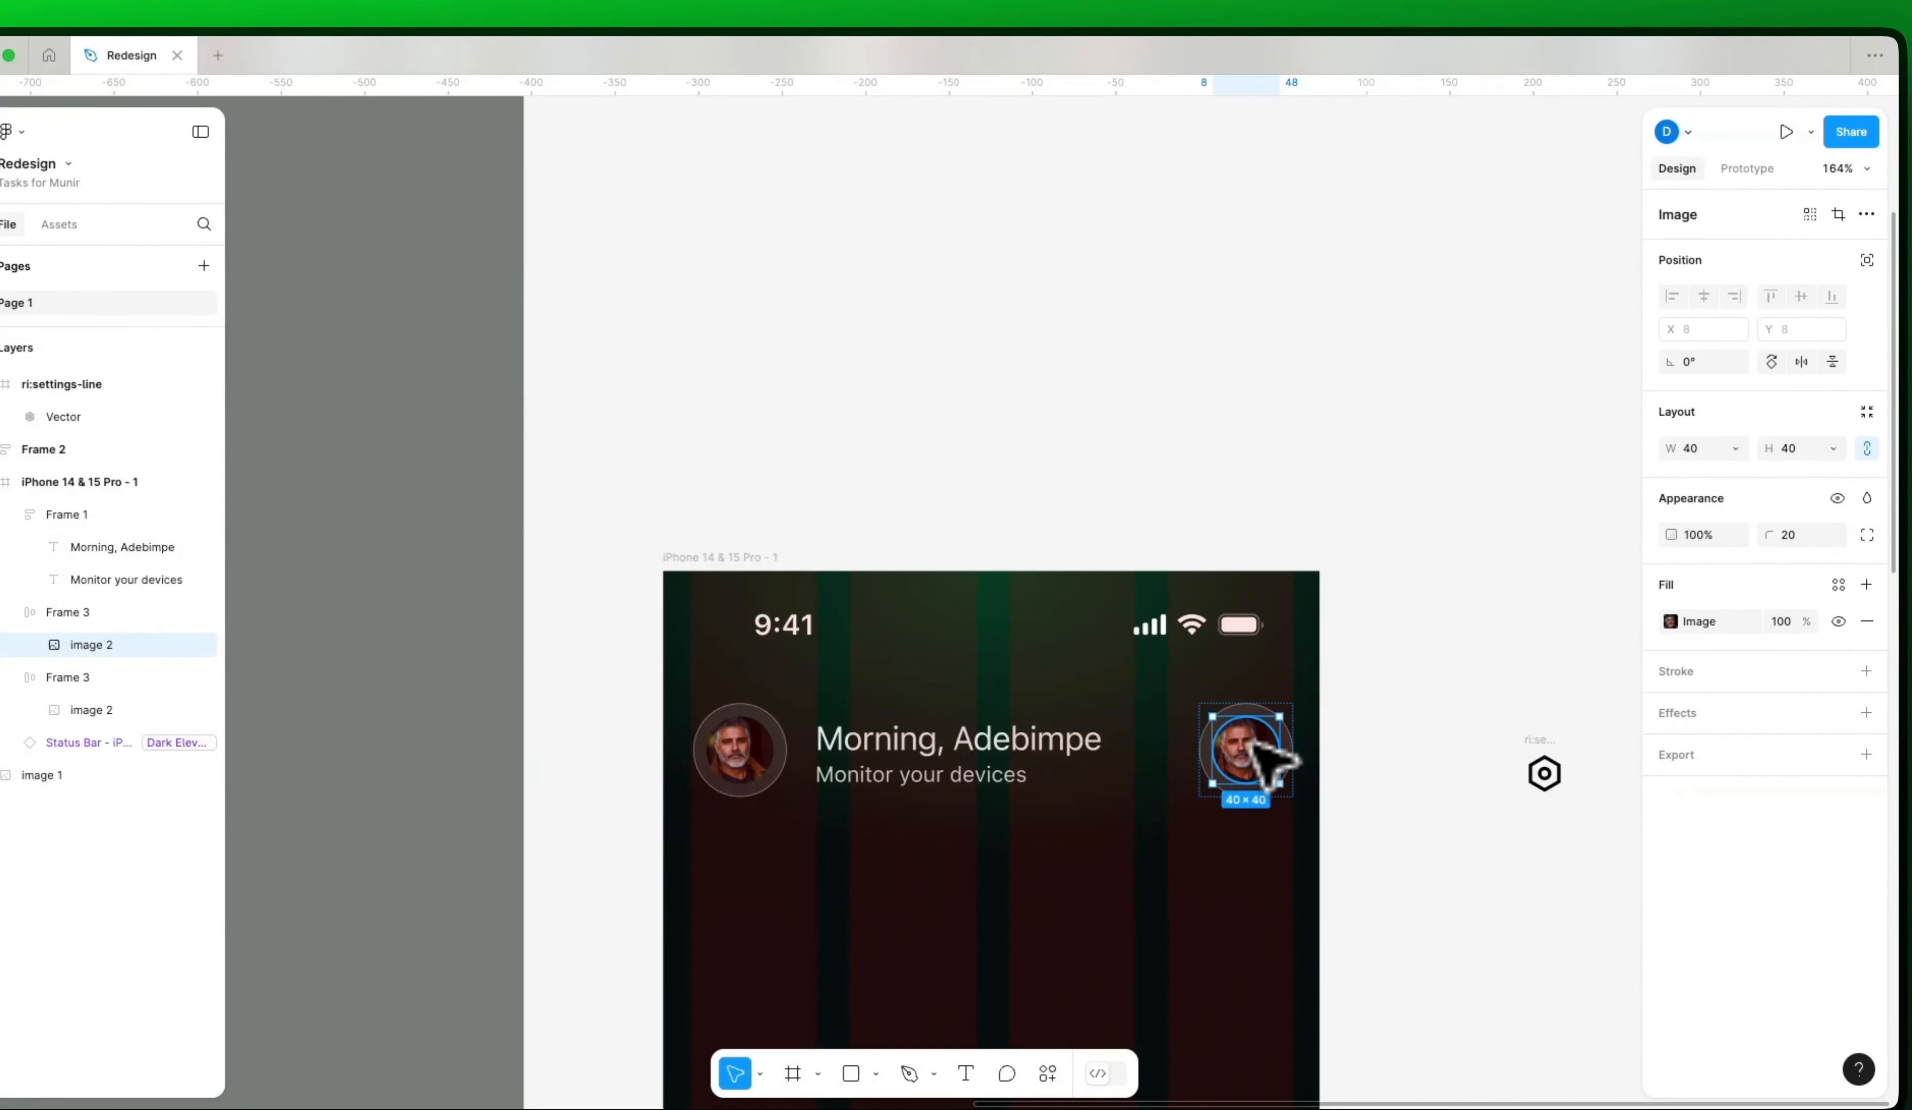
{"action": "key", "text": "super+shift+r"}
{"action": "left_click", "coordinate": [1306, 722]}
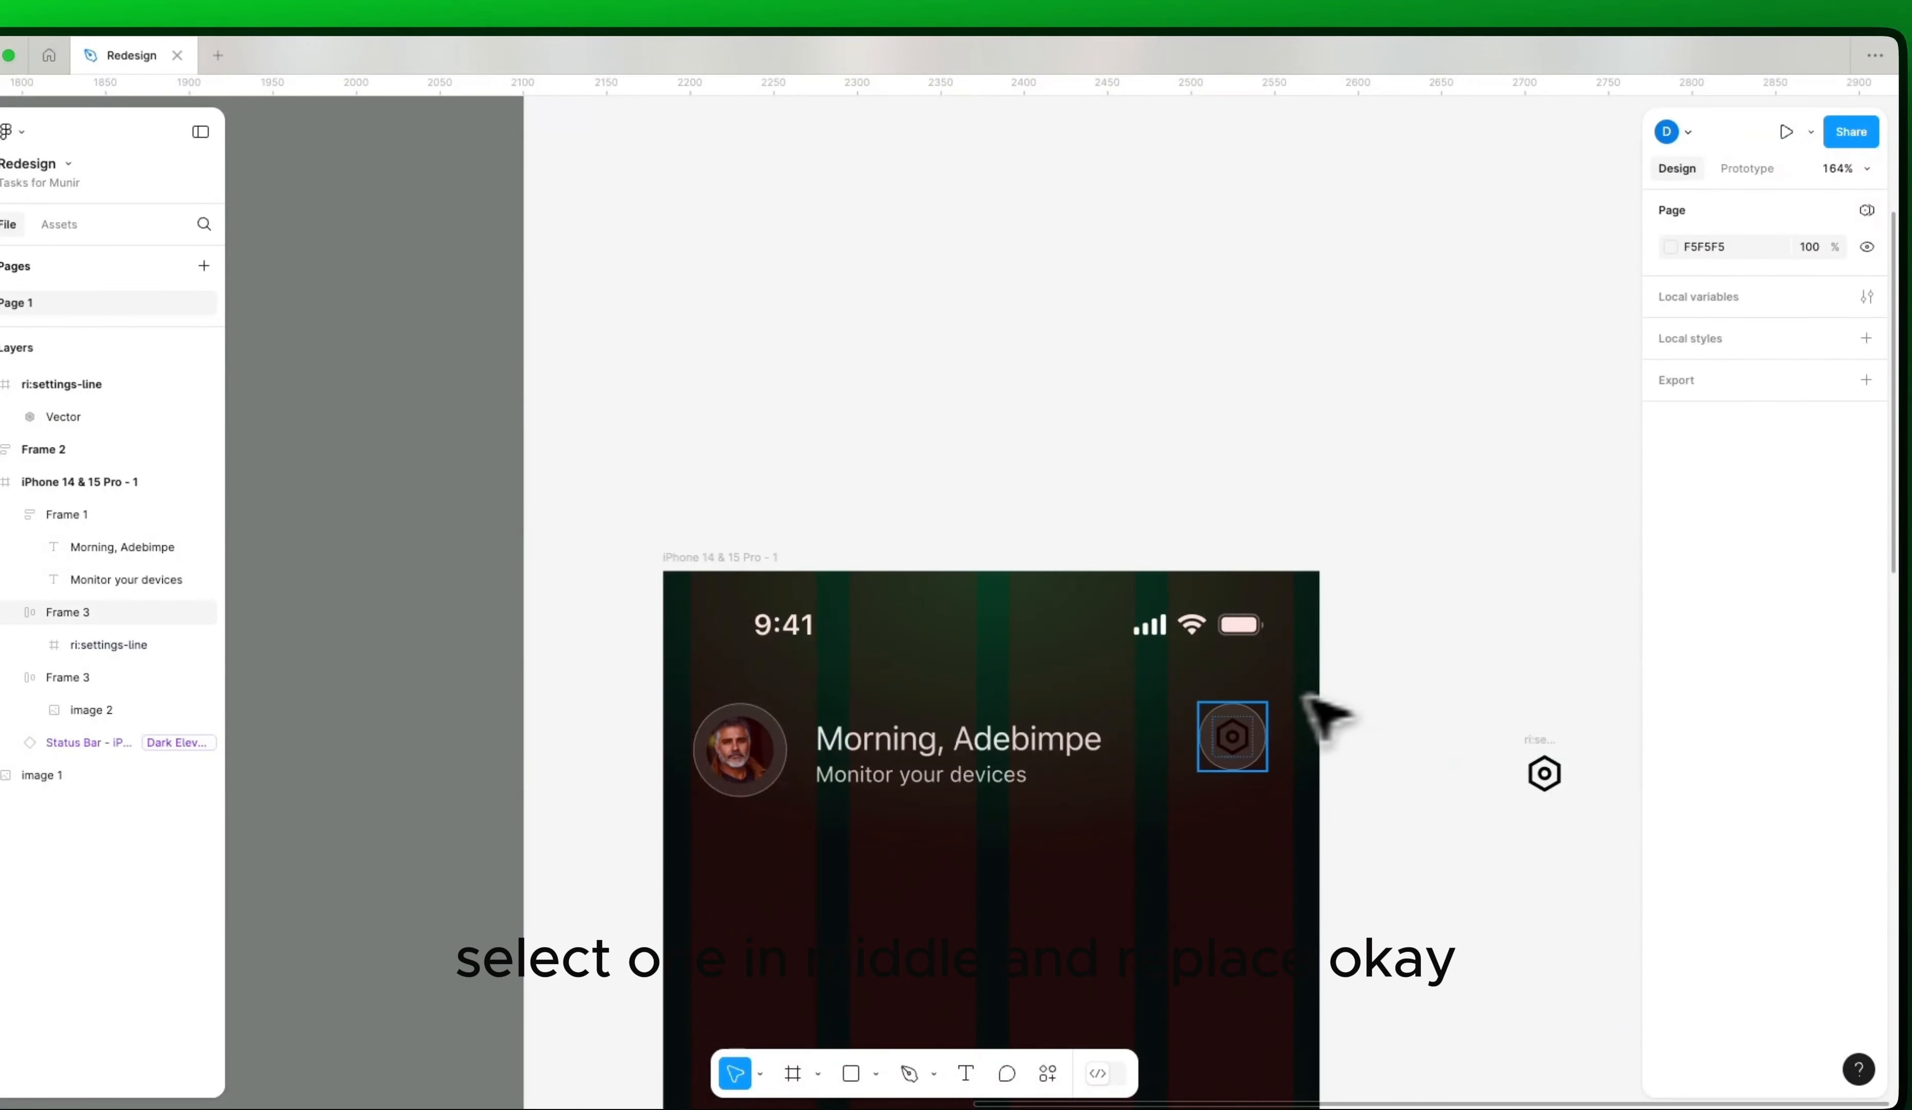
Step: Move the settings button to X 337 against the last column's edge and align its vertical center with the avatar frame
{"action": "left_click", "coordinate": [1231, 718]}
{"action": "left_click_drag", "start_coordinate": [1229, 730], "coordinate": [1257, 737]}
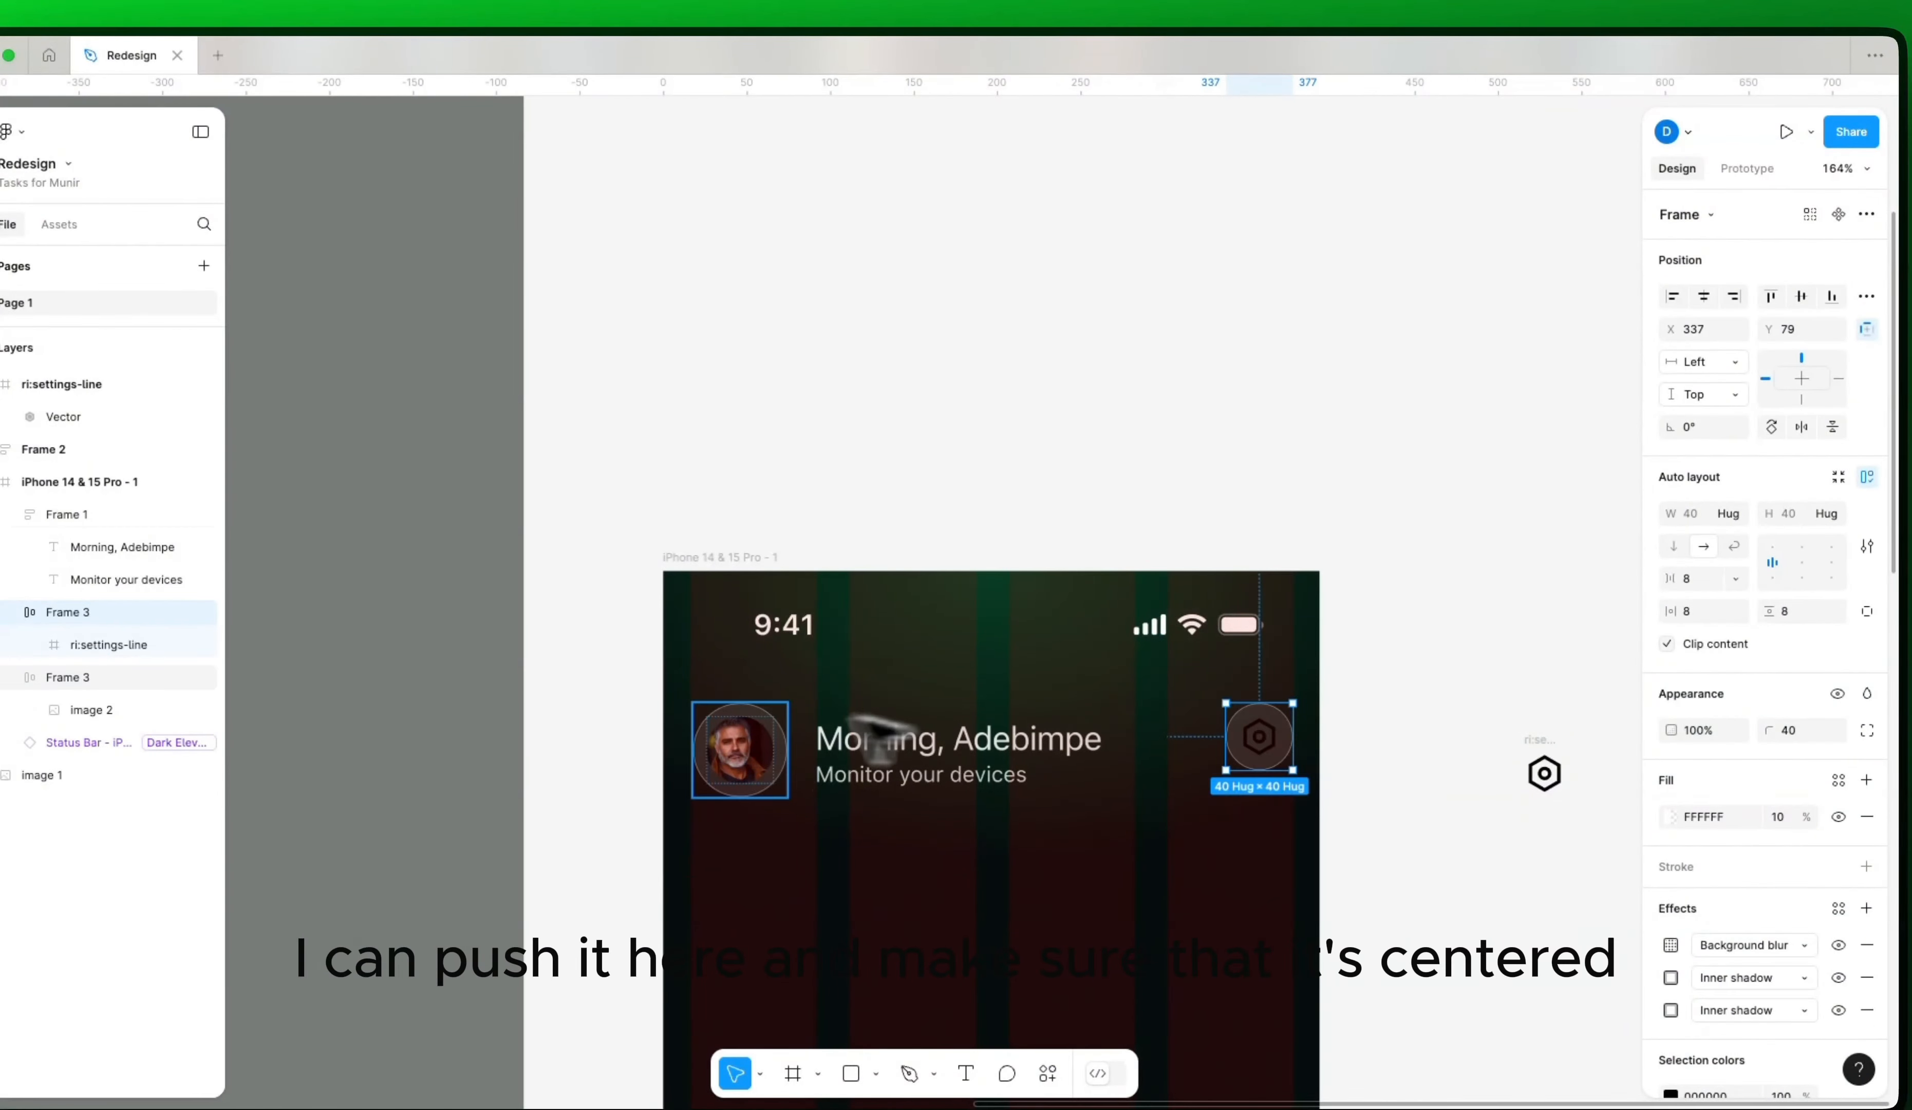
{"action": "left_click", "coordinate": [740, 747], "text": "shift"}
{"action": "left_click", "coordinate": [1753, 286]}
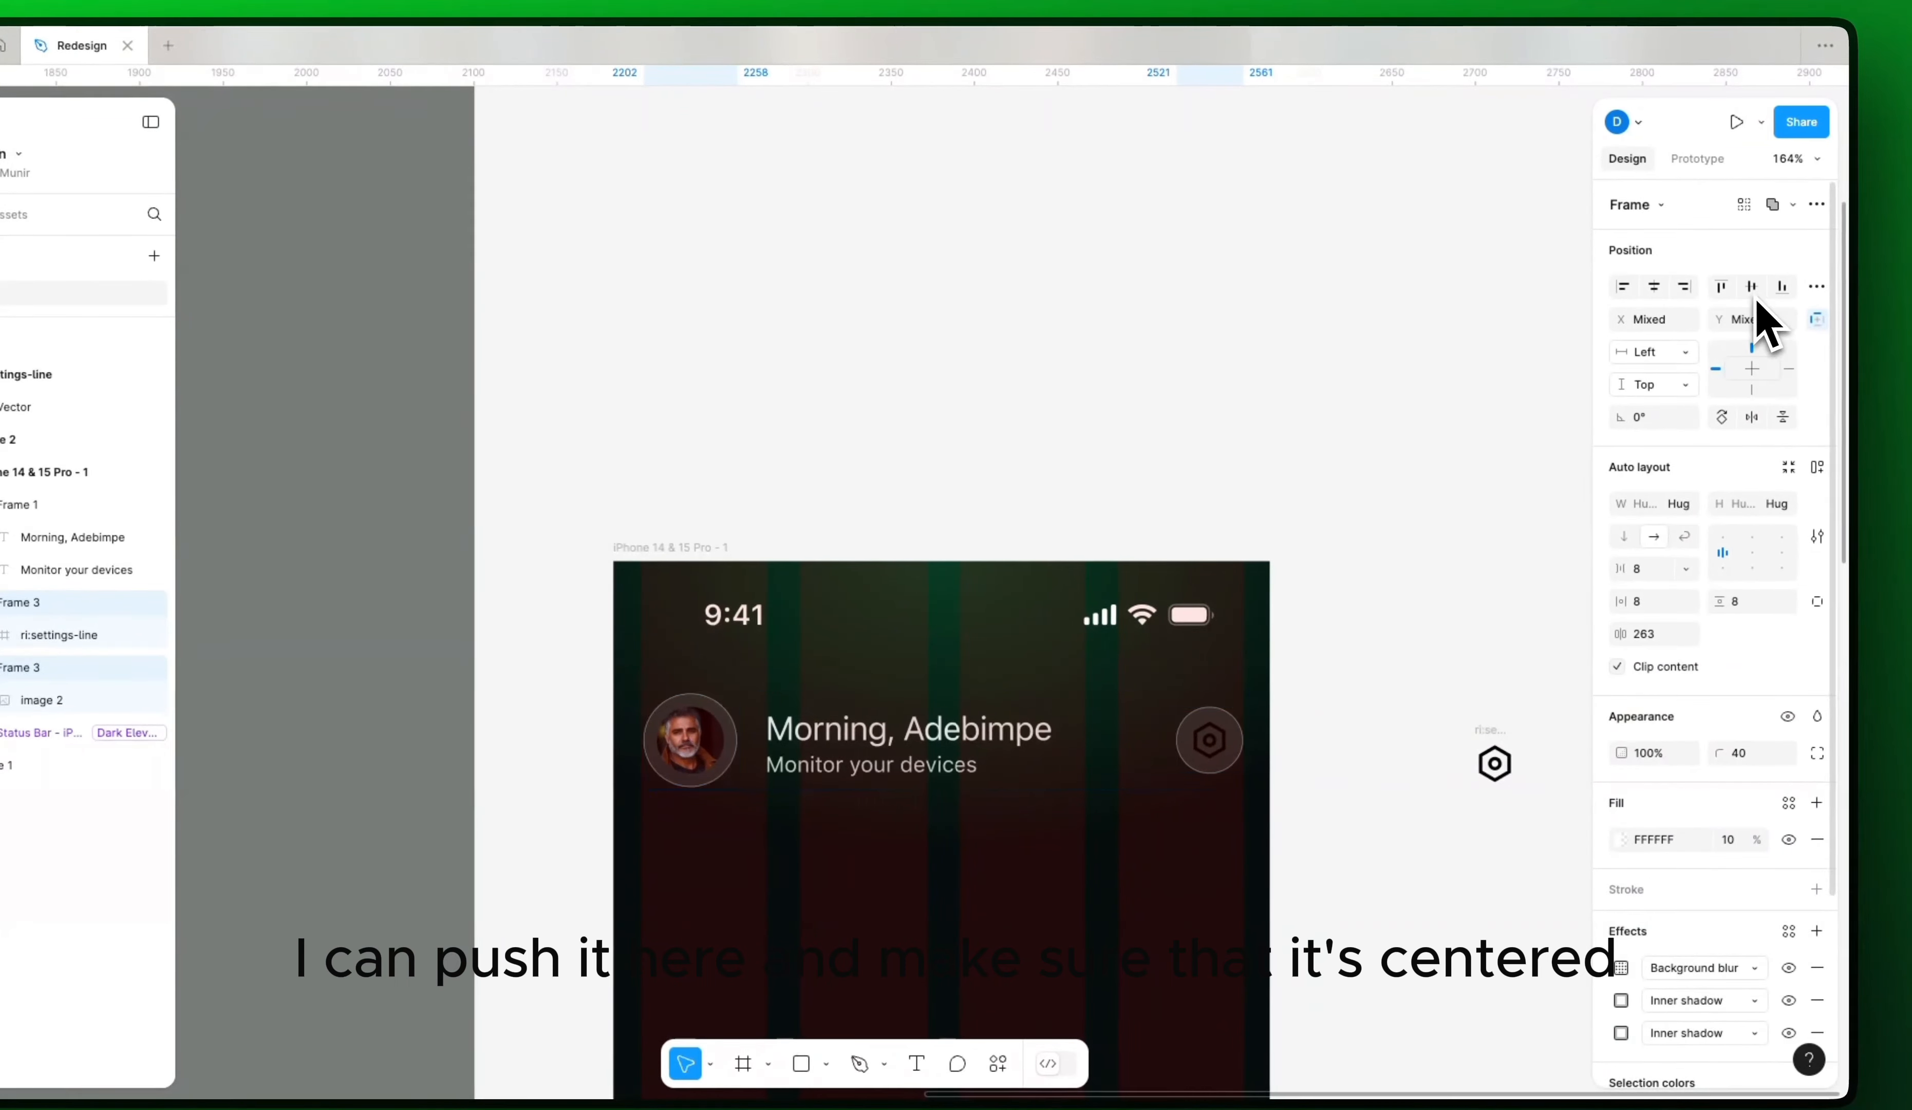
{"action": "left_click", "coordinate": [1408, 662]}
Step: Recolor the header's settings icon with the greeting text's fill E3E8E6 and hide the layout grids
{"action": "left_click", "coordinate": [1215, 740]}
{"action": "double_click", "coordinate": [1211, 740]}
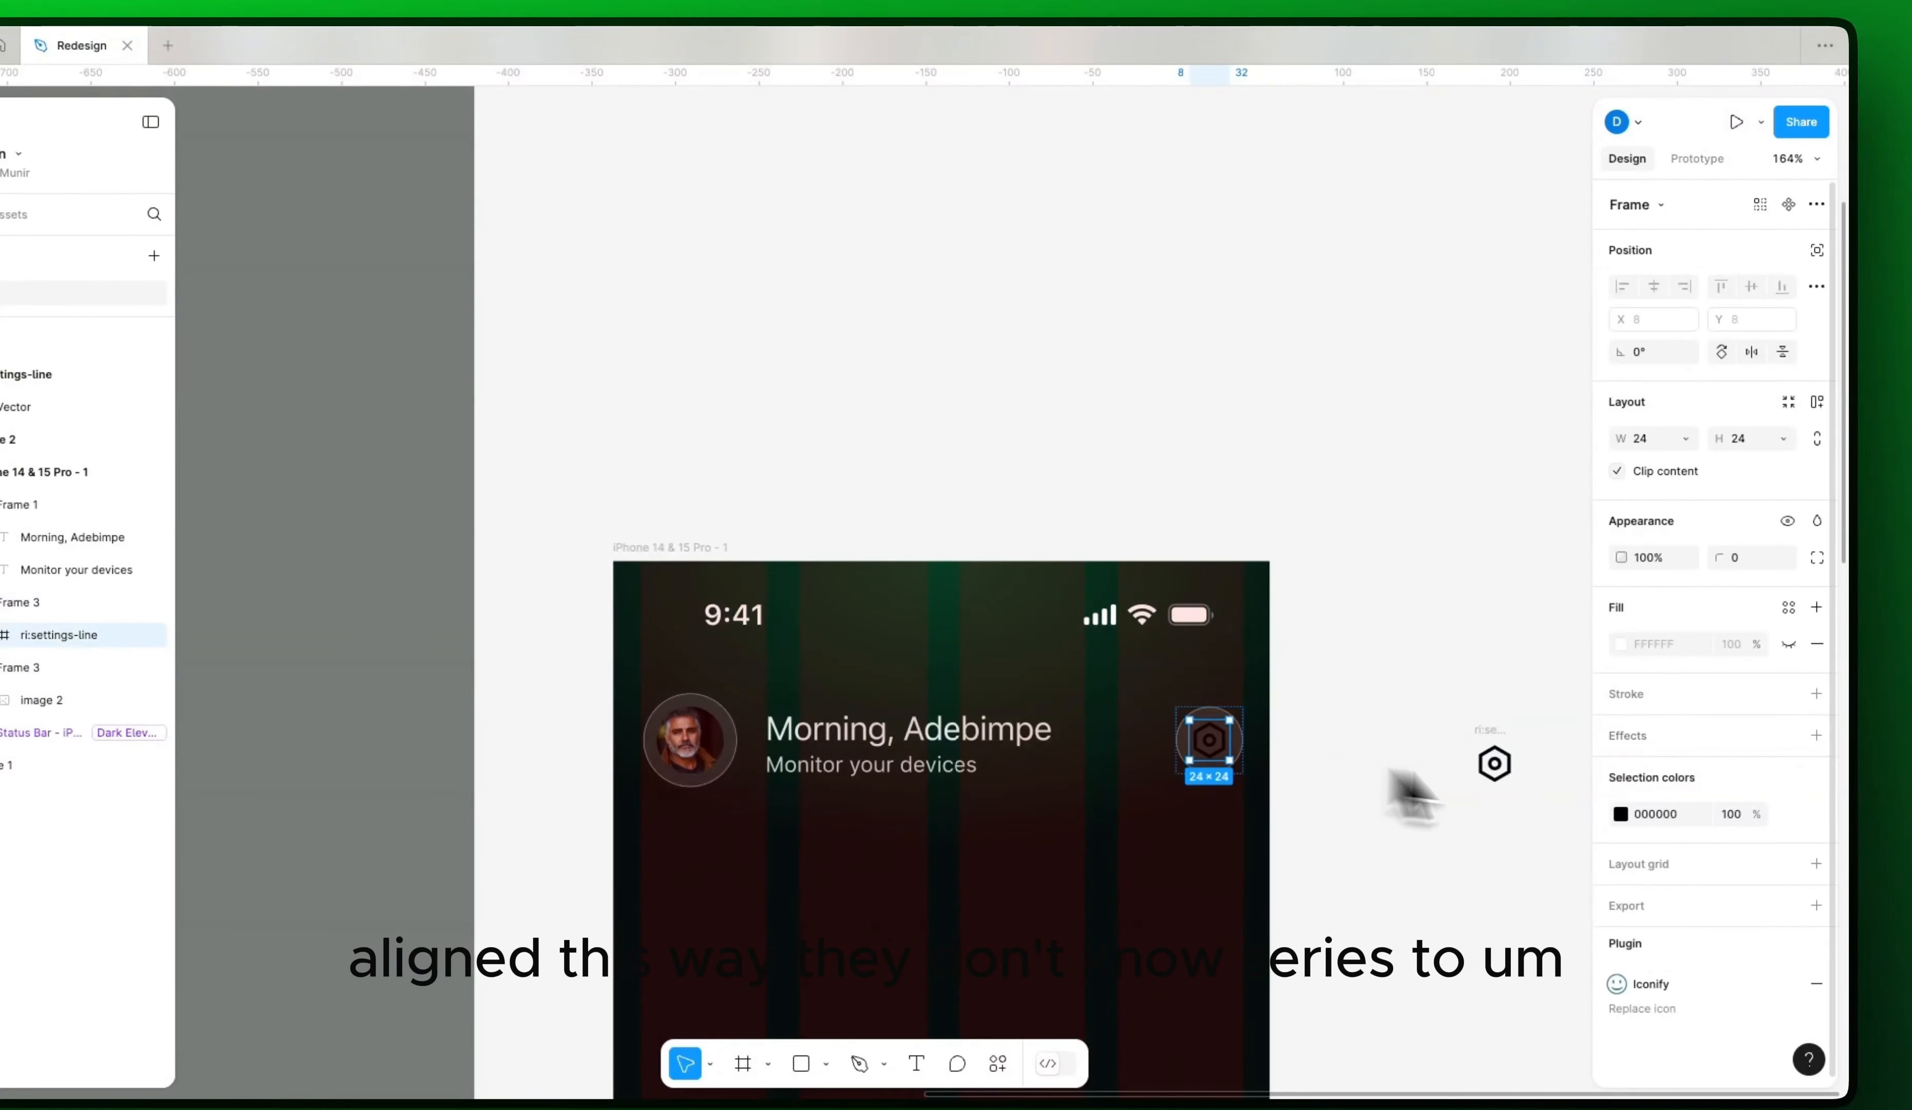
{"action": "left_click", "coordinate": [981, 734]}
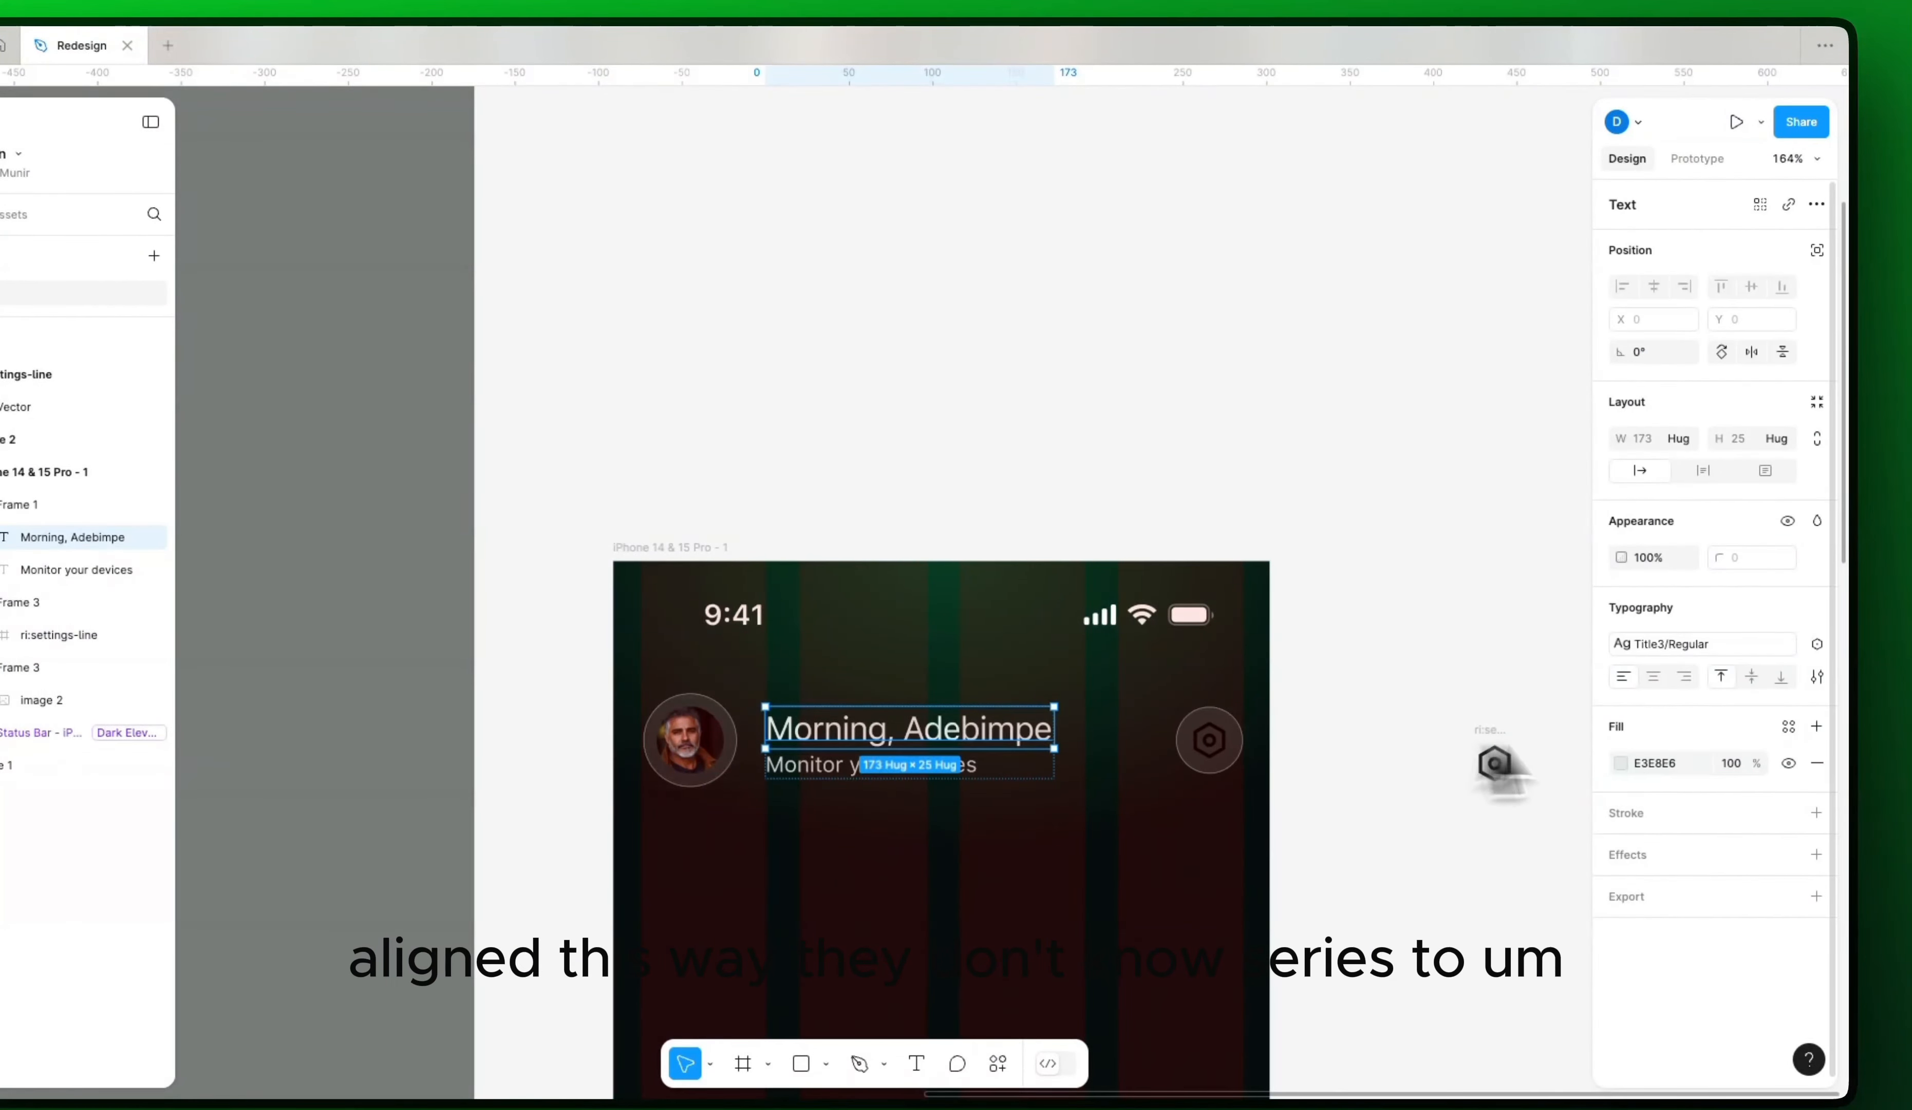
{"action": "left_click", "coordinate": [1682, 764]}
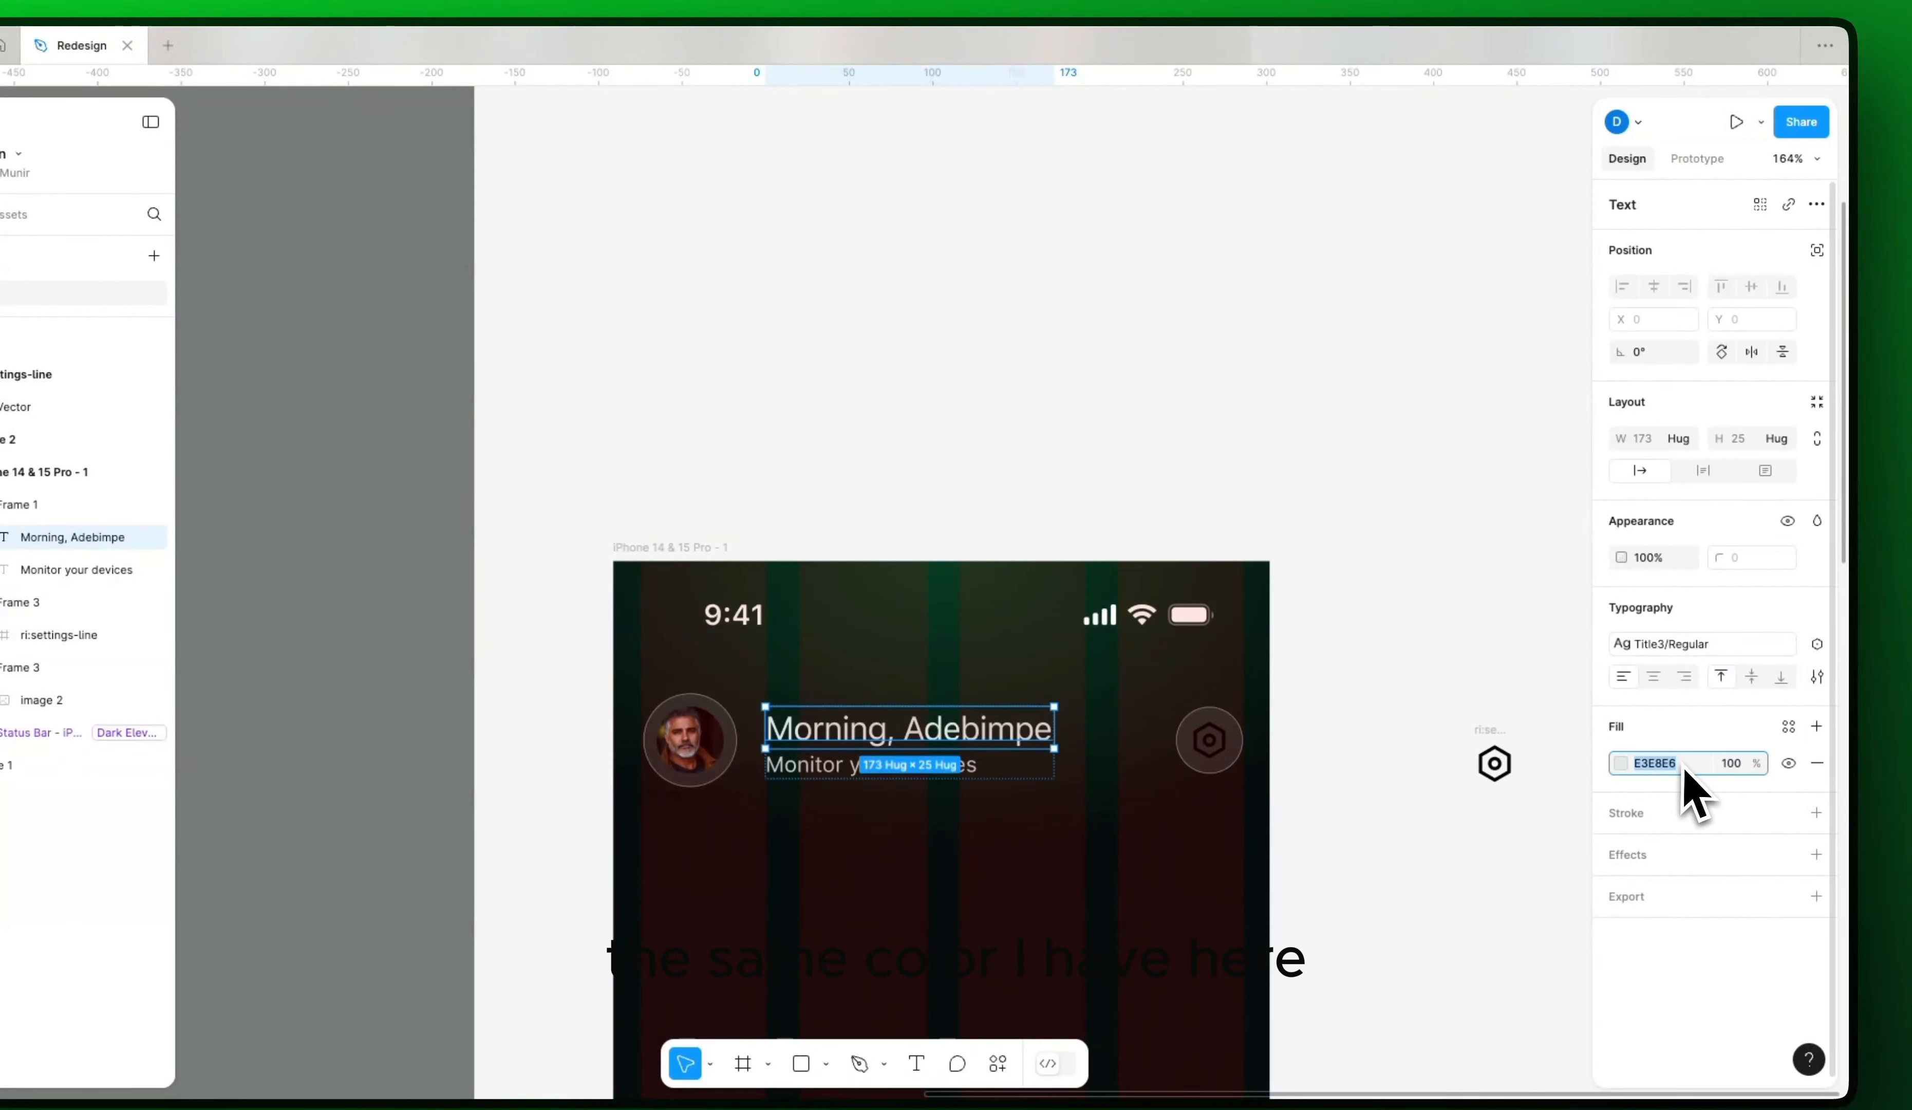
{"action": "double_click", "coordinate": [1225, 752]}
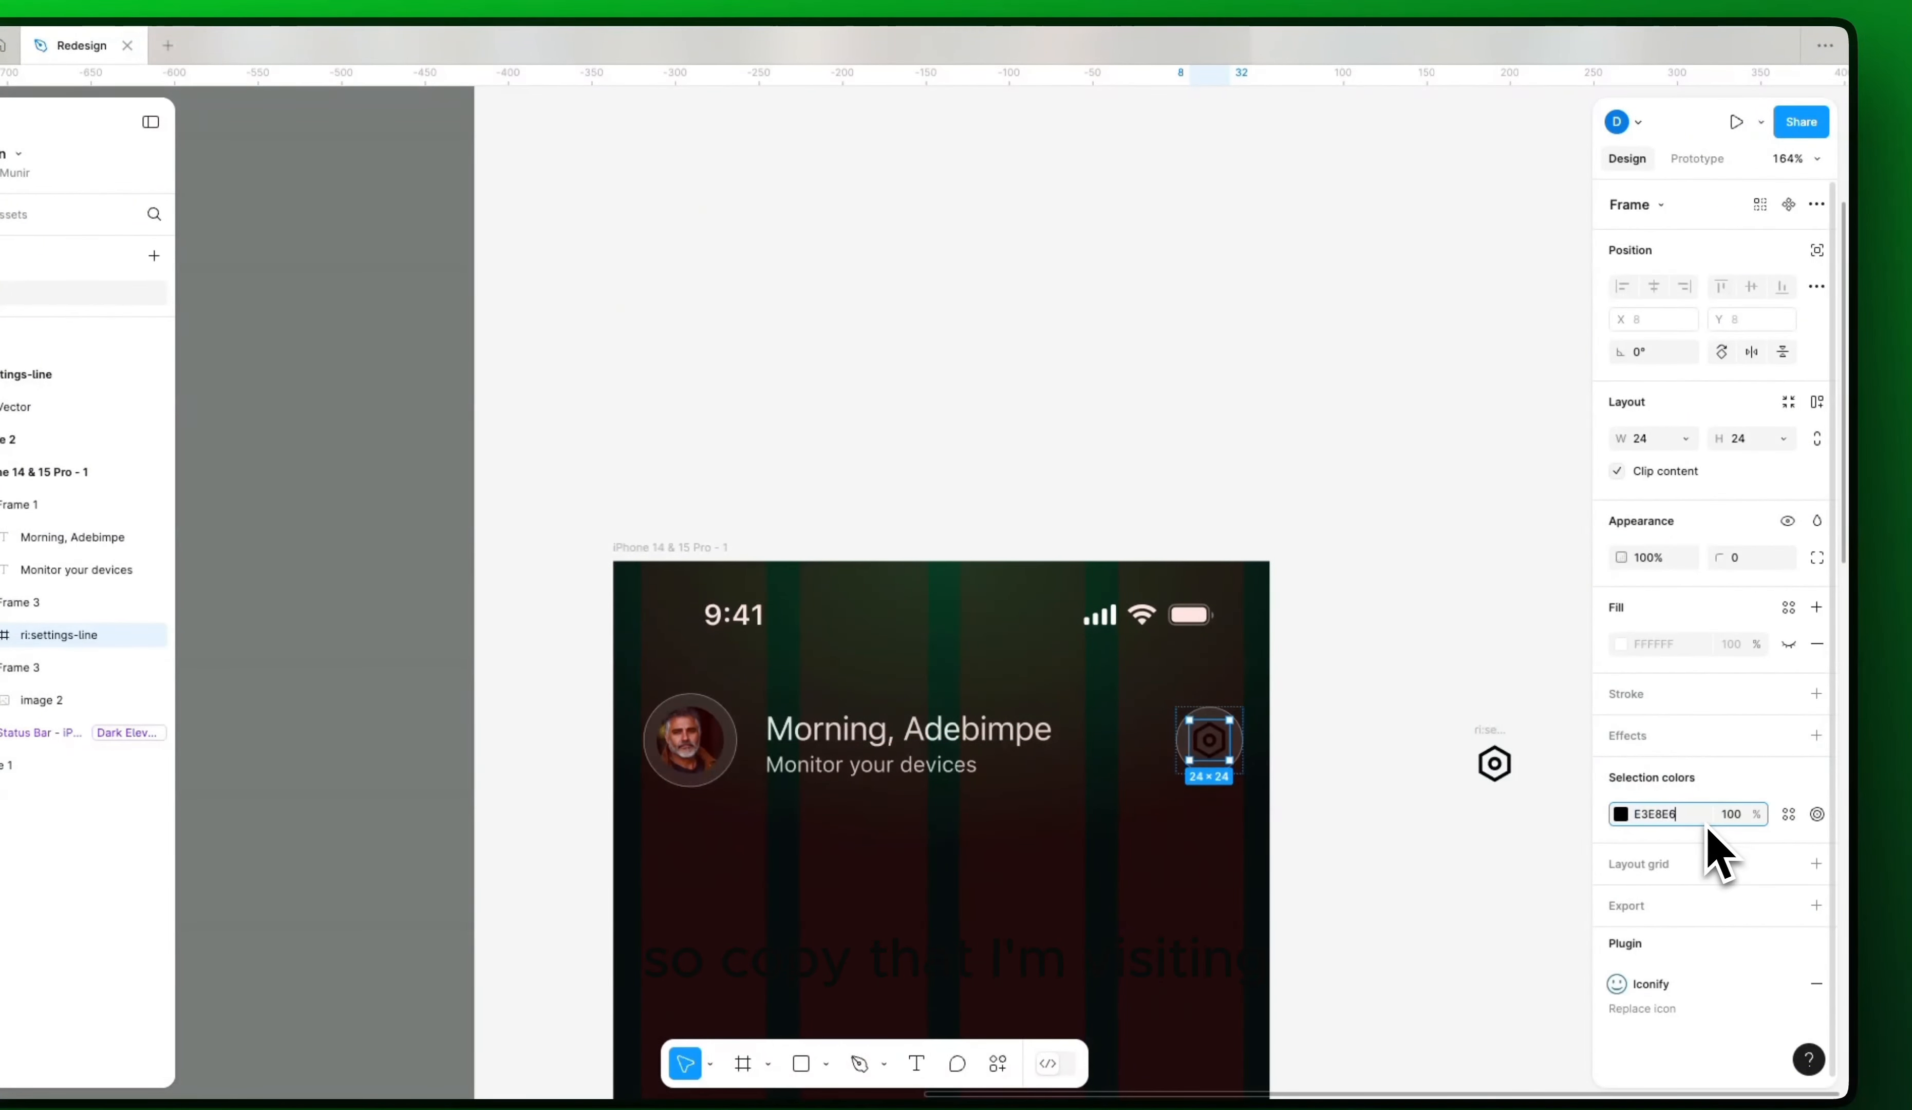
{"action": "left_click", "coordinate": [1512, 701]}
{"action": "key", "text": "ctrl+g"}
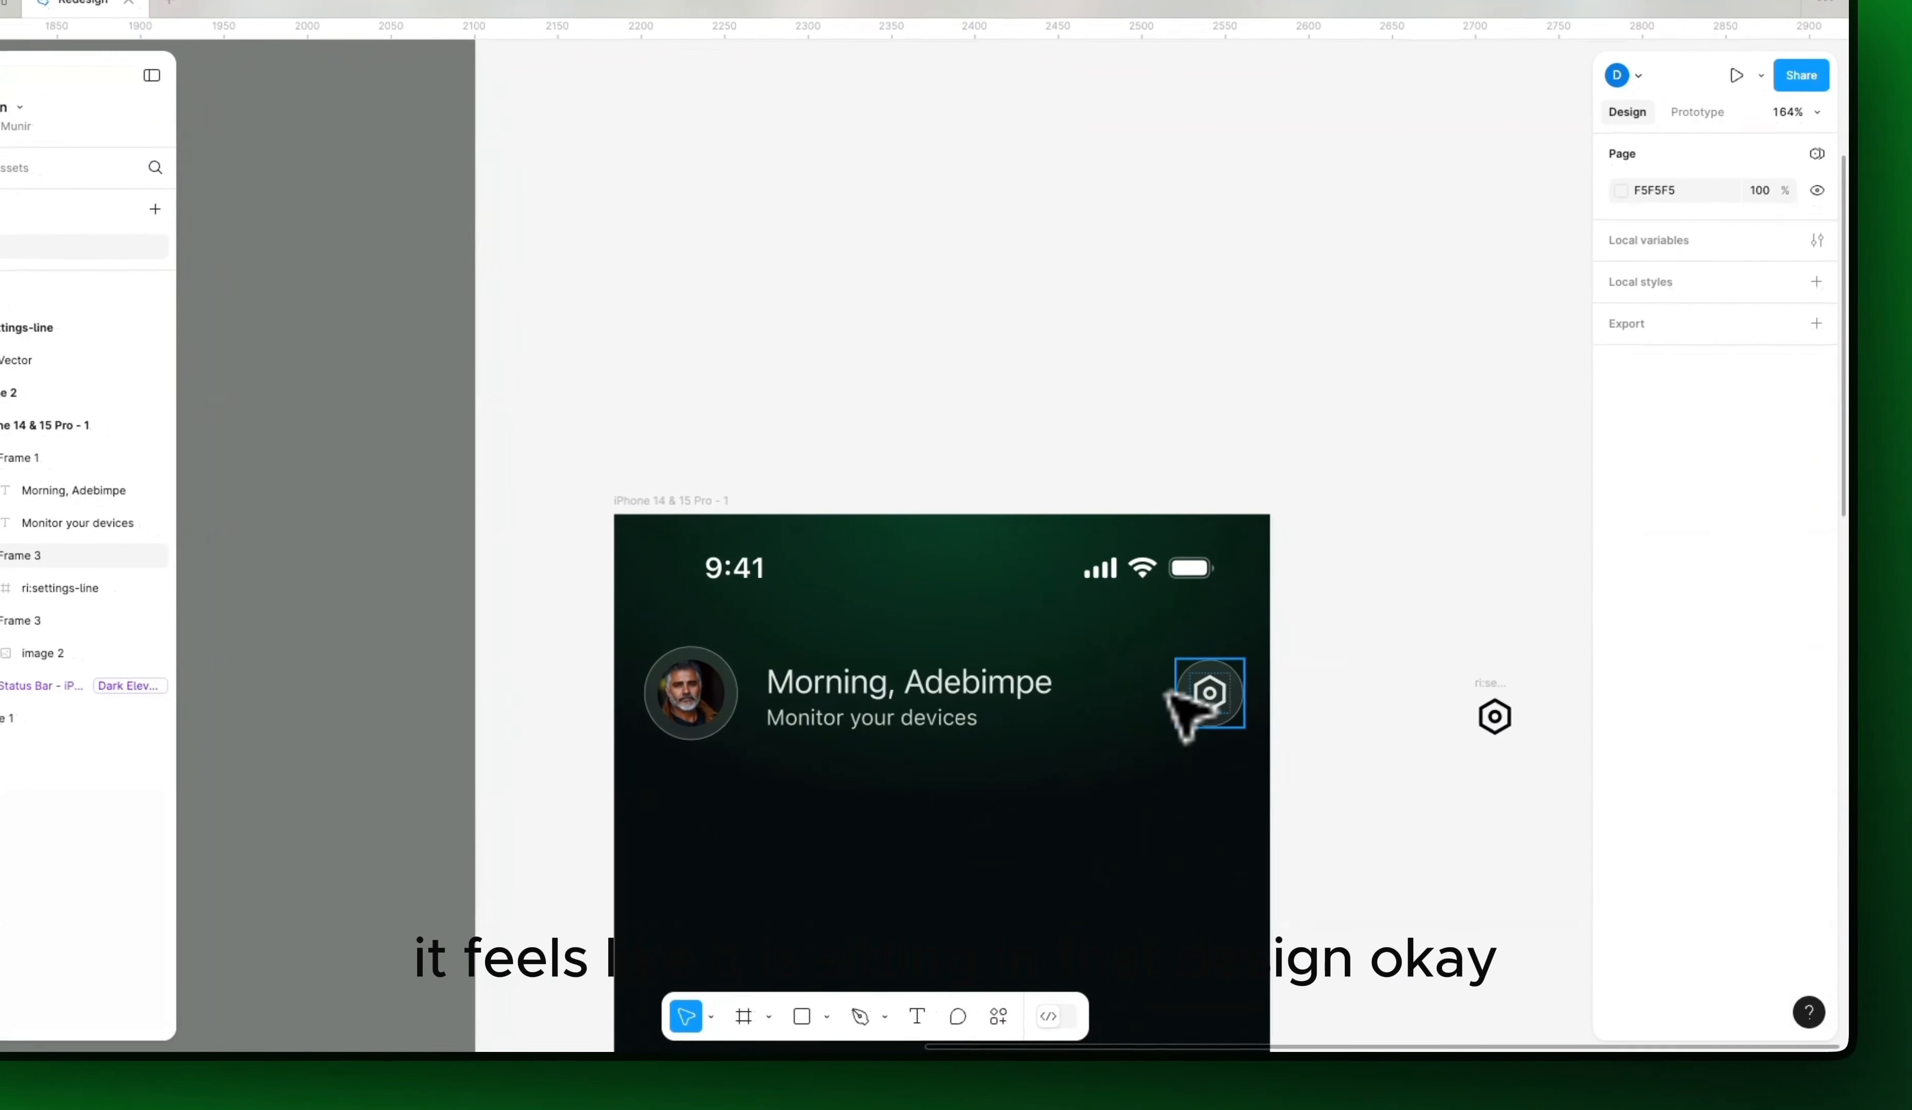
Step: Set the opacity of the white color in the settings button's first inner shadow to 5%
{"action": "left_click", "coordinate": [1204, 695]}
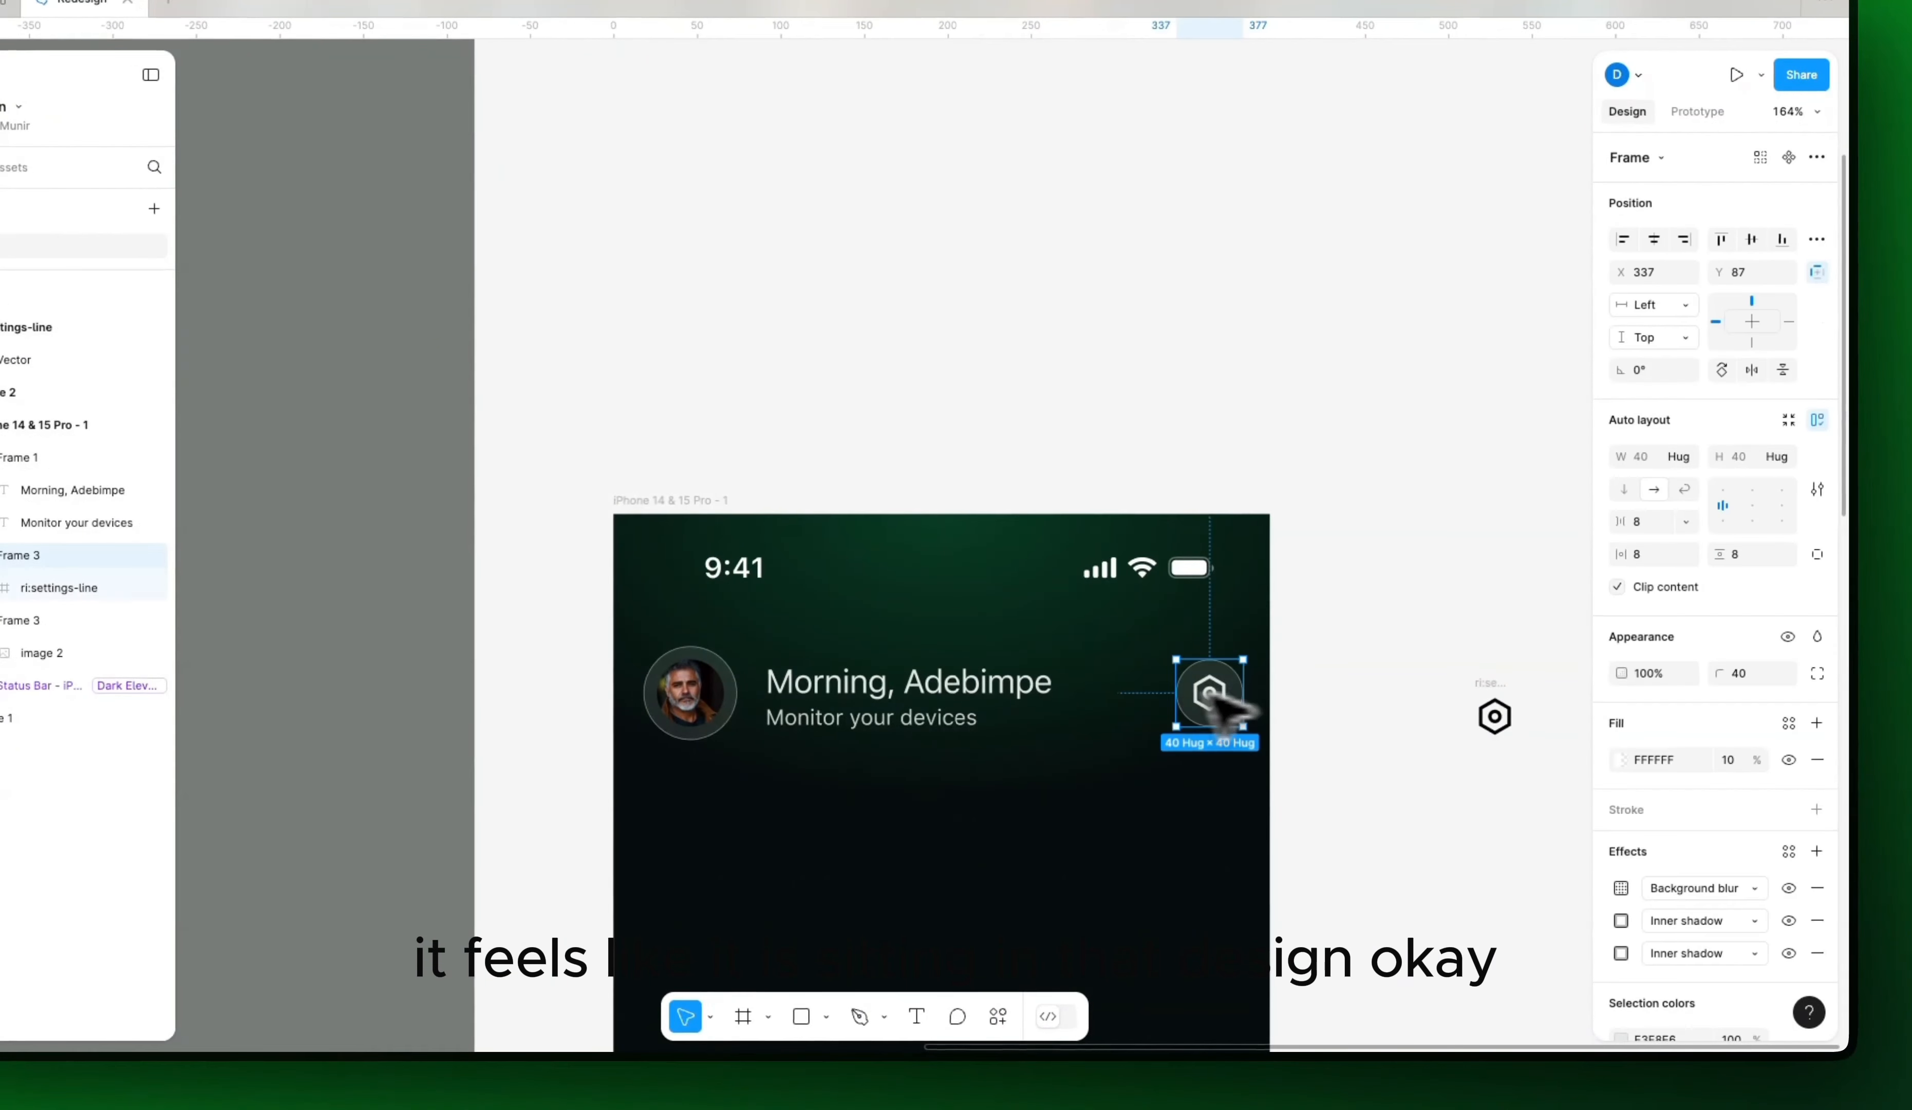
{"action": "scroll", "coordinate": [1707, 785], "scroll_direction": "down", "scroll_amount": 2}
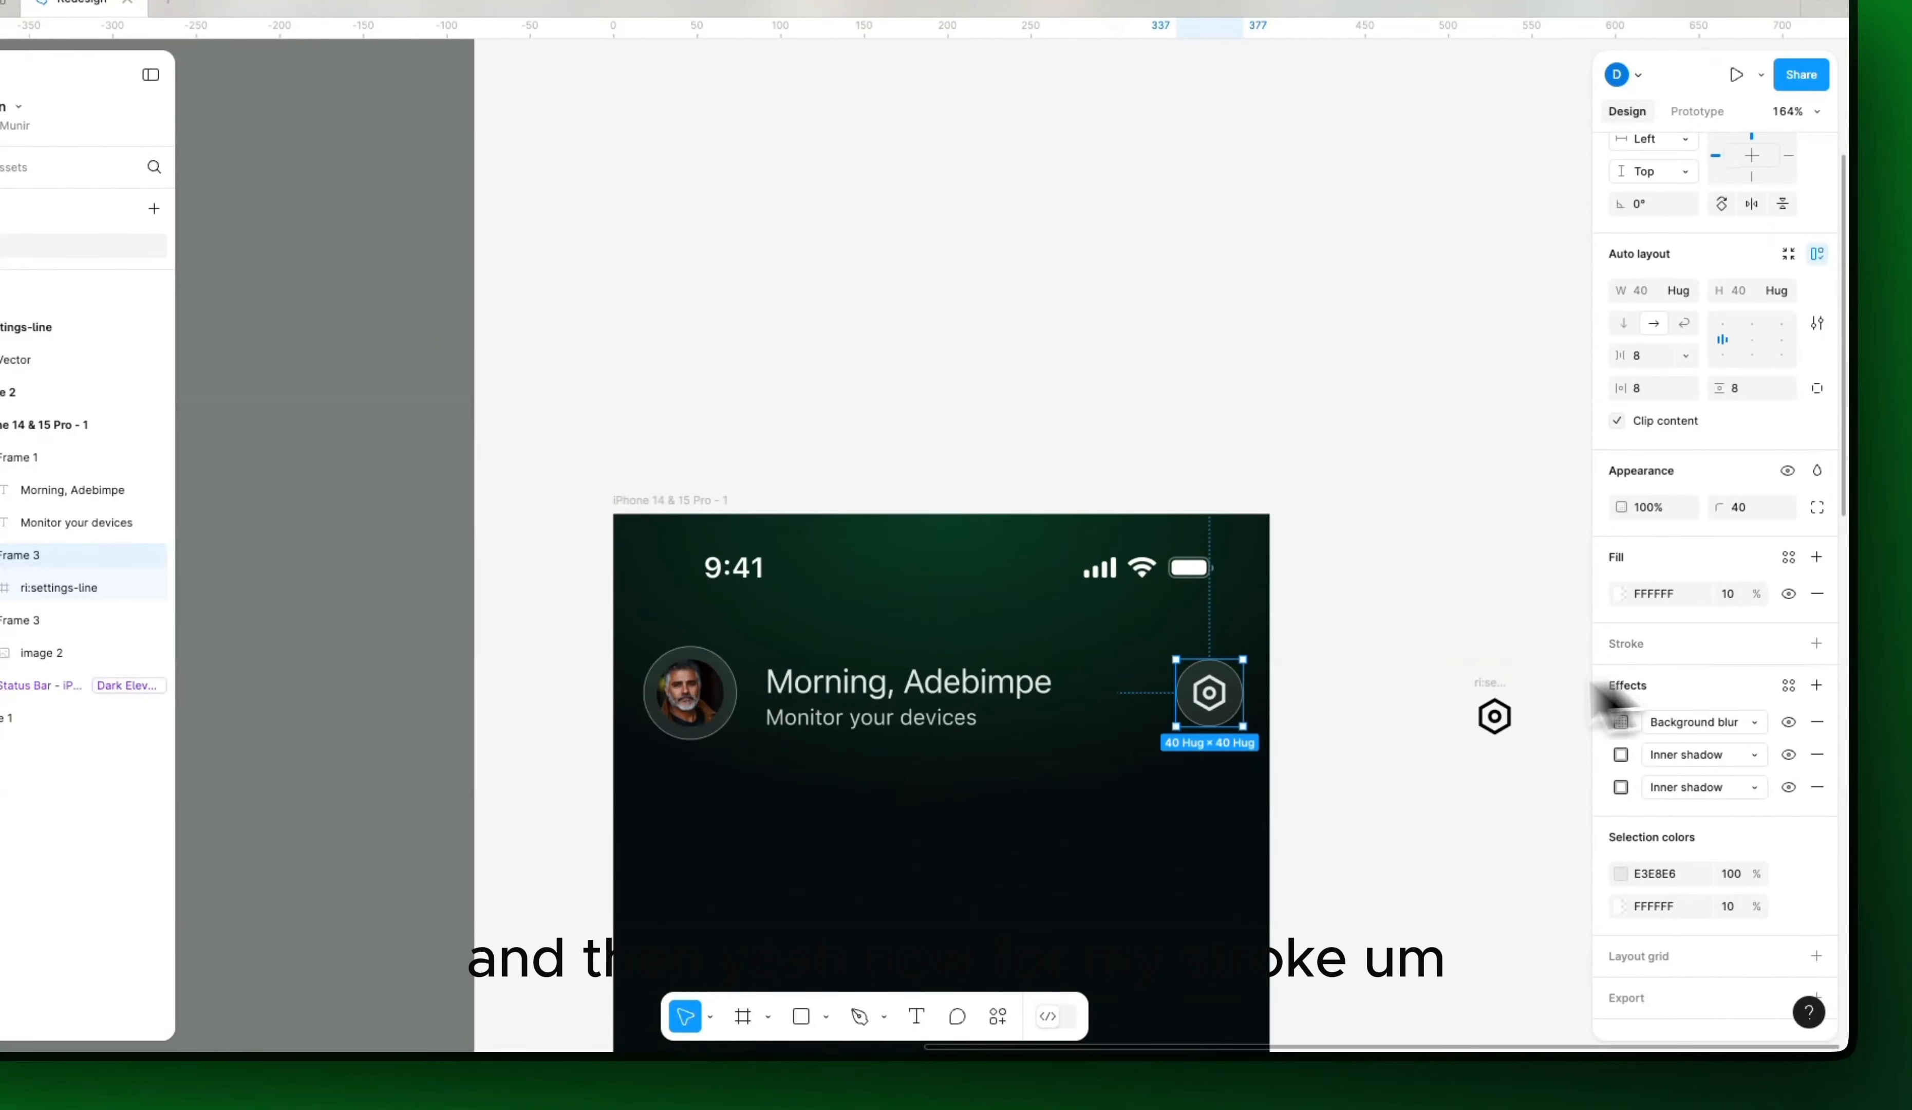
{"action": "left_click", "coordinate": [1622, 755]}
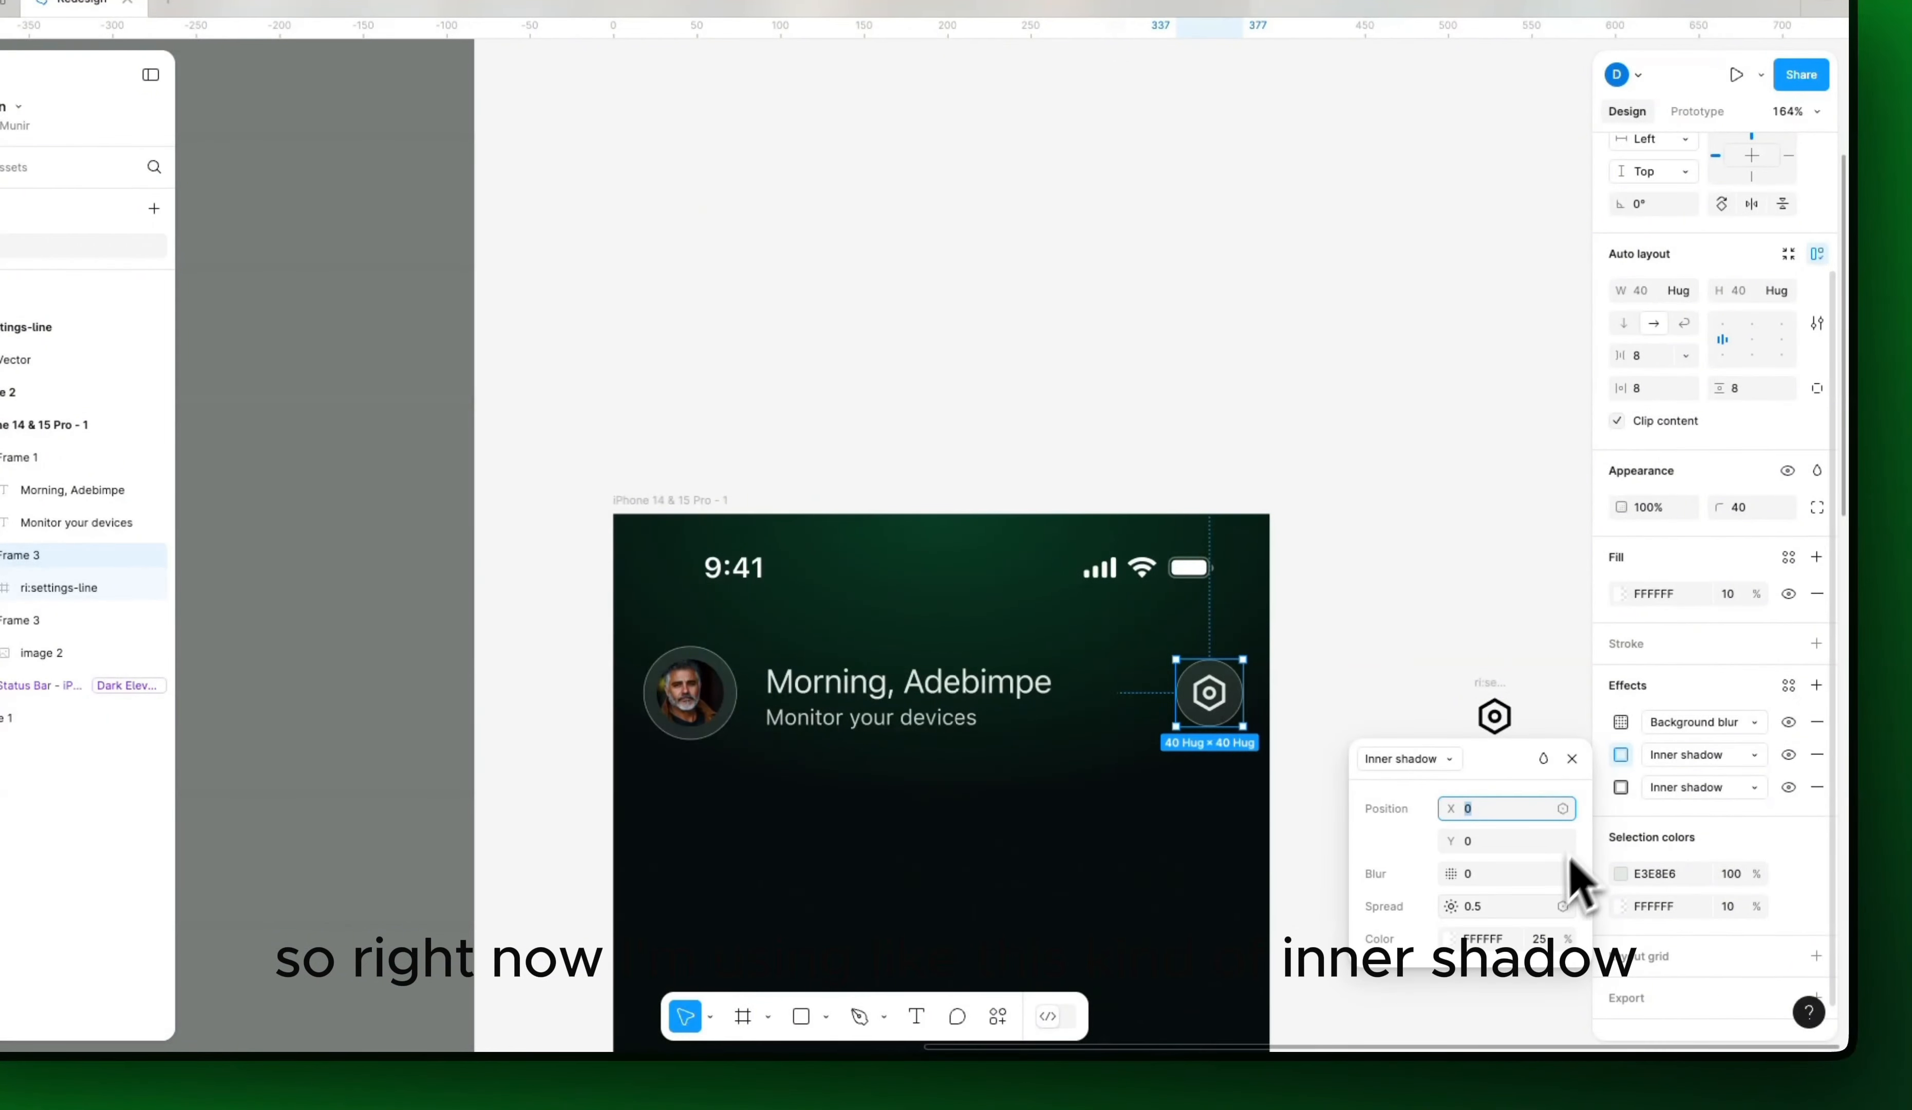
{"action": "left_click", "coordinate": [1540, 938]}
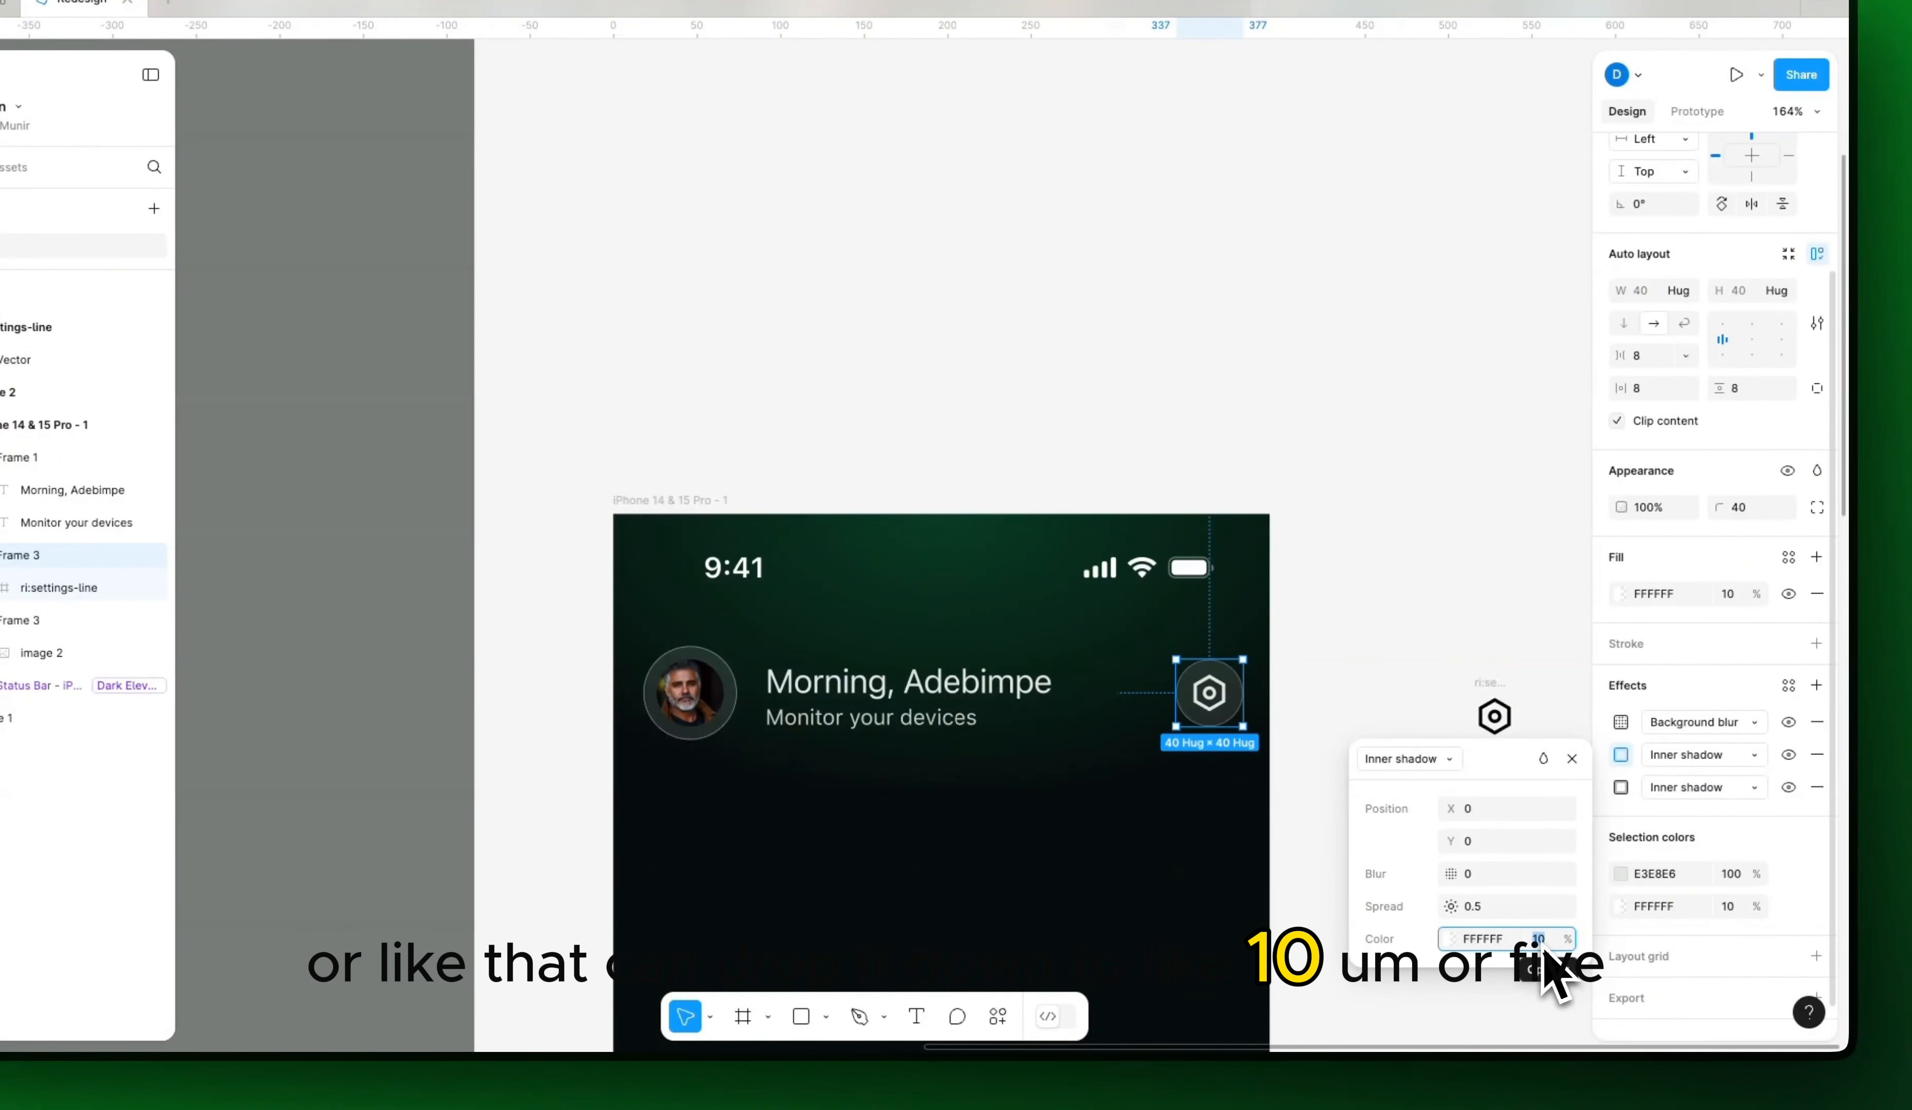
{"action": "type", "text": "5"}
{"action": "key", "text": "Return"}
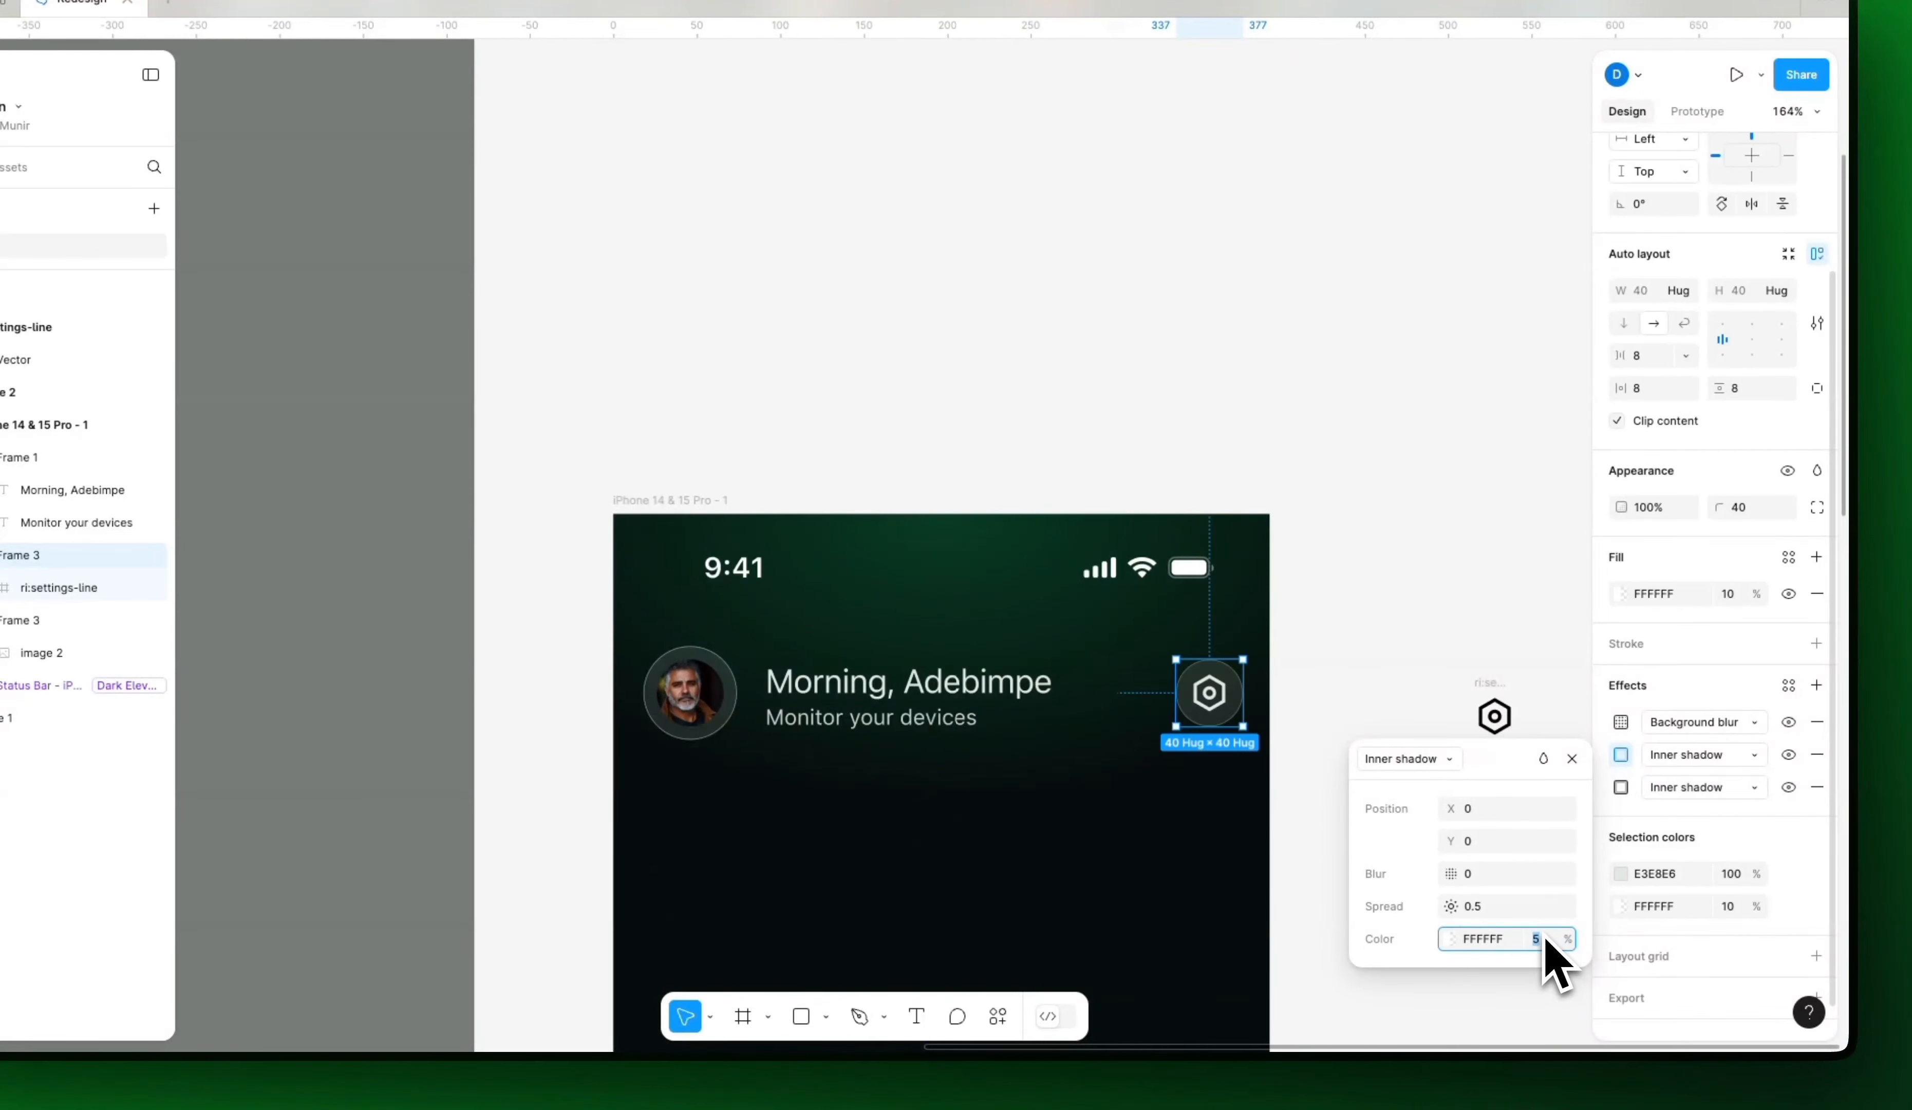
Step: Set the opacity of both white inner shadows on the settings button frame to 1%
{"action": "type", "text": "1"}
{"action": "key", "text": "Return"}
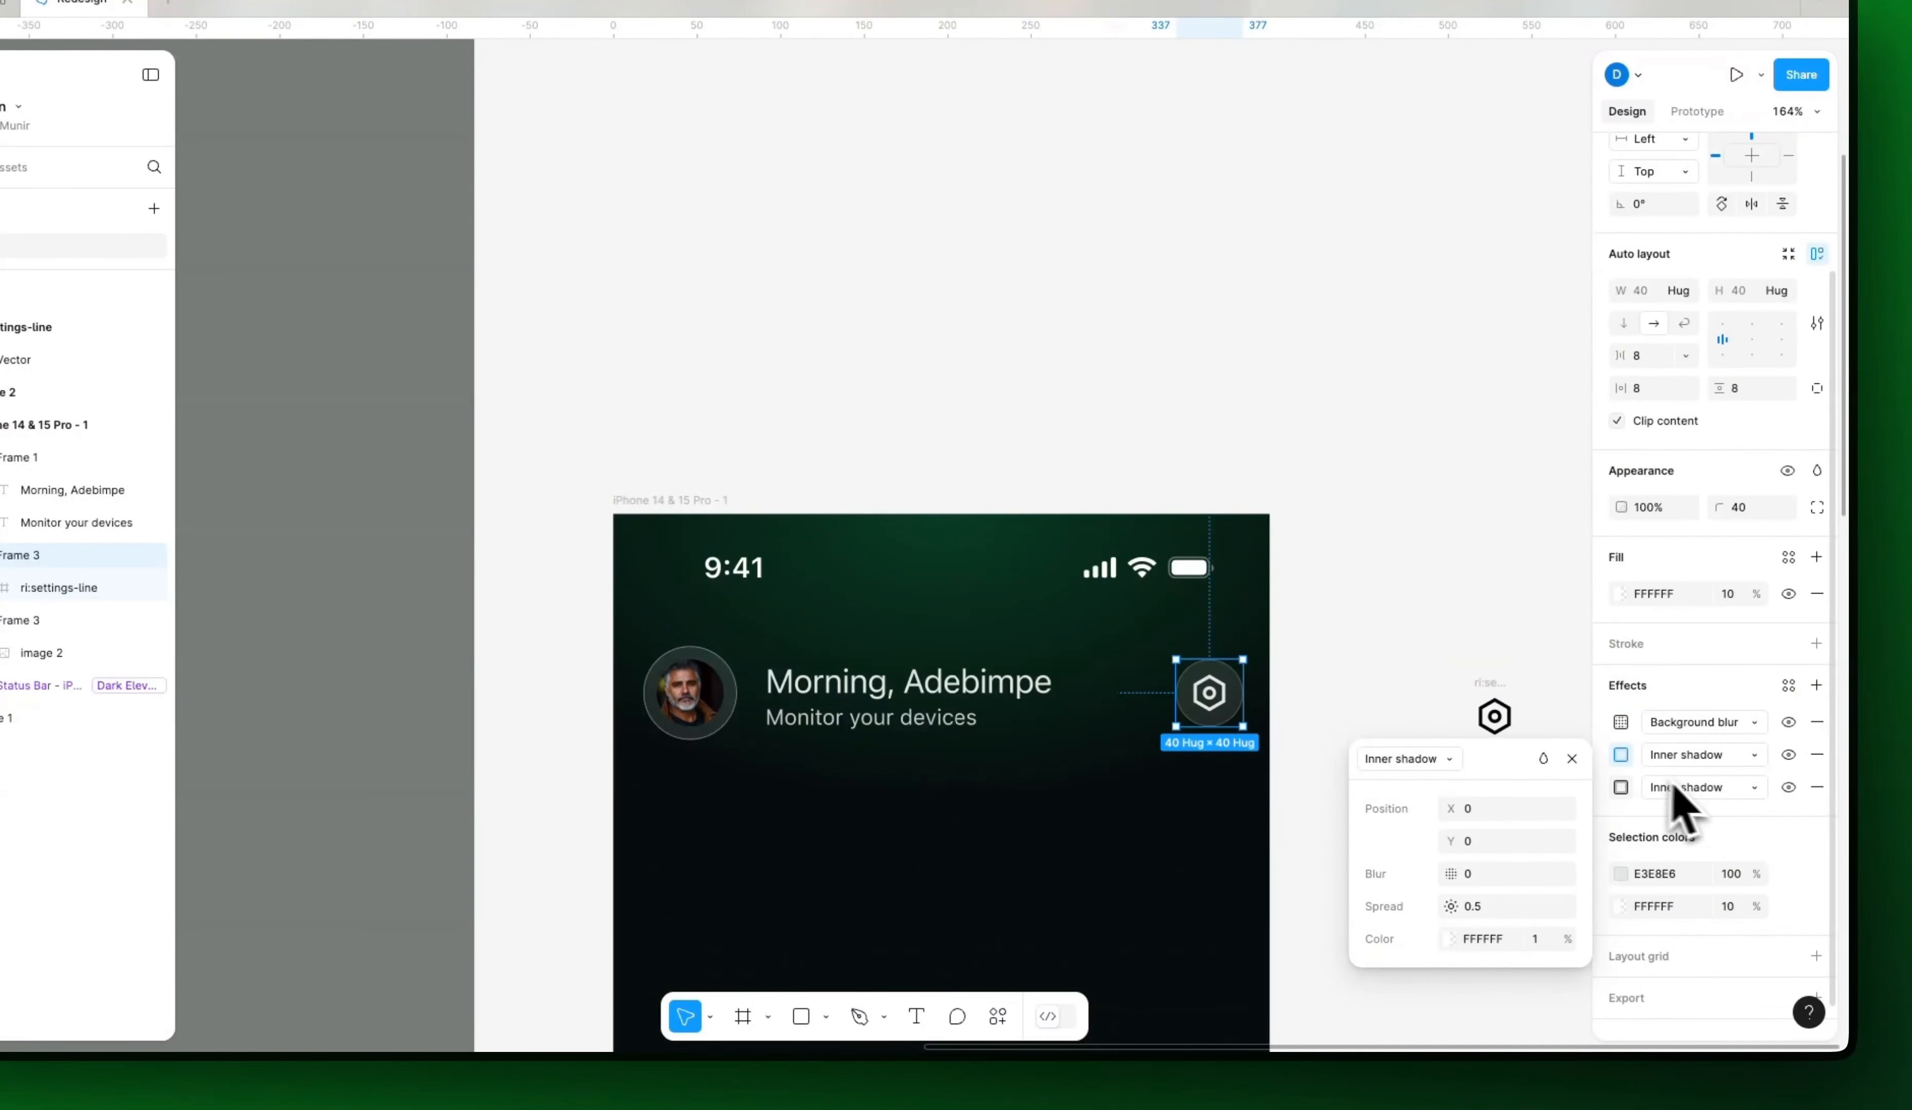
{"action": "left_click", "coordinate": [1621, 787]}
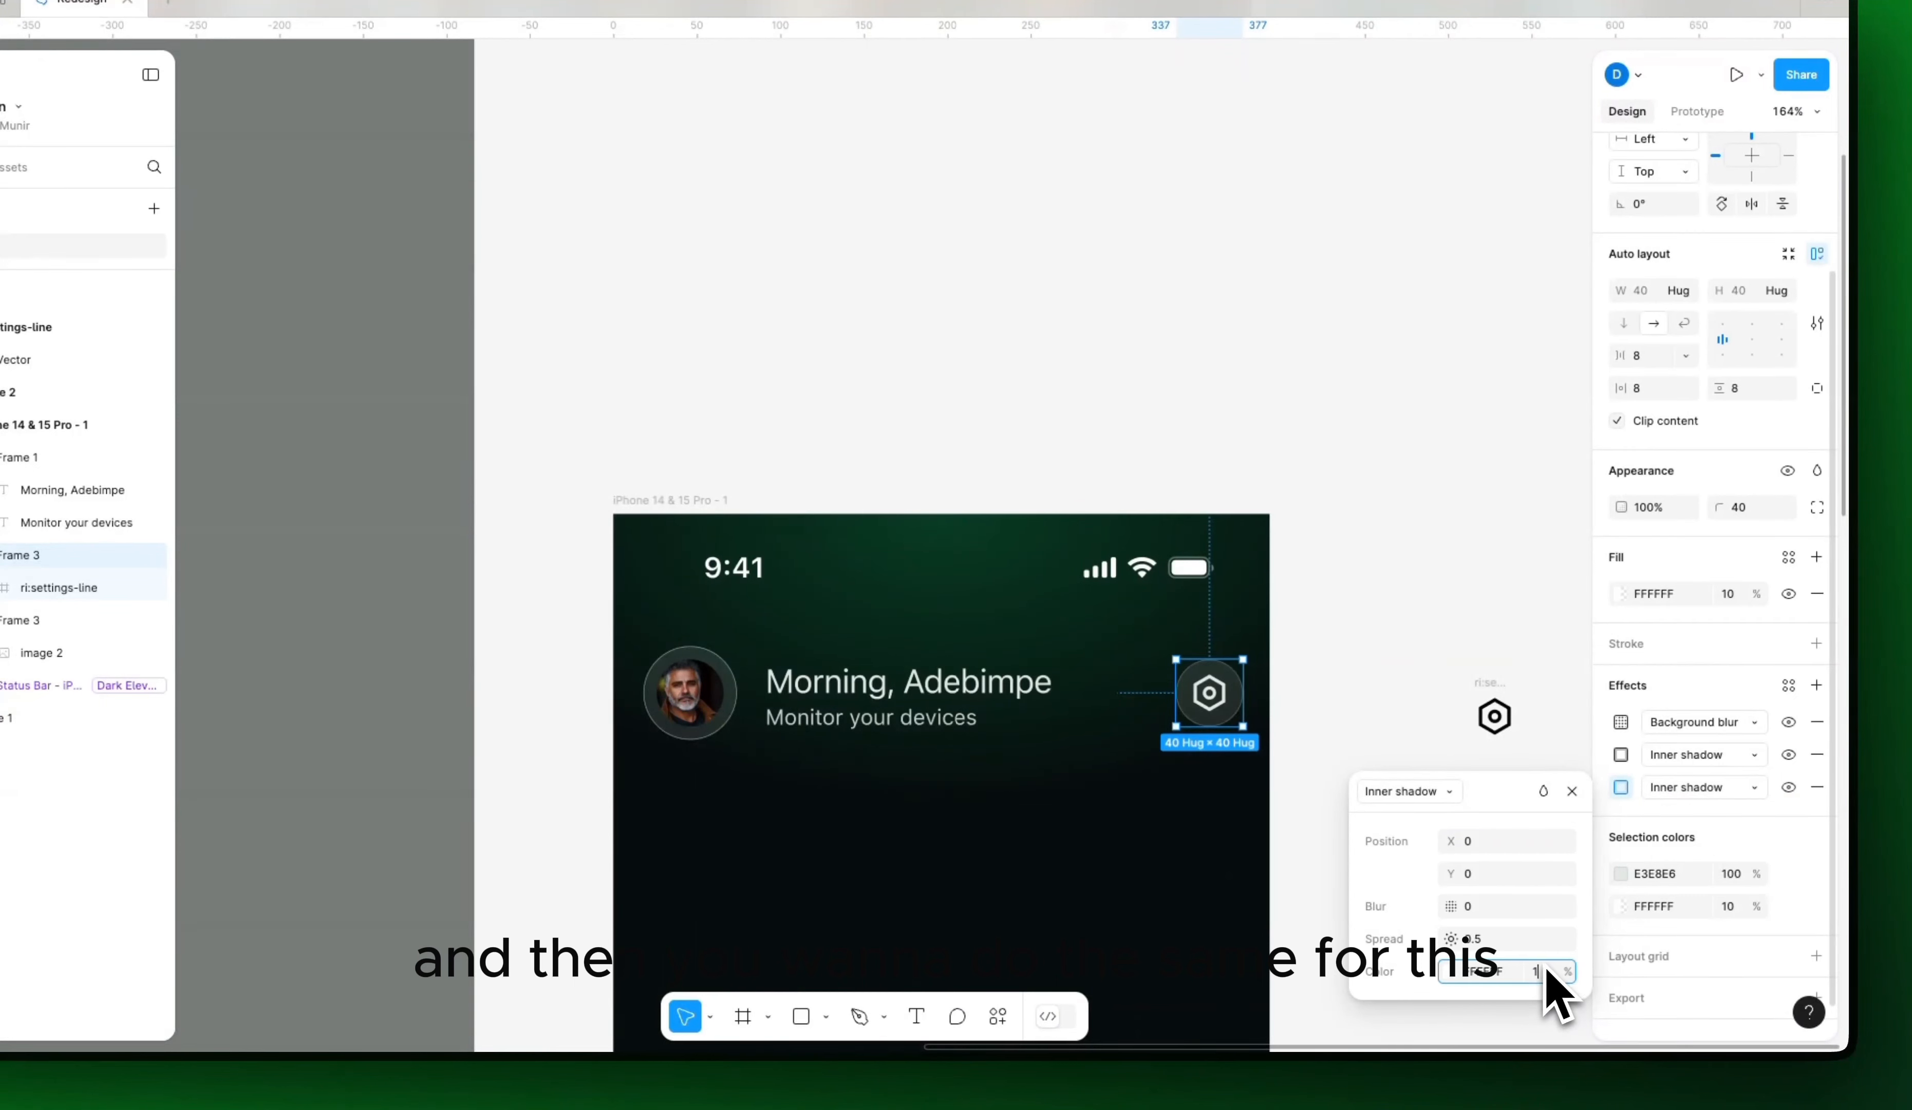
{"action": "left_click", "coordinate": [1429, 717]}
Step: Examine the reference mockup's settings button and header, comparing their look with the new iPhone screen
{"action": "left_click_drag", "start_coordinate": [1370, 713], "coordinate": [1232, 609]}
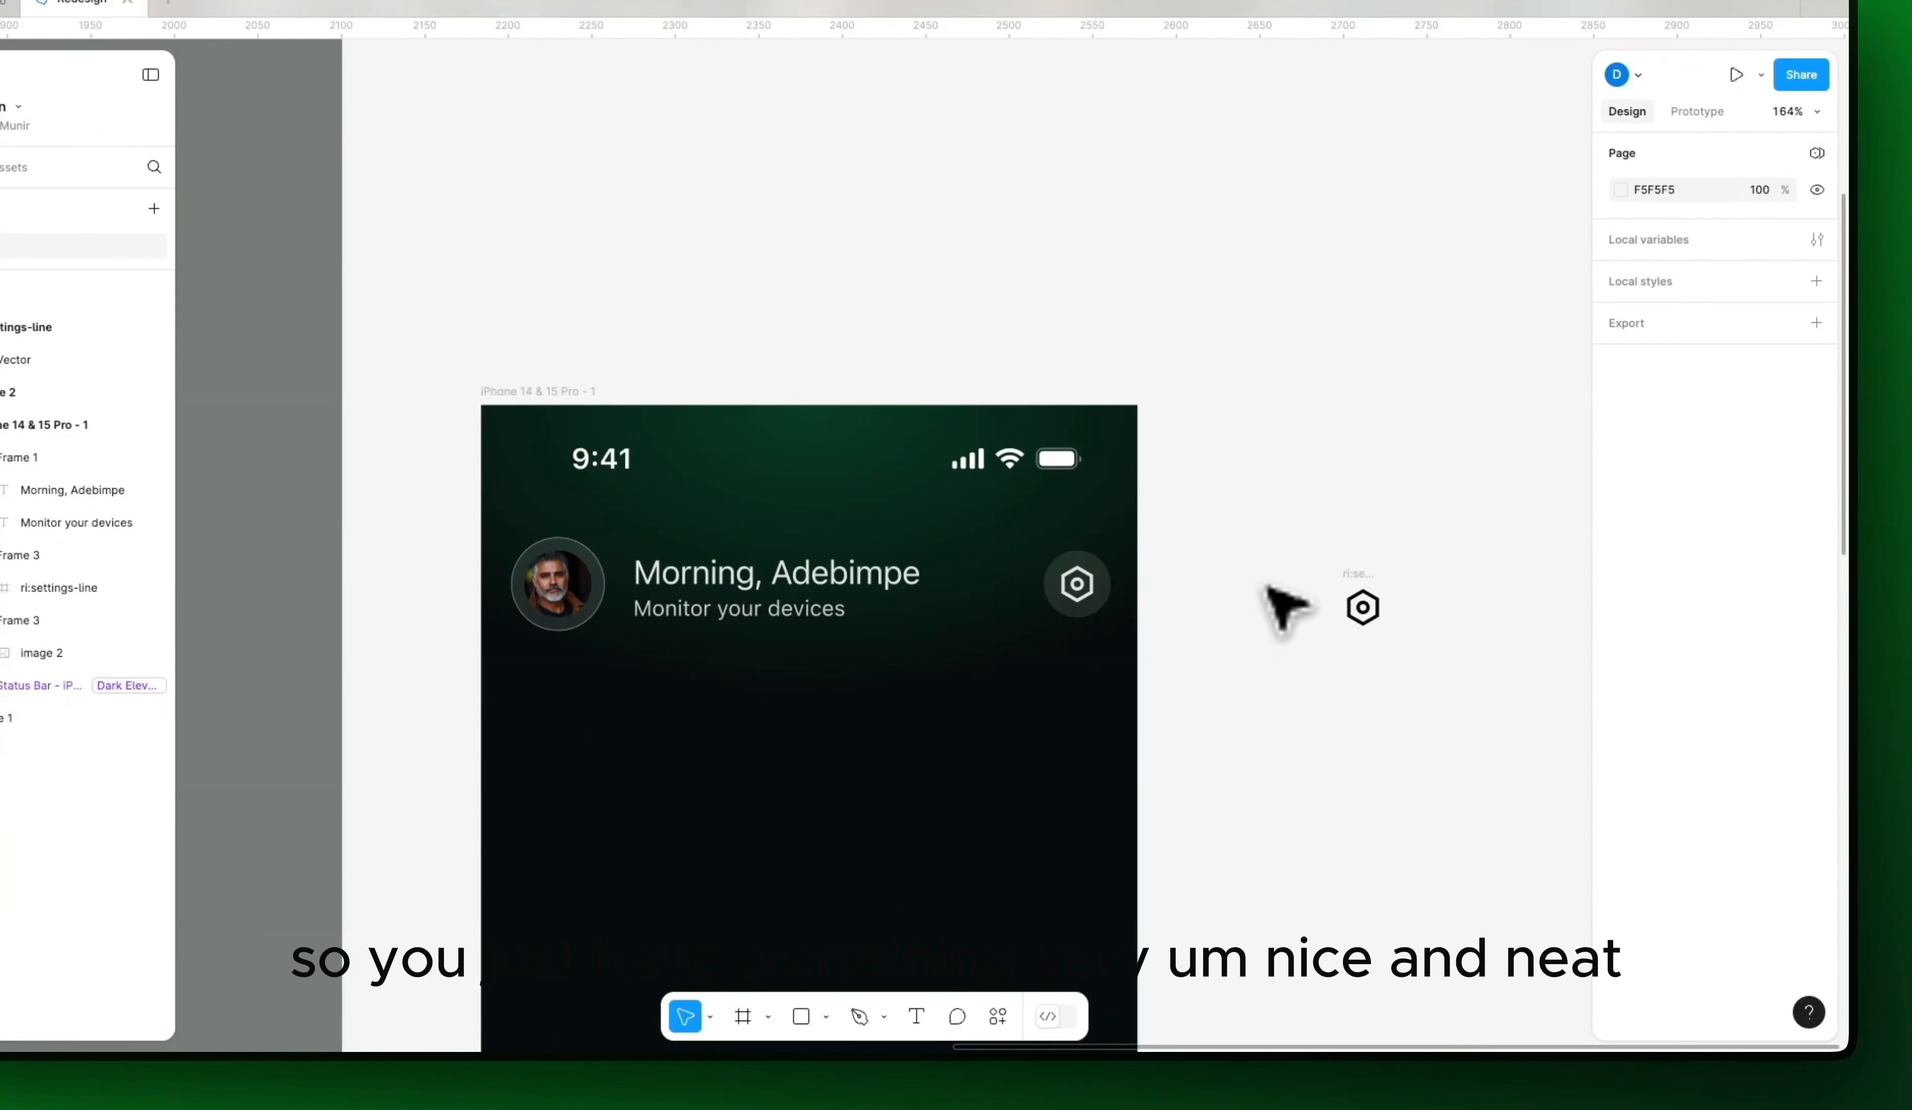
{"action": "scroll", "coordinate": [1269, 587], "scroll_direction": "down", "scroll_amount": 5}
{"action": "scroll", "coordinate": [1271, 656], "scroll_direction": "down", "scroll_amount": 2}
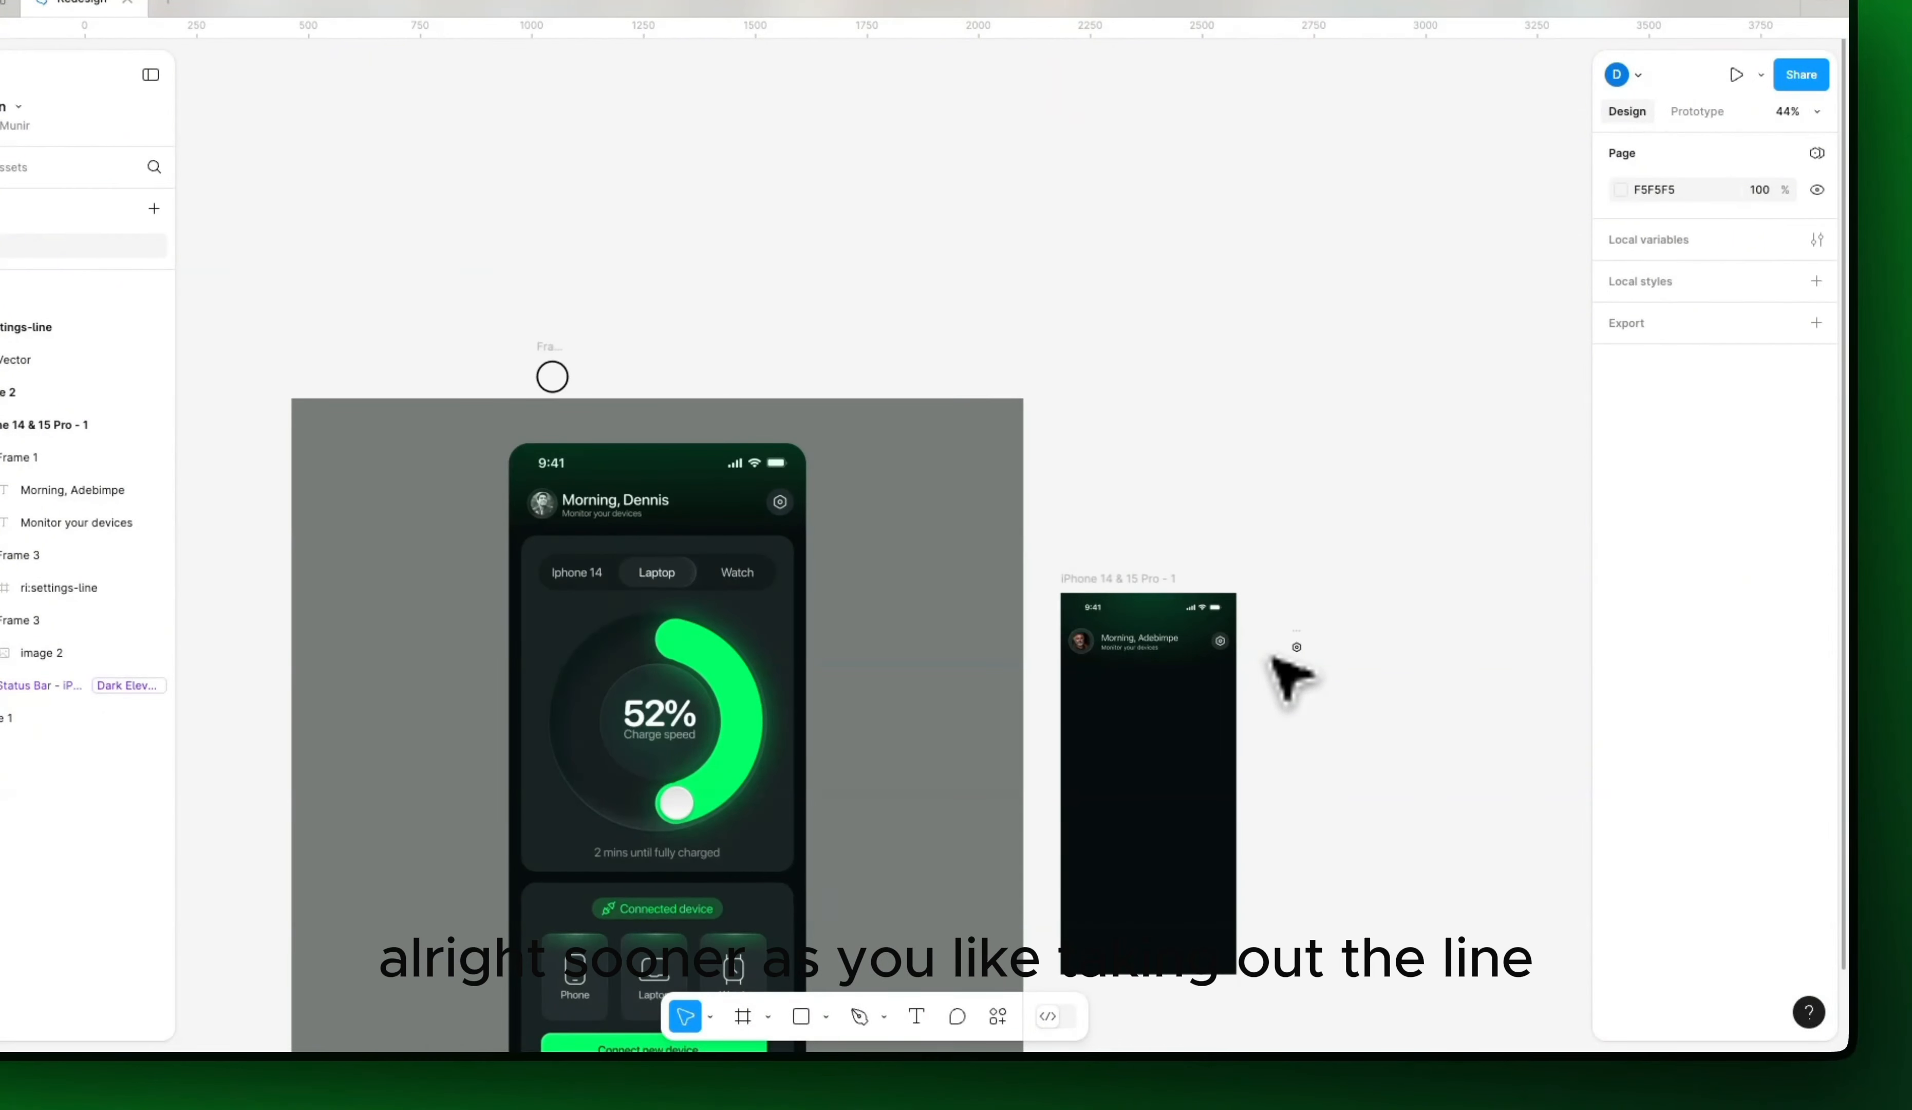
{"action": "scroll", "coordinate": [781, 527], "scroll_direction": "up", "scroll_amount": 3}
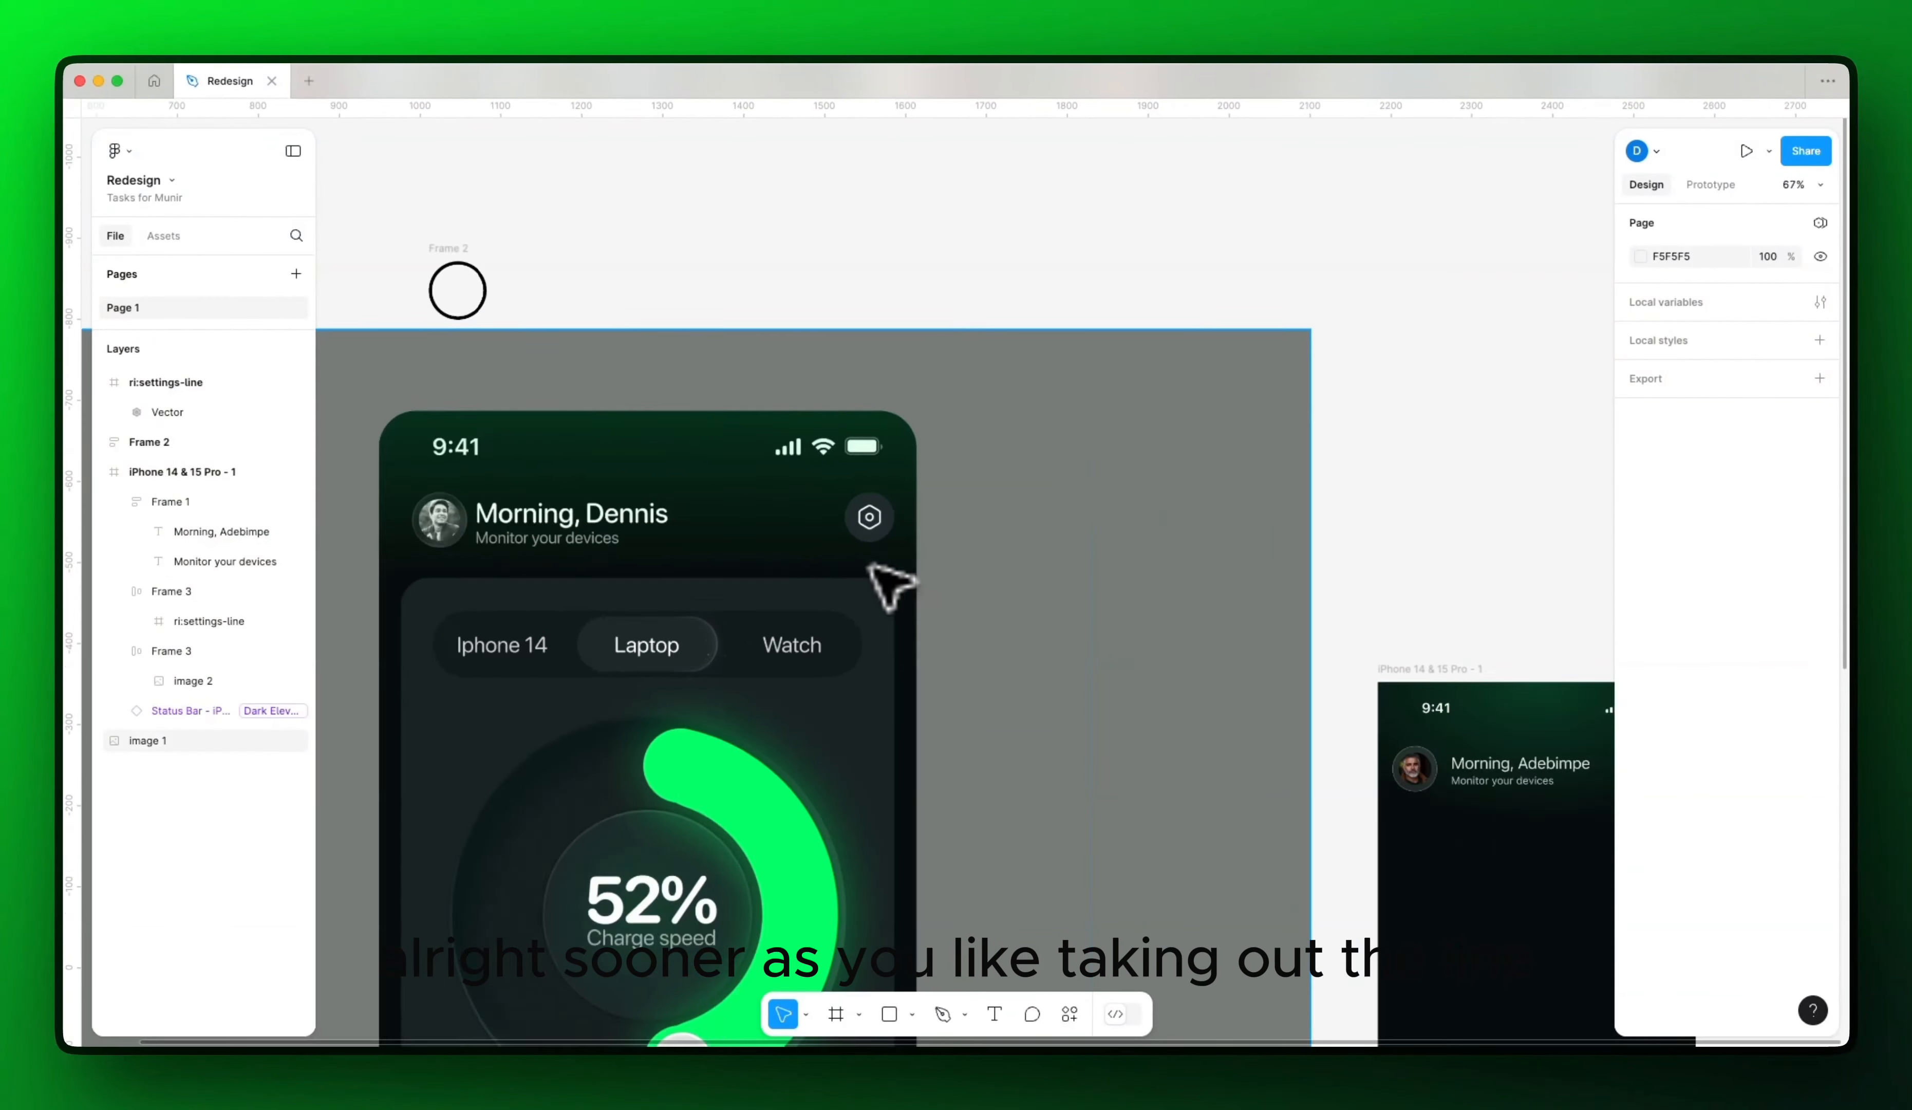
{"action": "scroll", "coordinate": [869, 565], "scroll_direction": "up", "scroll_amount": 5}
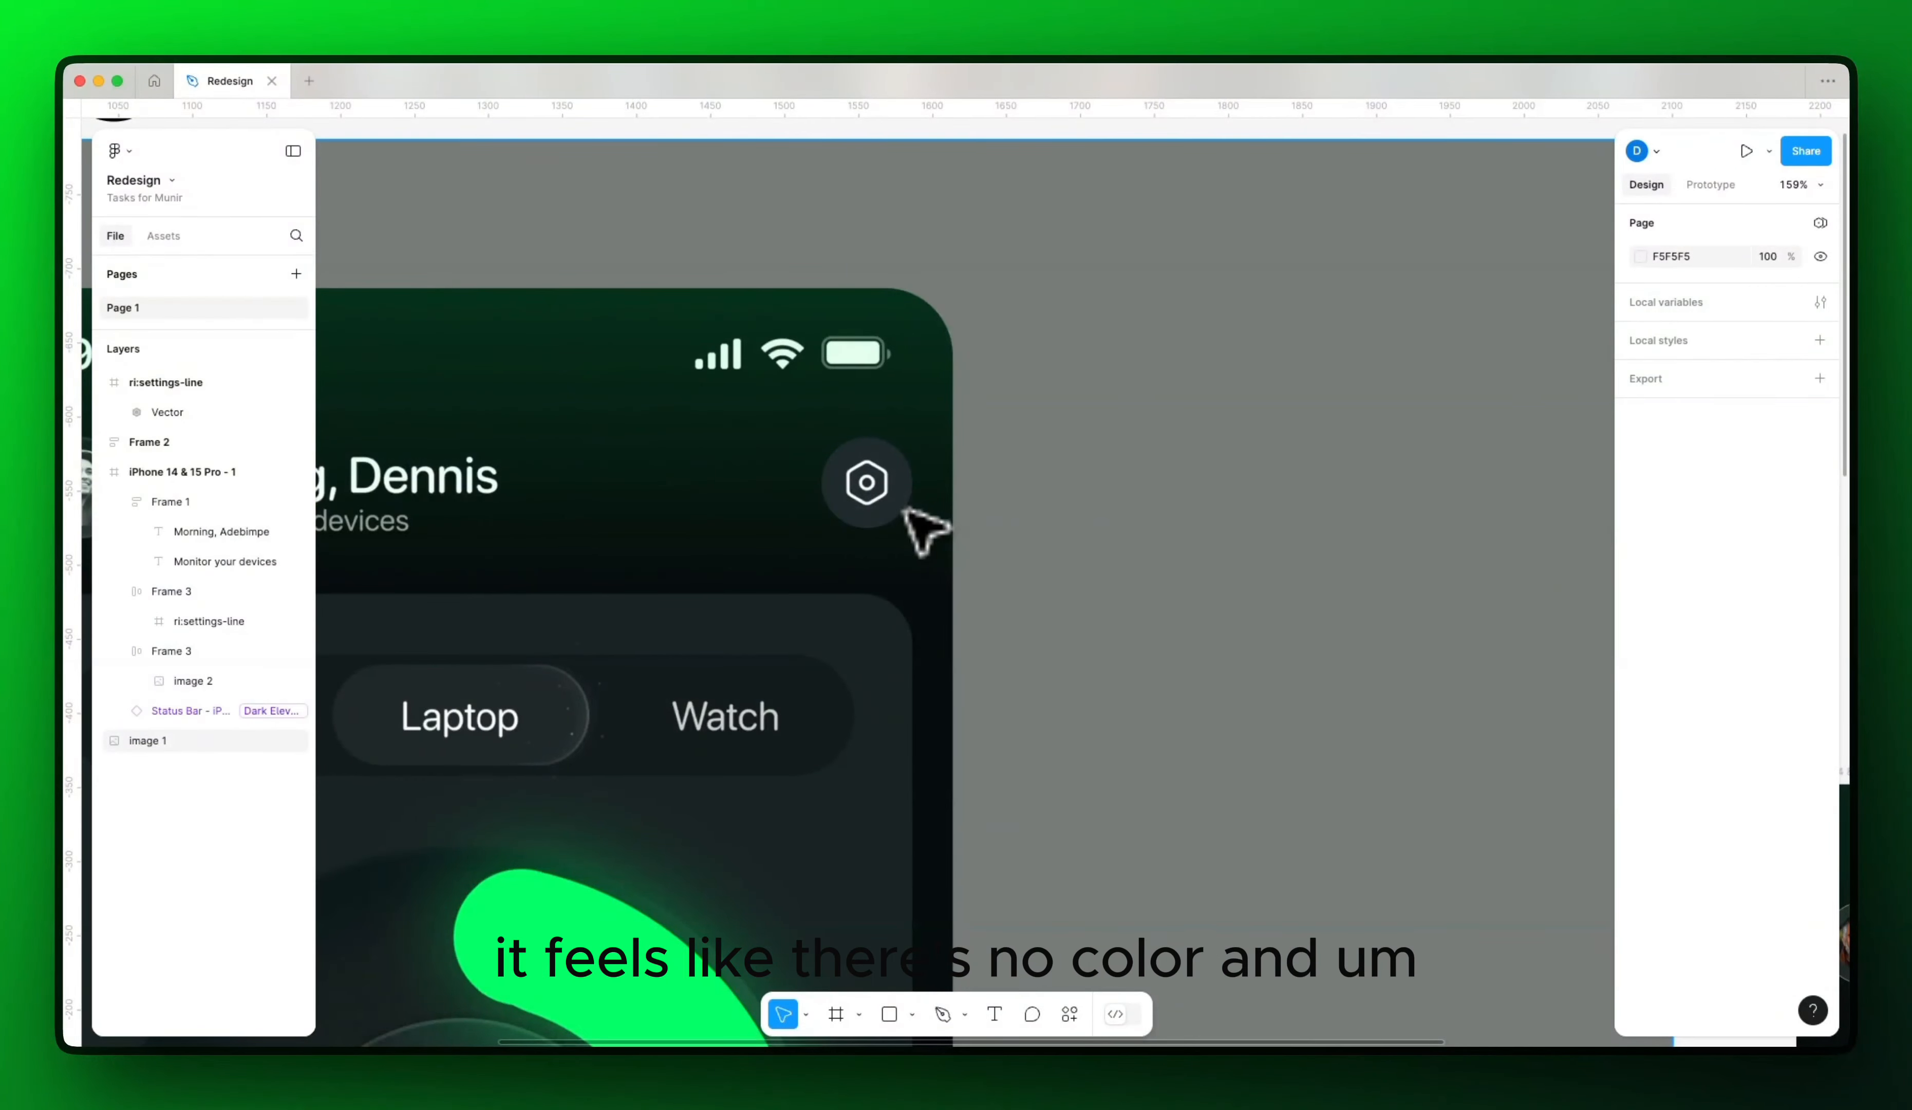
{"action": "left_click_drag", "start_coordinate": [1280, 606], "coordinate": [1118, 566]}
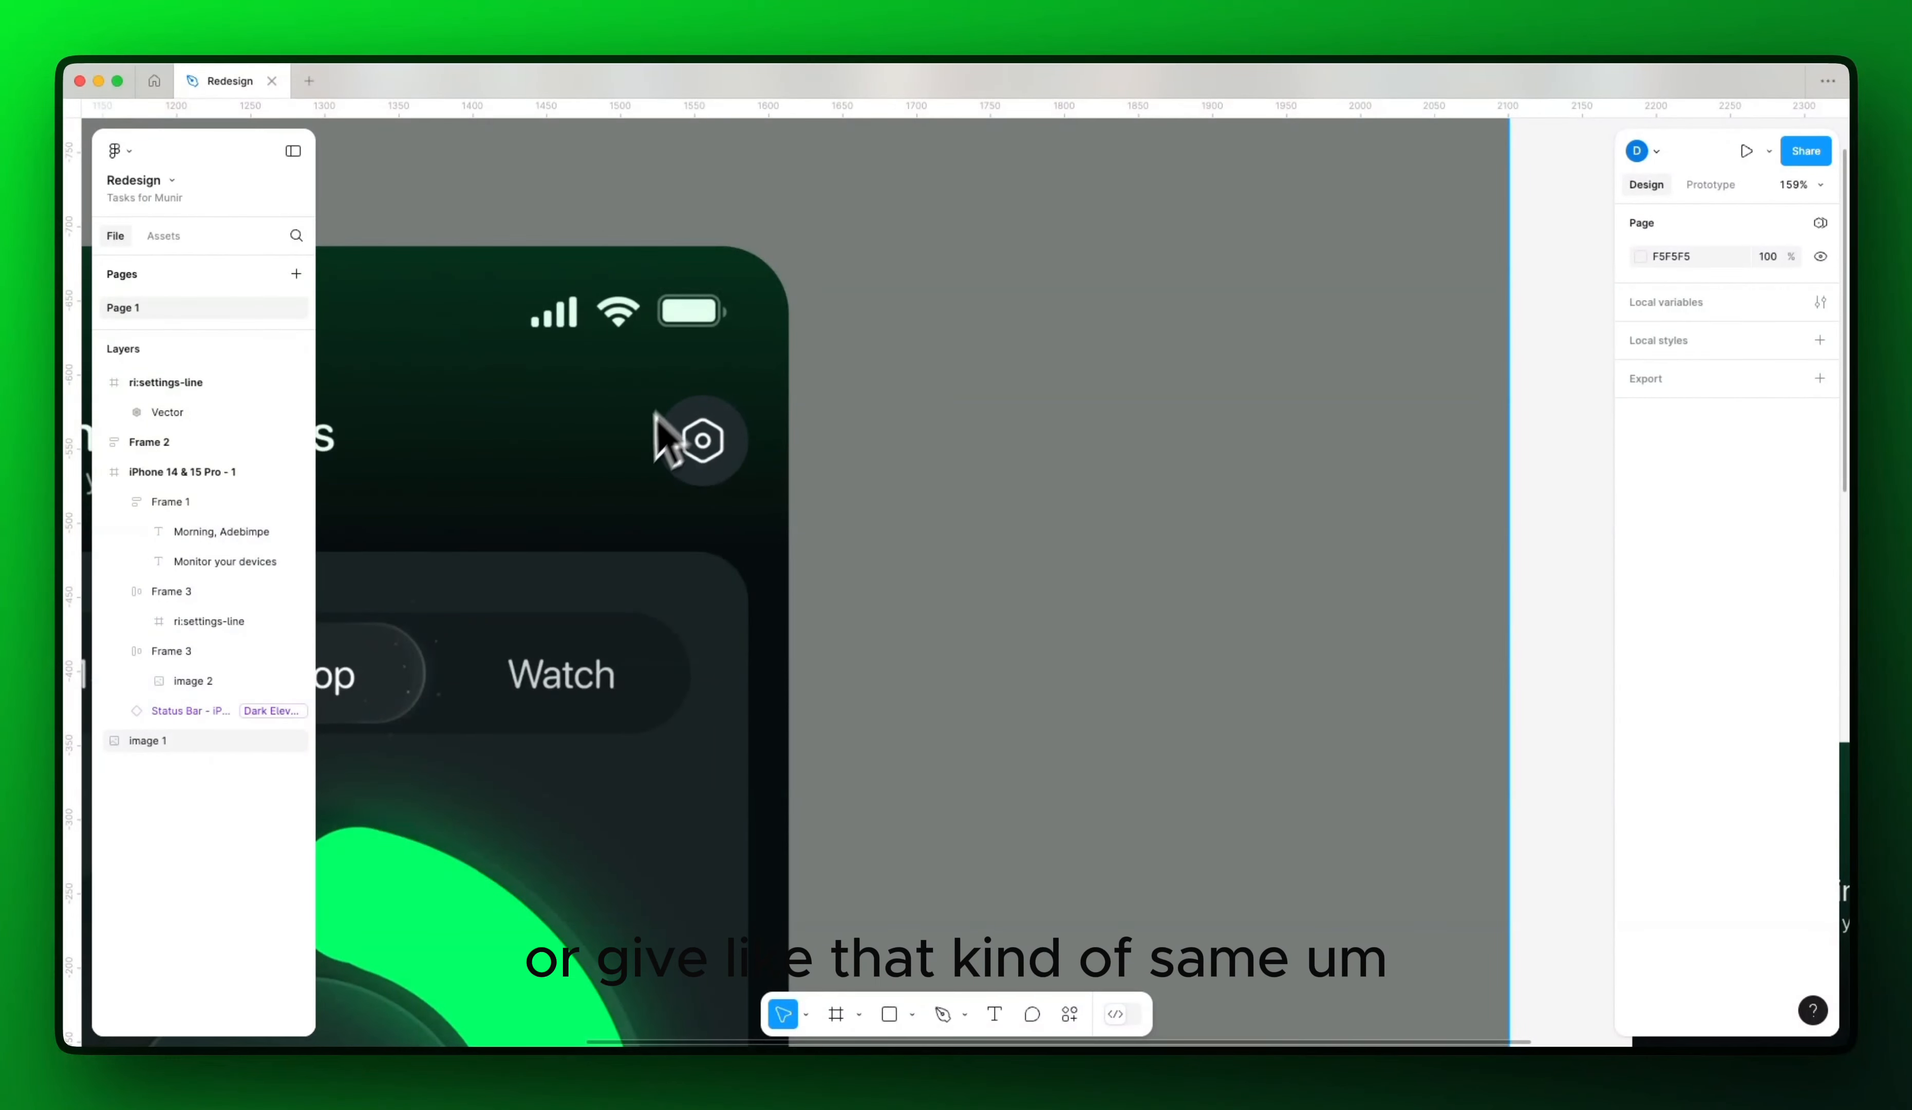
{"action": "left_click", "coordinate": [727, 629]}
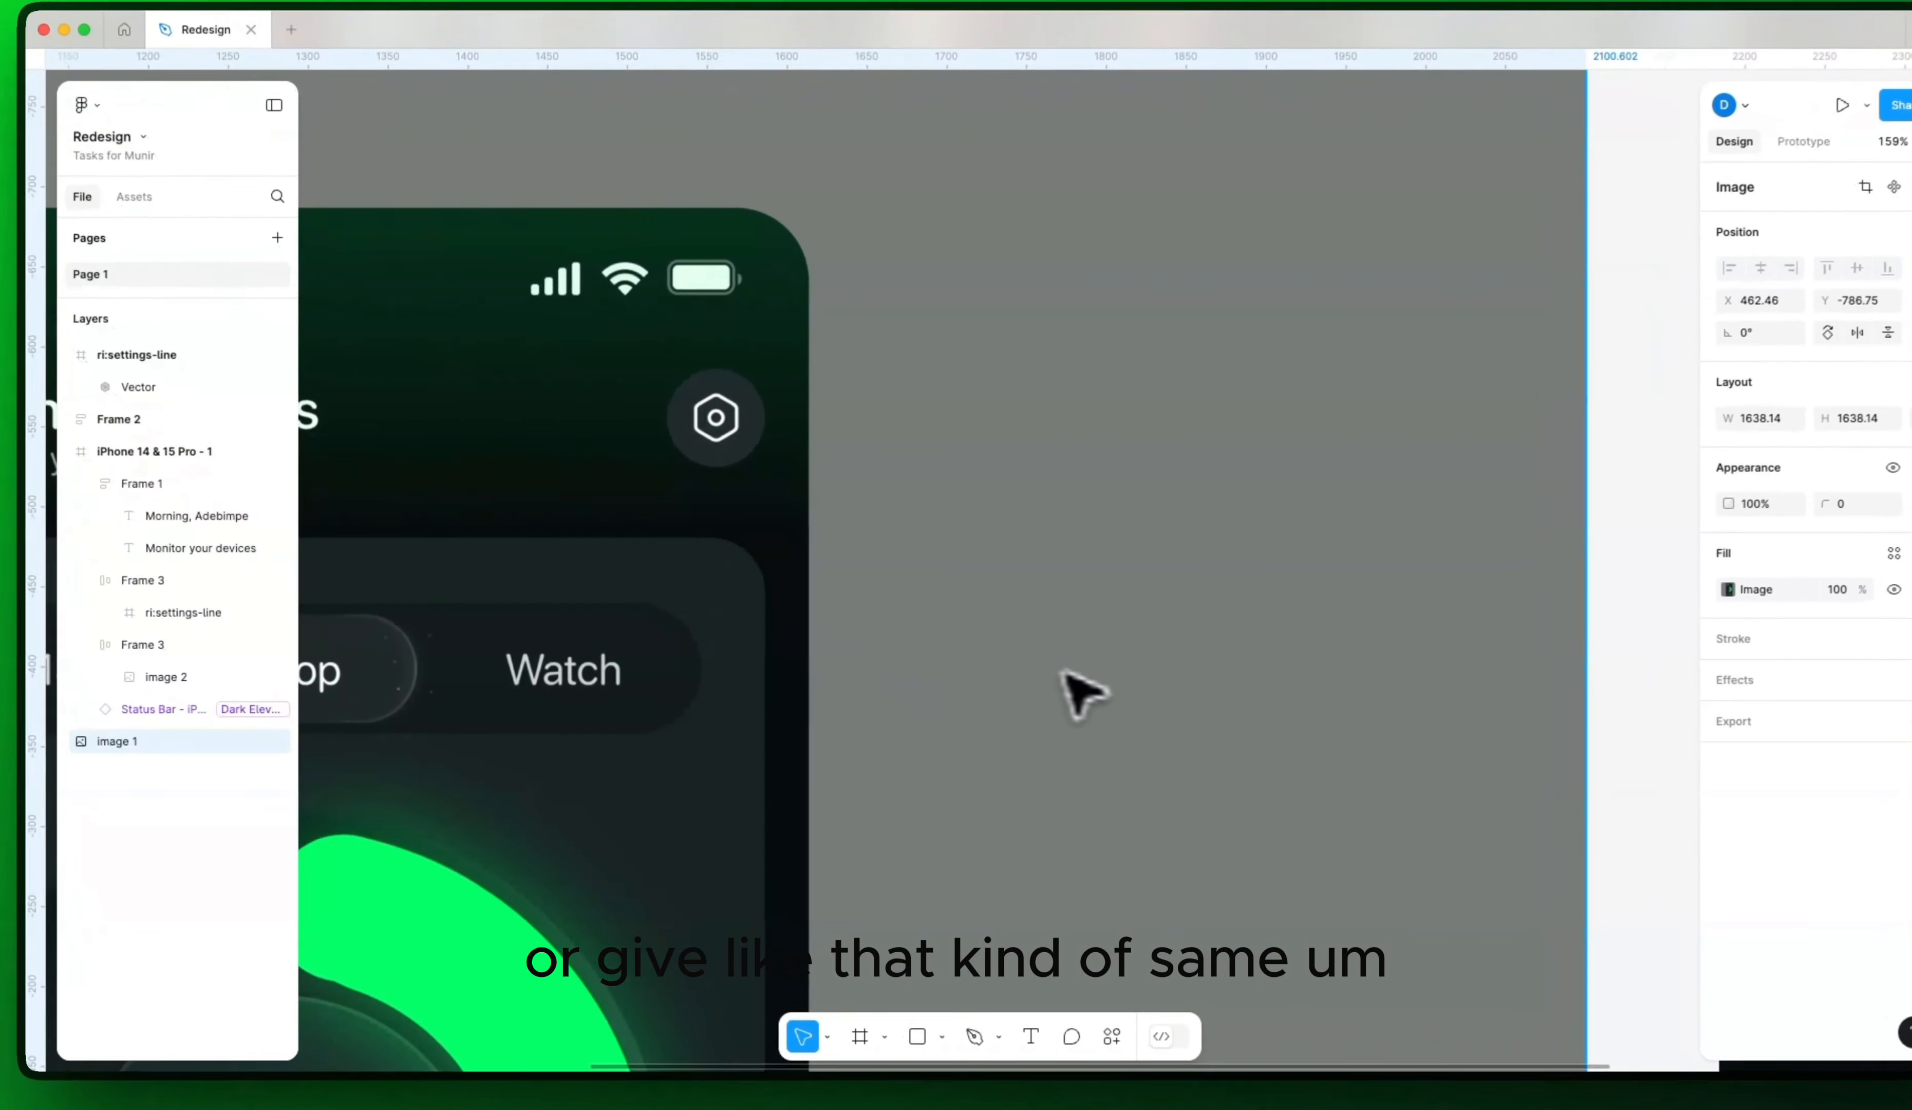
{"action": "scroll", "coordinate": [1048, 698], "scroll_direction": "down", "scroll_amount": 5}
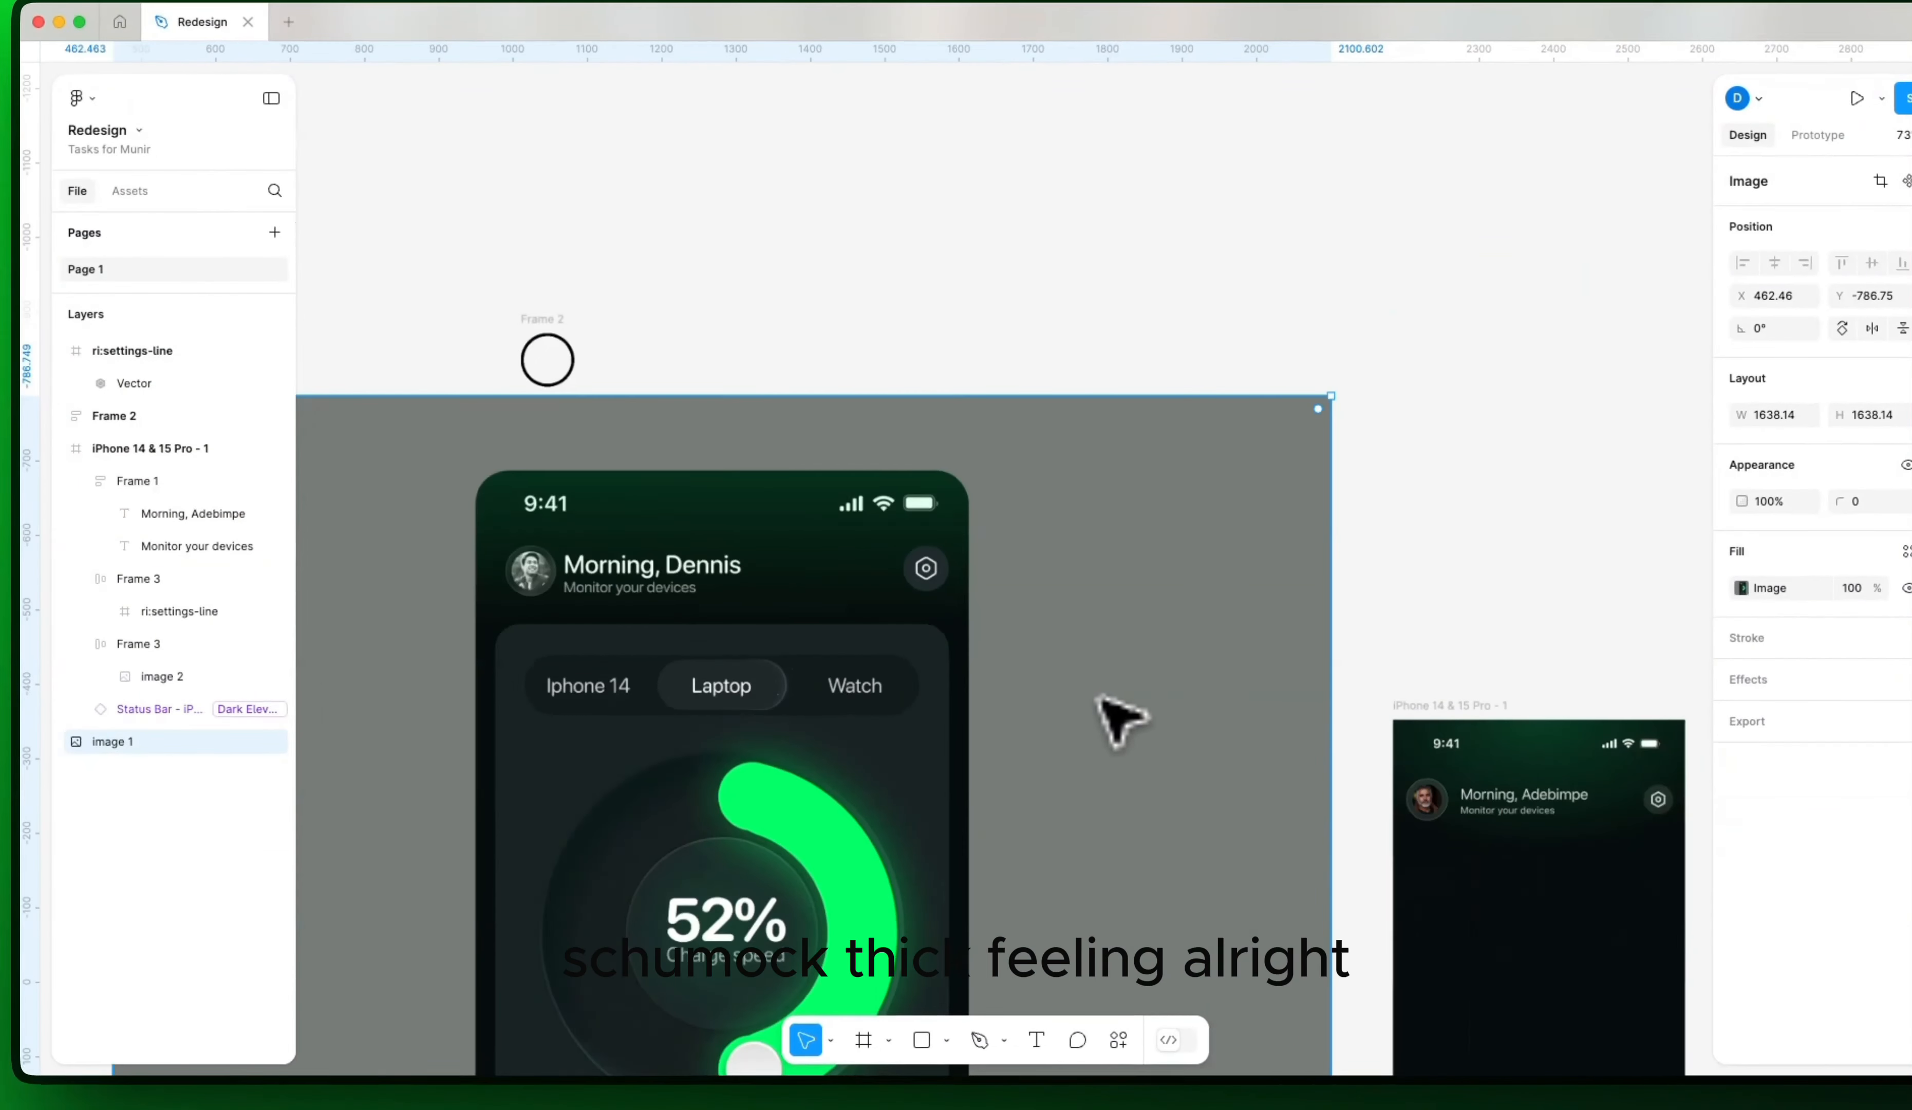
{"action": "scroll", "coordinate": [1098, 695], "scroll_direction": "up", "scroll_amount": 1}
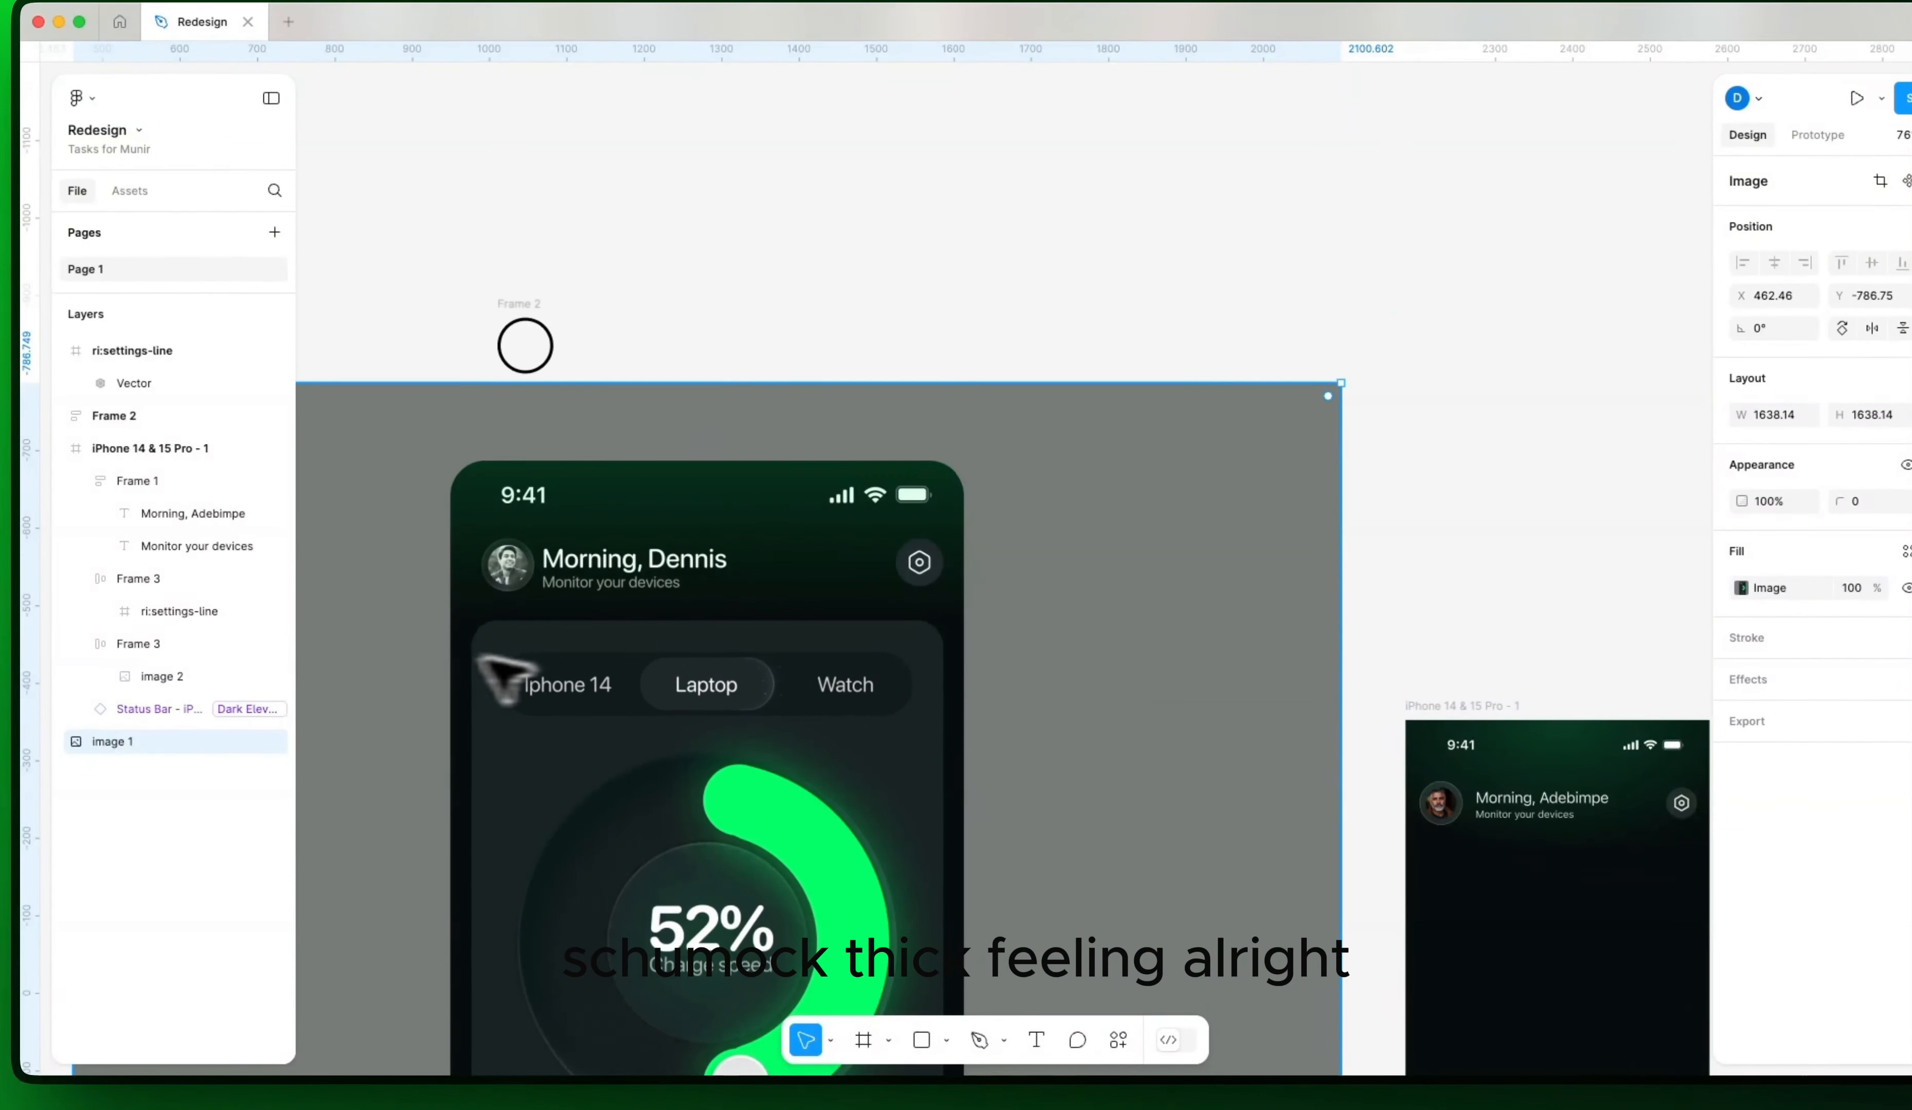
{"action": "scroll", "coordinate": [1002, 682], "scroll_direction": "down", "scroll_amount": 3}
{"action": "scroll", "coordinate": [1003, 683], "scroll_direction": "right", "scroll_amount": 4}
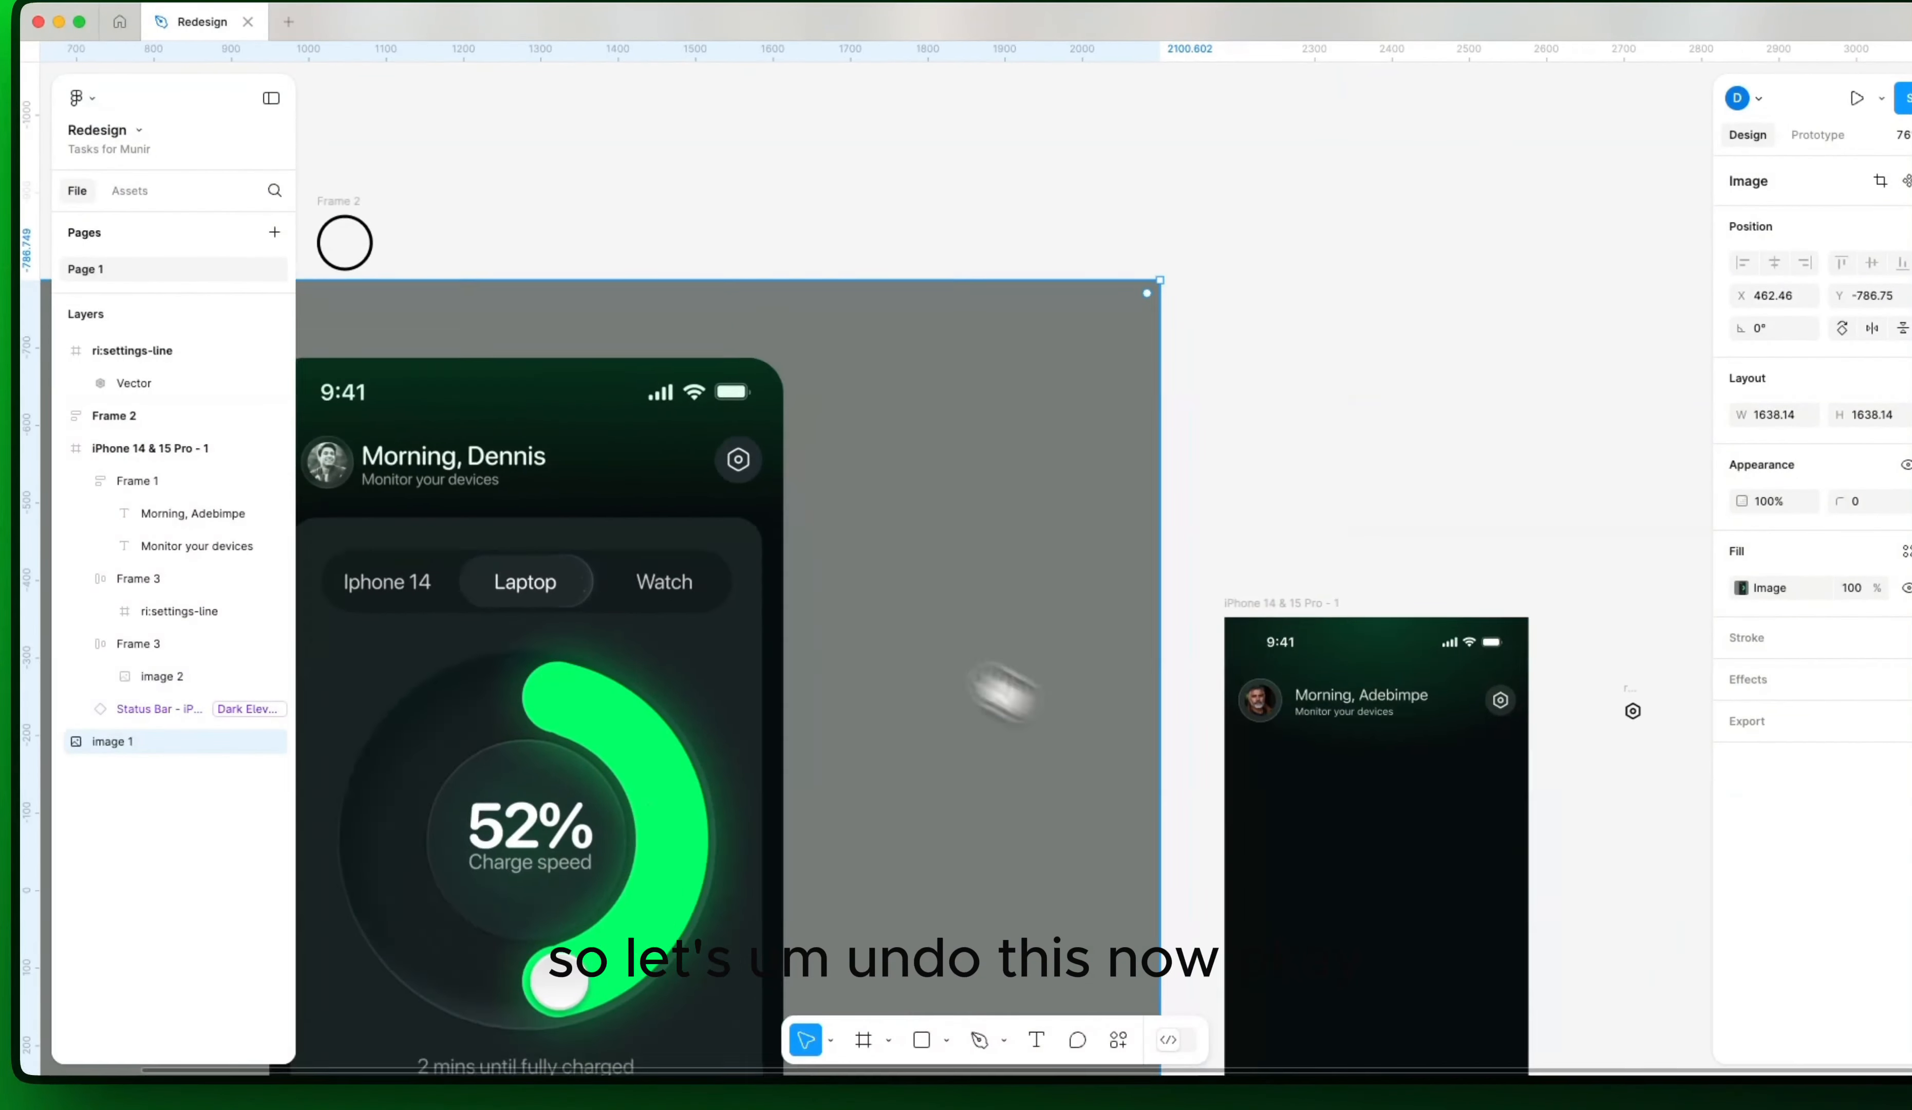
Step: Combine the avatar frame and the greeting text block of the new screen into one horizontal auto layout frame
{"action": "left_click", "coordinate": [1140, 595]}
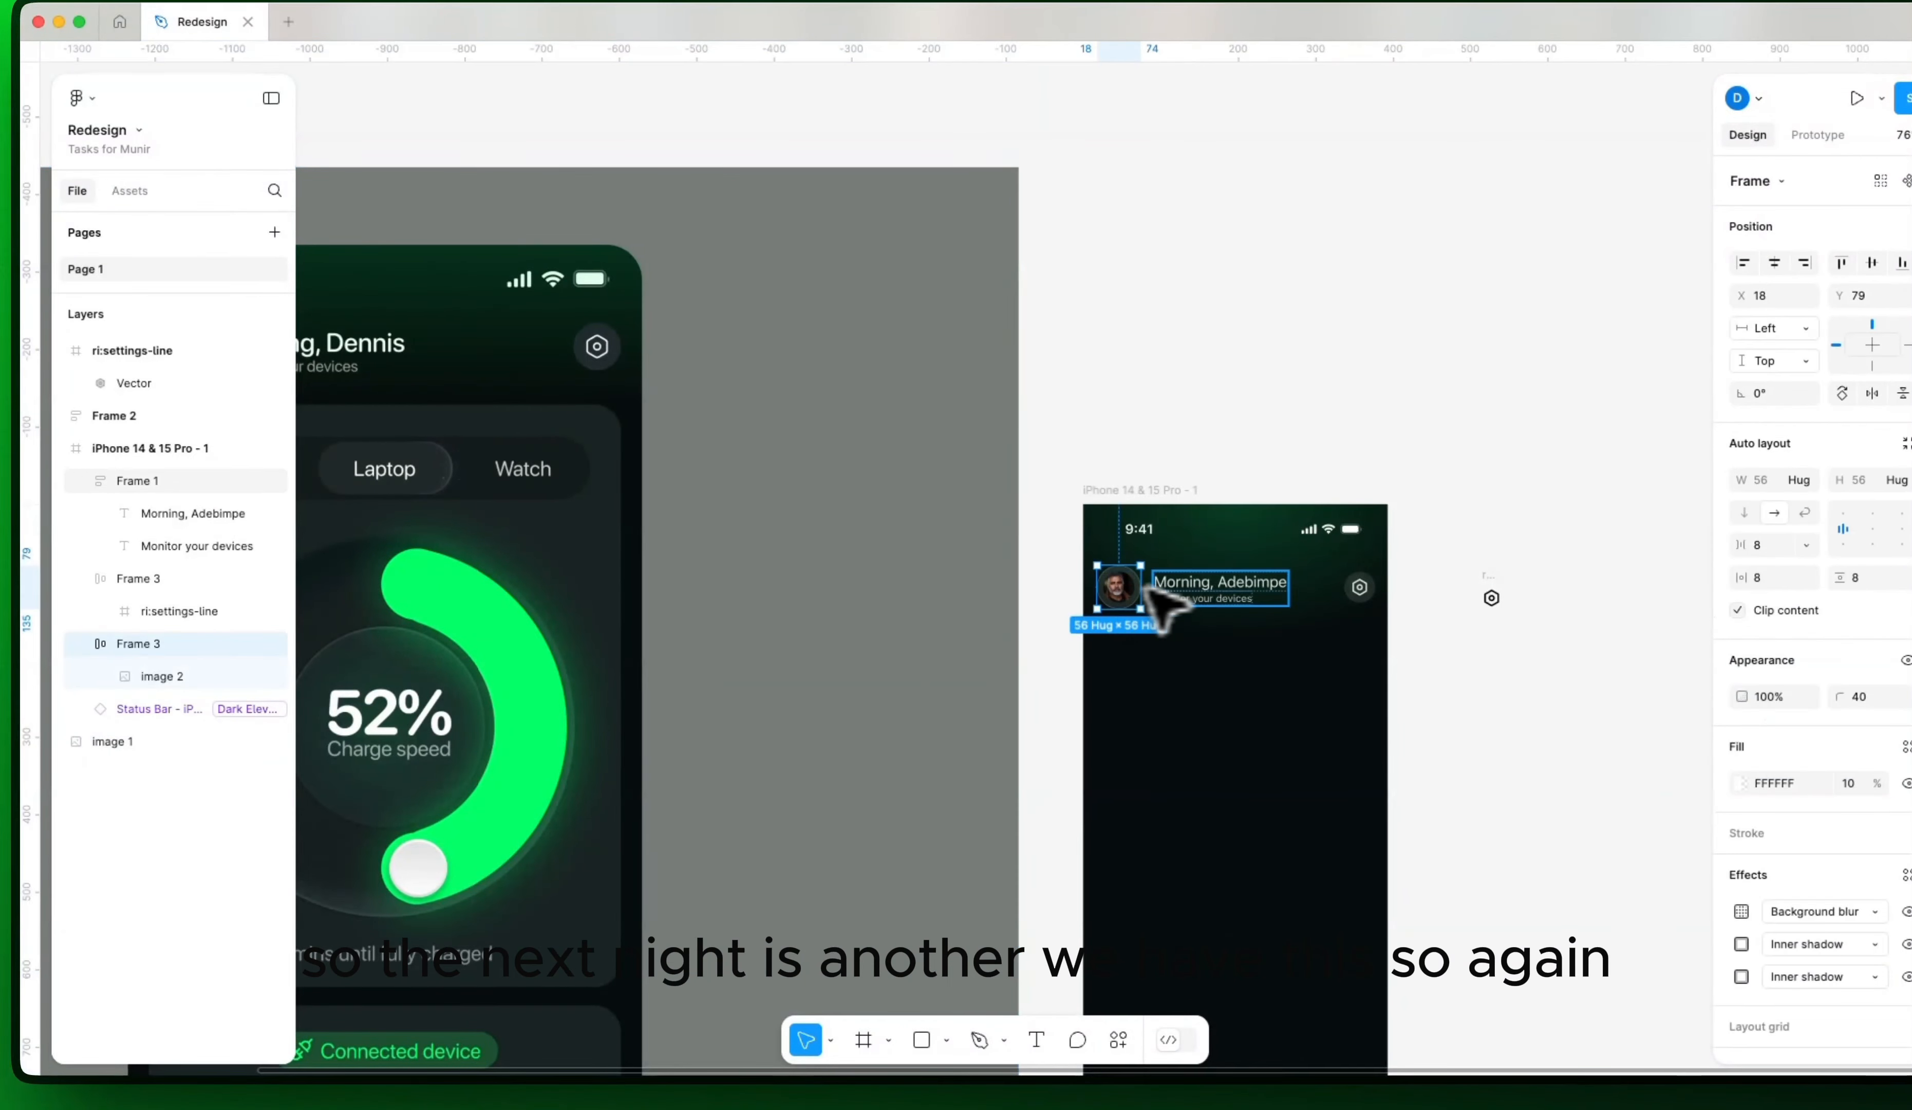
{"action": "left_click", "coordinate": [1185, 592], "text": "shift"}
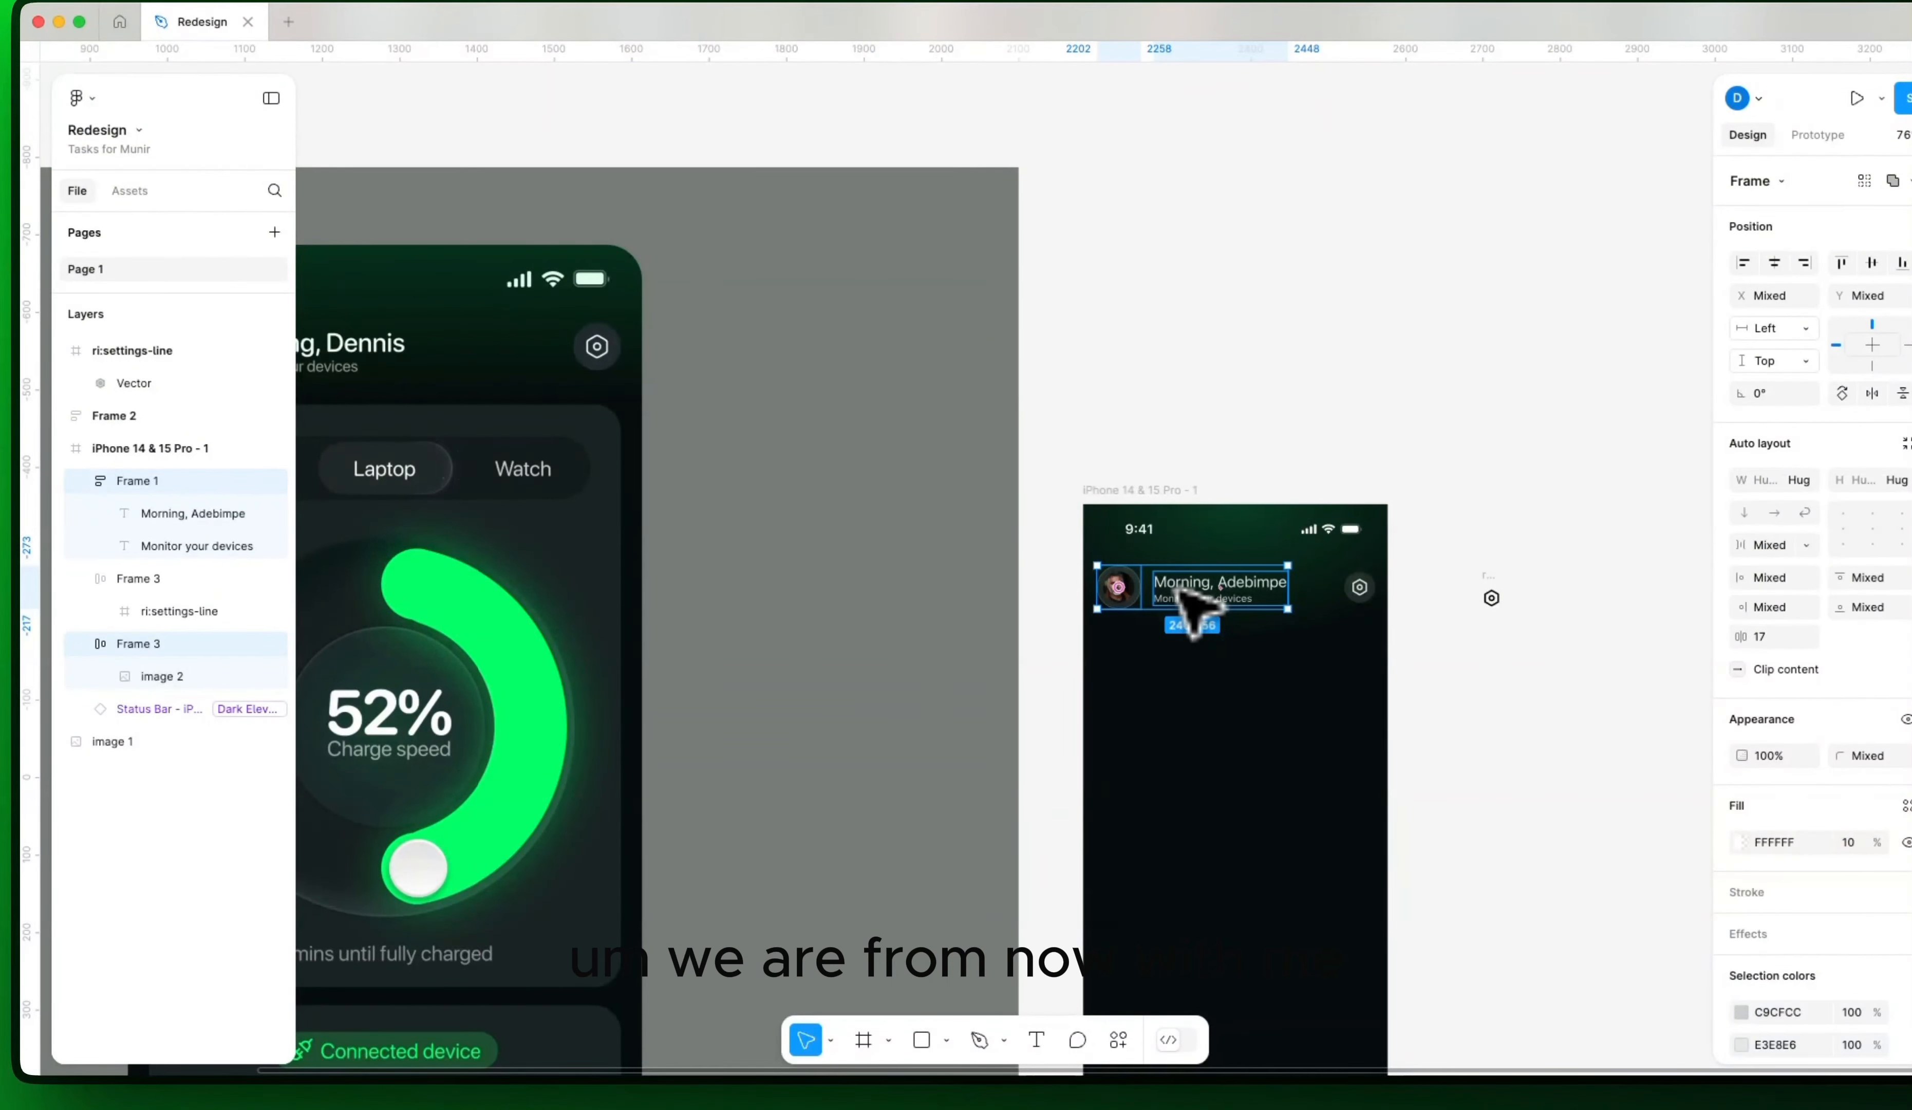
{"action": "key", "text": "shift+a"}
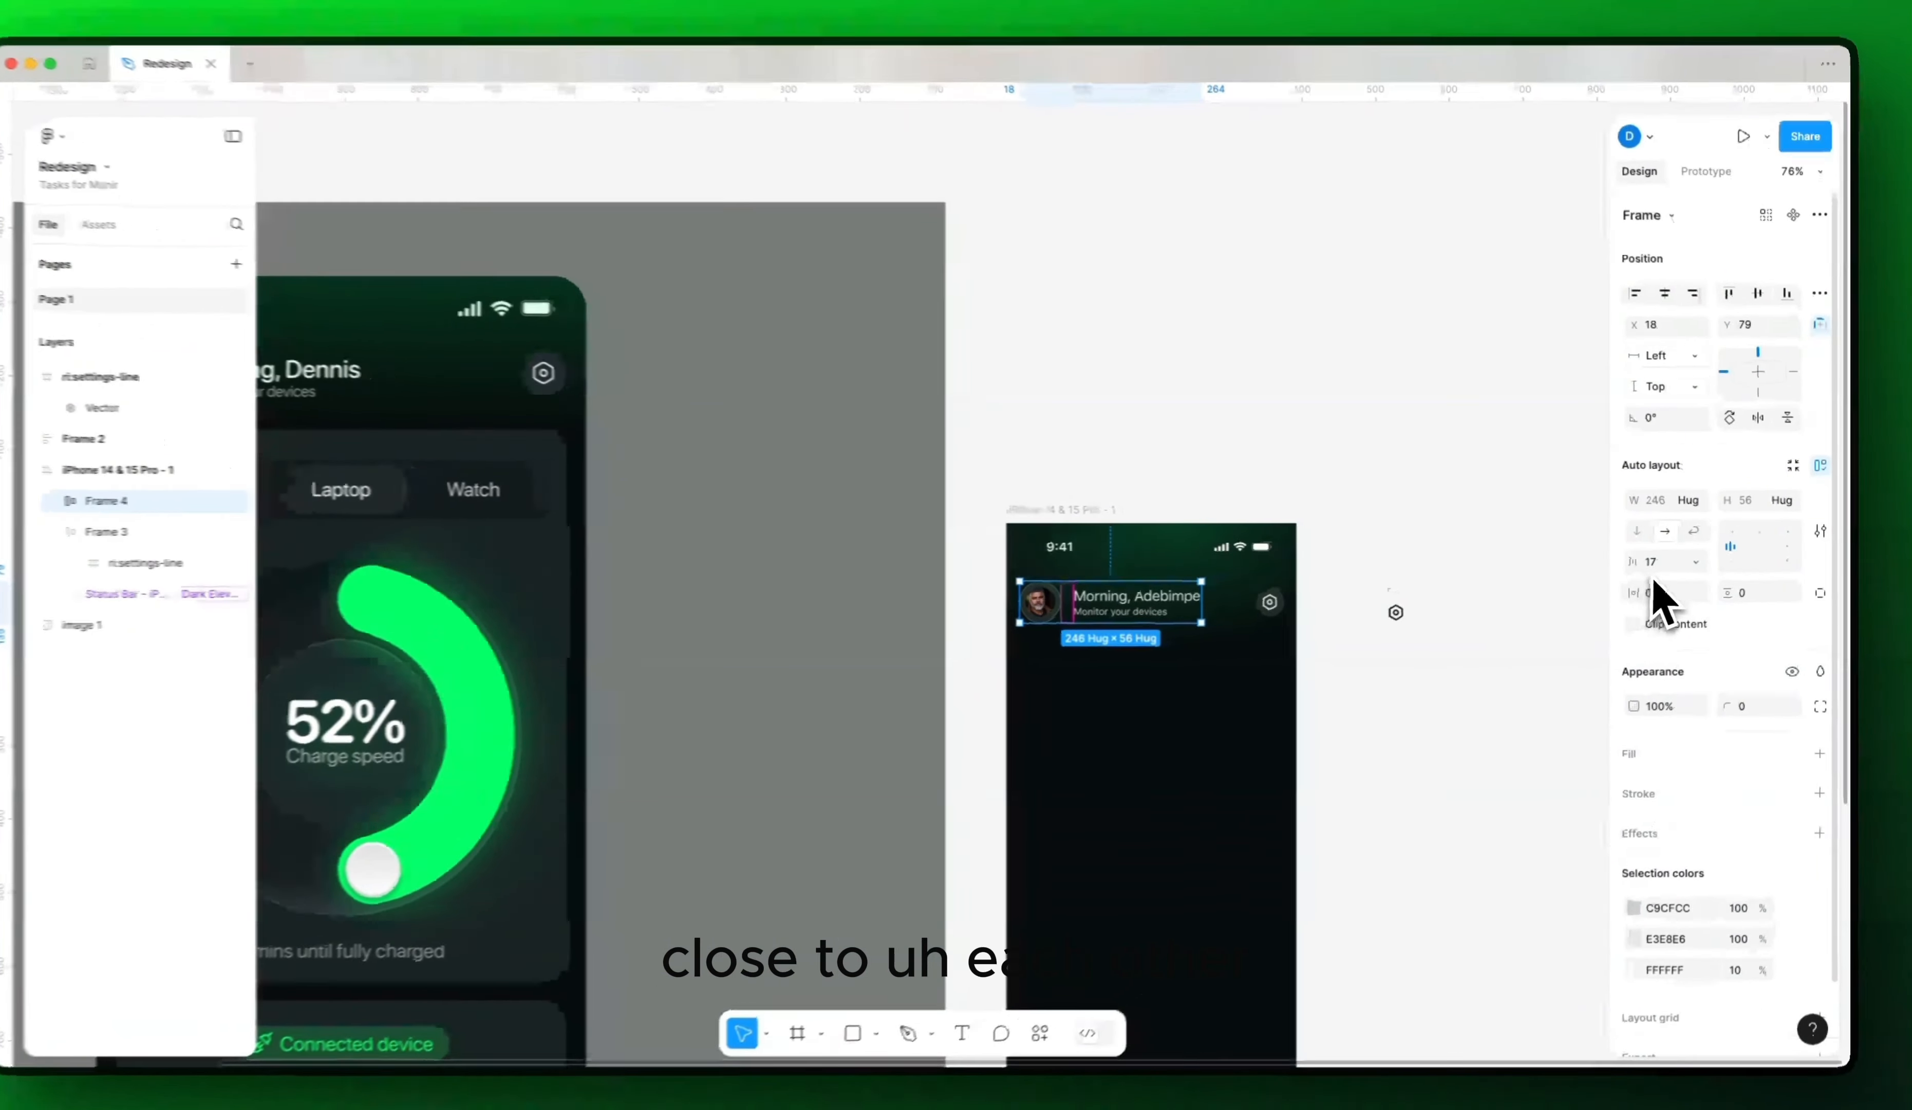
Step: Set the auto layout gap between the avatar and the greeting text to 12
{"action": "left_click", "coordinate": [1659, 562]}
{"action": "type", "text": "16"}
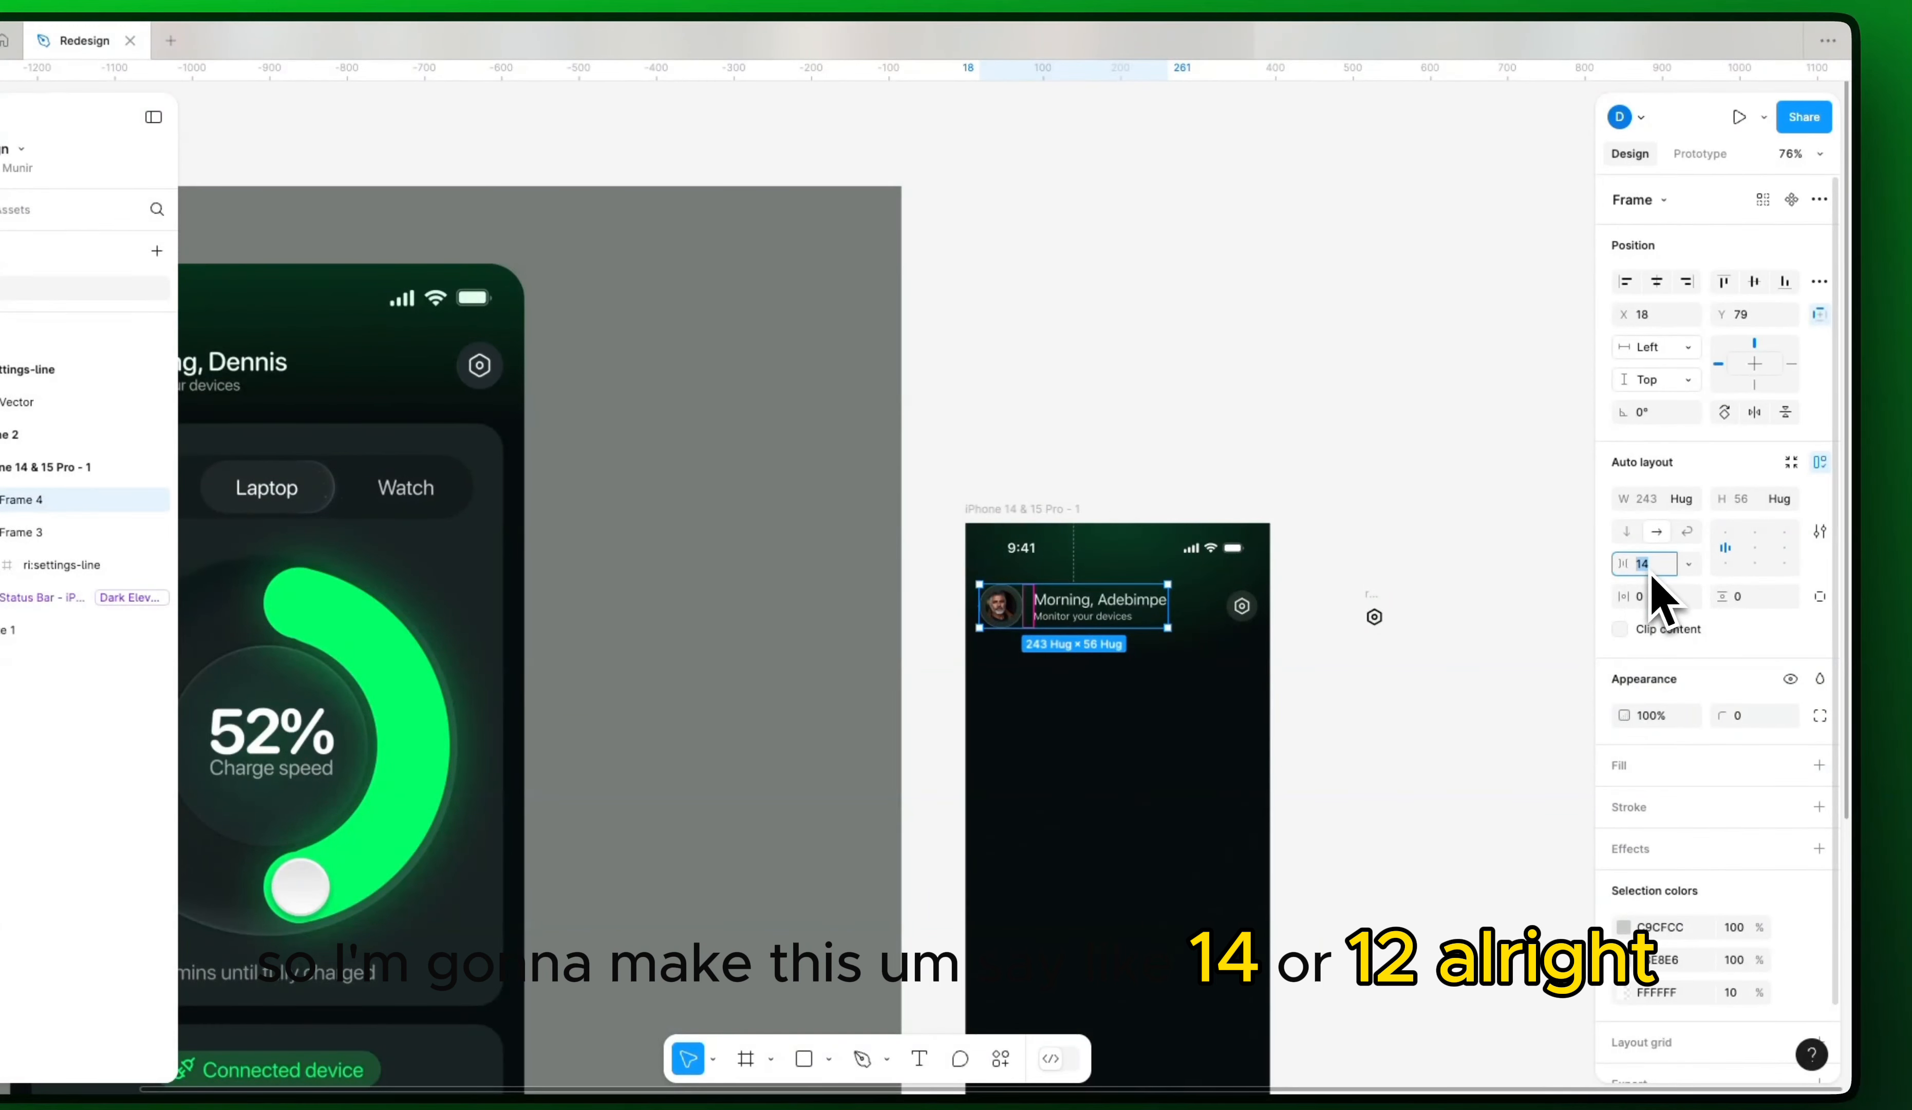
{"action": "type", "text": "2"}
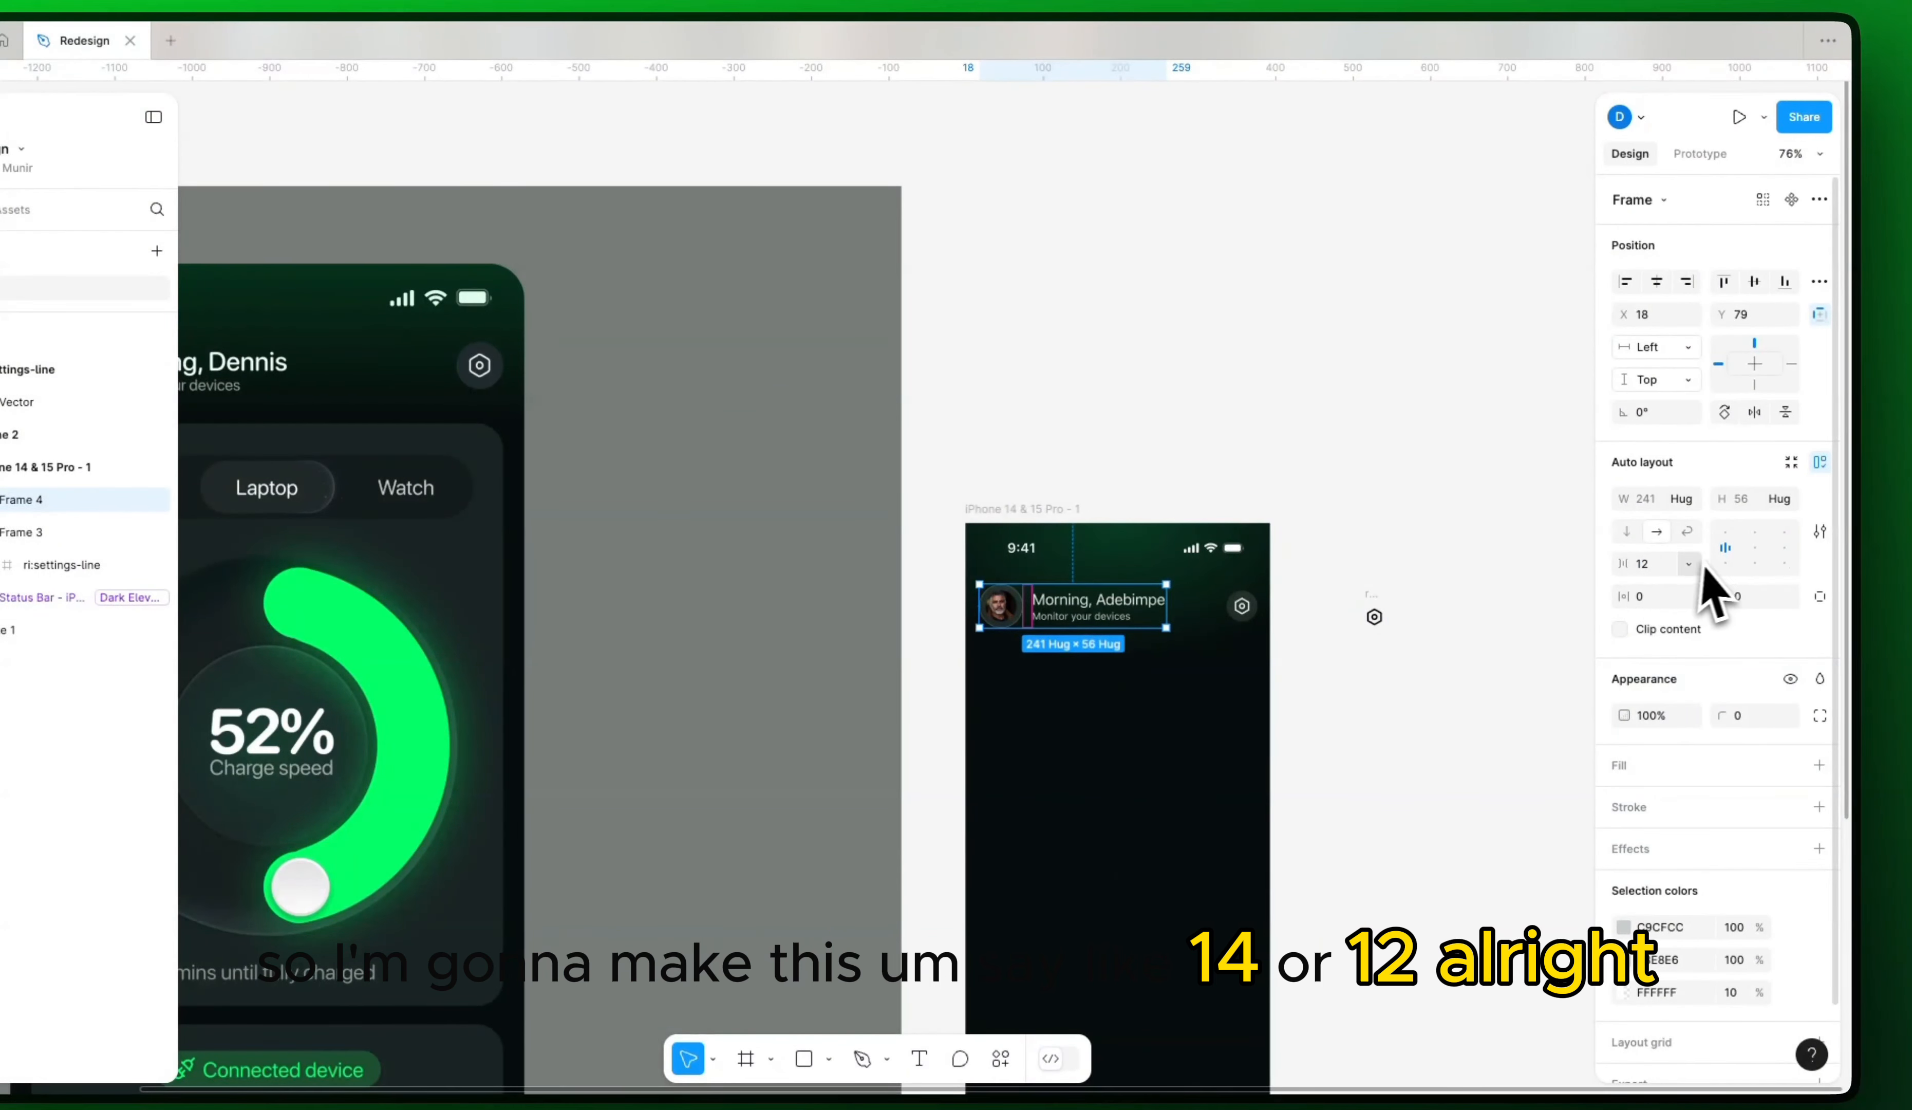
{"action": "key", "text": "Return"}
{"action": "type", "text": "8"}
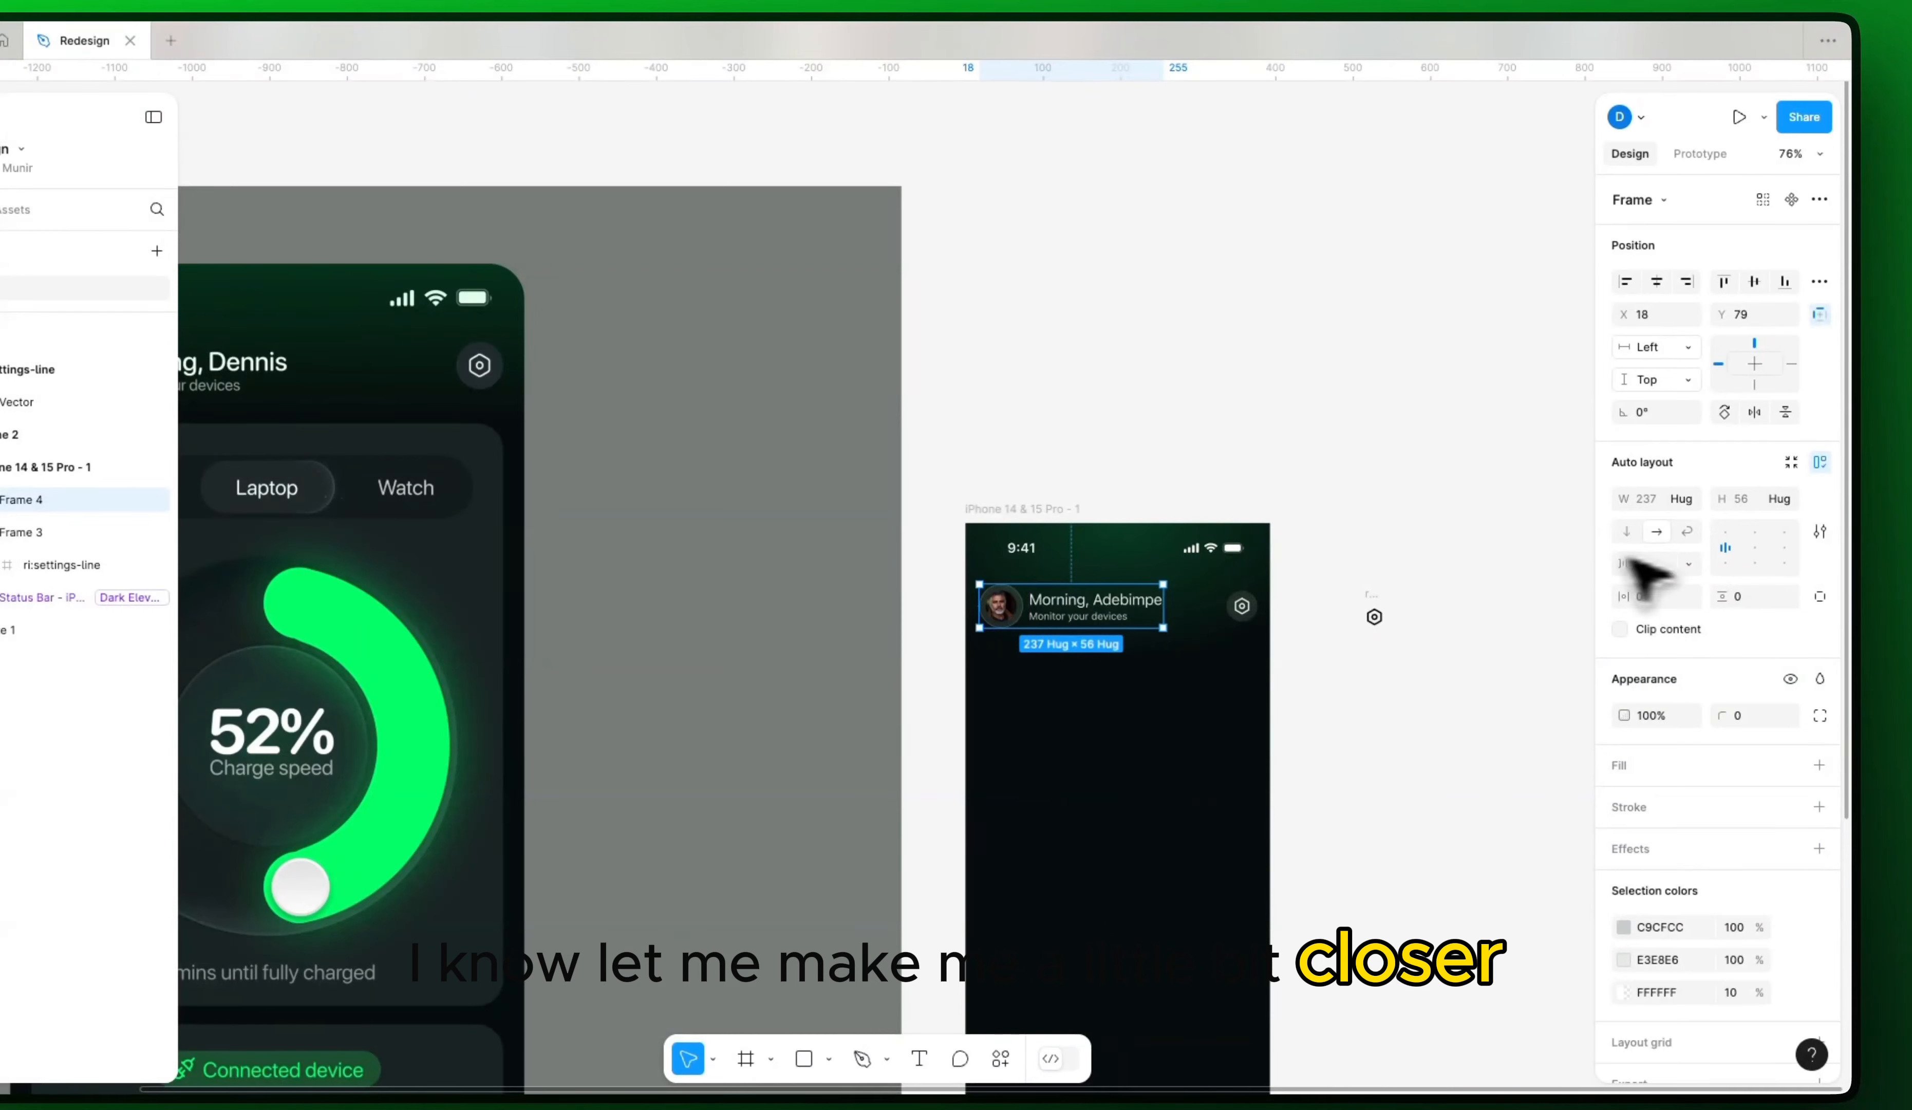
{"action": "left_click", "coordinate": [1360, 629]}
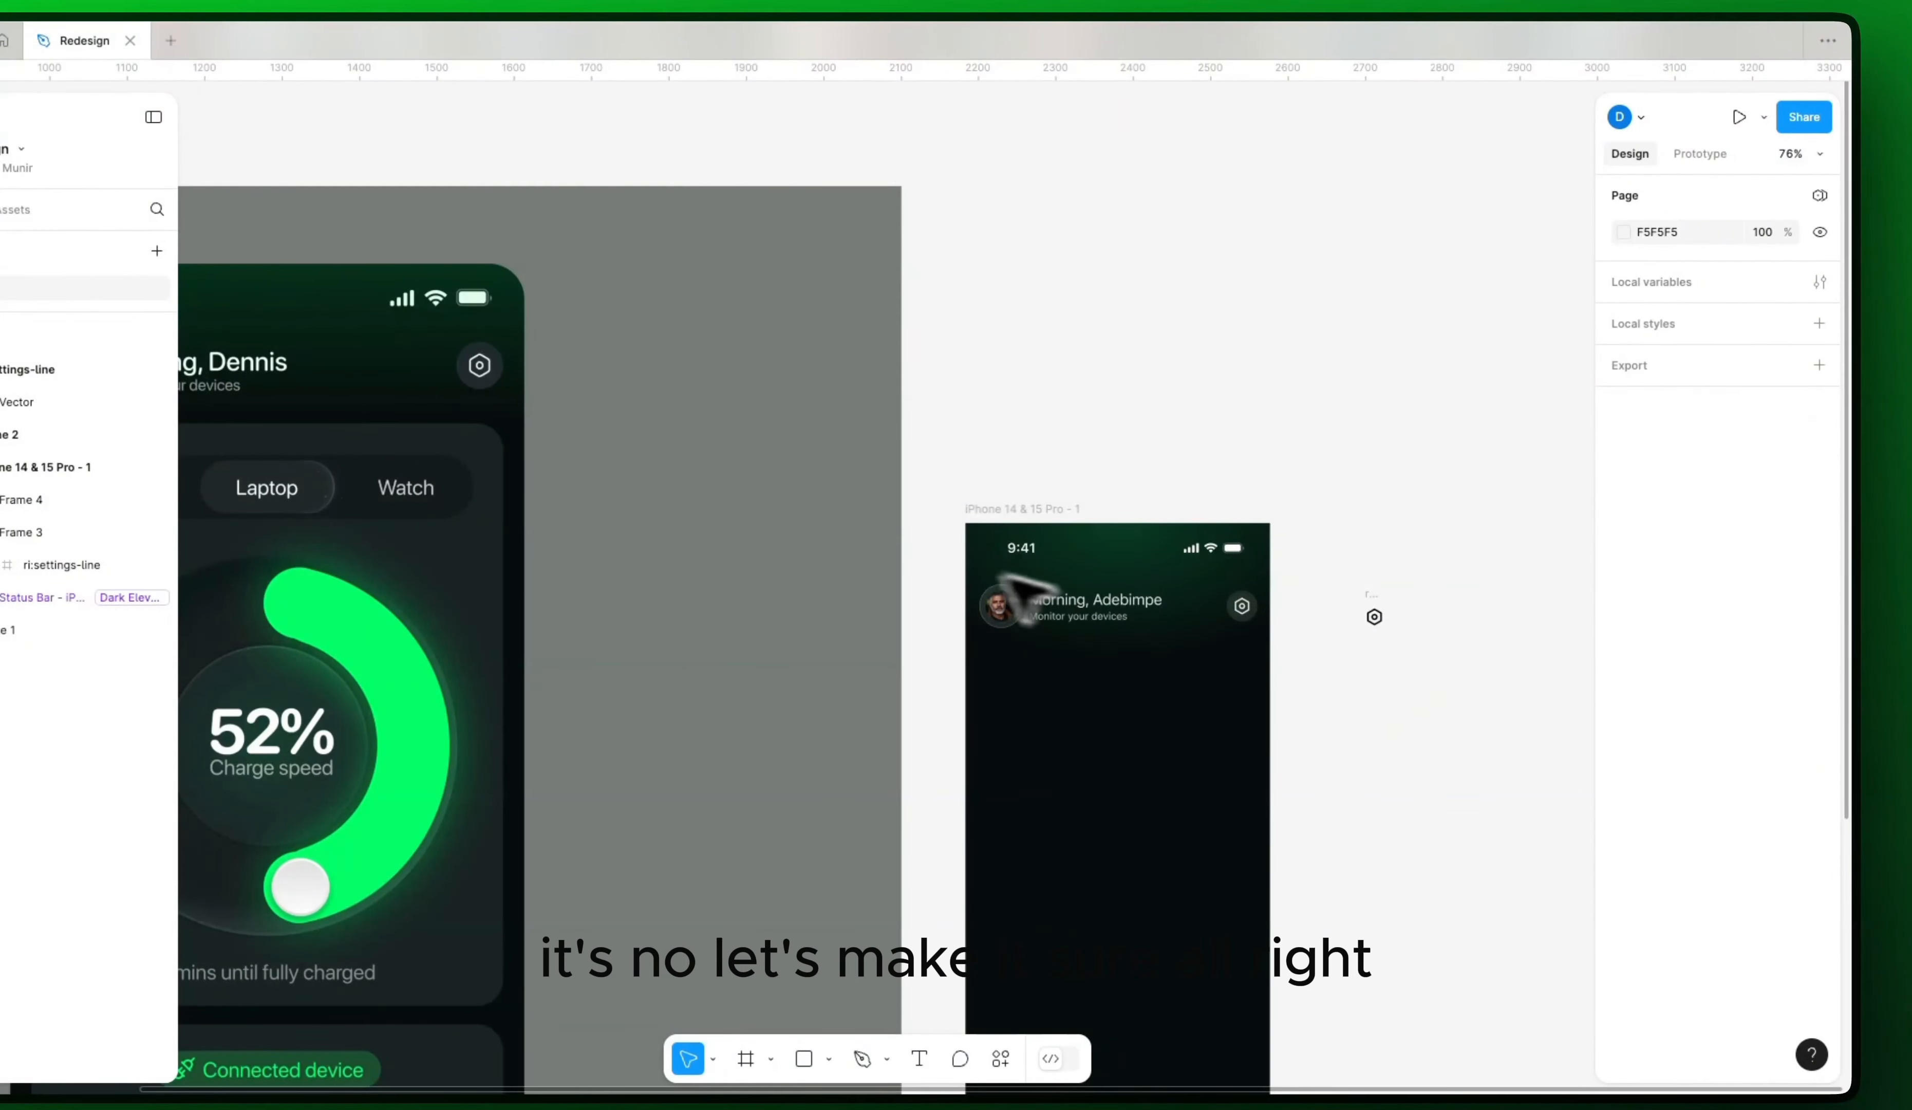
{"action": "left_click", "coordinate": [1011, 590]}
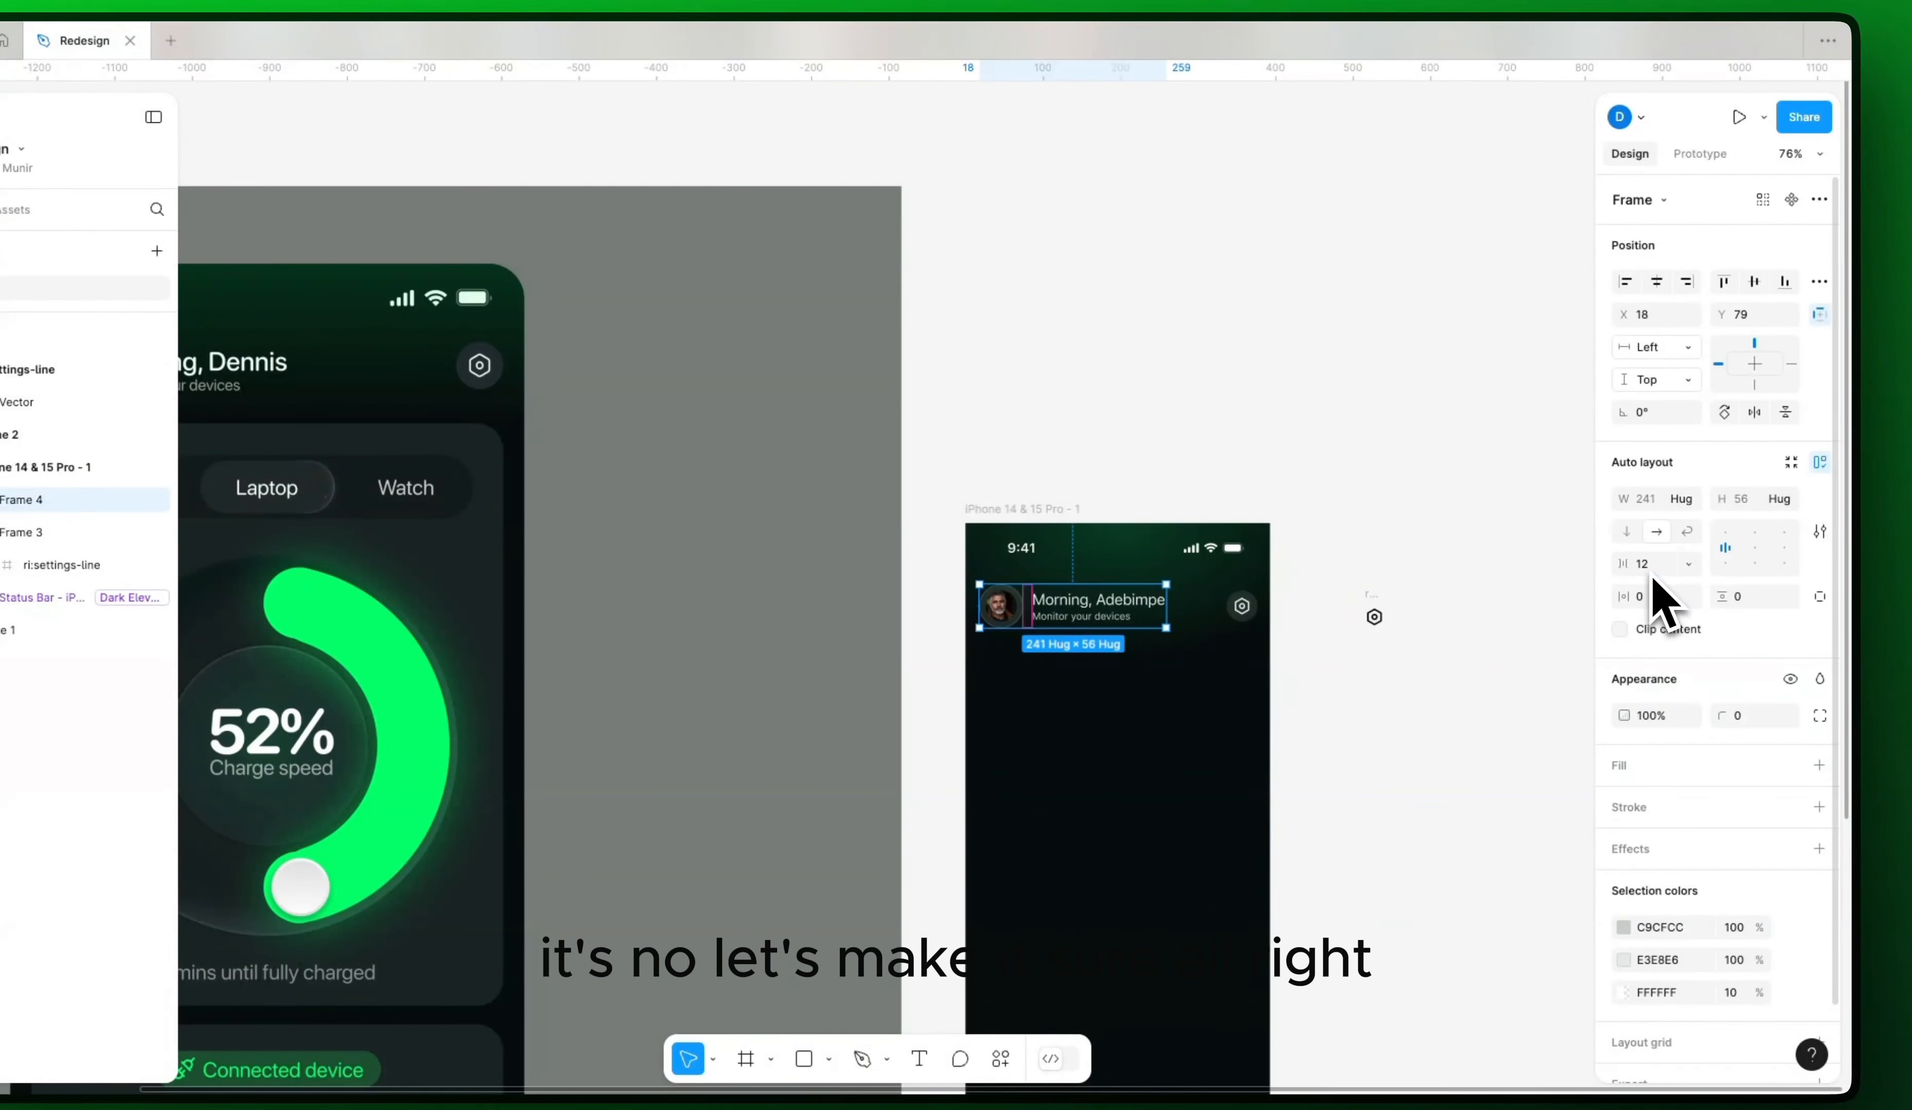
{"action": "left_click", "coordinate": [1263, 512]}
Step: Draw an empty frame of about 340 × 330 below the header on the iPhone screen
{"action": "left_click_drag", "start_coordinate": [1264, 512], "coordinate": [1190, 423]}
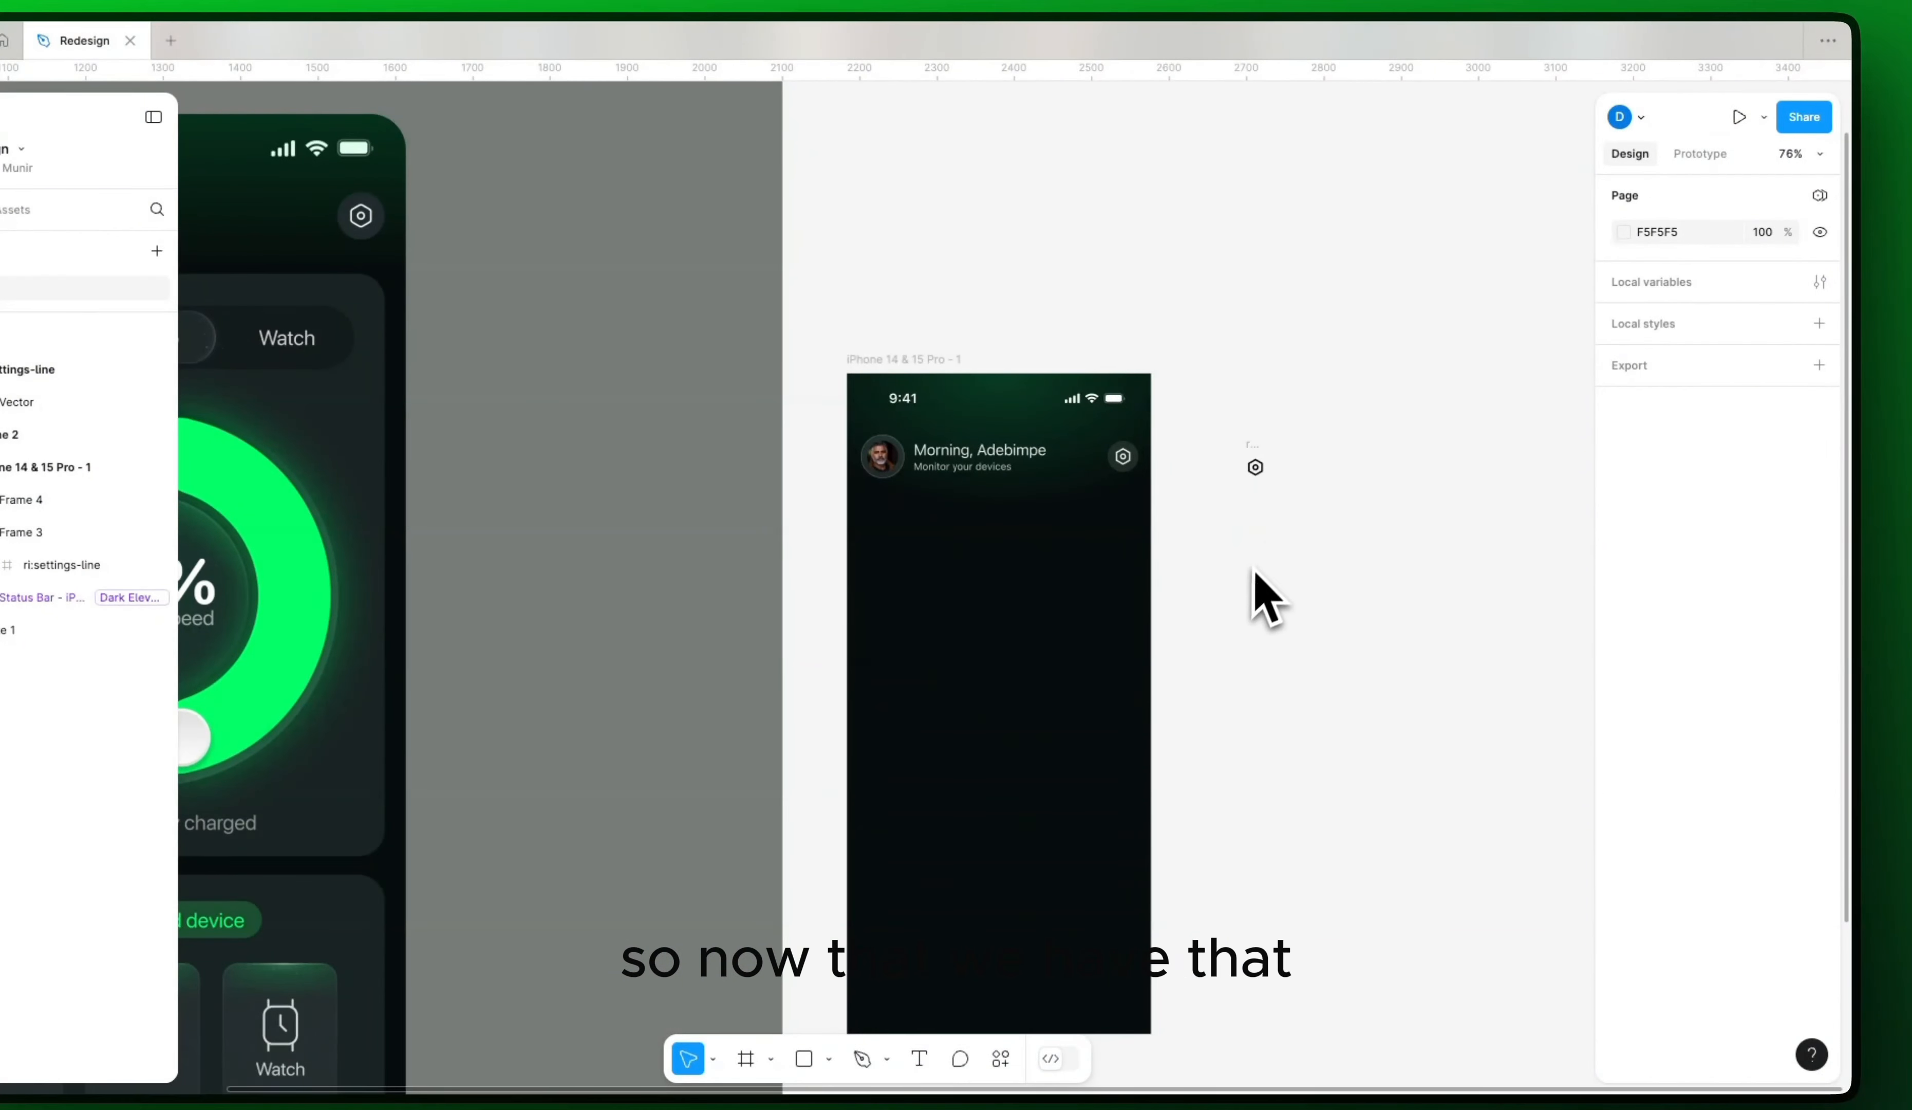
{"action": "key", "text": "f"}
{"action": "left_click_drag", "start_coordinate": [867, 502], "coordinate": [1182, 755]}
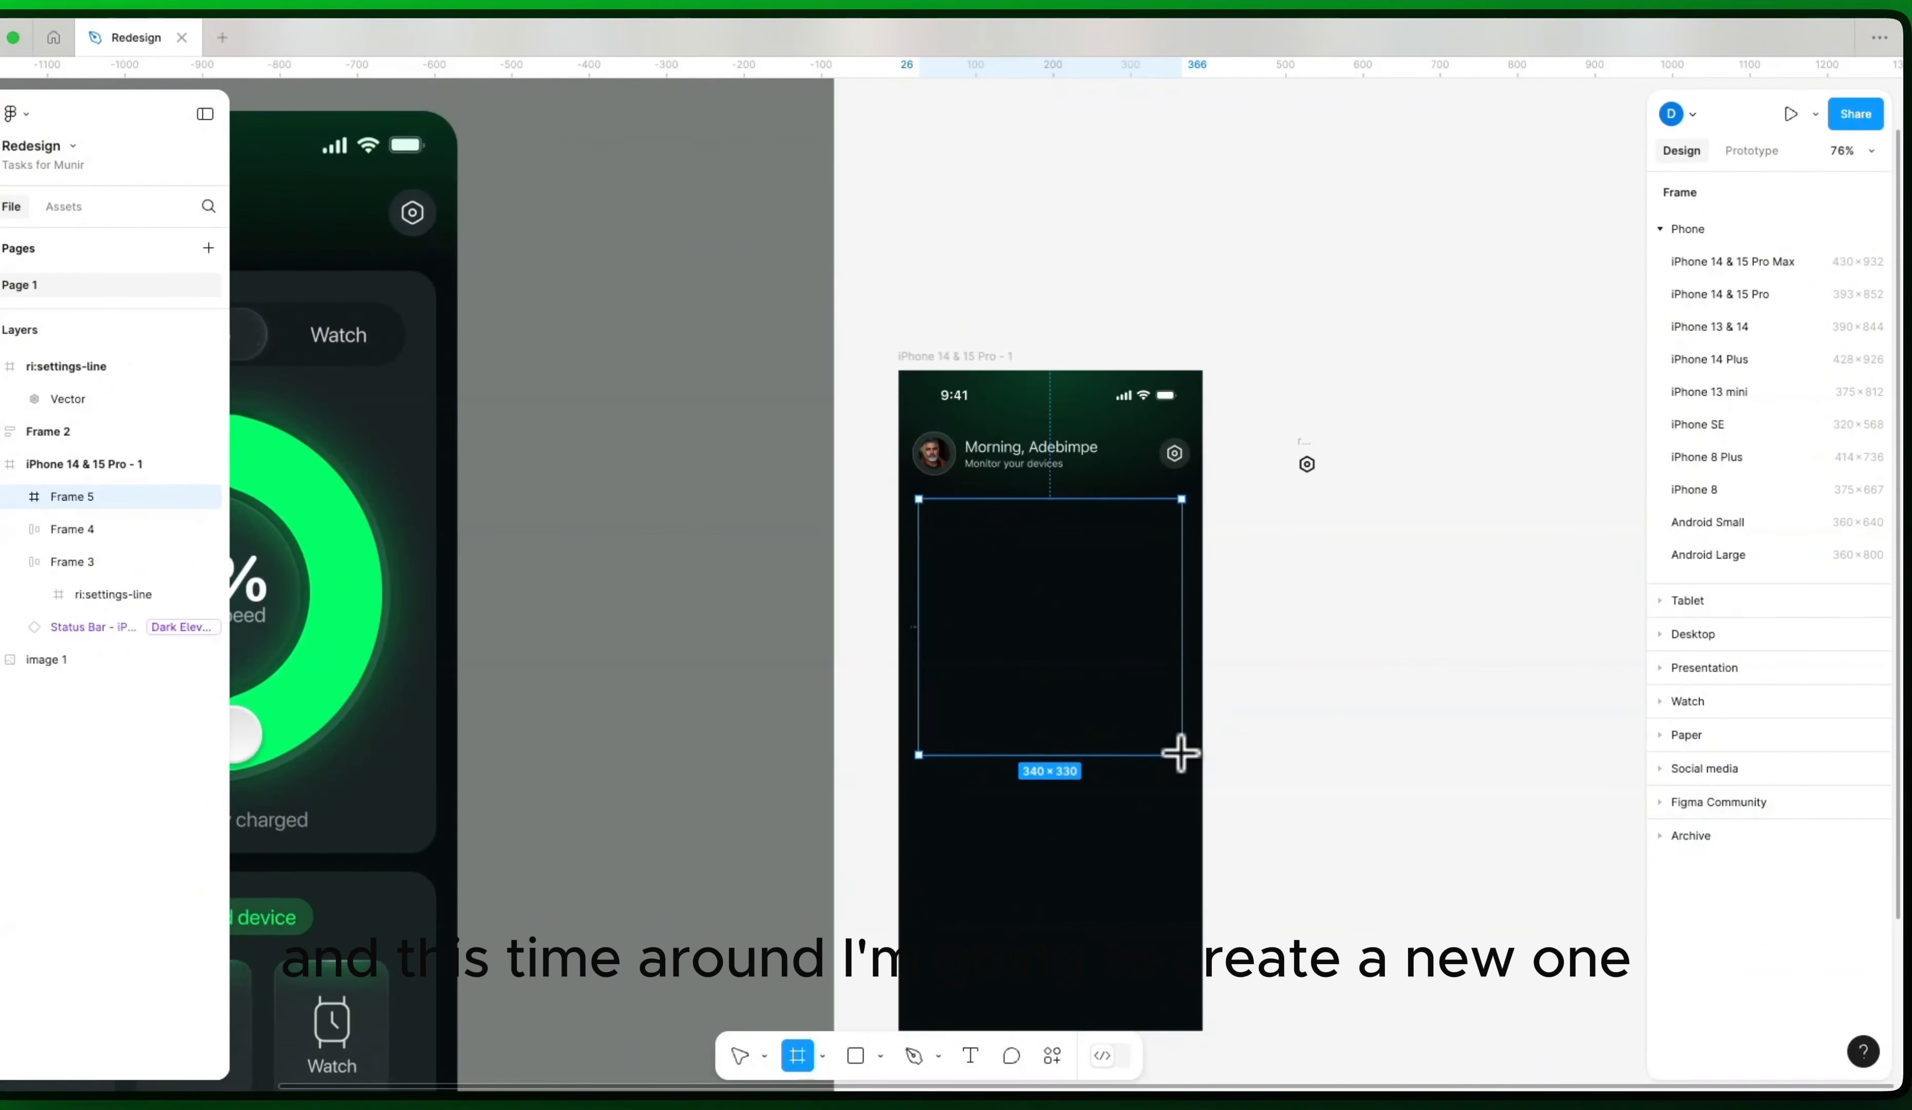
{"action": "left_click", "coordinate": [1271, 636]}
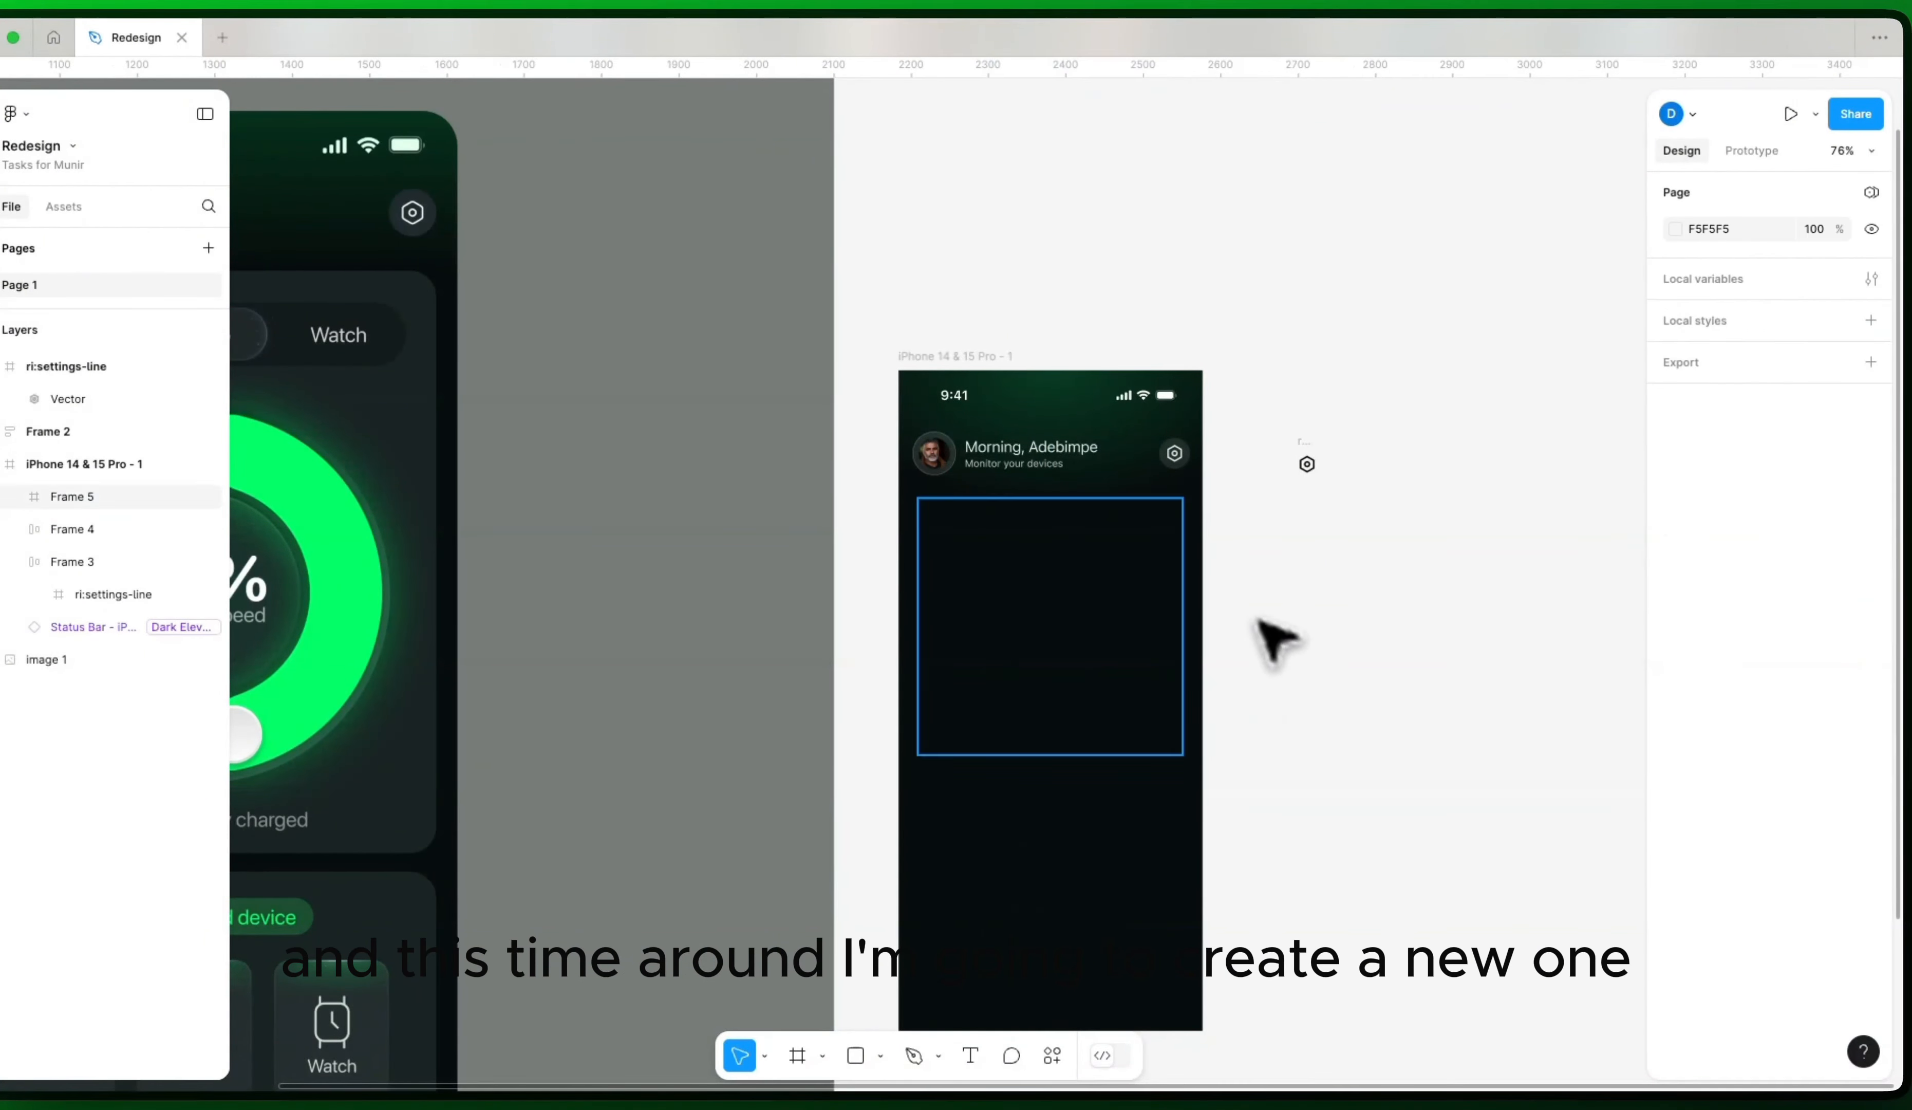
Step: Wrap the avatar-and-greeting frame and the settings button together in one auto layout header row
{"action": "left_click", "coordinate": [1068, 457]}
{"action": "left_click", "coordinate": [1162, 444], "text": "shift"}
{"action": "key", "text": "shift+a"}
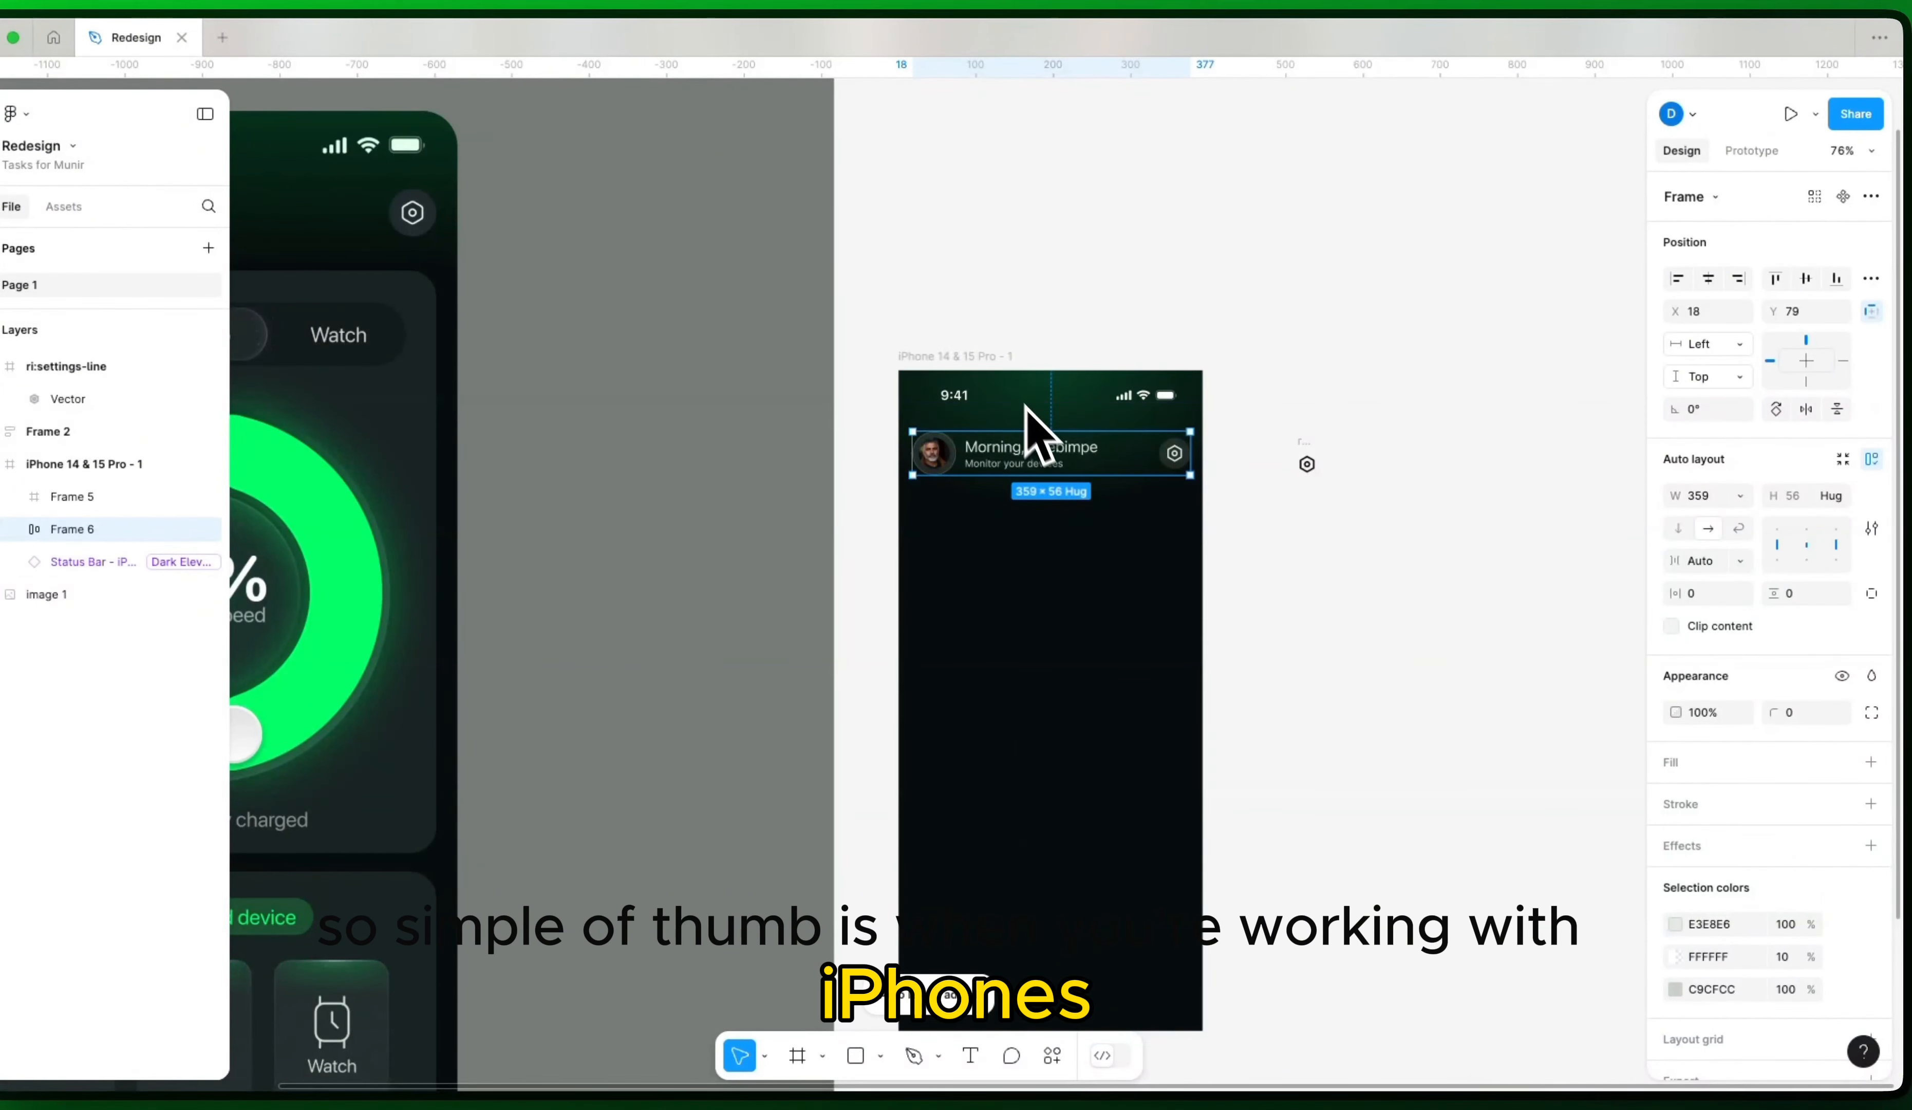
Step: Move the header row up to Y 70, below the status bar, and center it horizontally on the iPhone screen
{"action": "left_click", "coordinate": [1042, 399]}
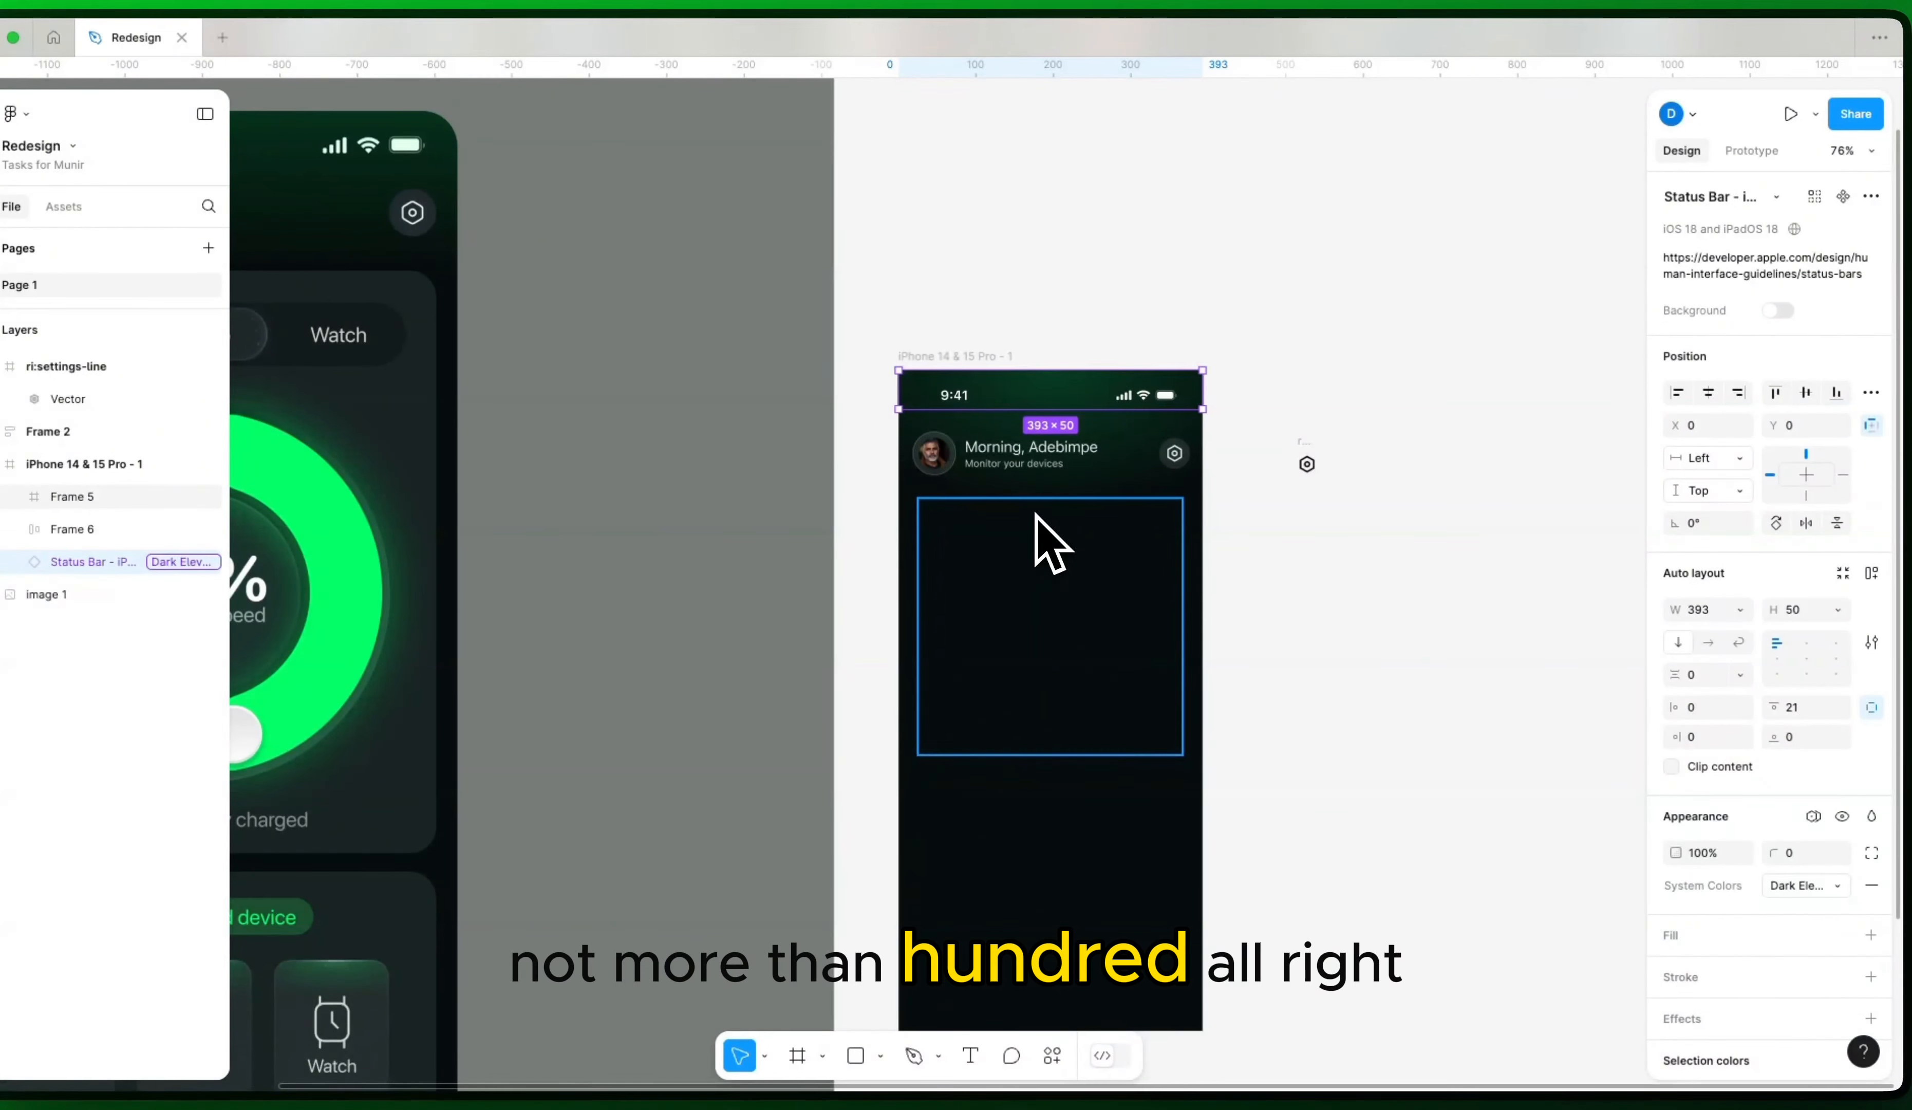
{"action": "left_click", "coordinate": [1044, 471]}
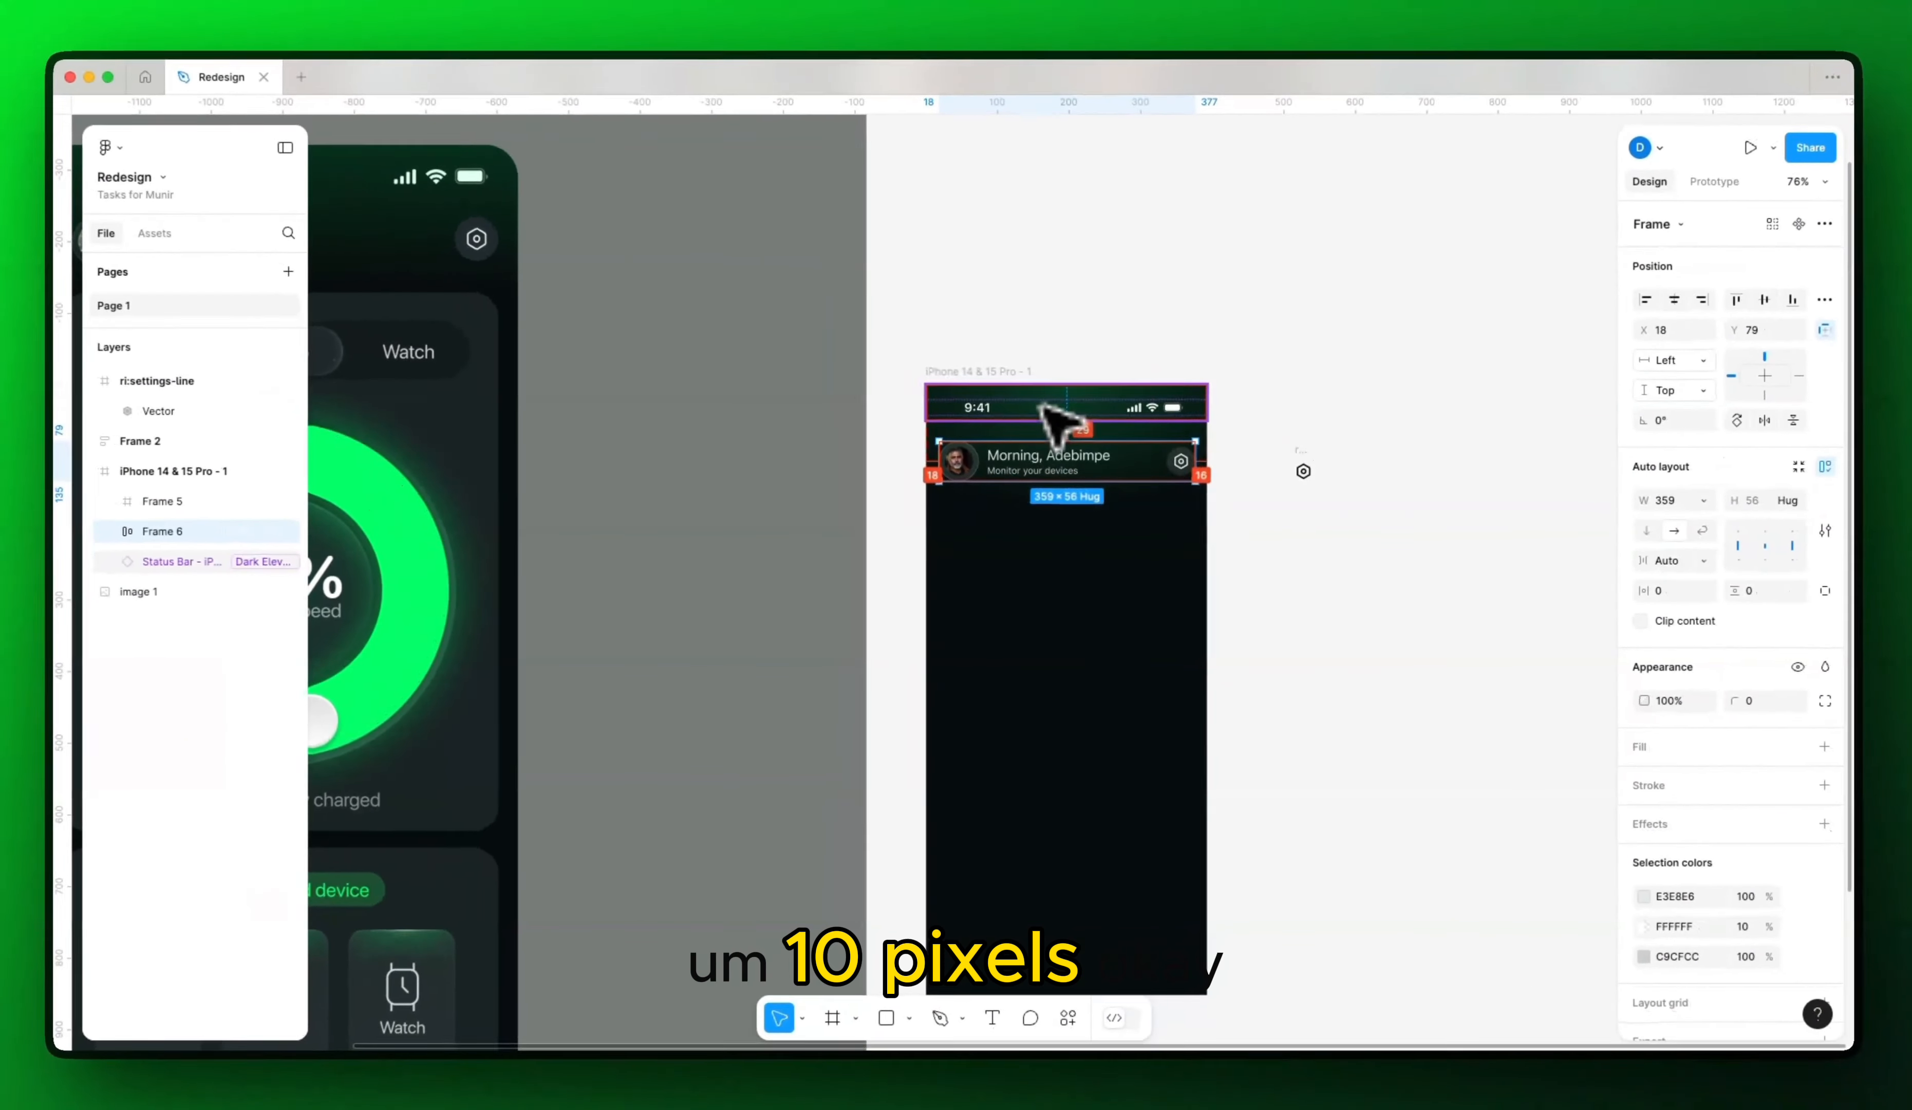
{"action": "key", "text": "Up"}
{"action": "key", "text": "Up"}
{"action": "key", "text": "Up"}
{"action": "key", "text": "Up"}
{"action": "key", "text": "Up"}
{"action": "key", "text": "Up"}
{"action": "key", "text": "Up"}
{"action": "key", "text": "Up"}
{"action": "key", "text": "Up"}
{"action": "key", "text": "Up"}
{"action": "key", "text": "Up"}
{"action": "key", "text": "Up"}
{"action": "key", "text": "Up"}
{"action": "key", "text": "Up"}
{"action": "key", "text": "Up"}
{"action": "key", "text": "Up"}
{"action": "key", "text": "Up"}
{"action": "key", "text": "Up"}
{"action": "key", "text": "Up"}
{"action": "key", "text": "Up"}
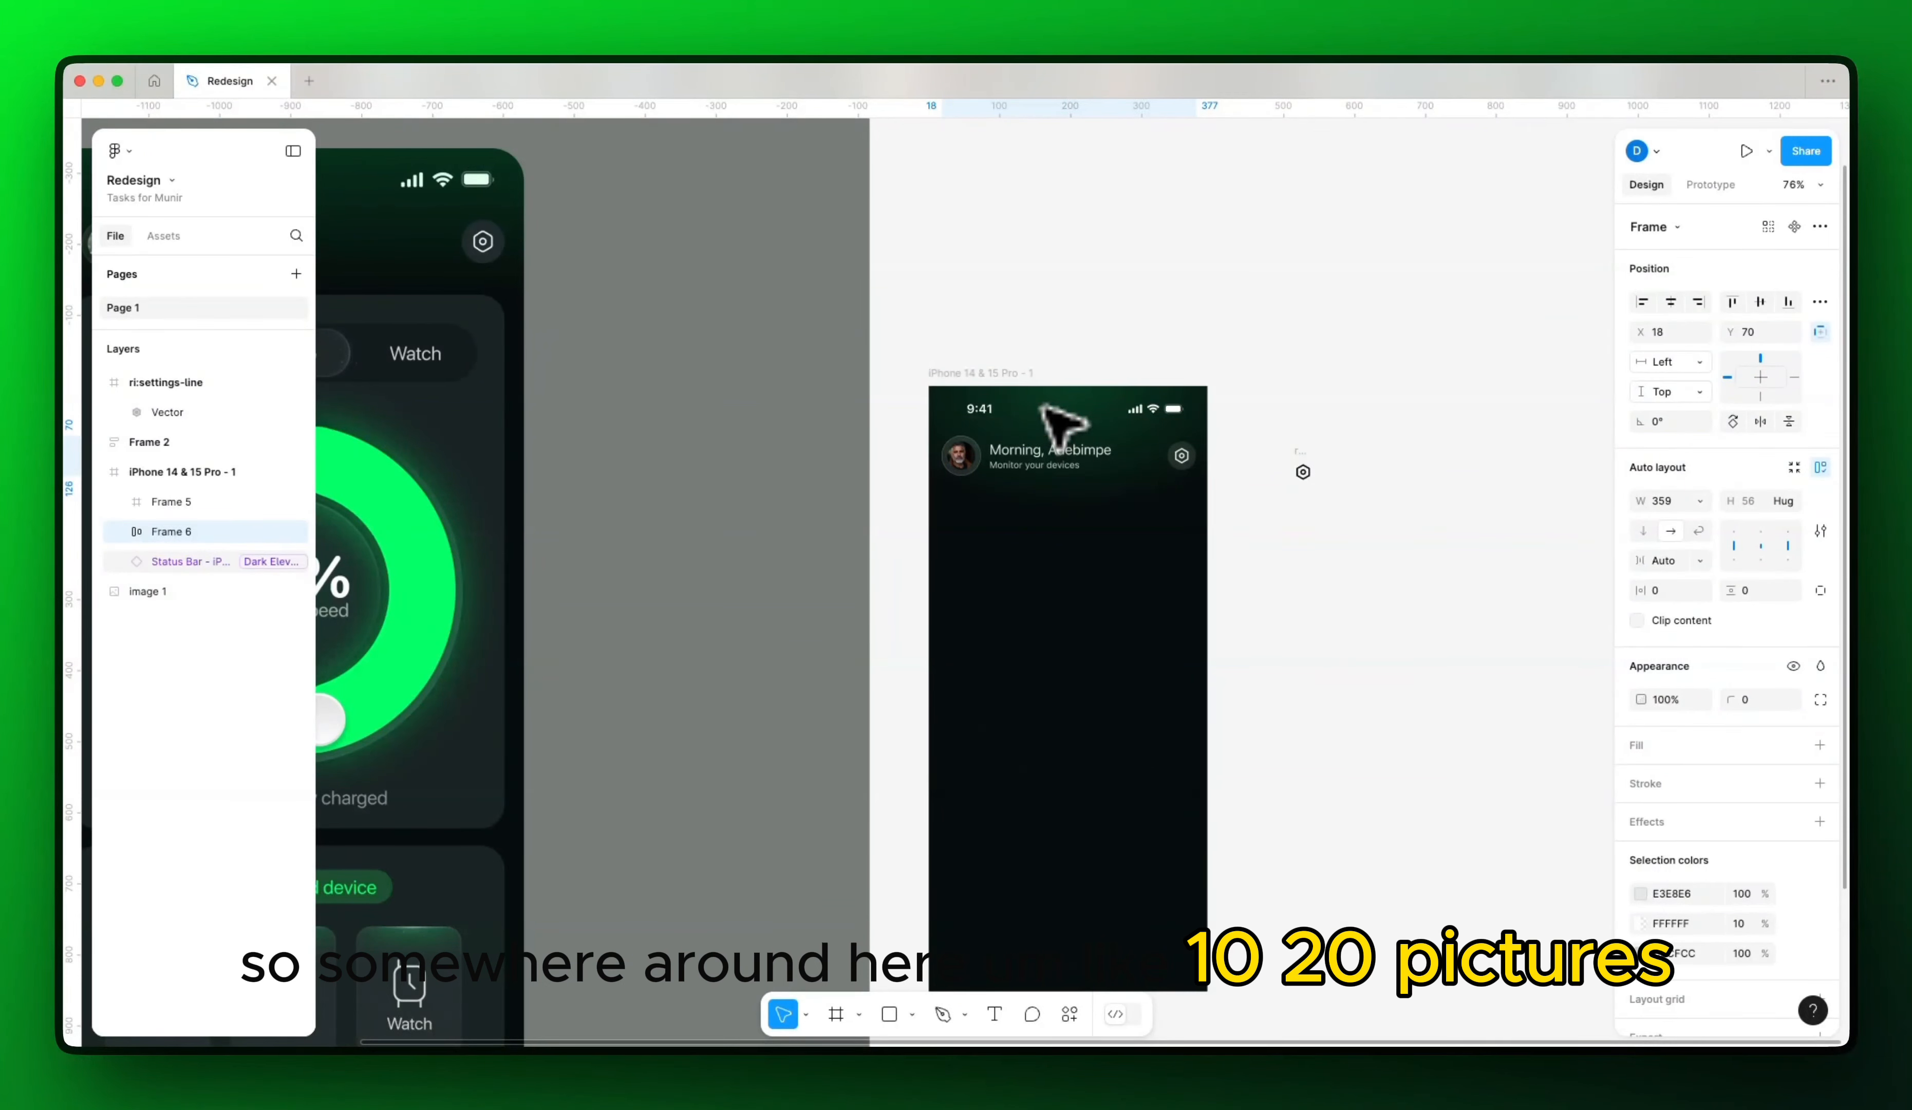
{"action": "key", "text": "alt"}
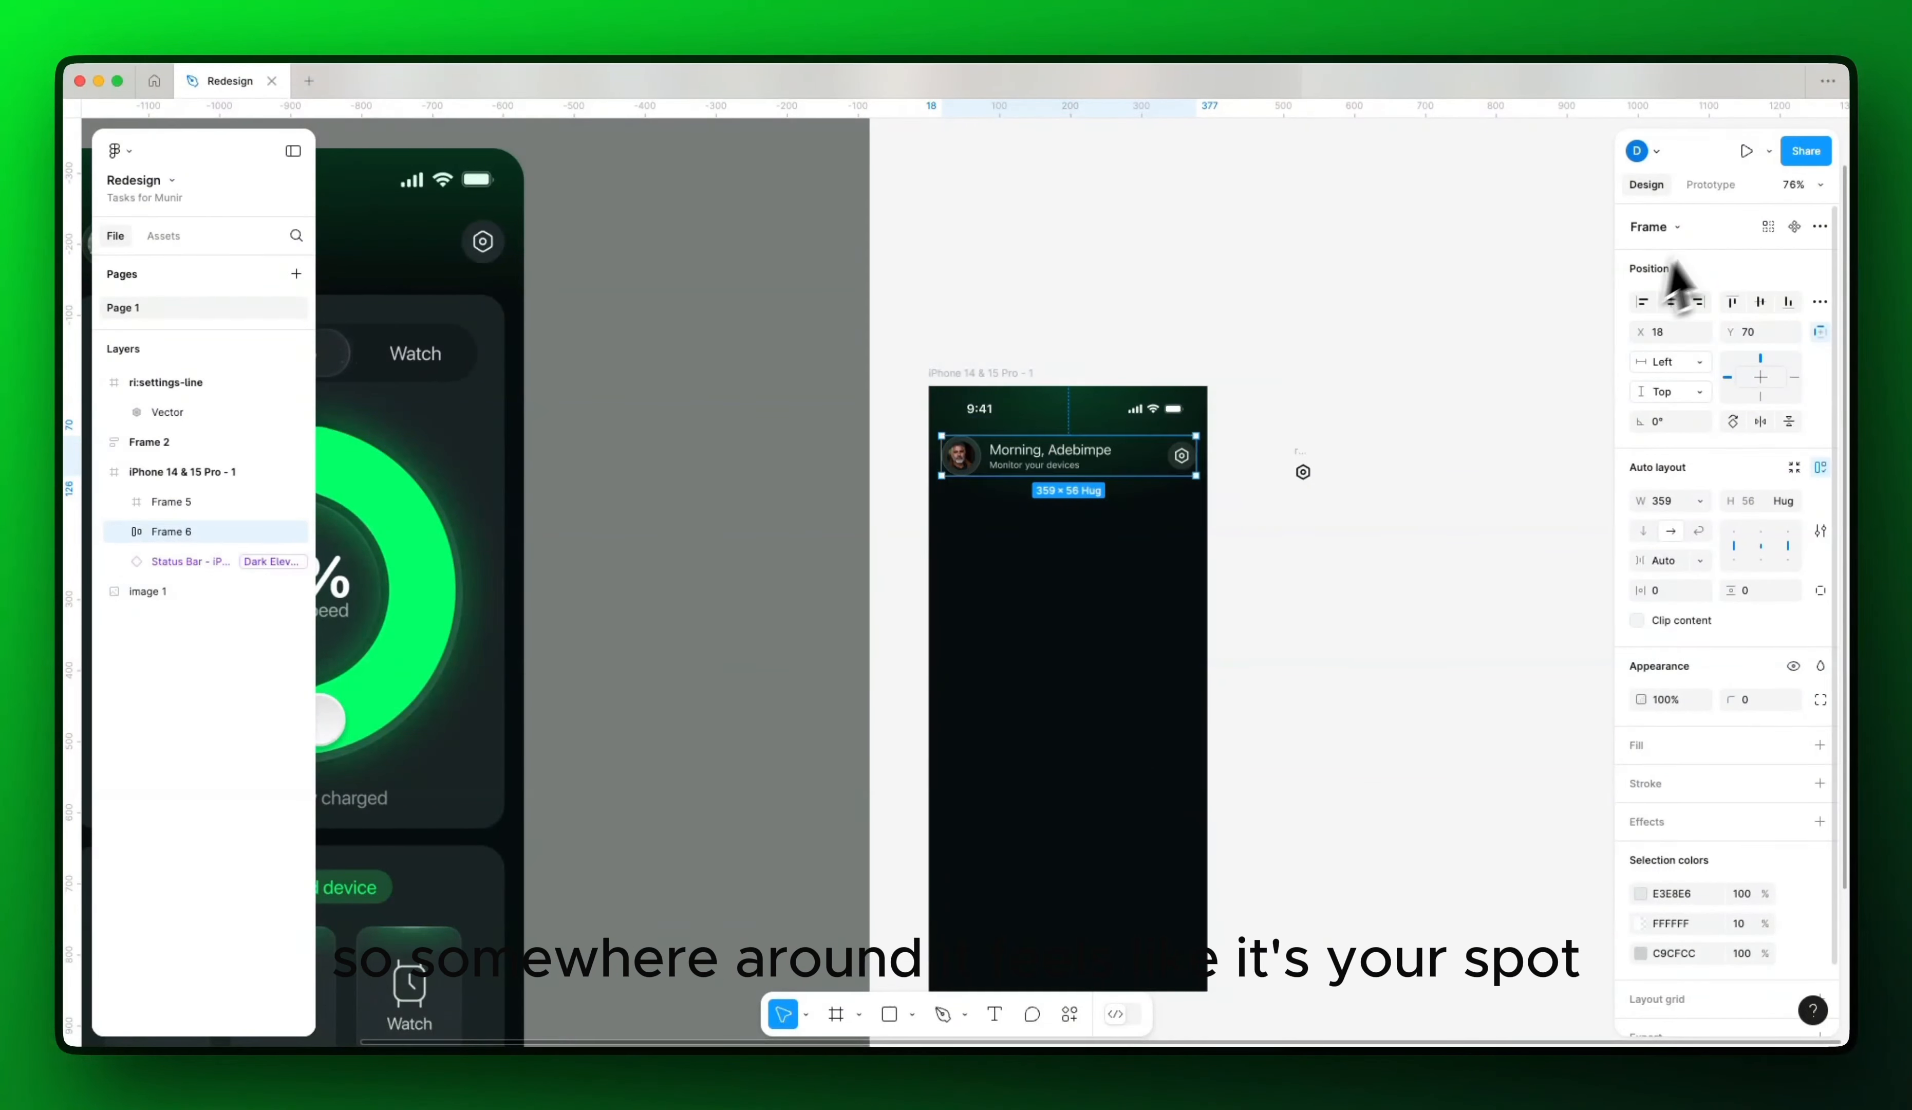
{"action": "left_click", "coordinate": [1671, 301]}
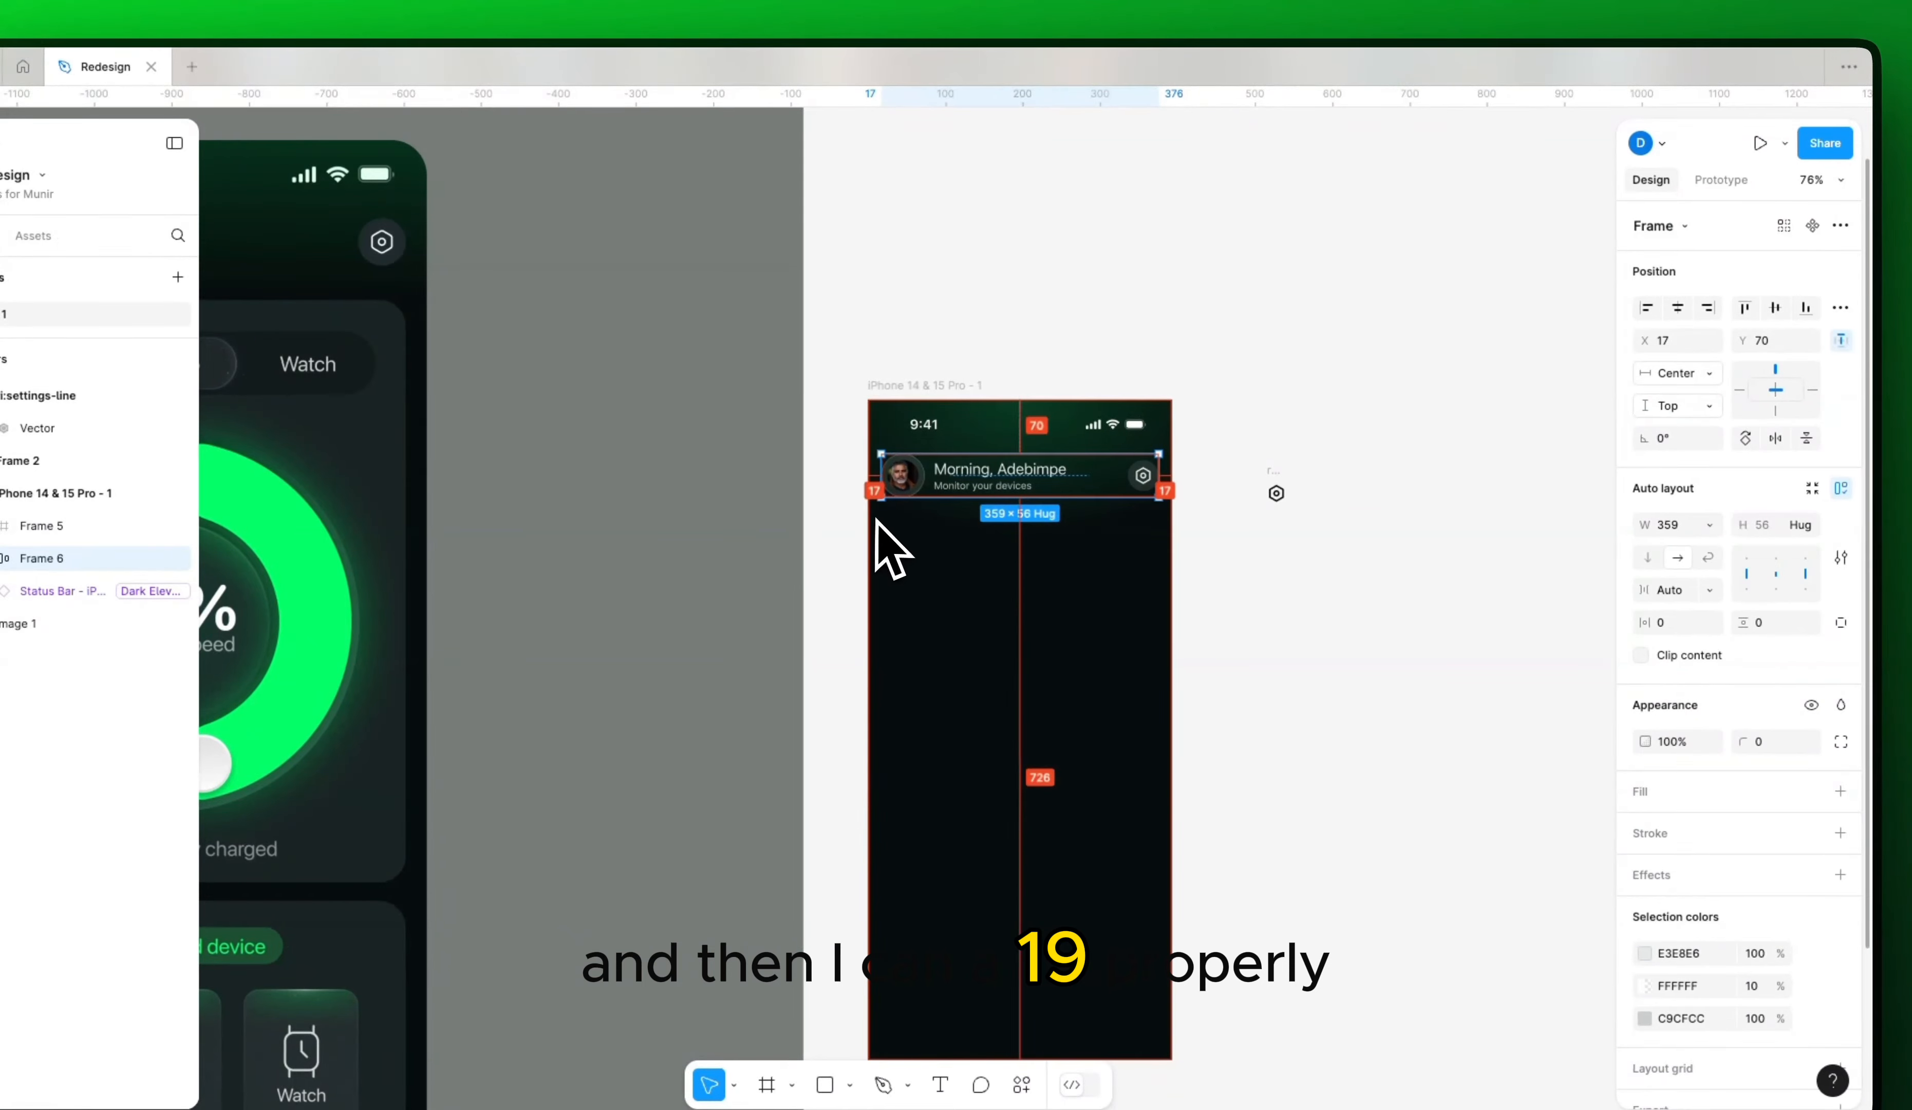
{"action": "key", "text": "alt"}
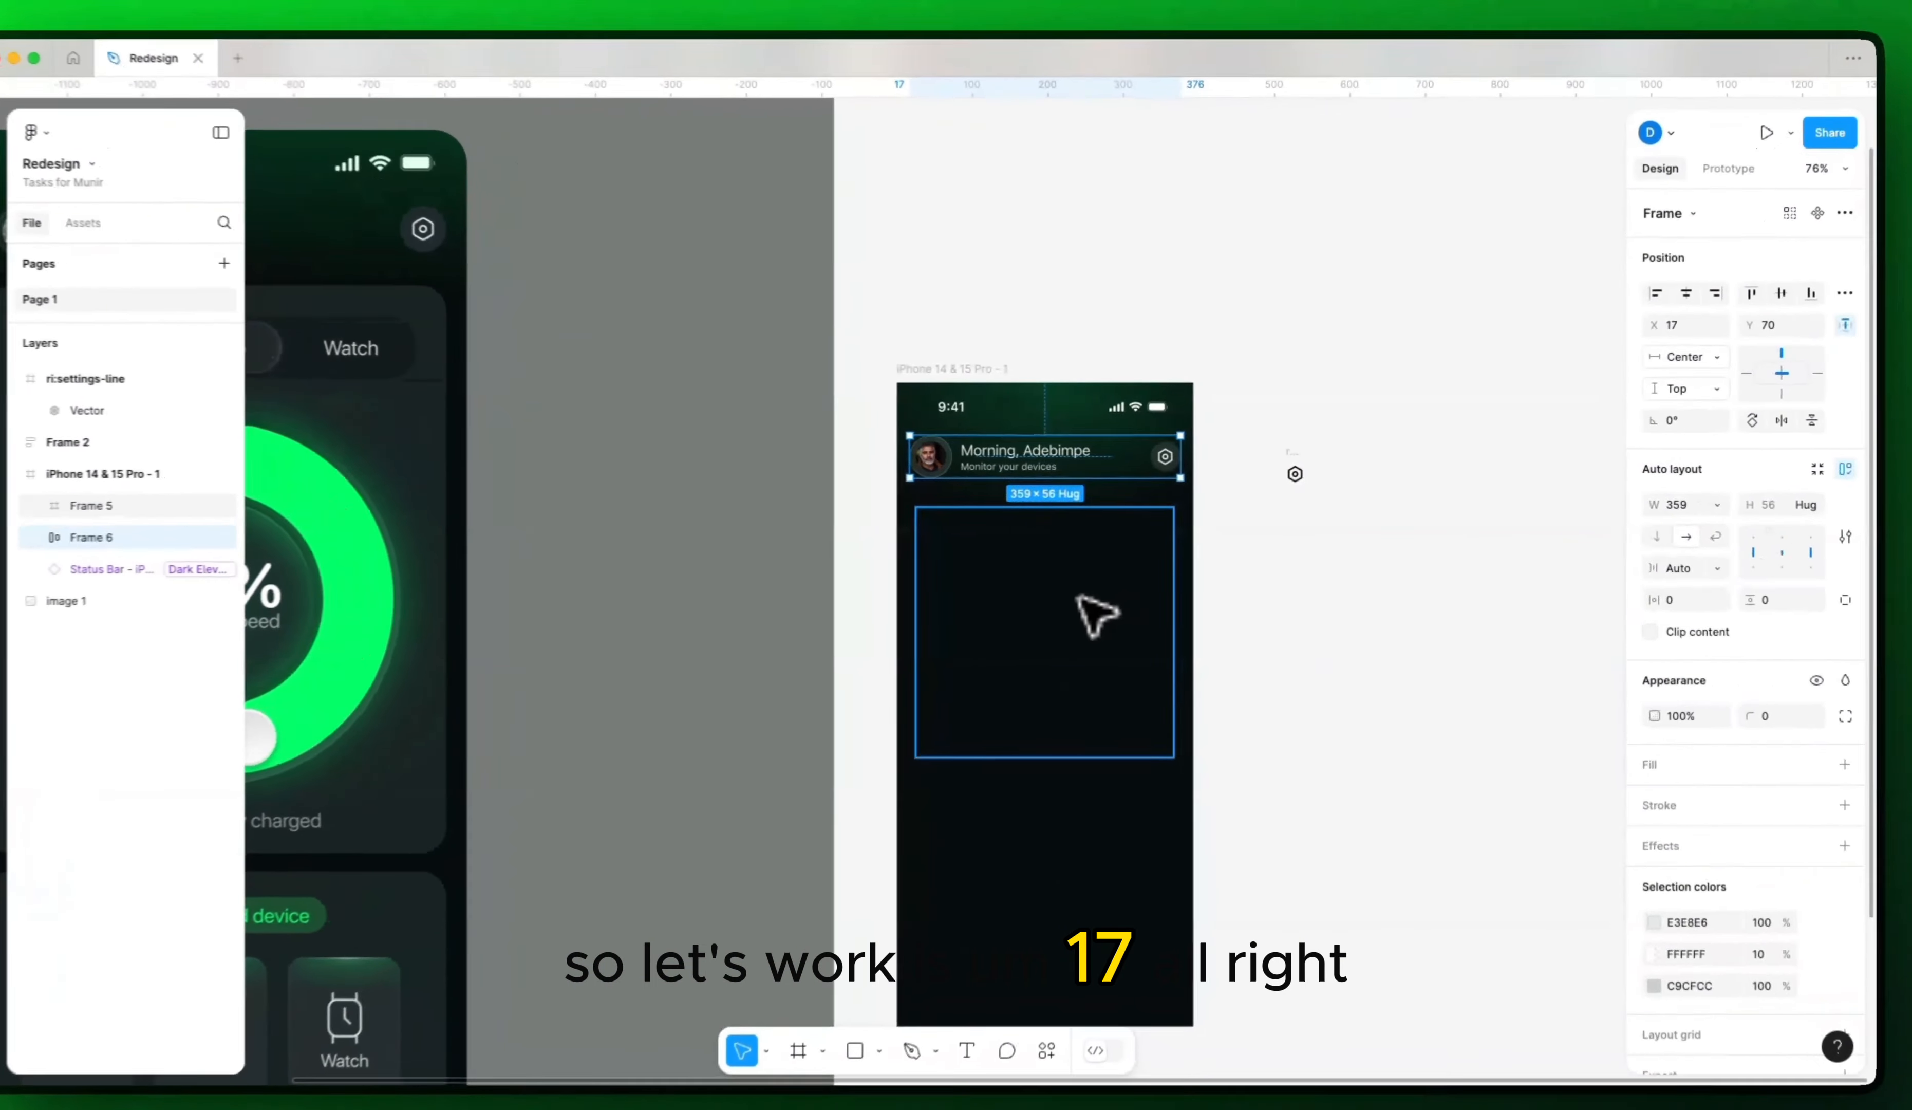
Step: Make the layout grids visible to check how the header and the empty frame align with the columns
{"action": "left_click", "coordinate": [1062, 558]}
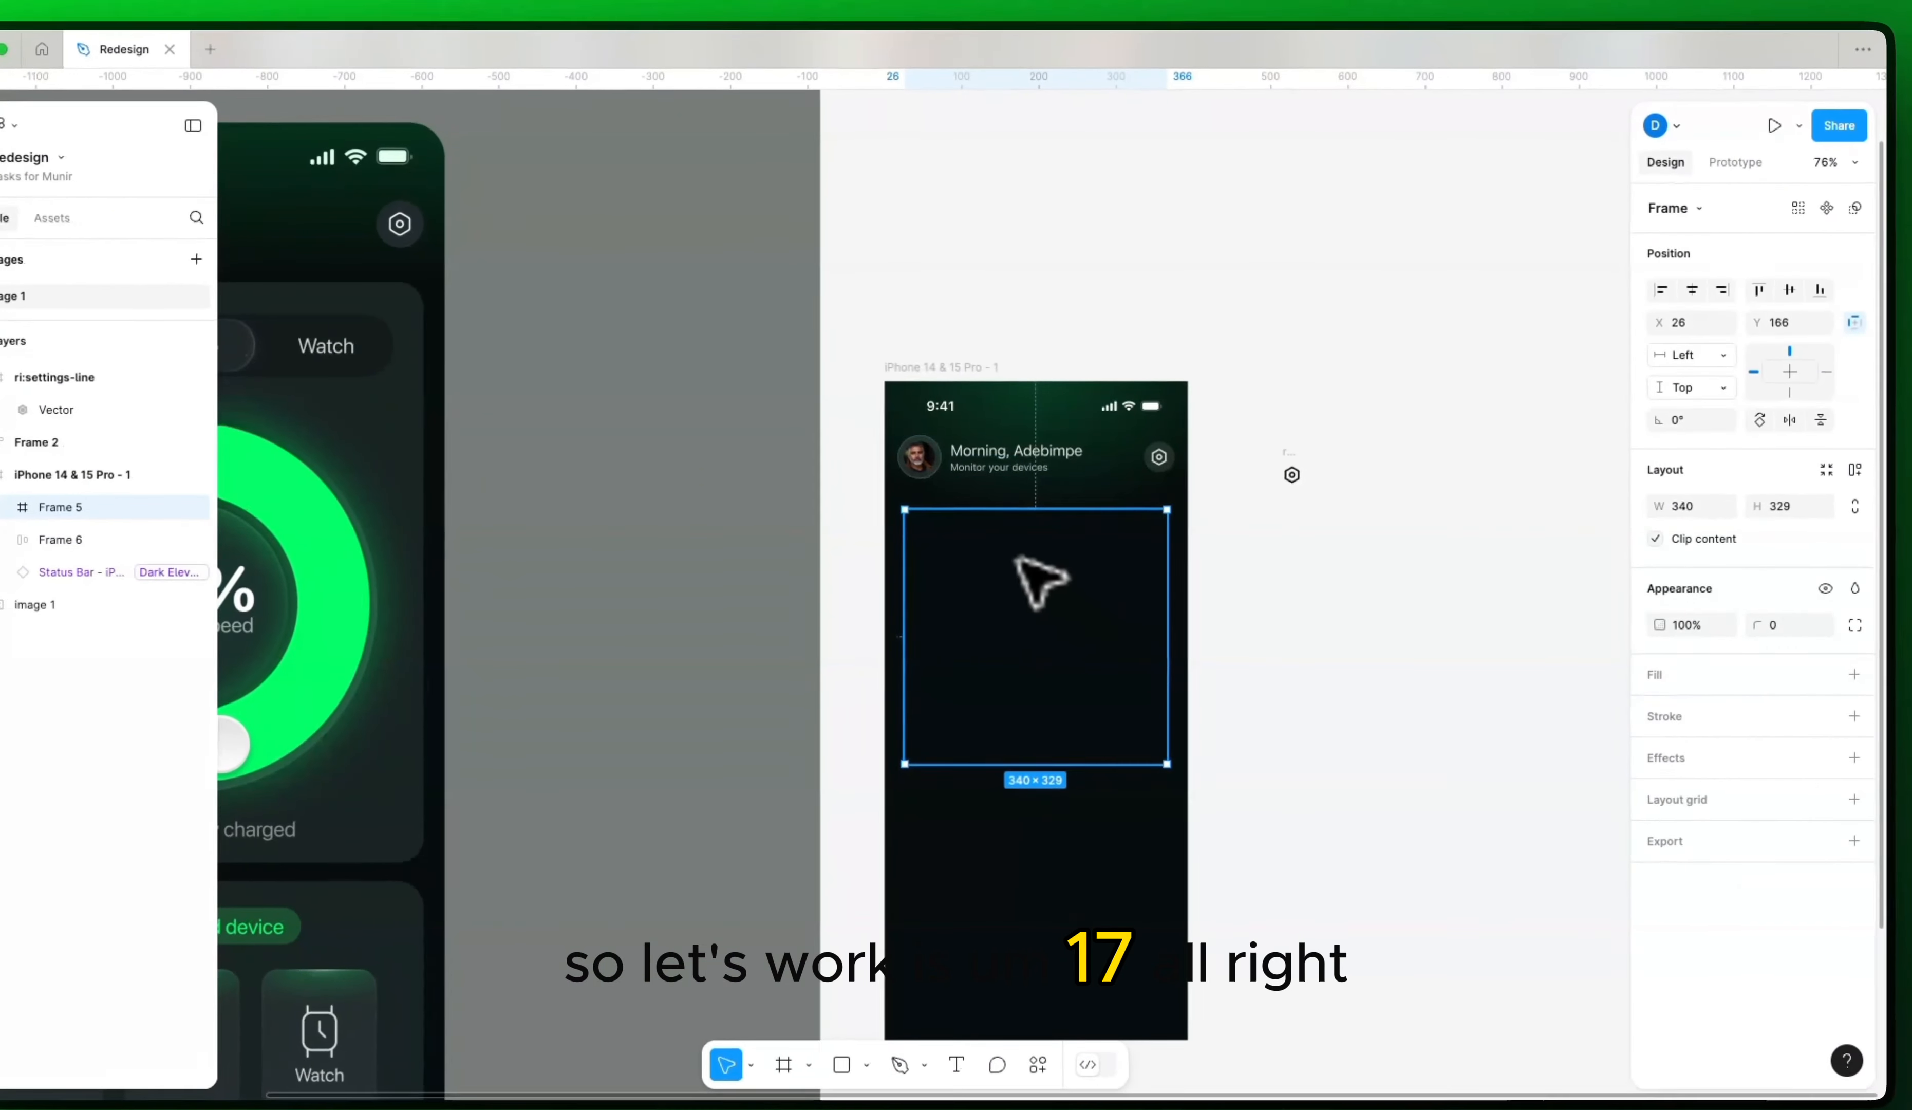
{"action": "key", "text": "ctrl+g"}
{"action": "scroll", "coordinate": [990, 457], "scroll_direction": "up", "scroll_amount": 5}
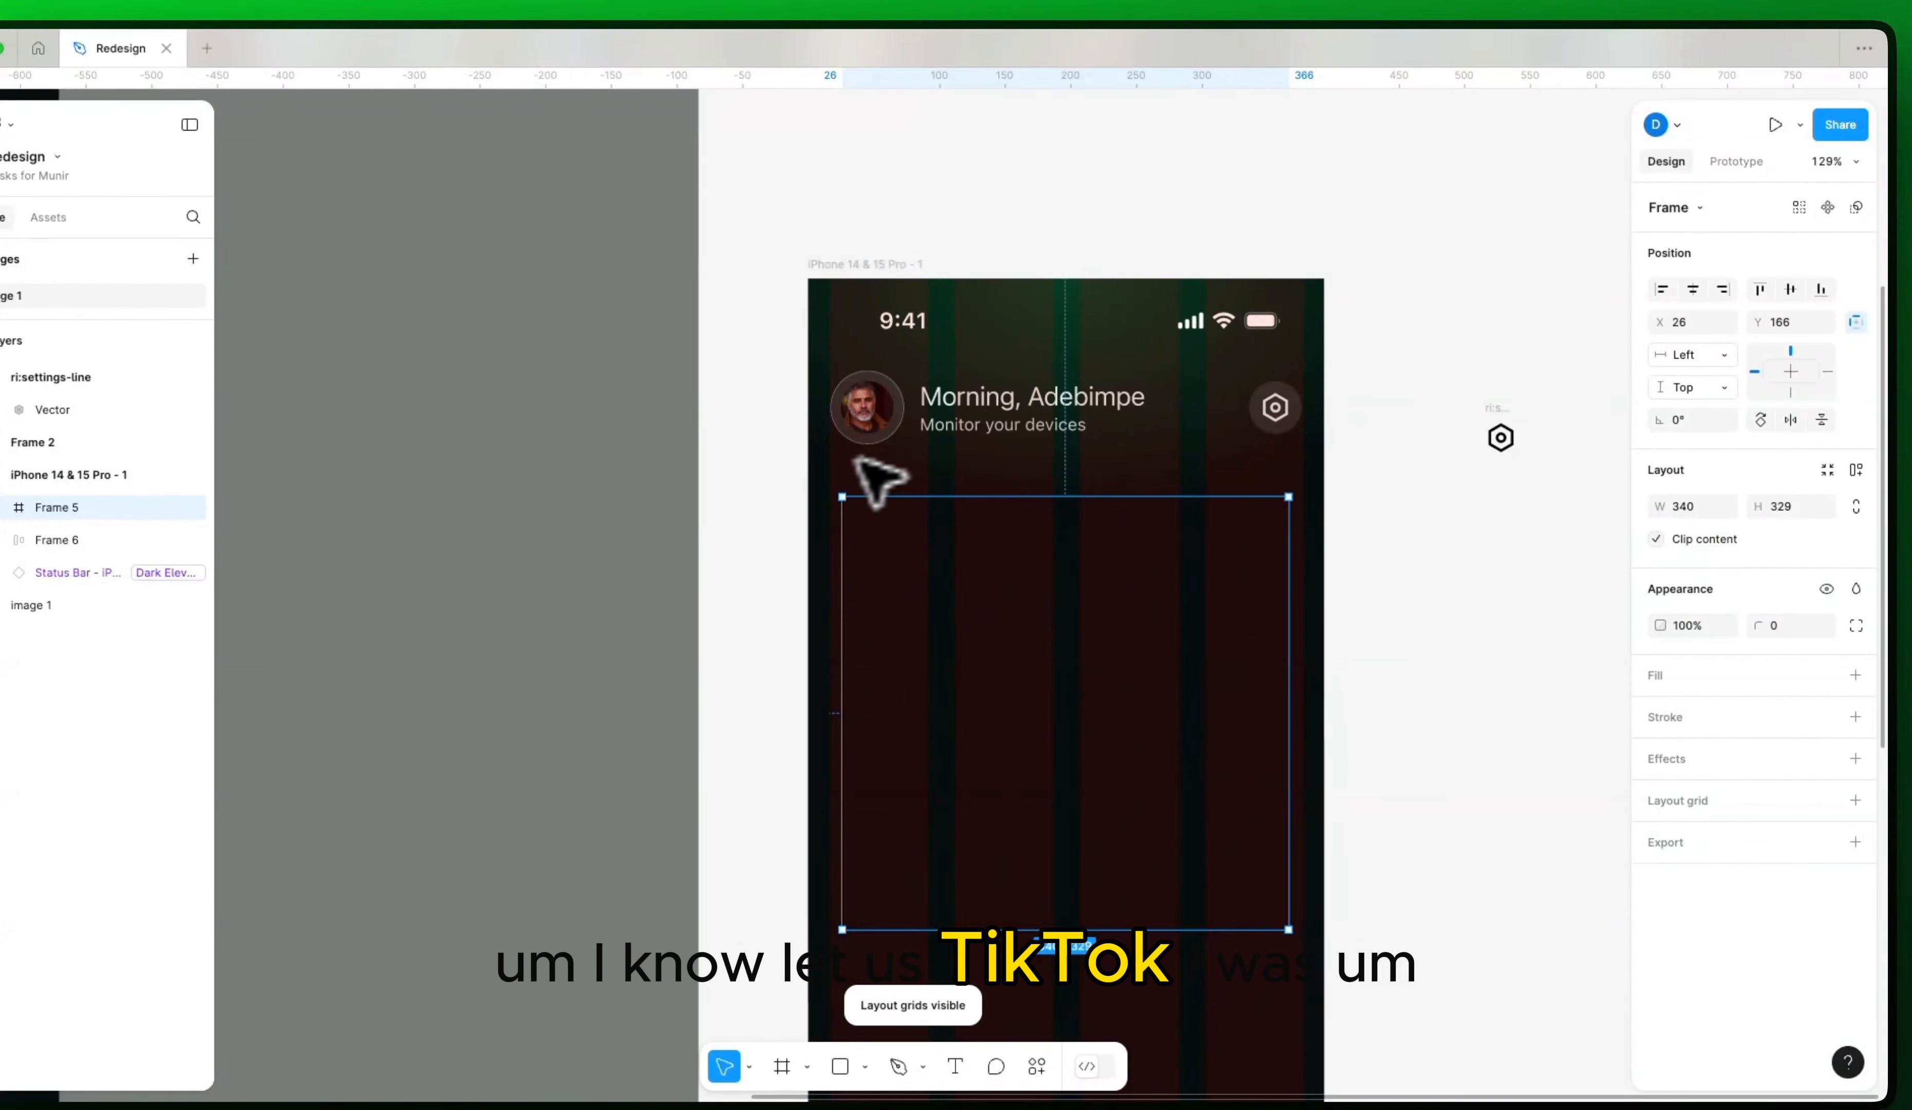
{"action": "scroll", "coordinate": [845, 462], "scroll_direction": "up", "scroll_amount": 4}
Step: Widen the header row to 360 by extending its right edge to the outer edge of the last grid column
{"action": "left_click", "coordinate": [829, 362]}
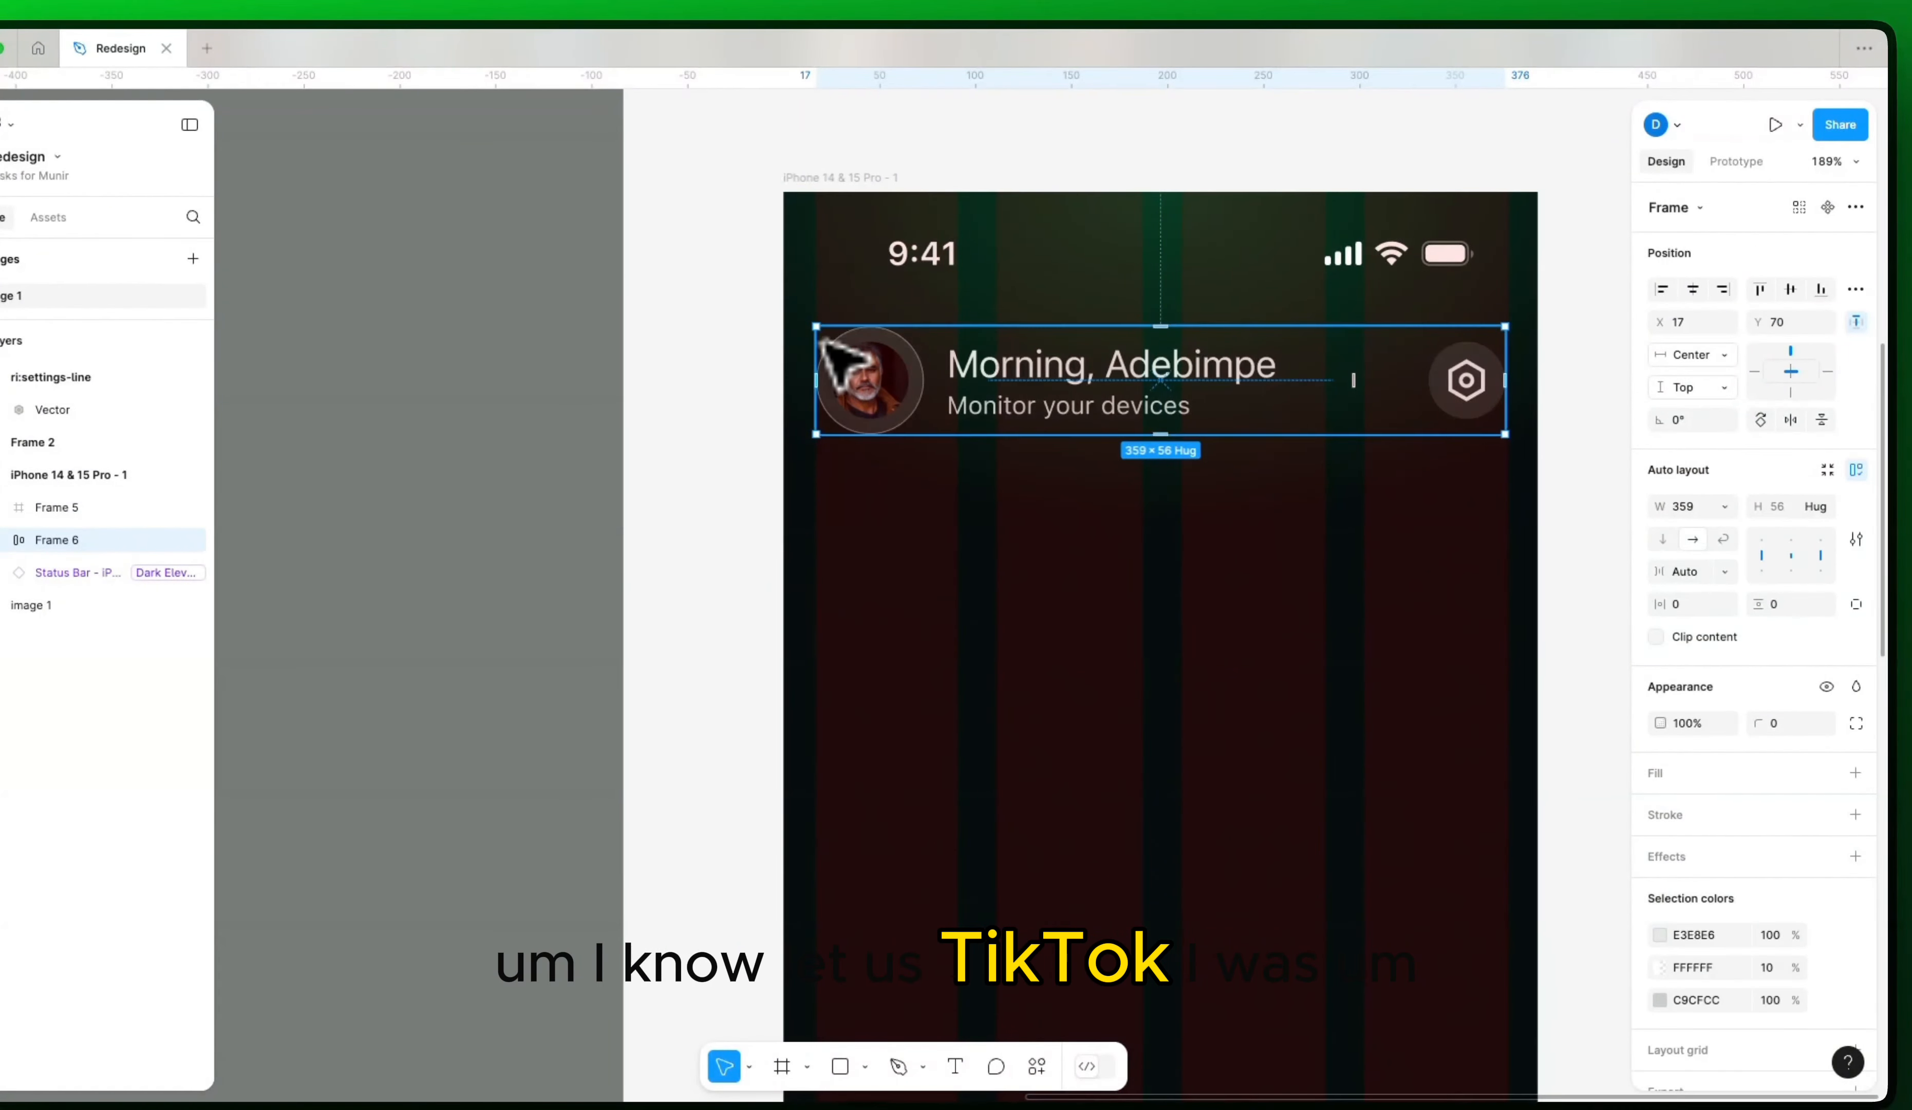
{"action": "left_click", "coordinate": [1151, 411]}
{"action": "left_click", "coordinate": [1387, 371]}
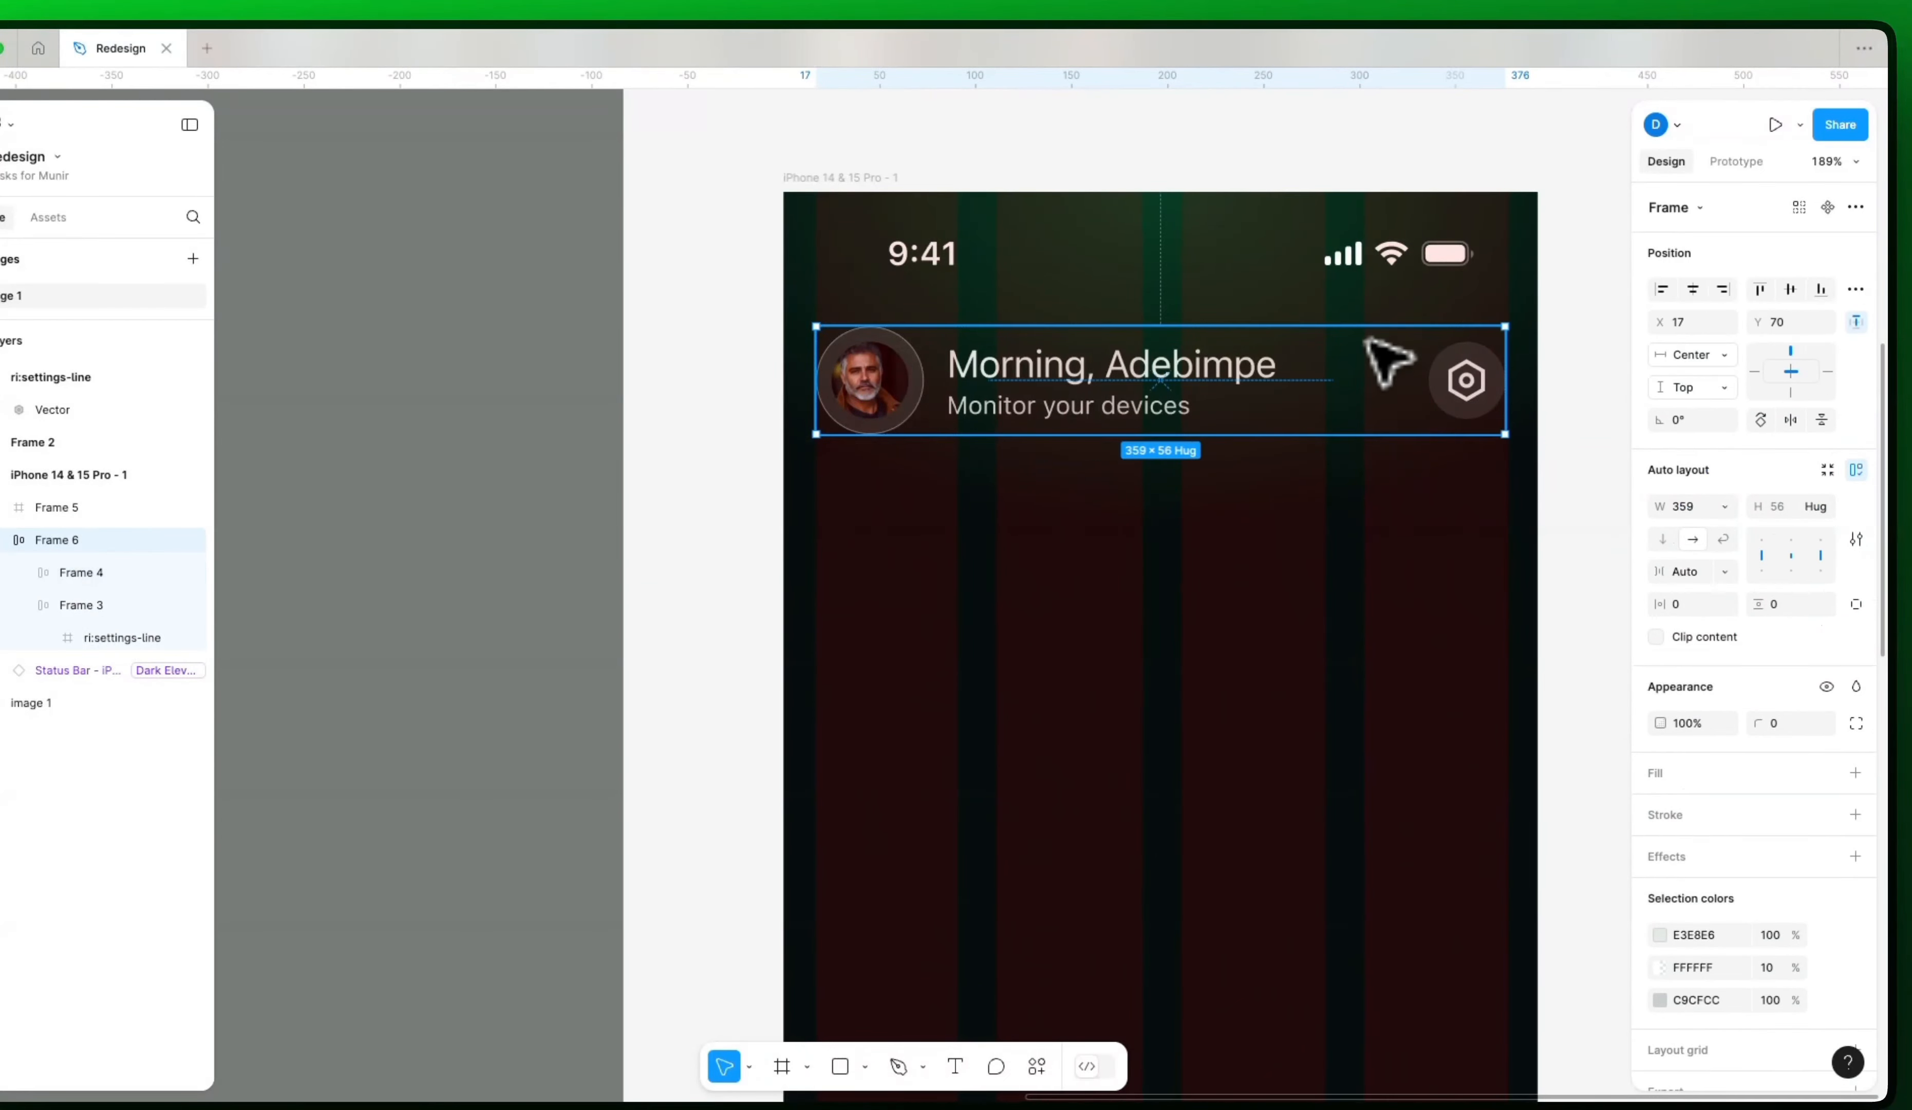
{"action": "scroll", "coordinate": [1323, 683], "scroll_direction": "up", "scroll_amount": 10}
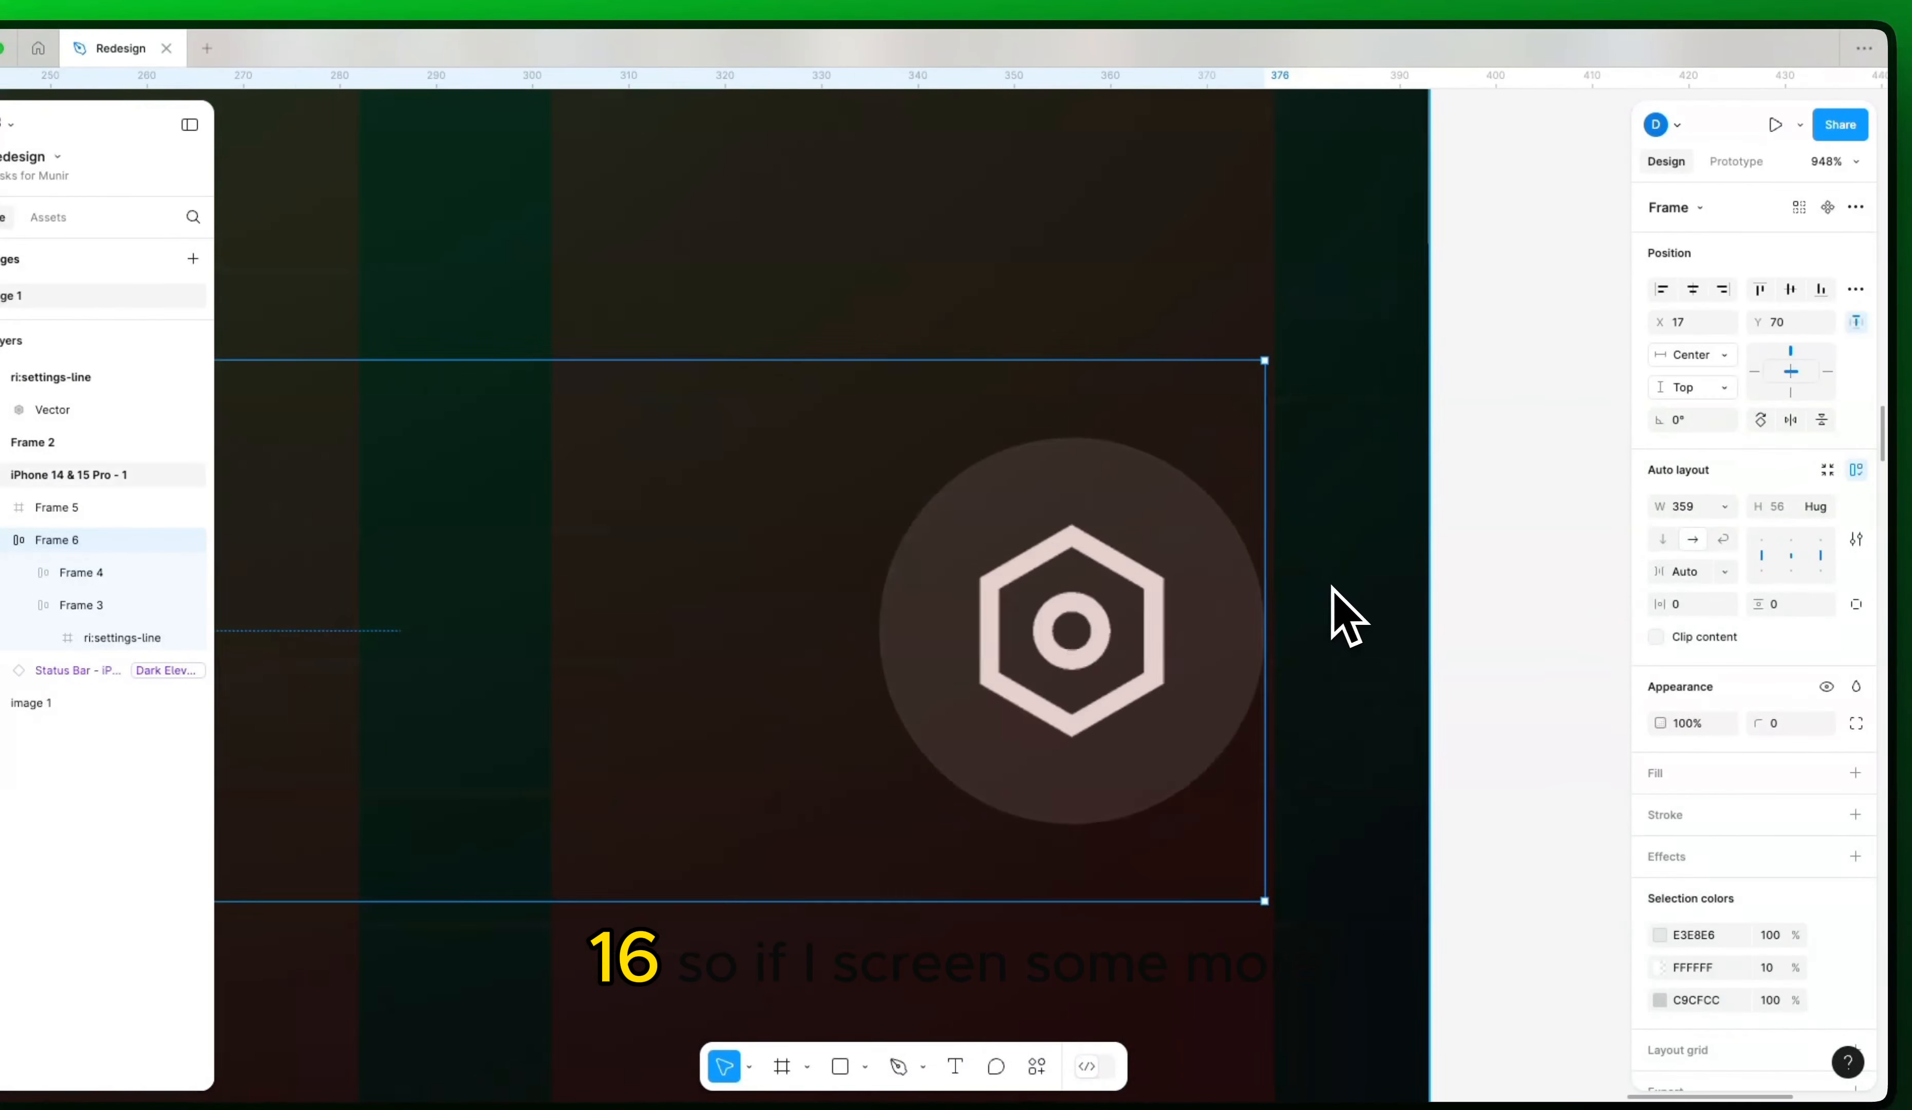
{"action": "left_click_drag", "start_coordinate": [1260, 501], "coordinate": [1264, 500]}
{"action": "scroll", "coordinate": [1263, 503], "scroll_direction": "down", "scroll_amount": 5}
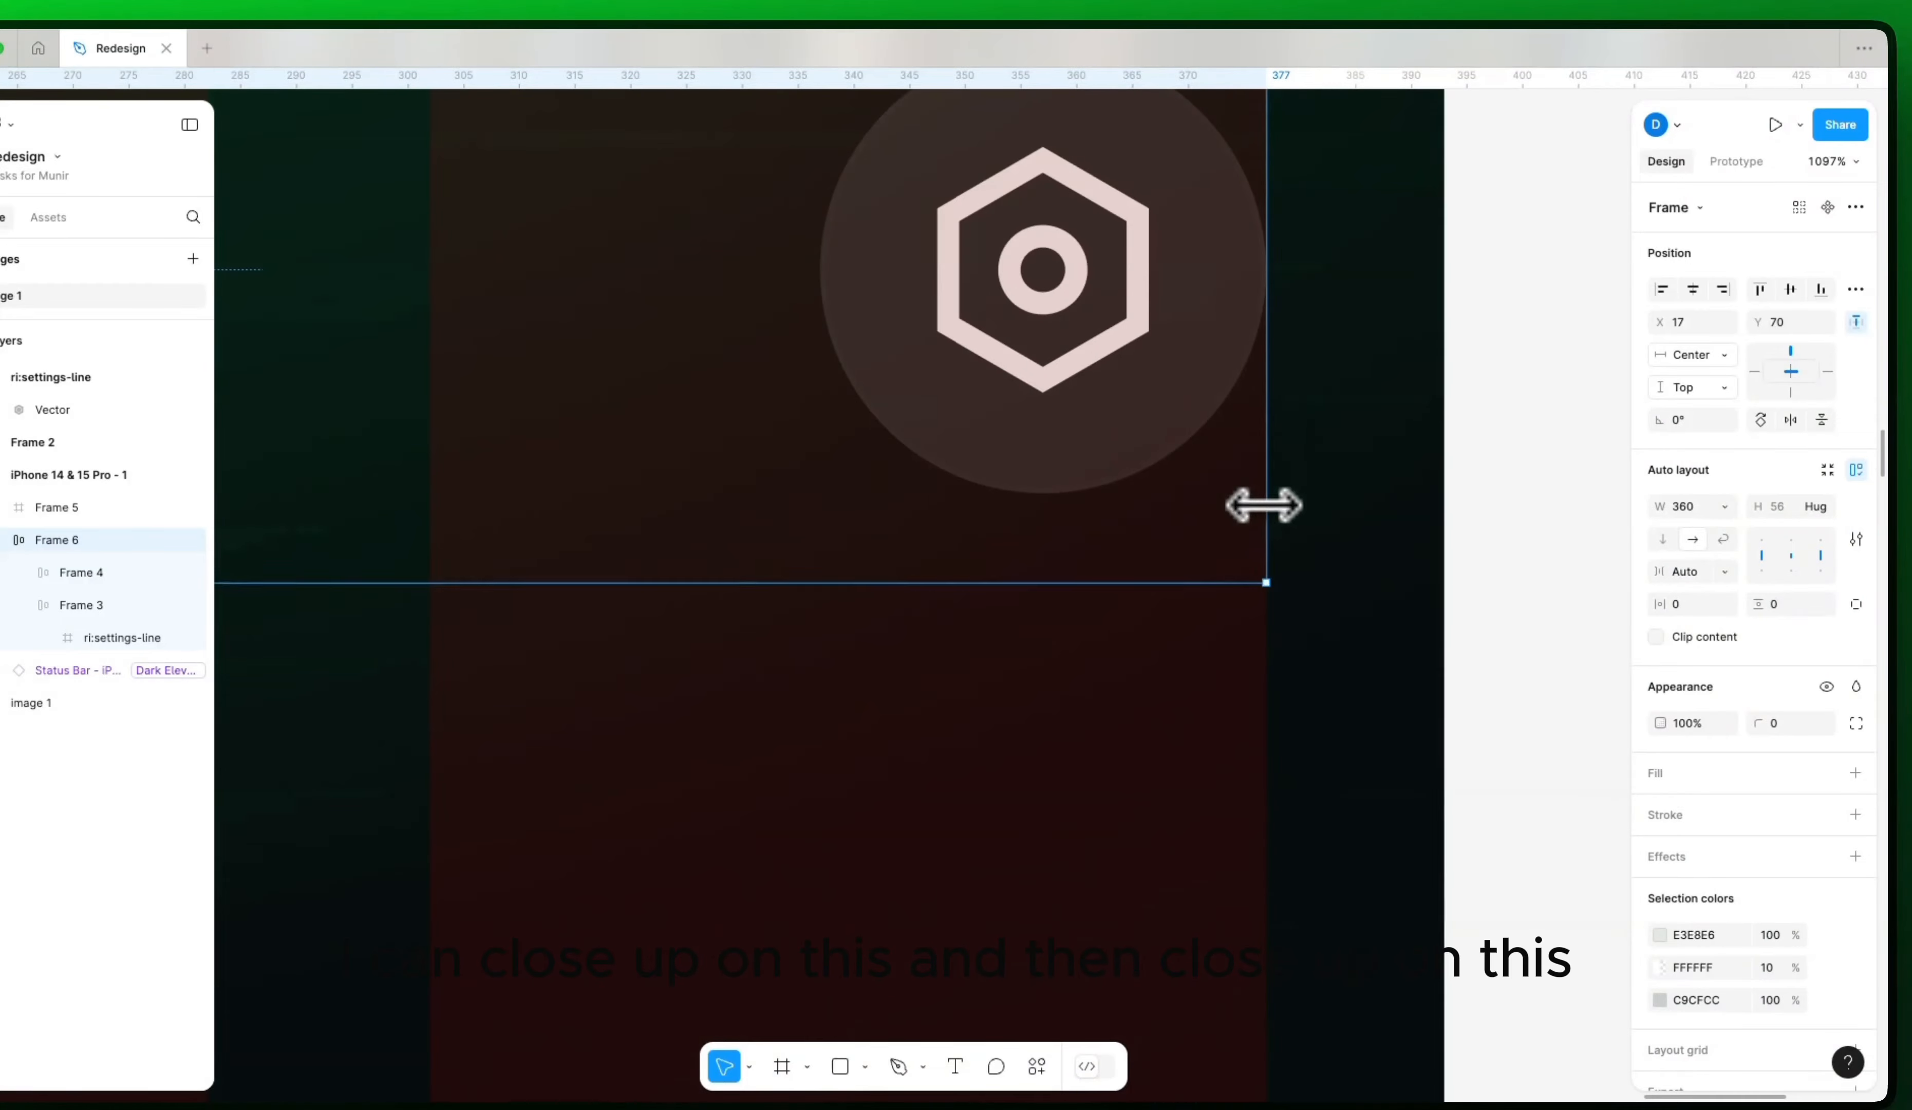
Step: Widen the header row to 361 by extending its left edge to the outer edge of the first grid column at X 16
{"action": "scroll", "coordinate": [1156, 515], "scroll_direction": "down", "scroll_amount": 5}
{"action": "left_click_drag", "start_coordinate": [655, 323], "coordinate": [1668, 440]}
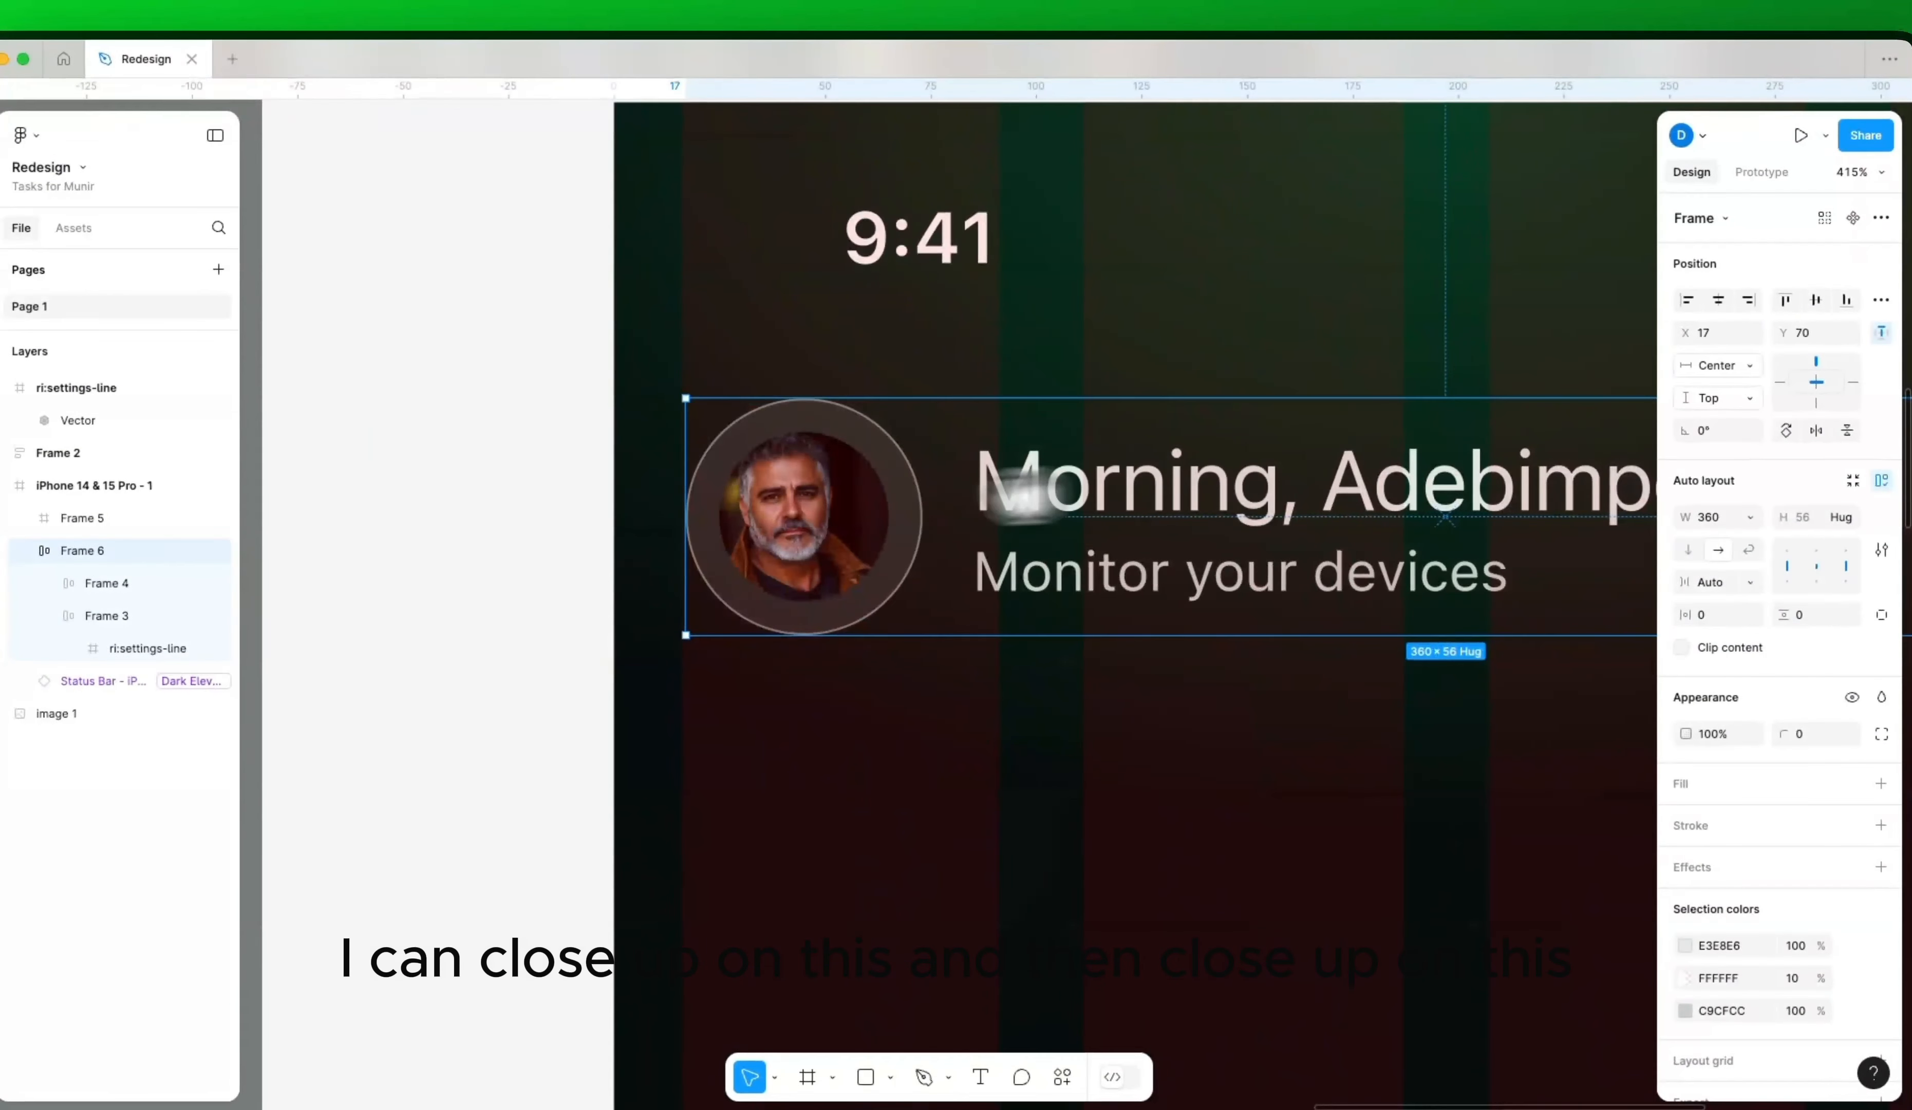
{"action": "scroll", "coordinate": [687, 456], "scroll_direction": "up", "scroll_amount": 10}
{"action": "scroll", "coordinate": [688, 451], "scroll_direction": "up", "scroll_amount": 5}
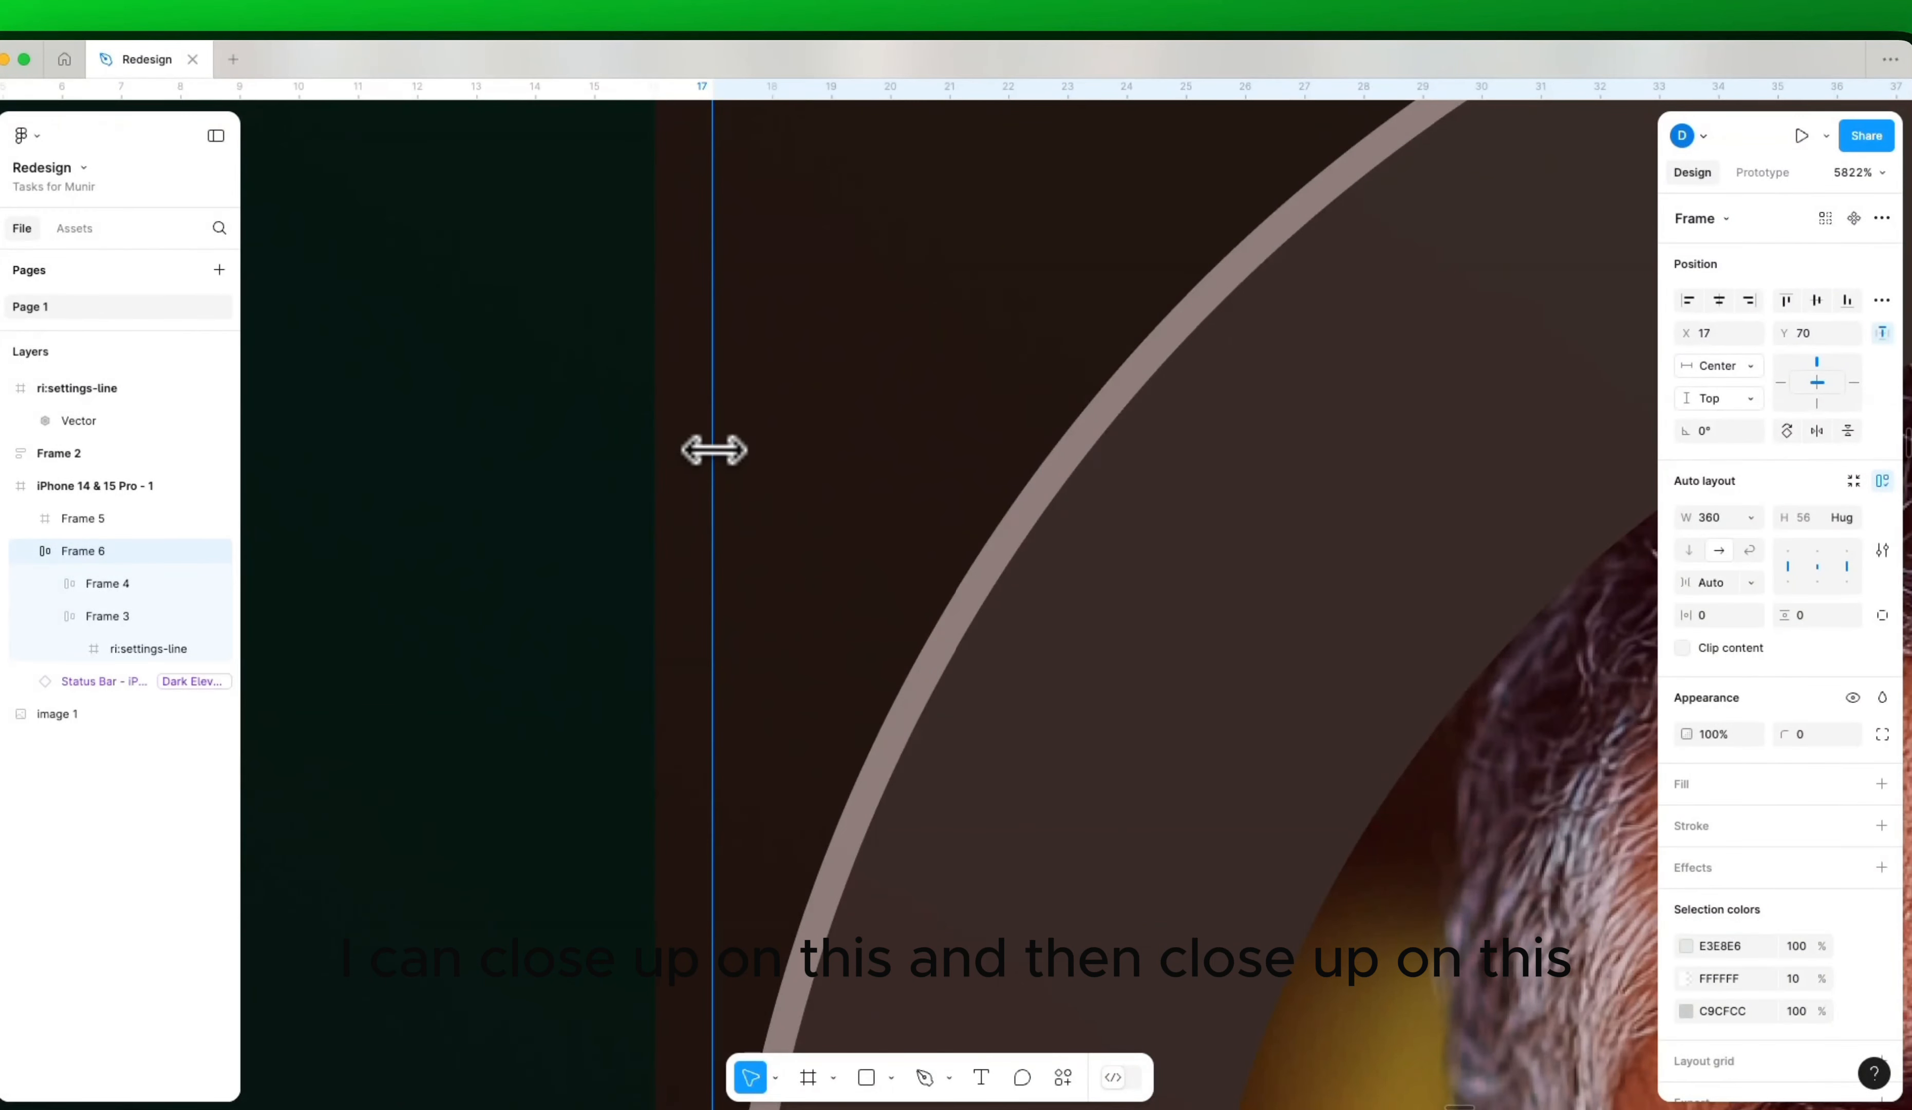
{"action": "left_click_drag", "start_coordinate": [713, 450], "coordinate": [645, 448]}
{"action": "scroll", "coordinate": [733, 495], "scroll_direction": "down", "scroll_amount": 20}
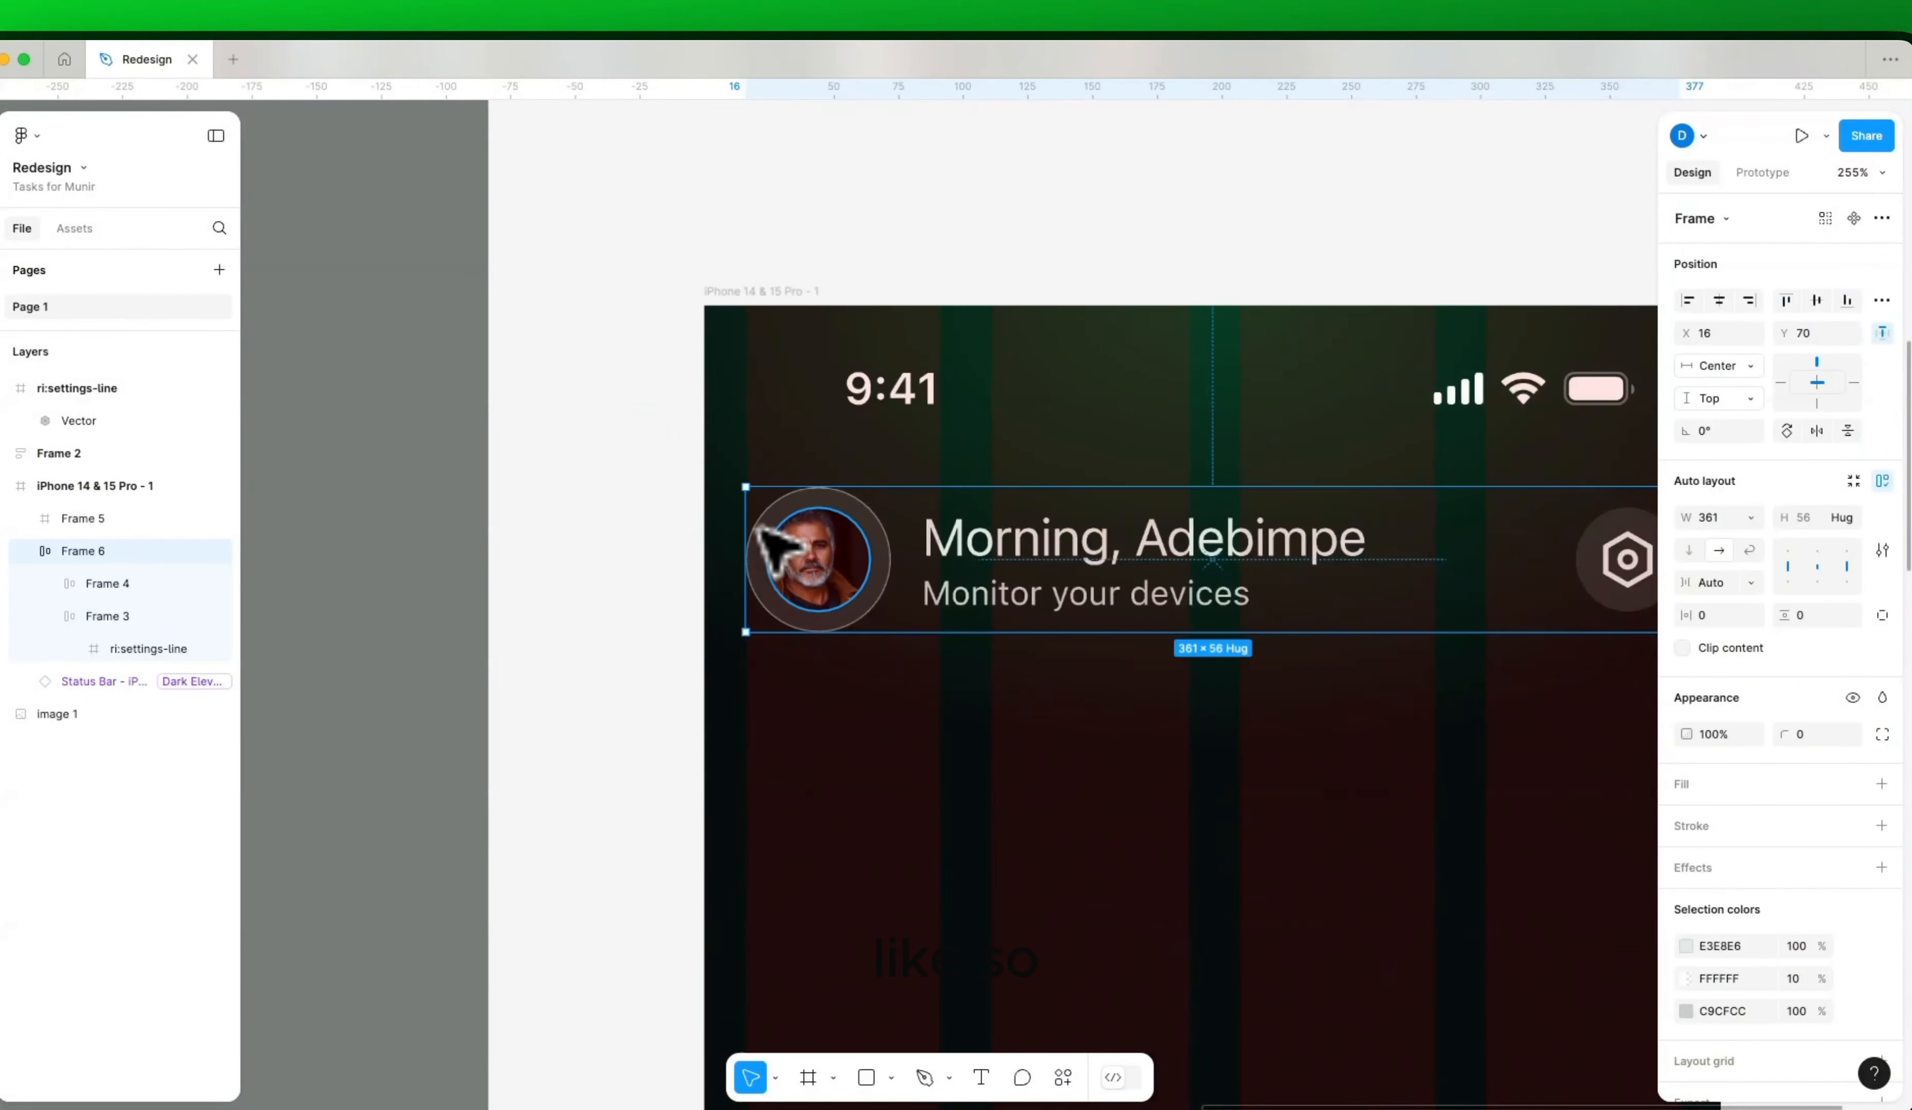
{"action": "scroll", "coordinate": [858, 573], "scroll_direction": "down", "scroll_amount": 2}
{"action": "left_click", "coordinate": [1076, 598]}
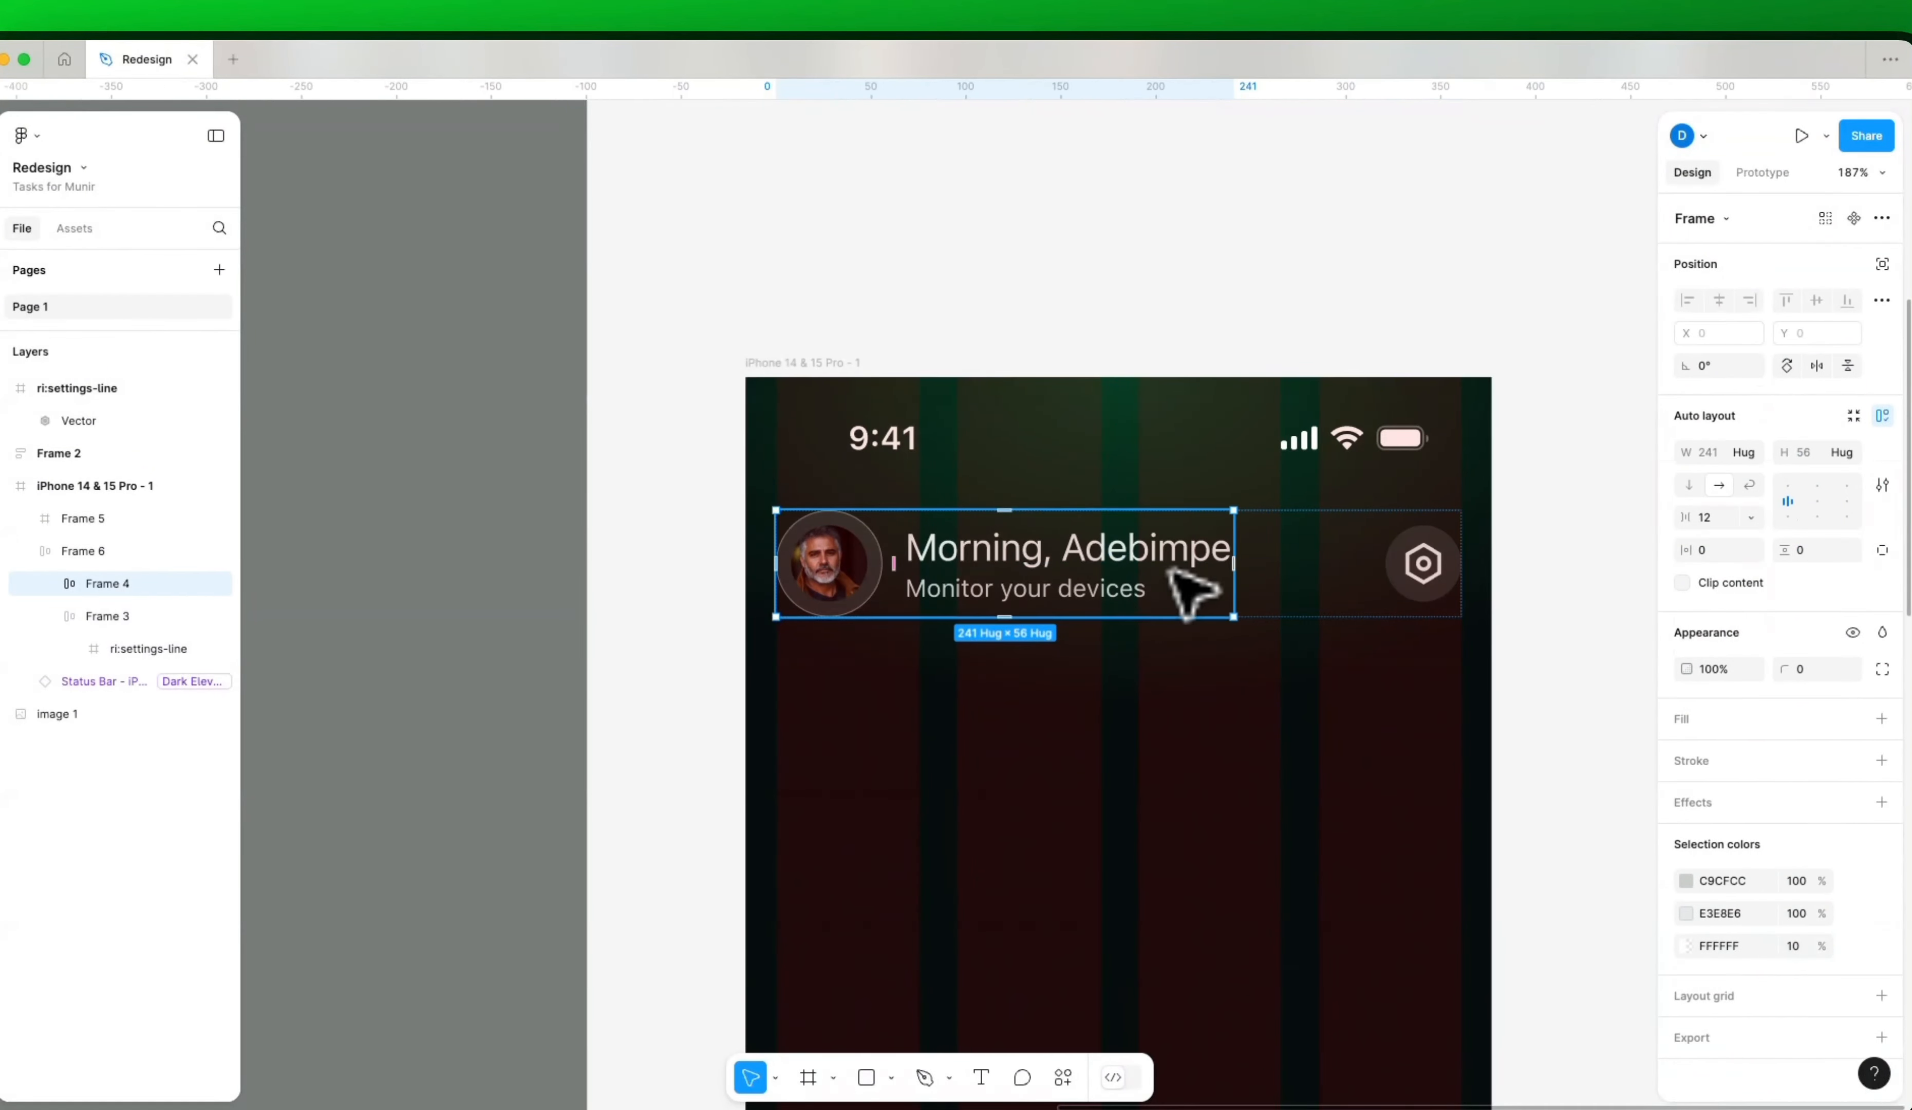
{"action": "left_click", "coordinate": [1243, 581]}
{"action": "right_click", "coordinate": [1581, 593]}
{"action": "left_click", "coordinate": [1541, 599]}
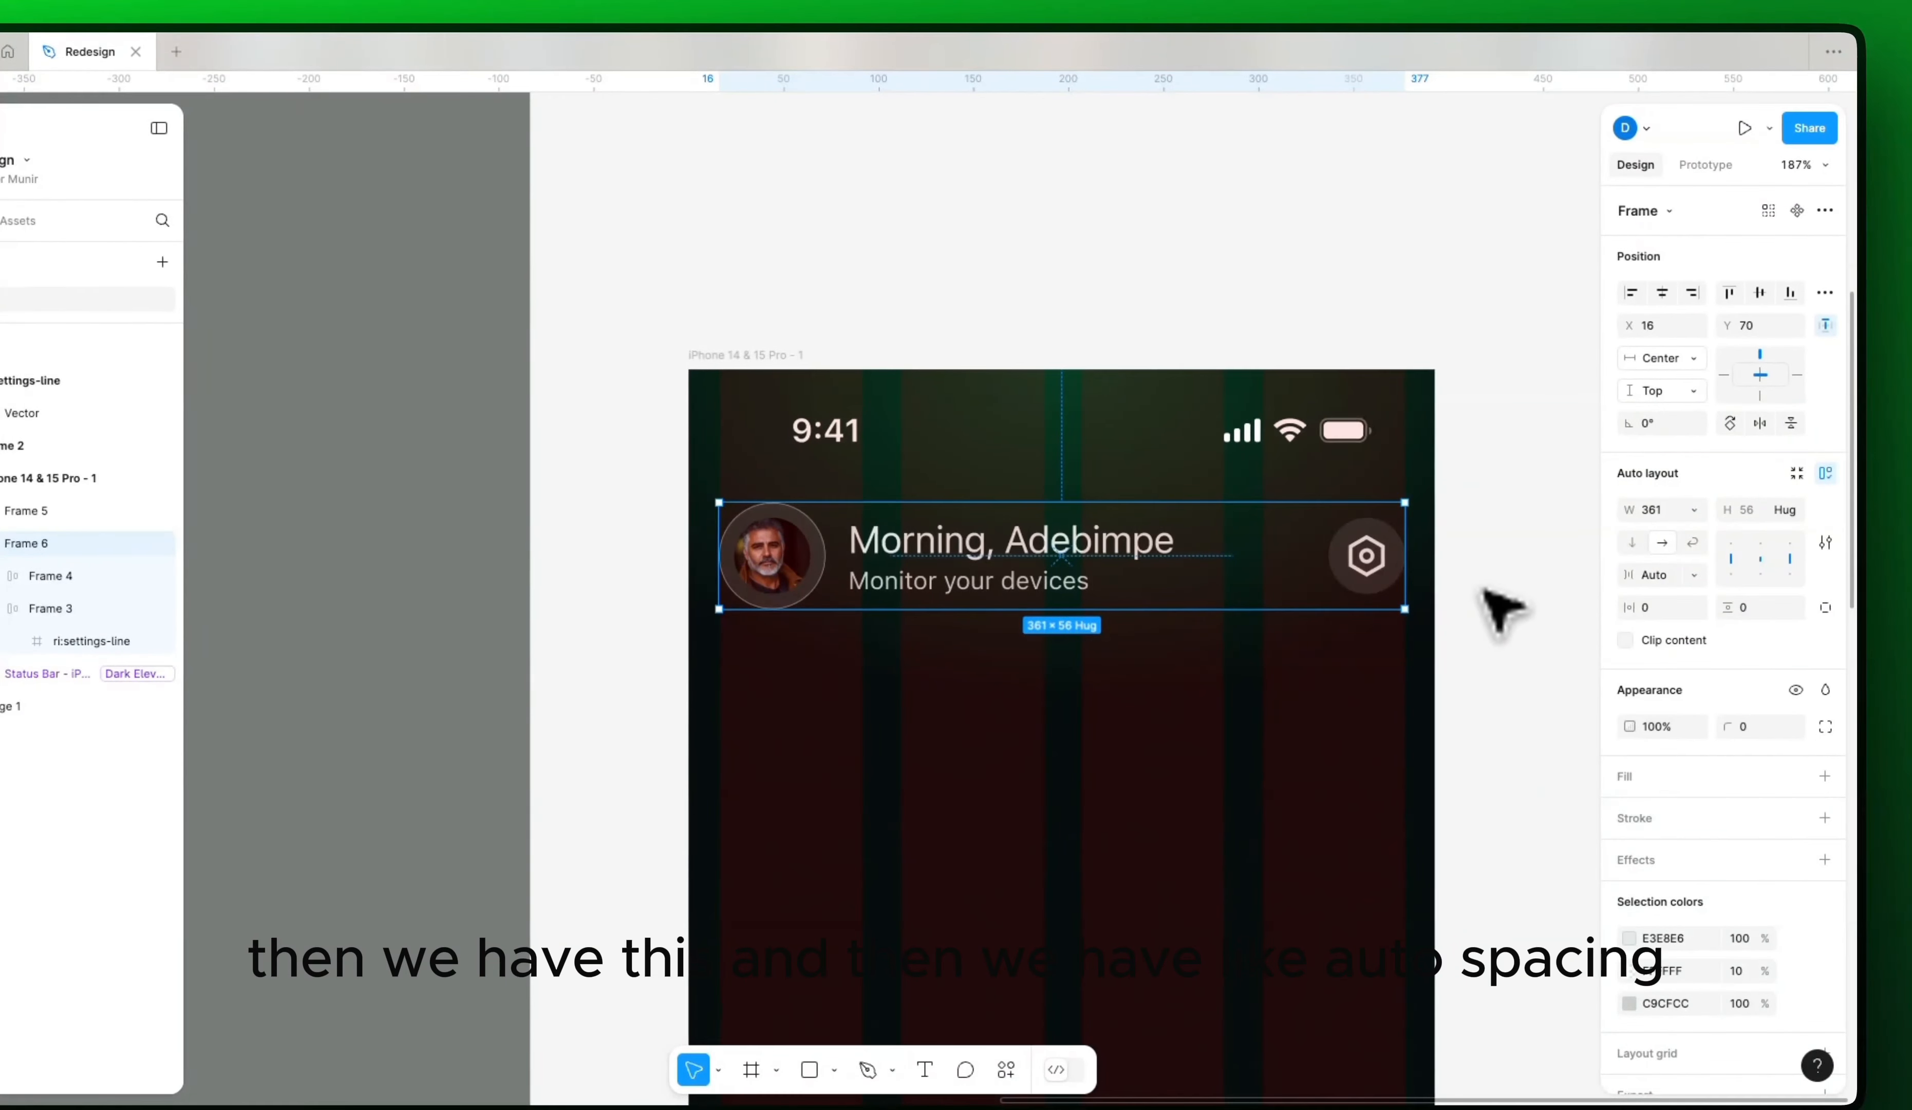
{"action": "left_click_drag", "start_coordinate": [1484, 591], "coordinate": [1218, 371]}
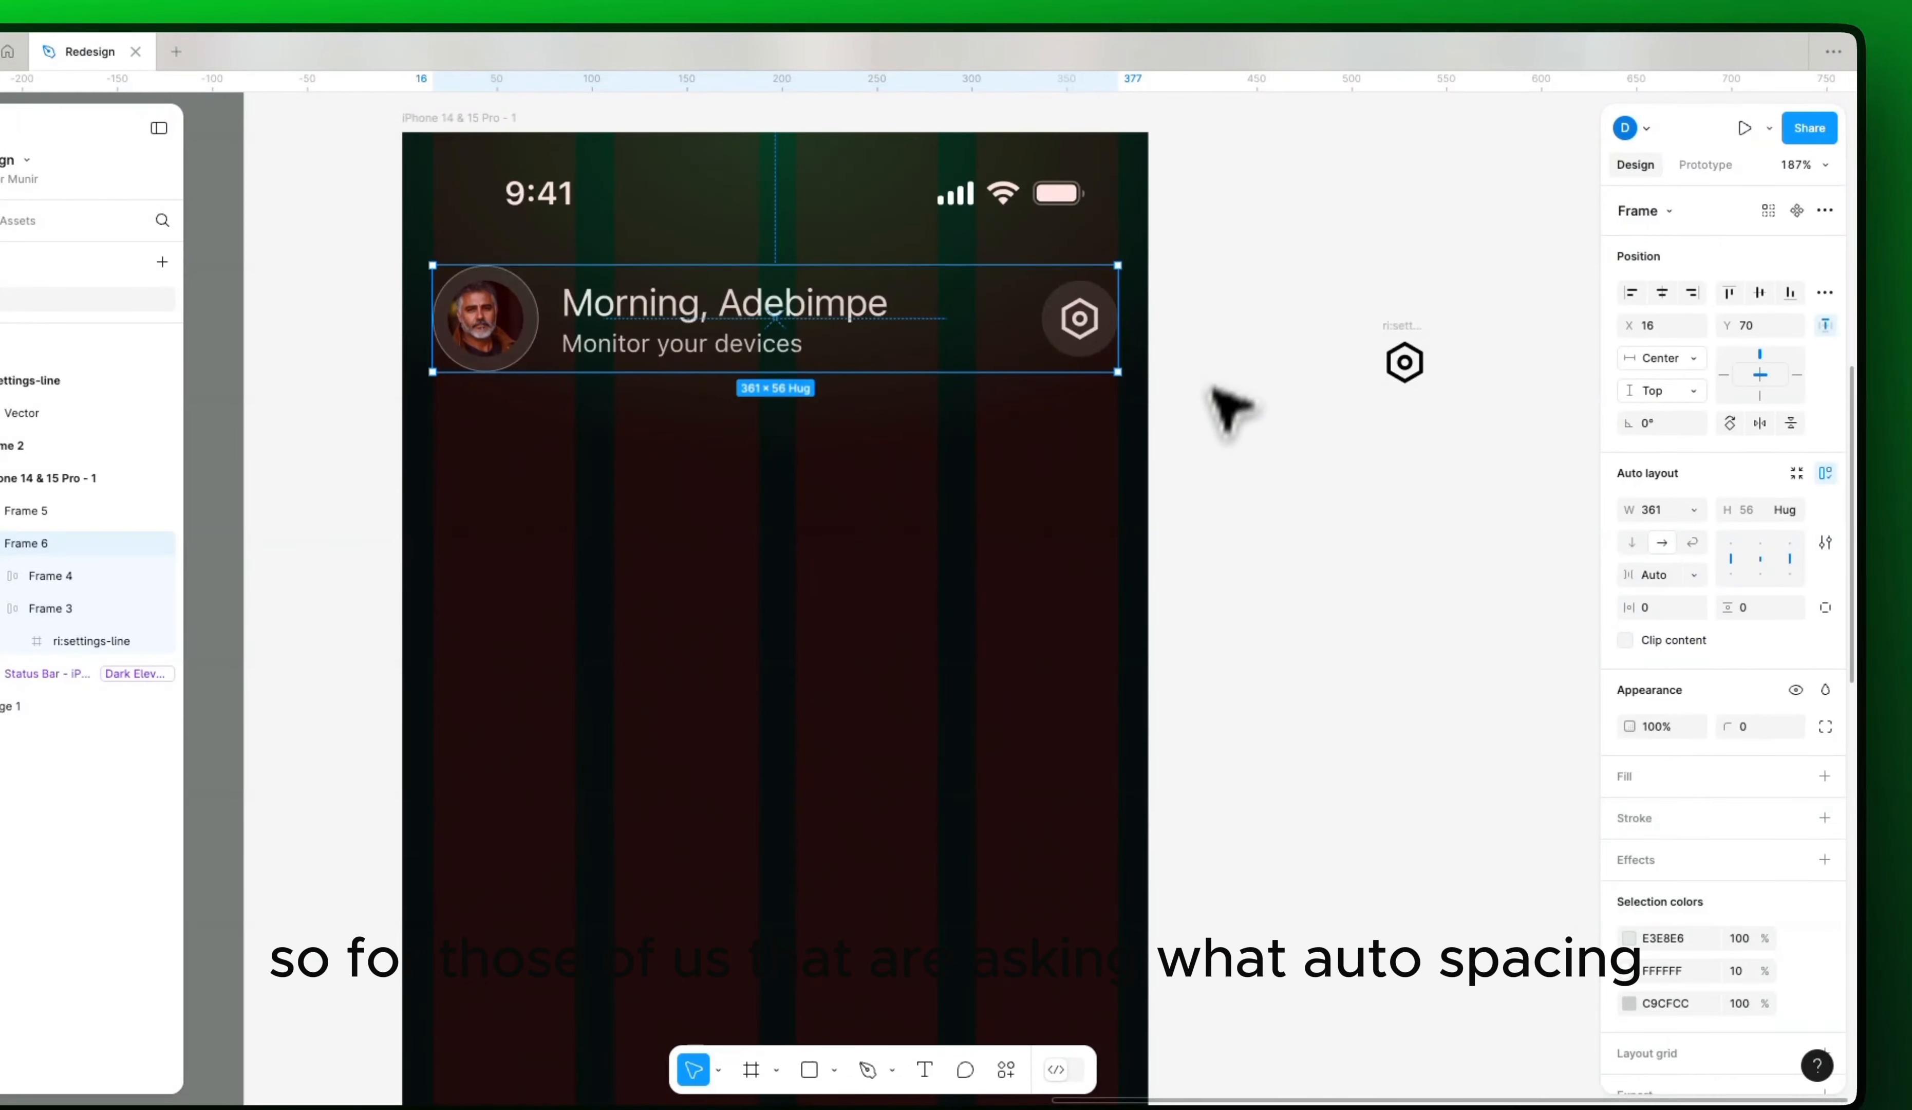
Step: Stretch the empty frame below the header to span the grid columns, 361 wide starting at X 16
{"action": "left_click", "coordinate": [603, 599]}
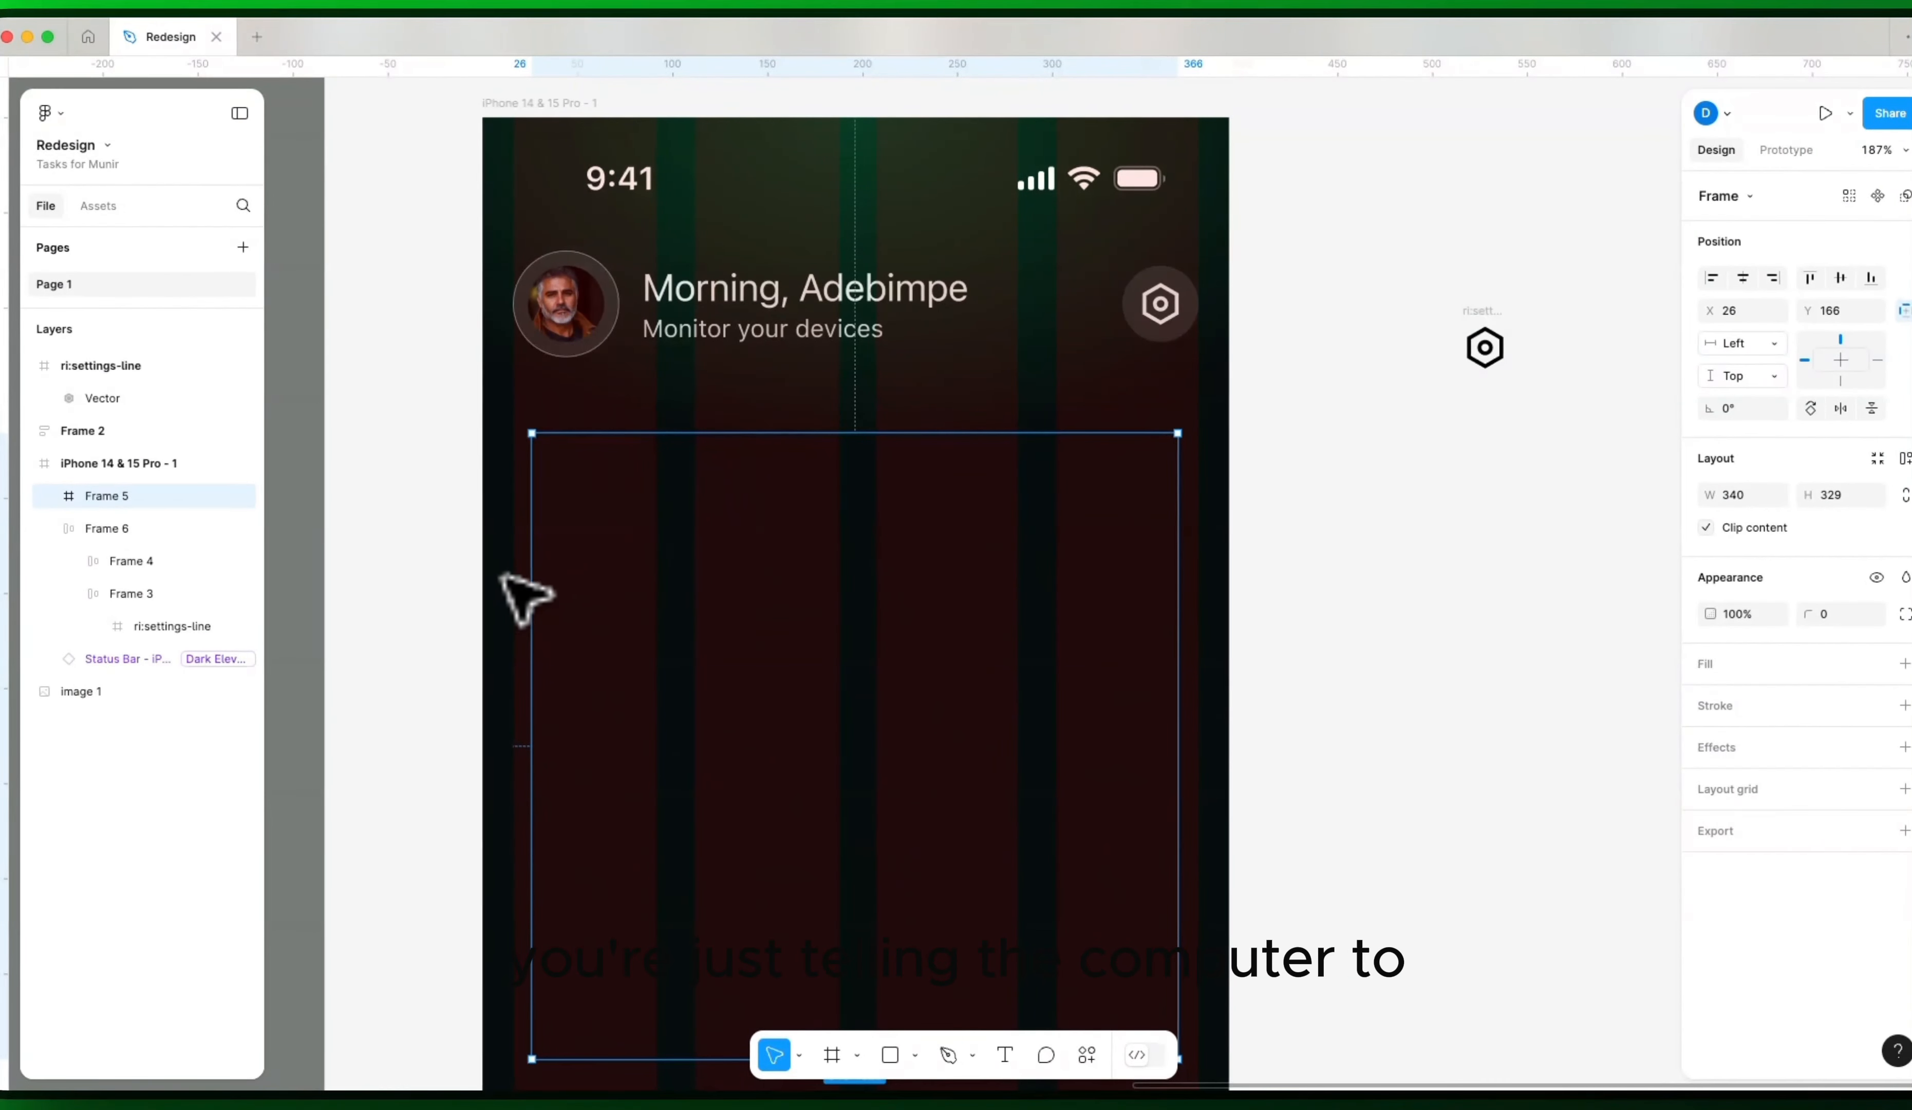
{"action": "left_click_drag", "start_coordinate": [533, 582], "coordinate": [512, 580]}
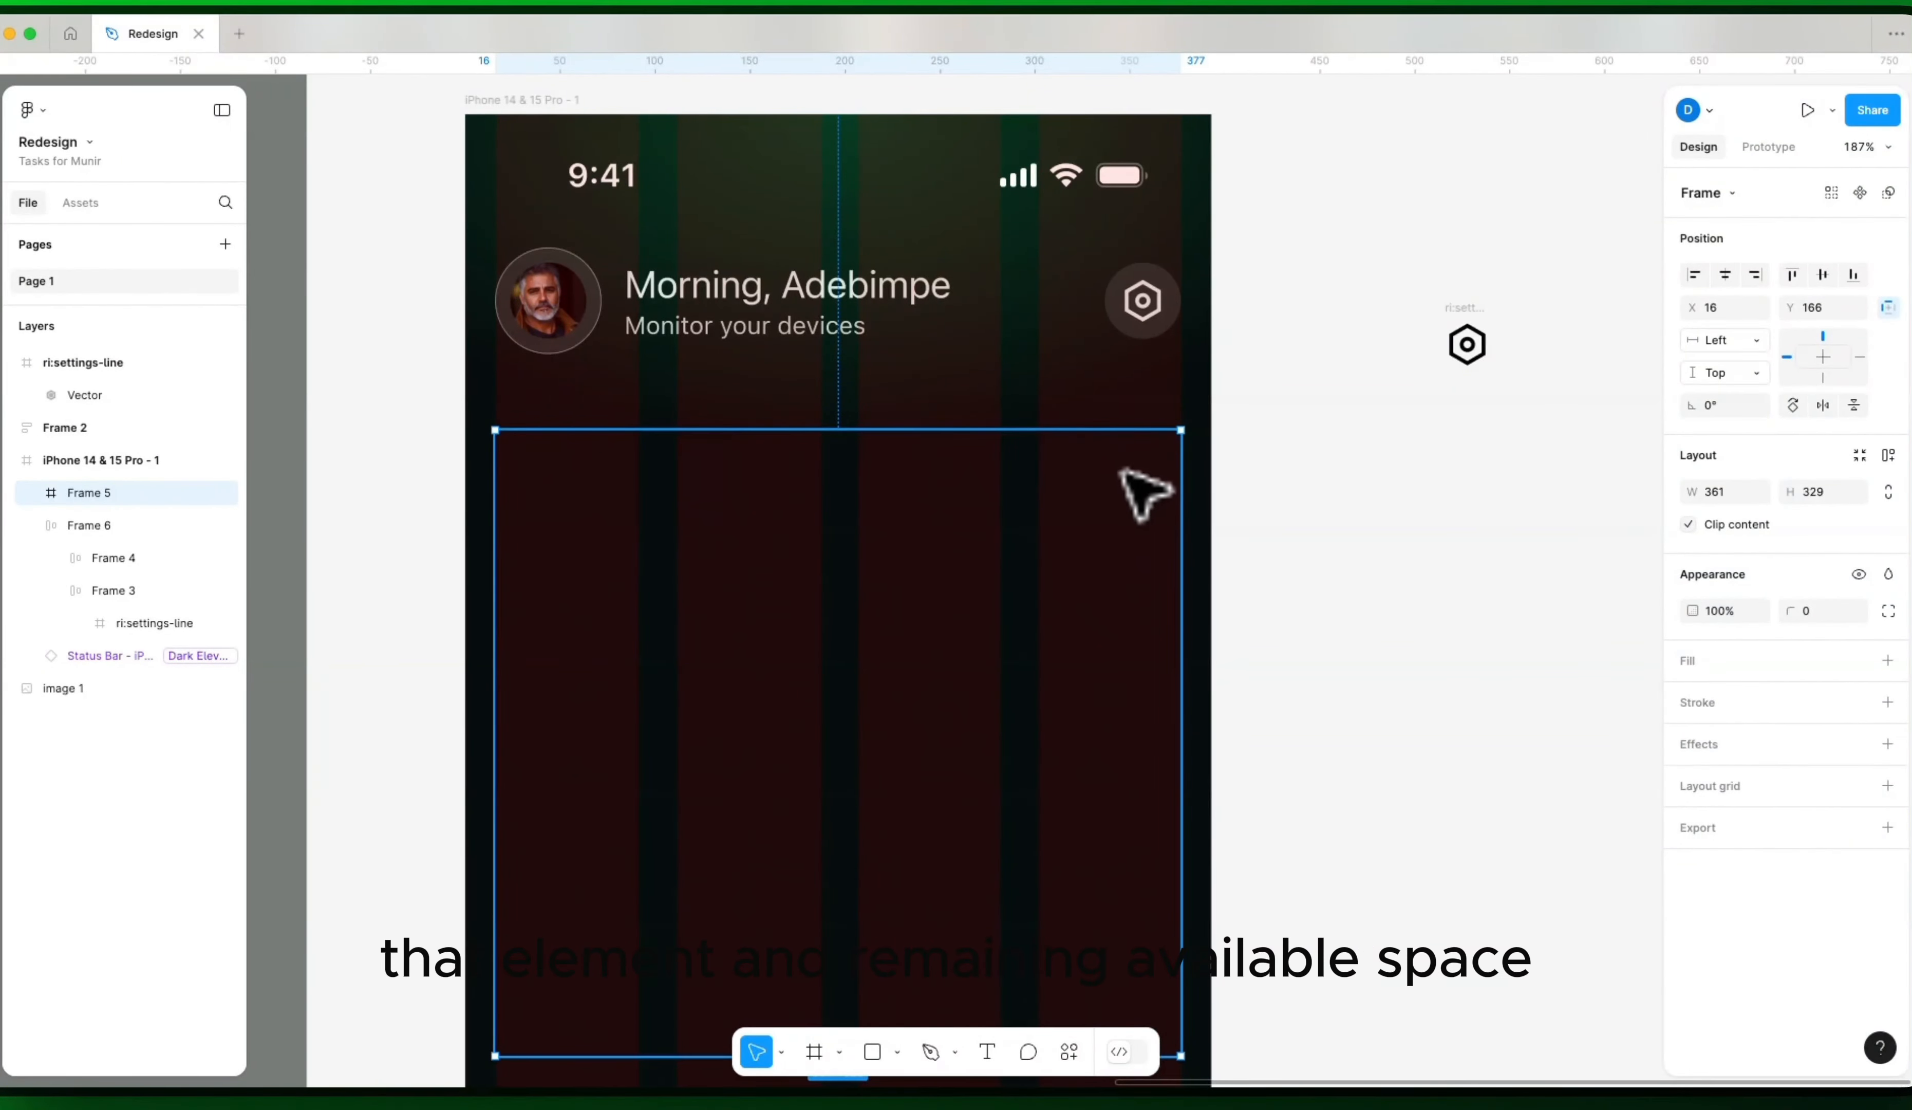
{"action": "left_click", "coordinate": [1360, 537]}
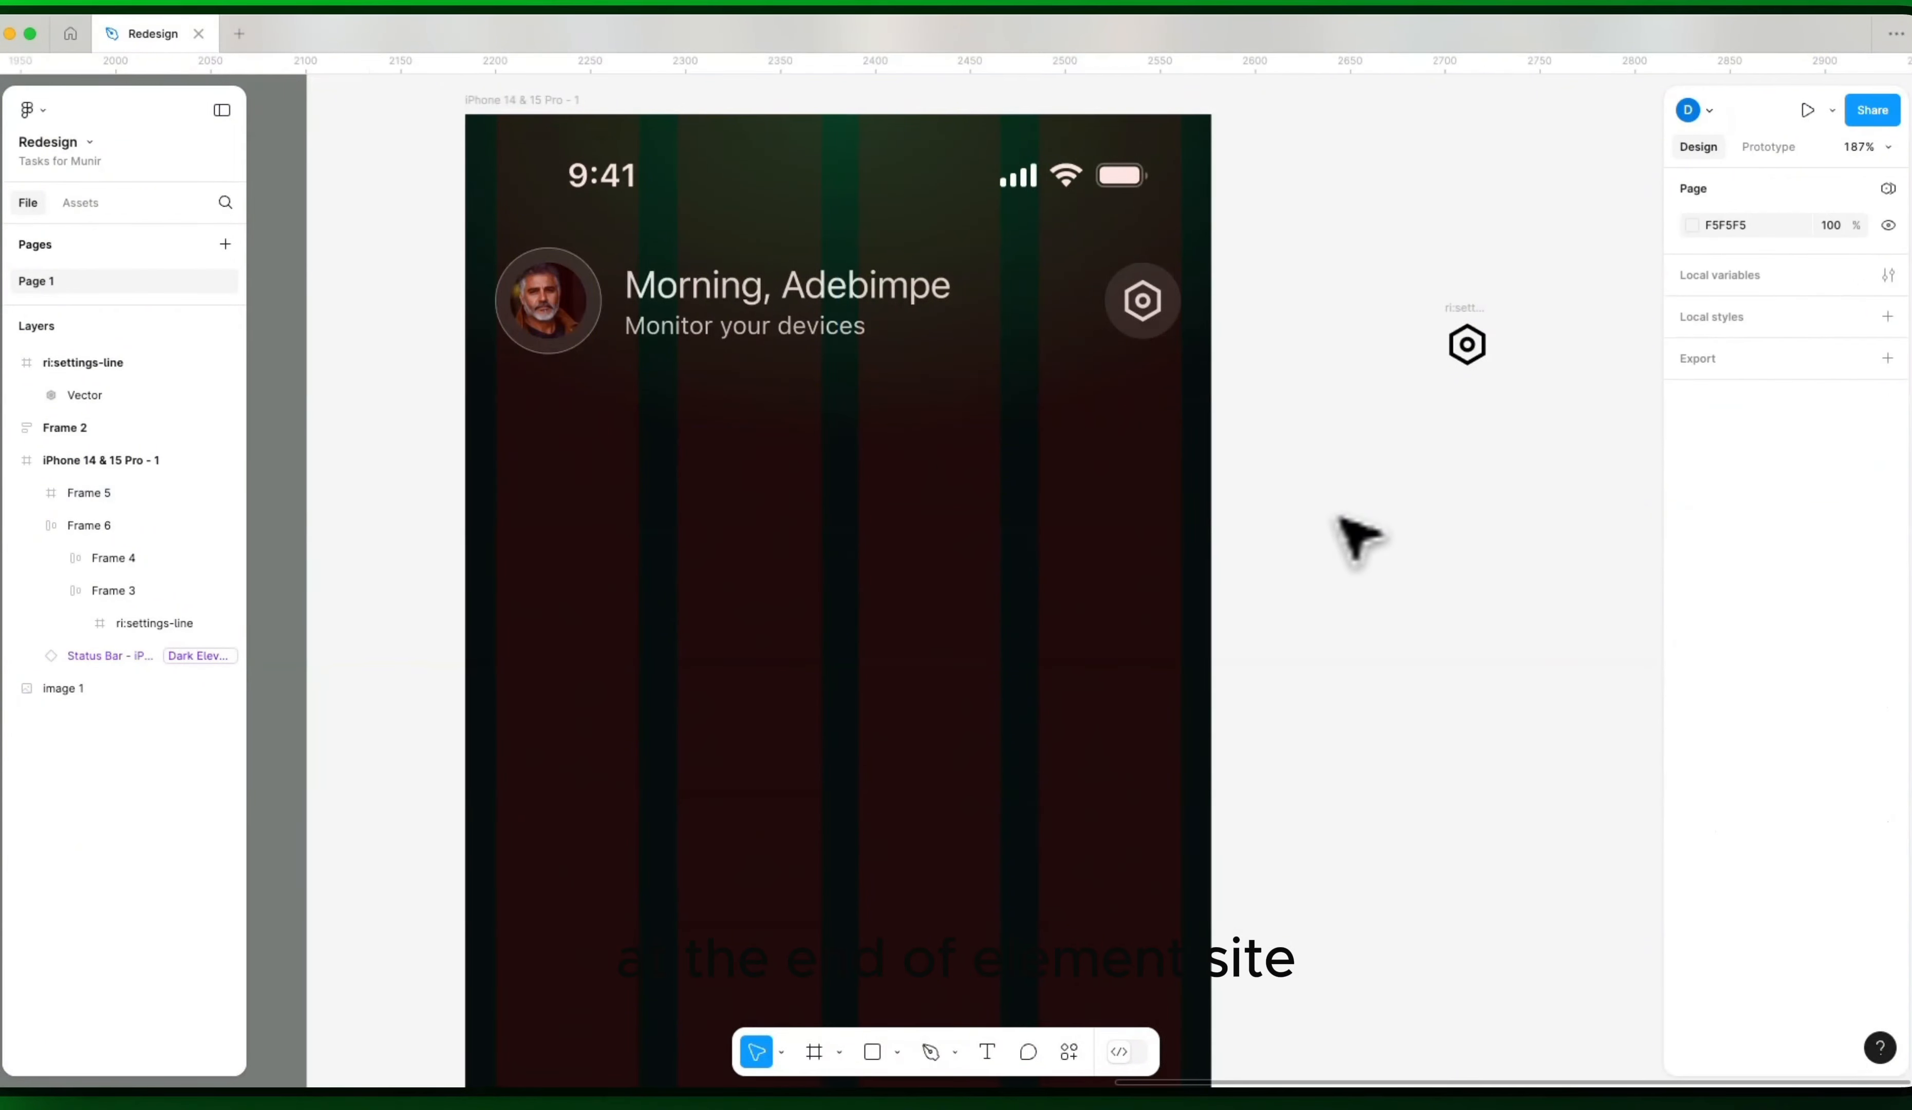
Step: Fill the empty frame with the dark card color 1A2425 sampled from the reference mockup's charging card
{"action": "scroll", "coordinate": [1265, 527], "scroll_direction": "down", "scroll_amount": 5}
{"action": "left_click", "coordinate": [1100, 624]}
{"action": "scroll", "coordinate": [1331, 546], "scroll_direction": "down", "scroll_amount": 3}
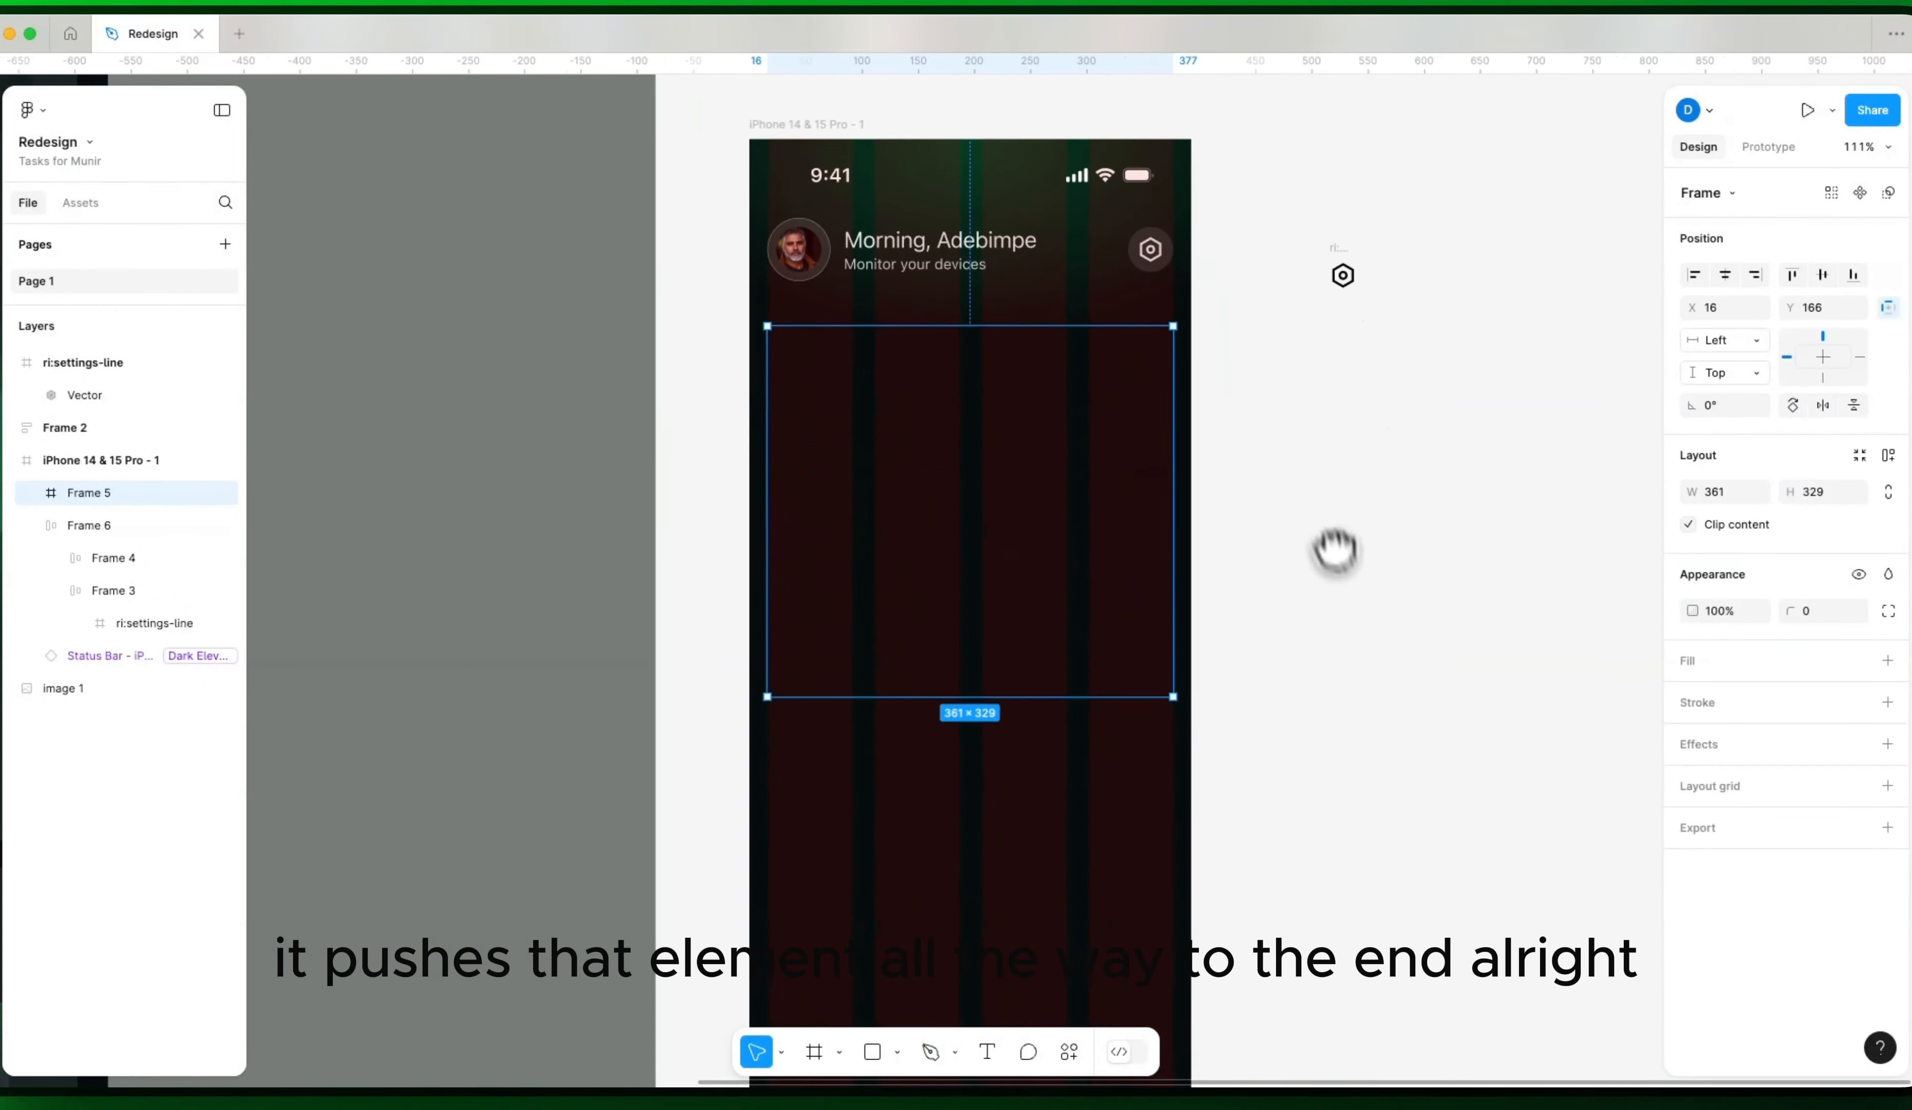
{"action": "scroll", "coordinate": [1199, 559], "scroll_direction": "down", "scroll_amount": 5}
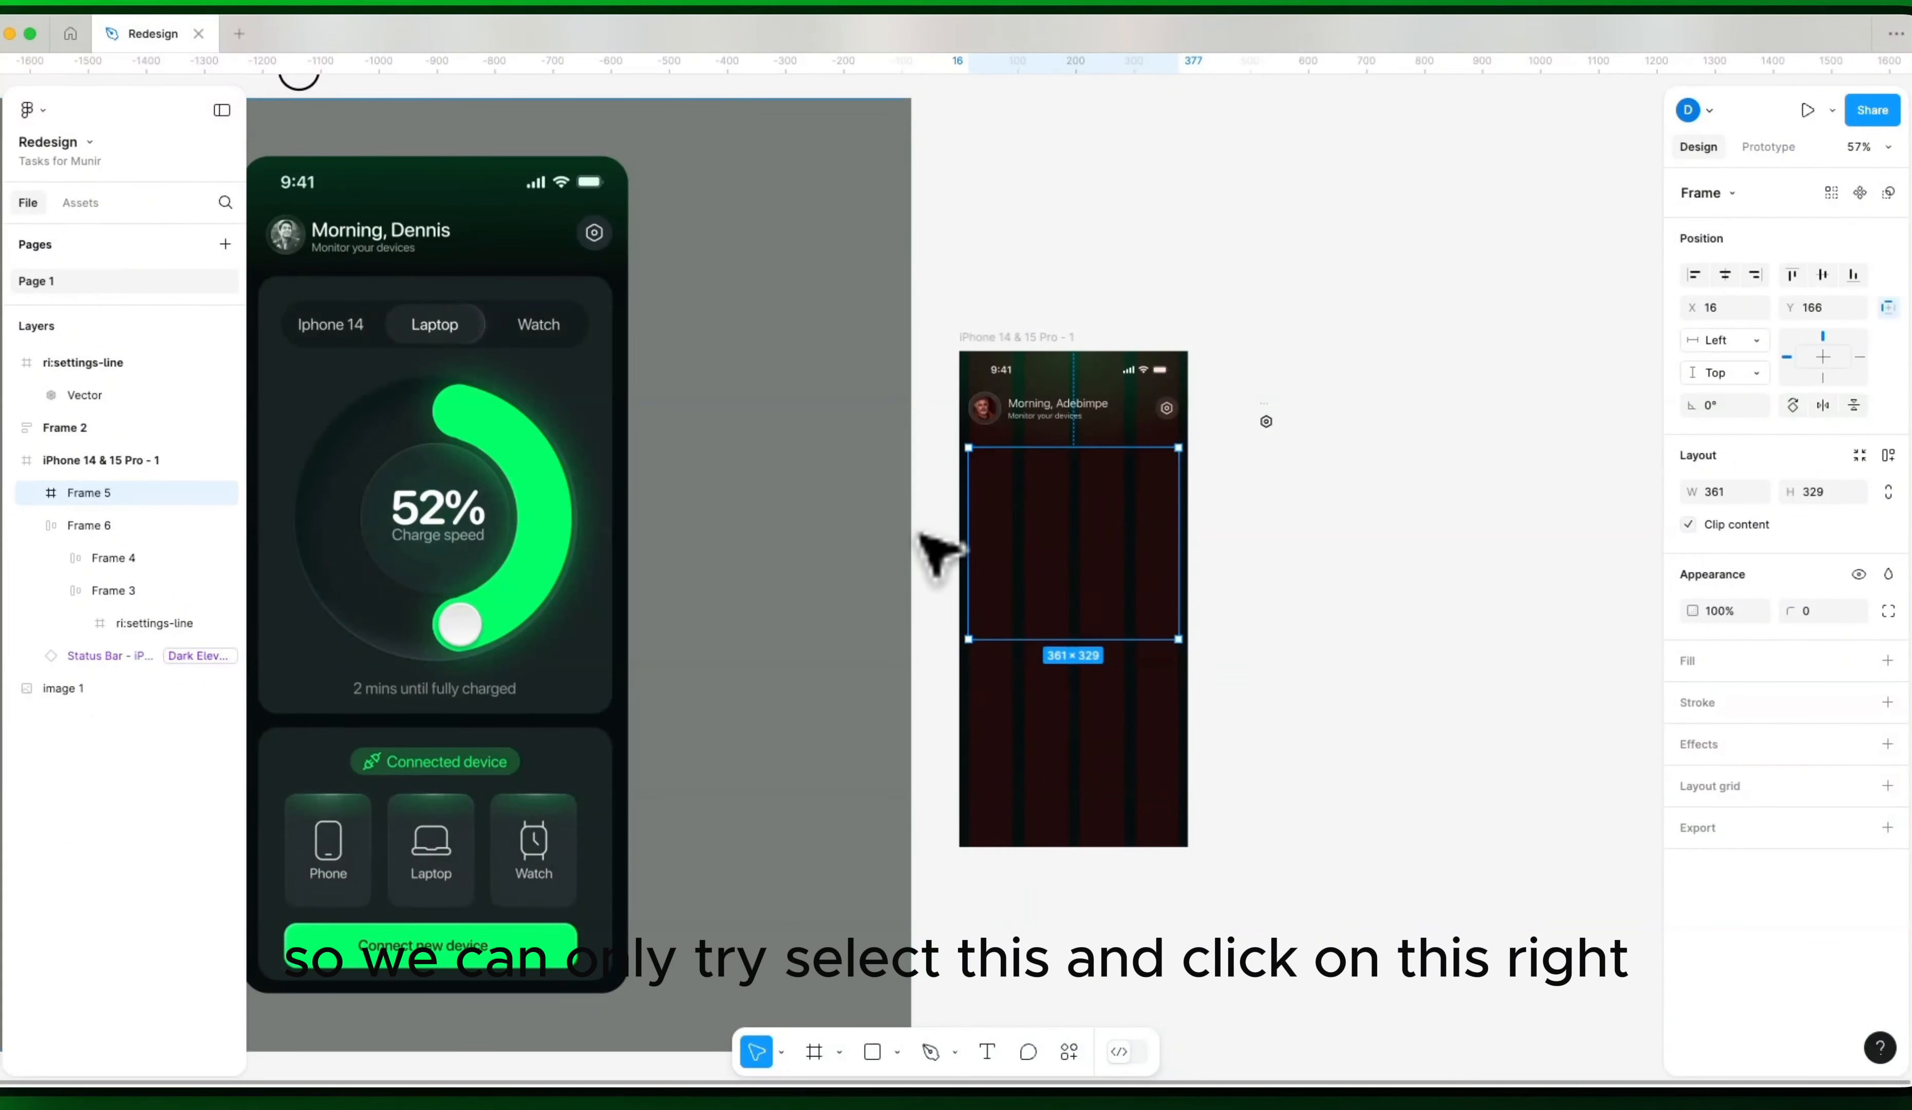
{"action": "key", "text": "i"}
{"action": "left_click", "coordinate": [573, 404]}
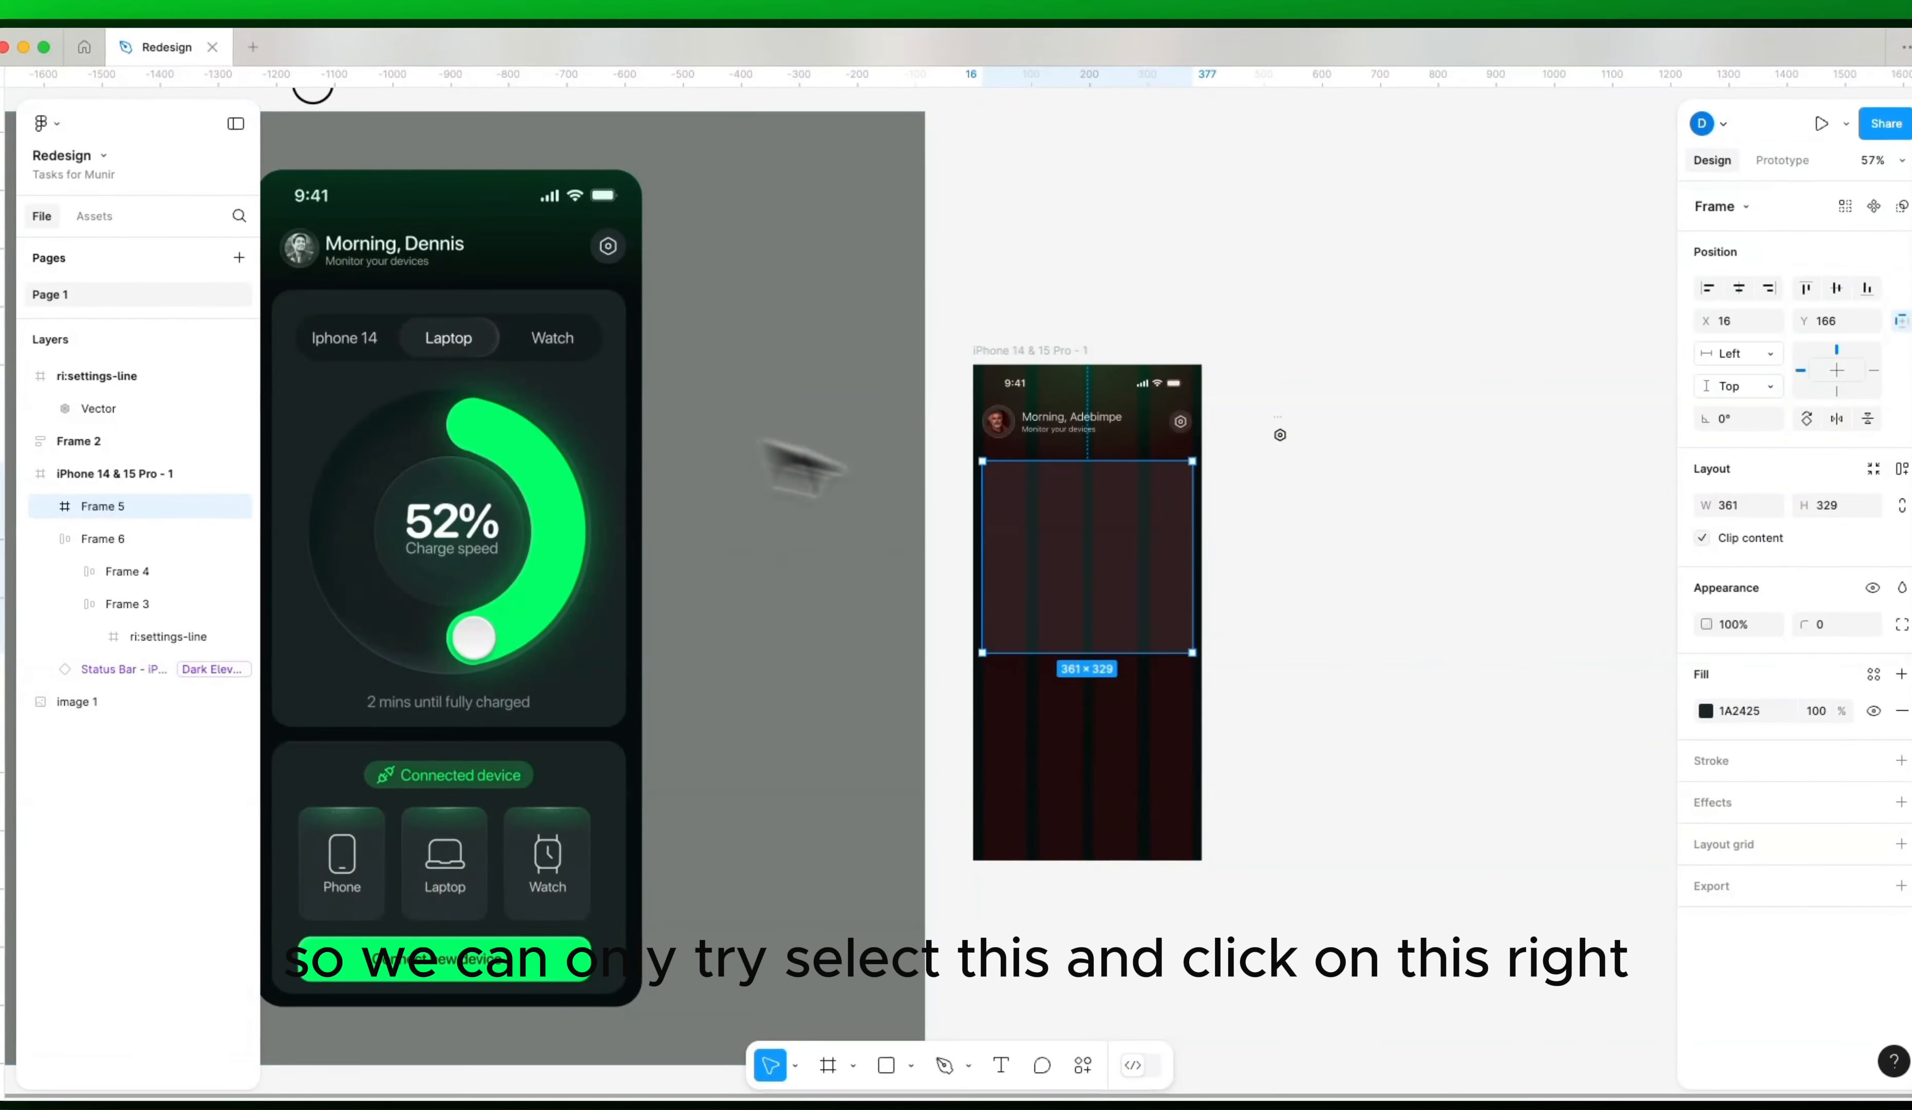
{"action": "left_click", "coordinate": [1289, 606]}
{"action": "left_click_drag", "start_coordinate": [1288, 606], "coordinate": [1208, 631]}
Step: Round the card frame's corners with a radius of 24
{"action": "left_click", "coordinate": [1021, 568]}
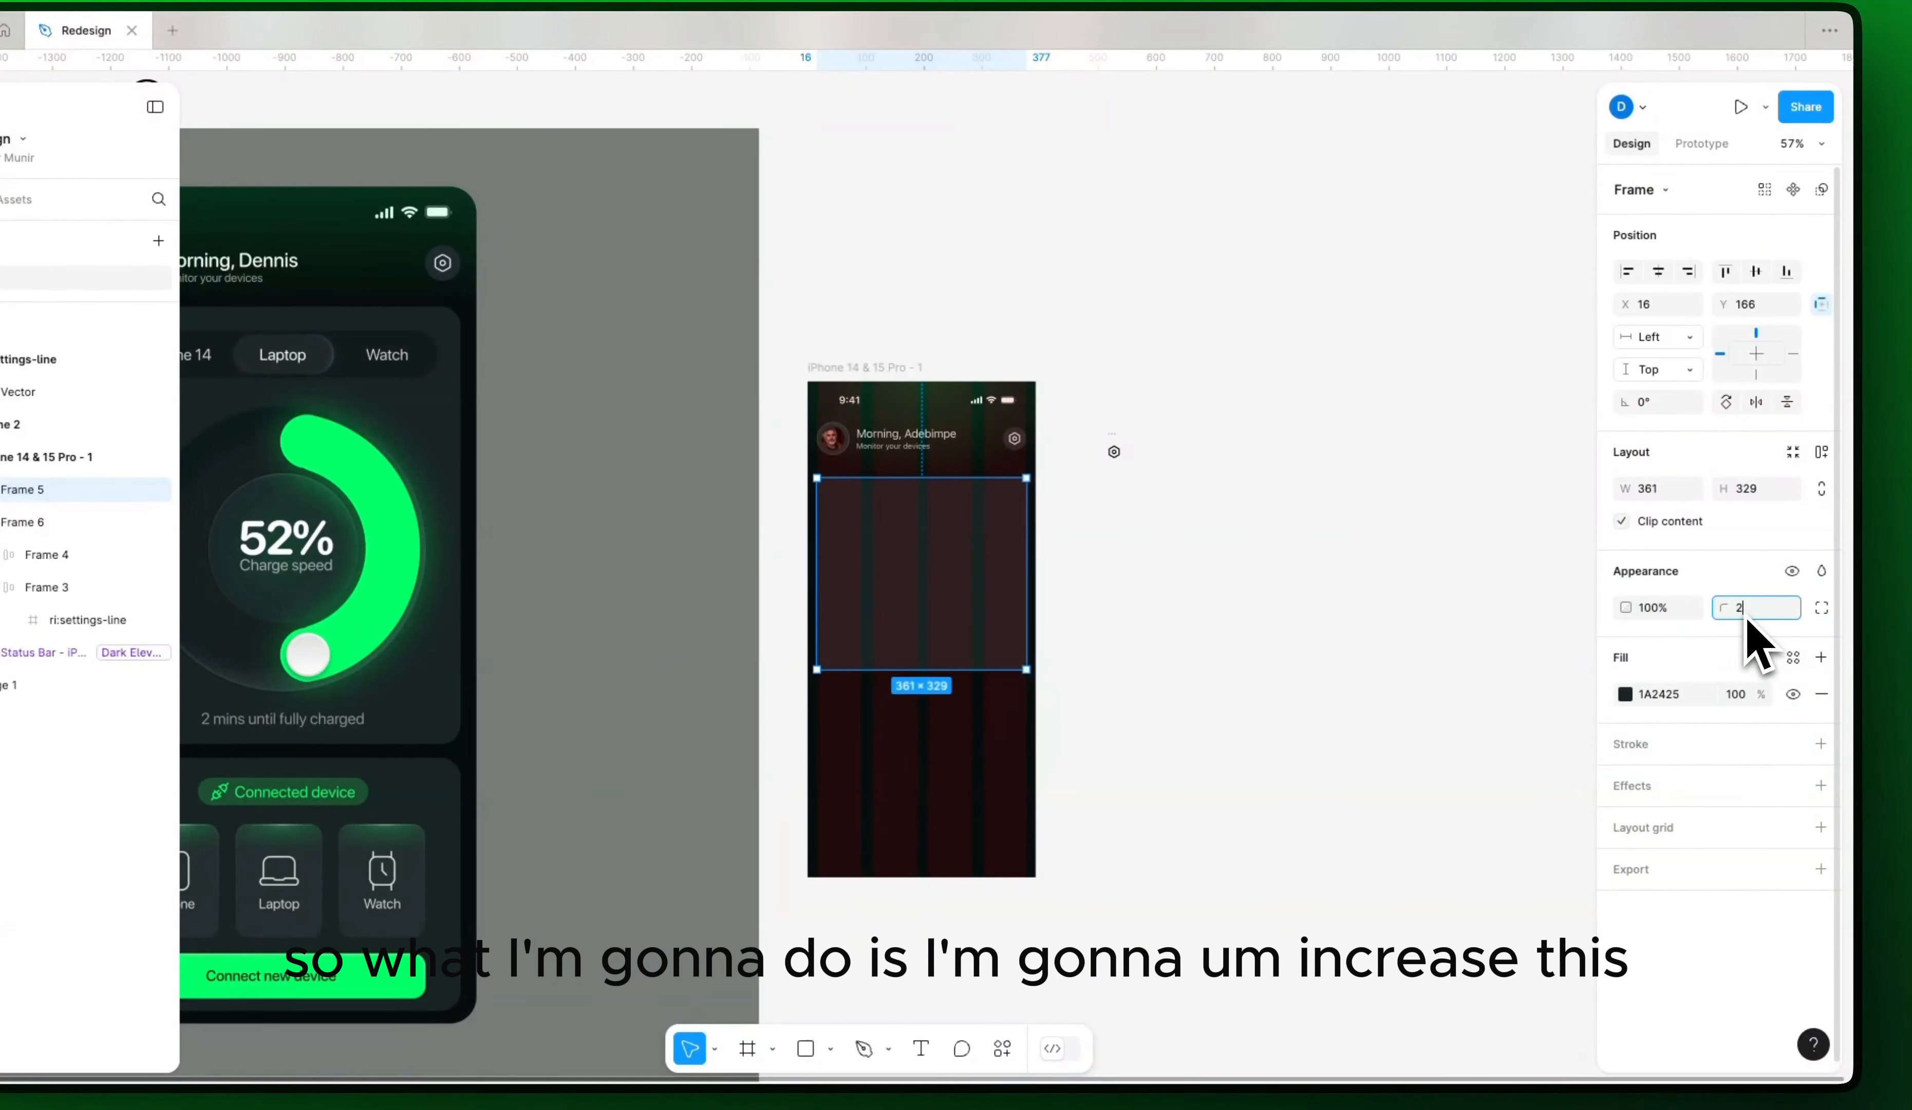
{"action": "type", "text": "4"}
{"action": "key", "text": "Return"}
{"action": "left_click", "coordinate": [1250, 633]}
{"action": "left_click_drag", "start_coordinate": [1047, 632], "coordinate": [1122, 747]}
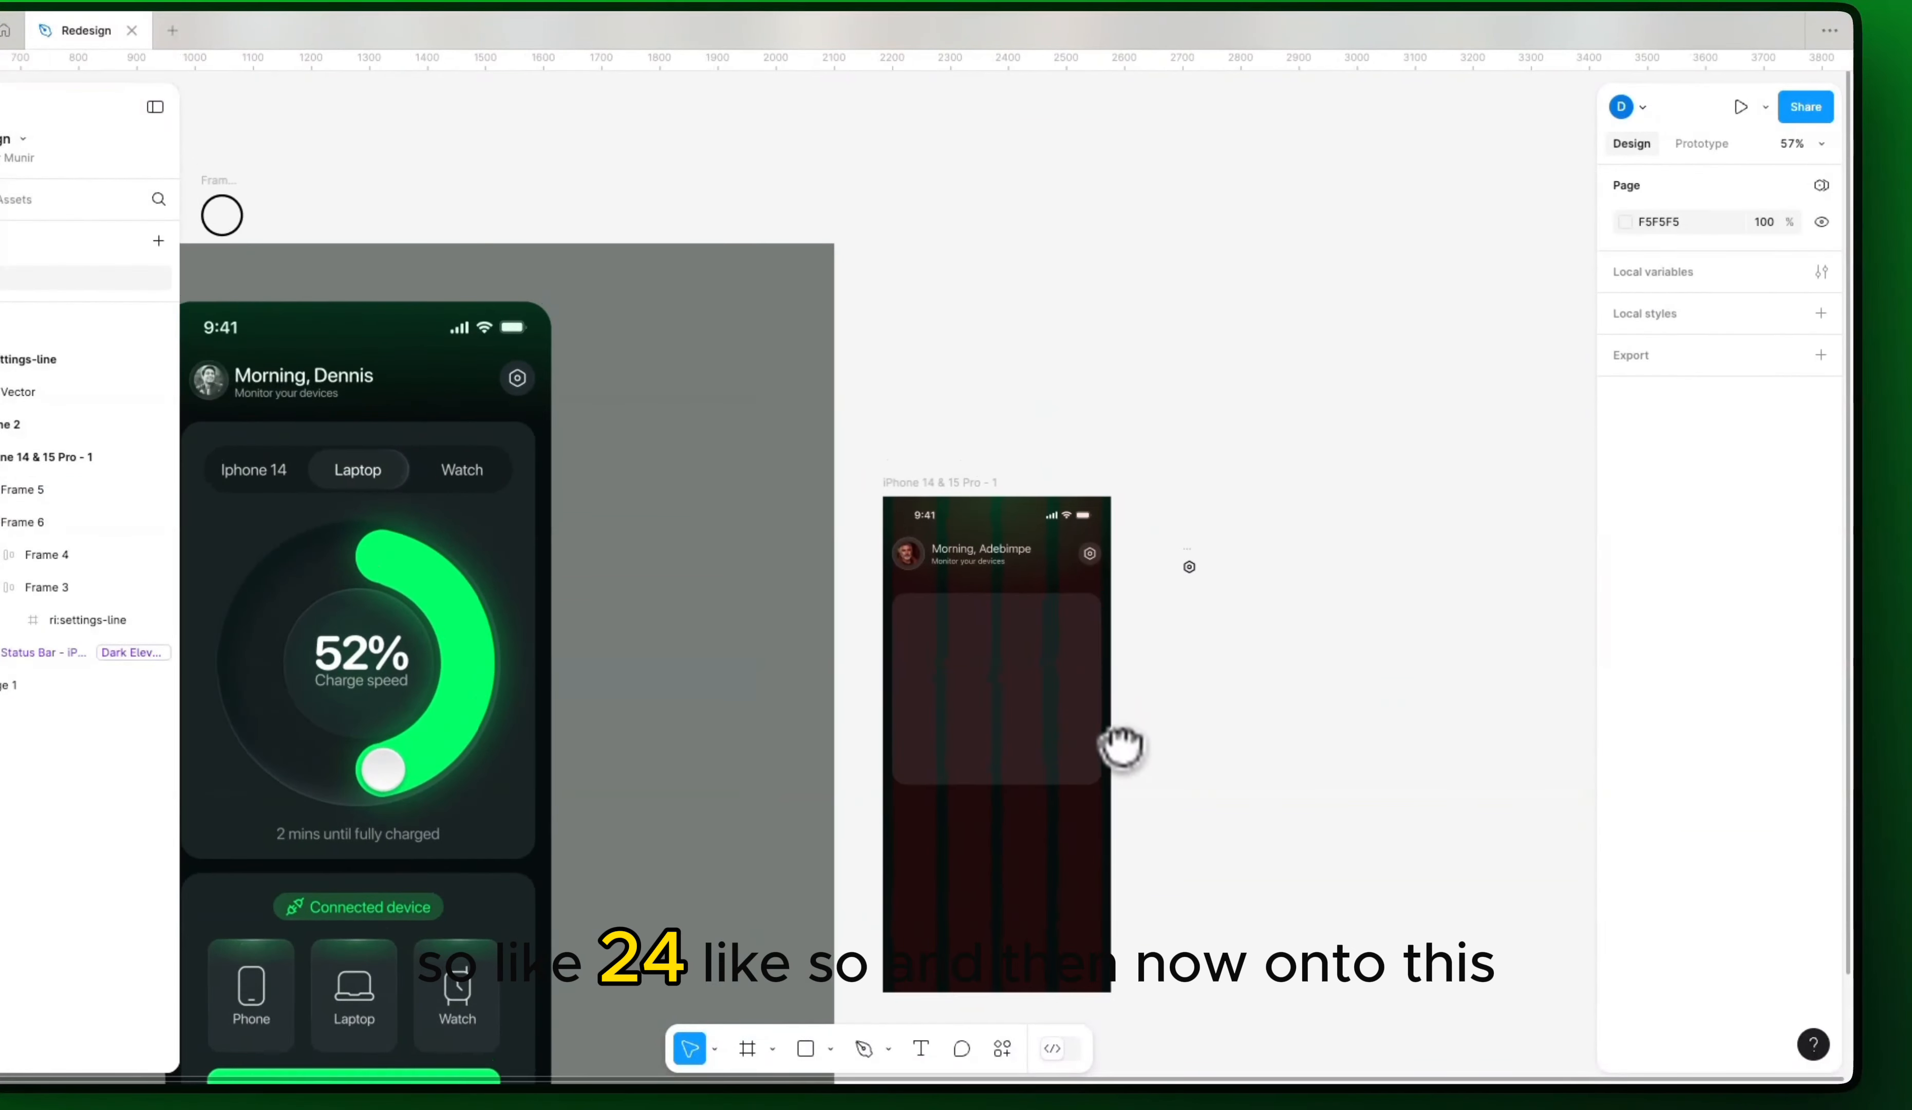
Step: Set the vertical spacing between the header row and the card to 24
{"action": "left_click", "coordinate": [1009, 692]}
{"action": "left_click", "coordinate": [947, 542], "text": "shift"}
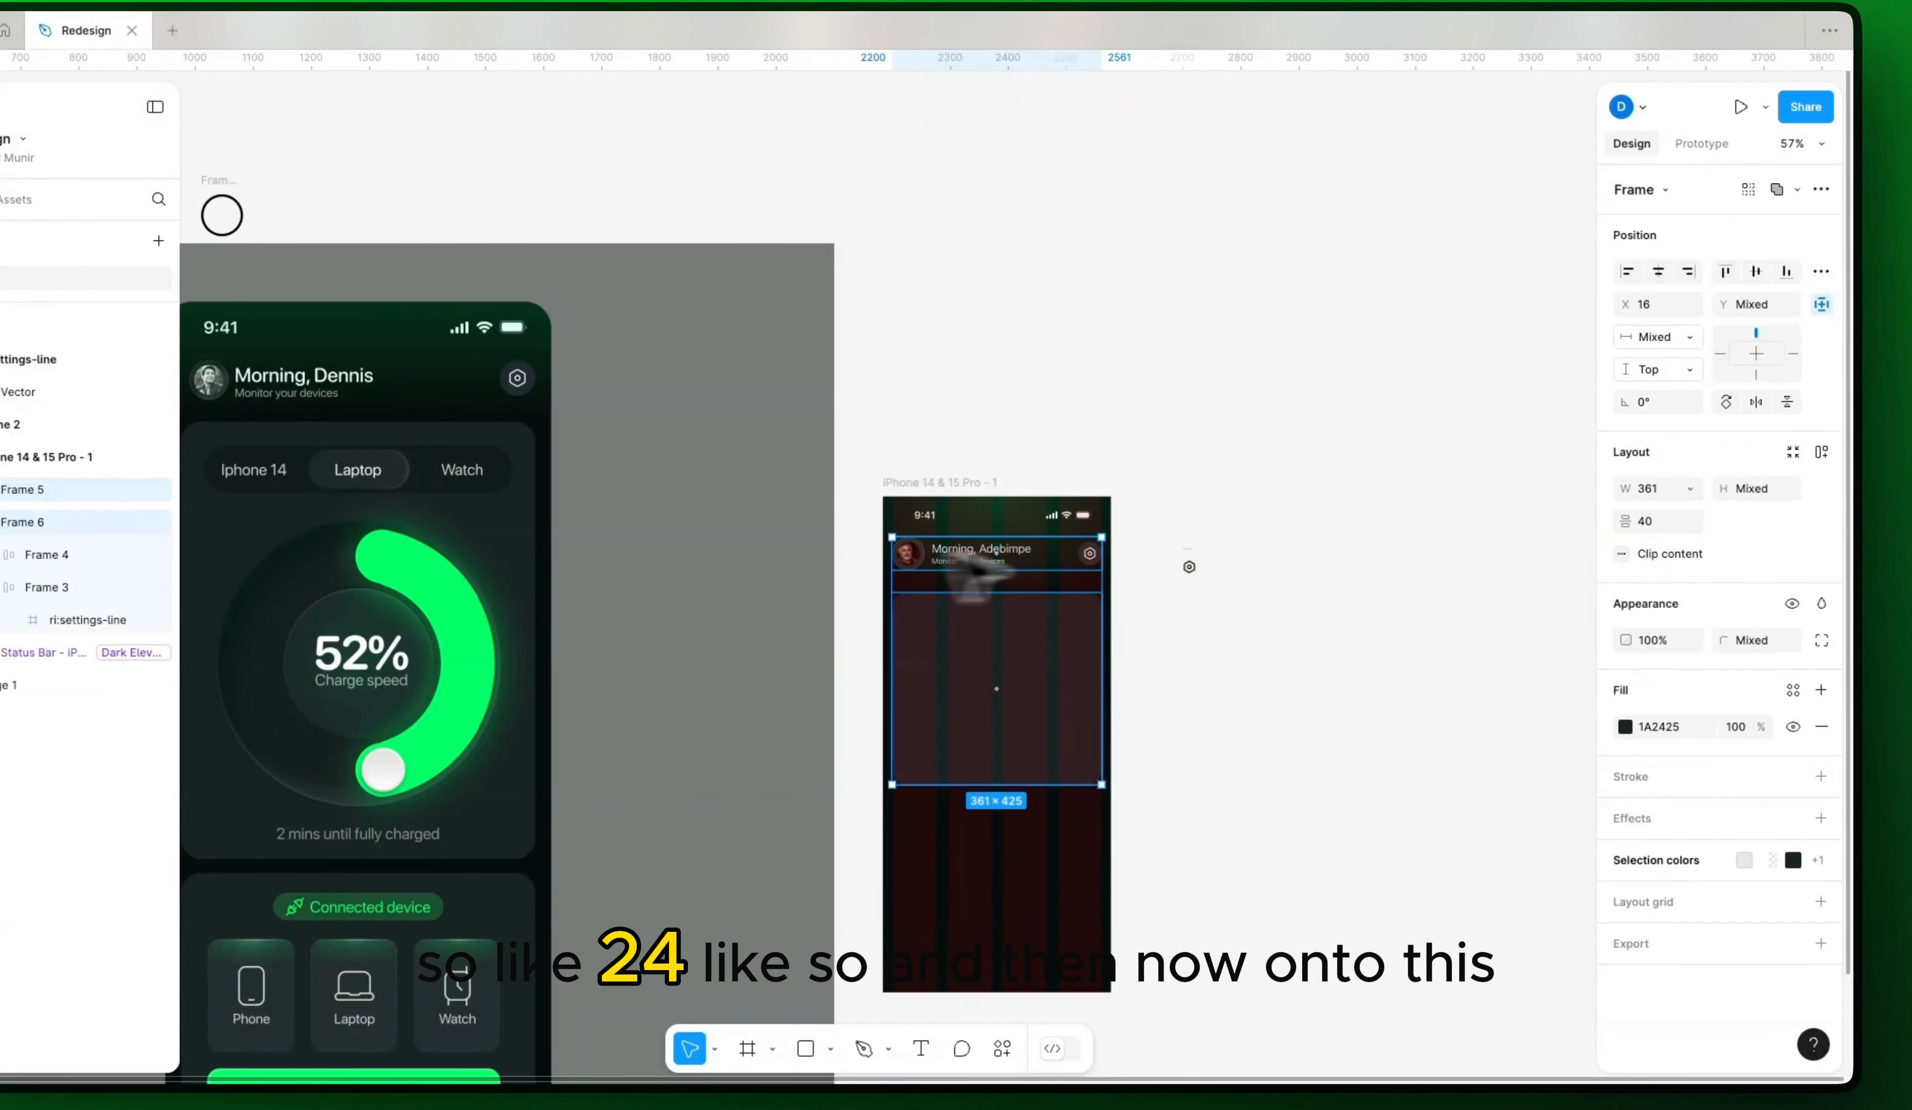
{"action": "left_click", "coordinate": [1658, 533]}
{"action": "type", "text": "2"}
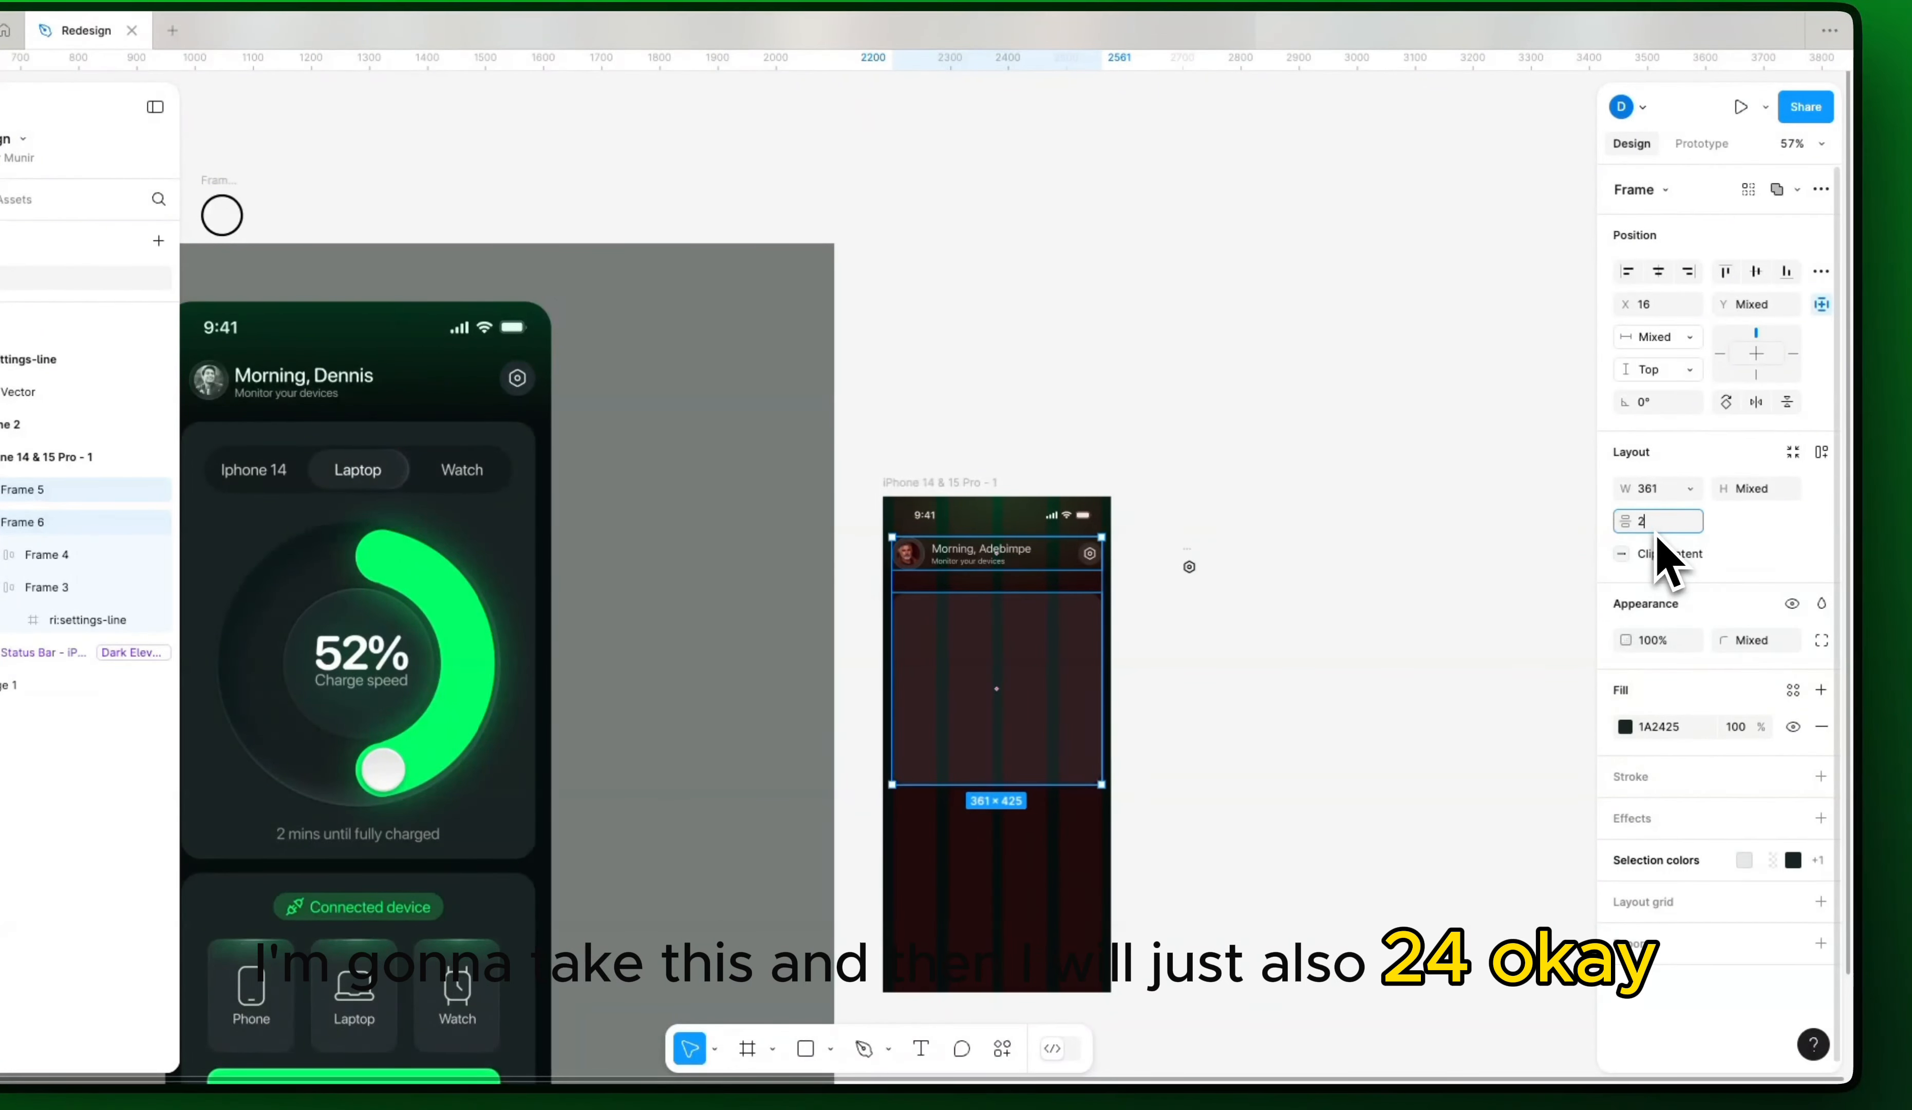
{"action": "type", "text": "4"}
{"action": "key", "text": "Return"}
{"action": "left_click", "coordinate": [1442, 555]}
Step: Extend the card's bottom edge until it is 407 high, matching the proportions of the reference's charging card
{"action": "left_click_drag", "start_coordinate": [1293, 696], "coordinate": [1340, 559]}
{"action": "left_click", "coordinate": [1074, 526]}
{"action": "left_click_drag", "start_coordinate": [1025, 562], "coordinate": [1034, 644]}
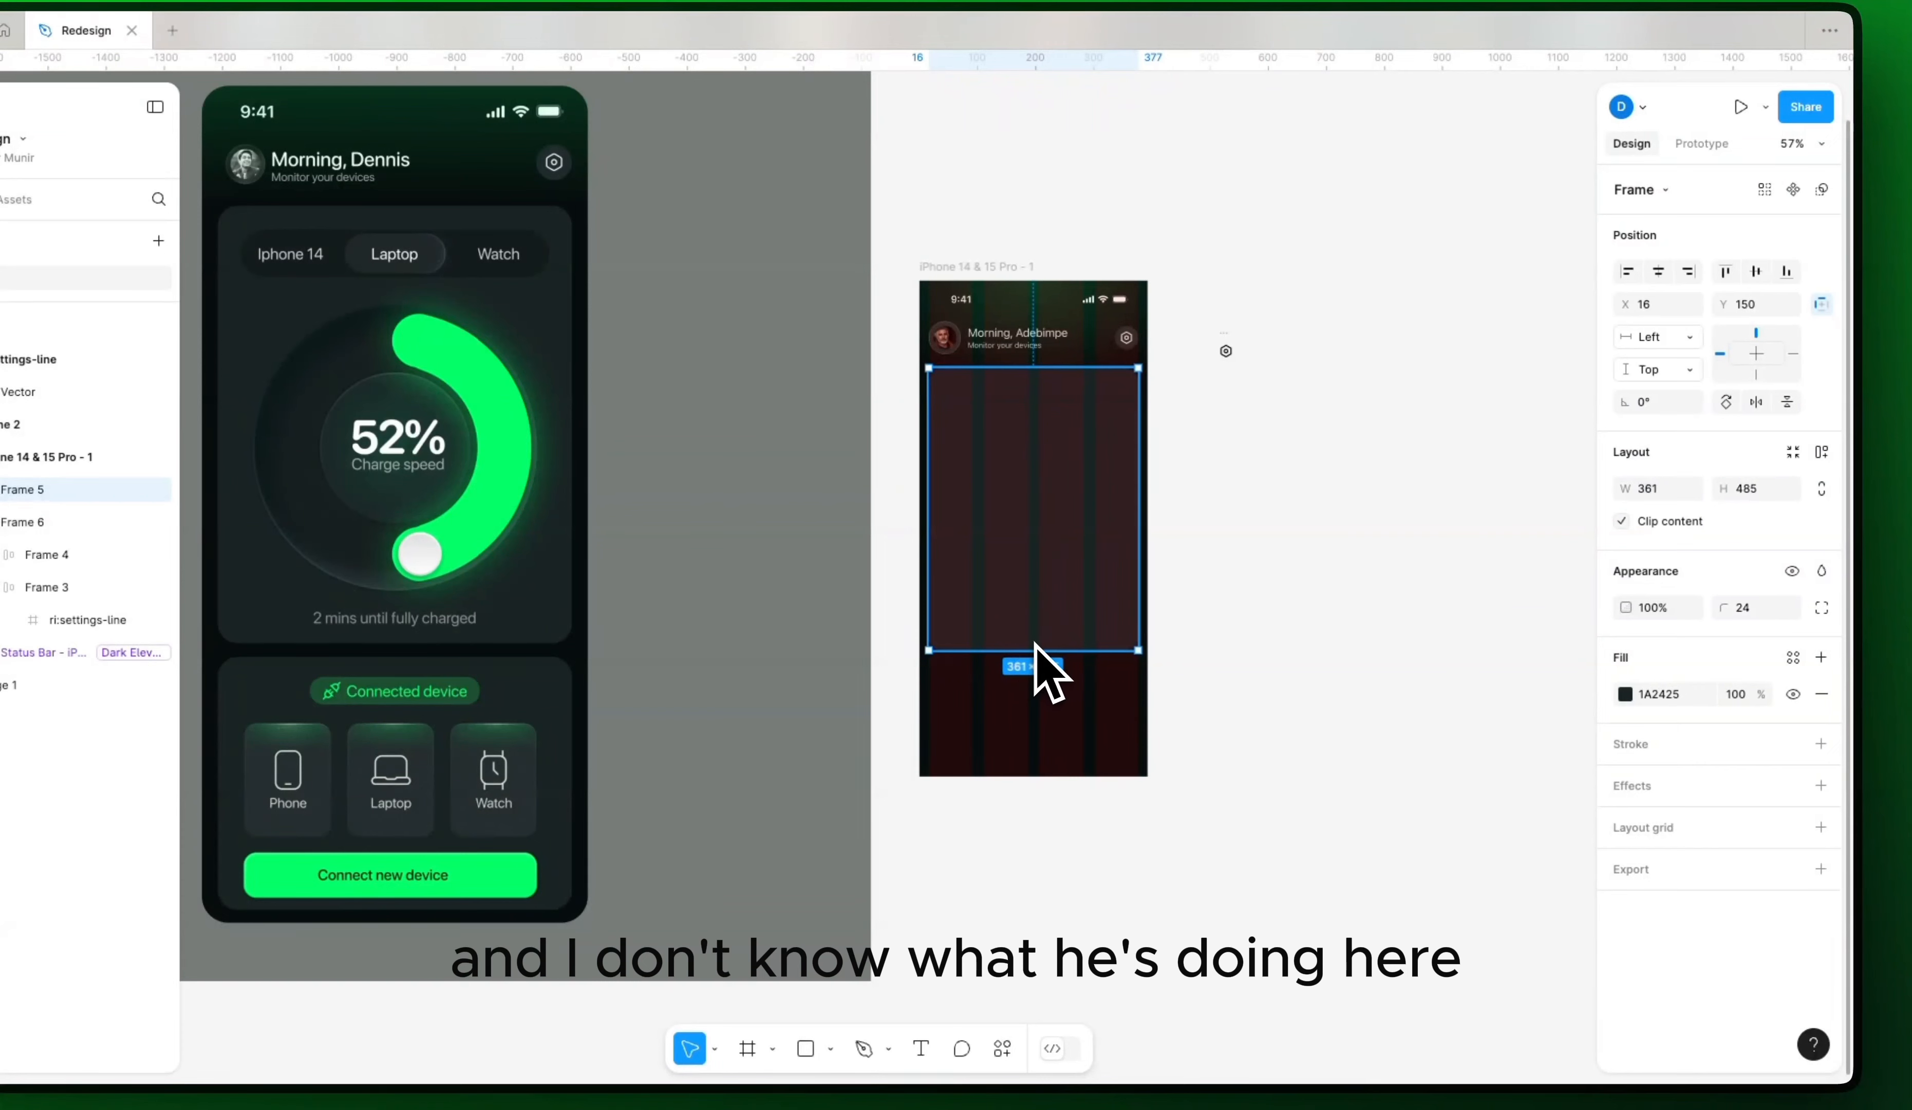
{"action": "left_click_drag", "start_coordinate": [1019, 653], "coordinate": [1026, 603]}
Step: Duplicate the card below the first one and resize the copy to about 238 high, starting at about Y 585
{"action": "left_click_drag", "start_coordinate": [1020, 510], "coordinate": [1032, 621]}
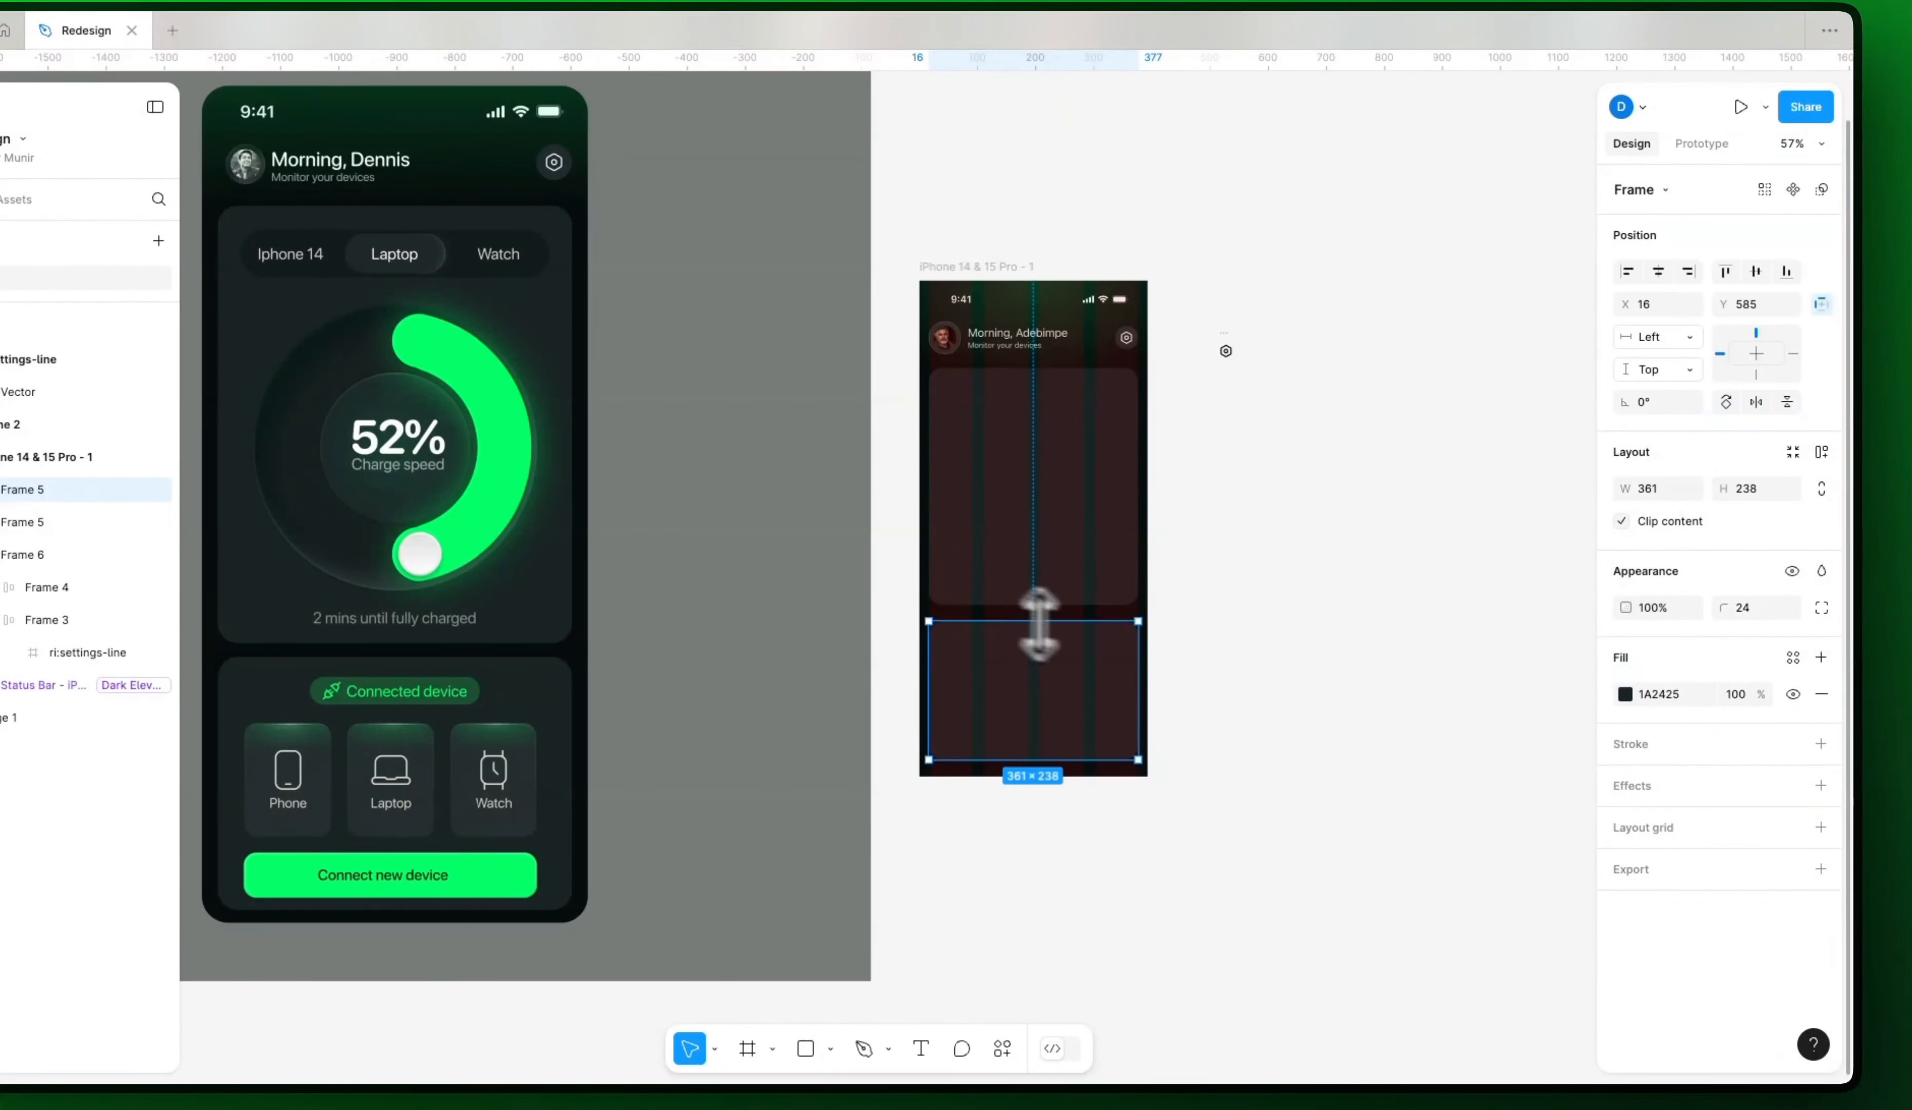
{"action": "left_click", "coordinate": [1347, 692]}
{"action": "left_click_drag", "start_coordinate": [1319, 707], "coordinate": [1231, 713]}
{"action": "left_click_drag", "start_coordinate": [980, 662], "coordinate": [1162, 683]}
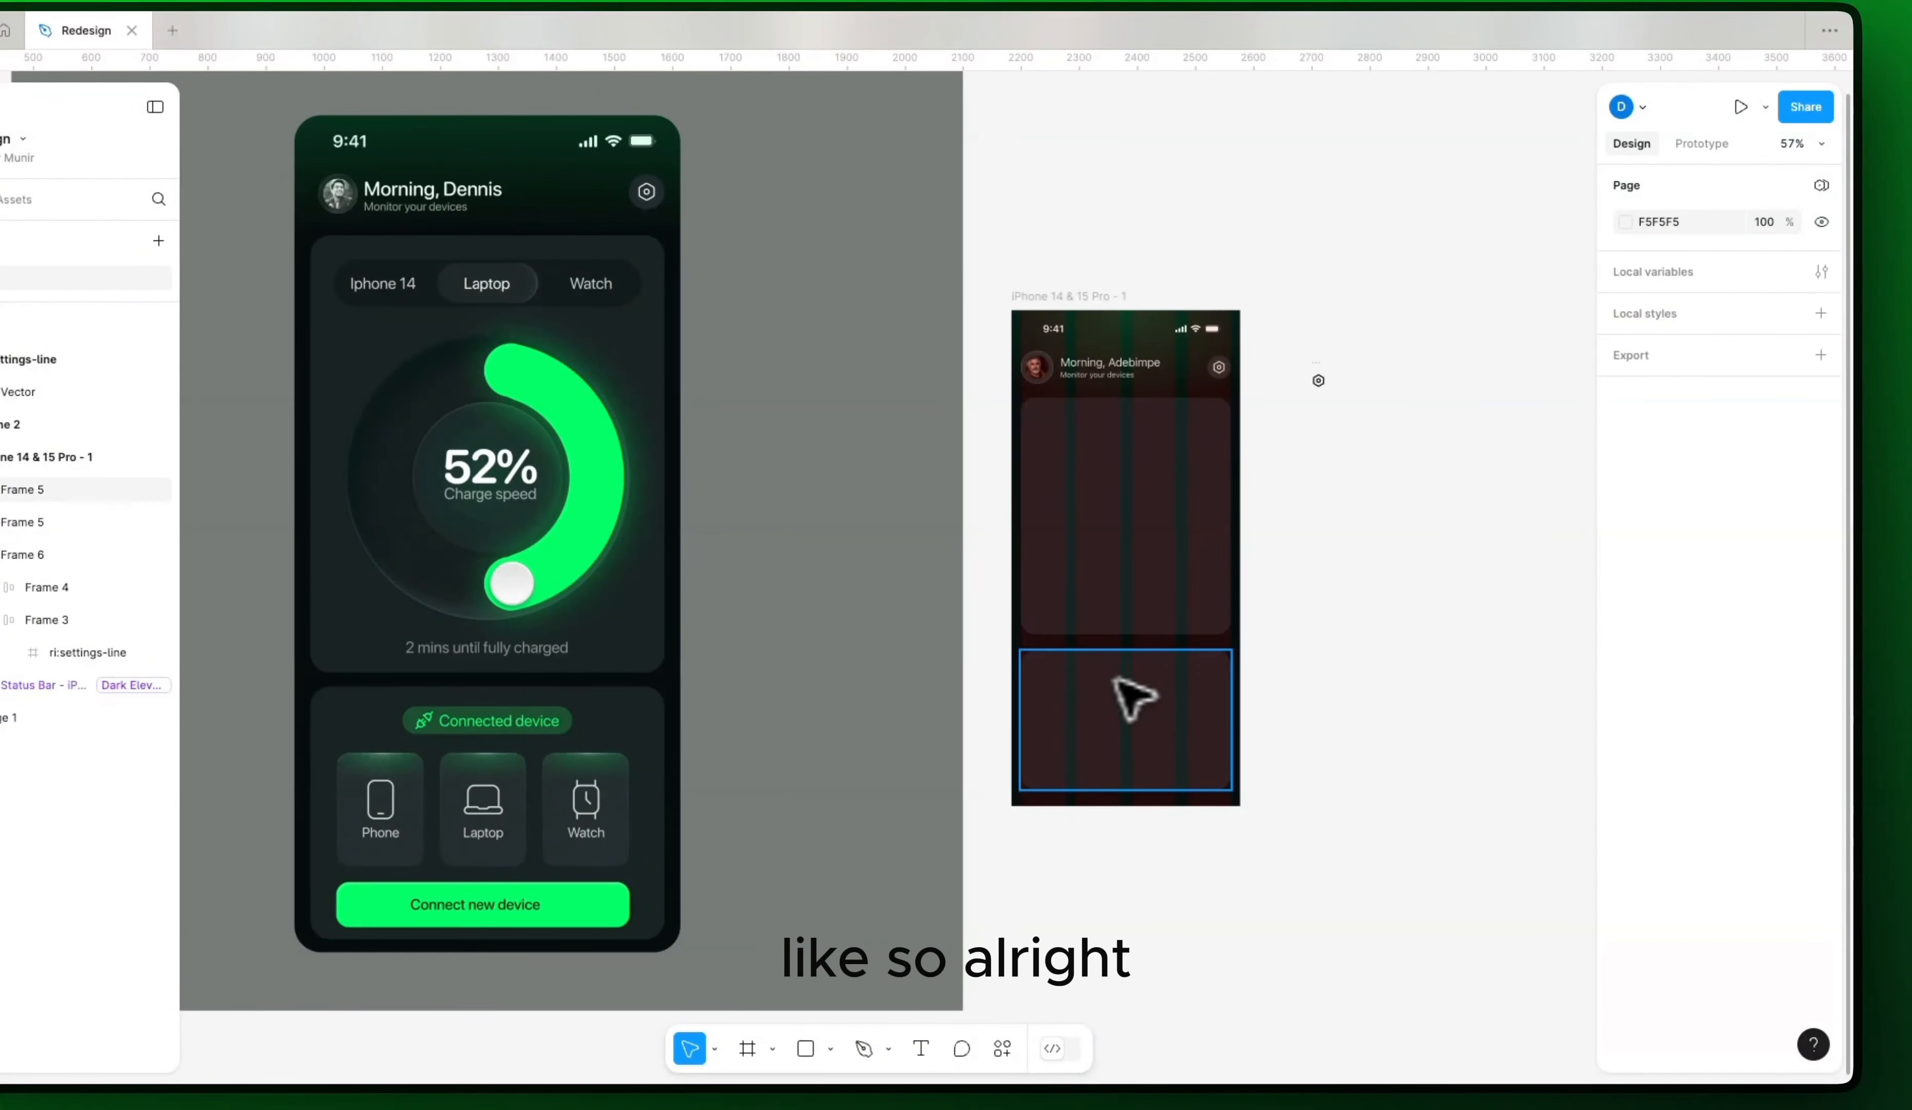
Step: Create a "Laptop" text label on the canvas beside the iPhone frame and wrap it in an auto layout frame
{"action": "left_click", "coordinate": [1115, 566]}
{"action": "left_click_drag", "start_coordinate": [1121, 539], "coordinate": [1103, 619]}
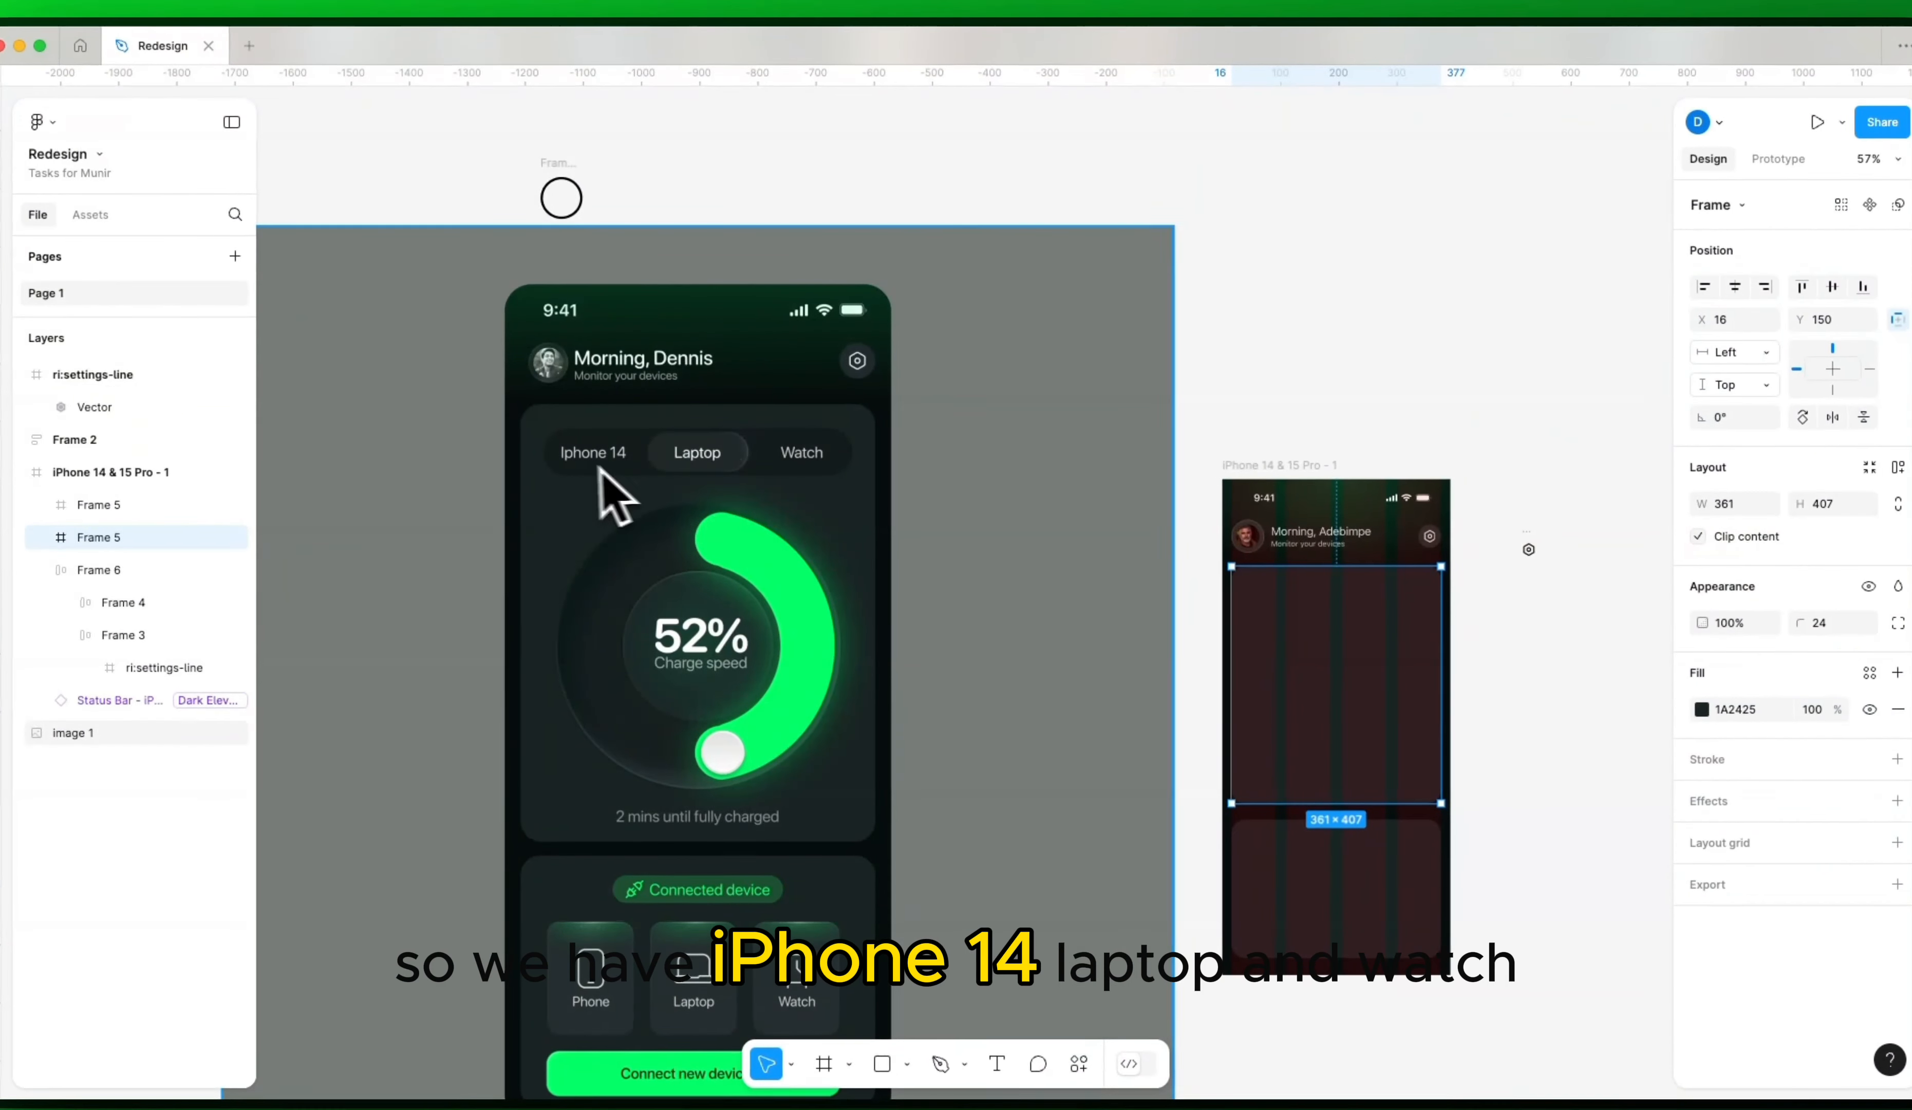
{"action": "scroll", "coordinate": [762, 491], "scroll_direction": "right", "scroll_amount": 5}
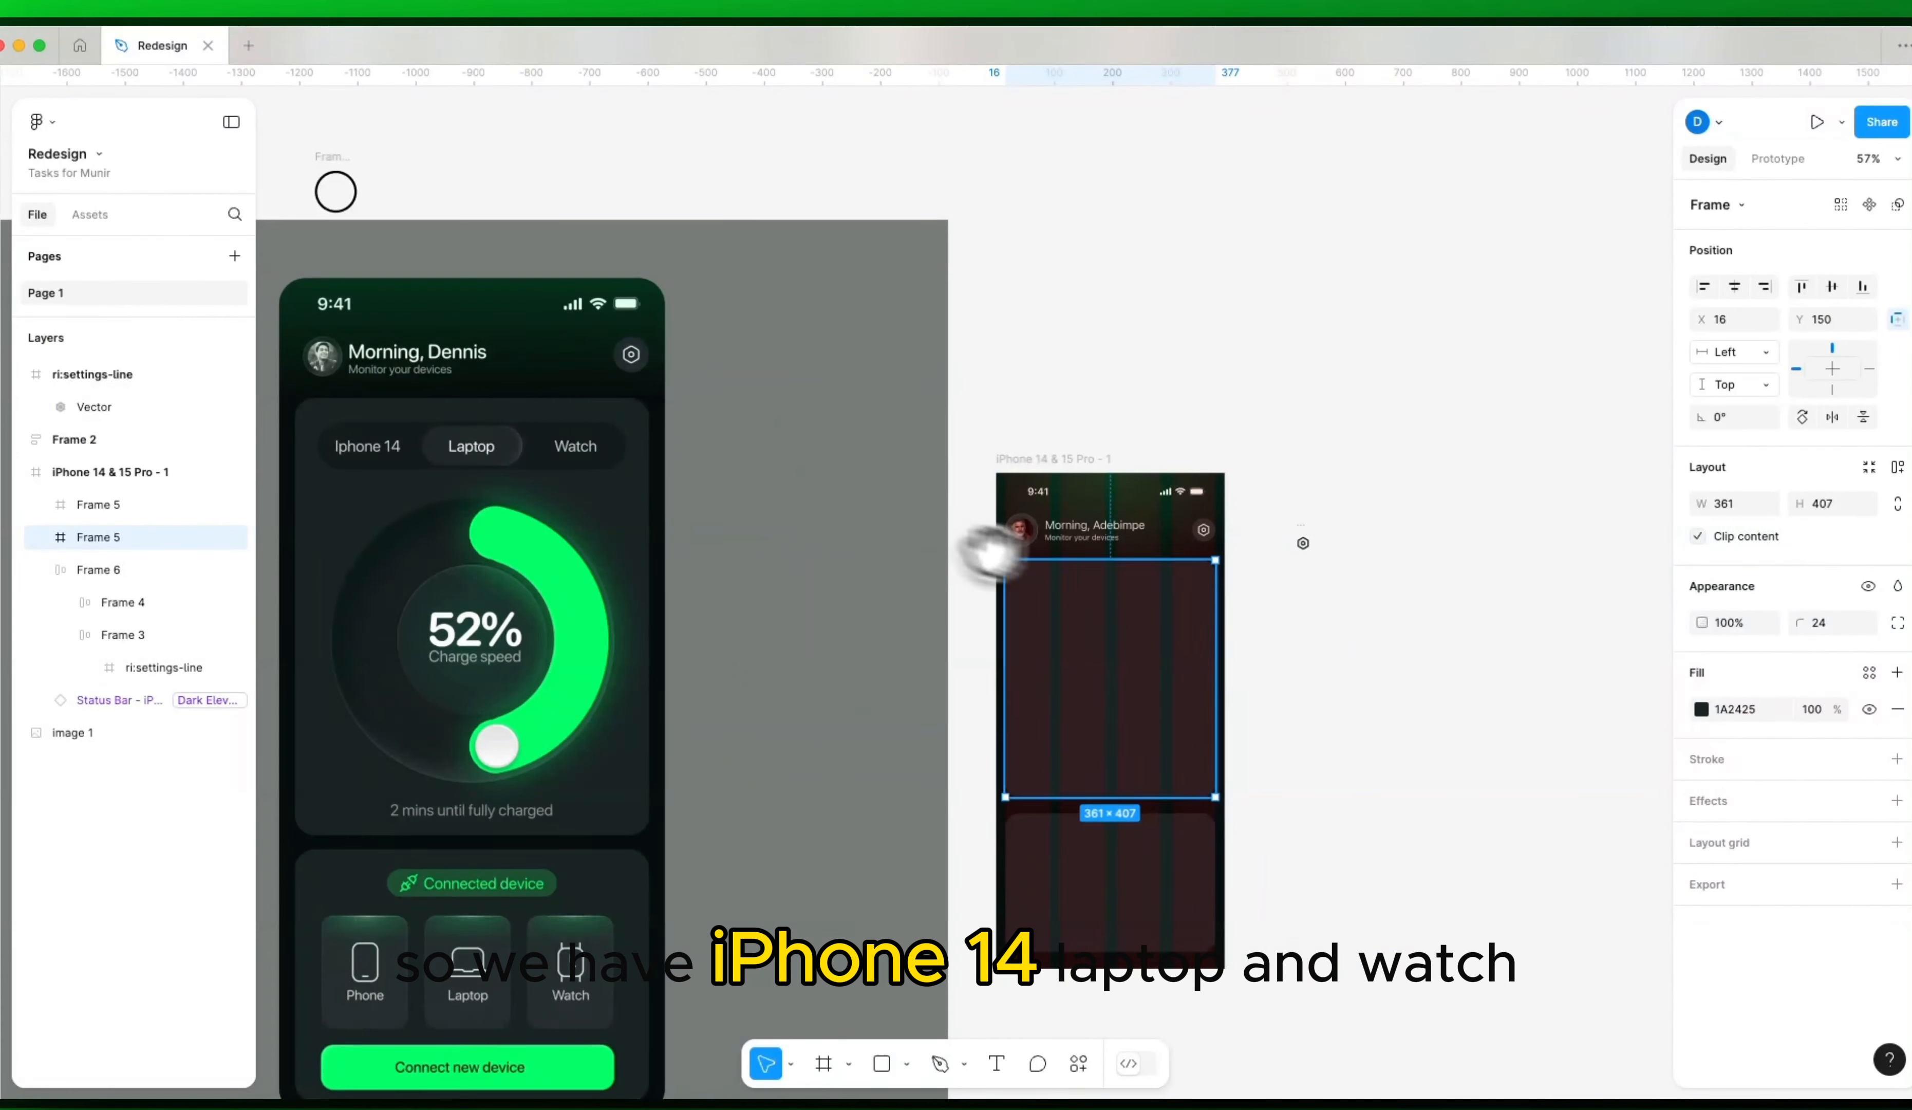
{"action": "key", "text": "t"}
{"action": "left_click", "coordinate": [1338, 640]}
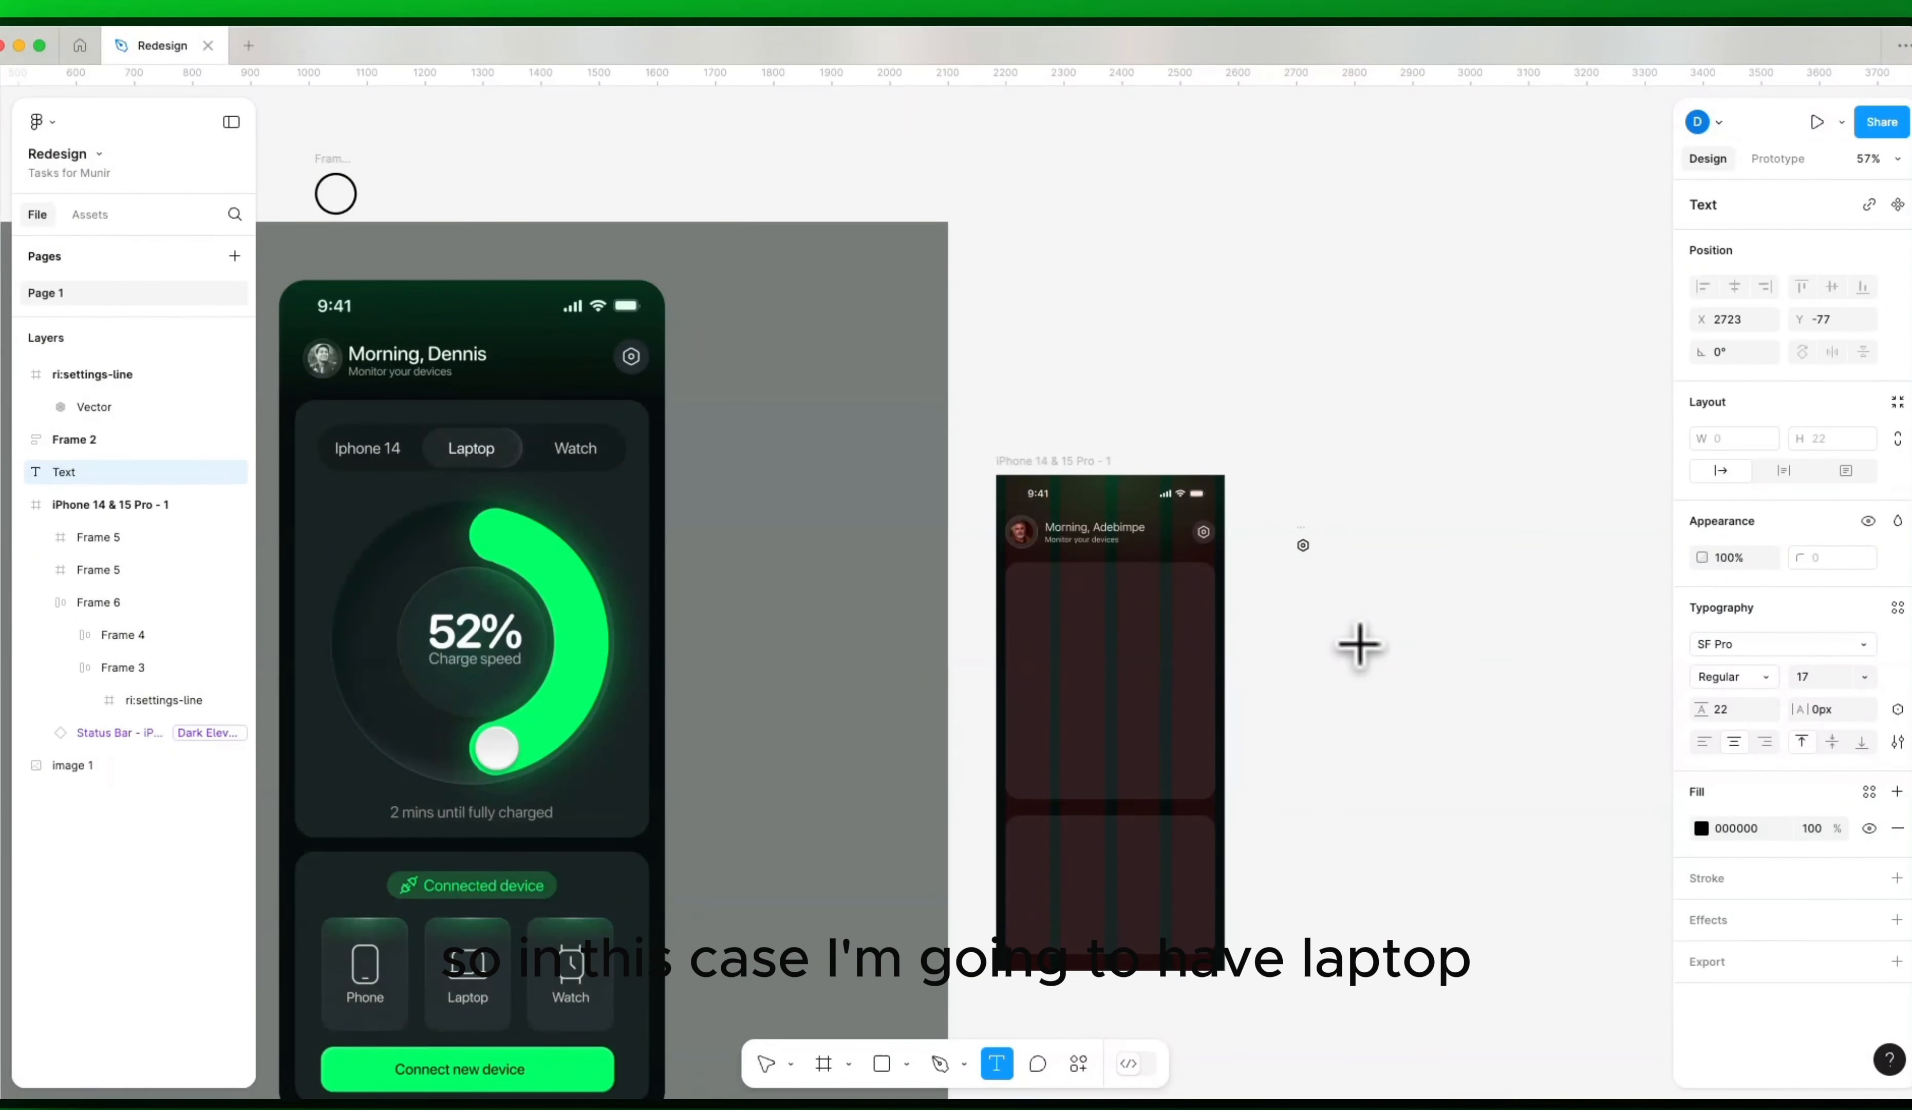
{"action": "type", "text": "Laptop"}
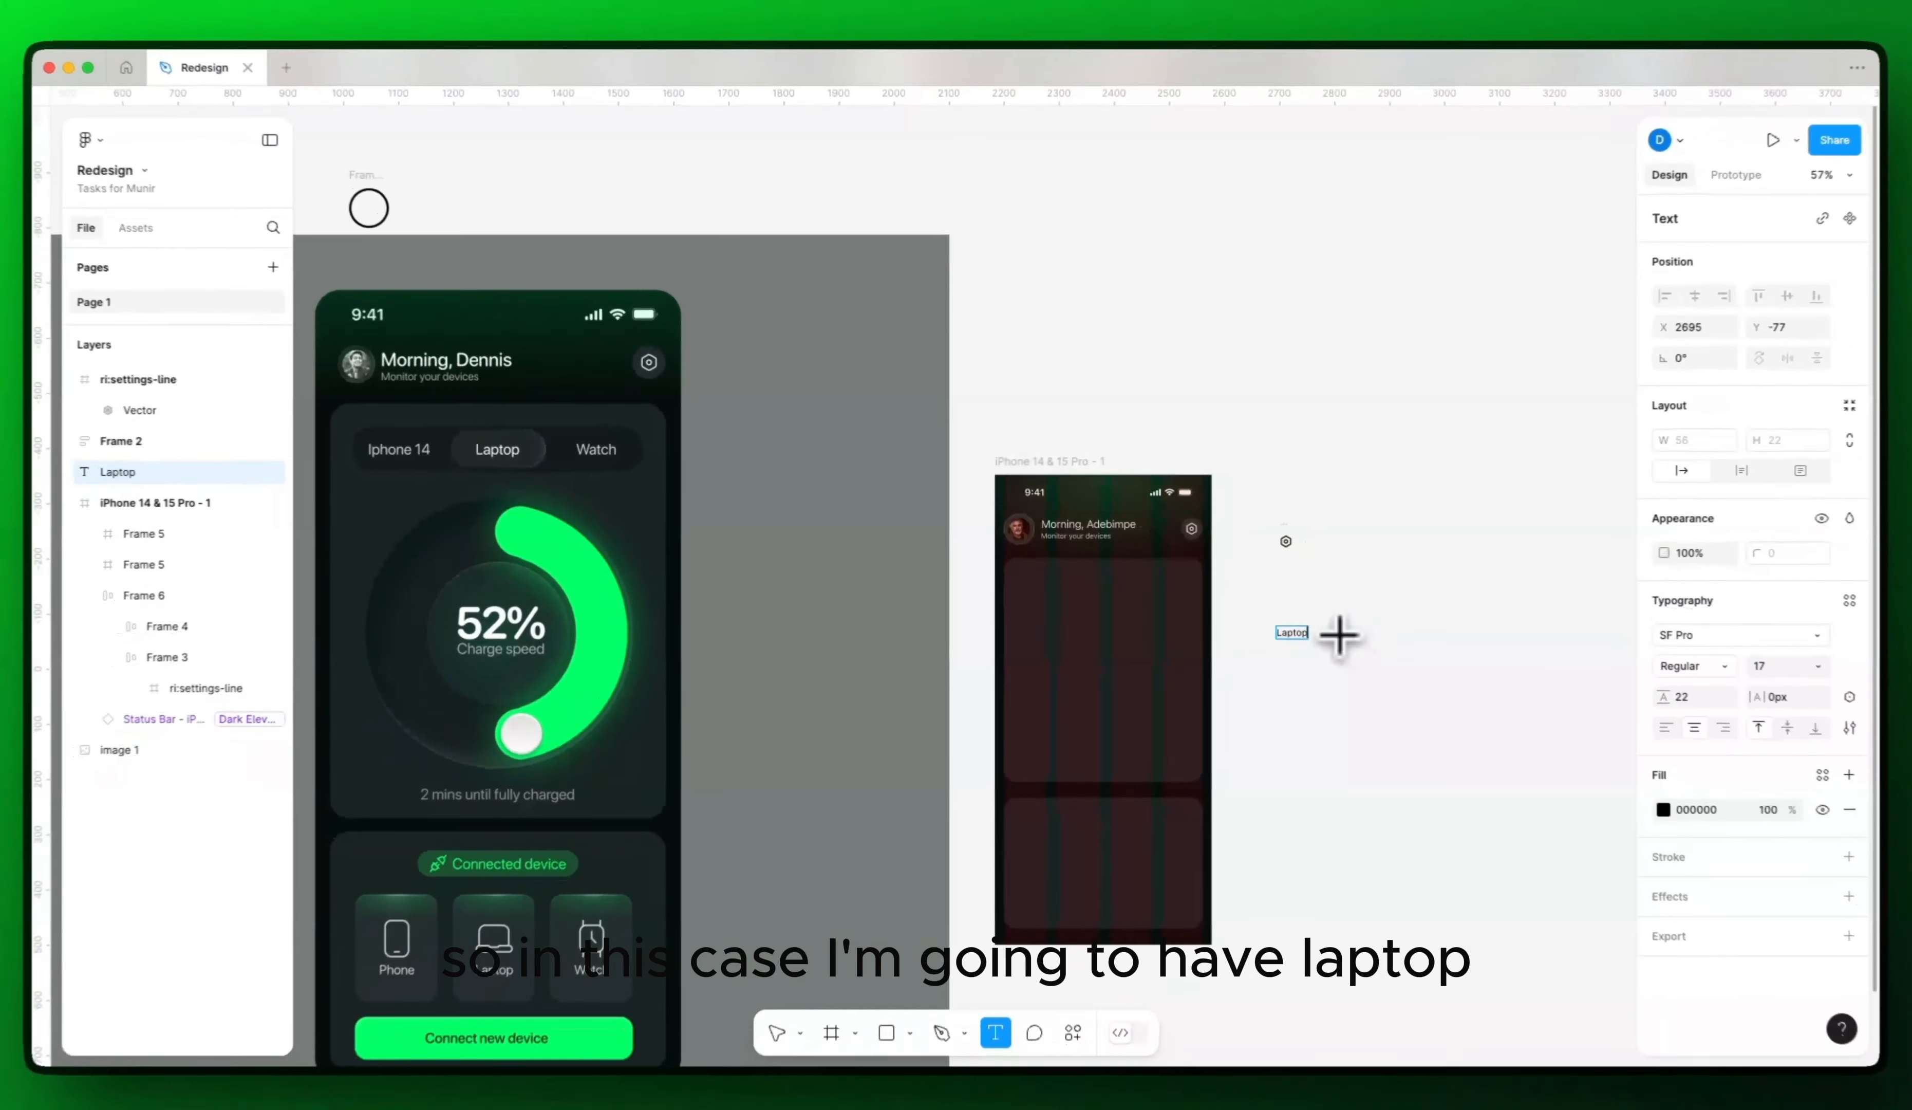
{"action": "key", "text": "Escape"}
{"action": "key", "text": "shift+a"}
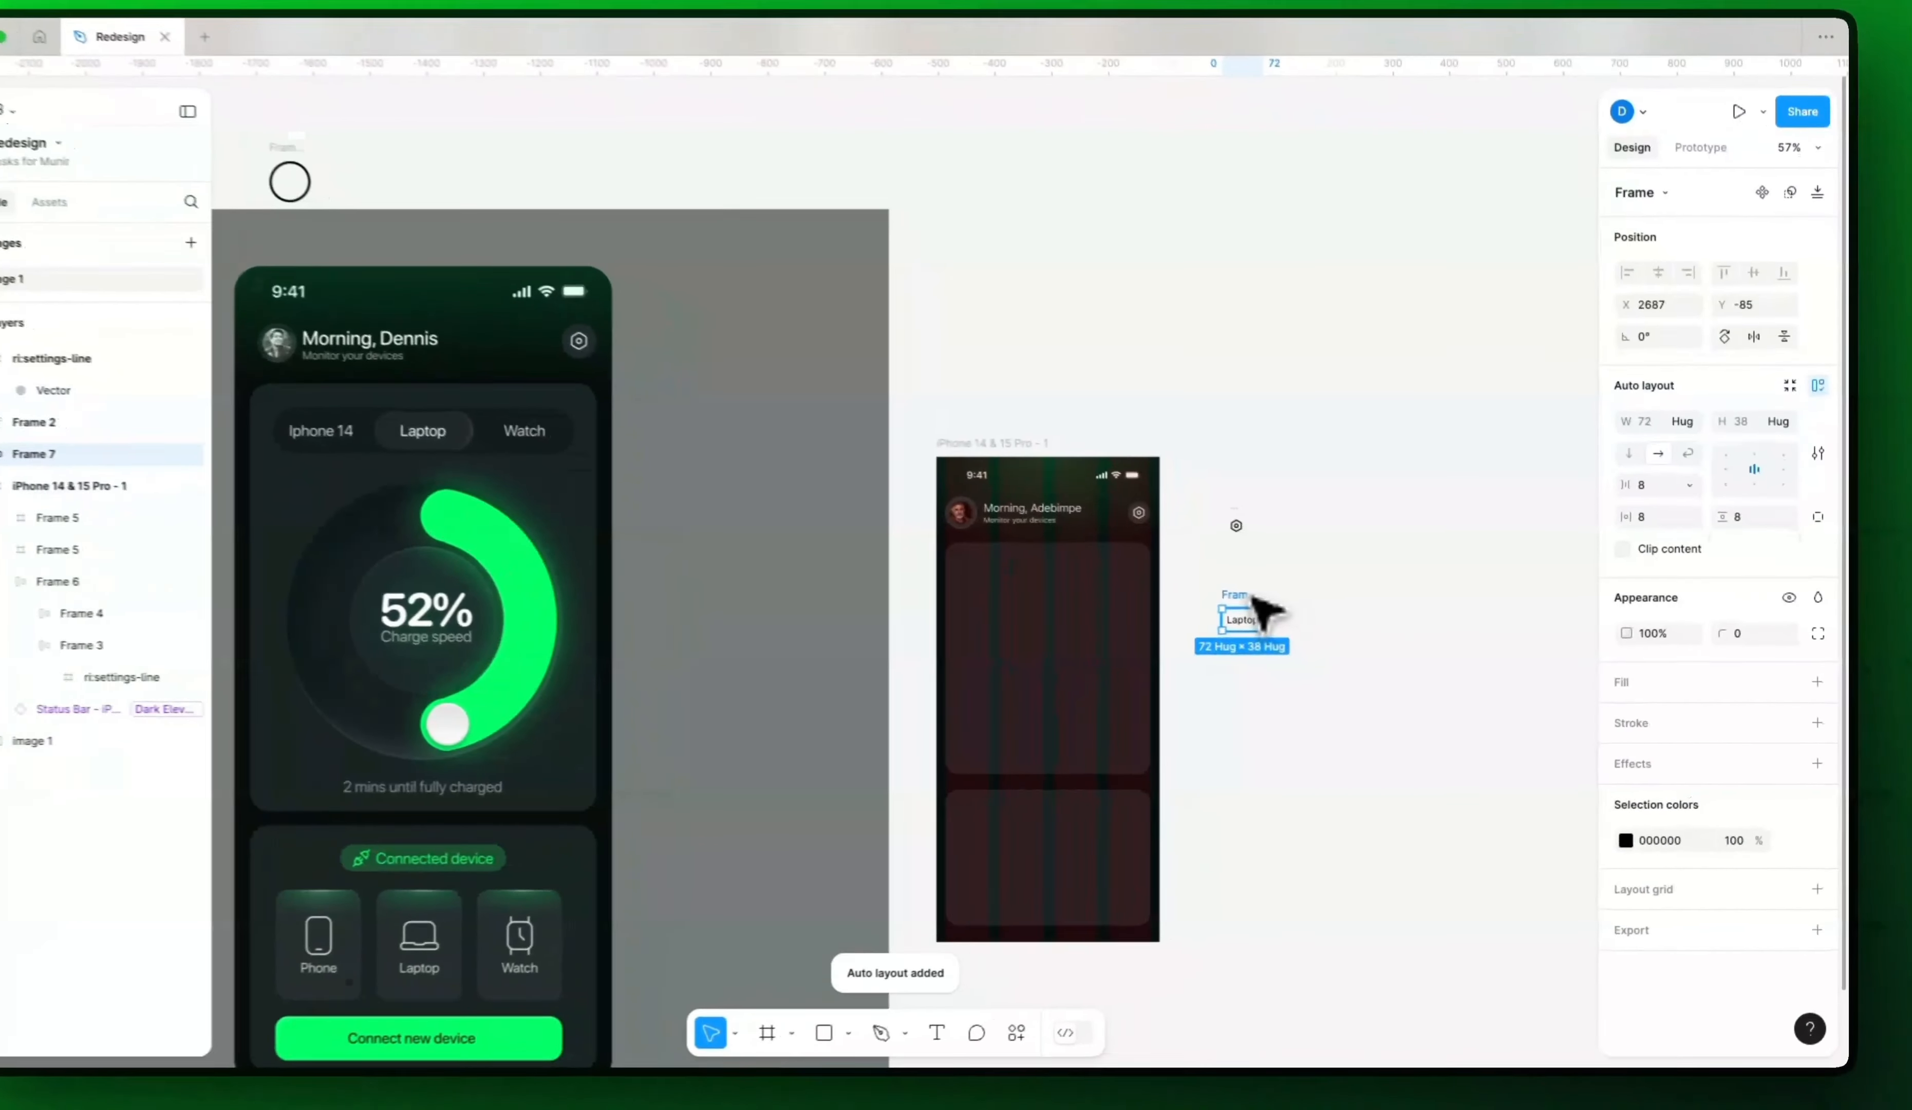
Step: Move the Laptop frame into the upper card at about X 114, Y 82 and give it a white FFFFFF fill
{"action": "left_click_drag", "start_coordinate": [1296, 603], "coordinate": [1021, 578]}
{"action": "left_click", "coordinate": [1706, 751]}
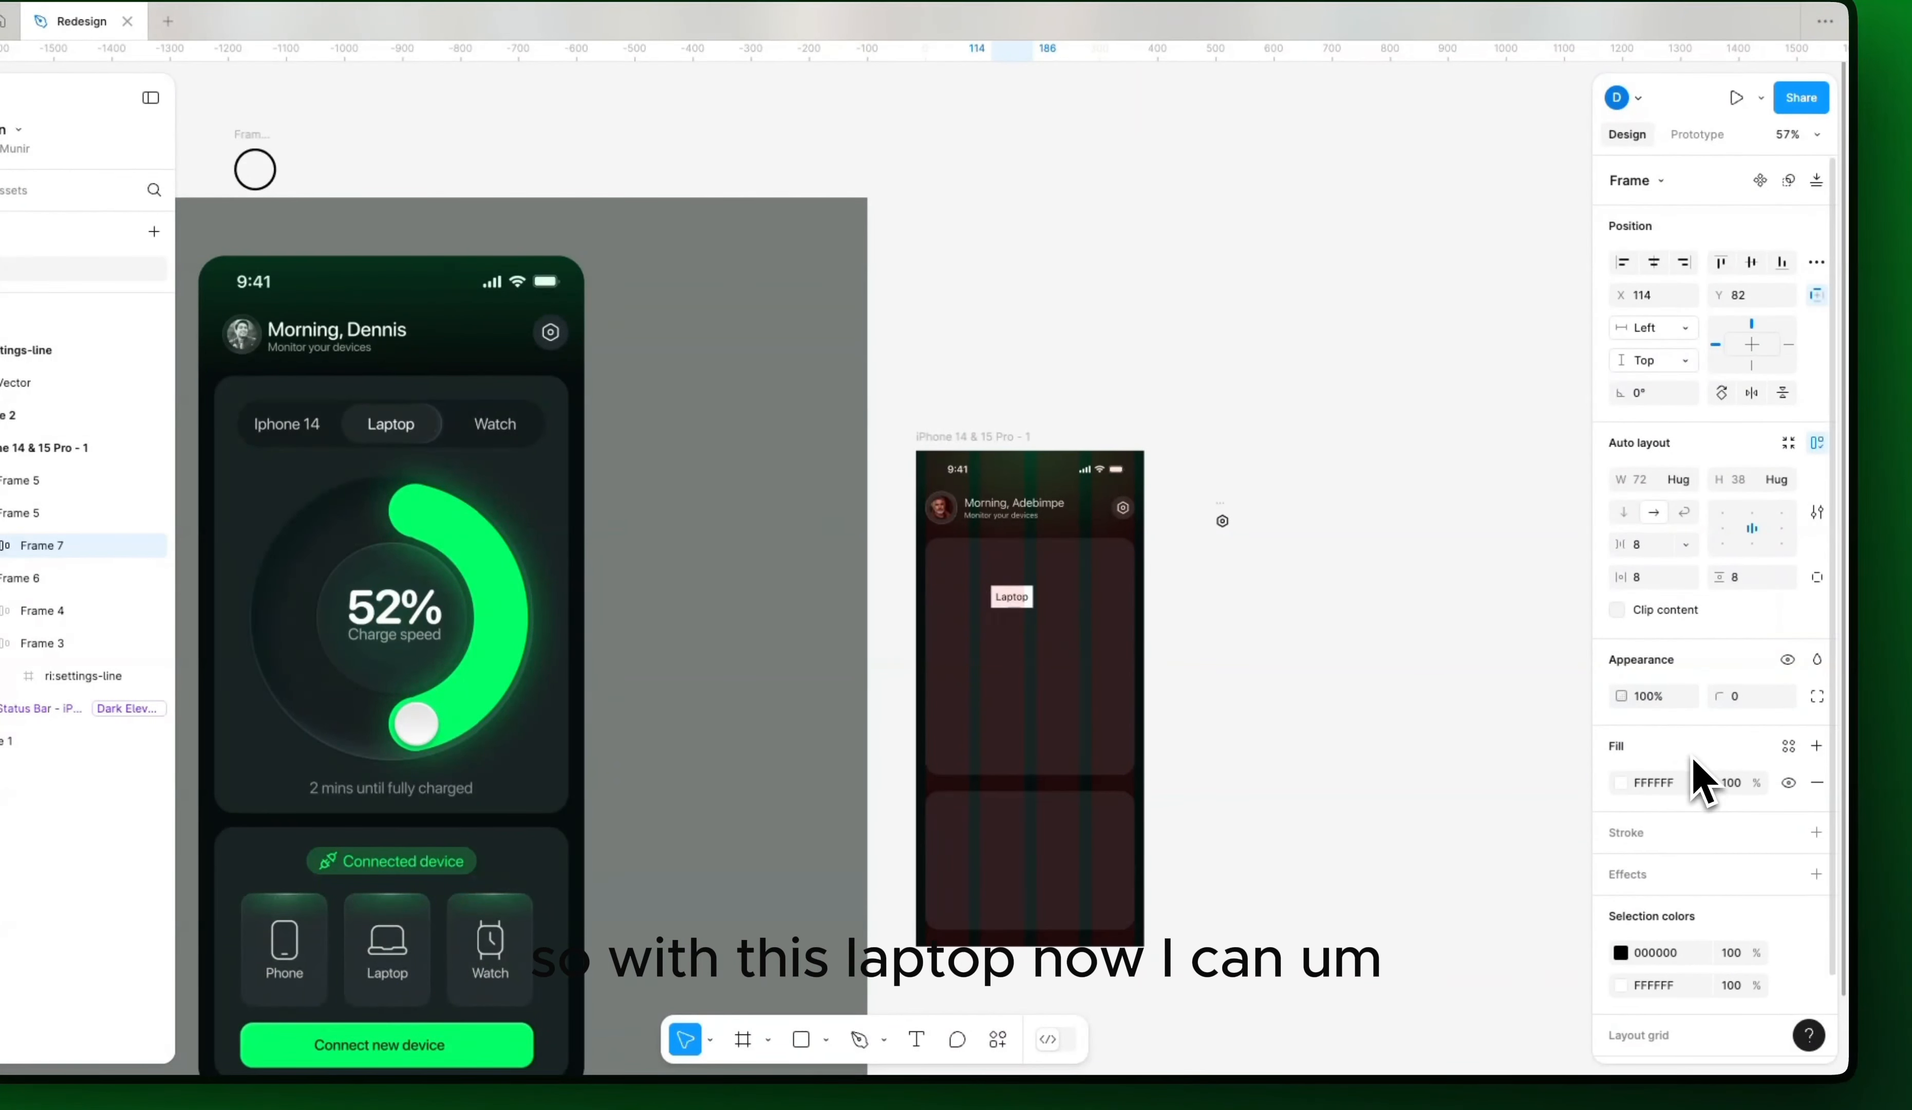
Step: Fully round the Laptop frame into a pill with a corner radius of 25
{"action": "scroll", "coordinate": [1044, 610], "scroll_direction": "down", "scroll_amount": 1}
{"action": "scroll", "coordinate": [1043, 610], "scroll_direction": "up", "scroll_amount": 2}
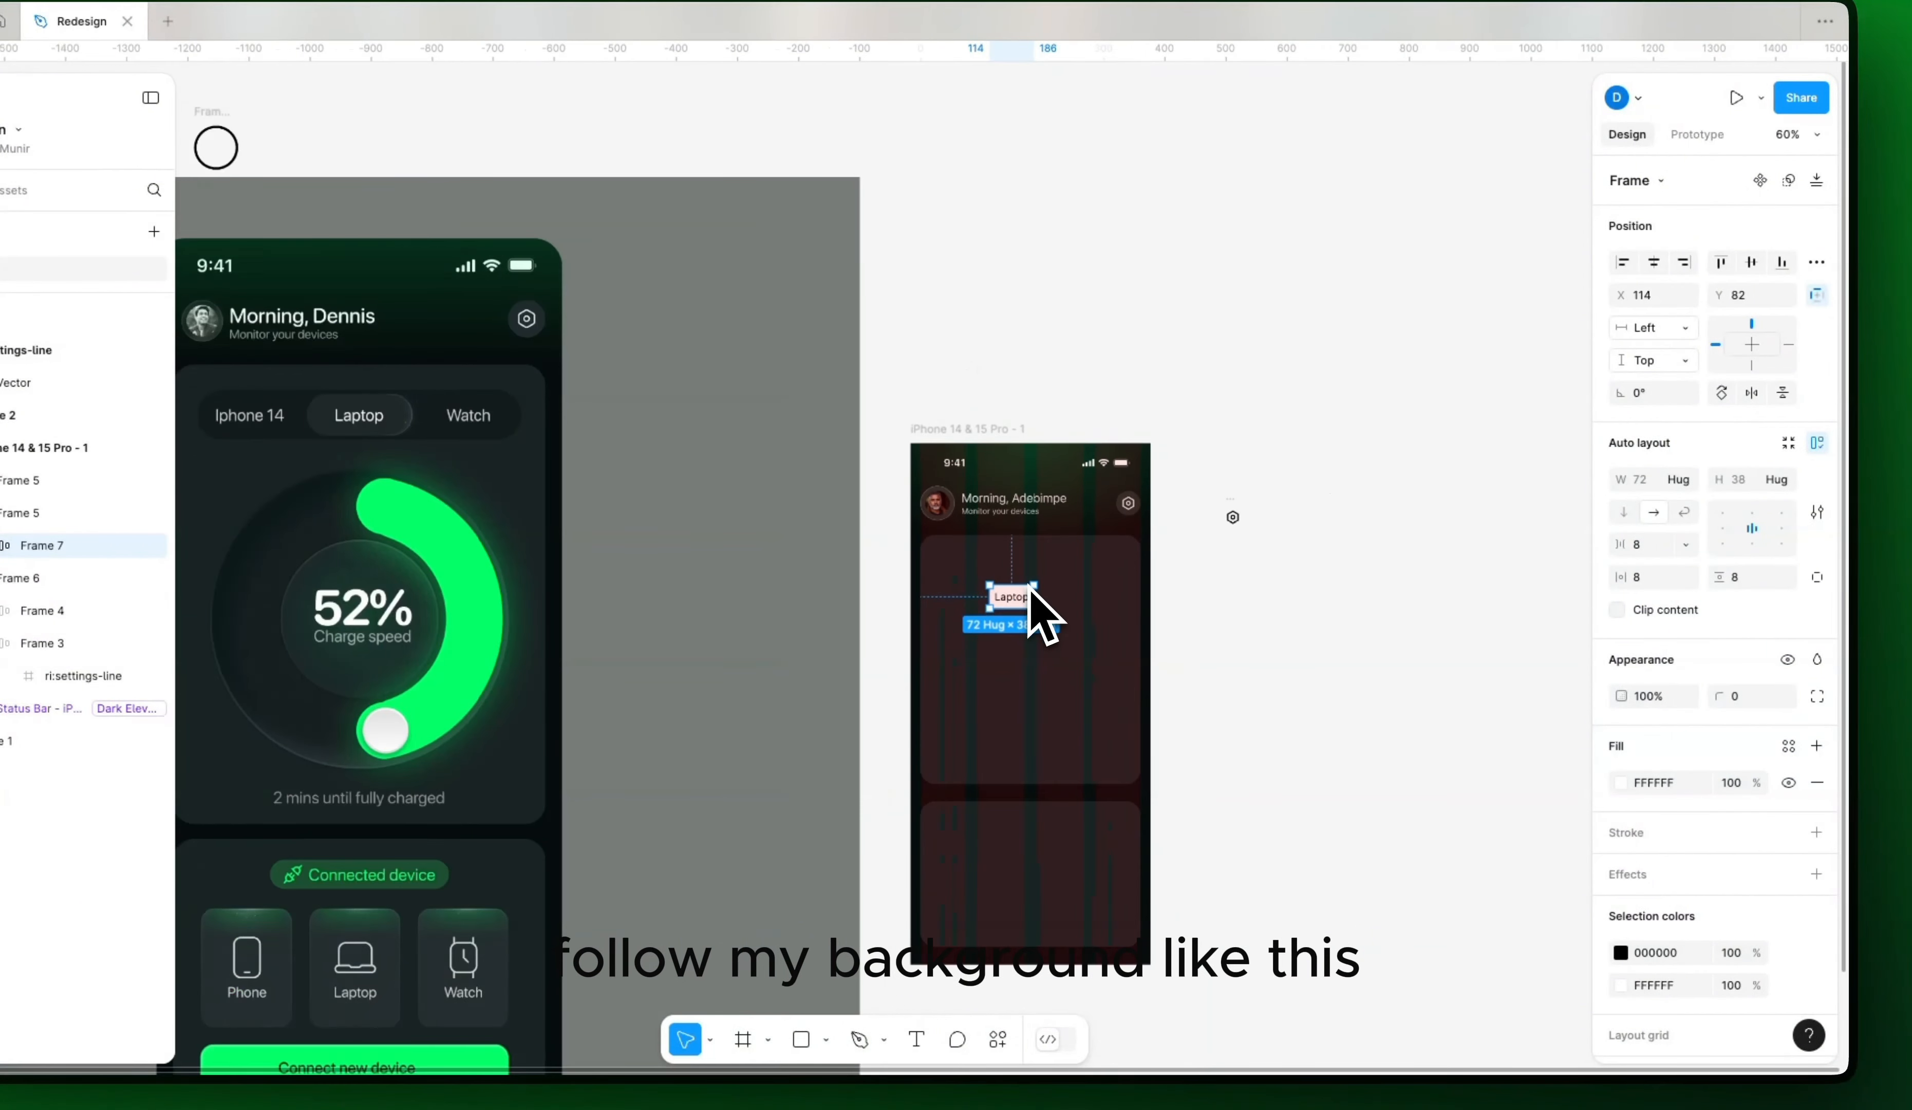
{"action": "scroll", "coordinate": [1034, 598], "scroll_direction": "up", "scroll_amount": 1}
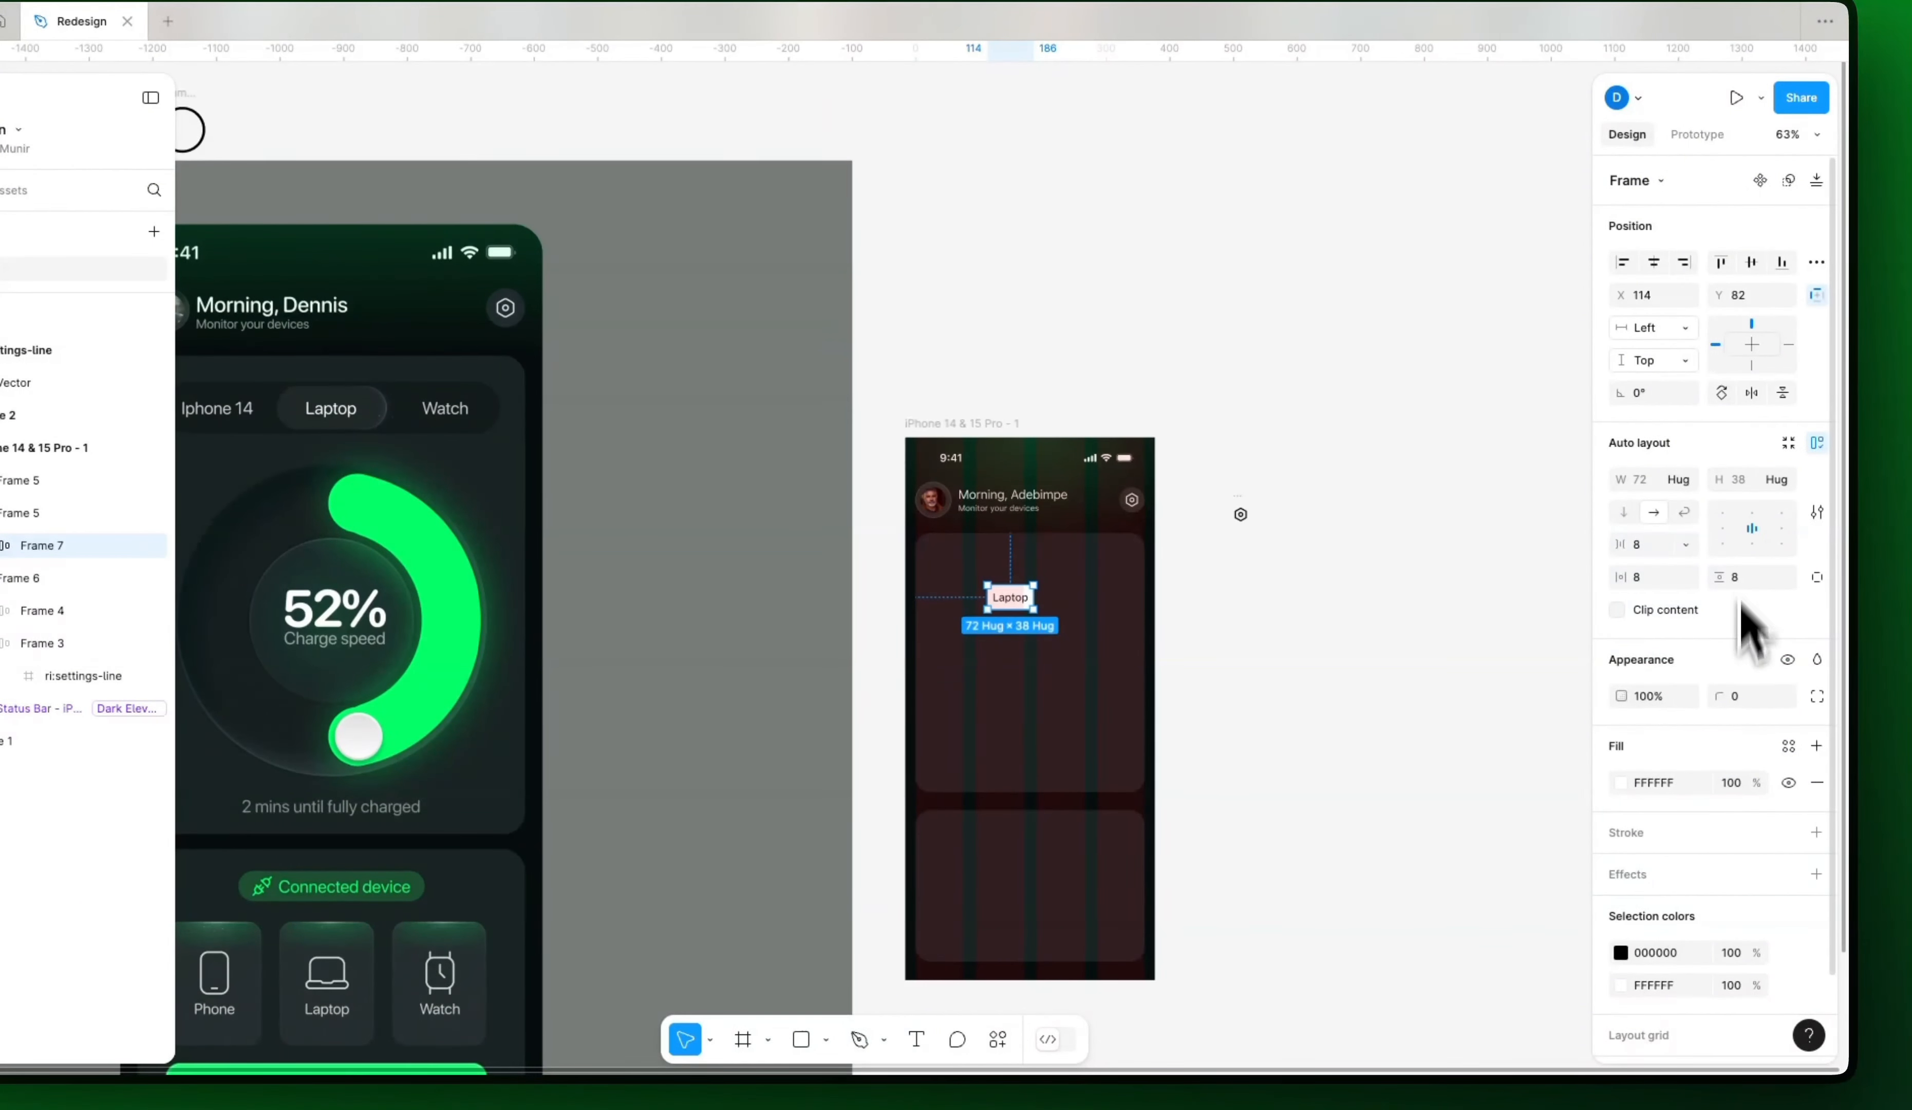
{"action": "left_click_drag", "start_coordinate": [1729, 699], "coordinate": [1818, 695]}
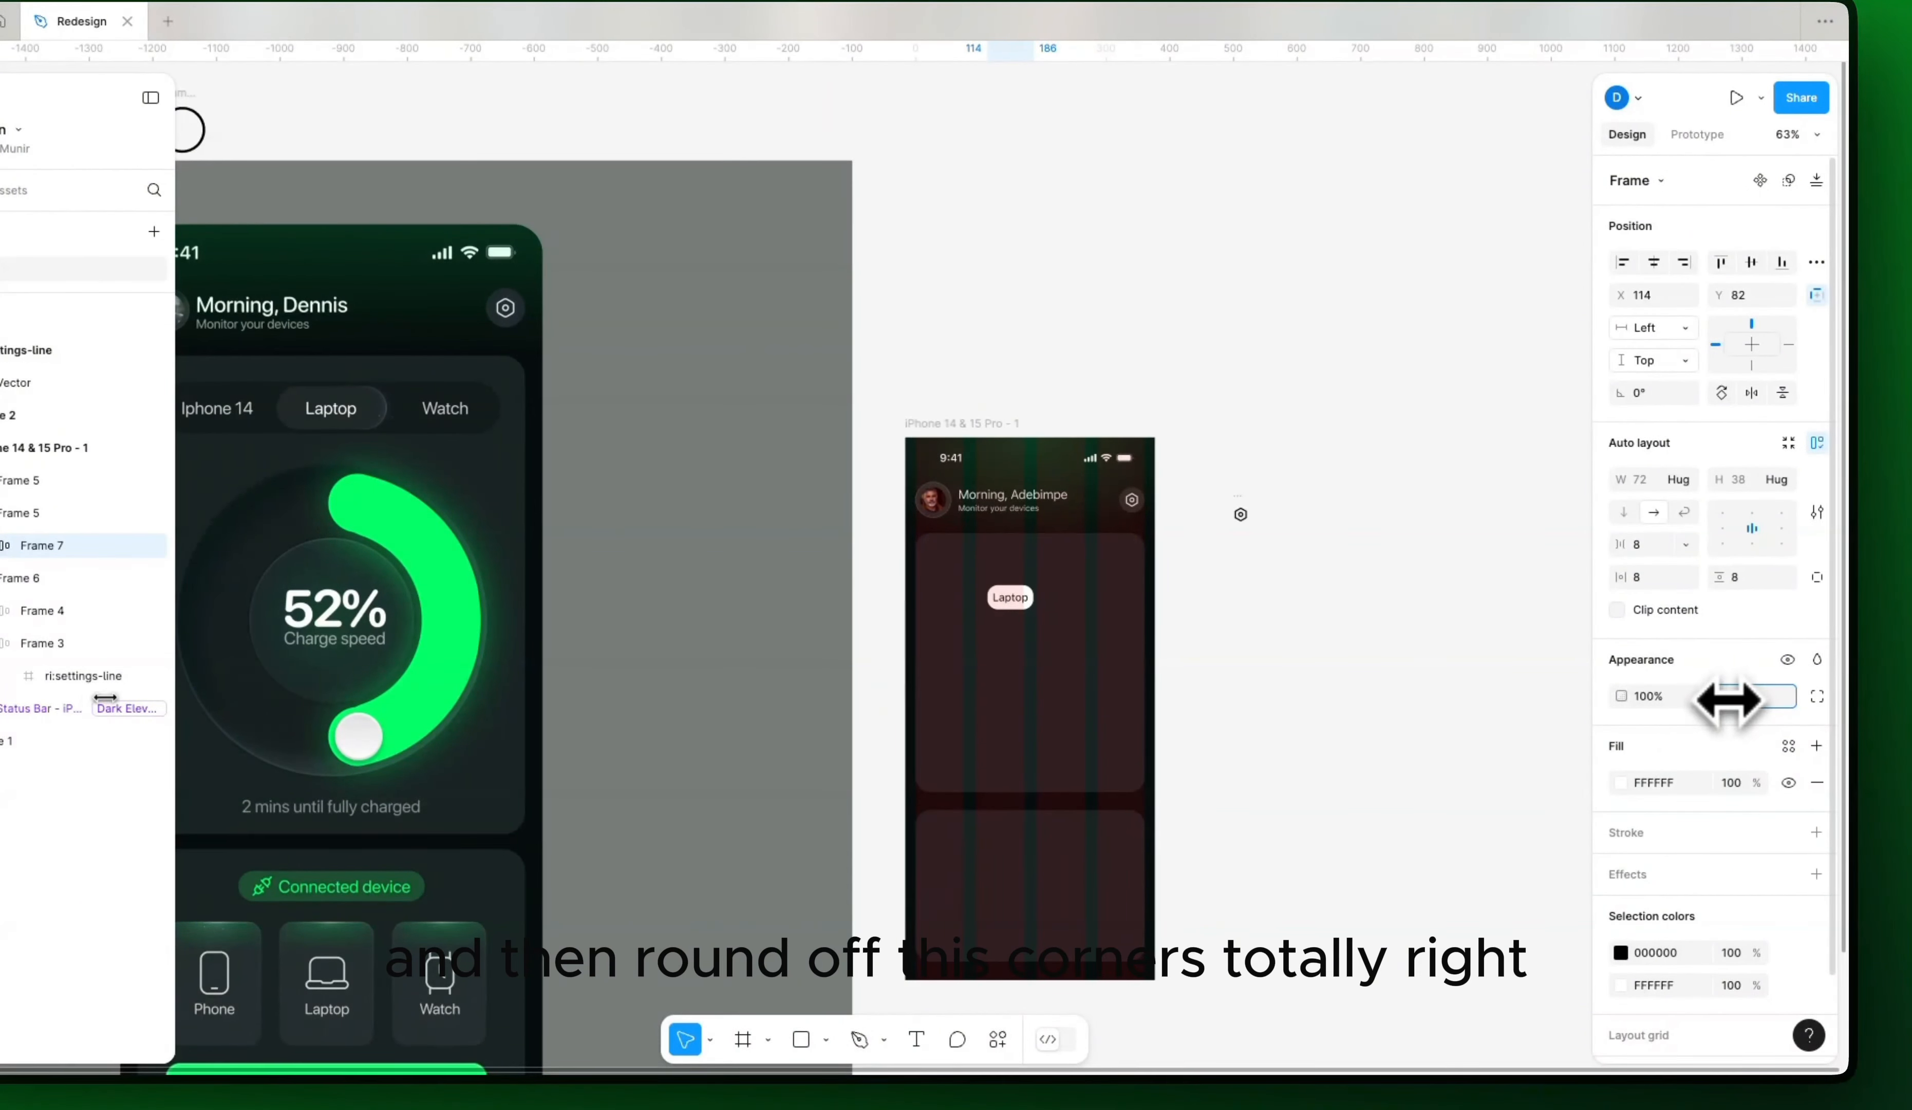
{"action": "scroll", "coordinate": [1101, 632], "scroll_direction": "up", "scroll_amount": 10}
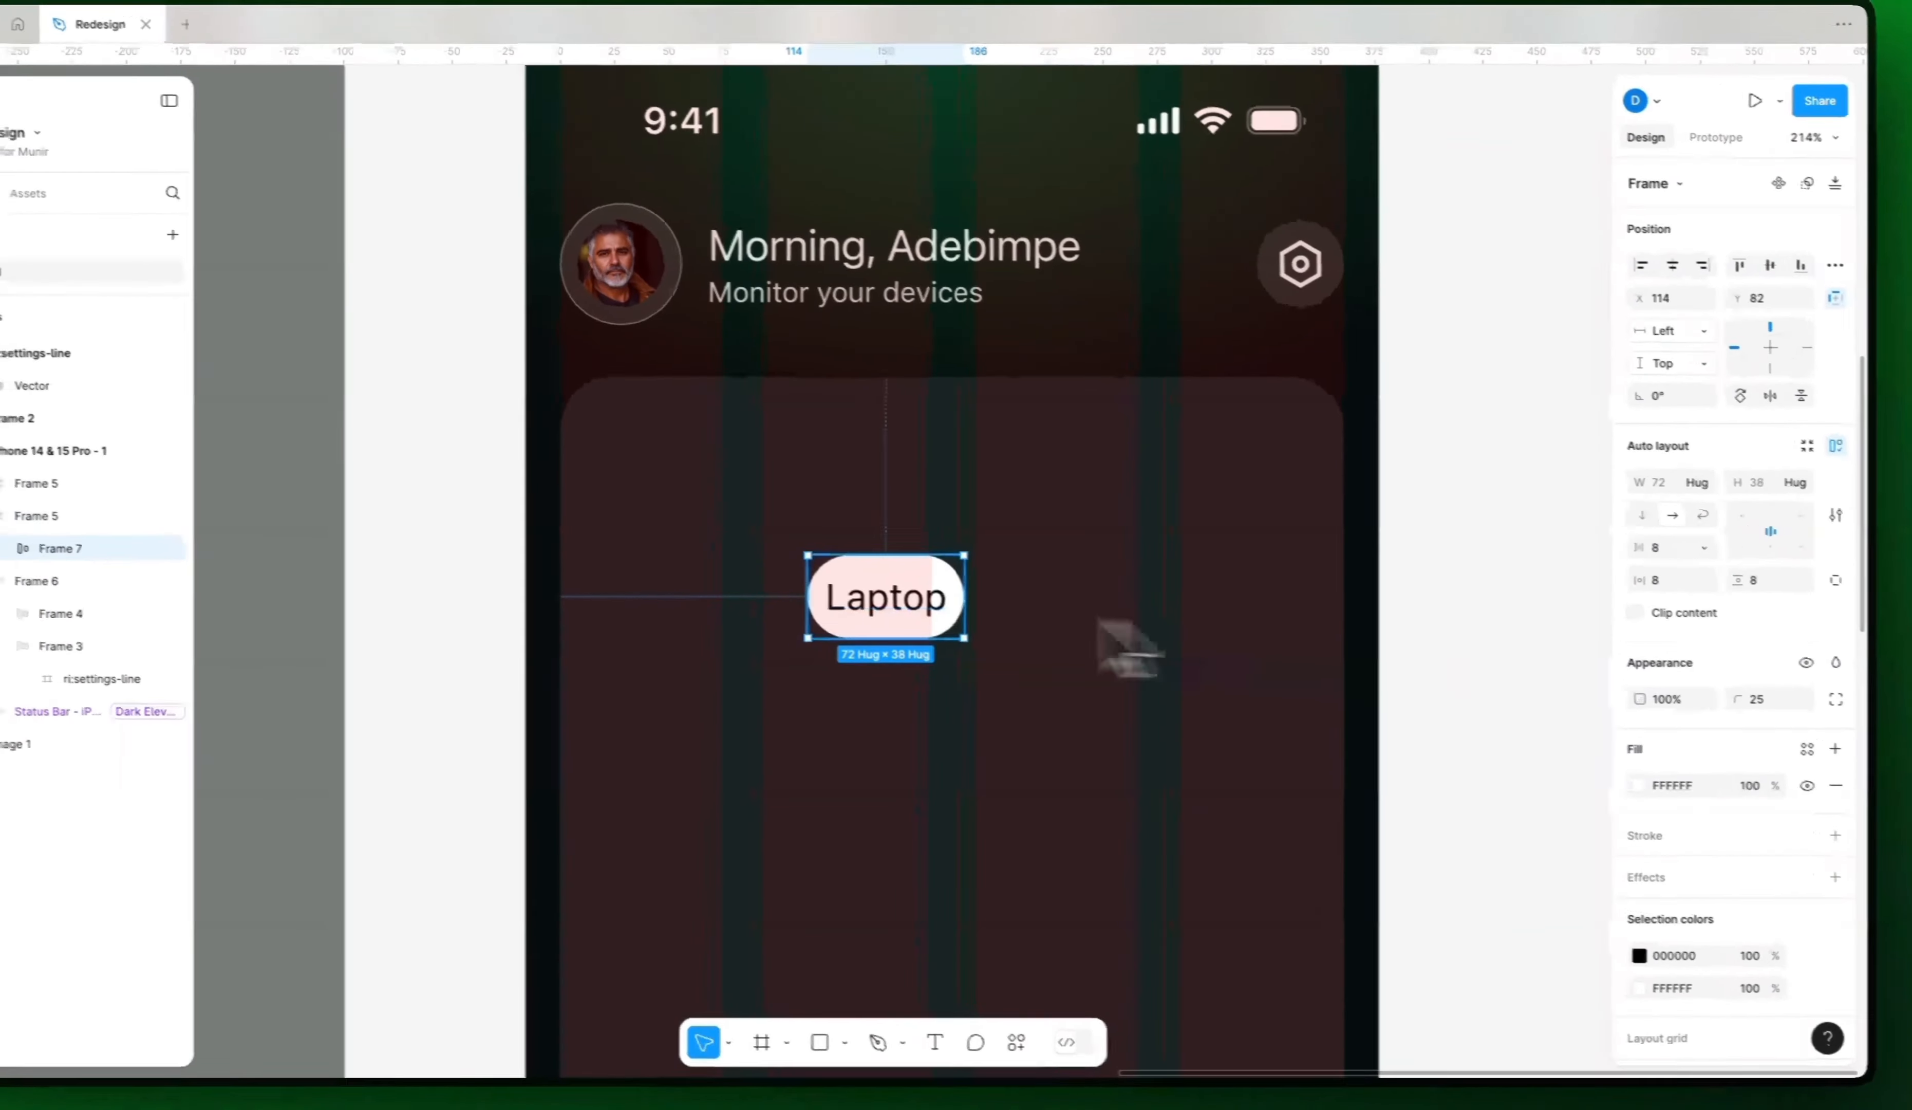
{"action": "scroll", "coordinate": [858, 640], "scroll_direction": "down", "scroll_amount": 3}
{"action": "scroll", "coordinate": [866, 607], "scroll_direction": "down", "scroll_amount": 8}
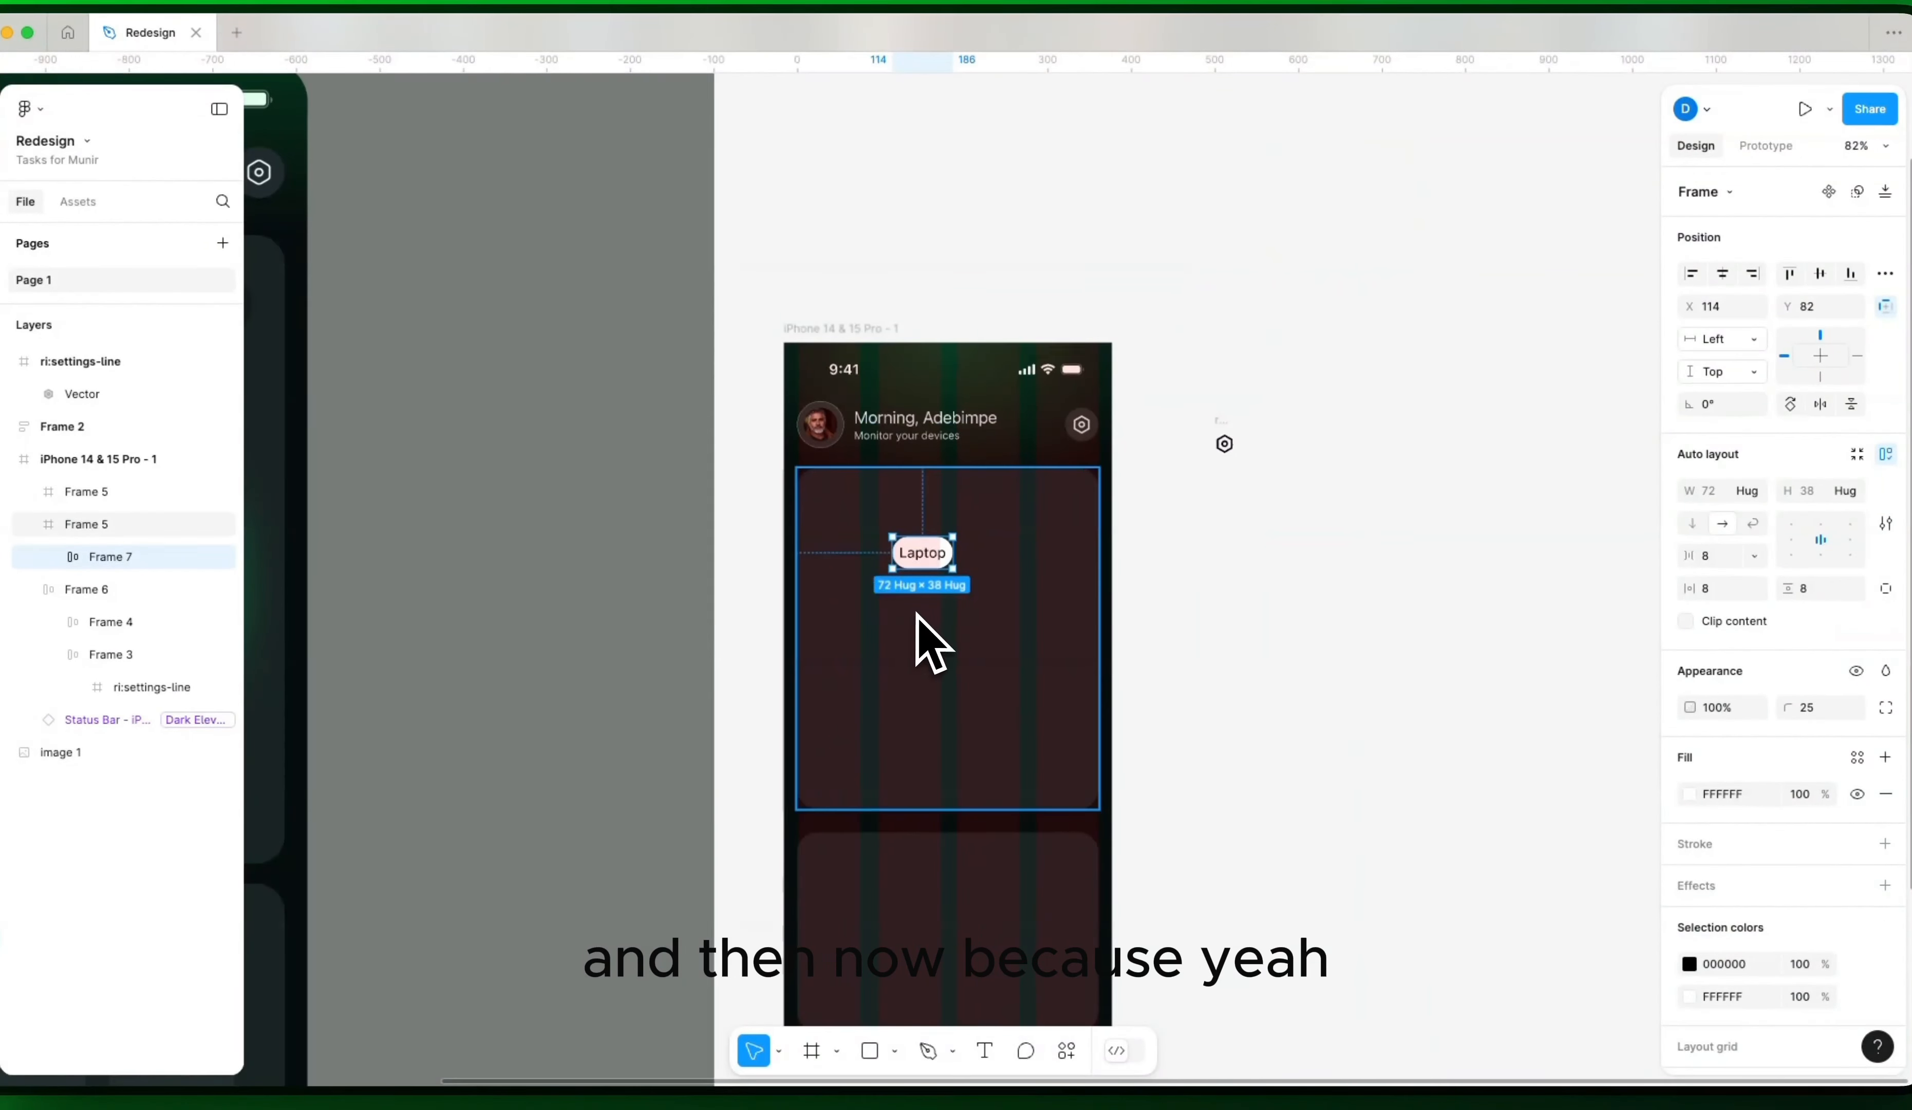
Step: Duplicate the Laptop pill inside the upper card and widen the copy above it to nearly the card's full width
{"action": "scroll", "coordinate": [917, 613], "scroll_direction": "left", "scroll_amount": 10}
{"action": "scroll", "coordinate": [917, 613], "scroll_direction": "up", "scroll_amount": 3}
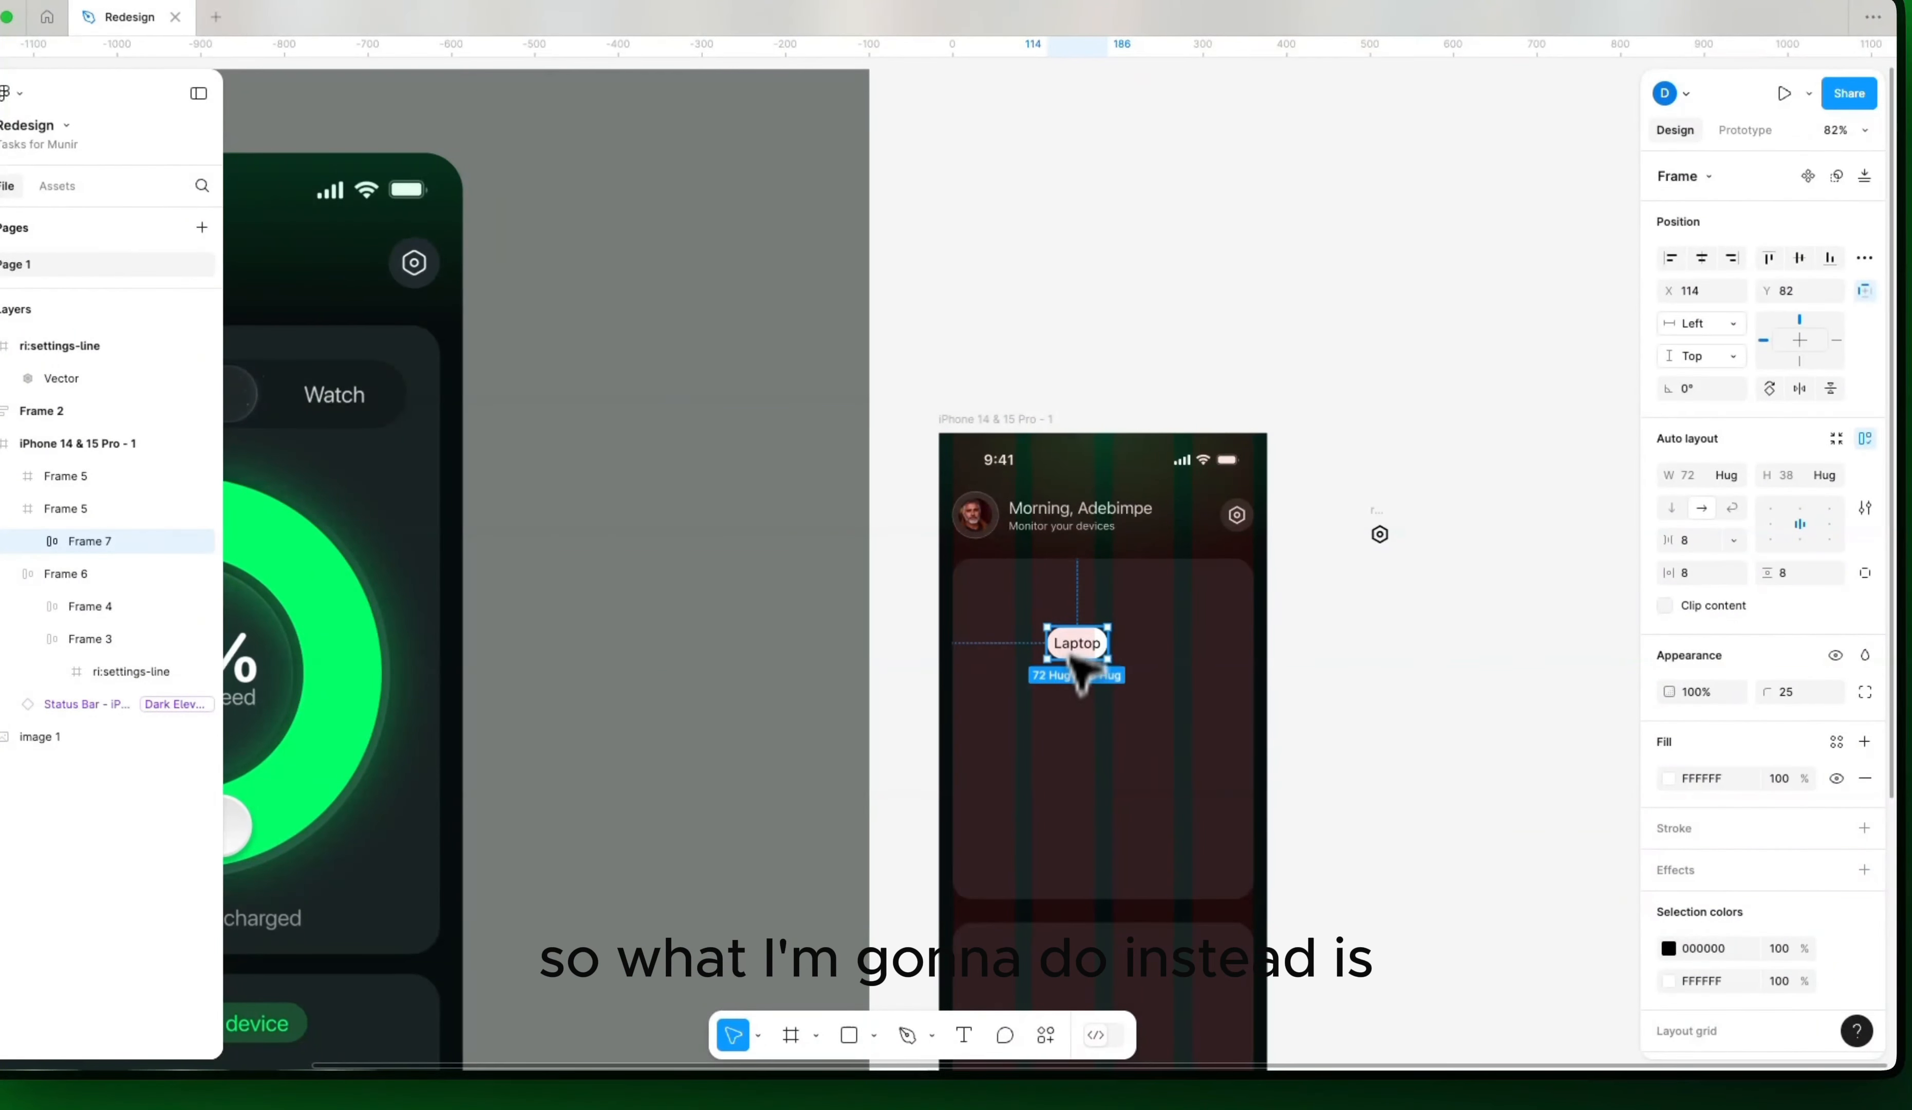
{"action": "left_click_drag", "start_coordinate": [1081, 671], "coordinate": [1024, 628]}
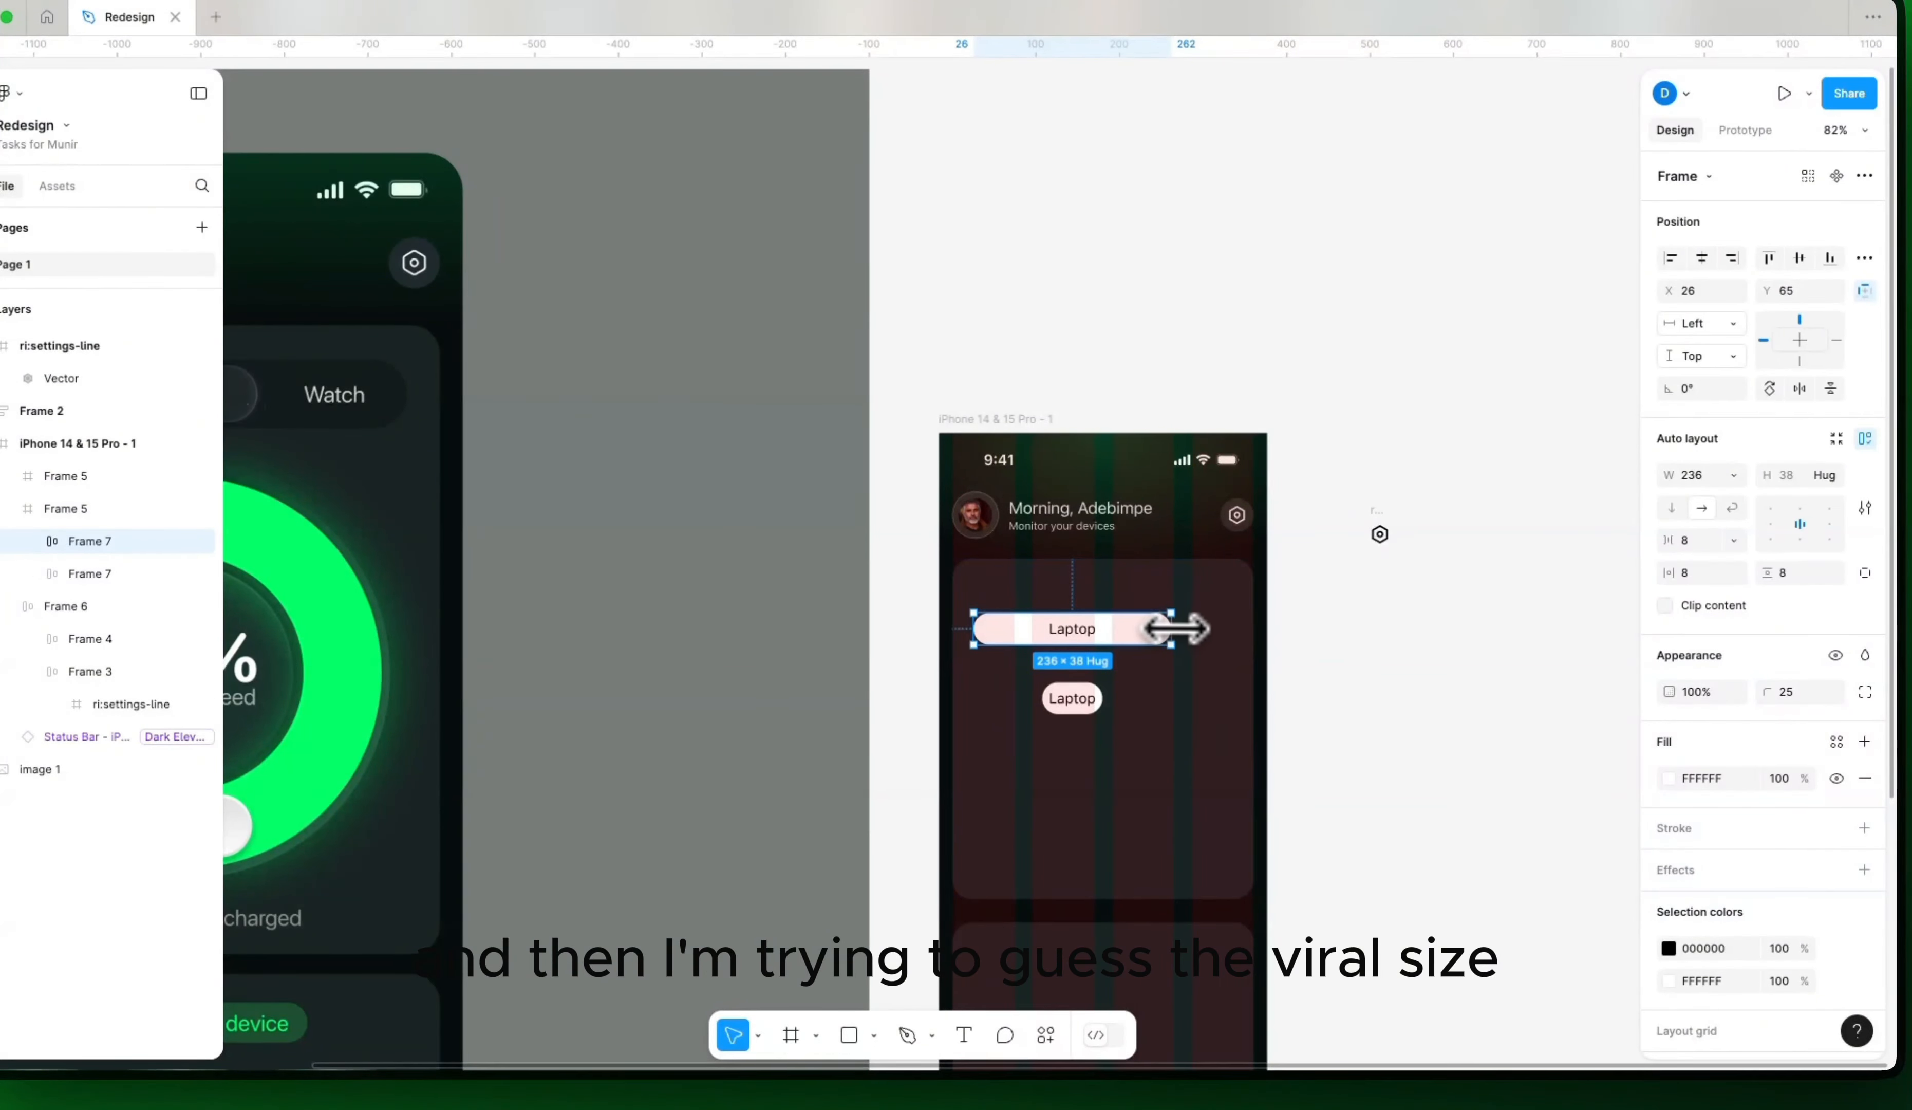
{"action": "left_click_drag", "start_coordinate": [1173, 627], "coordinate": [1235, 628]}
Step: Add a columns layout grid to the upper card and set its margin to 24
{"action": "left_click", "coordinate": [1239, 736]}
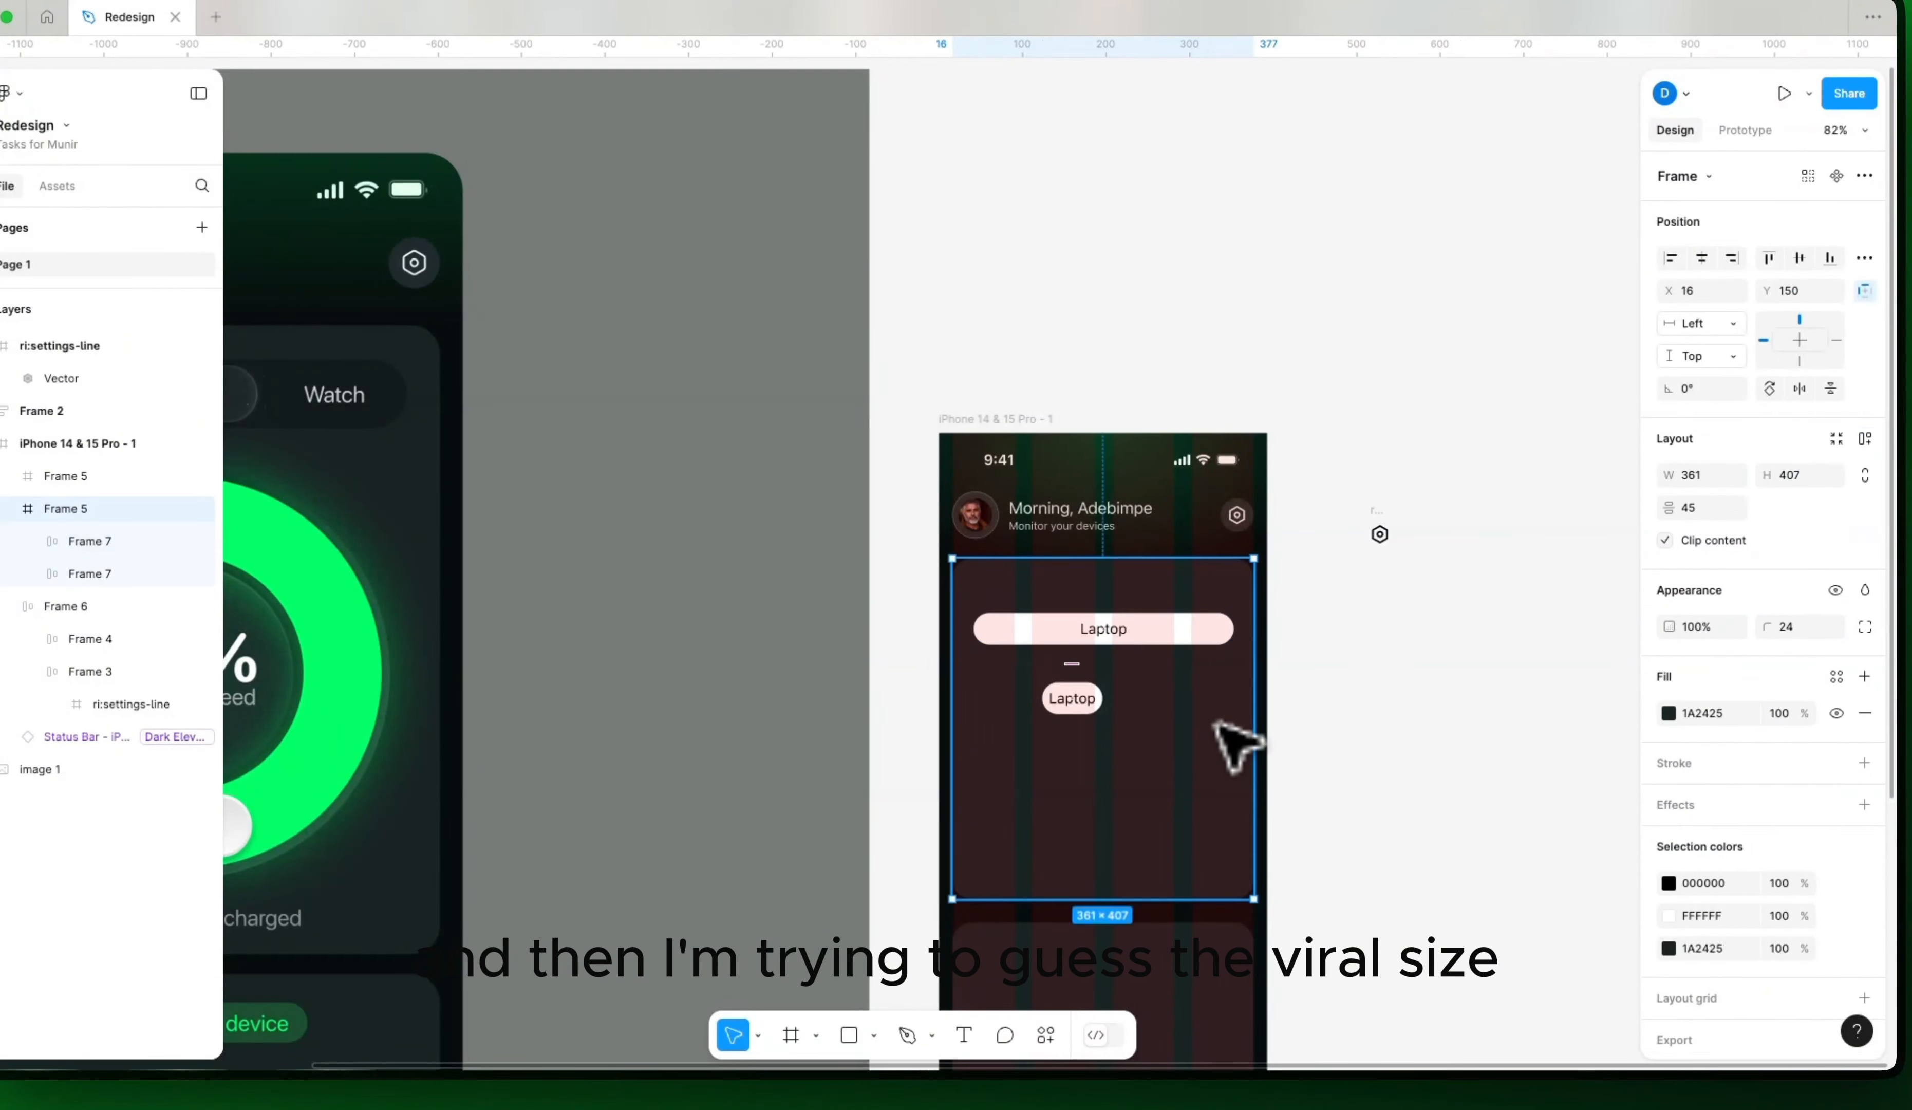
{"action": "scroll", "coordinate": [1653, 915], "scroll_direction": "down", "scroll_amount": 1}
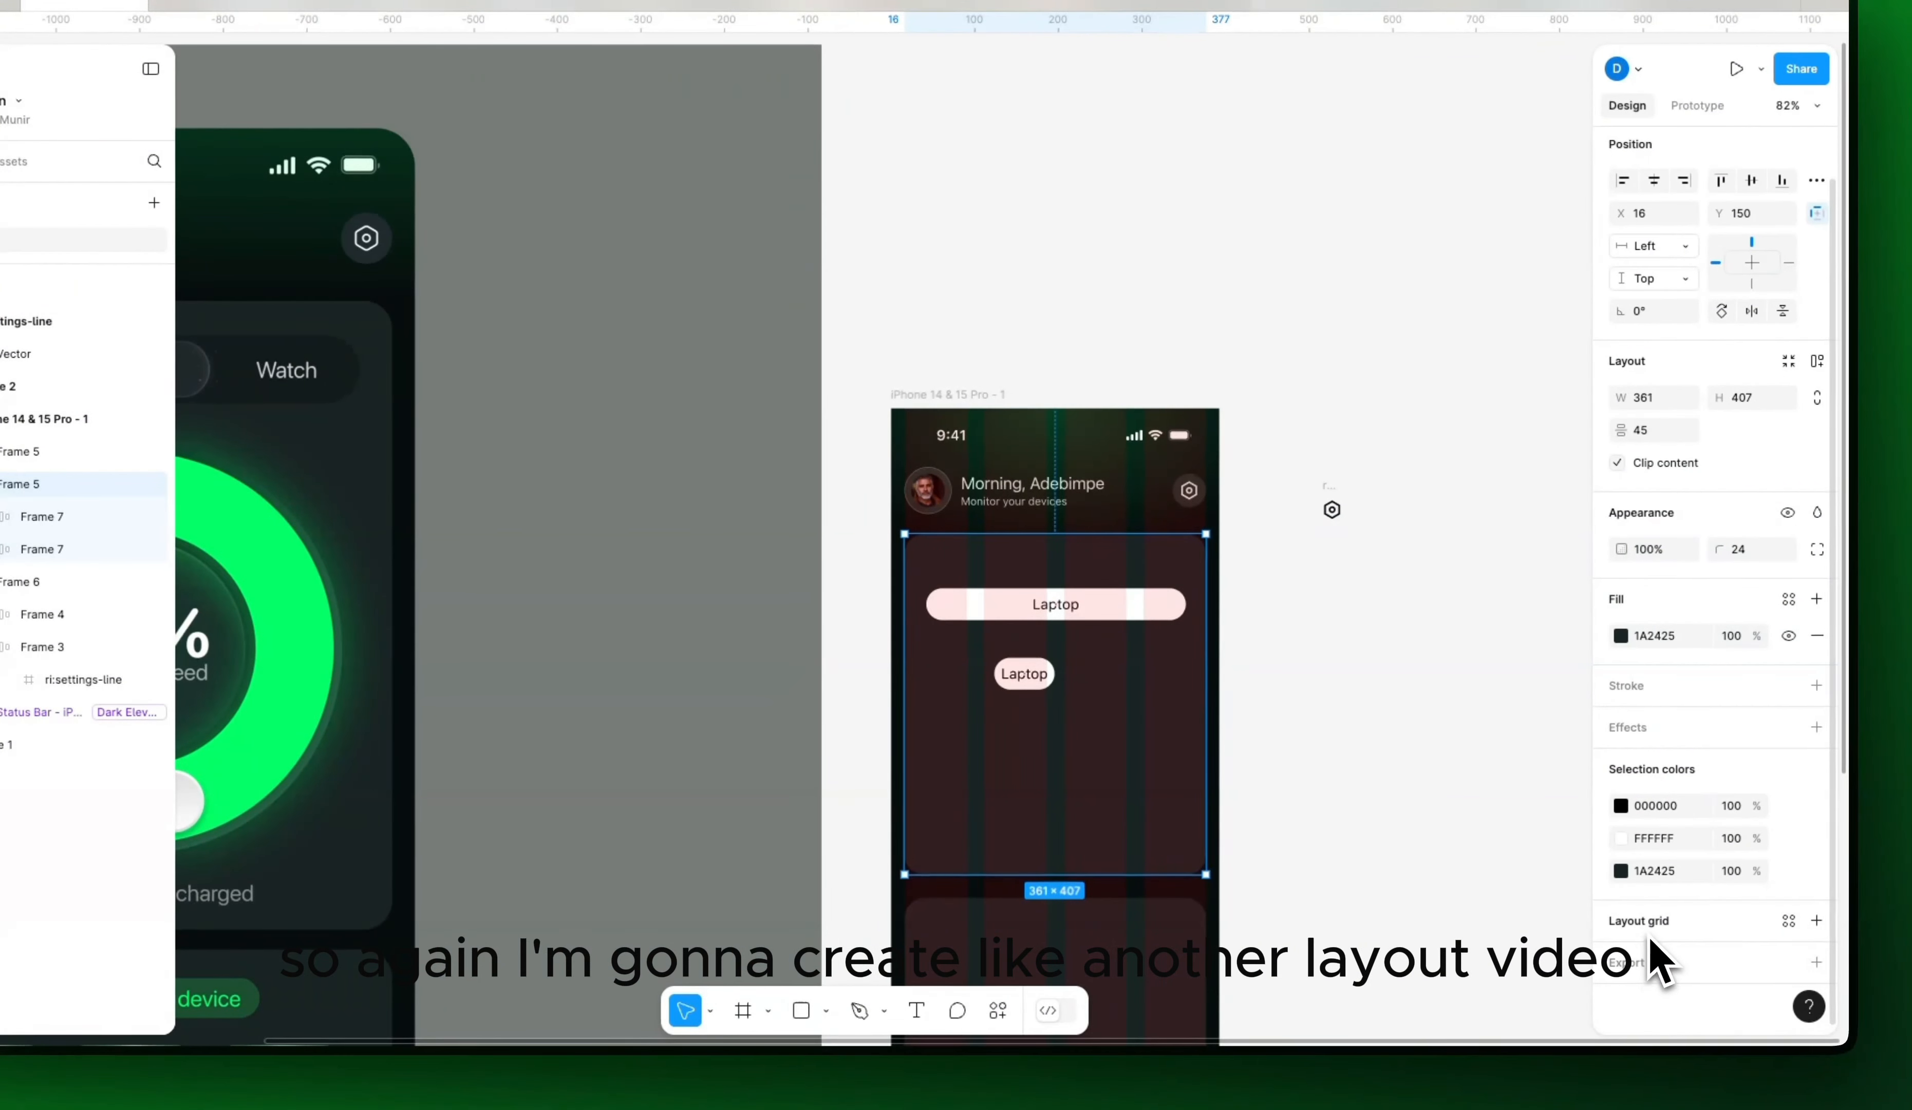
{"action": "left_click", "coordinate": [1619, 957]}
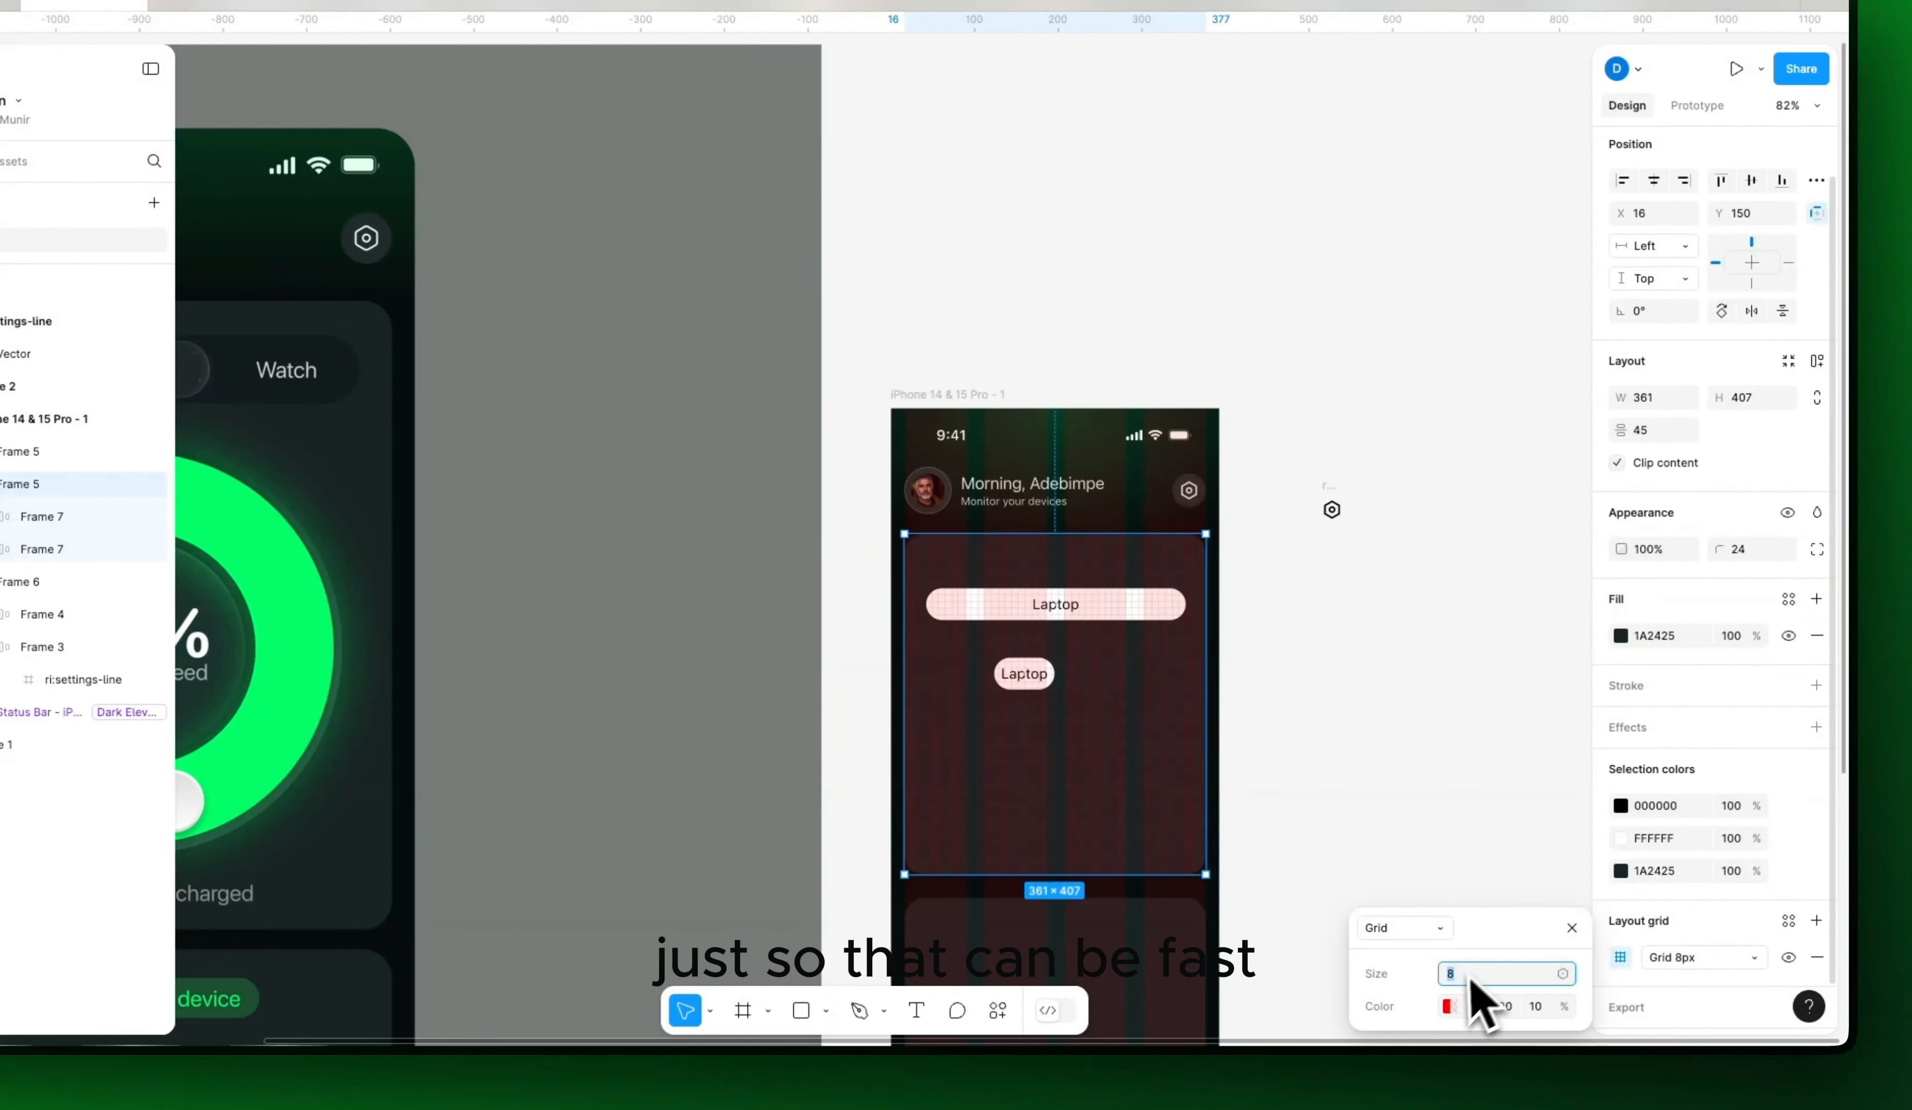
{"action": "left_click", "coordinate": [1440, 928]}
{"action": "left_click", "coordinate": [1433, 949]}
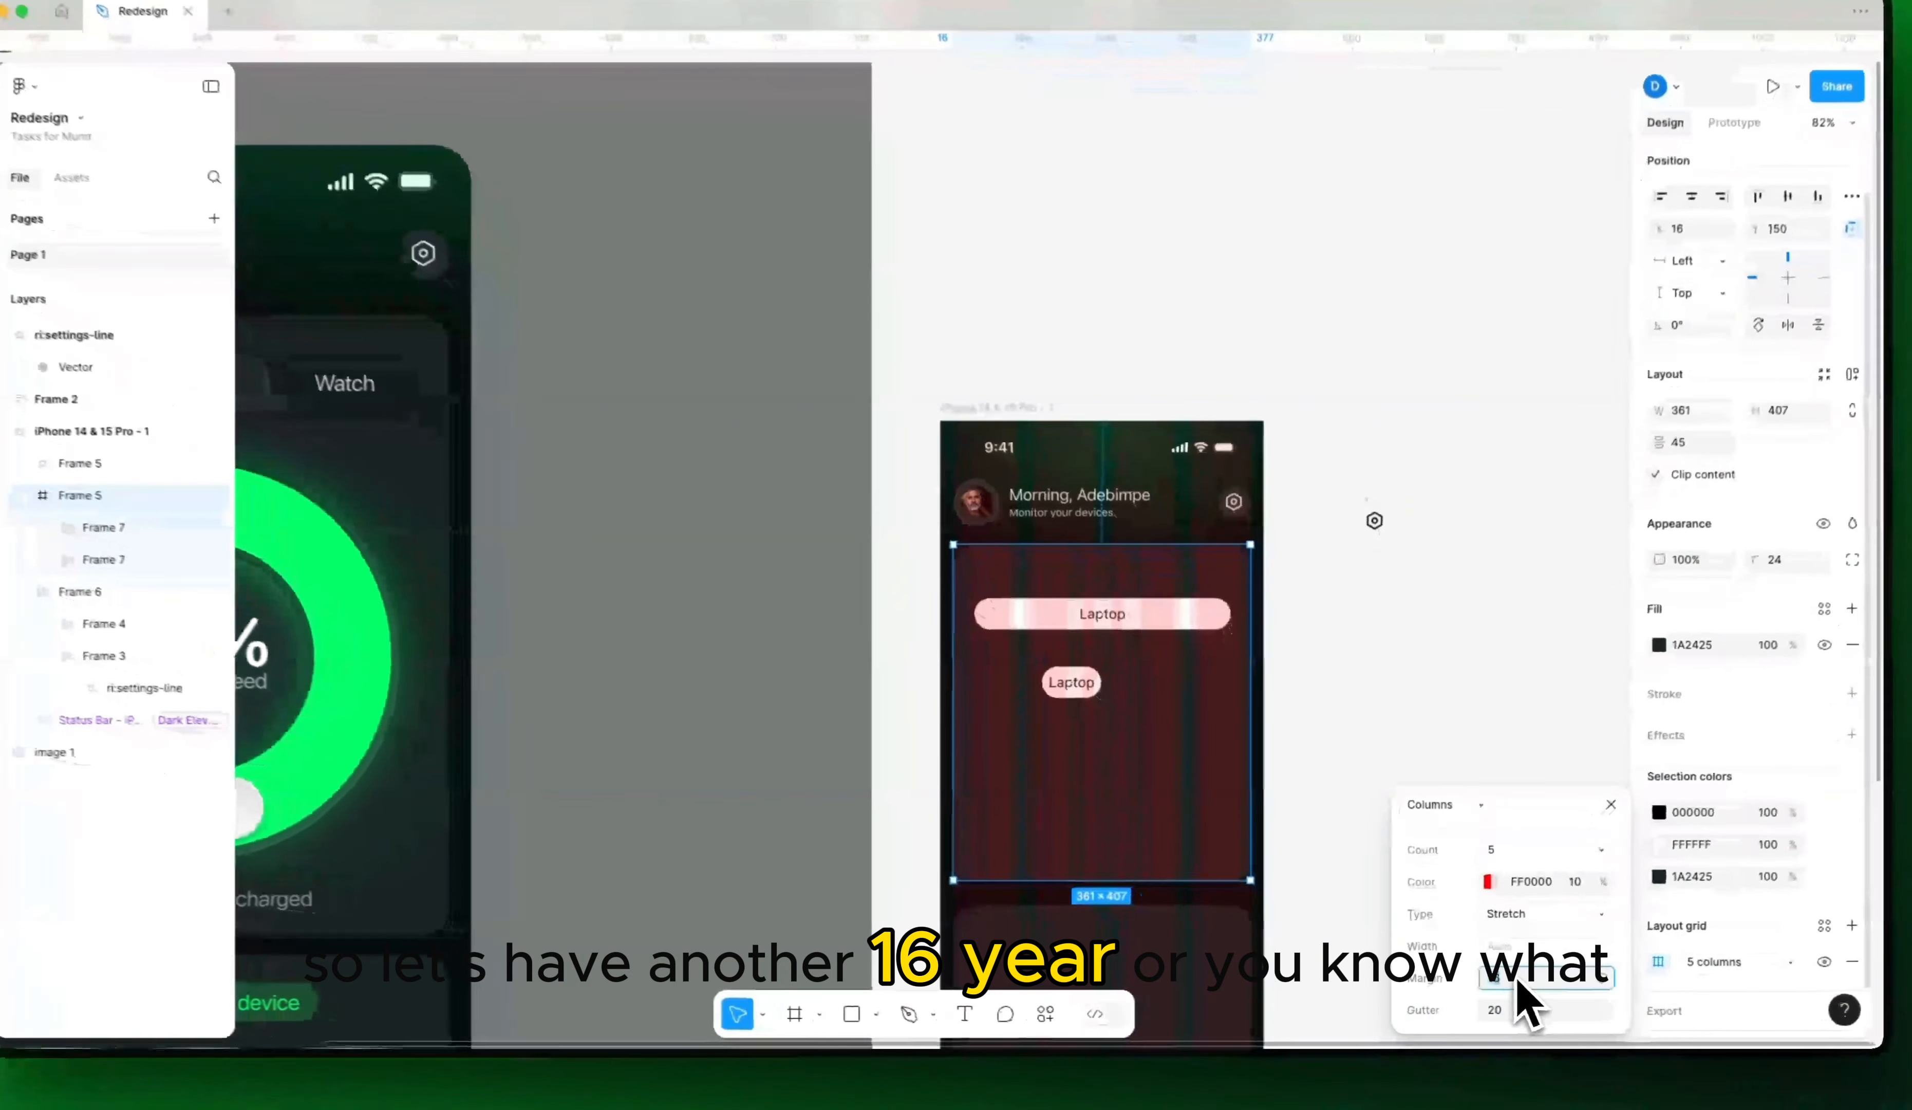
{"action": "left_click", "coordinate": [1512, 976]}
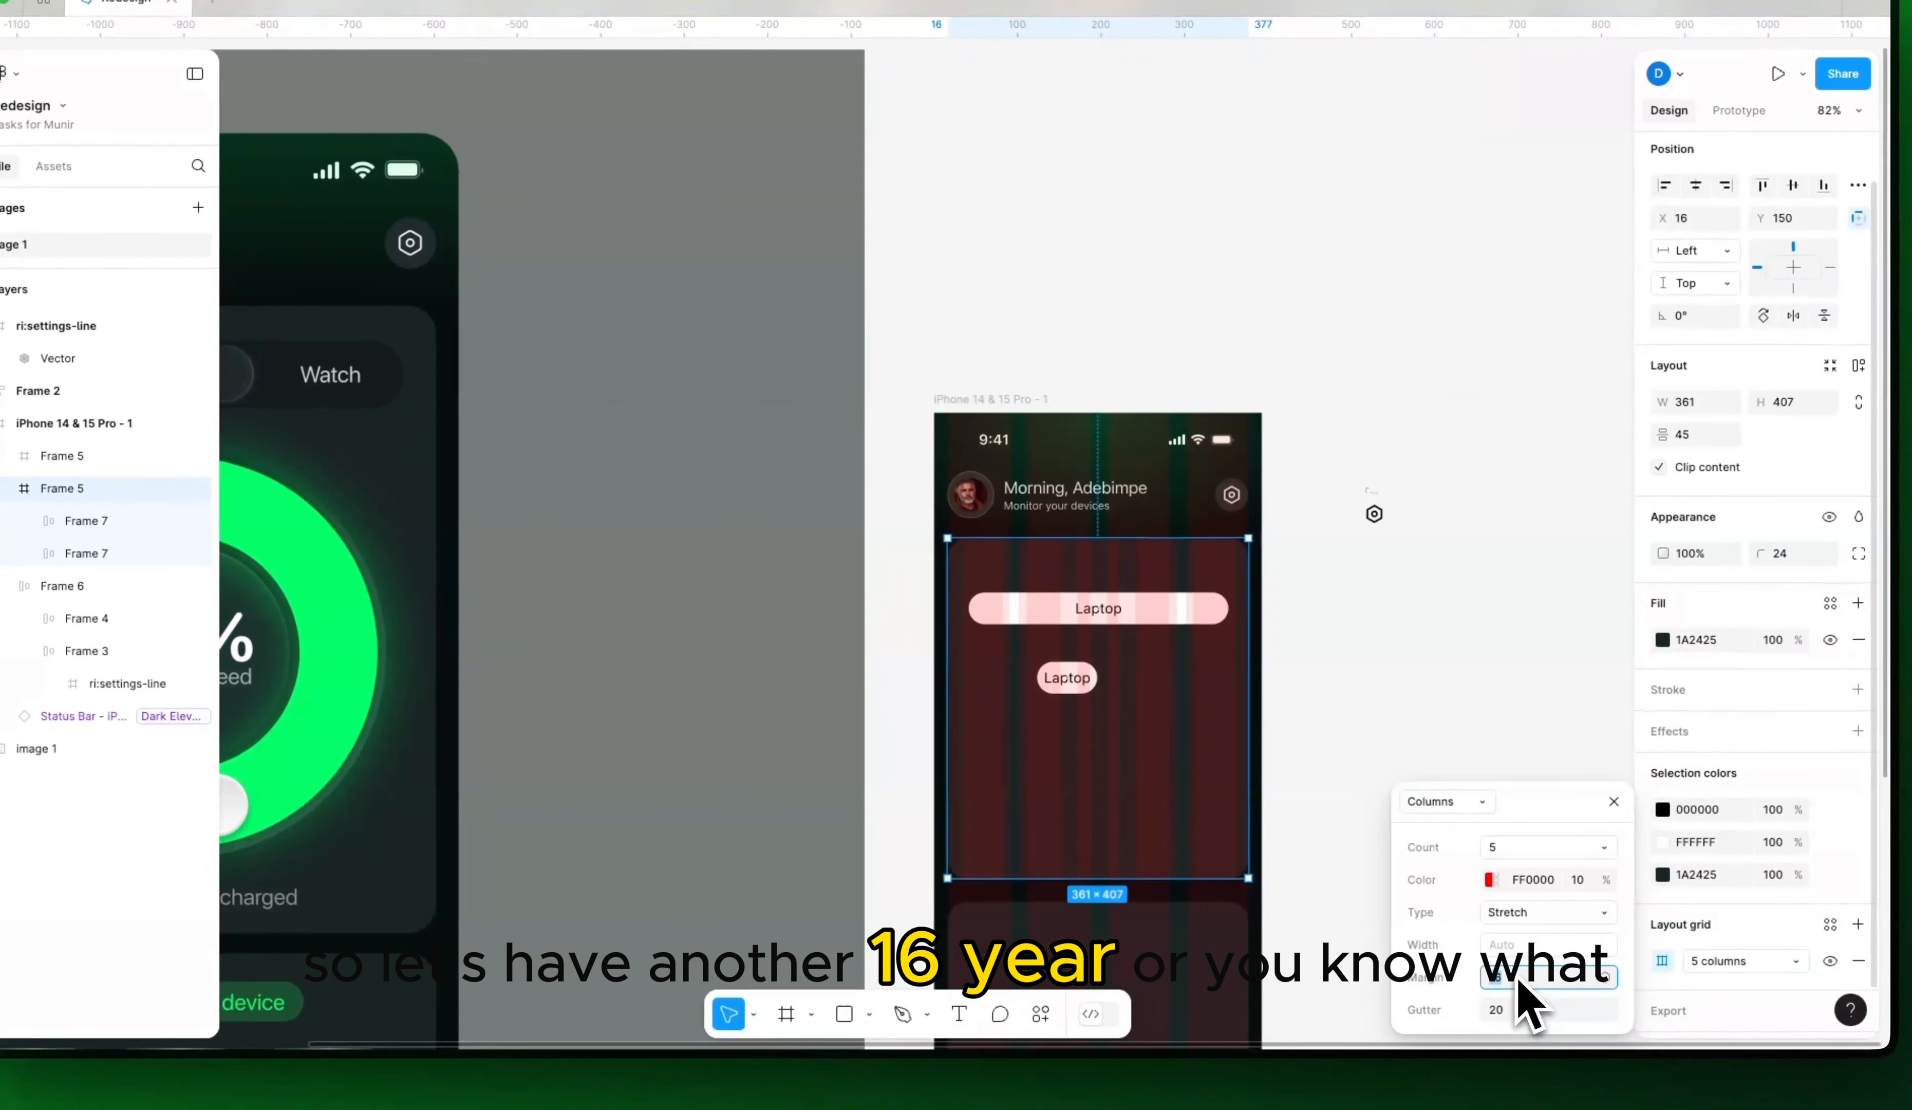
{"action": "type", "text": "1"}
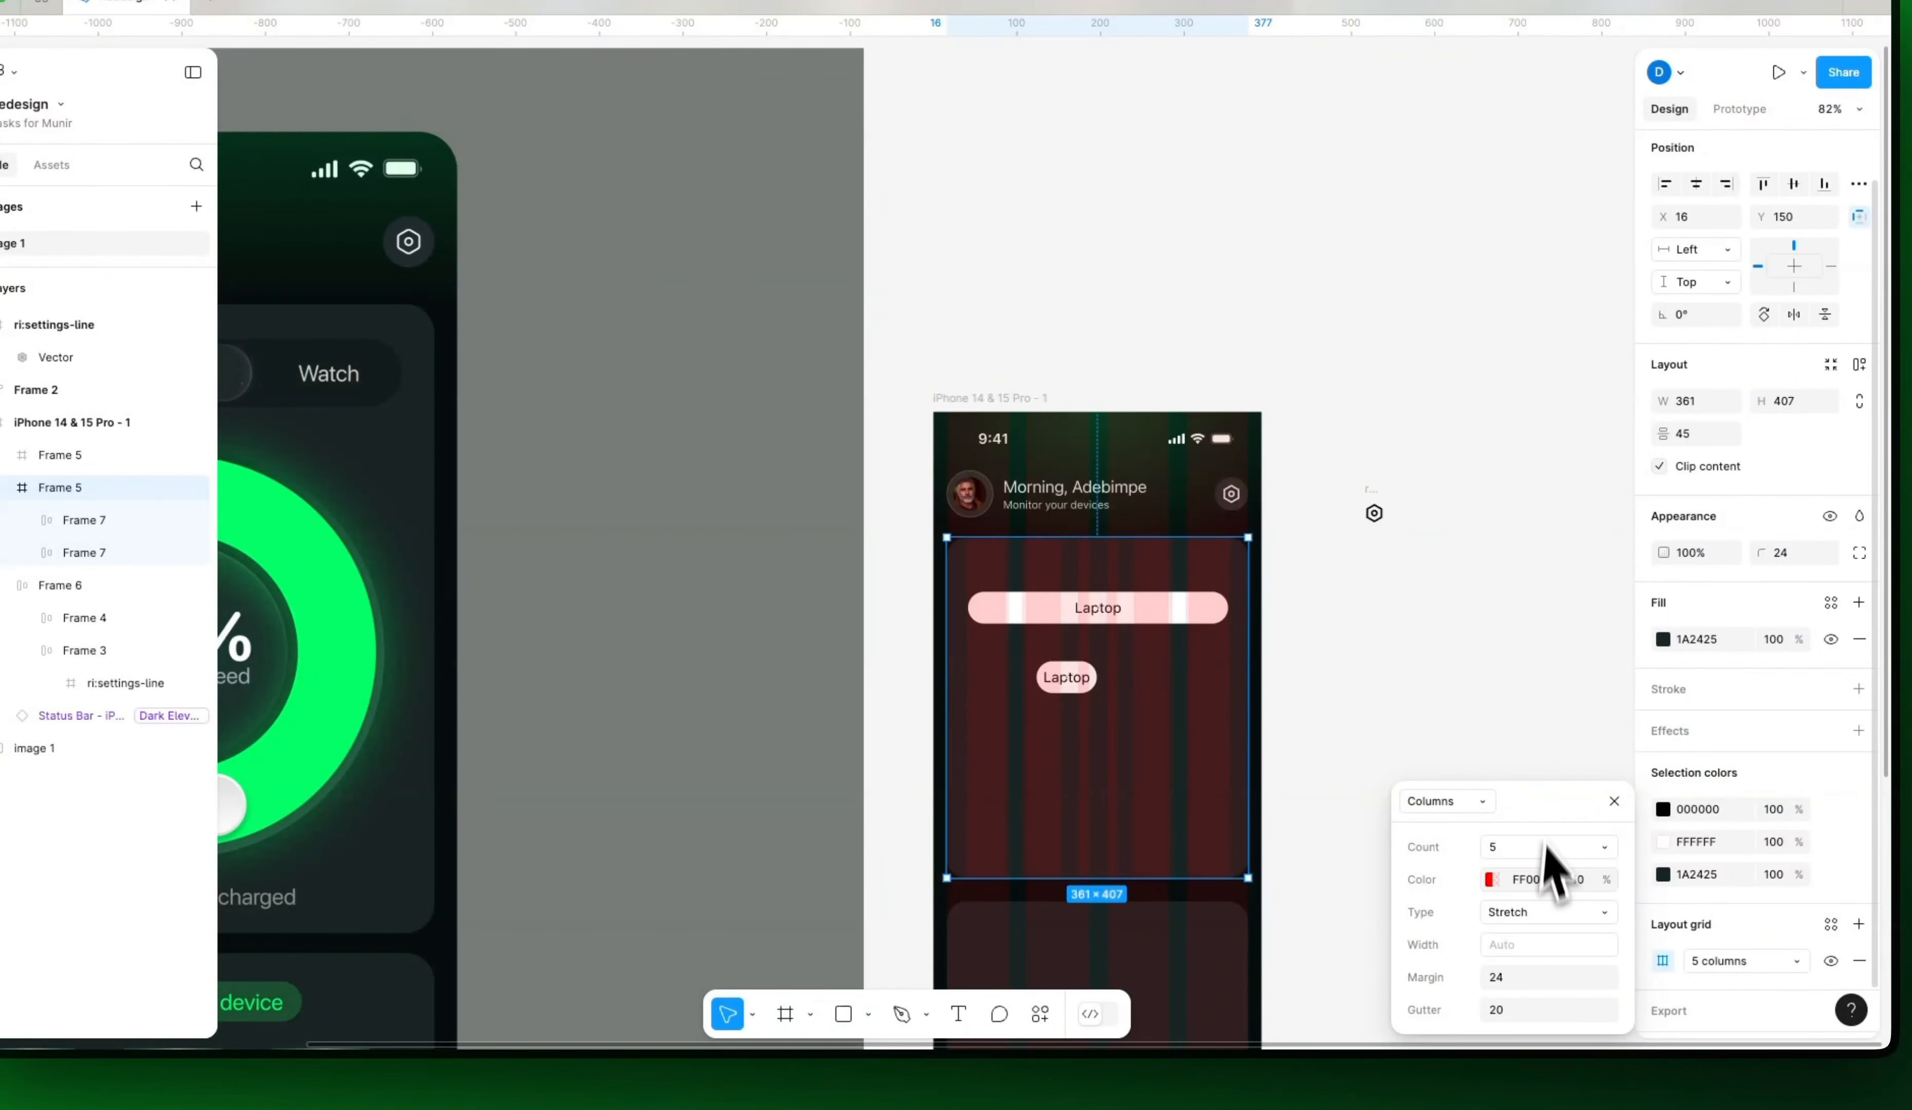
Step: Change the upper card's column grid colour to cyan 00FFEA
{"action": "left_click", "coordinate": [1491, 879]}
{"action": "left_click", "coordinate": [1285, 808]}
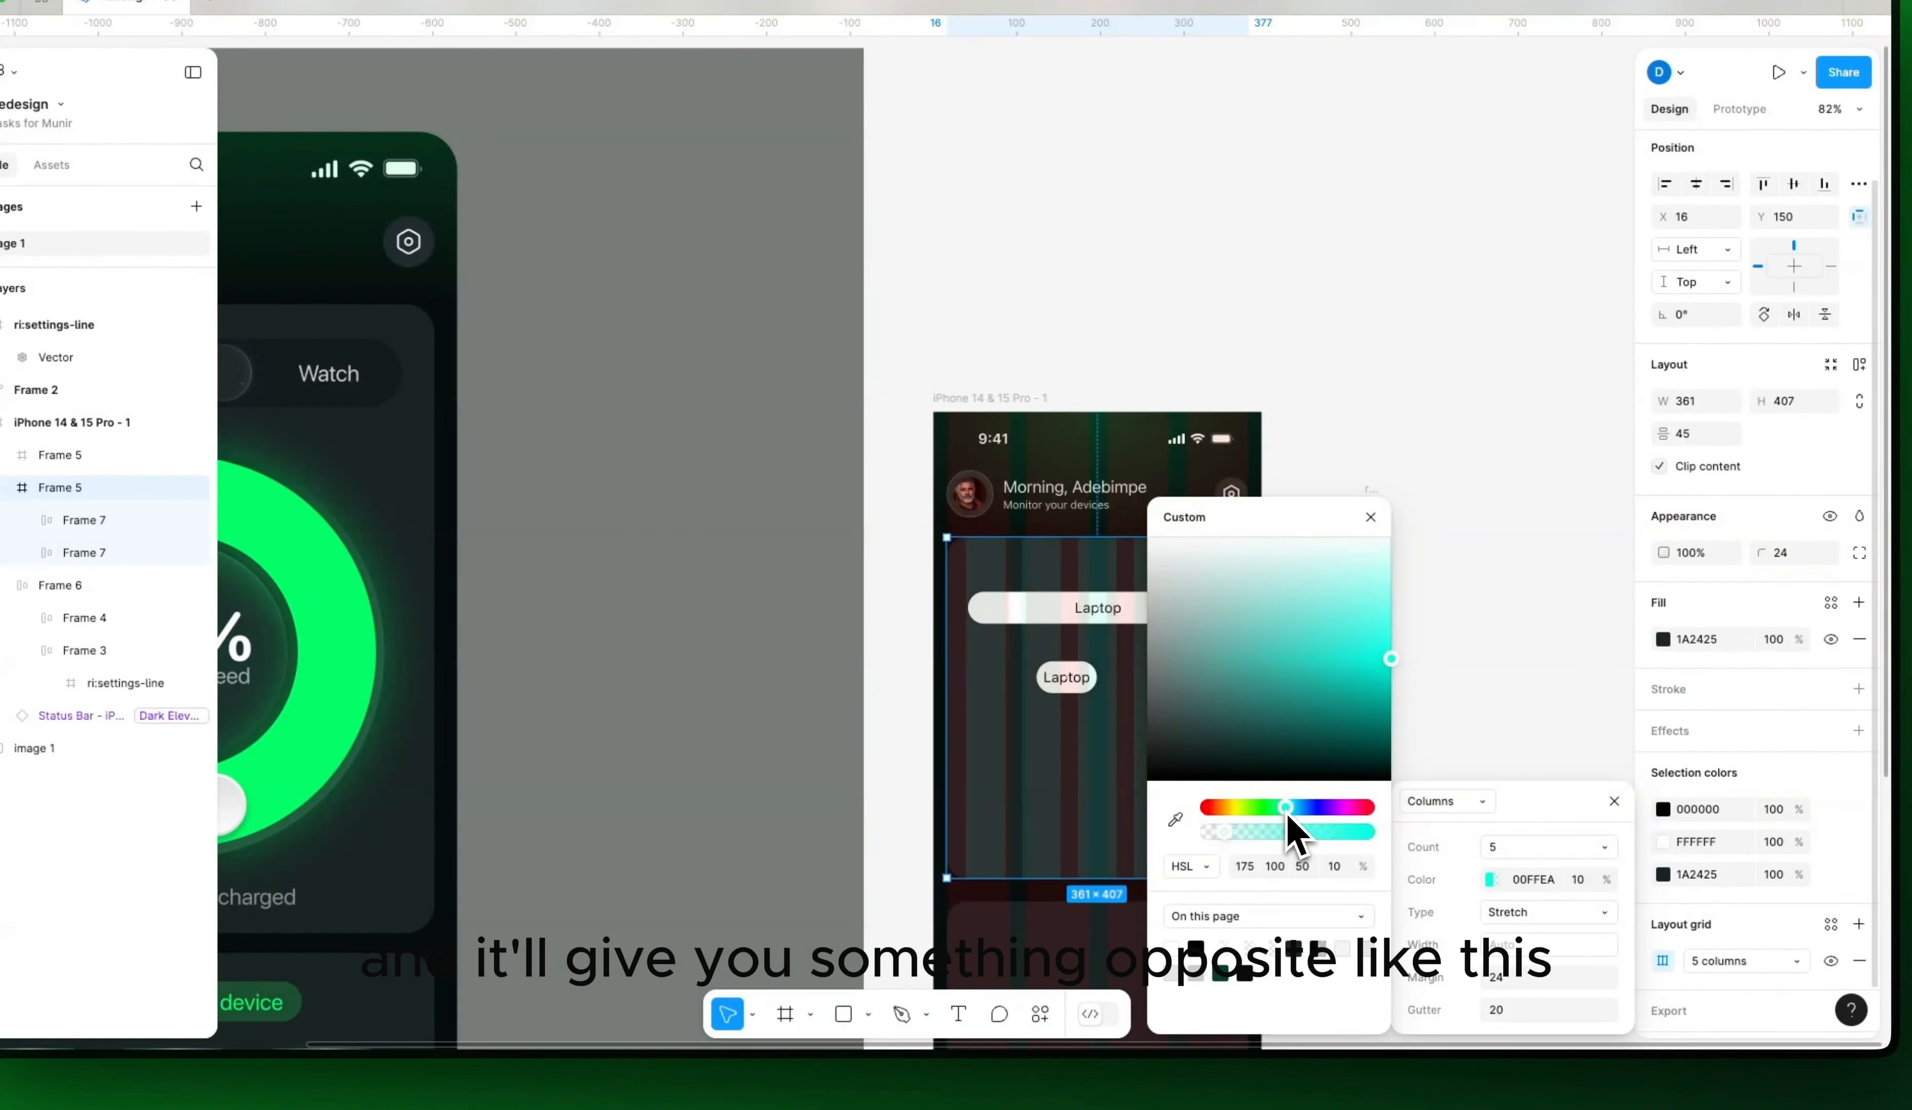
{"action": "left_click", "coordinate": [1485, 604]}
Step: Fit the wide Laptop pill to the card grid's outer column edges at X 24, 313 wide, and move it up to Y 28
{"action": "left_click", "coordinate": [1143, 646]}
{"action": "left_click", "coordinate": [1143, 631]}
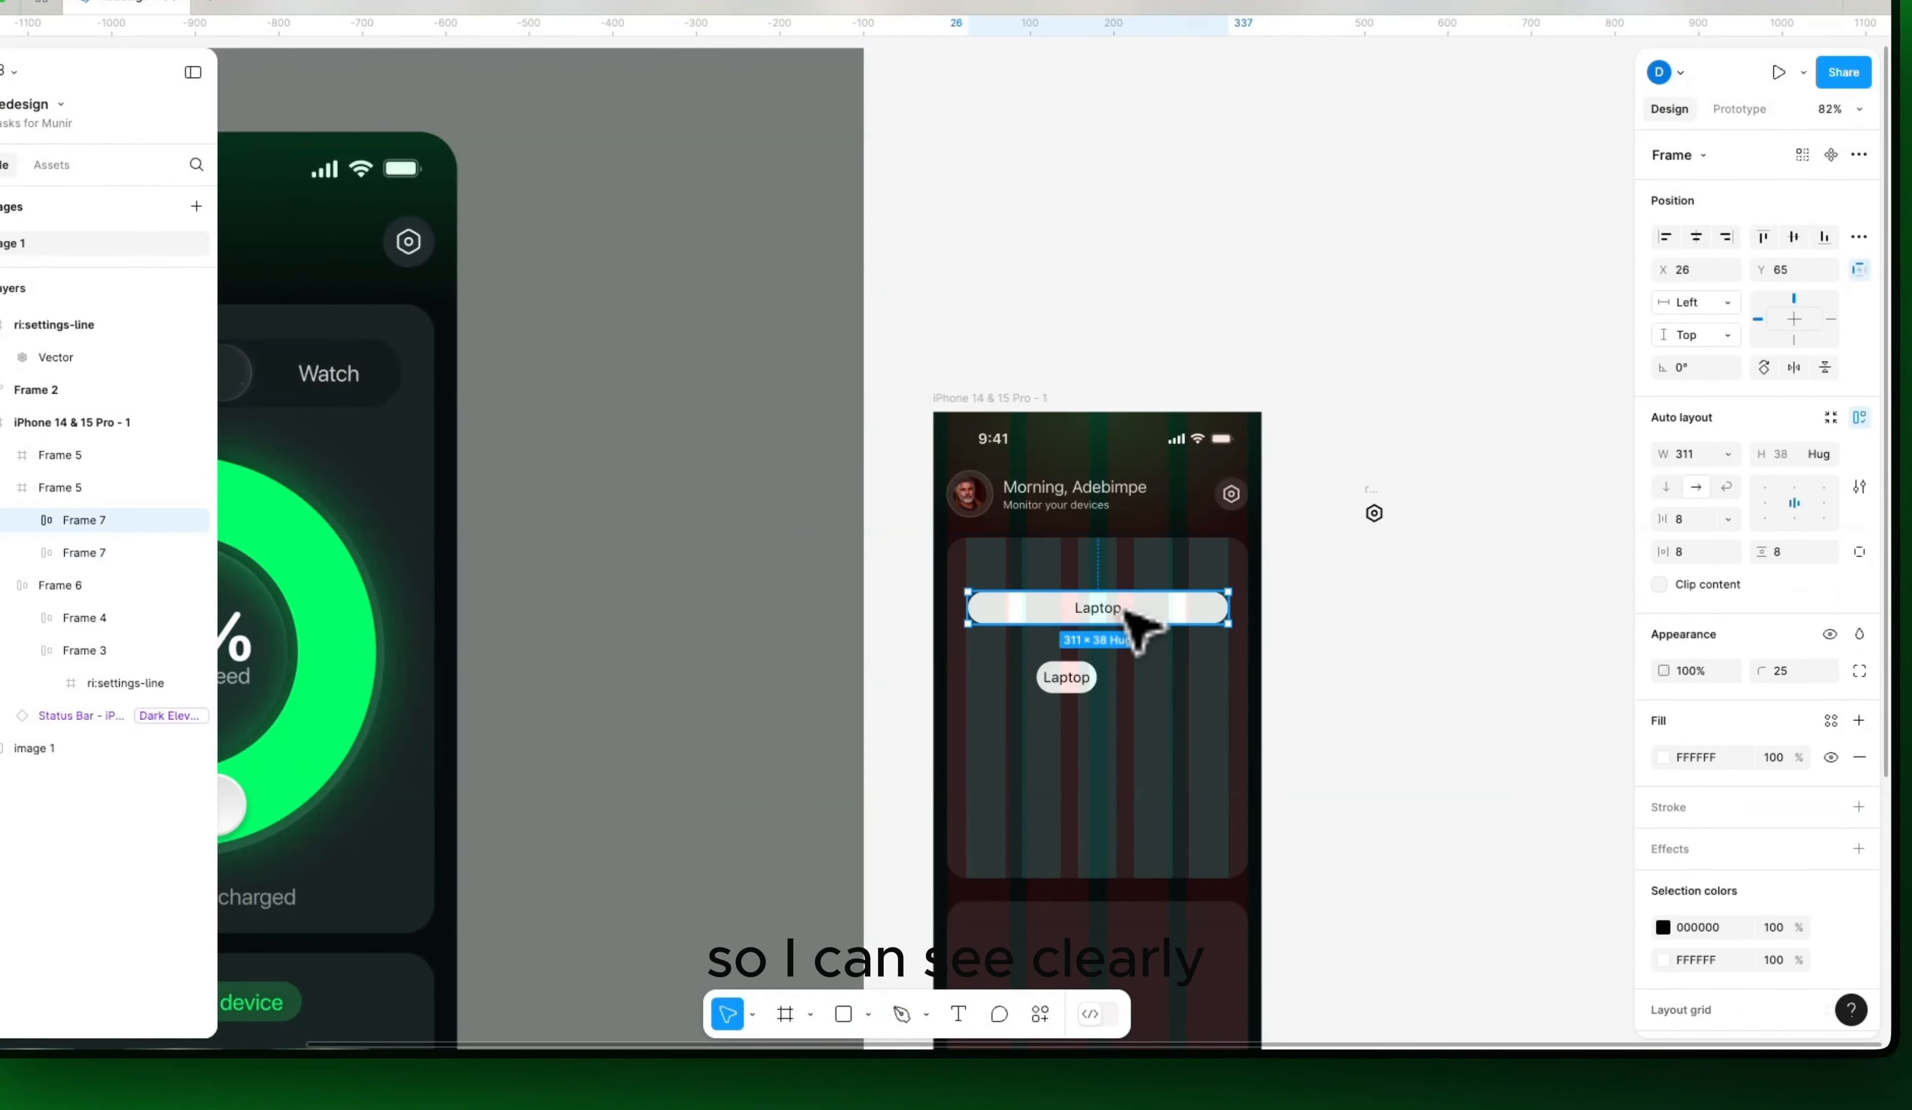
{"action": "scroll", "coordinate": [1143, 602], "scroll_direction": "up", "scroll_amount": 10}
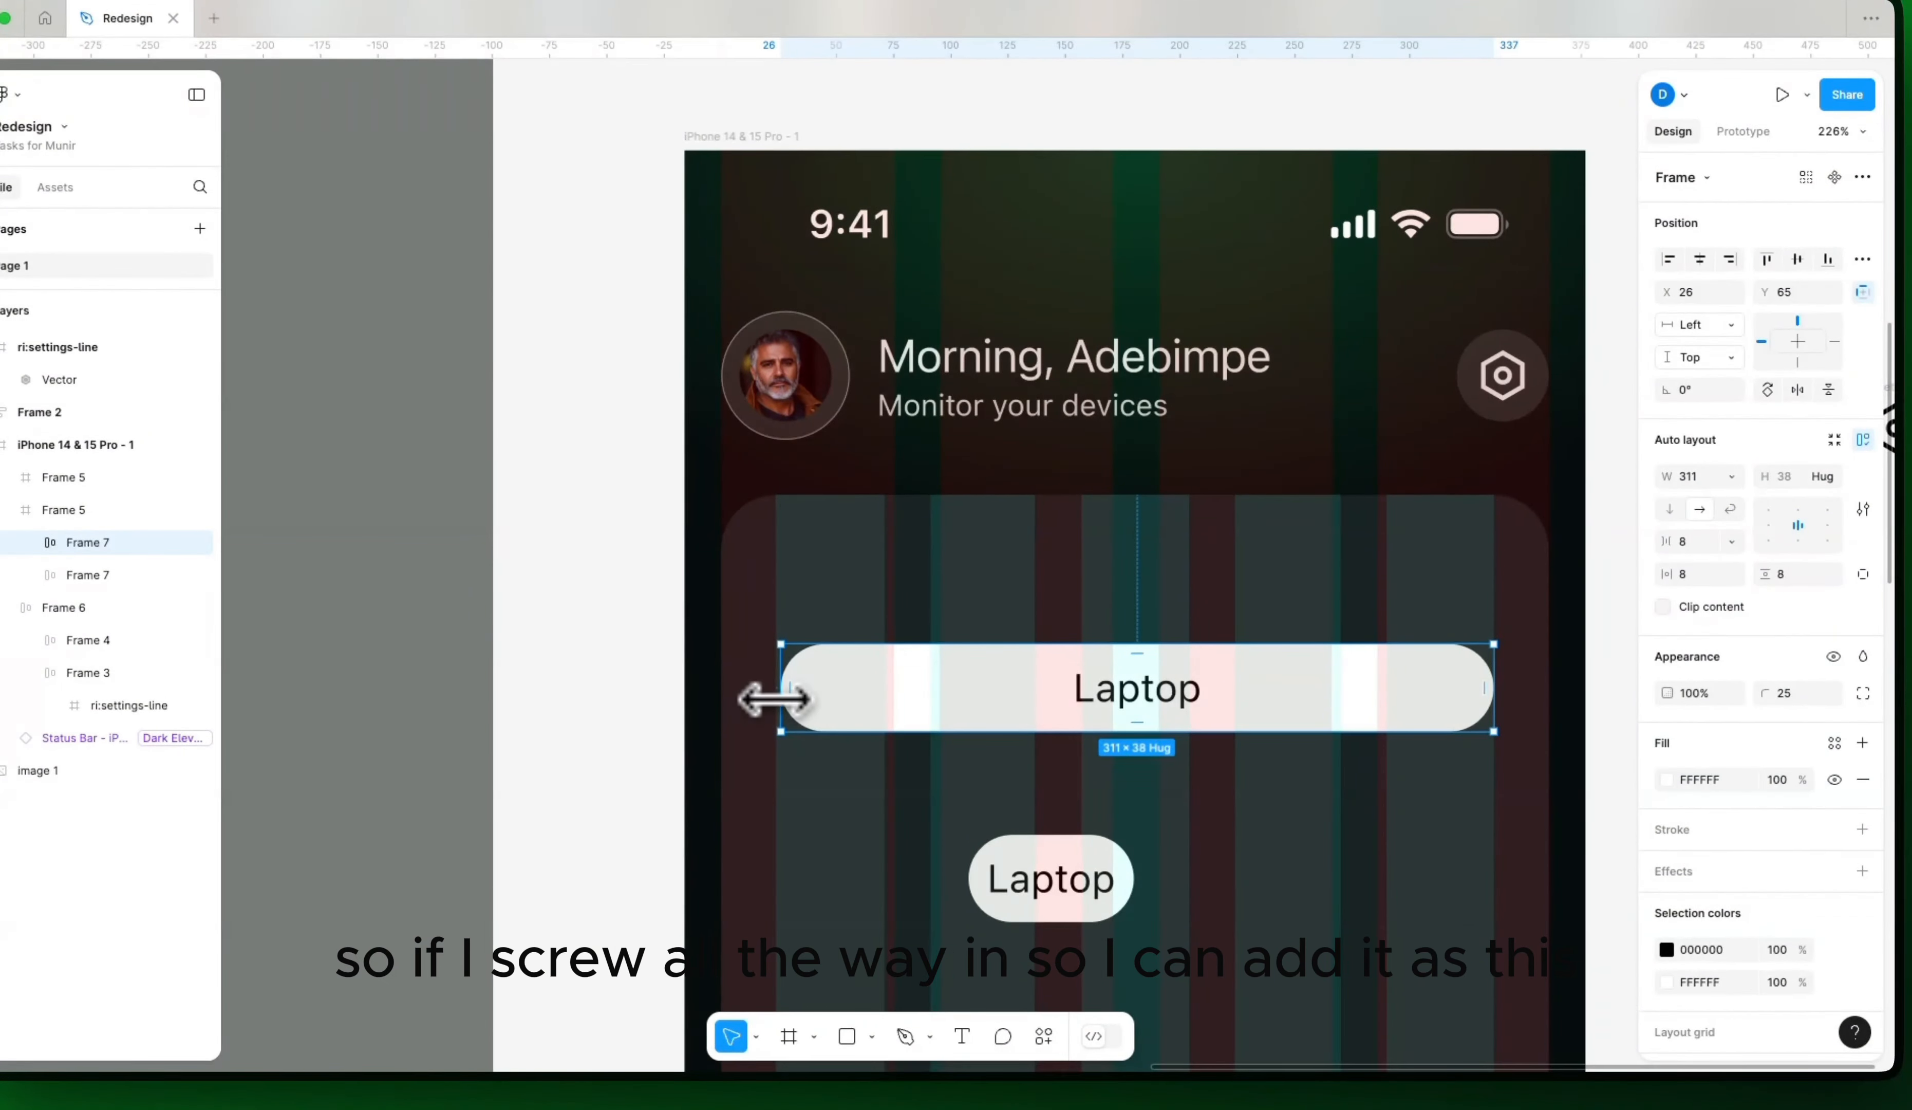
{"action": "left_click_drag", "start_coordinate": [772, 699], "coordinate": [767, 698]}
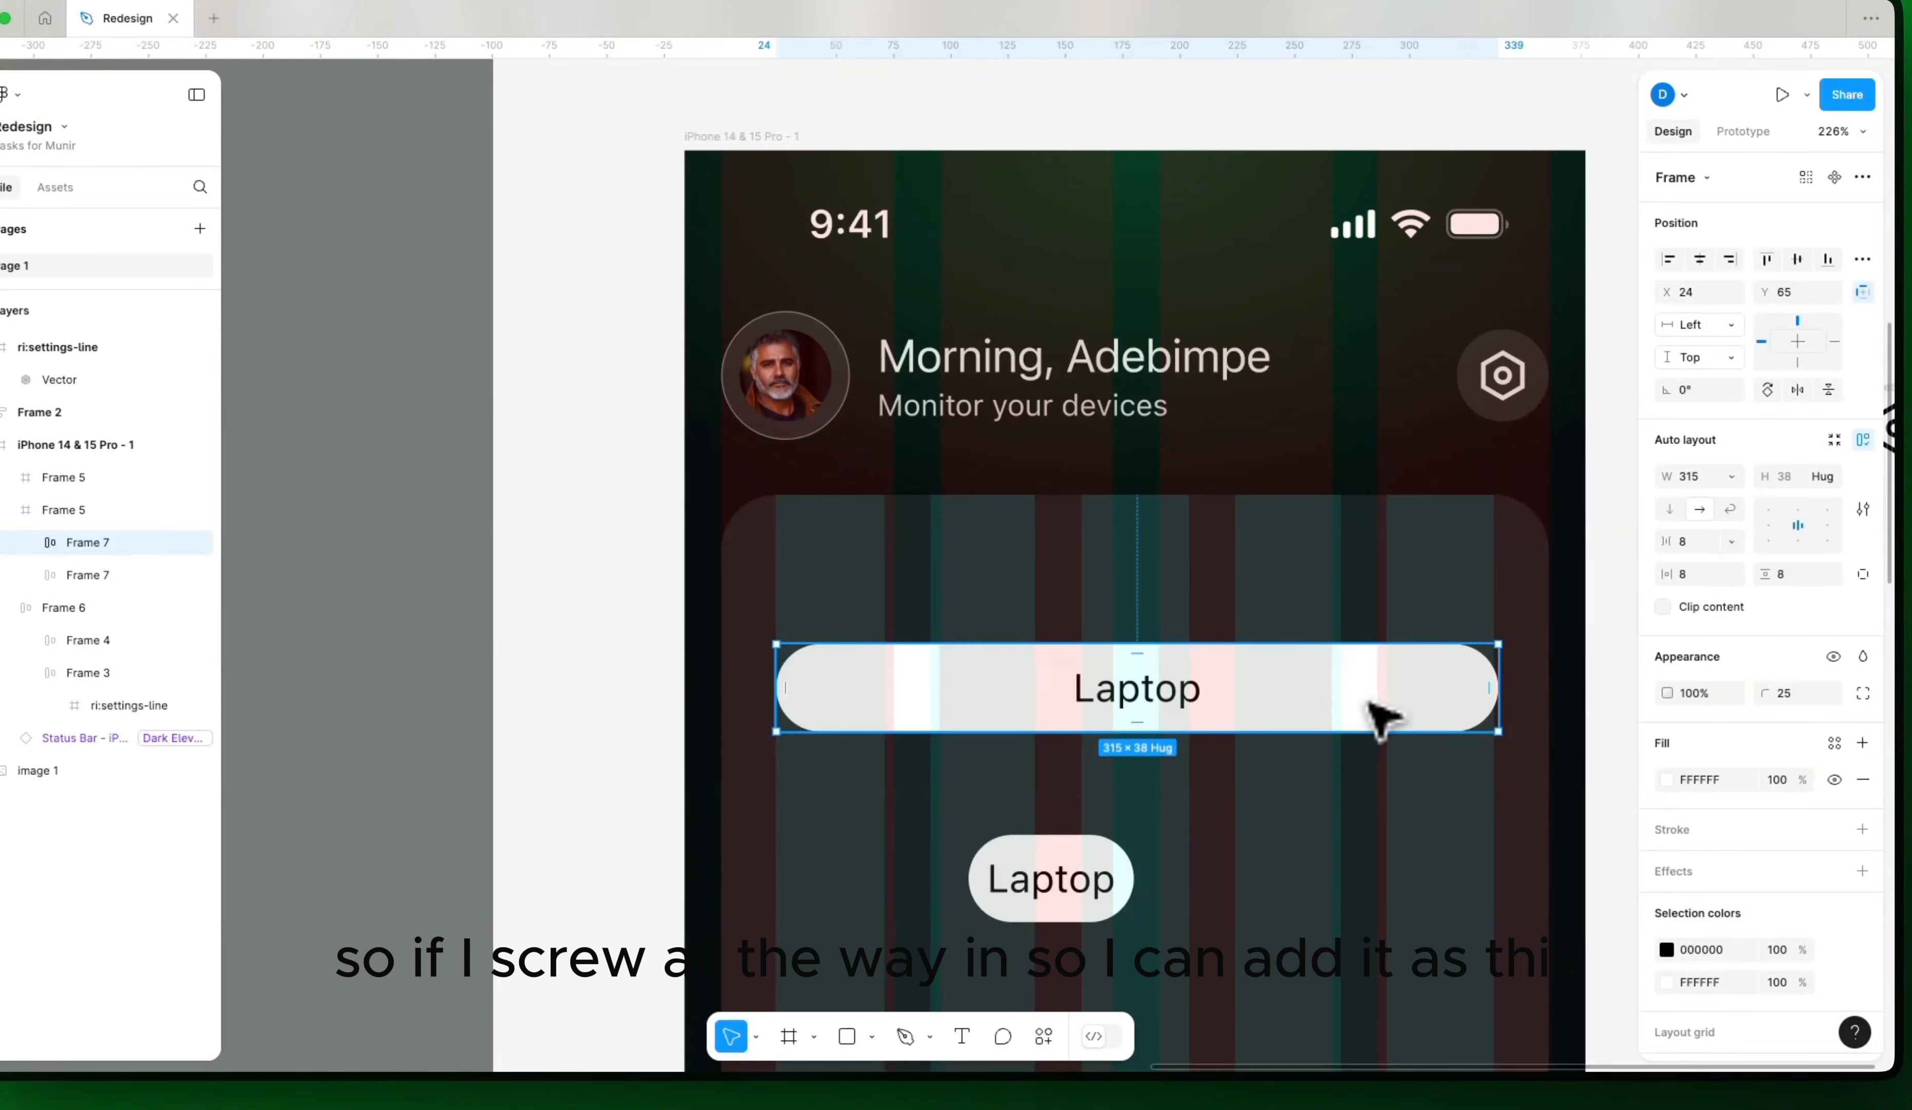
{"action": "left_click_drag", "start_coordinate": [1370, 701], "coordinate": [1373, 667]}
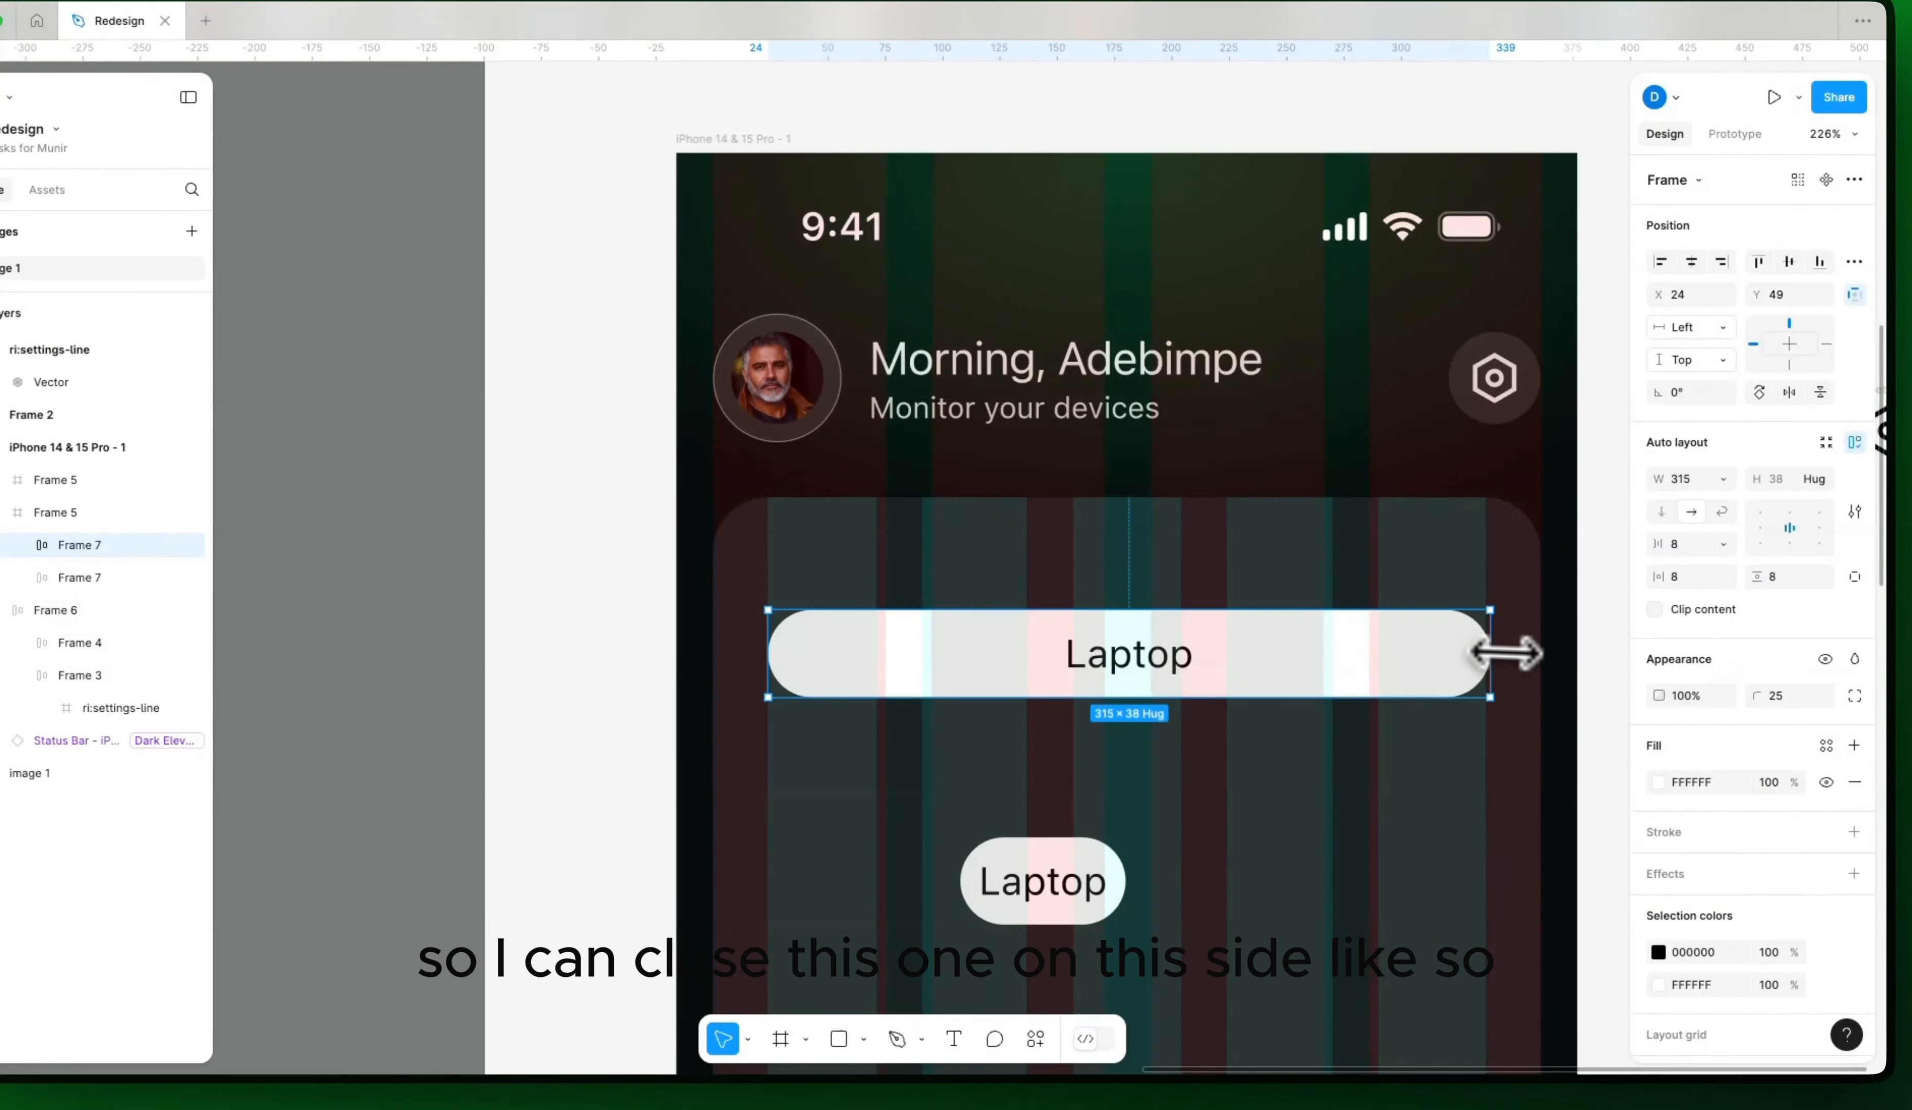
{"action": "left_click_drag", "start_coordinate": [1491, 653], "coordinate": [1487, 638]}
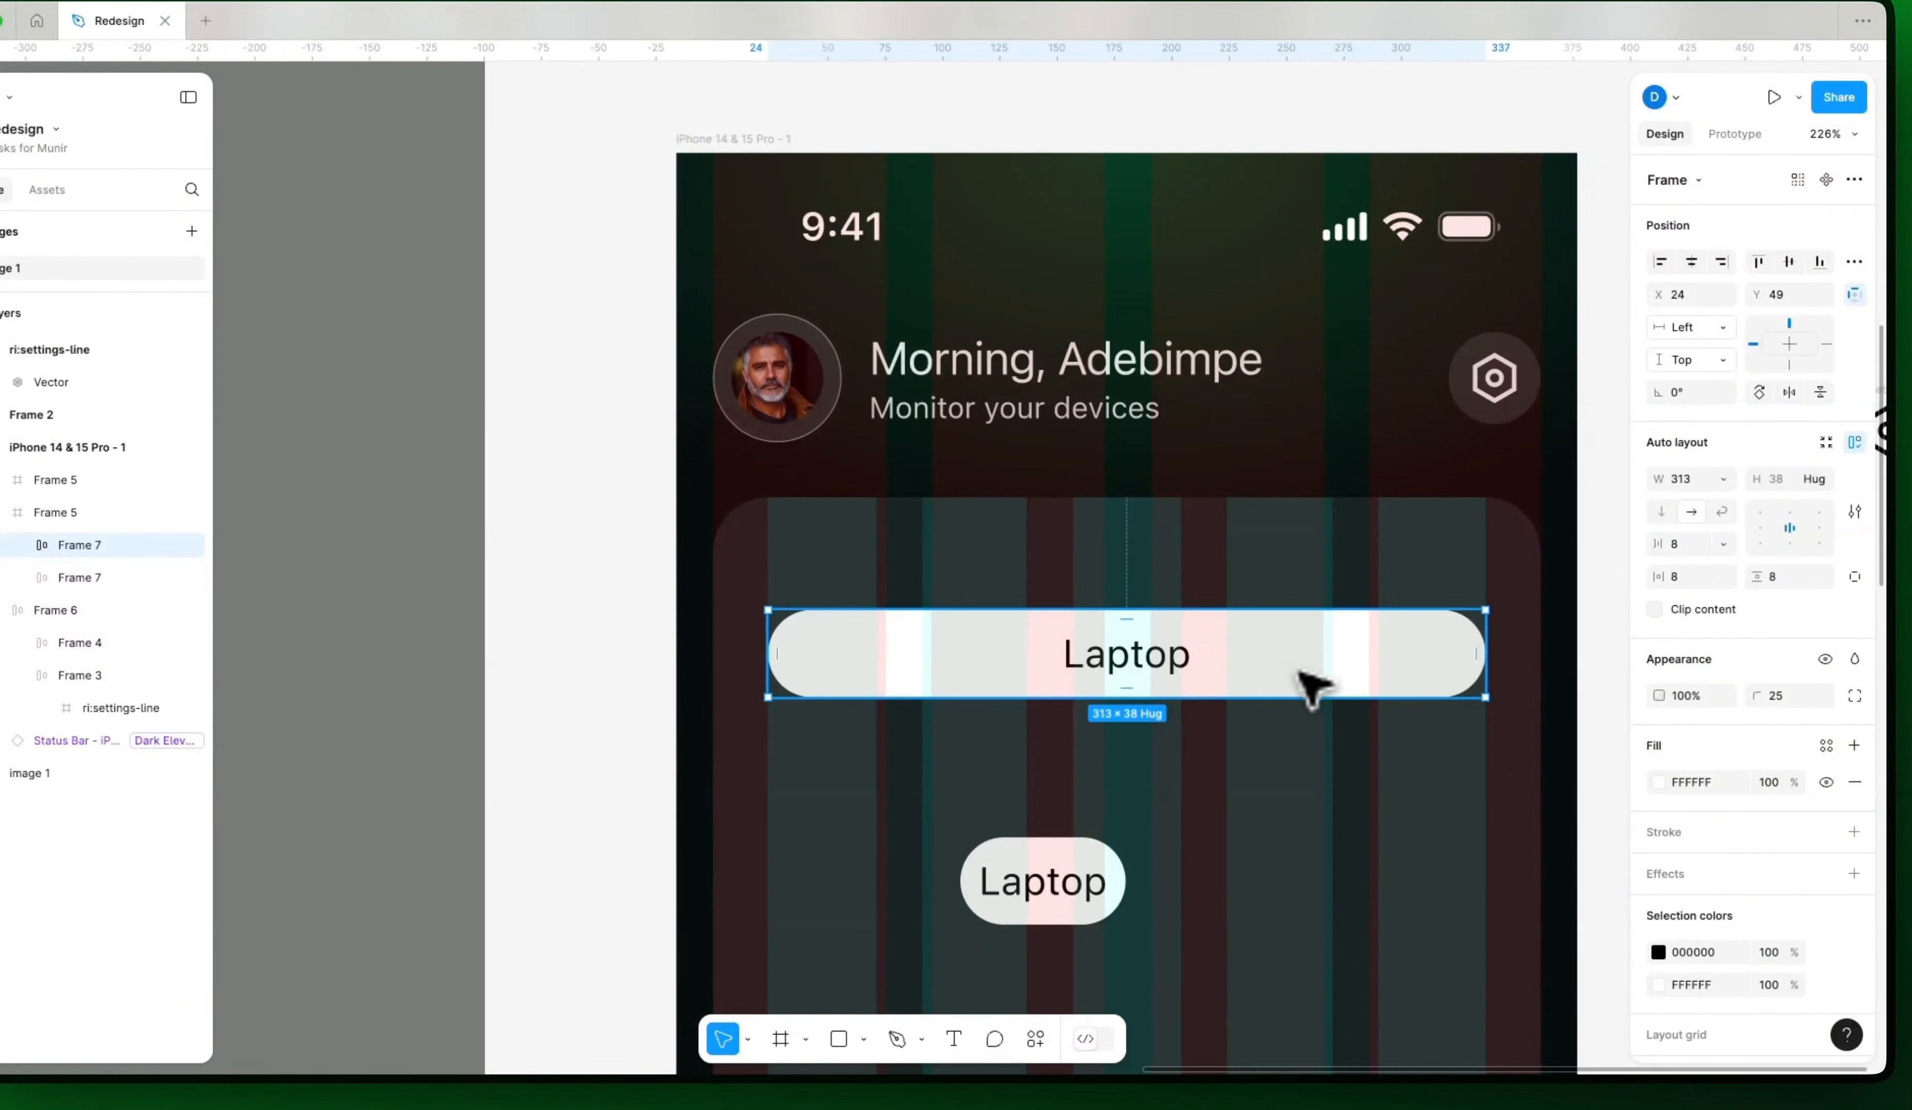
{"action": "left_click_drag", "start_coordinate": [1295, 669], "coordinate": [1056, 555]}
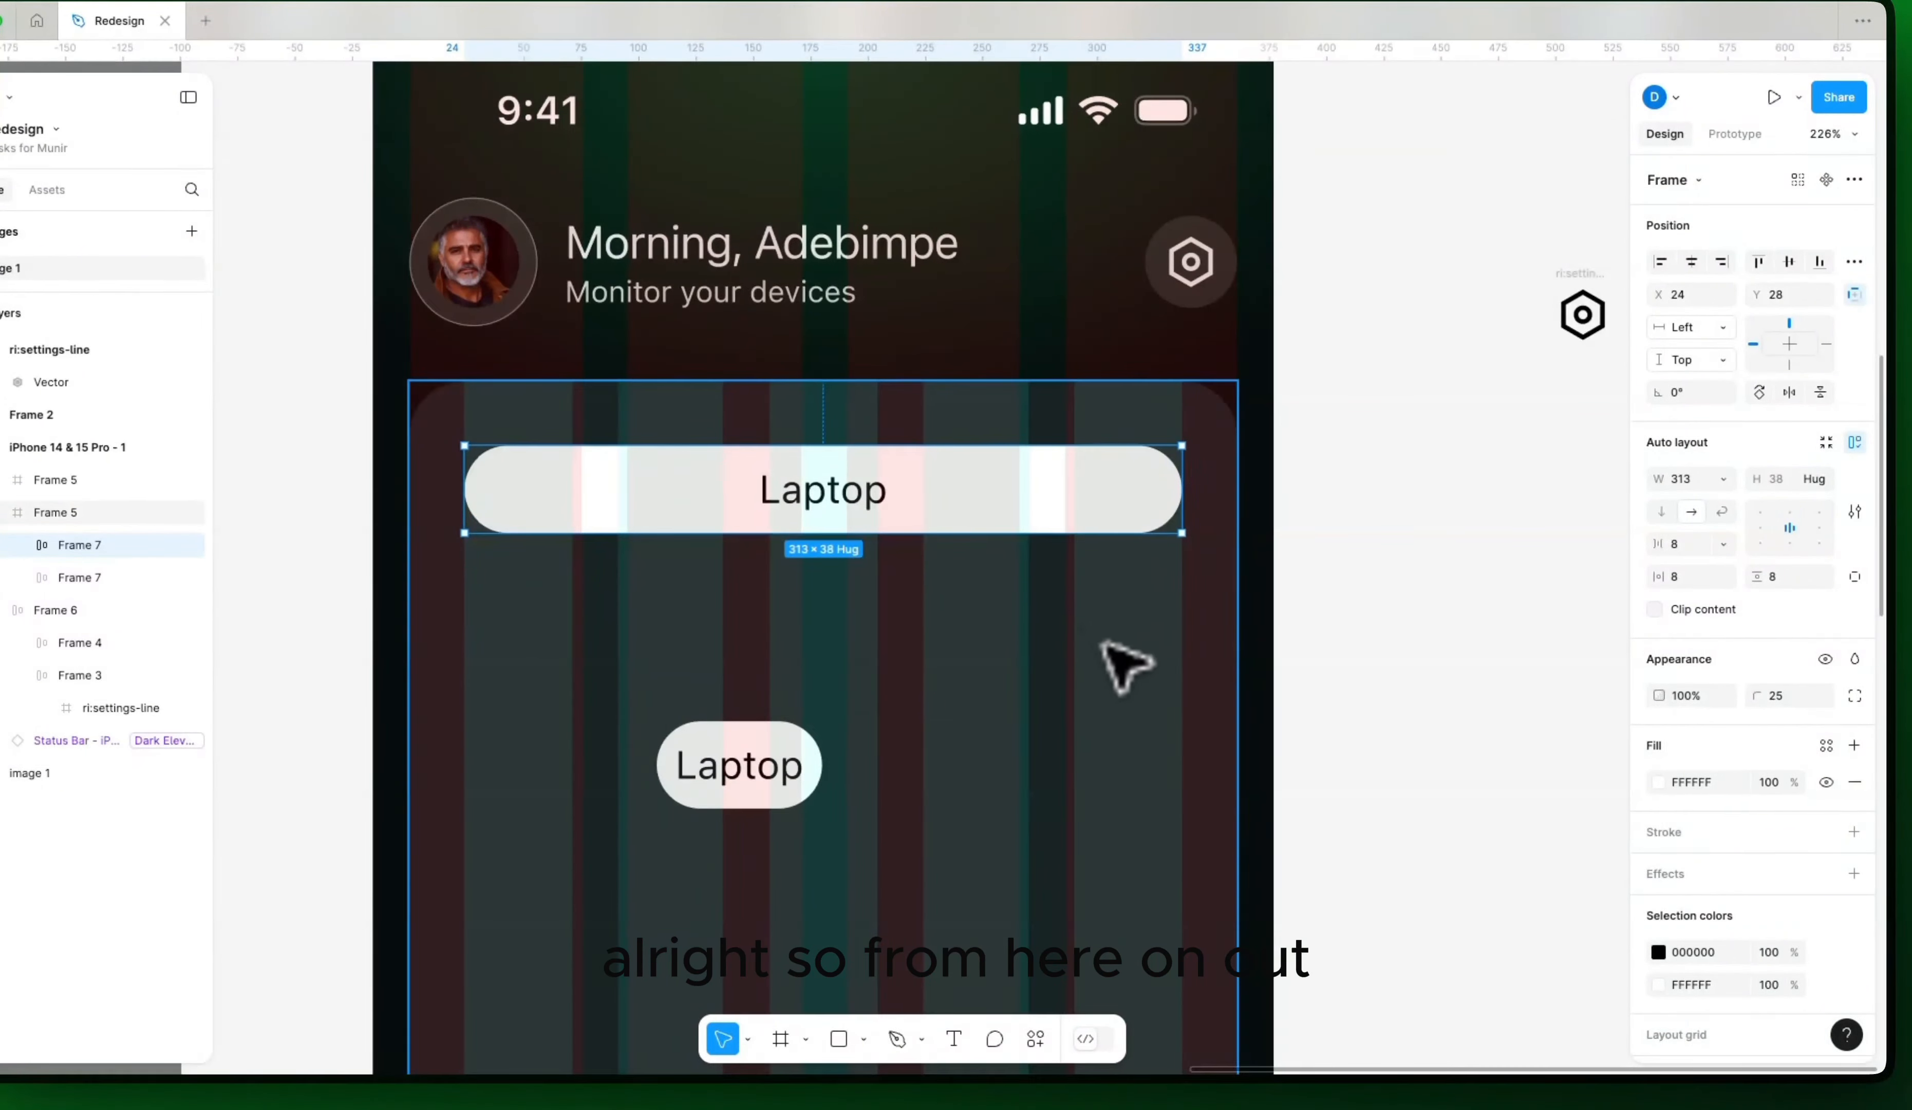
Step: Move the small Laptop pill out of the card onto the canvas beside the iPhone frame and turn it into a component
{"action": "left_click", "coordinate": [730, 743]}
{"action": "left_click_drag", "start_coordinate": [730, 743], "coordinate": [1204, 637]}
{"action": "key", "text": "super+alt+k"}
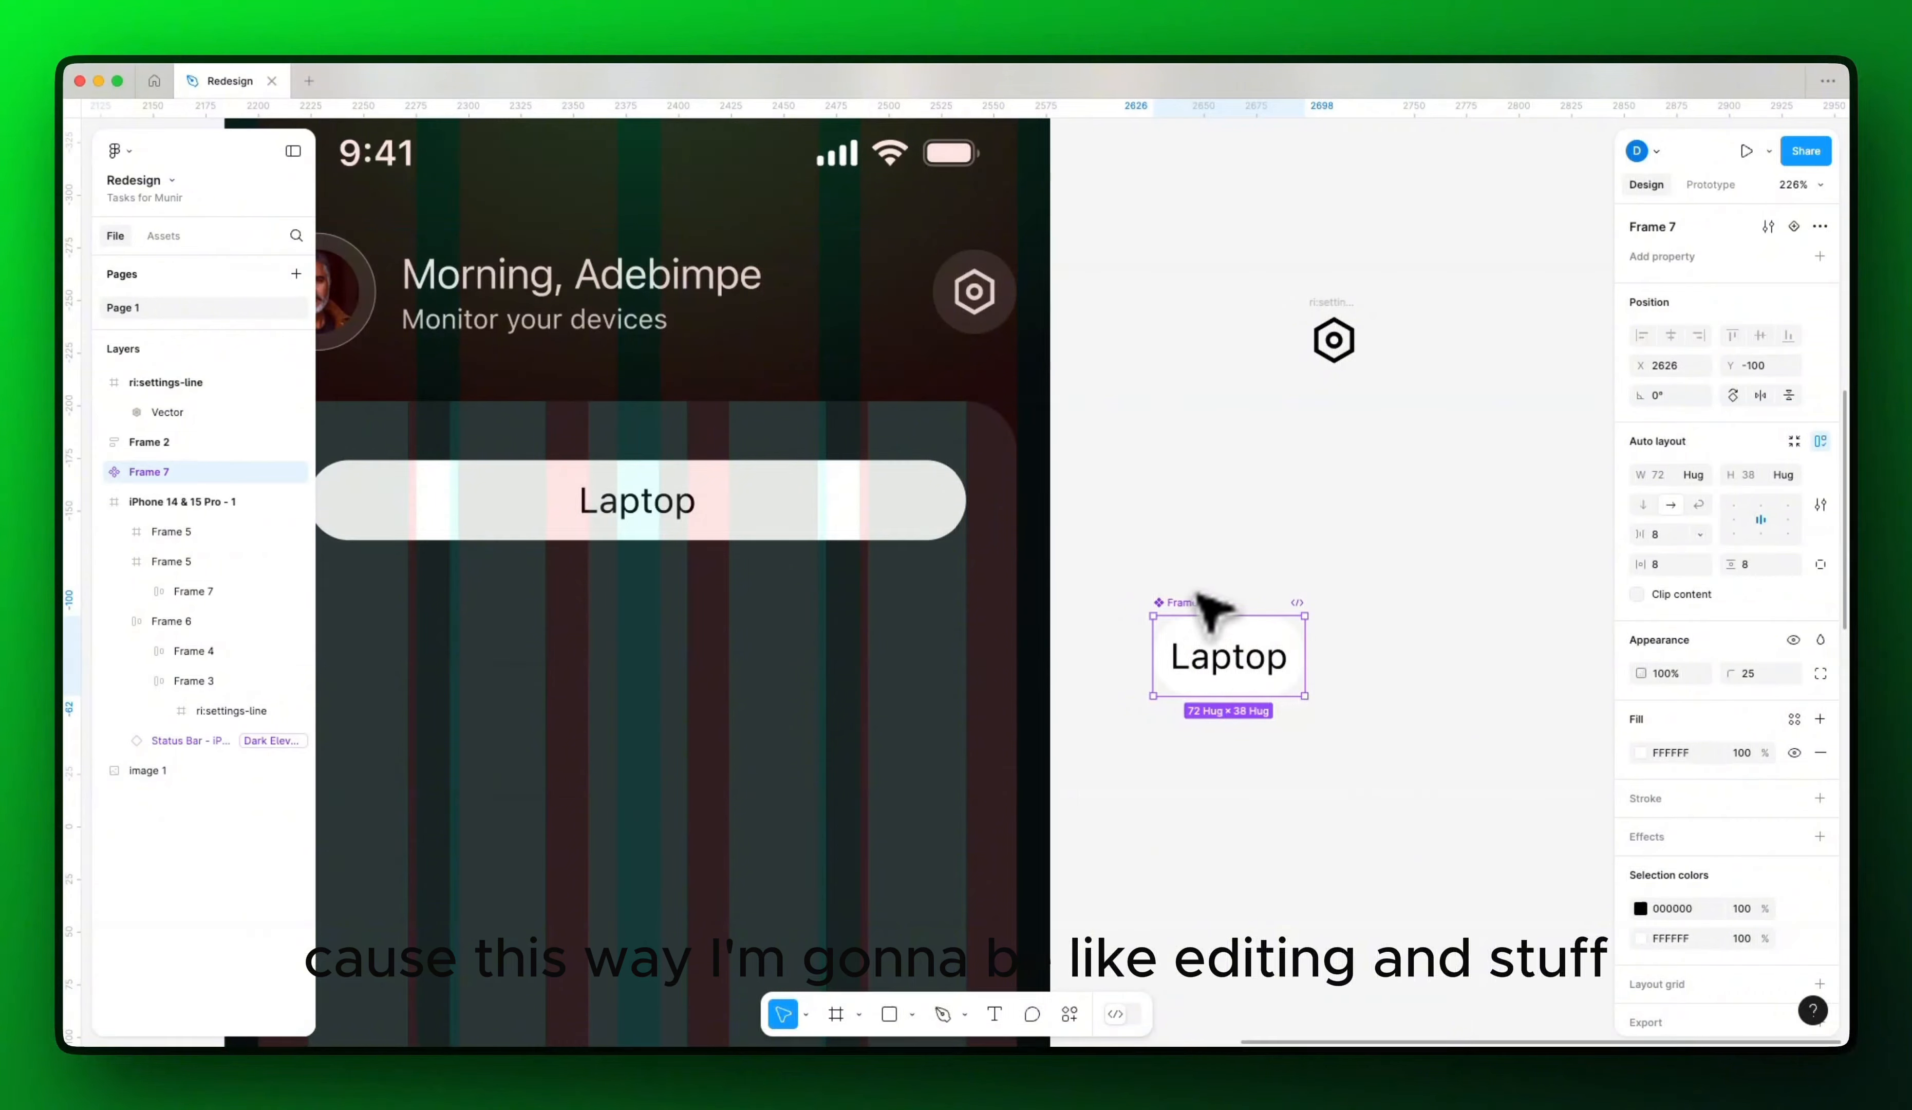
Step: Rename the Laptop pill component as Tab_Item
{"action": "double_click", "coordinate": [1179, 602]}
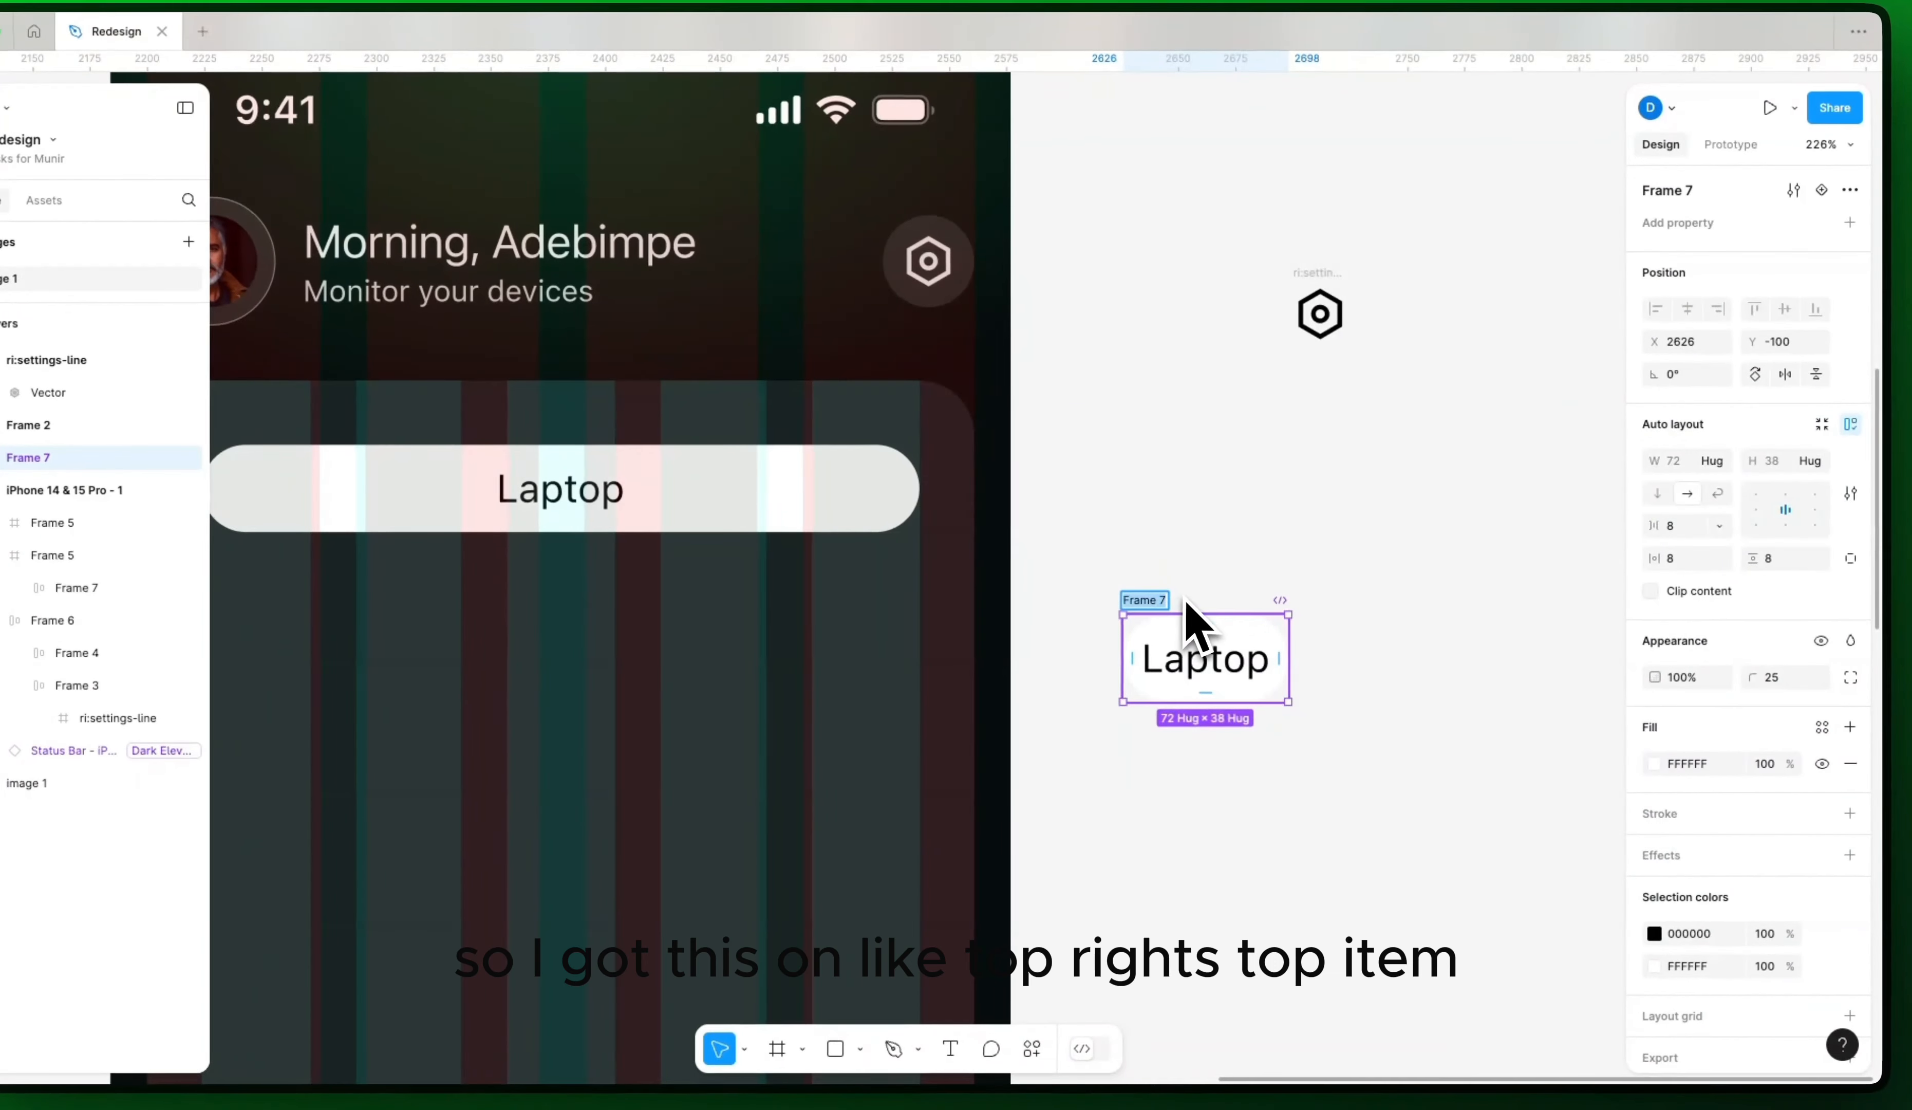
{"action": "type", "text": "Tab"}
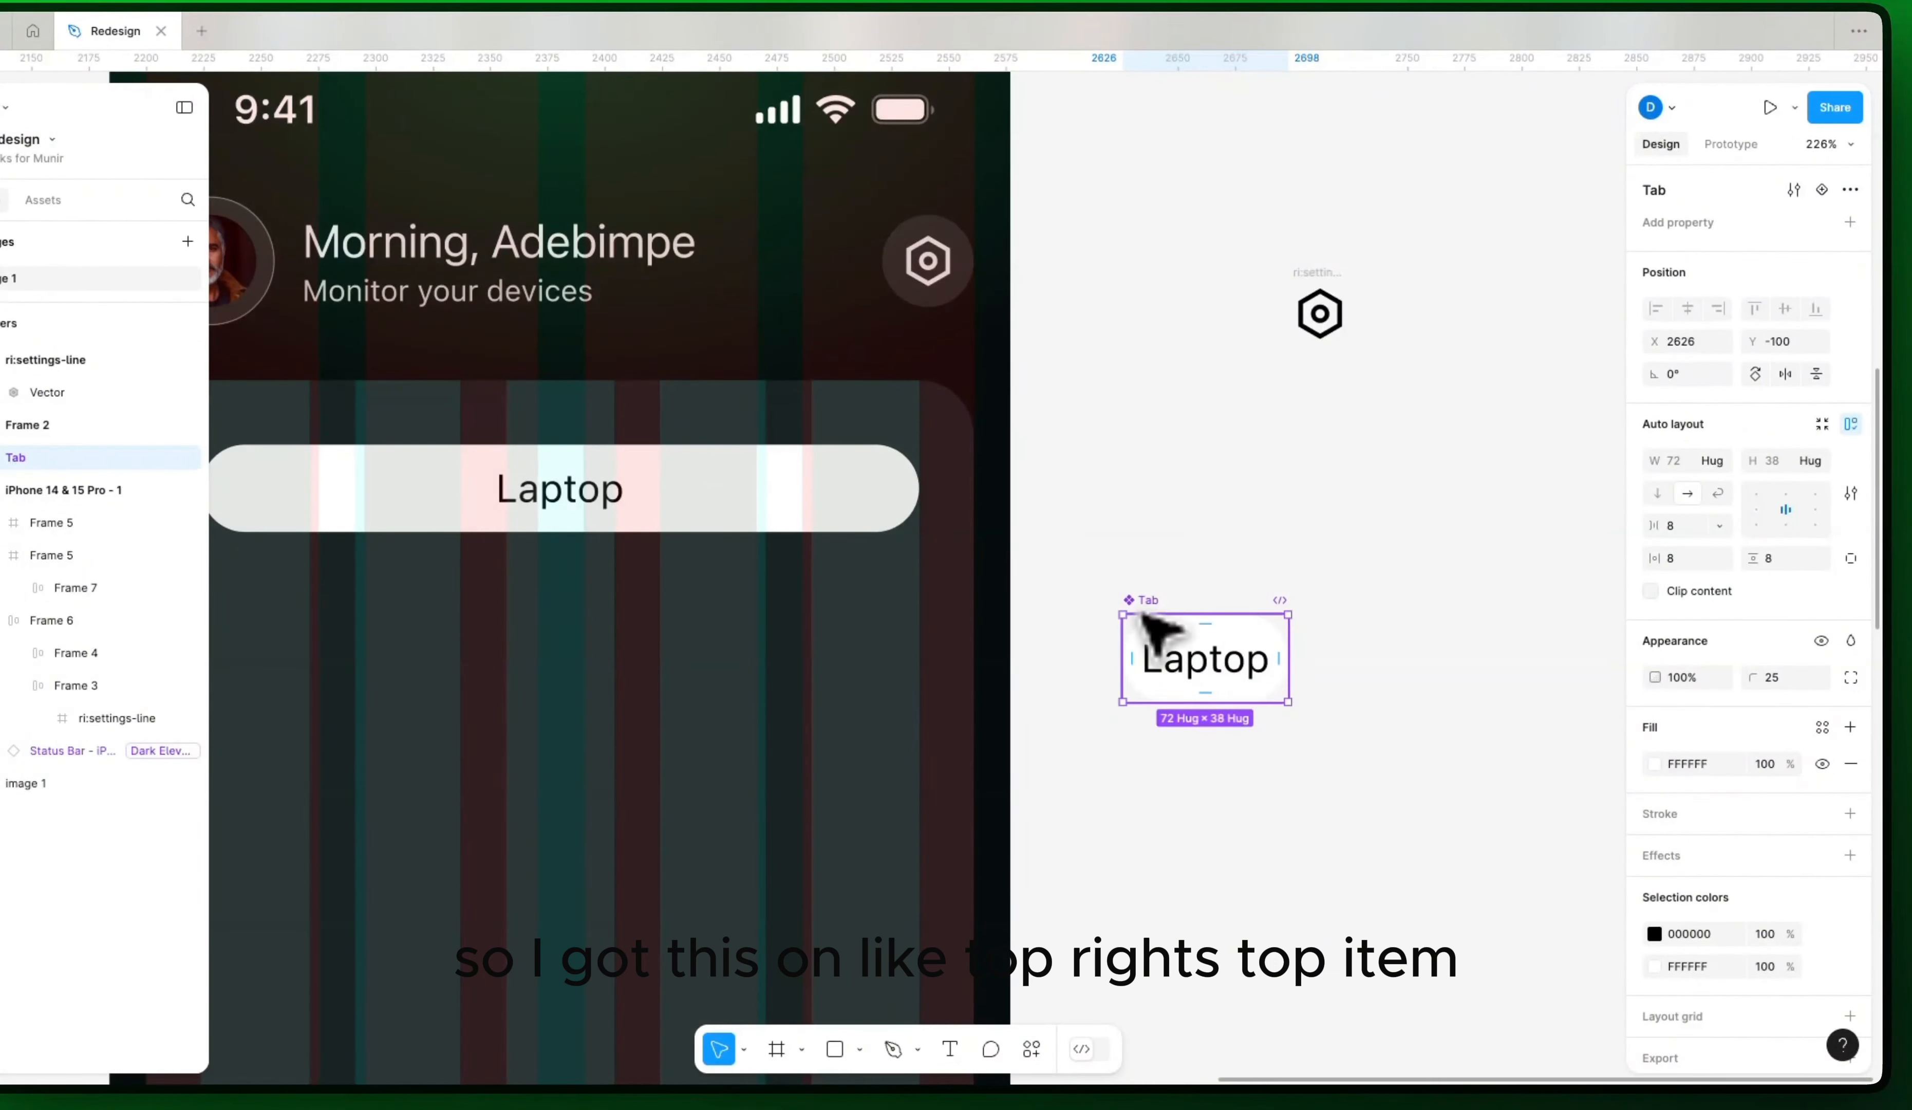
{"action": "type", "text": "_"}
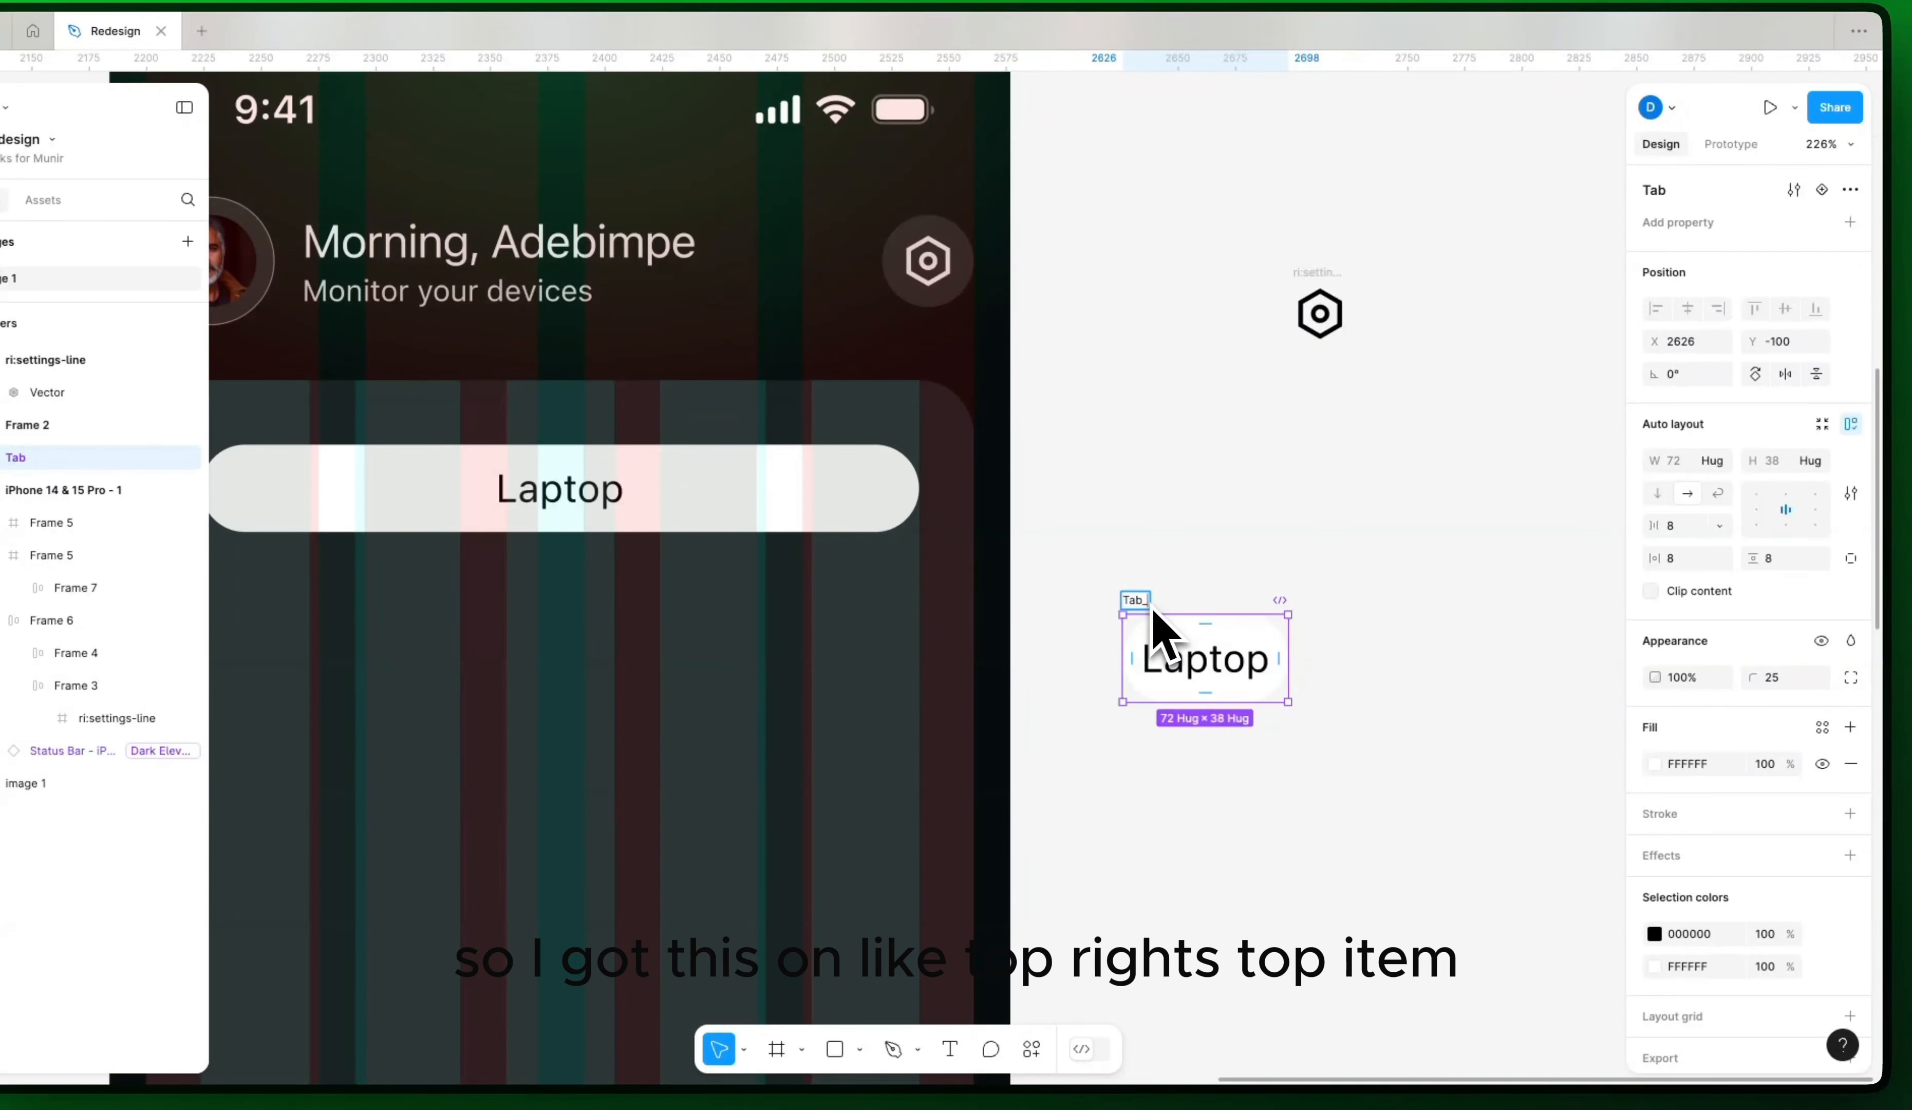
{"action": "type", "text": "Ltem"}
{"action": "key", "text": "Return"}
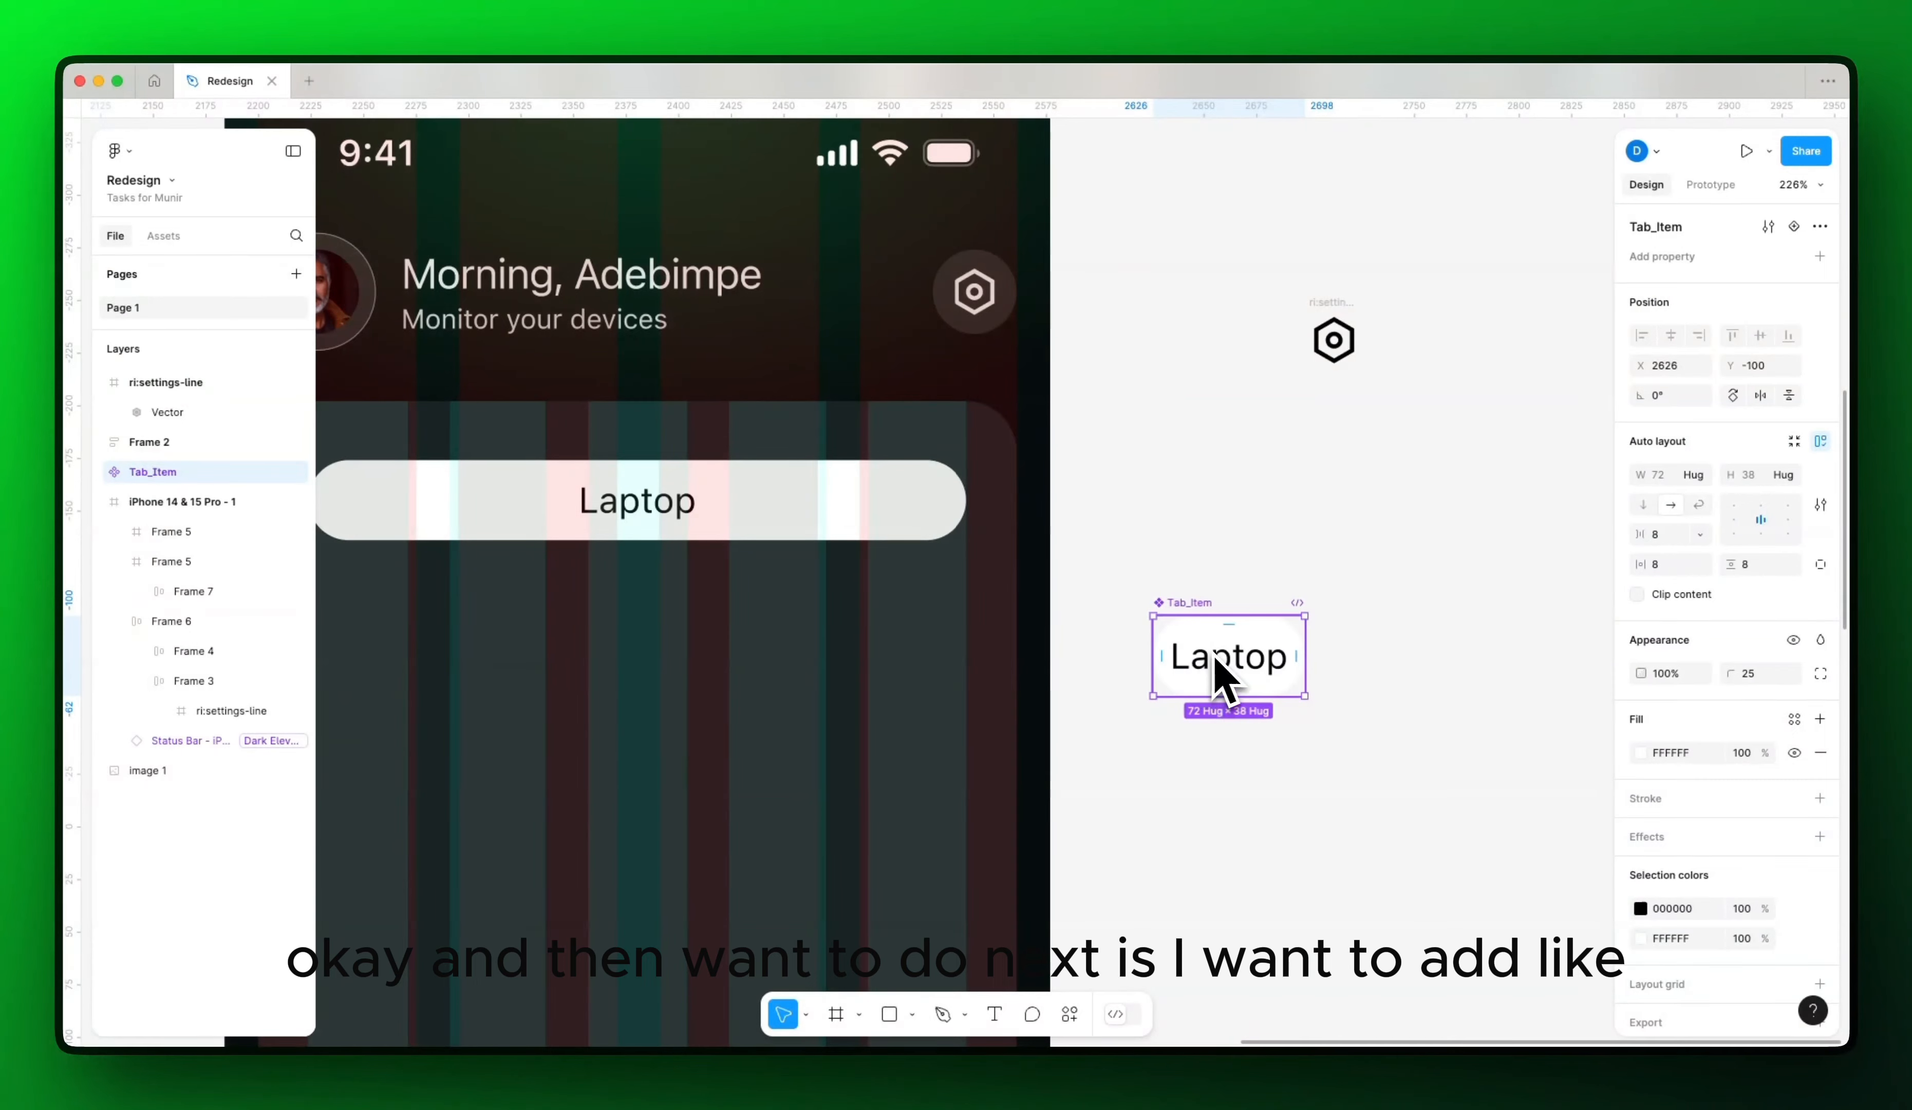
{"action": "left_click", "coordinate": [1356, 632]}
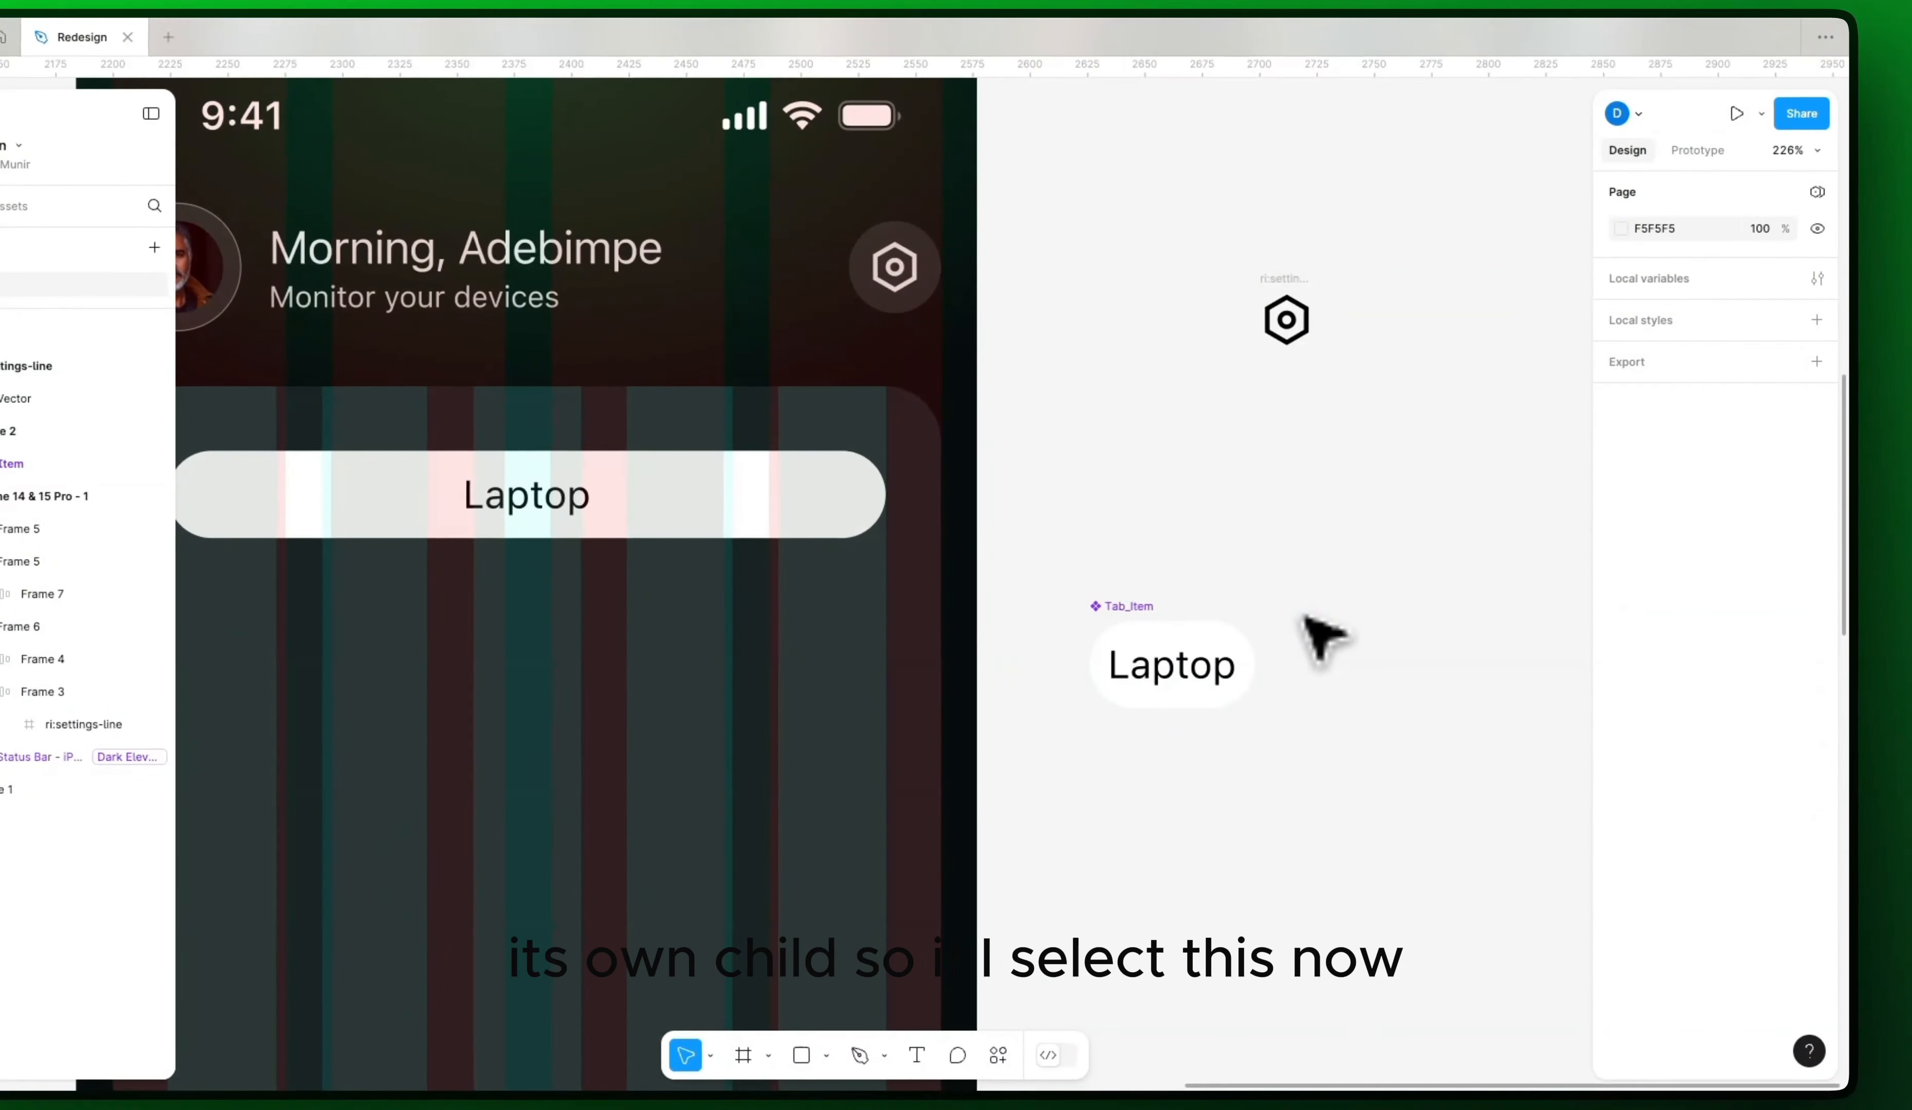
Step: Add a second variant to the Tab_Item component and select the whole component set
{"action": "left_click", "coordinate": [1234, 653]}
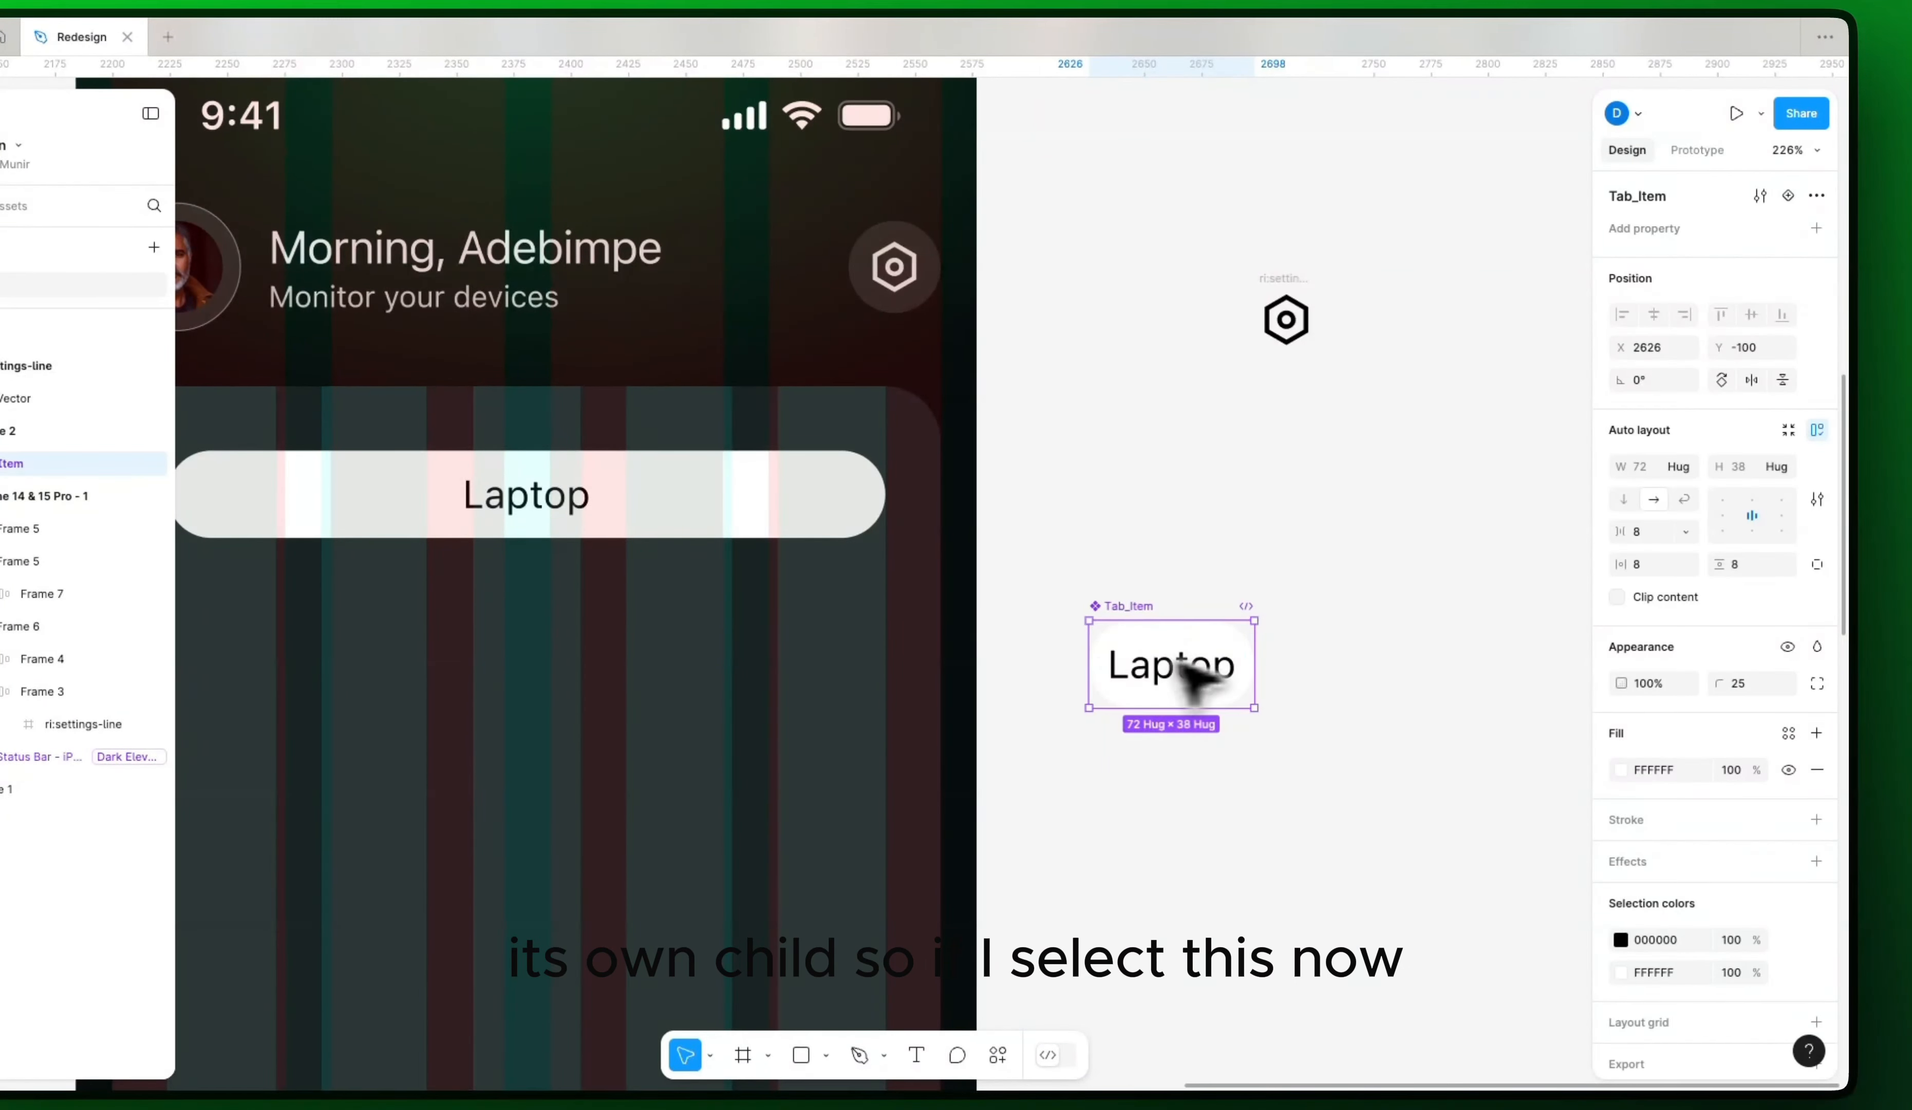
{"action": "scroll", "coordinate": [1664, 547], "scroll_direction": "down", "scroll_amount": 2}
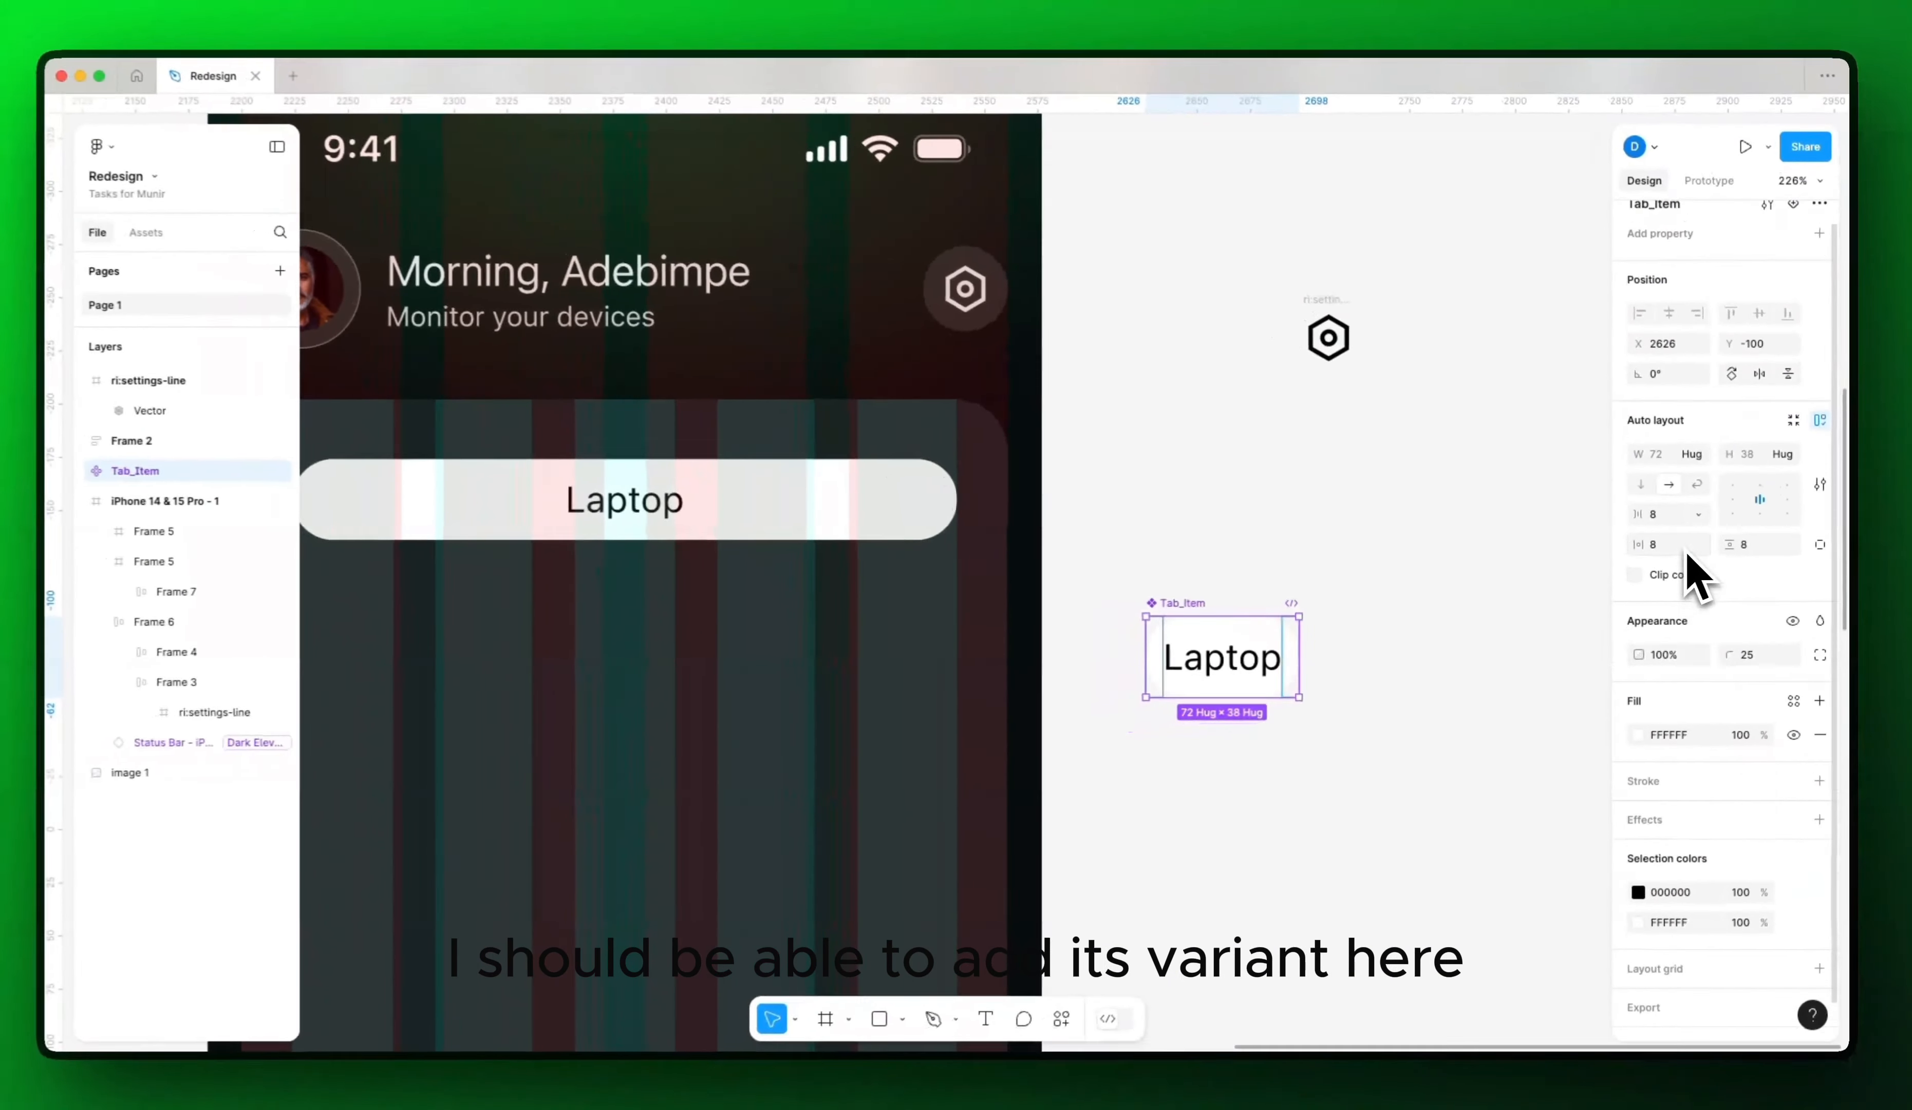
{"action": "scroll", "coordinate": [1679, 567], "scroll_direction": "up", "scroll_amount": 2}
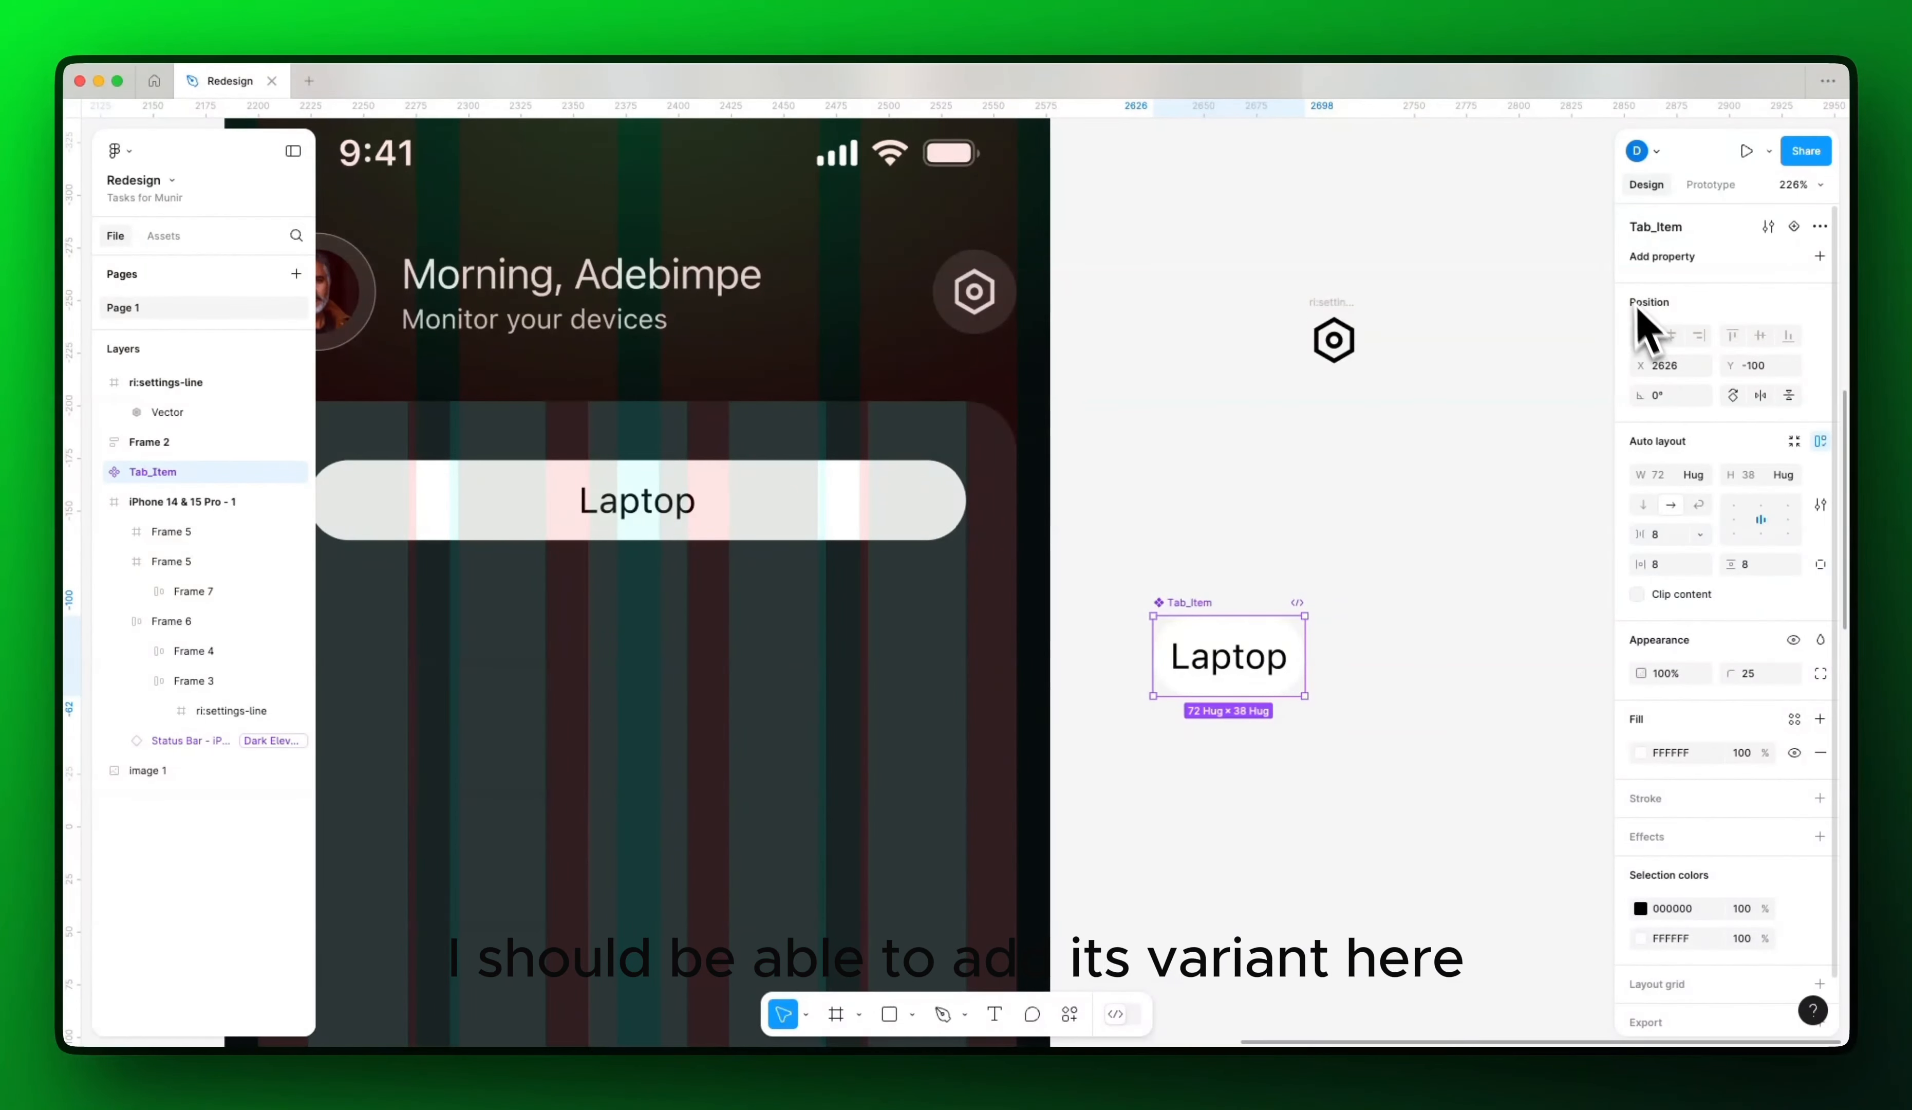
{"action": "left_click", "coordinate": [1797, 230]}
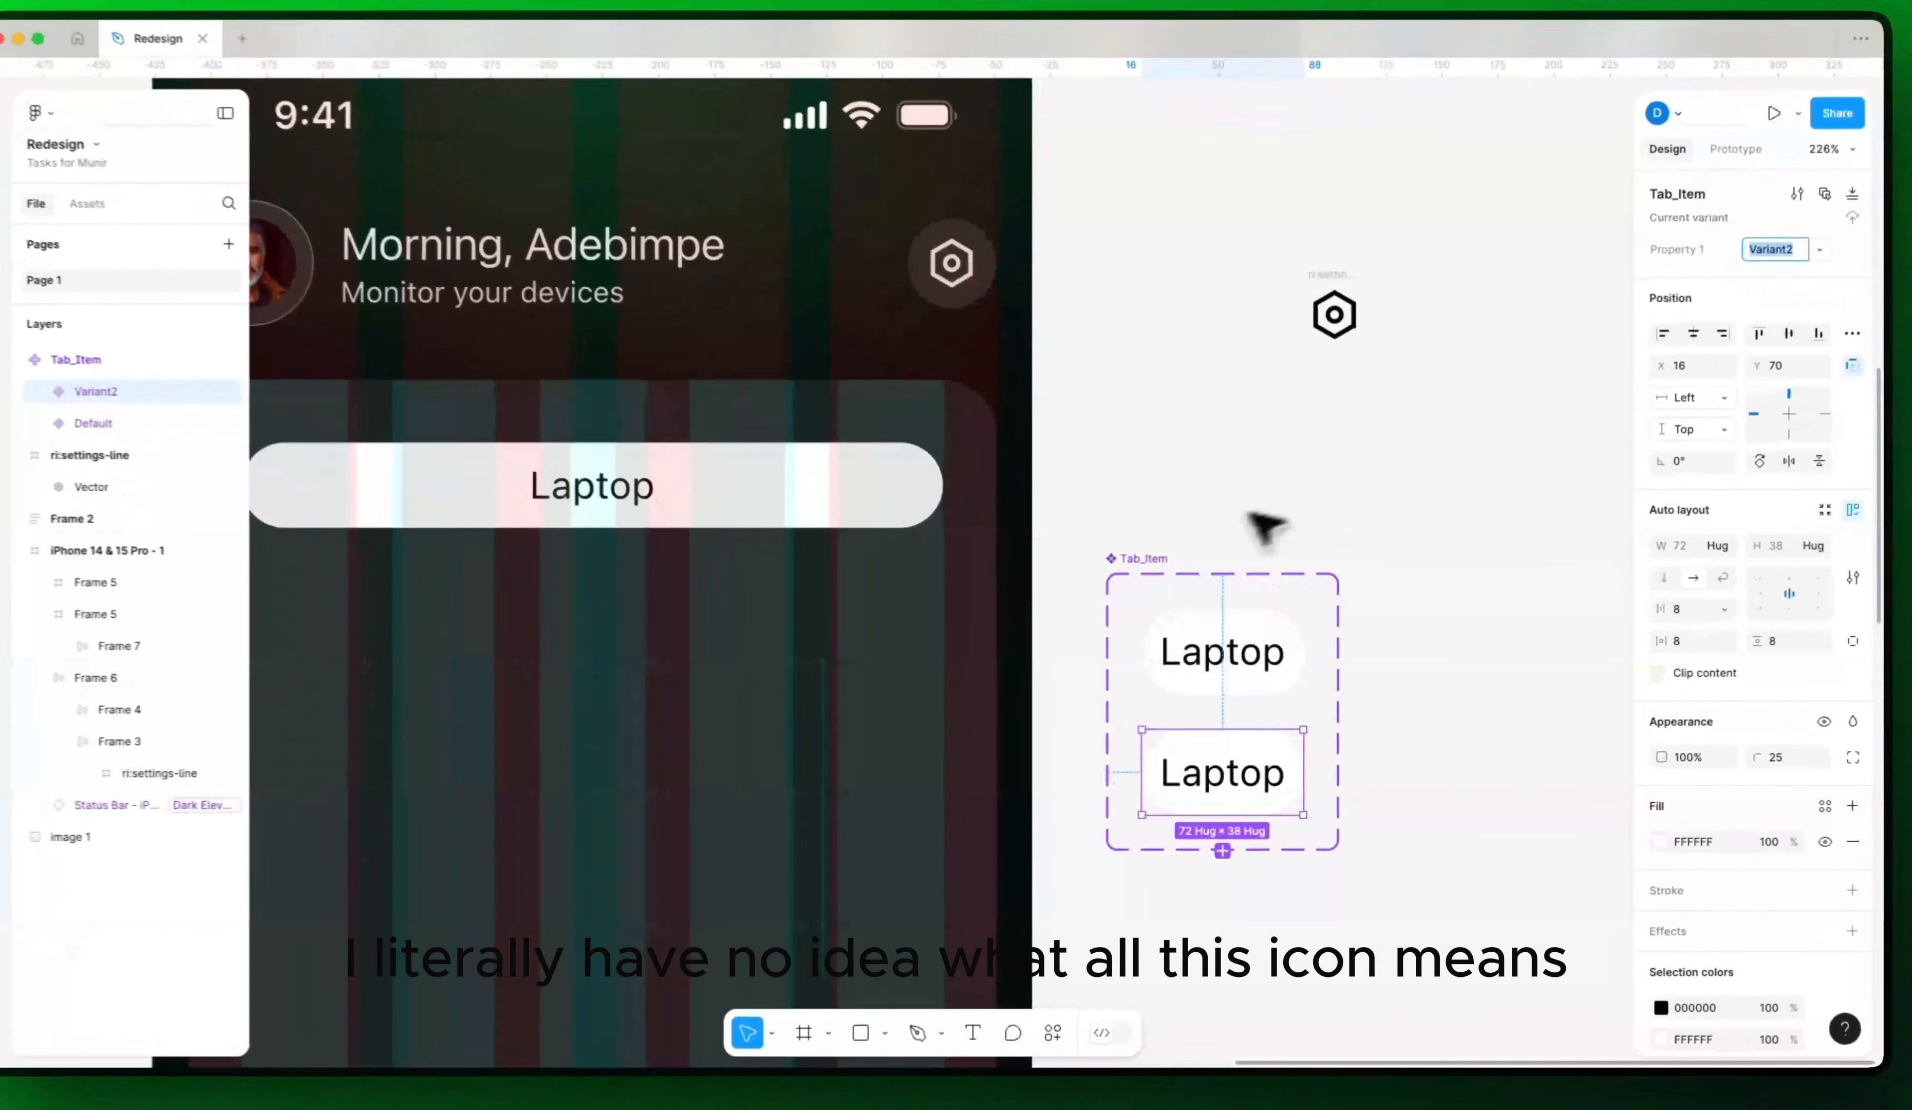
{"action": "left_click", "coordinate": [1126, 576]}
{"action": "left_click", "coordinate": [1166, 588]}
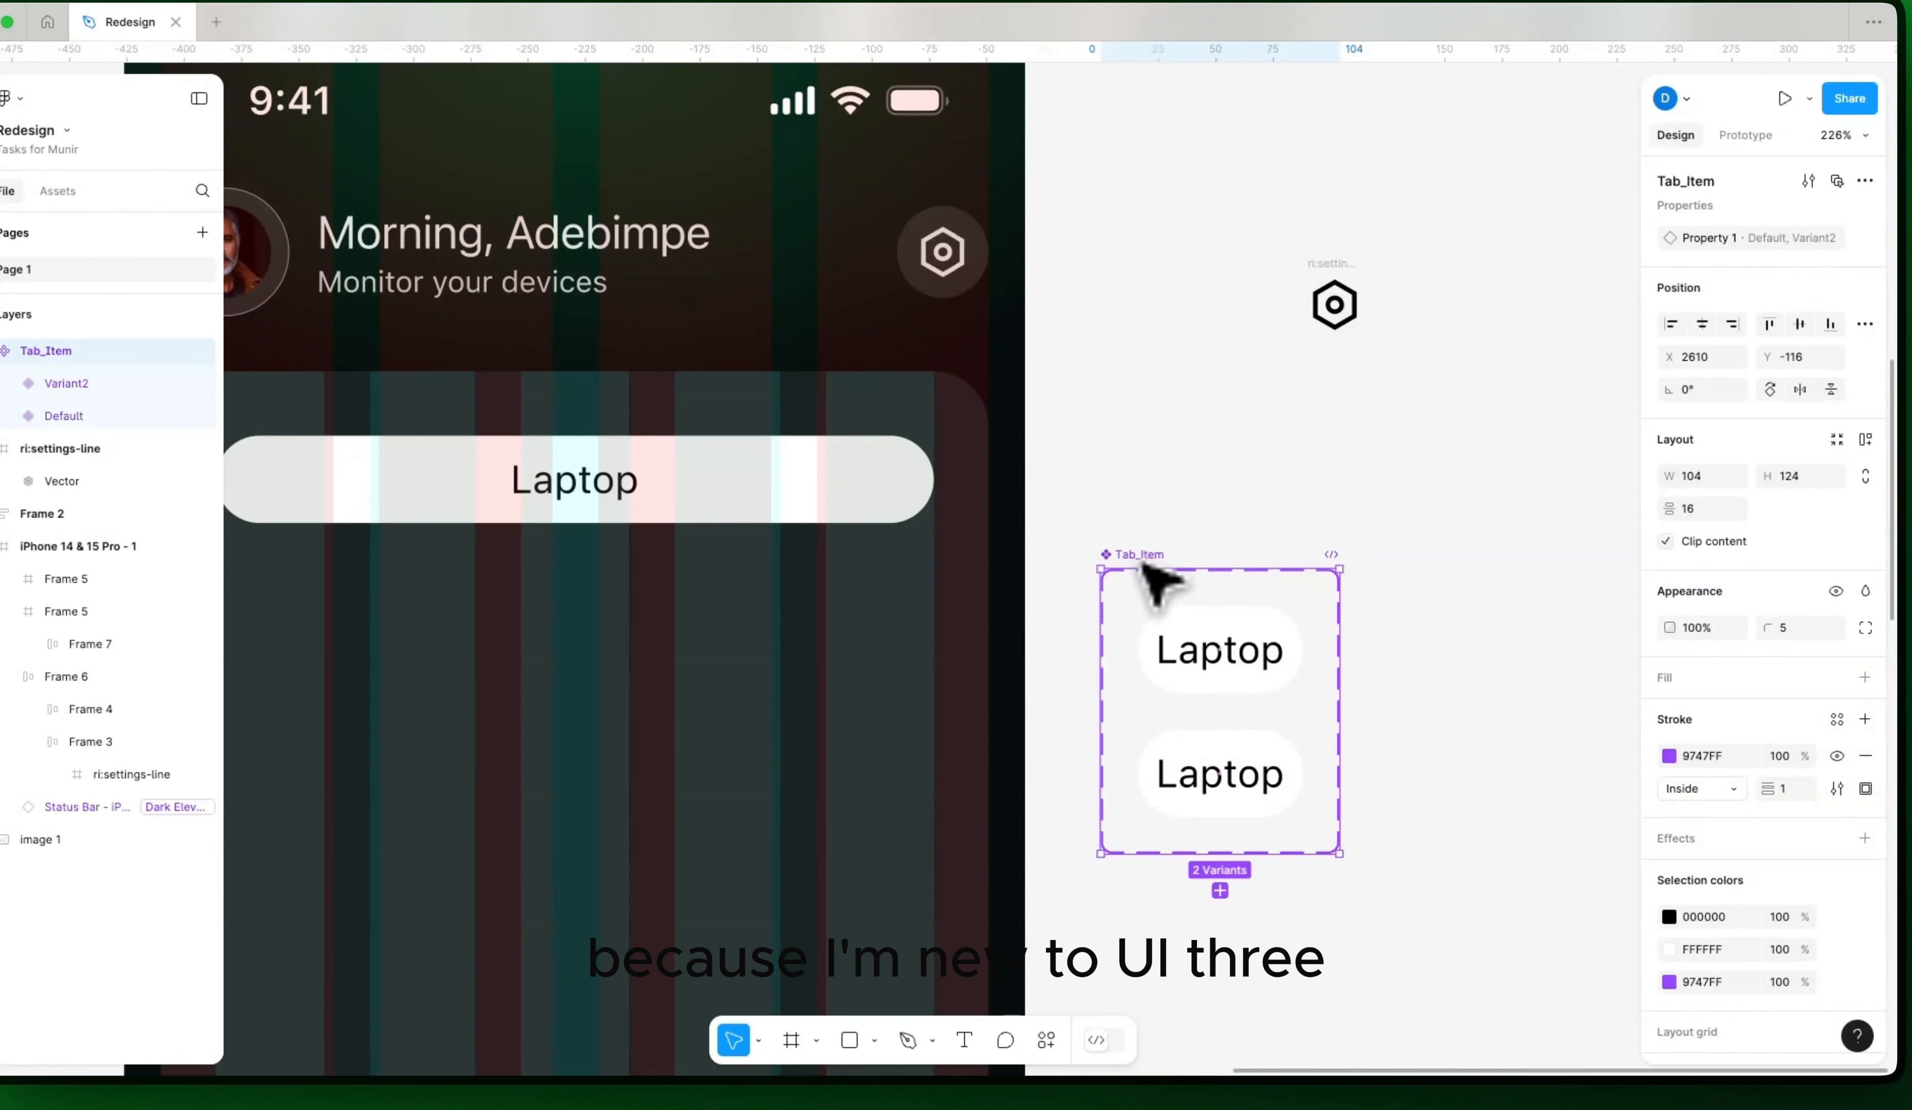
Step: Place an instance of the default Tab_Item variant on the canvas just above the component set
{"action": "scroll", "coordinate": [986, 854], "scroll_direction": "left", "scroll_amount": 10}
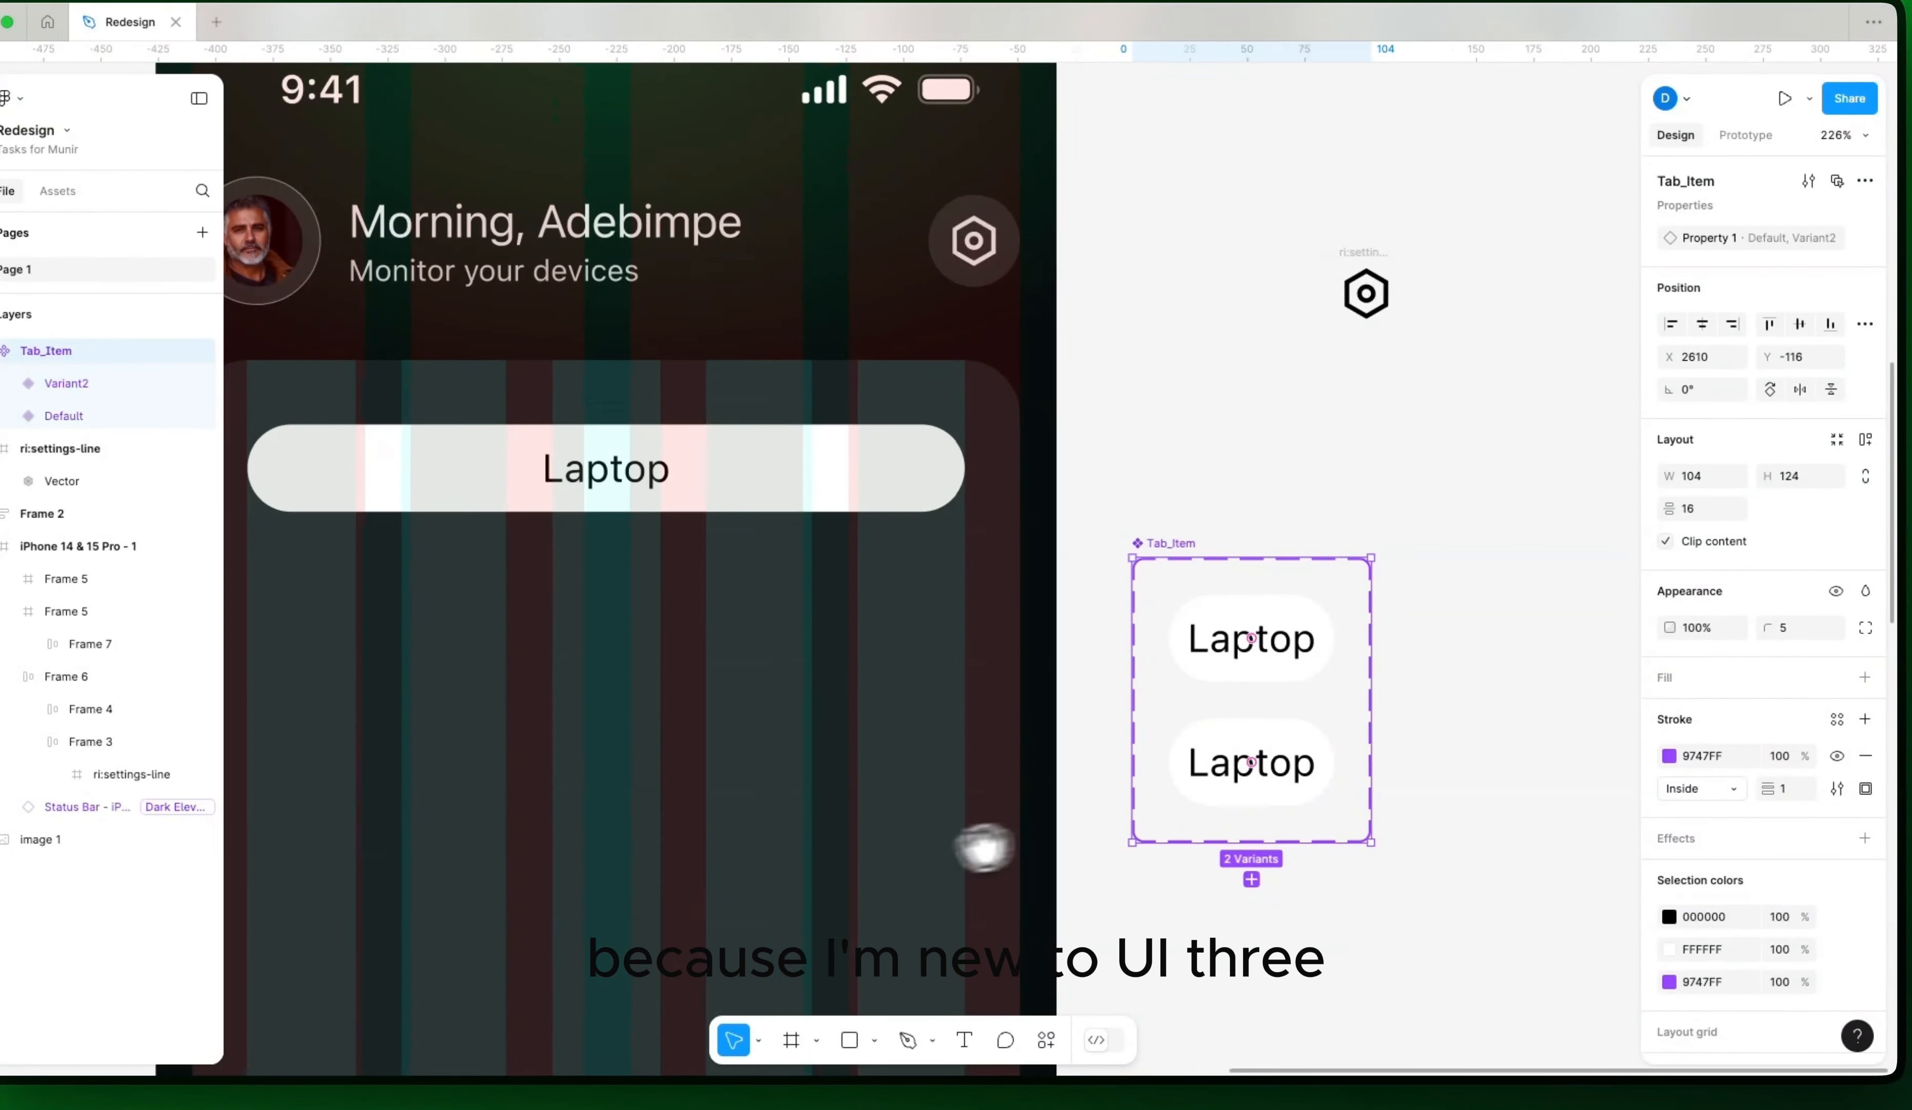
{"action": "left_click", "coordinate": [1082, 566]}
{"action": "scroll", "coordinate": [1025, 697], "scroll_direction": "down", "scroll_amount": 10}
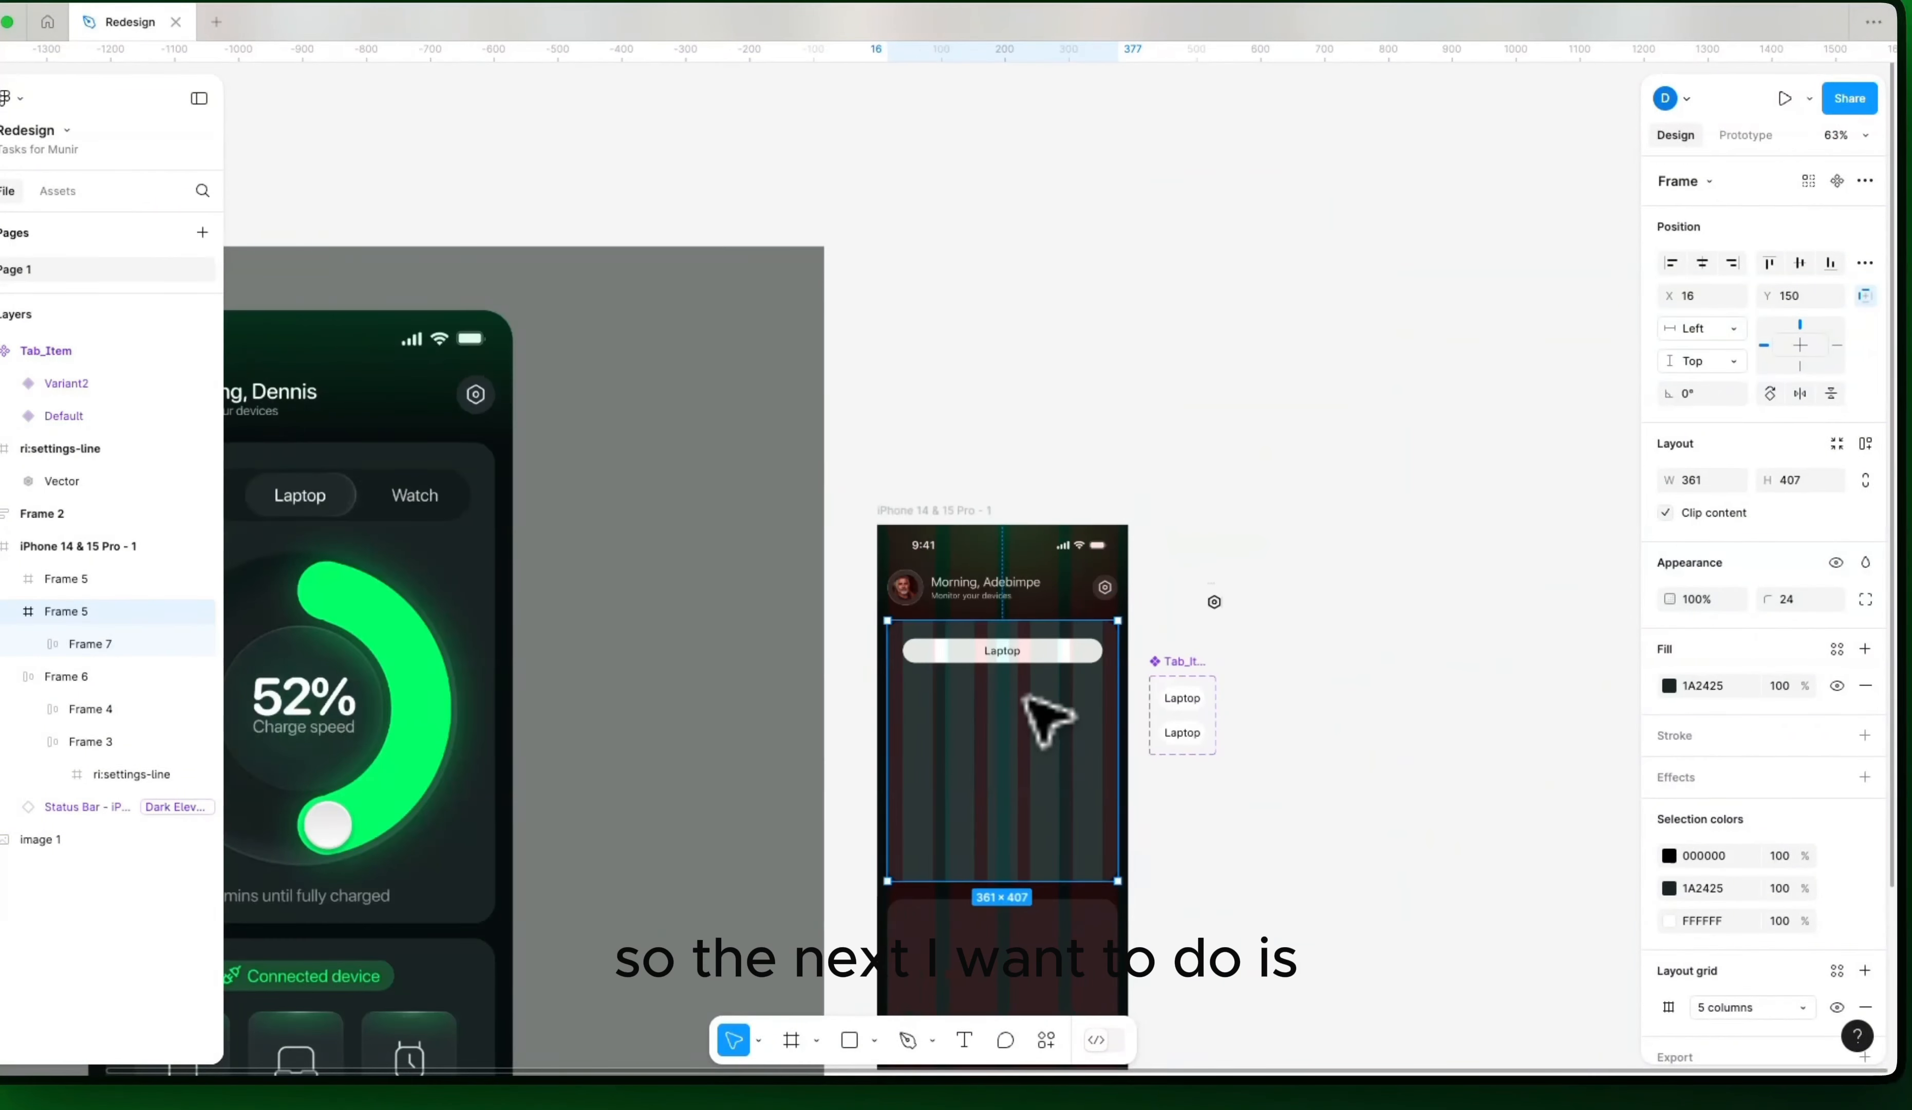
{"action": "key", "text": "space"}
{"action": "left_click_drag", "start_coordinate": [1011, 737], "coordinate": [1065, 755]}
{"action": "left_click_drag", "start_coordinate": [1165, 719], "coordinate": [991, 740]}
{"action": "scroll", "coordinate": [1052, 700], "scroll_direction": "up", "scroll_amount": 10}
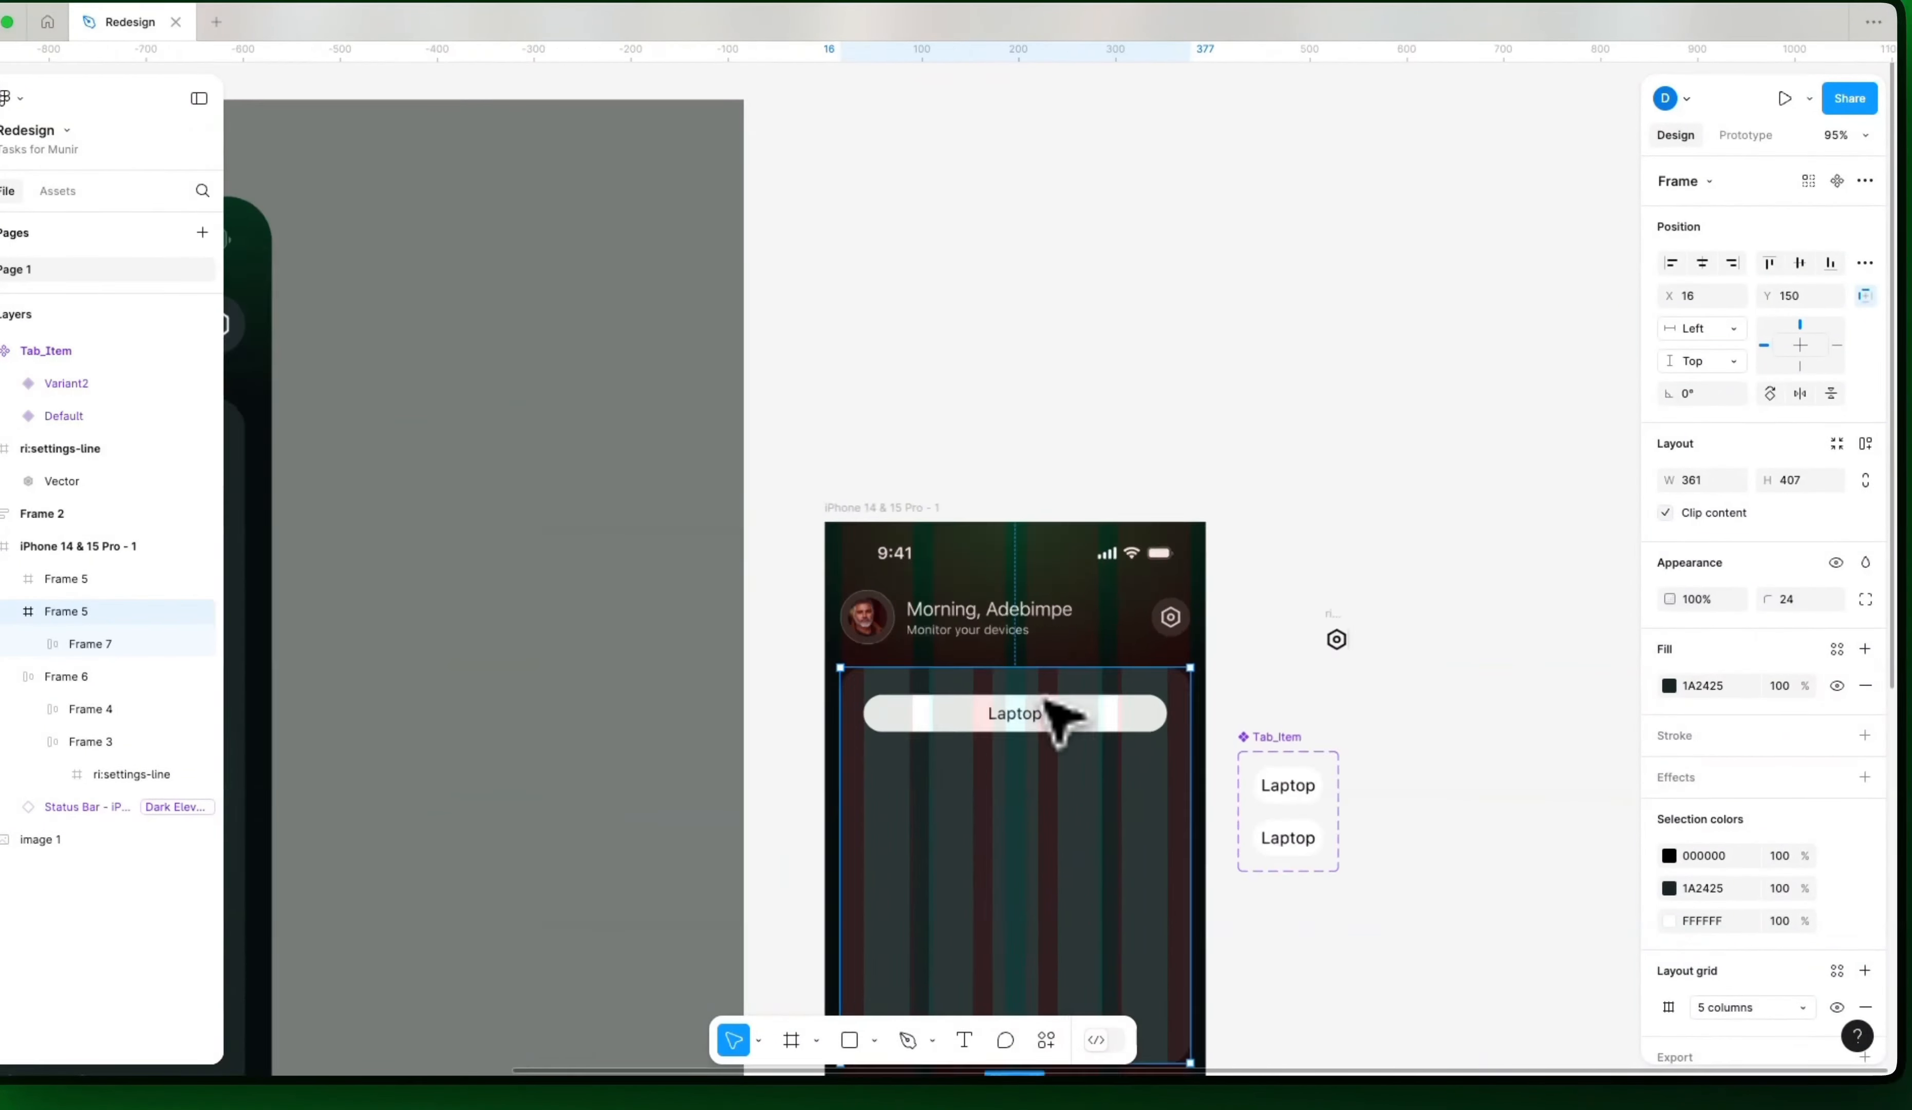
{"action": "left_click", "coordinate": [1015, 717], "text": "super"}
{"action": "left_click", "coordinate": [1448, 823]}
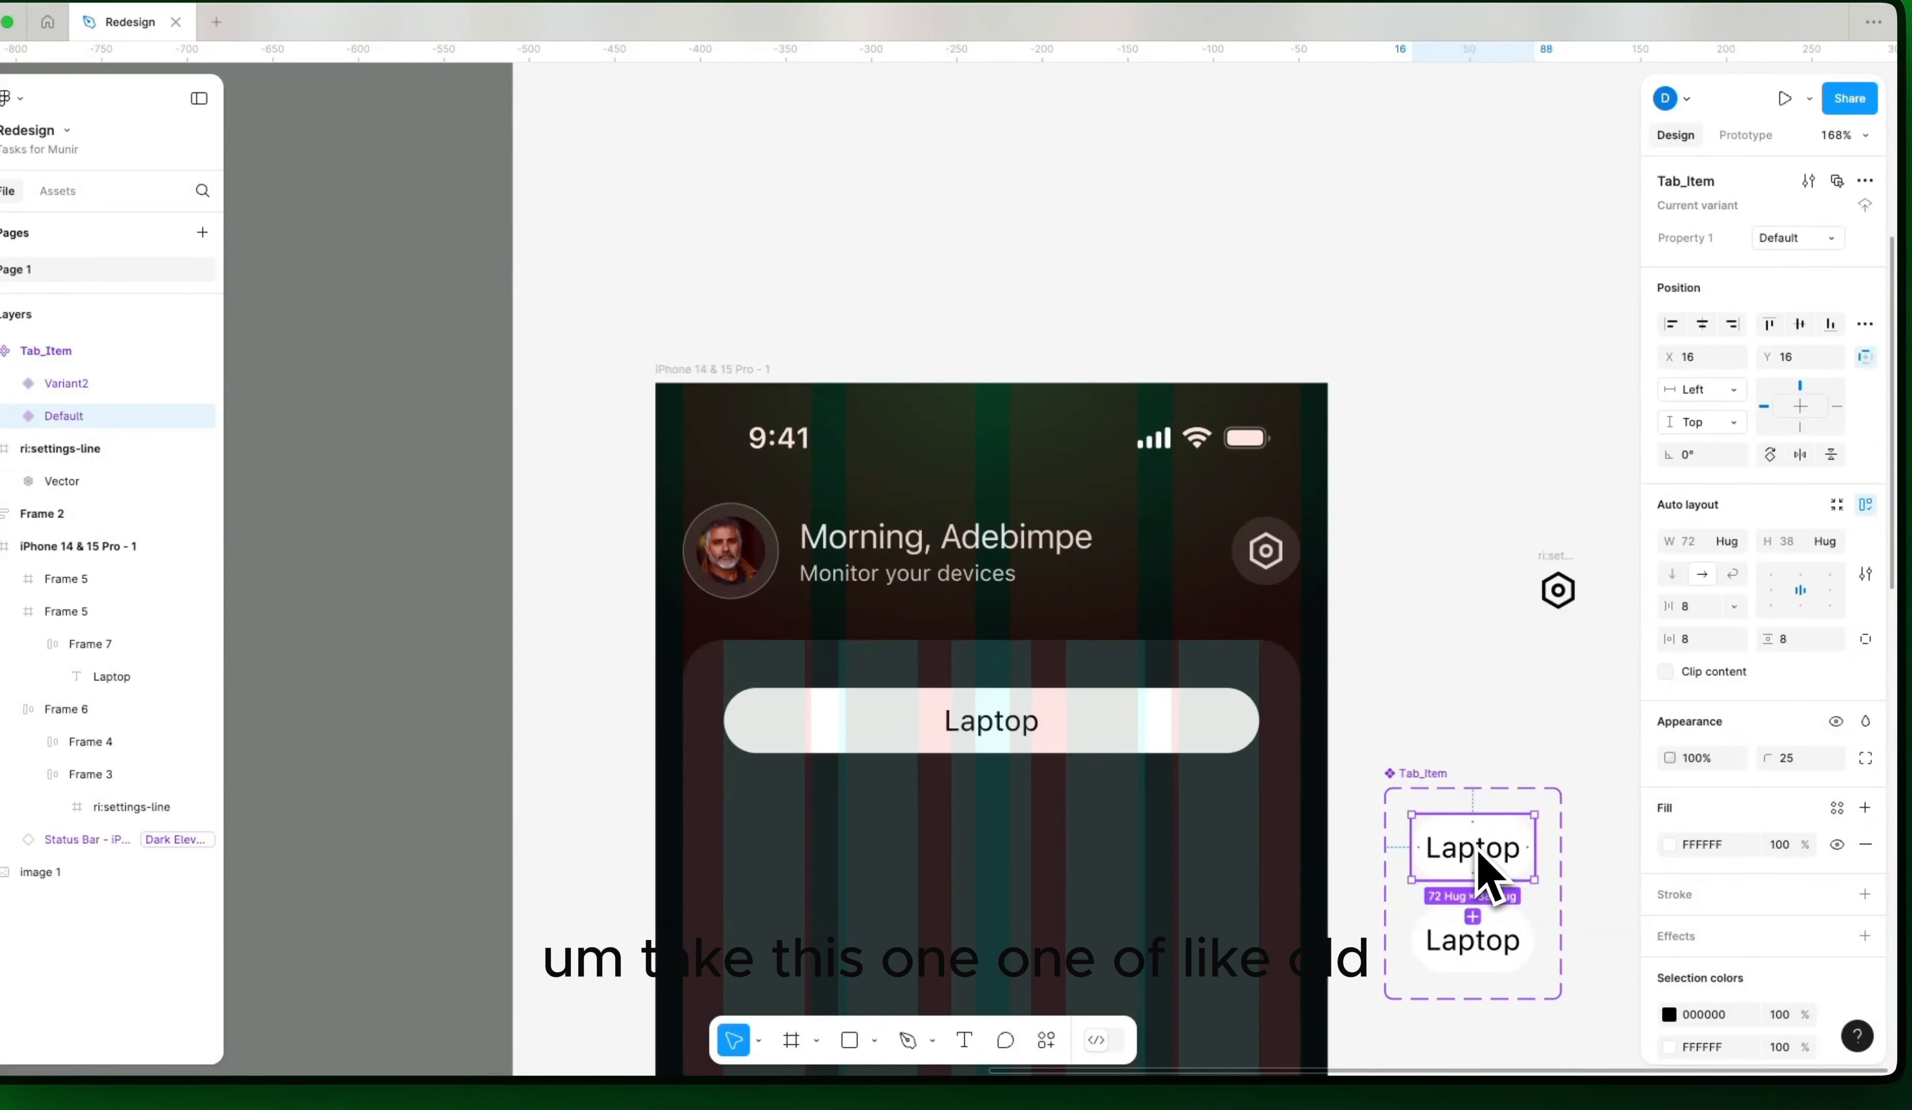
{"action": "left_click_drag", "start_coordinate": [1490, 850], "coordinate": [1474, 685]}
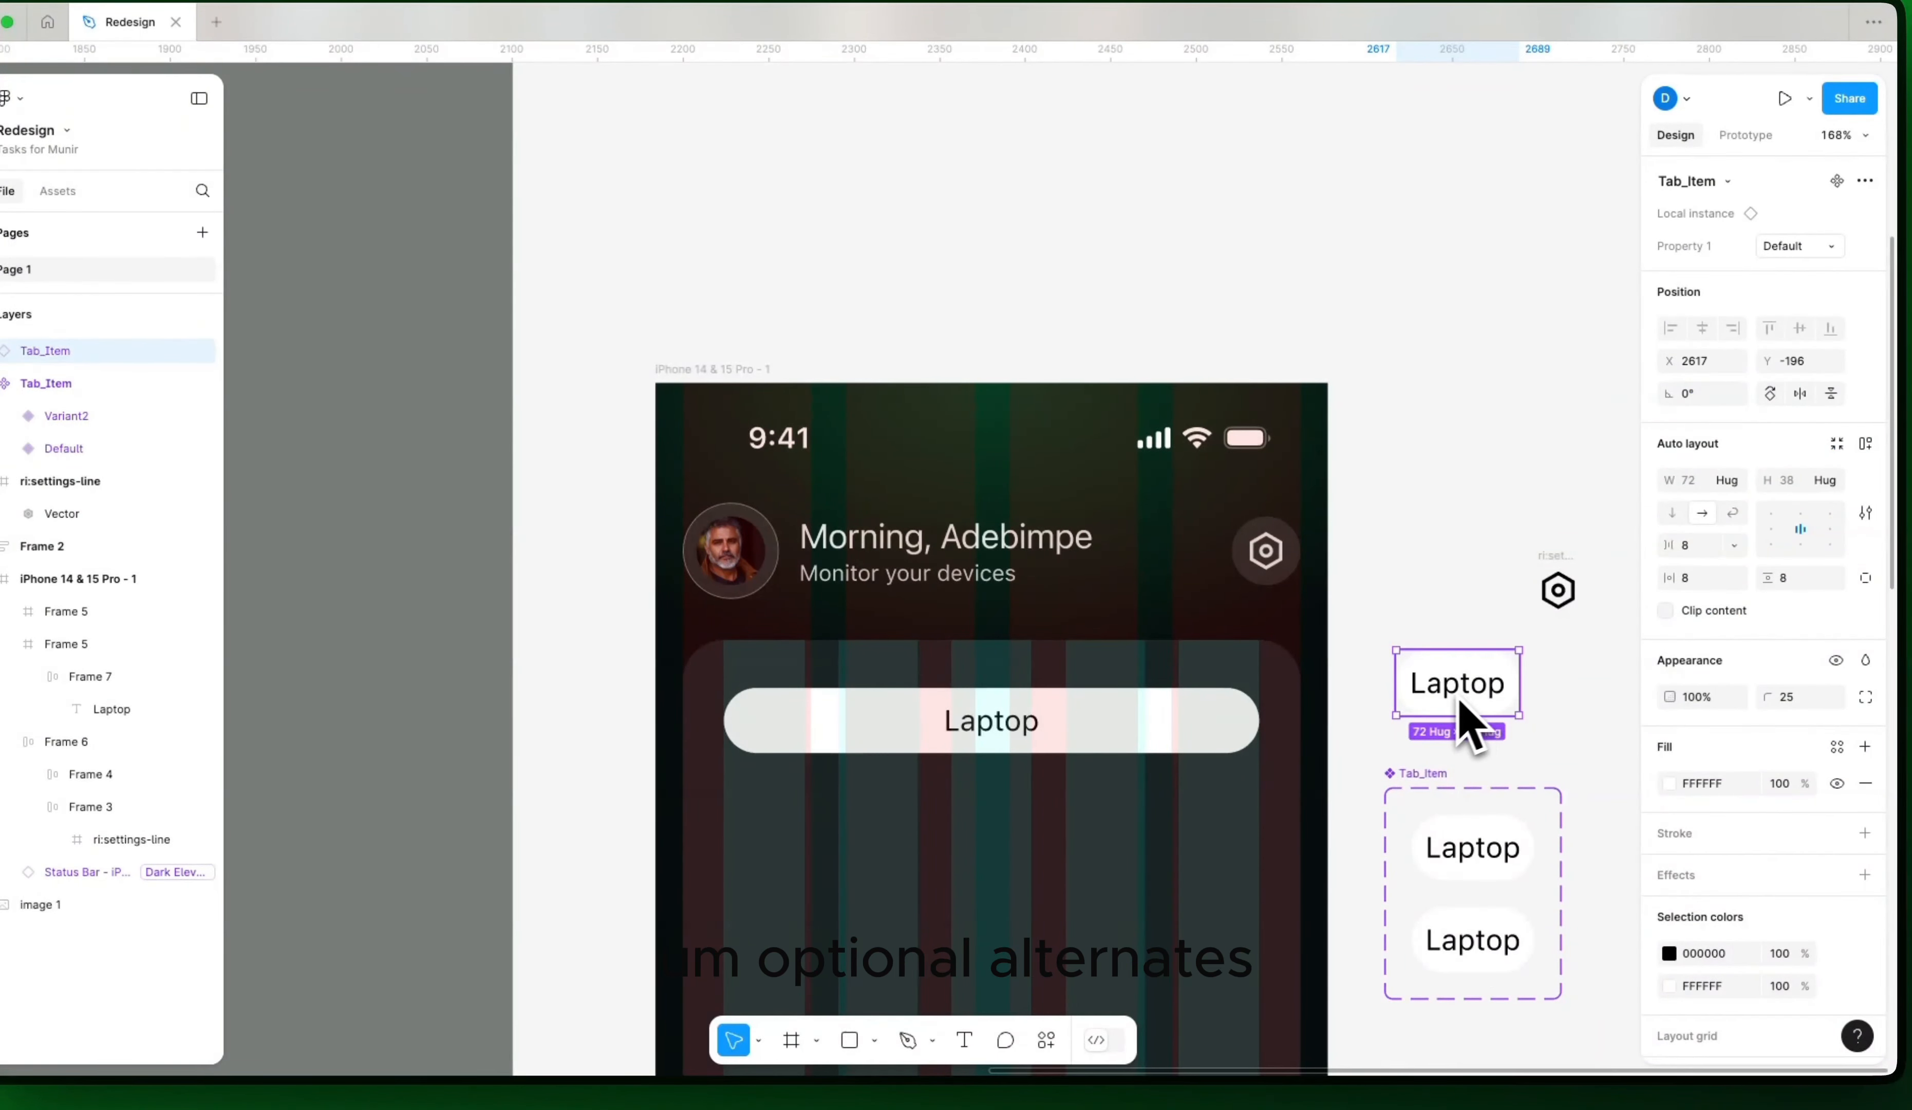
Step: Copy the Tab_Item instance and replace the Laptop text inside the wide pill with it
{"action": "key", "text": "super+c"}
{"action": "left_click", "coordinate": [1012, 719], "text": "super"}
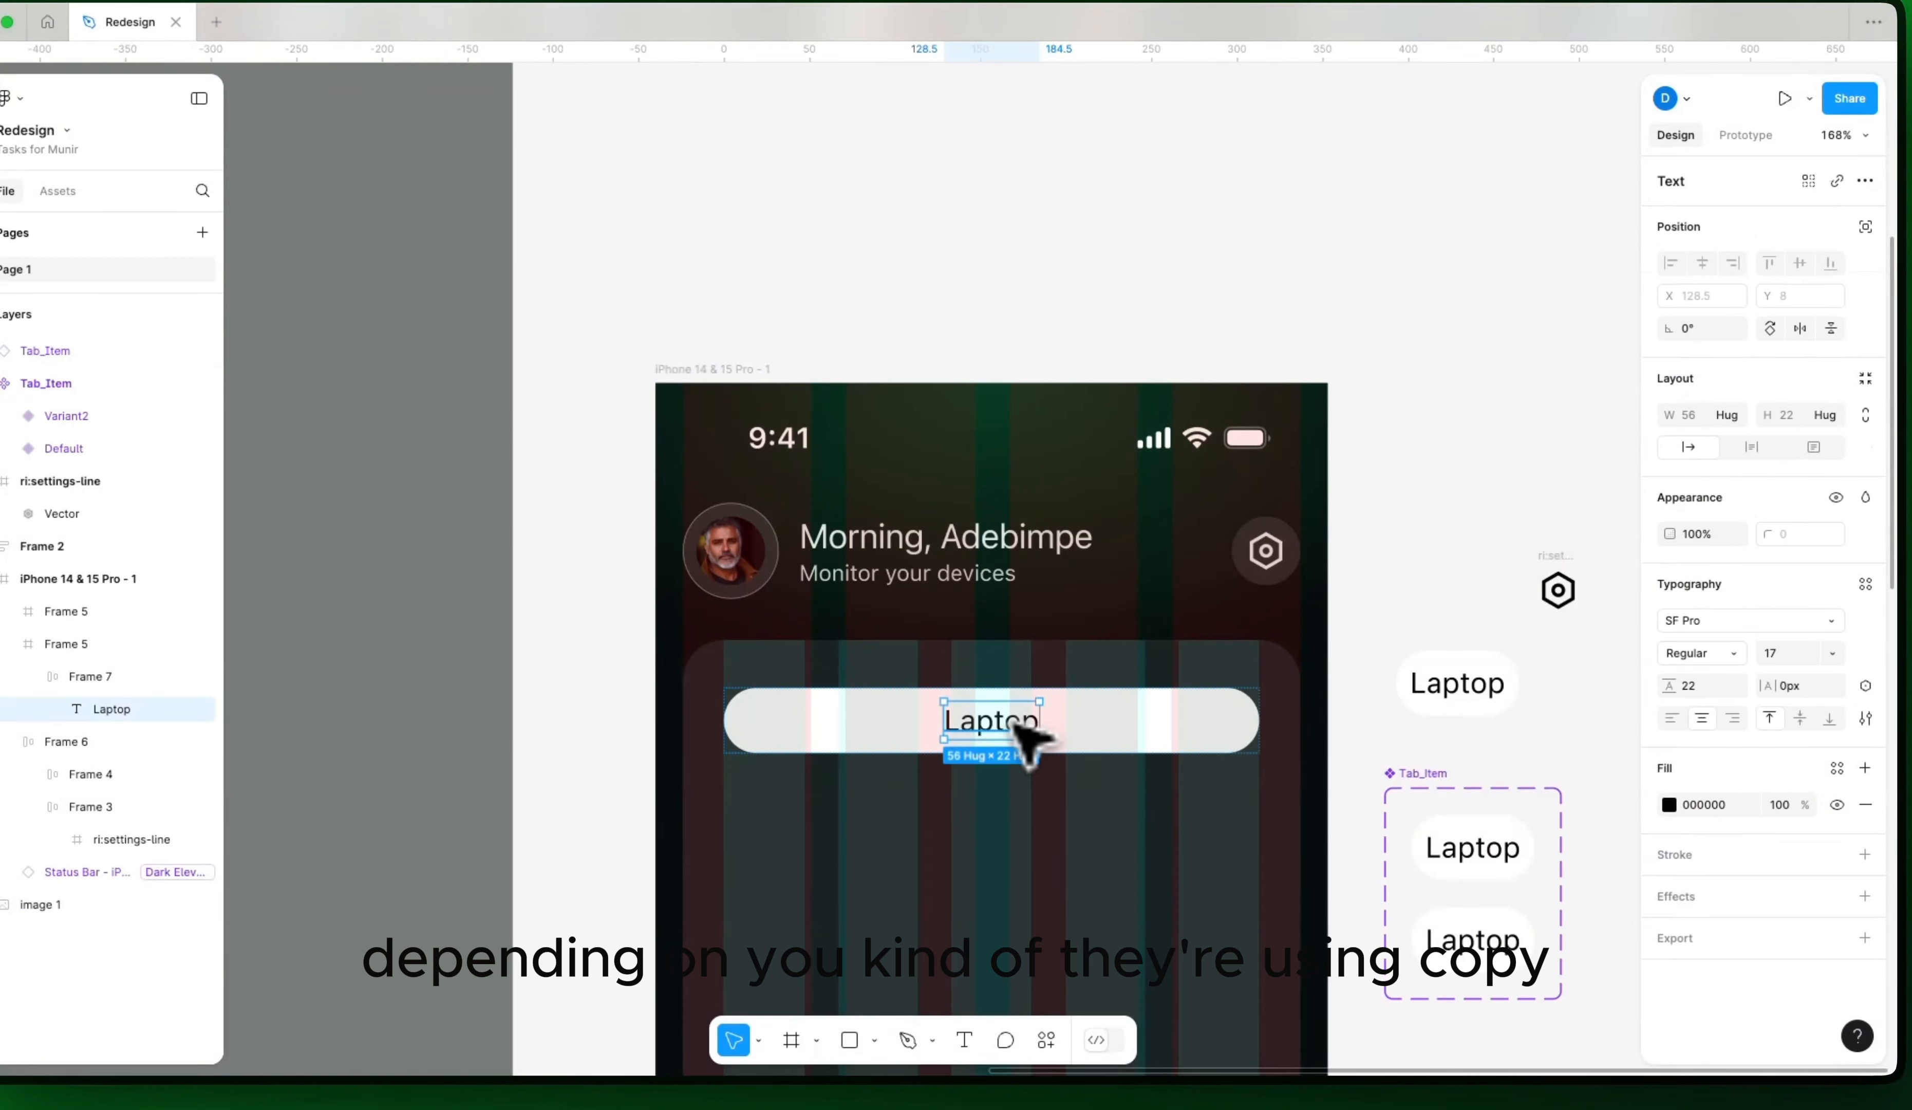
{"action": "key", "text": "super+shift+r"}
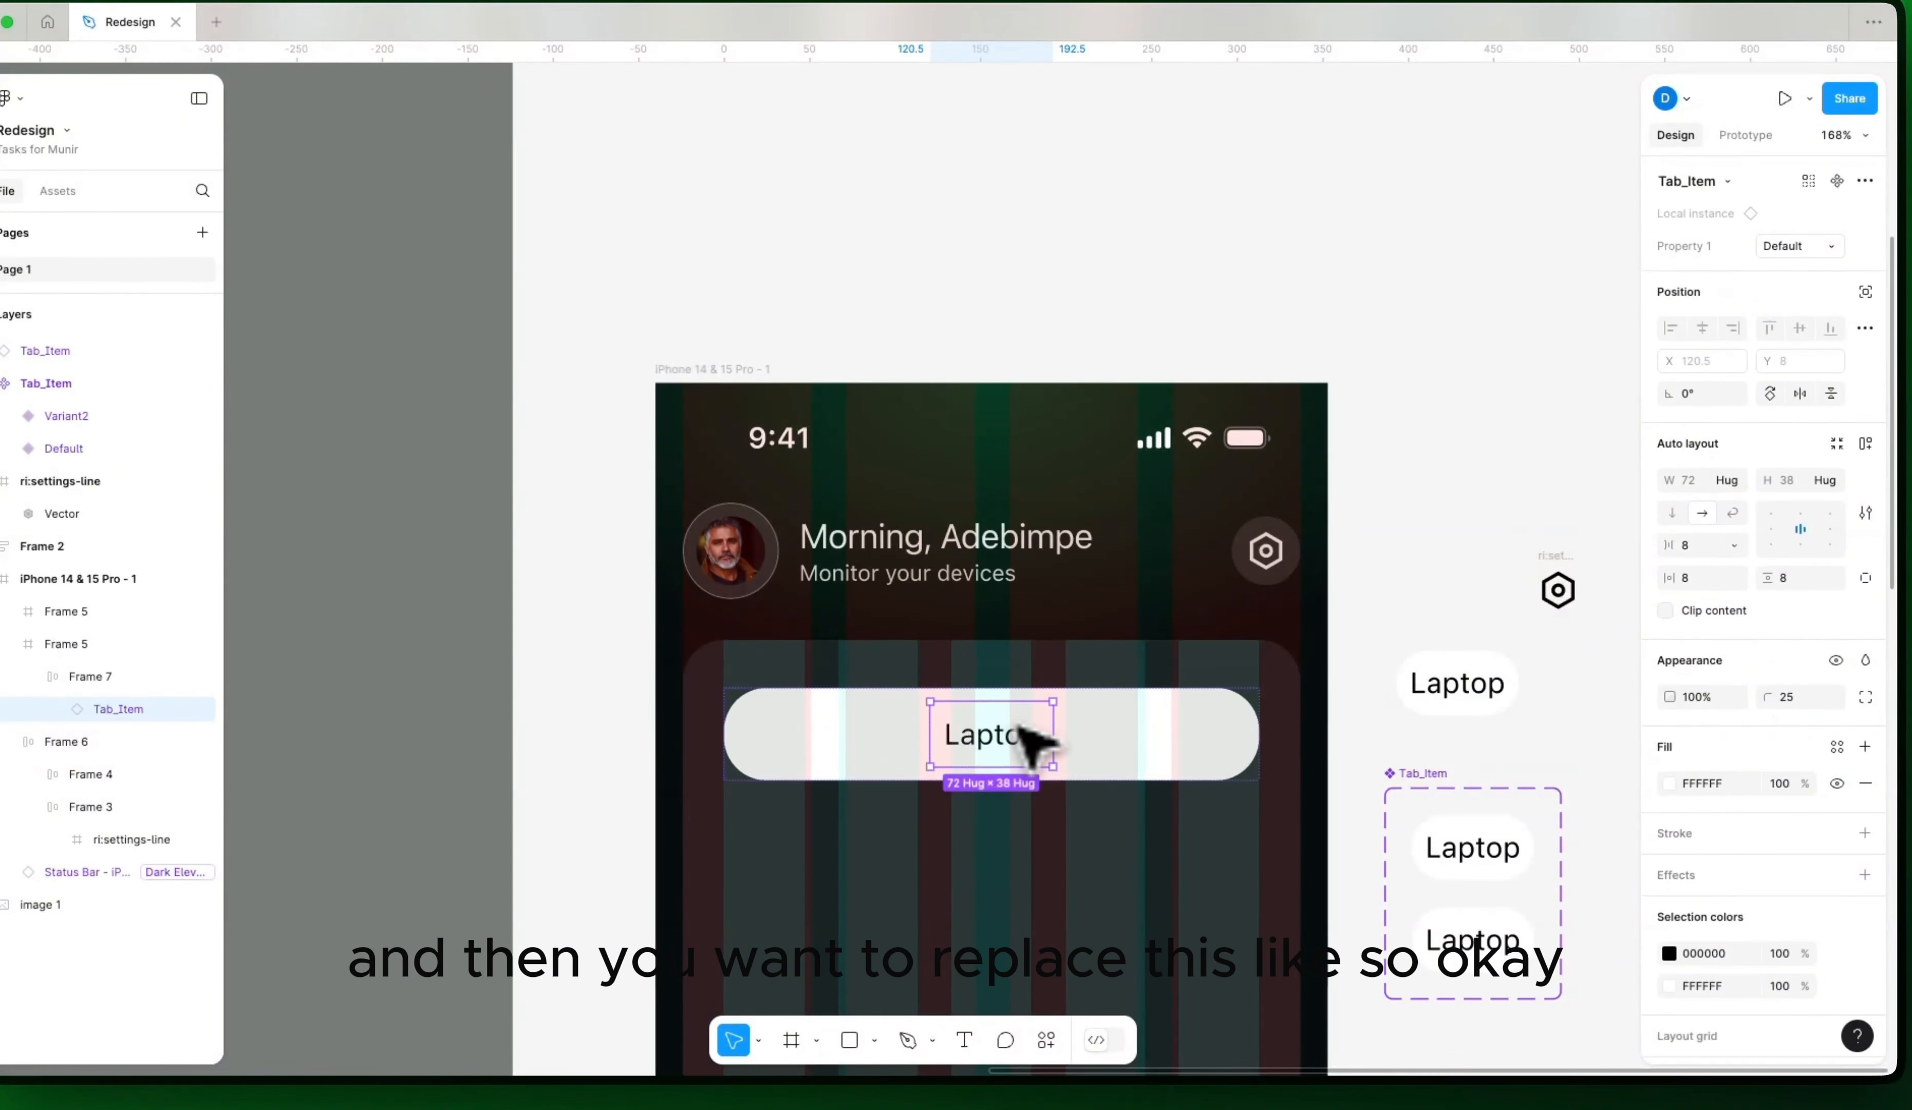
{"action": "left_click", "coordinate": [1431, 638]}
Step: Fill the wide pill frame in the upper card with the dark tab-bar colour 131B1D sampled from the reference mockup
{"action": "left_click_drag", "start_coordinate": [1229, 755], "coordinate": [1311, 734]}
{"action": "scroll", "coordinate": [1215, 762], "scroll_direction": "down", "scroll_amount": 5}
{"action": "scroll", "coordinate": [1131, 760], "scroll_direction": "left", "scroll_amount": 5}
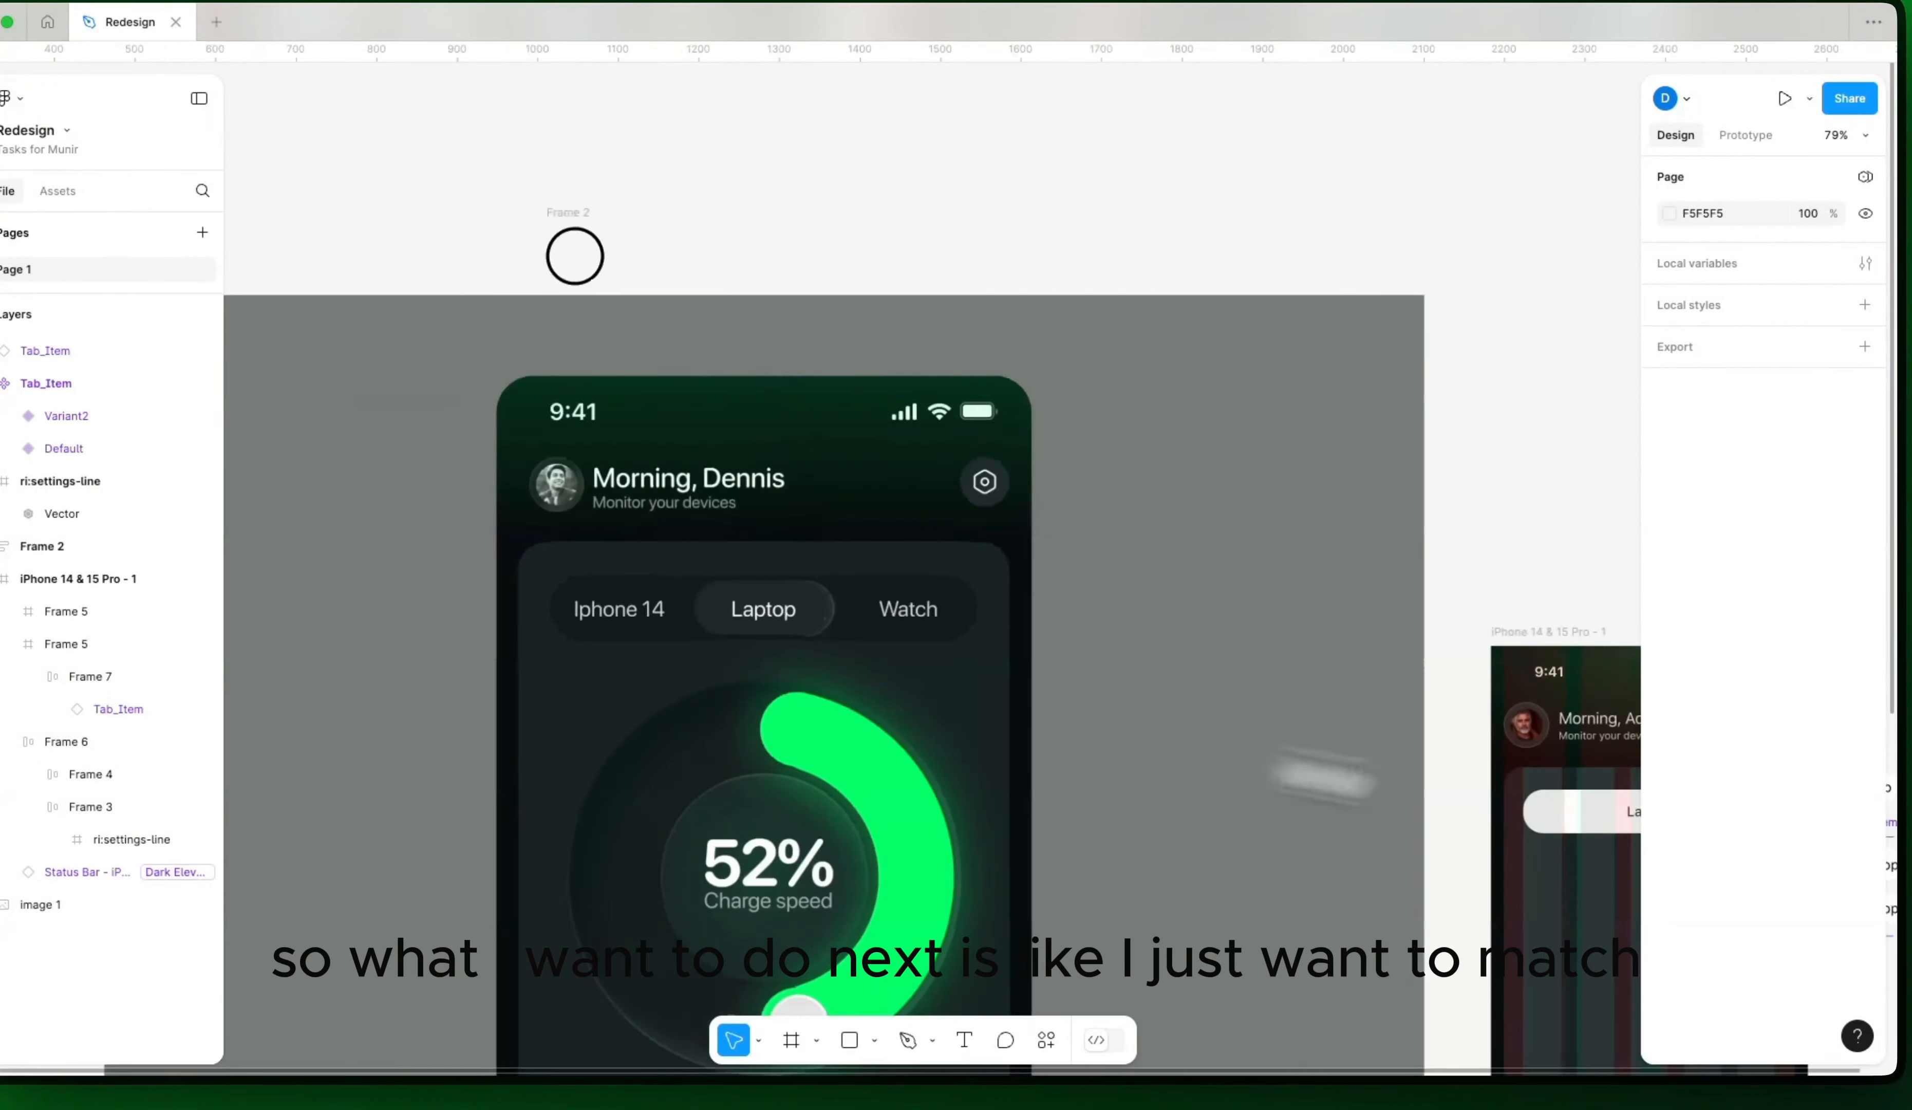
{"action": "scroll", "coordinate": [939, 632], "scroll_direction": "up", "scroll_amount": 10}
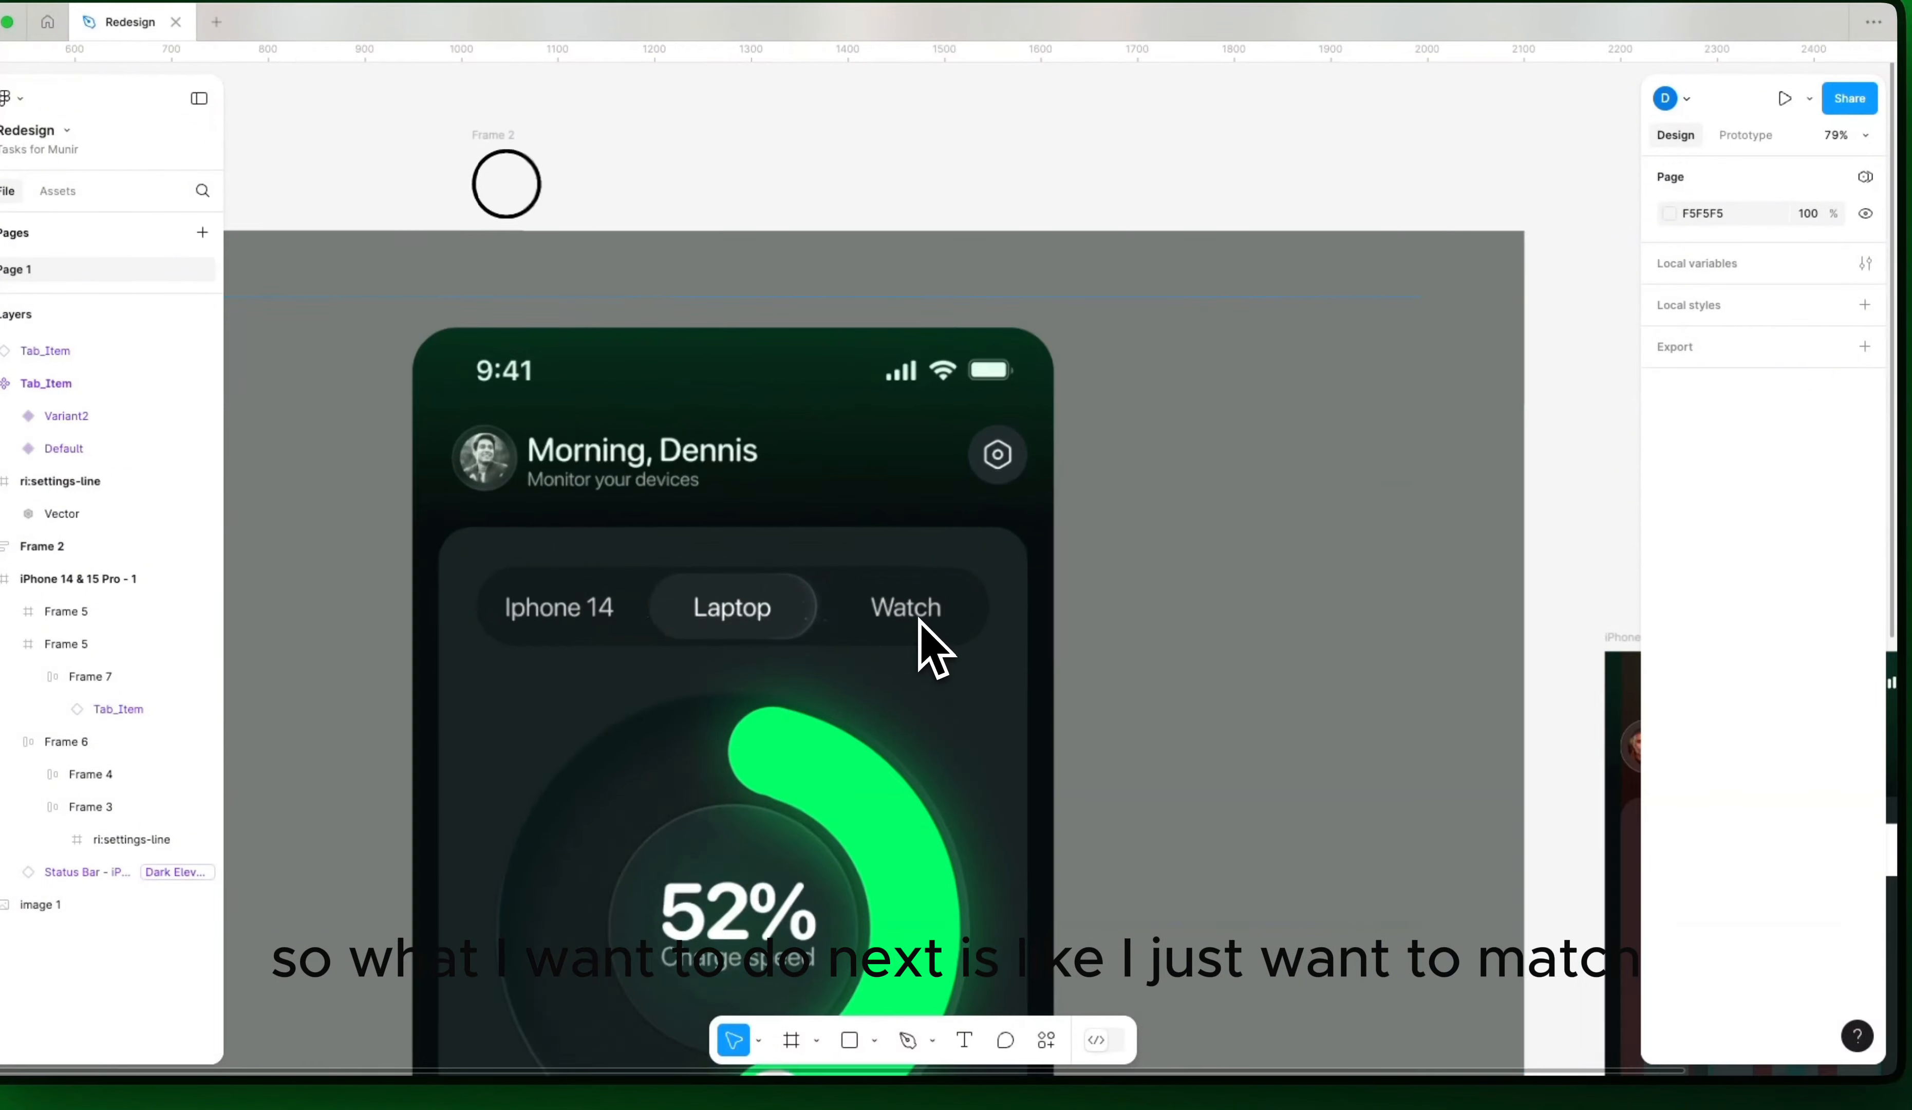
{"action": "scroll", "coordinate": [1226, 557], "scroll_direction": "down", "scroll_amount": 10}
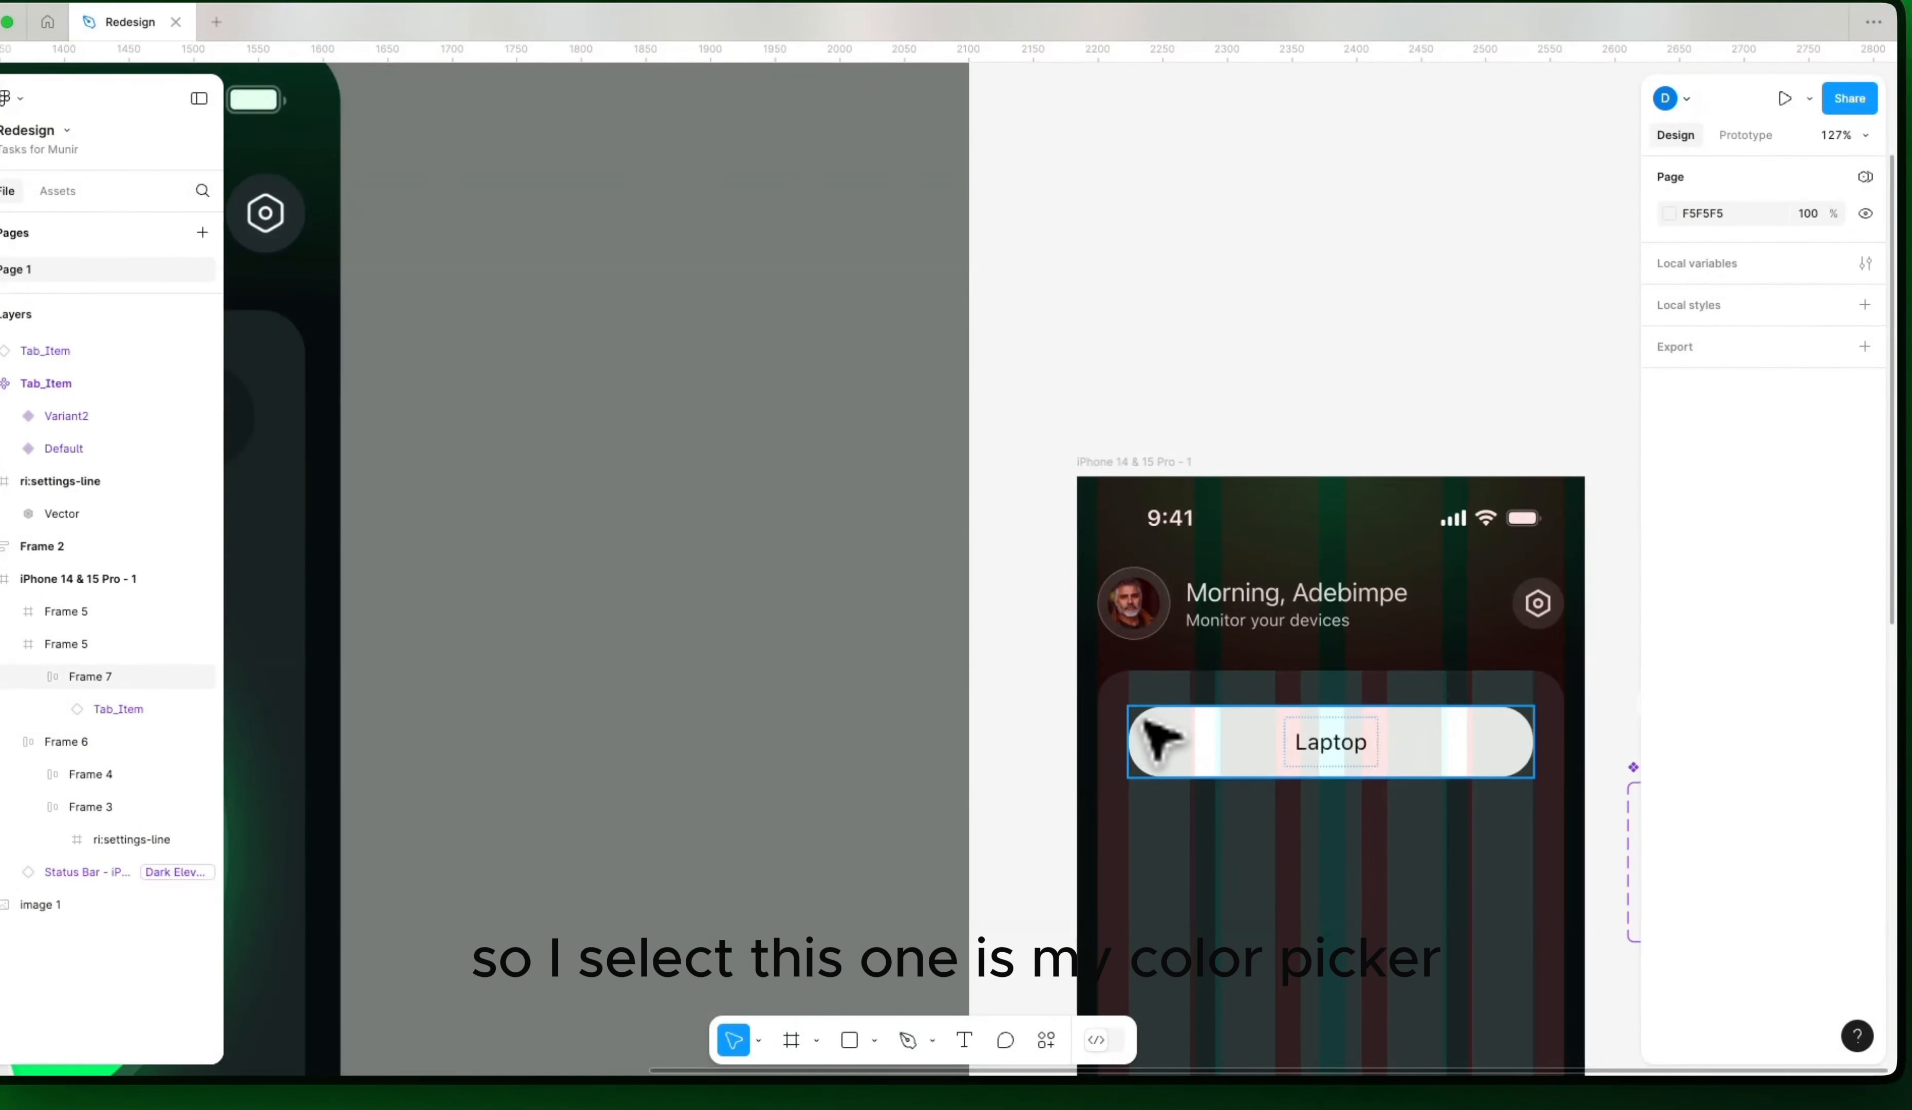
{"action": "left_click", "coordinate": [1152, 734]}
{"action": "key", "text": "i"}
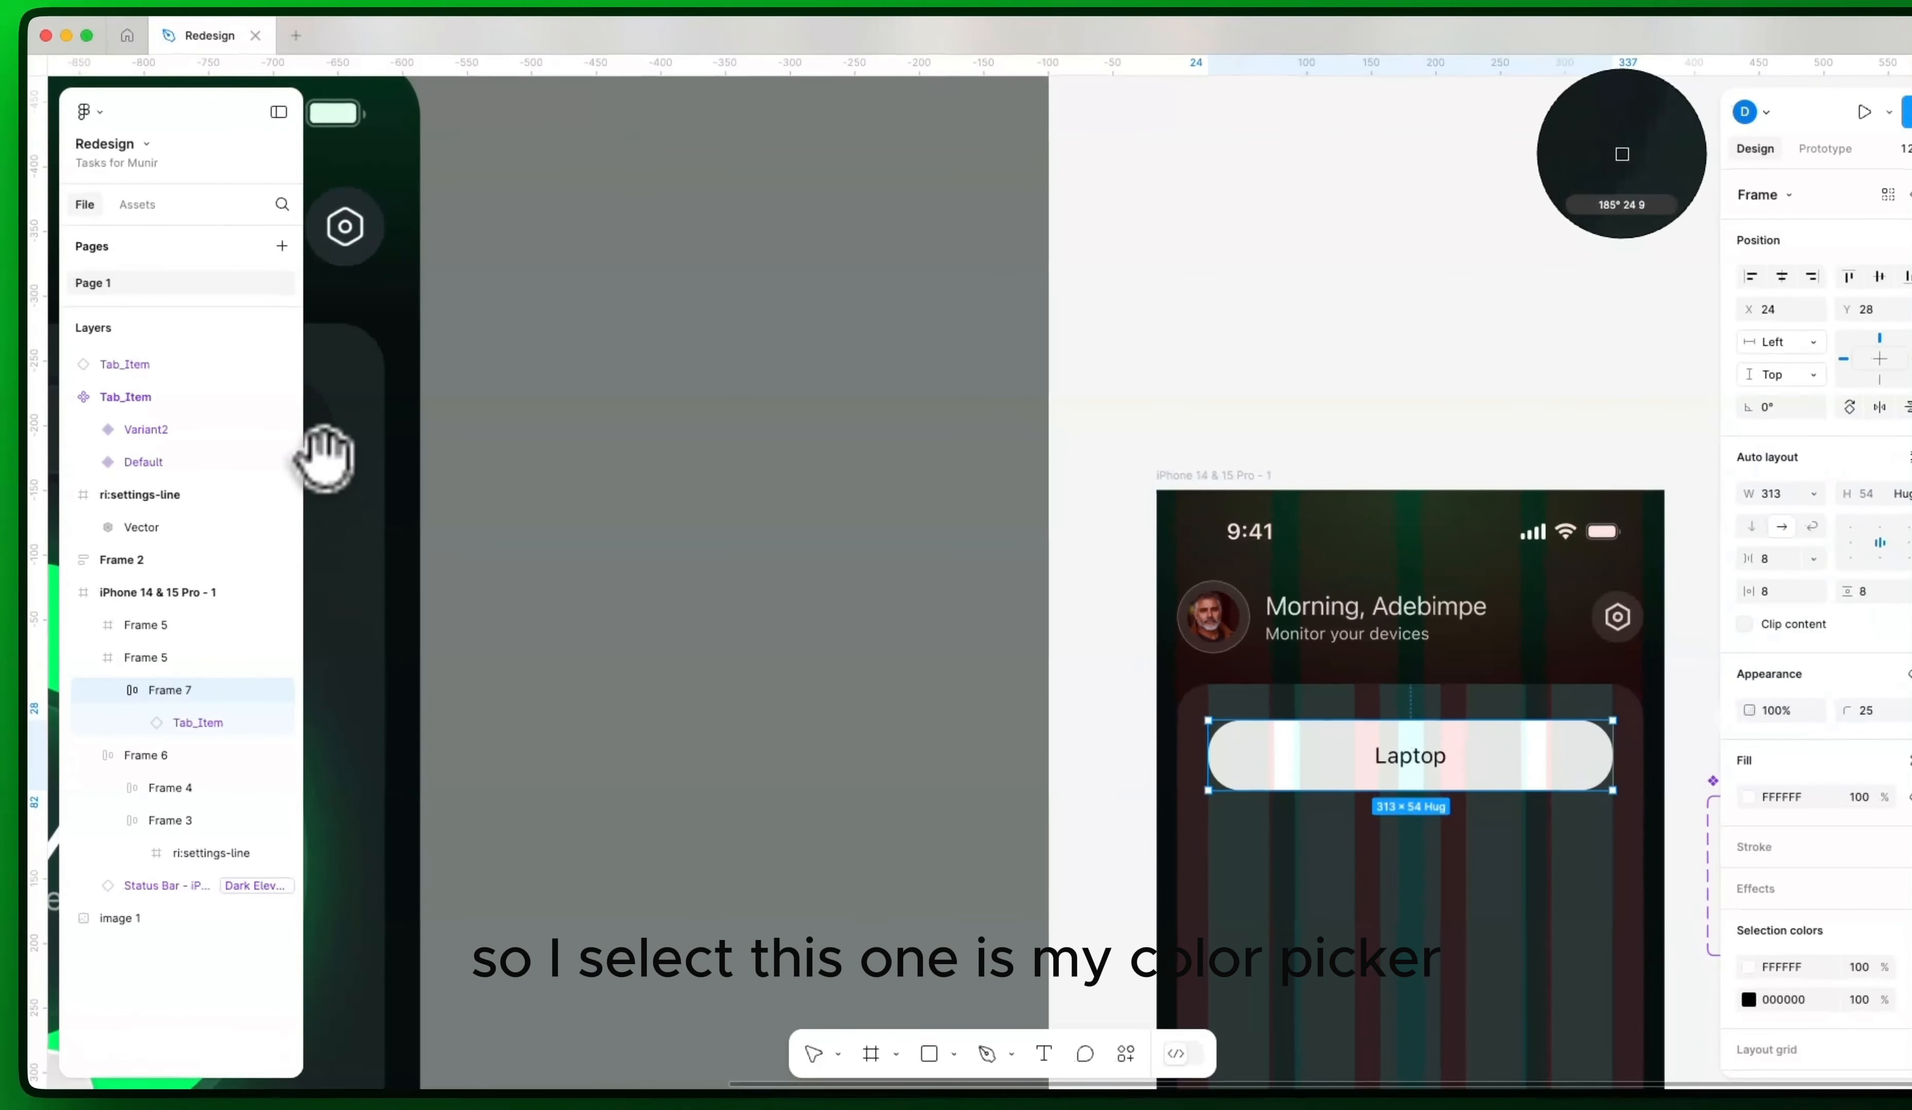
{"action": "left_click_drag", "start_coordinate": [278, 443], "coordinate": [585, 506]}
{"action": "left_click", "coordinate": [472, 515]}
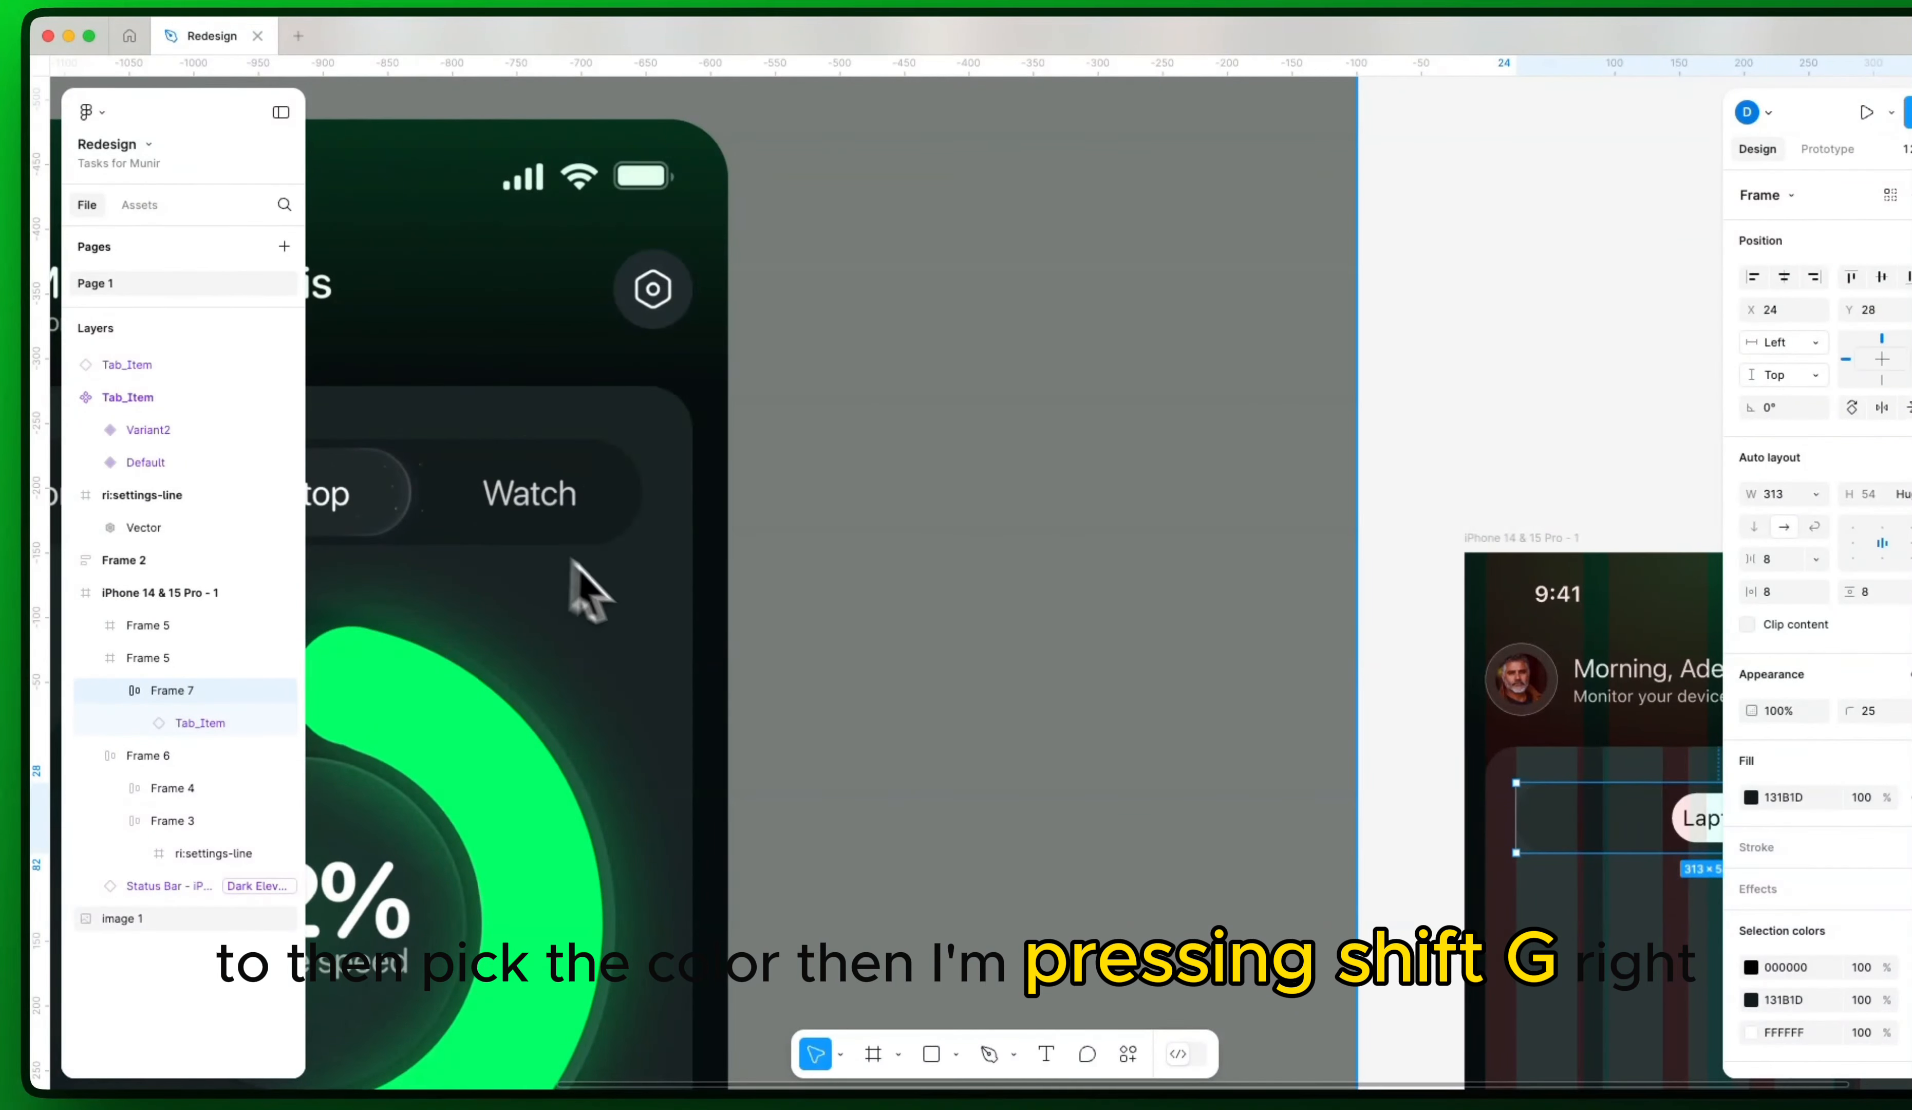
Step: Hide the layout grids on the phone screen and clear the selection
{"action": "scroll", "coordinate": [828, 666], "scroll_direction": "right", "scroll_amount": 5}
{"action": "scroll", "coordinate": [788, 640], "scroll_direction": "right", "scroll_amount": 4}
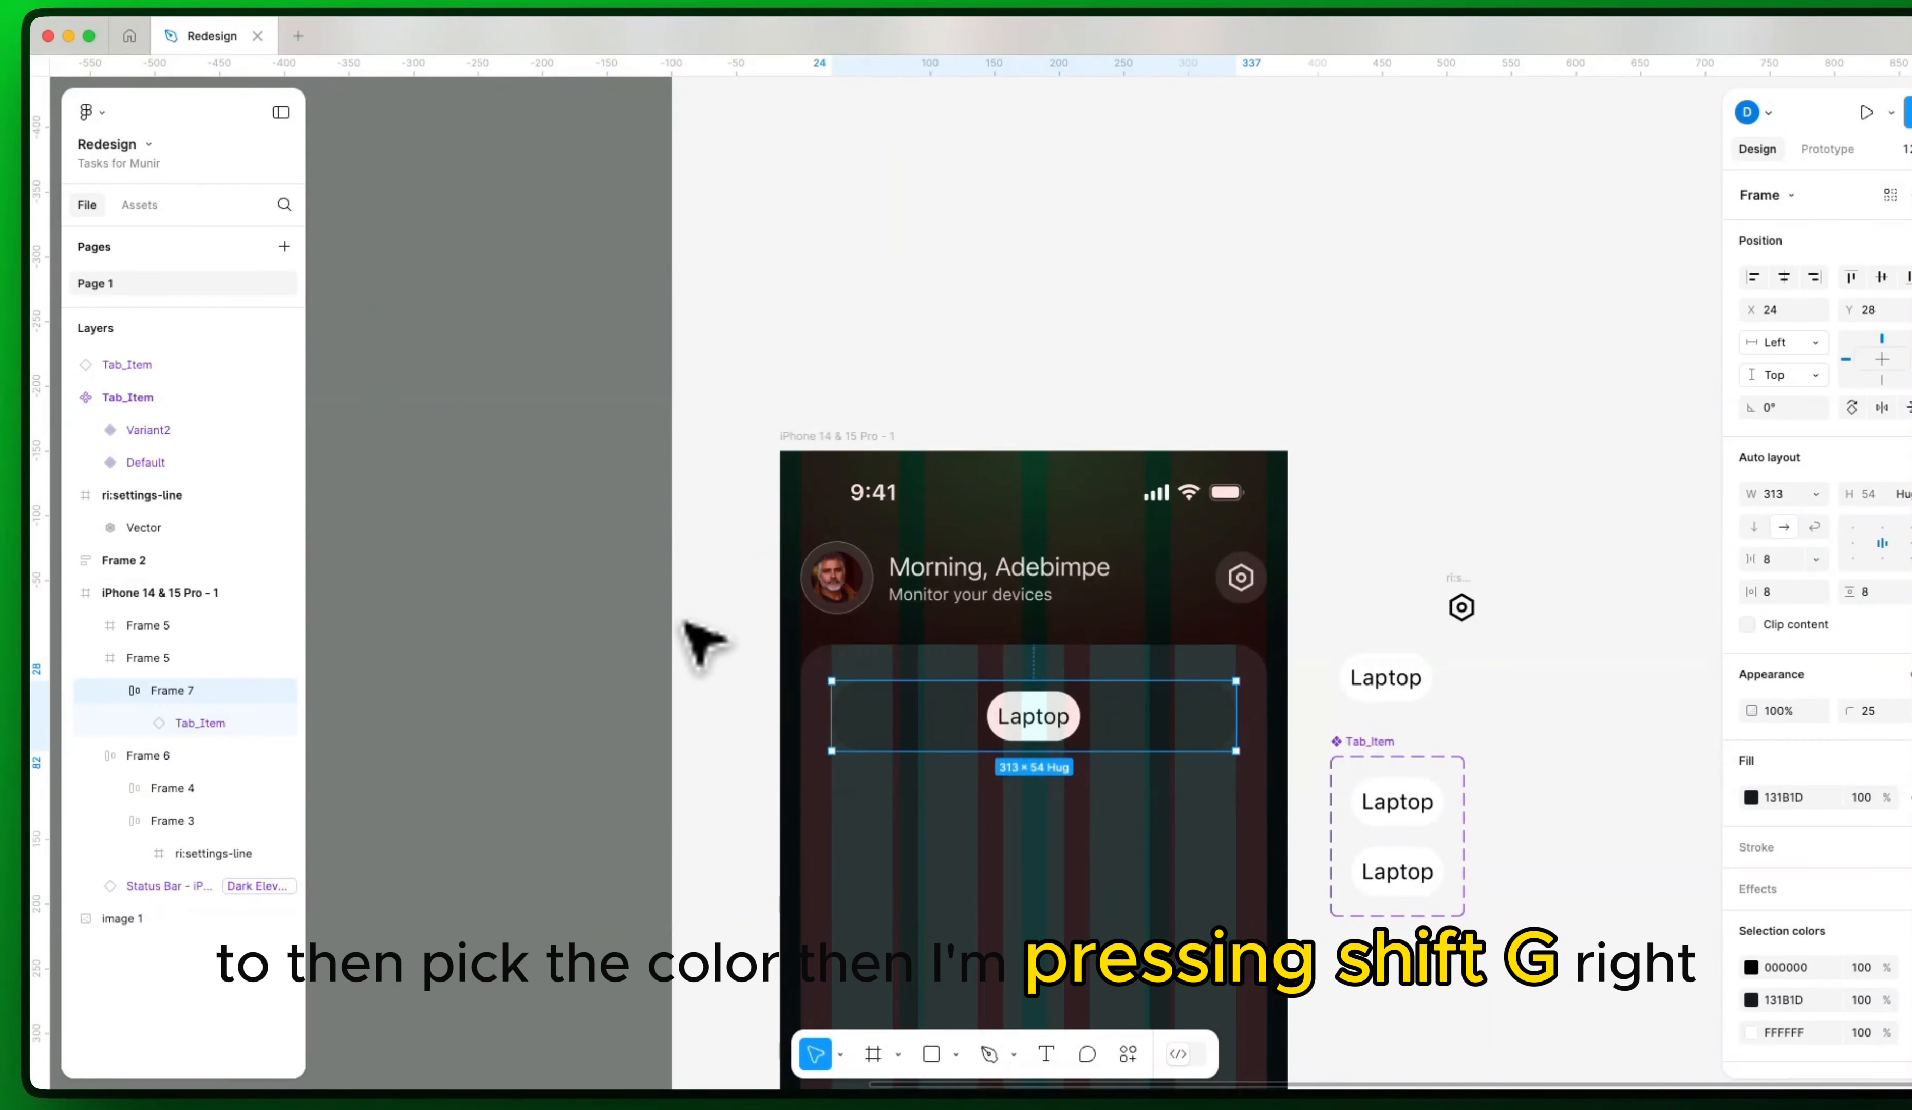
{"action": "key", "text": "shift+g"}
{"action": "left_click", "coordinate": [1537, 478]}
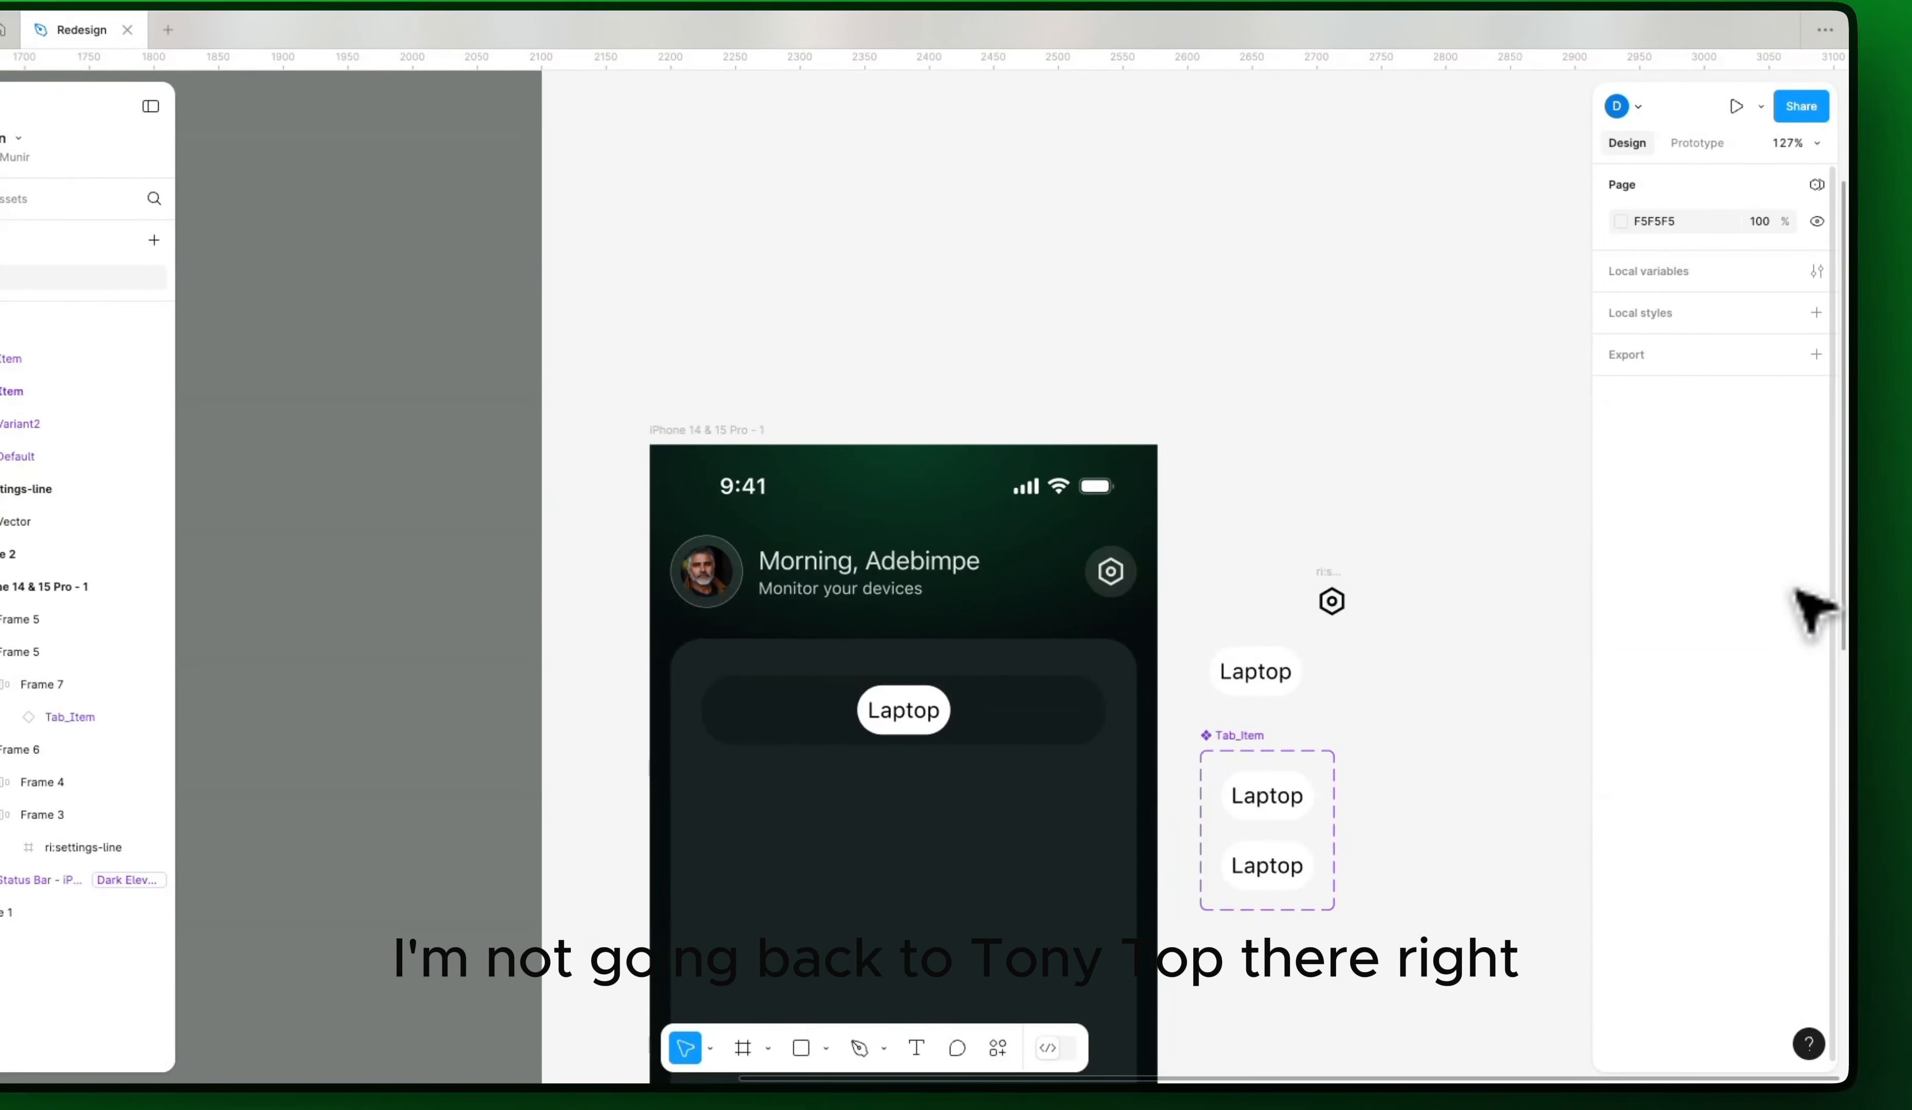
Step: Examine the spacing around the active Laptop pill in the reference tab bar and compare it with the recreated bar
{"action": "left_click", "coordinate": [1058, 724], "text": "super"}
{"action": "left_click_drag", "start_coordinate": [1023, 728], "coordinate": [1394, 752]}
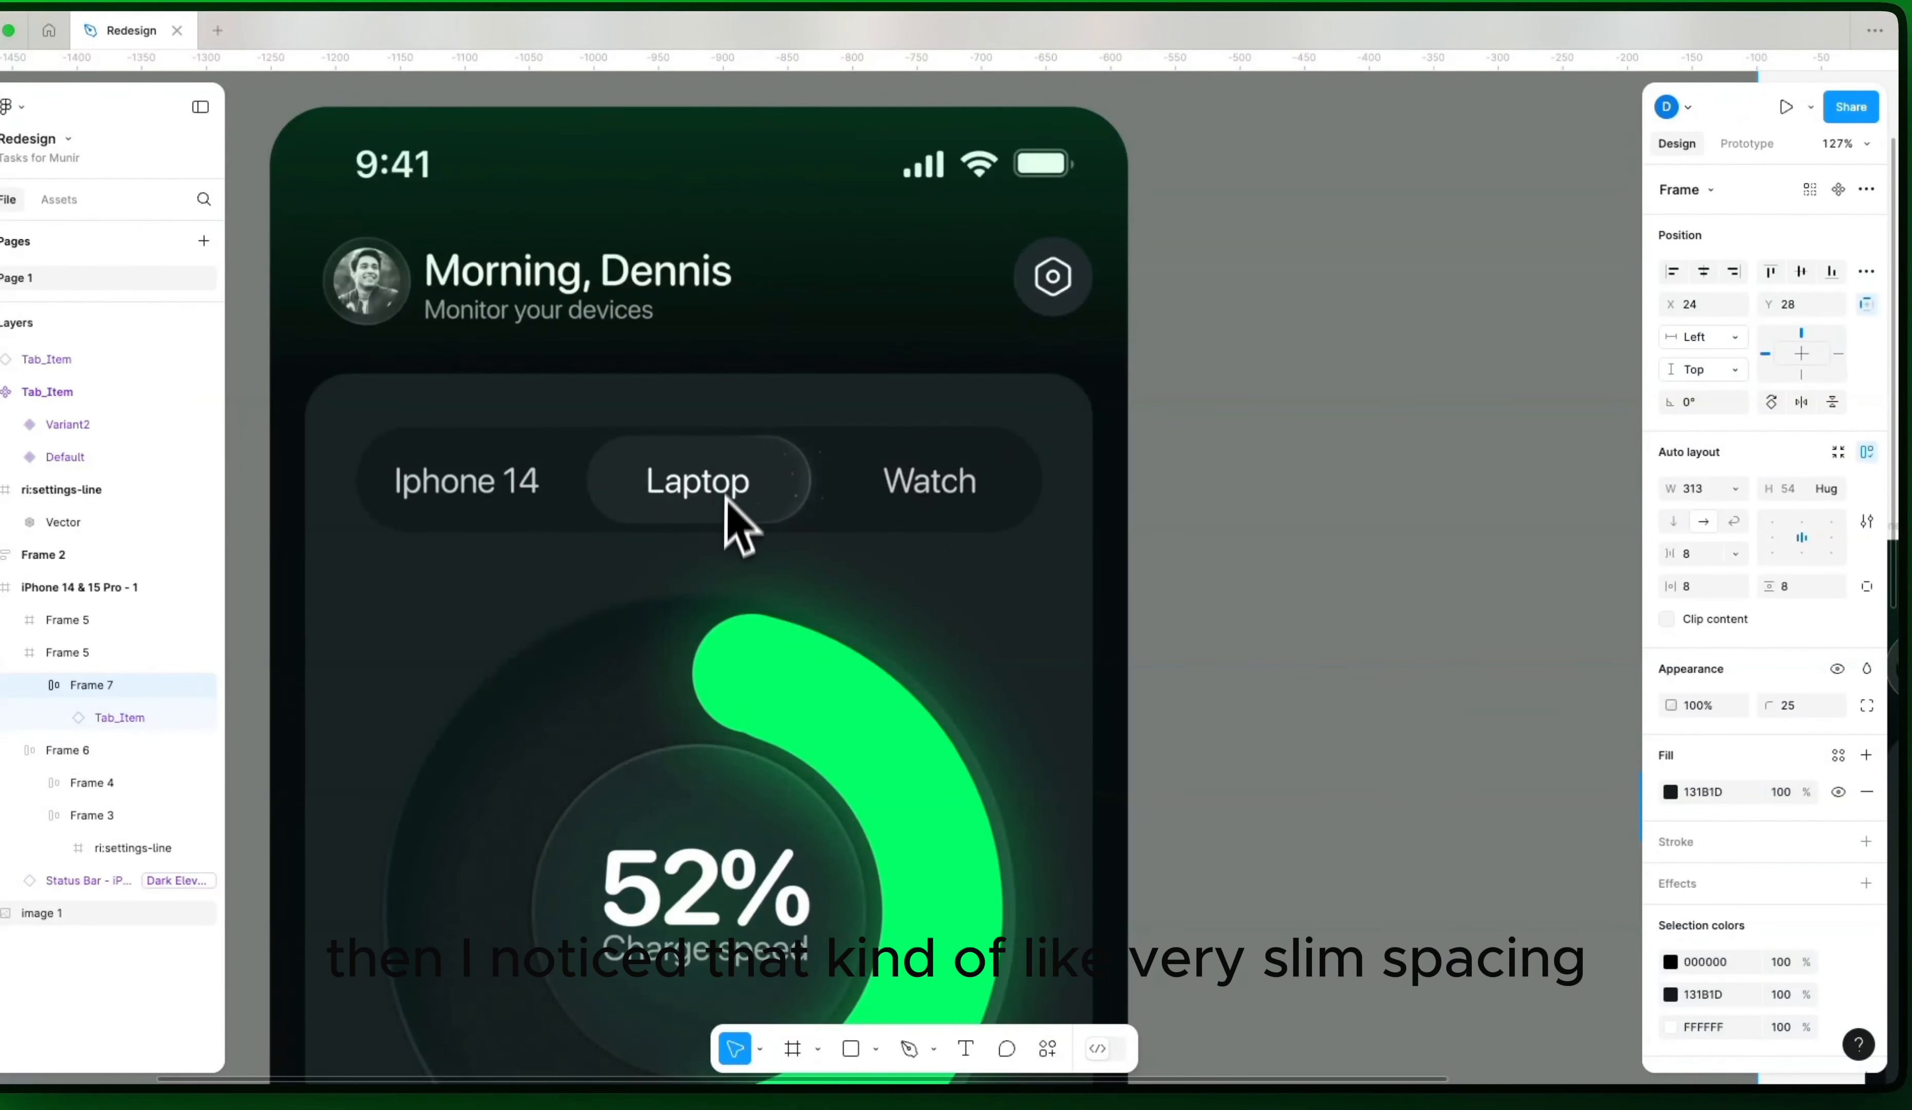
{"action": "scroll", "coordinate": [765, 566], "scroll_direction": "down", "scroll_amount": 5}
{"action": "scroll", "coordinate": [765, 564], "scroll_direction": "up", "scroll_amount": 10}
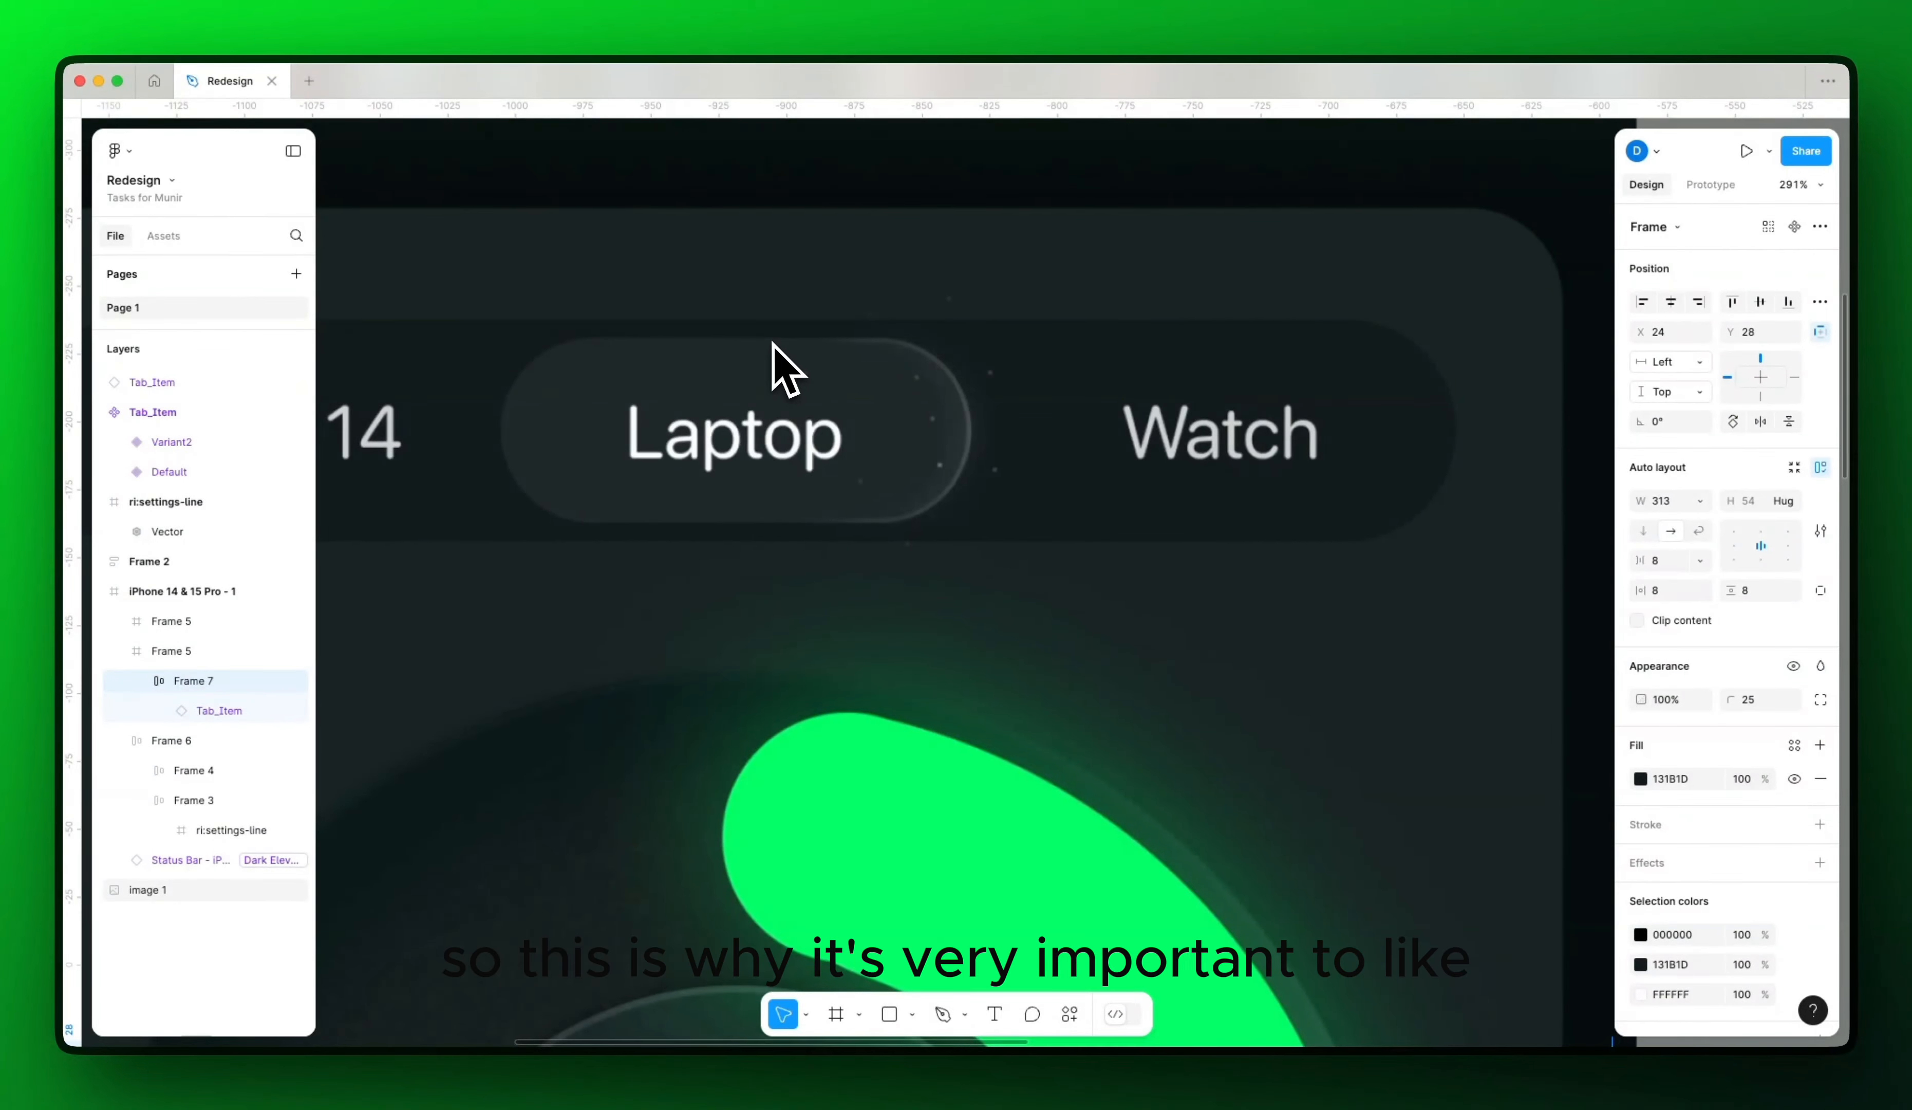
{"action": "scroll", "coordinate": [785, 370], "scroll_direction": "up", "scroll_amount": 2}
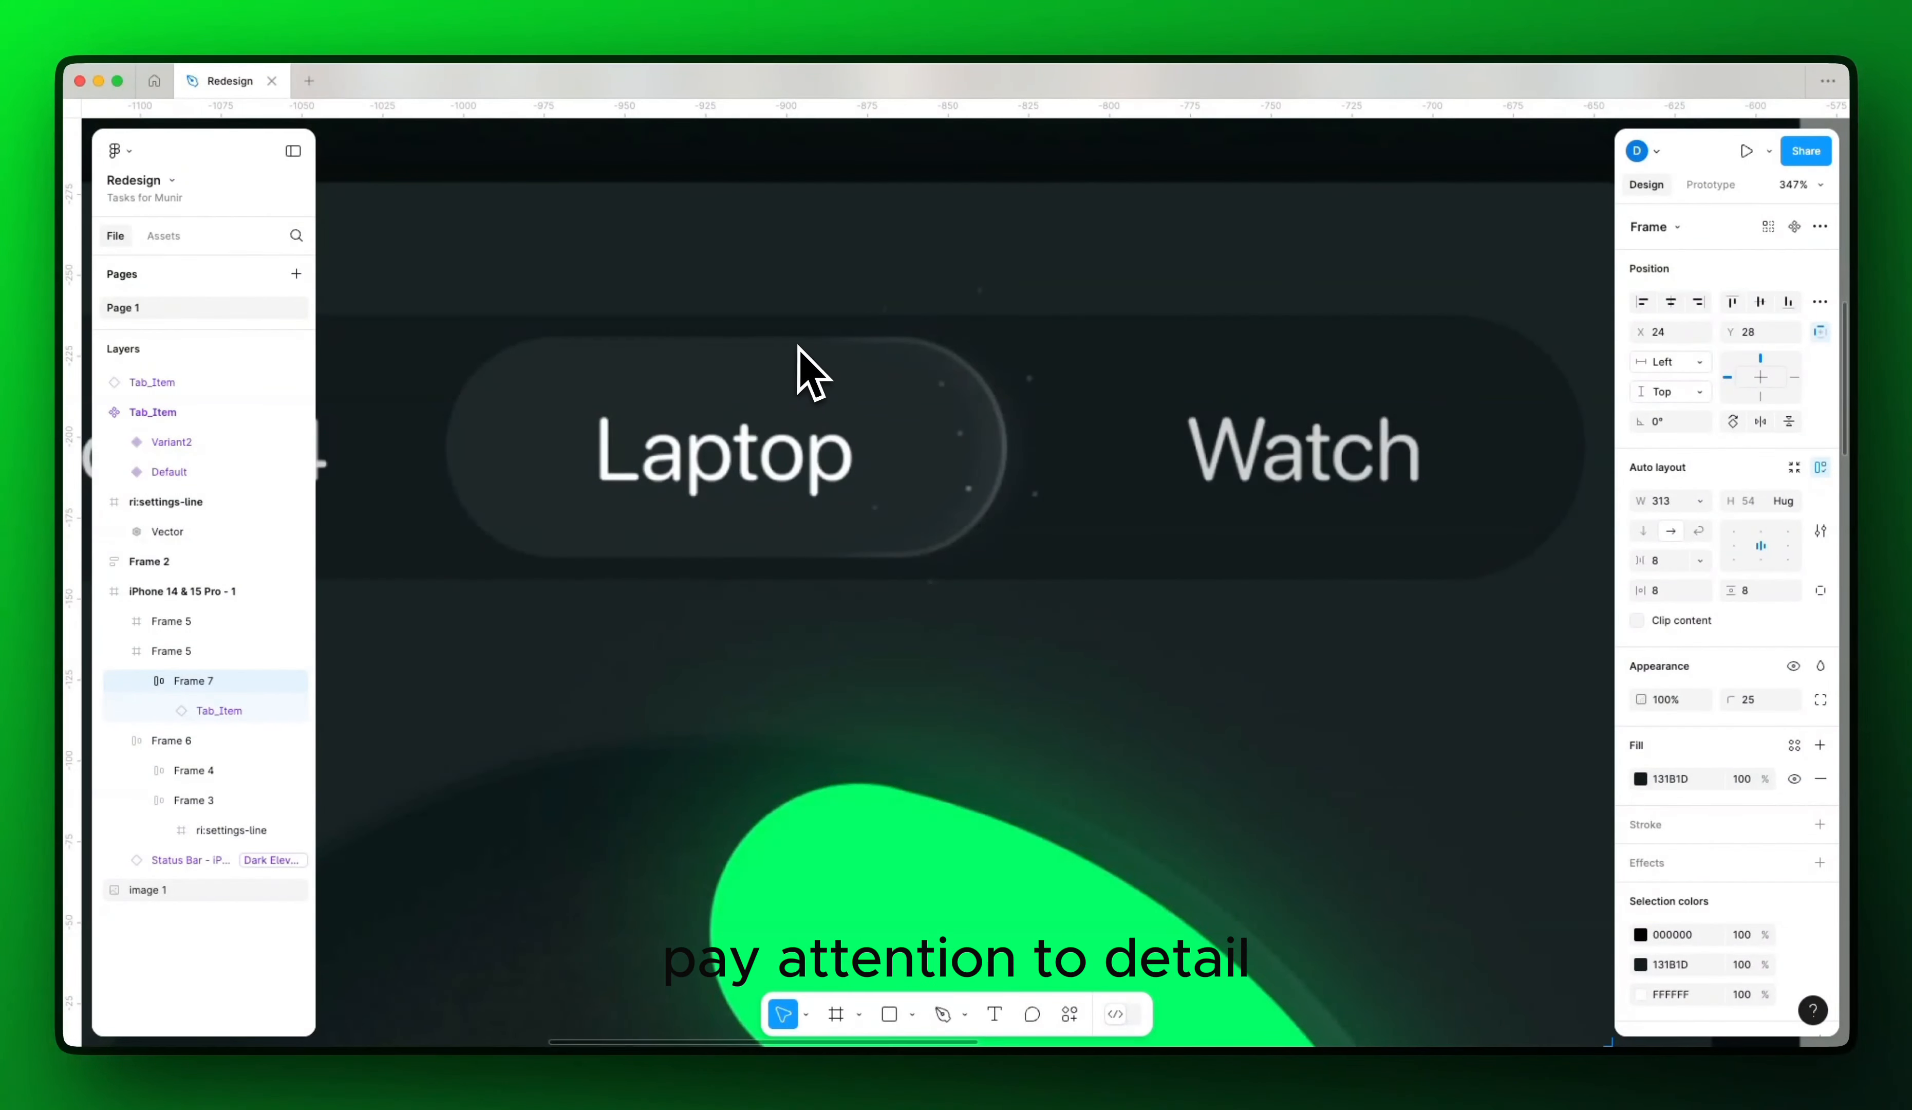
{"action": "scroll", "coordinate": [811, 374], "scroll_direction": "up", "scroll_amount": 2}
{"action": "scroll", "coordinate": [766, 370], "scroll_direction": "down", "scroll_amount": 10}
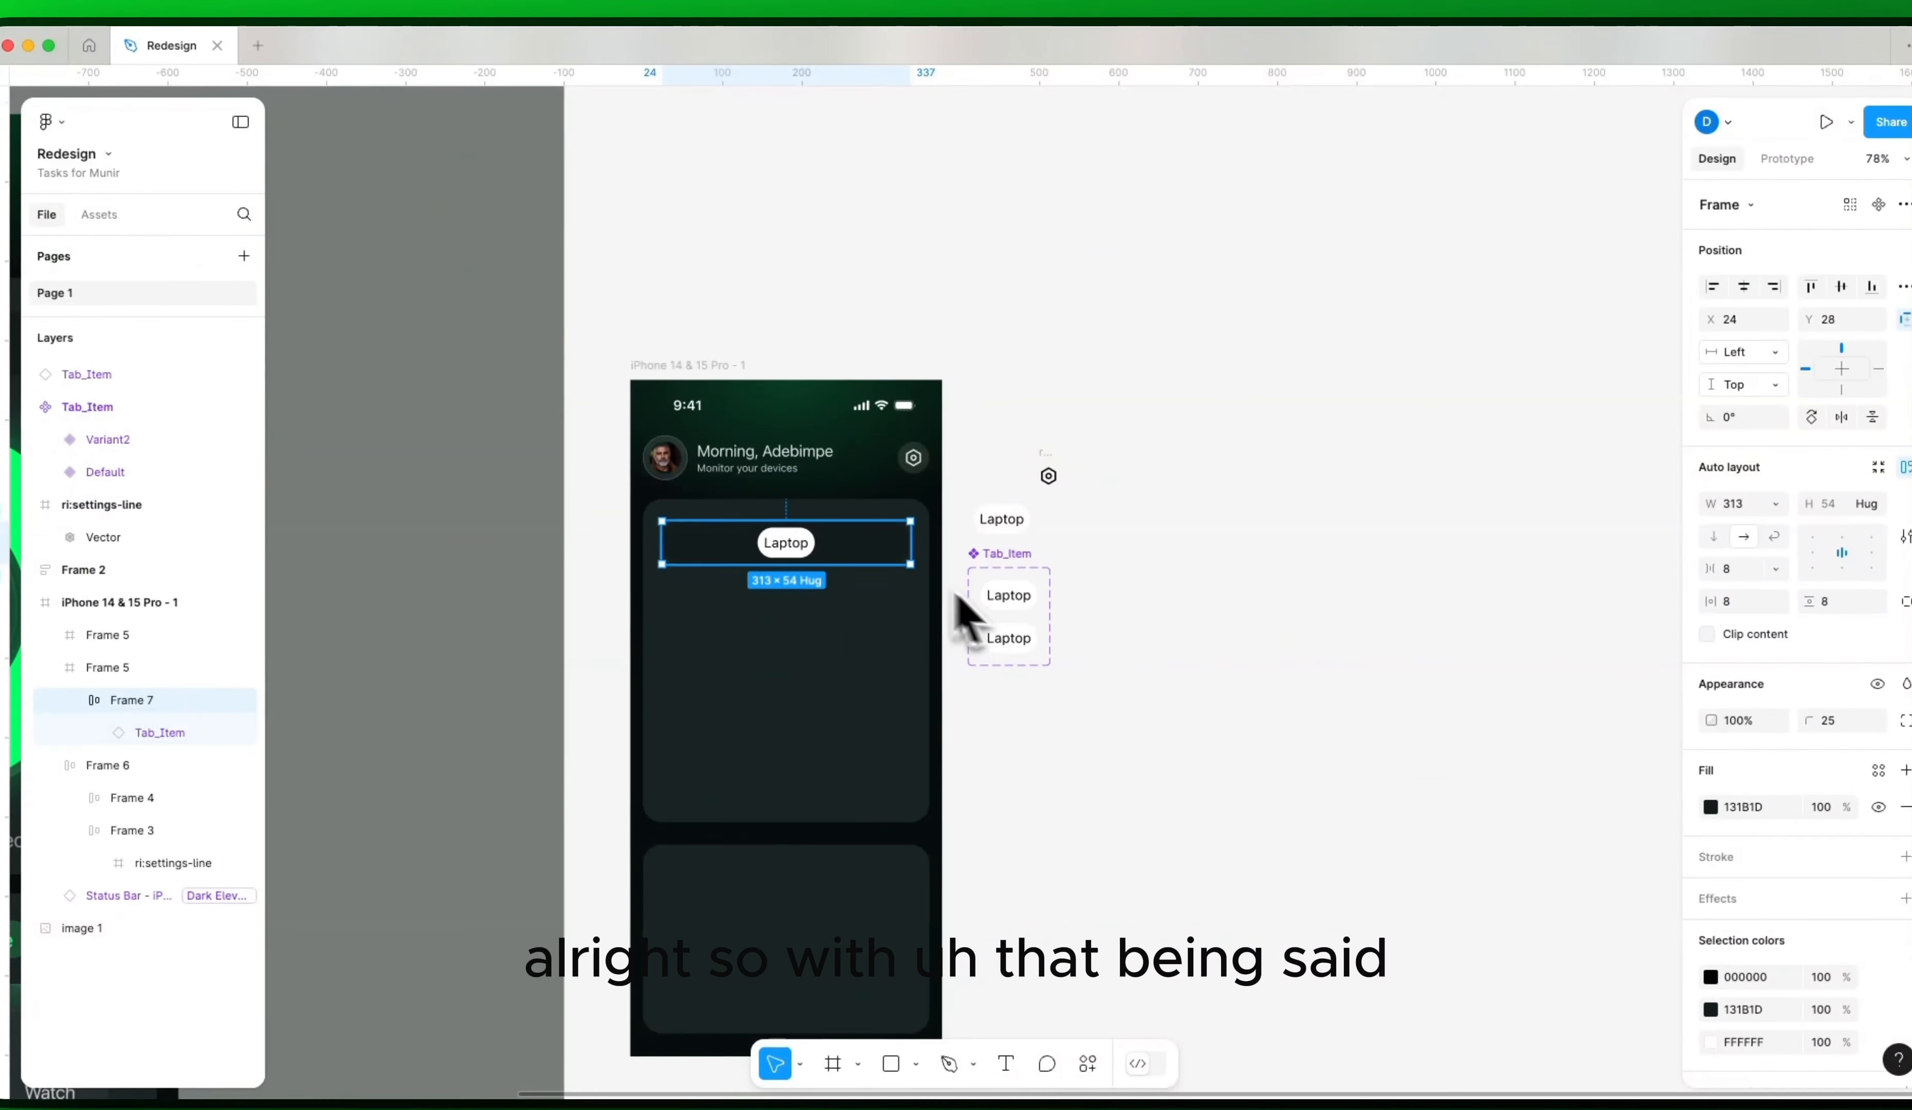
{"action": "scroll", "coordinate": [845, 559], "scroll_direction": "up", "scroll_amount": 4}
{"action": "scroll", "coordinate": [849, 564], "scroll_direction": "up", "scroll_amount": 1}
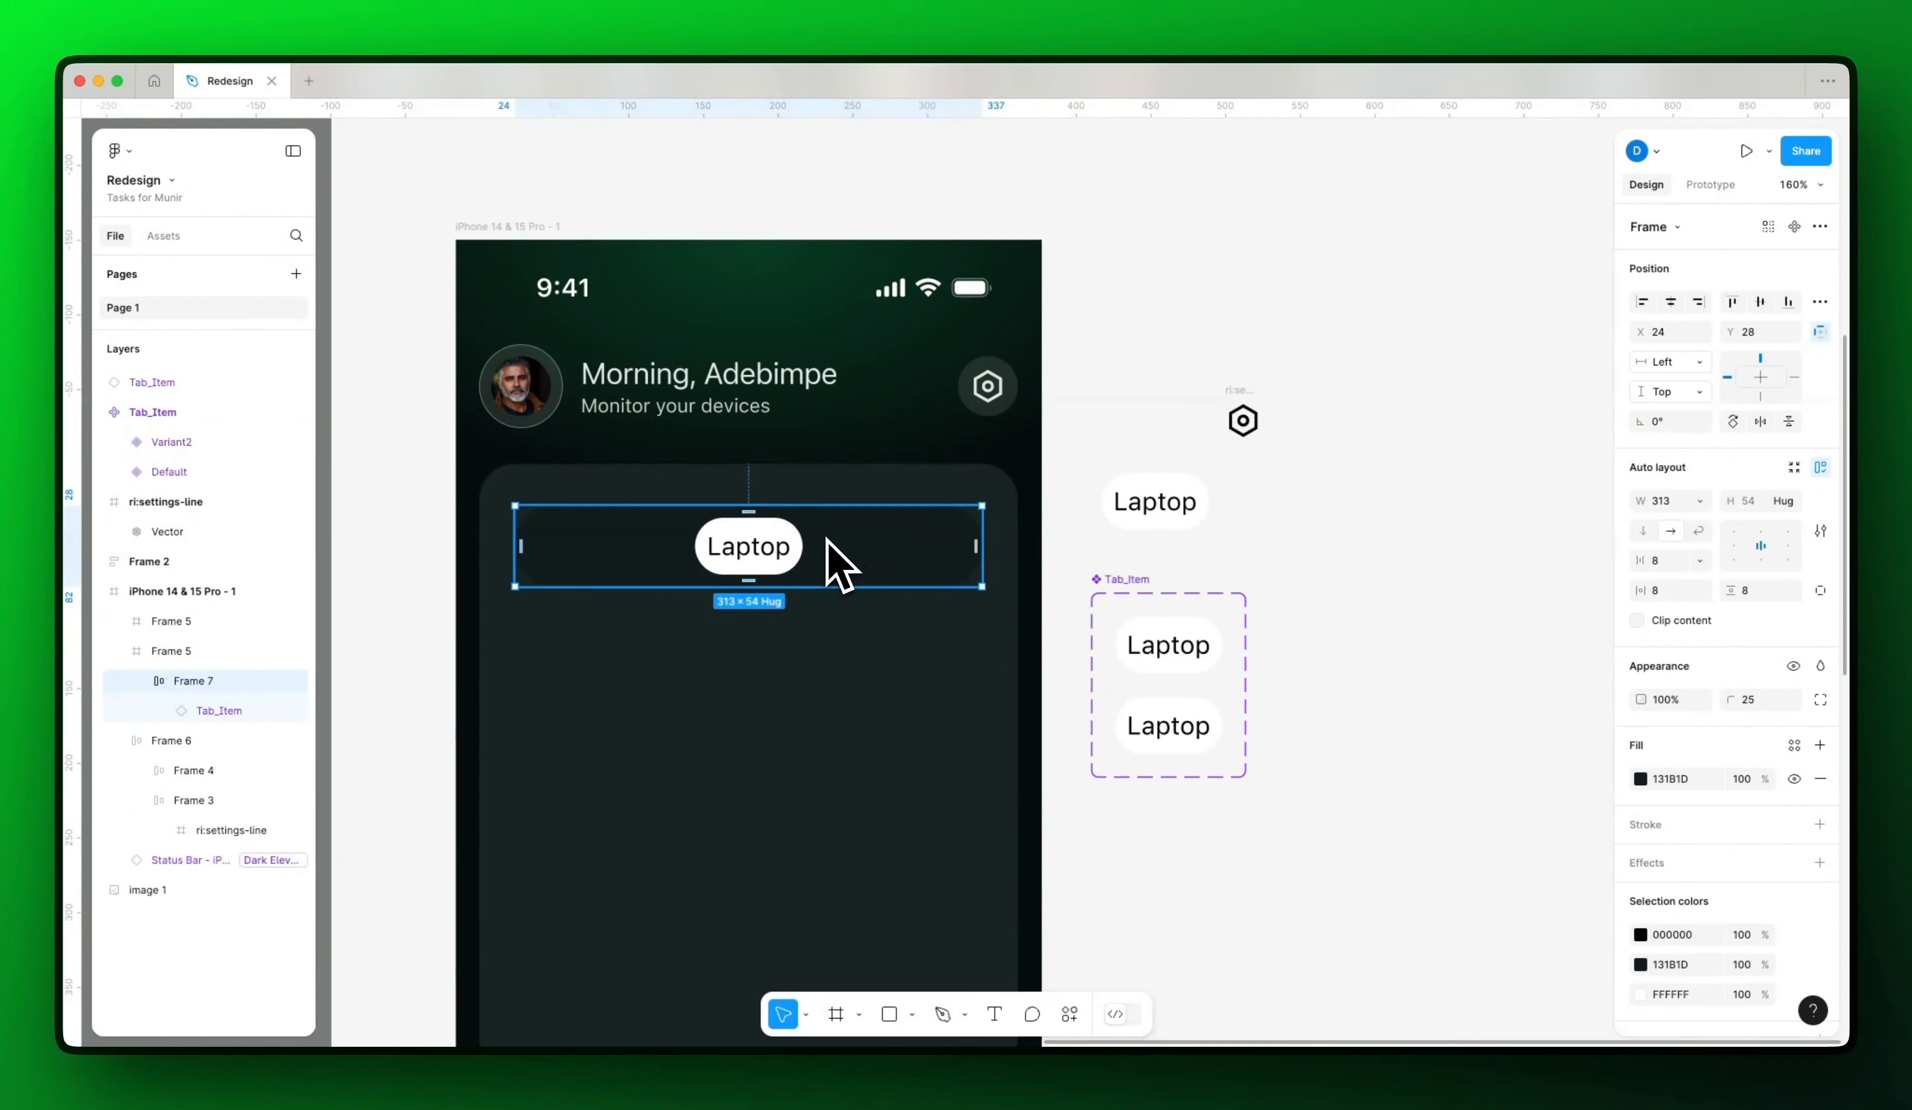
{"action": "scroll", "coordinate": [866, 585], "scroll_direction": "up", "scroll_amount": 5}
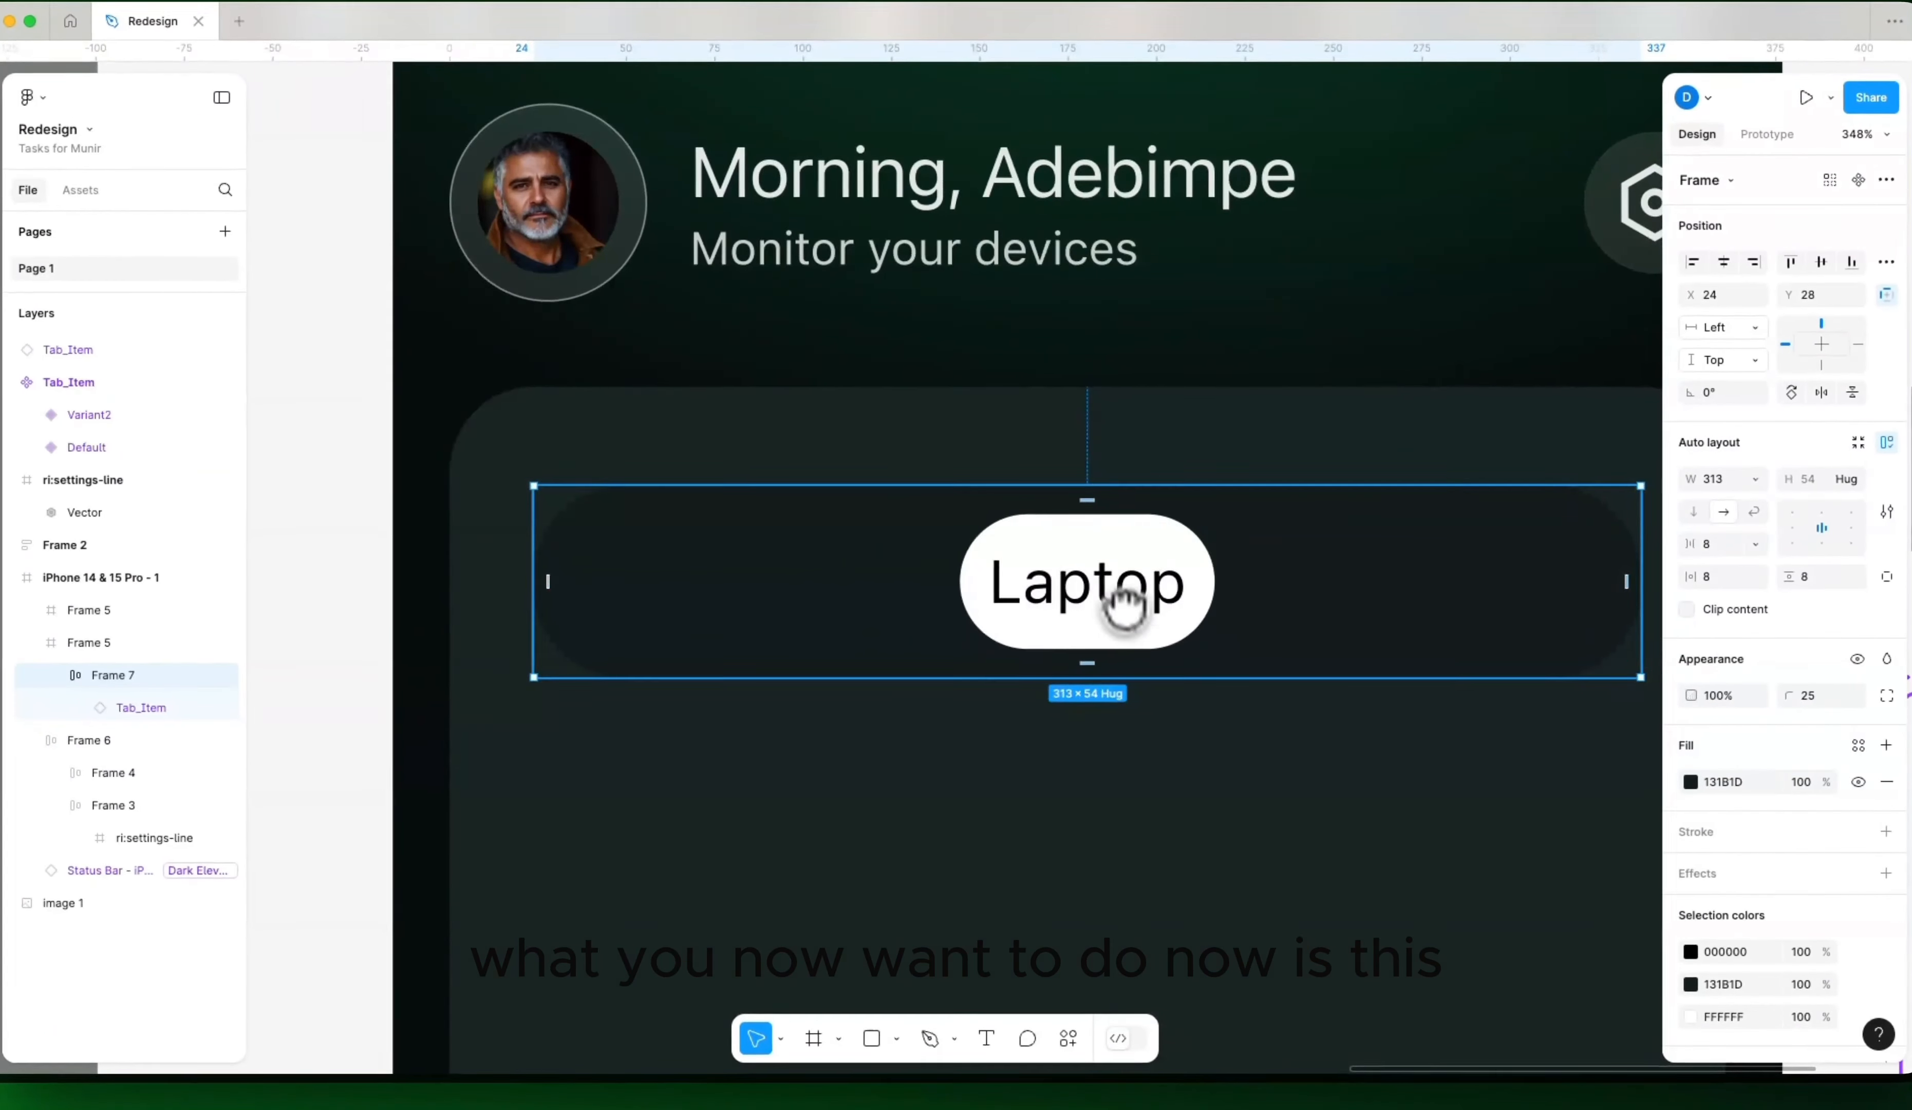
{"action": "scroll", "coordinate": [1123, 605], "scroll_direction": "up", "scroll_amount": 10}
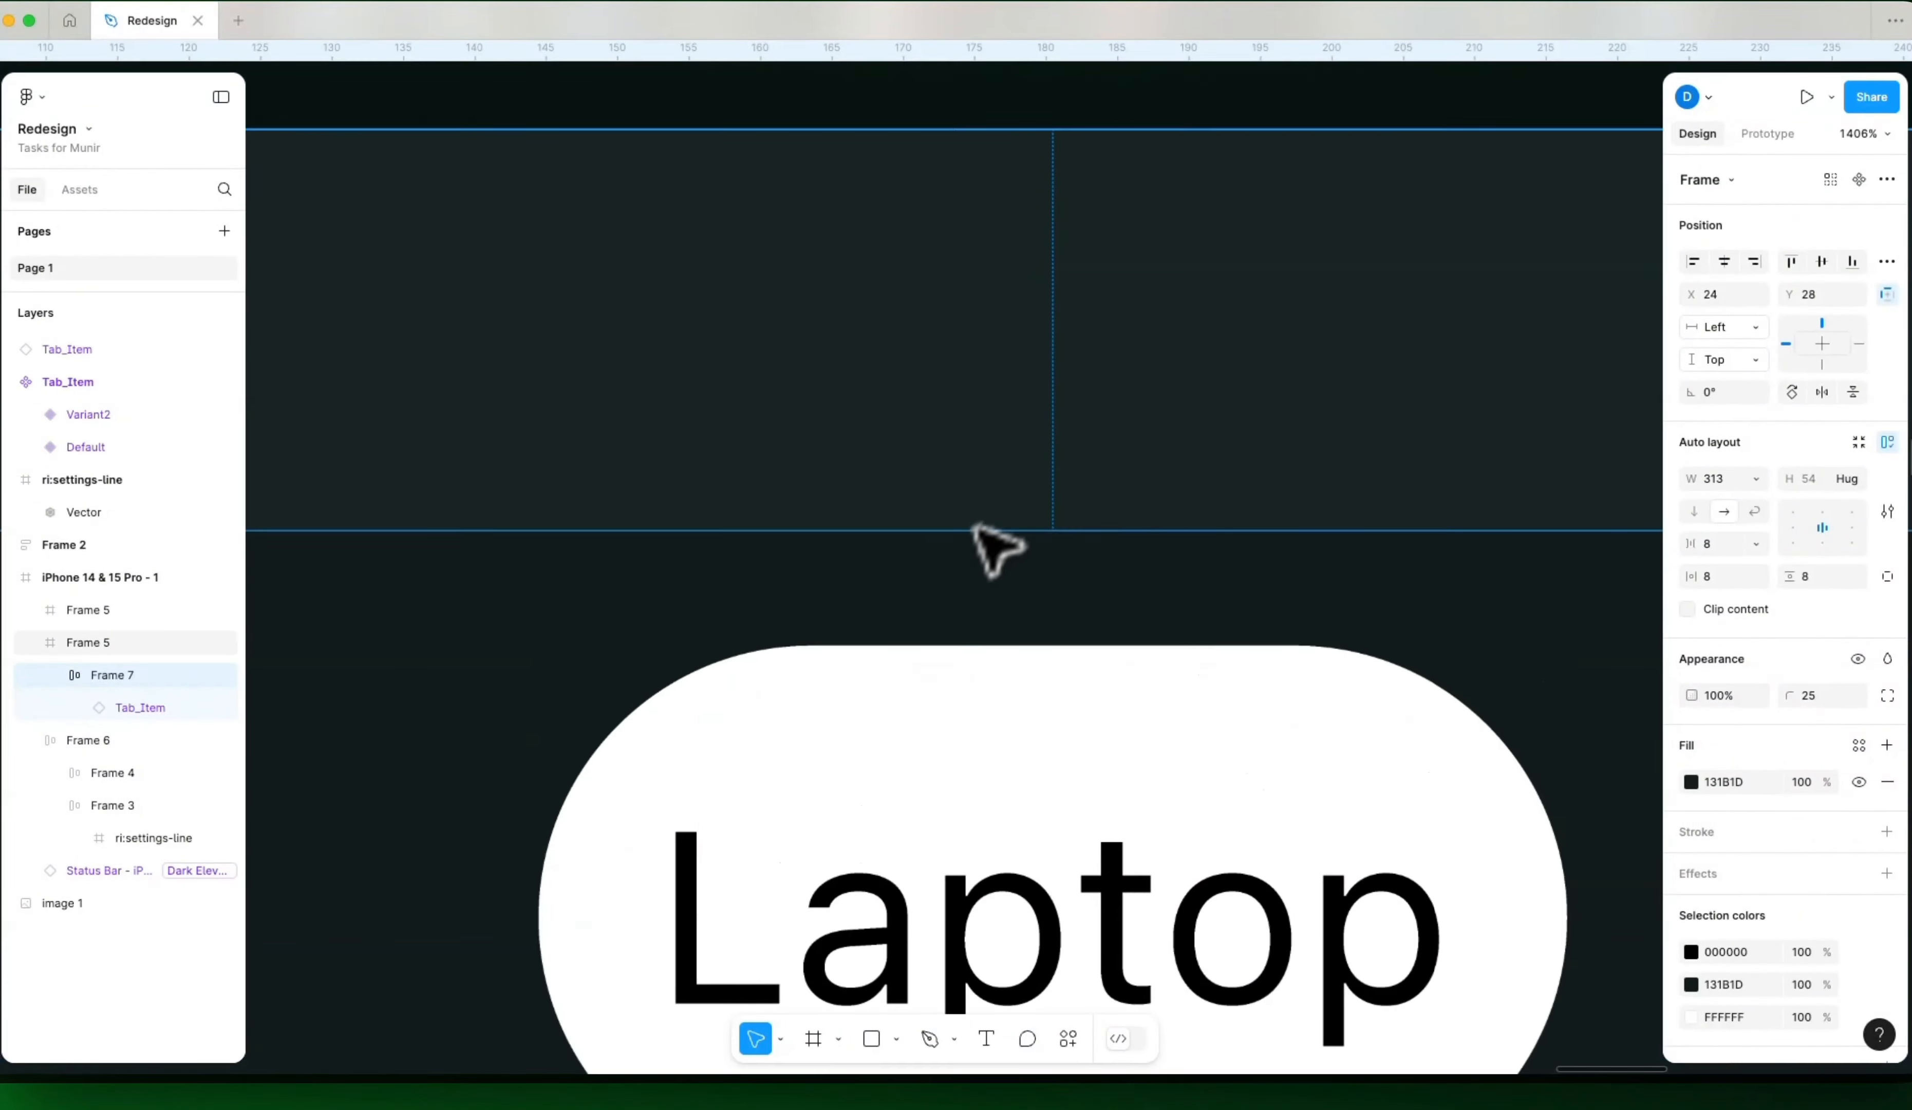
{"action": "scroll", "coordinate": [1002, 568], "scroll_direction": "down", "scroll_amount": 8}
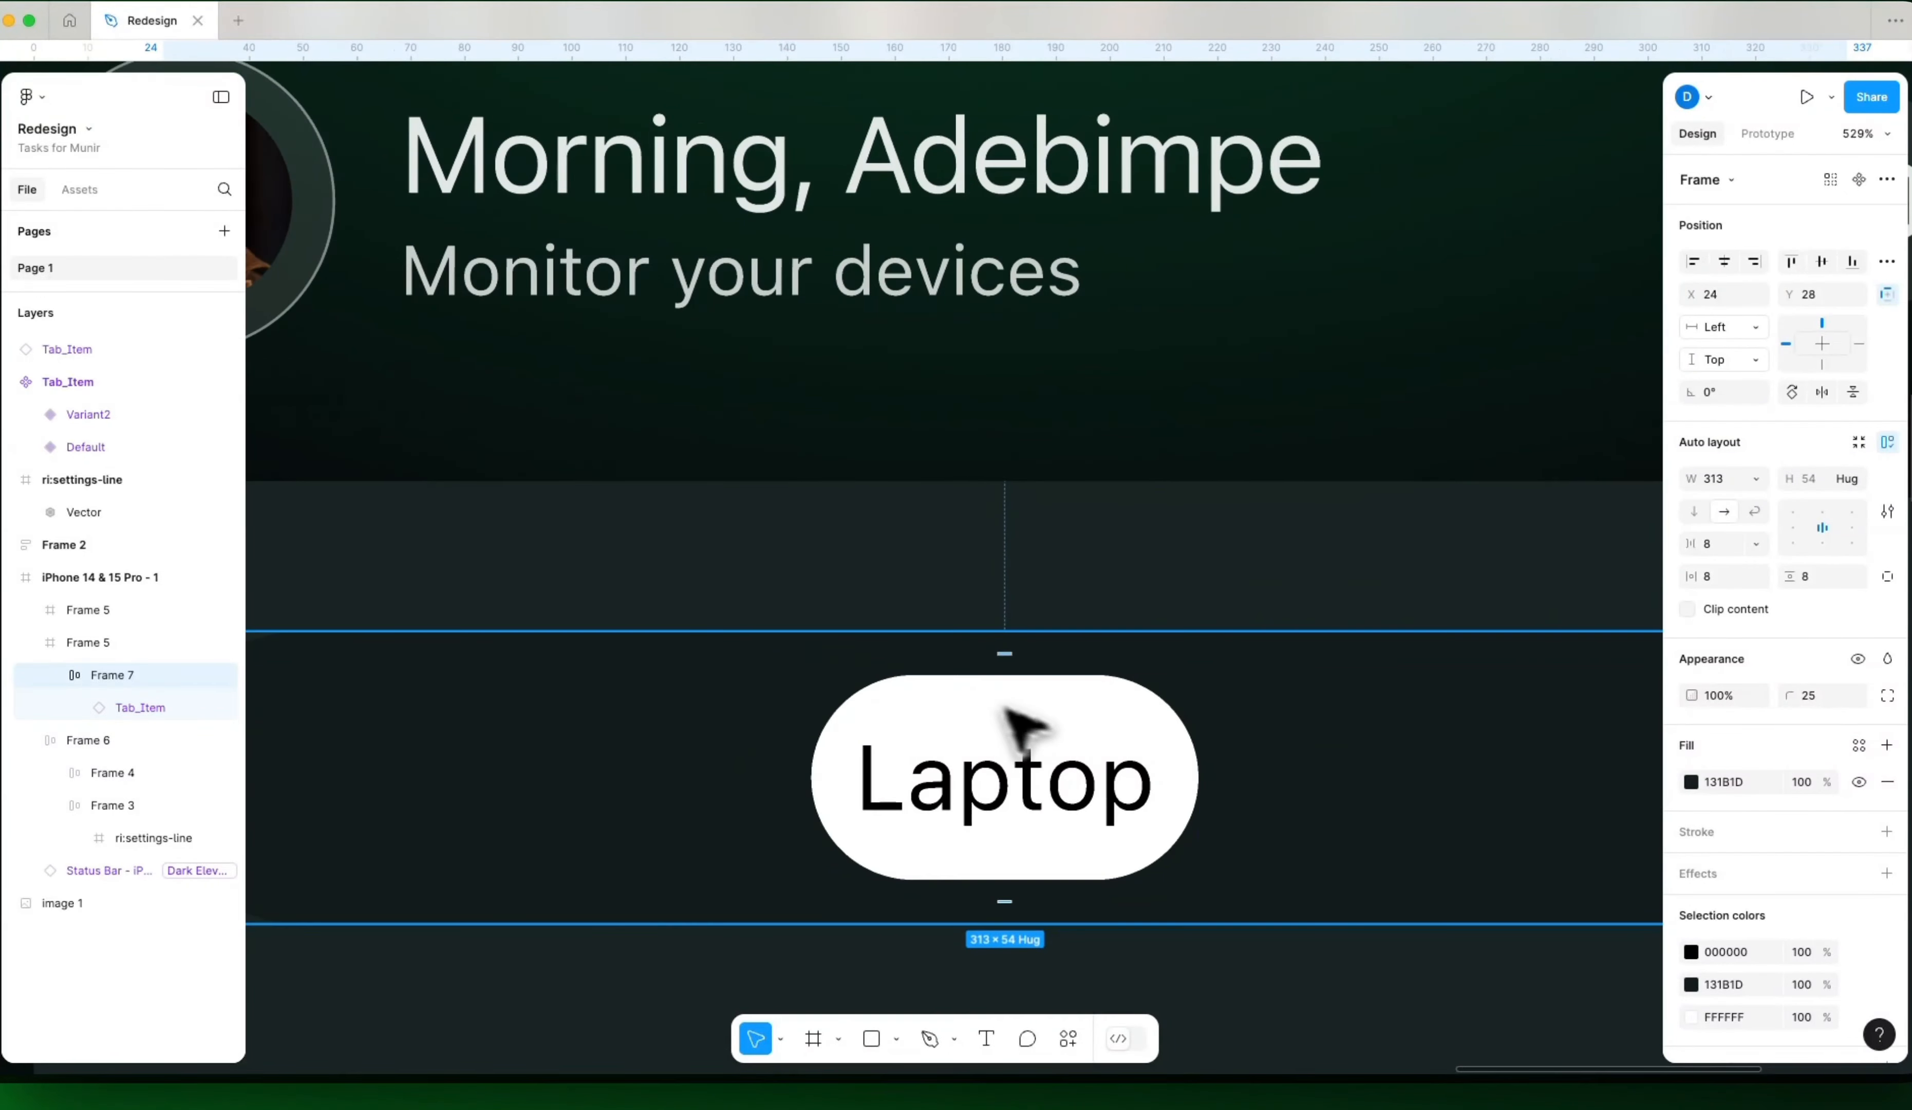
Step: Inspect the Tab_Item instance inside the tab bar and the Default variant in its component set
{"action": "left_click", "coordinate": [1044, 774], "text": "super"}
{"action": "left_click", "coordinate": [1030, 686], "text": "super"}
{"action": "left_click", "coordinate": [1082, 621], "text": "super"}
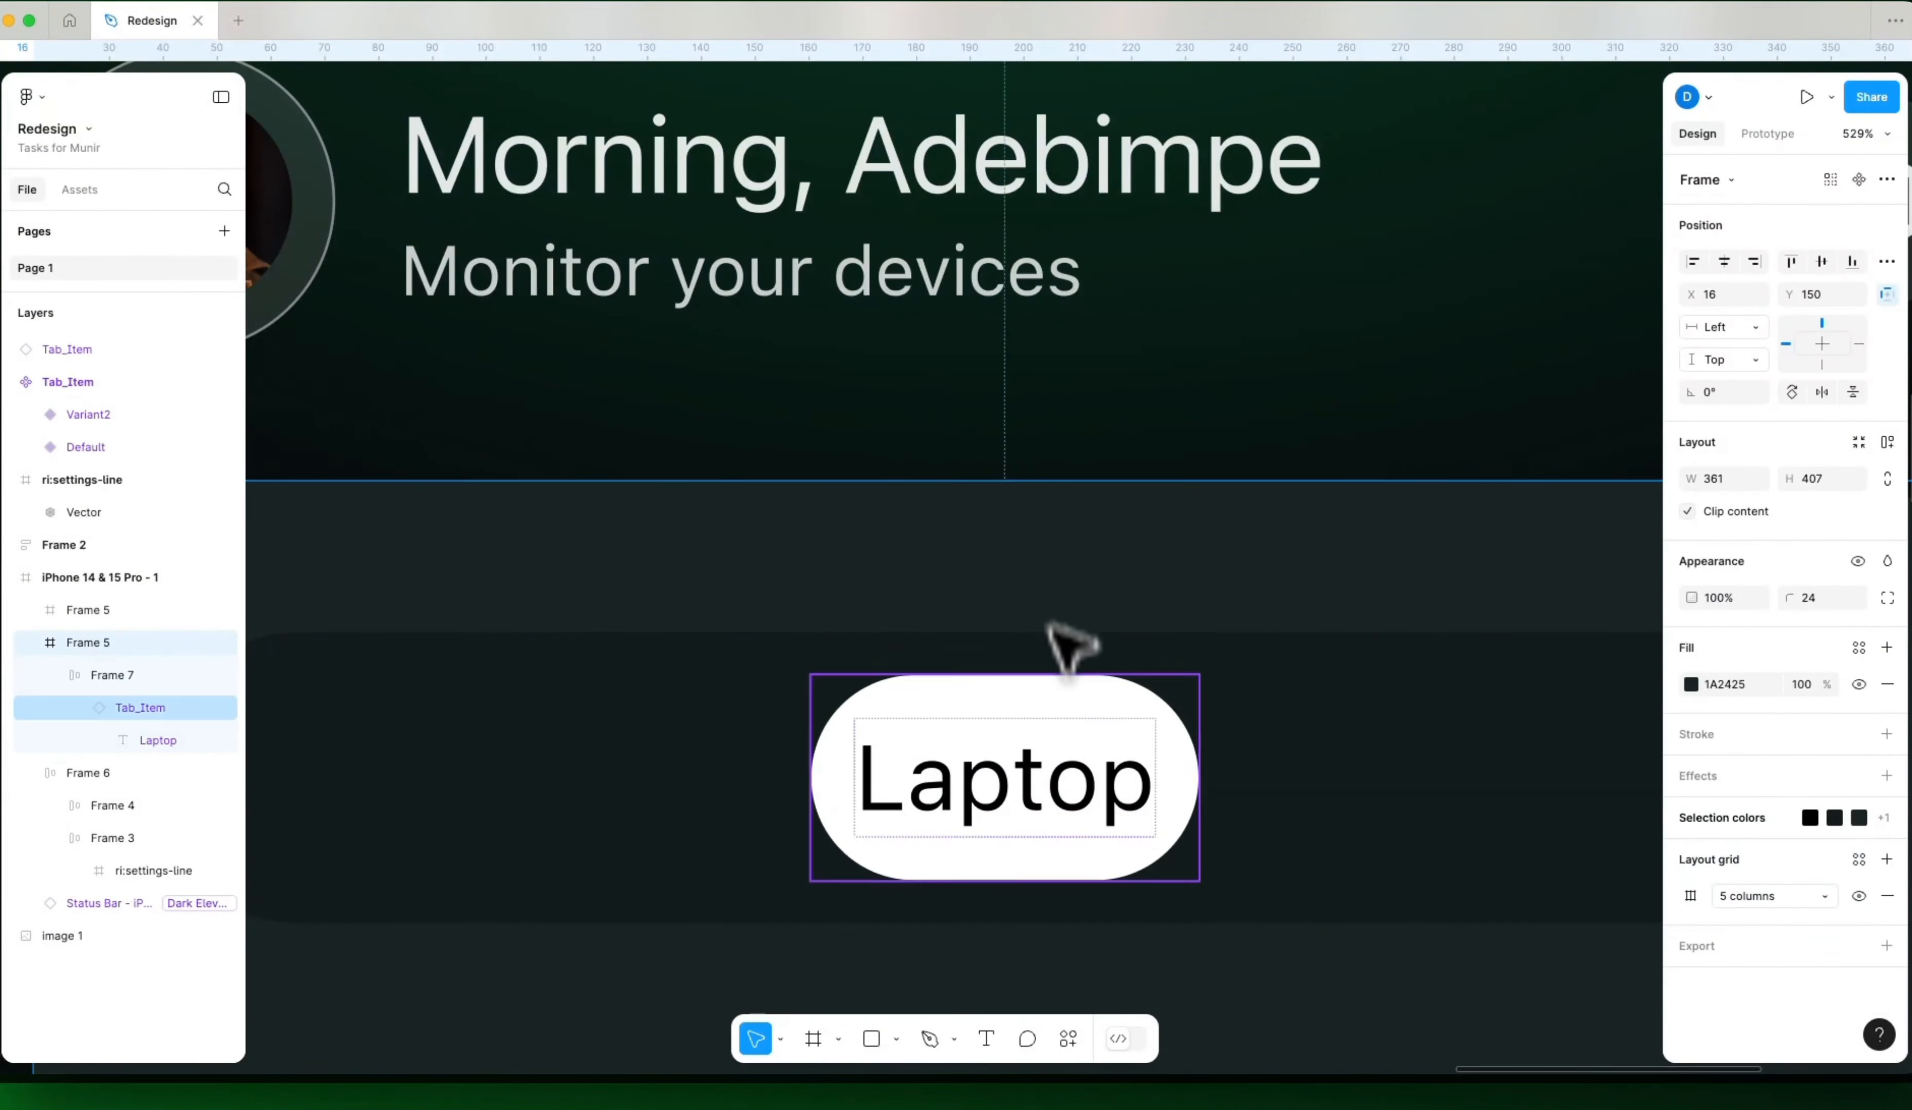
{"action": "left_click", "coordinate": [1066, 724]}
{"action": "left_click", "coordinate": [1053, 701]}
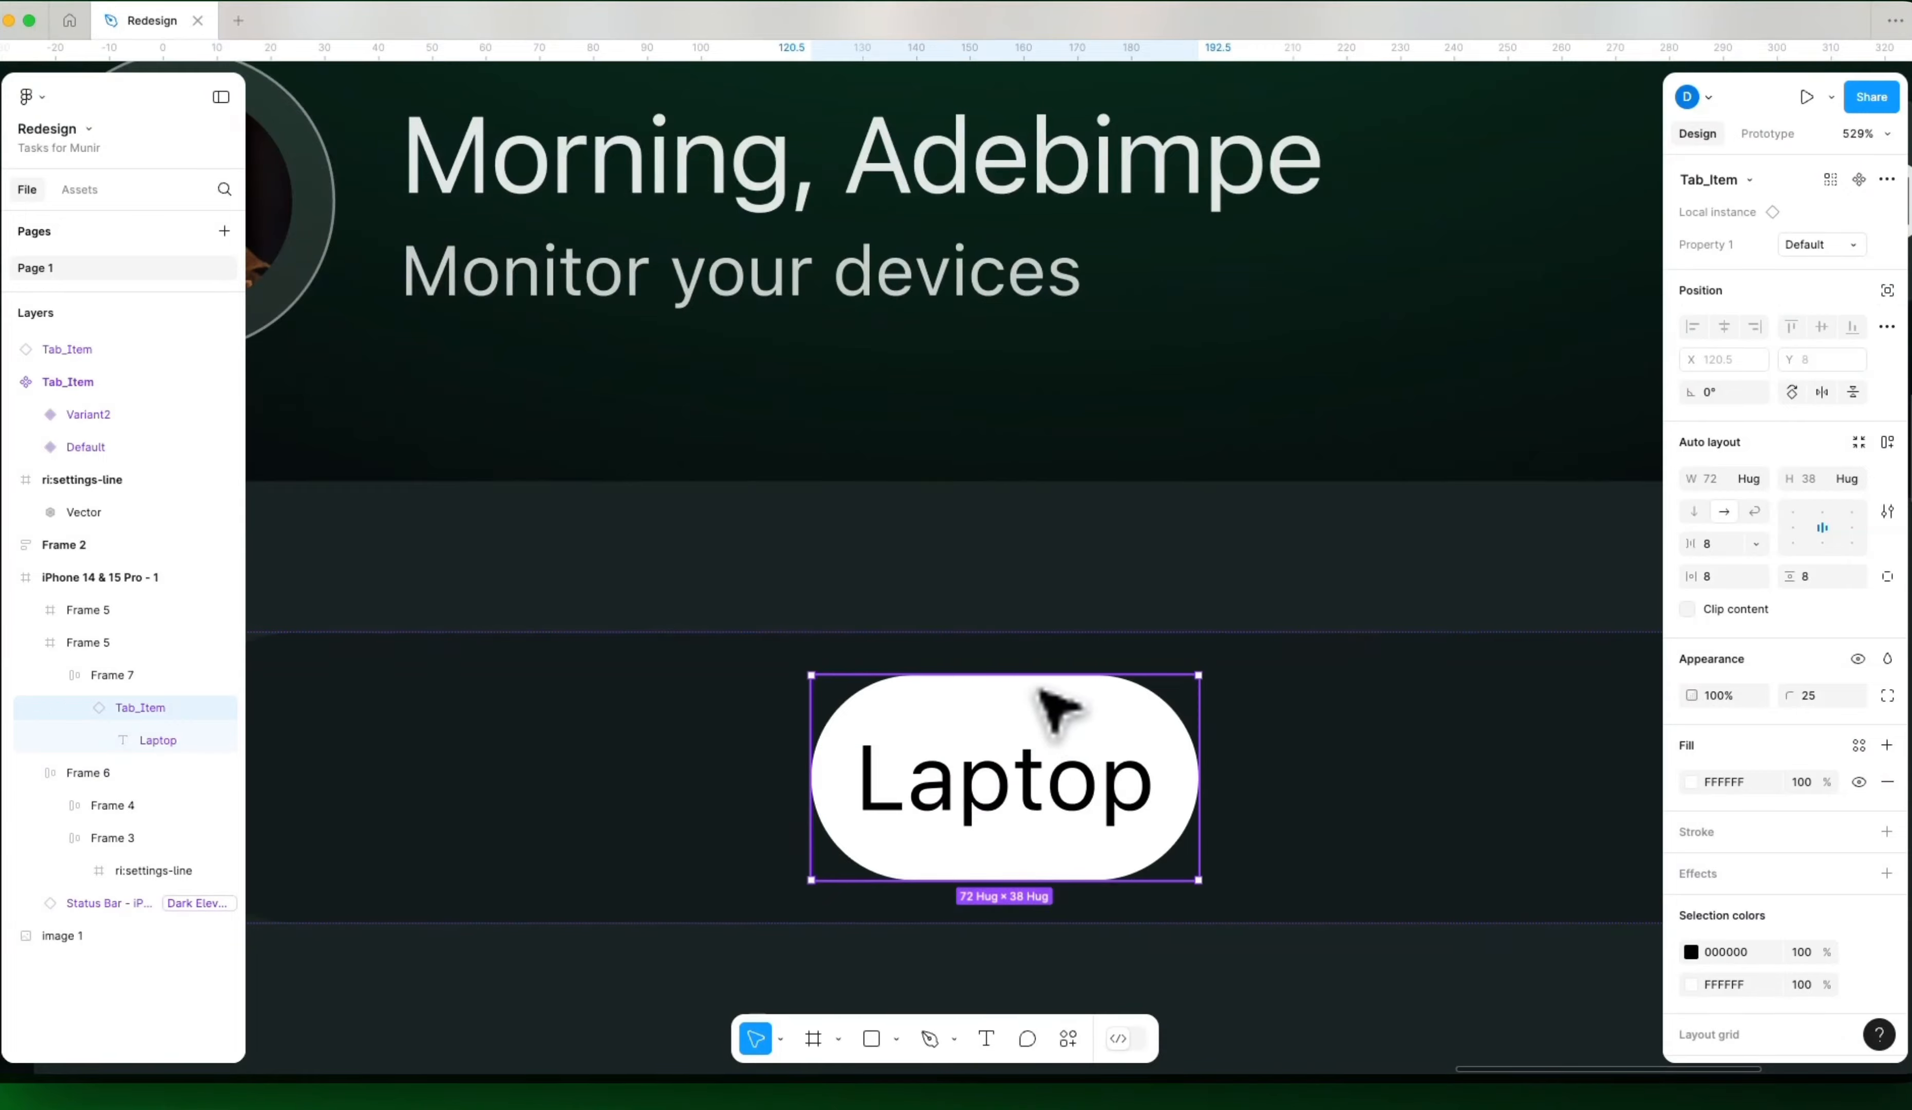
{"action": "scroll", "coordinate": [1055, 694], "scroll_direction": "down", "scroll_amount": 5}
{"action": "scroll", "coordinate": [1059, 694], "scroll_direction": "up", "scroll_amount": 3}
{"action": "scroll", "coordinate": [1059, 693], "scroll_direction": "down", "scroll_amount": 5}
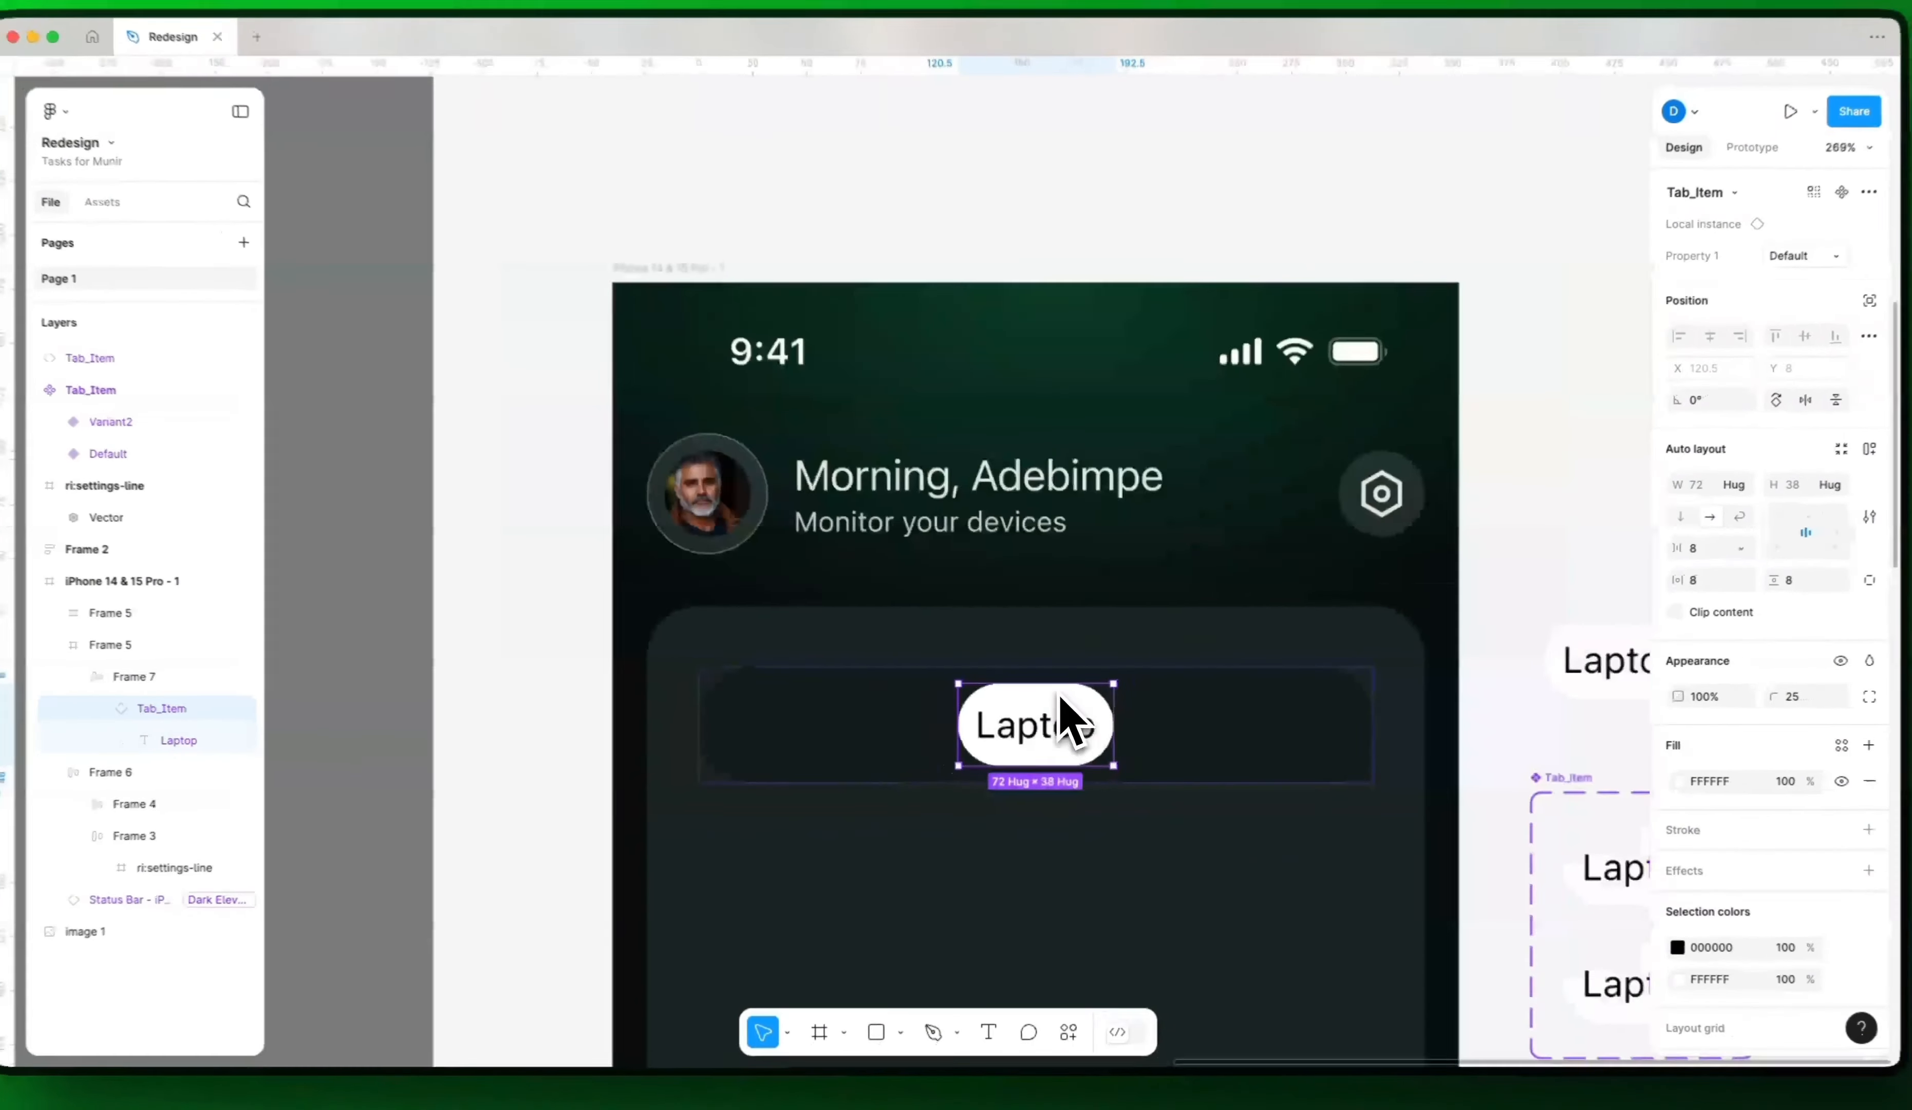
{"action": "scroll", "coordinate": [1059, 695], "scroll_direction": "up", "scroll_amount": 2}
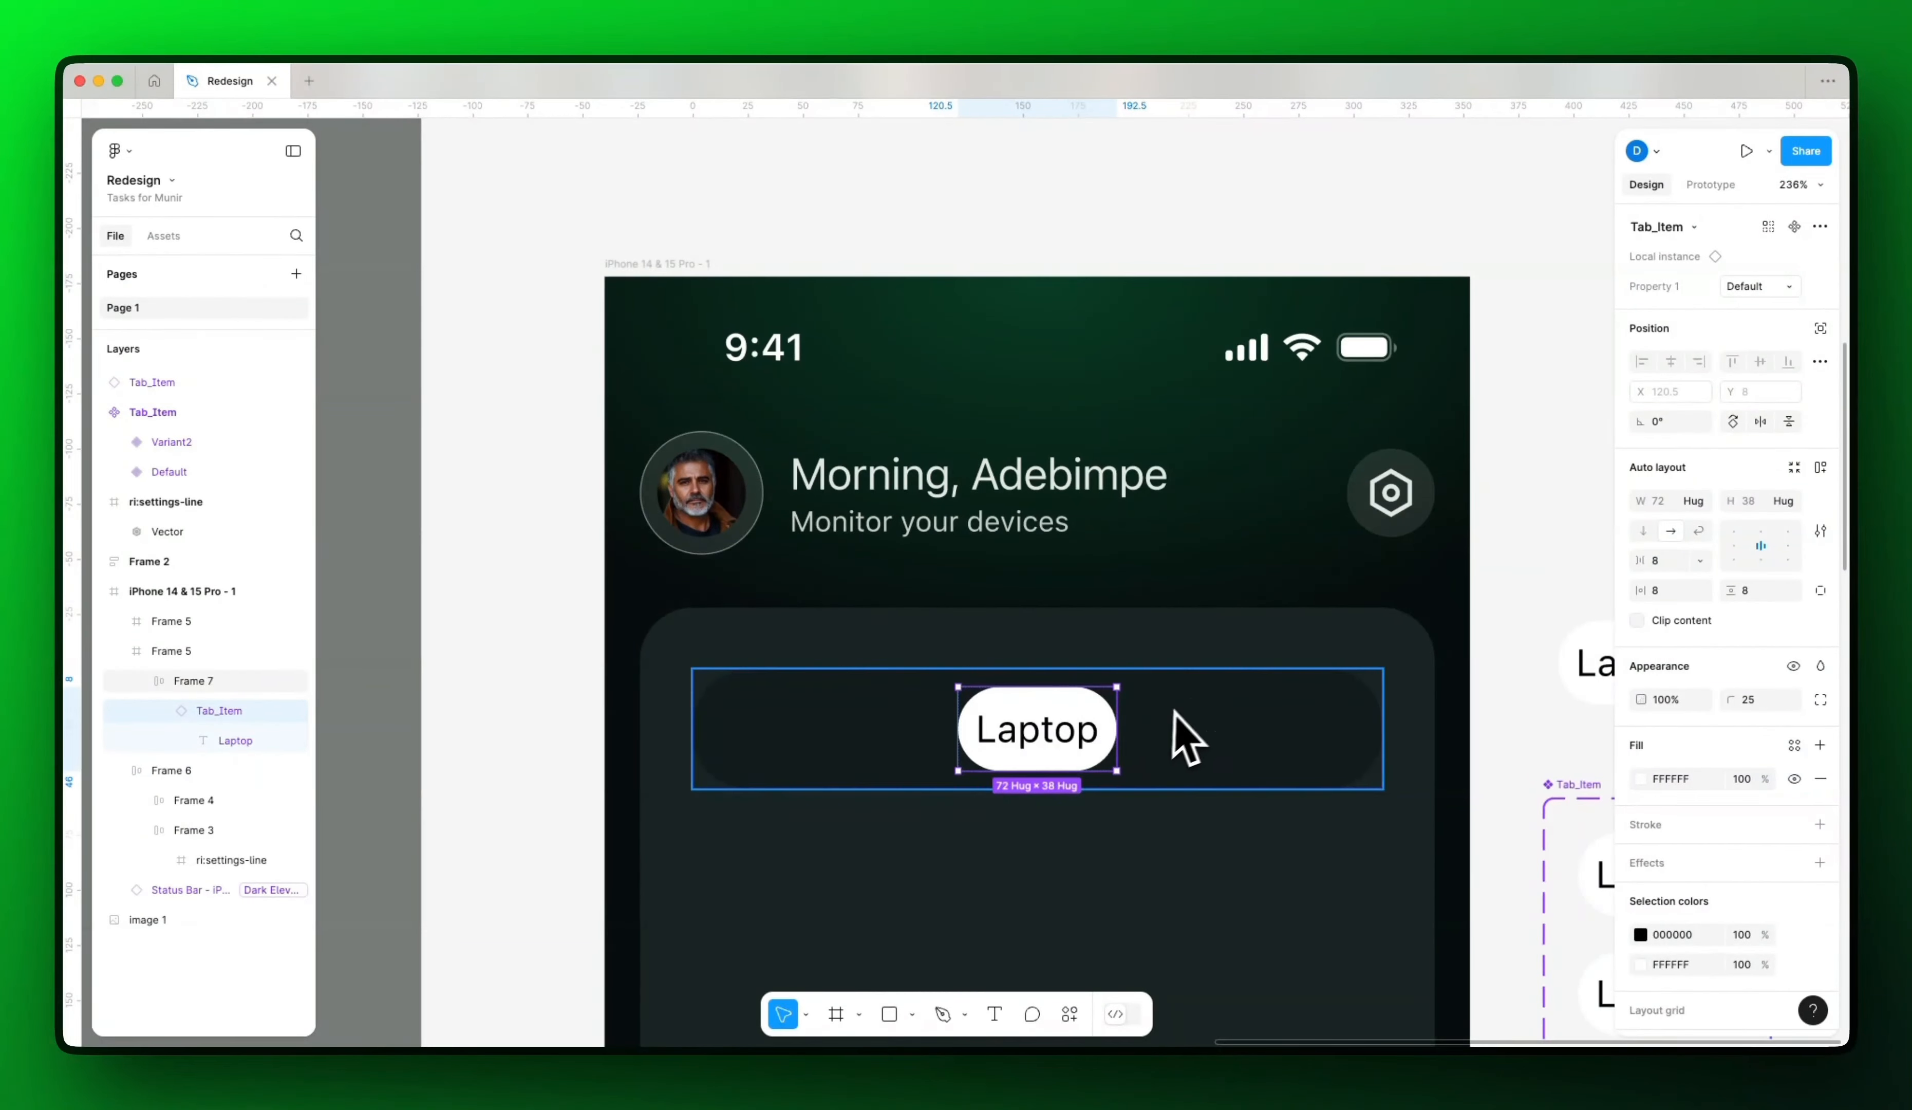
{"action": "scroll", "coordinate": [1174, 710], "scroll_direction": "up", "scroll_amount": 2}
{"action": "left_click_drag", "start_coordinate": [1478, 839], "coordinate": [1026, 580]}
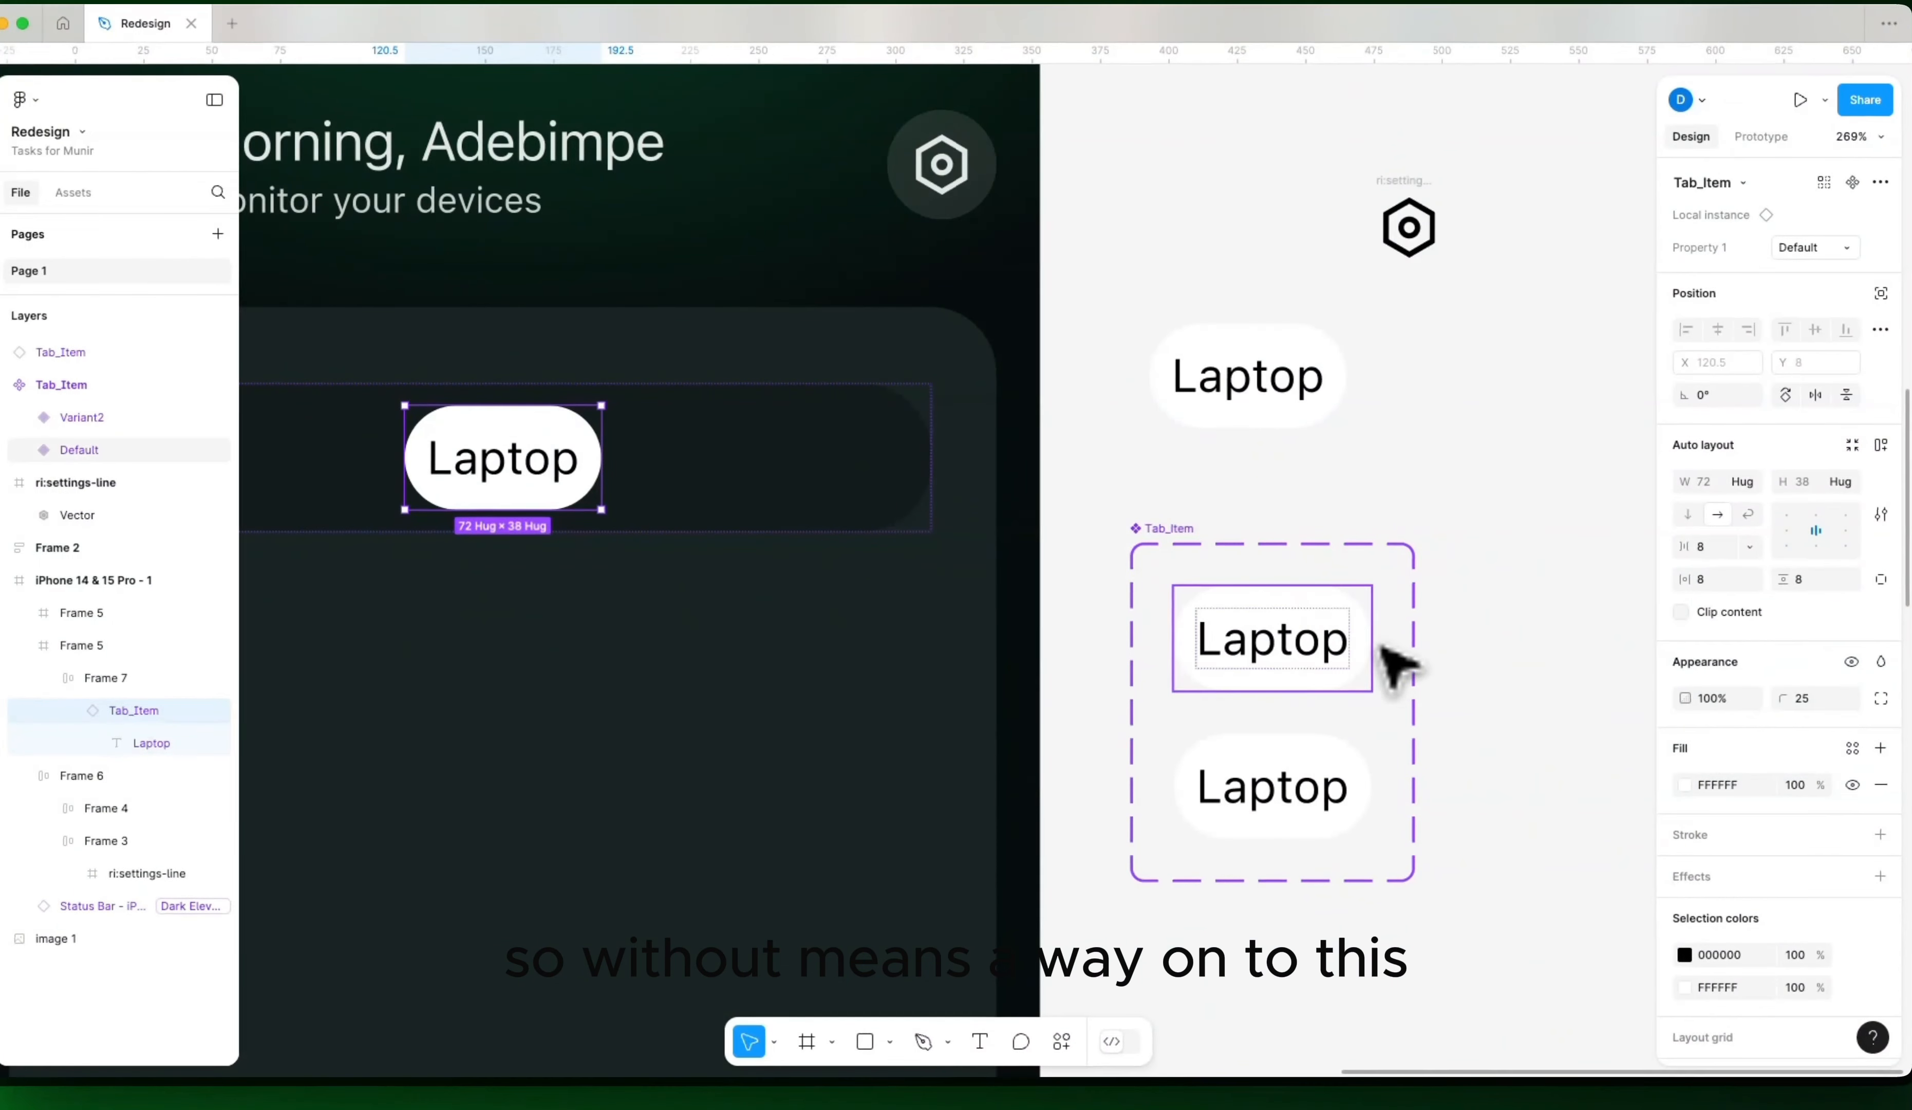
{"action": "left_click", "coordinate": [1272, 640]}
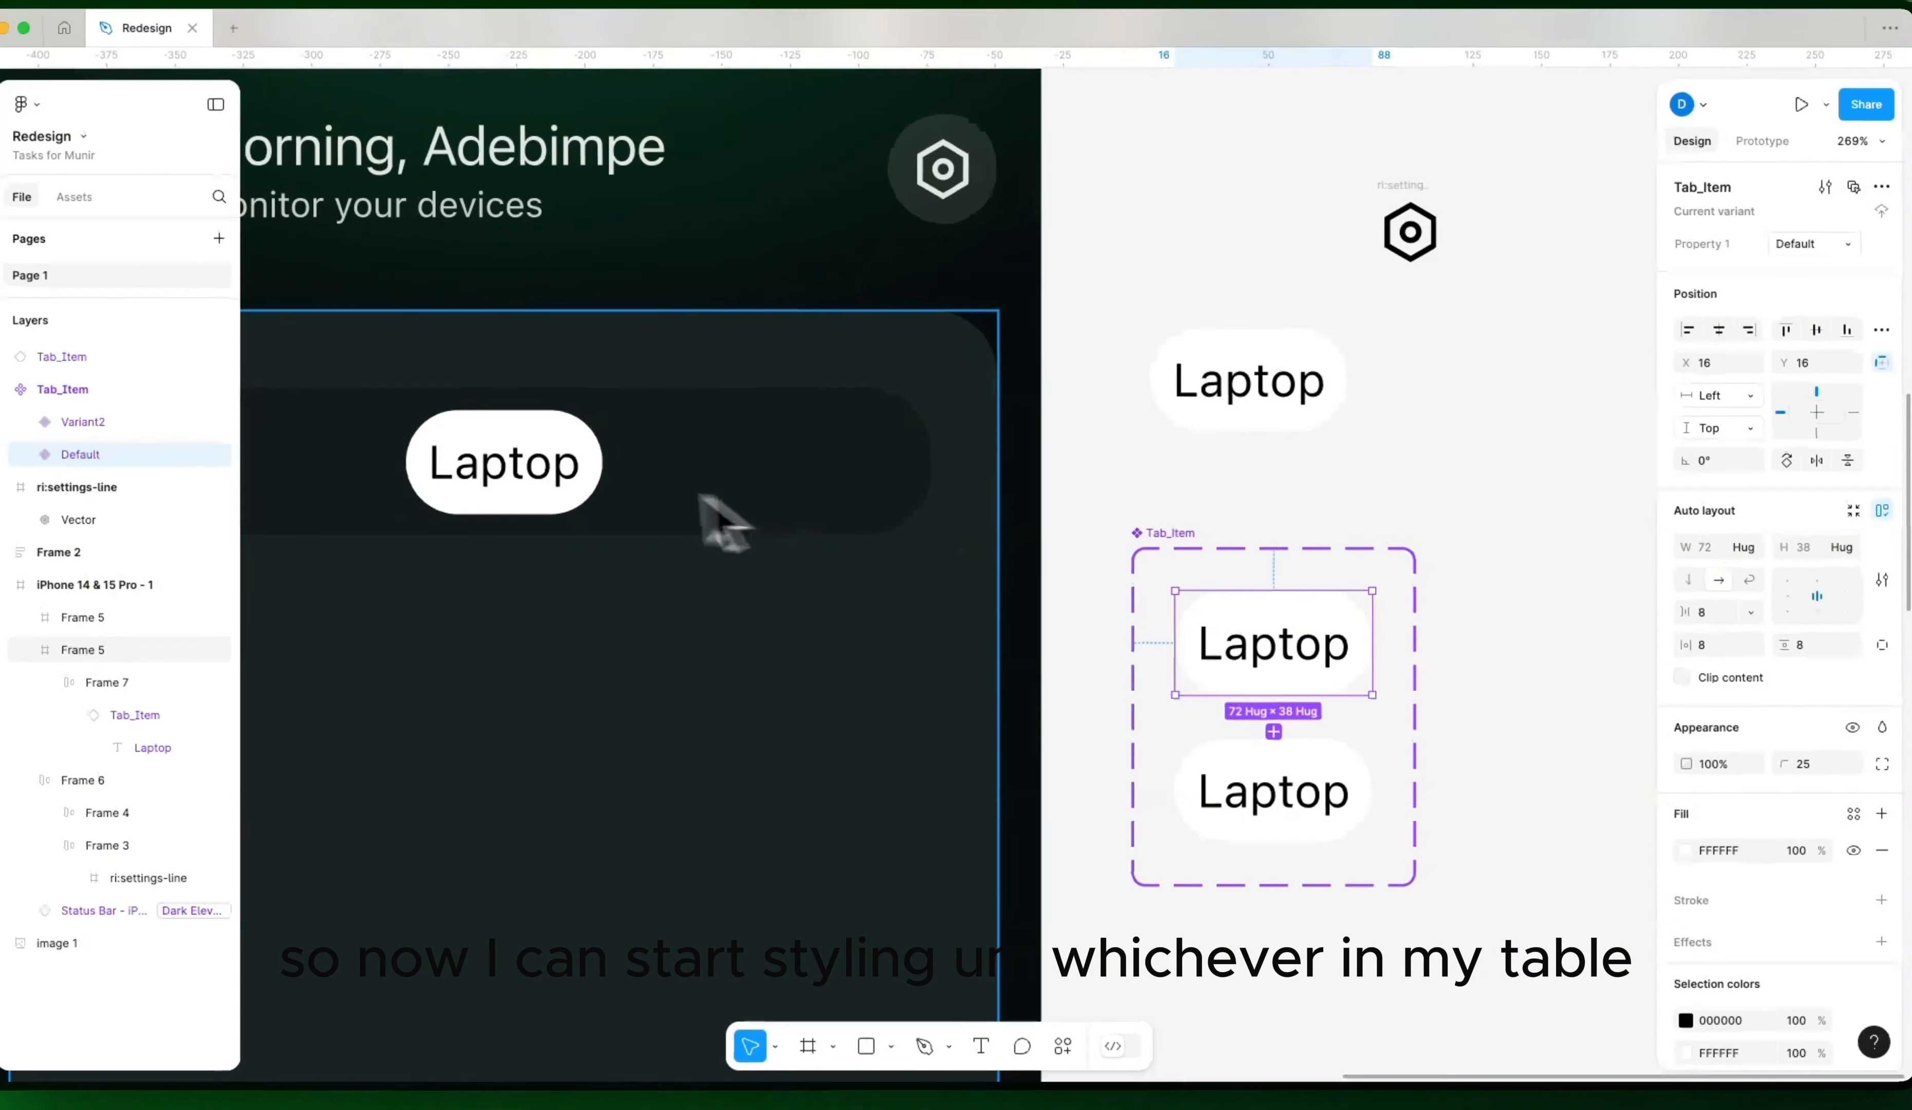
Step: Duplicate the Tab_Item instance twice inside the dark tab bar to make a row of three tabs
{"action": "left_click_drag", "start_coordinate": [568, 453], "coordinate": [949, 504]}
{"action": "left_click", "coordinate": [968, 523]}
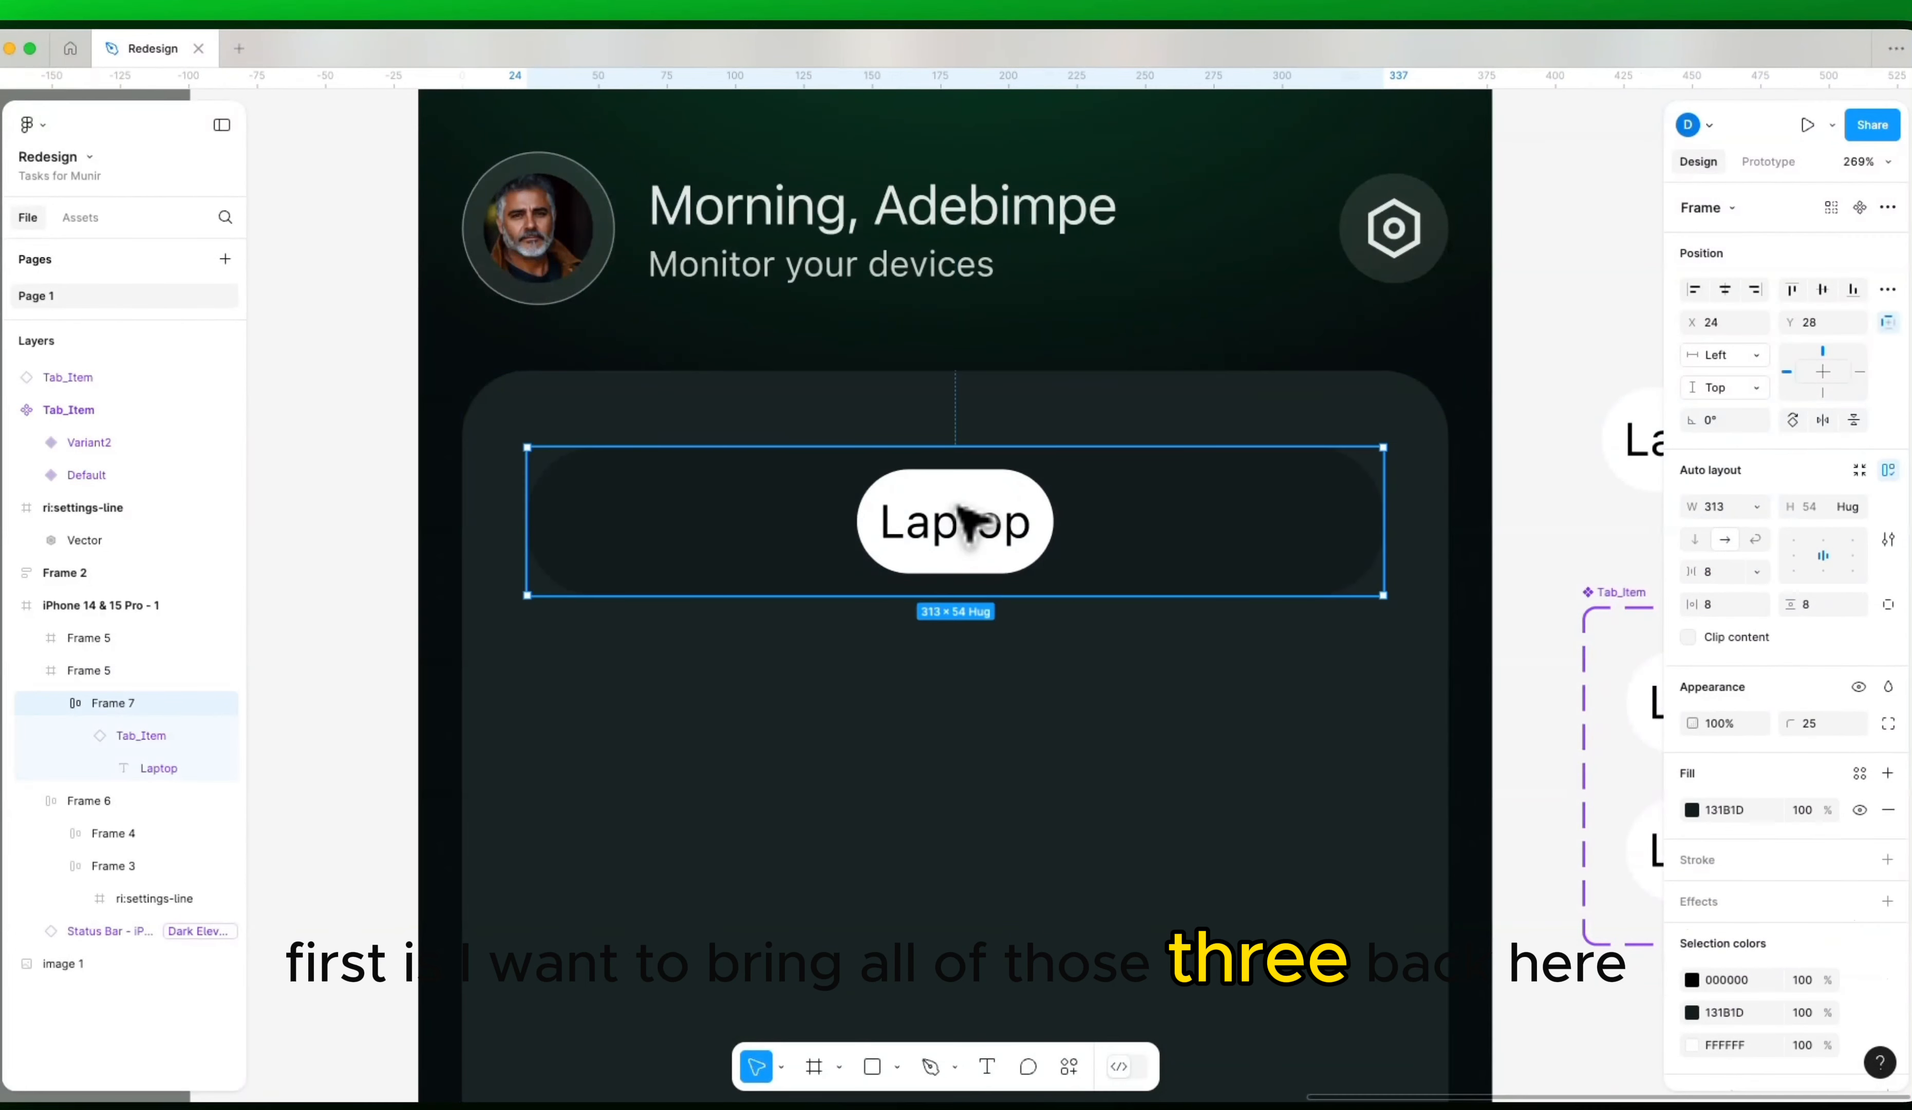
{"action": "left_click", "coordinate": [971, 526]}
{"action": "key", "text": "super+d"}
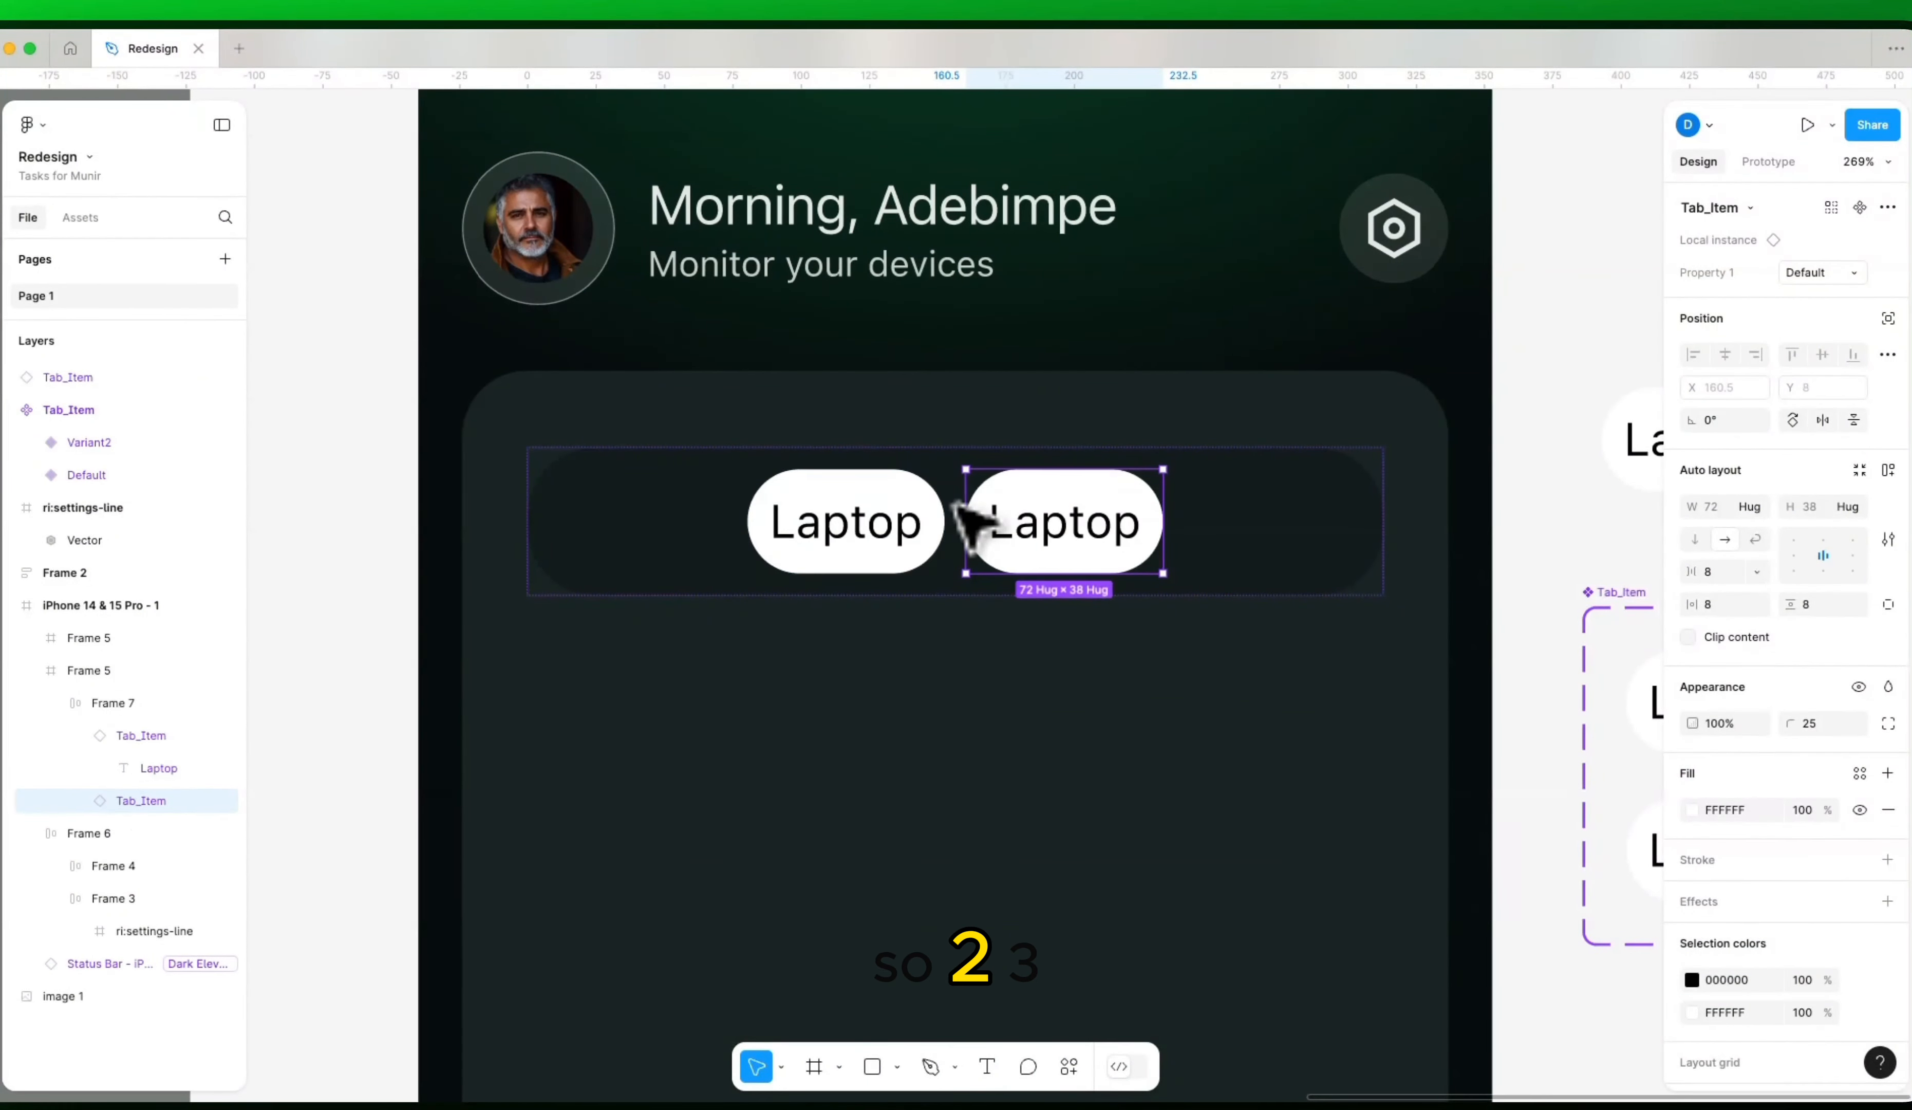
{"action": "key", "text": "super+d"}
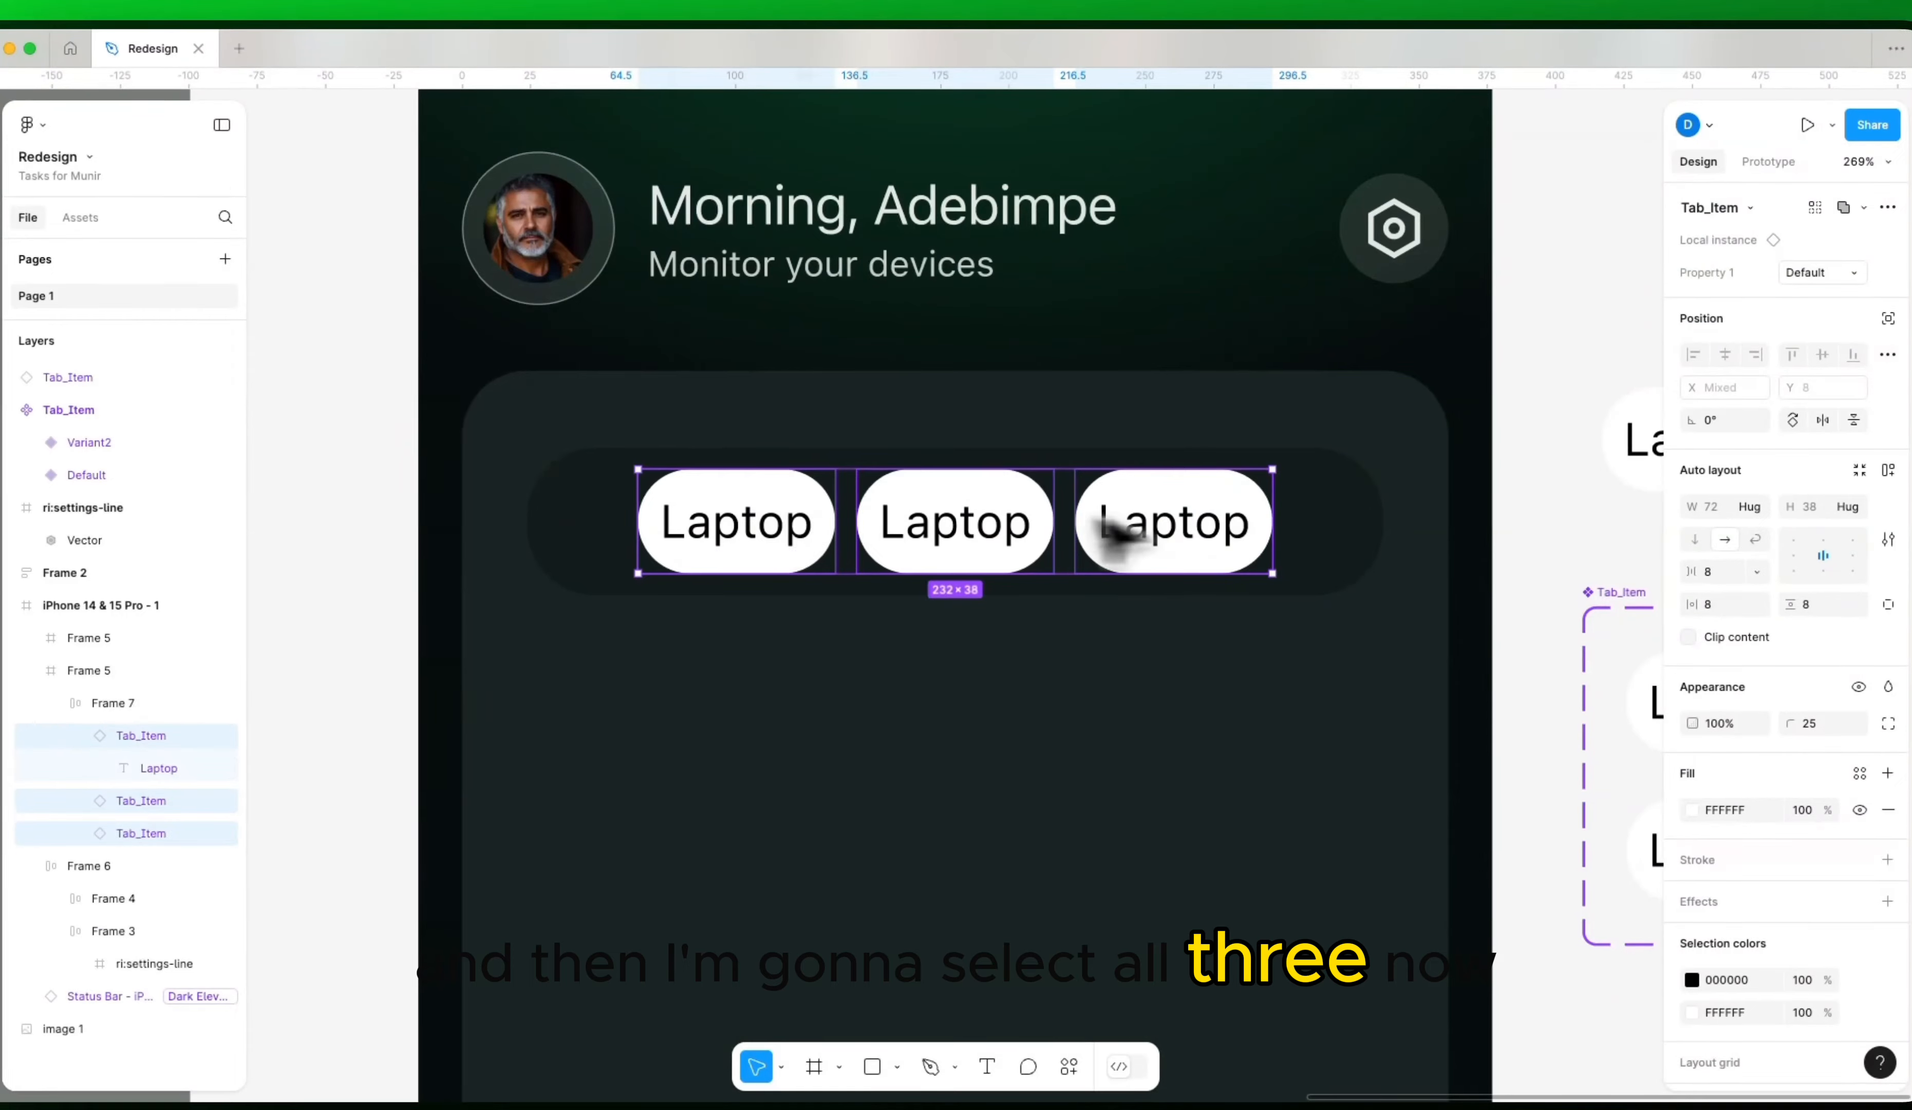
Step: Set the width of all three Tab_Item instances to Fill container so they share the tab bar evenly
{"action": "left_click", "coordinate": [1756, 508]}
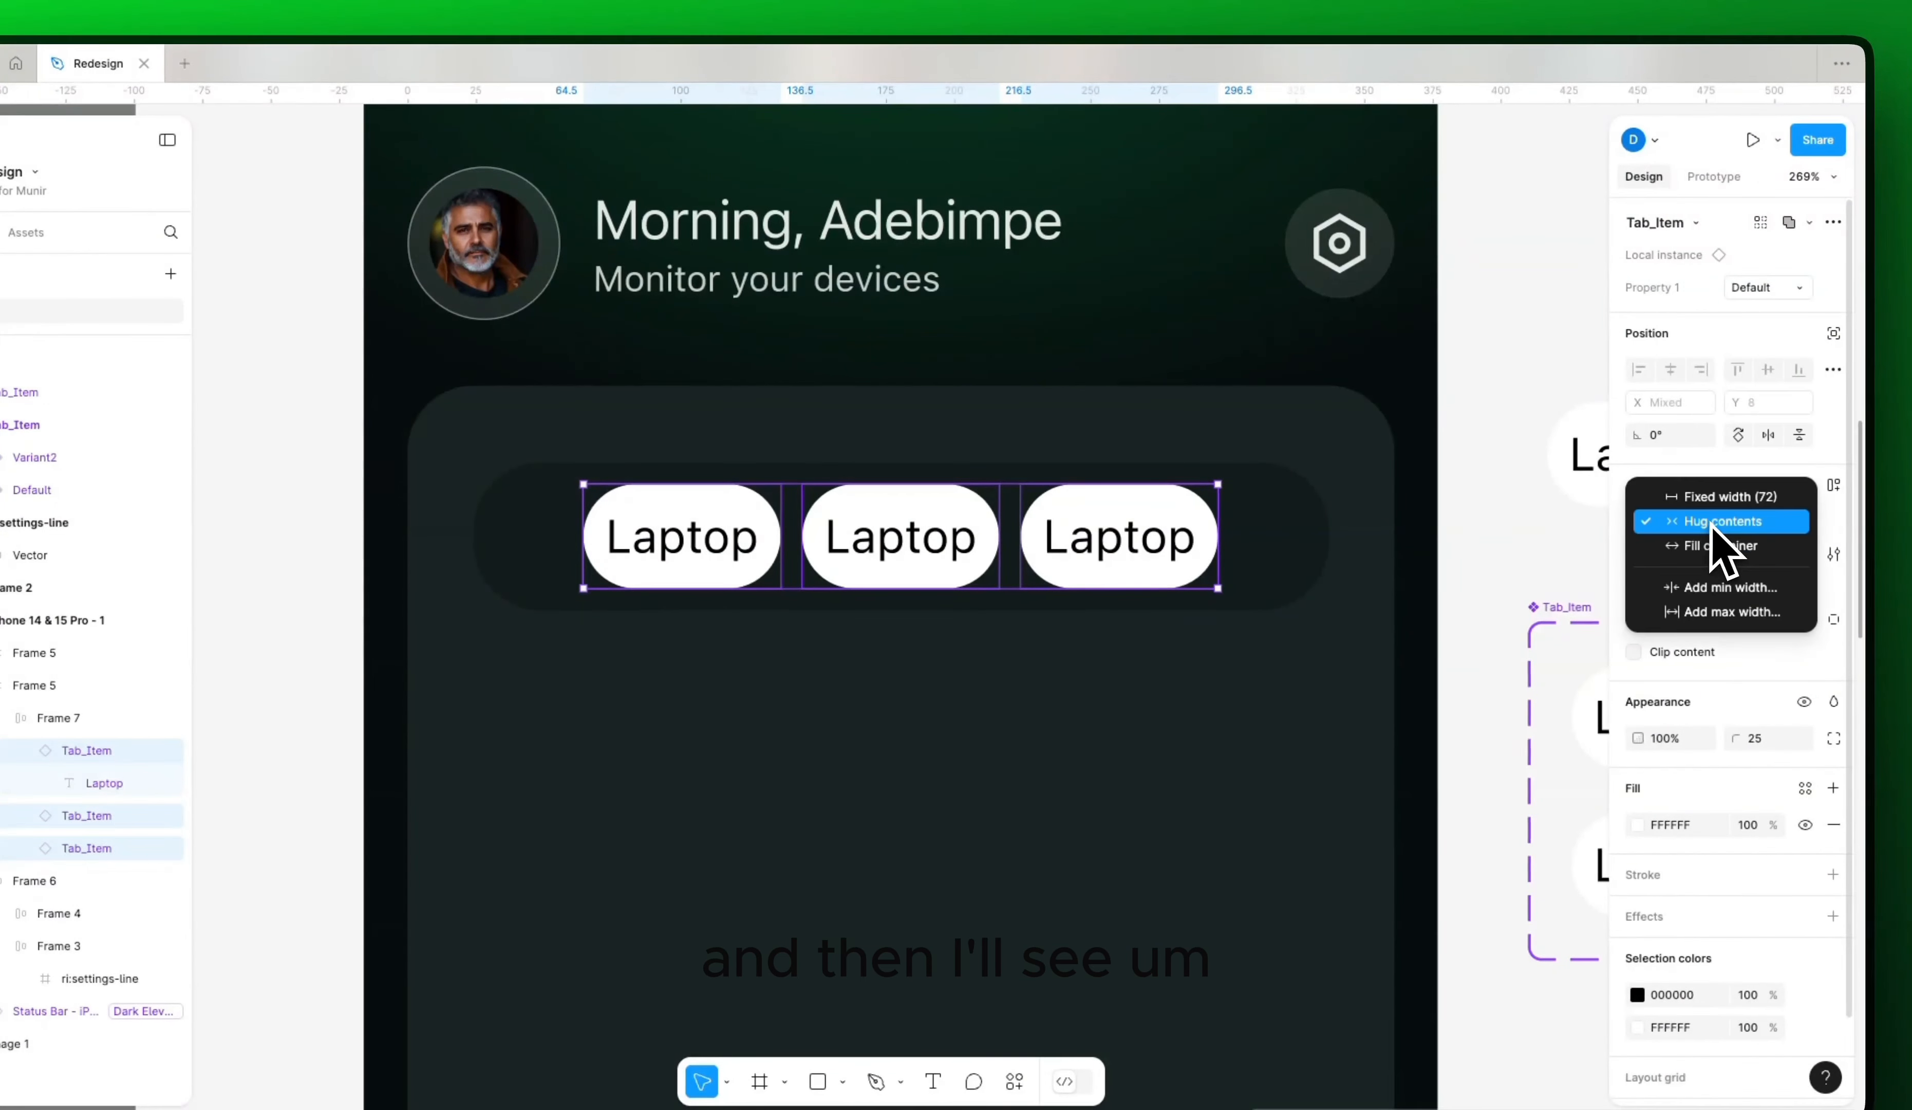
{"action": "left_click", "coordinate": [1711, 548]}
{"action": "left_click", "coordinate": [1504, 549]}
{"action": "left_click_drag", "start_coordinate": [1513, 582], "coordinate": [1421, 576]}
{"action": "left_click", "coordinate": [867, 504]}
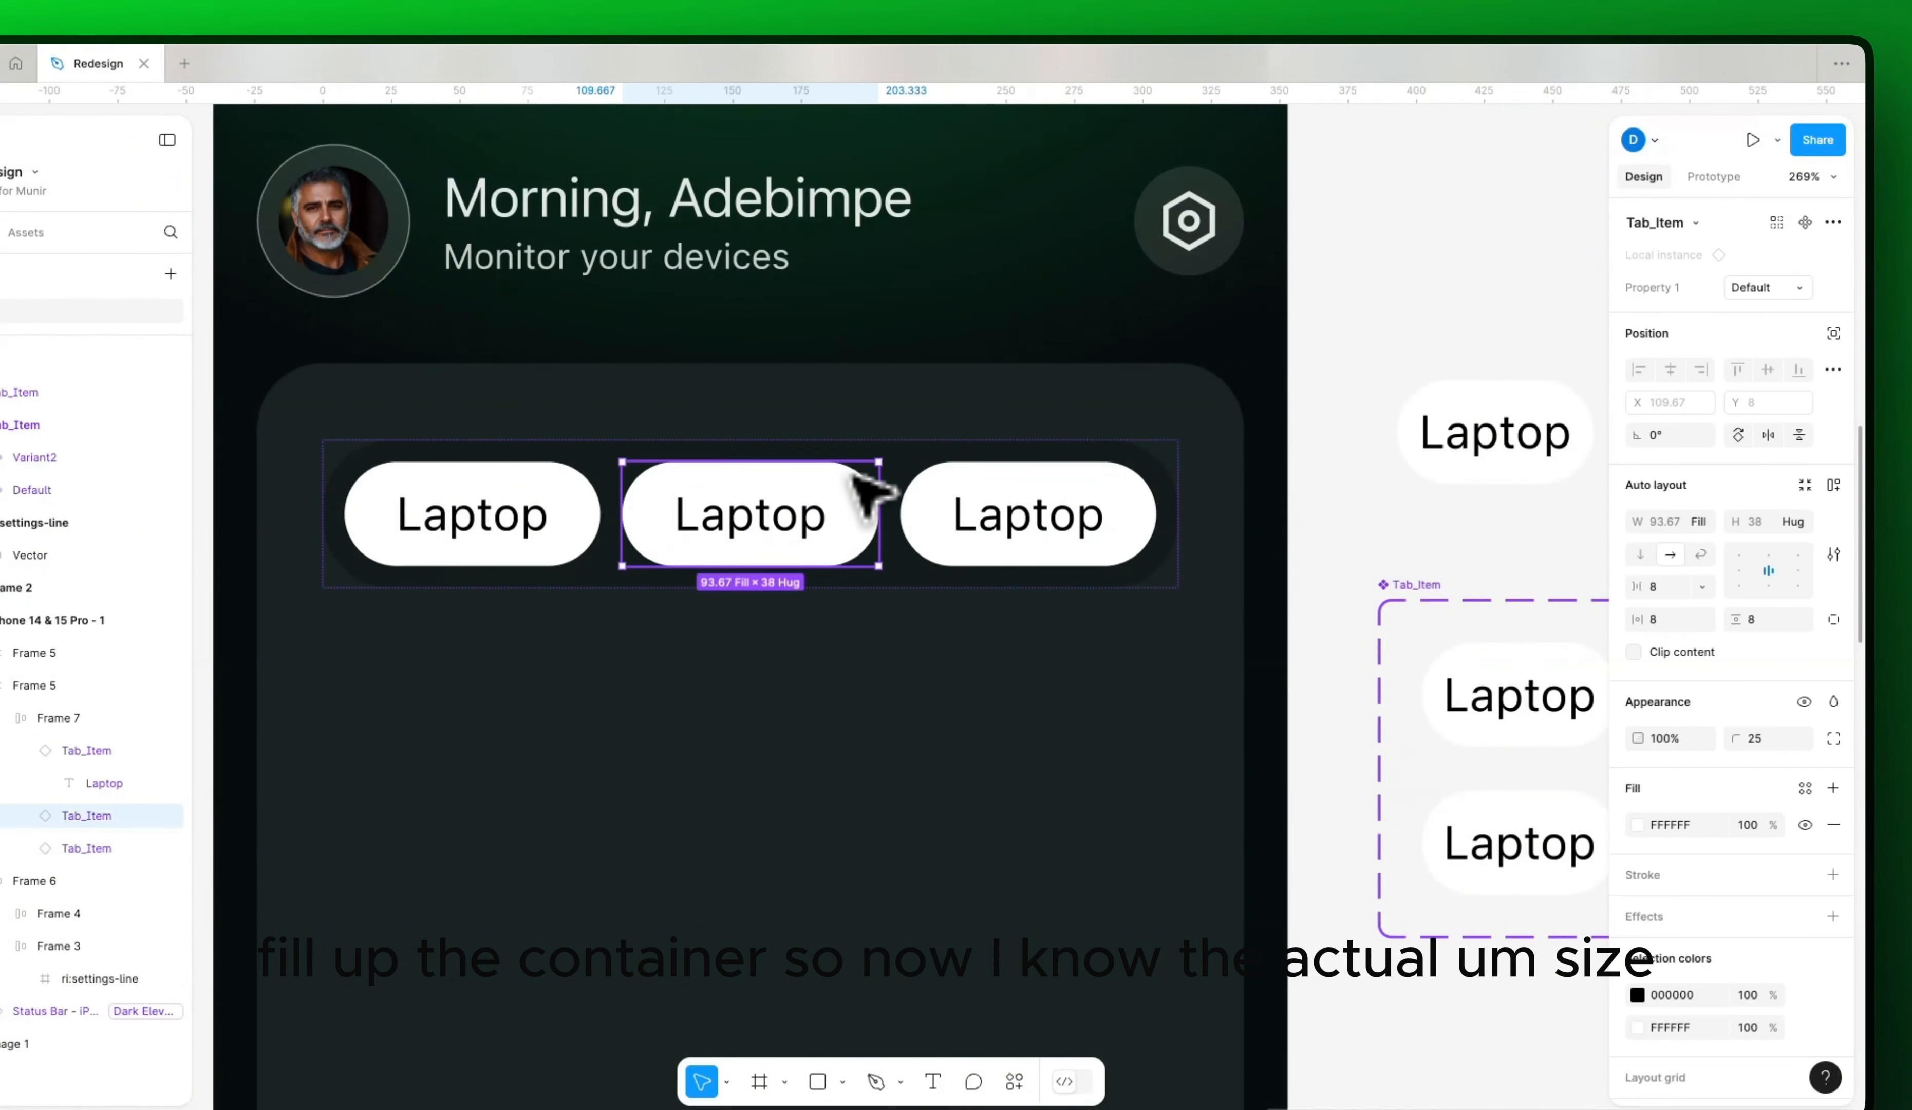
Step: Check the tab spacing in the reference mockup and set the tab bar's auto layout gap to 4
{"action": "scroll", "coordinate": [939, 547], "scroll_direction": "down", "scroll_amount": 10}
{"action": "left_click_drag", "start_coordinate": [762, 533], "coordinate": [1097, 539]}
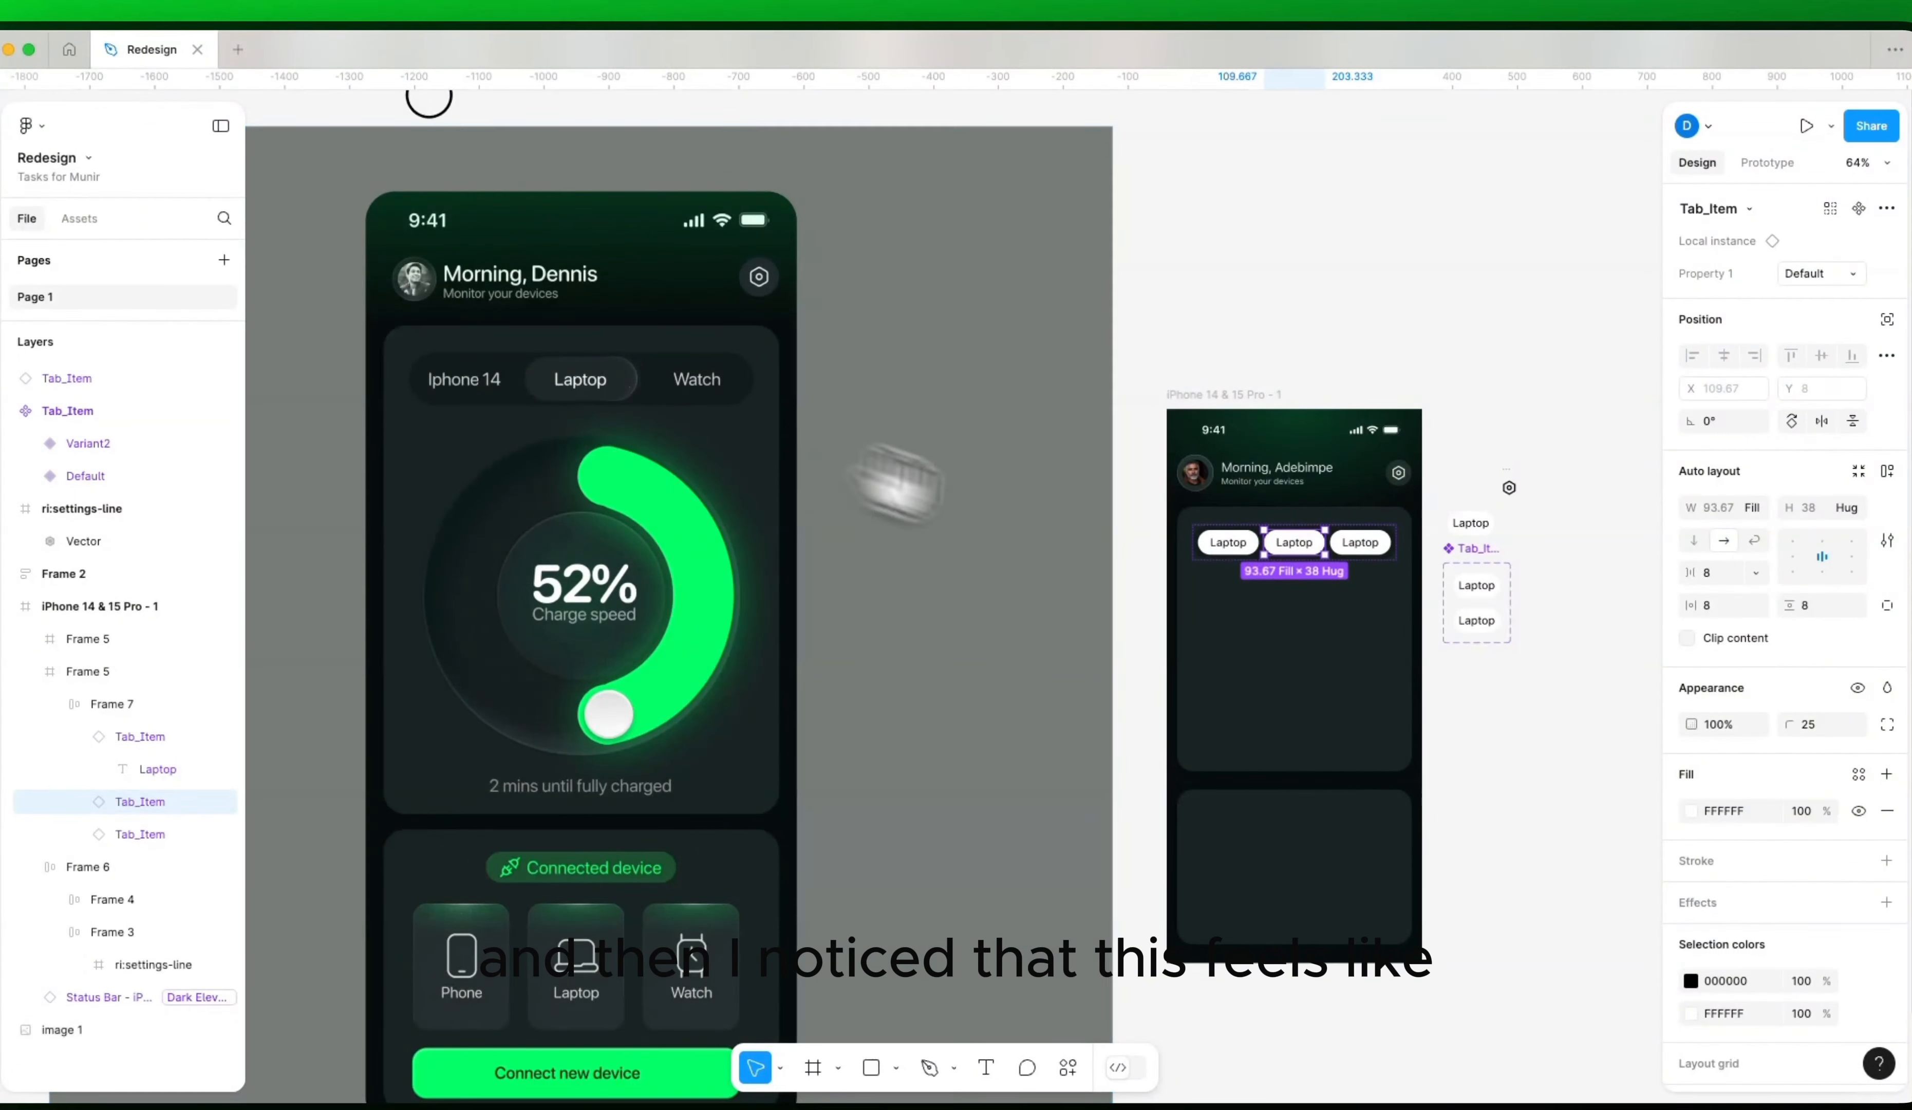
{"action": "scroll", "coordinate": [1067, 602], "scroll_direction": "right", "scroll_amount": 3}
{"action": "scroll", "coordinate": [1188, 572], "scroll_direction": "up", "scroll_amount": 8}
{"action": "left_click", "coordinate": [1166, 550]}
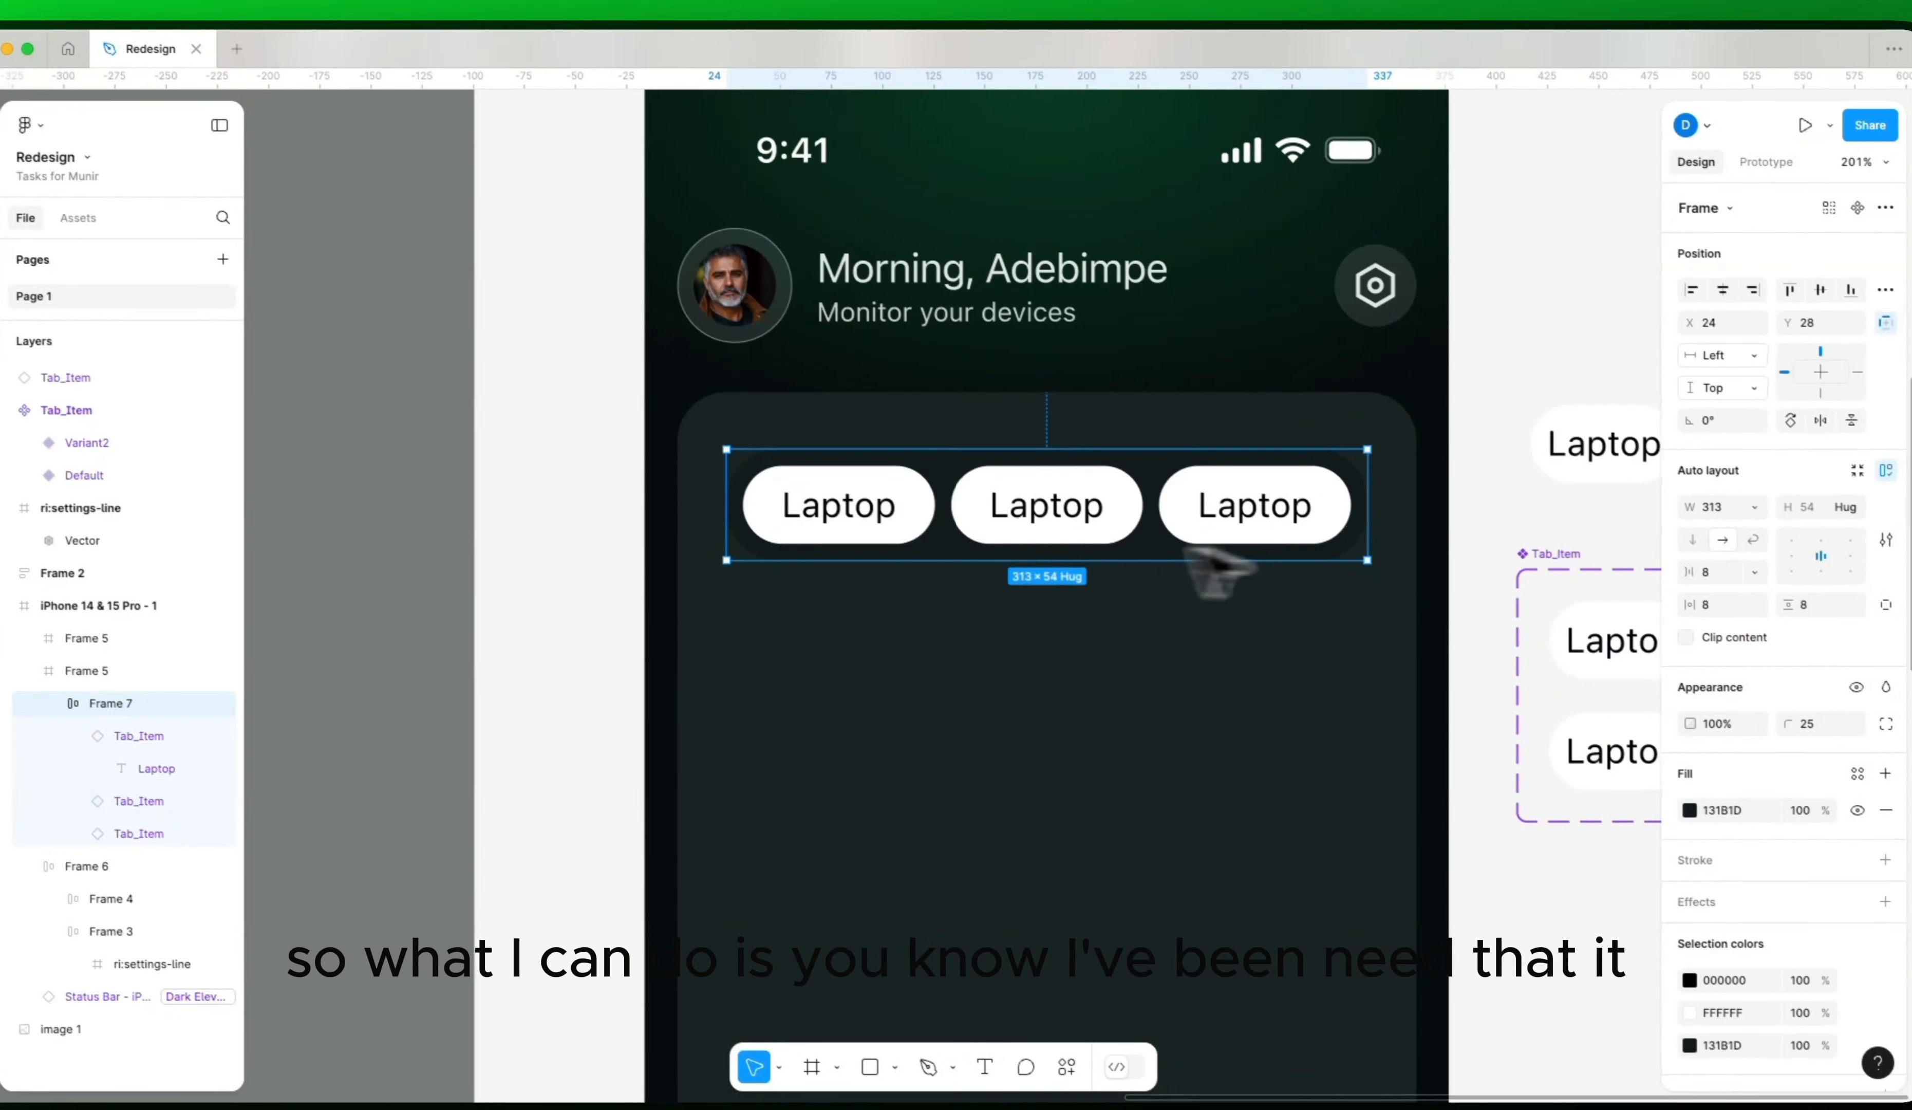
{"action": "left_click", "coordinate": [1709, 579]}
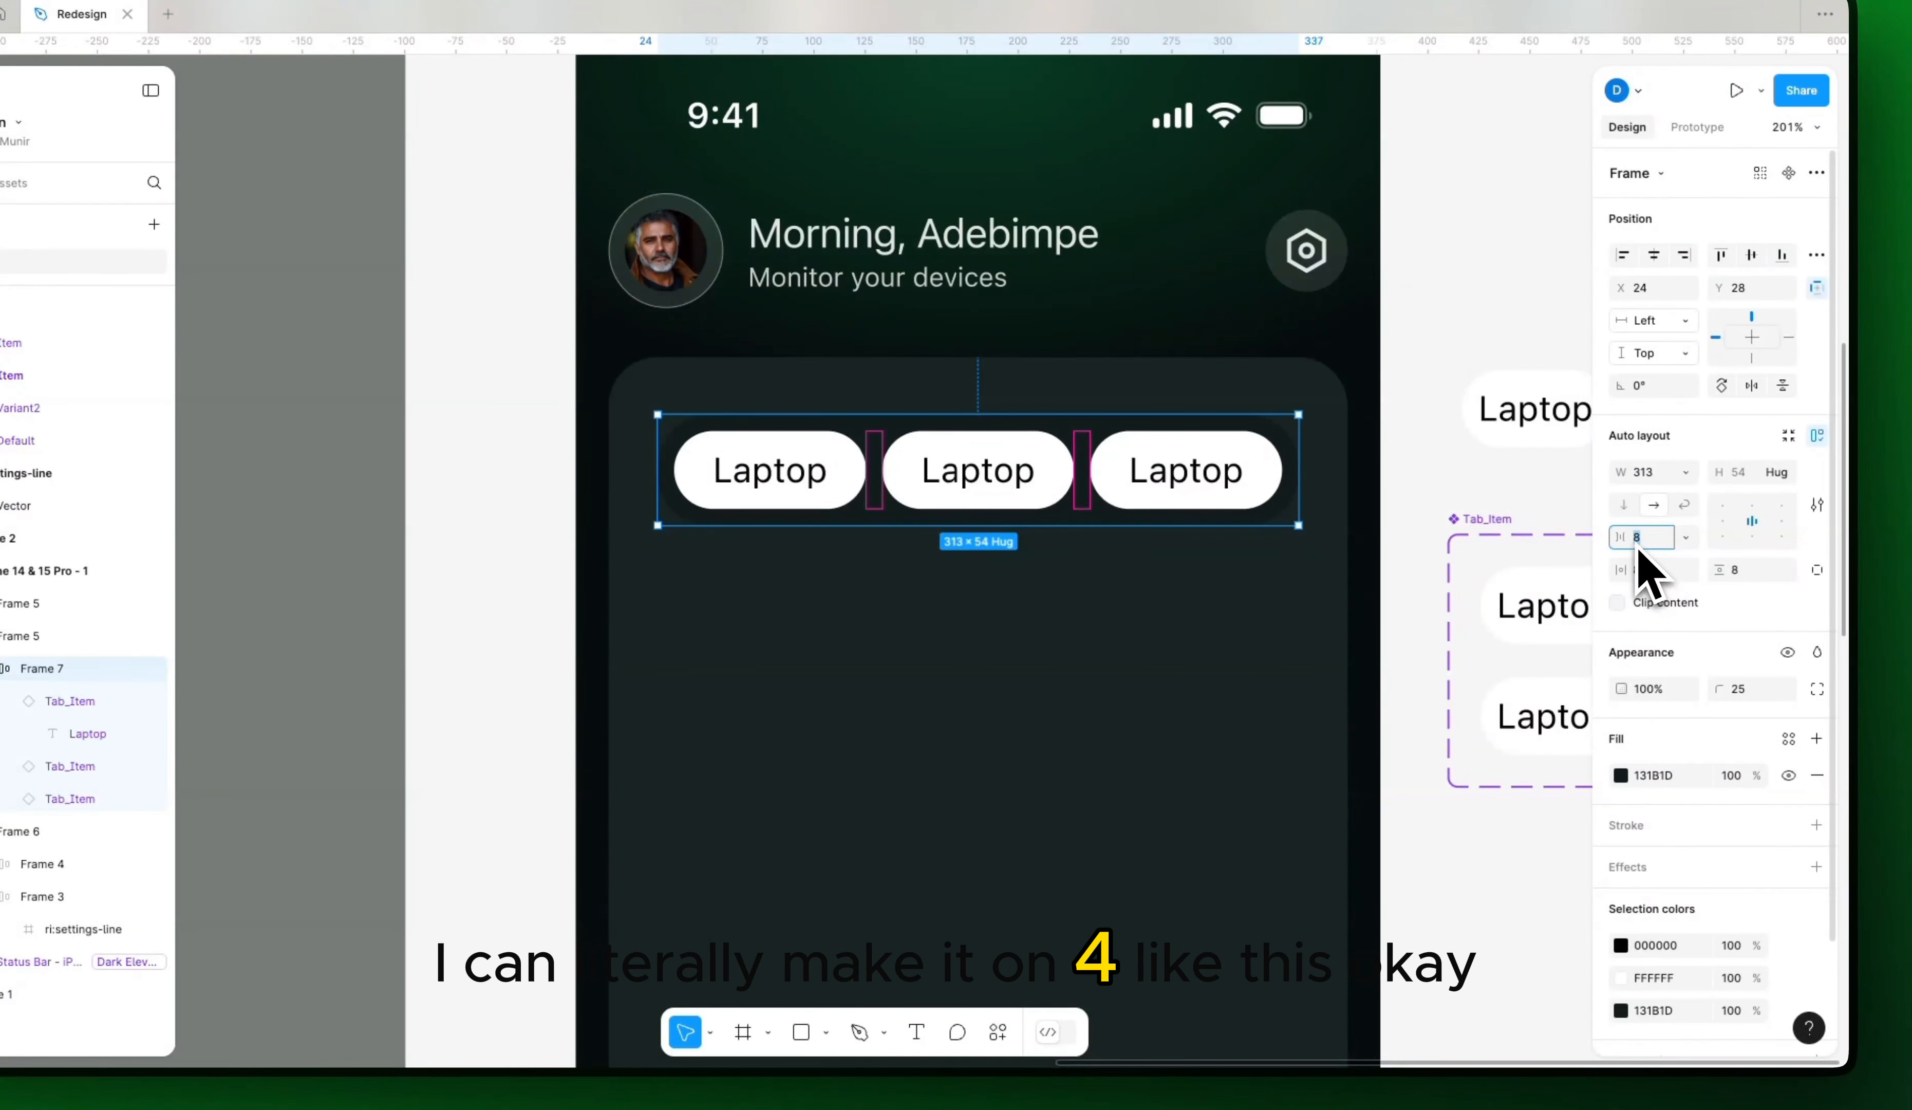
{"action": "left_click_drag", "start_coordinate": [1405, 495], "coordinate": [1278, 530]}
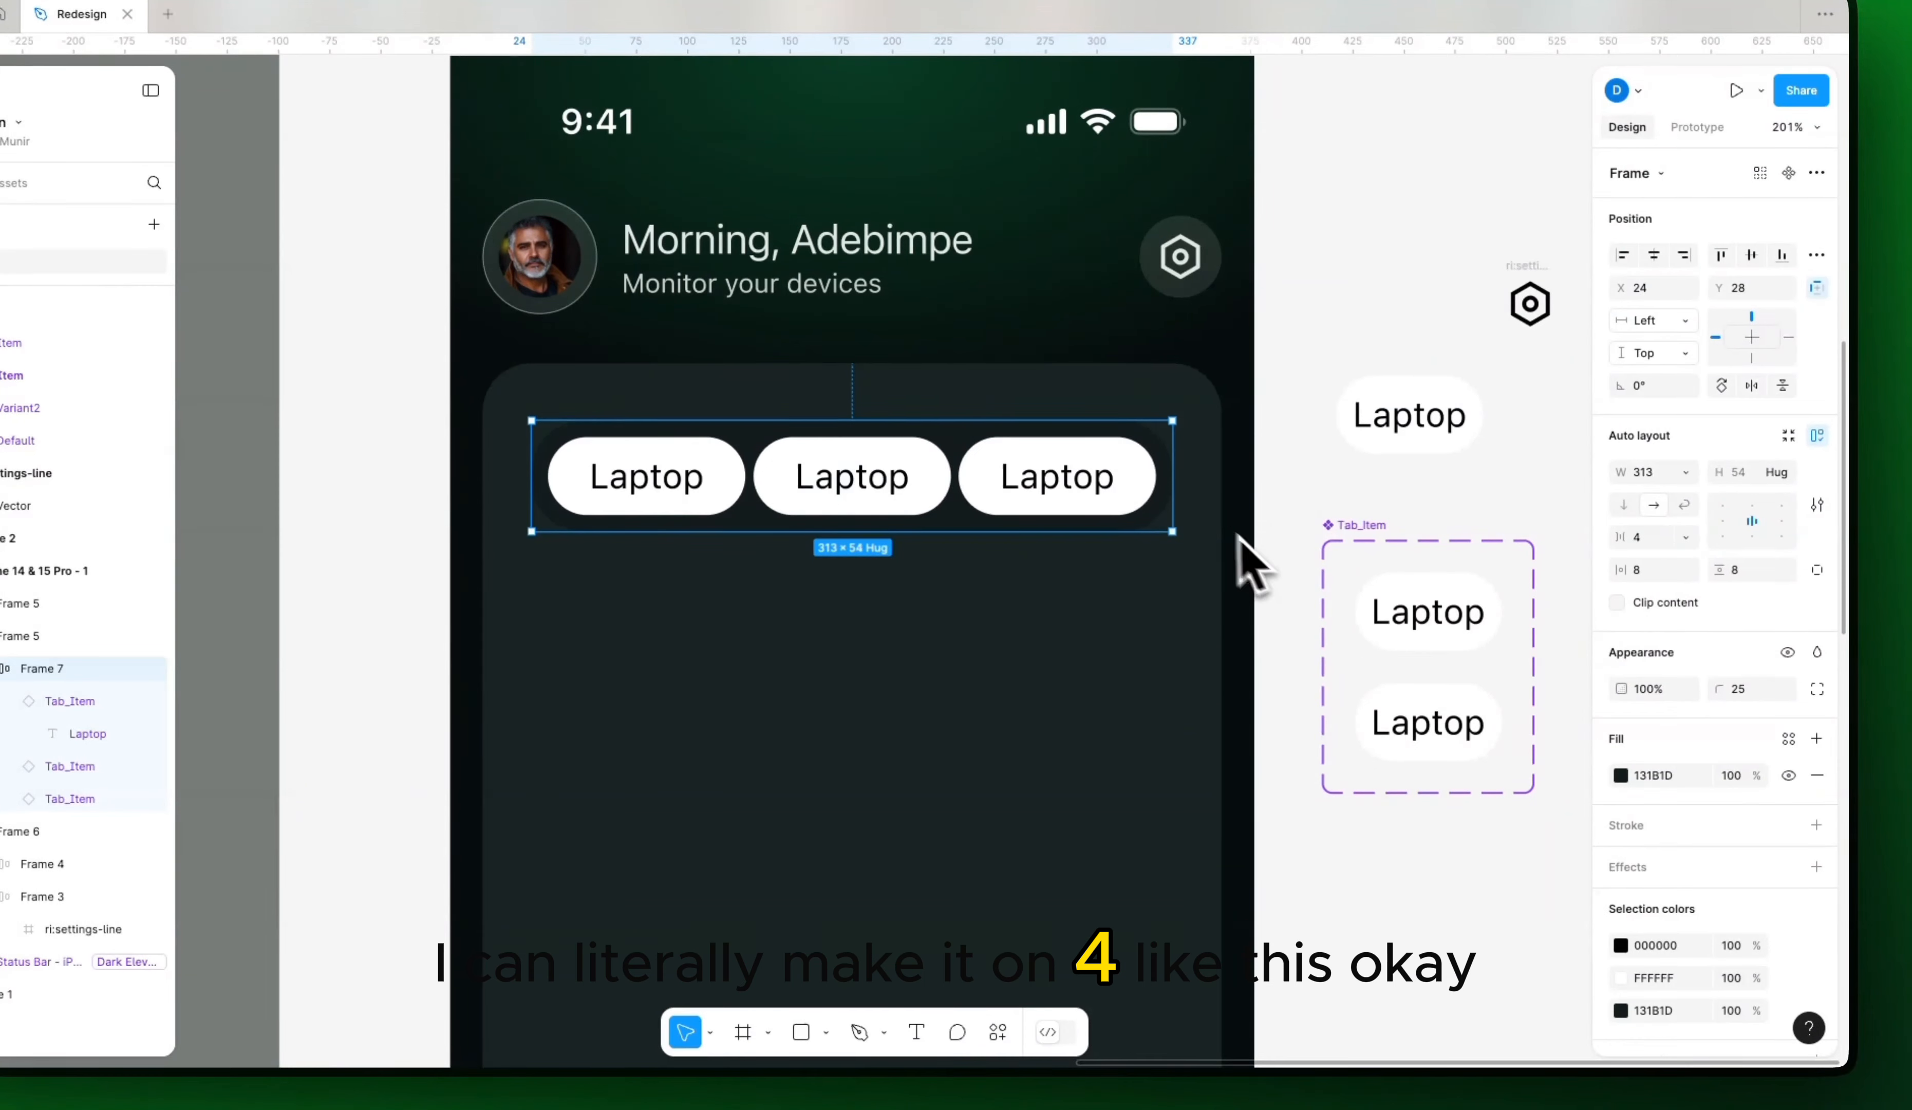
Step: Remove the background fill from Variant2 of the Tab_Item component and make its Laptop text white
{"action": "left_click", "coordinate": [1418, 702]}
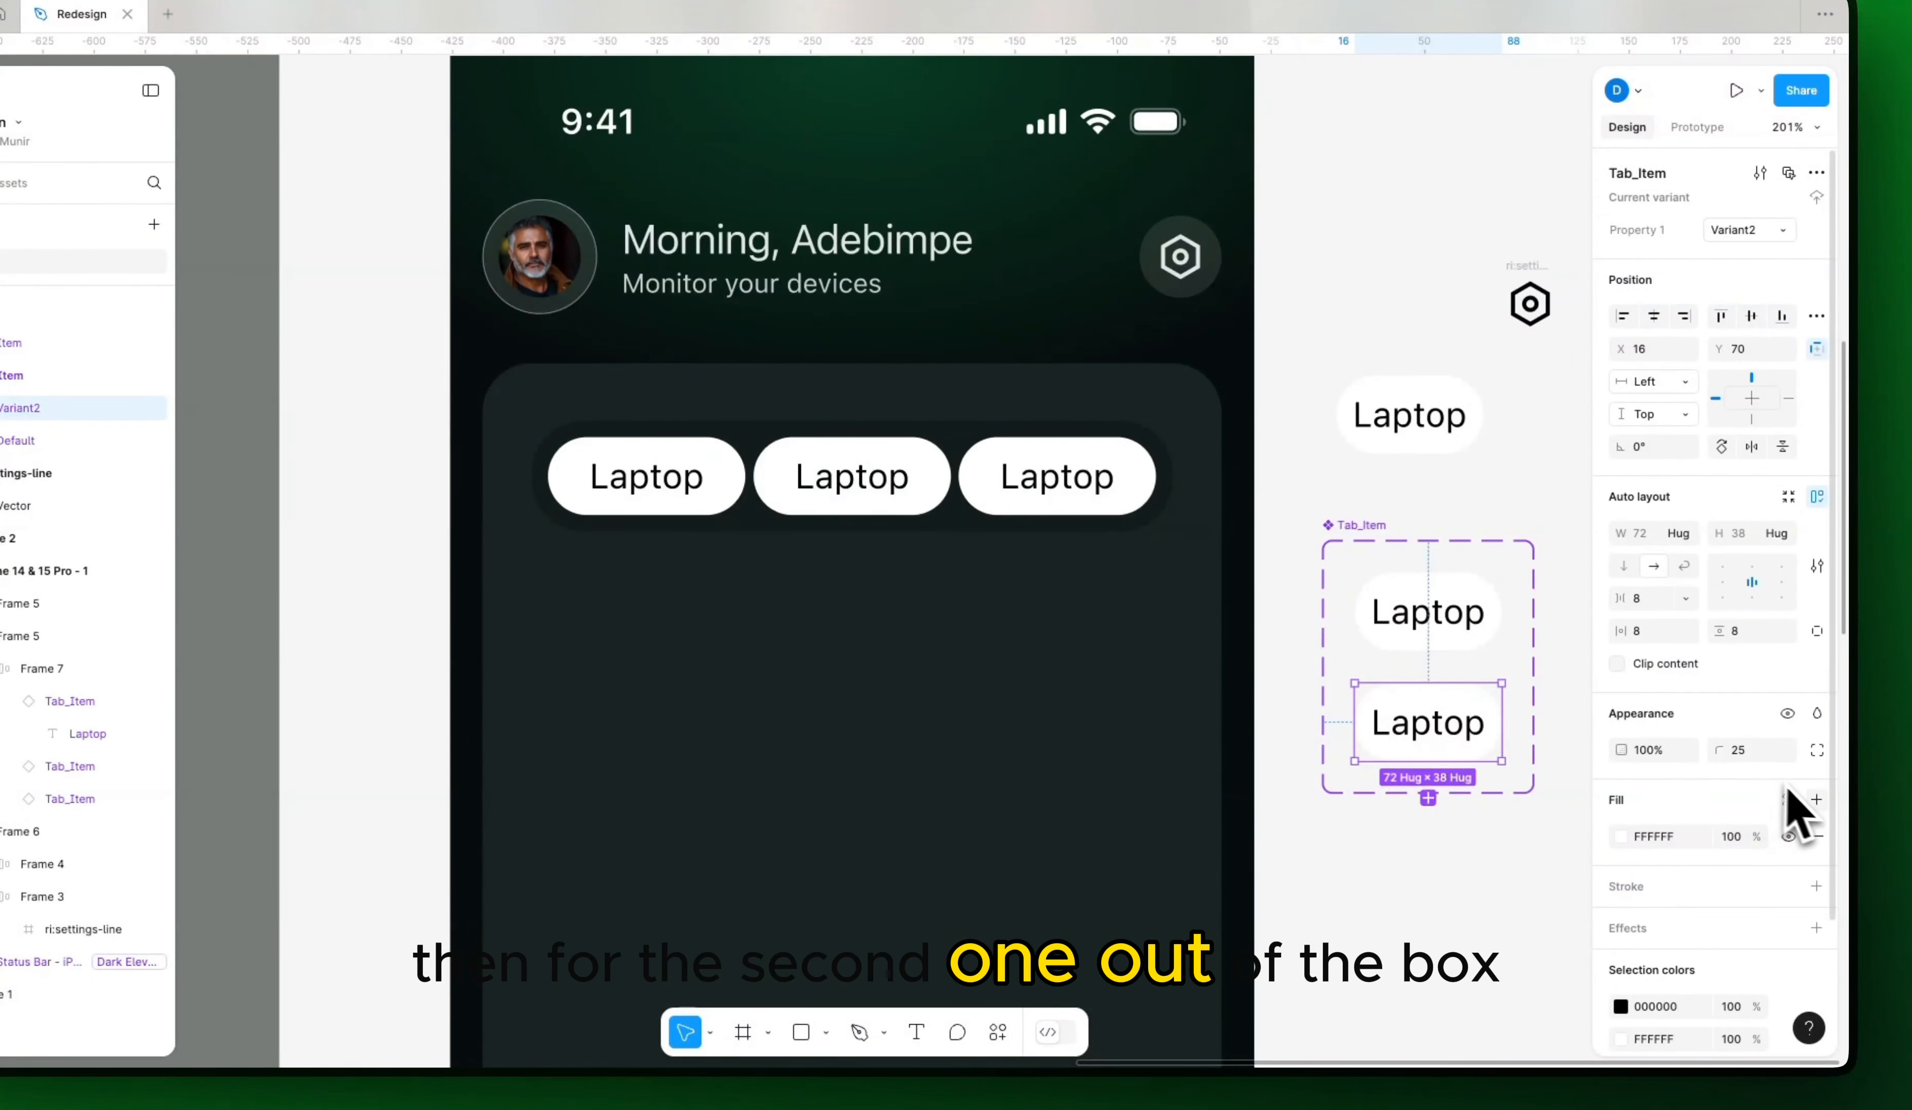
{"action": "left_click", "coordinate": [1818, 837]}
{"action": "key", "text": "Return"}
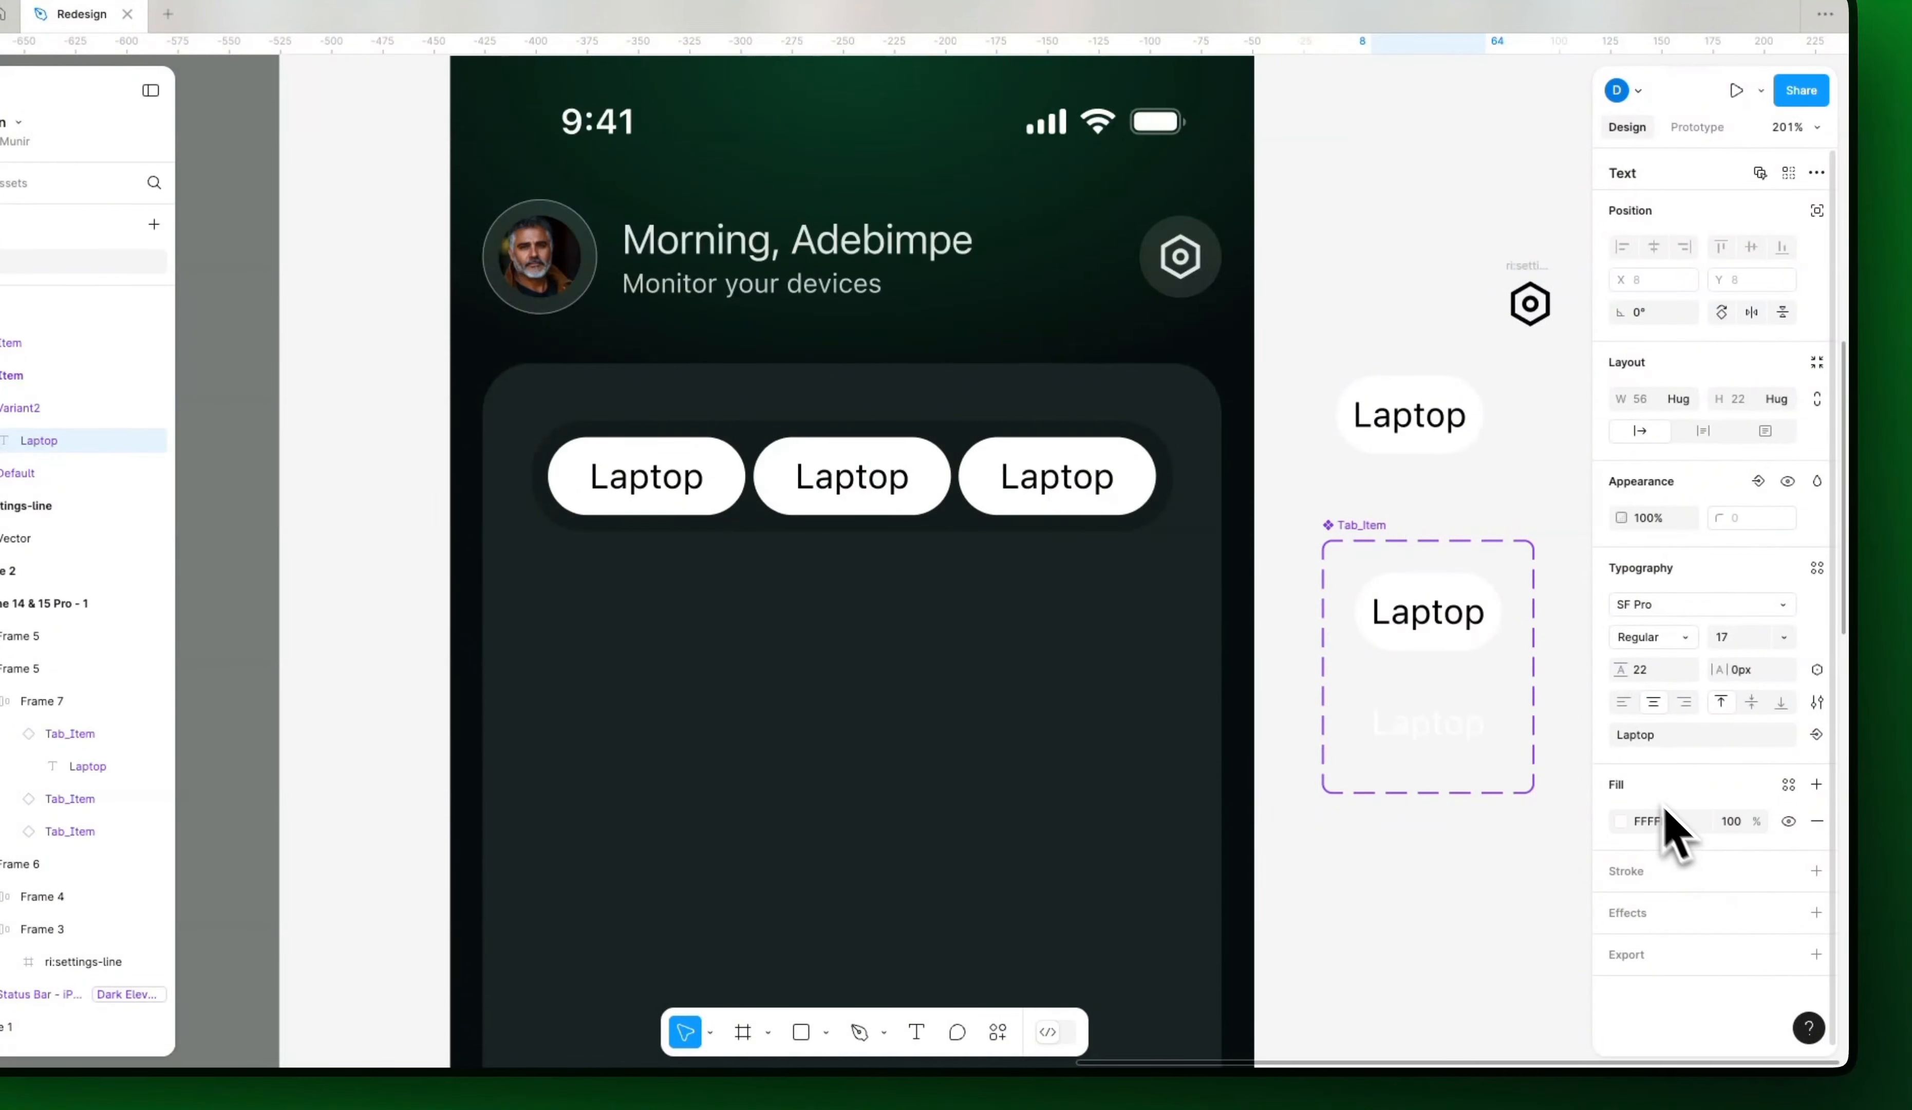
{"action": "left_click", "coordinate": [1408, 875]}
Step: Switch the first and third tabs in the bar to Variant2, leaving the middle tab as Default
{"action": "left_click", "coordinate": [1151, 473]}
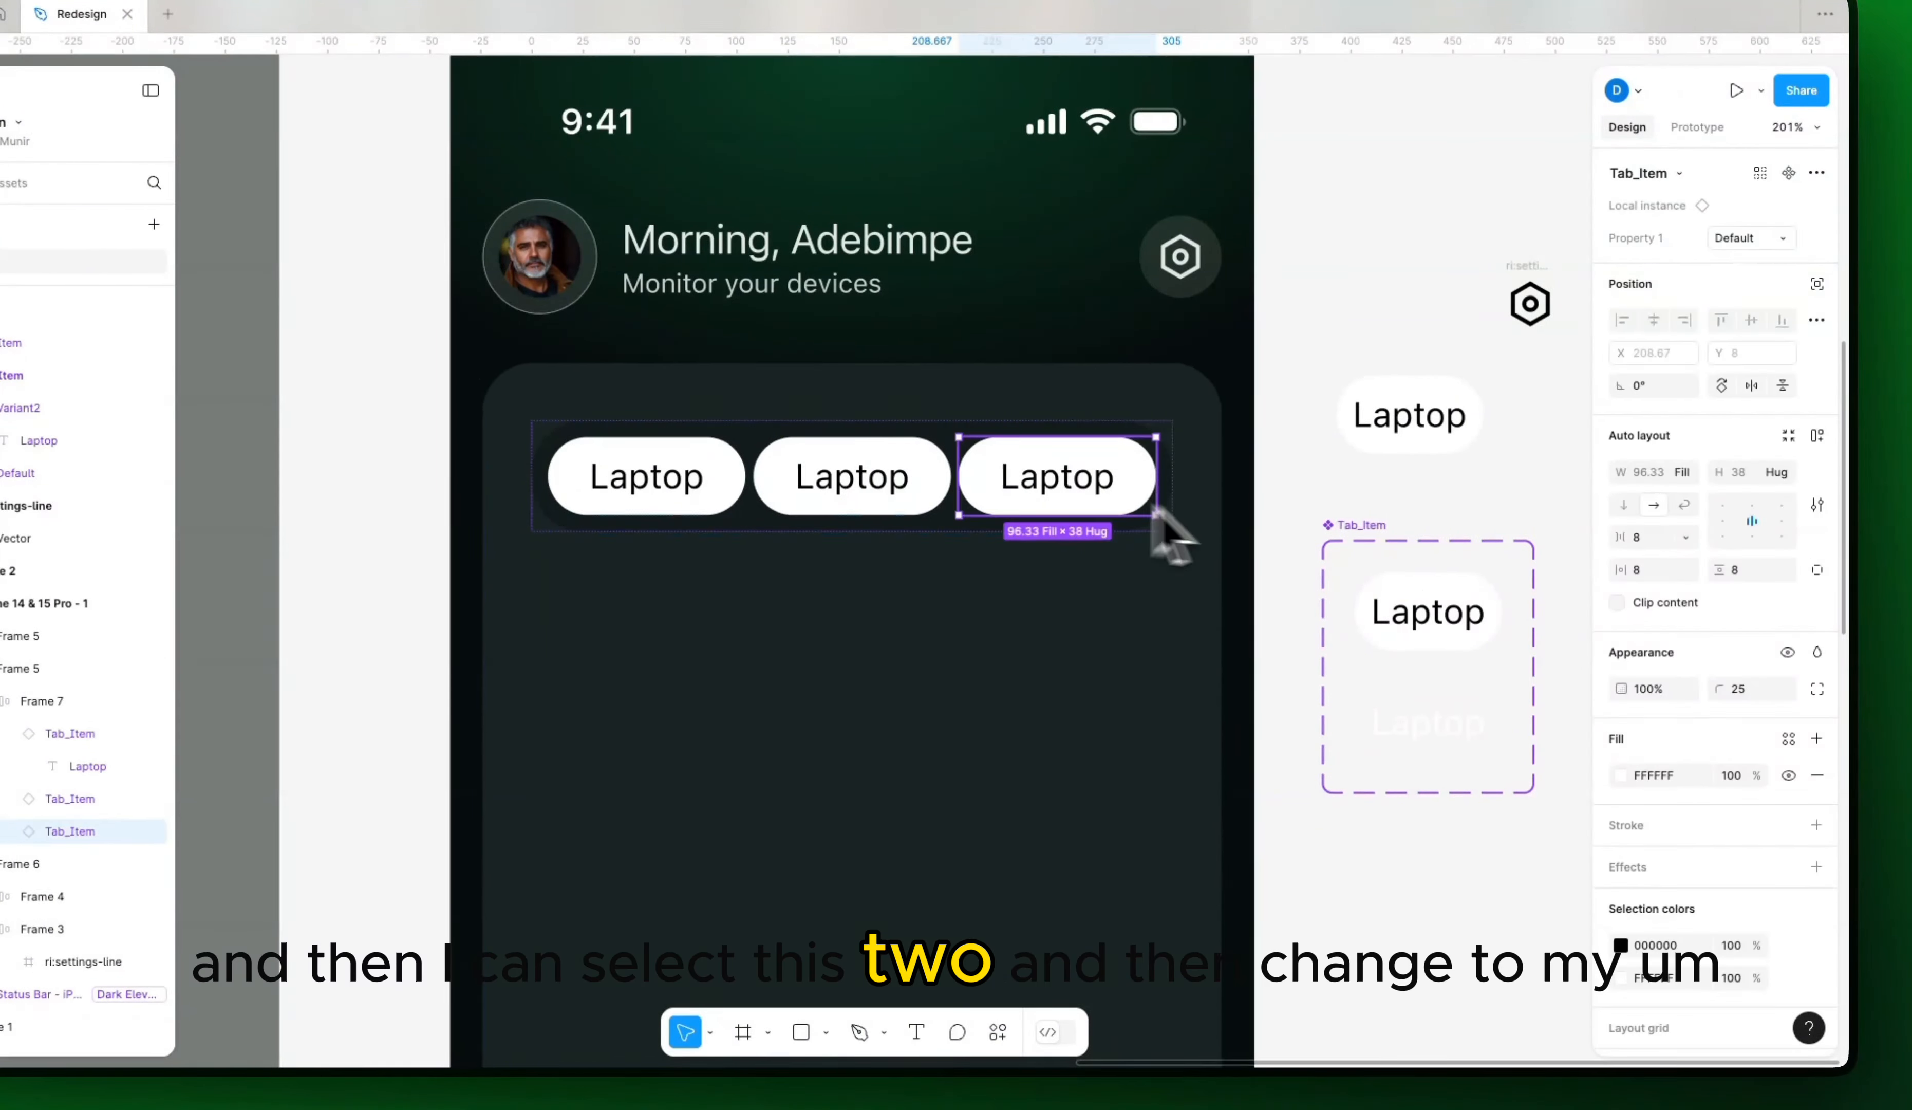
{"action": "left_click", "coordinate": [689, 472], "text": "shift"}
{"action": "left_click", "coordinate": [1753, 238]}
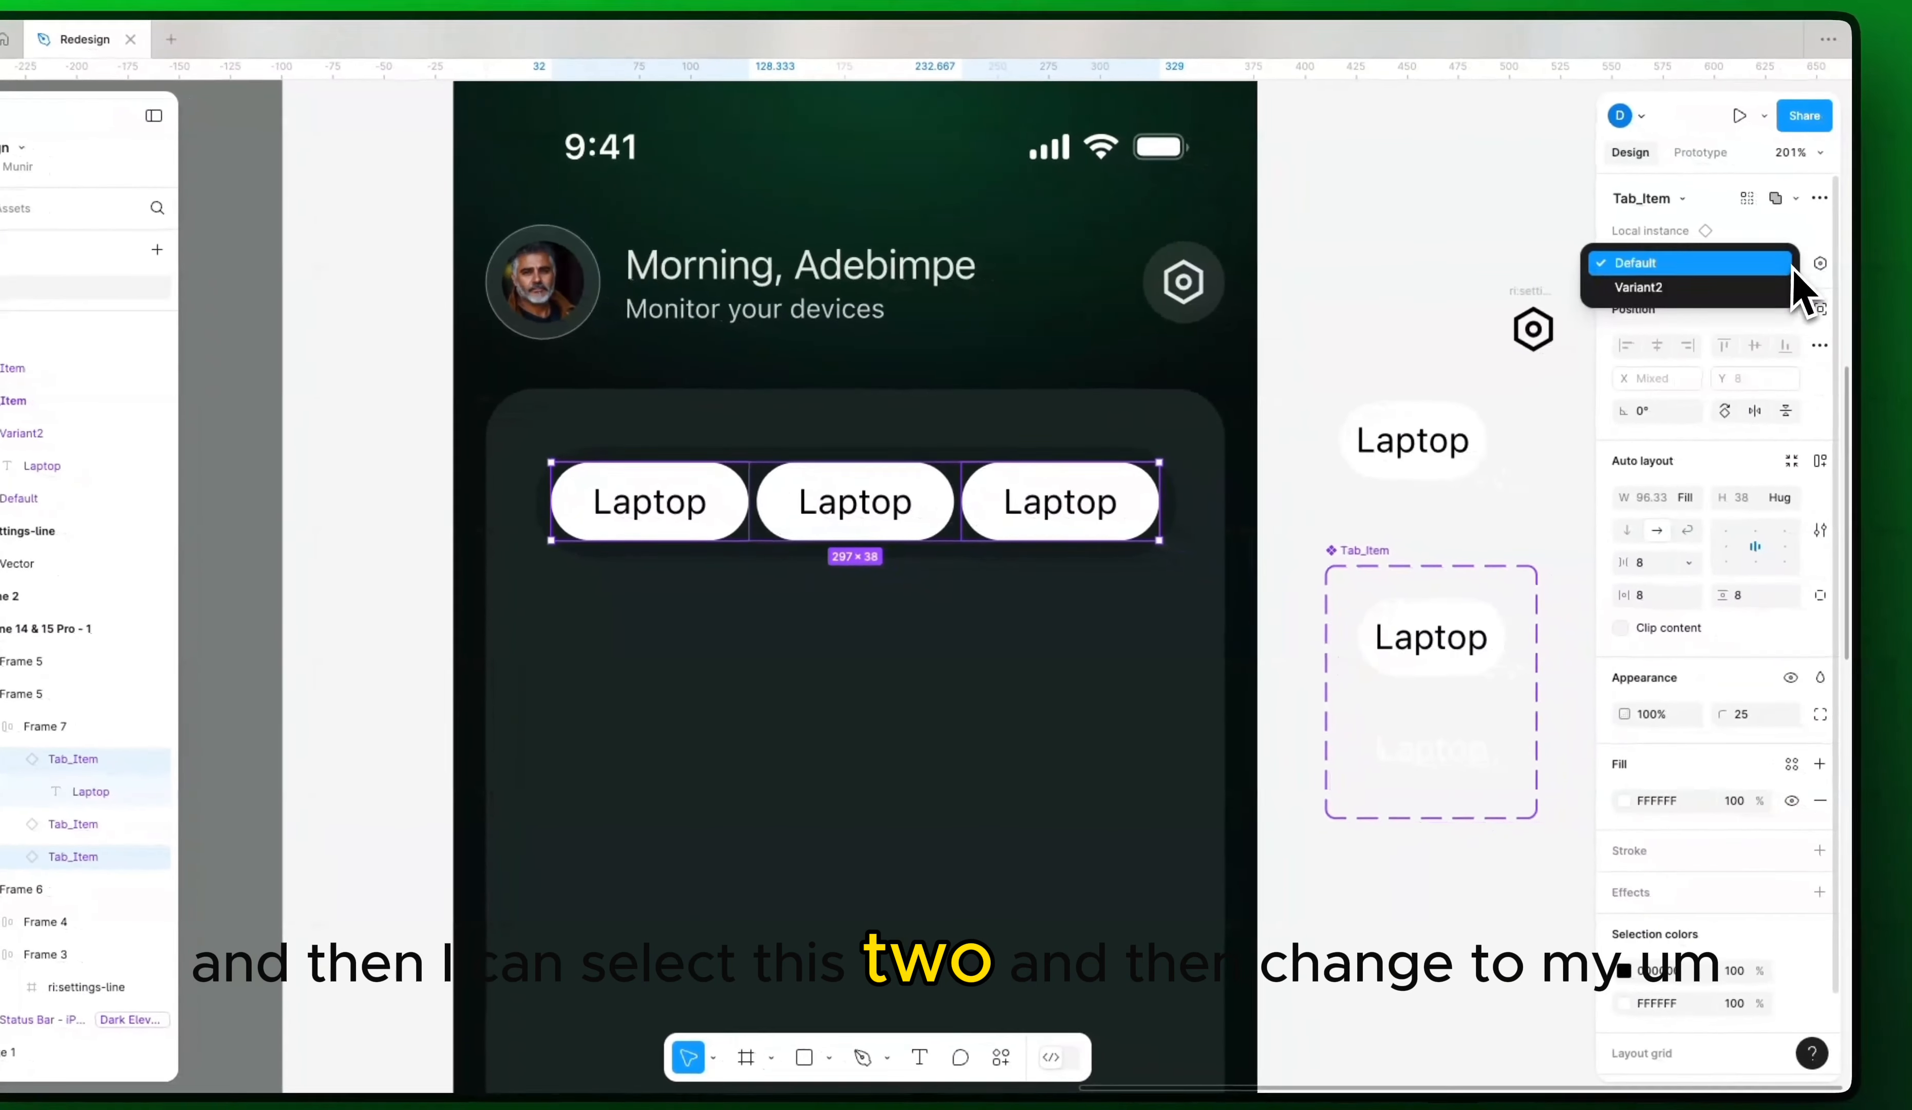
{"action": "left_click", "coordinate": [1739, 298]}
{"action": "left_click", "coordinate": [1300, 489]}
{"action": "left_click_drag", "start_coordinate": [1282, 561], "coordinate": [1344, 585]}
{"action": "scroll", "coordinate": [1131, 625], "scroll_direction": "down", "scroll_amount": 5}
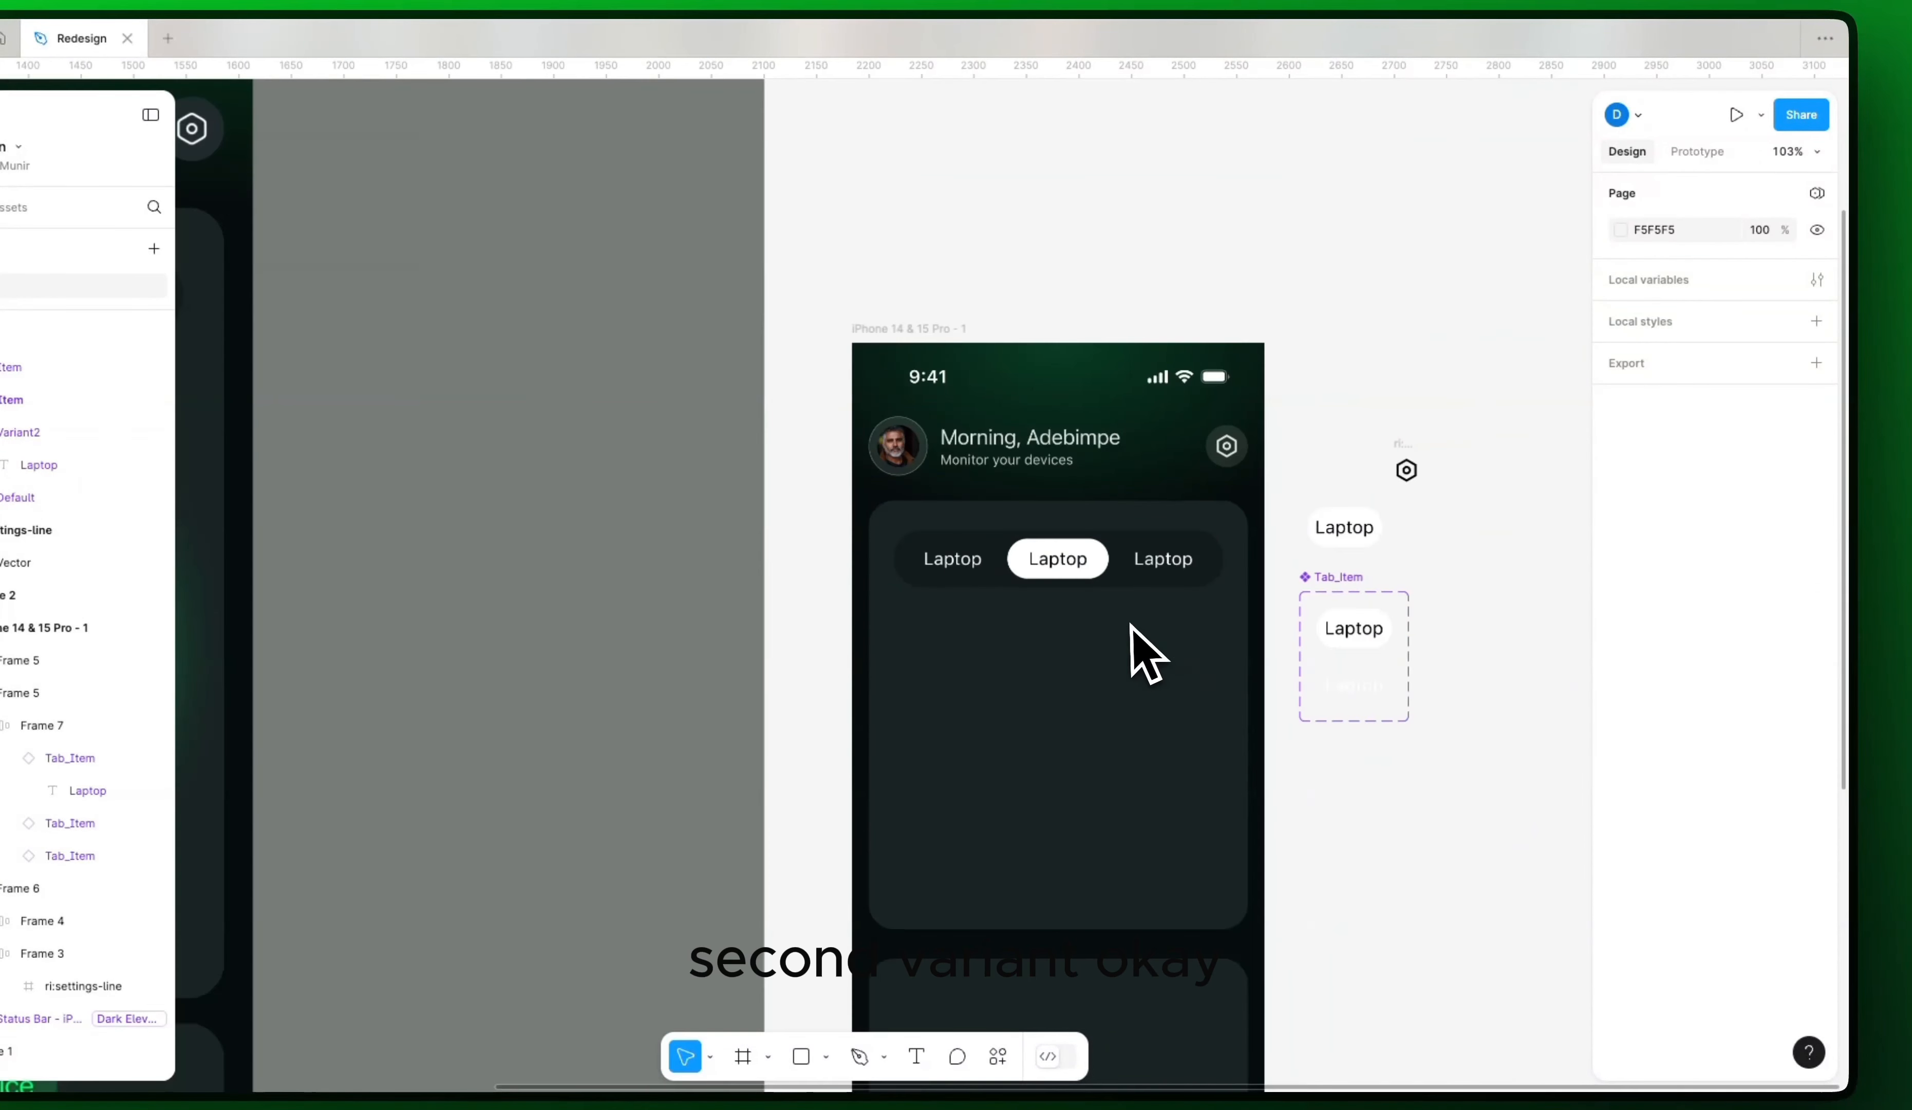
Step: Apply the "Monitor your devices" subtitle's colour C9CFCC to the Laptop text in Variant2 of the Tab_Item component
{"action": "left_click_drag", "start_coordinate": [1130, 624], "coordinate": [1084, 653]}
{"action": "left_click", "coordinate": [961, 494]}
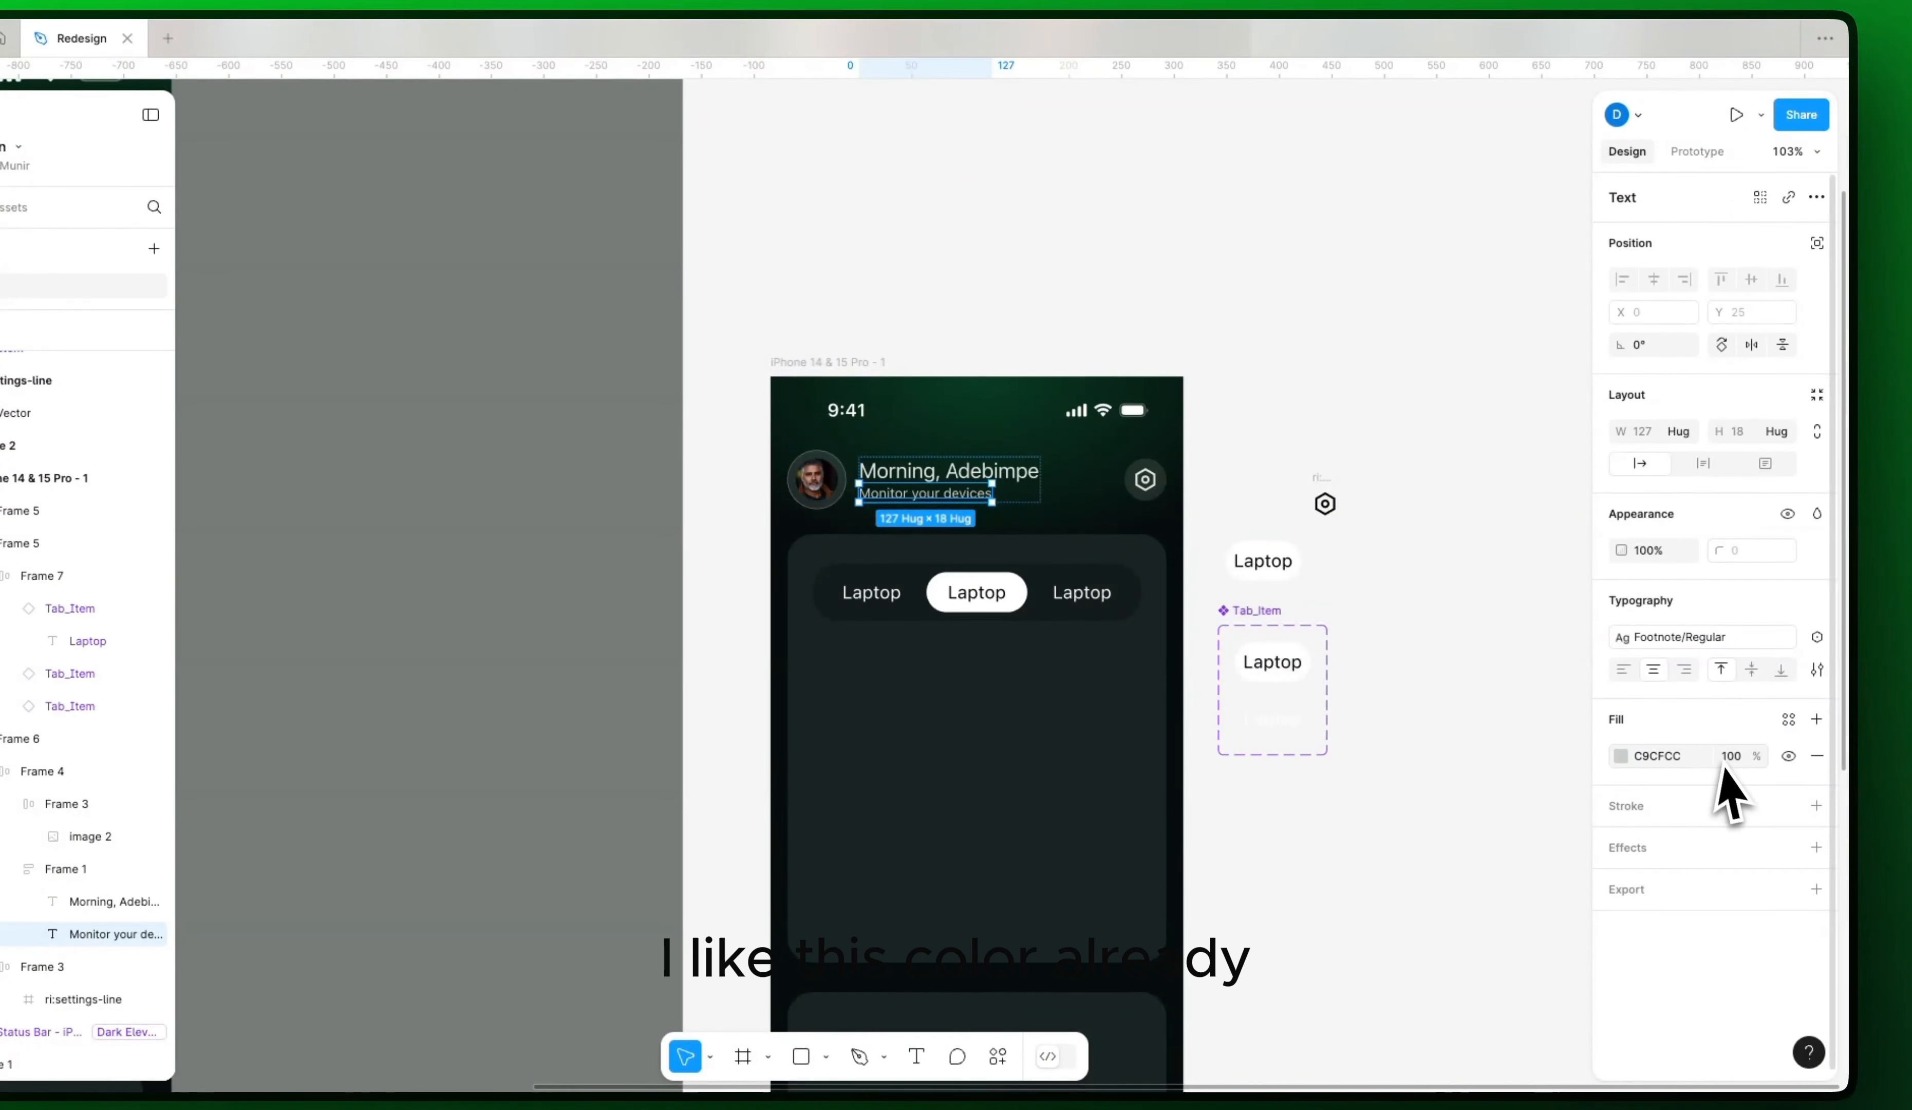
{"action": "left_click", "coordinate": [1272, 719]}
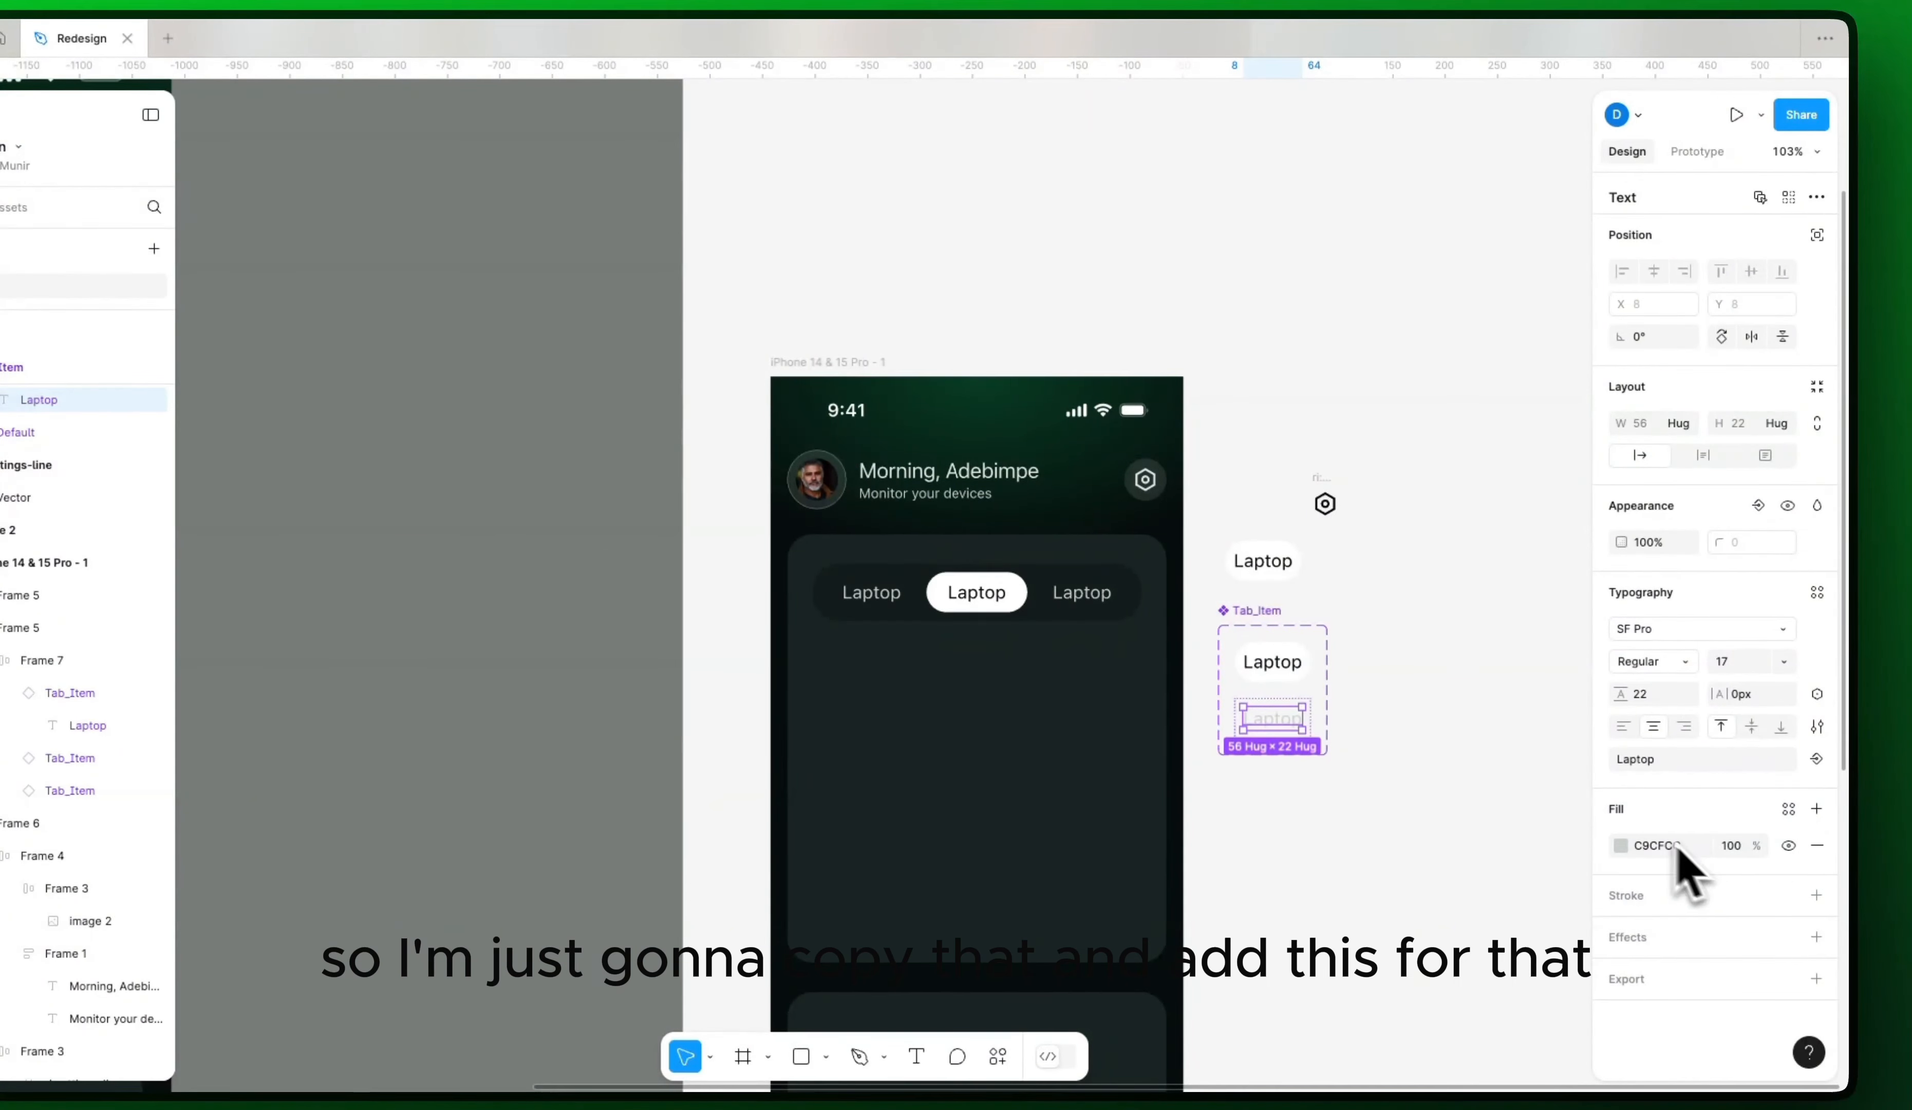
{"action": "left_click", "coordinate": [1472, 819]}
{"action": "scroll", "coordinate": [1268, 662], "scroll_direction": "down", "scroll_amount": 5}
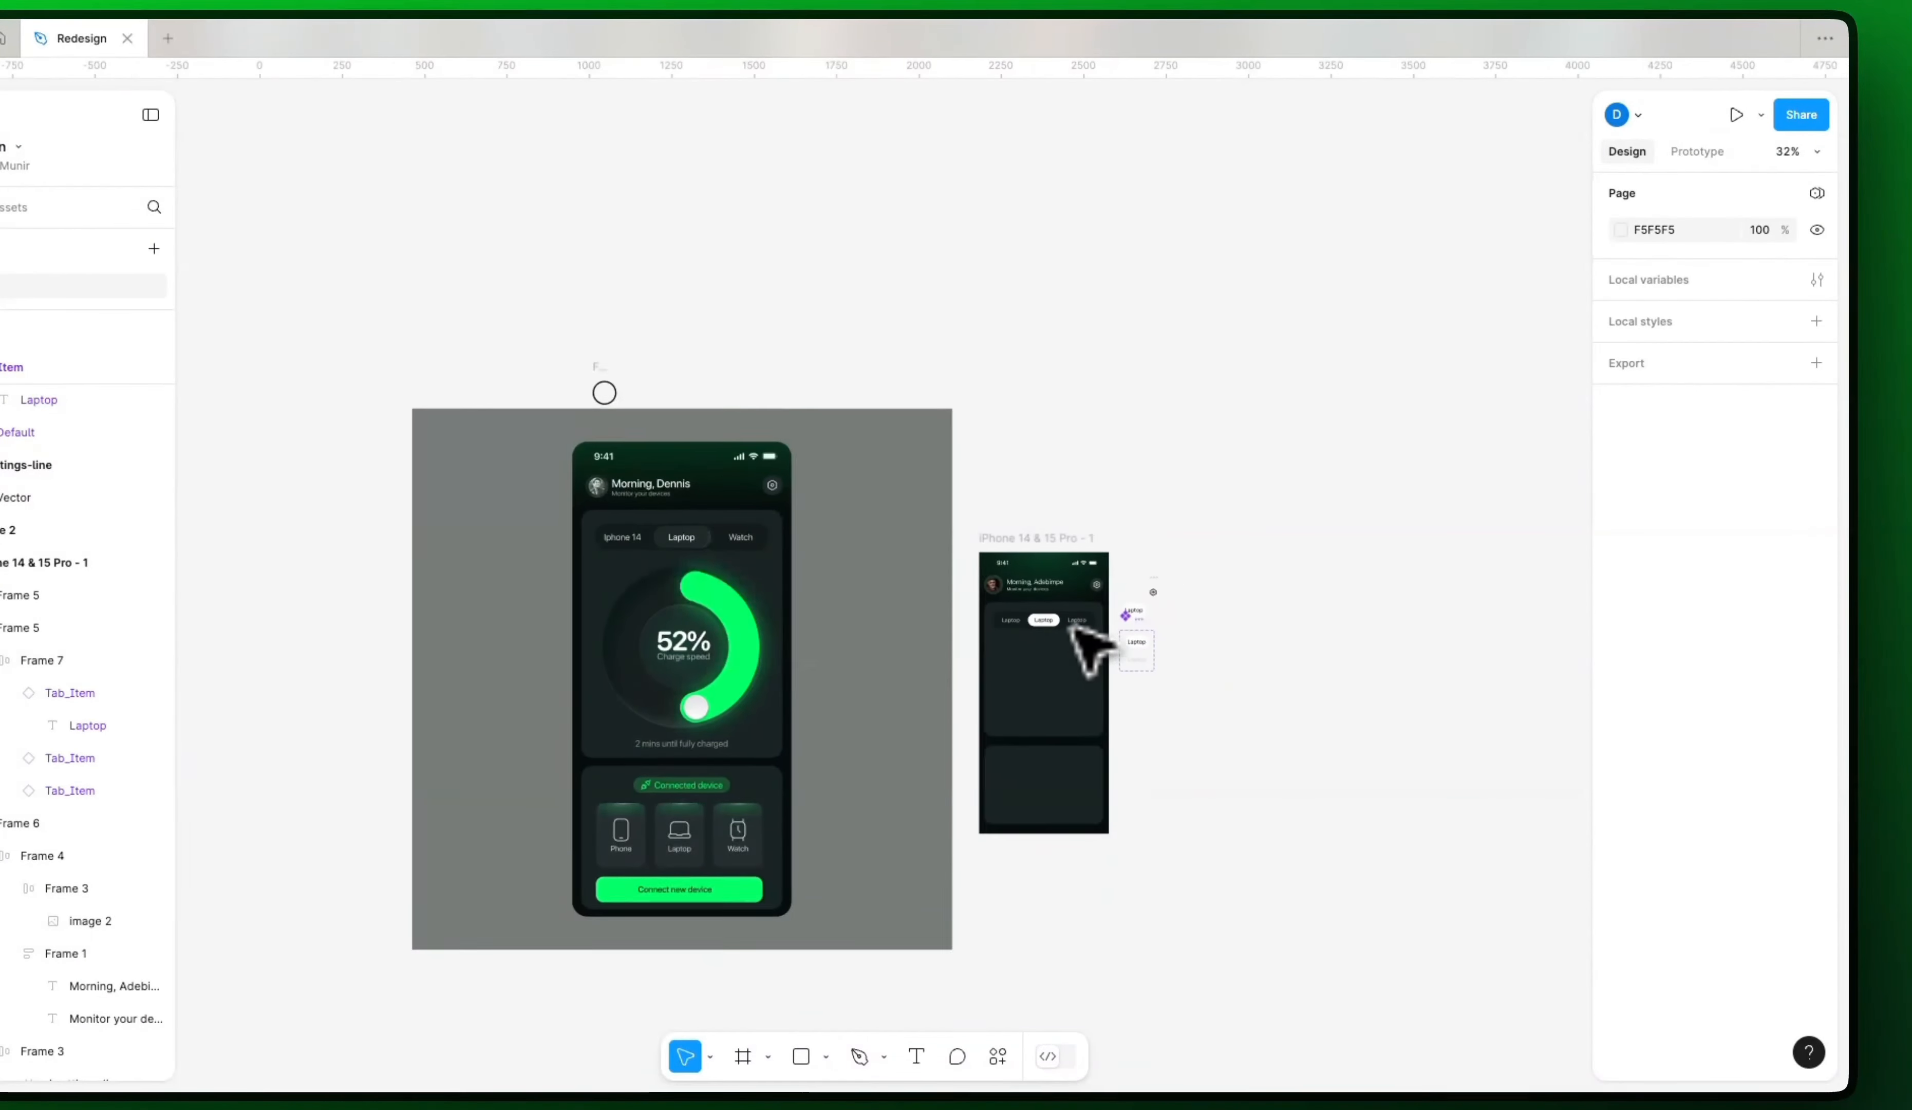
{"action": "scroll", "coordinate": [1085, 648], "scroll_direction": "up", "scroll_amount": 4}
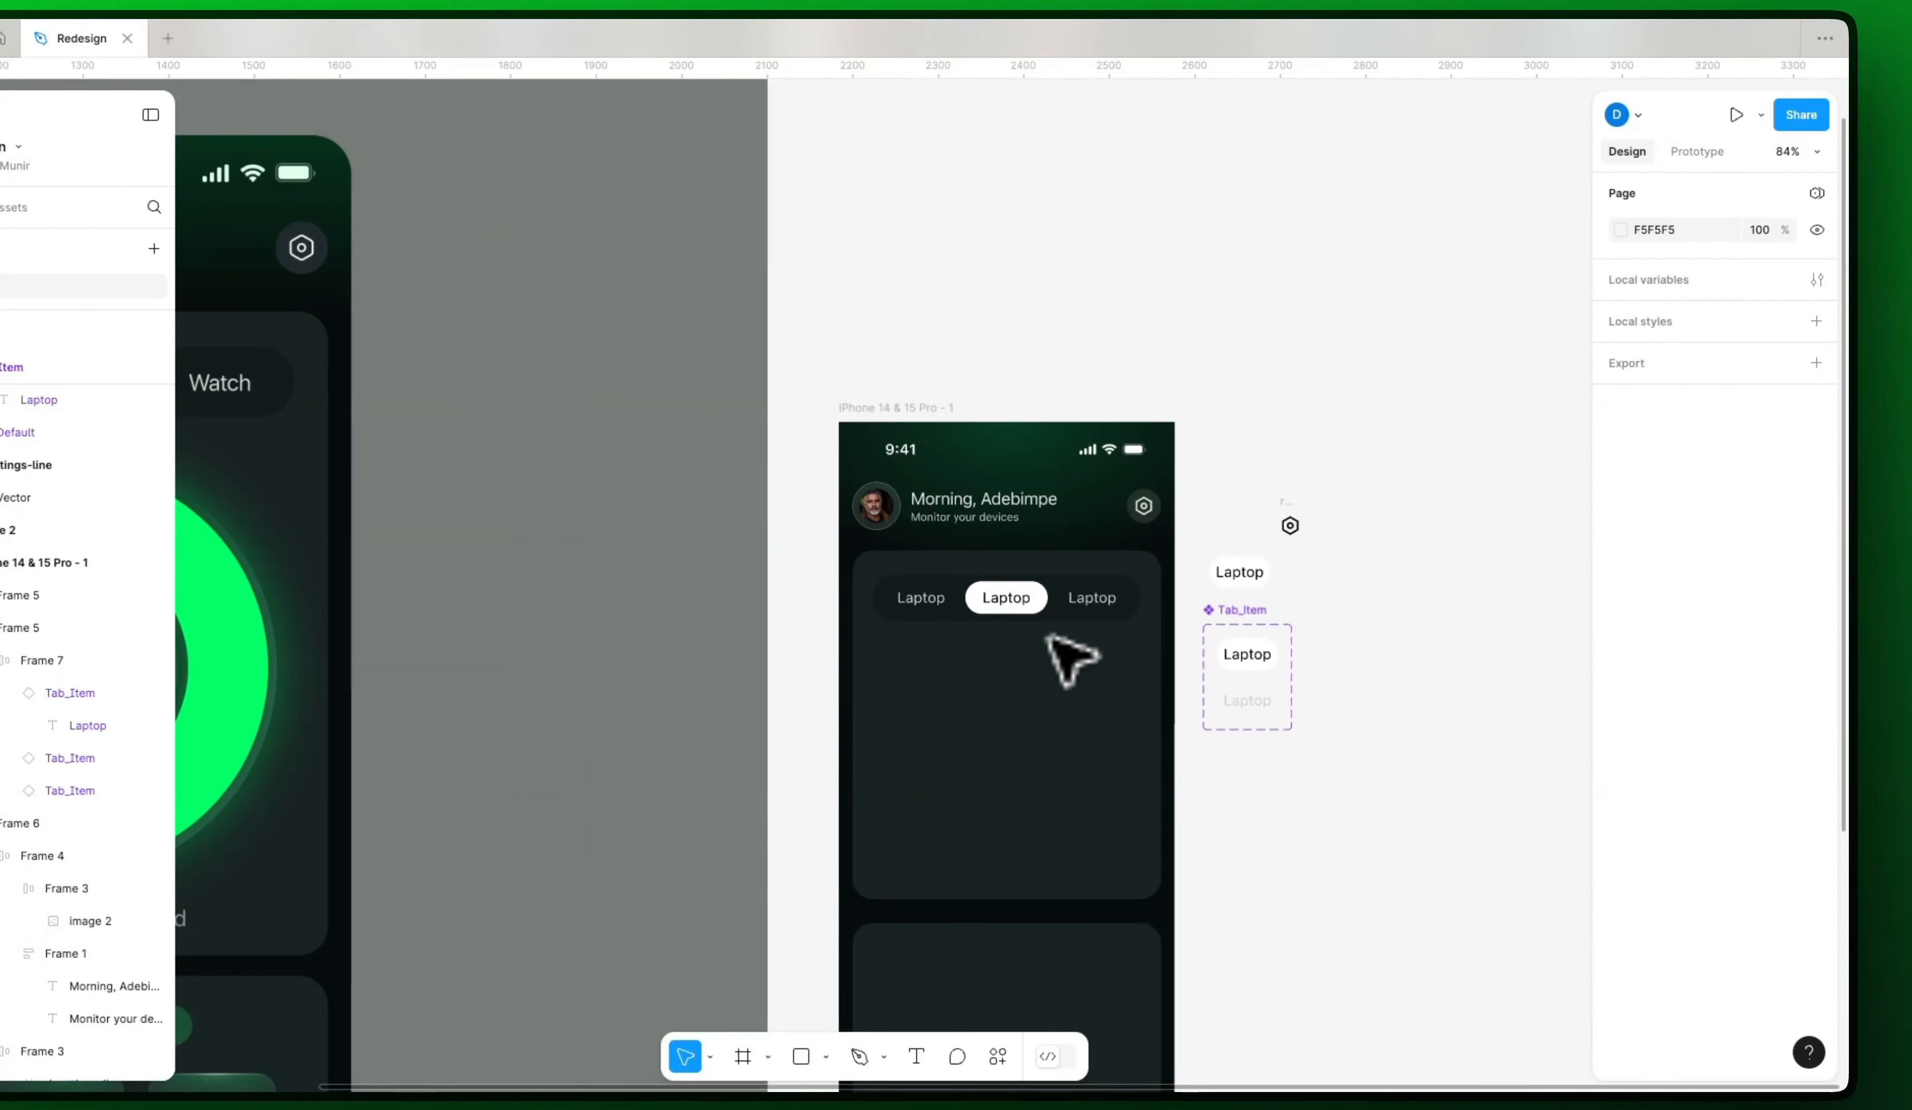
{"action": "scroll", "coordinate": [1017, 678], "scroll_direction": "up", "scroll_amount": 3}
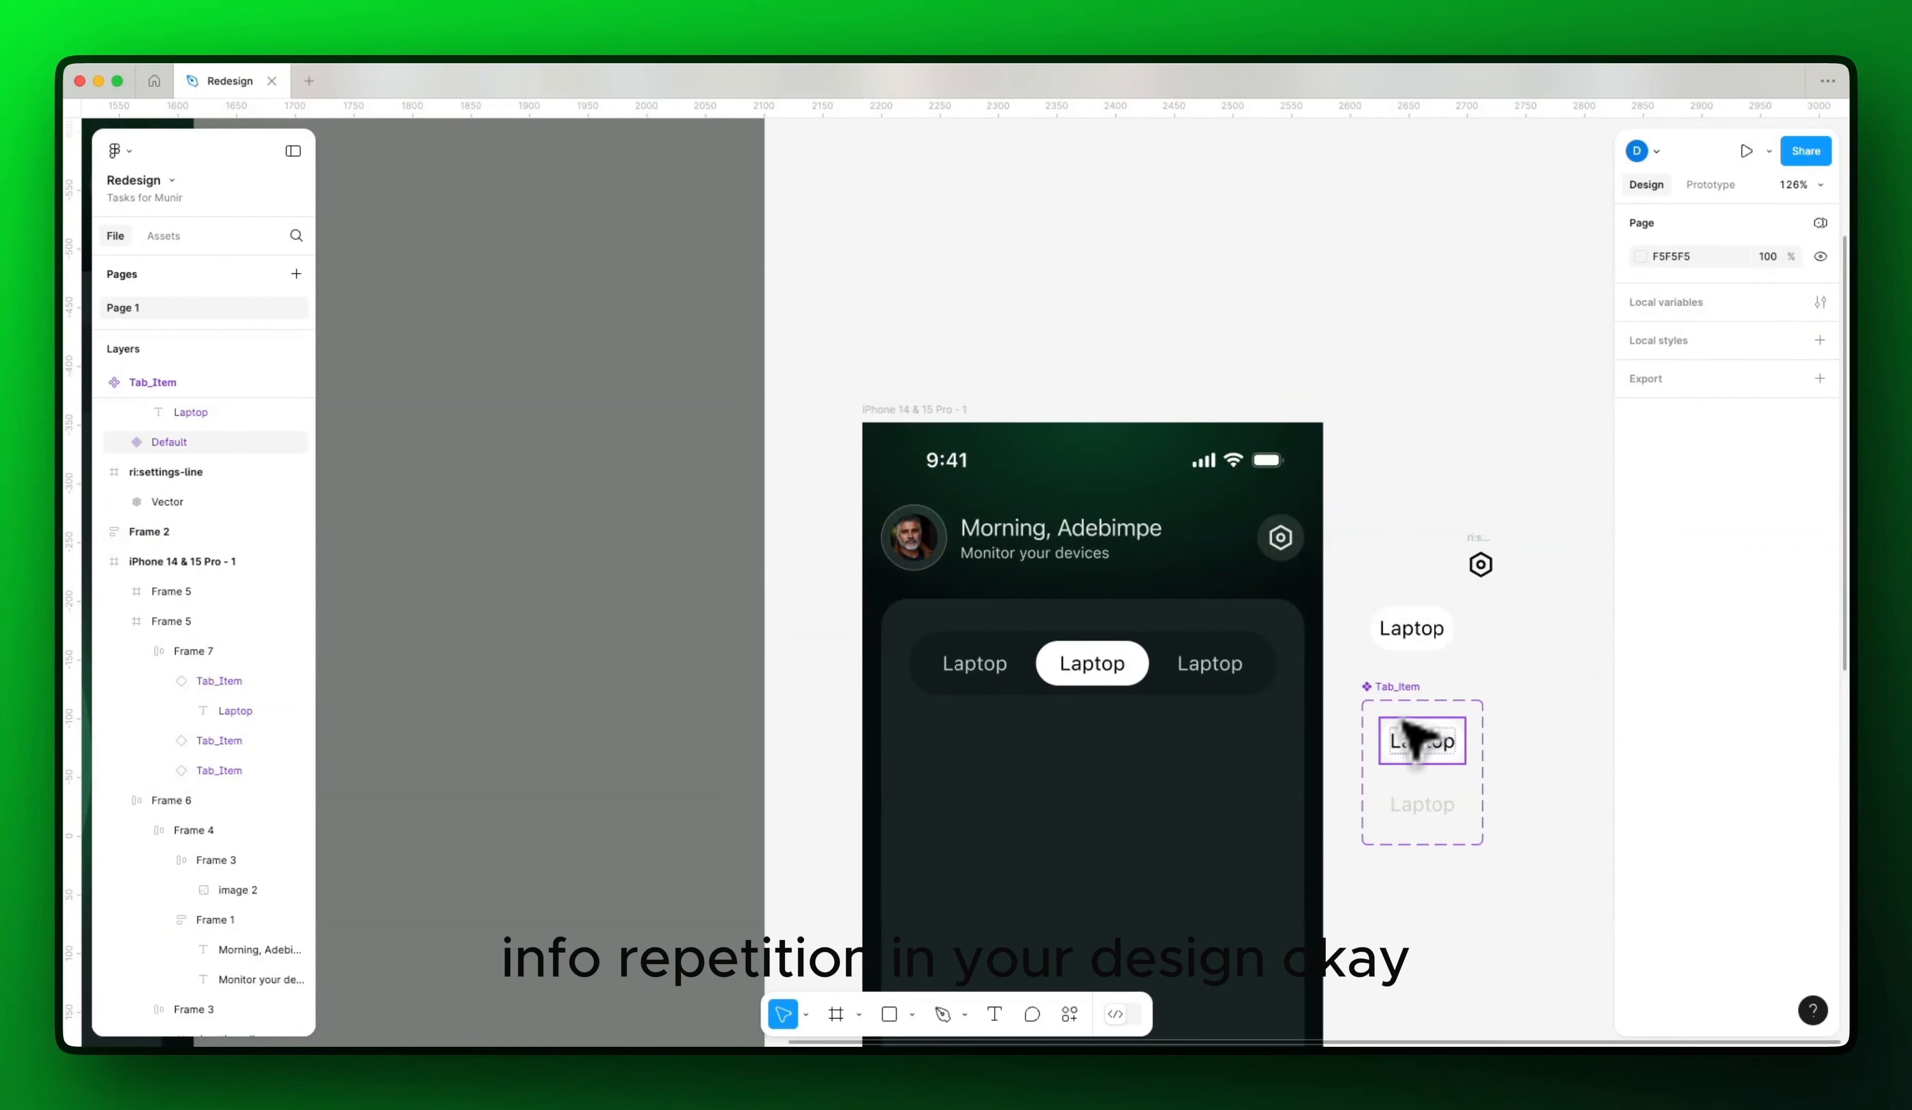
{"action": "left_click", "coordinate": [1086, 675]}
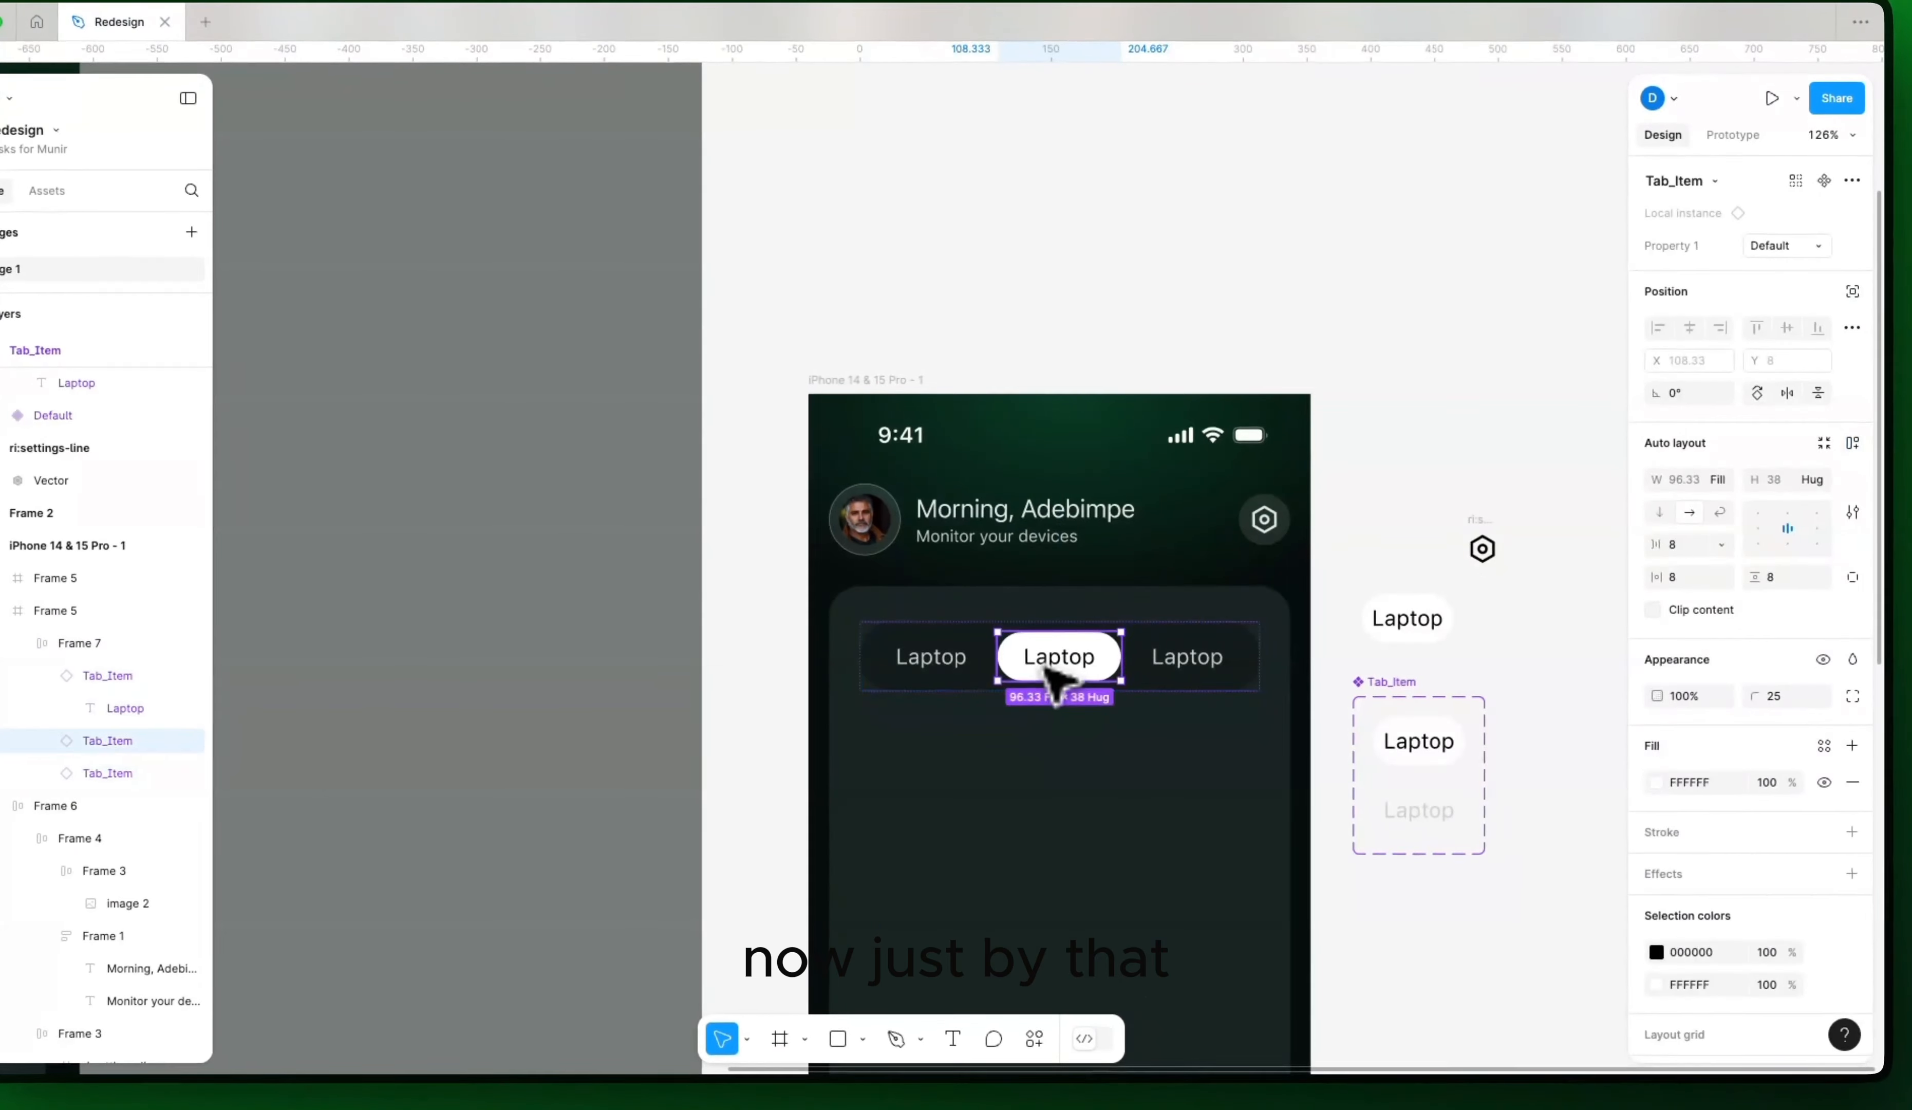
{"action": "right_click", "coordinate": [1108, 651]}
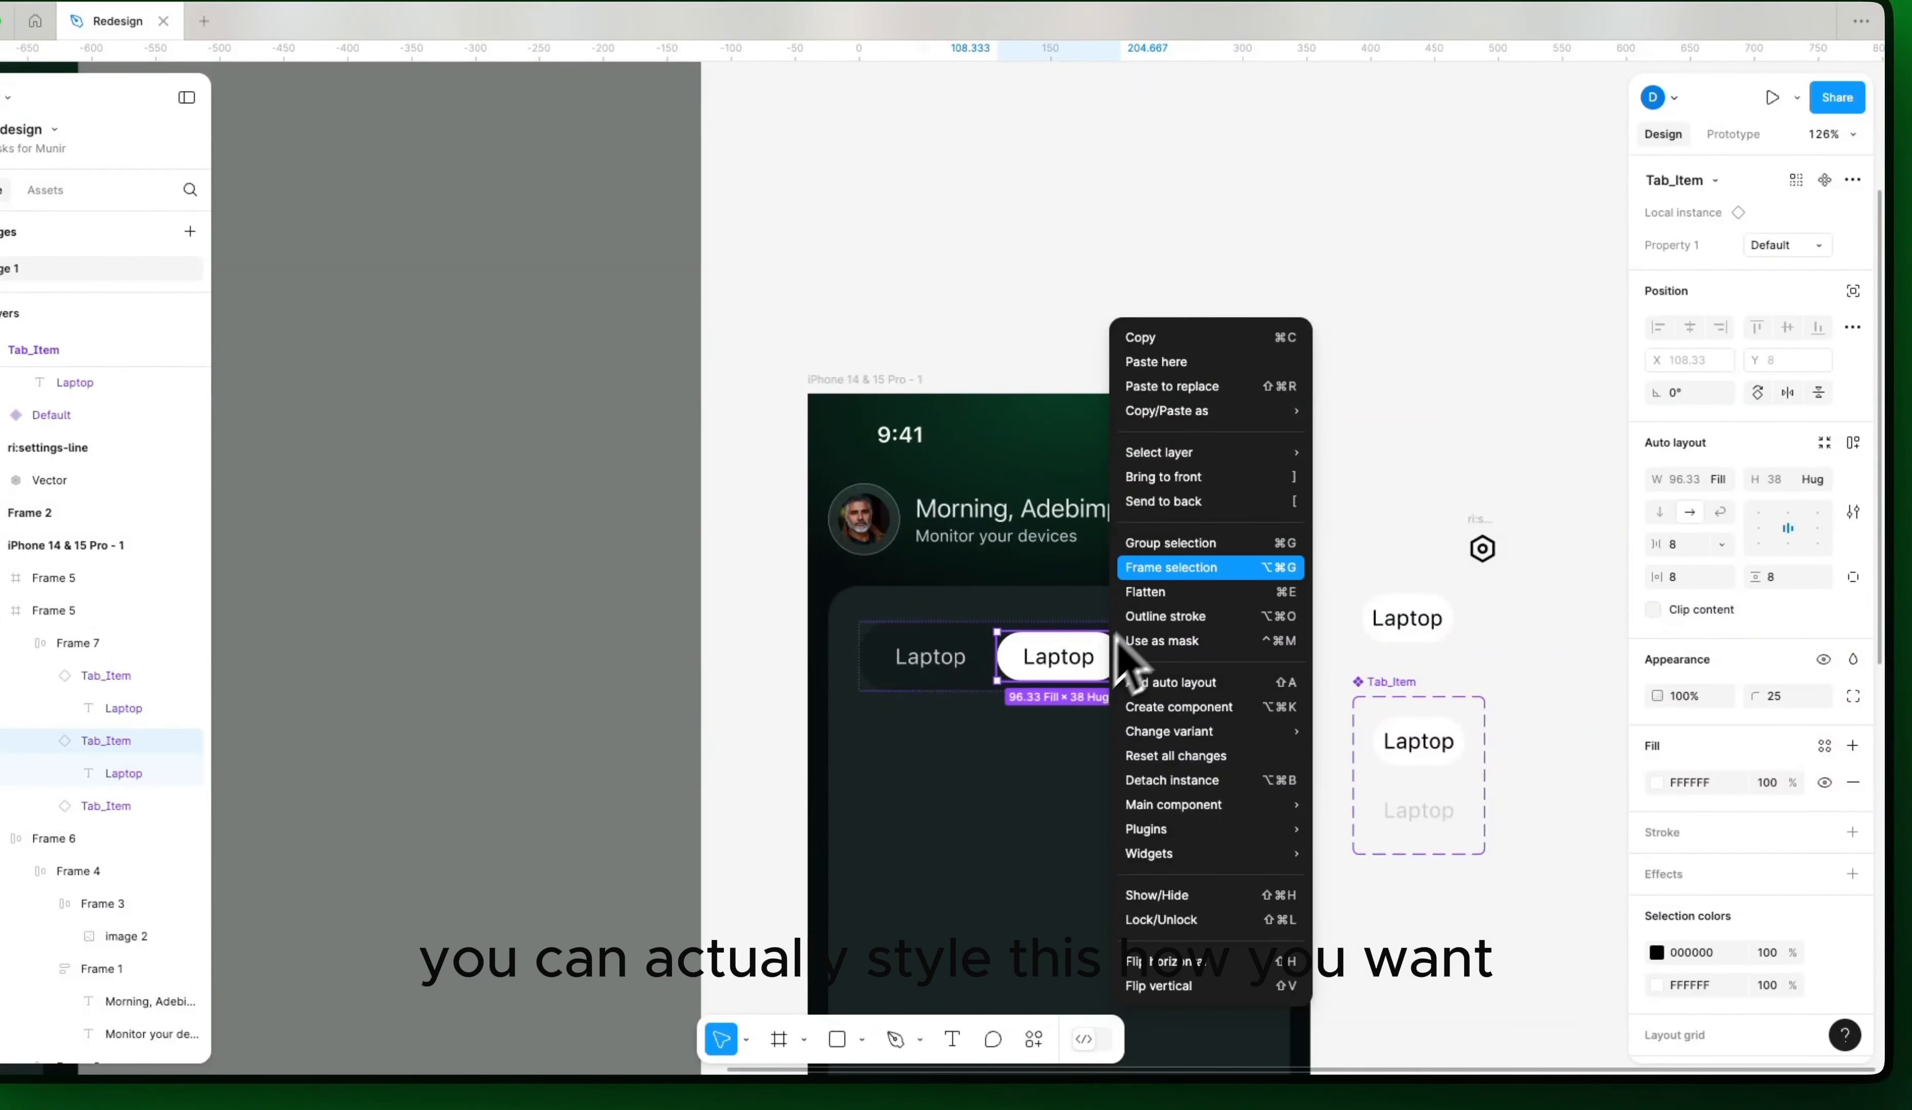
{"action": "mouse_move", "coordinate": [1213, 806]}
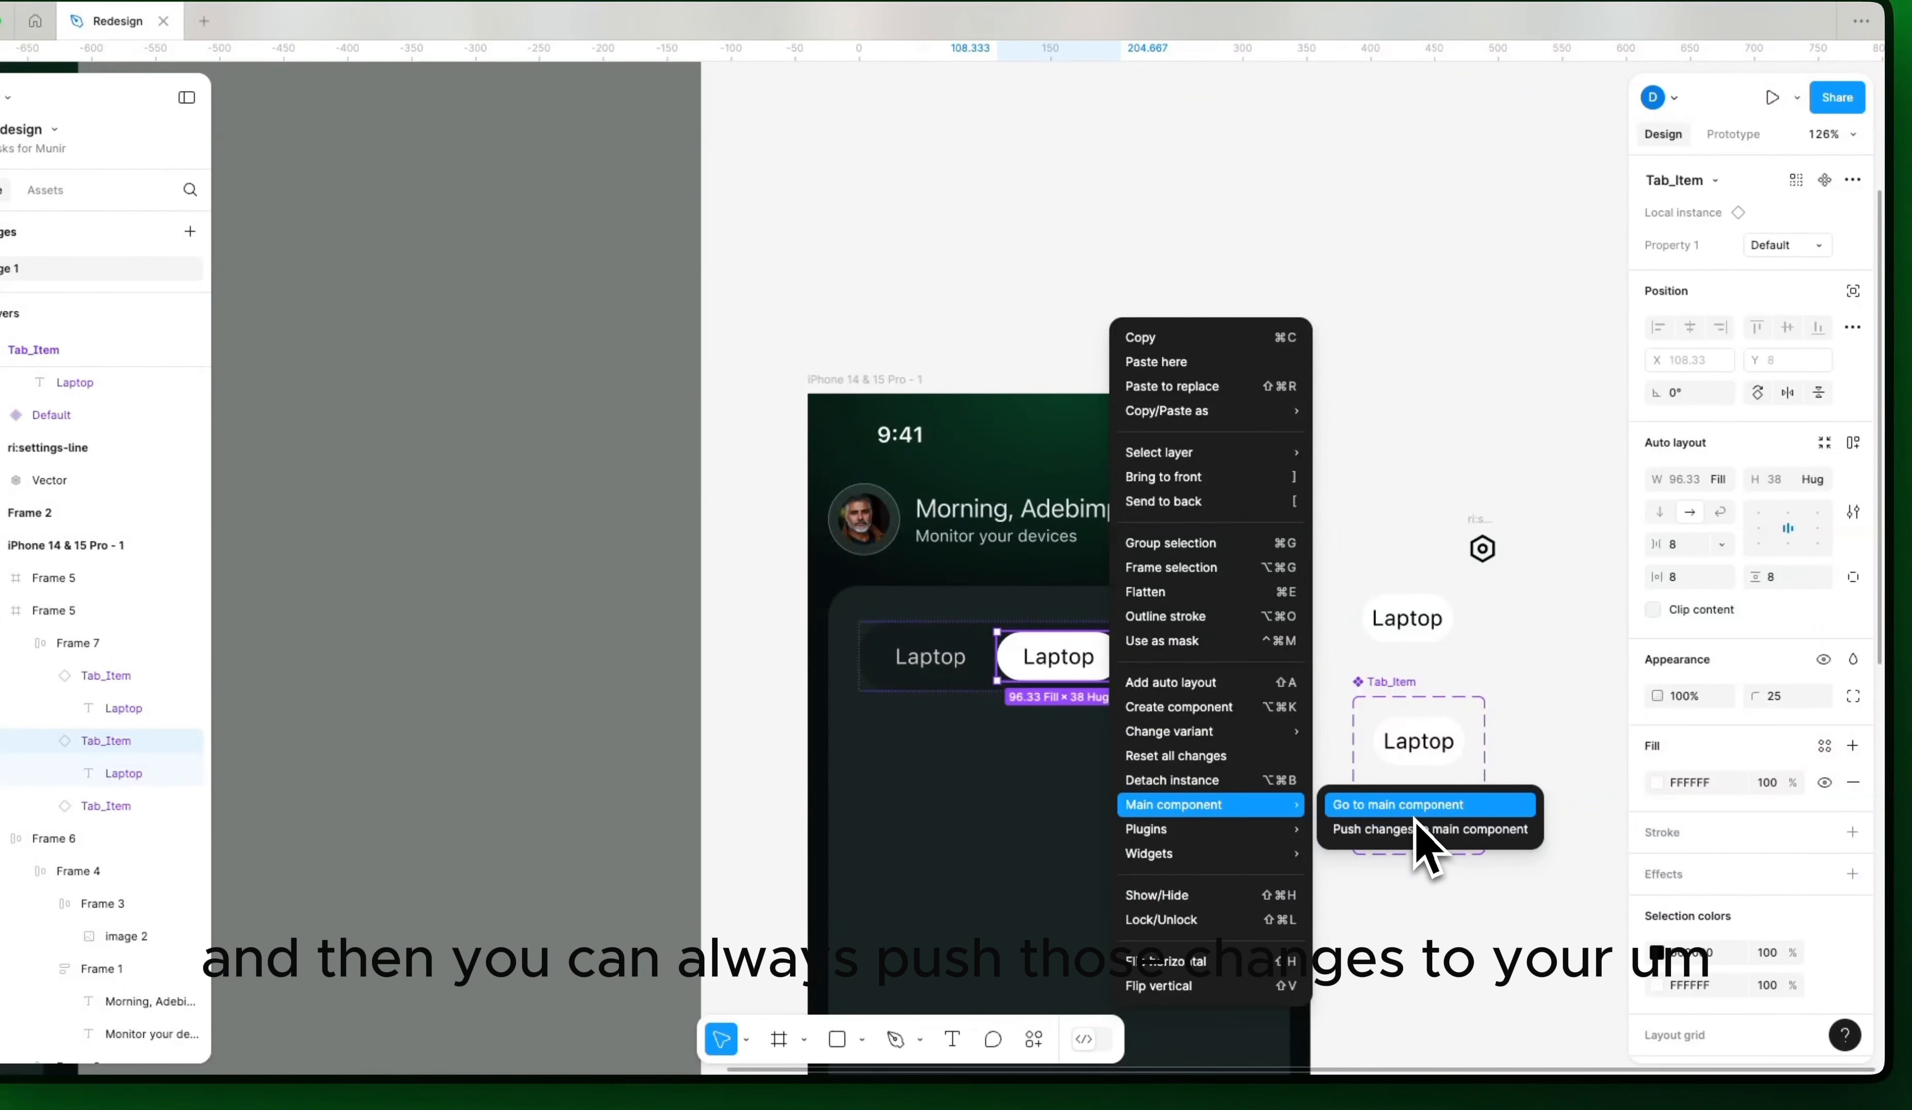
{"action": "left_click", "coordinate": [1423, 602]}
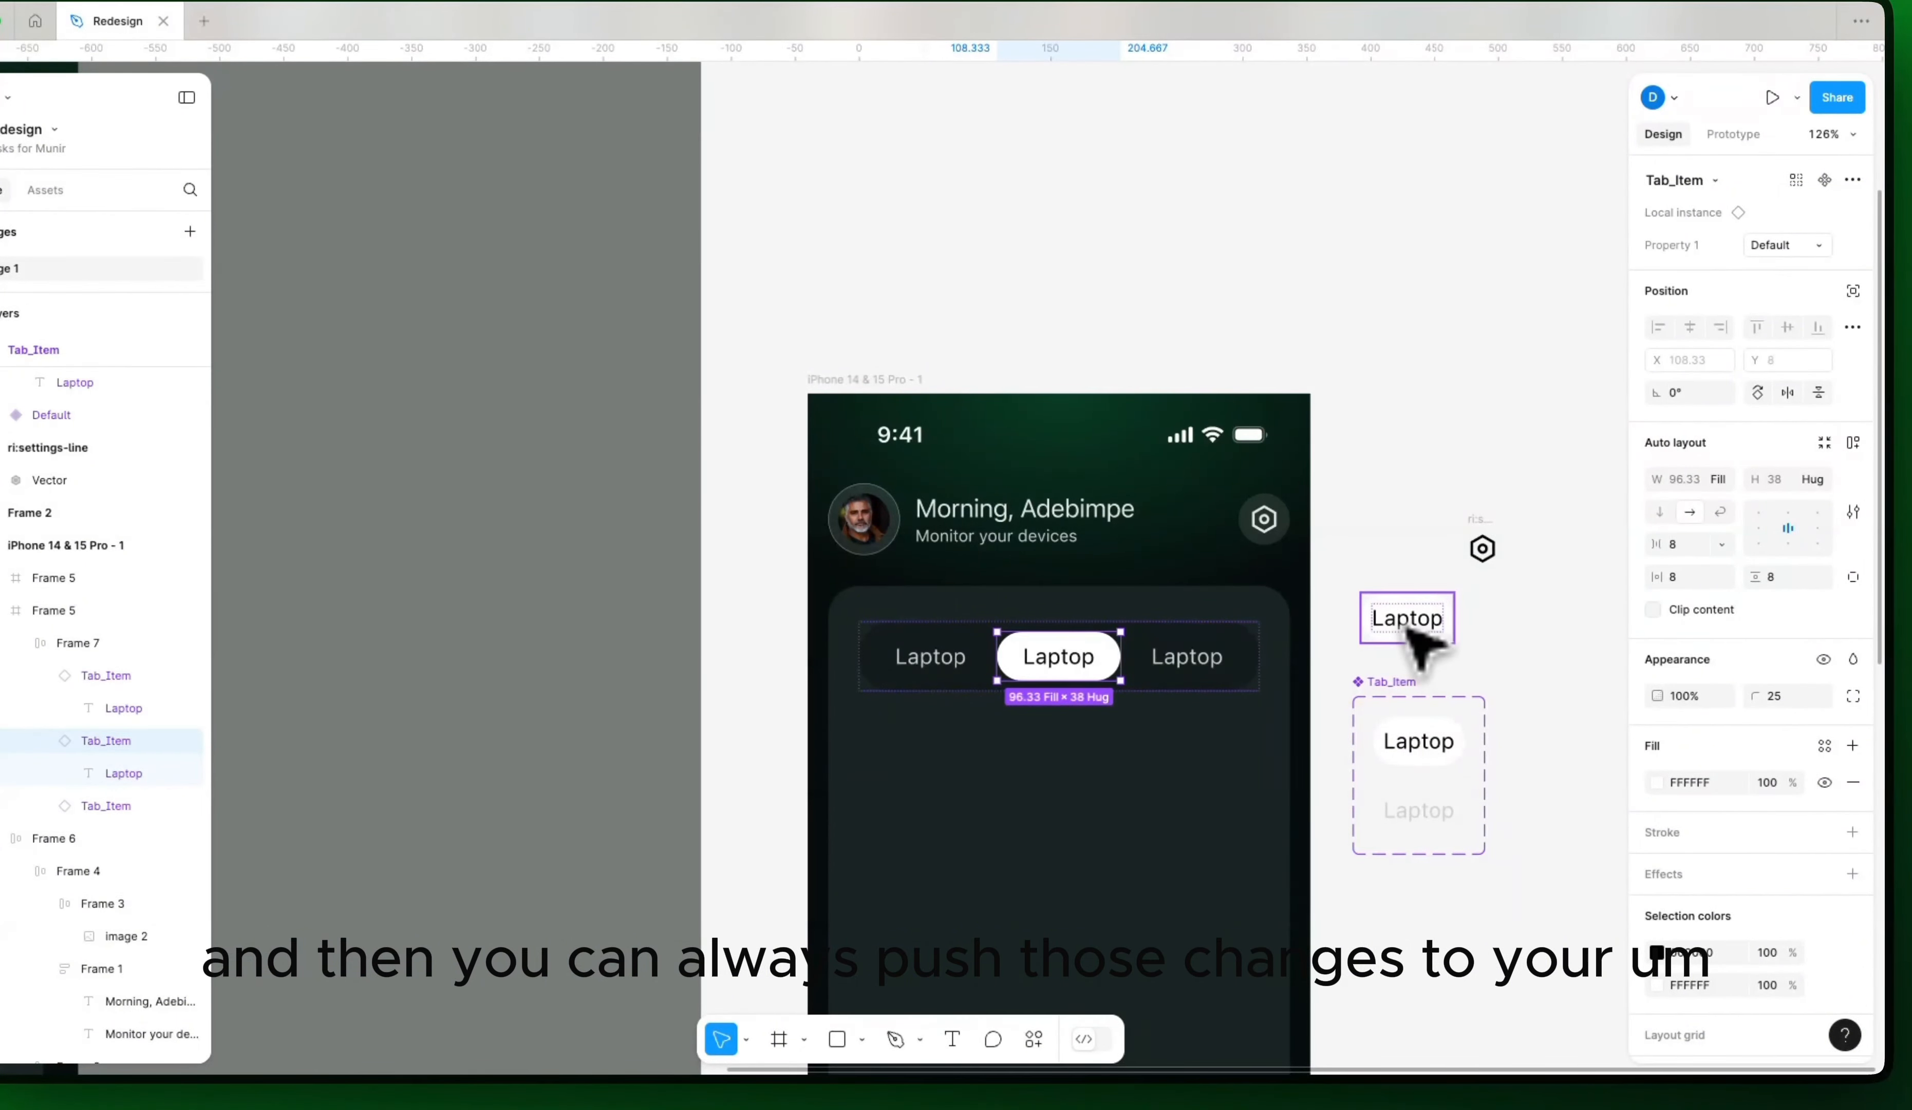
Step: Duplicate the reference mockup image and place the copy on the far side of the iPhone frame
{"action": "scroll", "coordinate": [1078, 659], "scroll_direction": "left", "scroll_amount": 7}
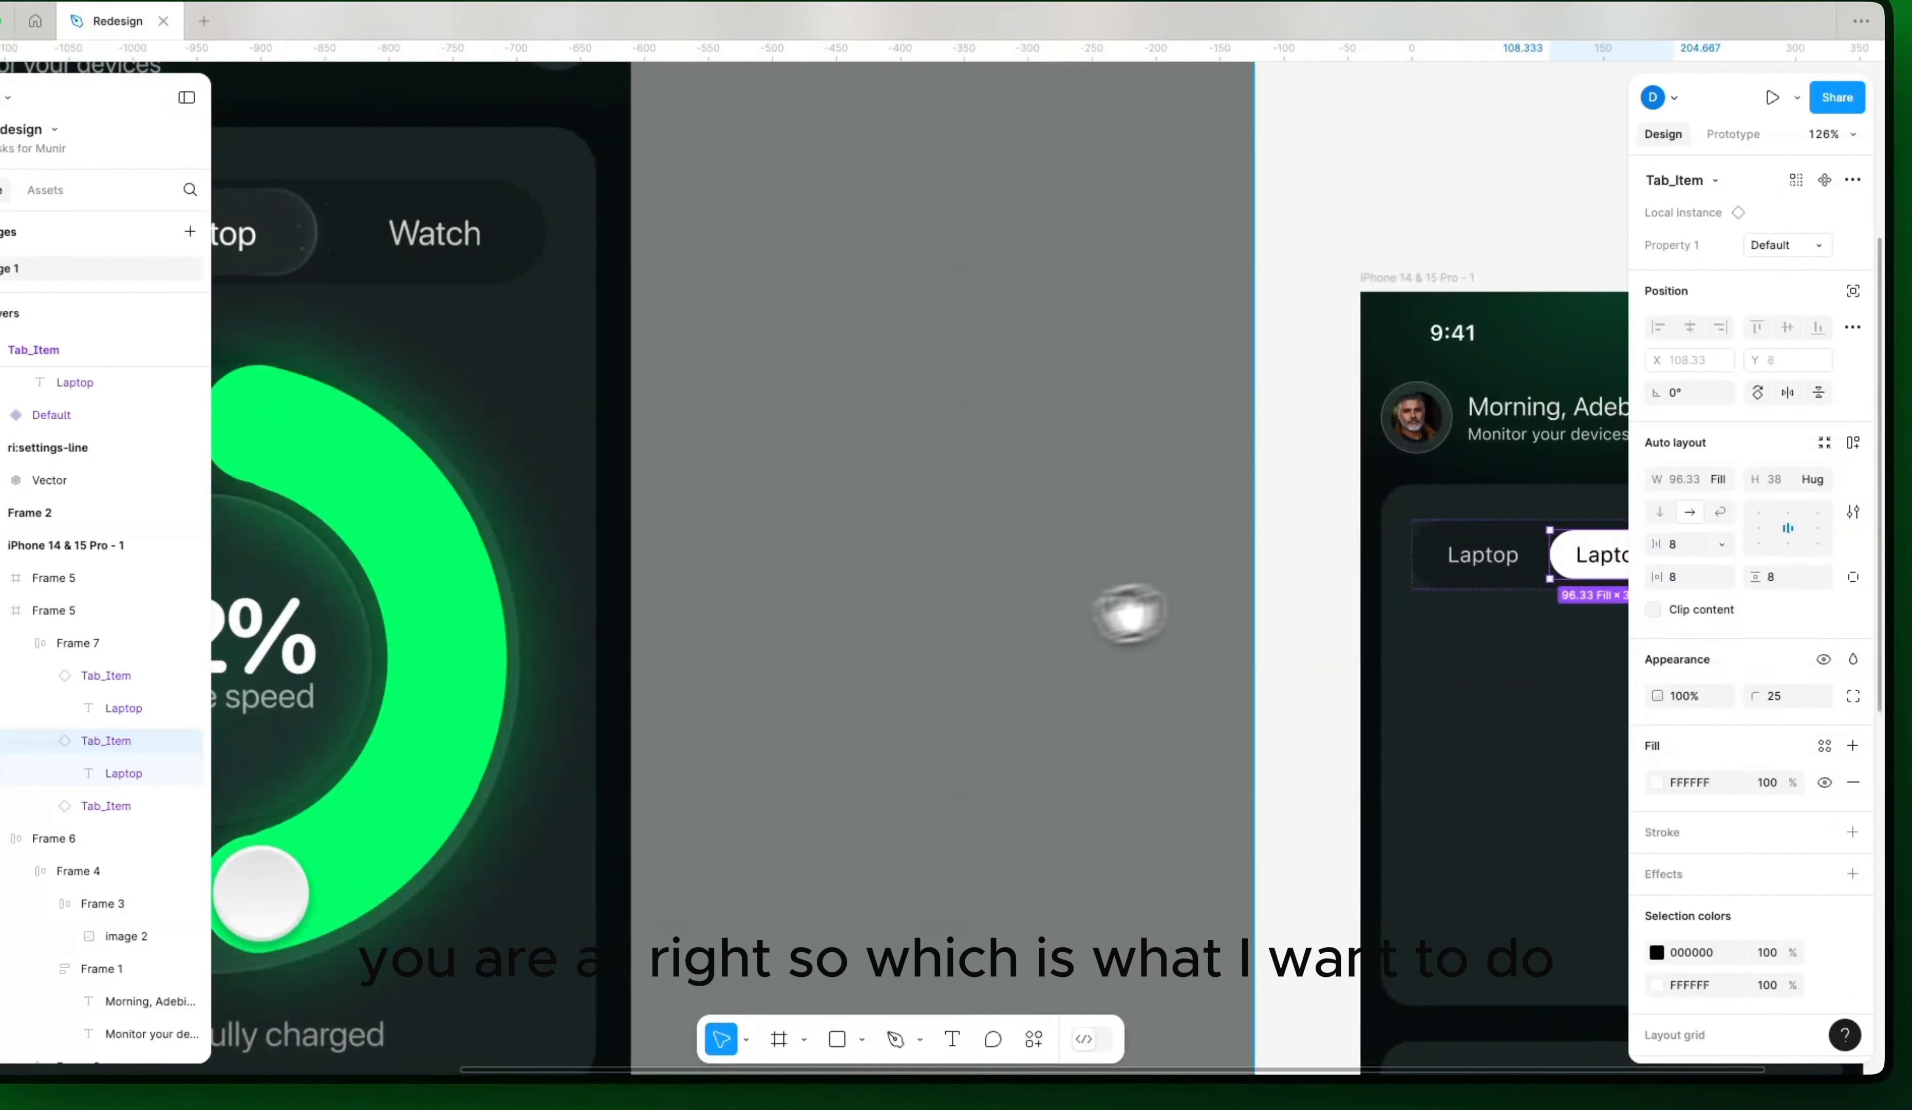
{"action": "scroll", "coordinate": [917, 649], "scroll_direction": "down", "scroll_amount": 4}
{"action": "scroll", "coordinate": [899, 649], "scroll_direction": "down", "scroll_amount": 5}
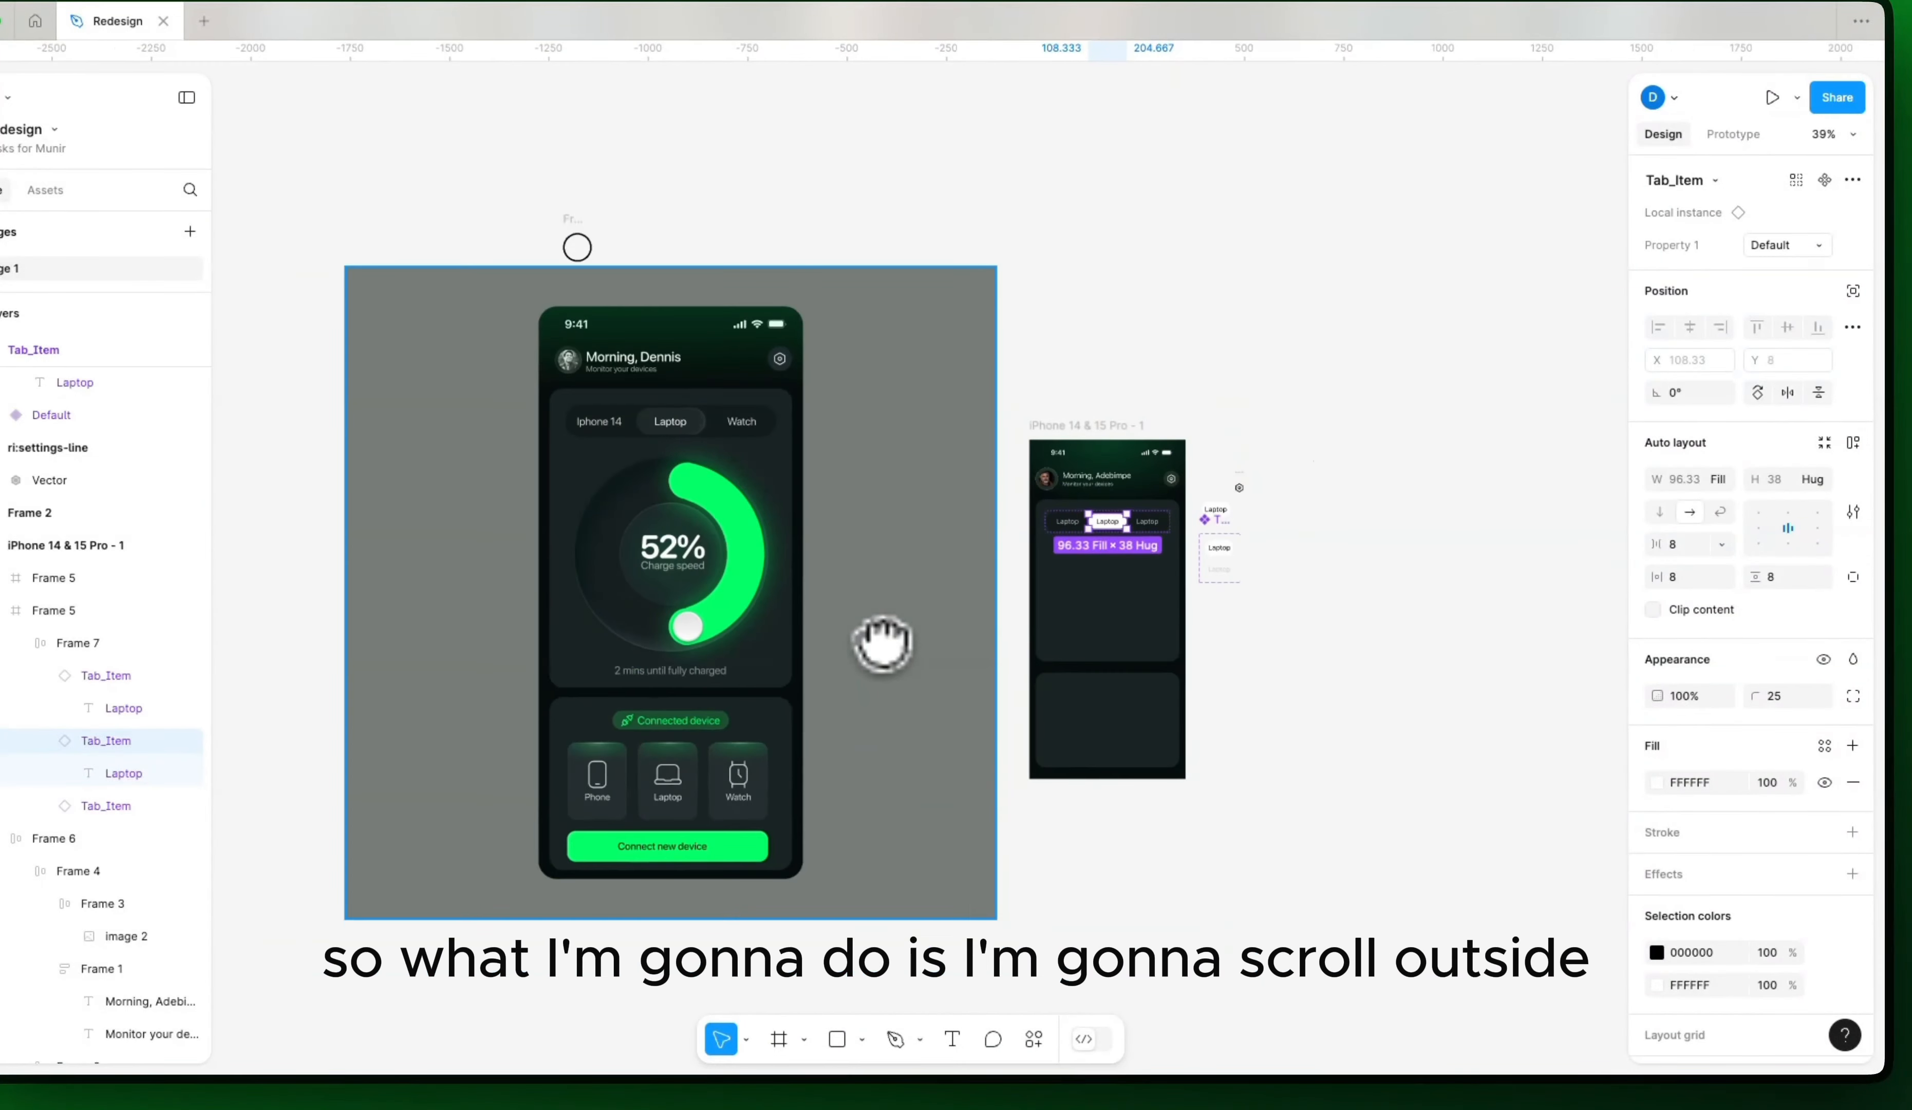
{"action": "left_click_drag", "start_coordinate": [802, 457], "coordinate": [1622, 457]}
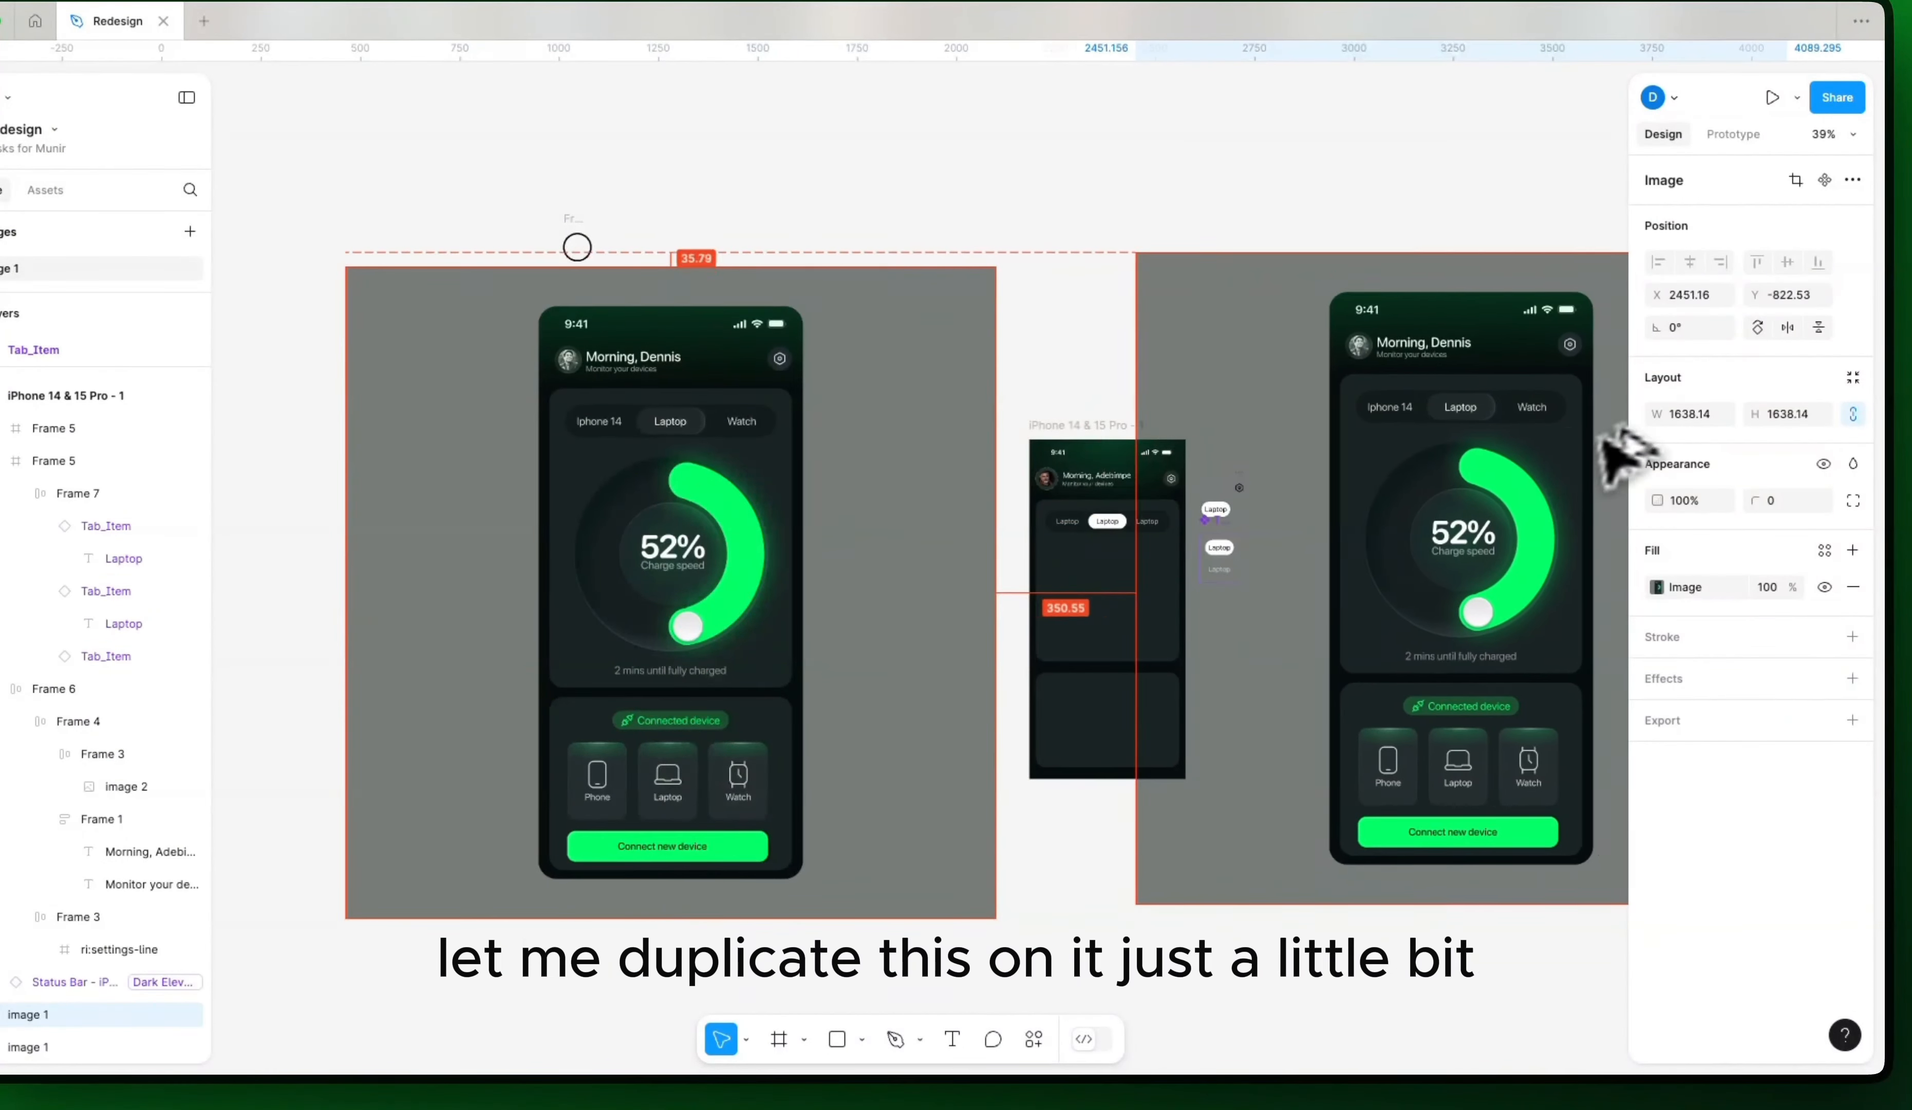
{"action": "scroll", "coordinate": [1295, 533], "scroll_direction": "right", "scroll_amount": 15}
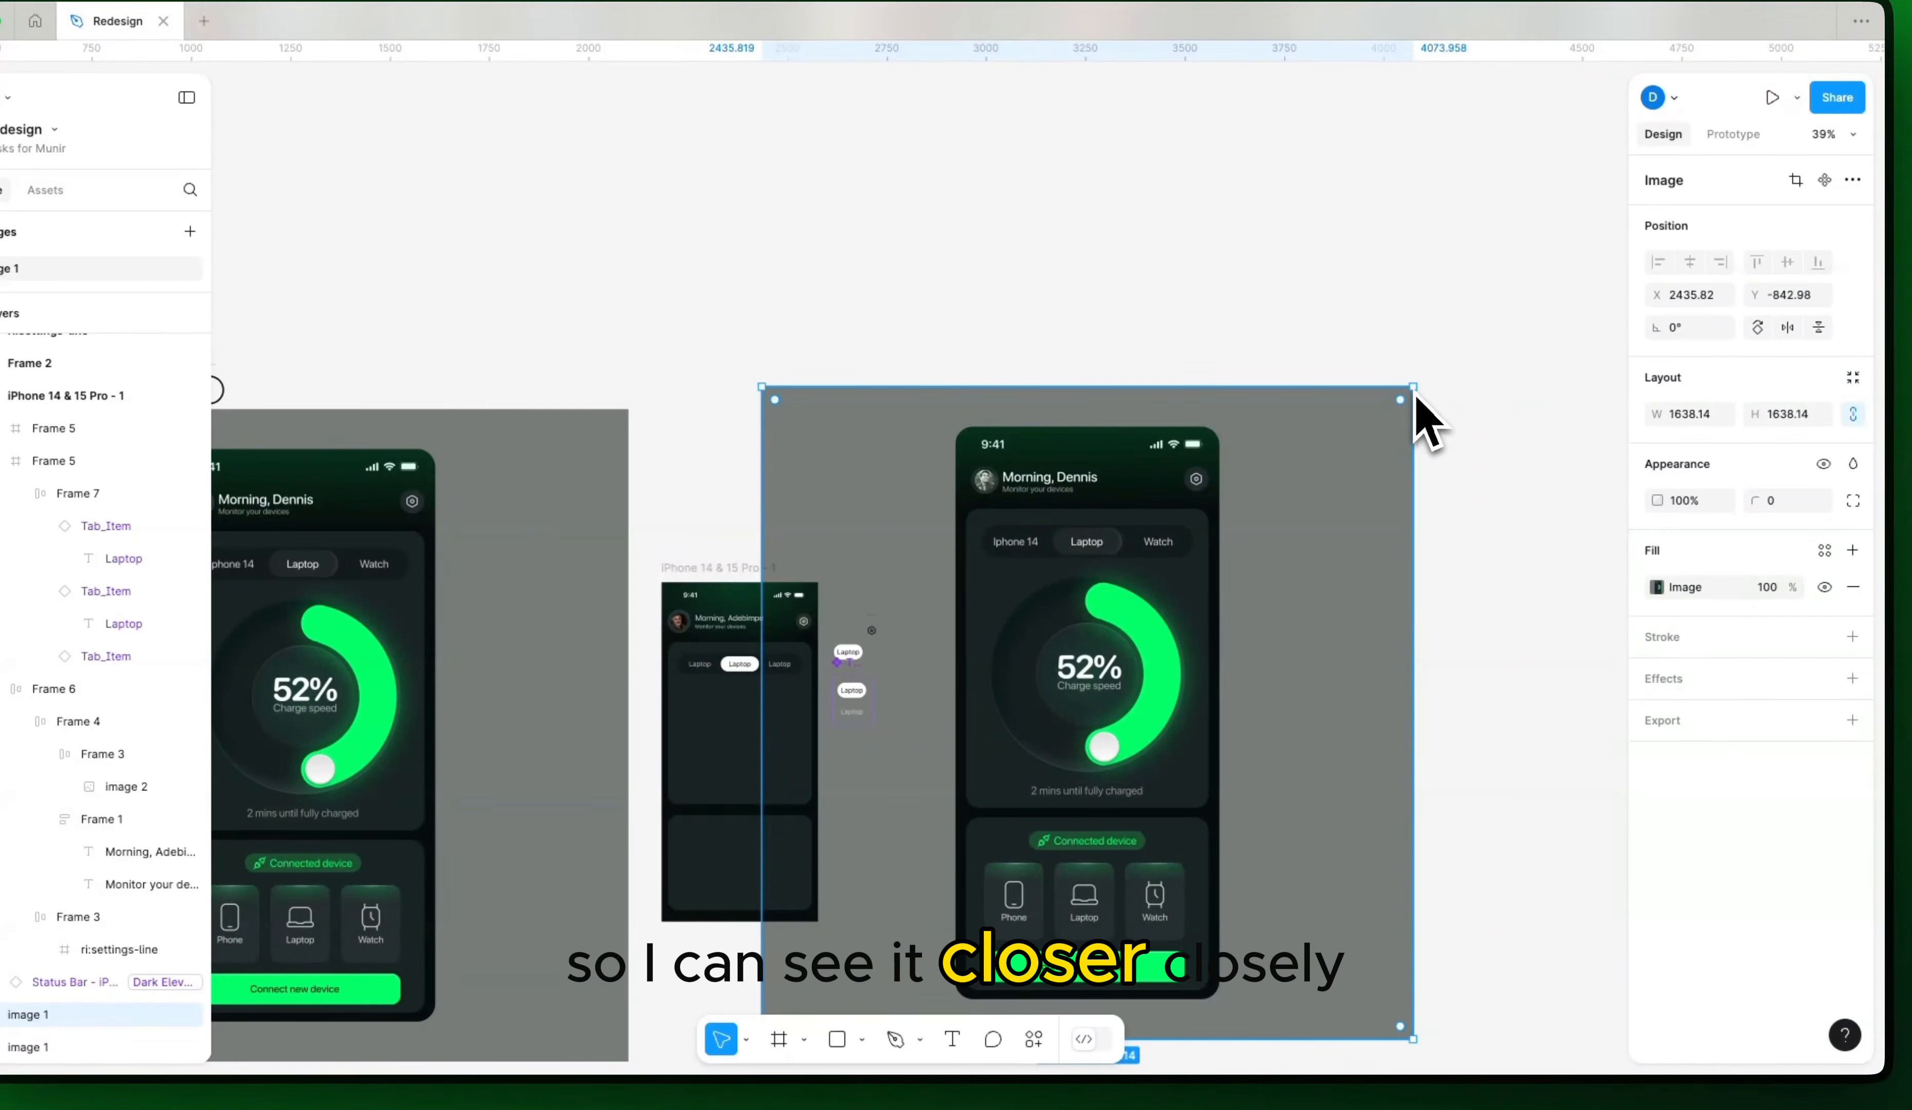
Step: Crop the duplicated mockup to its Laptop and Watch tabs, about 335 × 120, and place it in the iPhone frame below the tab bar
{"action": "left_click_drag", "start_coordinate": [1422, 514], "coordinate": [1171, 516]}
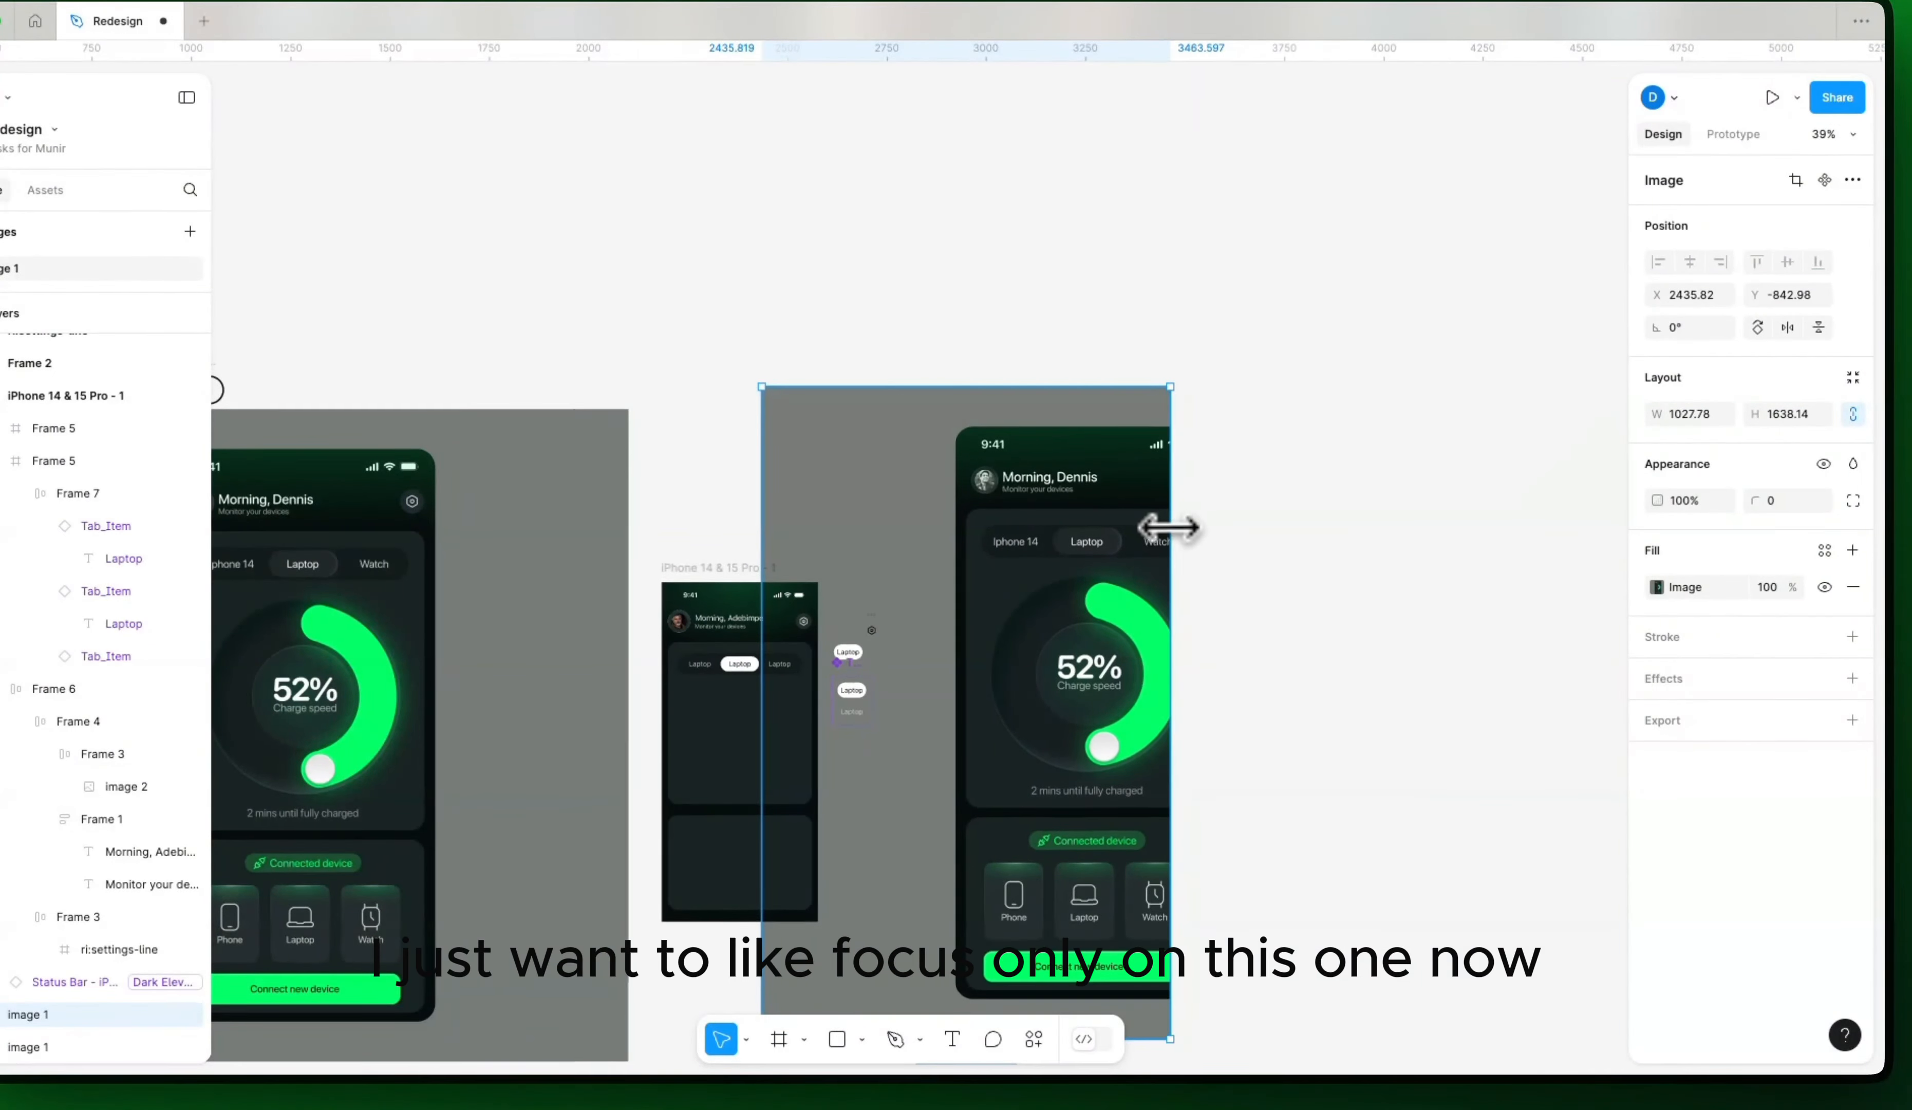
{"action": "left_click_drag", "start_coordinate": [1090, 372], "coordinate": [1086, 489]}
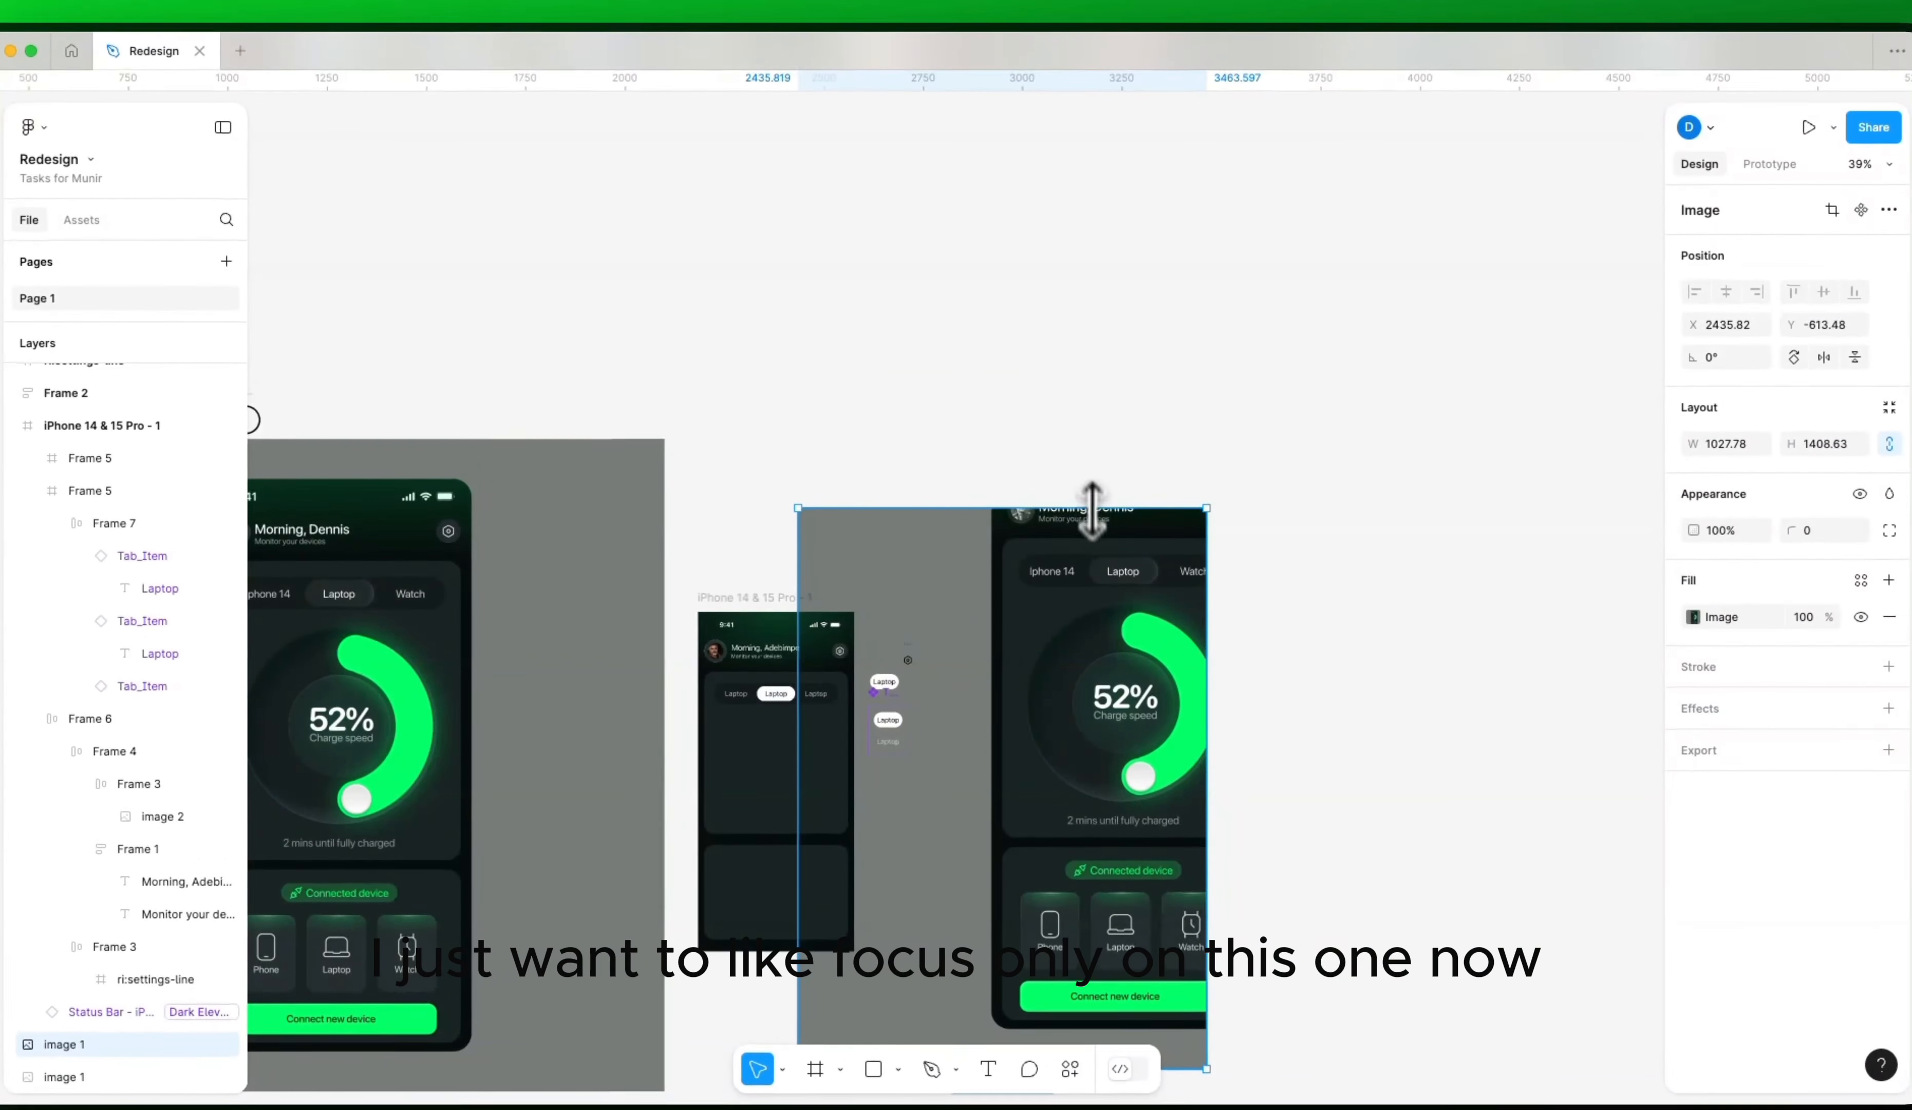
{"action": "left_click_drag", "start_coordinate": [825, 665], "coordinate": [1078, 686]}
{"action": "scroll", "coordinate": [1116, 766], "scroll_direction": "down", "scroll_amount": 5}
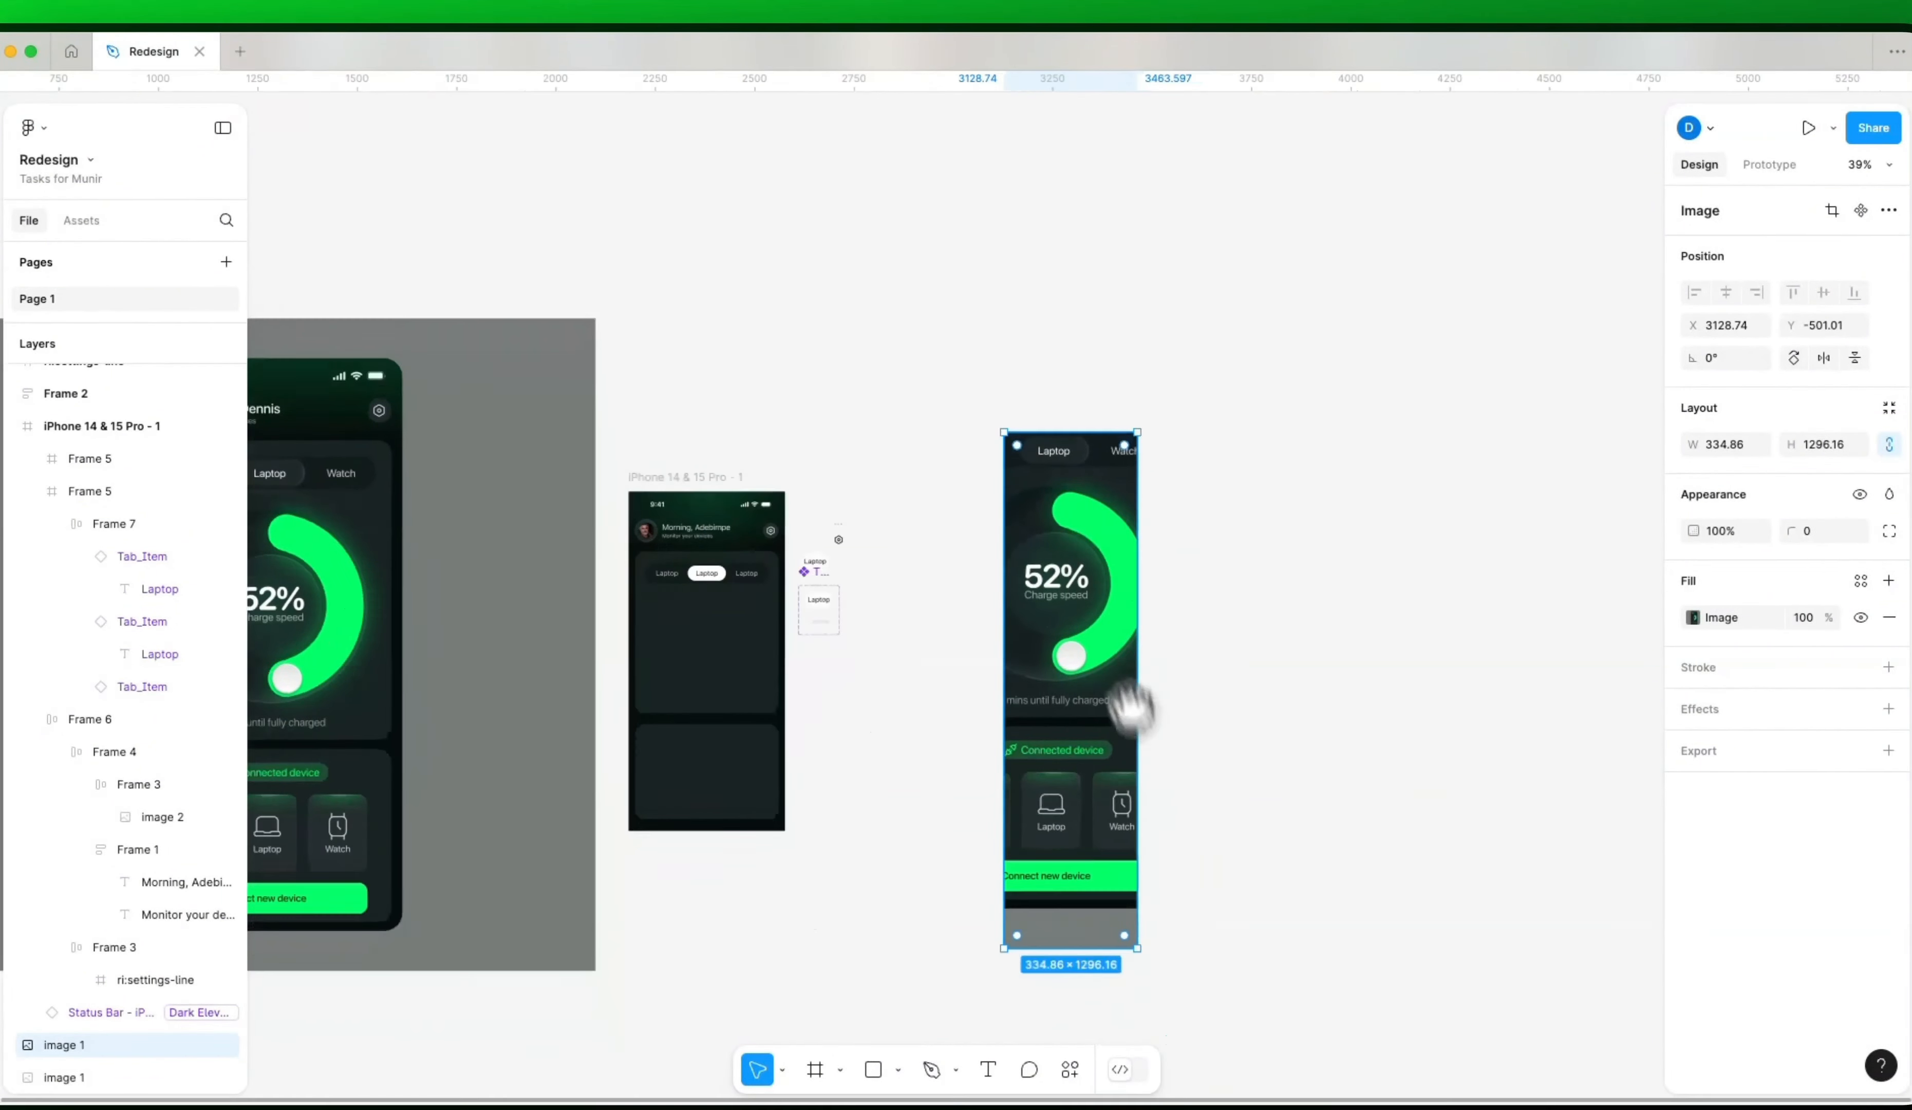
{"action": "left_click_drag", "start_coordinate": [1052, 817], "coordinate": [1138, 461]}
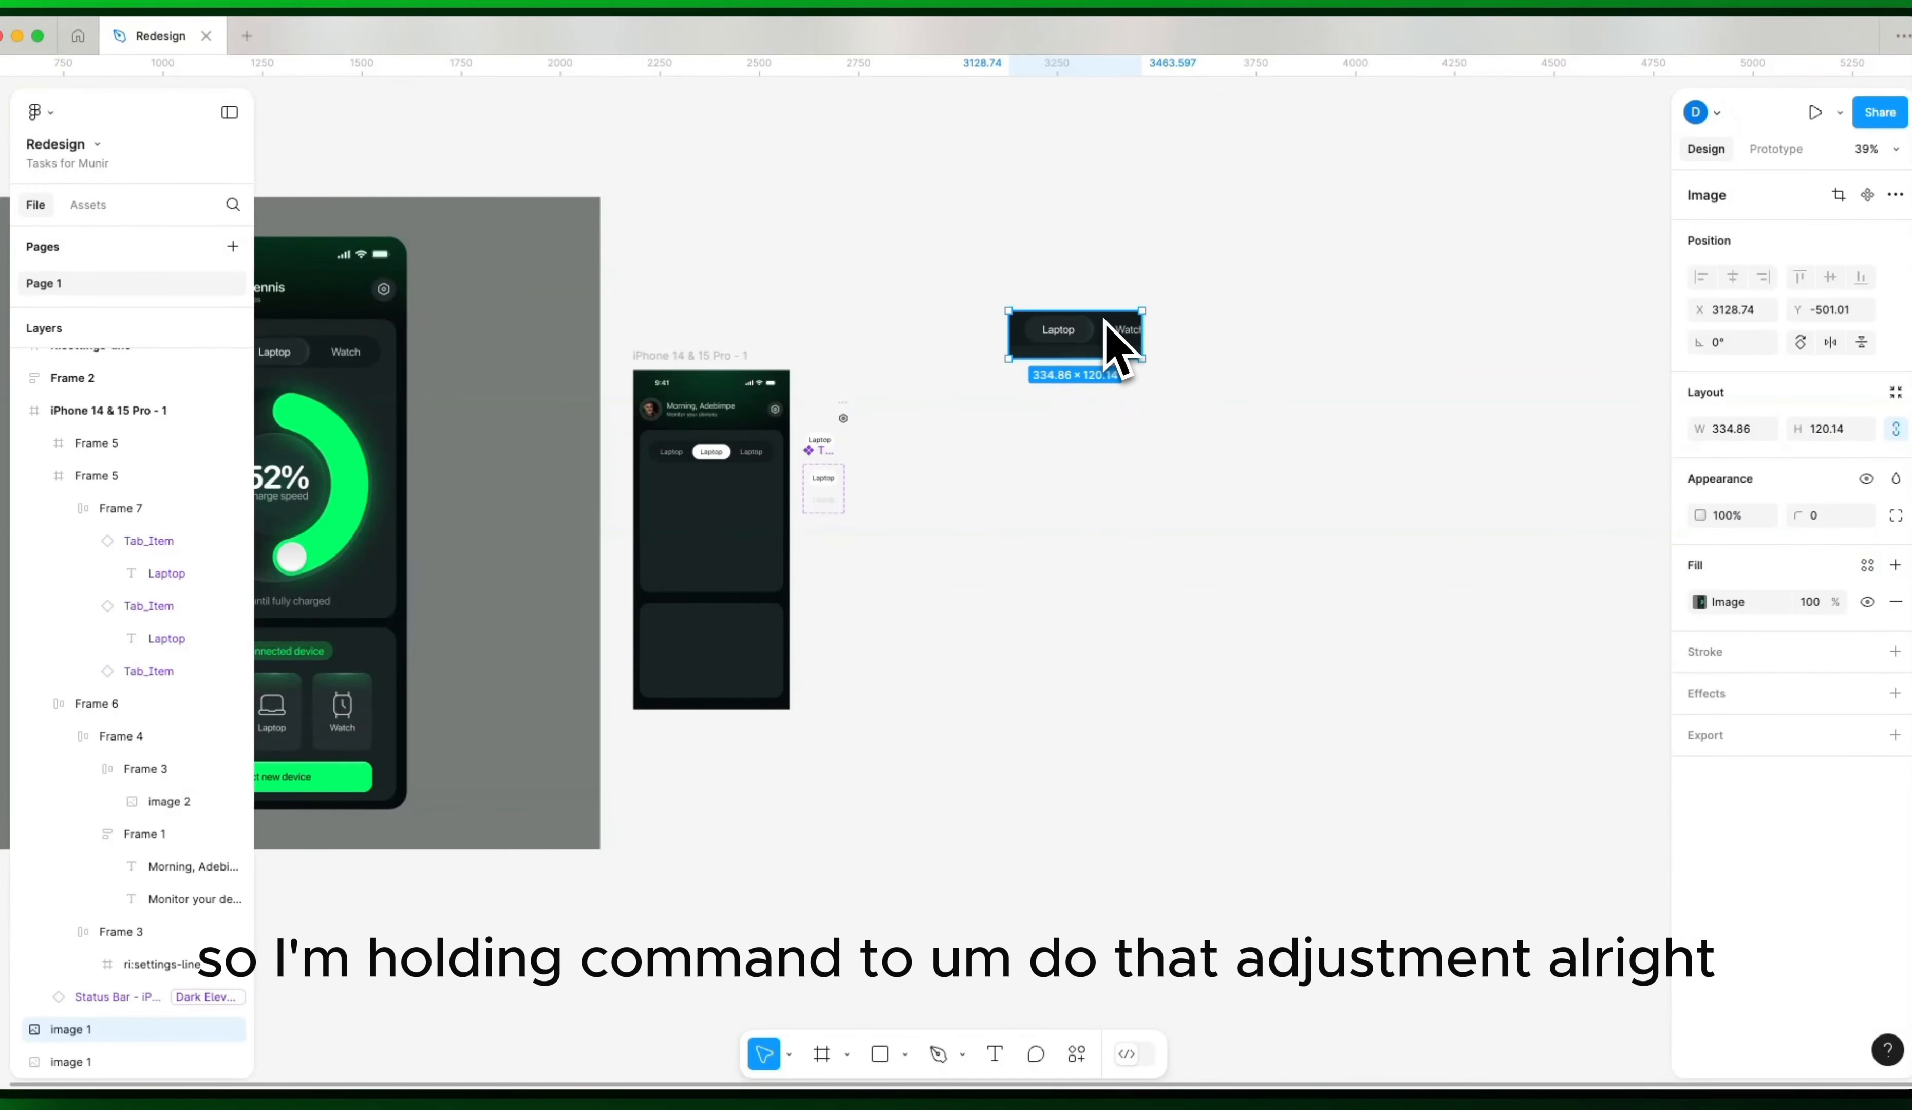
{"action": "left_click_drag", "start_coordinate": [1119, 341], "coordinate": [724, 499]}
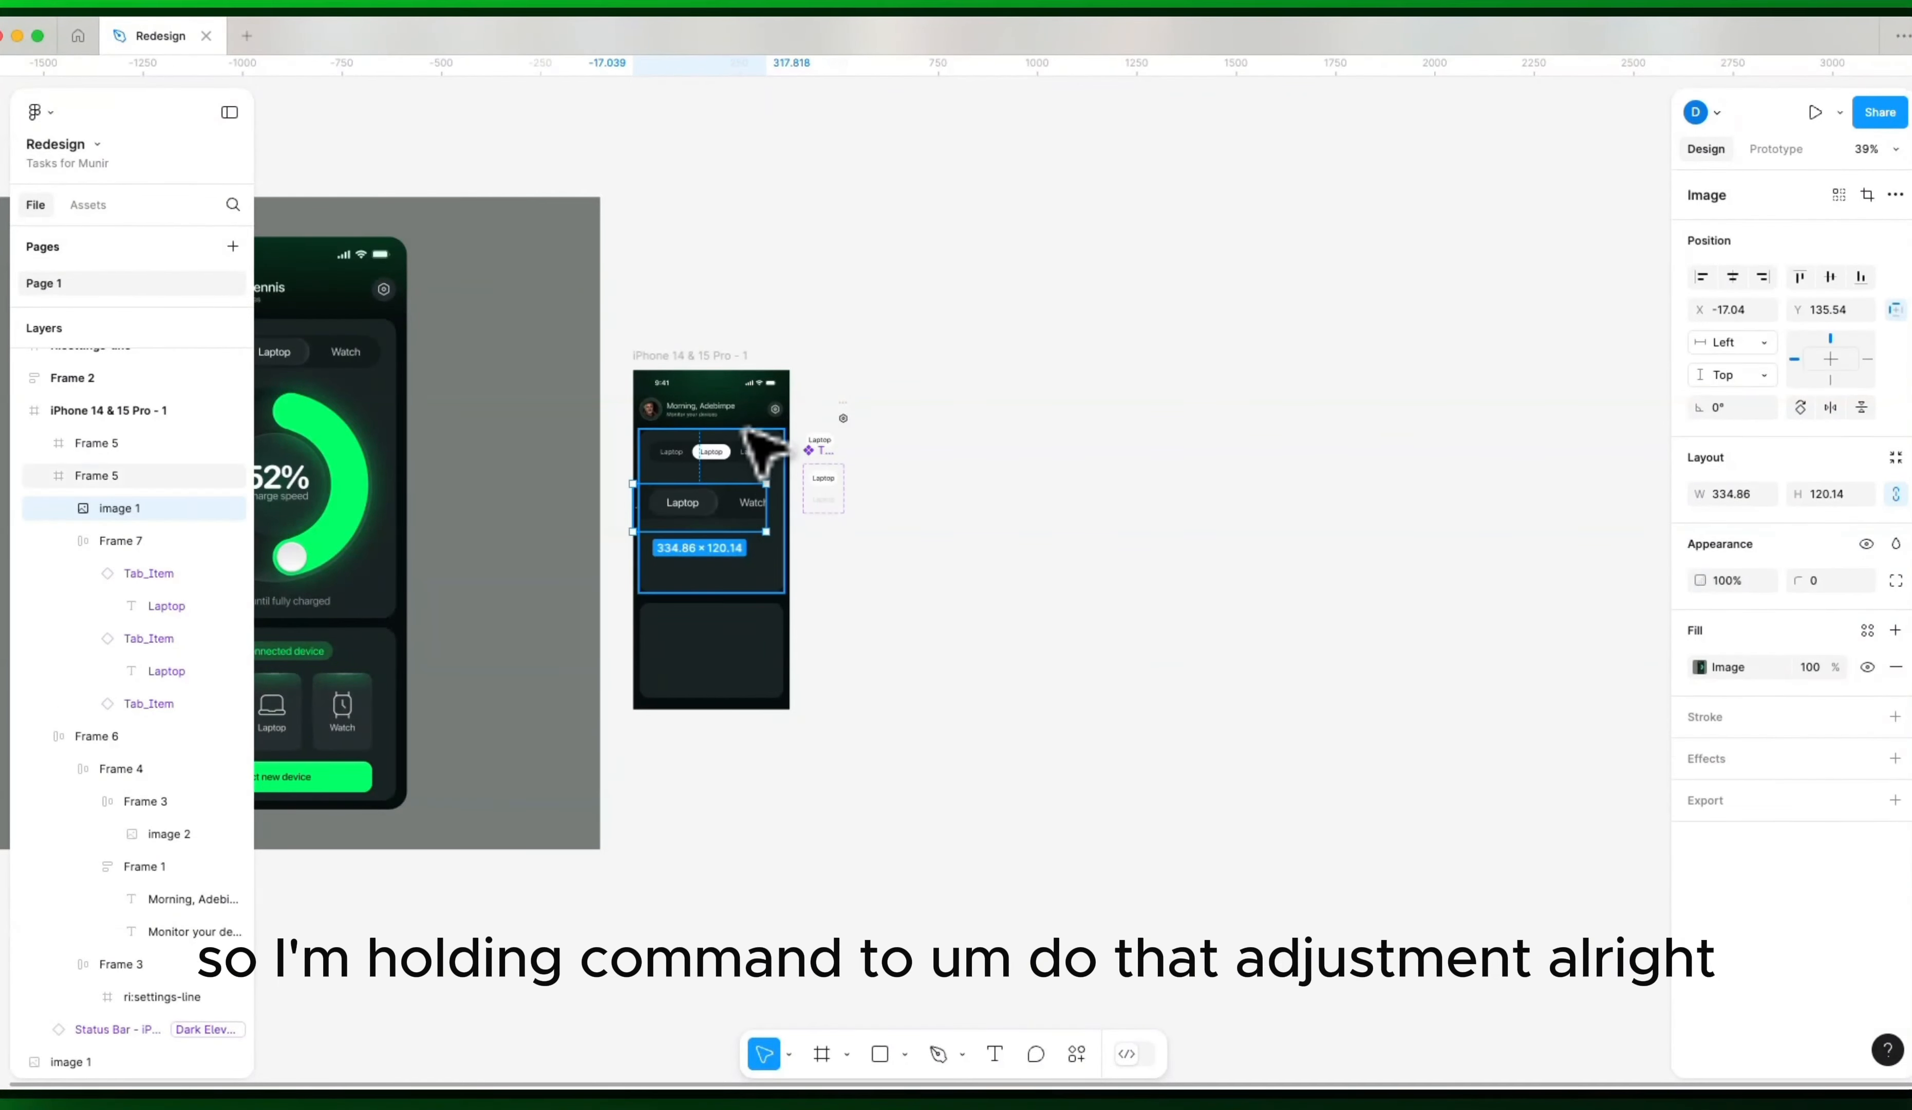
Step: Fill the middle Tab_Item with the dark colour 1F292A sampled from the Laptop tab in the cropped reference
{"action": "scroll", "coordinate": [744, 430], "scroll_direction": "up", "scroll_amount": 10}
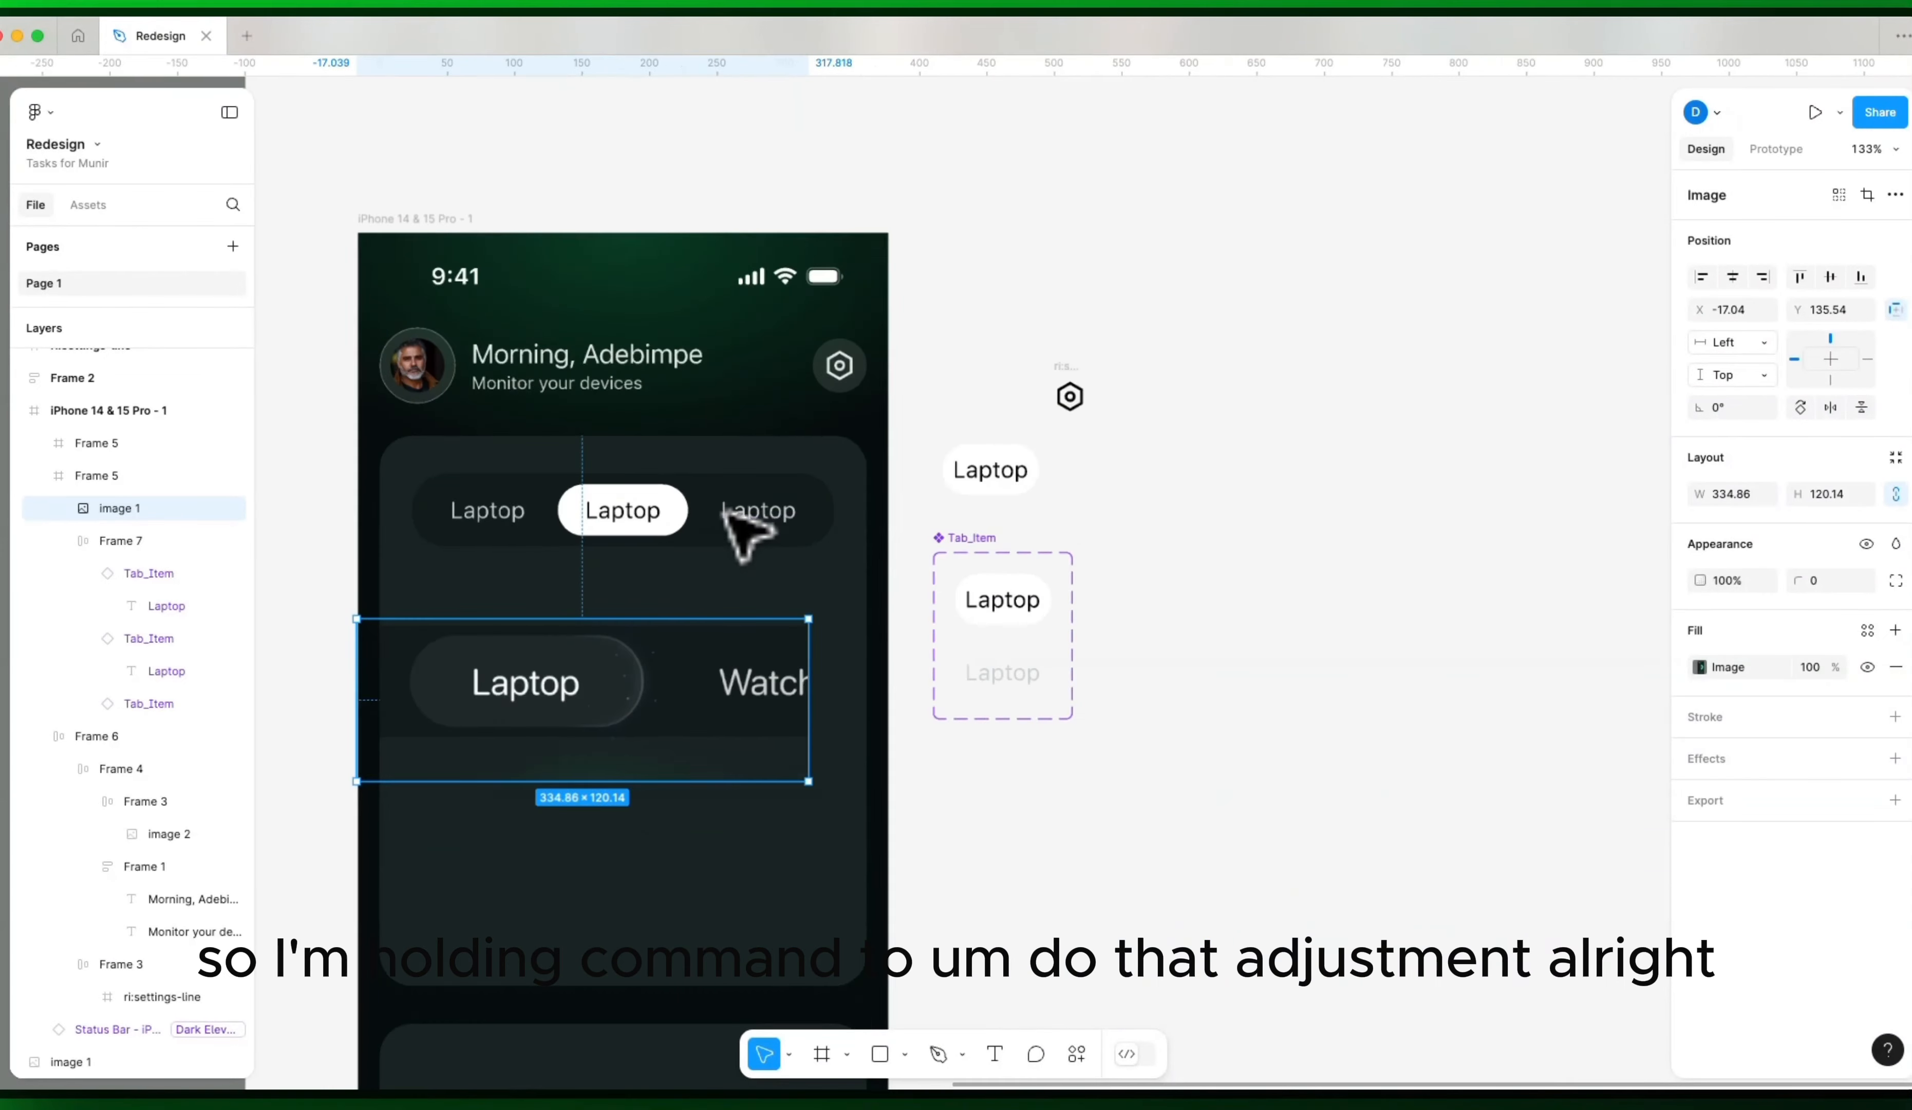
{"action": "scroll", "coordinate": [726, 511], "scroll_direction": "up", "scroll_amount": 5}
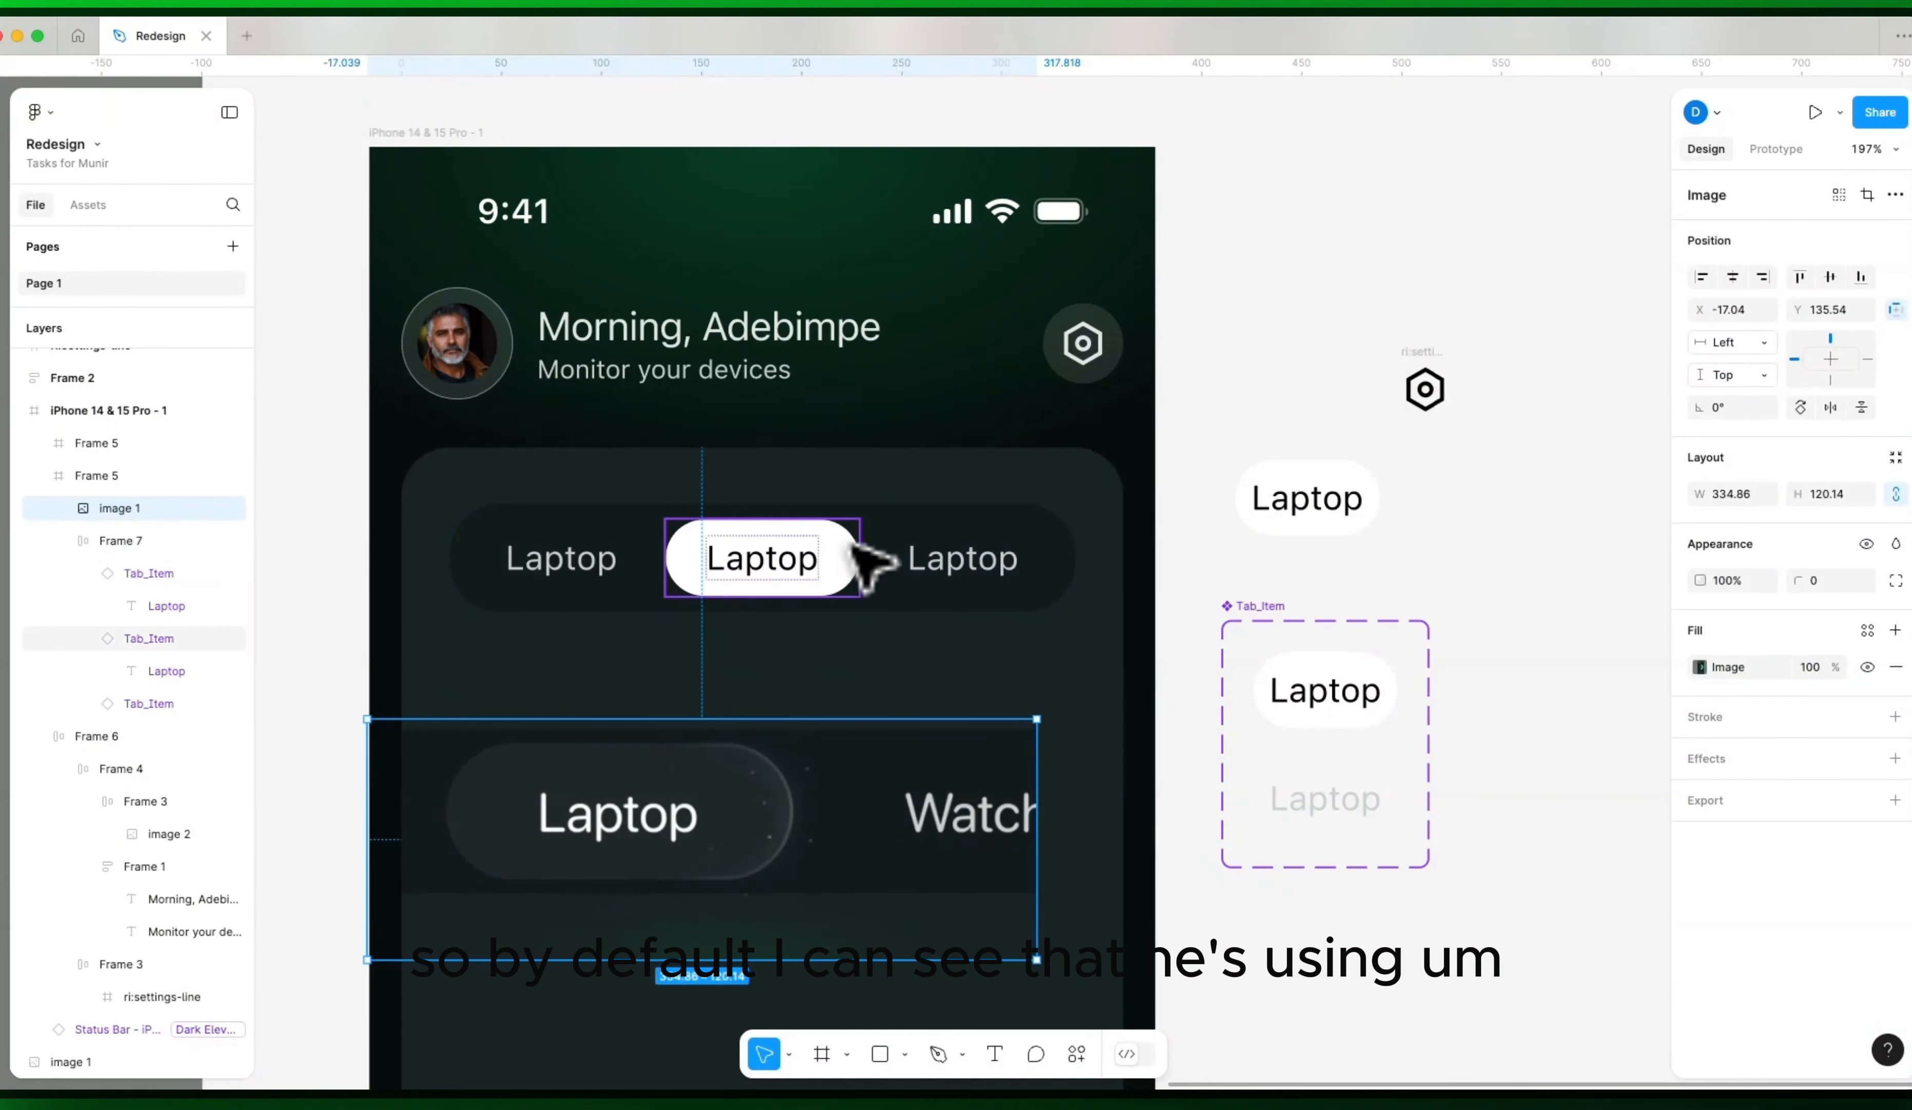
{"action": "left_click", "coordinate": [838, 540]}
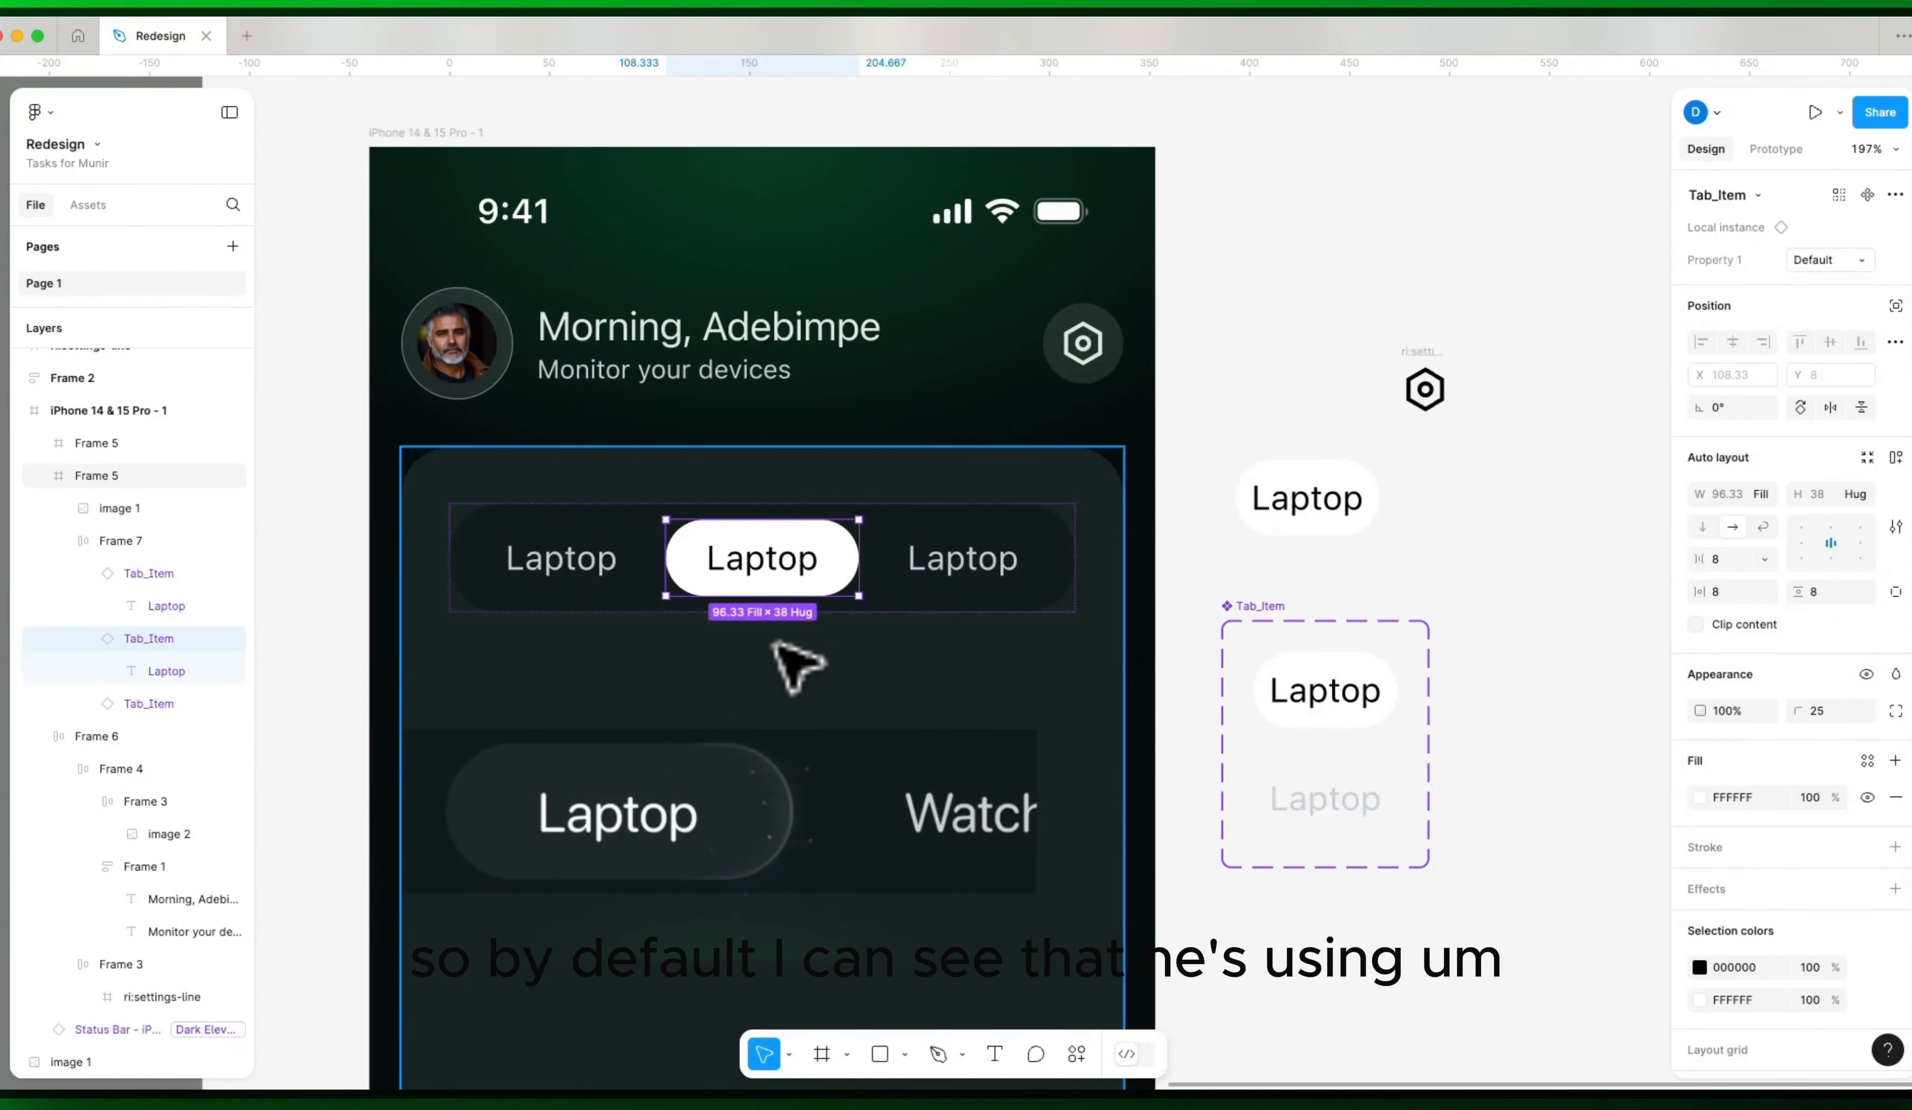
{"action": "key", "text": "i"}
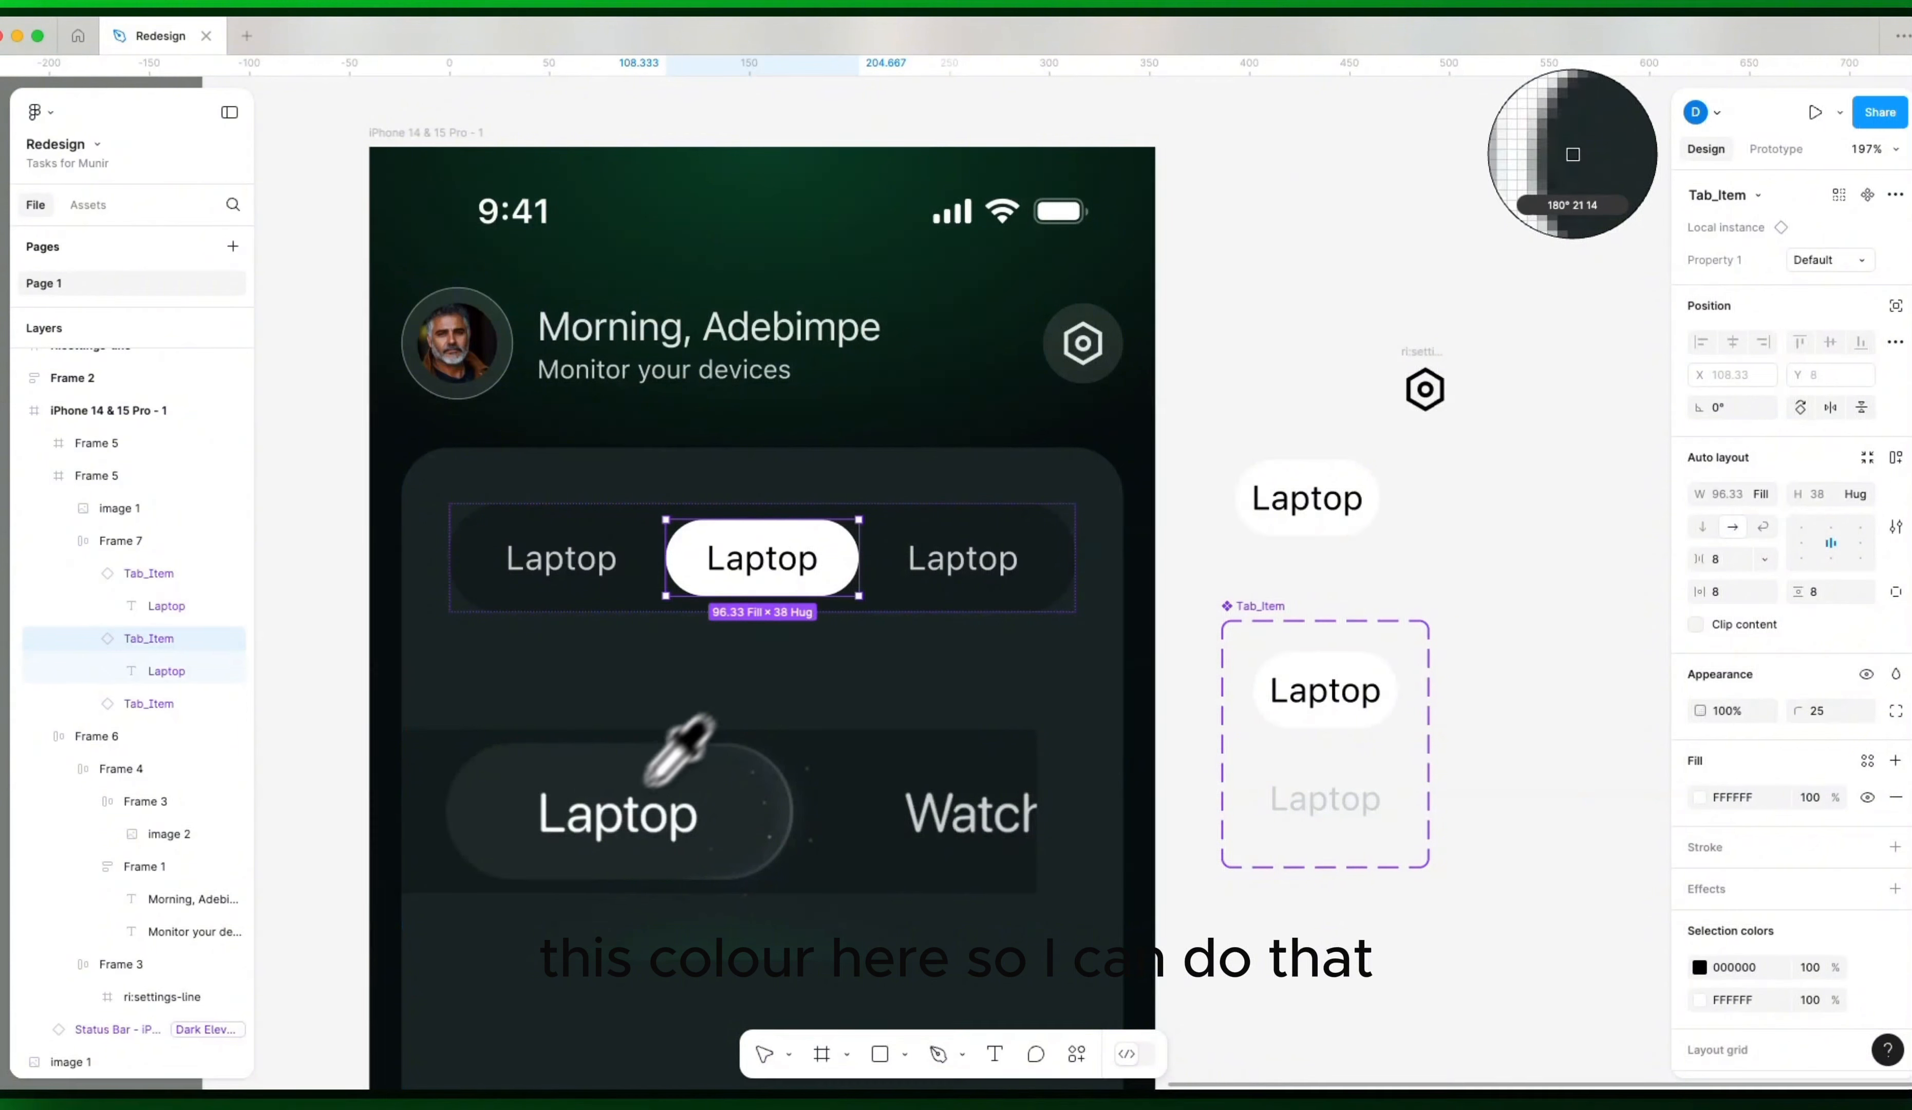
{"action": "left_click", "coordinate": [539, 757]}
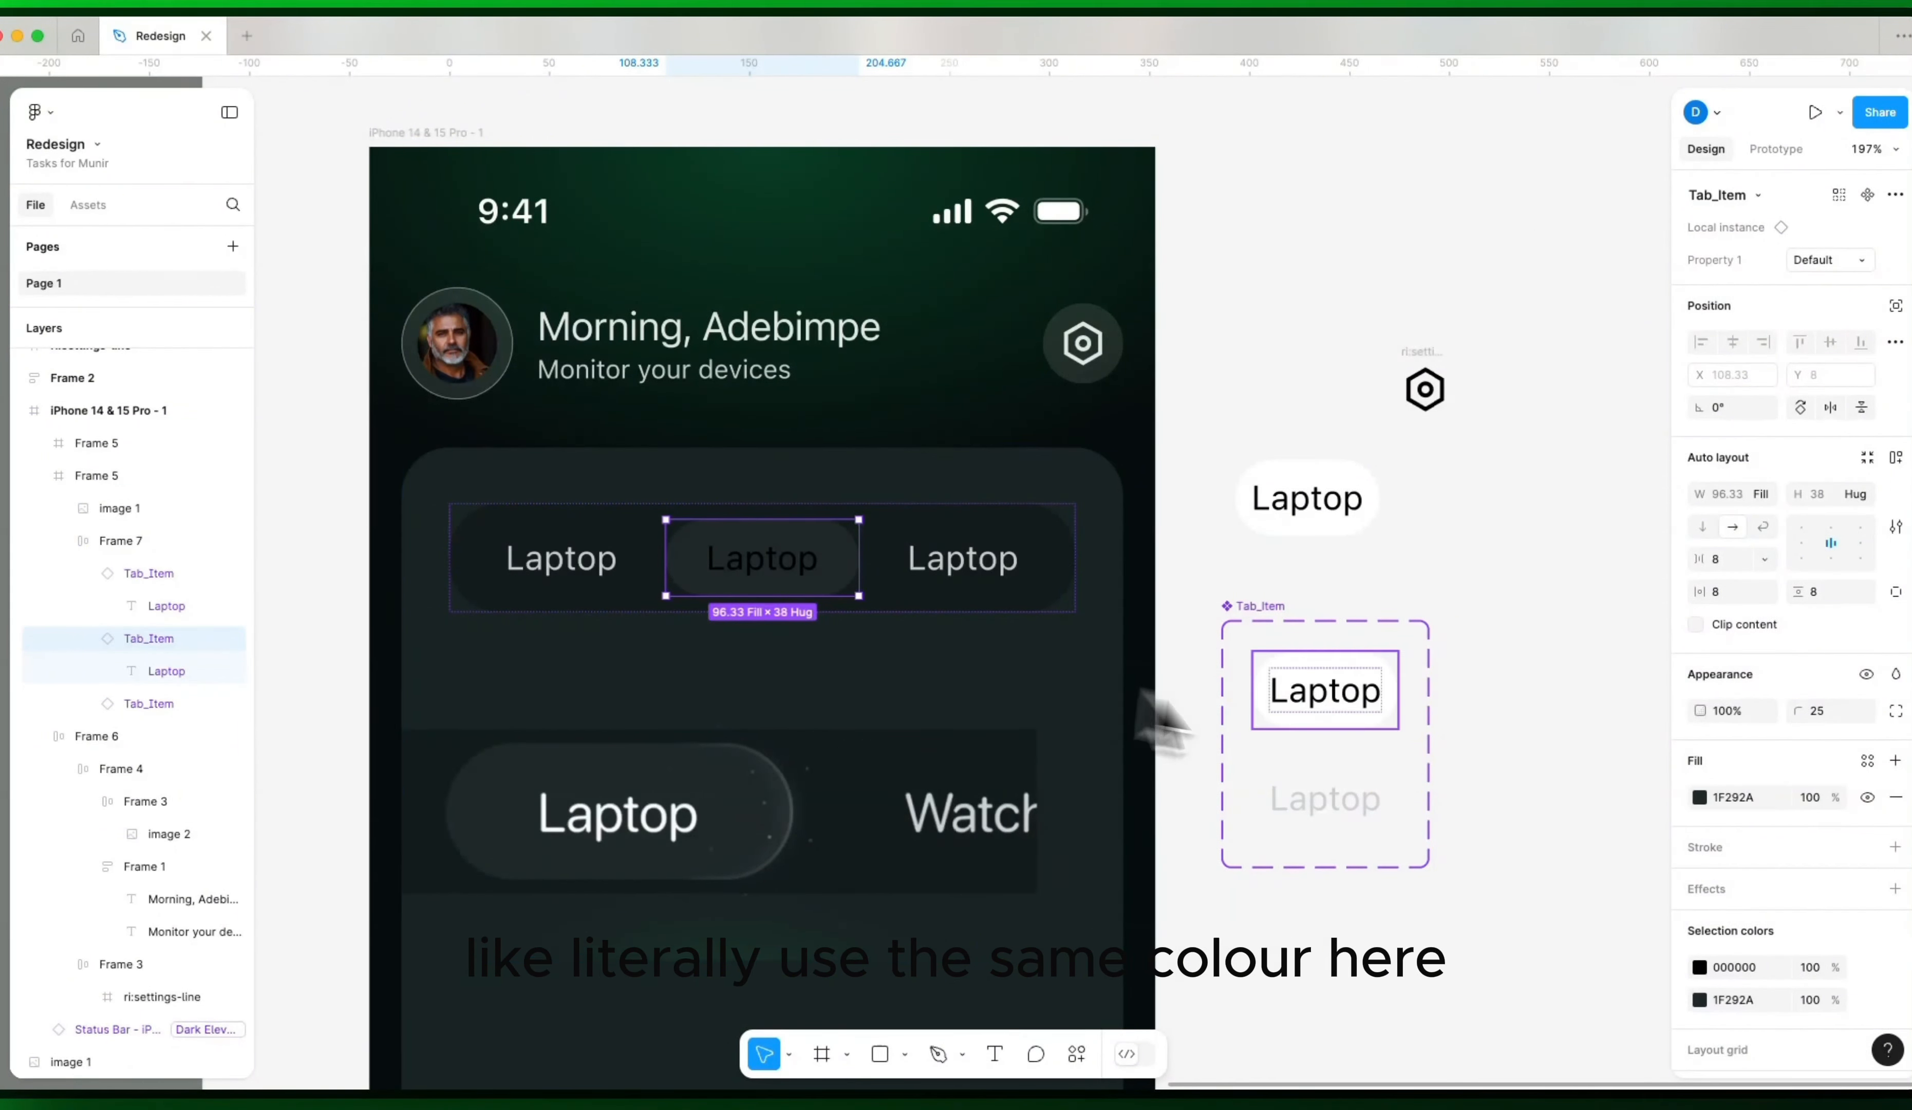
Step: Give the middle tab's Laptop text the greeting heading's colour, E3E8E6
{"action": "double_click", "coordinate": [812, 585]}
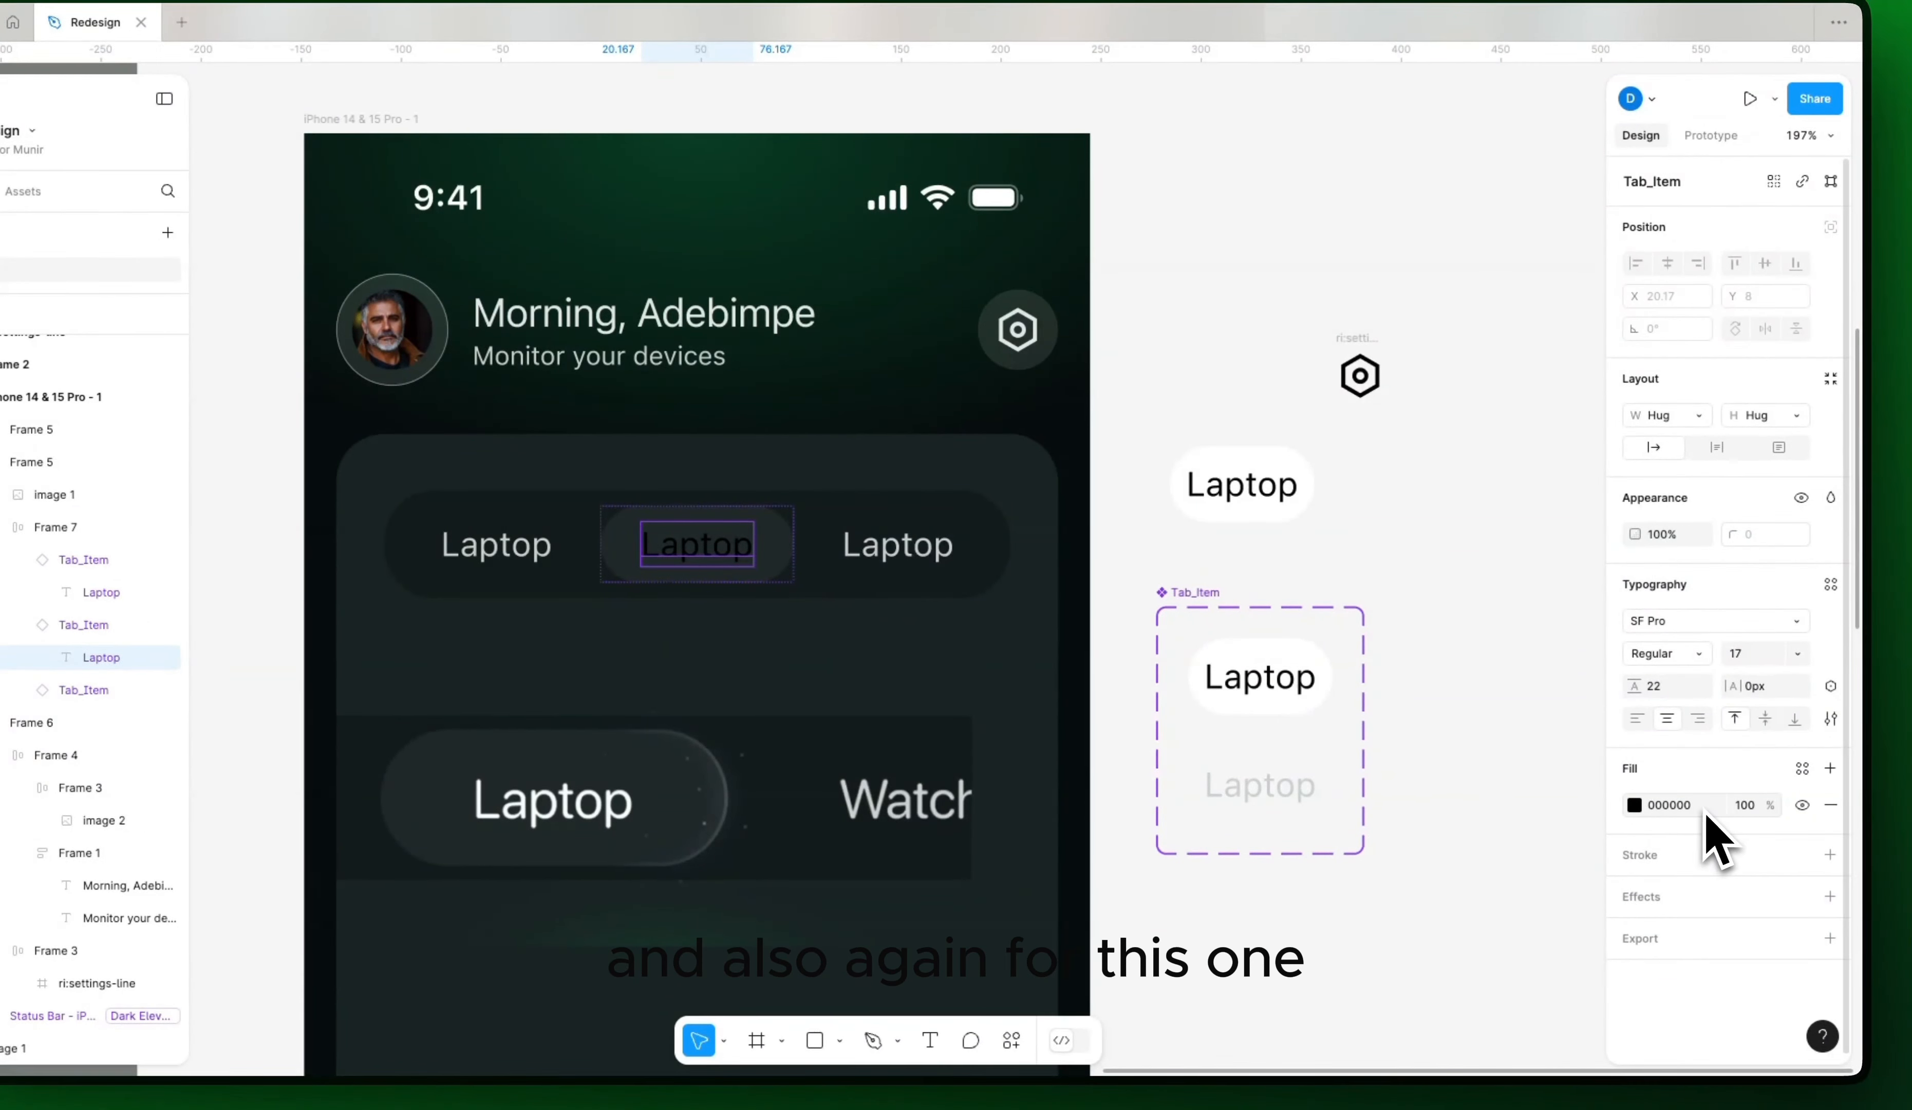
{"action": "left_click", "coordinate": [762, 317]}
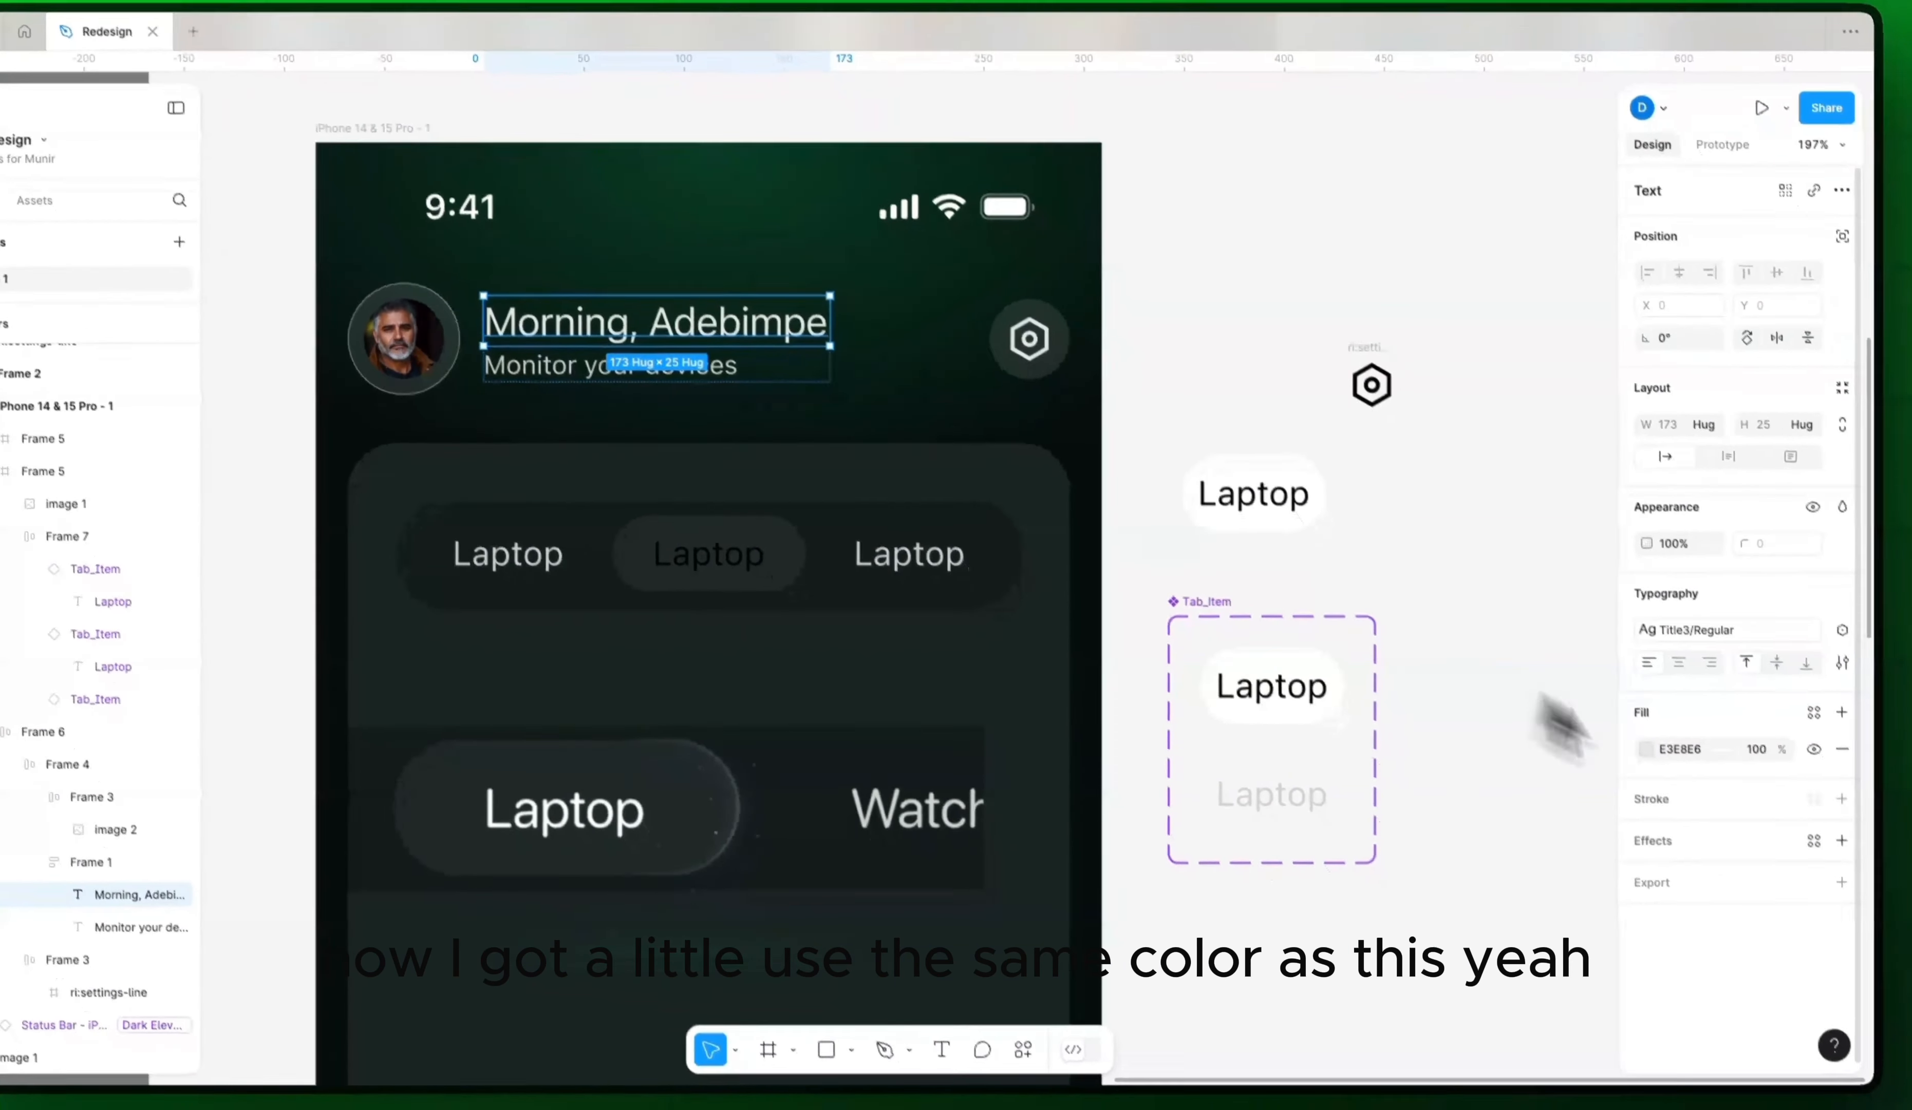
{"action": "left_click", "coordinate": [1693, 740]}
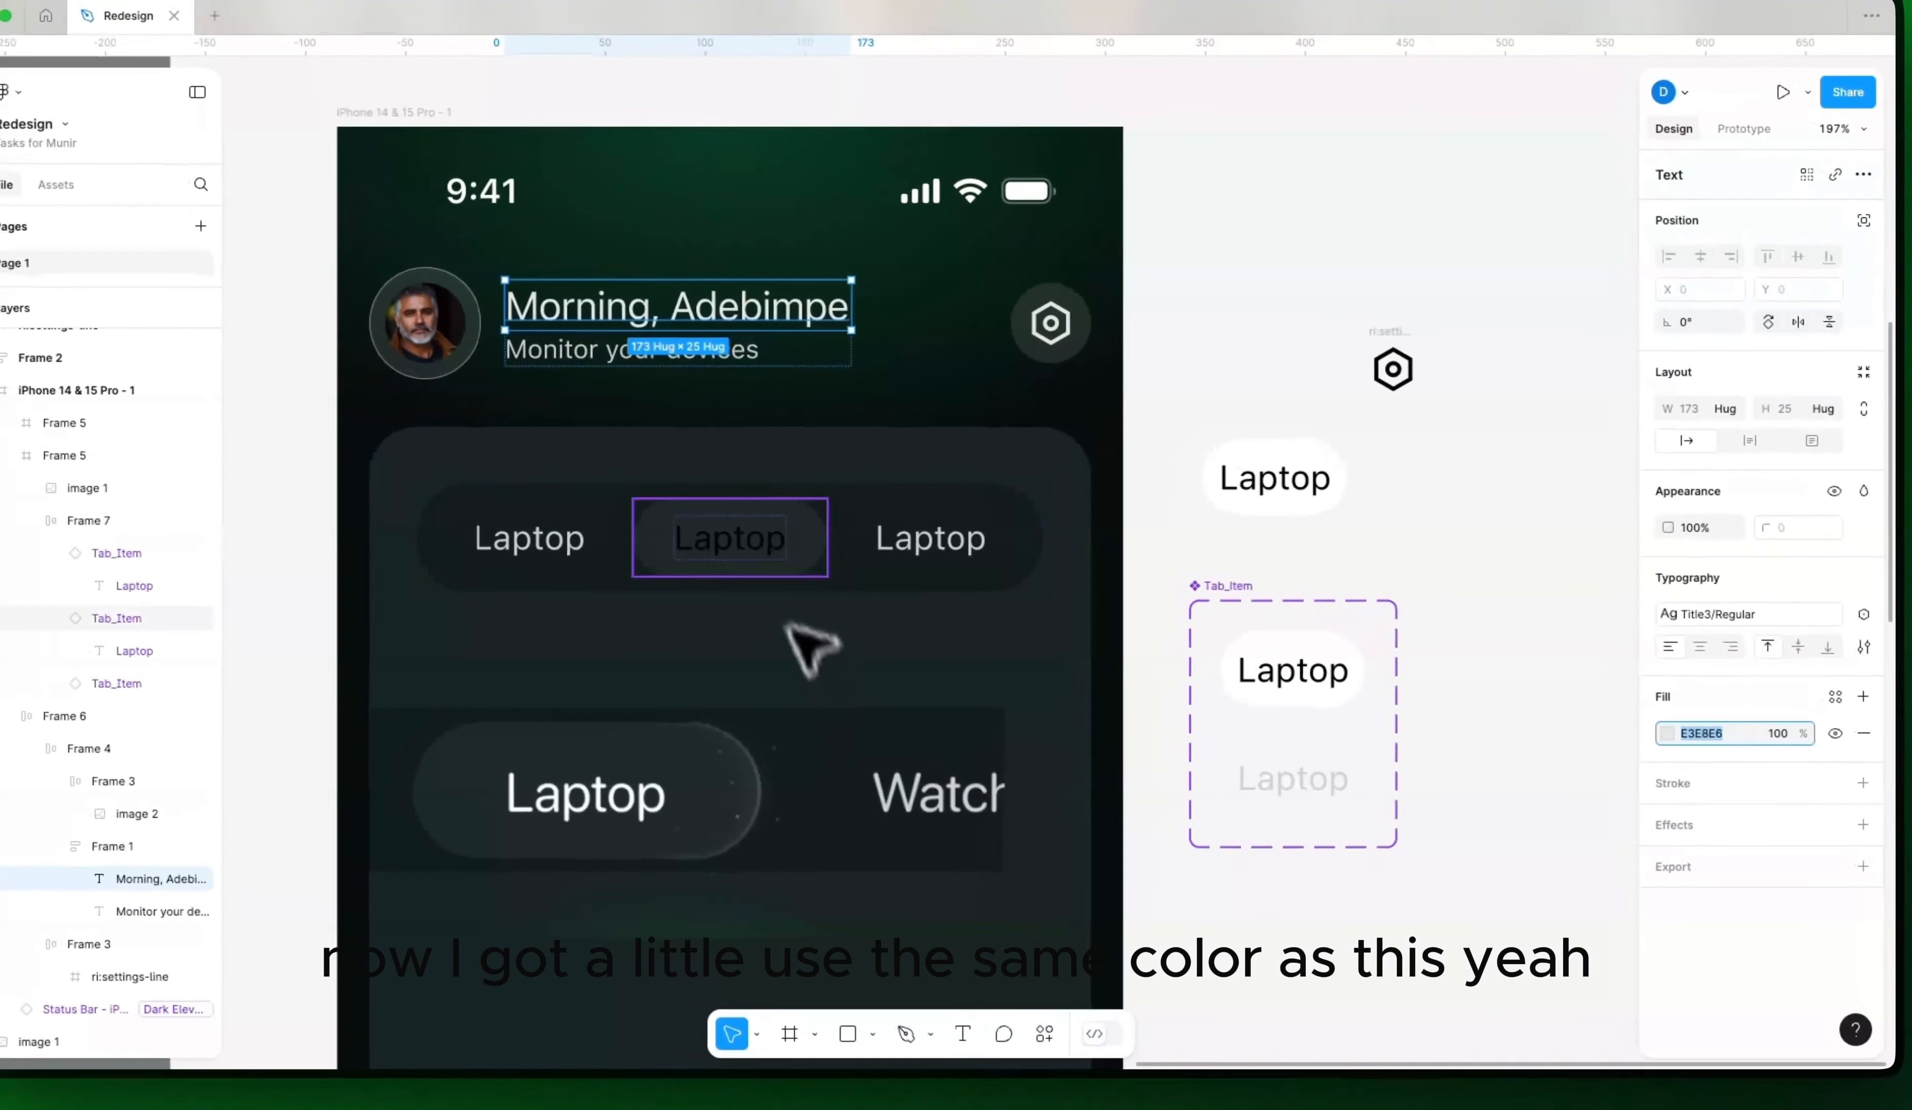
{"action": "left_click", "coordinate": [764, 547]}
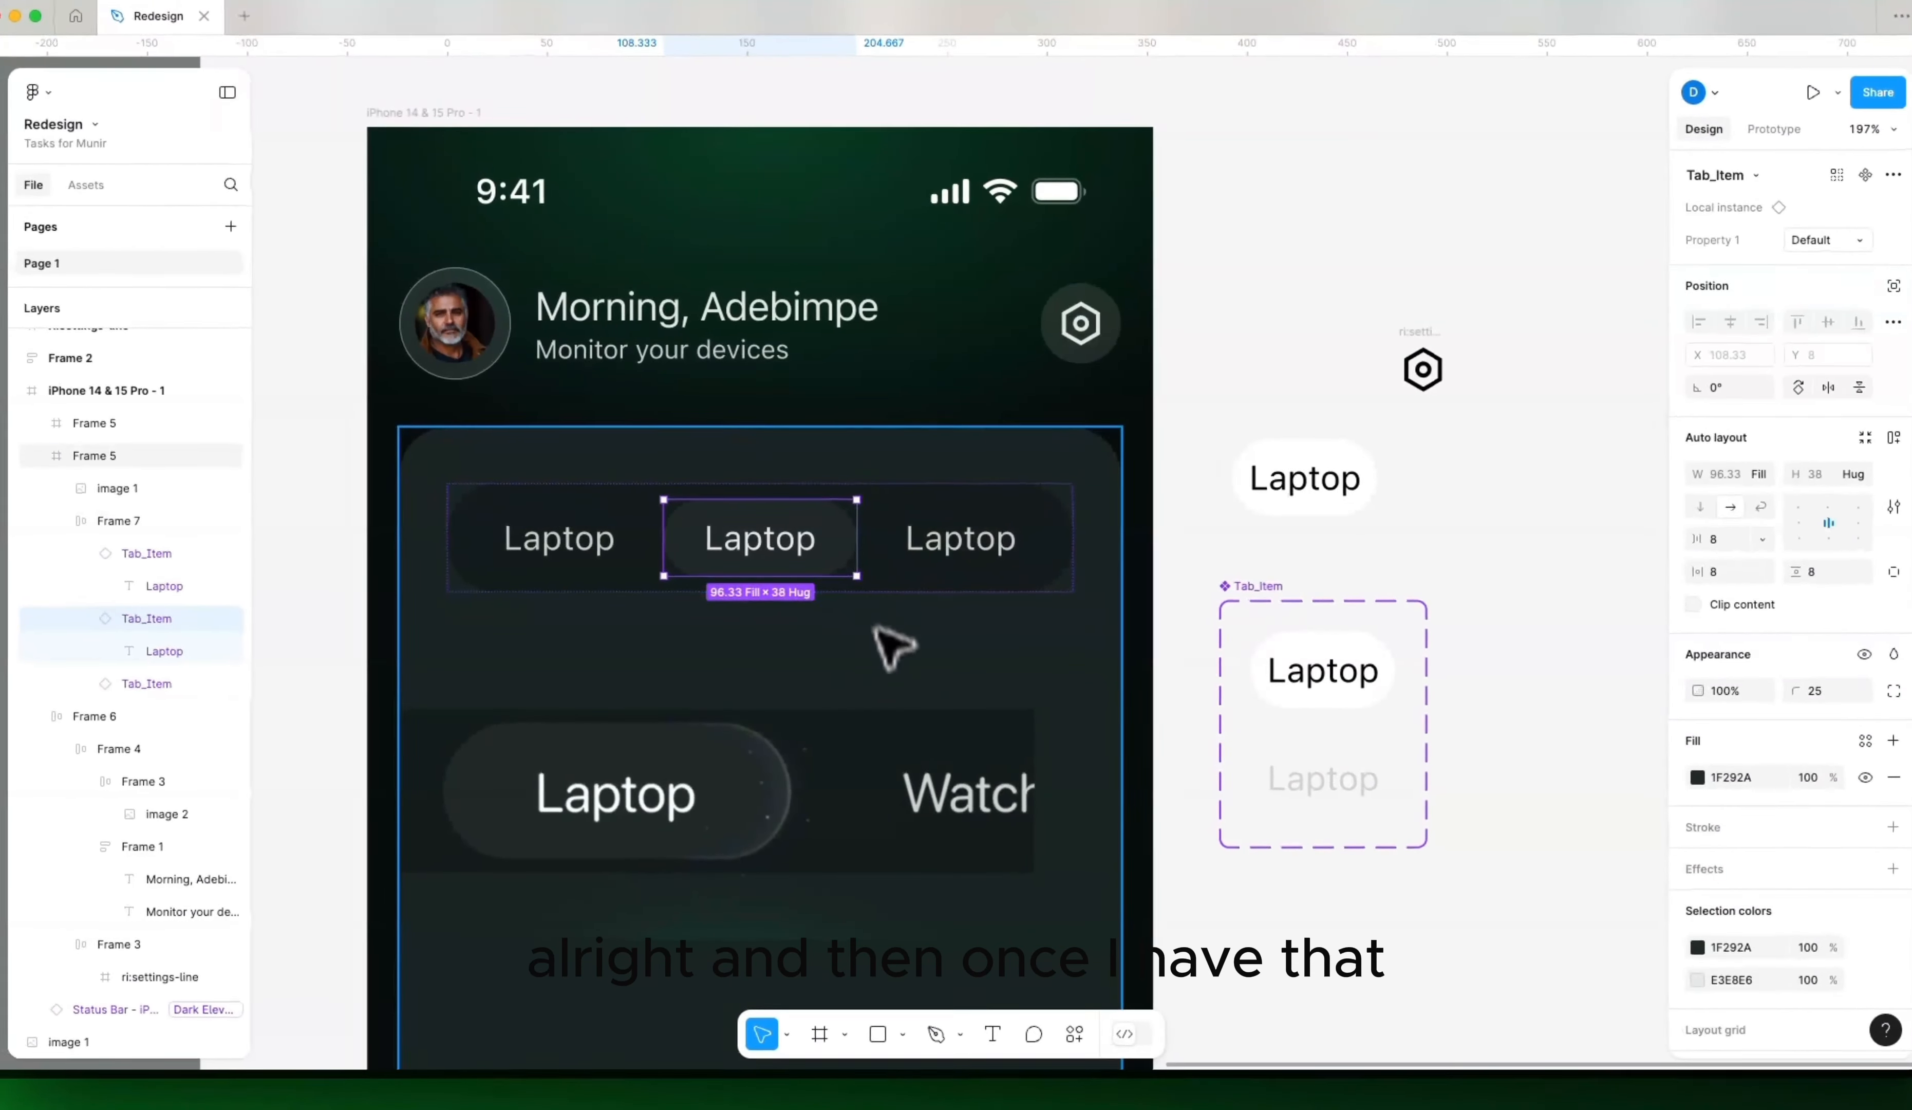
Step: Push the middle tab's changes to the main component and shift the widened Default variant left within the Tab_Item component set
{"action": "left_click", "coordinate": [828, 631]}
{"action": "left_click", "coordinate": [829, 532]}
{"action": "right_click", "coordinate": [831, 533]}
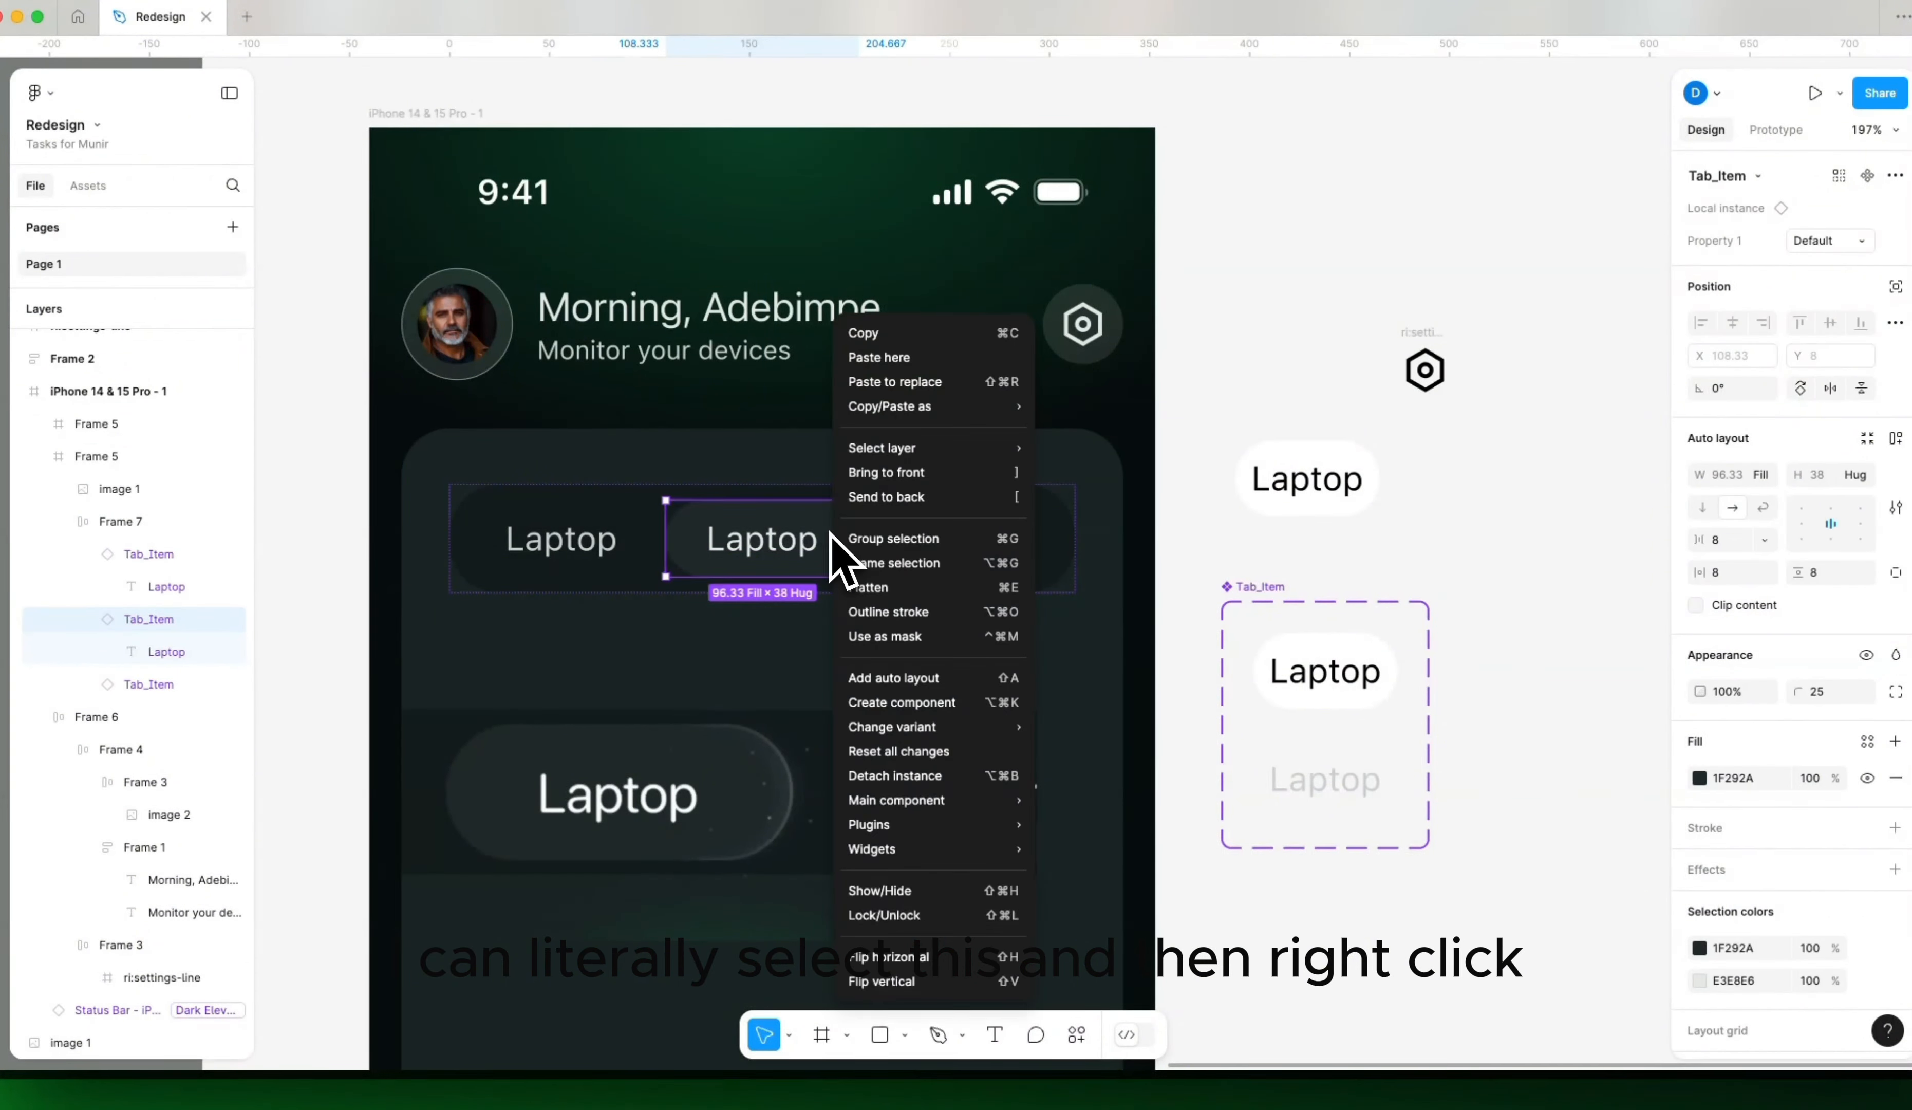
{"action": "mouse_move", "coordinate": [968, 797]}
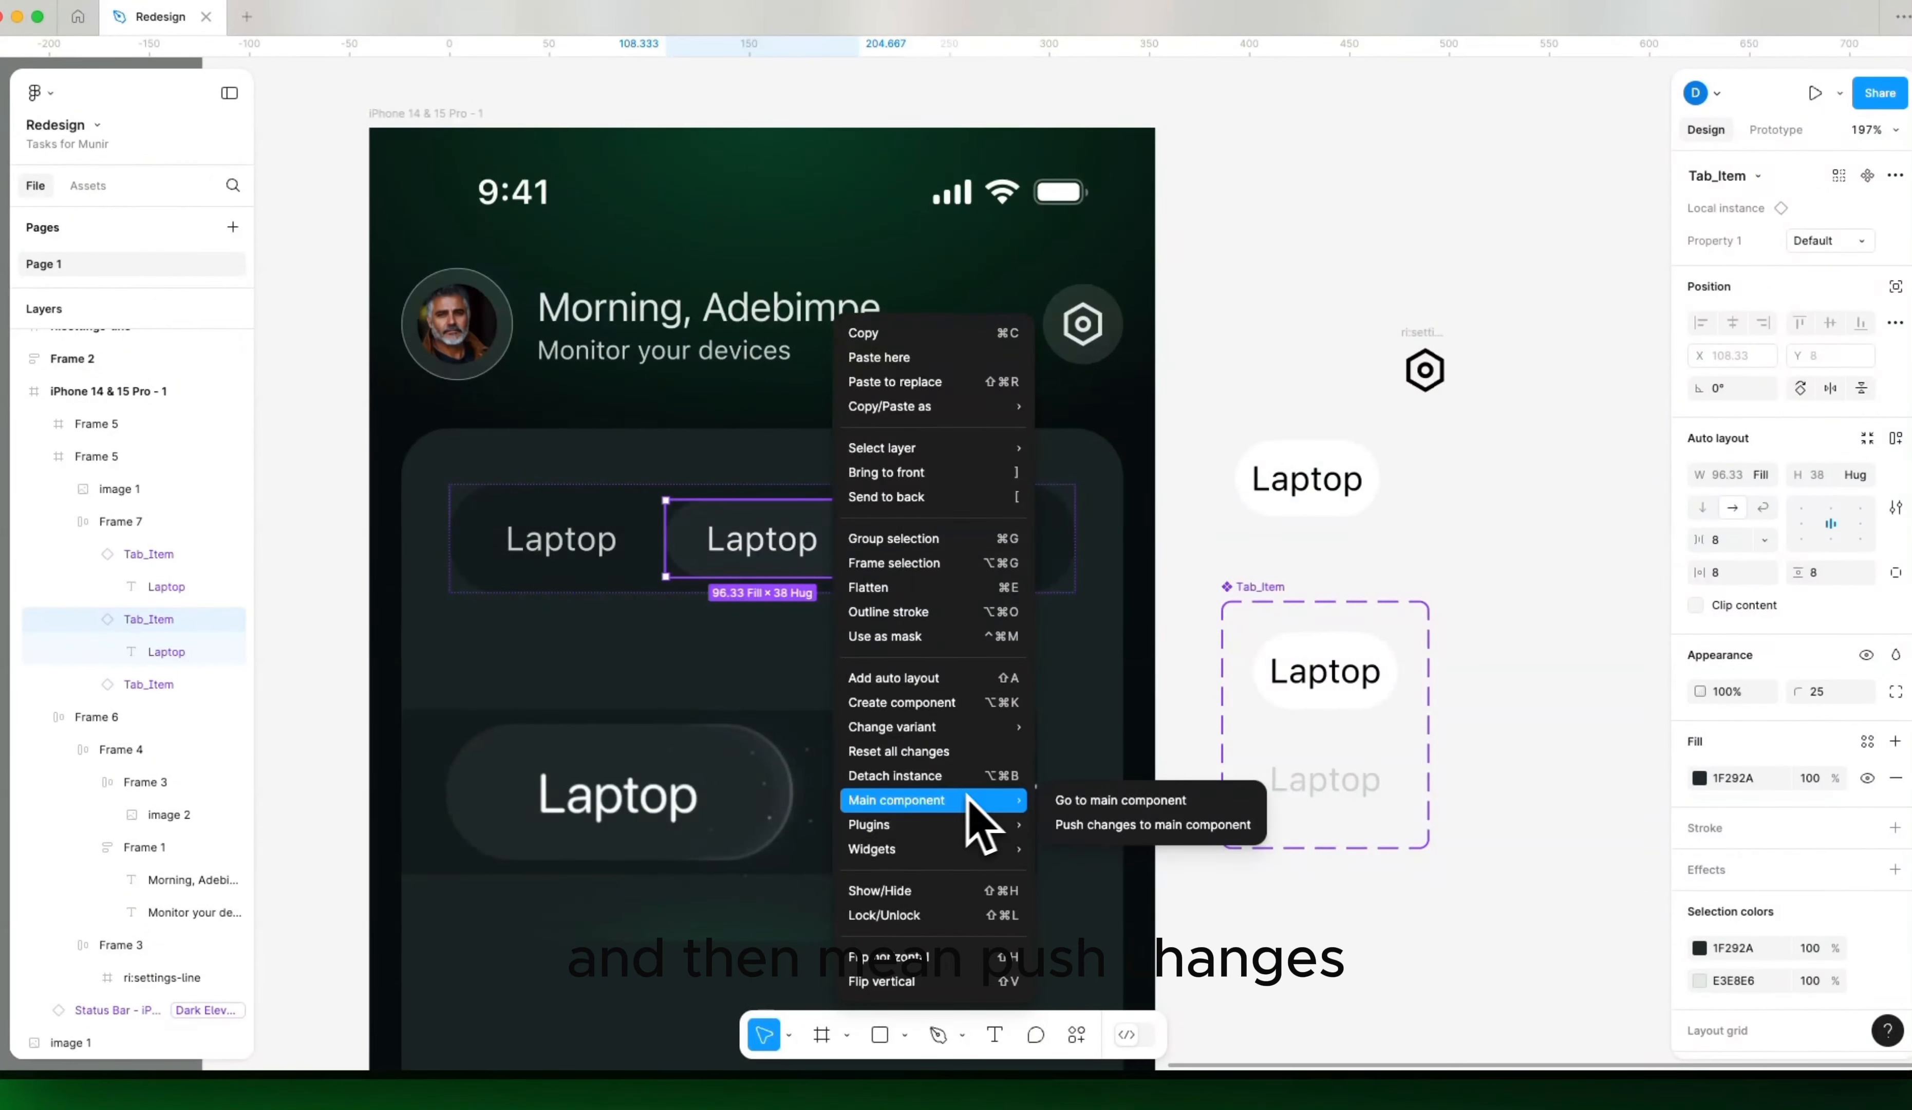
{"action": "left_click", "coordinate": [1063, 819]}
{"action": "left_click", "coordinate": [1207, 772]}
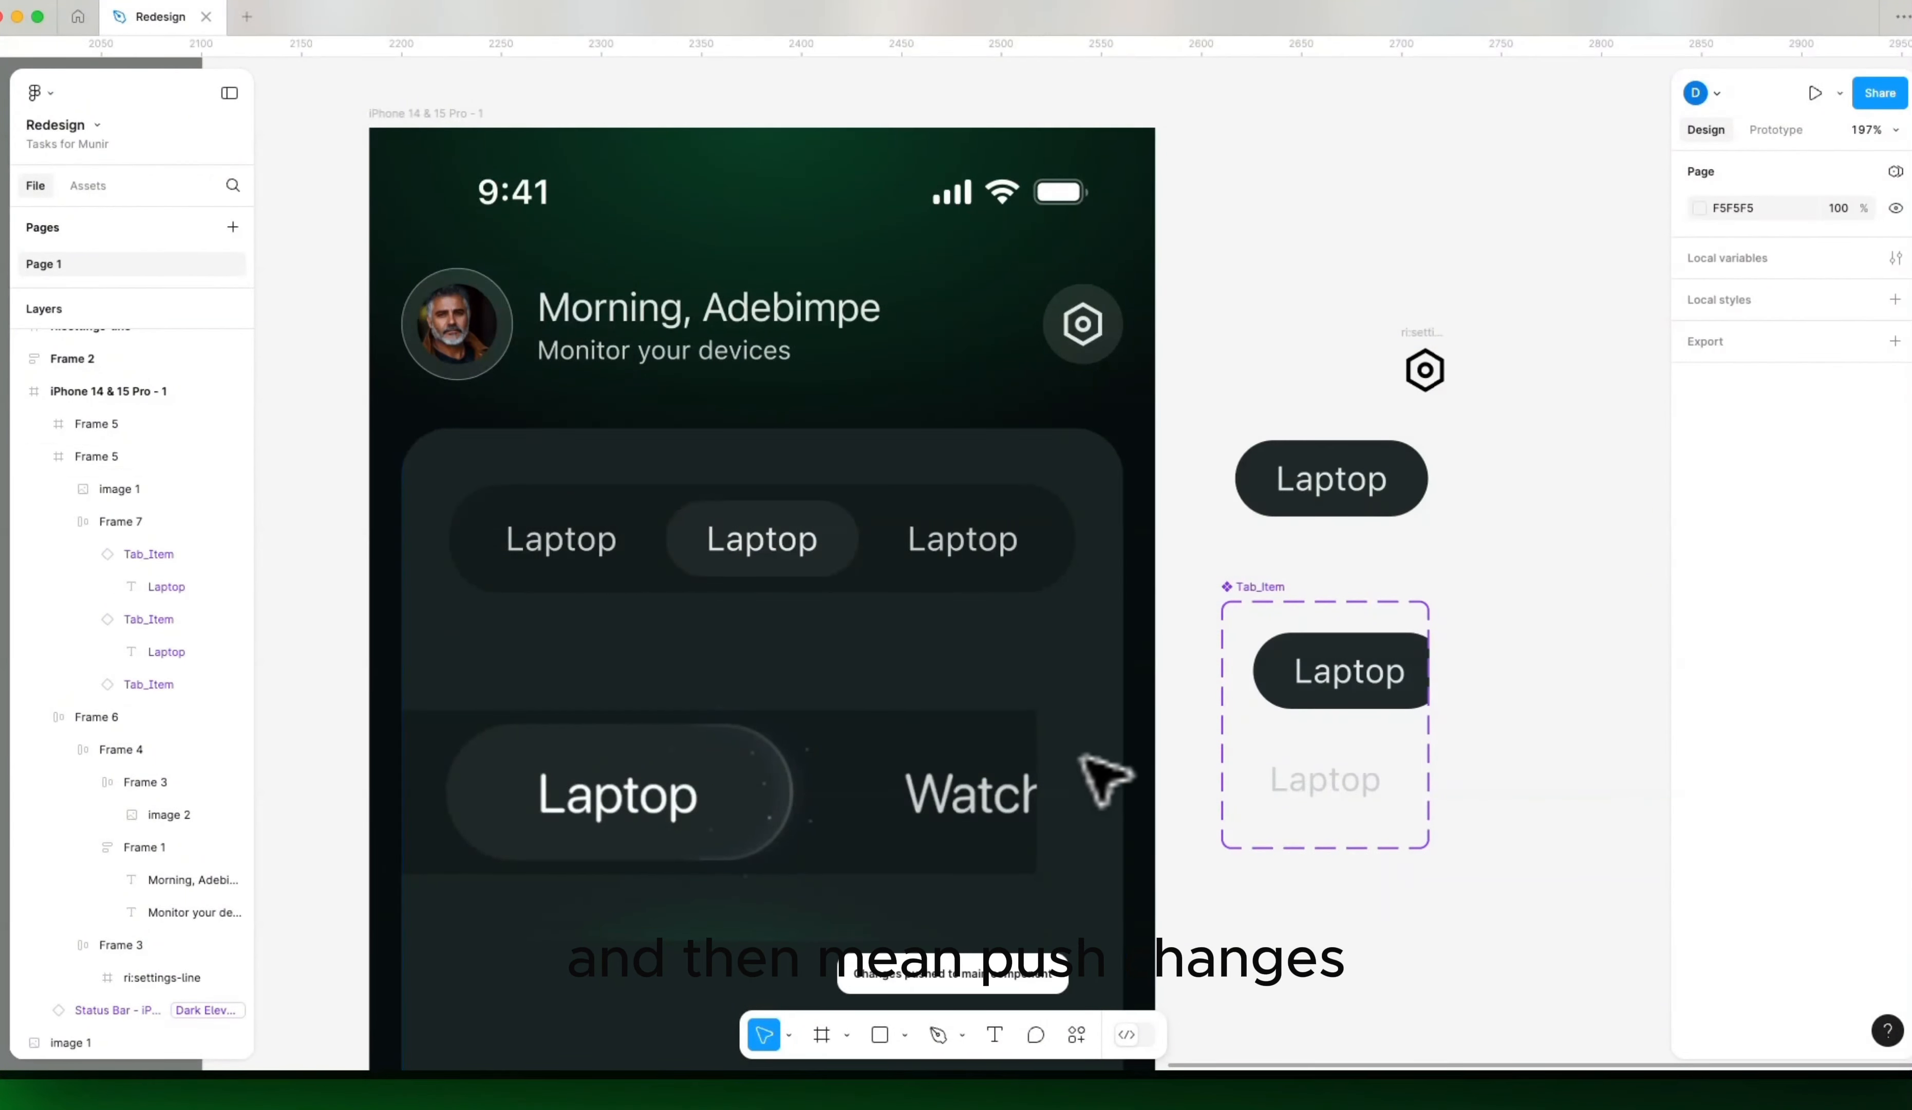
{"action": "left_click", "coordinate": [1344, 675]}
{"action": "left_click_drag", "start_coordinate": [1353, 673], "coordinate": [1321, 673]}
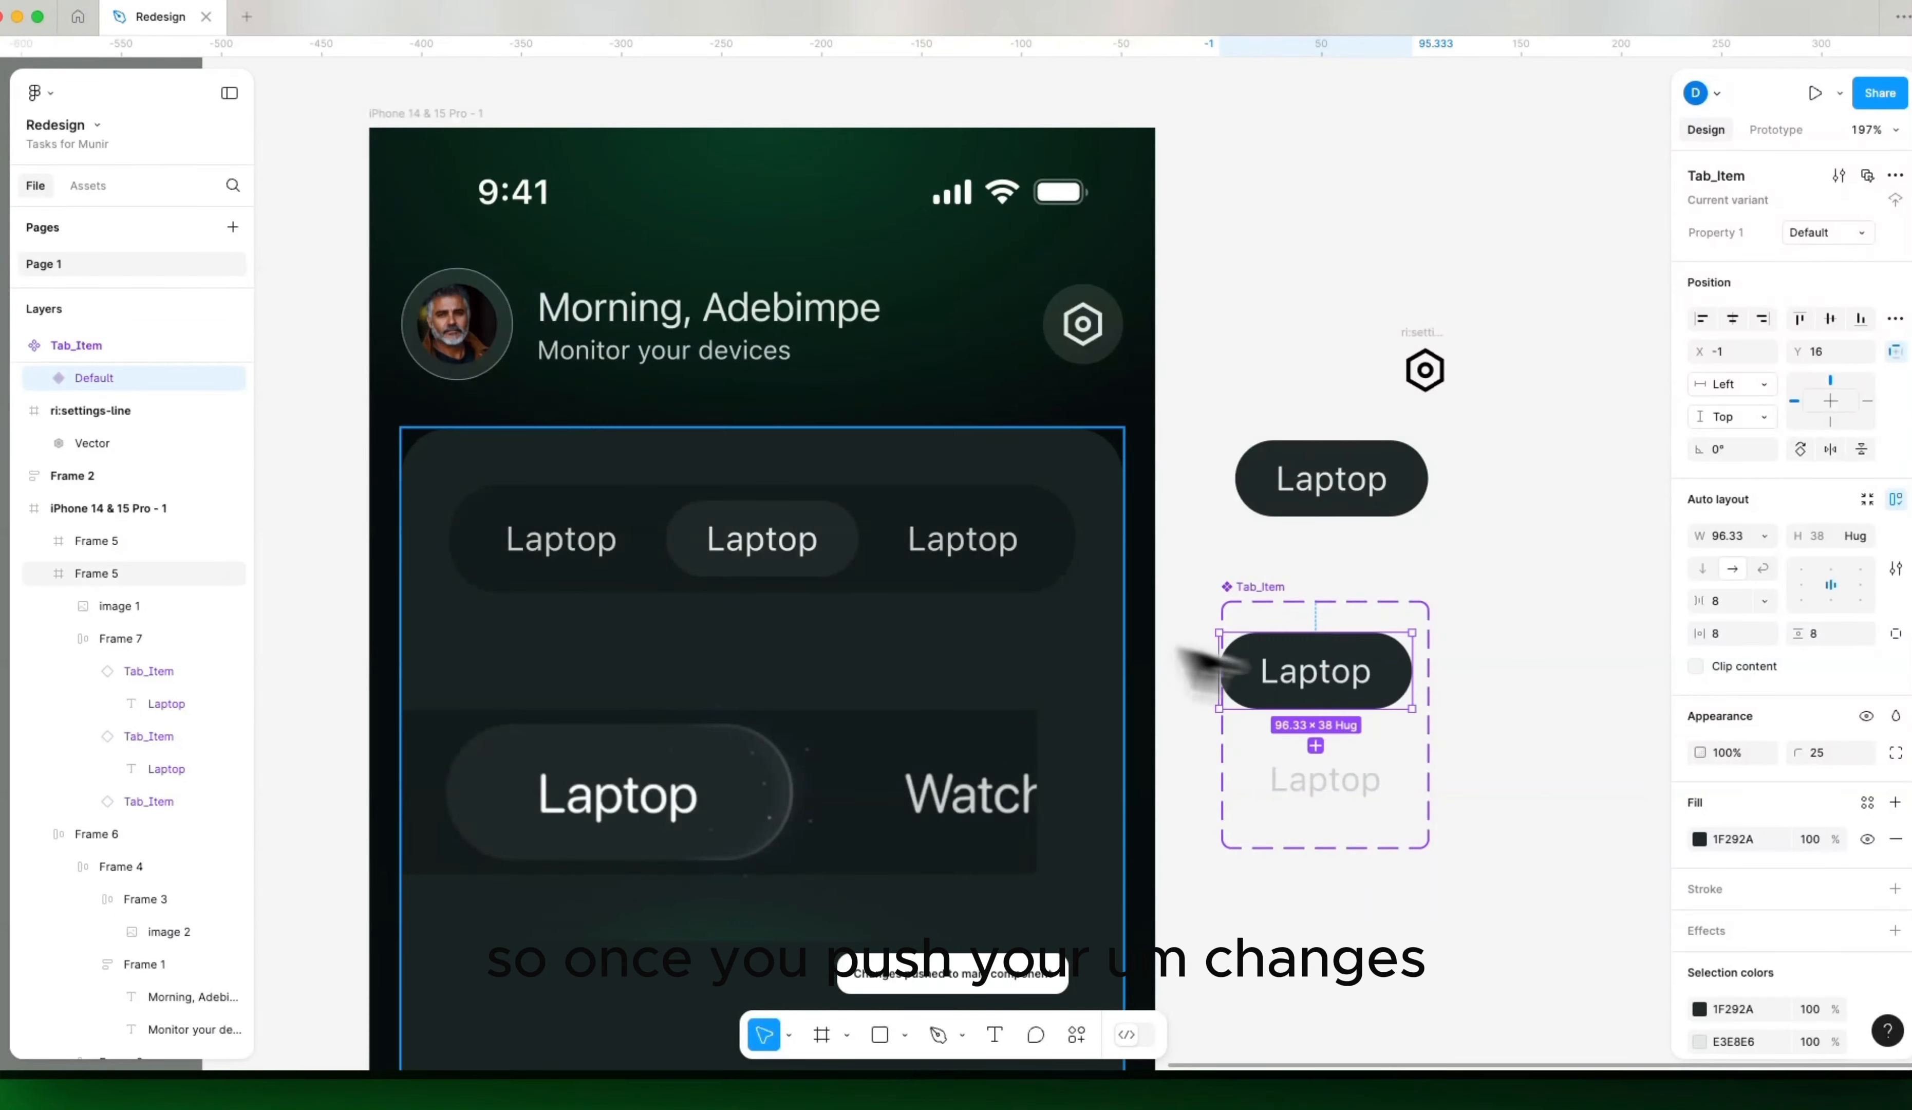
Step: Add an inside stroke to the middle tab in the iPhone frame and turn it into a linear gradient
{"action": "left_click", "coordinate": [842, 535]}
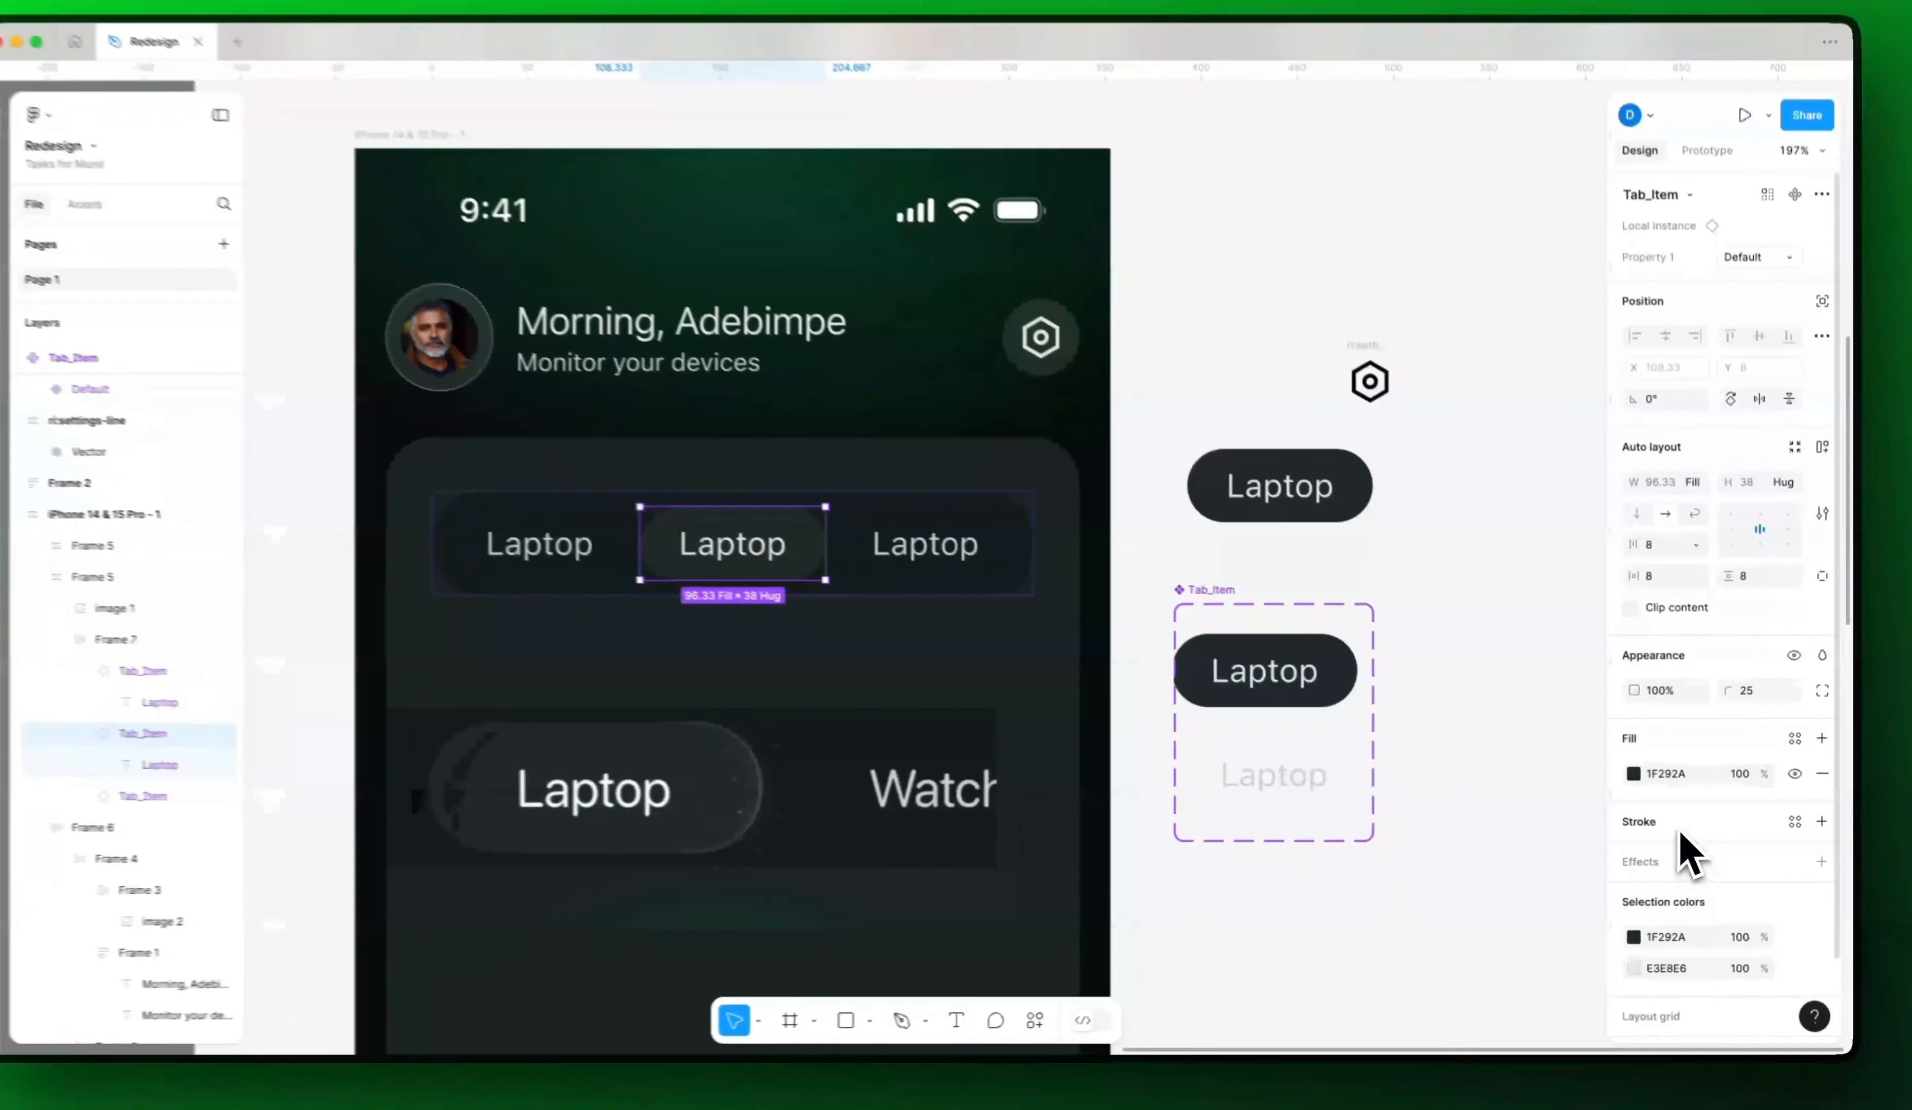
{"action": "left_click", "coordinate": [1821, 821]}
{"action": "left_click", "coordinate": [1635, 856]}
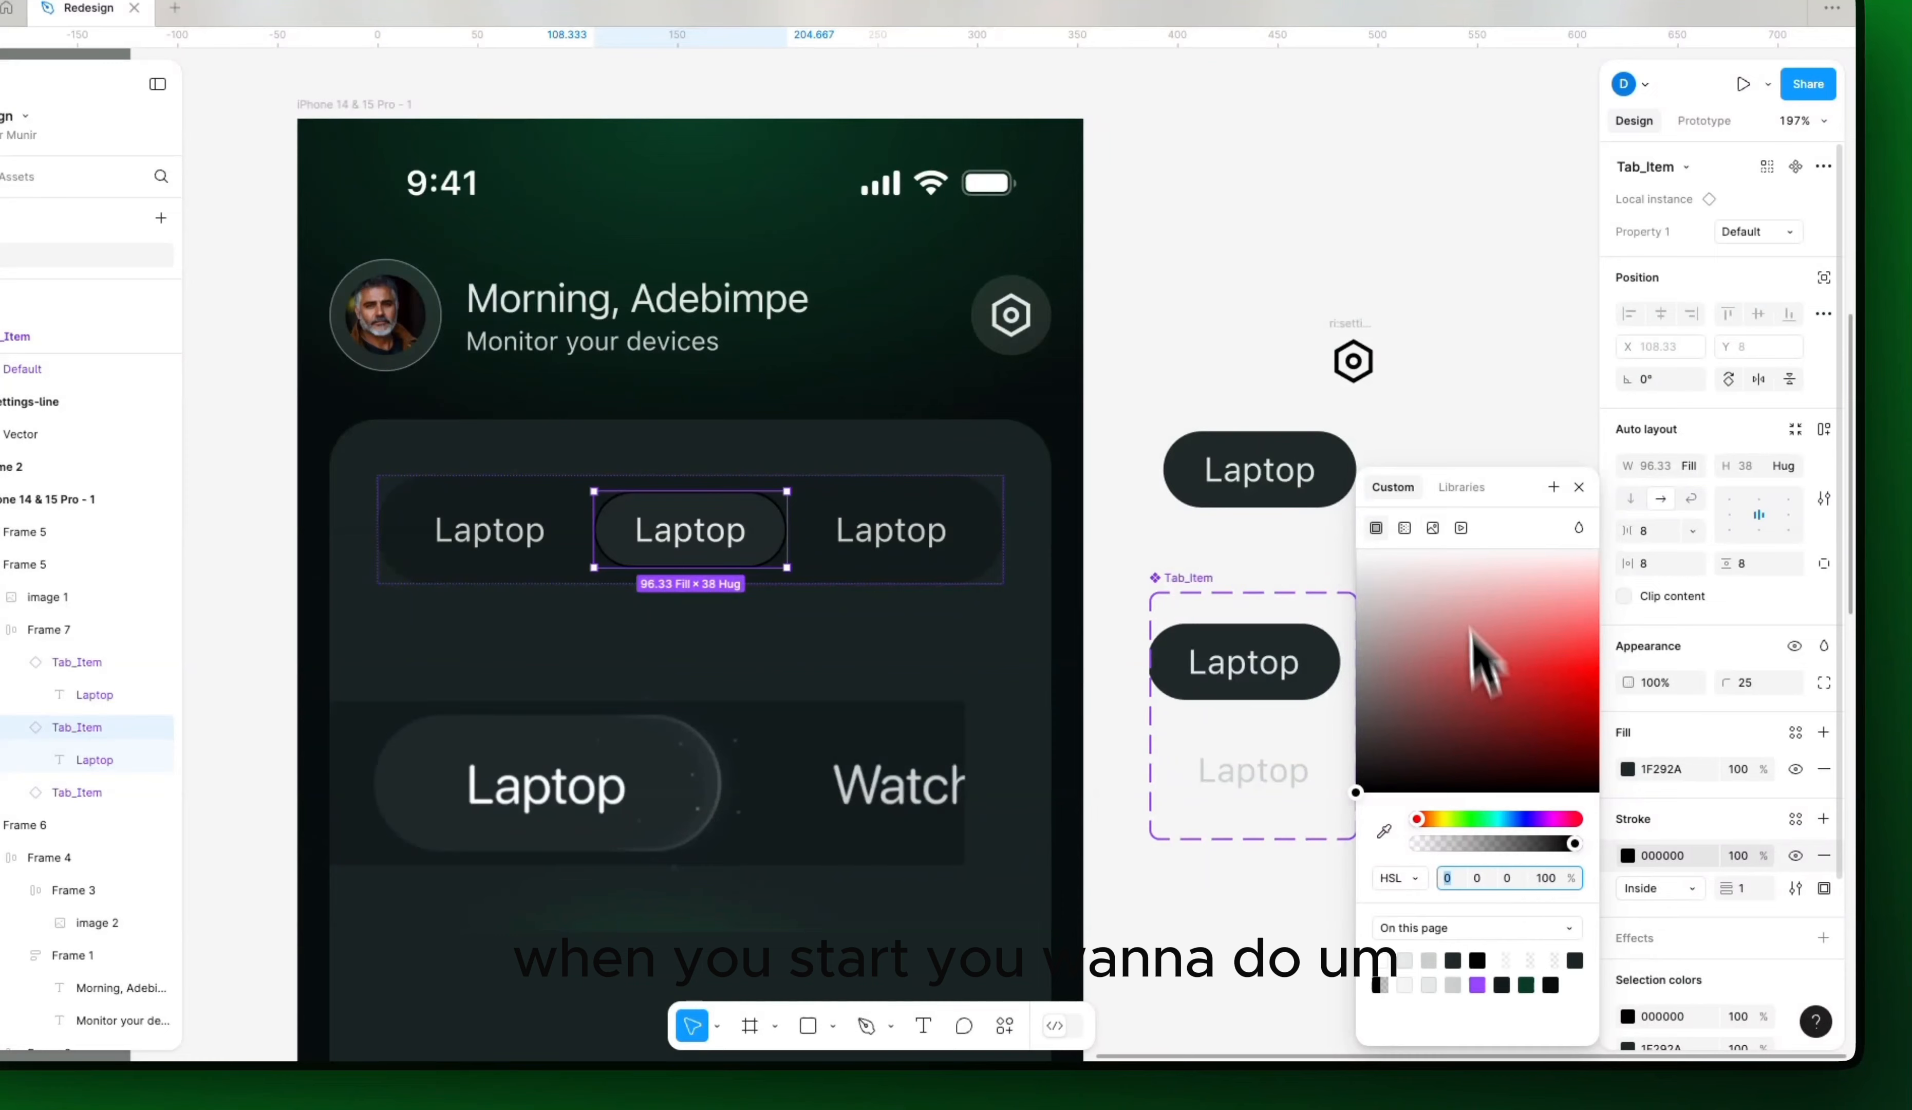
{"action": "left_click", "coordinate": [1404, 527]}
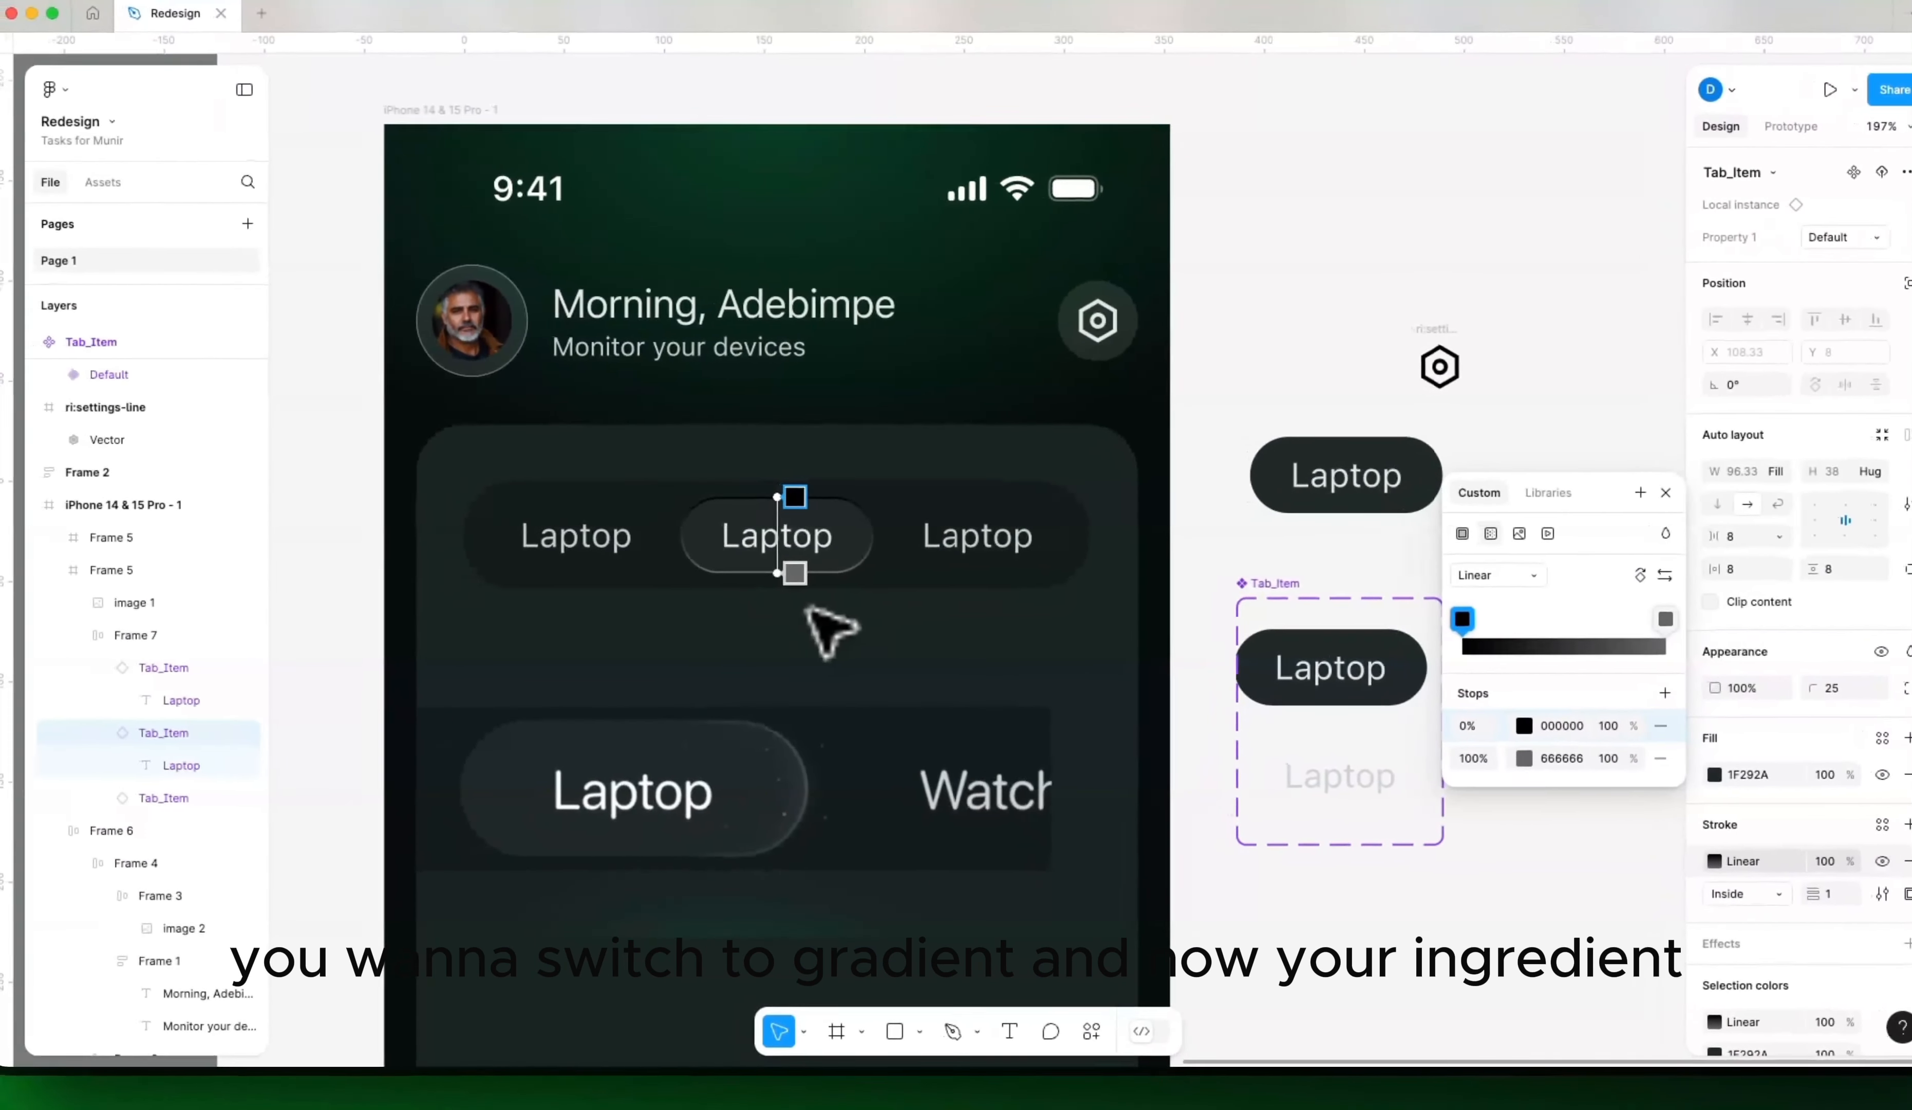
Step: Rotate the stroke gradient to run left to right, starting at the middle tab's centre and ending just past its right edge
{"action": "left_click_drag", "start_coordinate": [786, 632], "coordinate": [871, 738]}
{"action": "scroll", "coordinate": [876, 717], "scroll_direction": "down", "scroll_amount": 1}
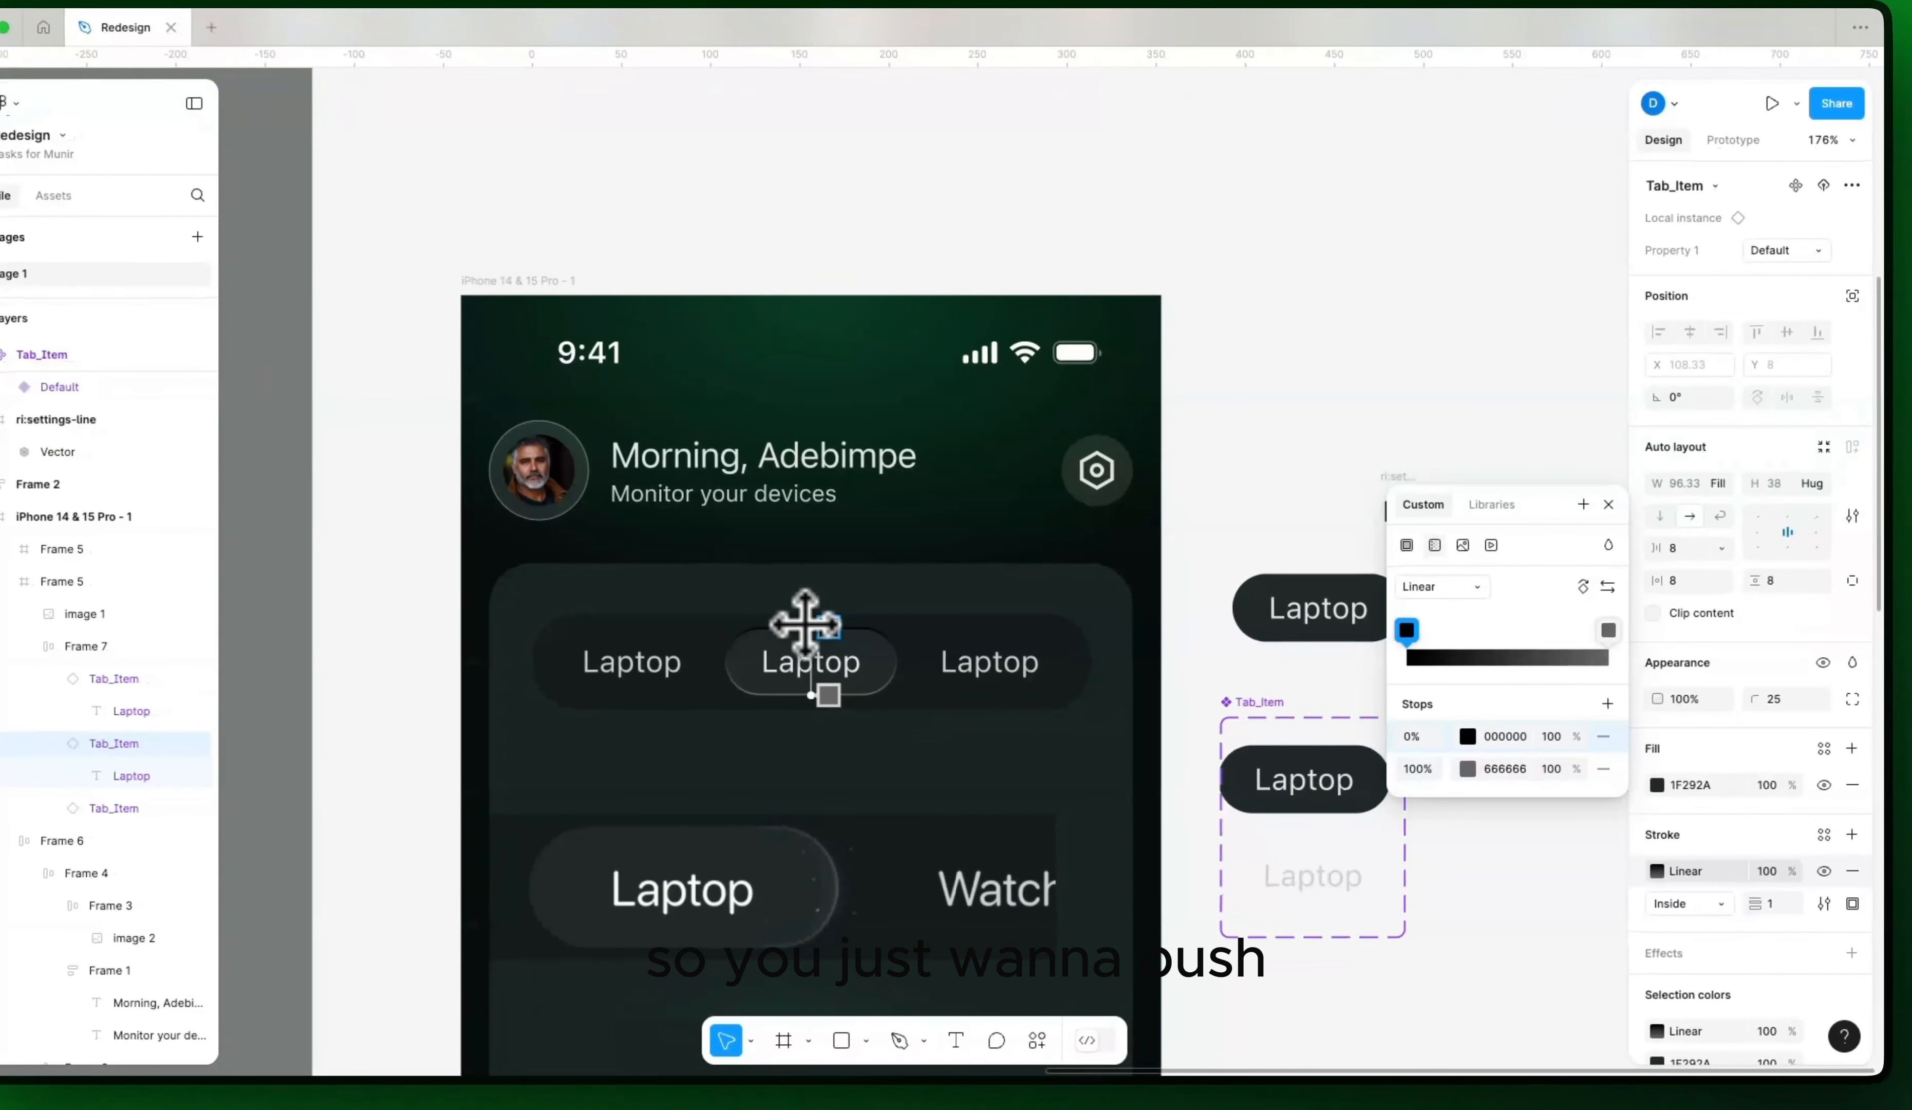
{"action": "mouse_move", "coordinate": [860, 634]}
{"action": "left_mouse_down"}
{"action": "mouse_move", "coordinate": [789, 637]}
{"action": "mouse_move", "coordinate": [848, 644]}
{"action": "mouse_move", "coordinate": [825, 627]}
{"action": "left_mouse_up"}
{"action": "left_click", "coordinate": [1586, 589]}
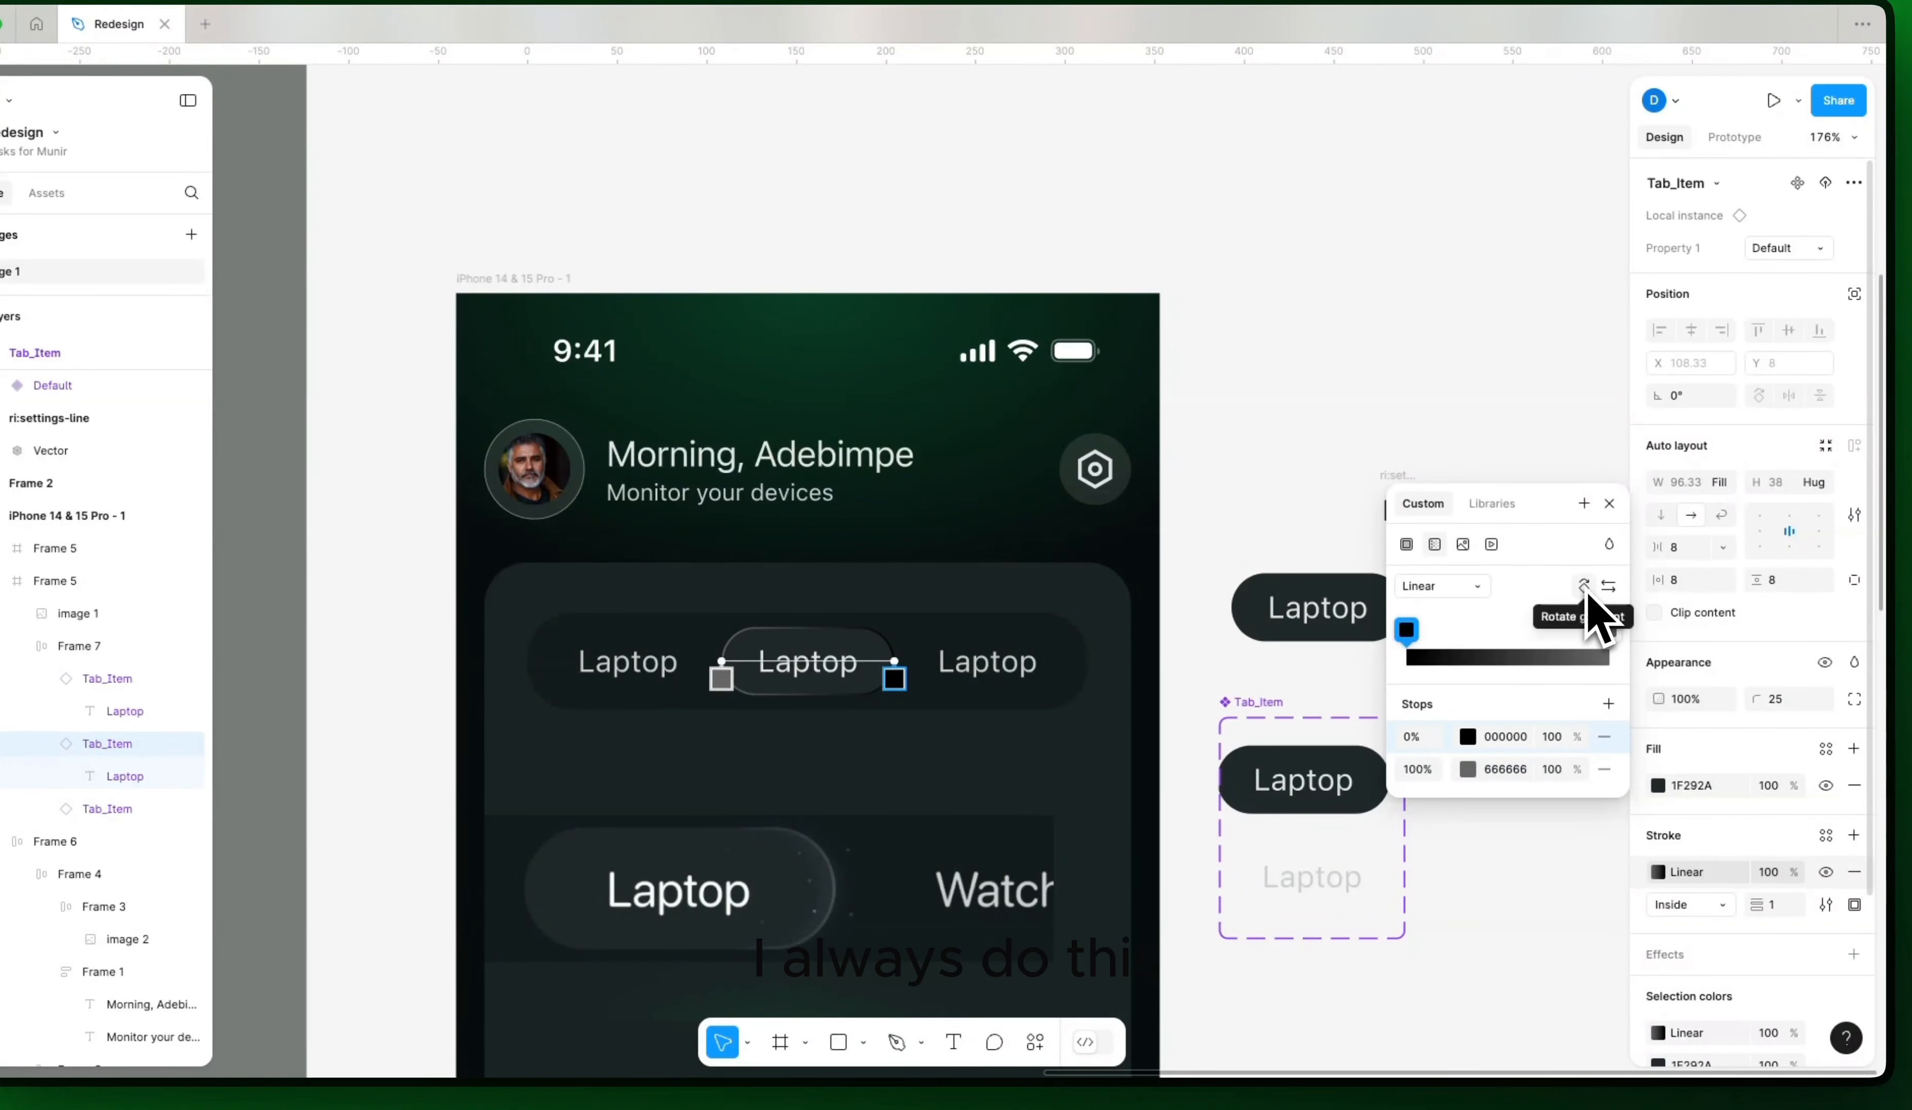
{"action": "left_click", "coordinate": [1586, 588]}
{"action": "left_click", "coordinate": [1586, 588]}
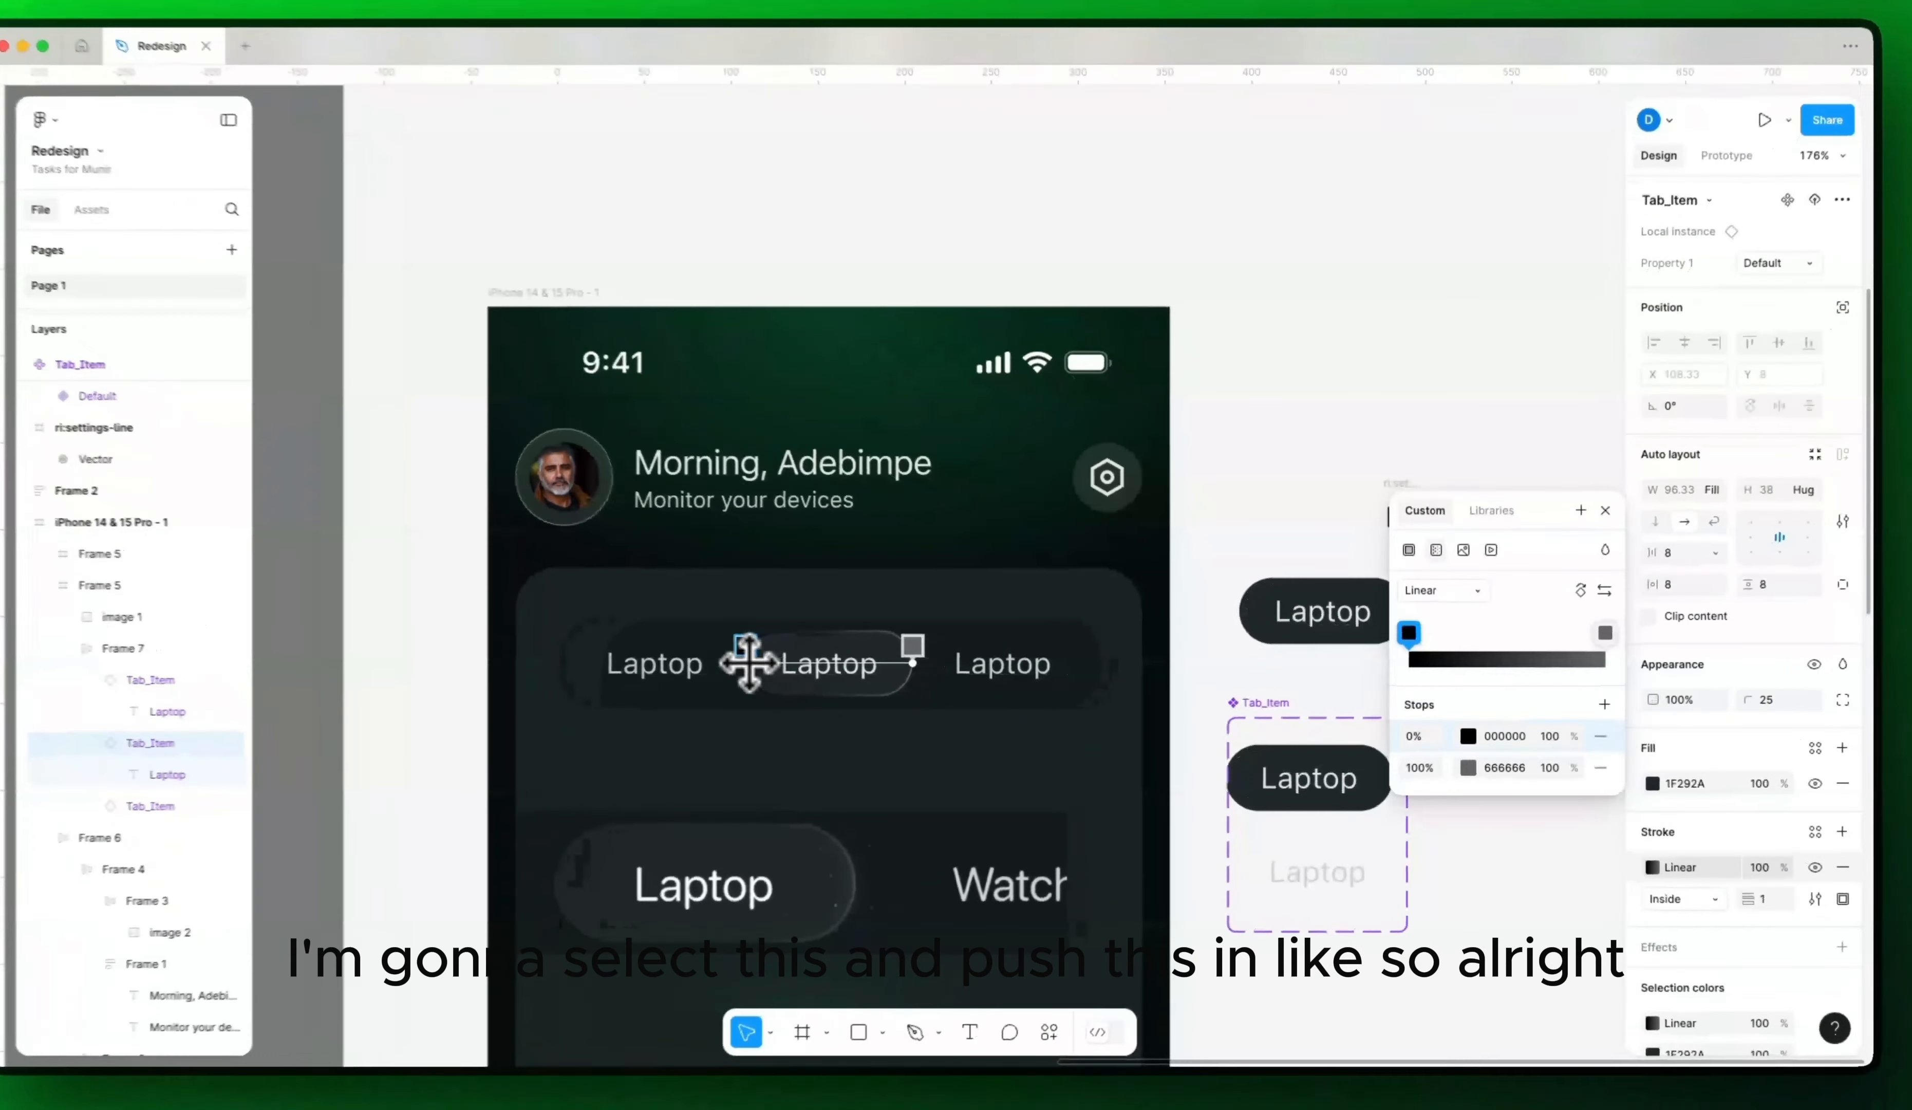
{"action": "left_click_drag", "start_coordinate": [782, 665], "coordinate": [821, 667]}
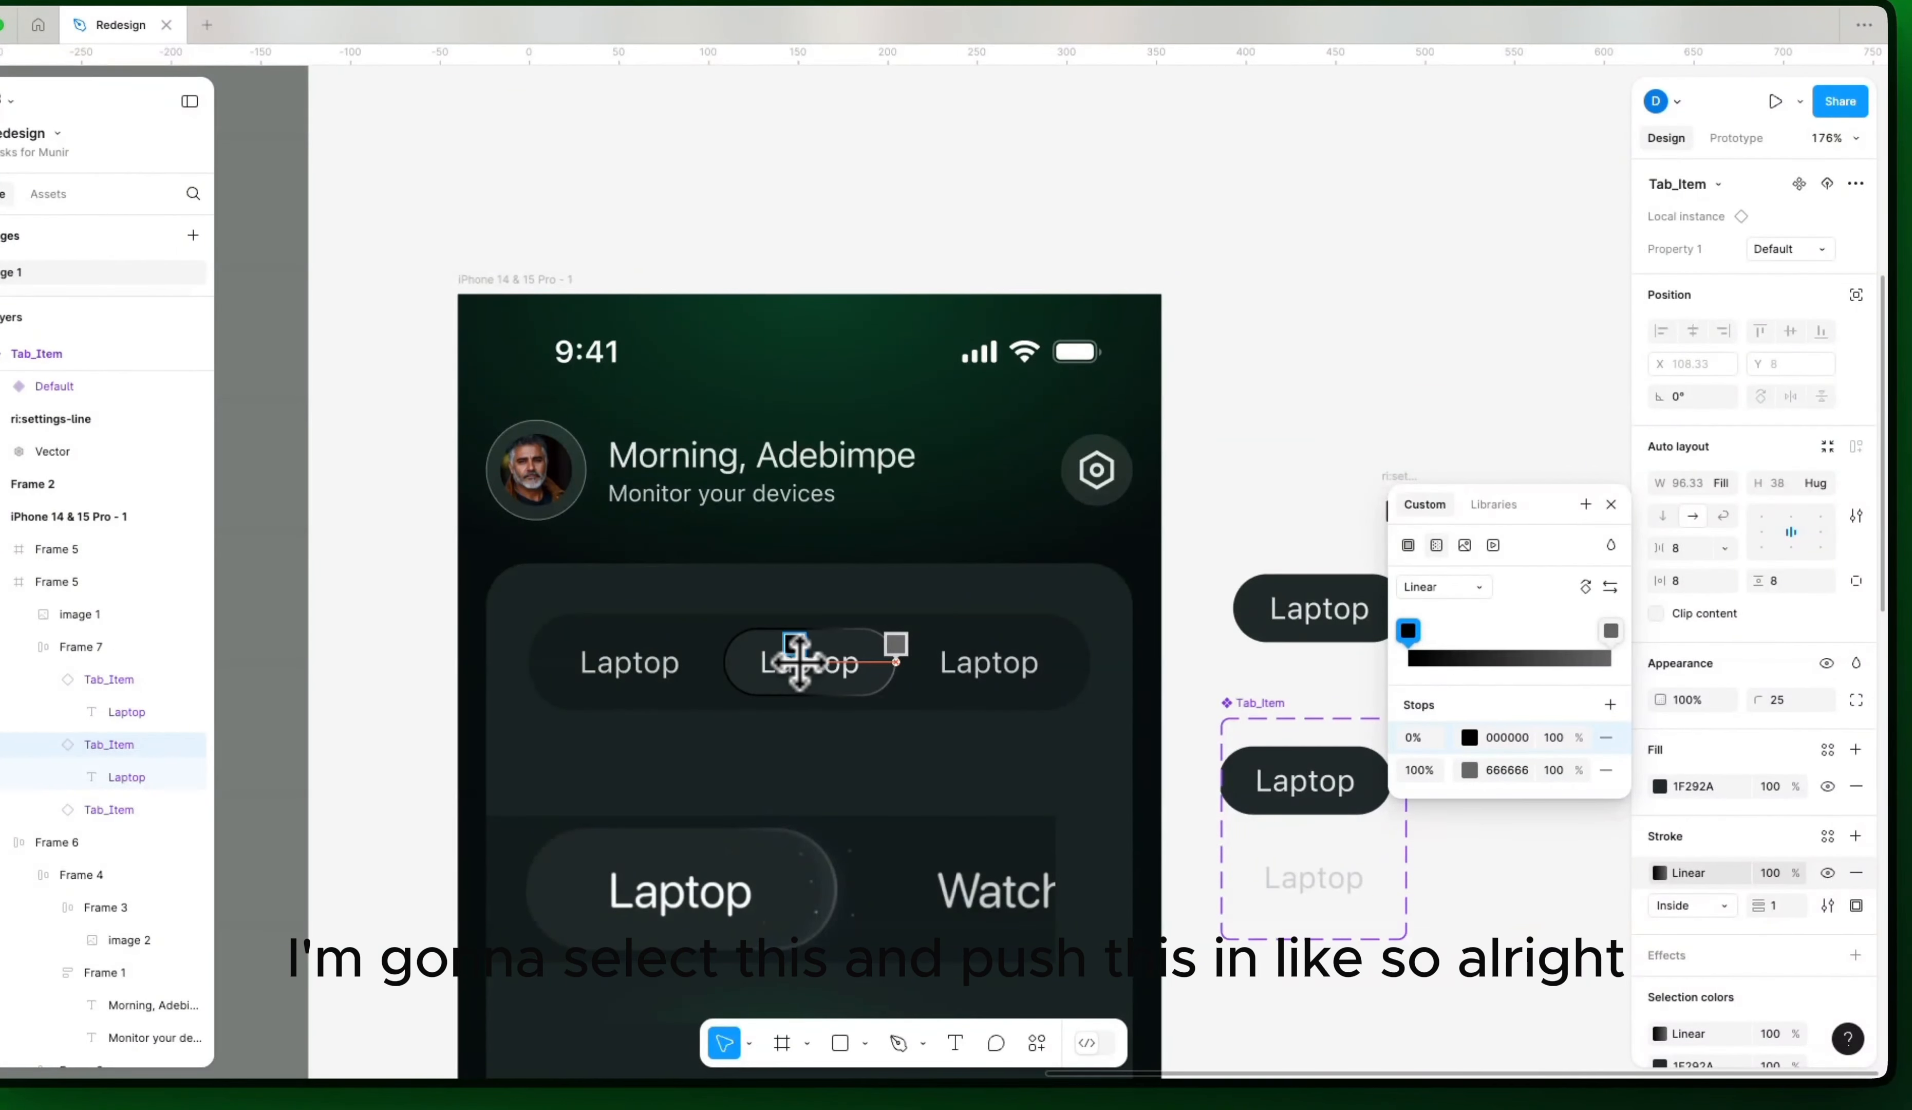
{"action": "left_click_drag", "start_coordinate": [805, 661], "coordinate": [915, 659]}
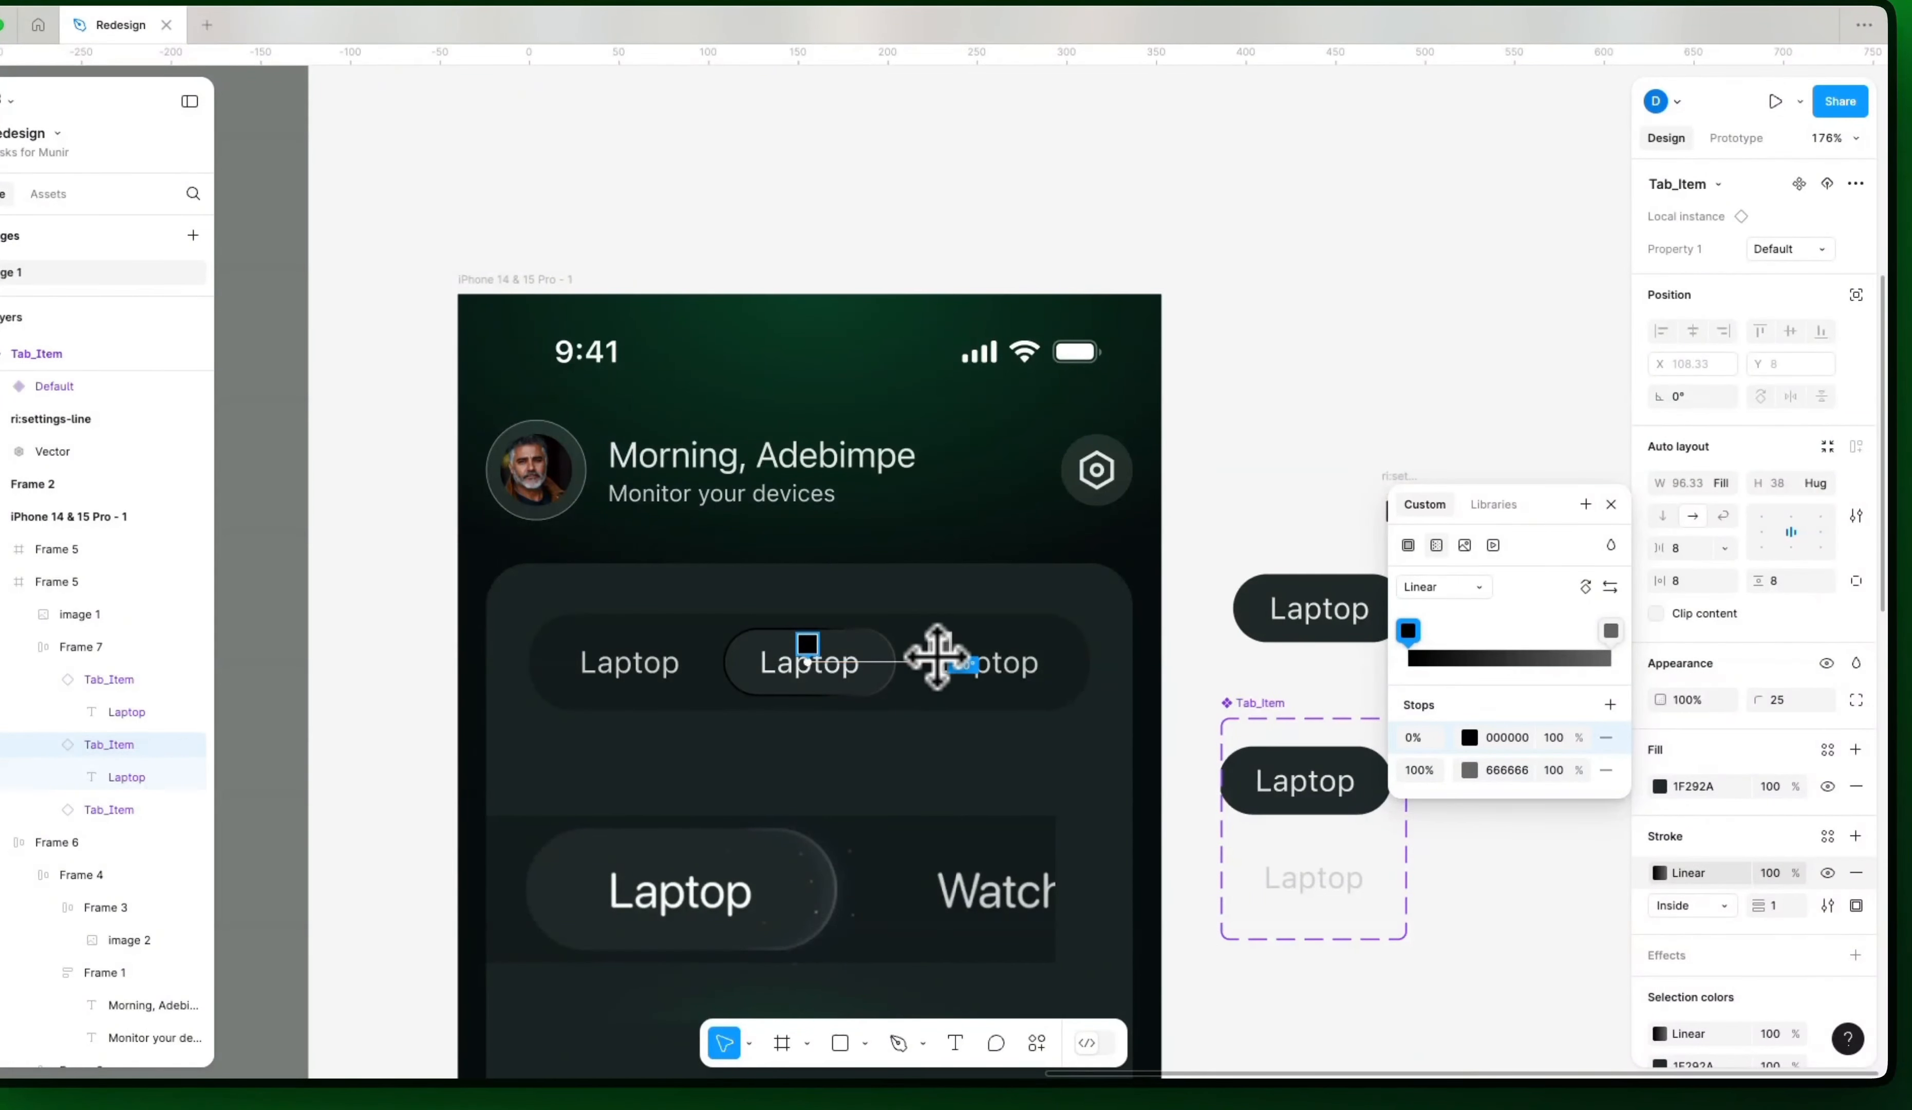
{"action": "left_click_drag", "start_coordinate": [937, 660], "coordinate": [940, 660]}
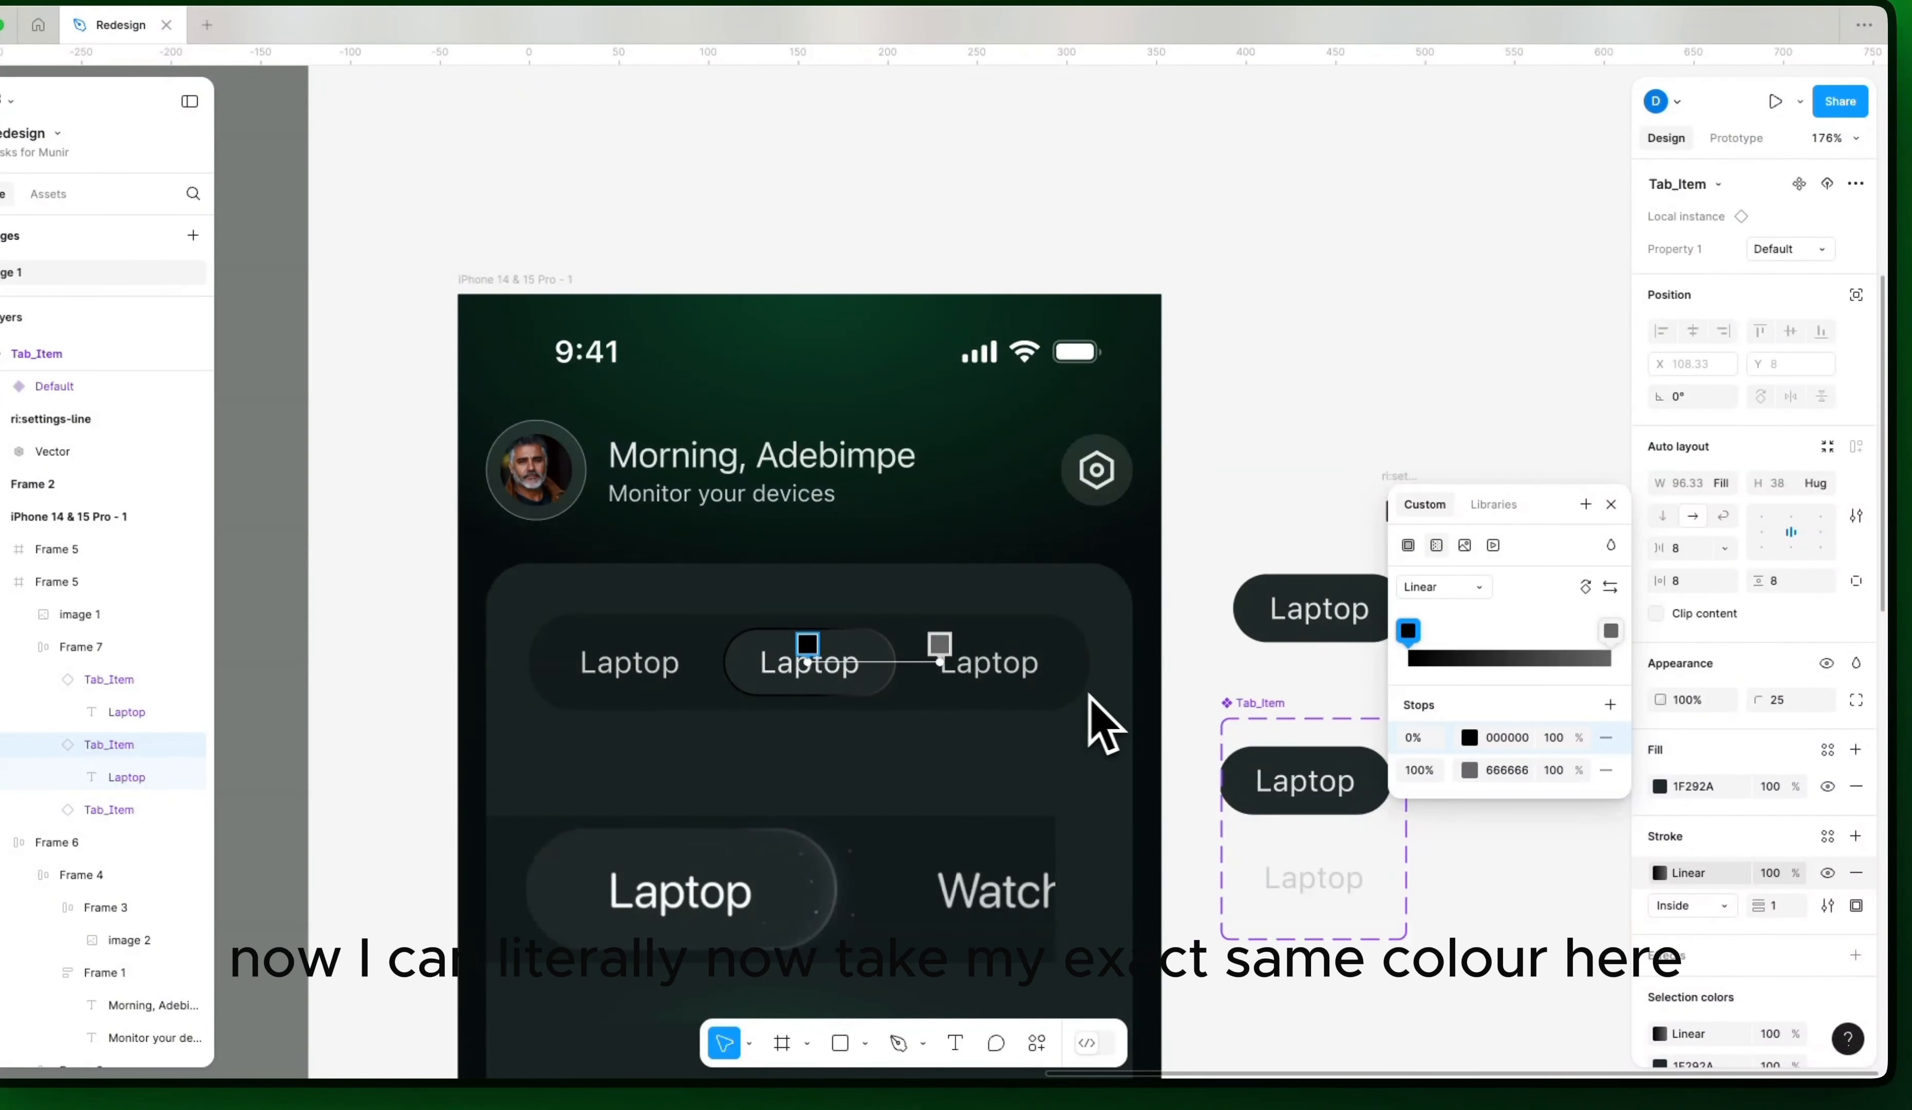
Step: Give the 100% stop of the middle tab's stroke gradient the greeting heading's colour, E3E8E6
{"action": "key", "text": "Escape"}
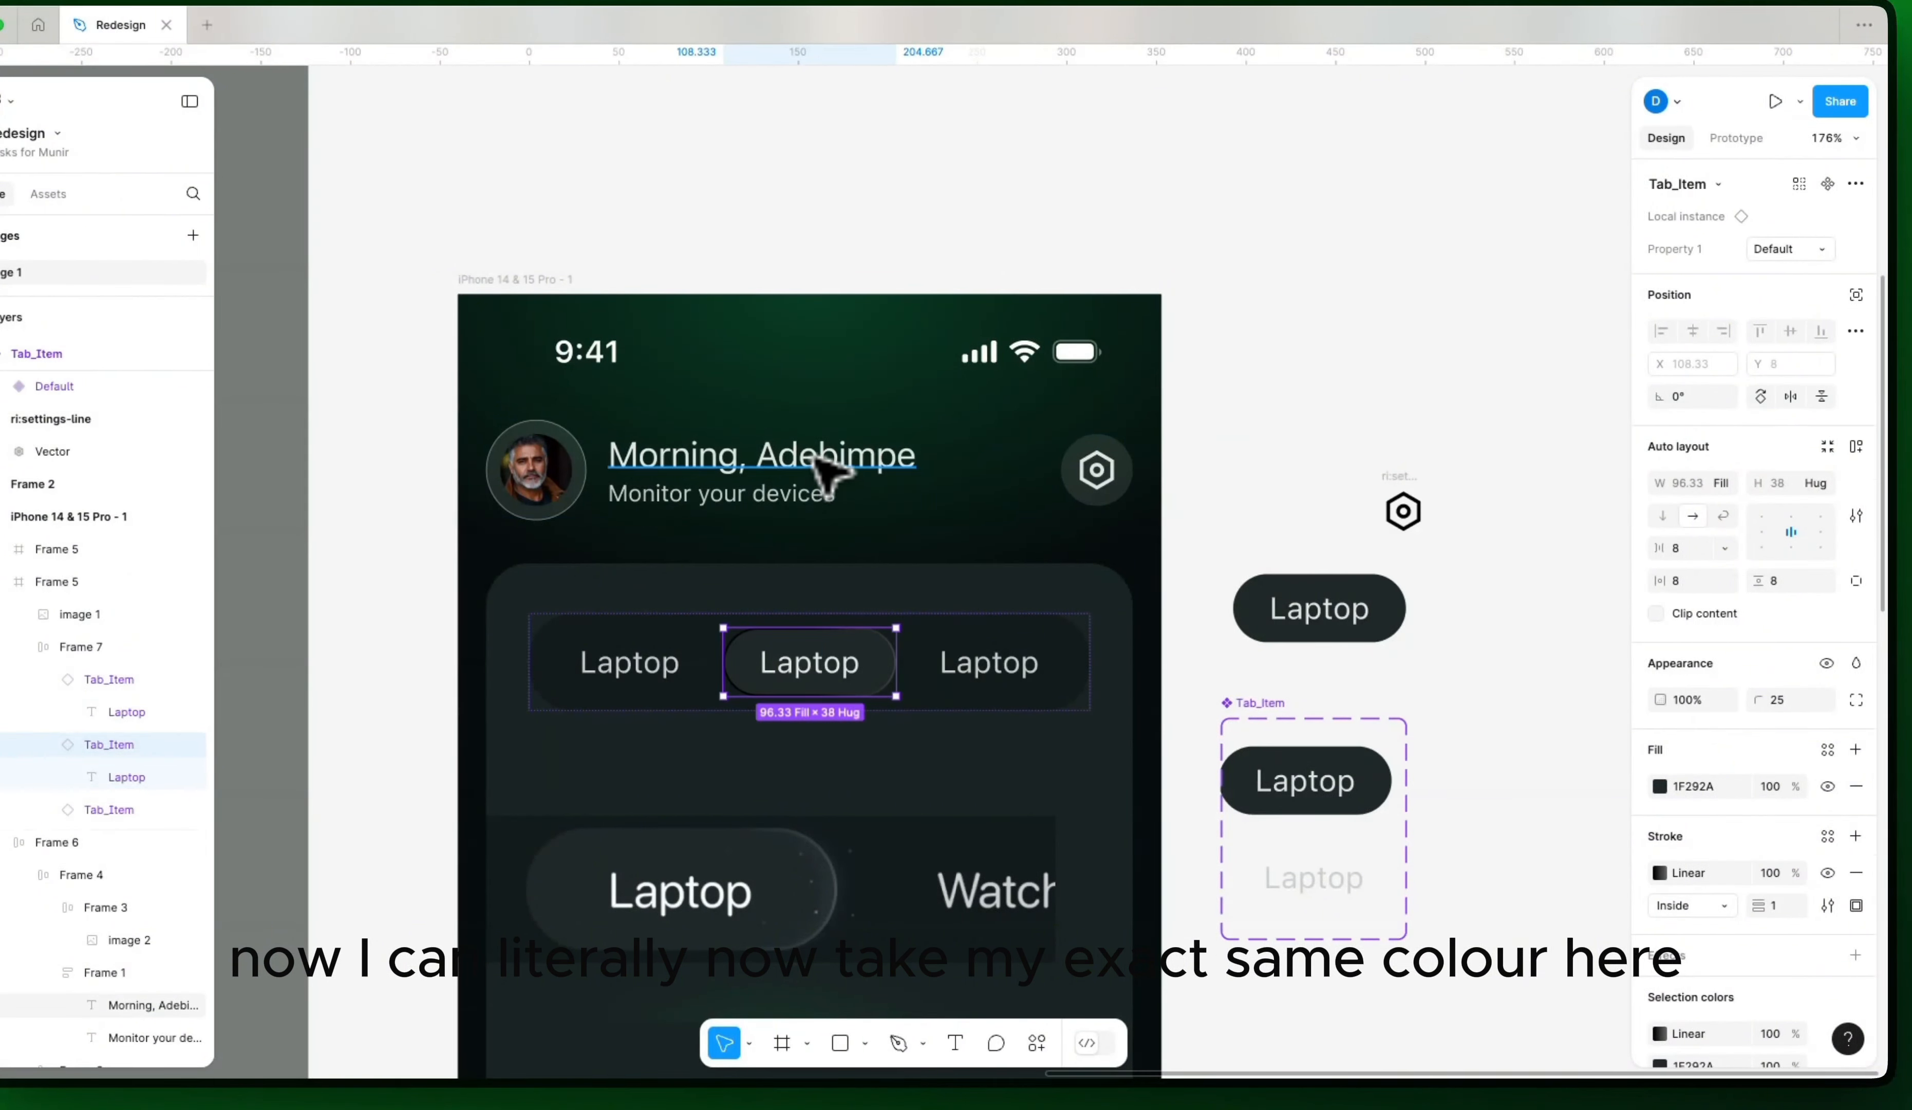
{"action": "left_click", "coordinate": [842, 468]}
{"action": "left_click", "coordinate": [1688, 741]}
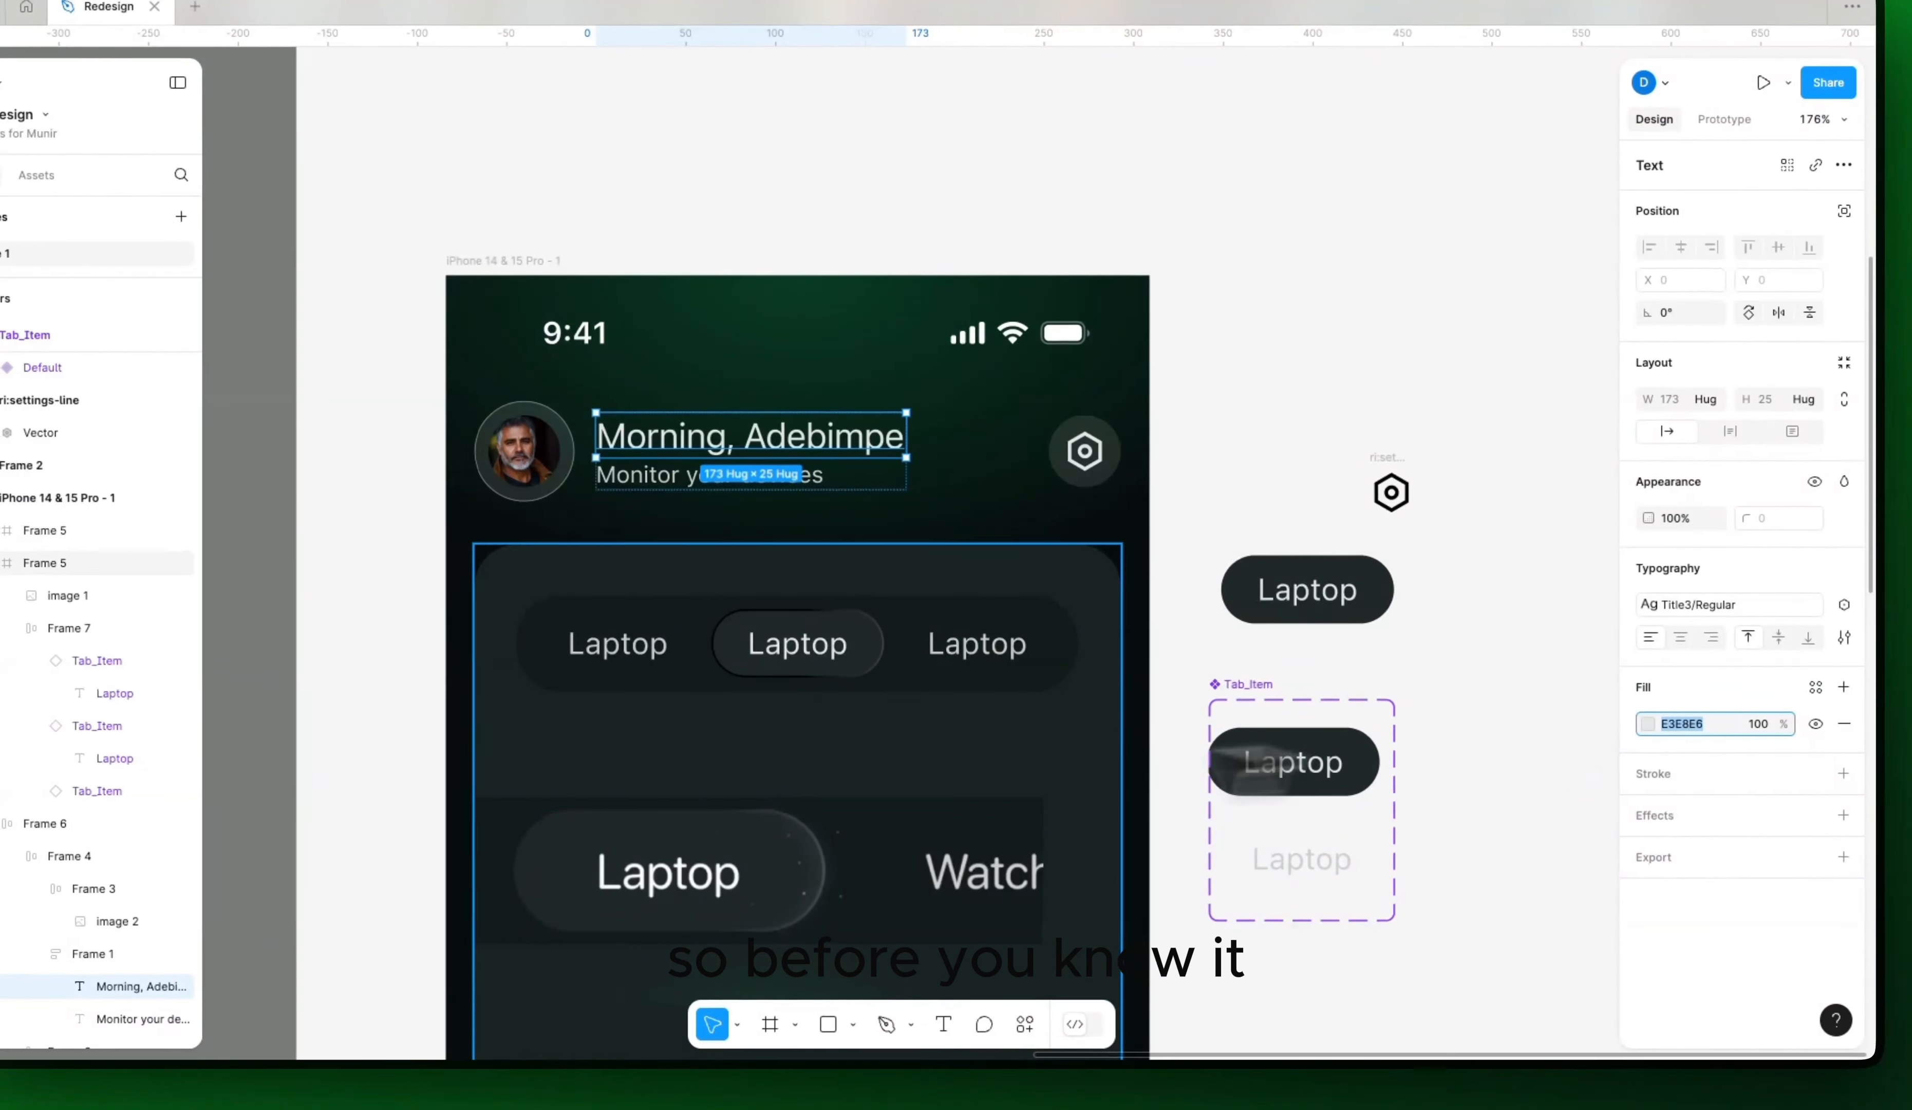
{"action": "left_click", "coordinate": [808, 659]}
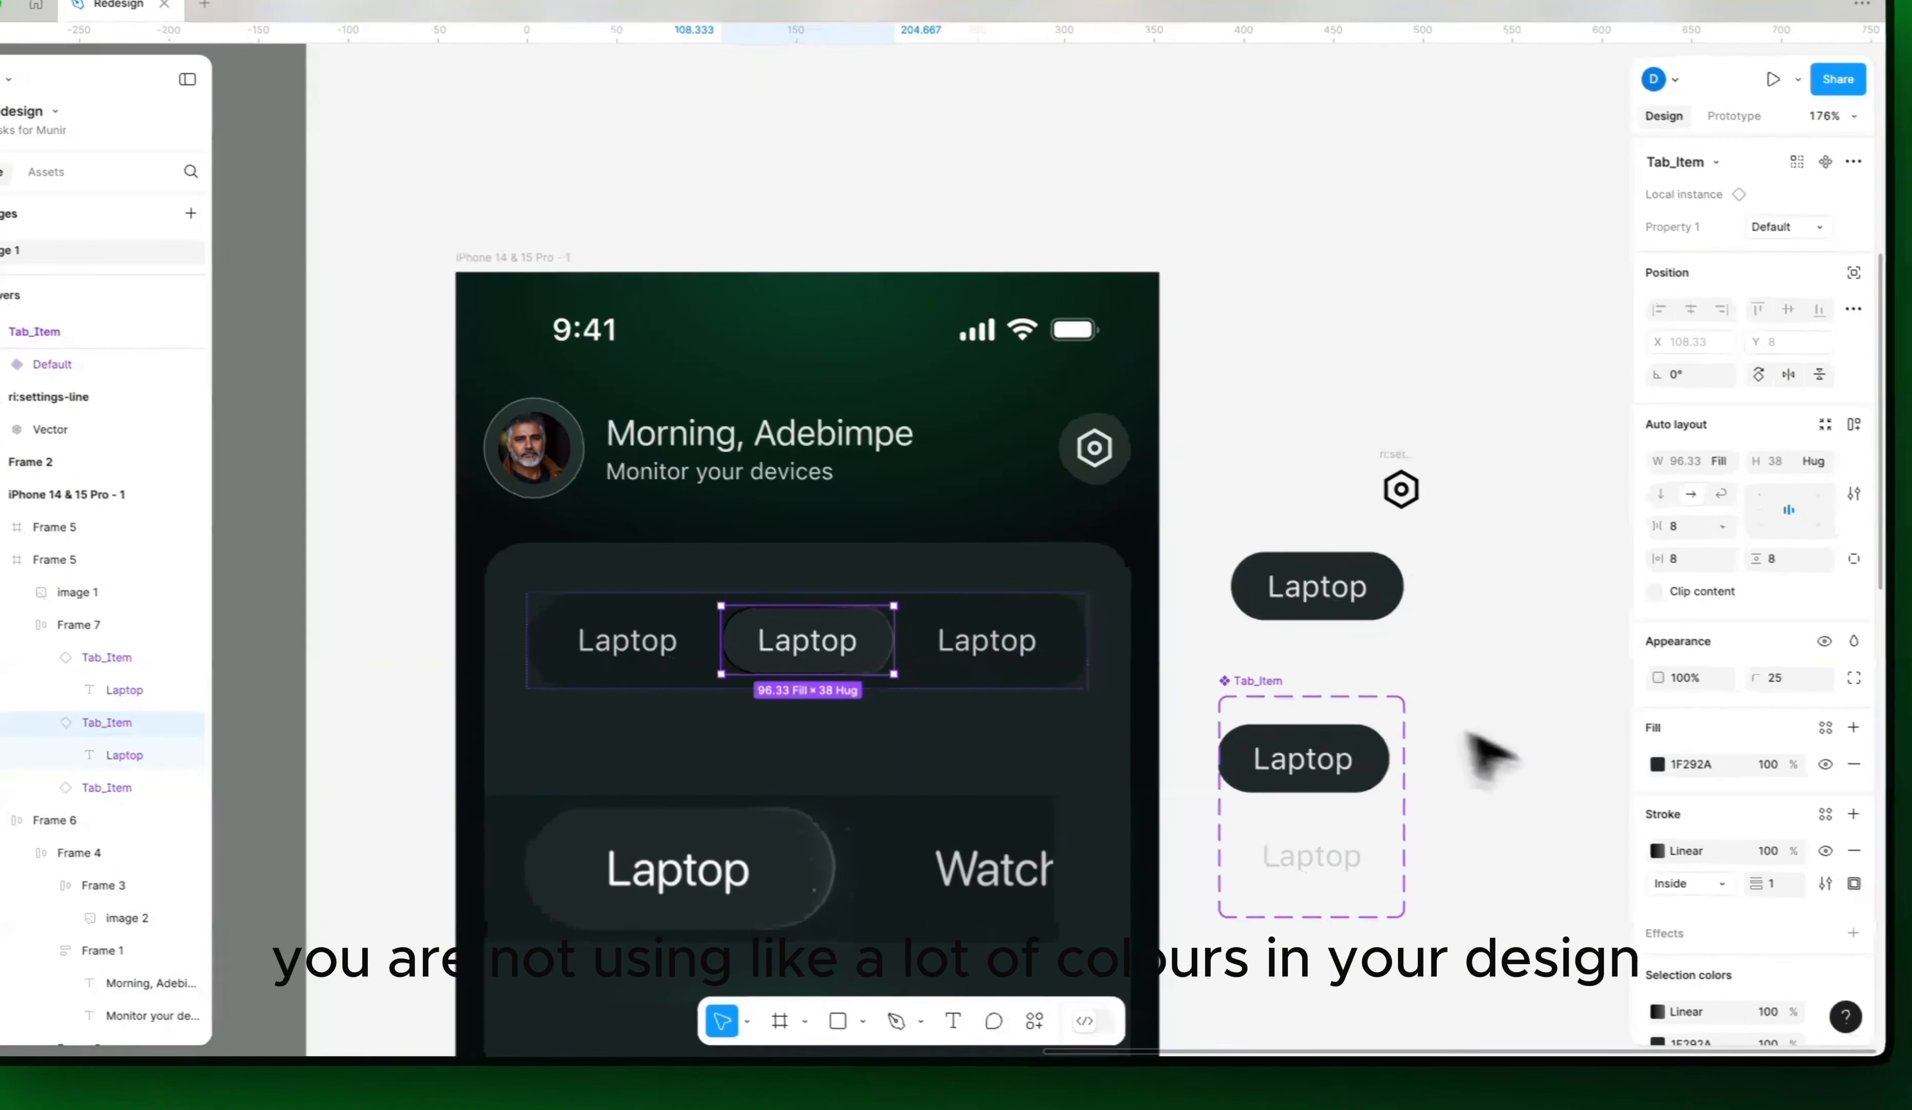
{"action": "left_click", "coordinate": [1668, 853]}
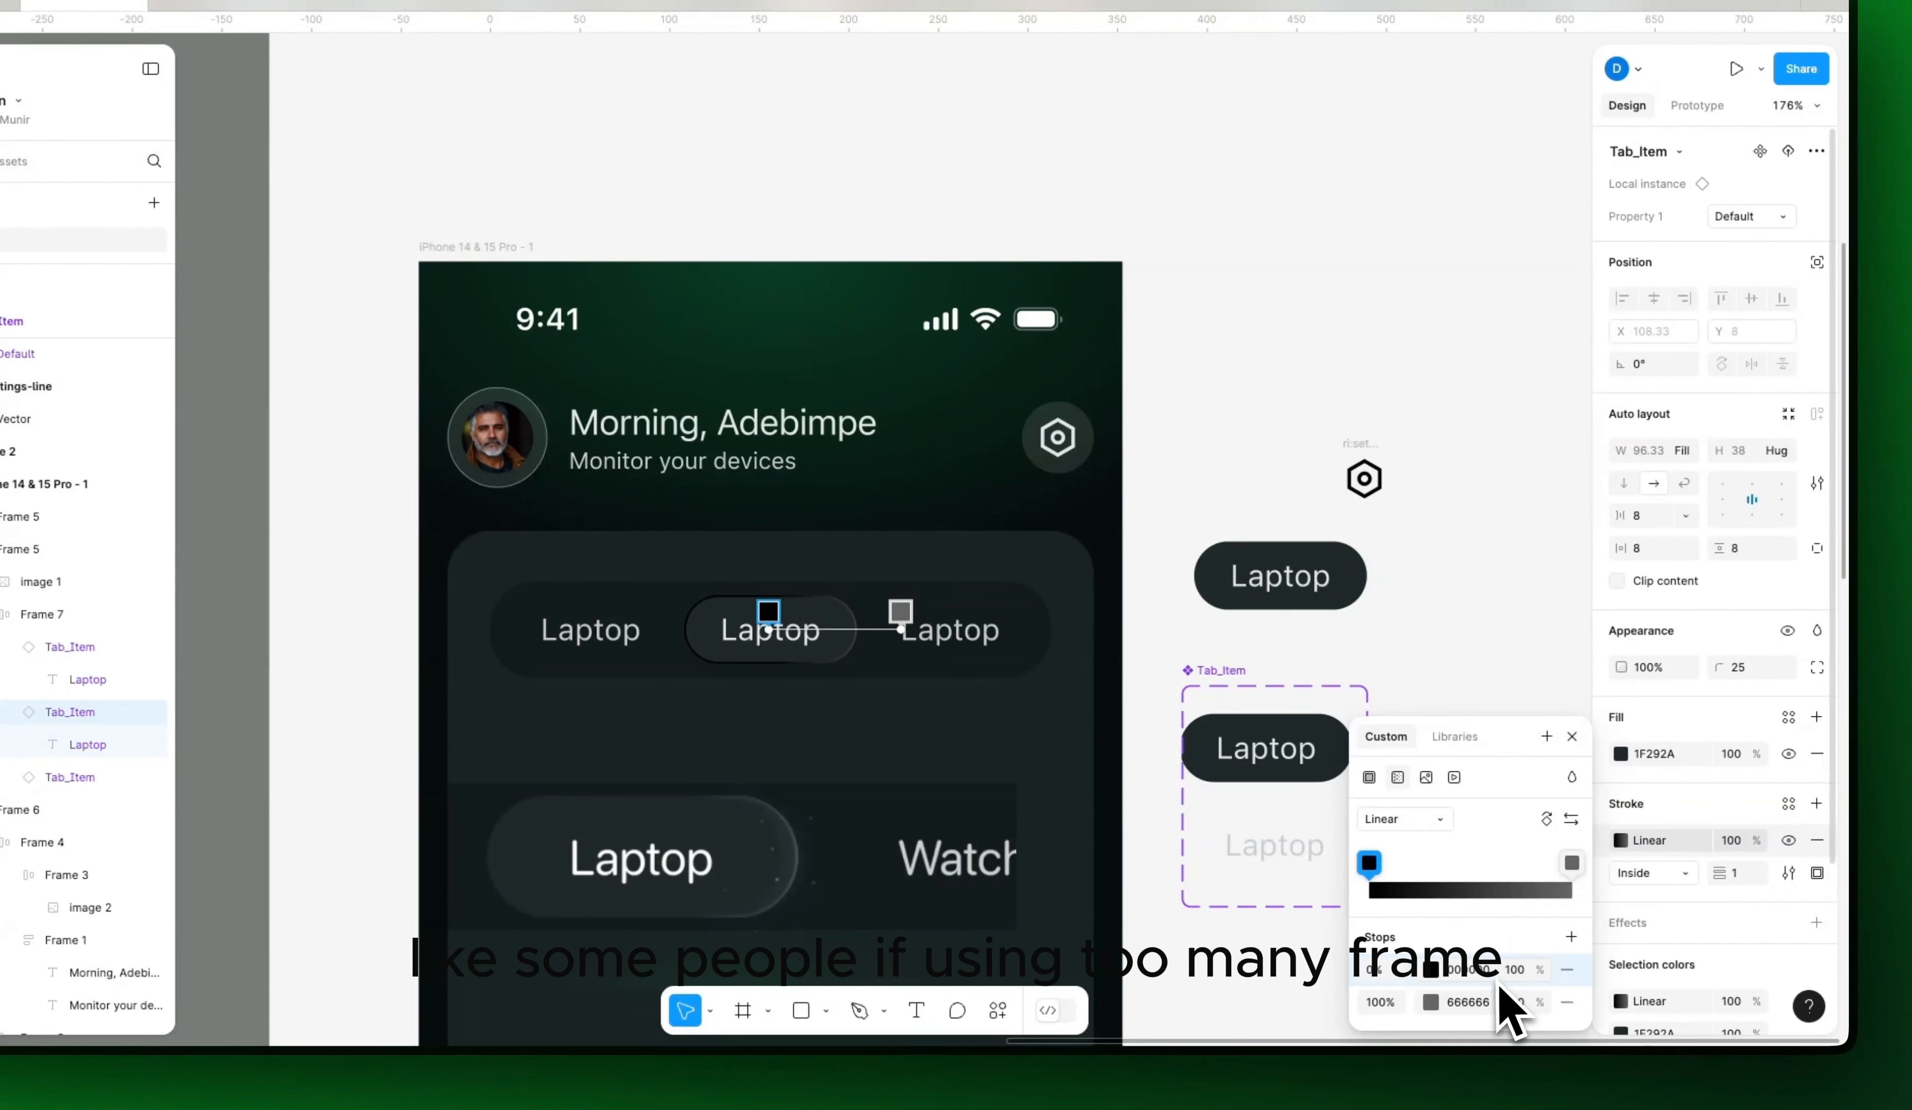
{"action": "left_click", "coordinate": [1470, 1002]}
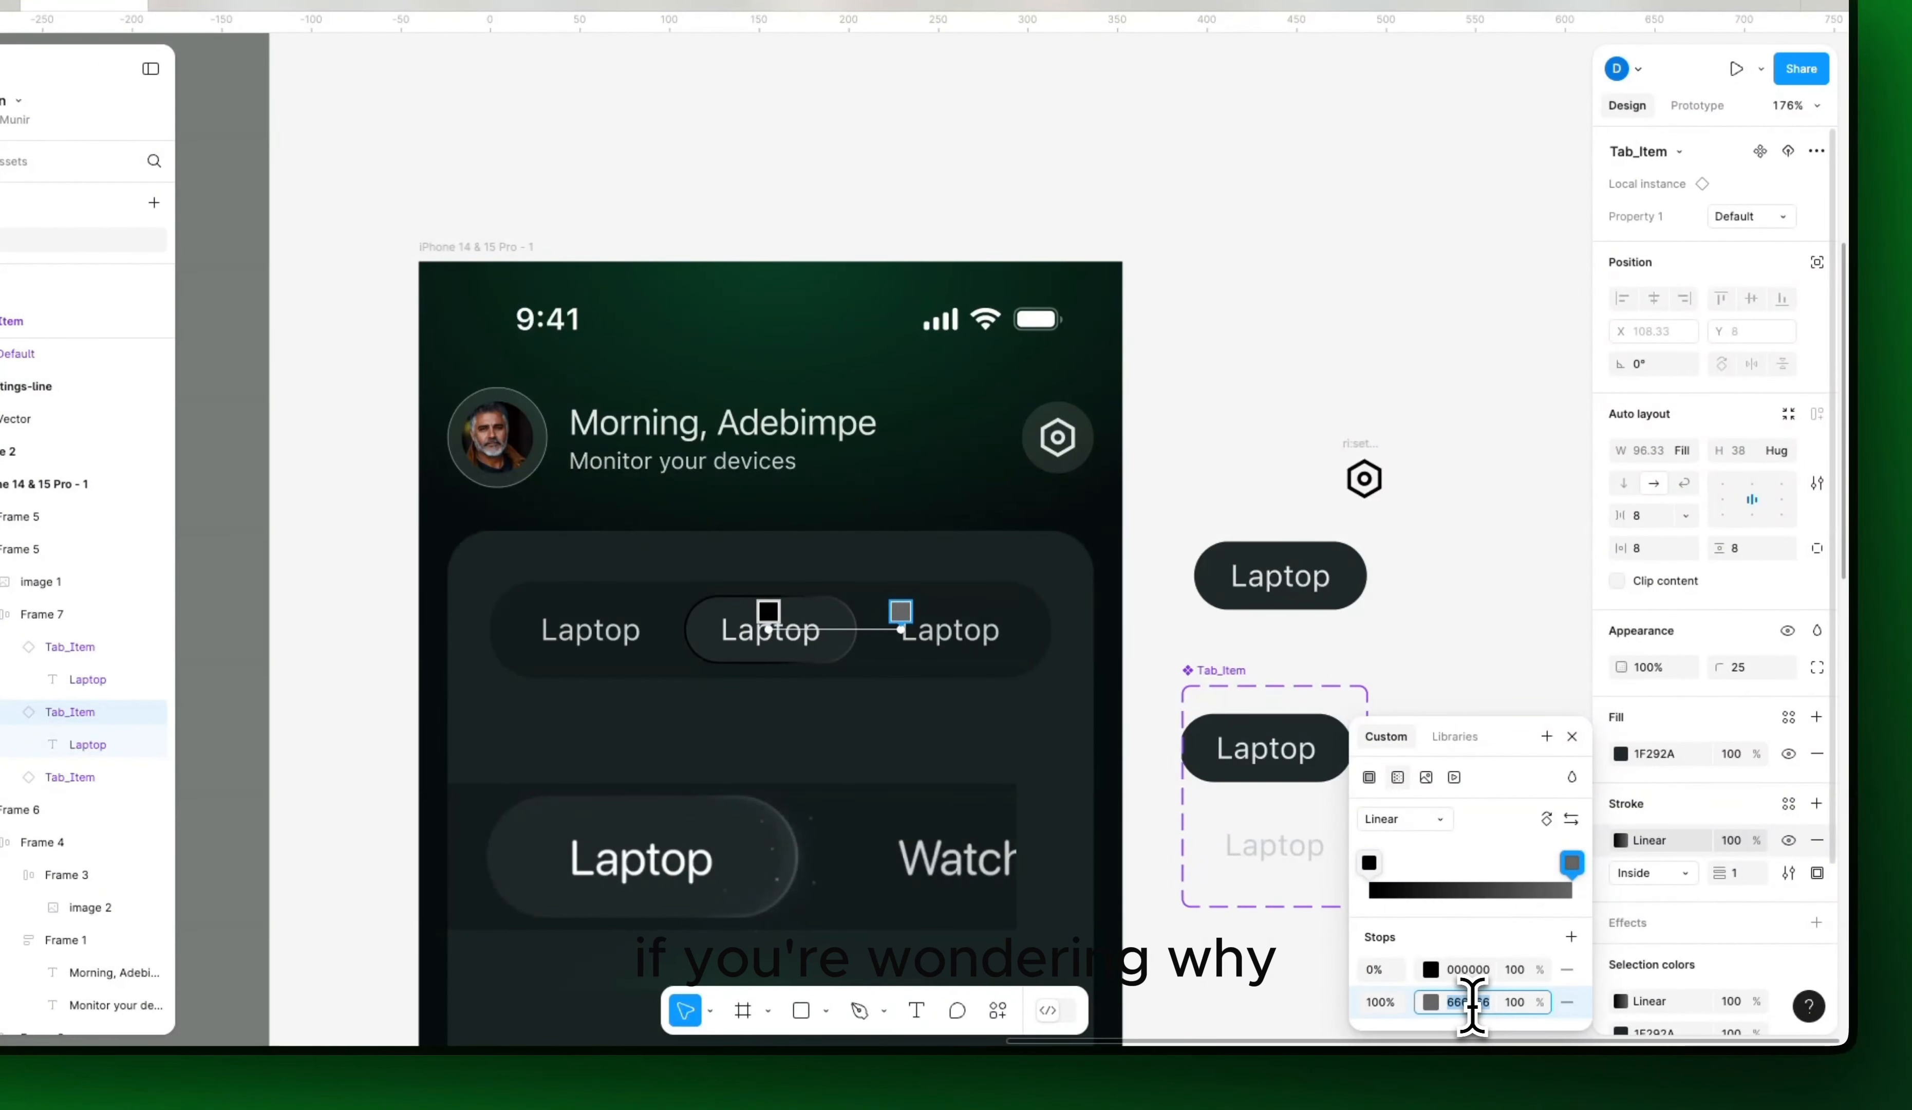
{"action": "key", "text": "Return"}
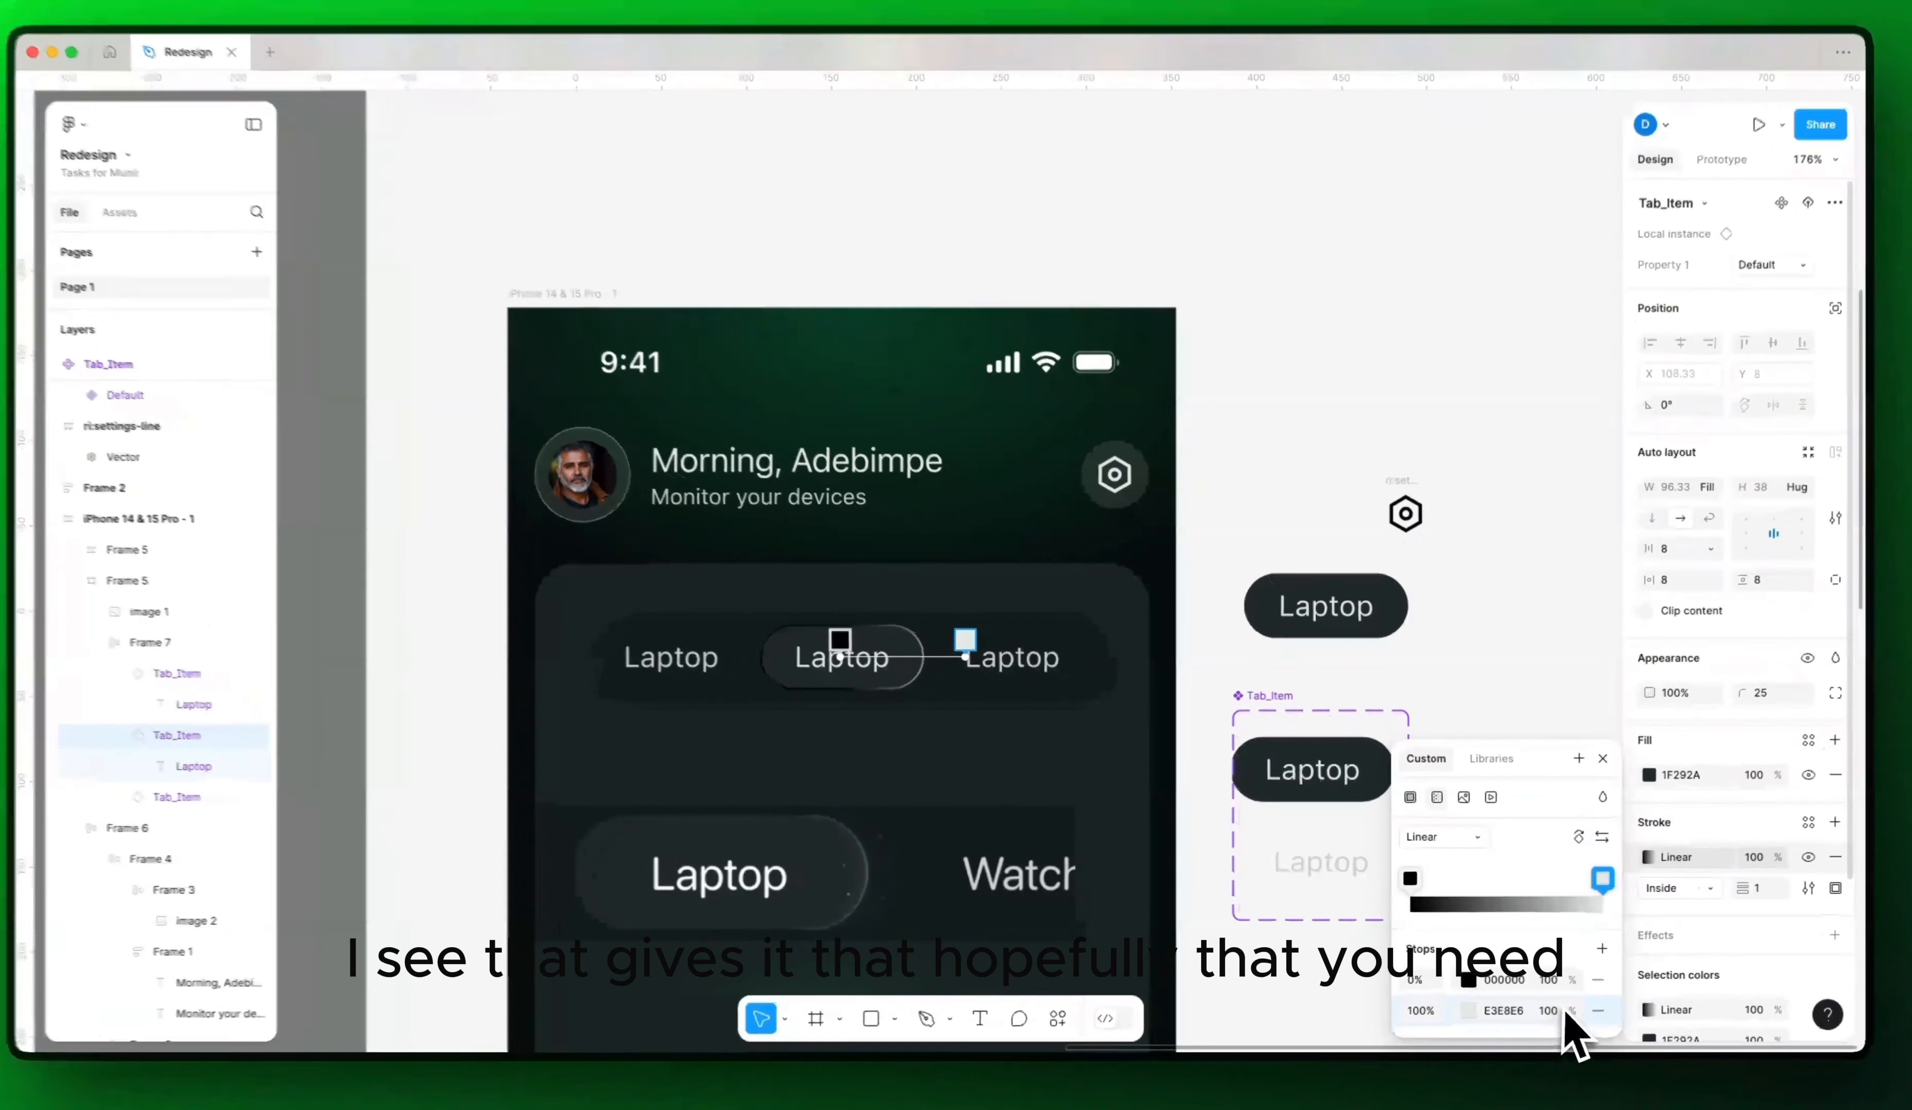
Step: Reduce the opacity of the stroke gradient's E3E8E6 stop, trying 50% and settling on 20%
{"action": "left_click", "coordinate": [1546, 1007]}
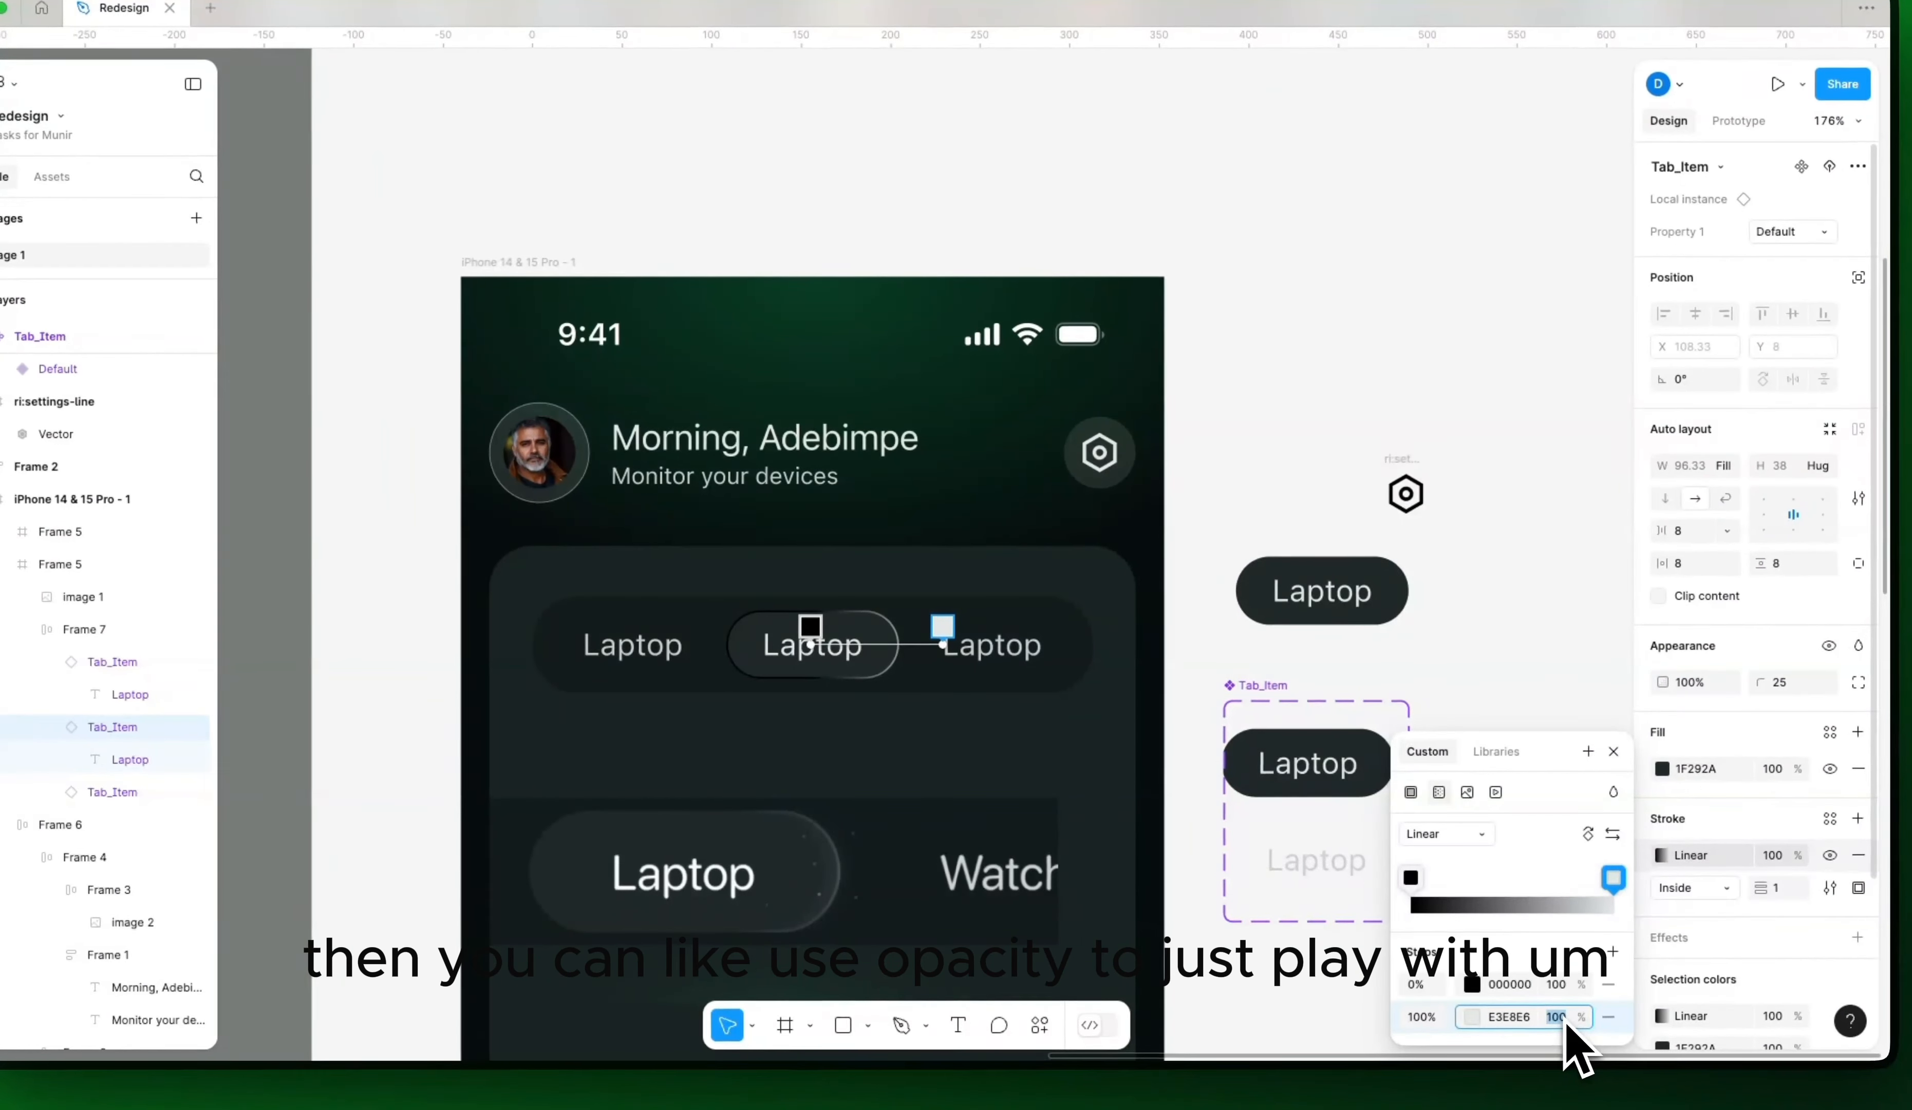
{"action": "key", "text": "Return"}
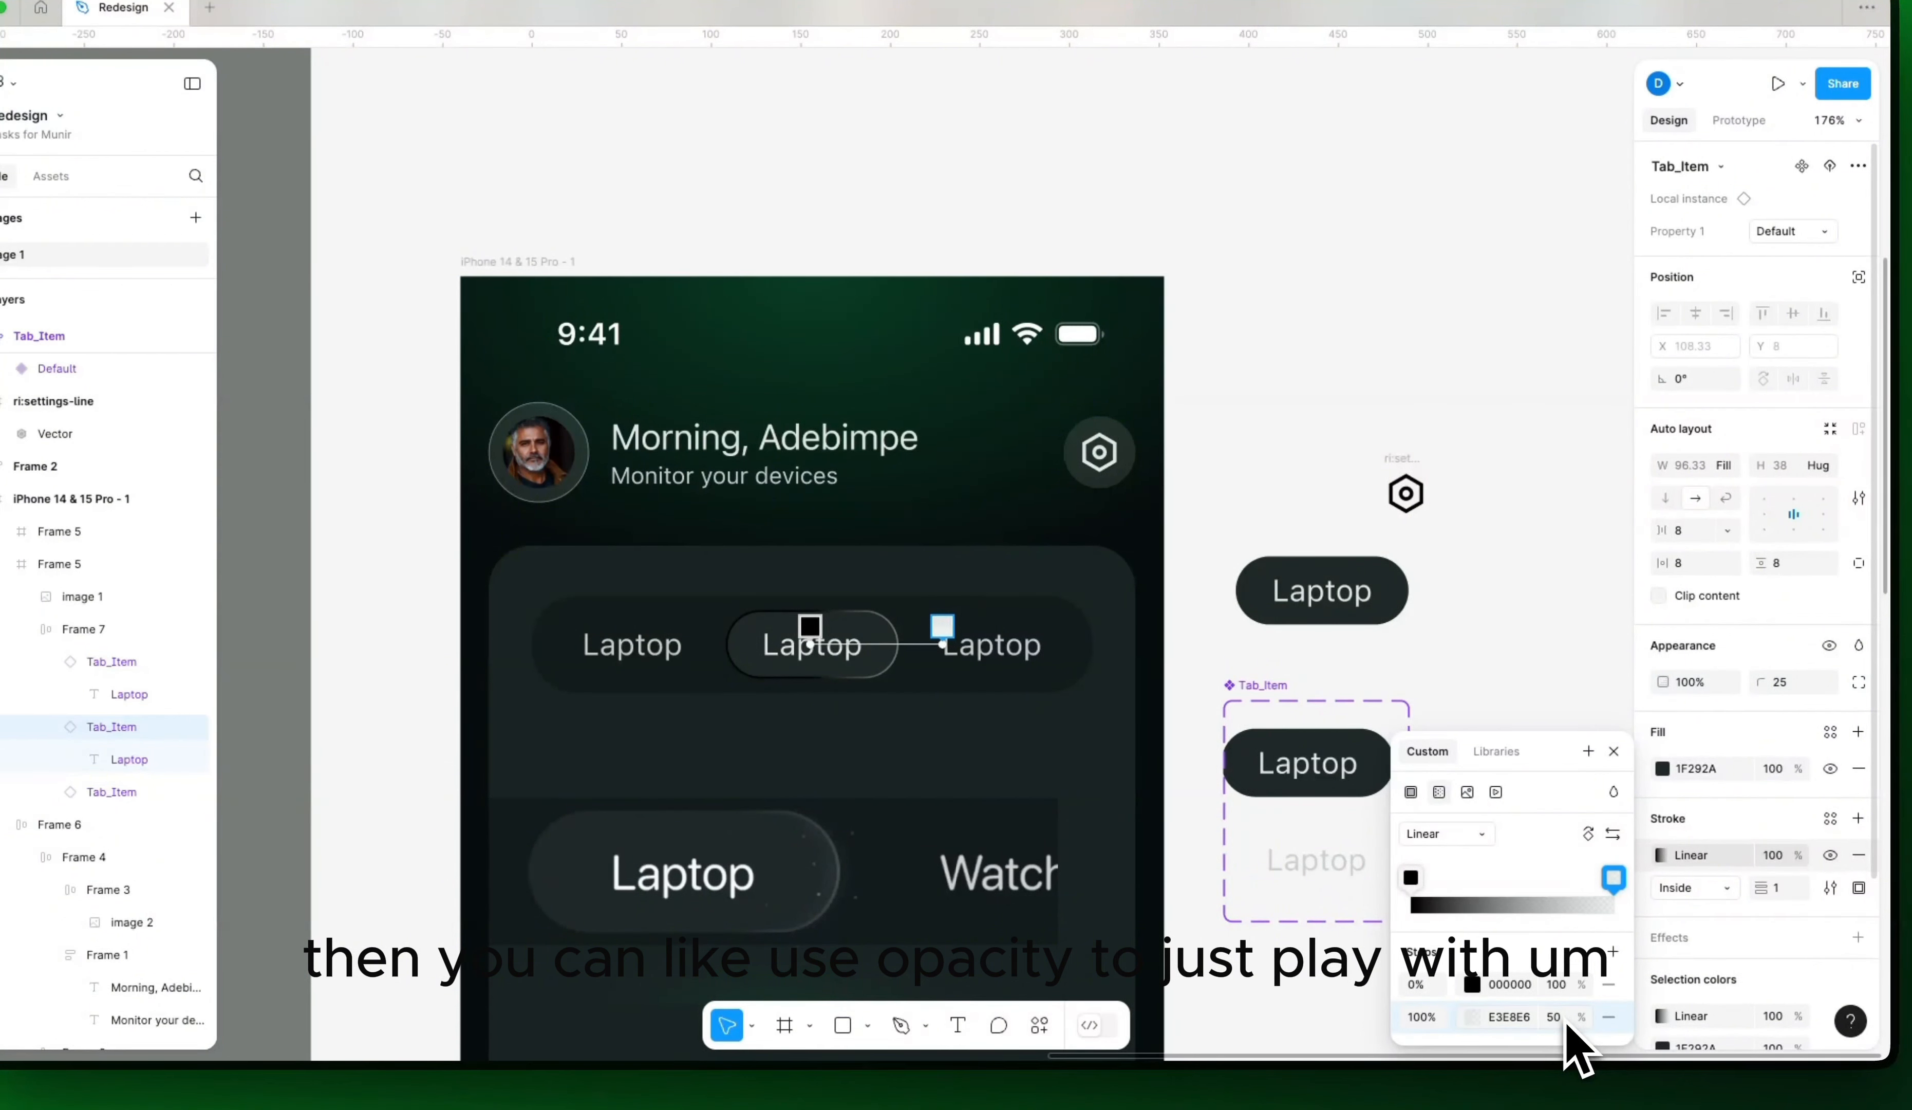
{"action": "key", "text": "Return"}
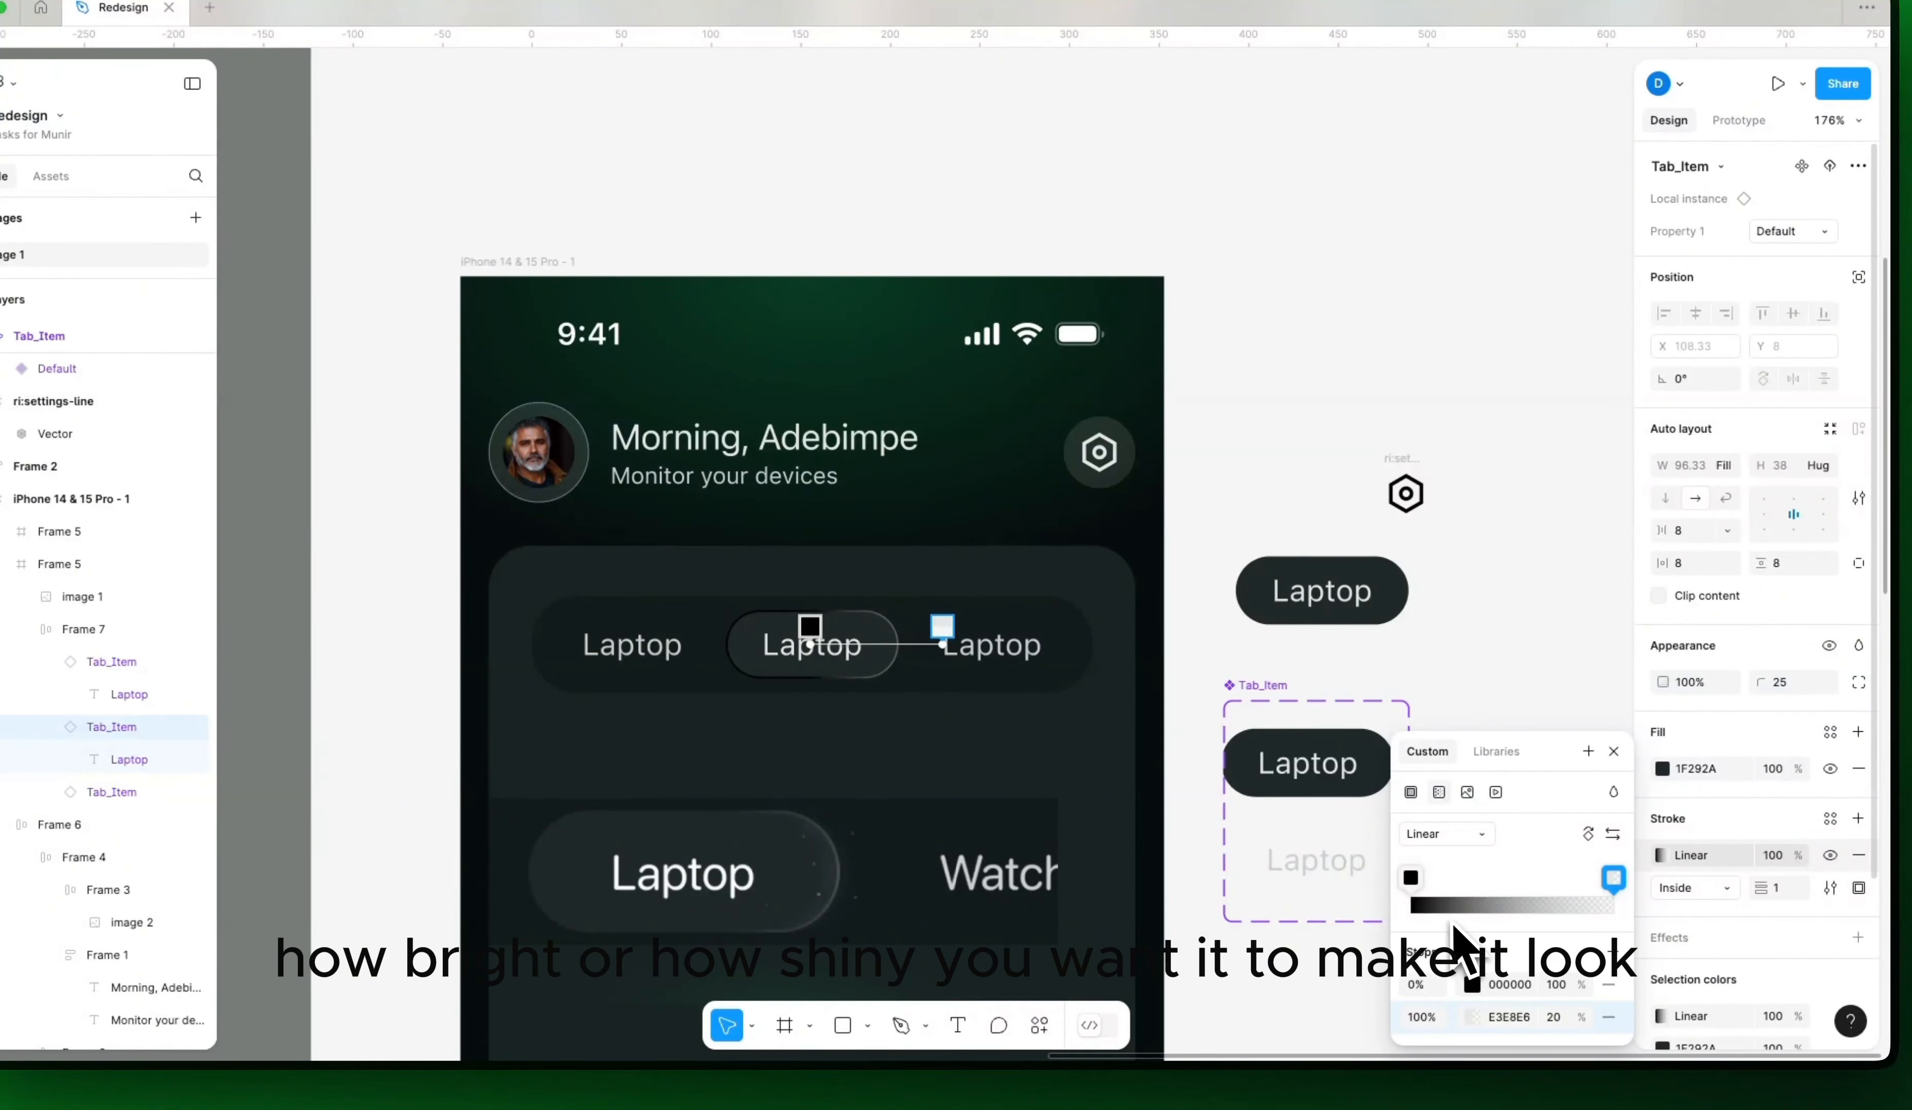
Step: Replace the stroke gradient's black 0% stop with the dark colour sampled from the middle tab's left side
{"action": "left_click", "coordinate": [1472, 985]}
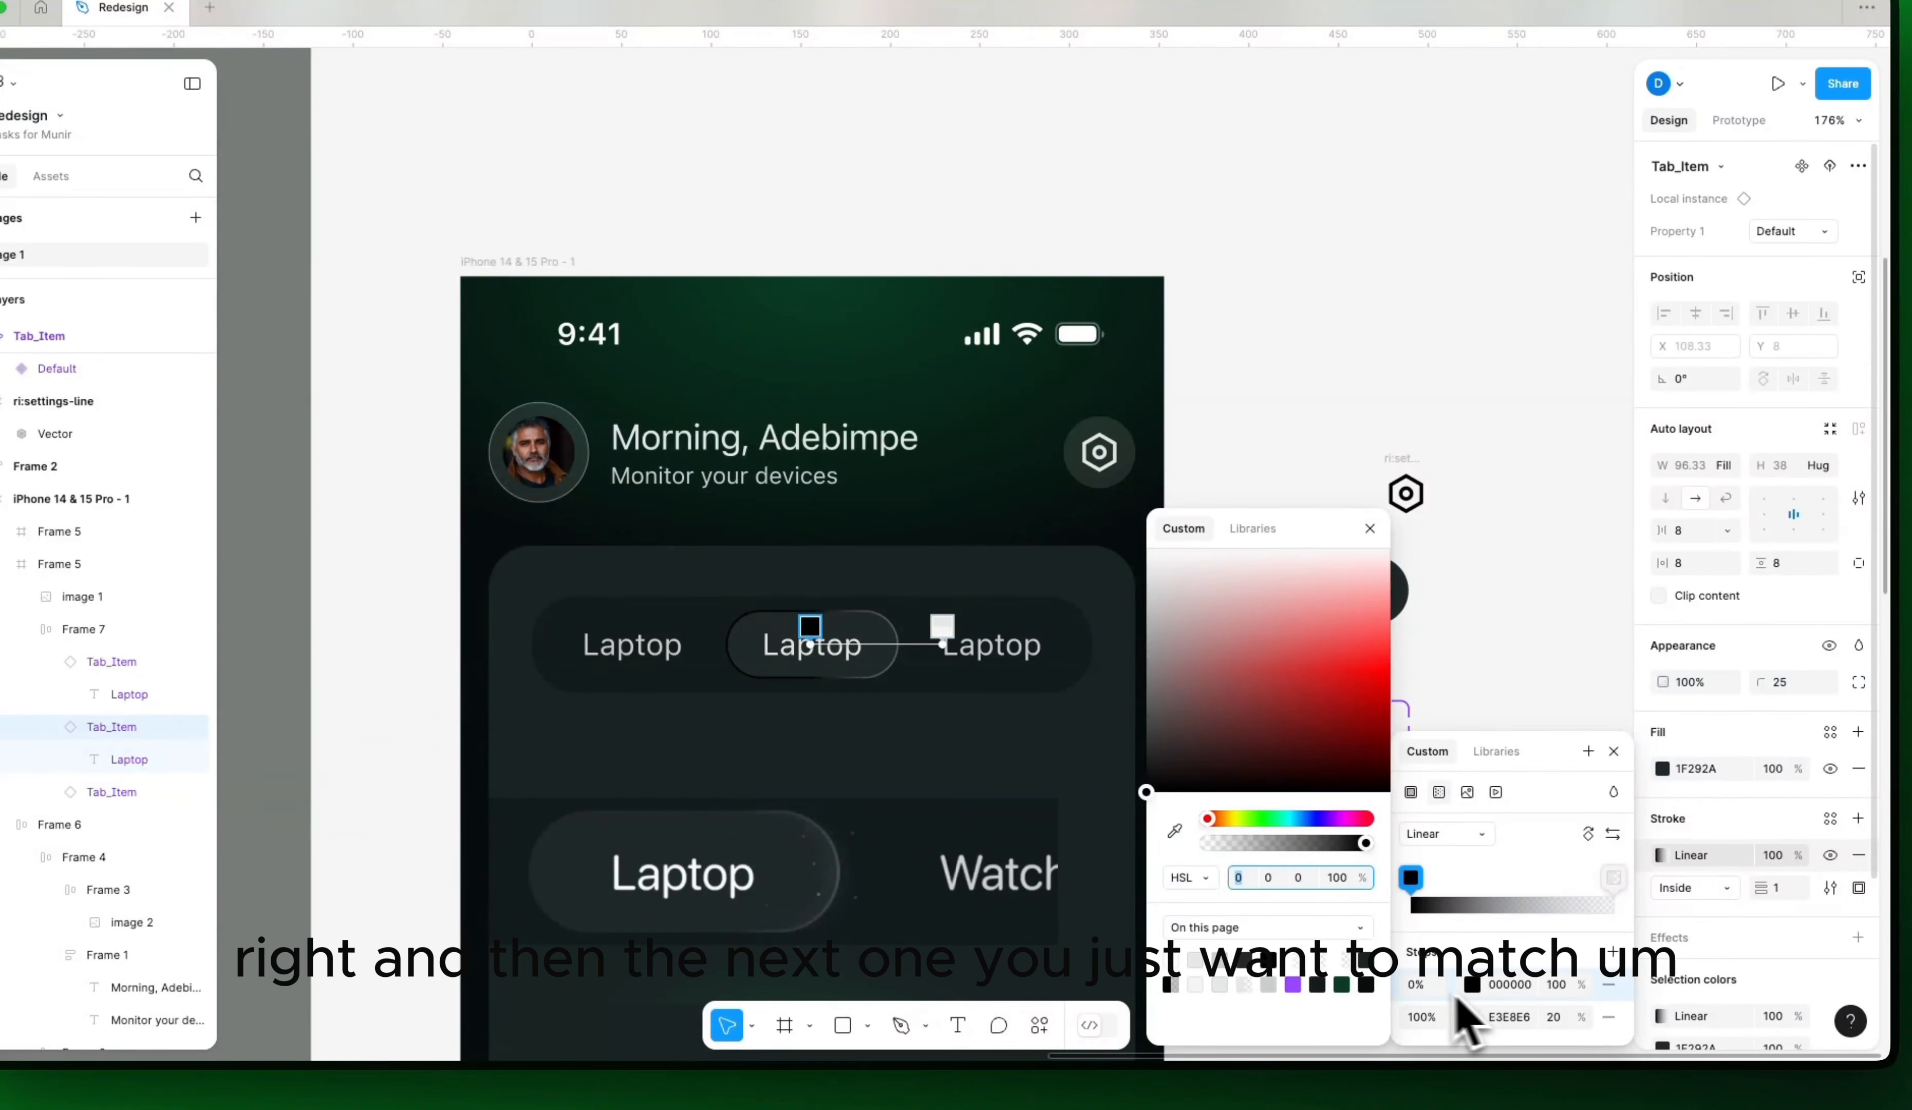
{"action": "left_click", "coordinate": [1174, 830]}
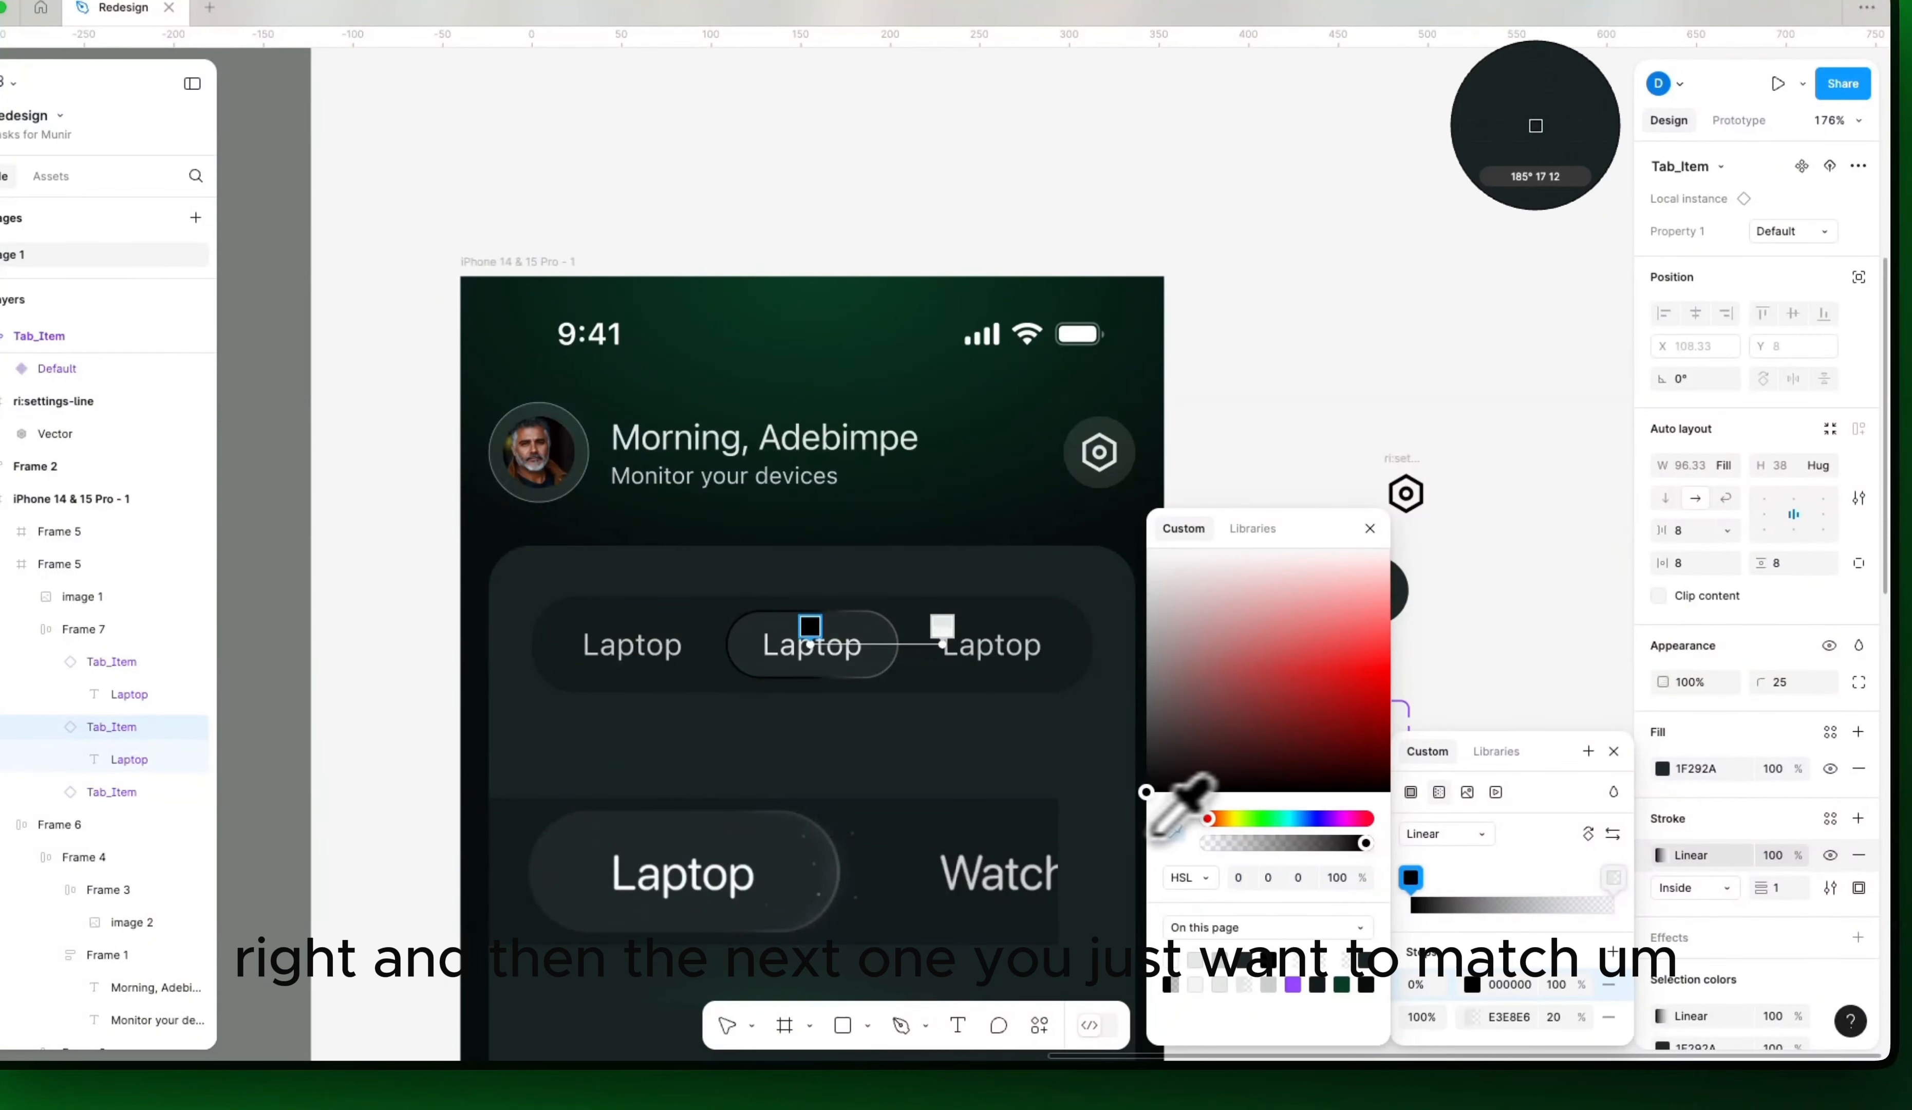
{"action": "left_click", "coordinate": [745, 625]}
{"action": "left_click", "coordinate": [1287, 393]}
{"action": "left_click", "coordinate": [1288, 395]}
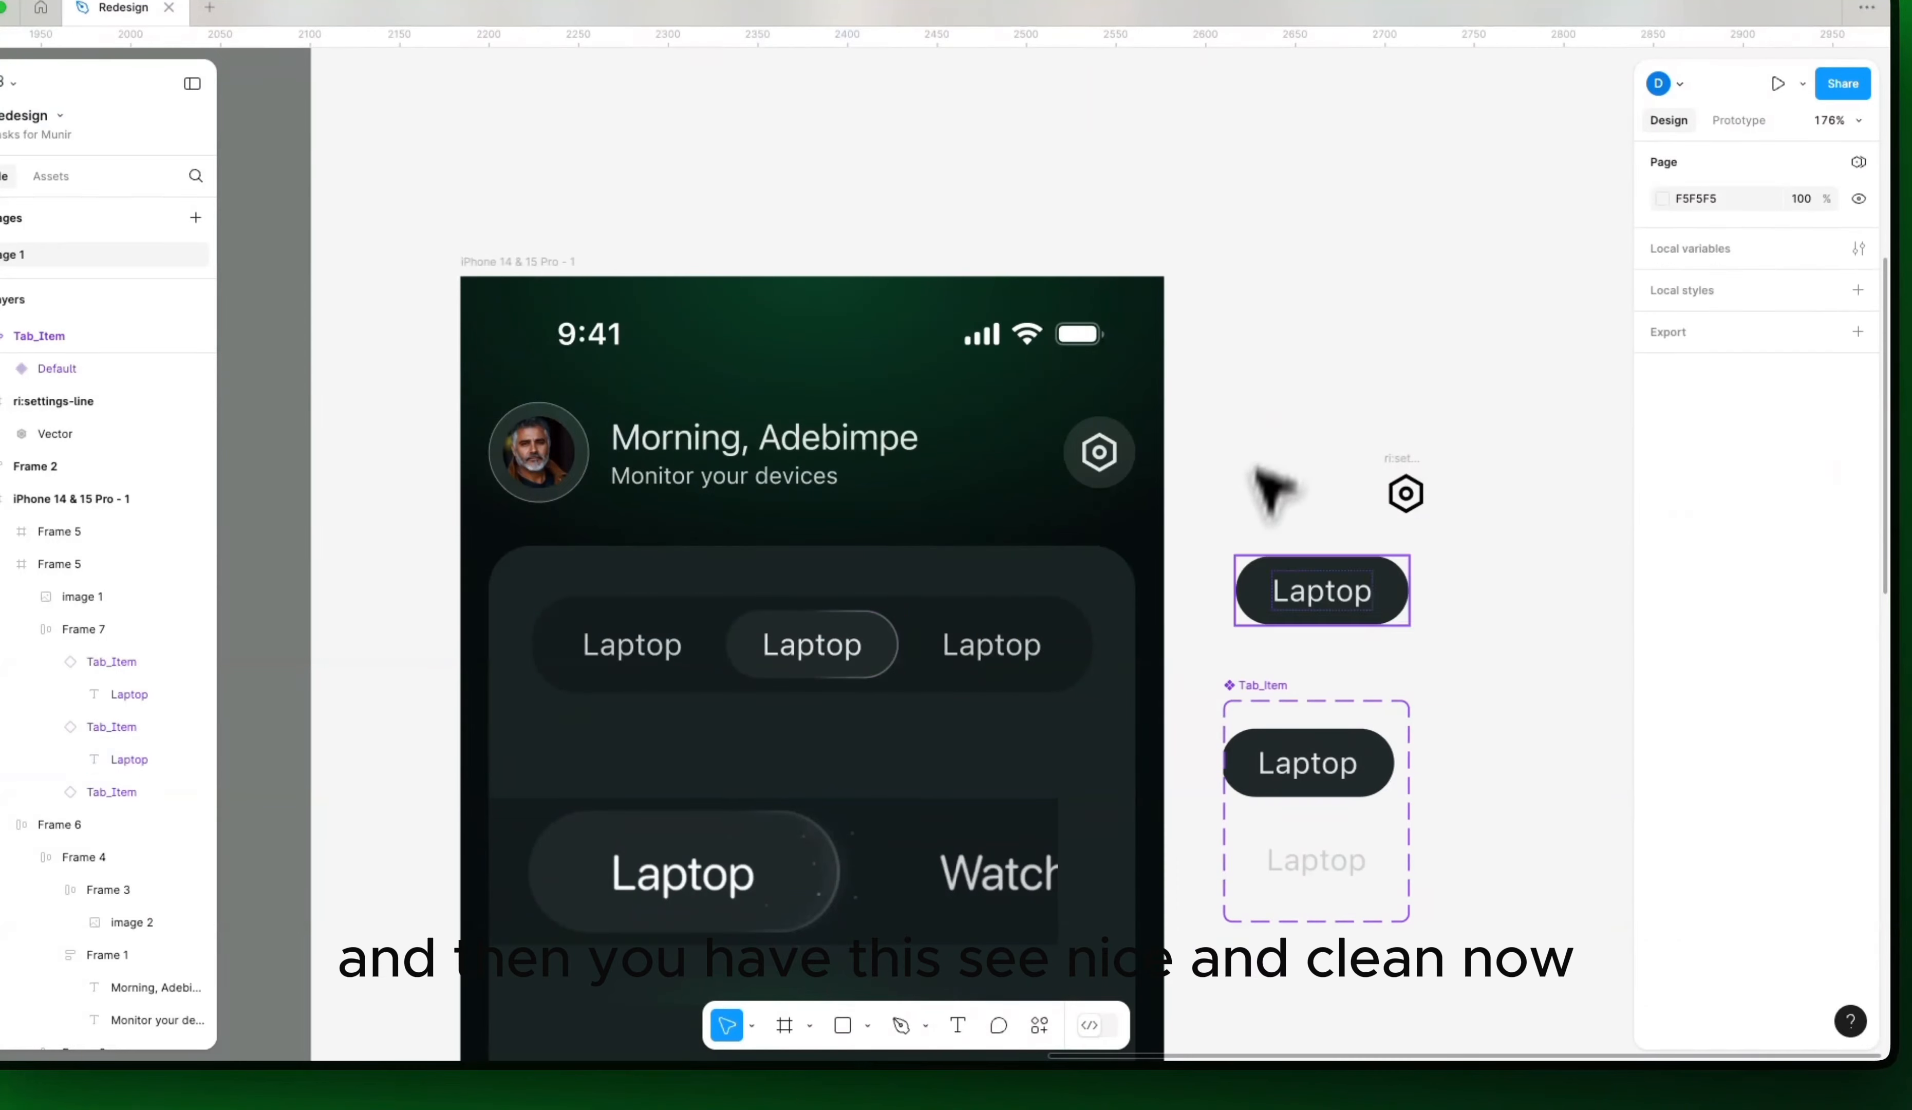
{"action": "left_click_drag", "start_coordinate": [1175, 710], "coordinate": [1344, 662]}
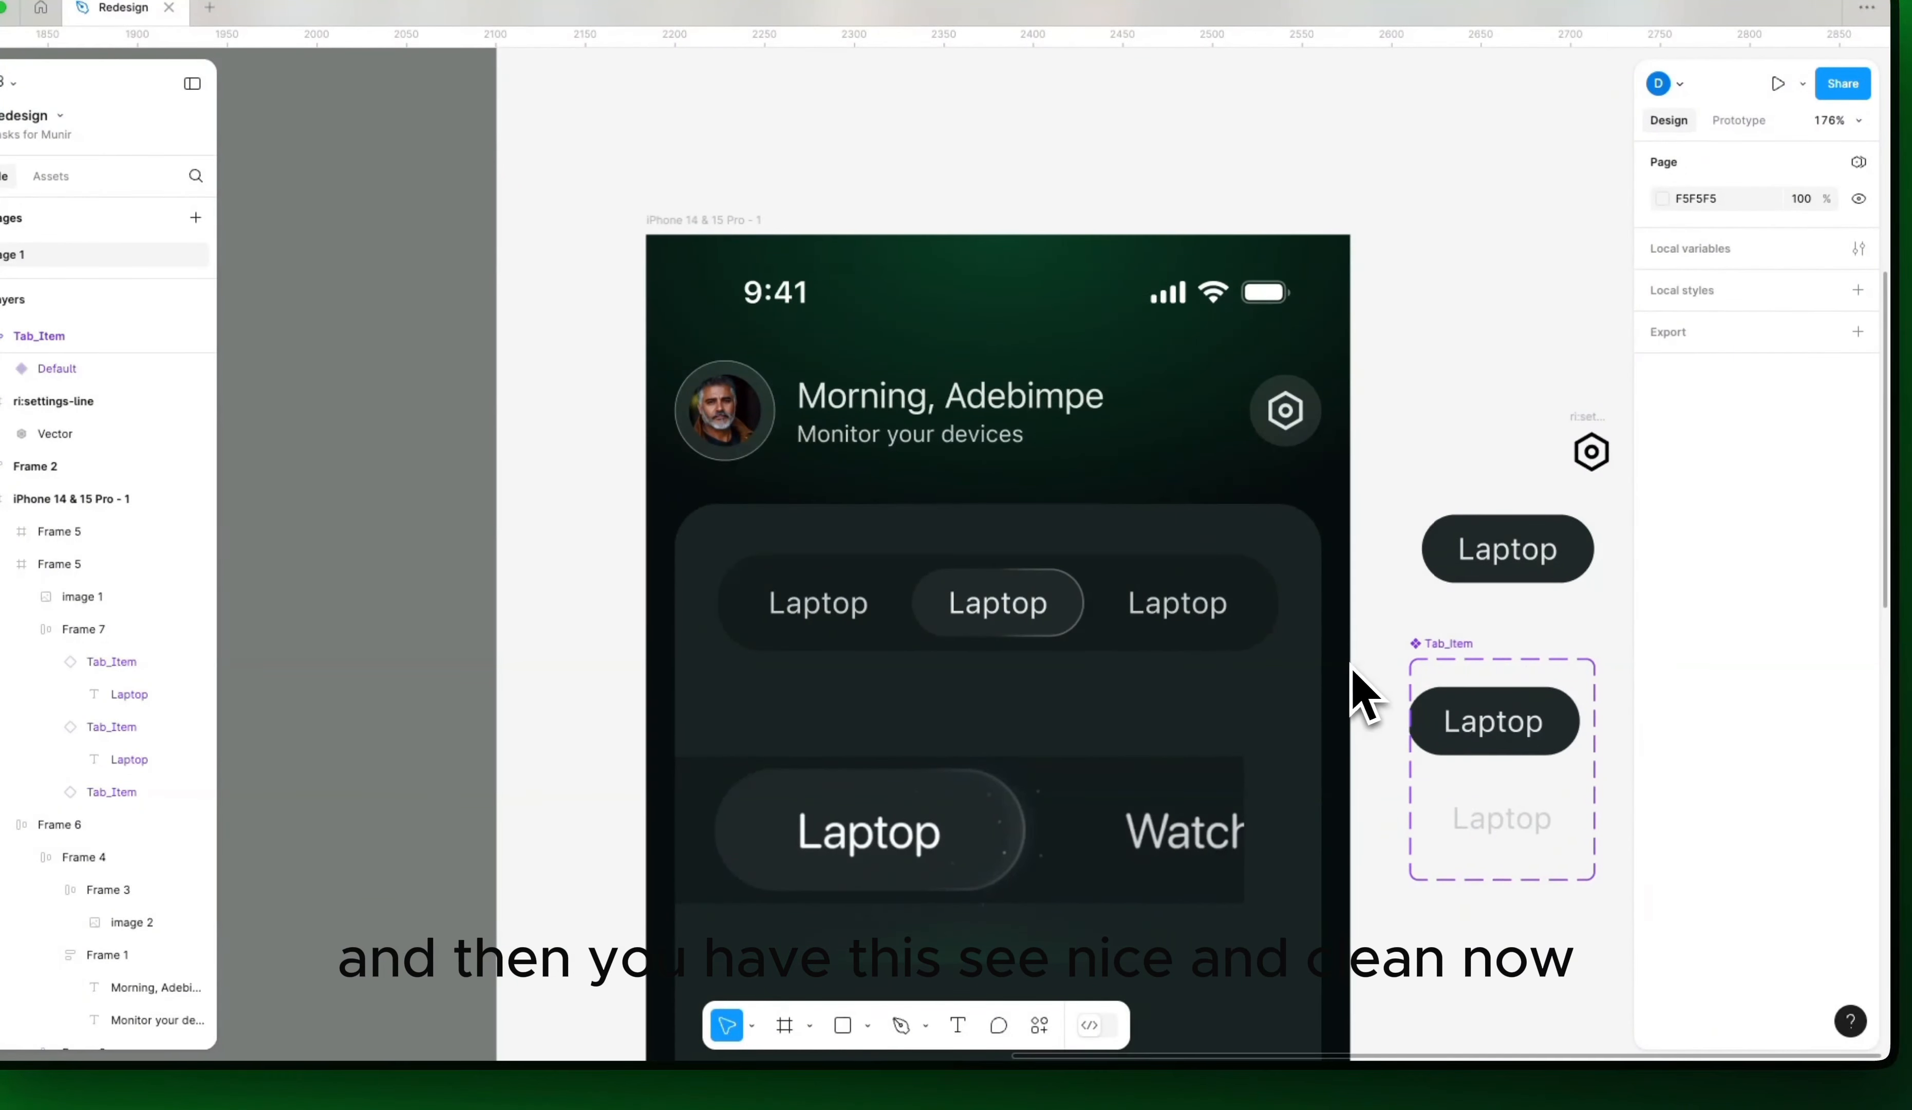
{"action": "left_click_drag", "start_coordinate": [1067, 809], "coordinate": [1063, 742]}
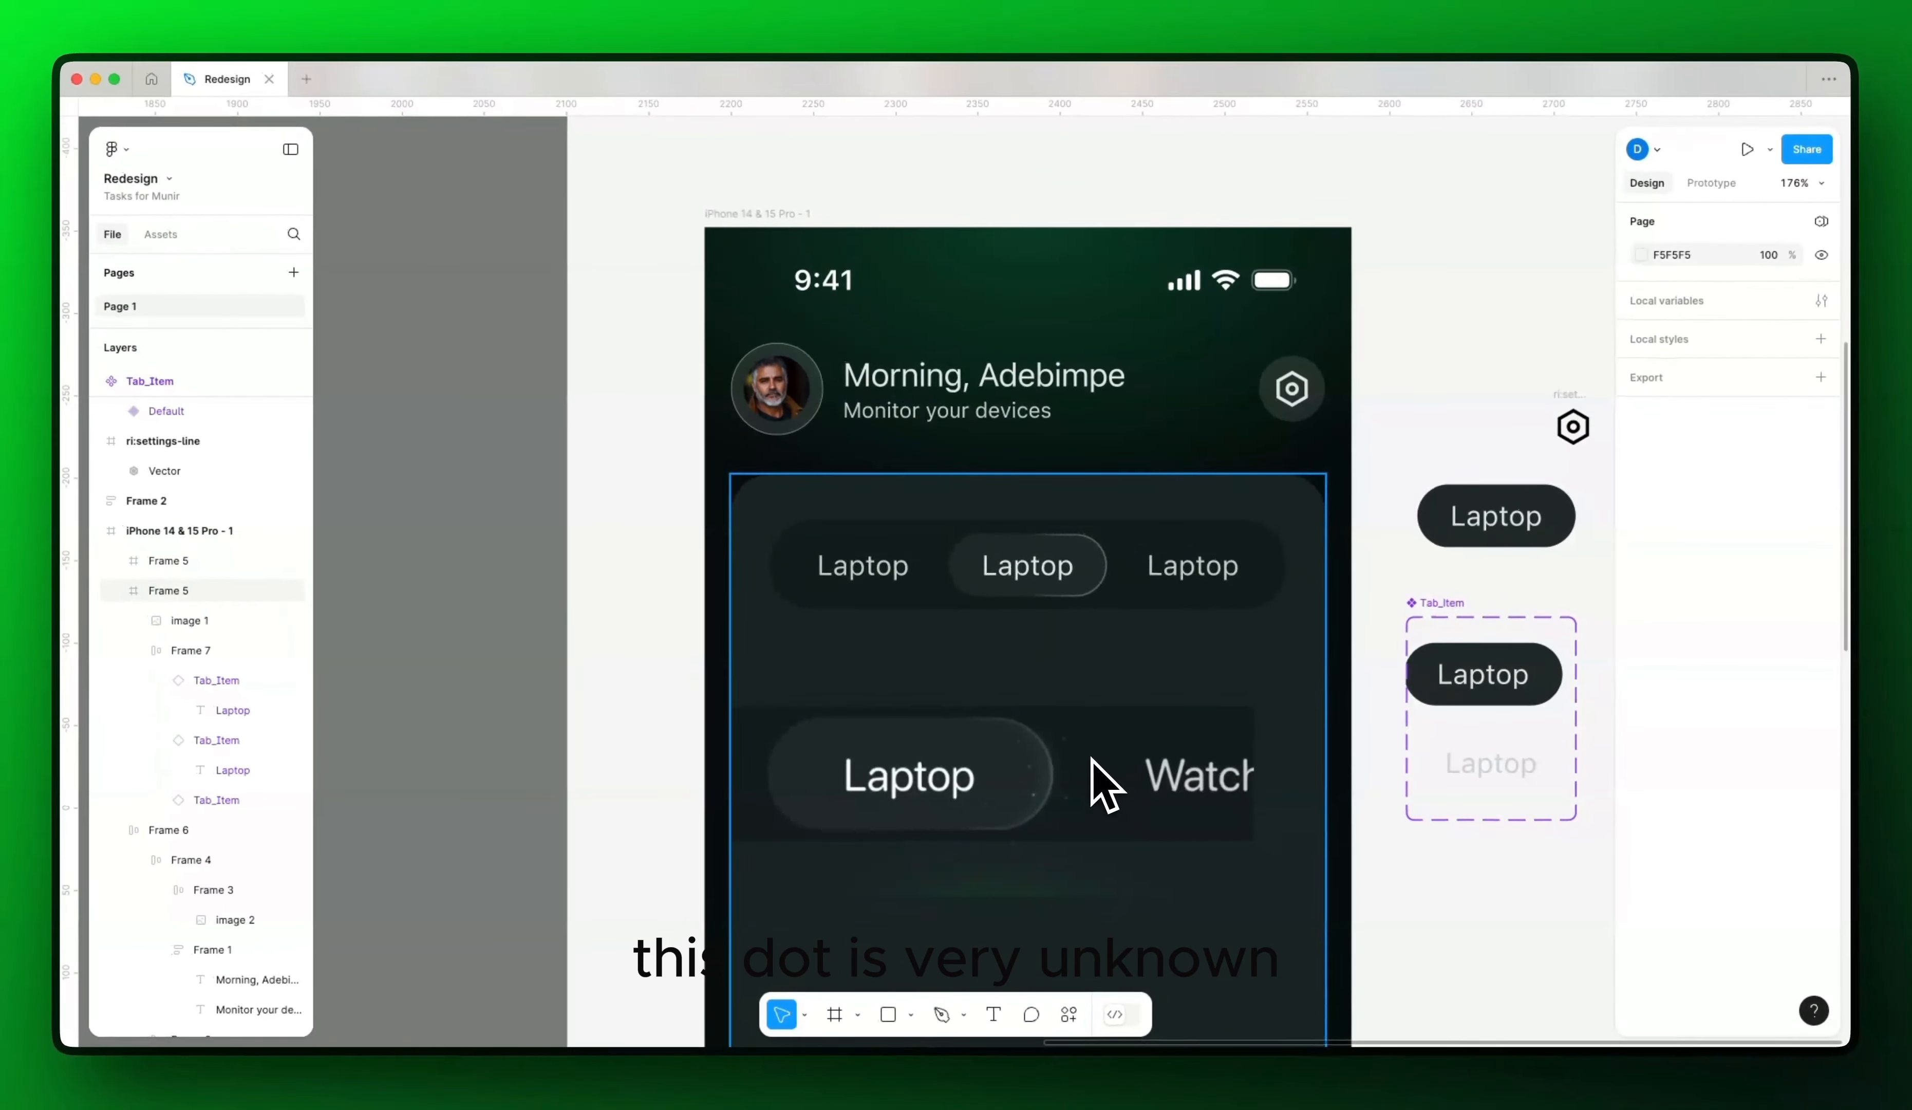
{"action": "key", "text": "shift+i"}
{"action": "type", "text": "c"}
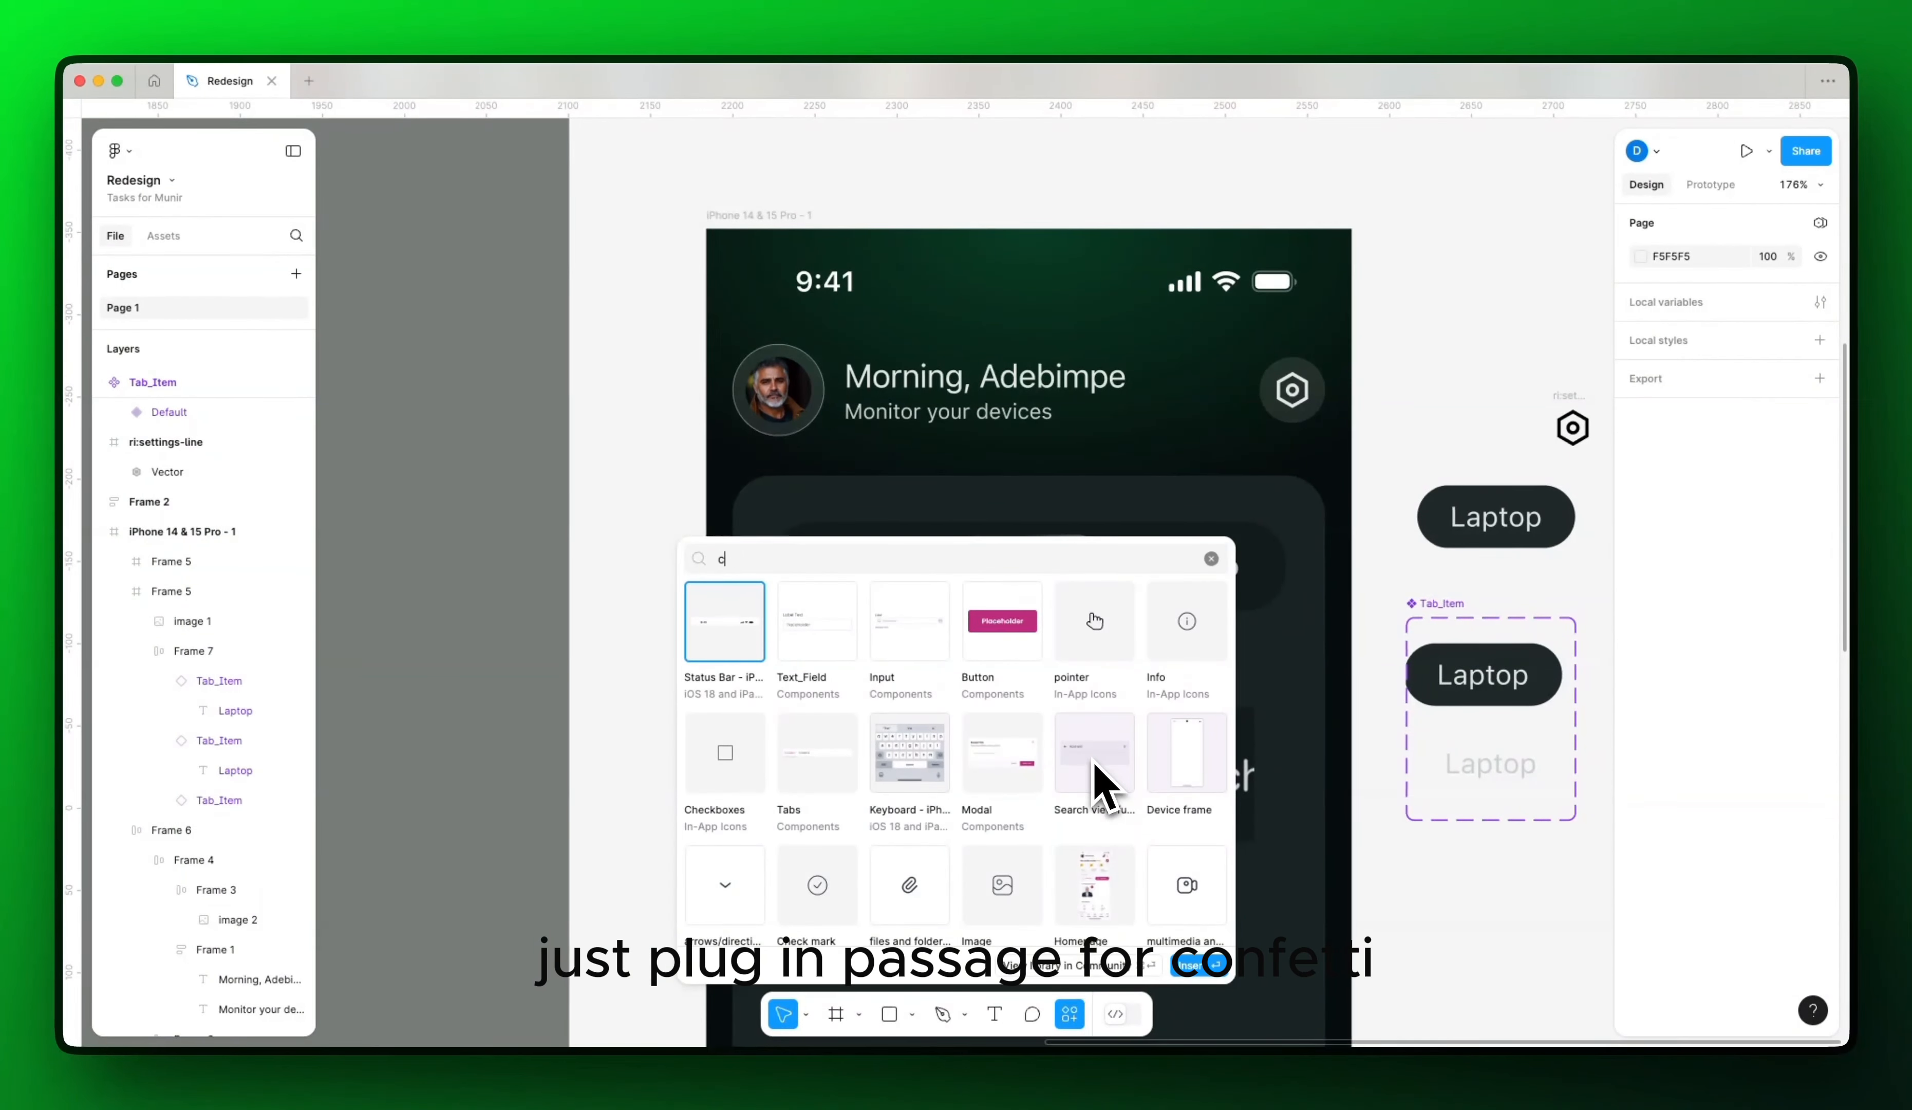
{"action": "type", "text": "op"}
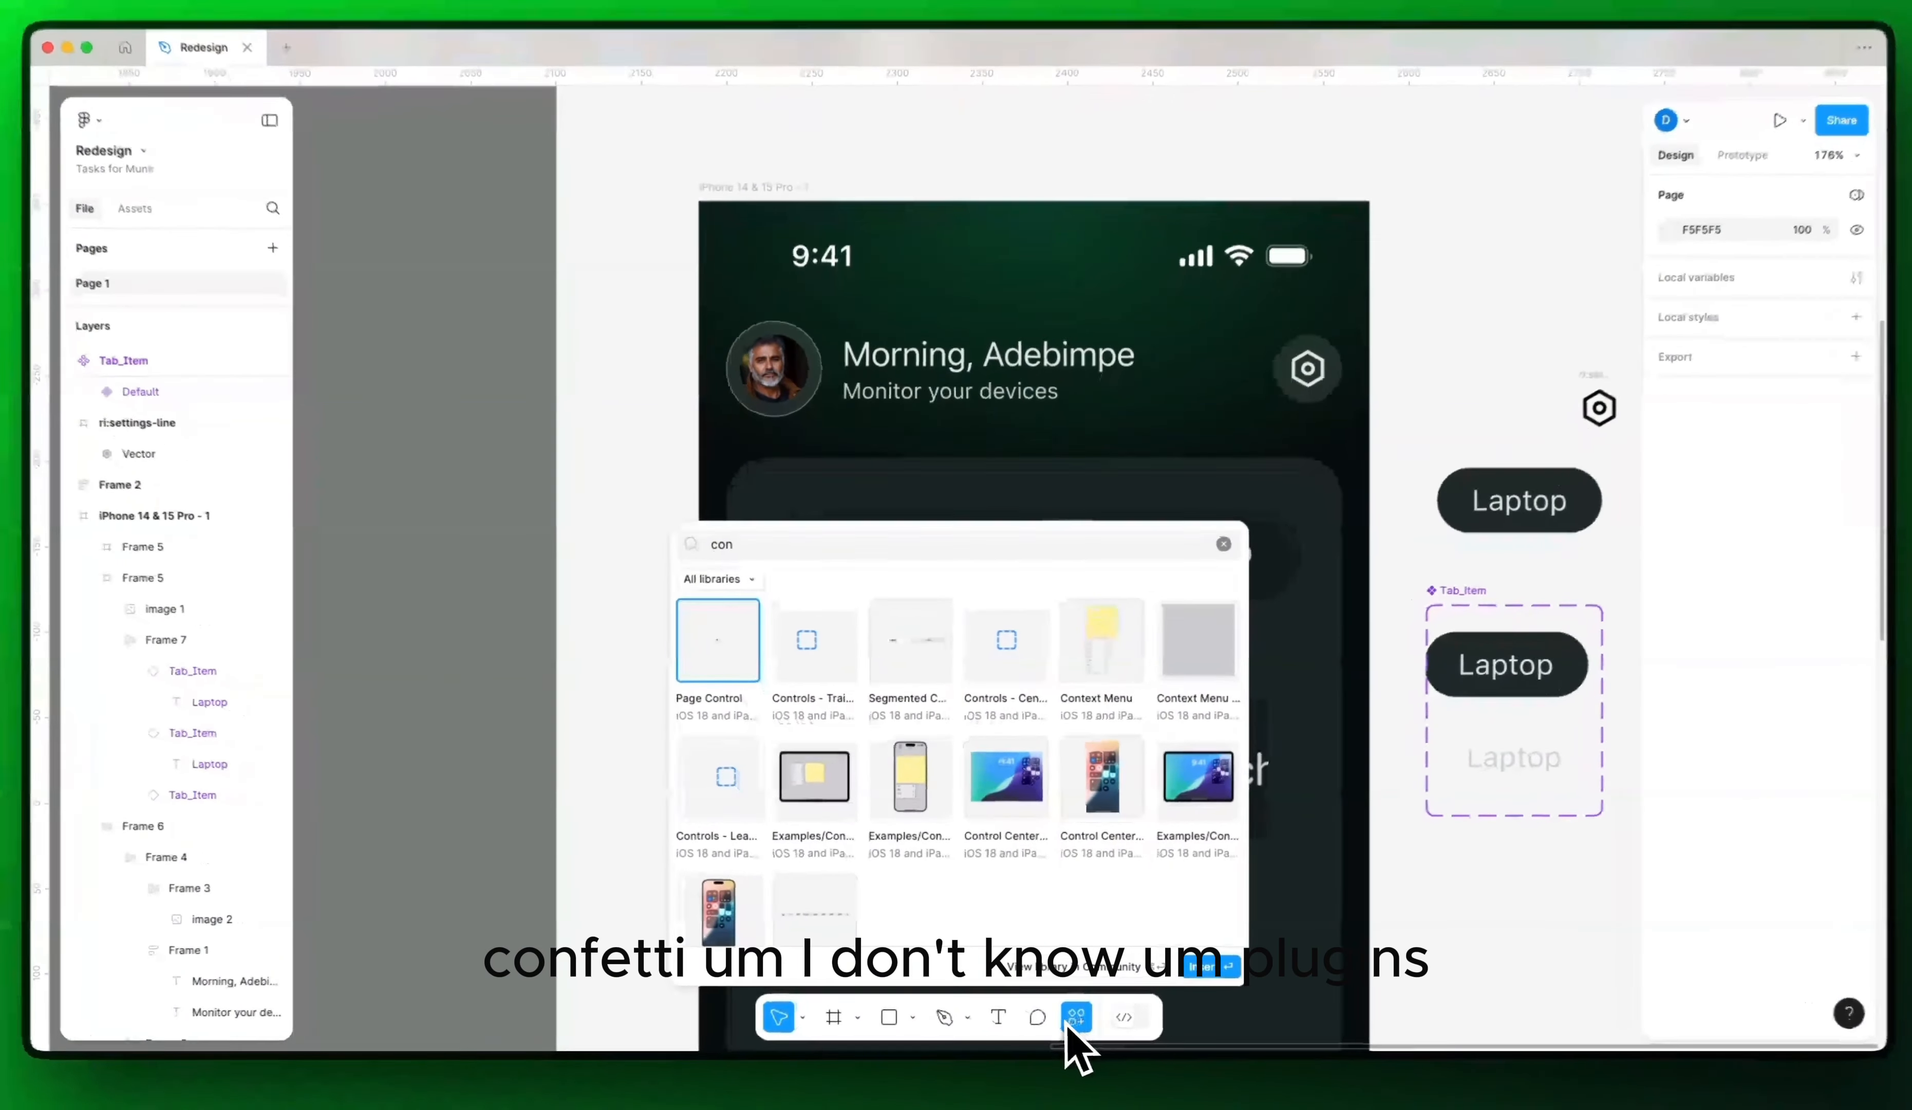
{"action": "left_click", "coordinate": [1072, 1012]}
Step: Find the Confetti plugin by searching plugins for "confe", launch it, and move its dialog clear of the middle tab
{"action": "left_click", "coordinate": [1073, 1012]}
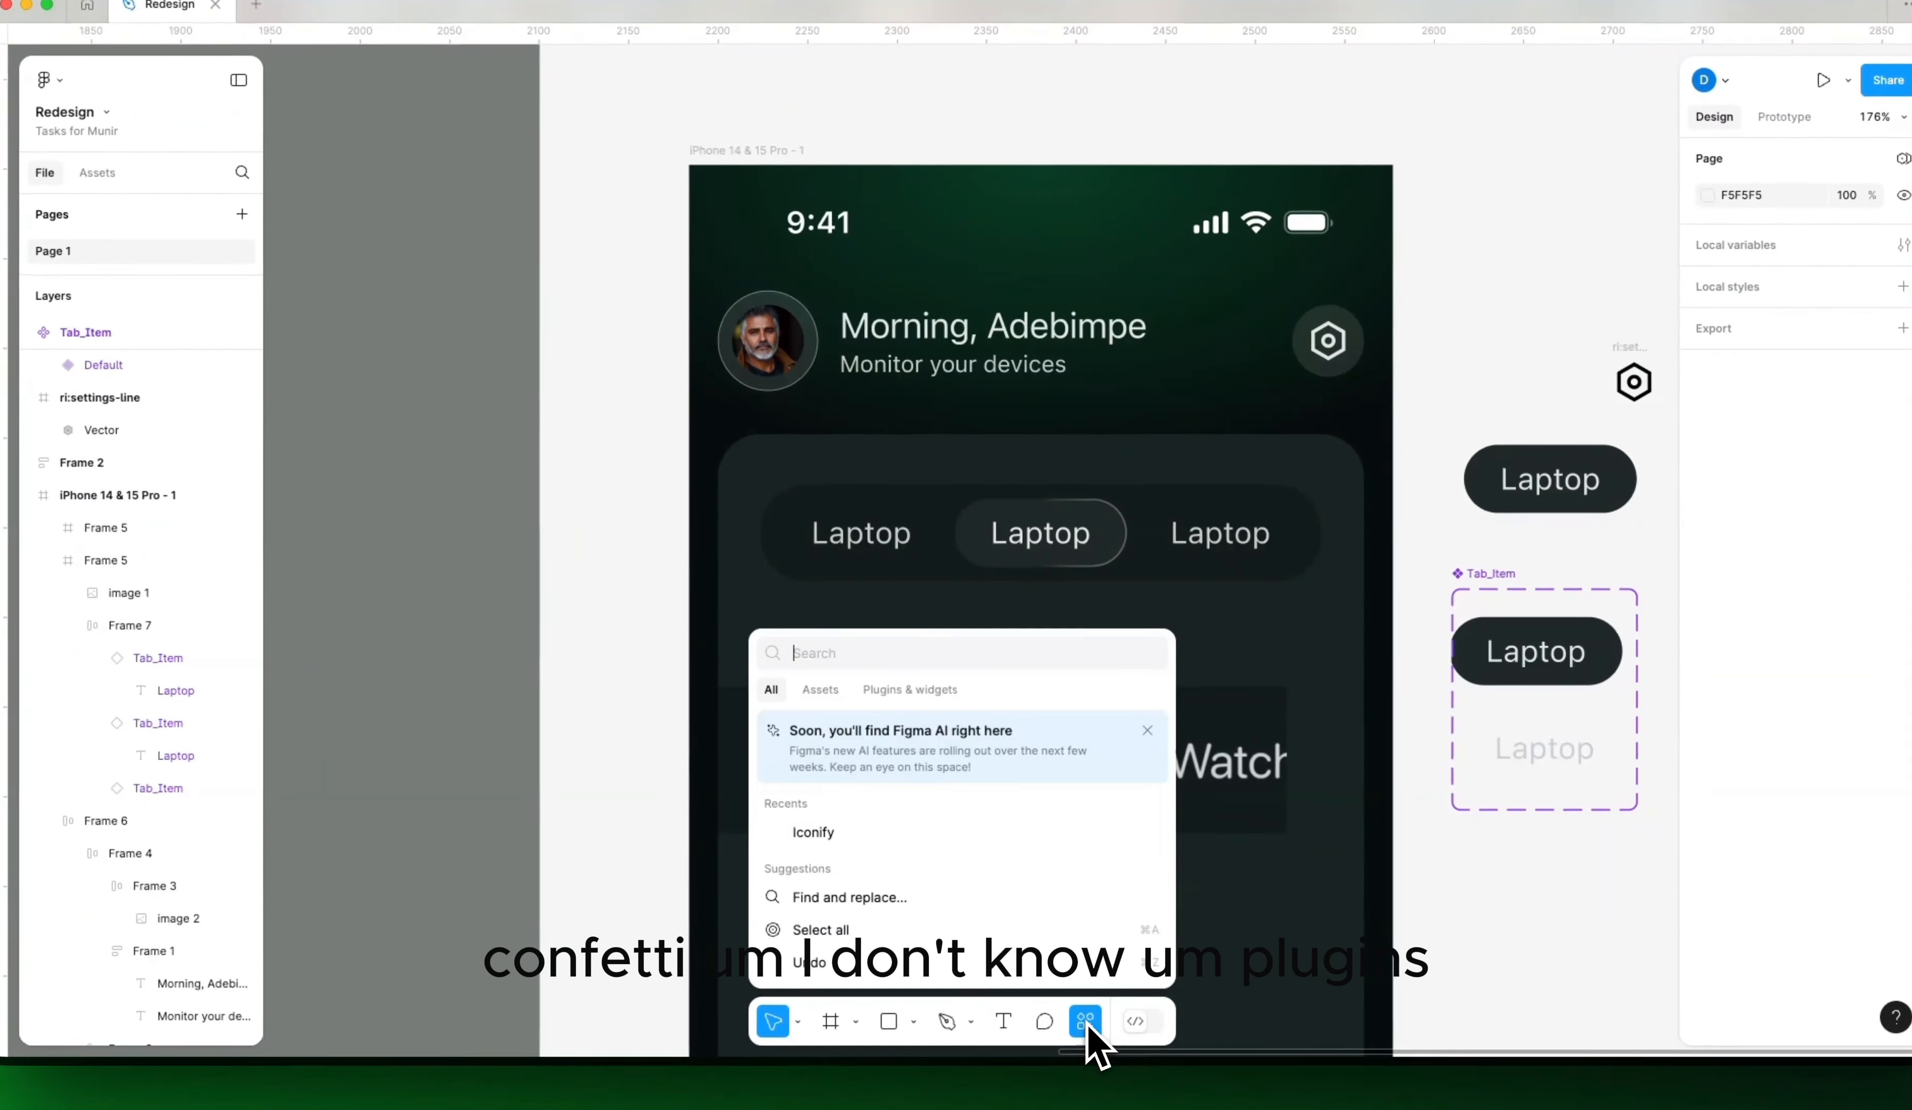
{"action": "left_click", "coordinate": [931, 691]}
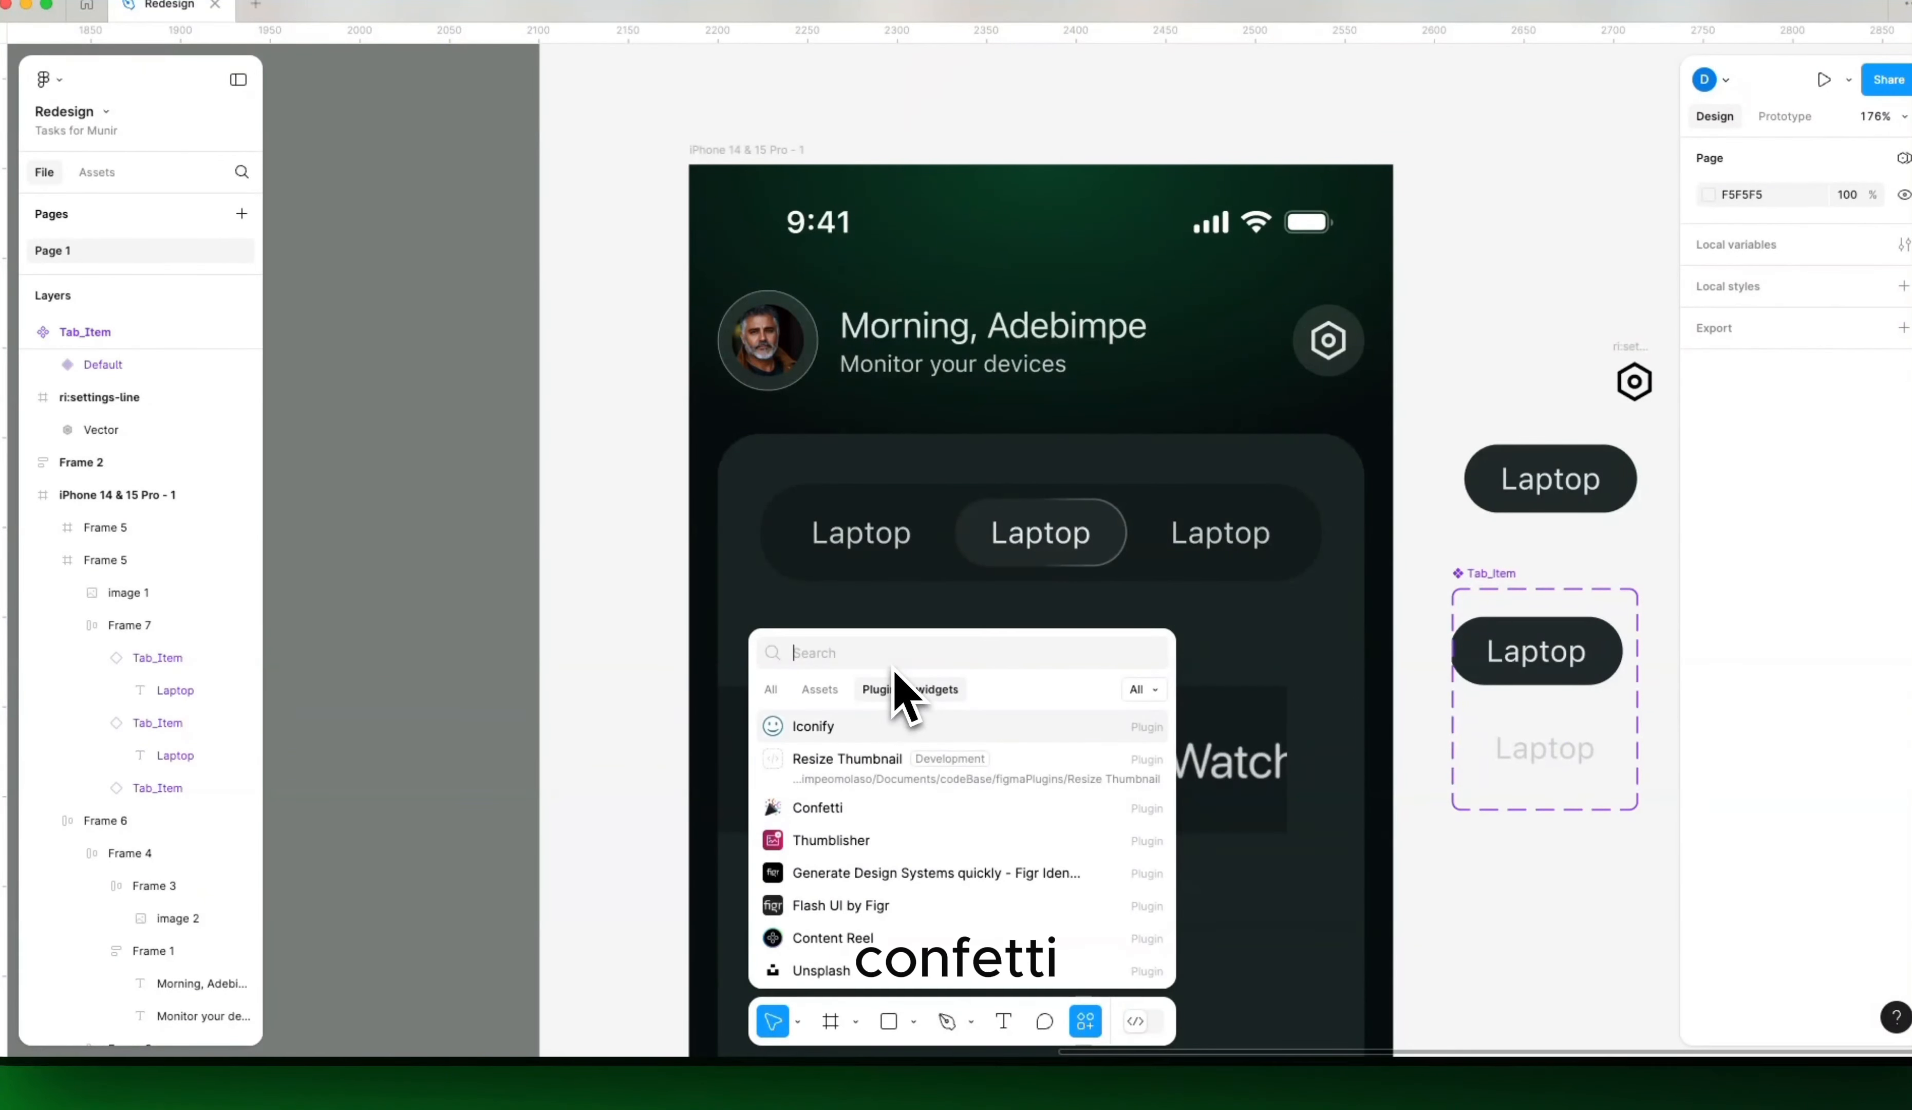
{"action": "type", "text": "confe"}
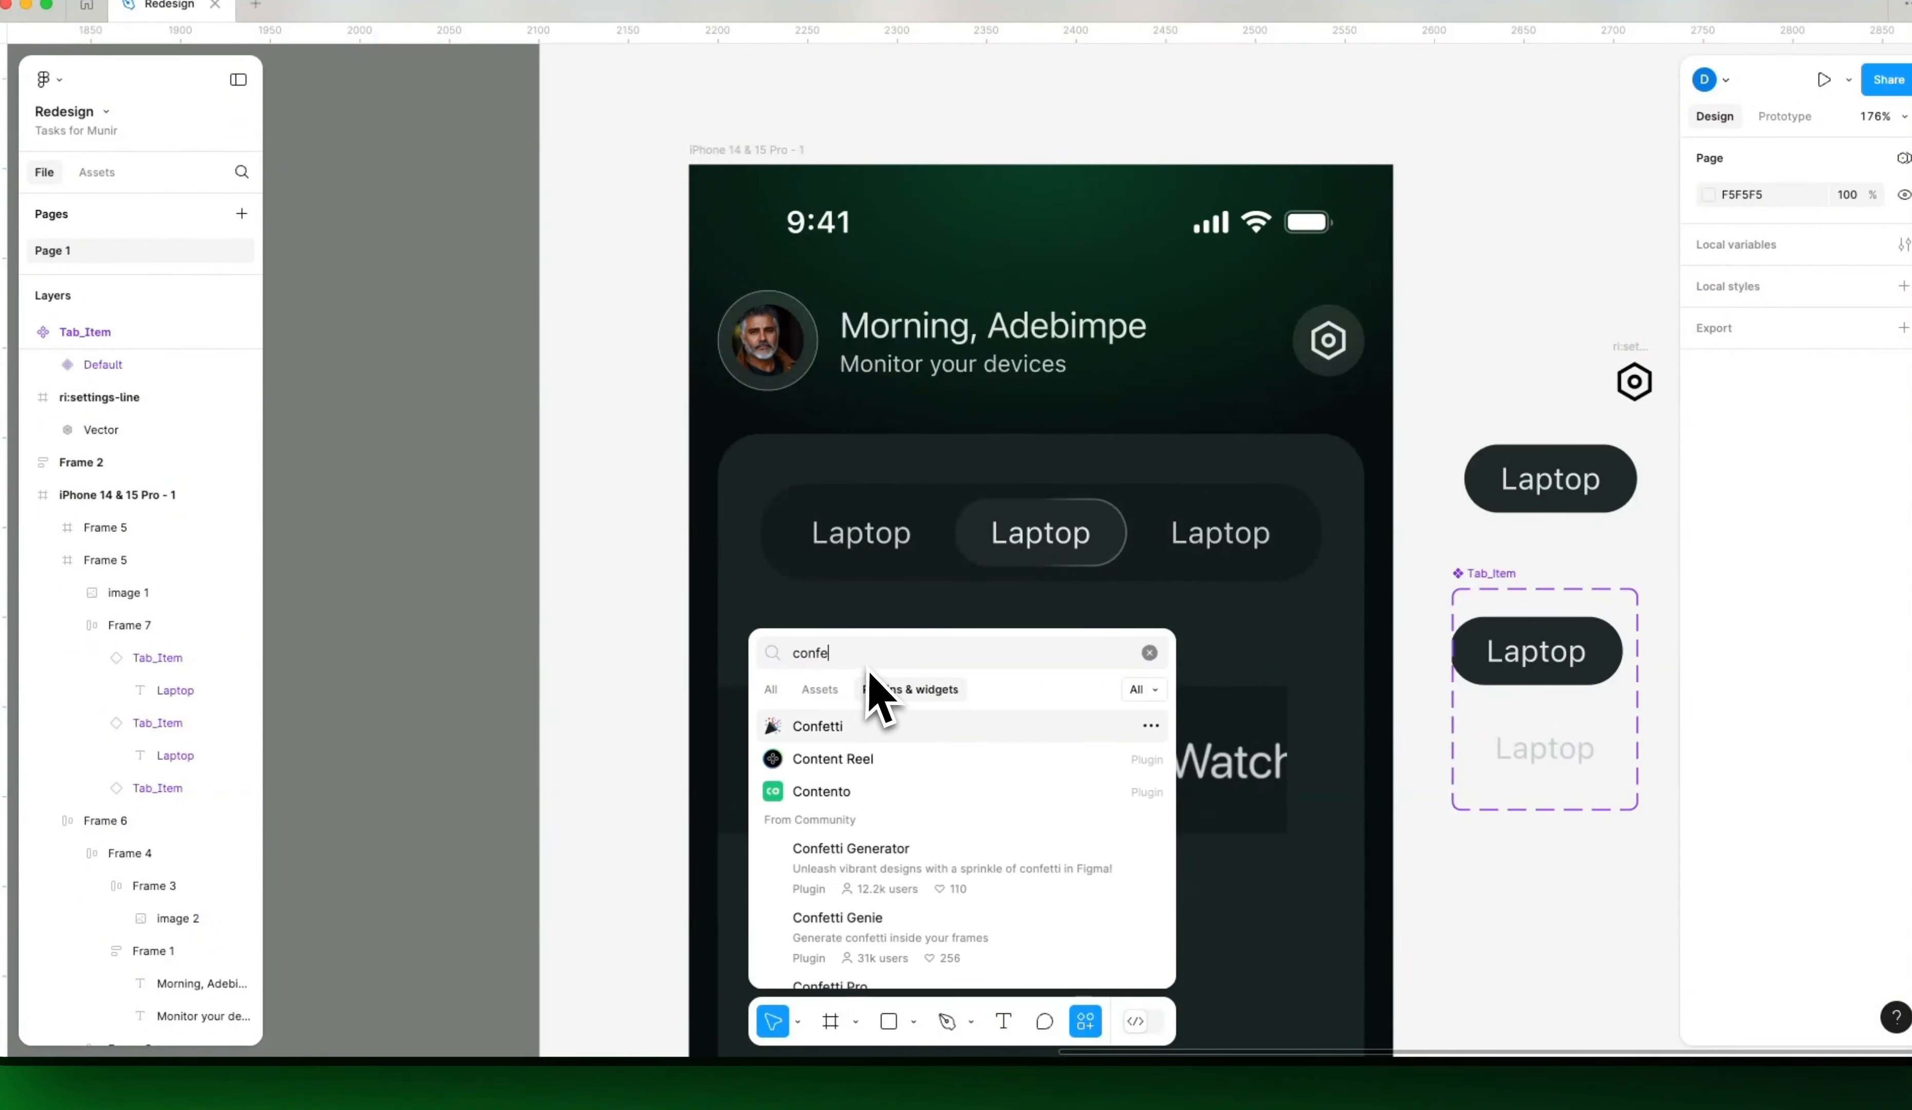
{"action": "left_click", "coordinate": [925, 735]}
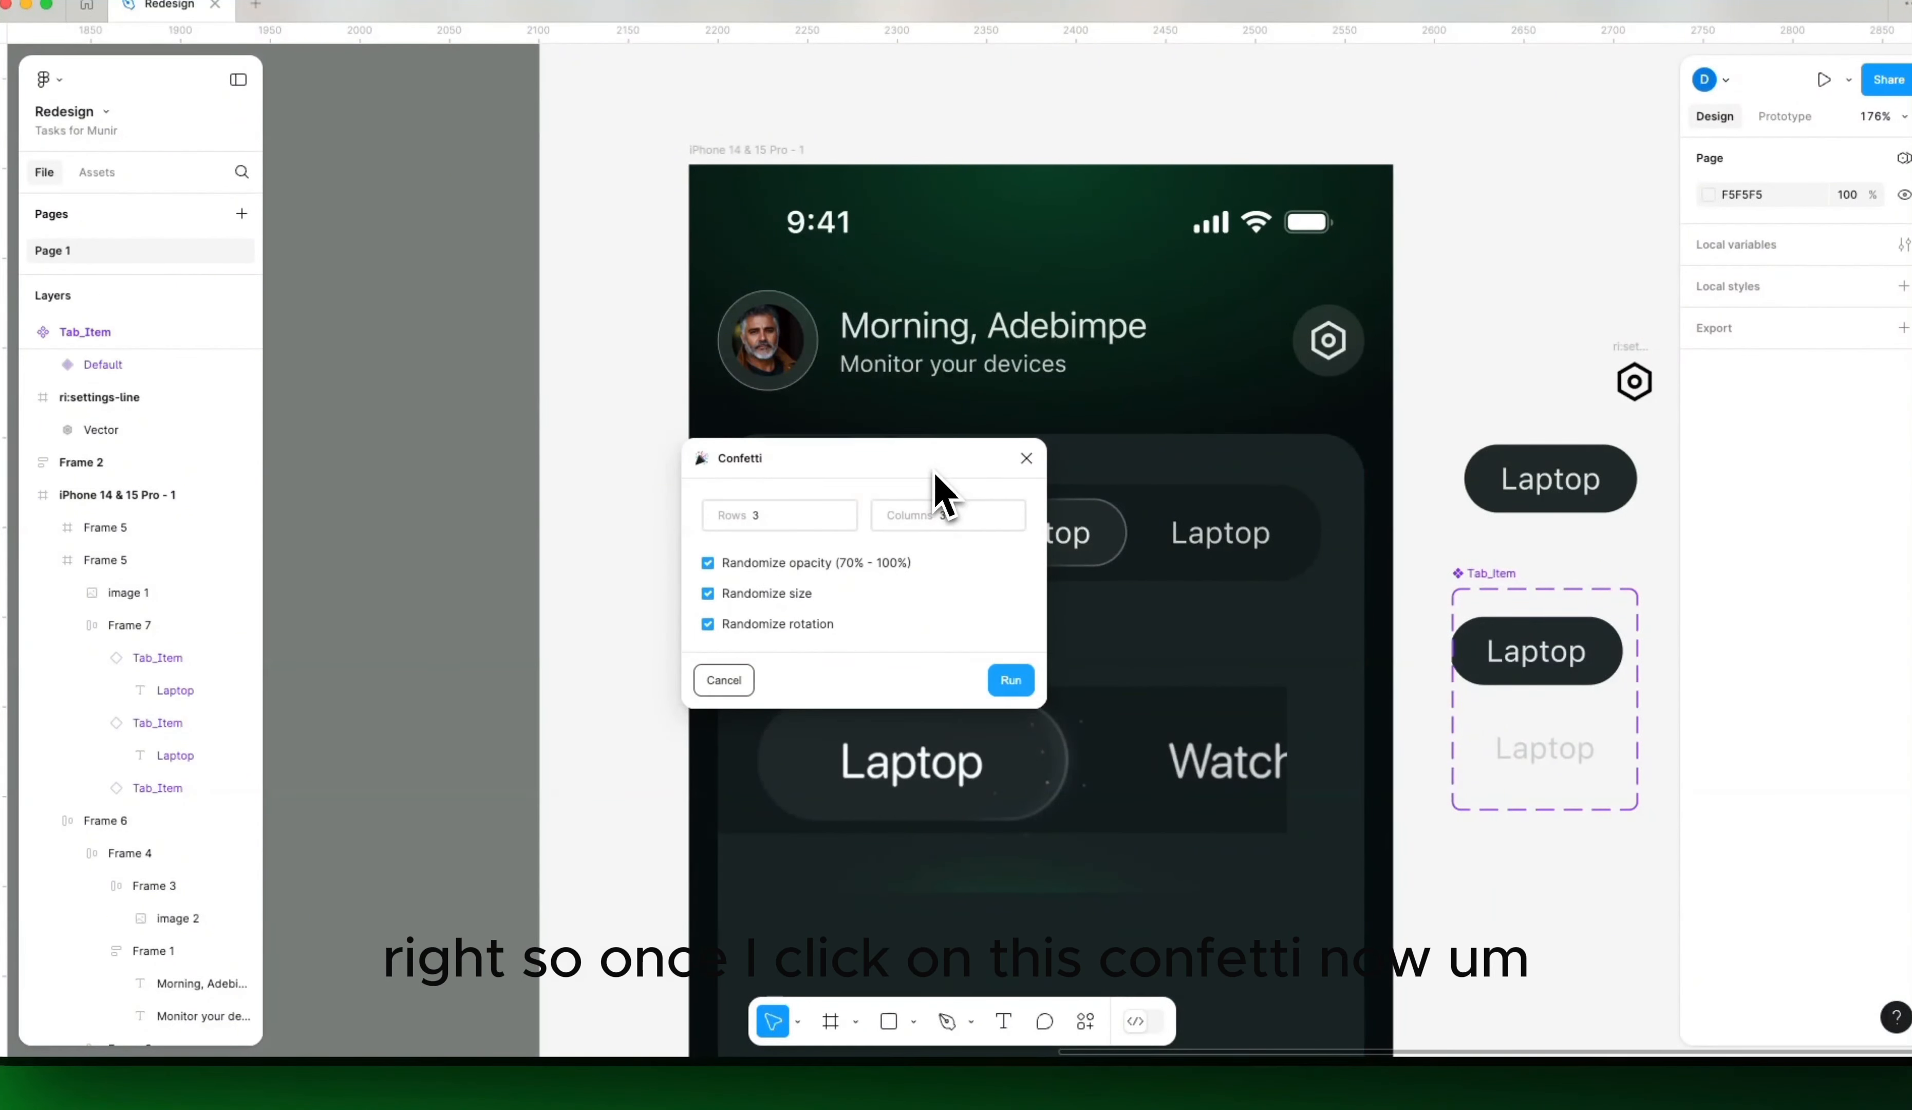
{"action": "left_click_drag", "start_coordinate": [936, 474], "coordinate": [858, 531]}
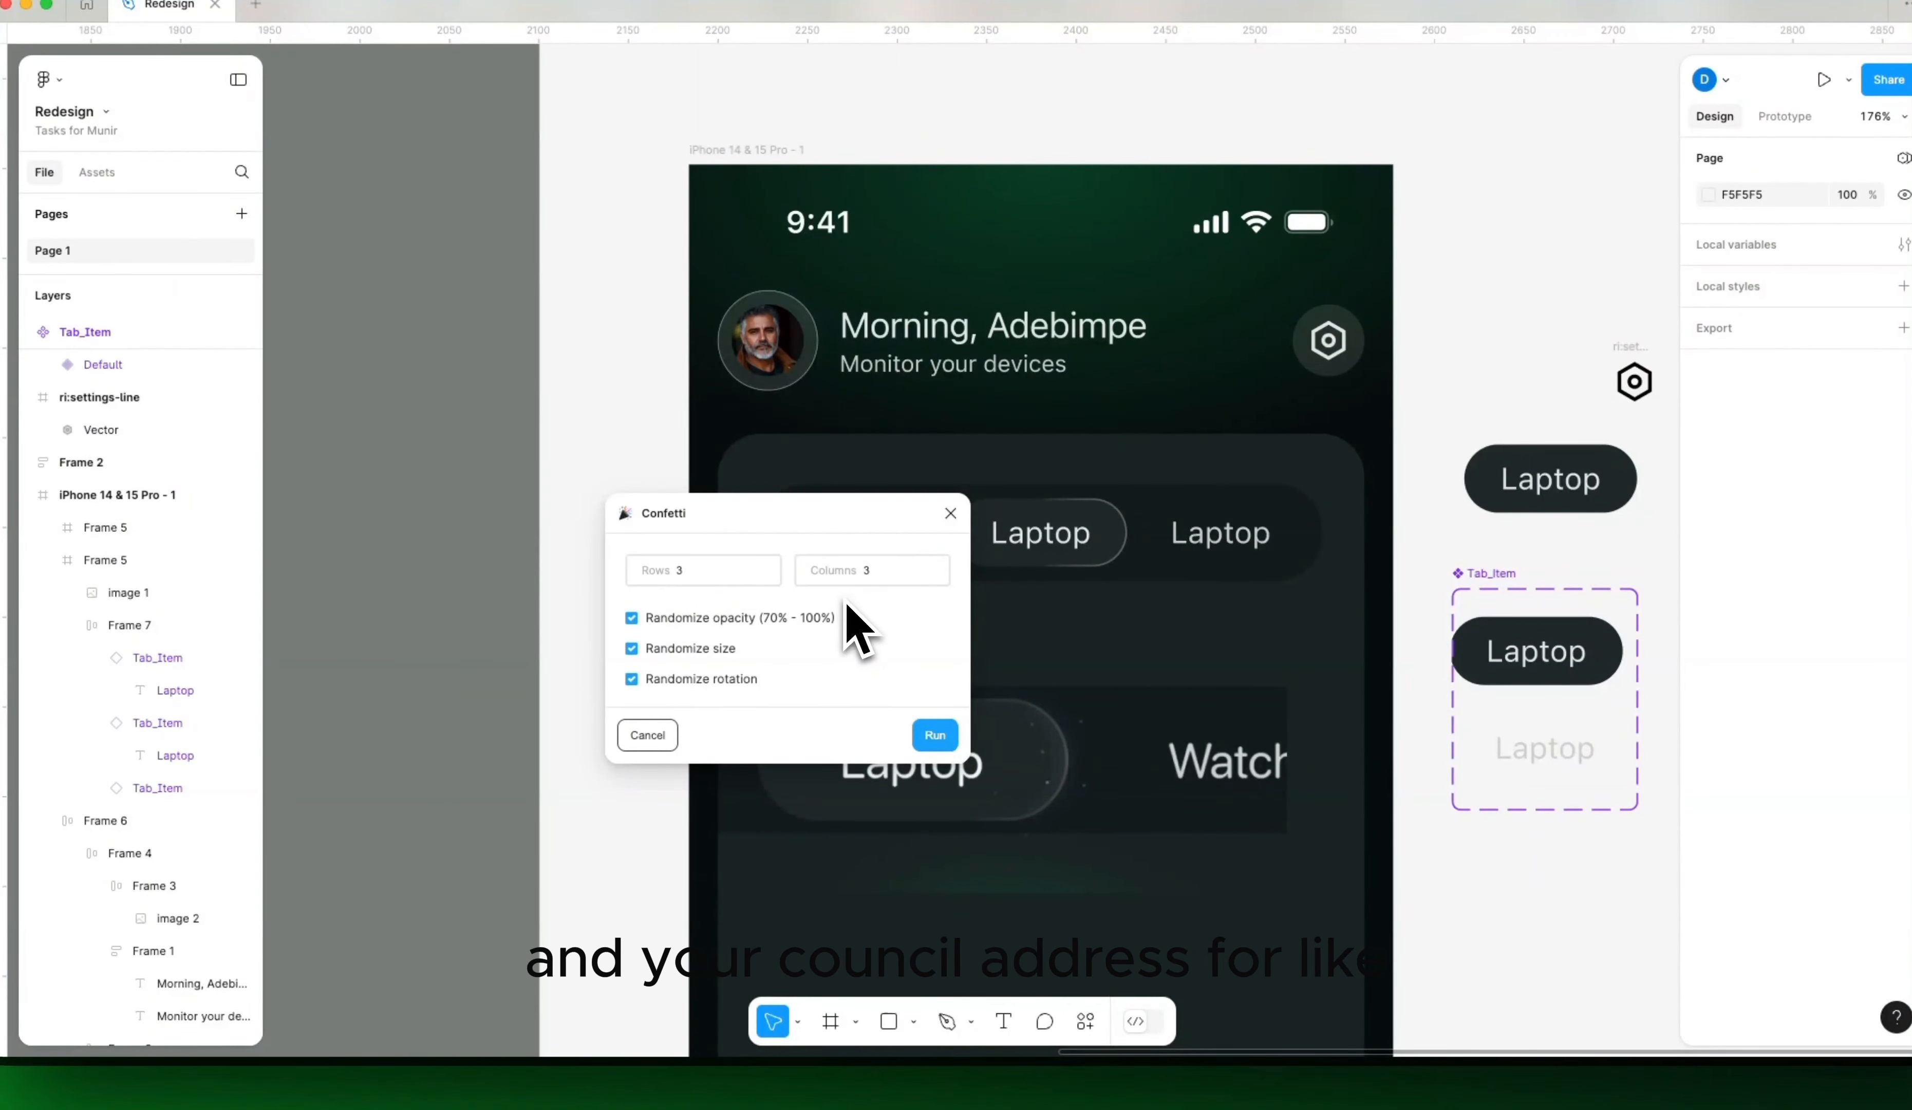
{"action": "left_click_drag", "start_coordinate": [1258, 621], "coordinate": [1212, 631]}
{"action": "left_click", "coordinate": [1105, 578]}
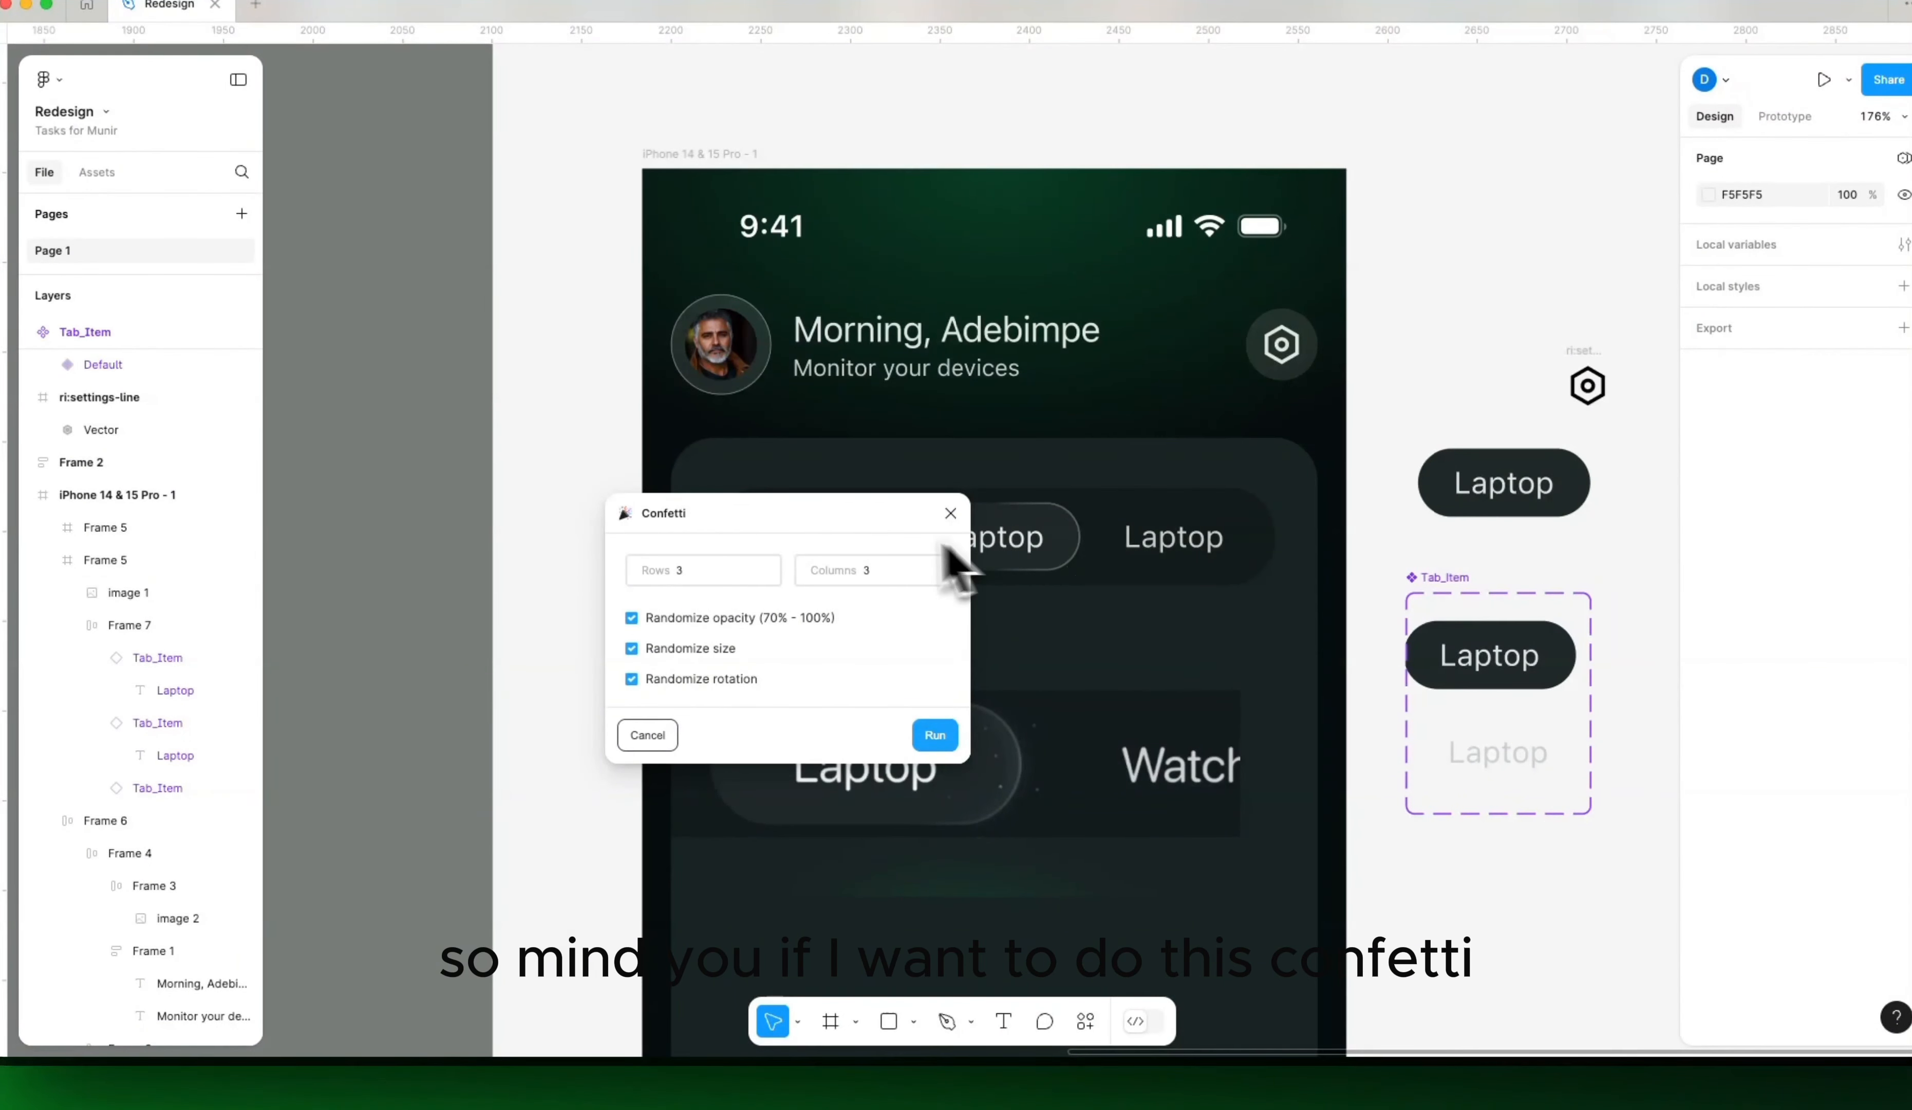
{"action": "left_click_drag", "start_coordinate": [876, 525], "coordinate": [800, 541]}
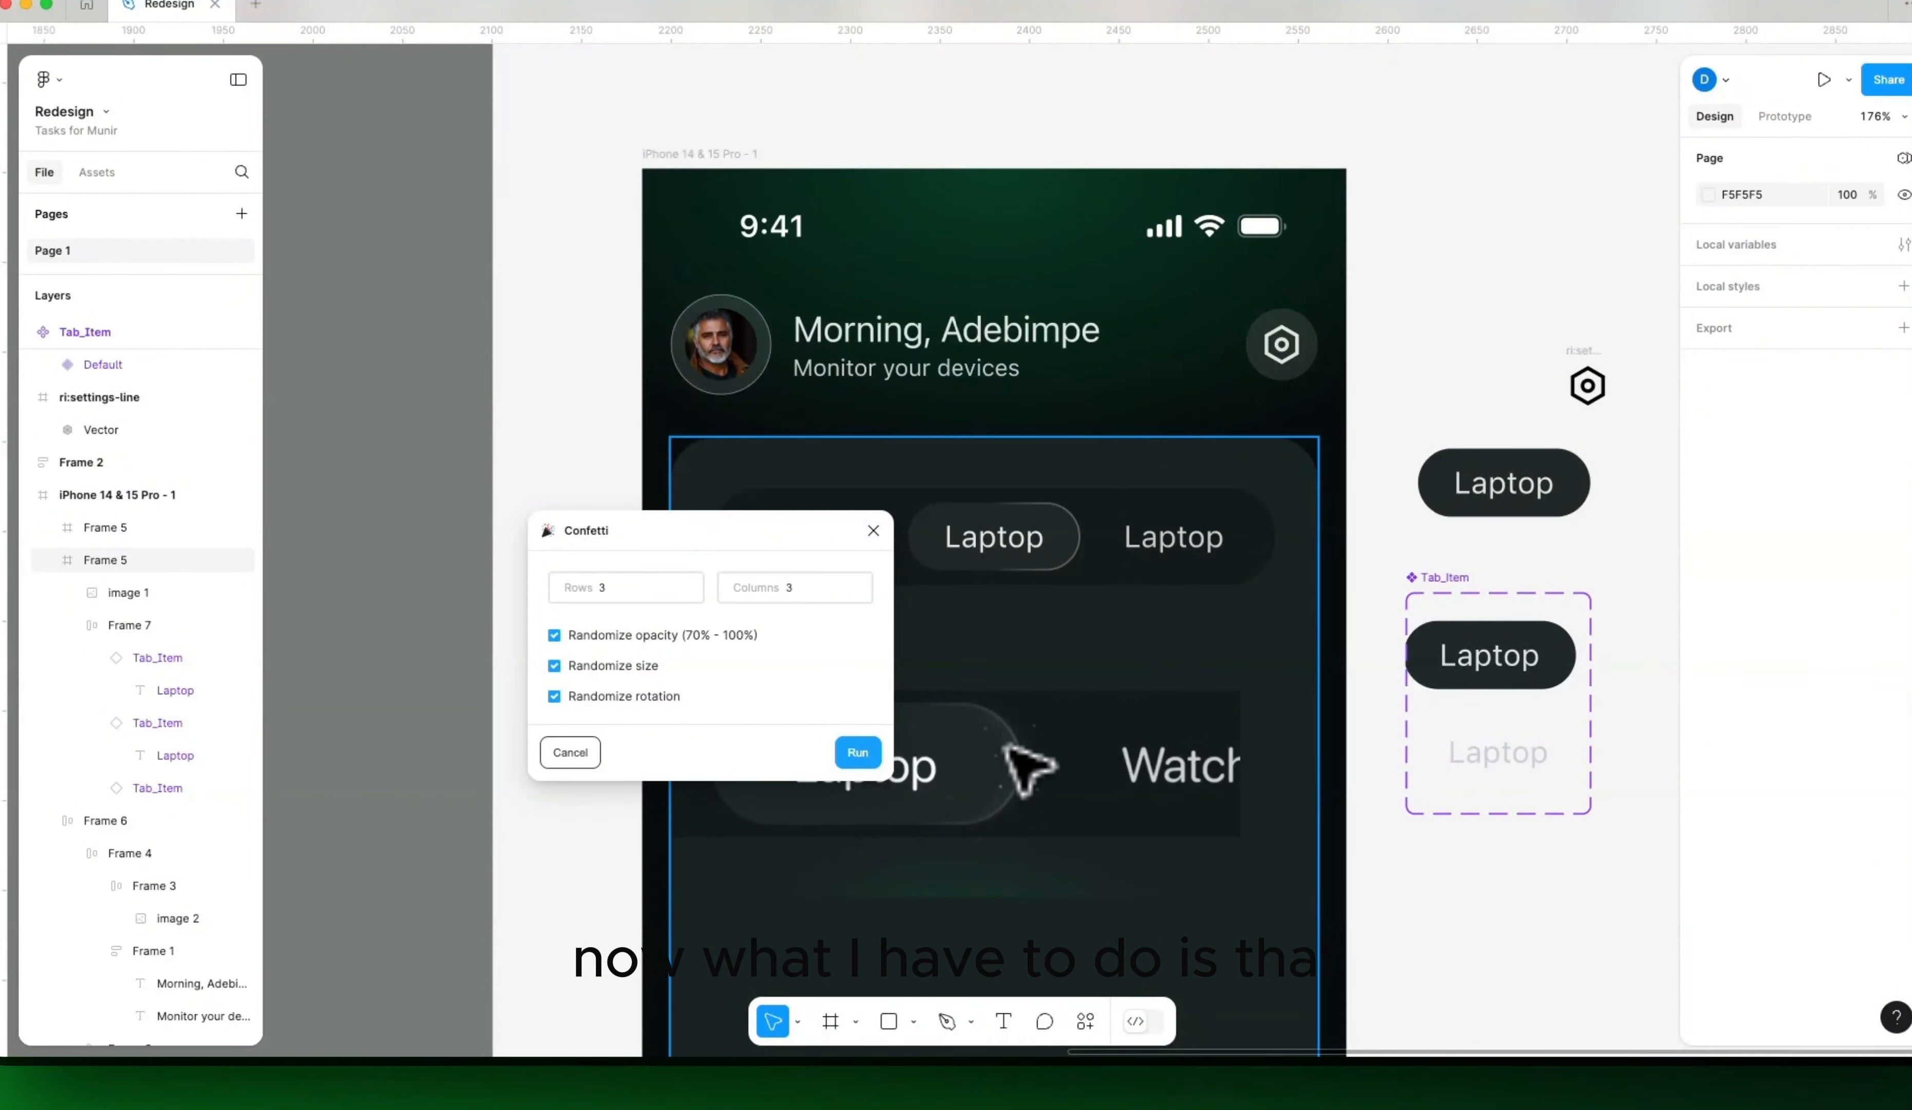
Step: Push the middle tab's gradient stroke changes to the Tab_Item main component
{"action": "left_click", "coordinate": [1080, 552]}
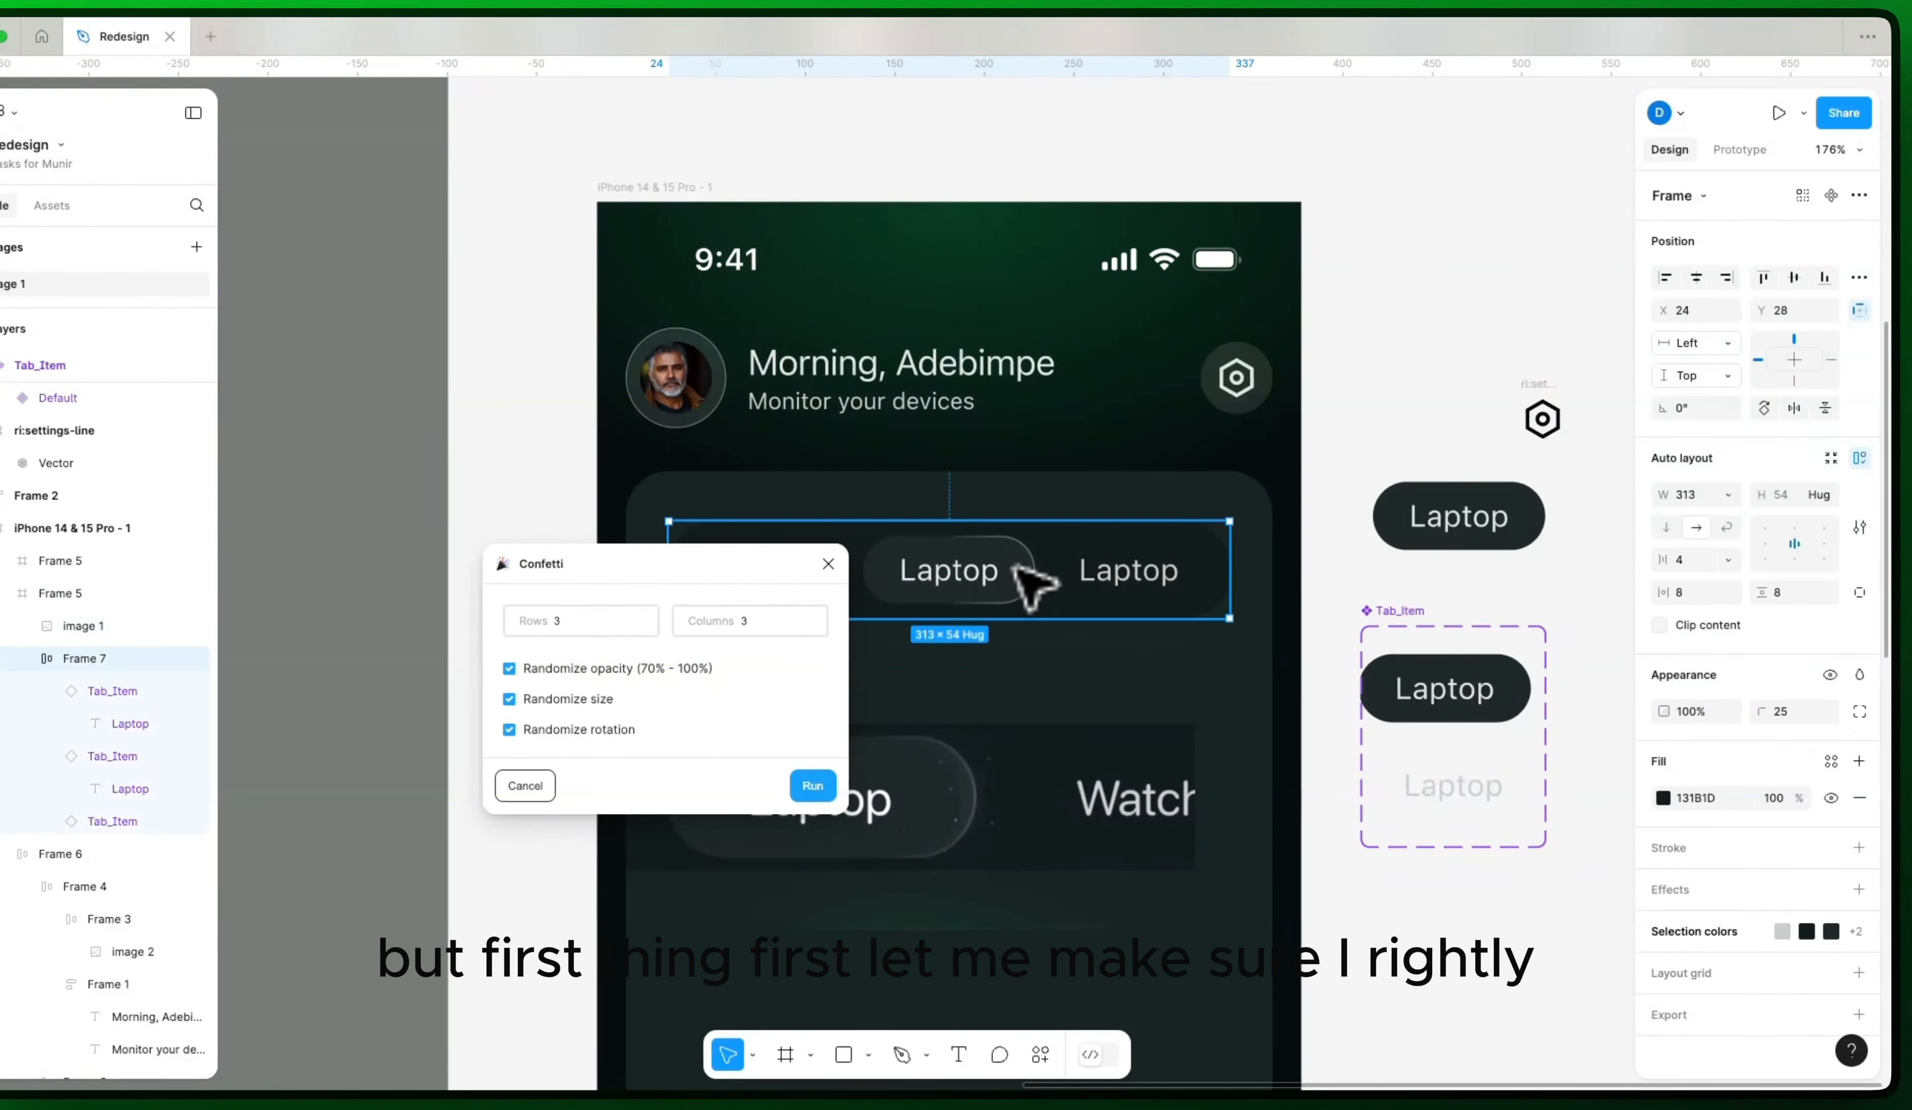
{"action": "double_click", "coordinate": [1021, 571]}
{"action": "right_click", "coordinate": [1024, 575]}
{"action": "mouse_move", "coordinate": [1170, 821]}
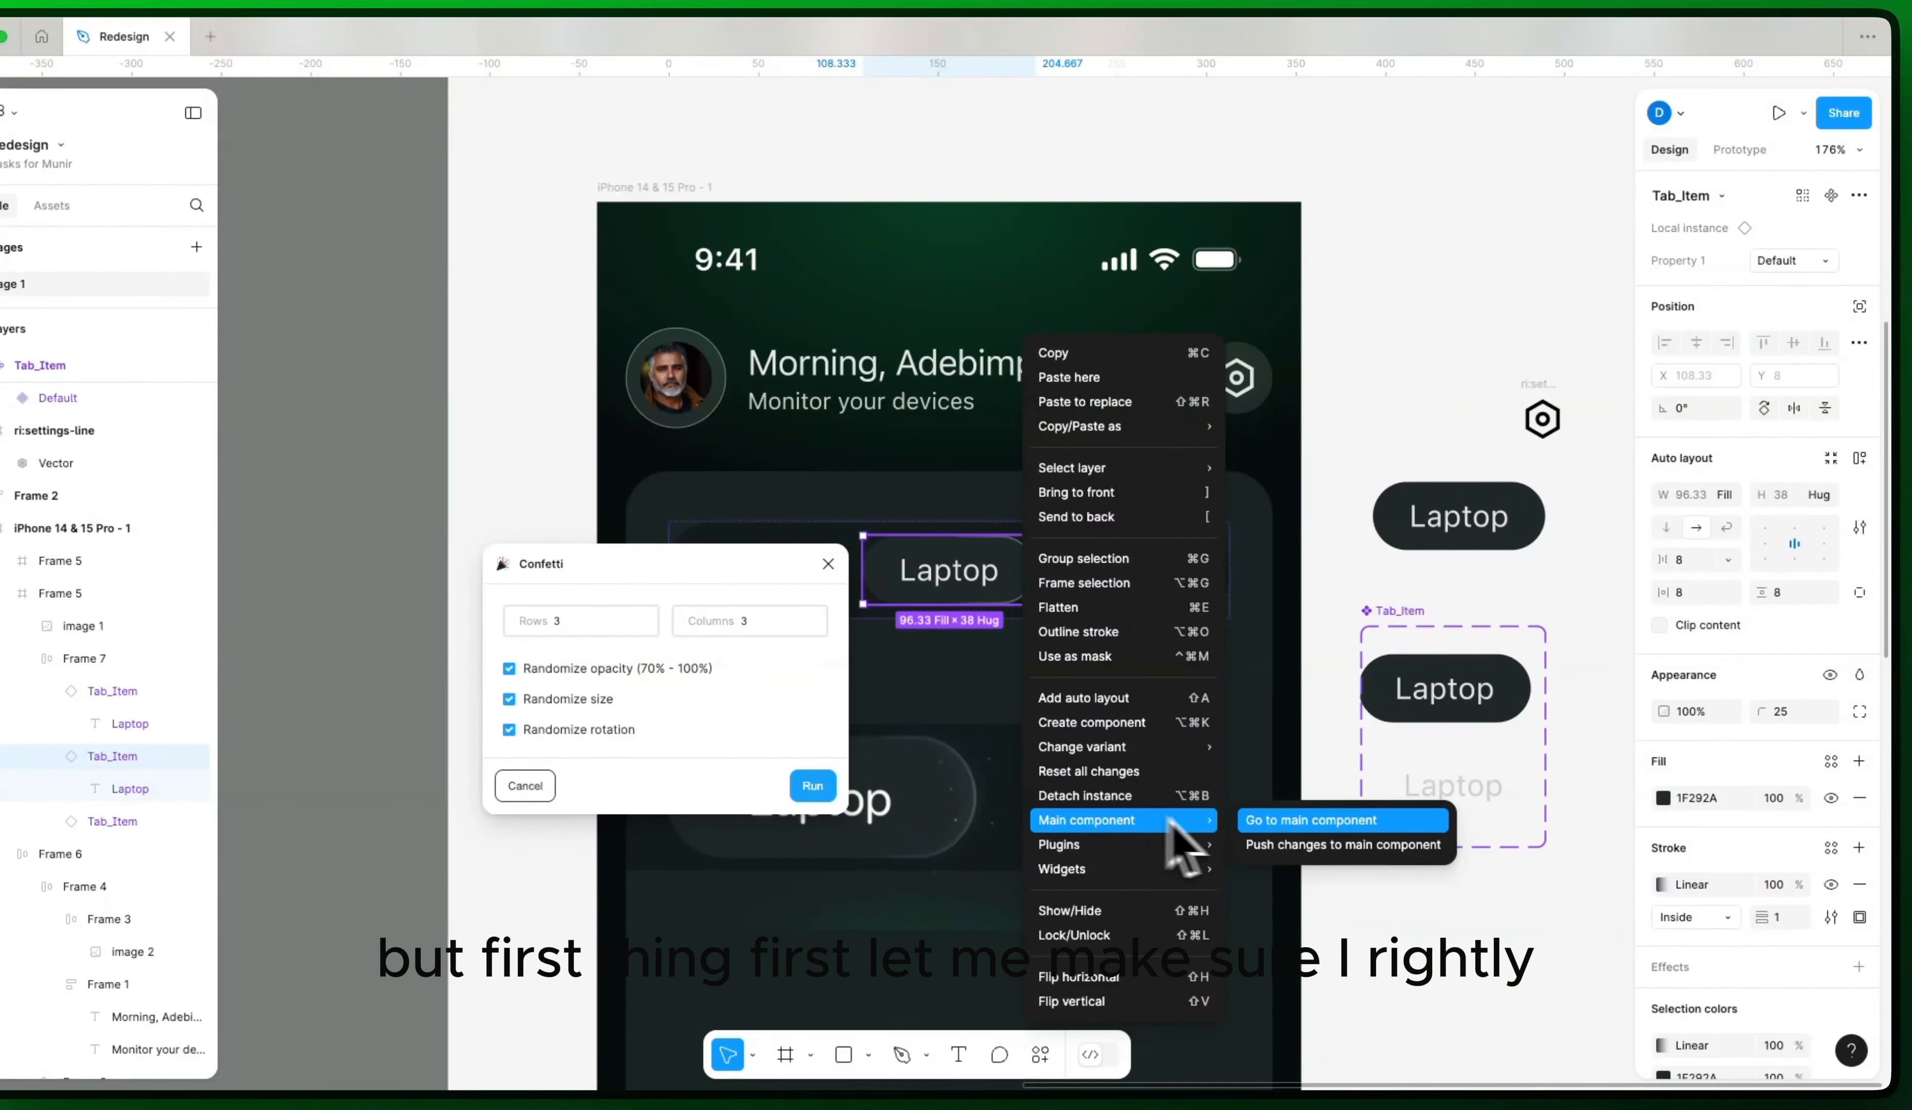
{"action": "left_click", "coordinate": [1333, 844]}
{"action": "scroll", "coordinate": [1464, 760], "scroll_direction": "right", "scroll_amount": 3}
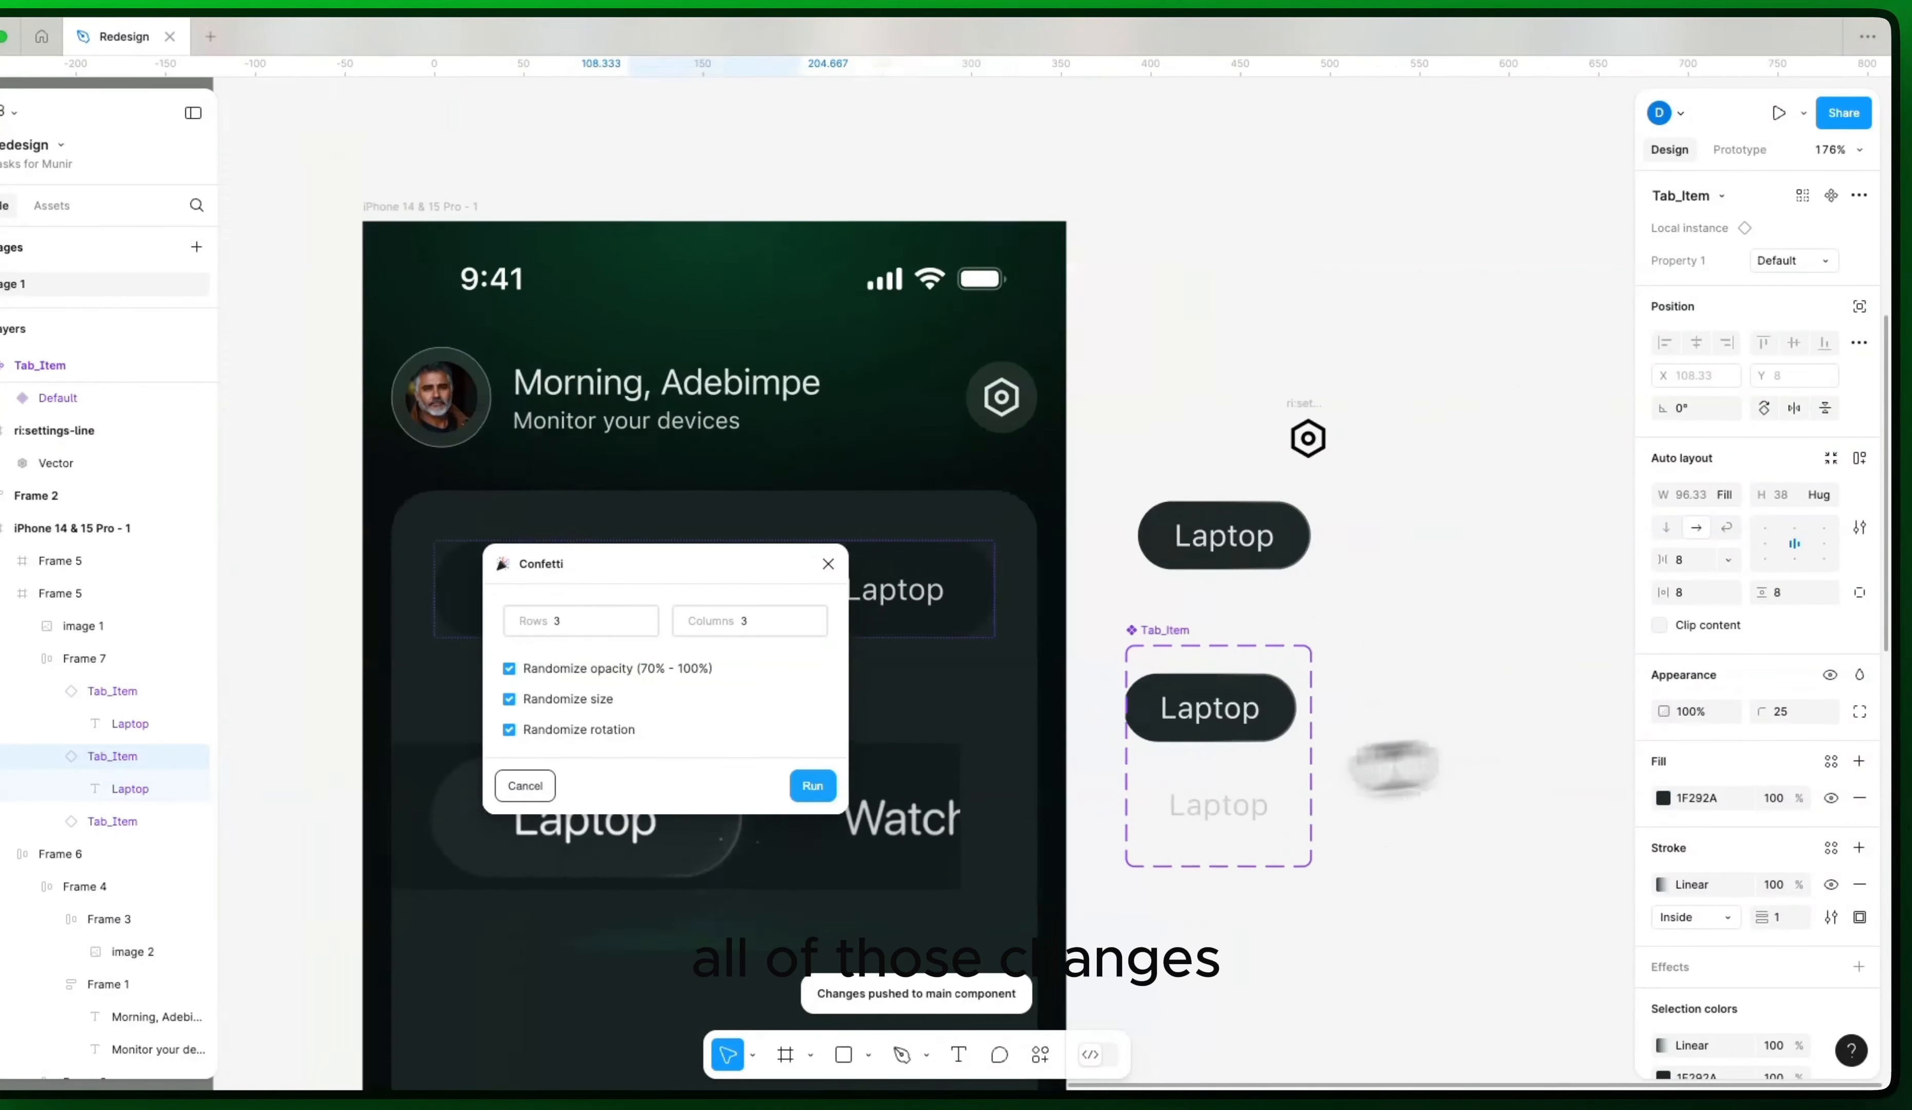
Step: Apply the dark colour 131B1D, sampled from the phone mockup's tab bar, to the Tab_Item component set and swap its stroke to a fill
{"action": "scroll", "coordinate": [1188, 755], "scroll_direction": "up", "scroll_amount": 10}
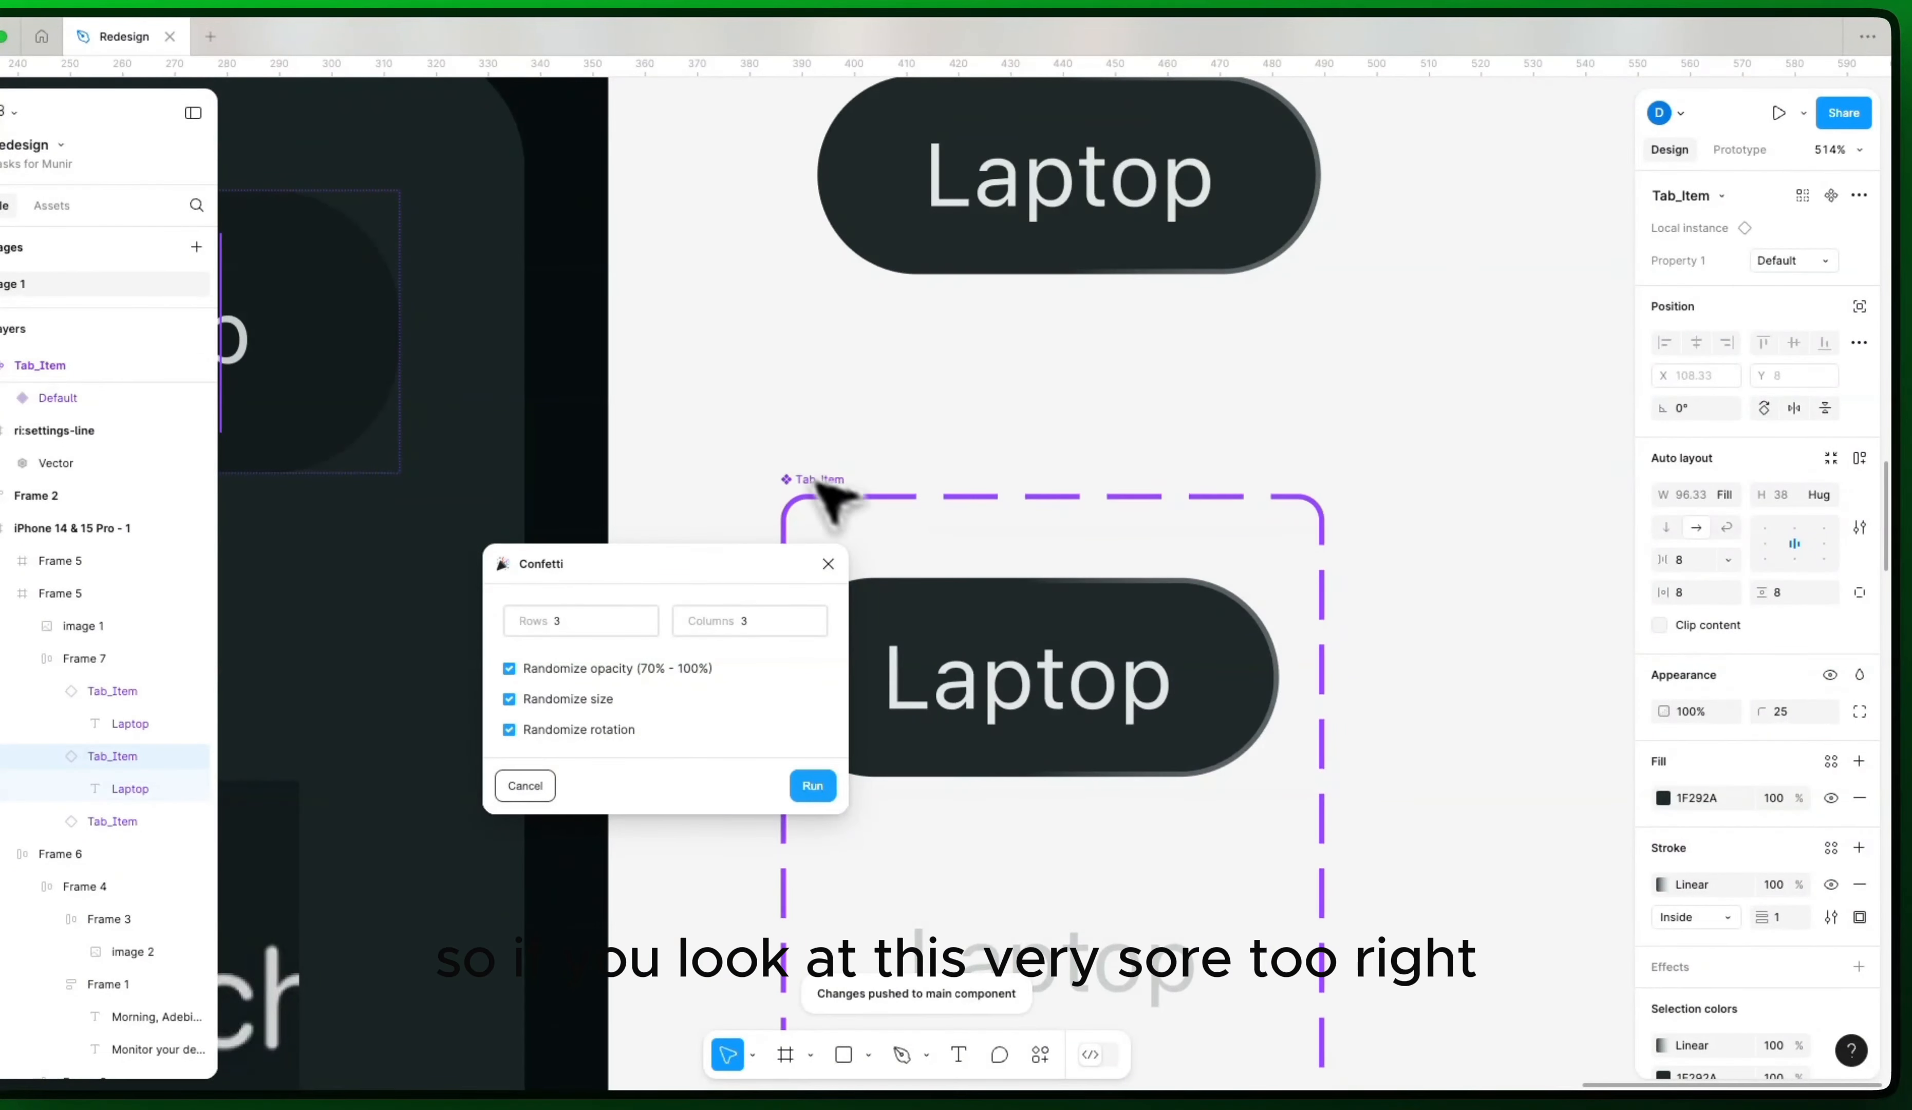
{"action": "left_click", "coordinate": [819, 482]}
{"action": "left_click_drag", "start_coordinate": [810, 491], "coordinate": [1195, 483]}
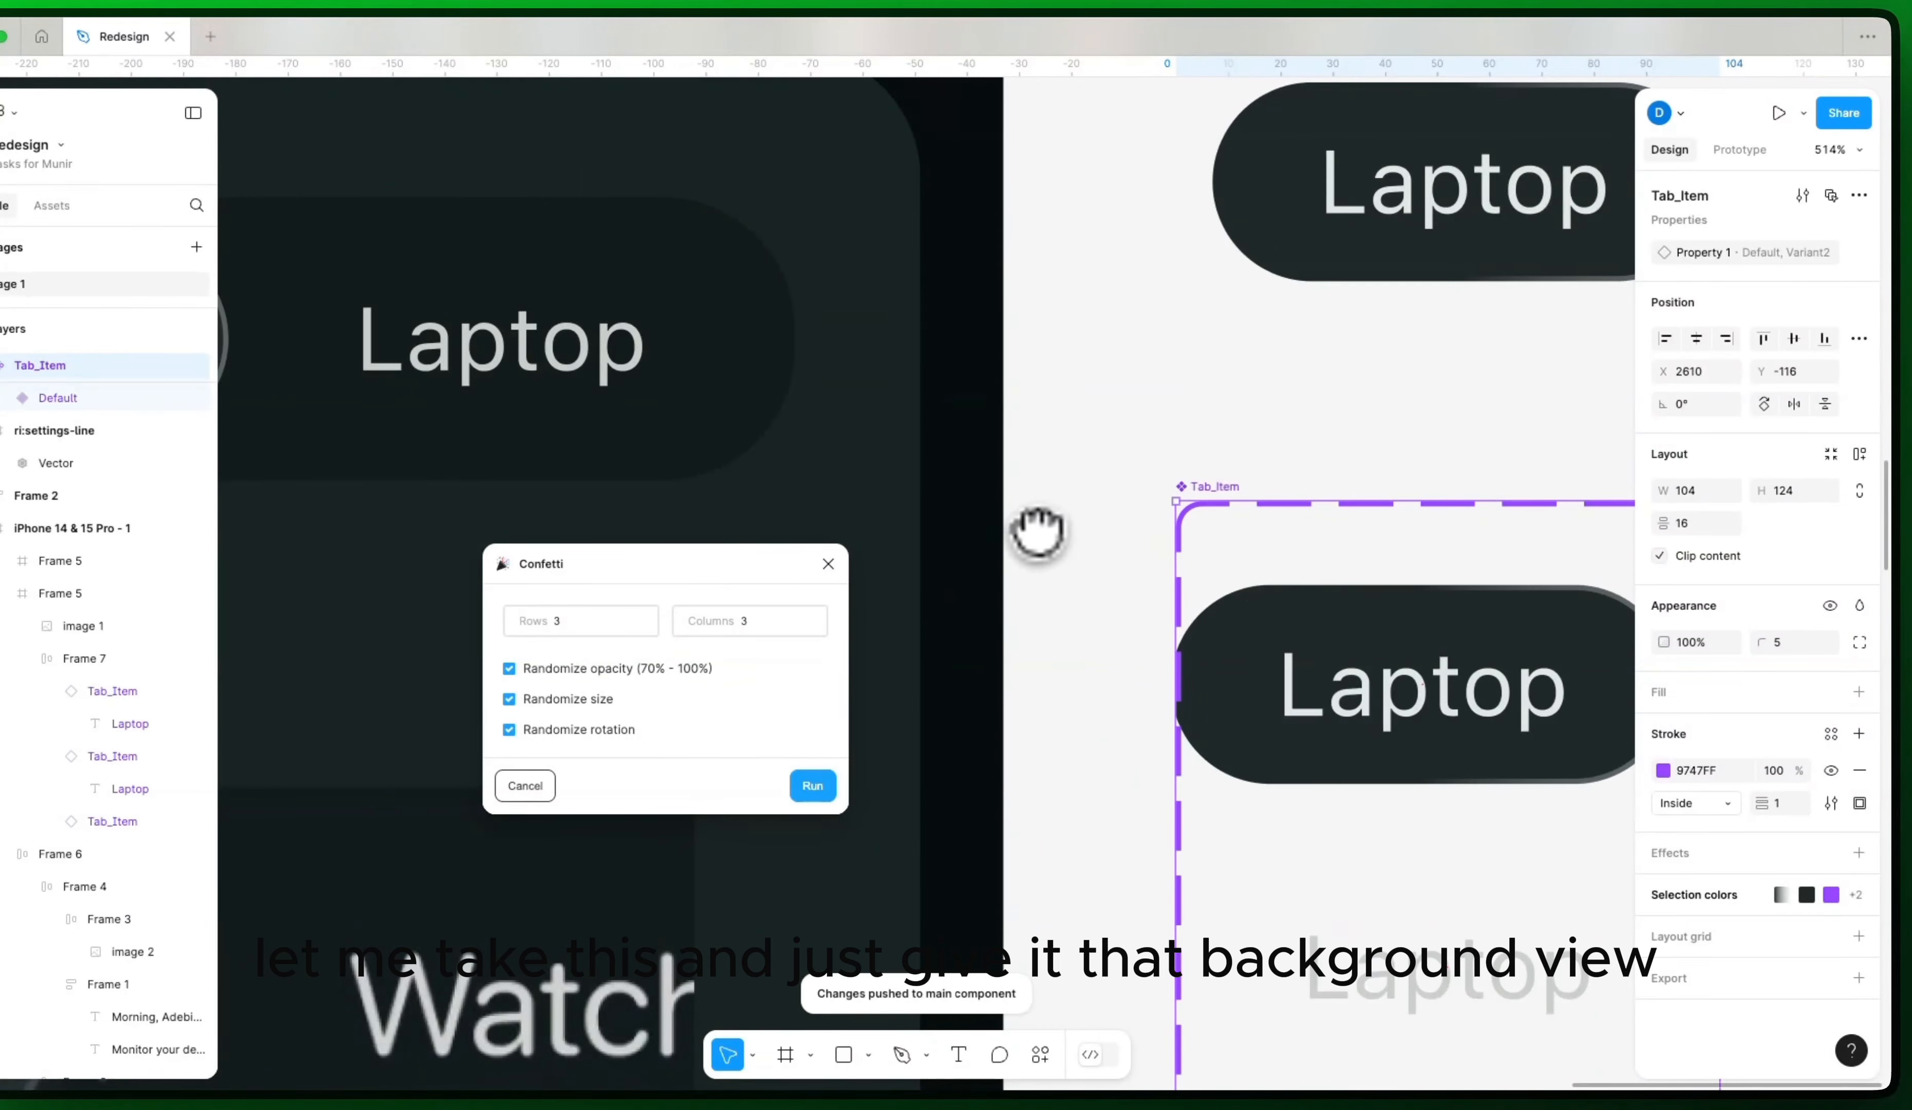
{"action": "key", "text": "i"}
{"action": "left_click", "coordinate": [750, 314]}
{"action": "left_click_drag", "start_coordinate": [1408, 441], "coordinate": [1203, 416]}
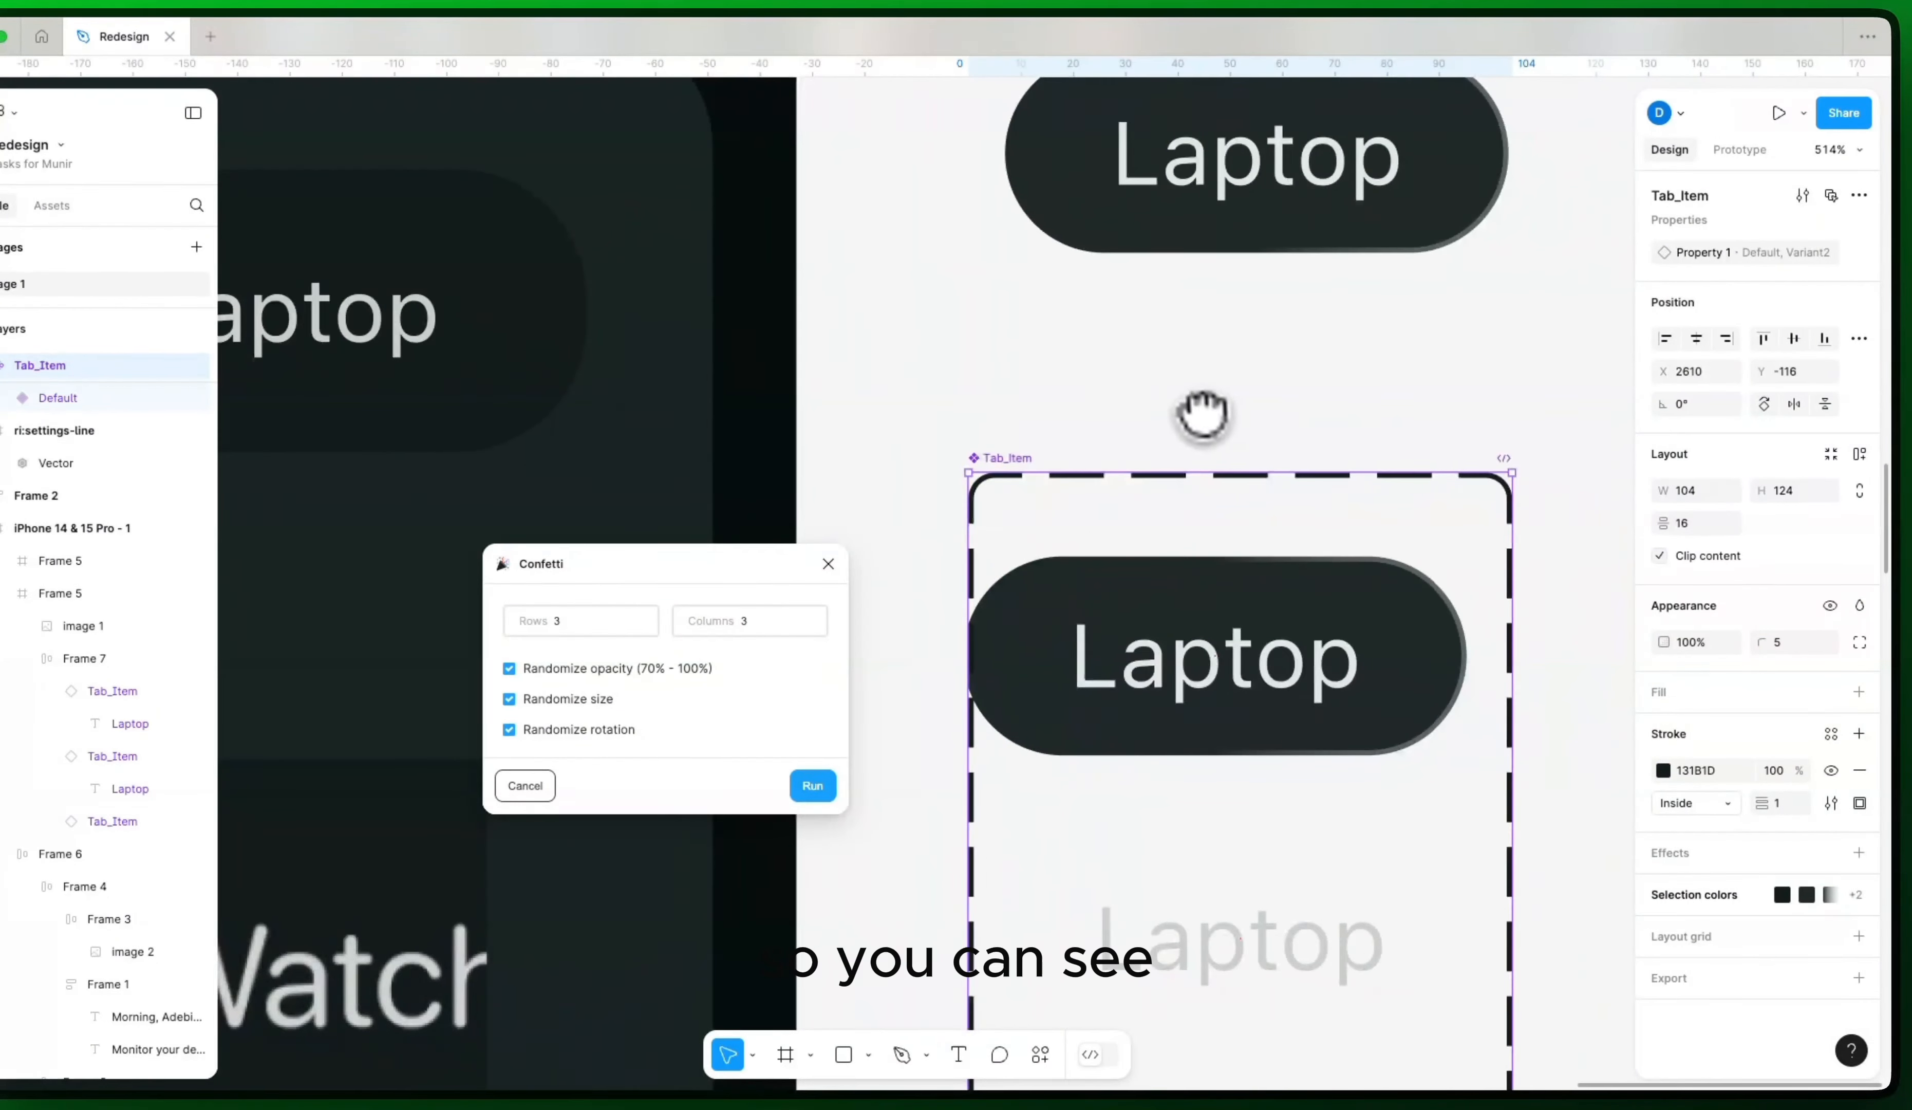
{"action": "key", "text": "shift+x"}
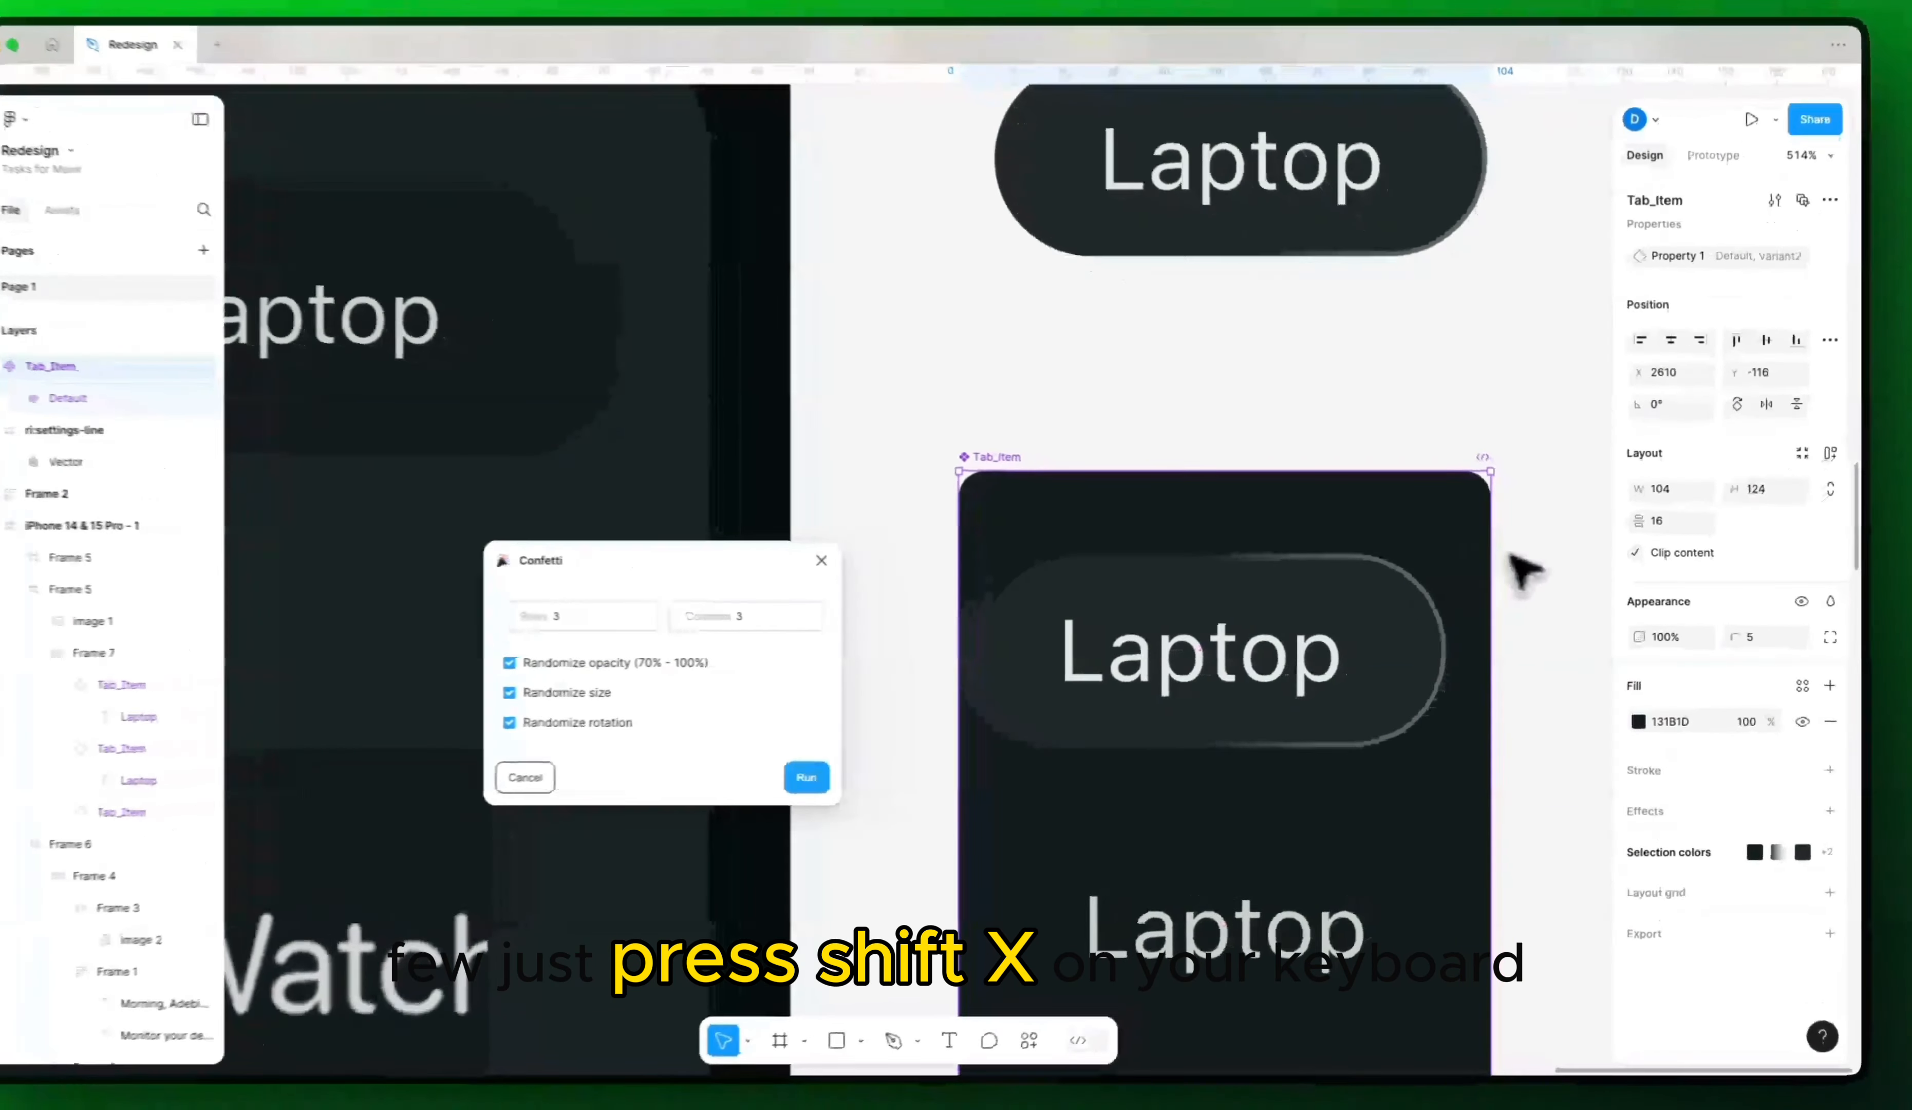
{"action": "left_click", "coordinate": [1537, 610]}
Step: Draw a 21 × 31 frame inside the Default tab variant, over its right end beside the Laptop label
{"action": "left_click_drag", "start_coordinate": [1542, 657], "coordinate": [1408, 525]}
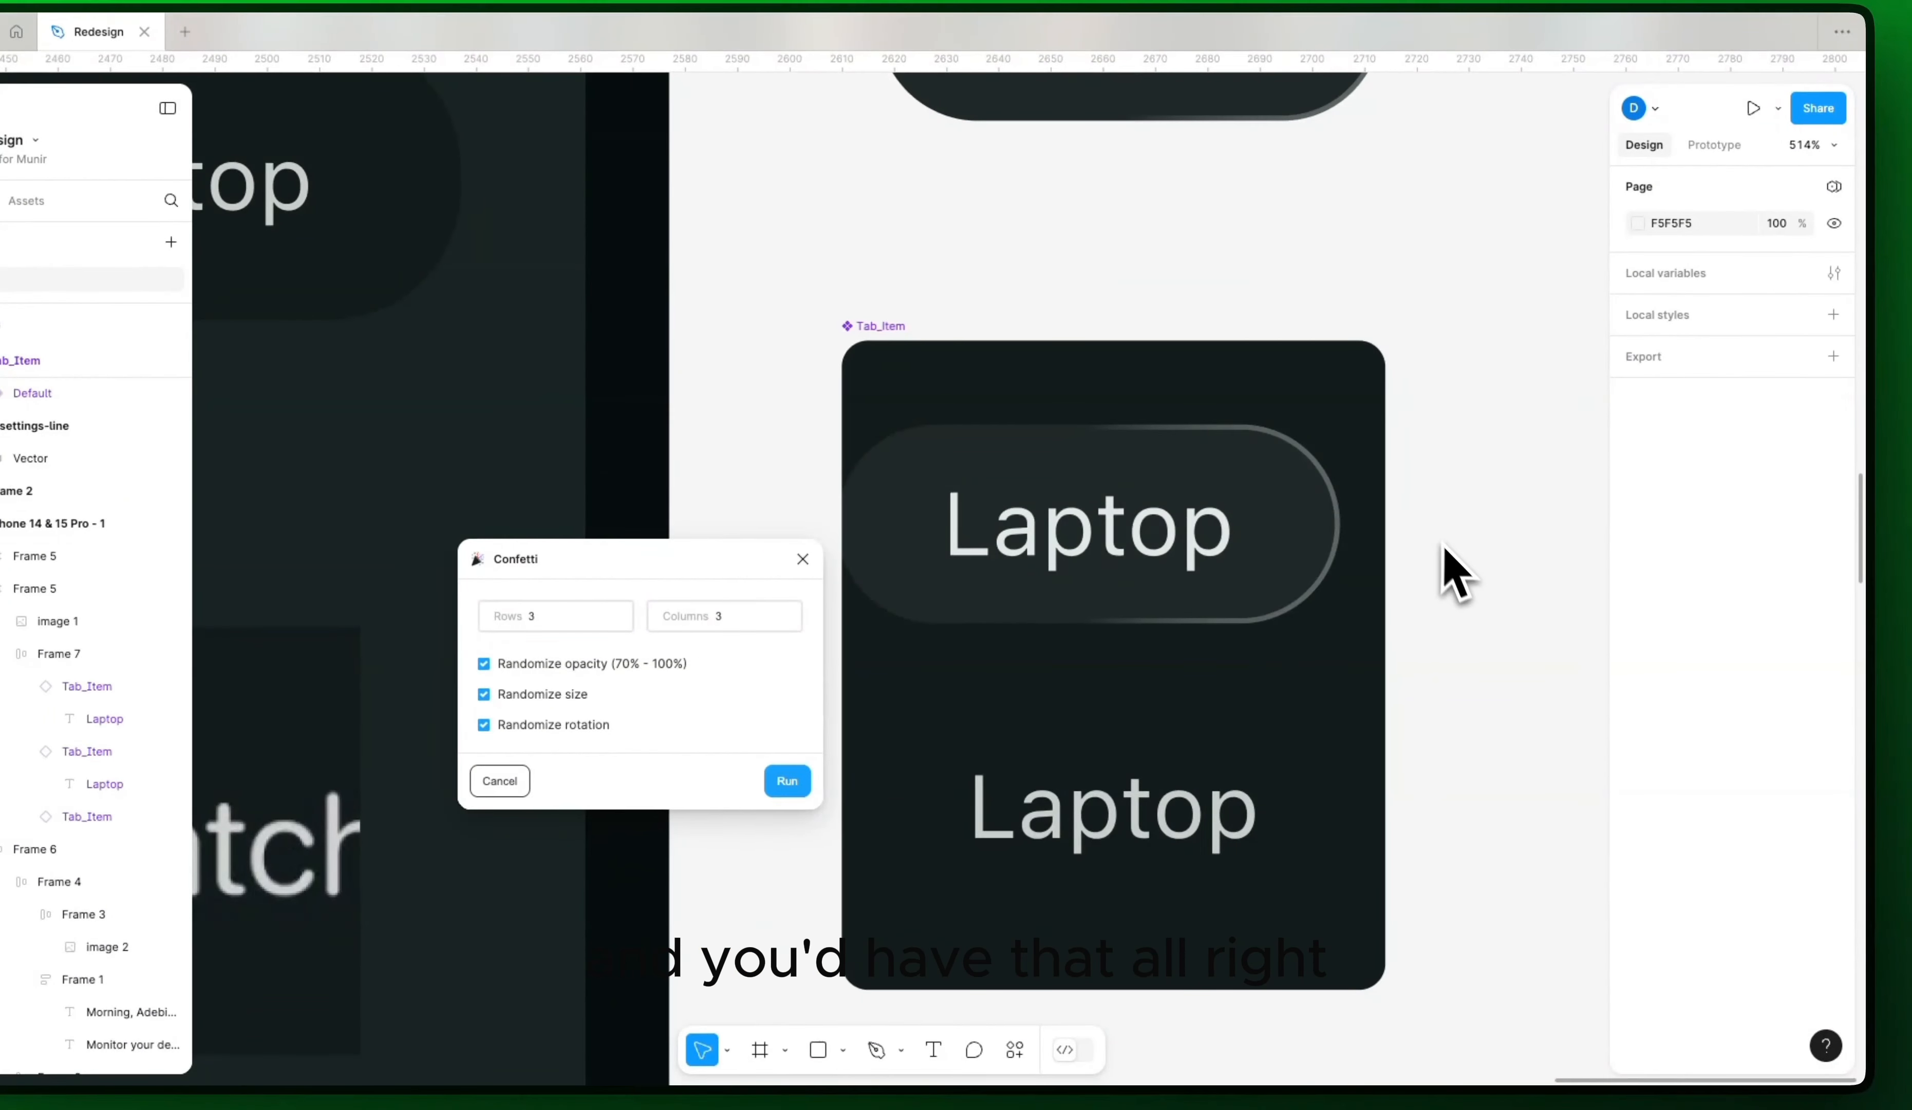
{"action": "left_click_drag", "start_coordinate": [1512, 578], "coordinate": [1378, 572]}
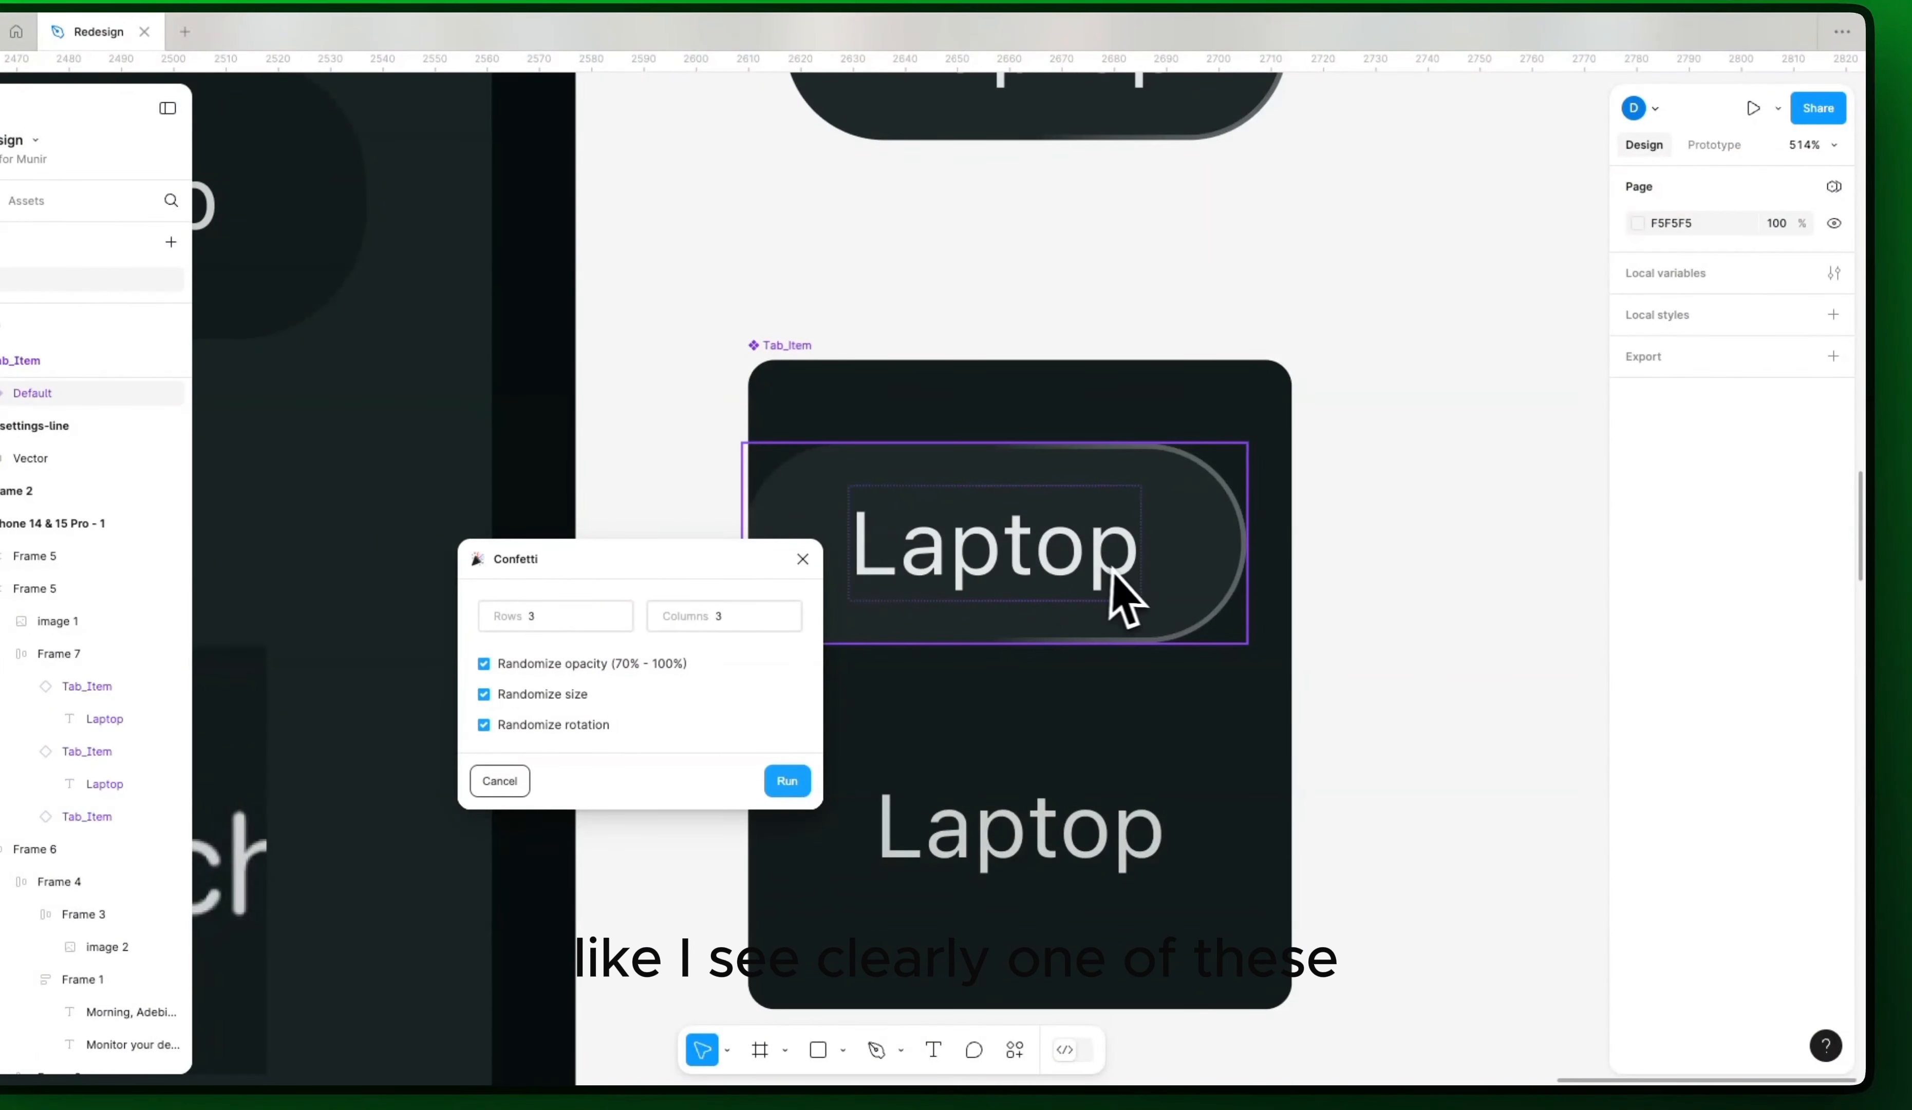
{"action": "key", "text": "f"}
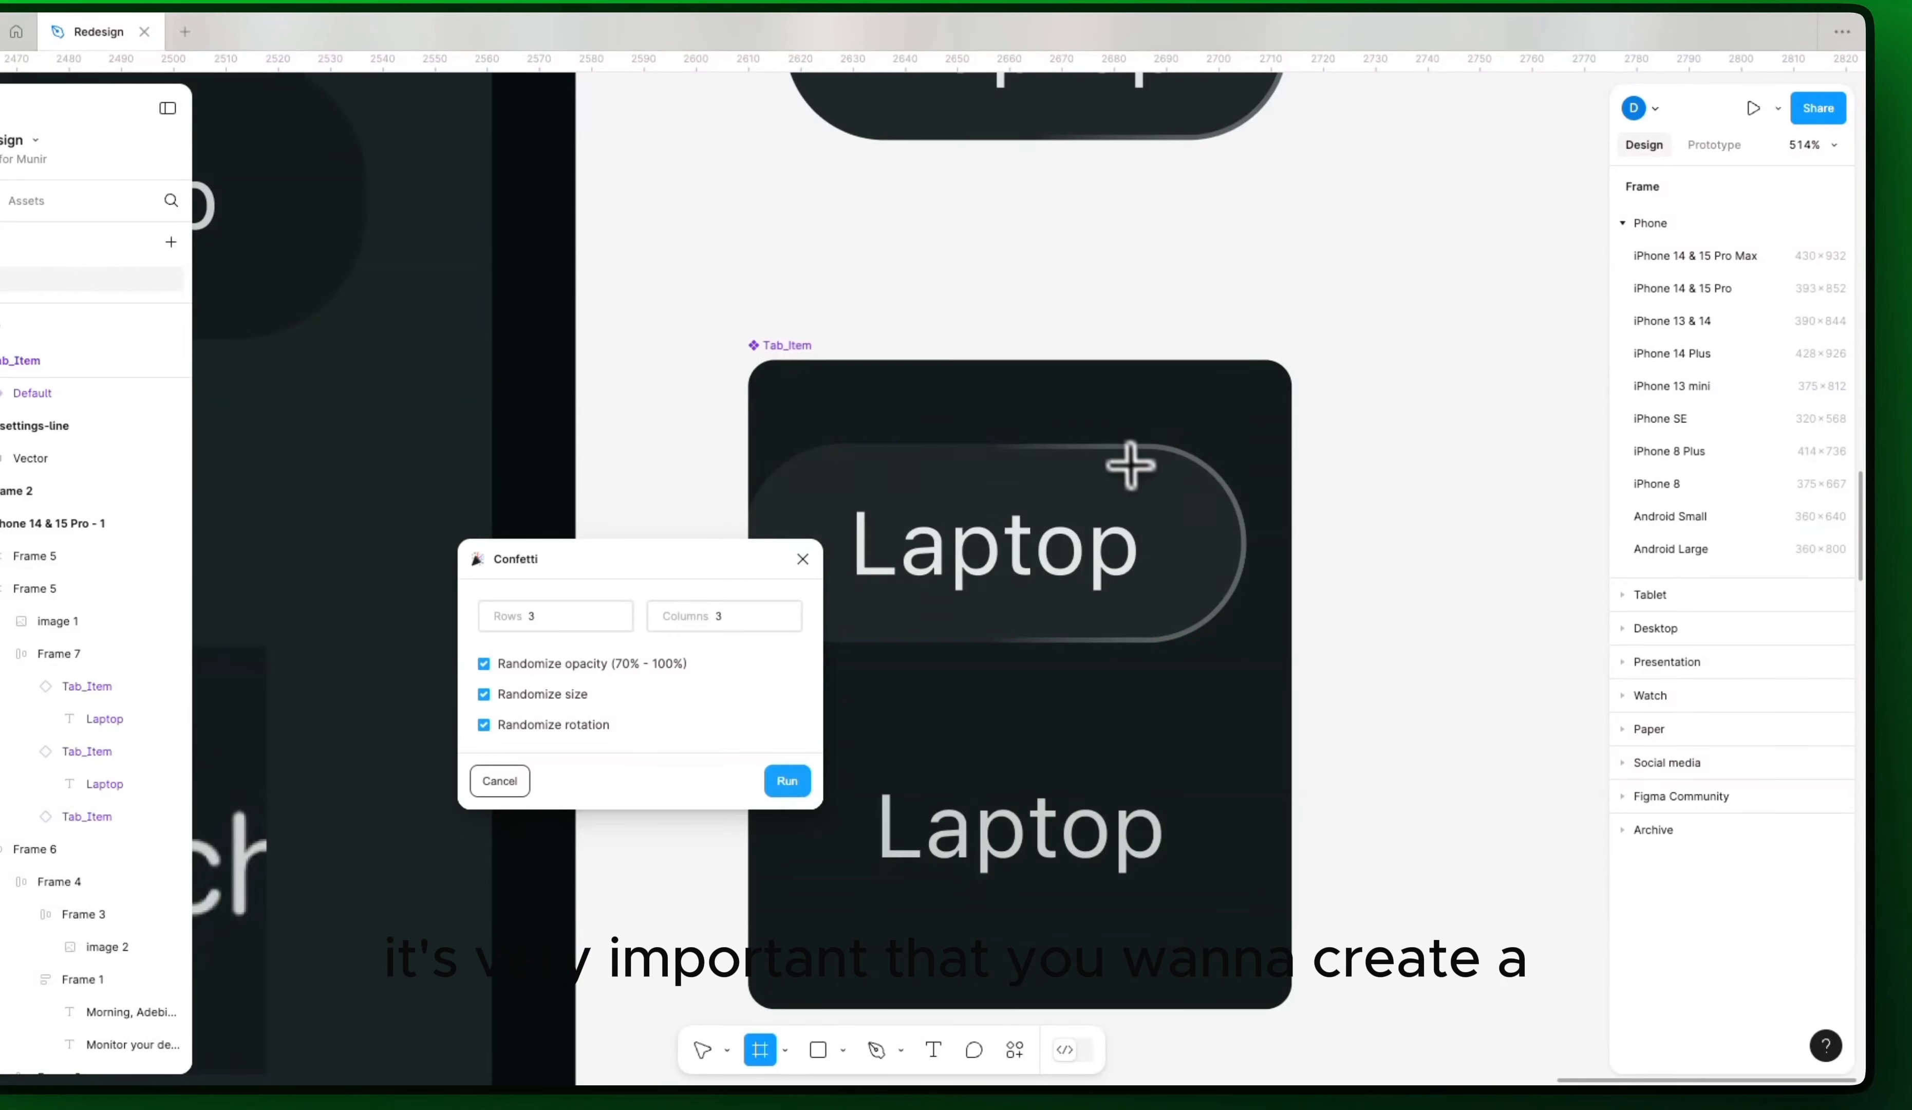
{"action": "left_click_drag", "start_coordinate": [1141, 451], "coordinate": [1249, 613]}
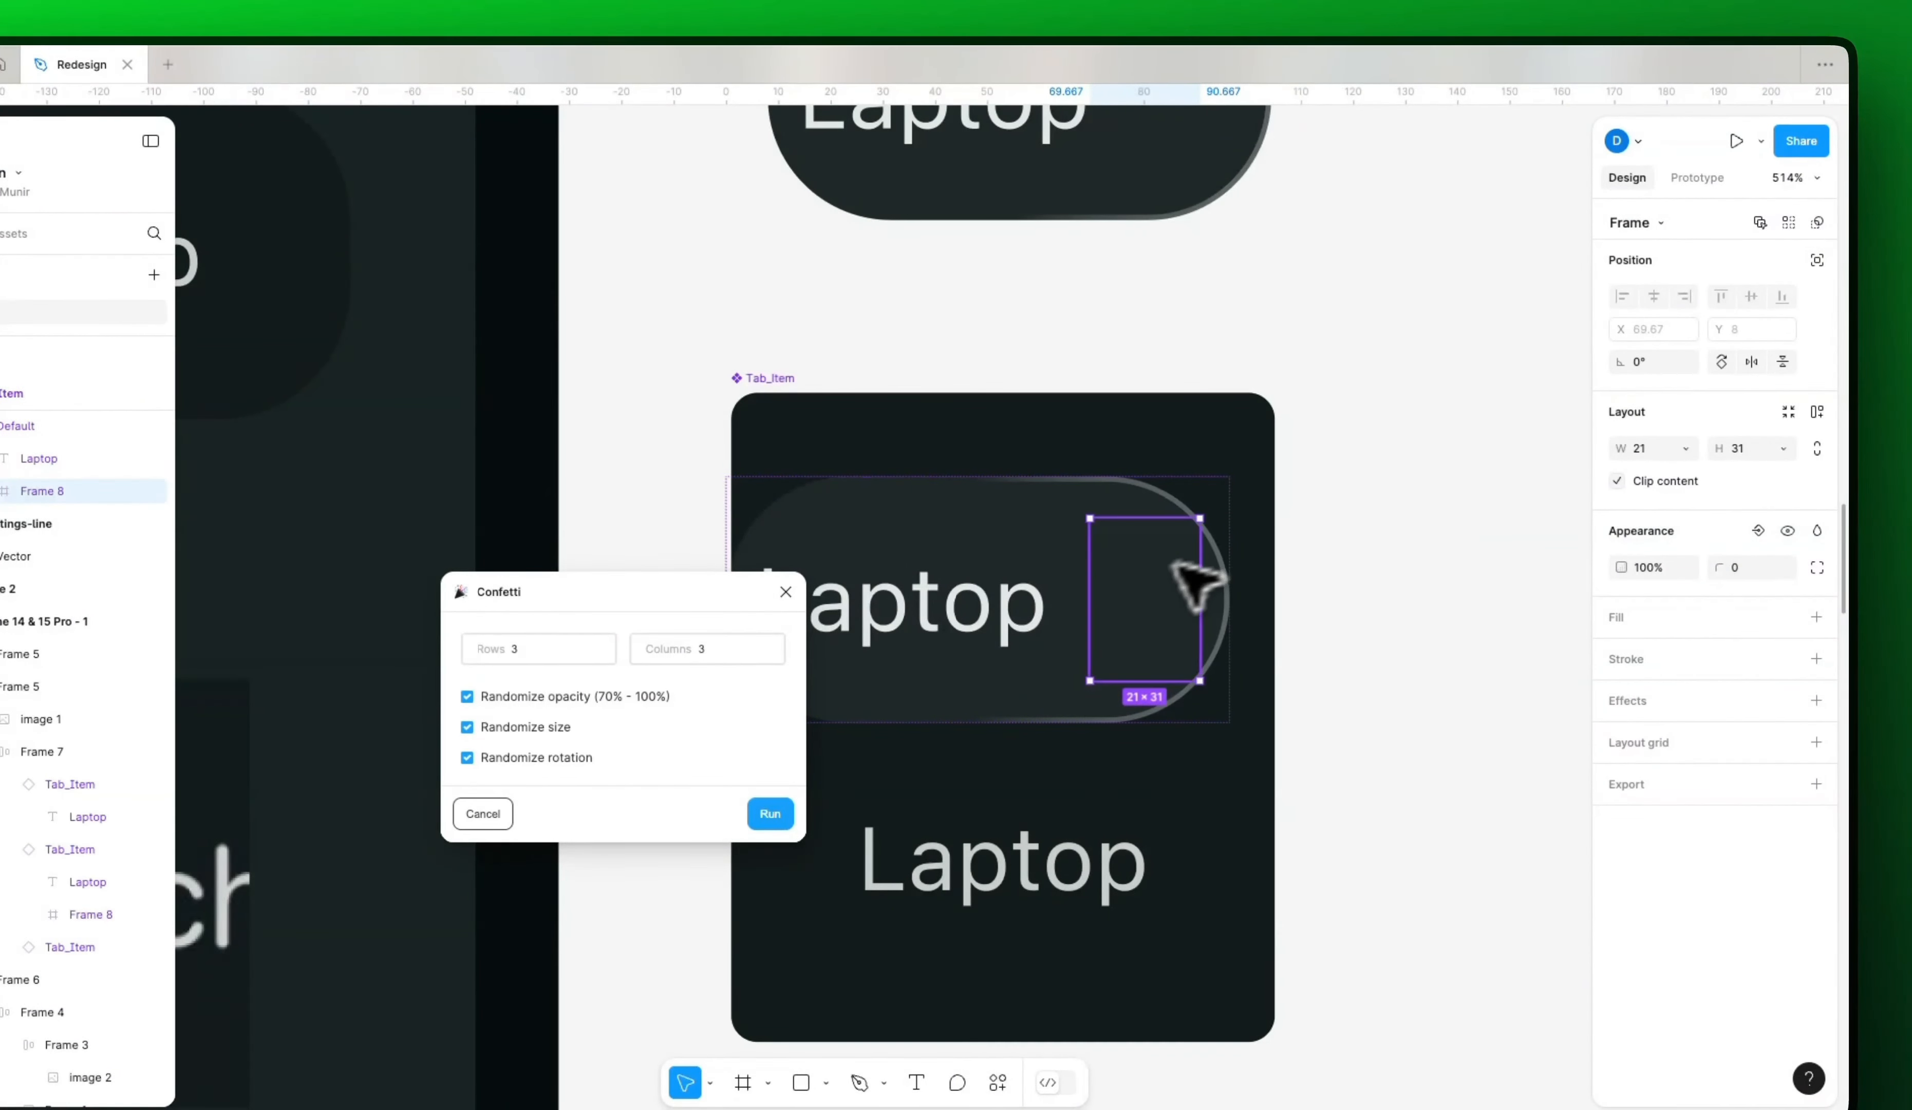
Step: Move the small frame out onto the empty canvas beside the component set and back inside the Default variant's right end
{"action": "left_click_drag", "start_coordinate": [1152, 589], "coordinate": [1400, 579]}
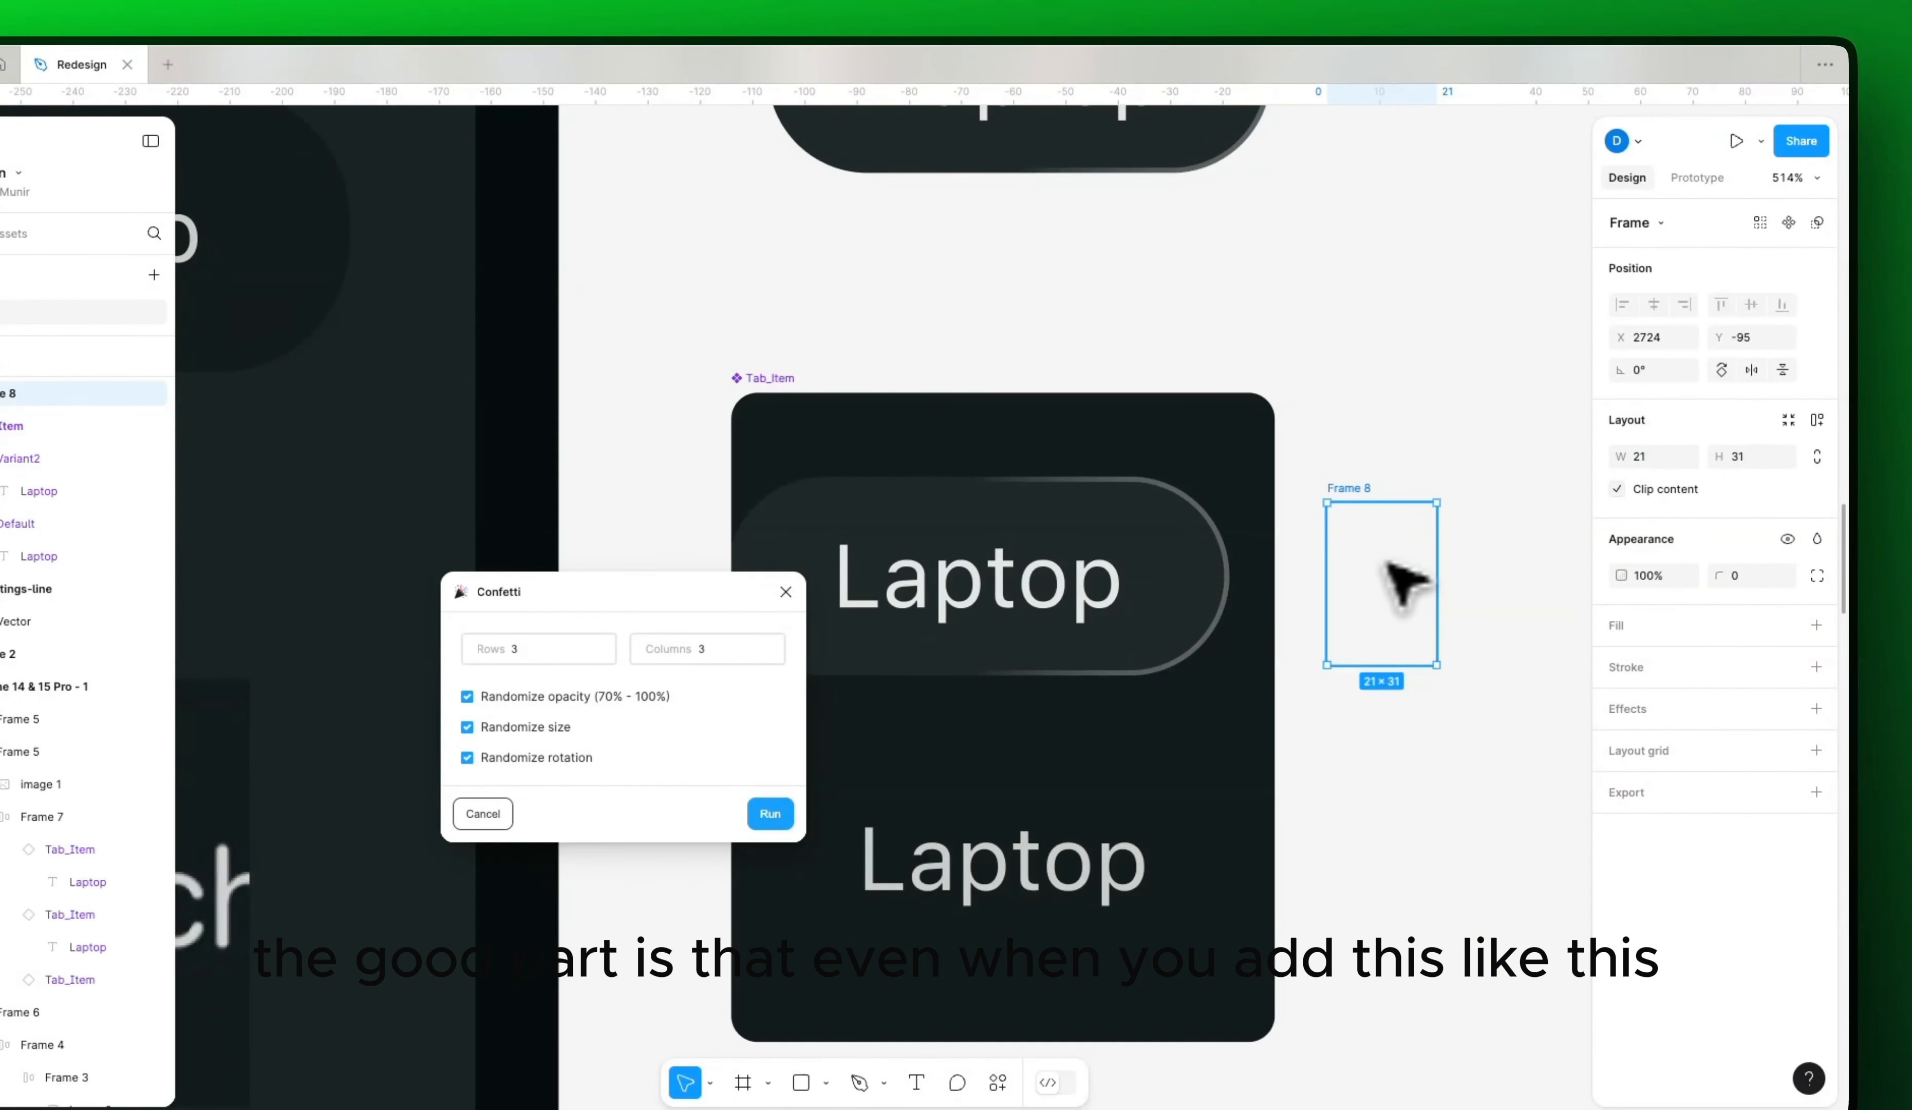
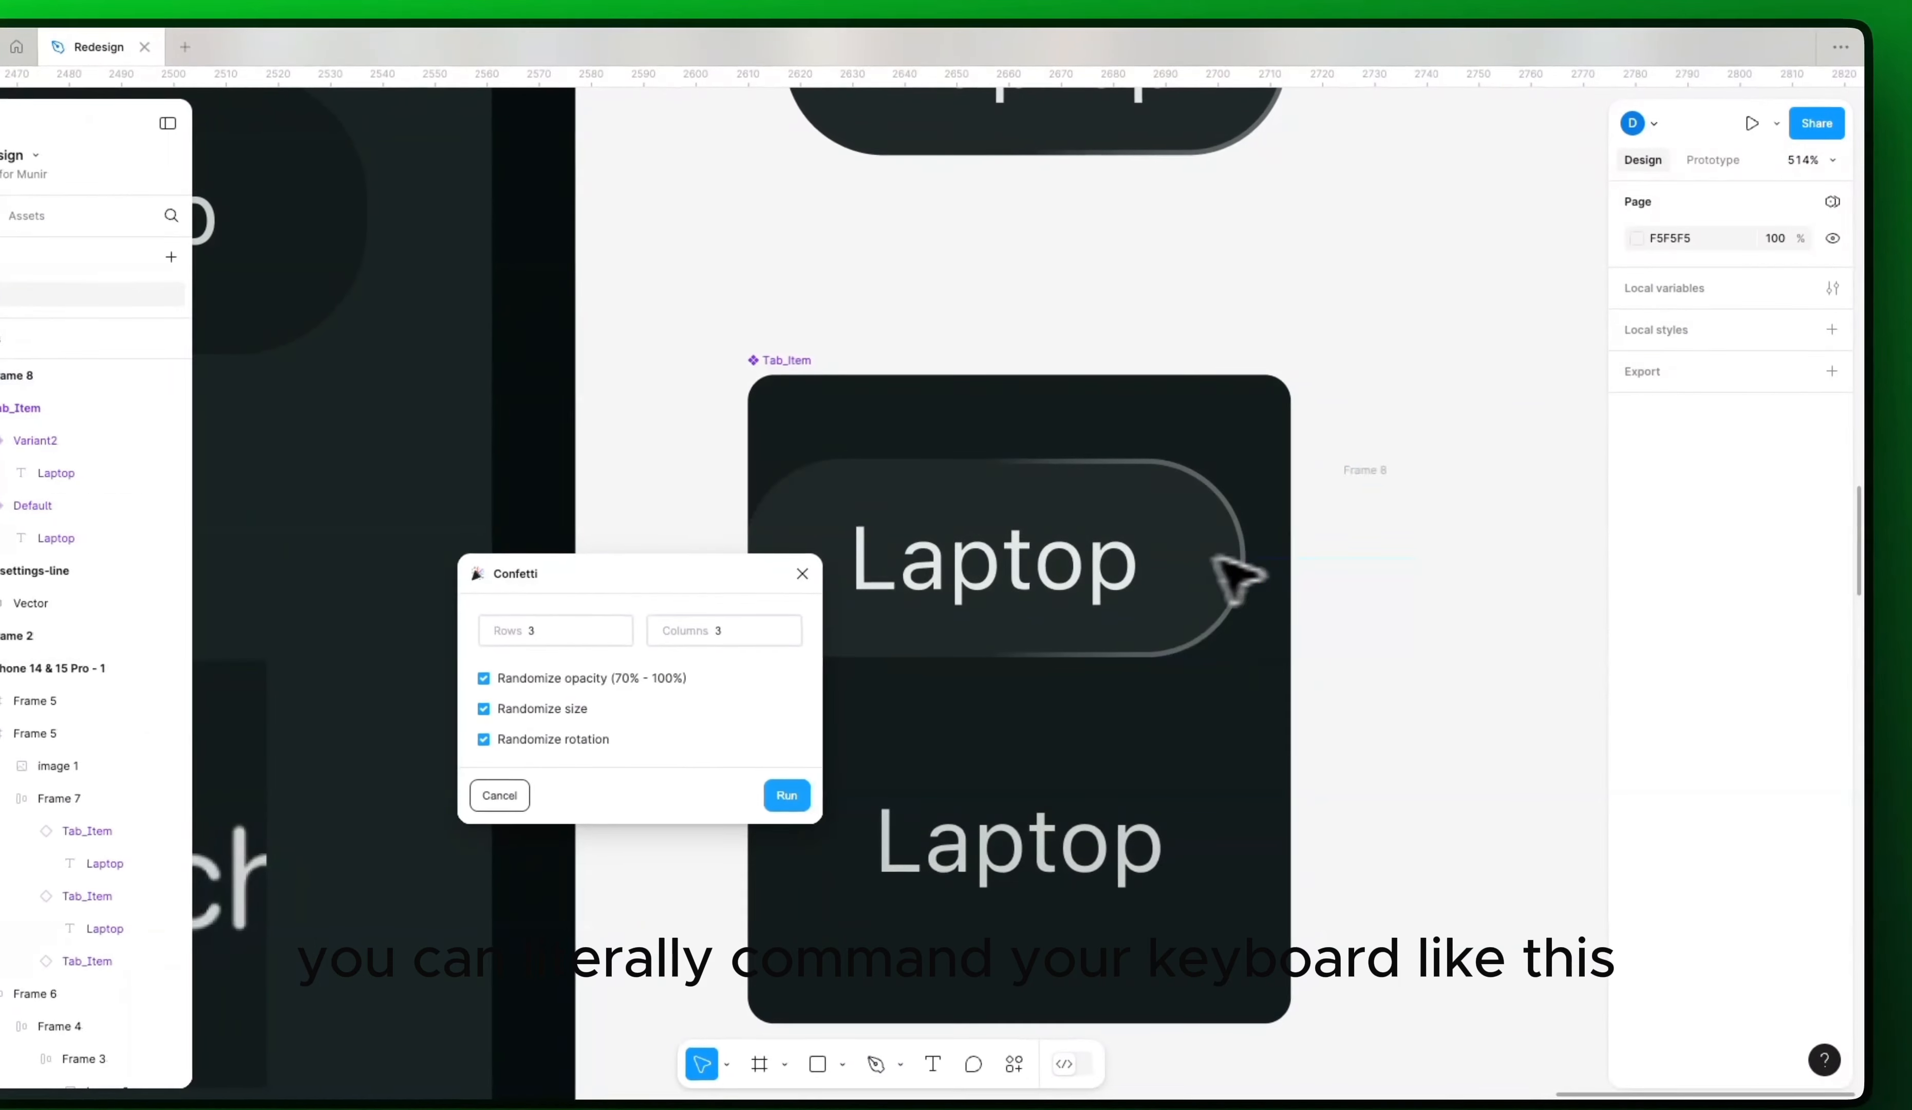
{"action": "left_click", "coordinate": [1306, 547]}
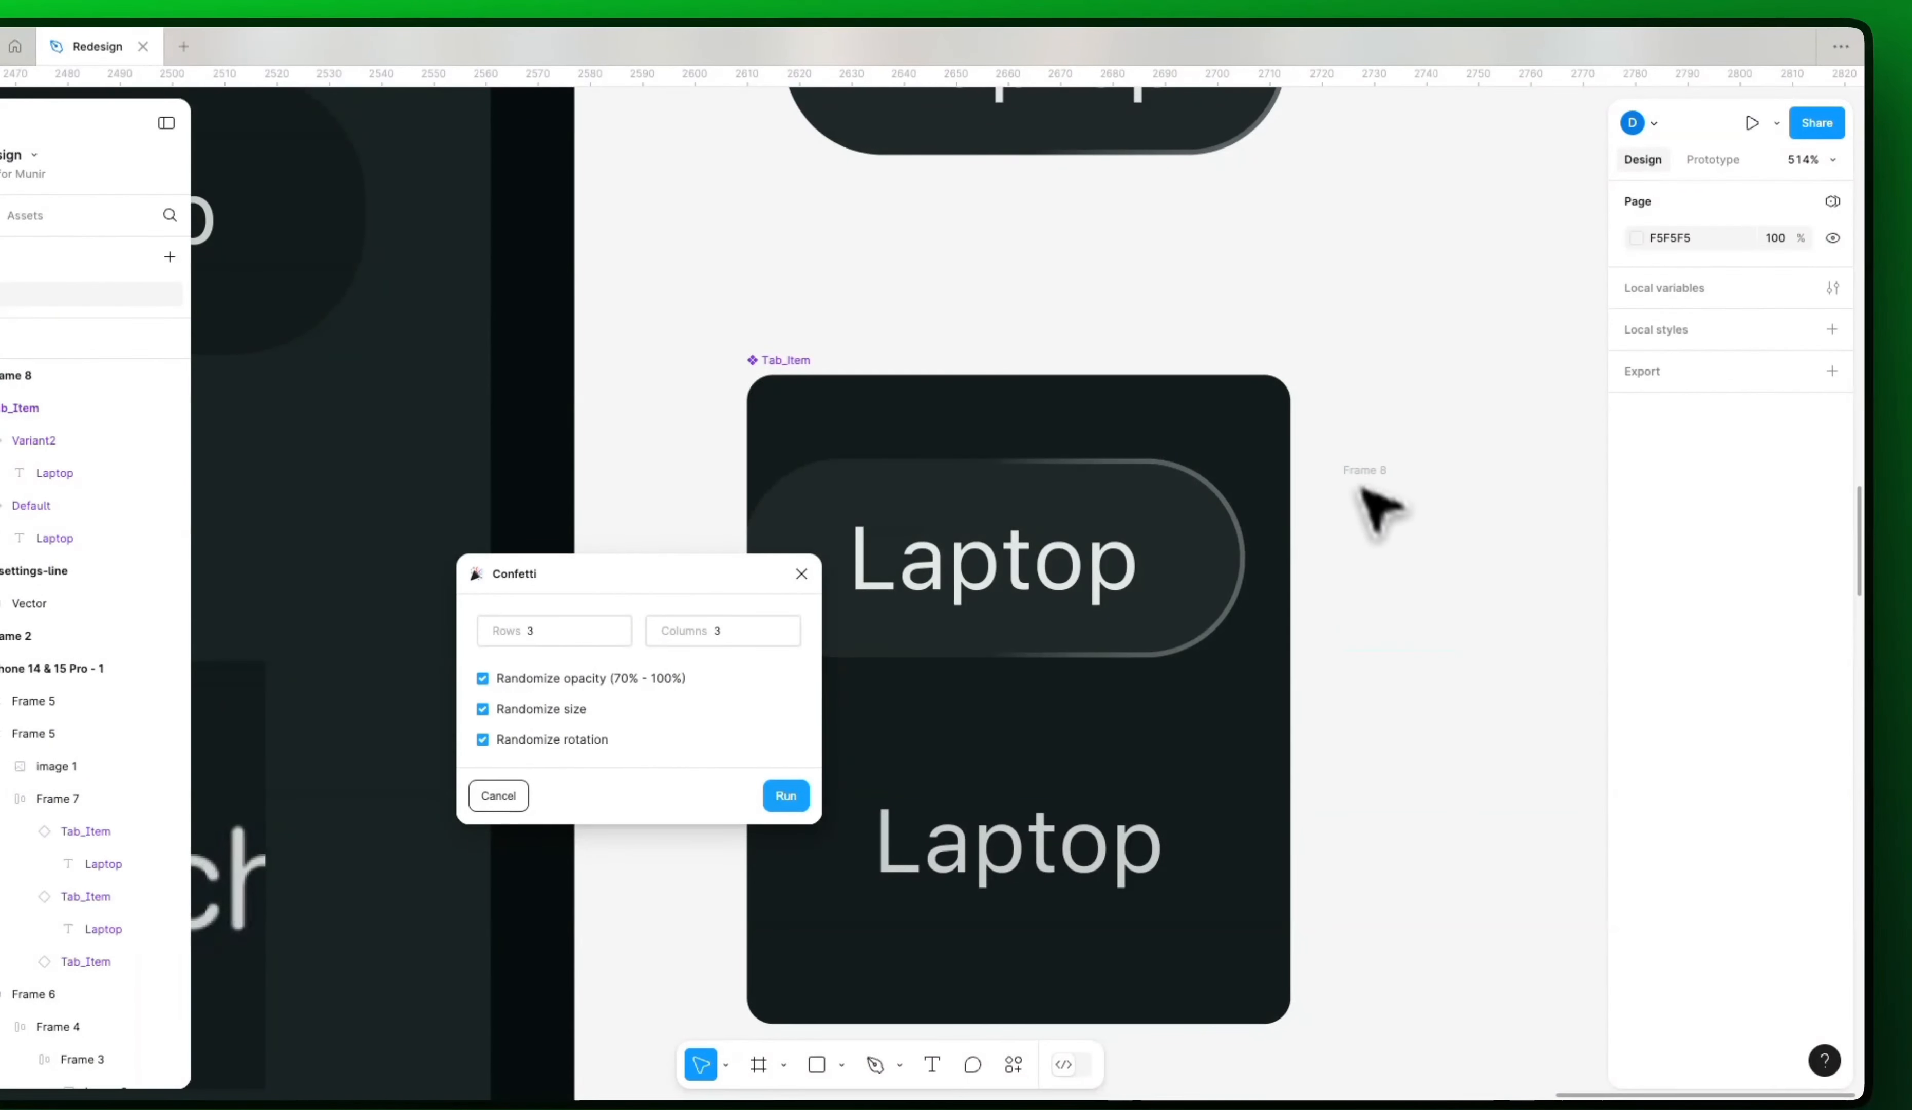
{"action": "left_click", "coordinate": [1379, 497]}
{"action": "left_click_drag", "start_coordinate": [1390, 514], "coordinate": [1190, 542]}
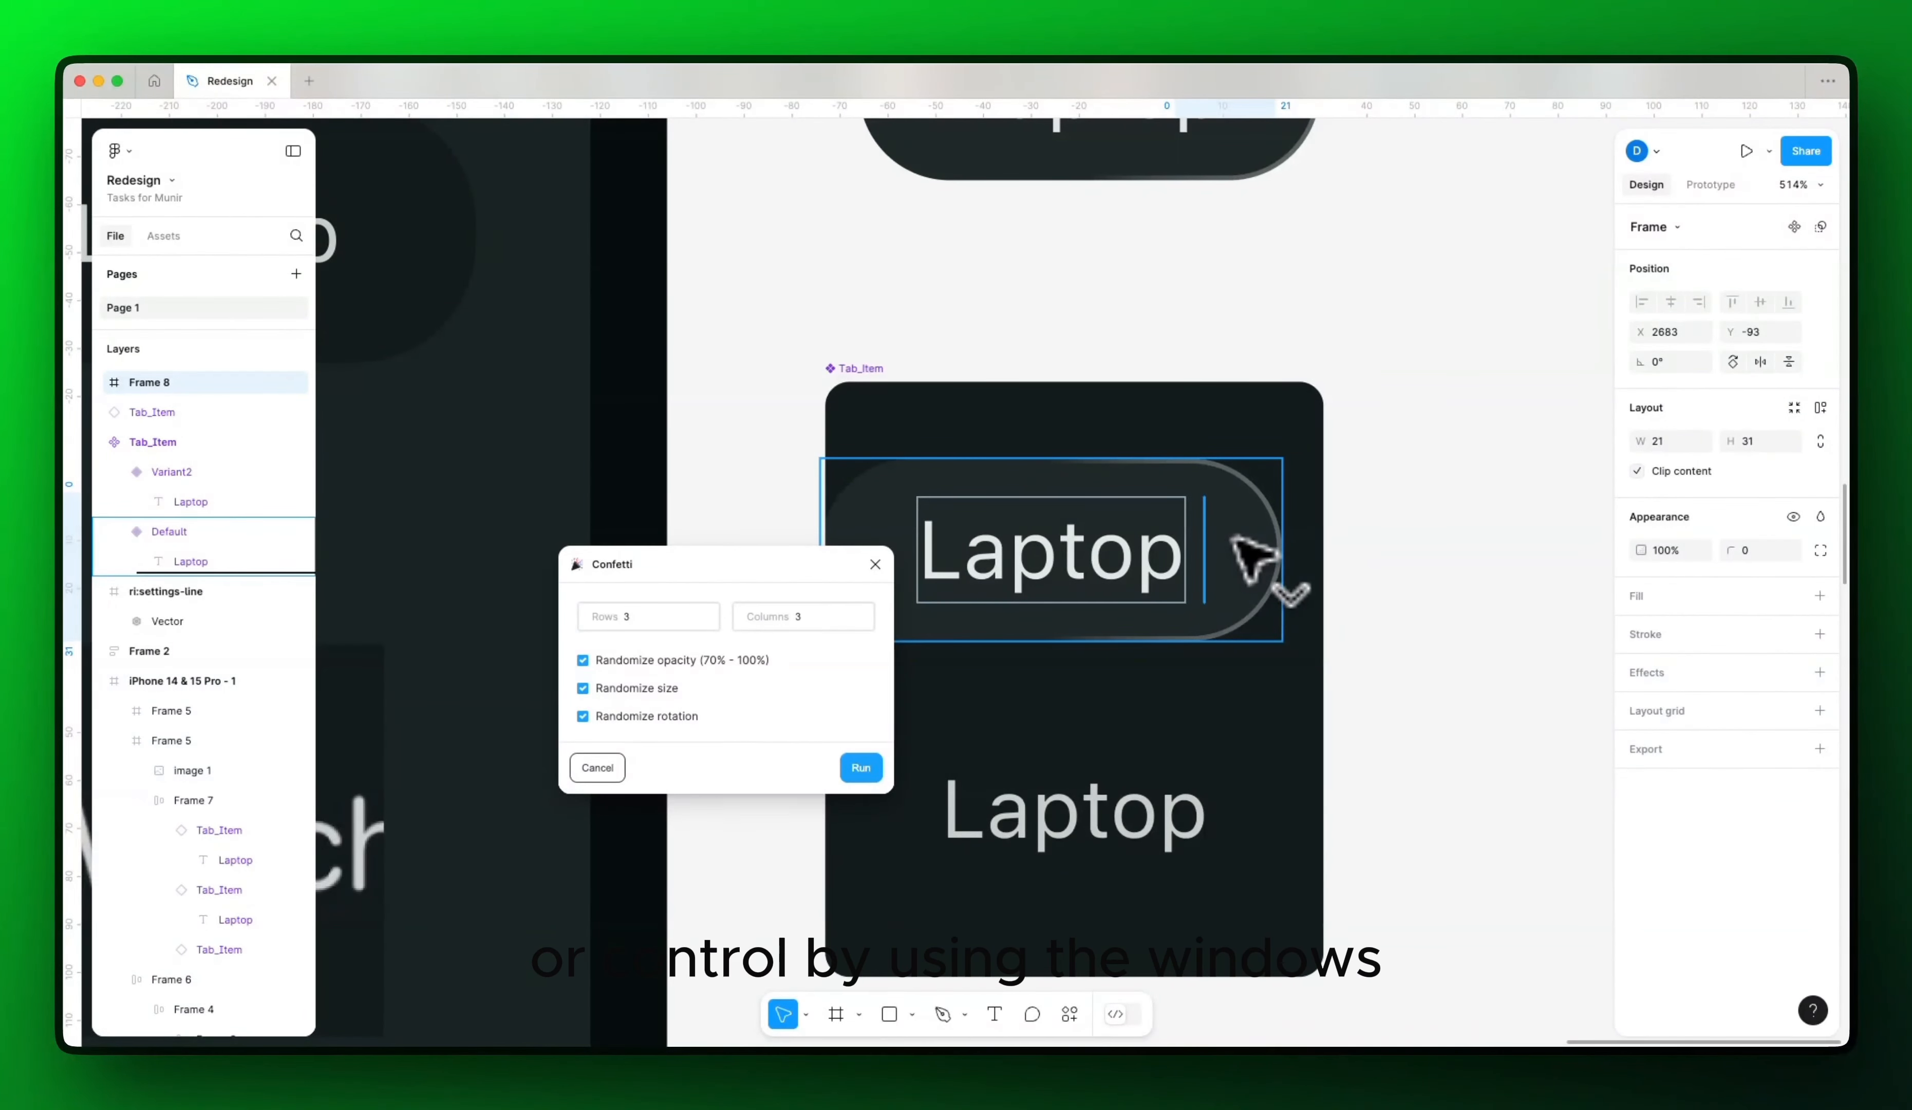
{"action": "left_click_drag", "start_coordinate": [1232, 534], "coordinate": [1257, 548]}
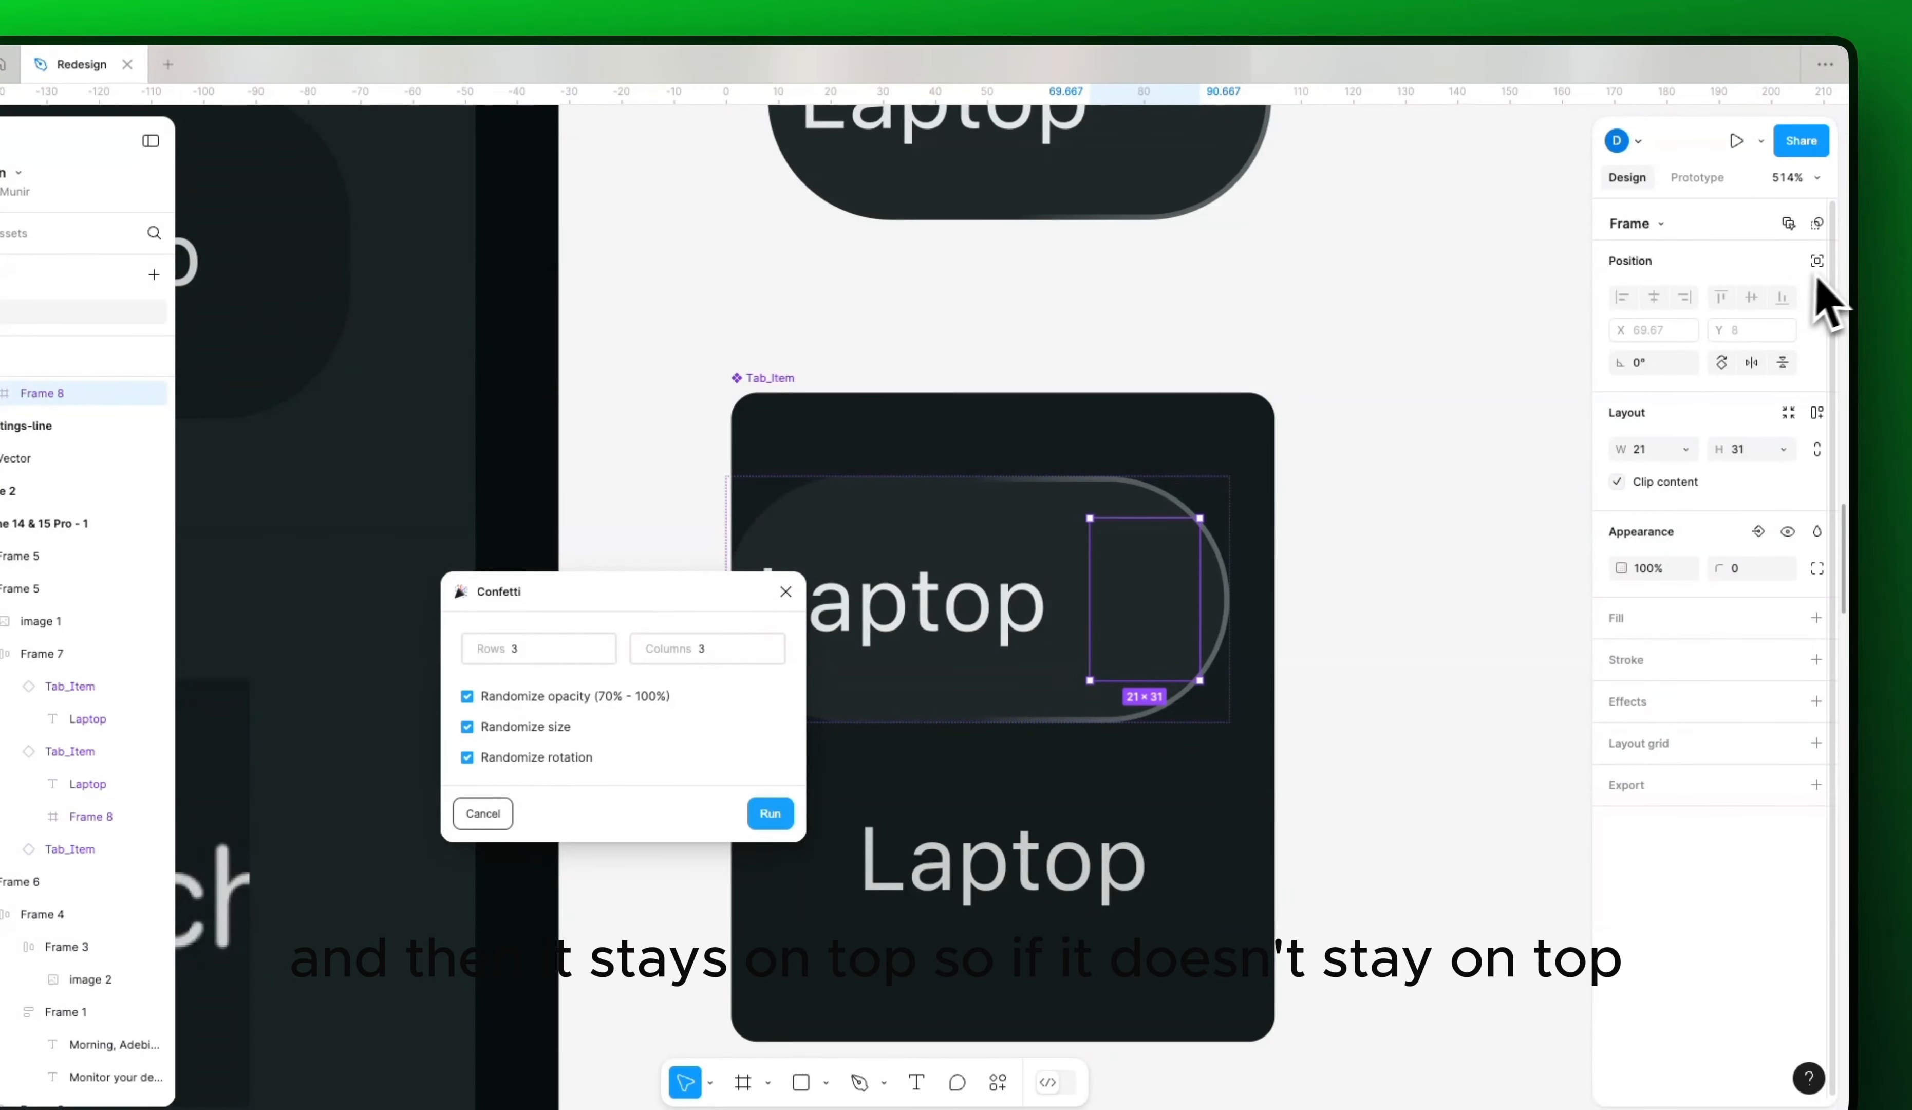
Step: Make the small frame ignore the Default variant's auto layout and shift it right to X 85.67, over the tab's edge
{"action": "left_click", "coordinate": [1820, 263]}
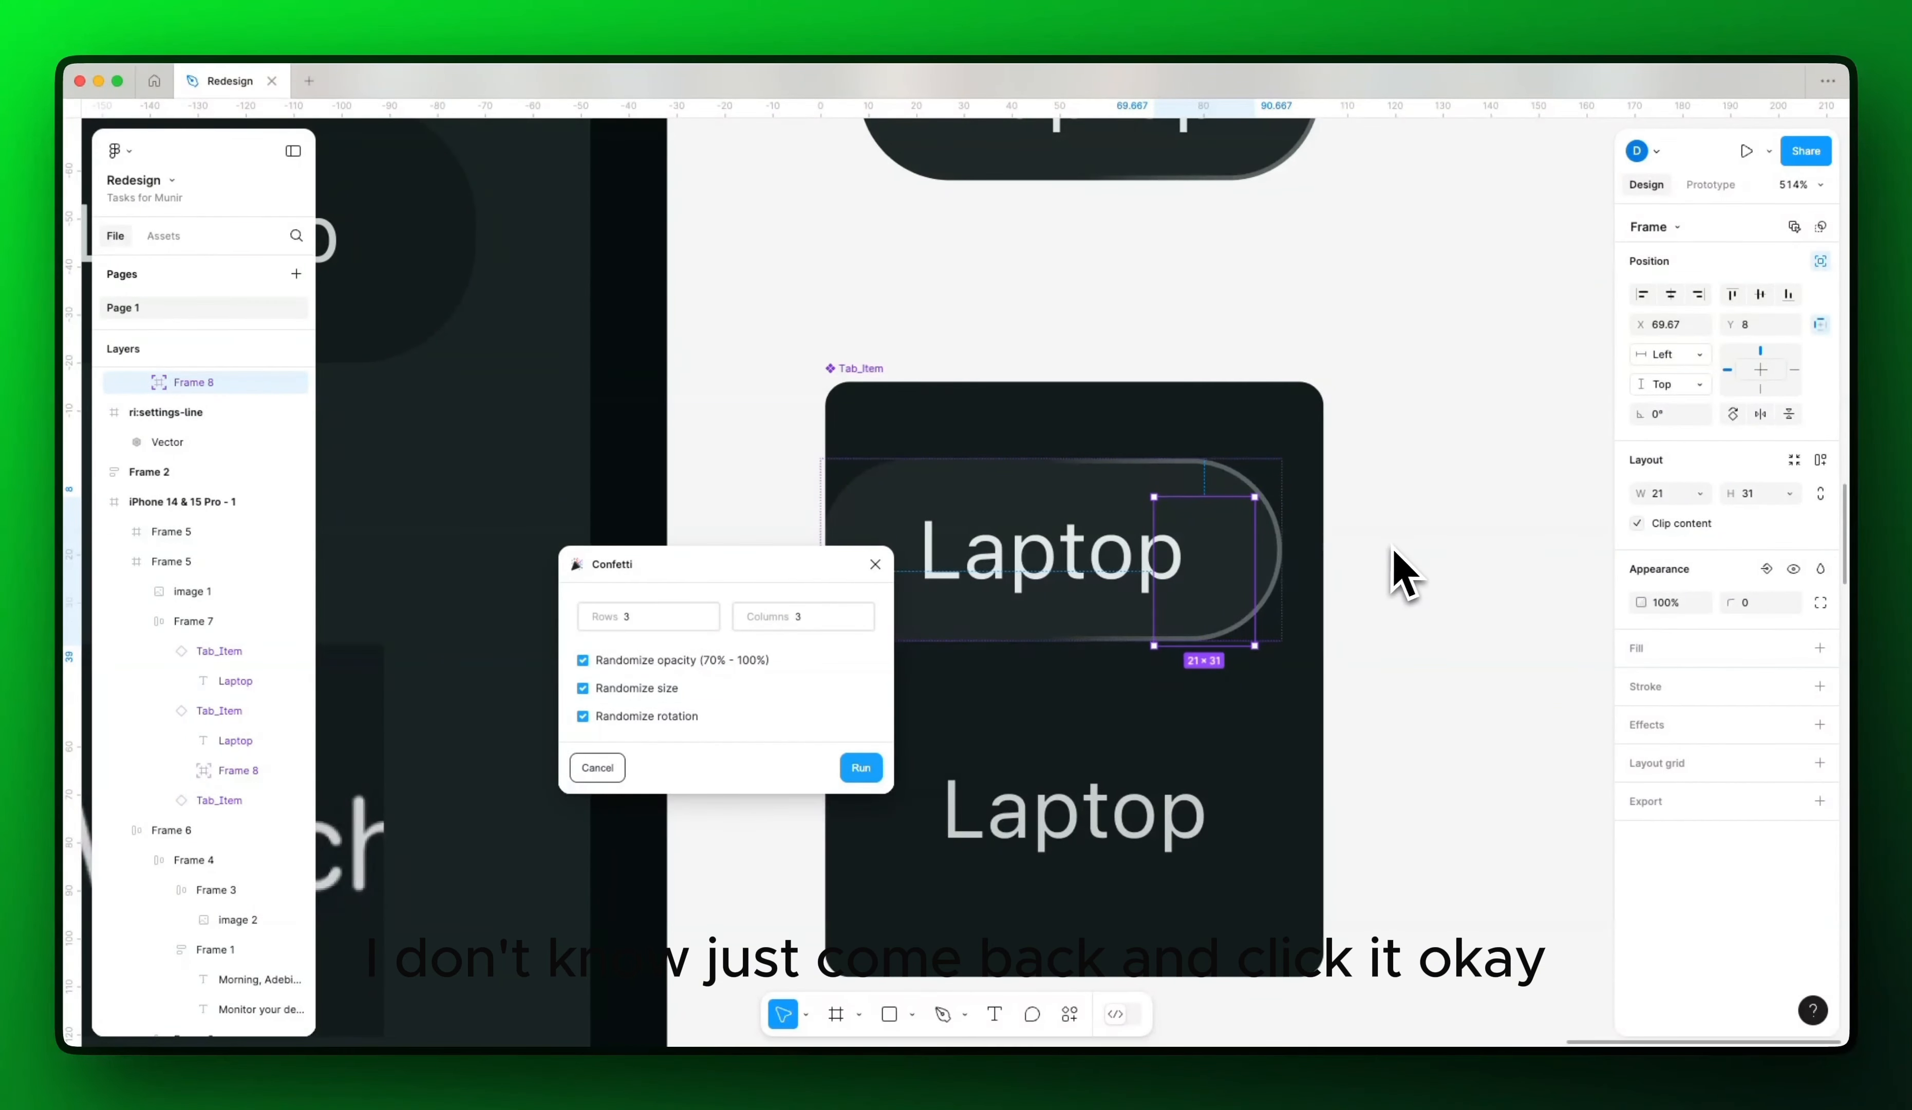
{"action": "key", "text": "shift+Right"}
{"action": "key", "text": "shift+Right"}
{"action": "key", "text": "shift+Right"}
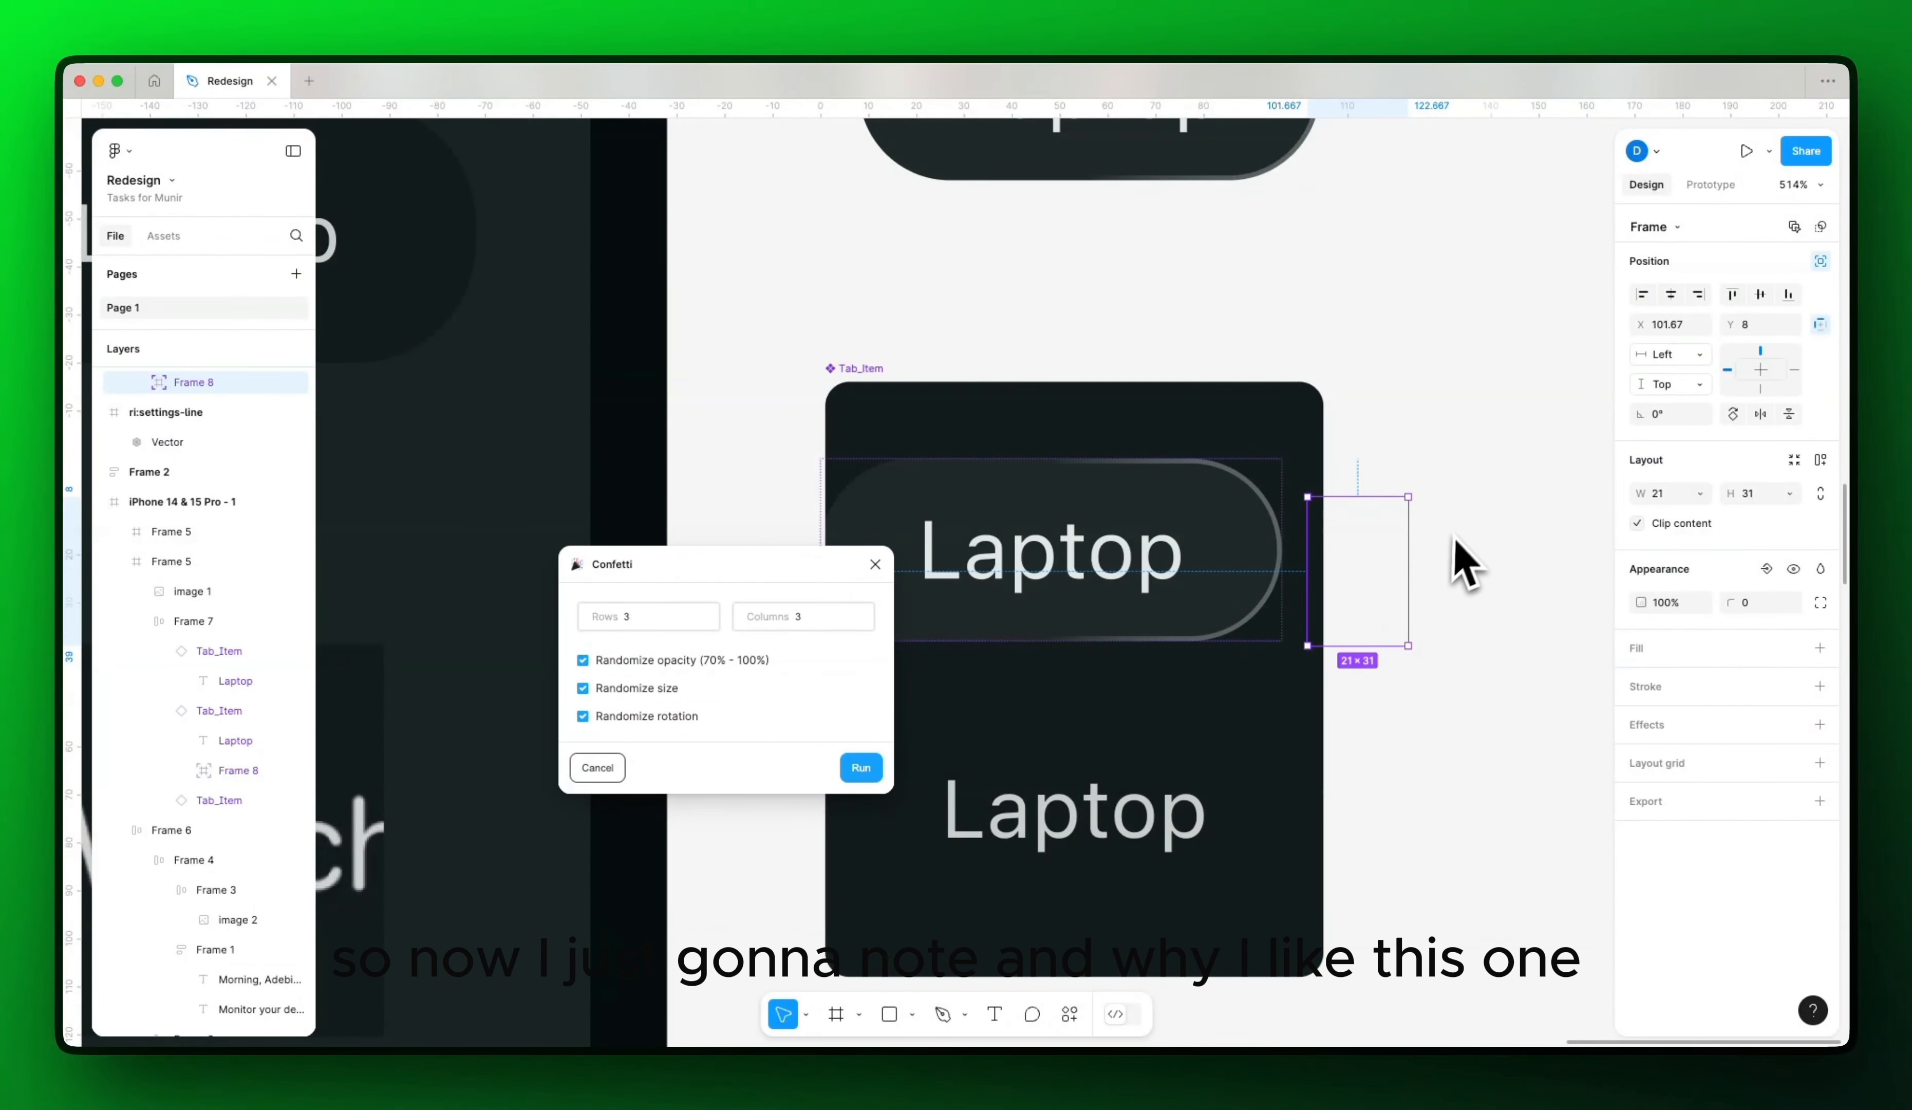
{"action": "key", "text": "shift+Left"}
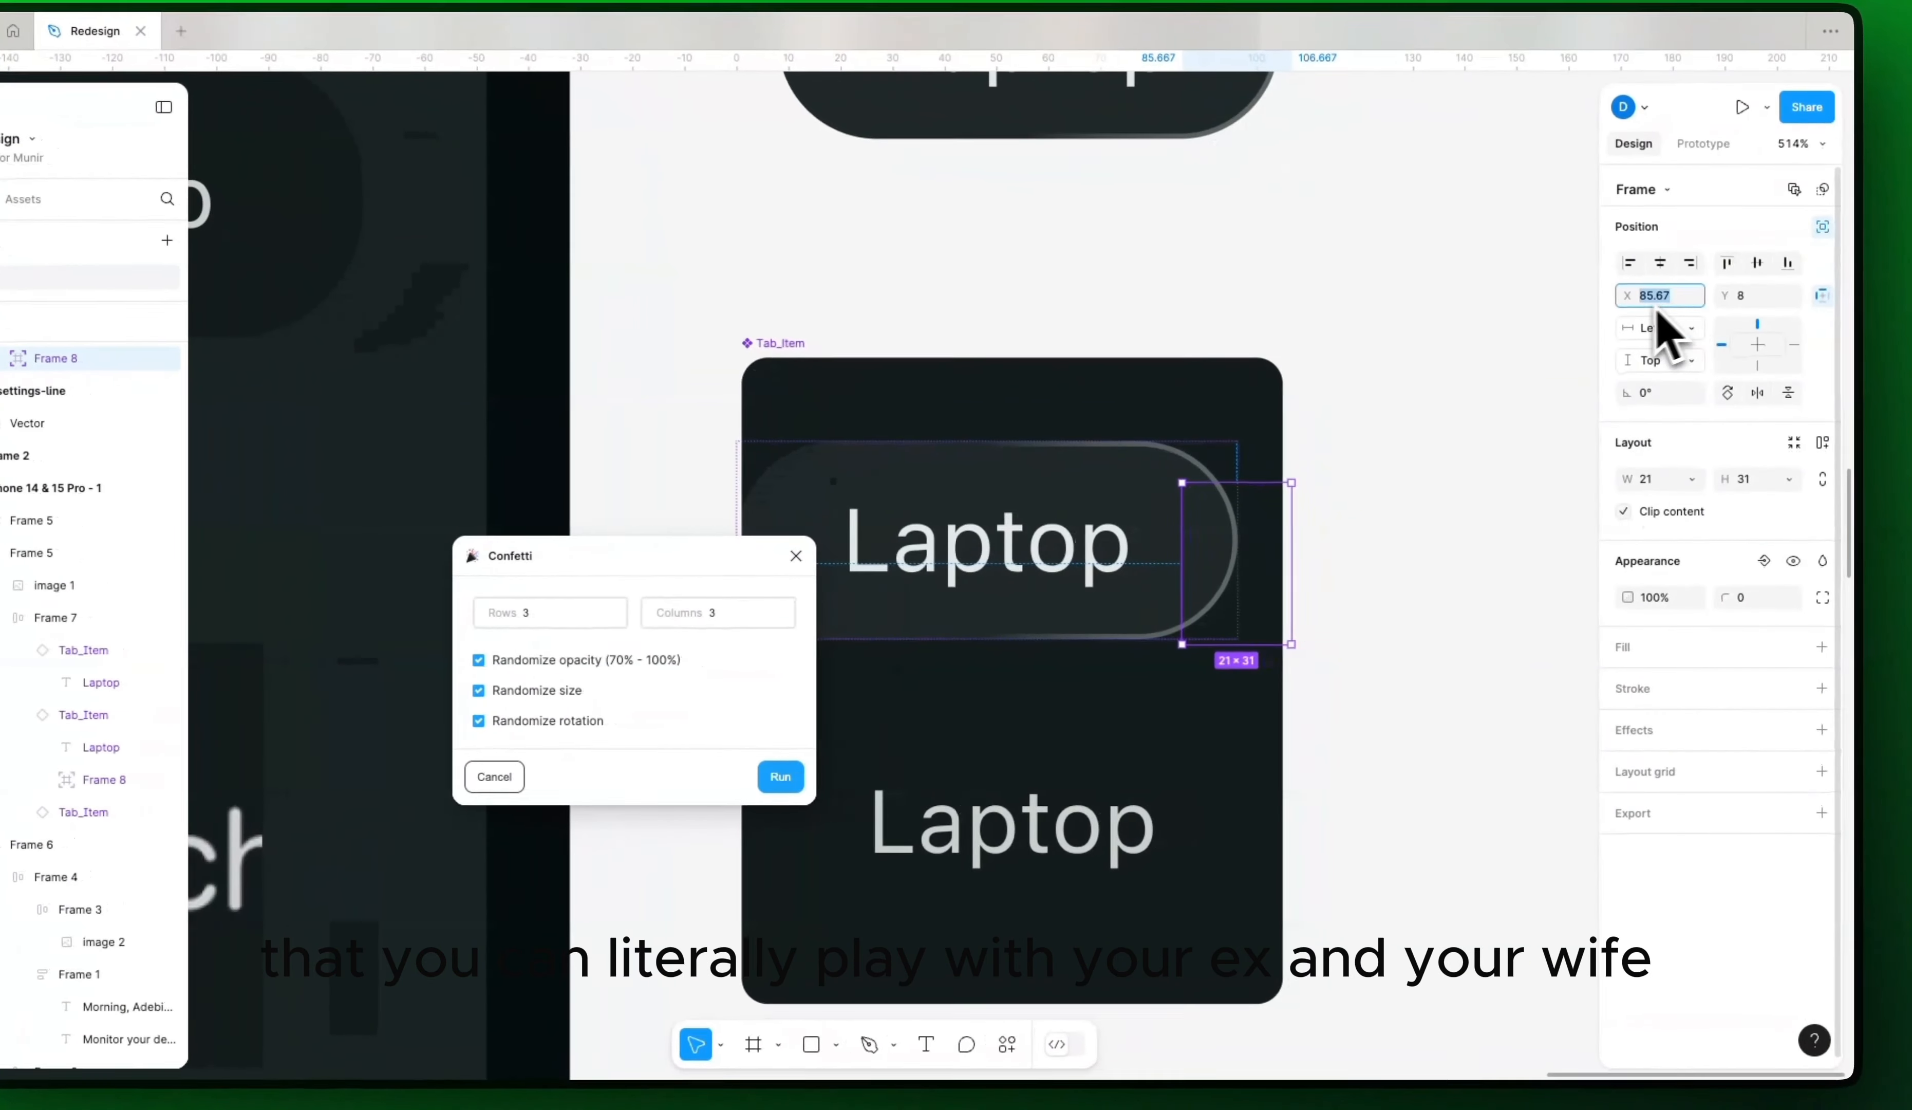
Step: Set the frame's Y position to 0 and enlarge it to 30 × 38 so it spans the tab's full height
{"action": "left_click", "coordinate": [1749, 331]}
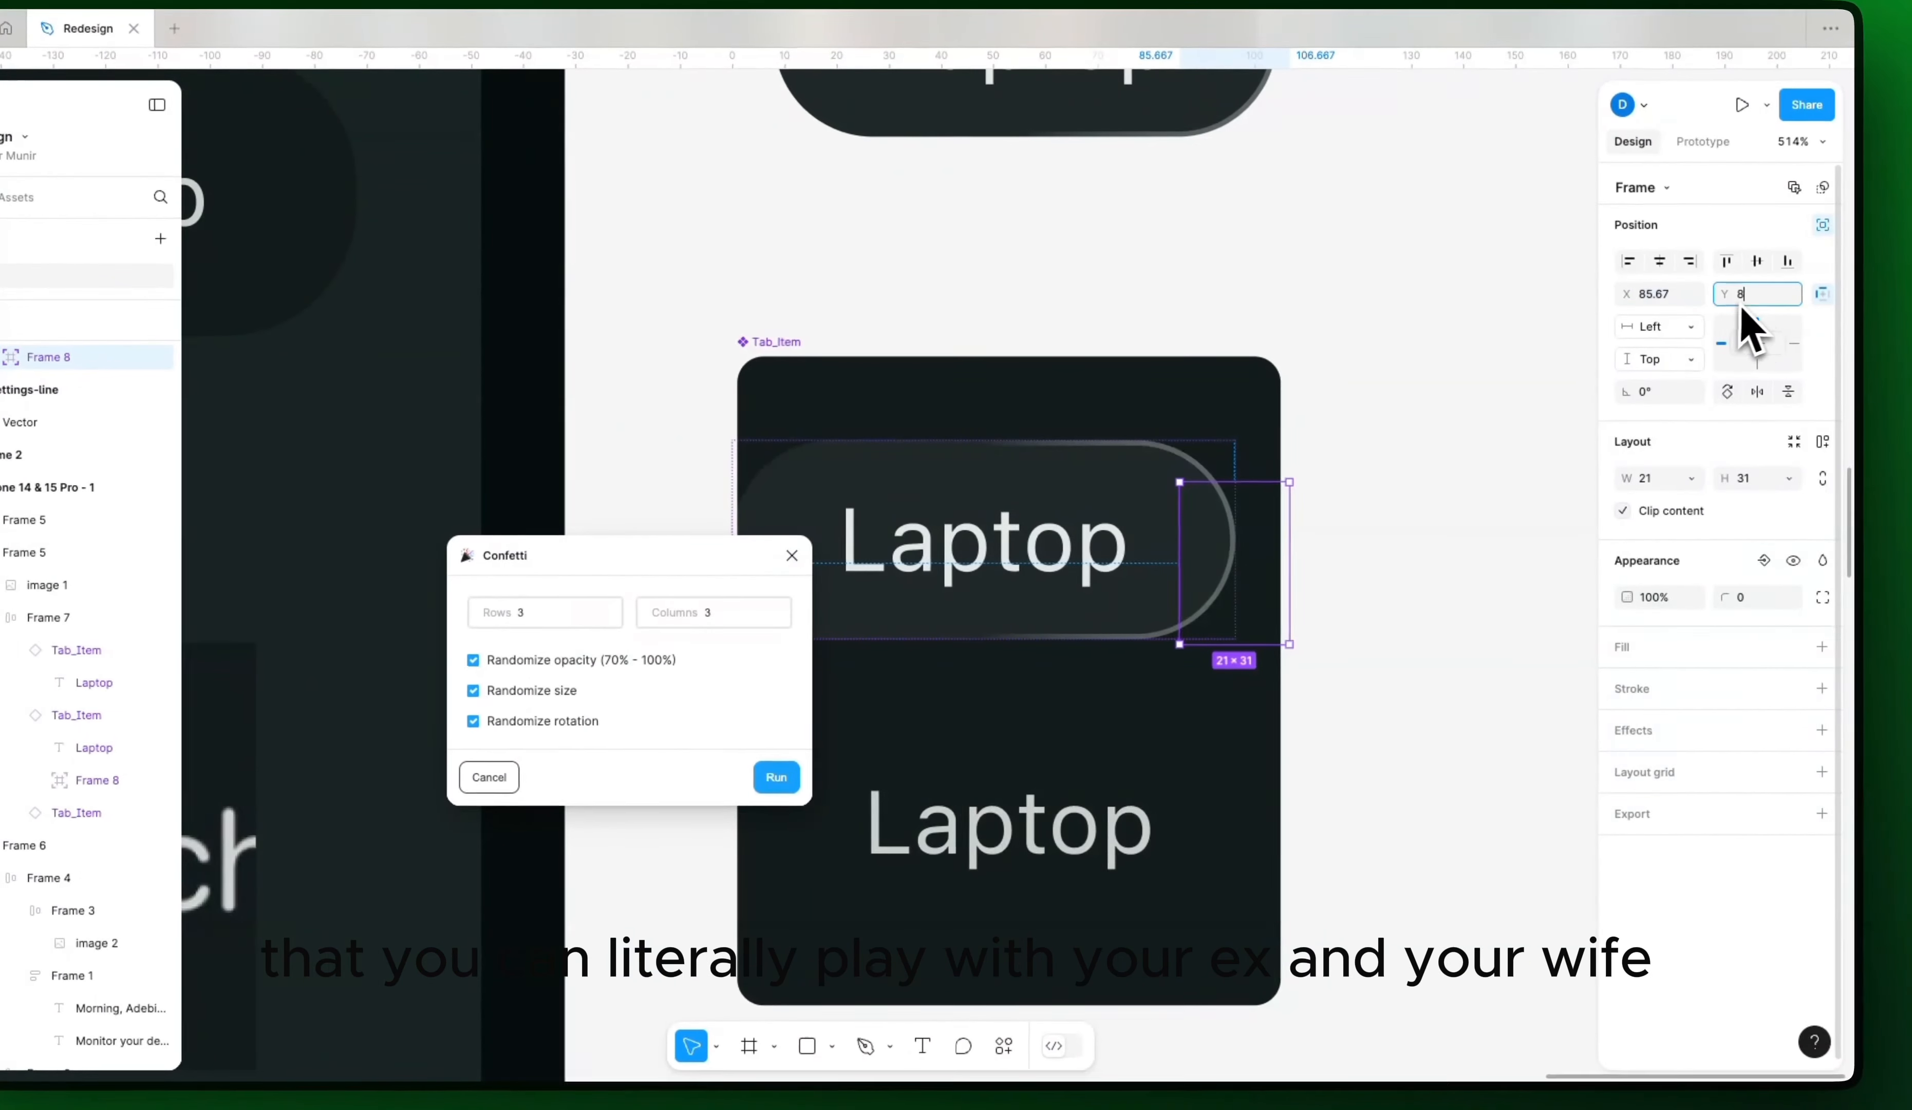
{"action": "type", "text": "0"}
{"action": "key", "text": "Return"}
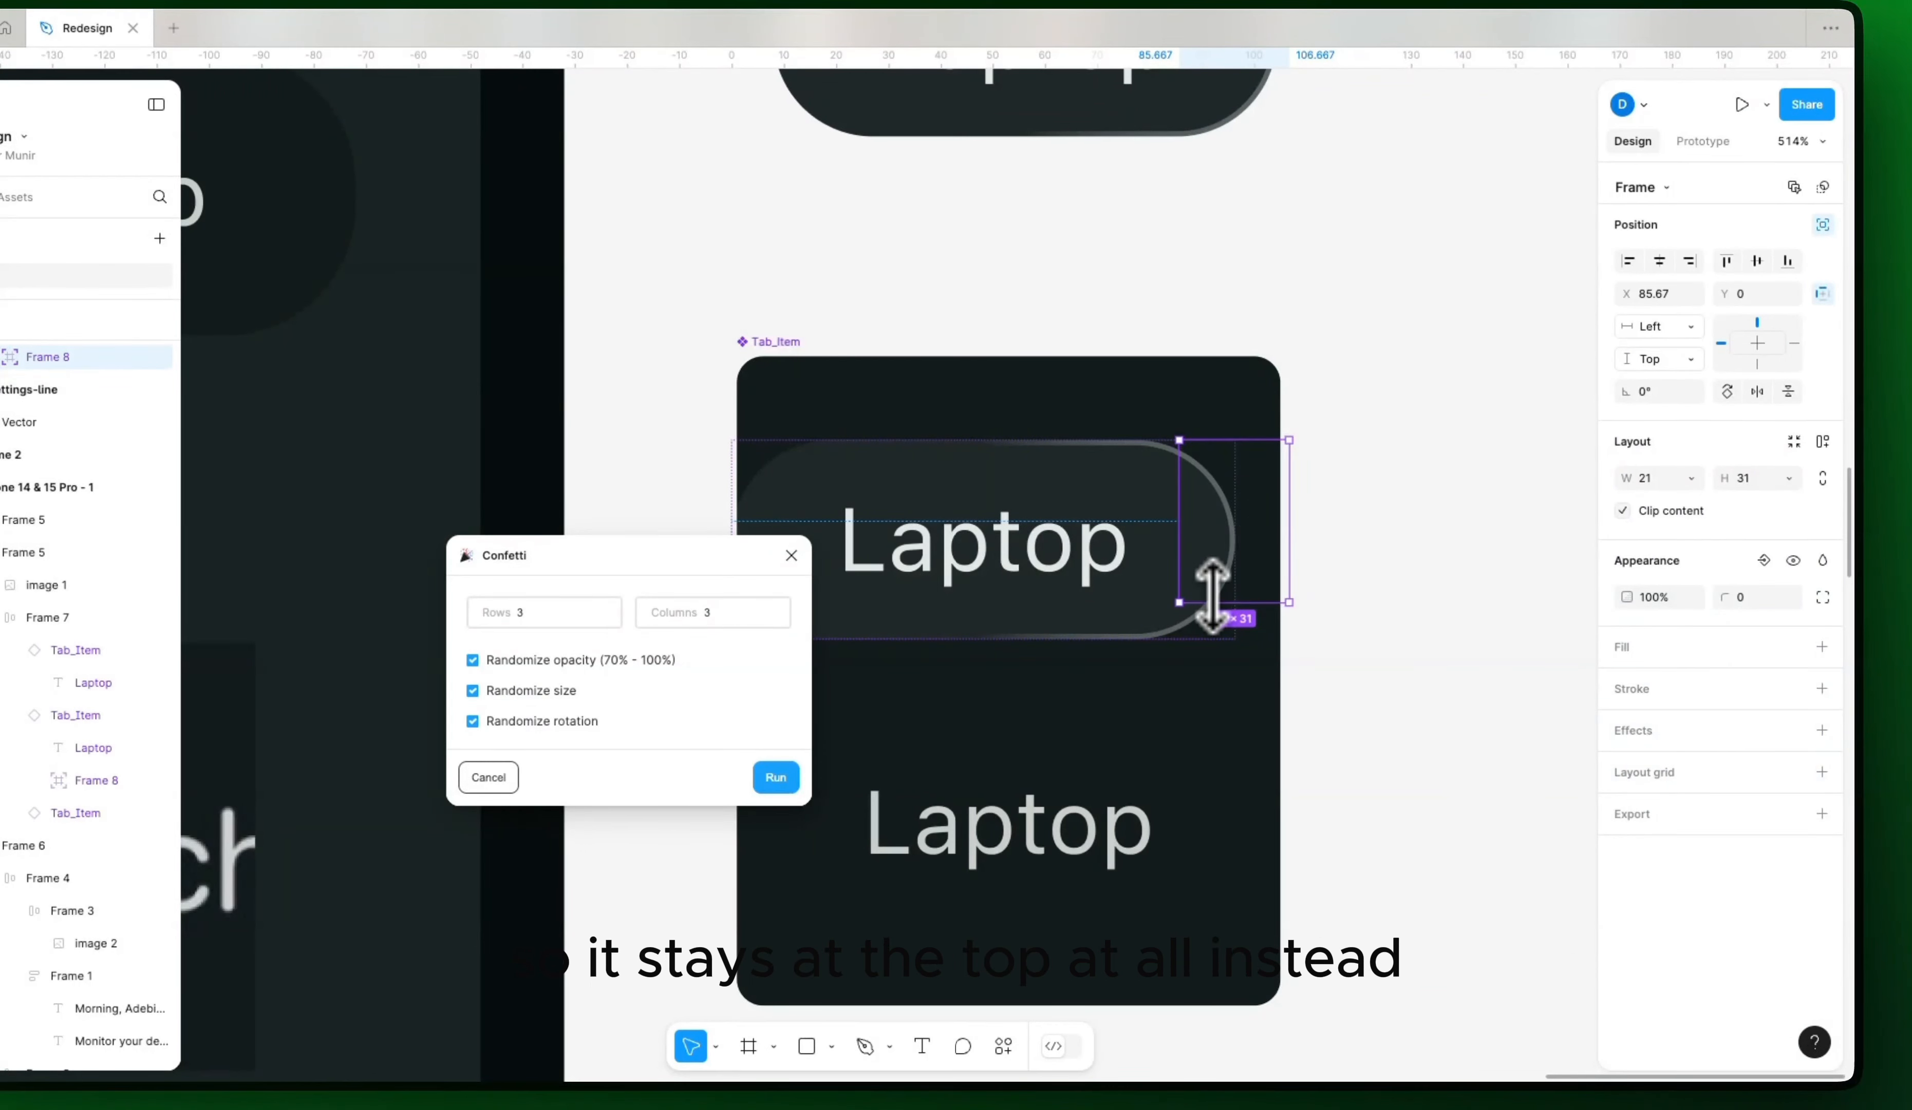
{"action": "left_click_drag", "start_coordinate": [1210, 596], "coordinate": [1199, 639]}
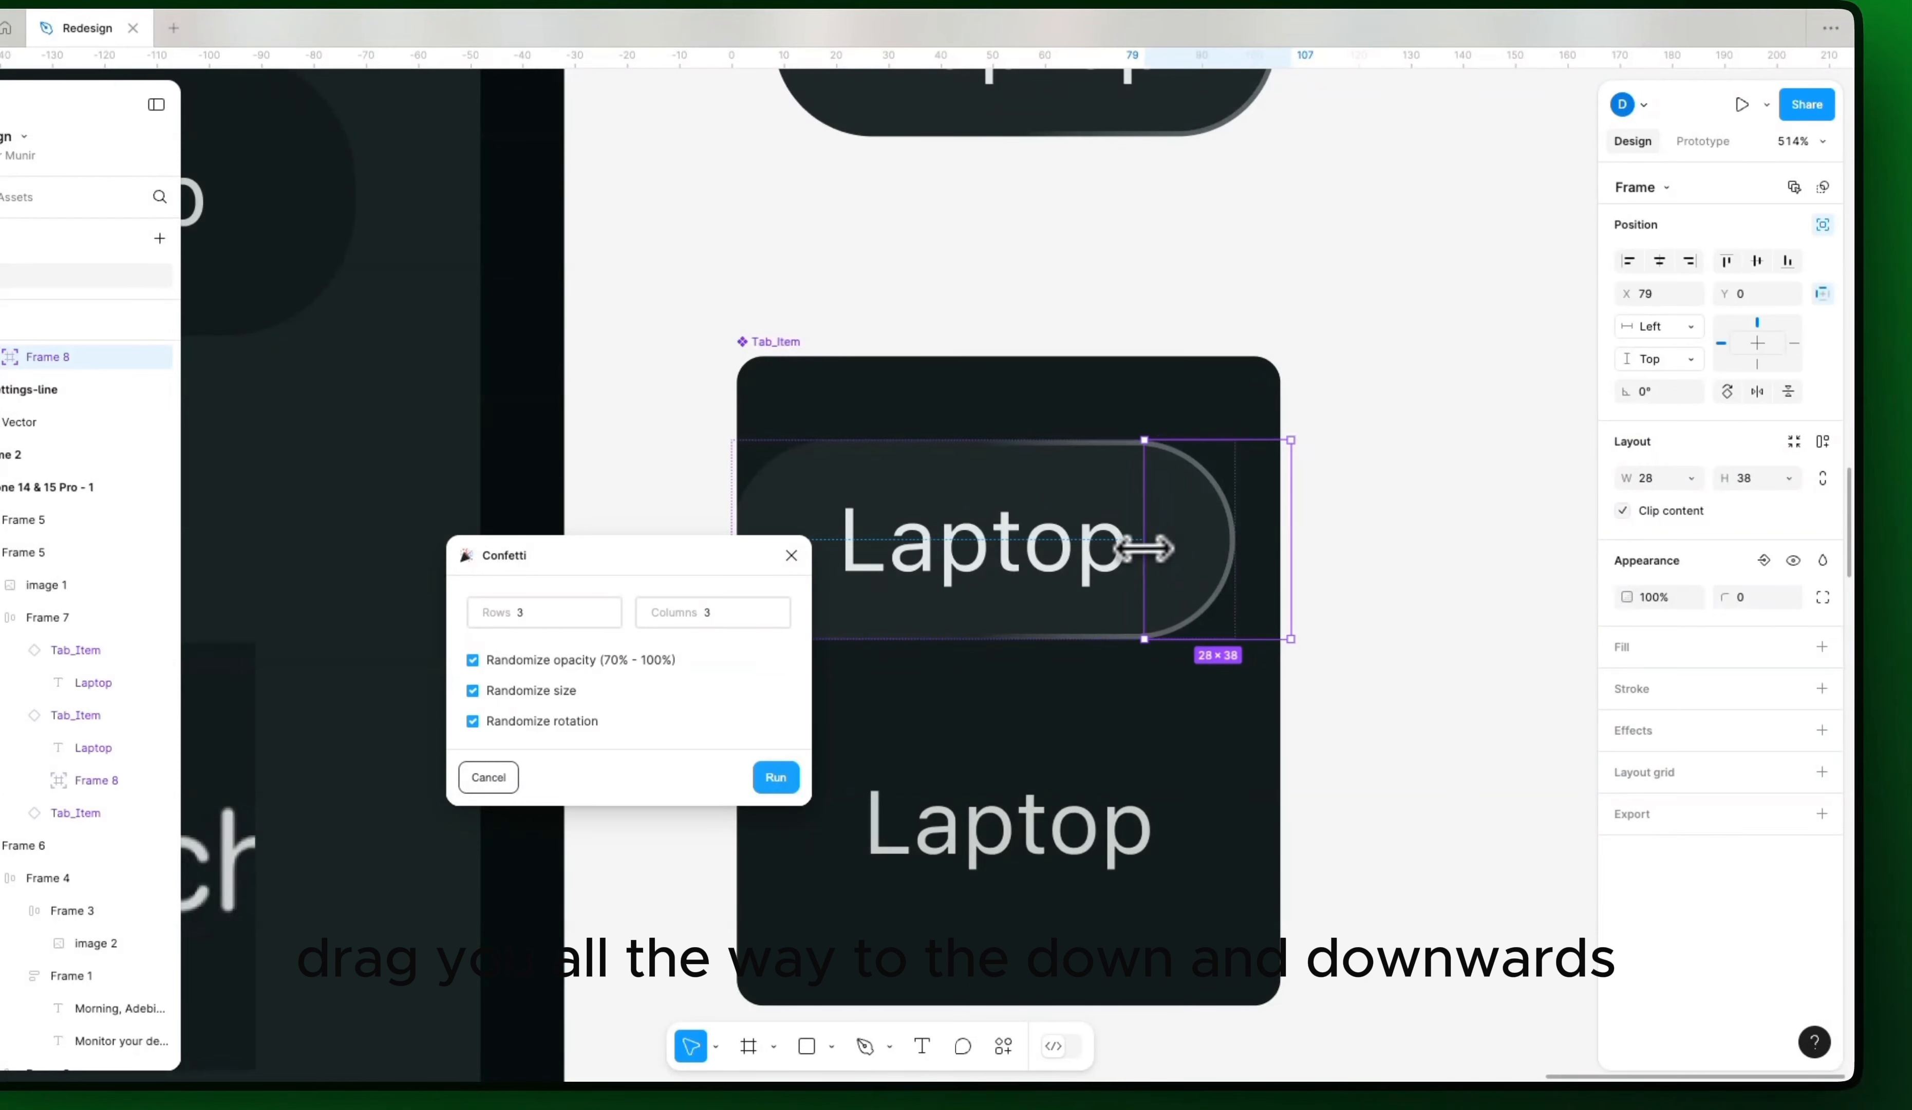
{"action": "left_click_drag", "start_coordinate": [1144, 547], "coordinate": [1134, 546]}
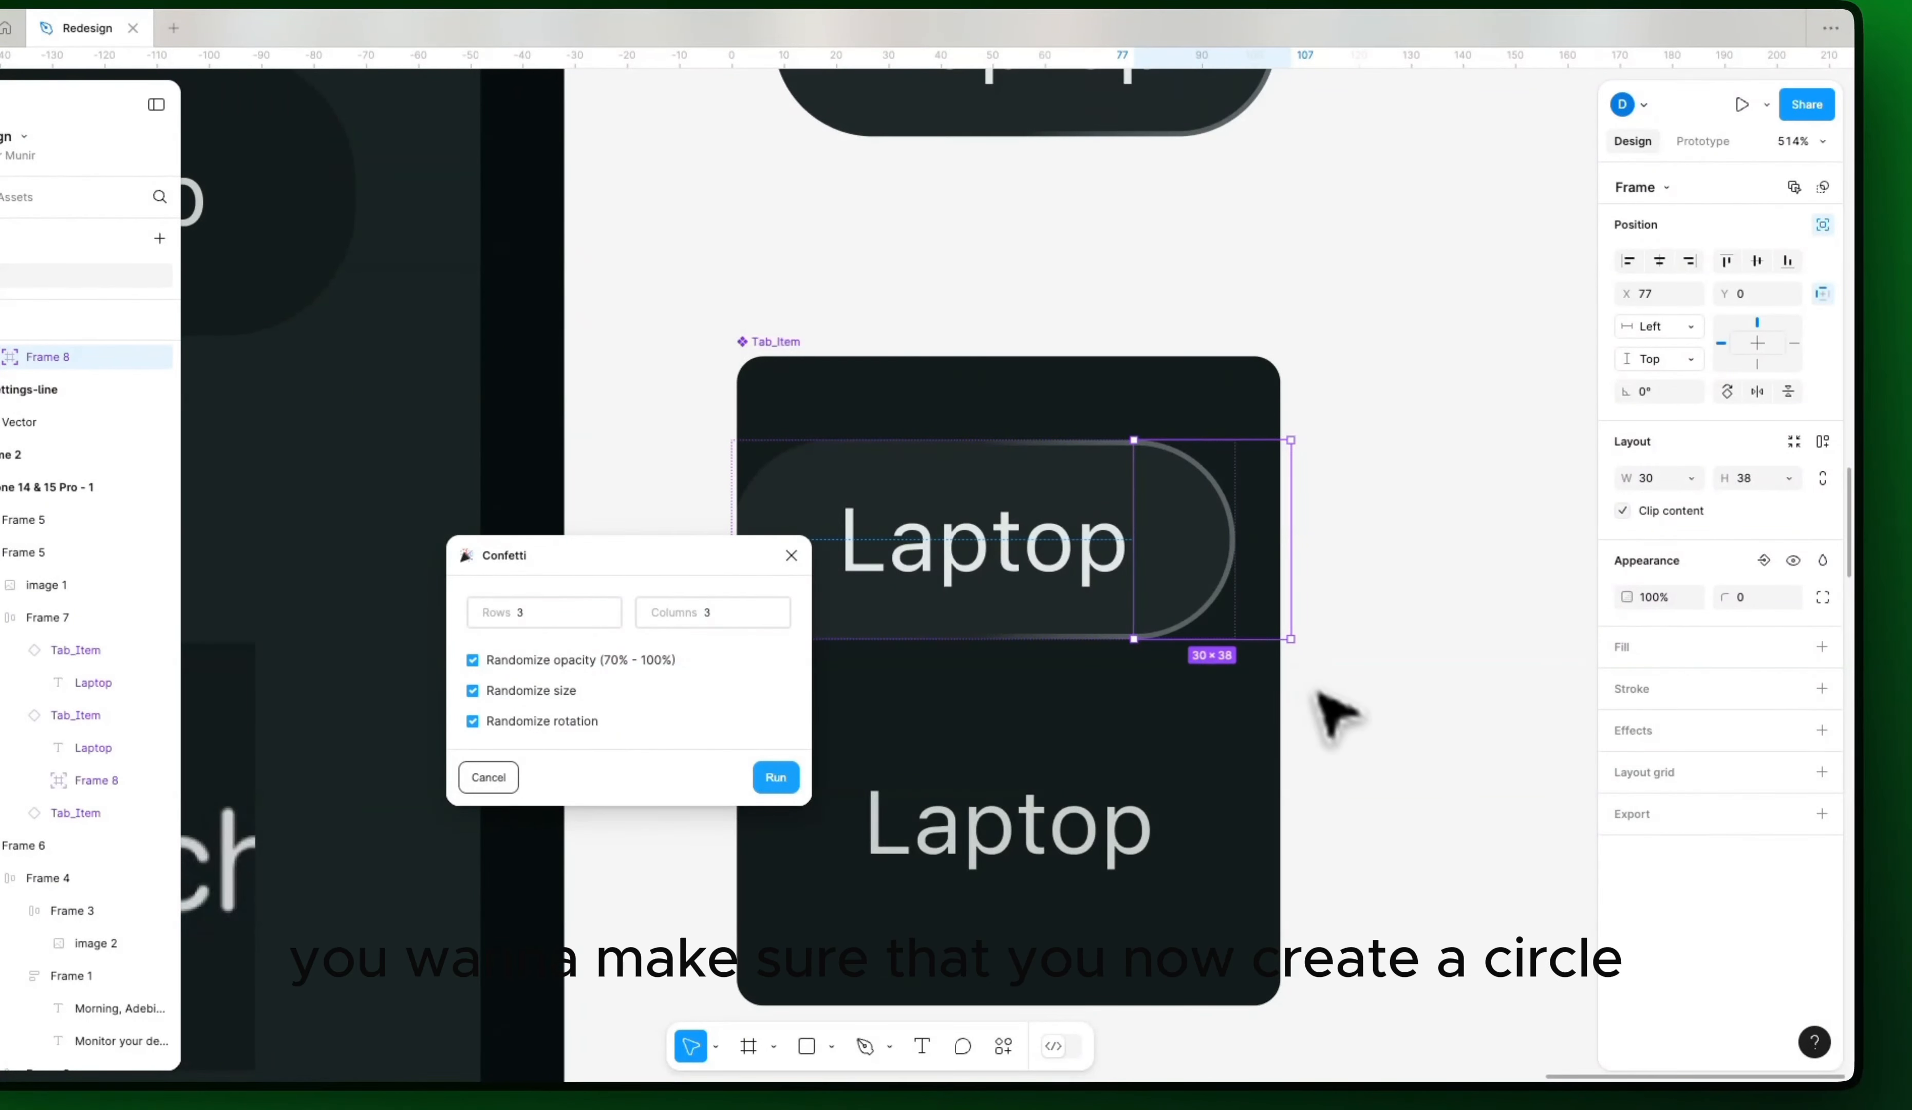
{"action": "left_click_drag", "start_coordinate": [1403, 700], "coordinate": [1206, 704]}
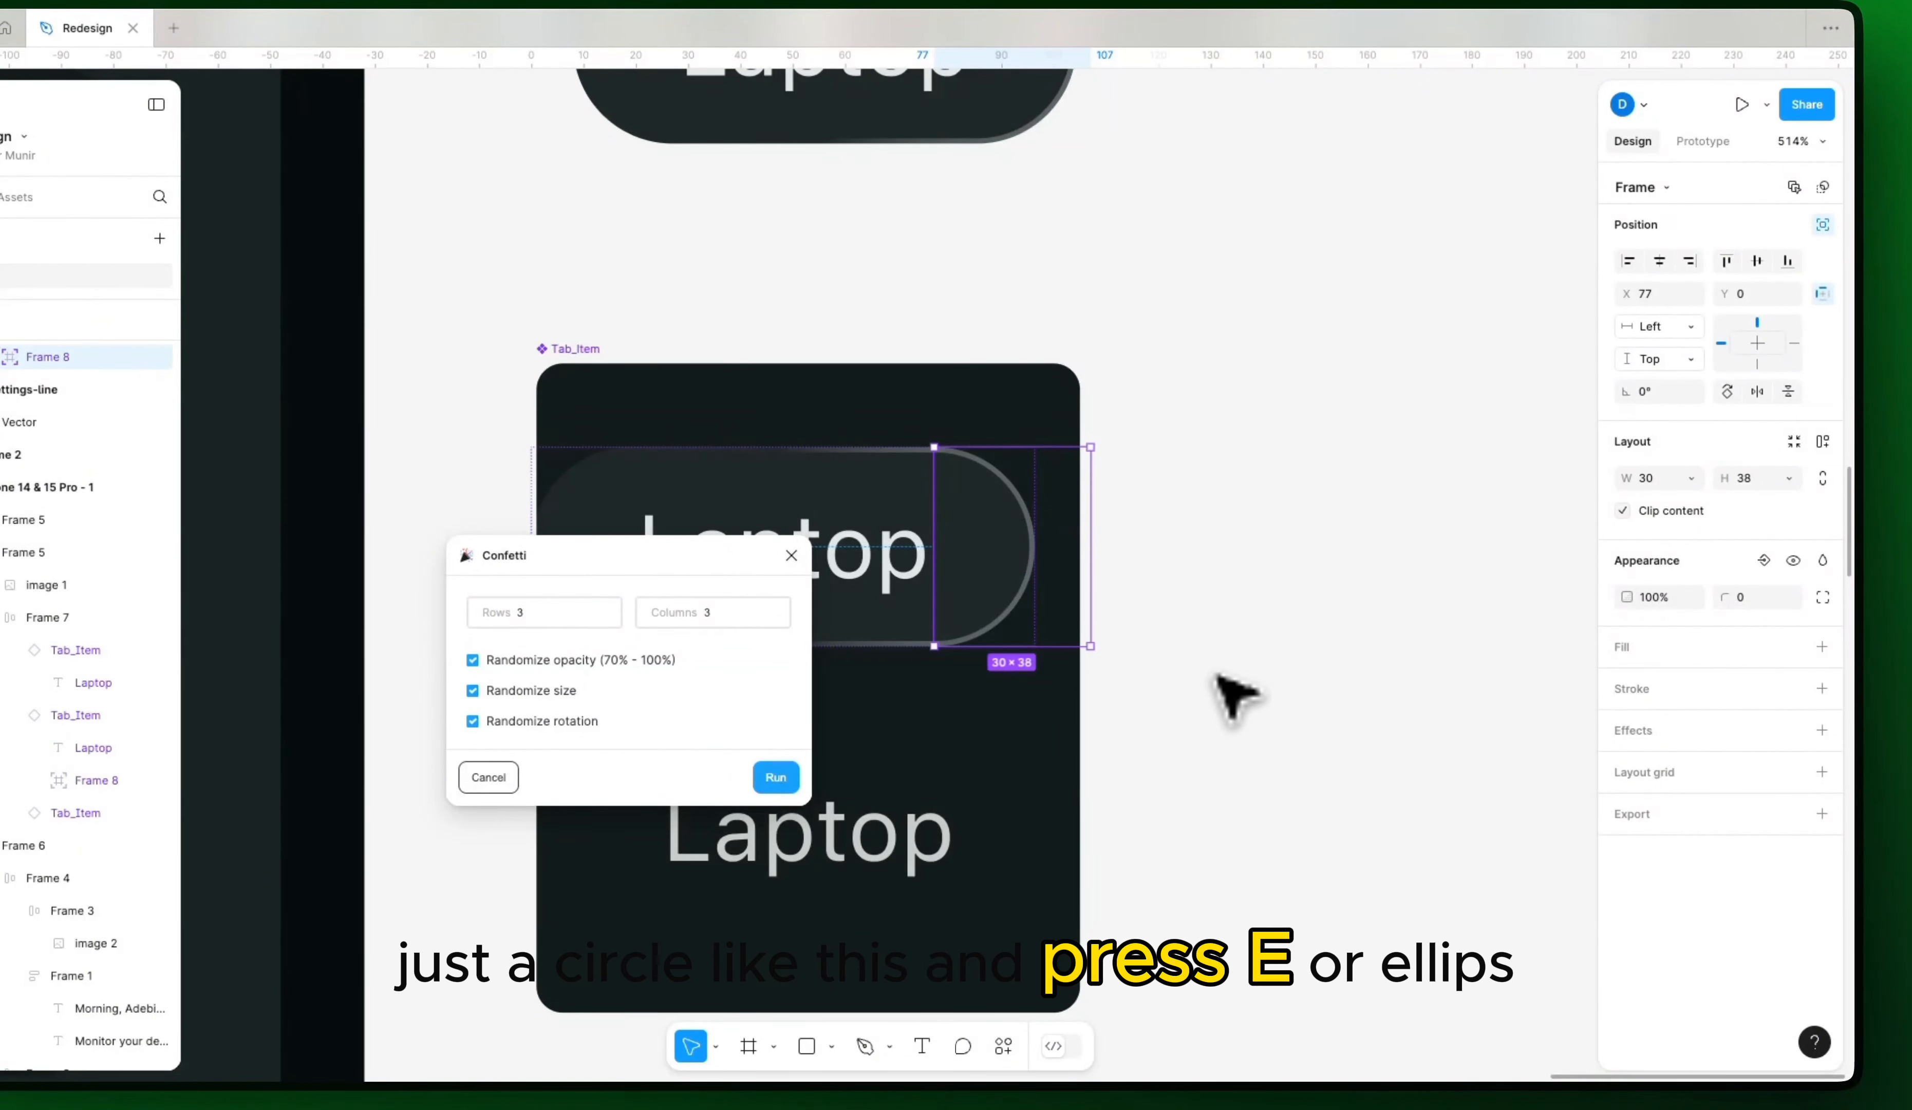
{"action": "left_click", "coordinate": [1203, 655]}
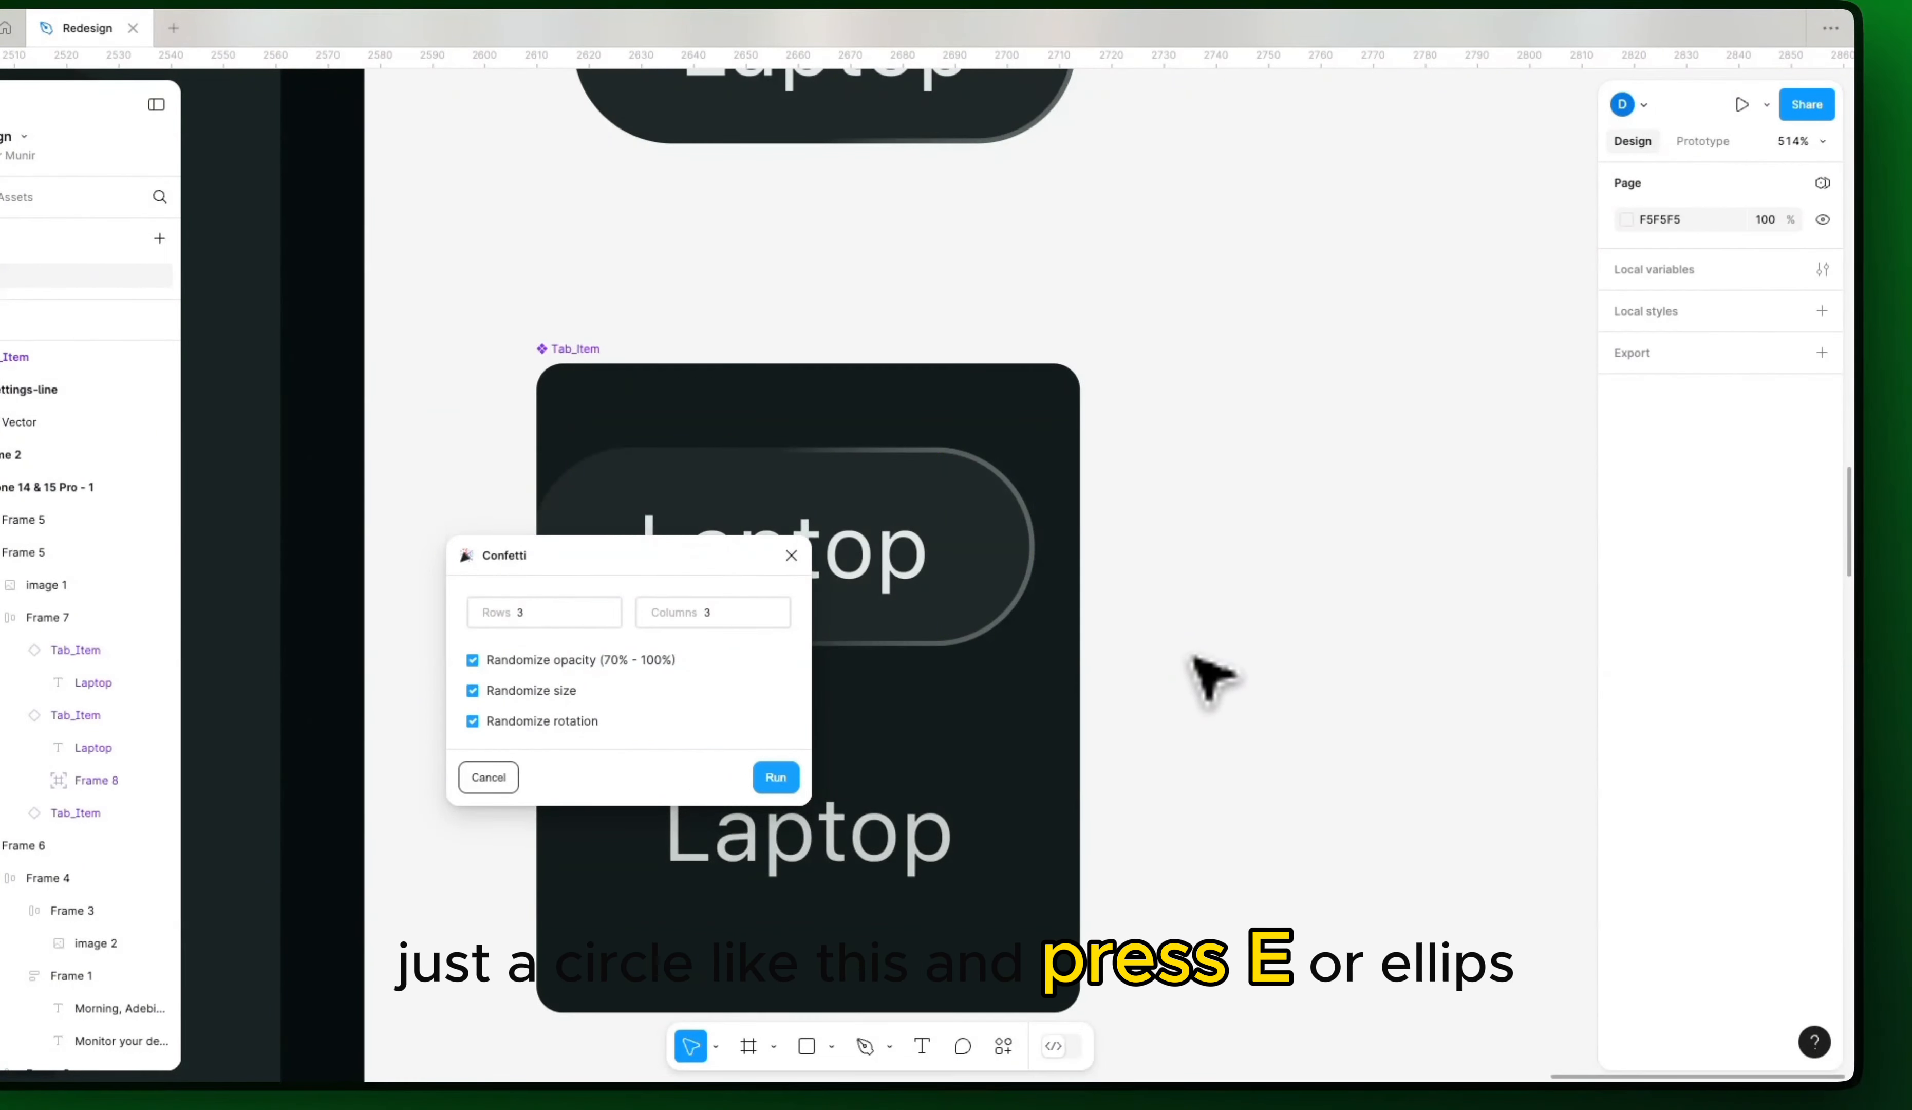
{"action": "left_click_drag", "start_coordinate": [1239, 699], "coordinate": [1264, 659]}
{"action": "key", "text": "r"}
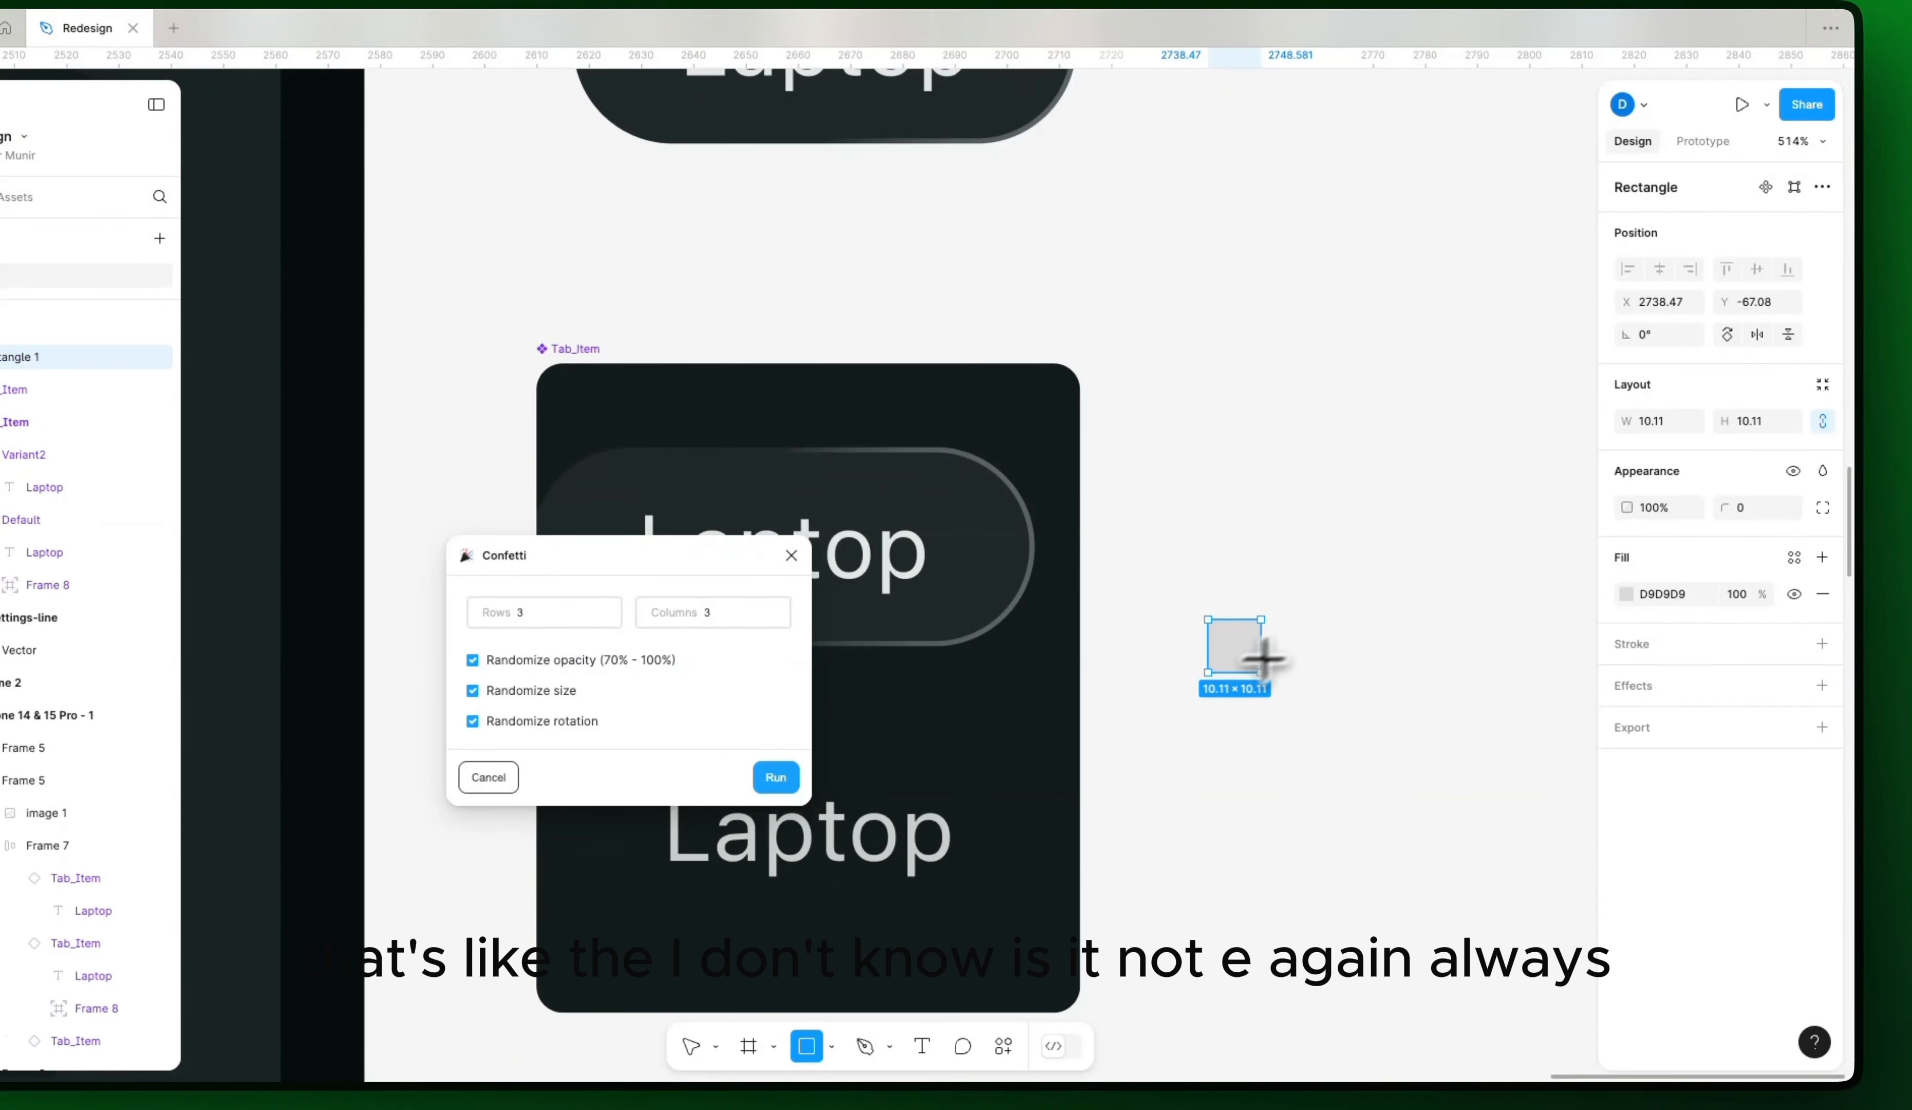
{"action": "key", "text": "Delete"}
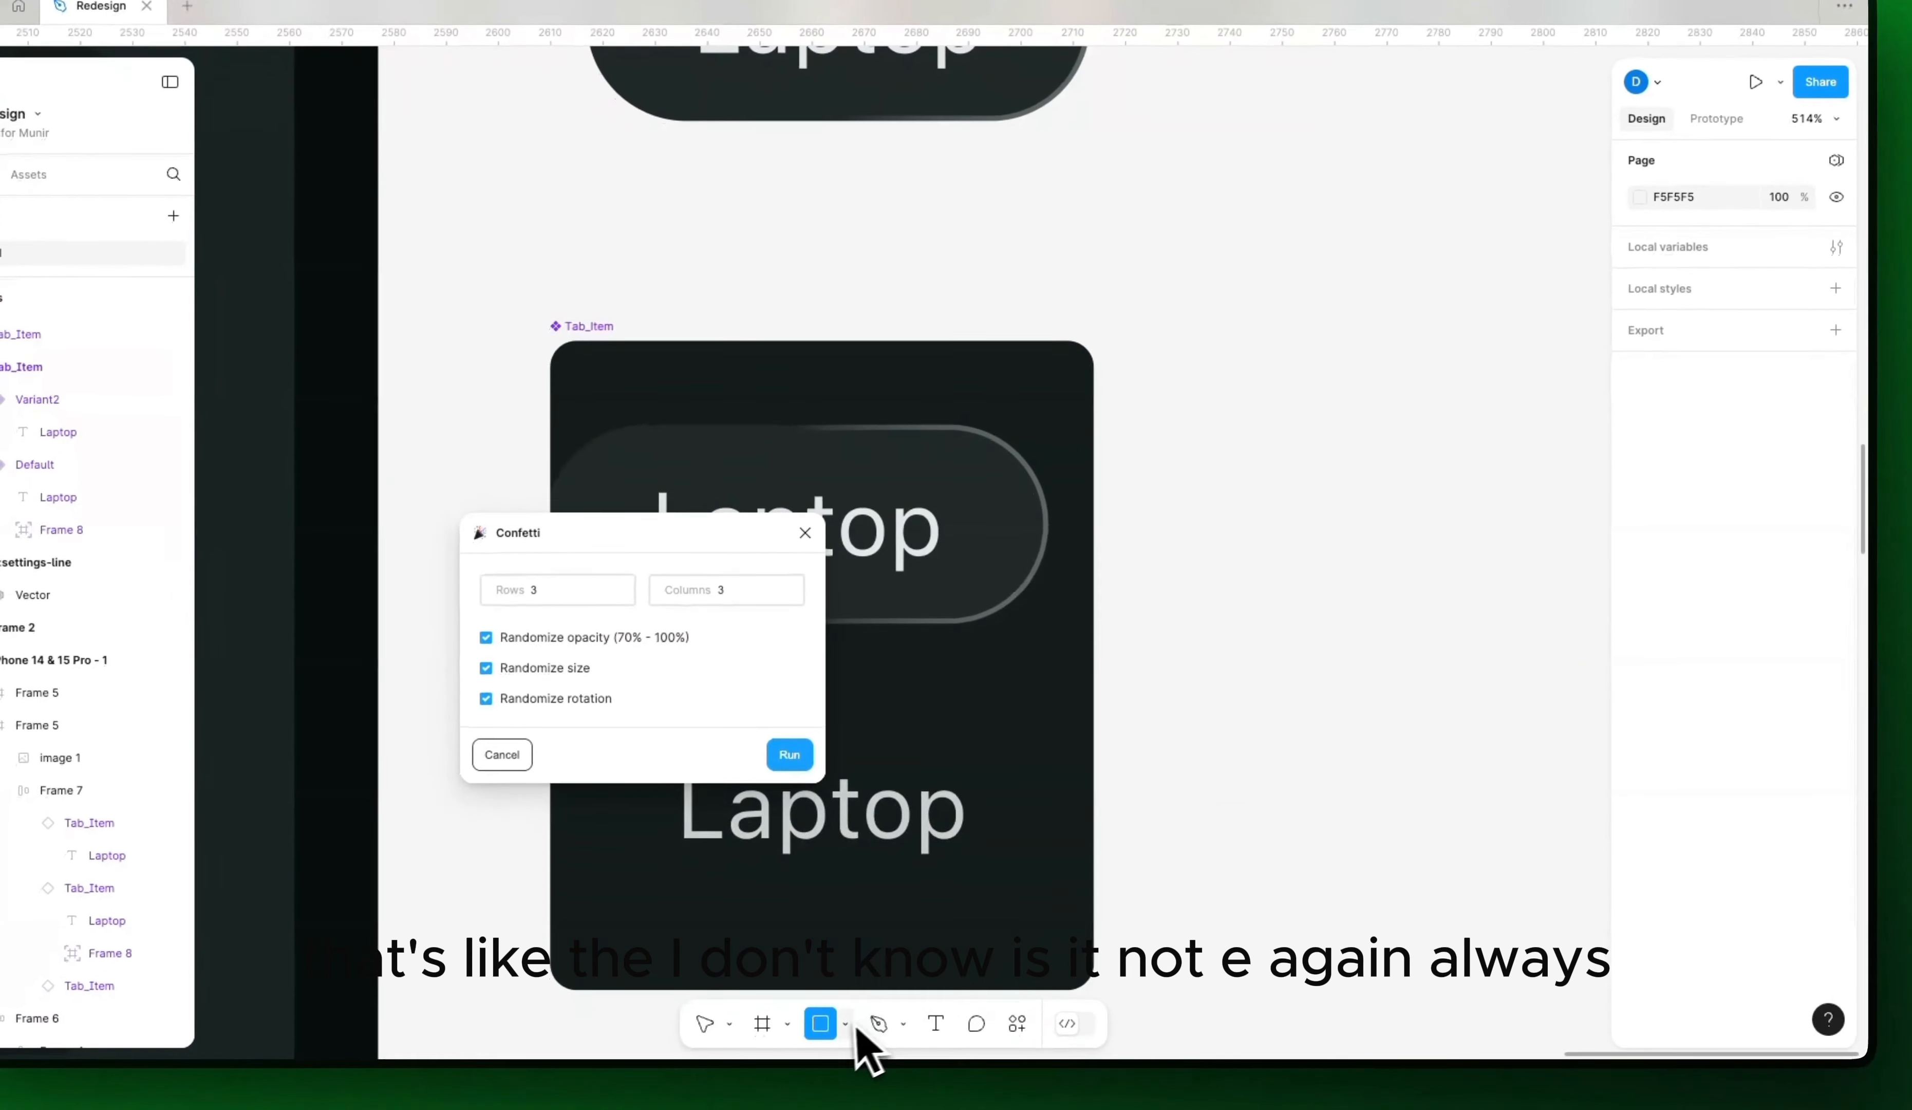
Step: Draw a small circle with the Ellipse tool on the empty canvas beside the component set and size it to 1 × 1
{"action": "left_click", "coordinate": [832, 1046]}
{"action": "left_click", "coordinate": [954, 900]}
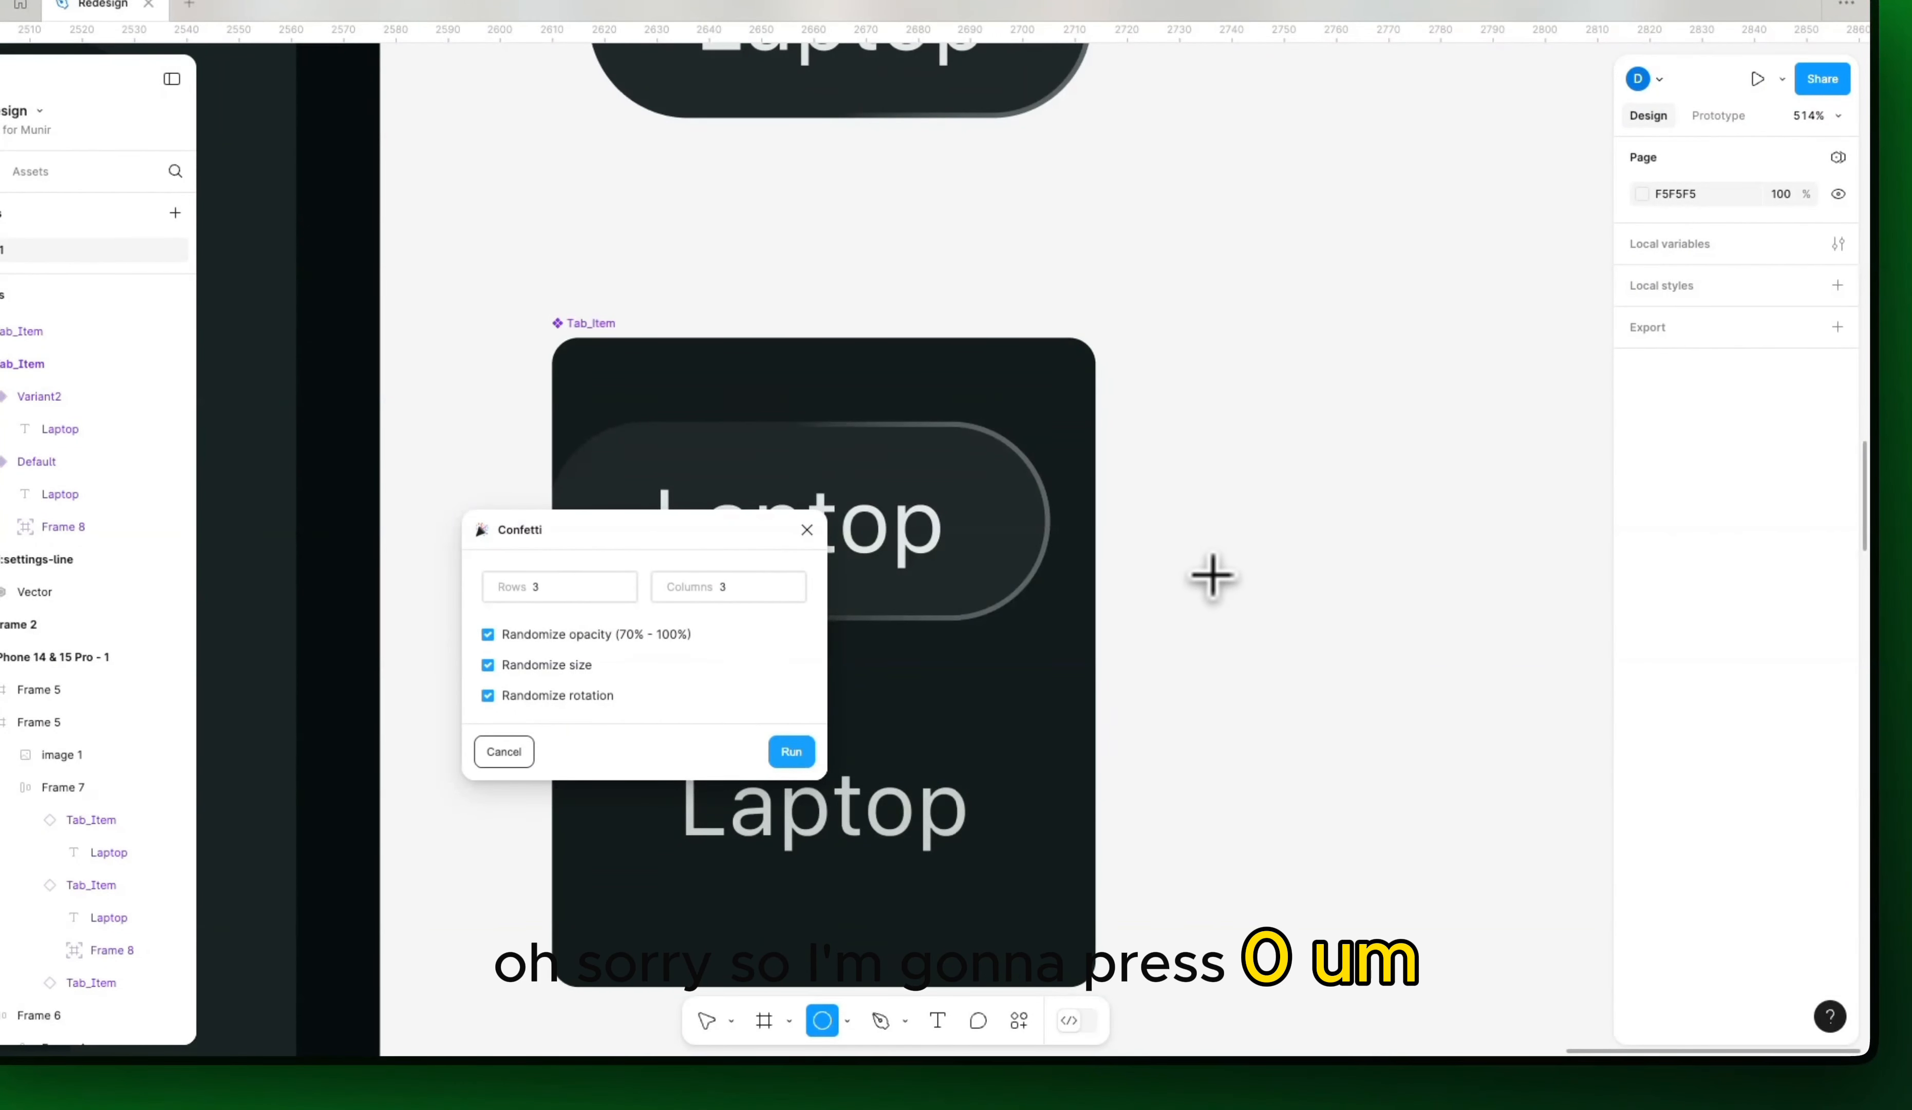
{"action": "left_click_drag", "start_coordinate": [1204, 582], "coordinate": [1220, 602]}
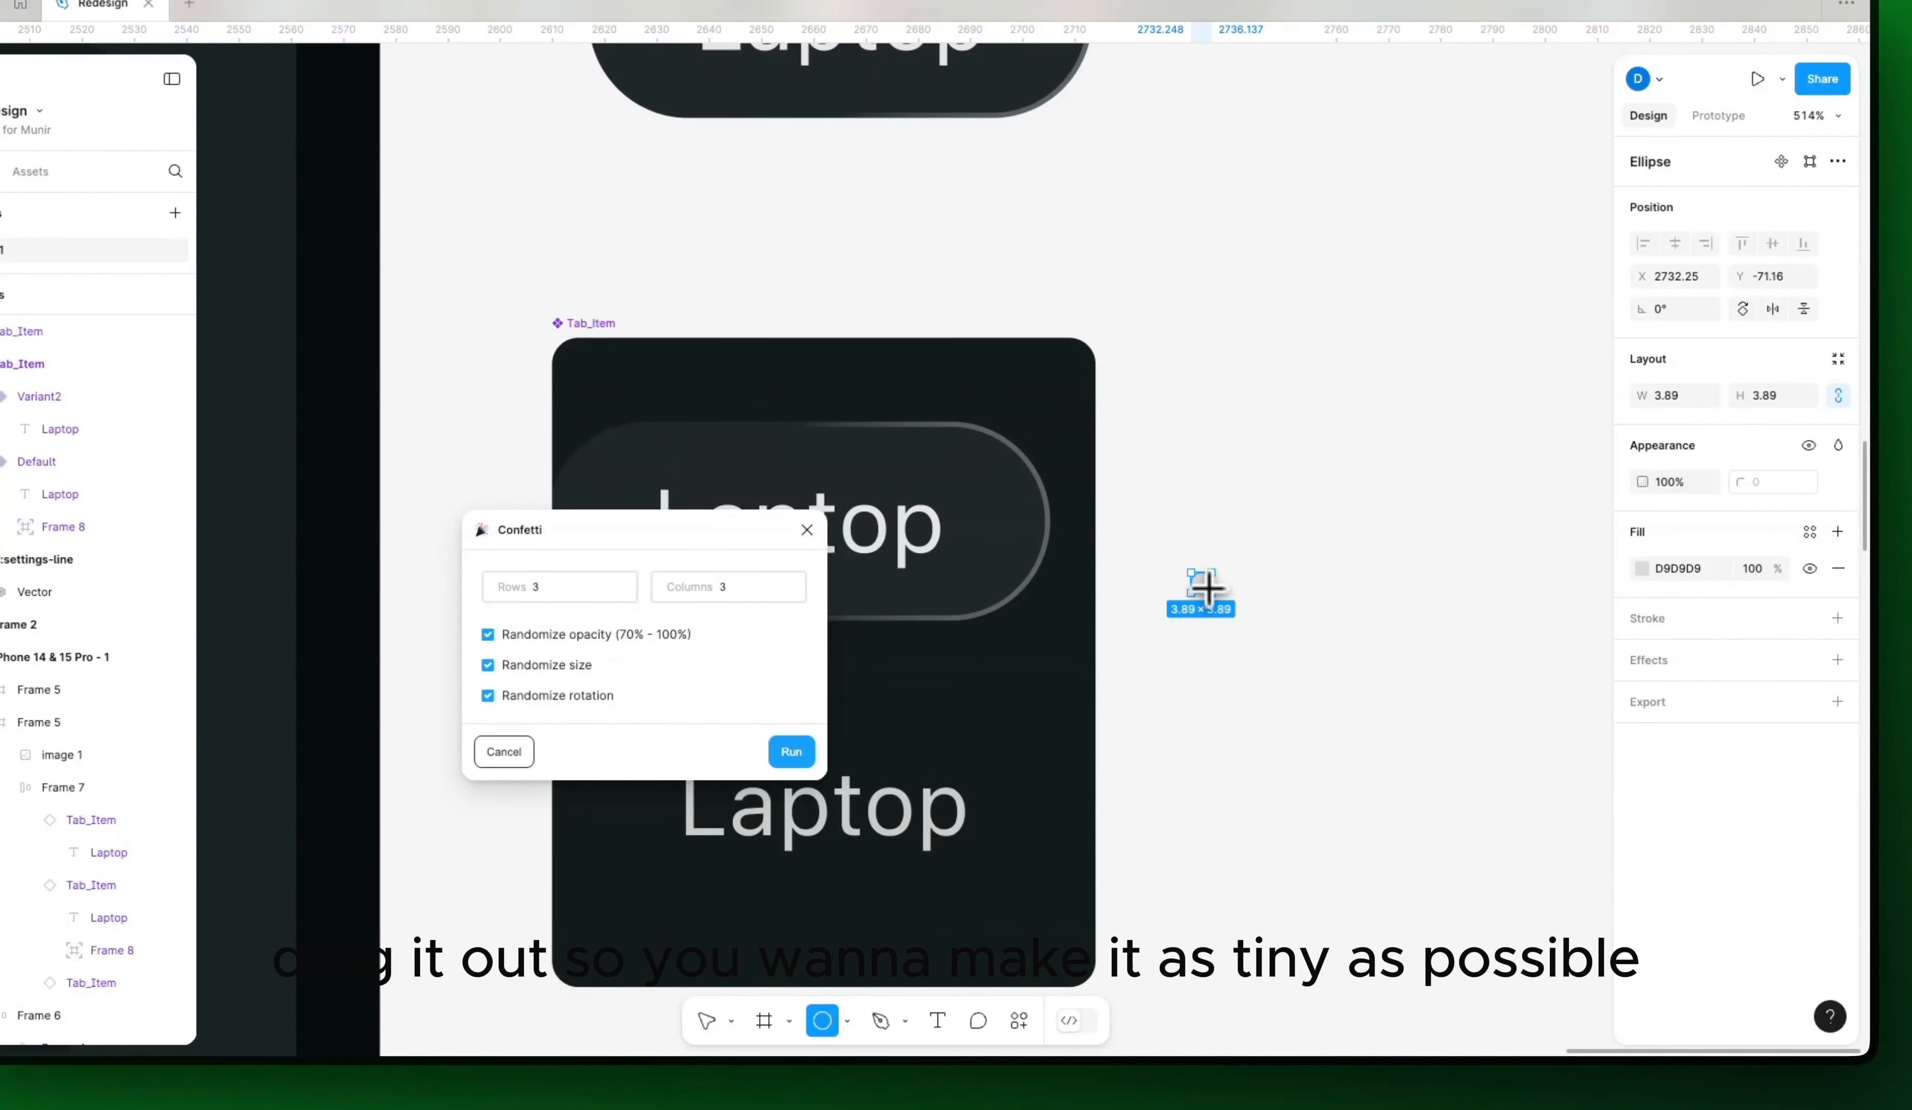
{"action": "left_click_drag", "start_coordinate": [1207, 587], "coordinate": [1208, 587]}
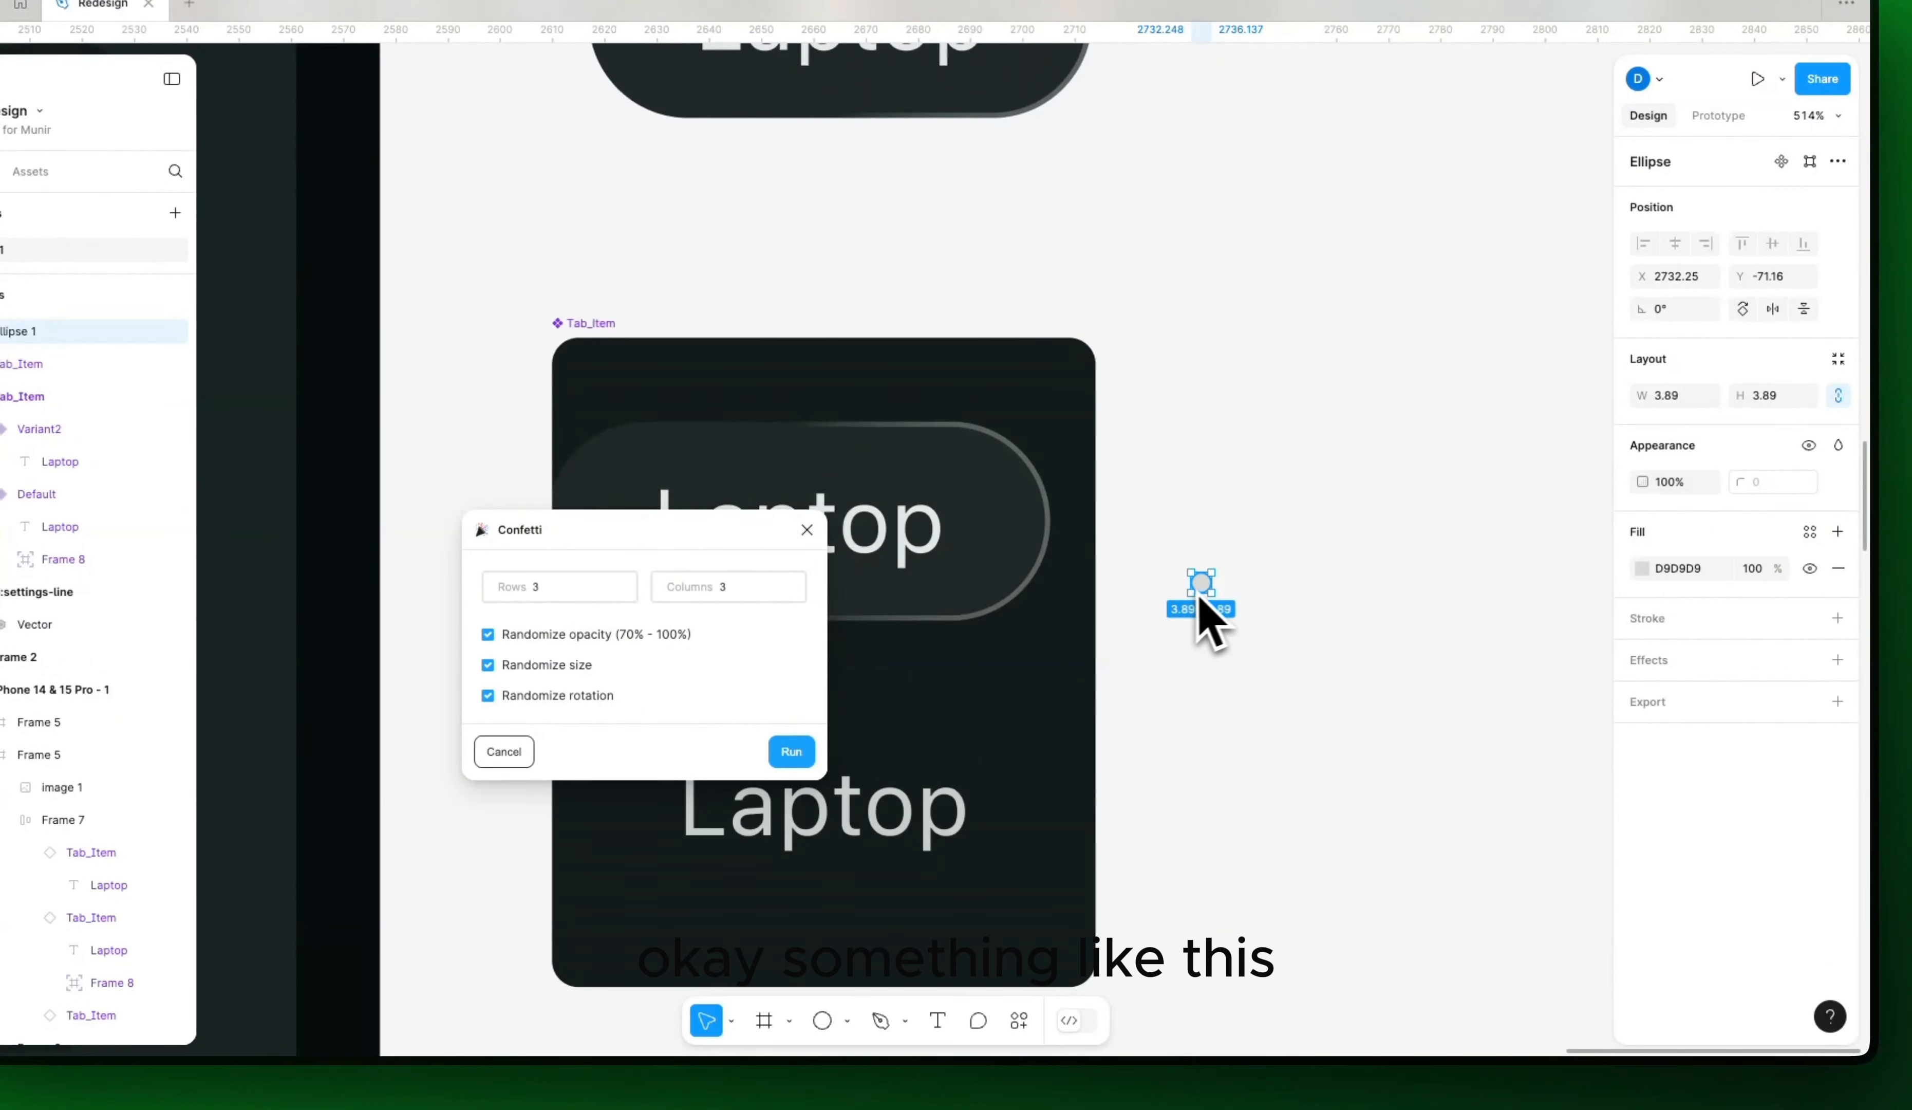
{"action": "scroll", "coordinate": [1215, 604], "scroll_direction": "up", "scroll_amount": 5}
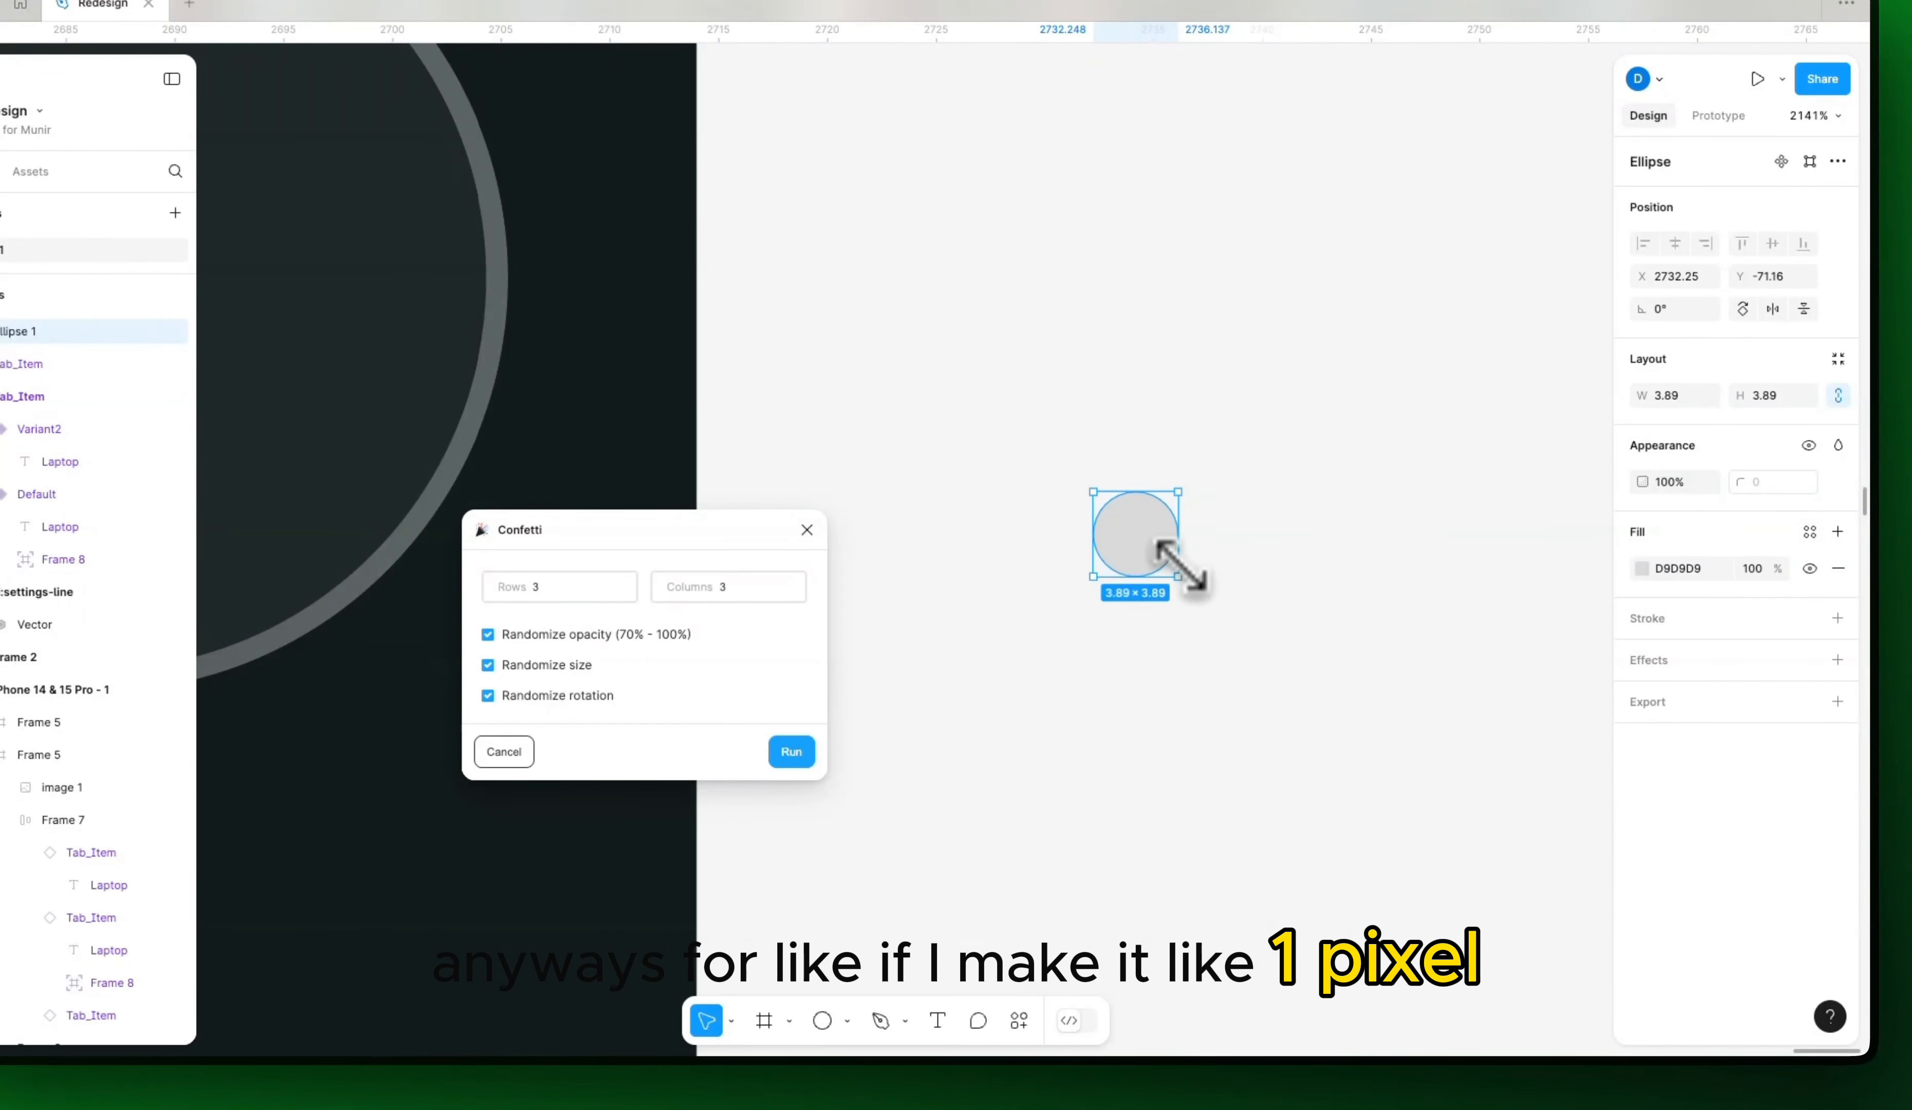
{"action": "left_click_drag", "start_coordinate": [1179, 568], "coordinate": [1143, 537]}
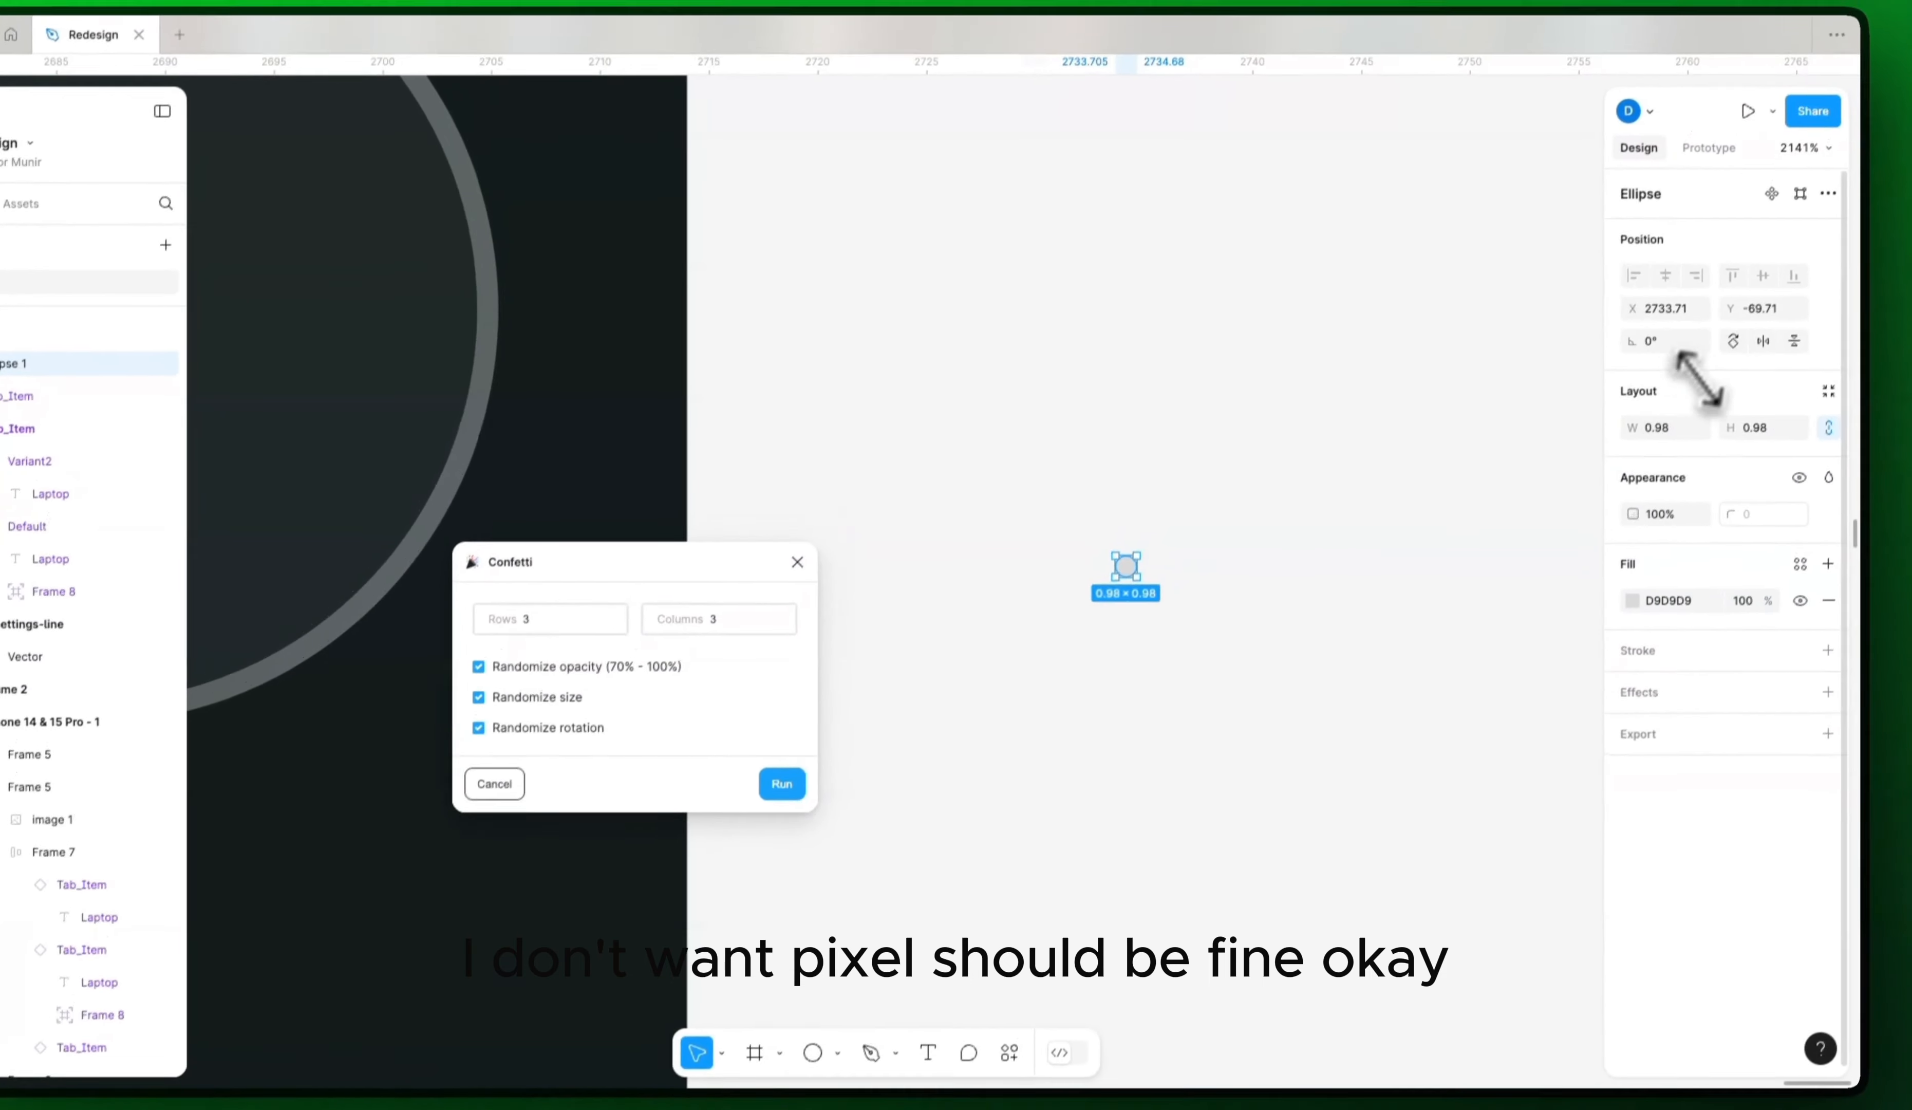
{"action": "type", "text": "1"}
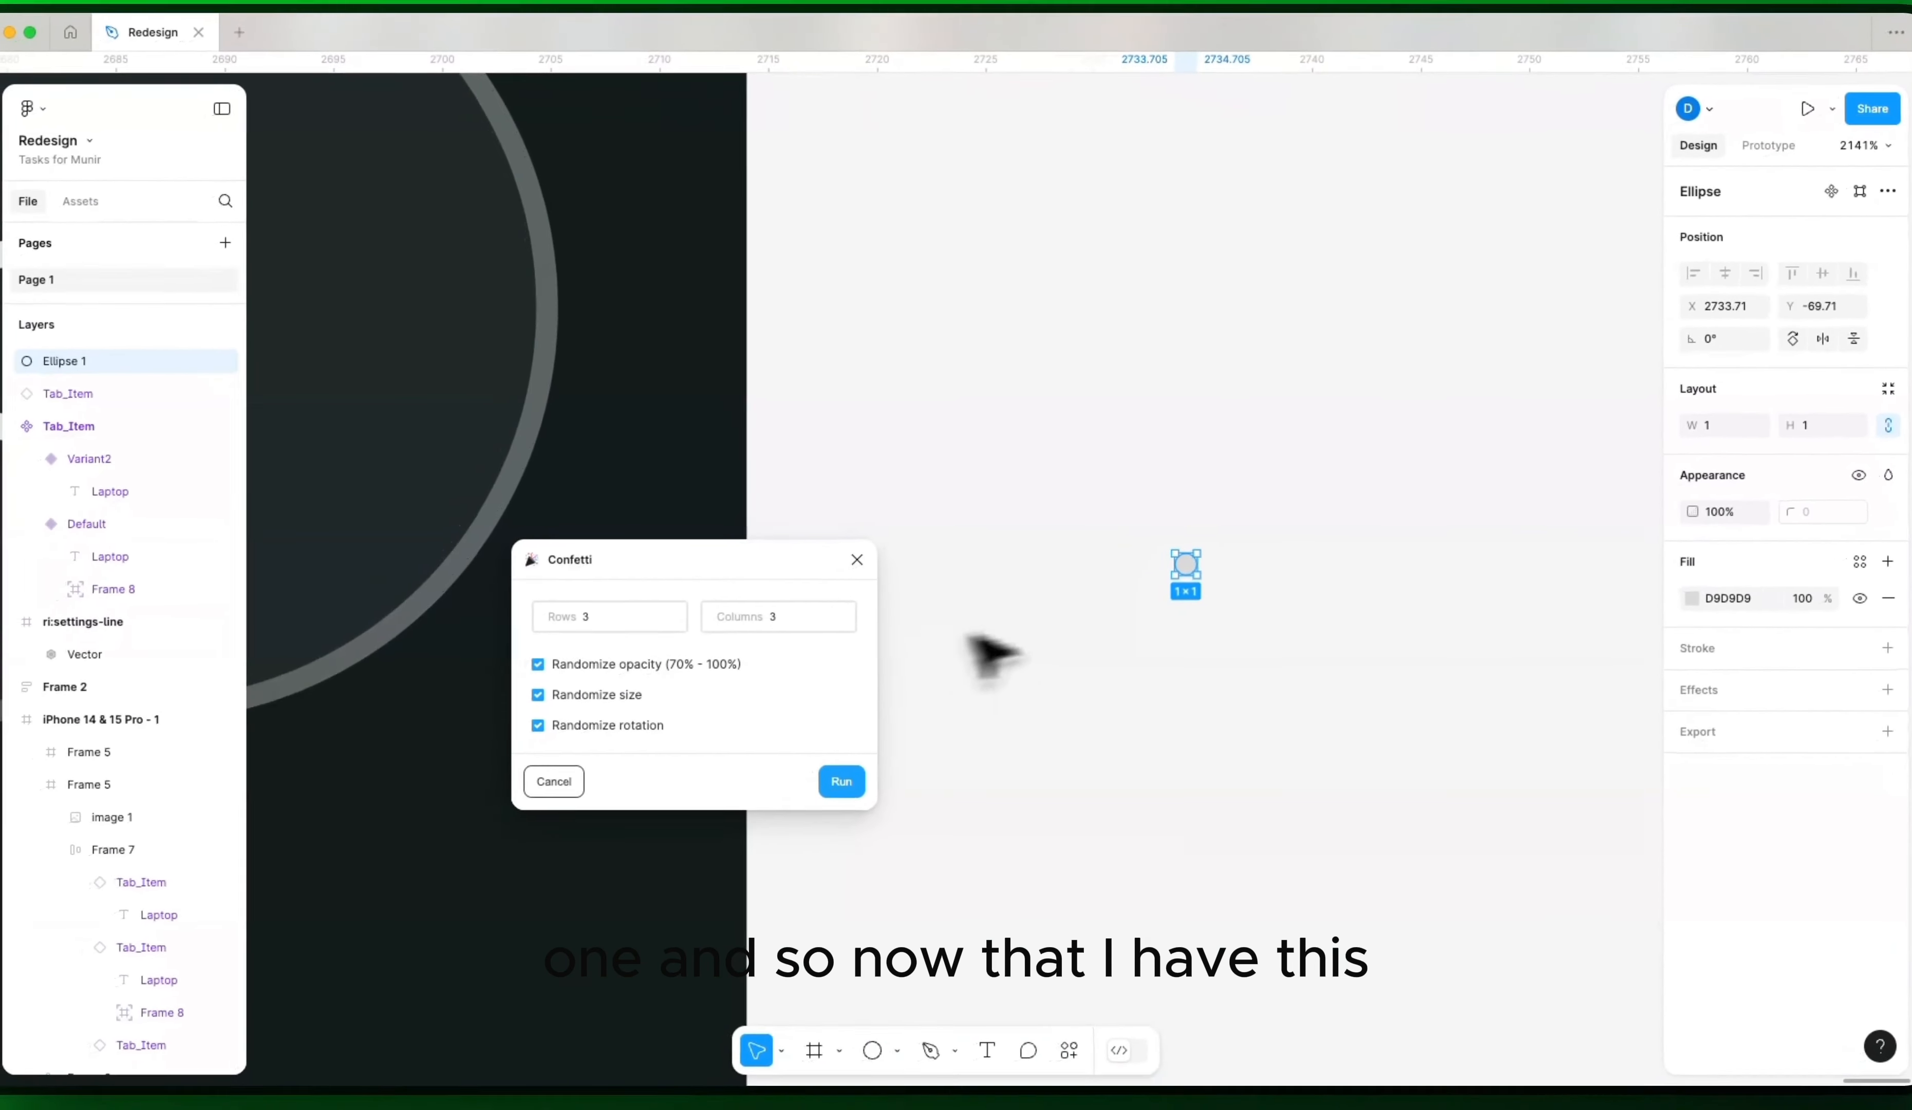
Step: Place the dot inside the tab's right-end frame and scatter it with Confetti using 3 rows, 3 columns and randomized opacity, size and rotation
{"action": "scroll", "coordinate": [1074, 642], "scroll_direction": "down", "scroll_amount": 5}
{"action": "left_click_drag", "start_coordinate": [1137, 616], "coordinate": [782, 428]}
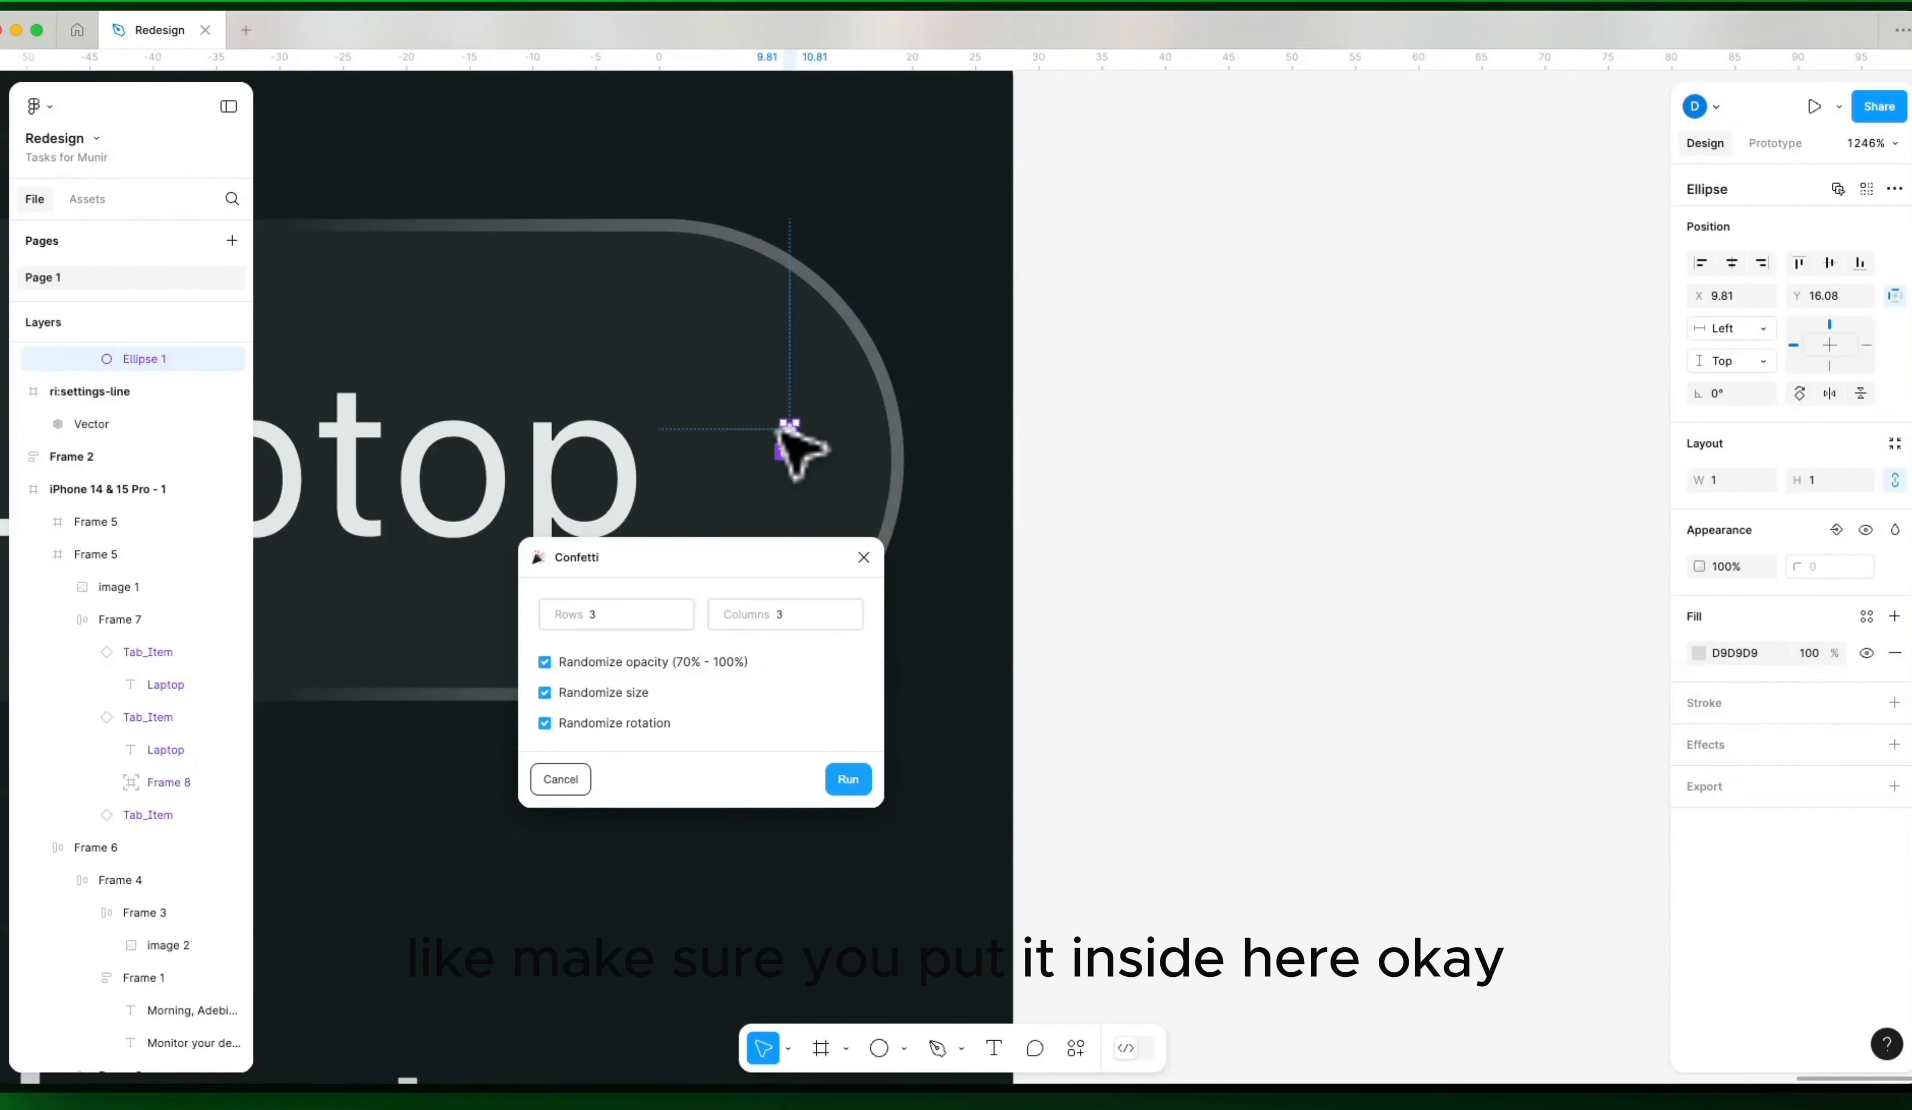
{"action": "scroll", "coordinate": [790, 426], "scroll_direction": "down", "scroll_amount": 3}
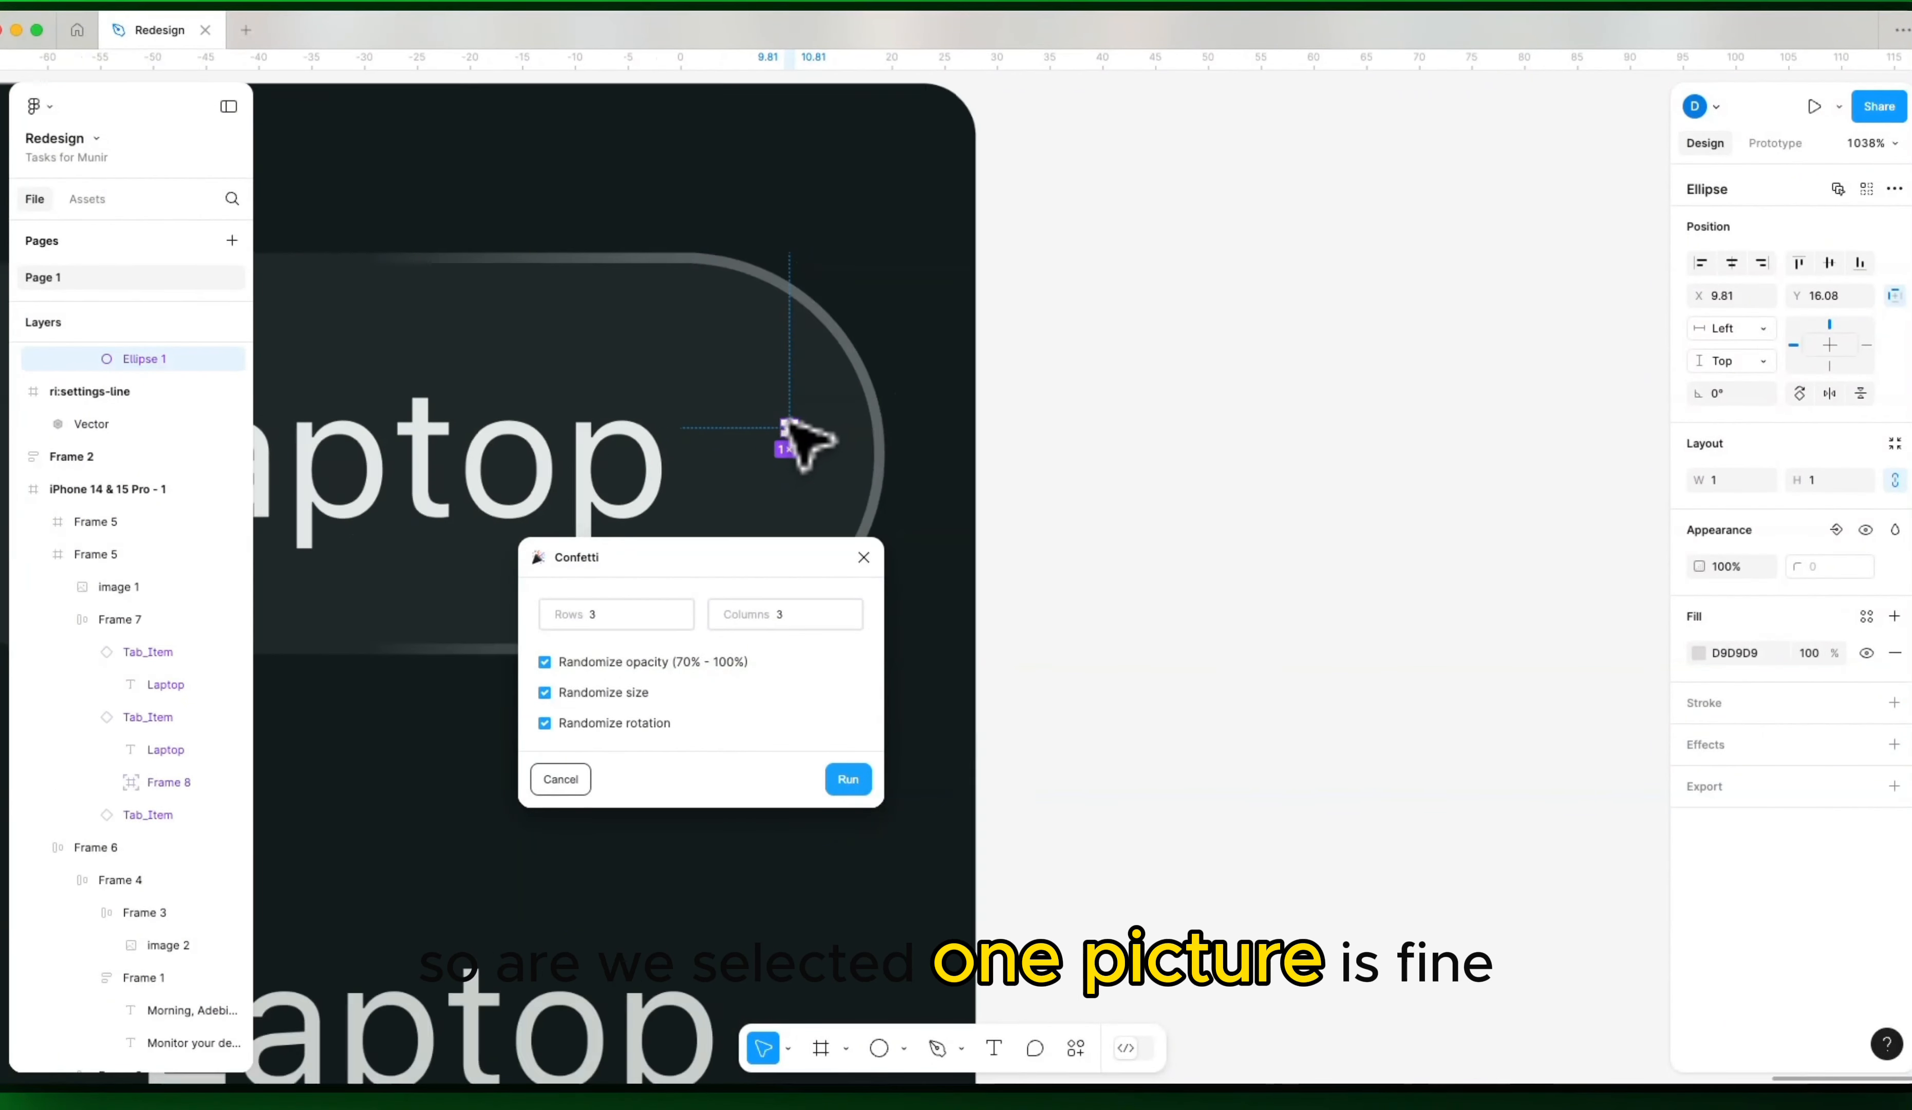
{"action": "left_click", "coordinate": [847, 779]}
{"action": "scroll", "coordinate": [1019, 609], "scroll_direction": "down", "scroll_amount": 10}
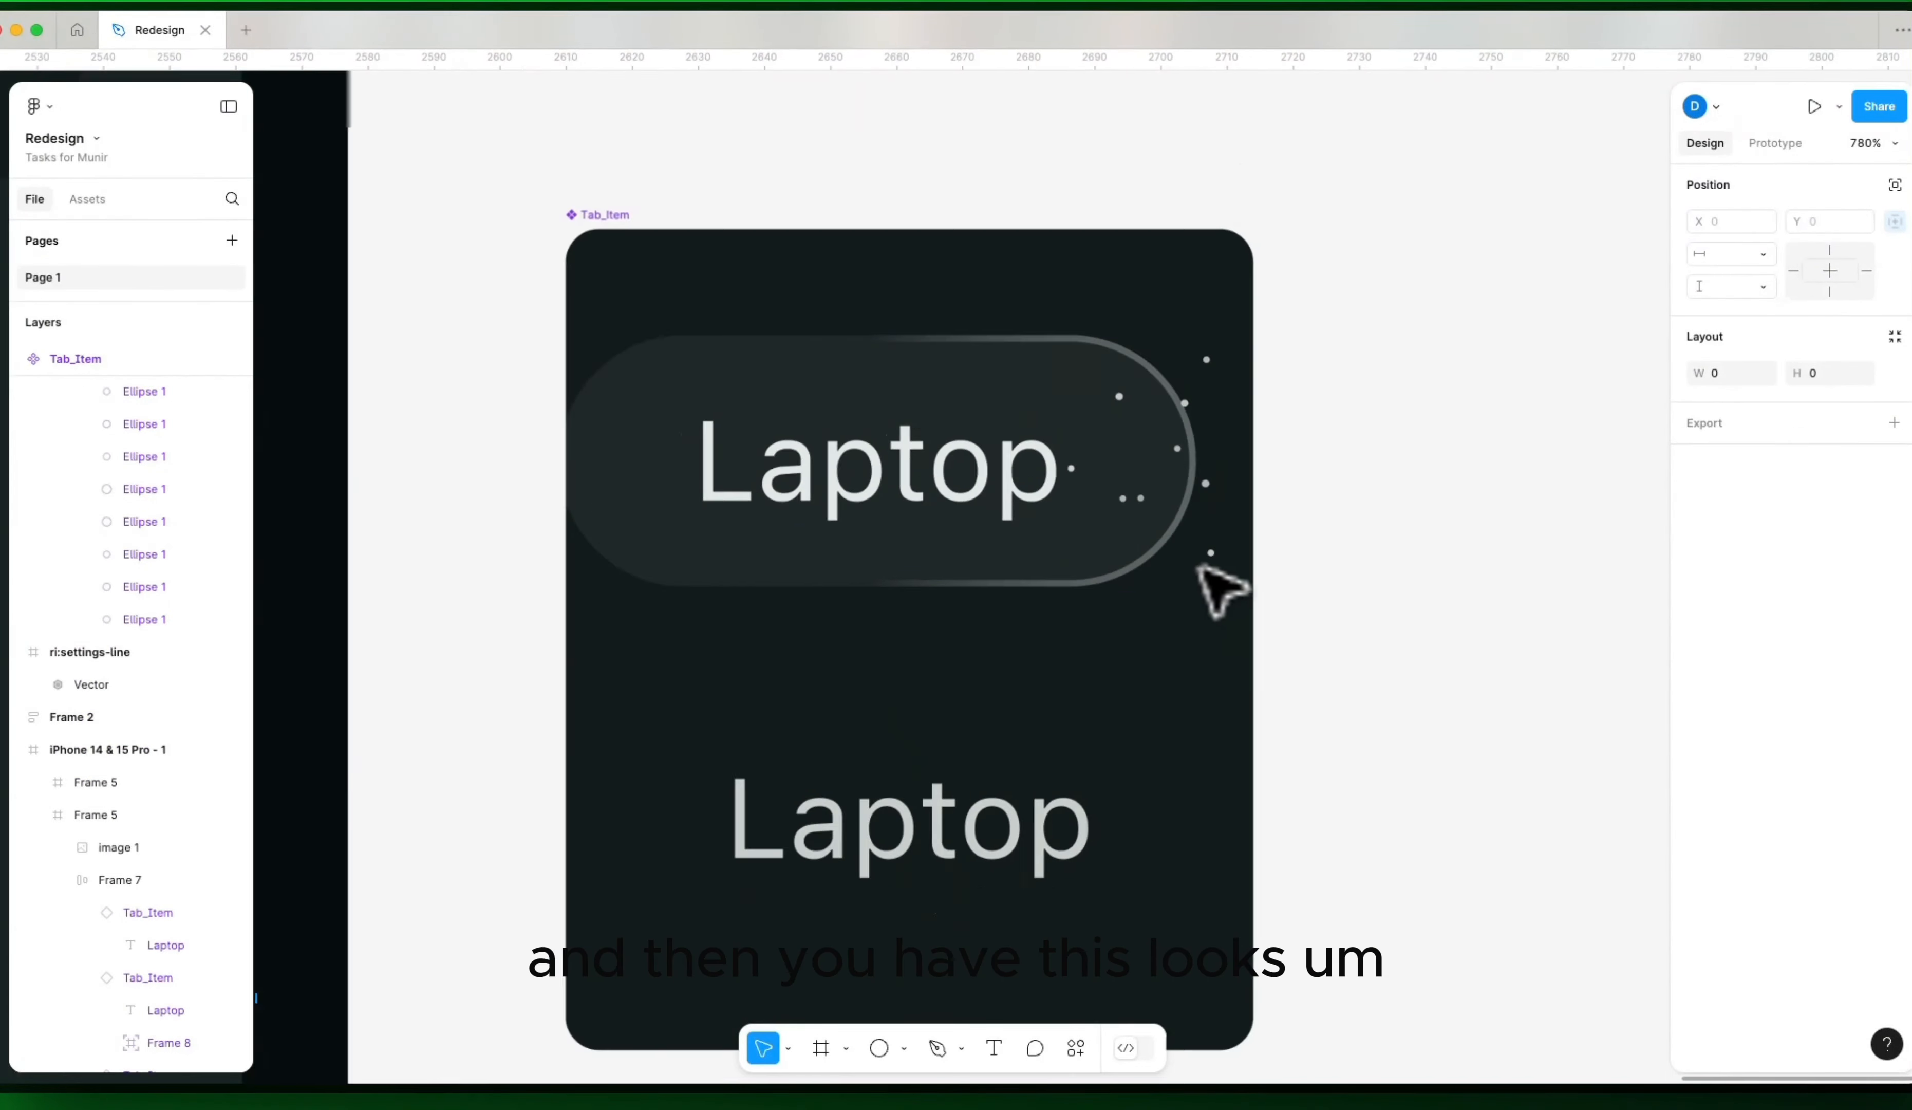
{"action": "scroll", "coordinate": [1200, 587], "scroll_direction": "down", "scroll_amount": 1}
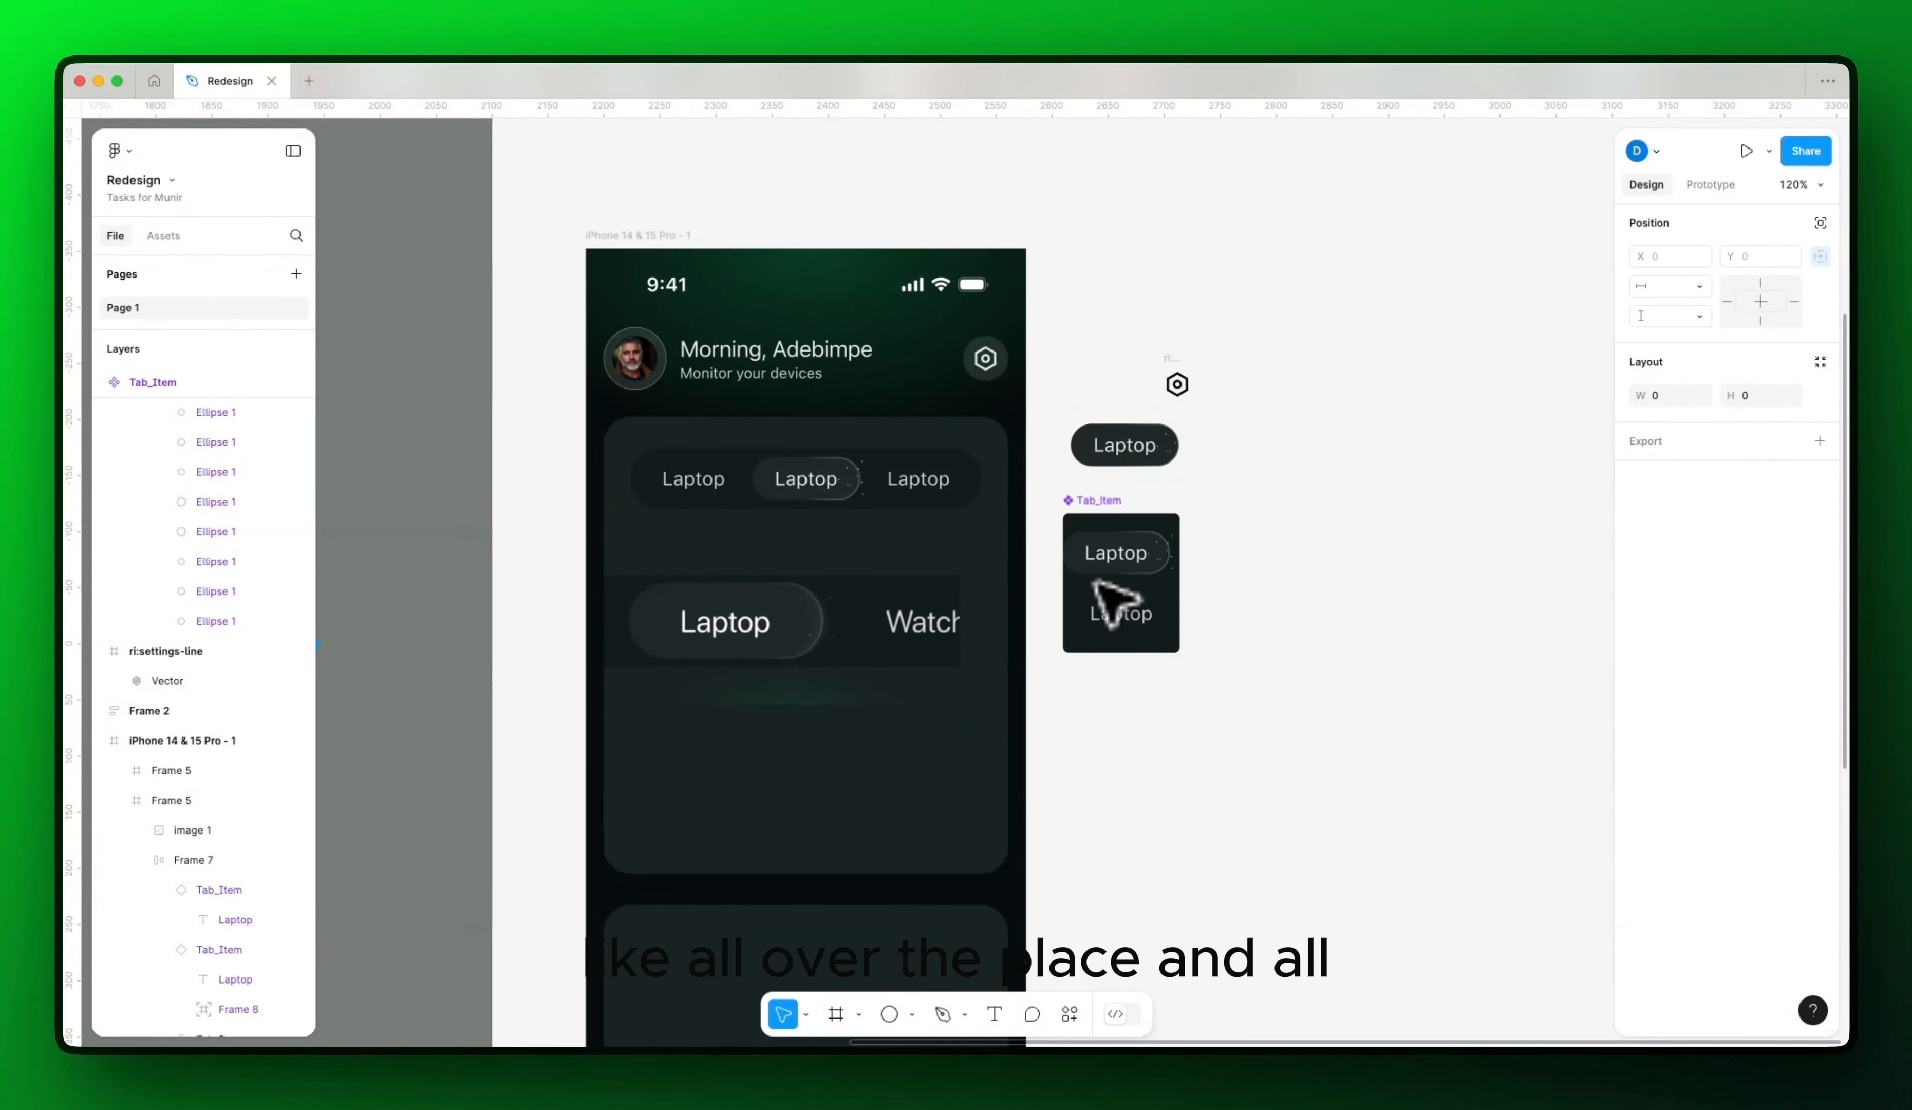
{"action": "scroll", "coordinate": [1233, 538], "scroll_direction": "up", "scroll_amount": 12}
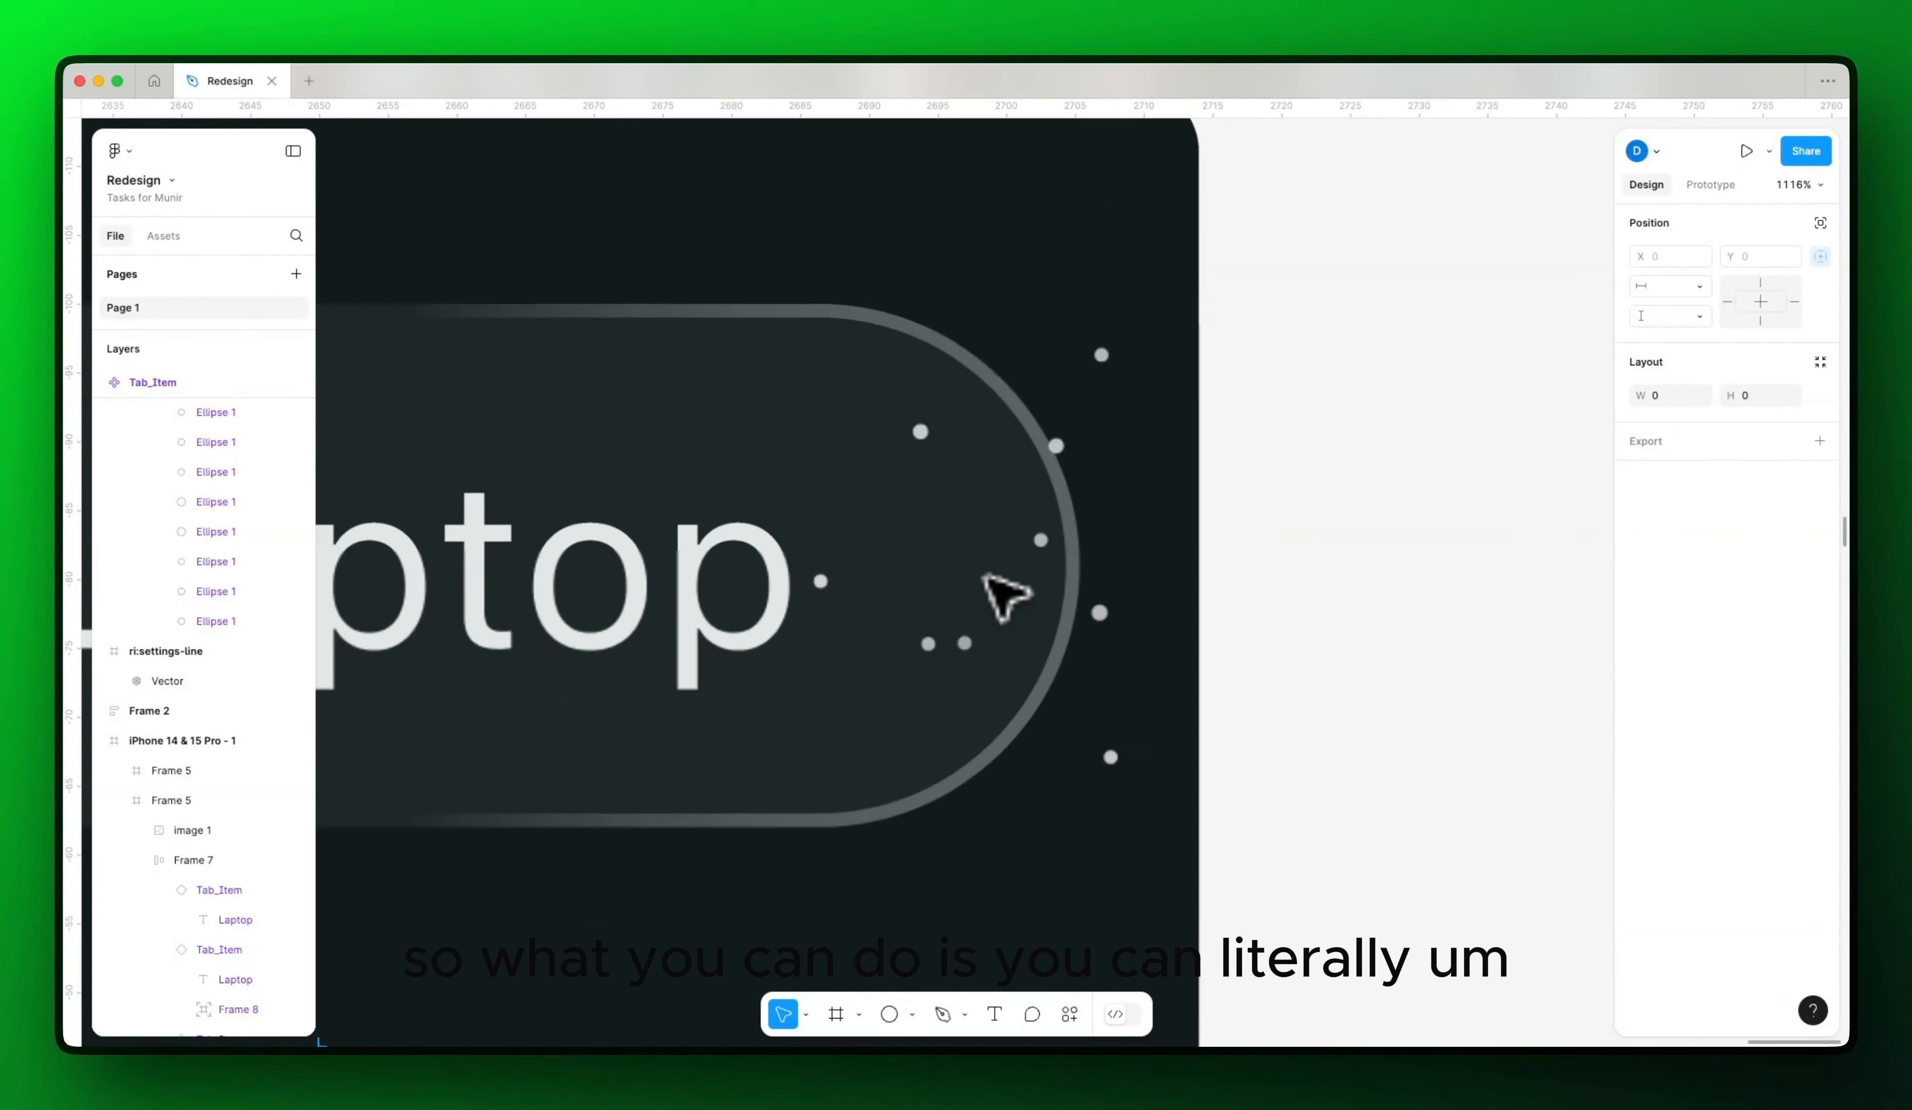
Step: Select all nine confetti dots in the tab's right-end frame and scale them down to 0.5x
{"action": "left_click", "coordinate": [920, 432]}
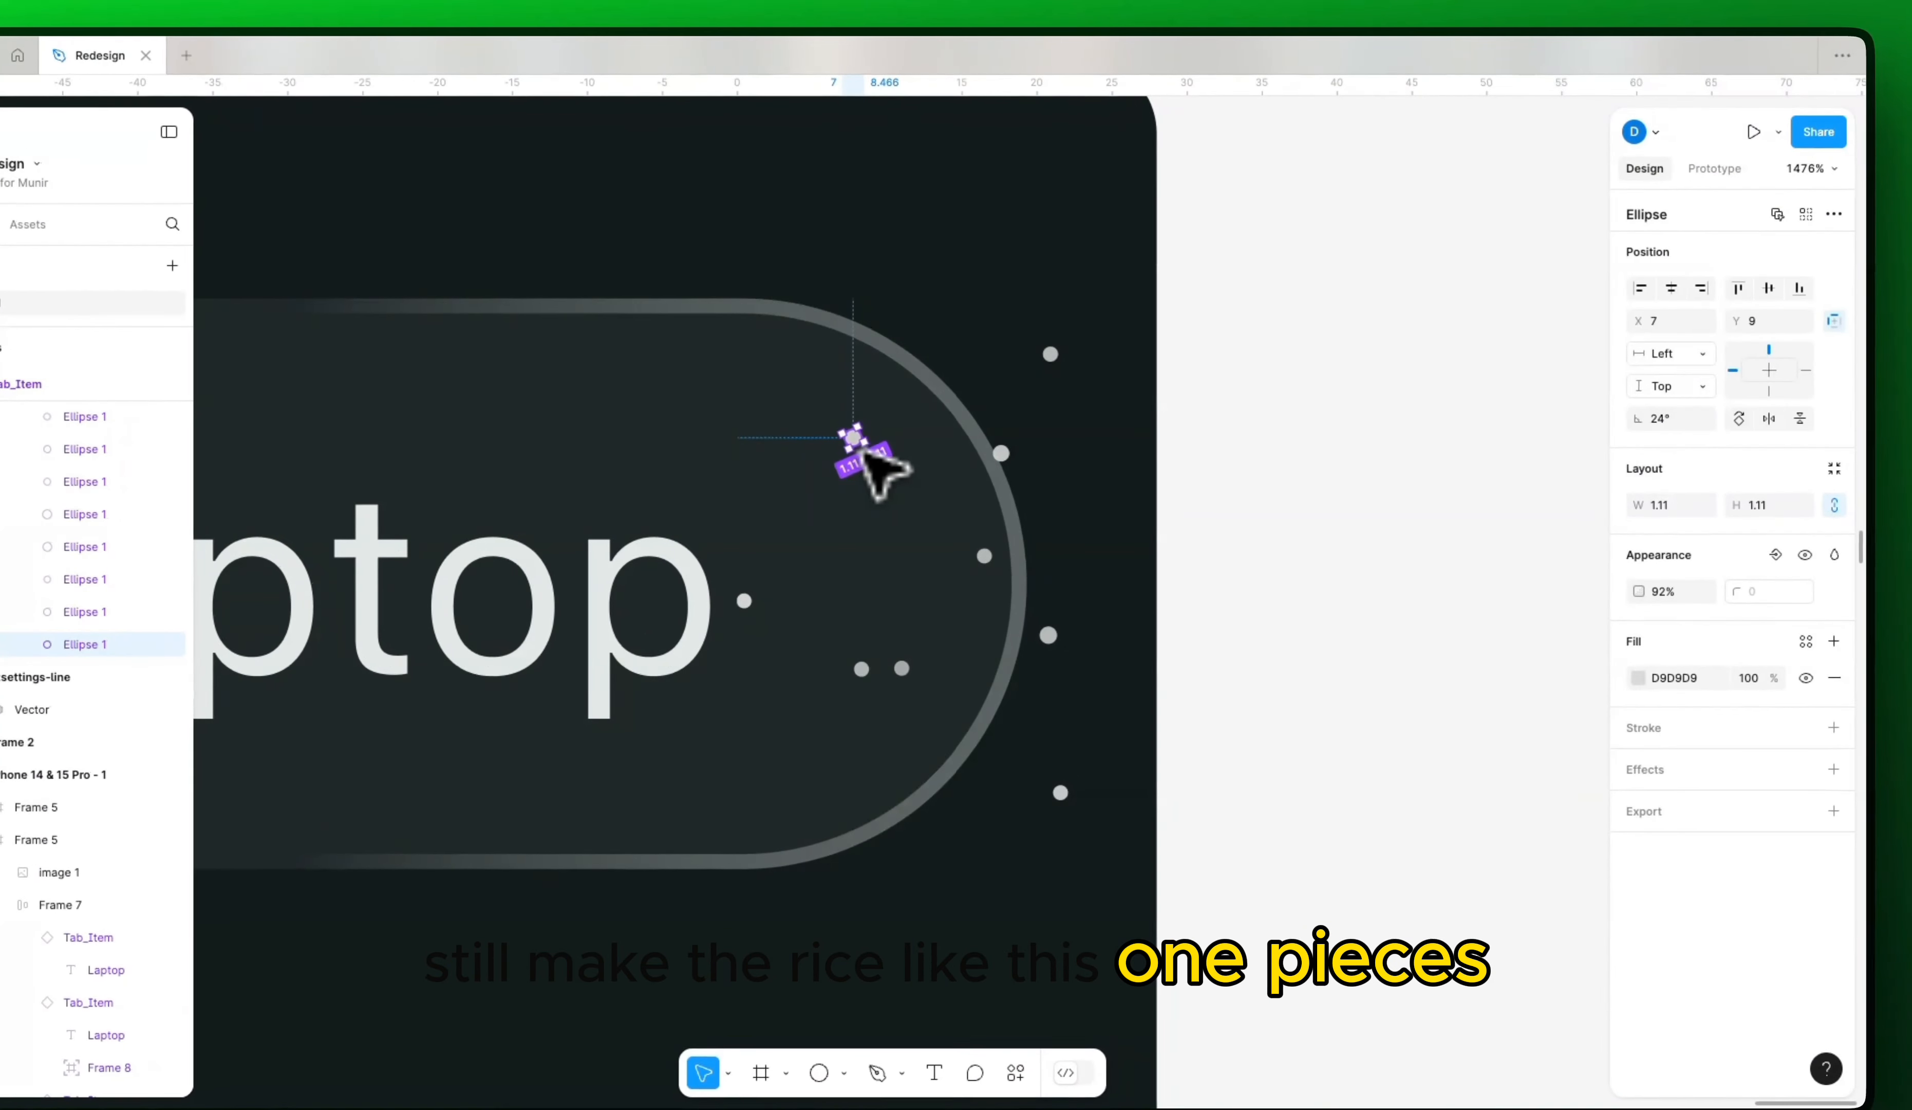
{"action": "key", "text": "super+a"}
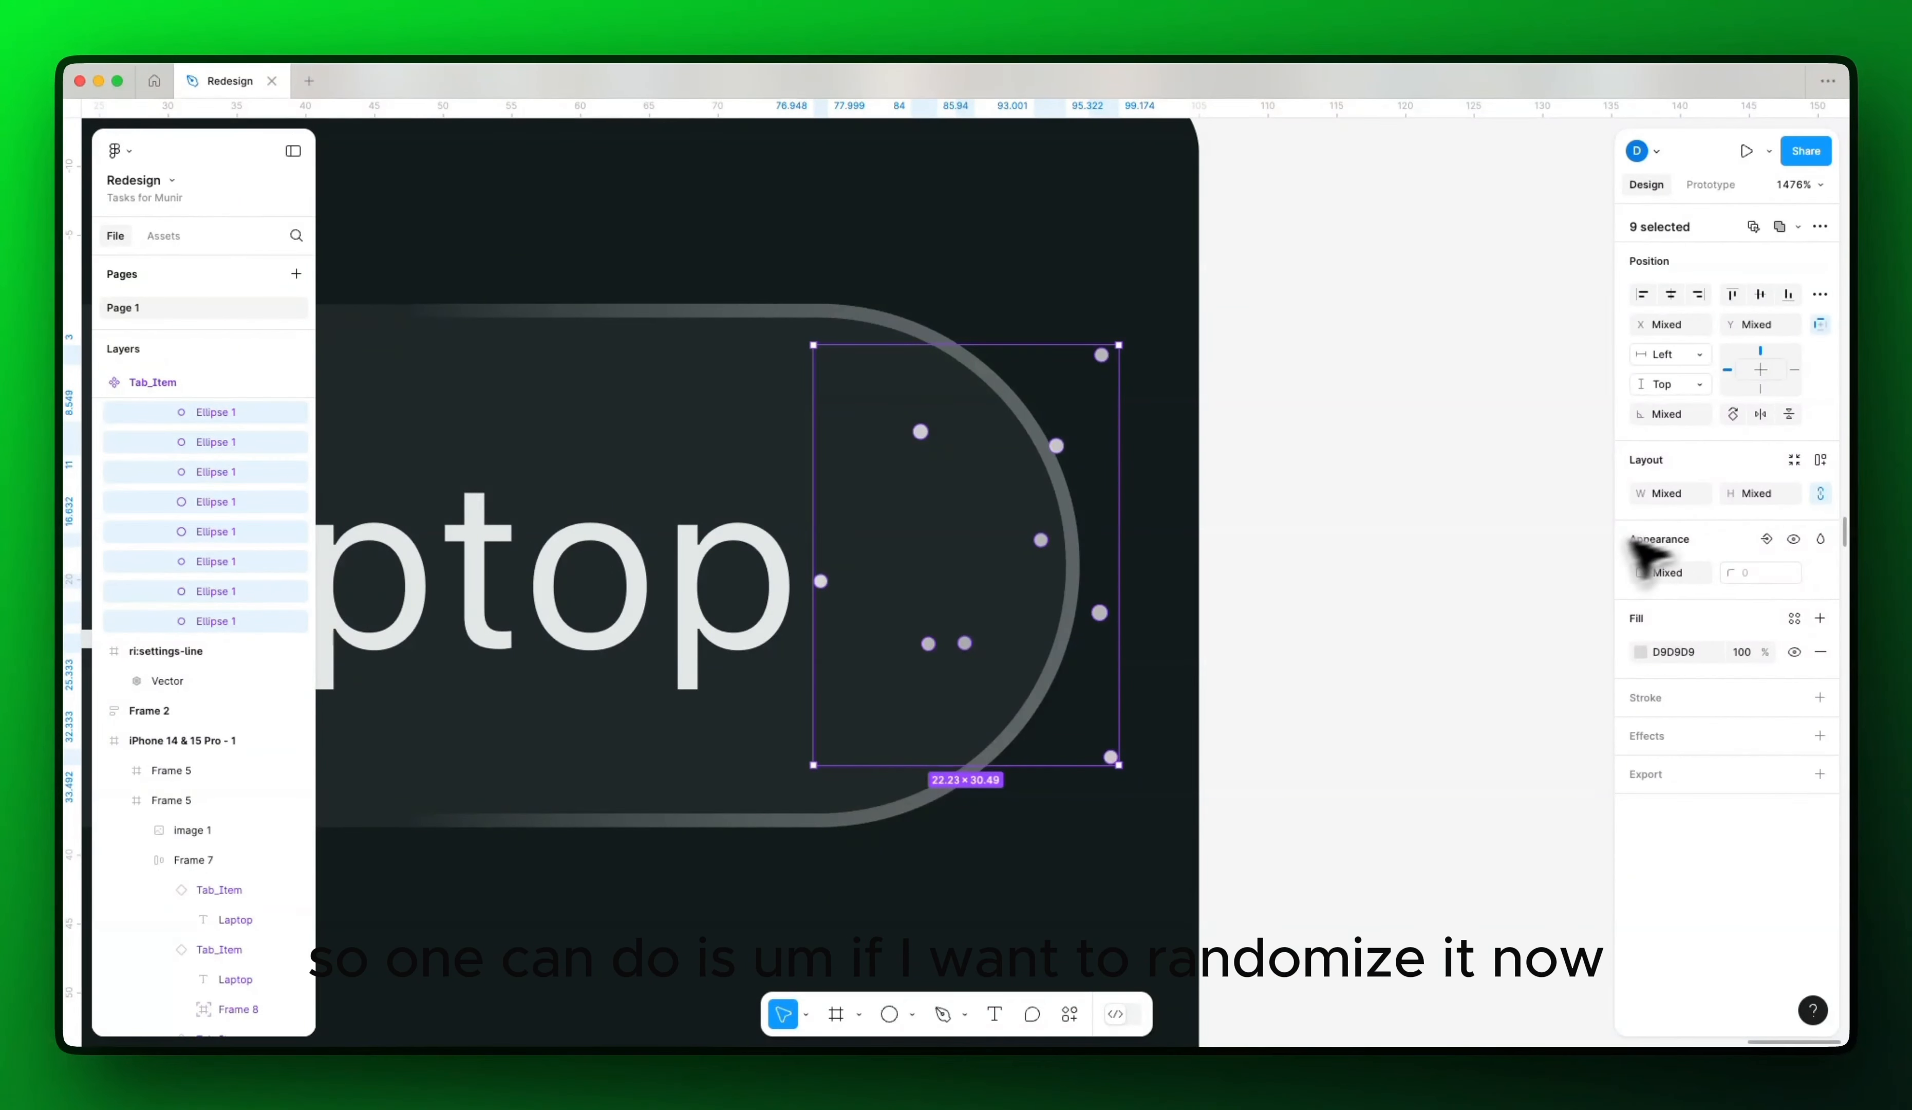
{"action": "key", "text": "k"}
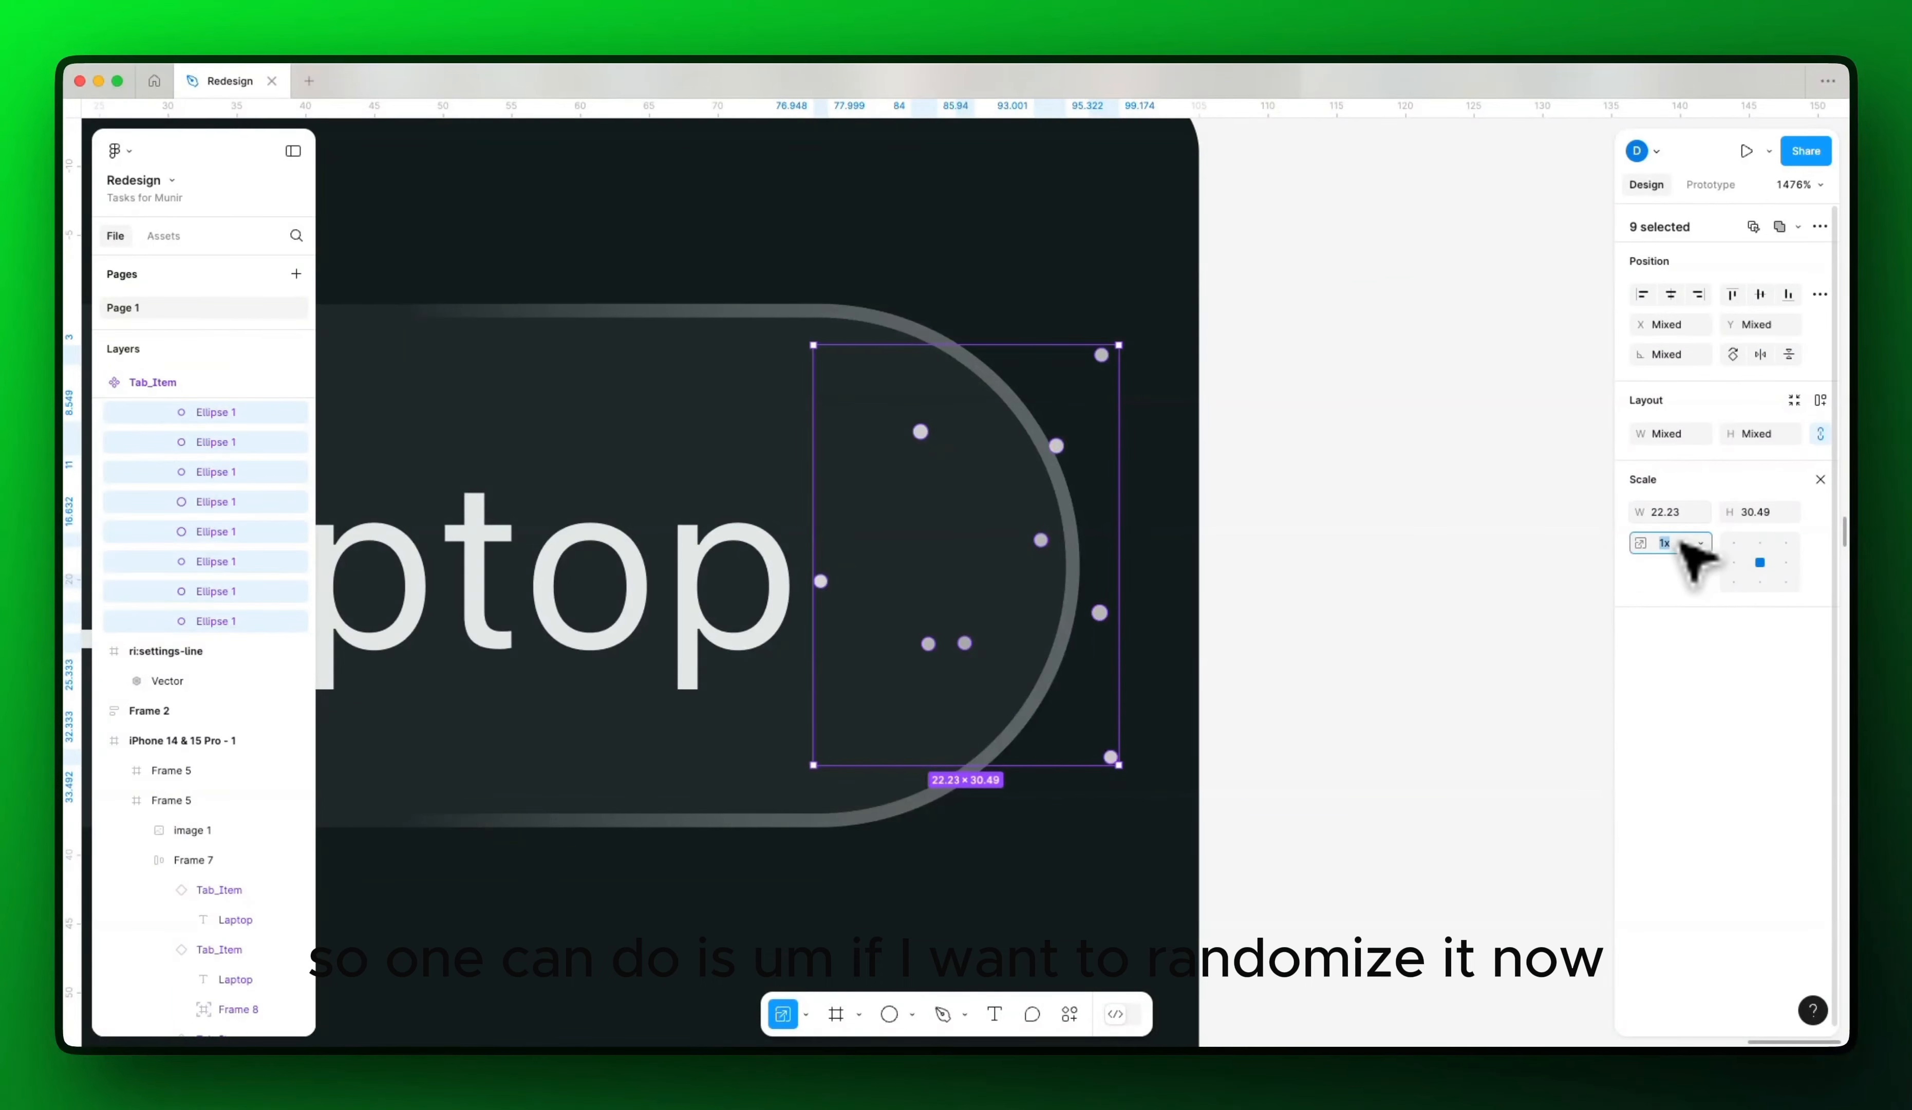
{"action": "key", "text": "Escape"}
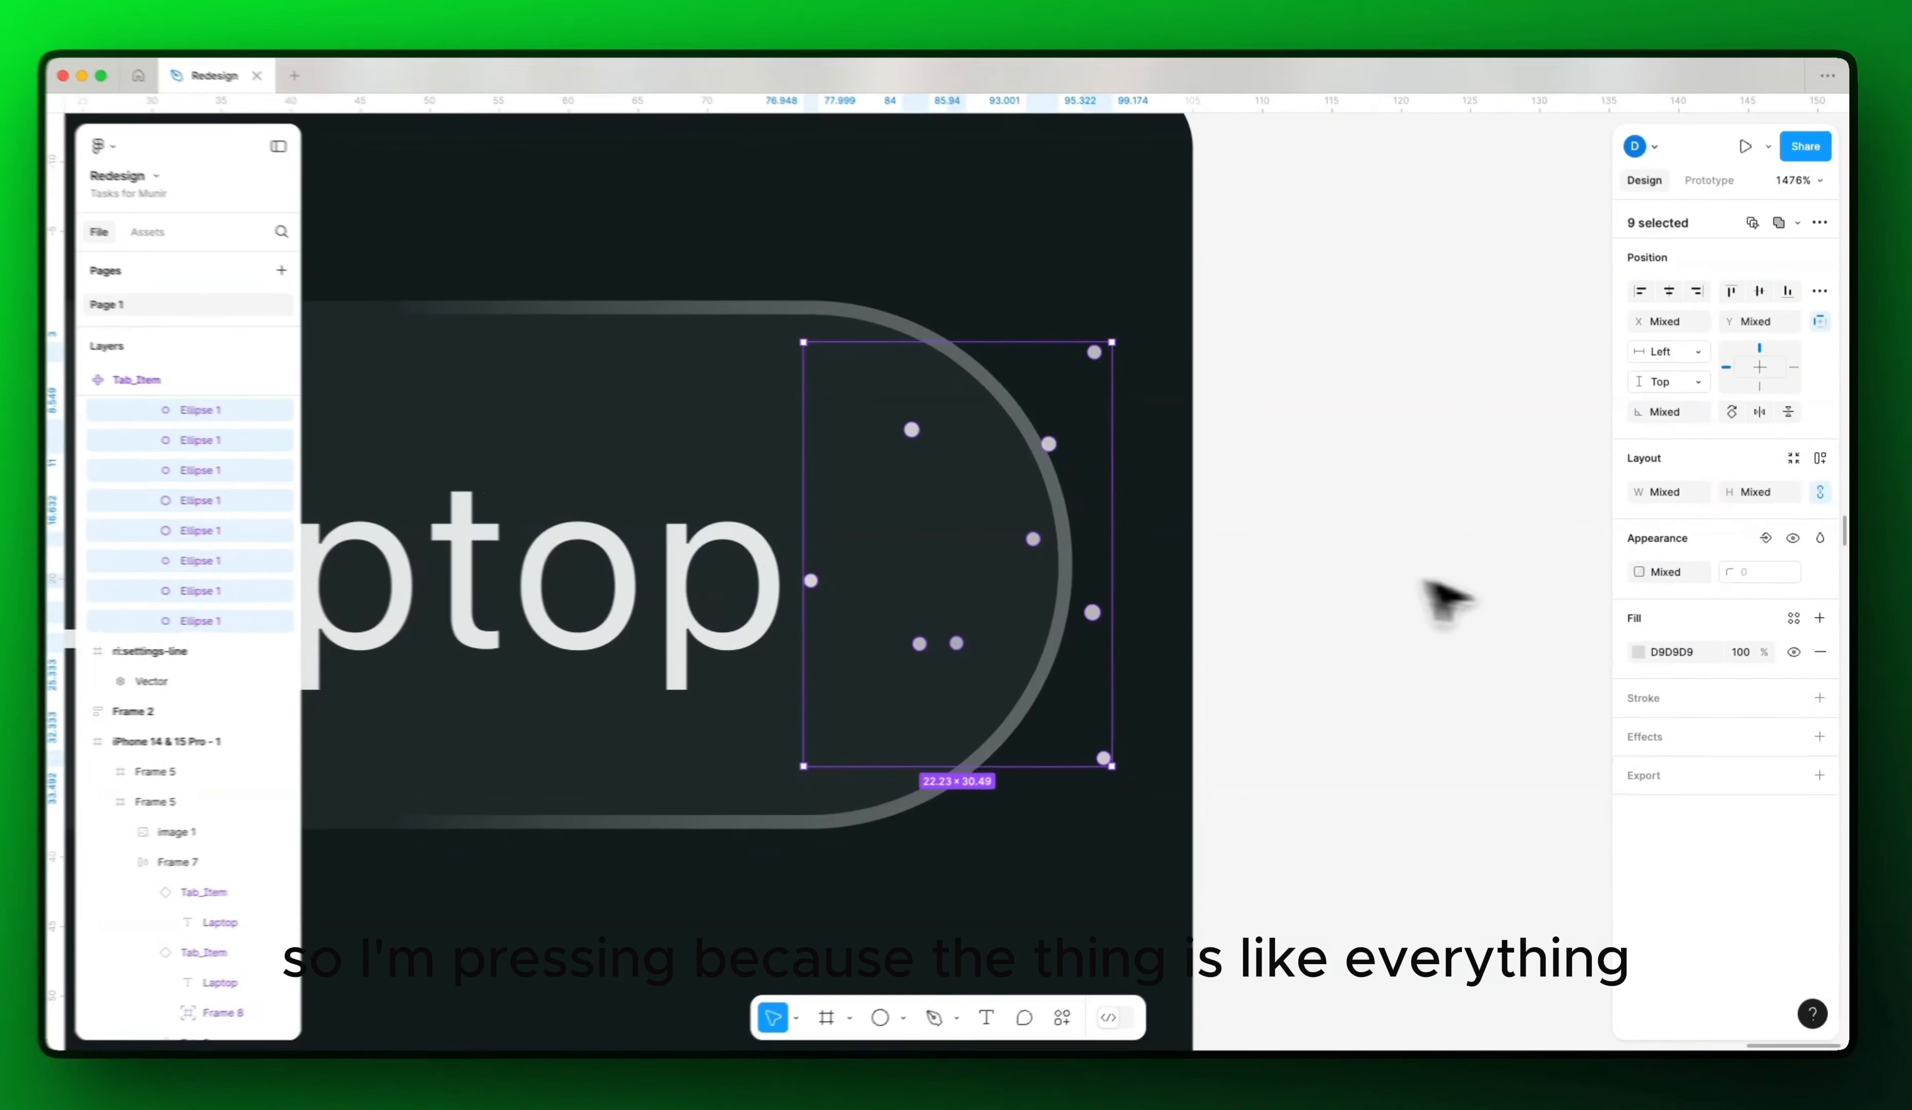
{"action": "left_click", "coordinate": [1447, 599]}
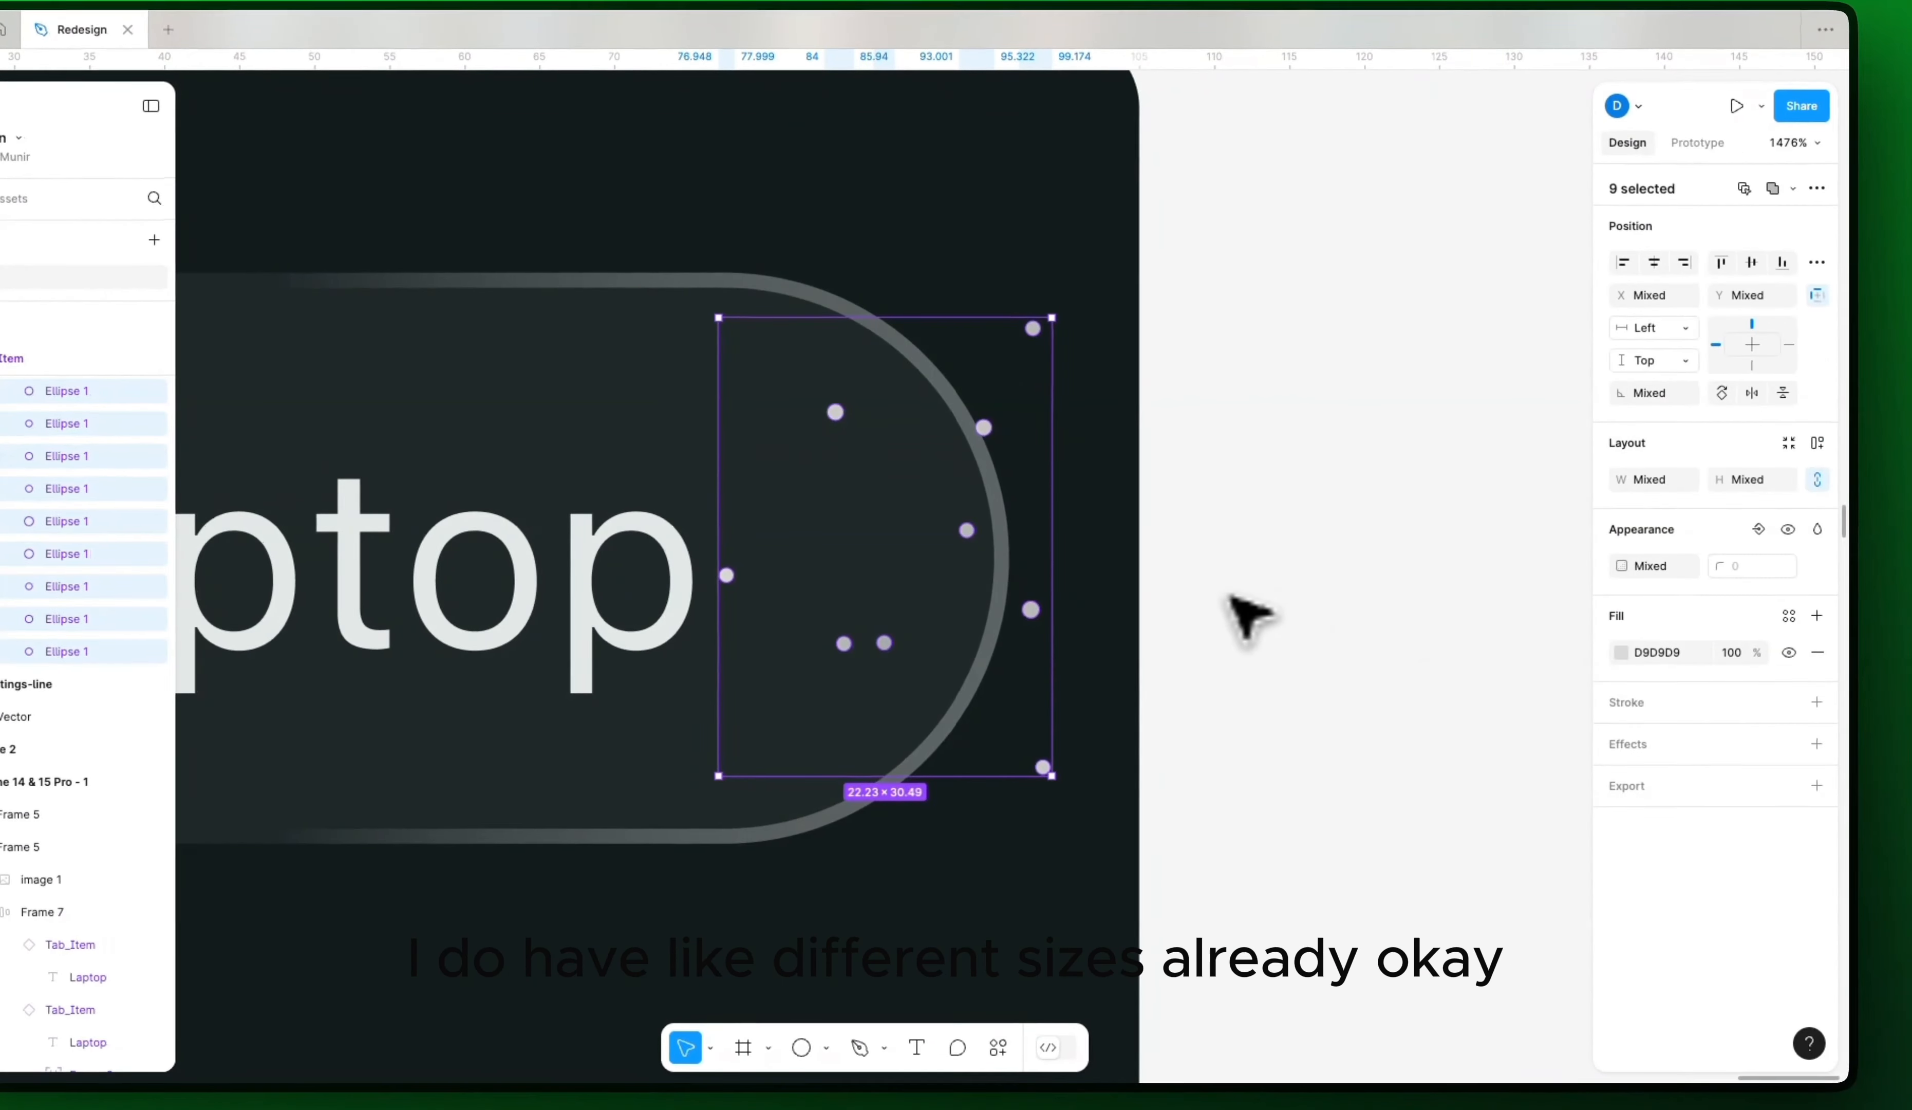
{"action": "key", "text": "k"}
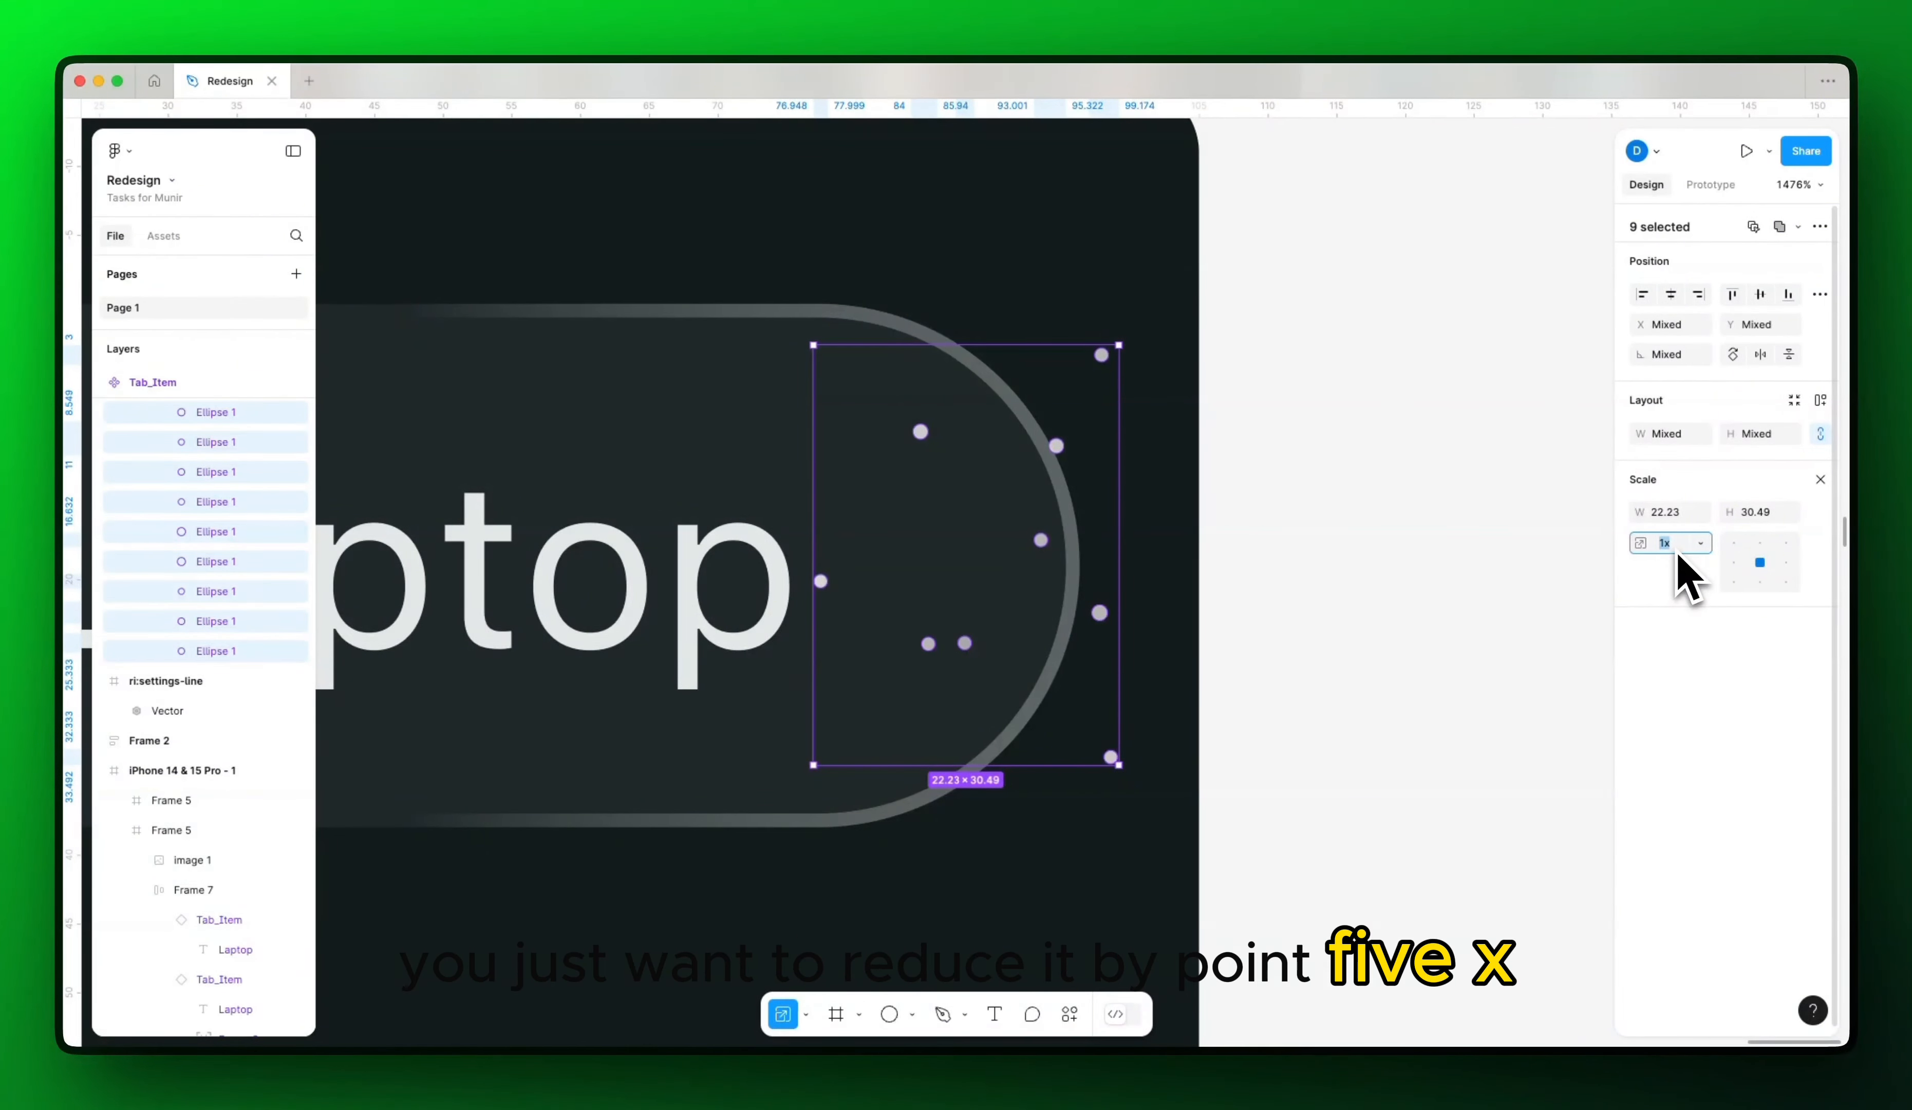
{"action": "key", "text": "Return"}
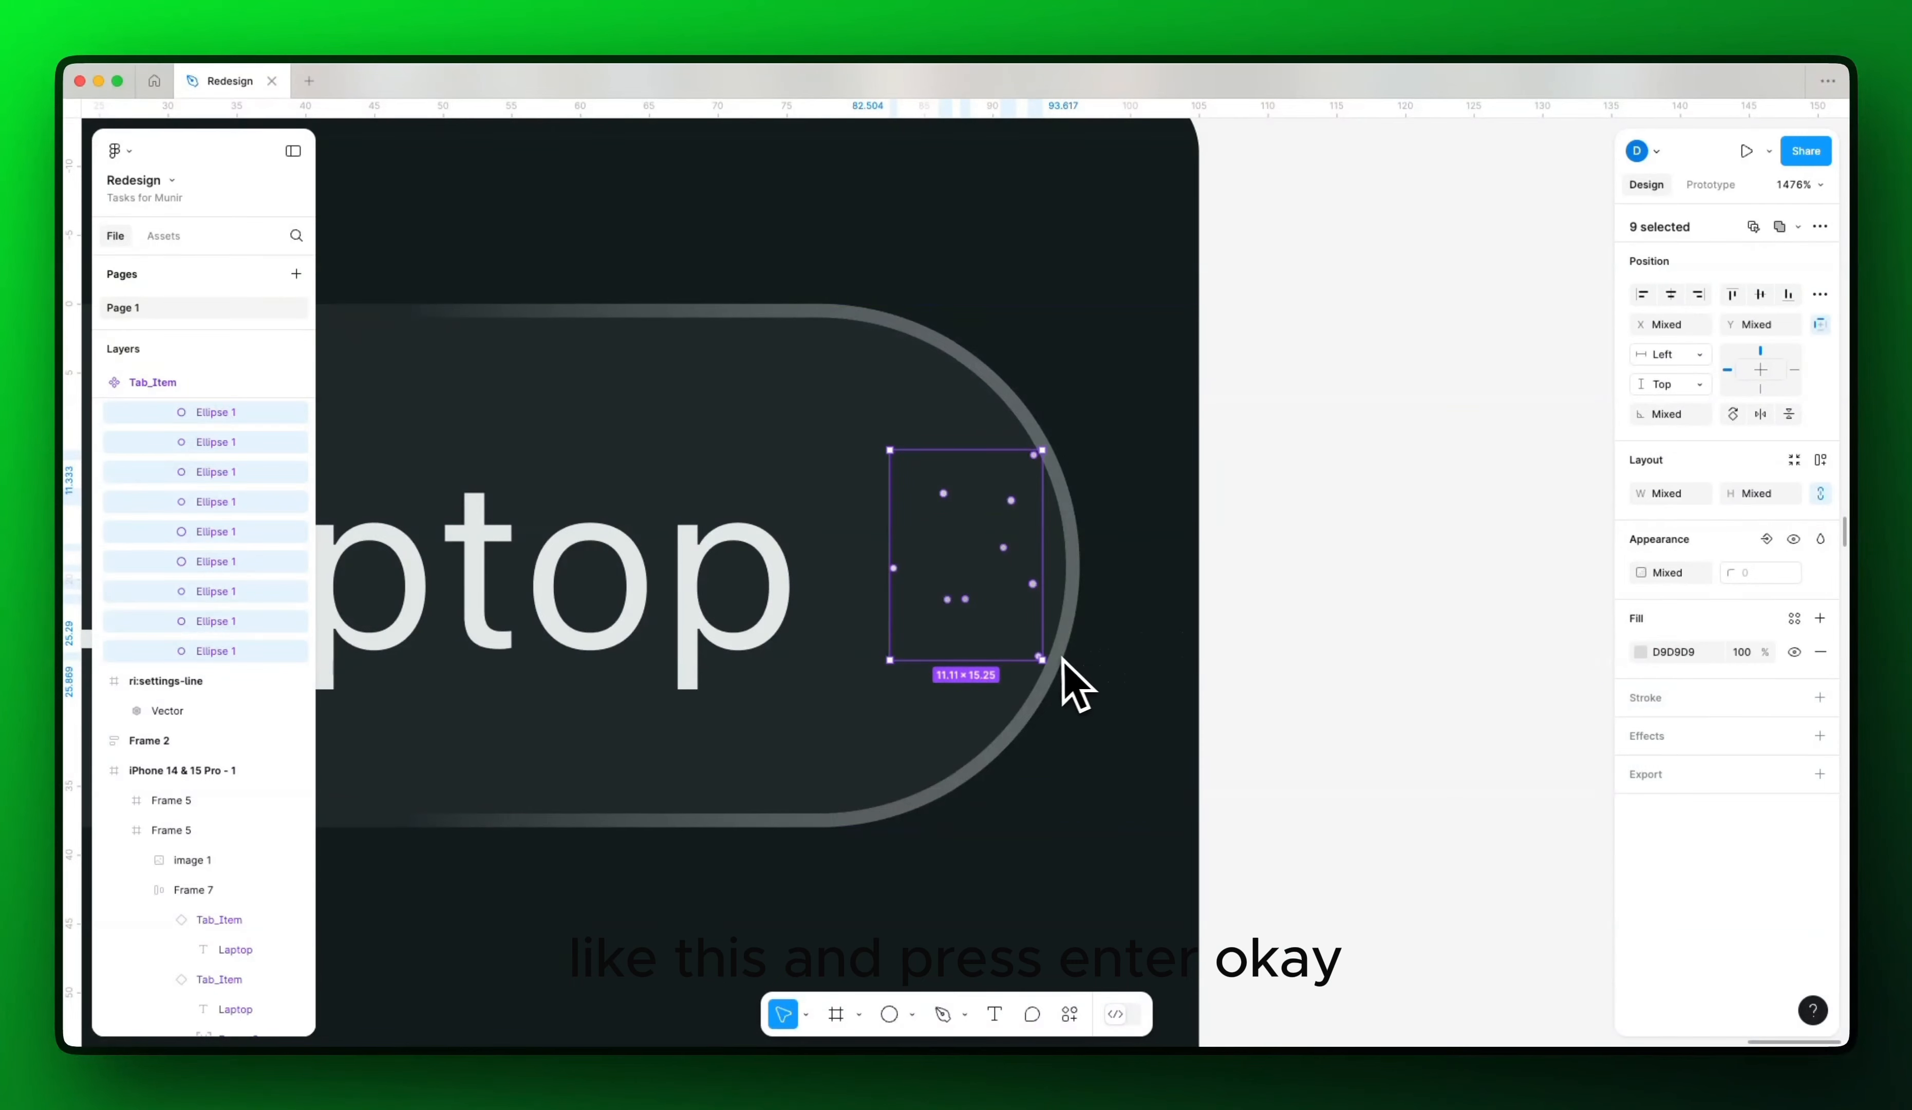
Step: Scale the nine dots back up slightly so that together they cover about 14 × 19
{"action": "key", "text": "k"}
{"action": "mouse_move", "coordinate": [1041, 657]}
{"action": "left_mouse_down"}
{"action": "mouse_move", "coordinate": [1057, 685]}
{"action": "mouse_move", "coordinate": [1039, 692]}
{"action": "left_mouse_up"}
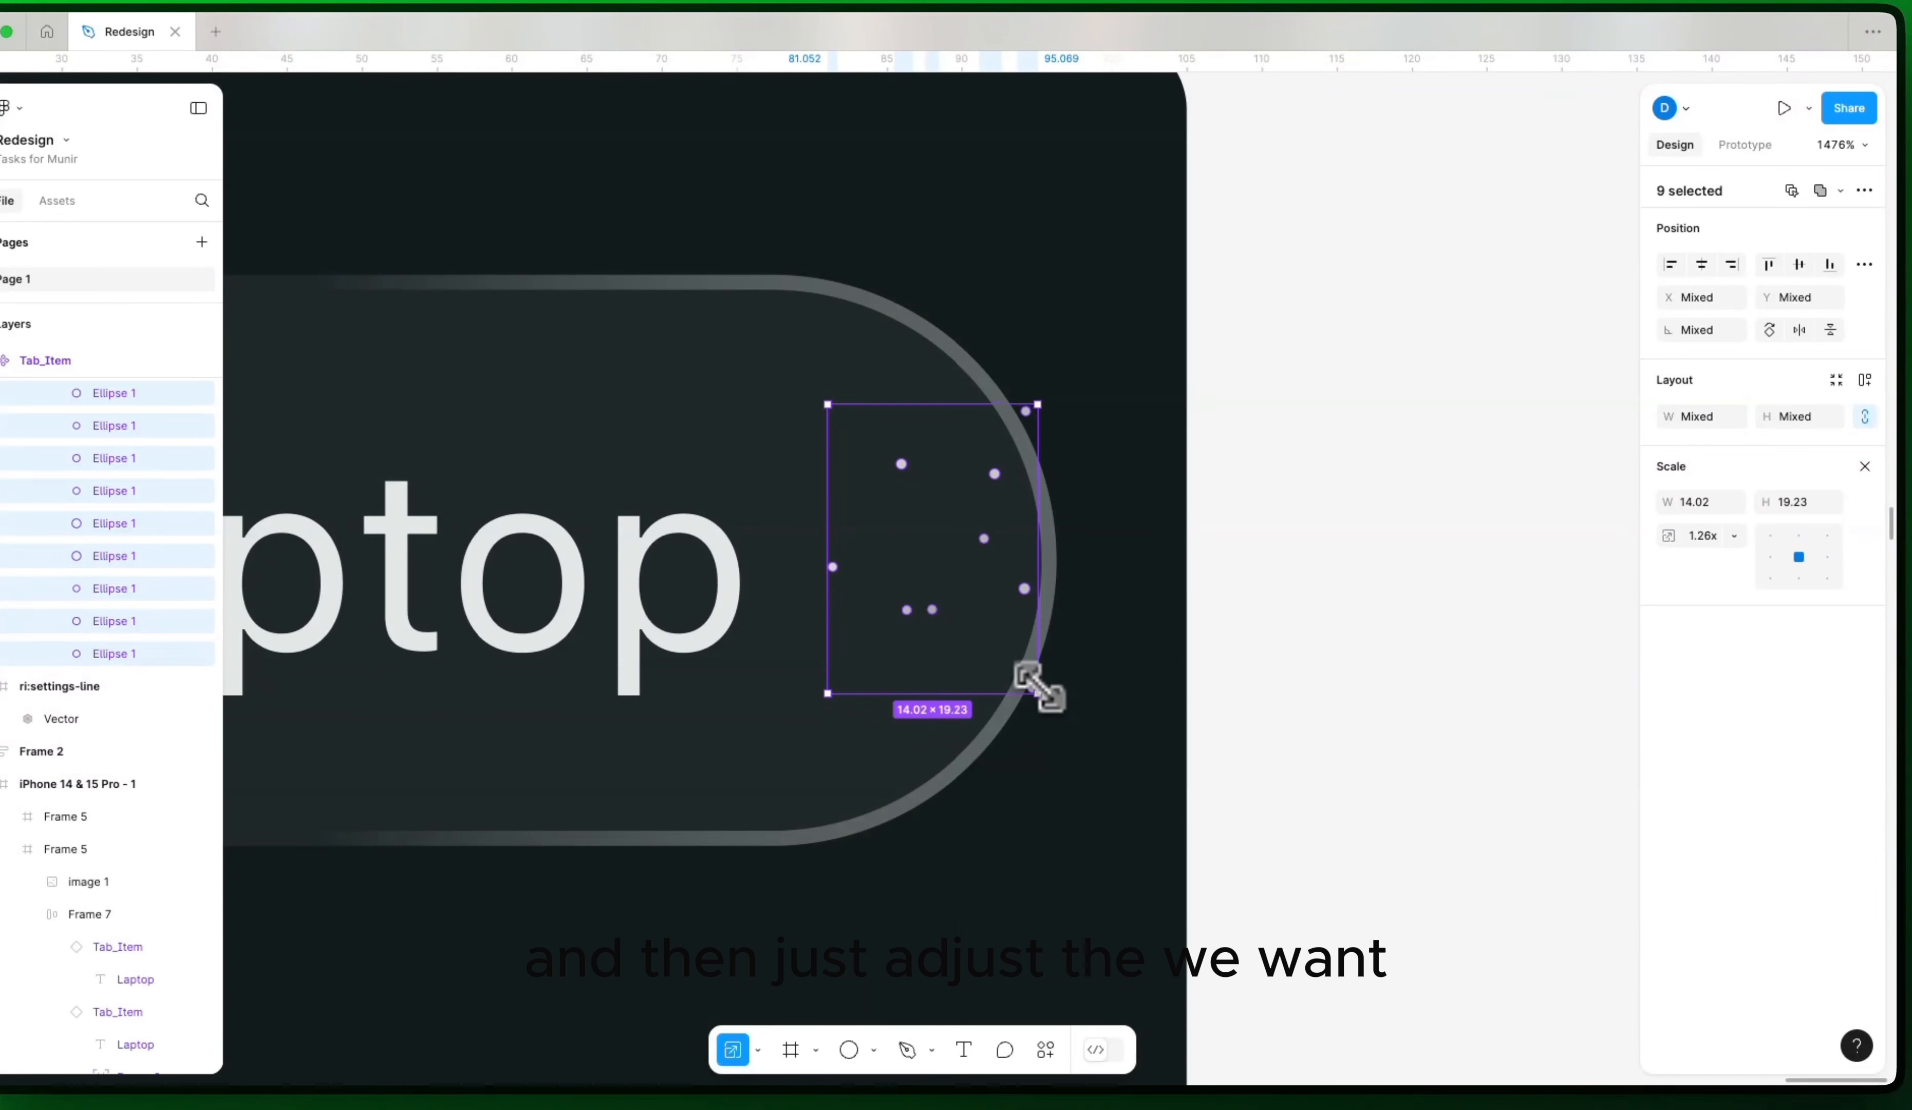
{"action": "left_click", "coordinate": [1378, 640]}
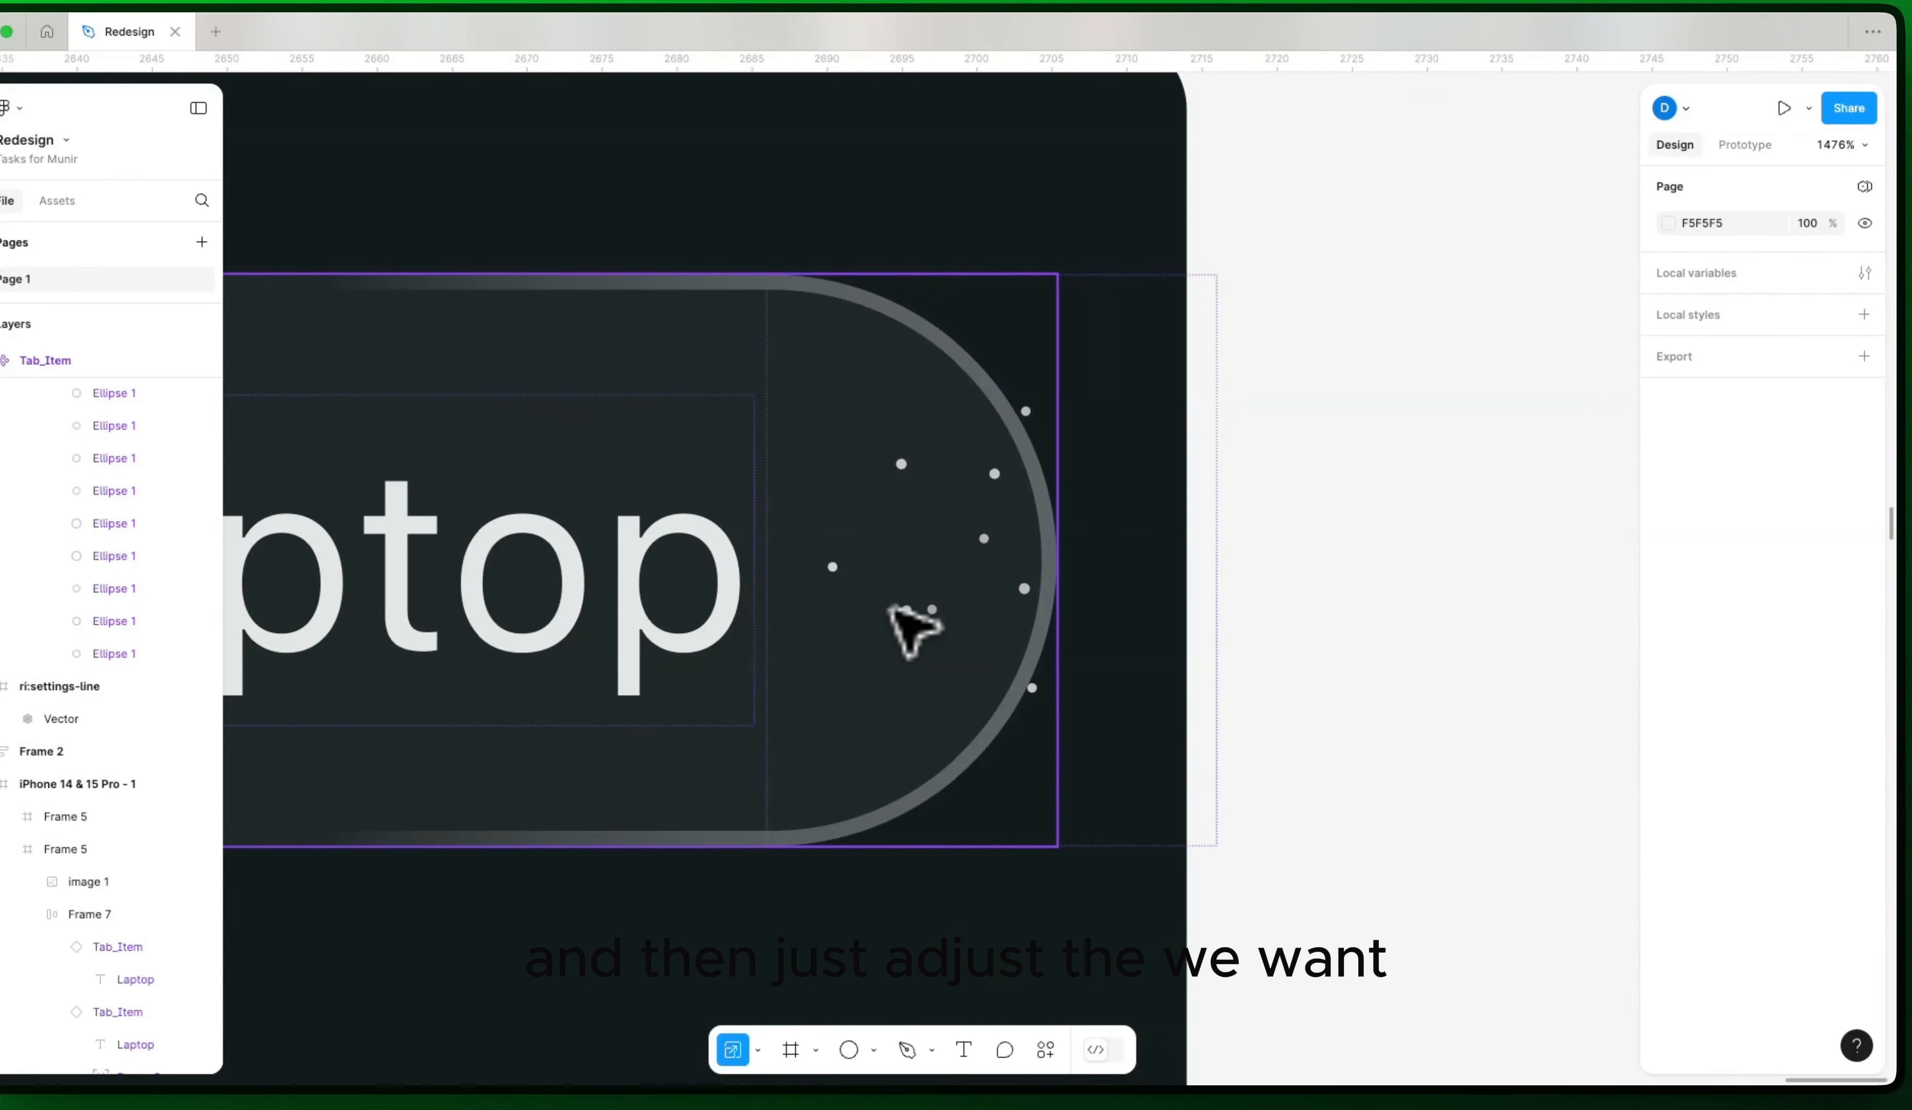
Step: Spread the dots more evenly by moving one lower dot up near the tab's upper edge, deleting one and lowering its neighbour slightly
{"action": "left_click", "coordinate": [906, 609]}
{"action": "key", "text": "shift+Up"}
{"action": "key", "text": "shift+Up"}
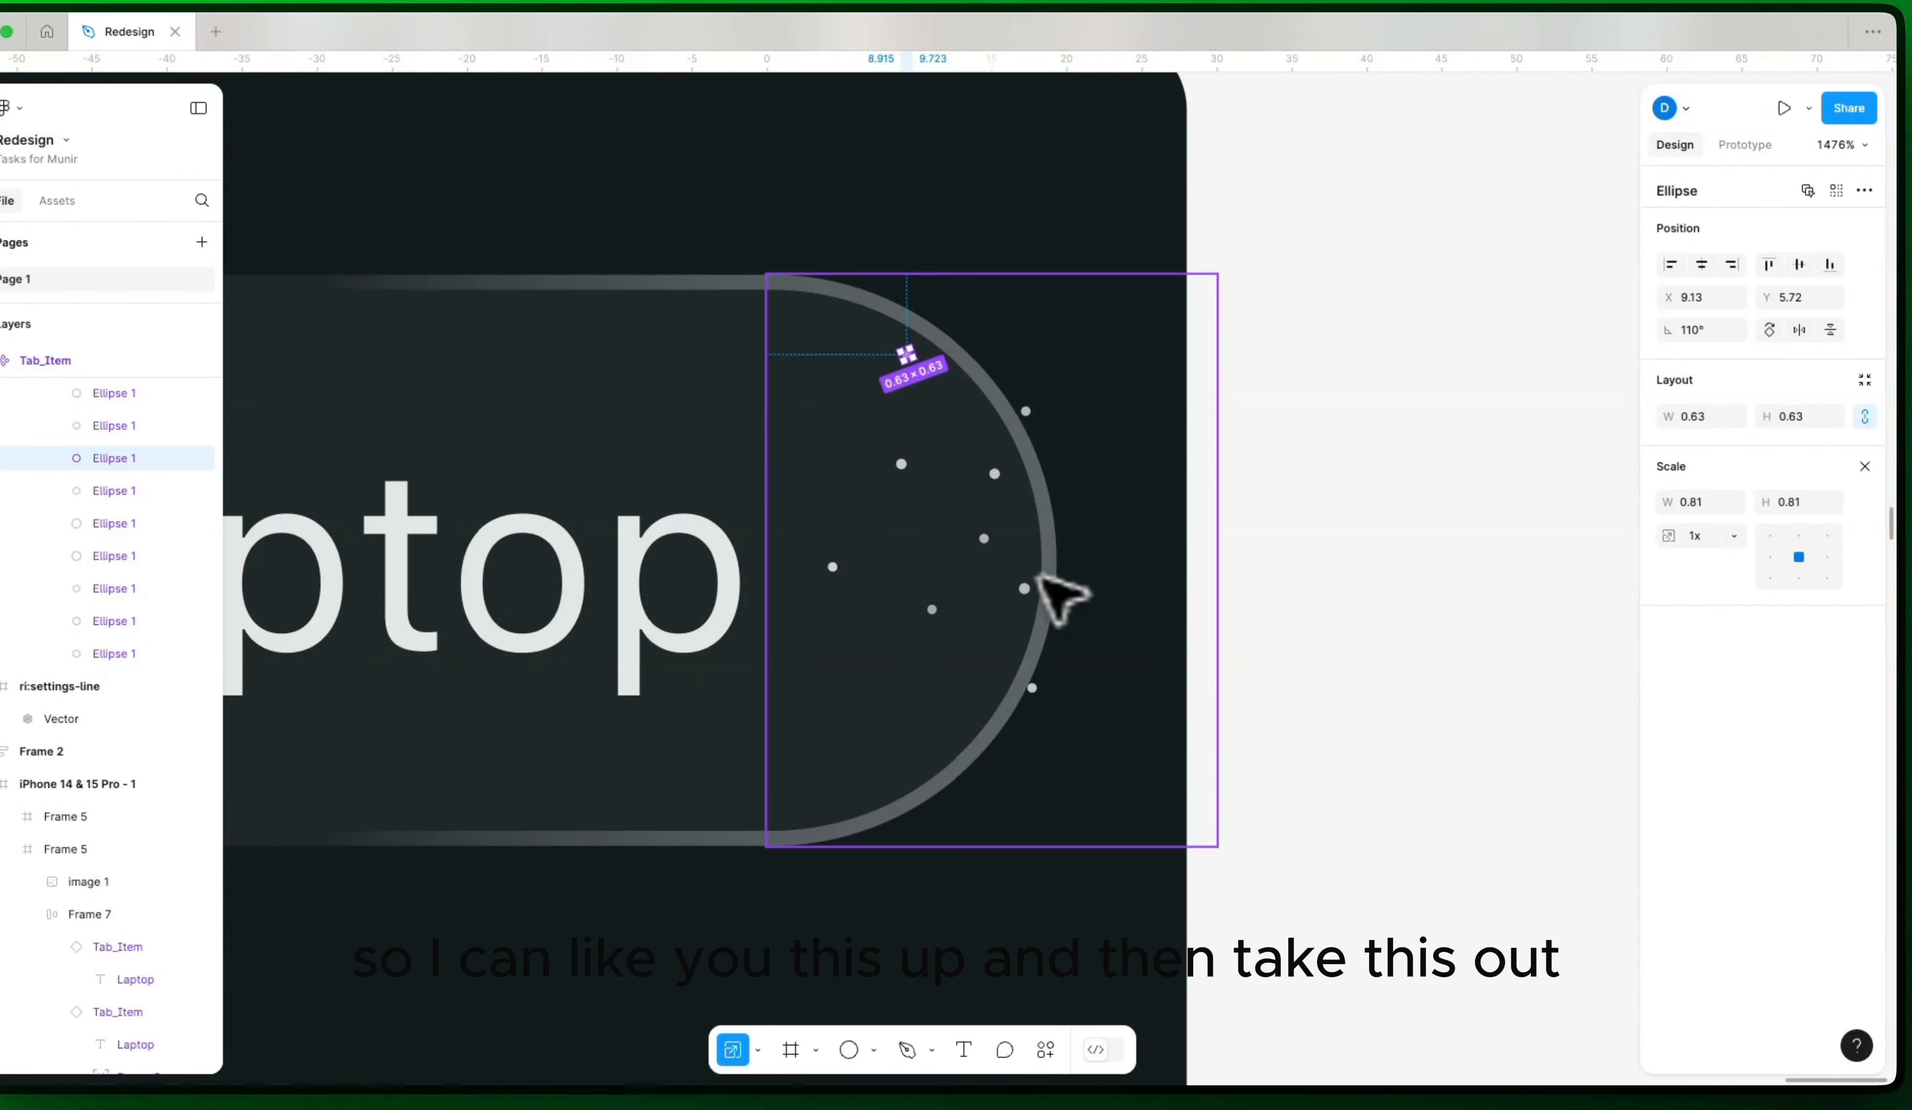
{"action": "left_click", "coordinate": [984, 538]}
{"action": "left_click", "coordinate": [1075, 550]}
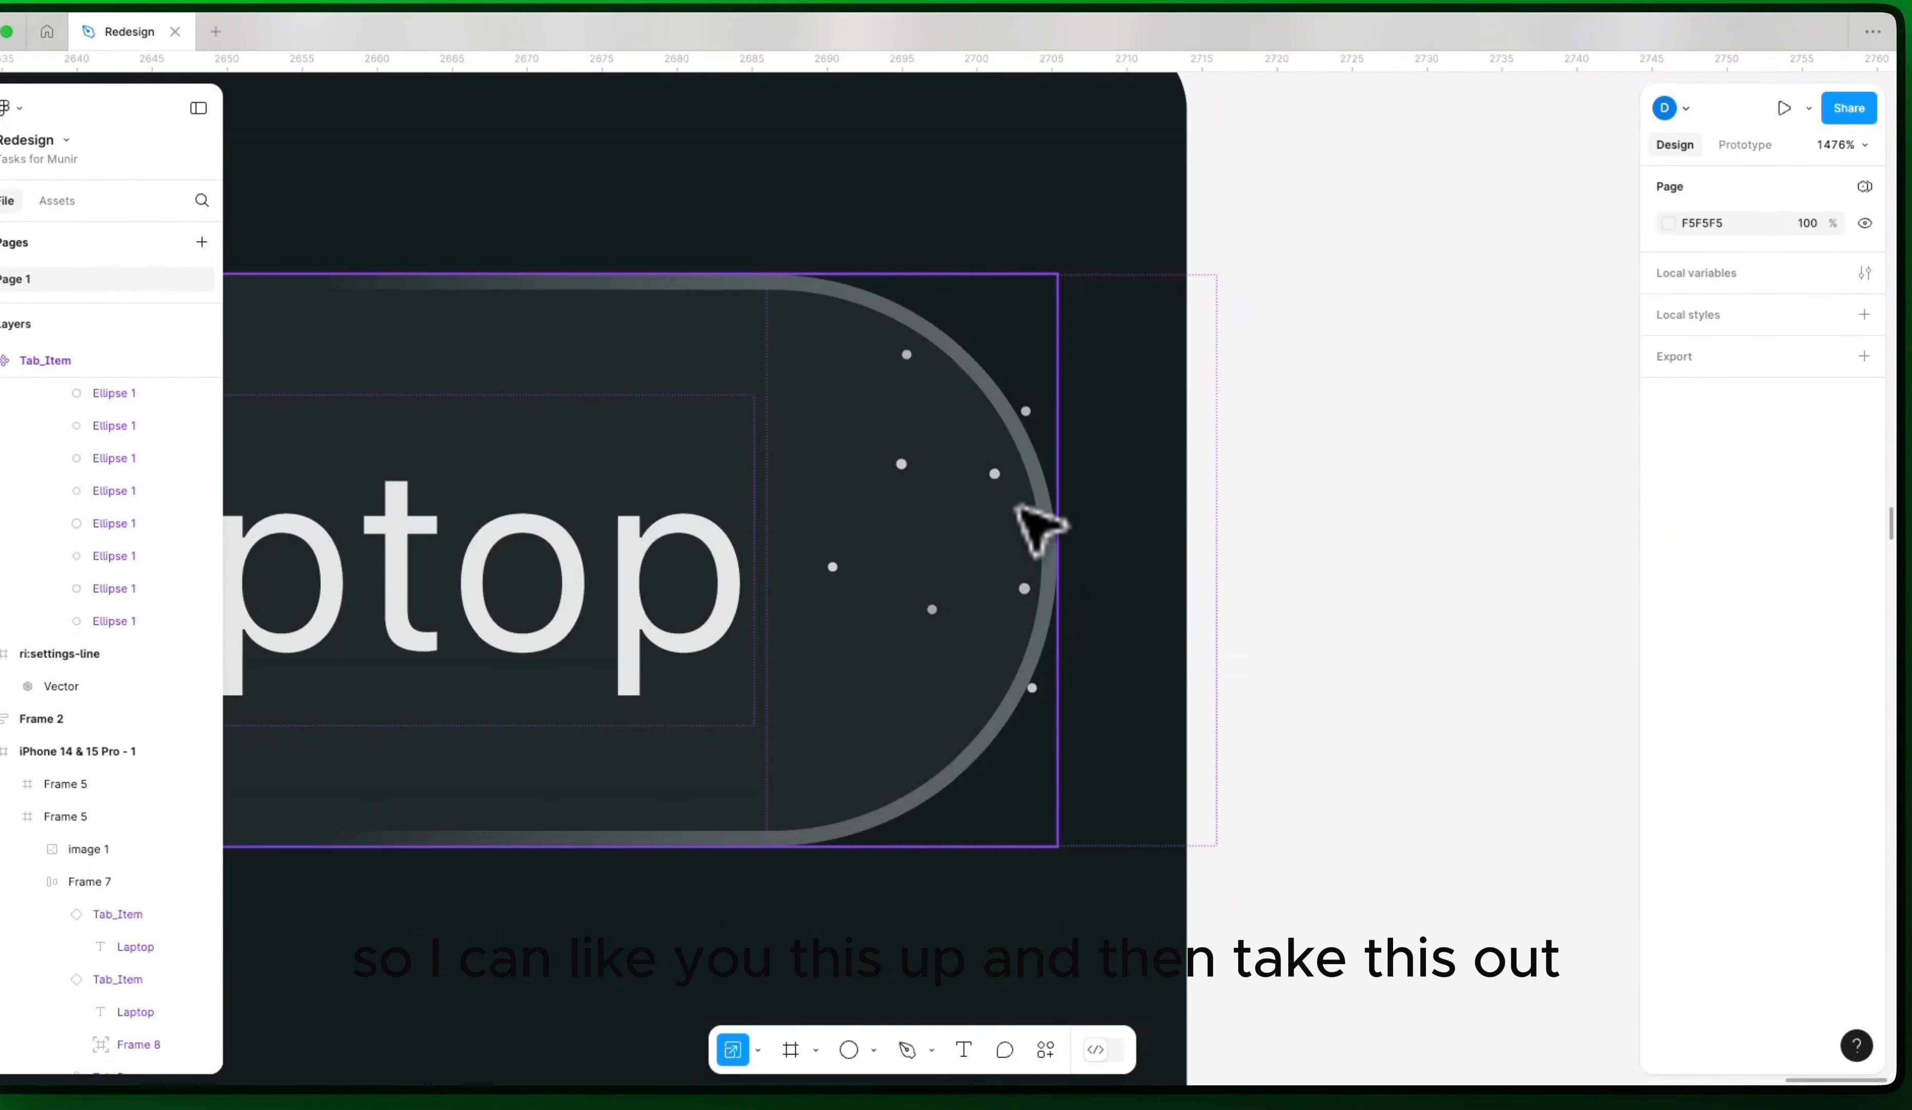
{"action": "left_click", "coordinate": [994, 473]}
{"action": "double_click", "coordinate": [994, 473]}
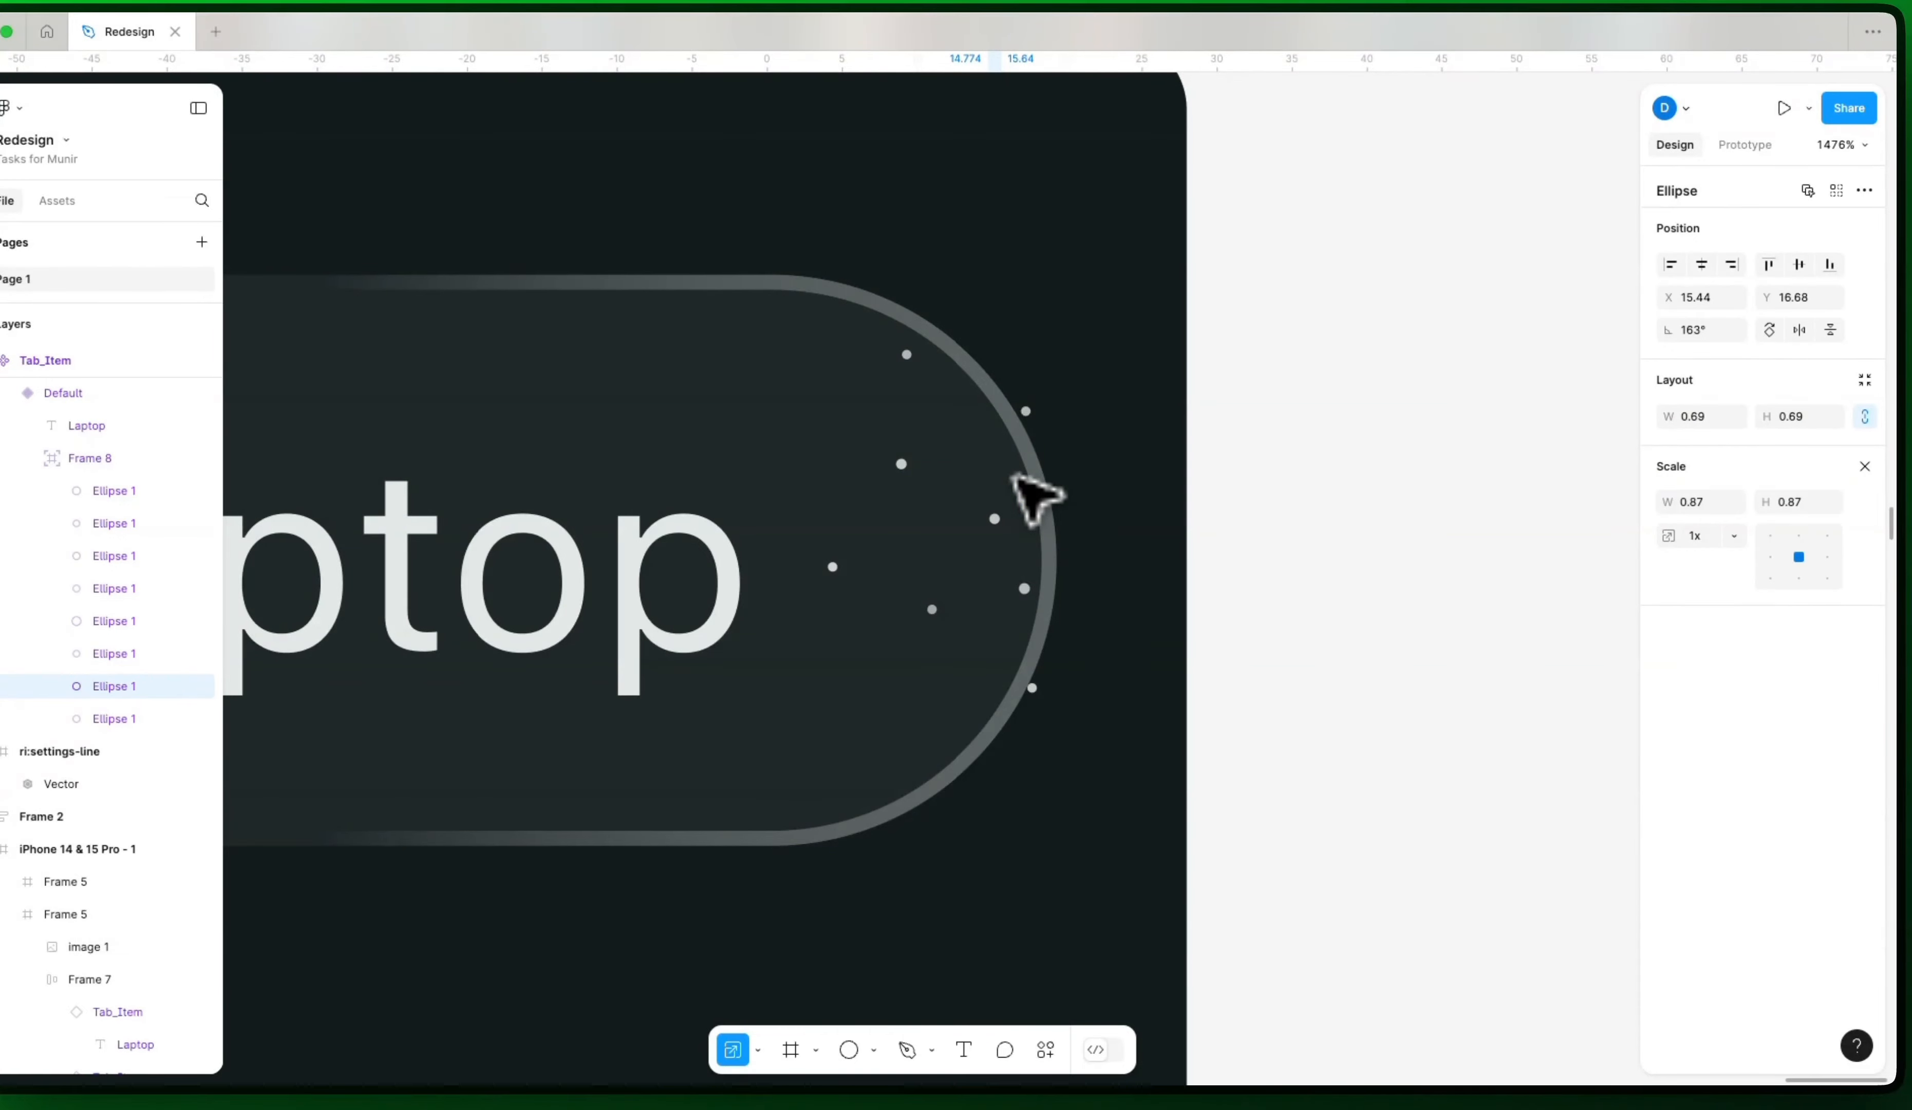
Step: Select the eight remaining dots and give them a Layer blur effect with a value of 1
{"action": "key", "text": "v"}
{"action": "key", "text": "super+a"}
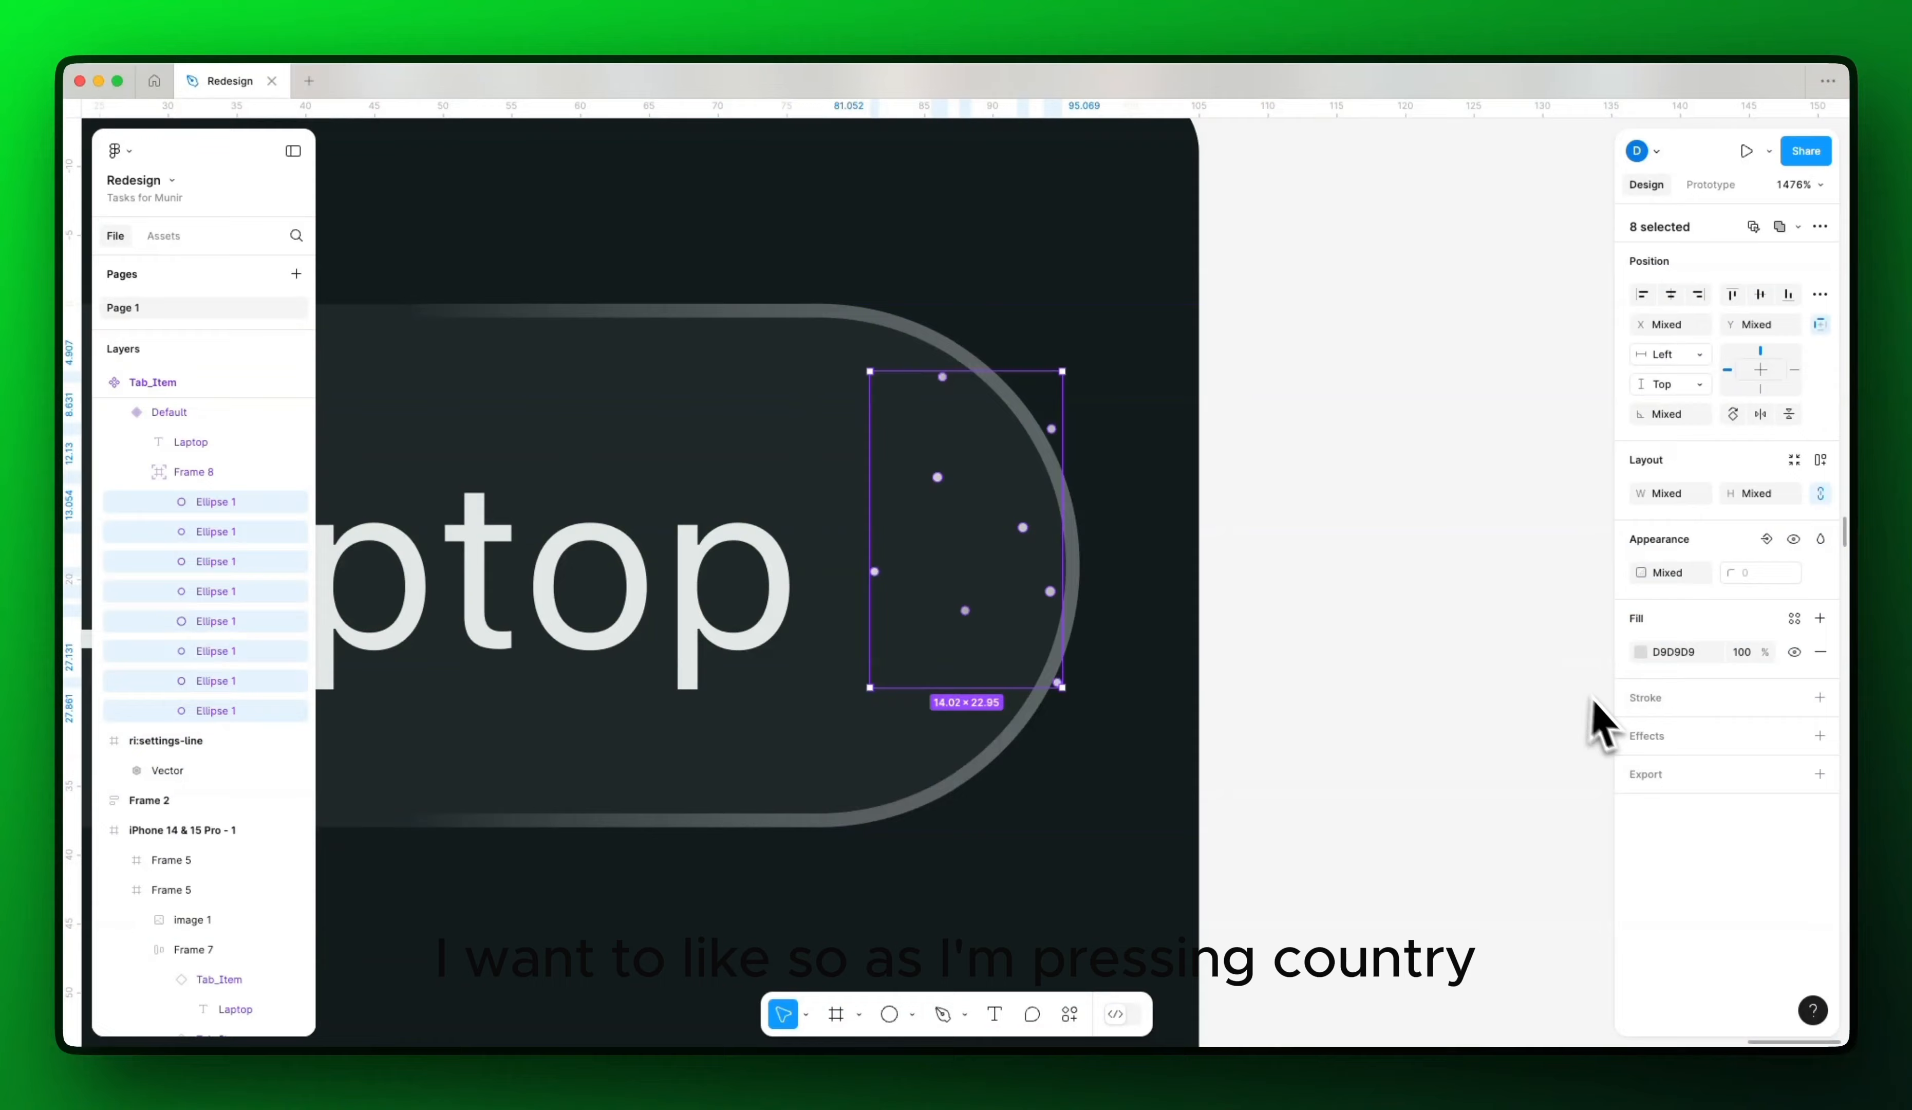
{"action": "left_click", "coordinate": [1646, 736]}
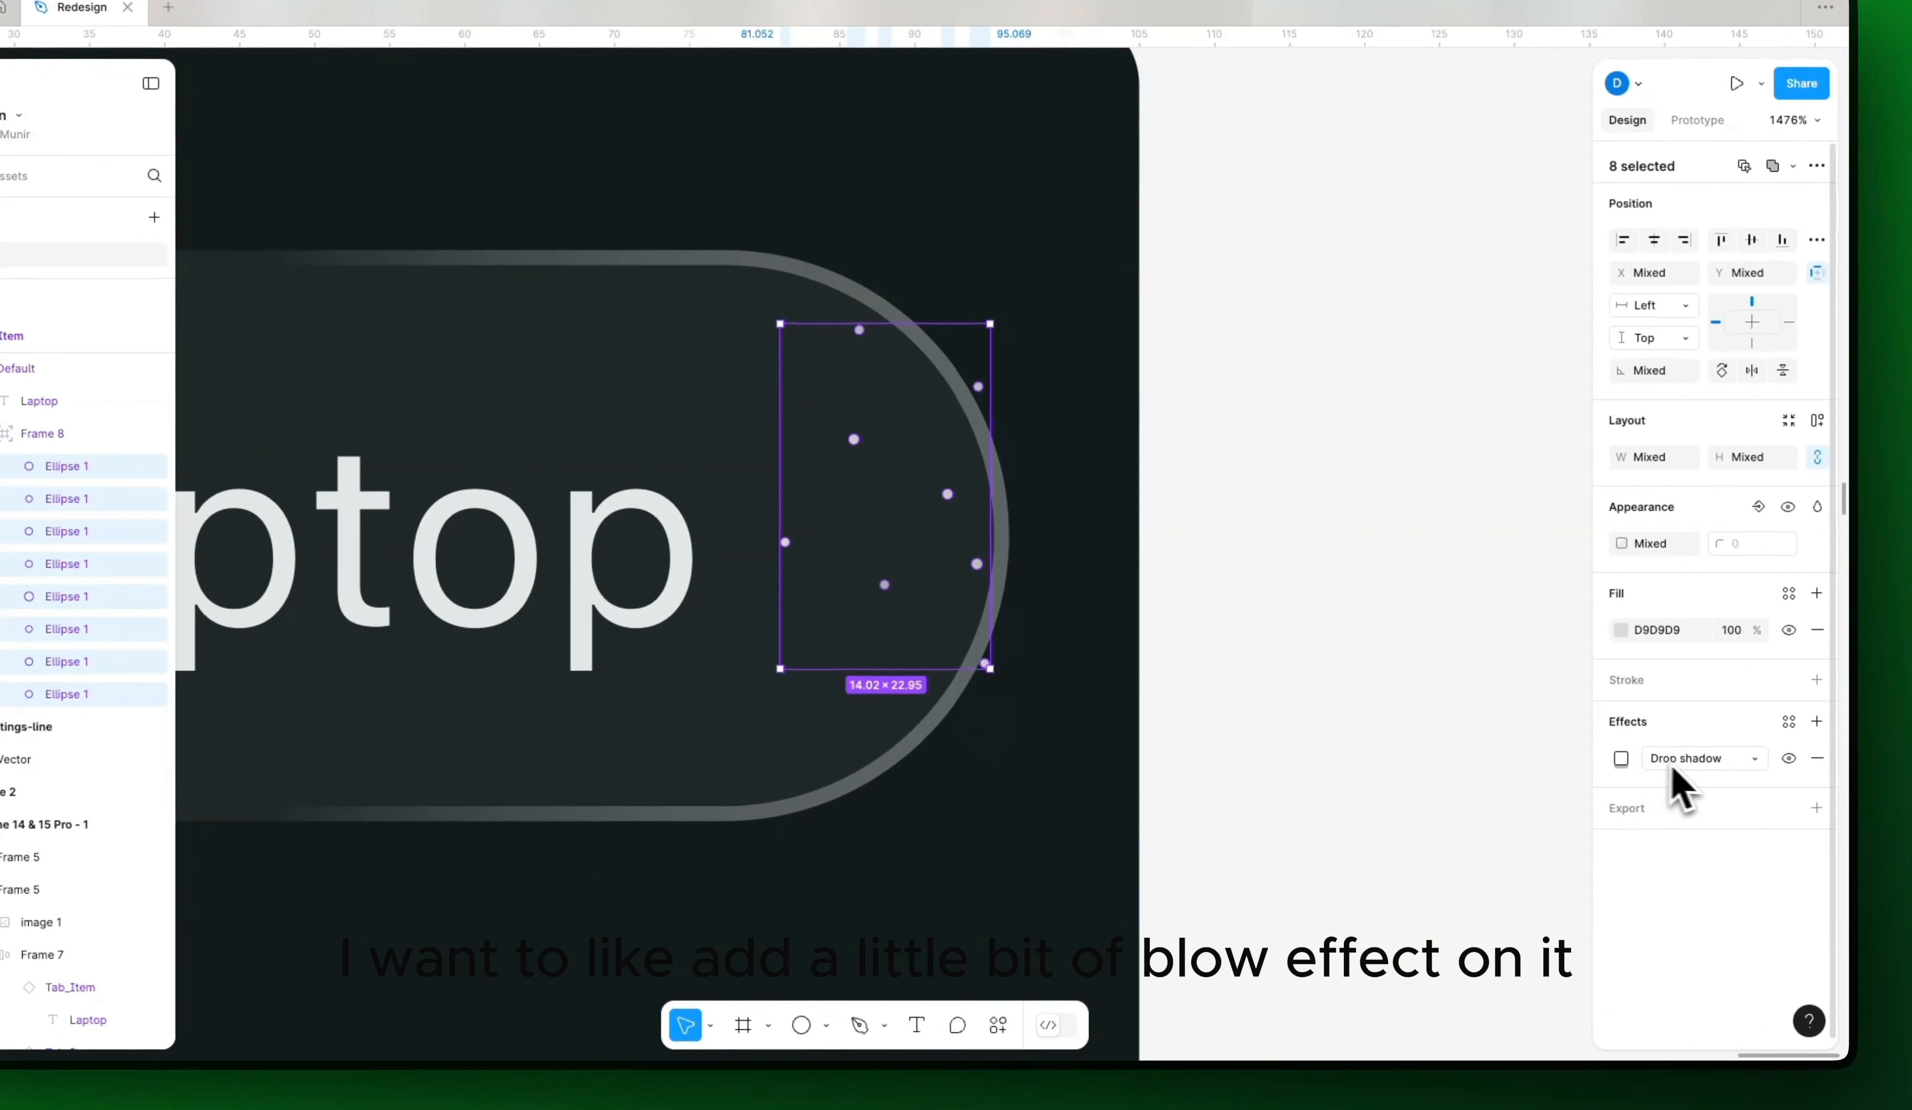
{"action": "left_click", "coordinate": [1680, 759]}
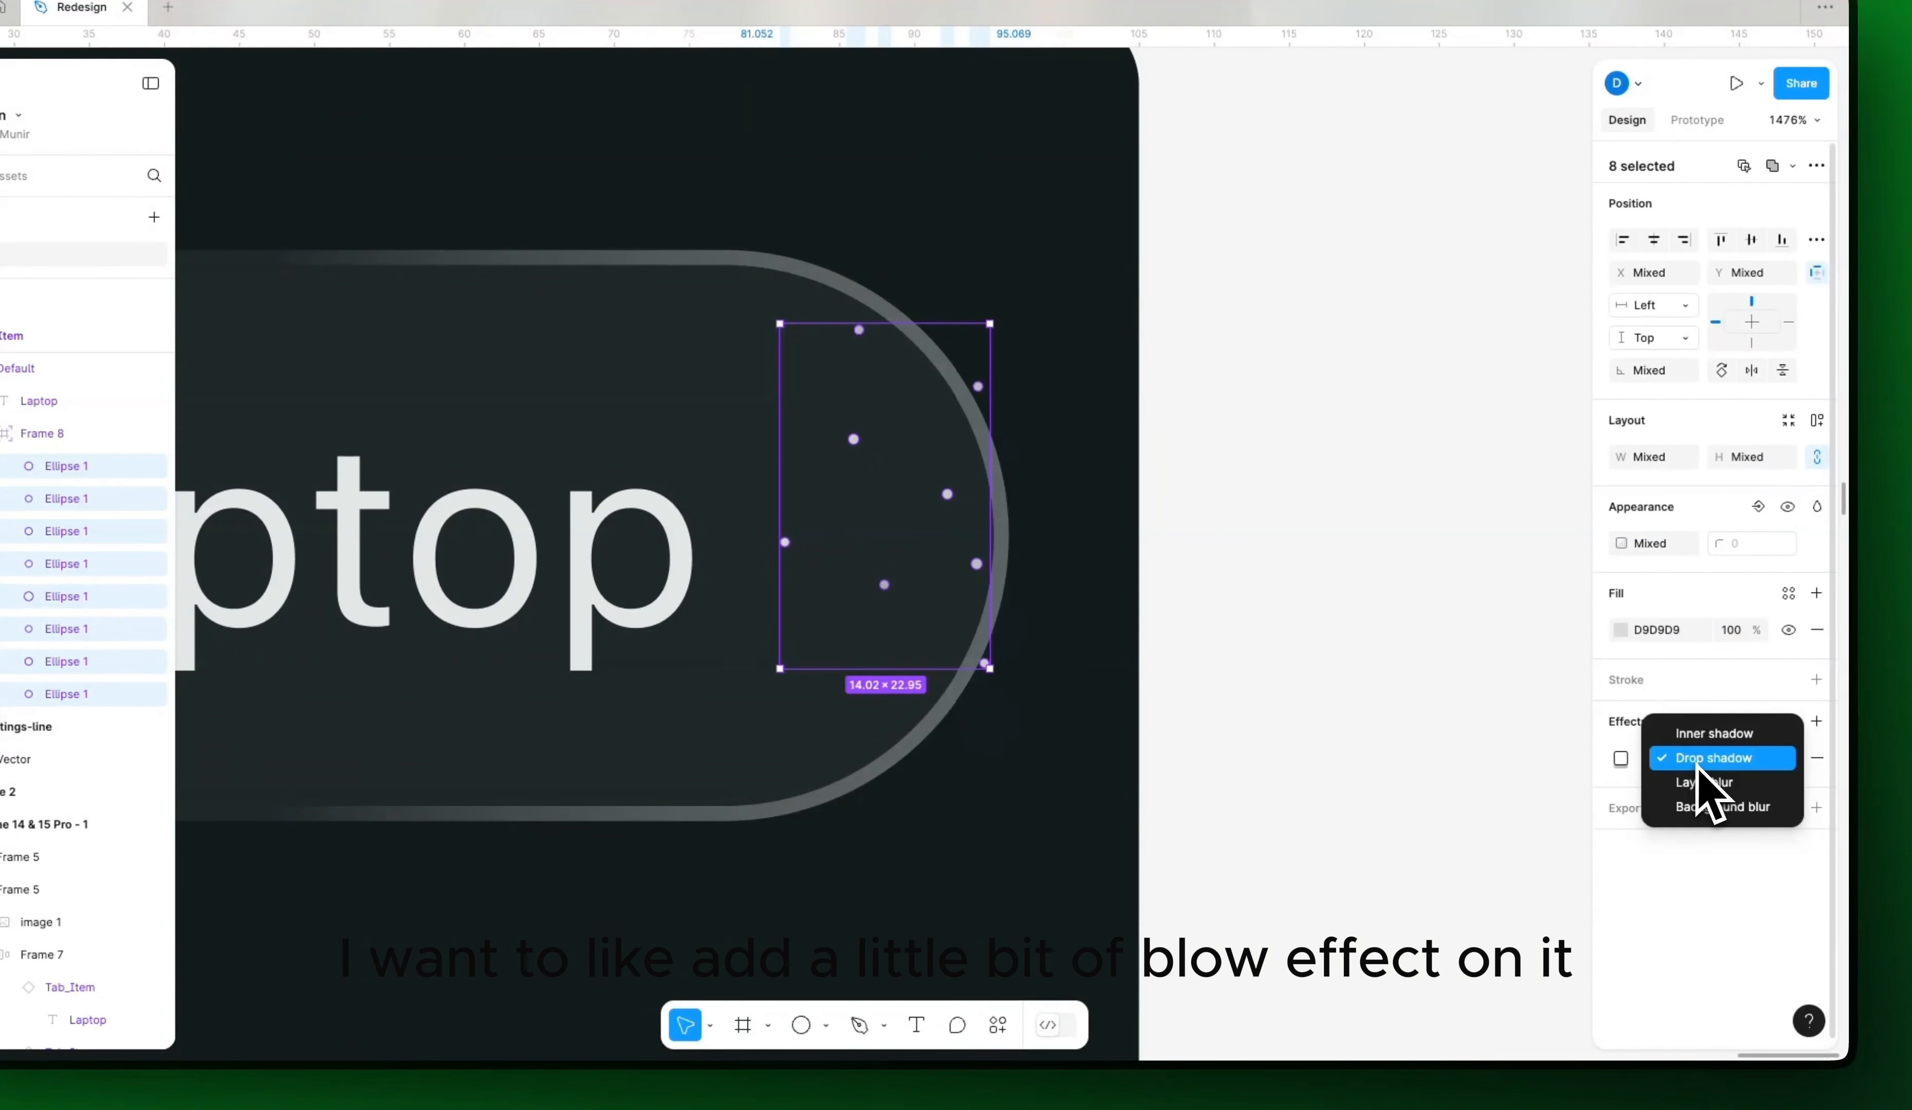
{"action": "left_click", "coordinate": [1691, 782]}
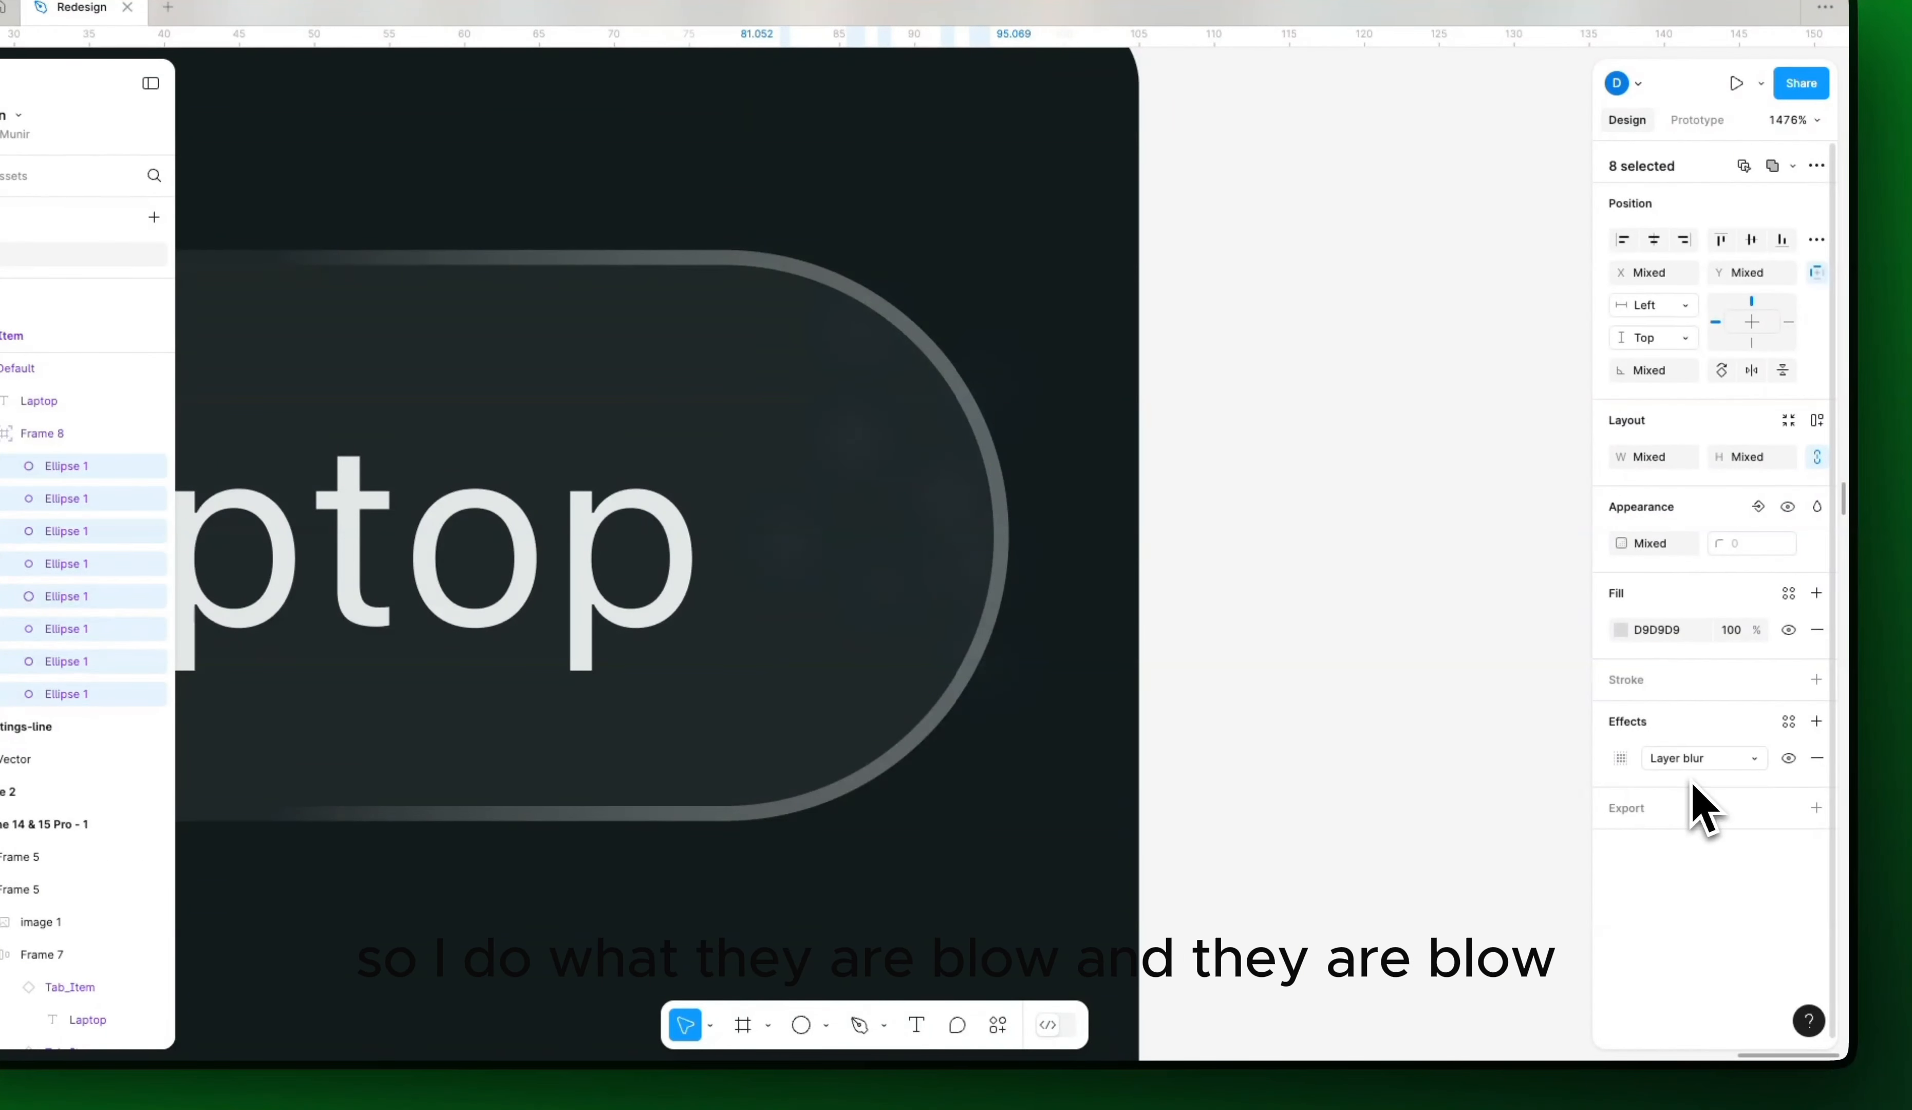
{"action": "left_click", "coordinate": [1623, 759]}
{"action": "key", "text": "Return"}
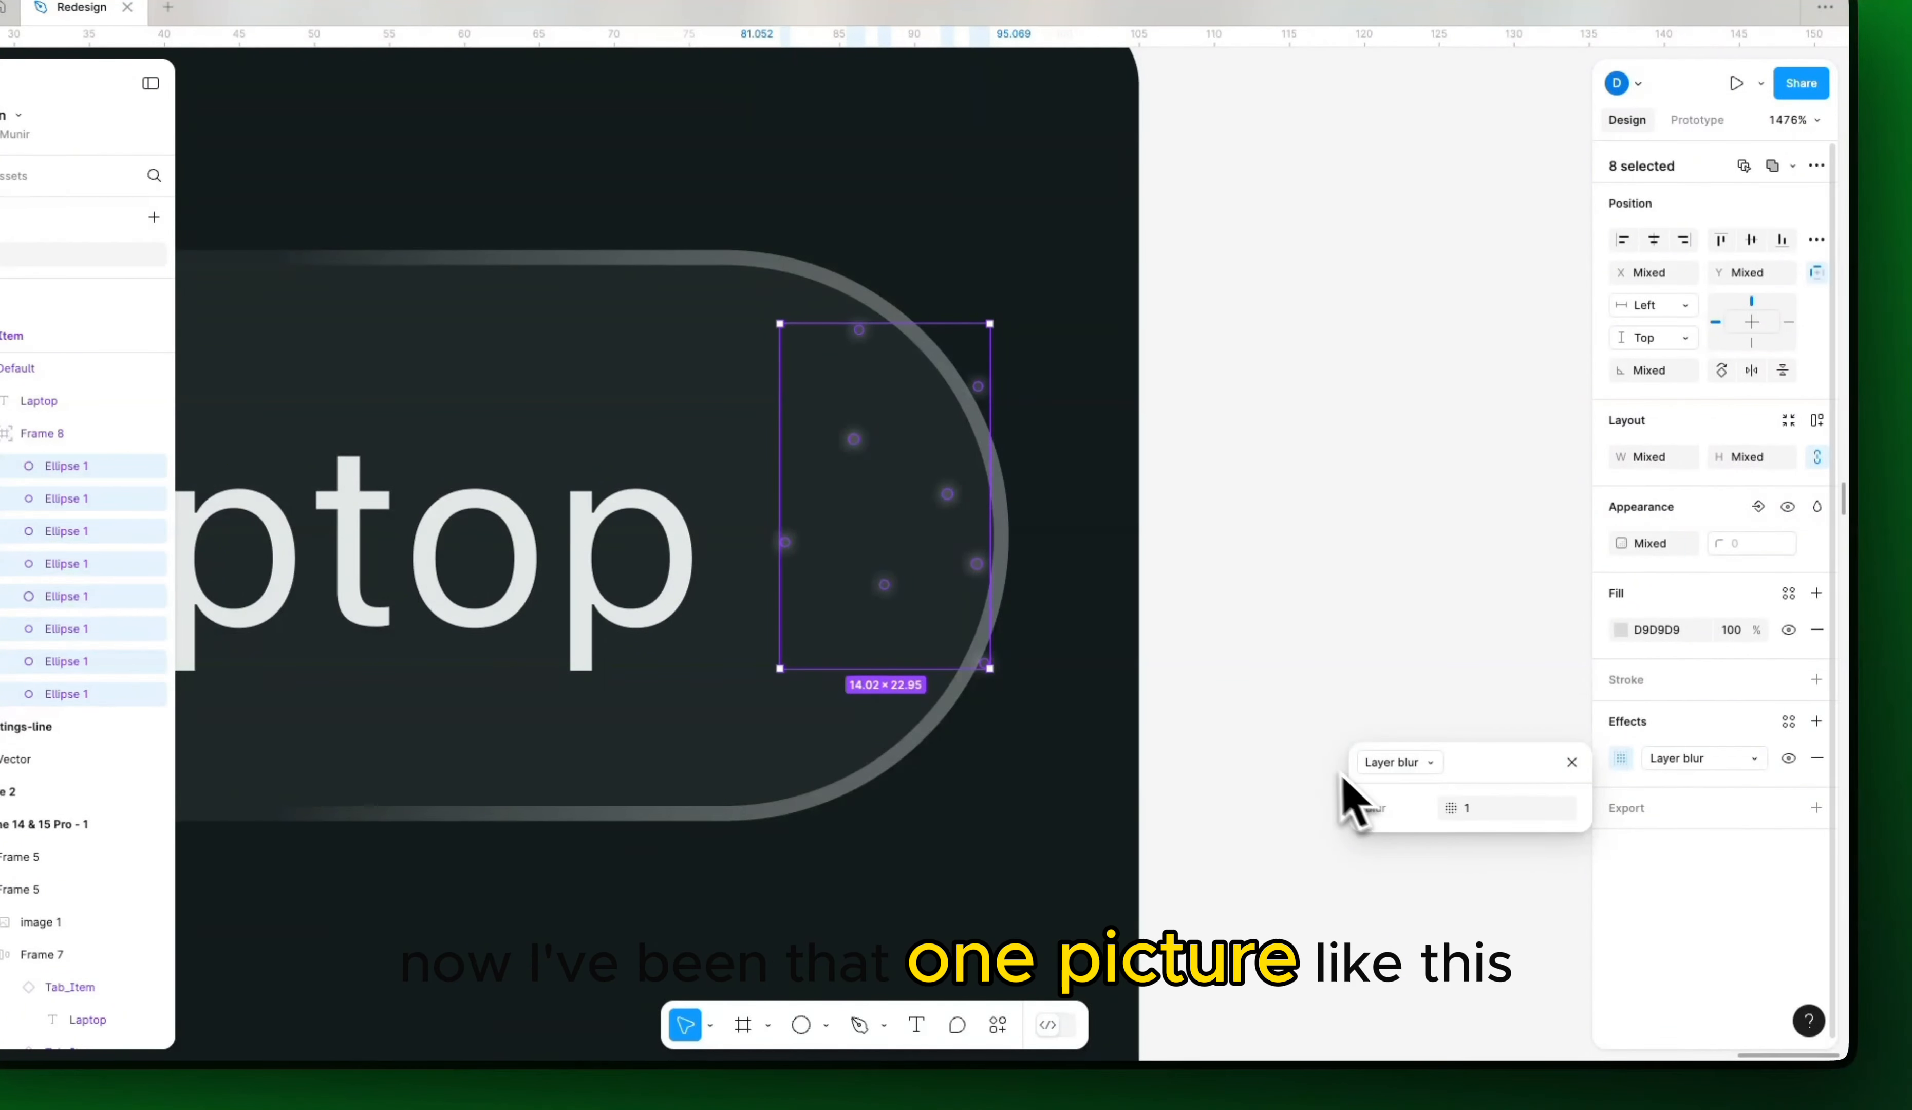
{"action": "left_click", "coordinate": [1280, 683]}
Step: Reposition dots inside the Default variant's right-end frame, placing one at about X 14.4, Y 13 and another at about X 15.3, Y 19.5
{"action": "scroll", "coordinate": [1288, 686], "scroll_direction": "down", "scroll_amount": 10}
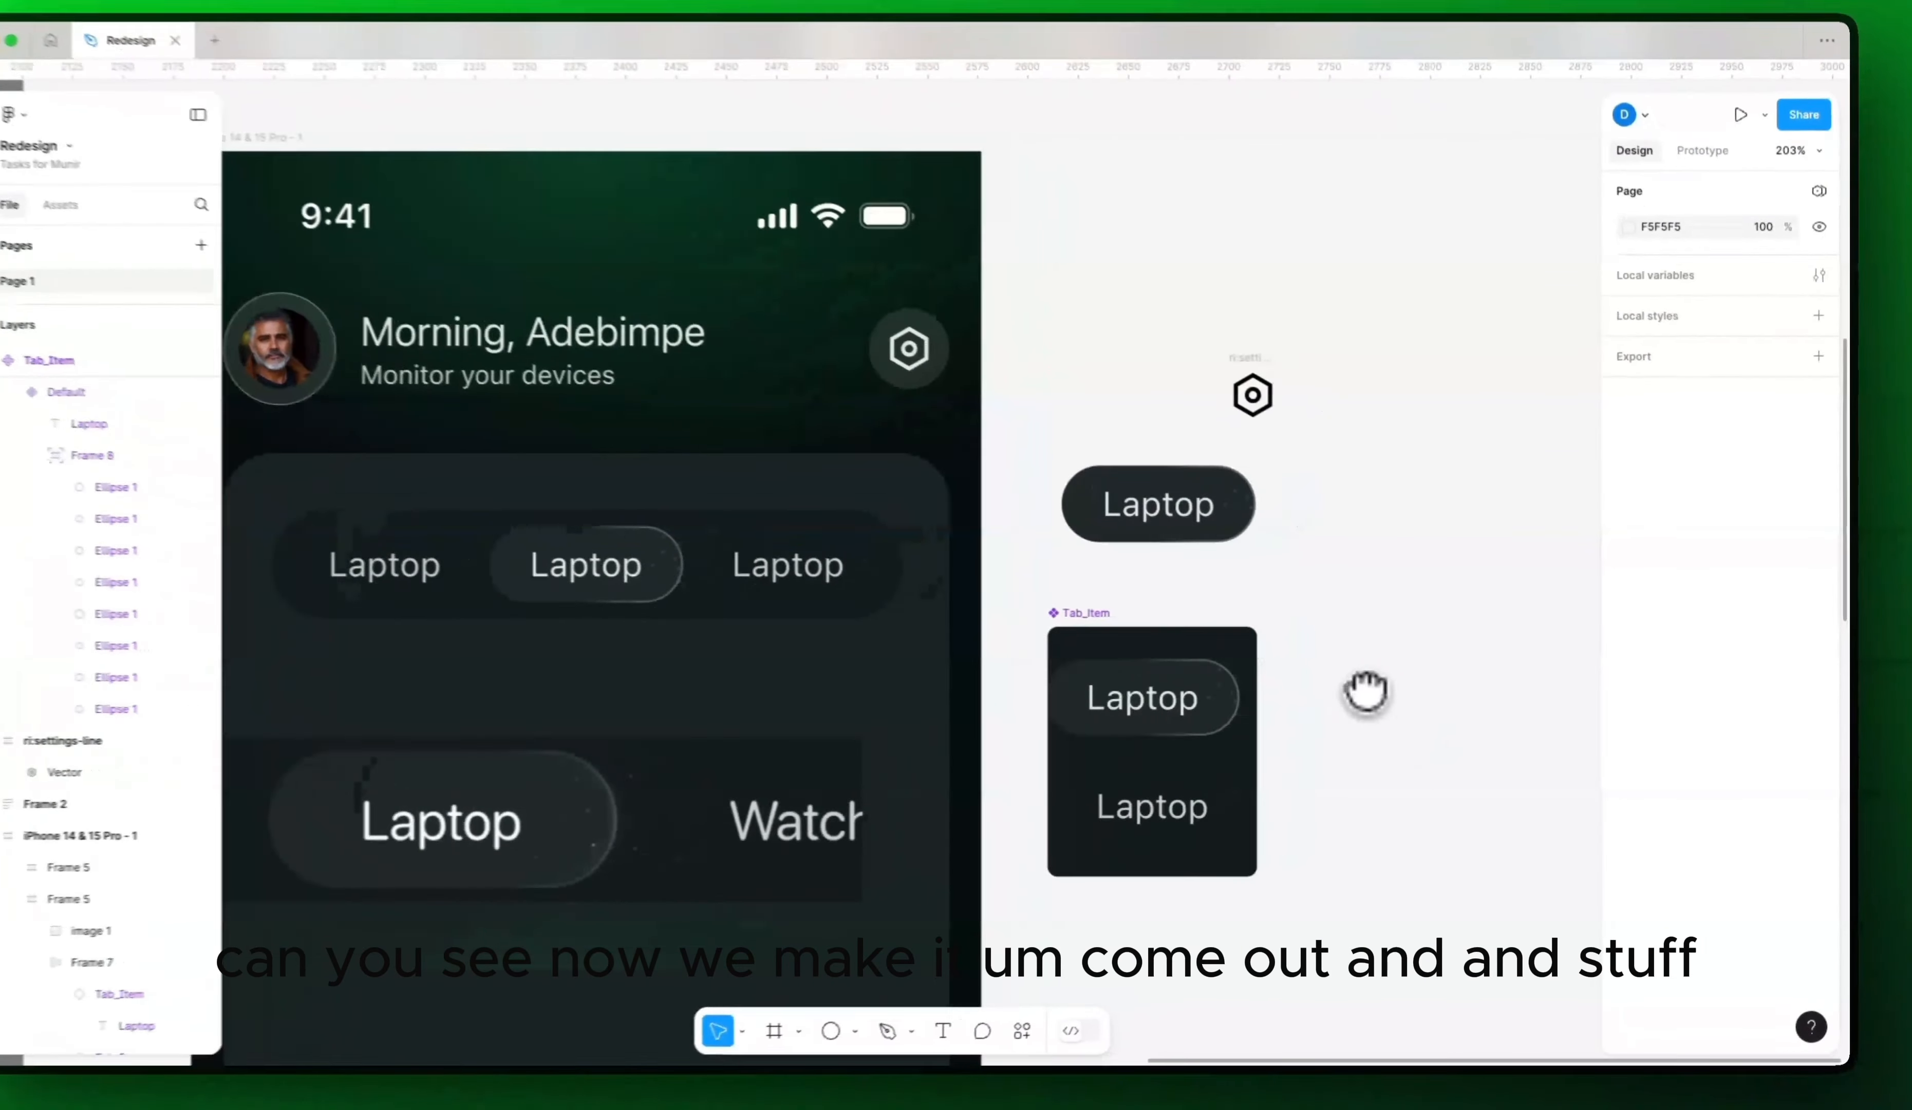
{"action": "scroll", "coordinate": [1288, 716], "scroll_direction": "up", "scroll_amount": 5}
{"action": "left_click", "coordinate": [1048, 640]}
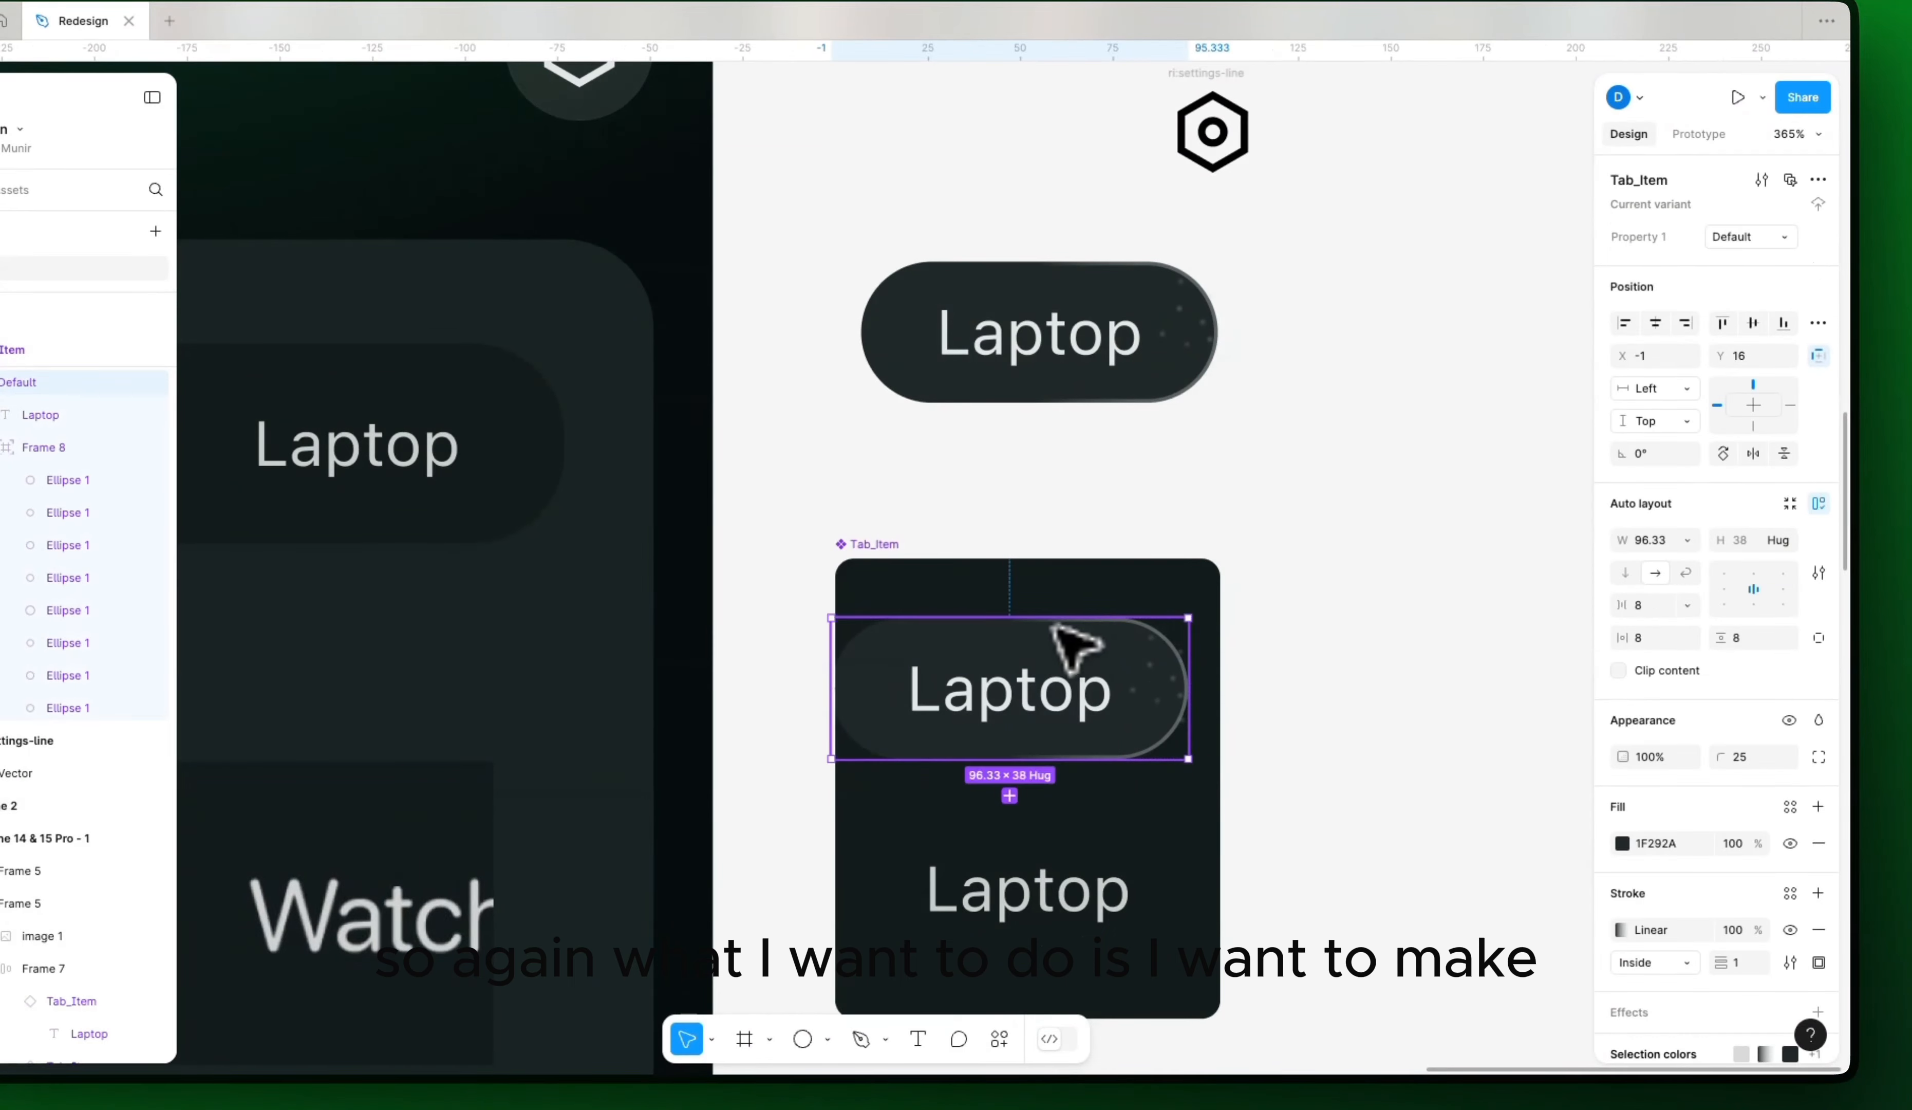
{"action": "scroll", "coordinate": [1318, 679], "scroll_direction": "up", "scroll_amount": 2}
{"action": "scroll", "coordinate": [1322, 686], "scroll_direction": "up", "scroll_amount": 3}
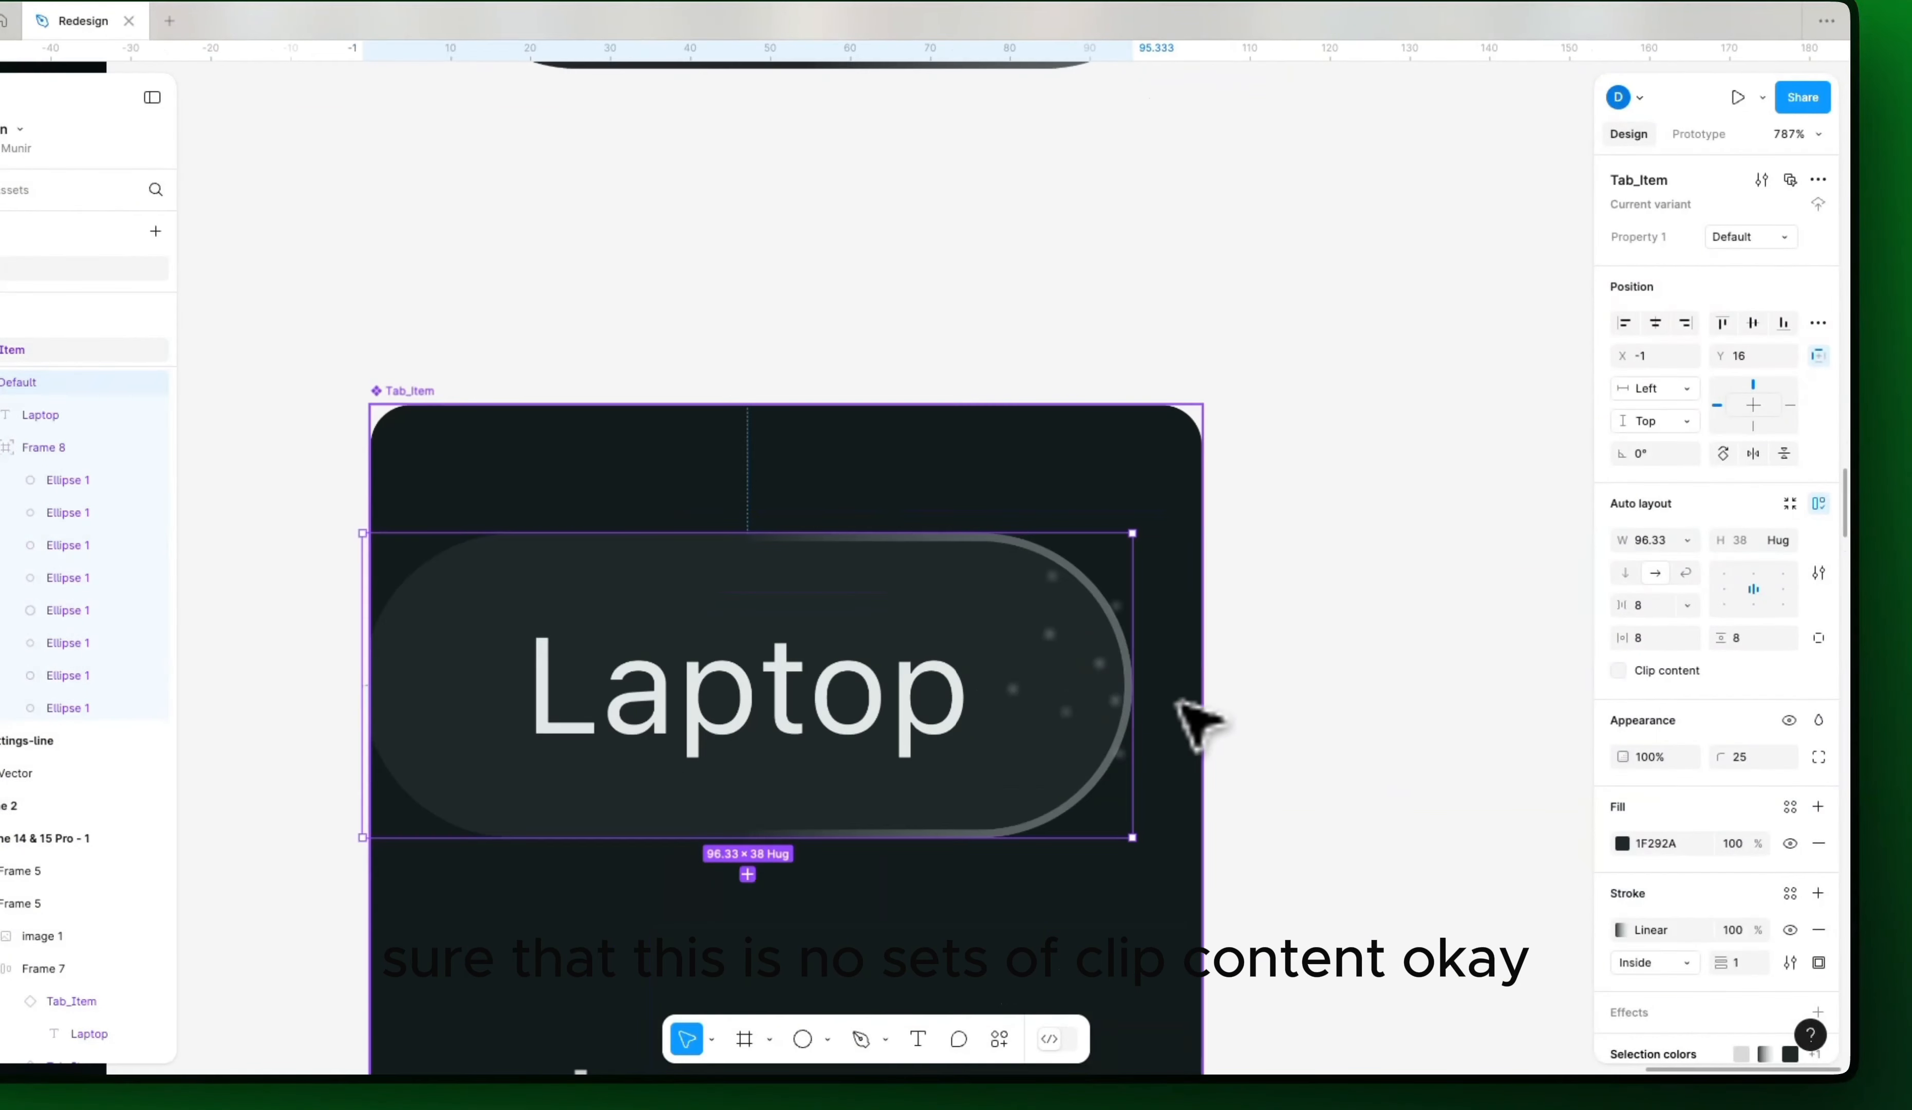
{"action": "double_click", "coordinate": [1051, 632]}
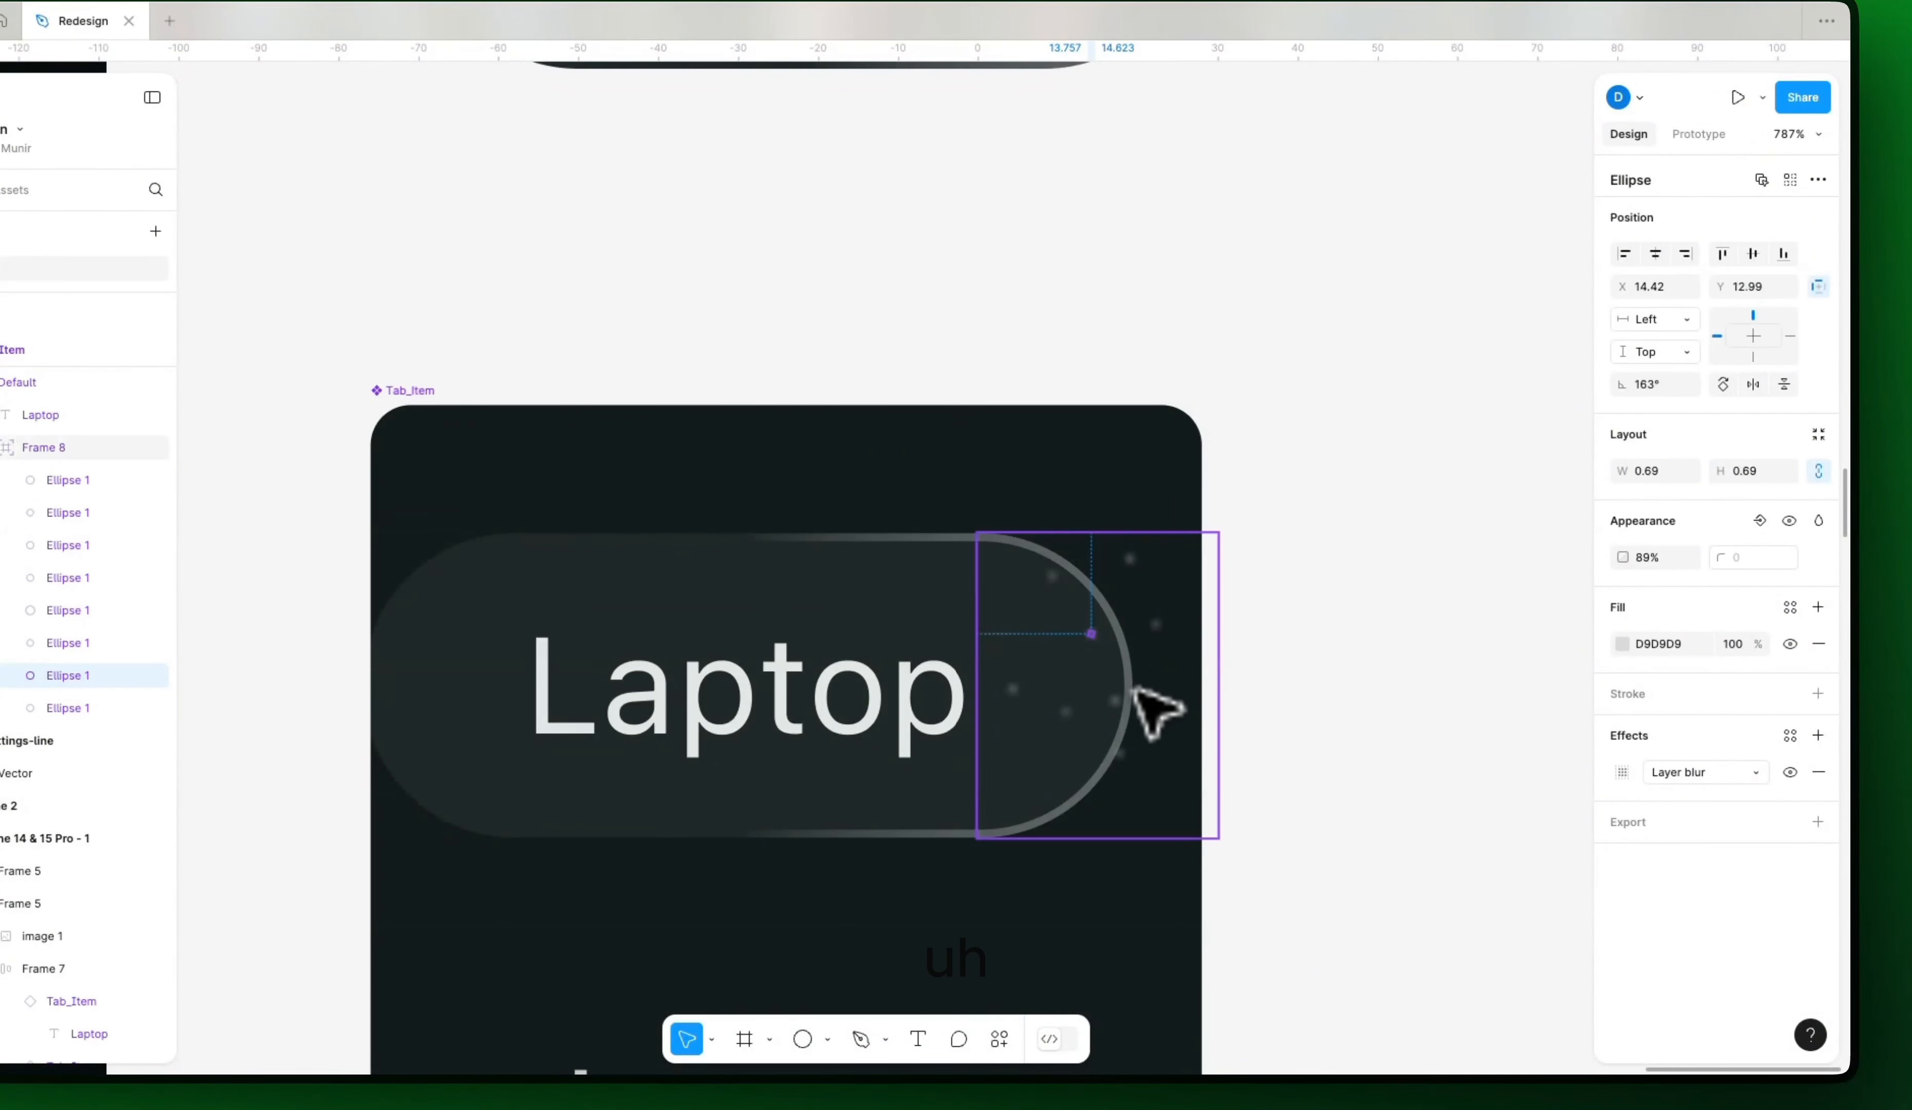
{"action": "left_click", "coordinate": [1114, 699]}
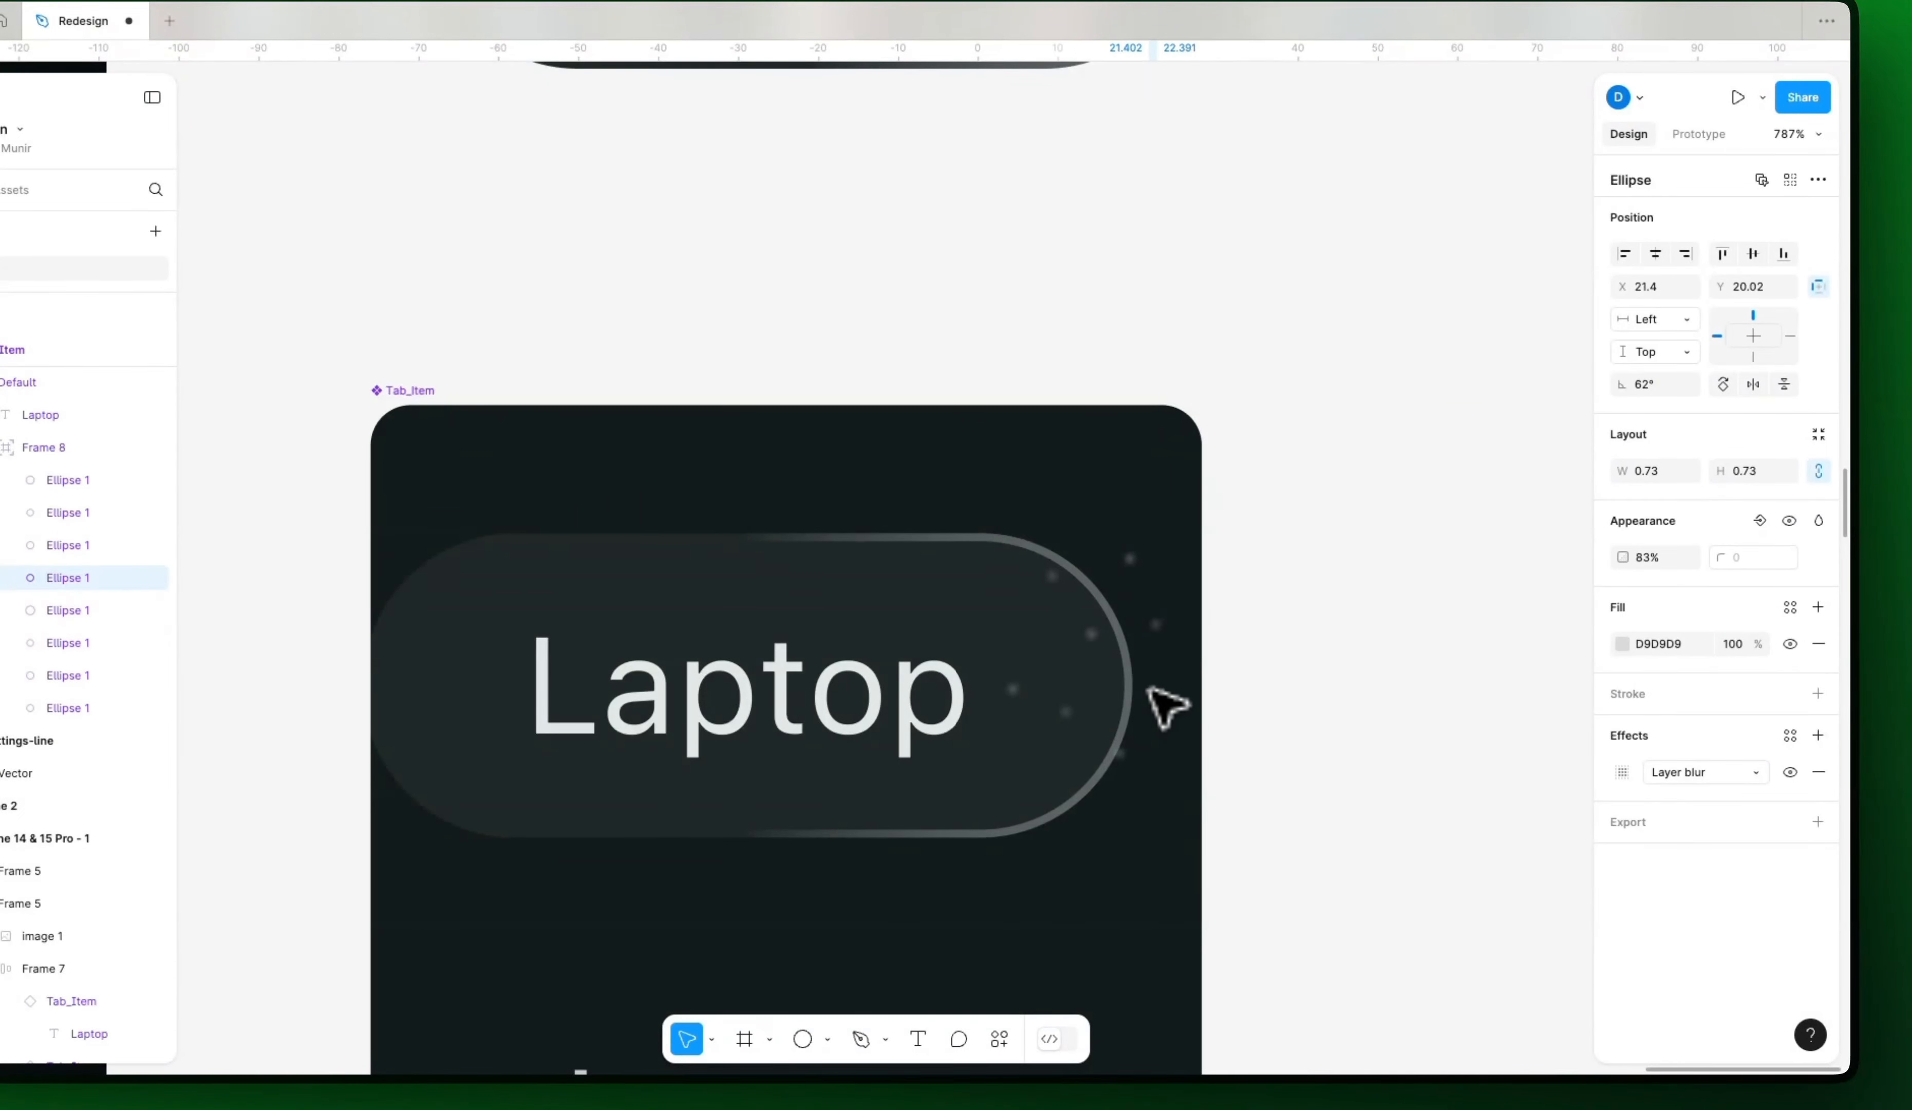
{"action": "left_click_drag", "start_coordinate": [1113, 699], "coordinate": [1082, 724]}
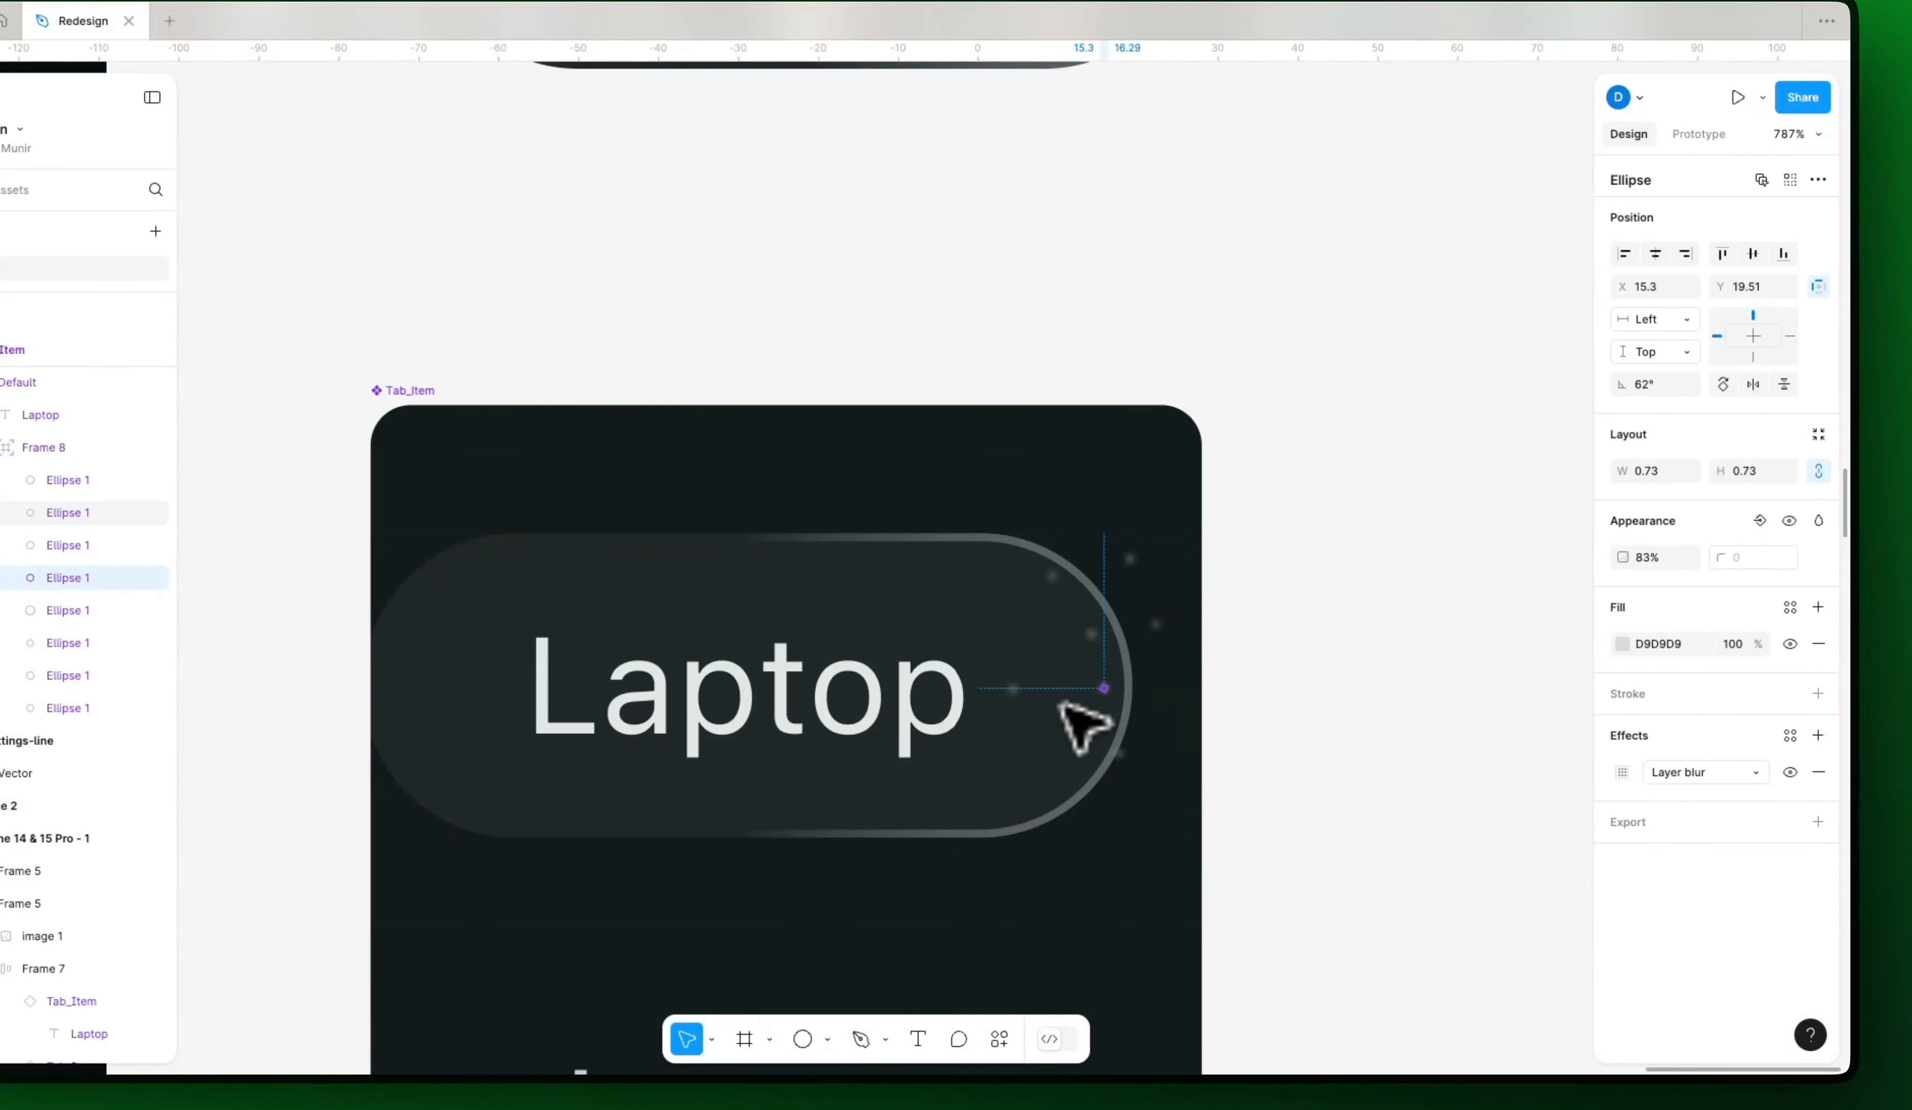
Step: Scatter more dots across the lower part of the tab's rounded end, placing one at about X 18.2, Y 28.8
{"action": "left_click", "coordinate": [1012, 689]}
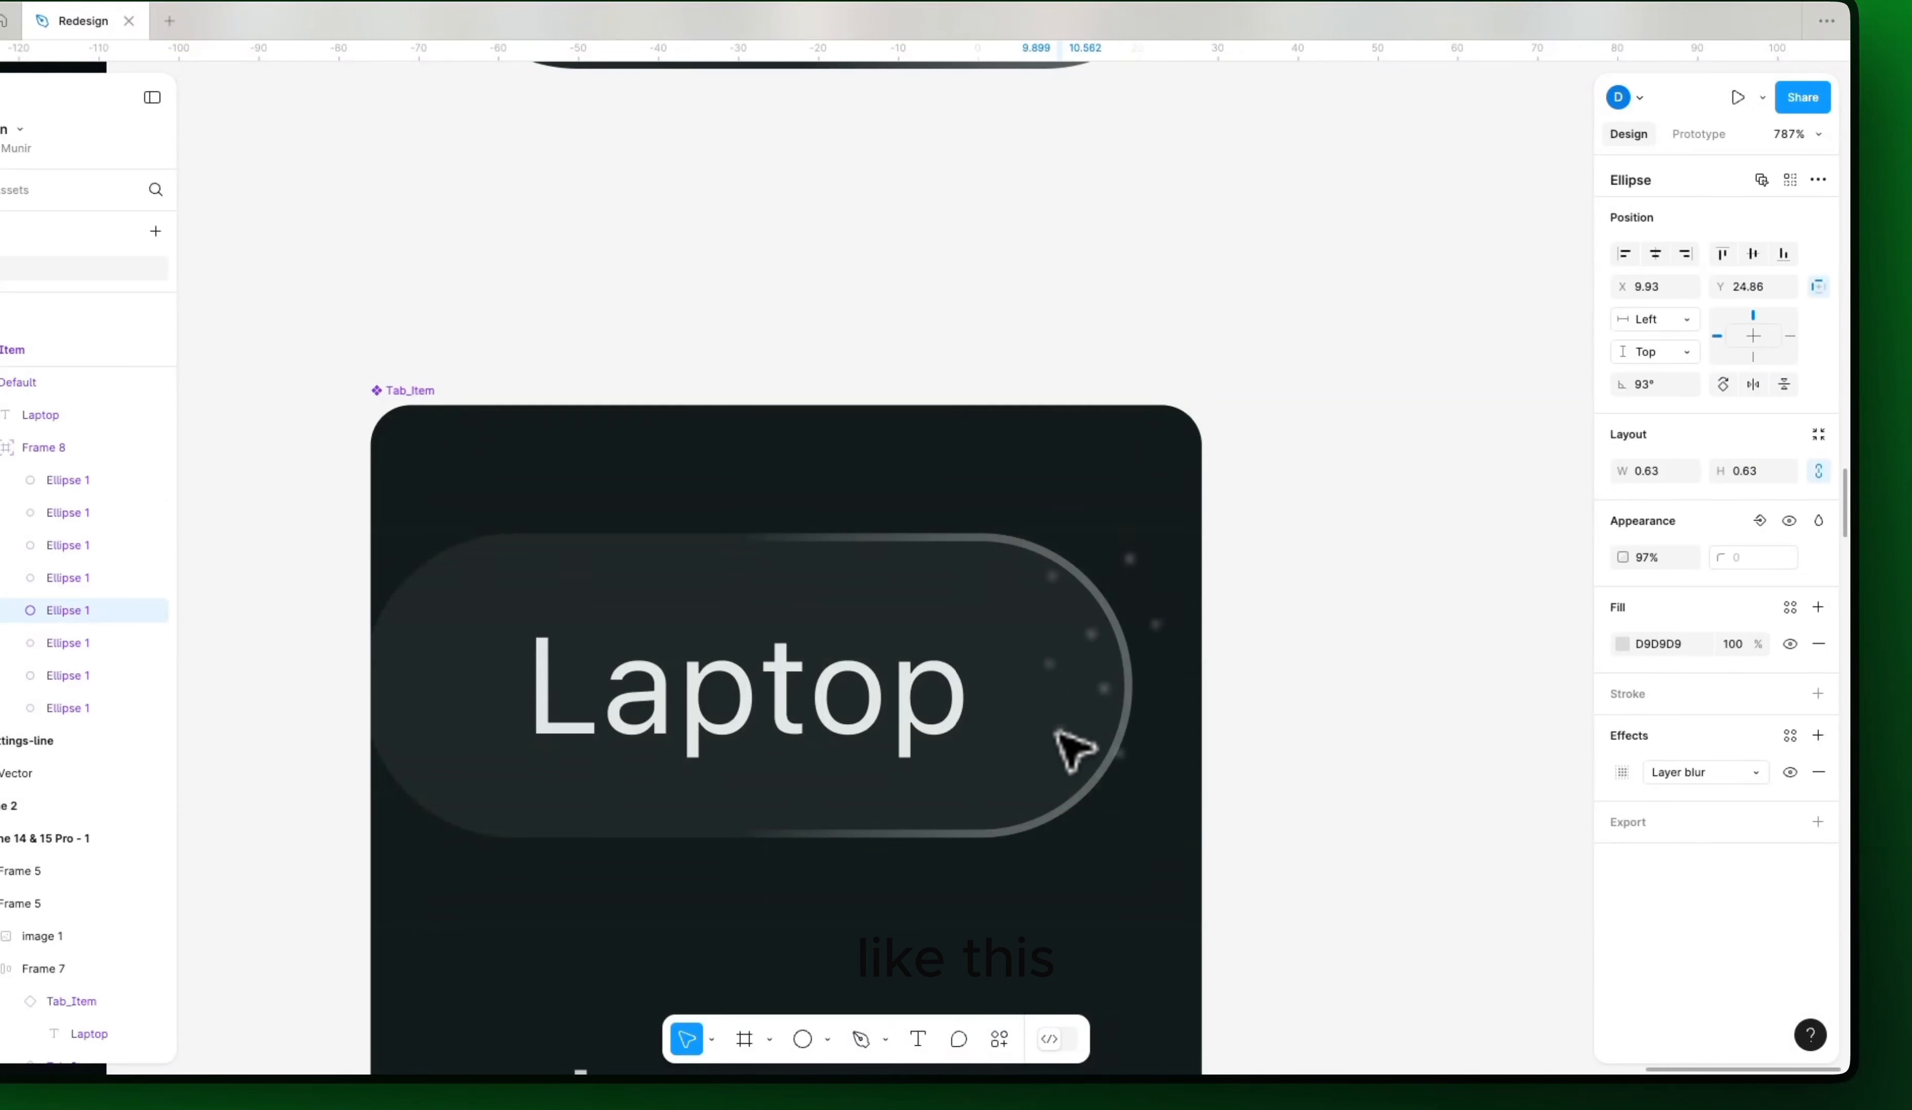
{"action": "left_click_drag", "start_coordinate": [1056, 732], "coordinate": [1054, 778]}
{"action": "left_click", "coordinate": [1122, 760]}
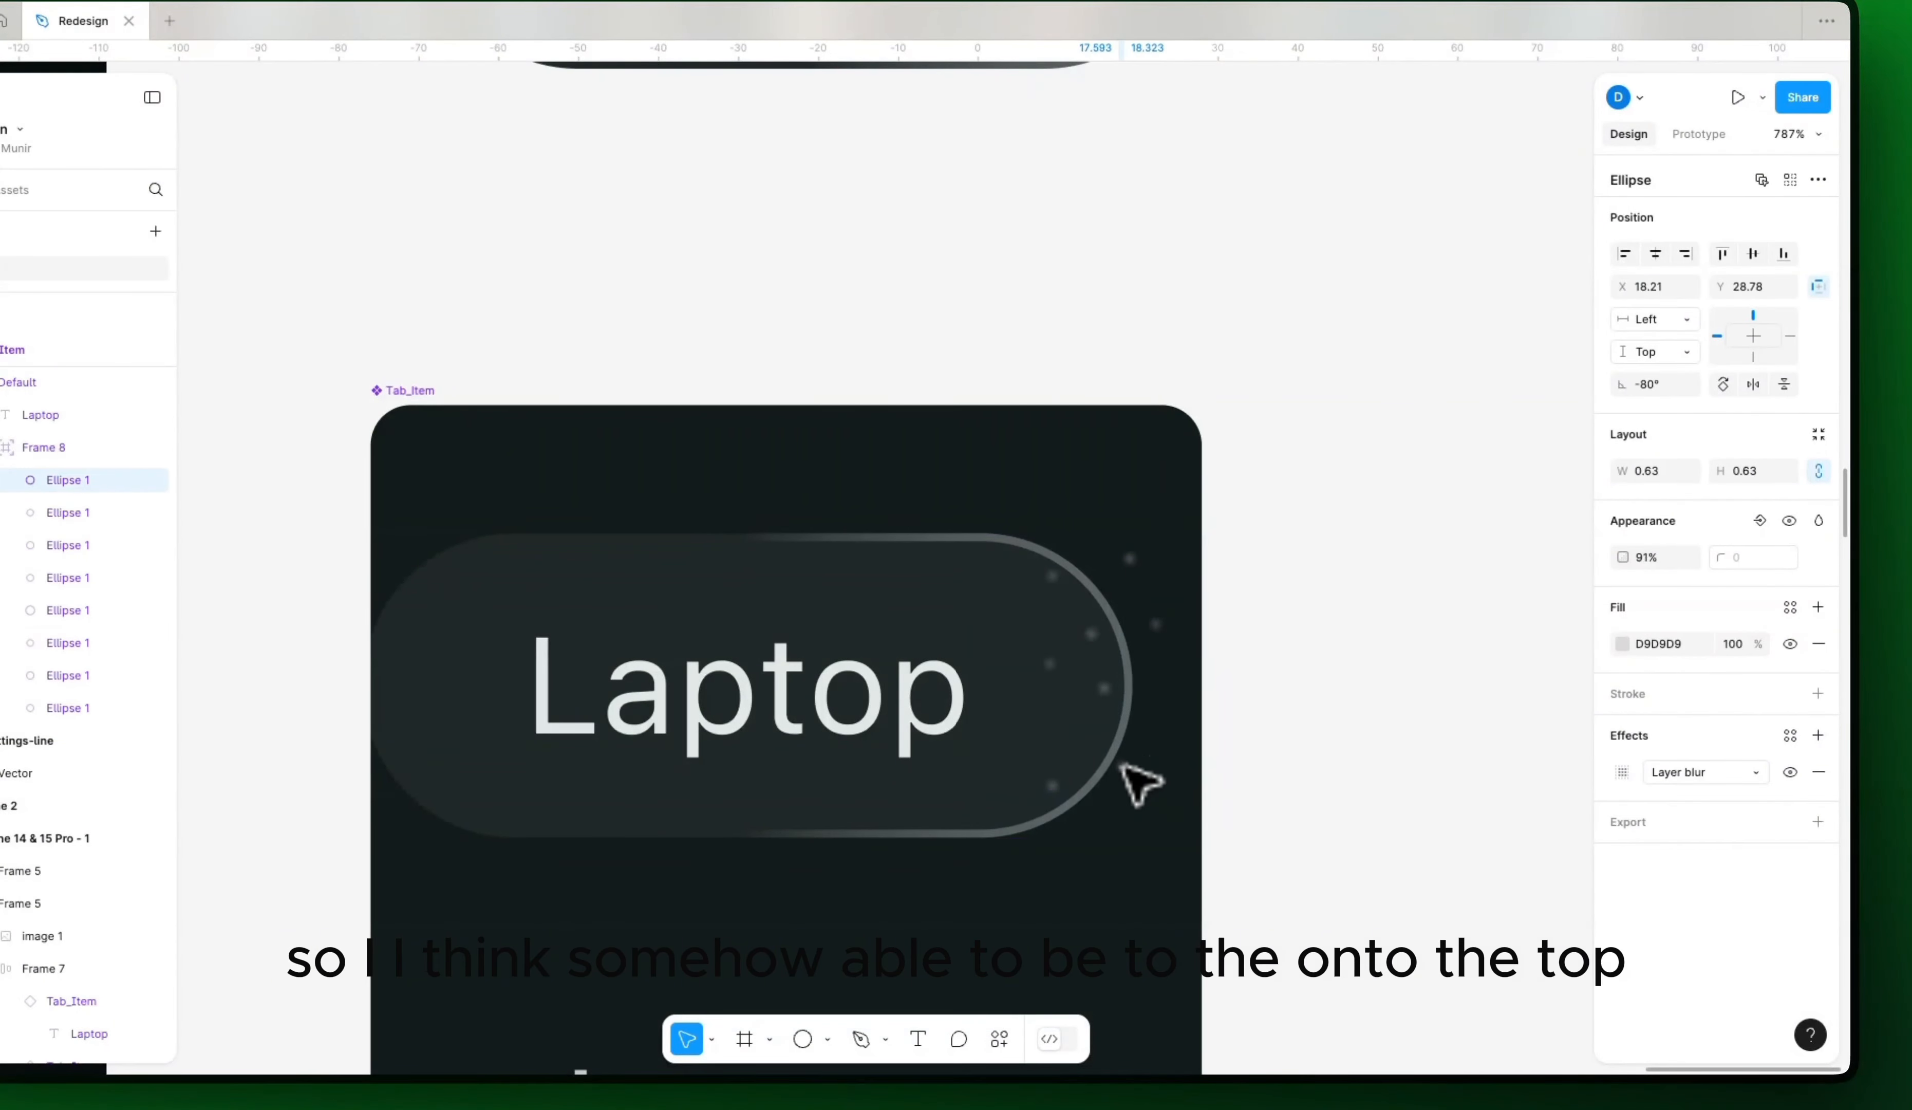
{"action": "left_click", "coordinate": [1093, 722]}
{"action": "left_click", "coordinate": [1147, 654]}
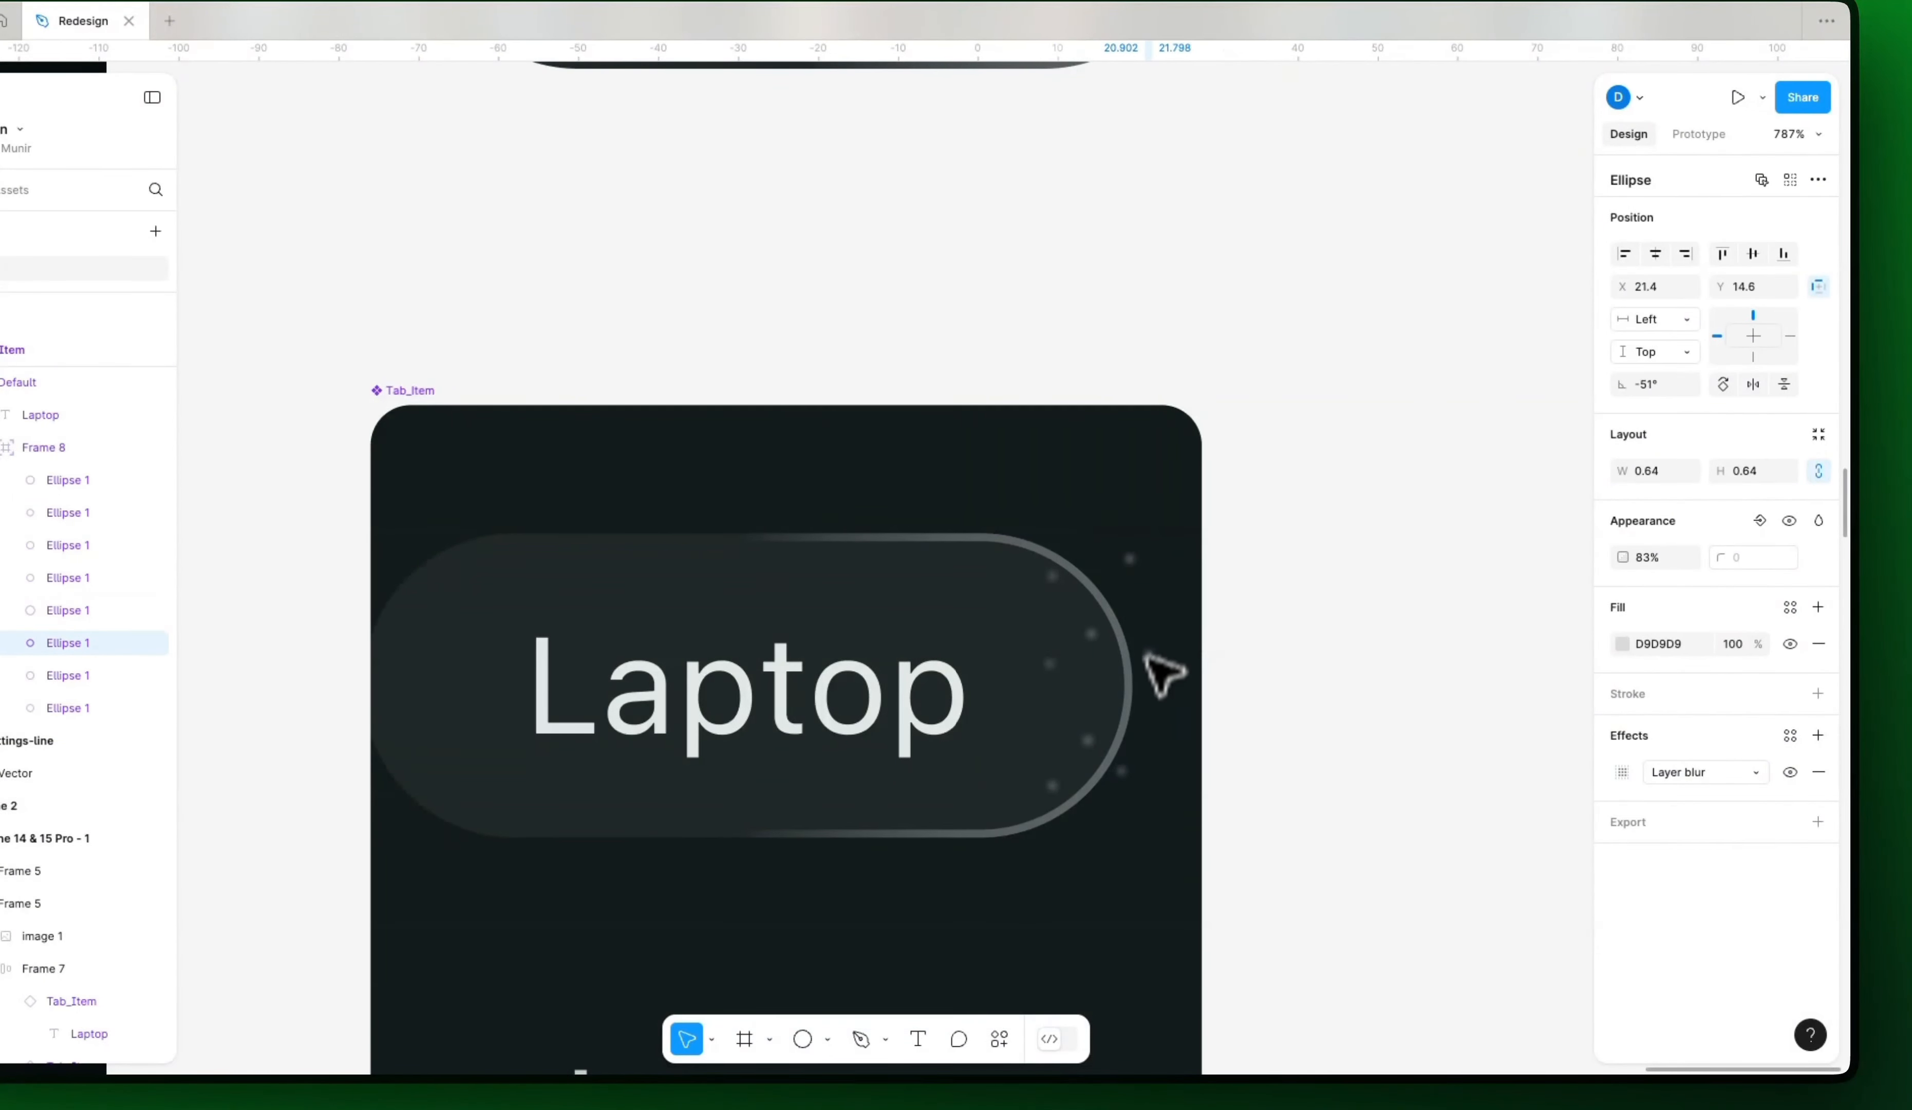
Step: Rotate the dots' frame about 19.4° and move it to X 72, Y 4.98 over the tab's right end
{"action": "left_click", "coordinate": [1101, 661]}
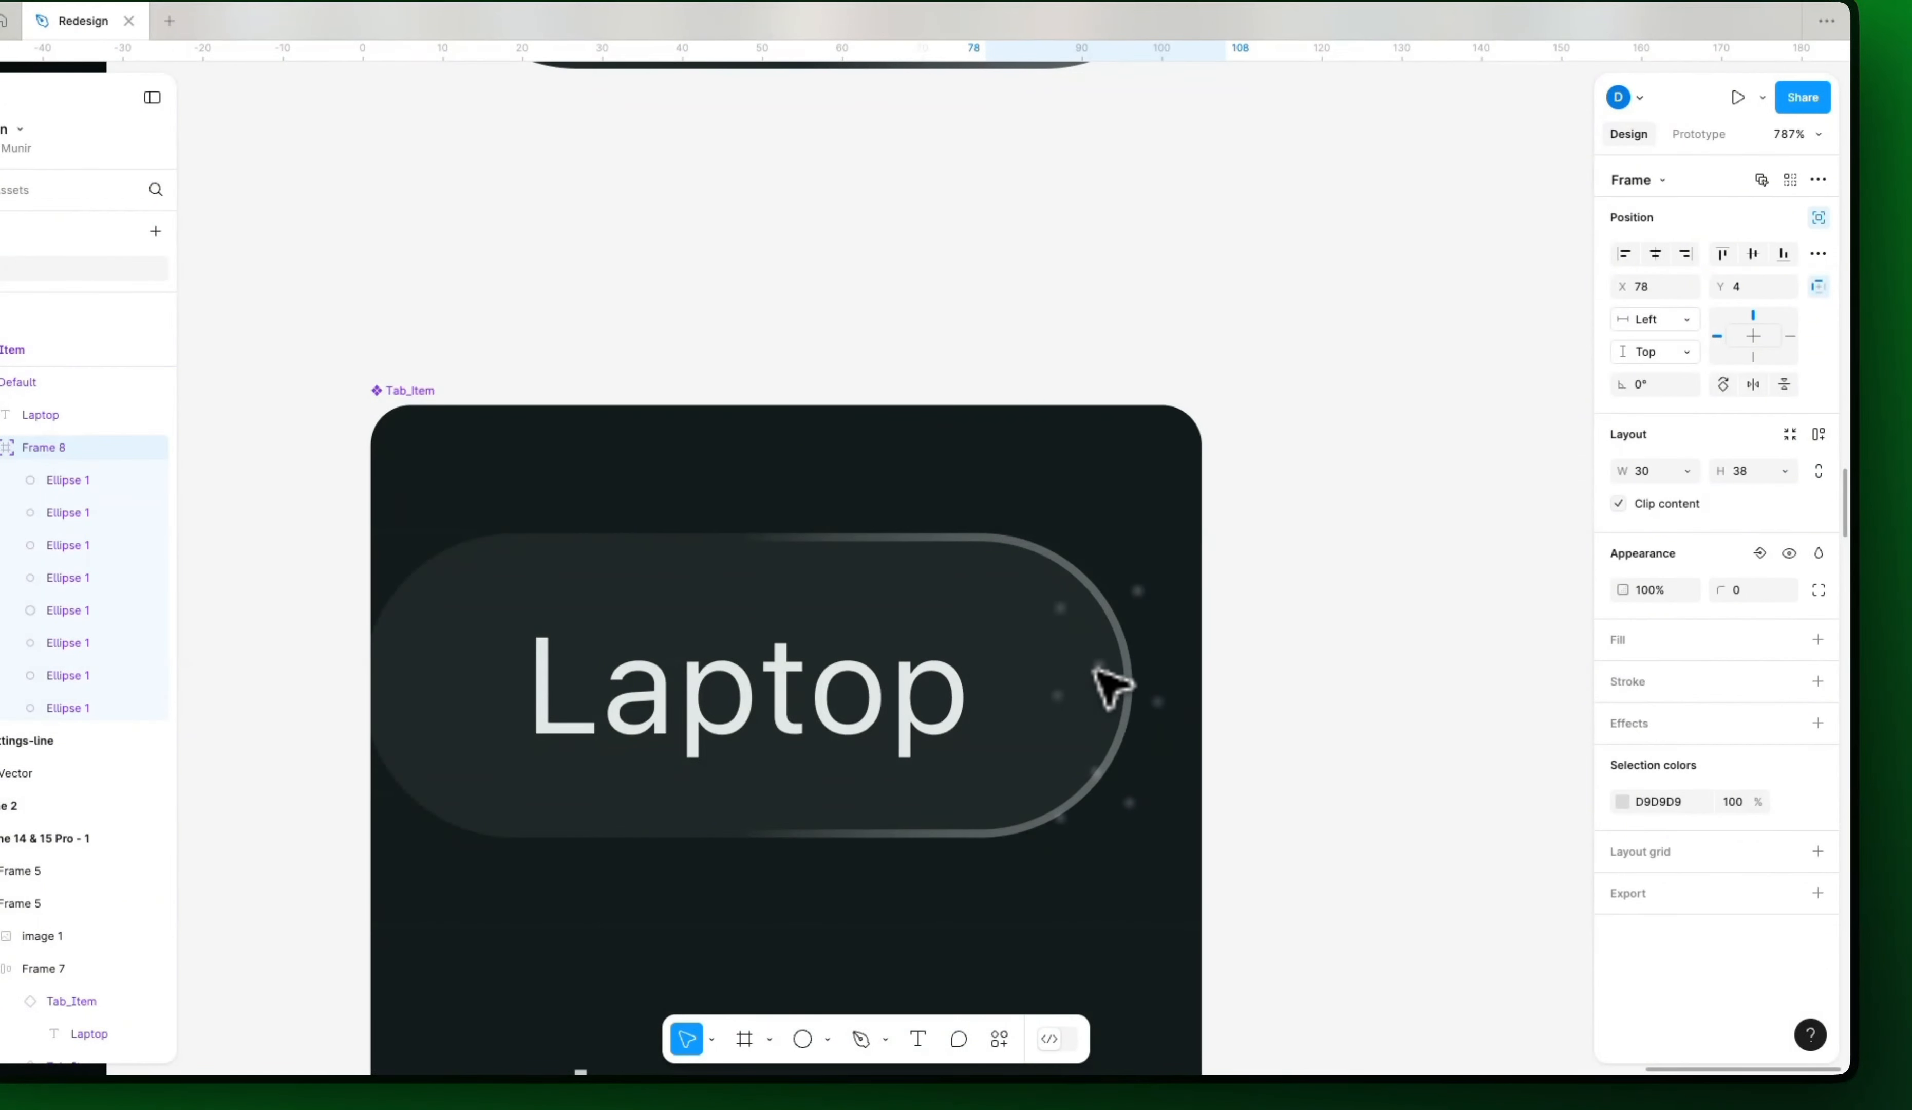
{"action": "left_click_drag", "start_coordinate": [1095, 670], "coordinate": [1108, 642]}
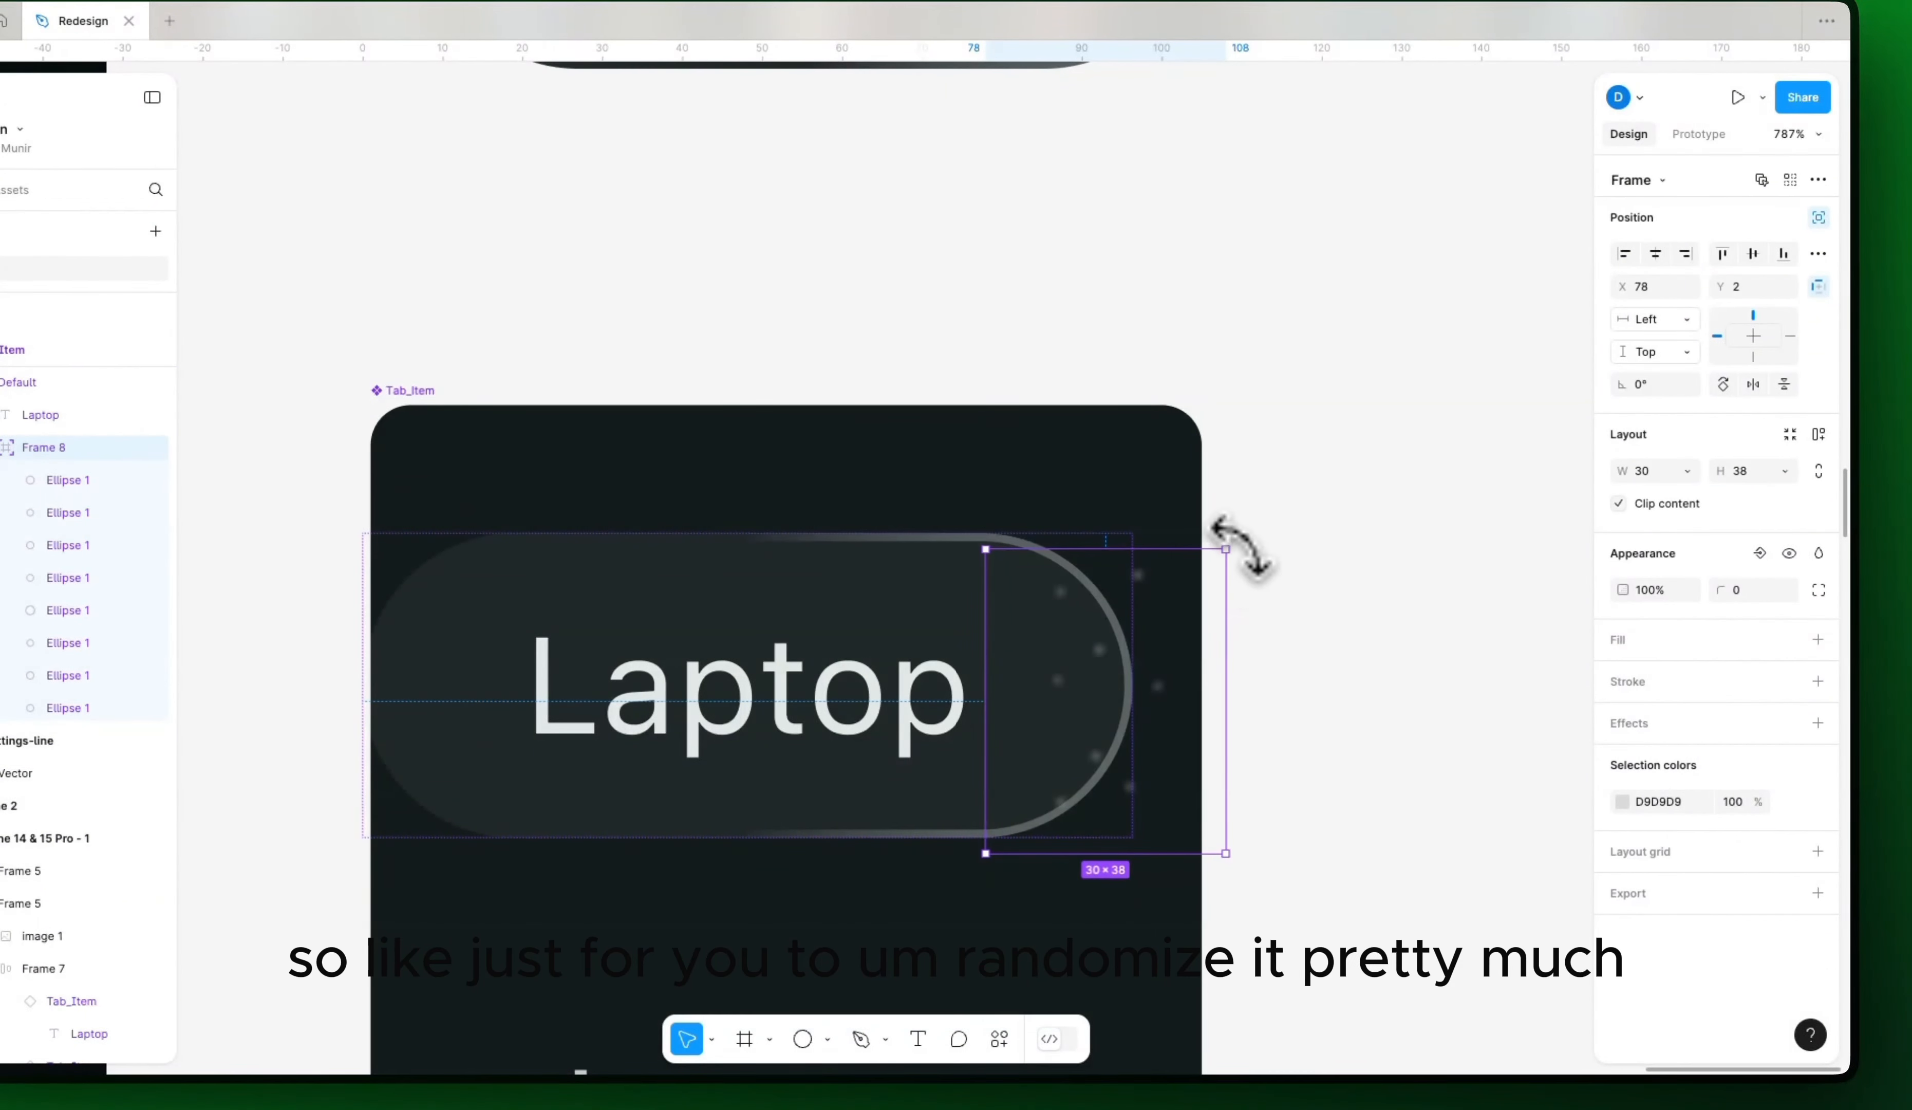
{"action": "left_click_drag", "start_coordinate": [1238, 545], "coordinate": [1183, 496]}
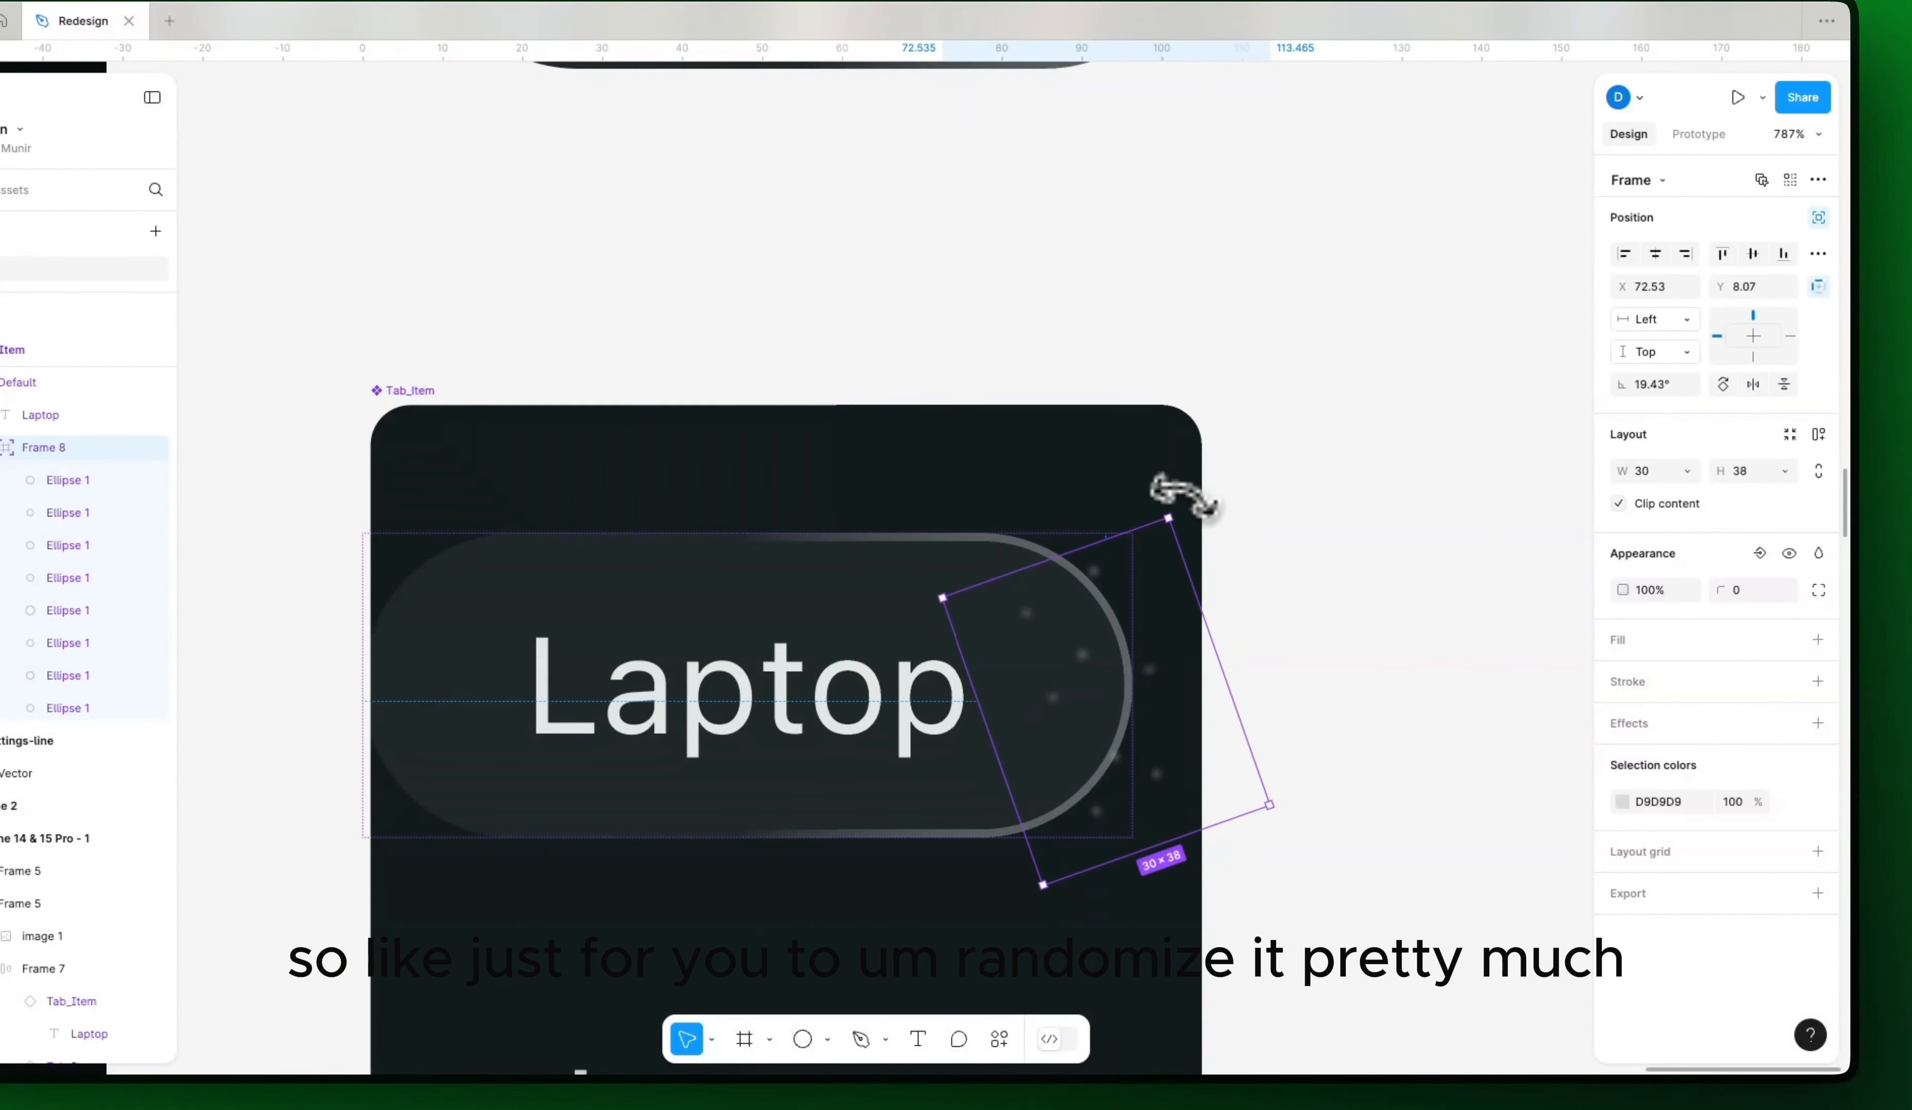
{"action": "left_click_drag", "start_coordinate": [1101, 683], "coordinate": [1082, 675]}
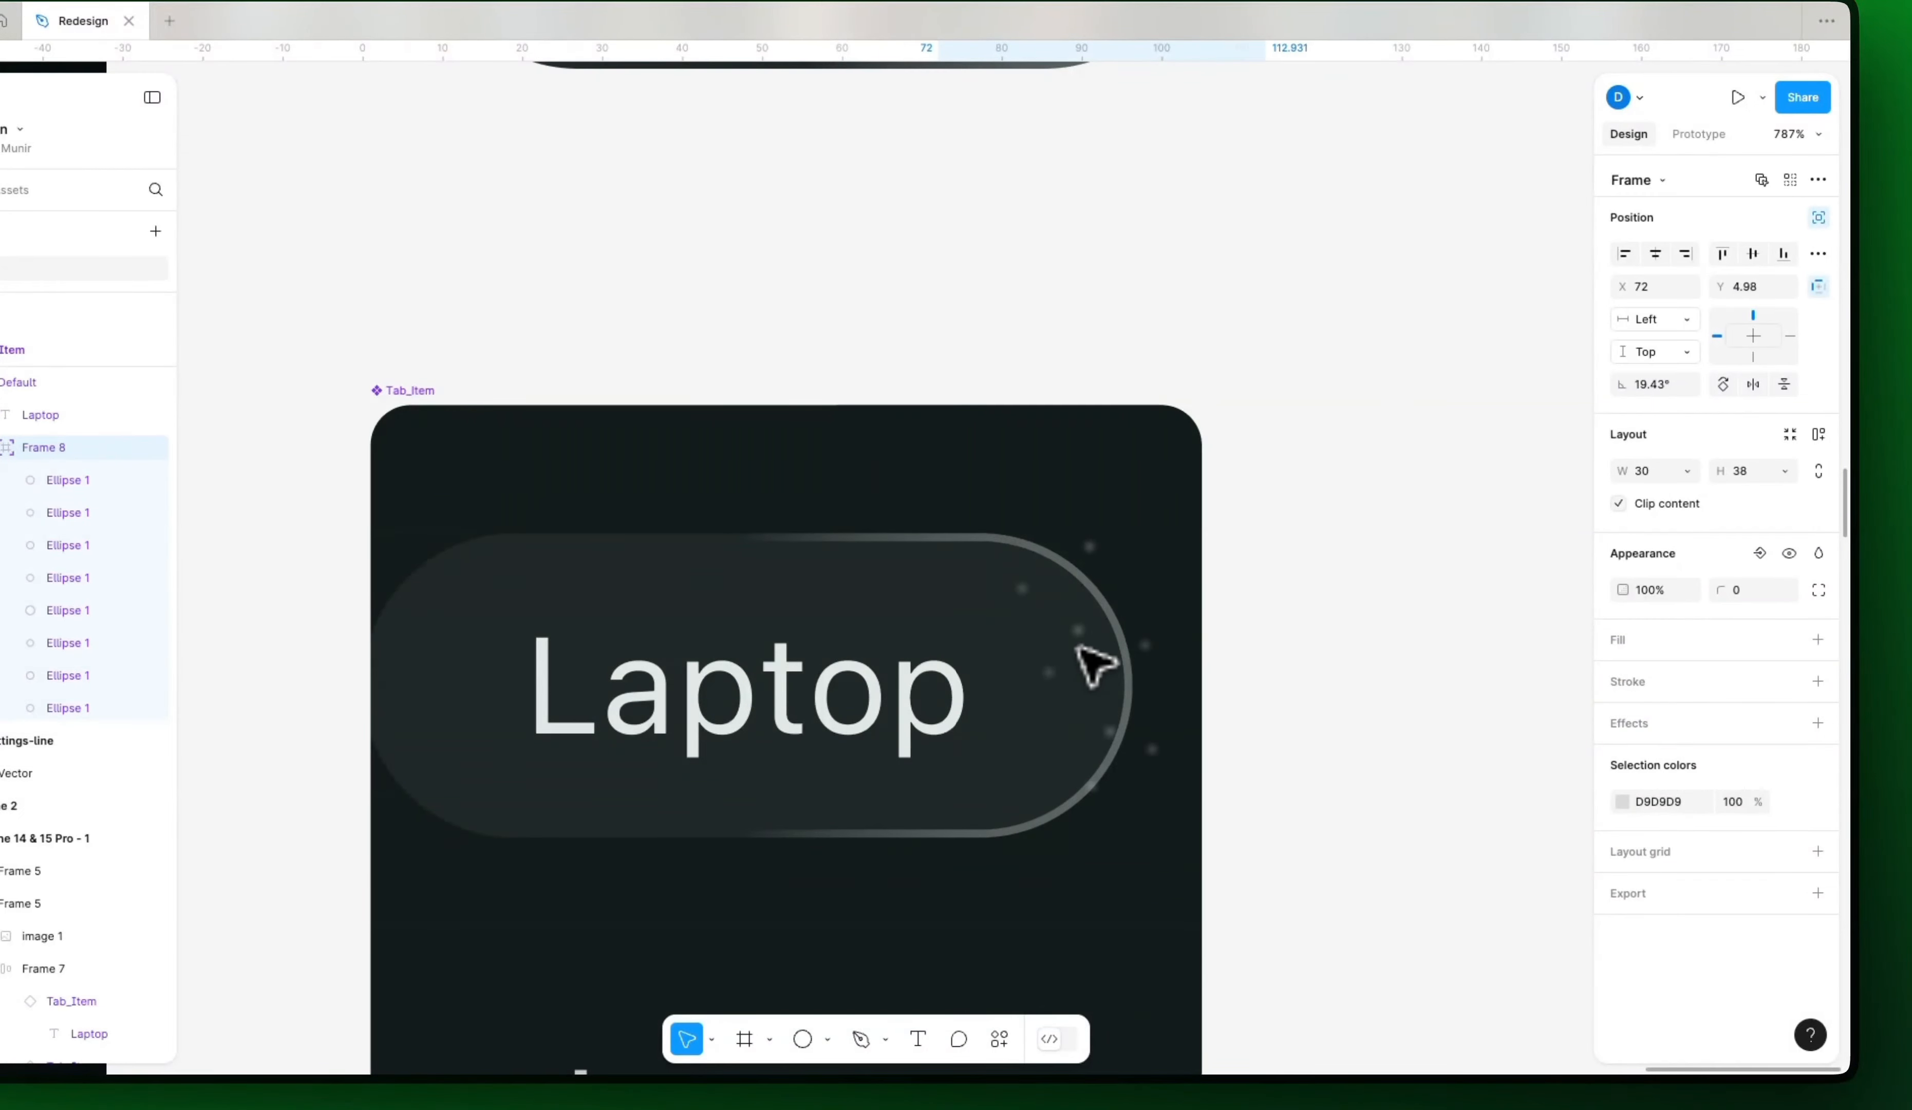
{"action": "left_click", "coordinate": [1387, 674]}
{"action": "scroll", "coordinate": [1358, 717], "scroll_direction": "down", "scroll_amount": 10}
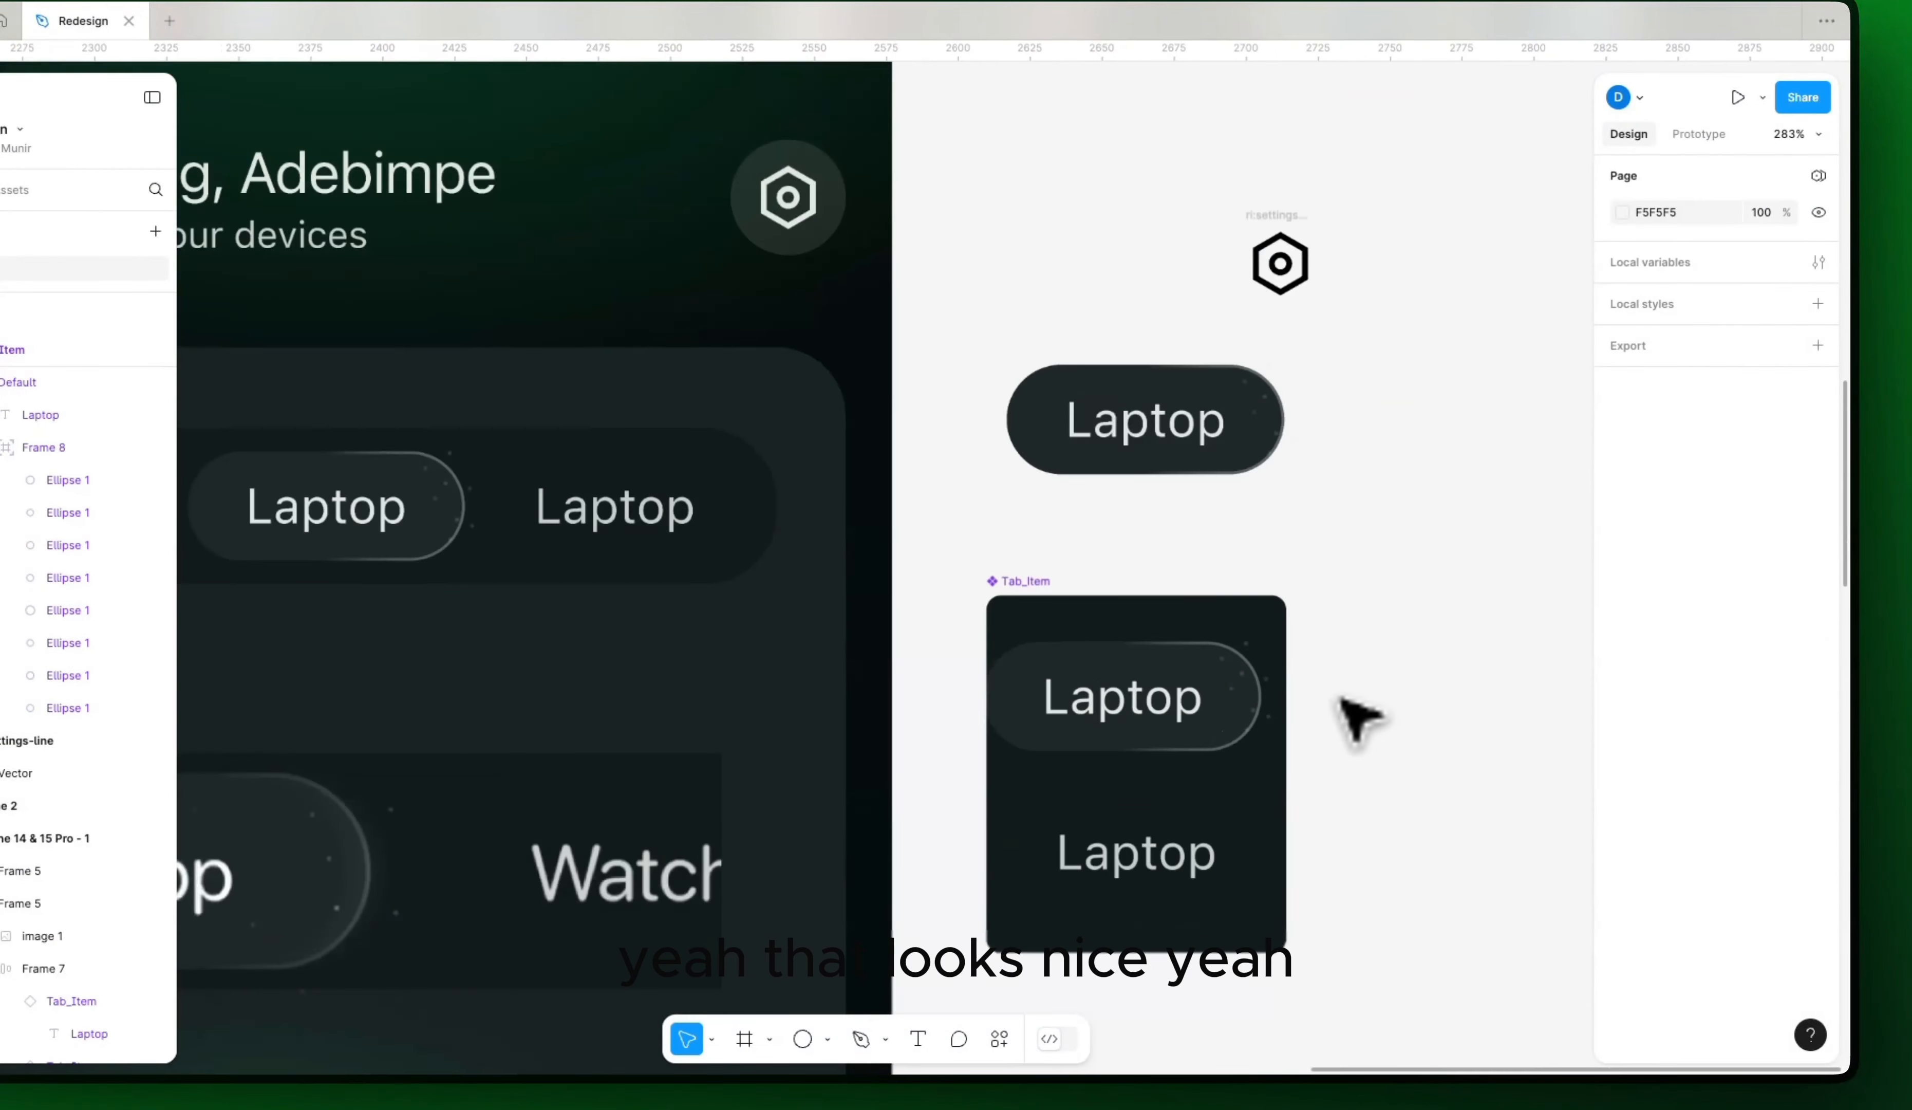
{"action": "scroll", "coordinate": [1342, 704], "scroll_direction": "down", "scroll_amount": 6}
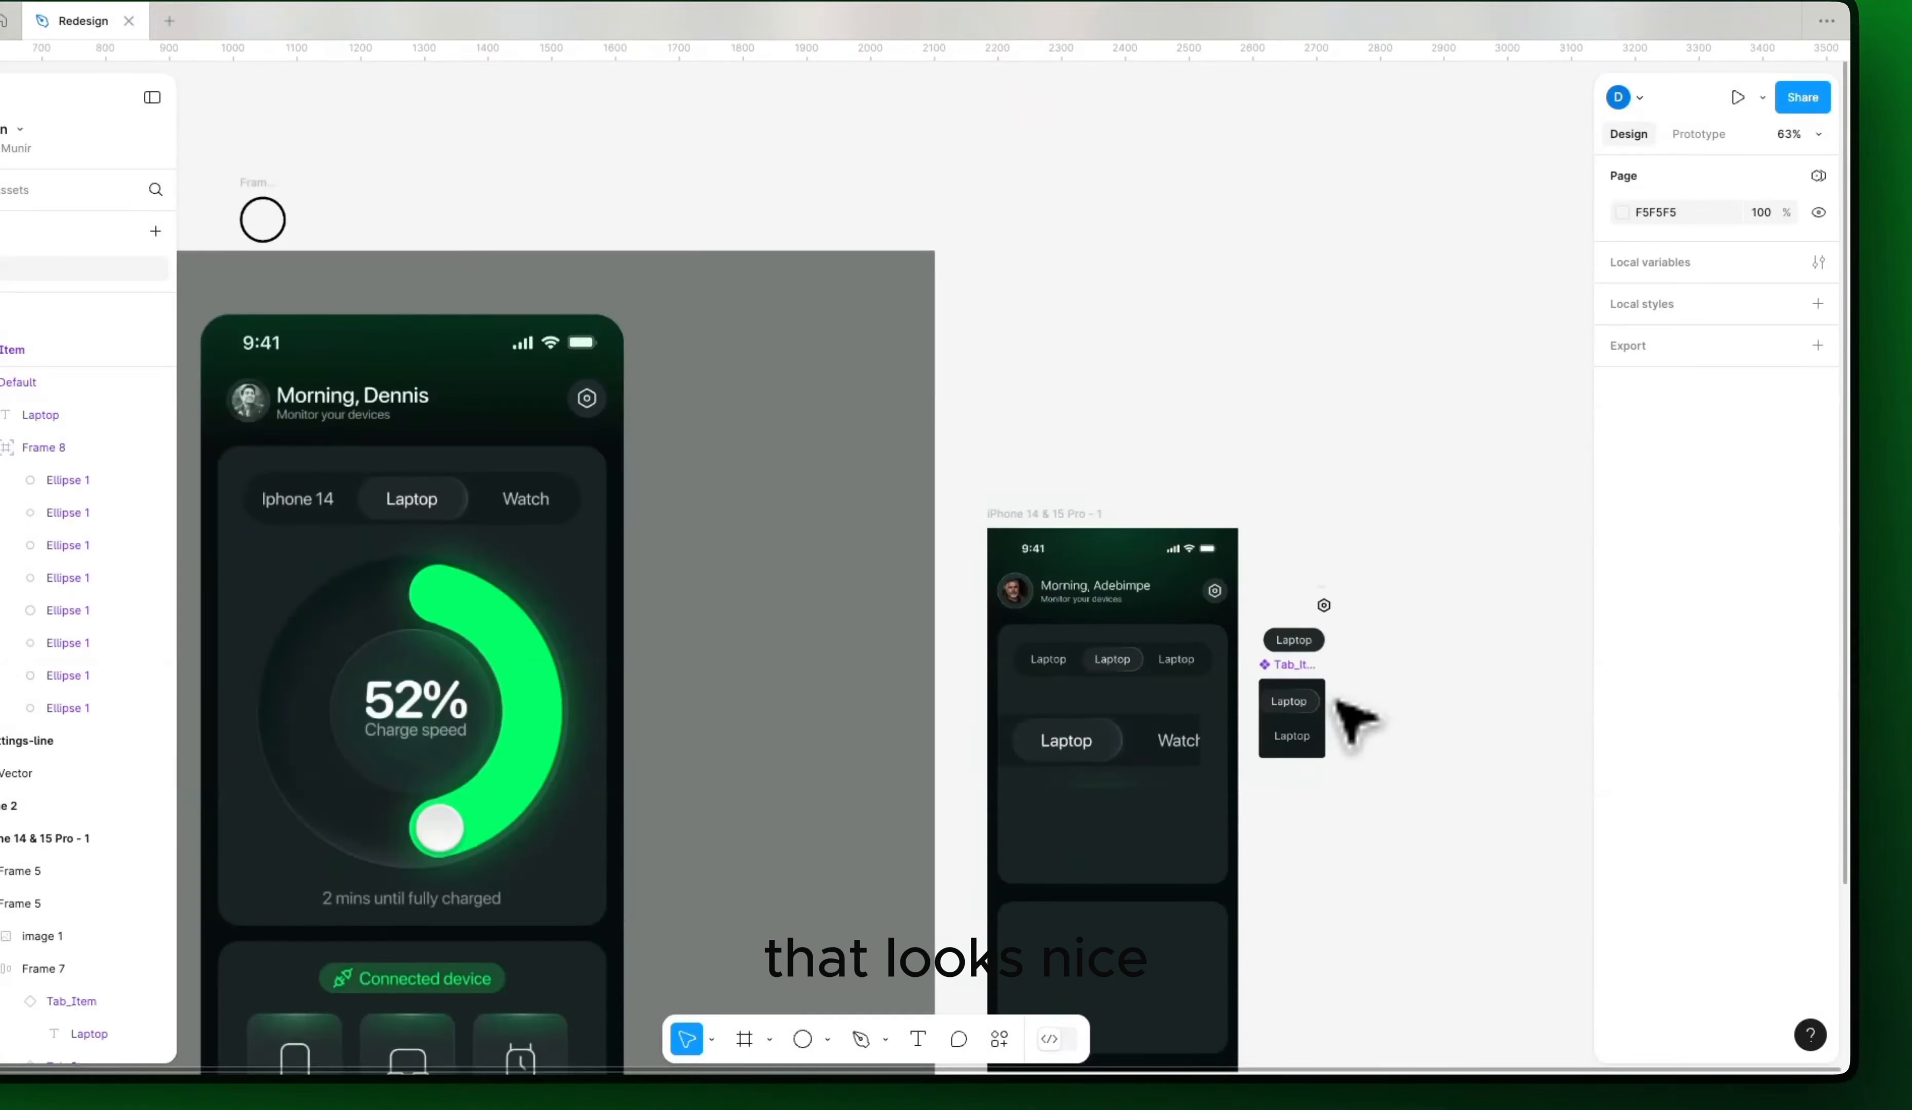
{"action": "scroll", "coordinate": [1381, 705], "scroll_direction": "up", "scroll_amount": 3}
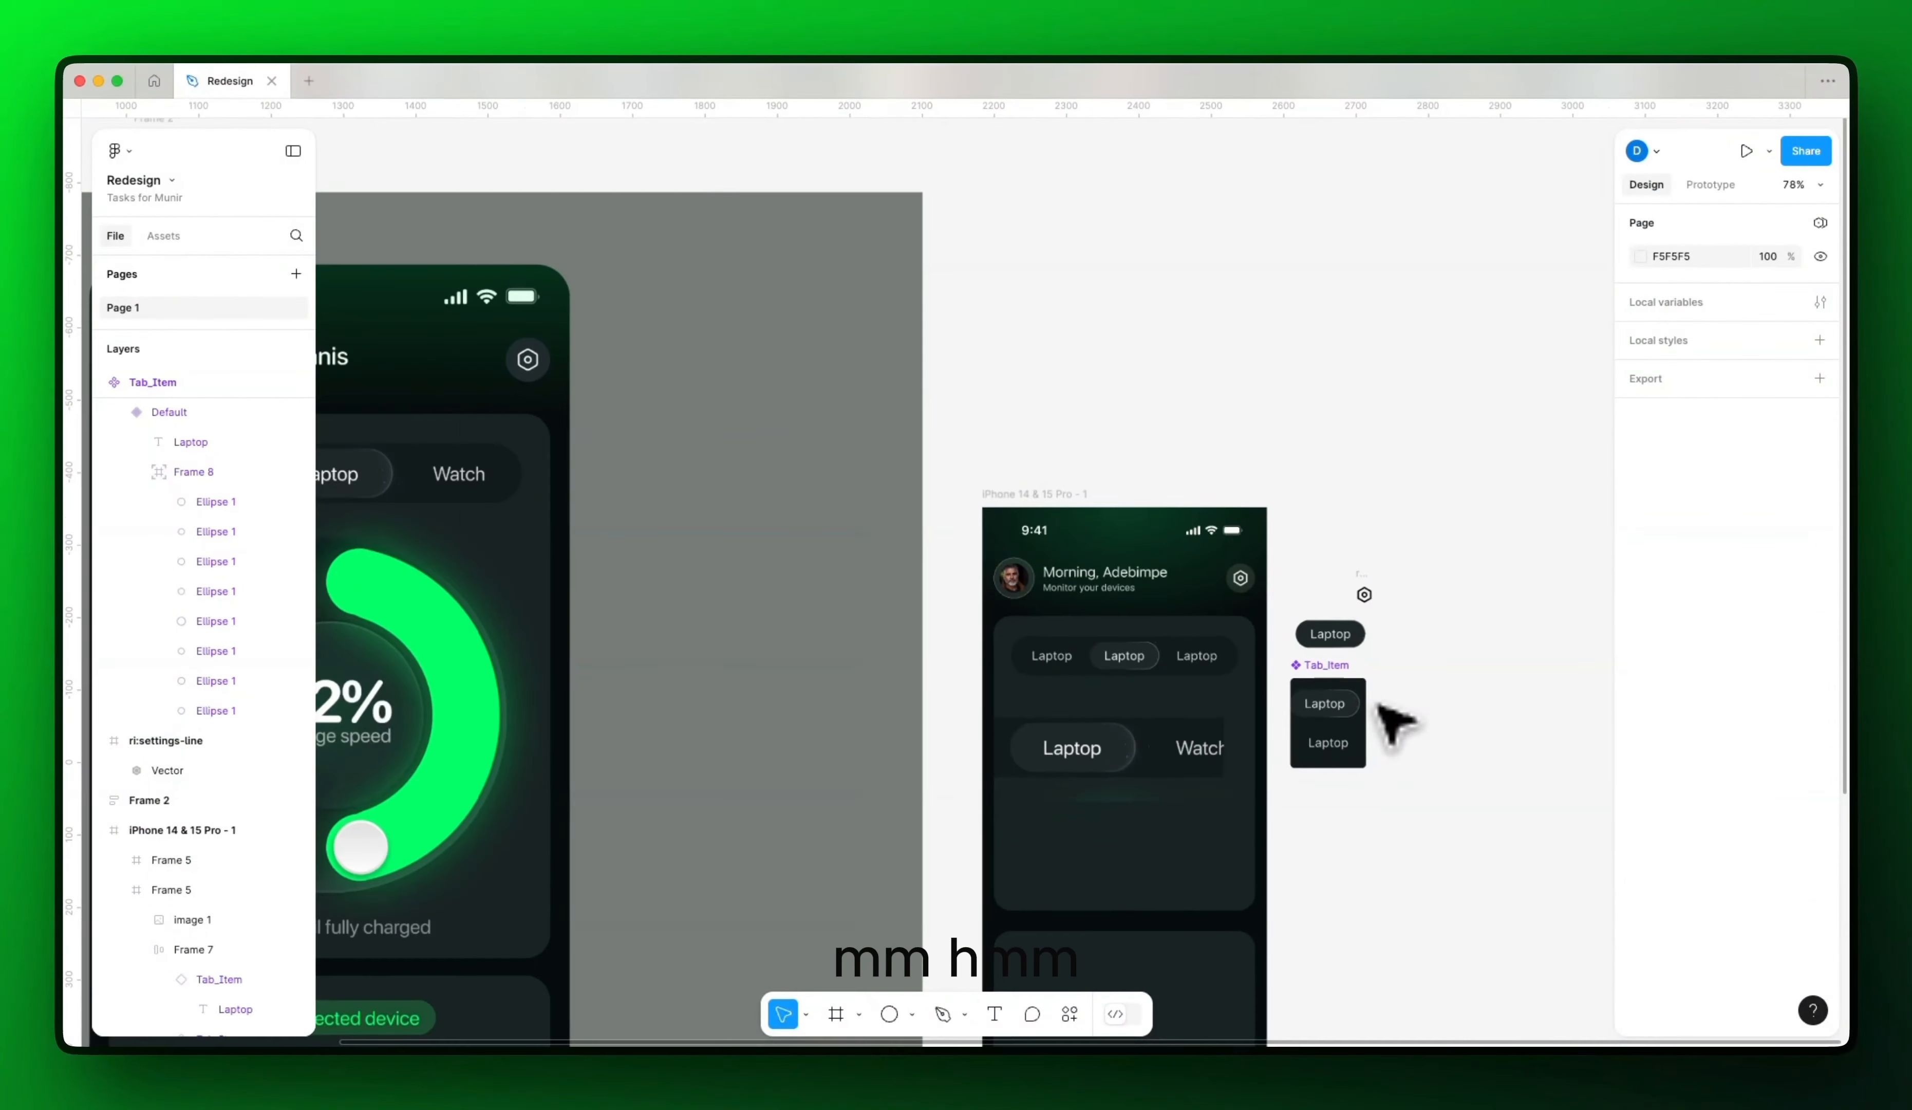
{"action": "scroll", "coordinate": [1183, 698], "scroll_direction": "up", "scroll_amount": 10}
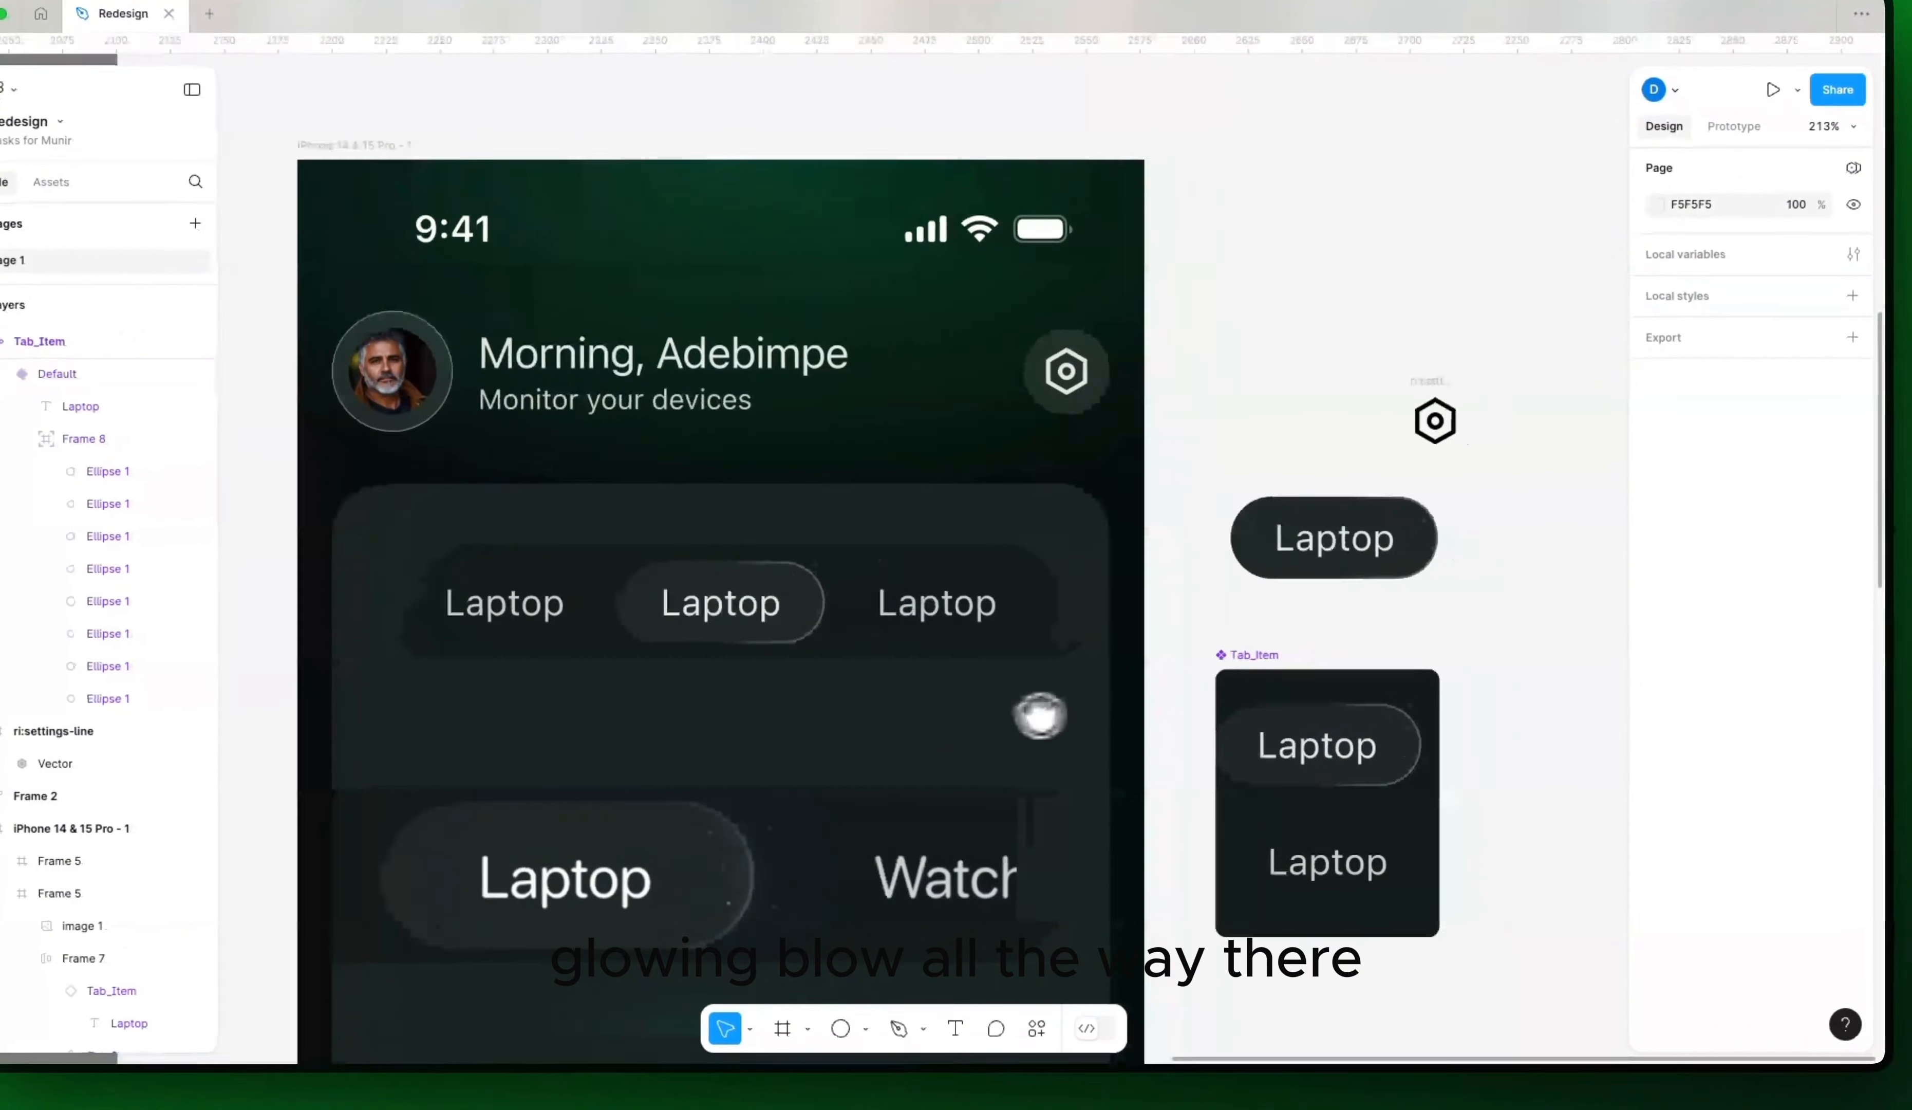
{"action": "scroll", "coordinate": [1229, 768], "scroll_direction": "up", "scroll_amount": 2}
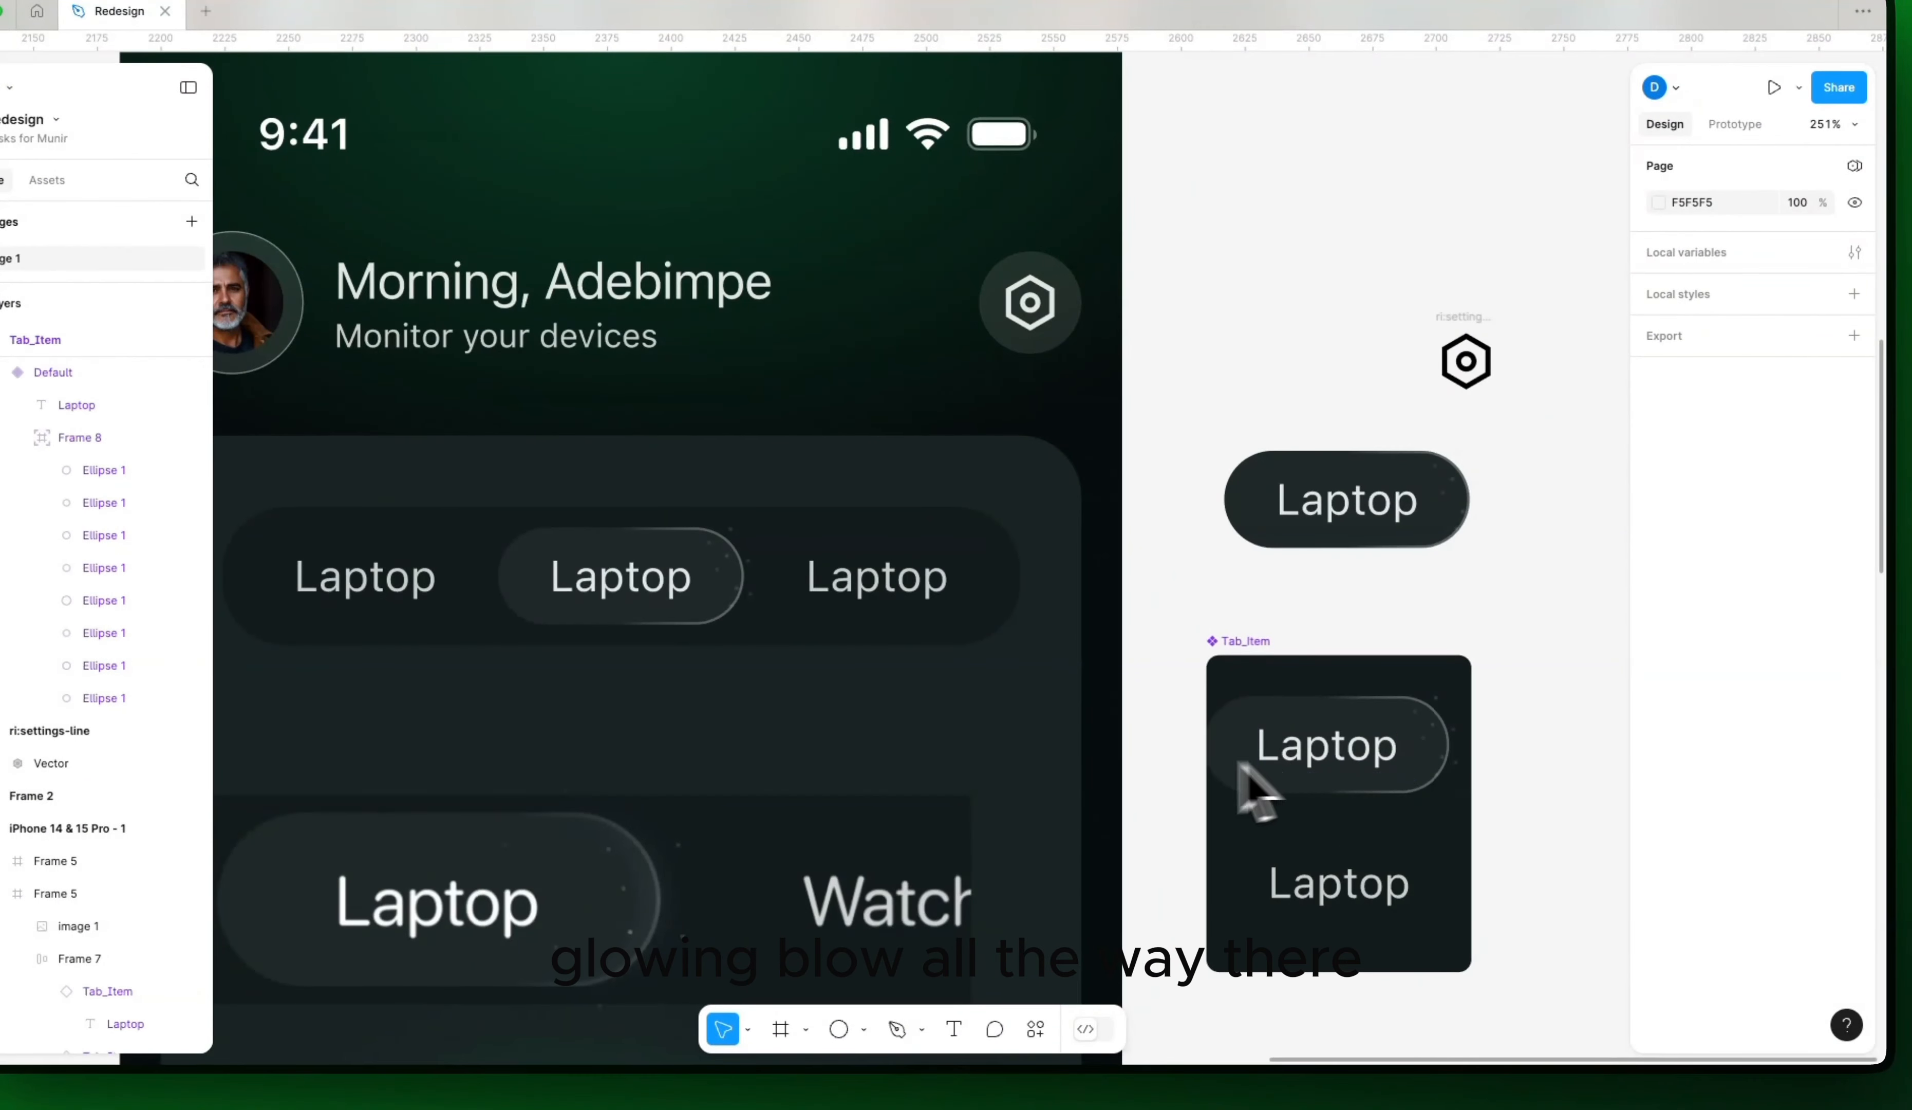
Step: Move the rotated dots' frame inside the Default variant to X 64, Y 6.98
{"action": "scroll", "coordinate": [1234, 785], "scroll_direction": "right", "scroll_amount": 3}
{"action": "scroll", "coordinate": [1292, 781], "scroll_direction": "up", "scroll_amount": 5}
{"action": "left_click", "coordinate": [1291, 681]}
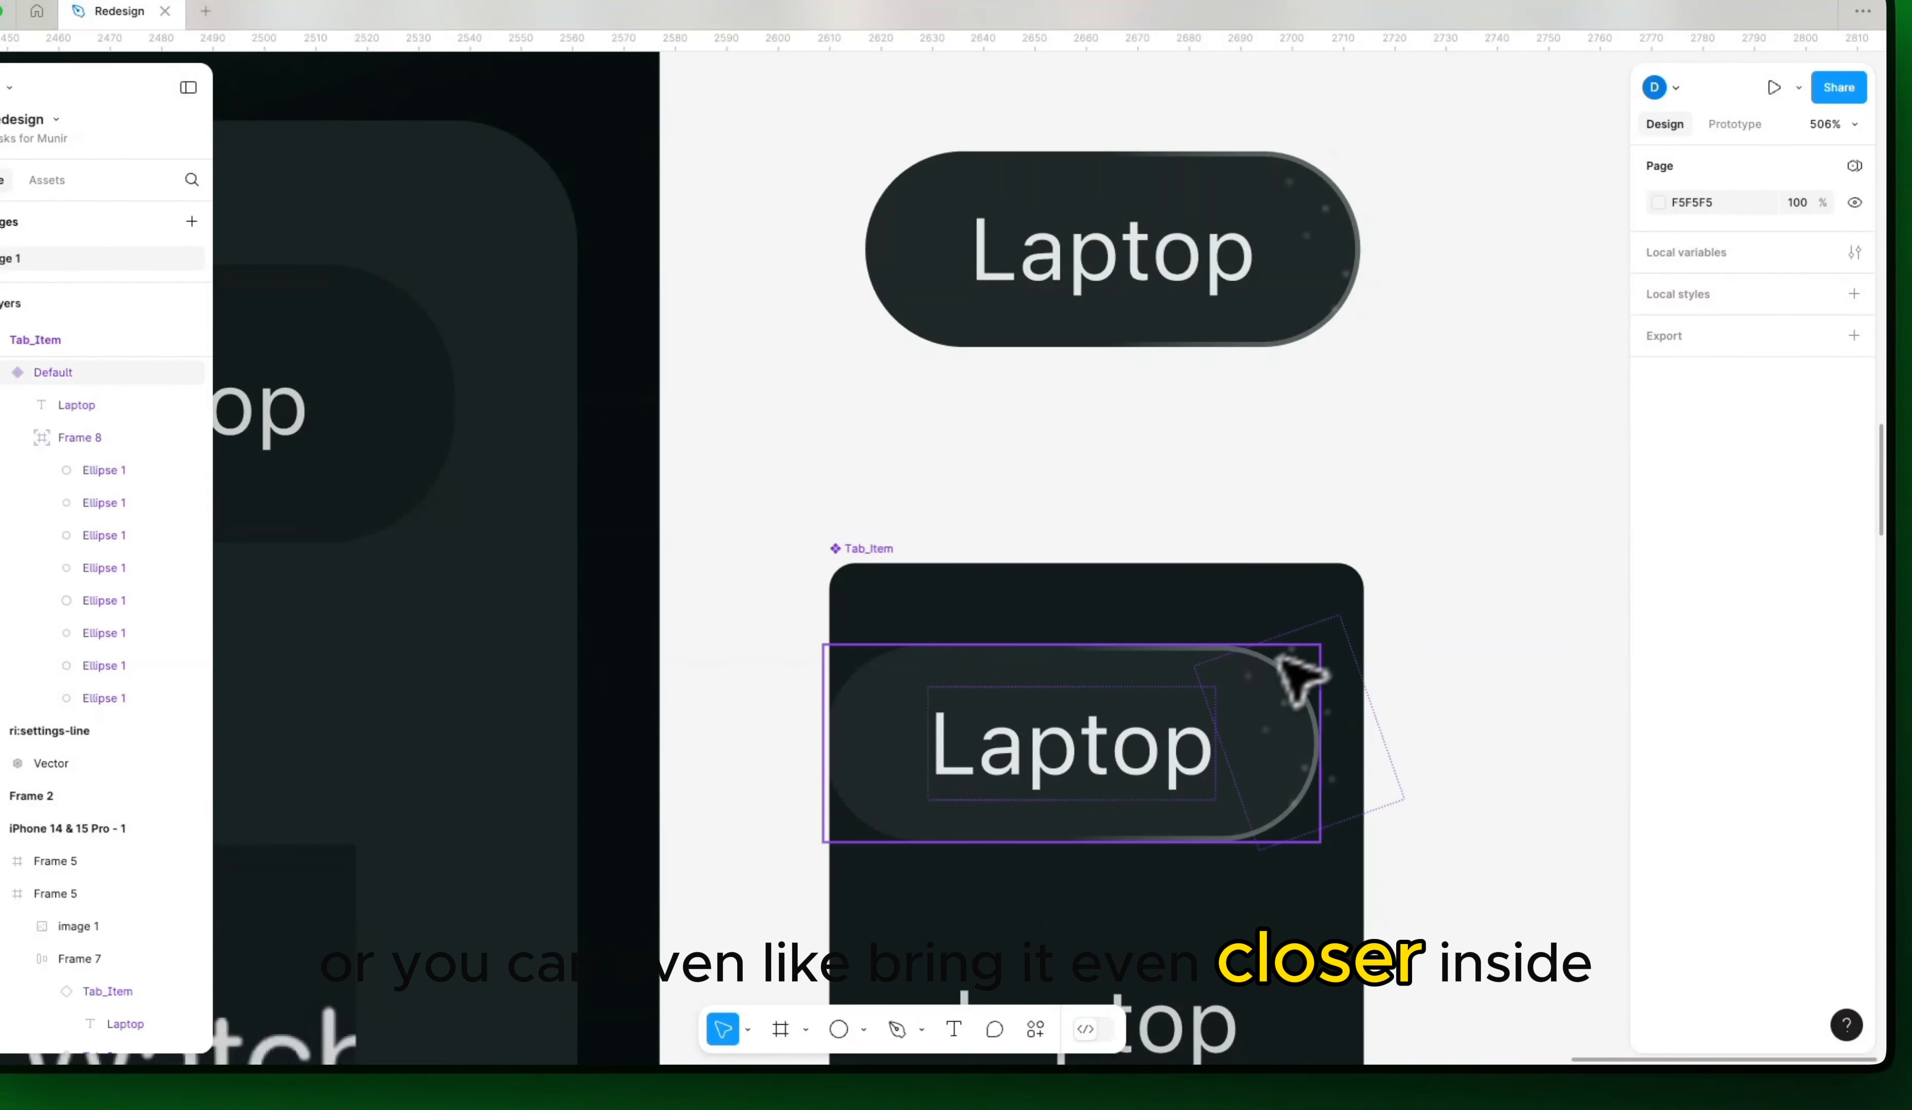
{"action": "left_click", "coordinate": [1270, 711]}
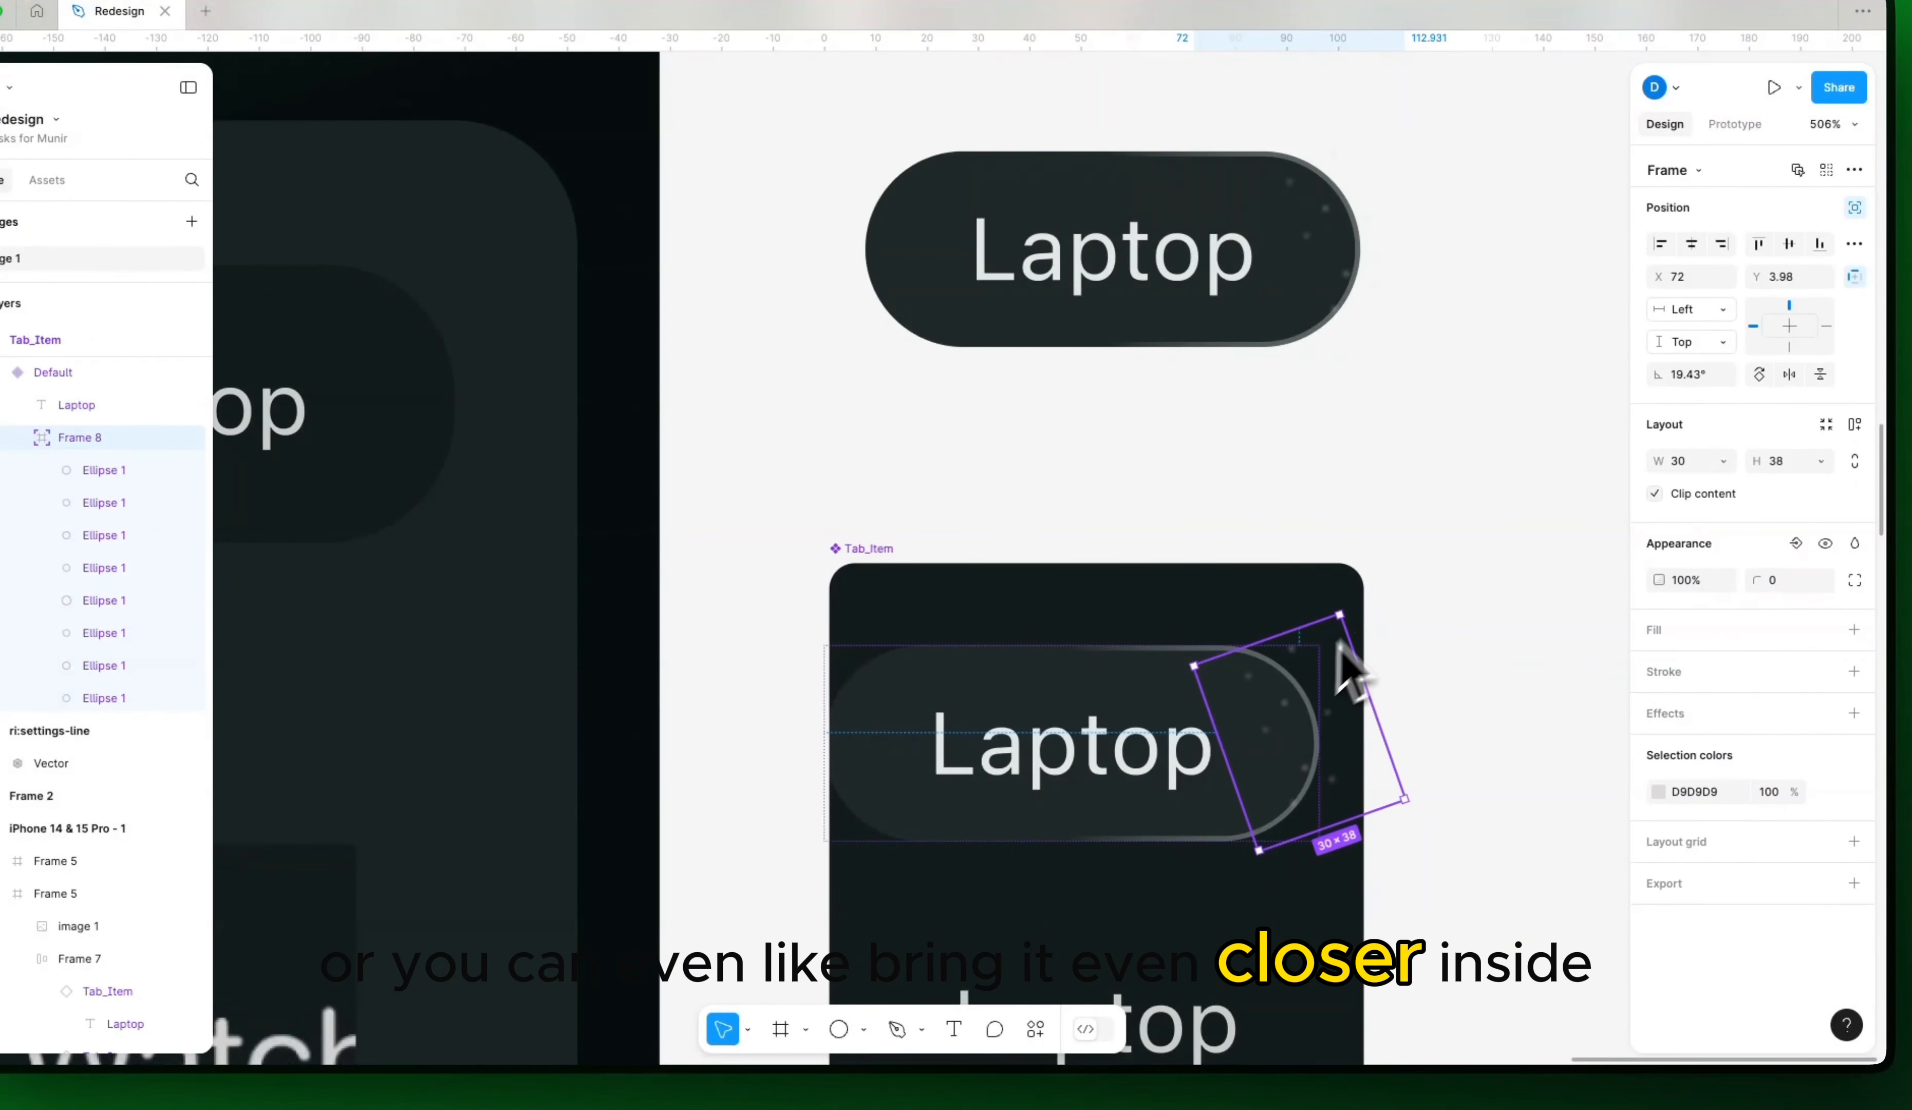
{"action": "key", "text": "Left"}
{"action": "key", "text": "Left"}
{"action": "key", "text": "Left"}
{"action": "key", "text": "Left"}
{"action": "key", "text": "Left"}
{"action": "key", "text": "Left"}
{"action": "key", "text": "Left"}
{"action": "key", "text": "Left"}
{"action": "key", "text": "Right"}
{"action": "key", "text": "Right"}
{"action": "key", "text": "Right"}
{"action": "key", "text": "Right"}
{"action": "key", "text": "Right"}
{"action": "key", "text": "Right"}
{"action": "key", "text": "Right"}
{"action": "key", "text": "Right"}
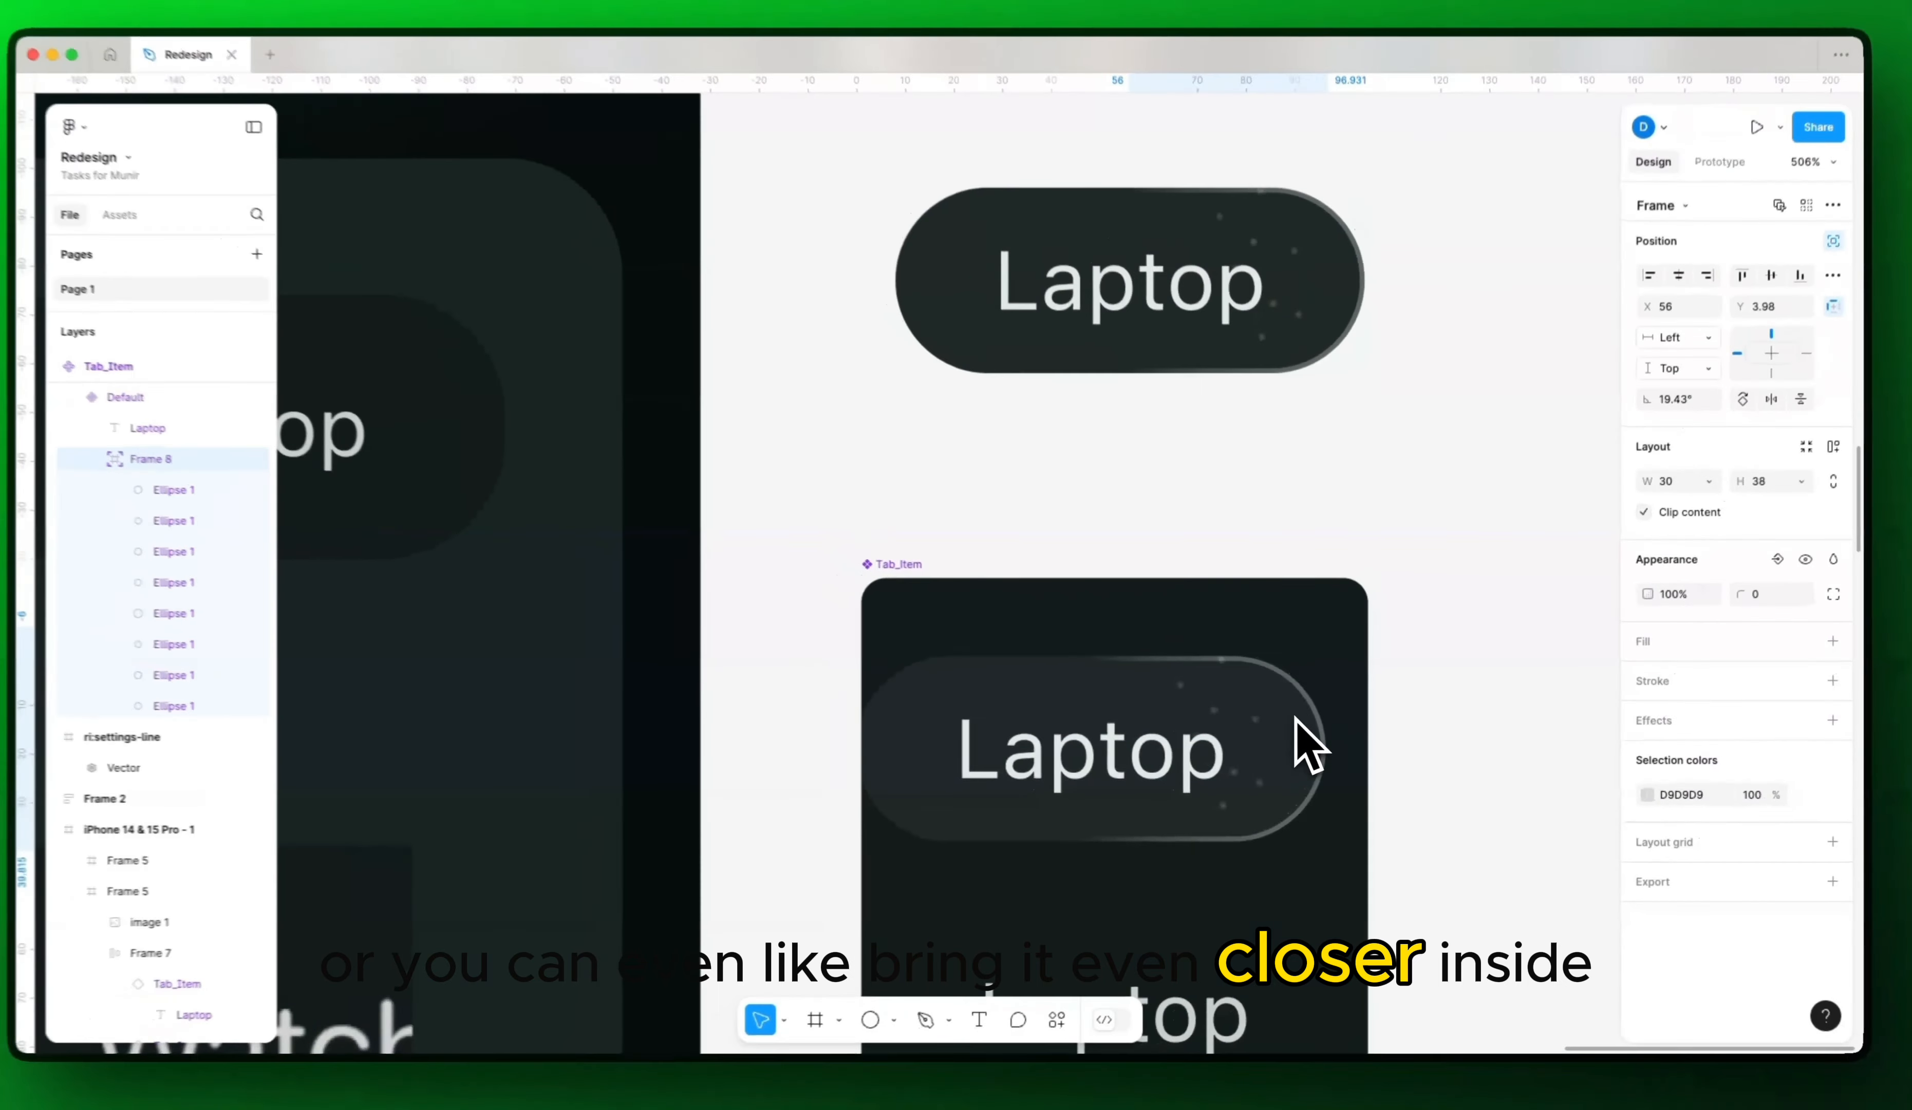
{"action": "key", "text": "Down"}
{"action": "key", "text": "Down"}
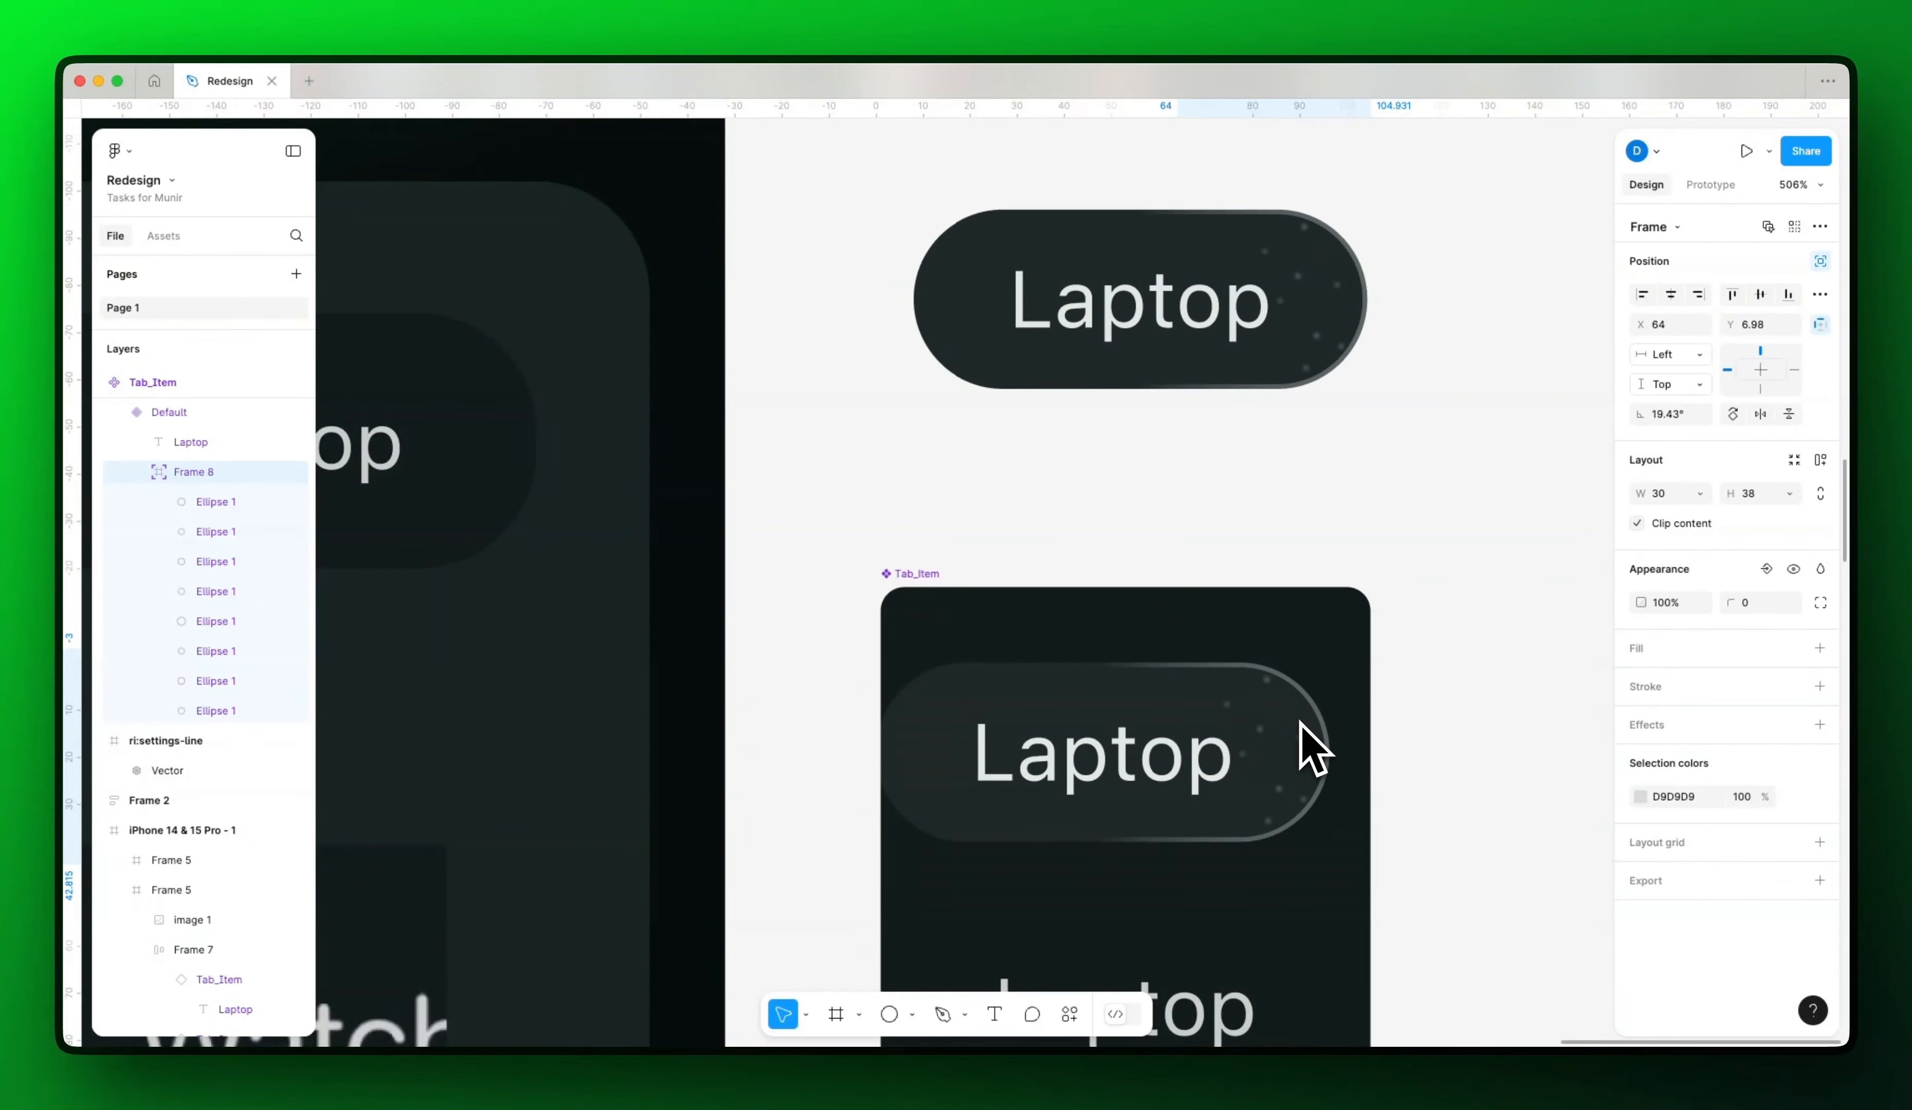
{"action": "scroll", "coordinate": [1300, 690], "scroll_direction": "down", "scroll_amount": 8}
{"action": "left_click", "coordinate": [1377, 709]}
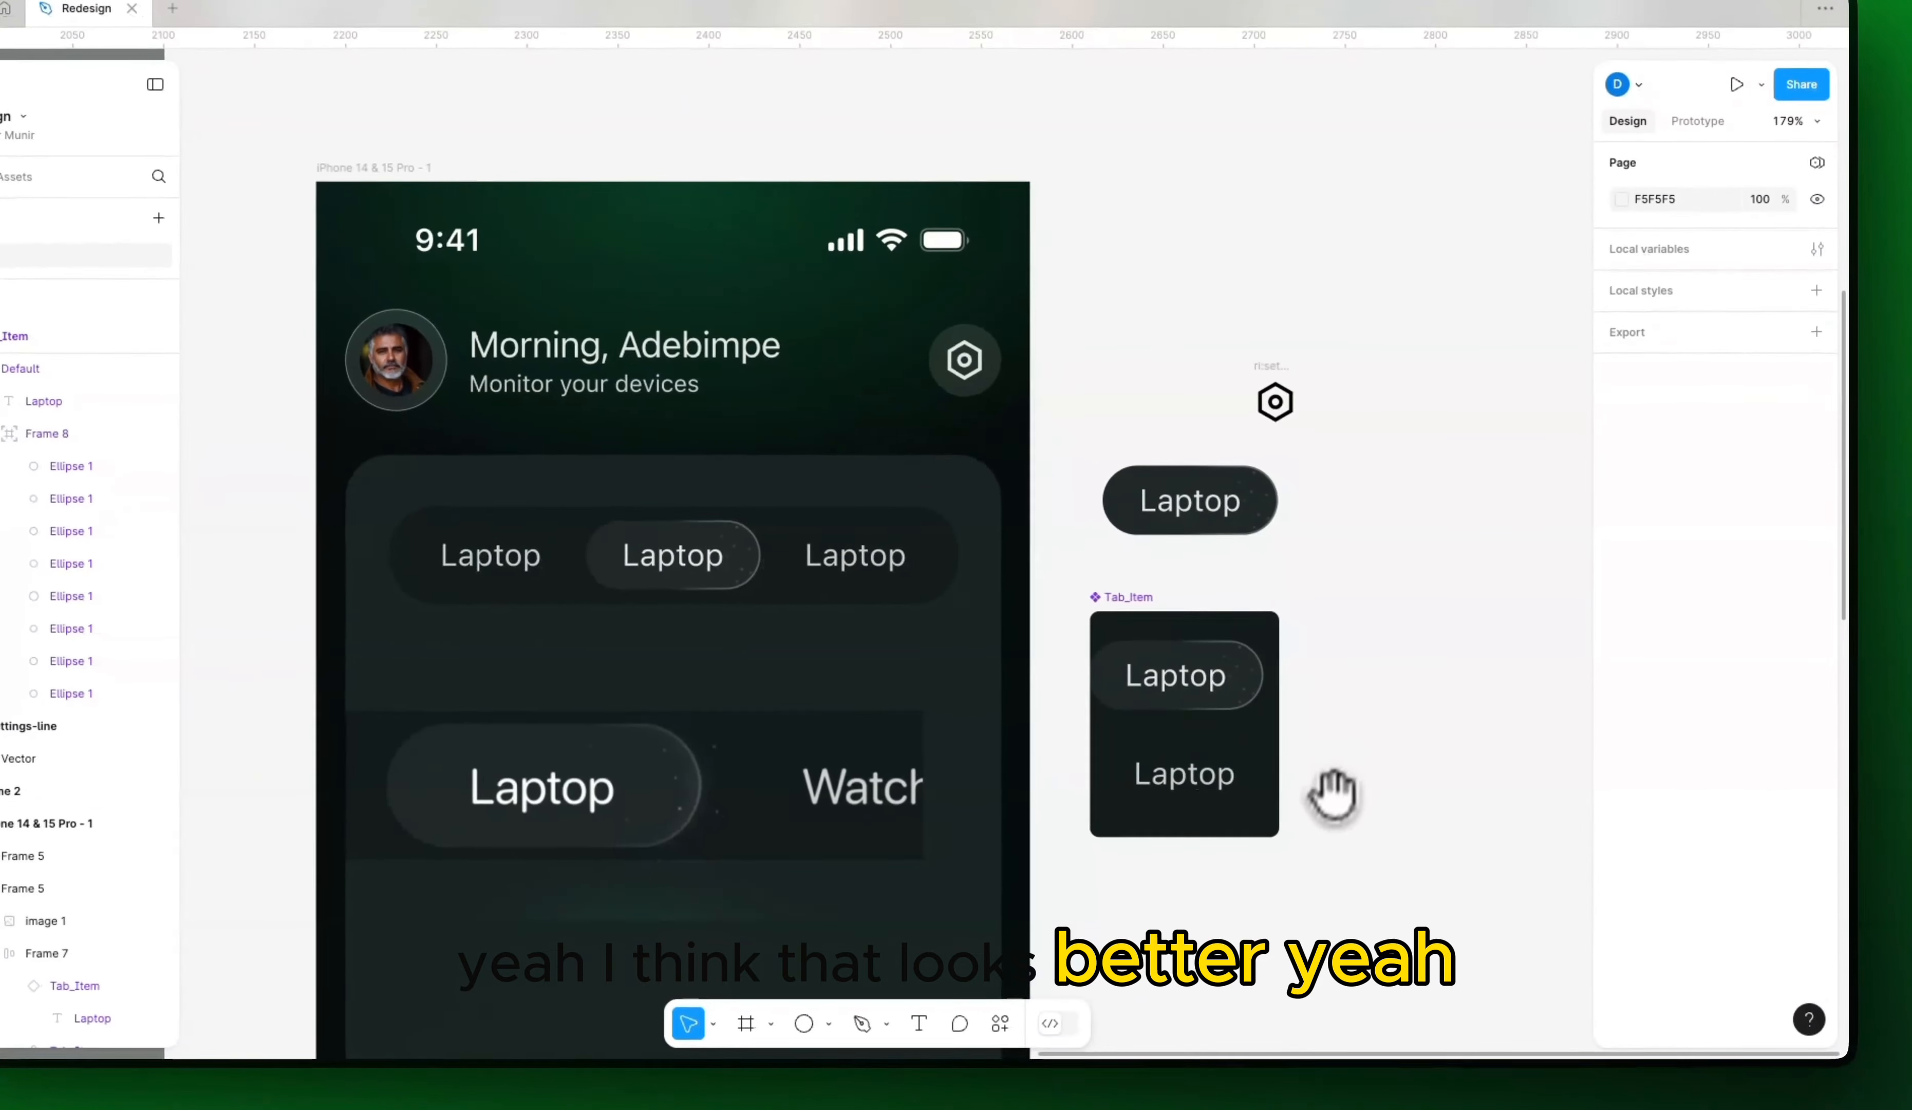
Step: Delete the three lower dots near the right end of the Default variant's pill
{"action": "left_click_drag", "start_coordinate": [1374, 812], "coordinate": [1304, 849]}
{"action": "scroll", "coordinate": [1265, 771], "scroll_direction": "up", "scroll_amount": 5}
{"action": "left_click_drag", "start_coordinate": [1228, 994], "coordinate": [1325, 545]}
{"action": "scroll", "coordinate": [1011, 751], "scroll_direction": "down", "scroll_amount": 2}
{"action": "scroll", "coordinate": [1082, 742], "scroll_direction": "right", "scroll_amount": 3}
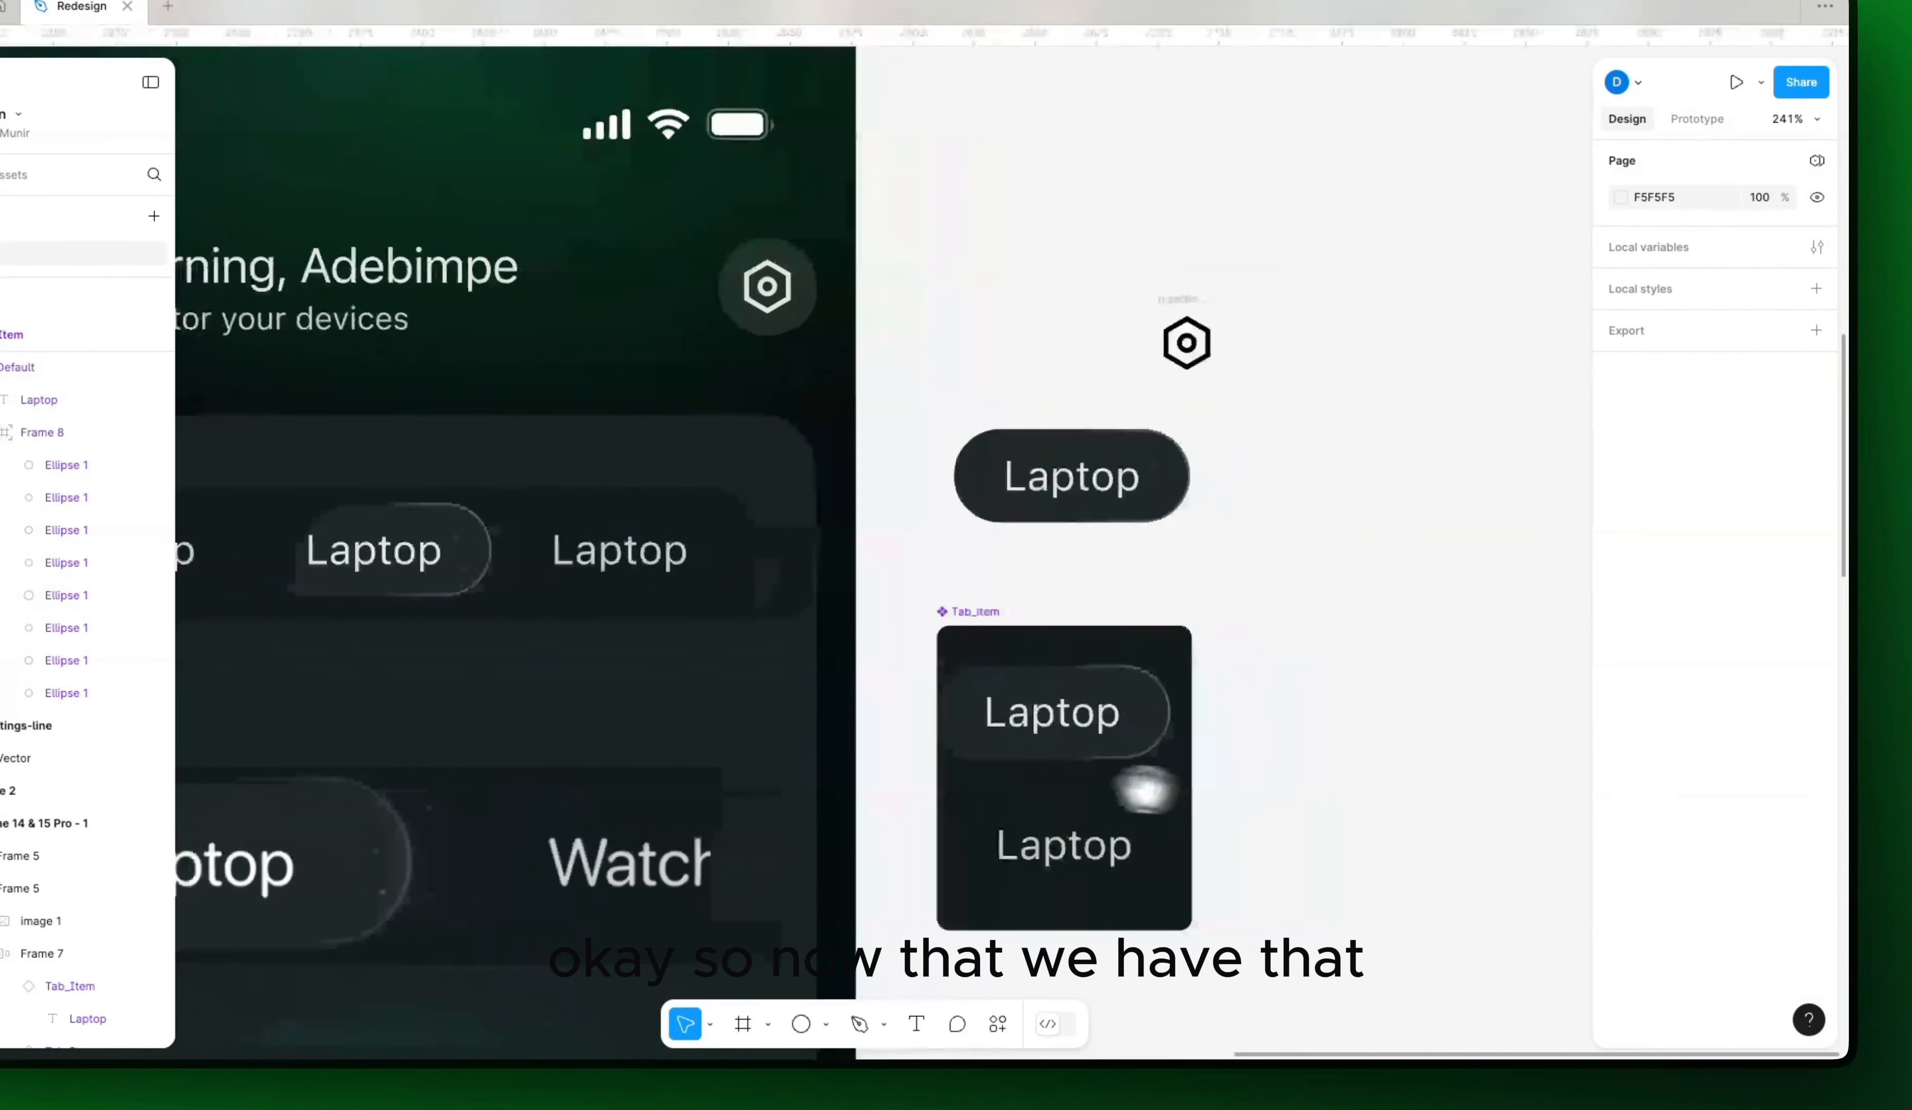
{"action": "scroll", "coordinate": [1149, 828], "scroll_direction": "up", "scroll_amount": 5}
{"action": "scroll", "coordinate": [1152, 819], "scroll_direction": "up", "scroll_amount": 8}
{"action": "left_click", "coordinate": [1114, 570]}
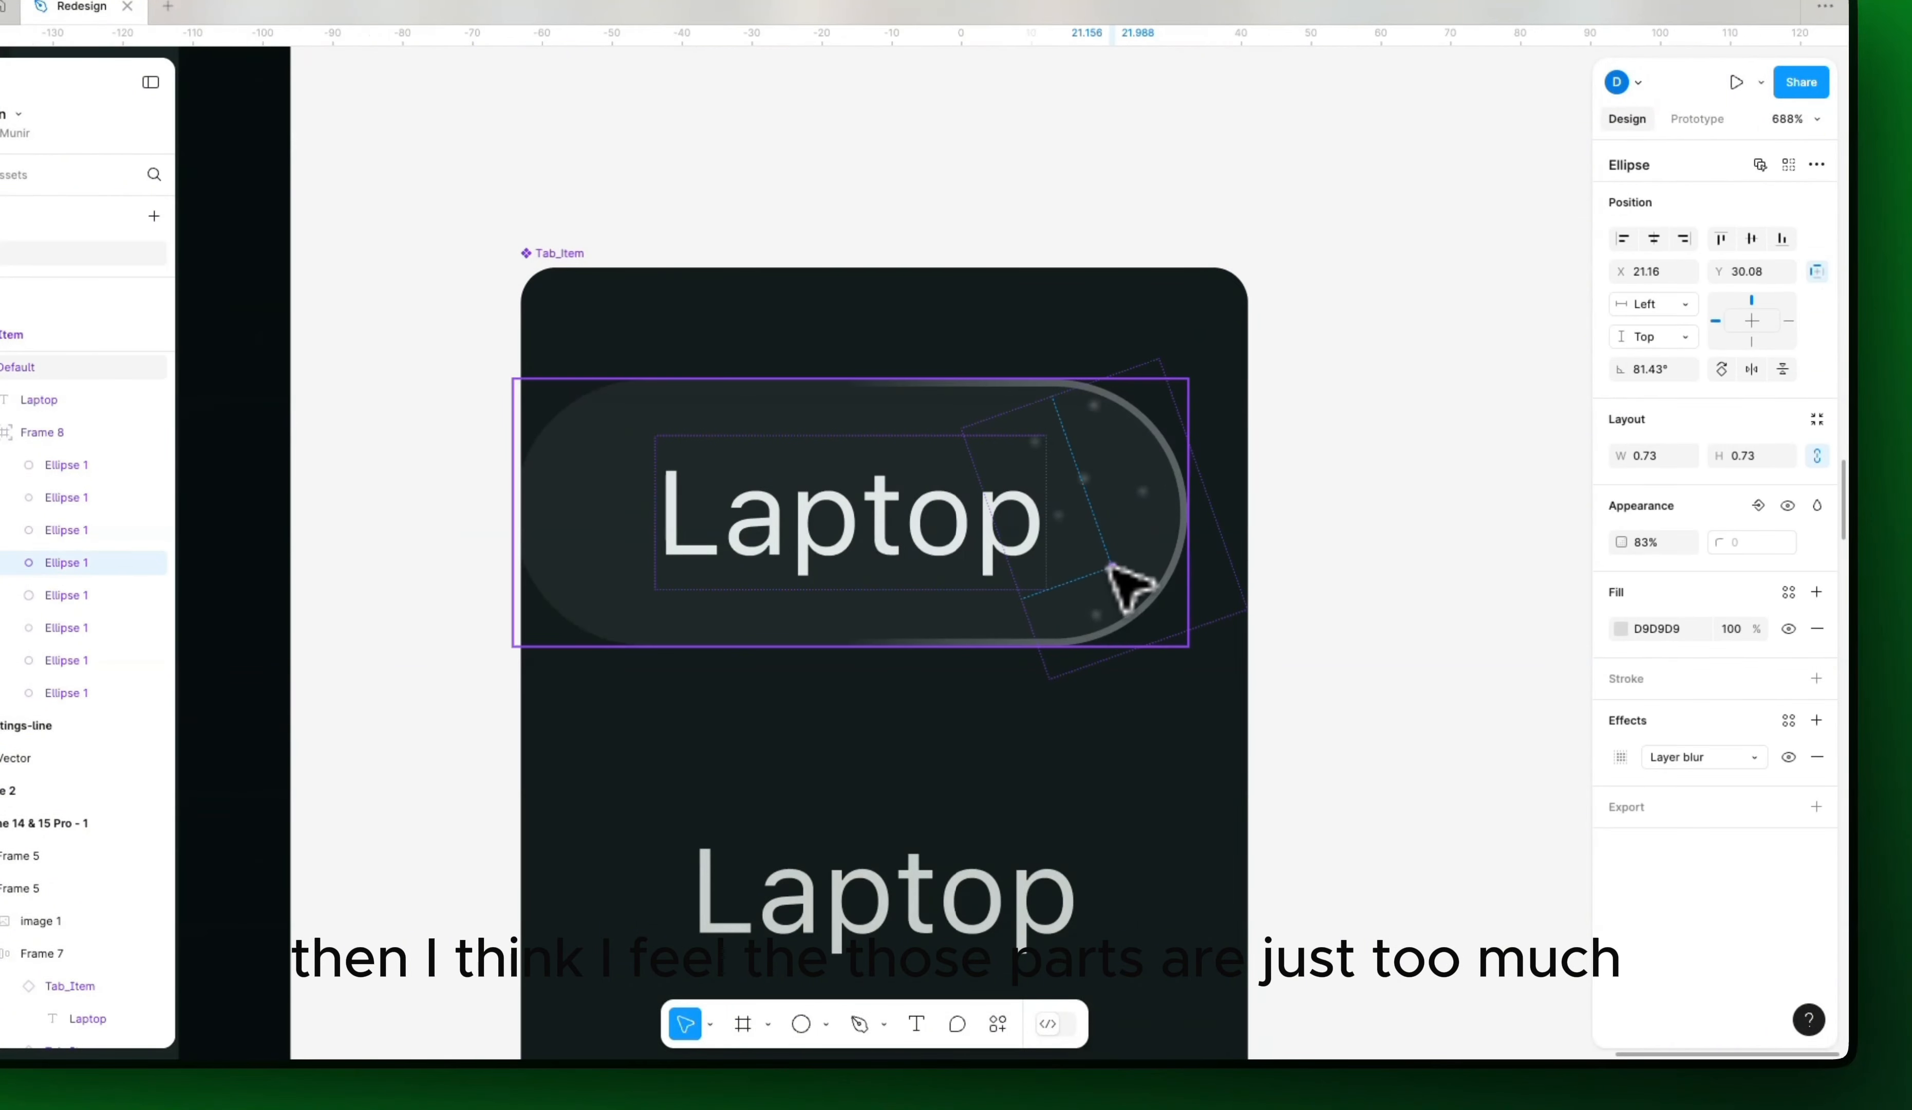
{"action": "left_click", "coordinate": [1102, 610], "text": "shift"}
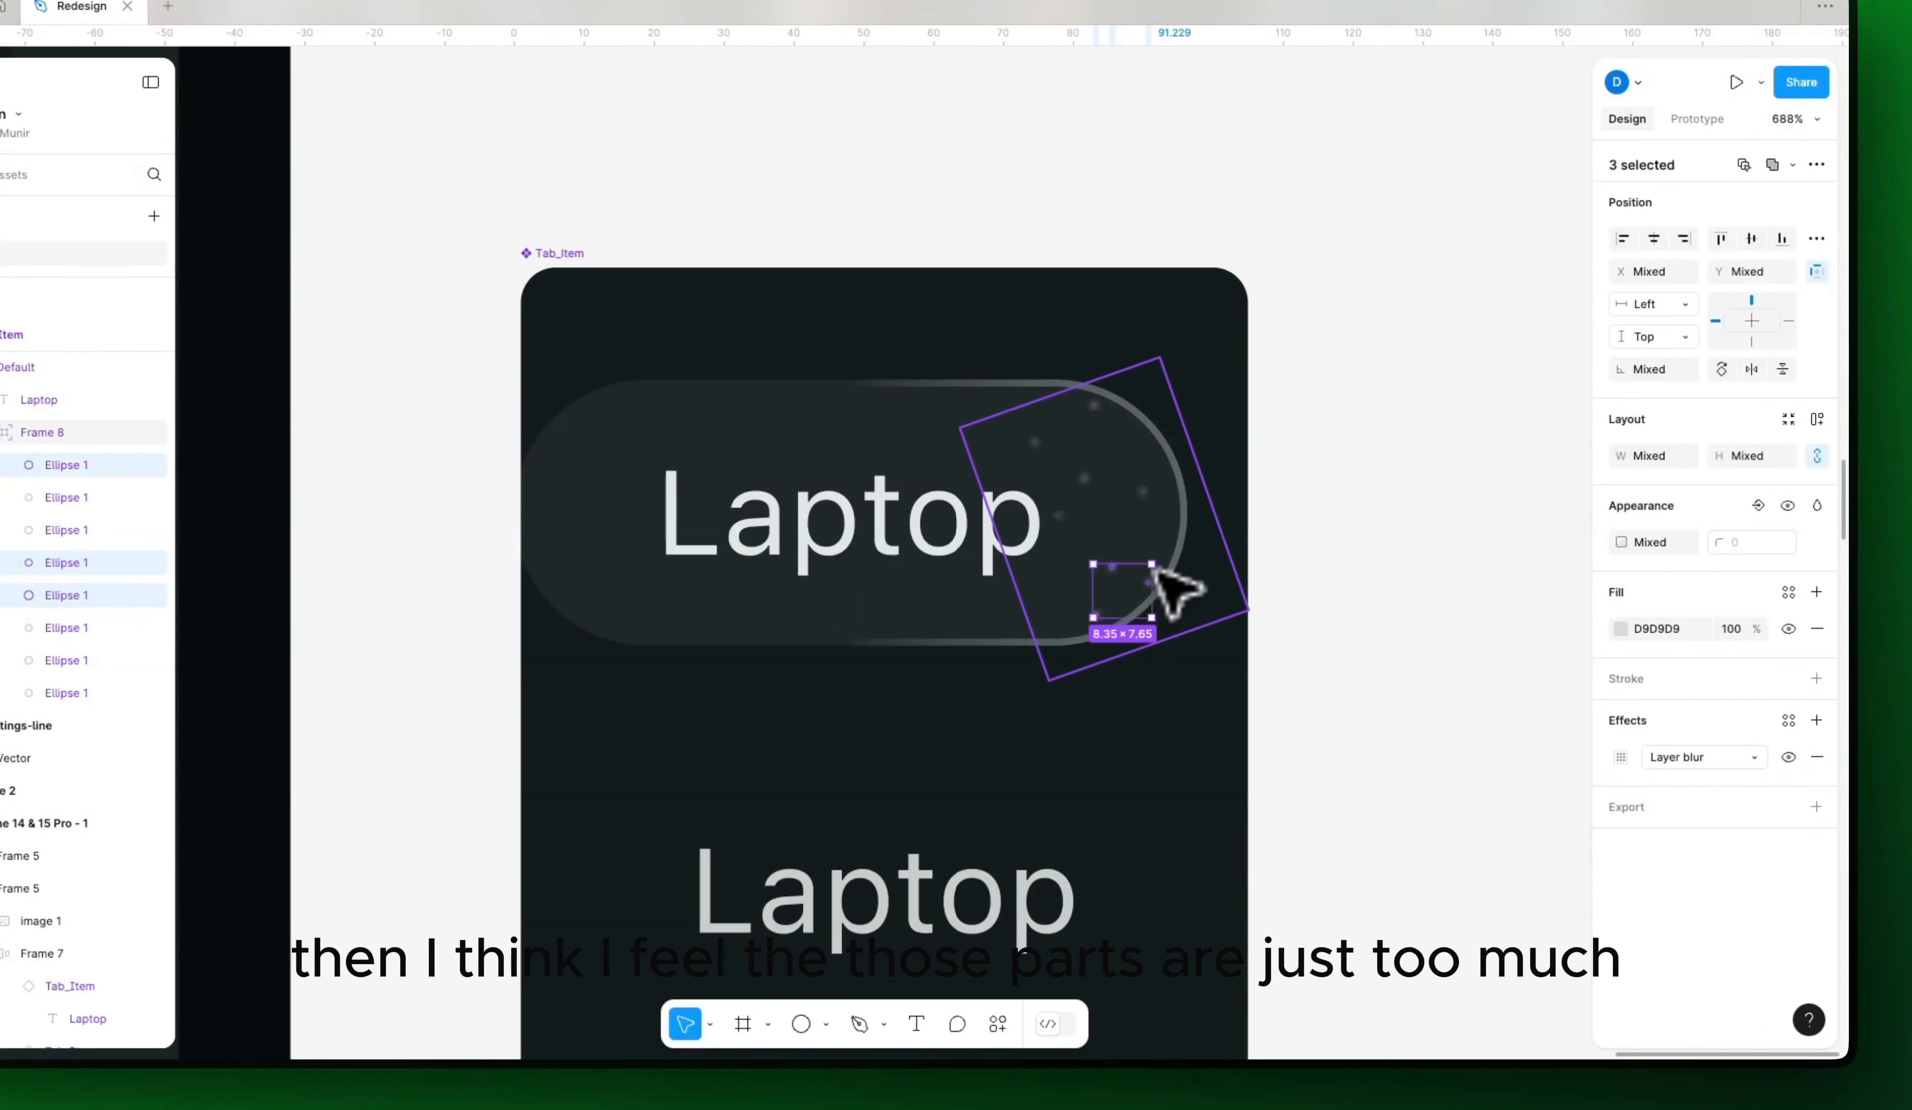
{"action": "key", "text": "Delete"}
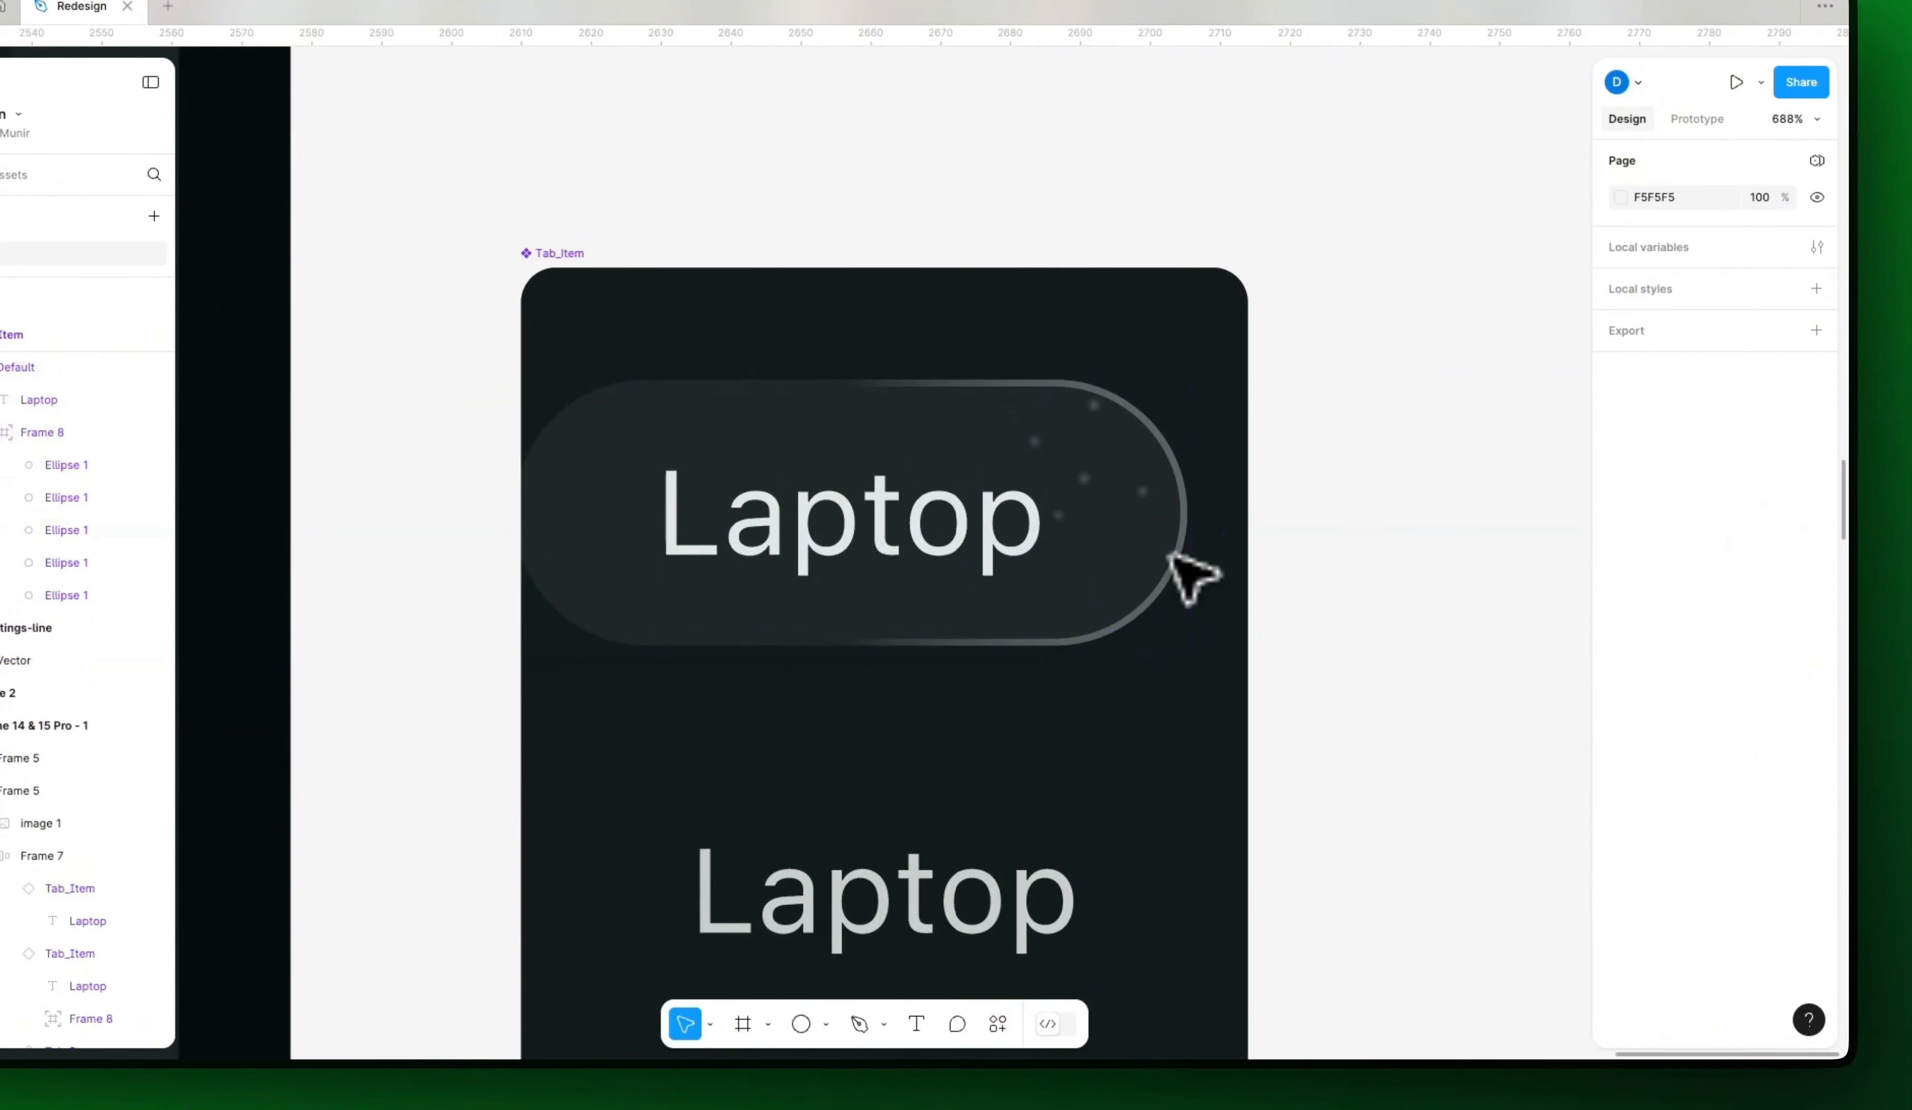
Step: Spread the remaining dots, moving one to the pill's lower end and placing another at about X 16.8, Y 21.2
{"action": "left_click", "coordinate": [1142, 491], "text": "super"}
{"action": "left_click", "coordinate": [1085, 480], "text": "shift"}
{"action": "left_click", "coordinate": [1058, 515]}
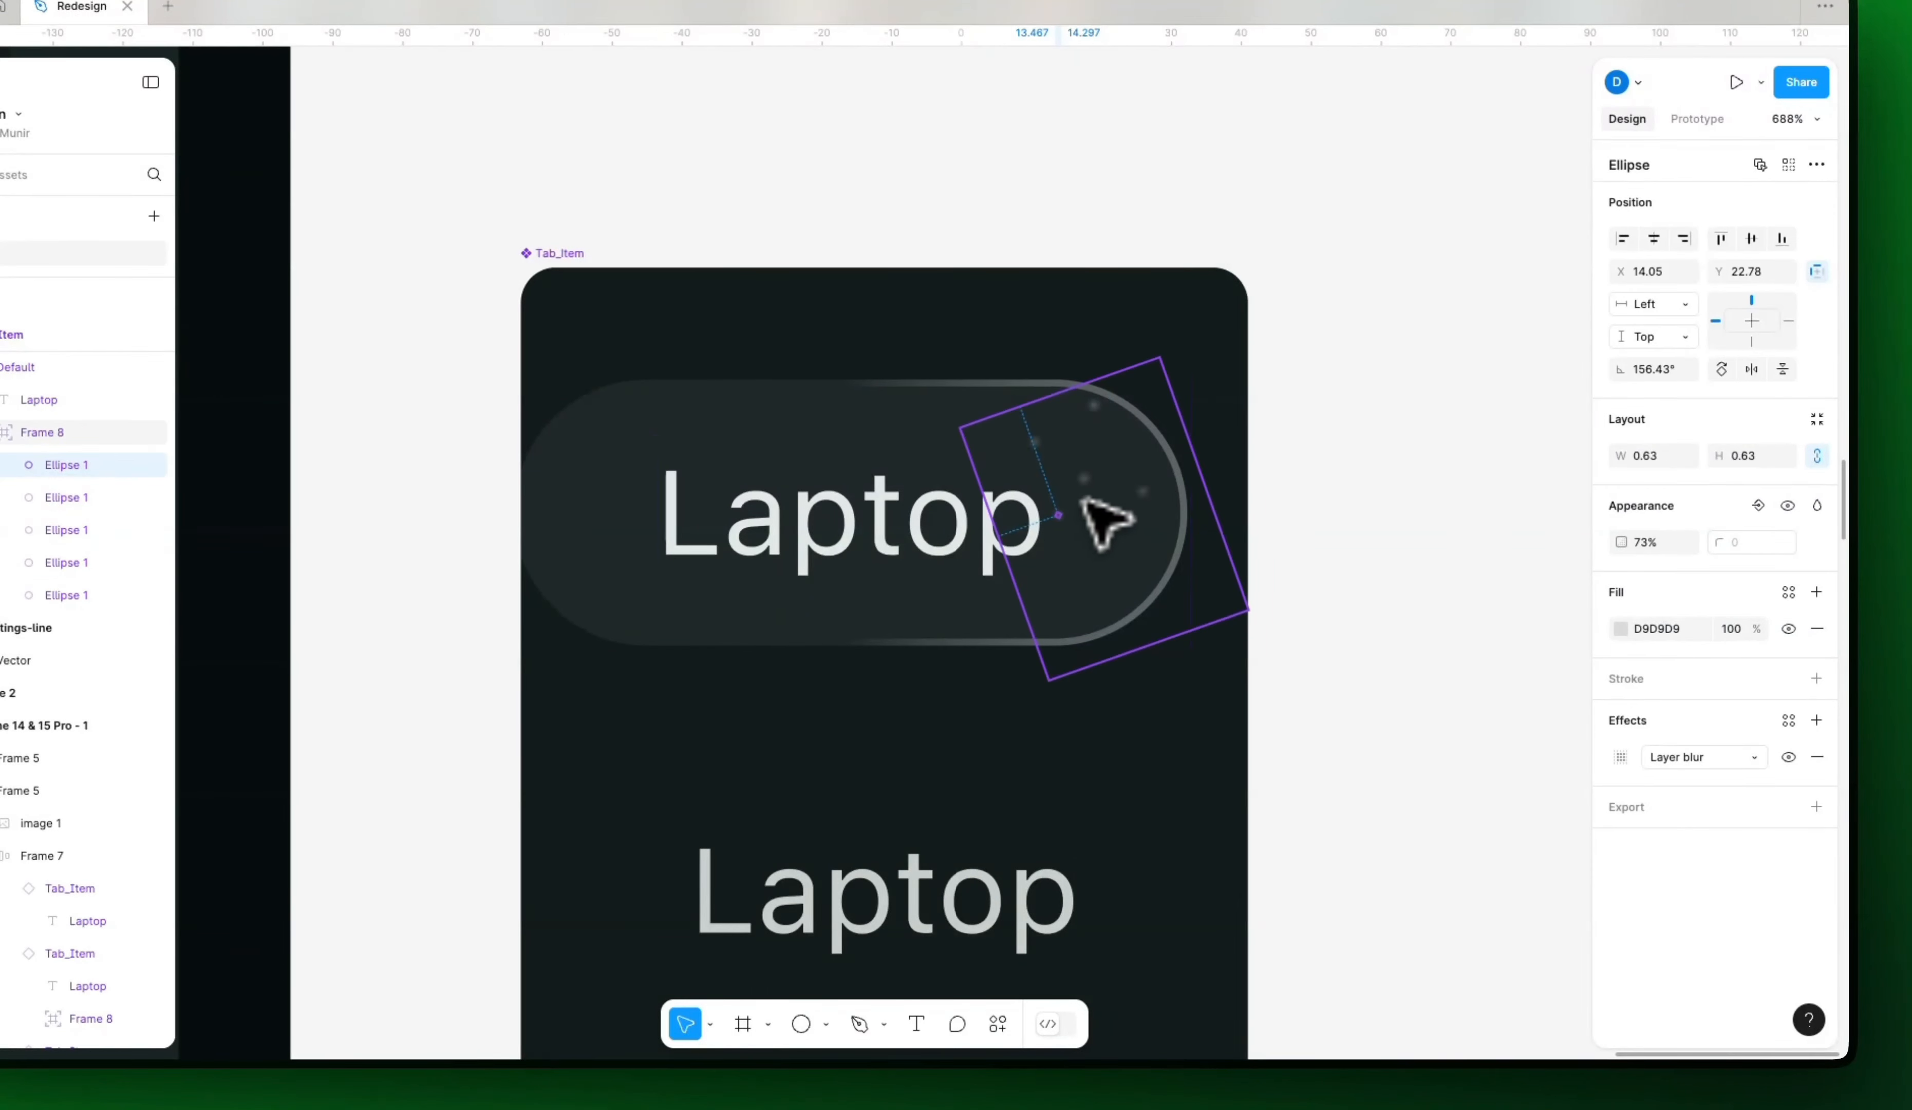
{"action": "left_click_drag", "start_coordinate": [1059, 516], "coordinate": [1103, 586]}
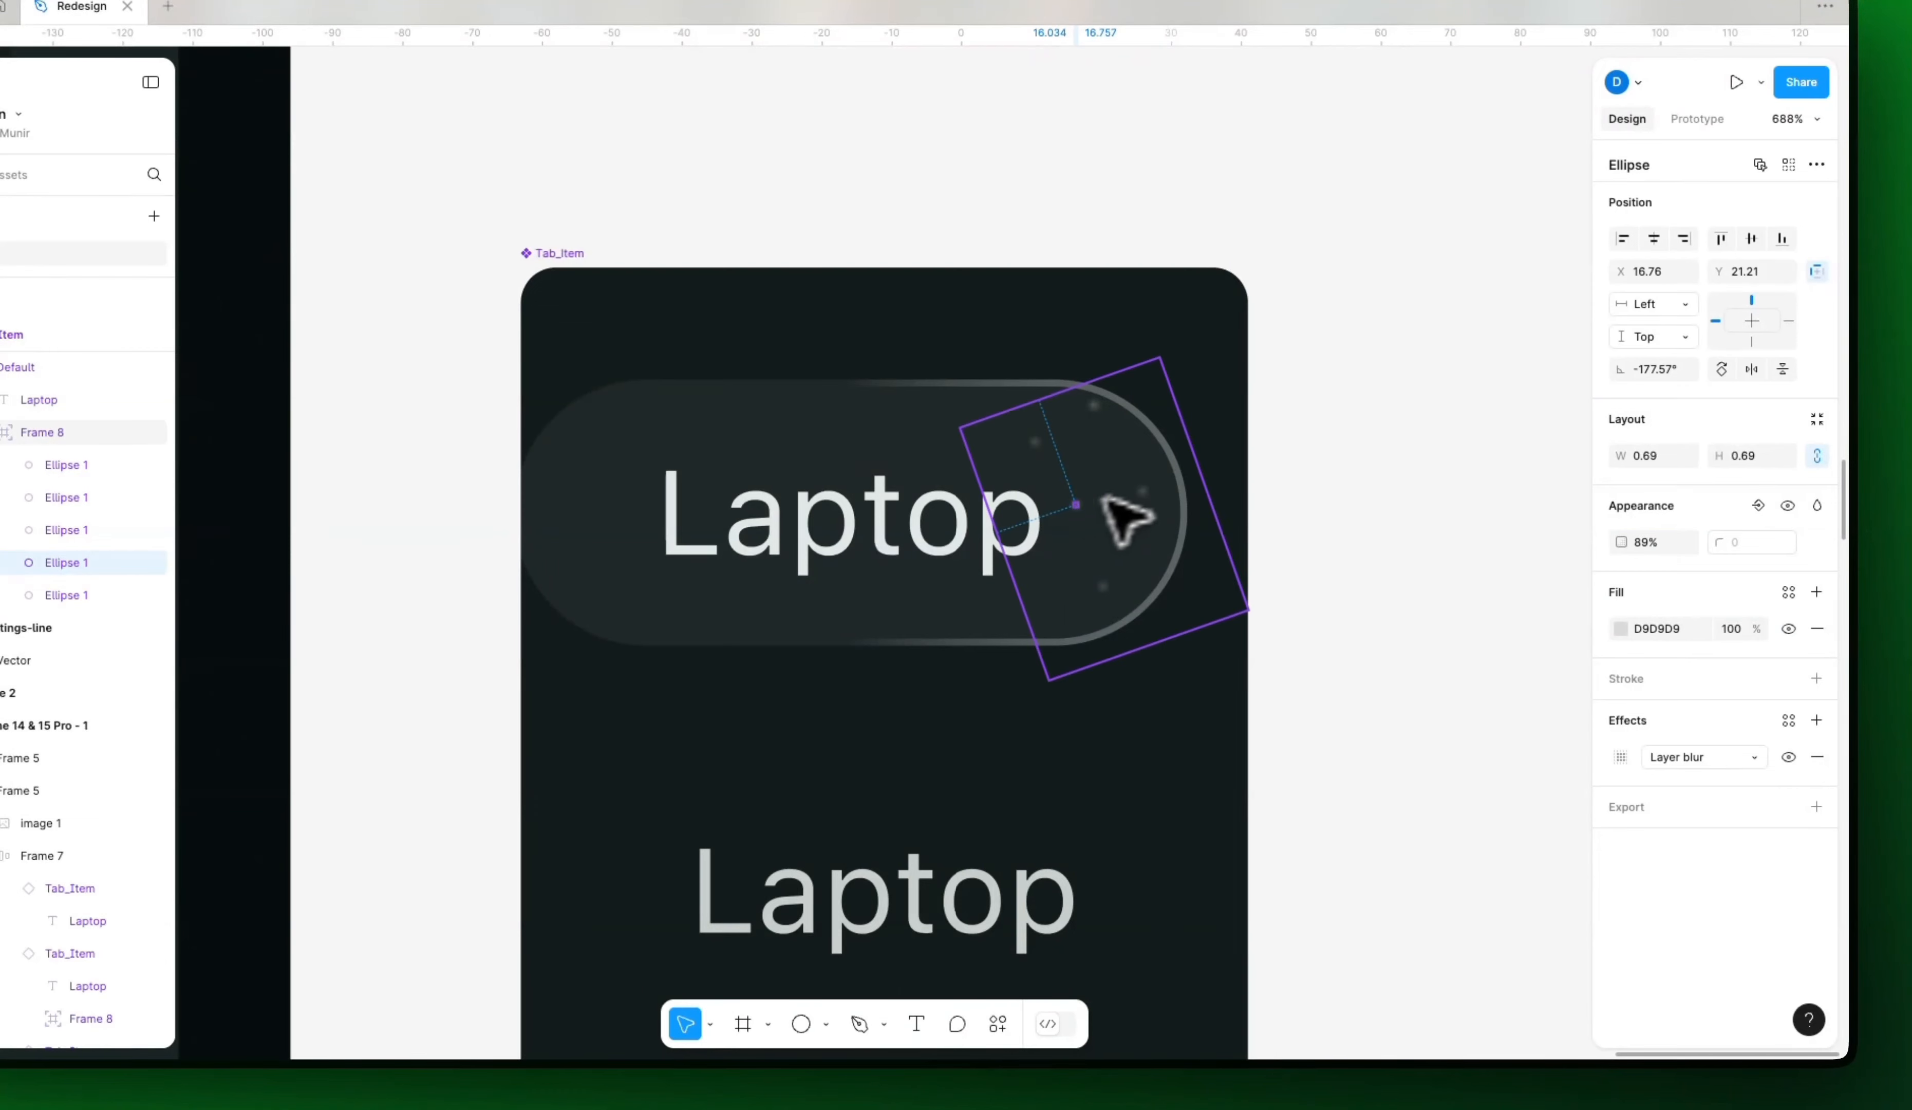
Step: Shift the frame containing the five dots down to Y 8.98
{"action": "left_click", "coordinate": [1147, 530]}
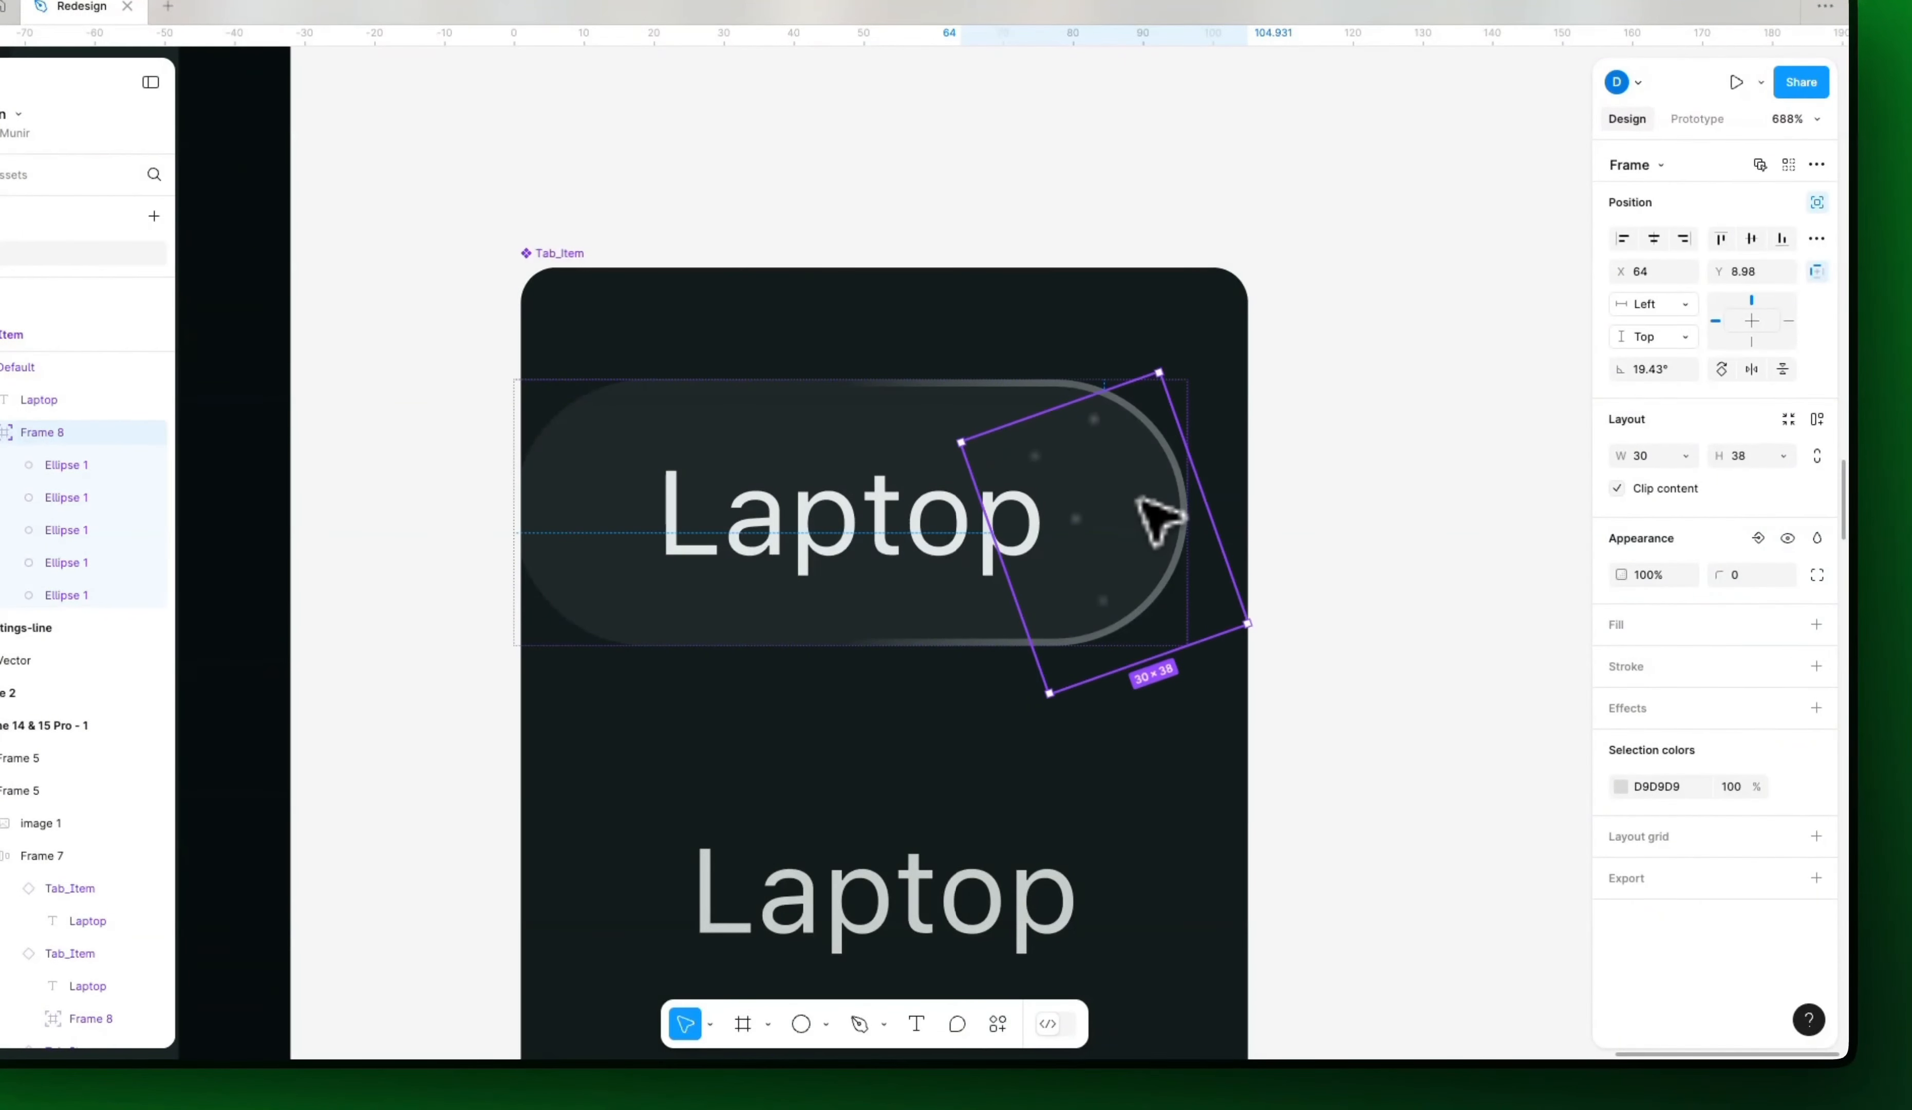
{"action": "left_click", "coordinate": [1095, 420]}
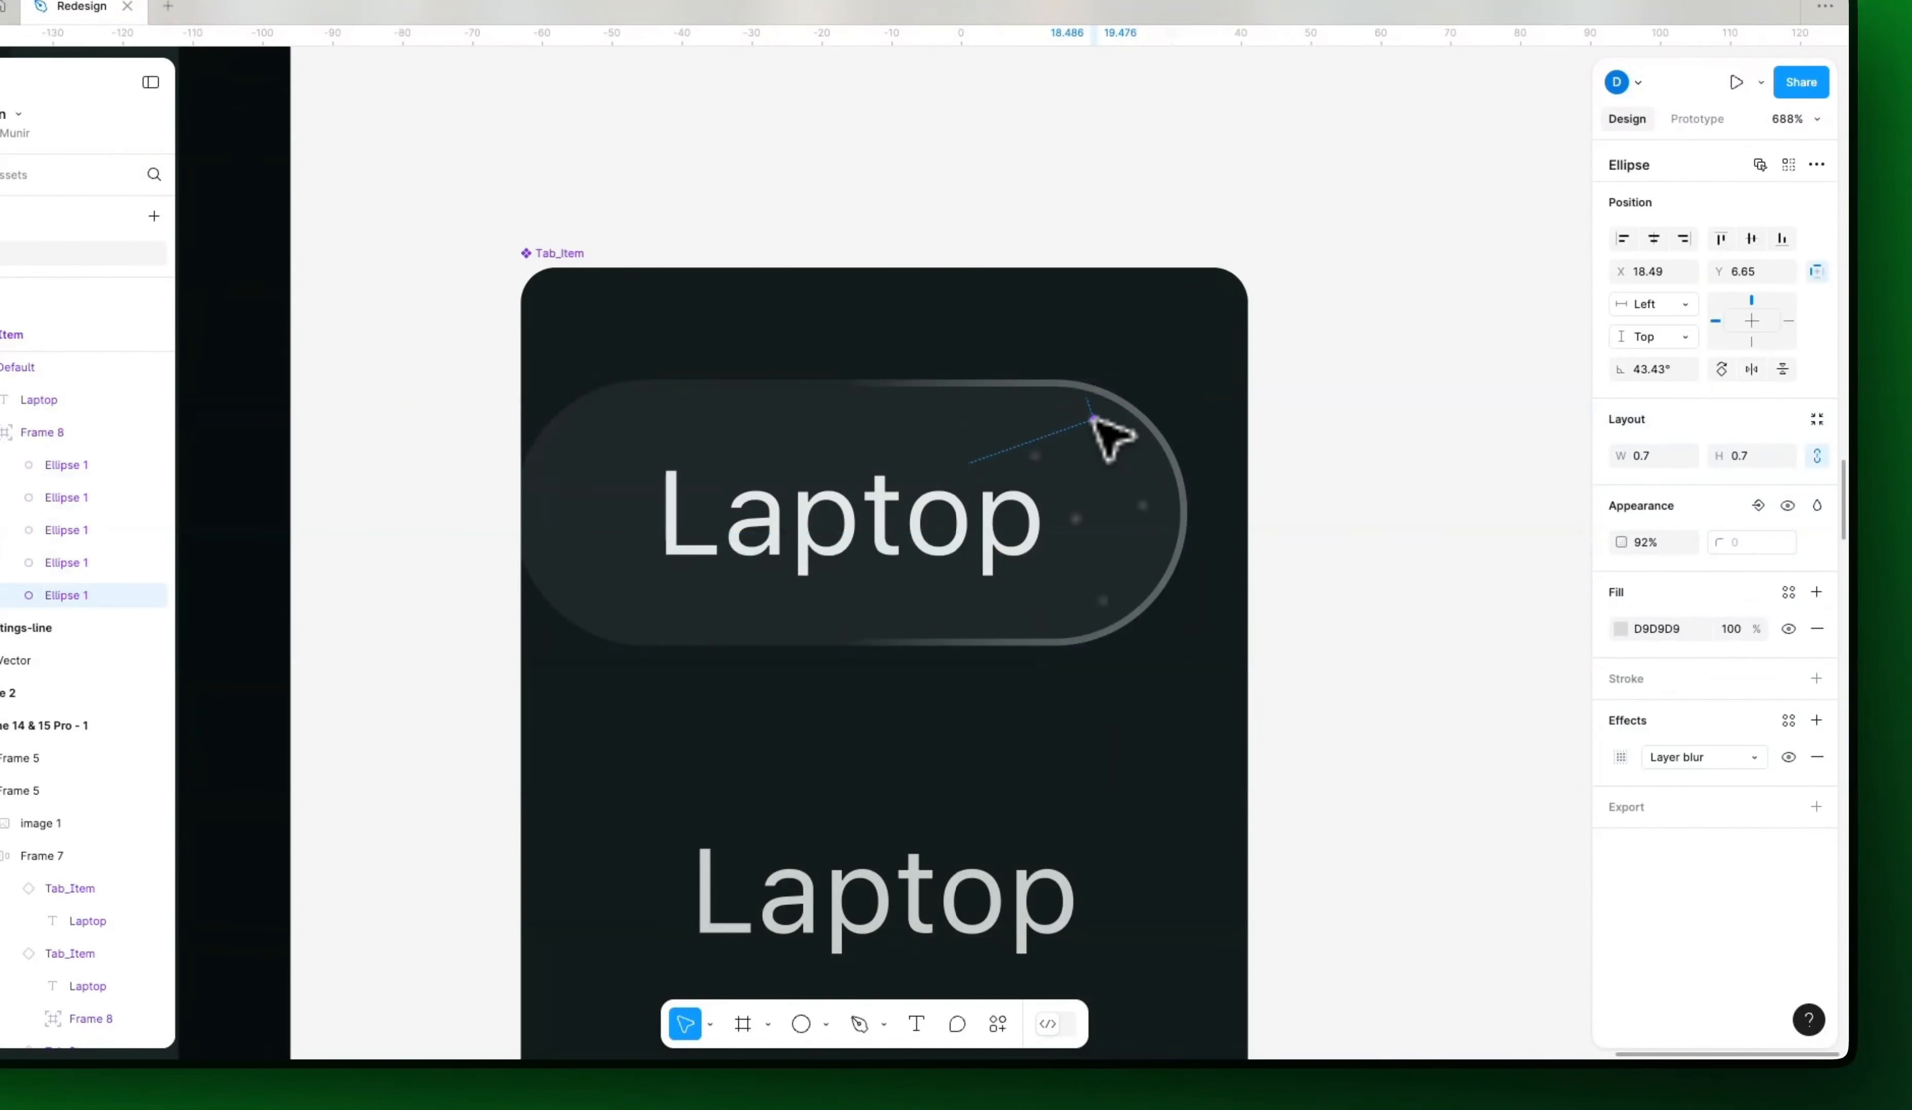
{"action": "left_click", "coordinate": [1357, 470]}
Step: Remove the Tab_Item component set's fill and add a dashed 1 px inside stroke in 000000
{"action": "scroll", "coordinate": [1357, 469], "scroll_direction": "down", "scroll_amount": 15}
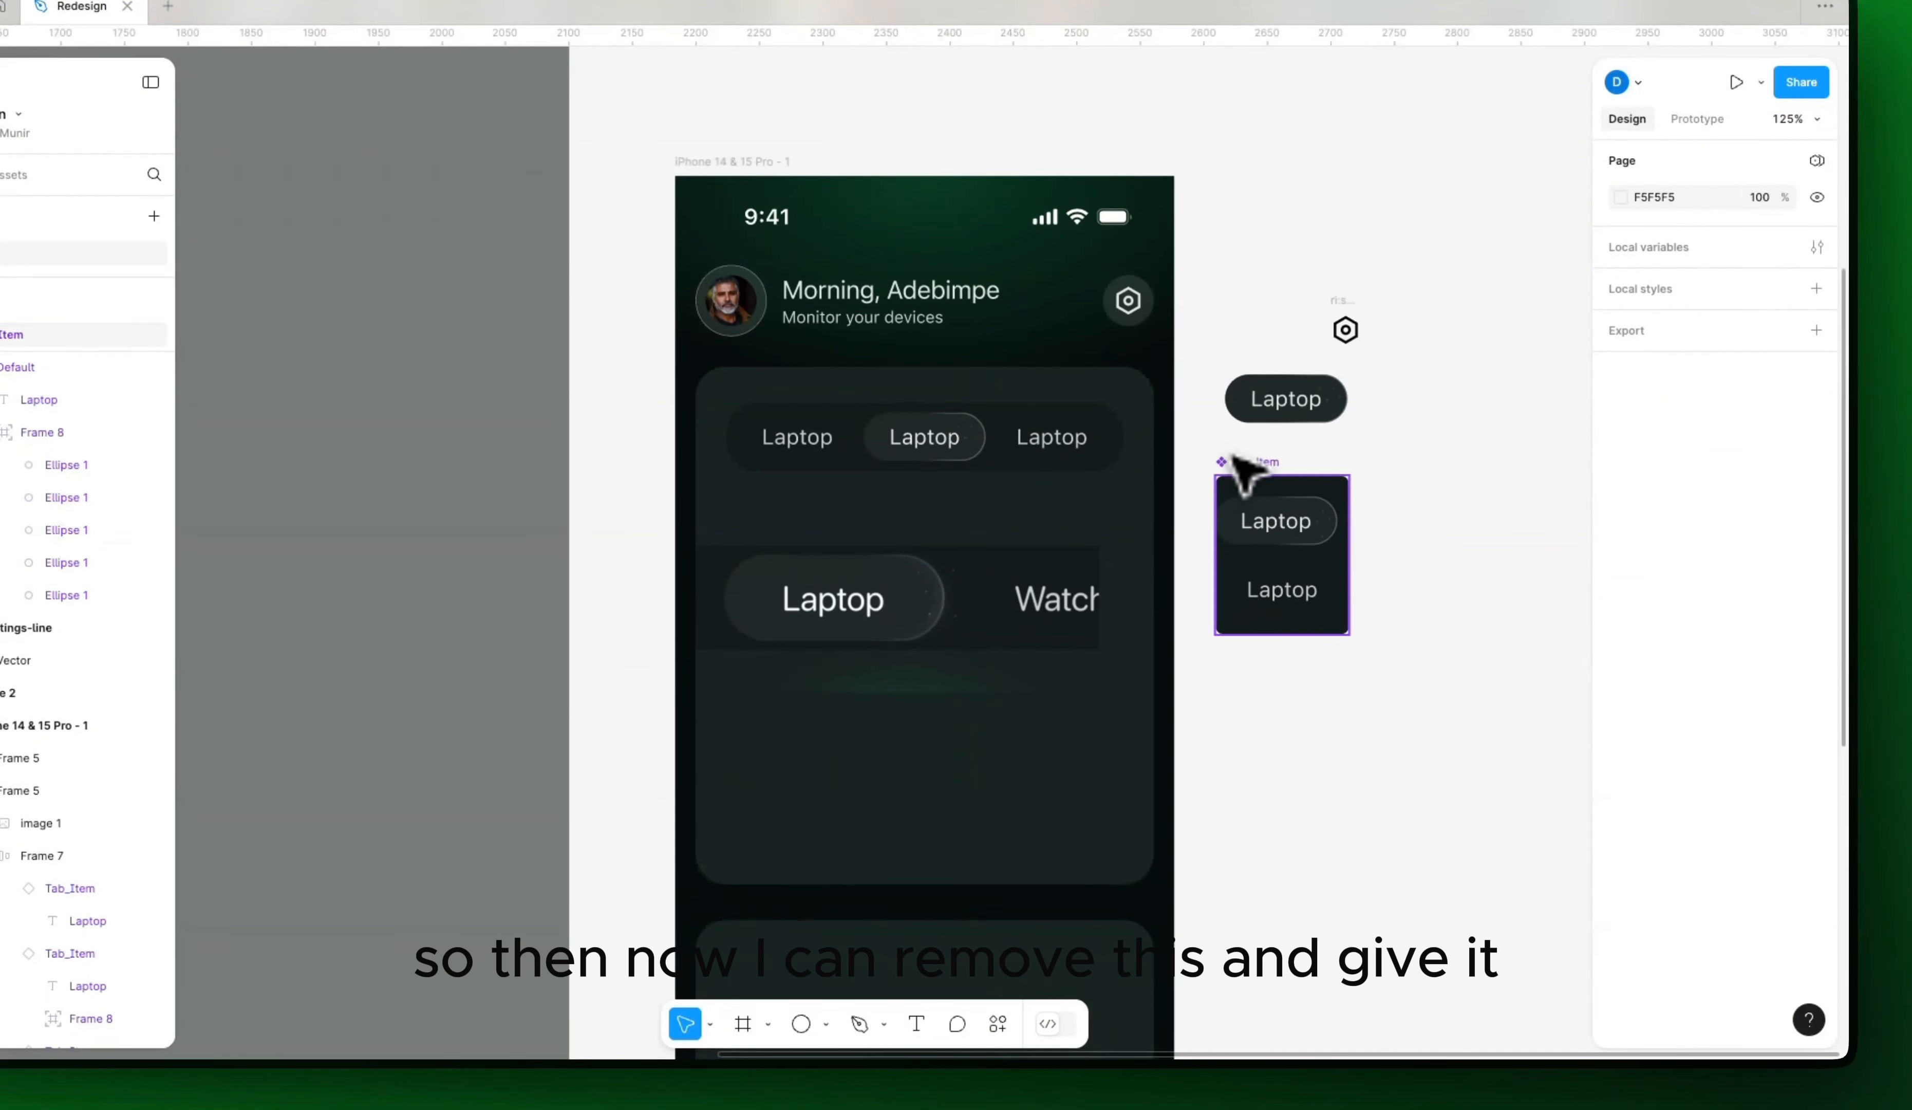
{"action": "left_click", "coordinate": [1236, 457]}
{"action": "left_click", "coordinate": [1817, 696]}
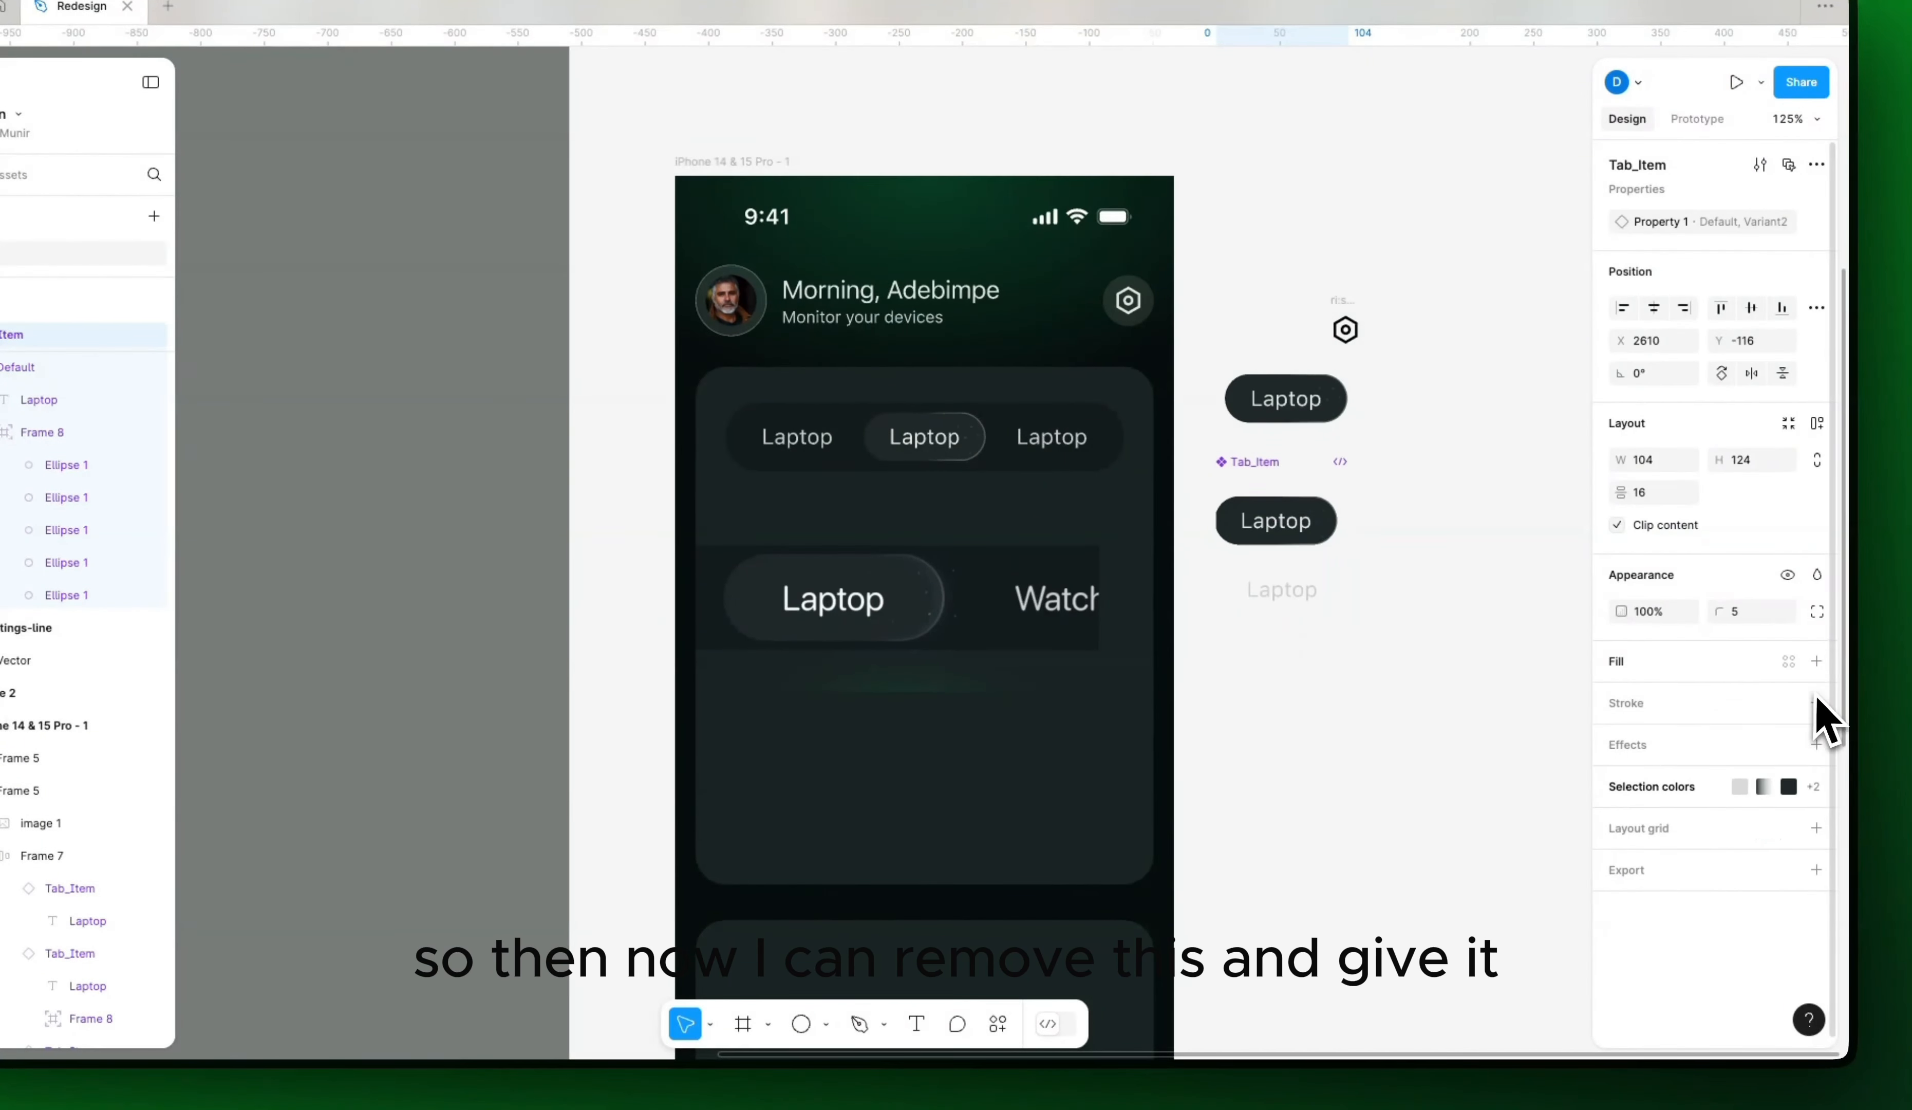
{"action": "left_click", "coordinate": [1669, 707]}
{"action": "left_click", "coordinate": [1463, 681]}
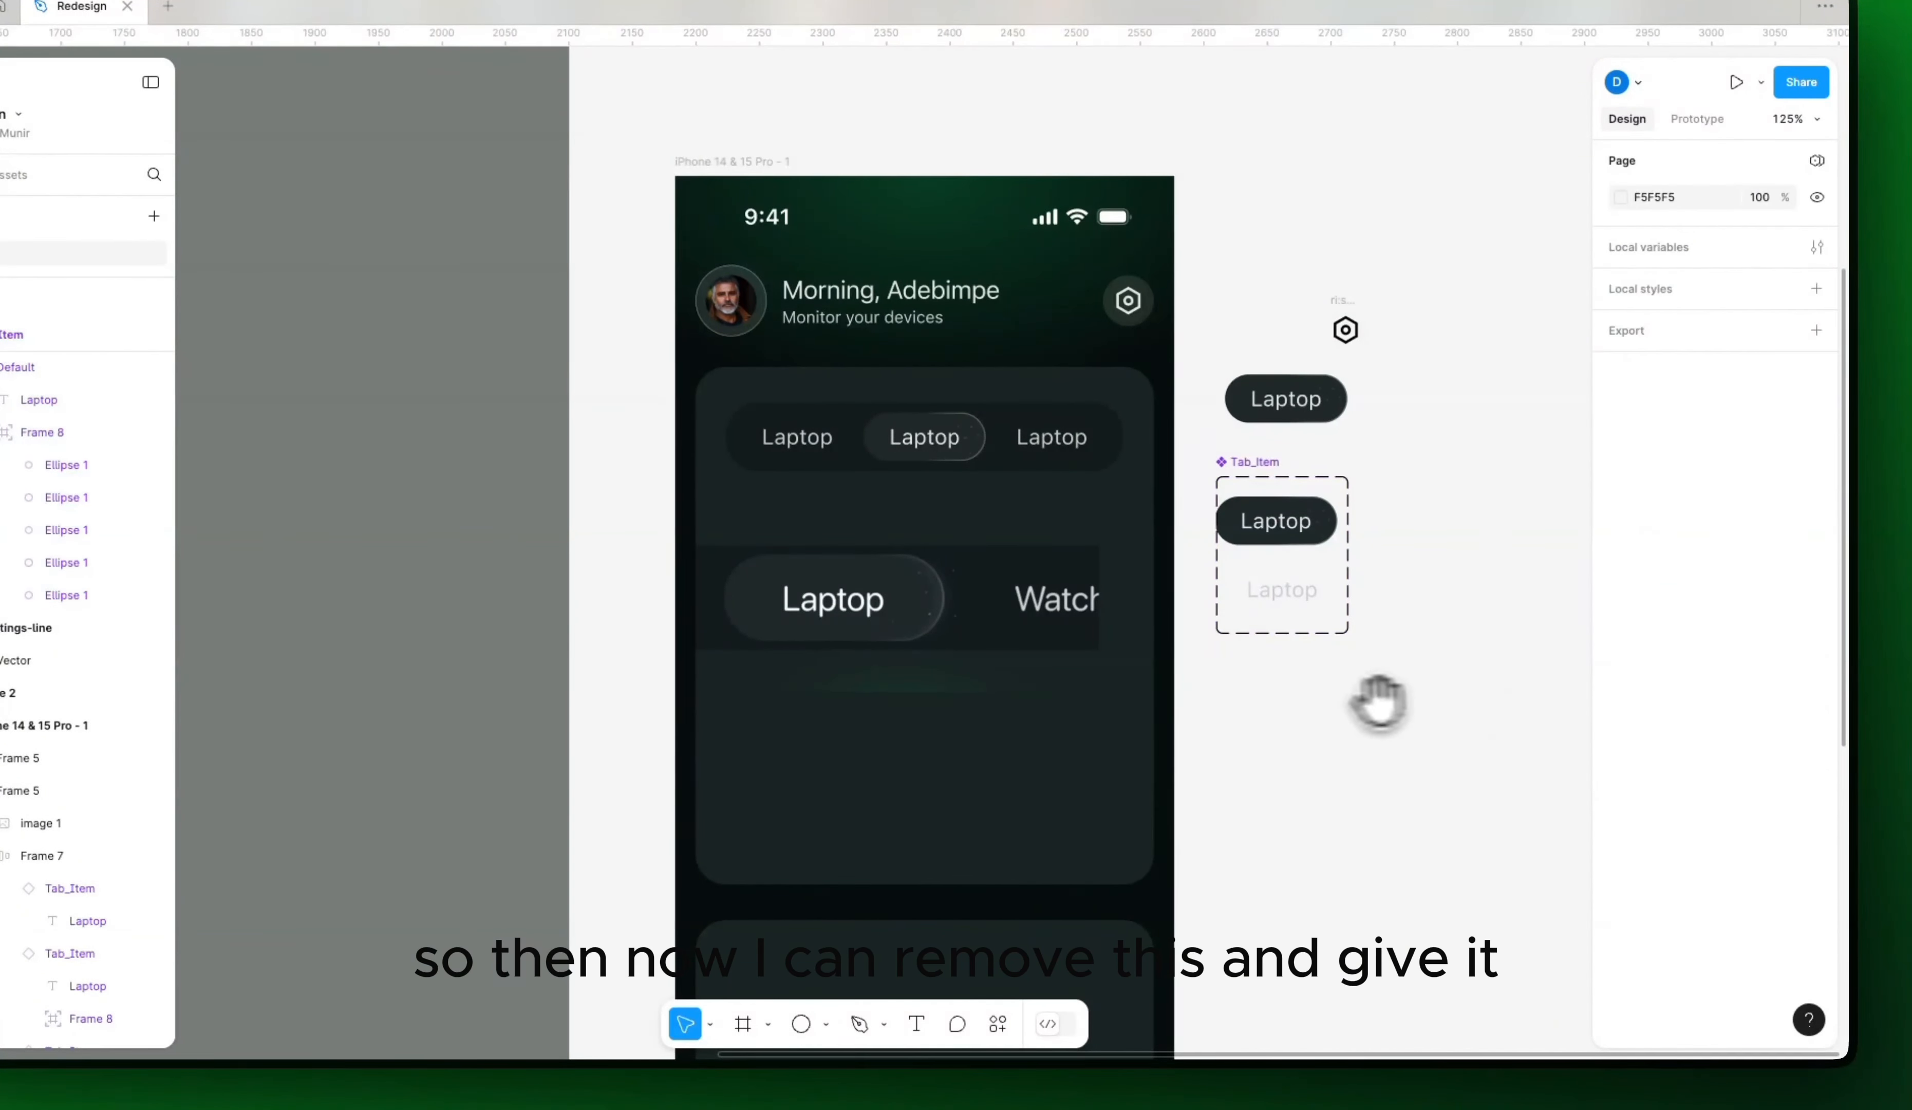
{"action": "mouse_move", "coordinate": [1280, 699]}
{"action": "left_mouse_down"}
{"action": "mouse_move", "coordinate": [1311, 673]}
{"action": "mouse_move", "coordinate": [1413, 676]}
{"action": "left_mouse_up"}
{"action": "left_click", "coordinate": [1286, 478]}
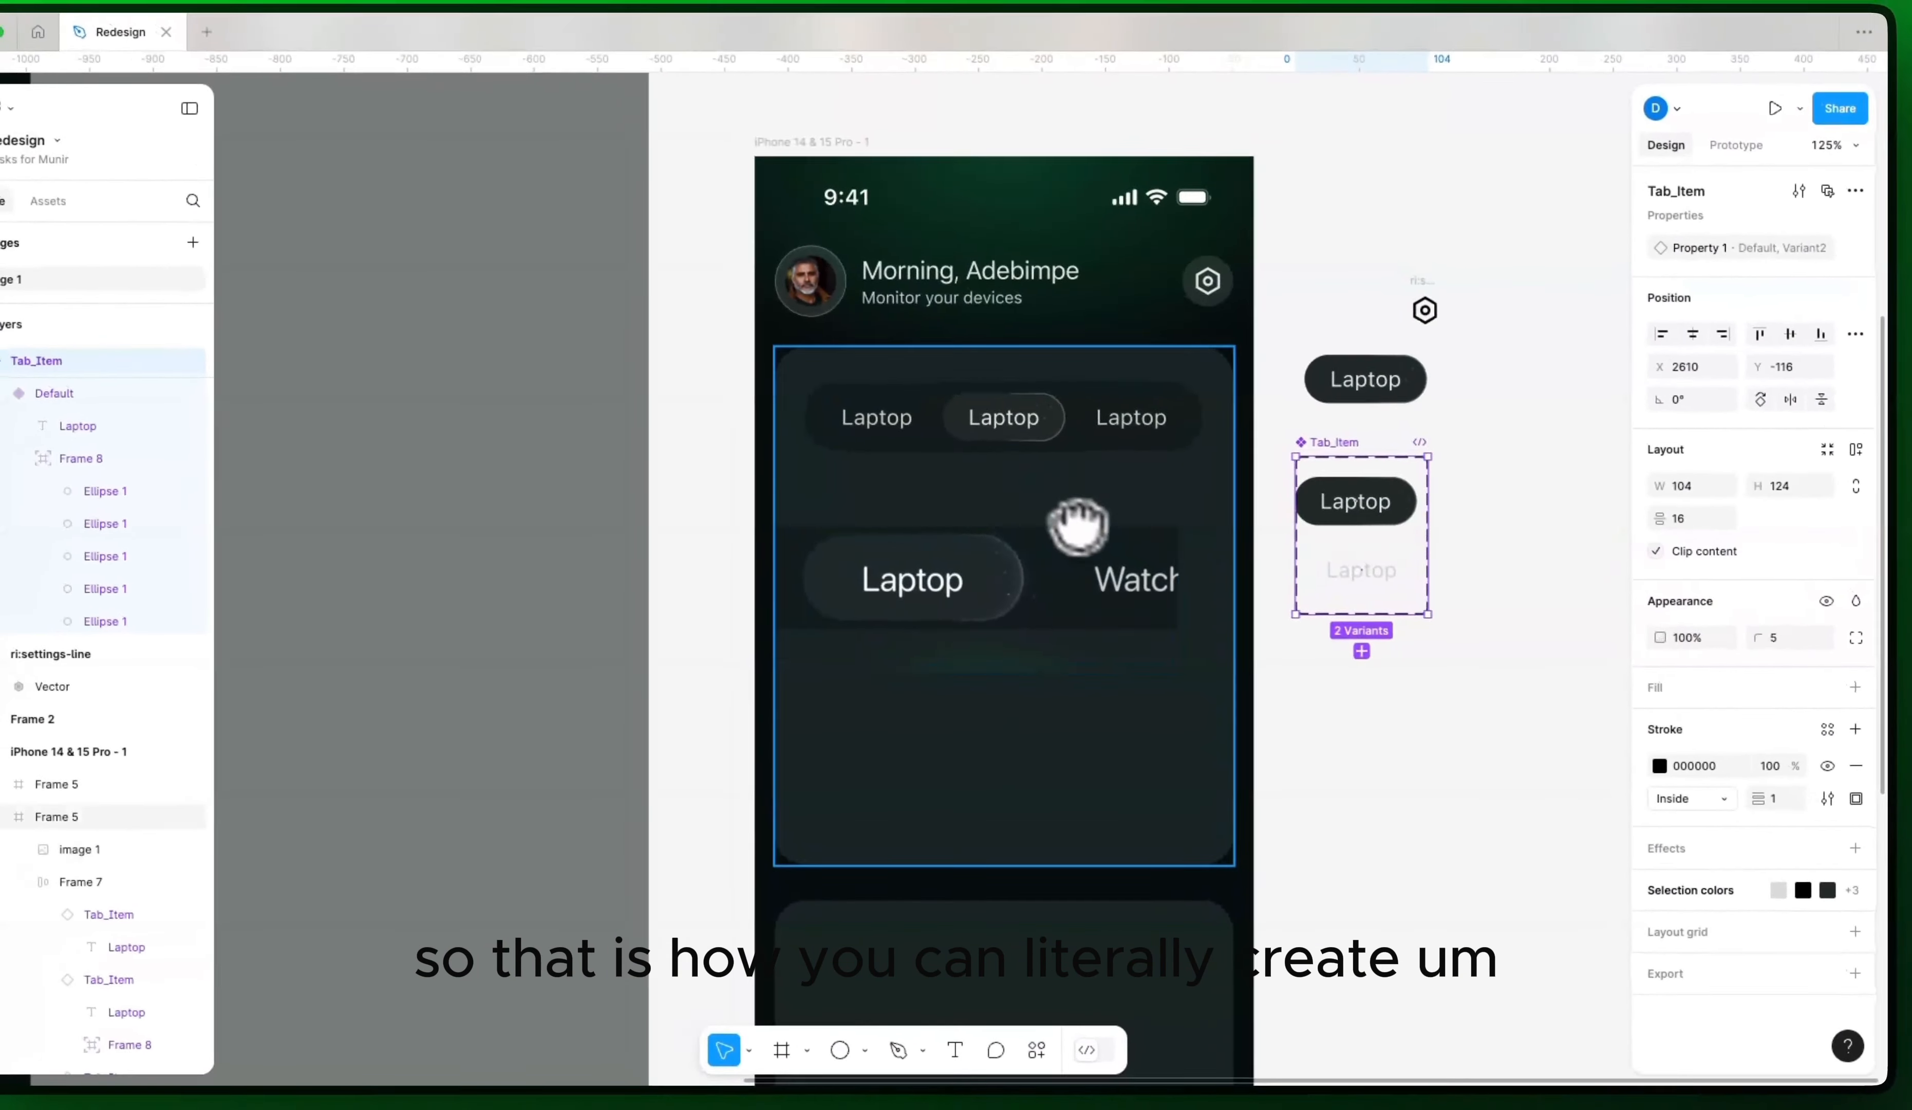
Step: Try a horizontal linear gradient in place of the solid fill on the selected middle Laptop tab
{"action": "scroll", "coordinate": [999, 421], "scroll_direction": "down", "scroll_amount": 4}
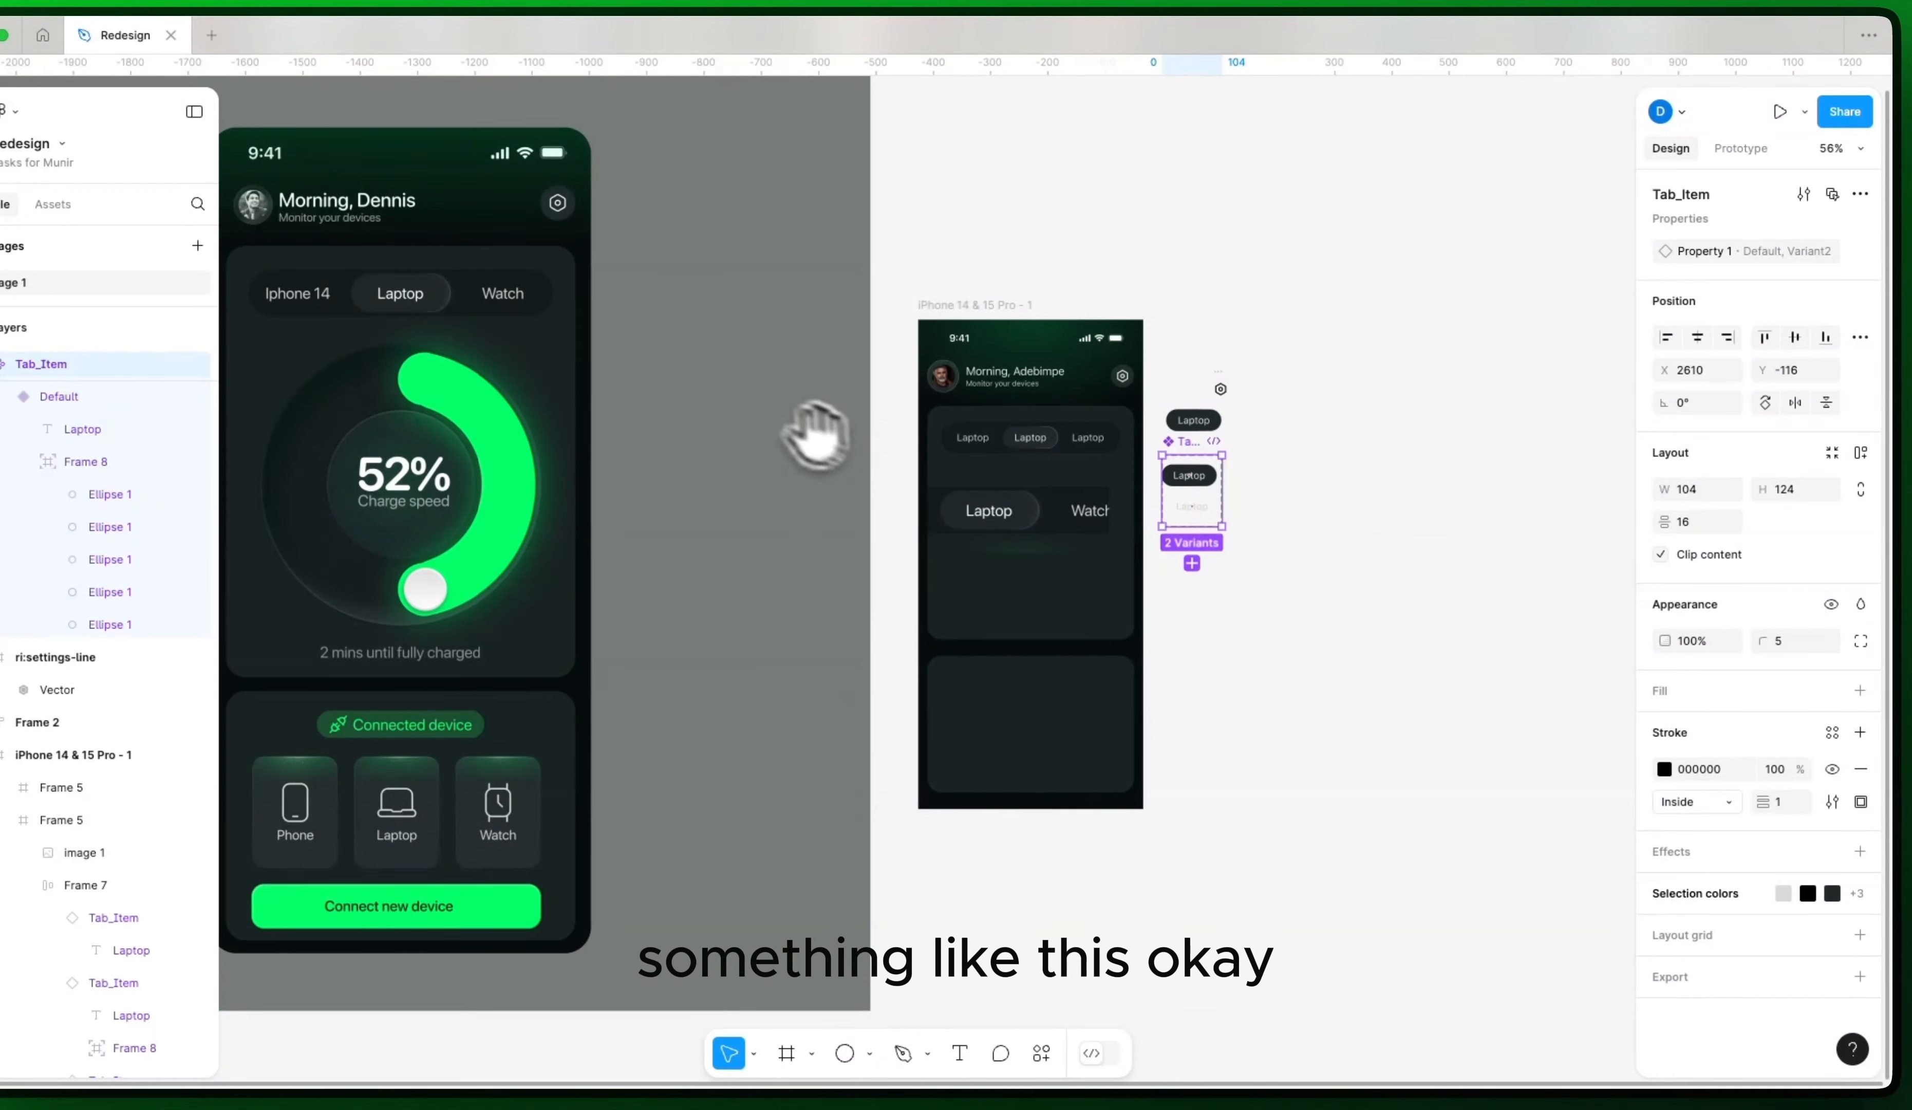
{"action": "scroll", "coordinate": [993, 461], "scroll_direction": "down", "scroll_amount": 2}
{"action": "scroll", "coordinate": [986, 491], "scroll_direction": "up", "scroll_amount": 8}
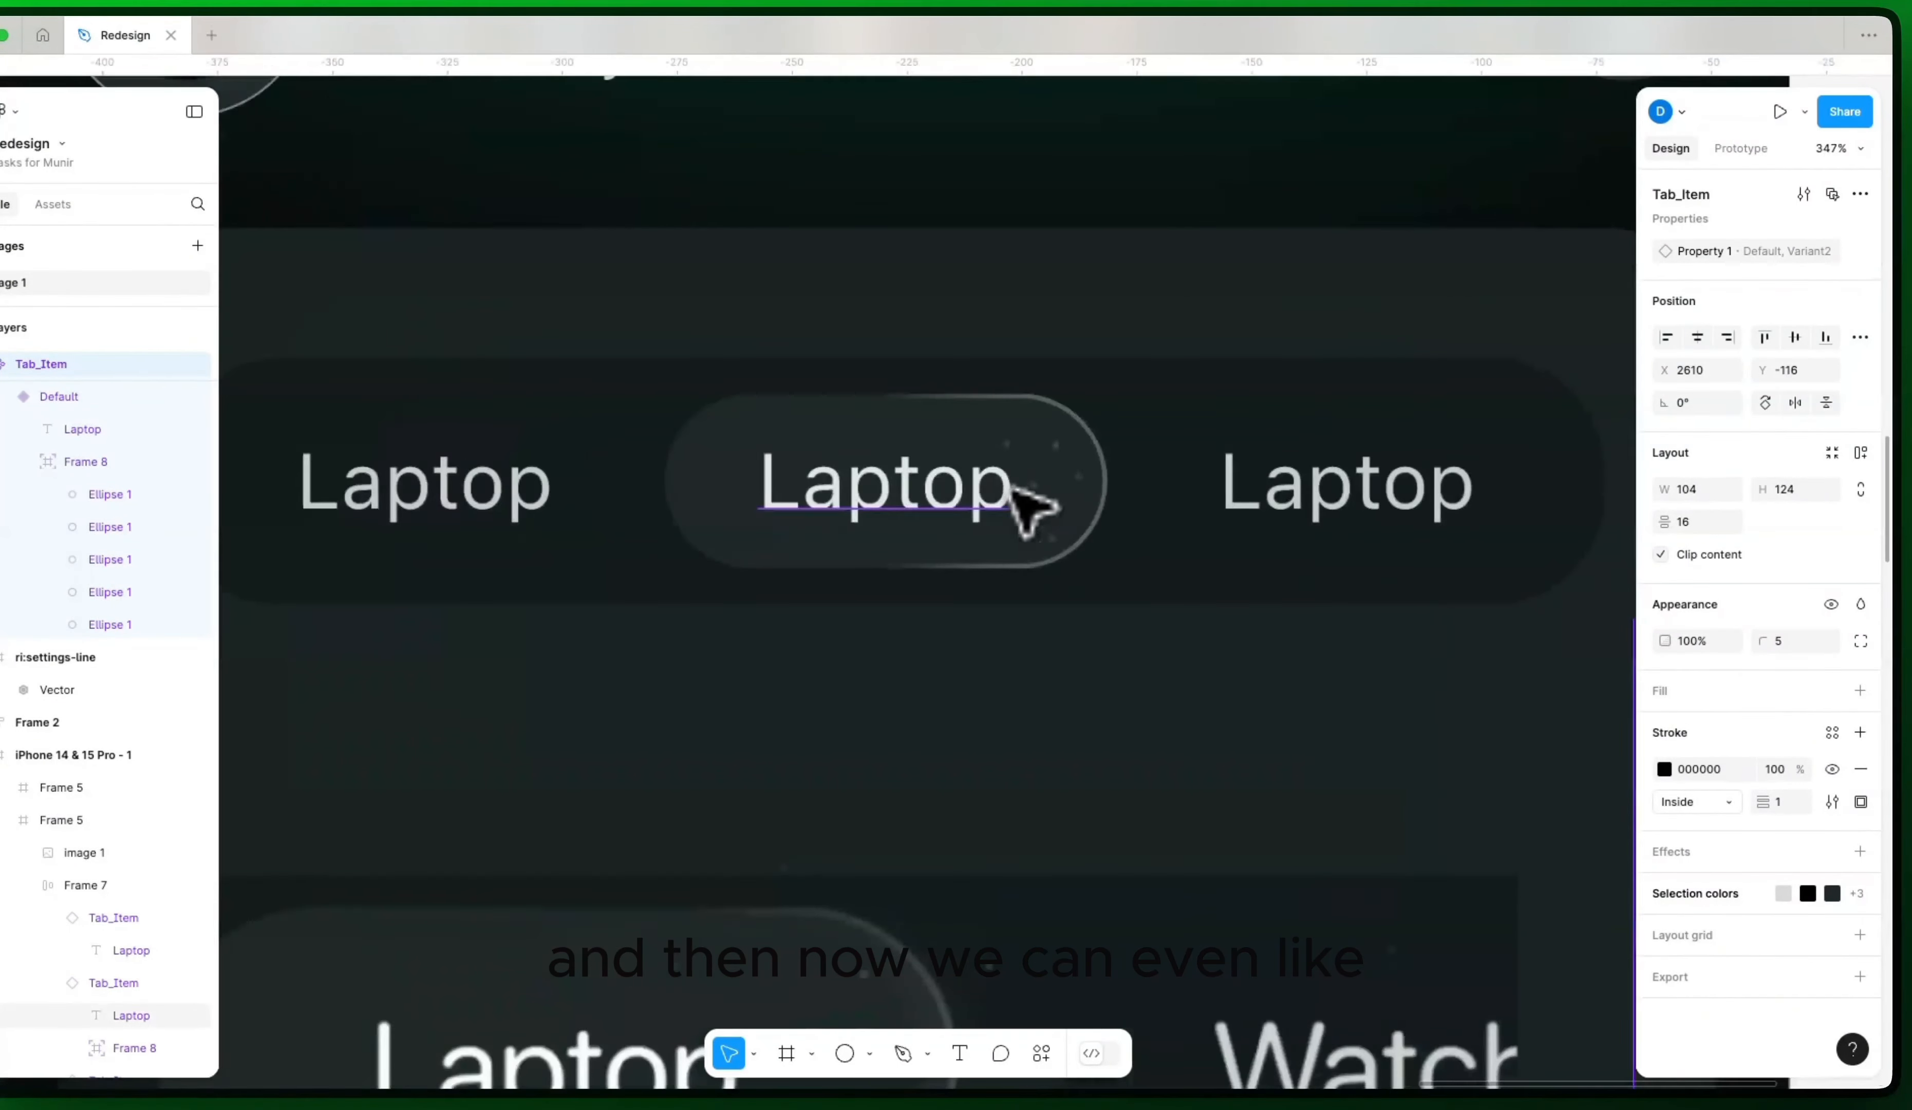
{"action": "left_click", "coordinate": [789, 414]}
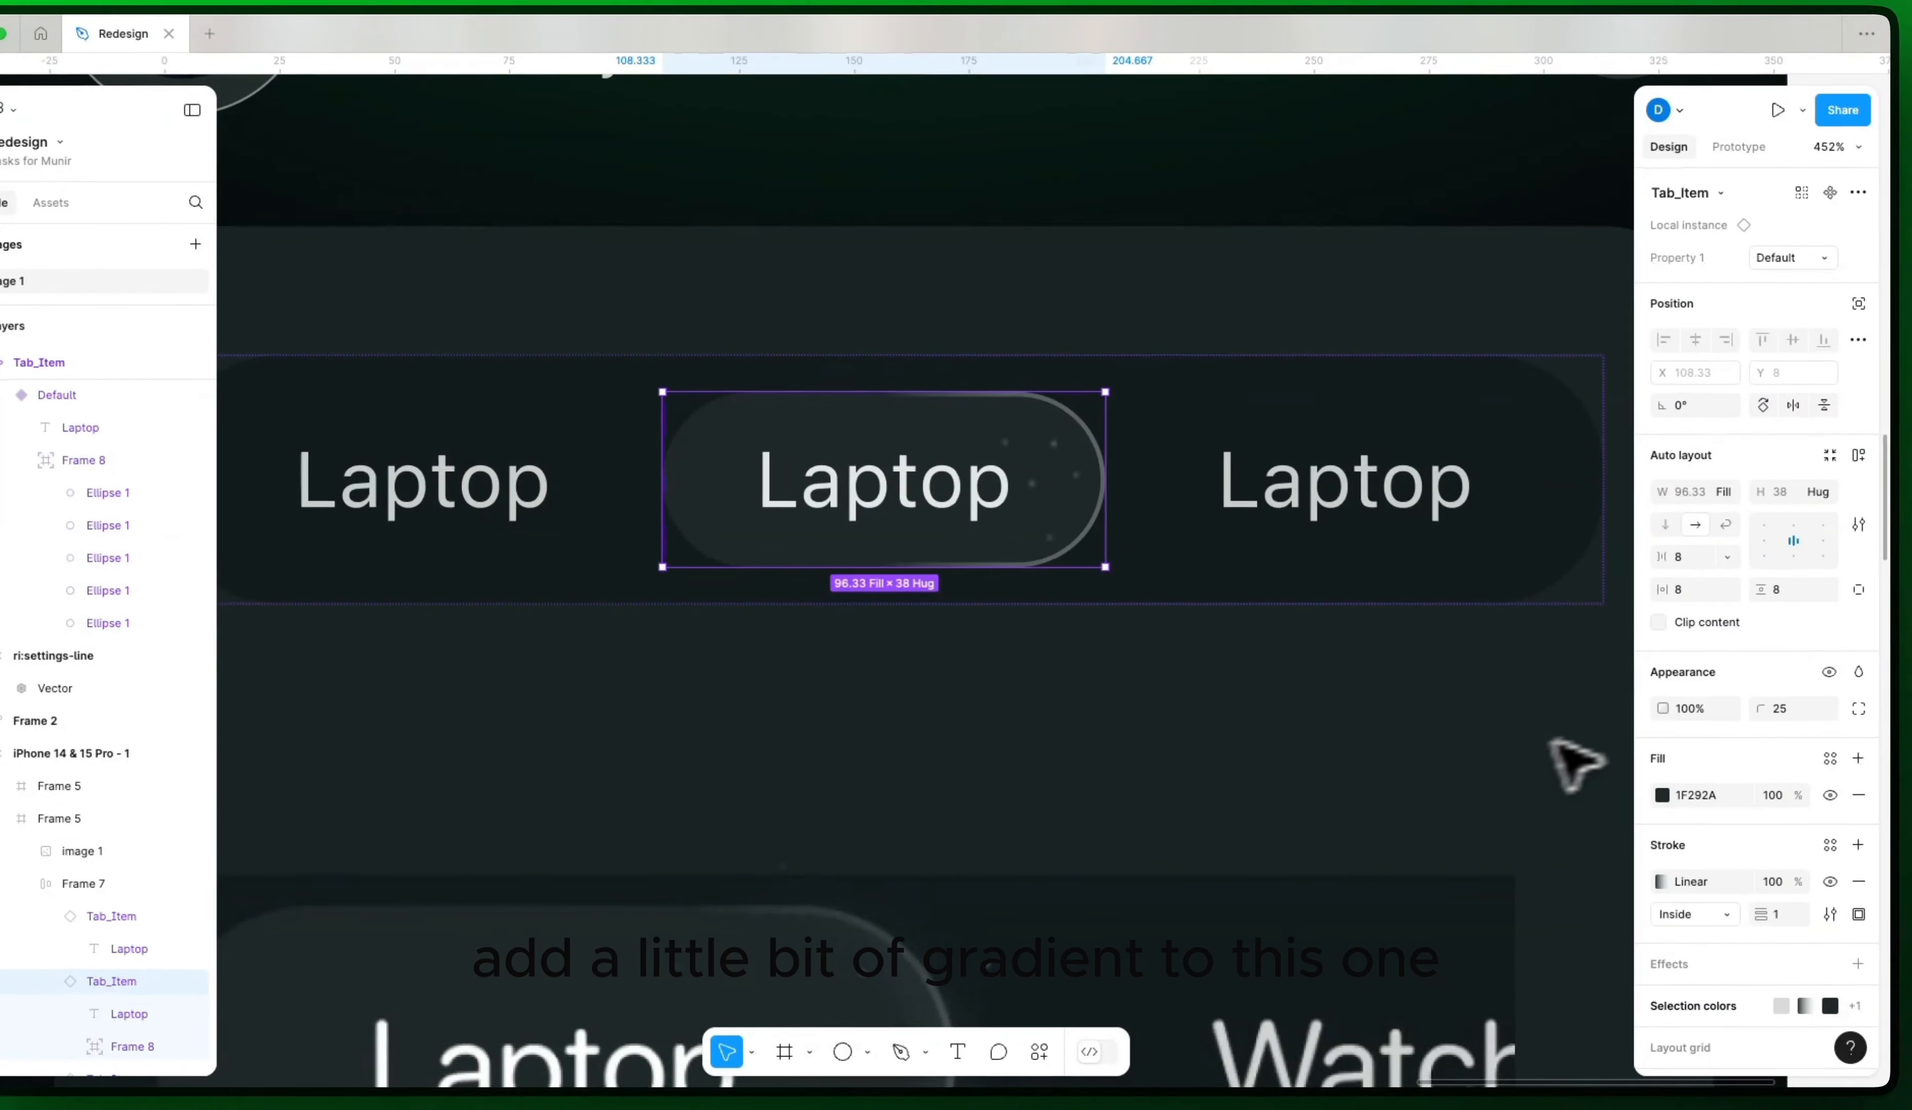
{"action": "left_click", "coordinate": [1644, 780]}
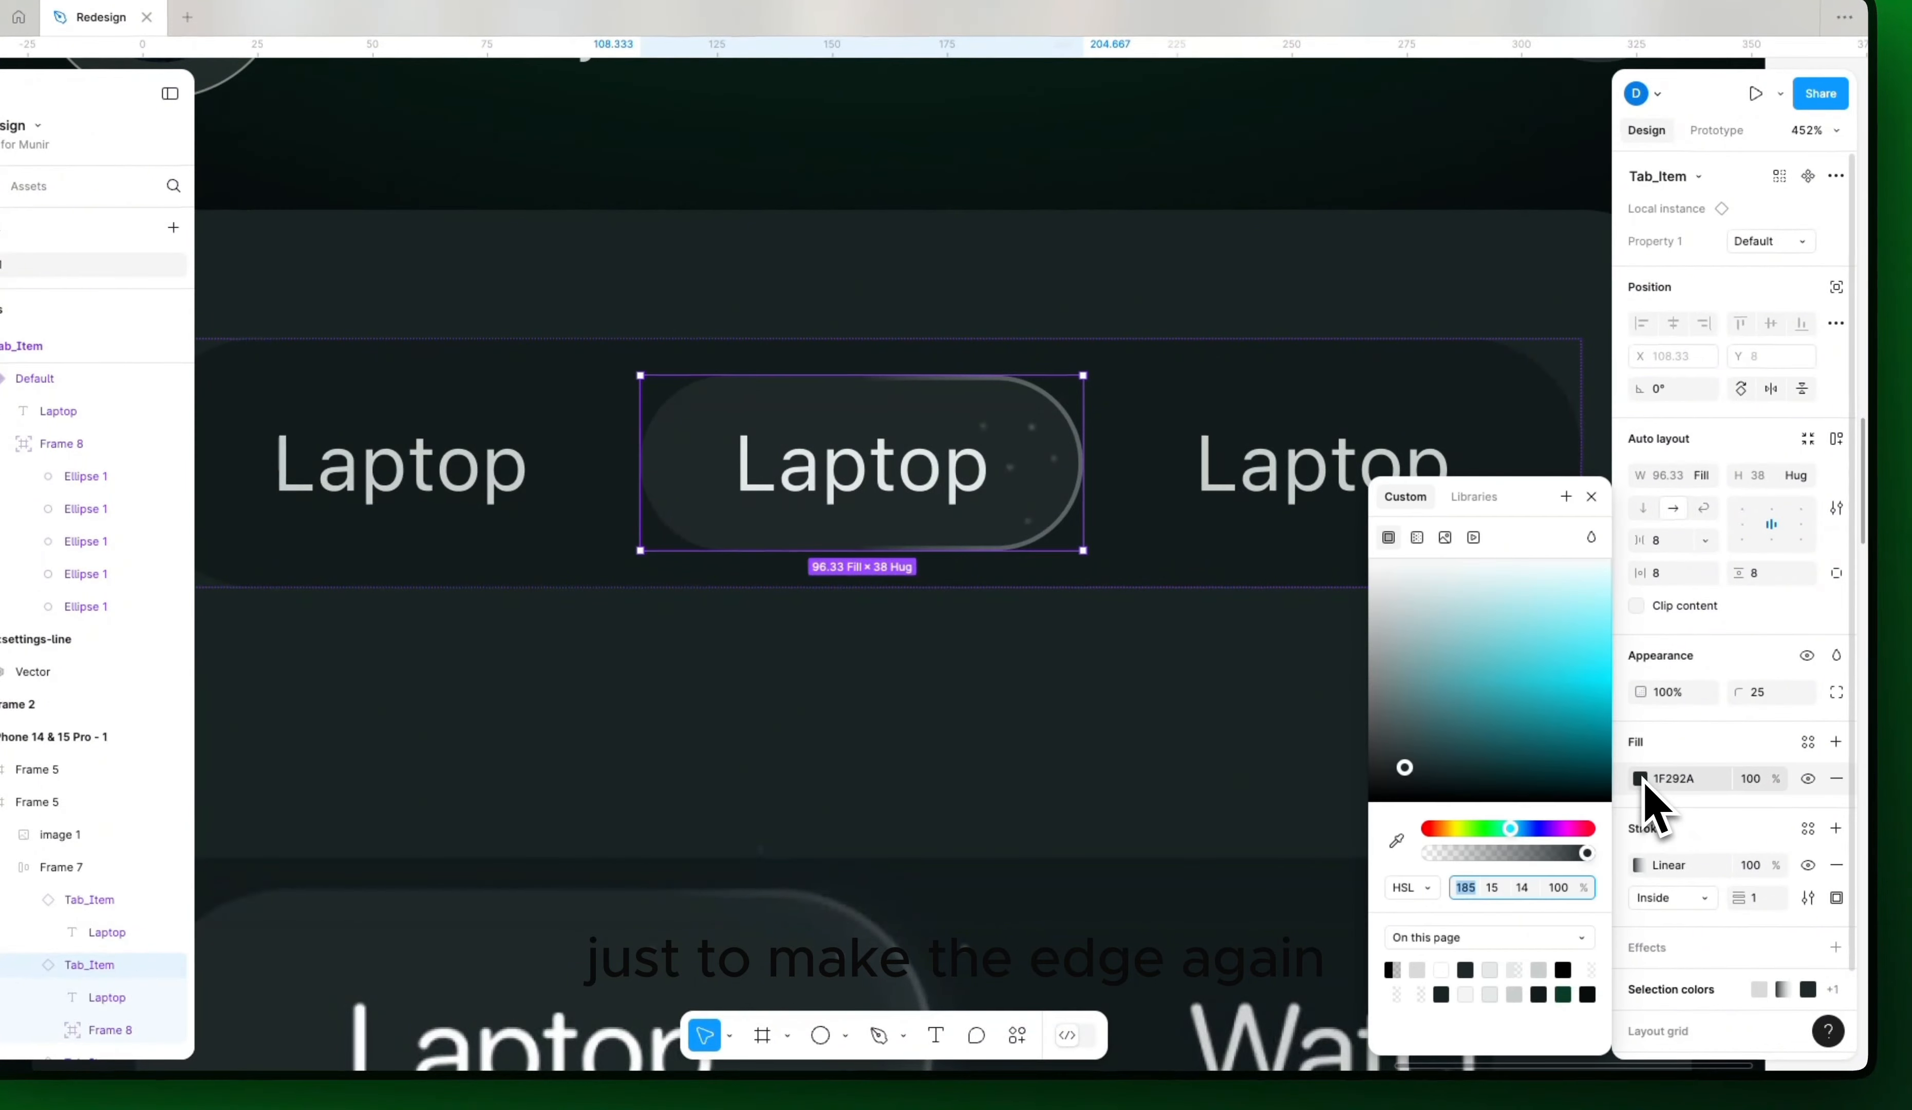
{"action": "left_click", "coordinate": [1417, 538]}
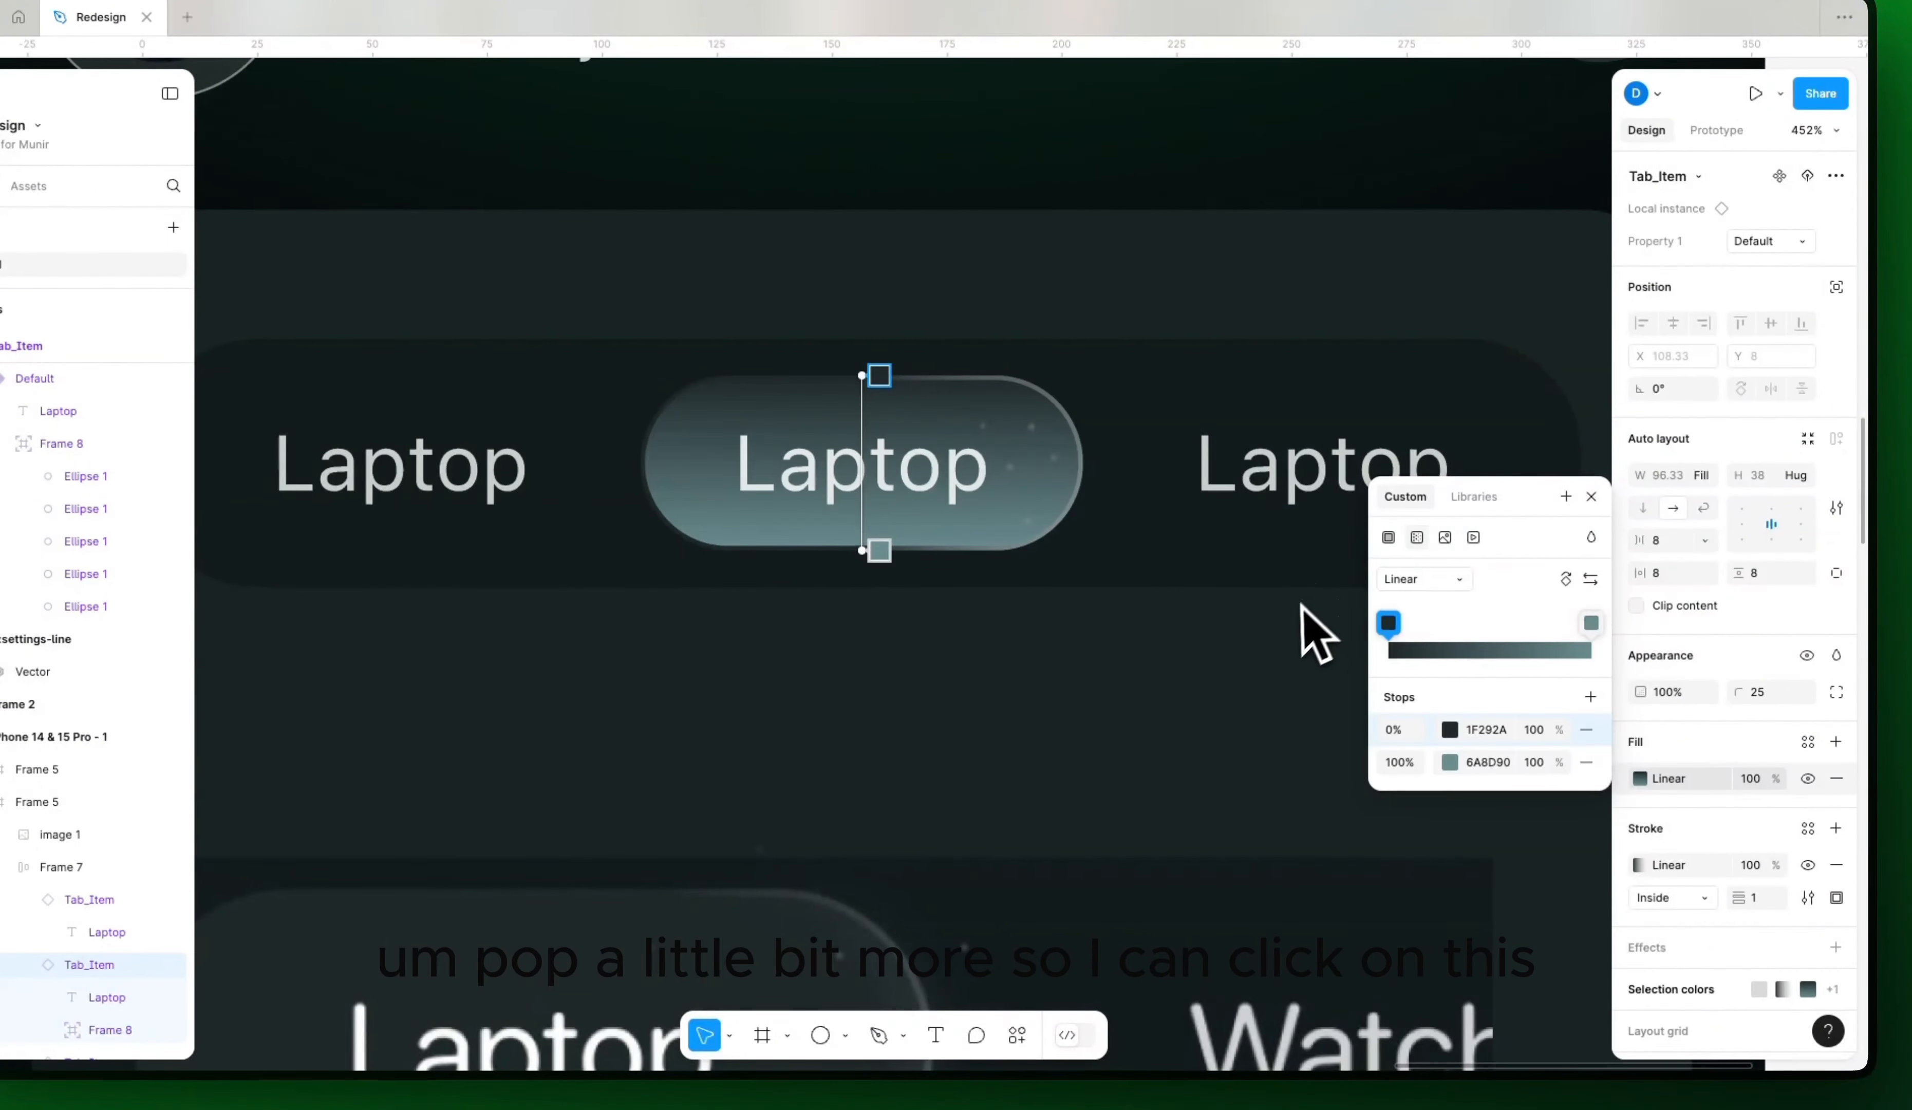
{"action": "left_click_drag", "start_coordinate": [865, 376], "coordinate": [669, 506]}
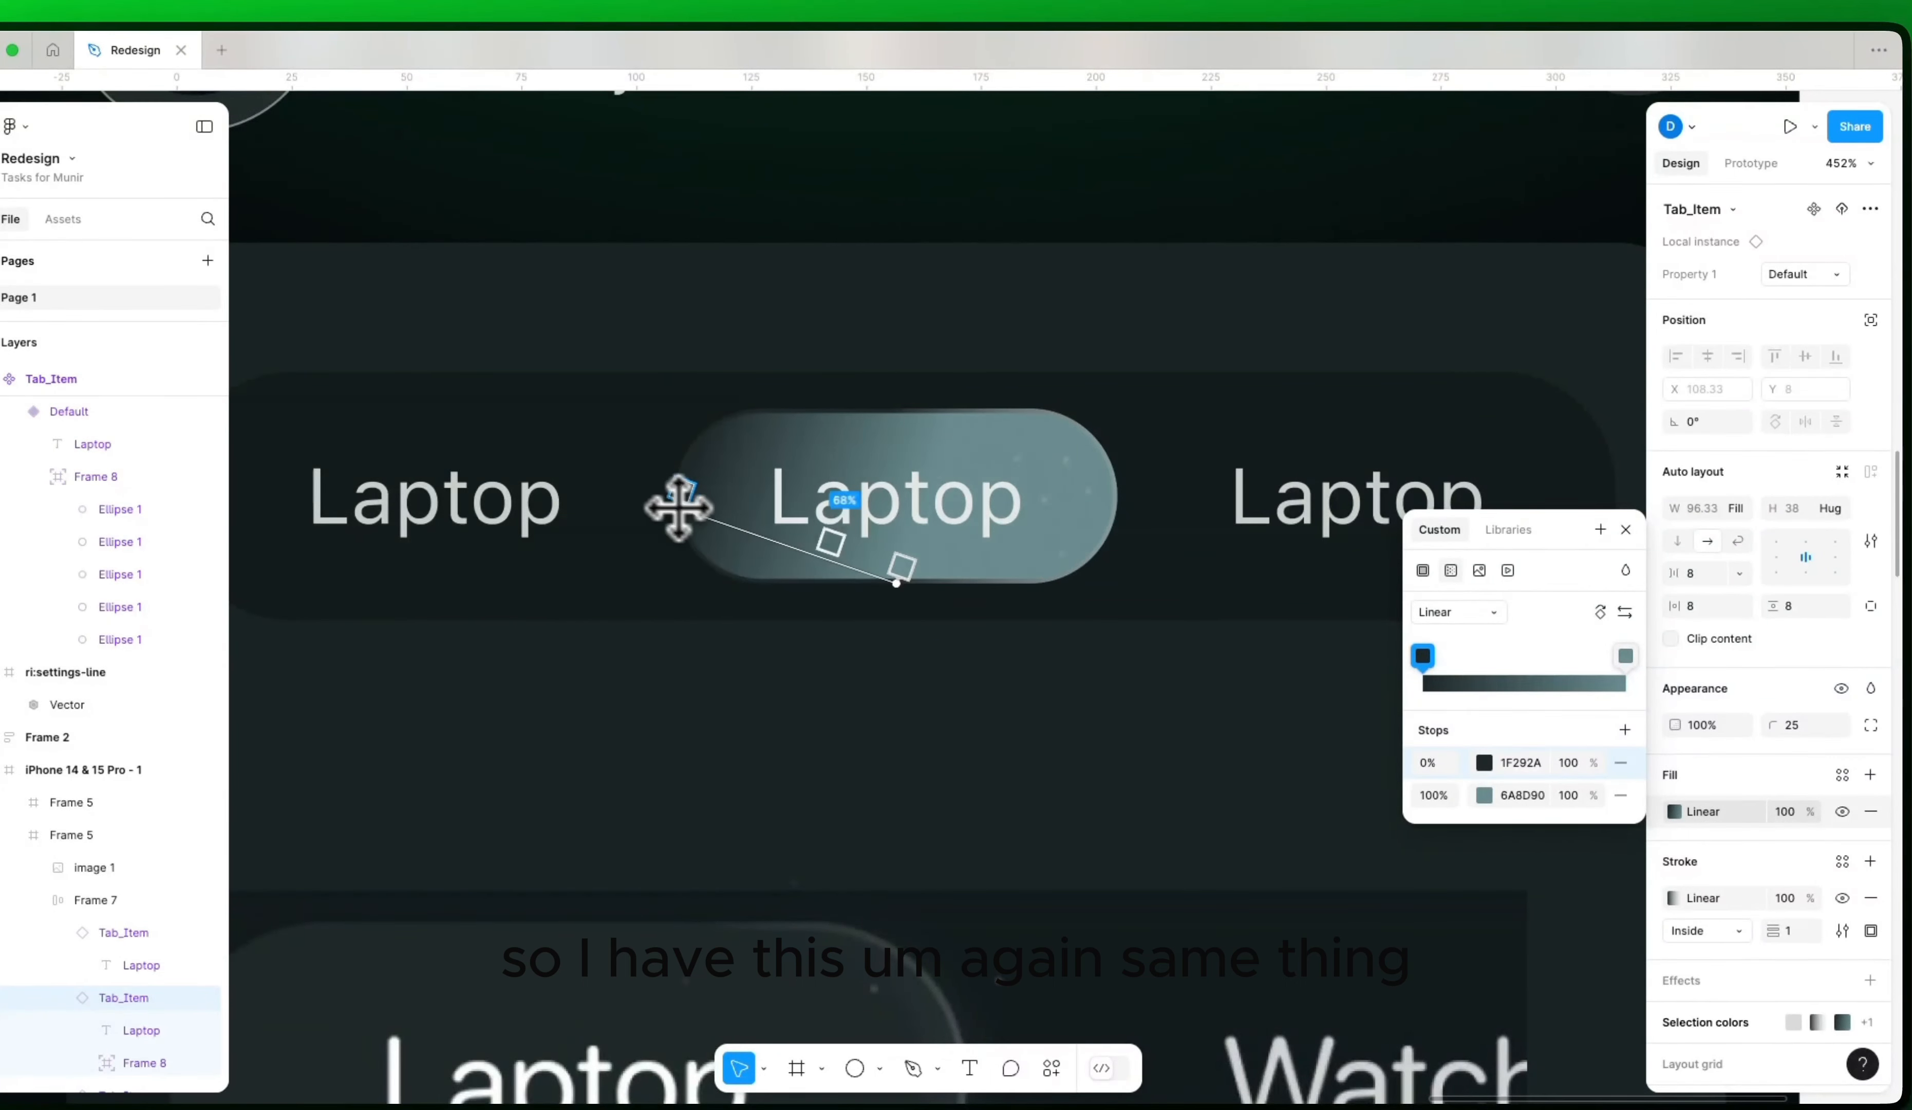
{"action": "left_click_drag", "start_coordinate": [898, 580], "coordinate": [1136, 503]}
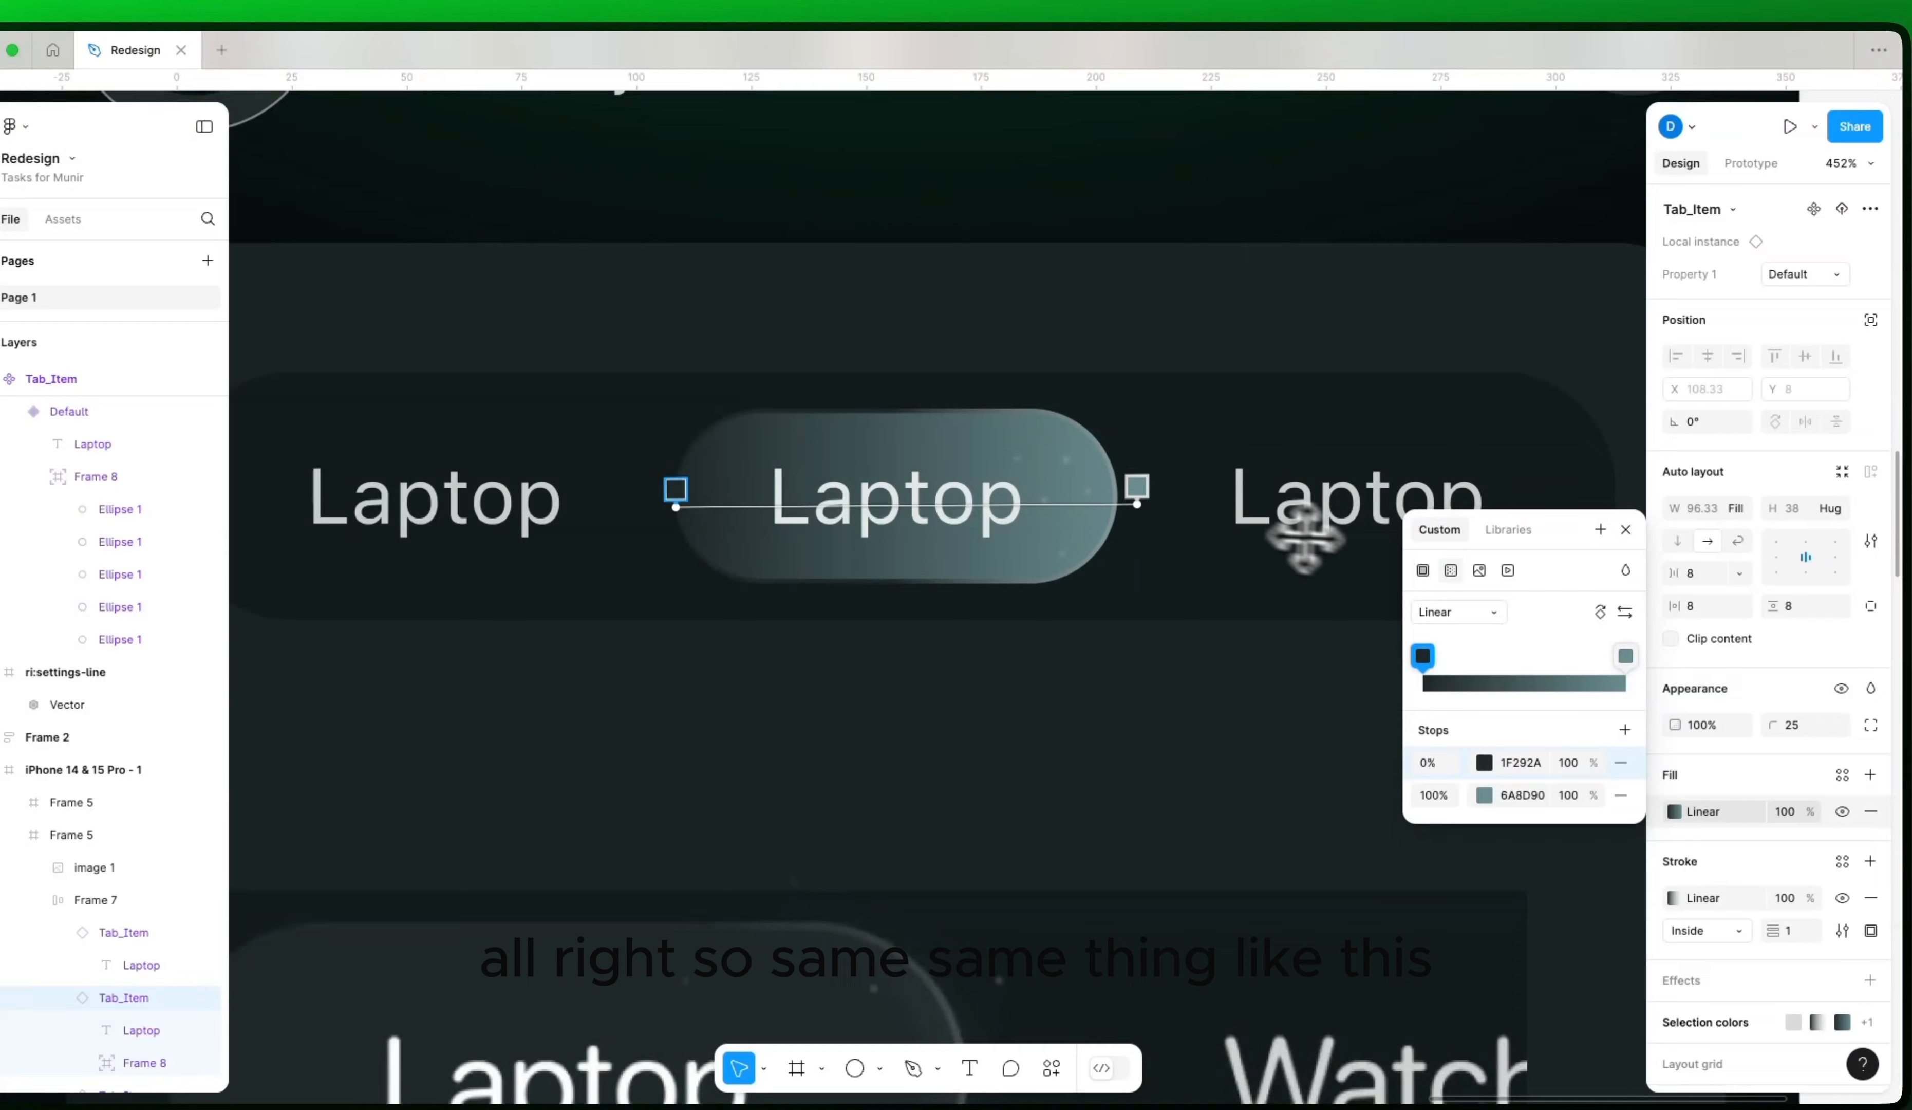
Step: Undo the gradient change on the middle tab's fill and close the colour picker
{"action": "key", "text": "super+z"}
{"action": "key", "text": "super+z"}
{"action": "key", "text": "super+z"}
{"action": "key", "text": "super+z"}
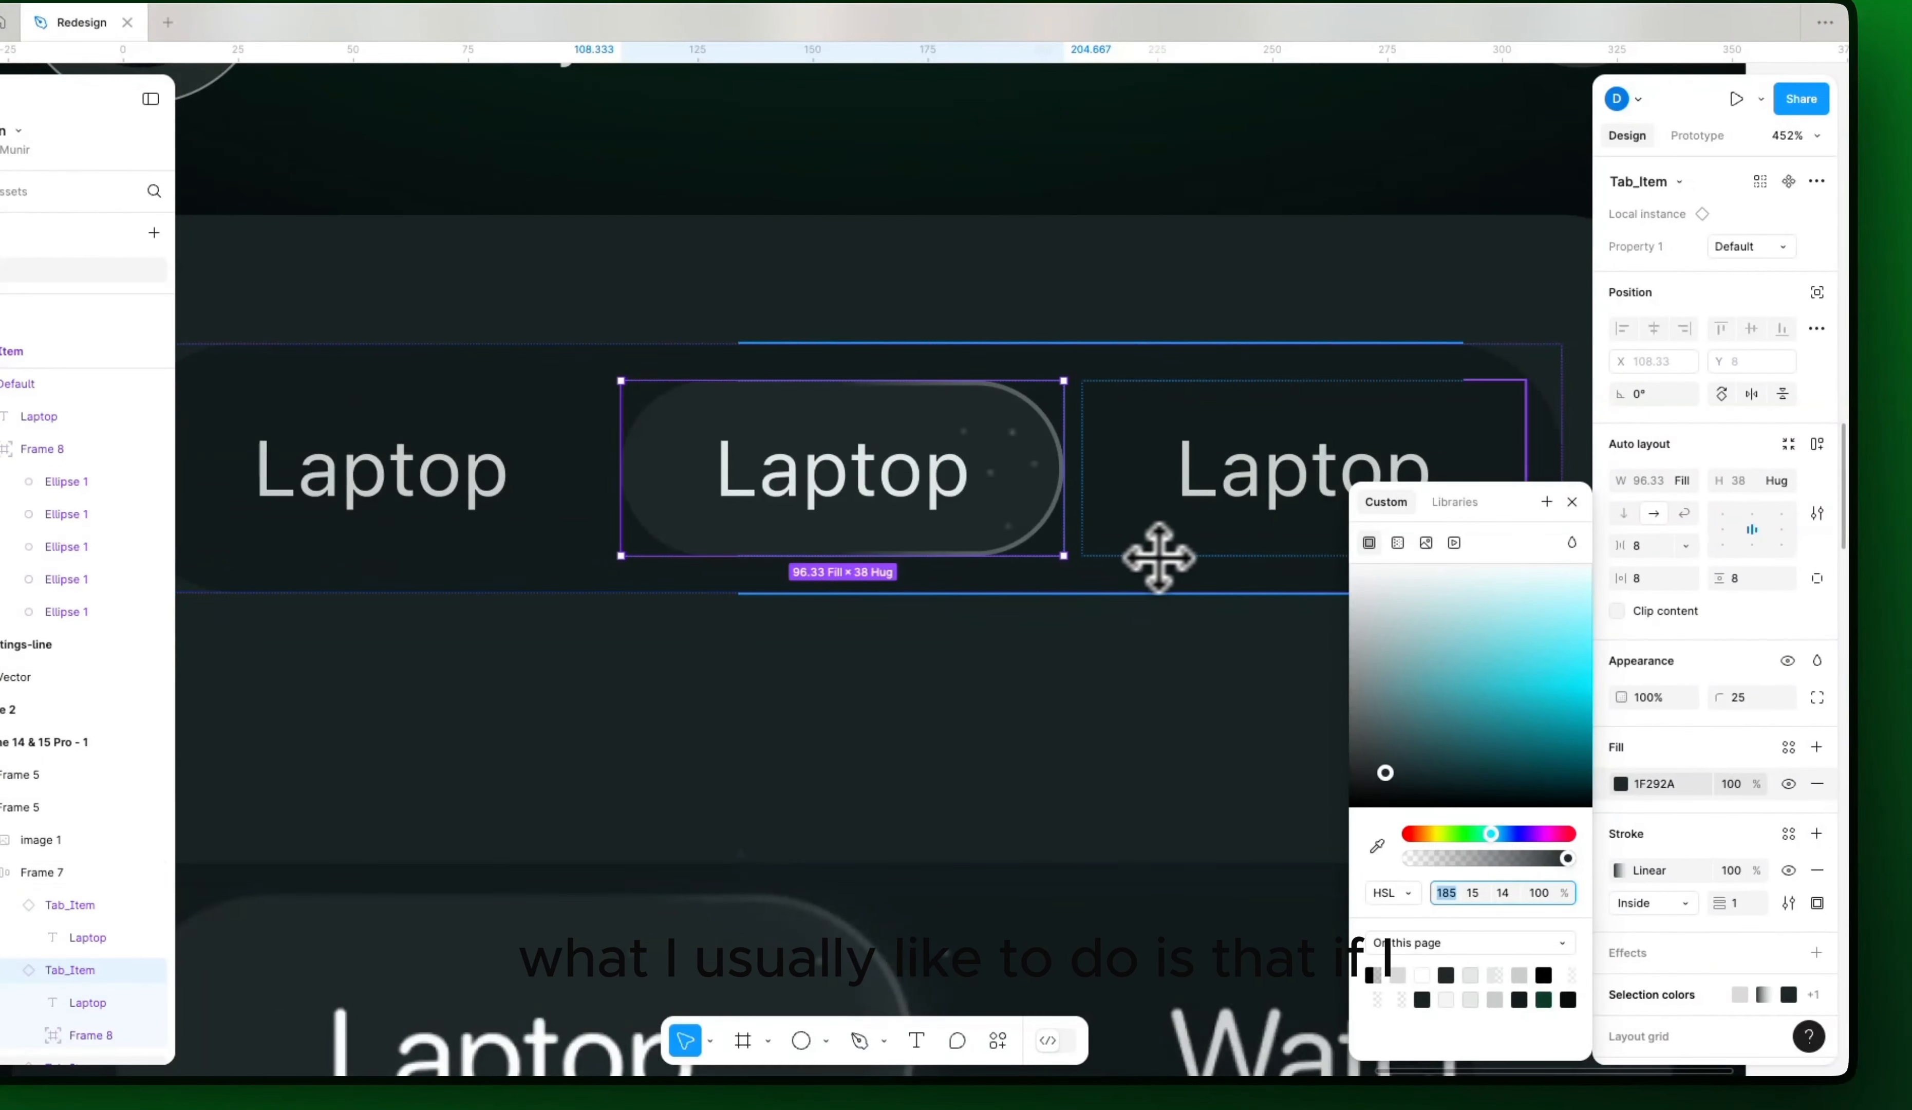
{"action": "left_click", "coordinate": [1571, 501]}
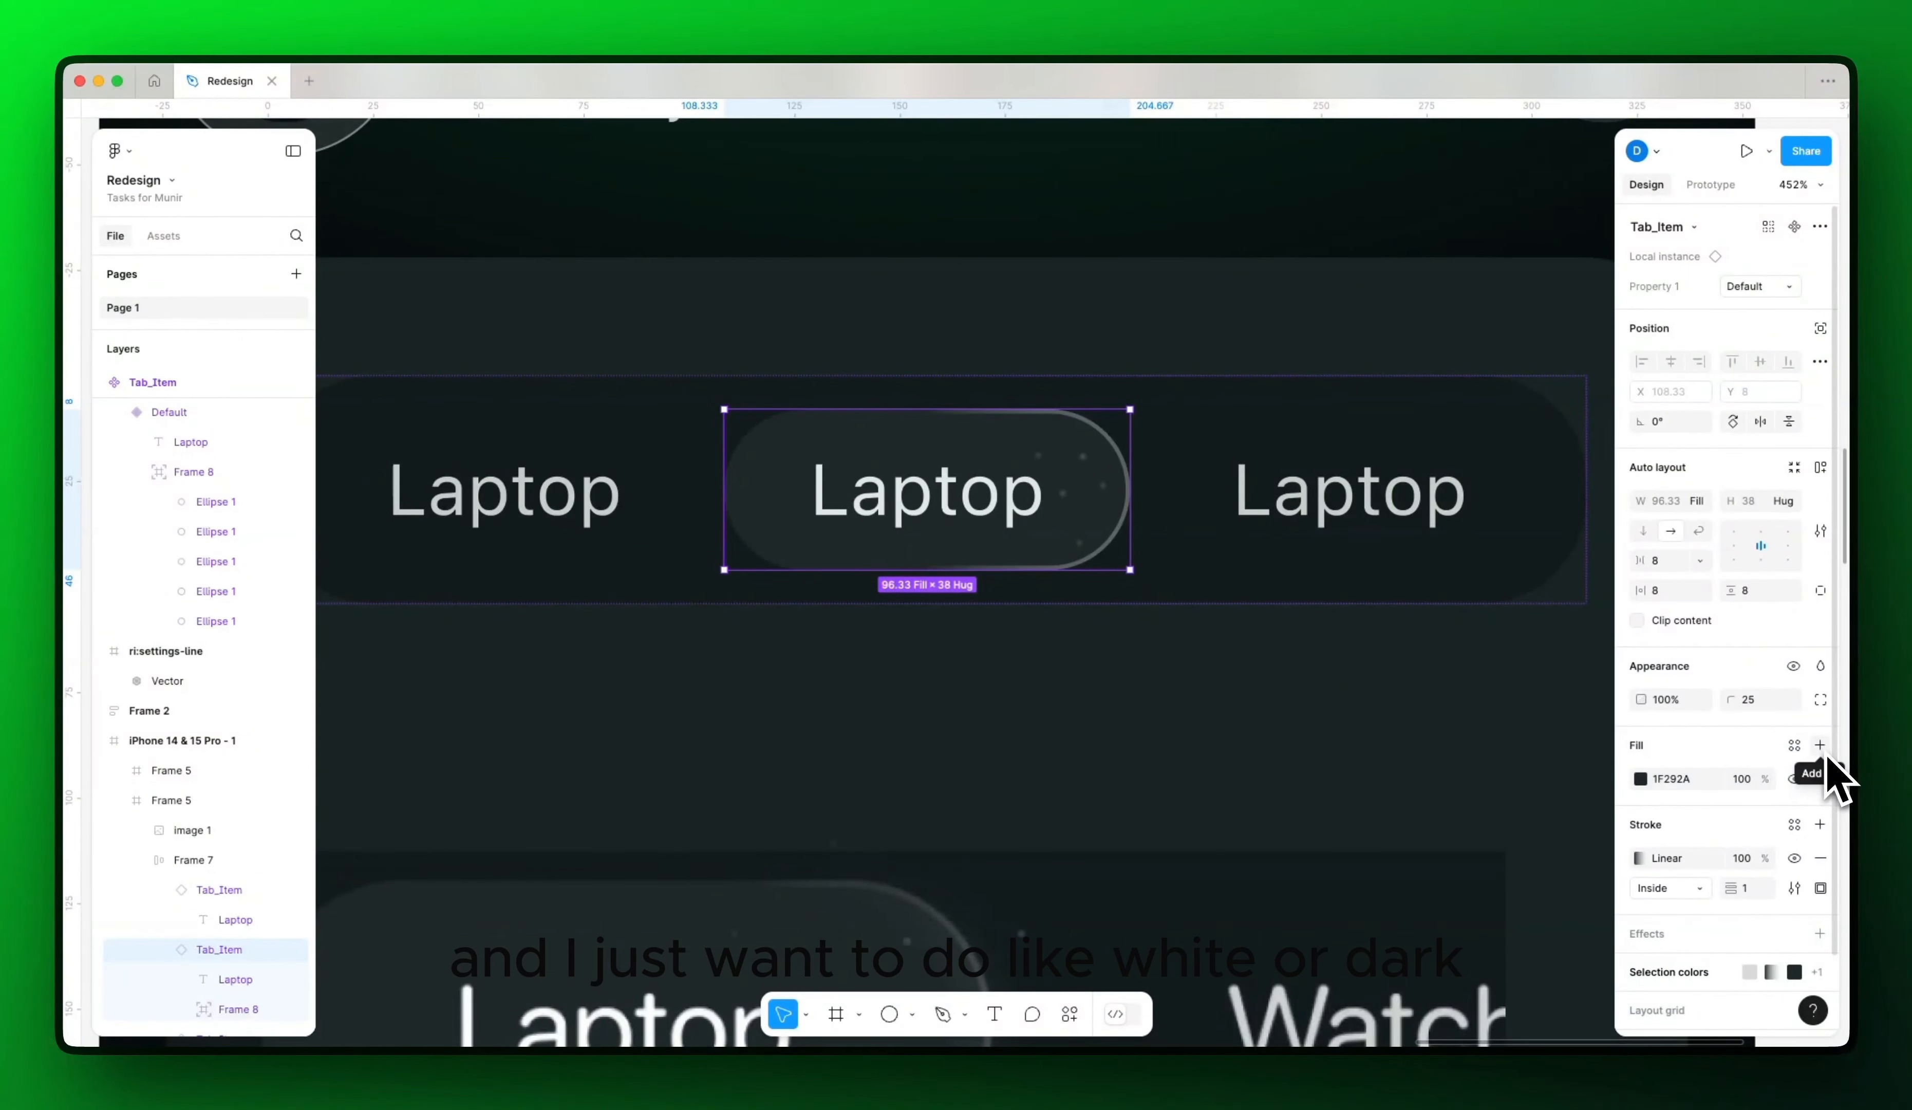
Step: Add a second fill to the middle tab as a linear gradient running horizontally, with its transparent end on the right
{"action": "left_click", "coordinate": [1820, 744]}
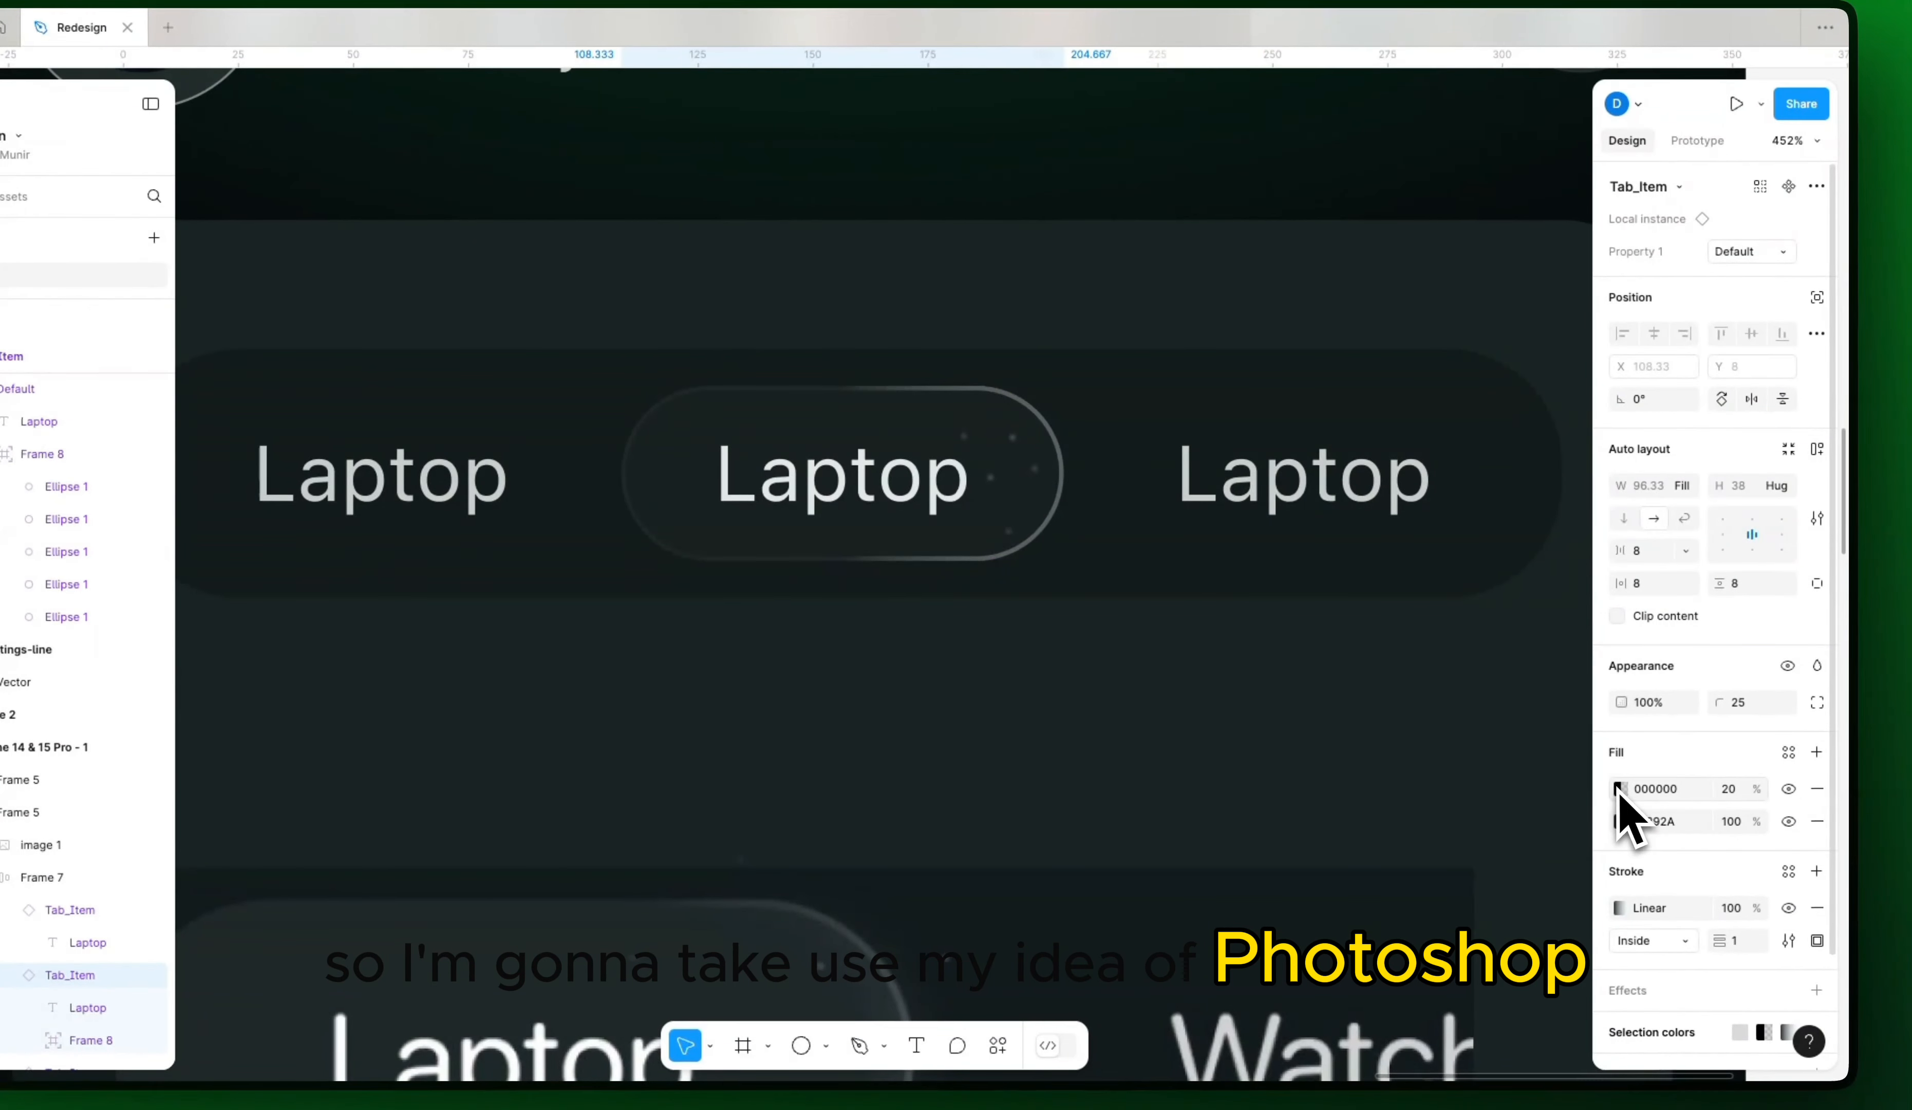
{"action": "left_click", "coordinate": [1618, 789]}
{"action": "left_click", "coordinate": [1397, 548]}
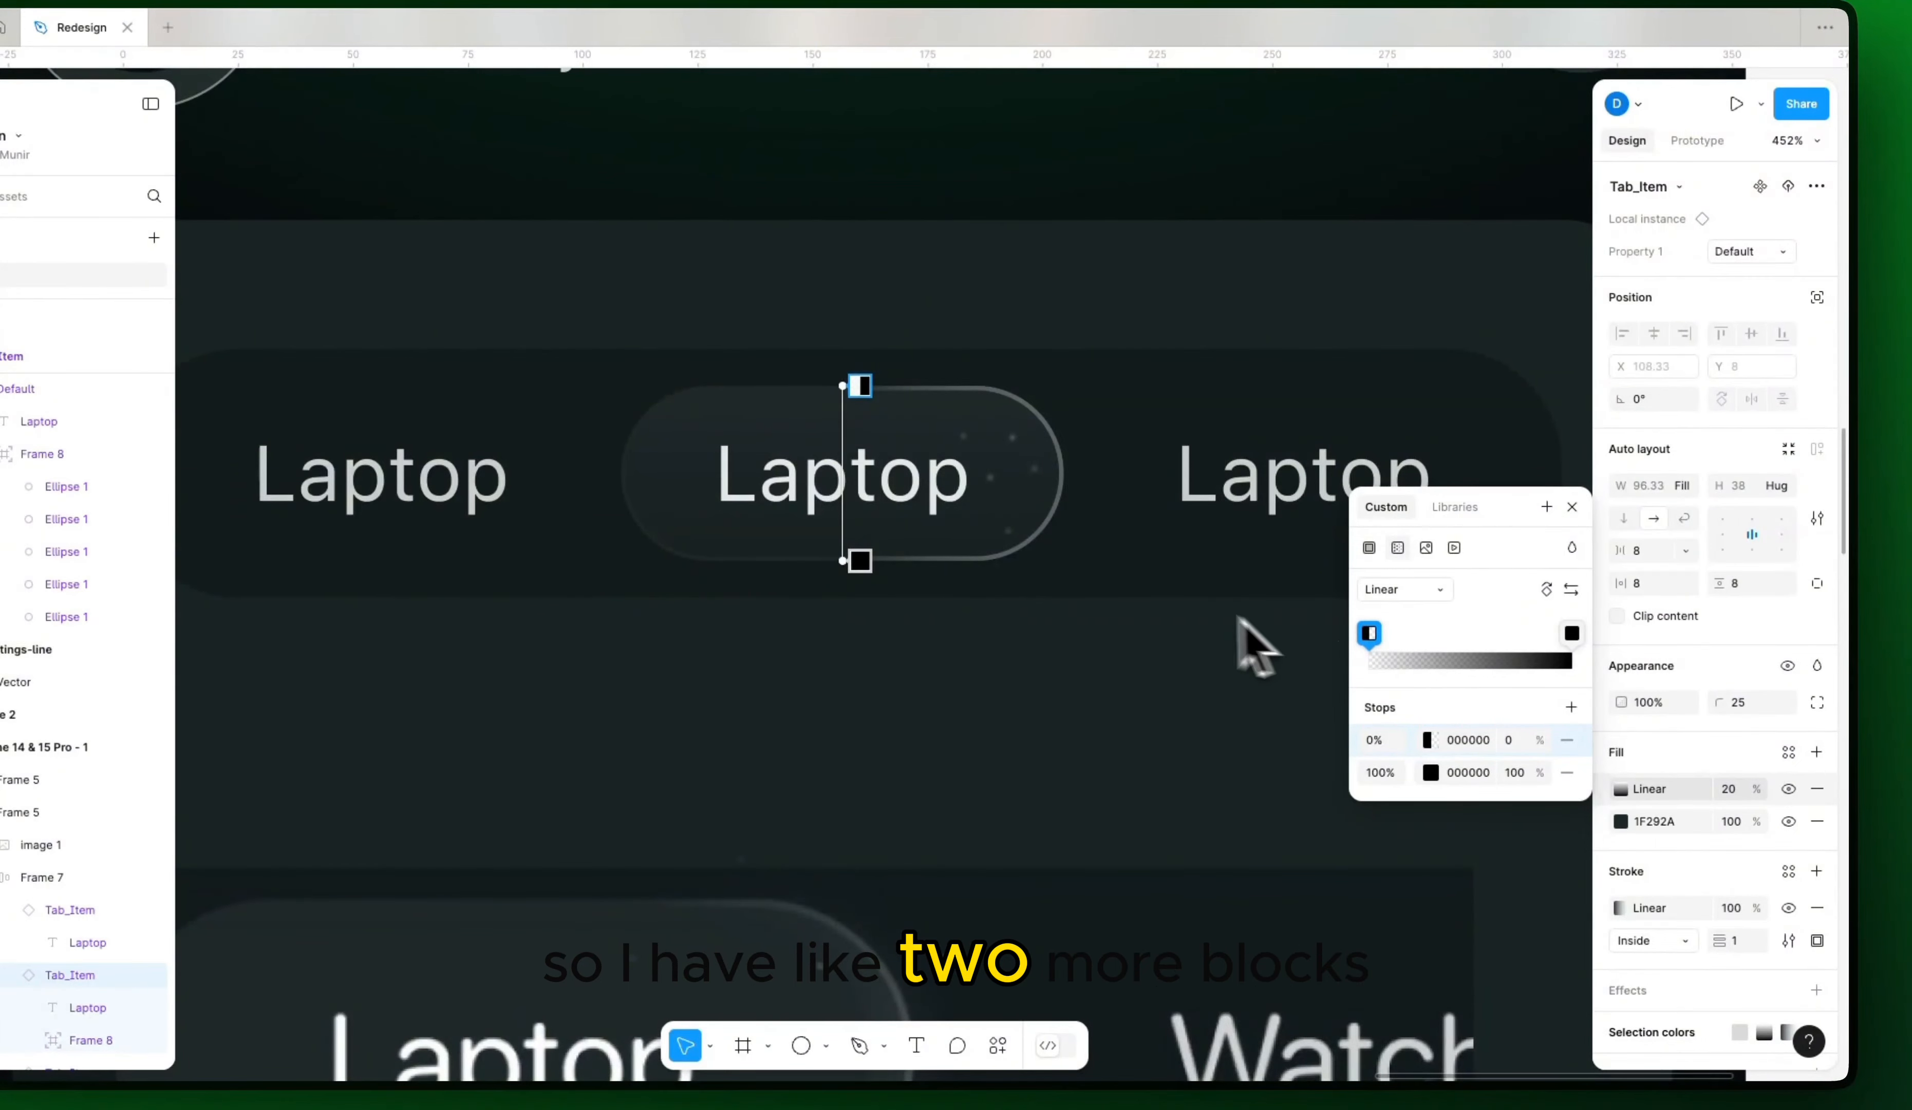
{"action": "left_click_drag", "start_coordinate": [860, 384], "coordinate": [1042, 473]}
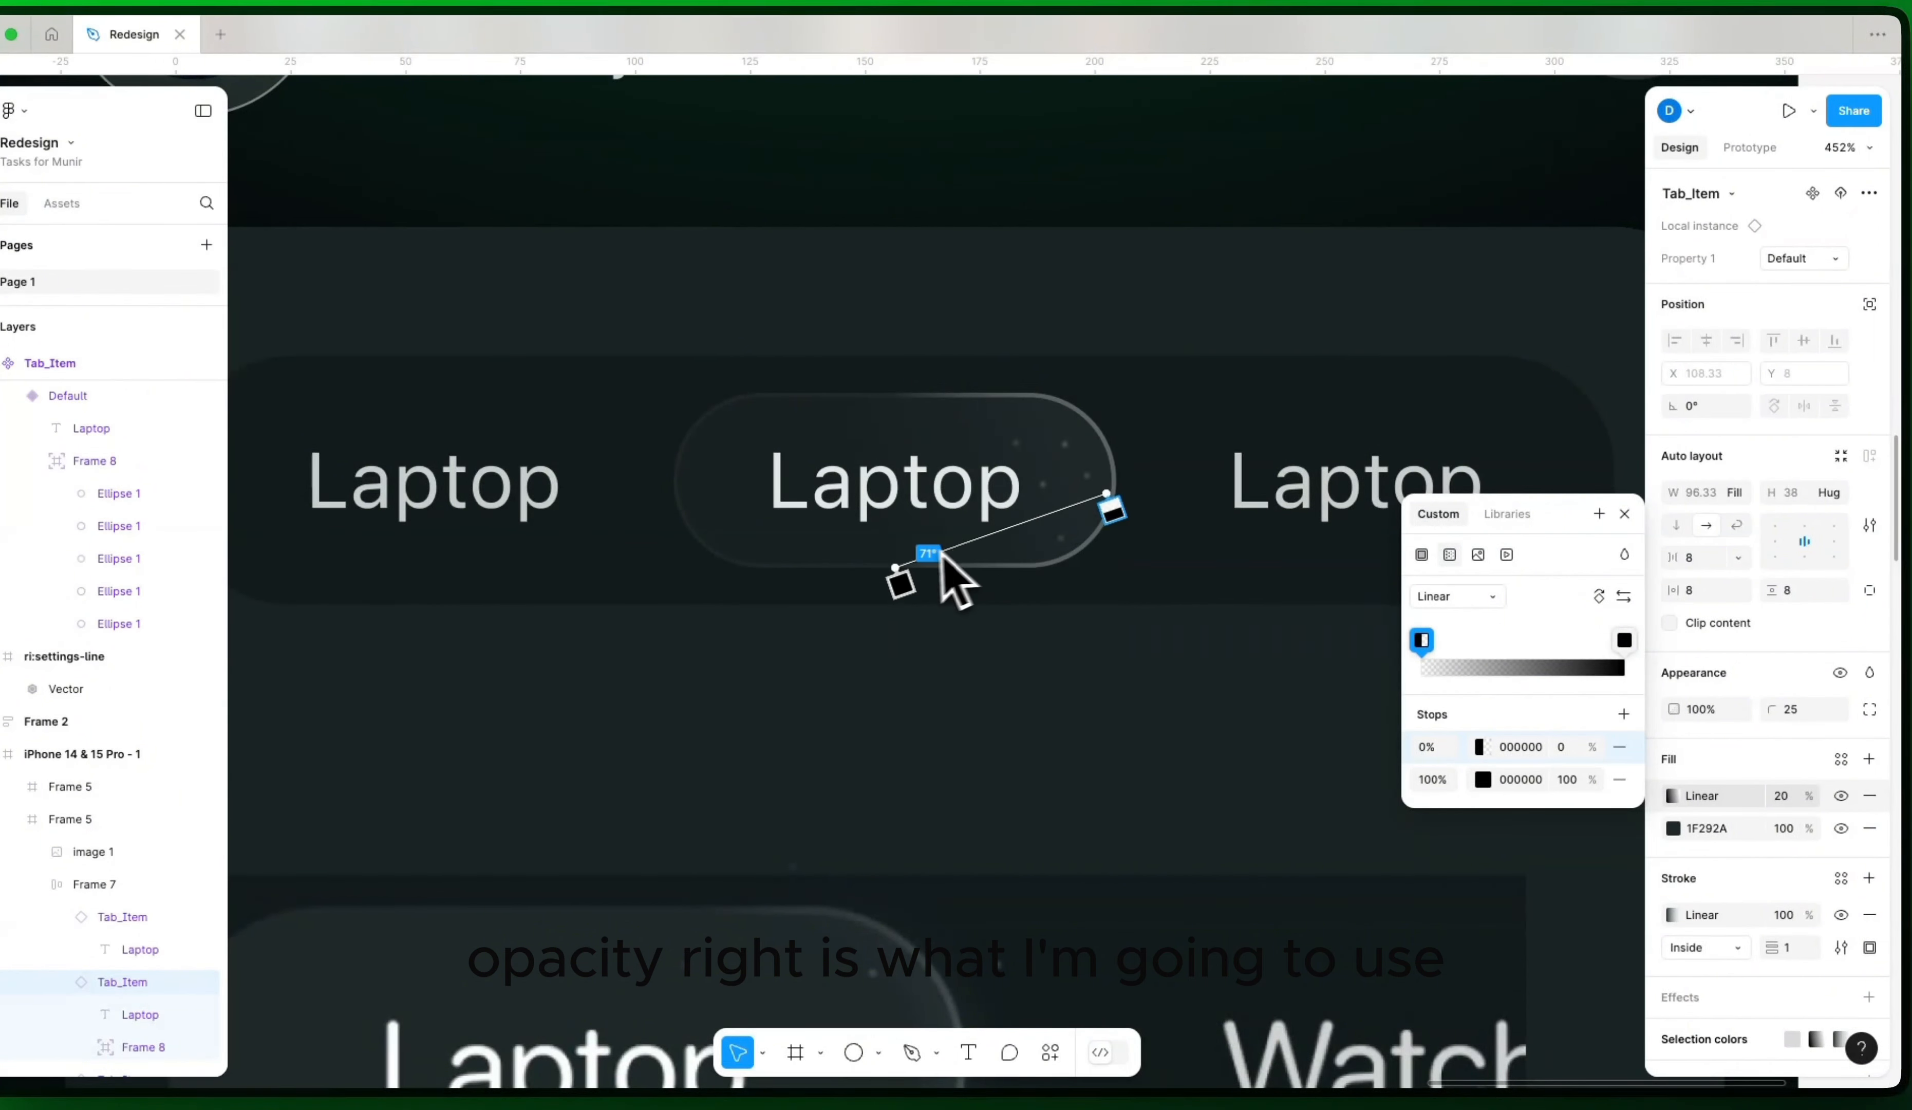
{"action": "left_click_drag", "start_coordinate": [792, 526], "coordinate": [778, 521]}
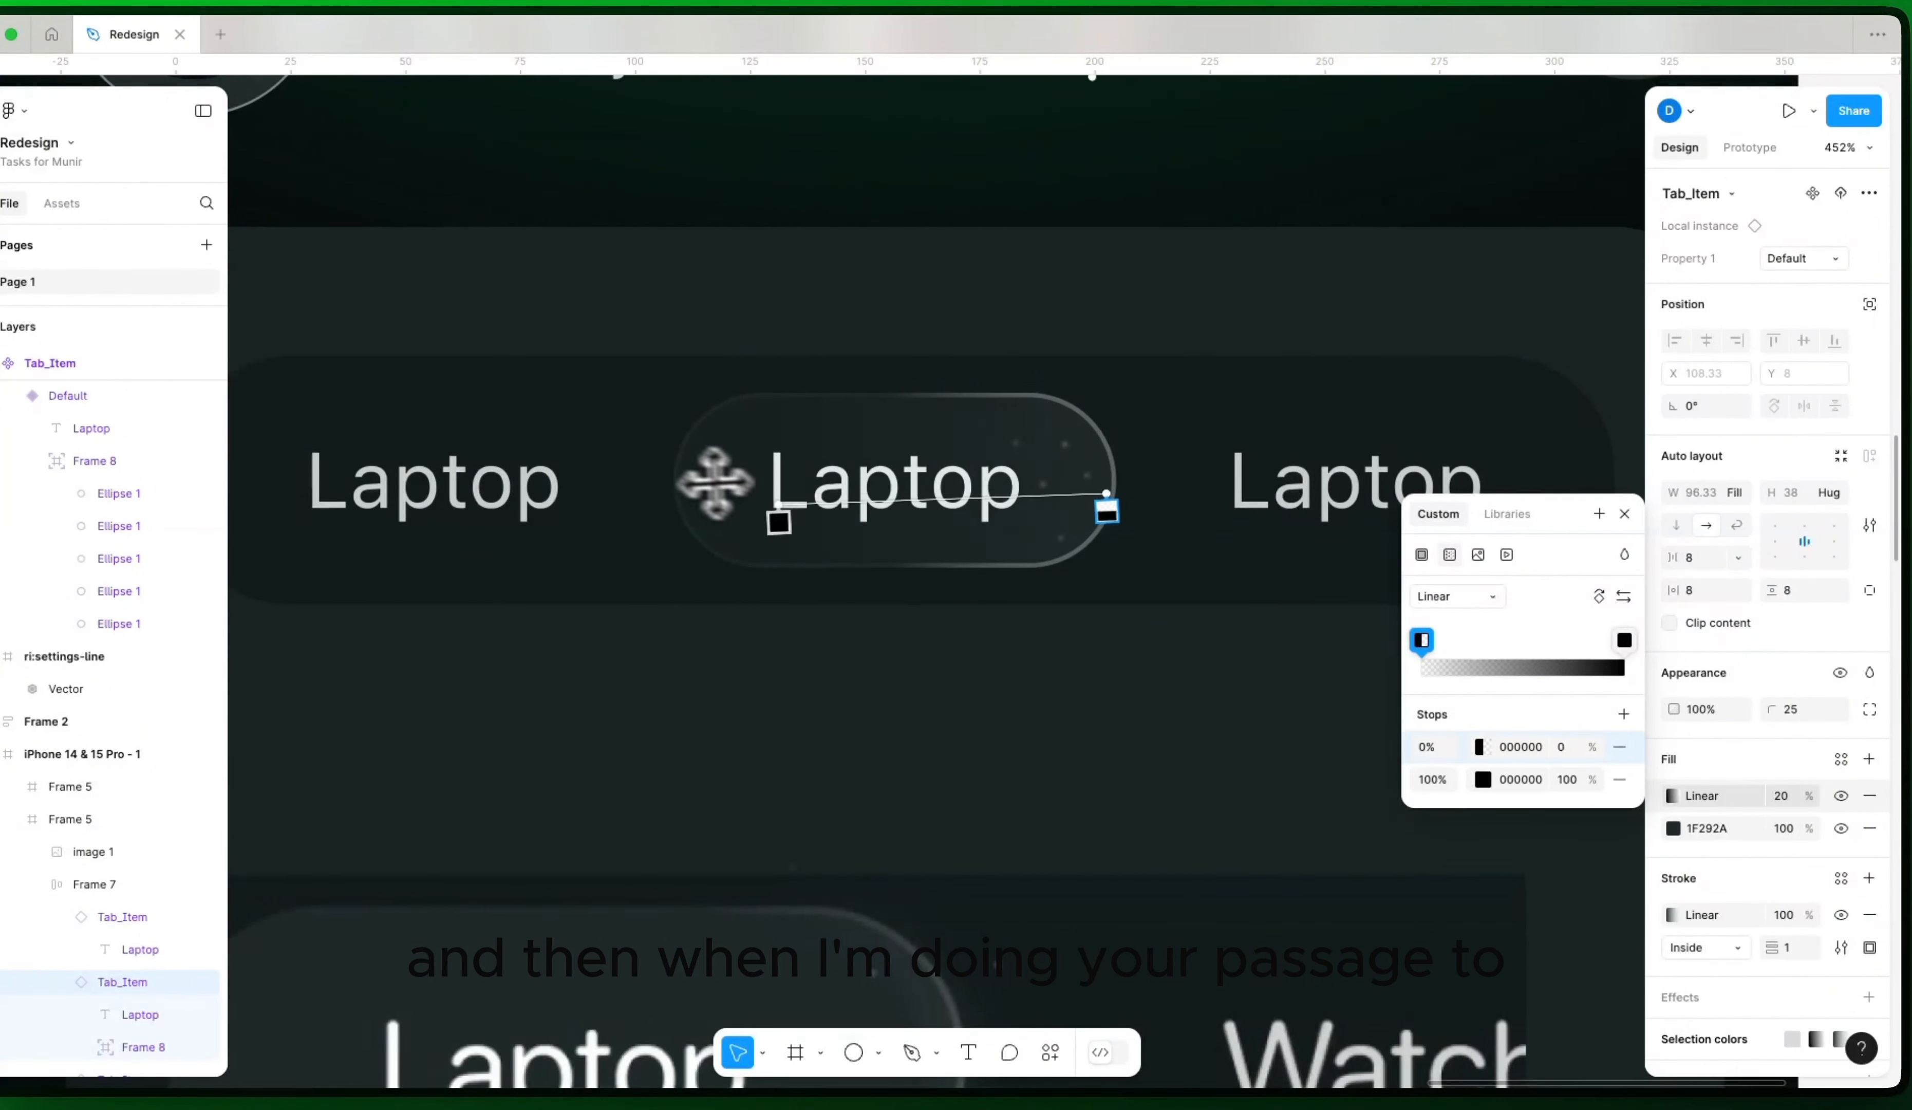
Step: Set the overlay gradient's 0% stop to FFFFFF and the gradient fill's opacity to 5%
{"action": "left_click", "coordinate": [1524, 747]}
{"action": "type", "text": "FFFFFF"}
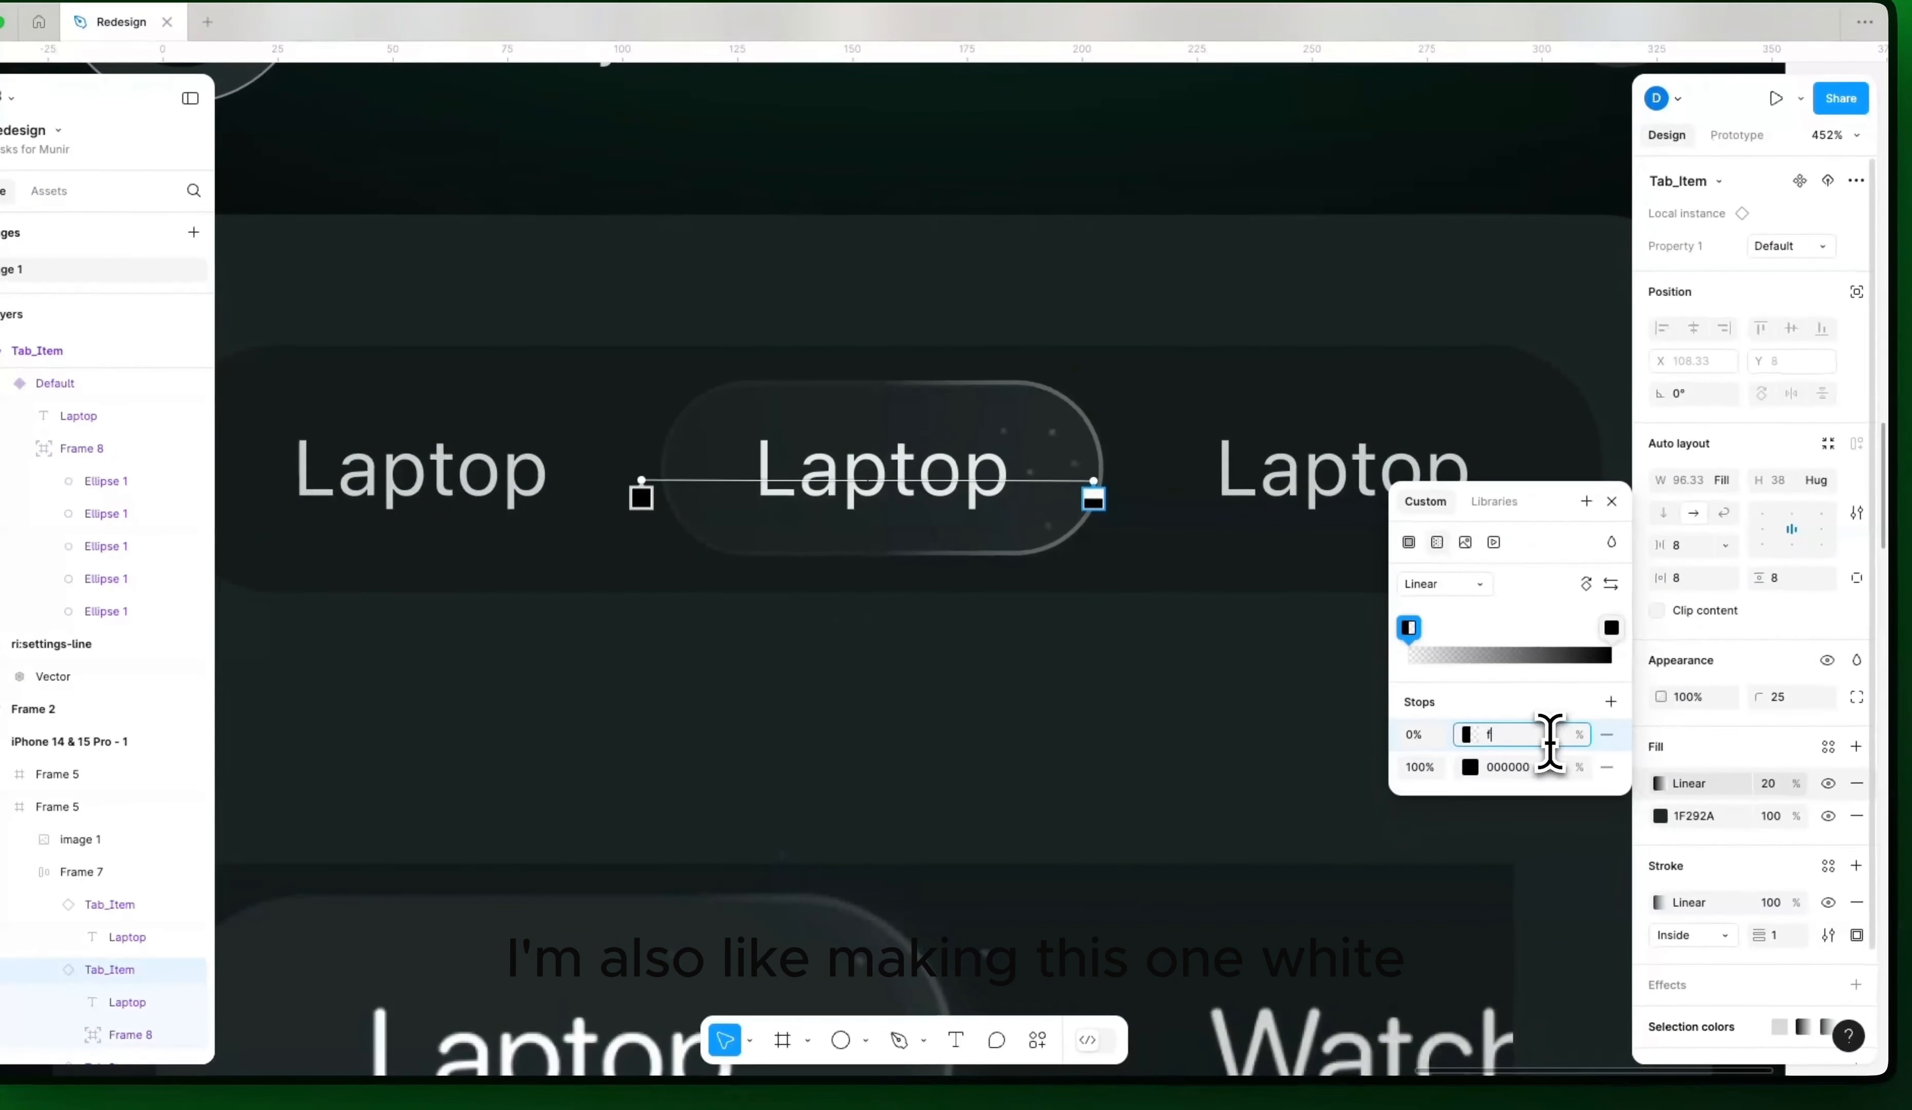
{"action": "key", "text": "Return"}
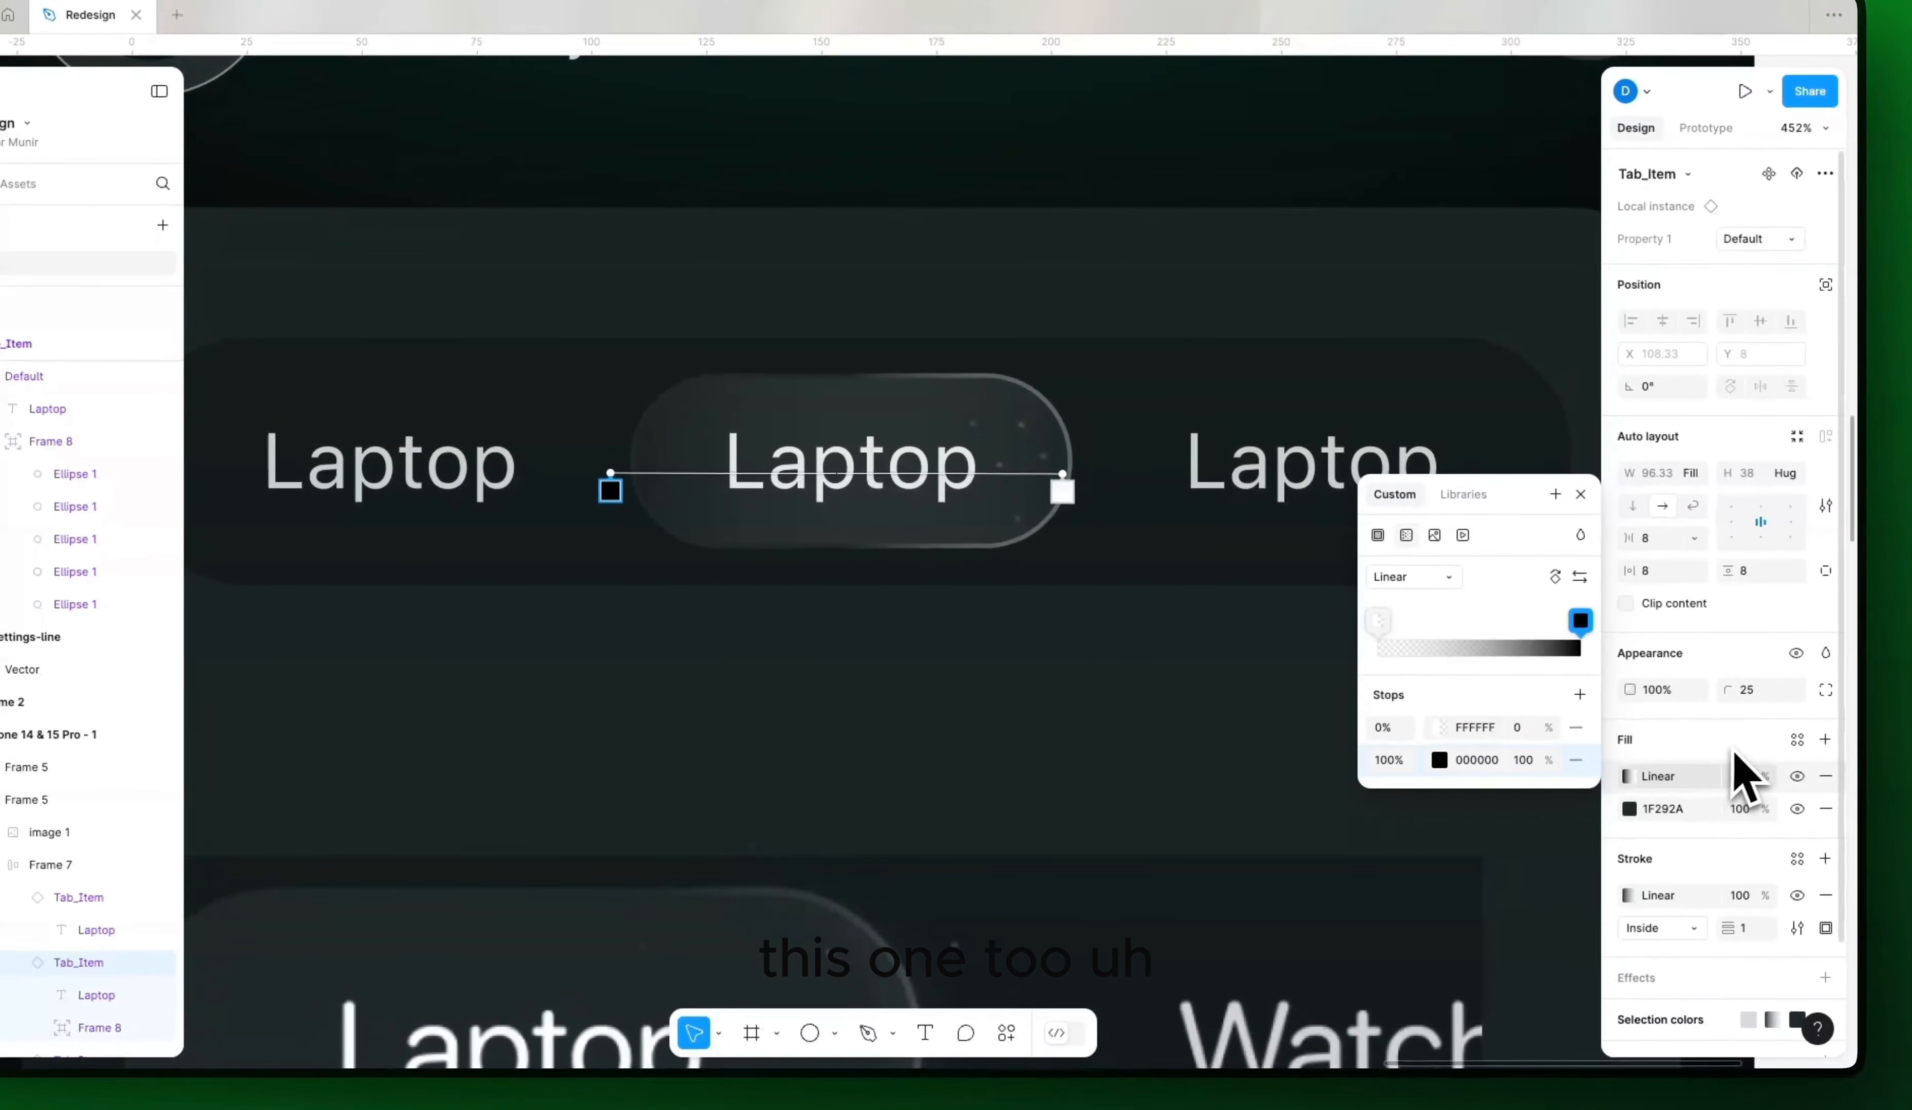
{"action": "left_click", "coordinate": [1740, 778]}
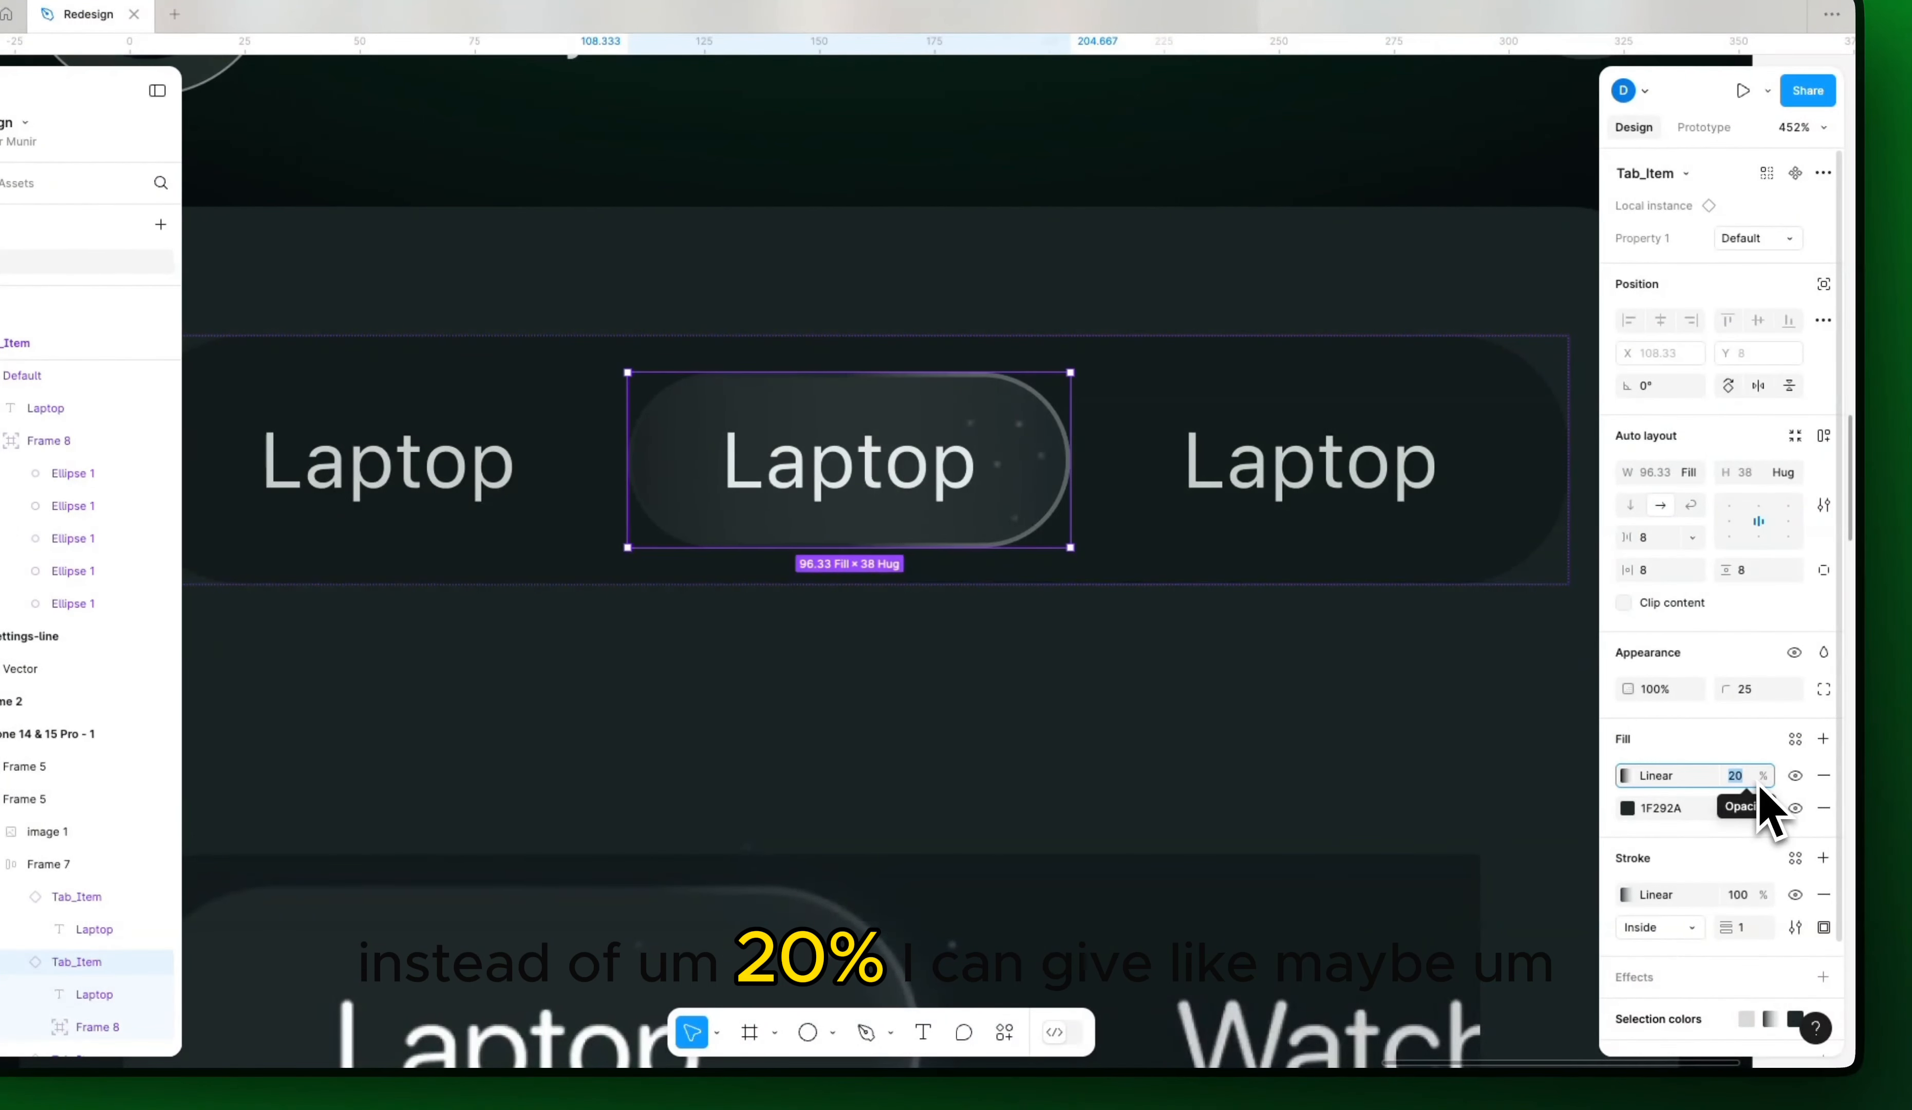
{"action": "type", "text": "5"}
{"action": "key", "text": "Return"}
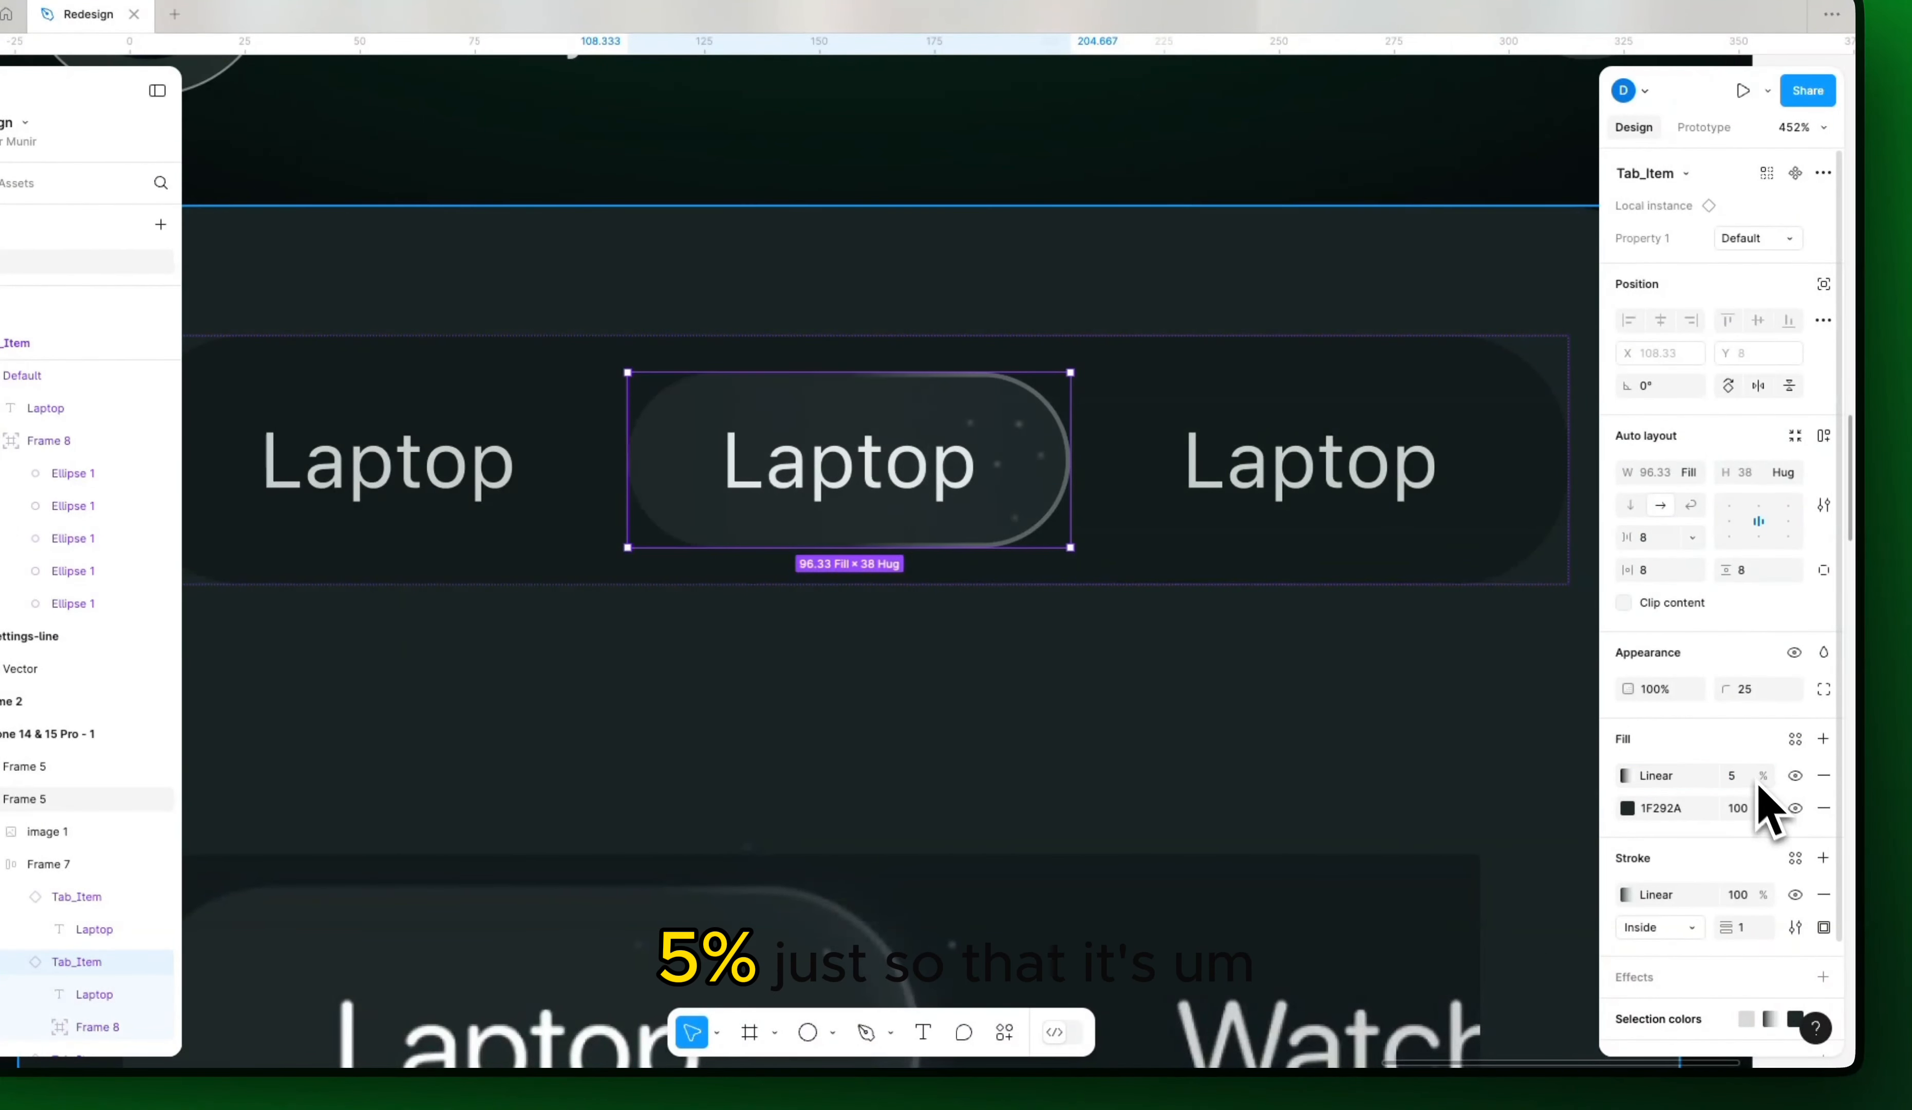
{"action": "scroll", "coordinate": [1235, 672], "scroll_direction": "down", "scroll_amount": 10}
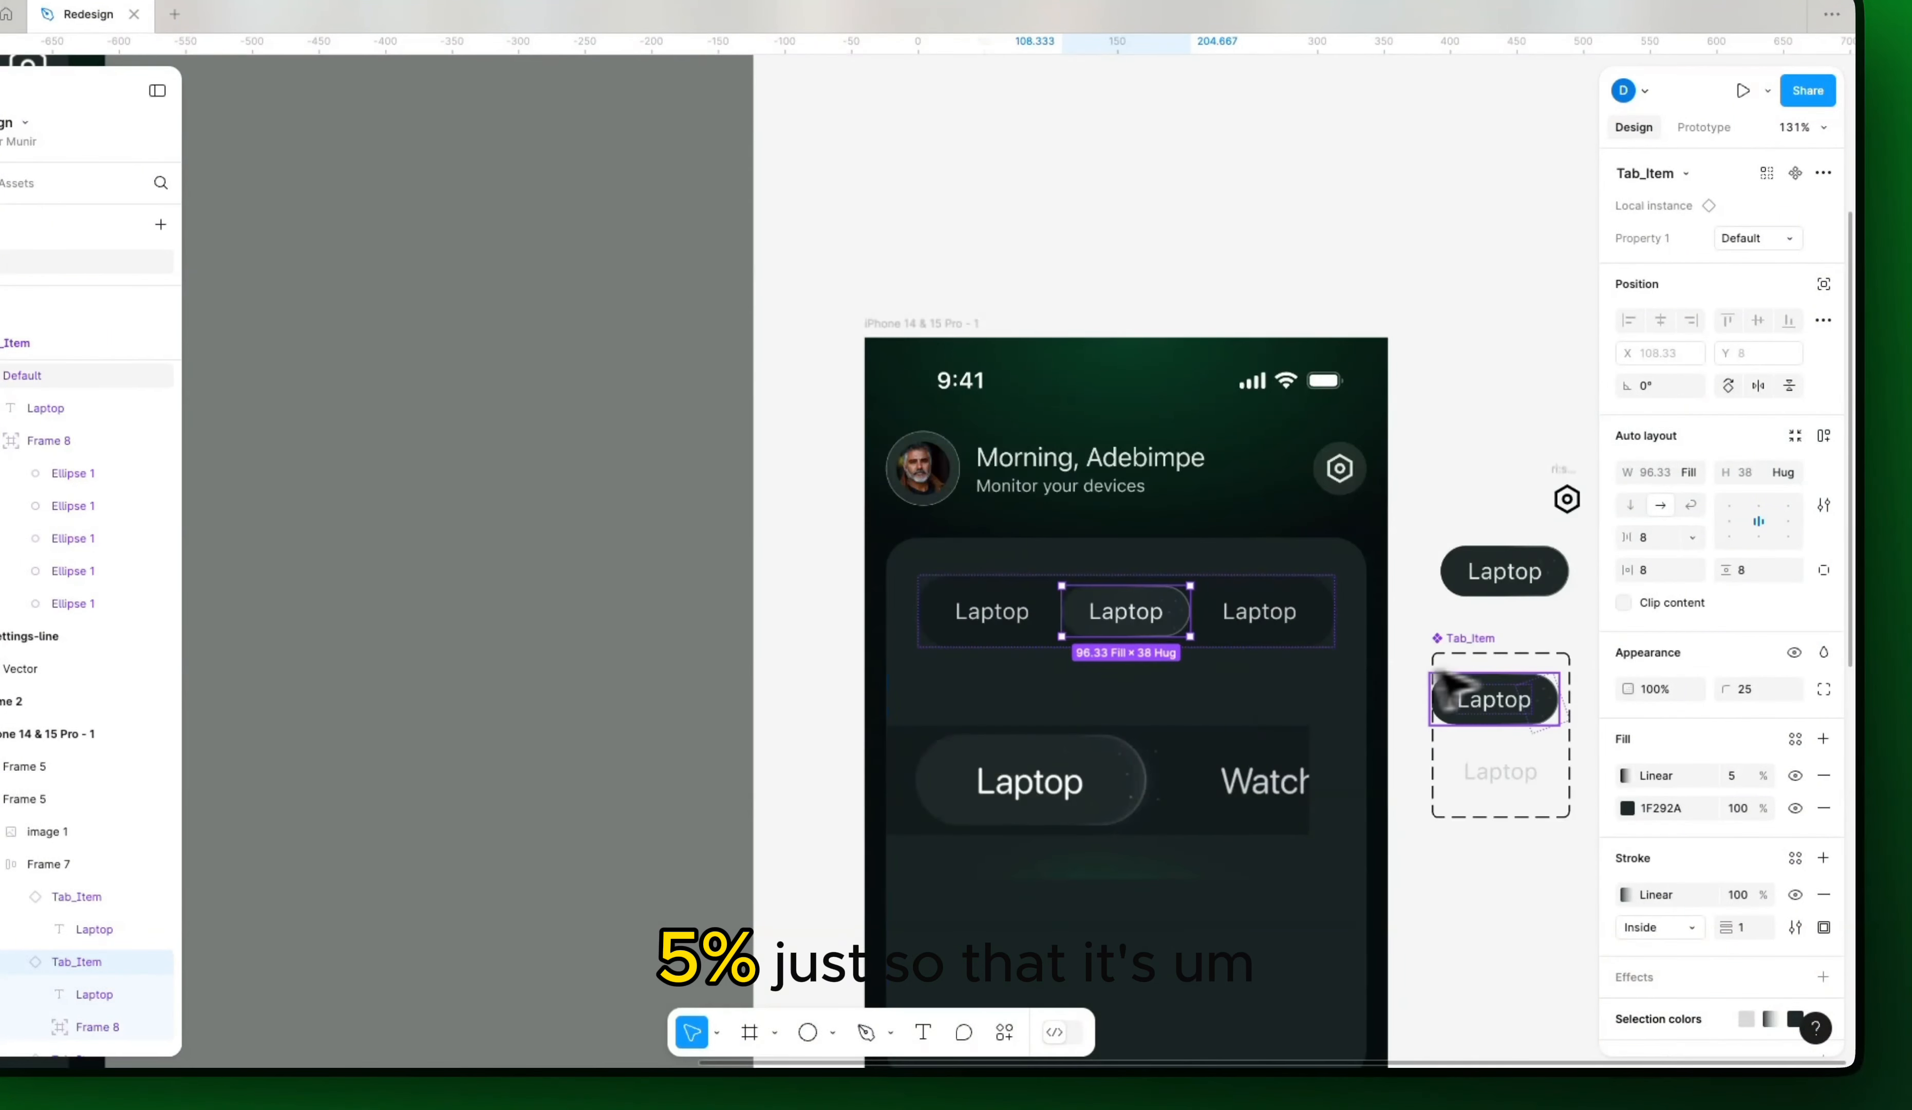
{"action": "left_click", "coordinate": [1442, 680]}
{"action": "left_click_drag", "start_coordinate": [1436, 690], "coordinate": [1188, 585]}
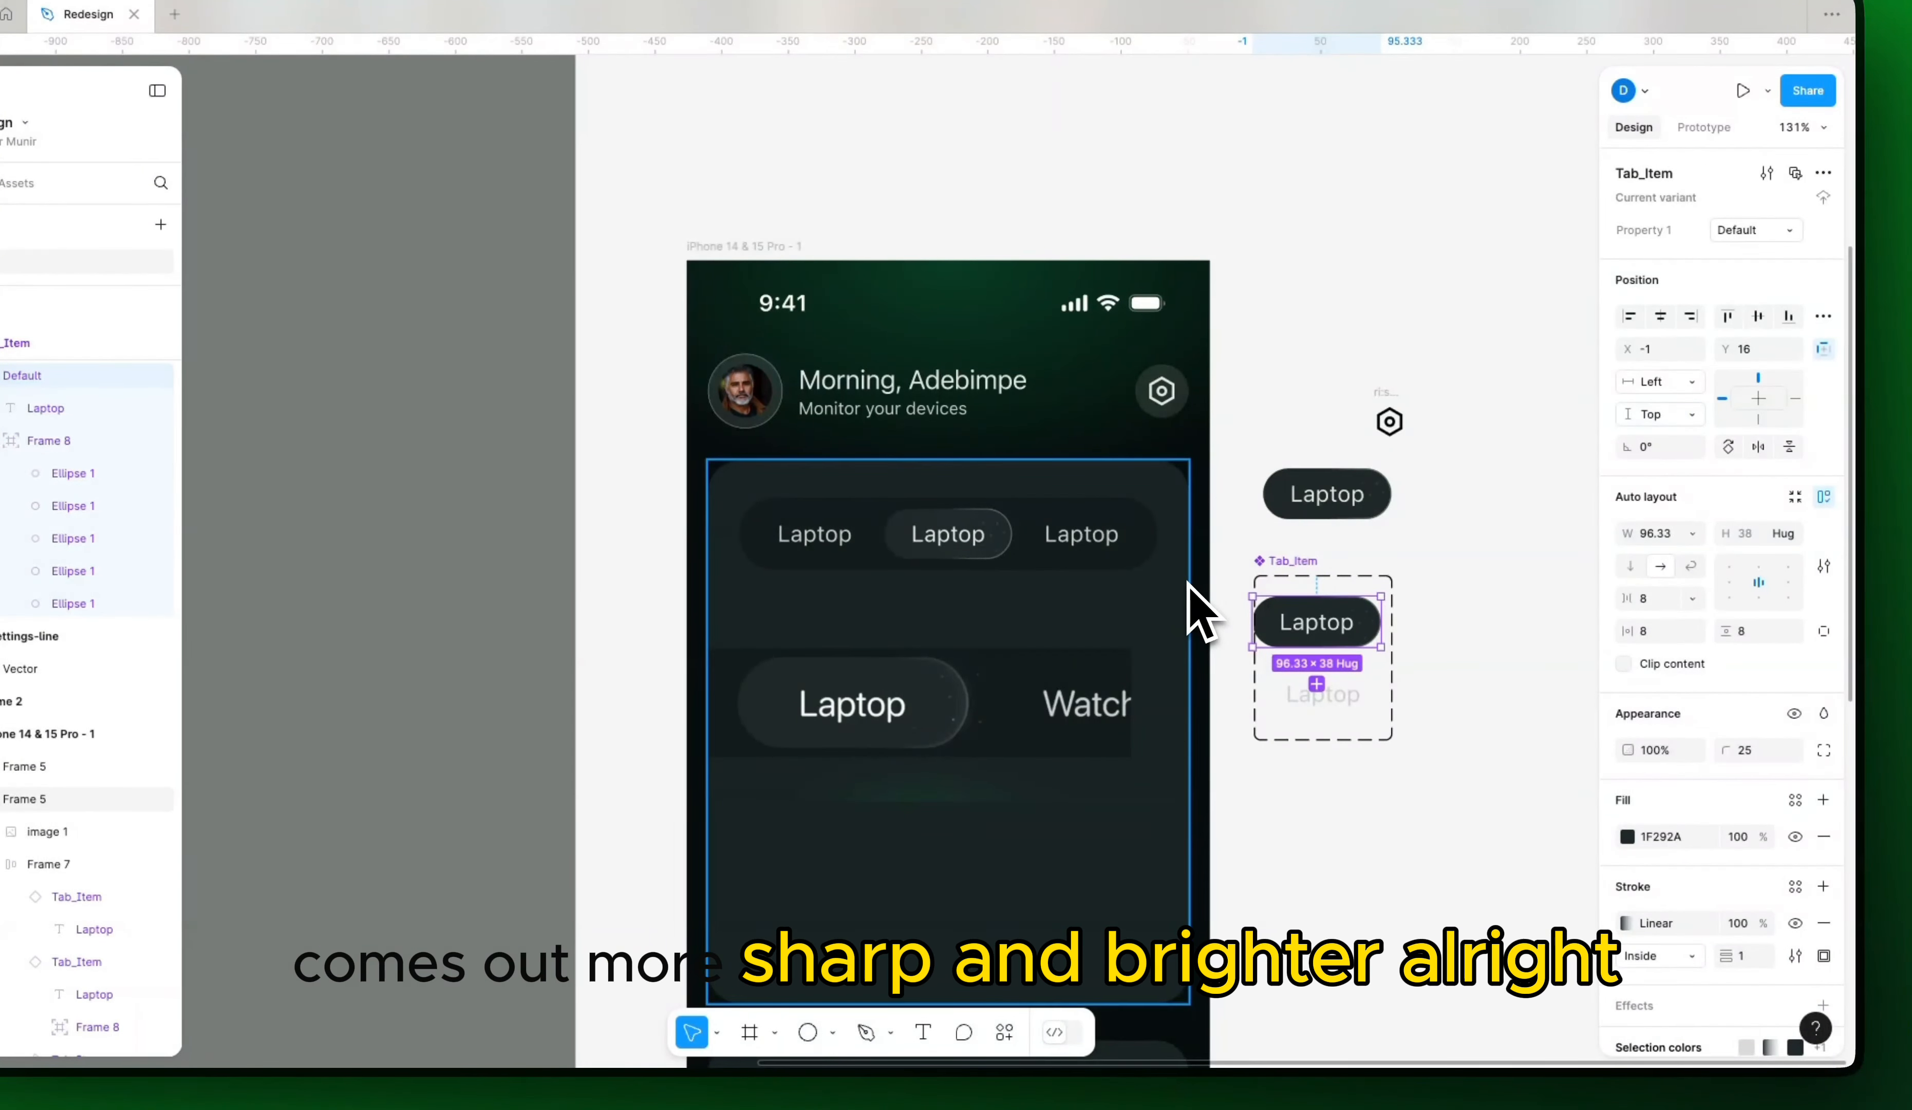
{"action": "scroll", "coordinate": [1196, 610], "scroll_direction": "down", "scroll_amount": 2}
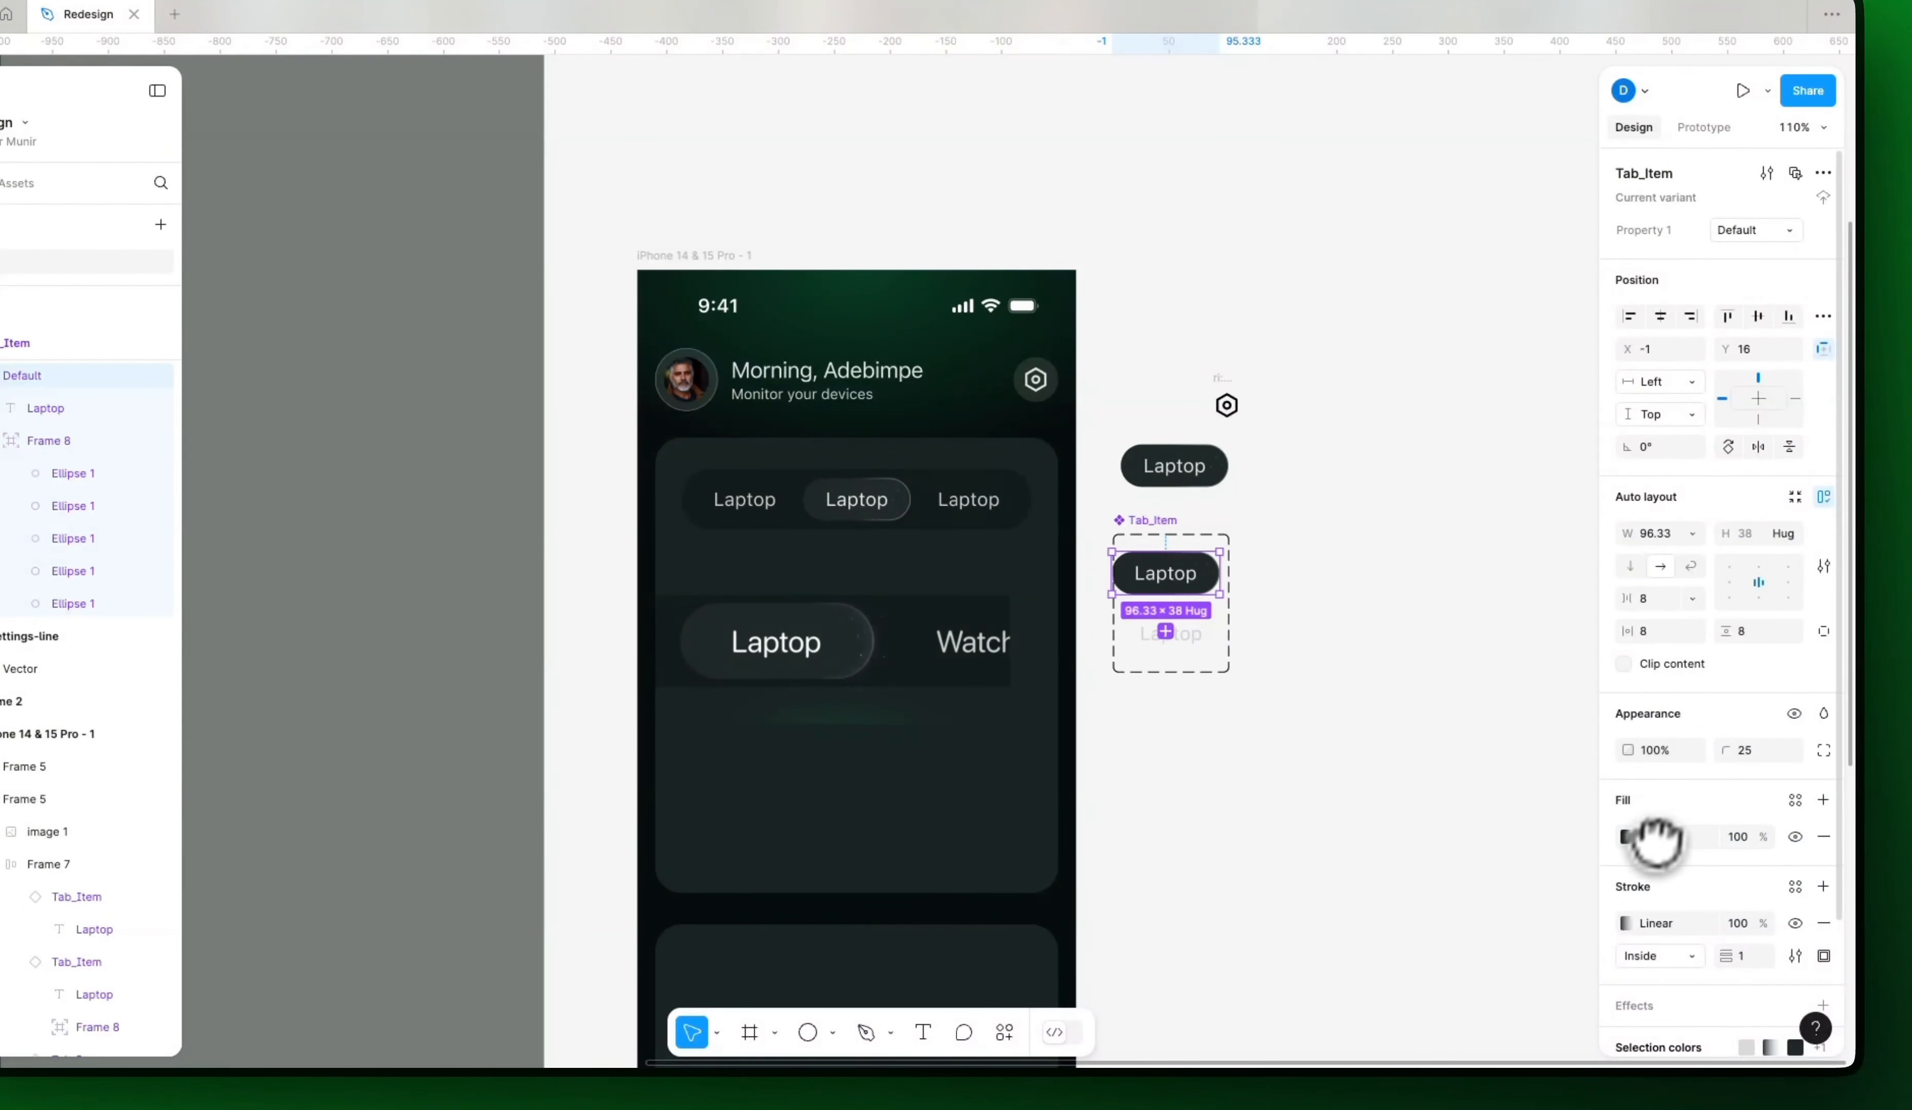
Step: Extend the middle Laptop tab's overlay gradient further to the right of the tab and change its type to radial
{"action": "left_click", "coordinate": [899, 492]}
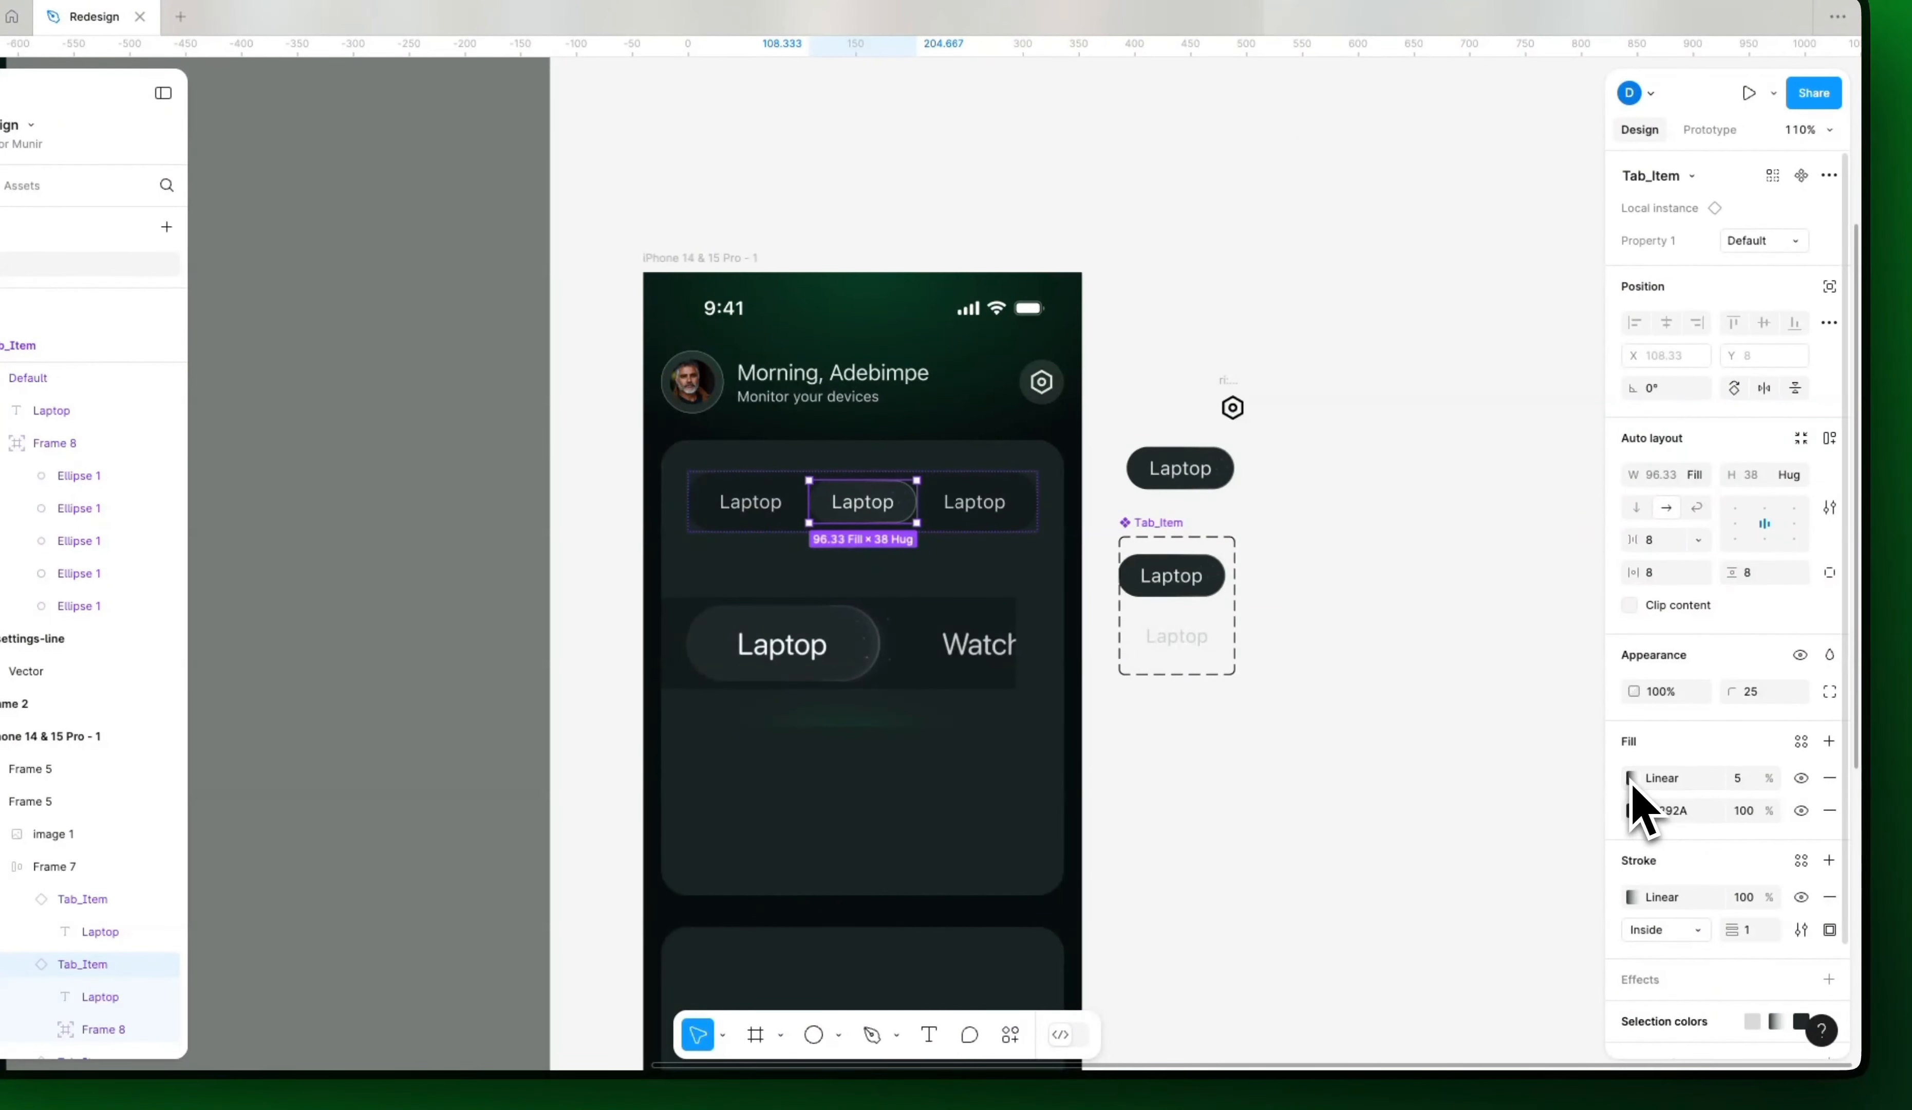
{"action": "left_click", "coordinate": [1631, 778]}
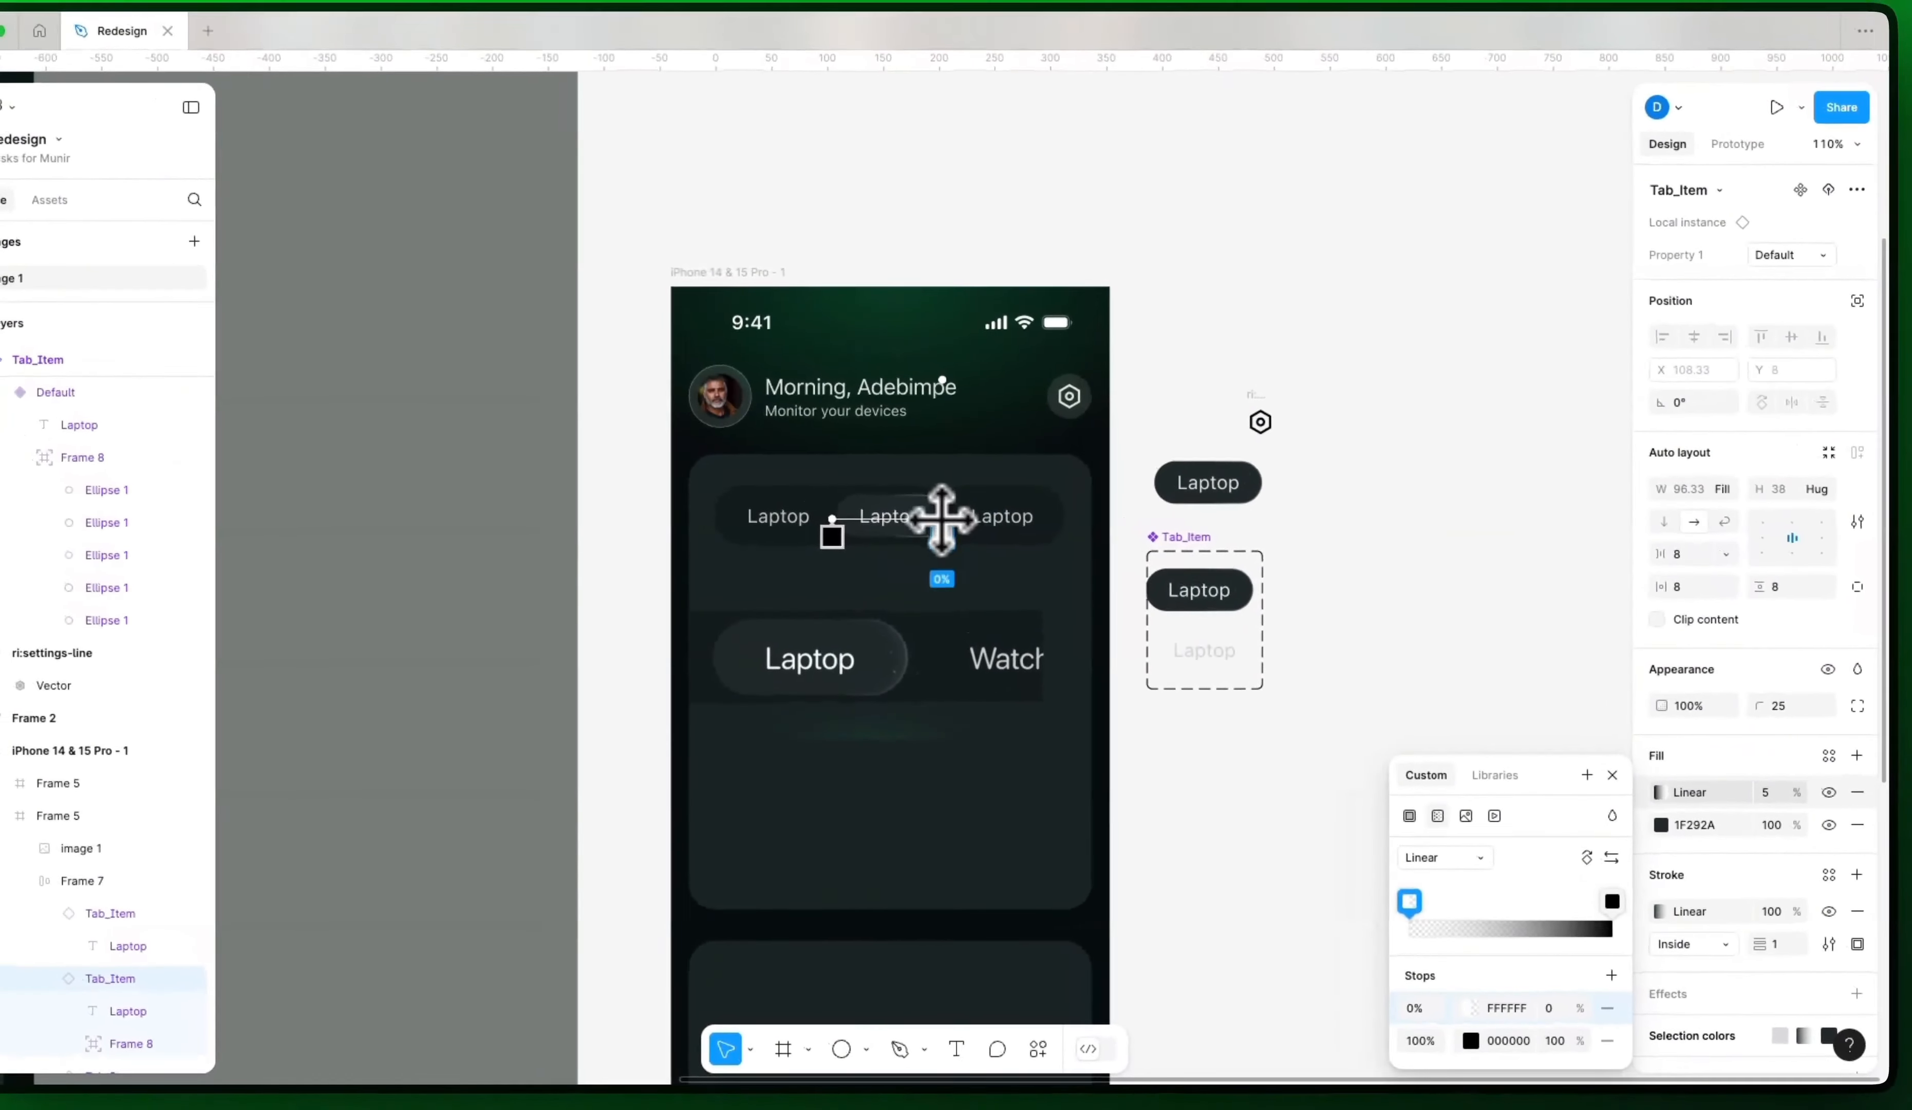
{"action": "left_click_drag", "start_coordinate": [943, 518], "coordinate": [1006, 520]}
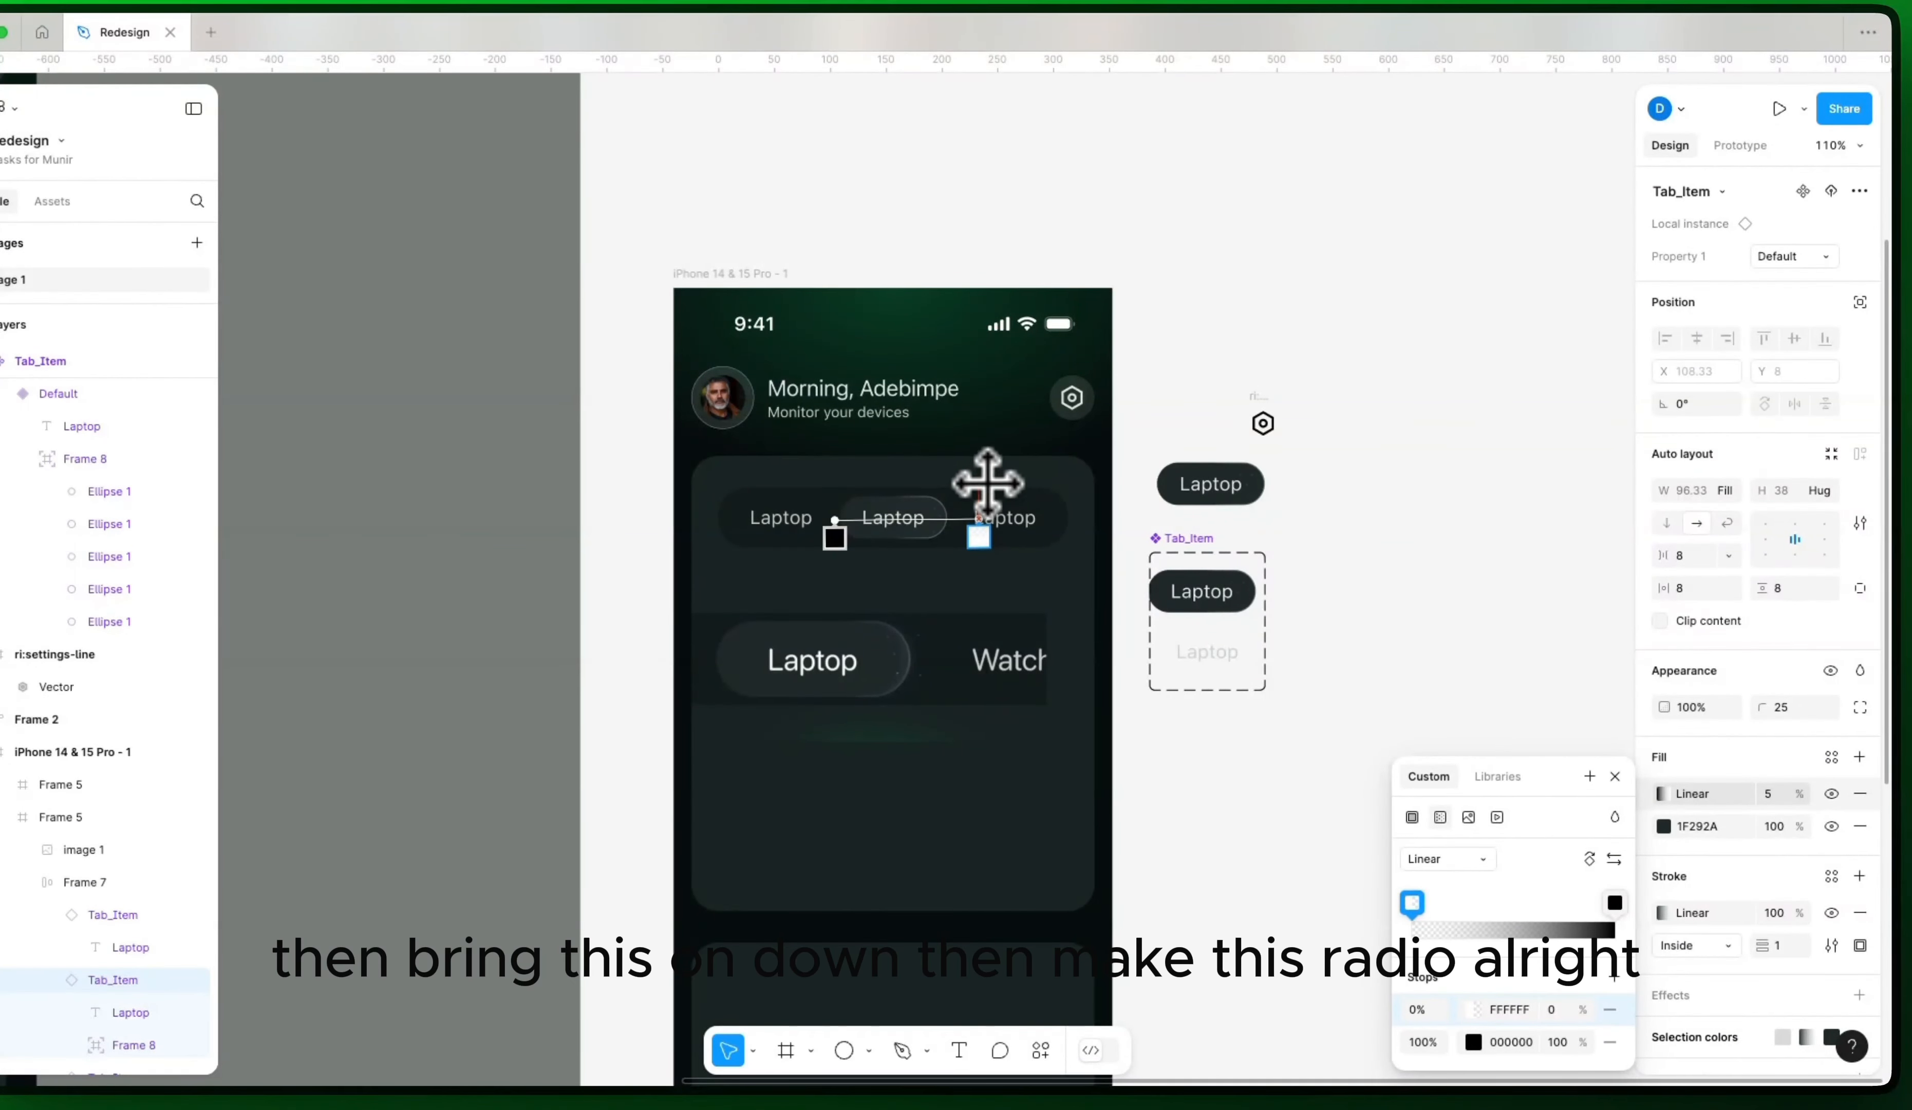
{"action": "left_click", "coordinate": [1455, 858]}
{"action": "left_click", "coordinate": [1451, 883]}
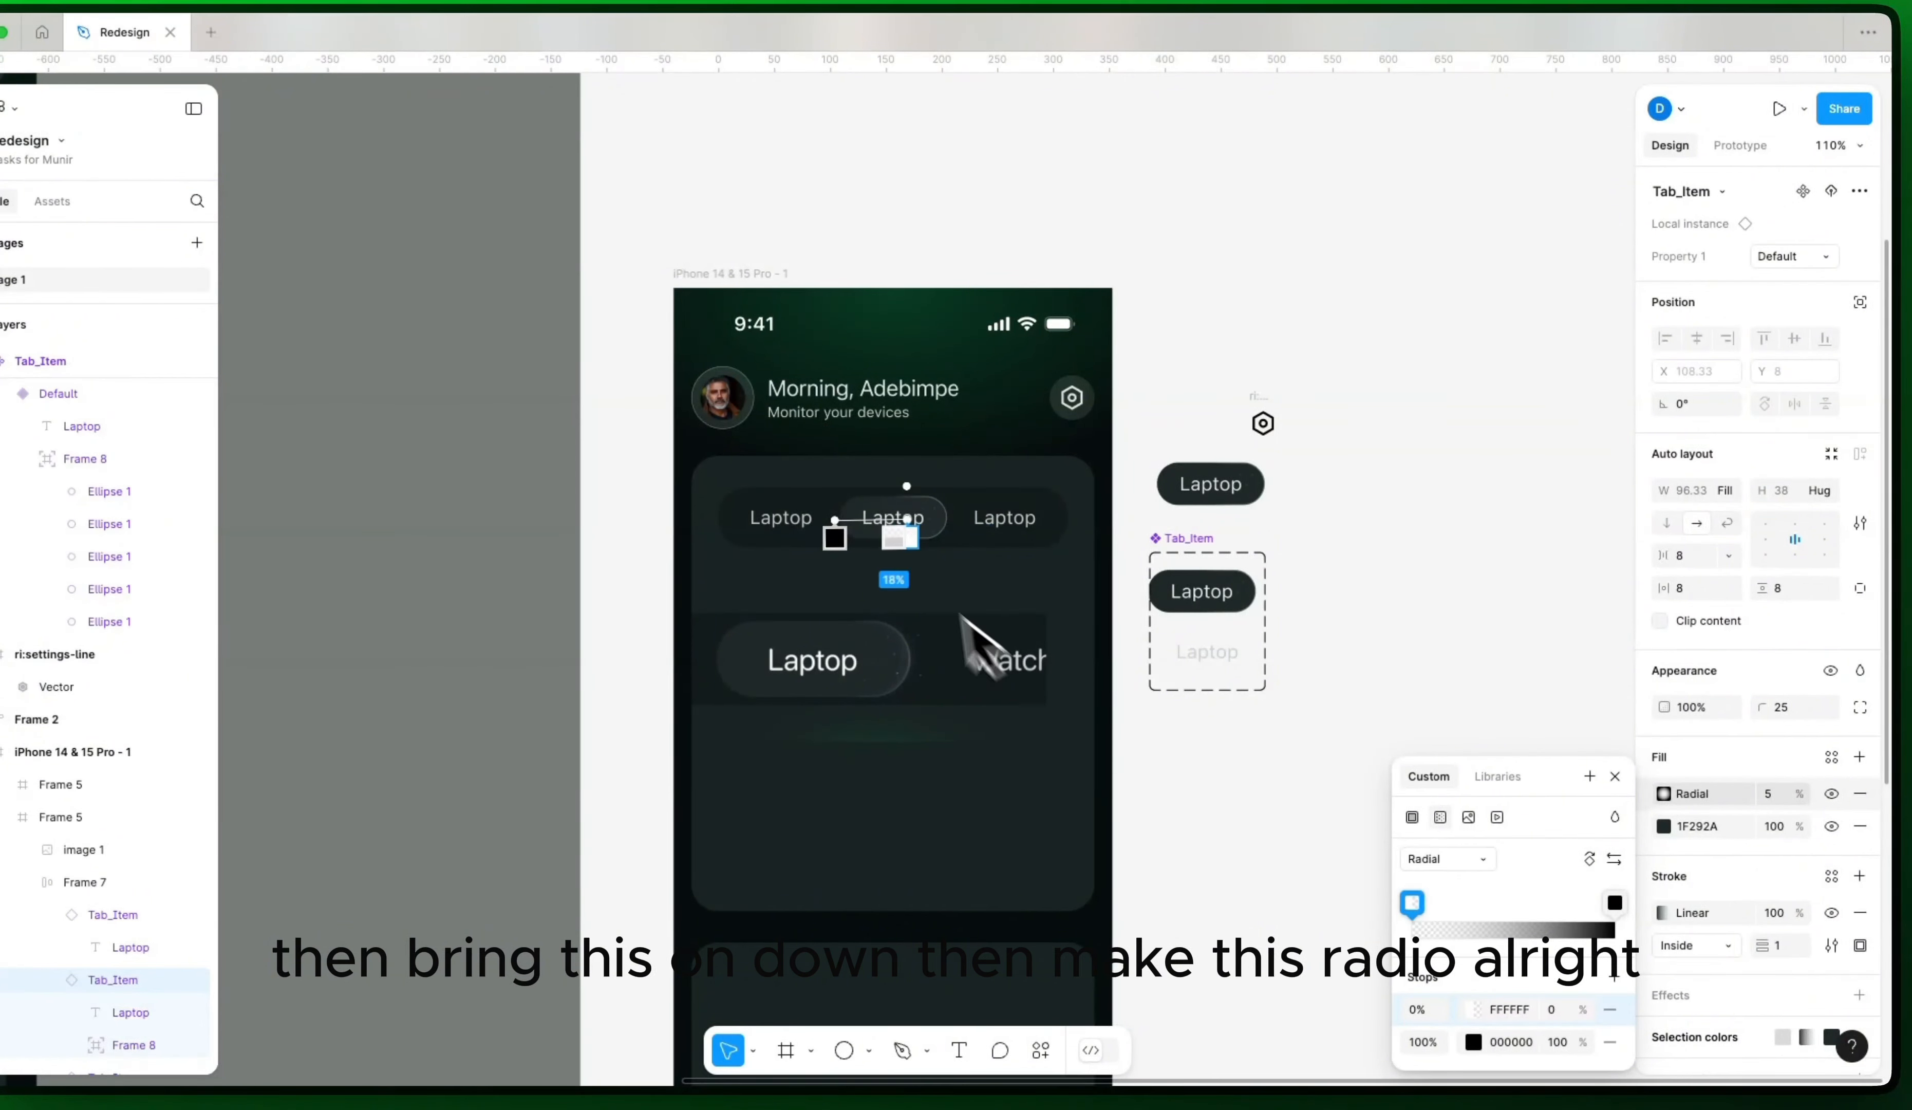
Step: Reposition the radial overlay so its centre sits on the middle tab's right edge and its radius ends within the tab's label
{"action": "scroll", "coordinate": [952, 625], "scroll_direction": "up", "scroll_amount": 5}
{"action": "left_click_drag", "start_coordinate": [907, 442], "coordinate": [977, 419]}
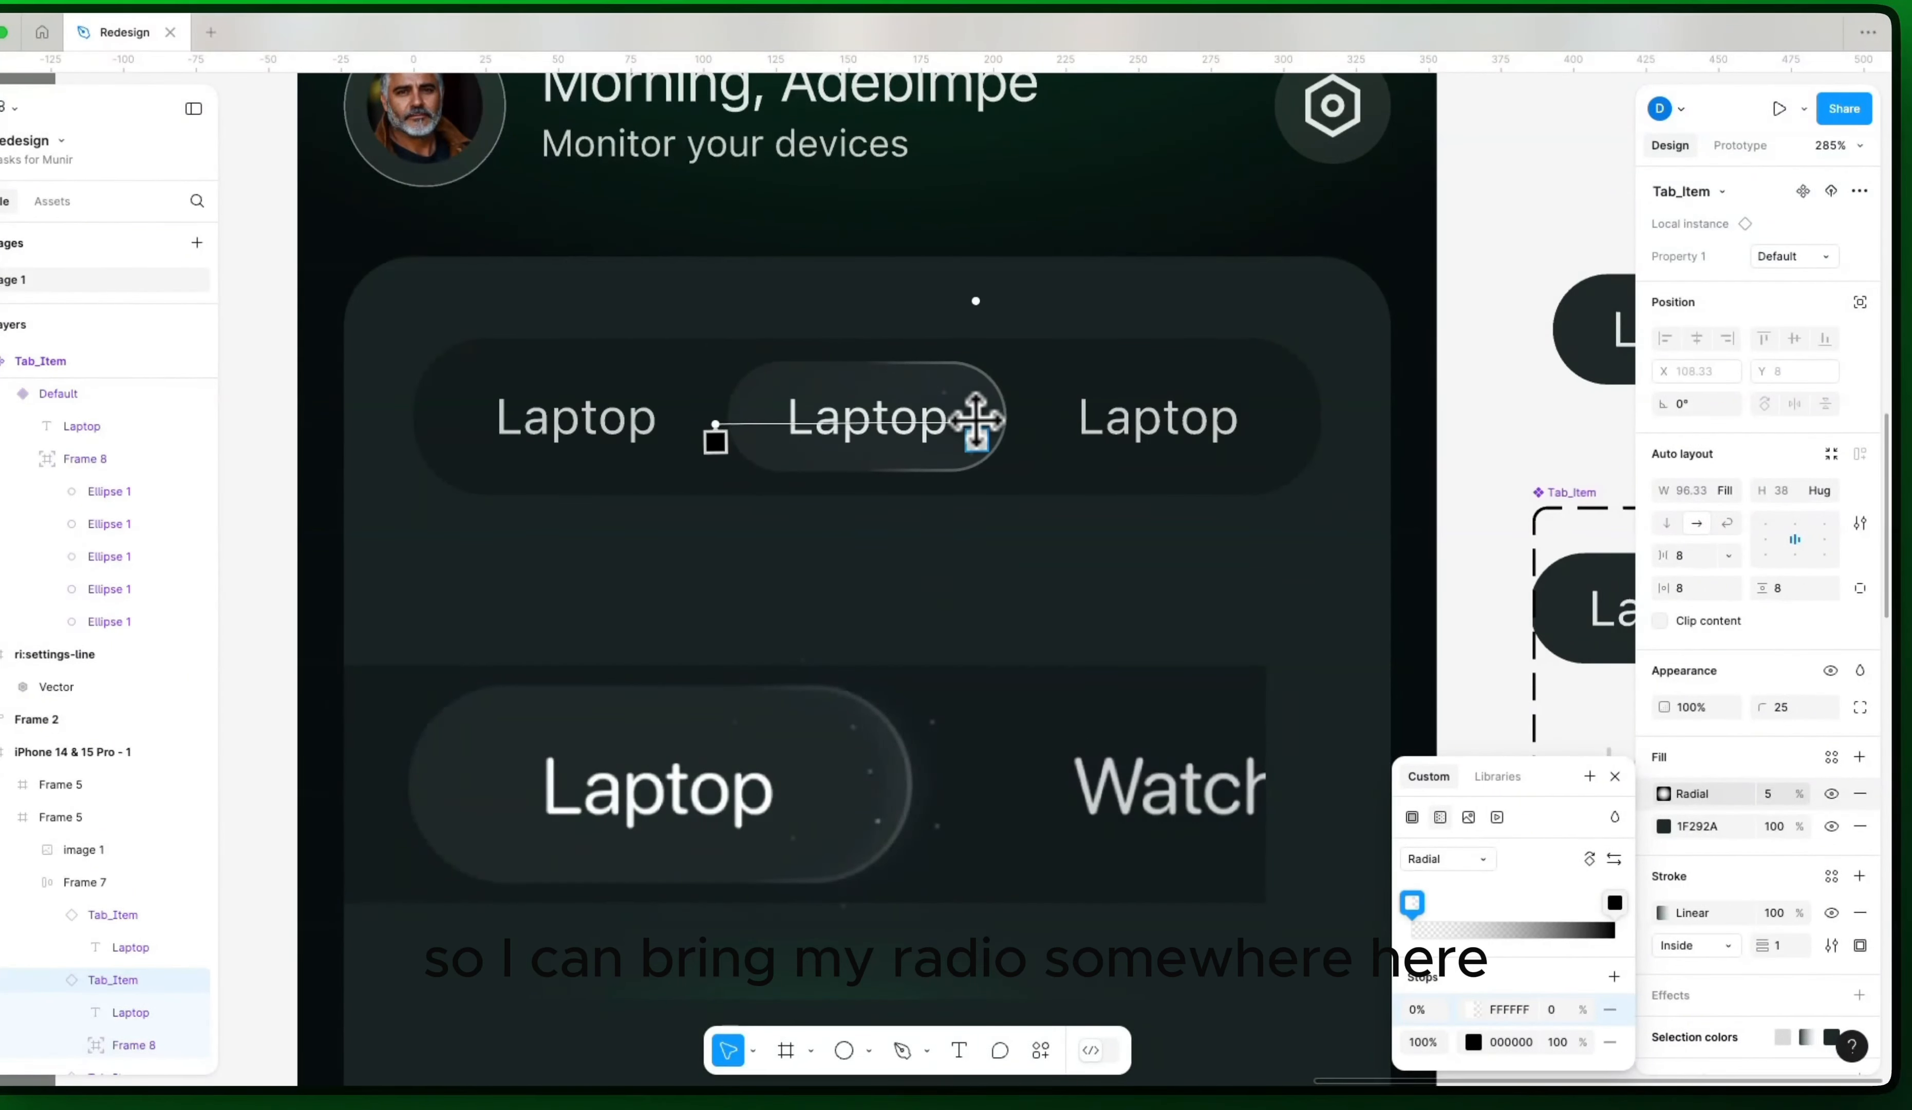
{"action": "left_click_drag", "start_coordinate": [796, 418], "coordinate": [858, 418]}
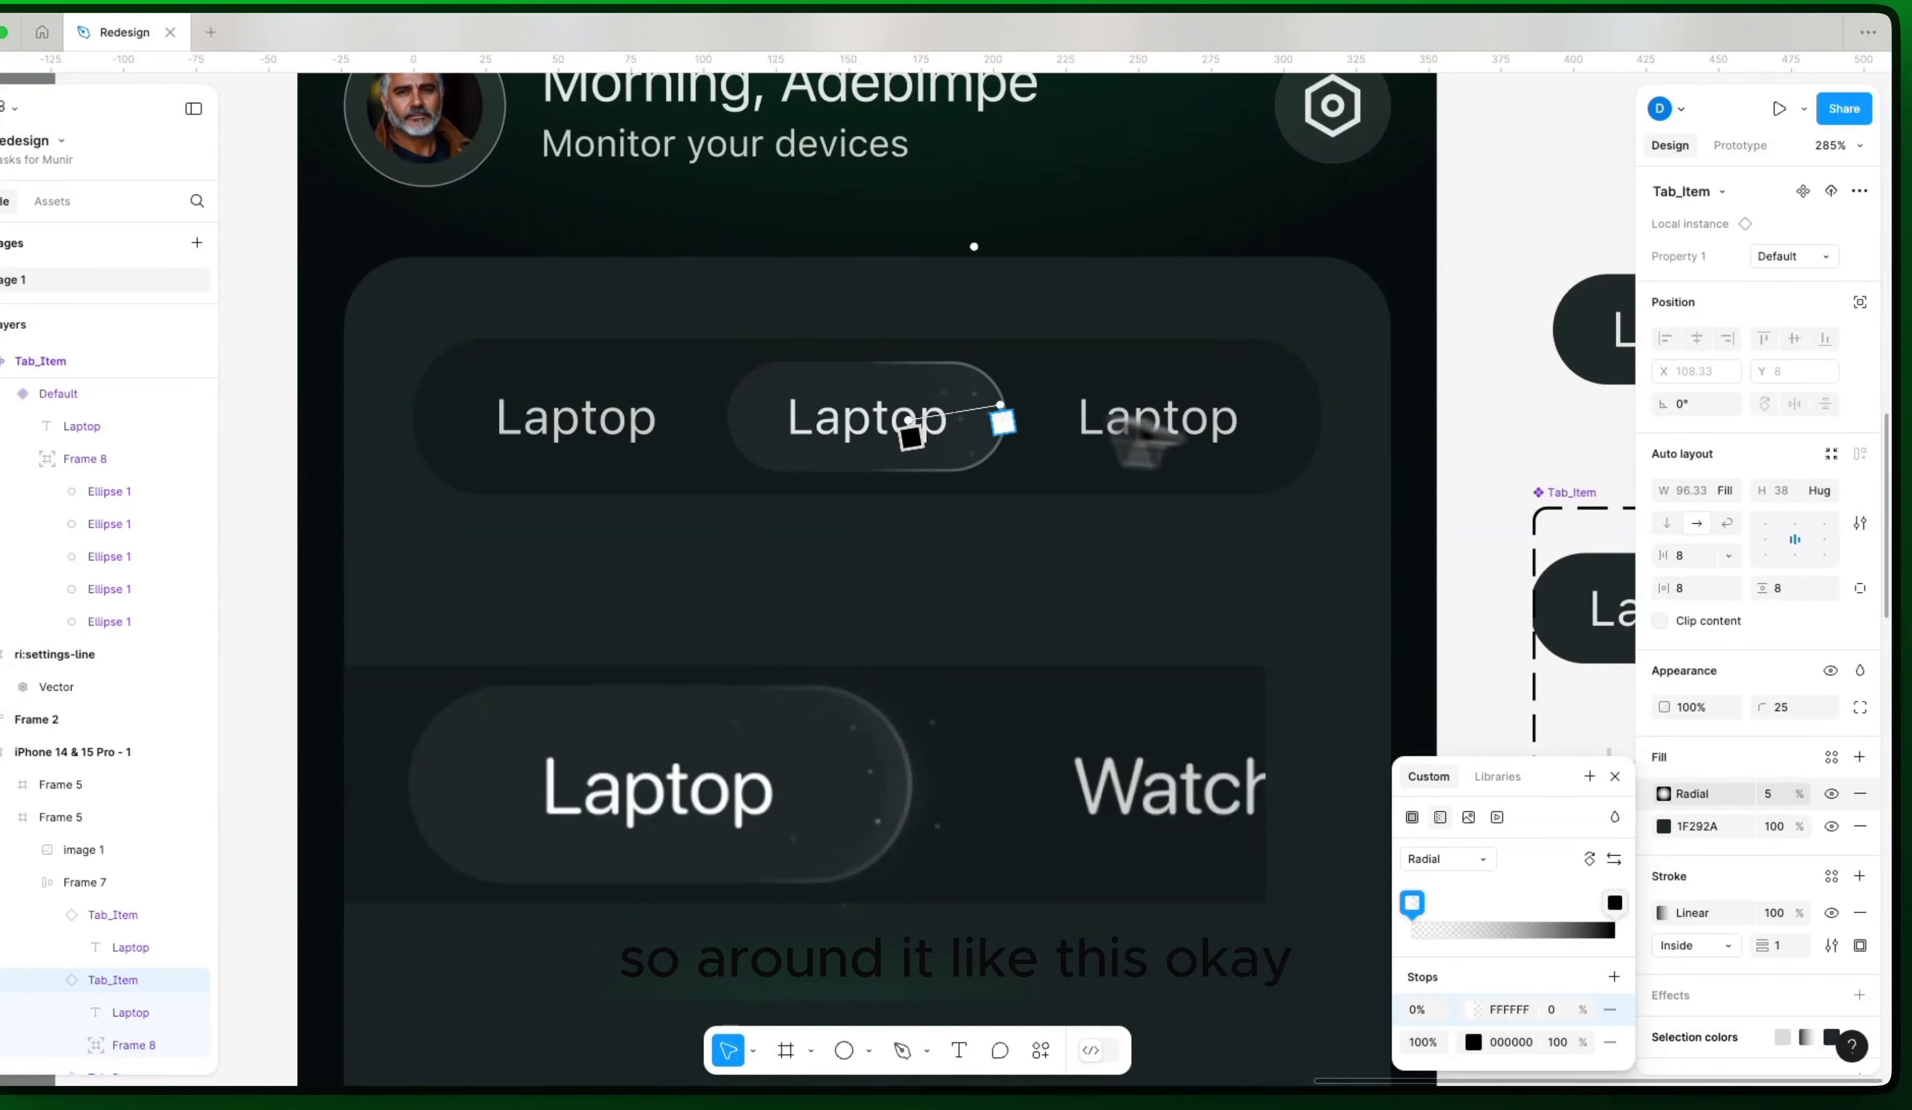
{"action": "left_click", "coordinate": [1453, 468]}
{"action": "left_click", "coordinate": [1453, 468]}
Step: Move the cropped reference image of the tabs out of the phone frame onto the empty canvas beside it
{"action": "scroll", "coordinate": [1003, 648], "scroll_direction": "down", "scroll_amount": 6}
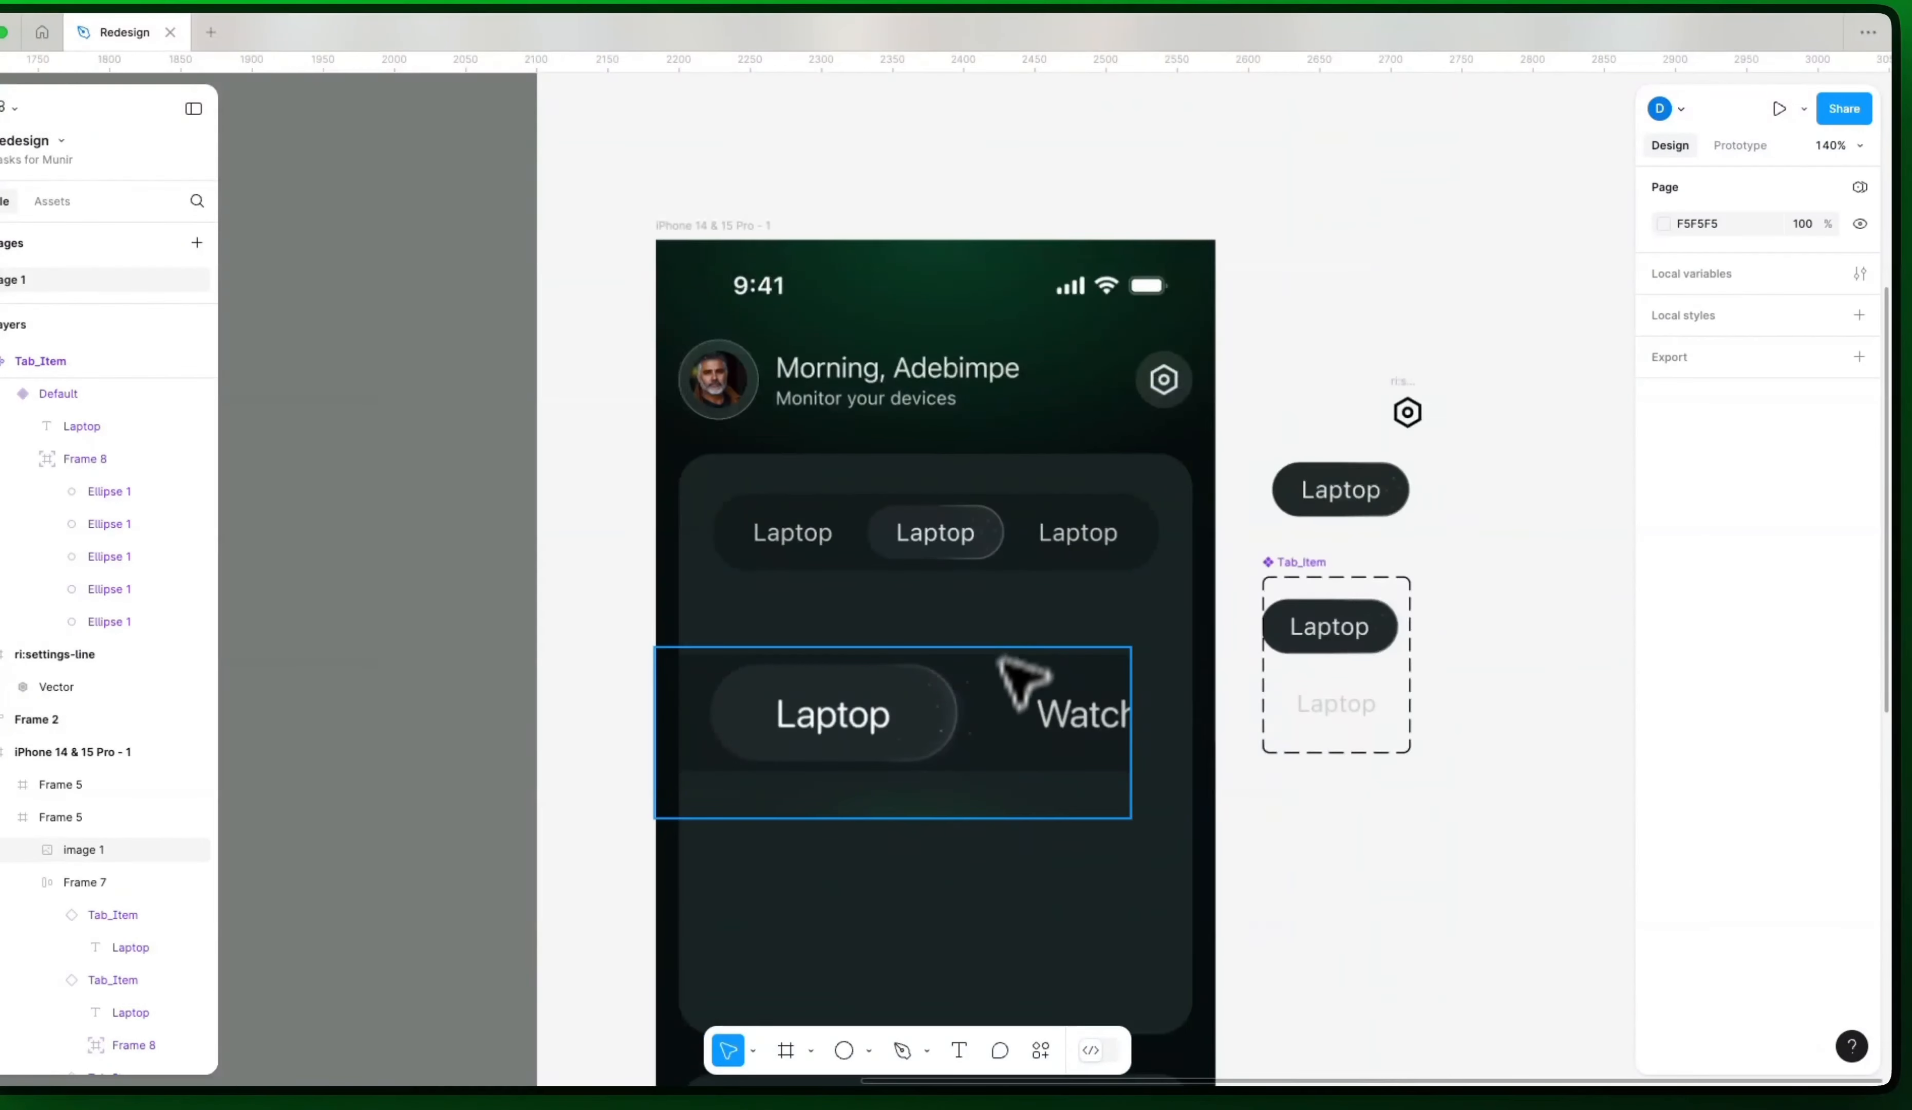
{"action": "left_click_drag", "start_coordinate": [978, 755], "coordinate": [1548, 770]}
{"action": "double_click", "coordinate": [1138, 633]}
{"action": "left_click_drag", "start_coordinate": [1352, 740], "coordinate": [1131, 690]}
Step: Draw a circle about 310 px in diameter in the upper card of the phone frame and place it below the tabs
{"action": "scroll", "coordinate": [1193, 690], "scroll_direction": "down", "scroll_amount": 5}
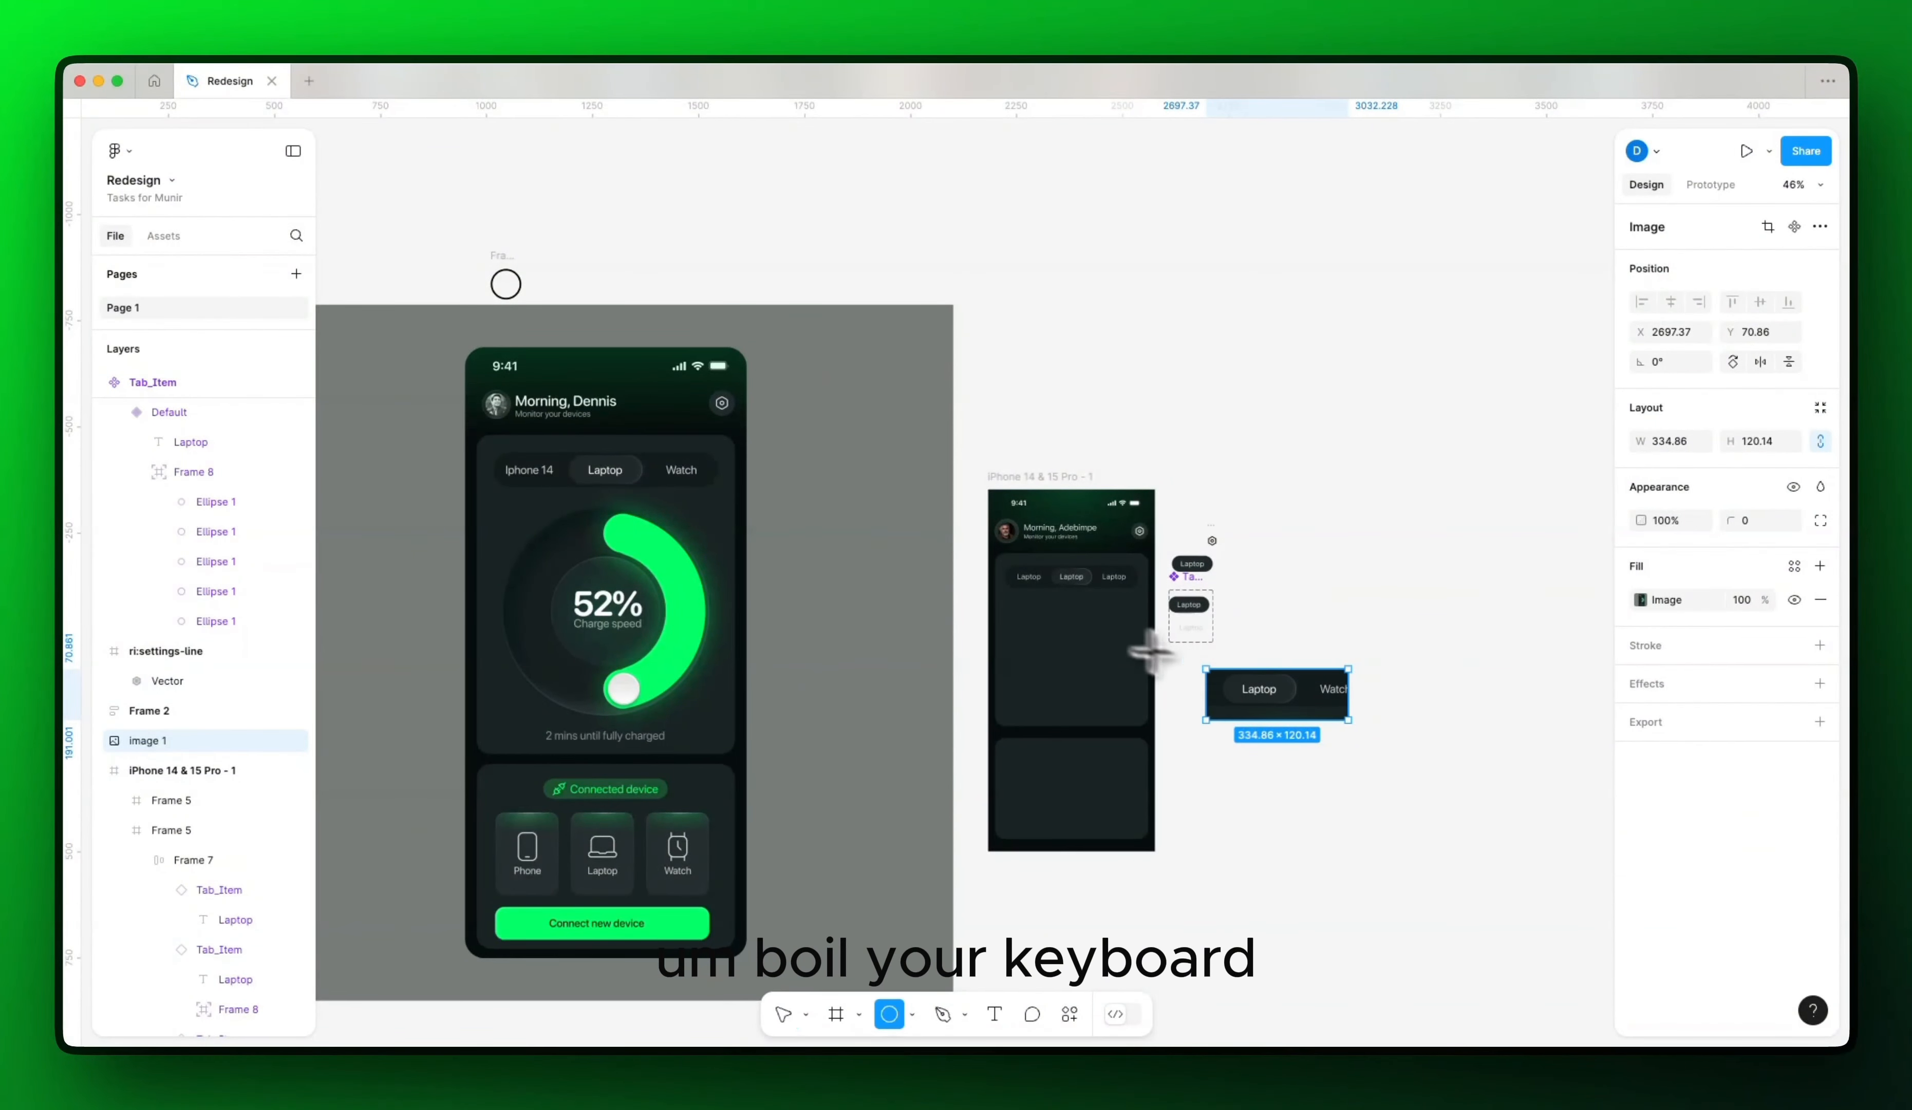
{"action": "left_click_drag", "start_coordinate": [1059, 622], "coordinate": [1191, 753]}
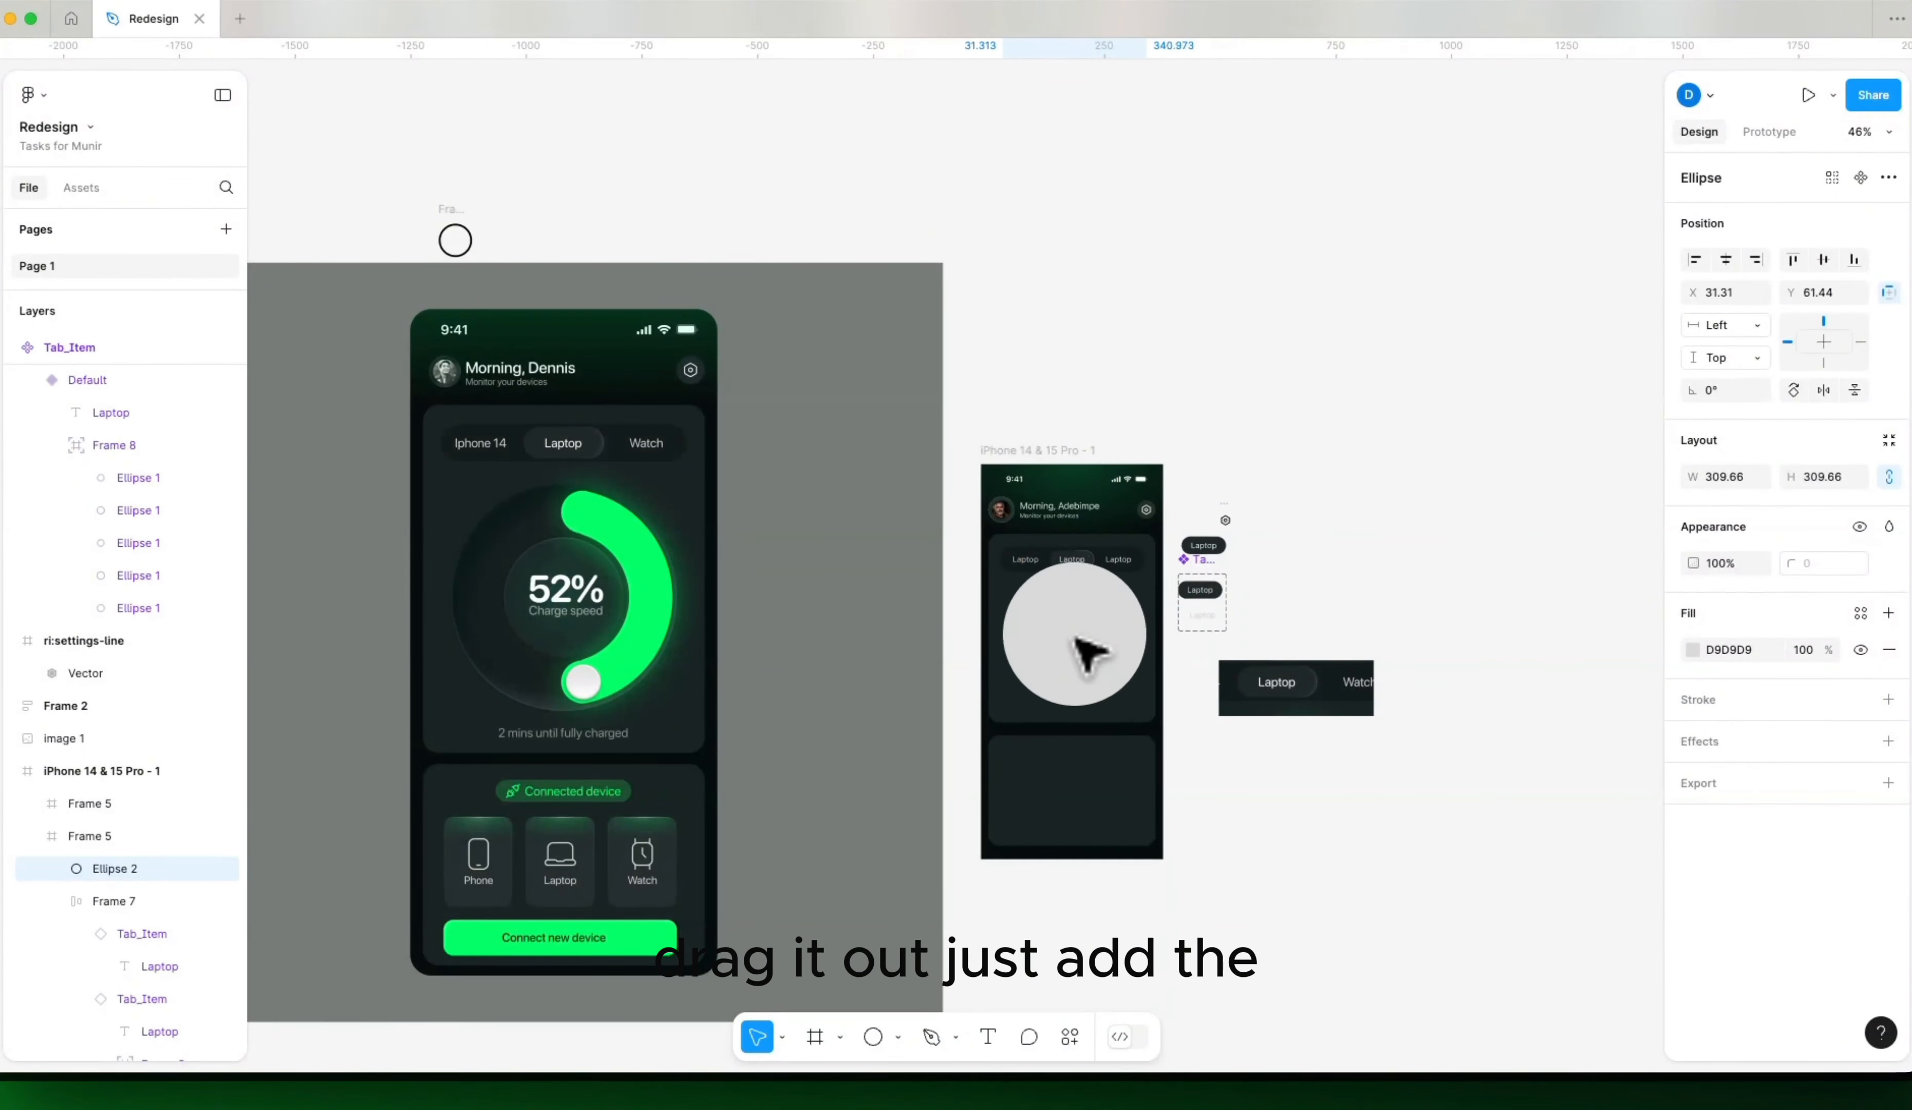
{"action": "left_click_drag", "start_coordinate": [1074, 637], "coordinate": [1070, 647]}
{"action": "scroll", "coordinate": [1088, 622], "scroll_direction": "up", "scroll_amount": 5}
Step: Shrink the circle about its centre to about 247 px in diameter and raise it to about Y 102 in the card
{"action": "key", "text": "alt"}
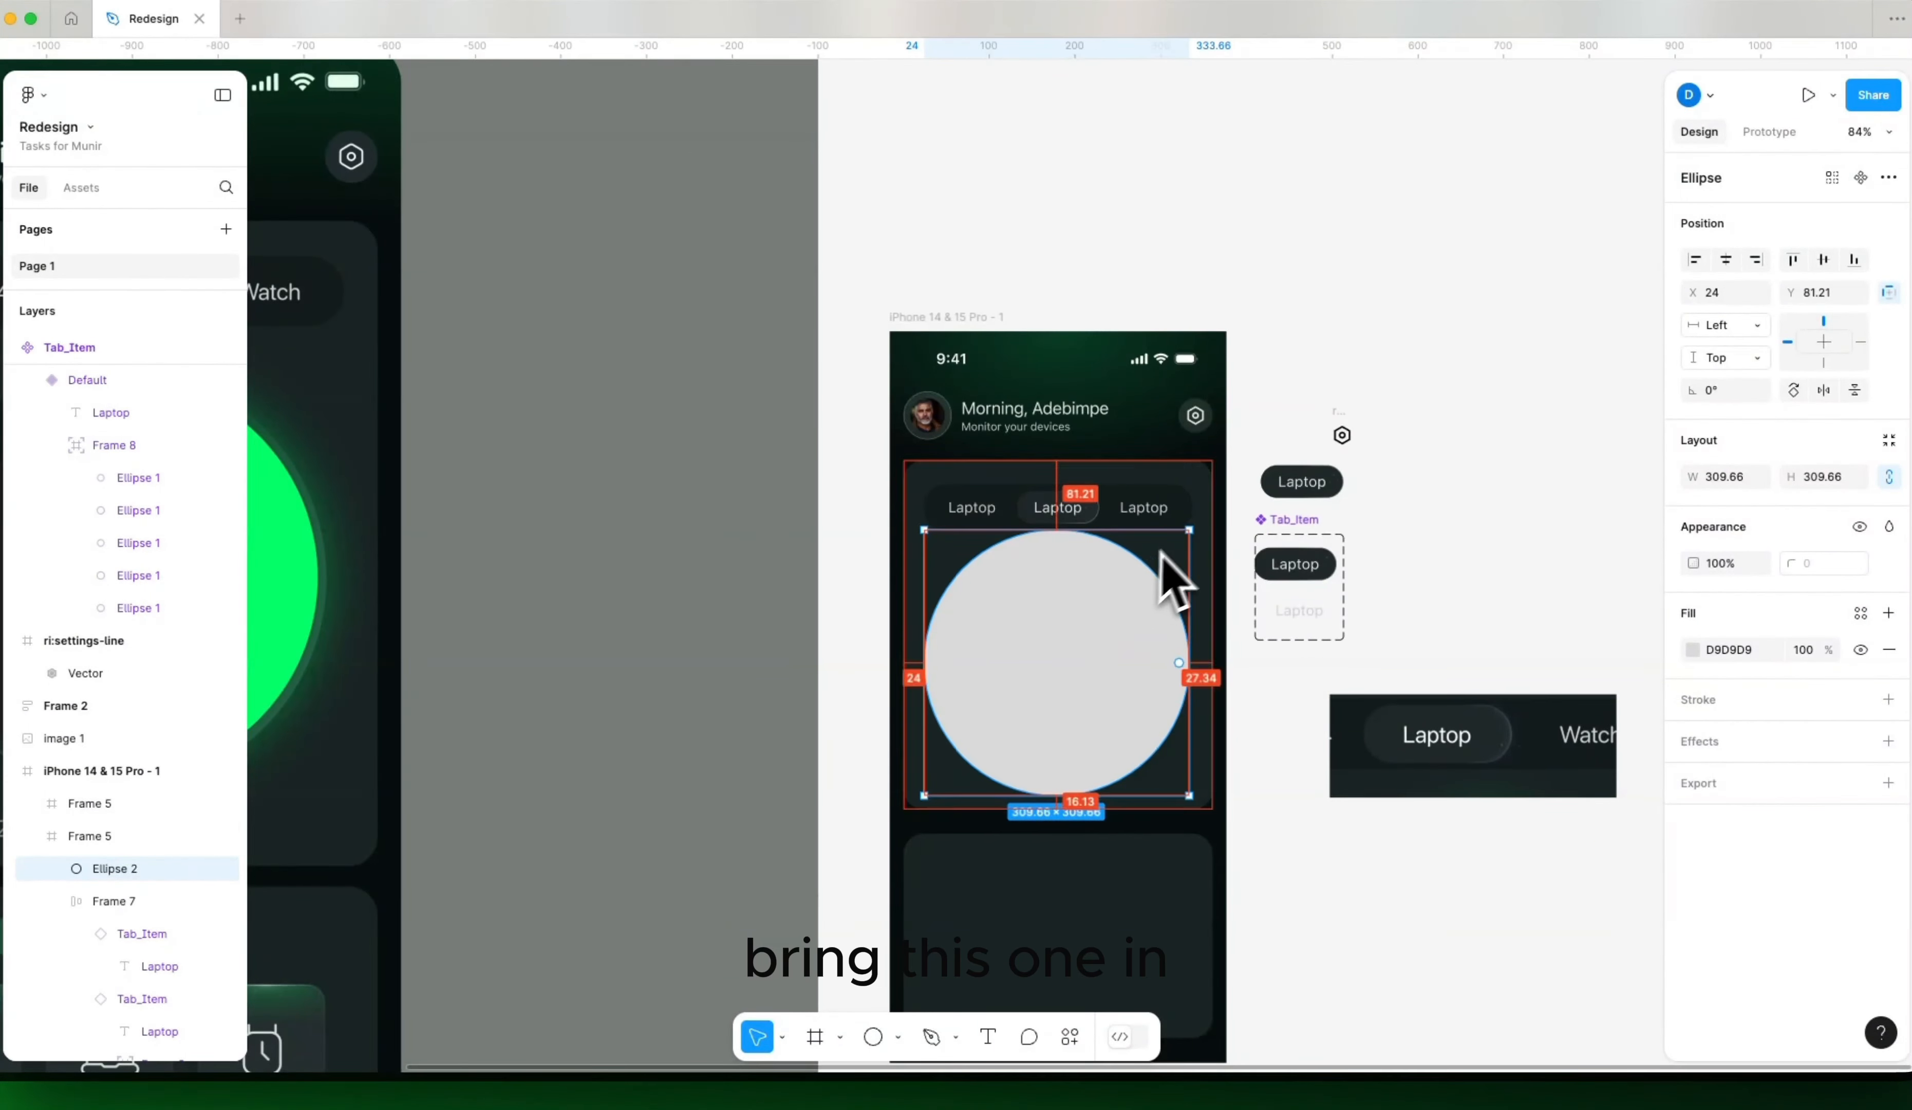
{"action": "left_click_drag", "start_coordinate": [1186, 527], "coordinate": [1161, 565]}
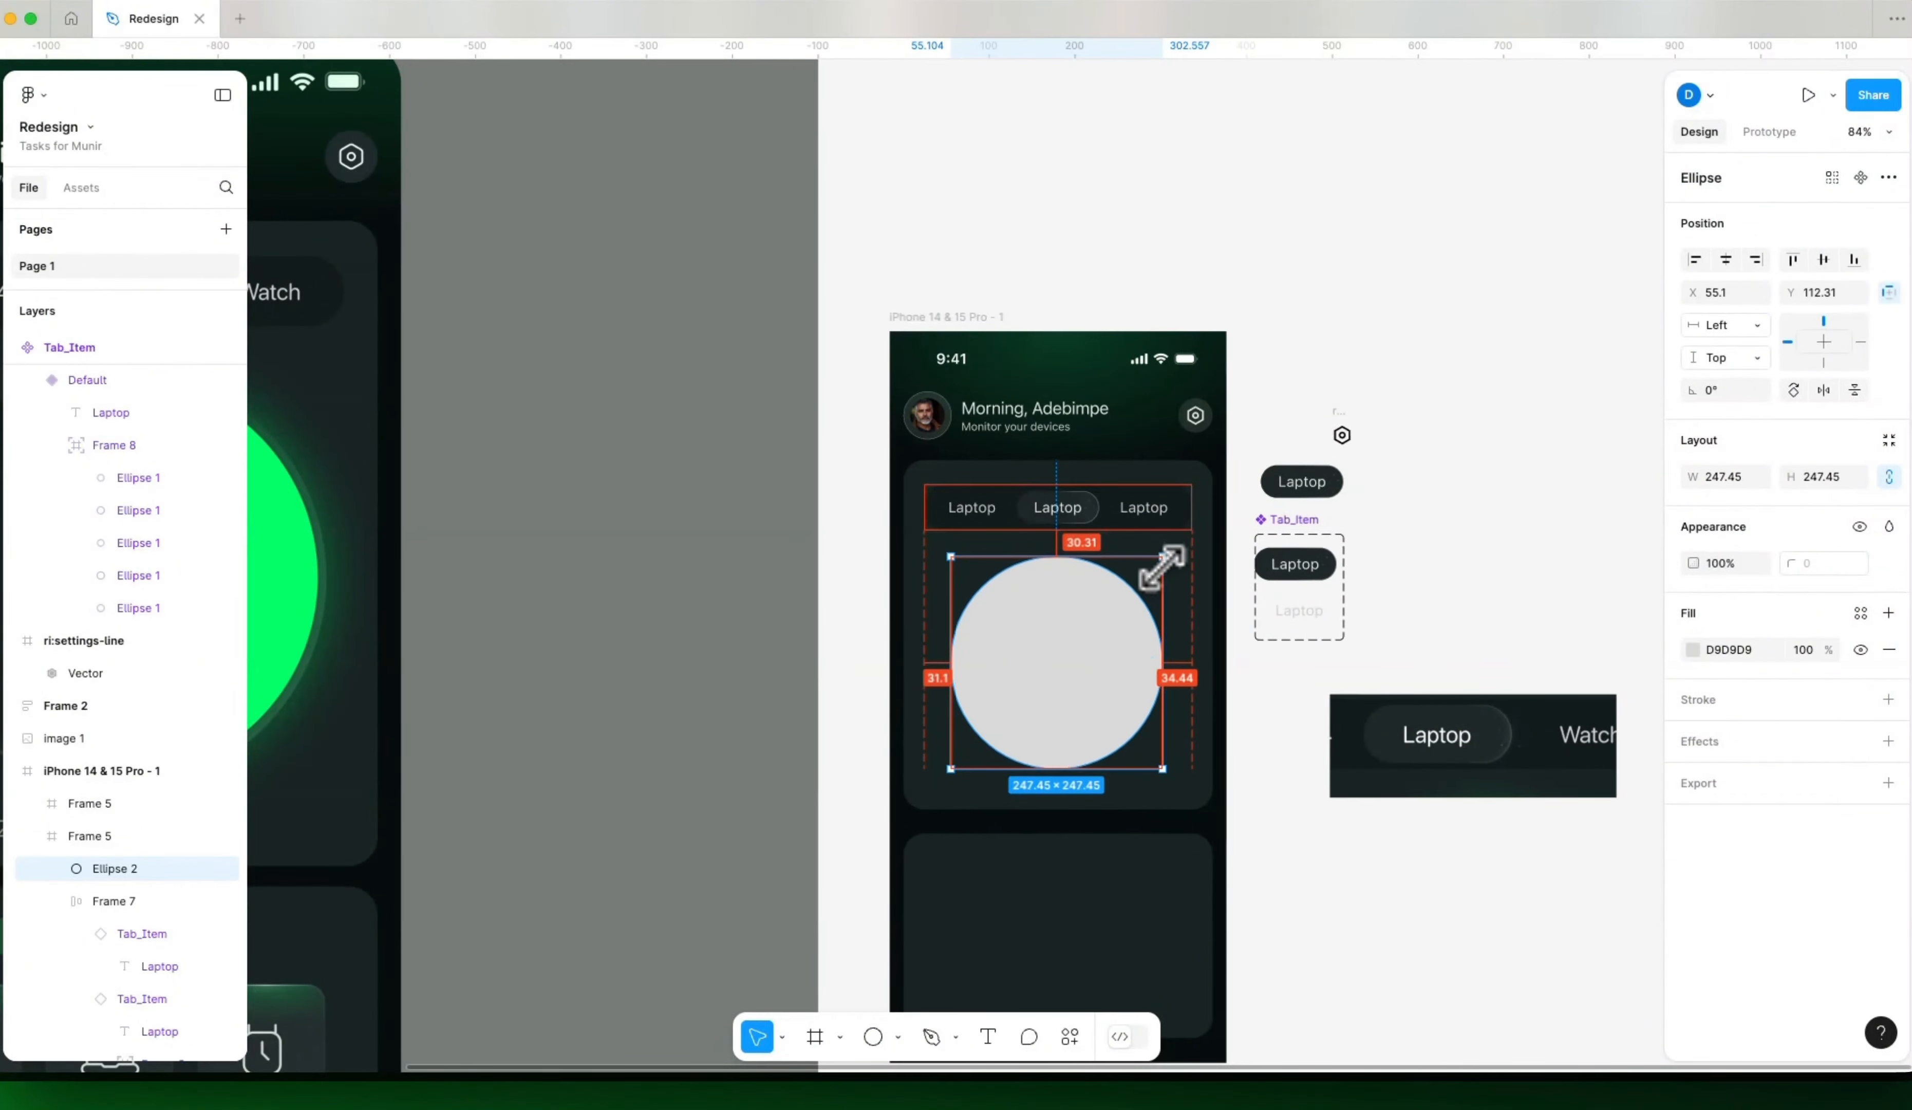
{"action": "left_click_drag", "start_coordinate": [1052, 696], "coordinate": [1051, 686]}
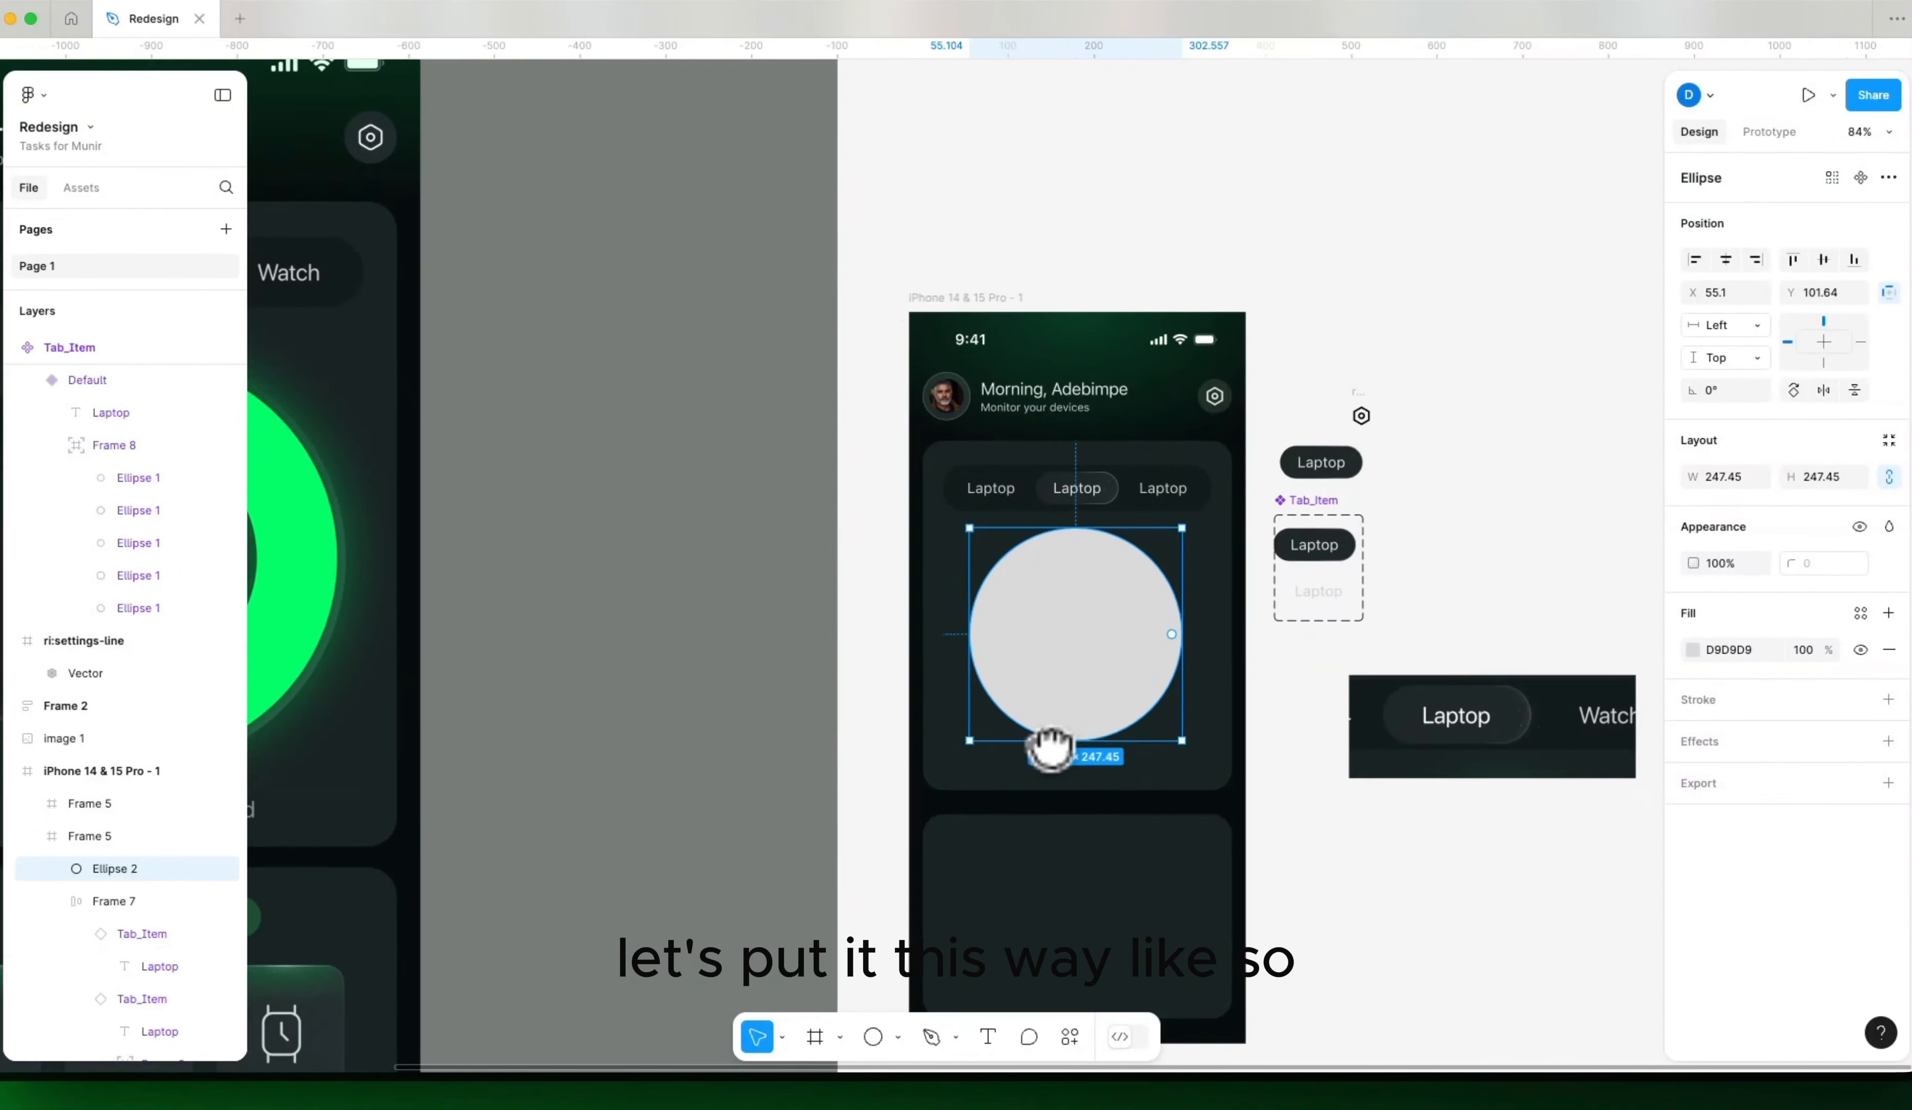
{"action": "scroll", "coordinate": [1097, 728], "scroll_direction": "down", "scroll_amount": 5}
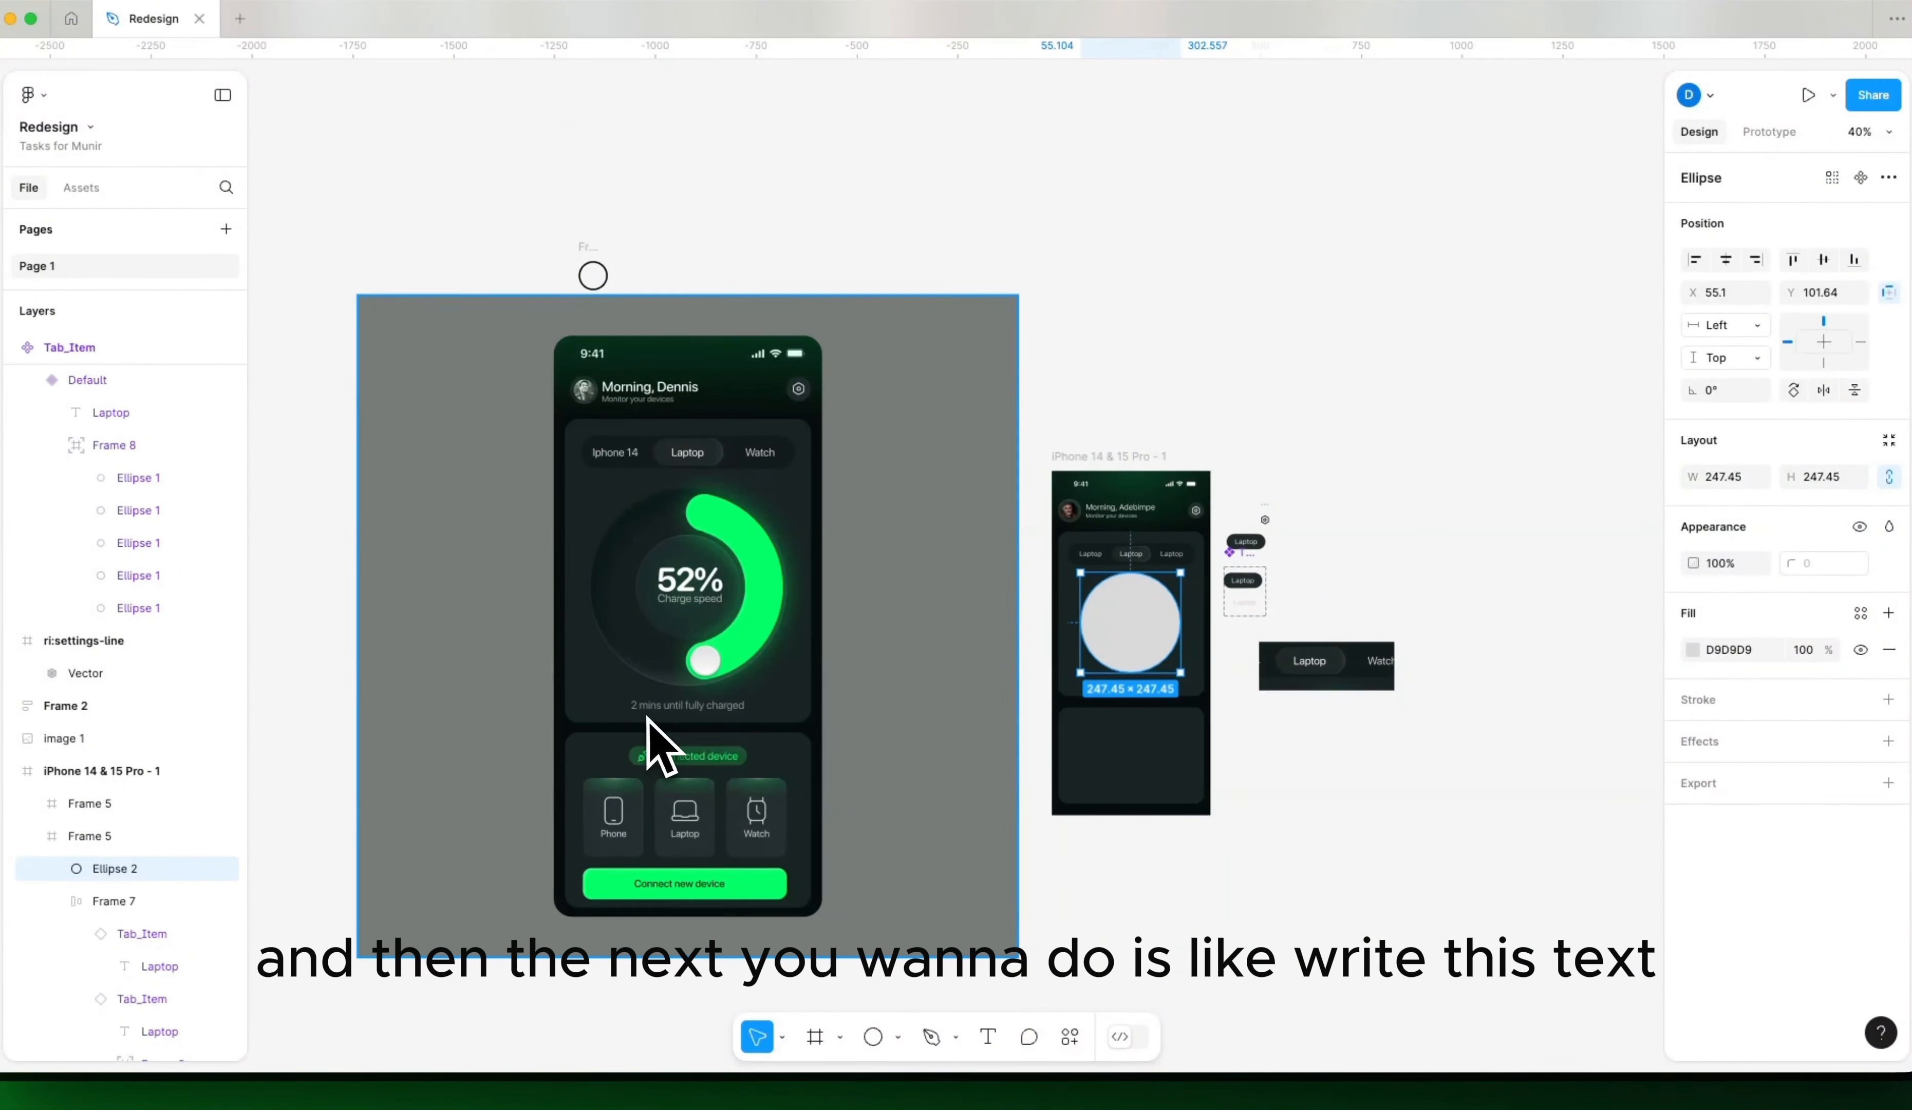
{"action": "scroll", "coordinate": [1122, 725], "scroll_direction": "right", "scroll_amount": 3}
{"action": "scroll", "coordinate": [1152, 755], "scroll_direction": "up", "scroll_amount": 5}
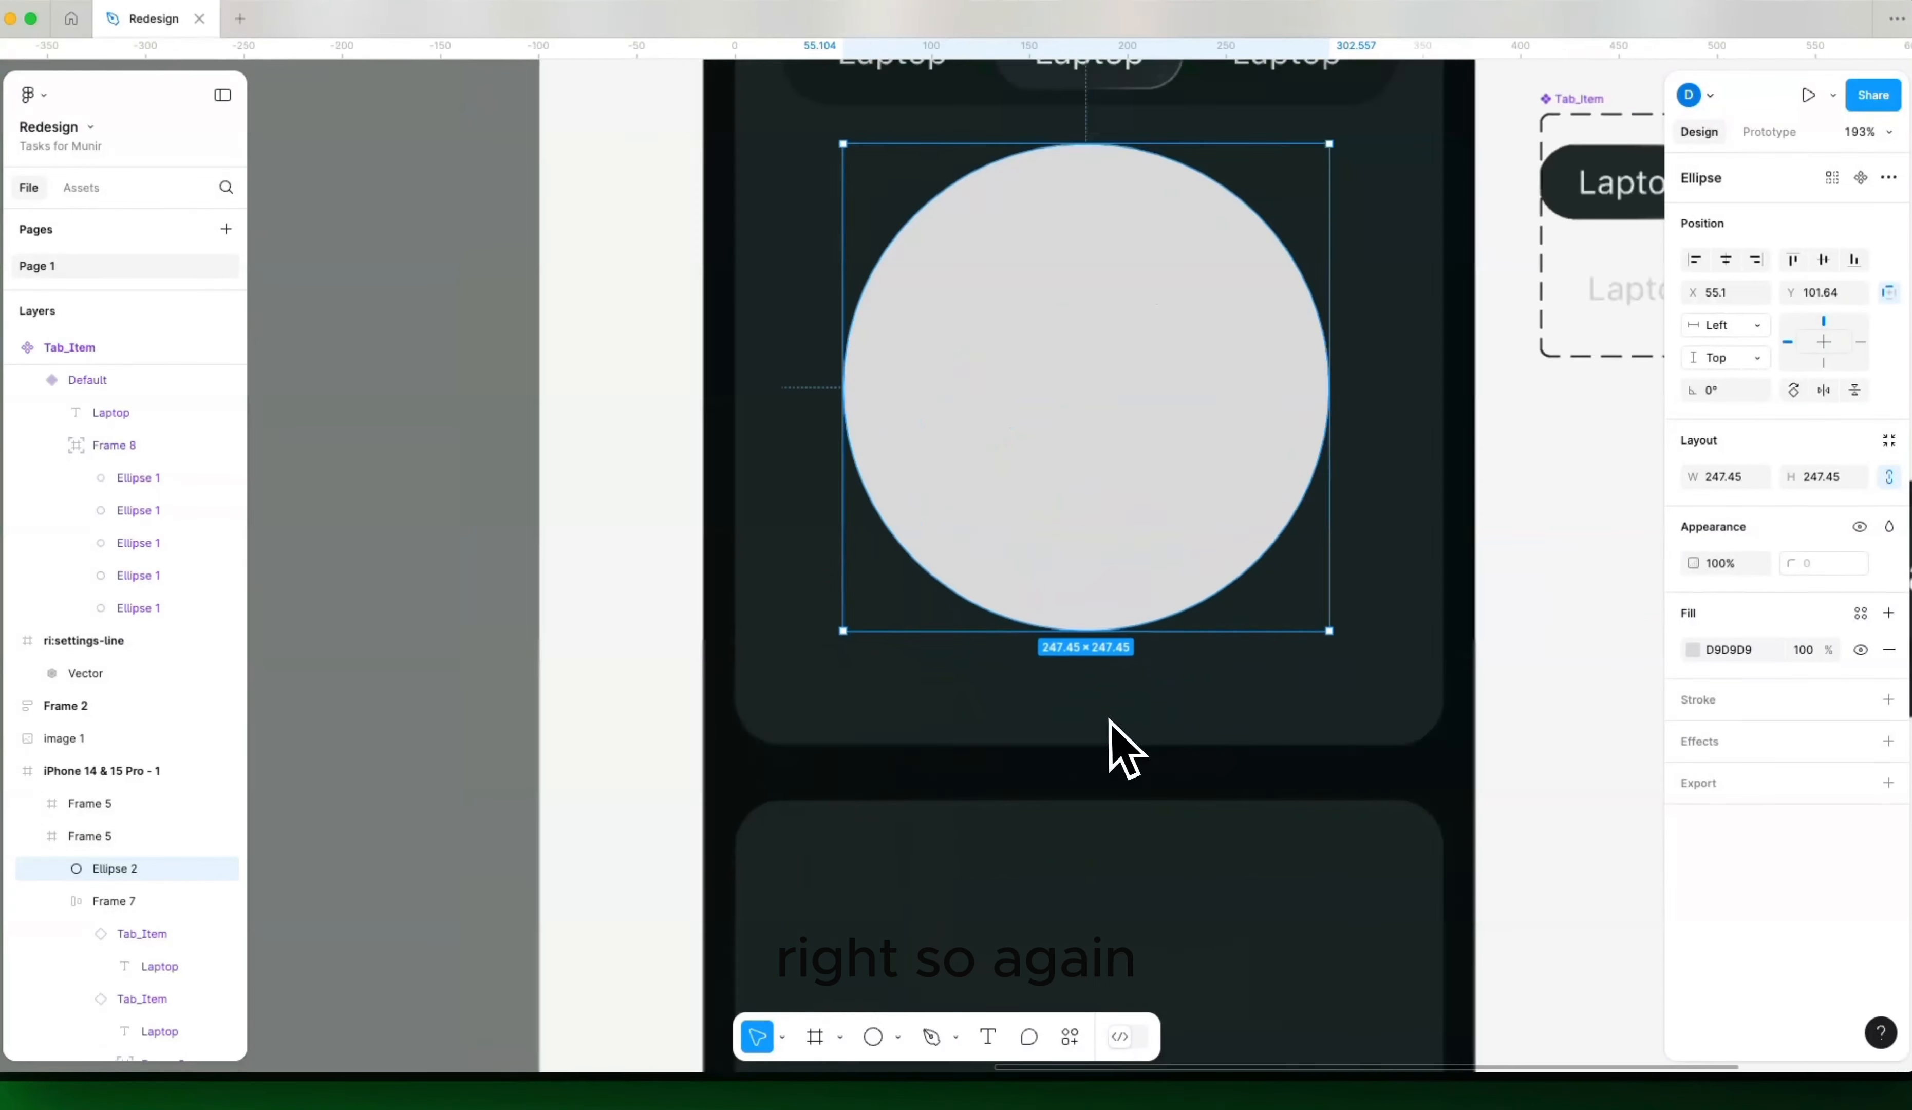
Step: Add the caption "5Mins Until Full Charge" beneath the circle, position it, and remove its overlapping duplicate
{"action": "scroll", "coordinate": [1110, 720], "scroll_direction": "up", "scroll_amount": 4}
{"action": "scroll", "coordinate": [1110, 720], "scroll_direction": "down", "scroll_amount": 2}
{"action": "key", "text": "t"}
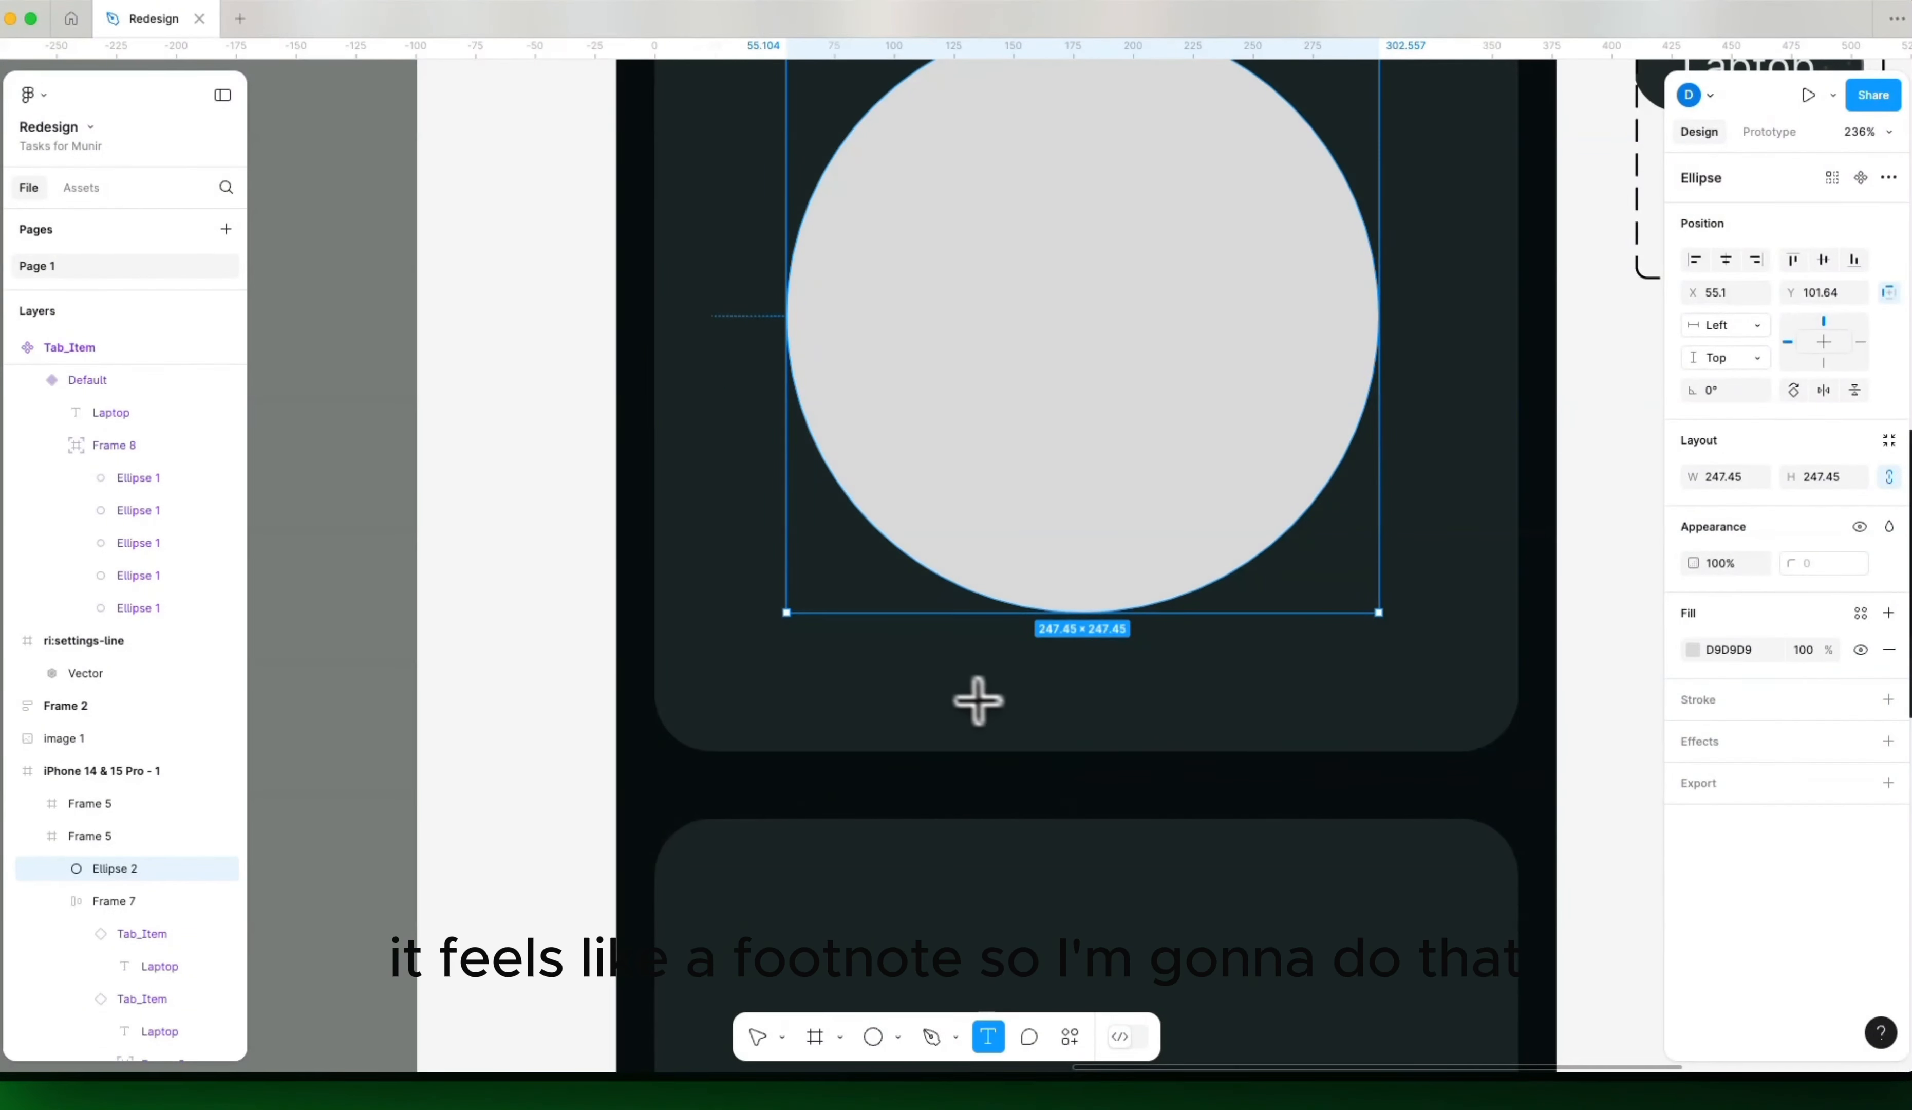
{"action": "left_click", "coordinate": [920, 686]}
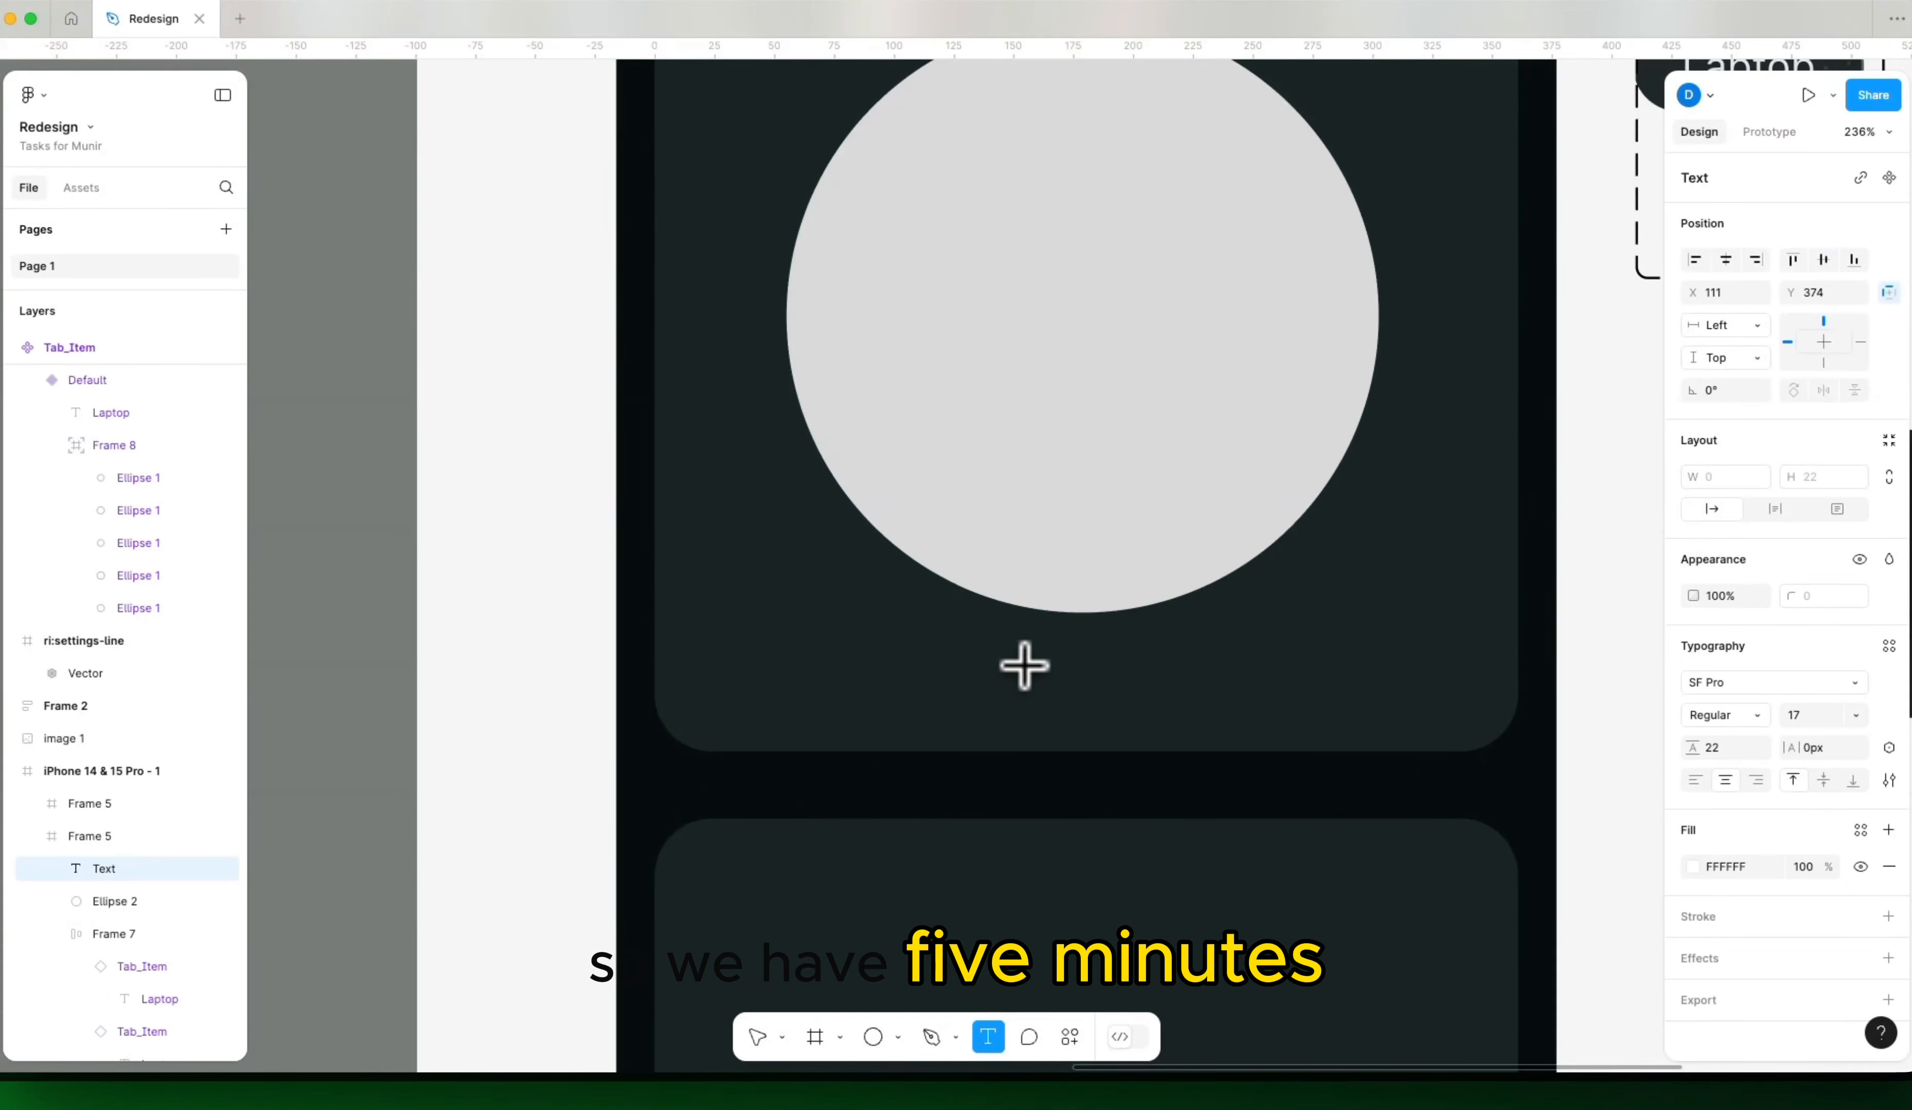
{"action": "type", "text": "5M"}
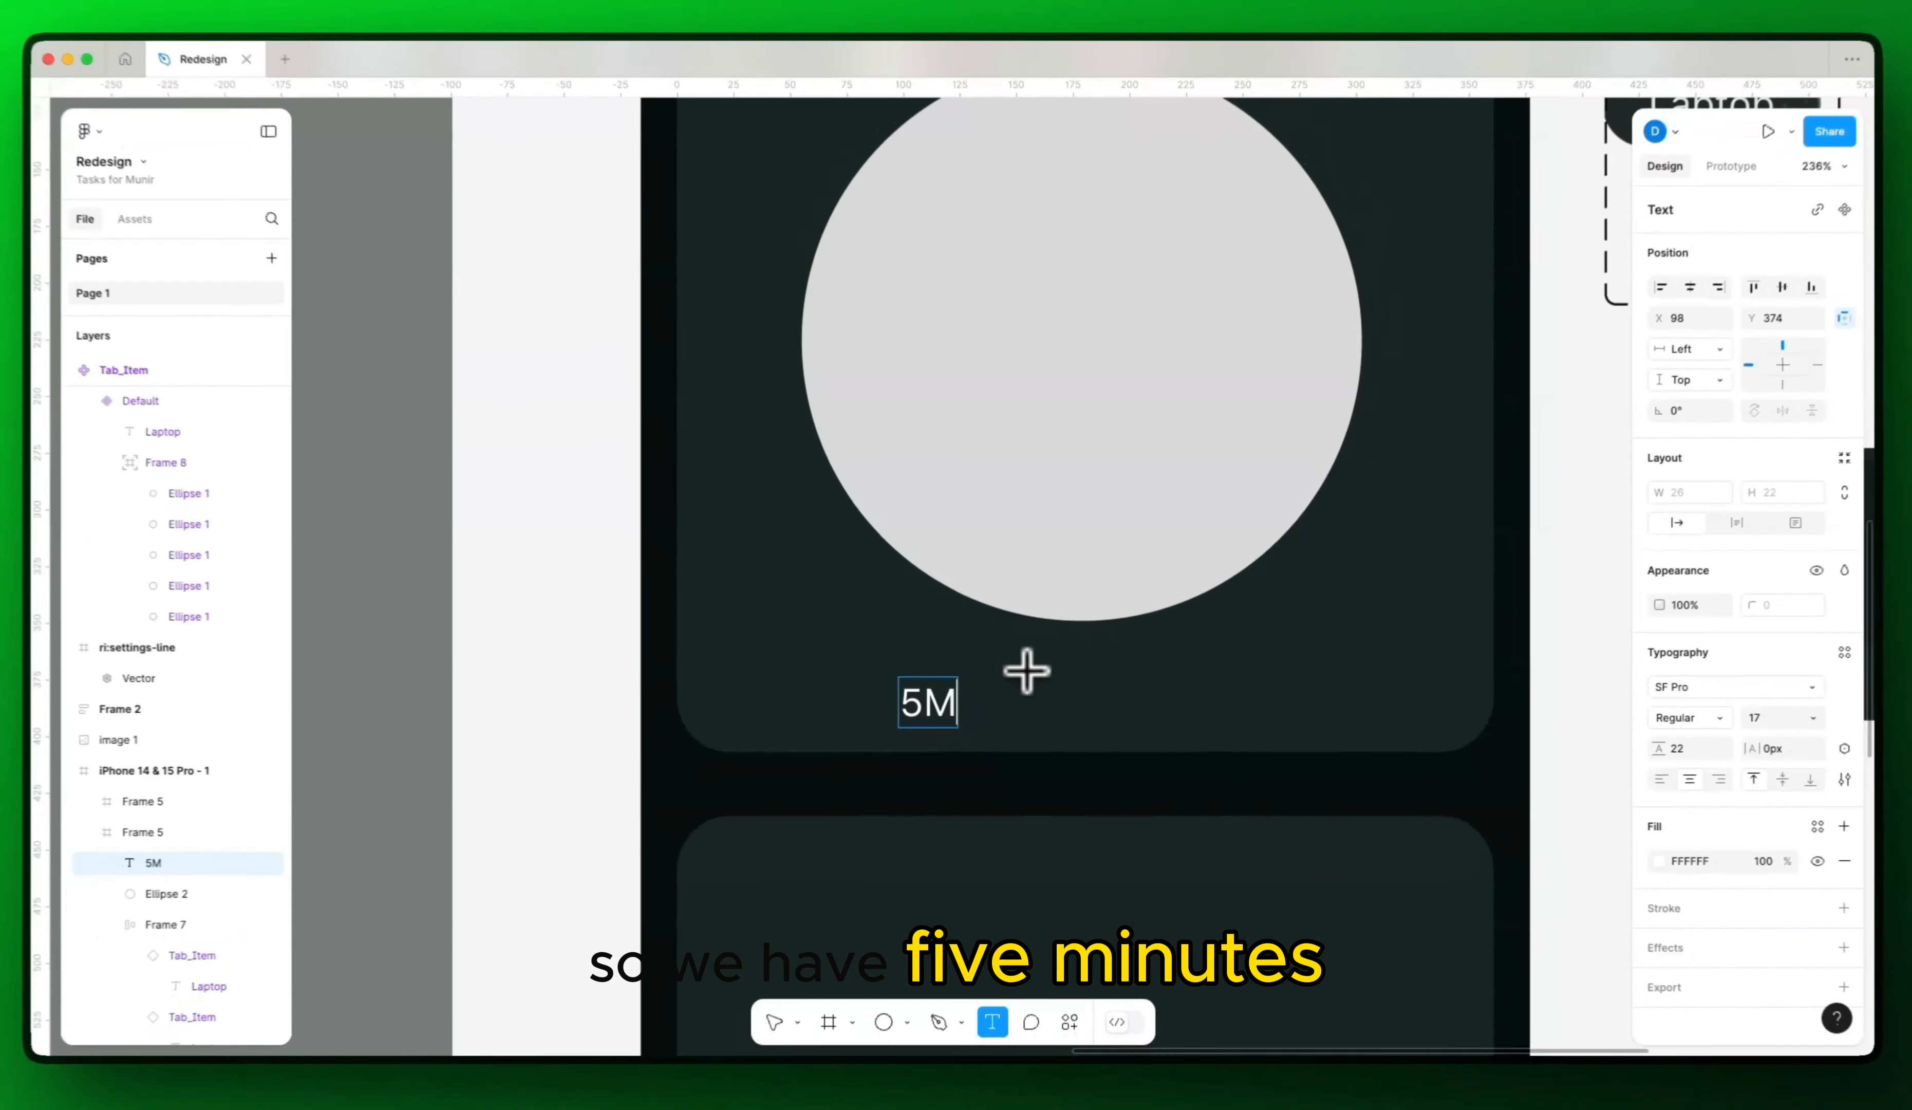
{"action": "type", "text": "INS"}
{"action": "key", "text": "BackSpace"}
{"action": "key", "text": "BackSpace"}
{"action": "key", "text": "BackSpace"}
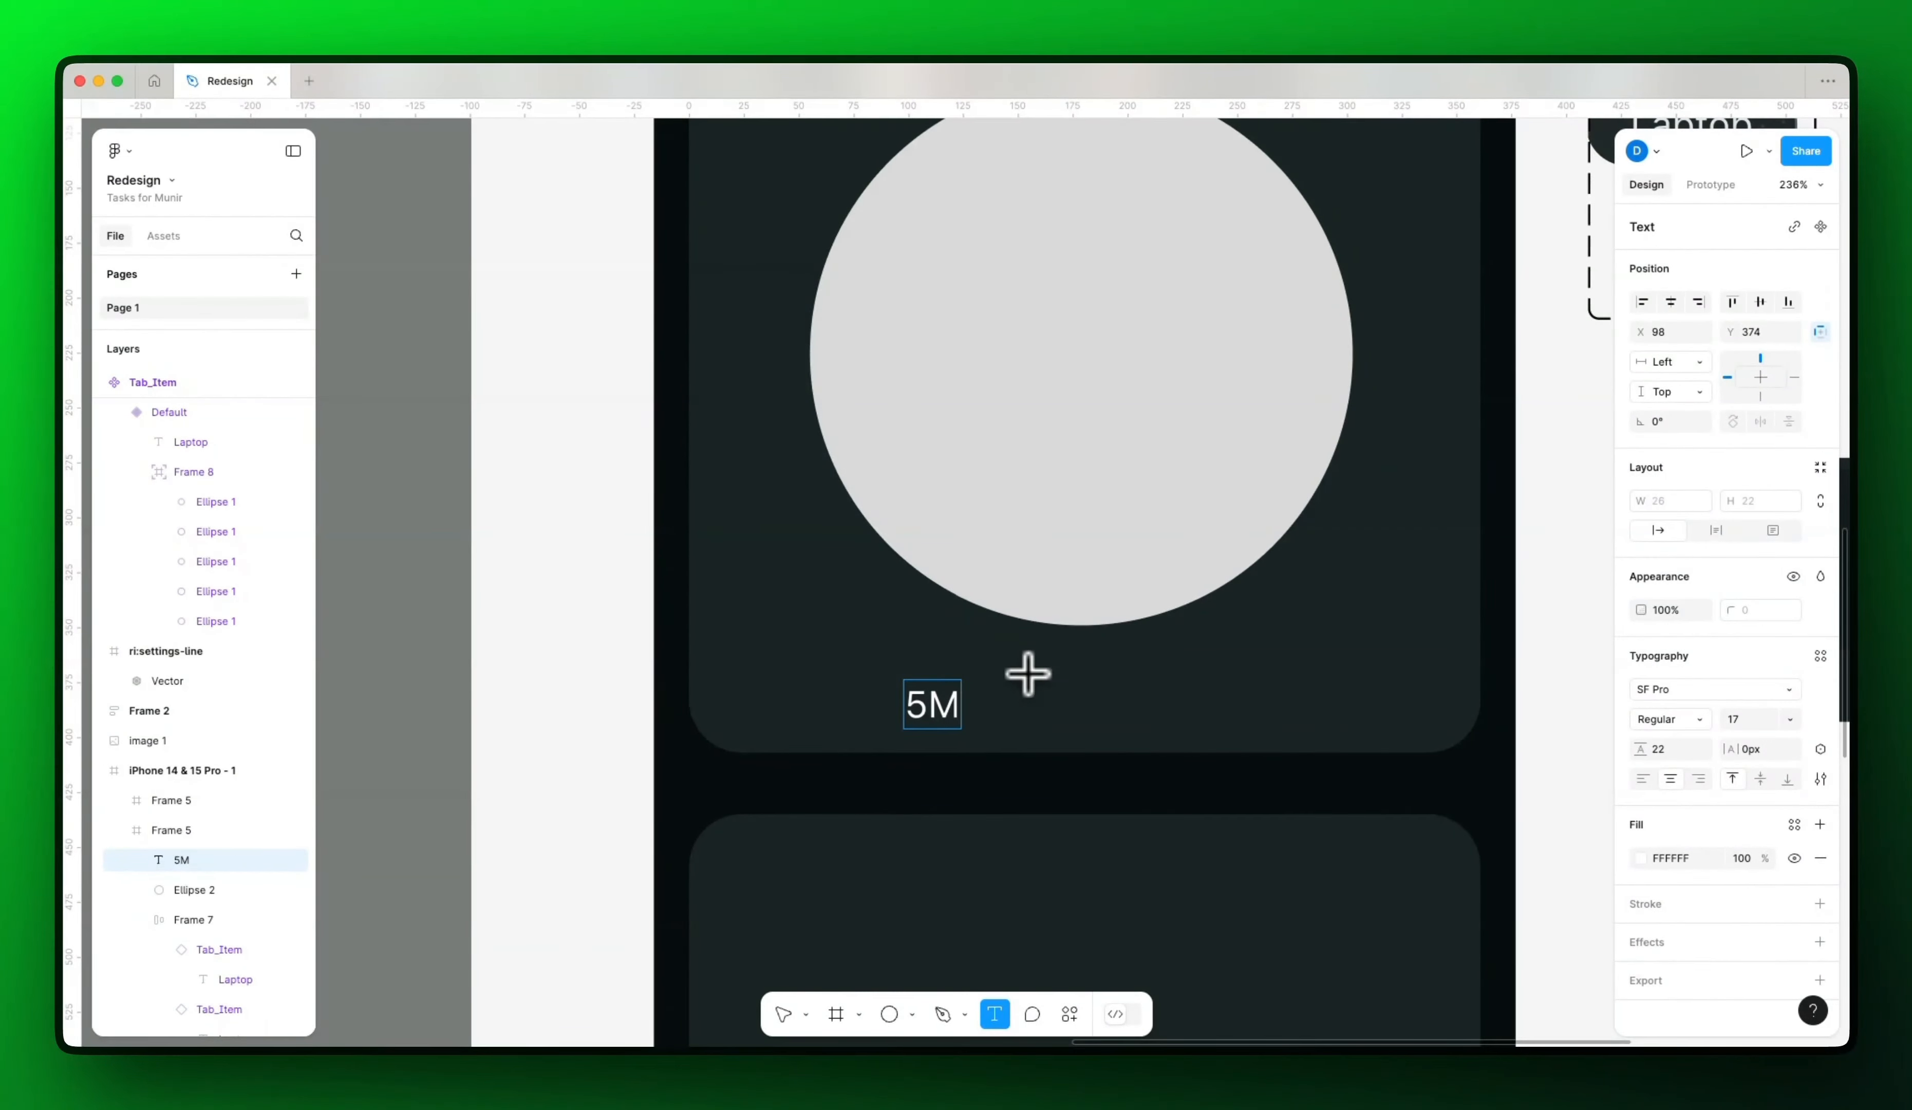
{"action": "type", "text": "ins Until Full Charge"}
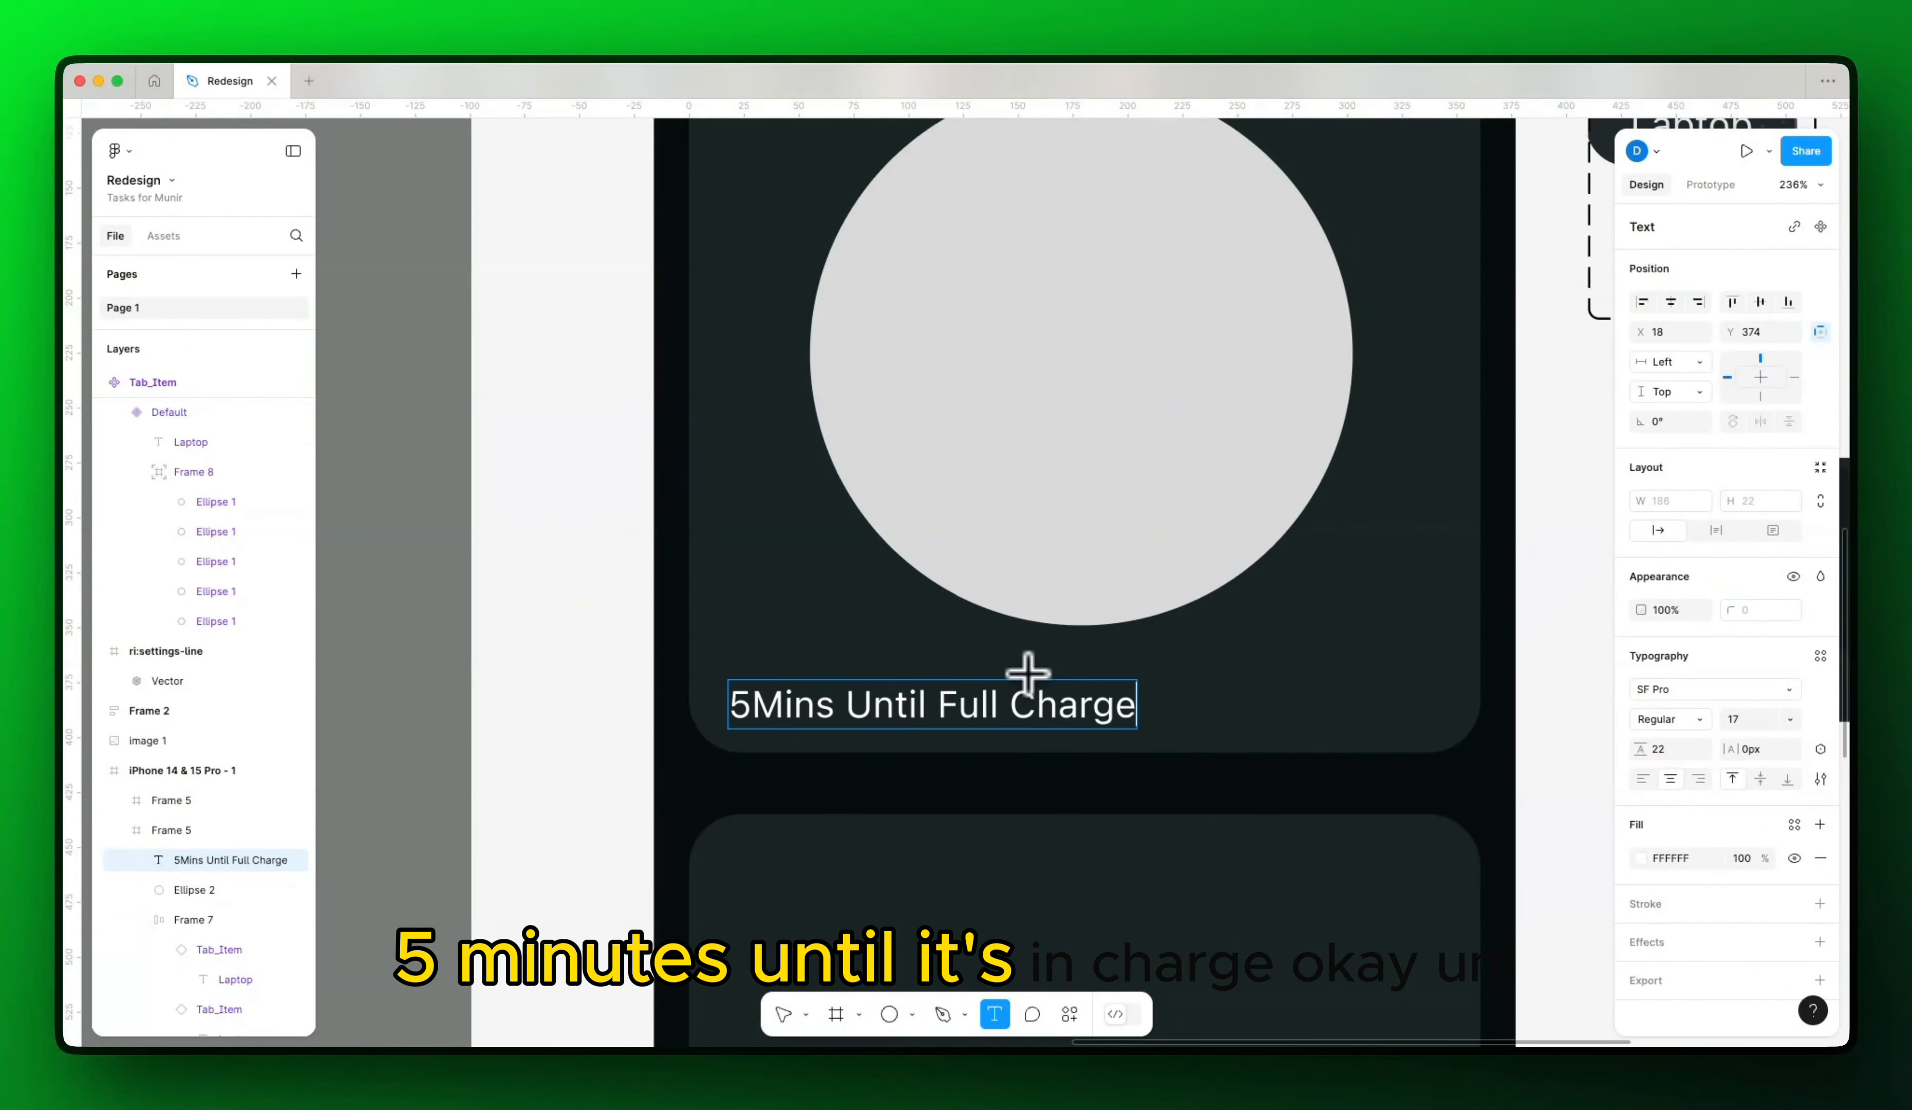
{"action": "key", "text": "Escape"}
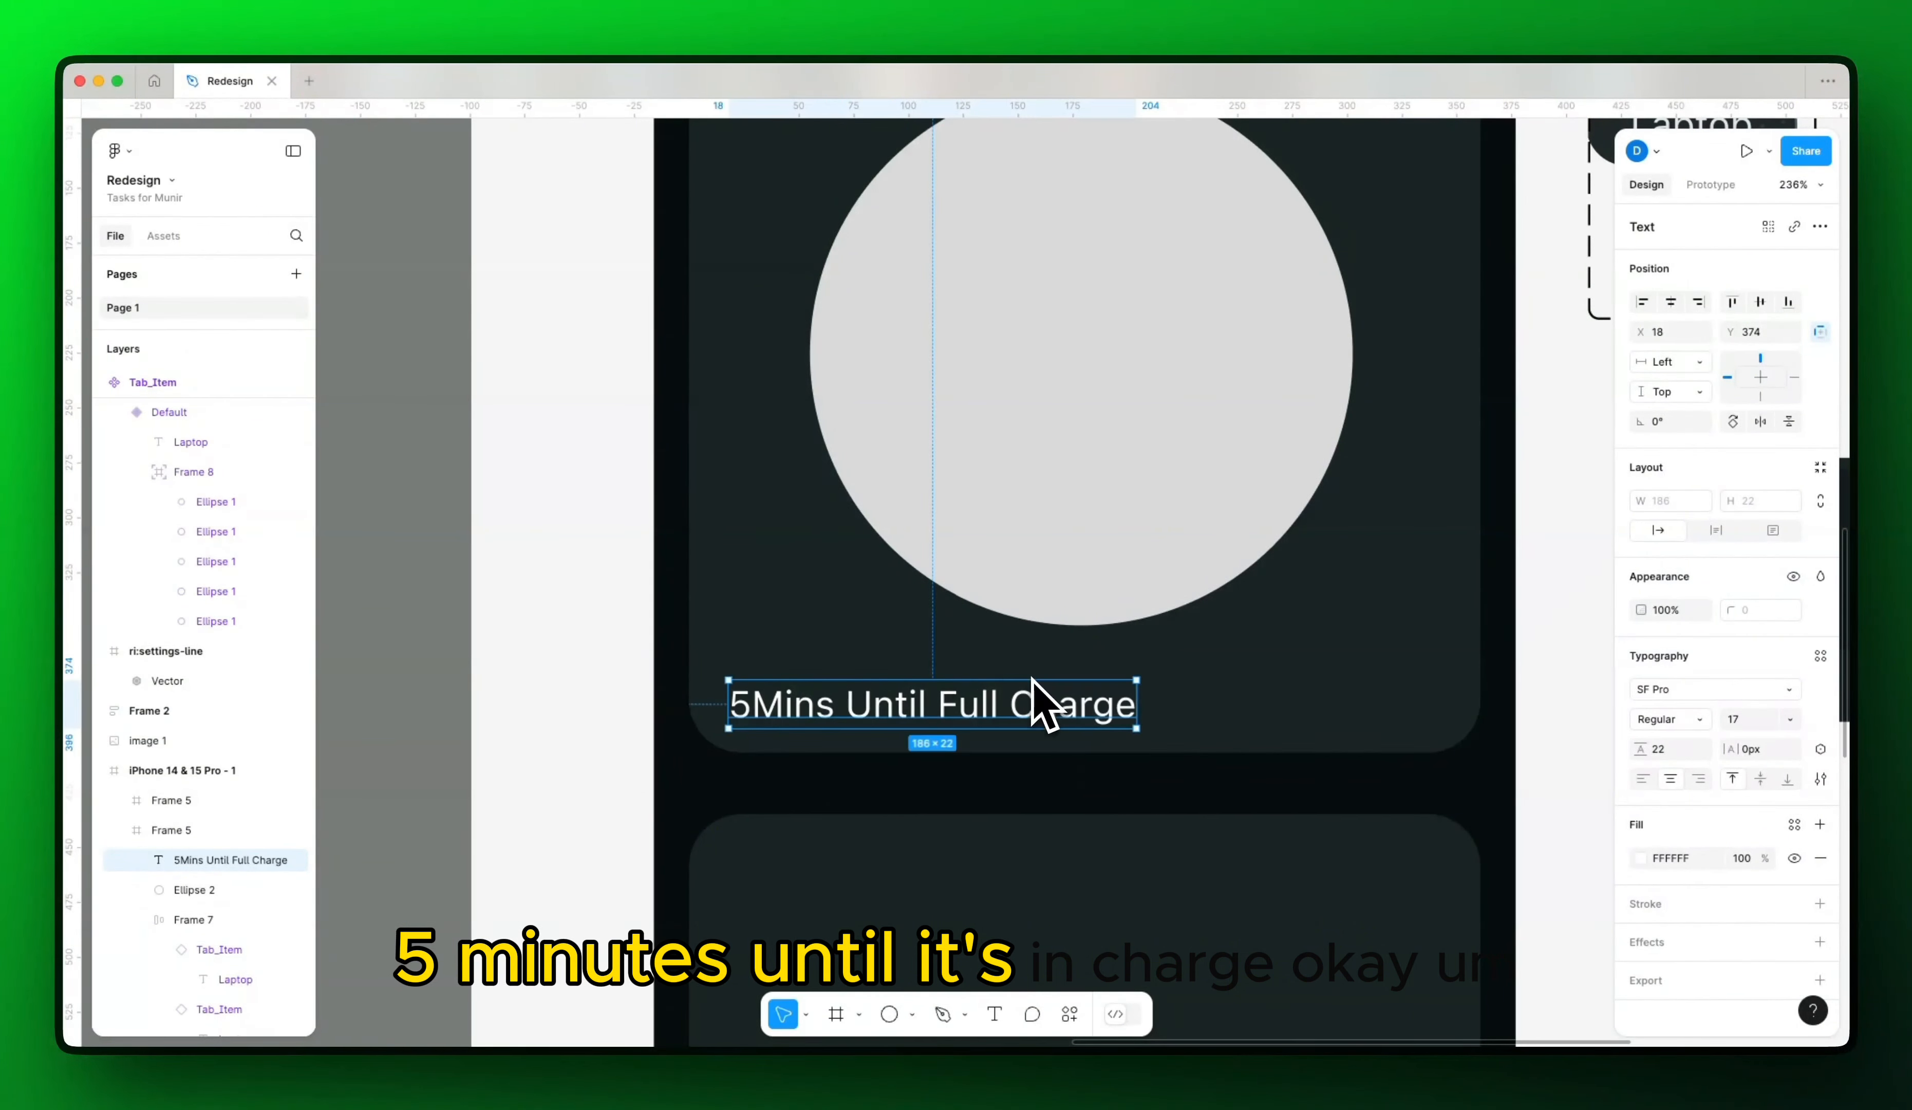
{"action": "left_click_drag", "start_coordinate": [954, 698], "coordinate": [925, 657]}
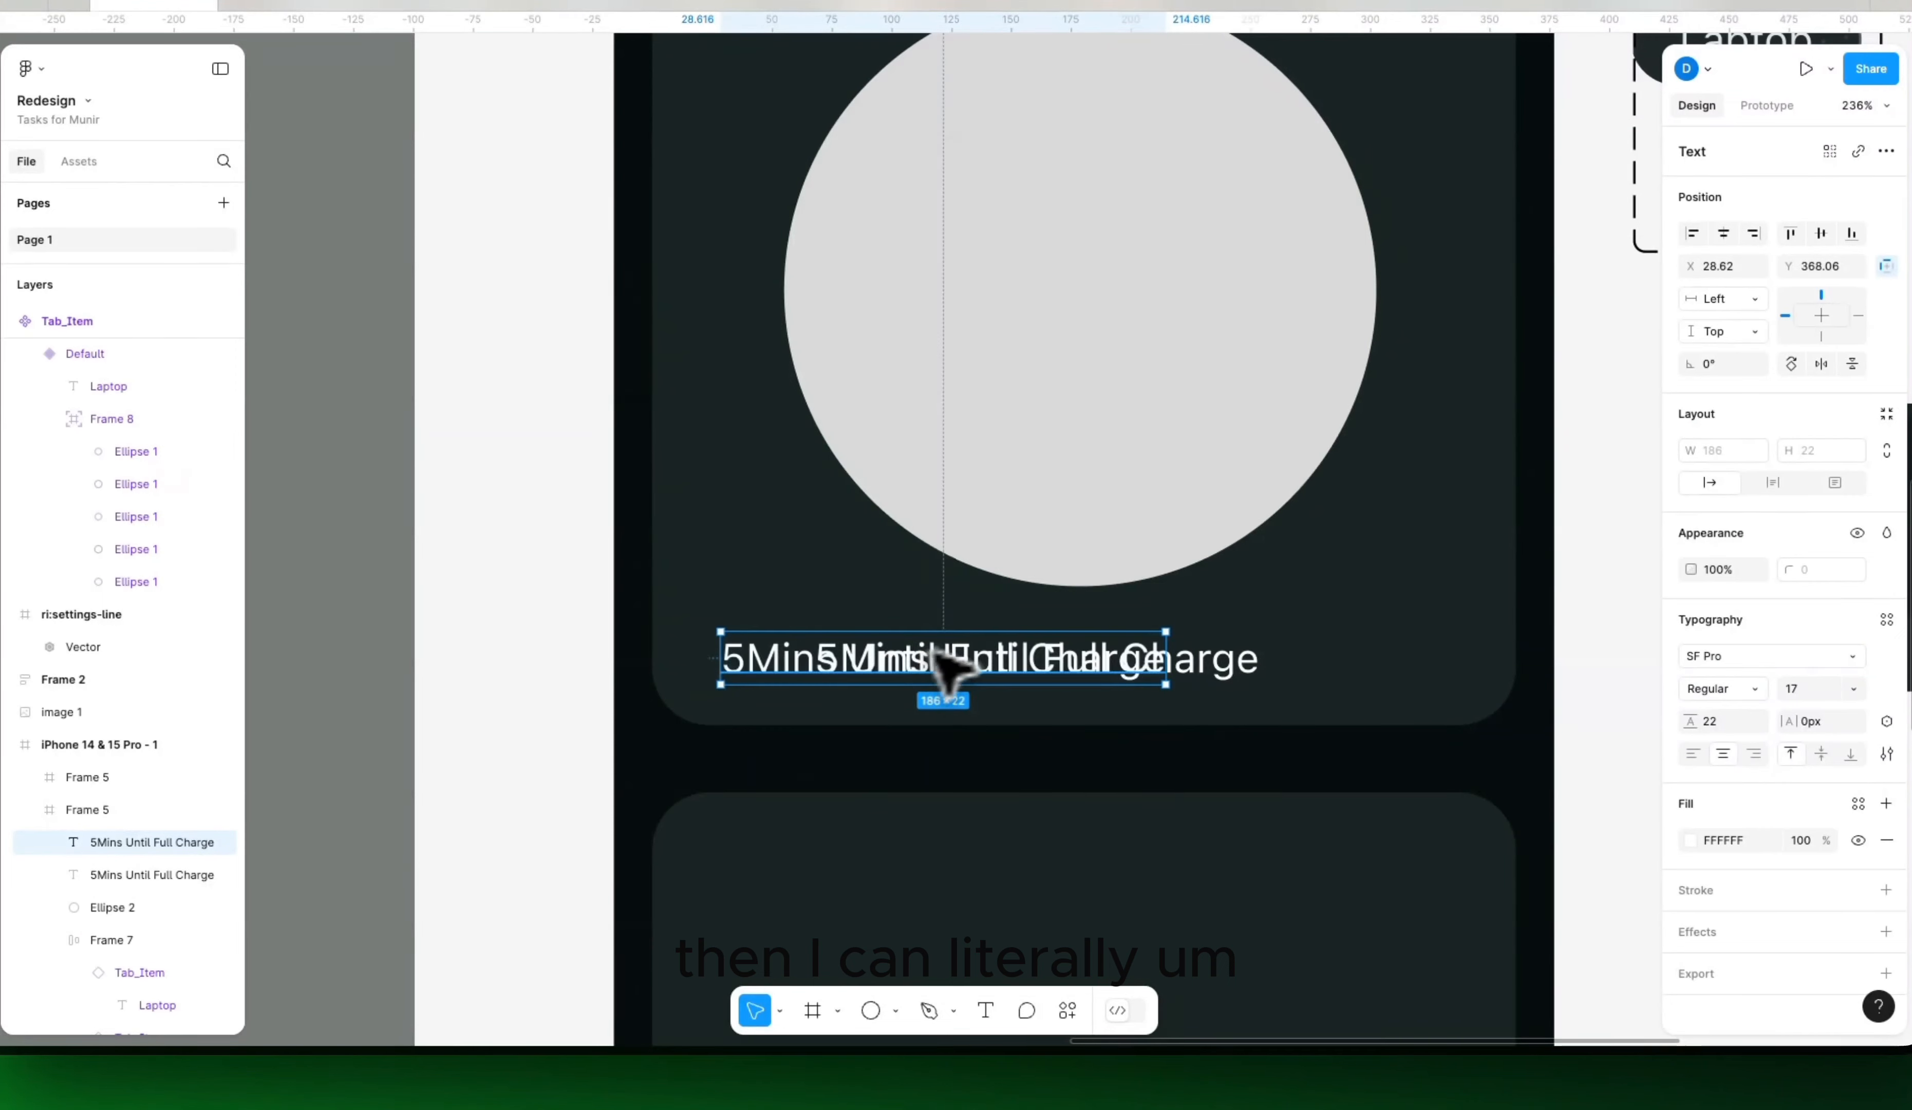
{"action": "key", "text": "Delete"}
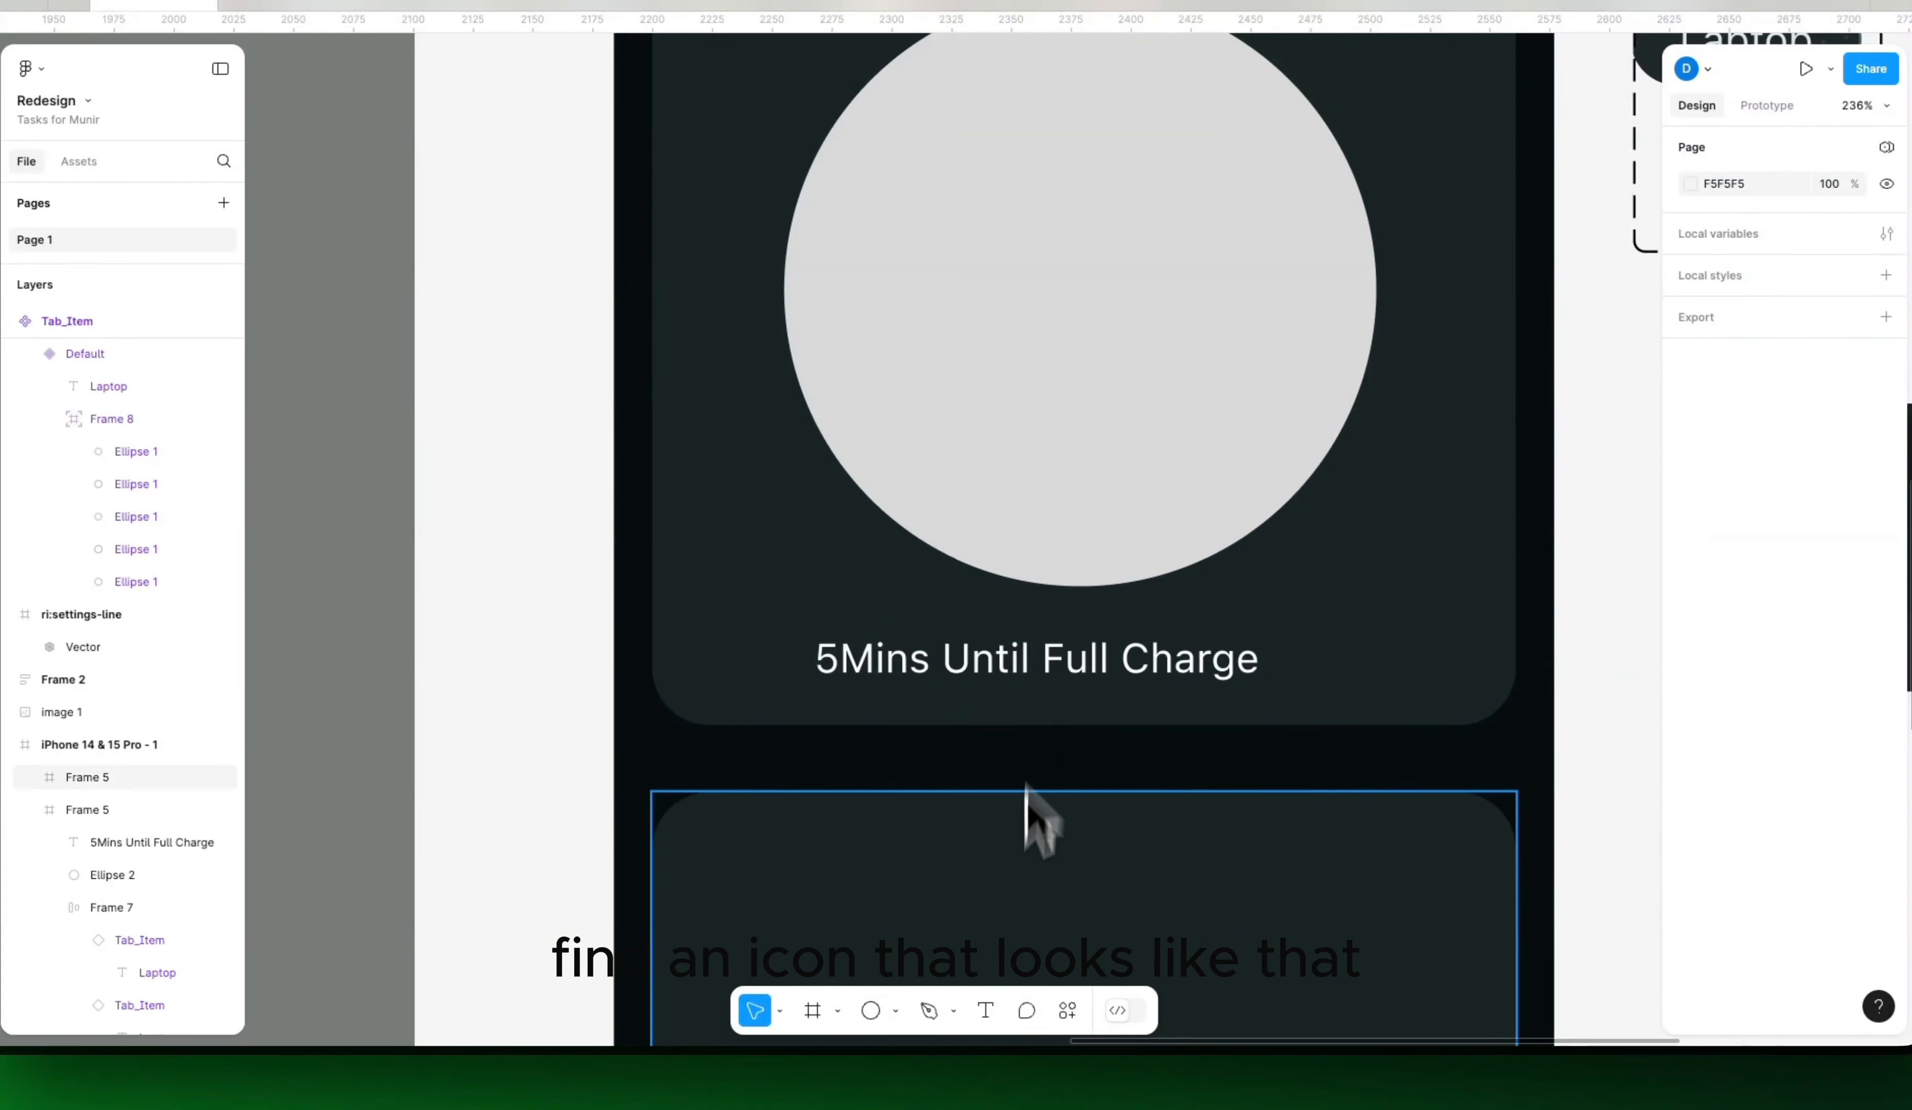
Step: Open the Iconify plugin and search its icon library for "charge"
{"action": "left_click", "coordinate": [1067, 1010]}
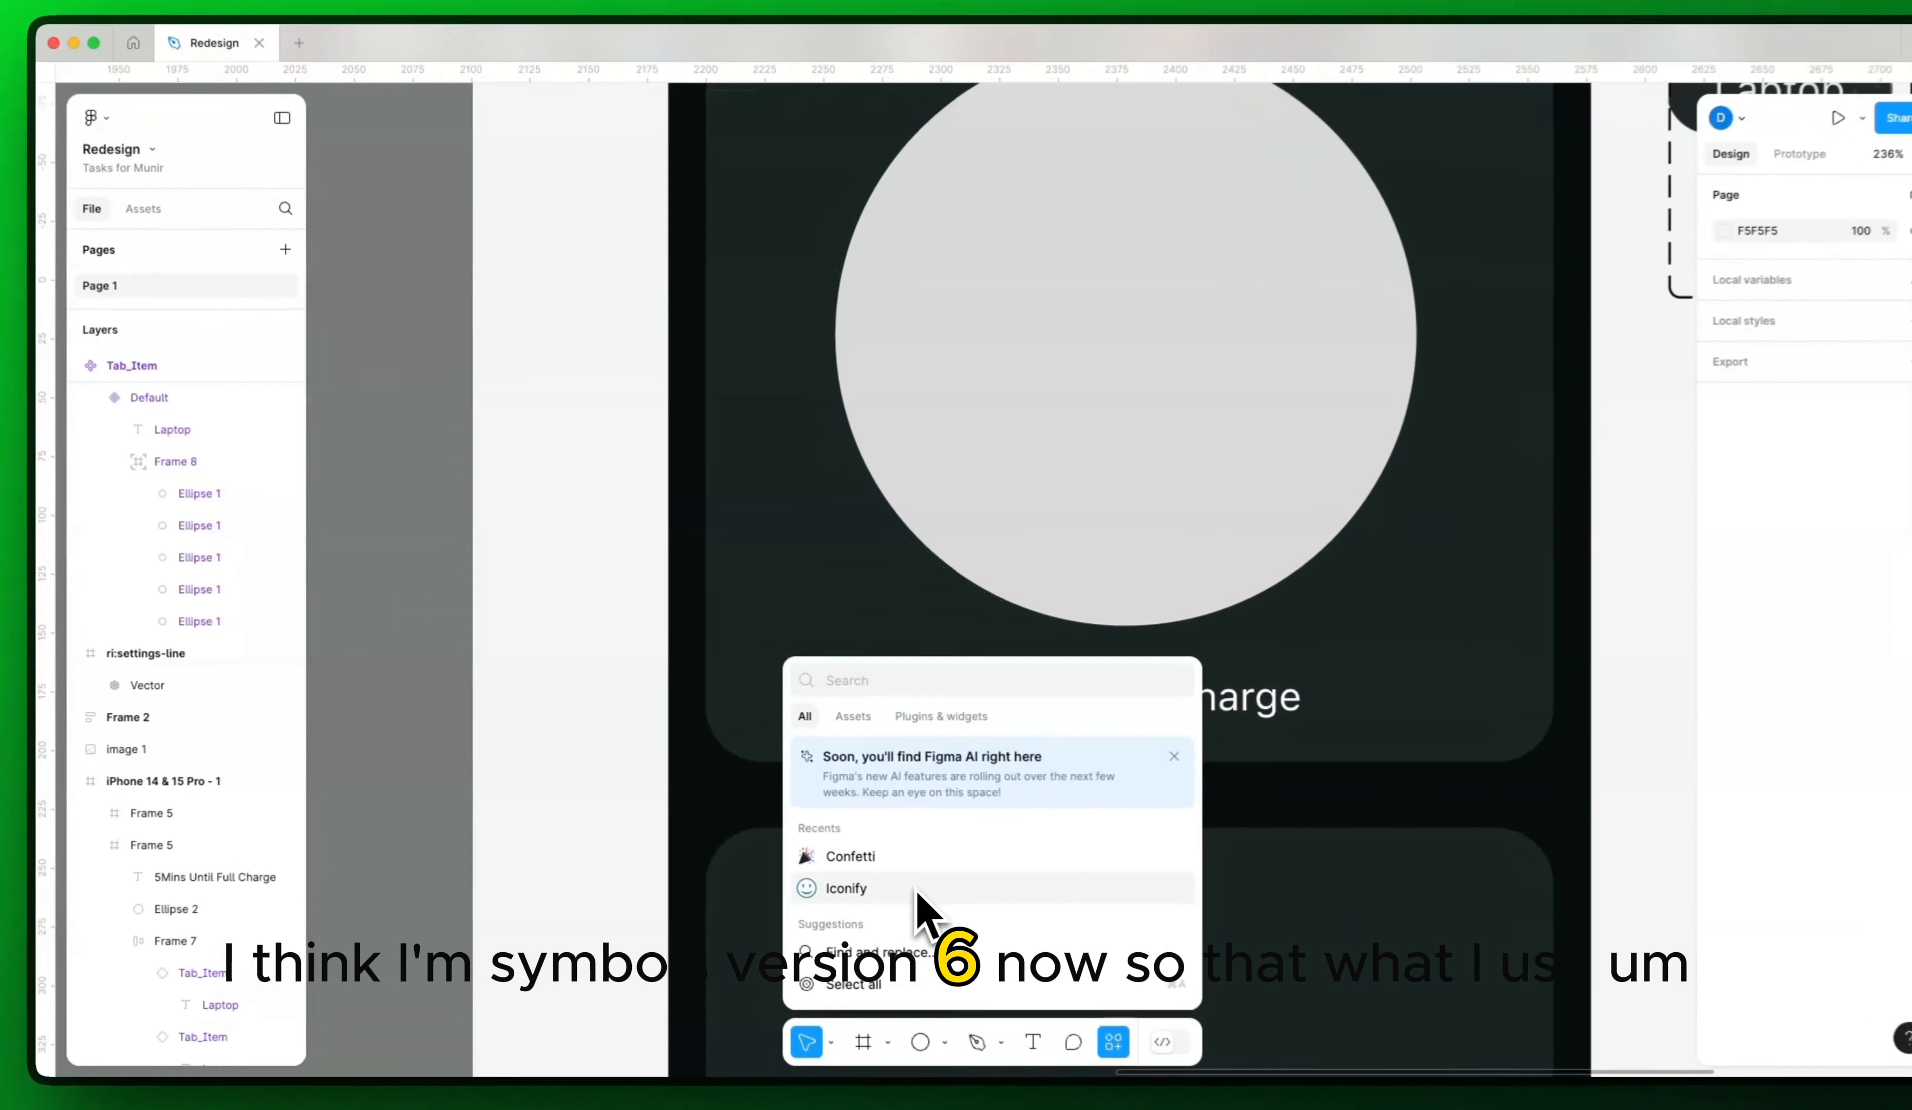
{"action": "left_click", "coordinate": [888, 873]}
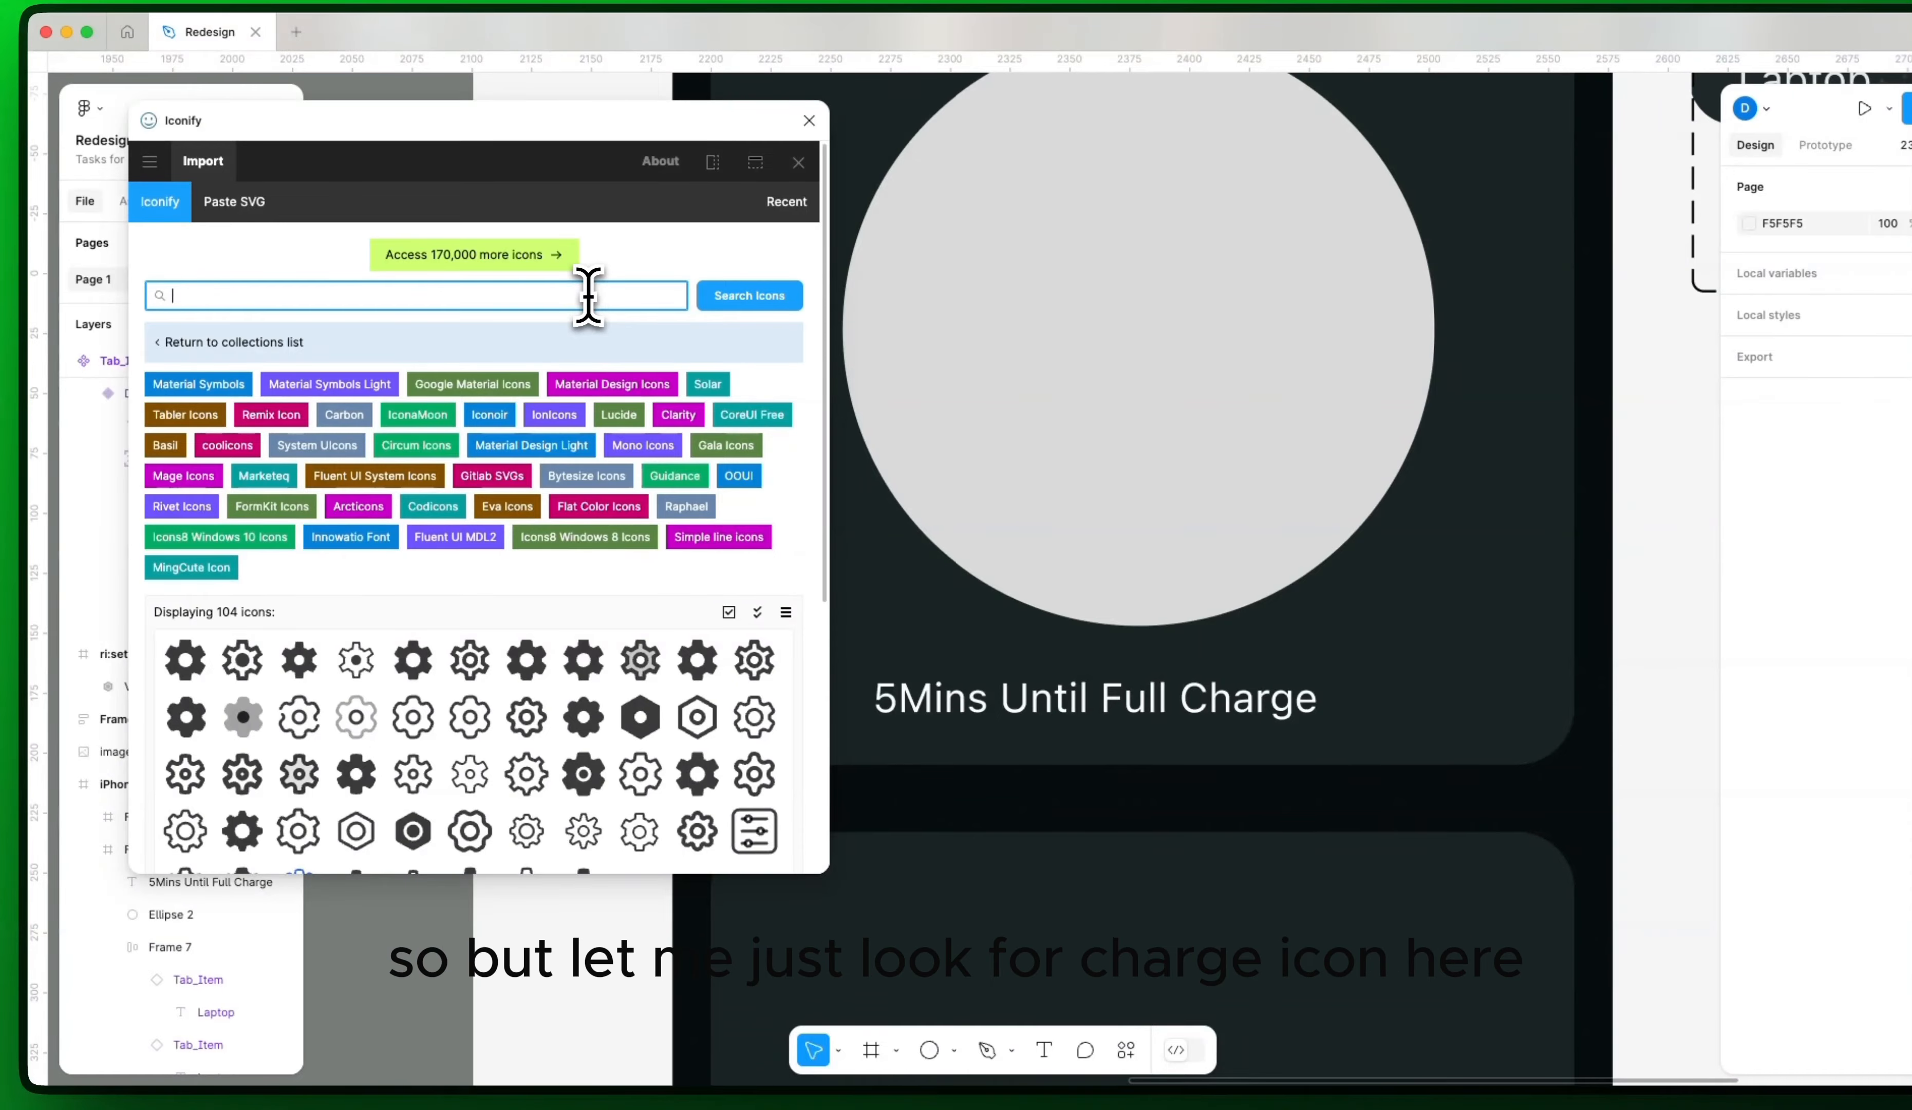
{"action": "type", "text": "charge"}
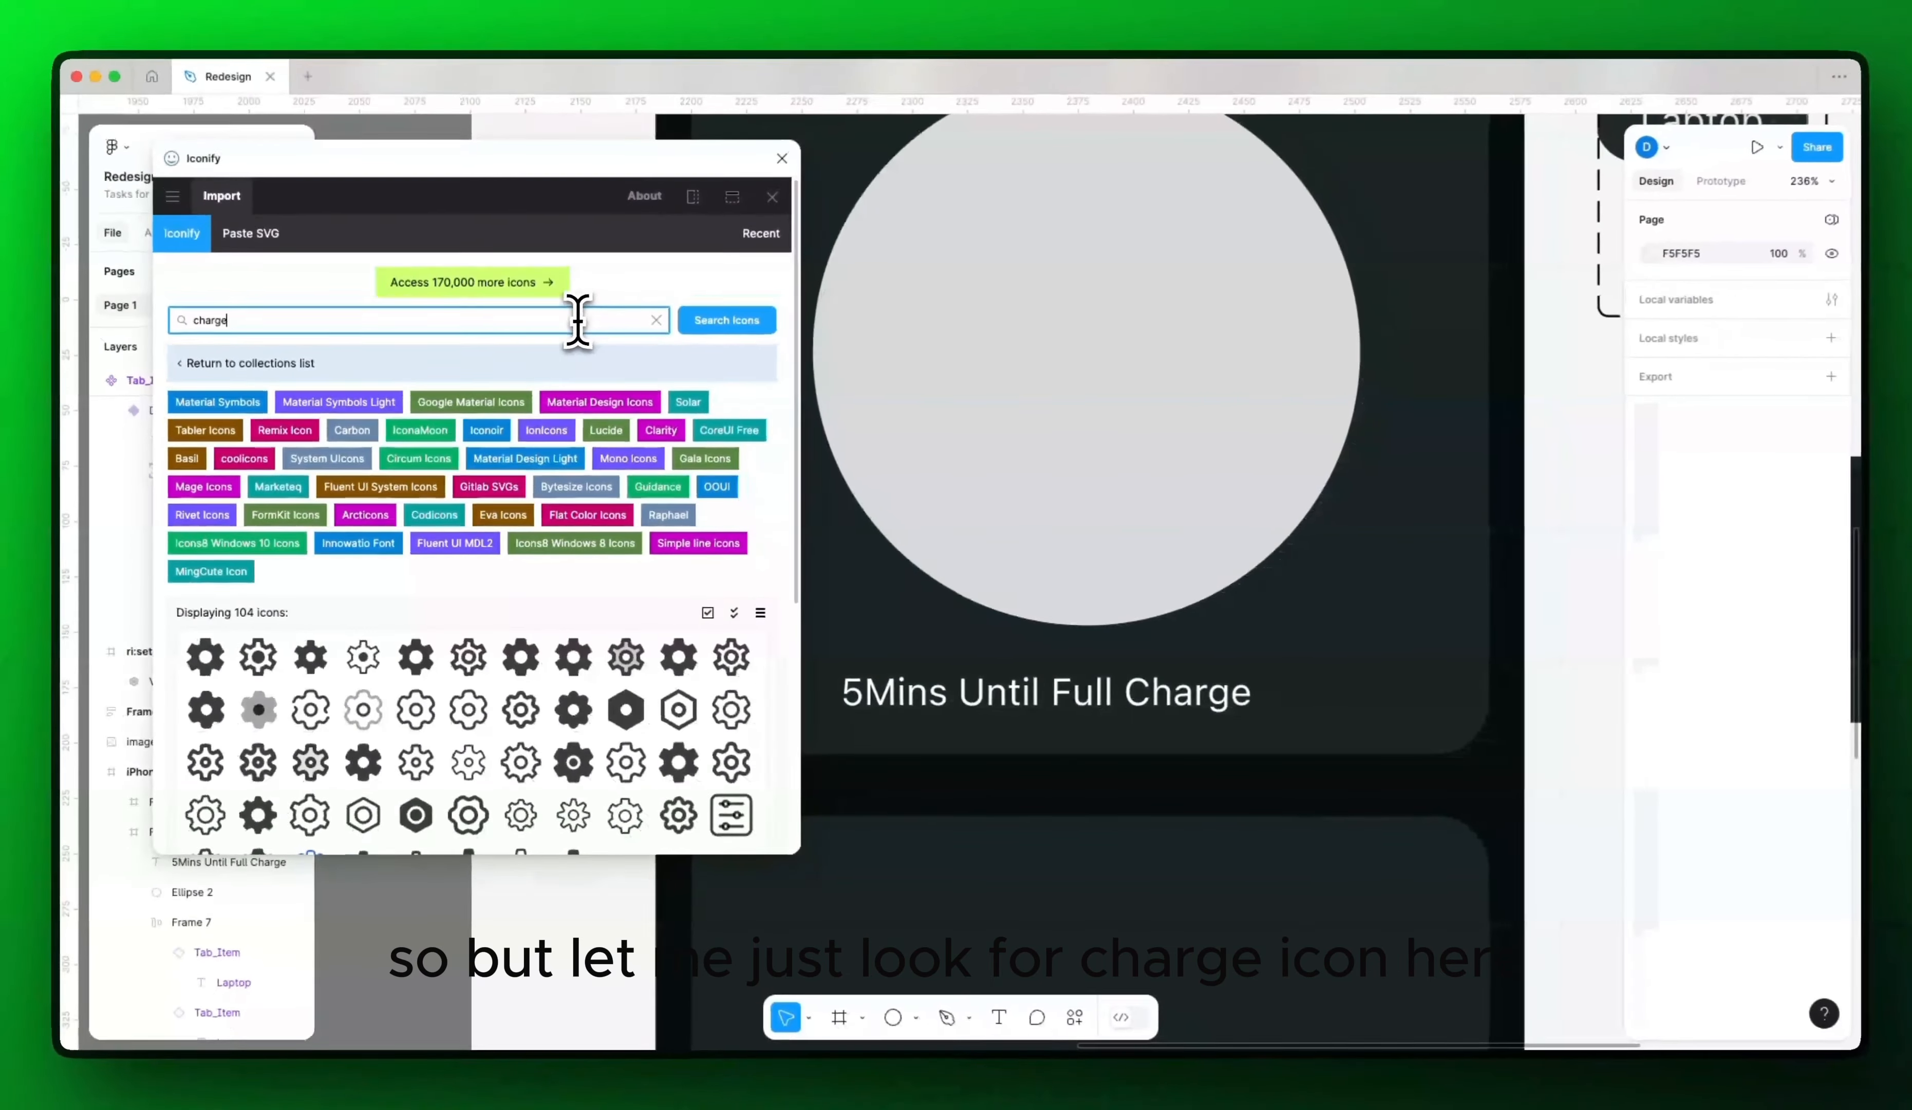
{"action": "scroll", "coordinate": [548, 365], "scroll_direction": "down", "scroll_amount": 5}
{"action": "scroll", "coordinate": [496, 450], "scroll_direction": "up", "scroll_amount": 5}
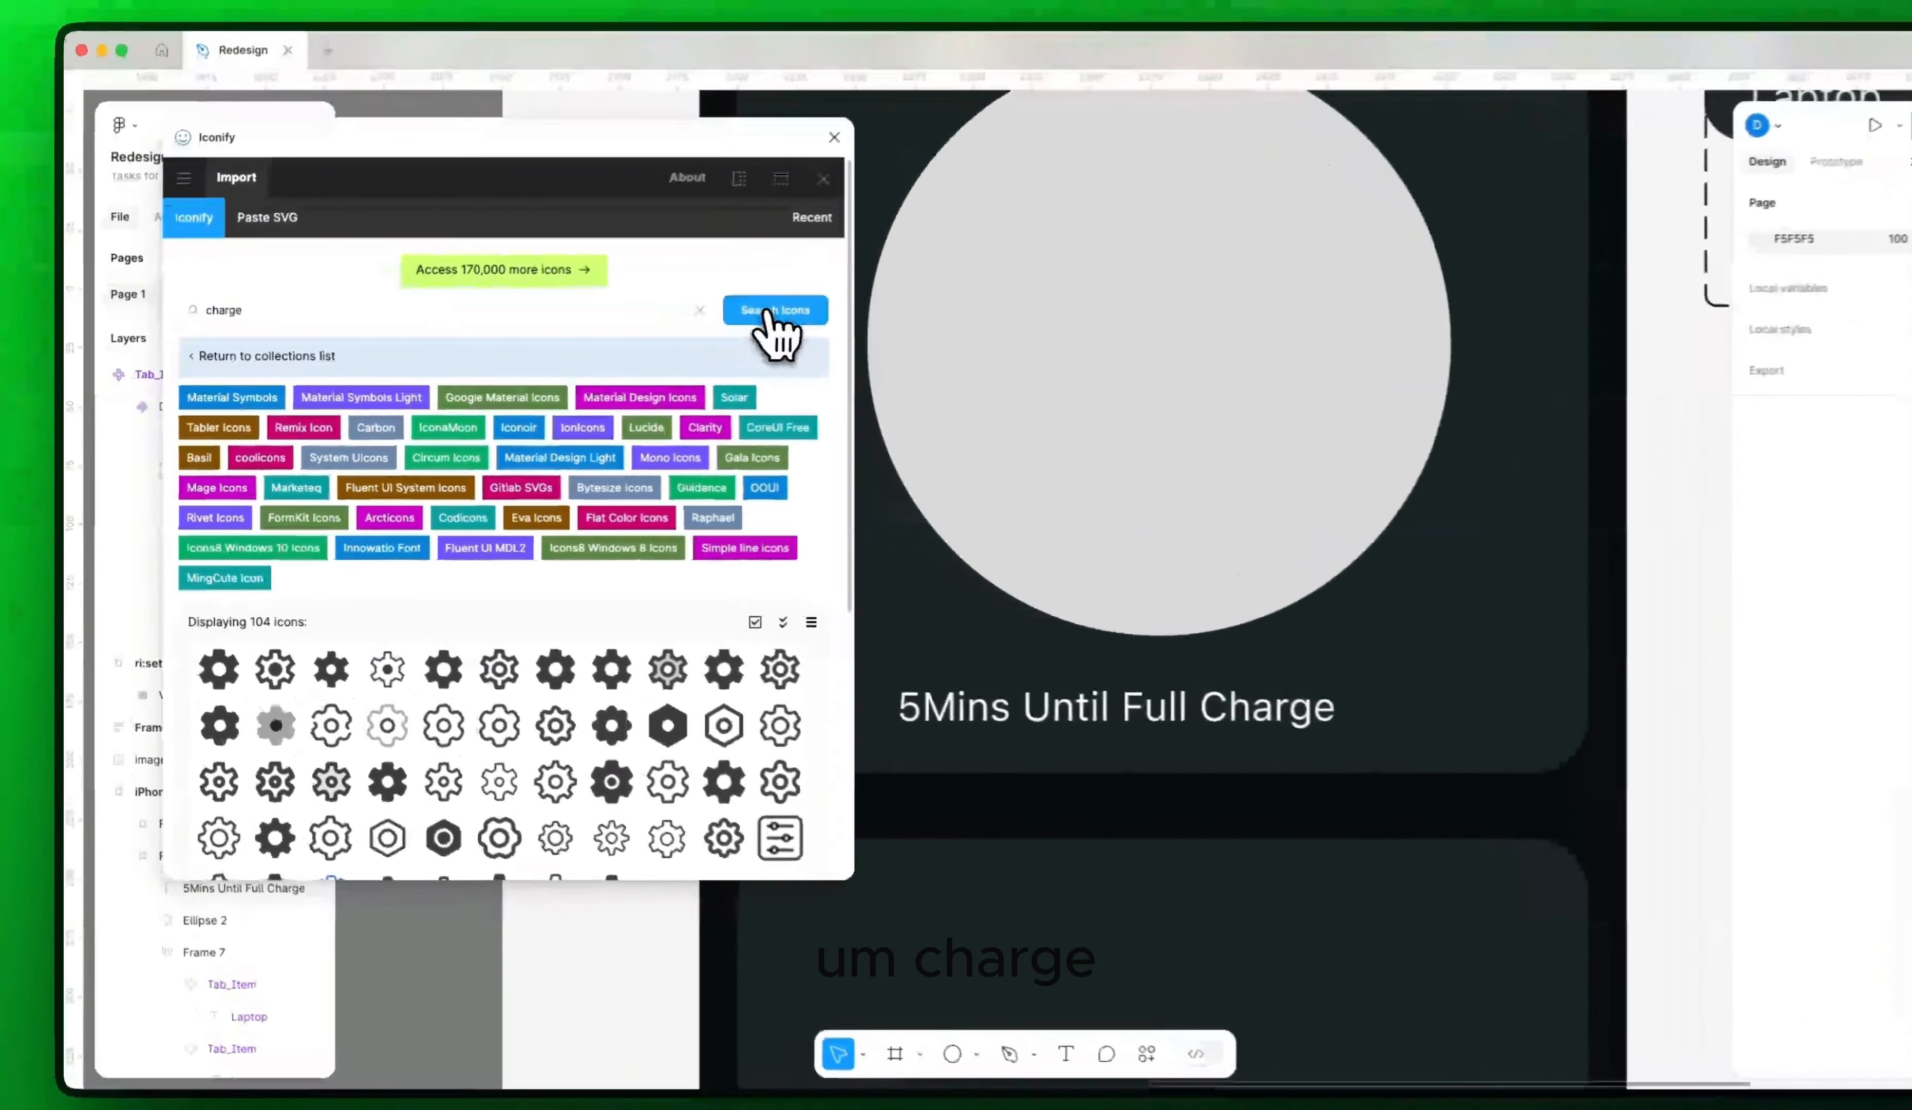
{"action": "left_click", "coordinate": [724, 323]}
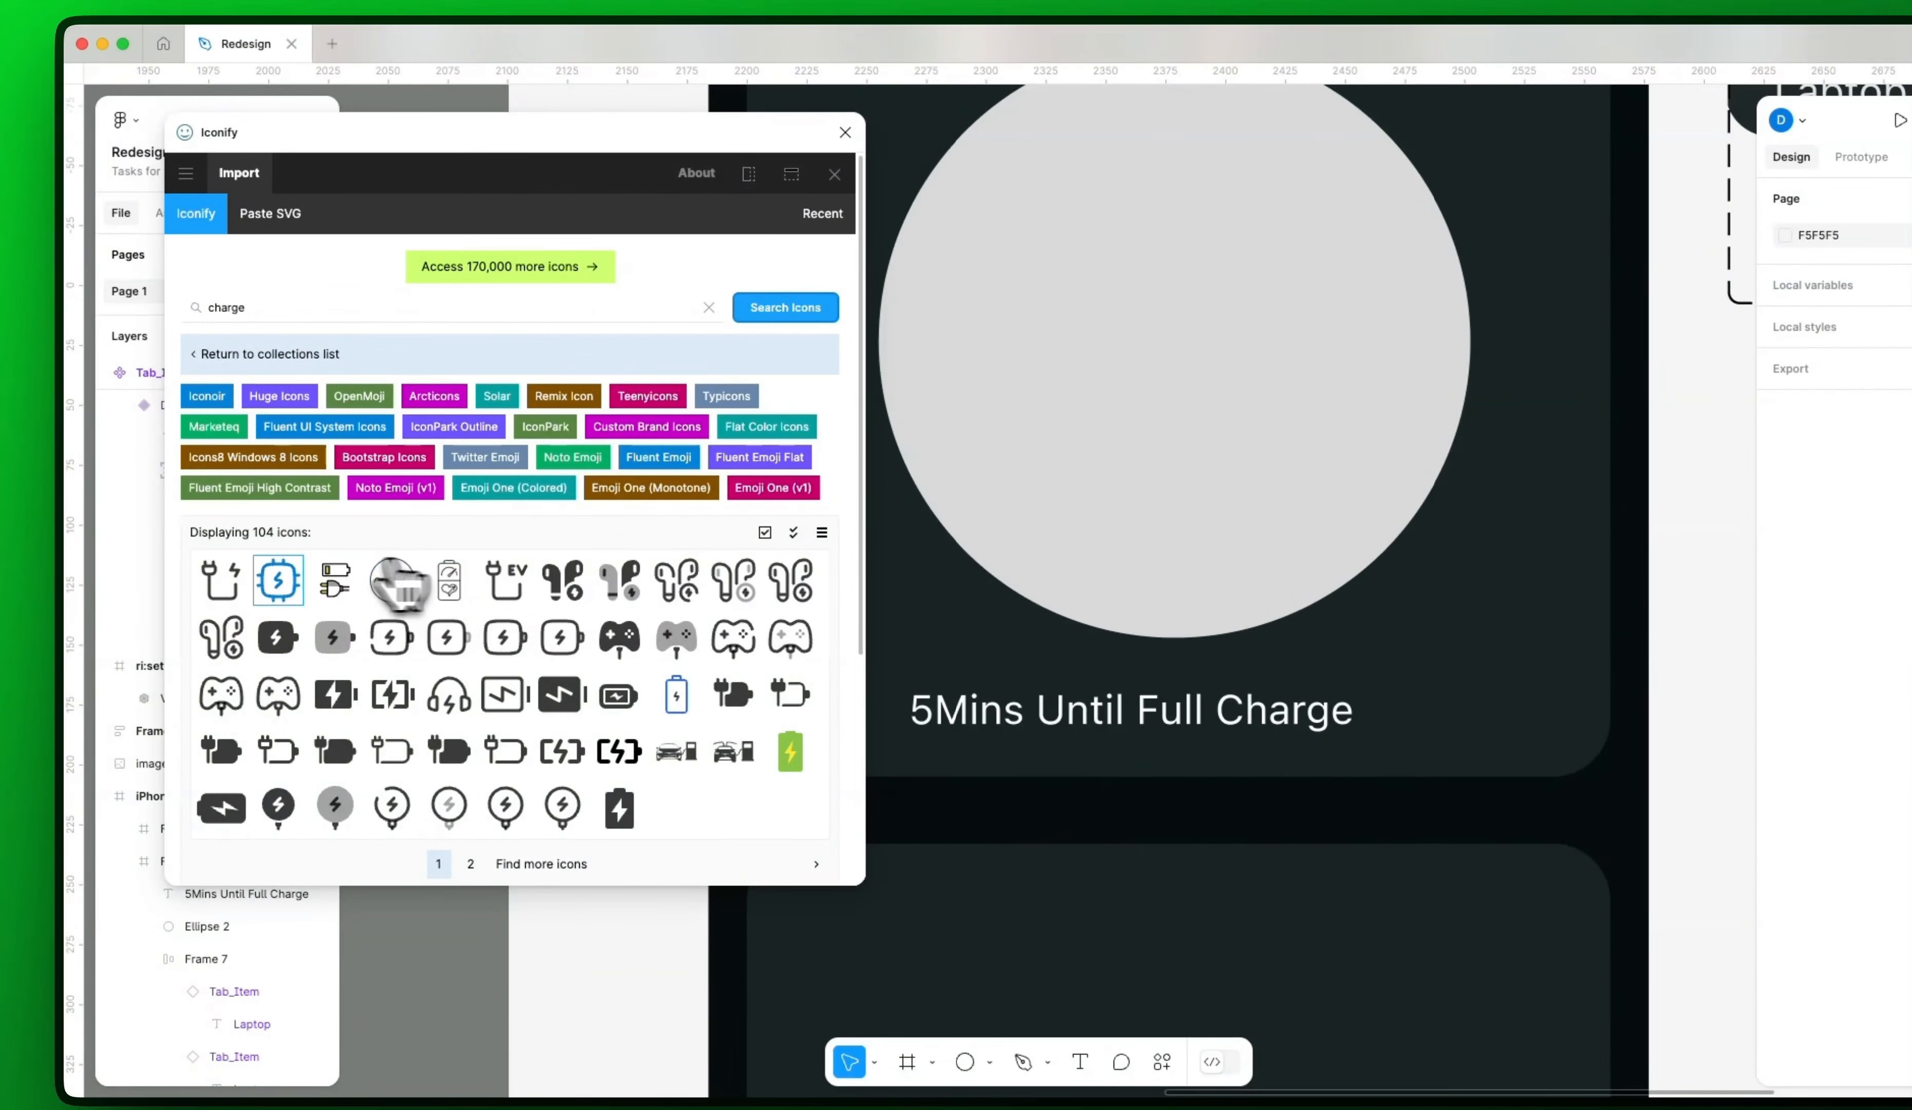
Step: Import the solar:battery-charge-bold-duotone icon beside the charging caption and color it white, FFFFFF
{"action": "left_click", "coordinate": [618, 807]}
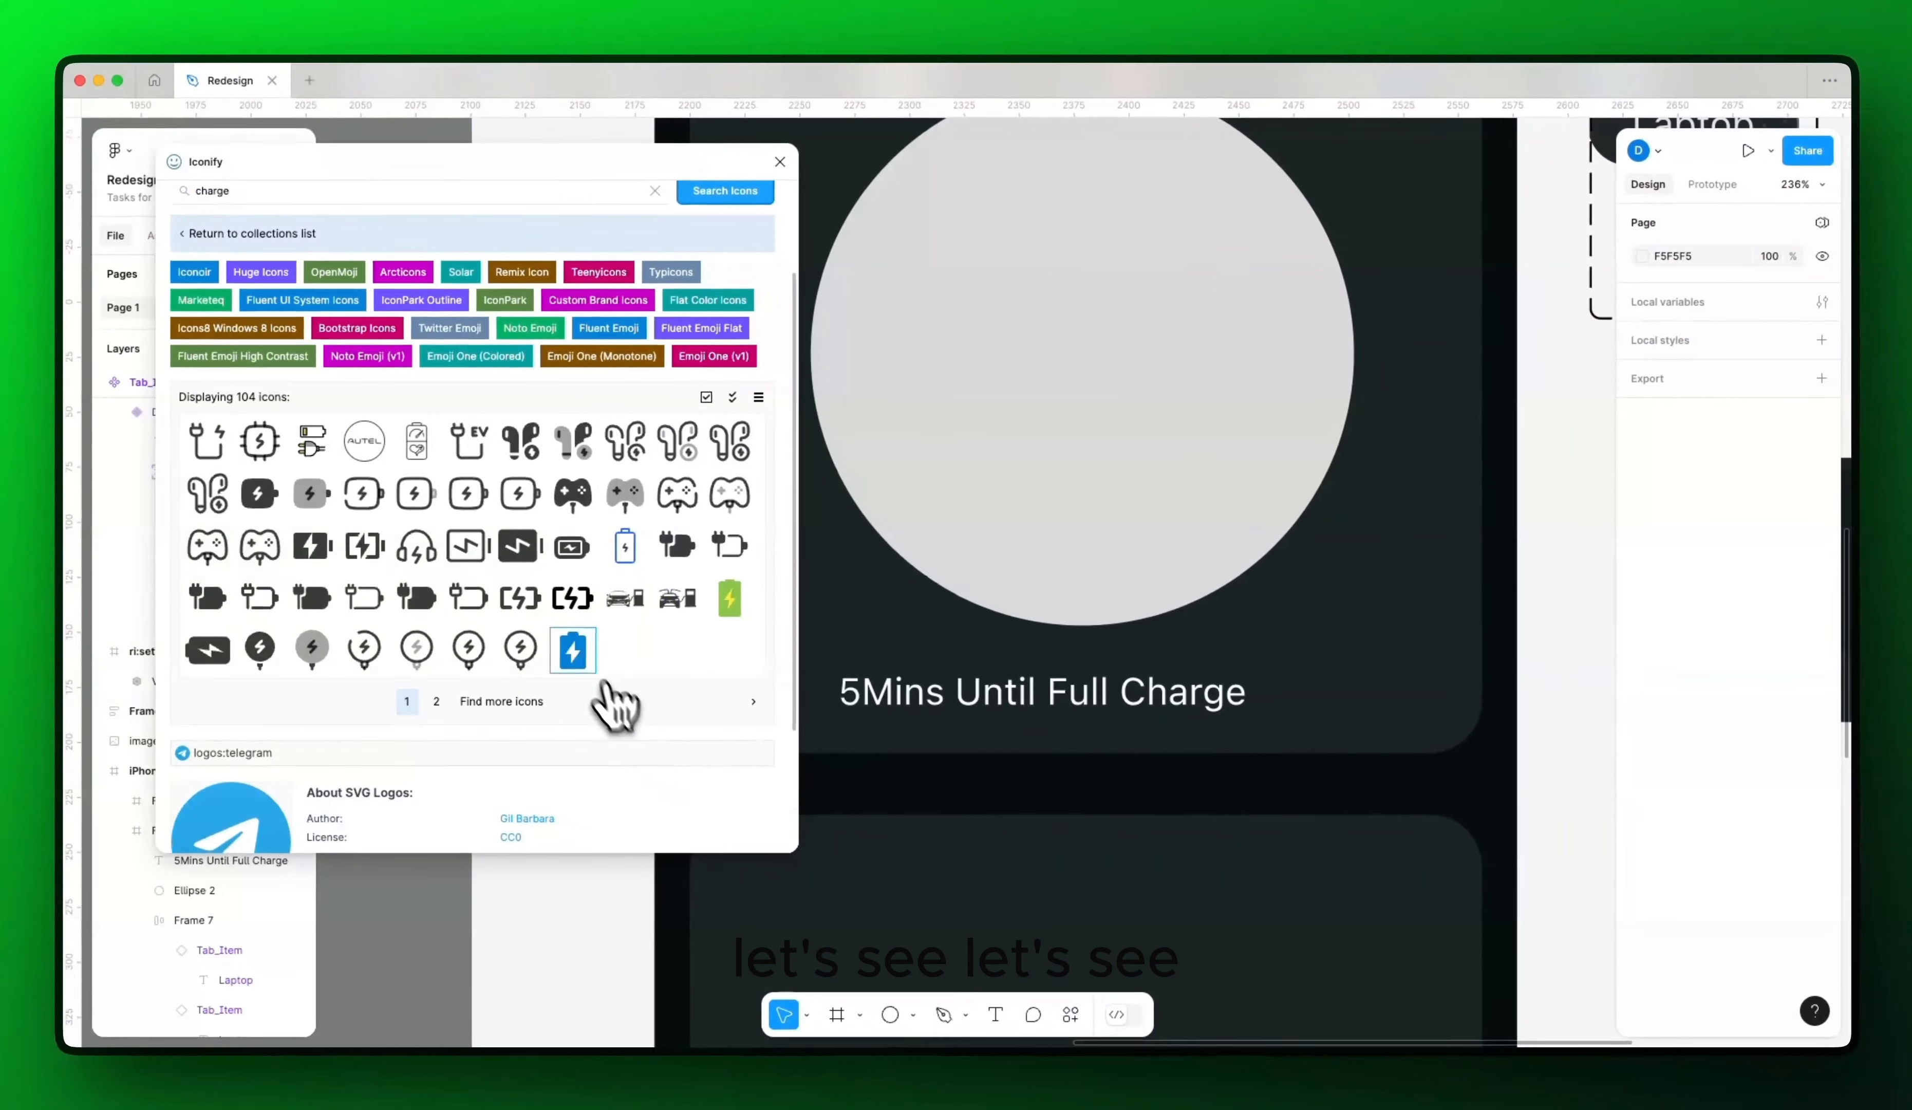
{"action": "scroll", "coordinate": [541, 654], "scroll_direction": "up", "scroll_amount": 2}
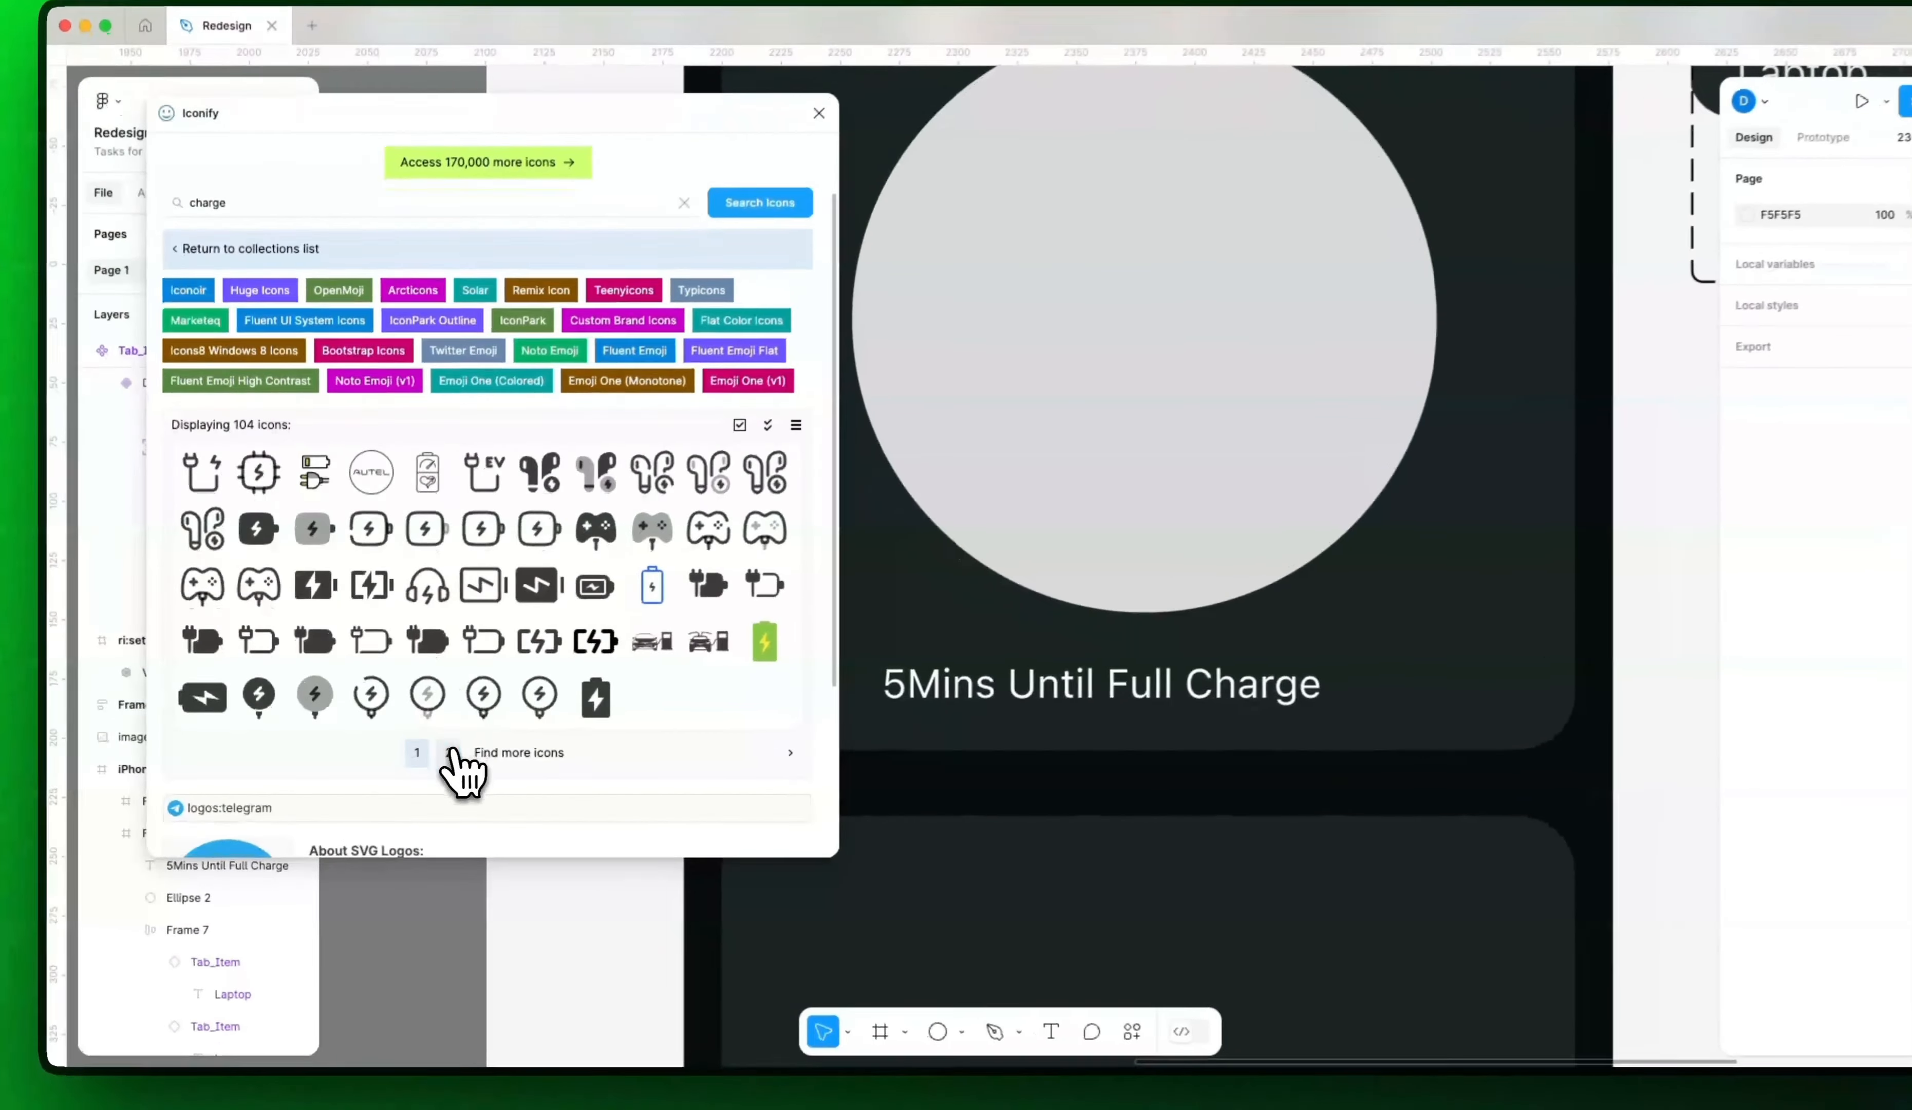
{"action": "left_click", "coordinate": [449, 754]}
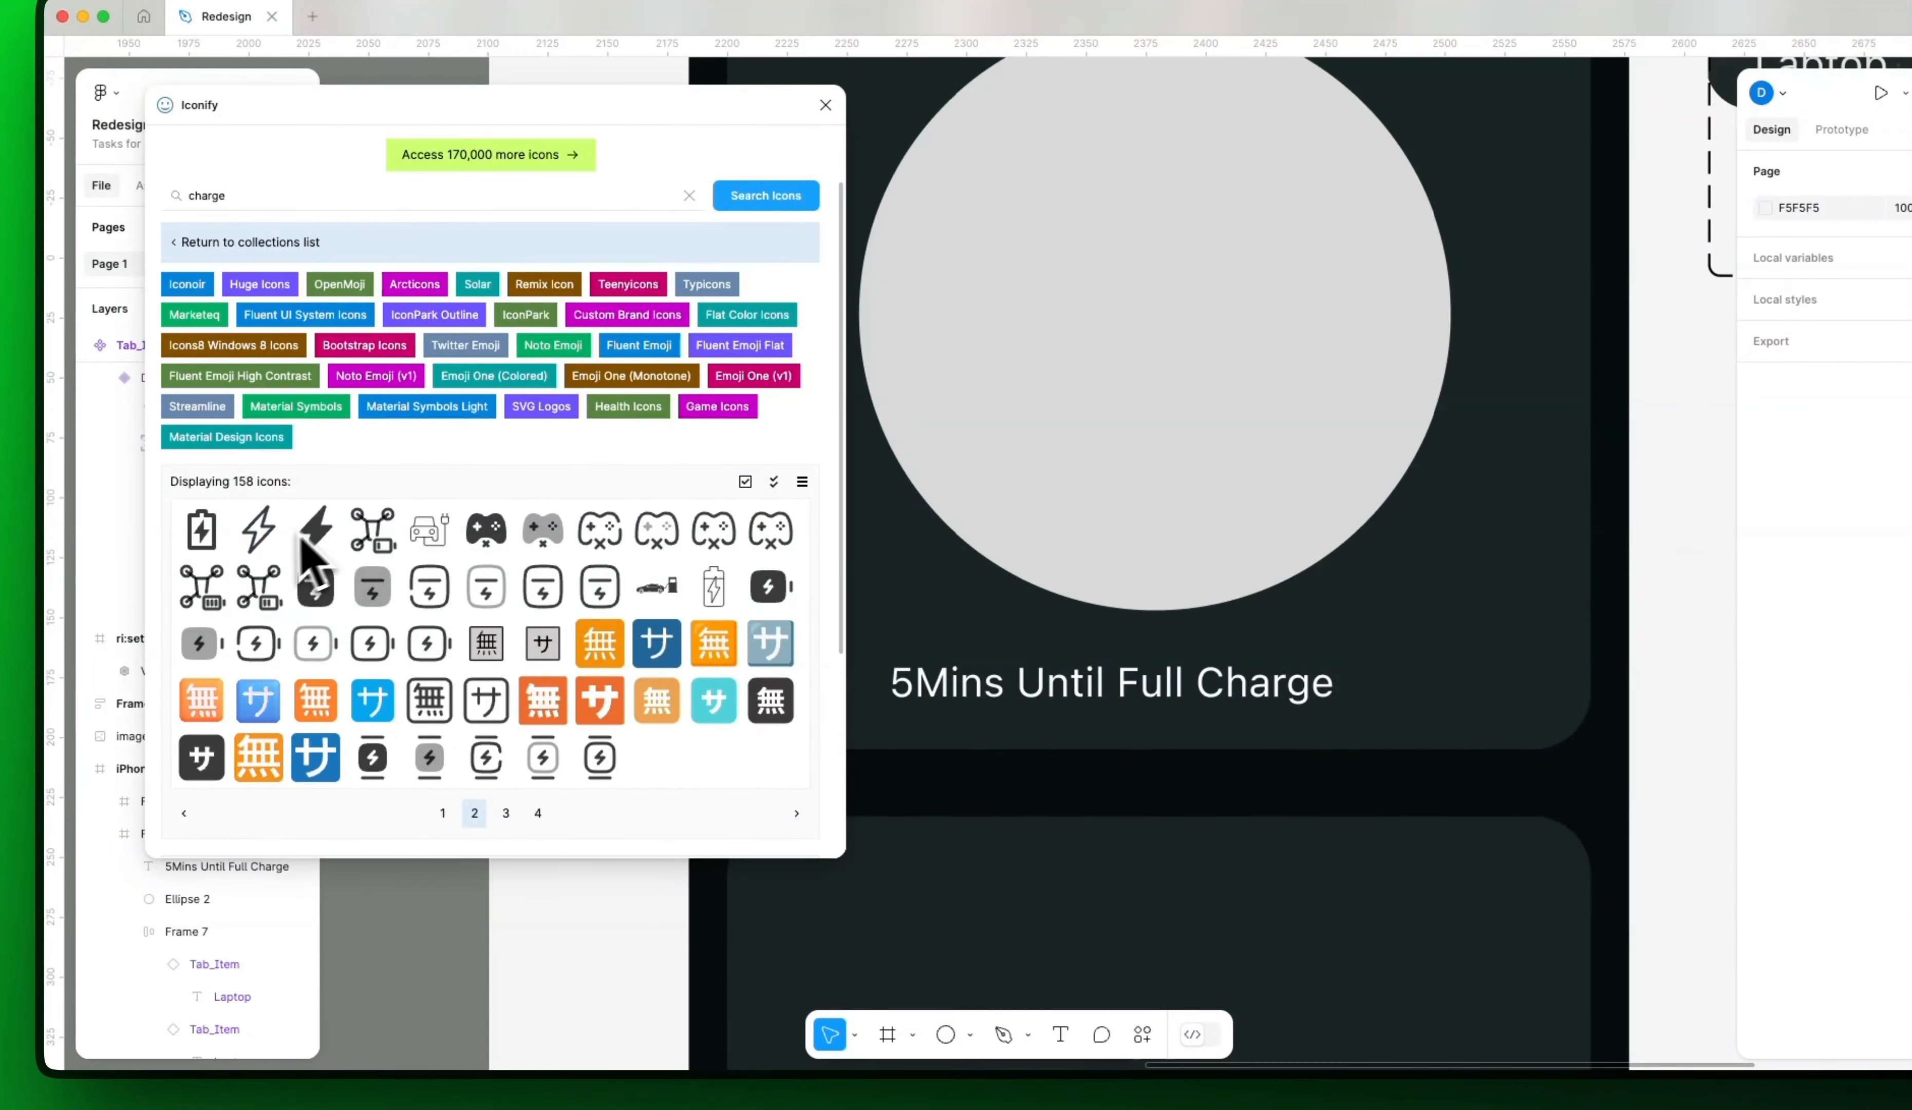
{"action": "left_click", "coordinate": [445, 813]}
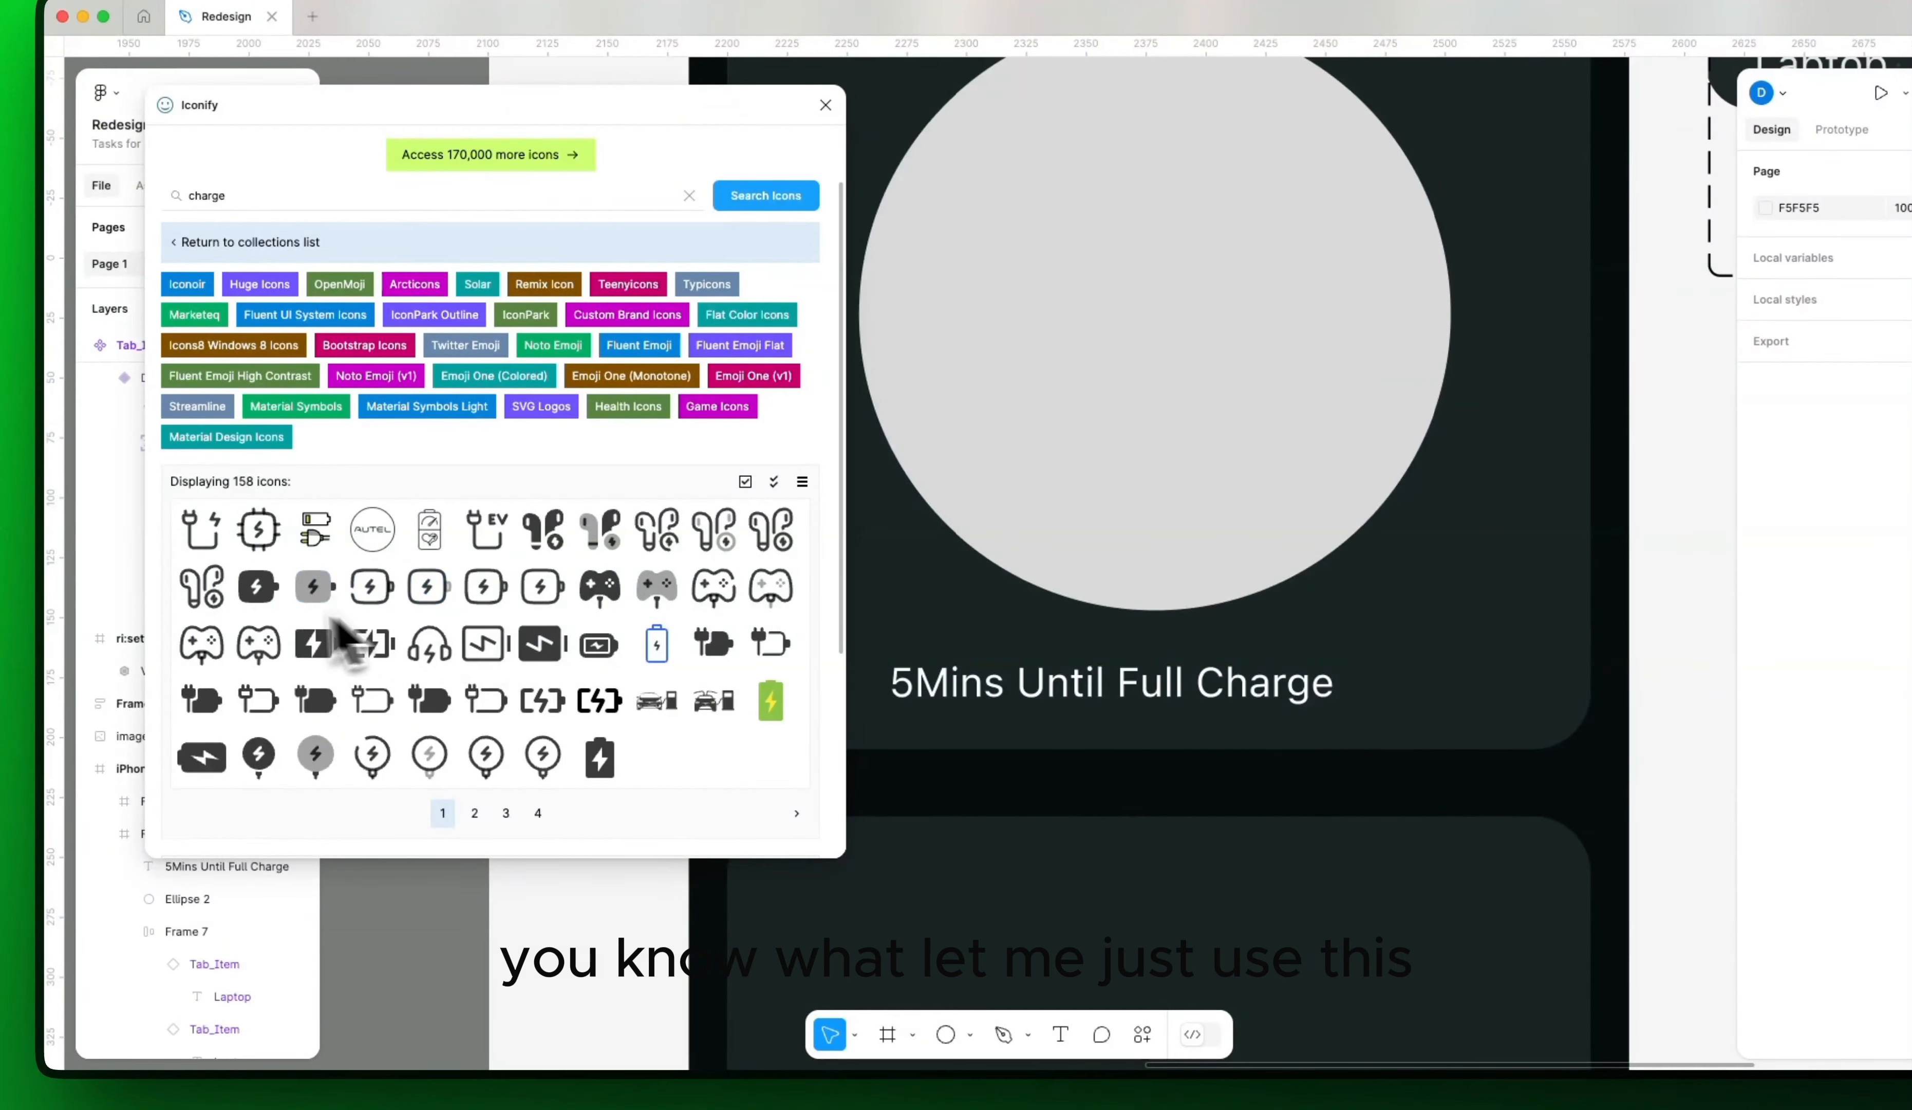
{"action": "left_click_drag", "start_coordinate": [297, 602], "coordinate": [332, 608]}
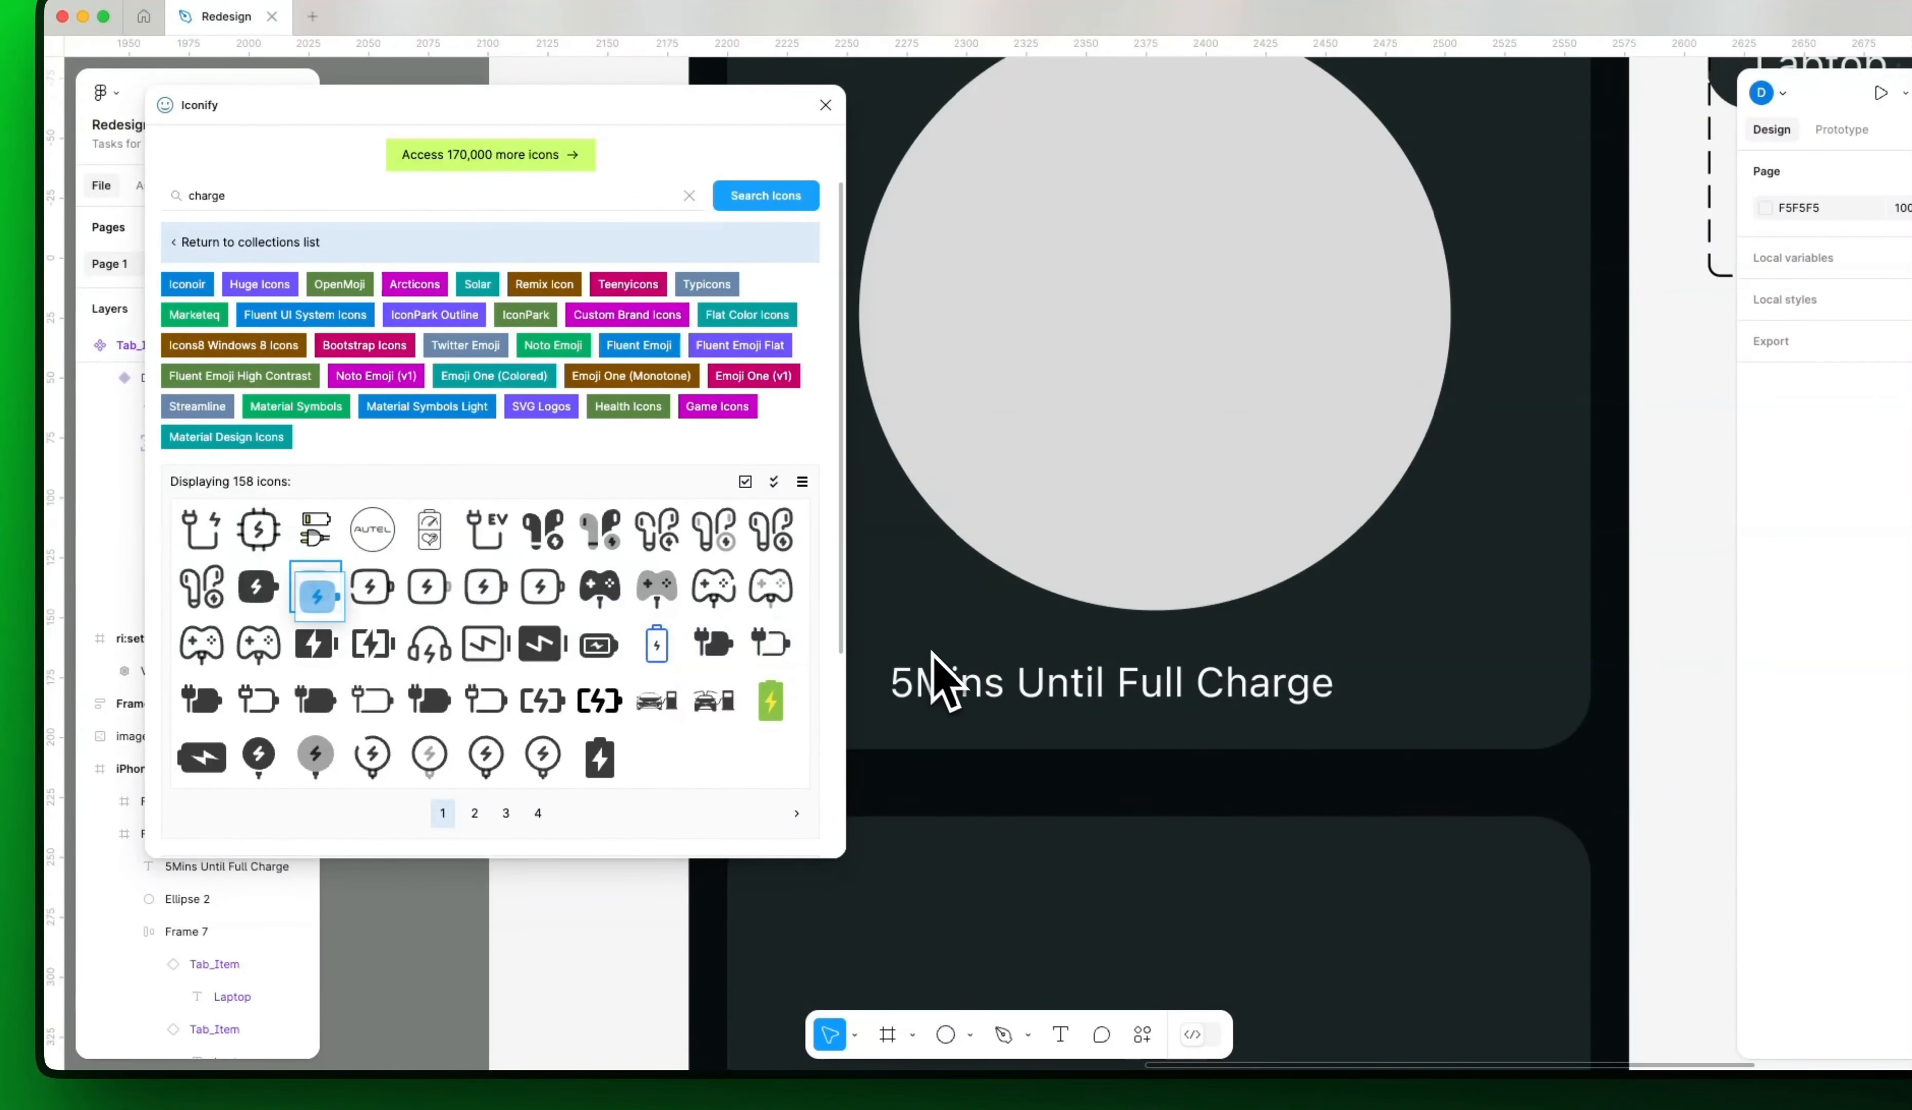
{"action": "left_click_drag", "start_coordinate": [931, 653], "coordinate": [925, 661]}
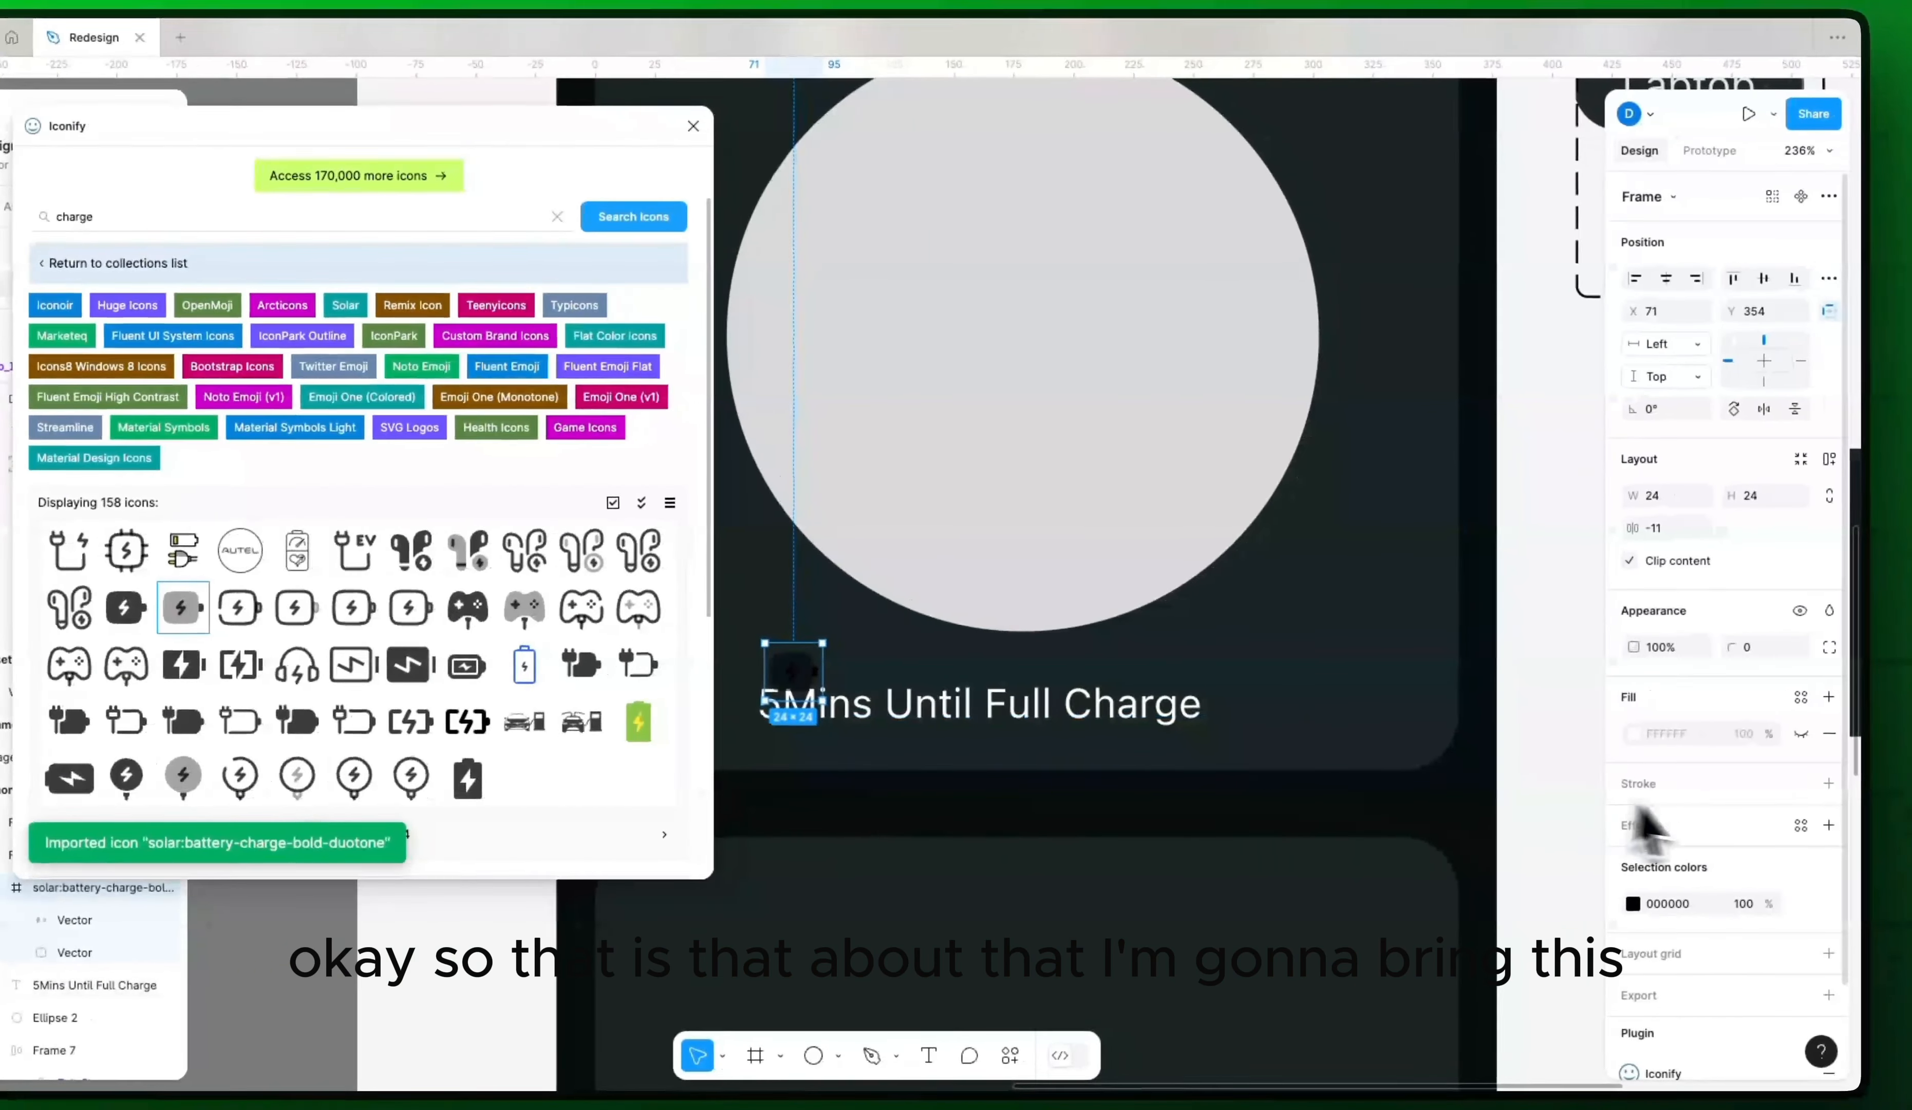
{"action": "left_click", "coordinate": [1683, 903]}
{"action": "type", "text": "f"}
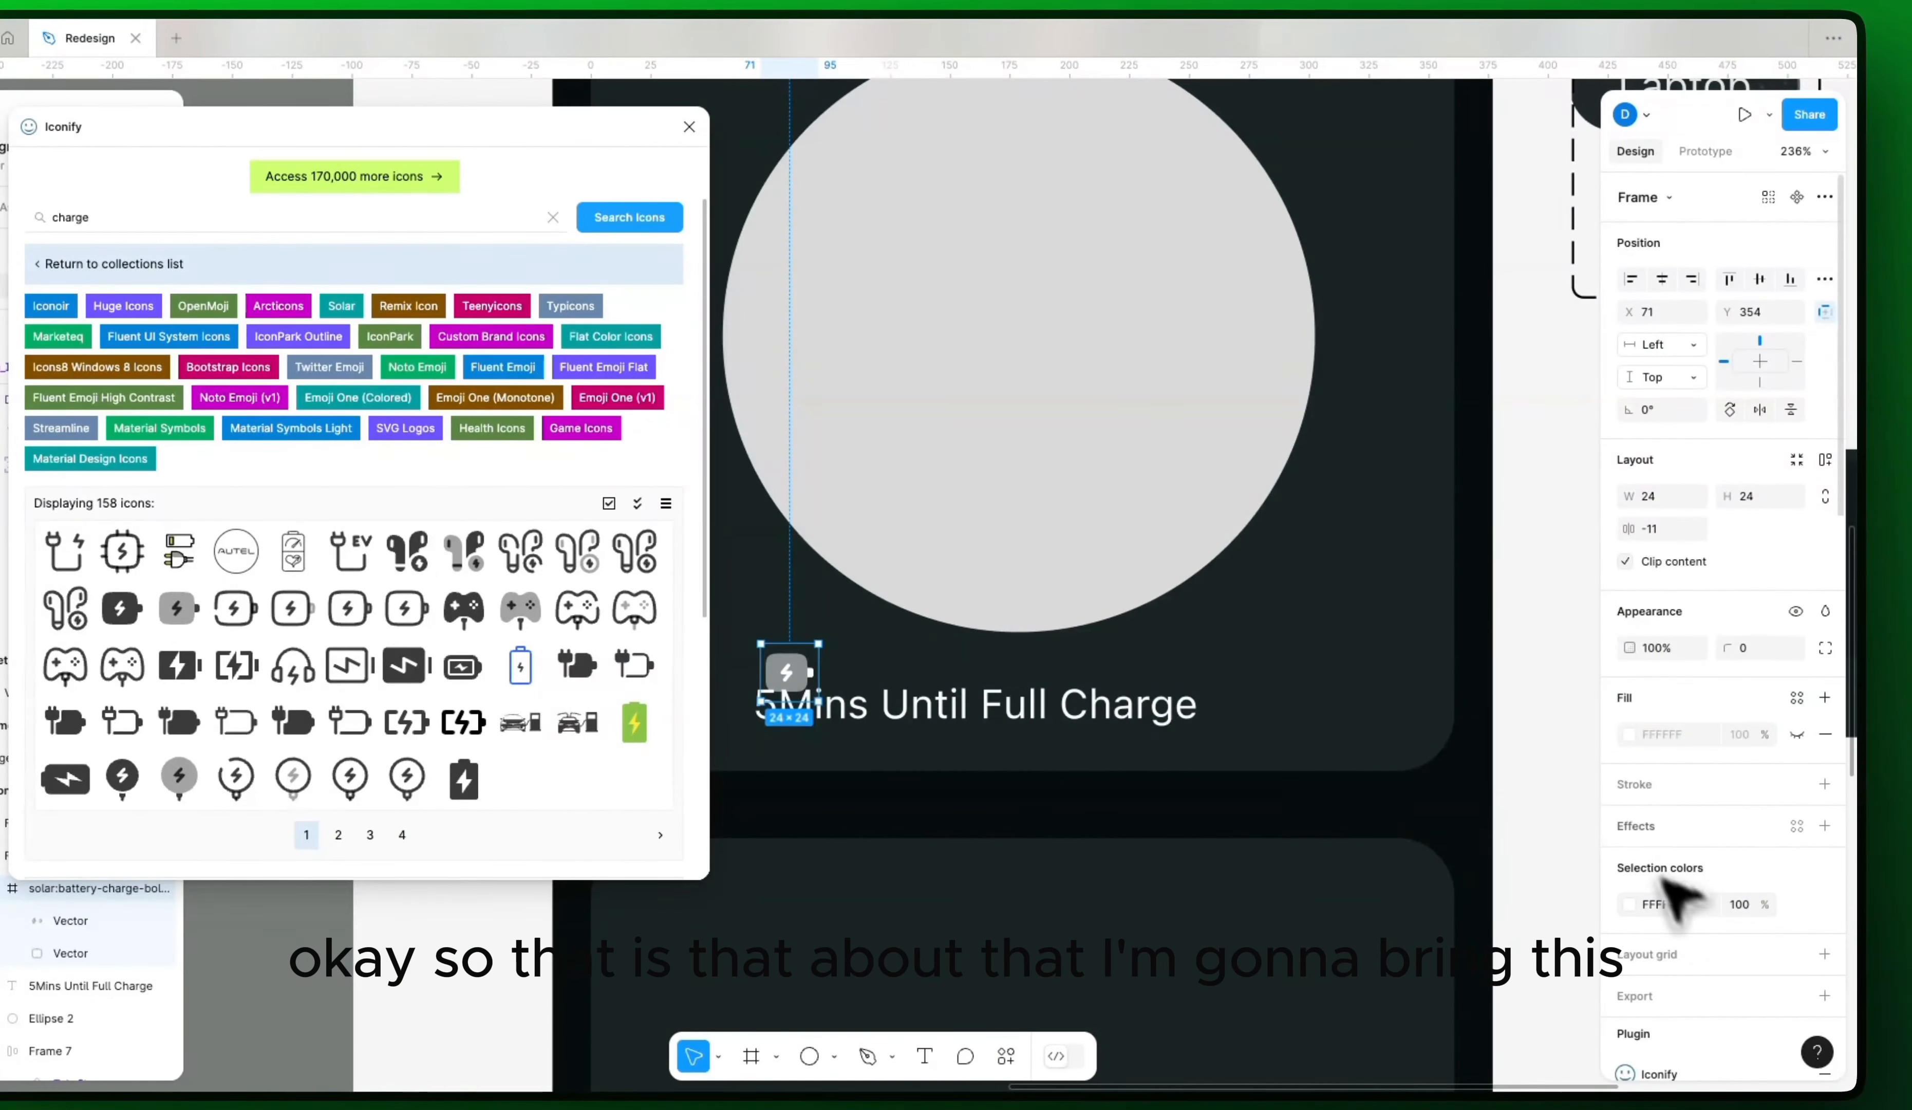
Step: Wrap the battery icon and caption in a horizontal auto layout that hugs its contents, centered horizontally in the card
{"action": "left_click", "coordinate": [945, 705], "text": "shift"}
{"action": "key", "text": "shift+a"}
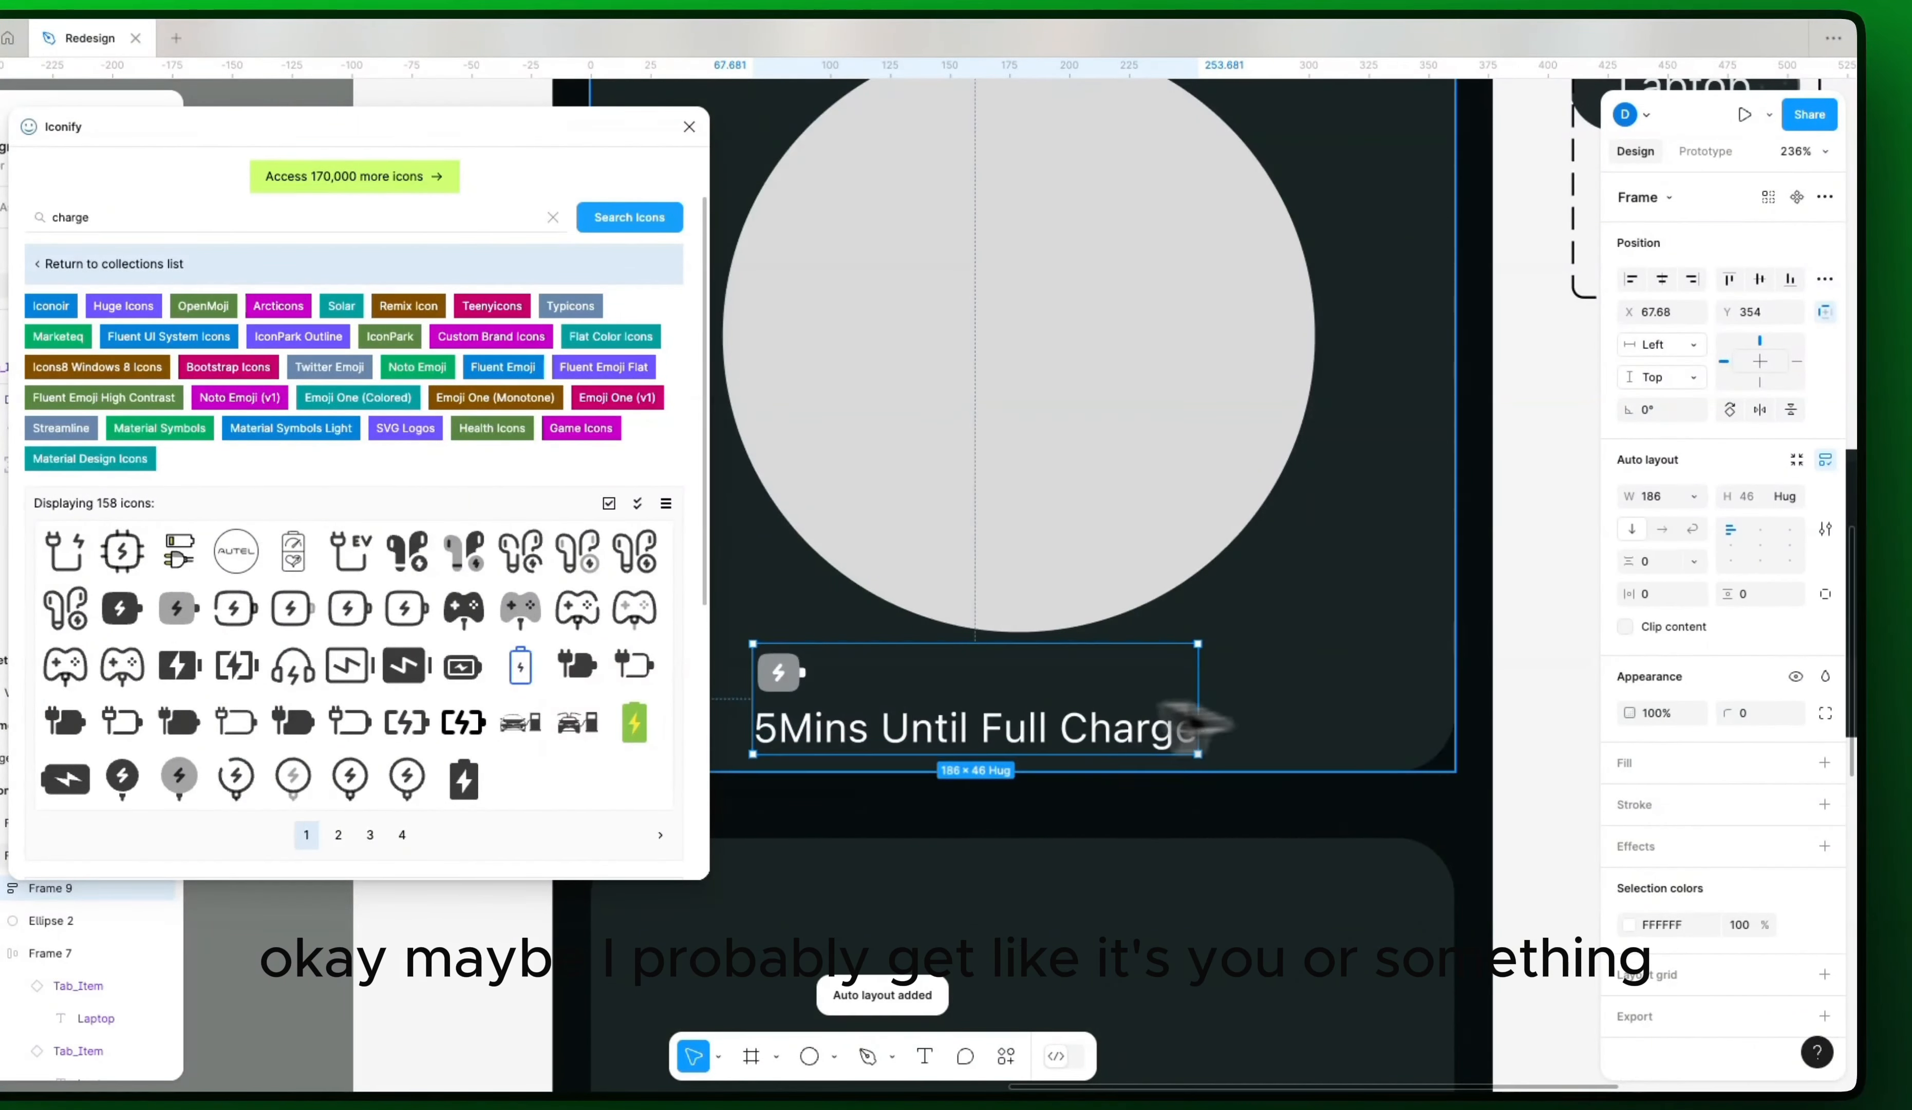
{"action": "left_click", "coordinate": [1663, 528]}
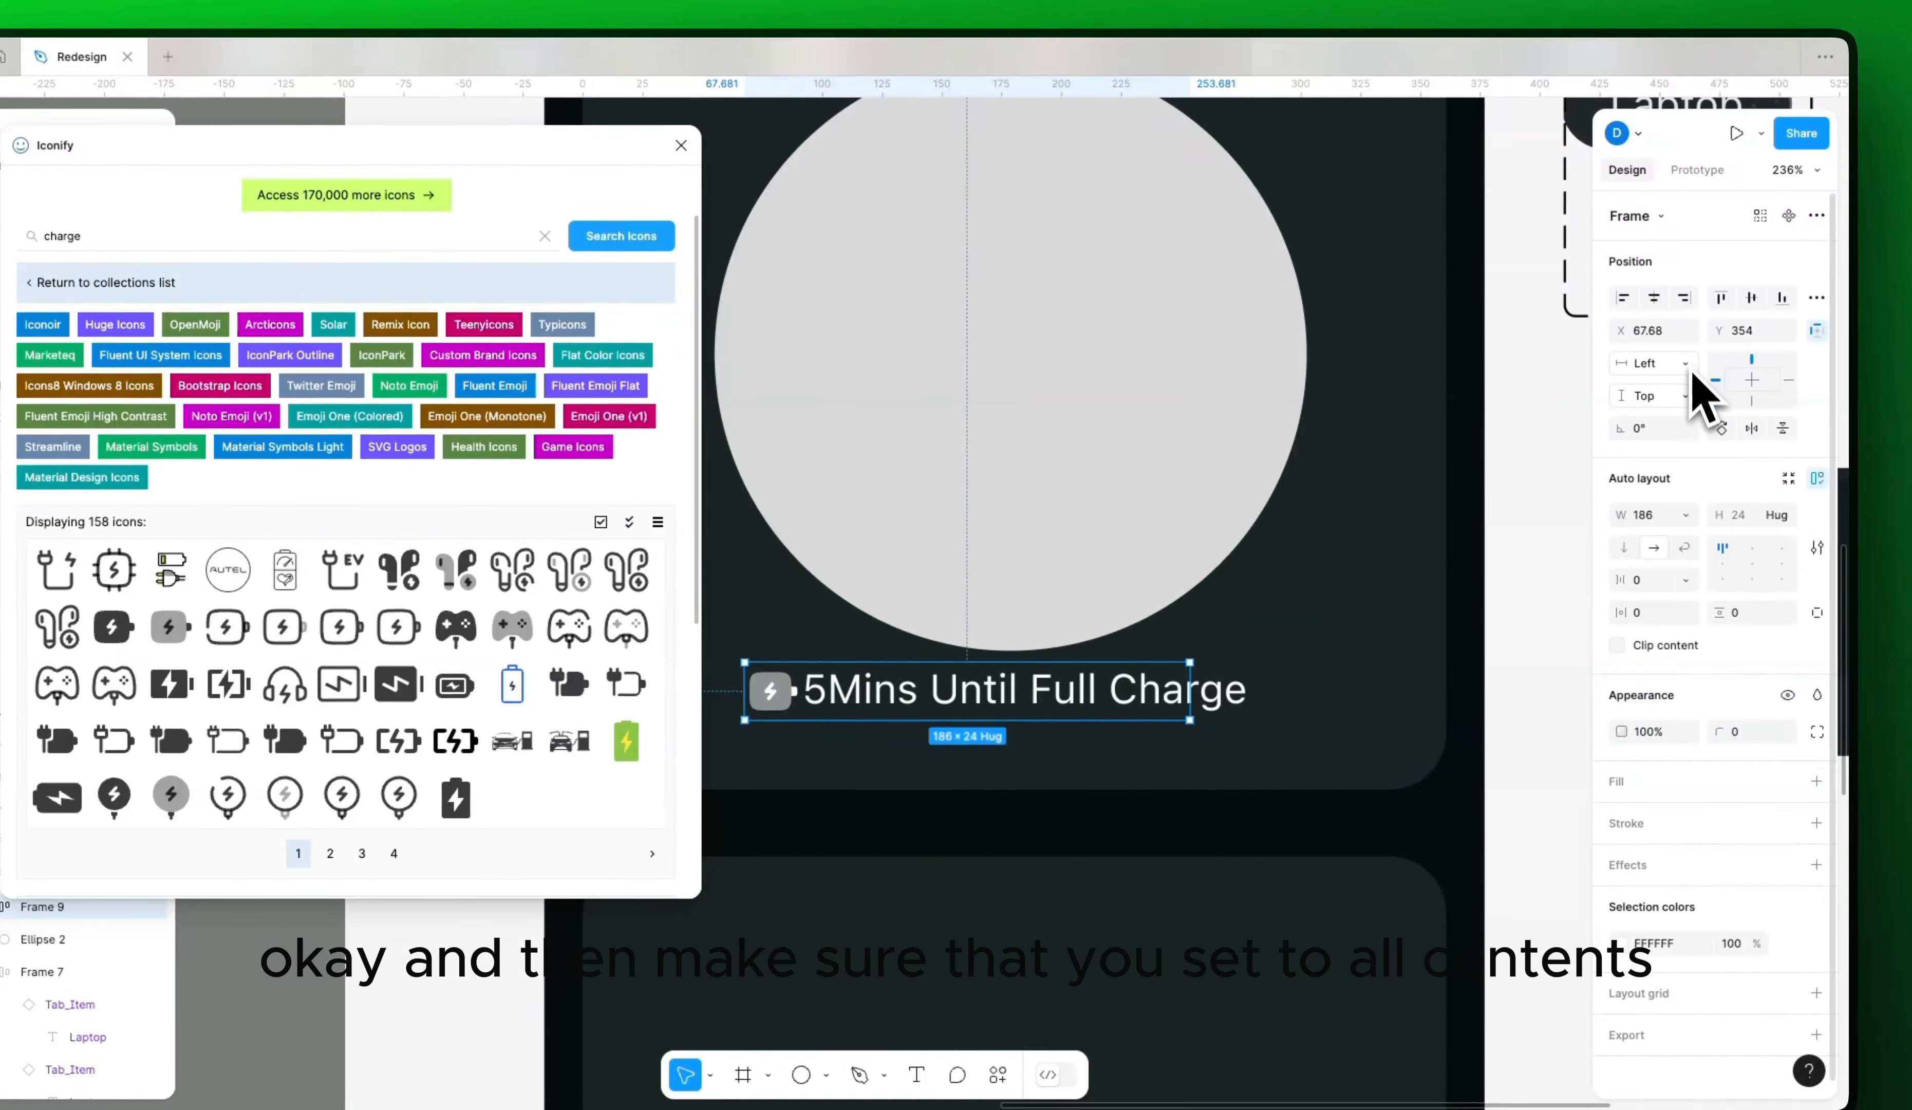
{"action": "left_click", "coordinate": [1682, 523]}
{"action": "left_click", "coordinate": [1696, 543]}
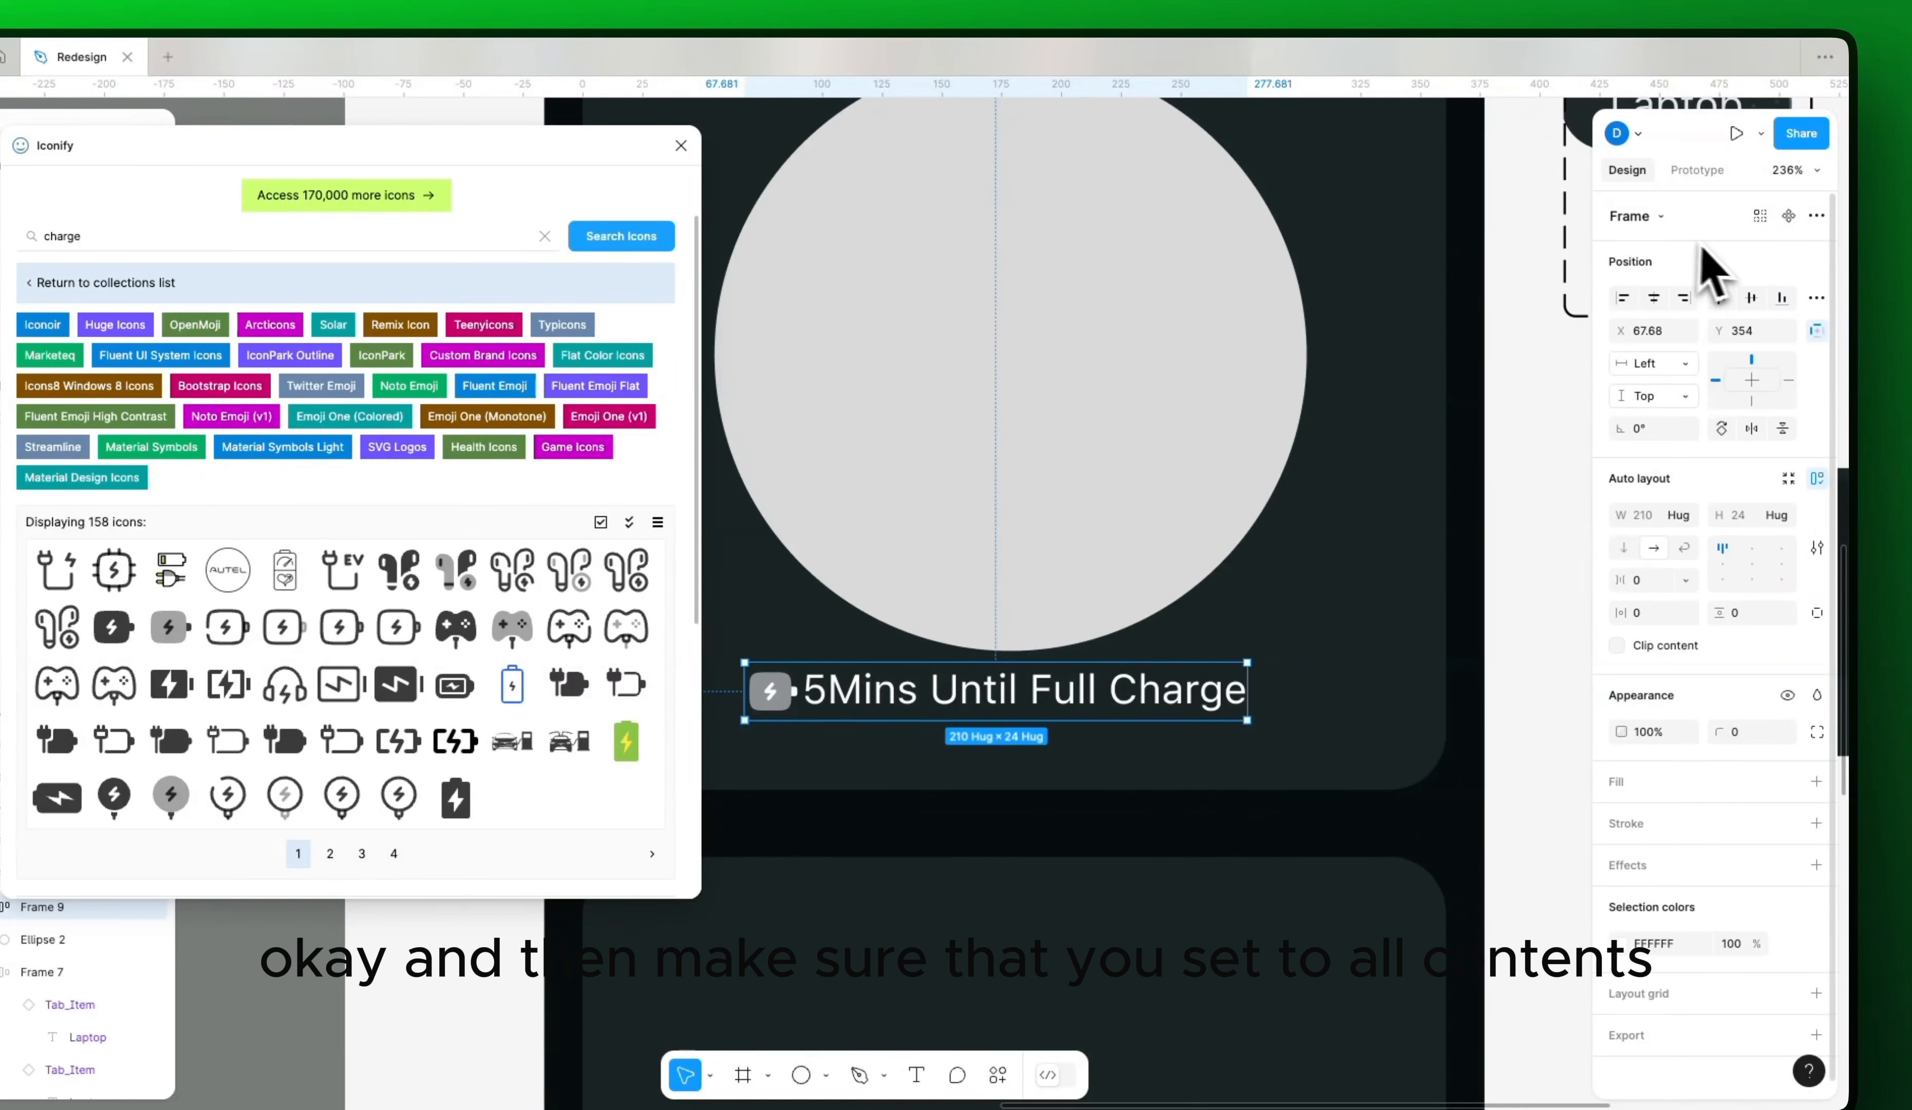
{"action": "left_click", "coordinate": [1653, 298]}
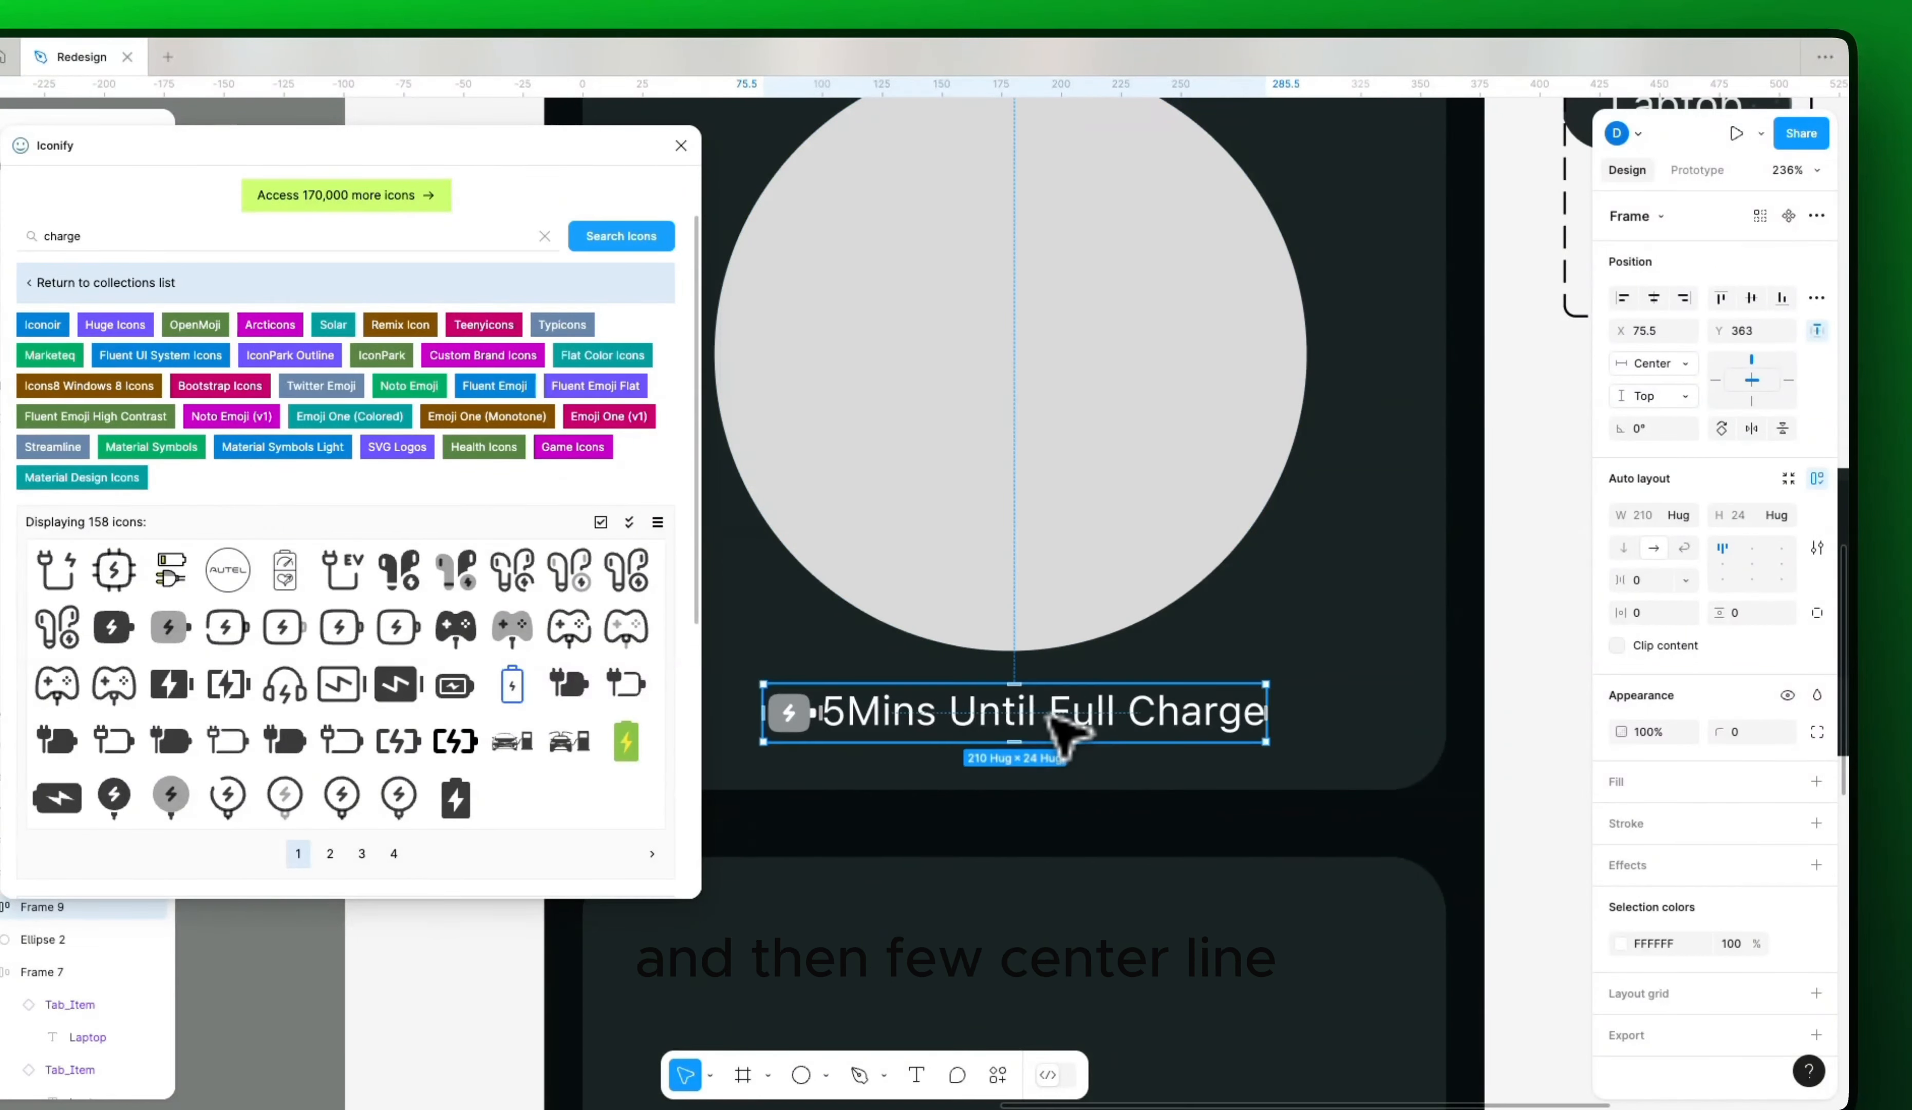
Step: Apply the Callout Regular text style to the charging caption
{"action": "left_click", "coordinate": [1181, 732]}
{"action": "left_click", "coordinate": [1817, 618]}
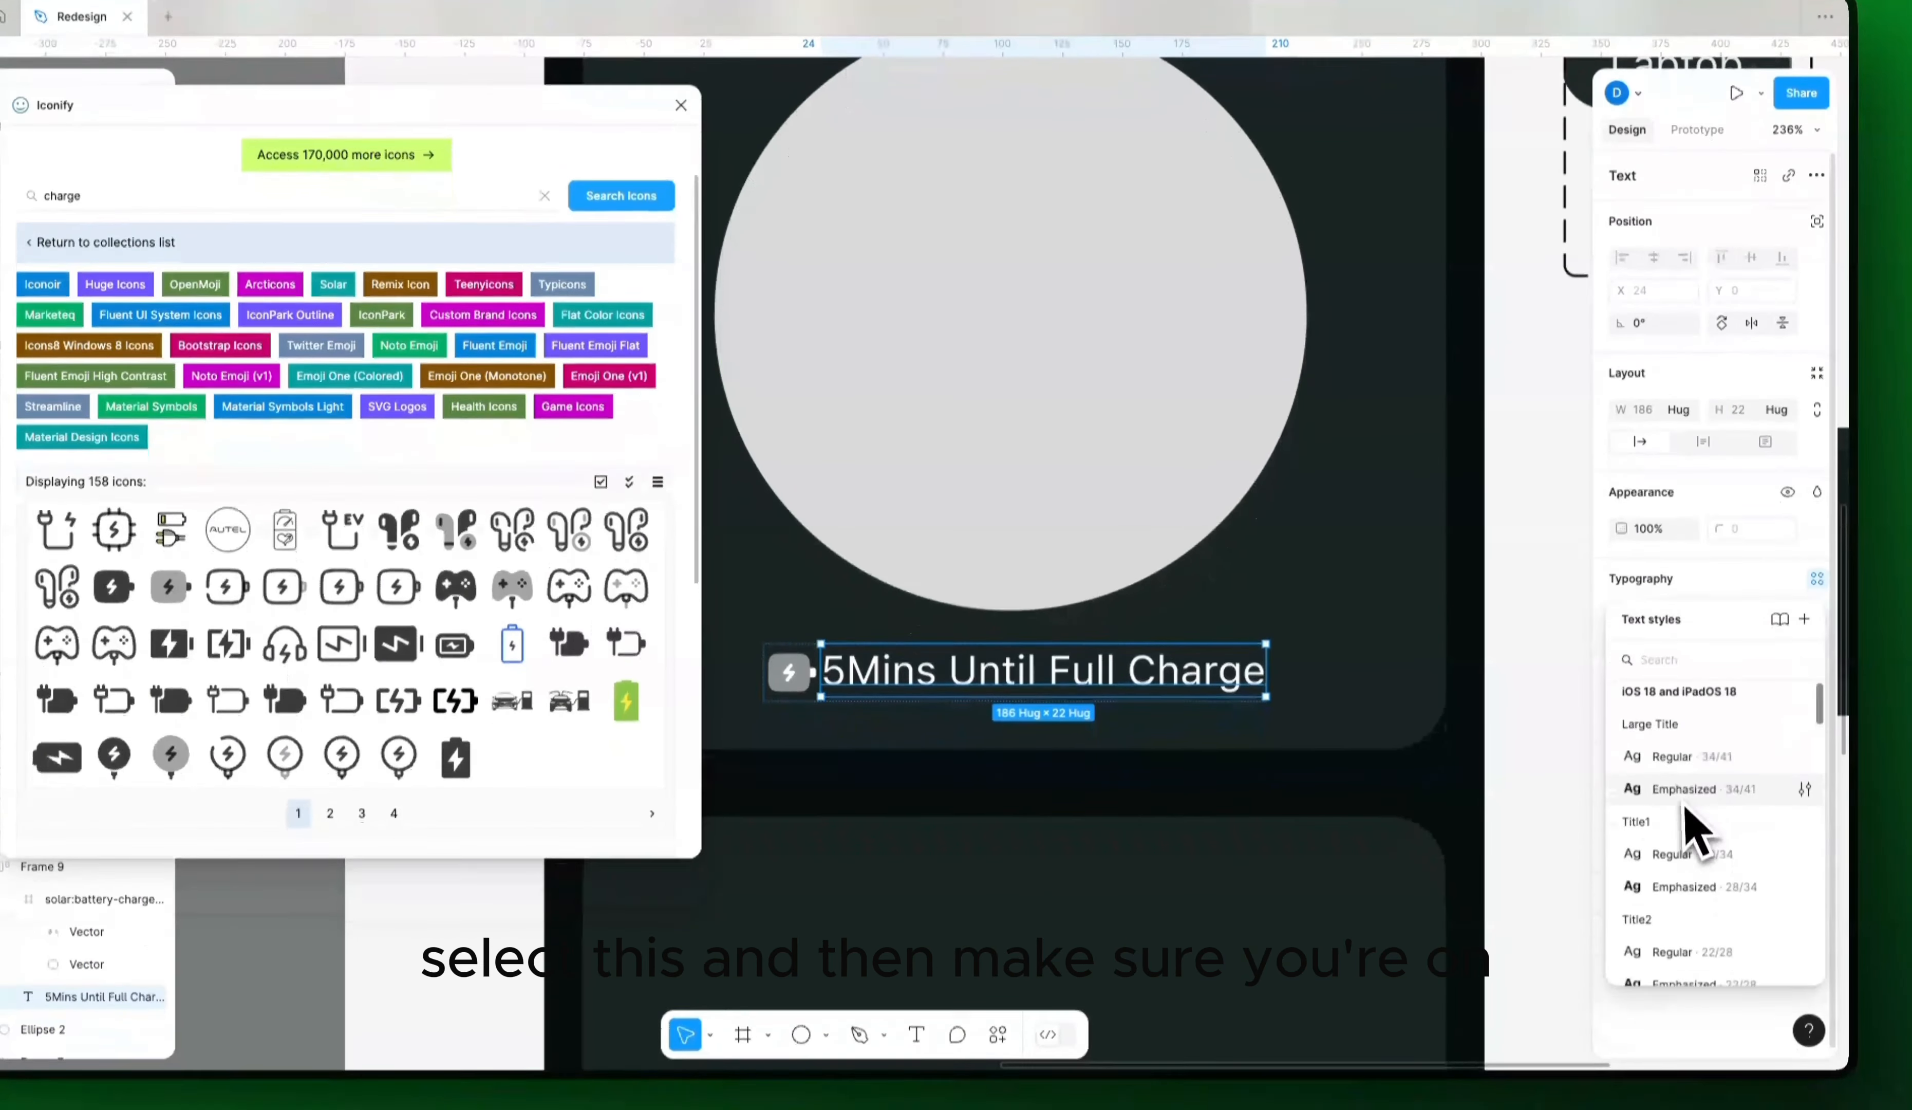
{"action": "scroll", "coordinate": [1691, 823], "scroll_direction": "down", "scroll_amount": 5}
{"action": "scroll", "coordinate": [1688, 800], "scroll_direction": "down", "scroll_amount": 5}
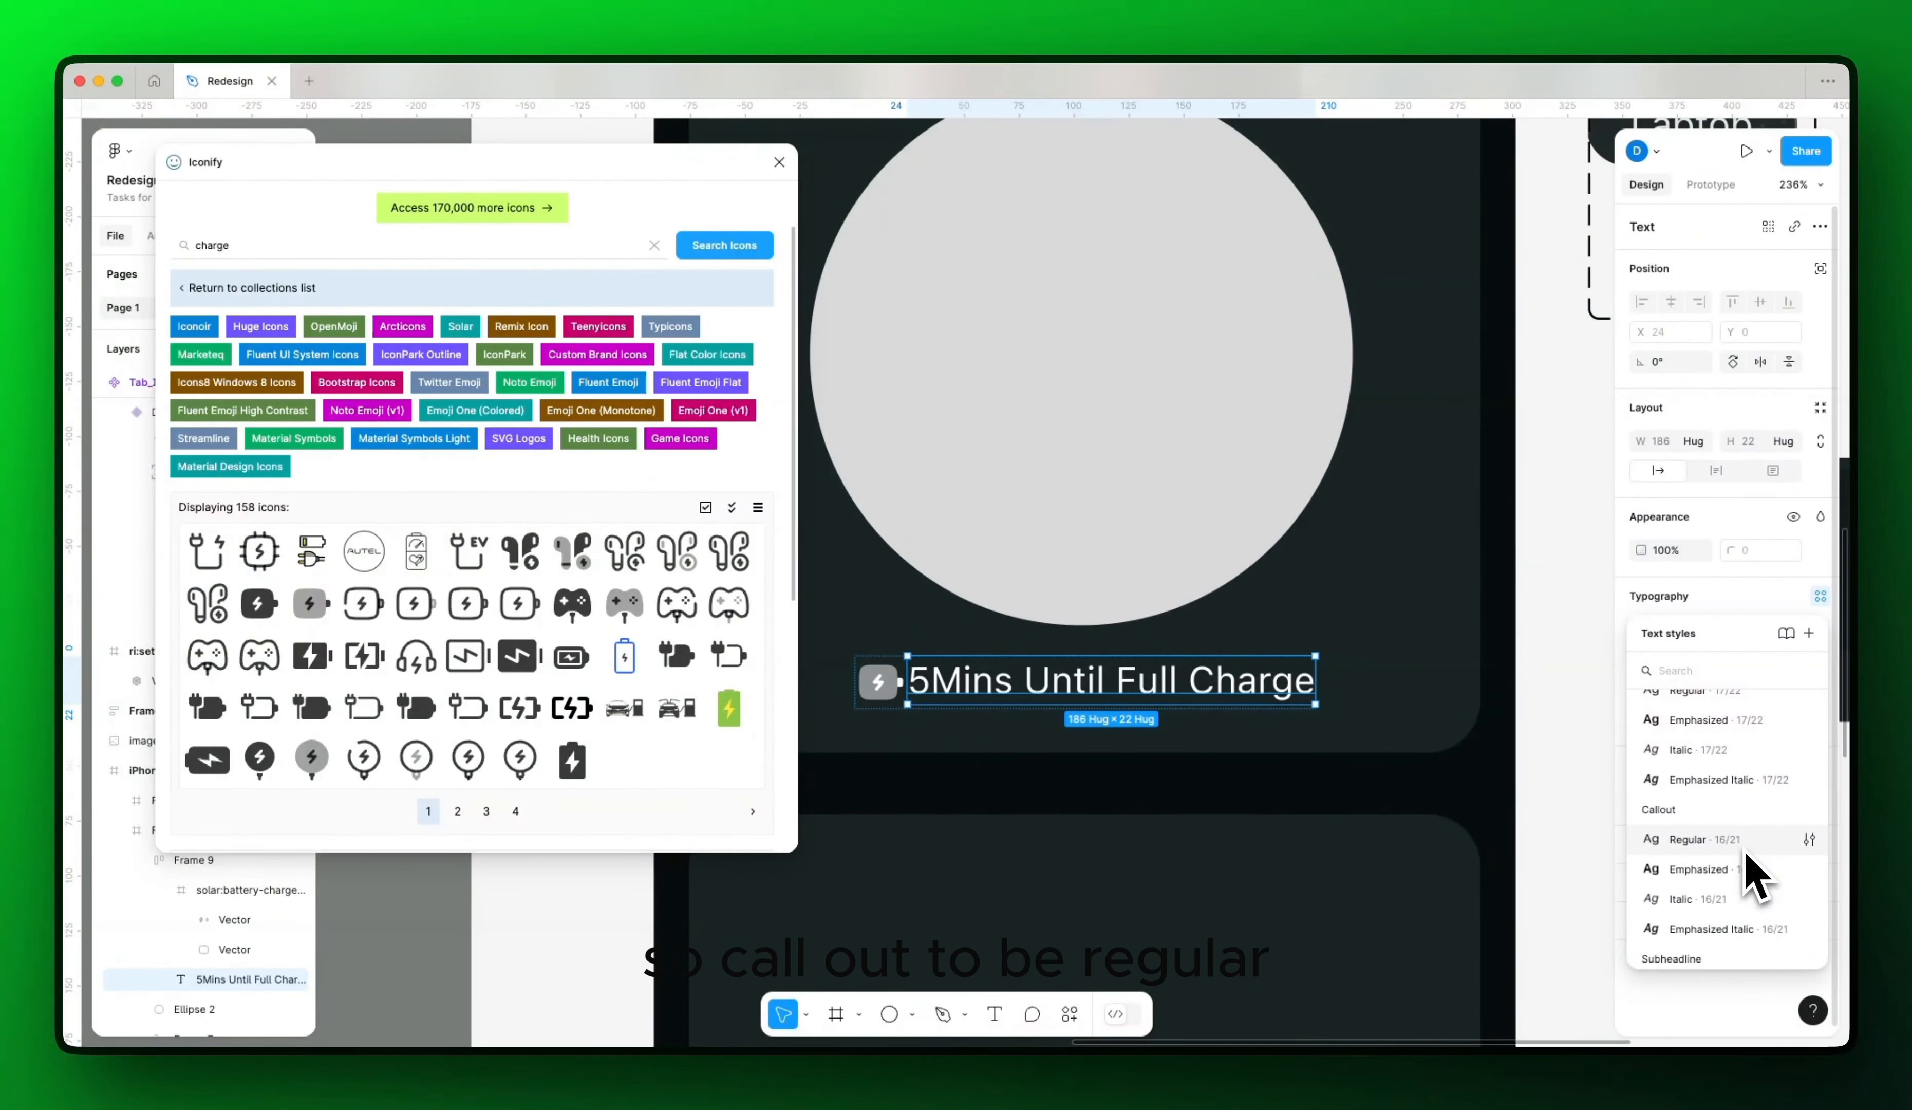
{"action": "left_click", "coordinate": [1744, 847]}
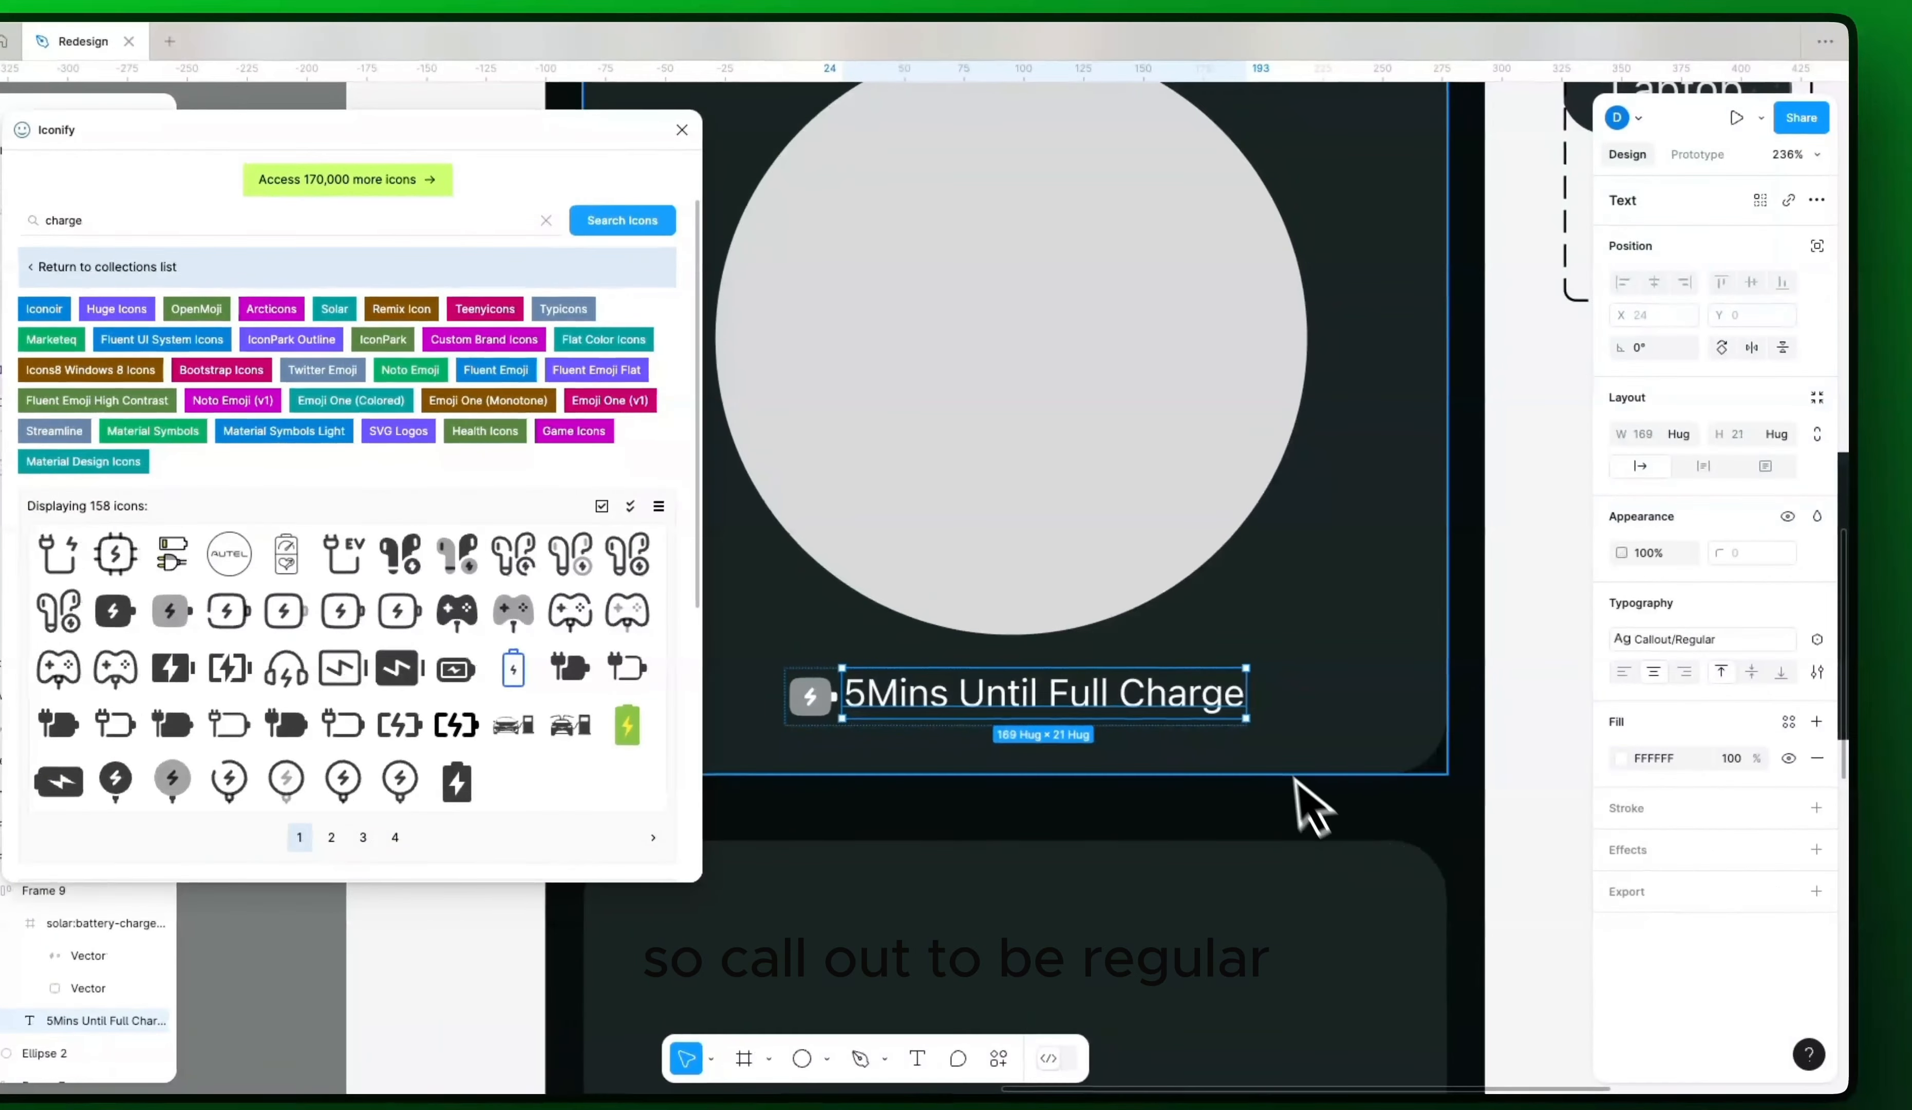
Step: Match the charging caption's fill to the inactive "Laptop" tab label by sampling its color, C9CFCC
{"action": "scroll", "coordinate": [1237, 802], "scroll_direction": "down", "scroll_amount": 5}
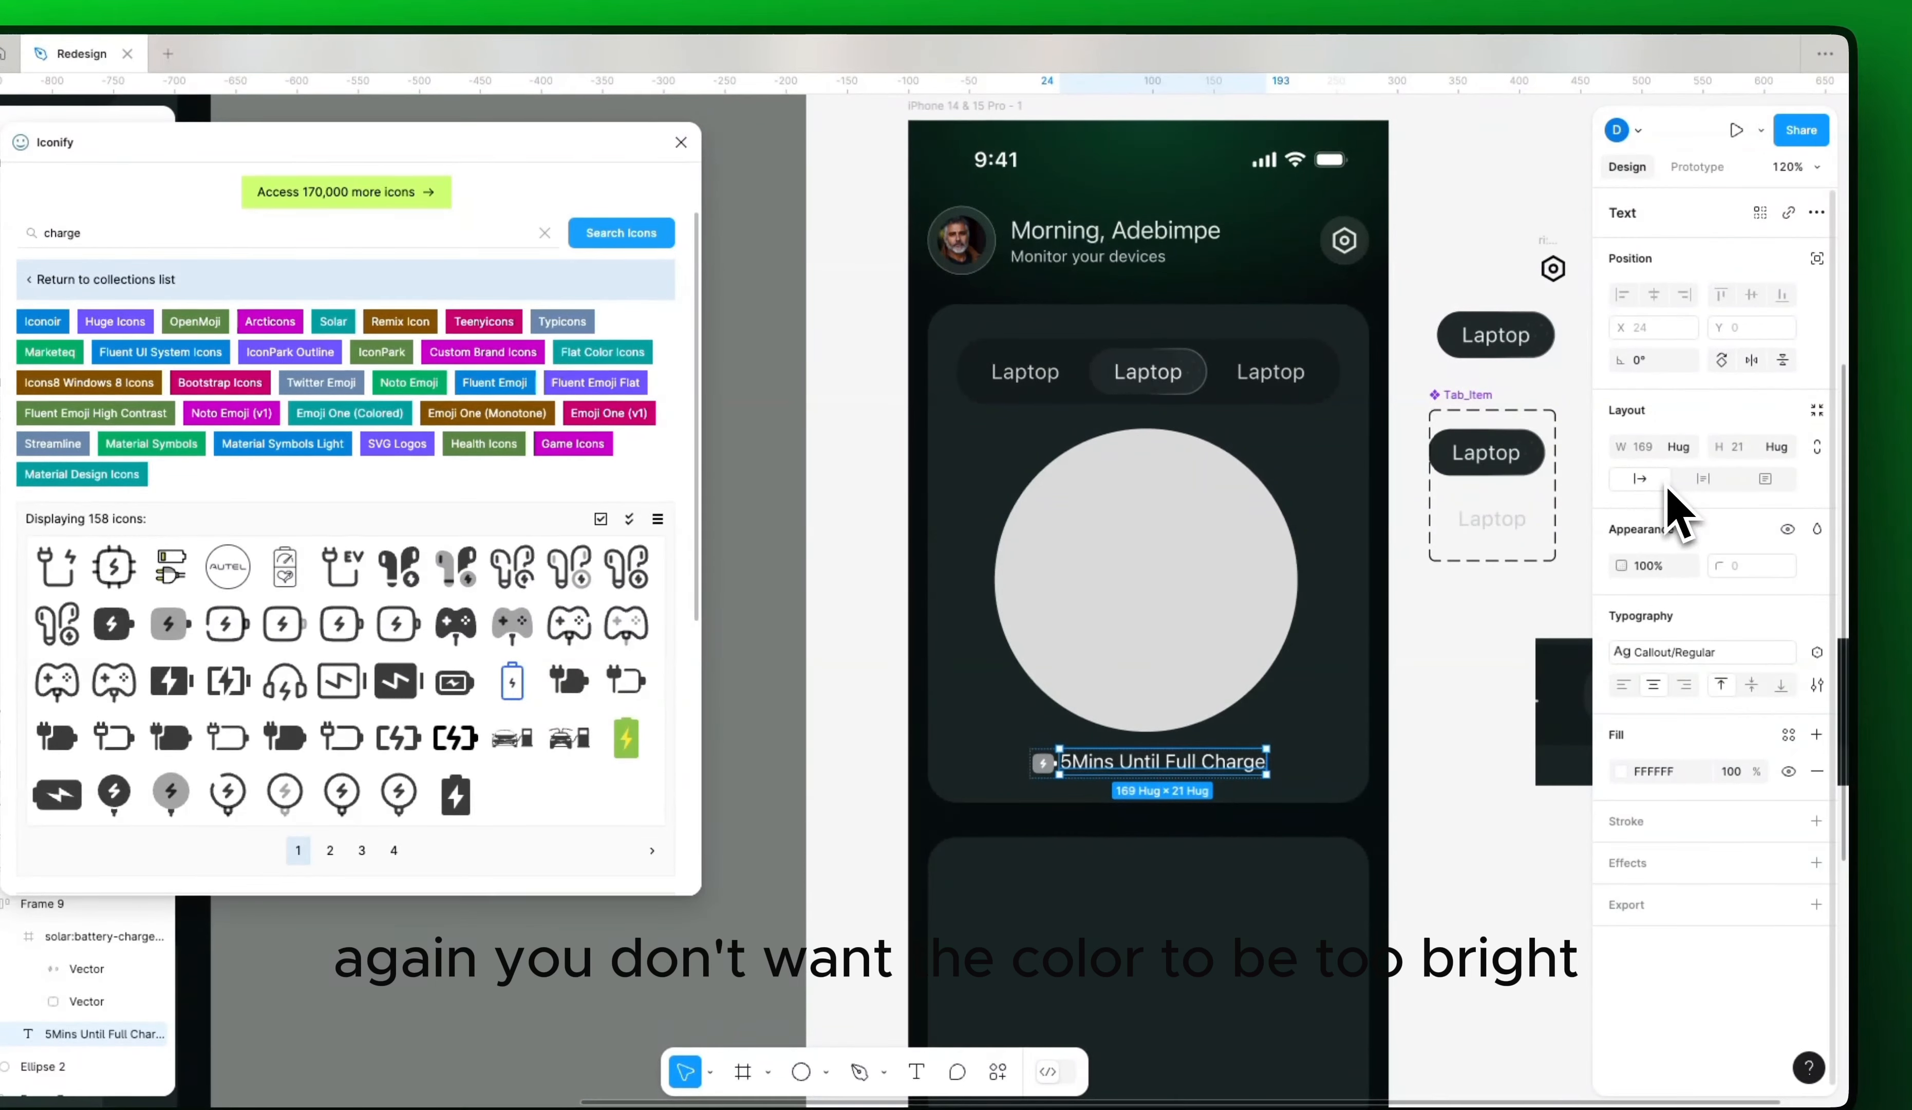
{"action": "left_click", "coordinate": [1621, 771]}
{"action": "left_click", "coordinate": [1387, 855]}
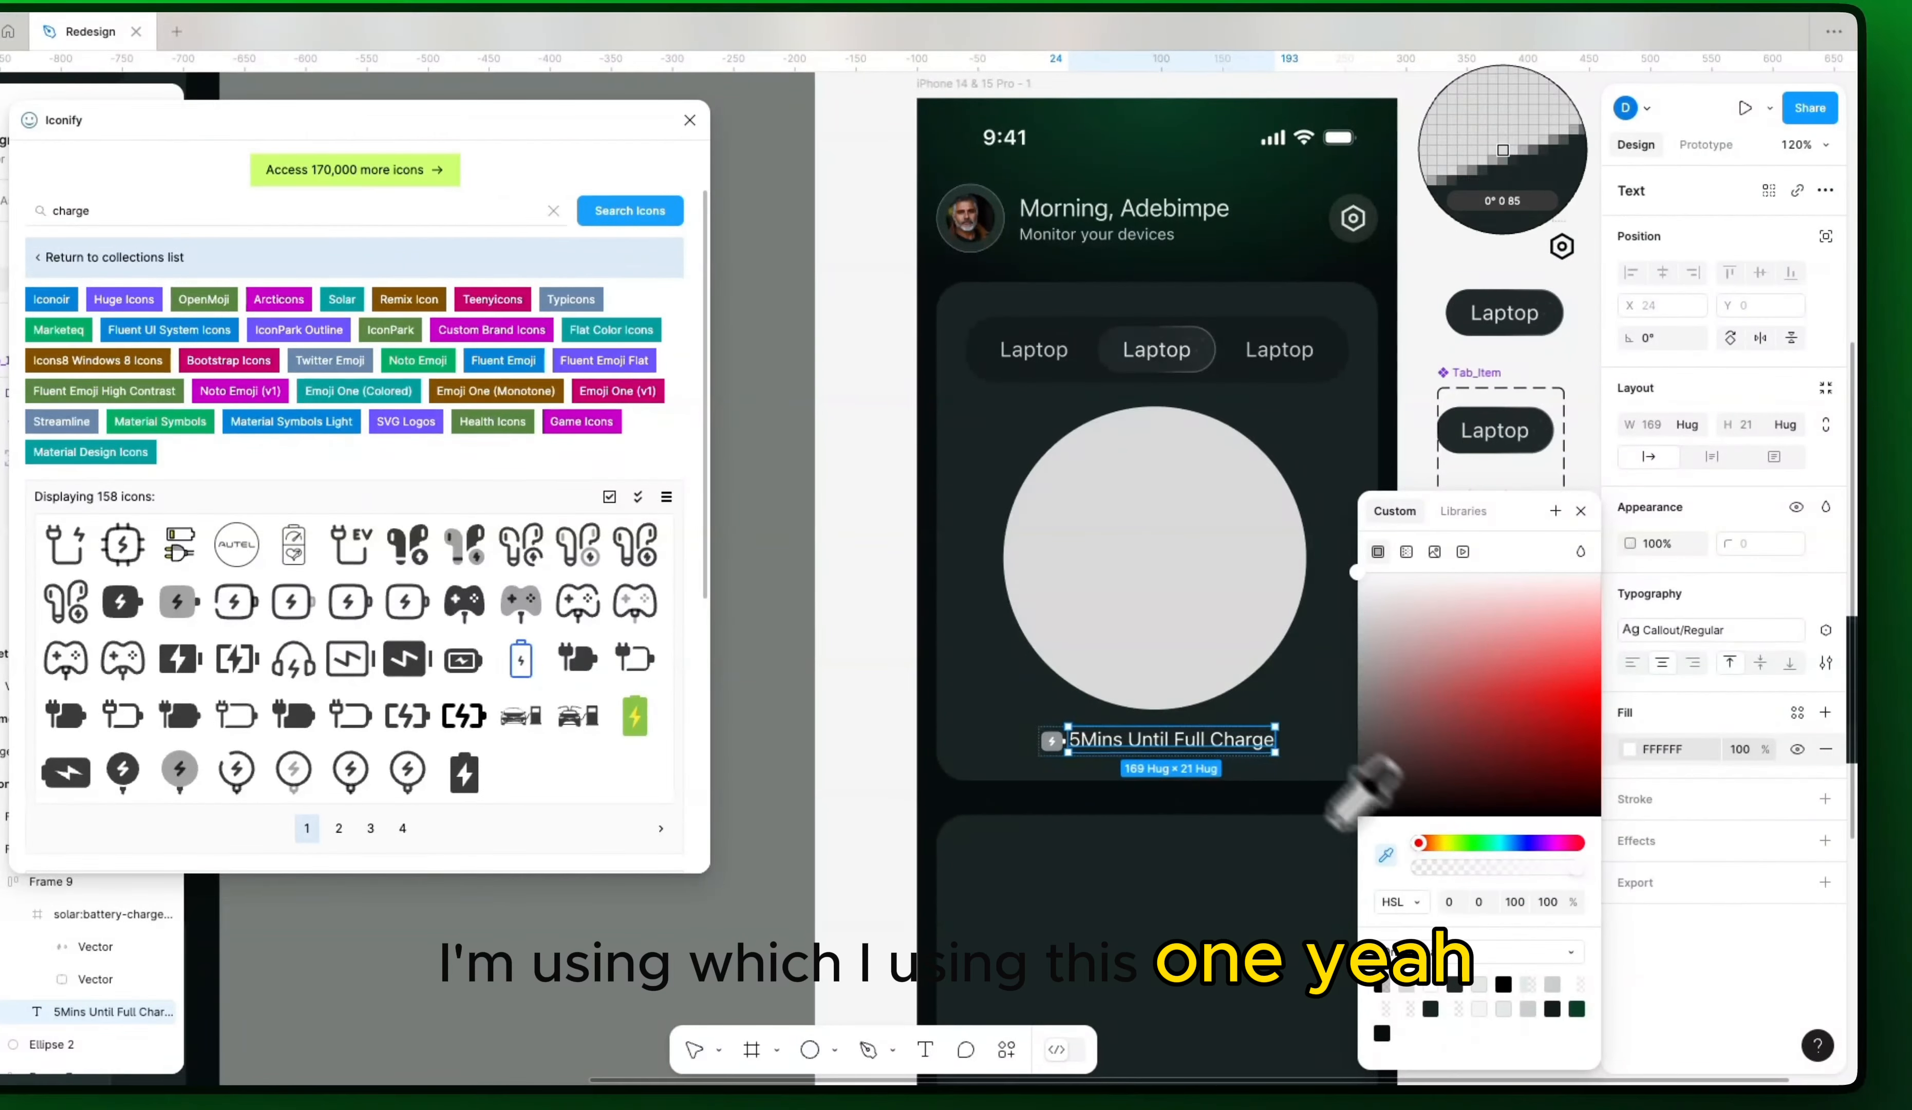
{"action": "scroll", "coordinate": [1029, 307], "scroll_direction": "up", "scroll_amount": 5}
{"action": "scroll", "coordinate": [1030, 345], "scroll_direction": "up", "scroll_amount": 3}
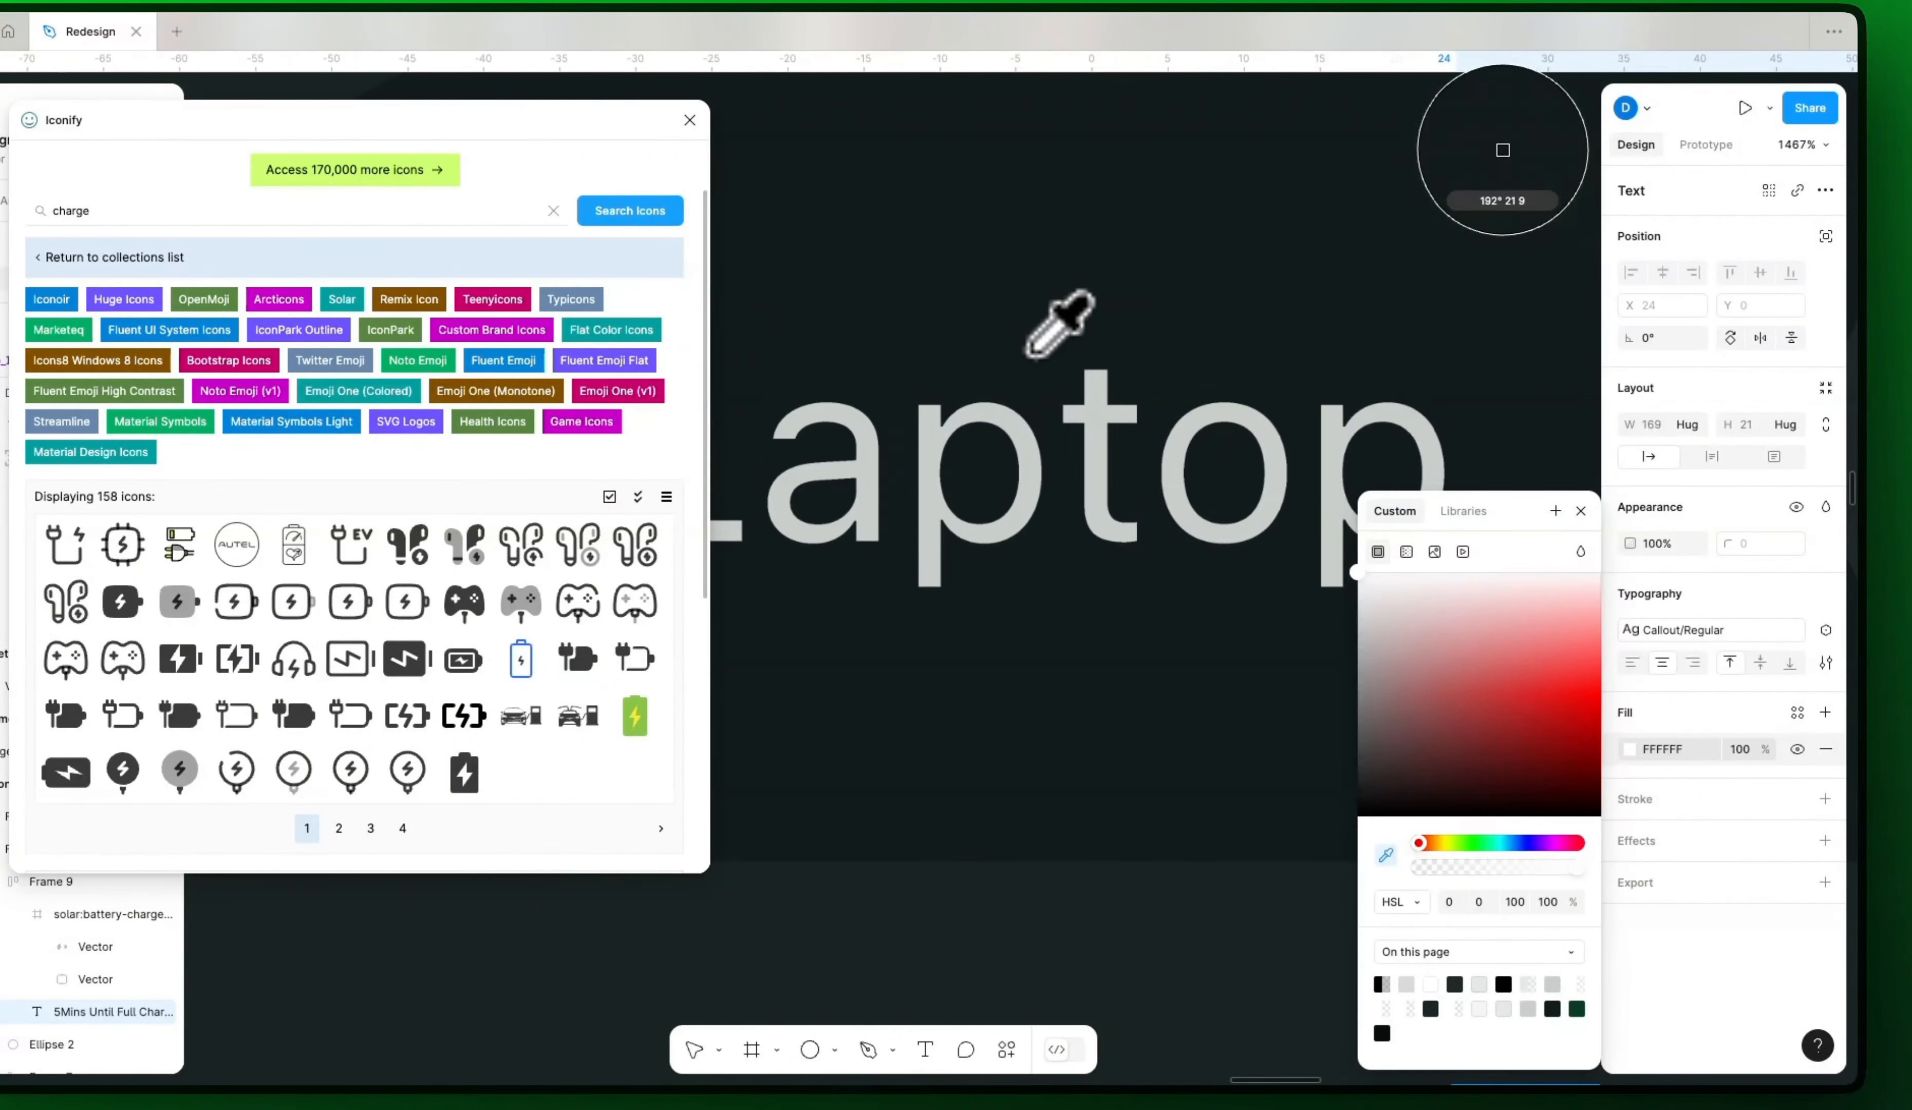
{"action": "left_click", "coordinate": [1021, 431]}
{"action": "scroll", "coordinate": [1021, 430], "scroll_direction": "down", "scroll_amount": 10}
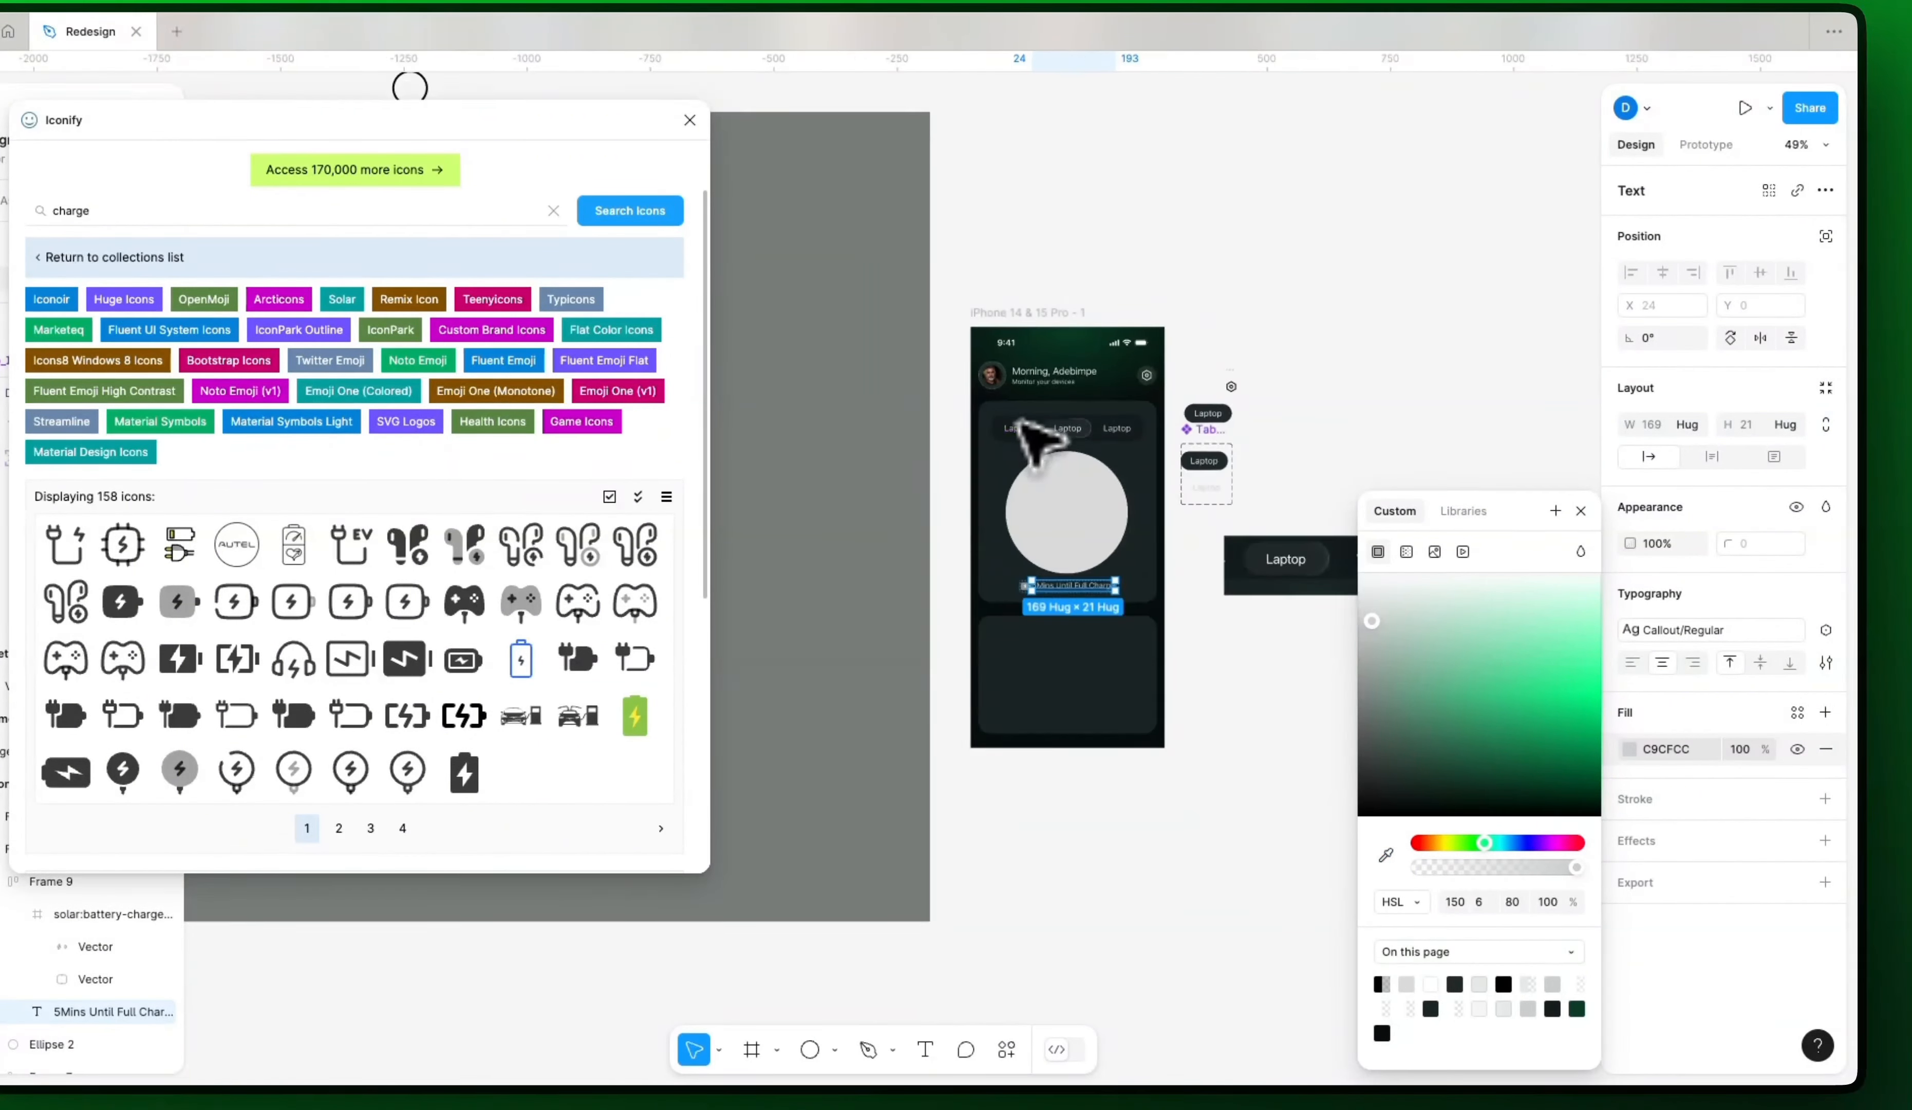
{"action": "scroll", "coordinate": [1030, 441], "scroll_direction": "up", "scroll_amount": 2}
{"action": "left_click", "coordinate": [1293, 606]}
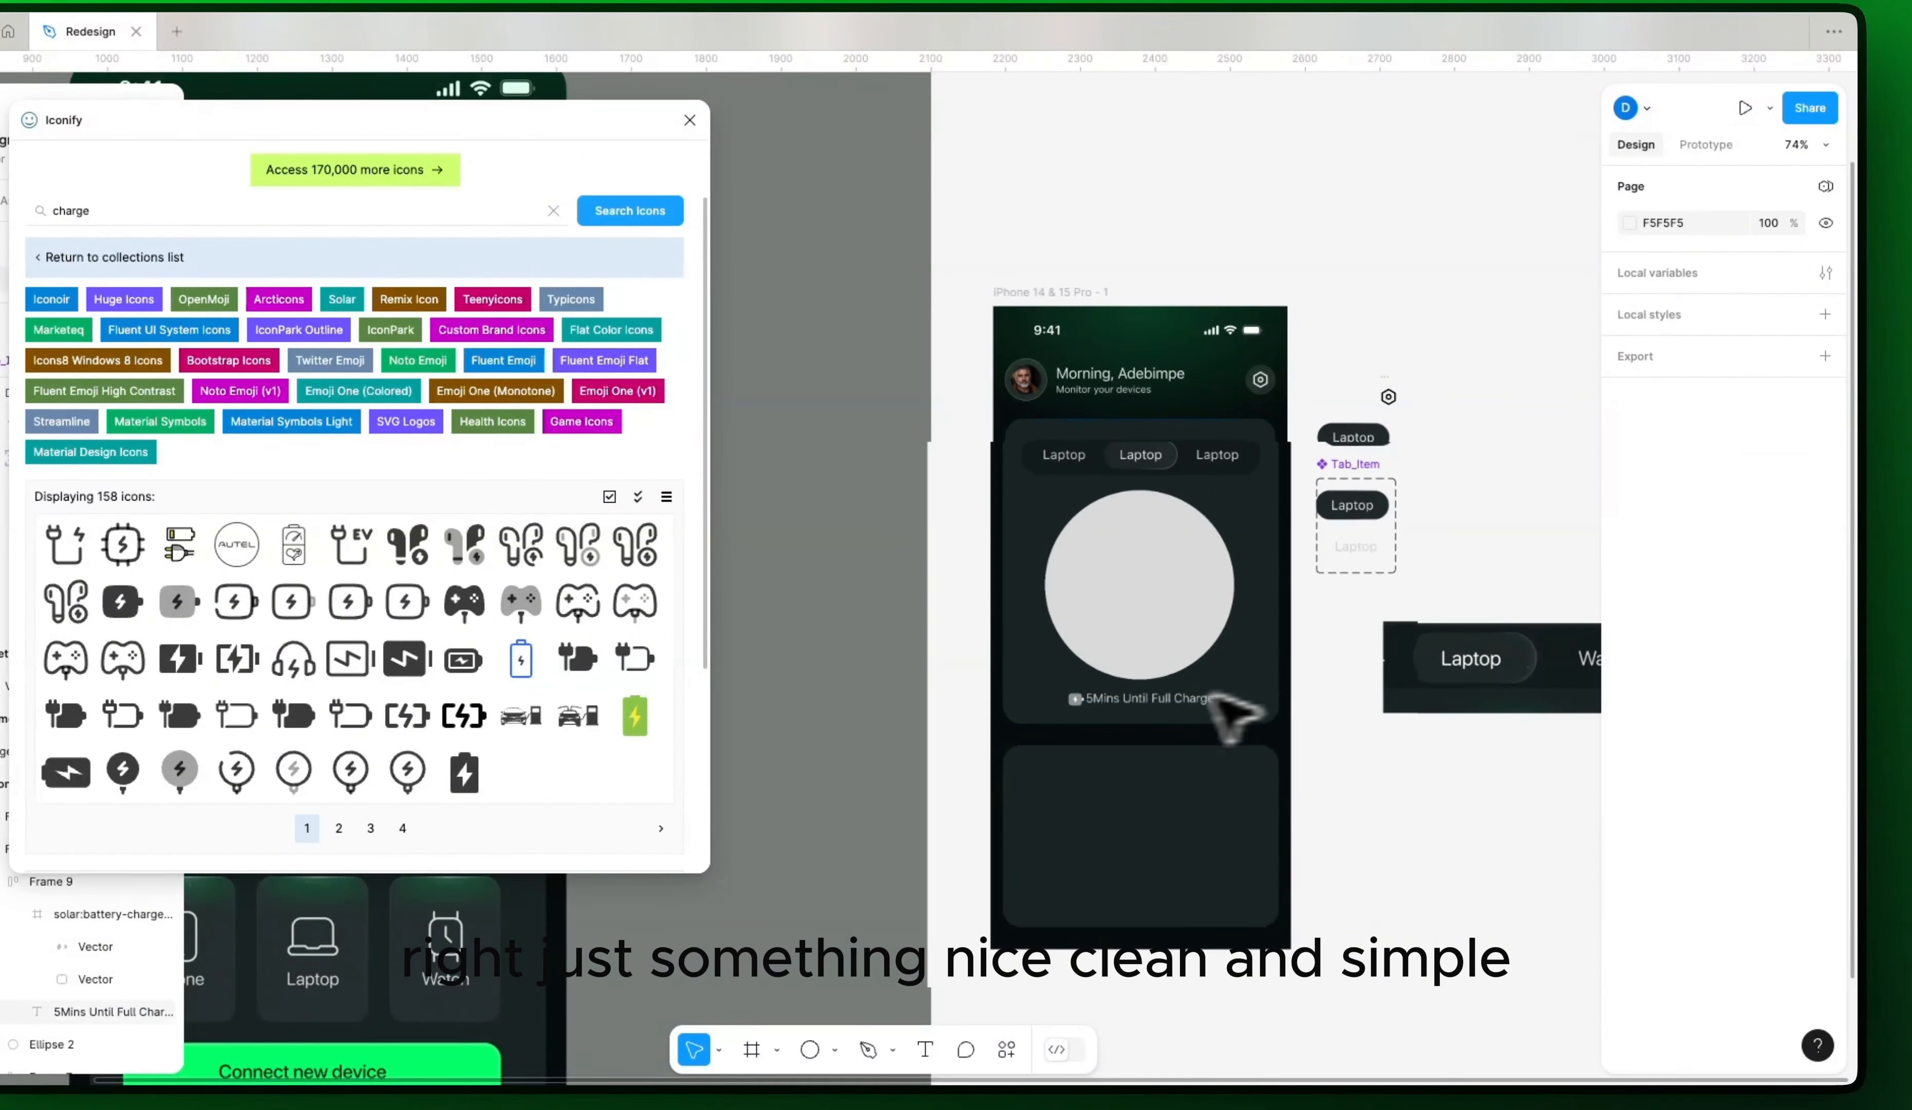
Step: Set the gap between the battery icon and the charging caption to 4
{"action": "scroll", "coordinate": [1166, 709], "scroll_direction": "up", "scroll_amount": 5}
{"action": "left_click", "coordinate": [1091, 694]}
{"action": "key", "text": "shift+Return"}
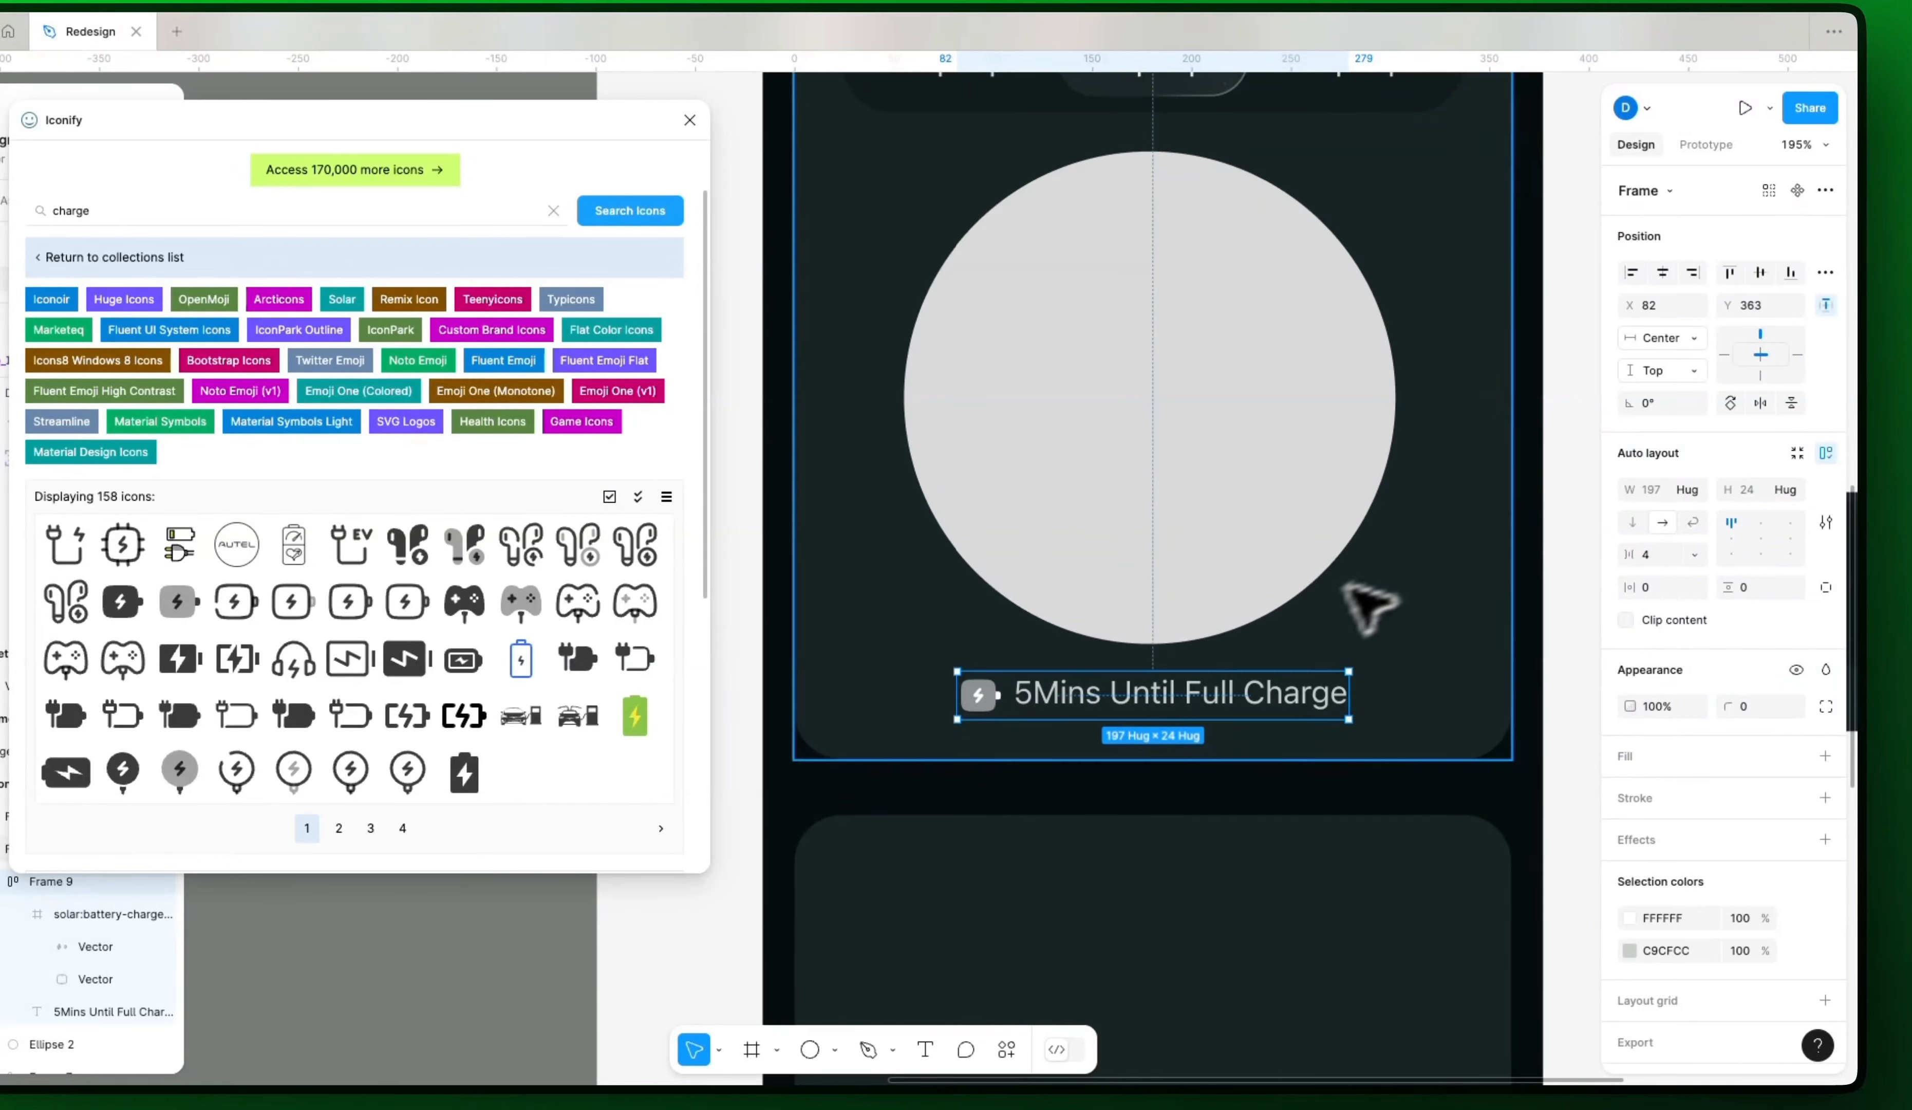
Step: Examine the charging caption row beneath the circle and compare the redesigned screen with the reference design
{"action": "left_click", "coordinate": [1251, 783]}
{"action": "left_click_drag", "start_coordinate": [1320, 798], "coordinate": [1217, 794]}
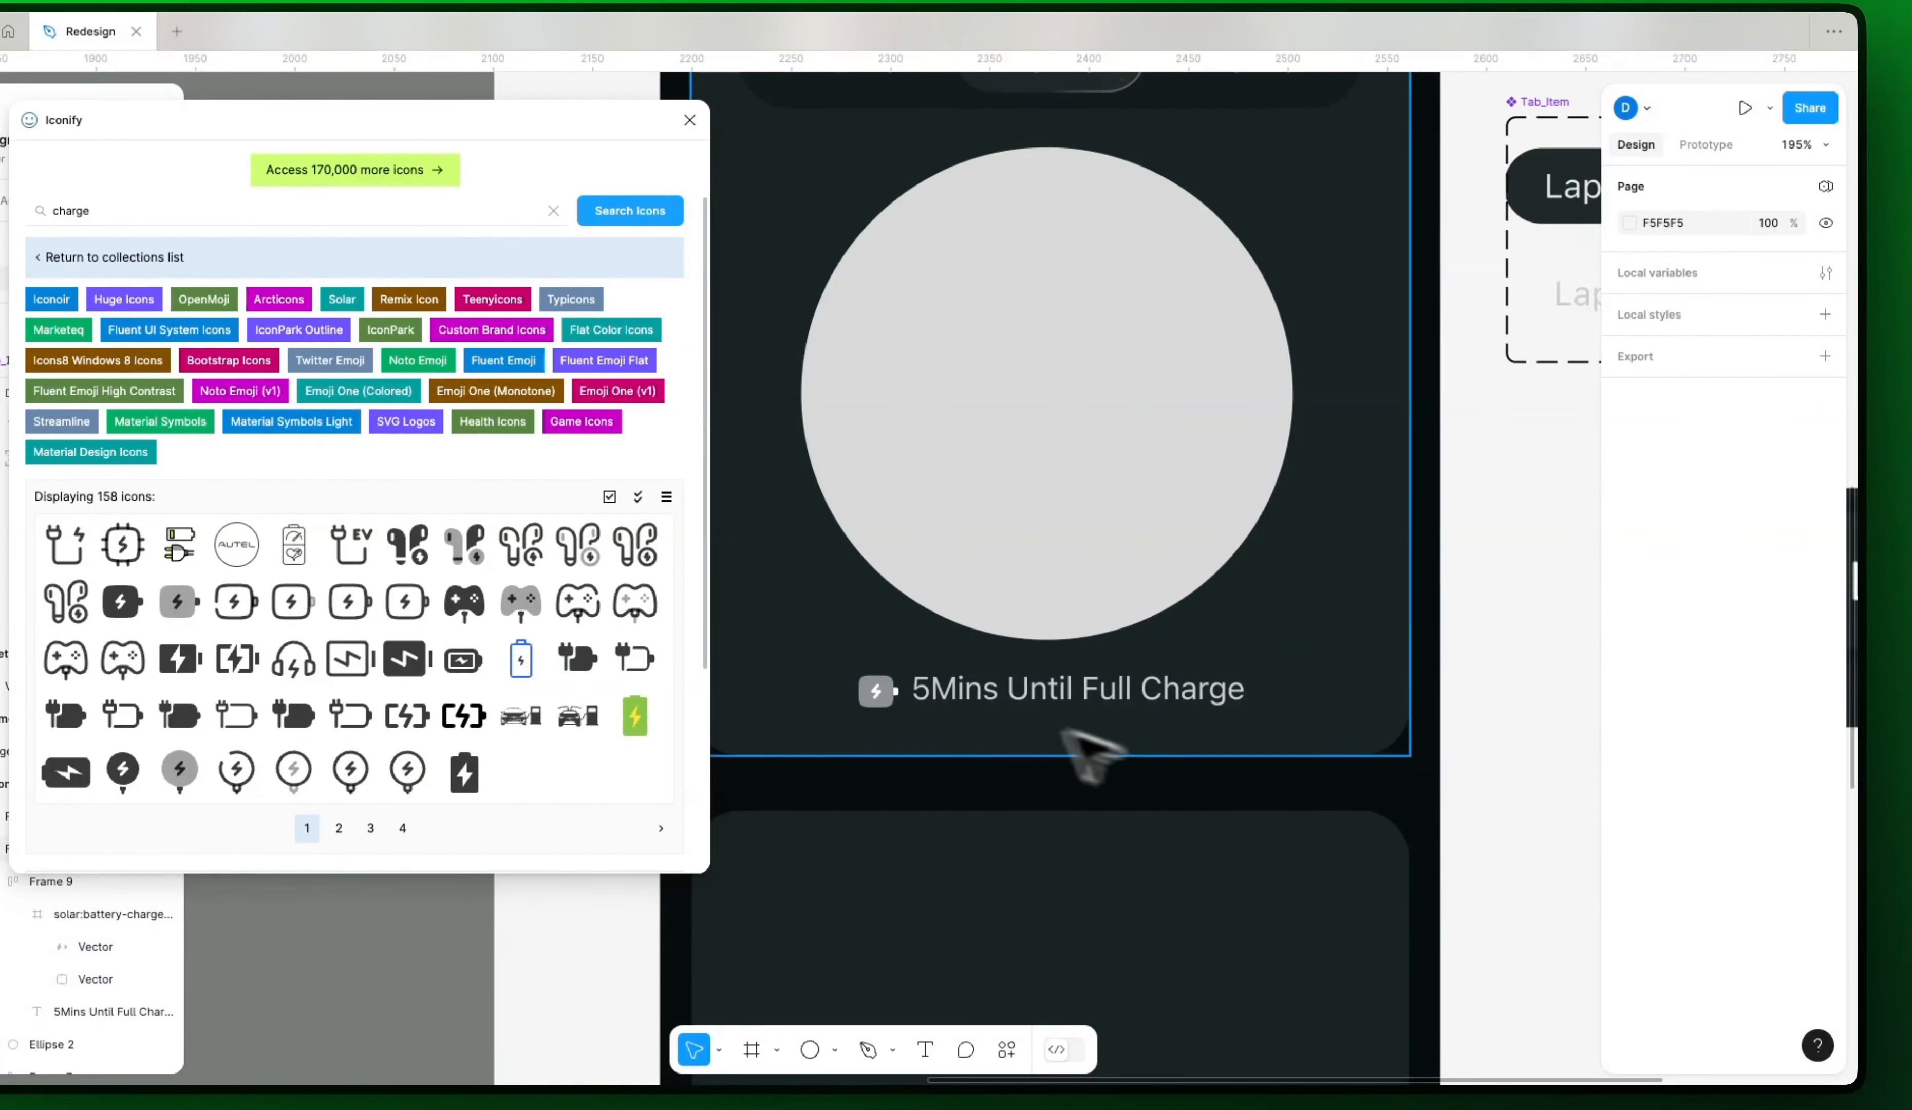
{"action": "left_click", "coordinate": [999, 704]}
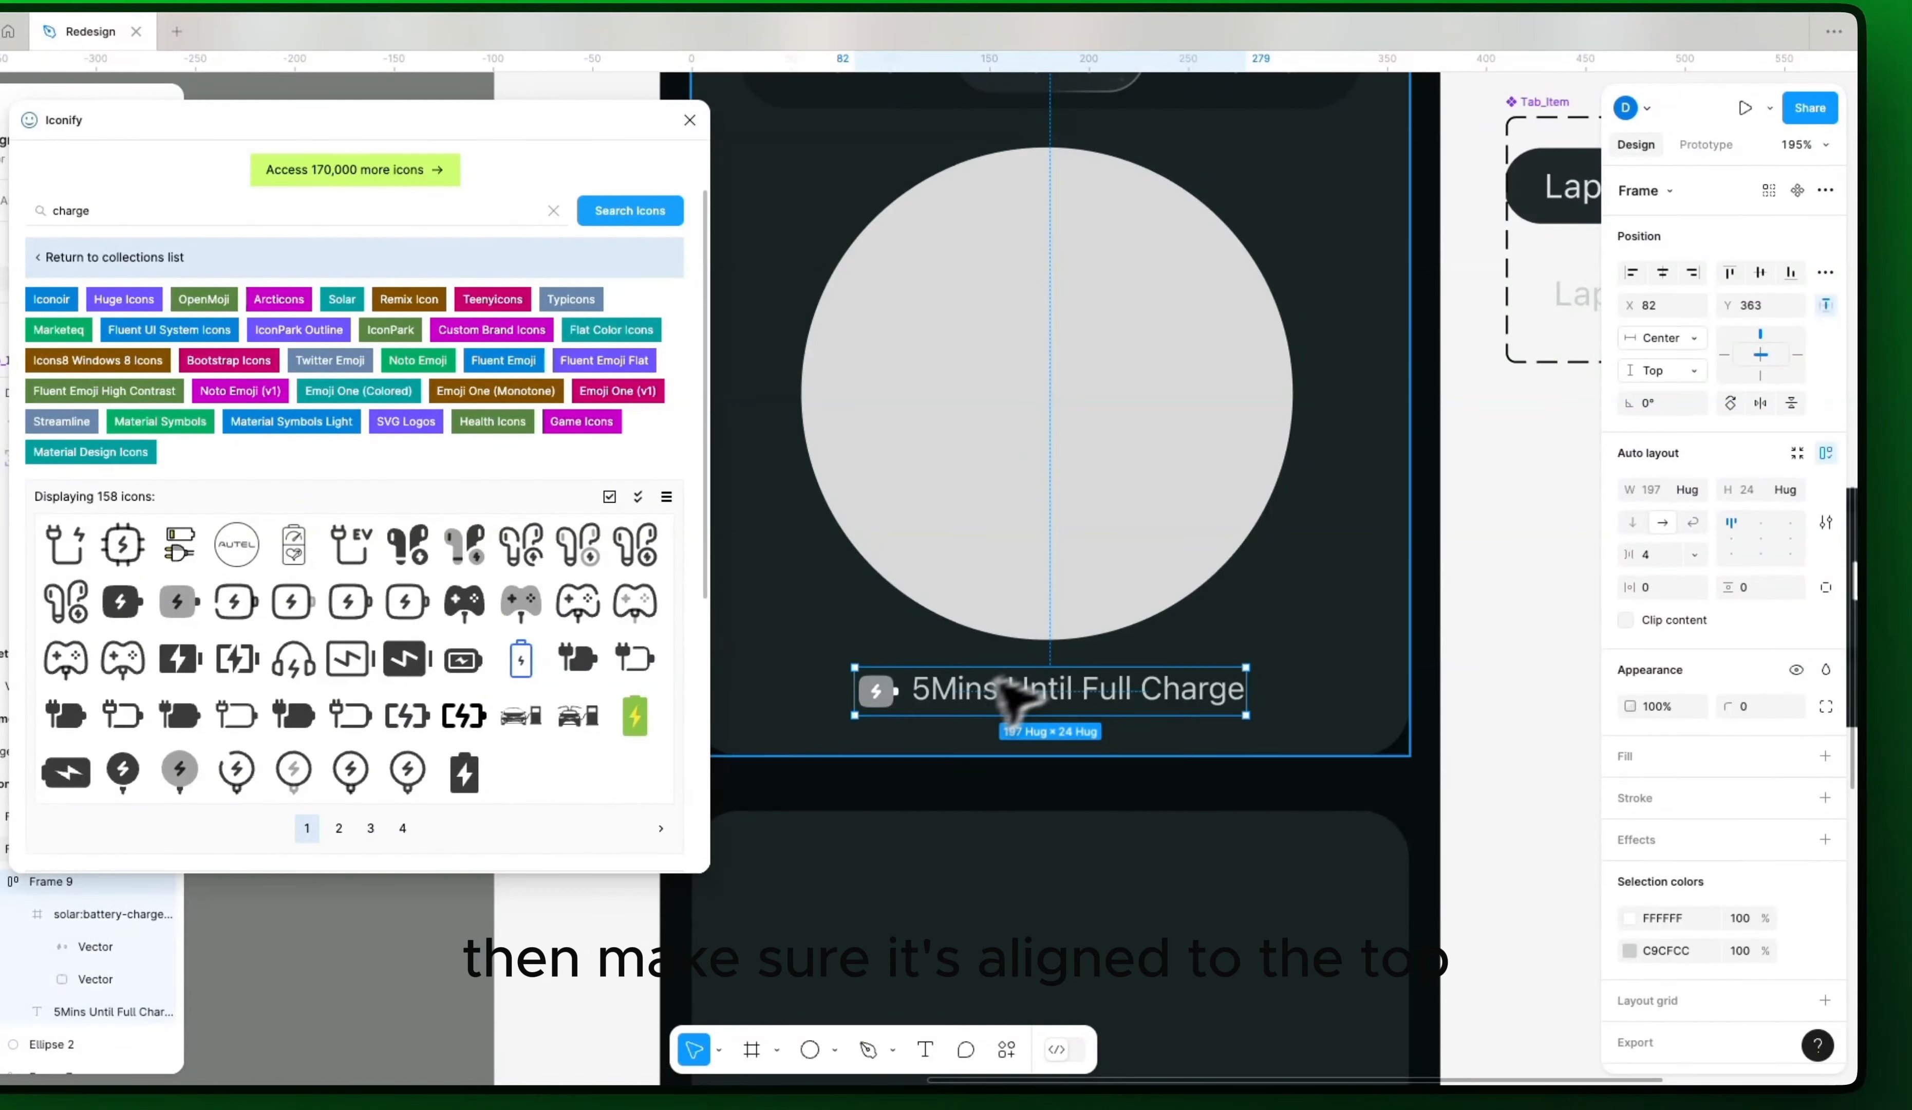
{"action": "left_click", "coordinate": [1178, 697]}
{"action": "left_click", "coordinate": [878, 711]}
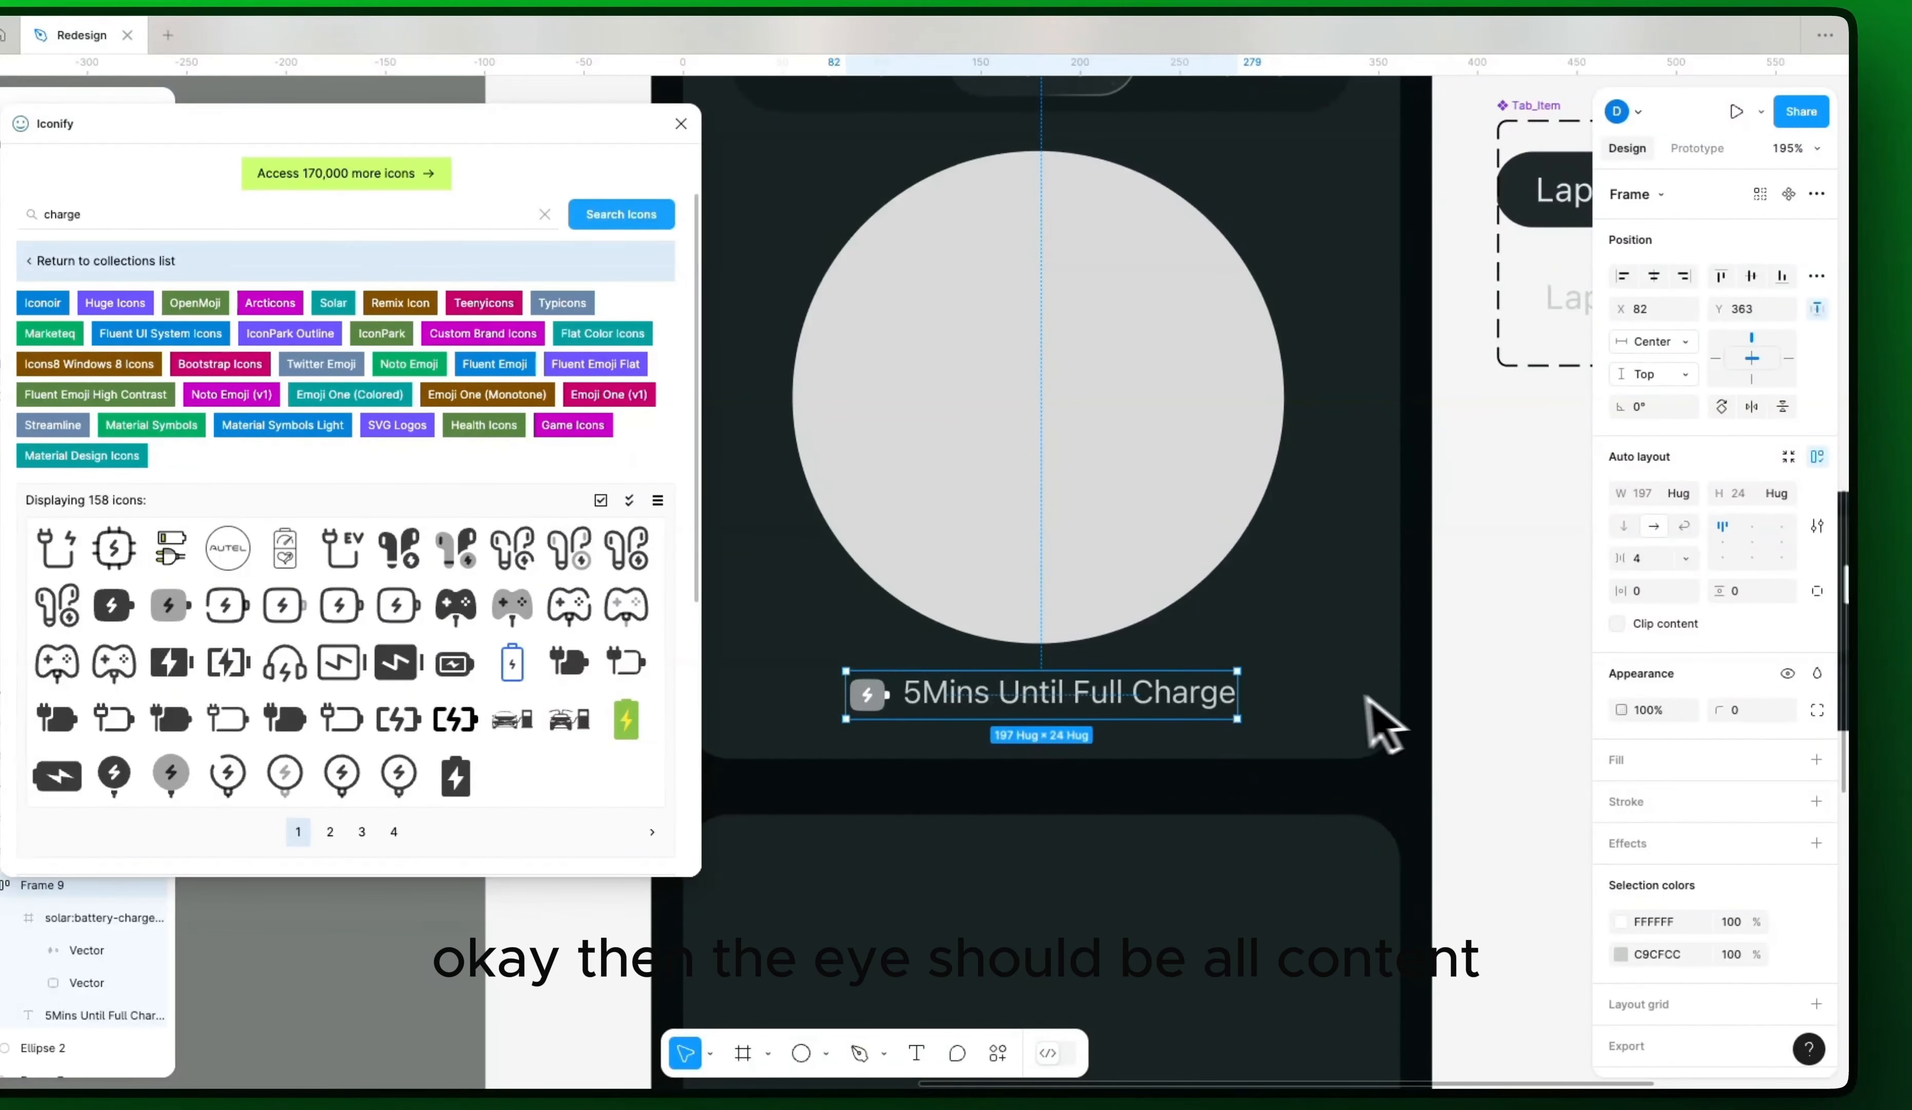
{"action": "left_click", "coordinate": [1482, 712]}
{"action": "scroll", "coordinate": [1493, 728], "scroll_direction": "down", "scroll_amount": 5}
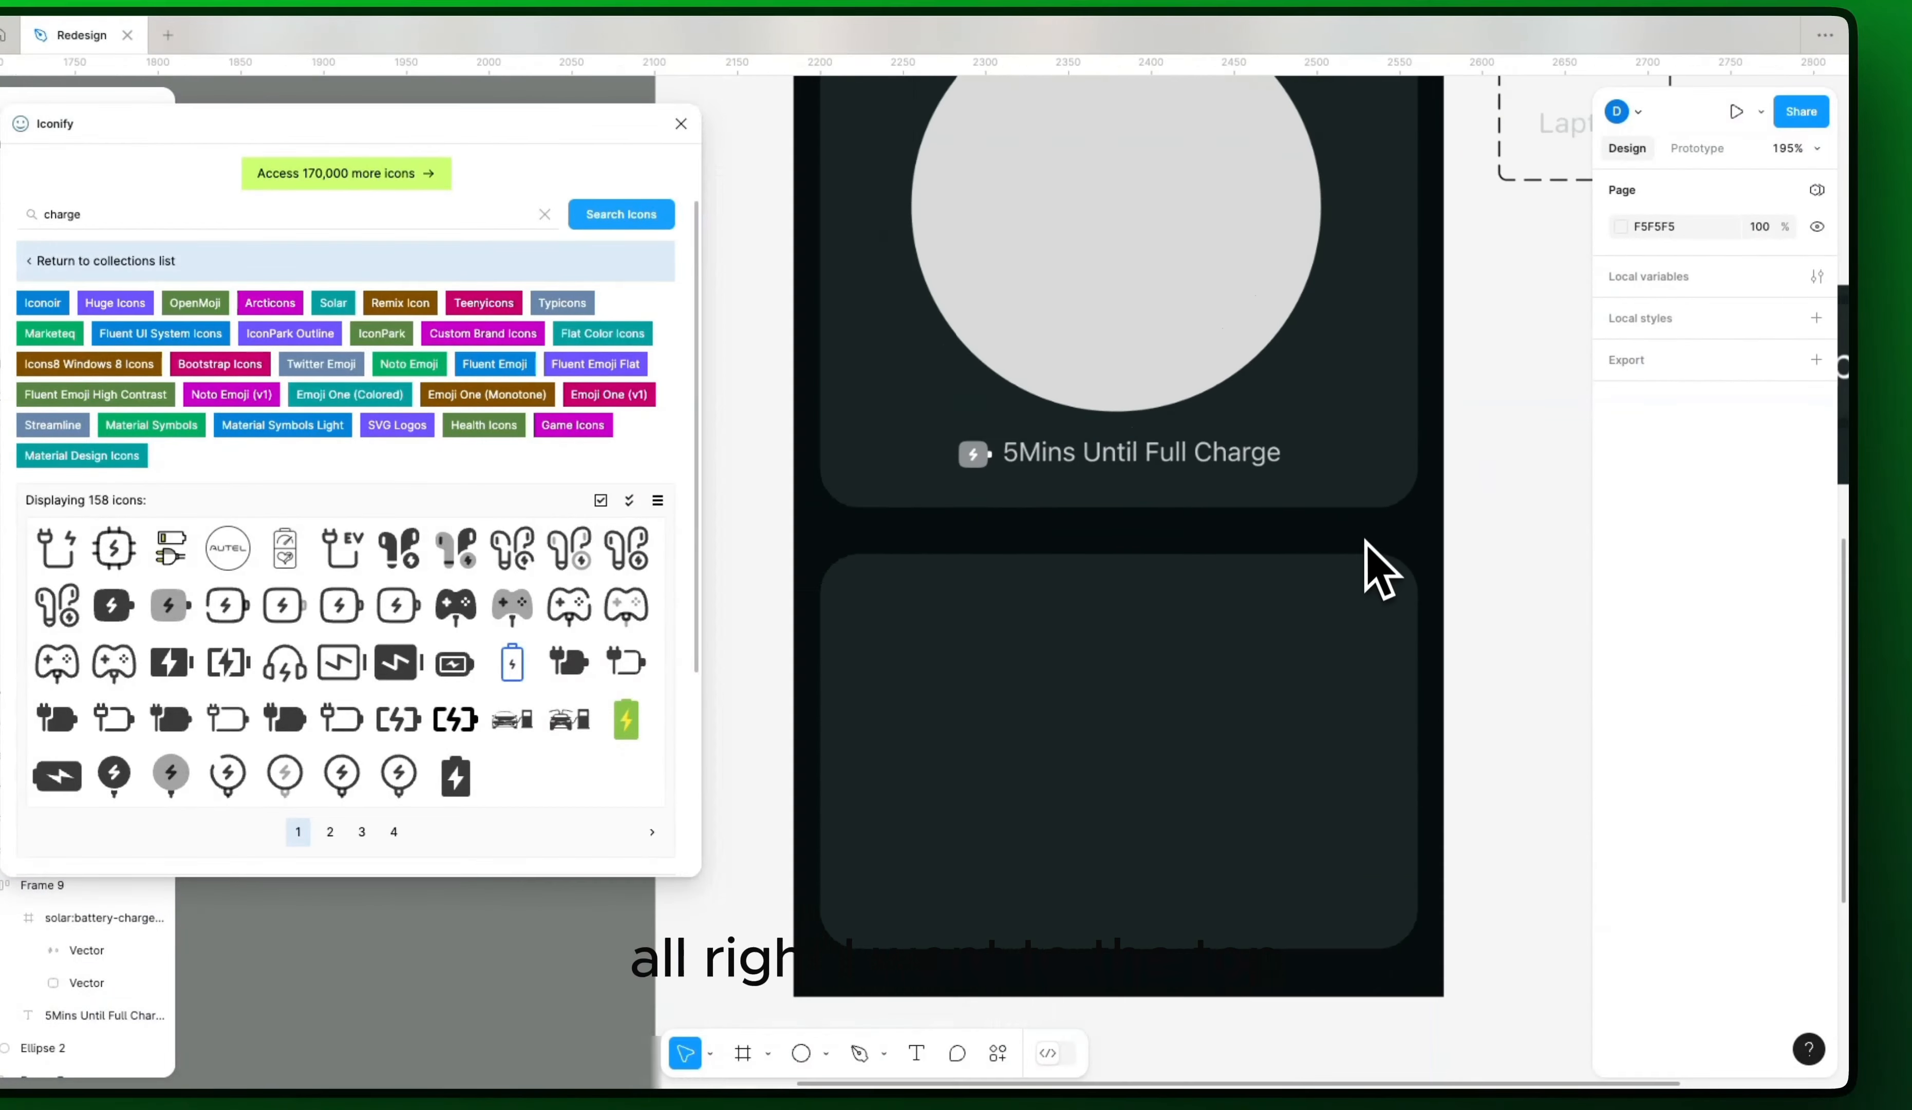
{"action": "scroll", "coordinate": [1378, 572], "scroll_direction": "down", "scroll_amount": 8, "text": "ctrl"}
{"action": "left_click_drag", "start_coordinate": [1190, 564], "coordinate": [1225, 649]}
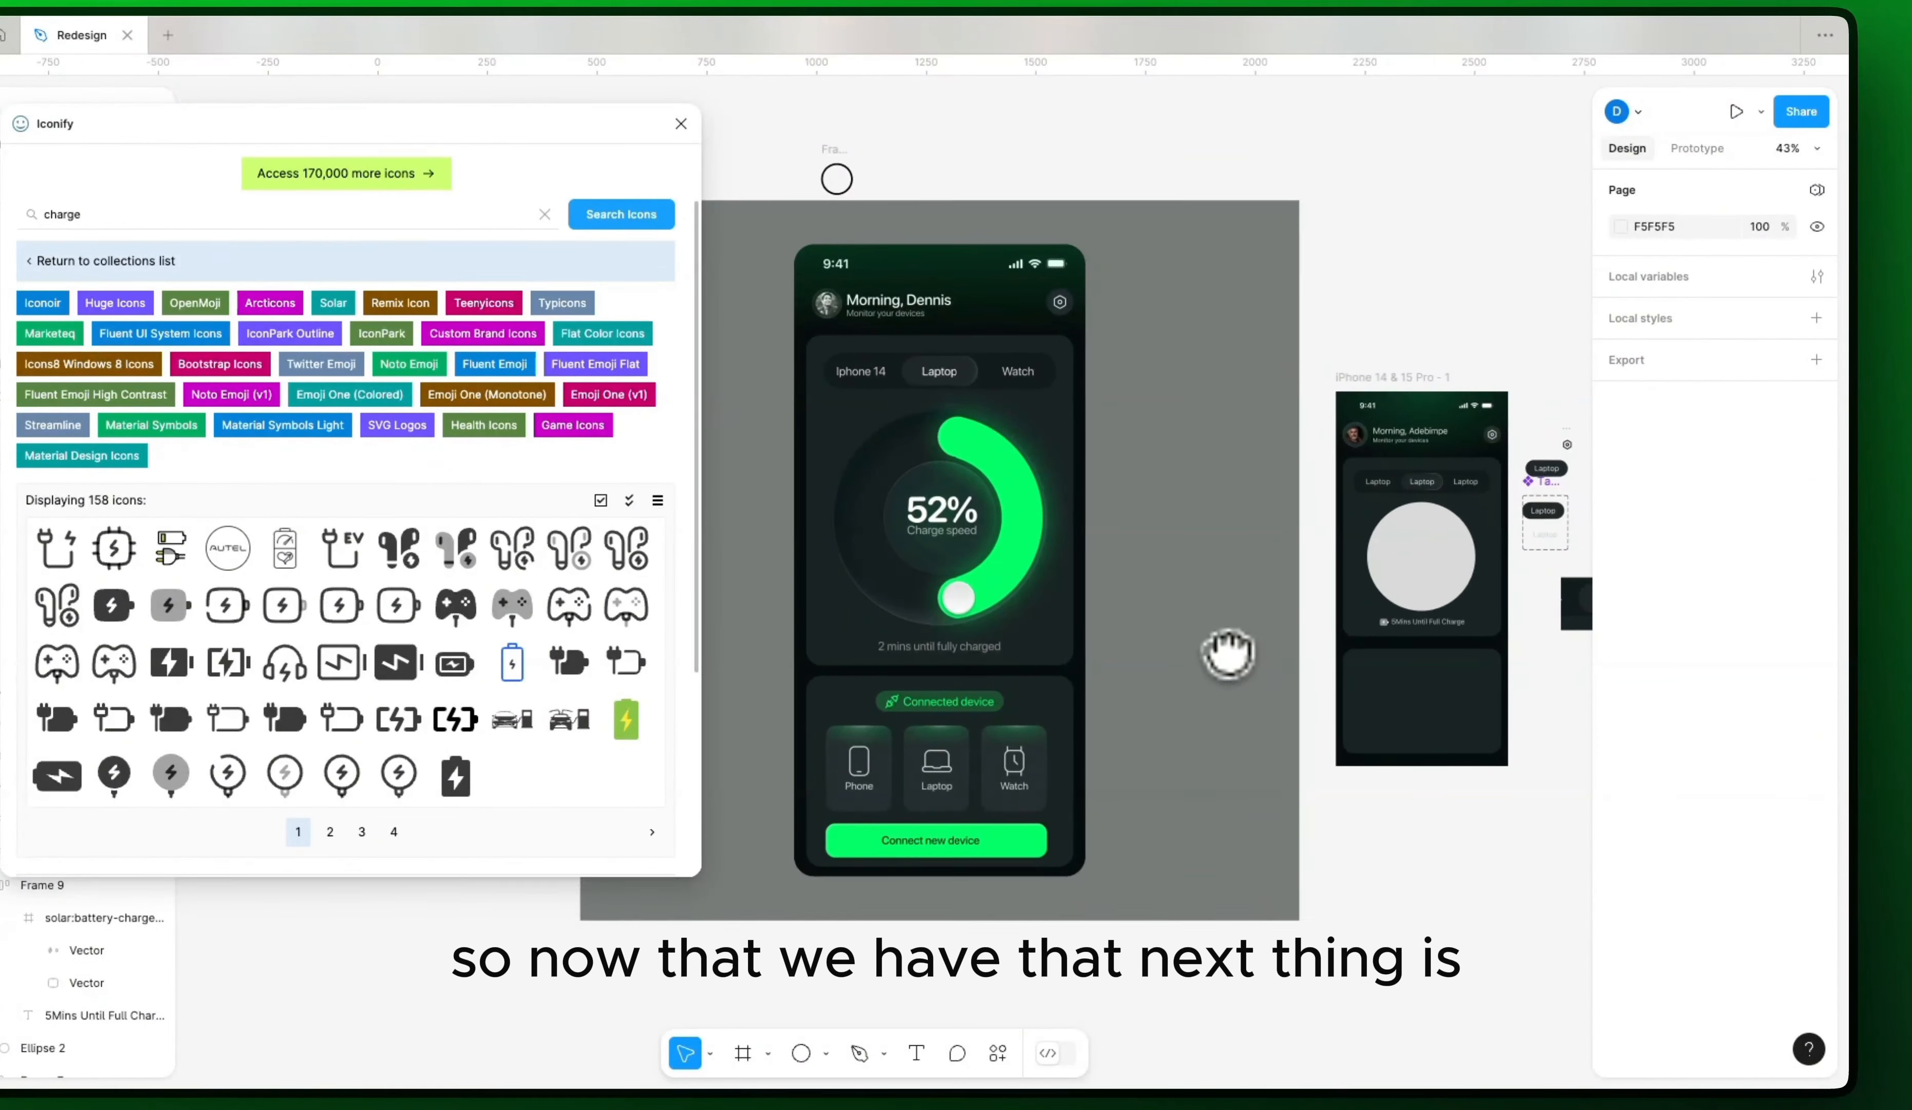
{"action": "left_click_drag", "start_coordinate": [1208, 559], "coordinate": [1065, 629]}
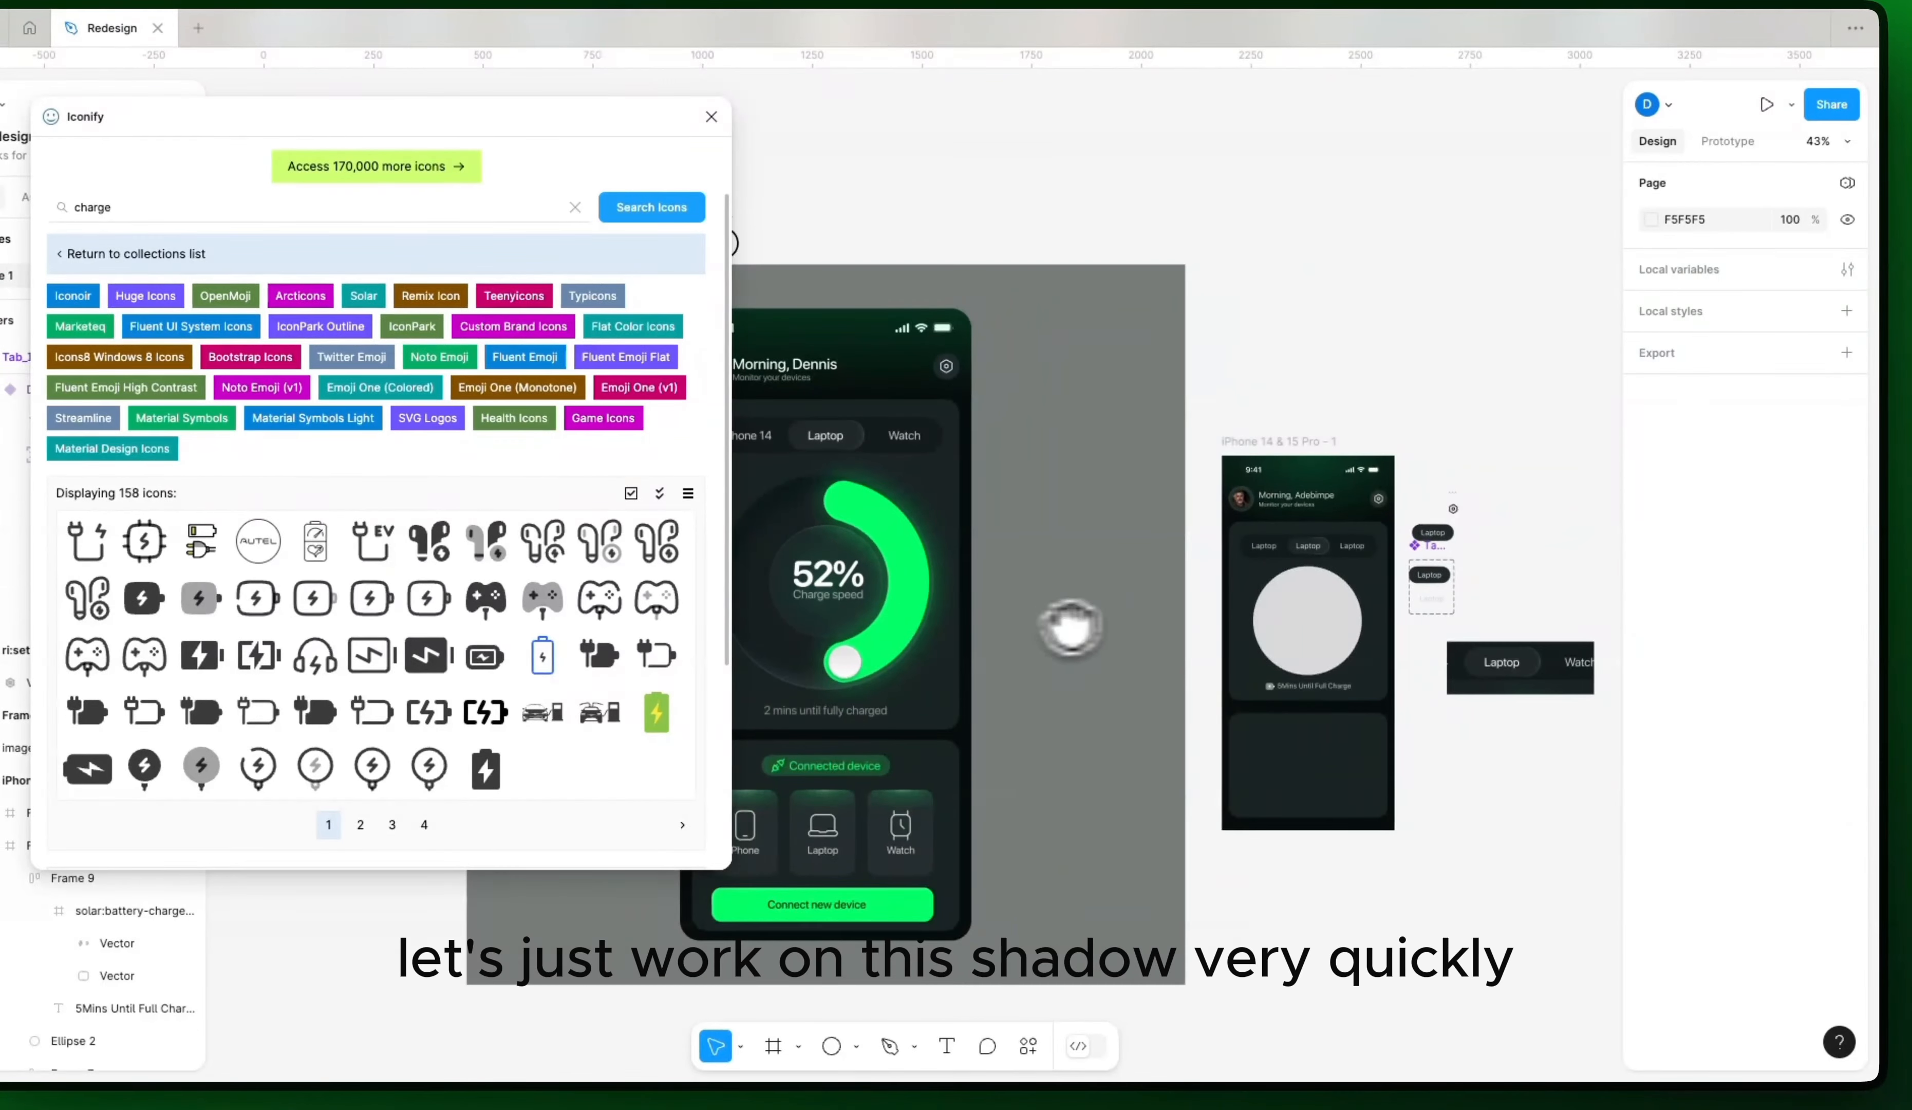
Step: Fill the large circle in the device card with the dark tone 161F1E sampled from the reference design
{"action": "left_click", "coordinate": [1282, 615]}
{"action": "scroll", "coordinate": [1265, 629], "scroll_direction": "left", "scroll_amount": 4}
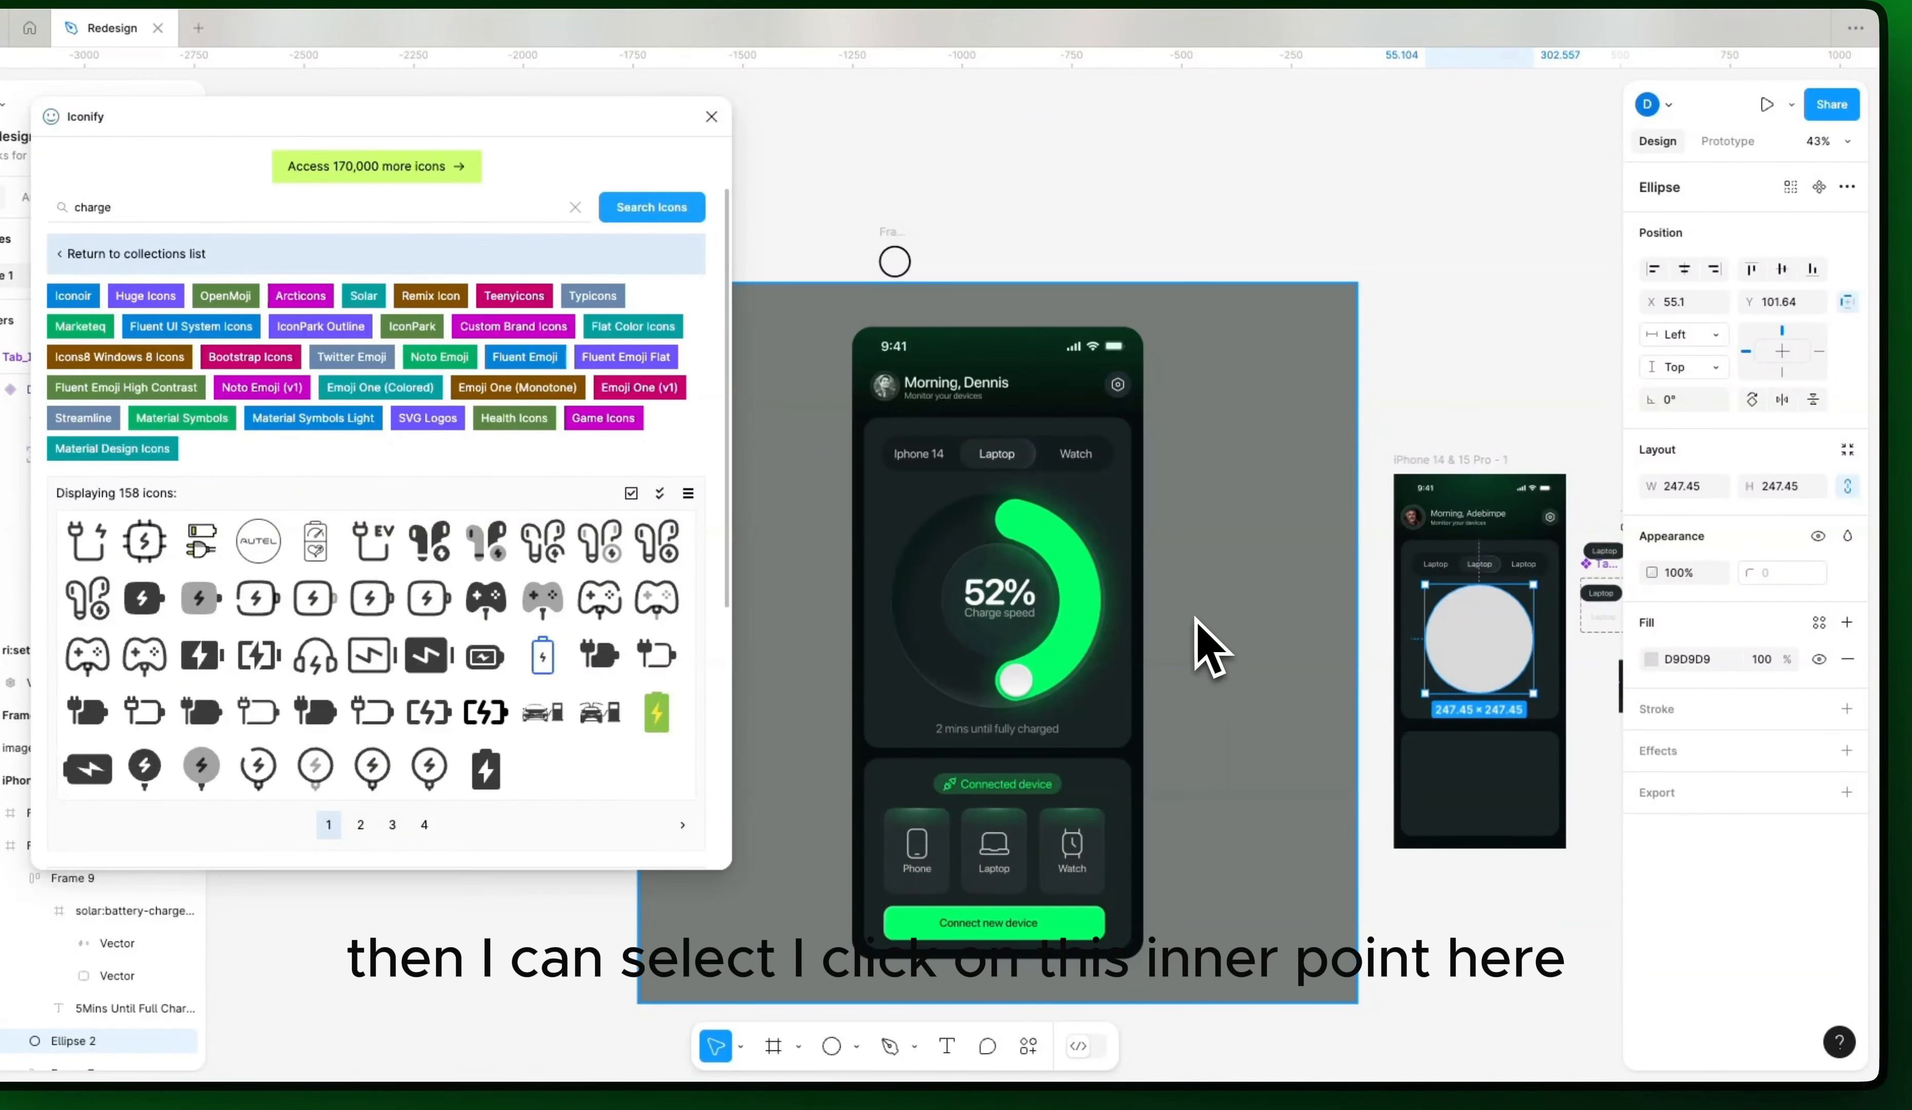
{"action": "key", "text": "i"}
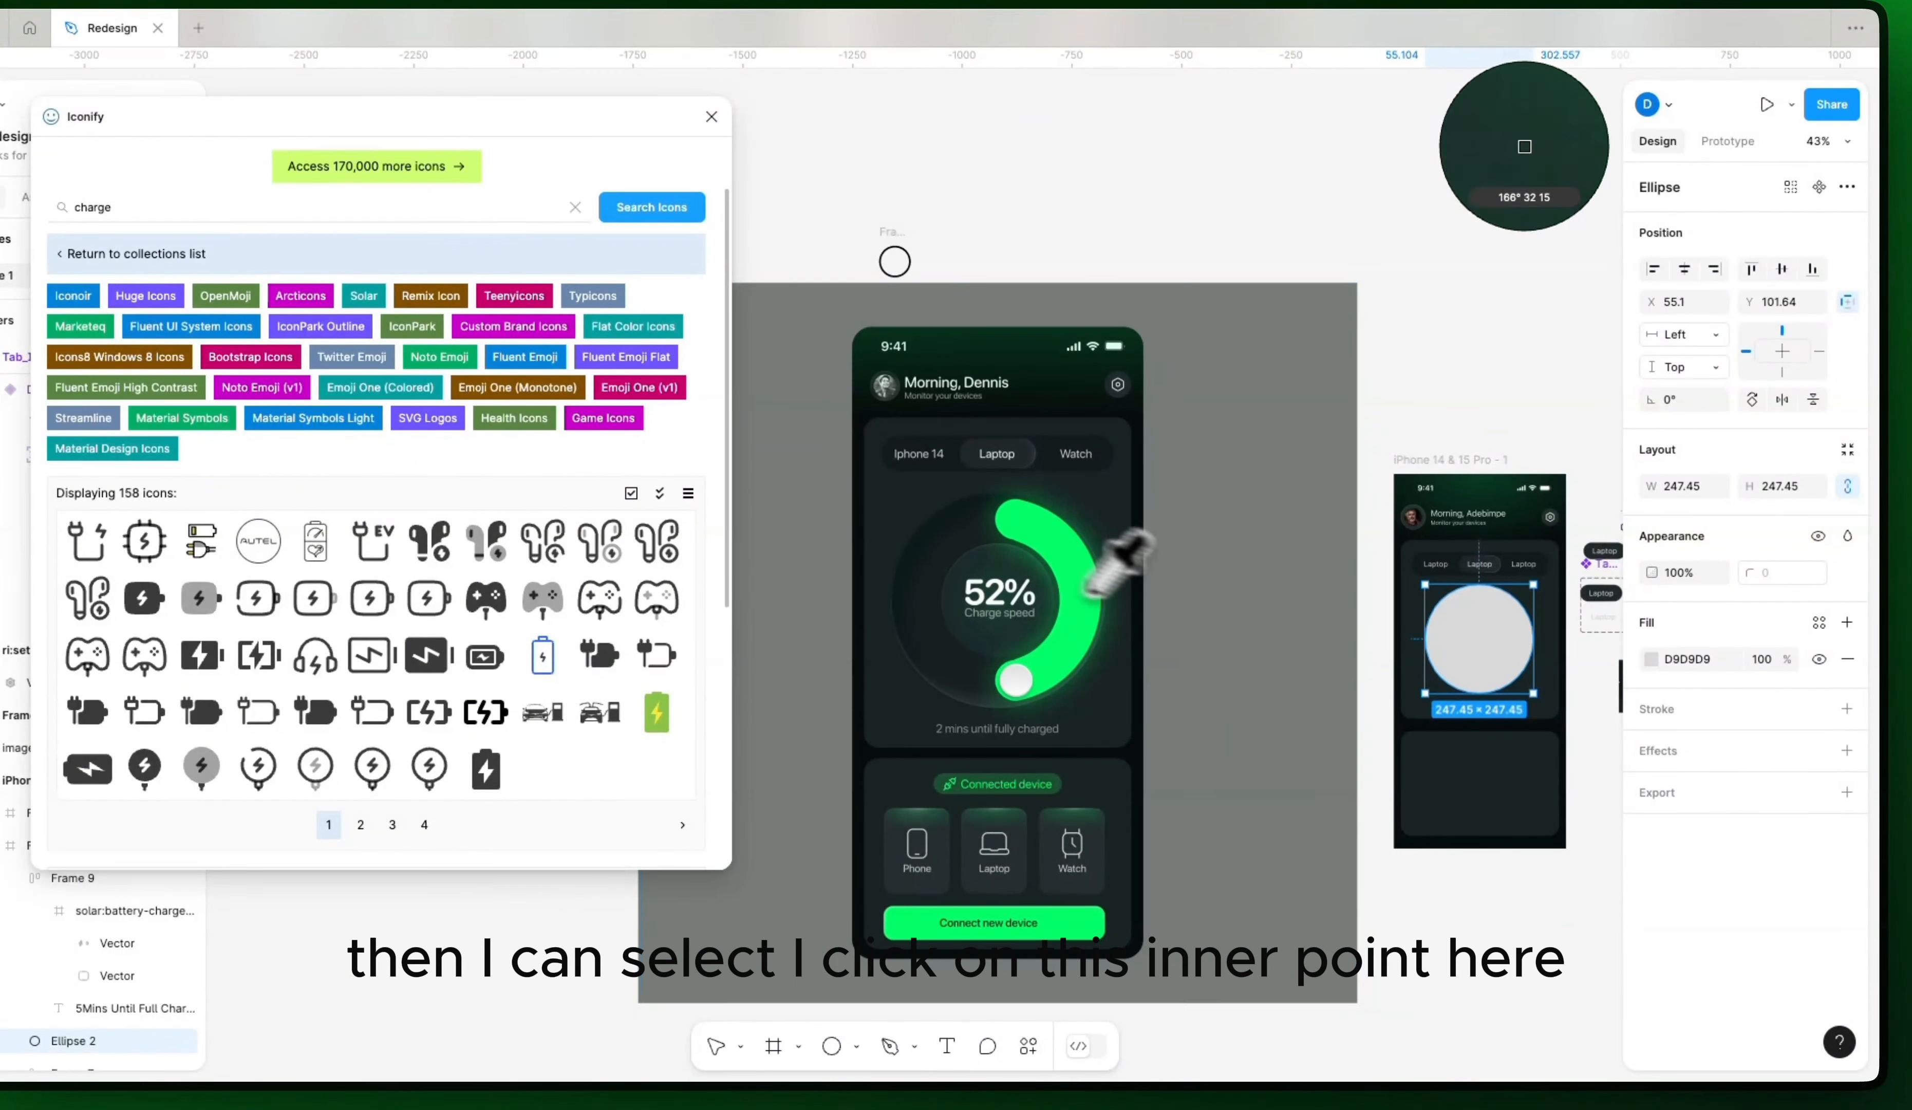
{"action": "left_click", "coordinate": [934, 553]}
{"action": "scroll", "coordinate": [1306, 659], "scroll_direction": "up", "scroll_amount": 5}
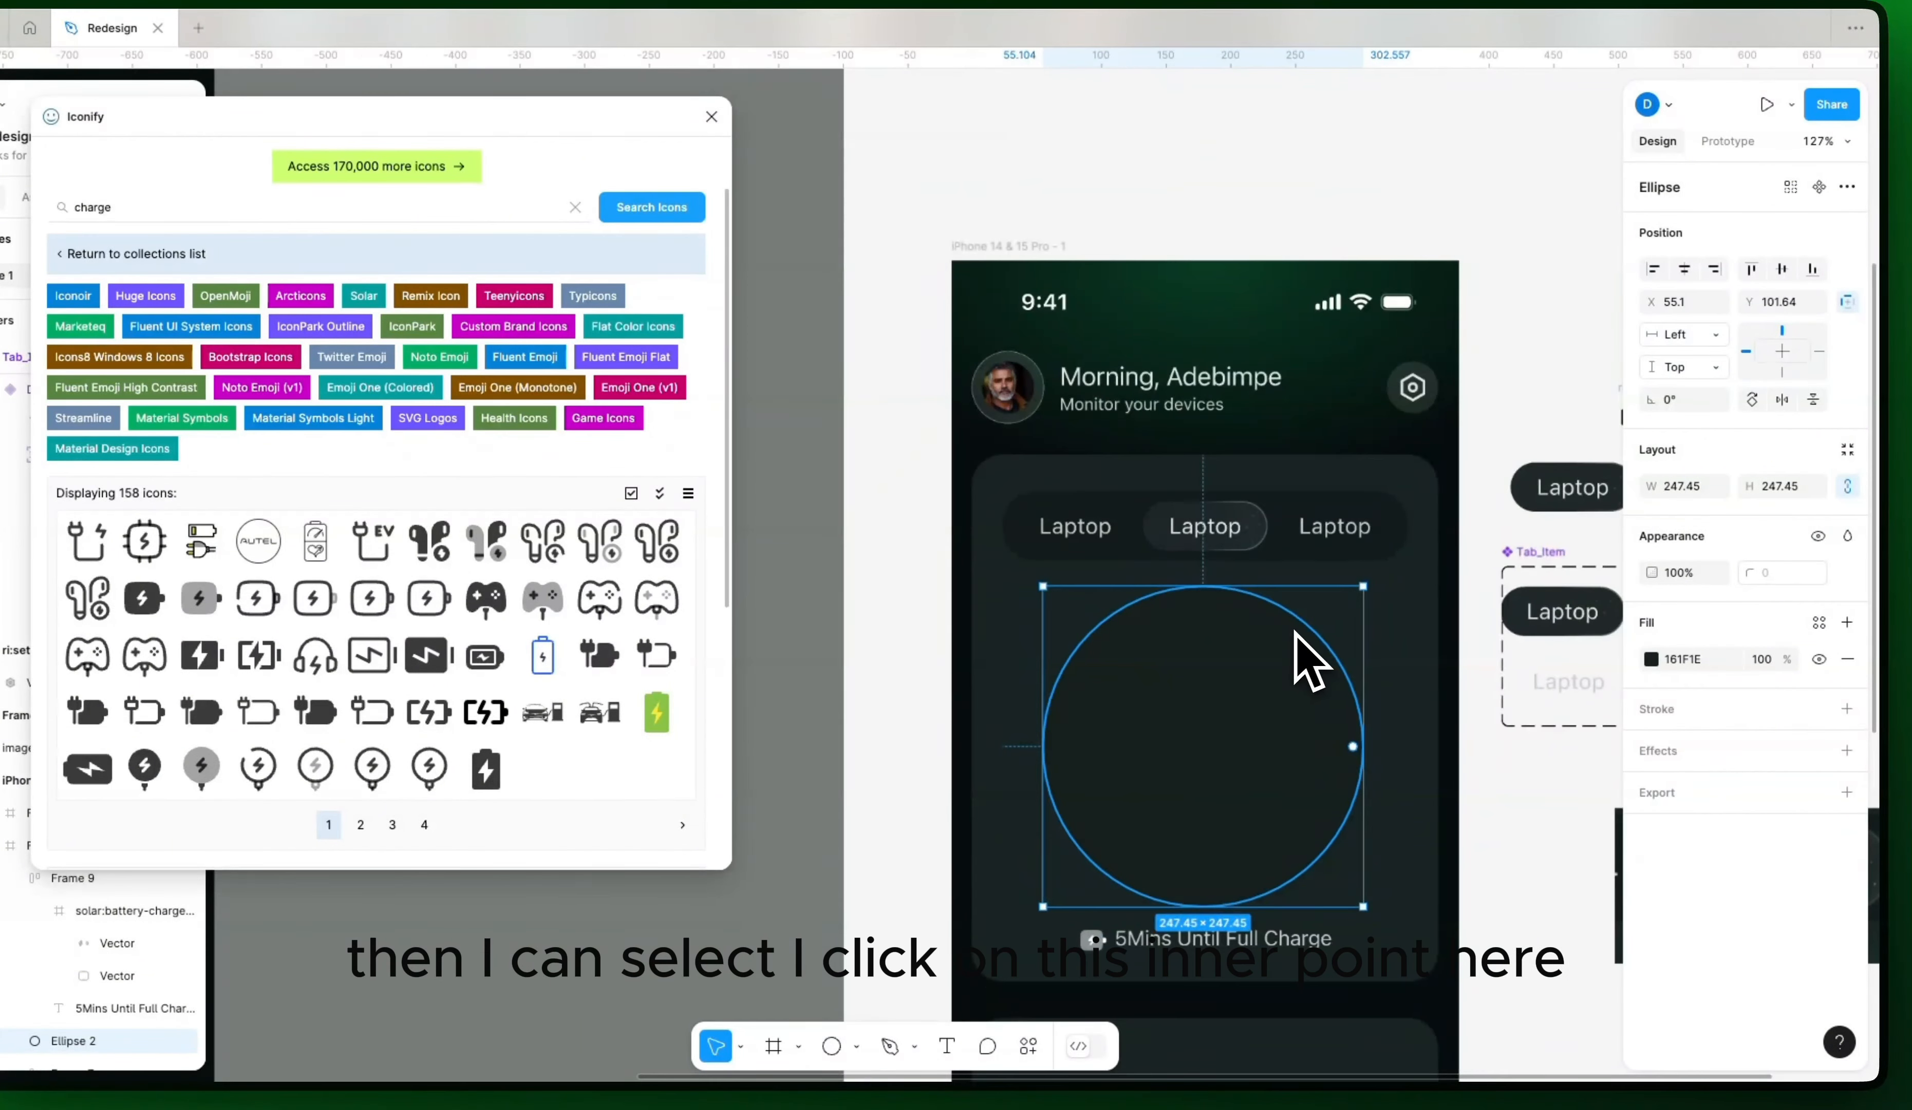
Step: Fill the circle with 131B1D by sampling the dark background of the card's tab bar
{"action": "scroll", "coordinate": [1309, 660], "scroll_direction": "up", "scroll_amount": 1}
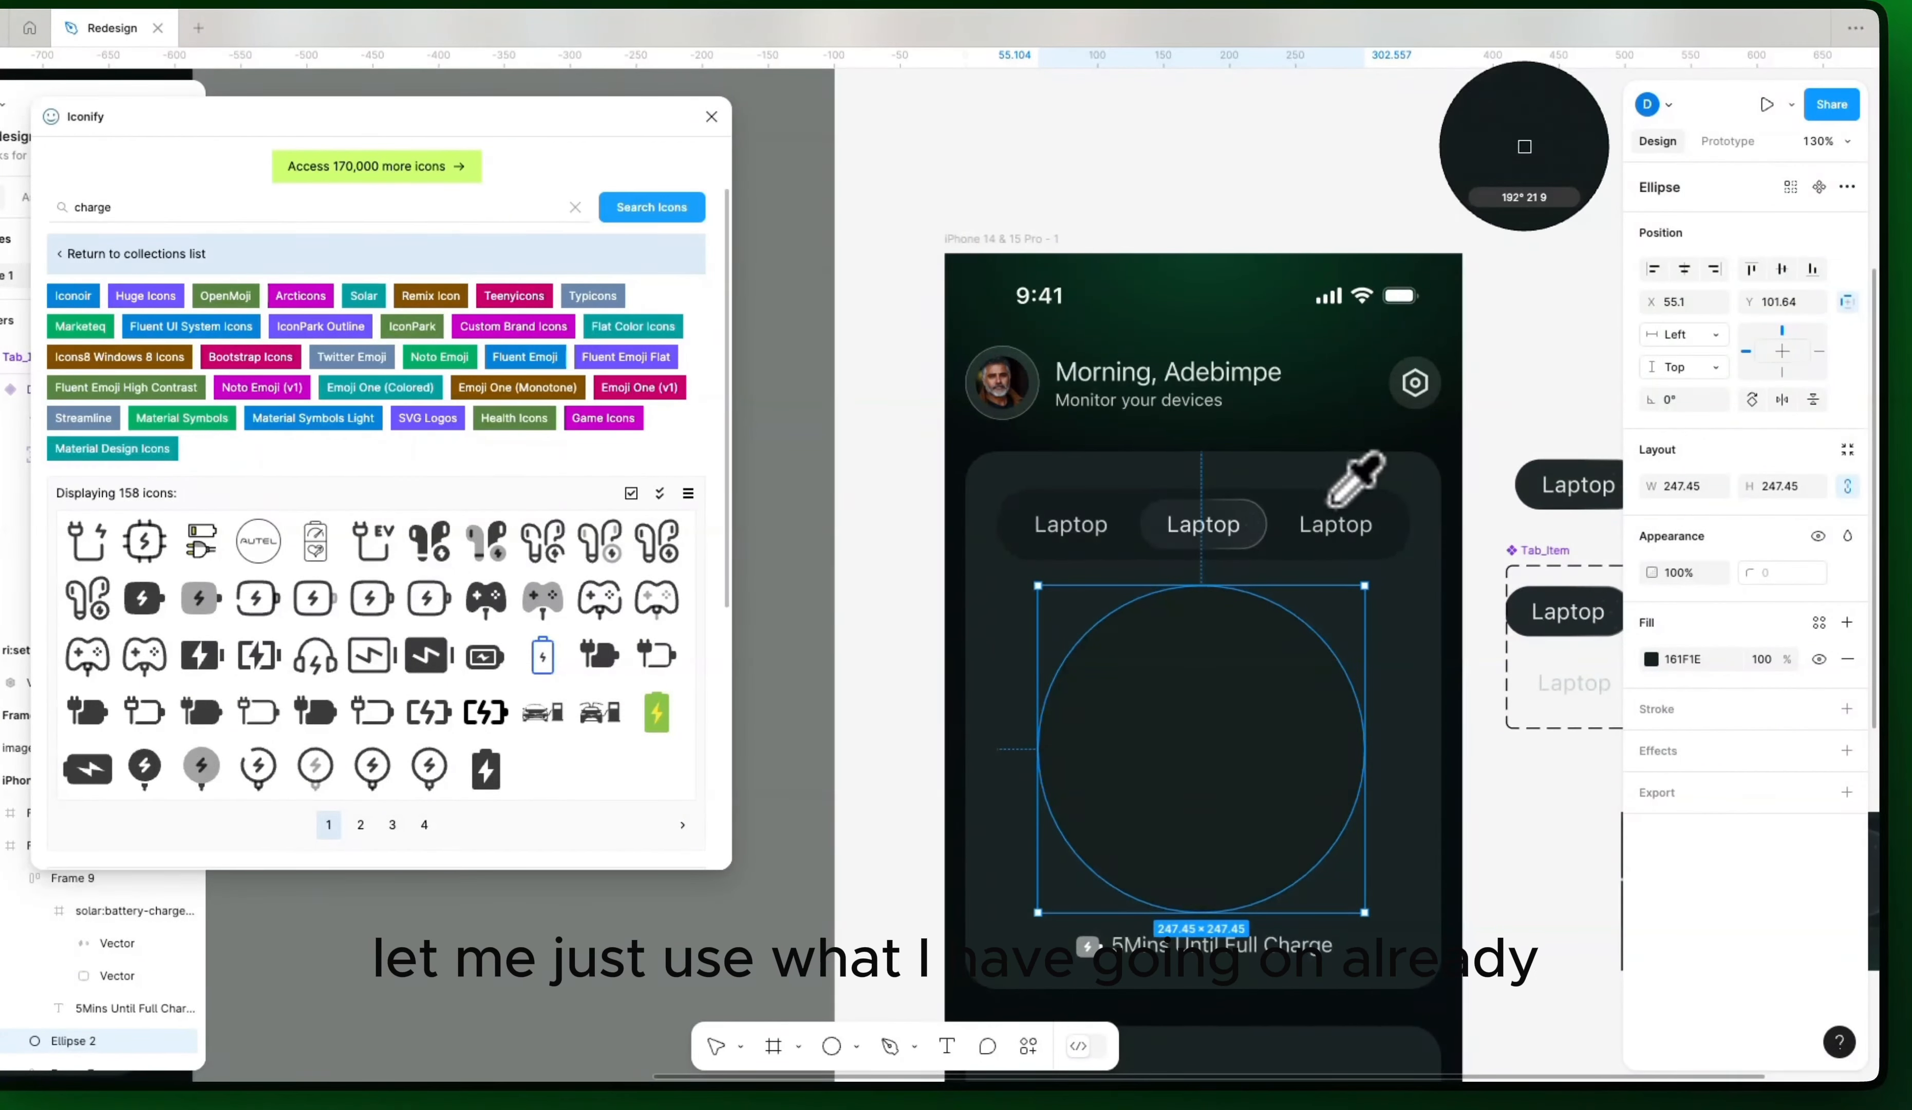
{"action": "left_click", "coordinate": [1325, 509]}
{"action": "left_click", "coordinate": [1404, 657]}
{"action": "left_click_drag", "start_coordinate": [1481, 774], "coordinate": [1419, 719]}
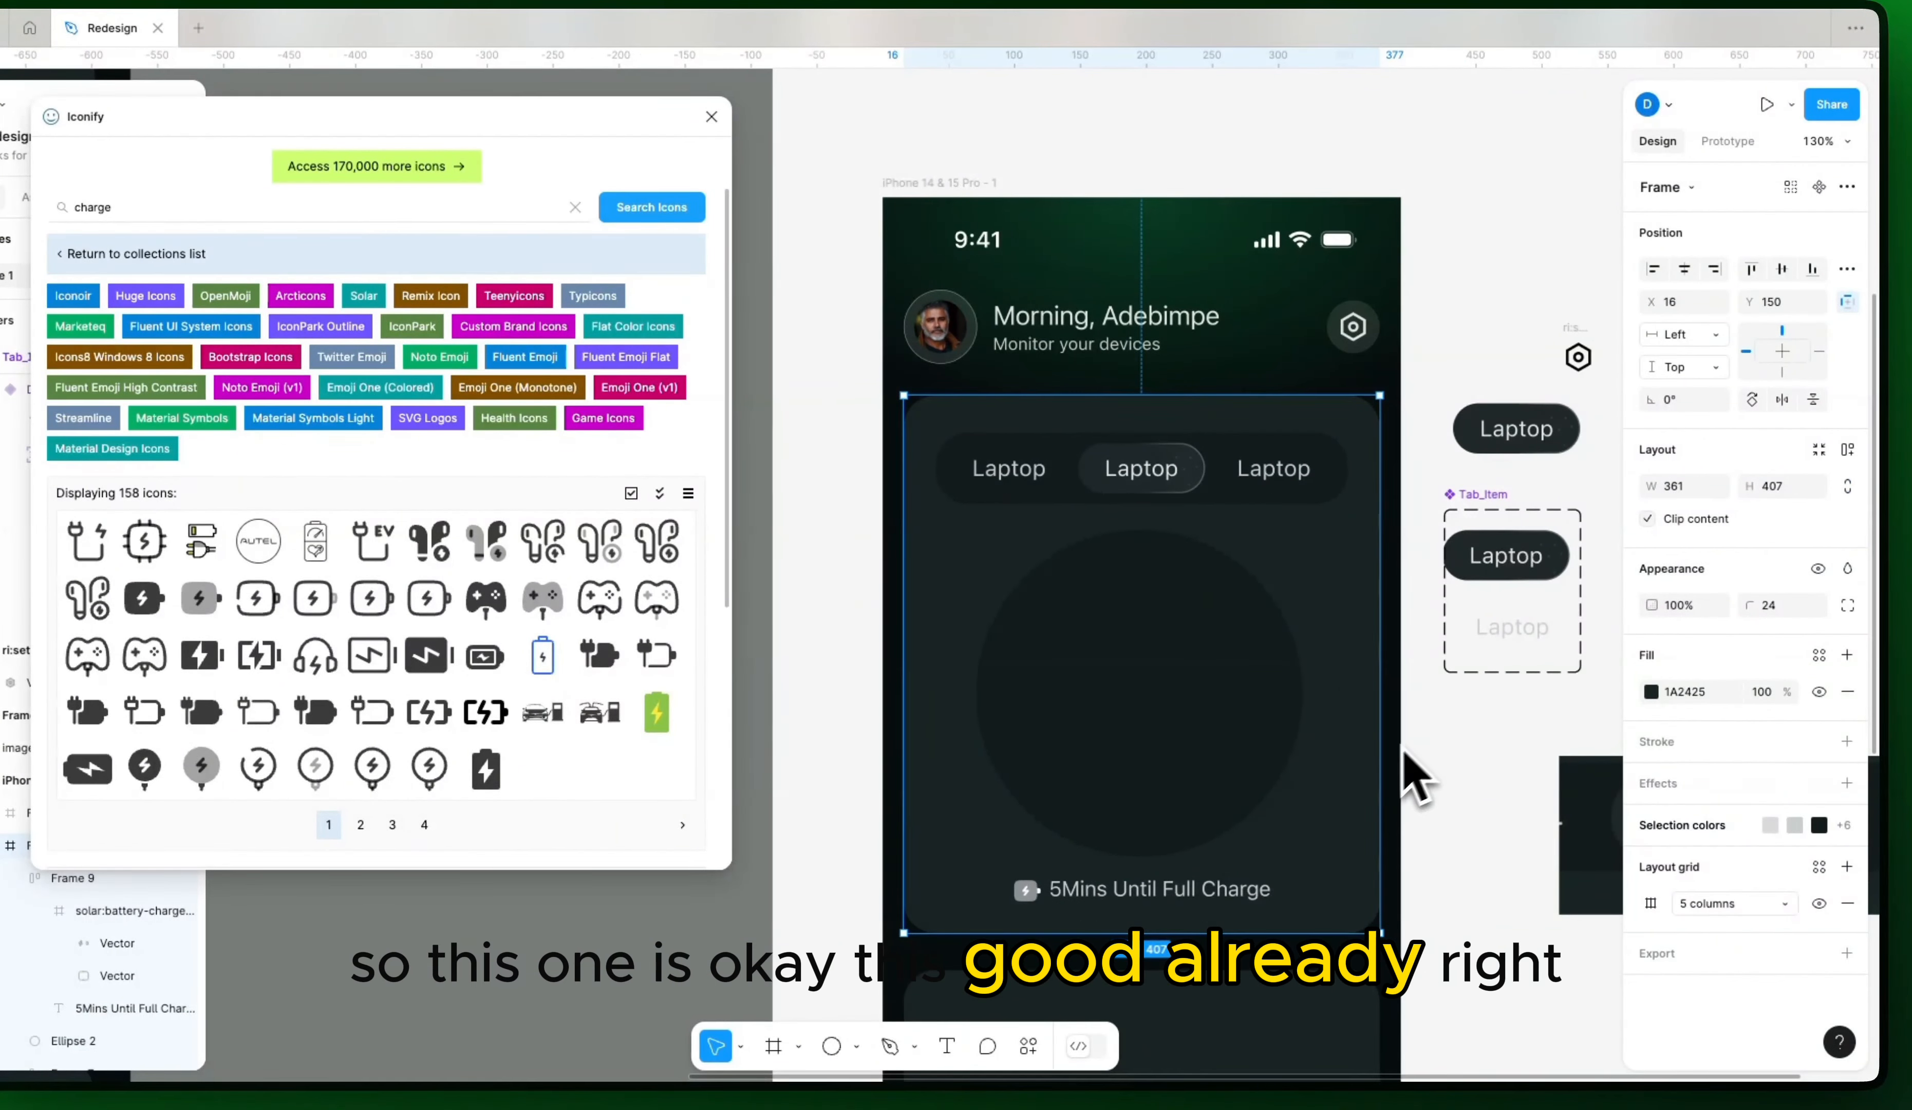
Step: Add an inner shadow effect to the dark circle in the device card
{"action": "scroll", "coordinate": [1413, 777], "scroll_direction": "down", "scroll_amount": 10}
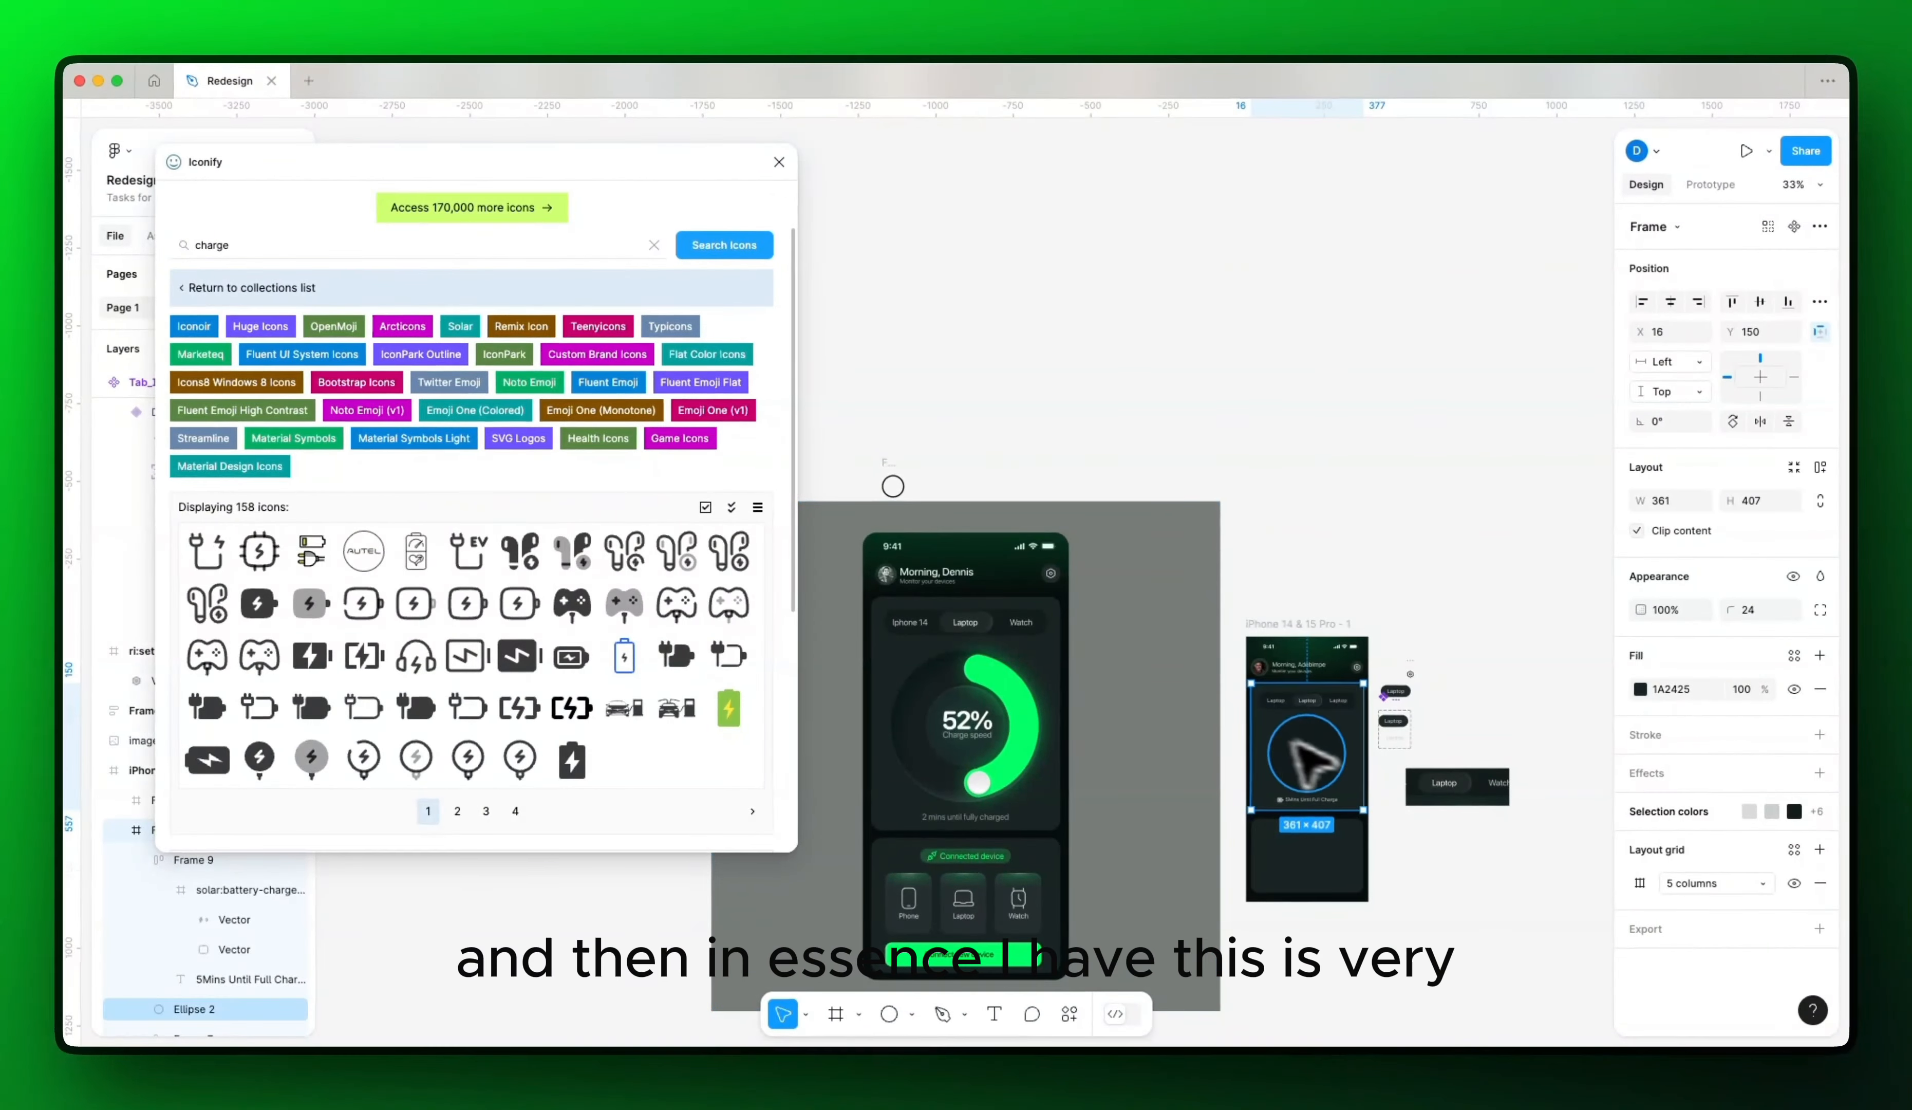
{"action": "scroll", "coordinate": [1325, 774], "scroll_direction": "up", "scroll_amount": 5}
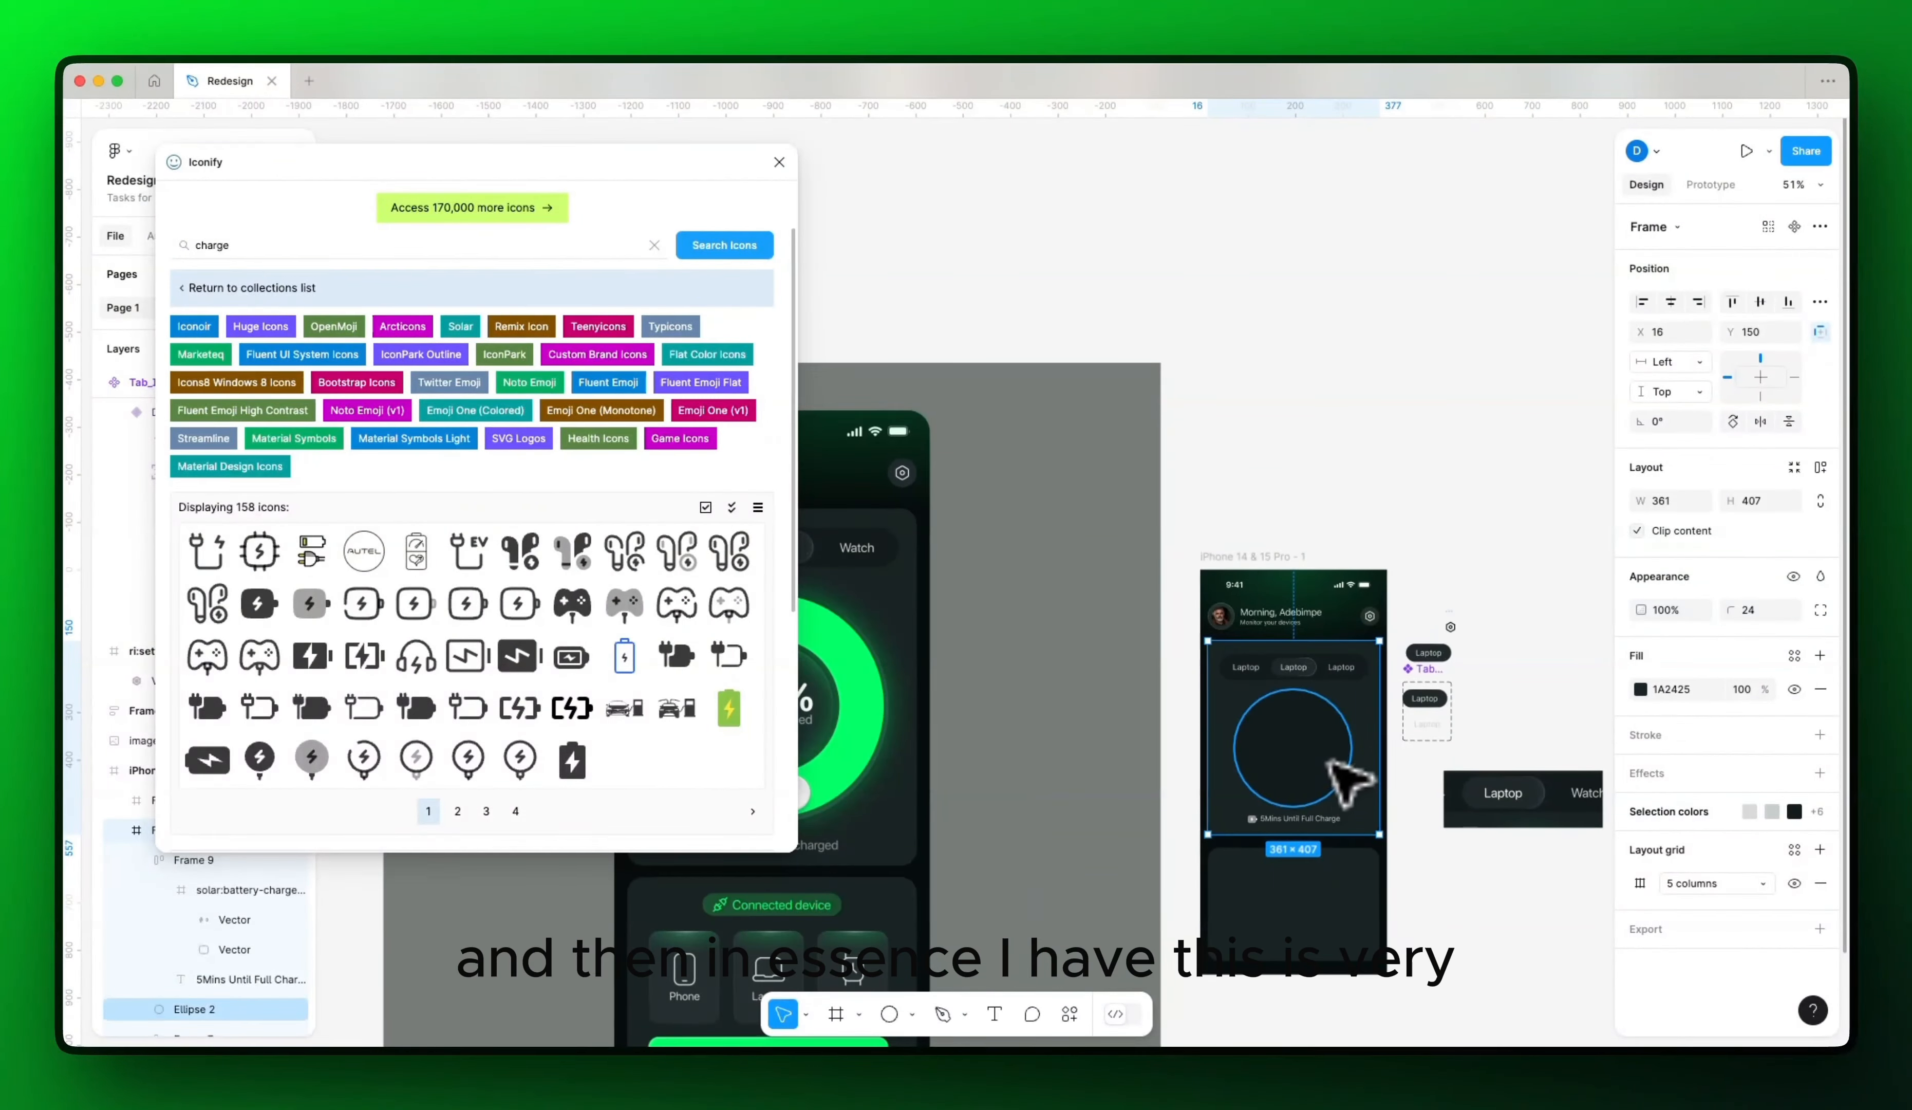
{"action": "scroll", "coordinate": [1345, 790], "scroll_direction": "up", "scroll_amount": 6}
{"action": "left_click", "coordinate": [1342, 788]}
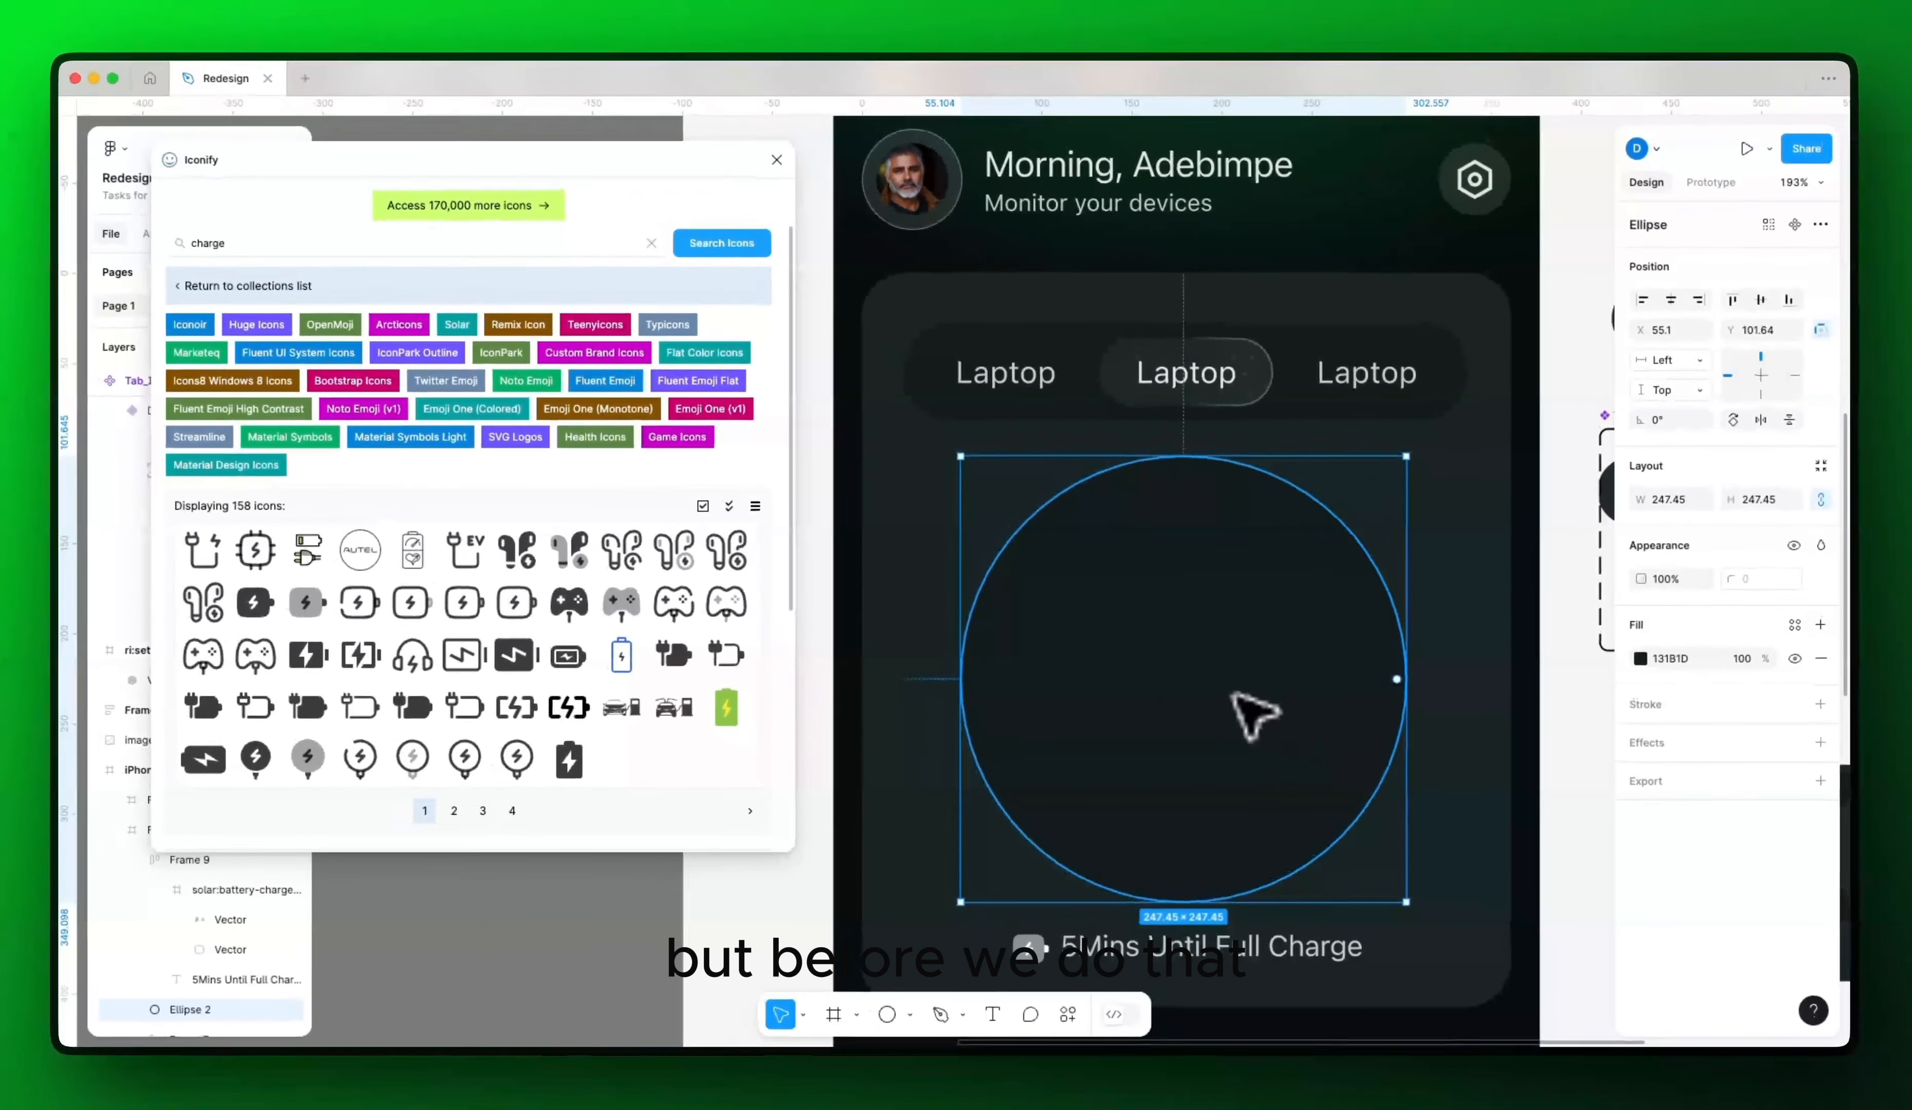
{"action": "scroll", "coordinate": [1222, 654], "scroll_direction": "down", "scroll_amount": 3}
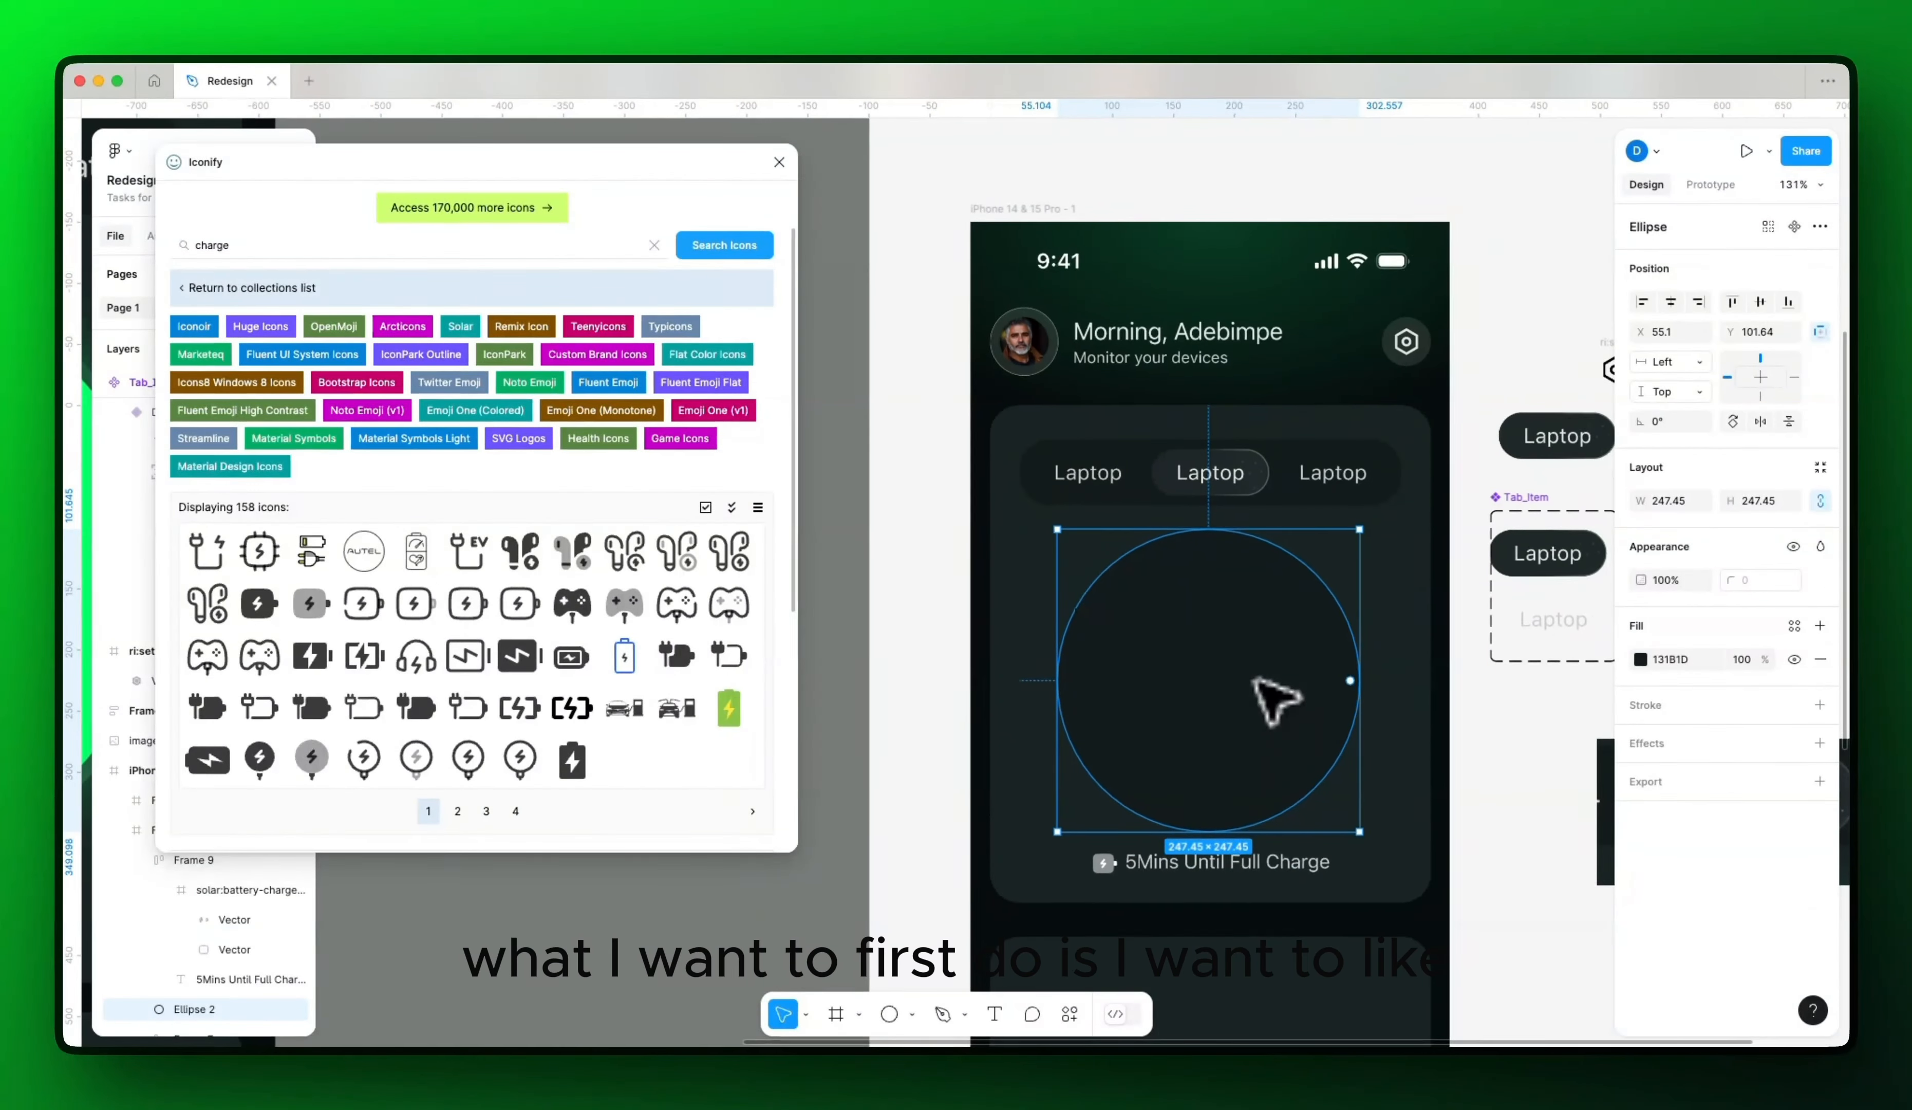
{"action": "scroll", "coordinate": [1267, 708], "scroll_direction": "down", "scroll_amount": 3}
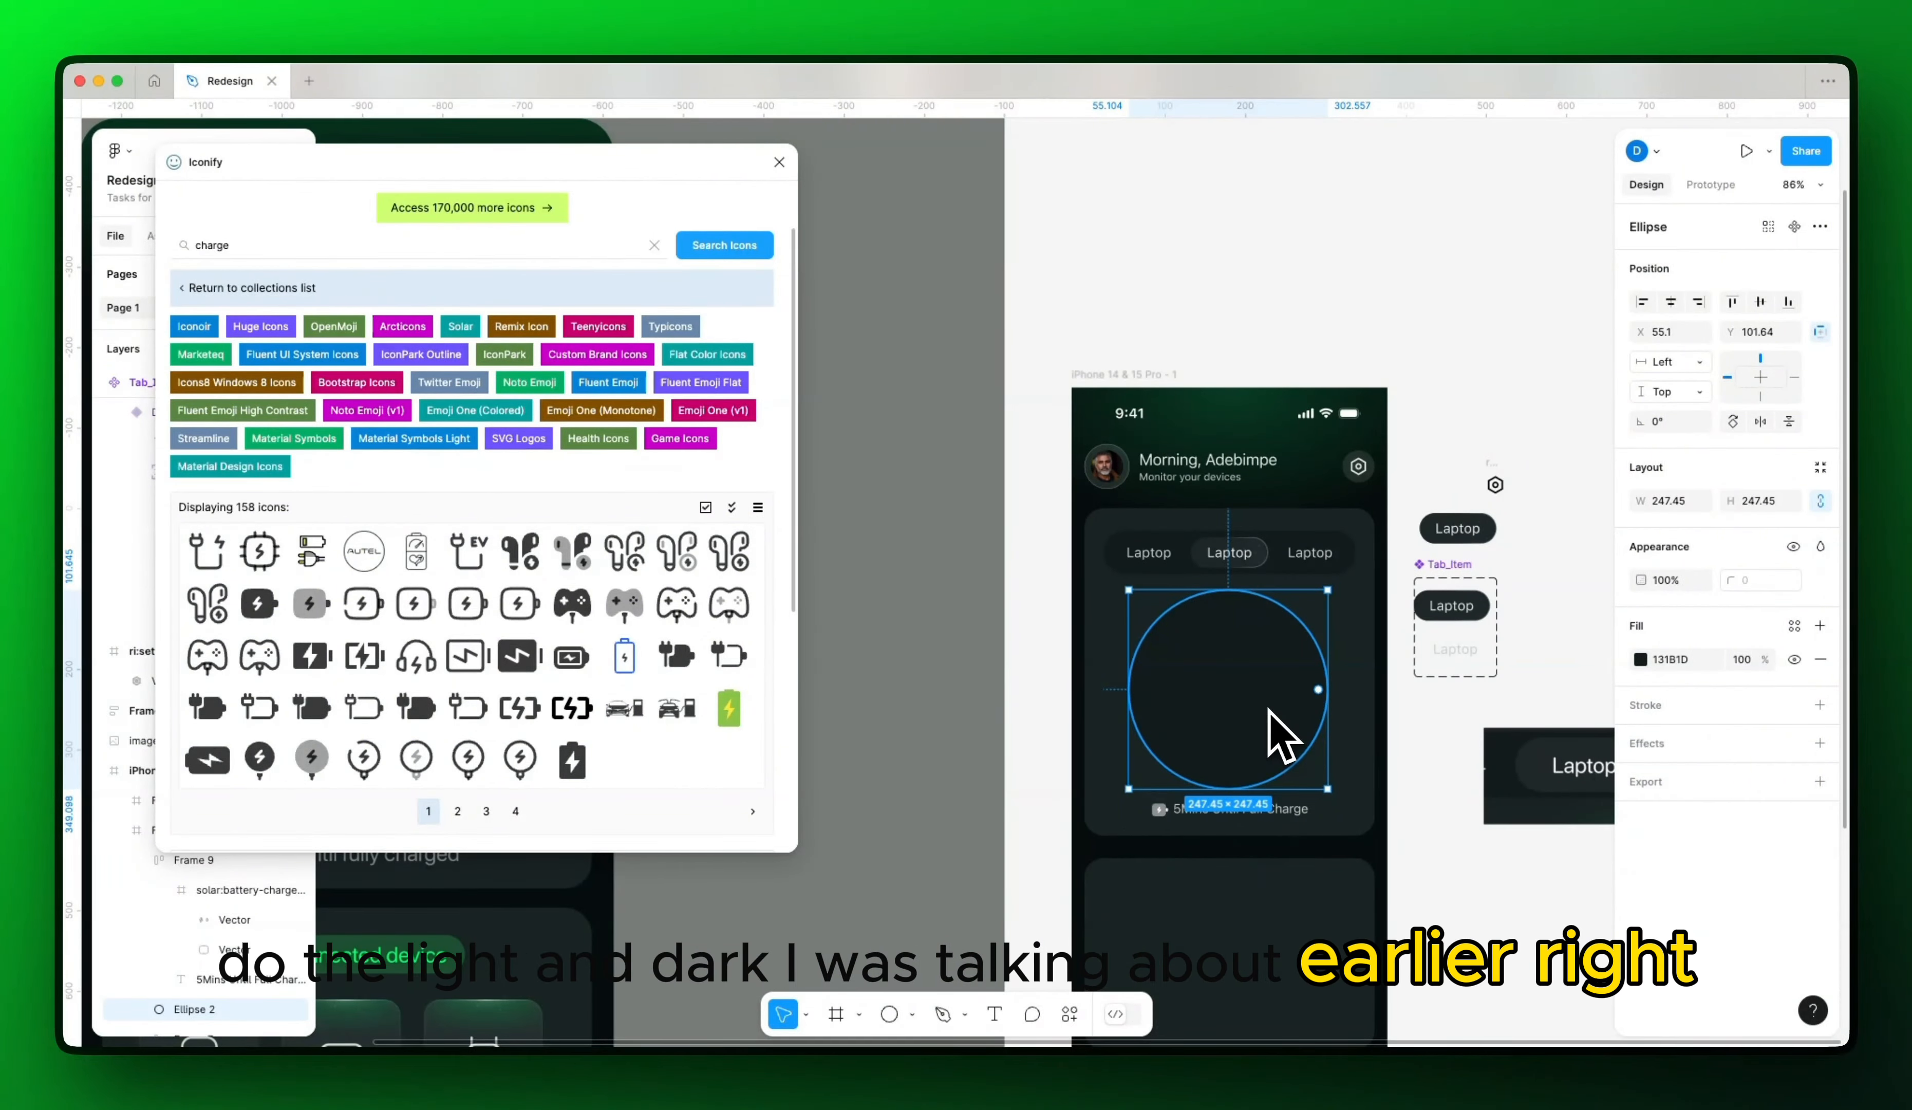
{"action": "scroll", "coordinate": [1272, 611], "scroll_direction": "up", "scroll_amount": 3}
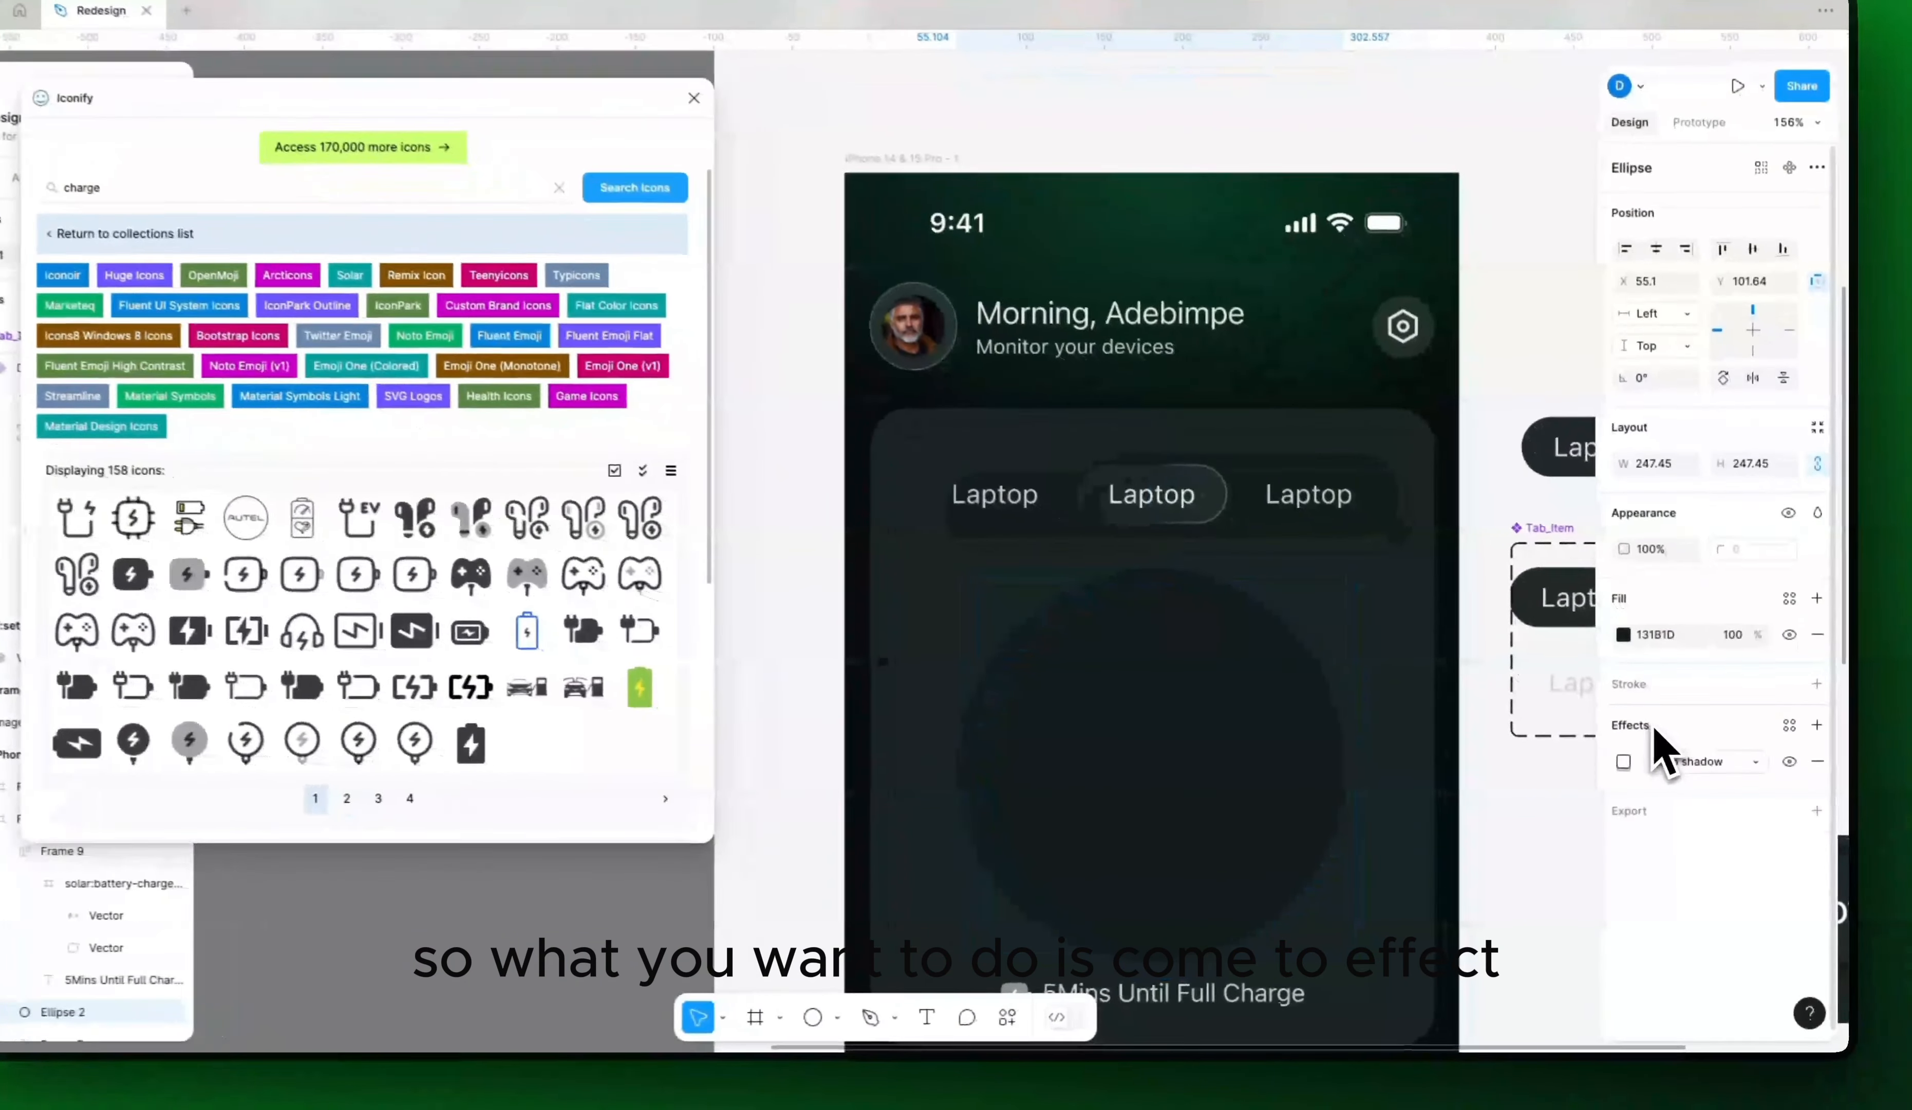
{"action": "left_click", "coordinate": [1668, 741]}
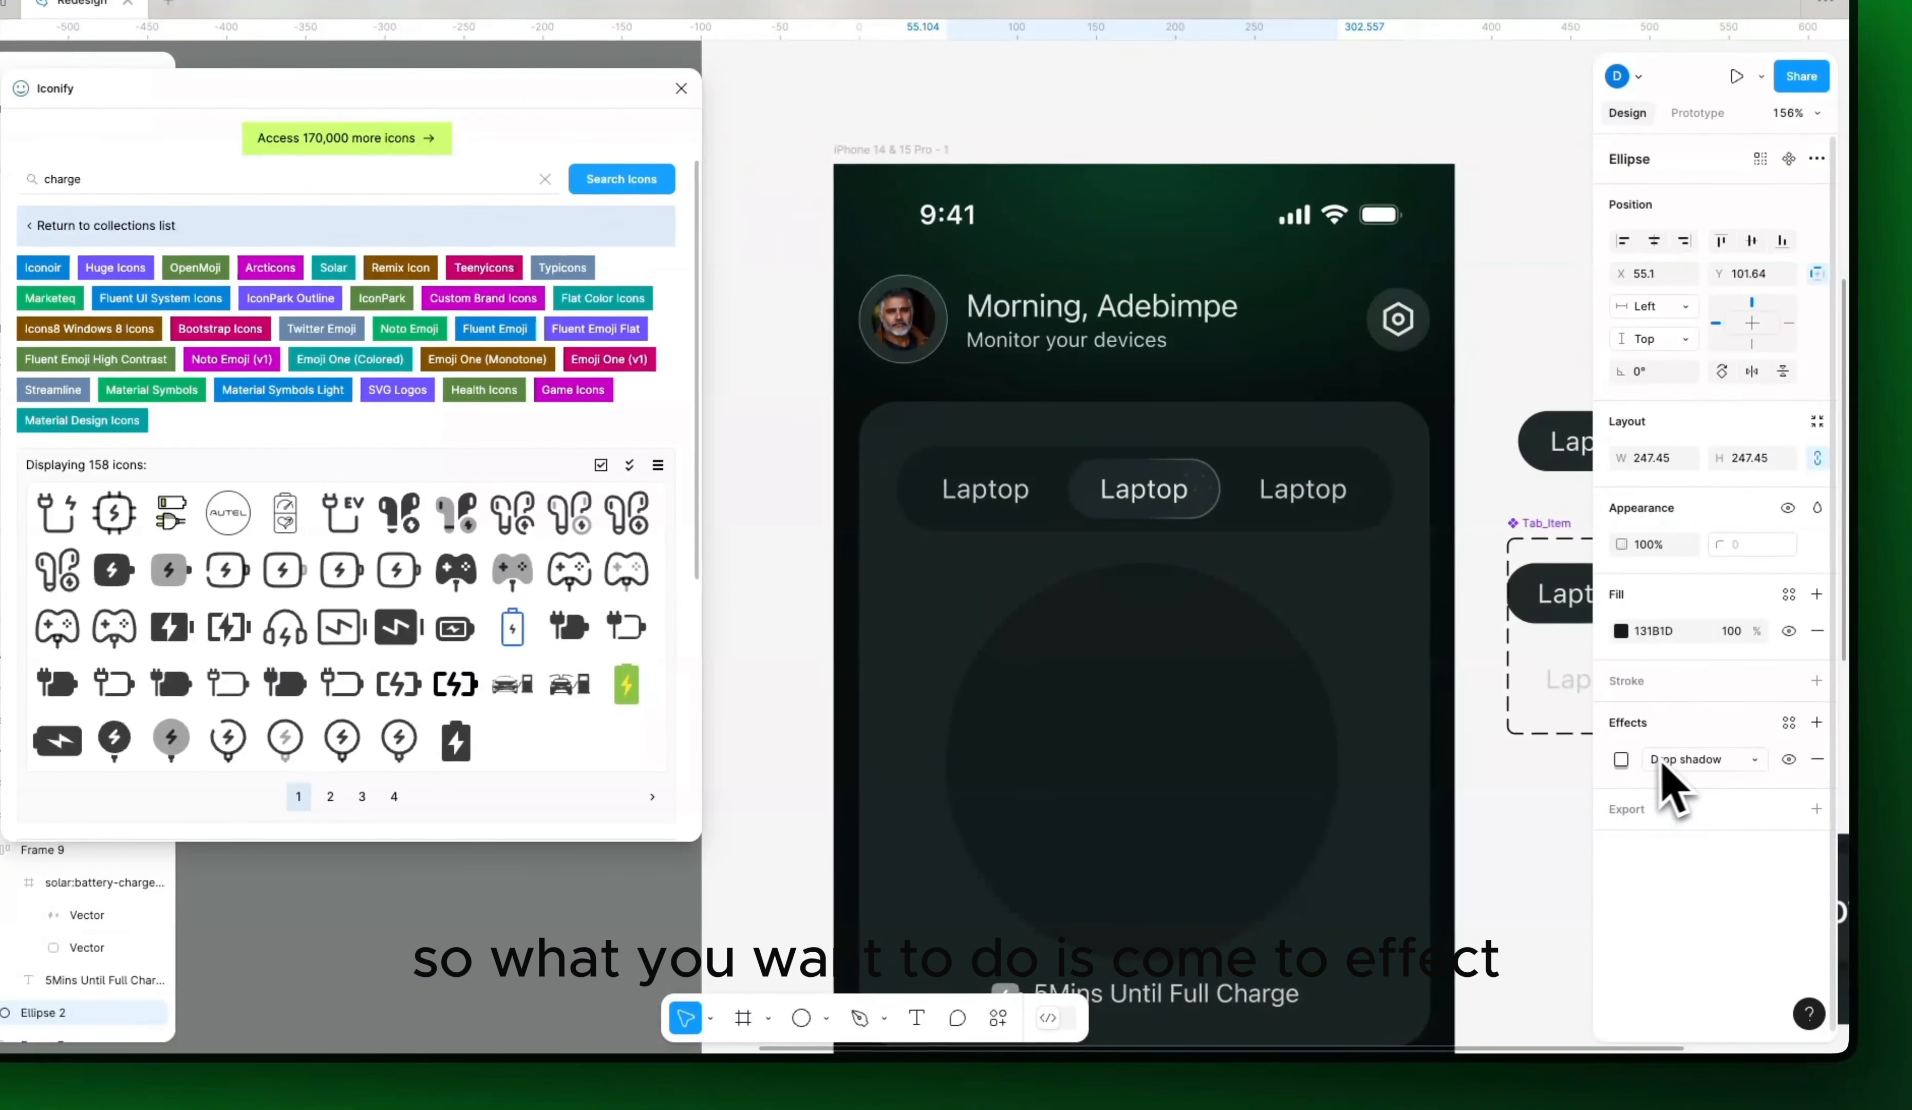
{"action": "left_click", "coordinate": [1678, 782]}
{"action": "left_click", "coordinate": [1697, 736]}
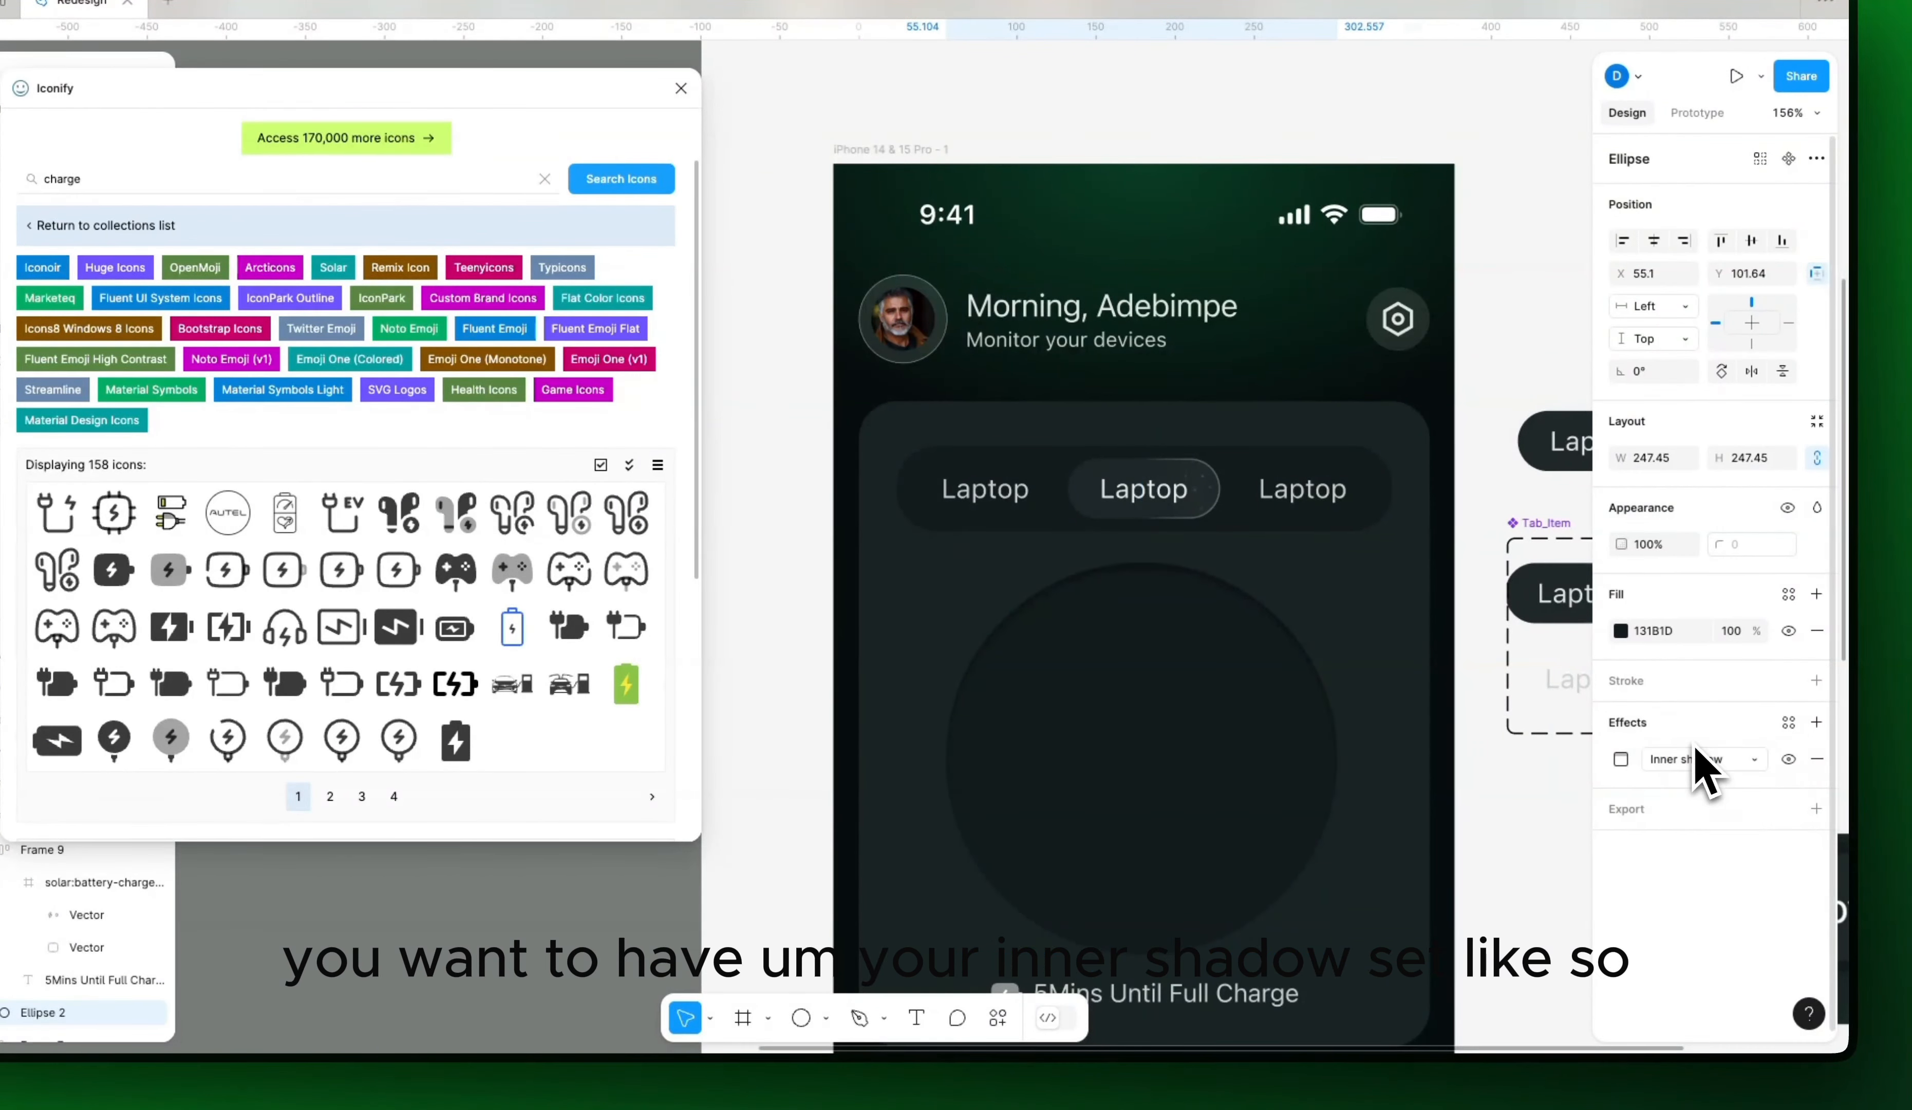
Step: Set the circle's inner shadow offset to X 14, Y 11 and its blur to 25
{"action": "left_click", "coordinate": [1622, 760]}
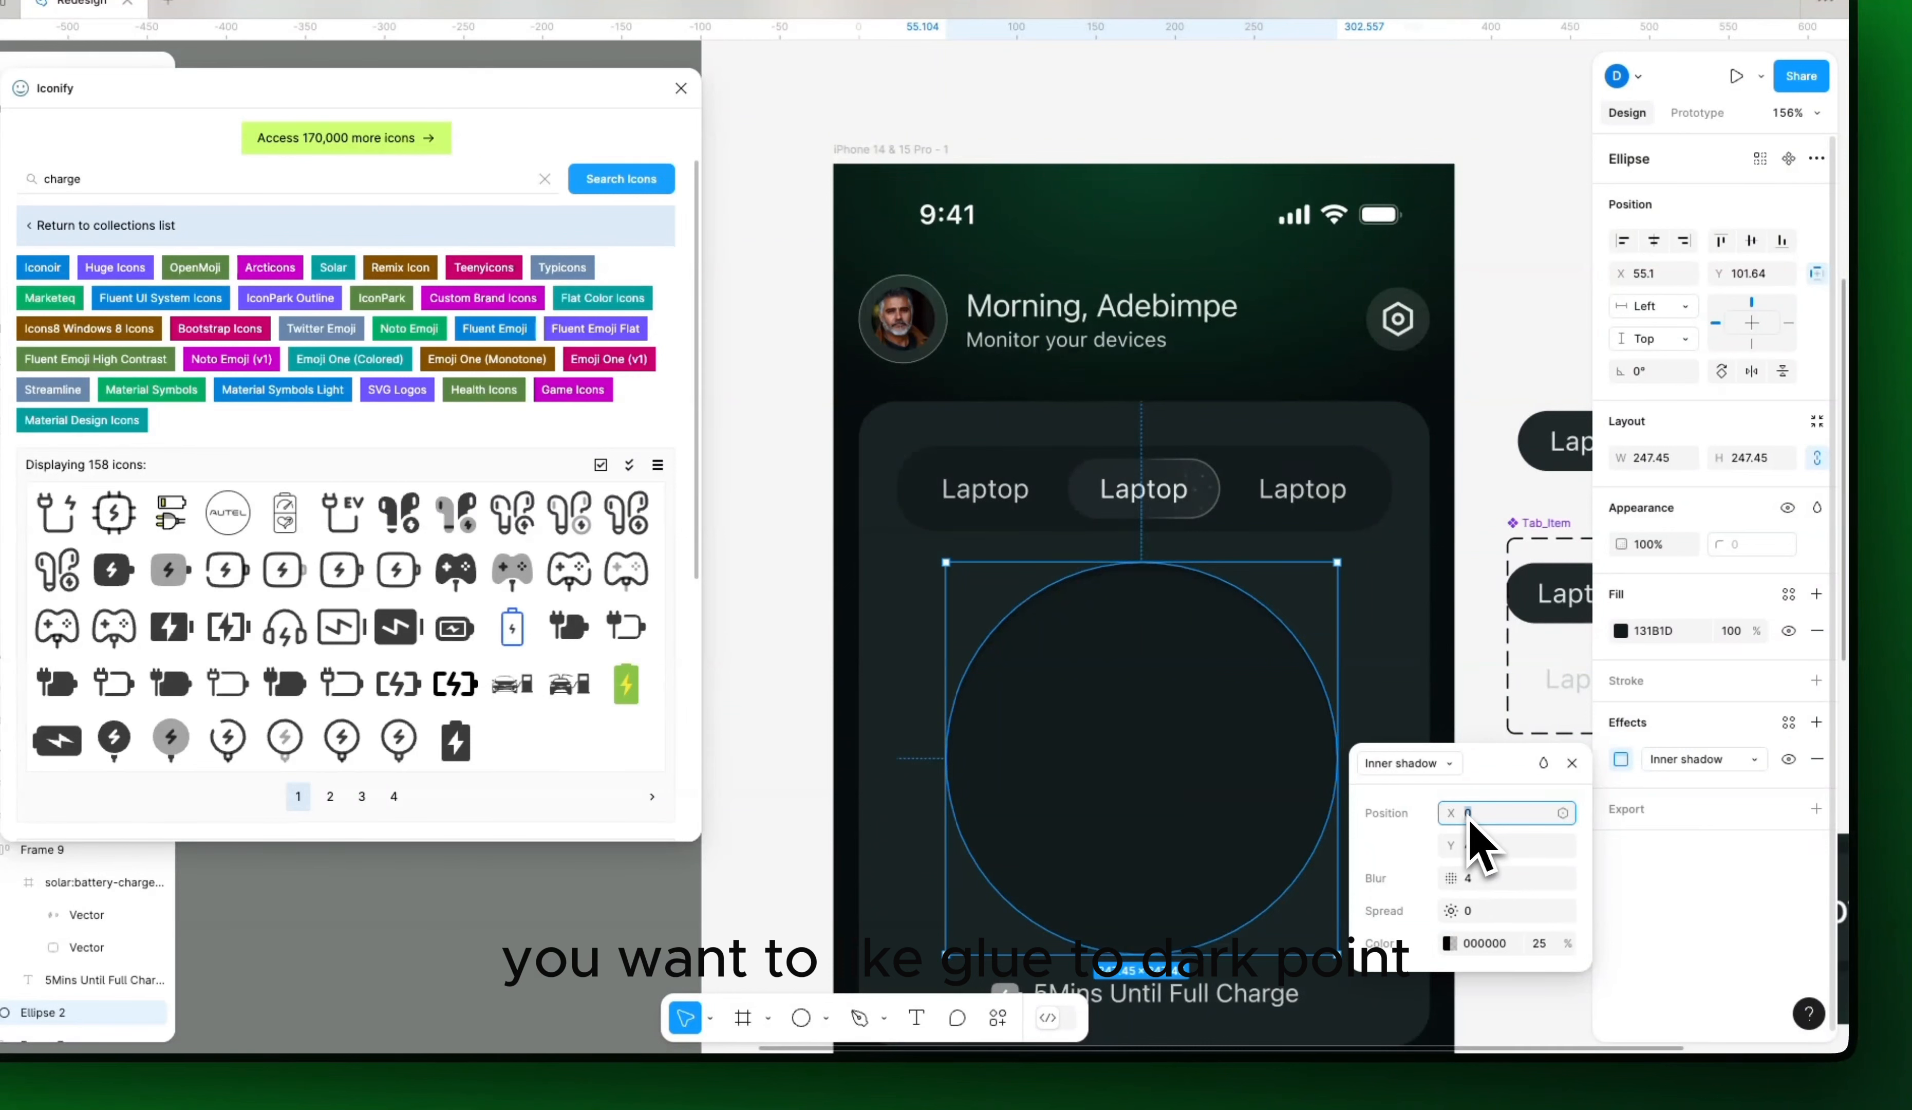
{"action": "left_click_drag", "start_coordinate": [1451, 812], "coordinate": [1453, 819]}
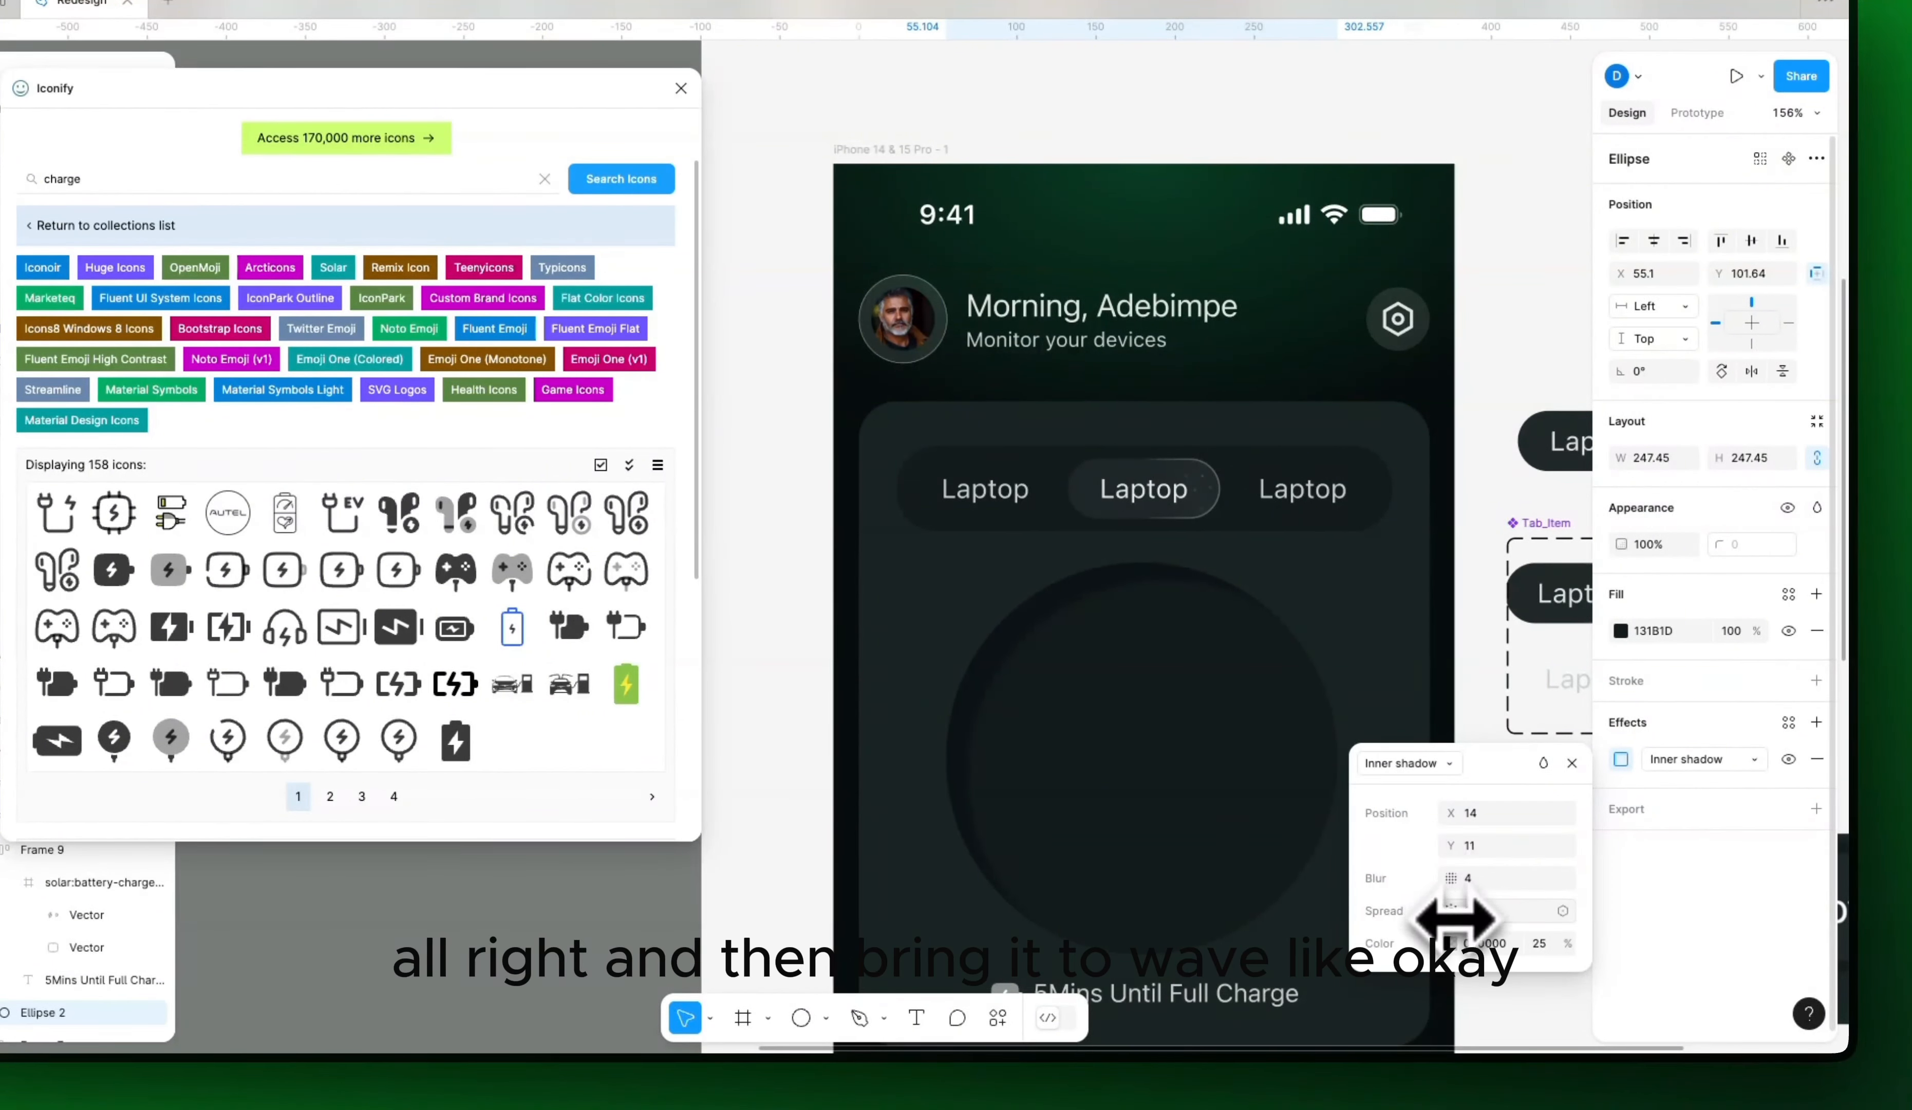
{"action": "mouse_move", "coordinate": [1461, 891]}
{"action": "left_mouse_down"}
{"action": "mouse_move", "coordinate": [1508, 876]}
{"action": "mouse_move", "coordinate": [1444, 884]}
{"action": "left_mouse_up"}
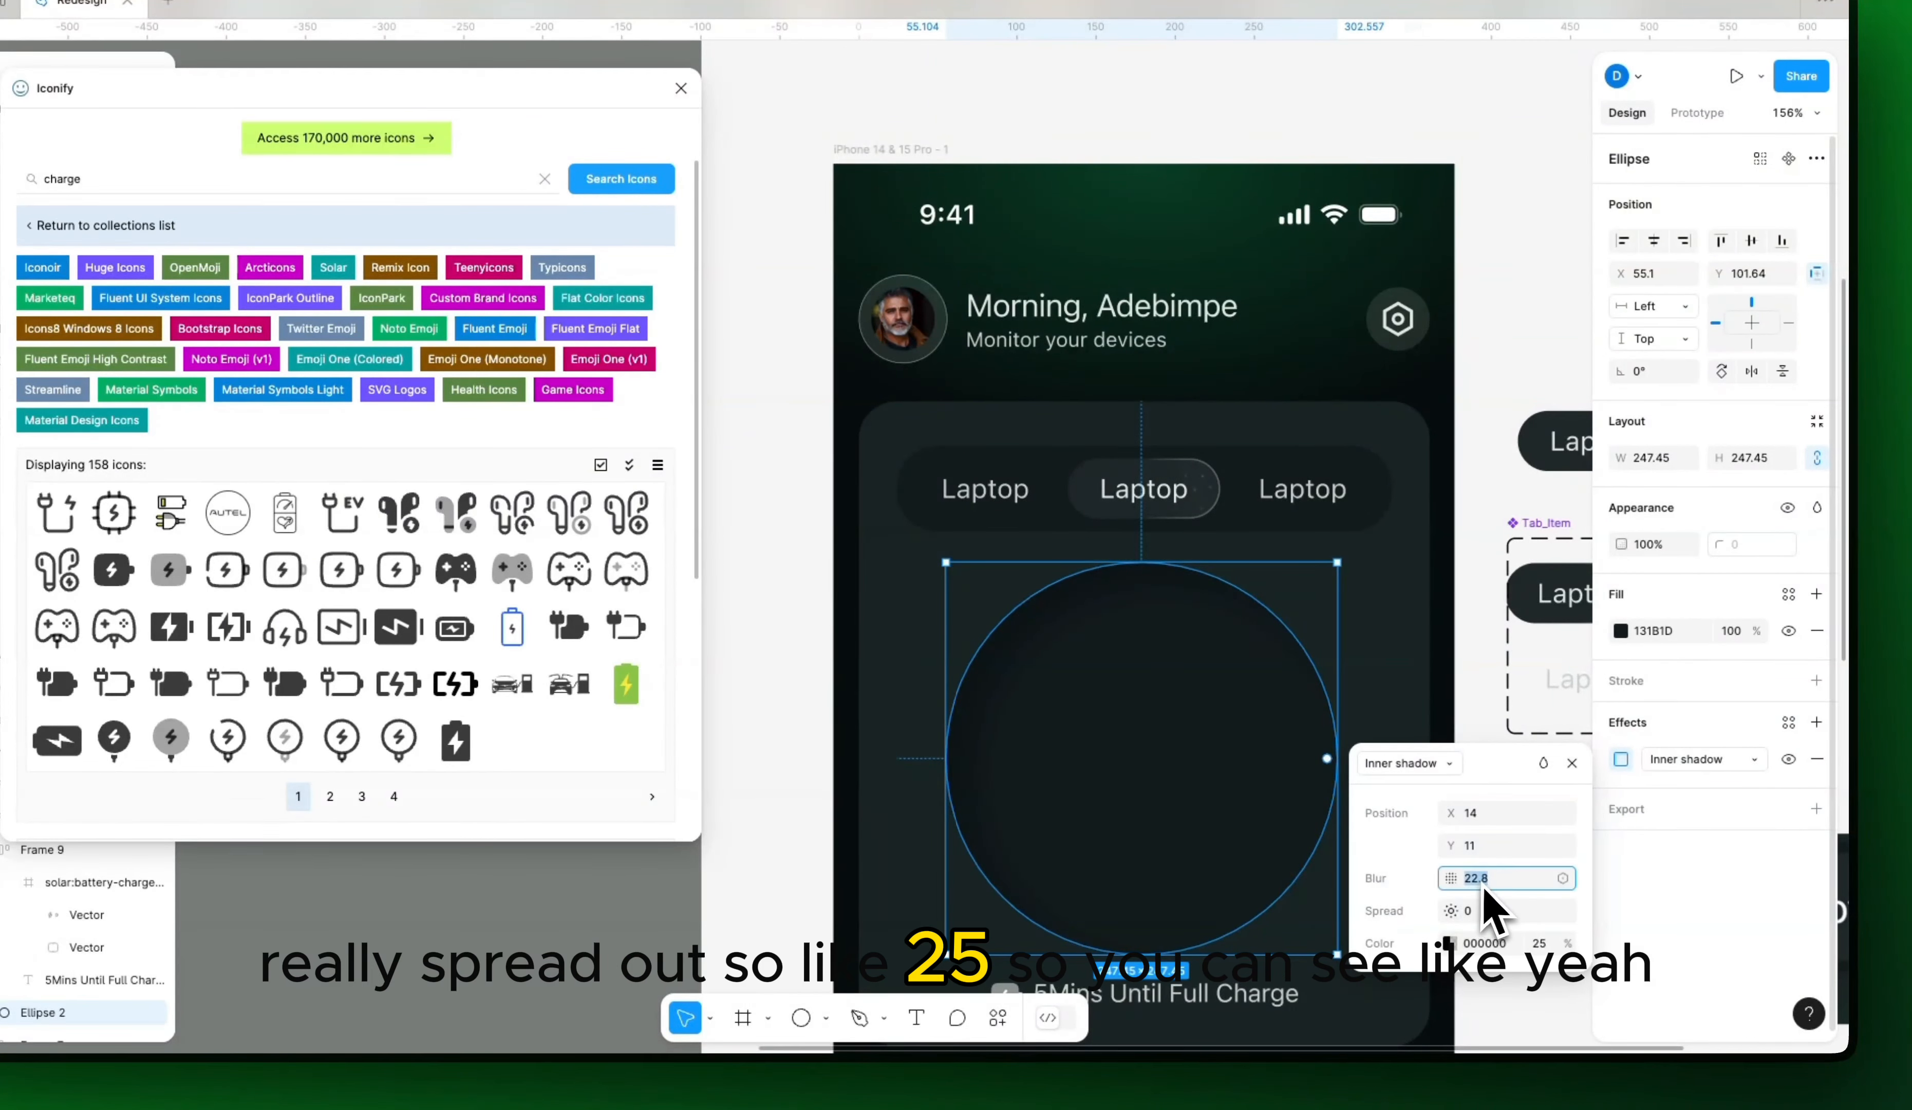
{"action": "type", "text": "25"}
{"action": "key", "text": "Return"}
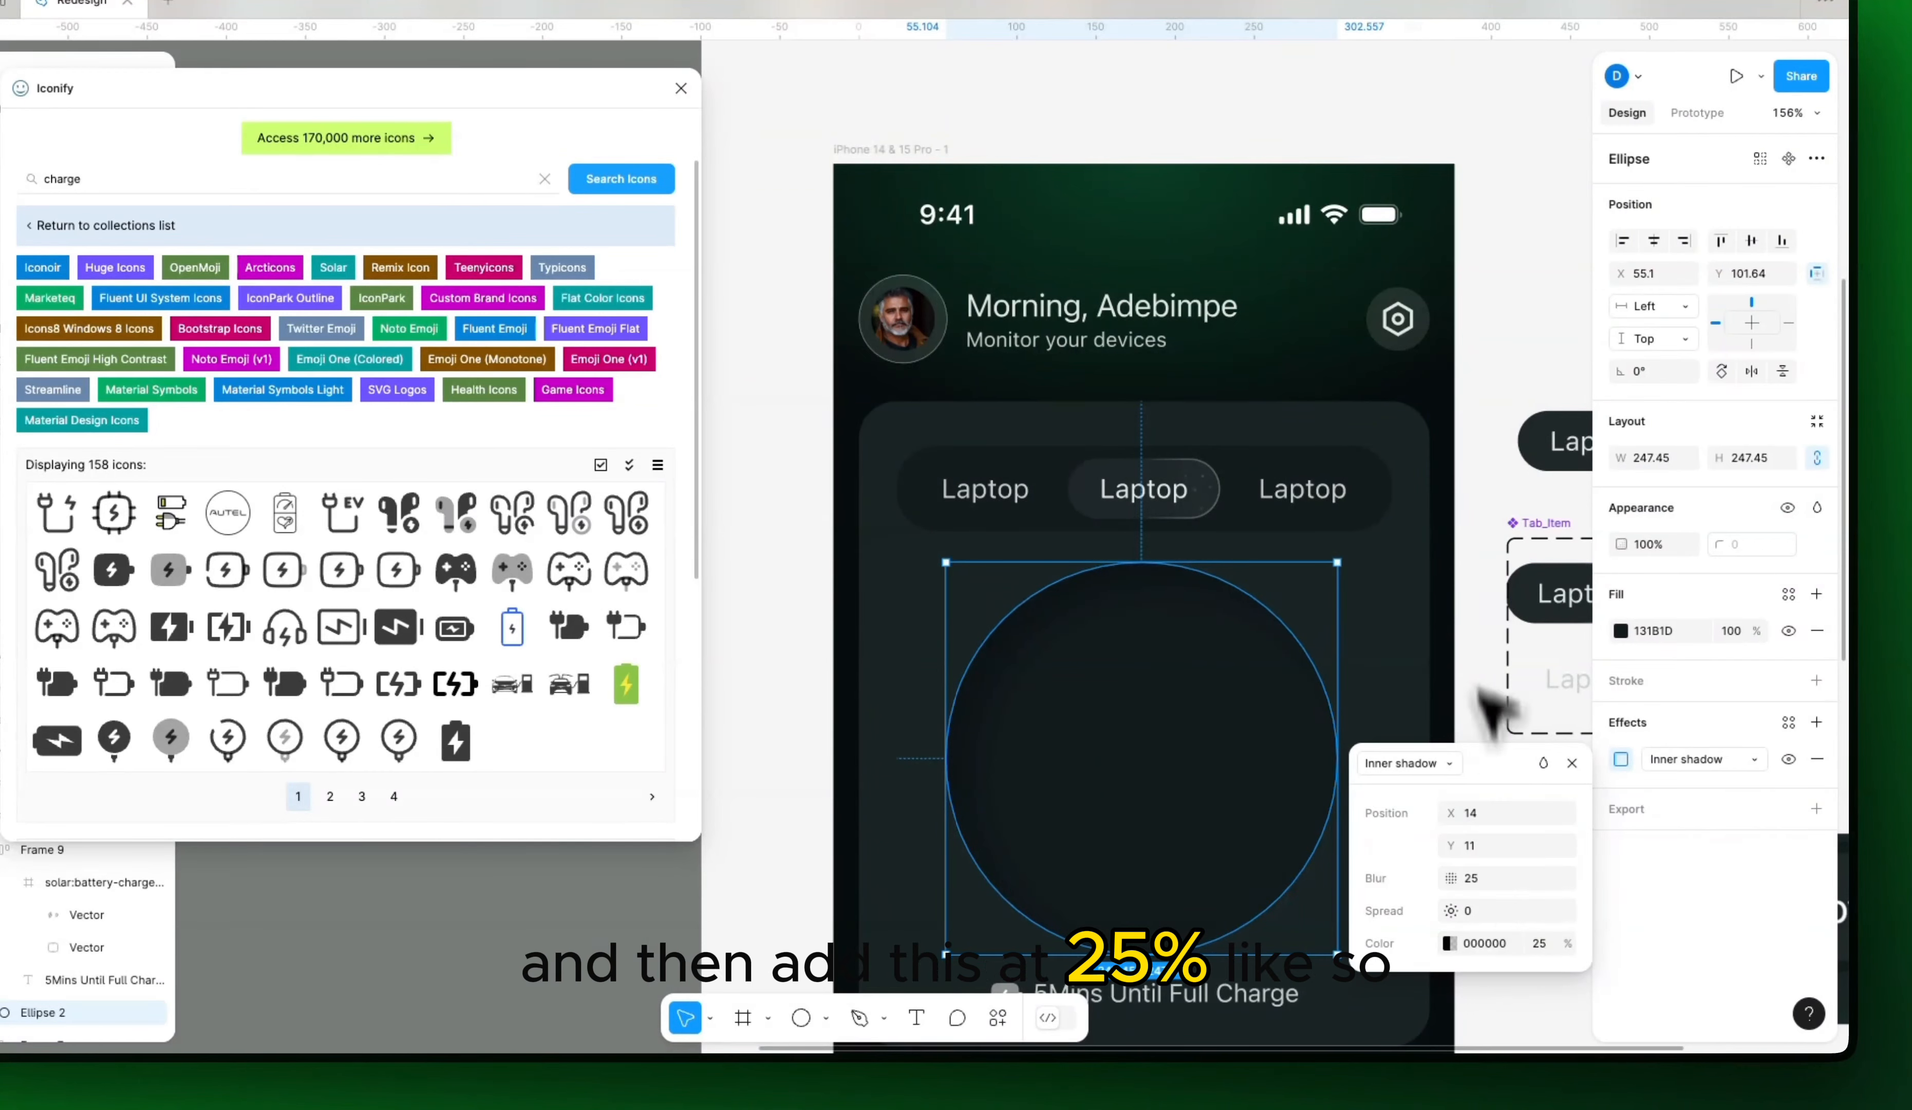
{"action": "left_click", "coordinate": [1470, 636]}
{"action": "left_click_drag", "start_coordinate": [1442, 649], "coordinate": [1361, 604]}
{"action": "left_click", "coordinate": [1129, 646], "text": "super"}
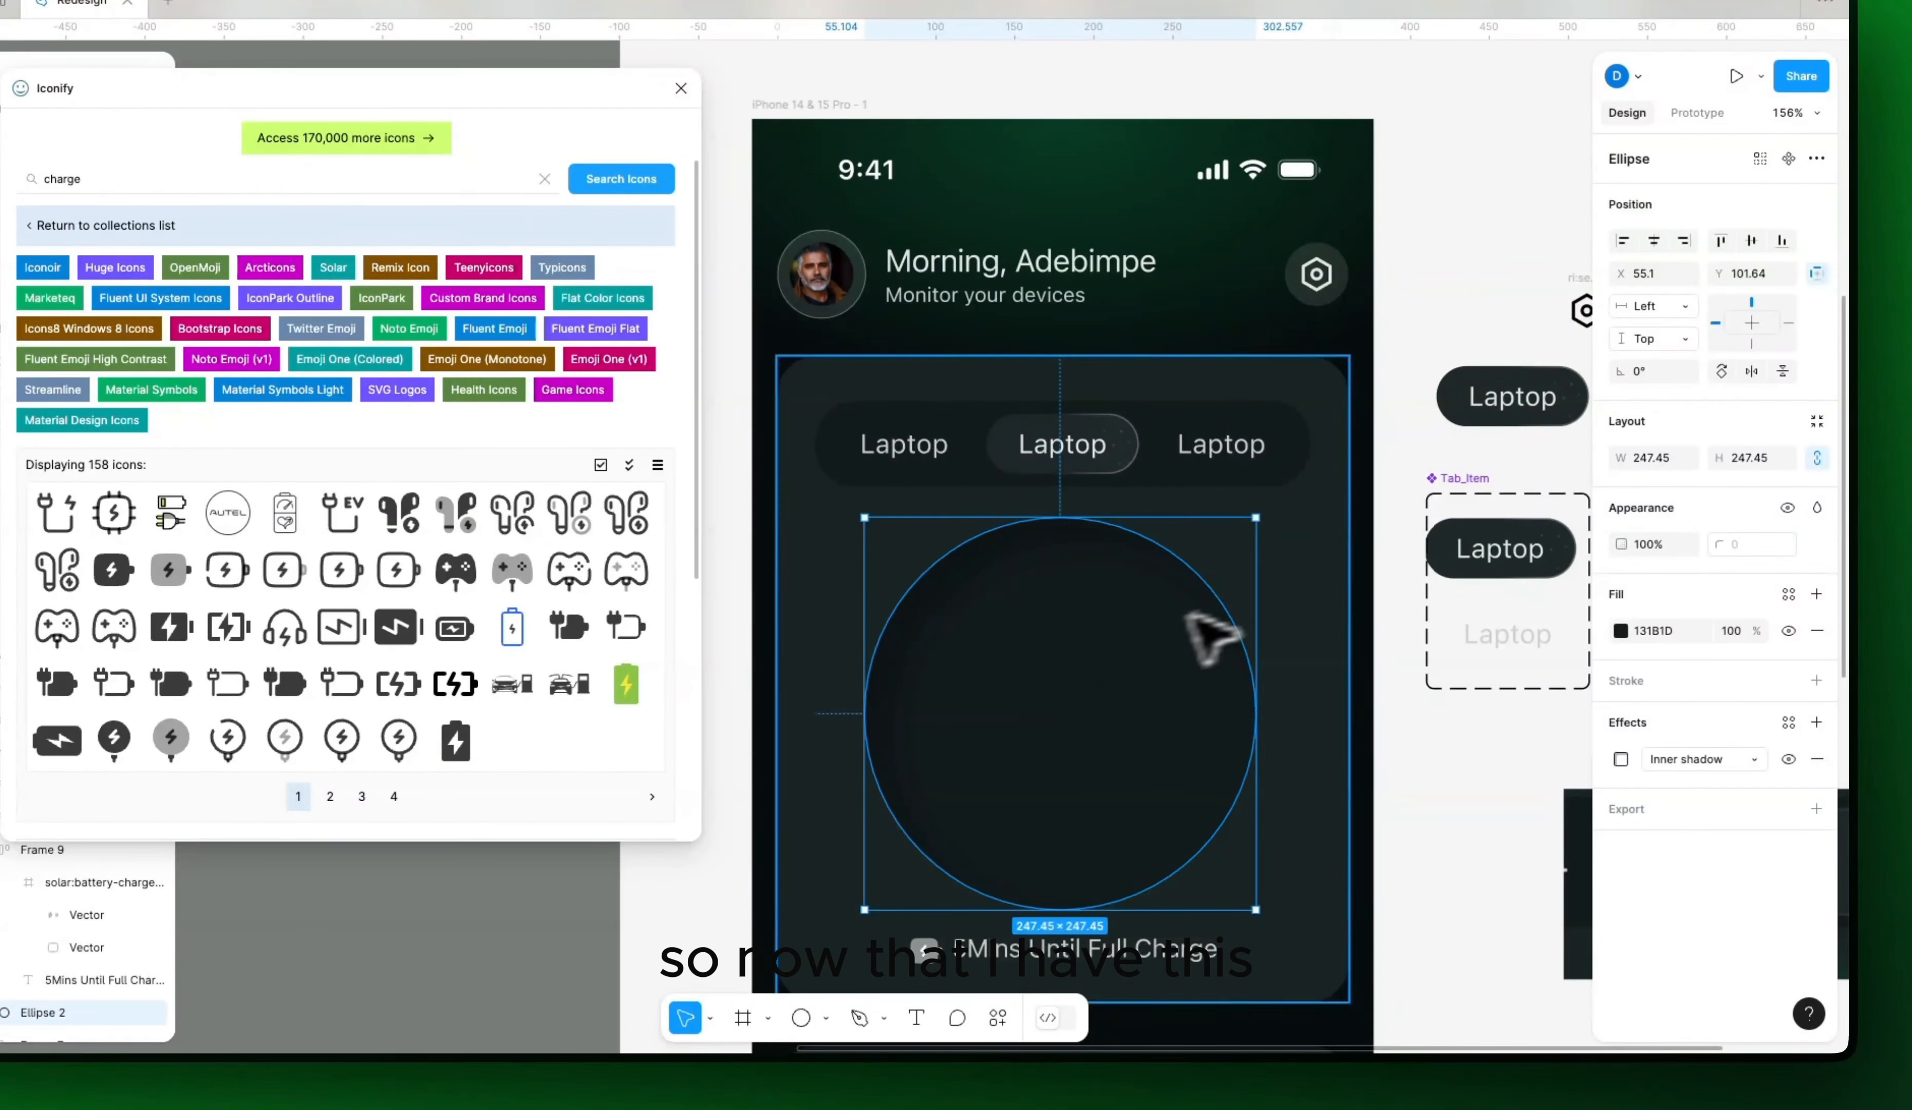
{"action": "left_click", "coordinate": [1817, 722]}
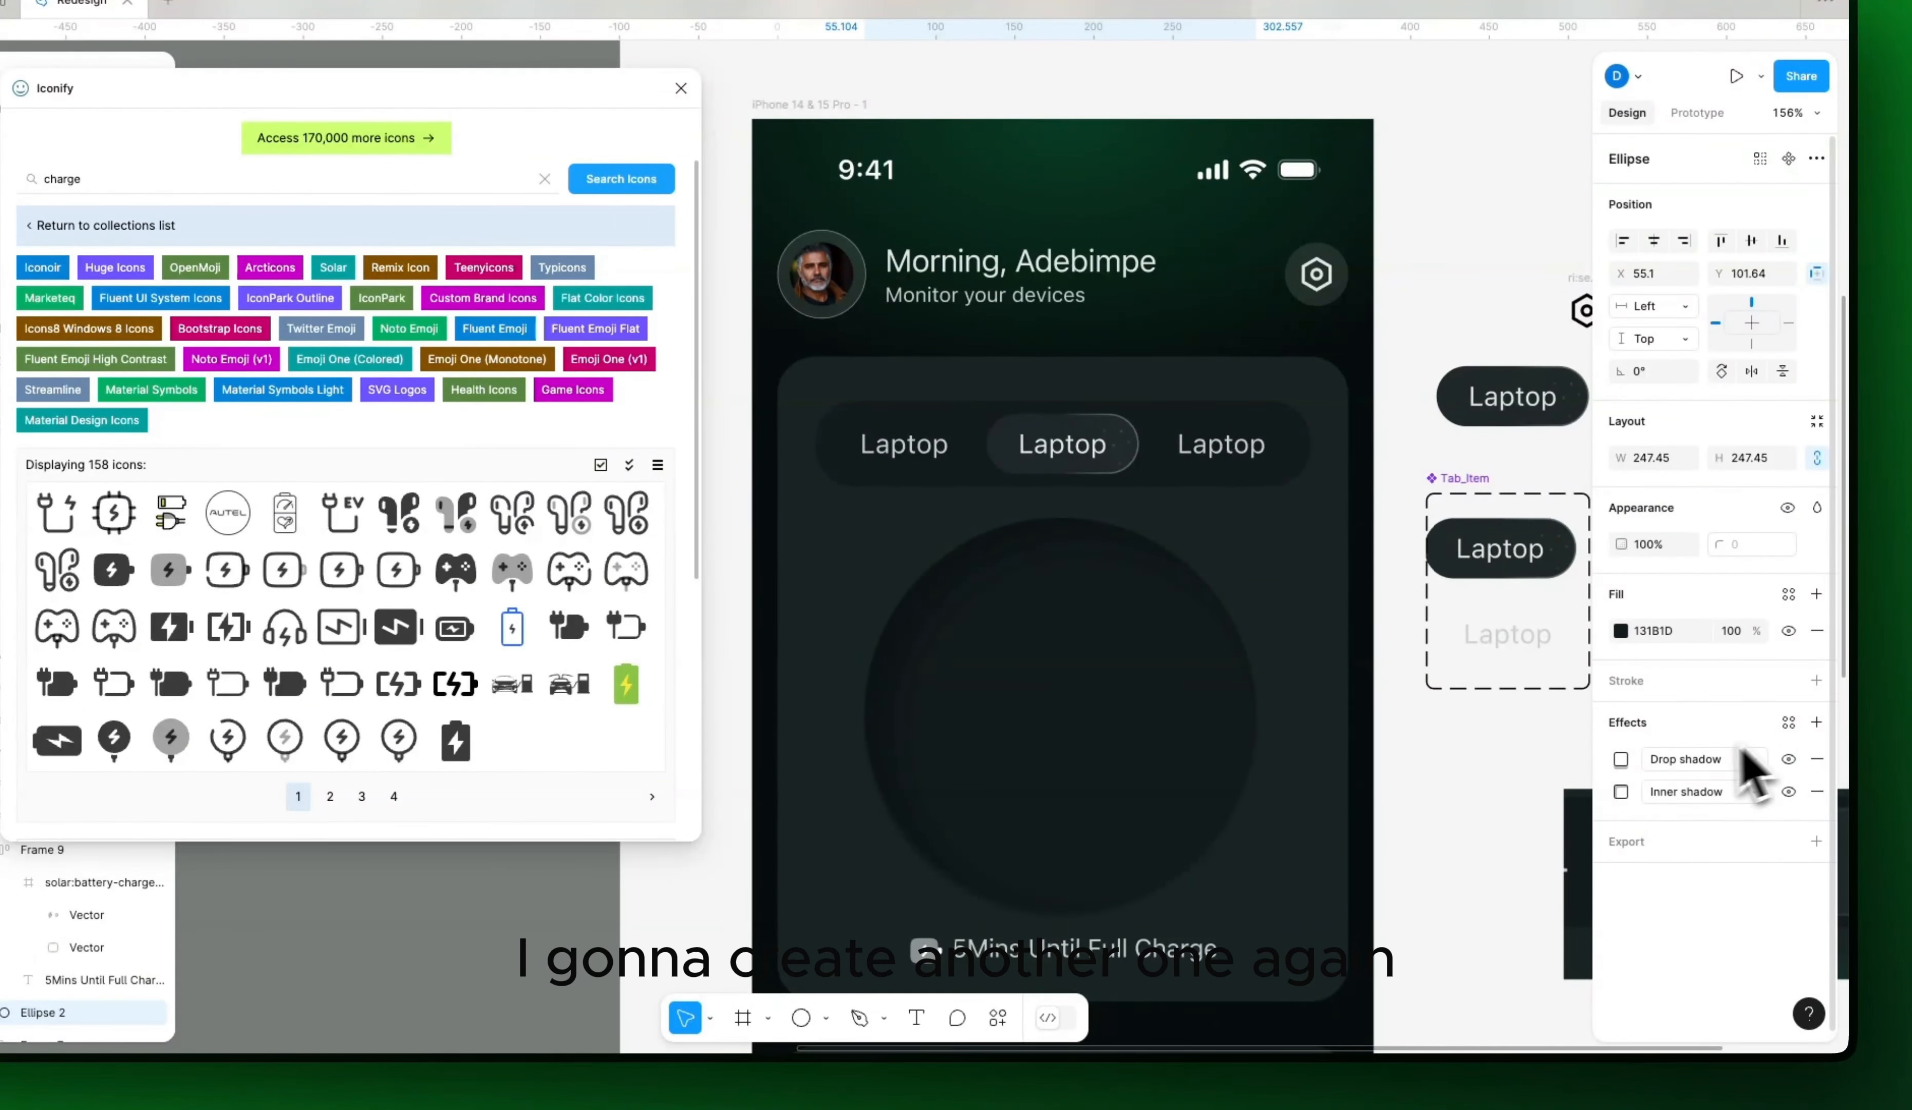
{"action": "left_click", "coordinate": [1622, 759]}
{"action": "left_click", "coordinate": [1621, 791]}
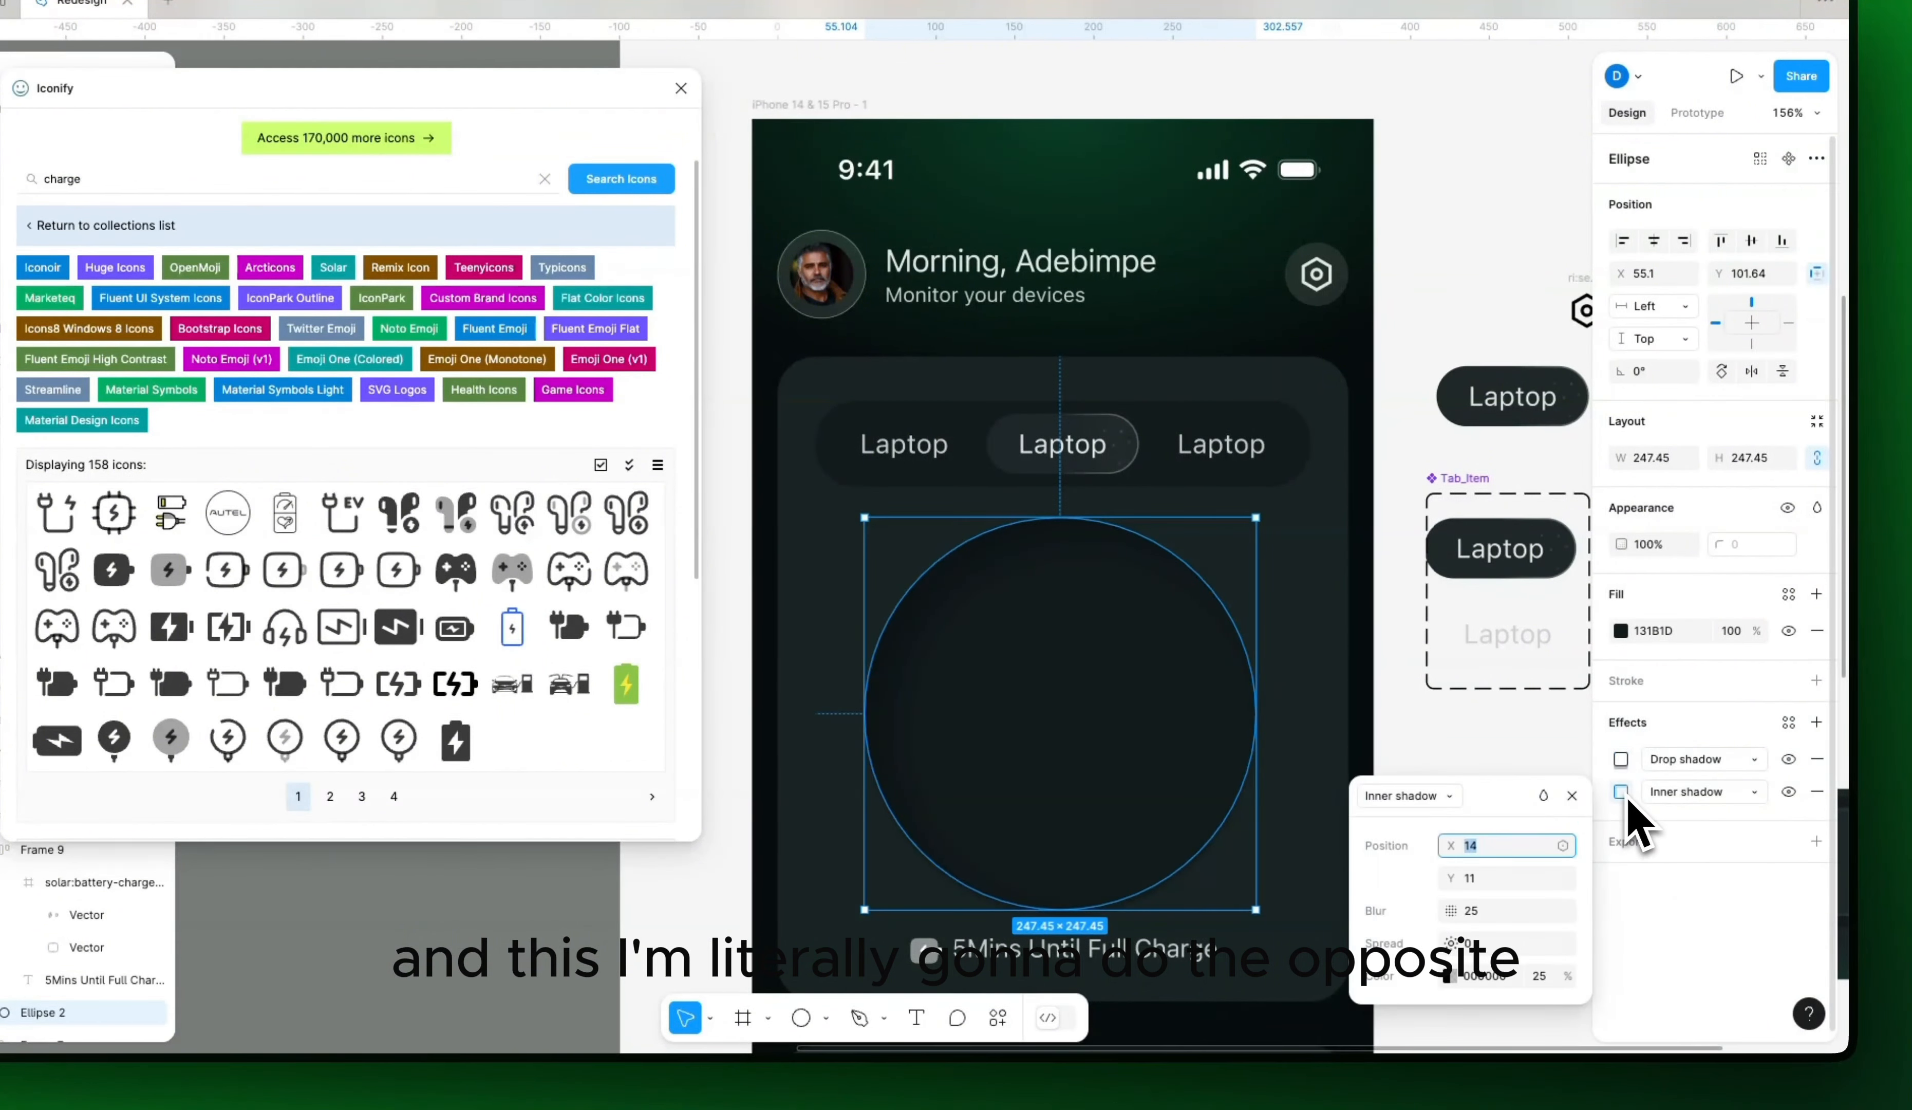
{"action": "left_click", "coordinate": [1818, 760]}
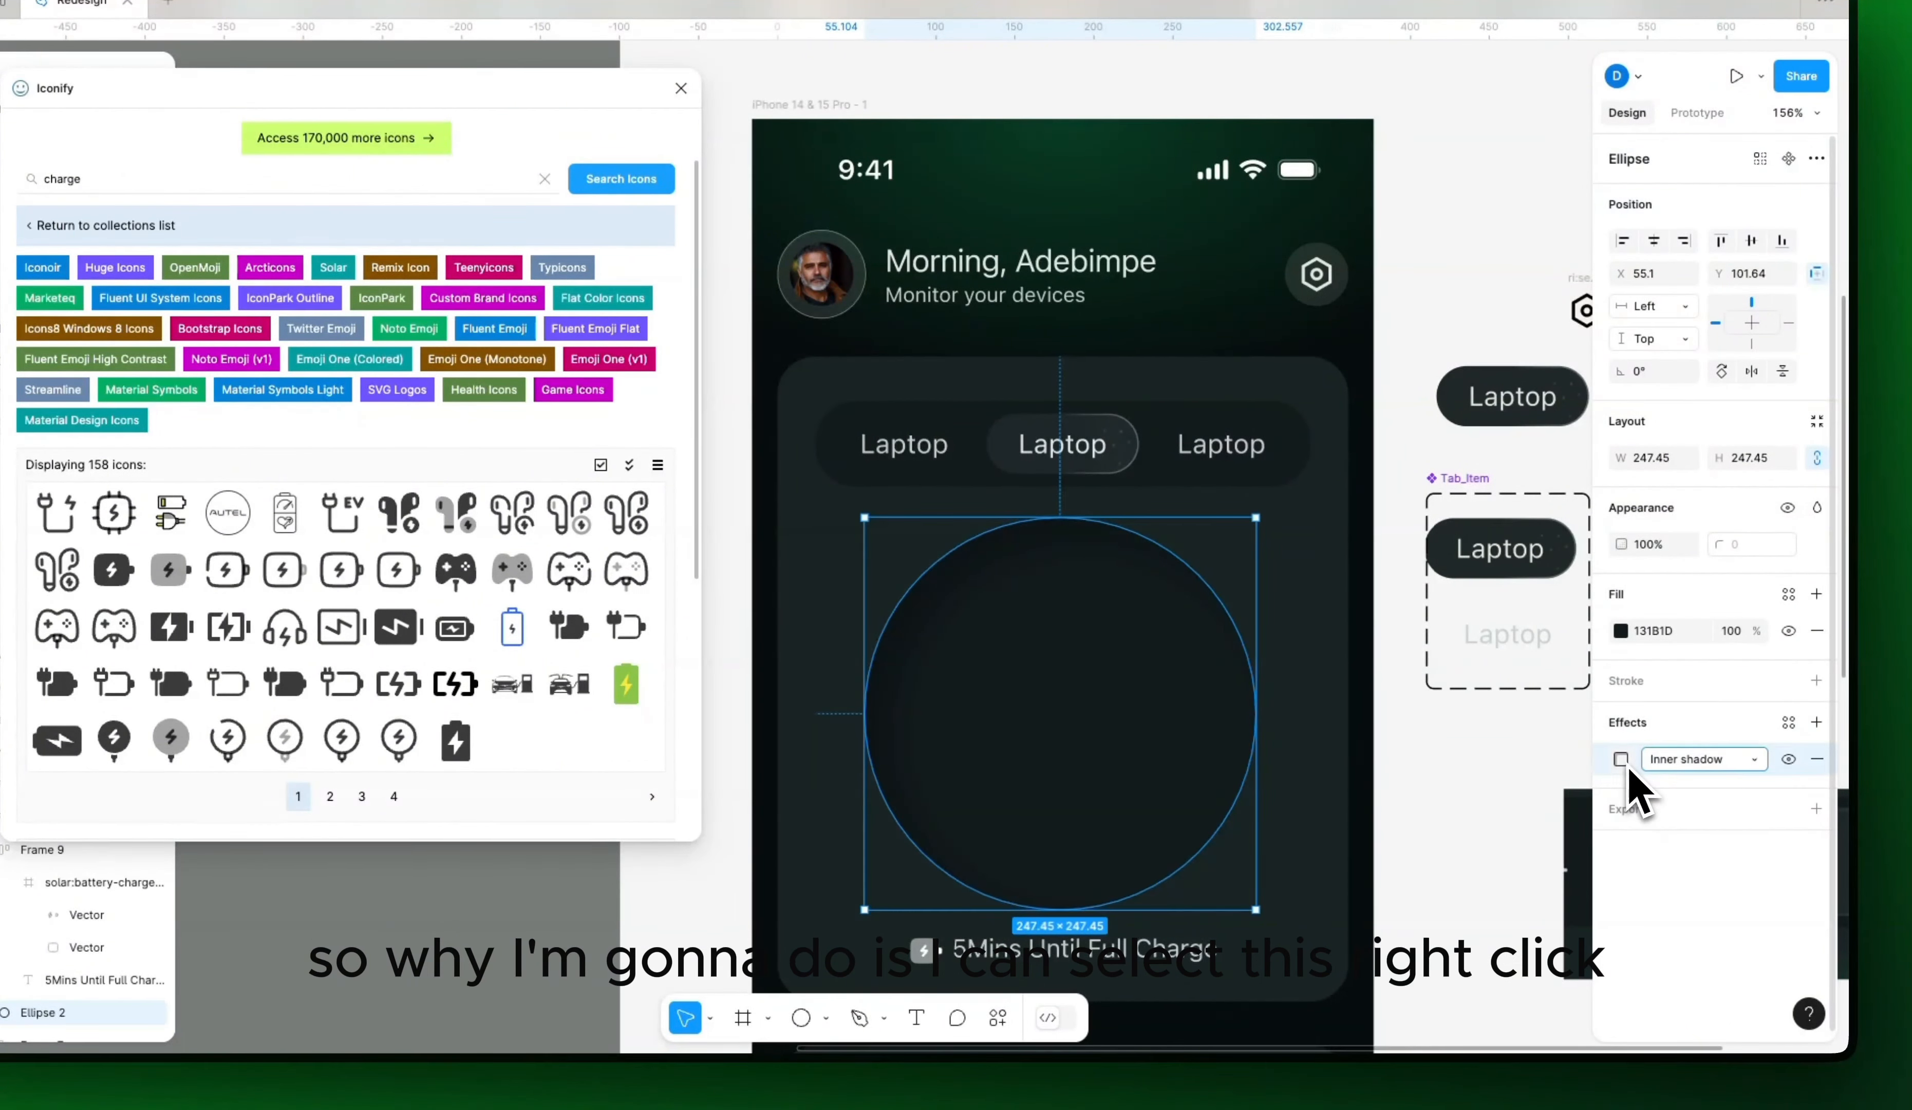
Step: Duplicate the circle's inner shadow and give the copy the opposite offset of X -14, Y -11
{"action": "key", "text": "ctrl+v"}
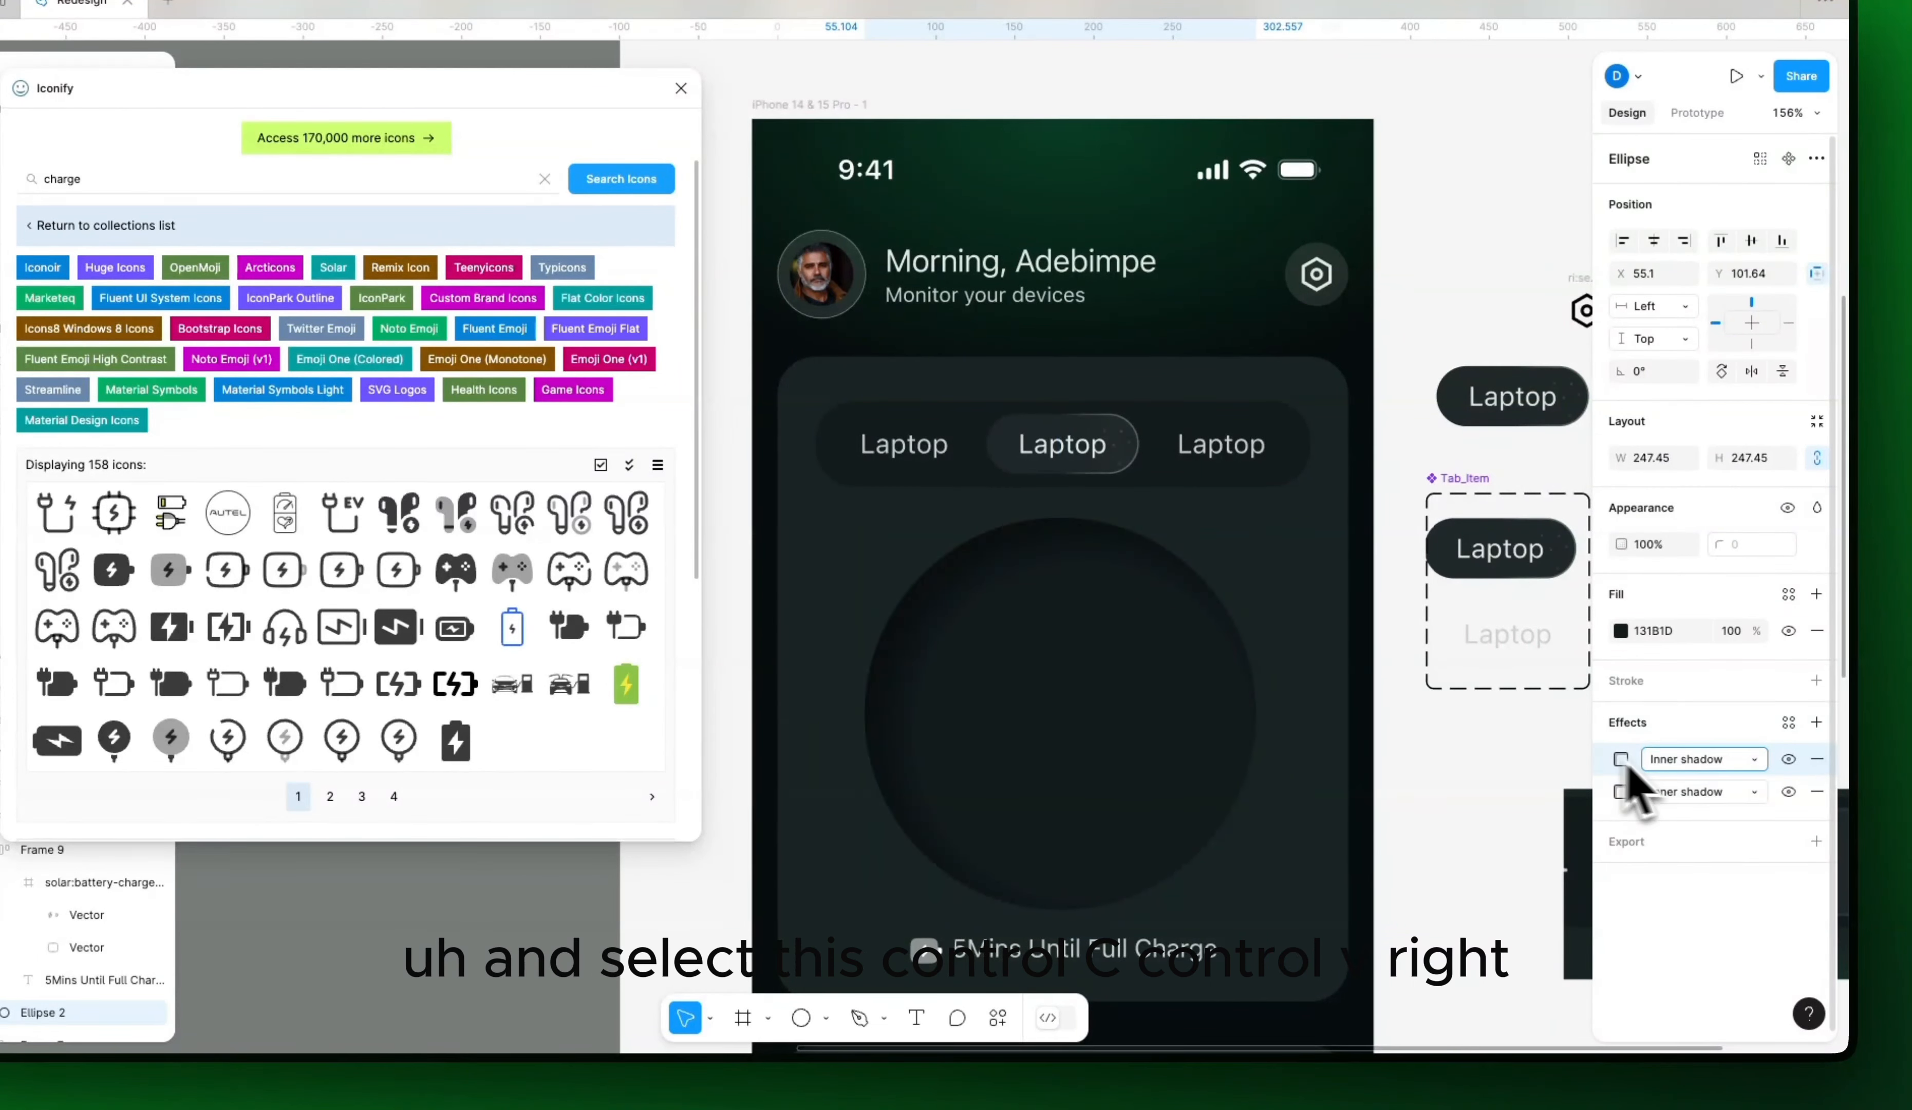
{"action": "left_click", "coordinate": [1621, 760]}
{"action": "left_click", "coordinate": [1502, 817]}
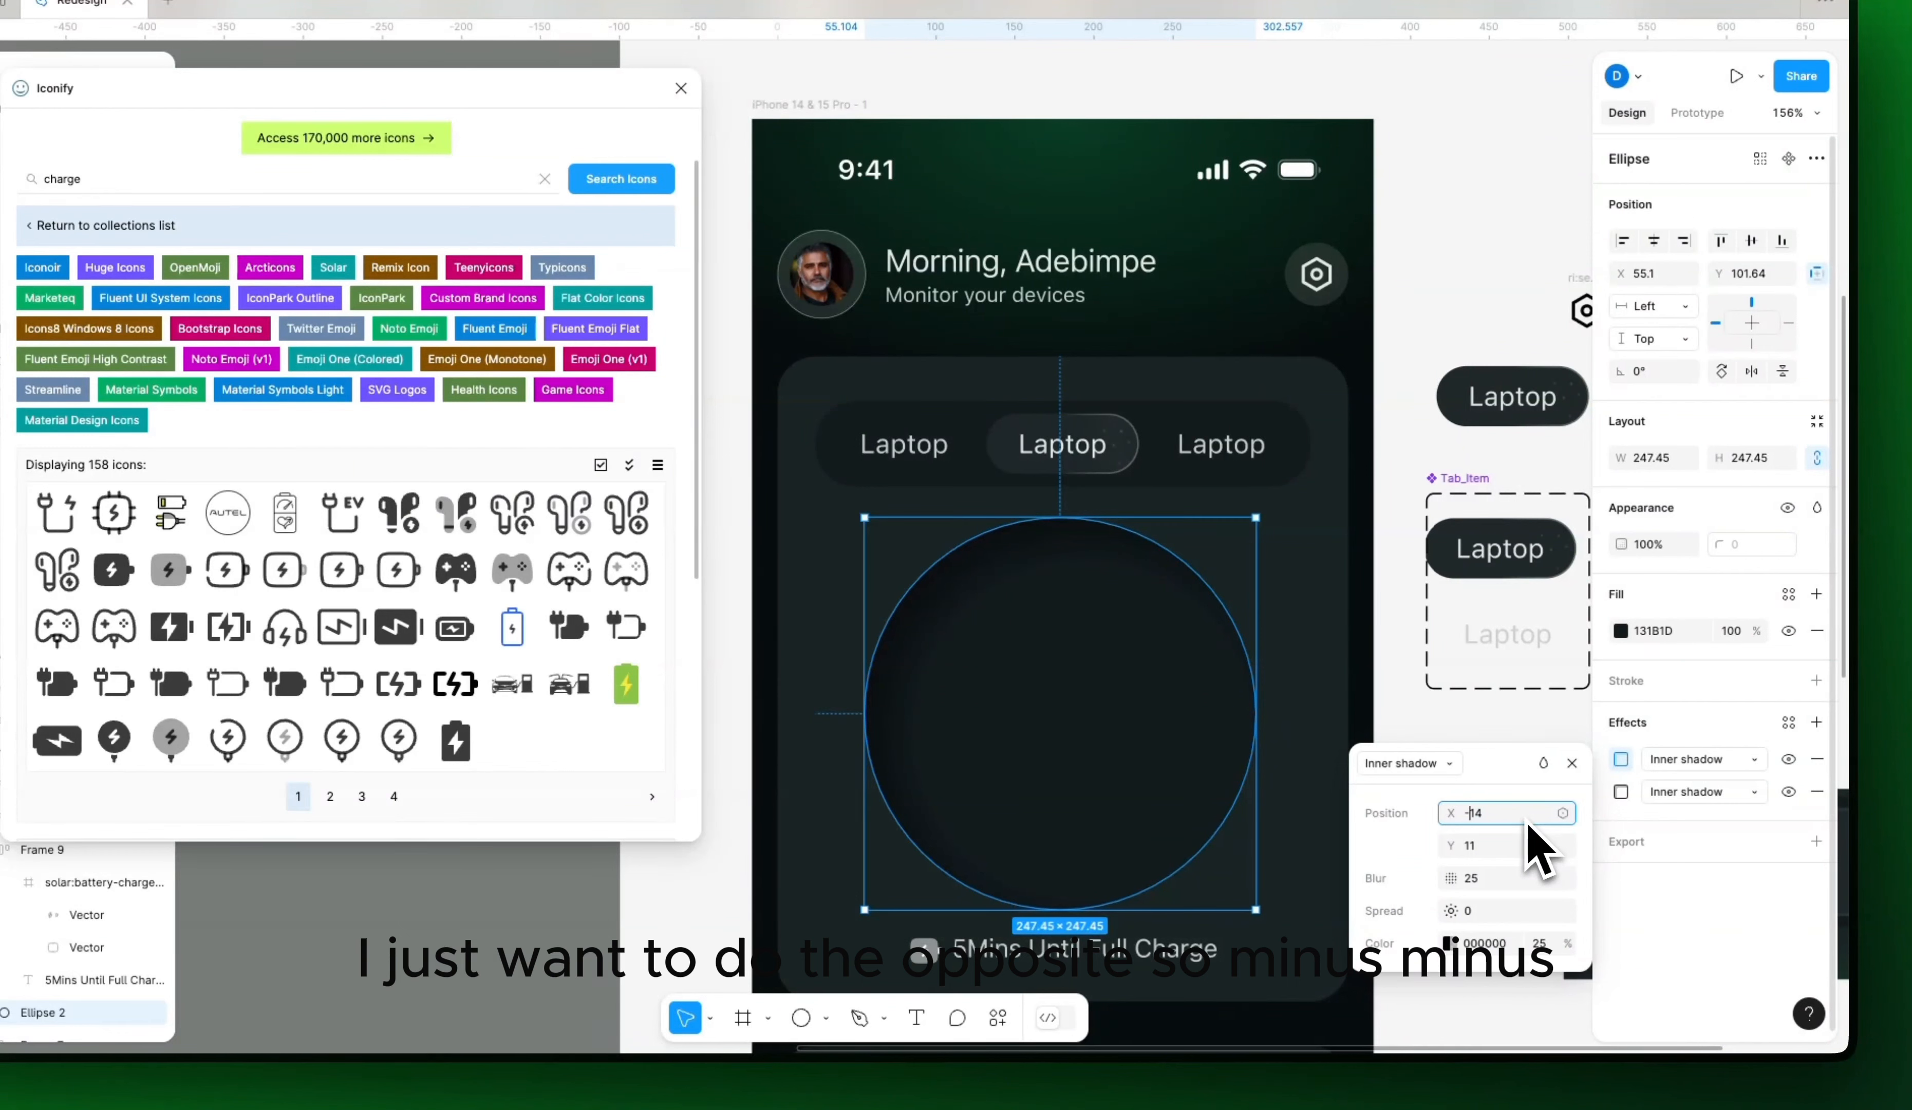
{"action": "key", "text": "Return"}
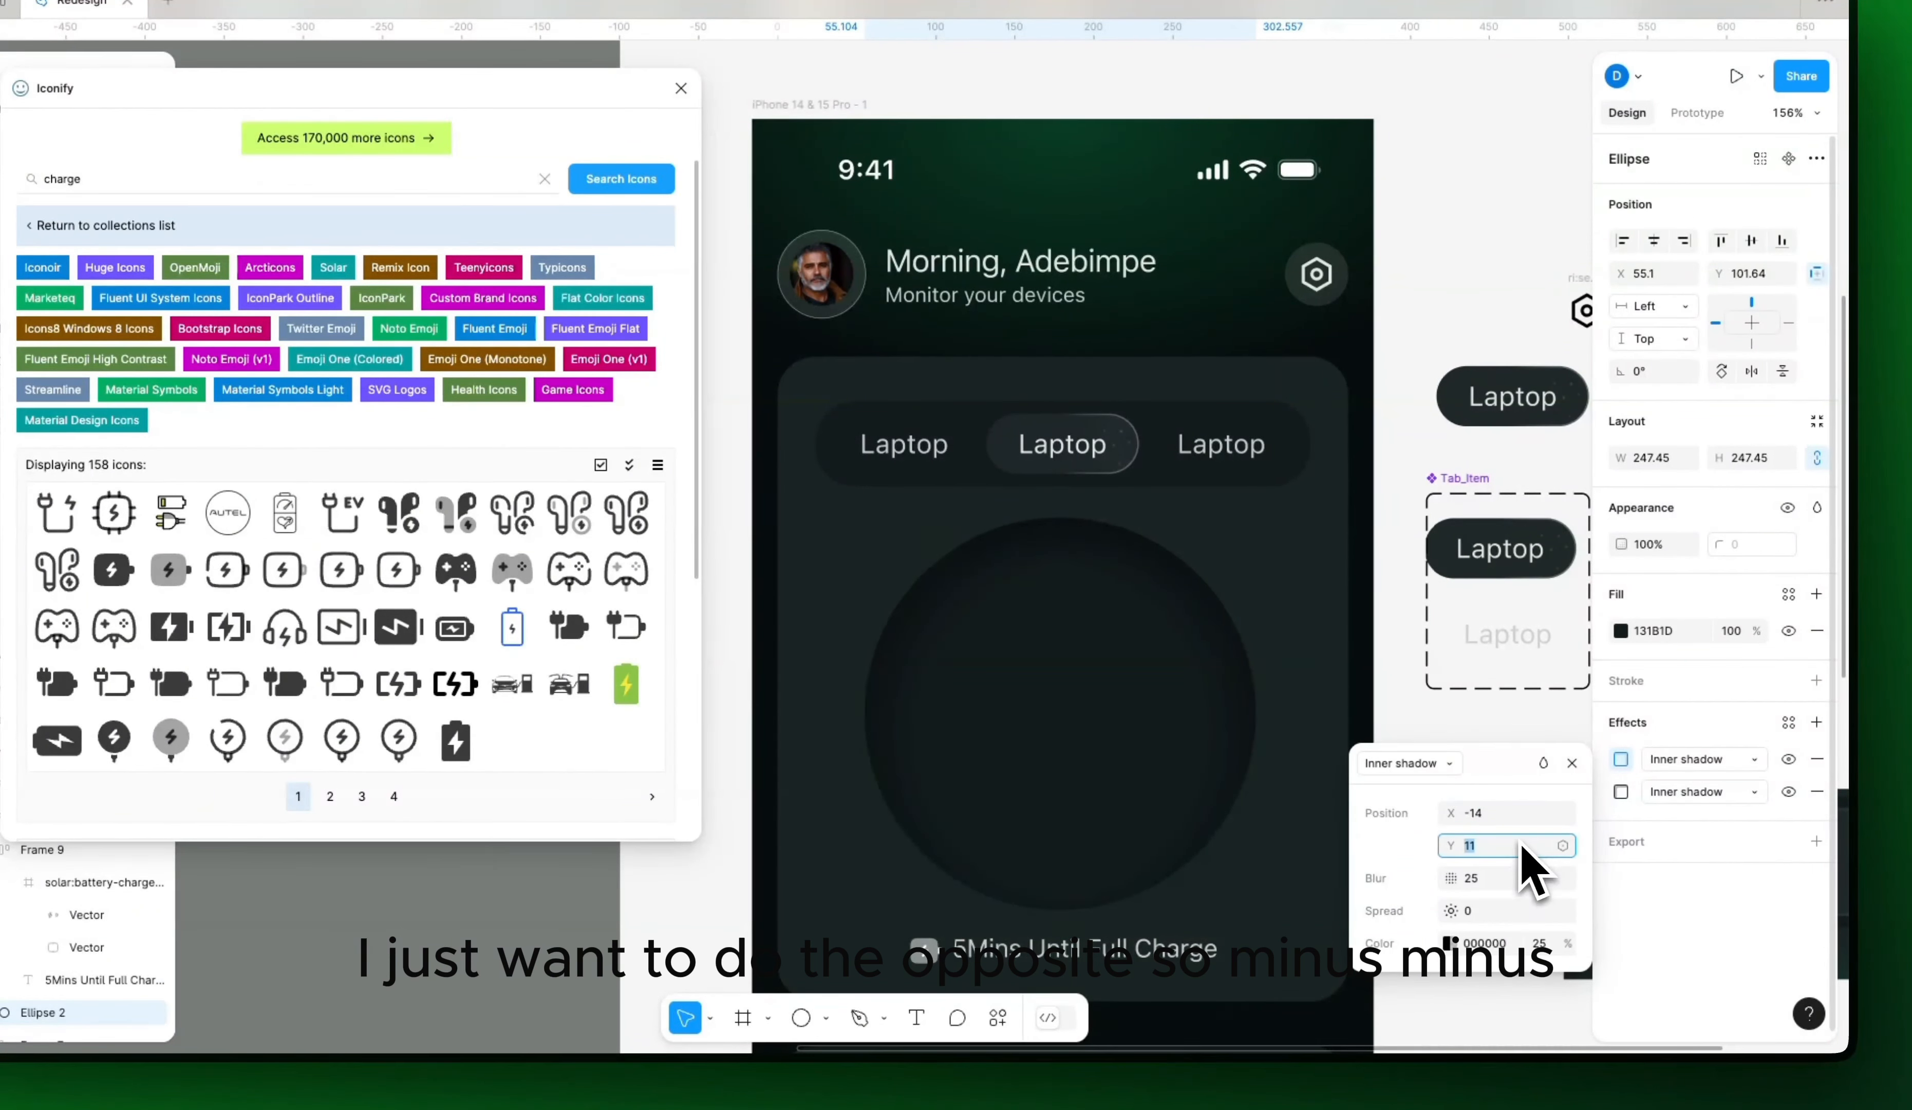
{"action": "key", "text": "Left"}
{"action": "type", "text": "-"}
{"action": "key", "text": "Return"}
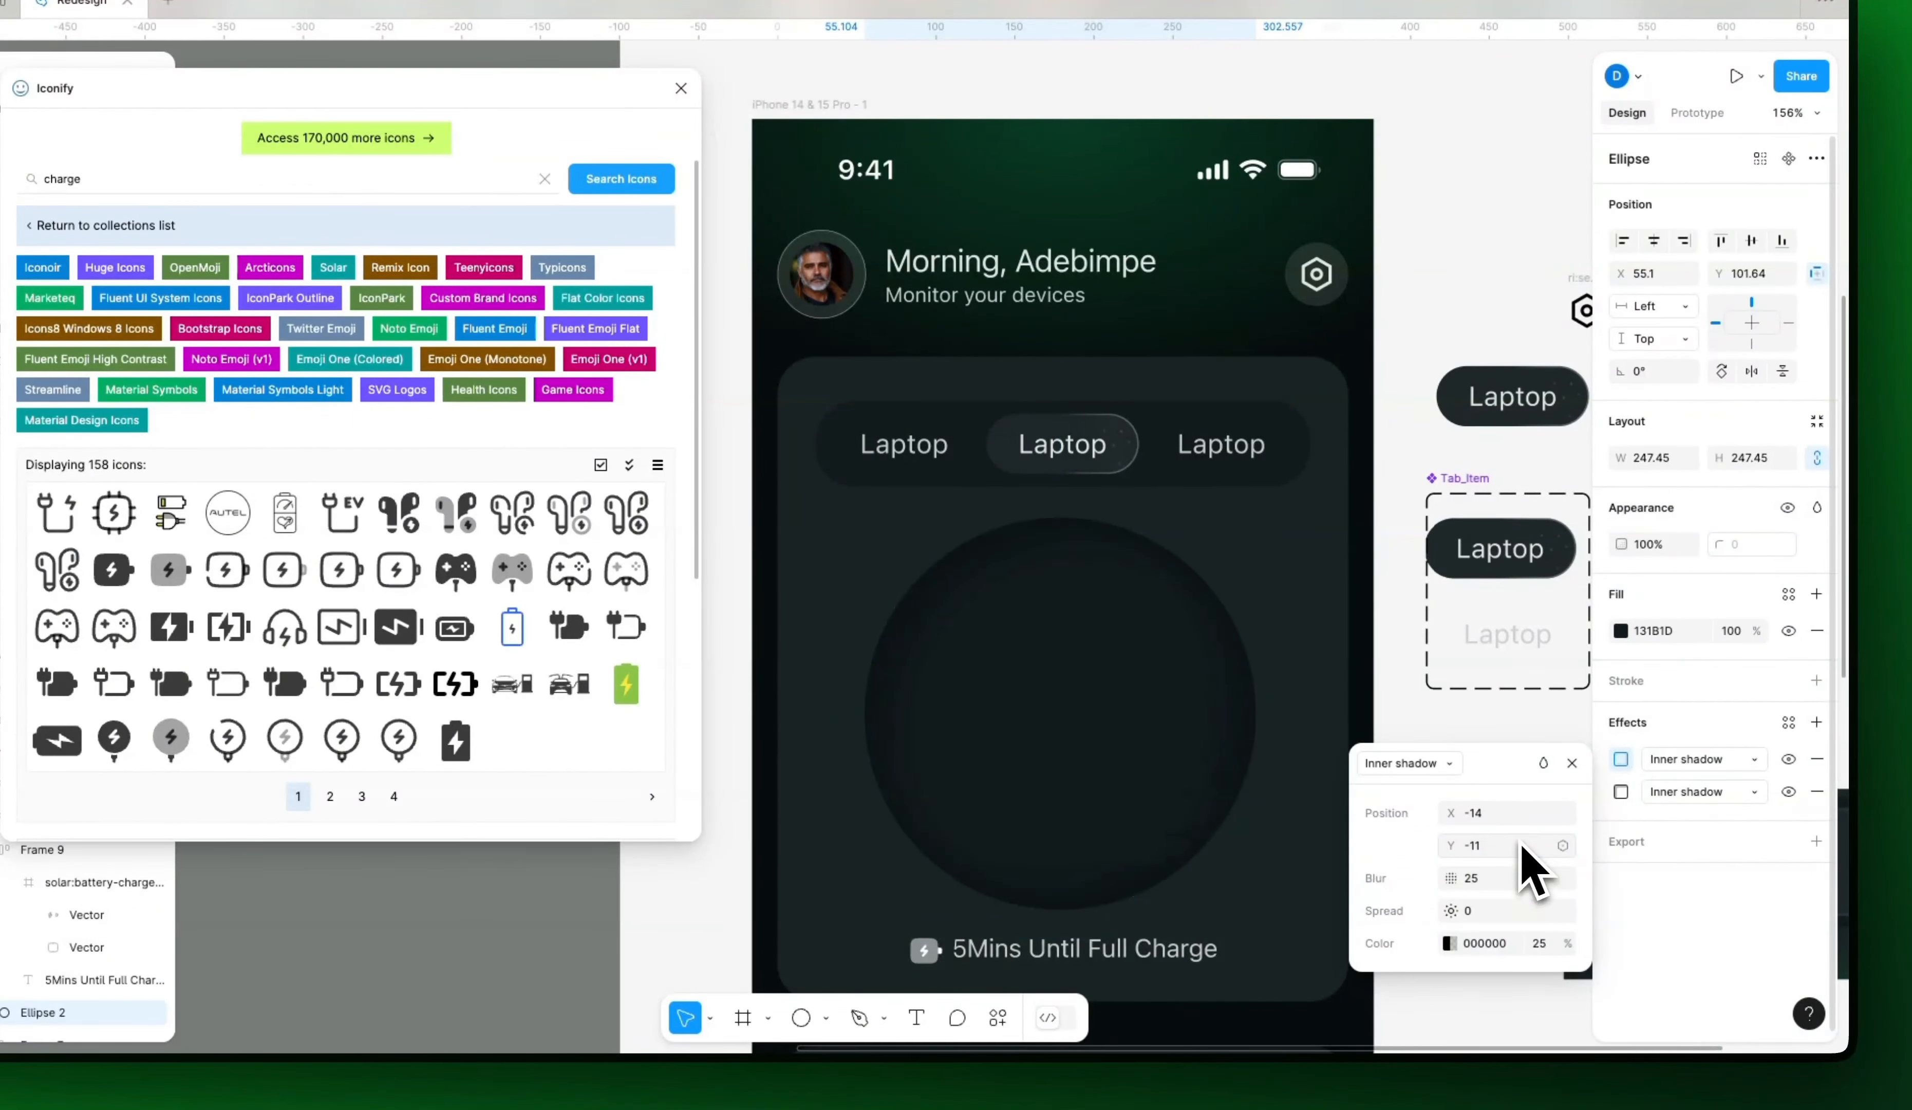
Step: Set the duplicated inner shadow's offset to X -16, Y -12
{"action": "key", "text": "Right"}
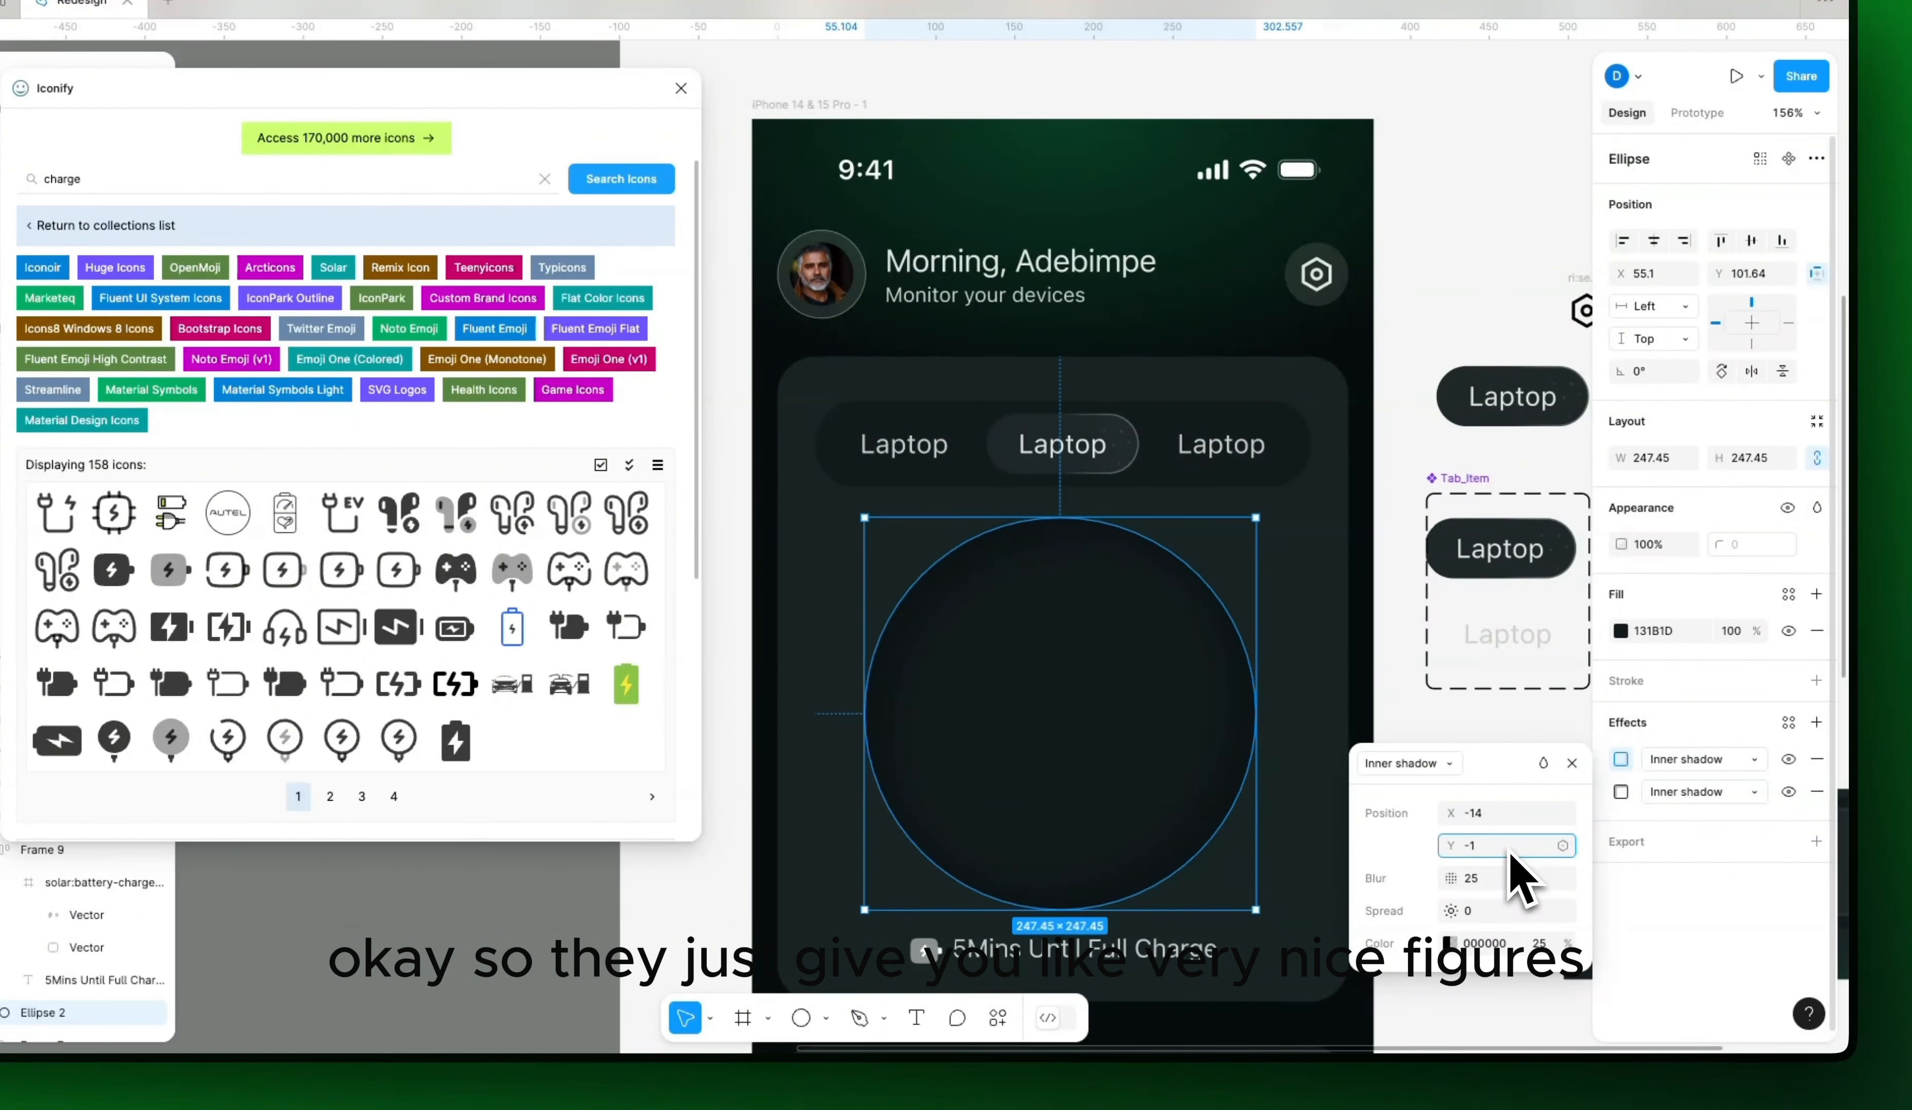
{"action": "left_click", "coordinate": [1505, 816]}
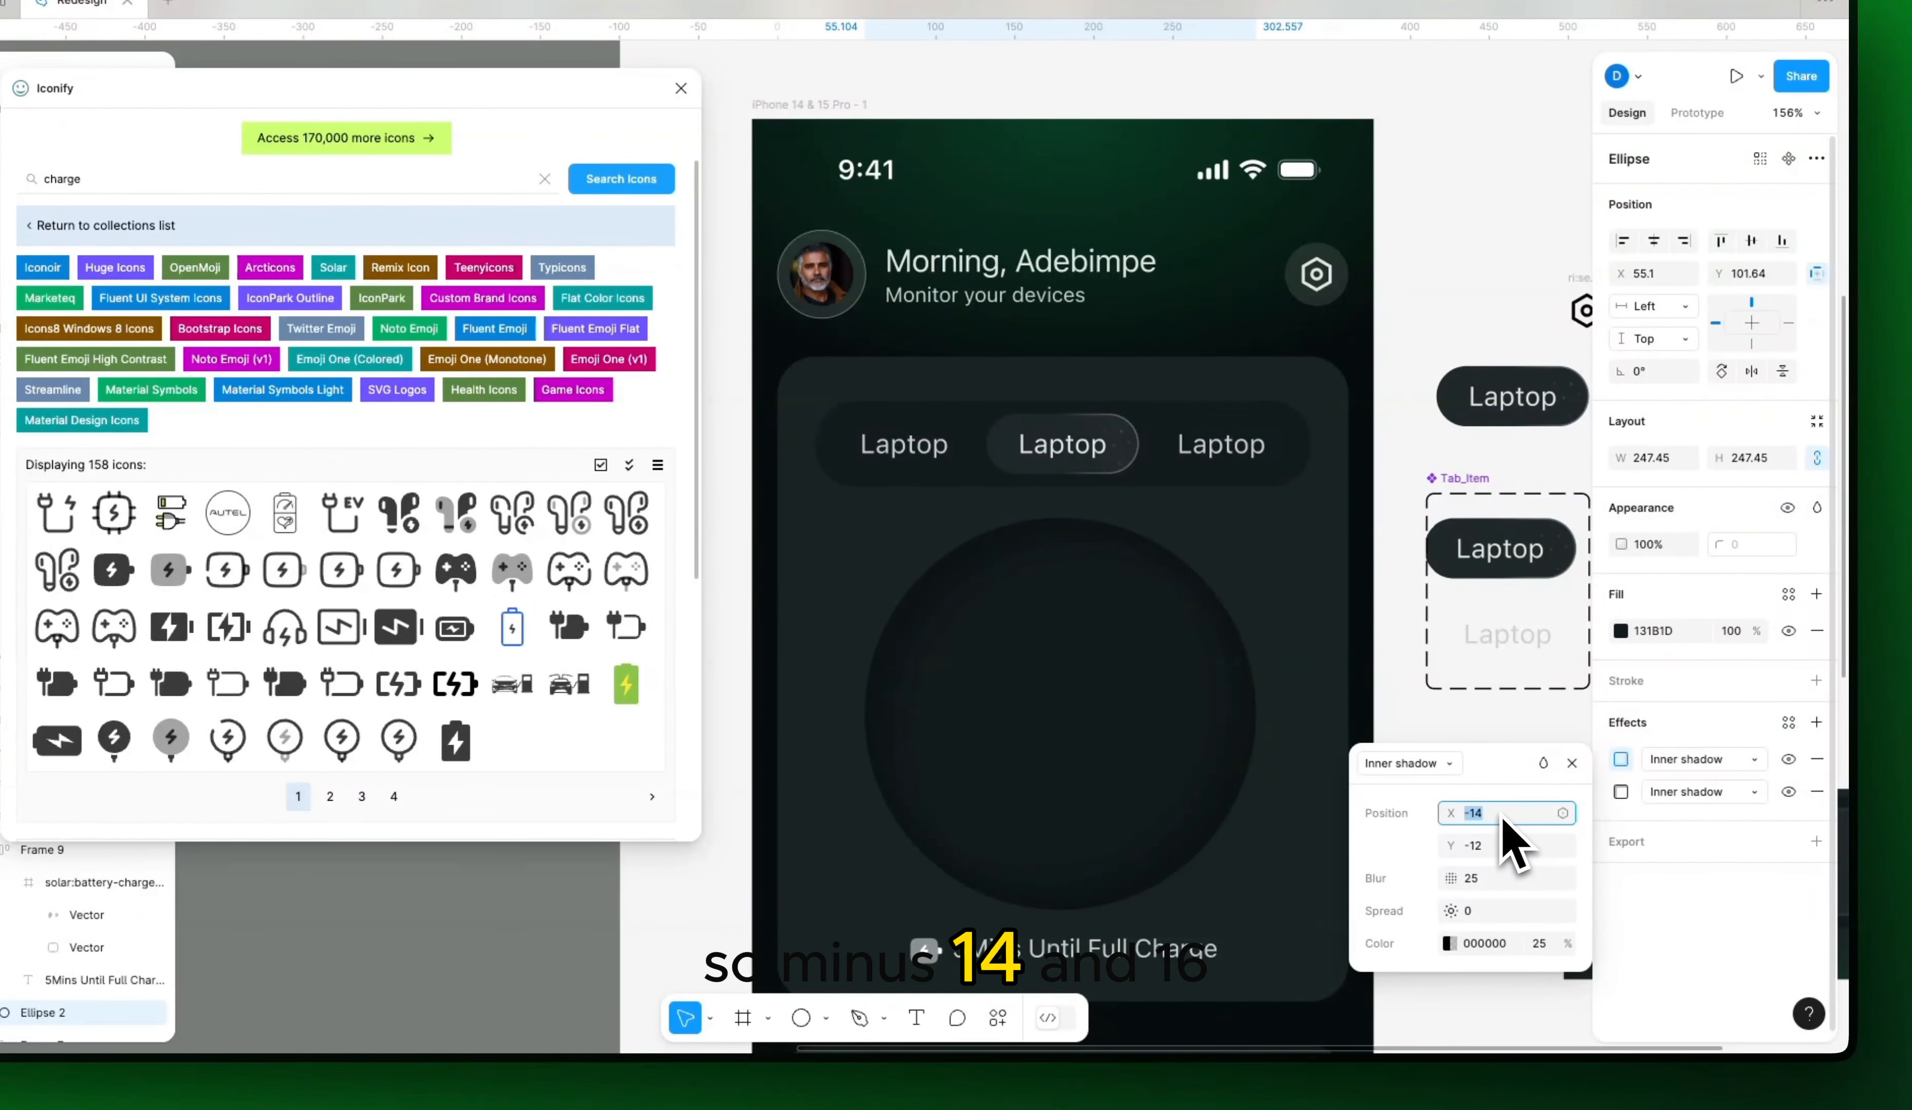
{"action": "key", "text": "Return"}
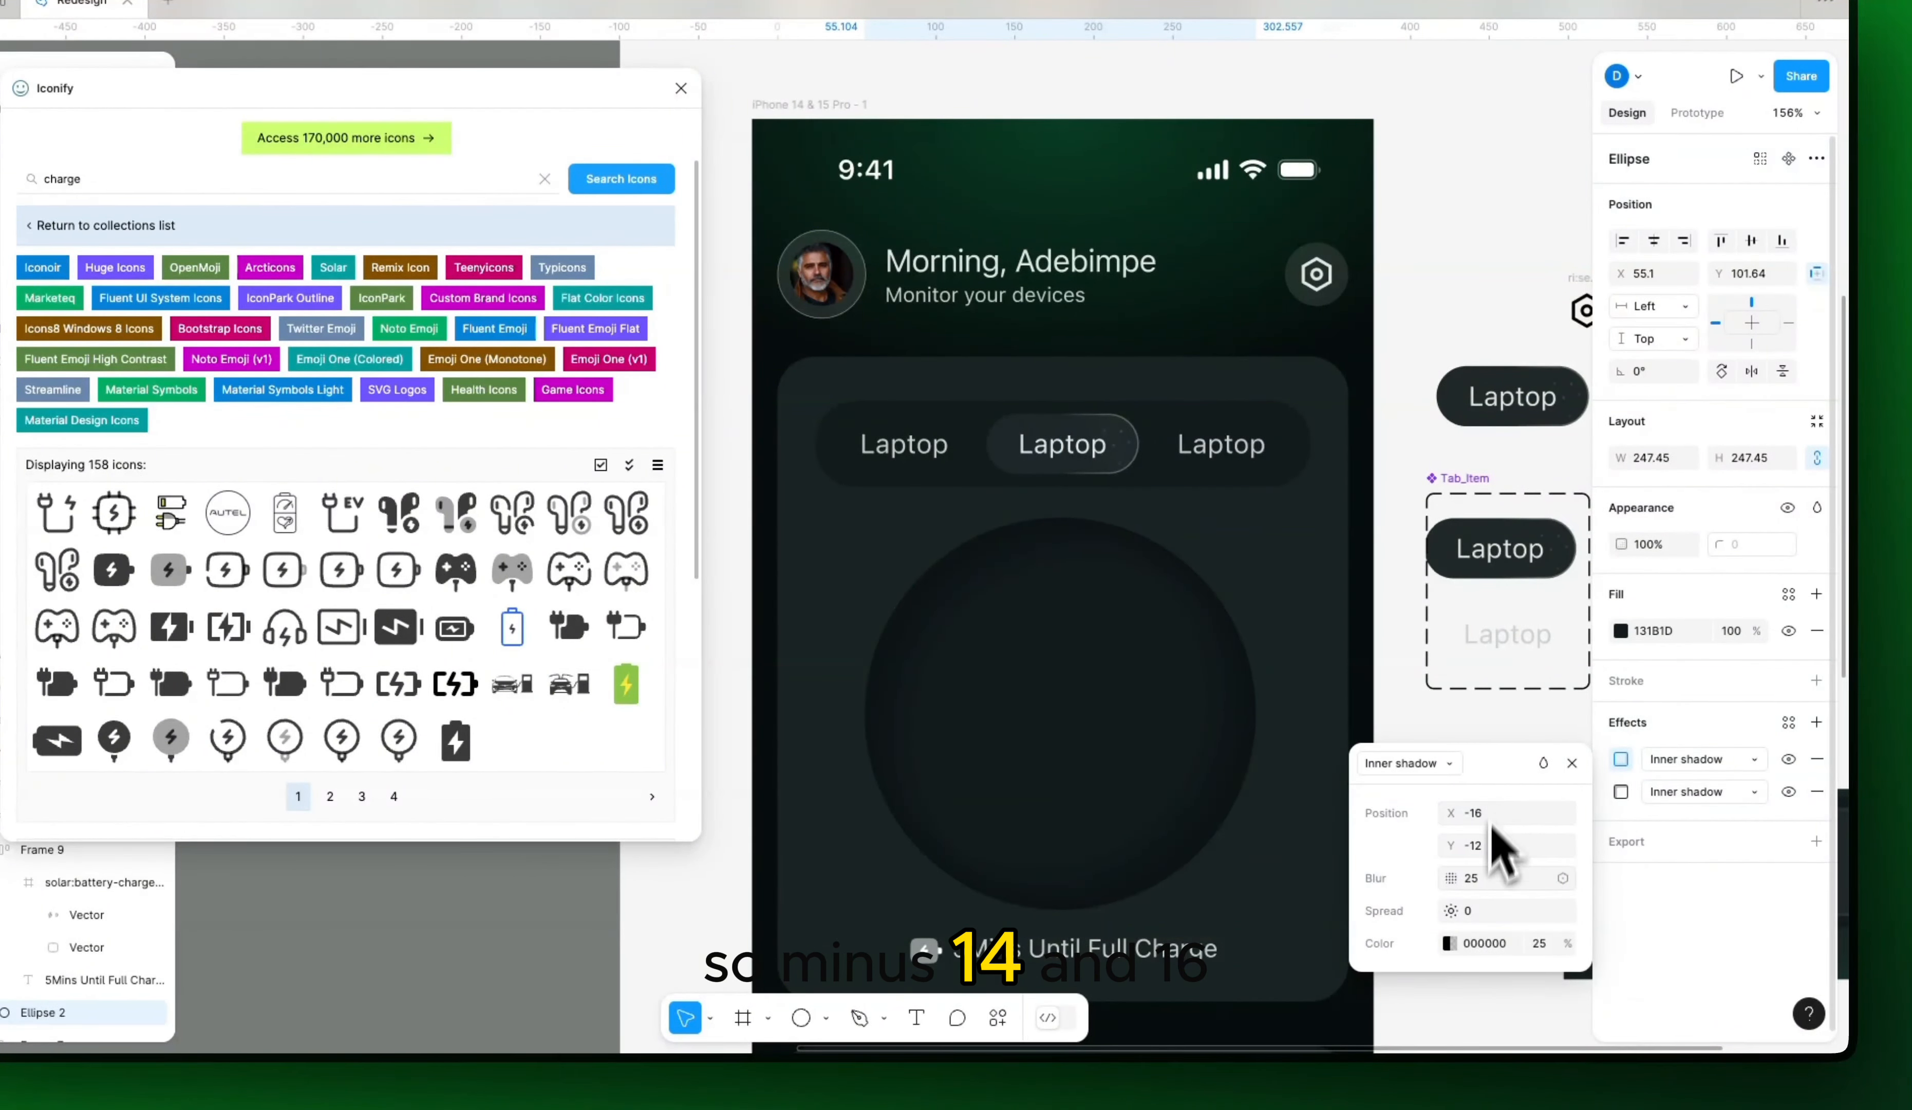
Step: Set the color of the circle's duplicated inner shadow to FFFFFF
{"action": "left_click", "coordinate": [1490, 945]}
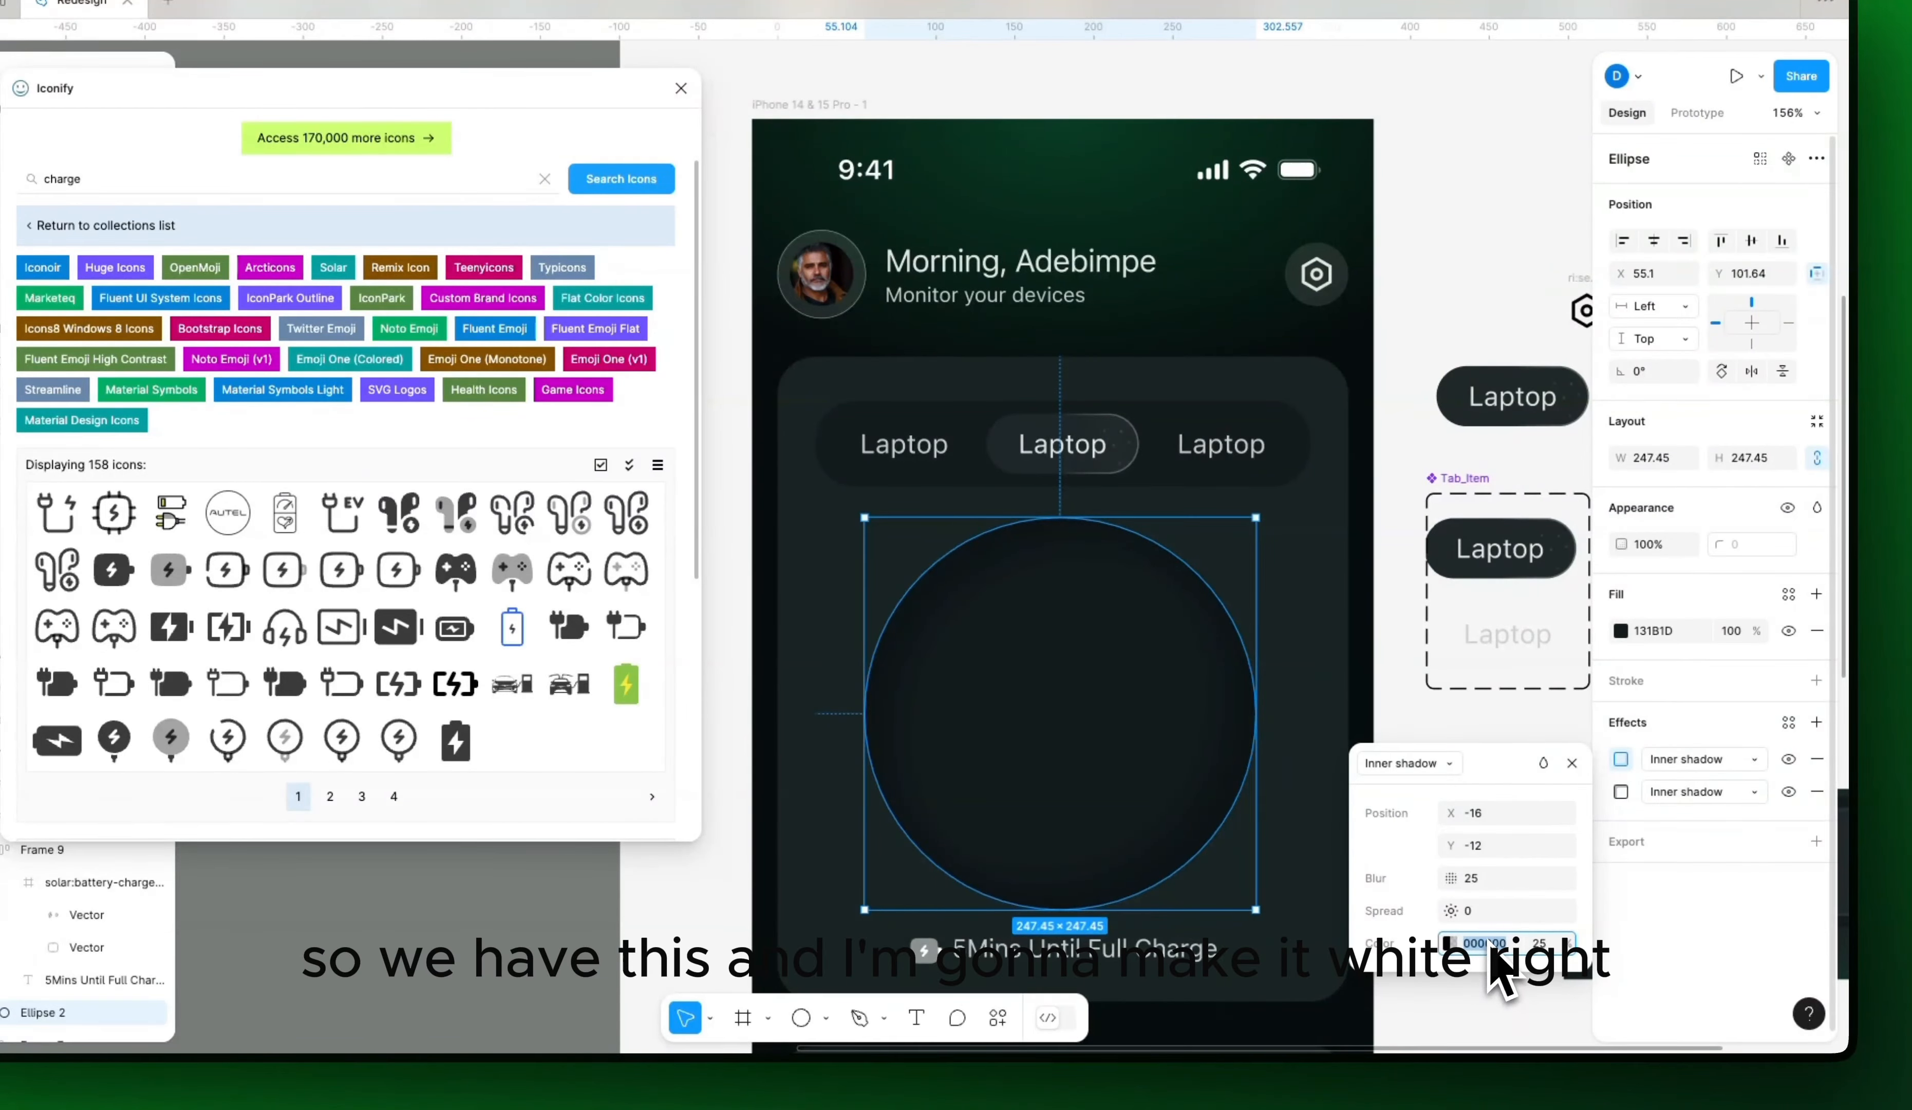
{"action": "type", "text": "FFFFFF"}
{"action": "key", "text": "Return"}
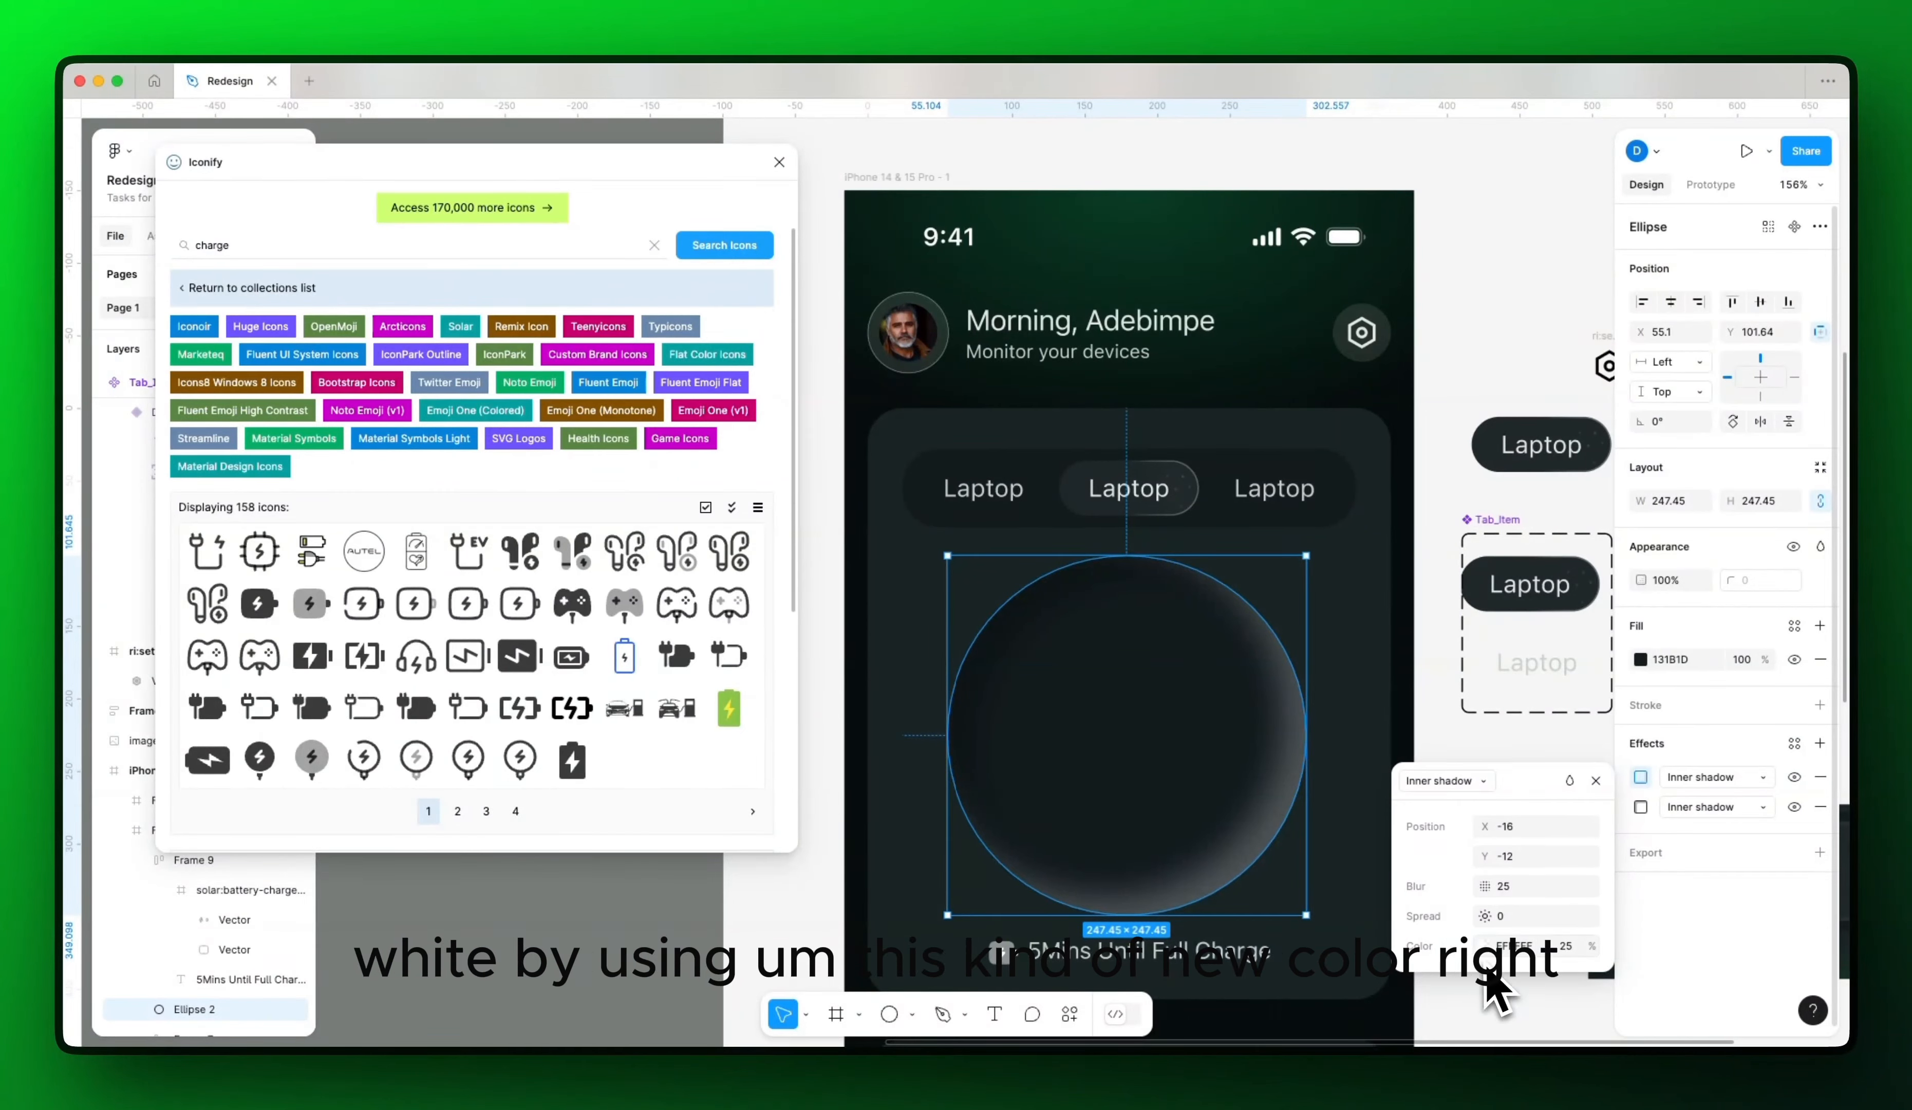
Step: Copy the greeting text's fill color E3E8E6 and apply it to the circle's inner shadow with the negative offset
{"action": "left_click", "coordinate": [1150, 322]}
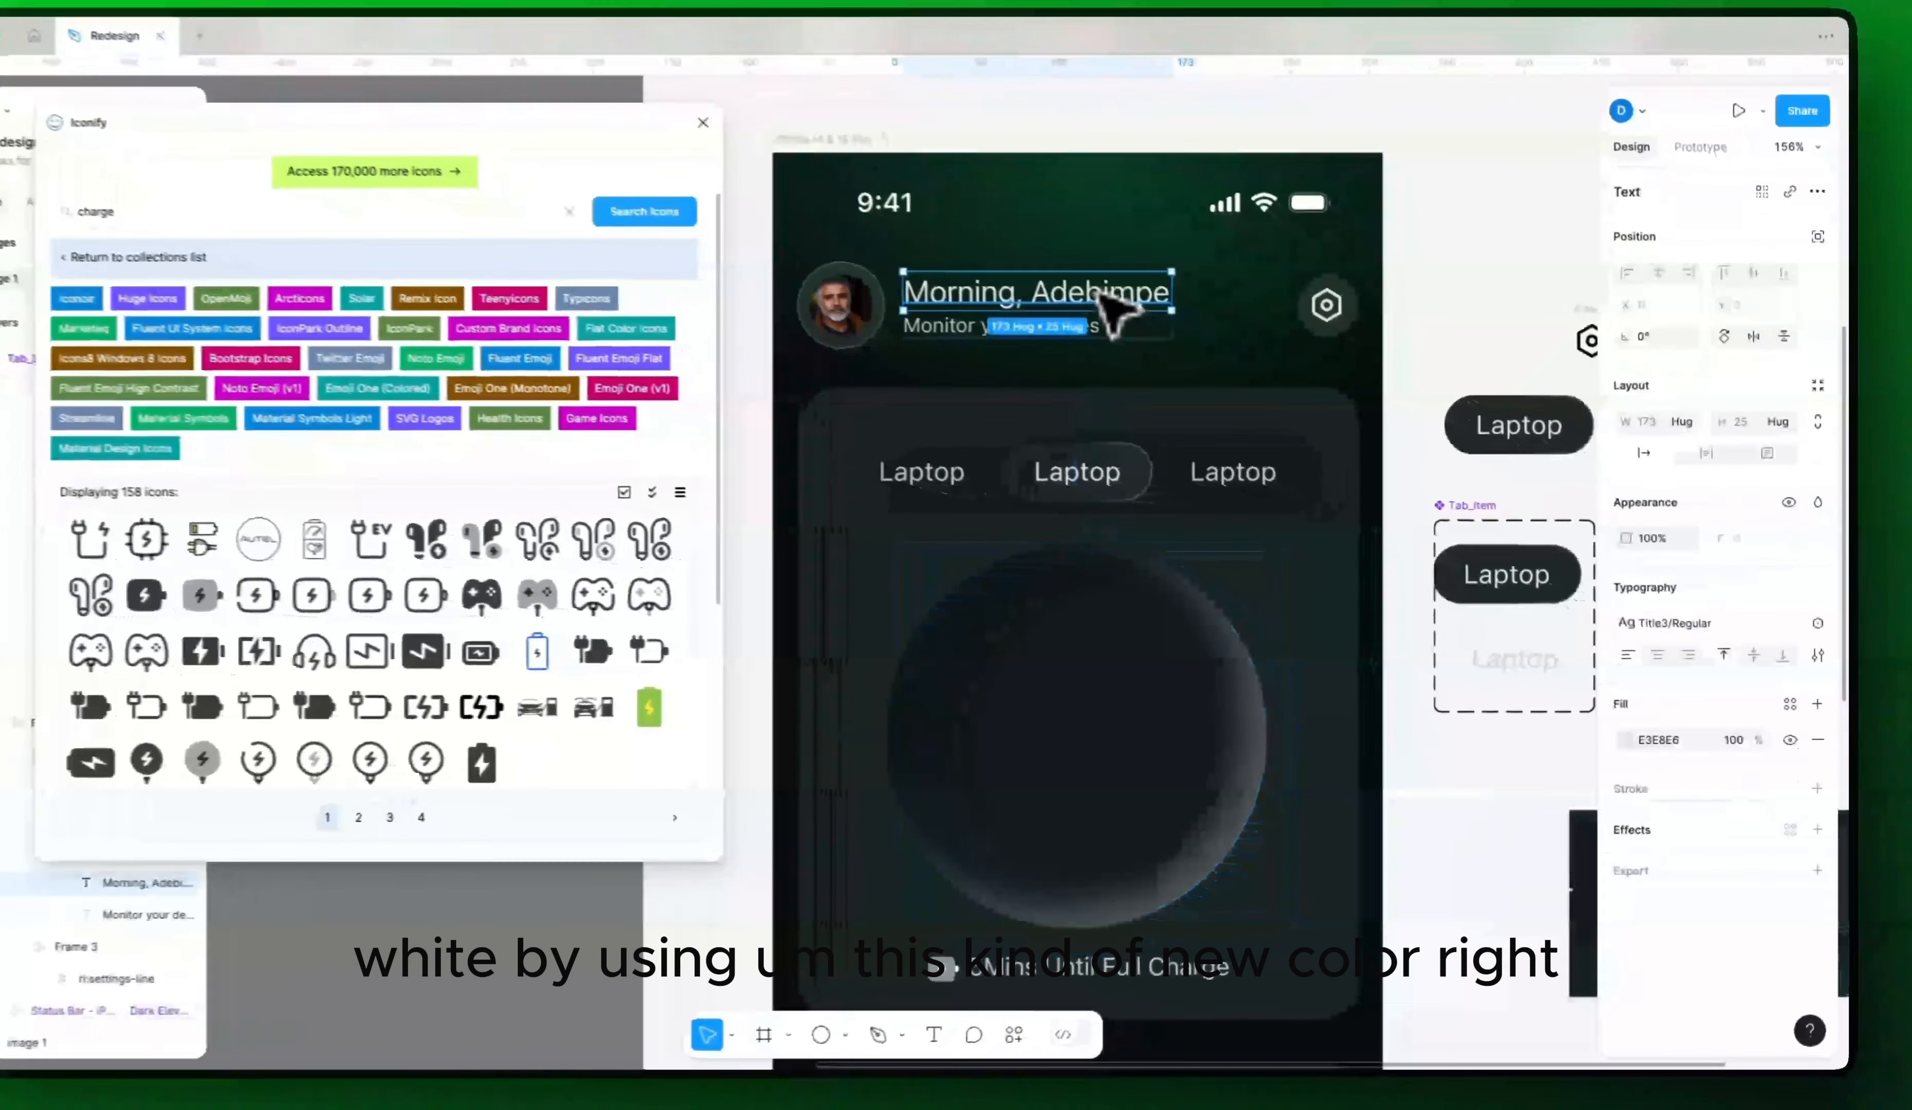
{"action": "left_click", "coordinate": [1677, 739]}
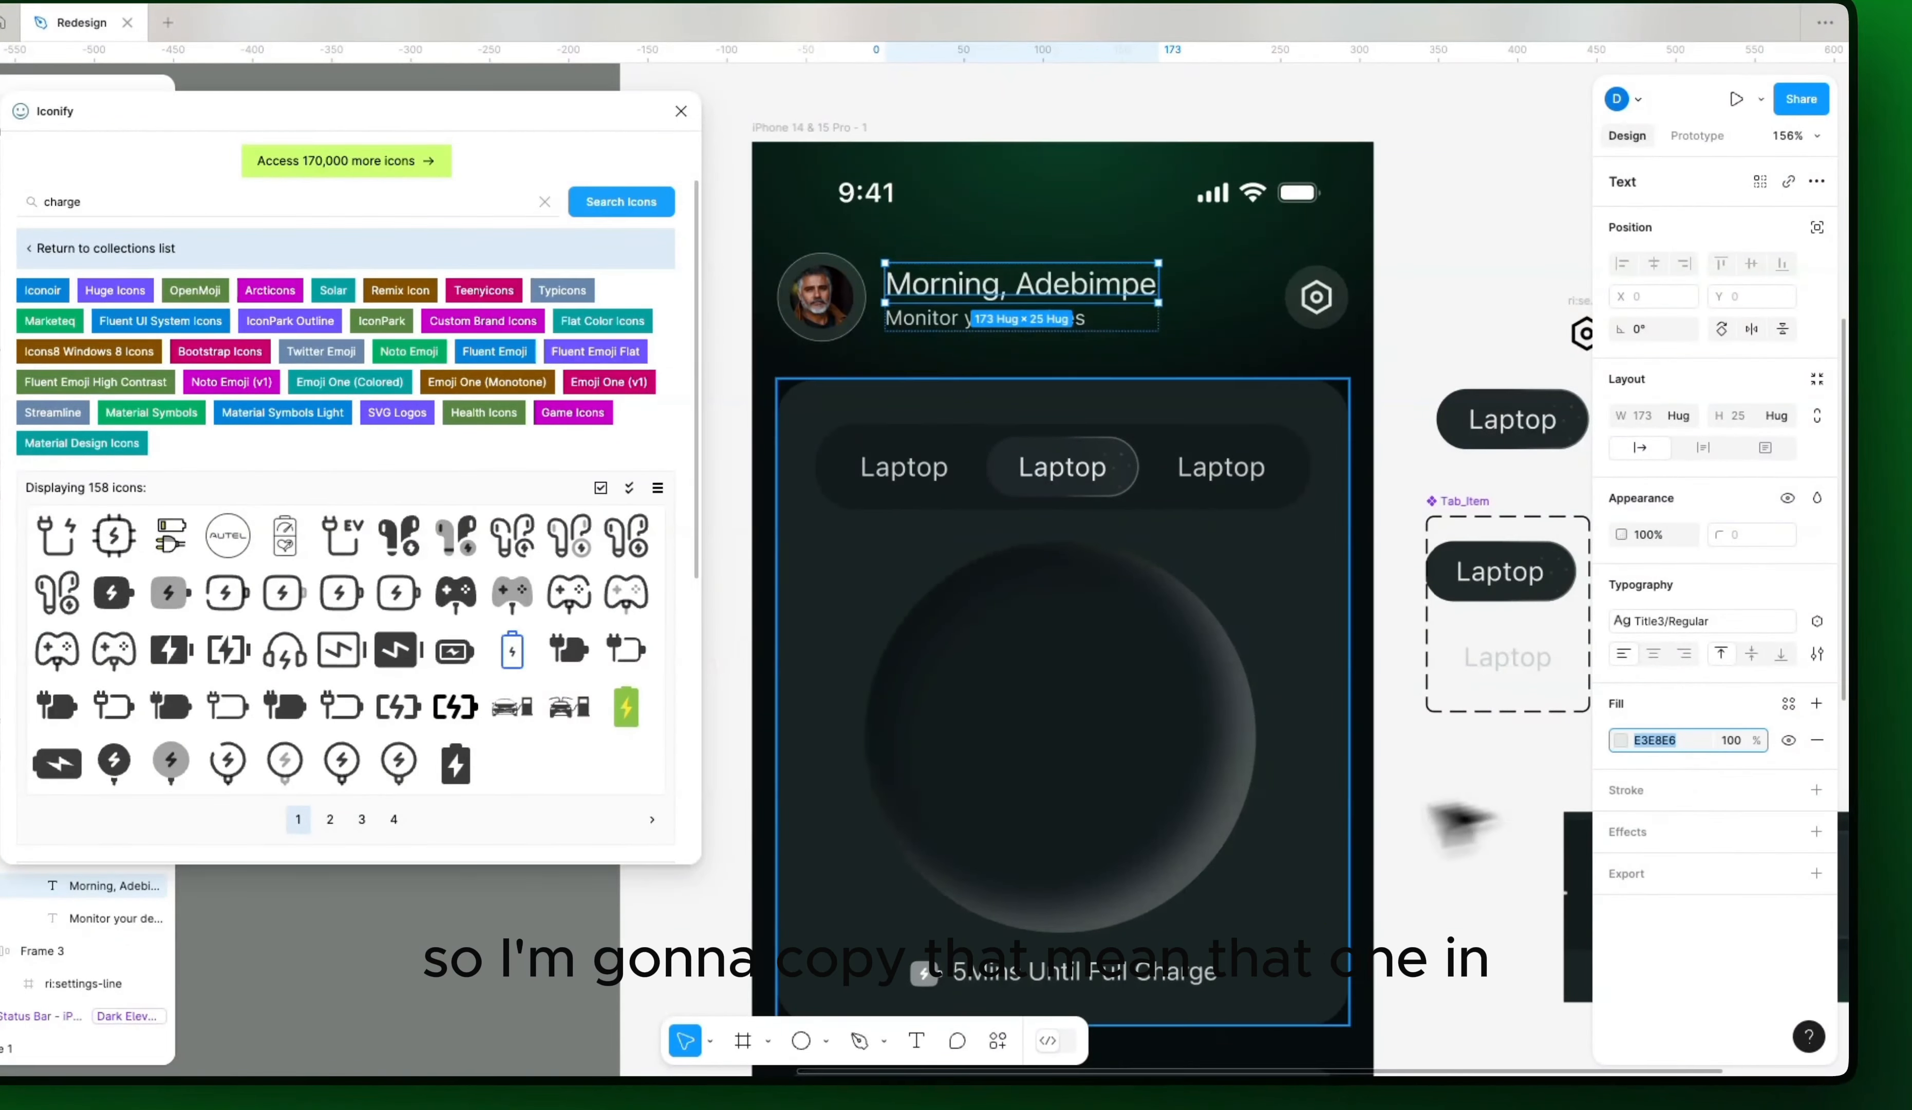
{"action": "left_click", "coordinate": [1139, 811]}
{"action": "left_click", "coordinate": [1621, 813]}
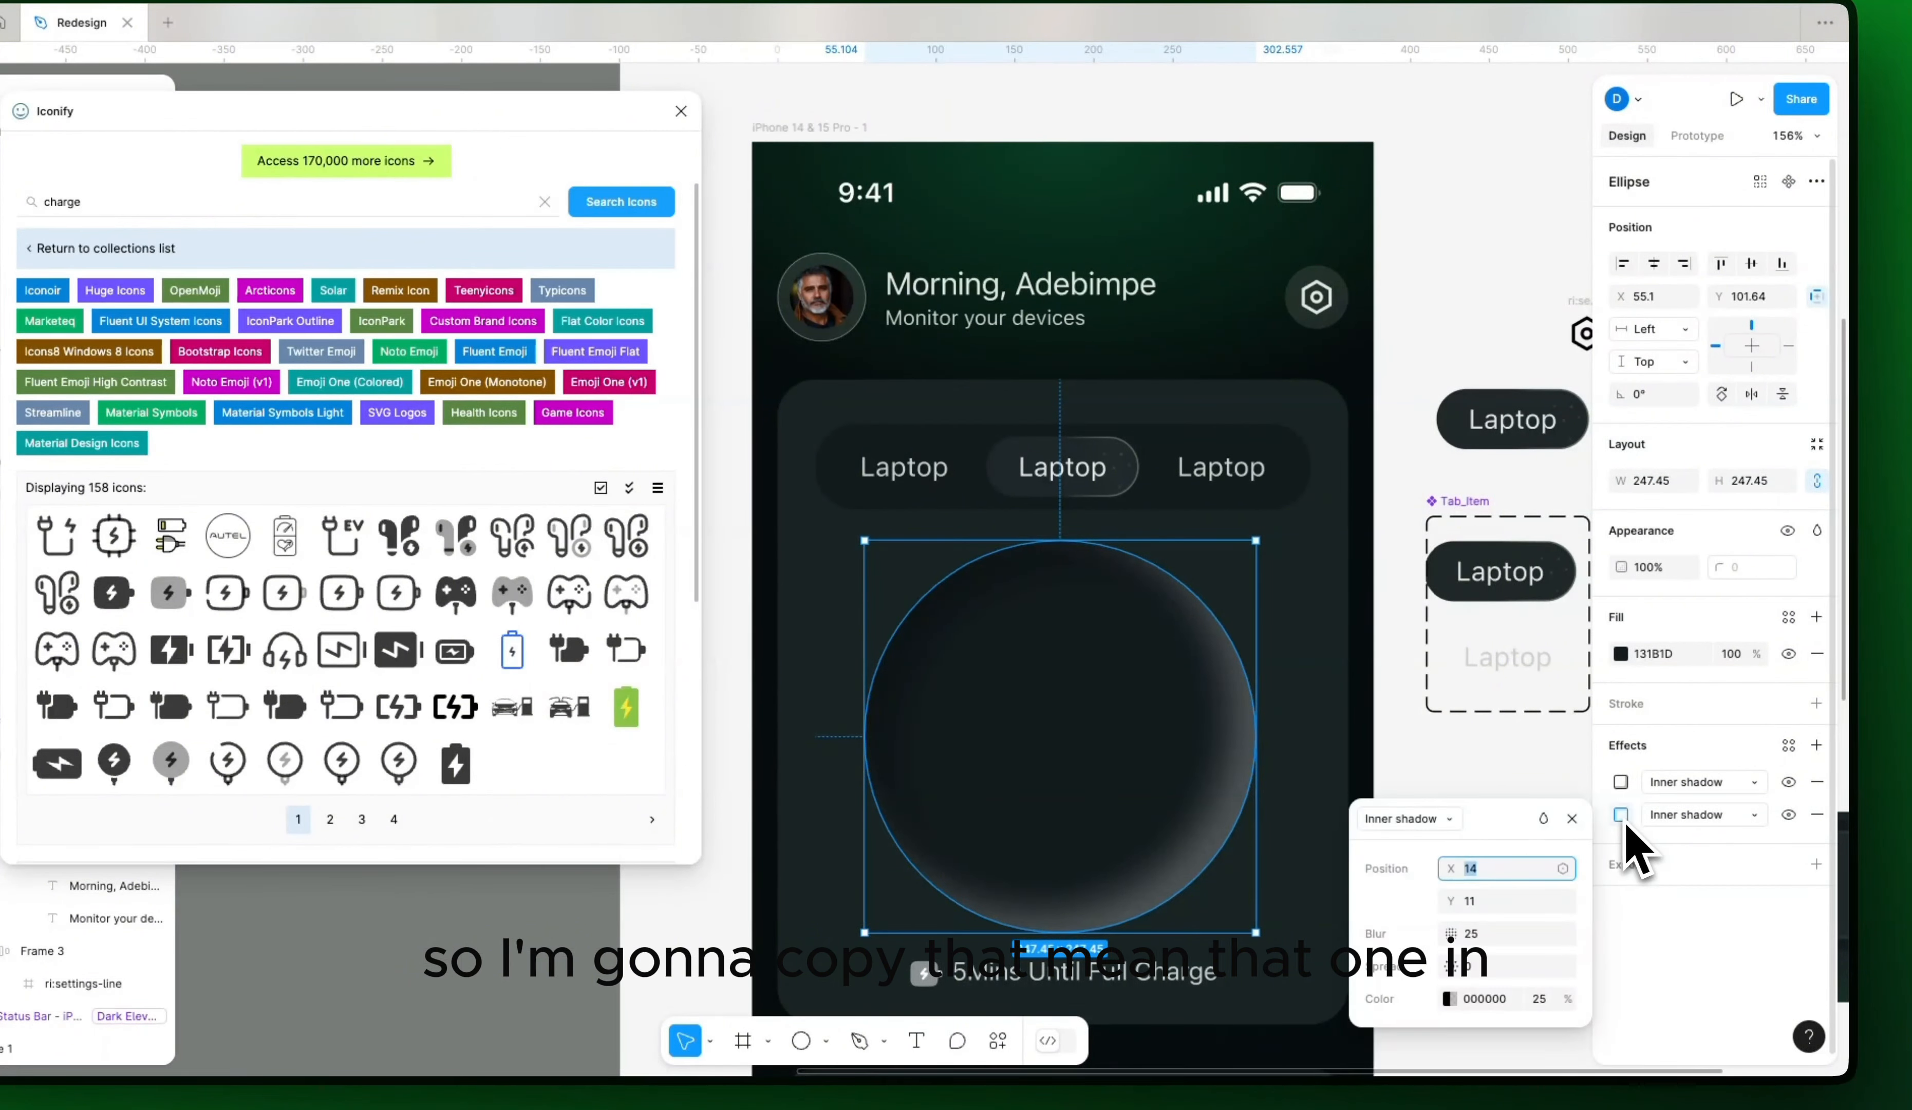
{"action": "left_click", "coordinate": [1622, 782]}
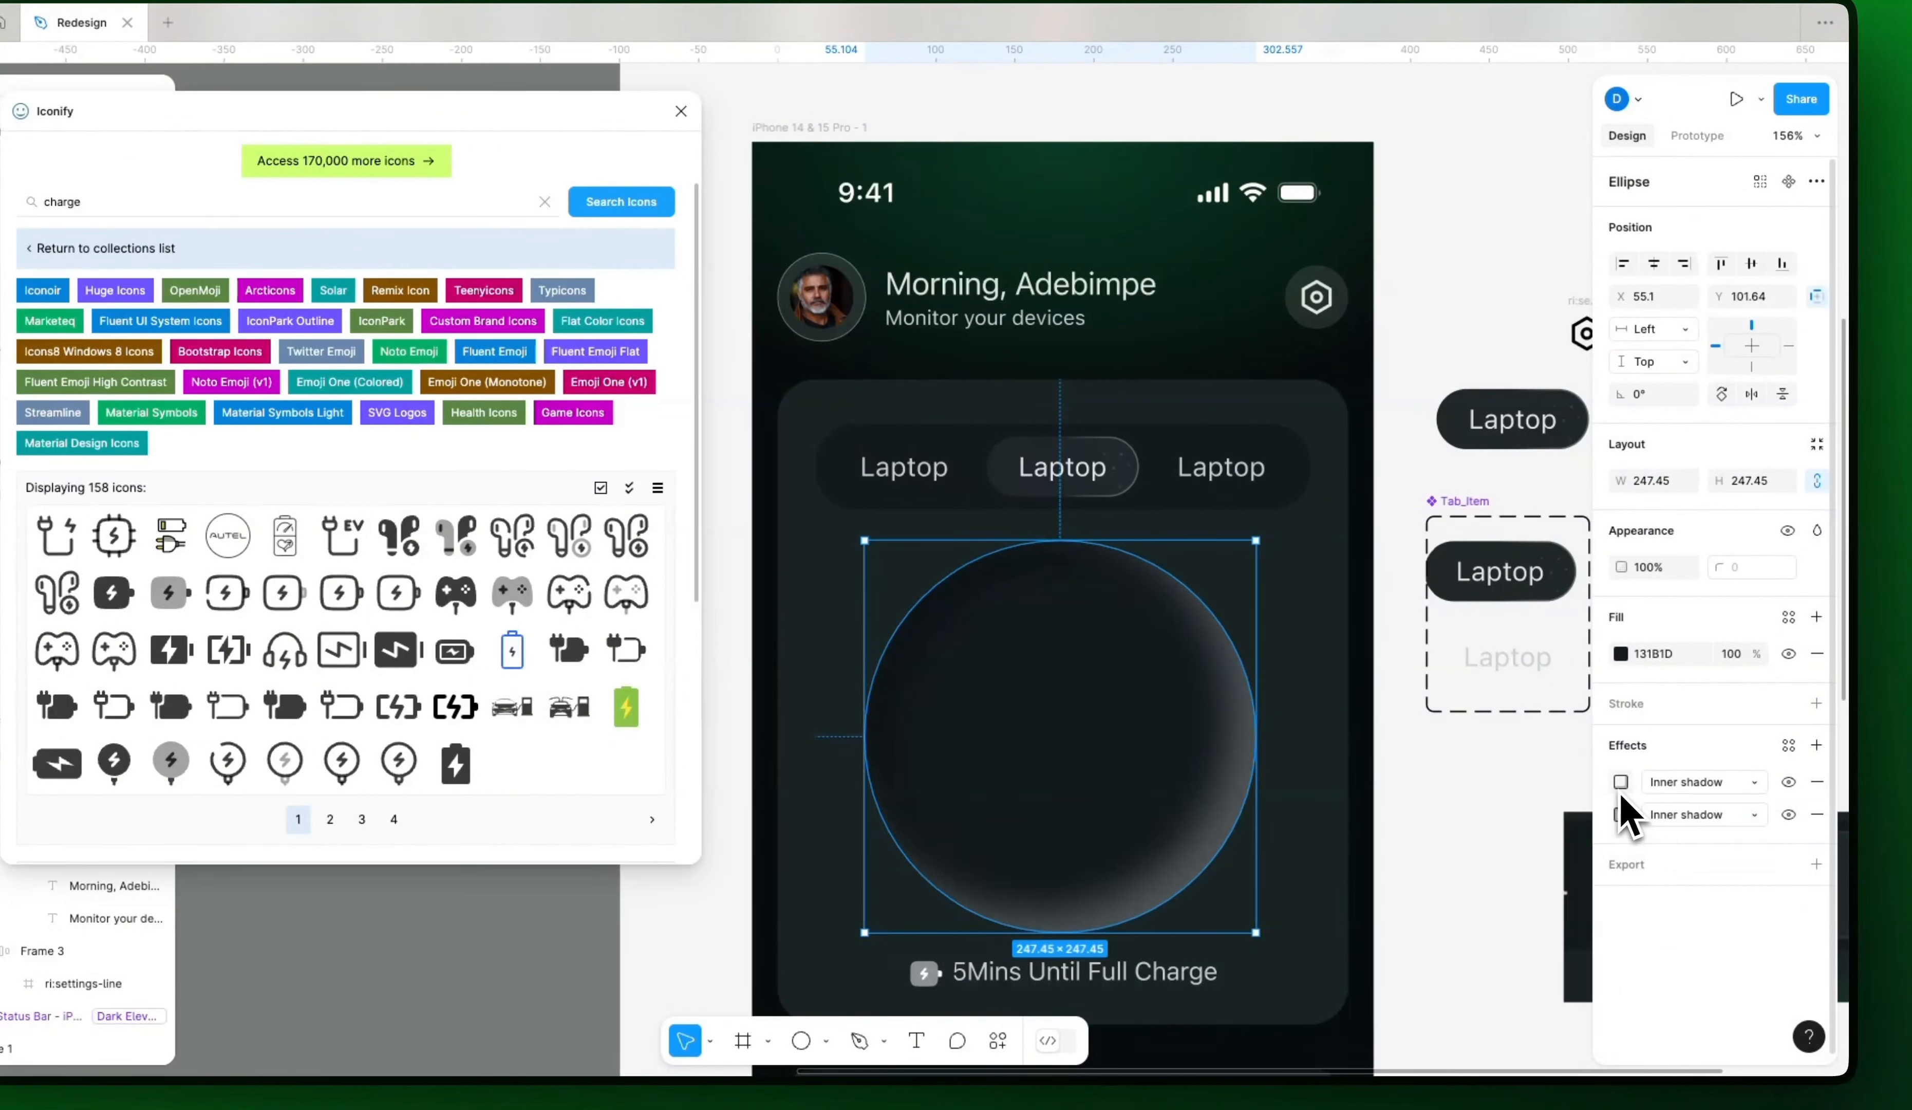
{"action": "left_click", "coordinate": [1484, 966]}
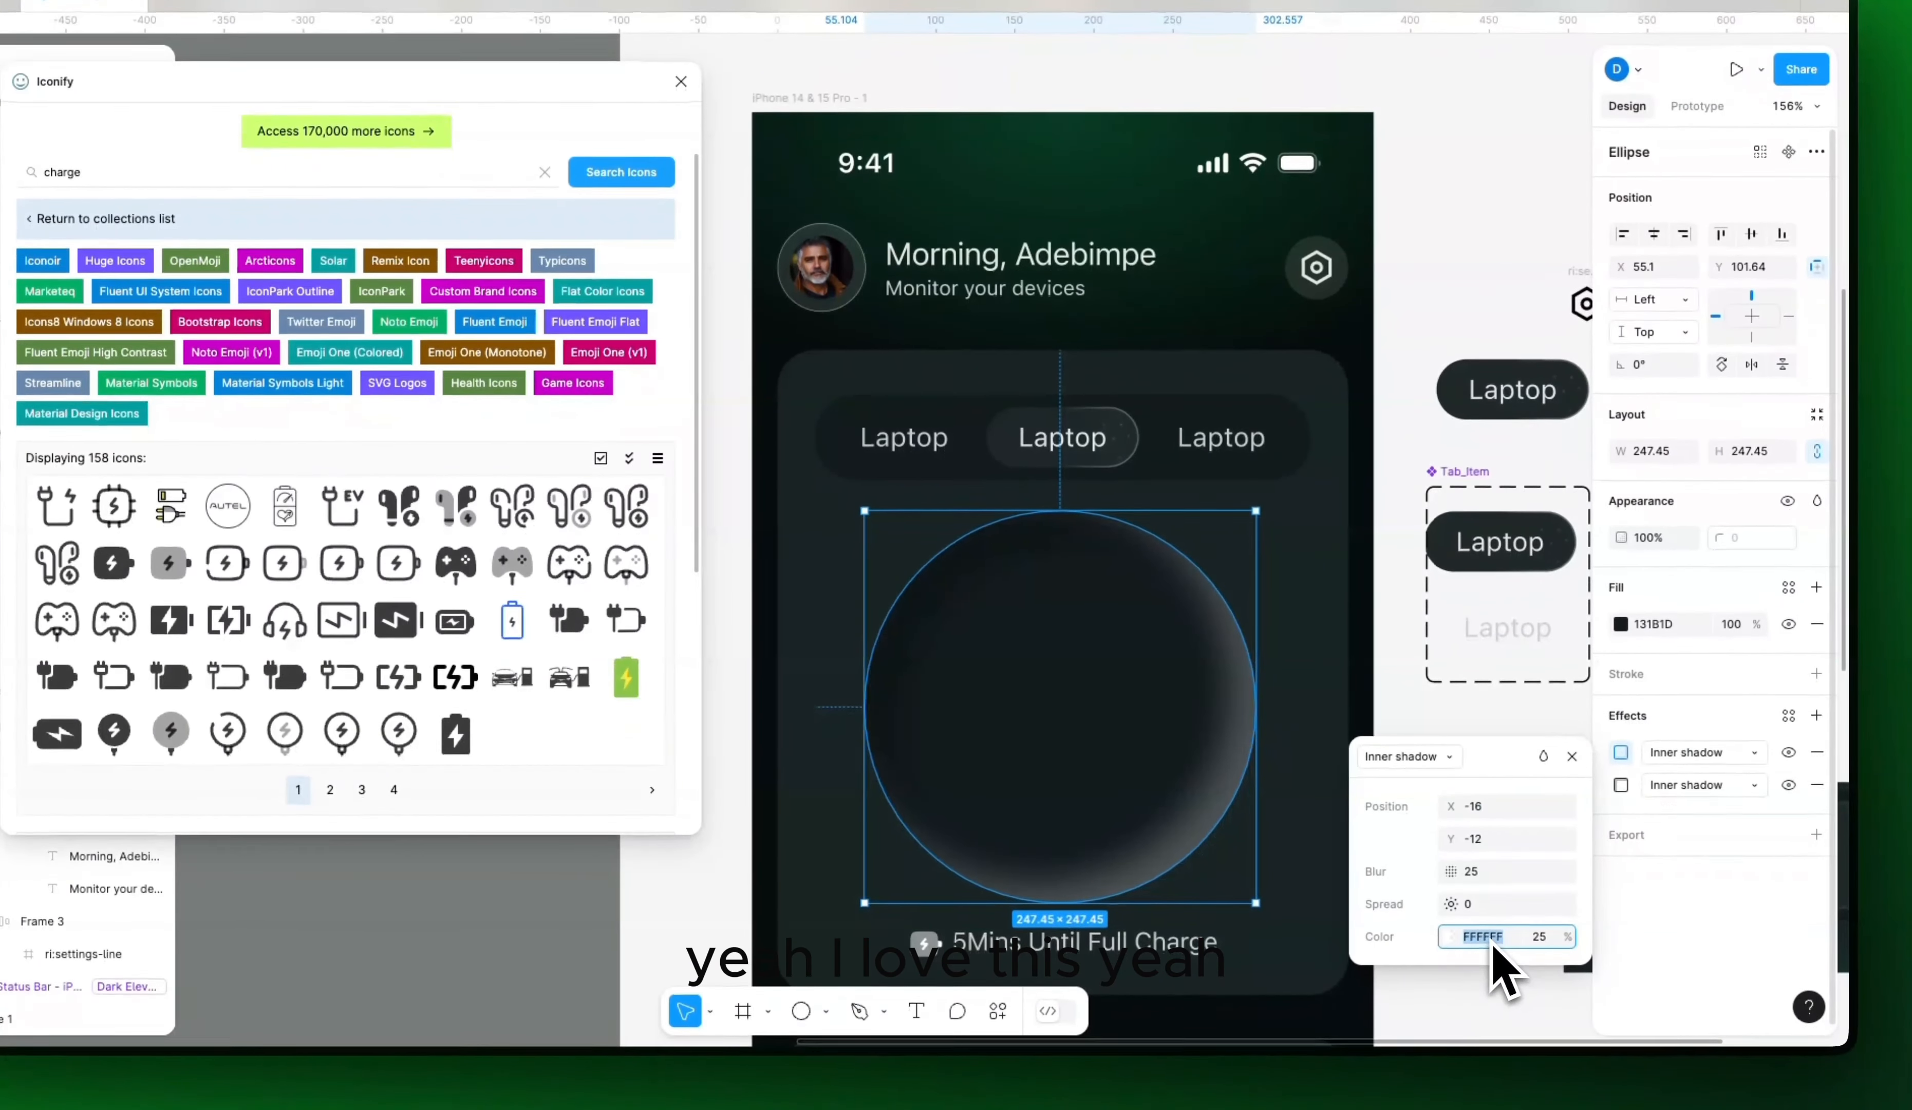
{"action": "type", "text": "E3E8E6"}
{"action": "key", "text": "Return"}
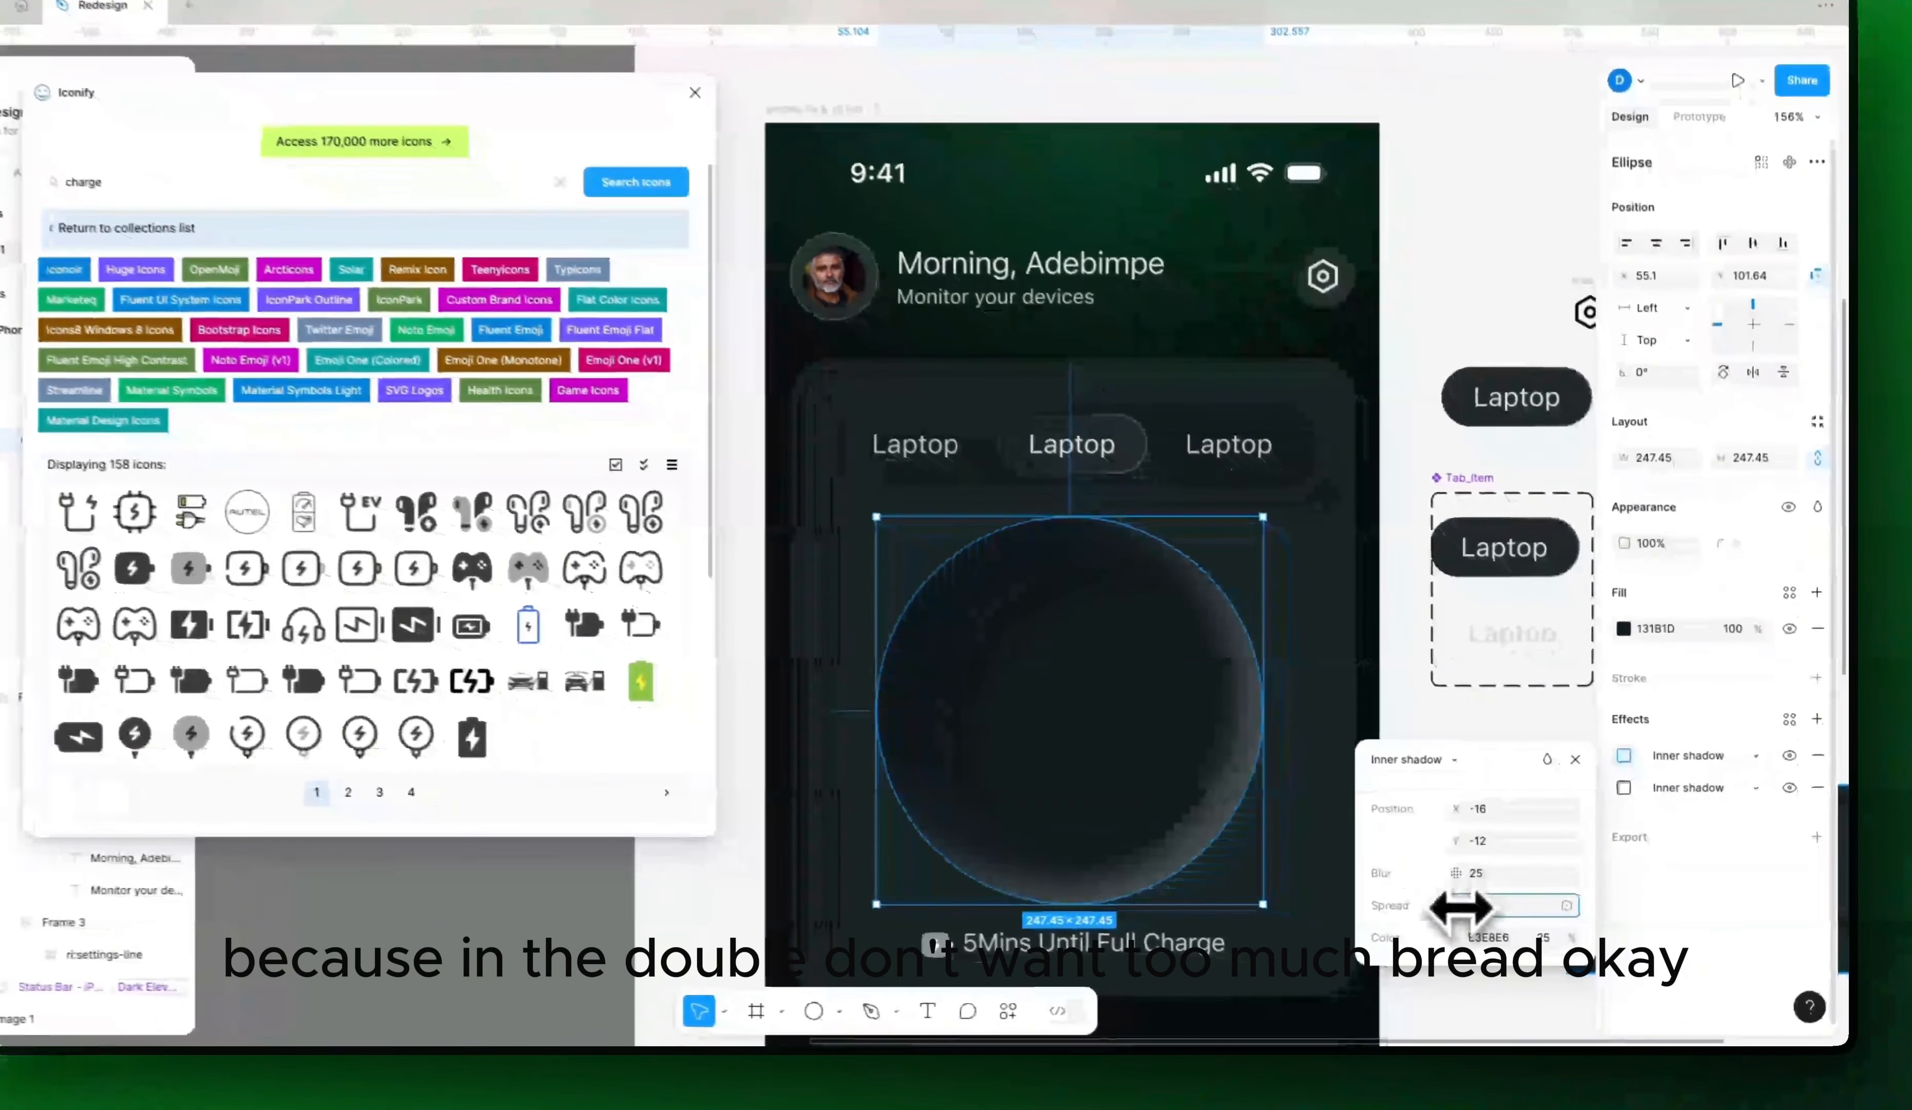
Step: Set the light inner shadow's spread to -12 and its opacity to 16%
{"action": "mouse_move", "coordinate": [1490, 917]}
{"action": "left_mouse_down"}
{"action": "mouse_move", "coordinate": [1450, 910]}
{"action": "mouse_move", "coordinate": [1482, 905]}
{"action": "left_mouse_up"}
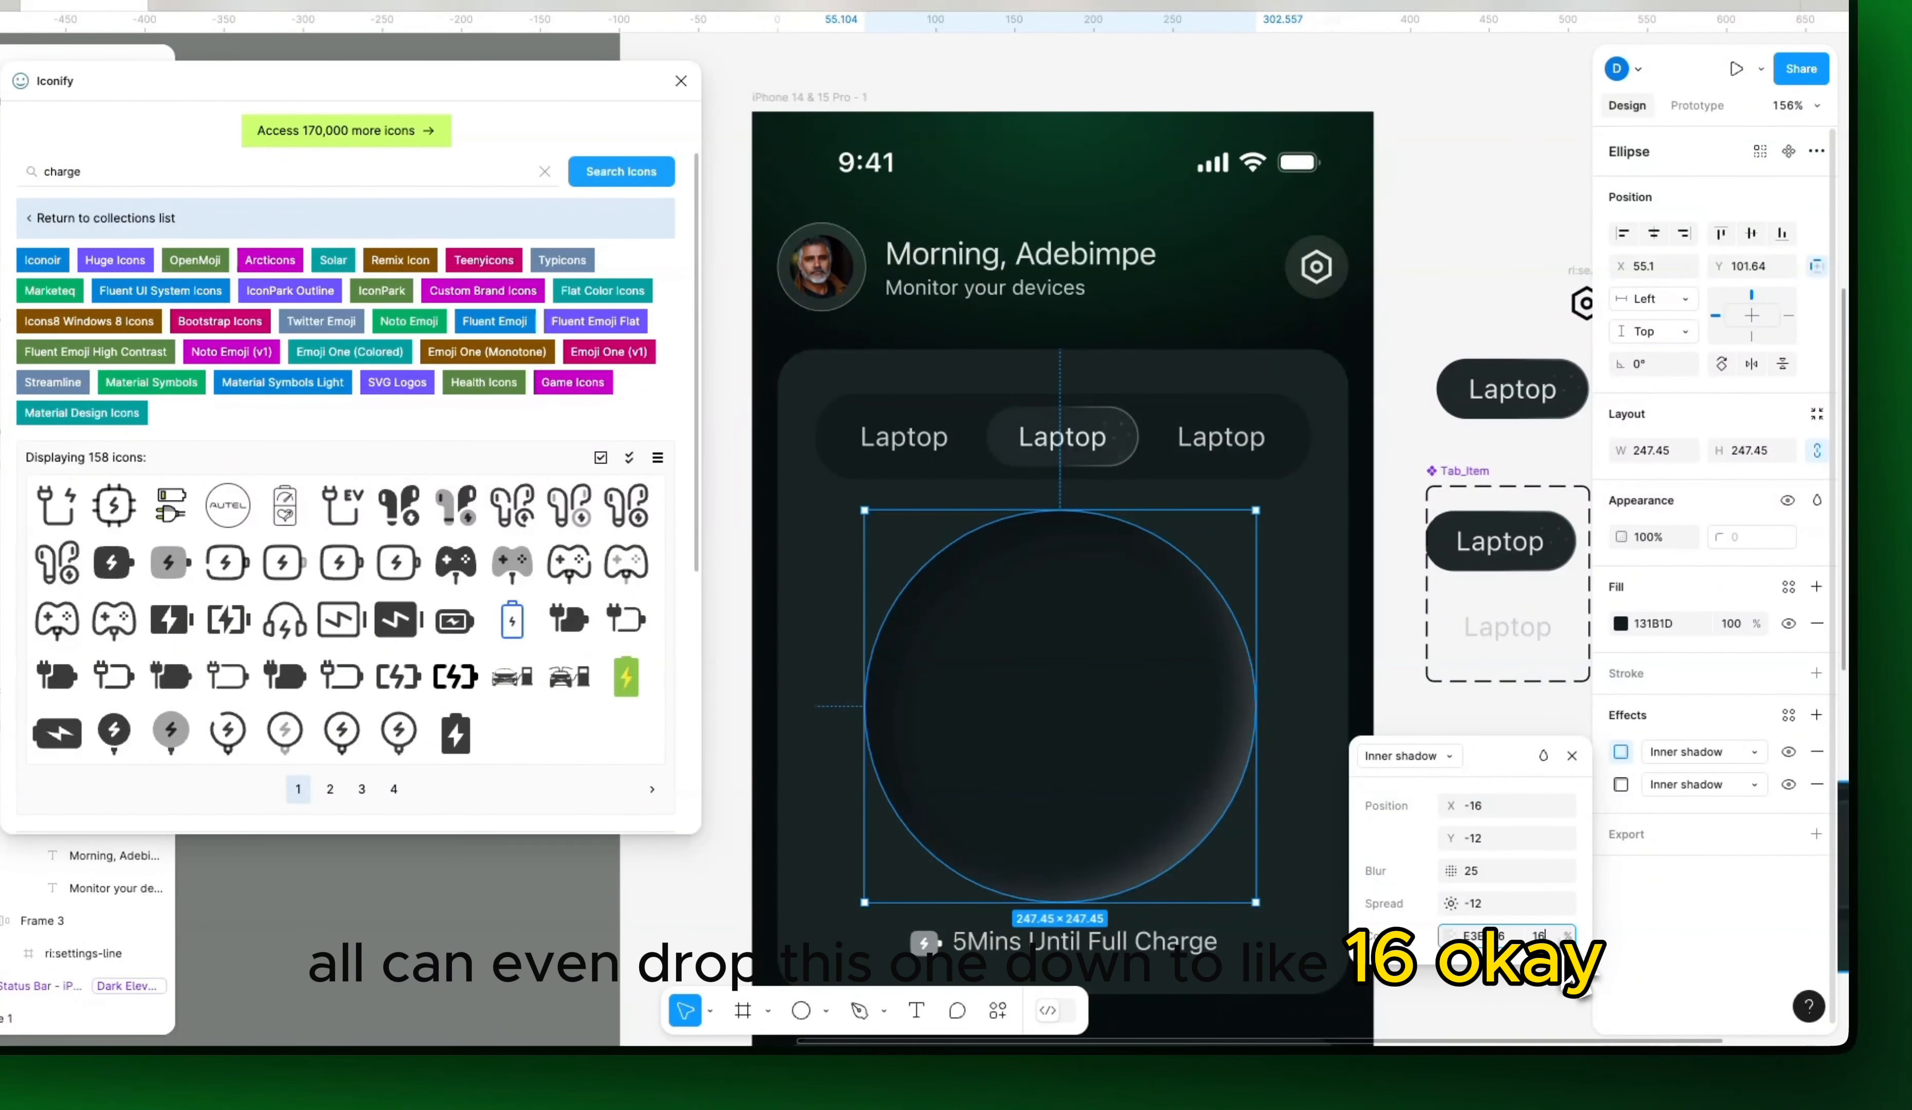
{"action": "key", "text": "Return"}
{"action": "left_click", "coordinate": [1421, 725]}
{"action": "scroll", "coordinate": [1421, 726], "scroll_direction": "down", "scroll_amount": 8}
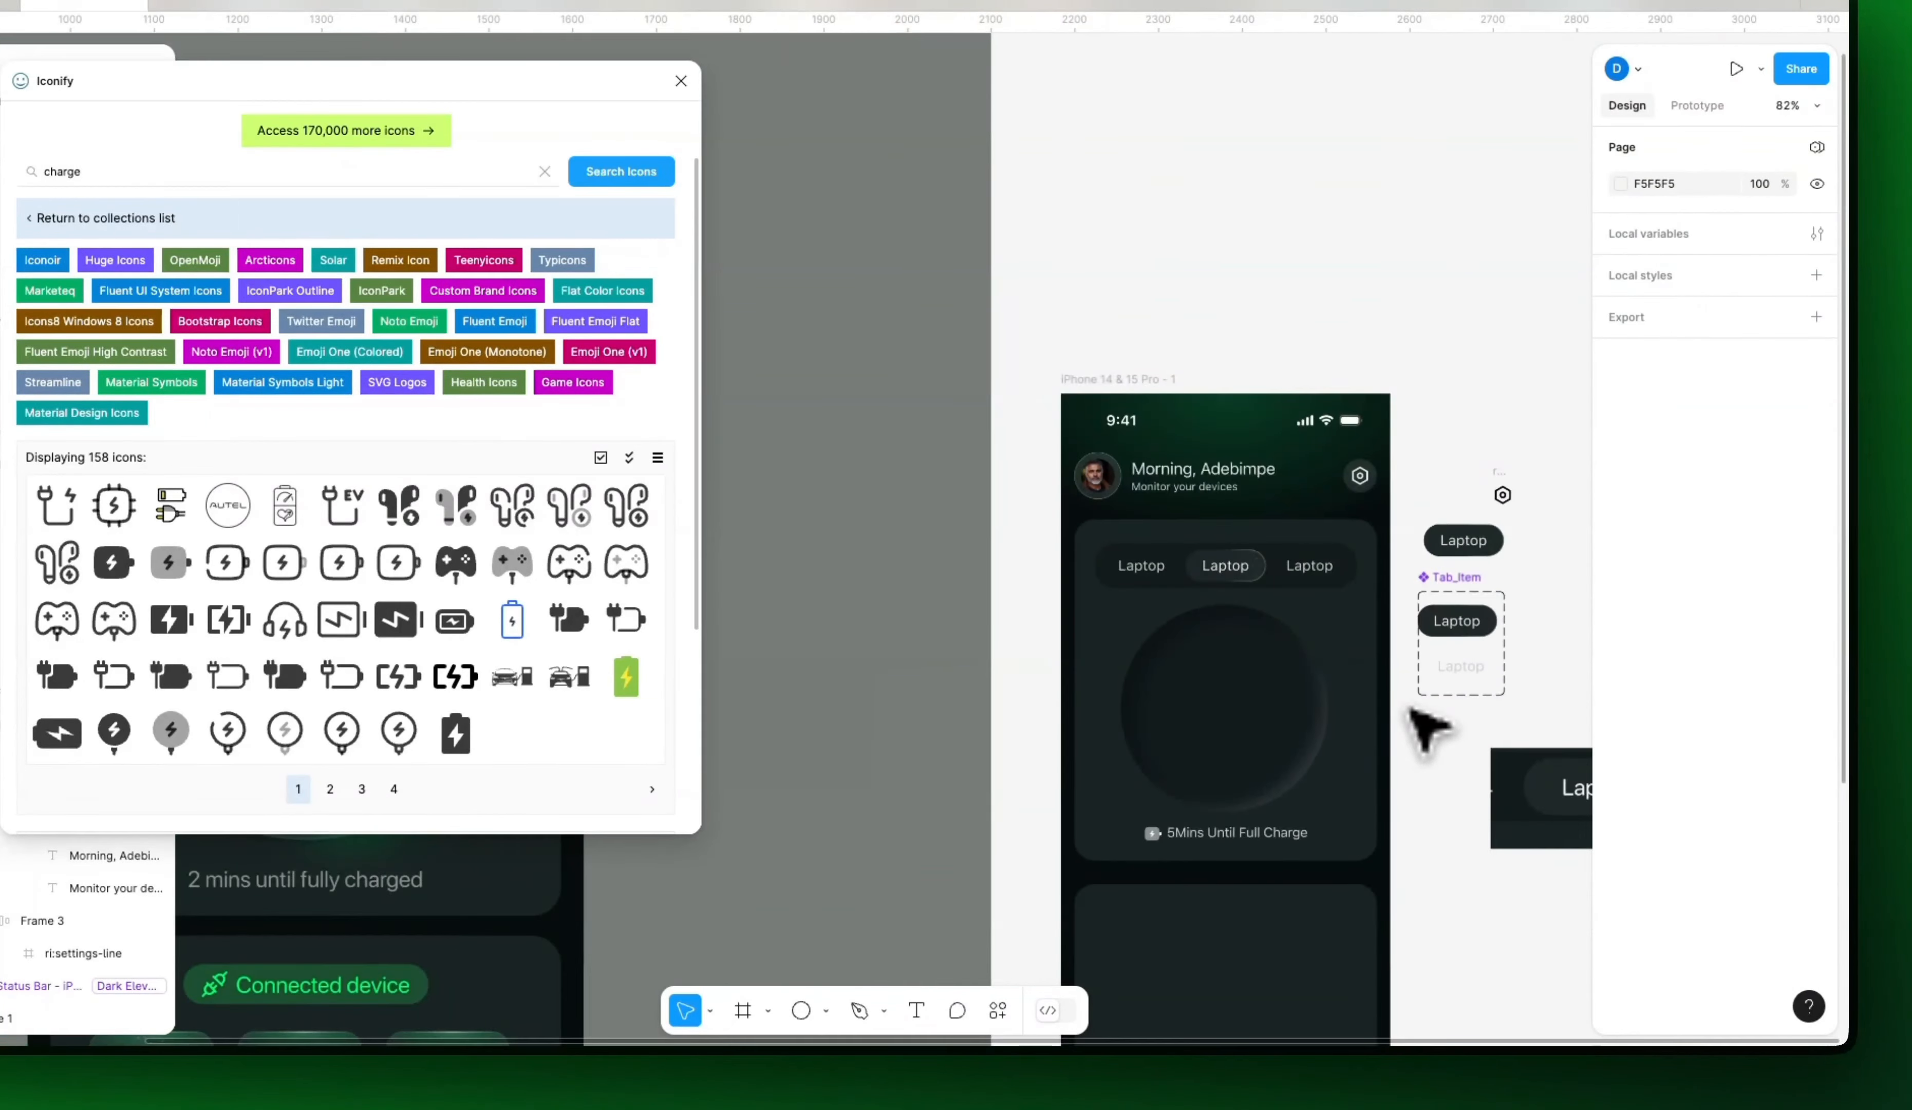
{"action": "scroll", "coordinate": [1409, 710], "scroll_direction": "down", "scroll_amount": 2}
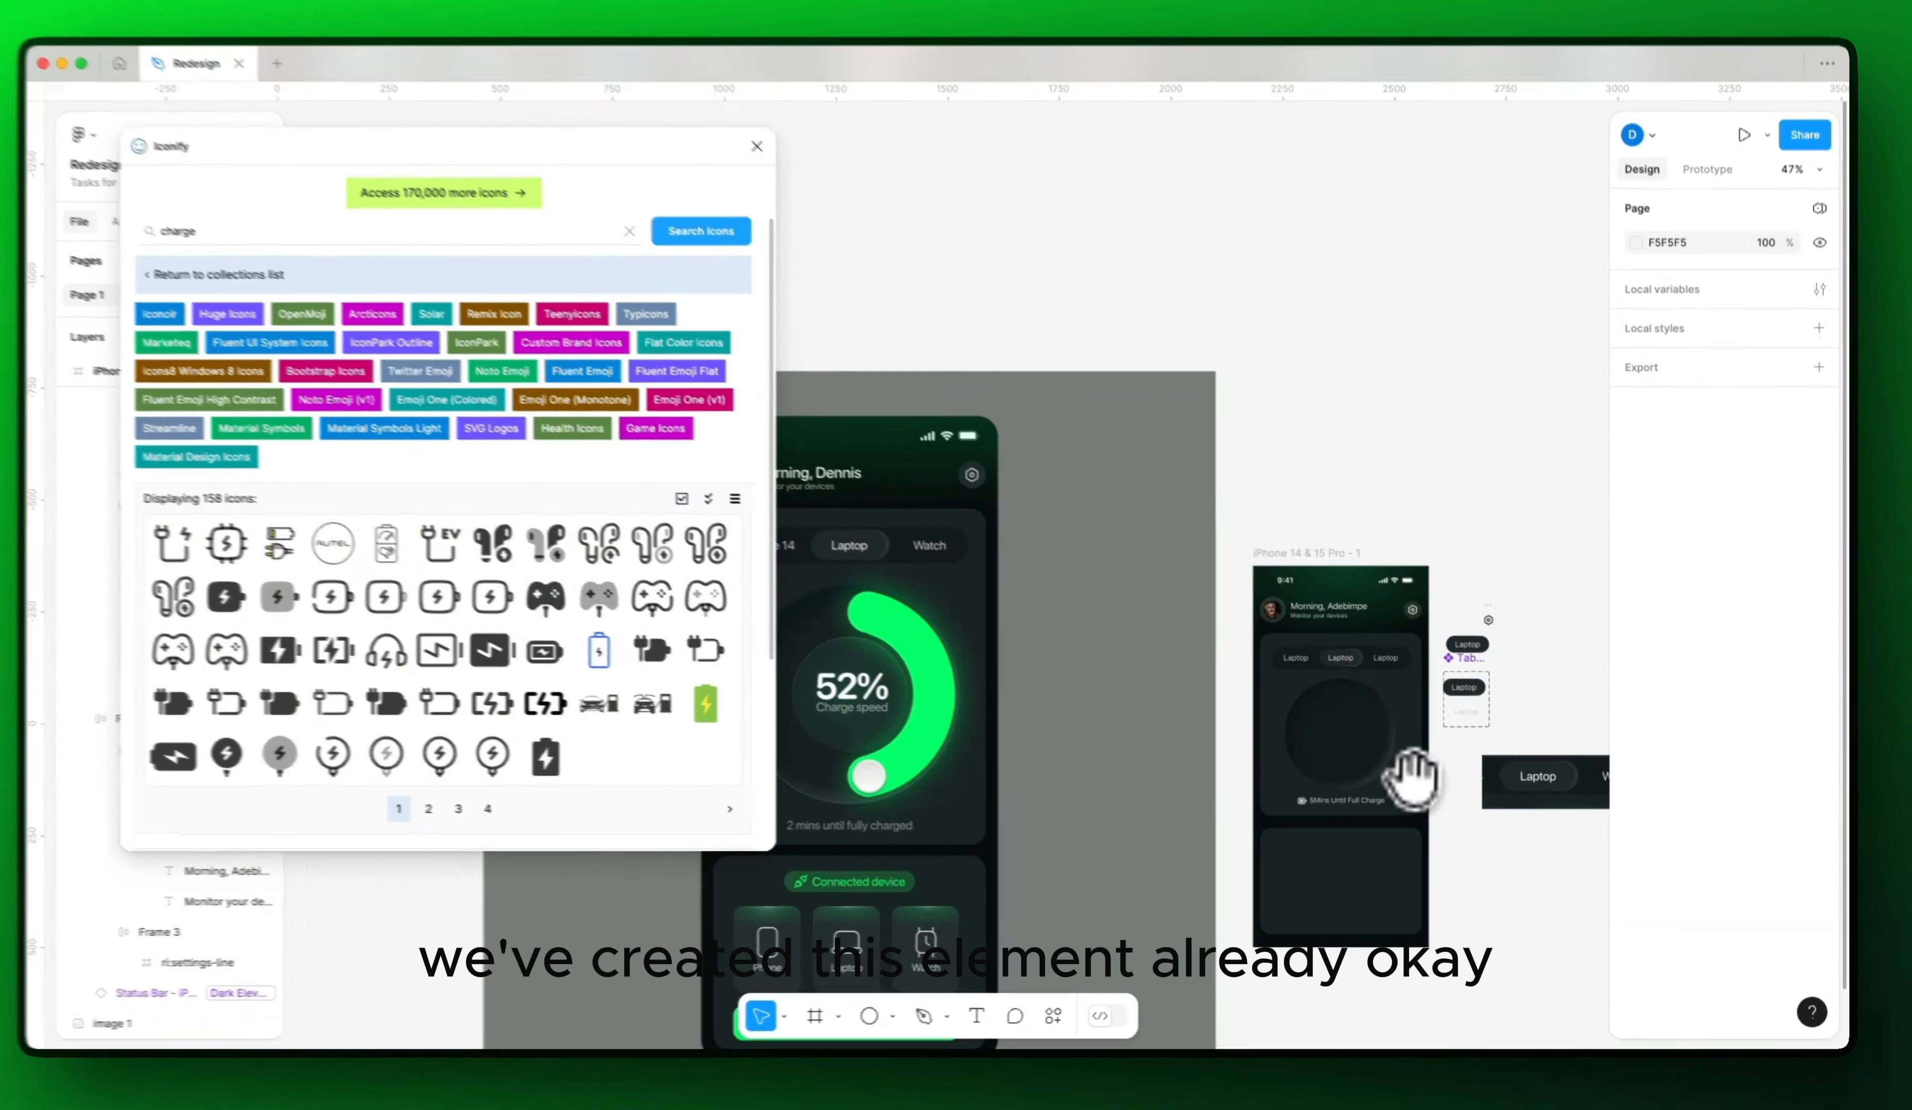
Step: Duplicate the circle in place and scale the copy down around its center to about 143 × 143
{"action": "left_click_drag", "start_coordinate": [1426, 776], "coordinate": [1331, 825]}
{"action": "scroll", "coordinate": [1295, 805], "scroll_direction": "up", "scroll_amount": 5}
{"action": "left_click", "coordinate": [1255, 778]}
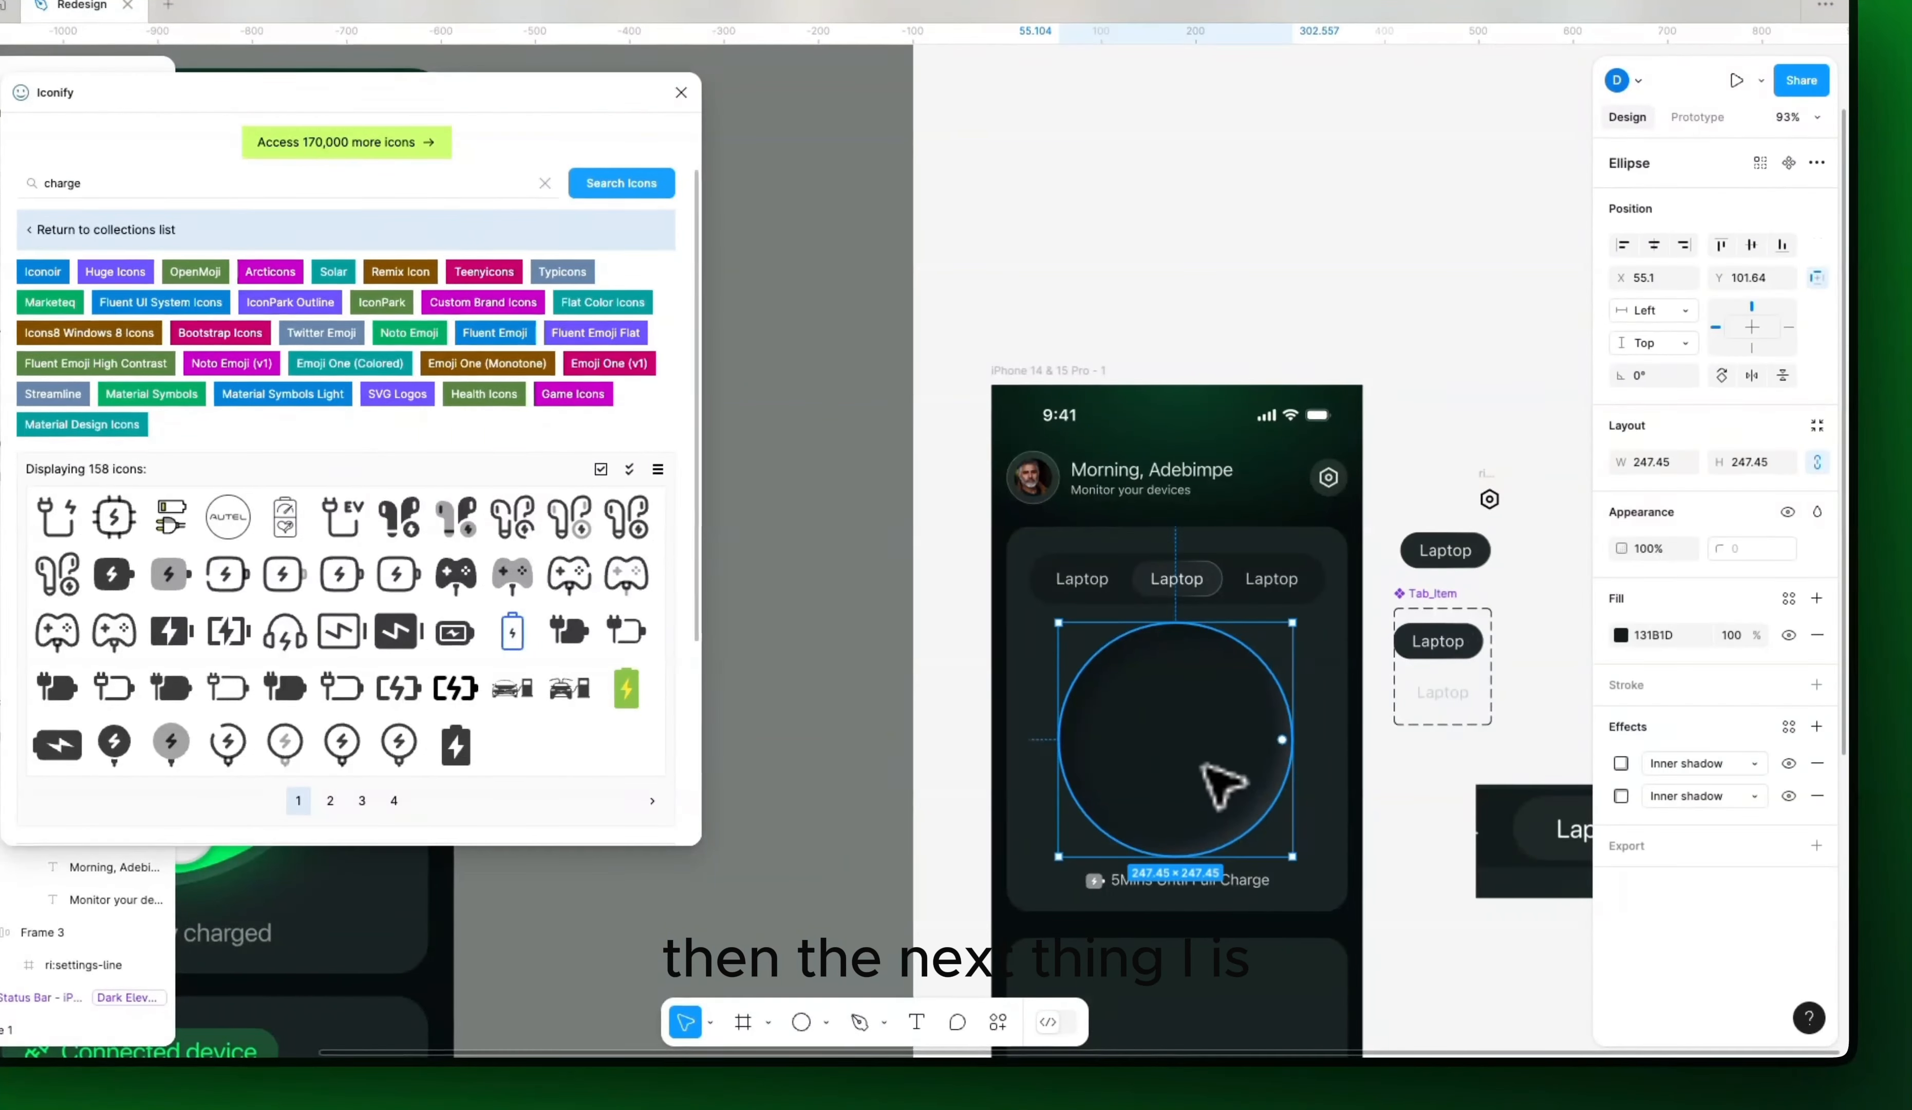
{"action": "key", "text": "super+c"}
{"action": "key", "text": "super+v"}
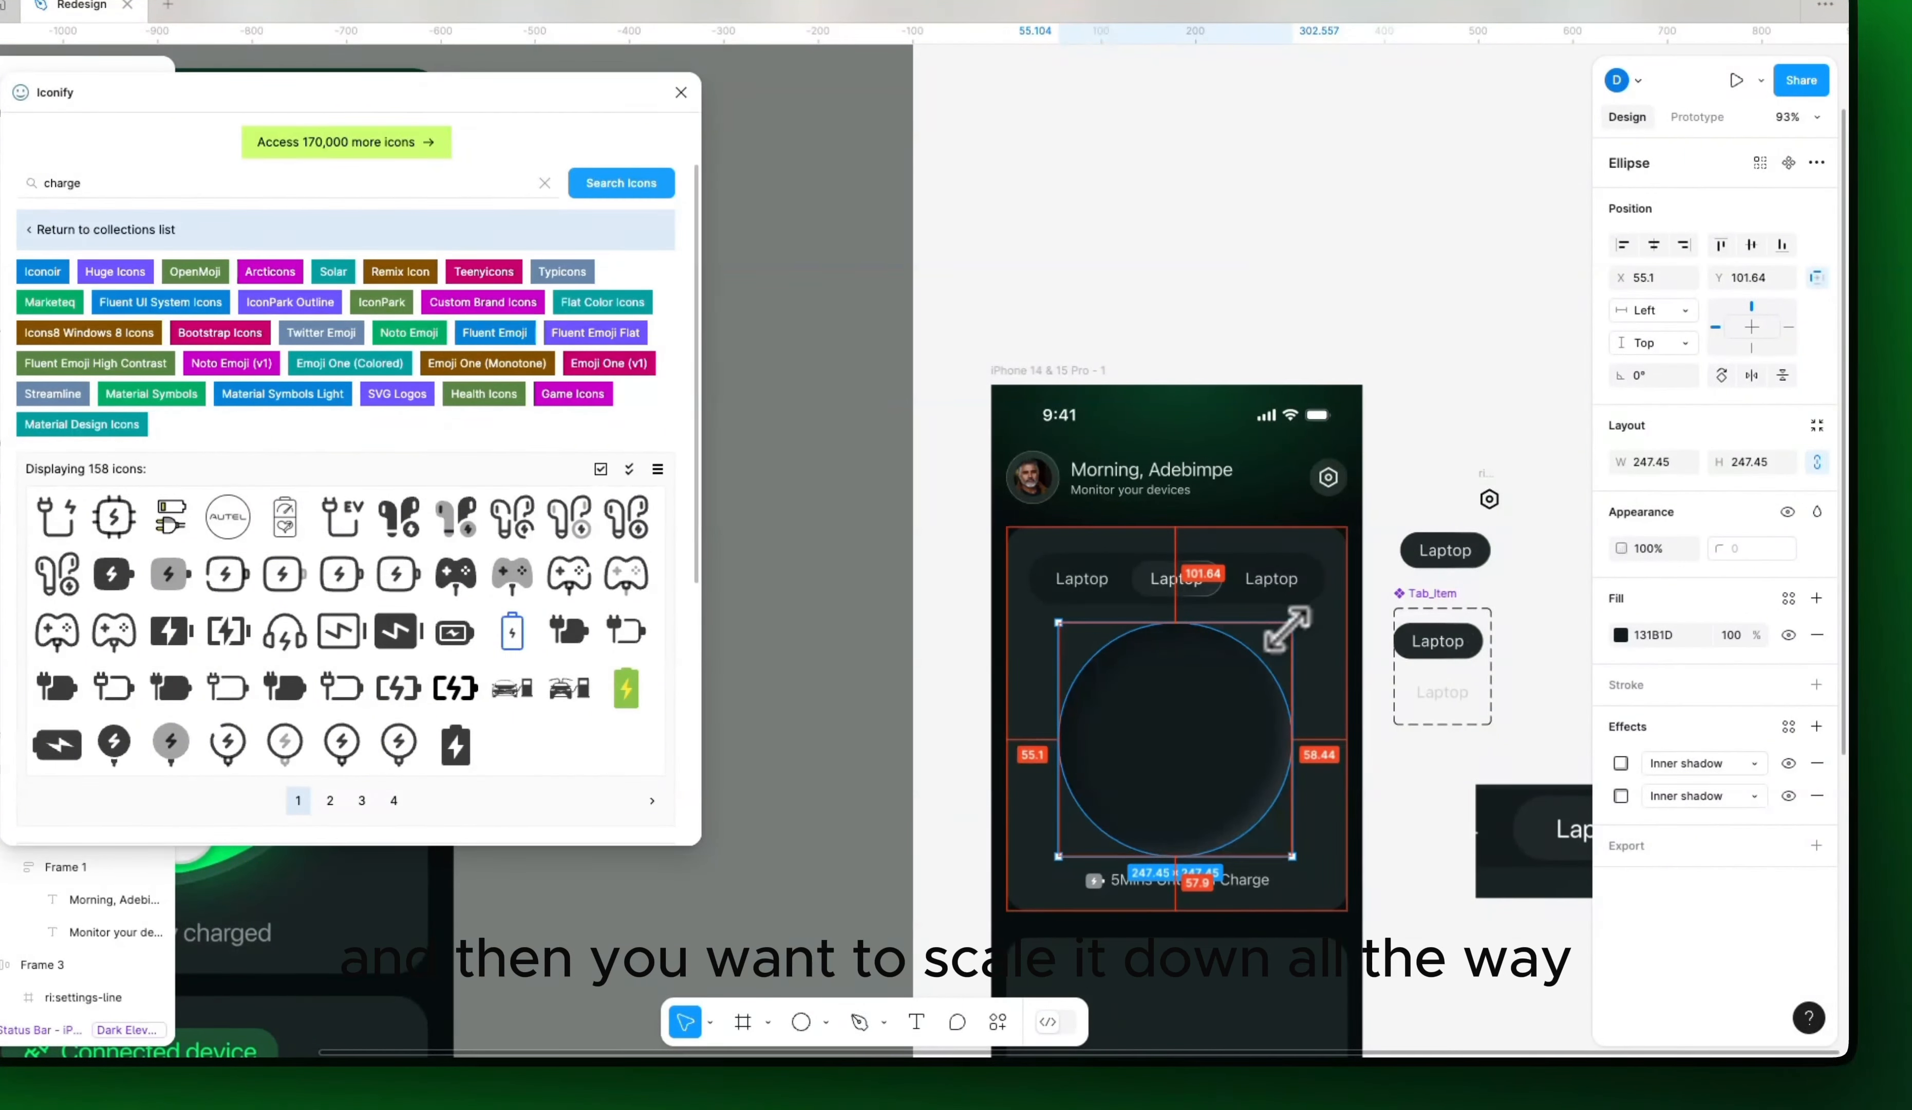
{"action": "left_click_drag", "start_coordinate": [1291, 631], "coordinate": [1242, 678]}
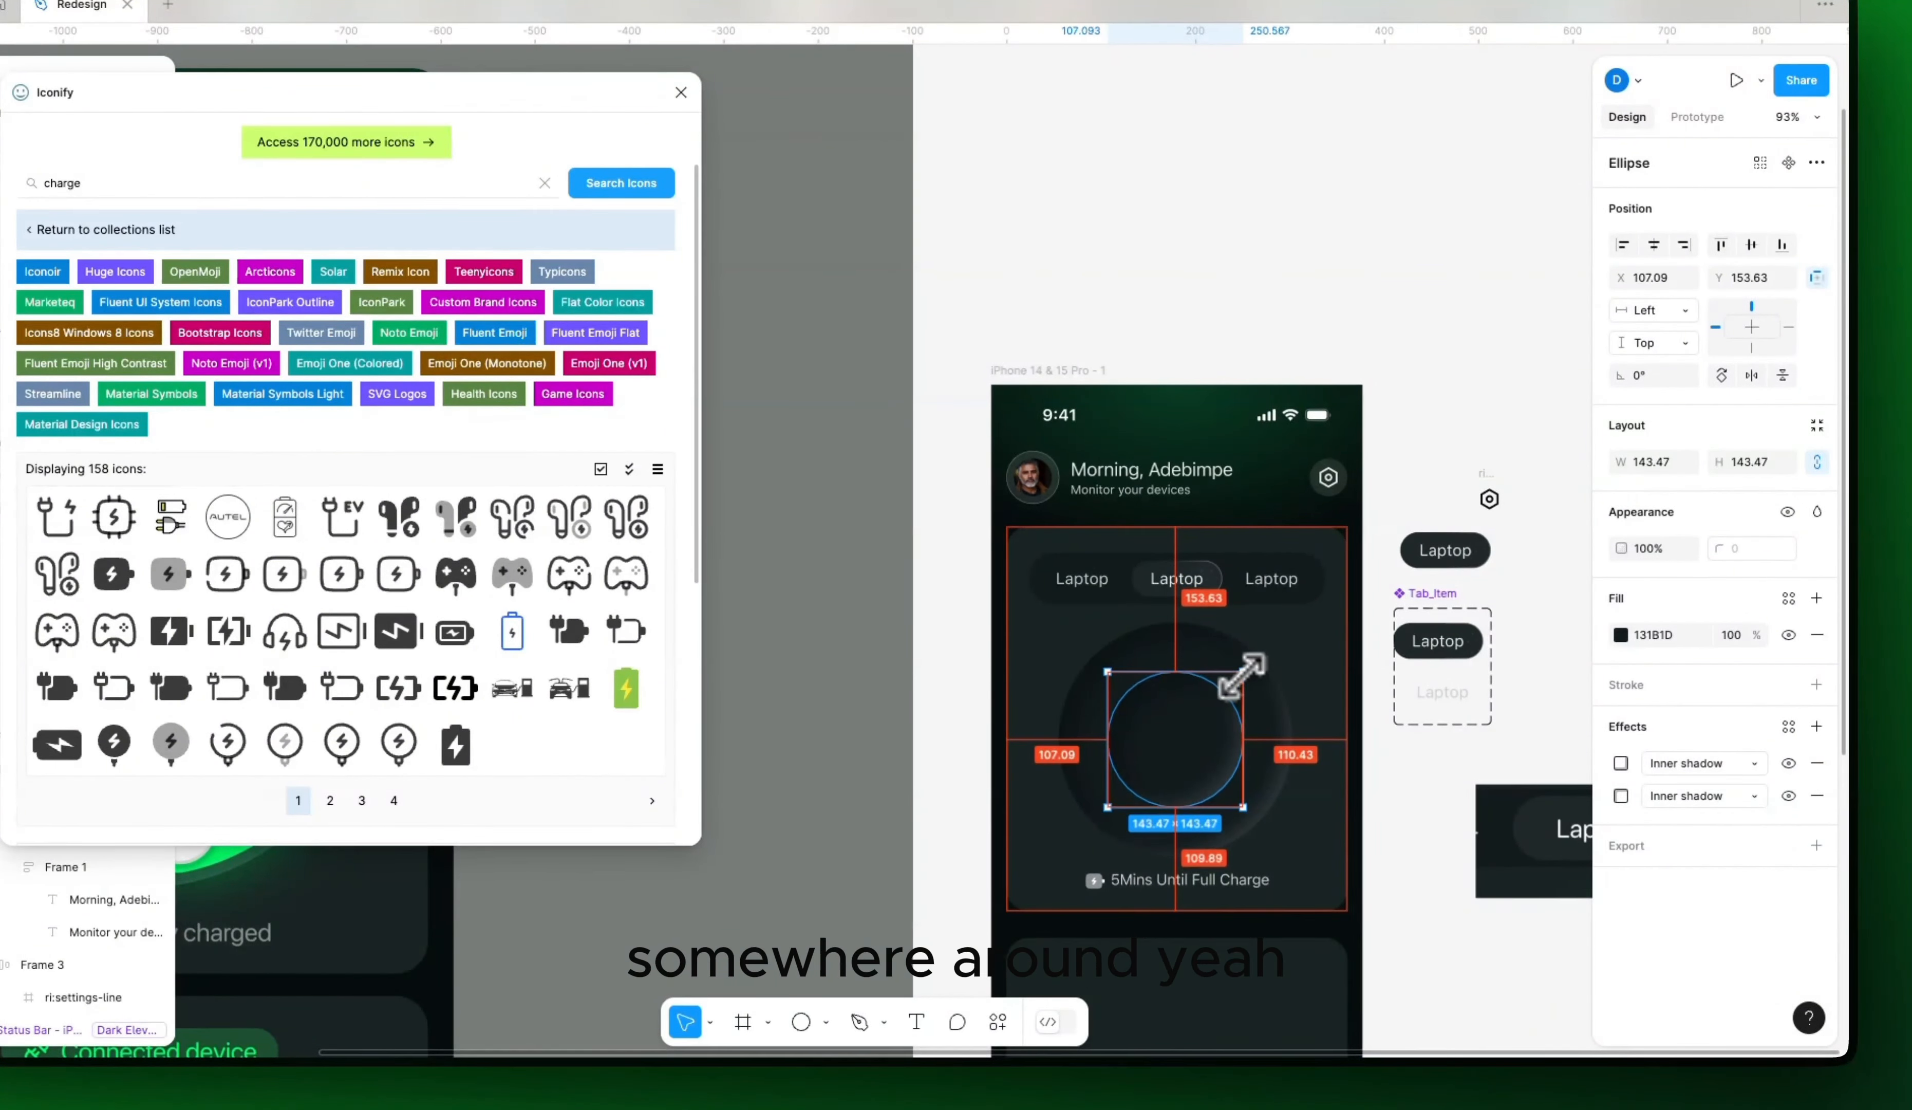
{"action": "mouse_move", "coordinate": [1223, 788]}
{"action": "left_mouse_down"}
{"action": "mouse_move", "coordinate": [1404, 798]}
{"action": "mouse_move", "coordinate": [1218, 785]}
{"action": "left_mouse_up"}
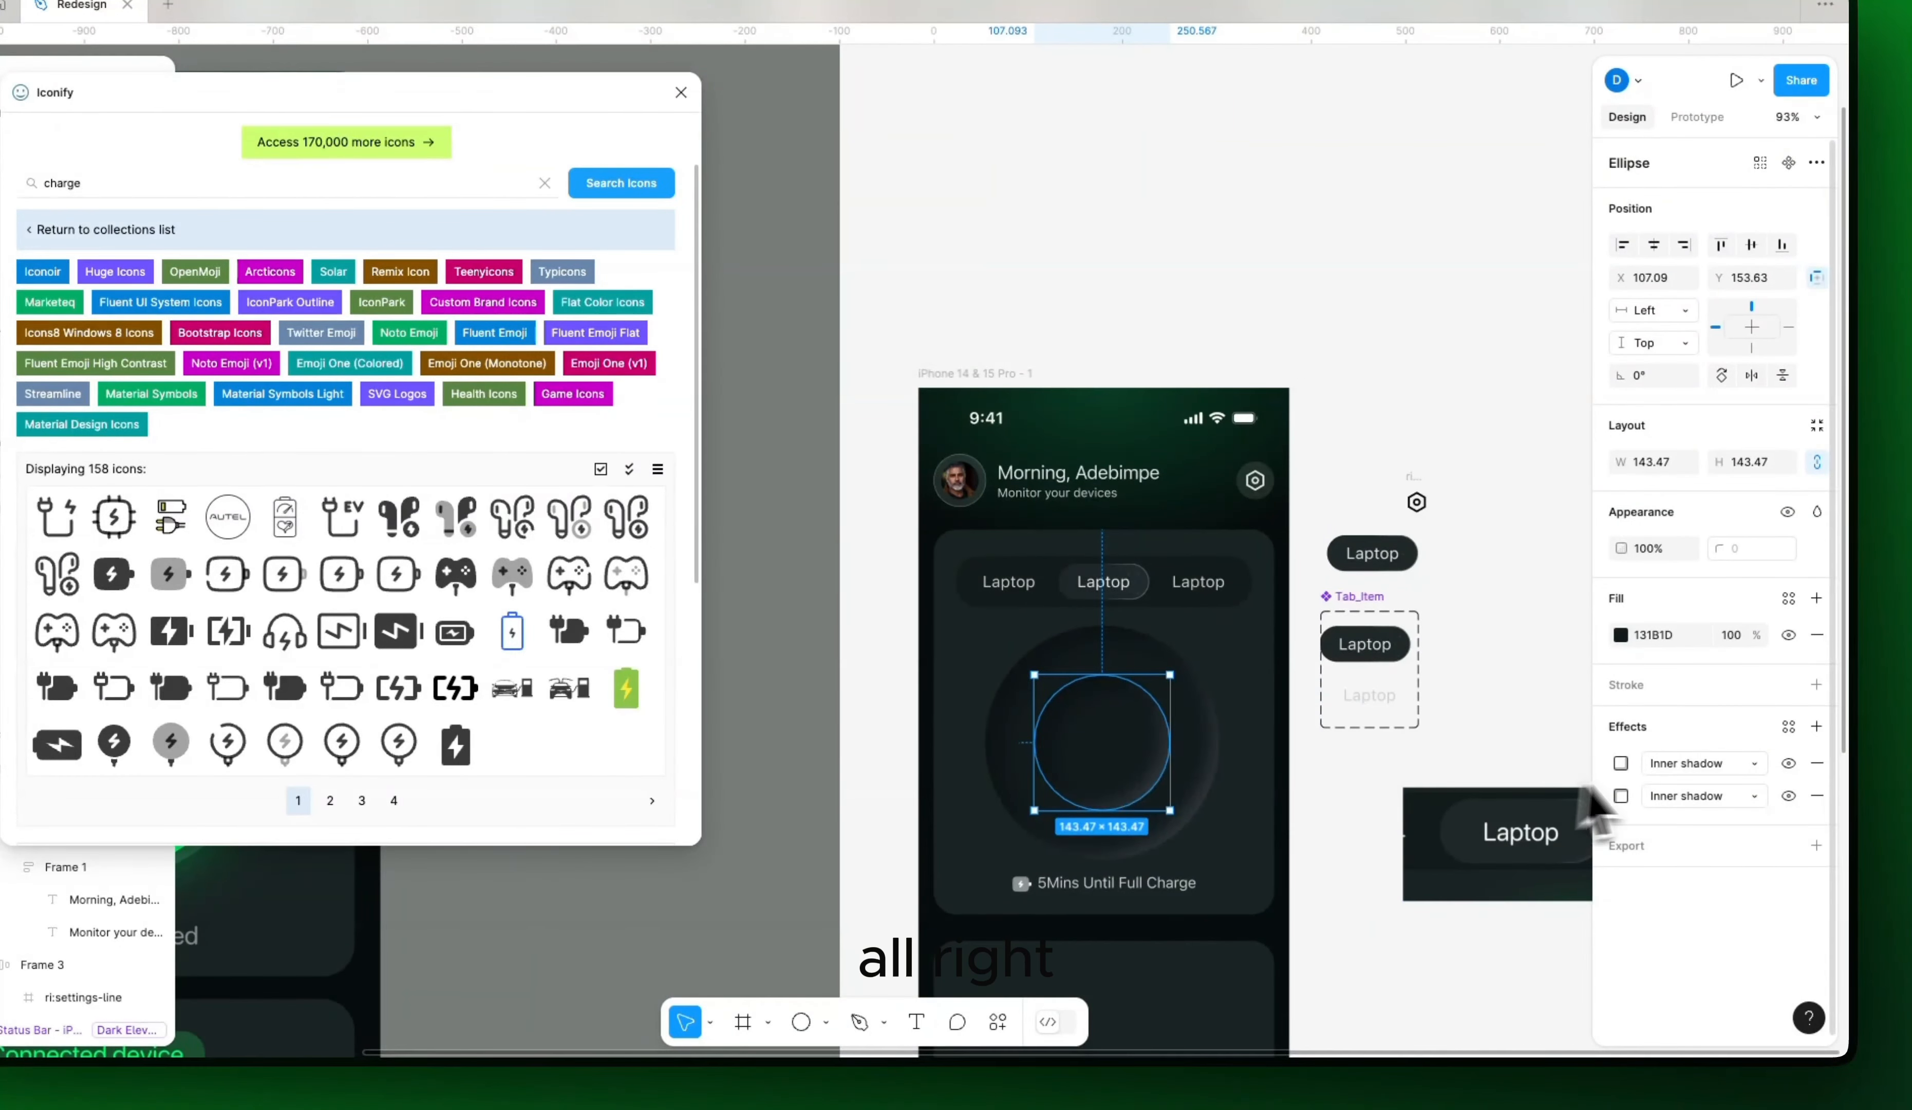
Step: Remove the light inner shadow with offset X -16, Y -12 from the smaller circle
{"action": "left_click", "coordinate": [1622, 763]}
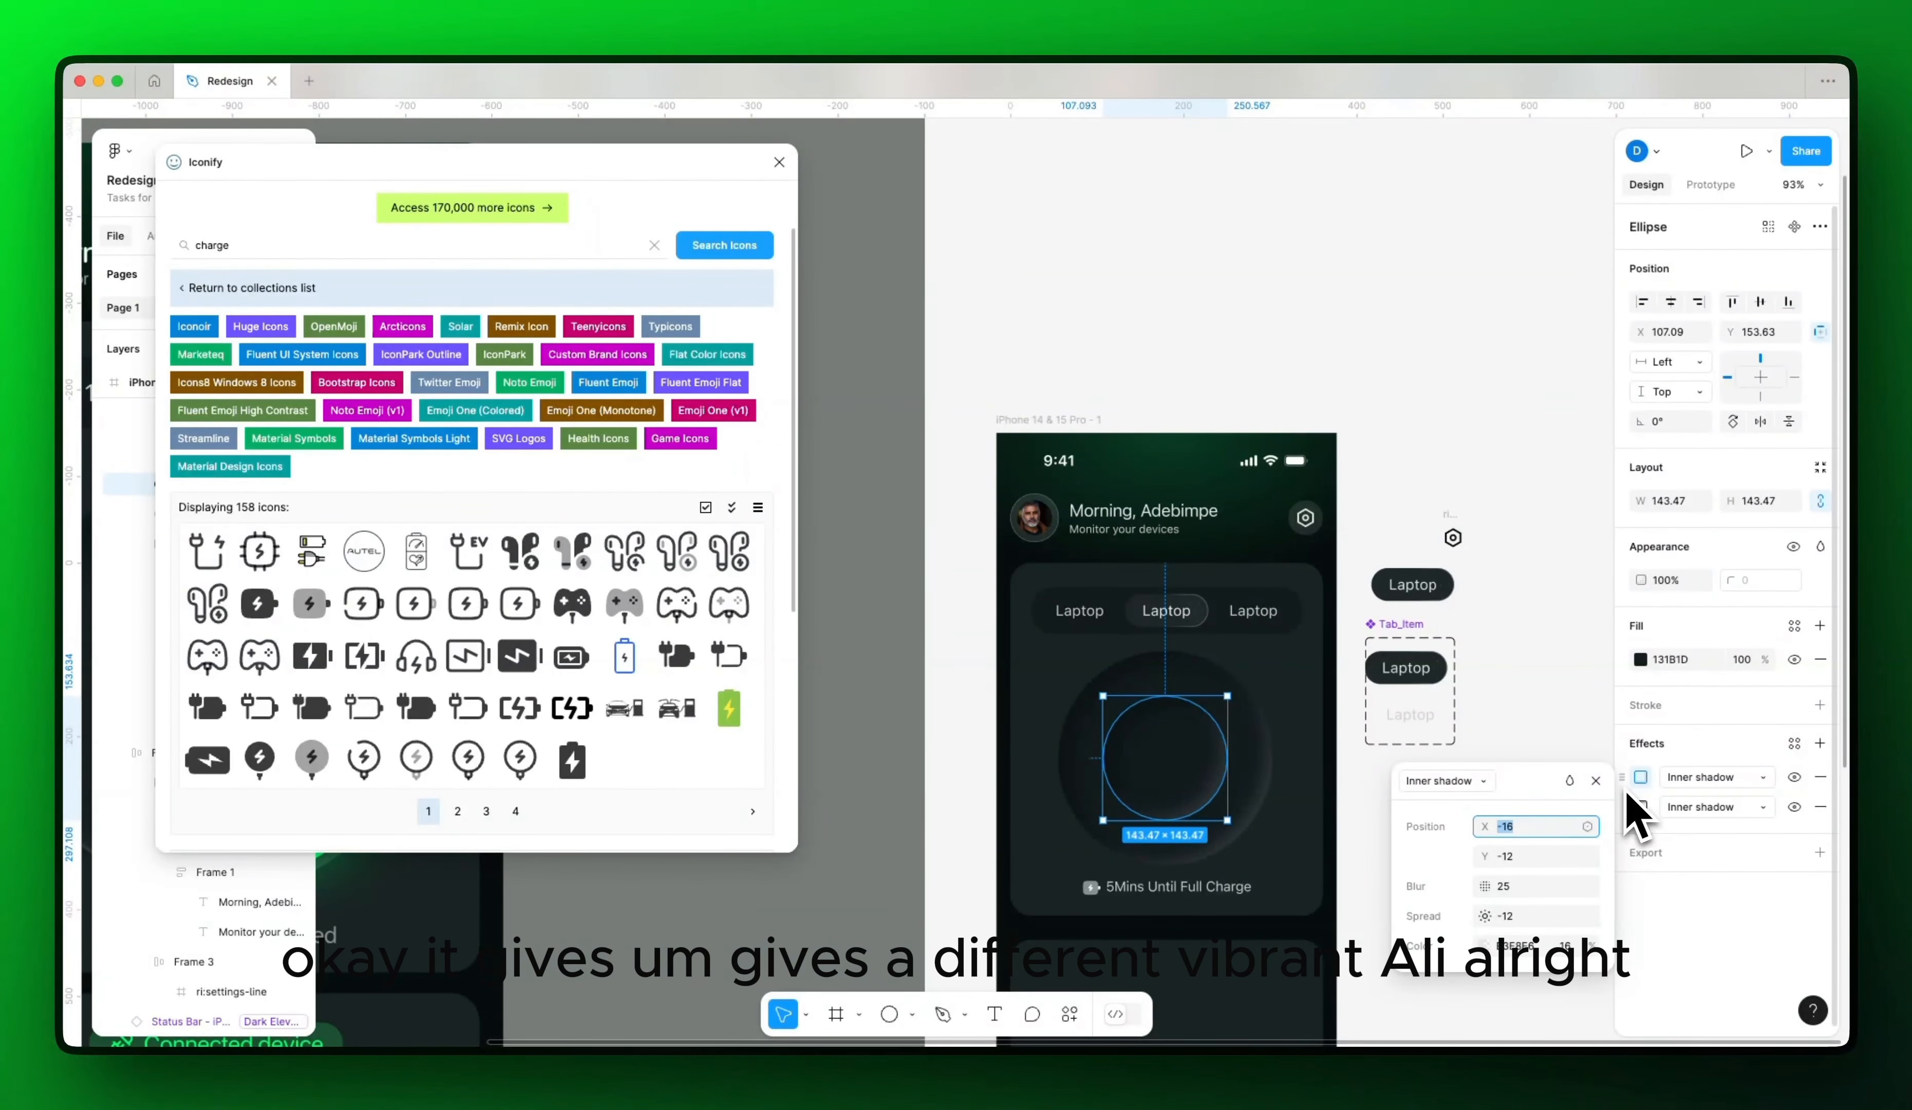
{"action": "left_click", "coordinate": [1820, 776]}
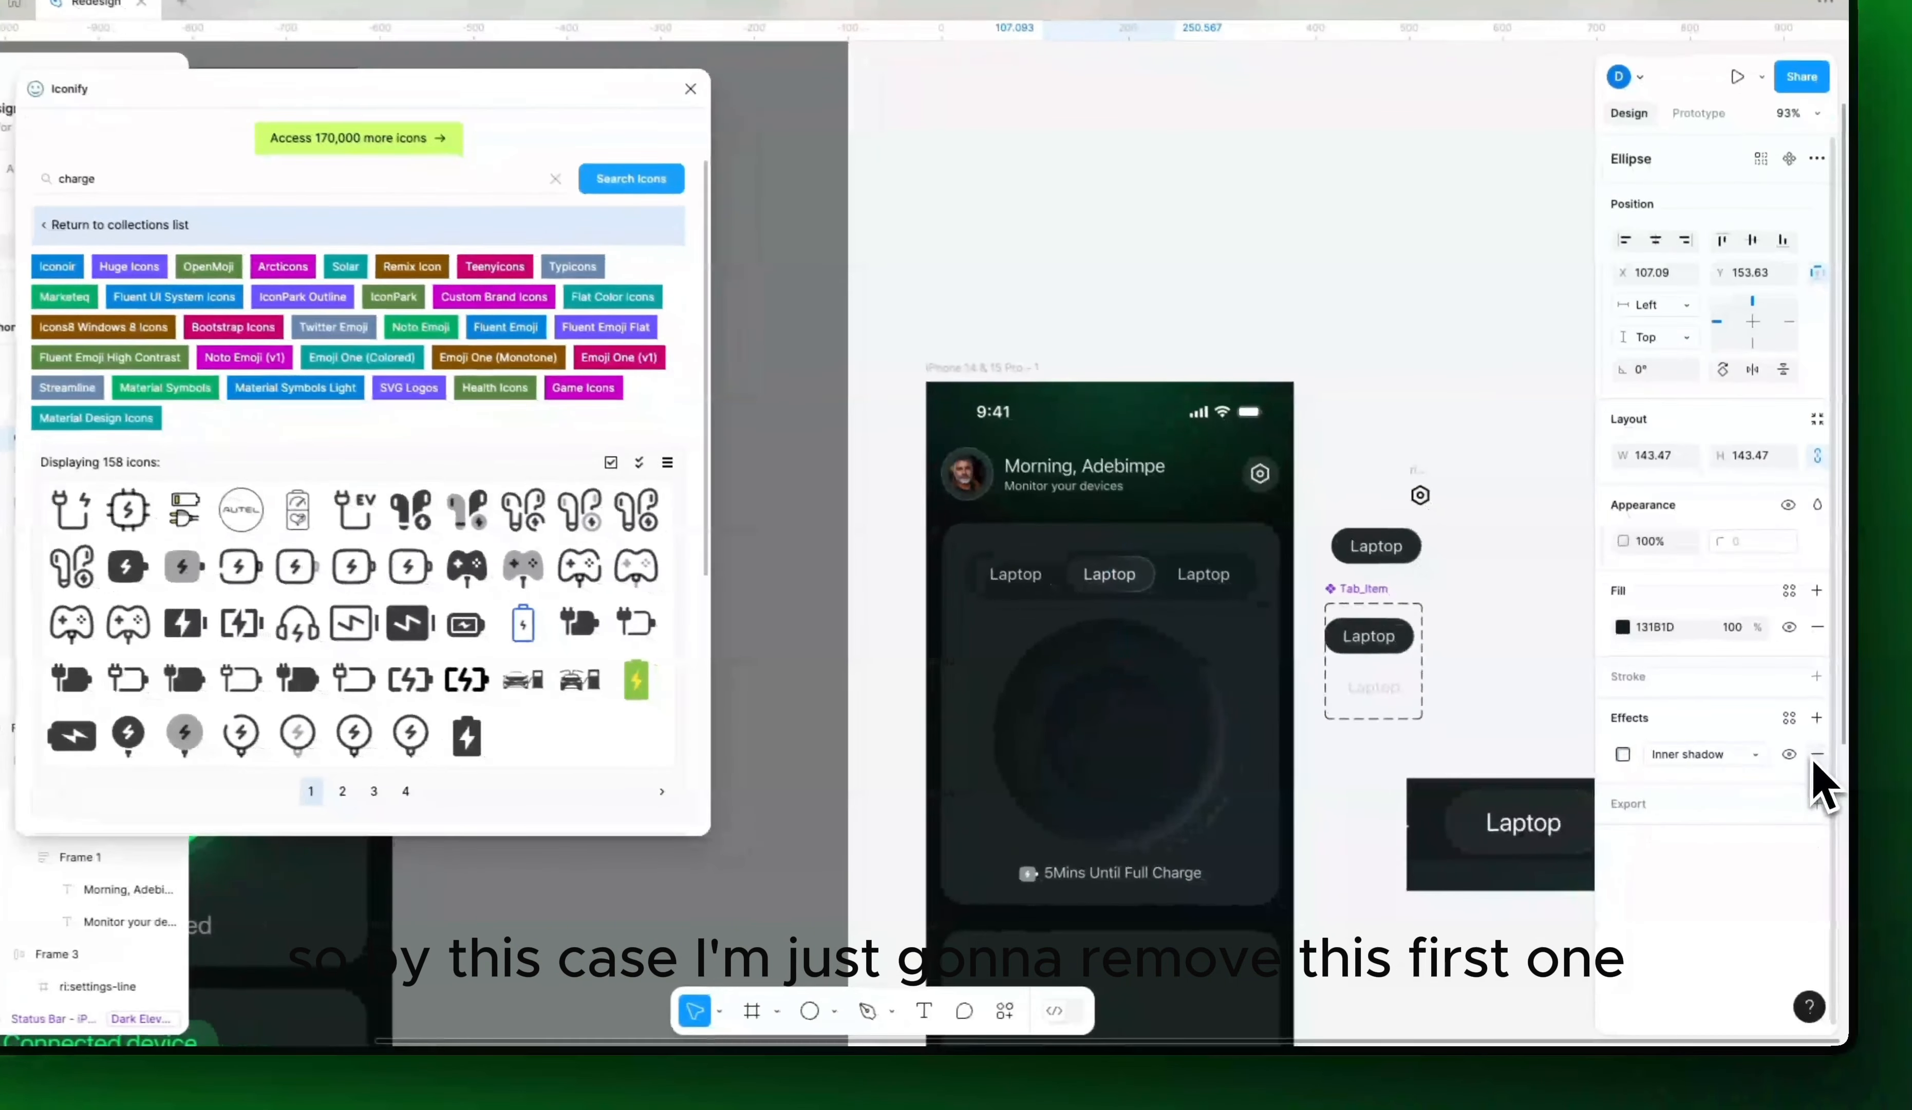
{"action": "scroll", "coordinate": [1245, 820], "scroll_direction": "up", "scroll_amount": 5}
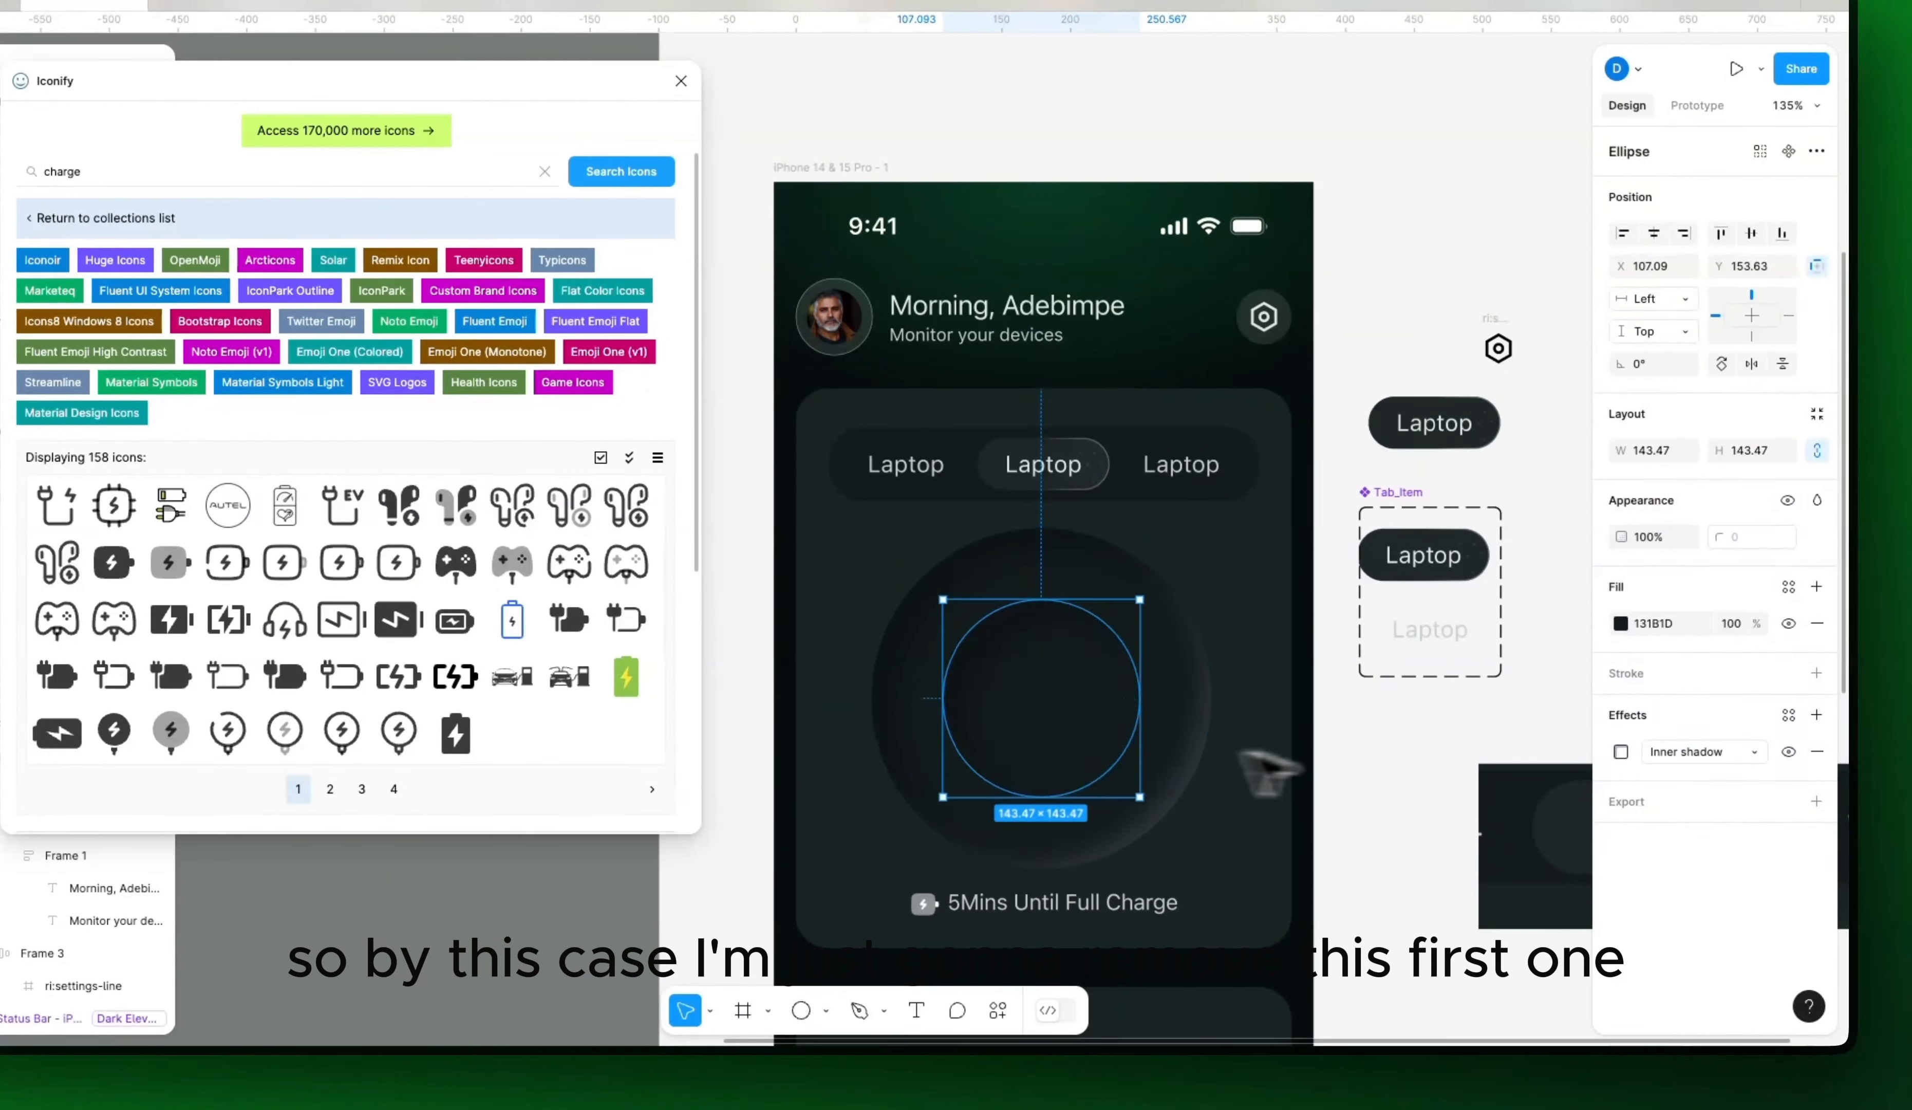
{"action": "left_click", "coordinate": [1363, 812]}
{"action": "scroll", "coordinate": [1323, 810], "scroll_direction": "up", "scroll_amount": 2}
Step: Remove the remaining dark inner shadow from the smaller circle
{"action": "left_click", "coordinate": [1058, 717]}
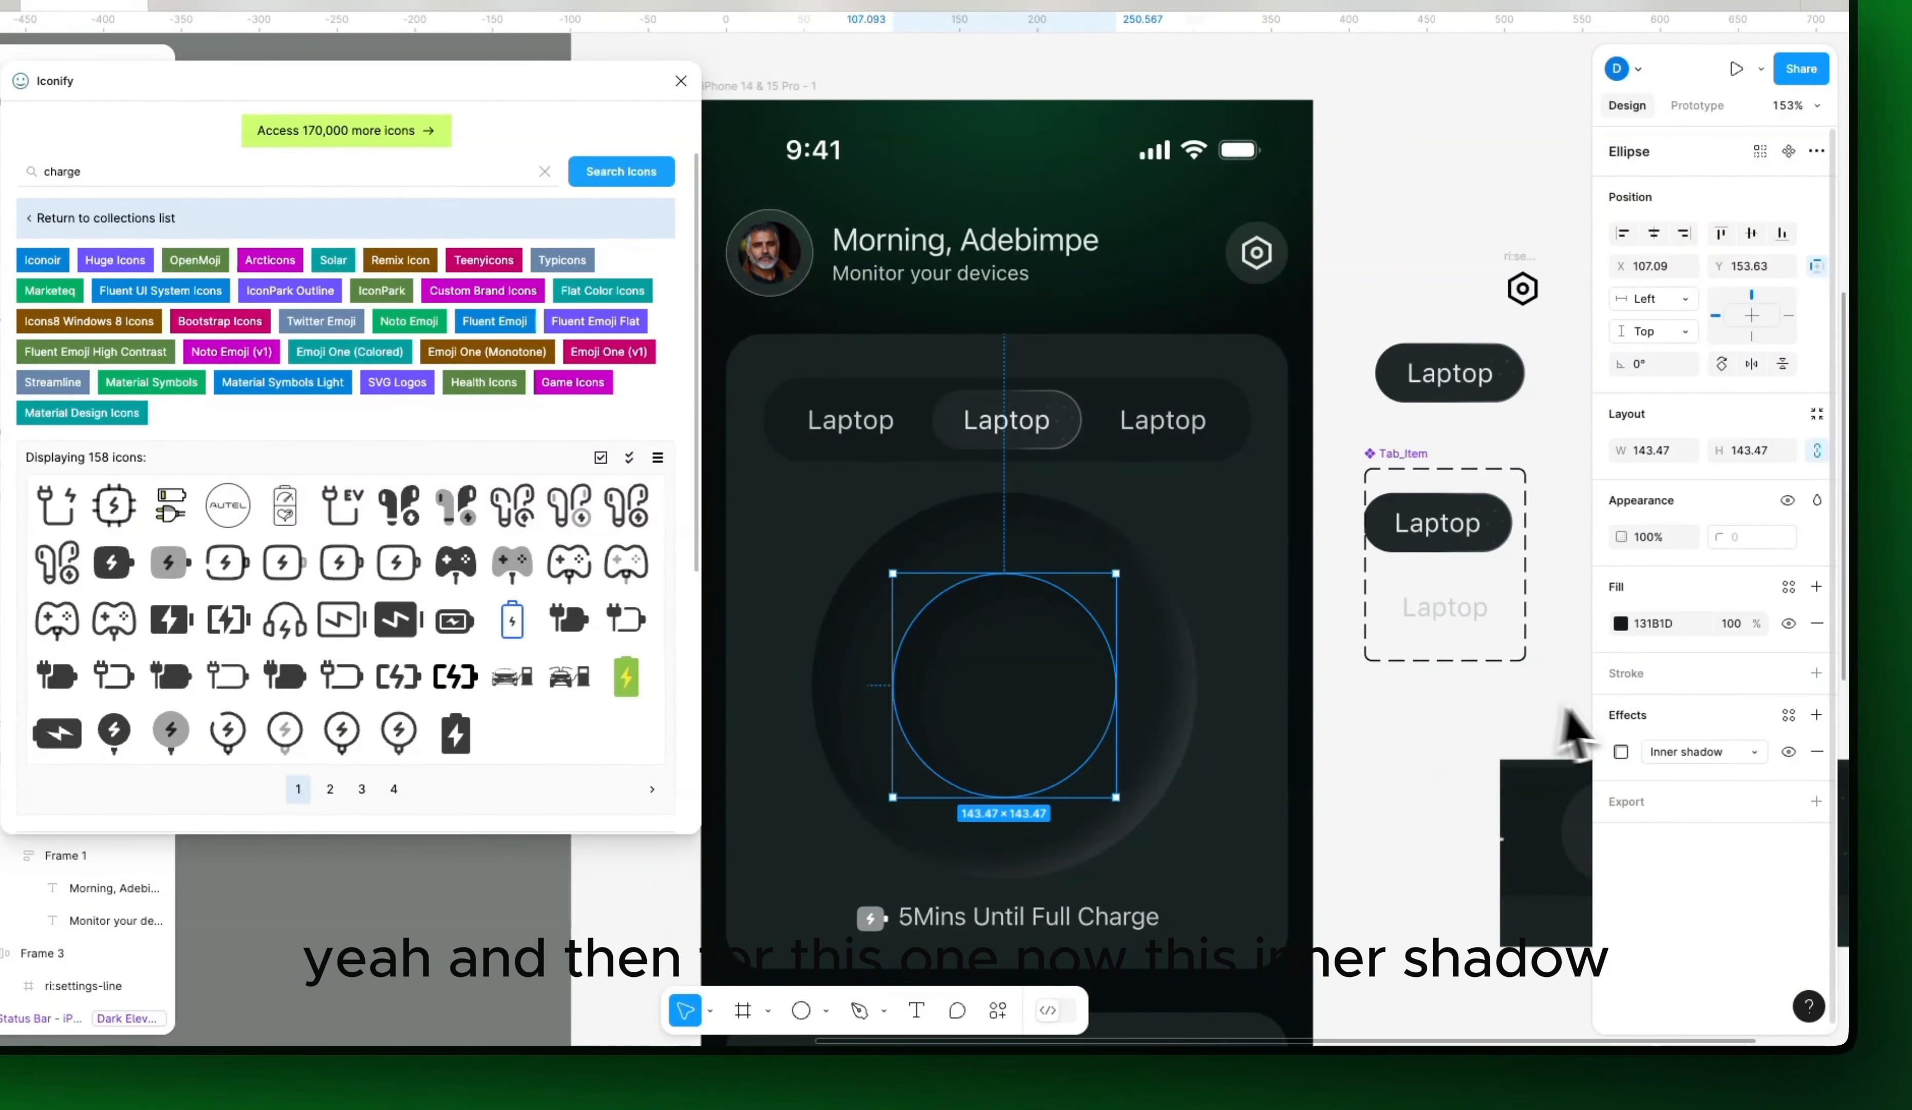
{"action": "left_click", "coordinate": [1622, 752]}
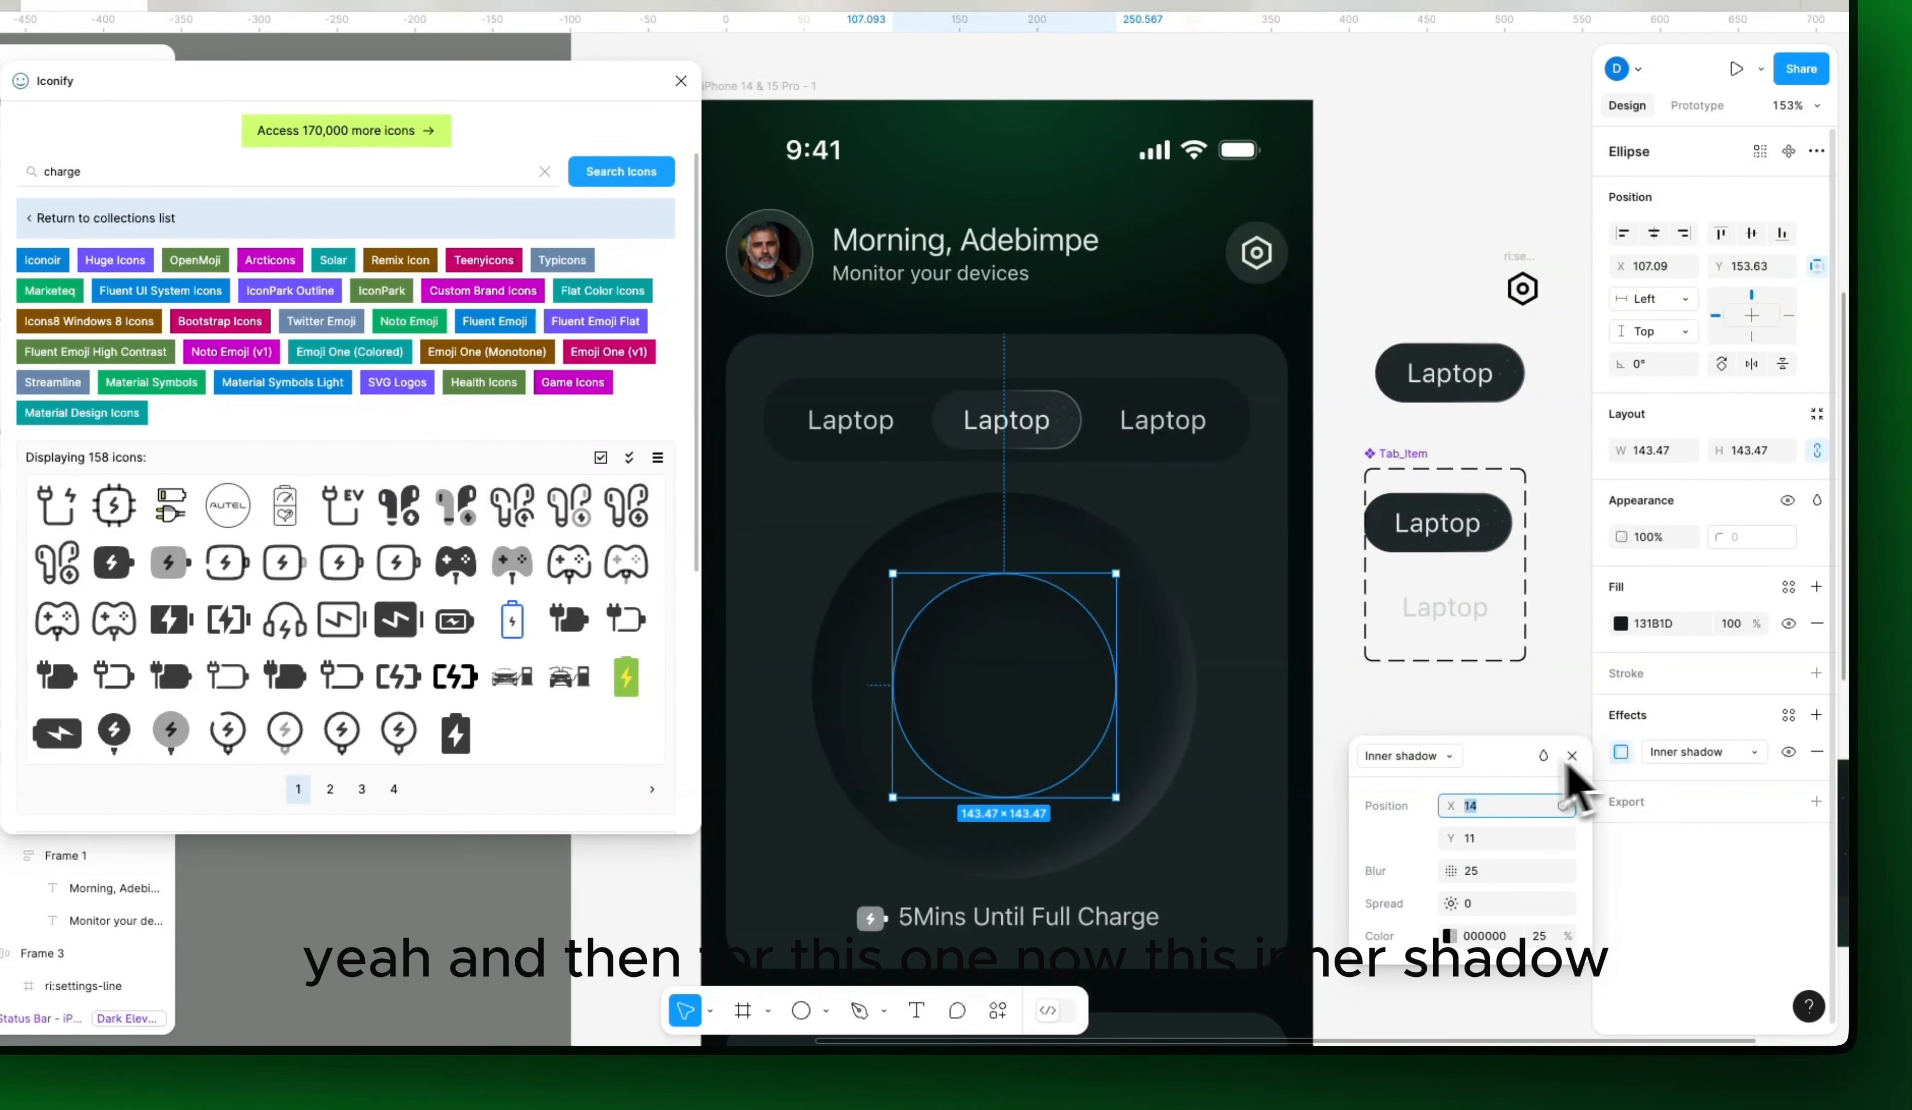
{"action": "left_click", "coordinate": [1448, 937]}
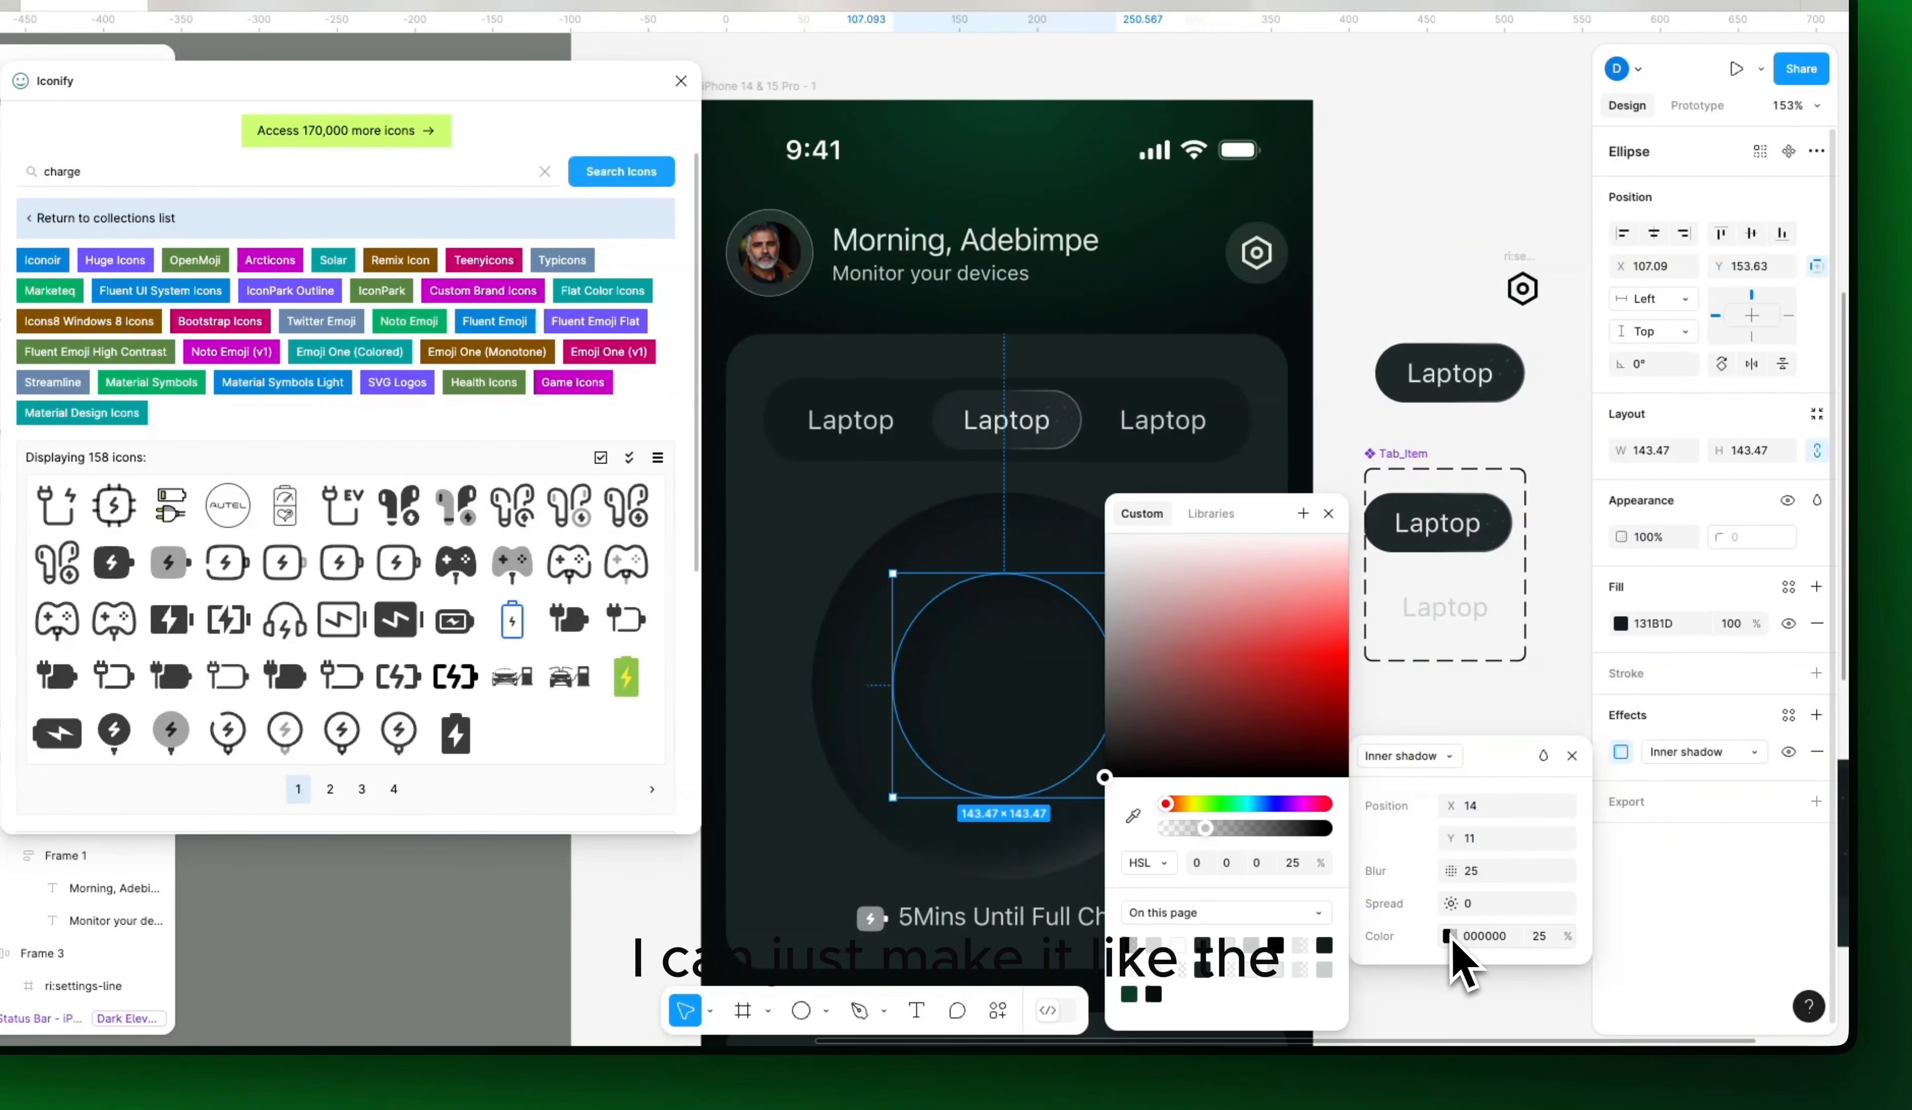
{"action": "key", "text": "Escape"}
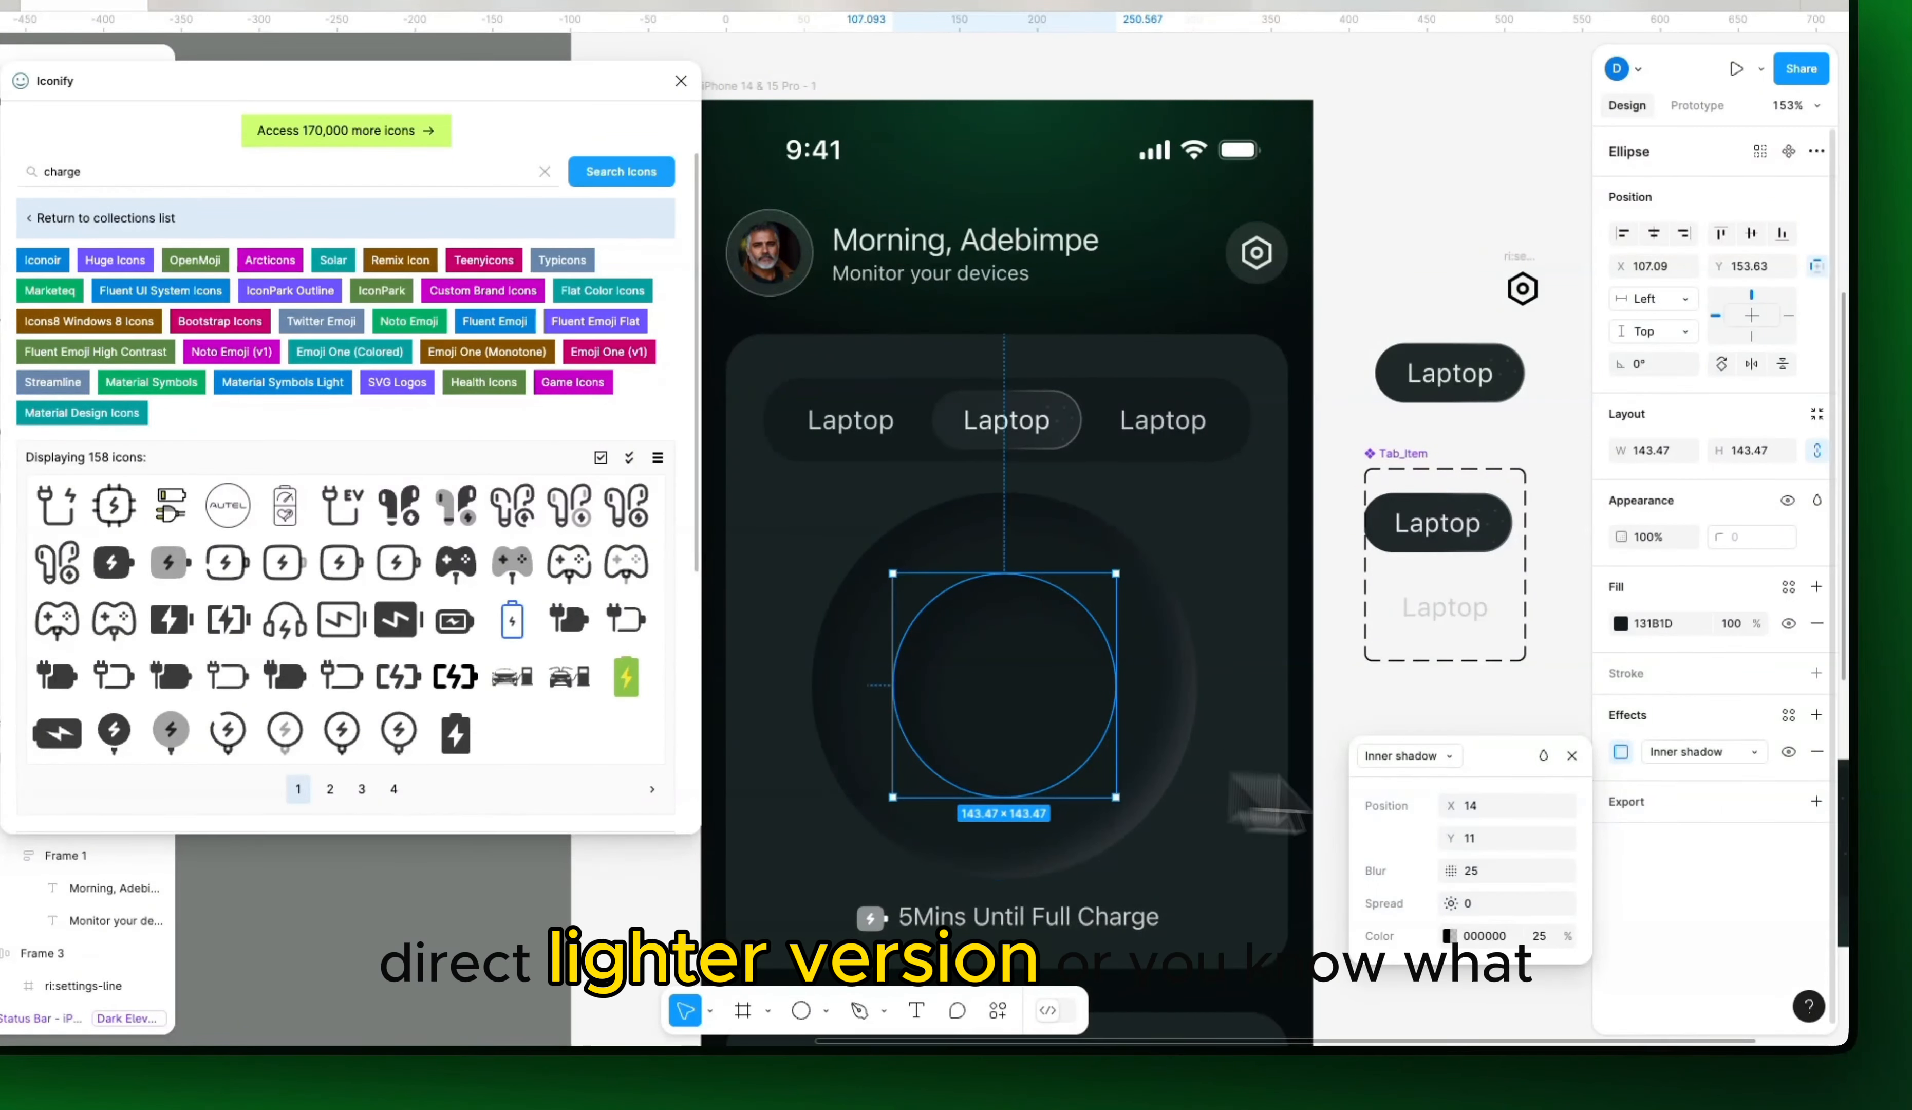
{"action": "left_click", "coordinate": [1820, 752]}
{"action": "left_click", "coordinate": [1415, 841]}
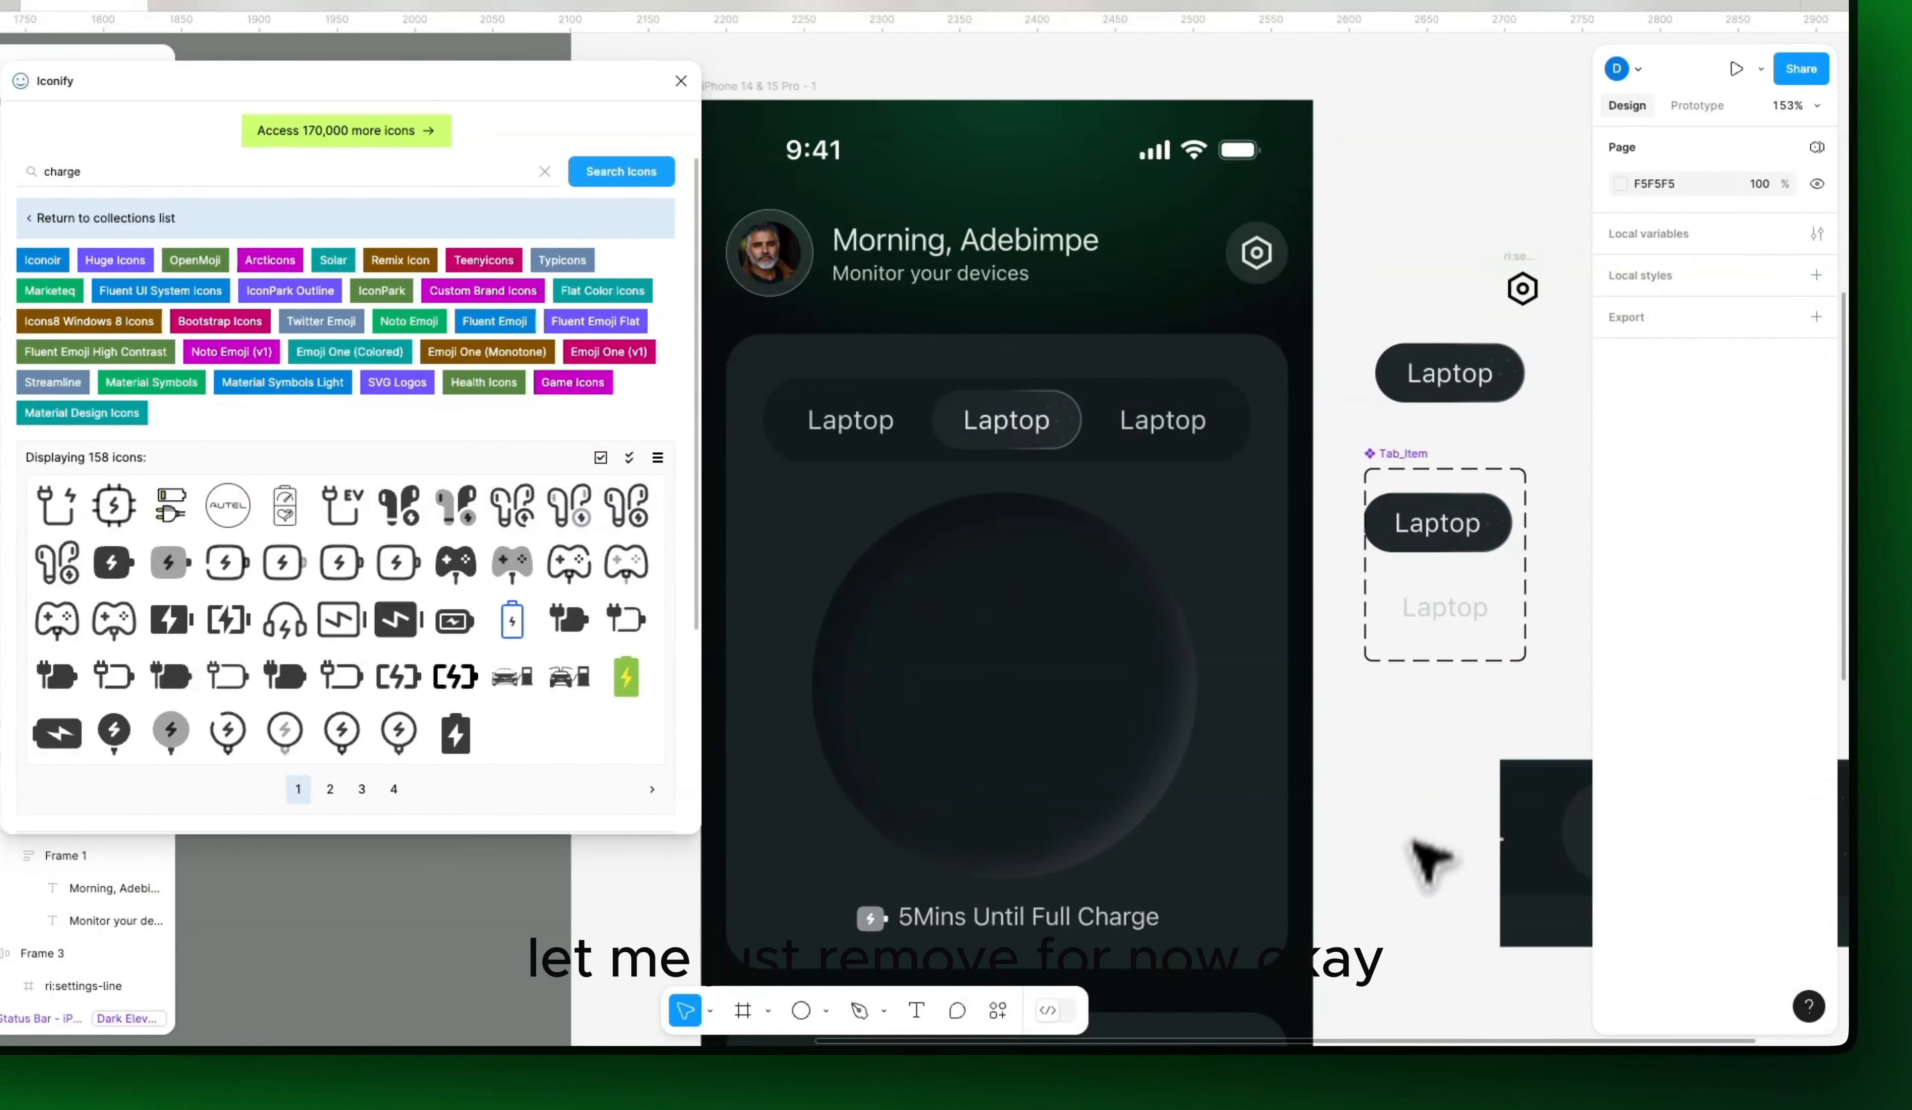
Step: Examine the shadows around the inner circle of the reference design's charge-speed dial
{"action": "left_click_drag", "start_coordinate": [1413, 902], "coordinate": [1383, 871]}
{"action": "scroll", "coordinate": [1402, 874], "scroll_direction": "down", "scroll_amount": 5}
{"action": "scroll", "coordinate": [1410, 903], "scroll_direction": "down", "scroll_amount": 3}
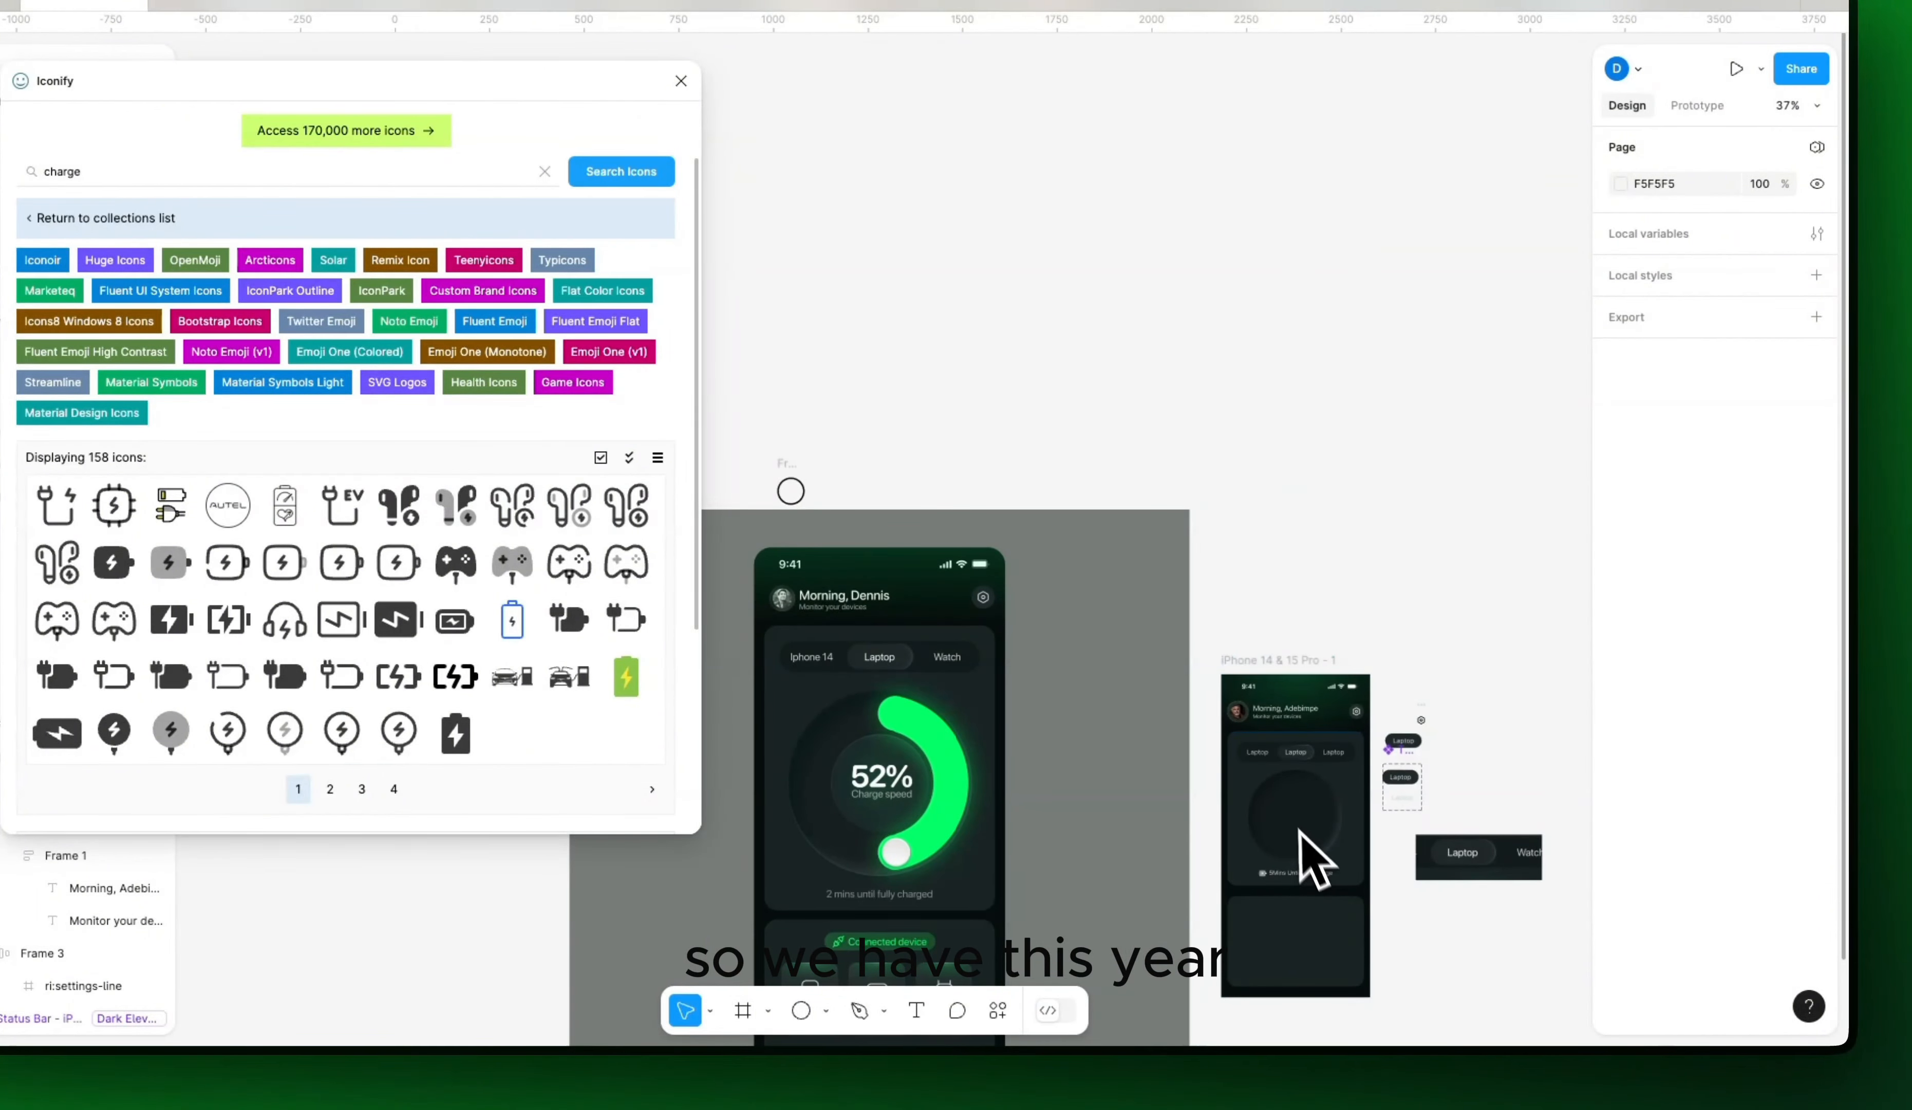
{"action": "scroll", "coordinate": [1169, 824], "scroll_direction": "up", "scroll_amount": 8}
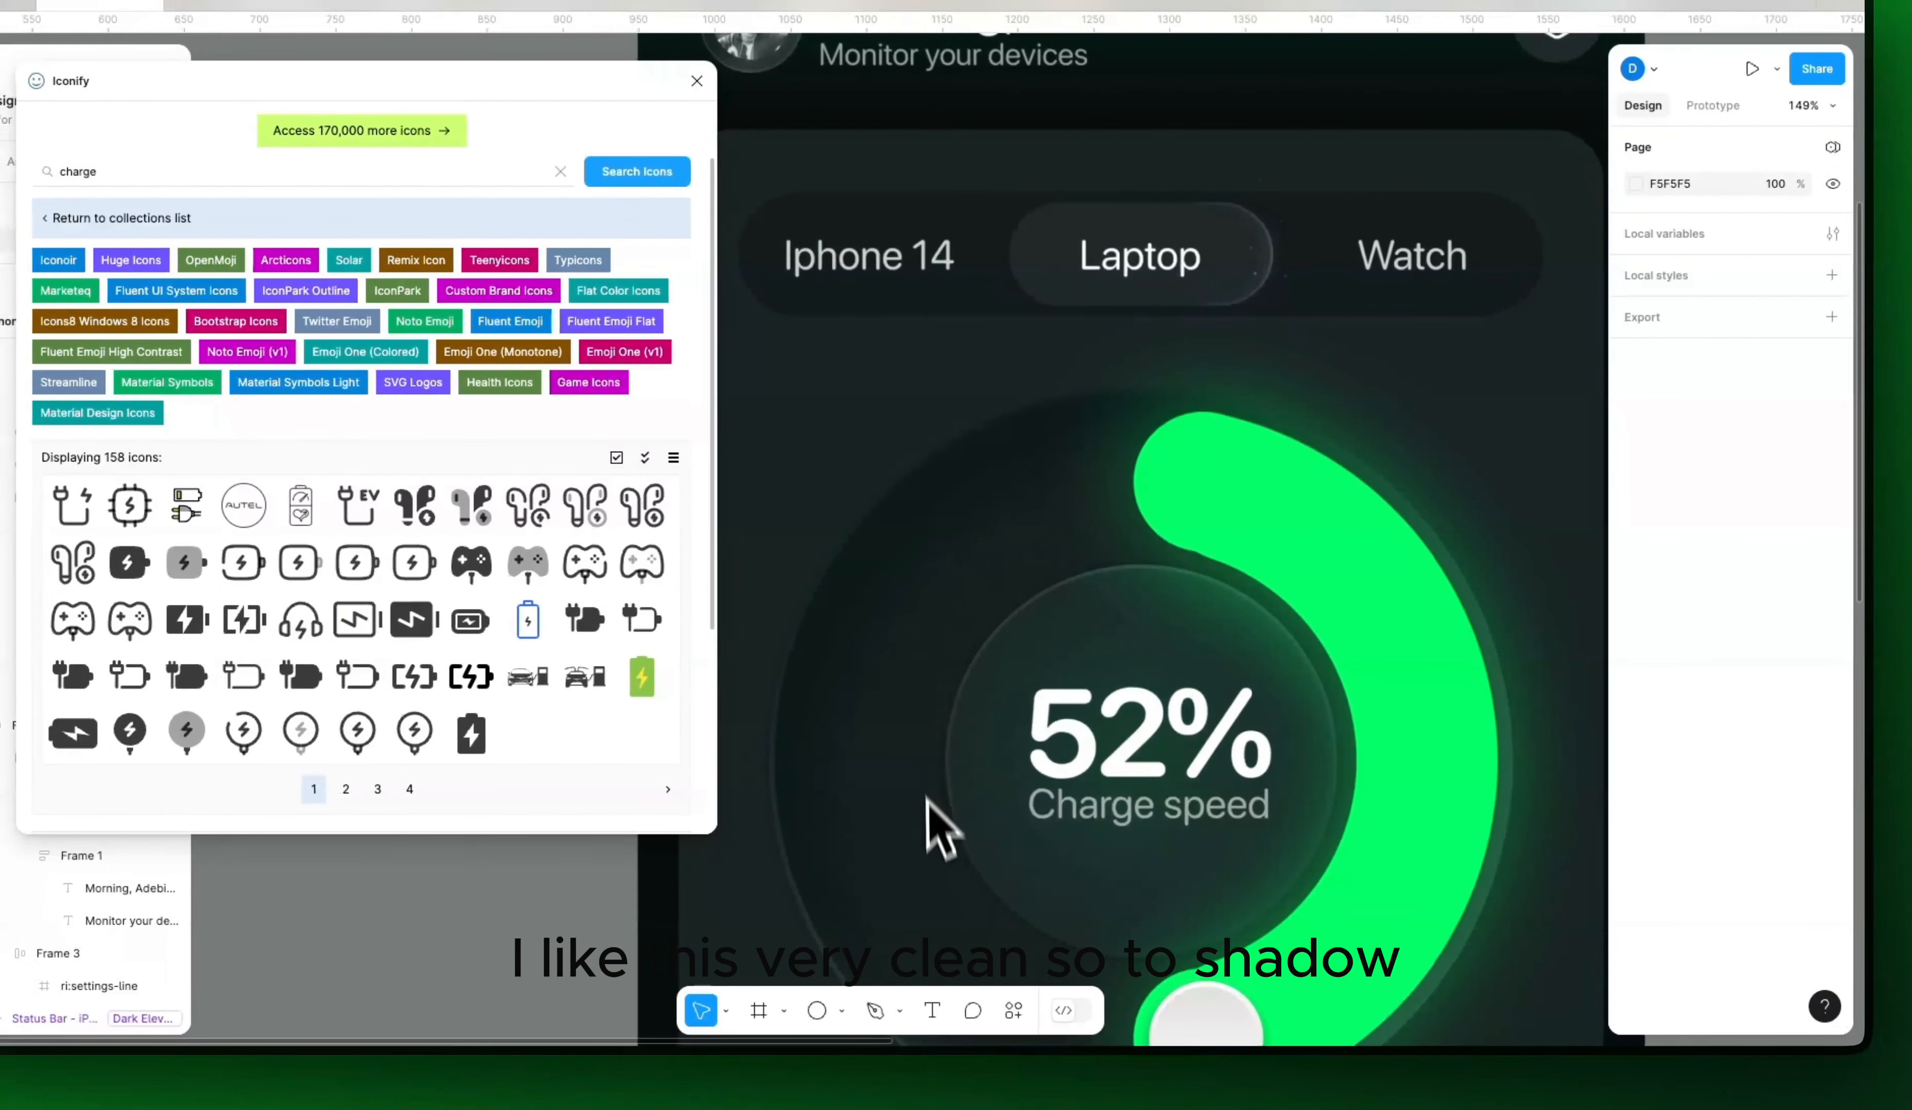
{"action": "scroll", "coordinate": [1326, 853], "scroll_direction": "right", "scroll_amount": 4}
{"action": "scroll", "coordinate": [1325, 854], "scroll_direction": "down", "scroll_amount": 1}
{"action": "scroll", "coordinate": [1120, 797], "scroll_direction": "down", "scroll_amount": 4}
{"action": "left_click_drag", "start_coordinate": [1356, 819], "coordinate": [1000, 755]}
{"action": "scroll", "coordinate": [1041, 766], "scroll_direction": "up", "scroll_amount": 4}
Step: Add a drop shadow to the smaller inner circle and set its spread to 4
{"action": "left_click", "coordinate": [1059, 785]}
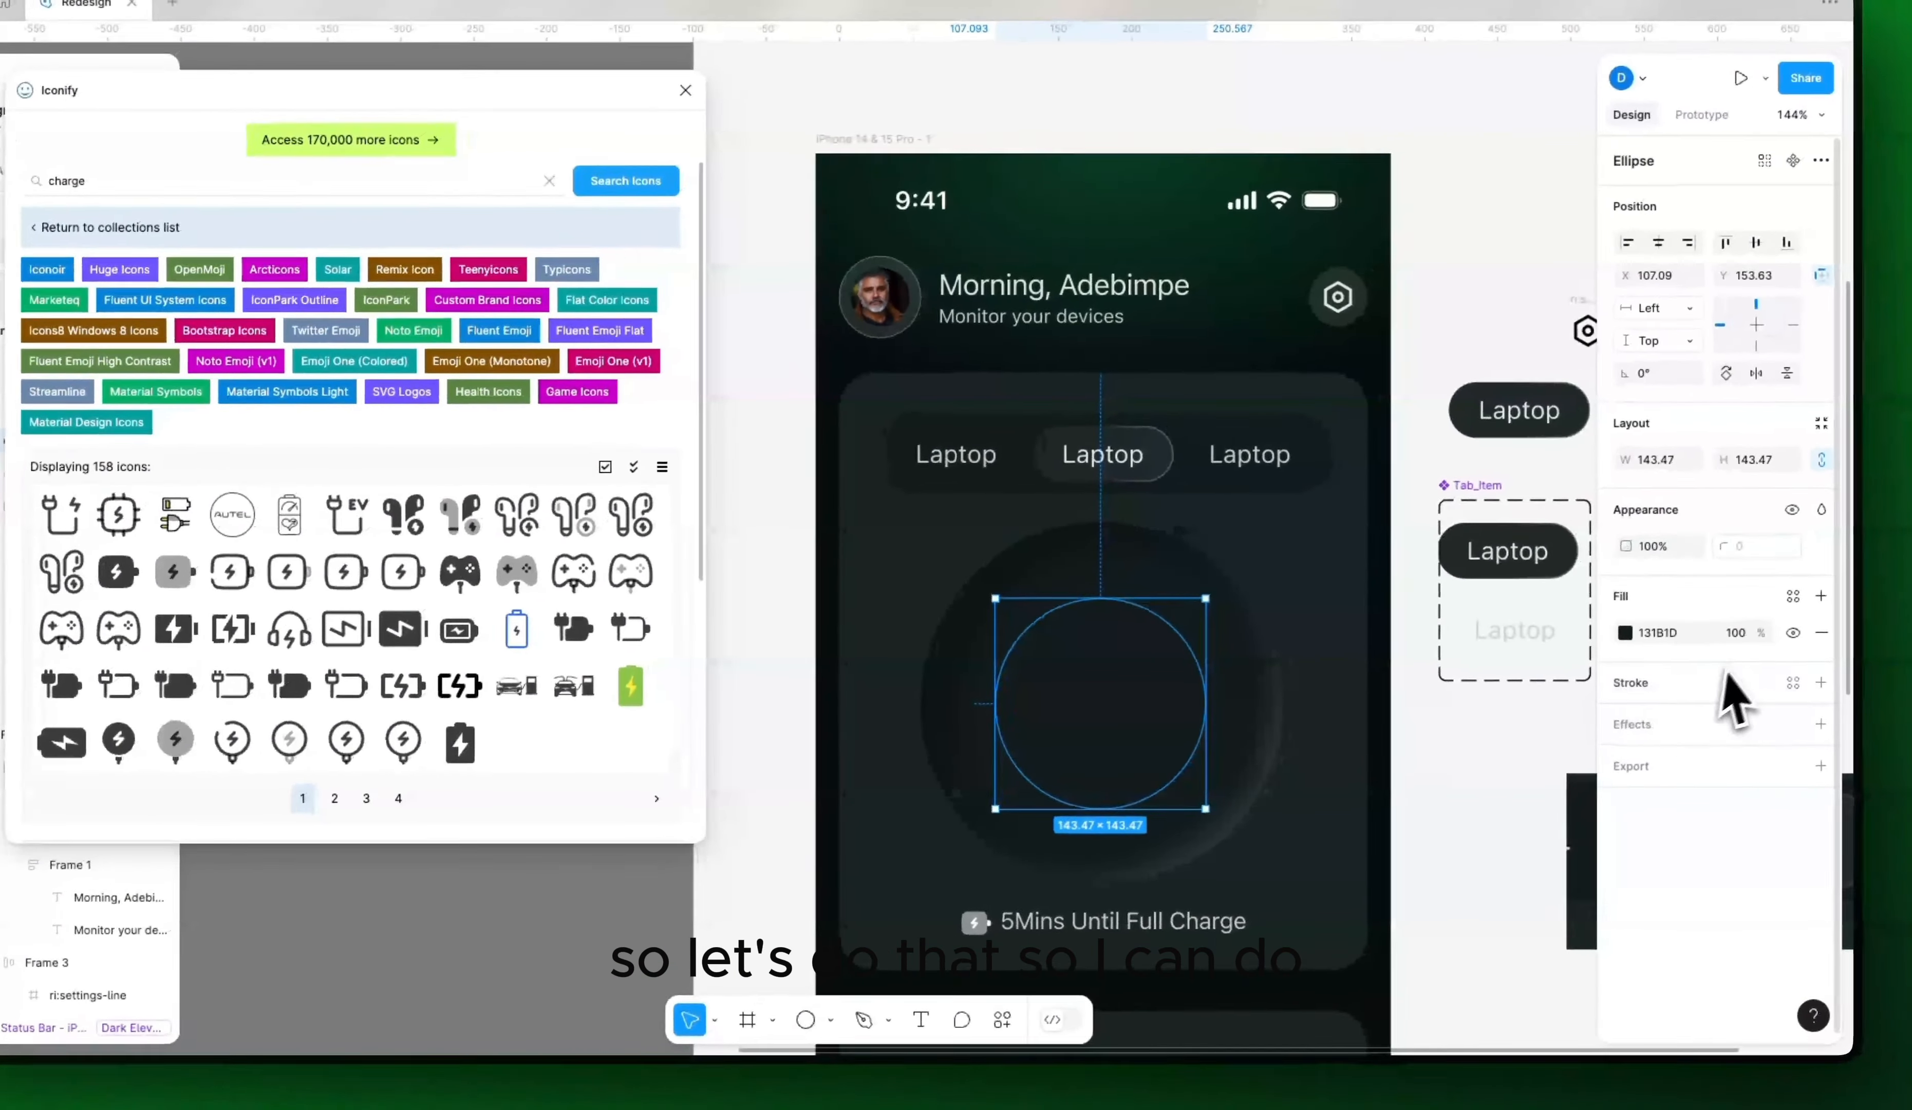
{"action": "scroll", "coordinate": [1131, 811], "scroll_direction": "up", "scroll_amount": 3}
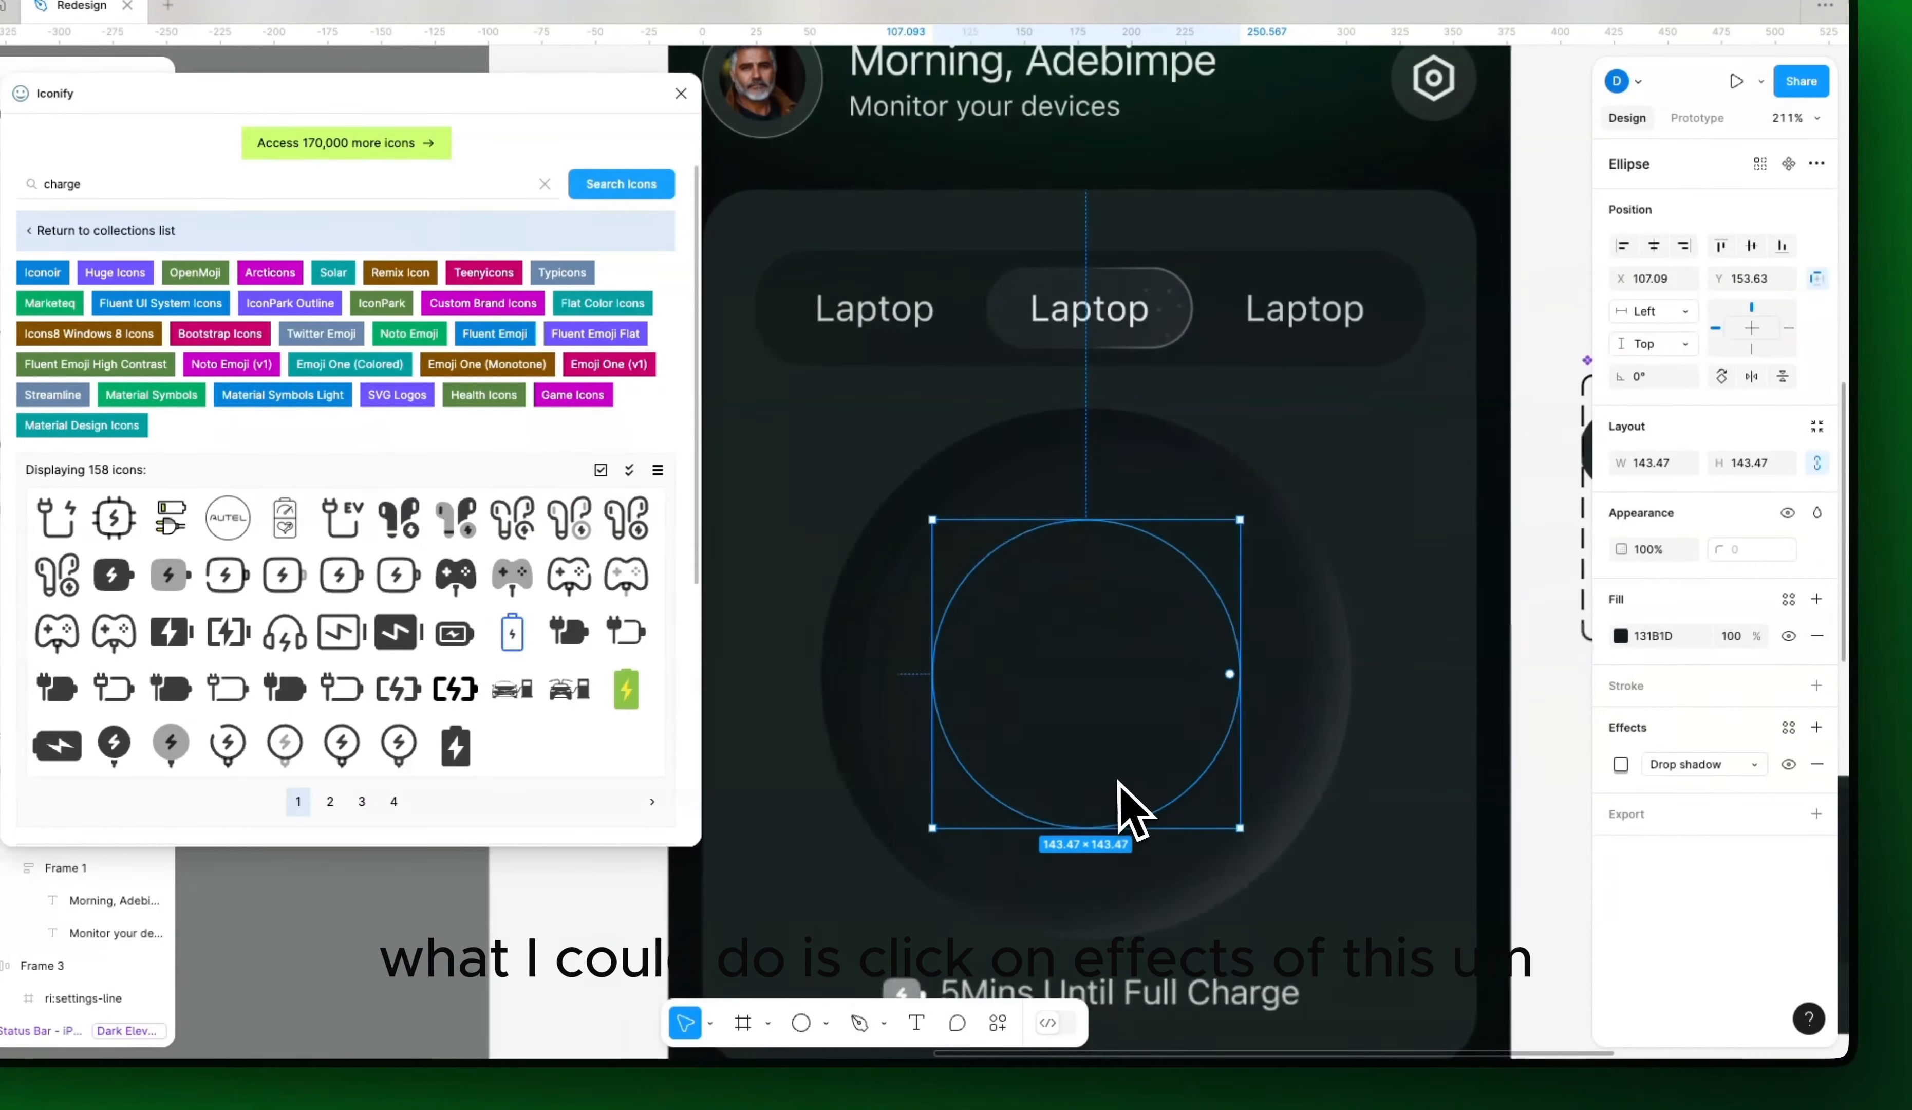
{"action": "scroll", "coordinate": [1143, 777], "scroll_direction": "up", "scroll_amount": 2}
{"action": "scroll", "coordinate": [1180, 778], "scroll_direction": "down", "scroll_amount": 1}
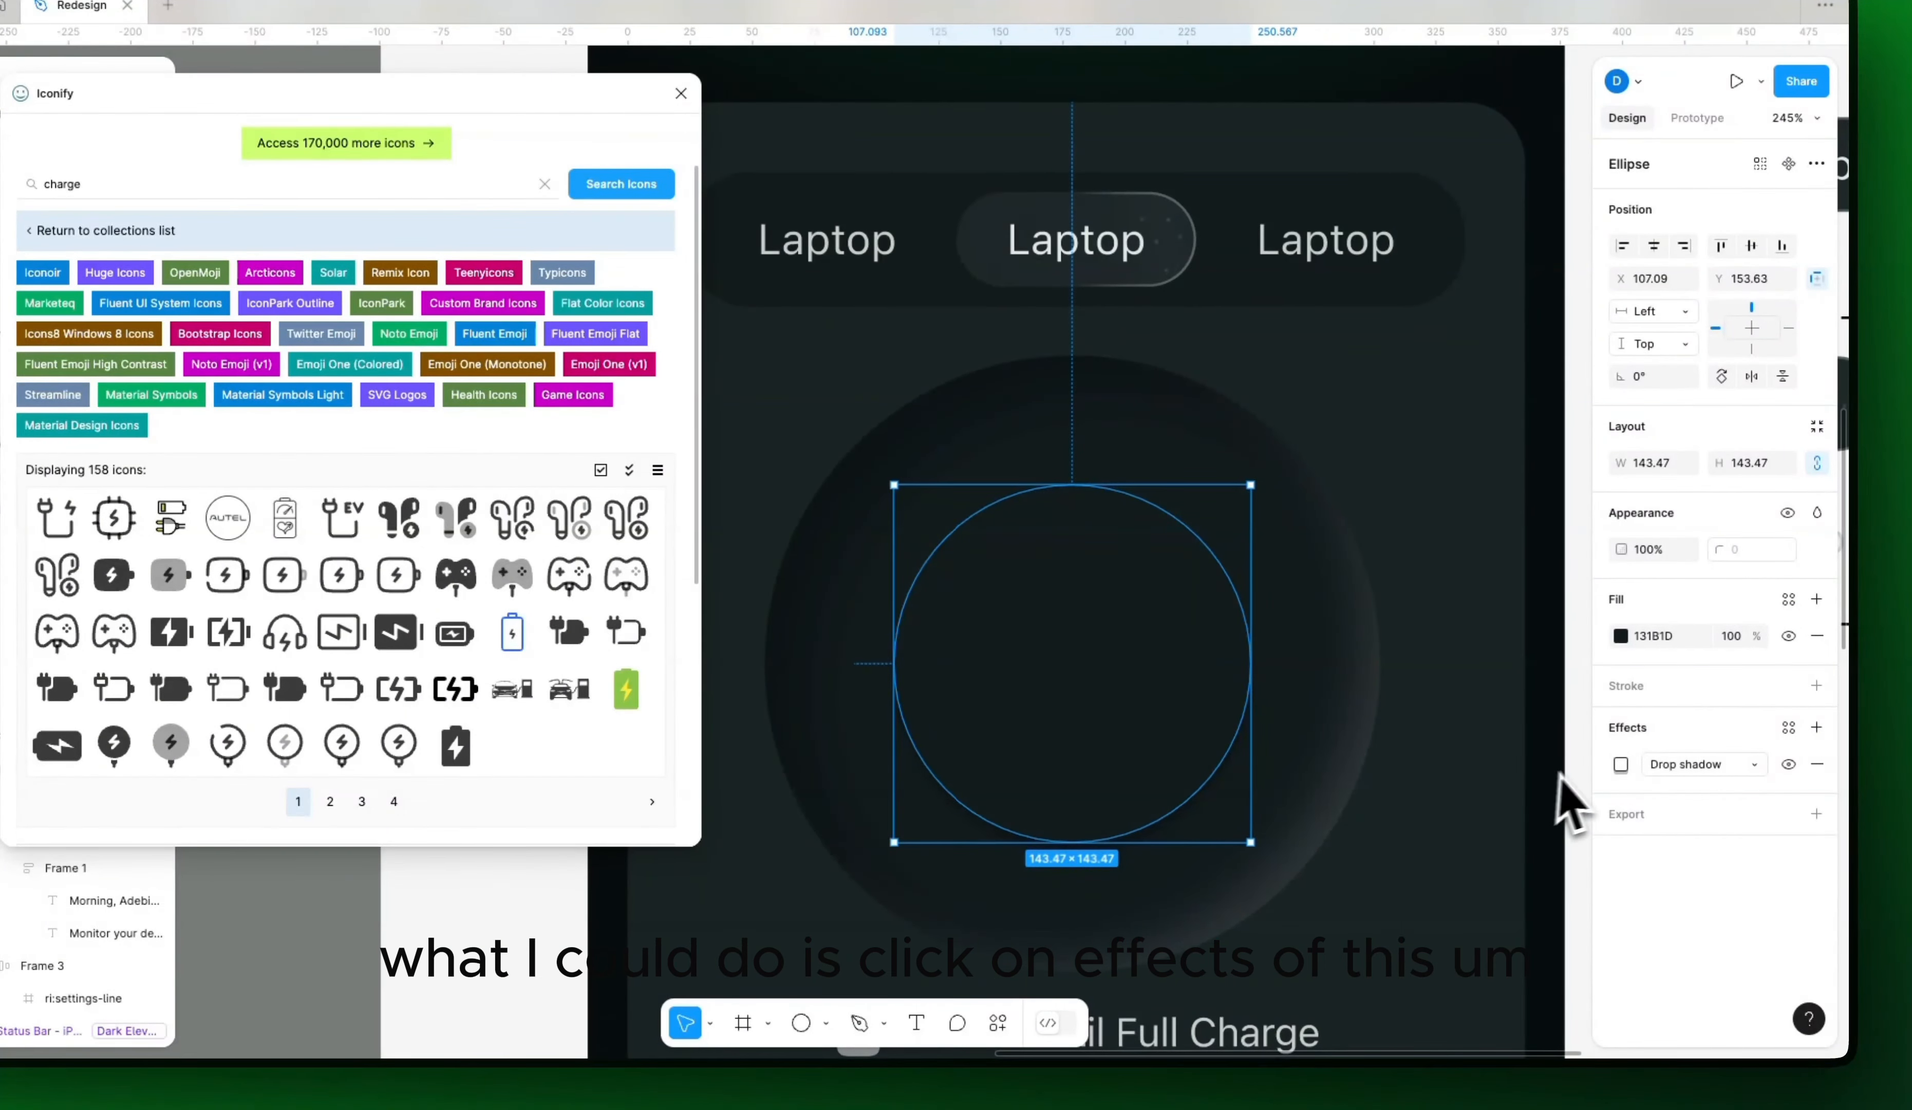
{"action": "left_click", "coordinate": [1621, 764]}
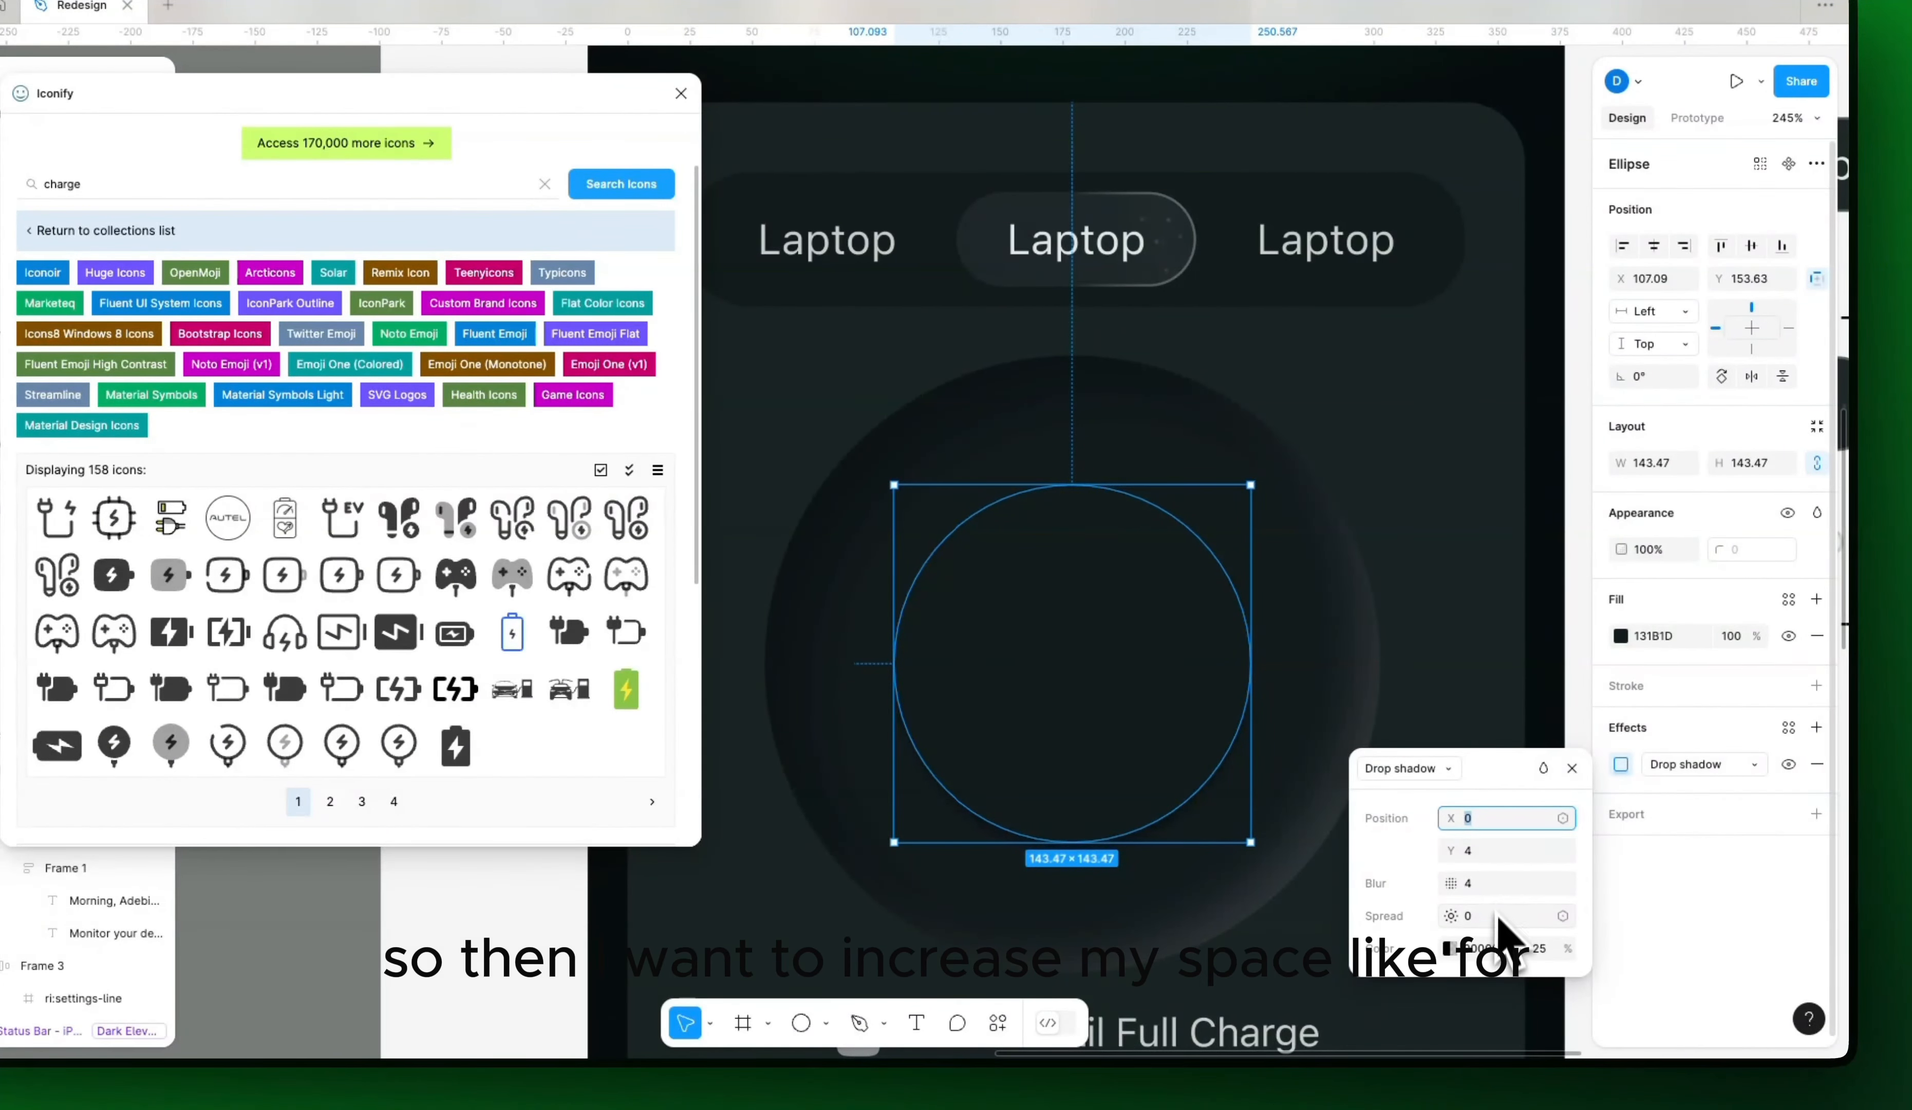
{"action": "type", "text": "4"}
{"action": "key", "text": "Return"}
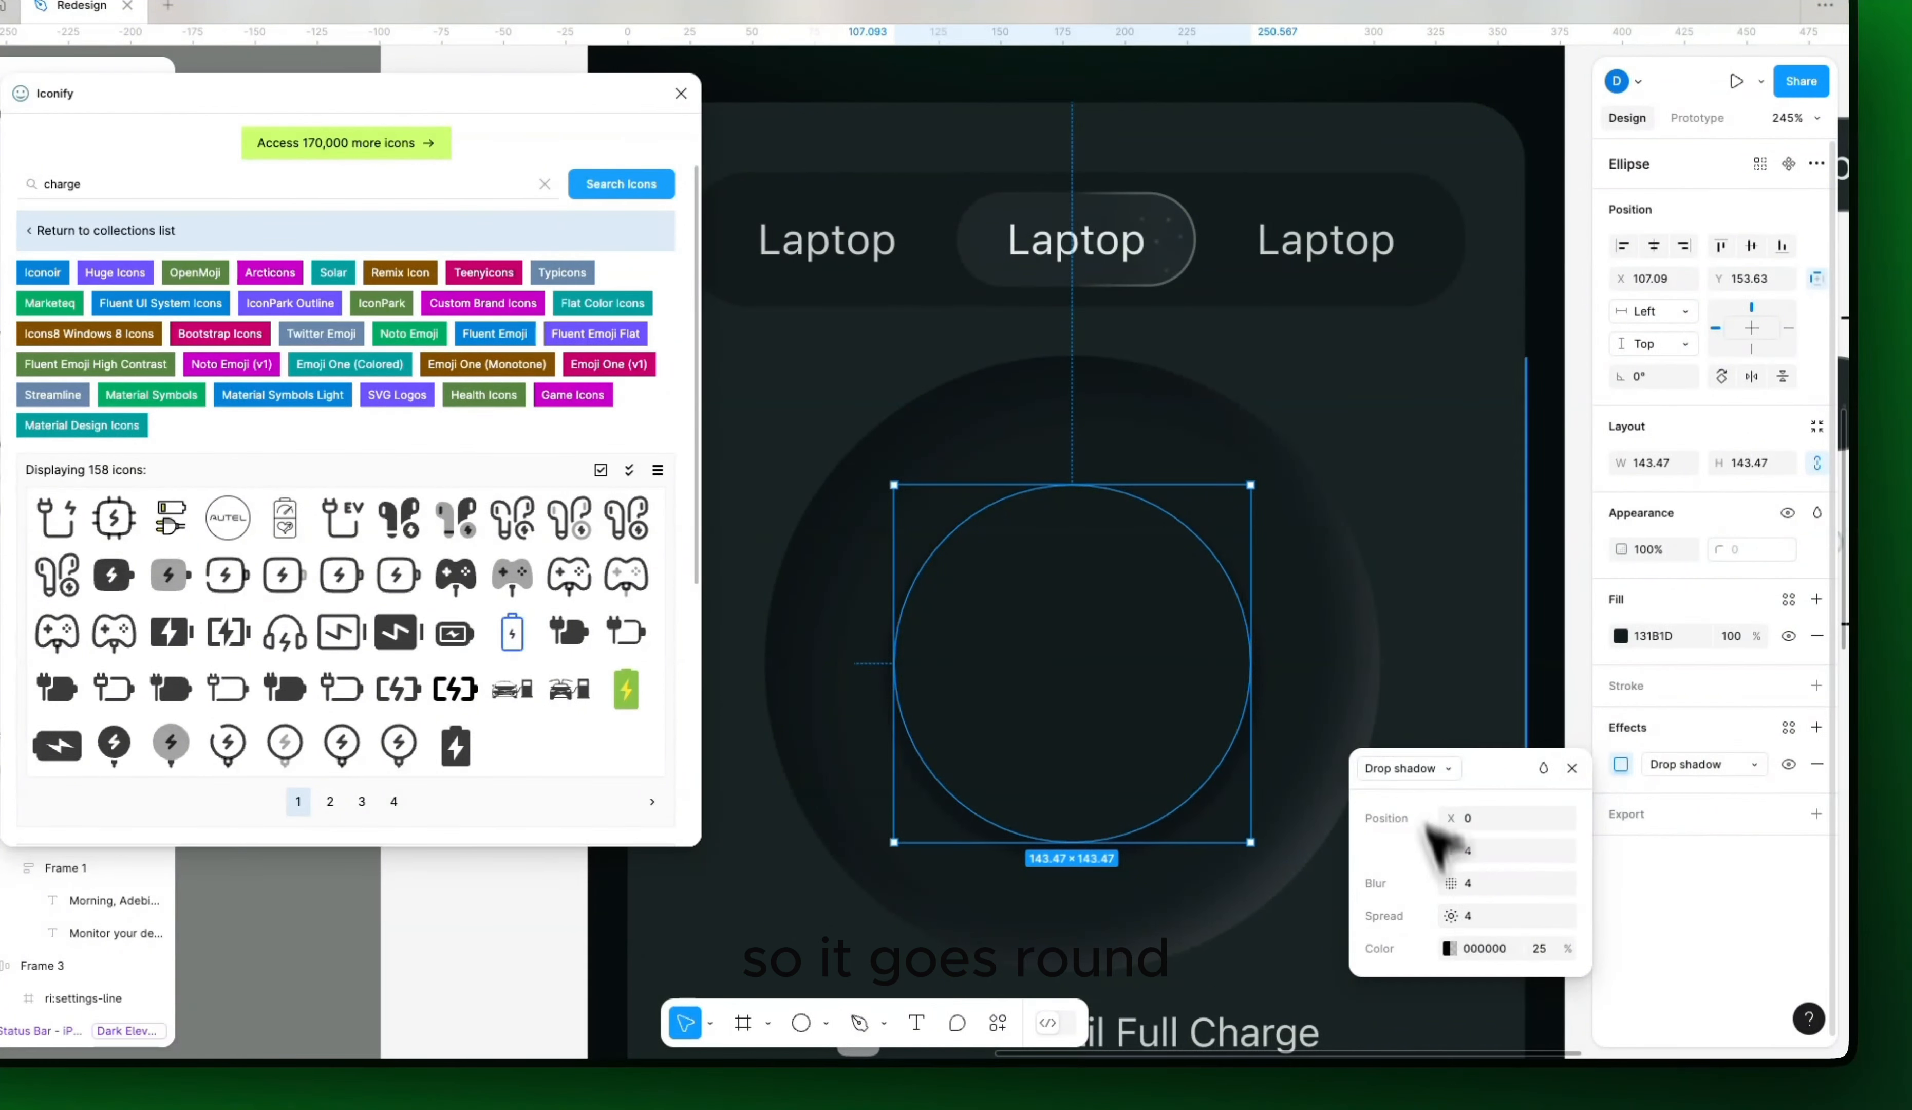
Step: Set the inner circle's drop shadow to a Y offset of 1 and a blur of 2
{"action": "left_click", "coordinate": [1388, 731]}
{"action": "left_click_drag", "start_coordinate": [1332, 804], "coordinate": [1318, 832]}
{"action": "double_click", "coordinate": [1193, 735]}
{"action": "left_click", "coordinate": [1621, 764]}
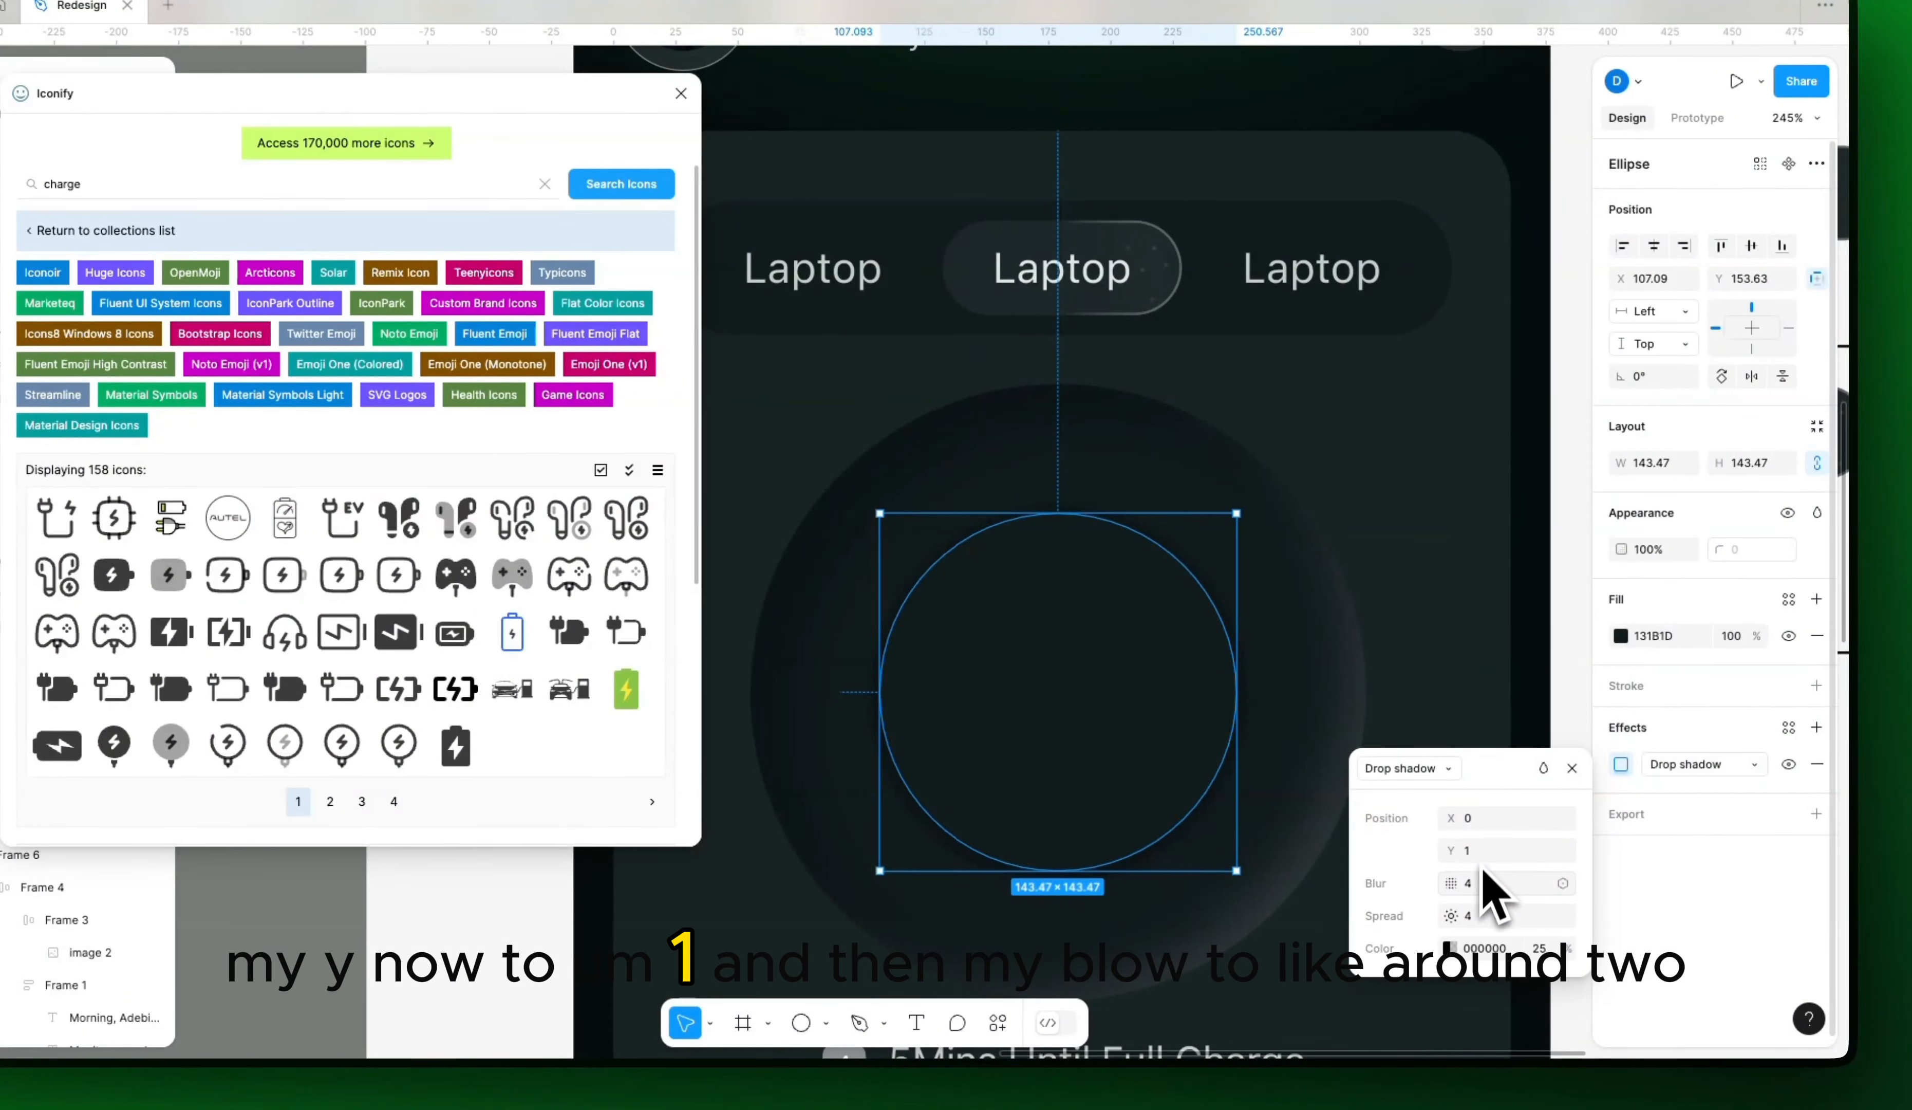
{"action": "type", "text": "2"}
{"action": "key", "text": "Return"}
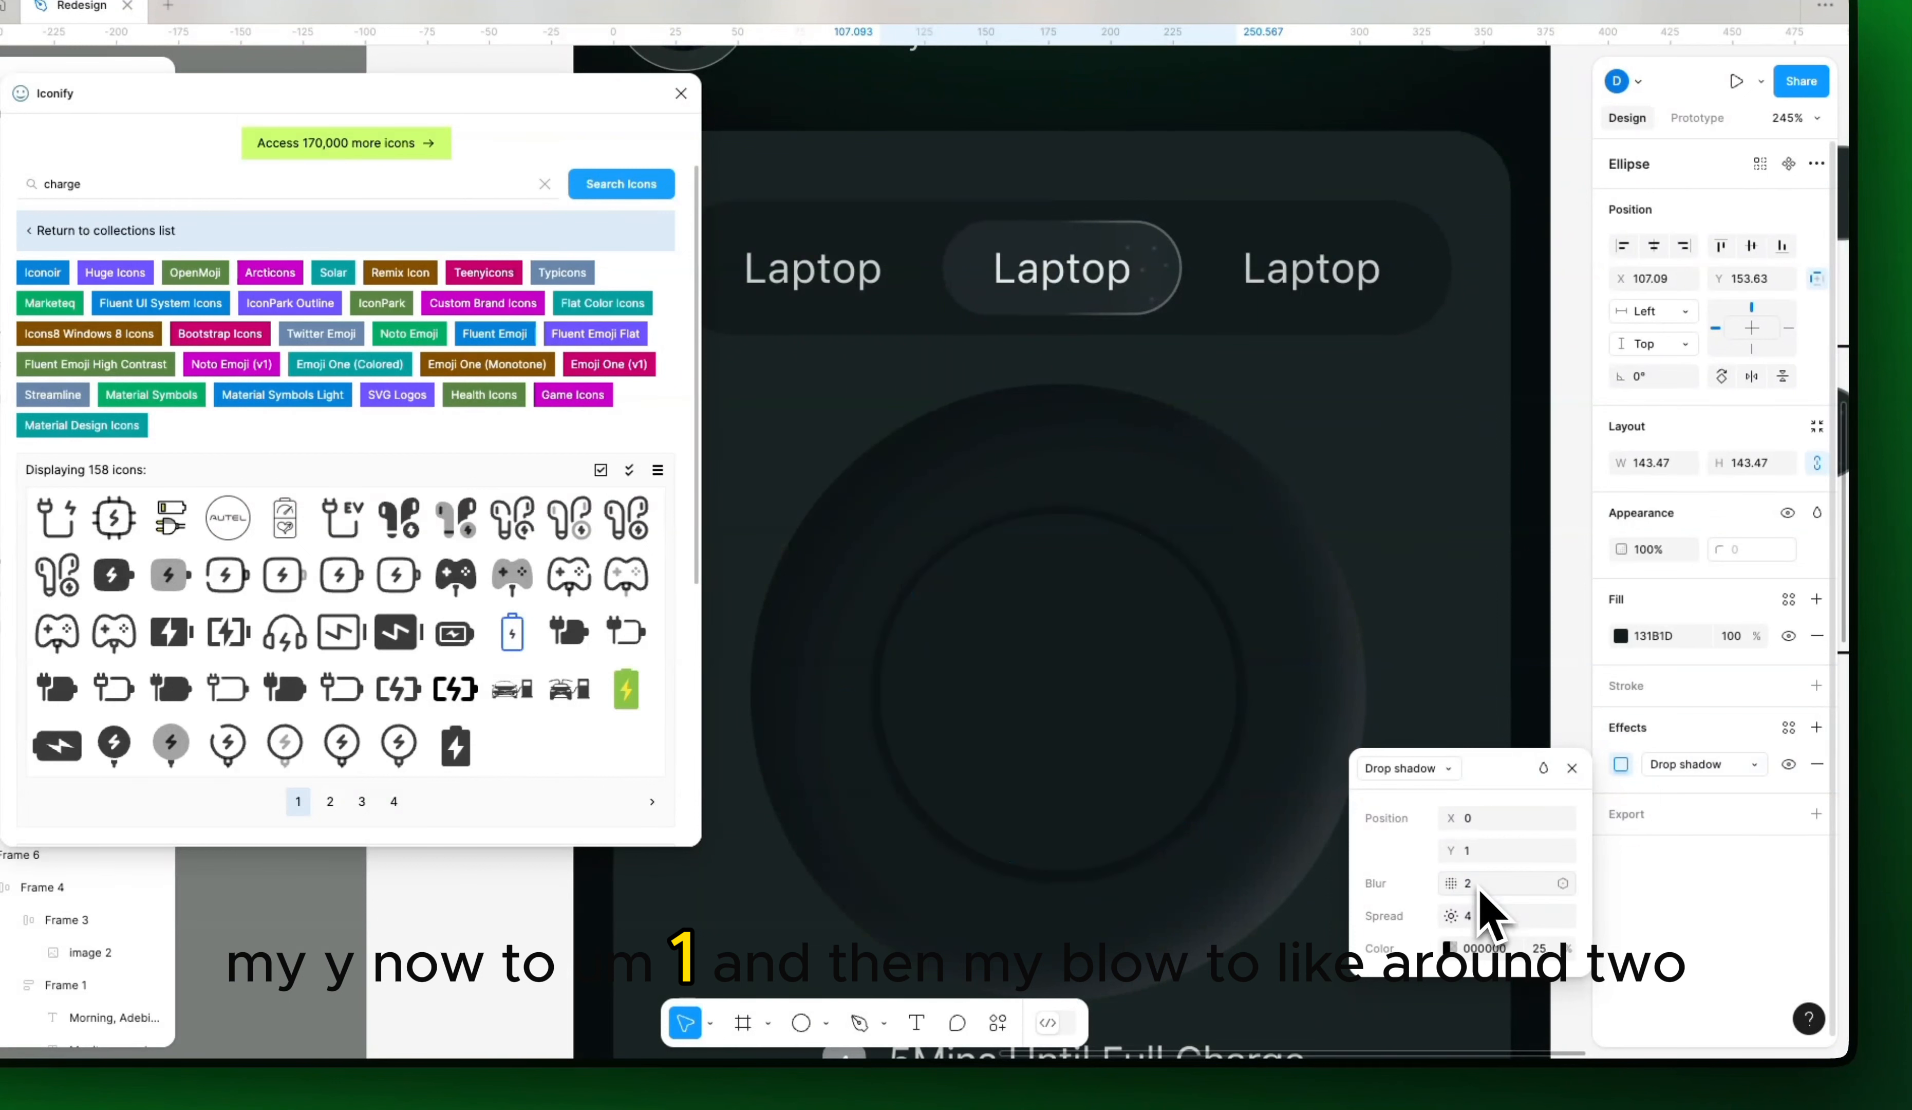
Step: Reduce the inner circle's drop shadow spread to 2 and set its opacity to 40%
{"action": "left_click", "coordinate": [1452, 917]}
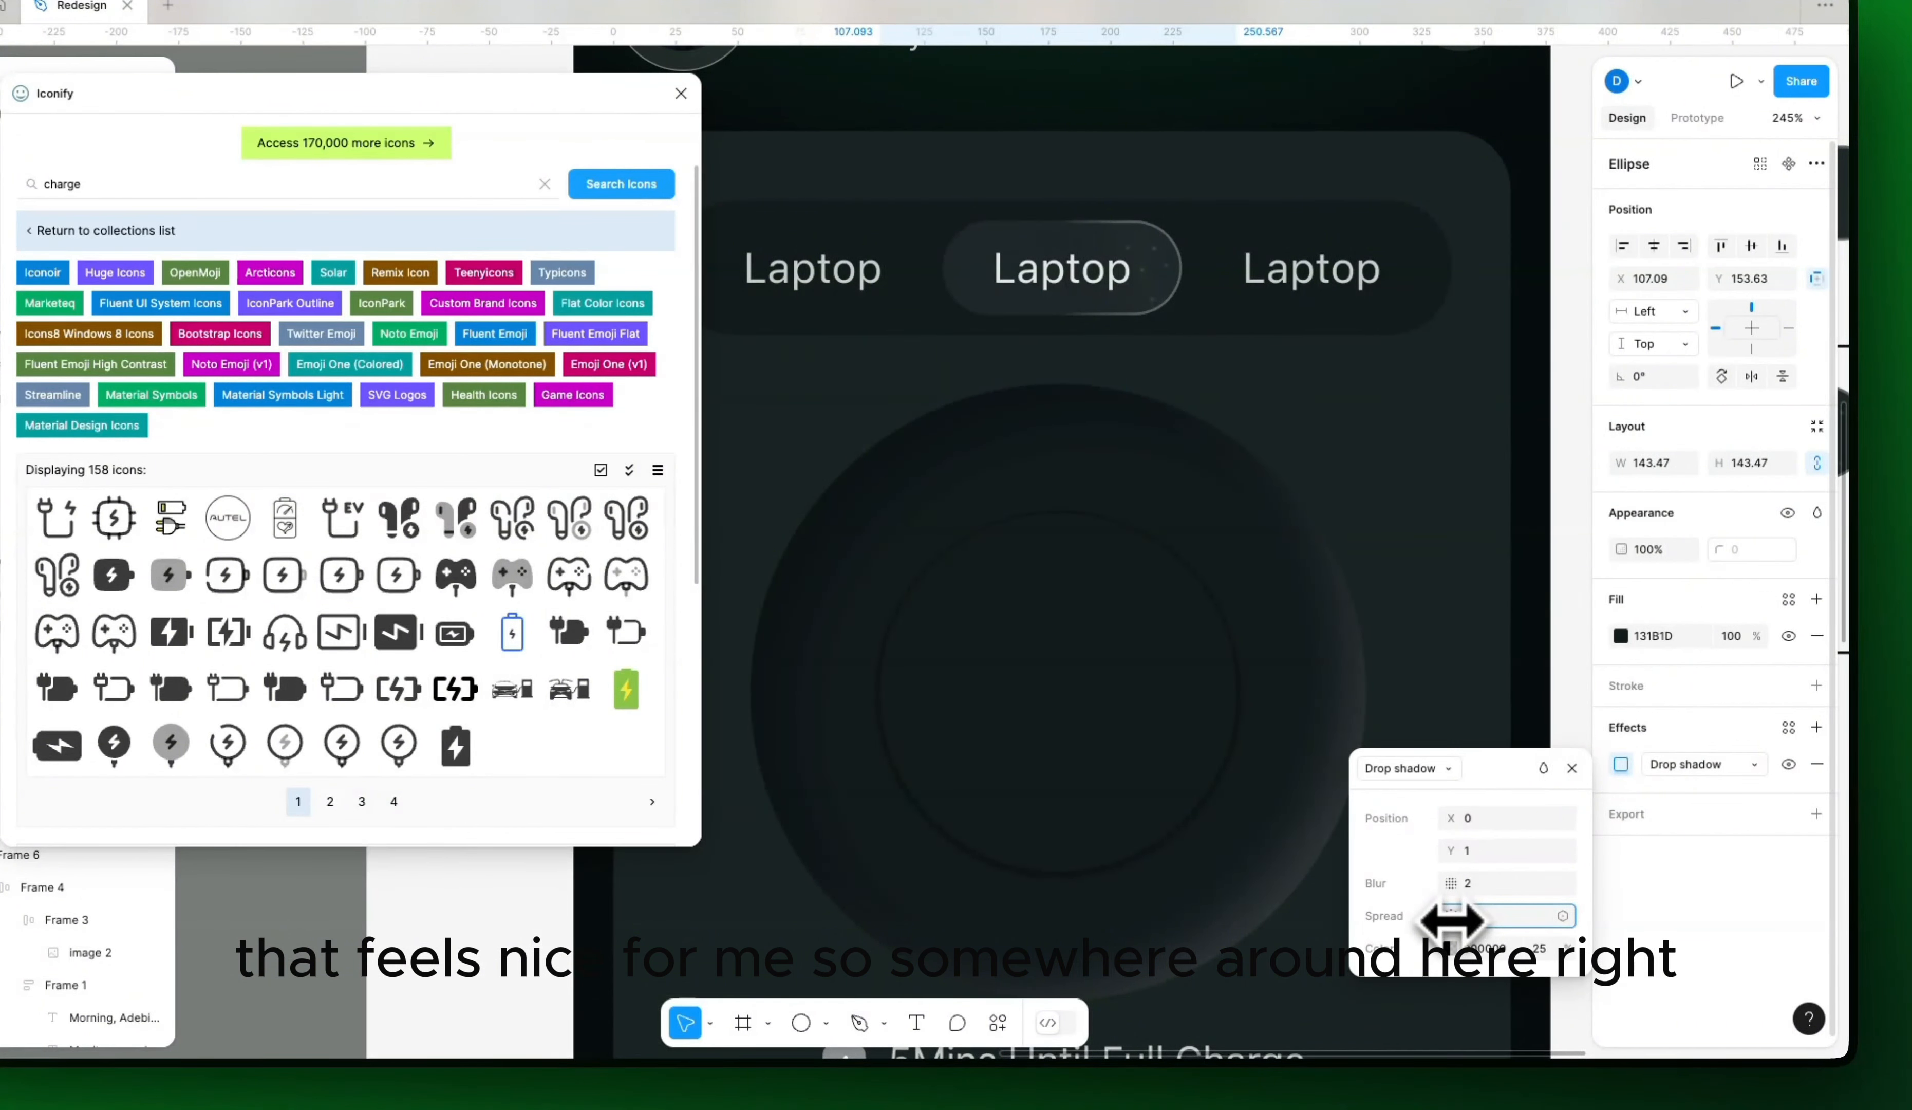
{"action": "left_click_drag", "start_coordinate": [1452, 921], "coordinate": [1453, 922]}
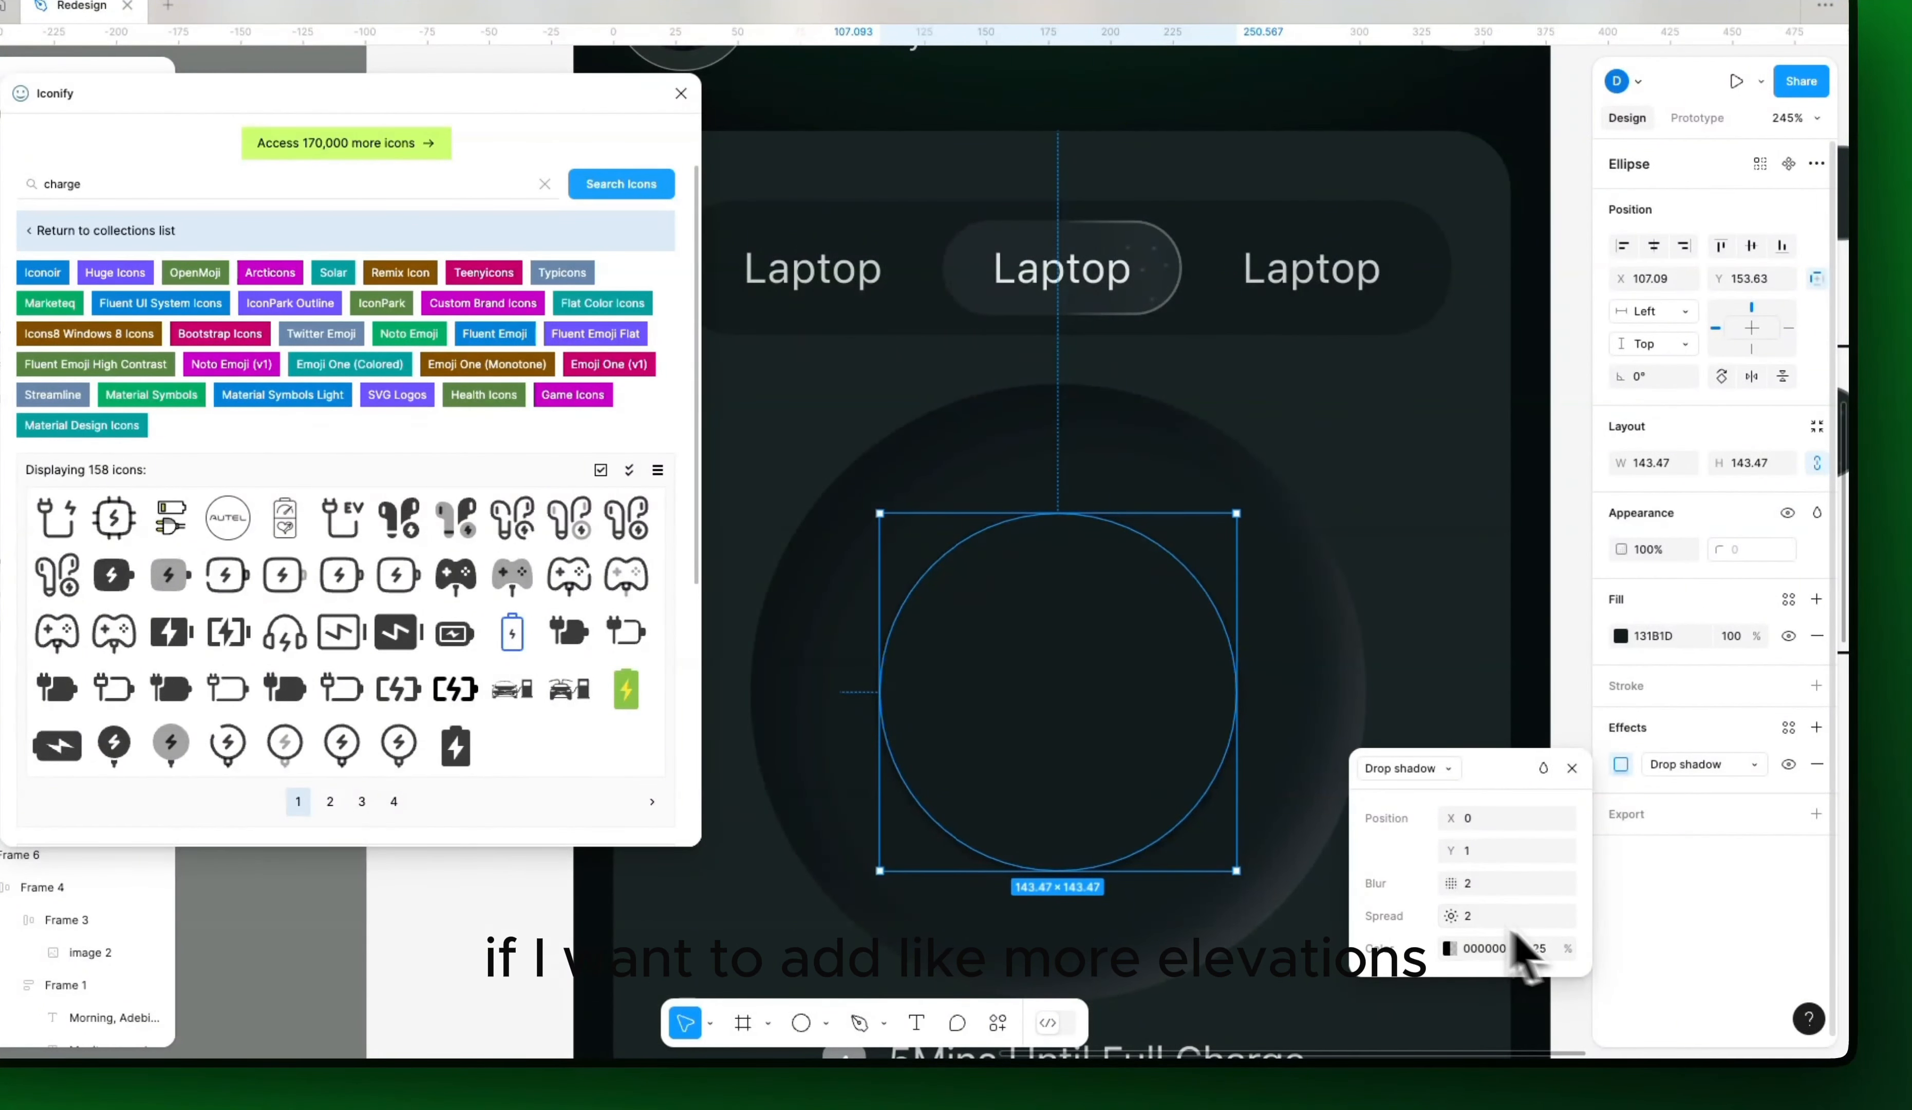
{"action": "left_click", "coordinate": [1537, 949]}
{"action": "key", "text": "Return"}
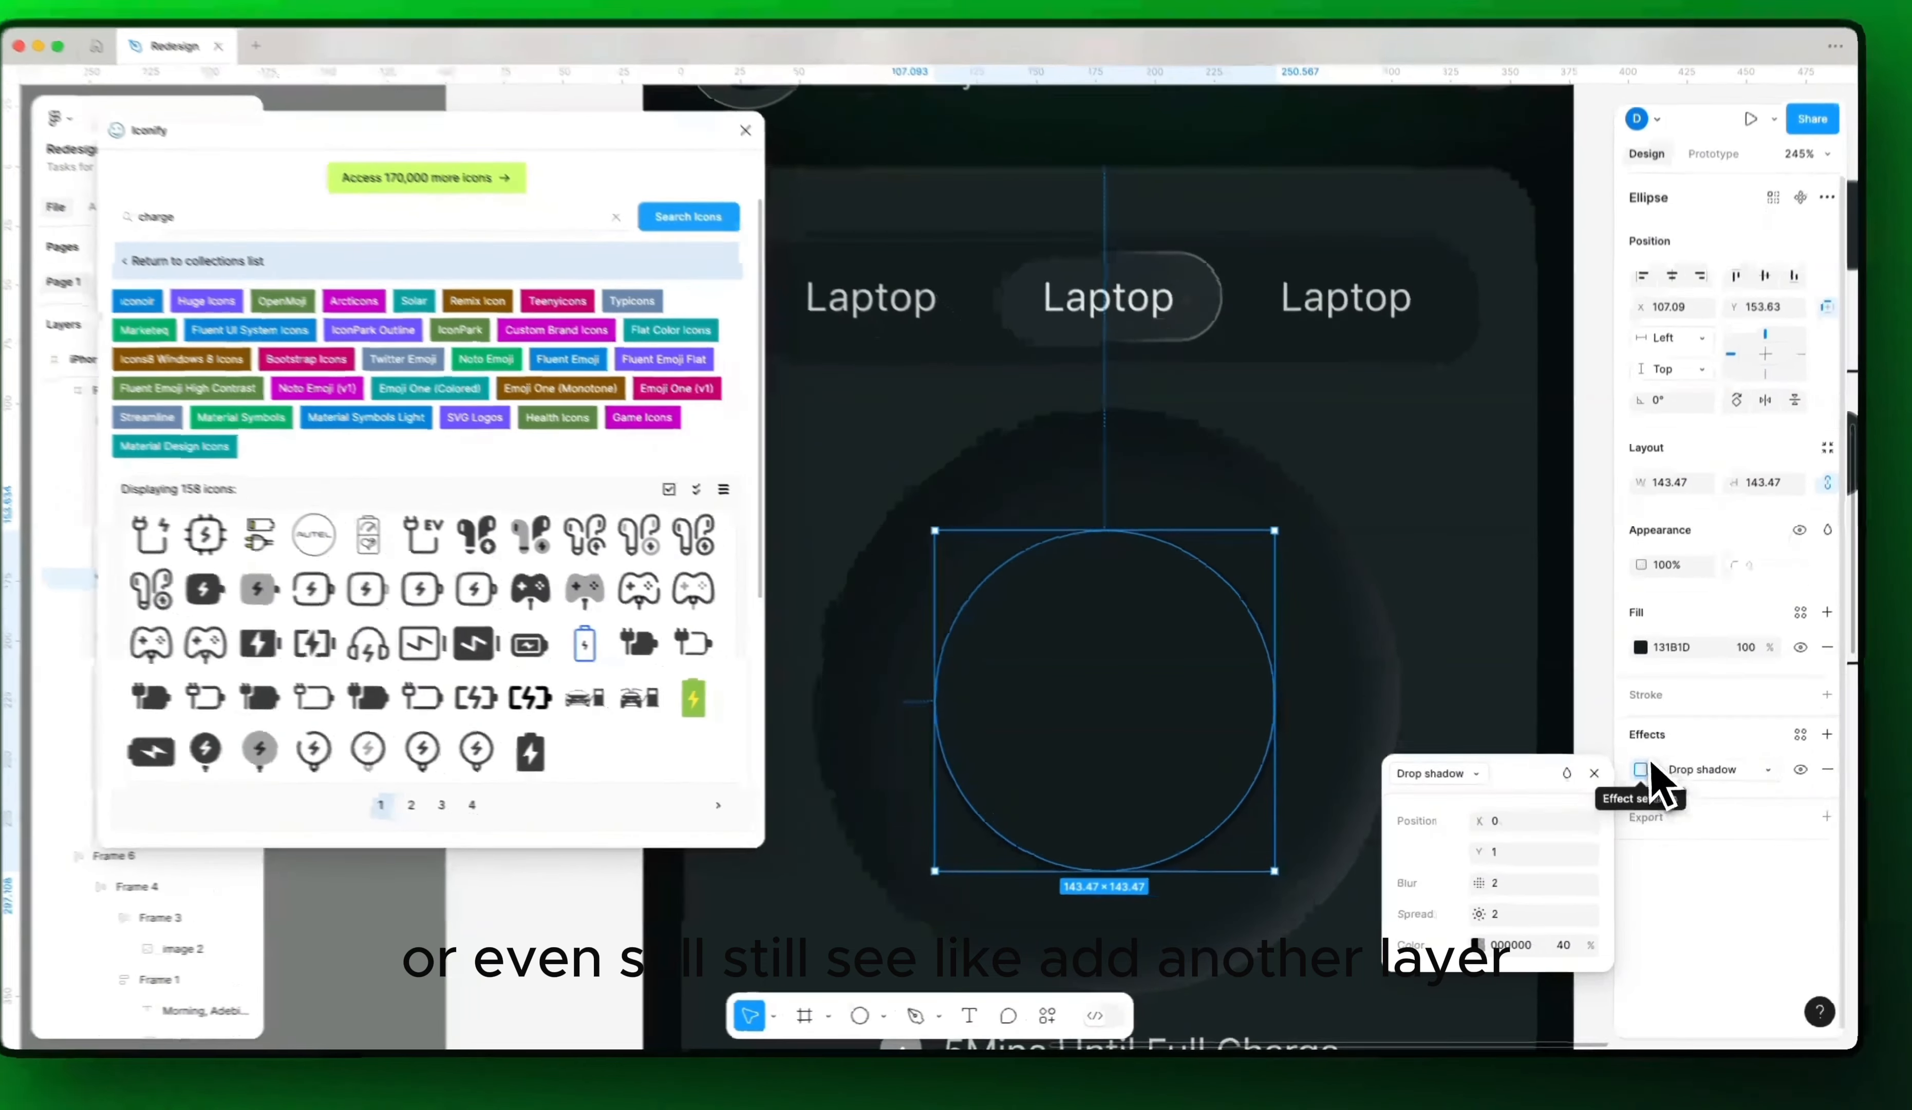
Step: Duplicate the inner circle's drop shadow effect and open the copy's settings
{"action": "left_click", "coordinate": [1637, 774]}
{"action": "left_click", "coordinate": [1623, 778]}
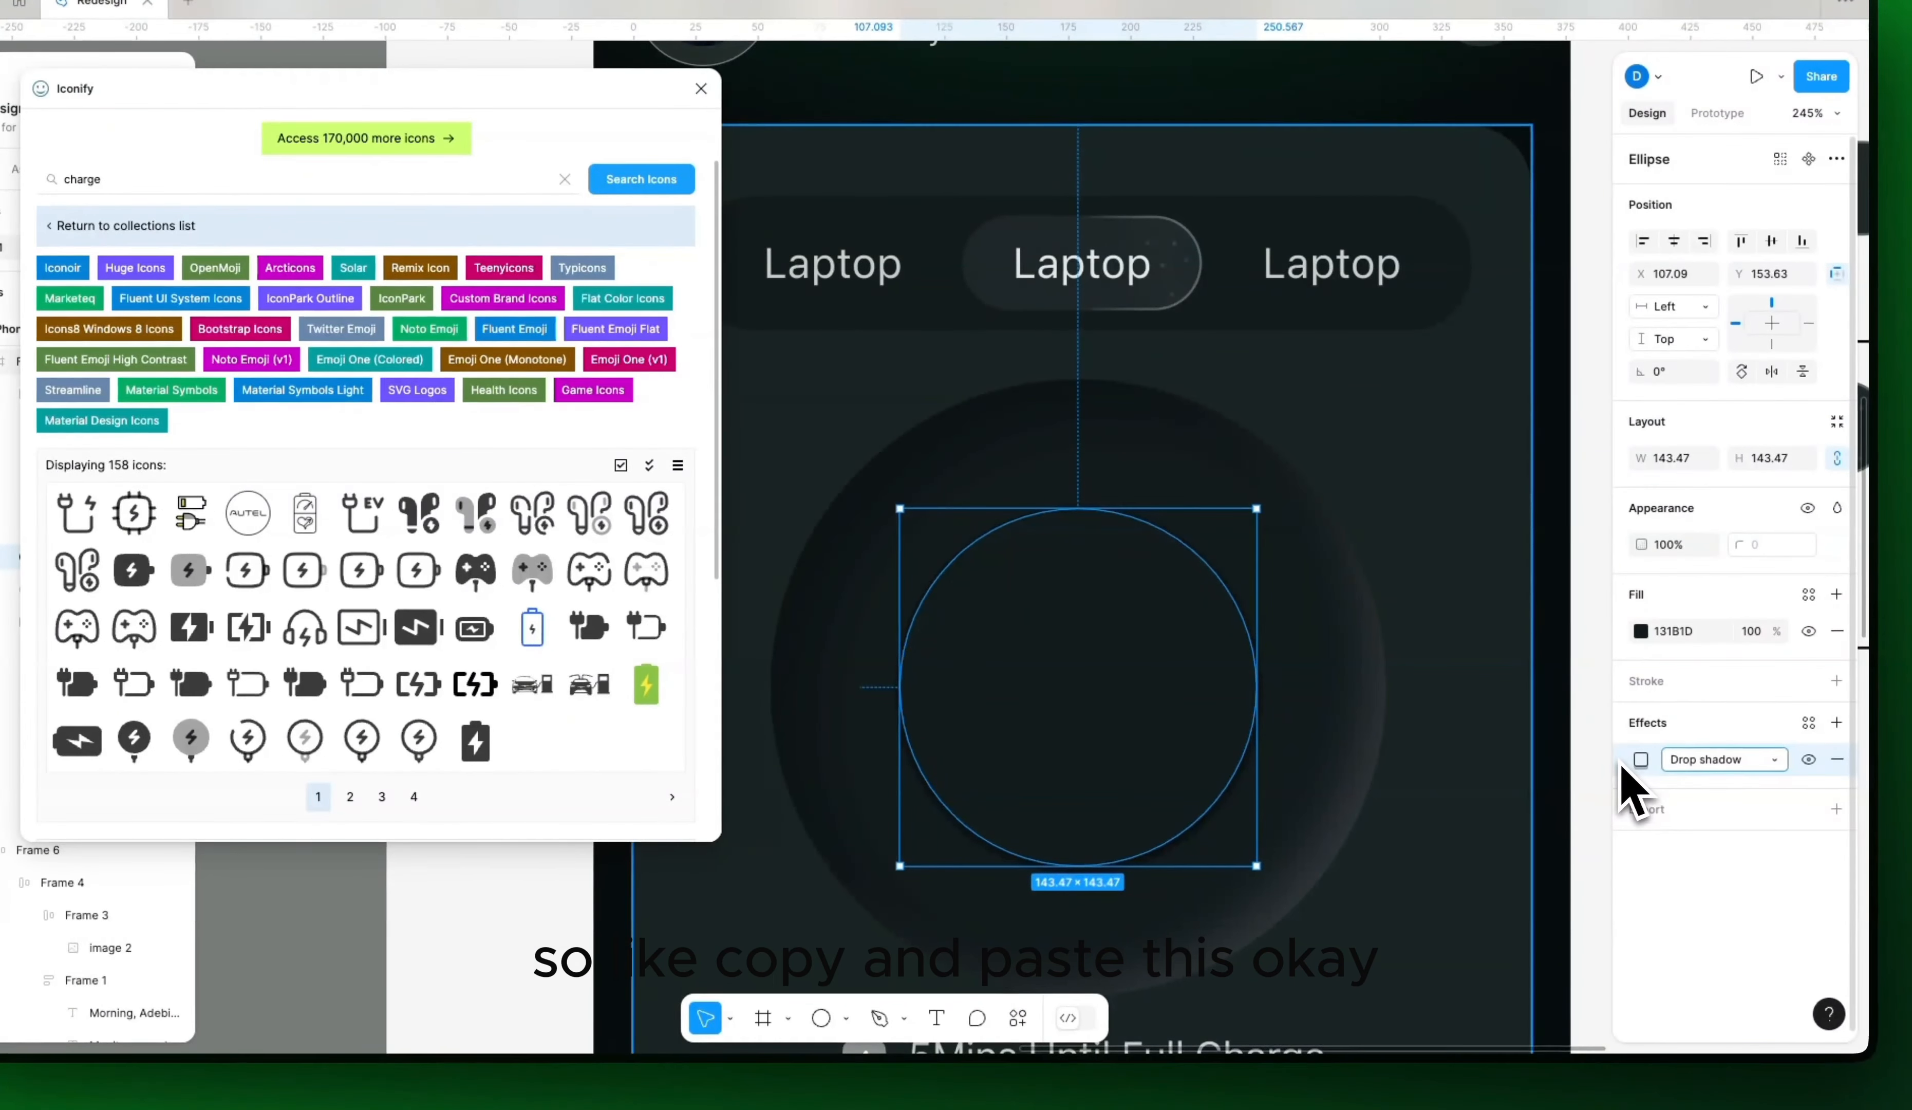
{"action": "key", "text": "ctrl+c"}
{"action": "key", "text": "ctrl+v"}
{"action": "left_click", "coordinate": [1641, 761]}
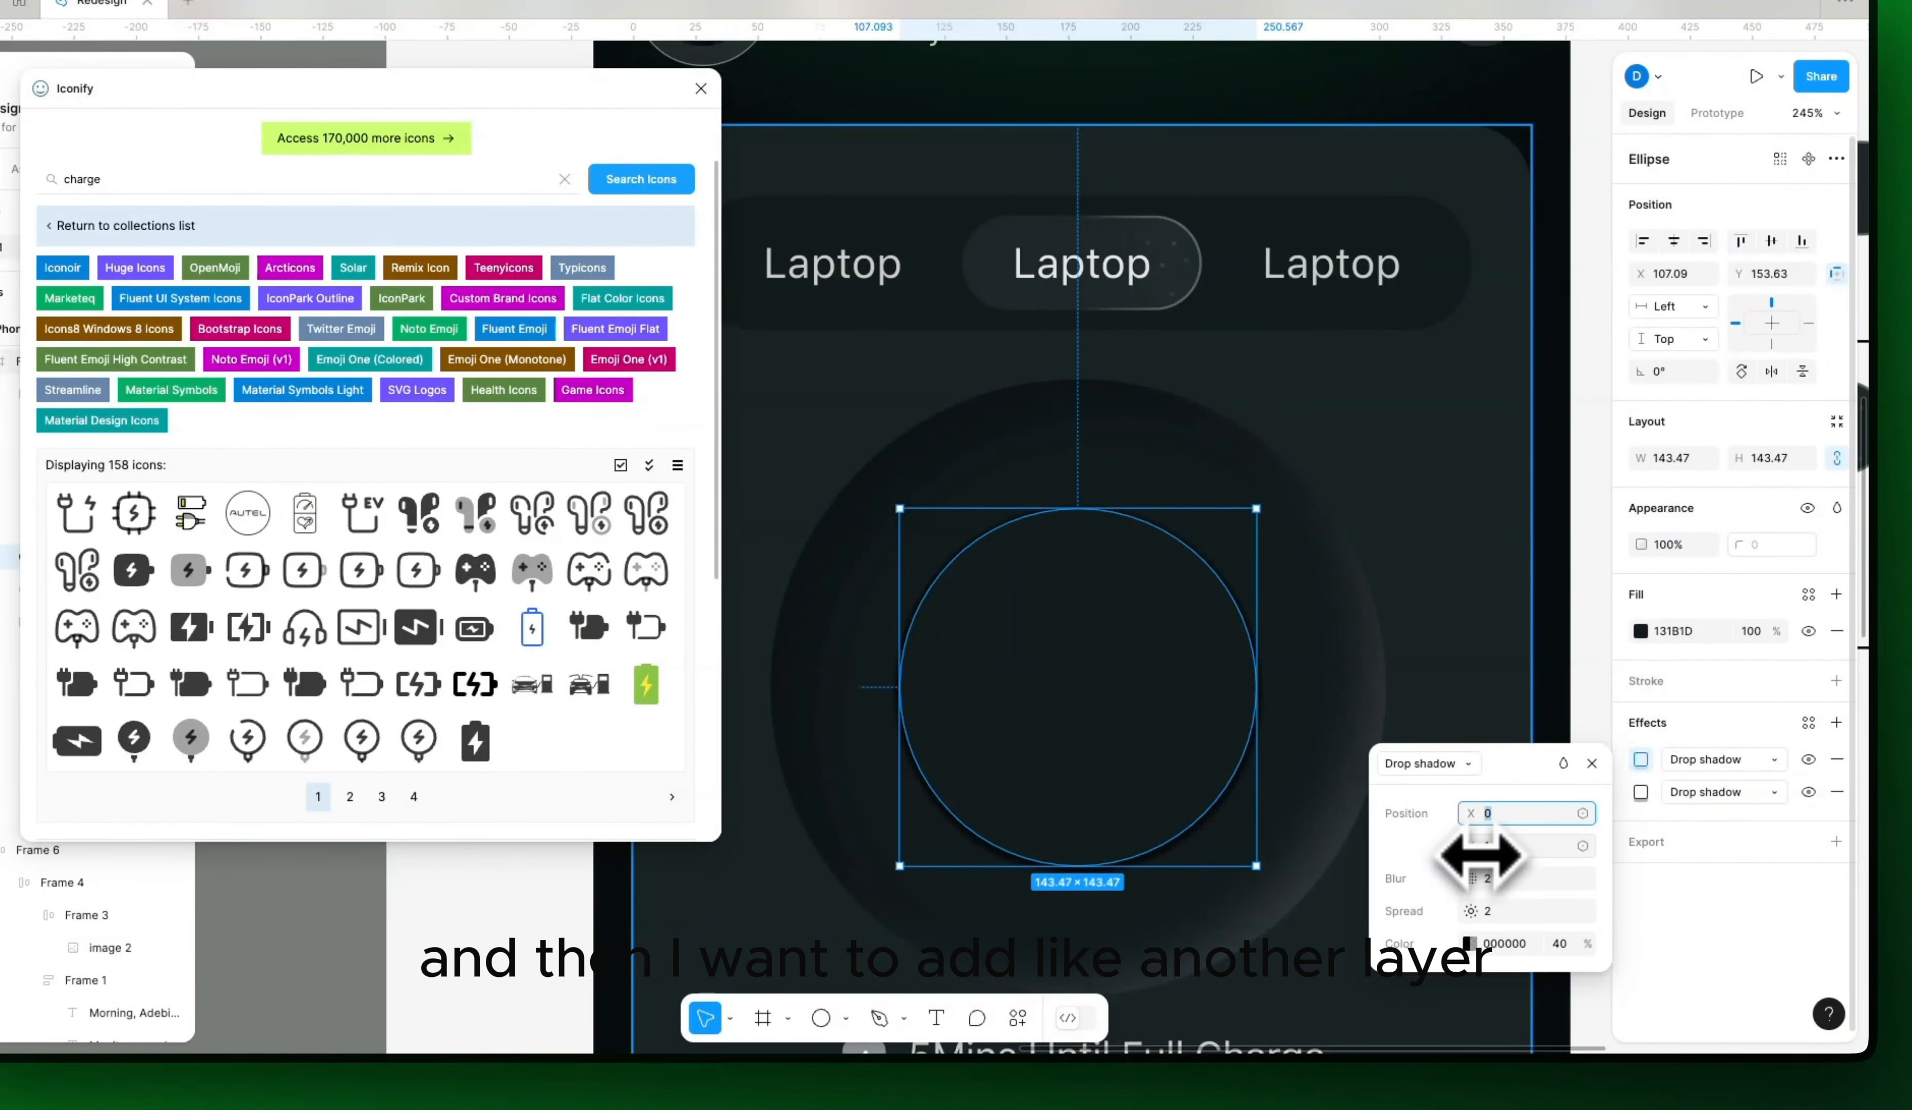
Step: Set the duplicated drop shadow to a Y offset of 4, a spread of 3 and 10% opacity
{"action": "left_click_drag", "start_coordinate": [1479, 856], "coordinate": [1579, 973]}
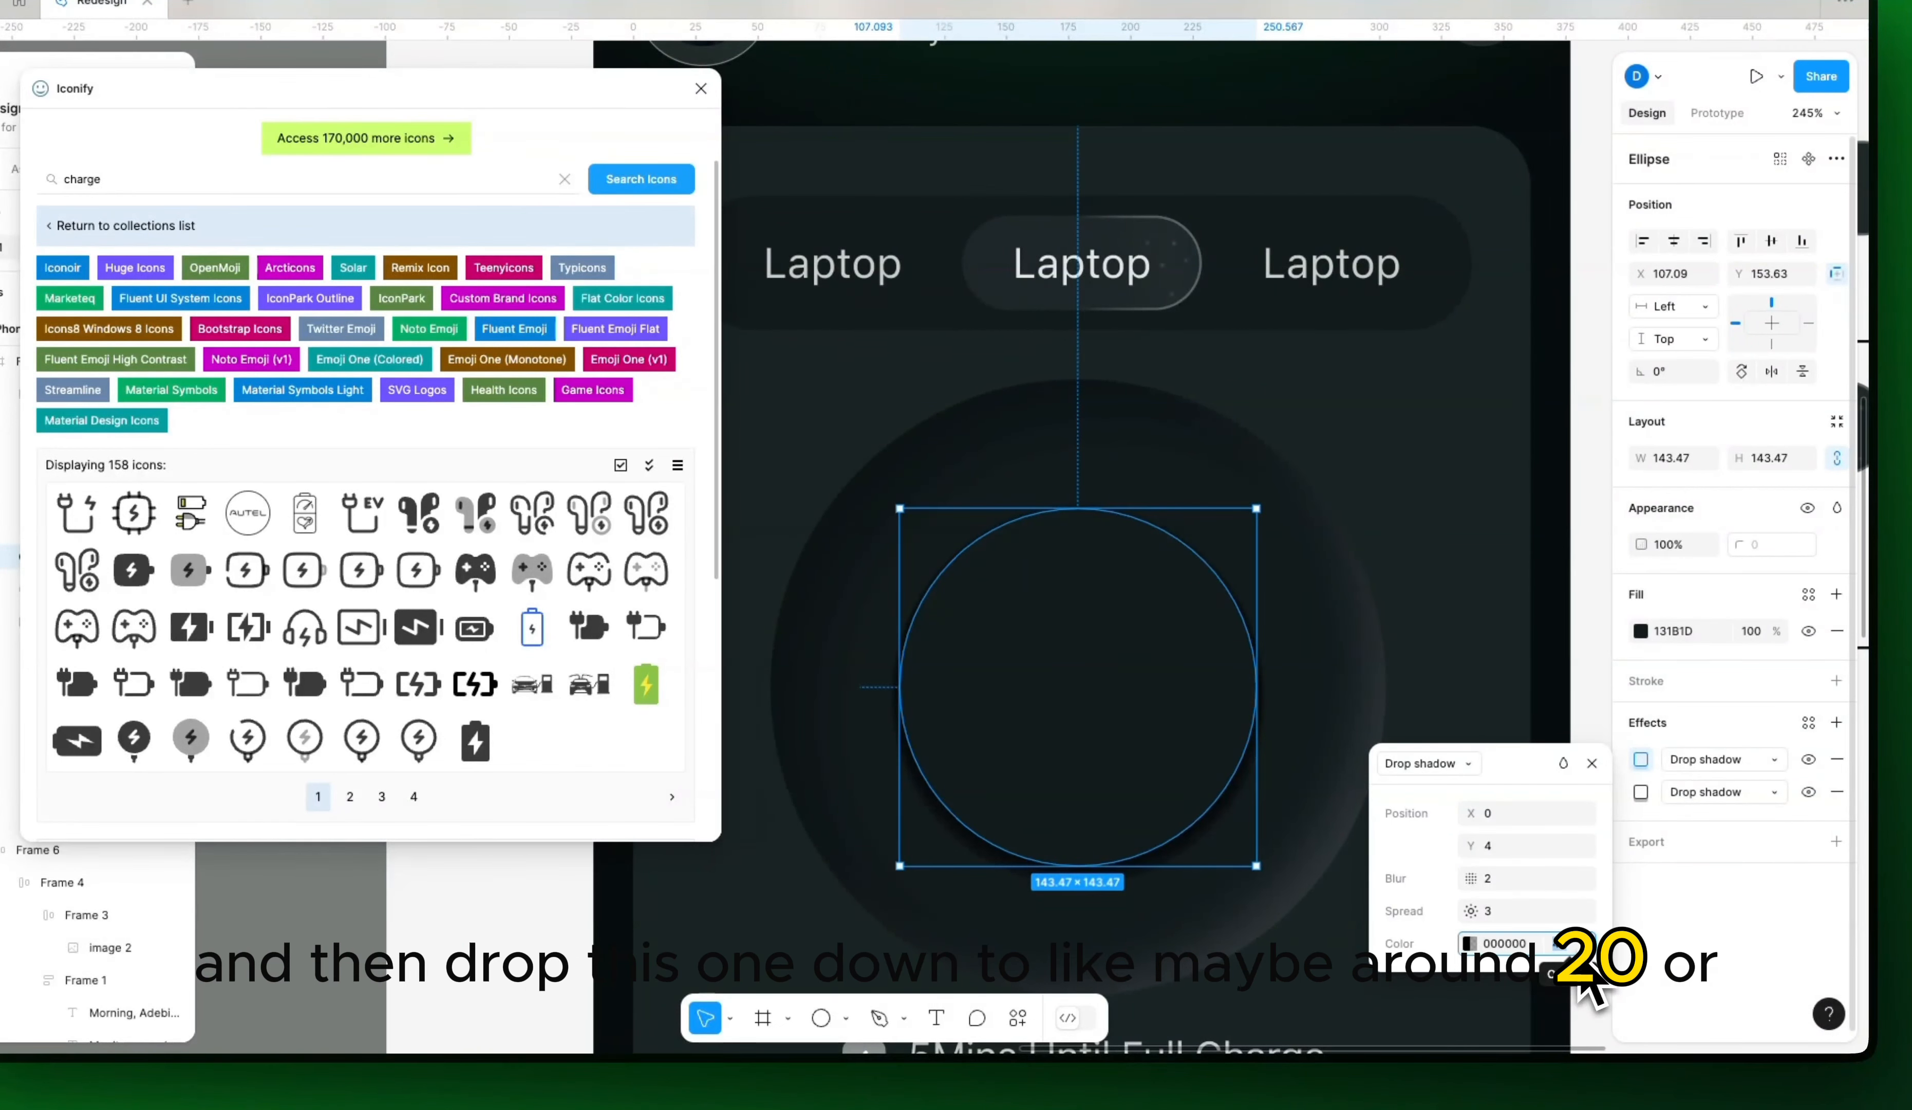
{"action": "key", "text": "Return"}
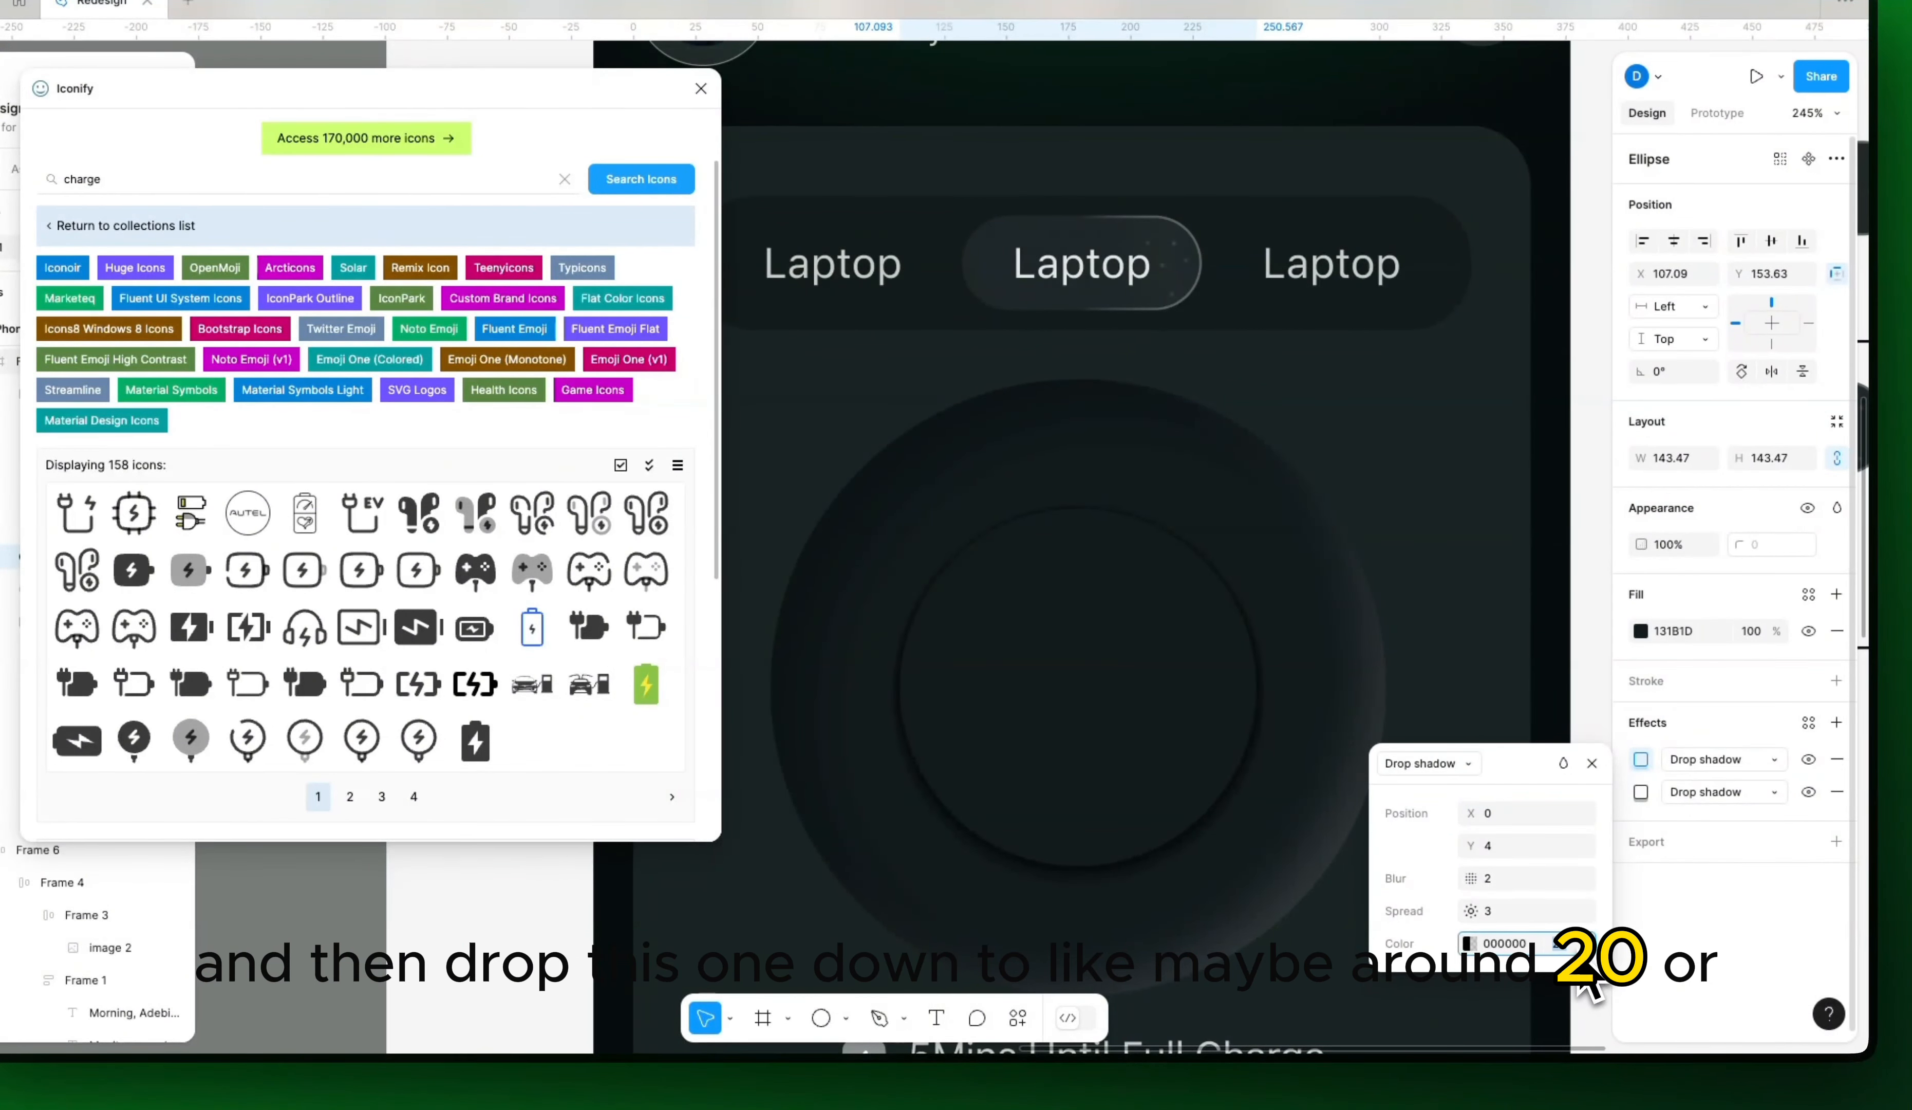
{"action": "type", "text": "10"}
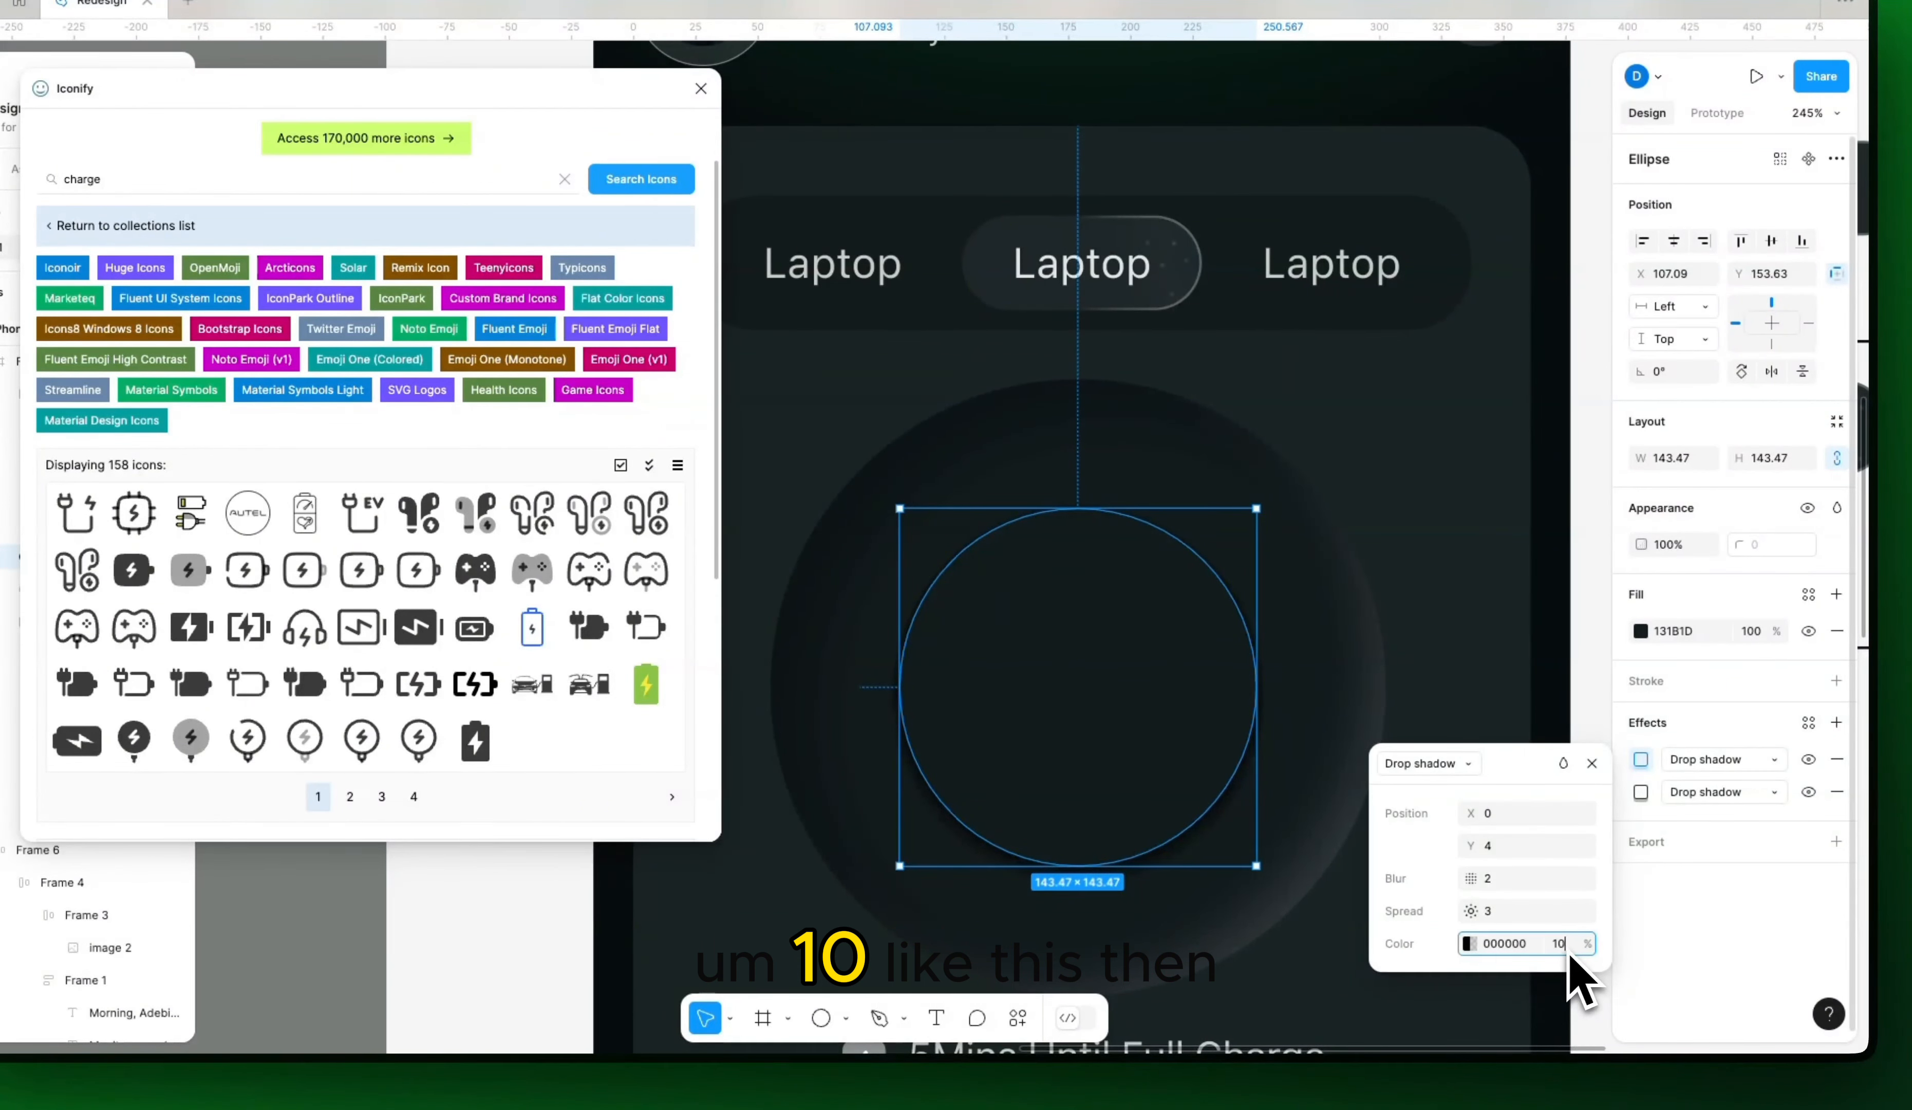
{"action": "key", "text": "Return"}
{"action": "left_click", "coordinate": [1590, 763]}
{"action": "left_click", "coordinate": [1462, 818]}
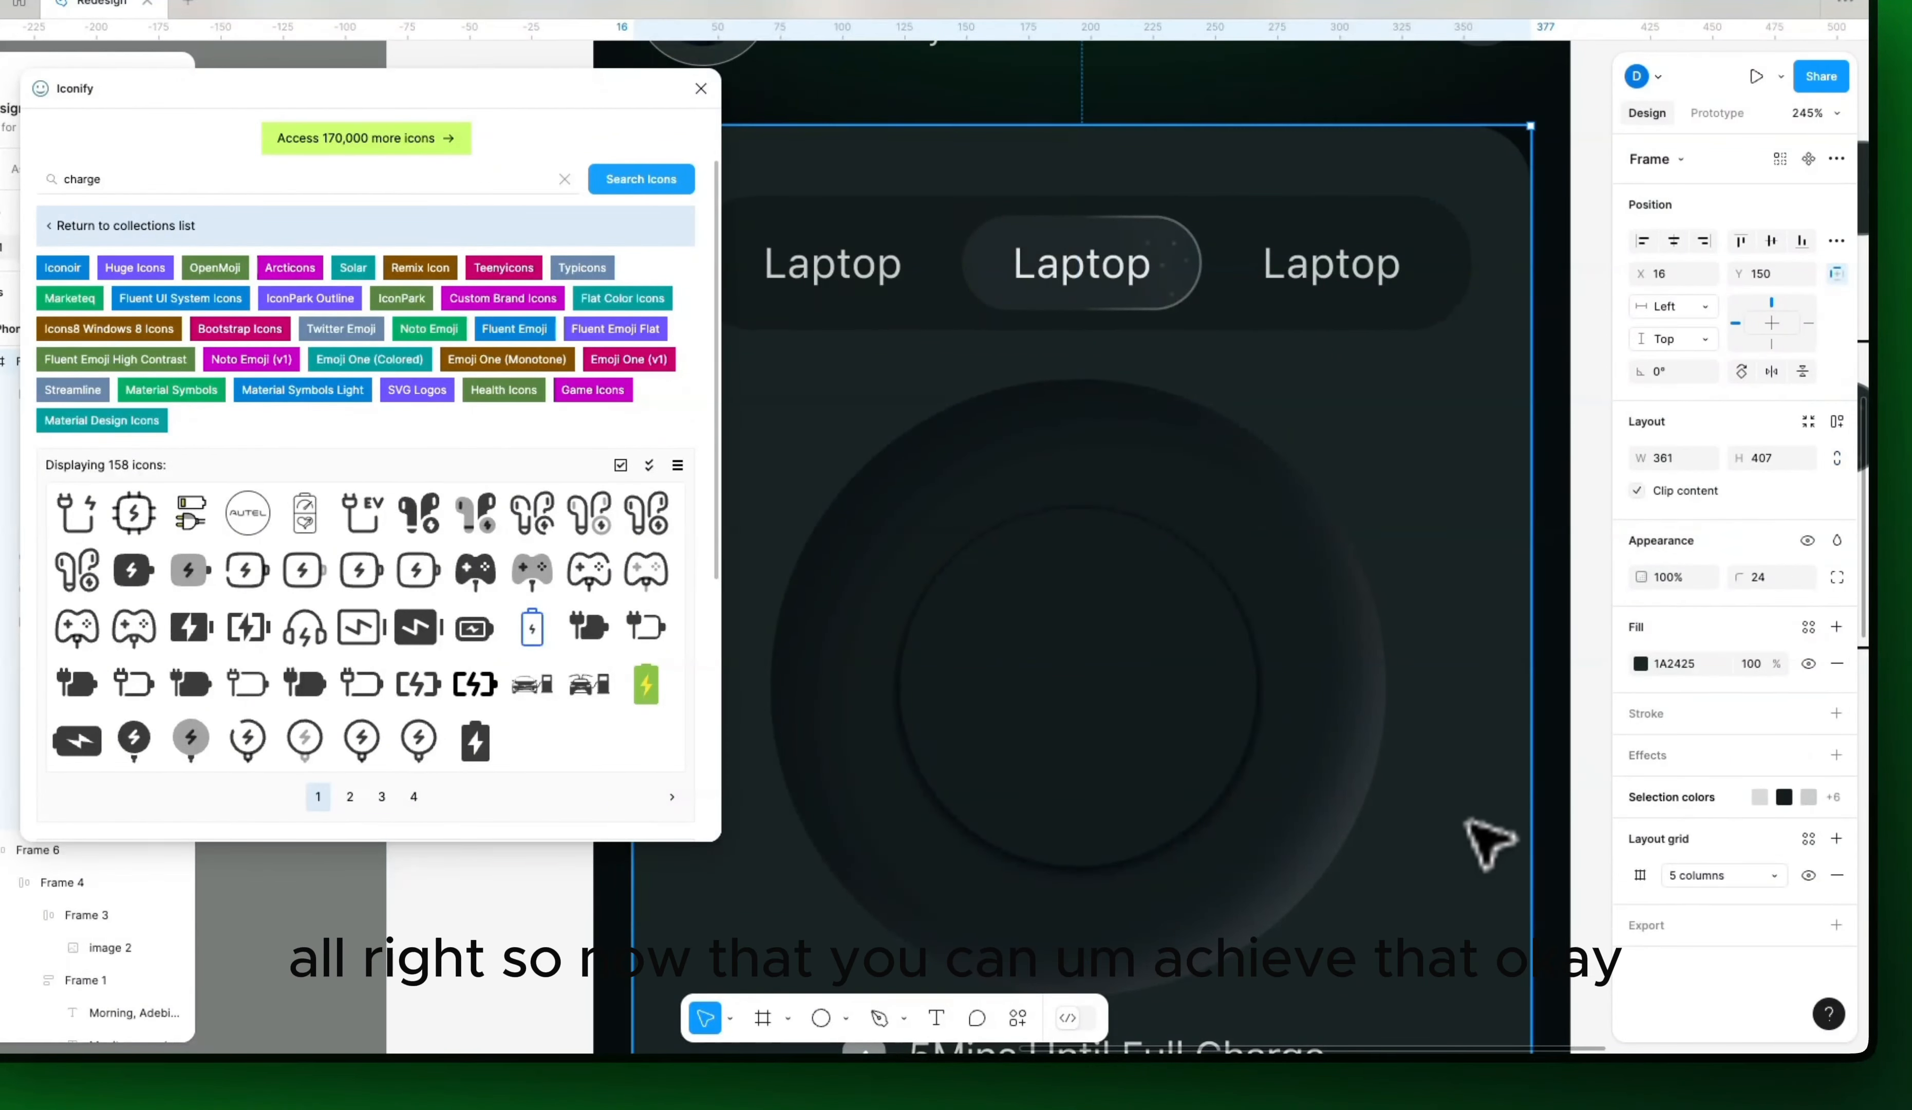
Step: Try the card's background colour, 1A2425, as the inner circle's solid fill by sampling it from the card
{"action": "scroll", "coordinate": [1364, 920], "scroll_direction": "down", "scroll_amount": 5}
{"action": "scroll", "coordinate": [1296, 938], "scroll_direction": "down", "scroll_amount": 1}
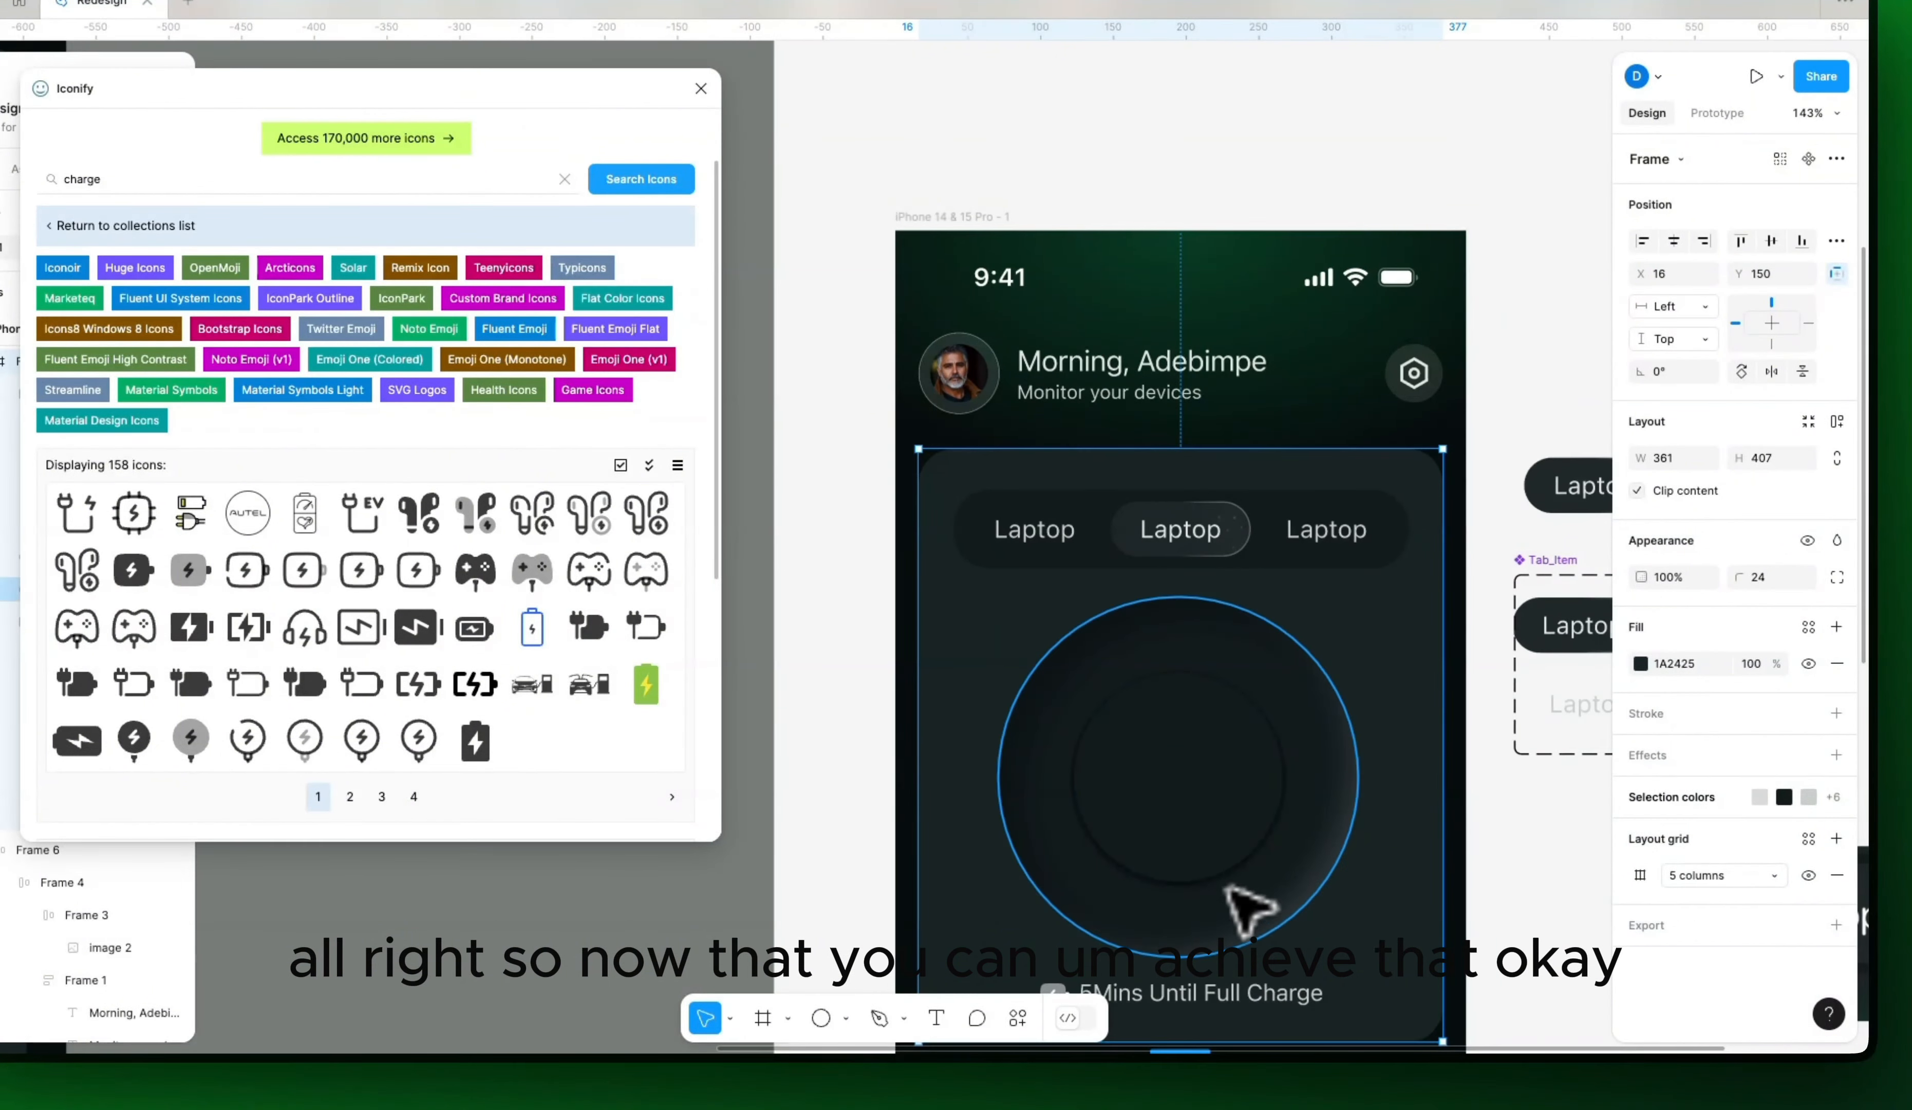
{"action": "left_click", "coordinate": [1234, 857]}
{"action": "scroll", "coordinate": [1234, 857], "scroll_direction": "down", "scroll_amount": 2}
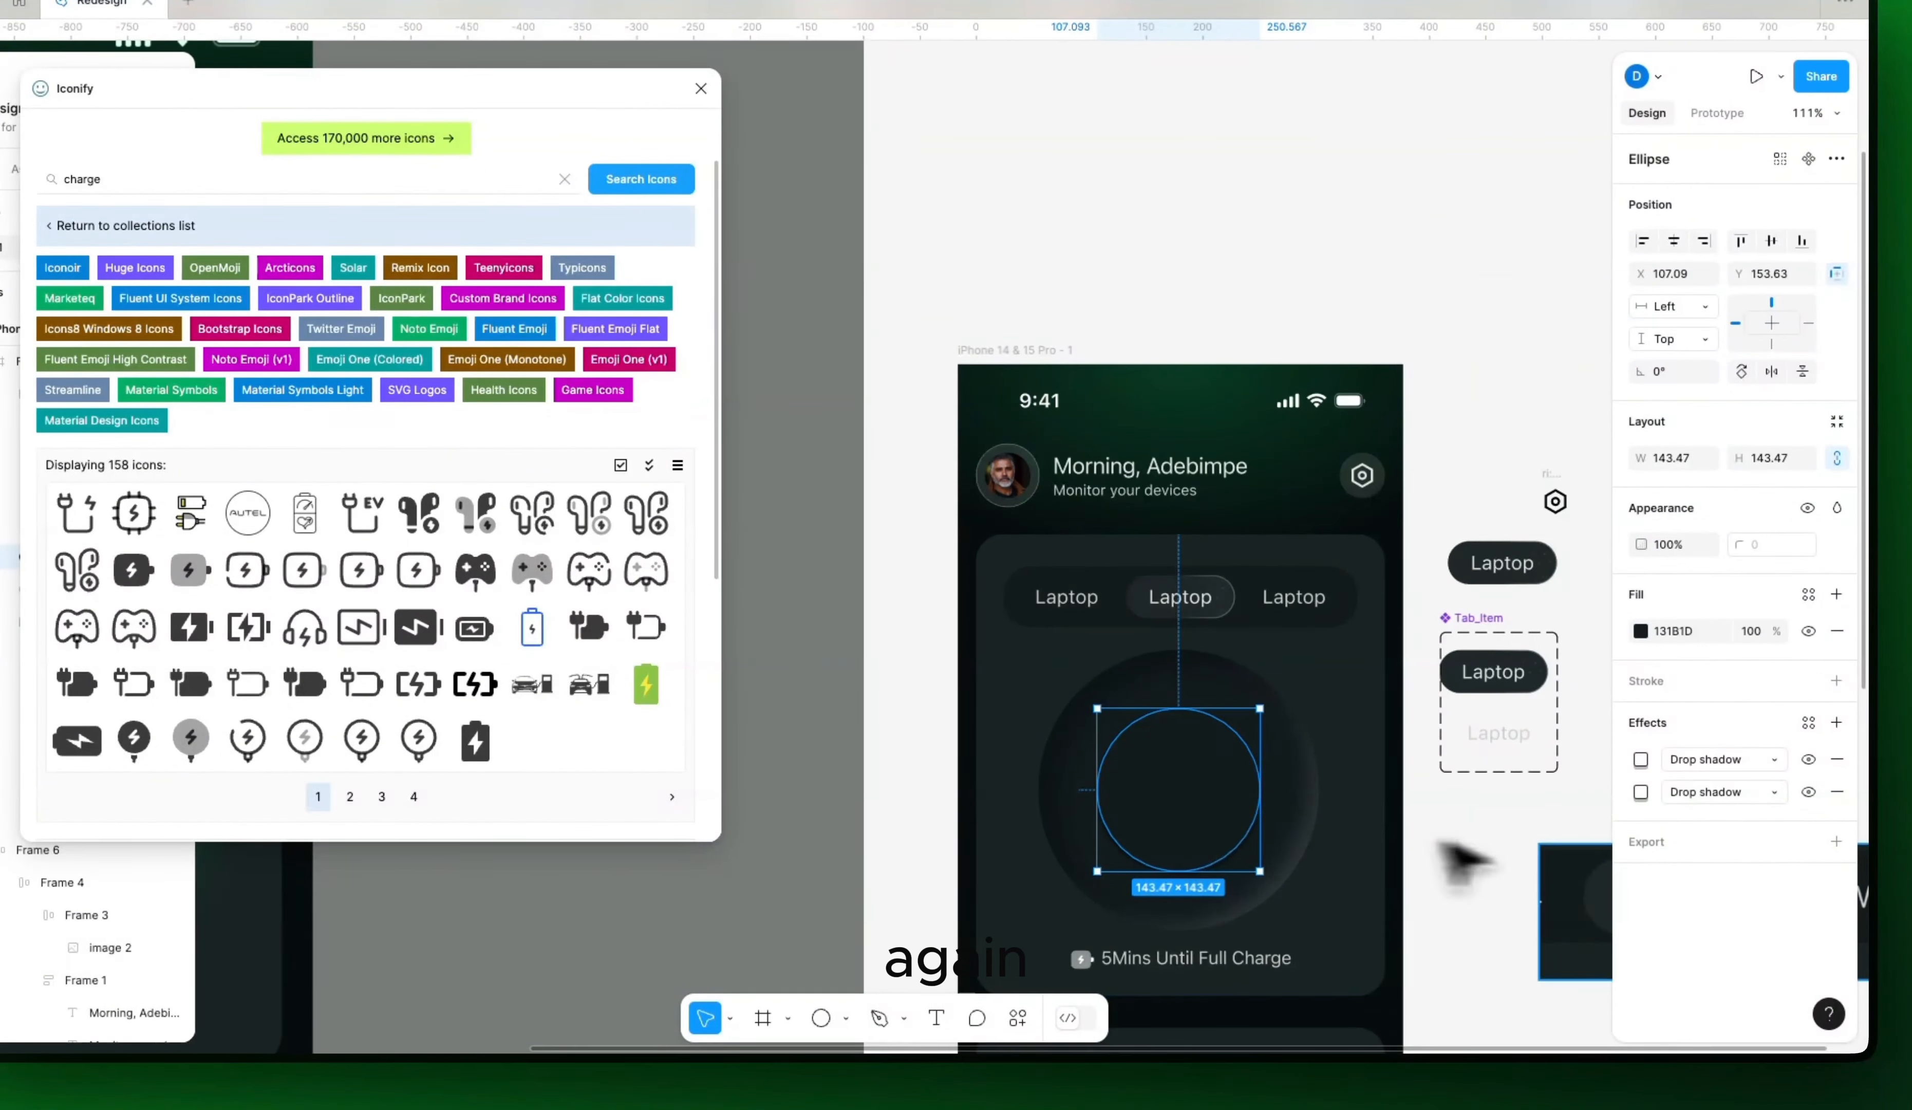
{"action": "left_click", "coordinate": [1642, 631]}
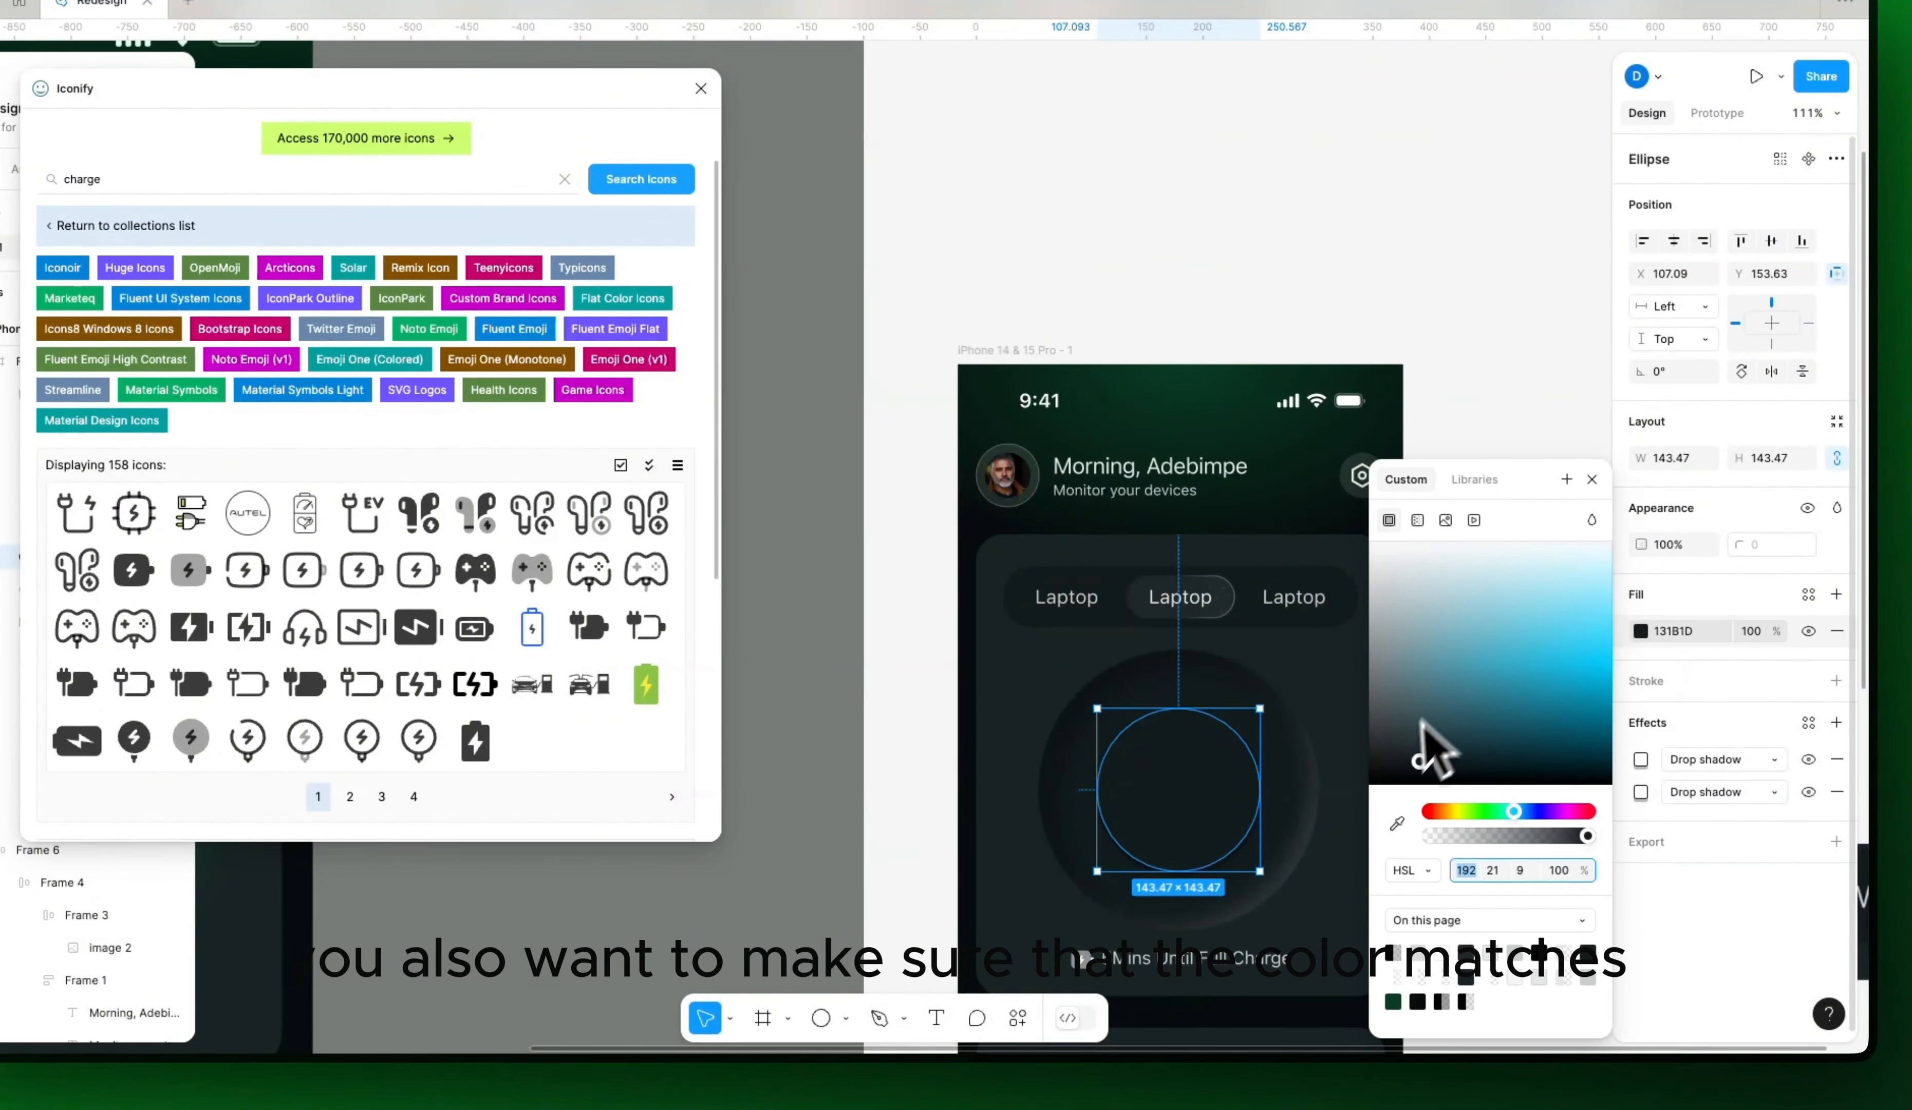
{"action": "left_click", "coordinate": [1398, 826]}
{"action": "left_click", "coordinate": [1046, 664]}
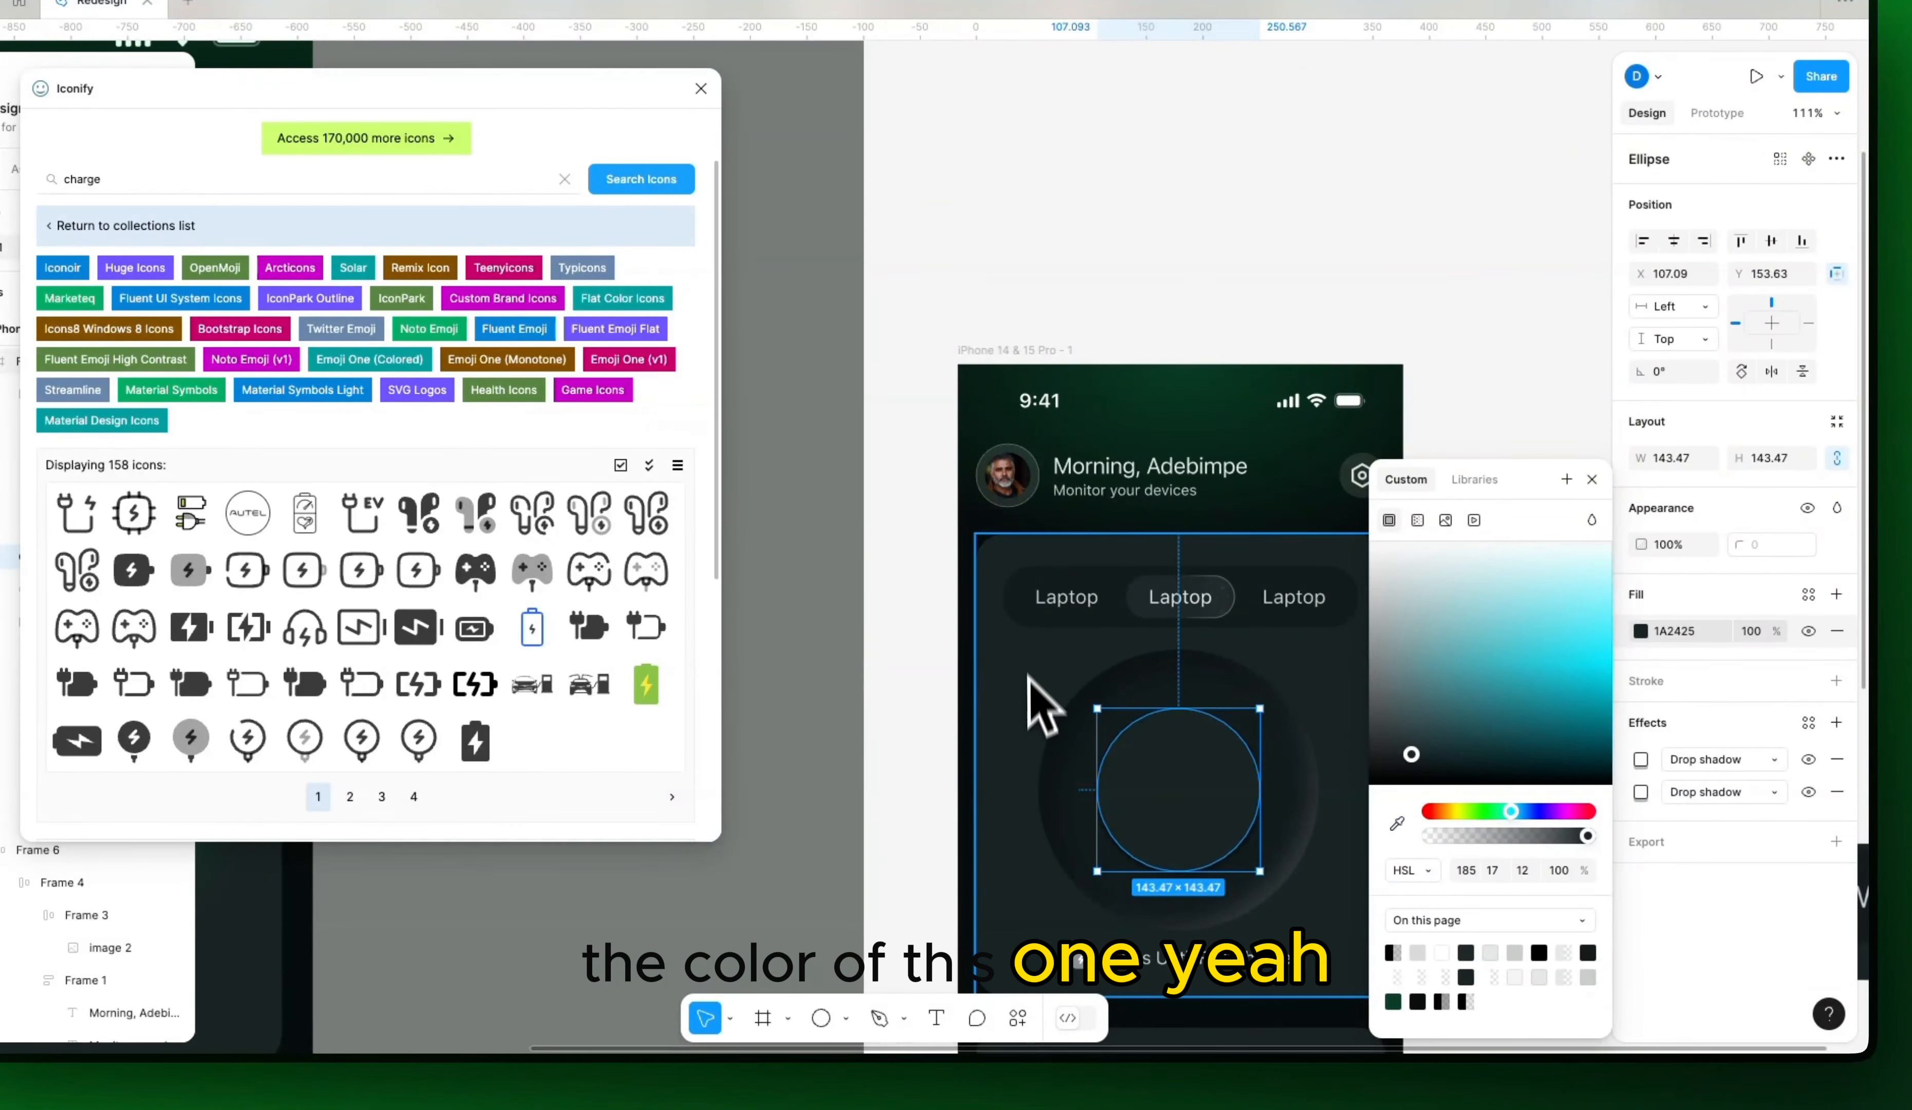
{"action": "left_click", "coordinate": [1068, 893]}
{"action": "scroll", "coordinate": [1074, 907], "scroll_direction": "right", "scroll_amount": 2}
{"action": "left_click", "coordinate": [1142, 811]}
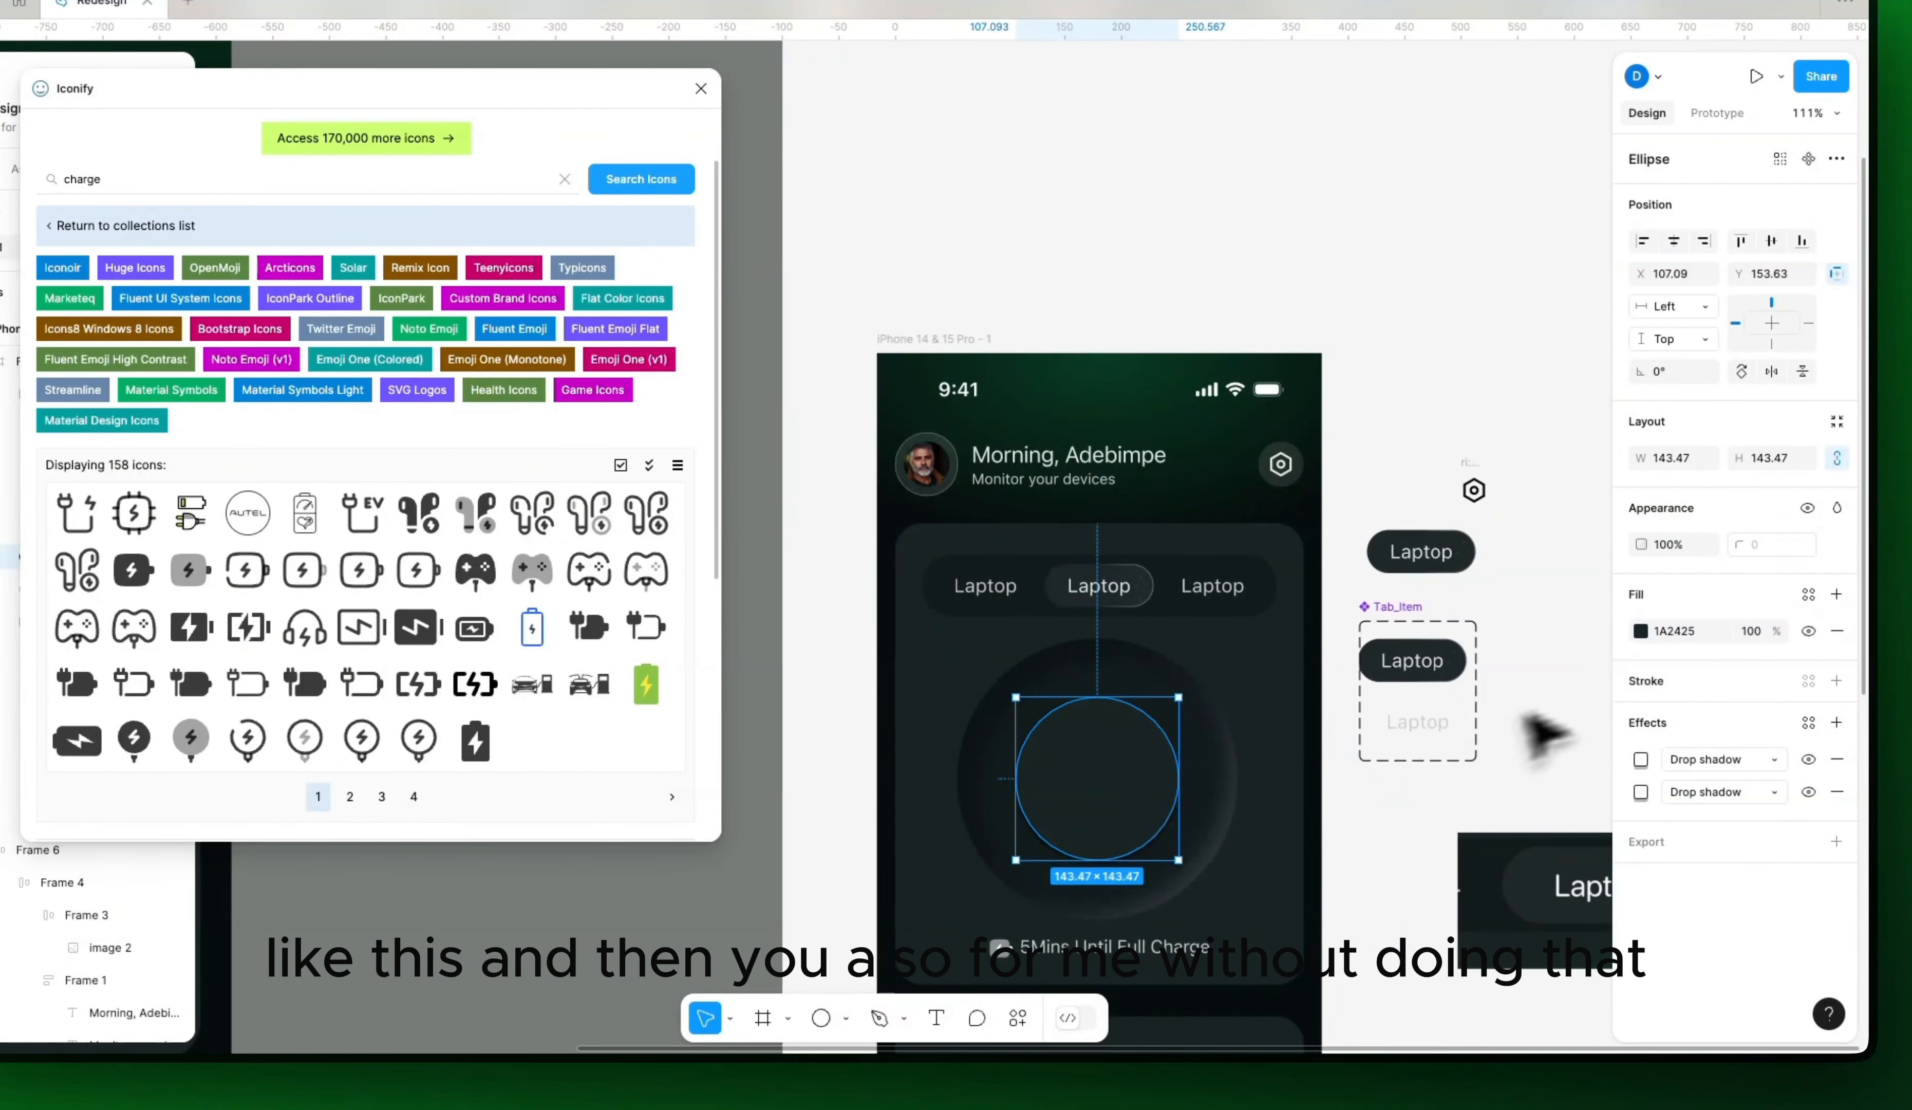
Step: Undo the last colour change to the inner circle's fill
{"action": "left_click", "coordinate": [1642, 631]}
{"action": "left_click", "coordinate": [1298, 834]}
{"action": "key", "text": "super+z"}
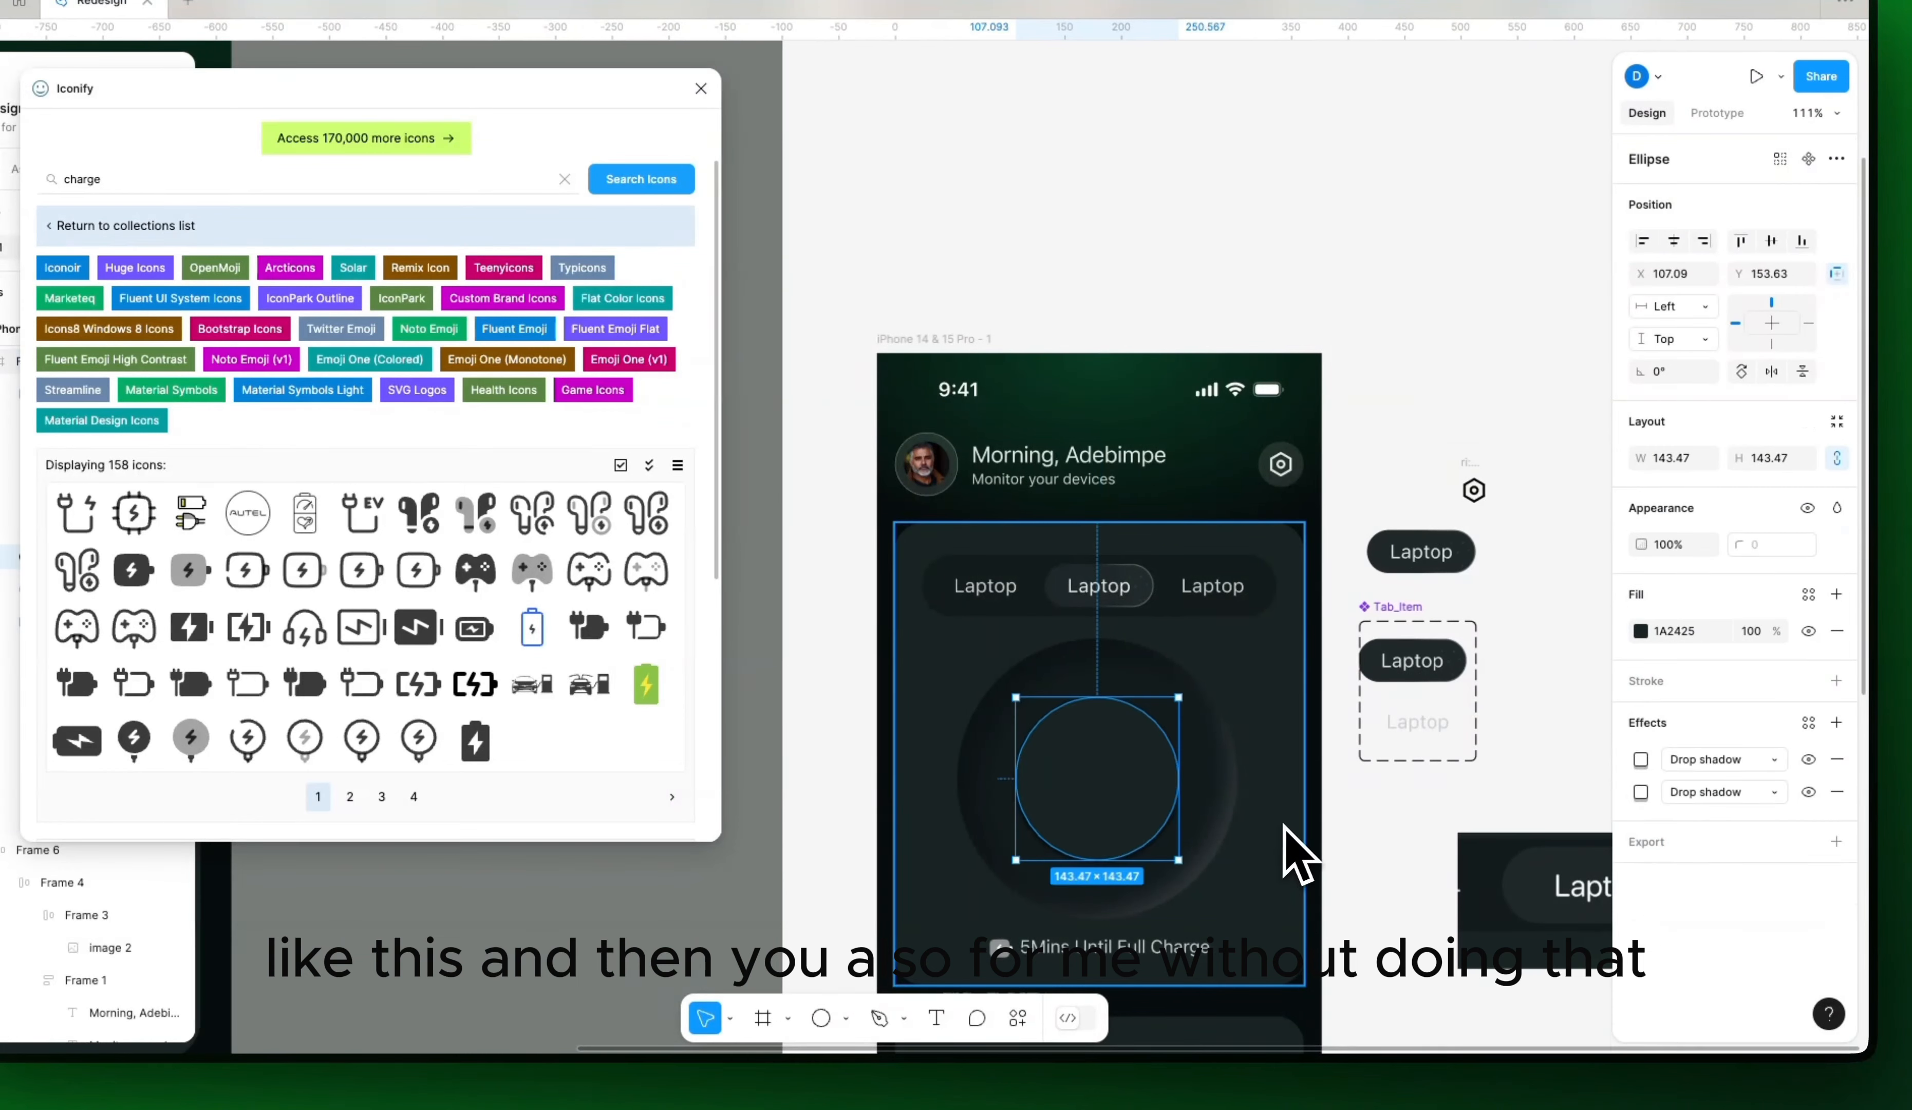
{"action": "key", "text": "super+z"}
Step: Change the inner circle's fill to a linear gradient and sample the card's background, 1A2425, for the 0% stop
{"action": "left_click", "coordinate": [1642, 631]}
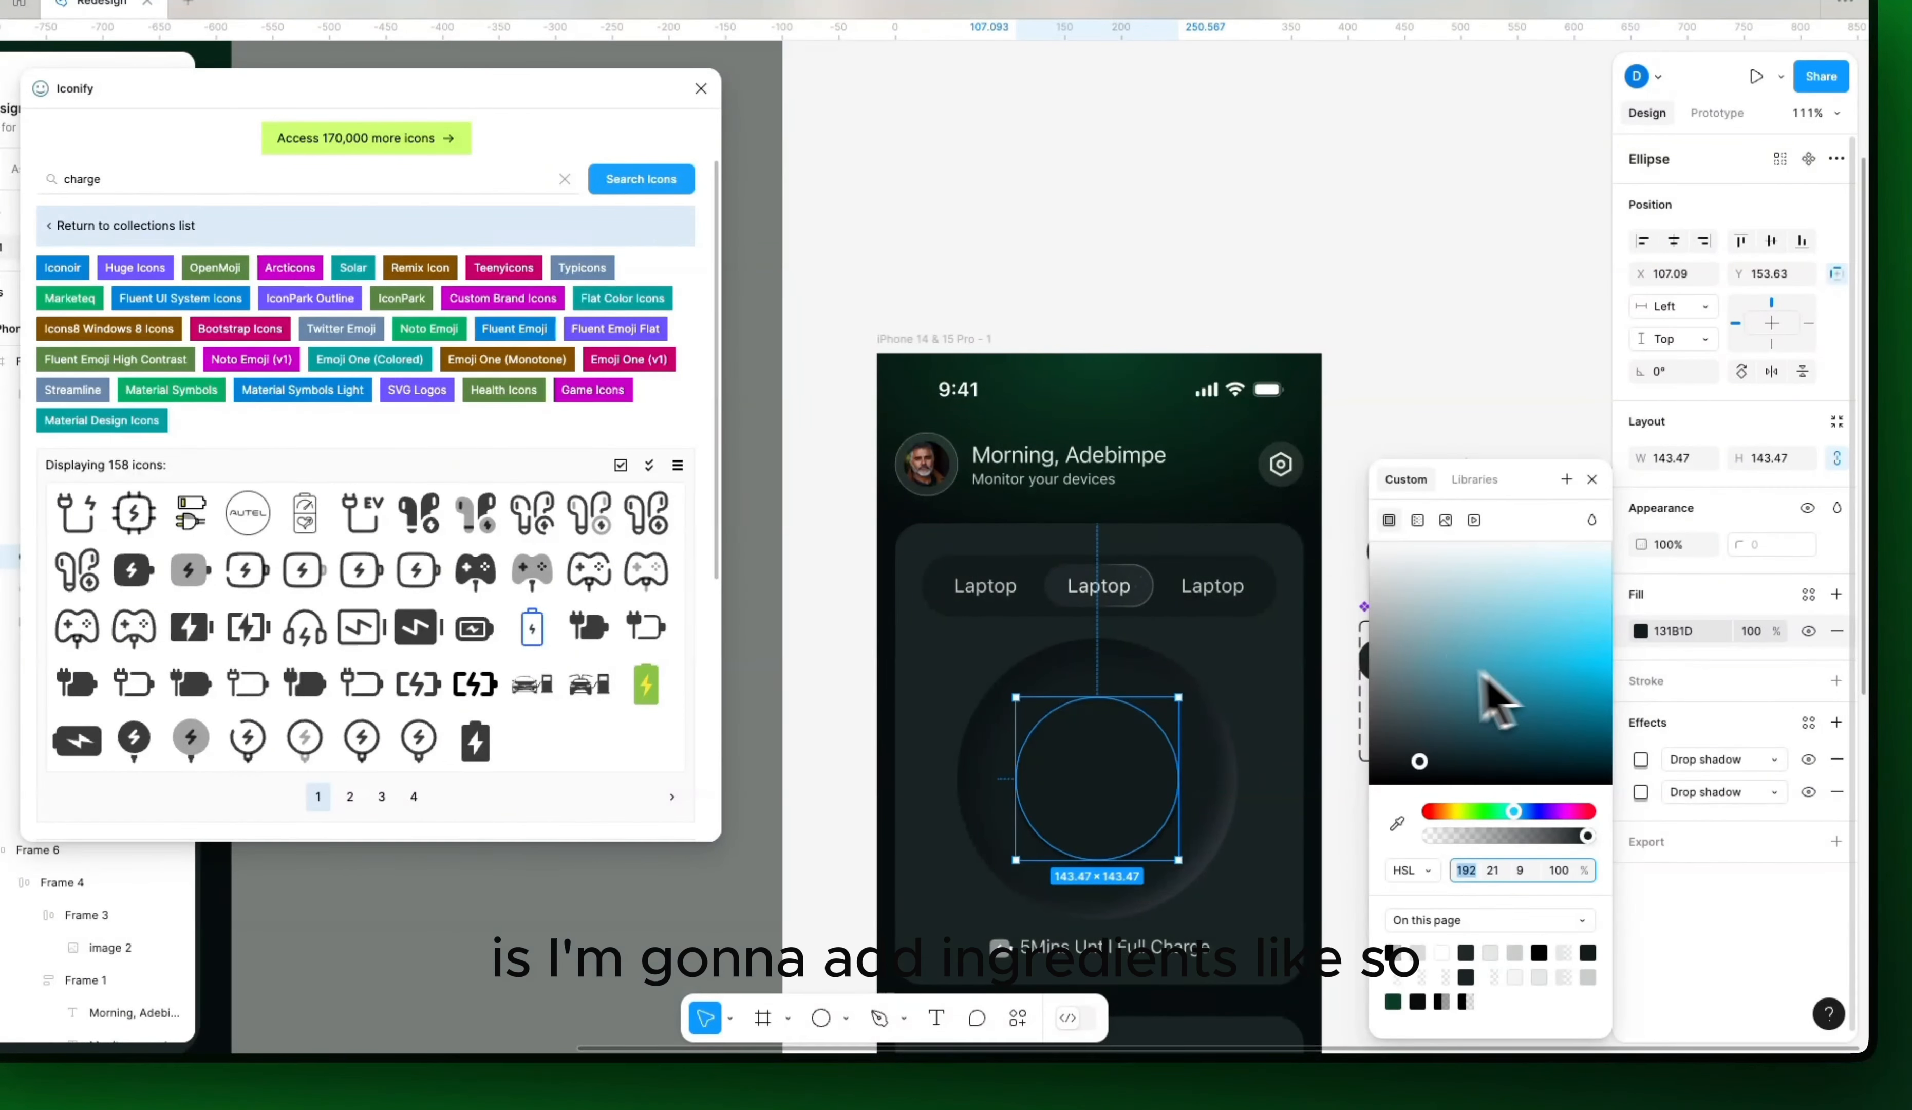
{"action": "left_click", "coordinate": [1417, 521]}
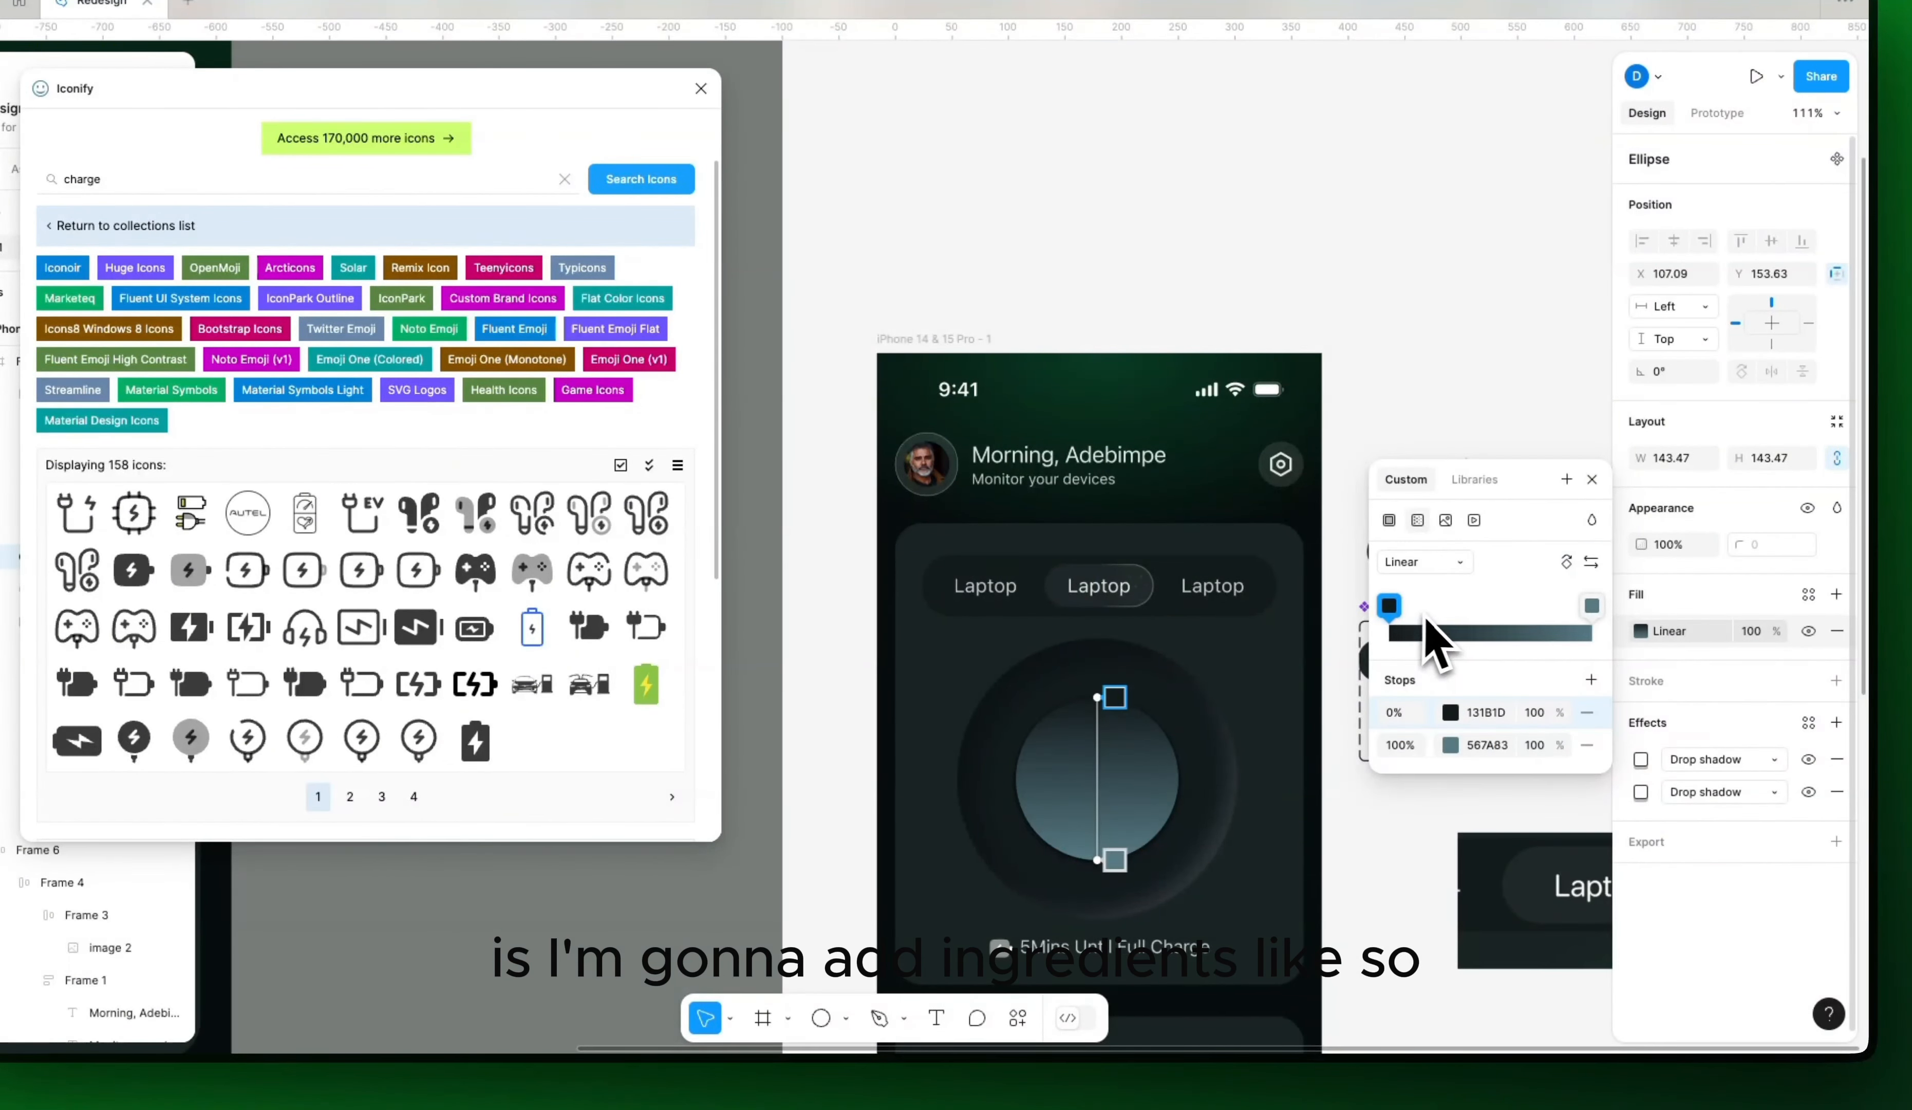
{"action": "left_click", "coordinate": [1591, 607]}
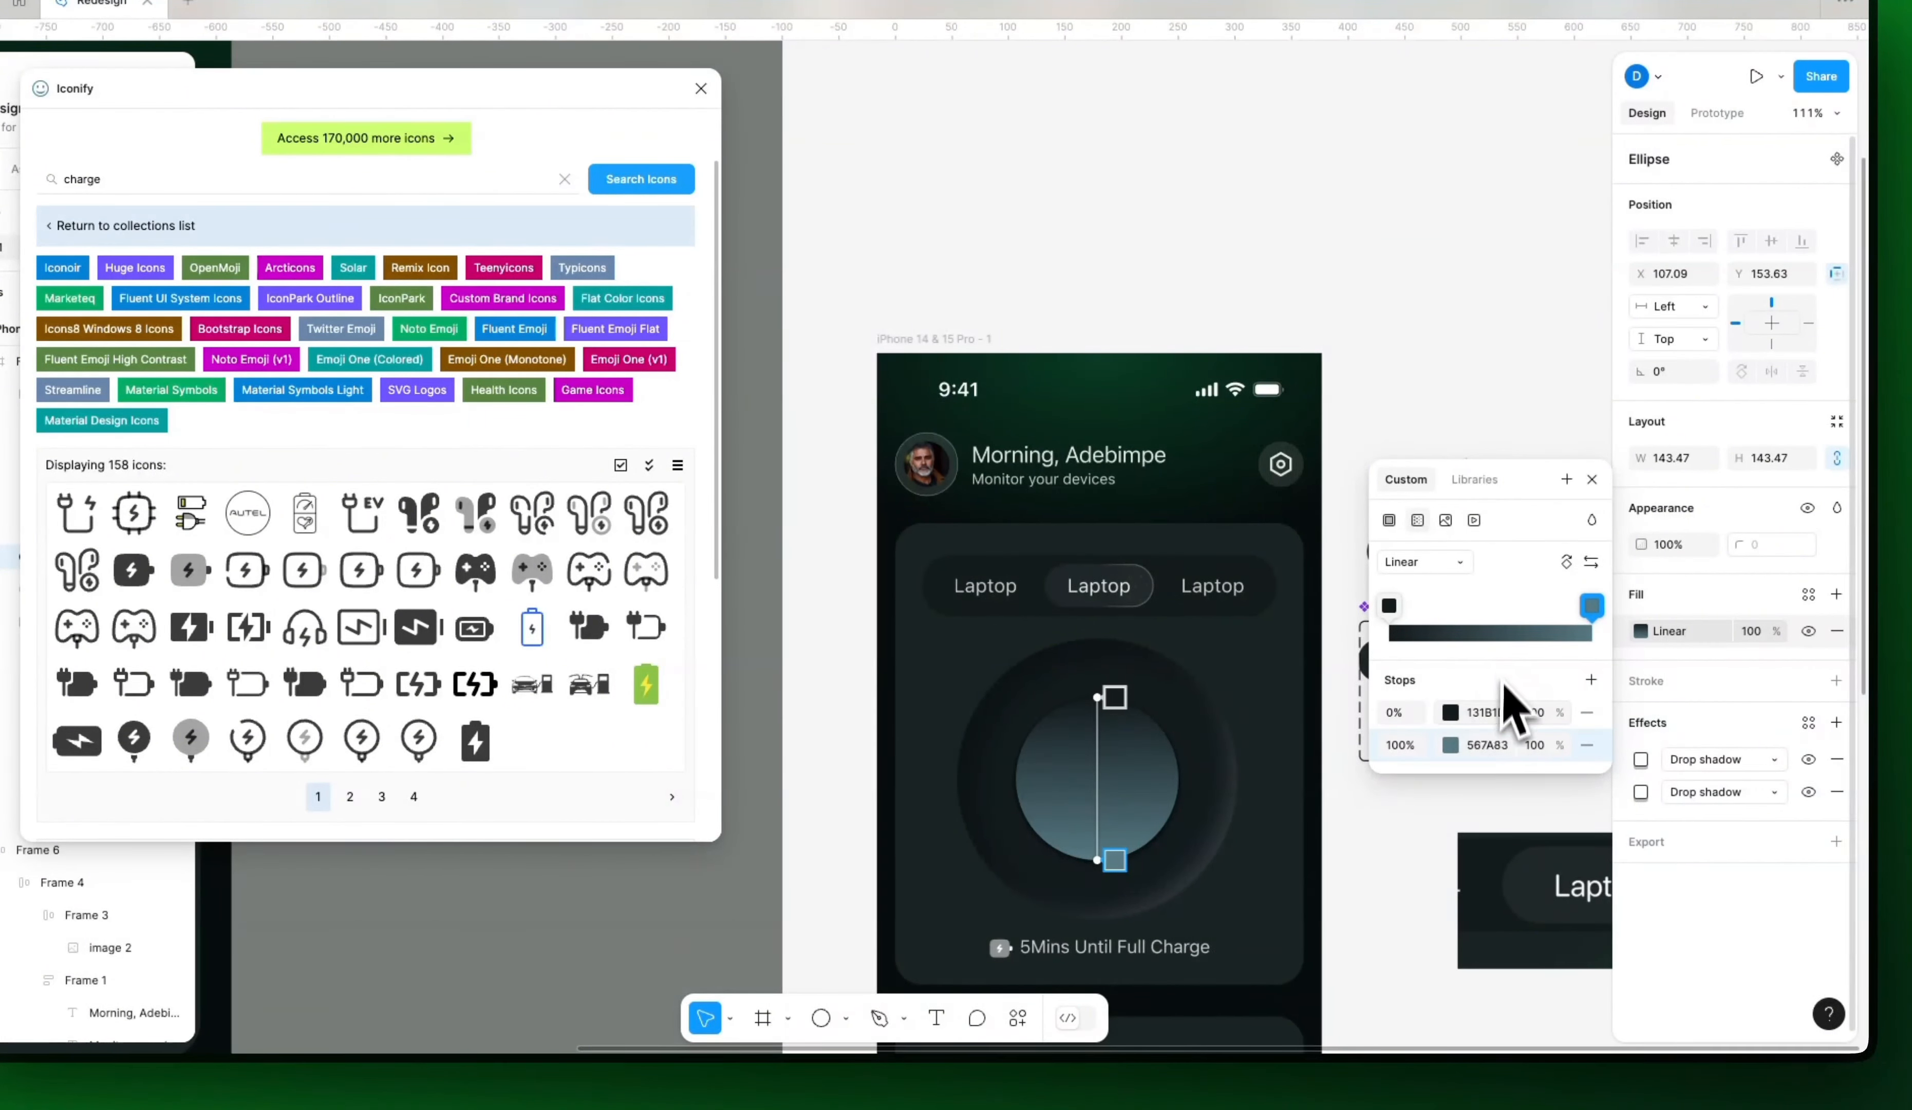
{"action": "left_click", "coordinate": [1451, 714]}
{"action": "left_click", "coordinate": [1159, 826]}
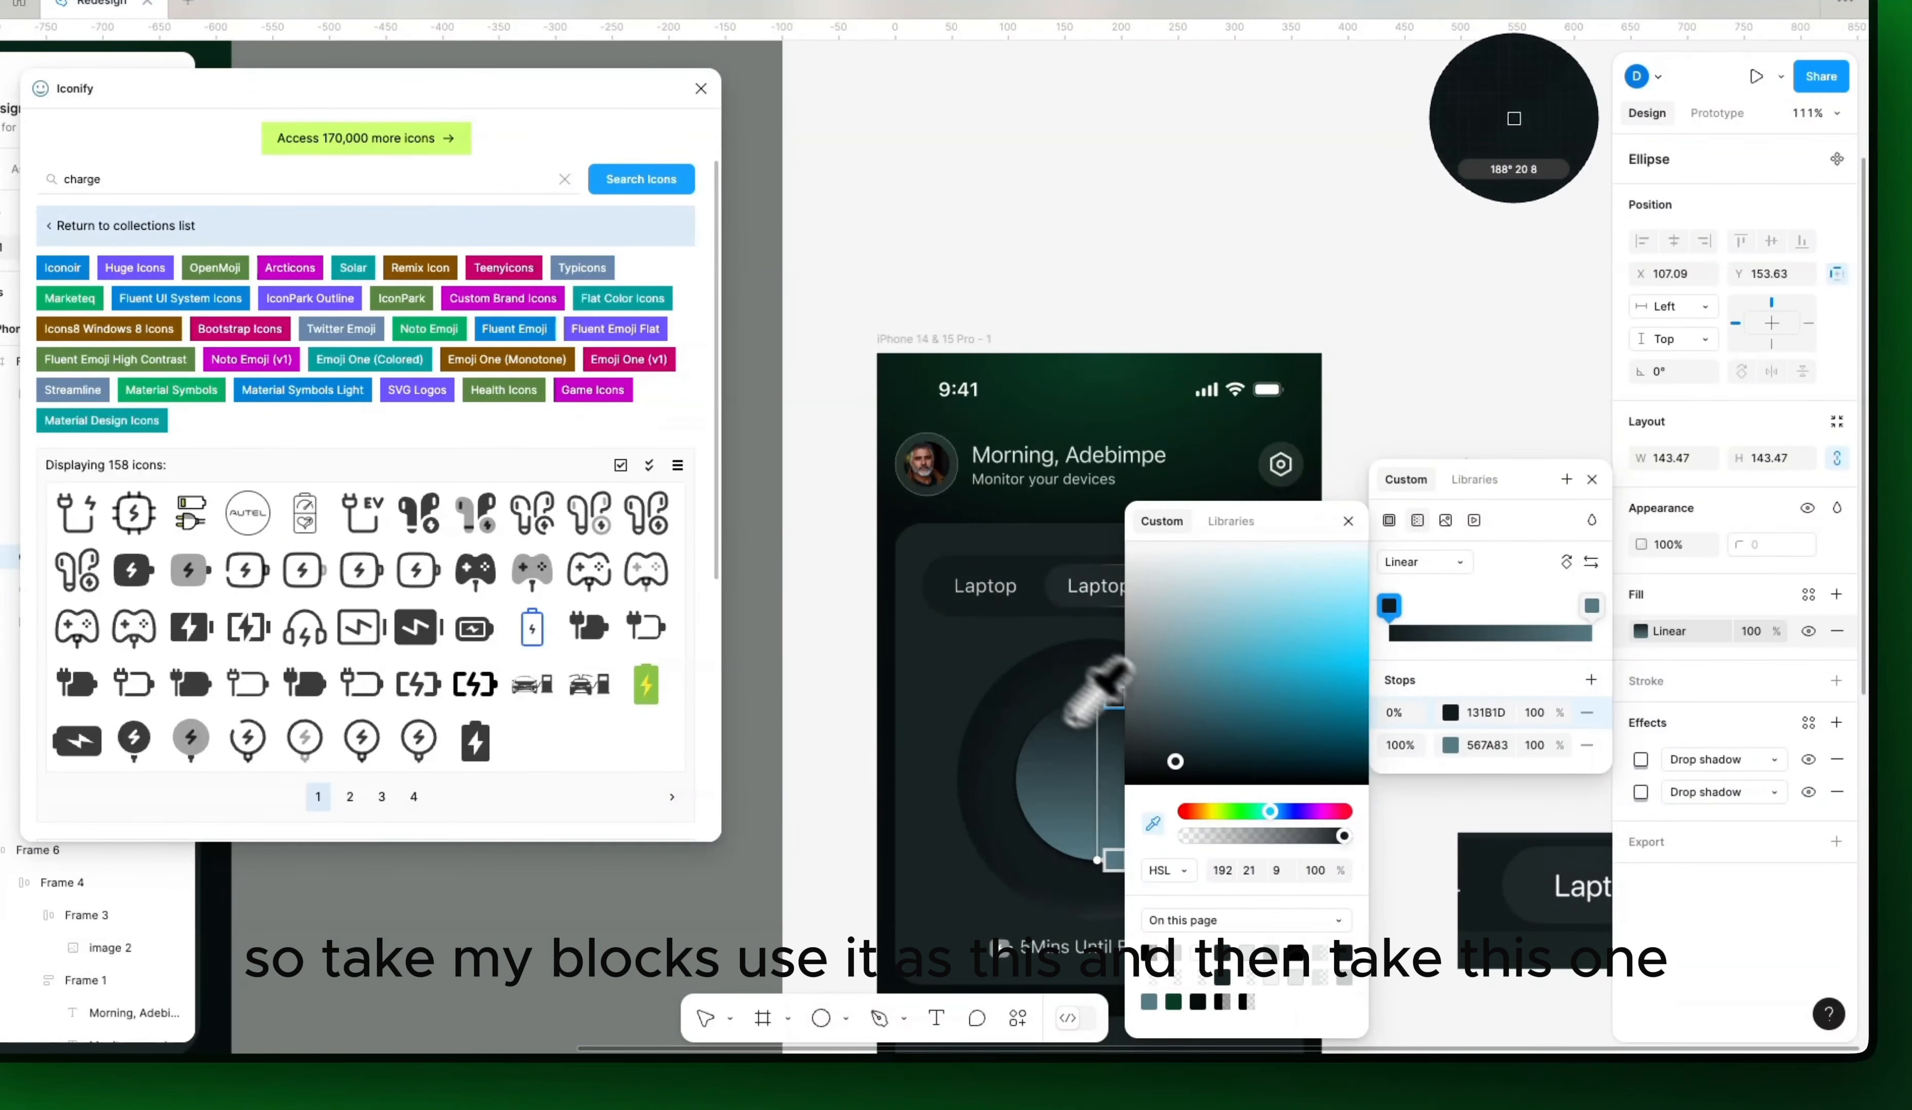
{"action": "left_click", "coordinate": [970, 661]}
Step: Set the gradient's 100% stop to 131B1D, sampled from the outer circle's surface, and deselect the inner circle
{"action": "left_click", "coordinate": [1590, 607]}
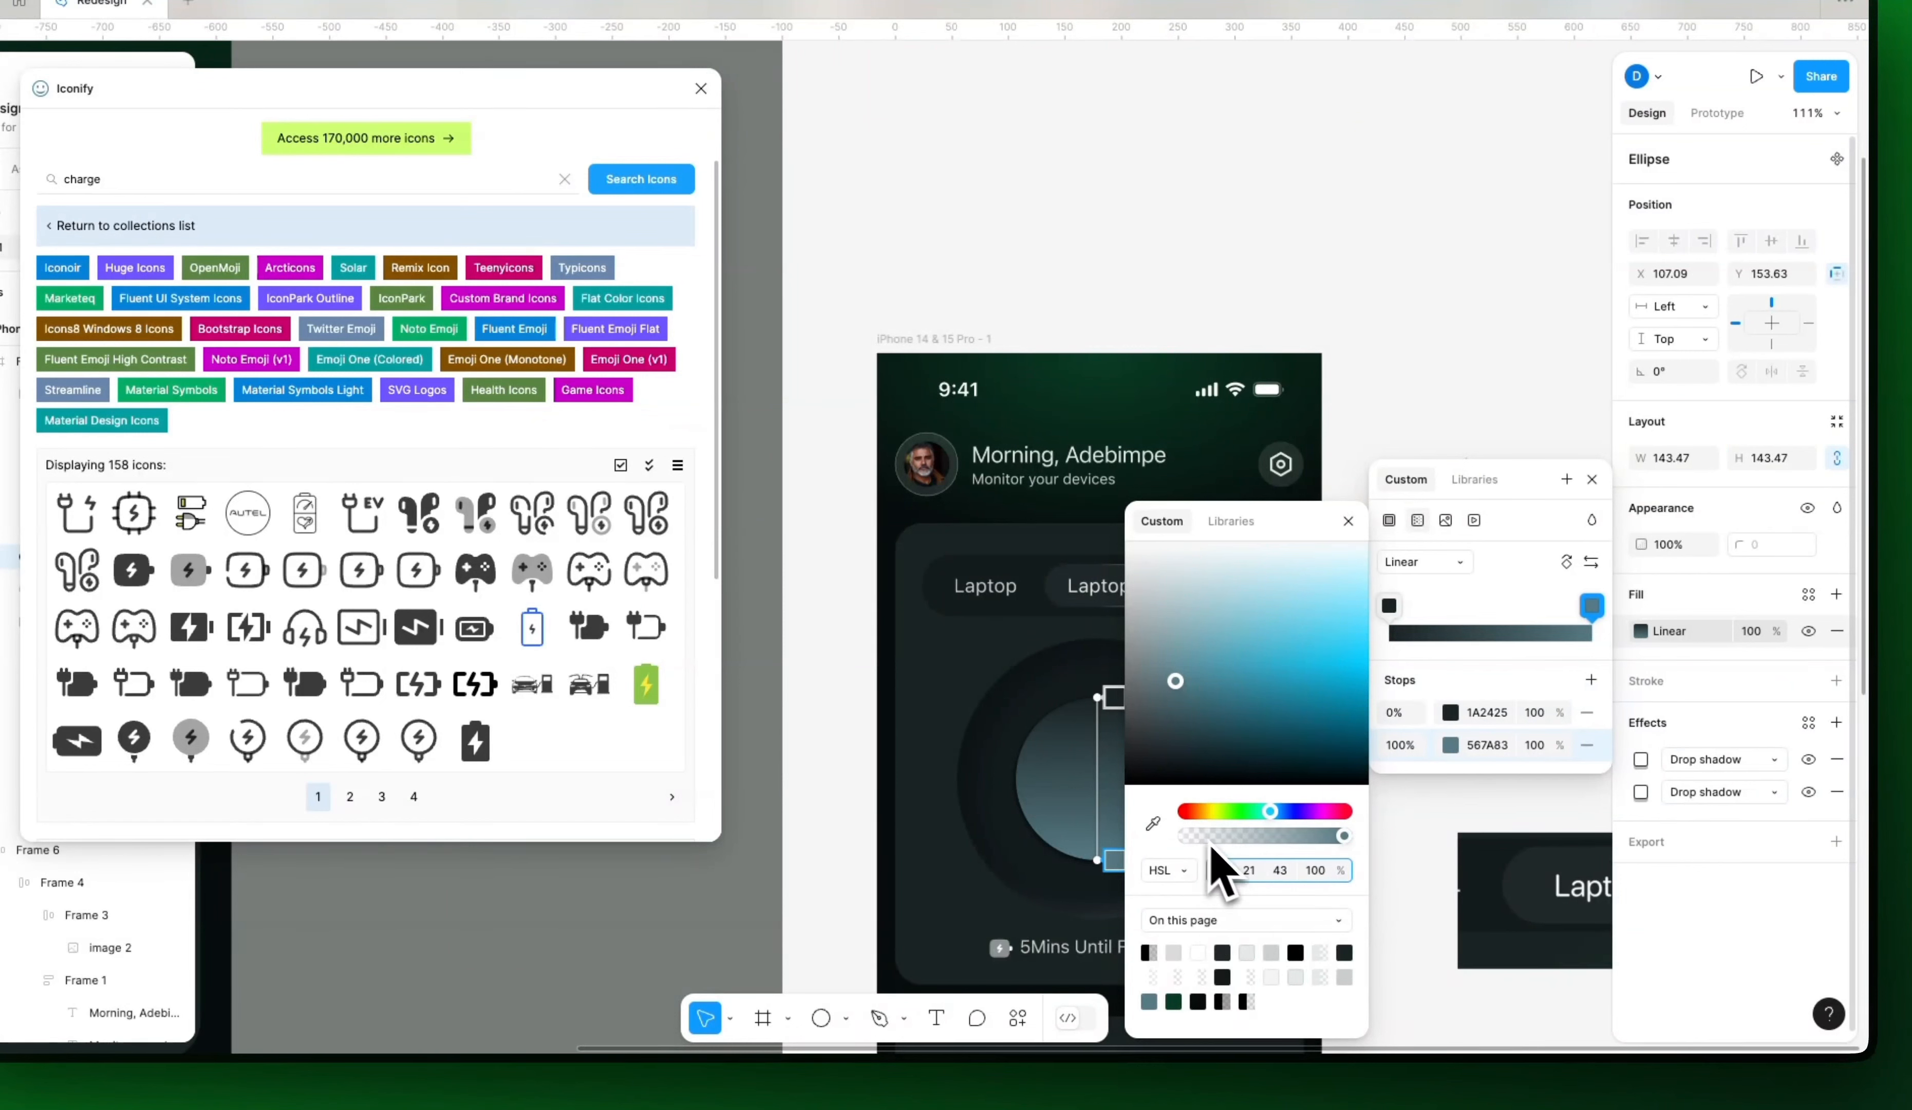
{"action": "left_click", "coordinate": [1153, 823]}
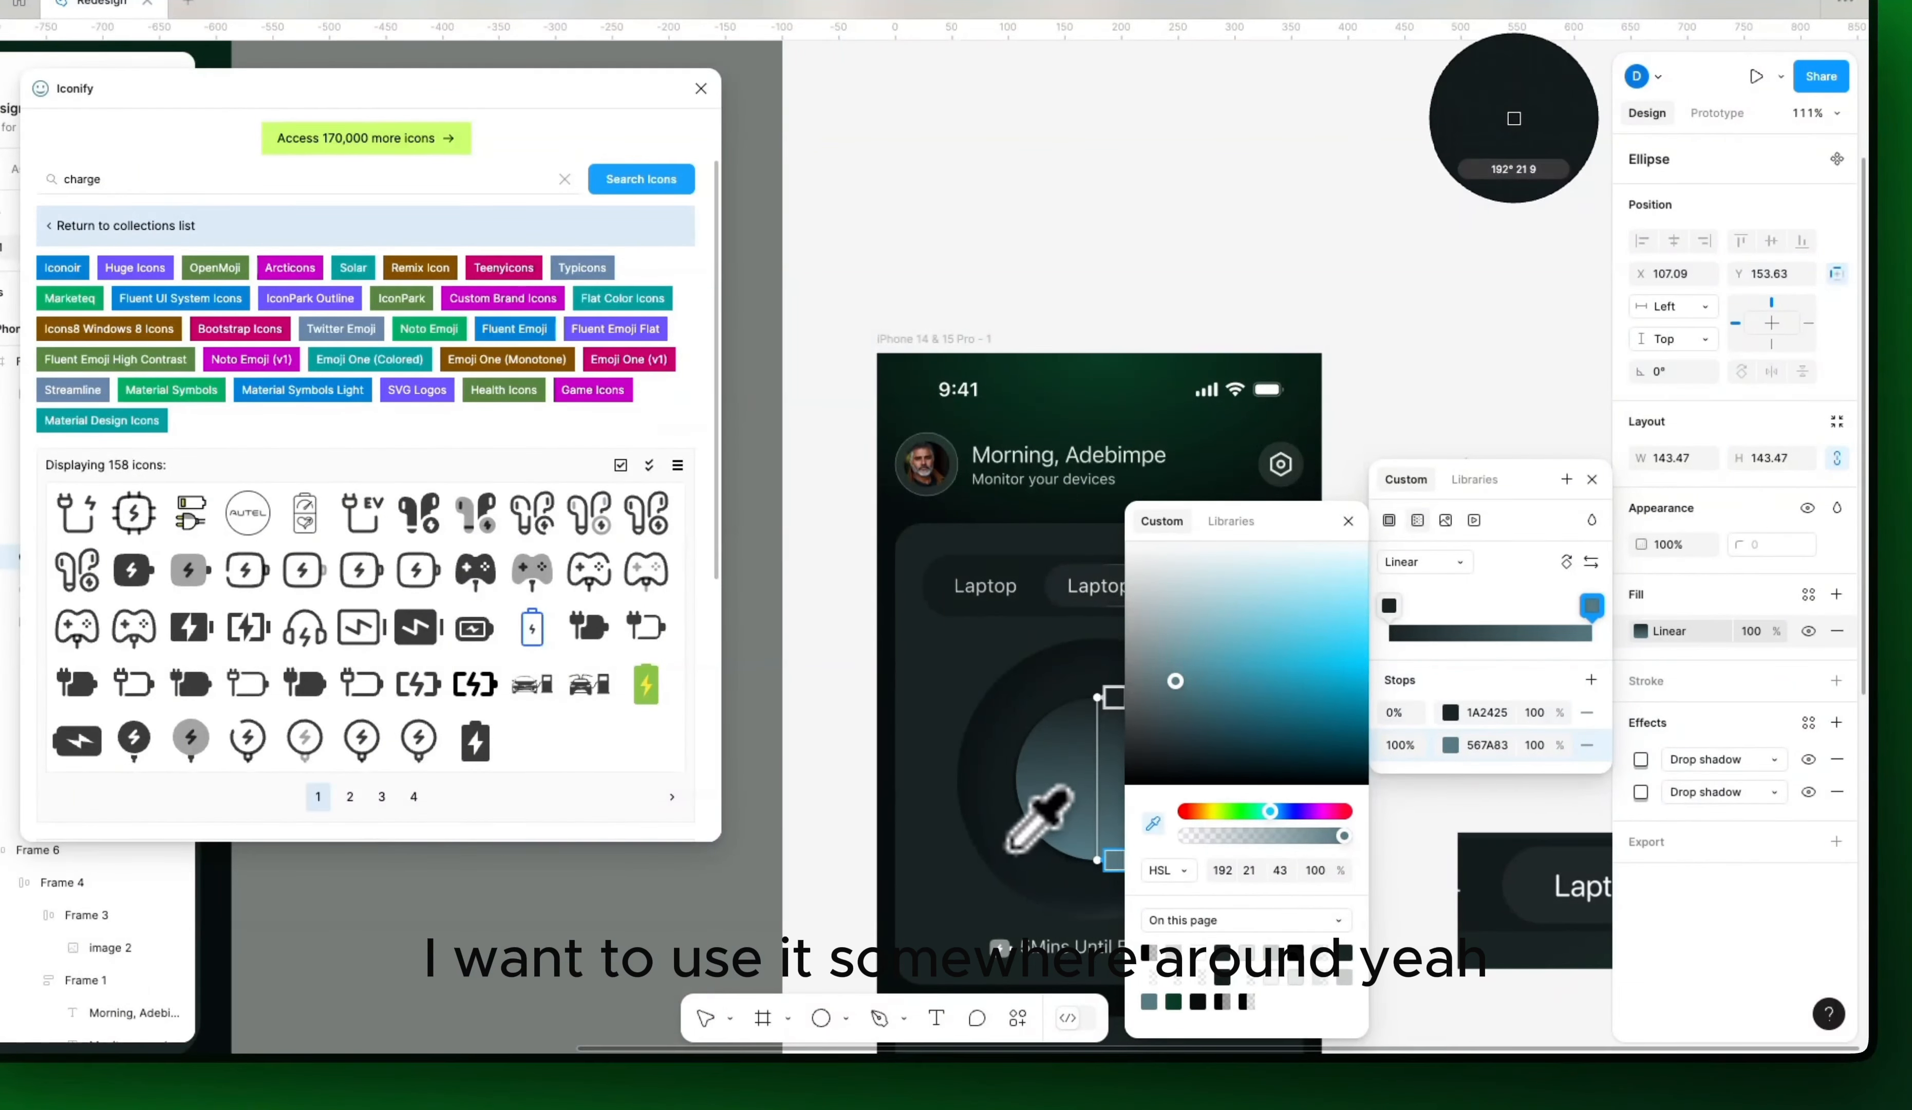
{"action": "left_click", "coordinate": [1005, 856]}
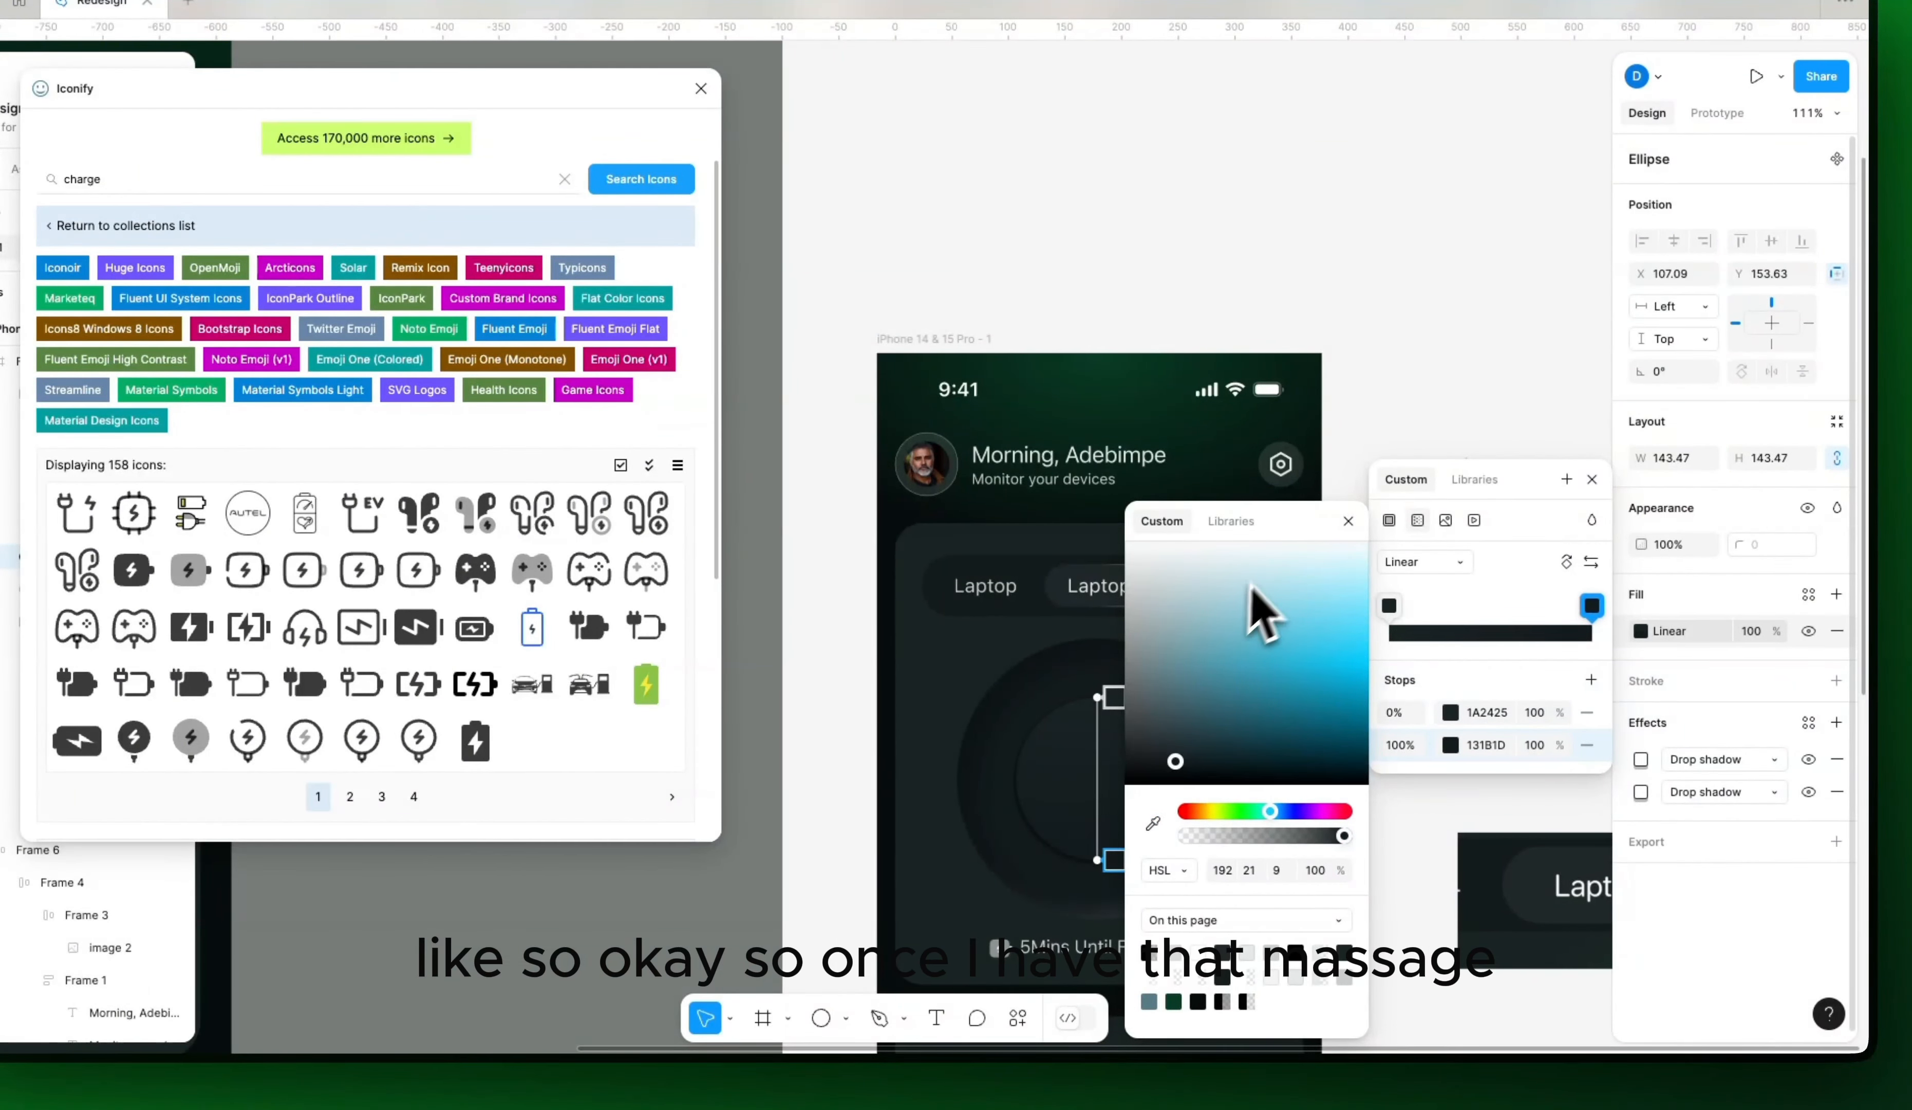
{"action": "left_click", "coordinate": [1348, 520]}
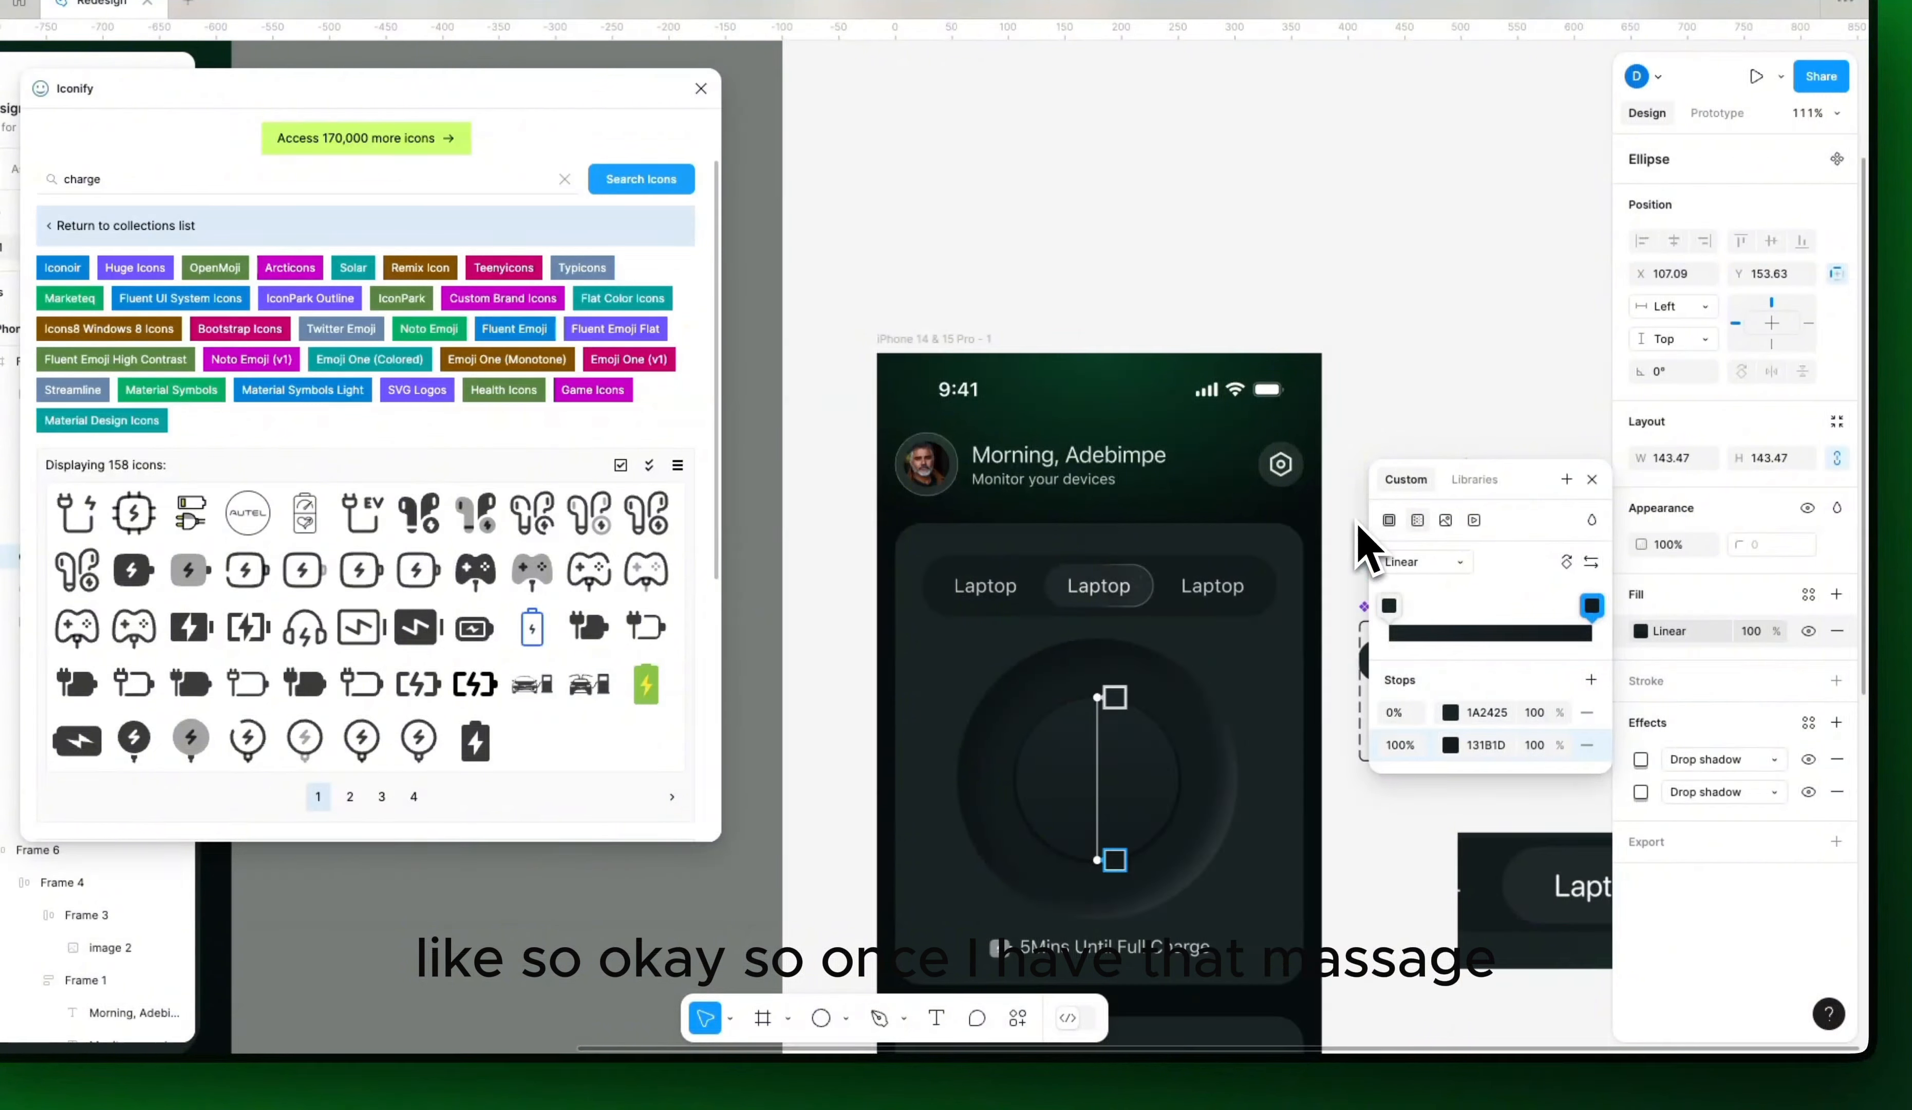
{"action": "left_click", "coordinate": [1592, 482]}
{"action": "left_click", "coordinate": [1421, 885]}
Step: Compare the redesigned dial with the reference dial, examining the shadow along the reference inner circle's edge
{"action": "left_click_drag", "start_coordinate": [1423, 889], "coordinate": [1447, 792]}
{"action": "scroll", "coordinate": [1117, 792], "scroll_direction": "up", "scroll_amount": 5}
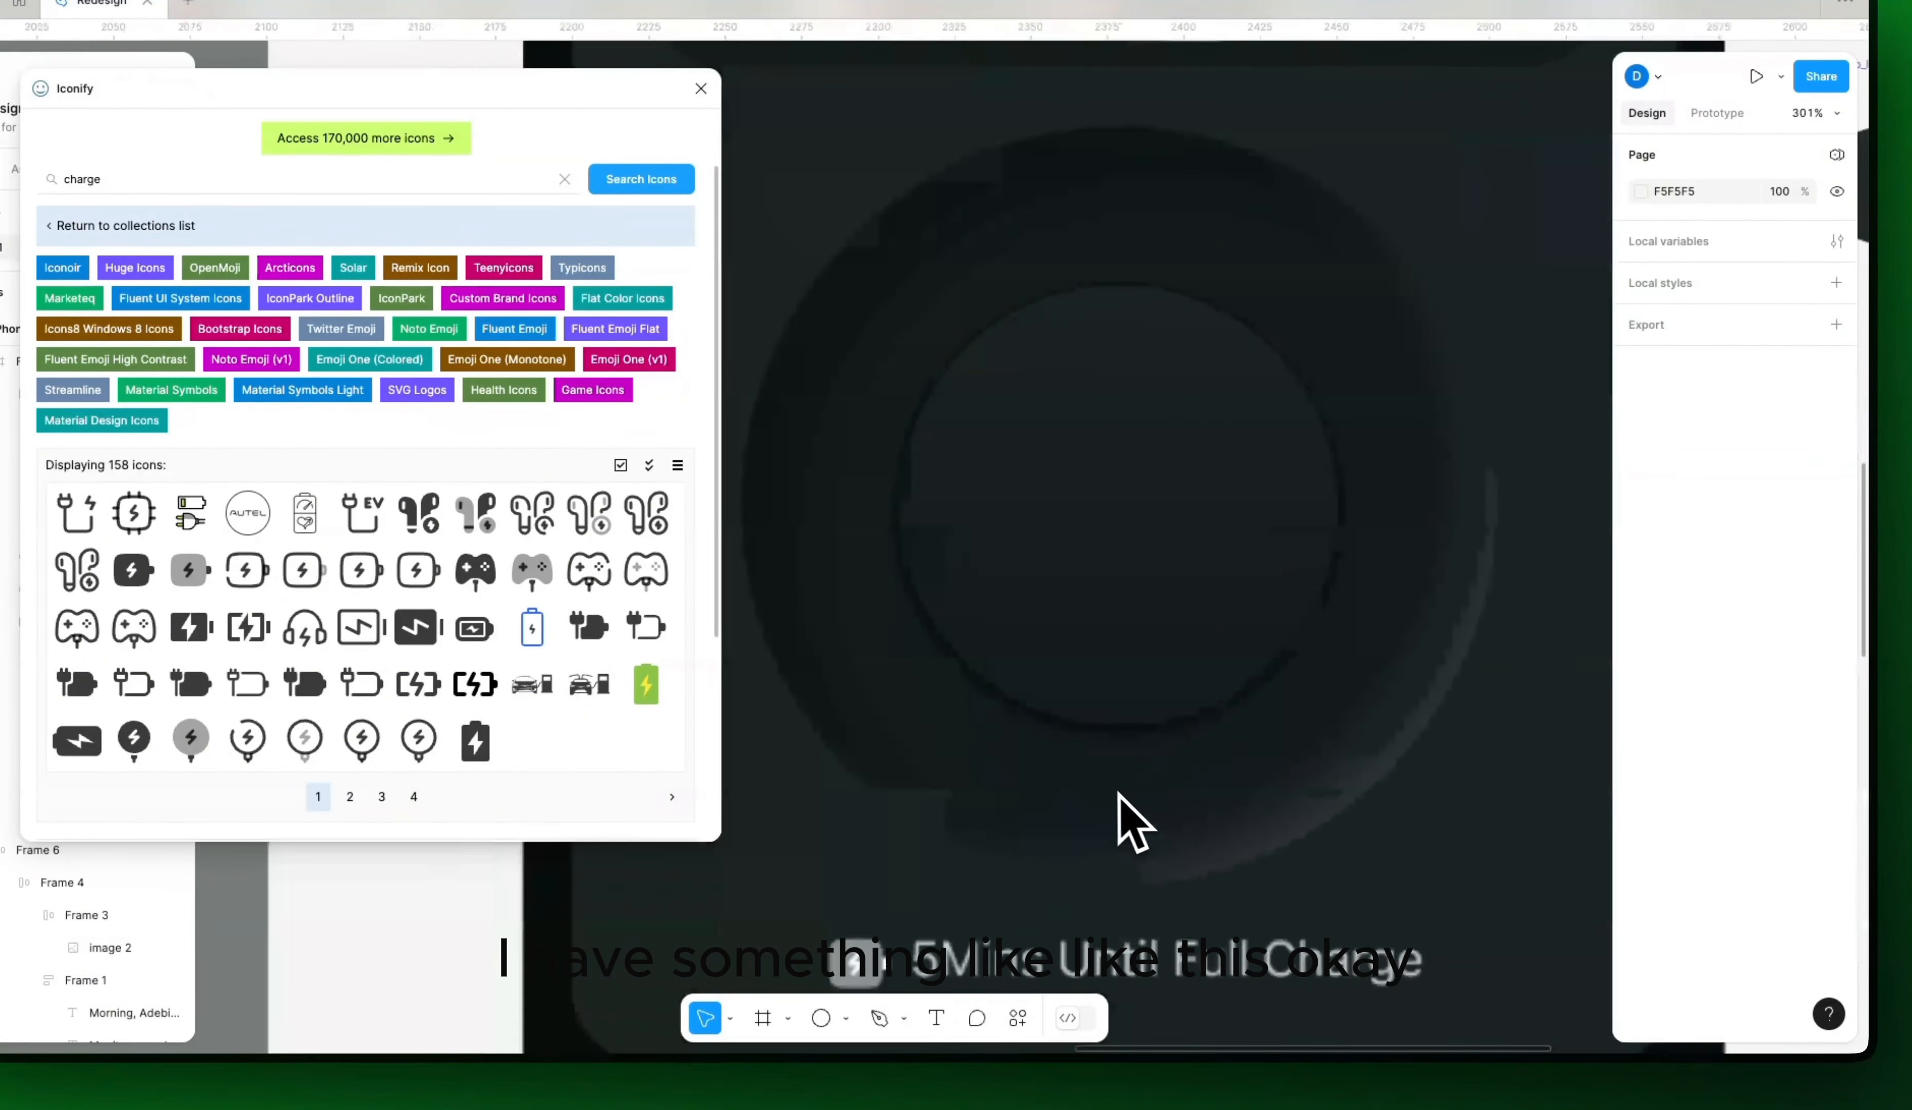
{"action": "scroll", "coordinate": [1118, 793], "scroll_direction": "down", "scroll_amount": 5}
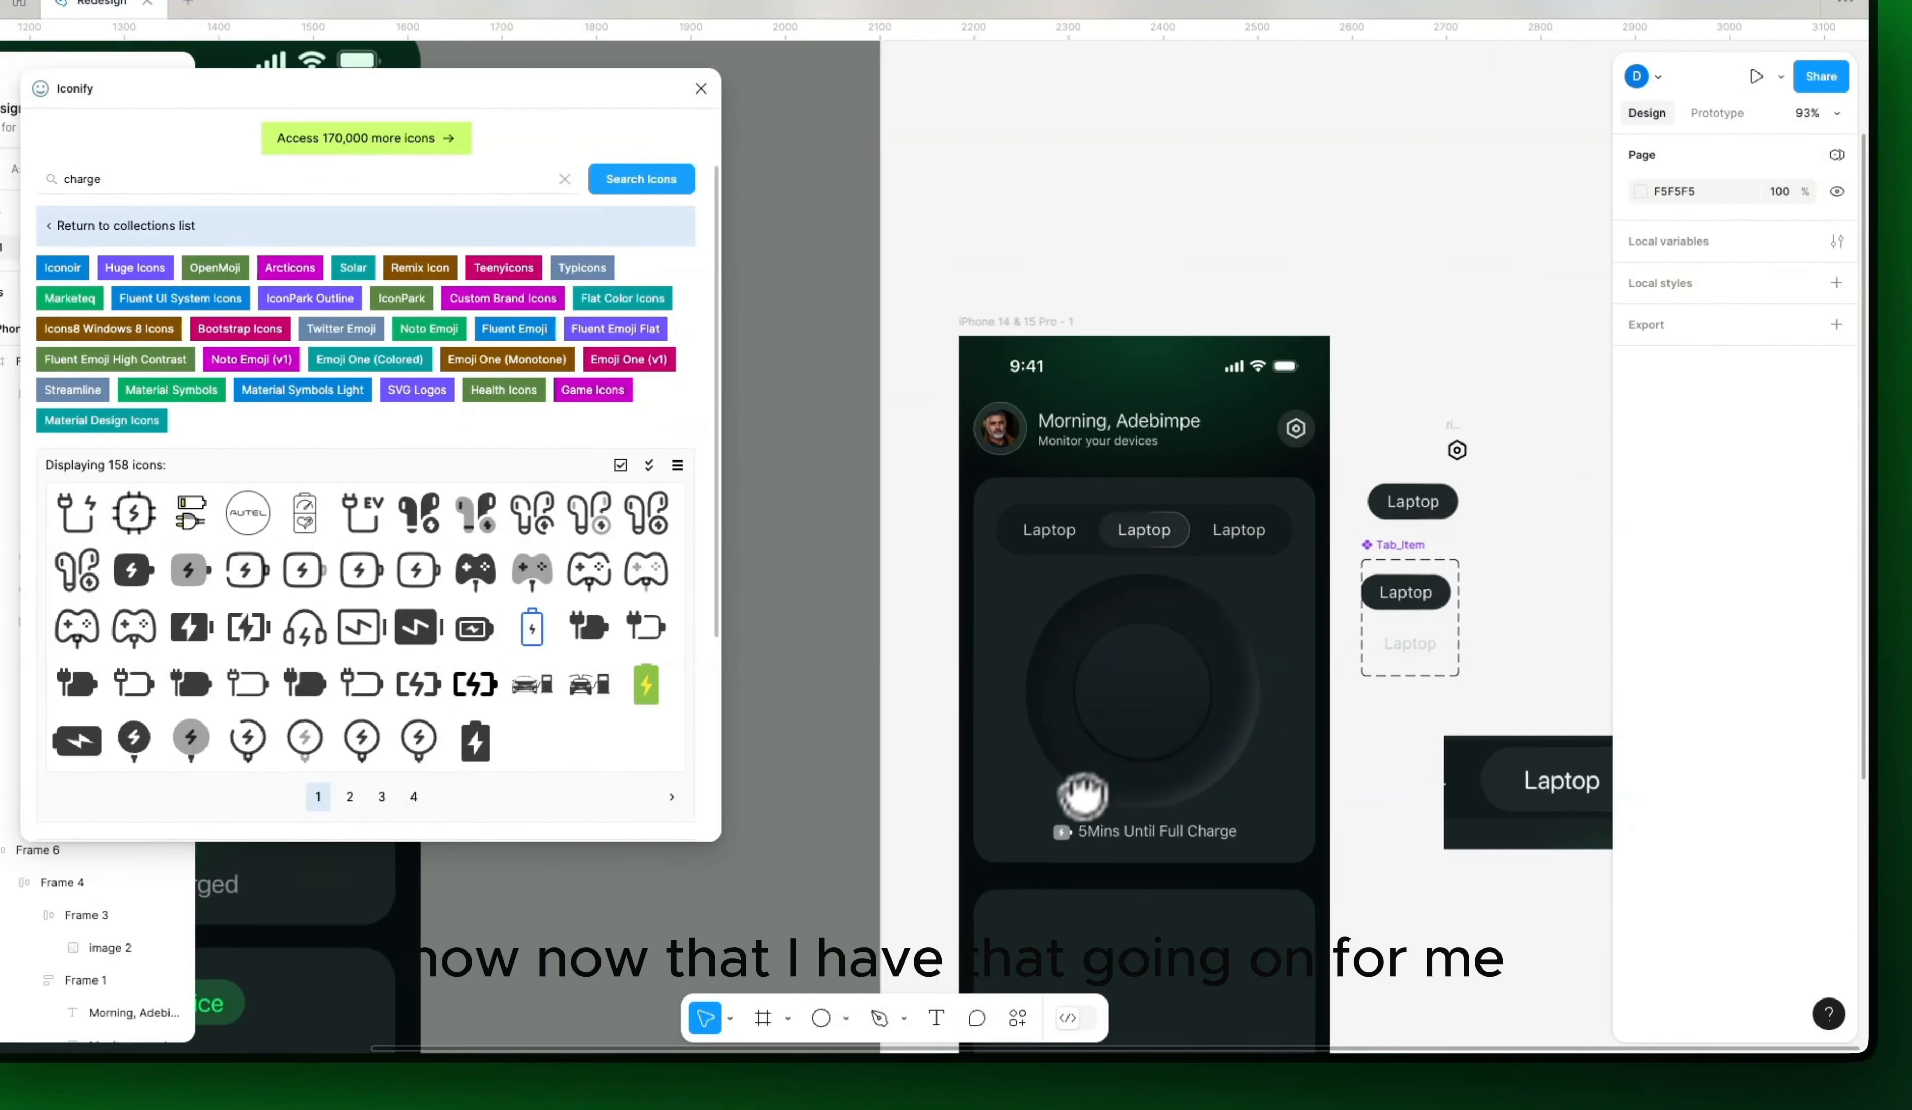
{"action": "left_click_drag", "start_coordinate": [1083, 797], "coordinate": [1181, 752]}
{"action": "left_click_drag", "start_coordinate": [952, 760], "coordinate": [1102, 732]}
{"action": "scroll", "coordinate": [1023, 769], "scroll_direction": "down", "scroll_amount": 3}
{"action": "left_click_drag", "start_coordinate": [750, 704], "coordinate": [975, 766]}
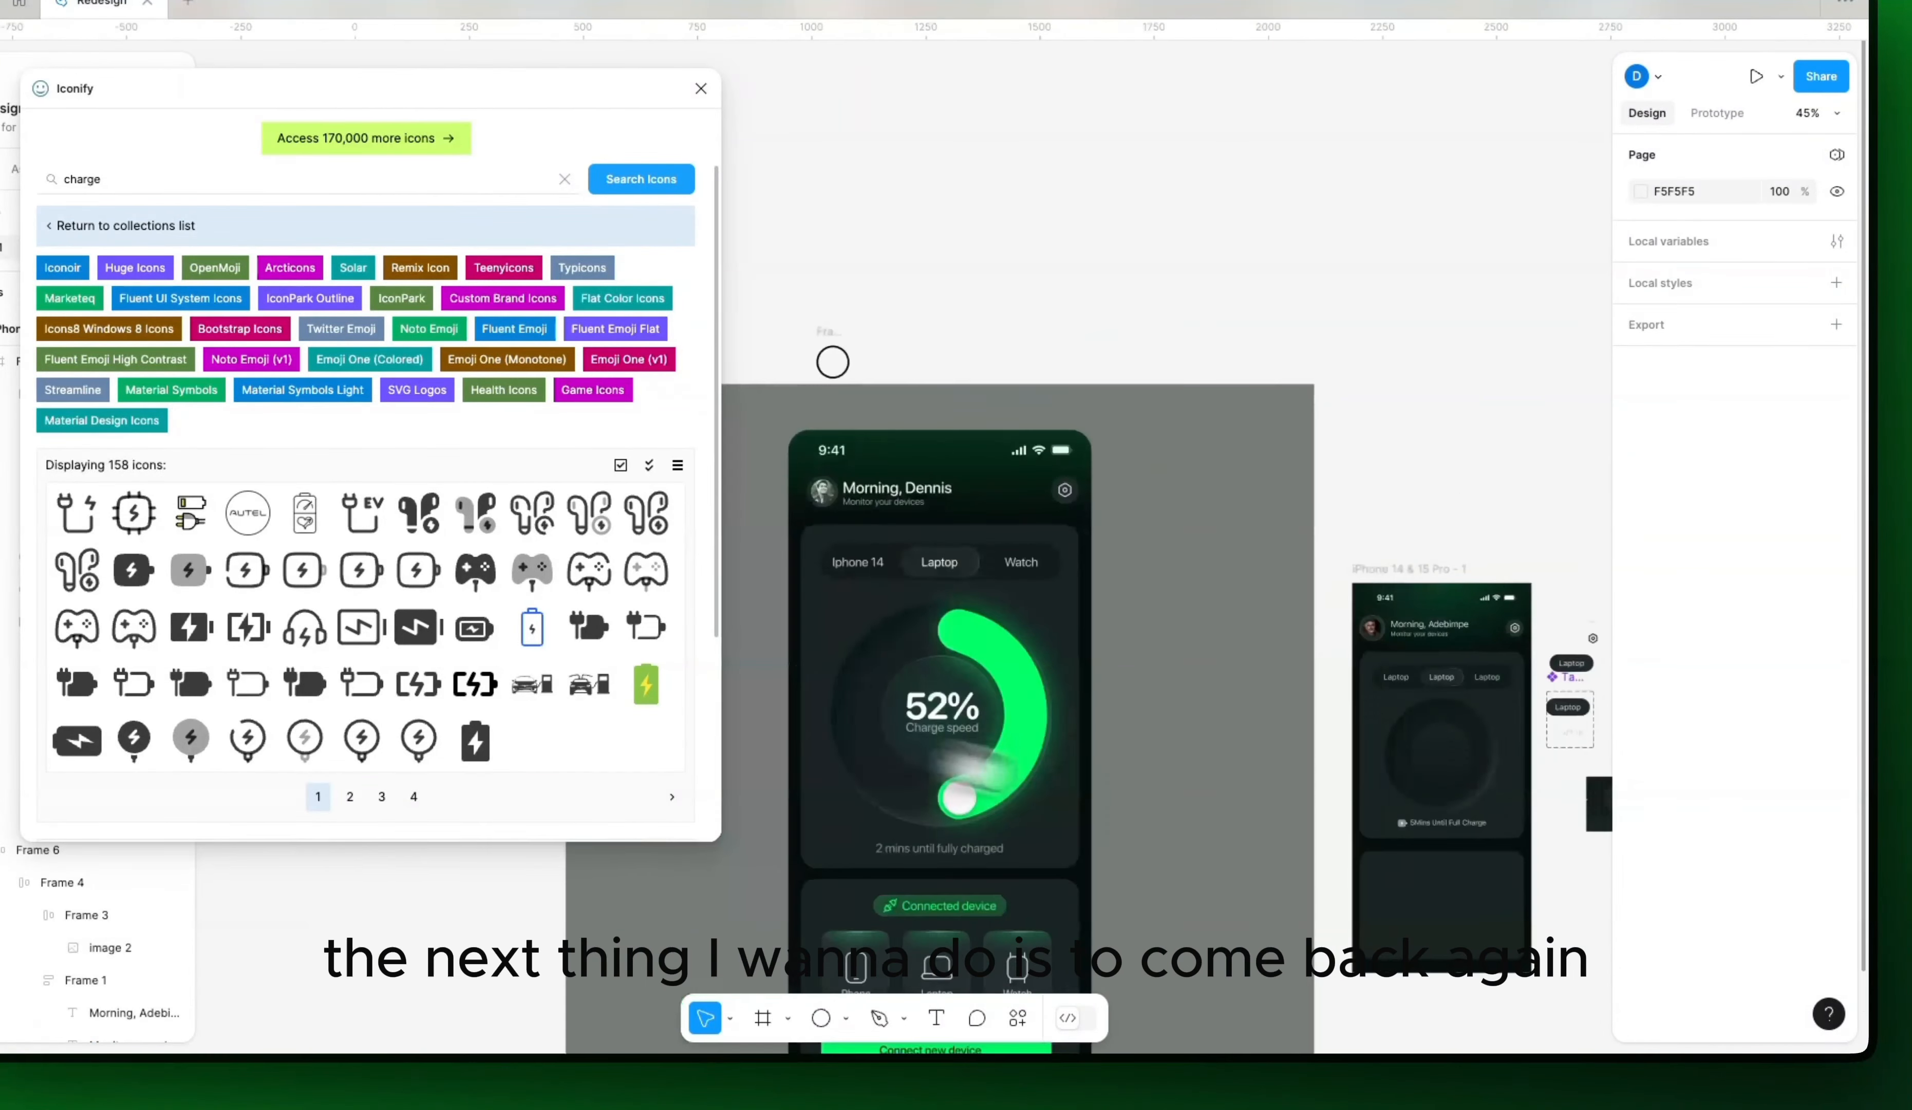
{"action": "scroll", "coordinate": [1101, 790], "scroll_direction": "up", "scroll_amount": 5}
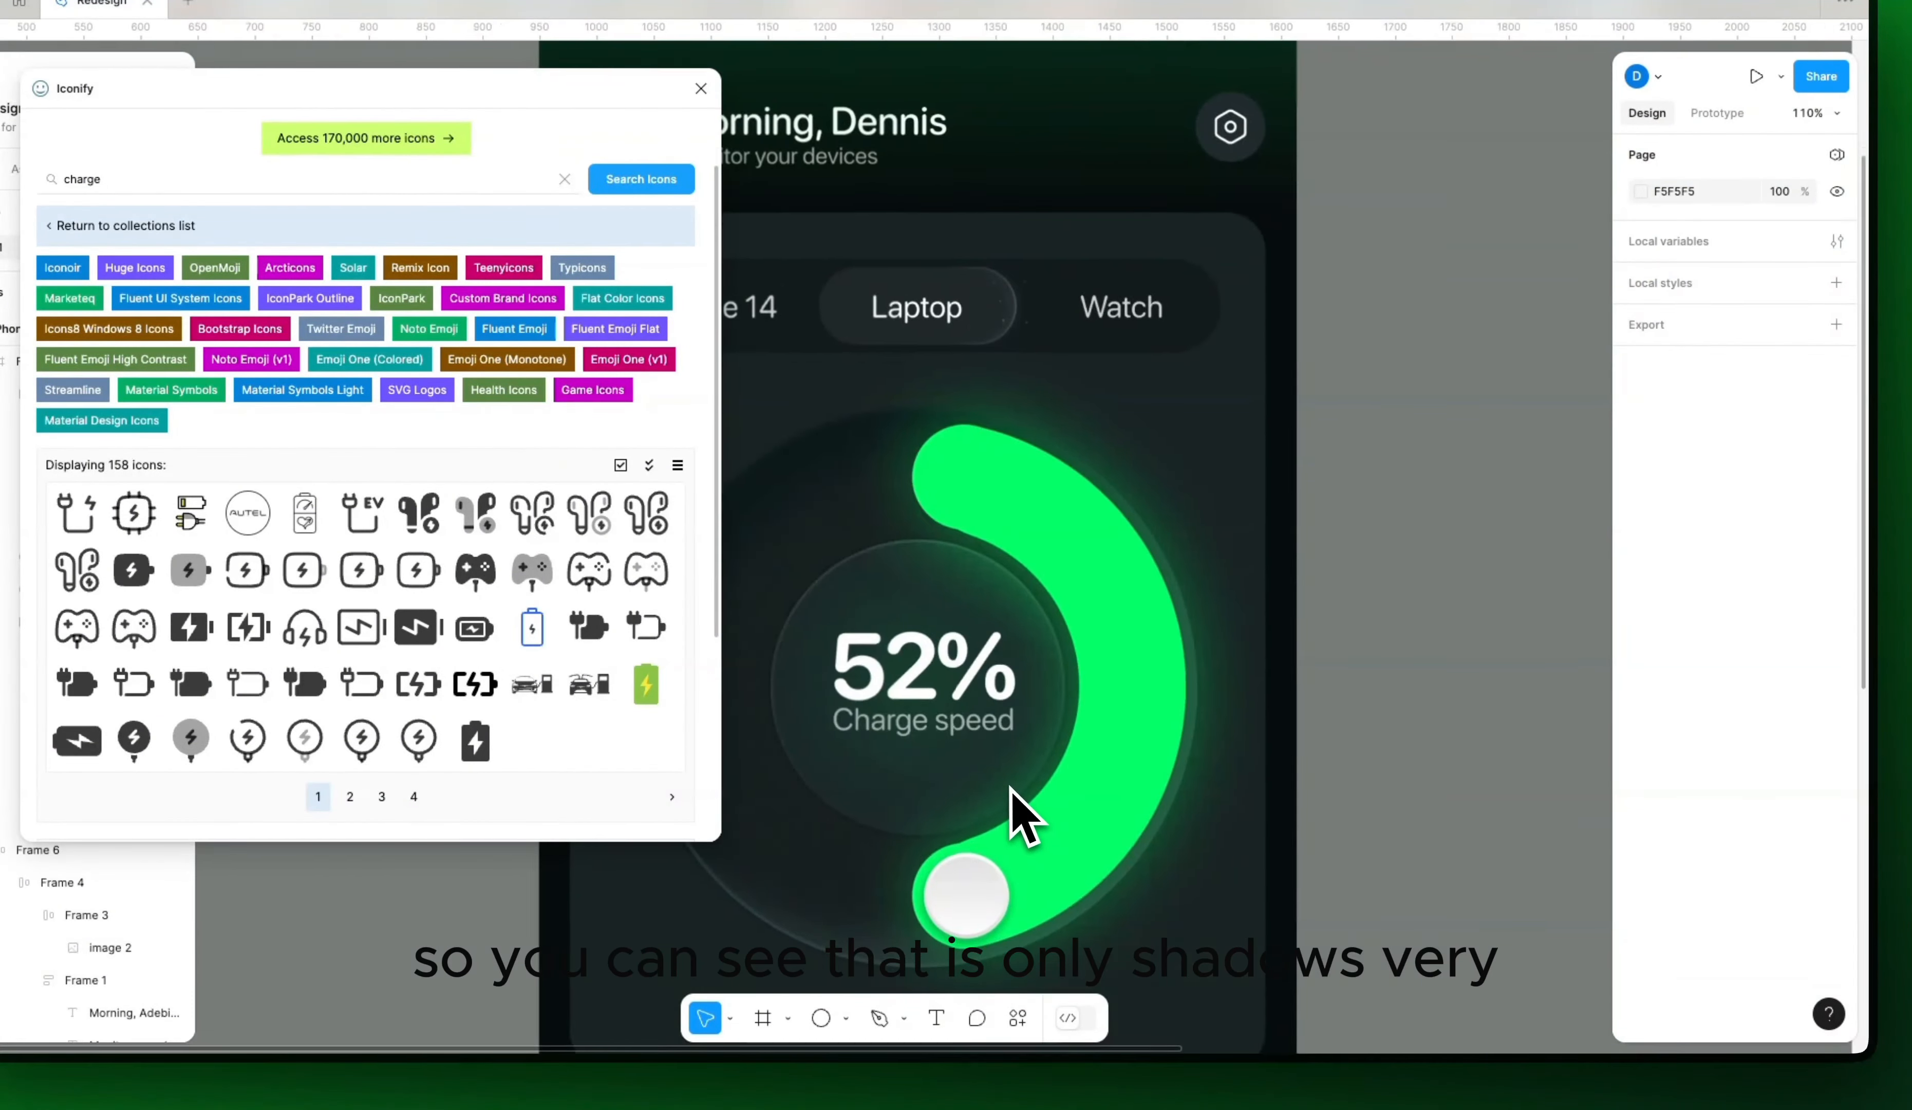
{"action": "scroll", "coordinate": [1025, 816], "scroll_direction": "up", "scroll_amount": 8}
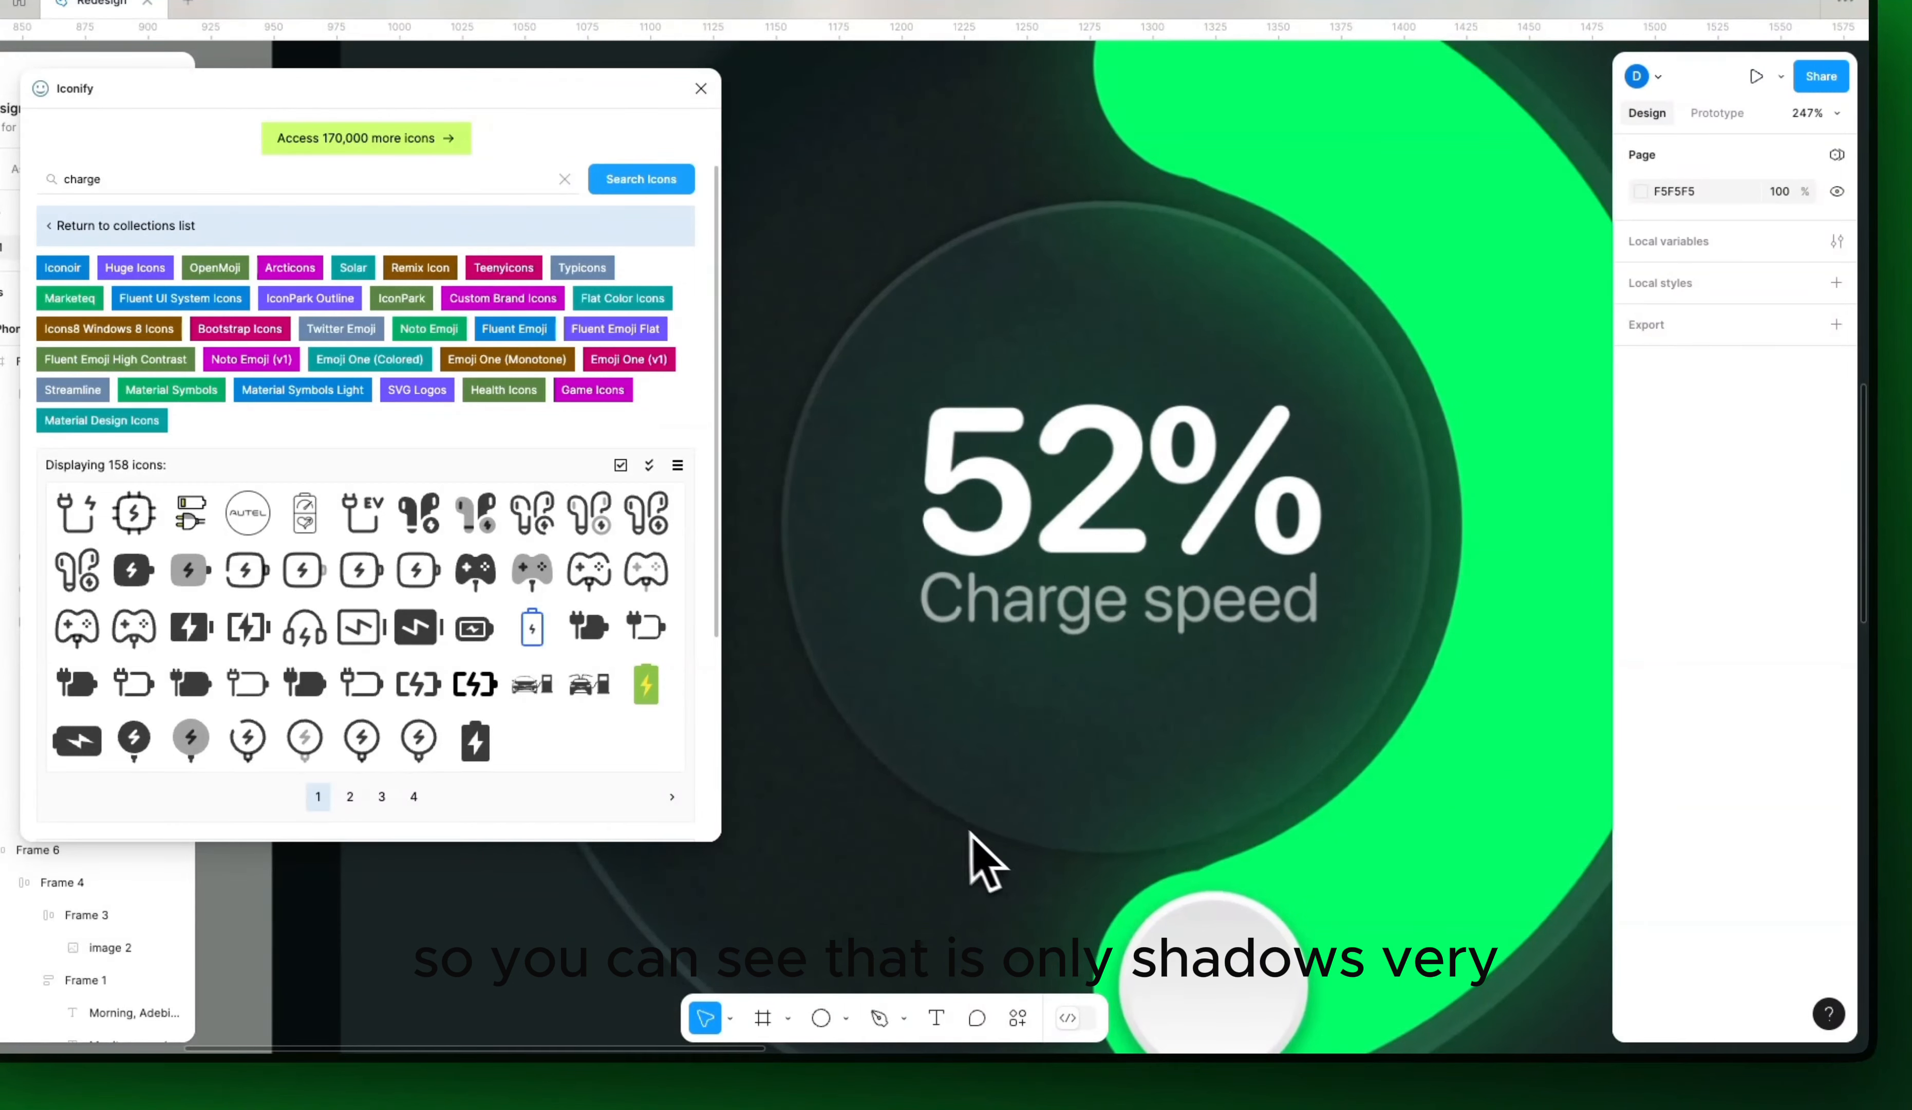
{"action": "scroll", "coordinate": [1045, 884], "scroll_direction": "down", "scroll_amount": 10}
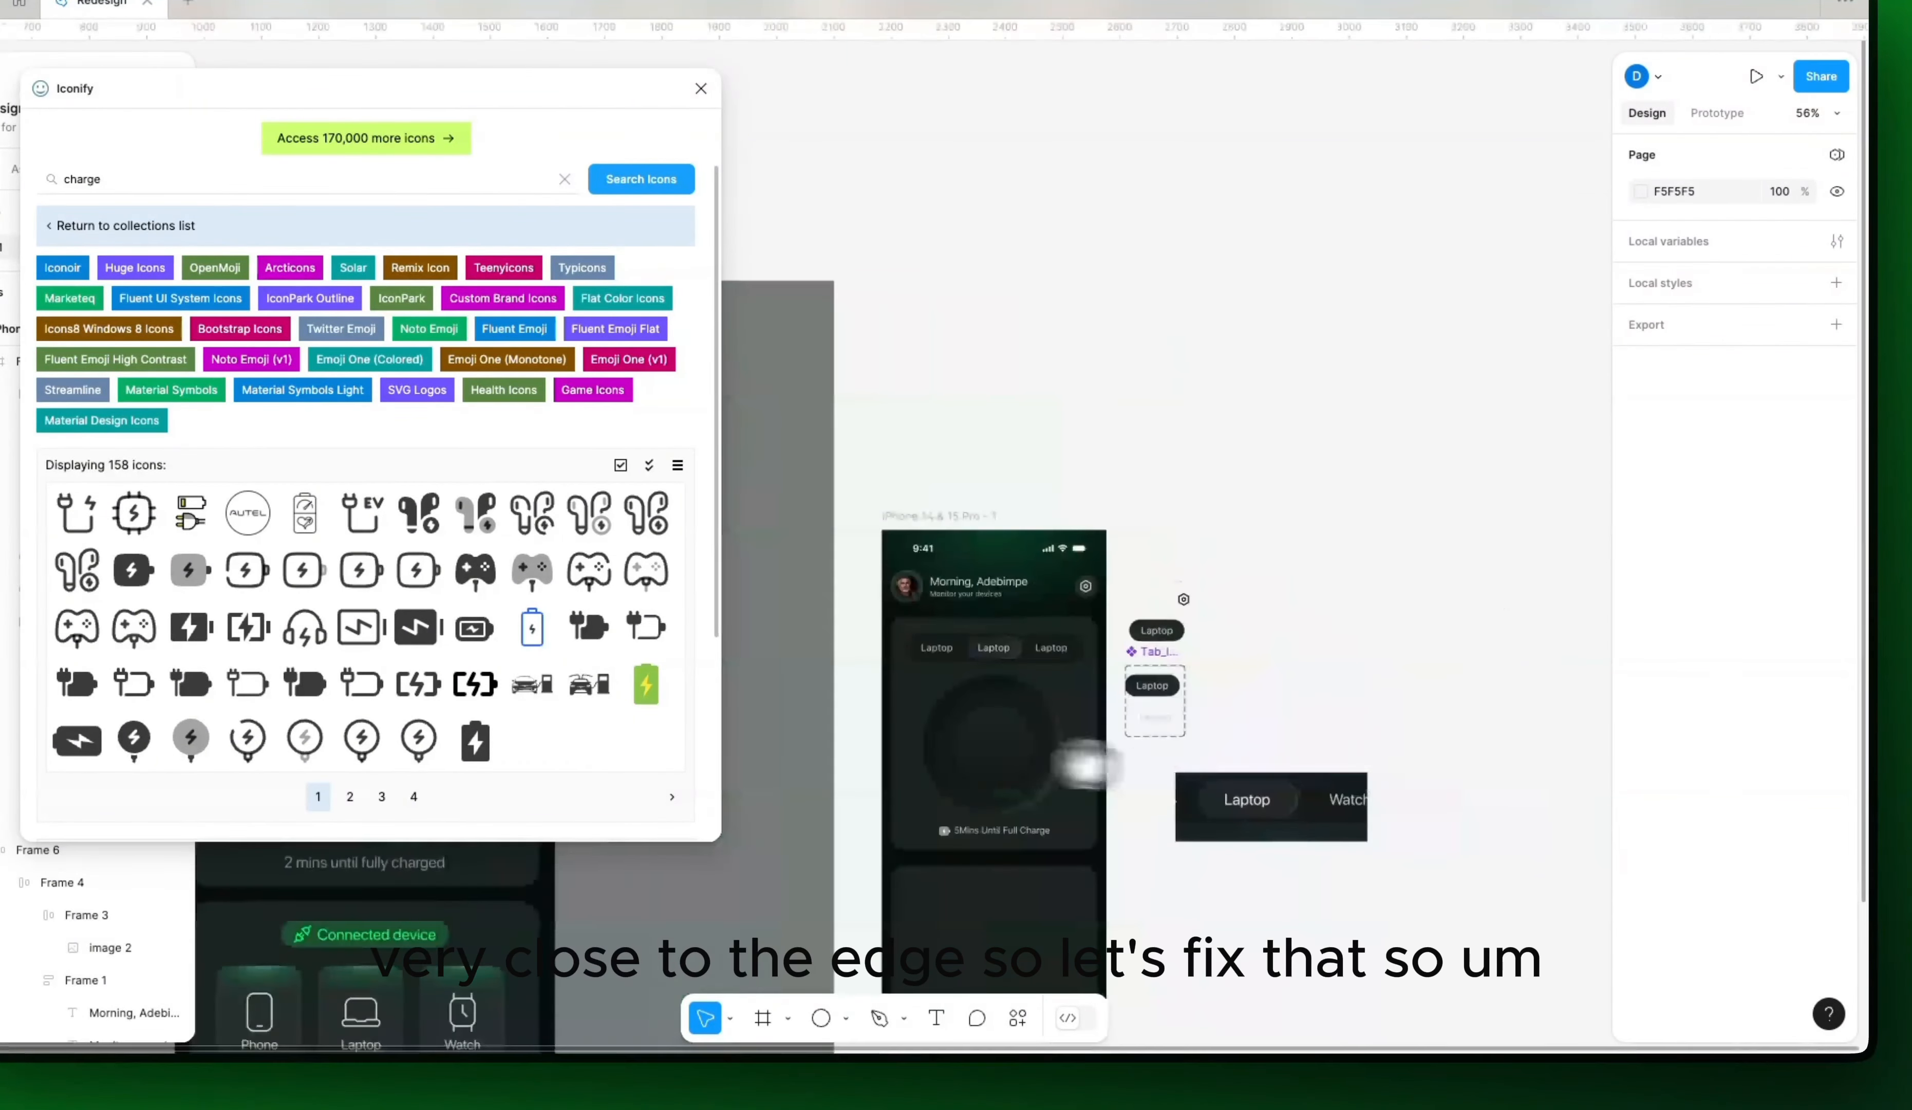
Step: Reduce the spread of the inner circle's 40% opacity drop shadow to 1
{"action": "scroll", "coordinate": [1054, 793], "scroll_direction": "up", "scroll_amount": 10}
{"action": "left_click", "coordinate": [1023, 762]}
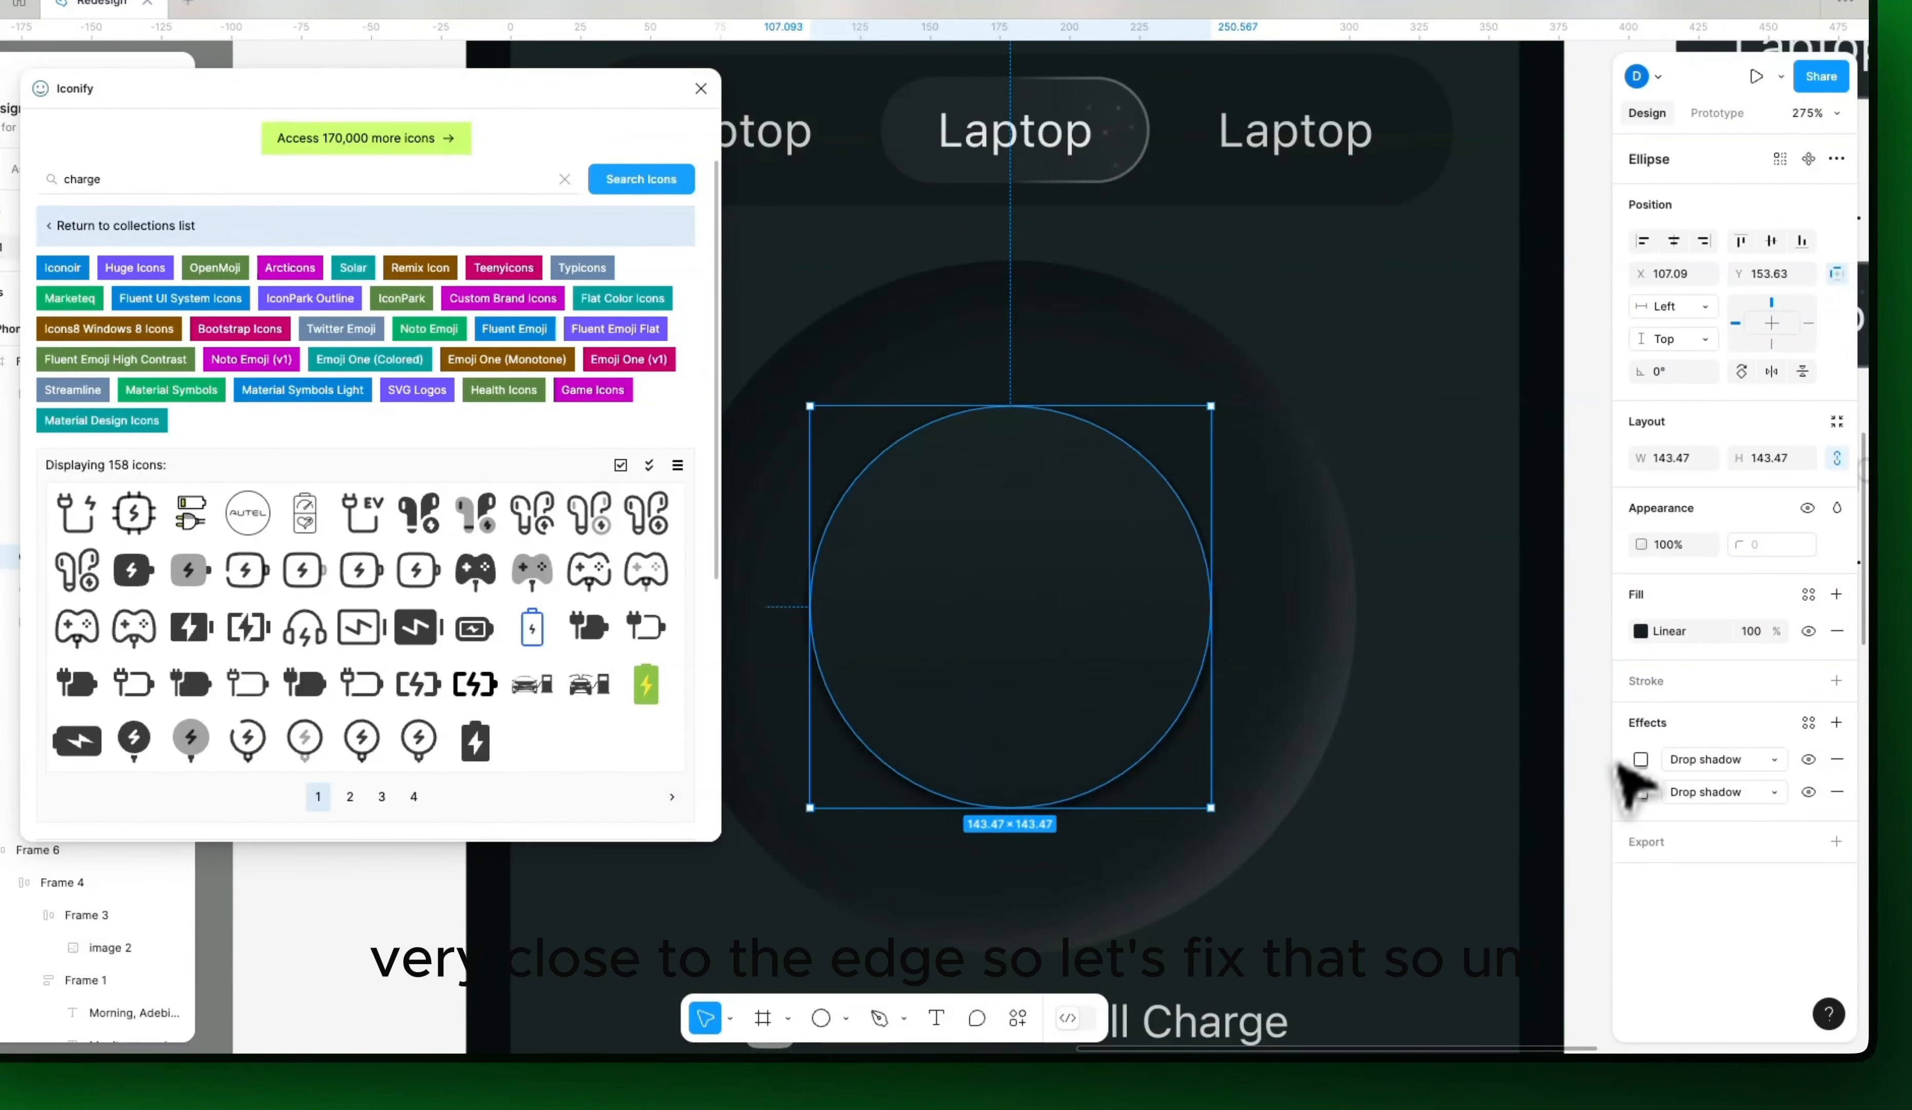
{"action": "left_click", "coordinate": [1641, 792]}
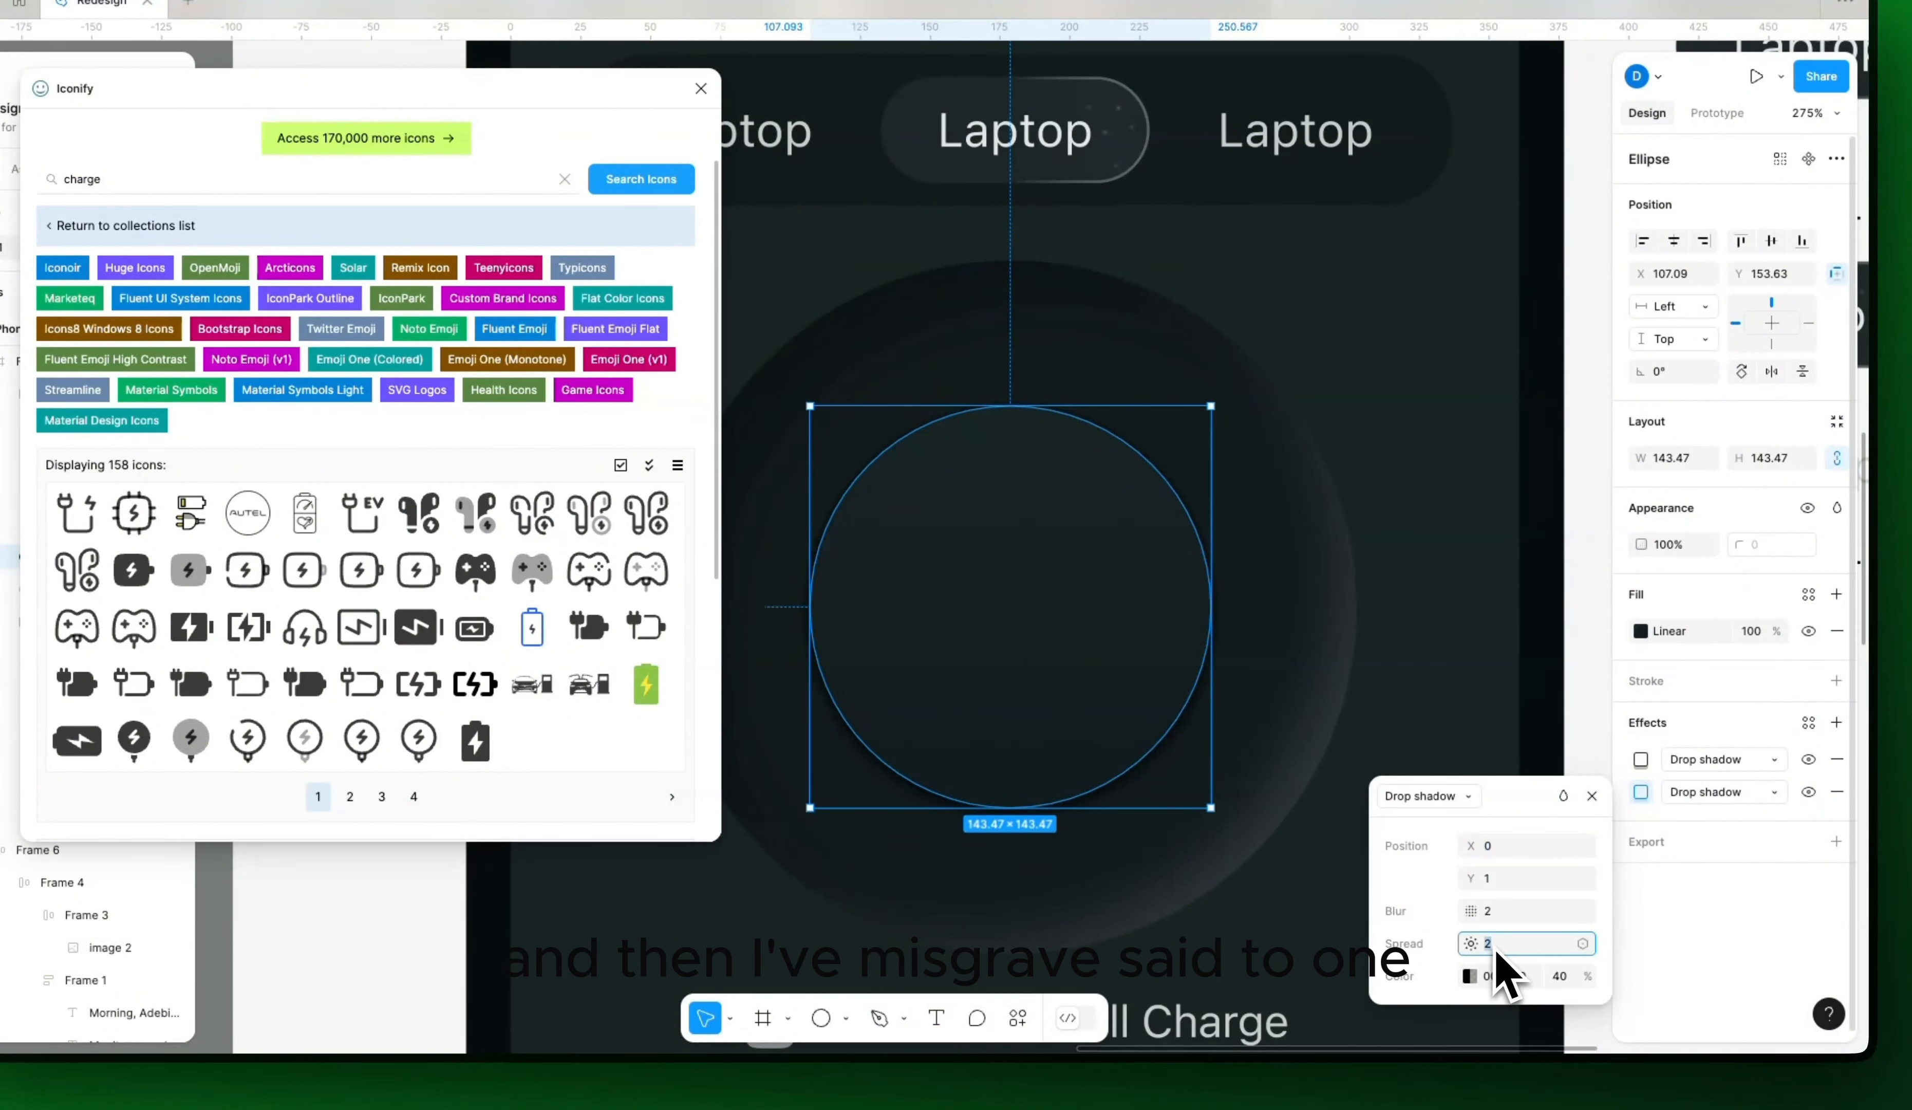
{"action": "type", "text": "1"}
{"action": "left_click", "coordinate": [1616, 791]}
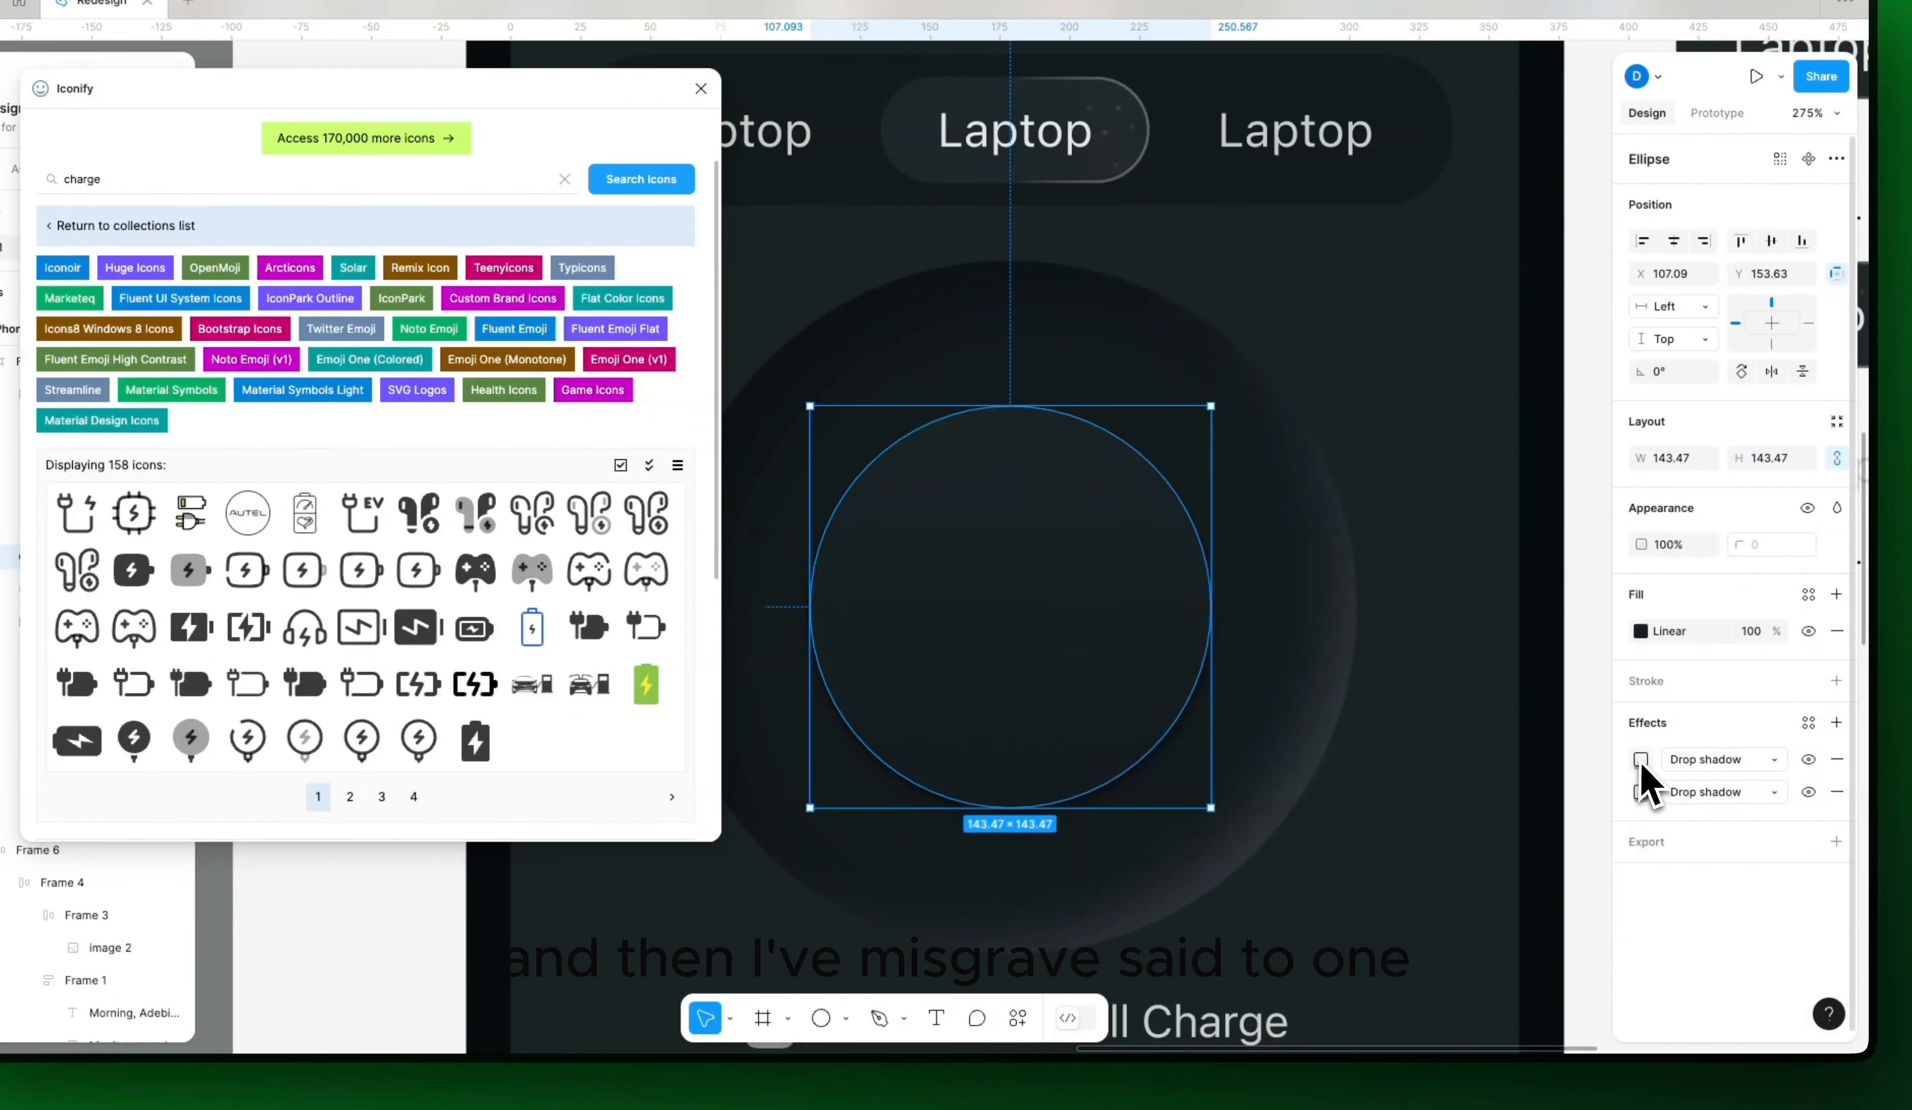
Step: Set the inner circle's 10% opacity drop shadow to a spread of 1 and a Y offset of 2
{"action": "left_click", "coordinate": [1639, 759]}
{"action": "left_click", "coordinate": [1508, 910]}
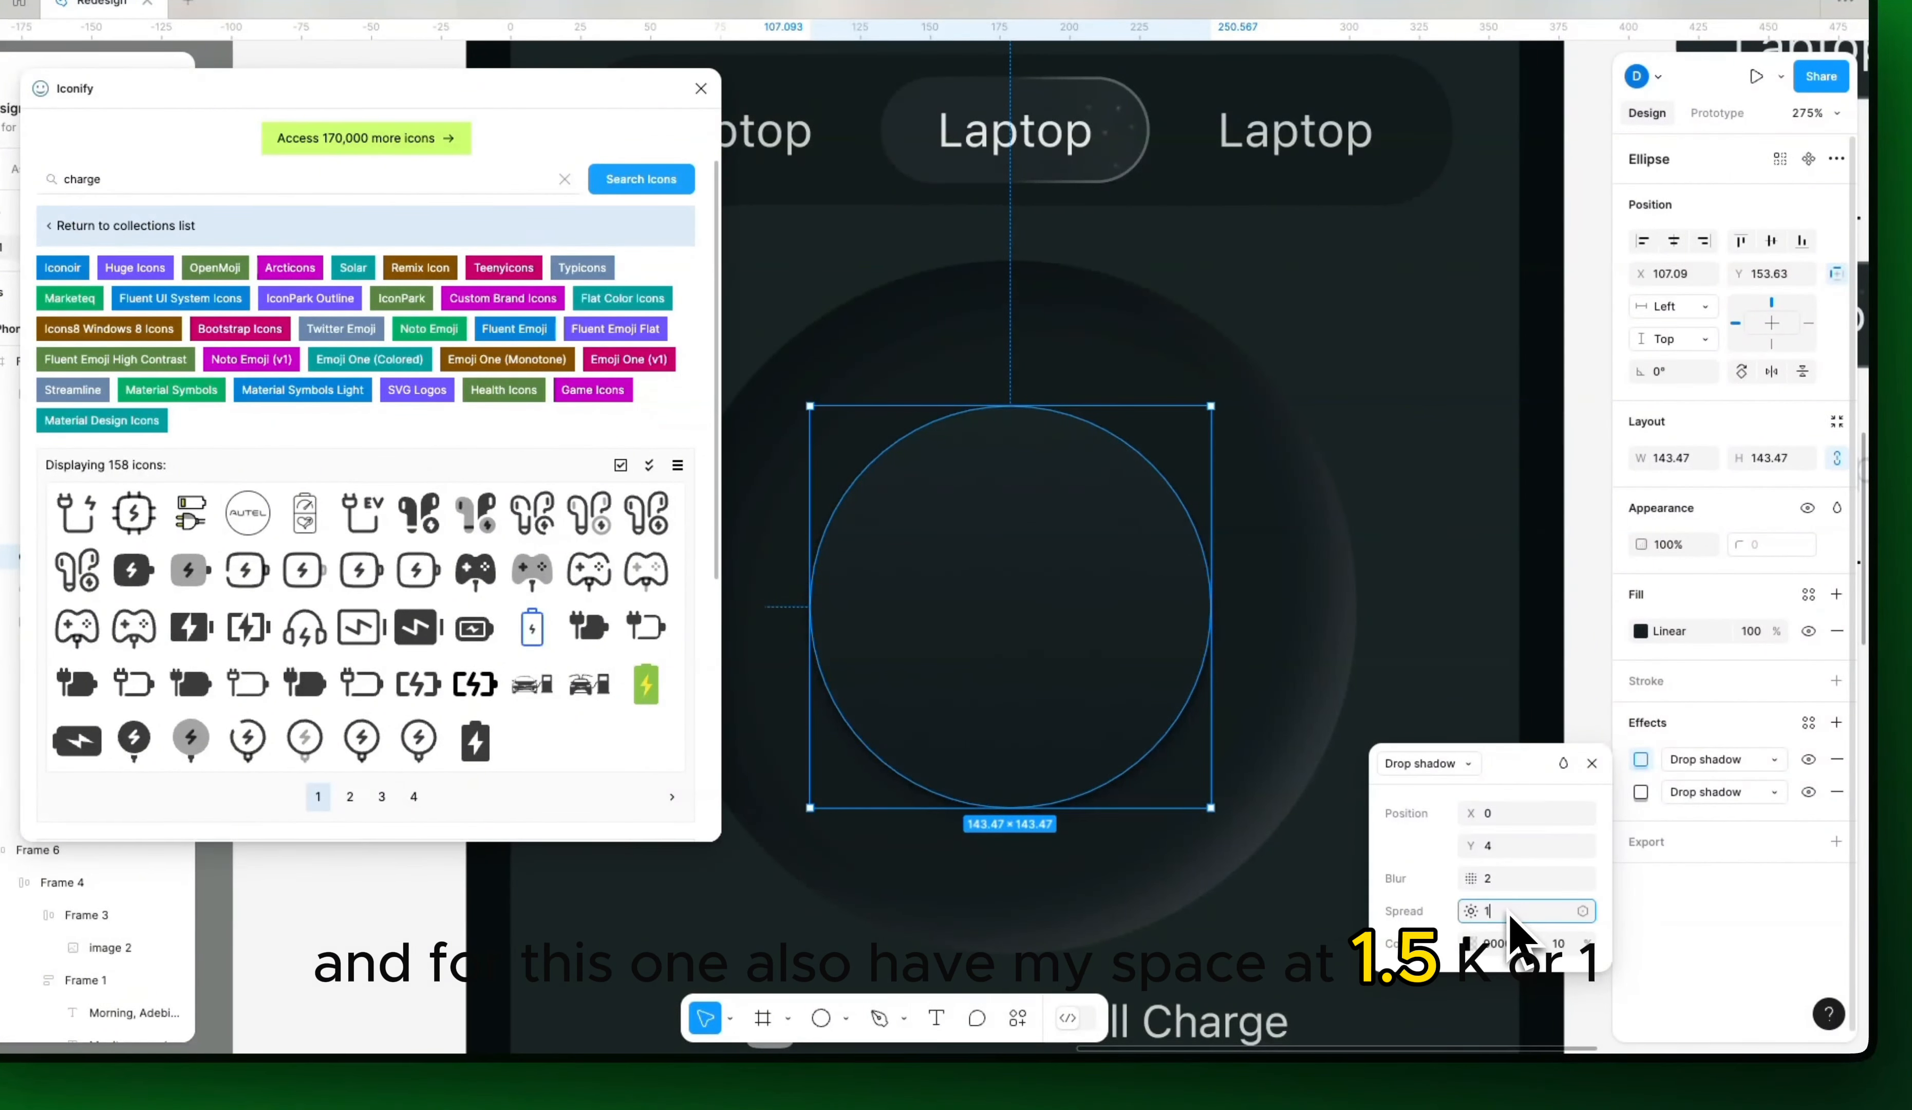
{"action": "type", "text": "1.5"}
{"action": "key", "text": "Return"}
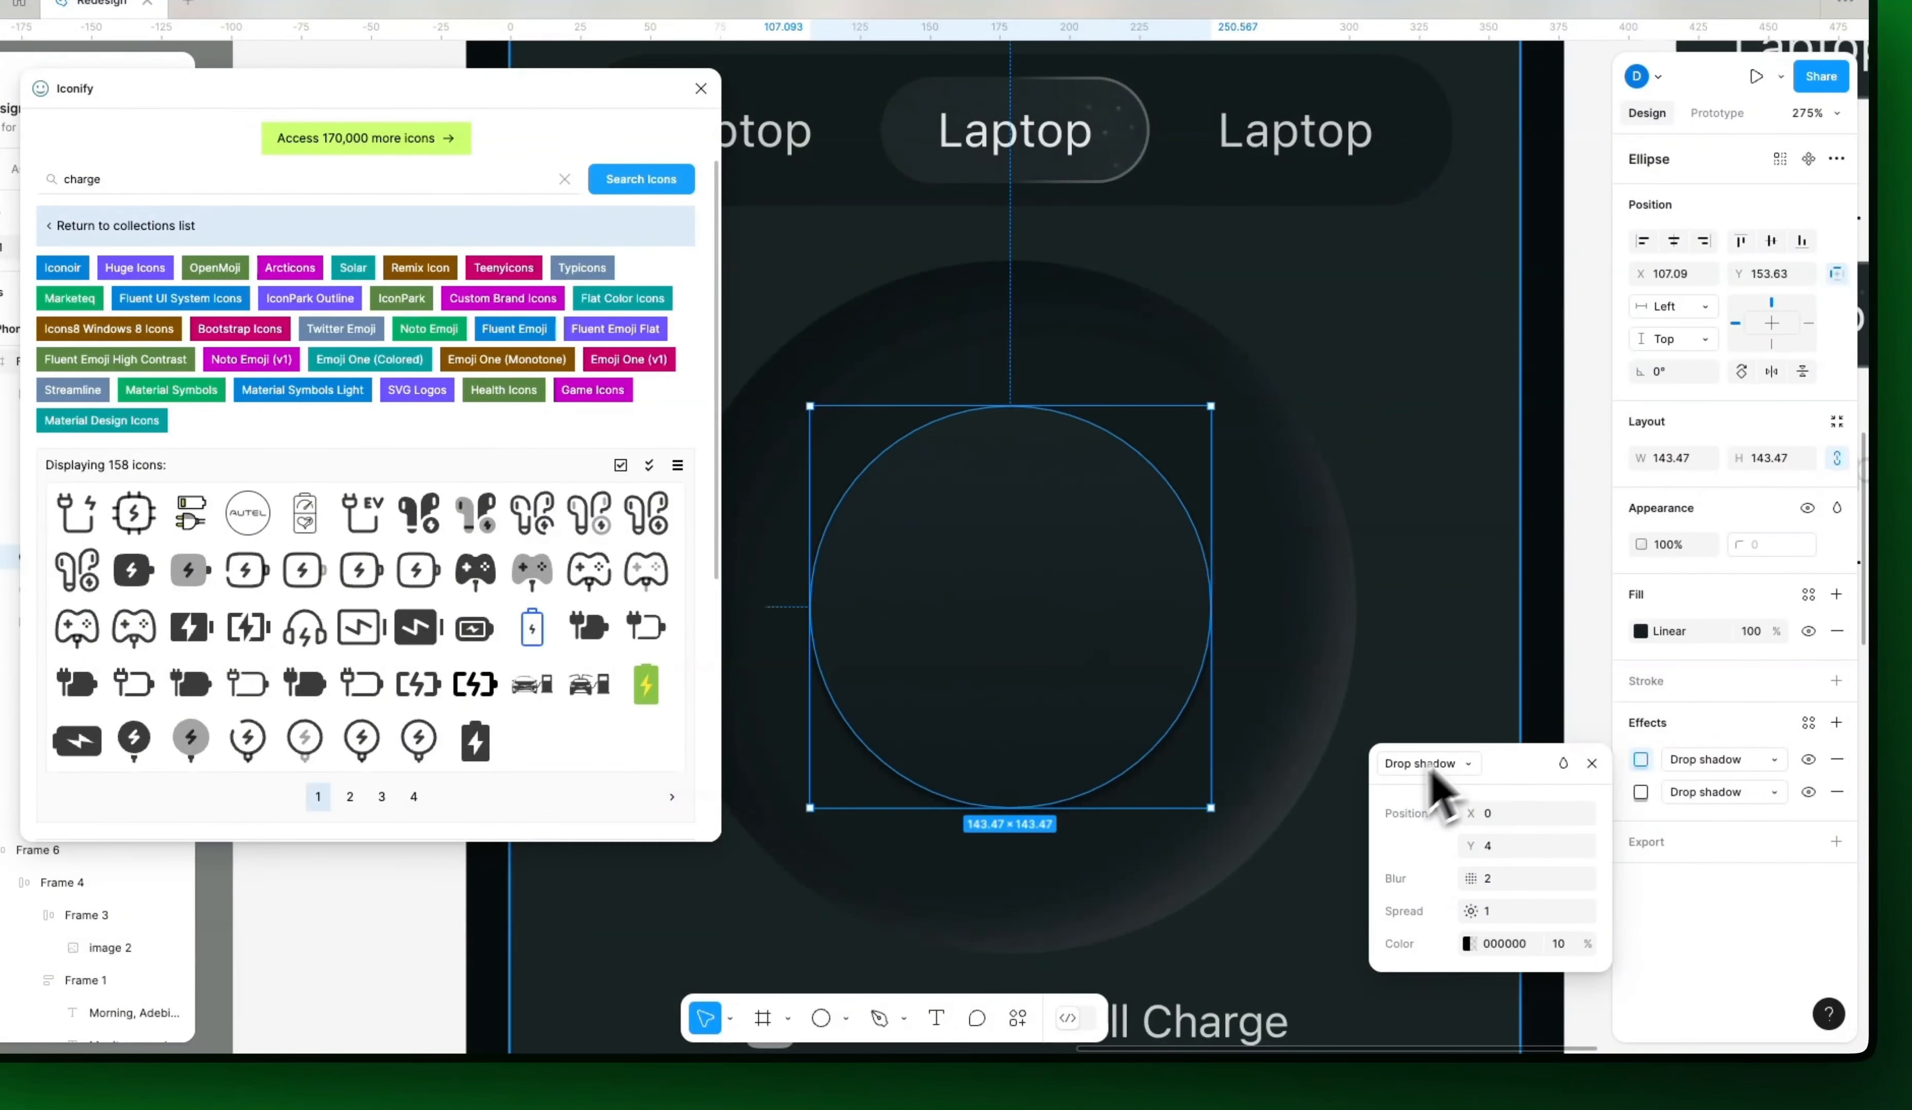
{"action": "left_click", "coordinate": [1498, 851]}
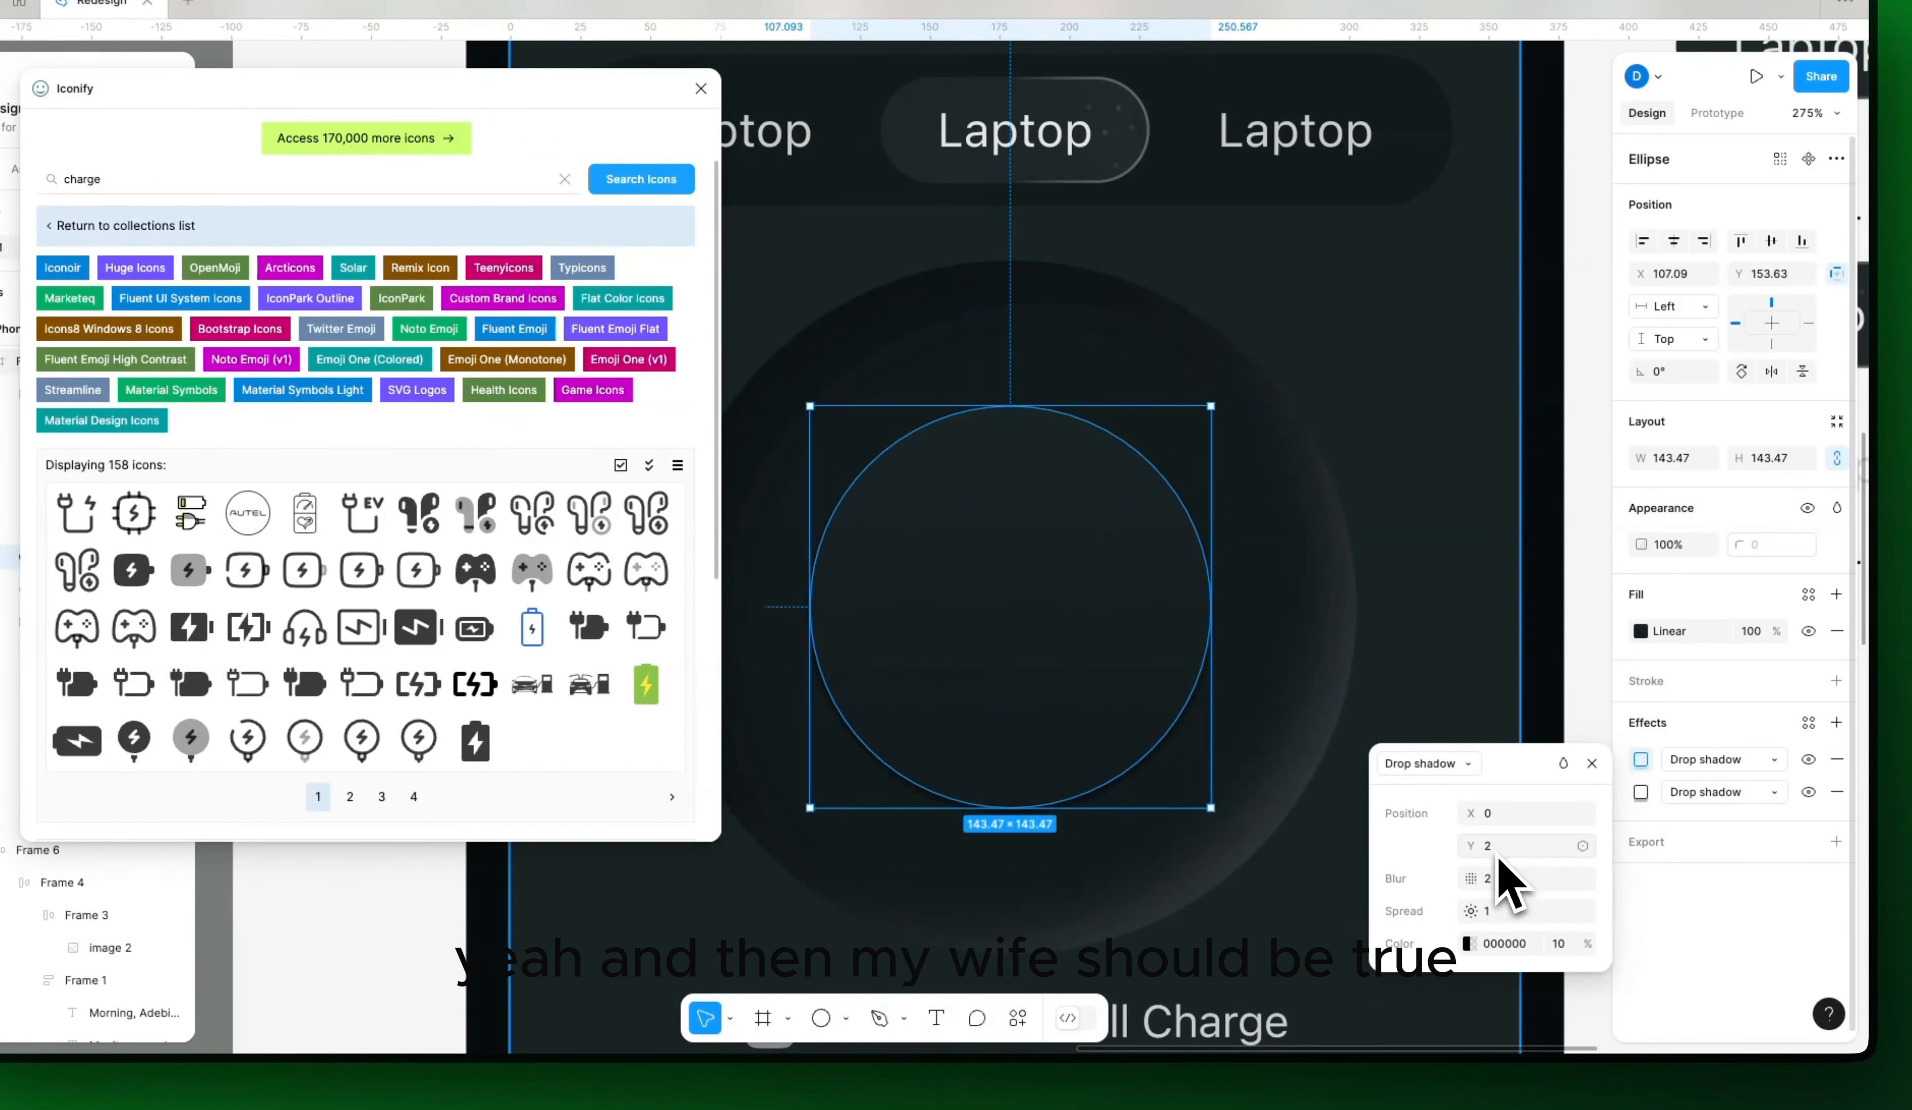
{"action": "left_click", "coordinate": [1592, 760]}
{"action": "left_click", "coordinate": [1391, 743]}
Step: Examine the edge highlights of the reference design's charge-speed dial
{"action": "scroll", "coordinate": [1401, 804], "scroll_direction": "down", "scroll_amount": 10}
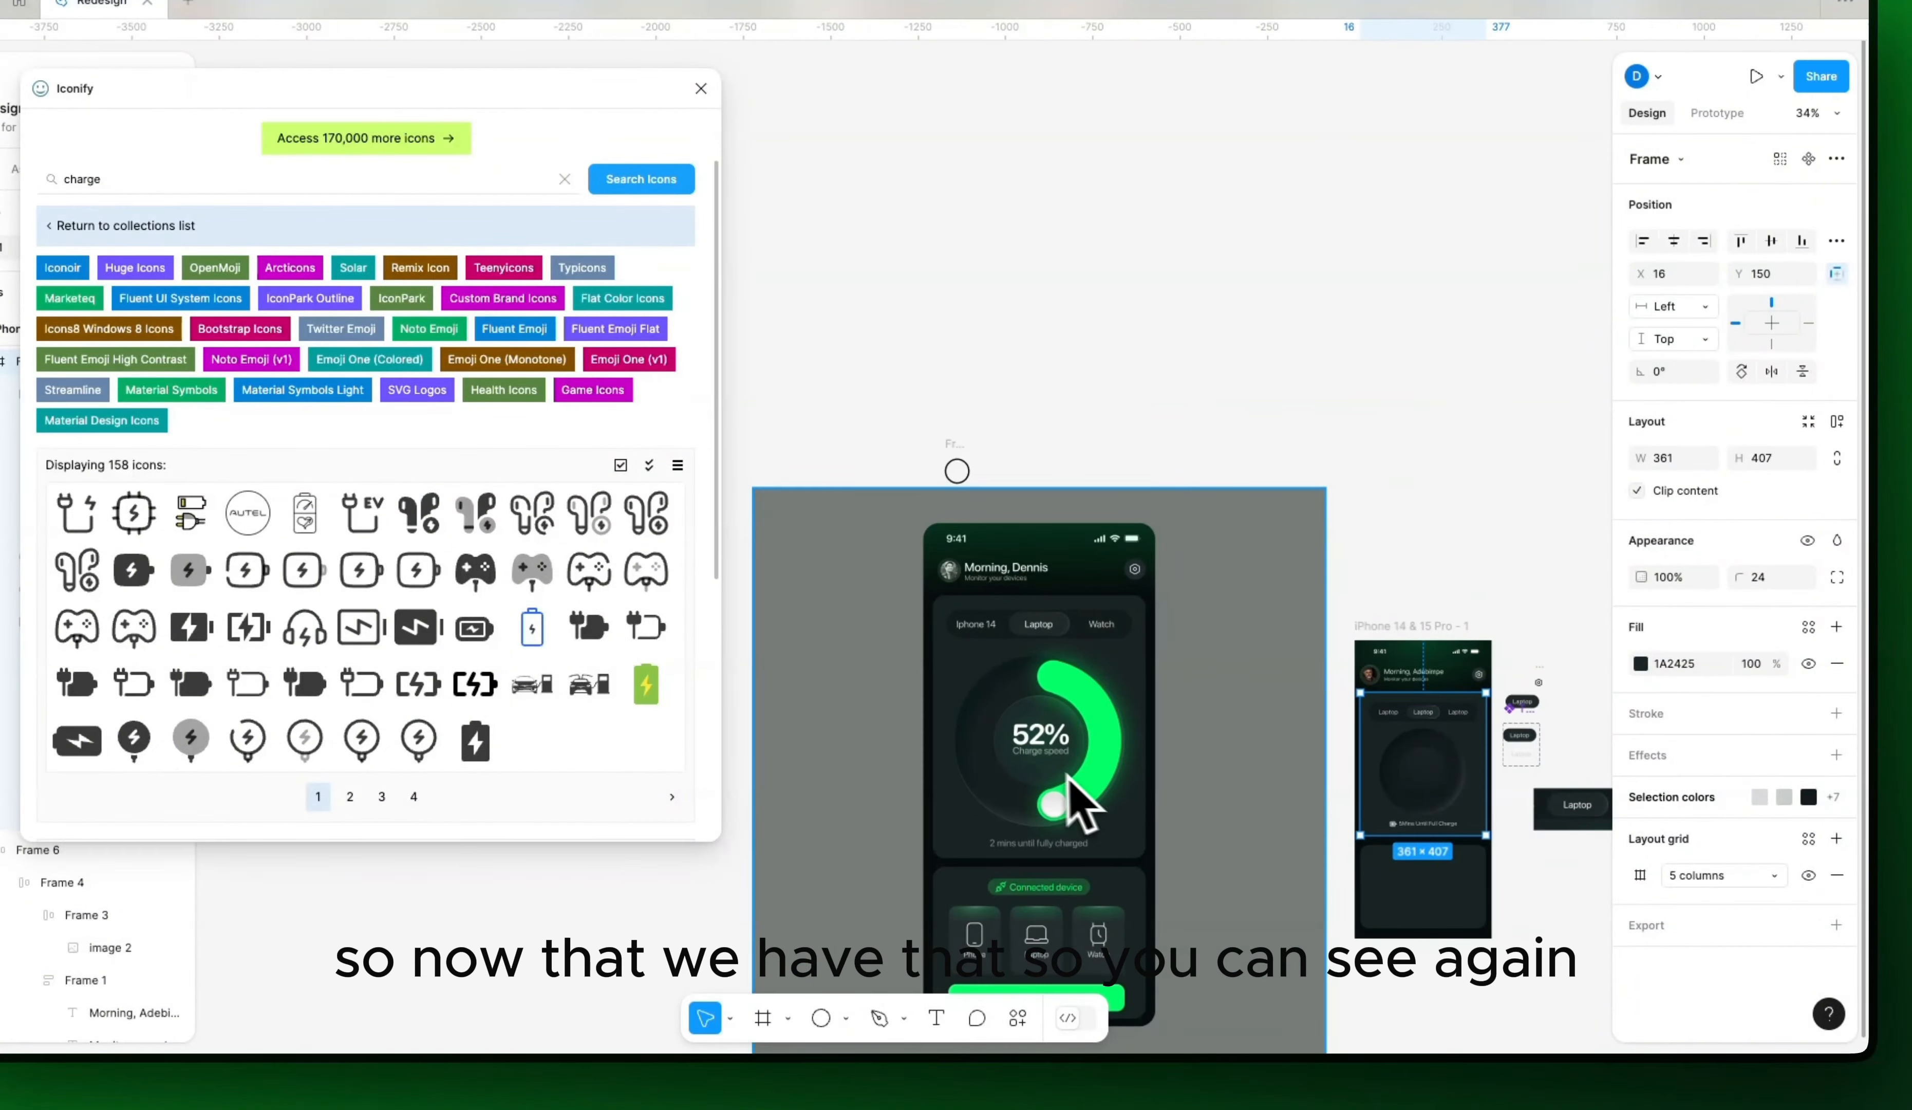
{"action": "scroll", "coordinate": [1051, 796], "scroll_direction": "up", "scroll_amount": 8}
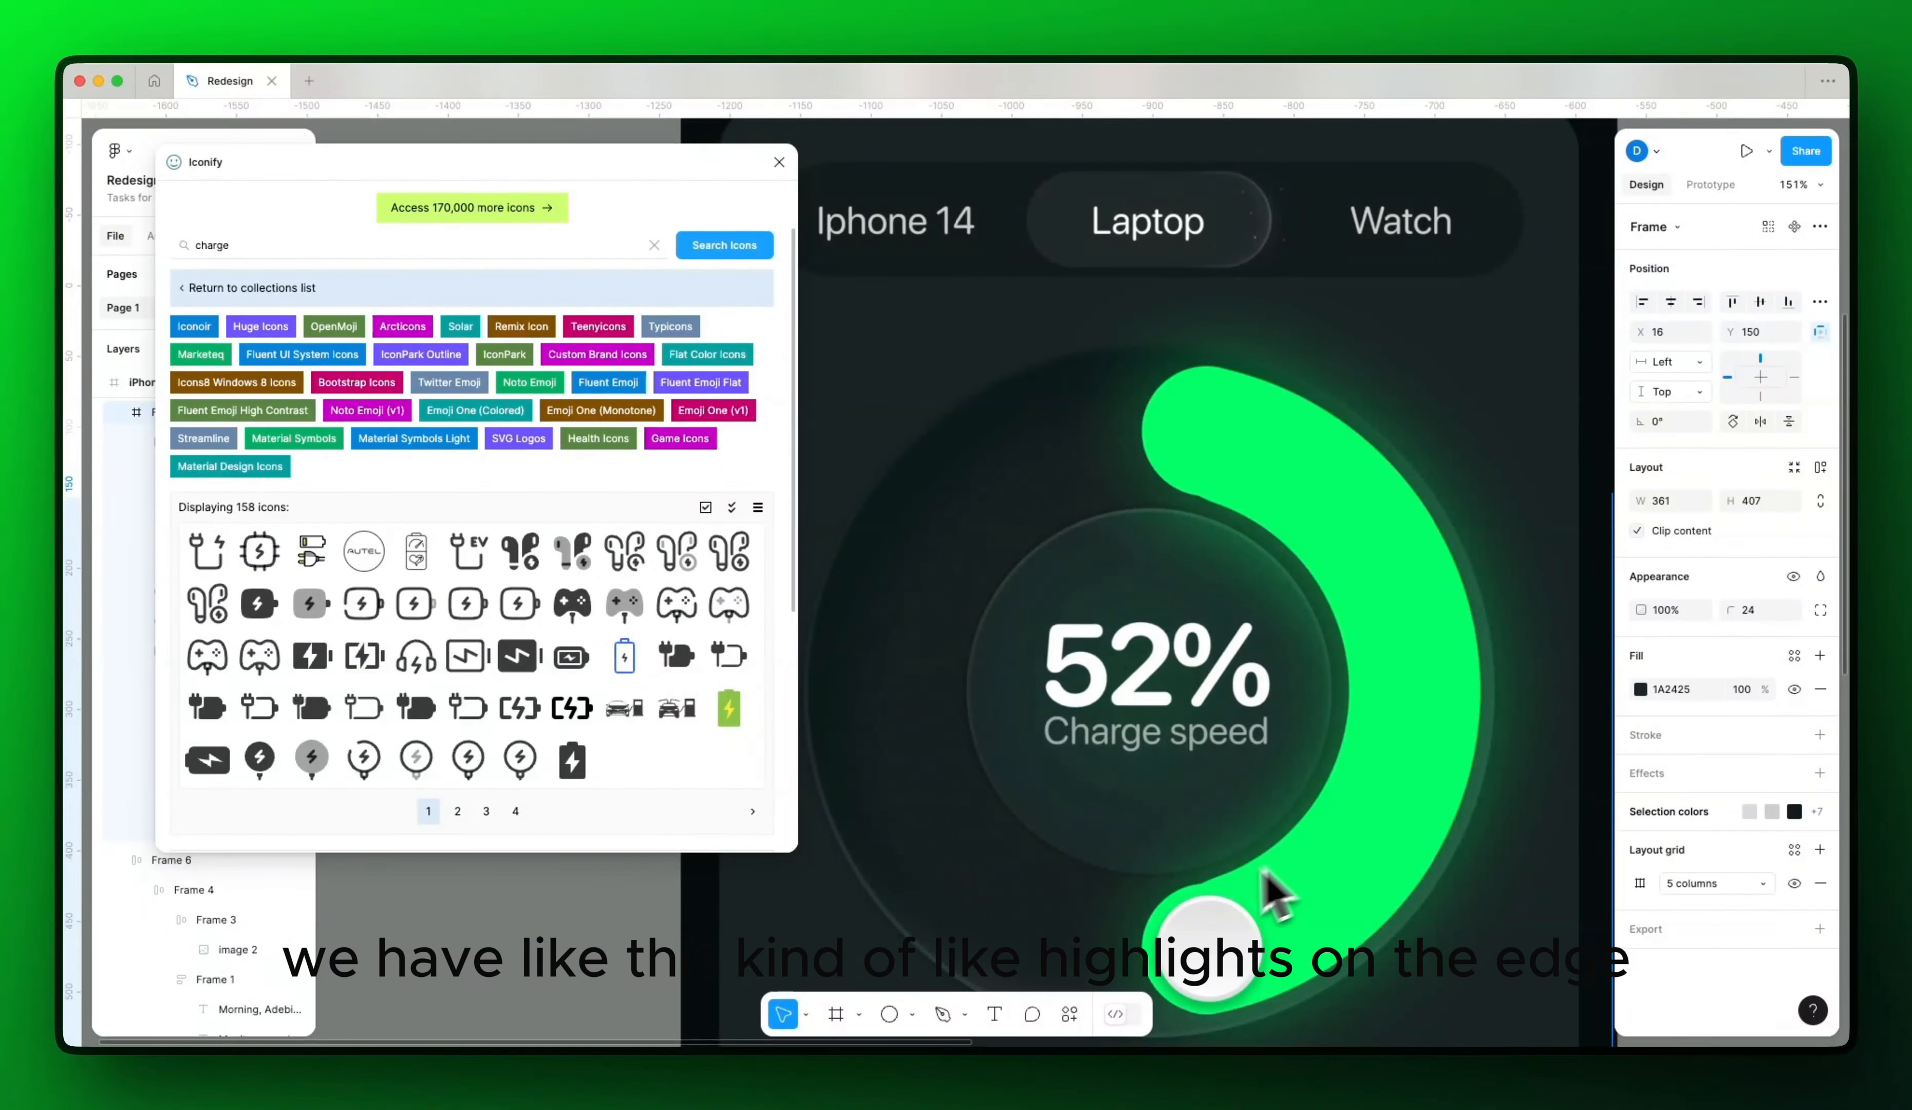
{"action": "scroll", "coordinate": [1032, 819], "scroll_direction": "down", "scroll_amount": 10}
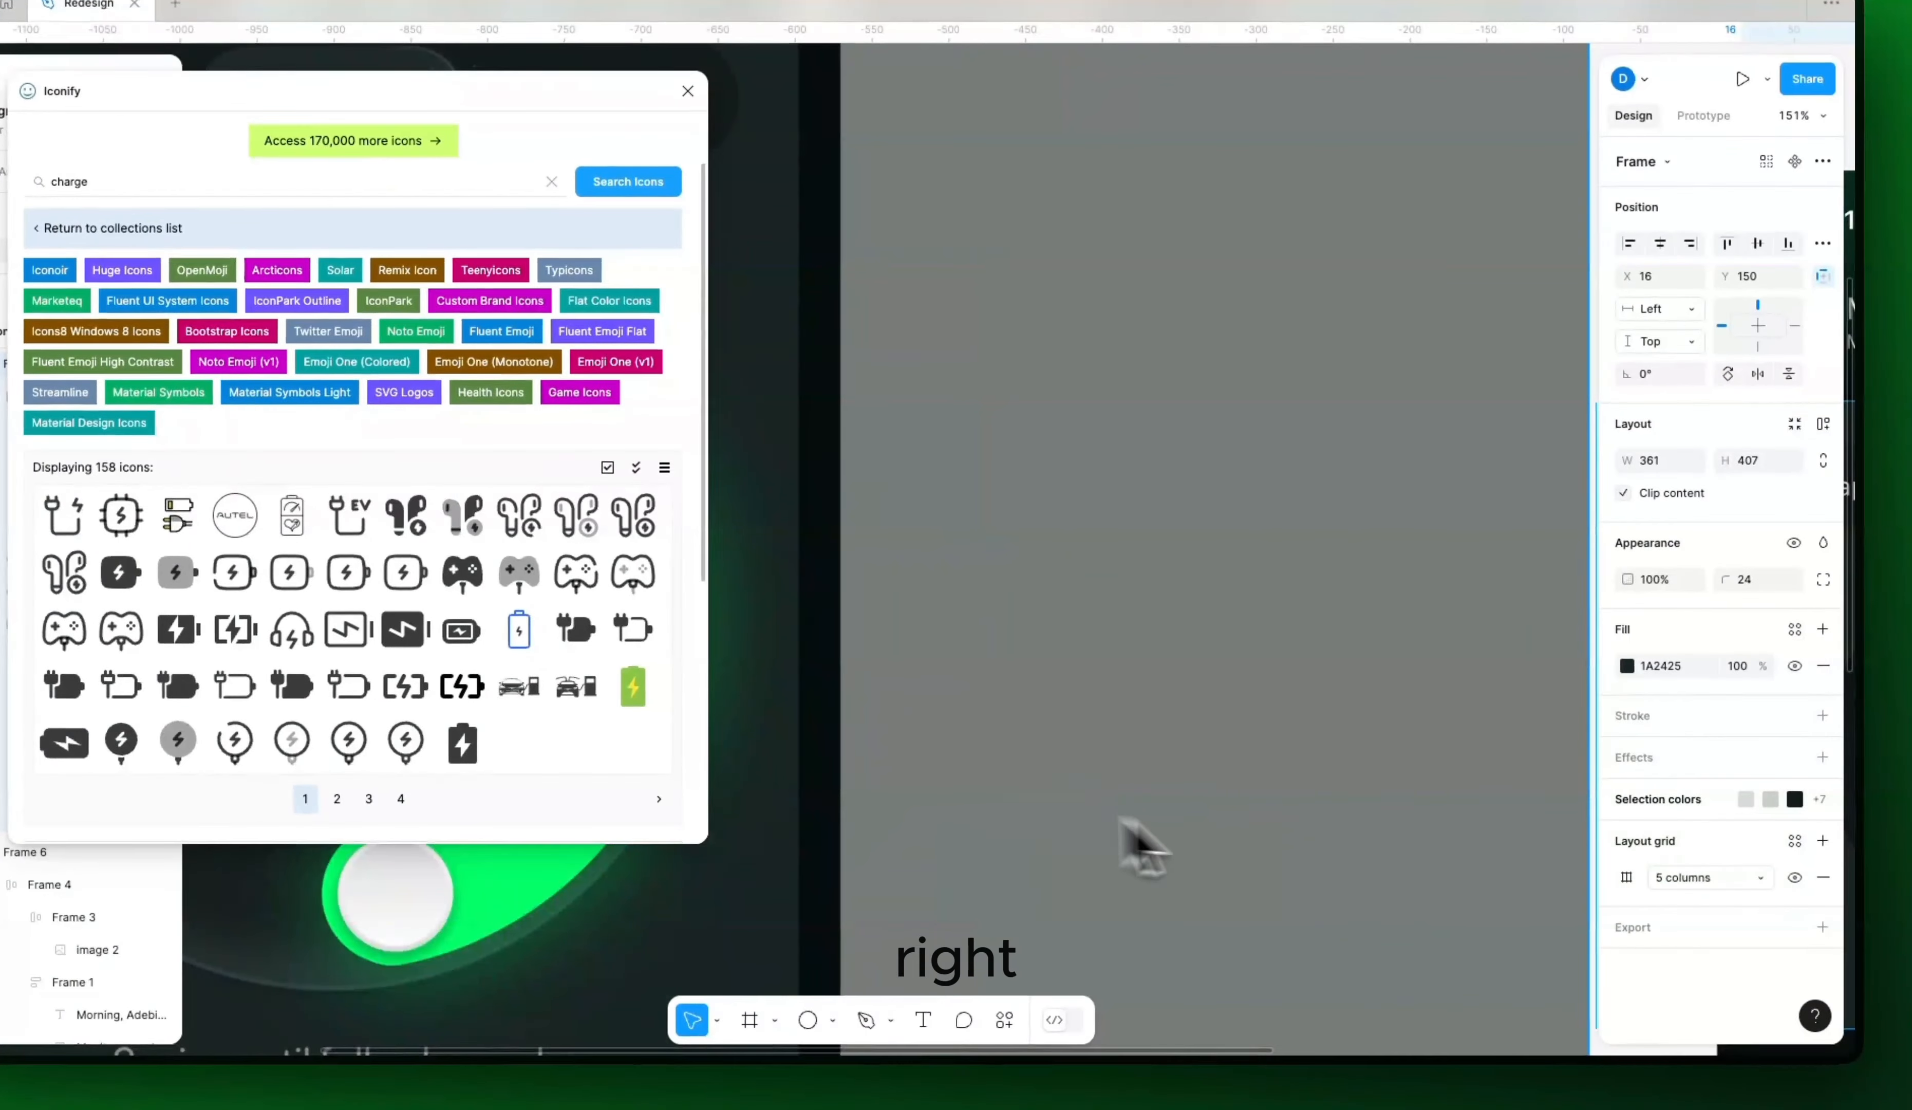
Step: Add a white inside stroke of weight 1 at 5% opacity to the inner circle of the redesigned dial
{"action": "scroll", "coordinate": [1288, 850], "scroll_direction": "up", "scroll_amount": 10}
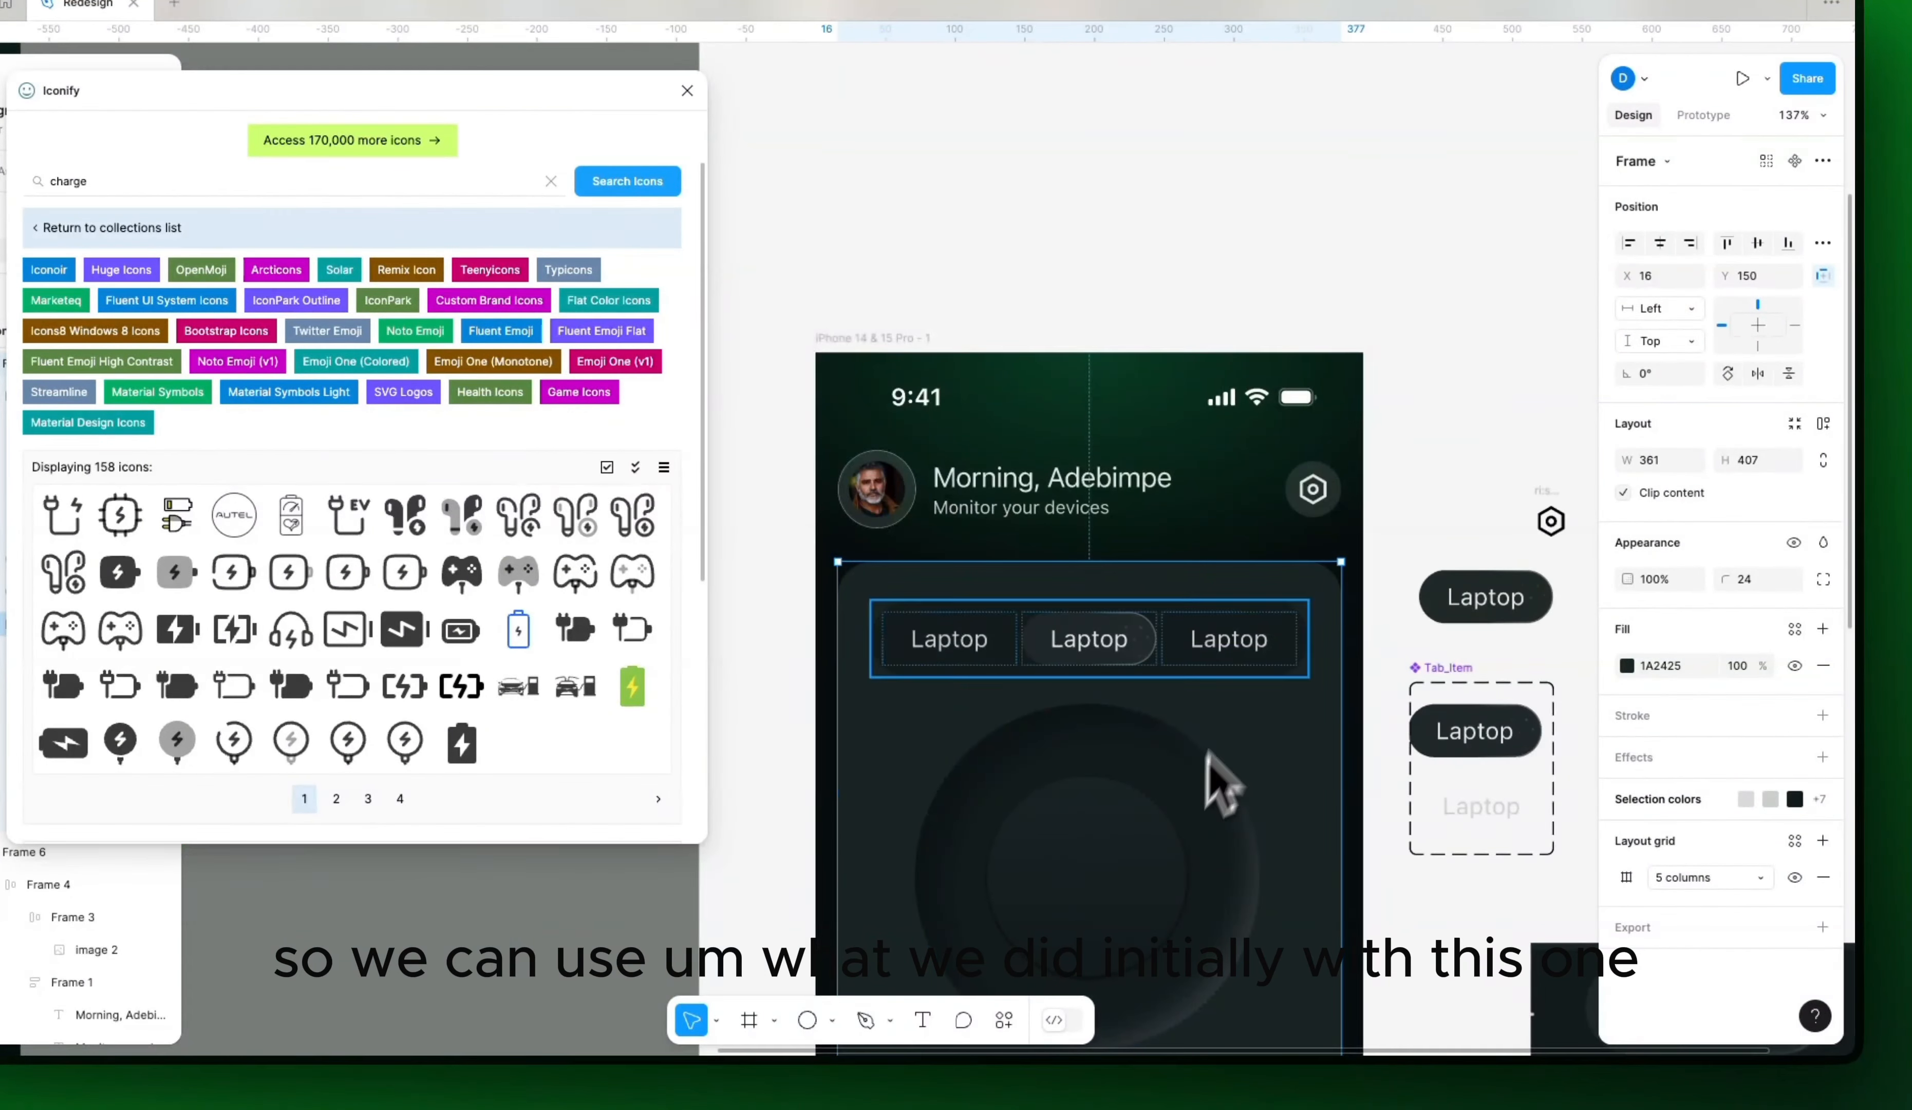
{"action": "left_click", "coordinate": [1326, 484]}
{"action": "left_click", "coordinate": [1101, 922]}
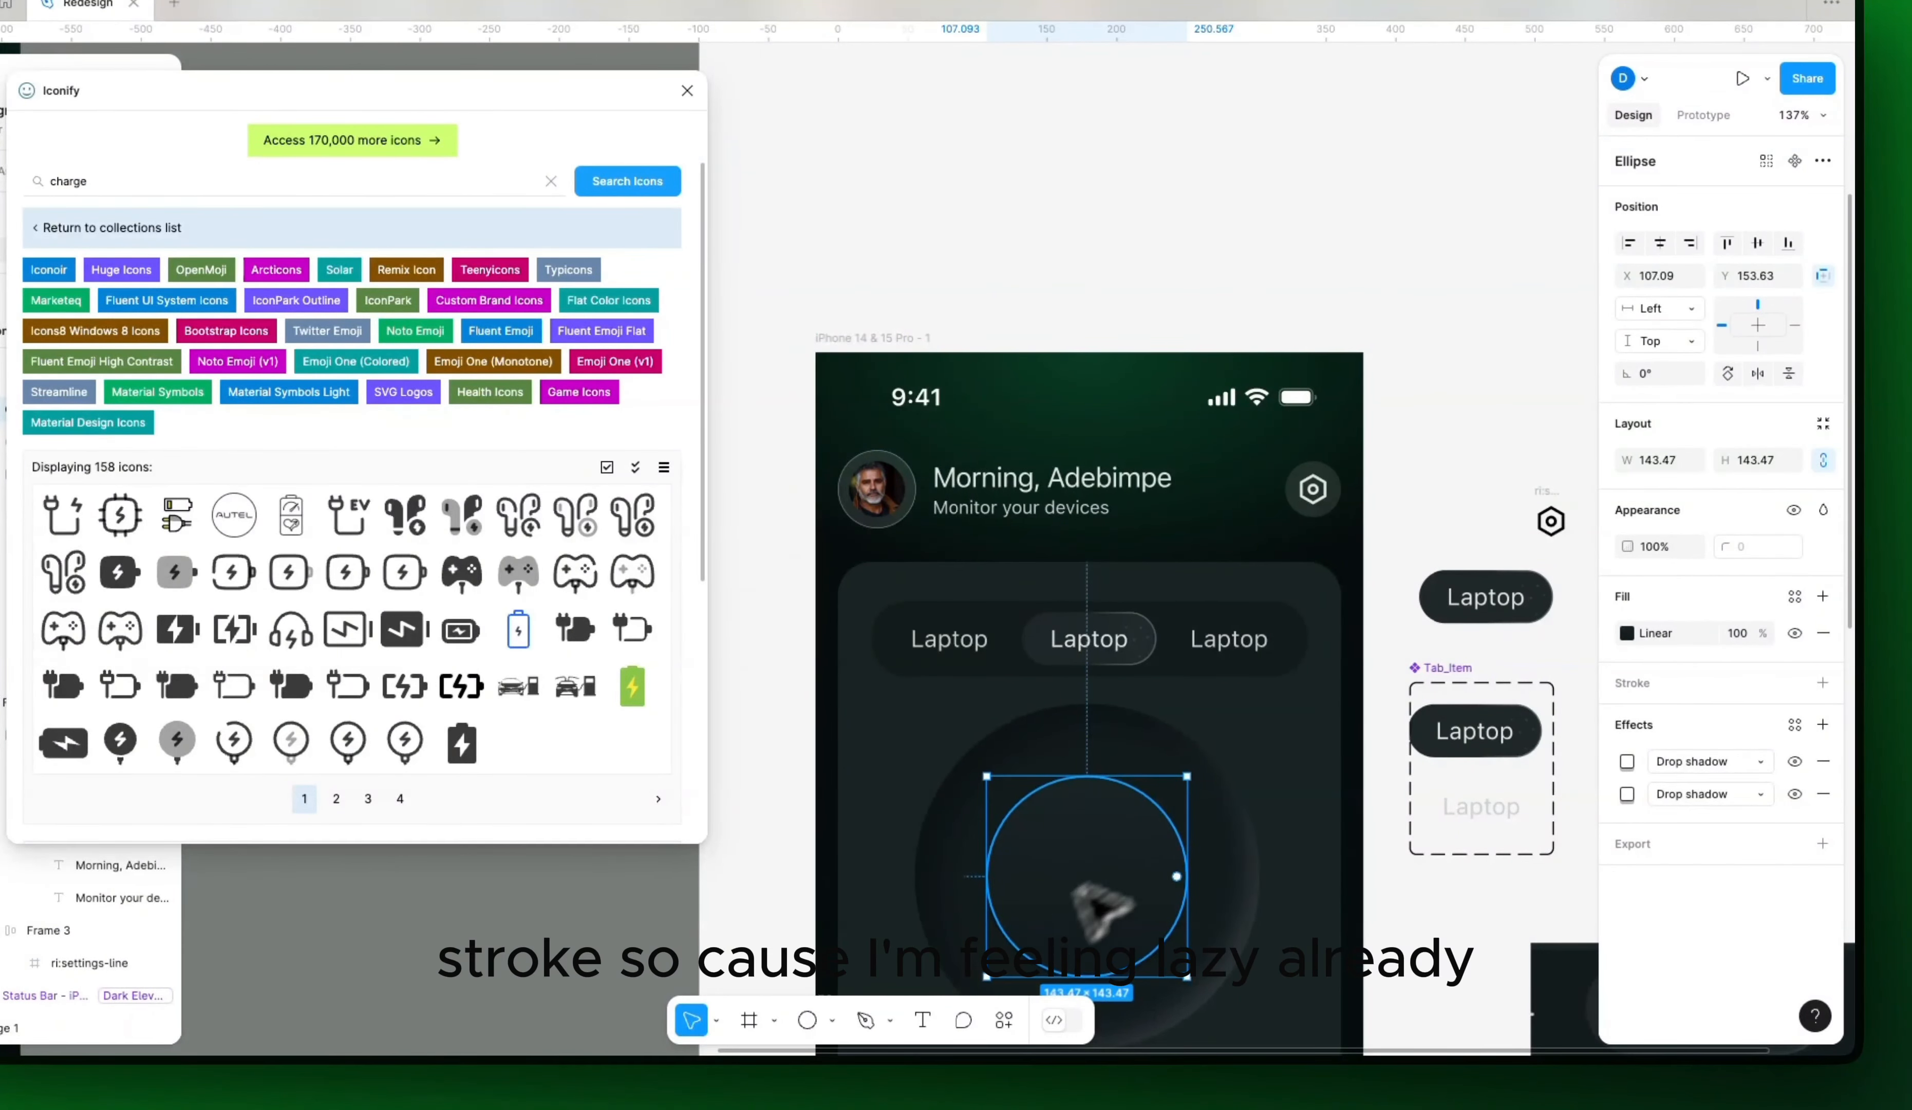
{"action": "left_click", "coordinate": [1684, 682]}
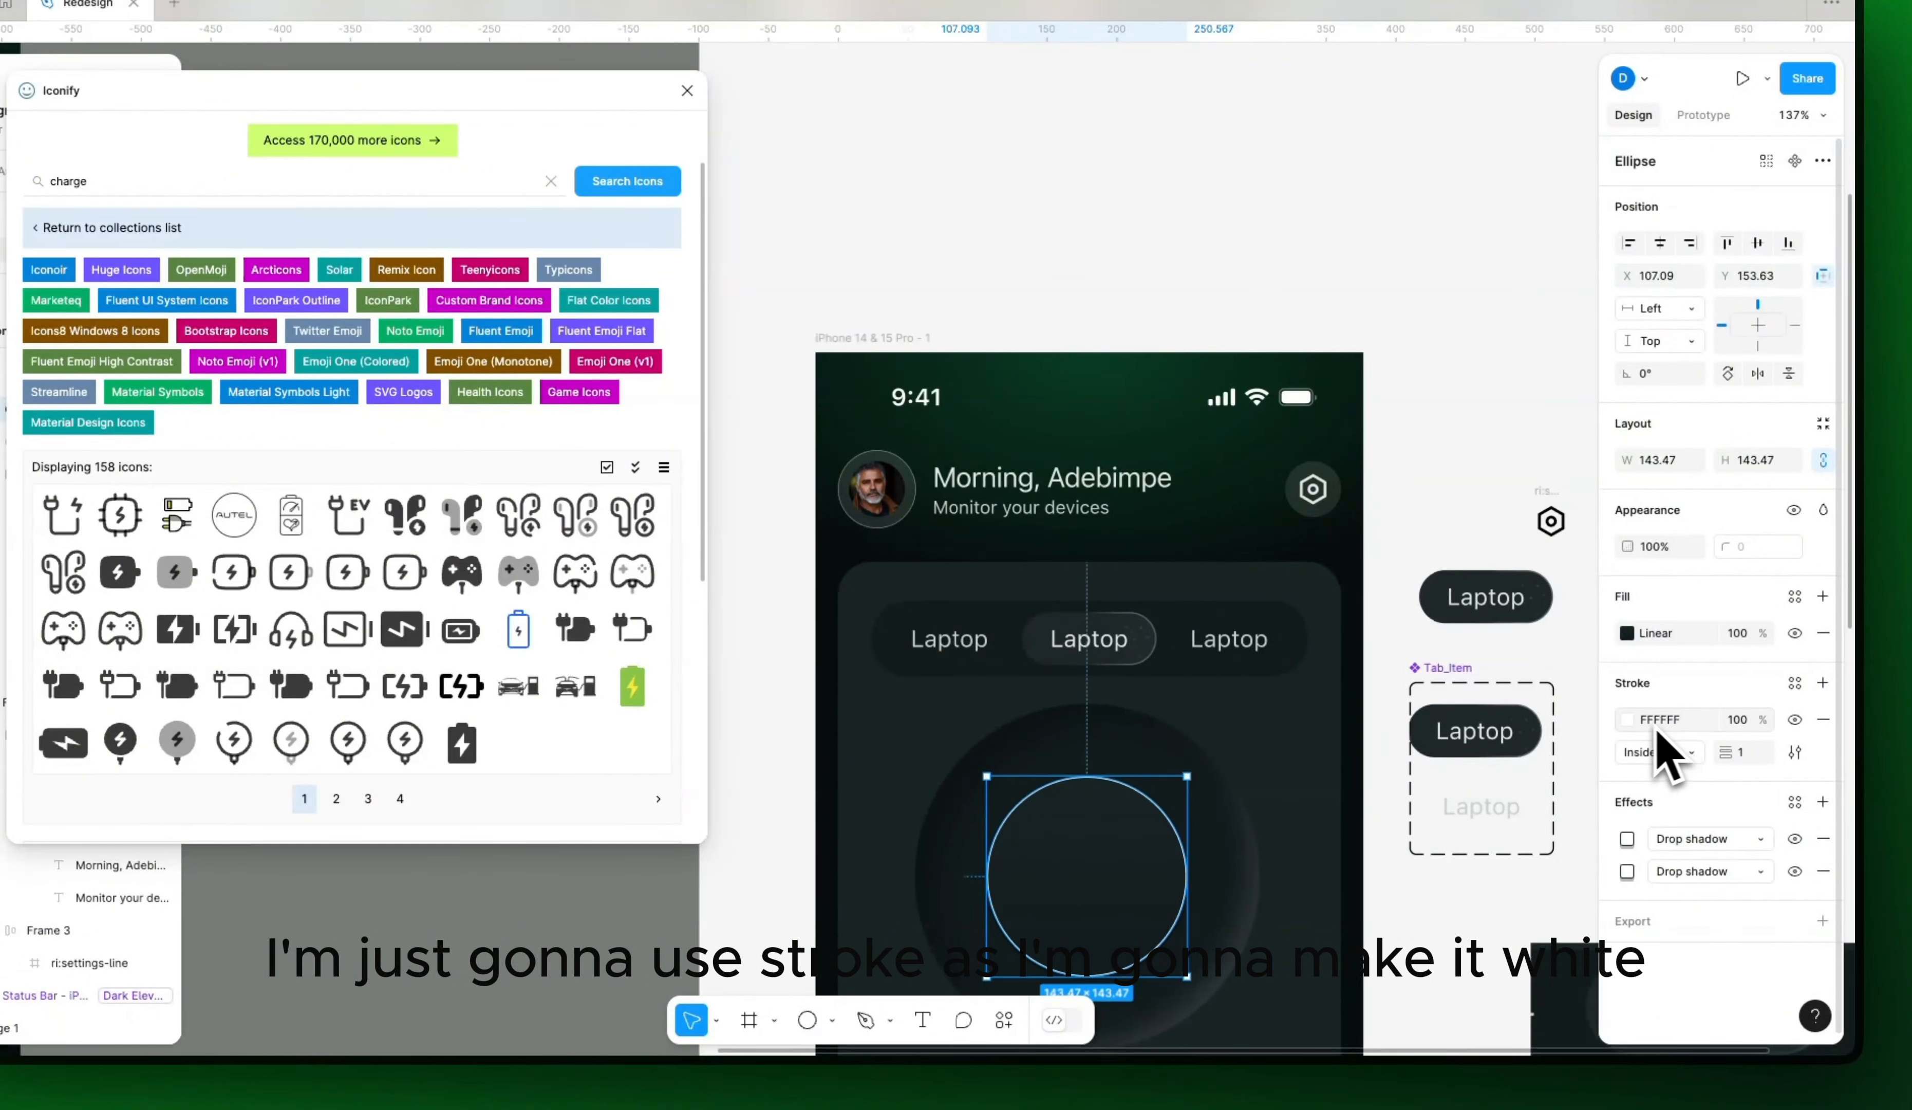
{"action": "left_click", "coordinate": [1736, 726]}
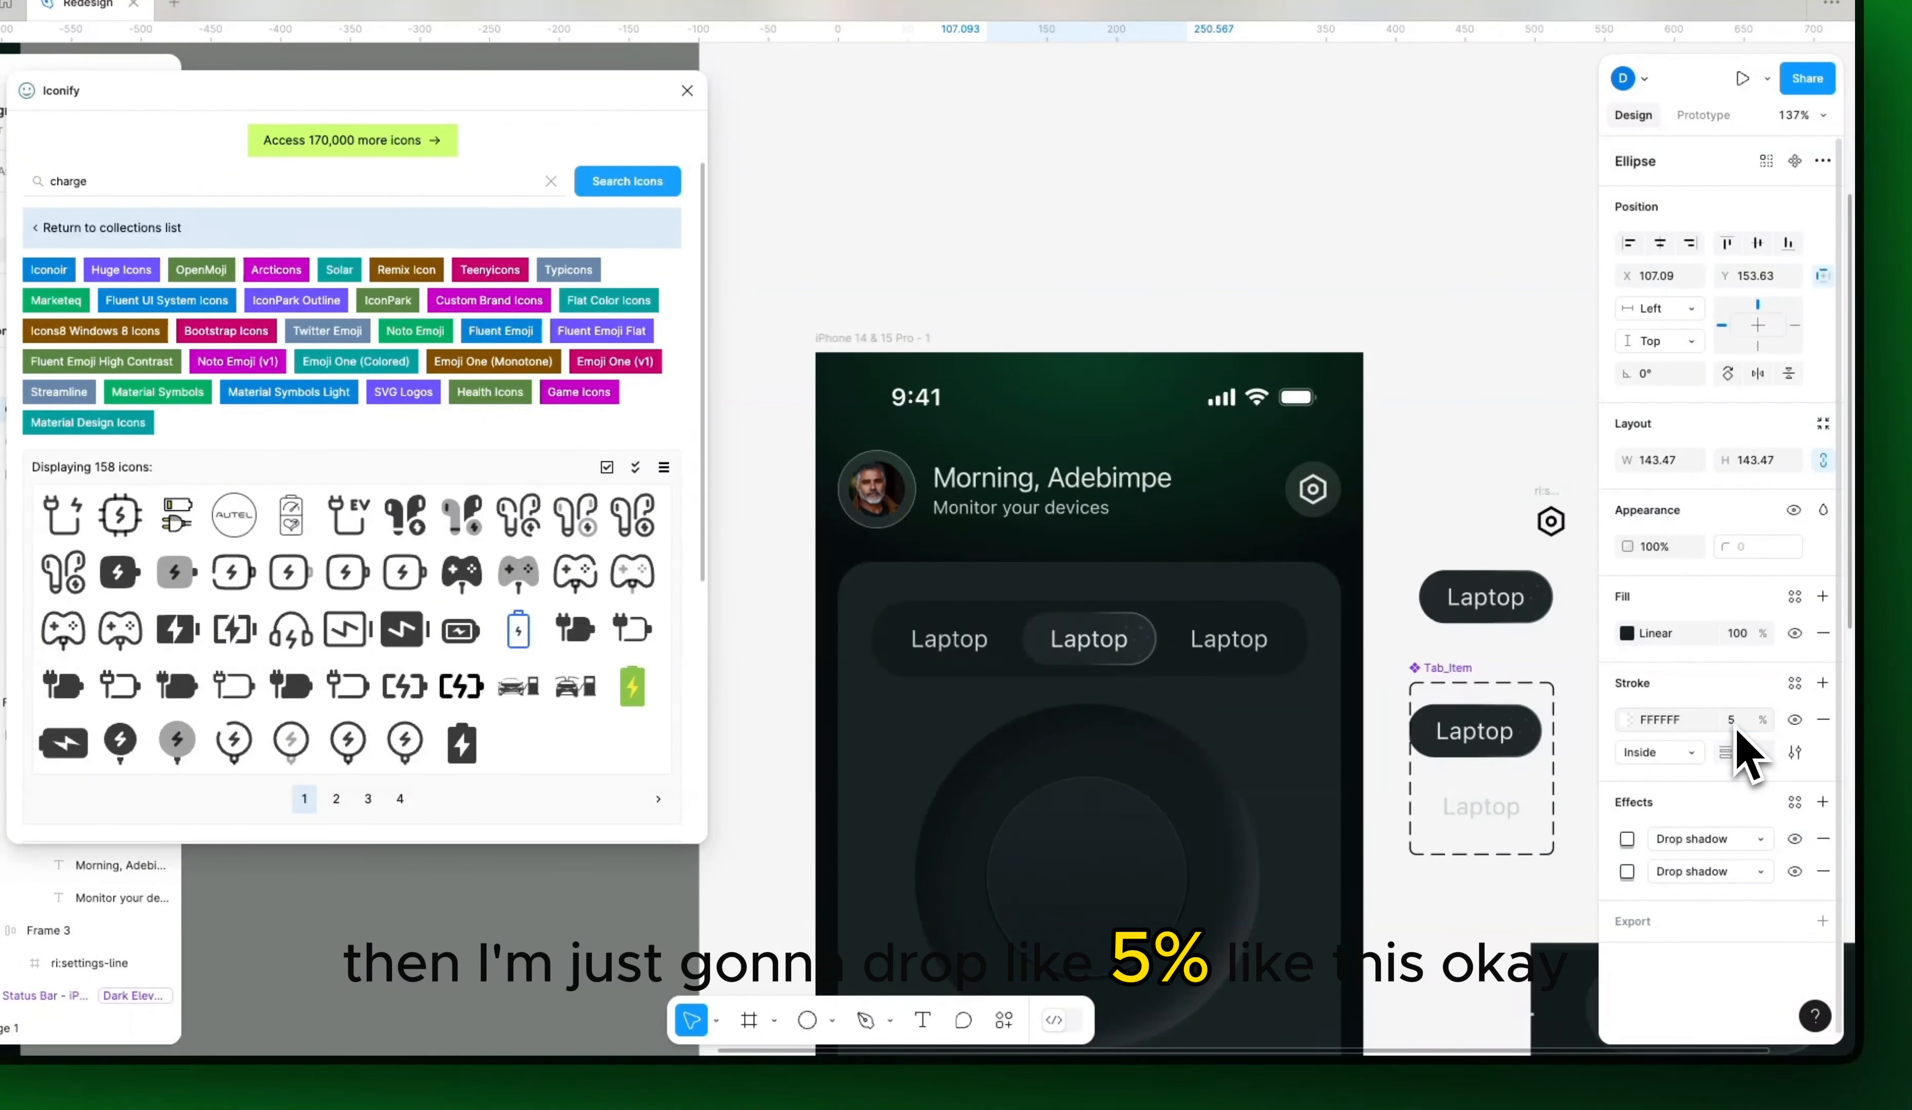
{"action": "left_click", "coordinate": [1436, 959]}
Step: Add the text "52%" inside the inner circle of the redesigned dial
{"action": "scroll", "coordinate": [1401, 945], "scroll_direction": "down", "scroll_amount": 2}
{"action": "scroll", "coordinate": [1401, 842], "scroll_direction": "down", "scroll_amount": 6}
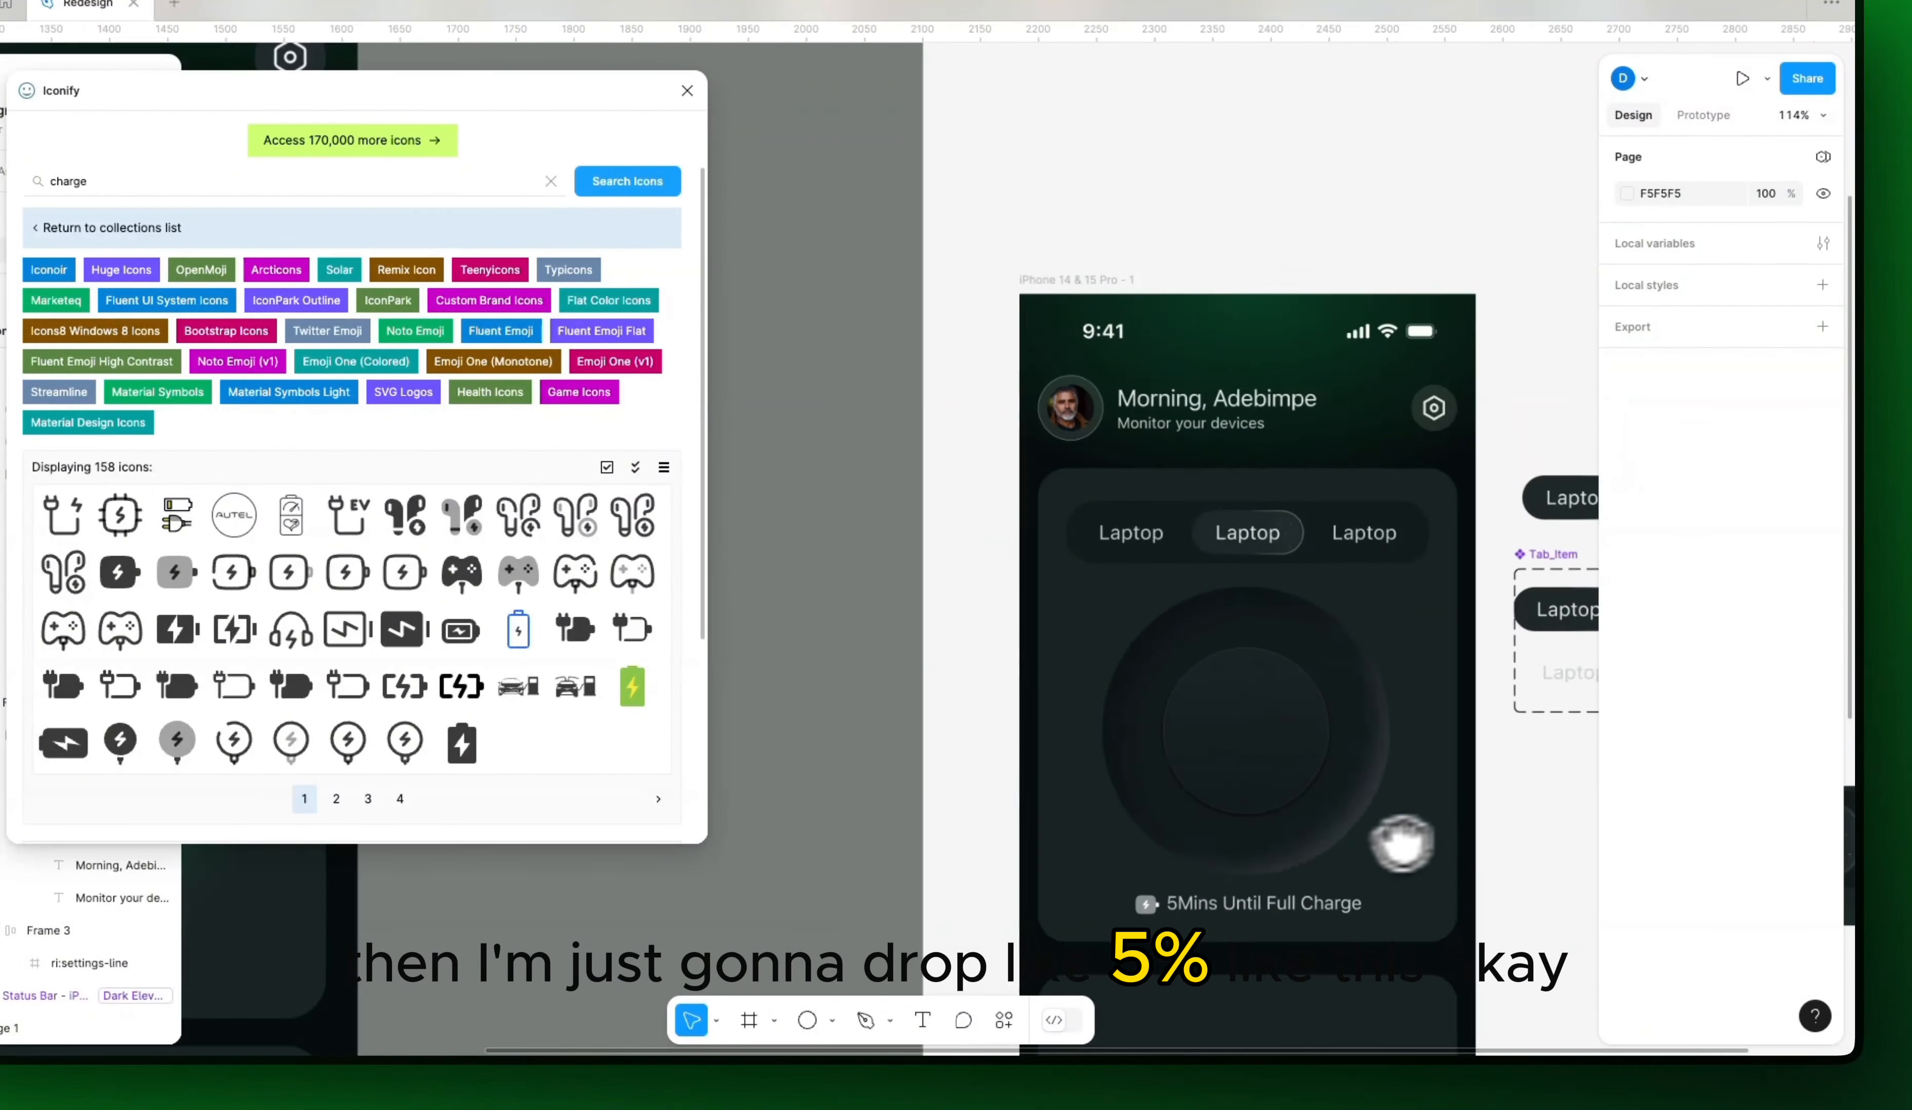
{"action": "scroll", "coordinate": [1194, 833], "scroll_direction": "left", "scroll_amount": 3}
{"action": "scroll", "coordinate": [1058, 841], "scroll_direction": "up", "scroll_amount": 6}
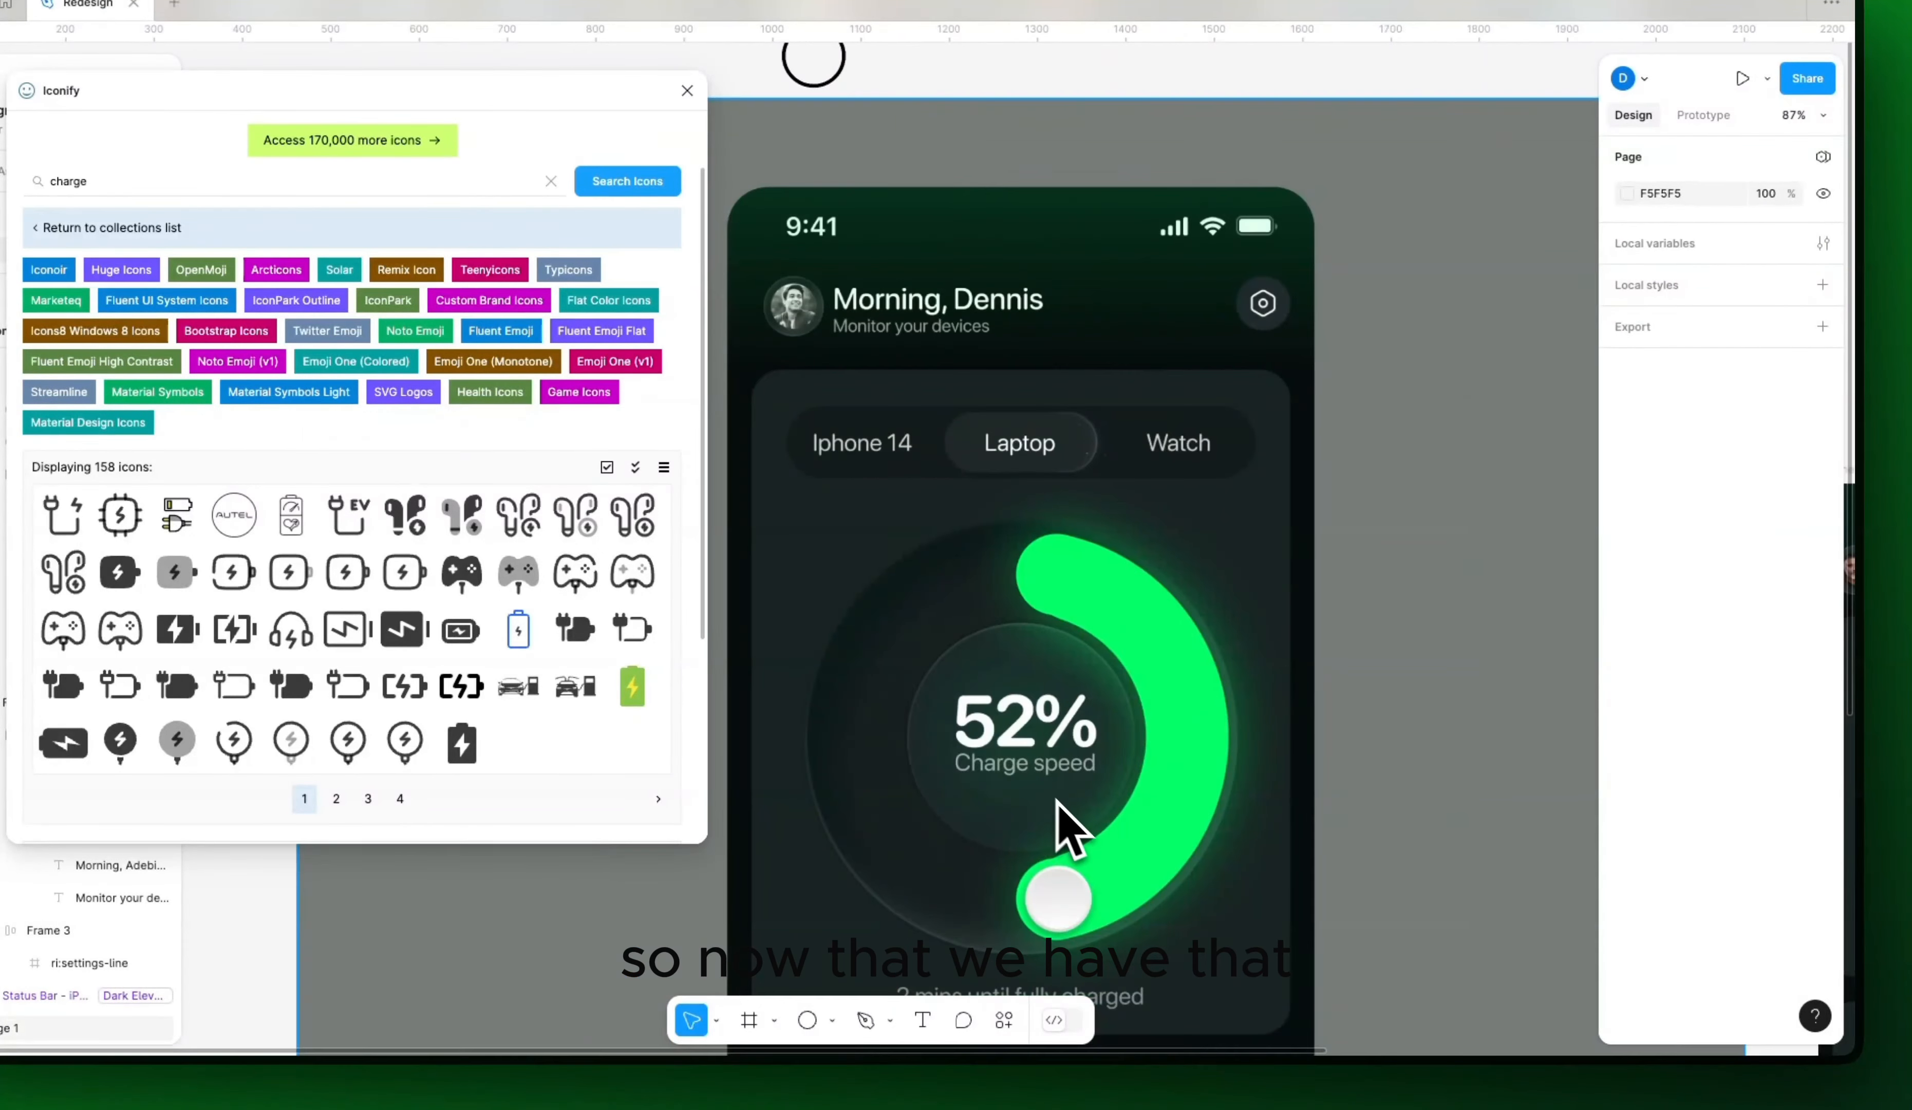
{"action": "left_click_drag", "start_coordinate": [1466, 796], "coordinate": [904, 777]}
{"action": "scroll", "coordinate": [1303, 787], "scroll_direction": "up", "scroll_amount": 4}
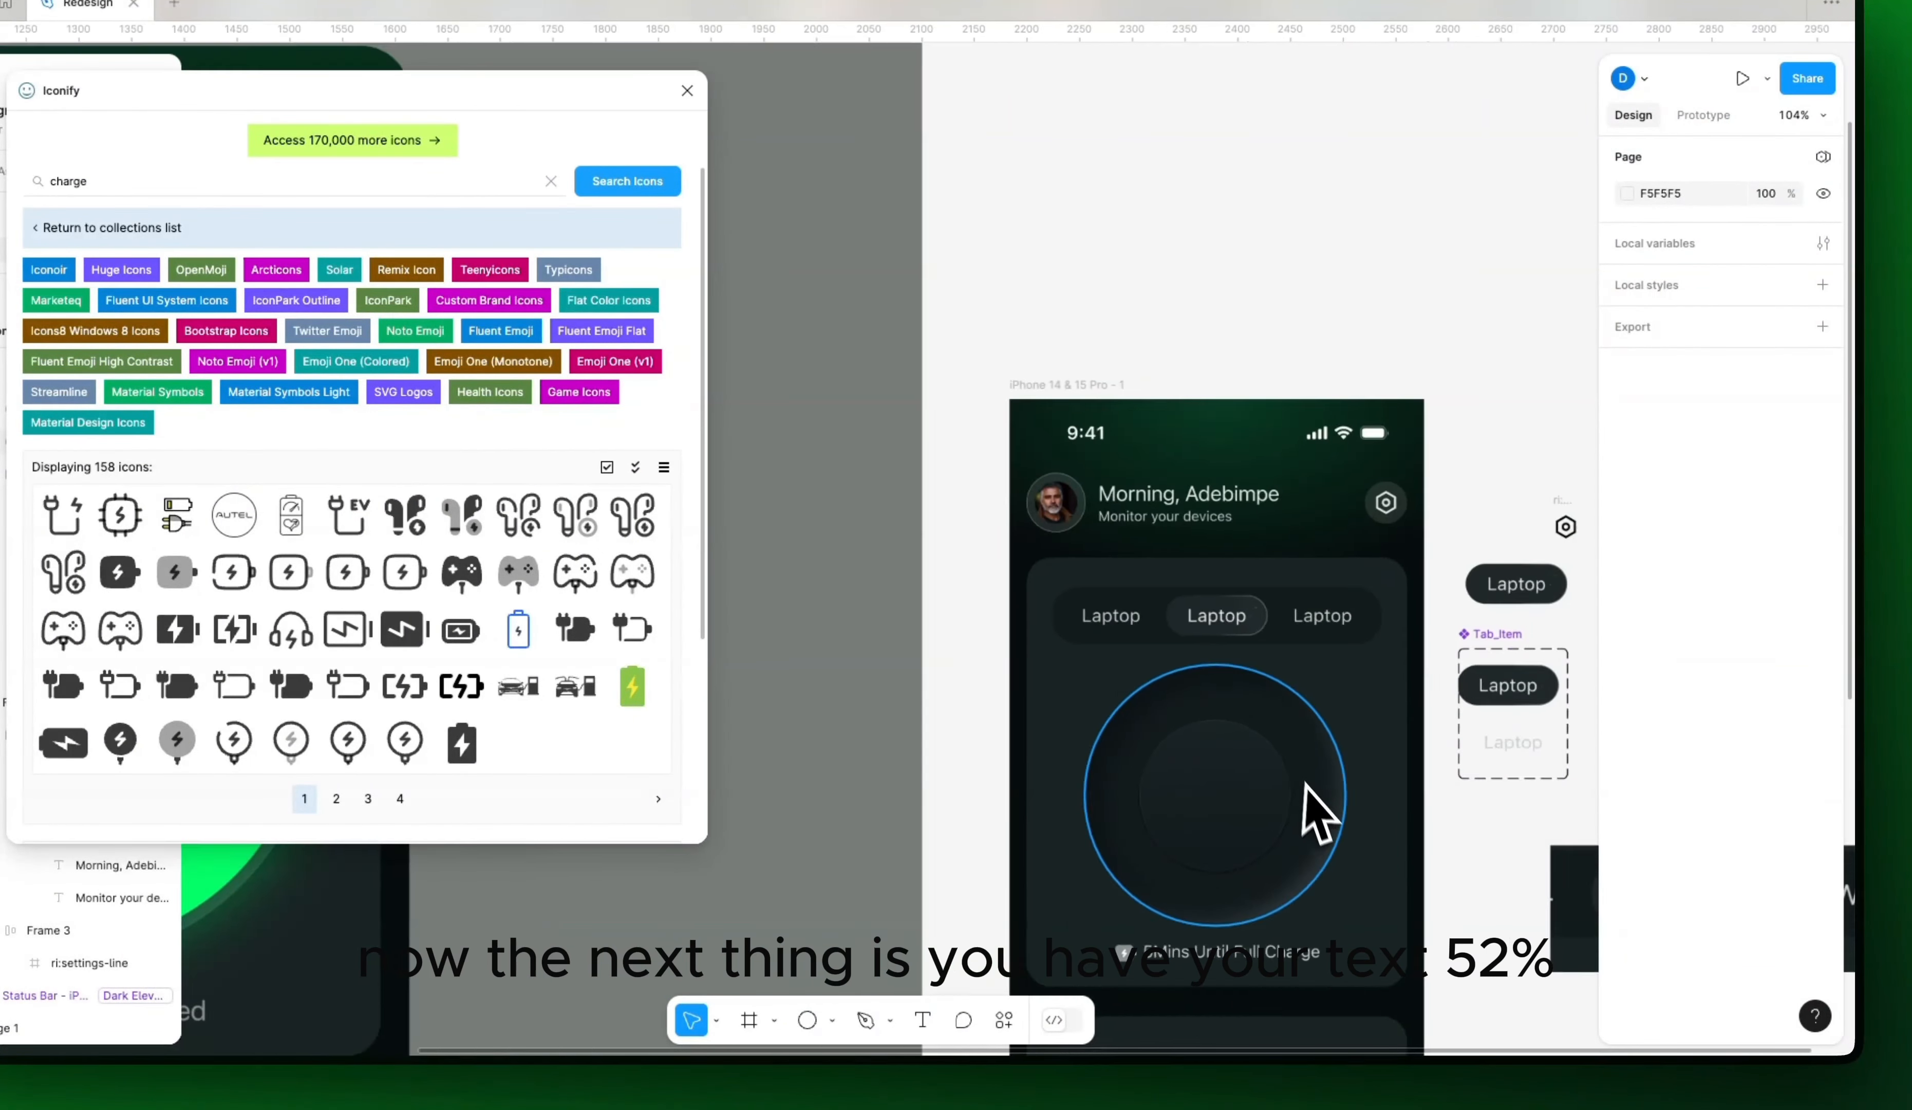
{"action": "scroll", "coordinate": [1270, 808], "scroll_direction": "up", "scroll_amount": 3}
{"action": "key", "text": "t"}
{"action": "left_click", "coordinate": [1202, 794]}
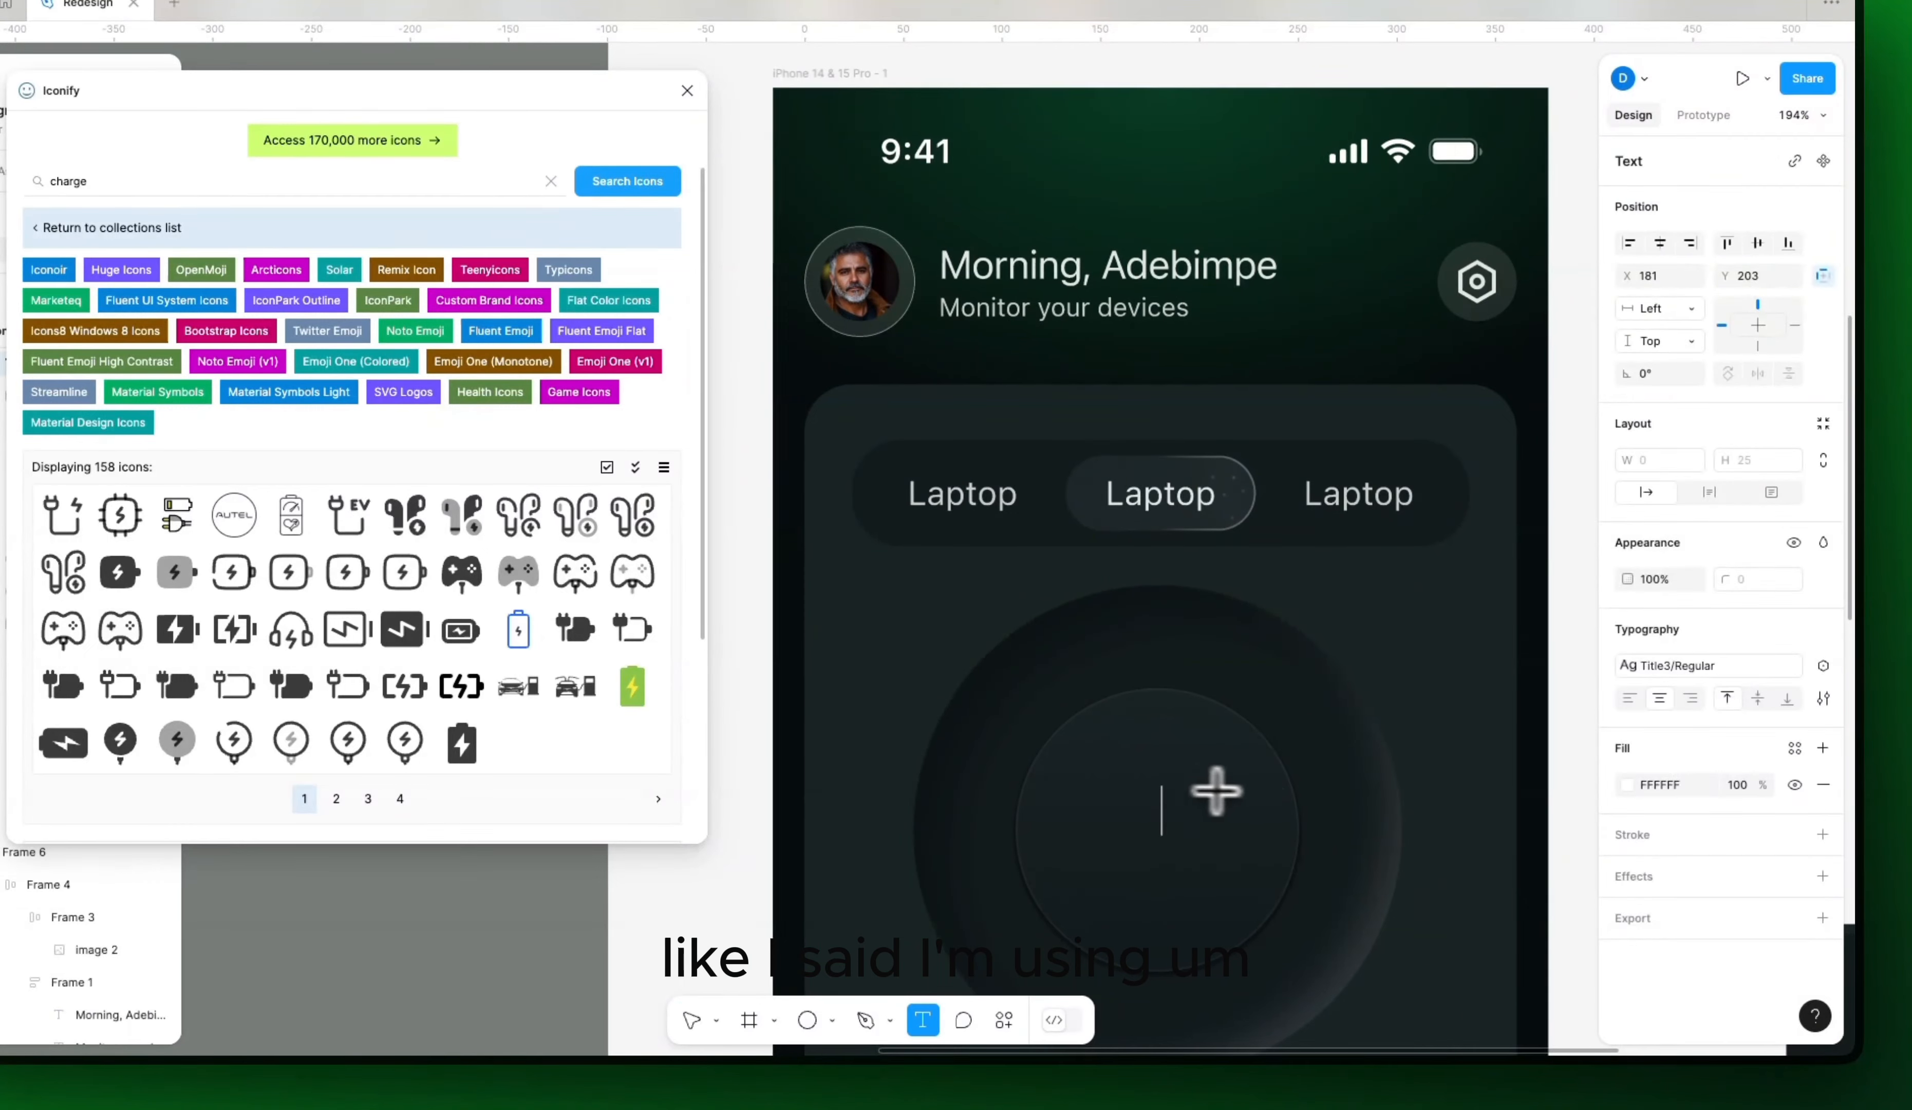
{"action": "type", "text": "52"}
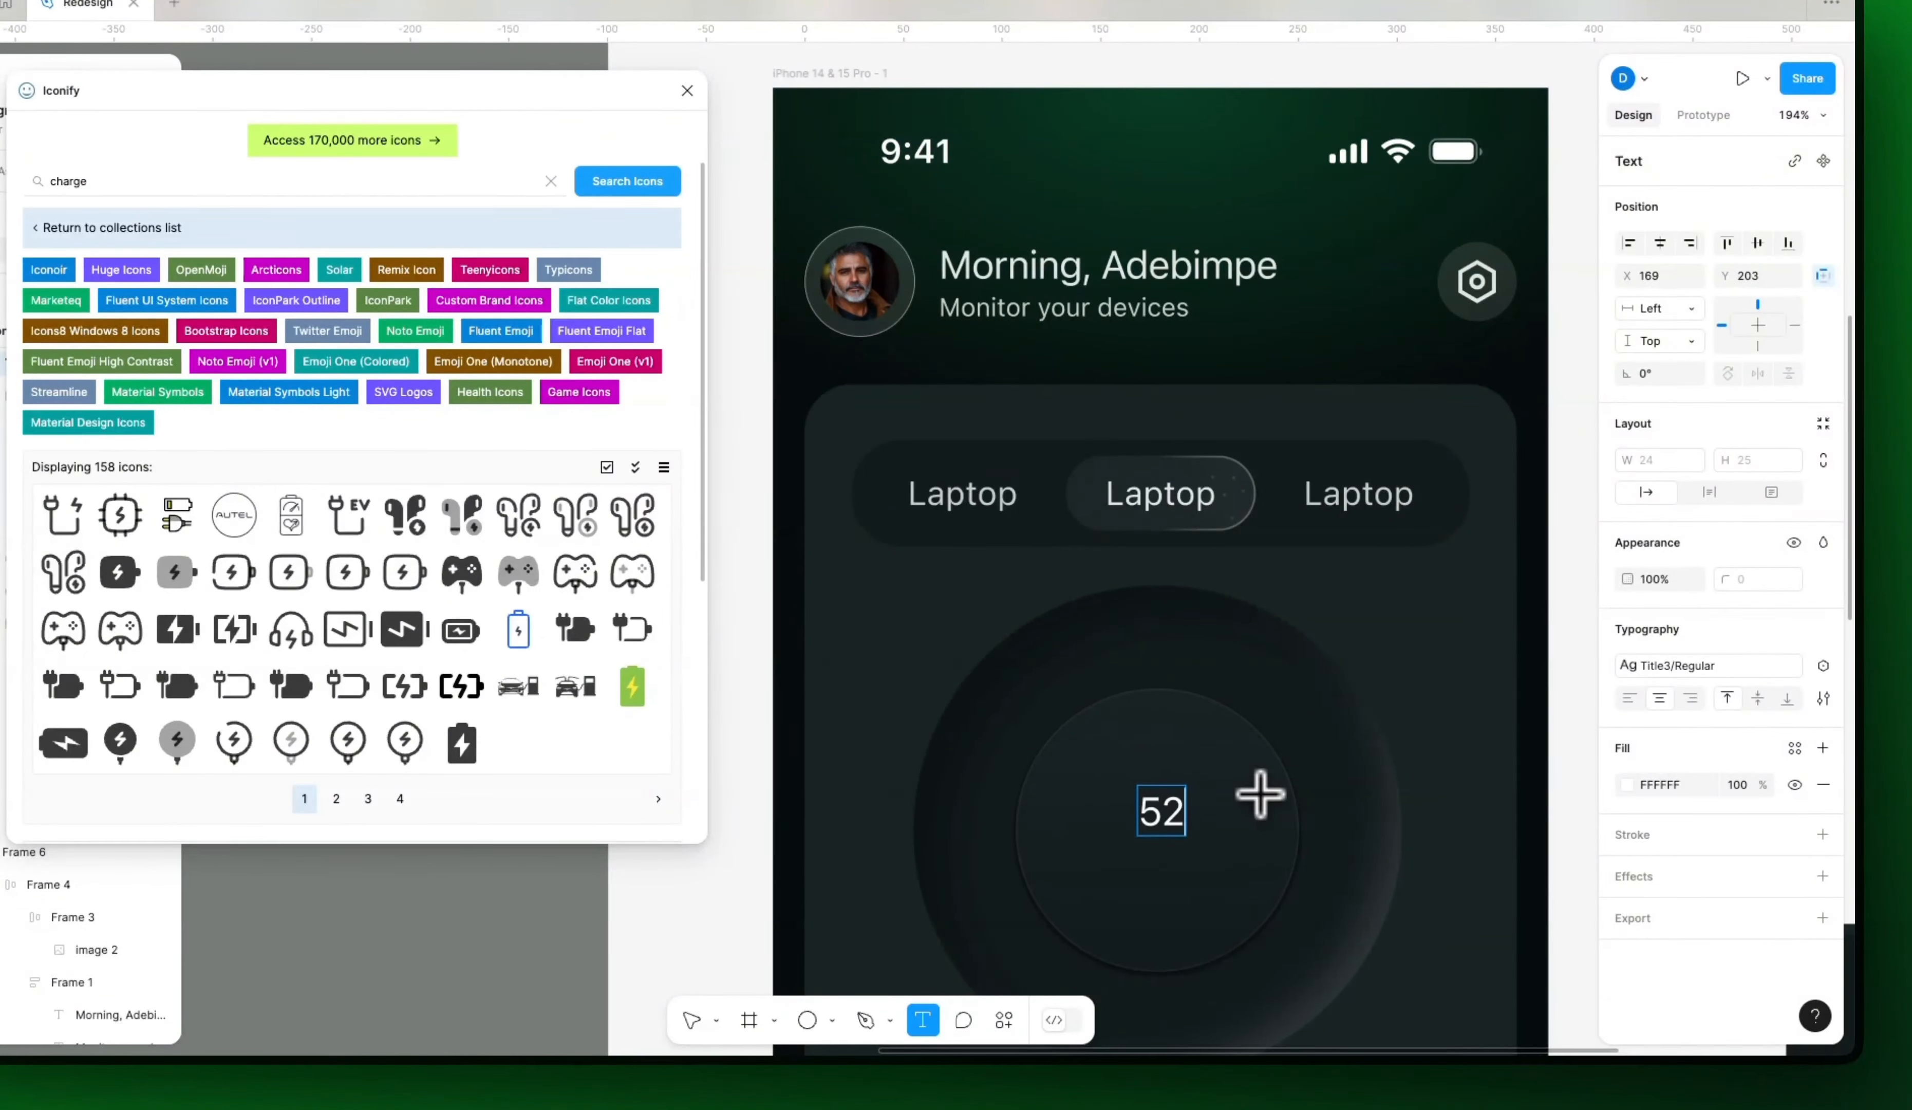
{"action": "type", "text": "%"}
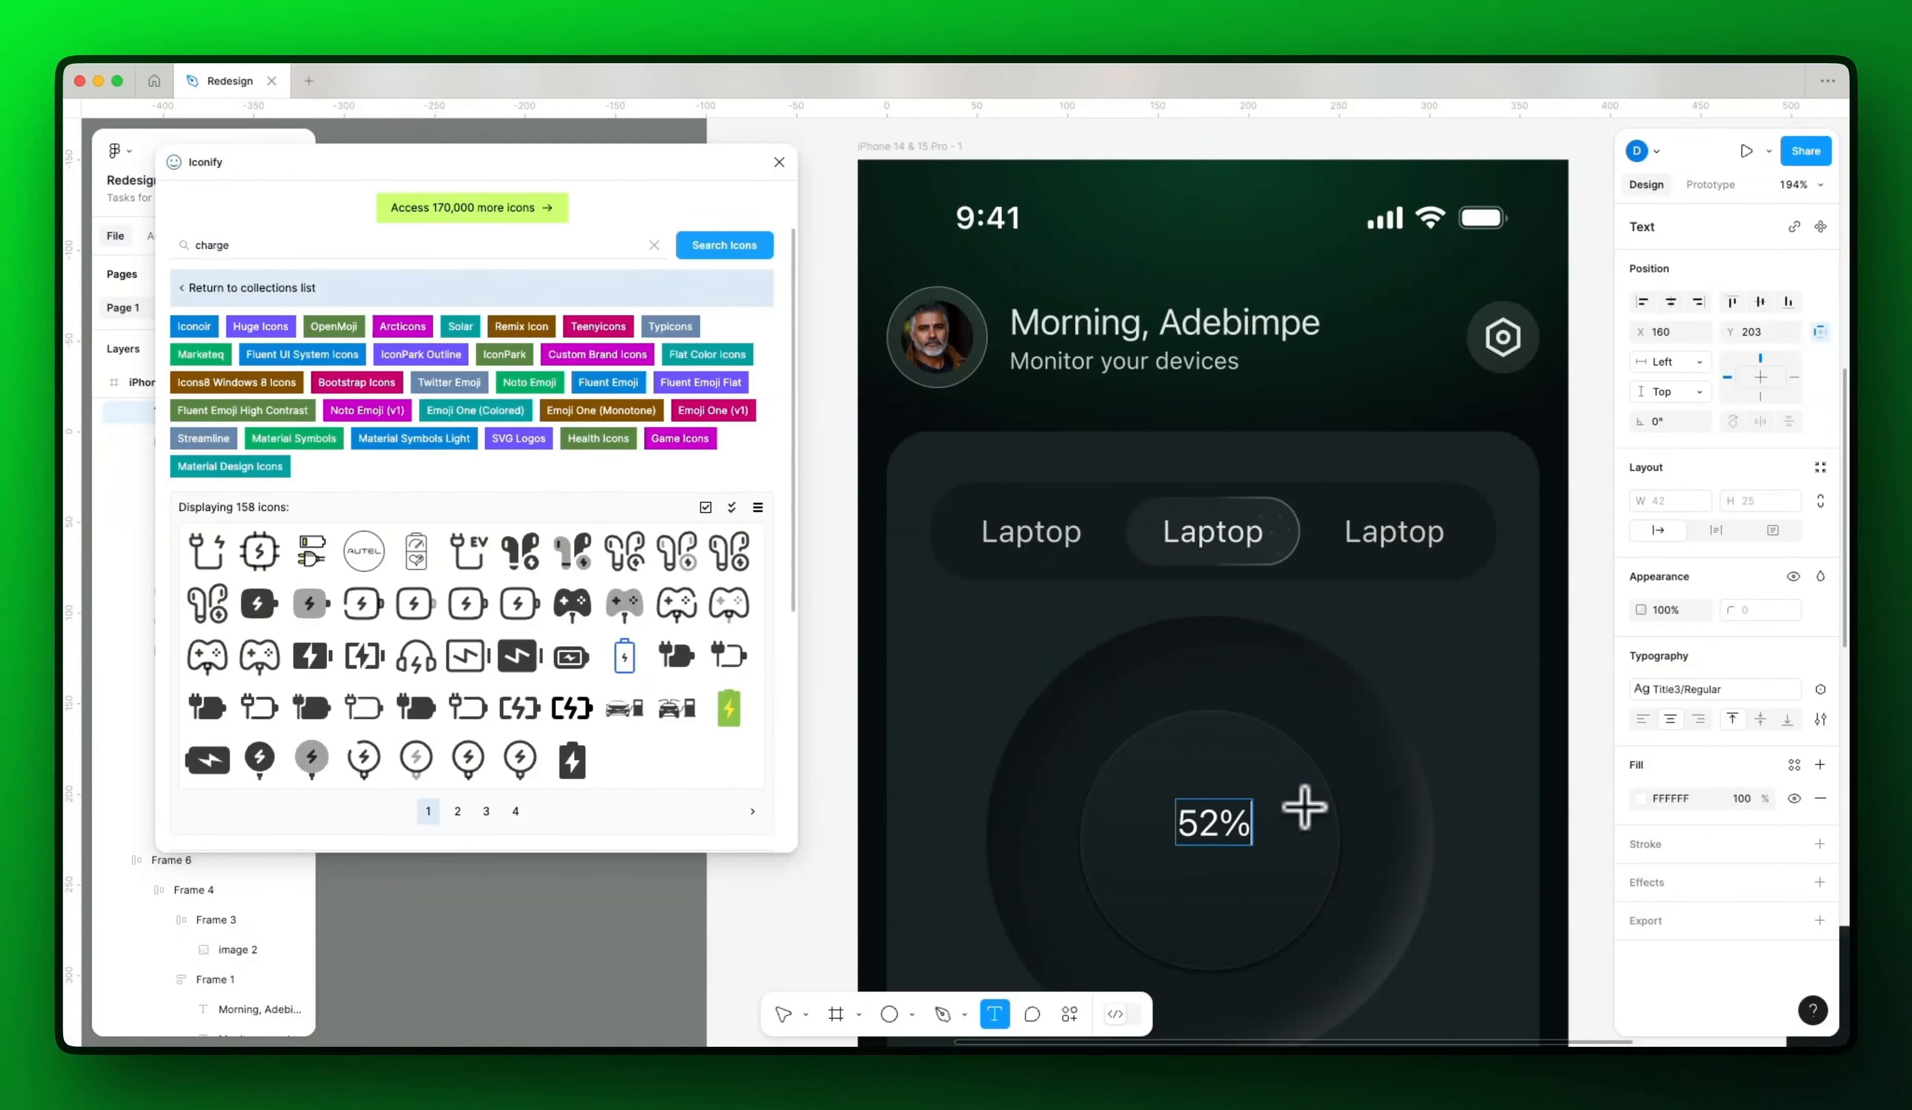
{"action": "key", "text": "Escape"}
Step: Apply the Large Title/Emphasized text style to the 52% text
{"action": "left_click", "coordinate": [1745, 689]}
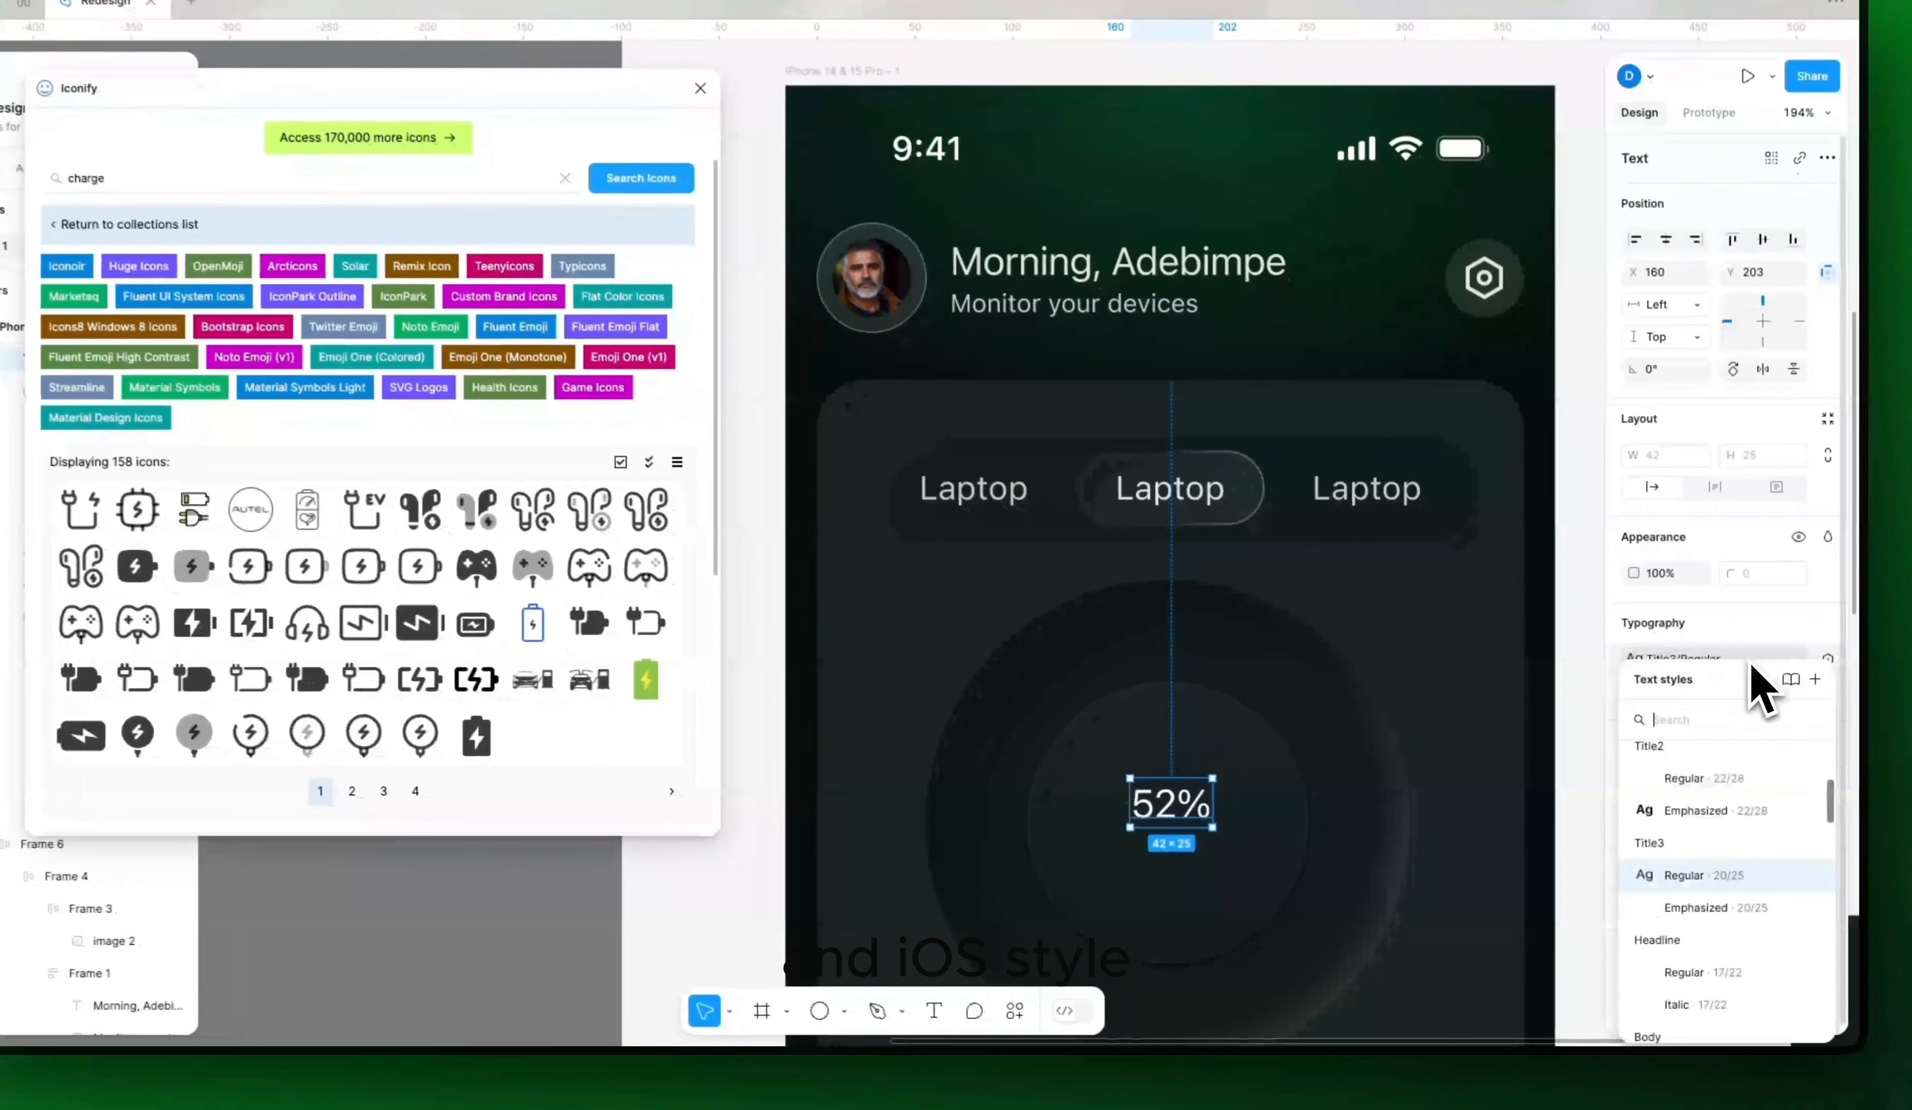
{"action": "scroll", "coordinate": [1737, 808], "scroll_direction": "up", "scroll_amount": 3}
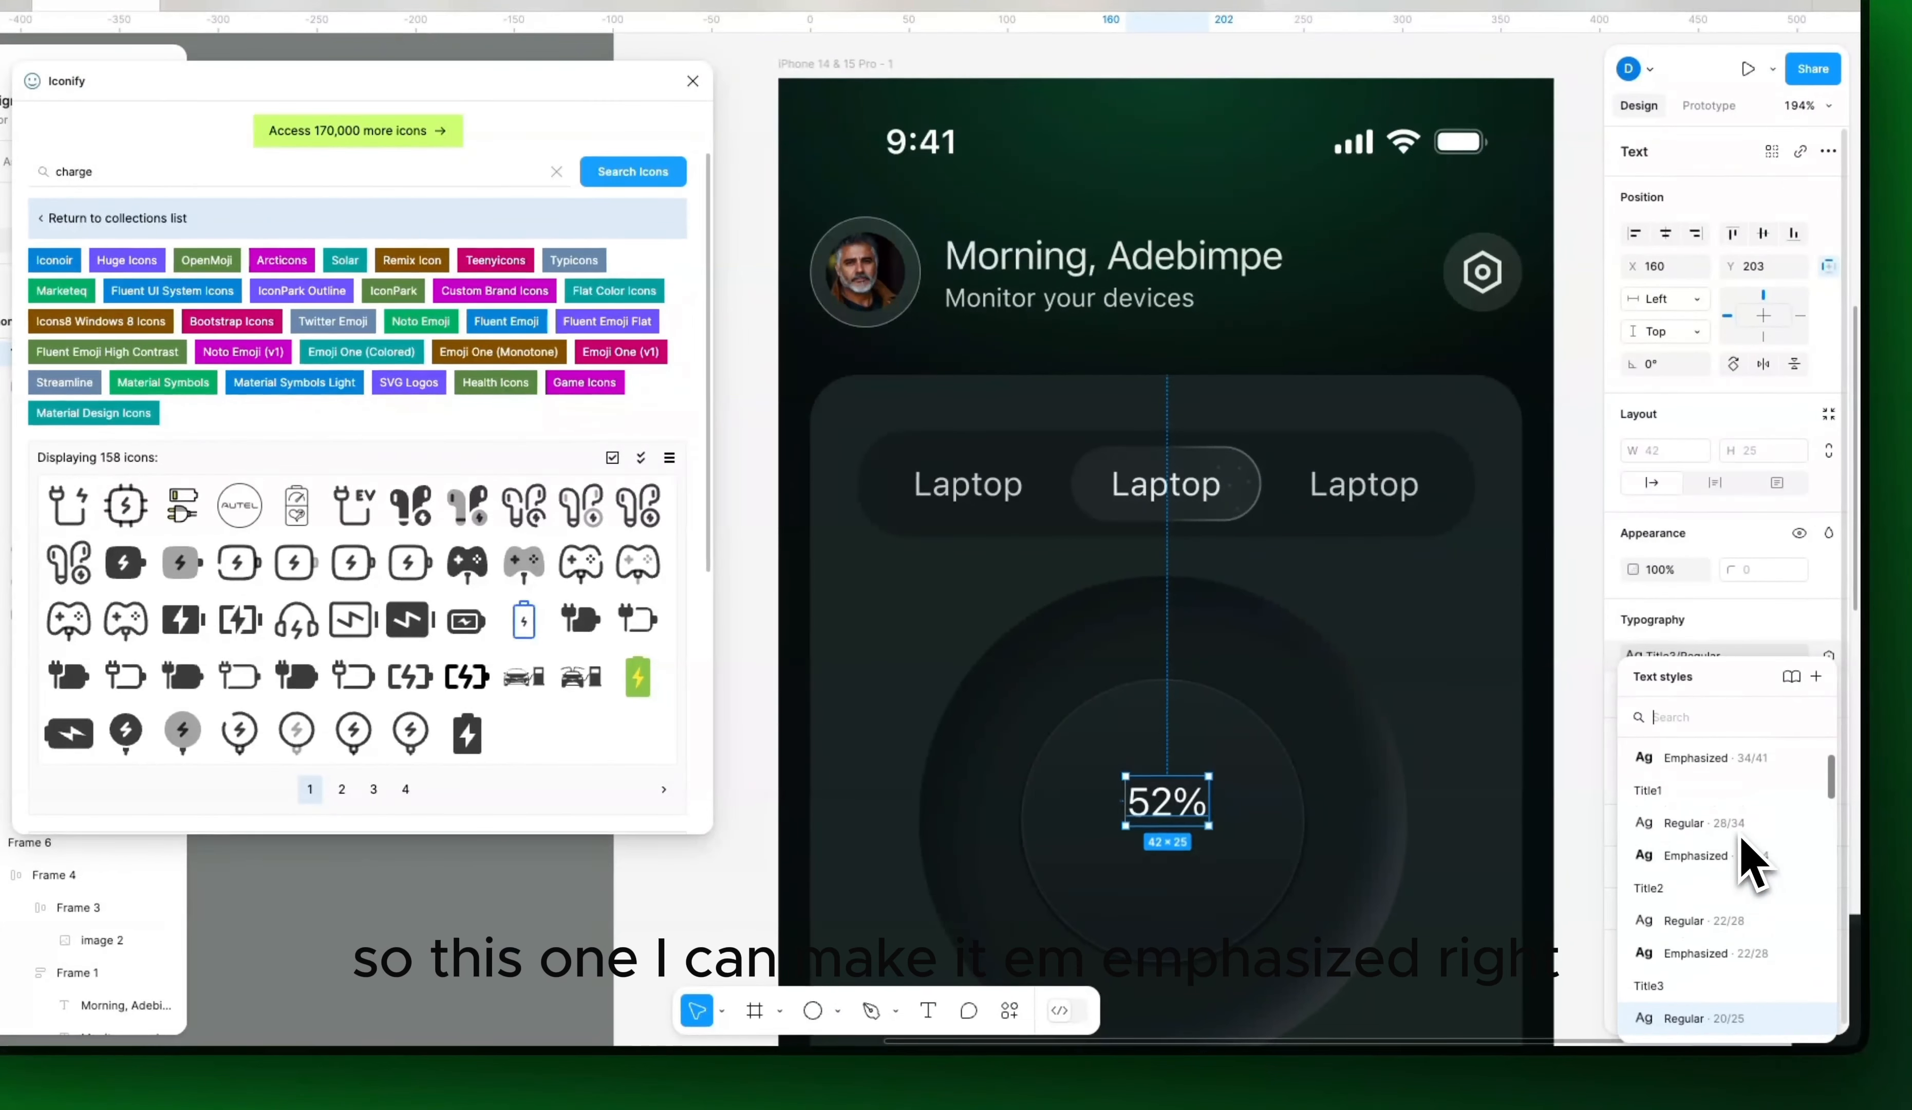
{"action": "left_click", "coordinate": [1662, 865]}
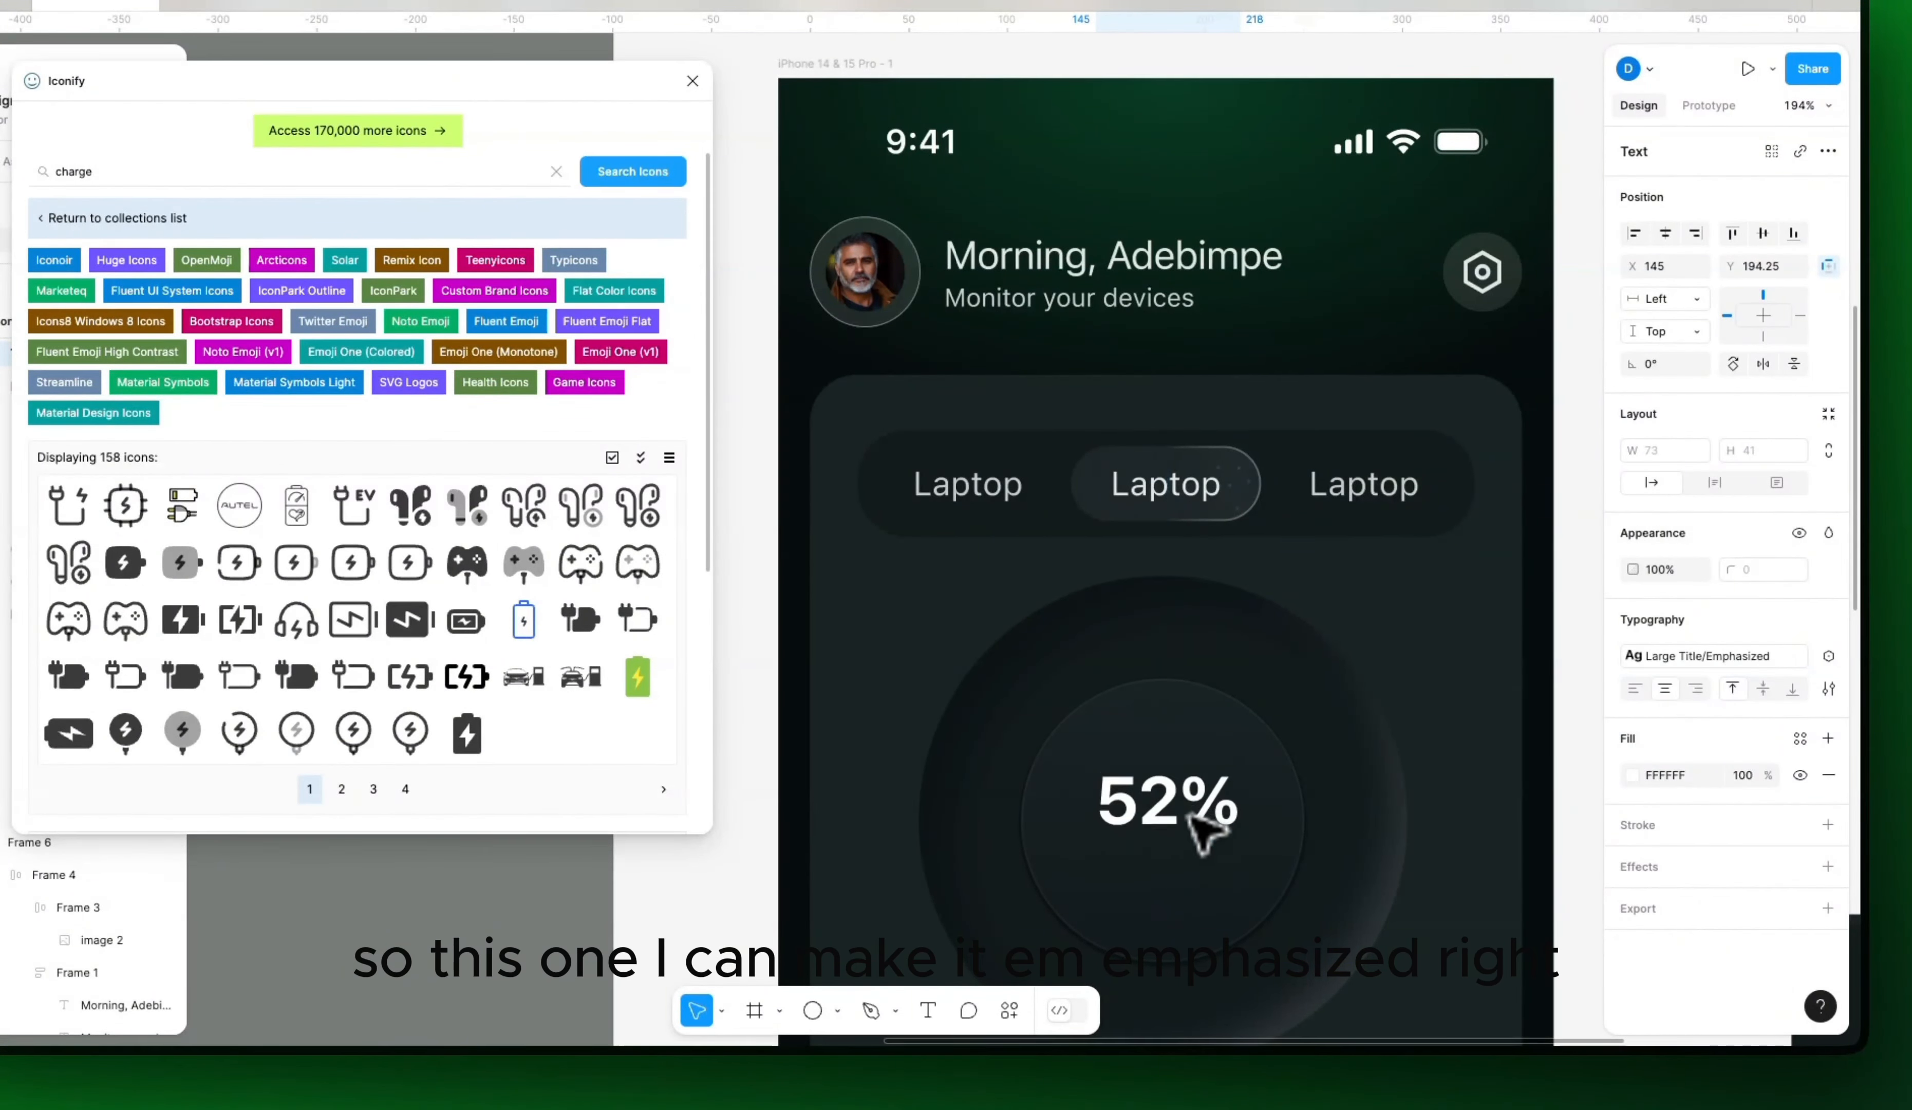
Step: Duplicate the 52% text slightly below the original and change the copy's wording to "Charge Speed"
{"action": "scroll", "coordinate": [1194, 875], "scroll_direction": "down", "scroll_amount": 10}
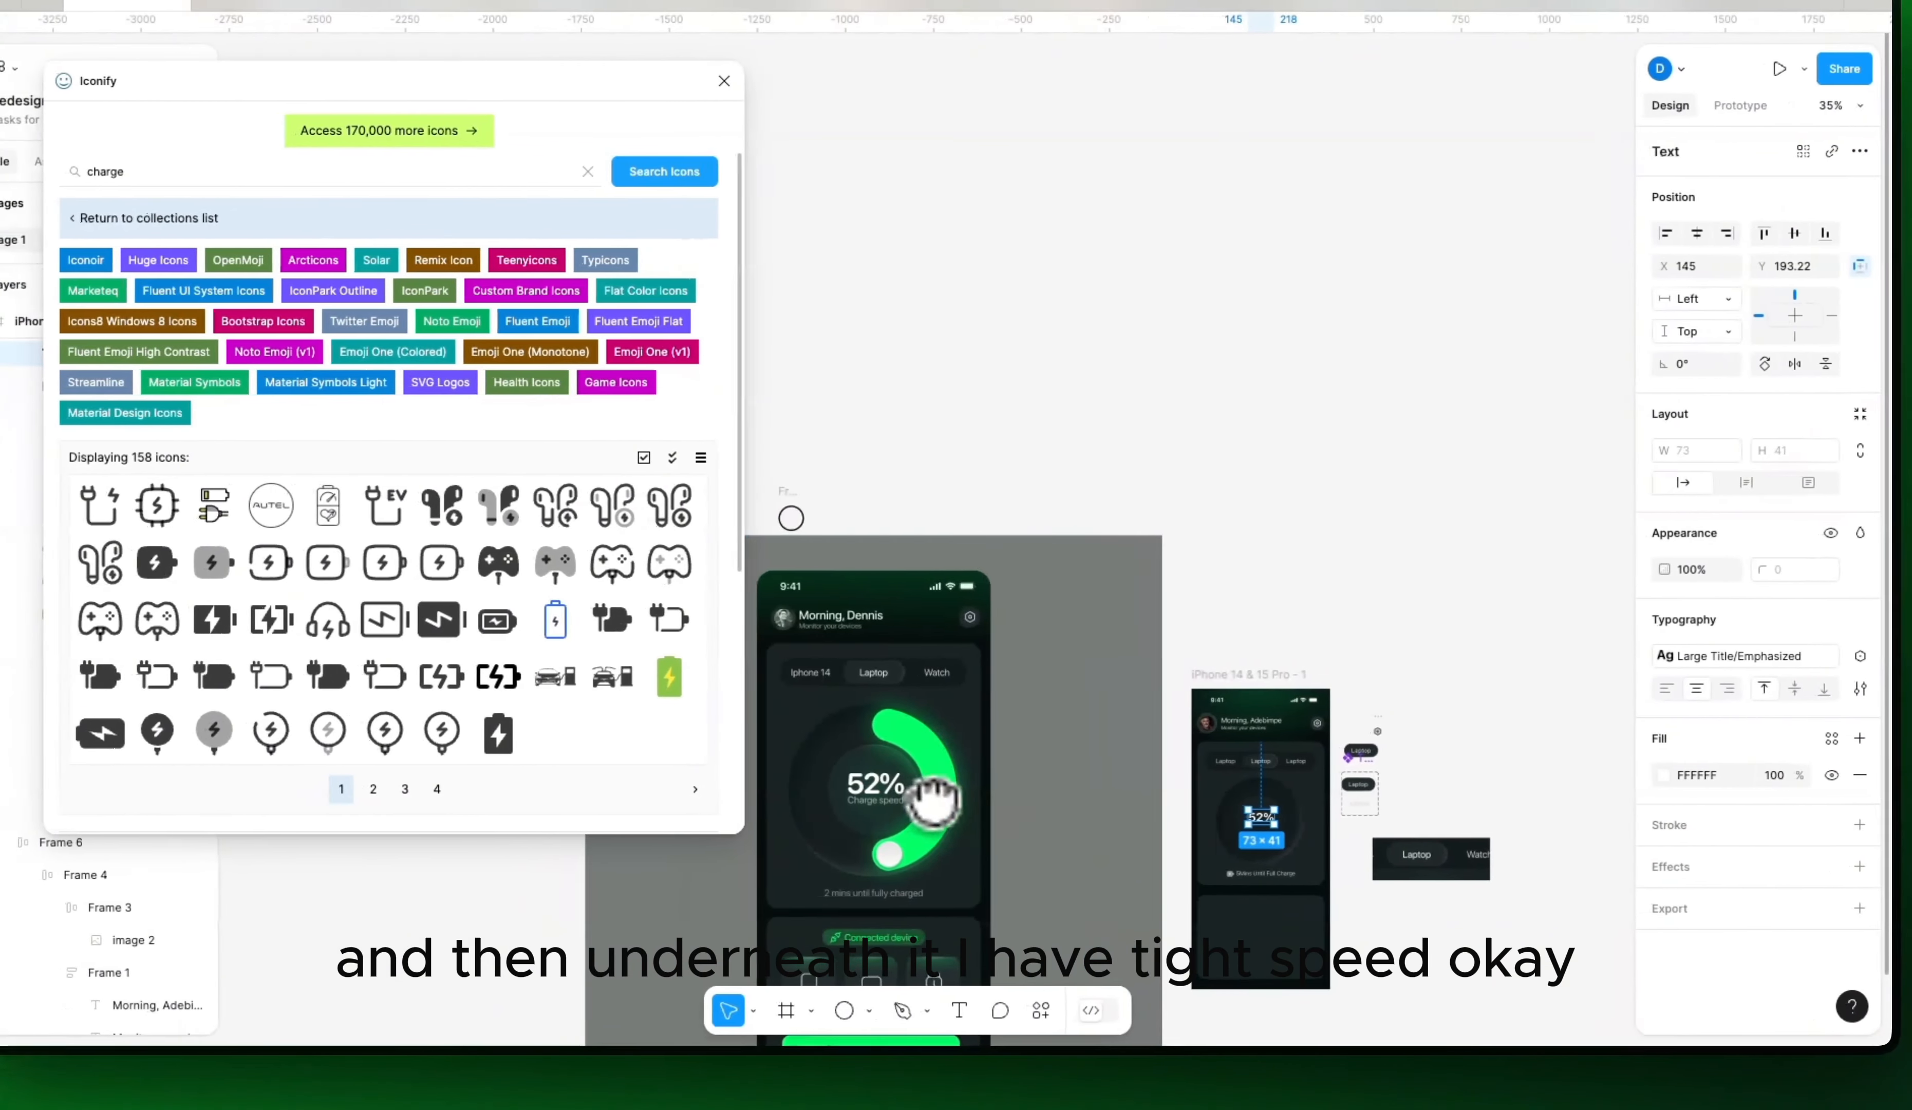
{"action": "scroll", "coordinate": [1229, 867], "scroll_direction": "up", "scroll_amount": 8}
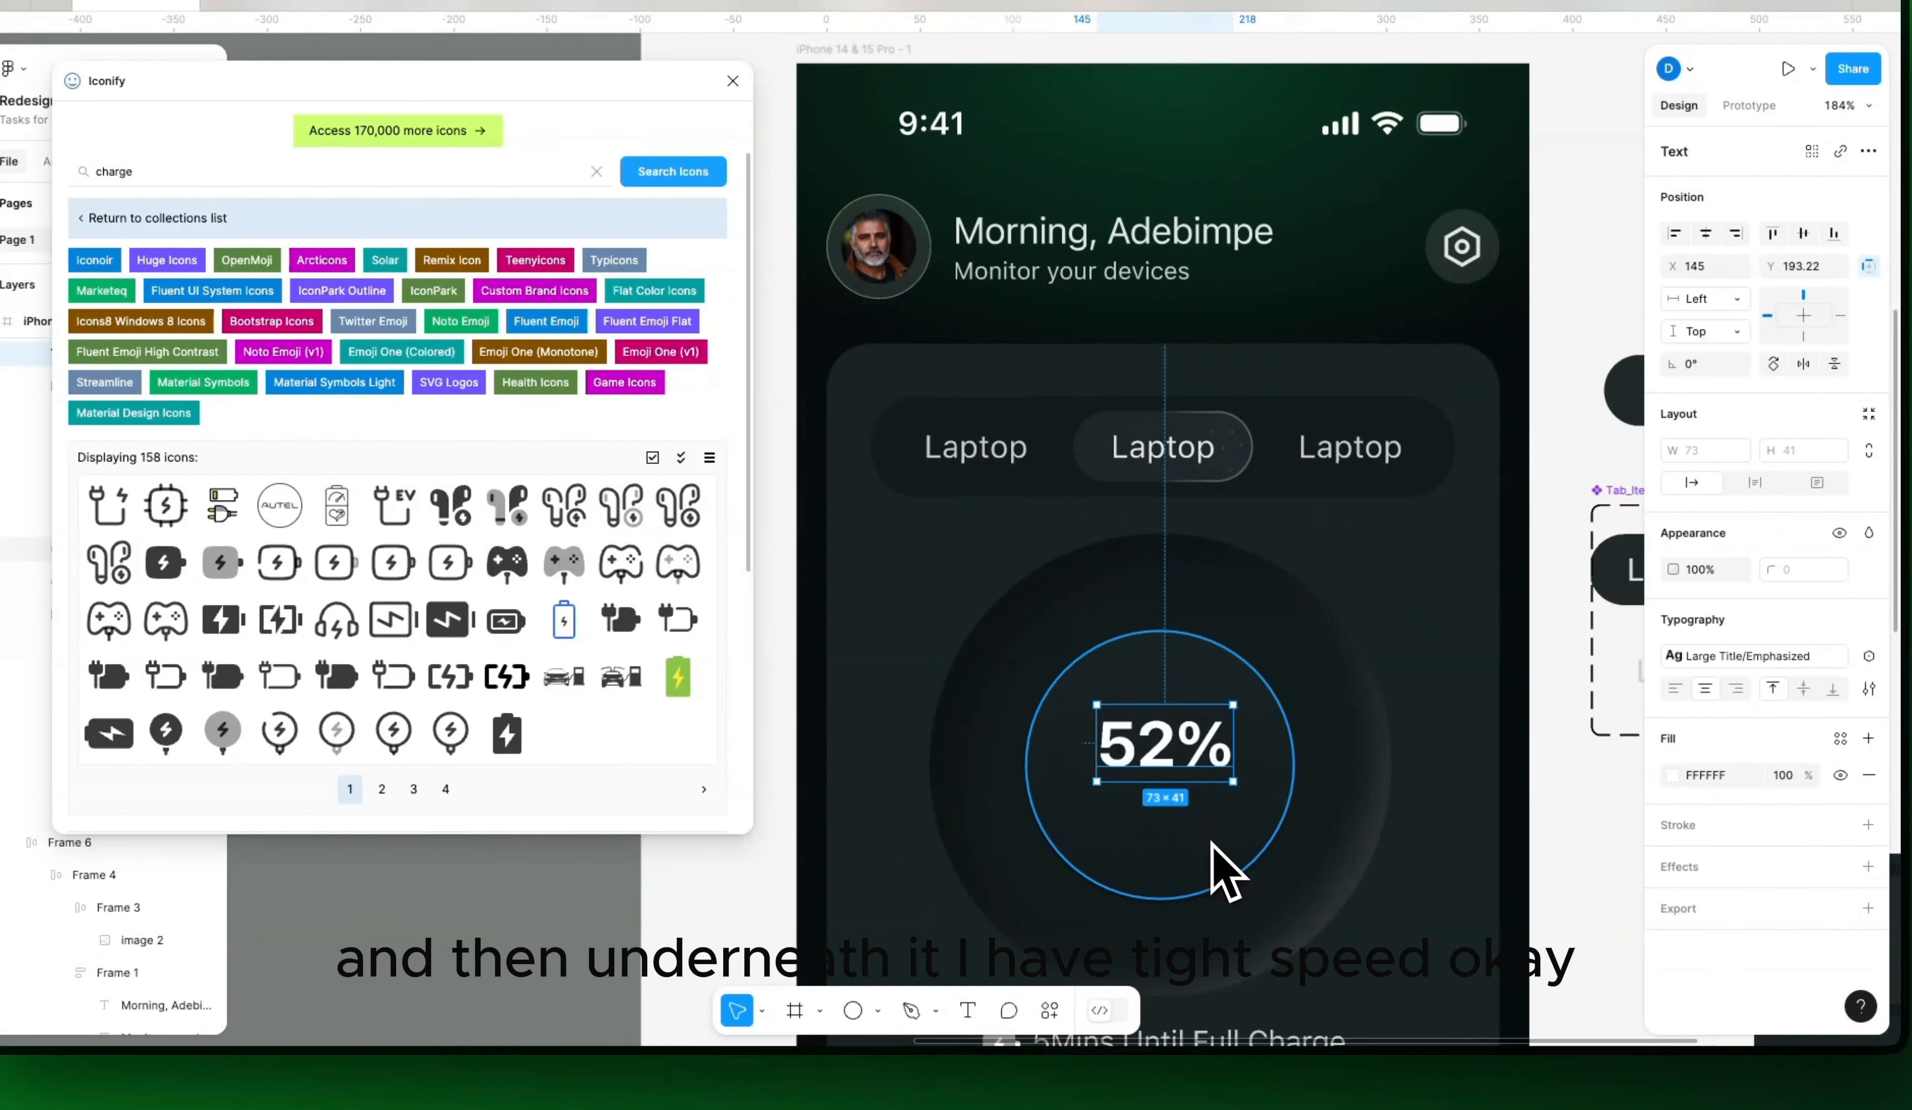
{"action": "left_click_drag", "start_coordinate": [1180, 755], "coordinate": [1181, 796]}
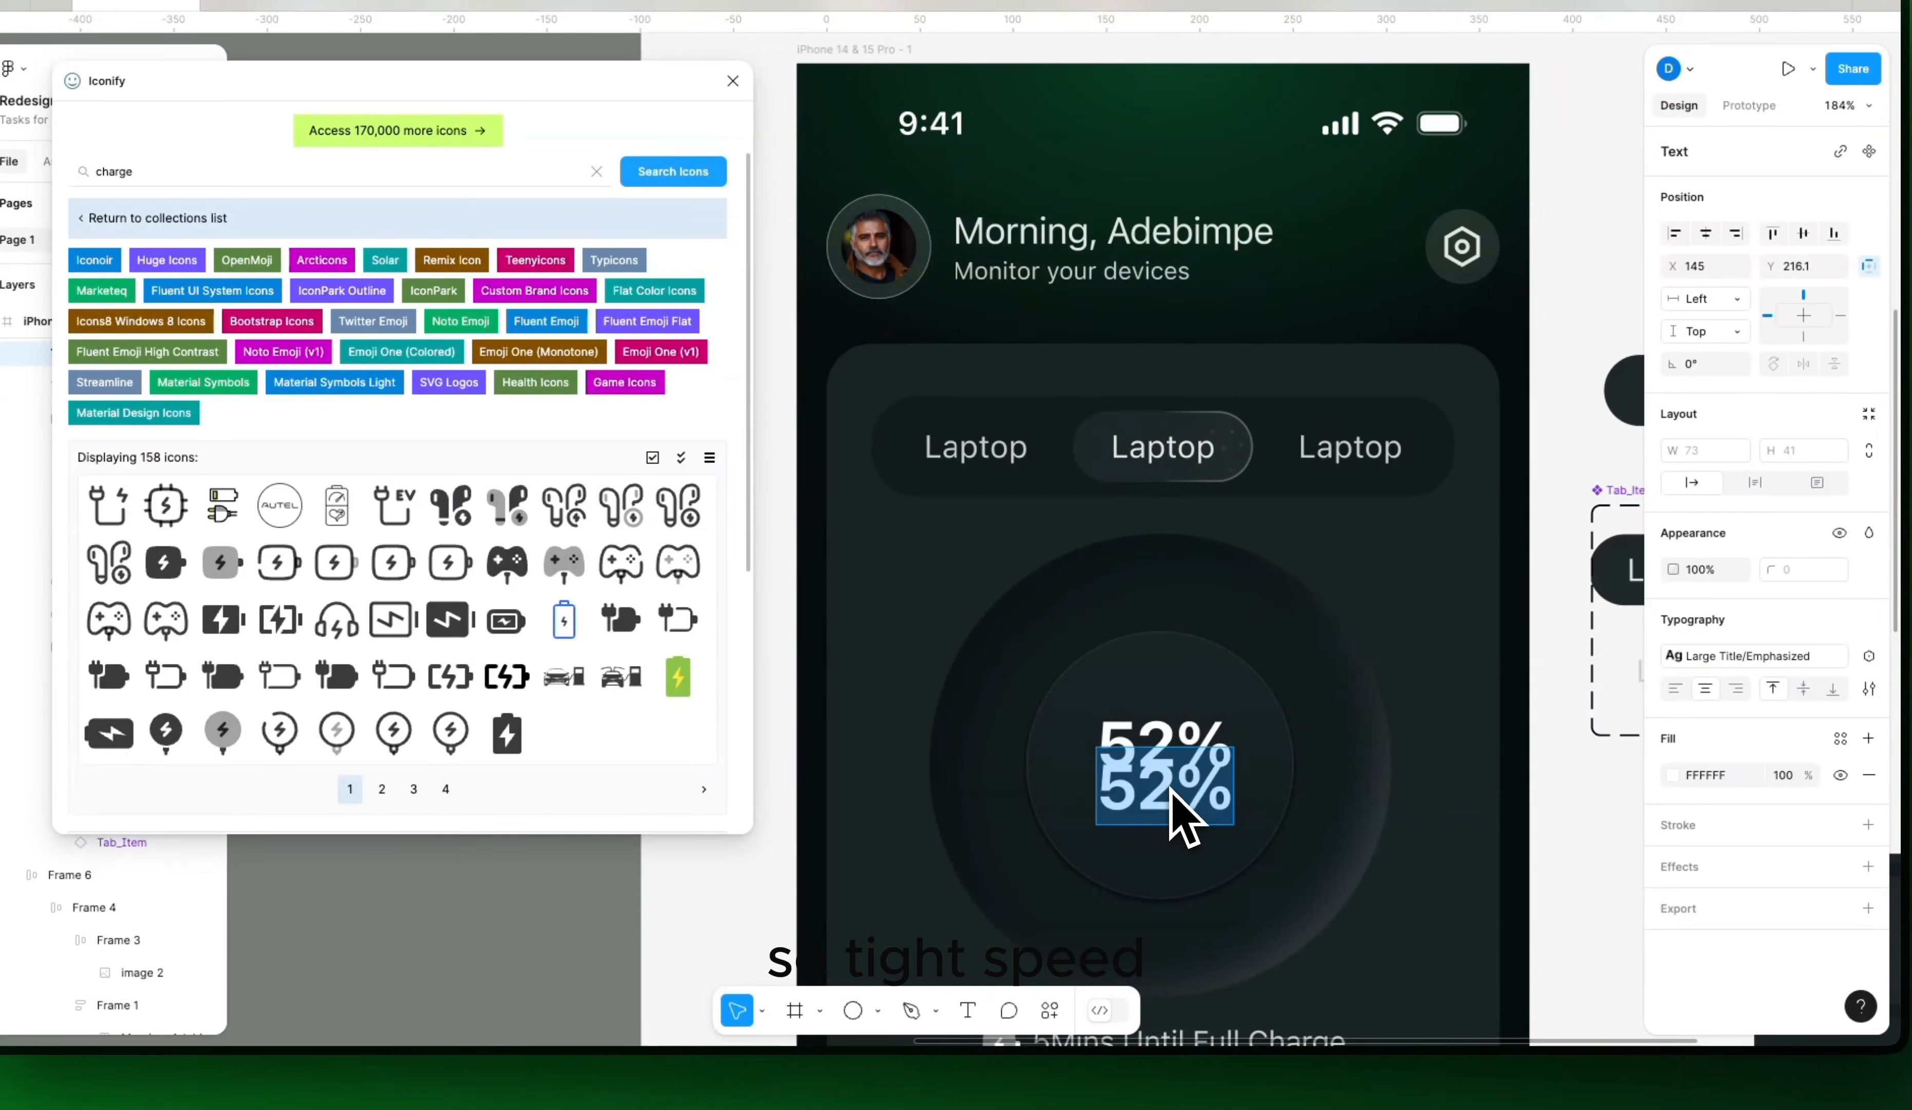
{"action": "type", "text": "ge Speed"}
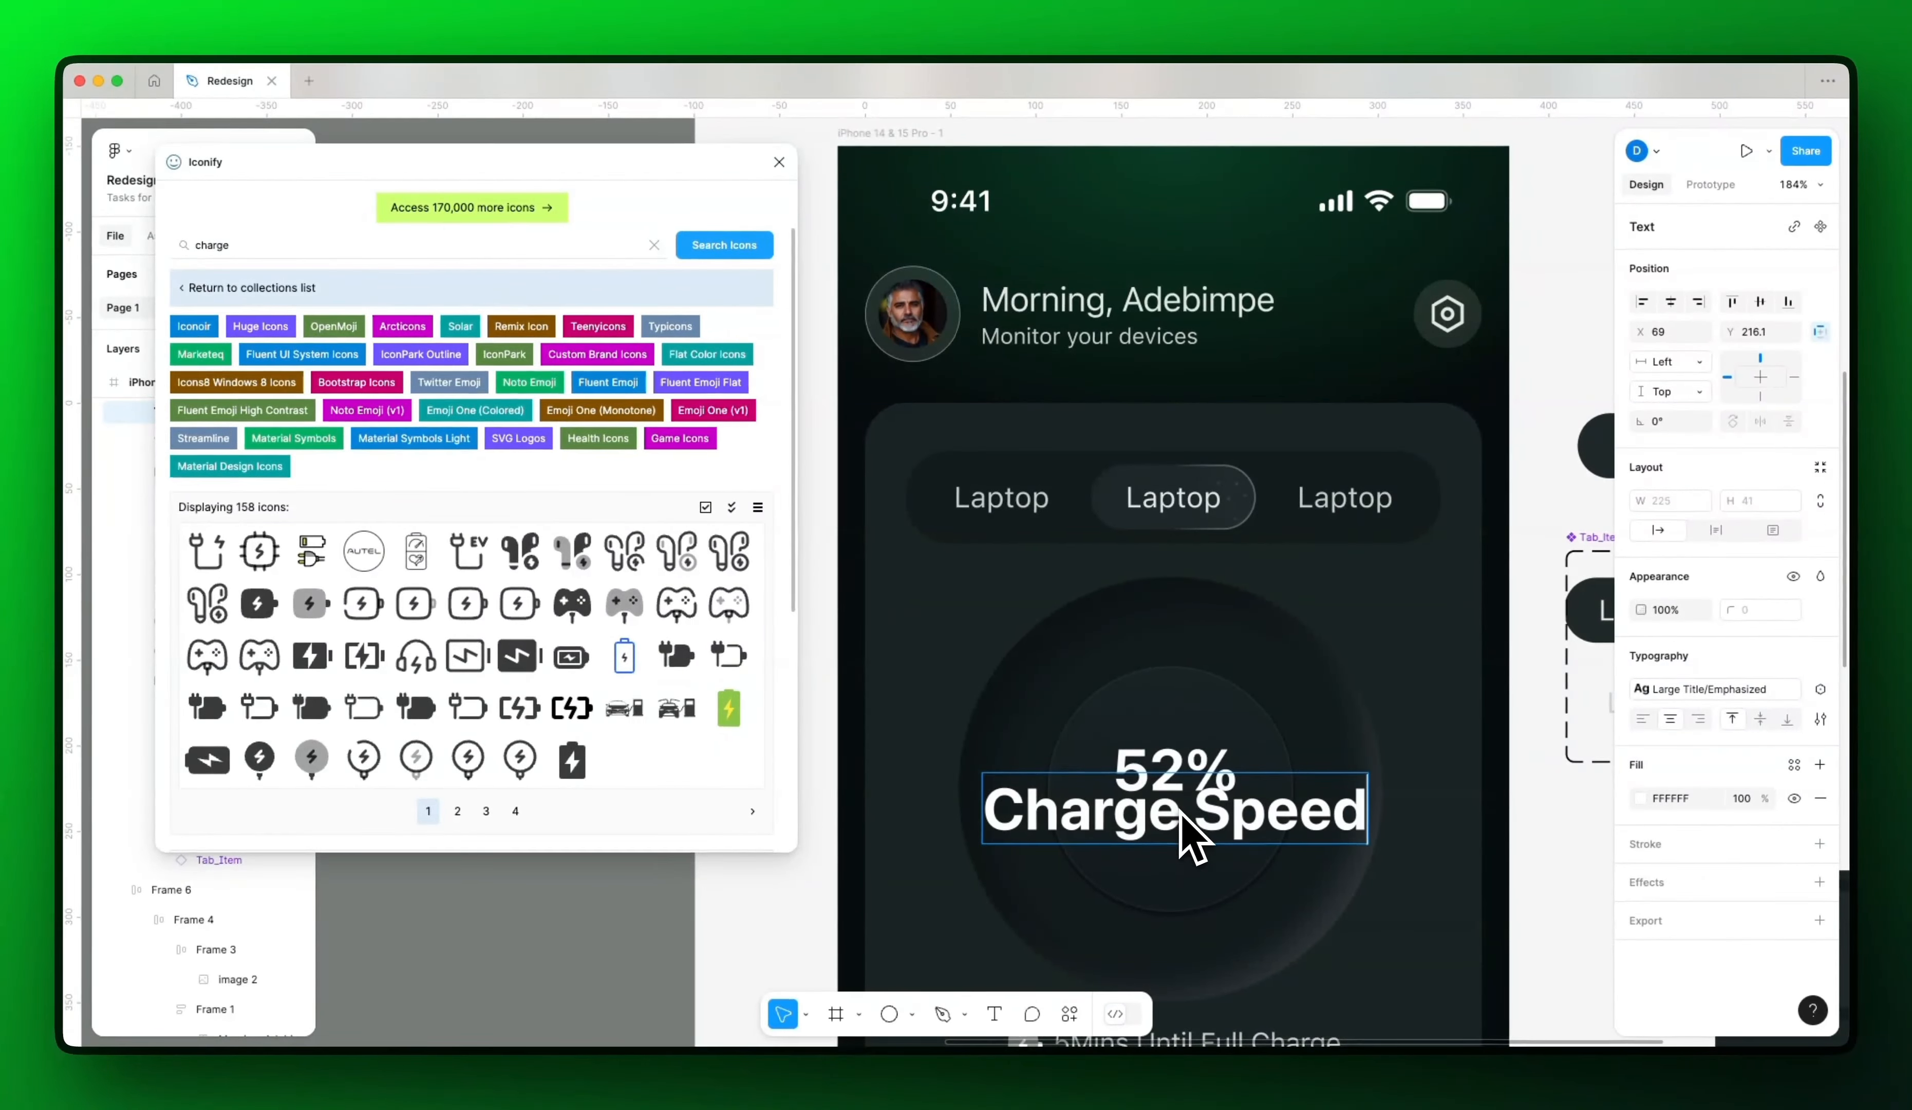
{"action": "key", "text": "Escape"}
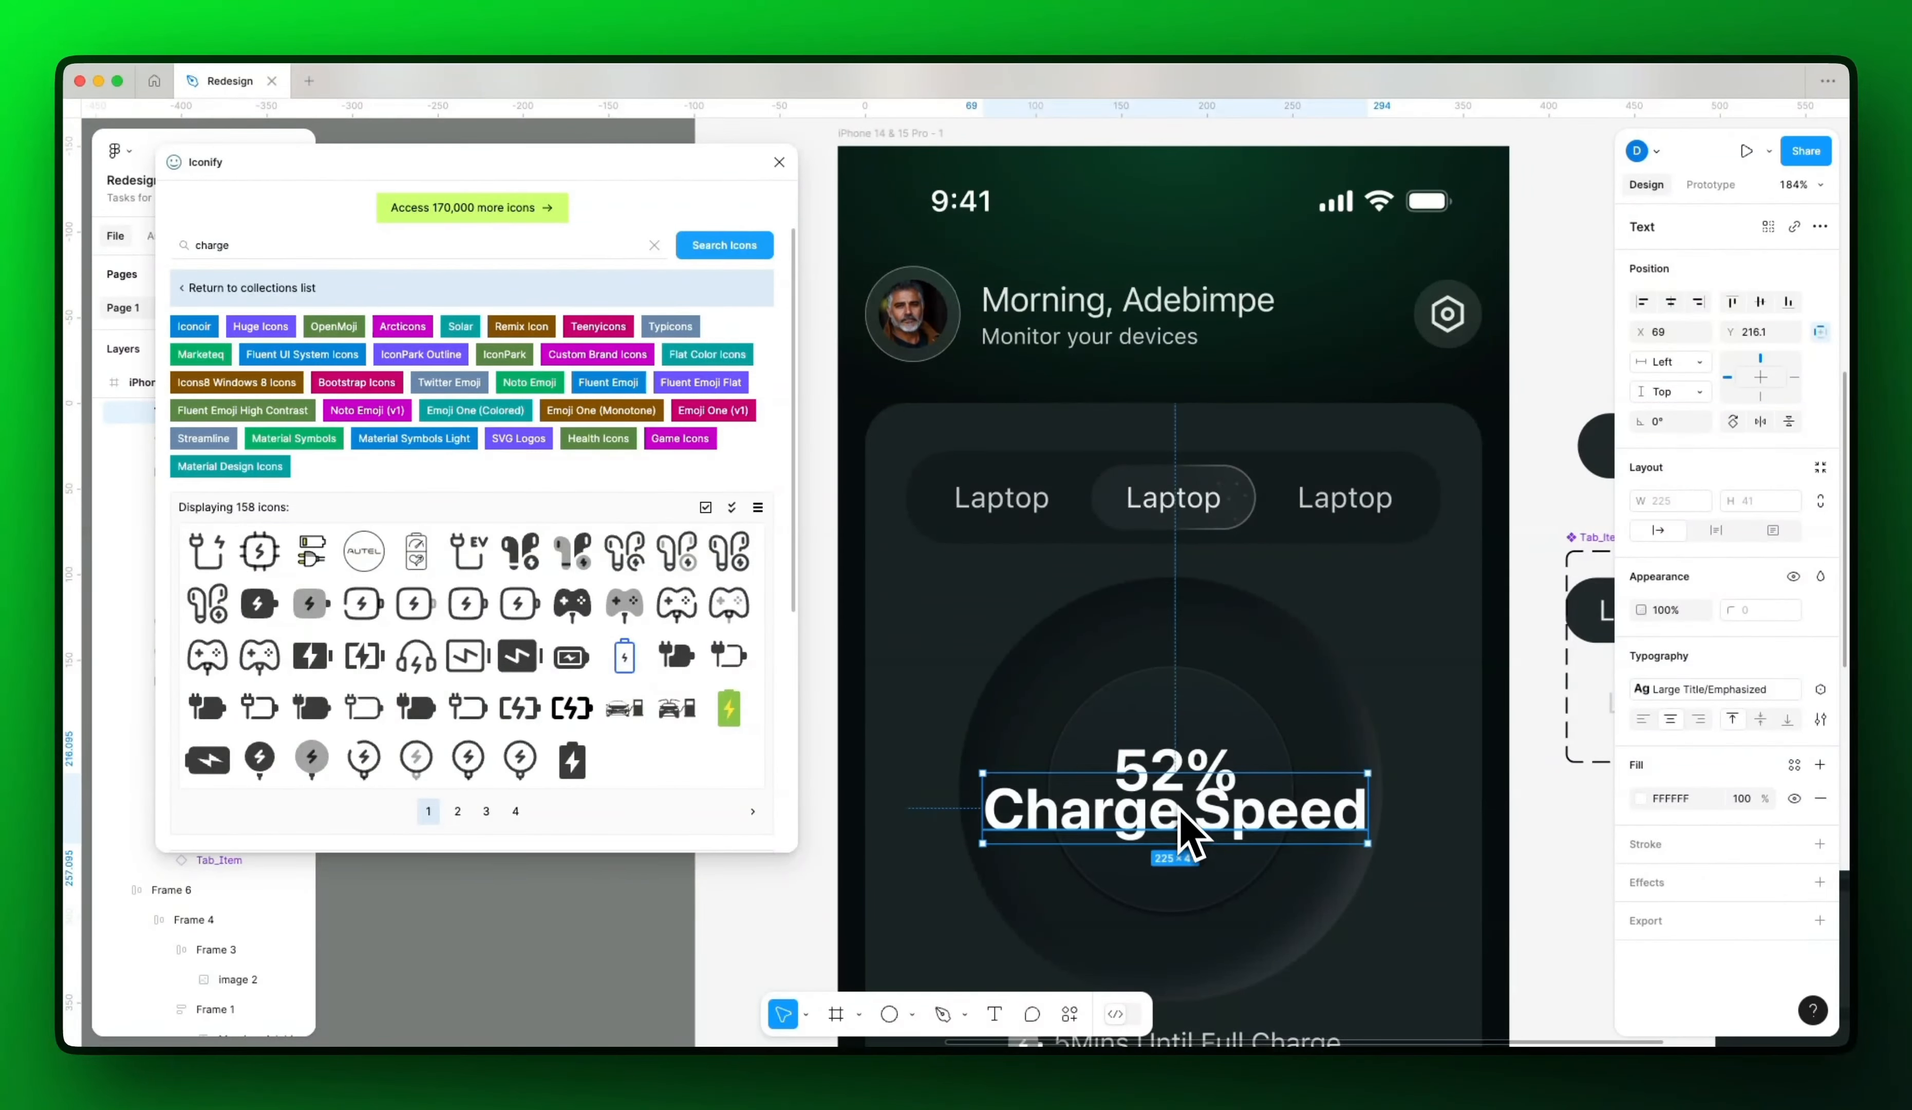
Step: Apply the Subheadline/Regular text style to the Charge Speed label and move it just beneath the 52% text
{"action": "left_click", "coordinate": [1713, 689]}
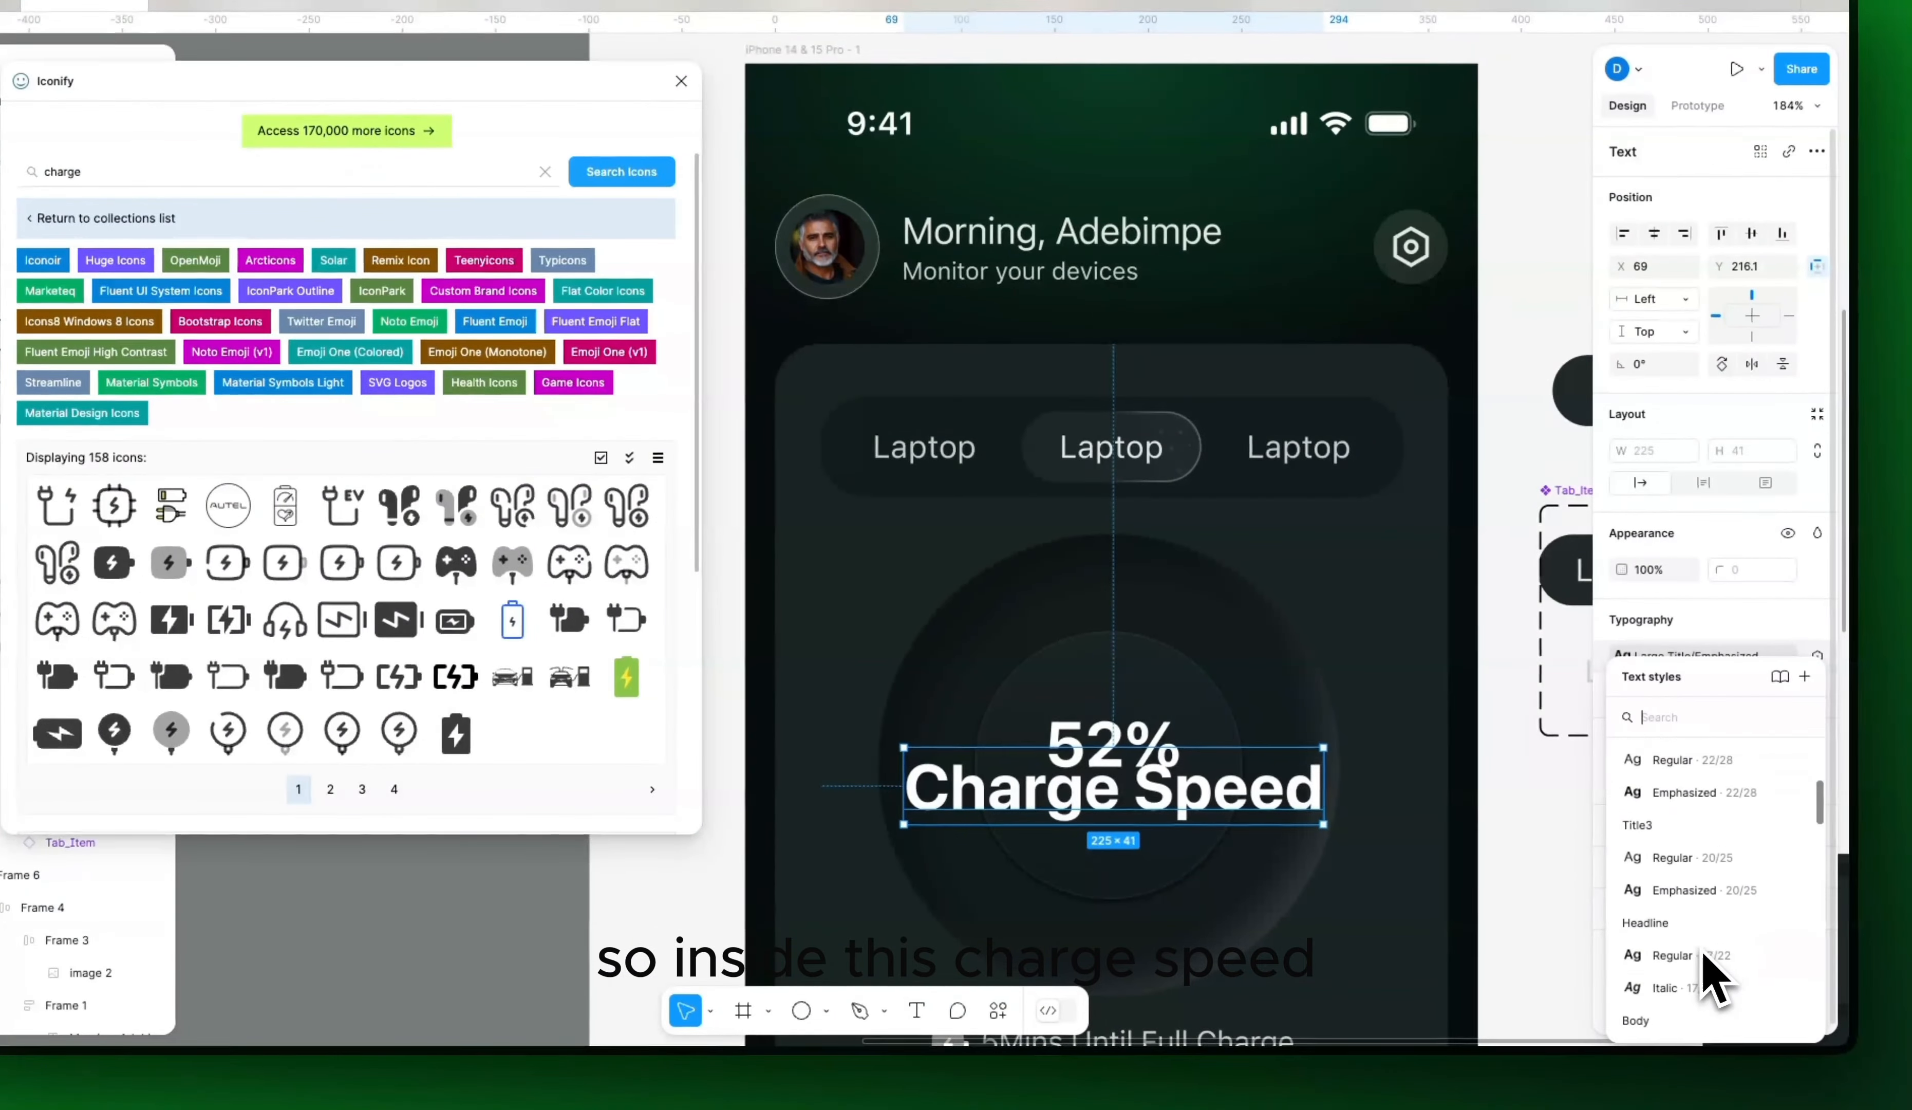
{"action": "scroll", "coordinate": [1704, 974], "scroll_direction": "down", "scroll_amount": 10}
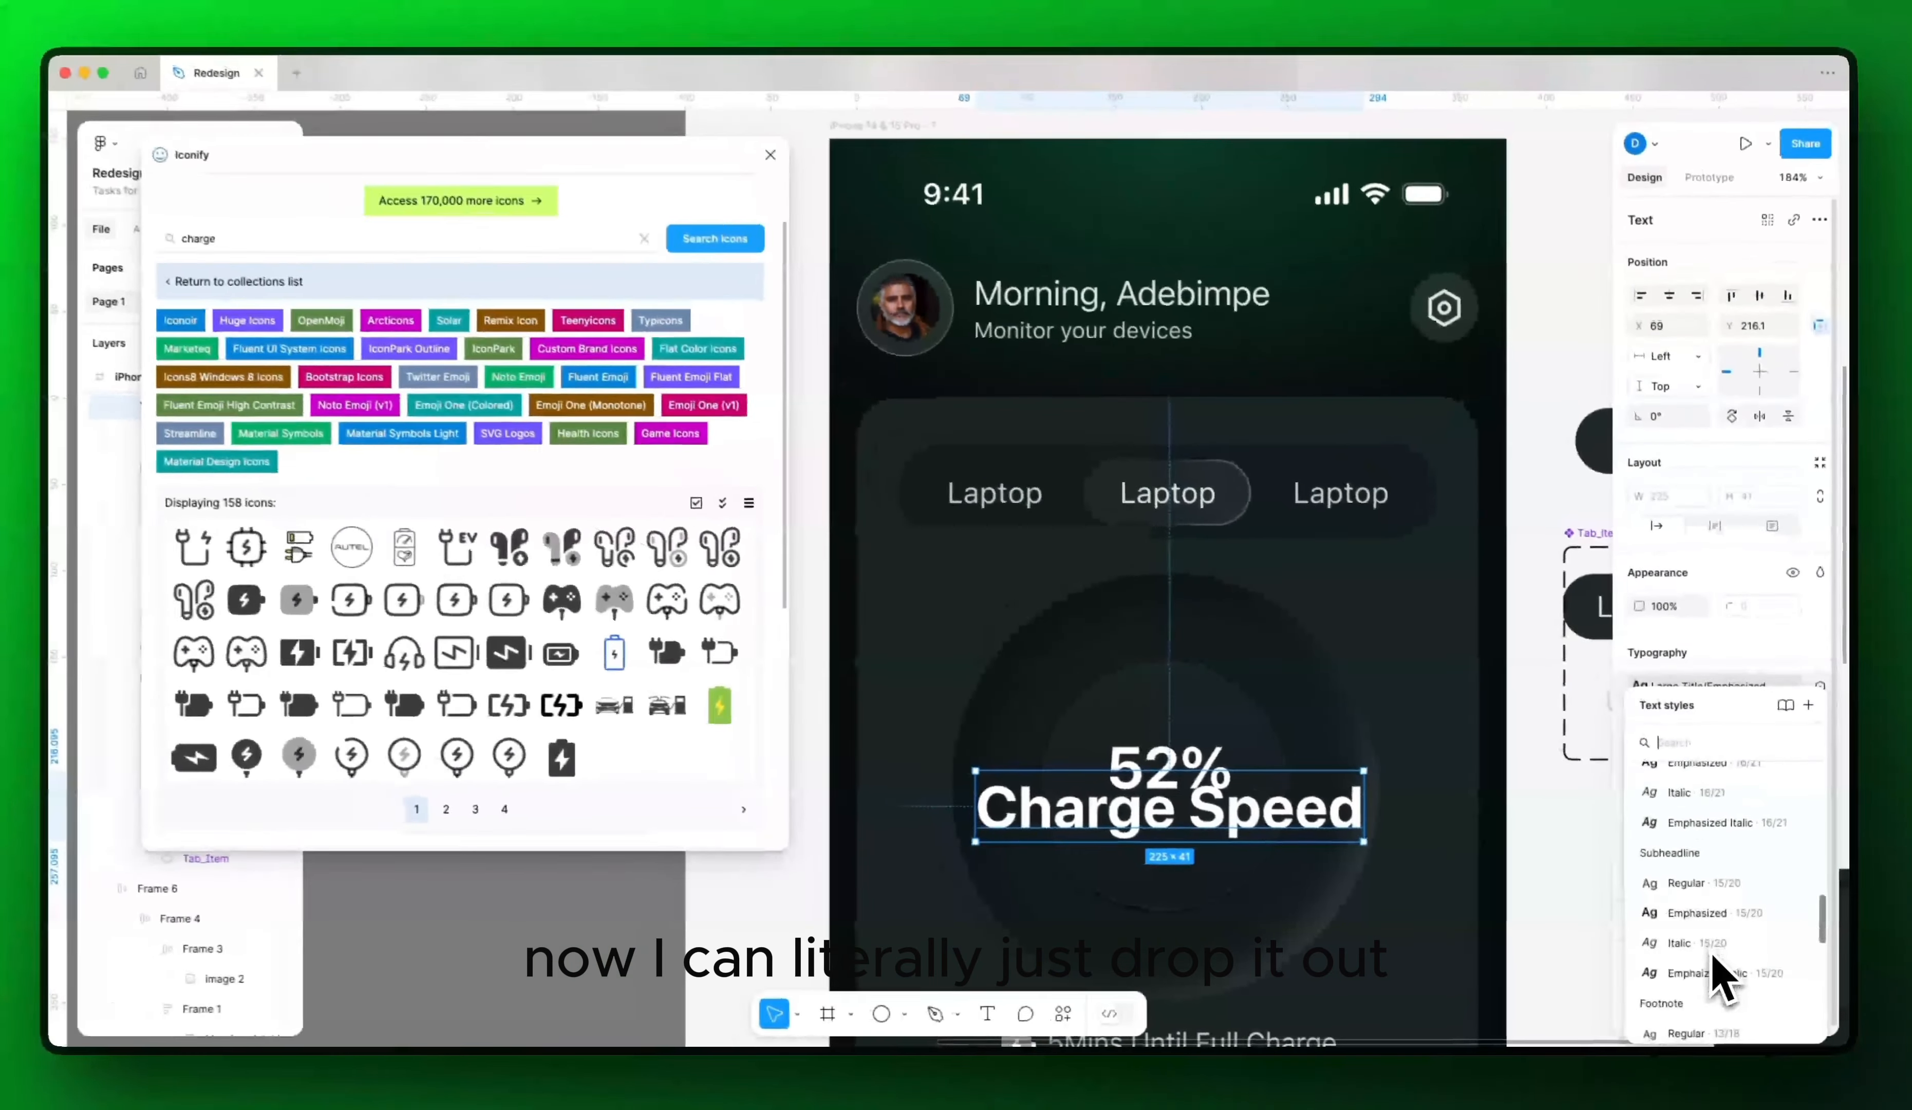
{"action": "scroll", "coordinate": [1701, 952], "scroll_direction": "down", "scroll_amount": 2}
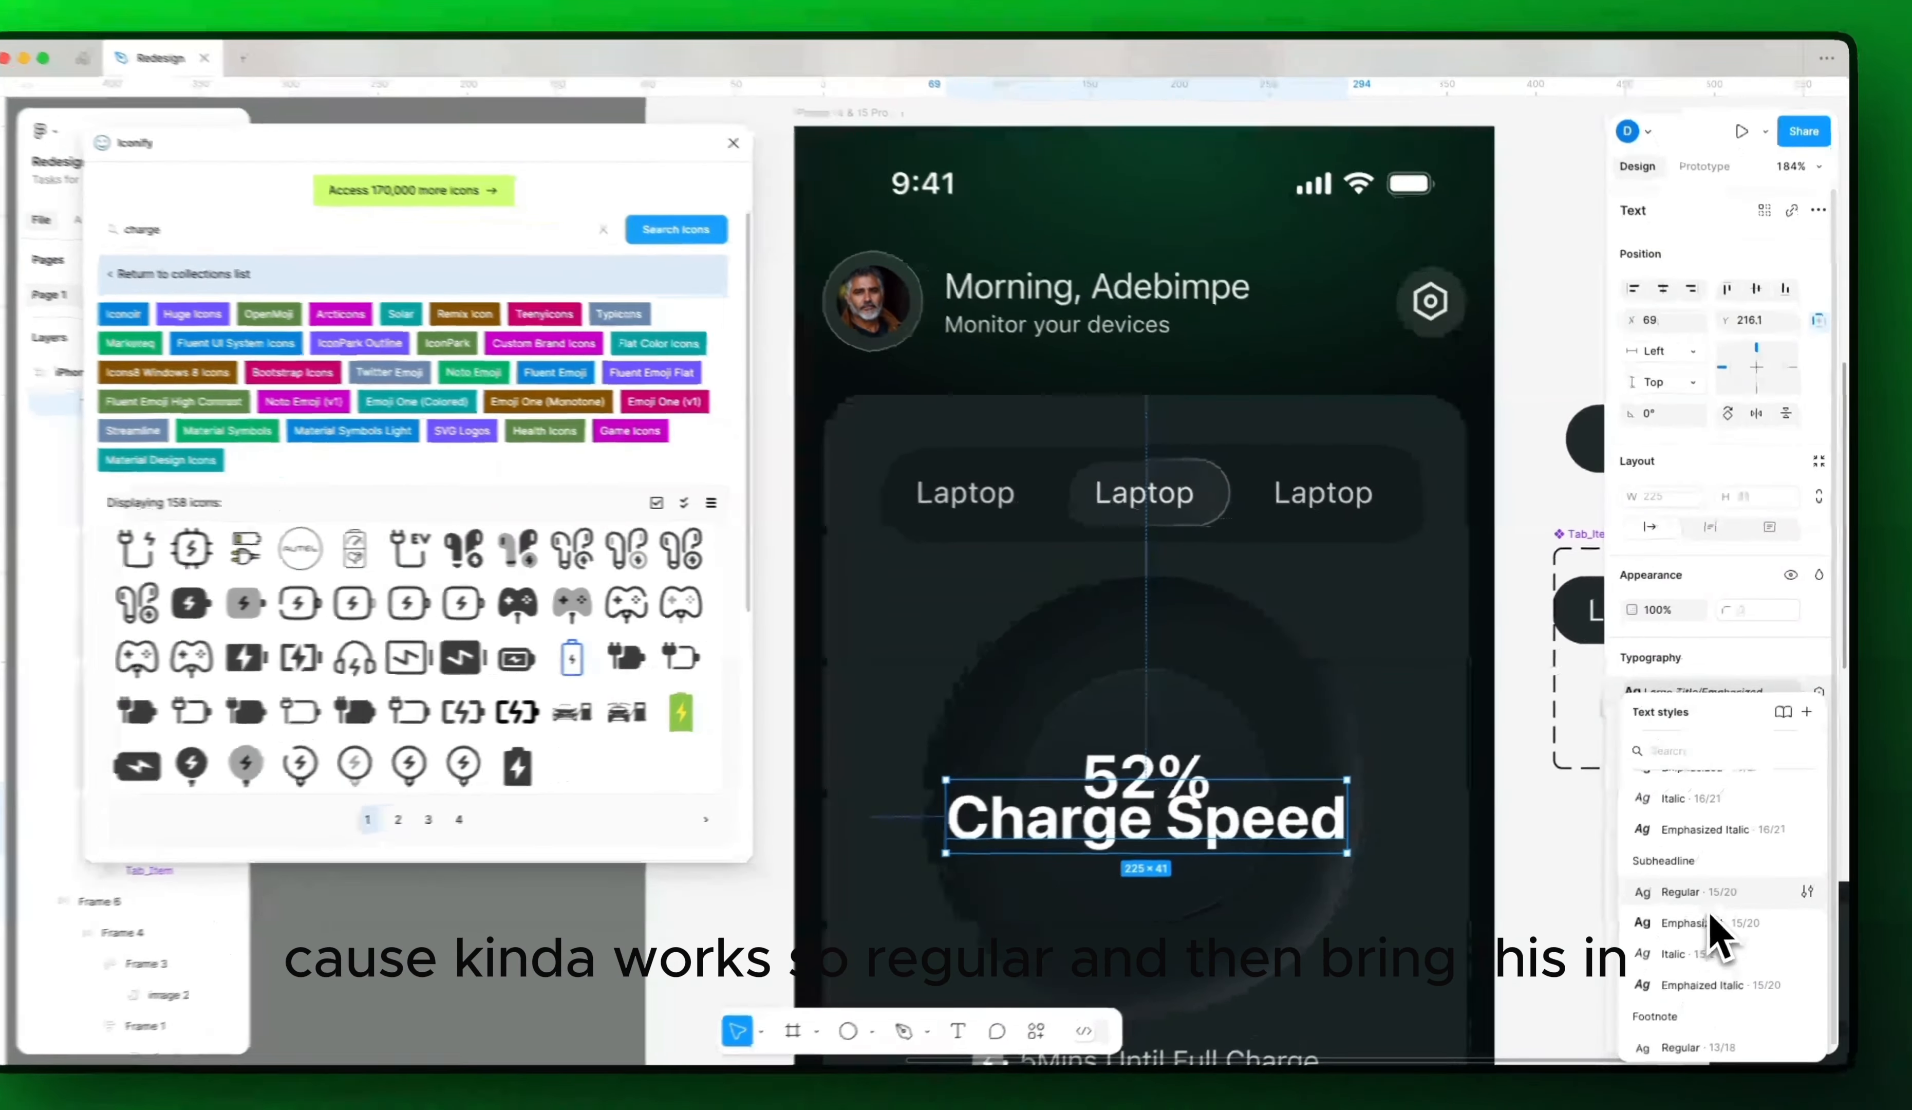
{"action": "left_click", "coordinate": [1709, 884]}
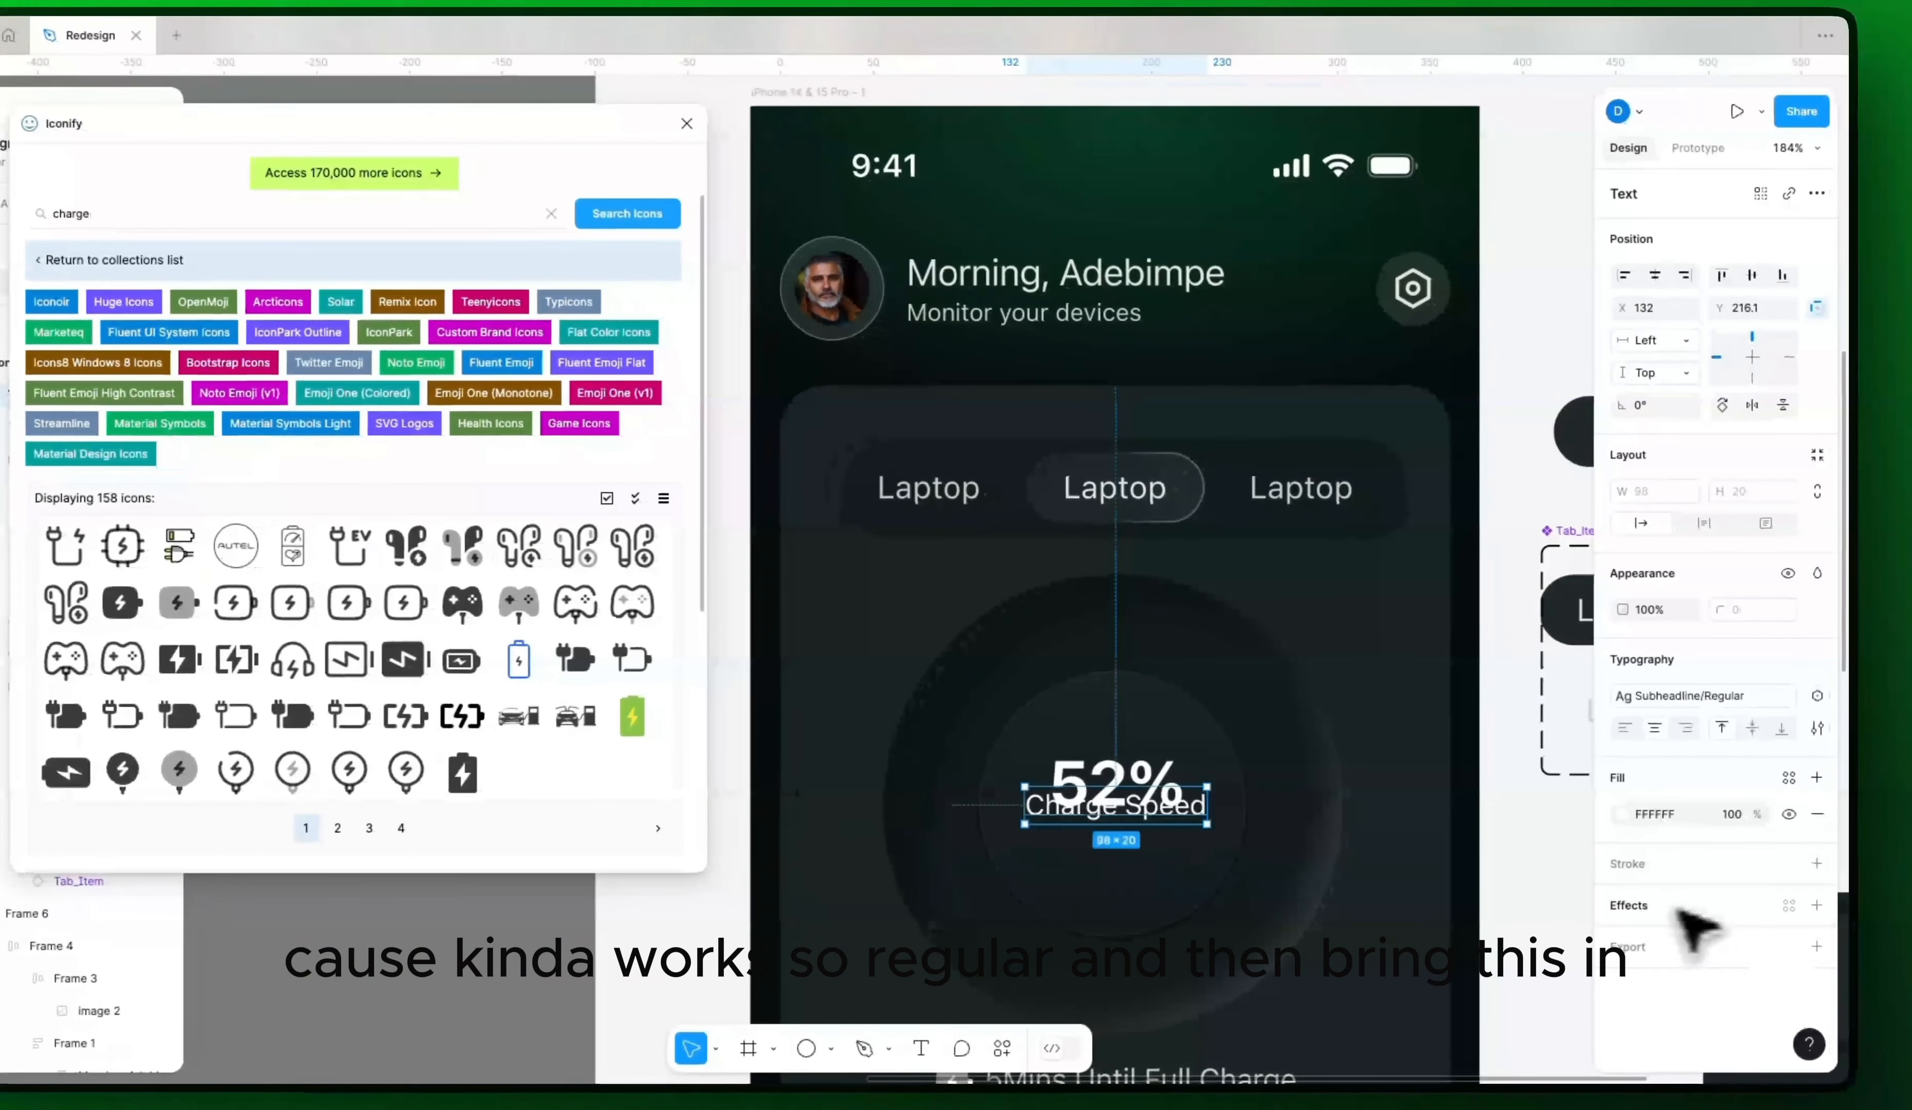
{"action": "left_click_drag", "start_coordinate": [1179, 830], "coordinate": [1186, 848]}
Step: Combine the 52% text and the Charge Speed label into one vertical auto layout
{"action": "left_click", "coordinate": [1158, 792], "text": "shift"}
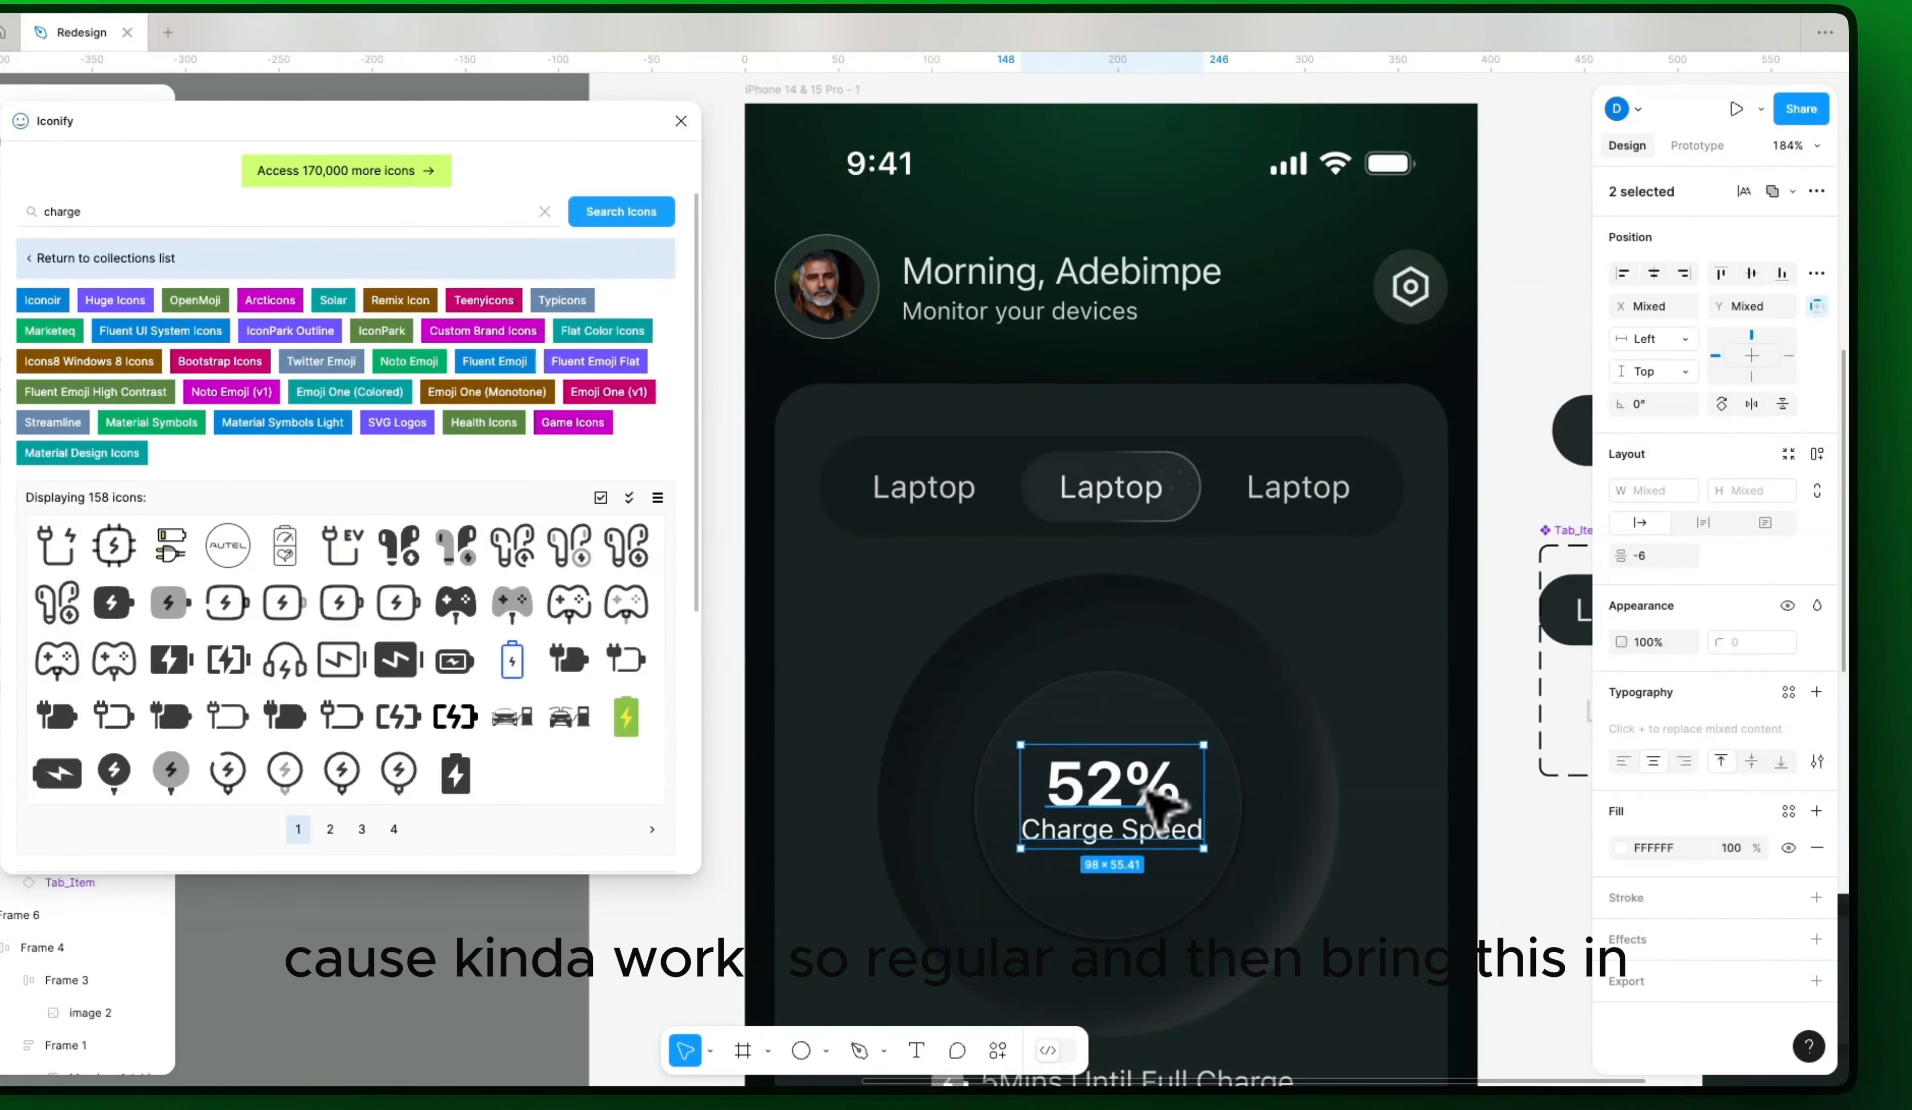
{"action": "right_click", "coordinate": [1154, 806]}
{"action": "left_click", "coordinate": [1259, 773]}
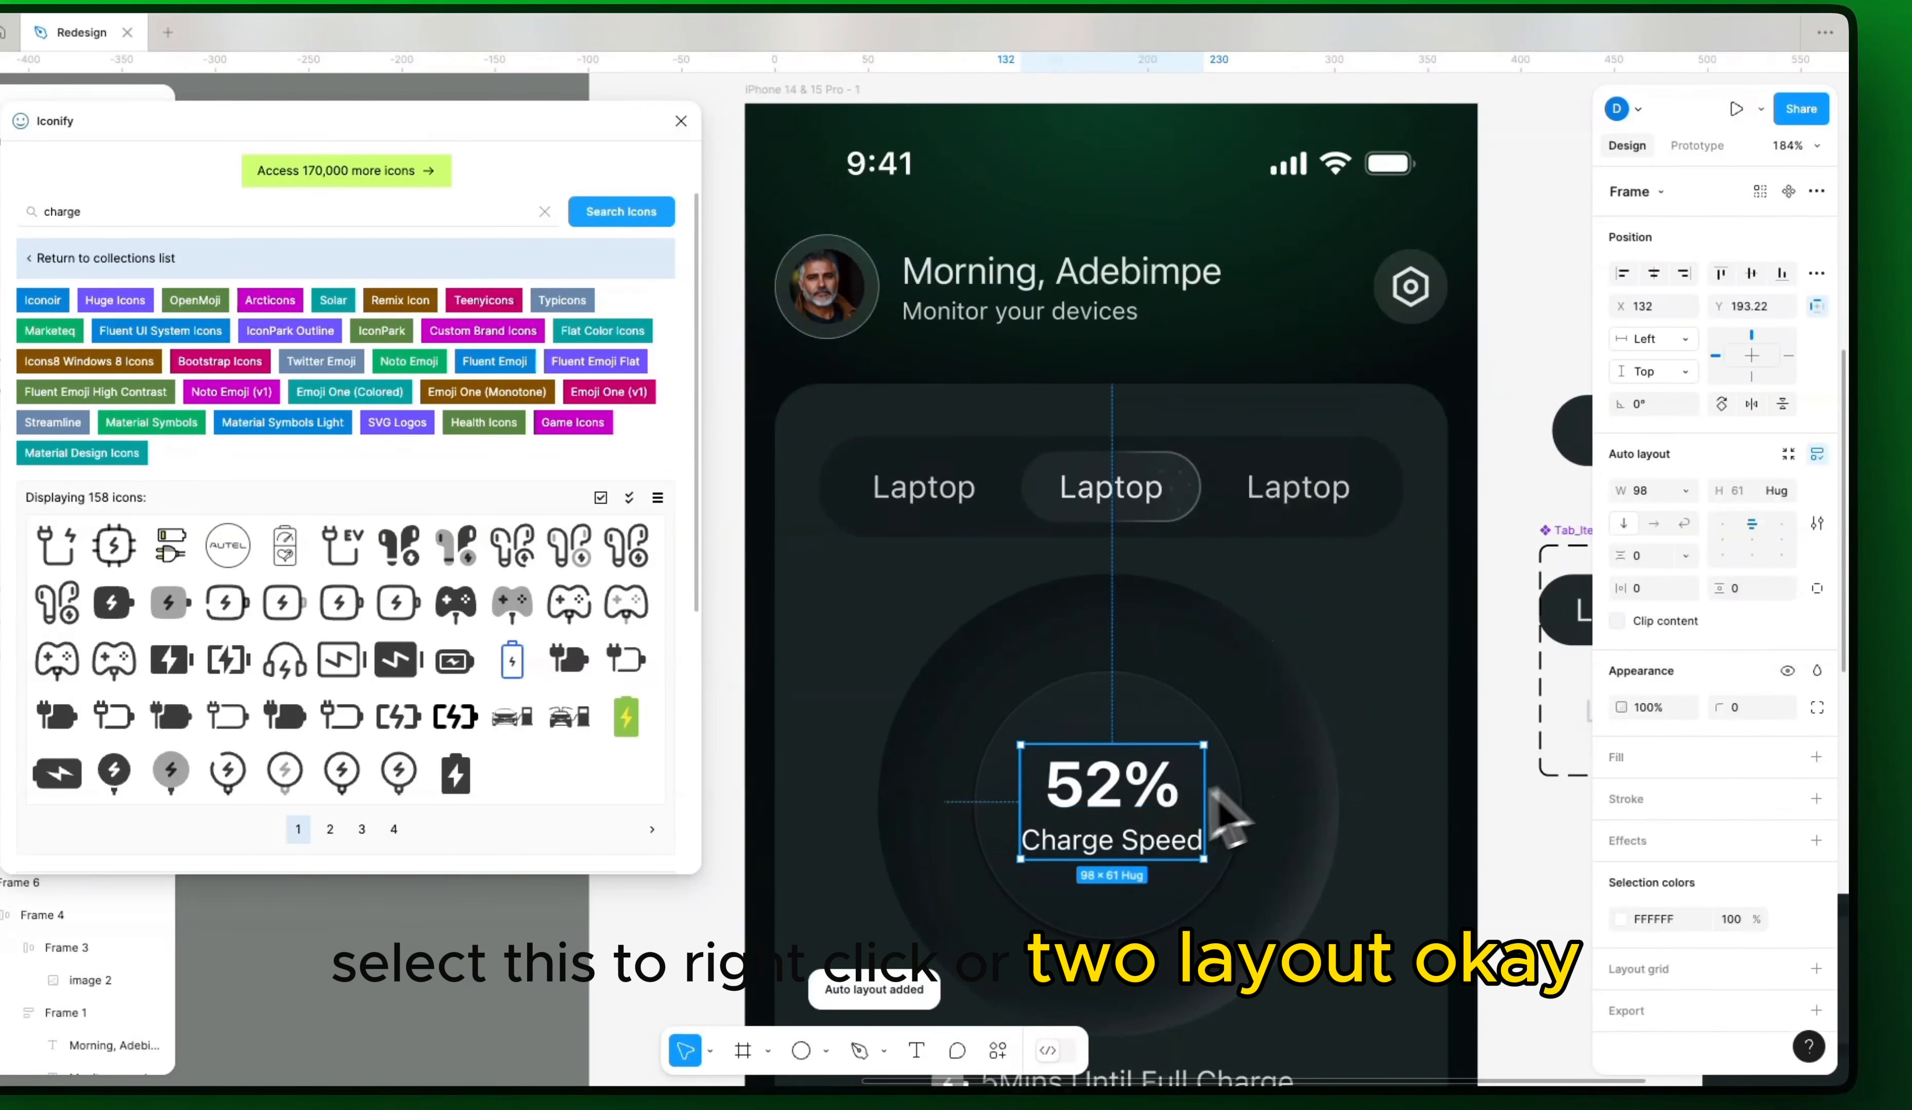
Step: Wrap the text stack and the dial's inner circle together in one frame, undoing the mistaken flatten
{"action": "left_click", "coordinate": [1074, 701], "text": "shift"}
{"action": "right_click", "coordinate": [1079, 706]}
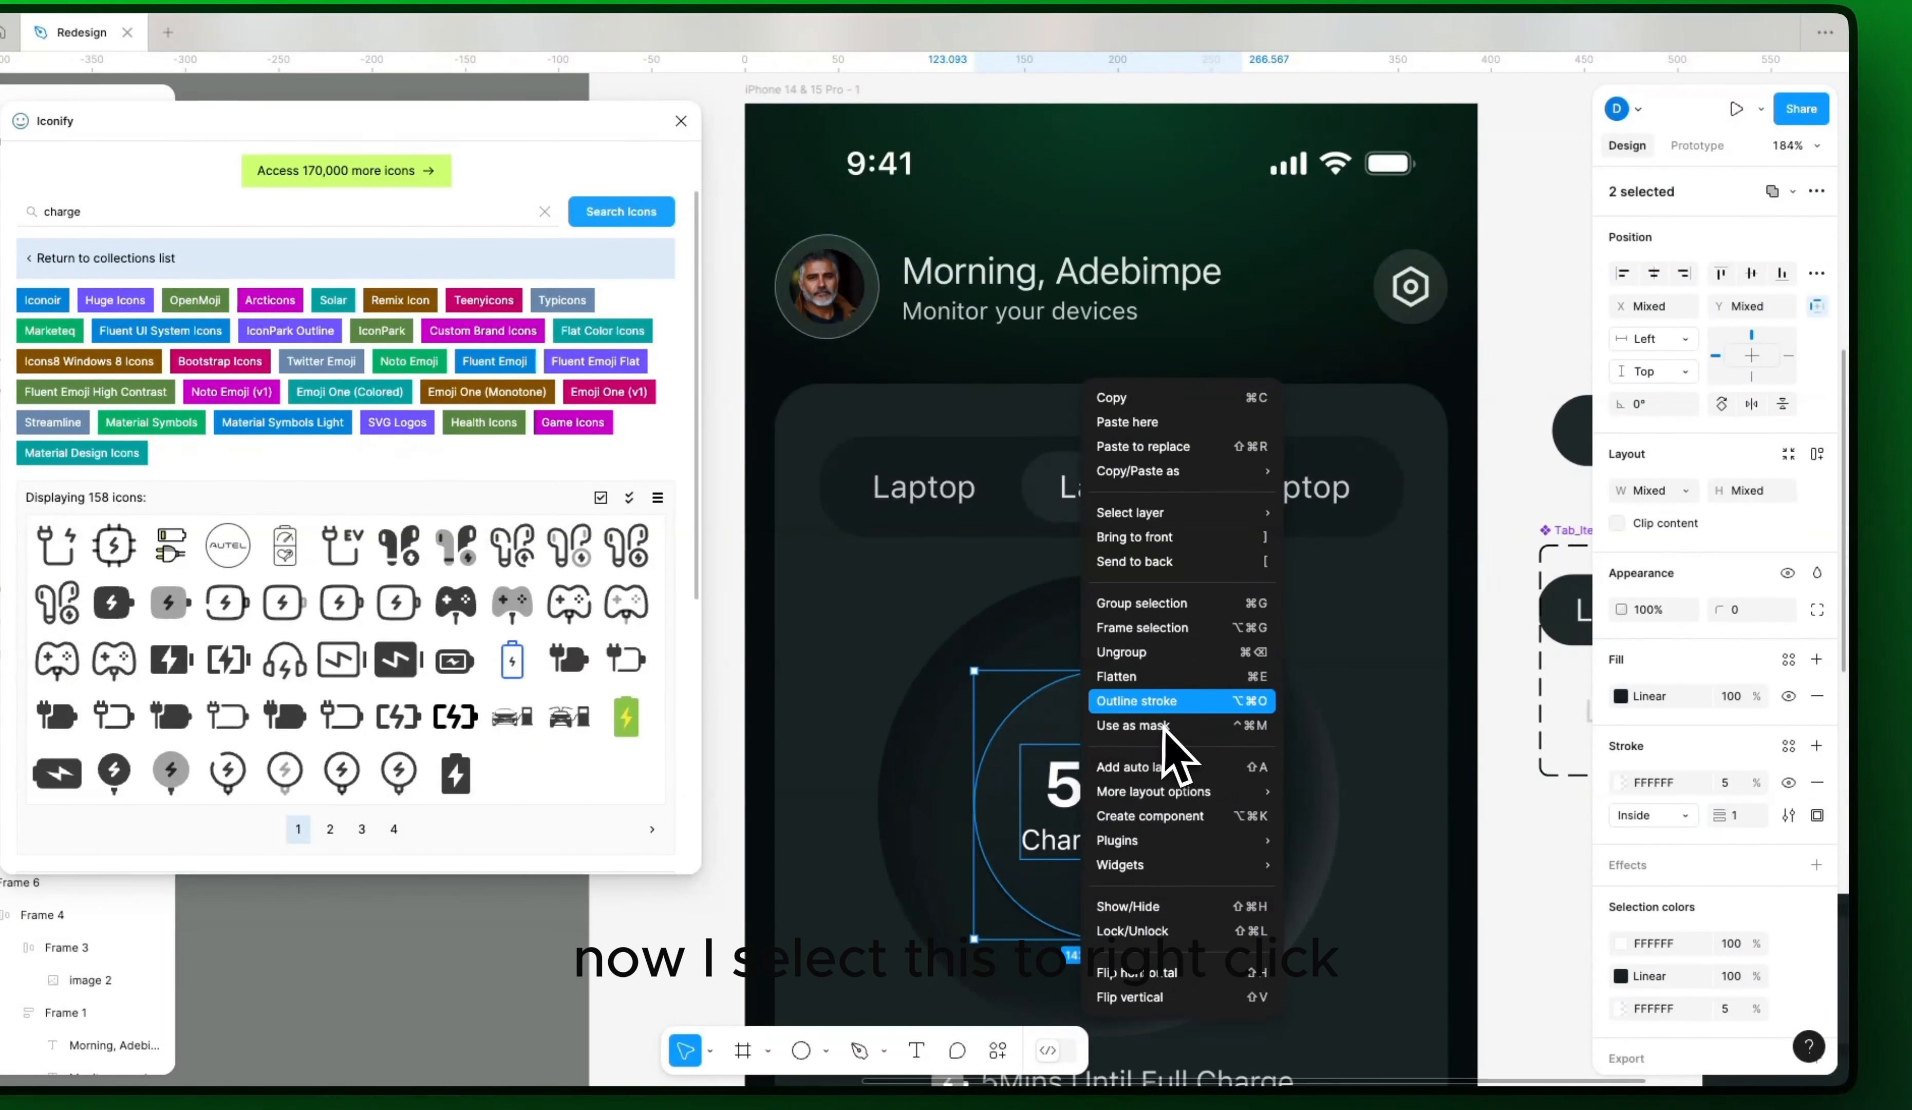
{"action": "left_click", "coordinate": [1165, 678]}
{"action": "key", "text": "super+z"}
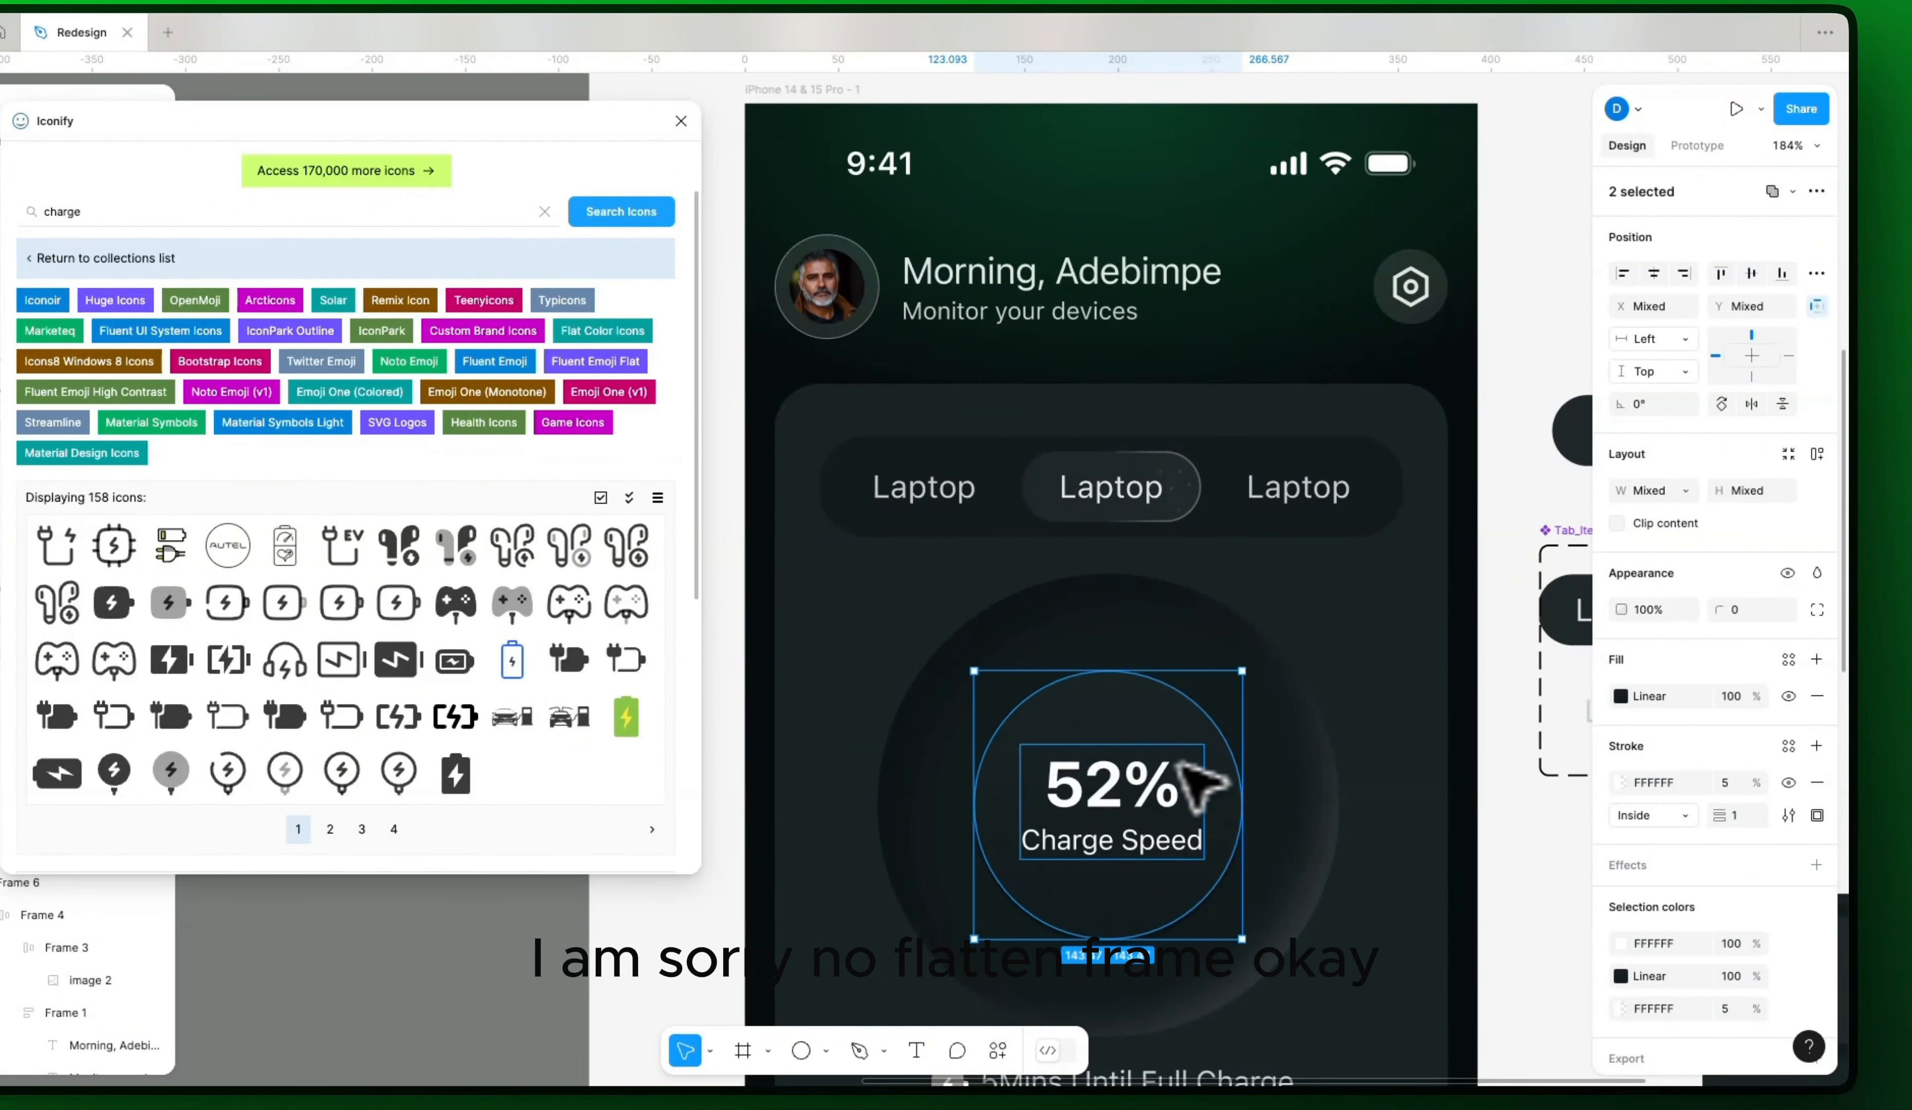
{"action": "right_click", "coordinate": [1106, 786]}
{"action": "left_click", "coordinate": [1210, 626]}
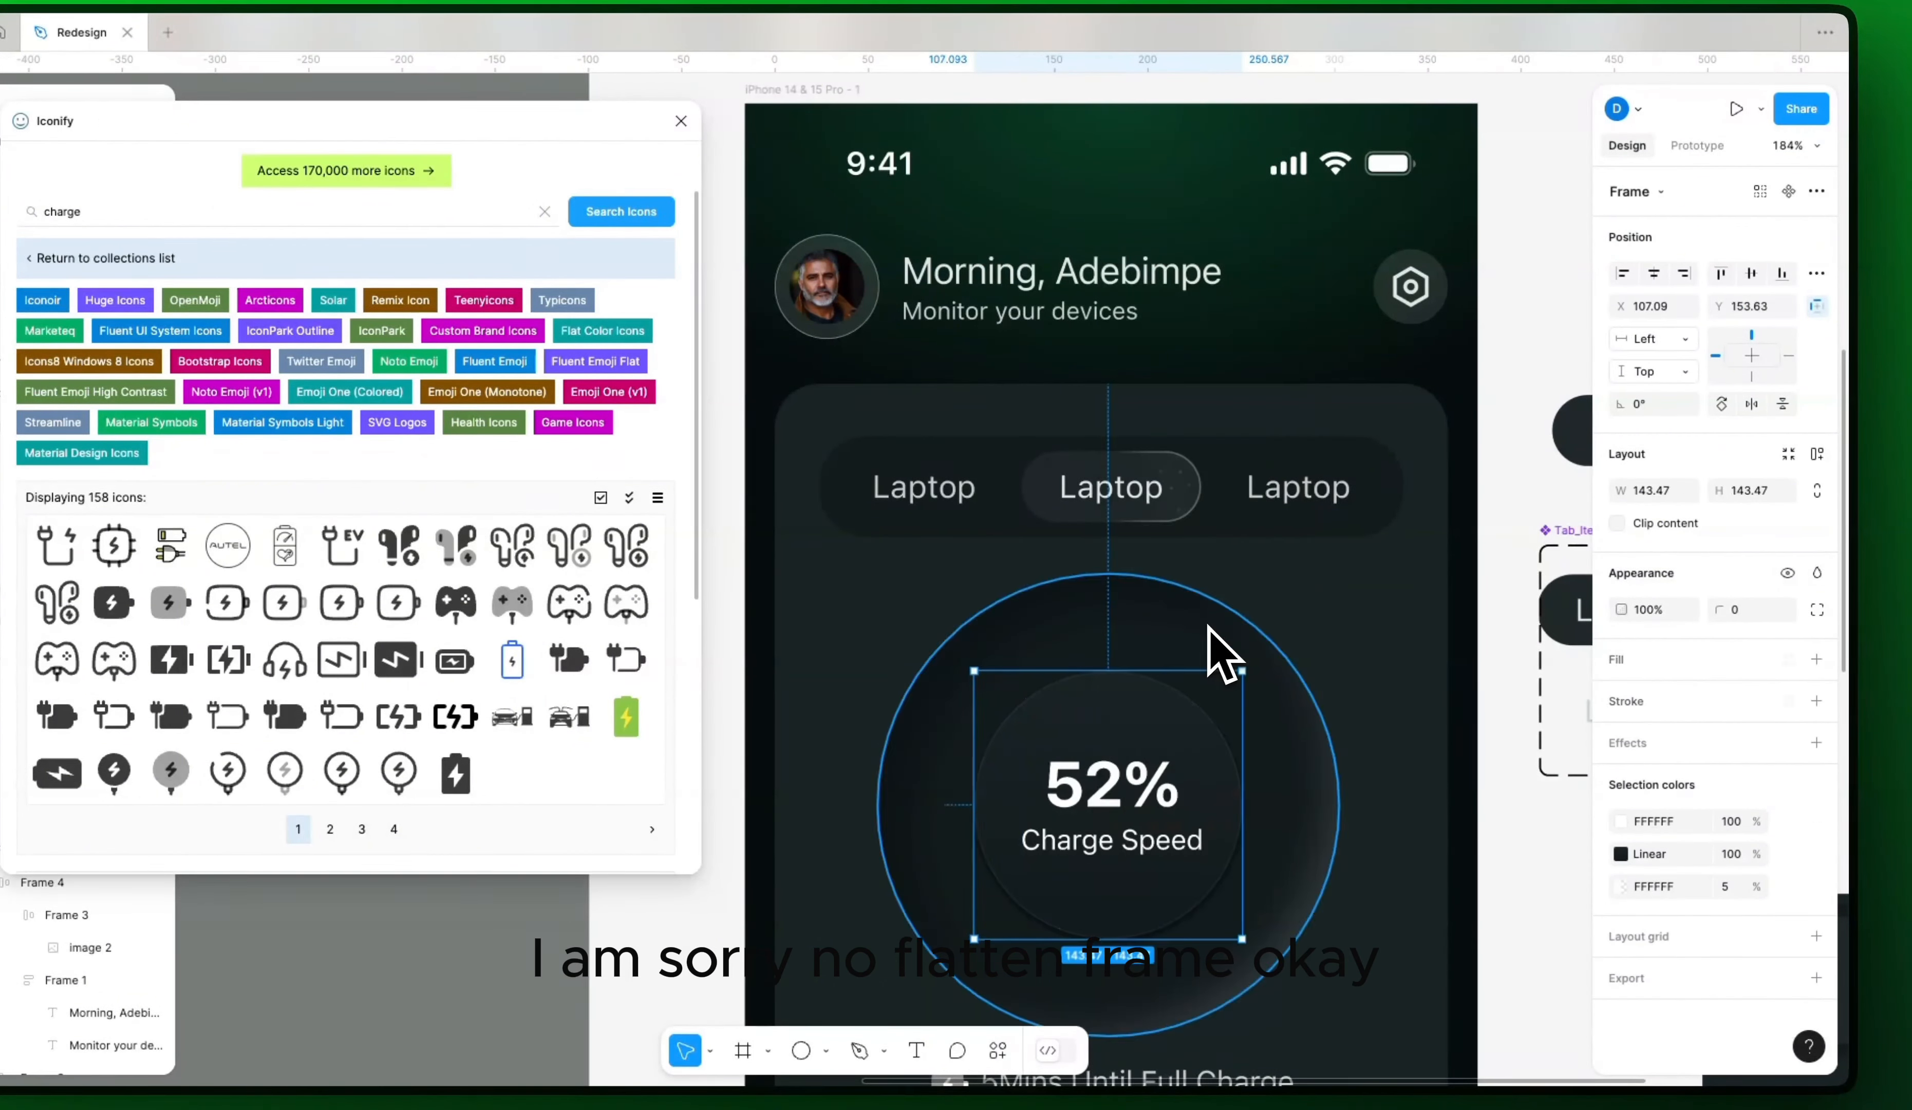
Step: Center the text stack horizontally and vertically within the inner circle's frame
{"action": "key", "text": "shift+a"}
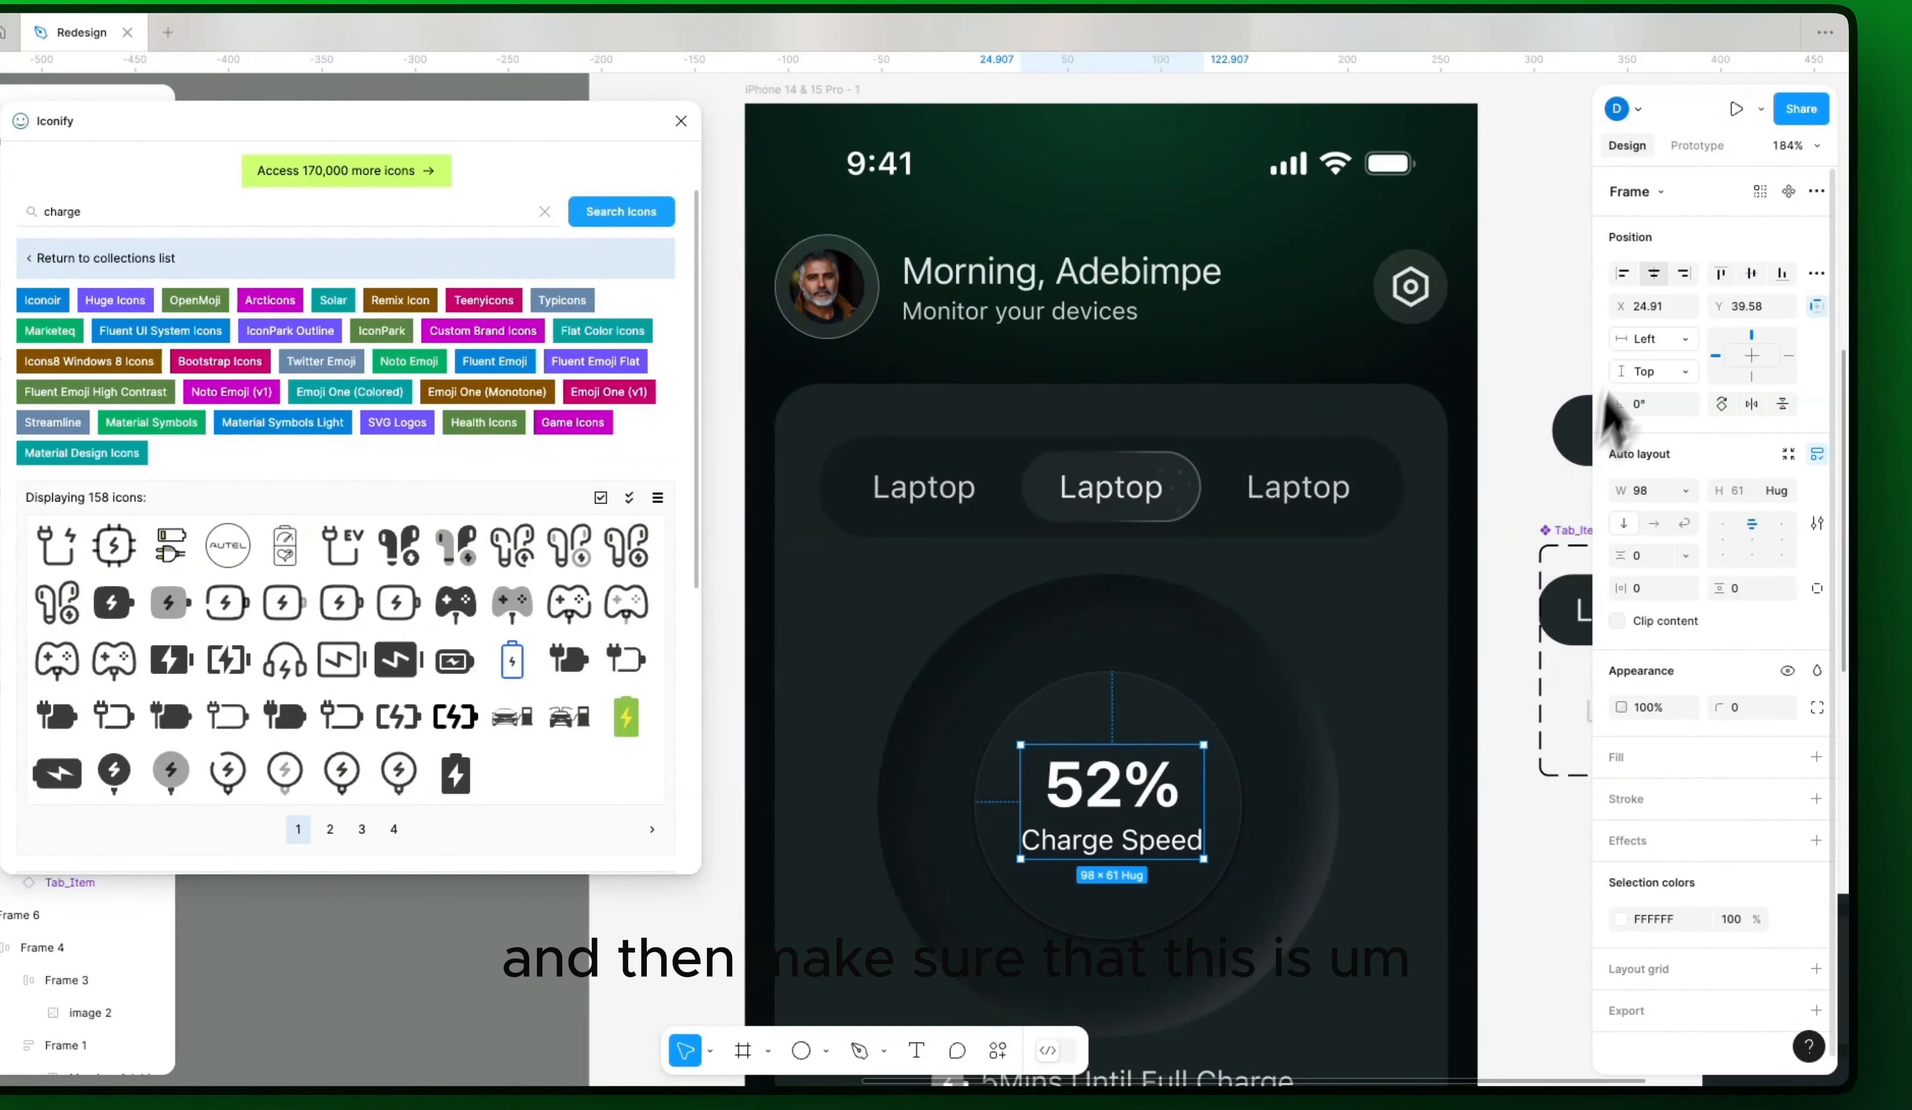
{"action": "left_click", "coordinate": [1654, 273]}
{"action": "left_click", "coordinate": [1752, 273]}
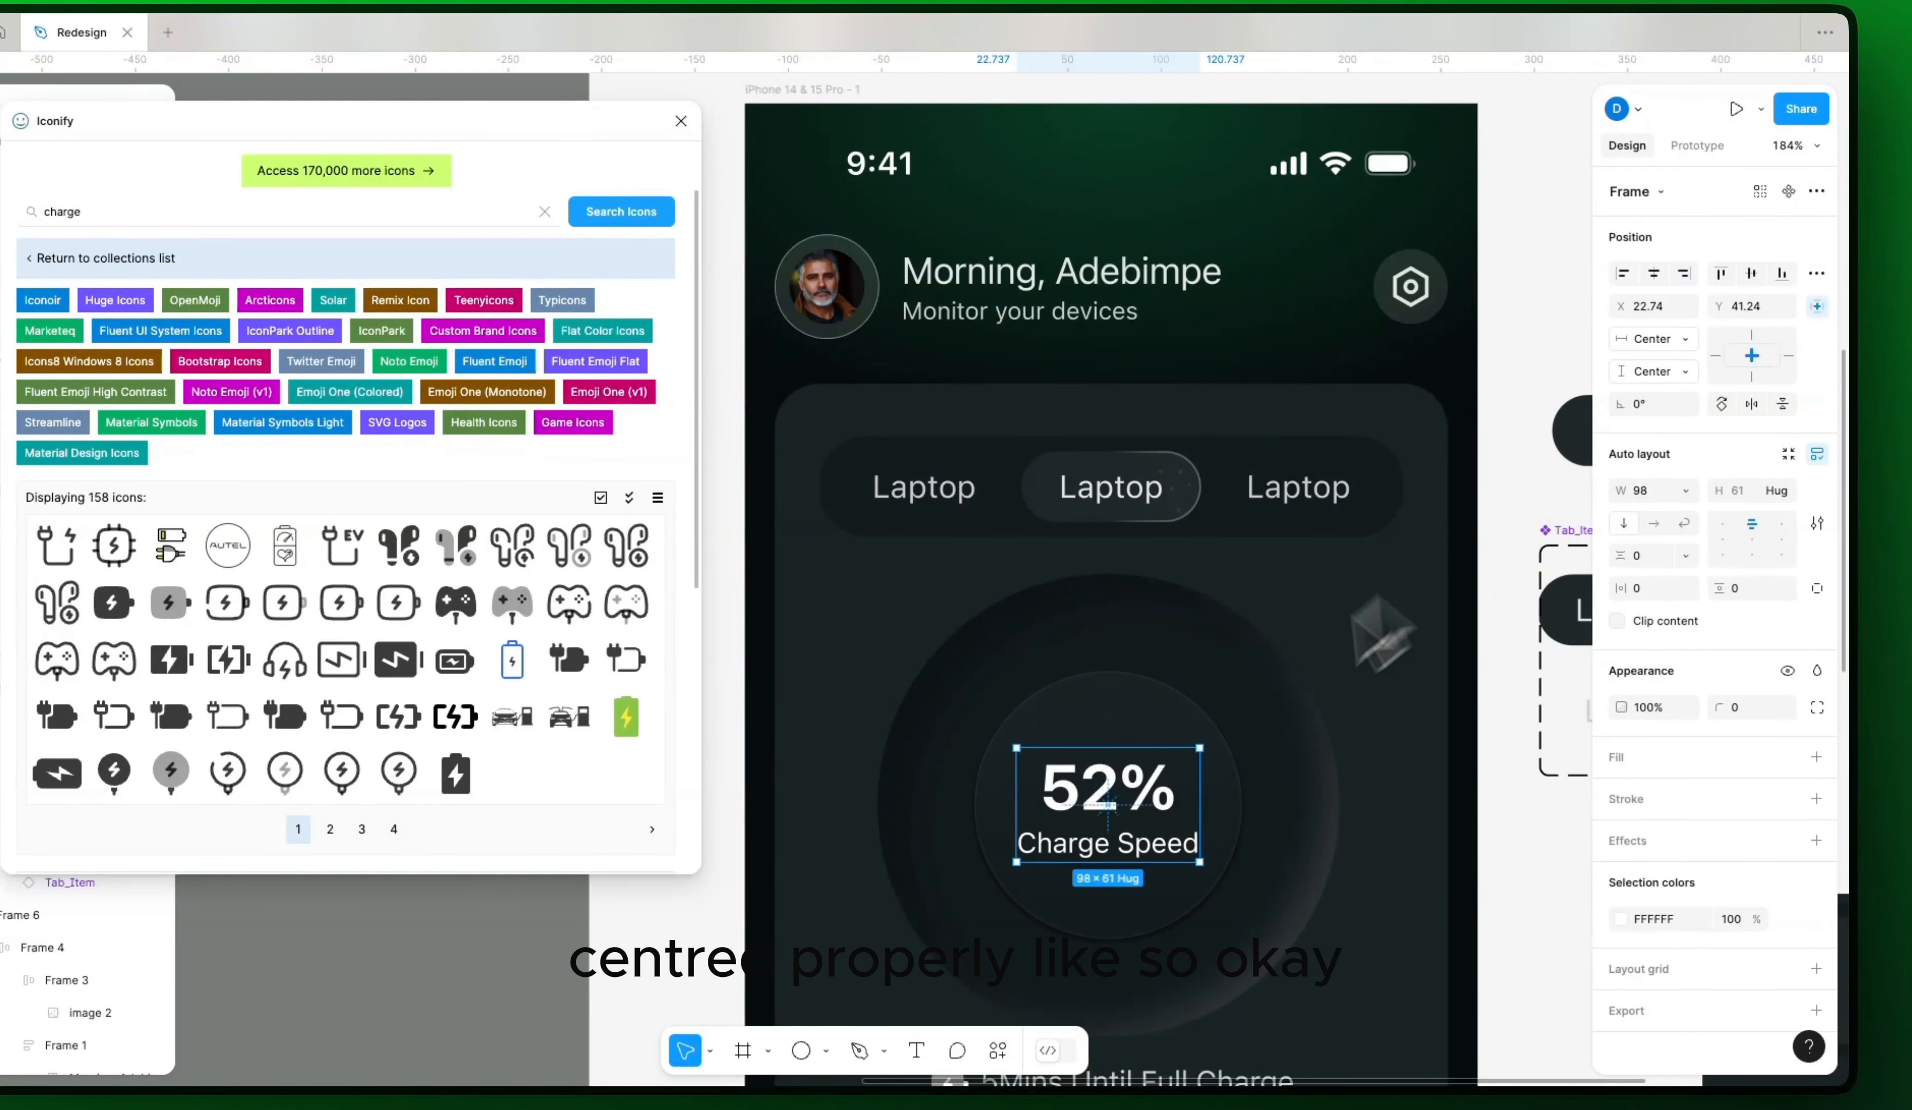
{"action": "left_click", "coordinate": [1143, 762]}
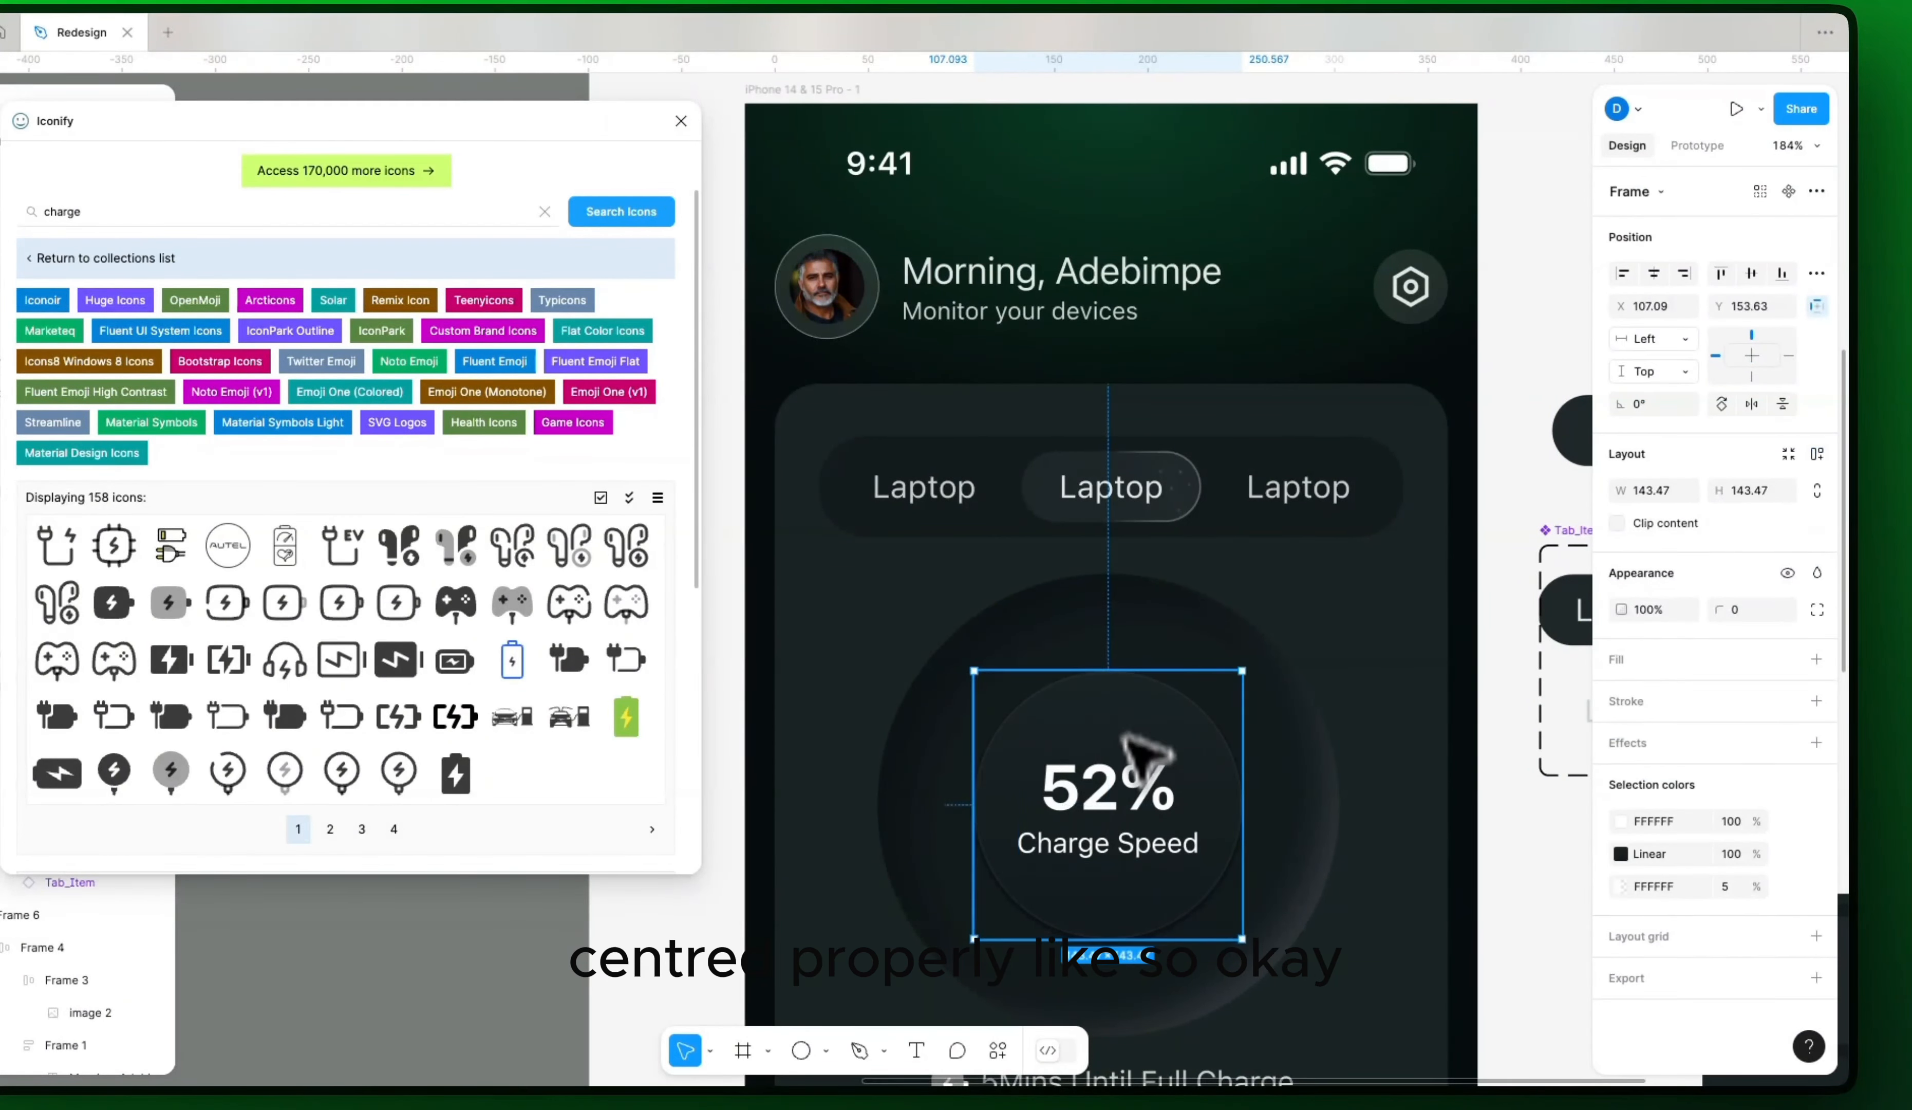
{"action": "scroll", "coordinate": [1135, 742], "scroll_direction": "down", "scroll_amount": 1}
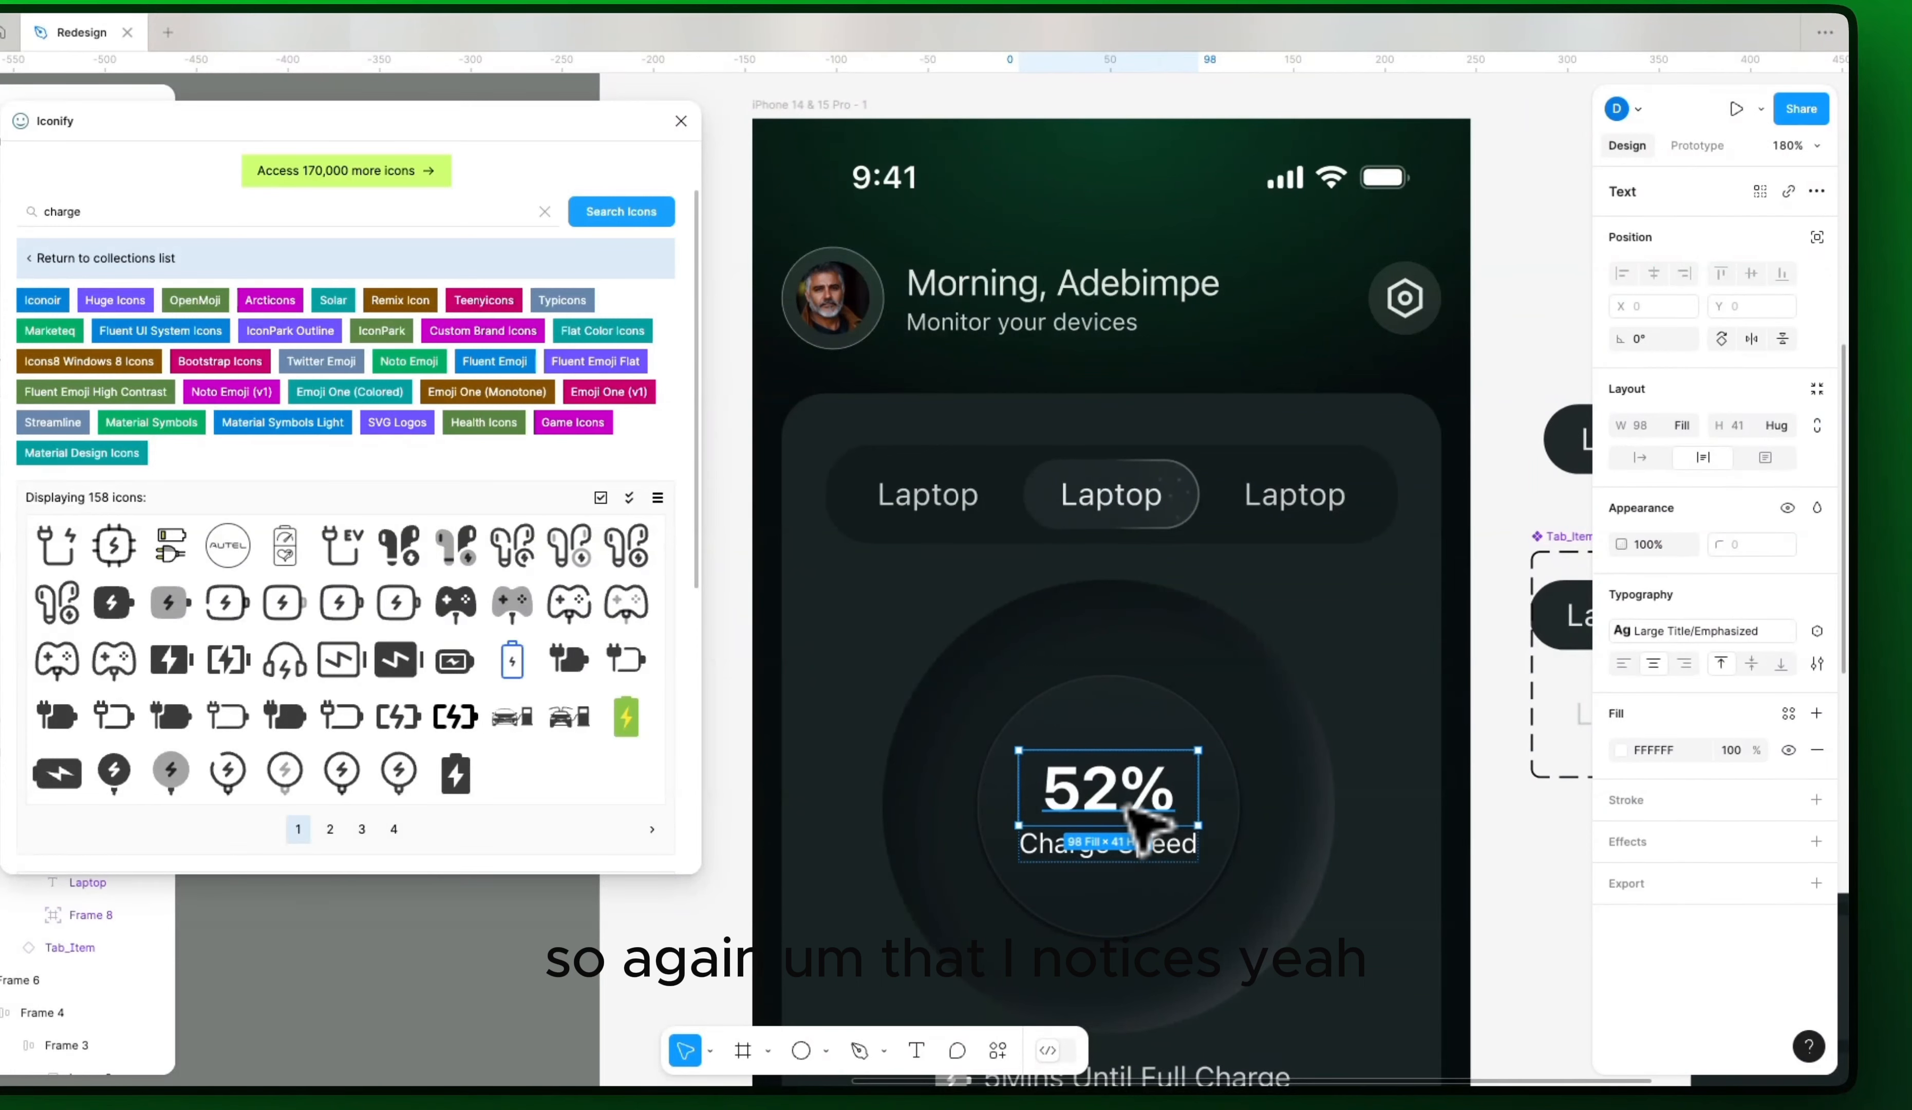
{"action": "key", "text": "Escape"}
{"action": "left_click", "coordinate": [1101, 802]}
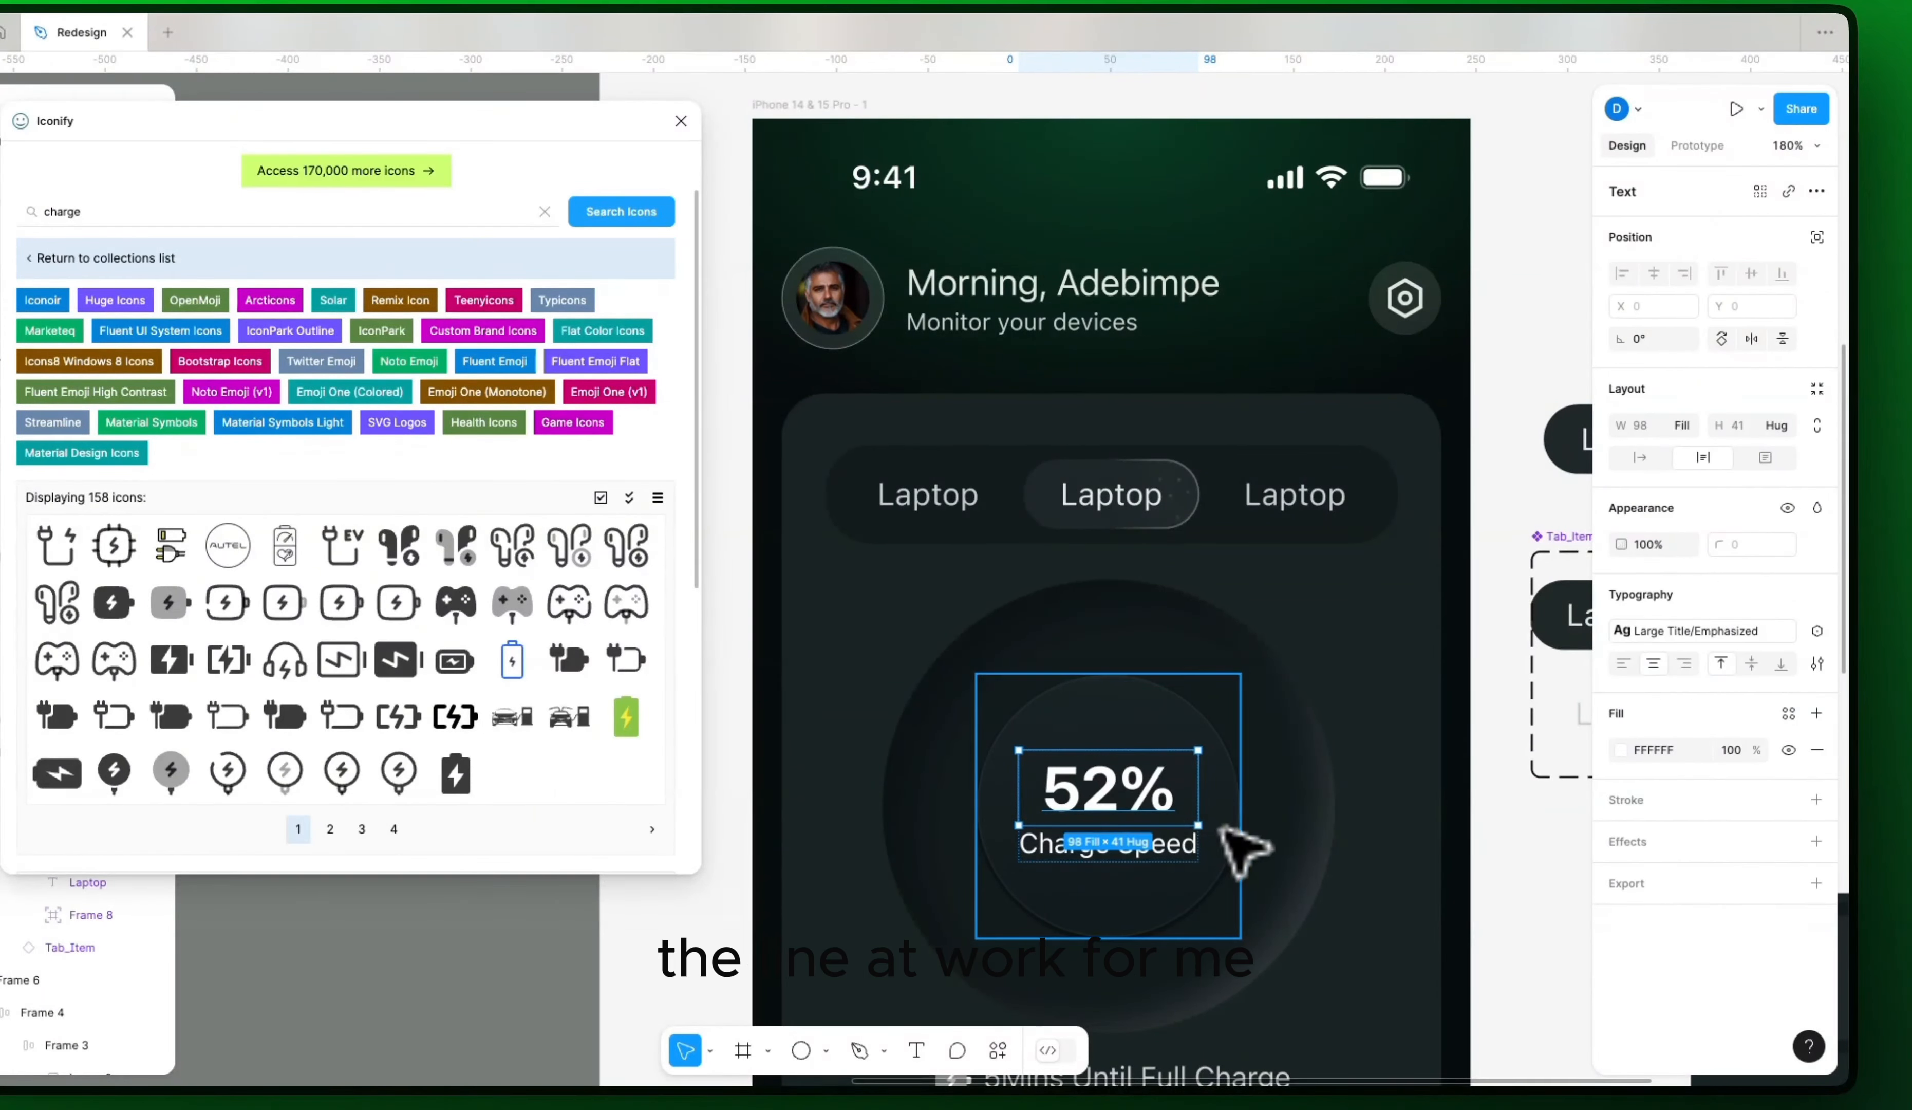
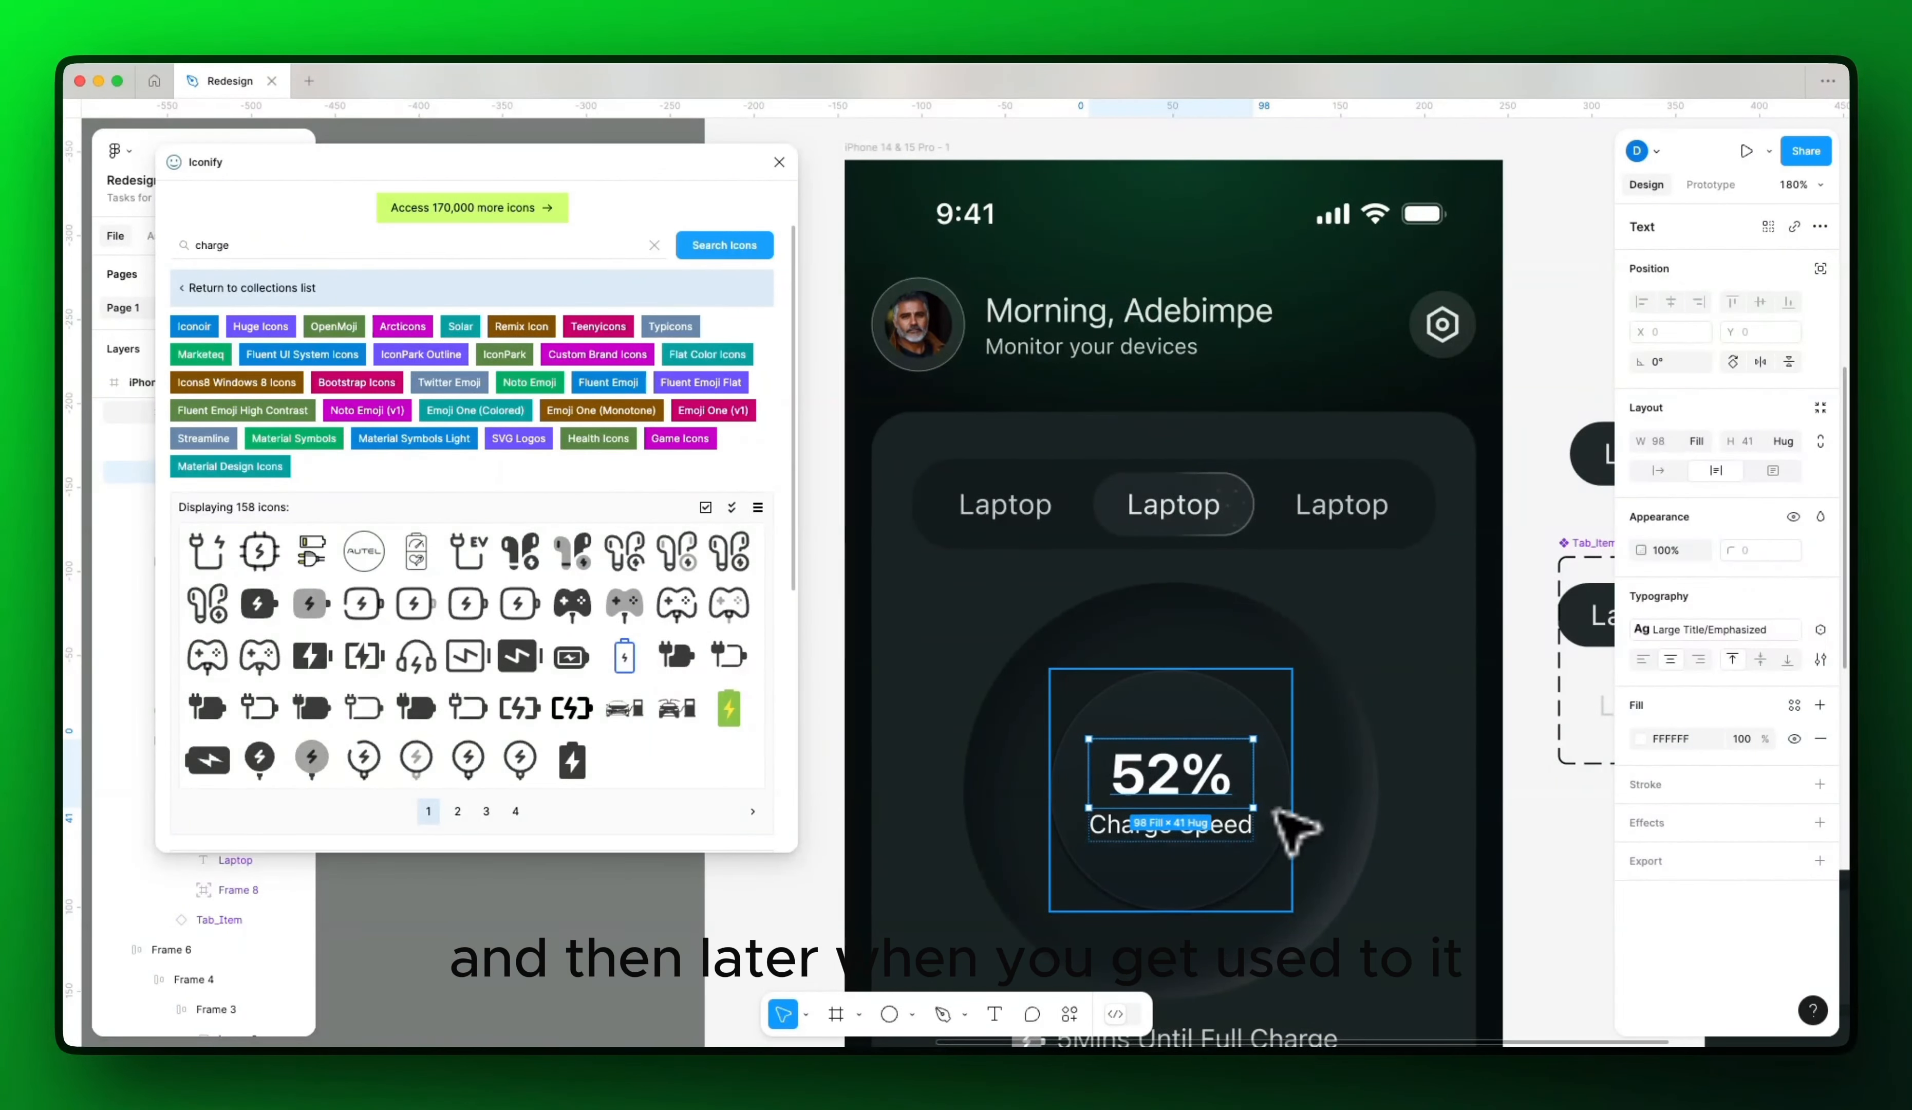
{"action": "key", "text": "shift+Return"}
{"action": "left_click", "coordinate": [1329, 789]}
{"action": "scroll", "coordinate": [1390, 757], "scroll_direction": "down", "scroll_amount": 5}
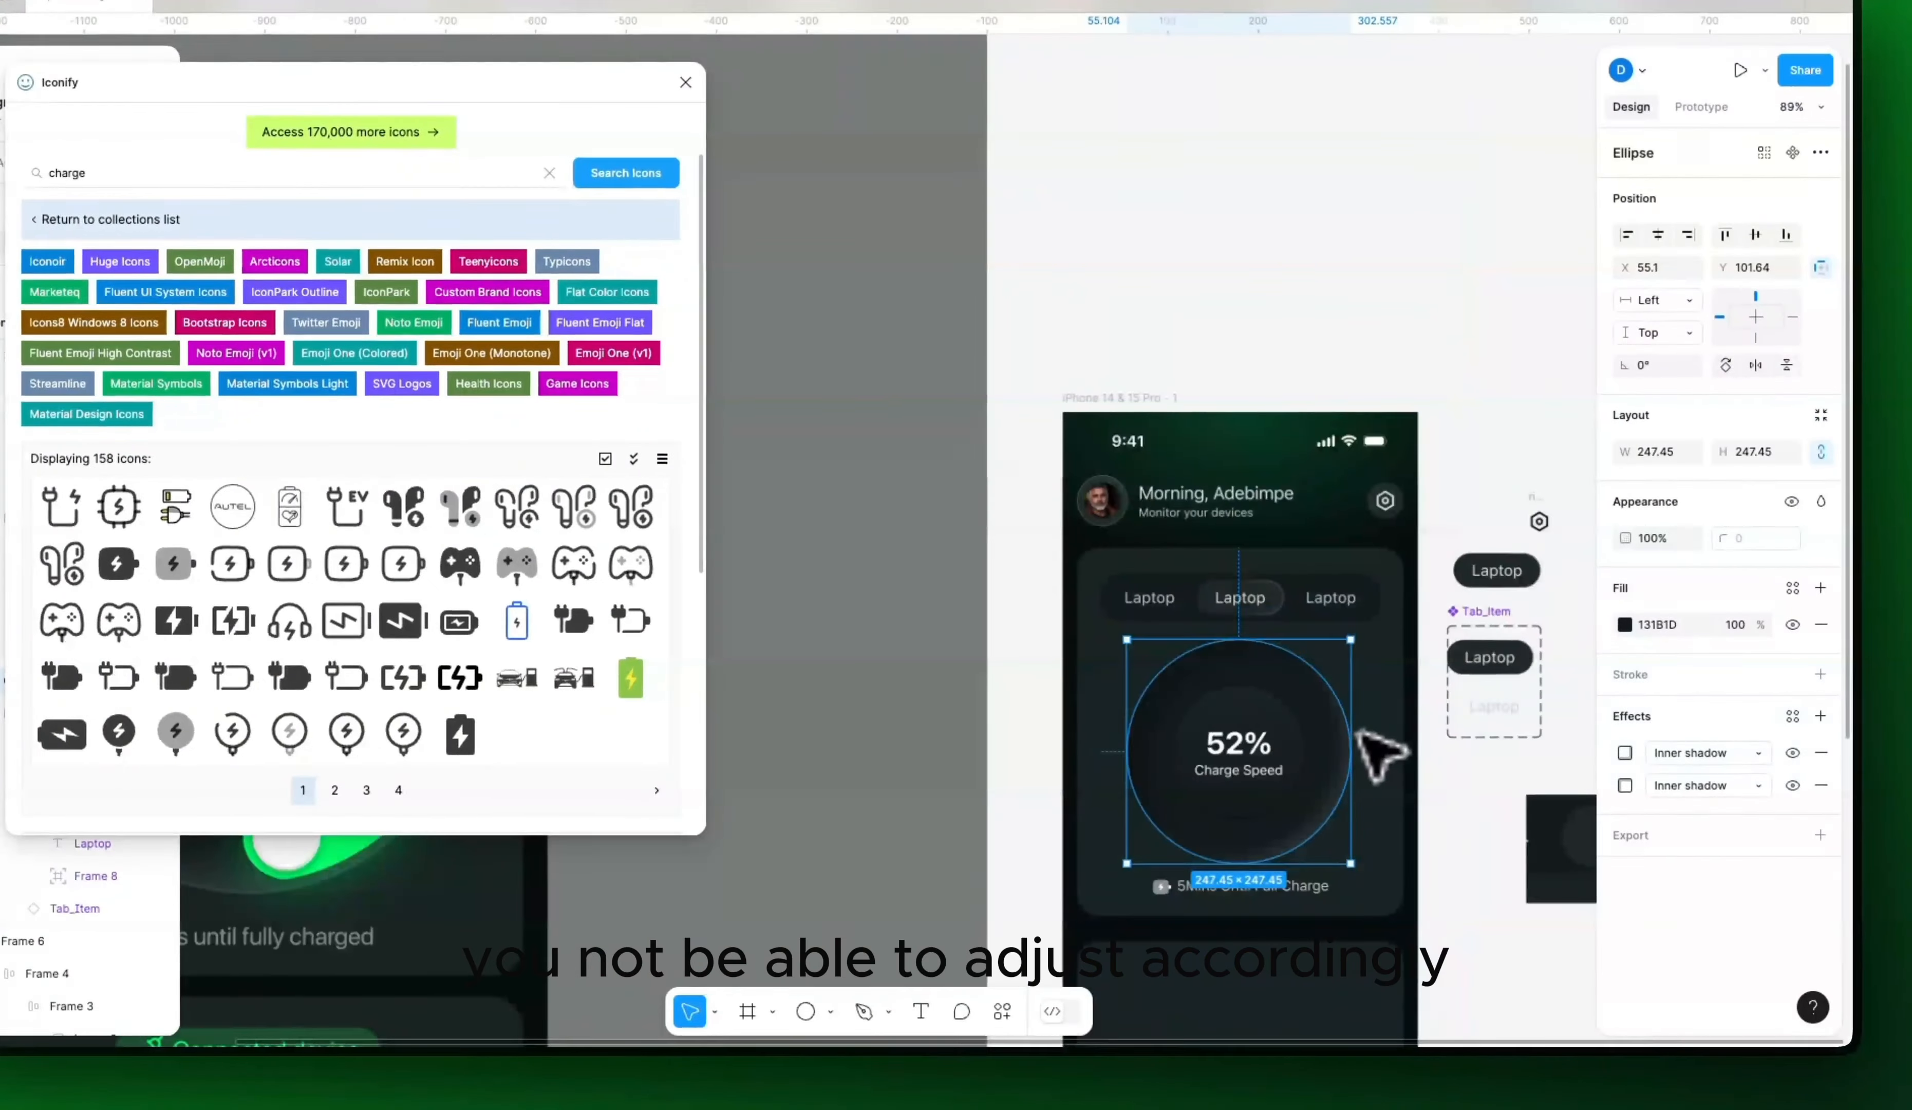
{"action": "left_click", "coordinate": [1450, 824]}
{"action": "left_click_drag", "start_coordinate": [1450, 824], "coordinate": [1230, 785]}
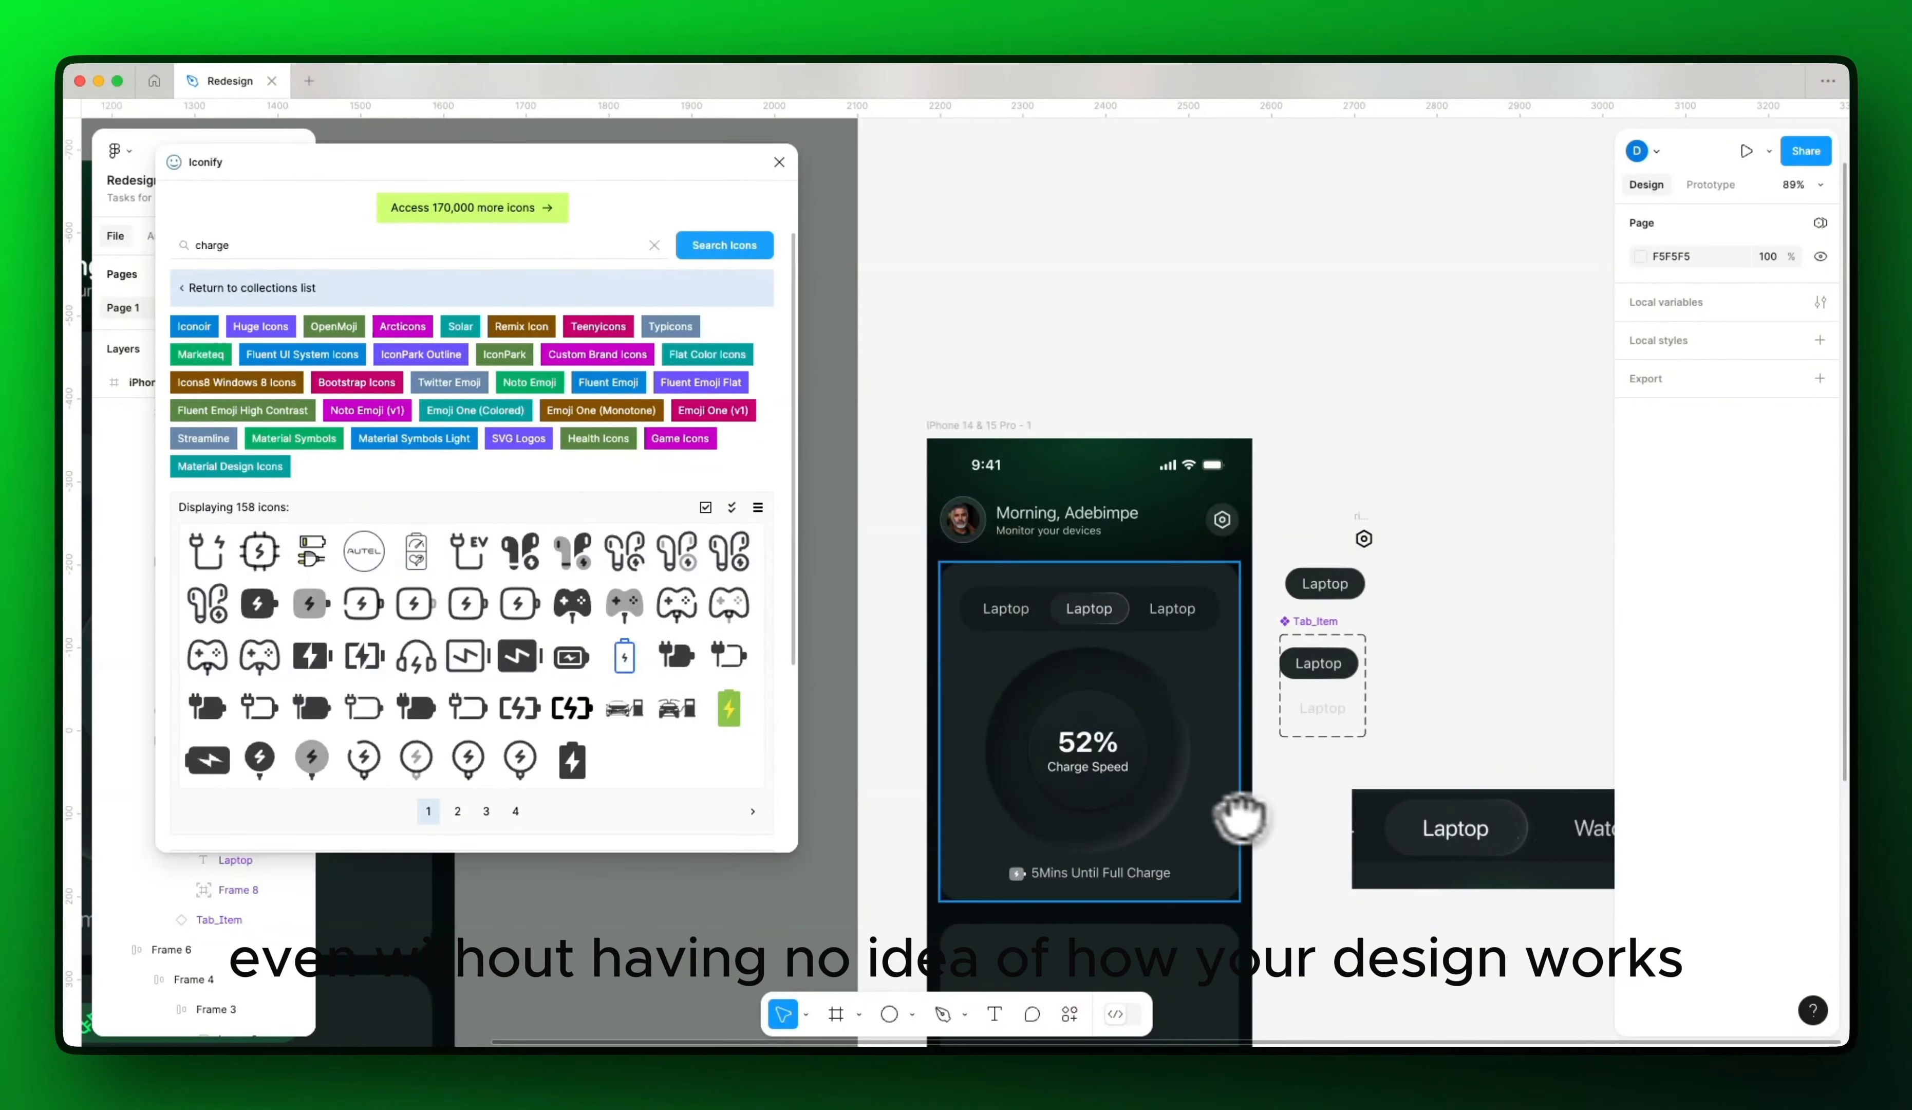
Step: Close the icon plugin and duplicate the dial's large outer circle in place
{"action": "left_click", "coordinate": [778, 162]}
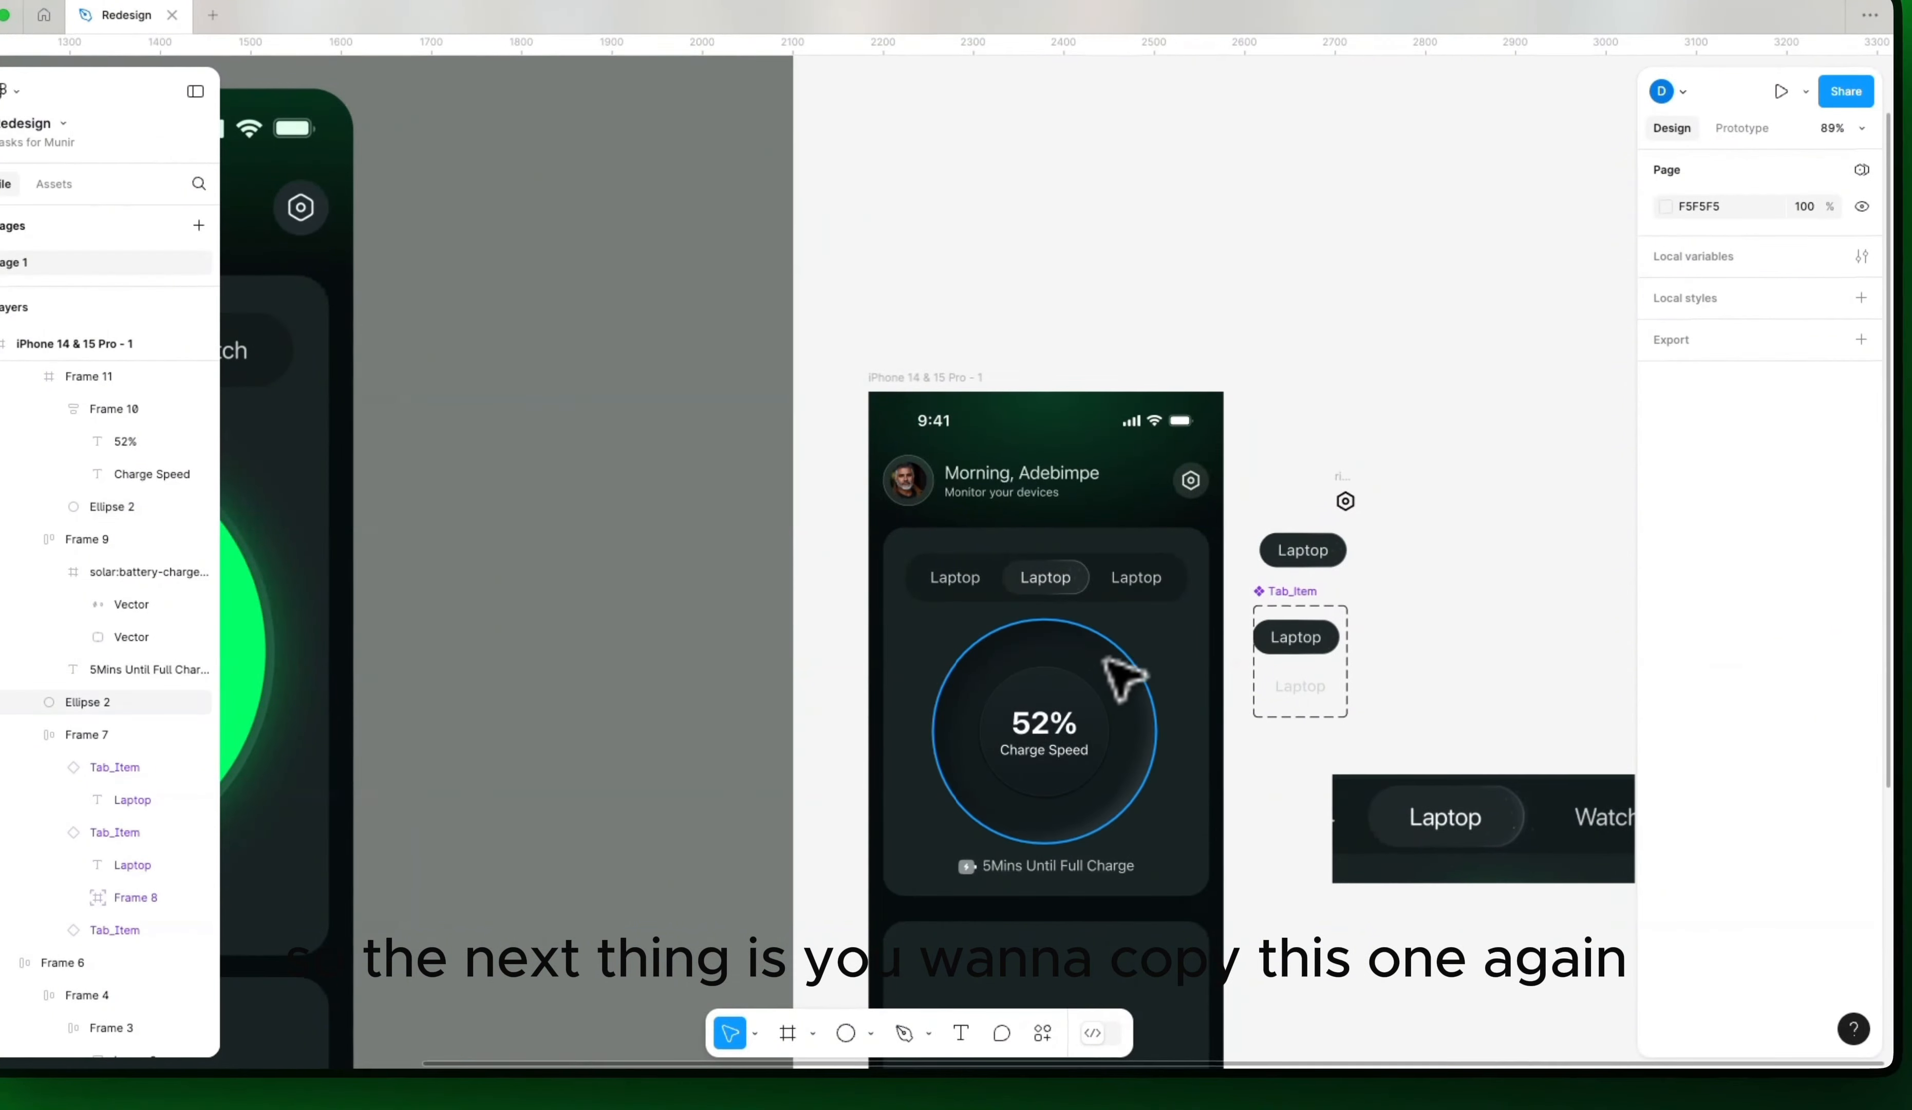
{"action": "left_click", "coordinate": [1106, 660]}
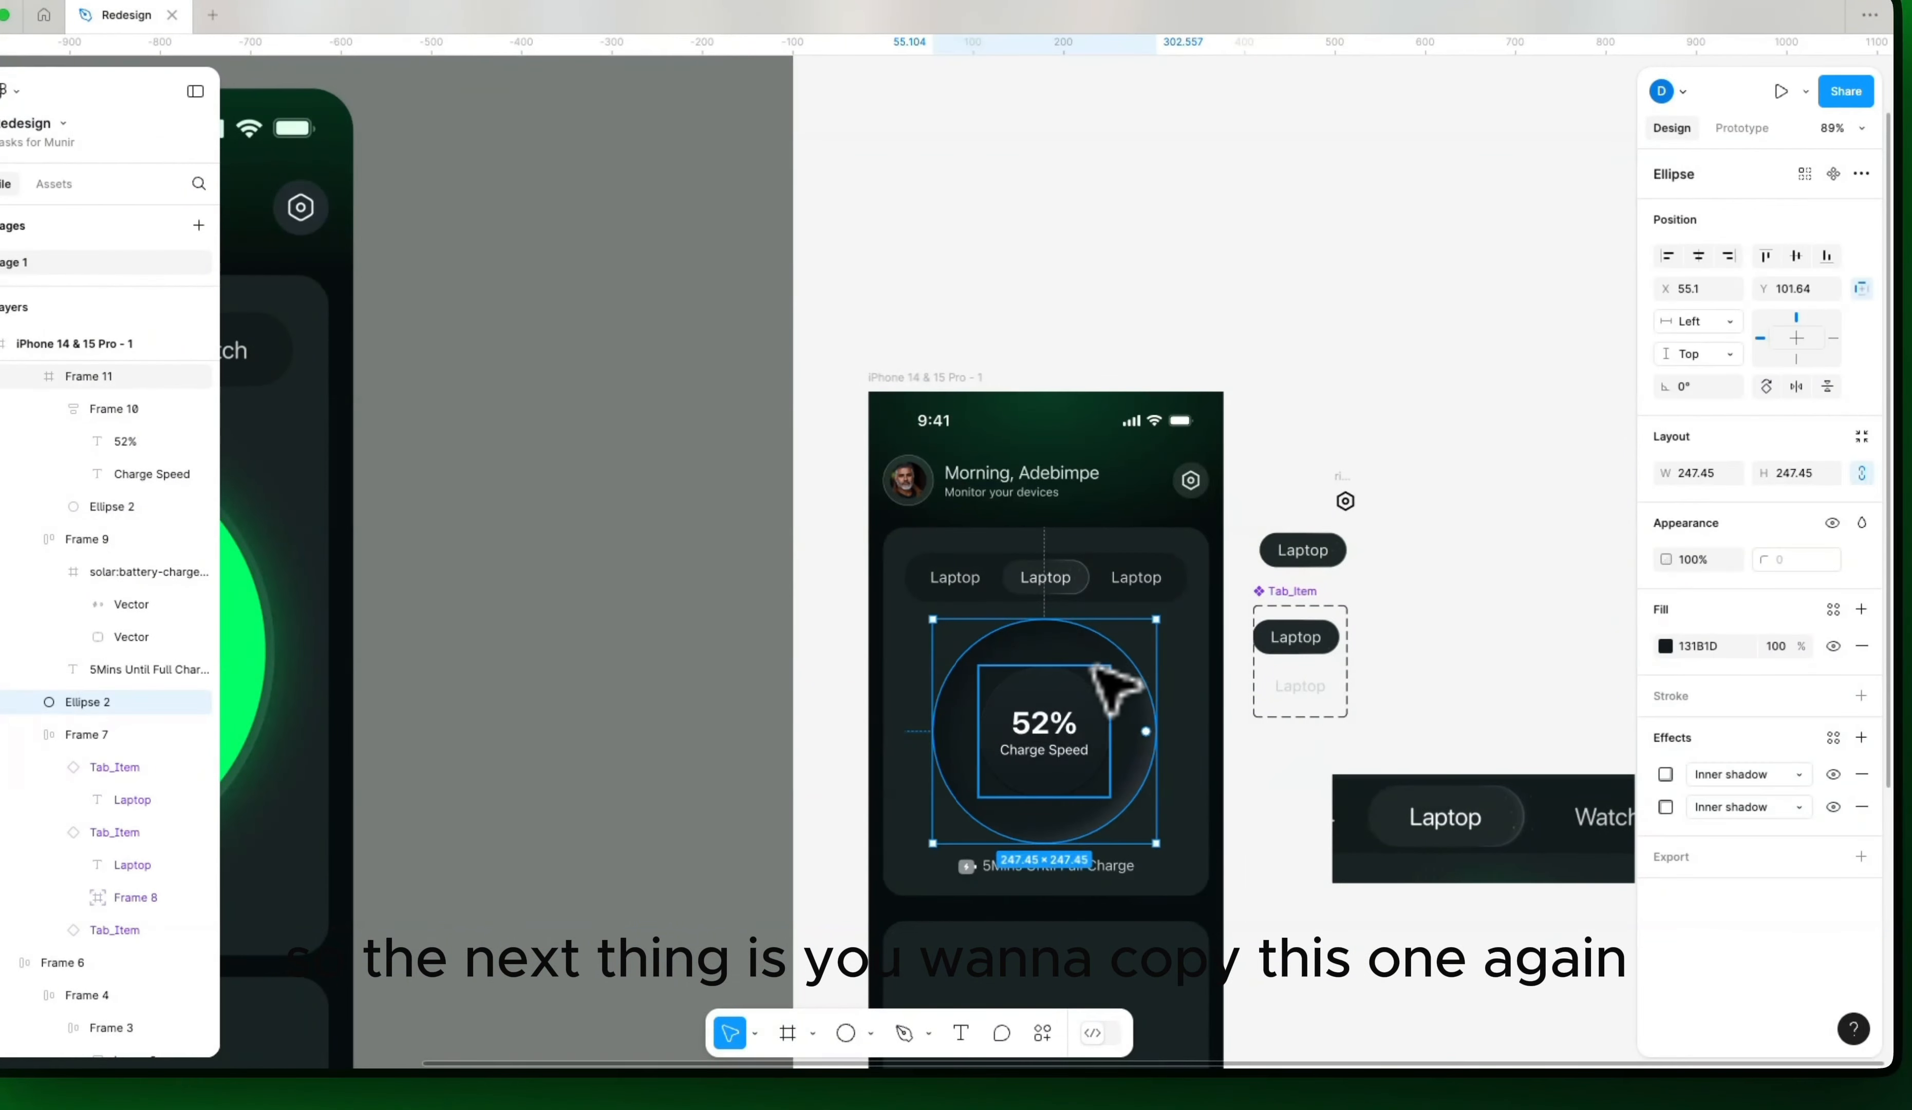
{"action": "key", "text": "ctrl+c"}
{"action": "key", "text": "ctrl+v"}
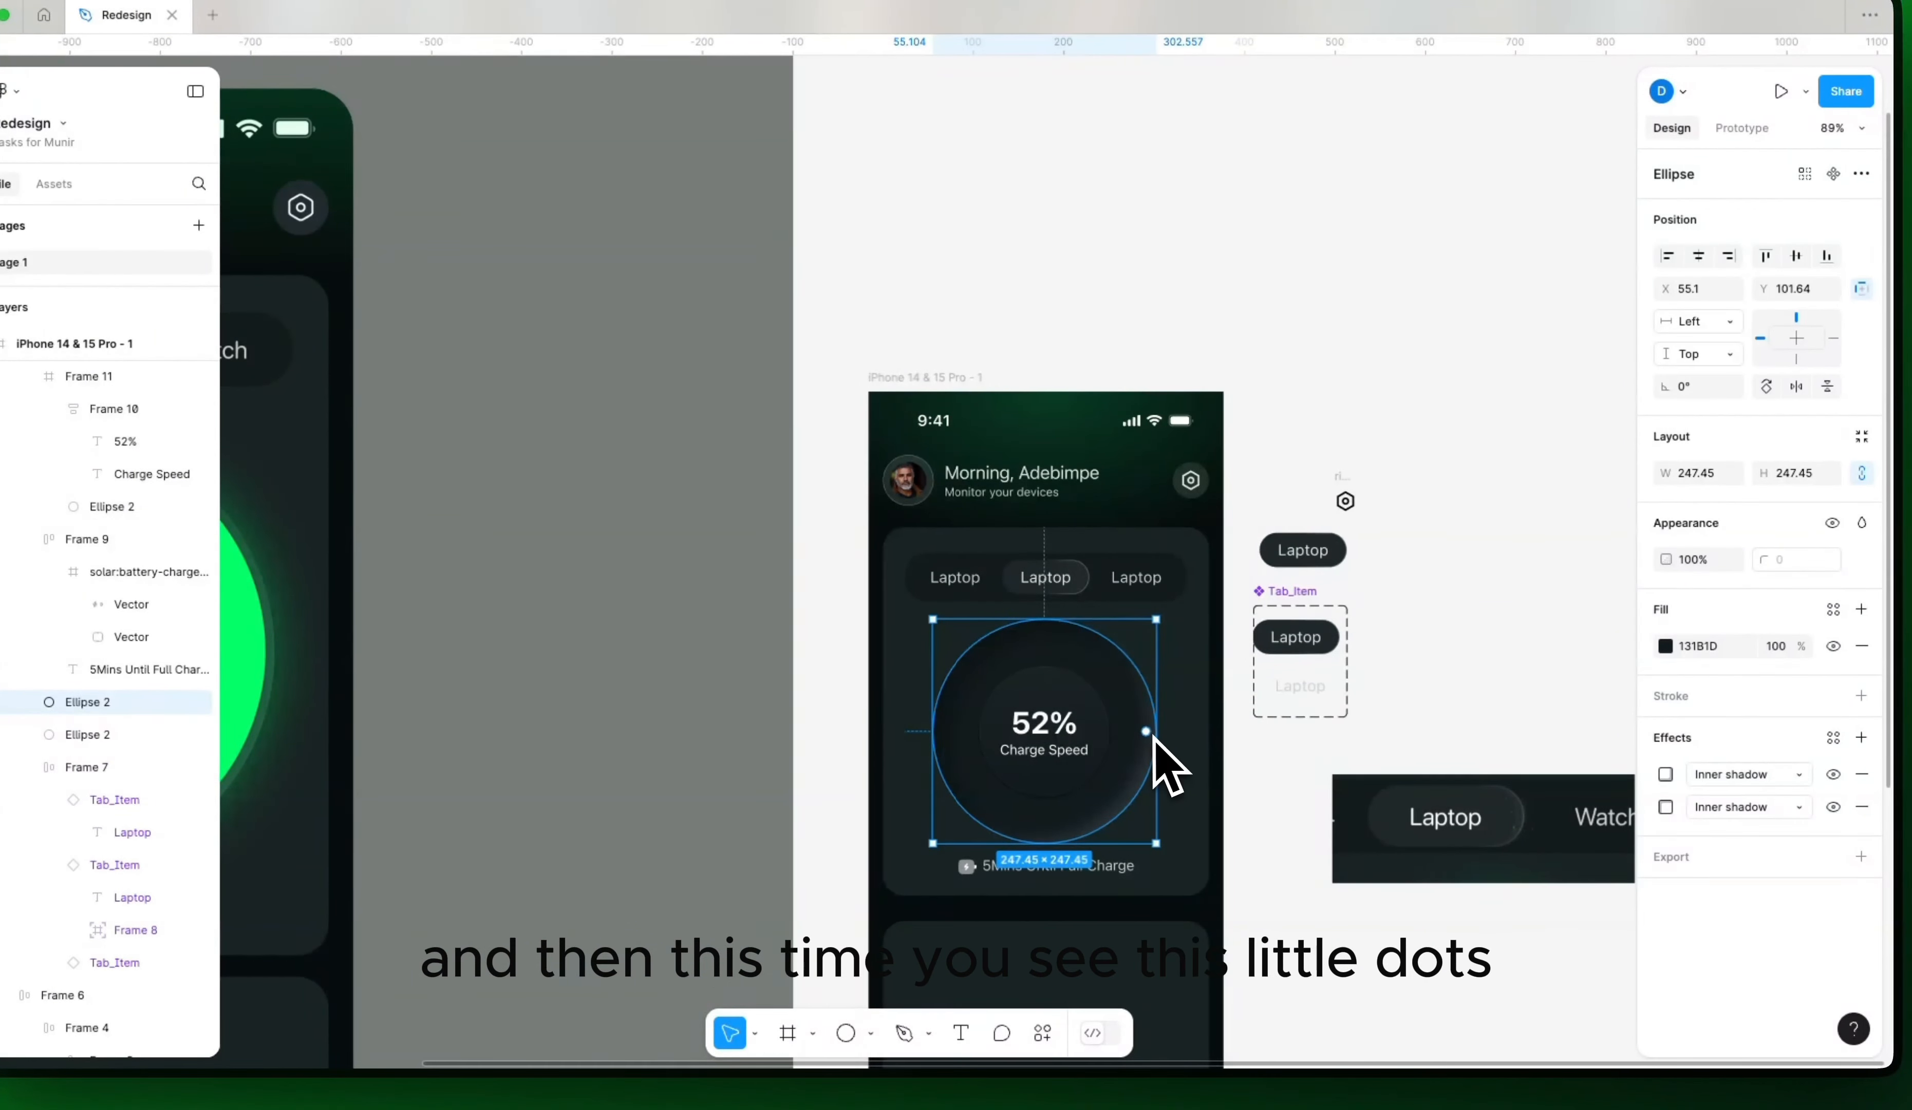
Step: Turn the duplicated circle into a ring-shaped arc with an inner ratio of about 62.3%
{"action": "scroll", "coordinate": [1155, 754], "scroll_direction": "up", "scroll_amount": 5}
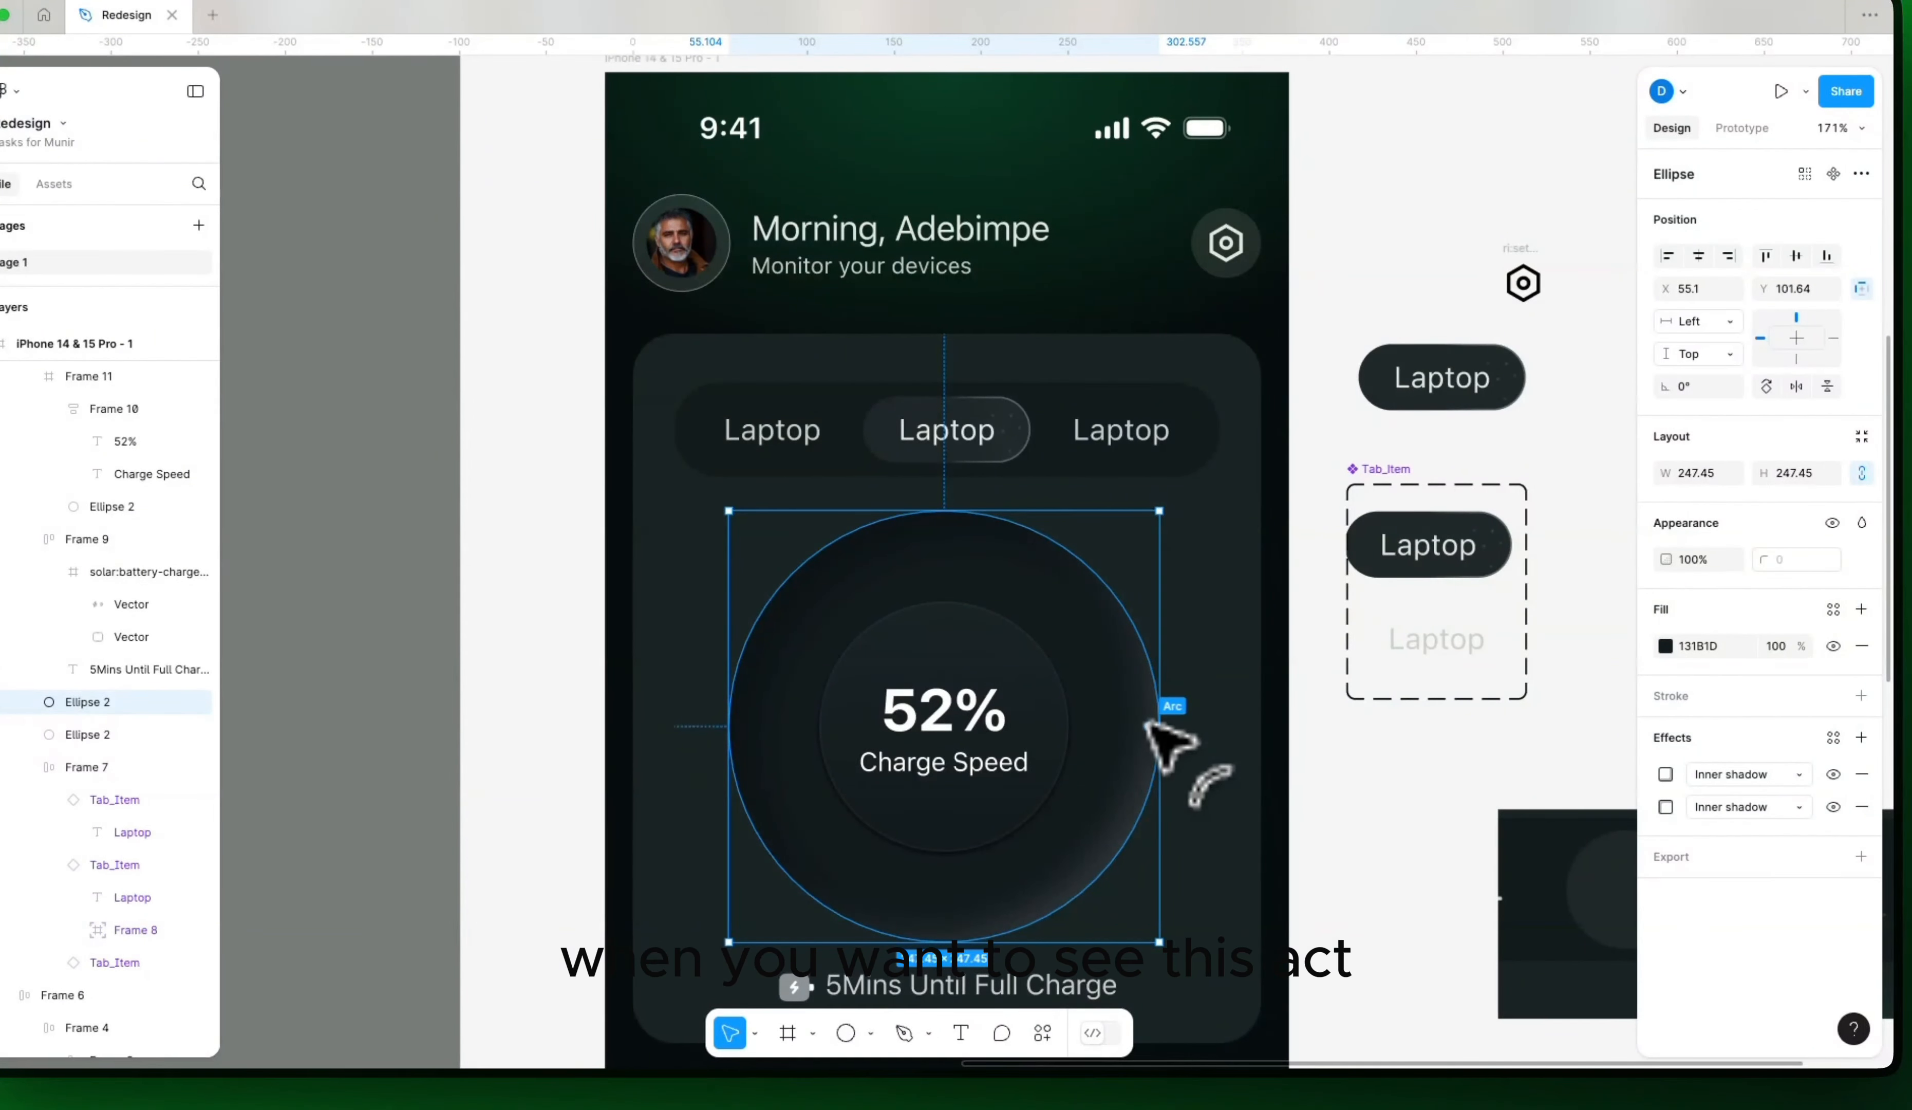
{"action": "left_click_drag", "start_coordinate": [1146, 723], "coordinate": [900, 634]}
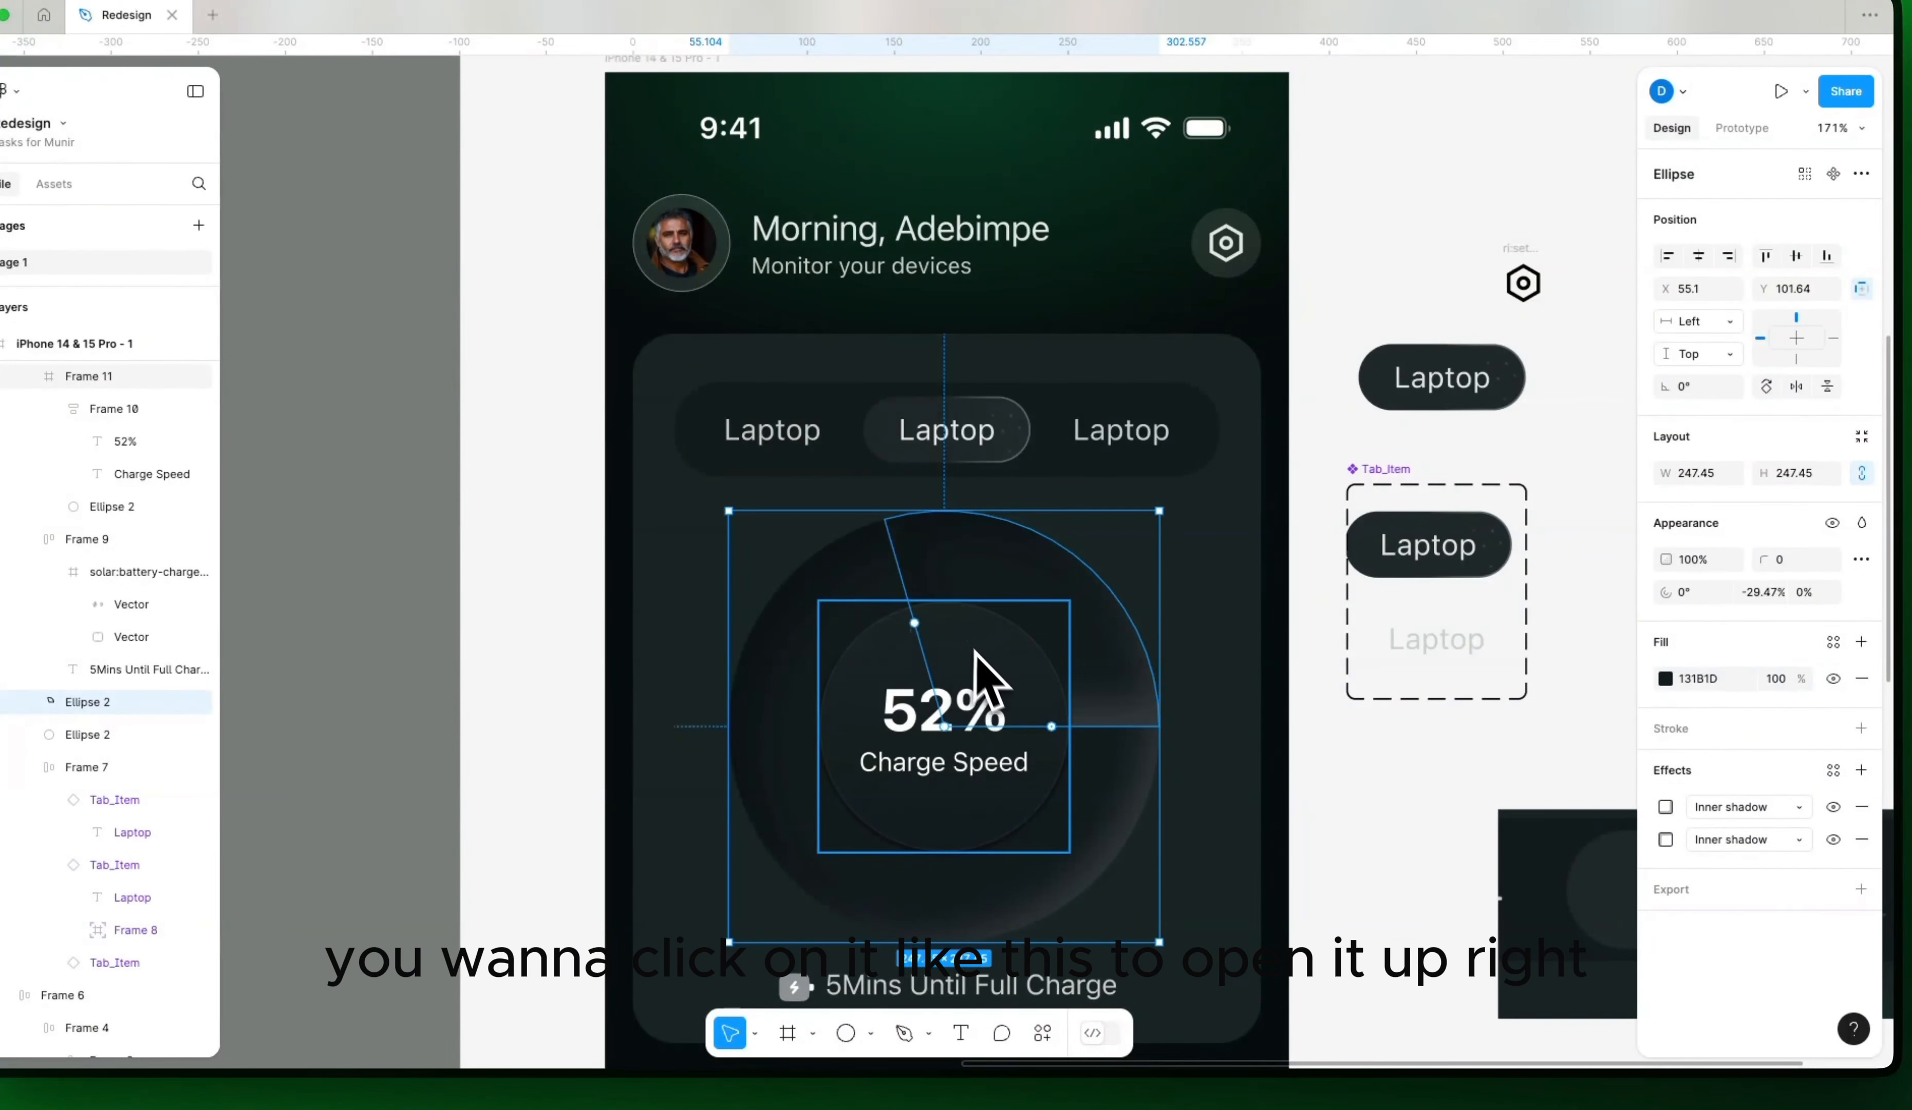
{"action": "left_click_drag", "start_coordinate": [943, 721], "coordinate": [1024, 617]}
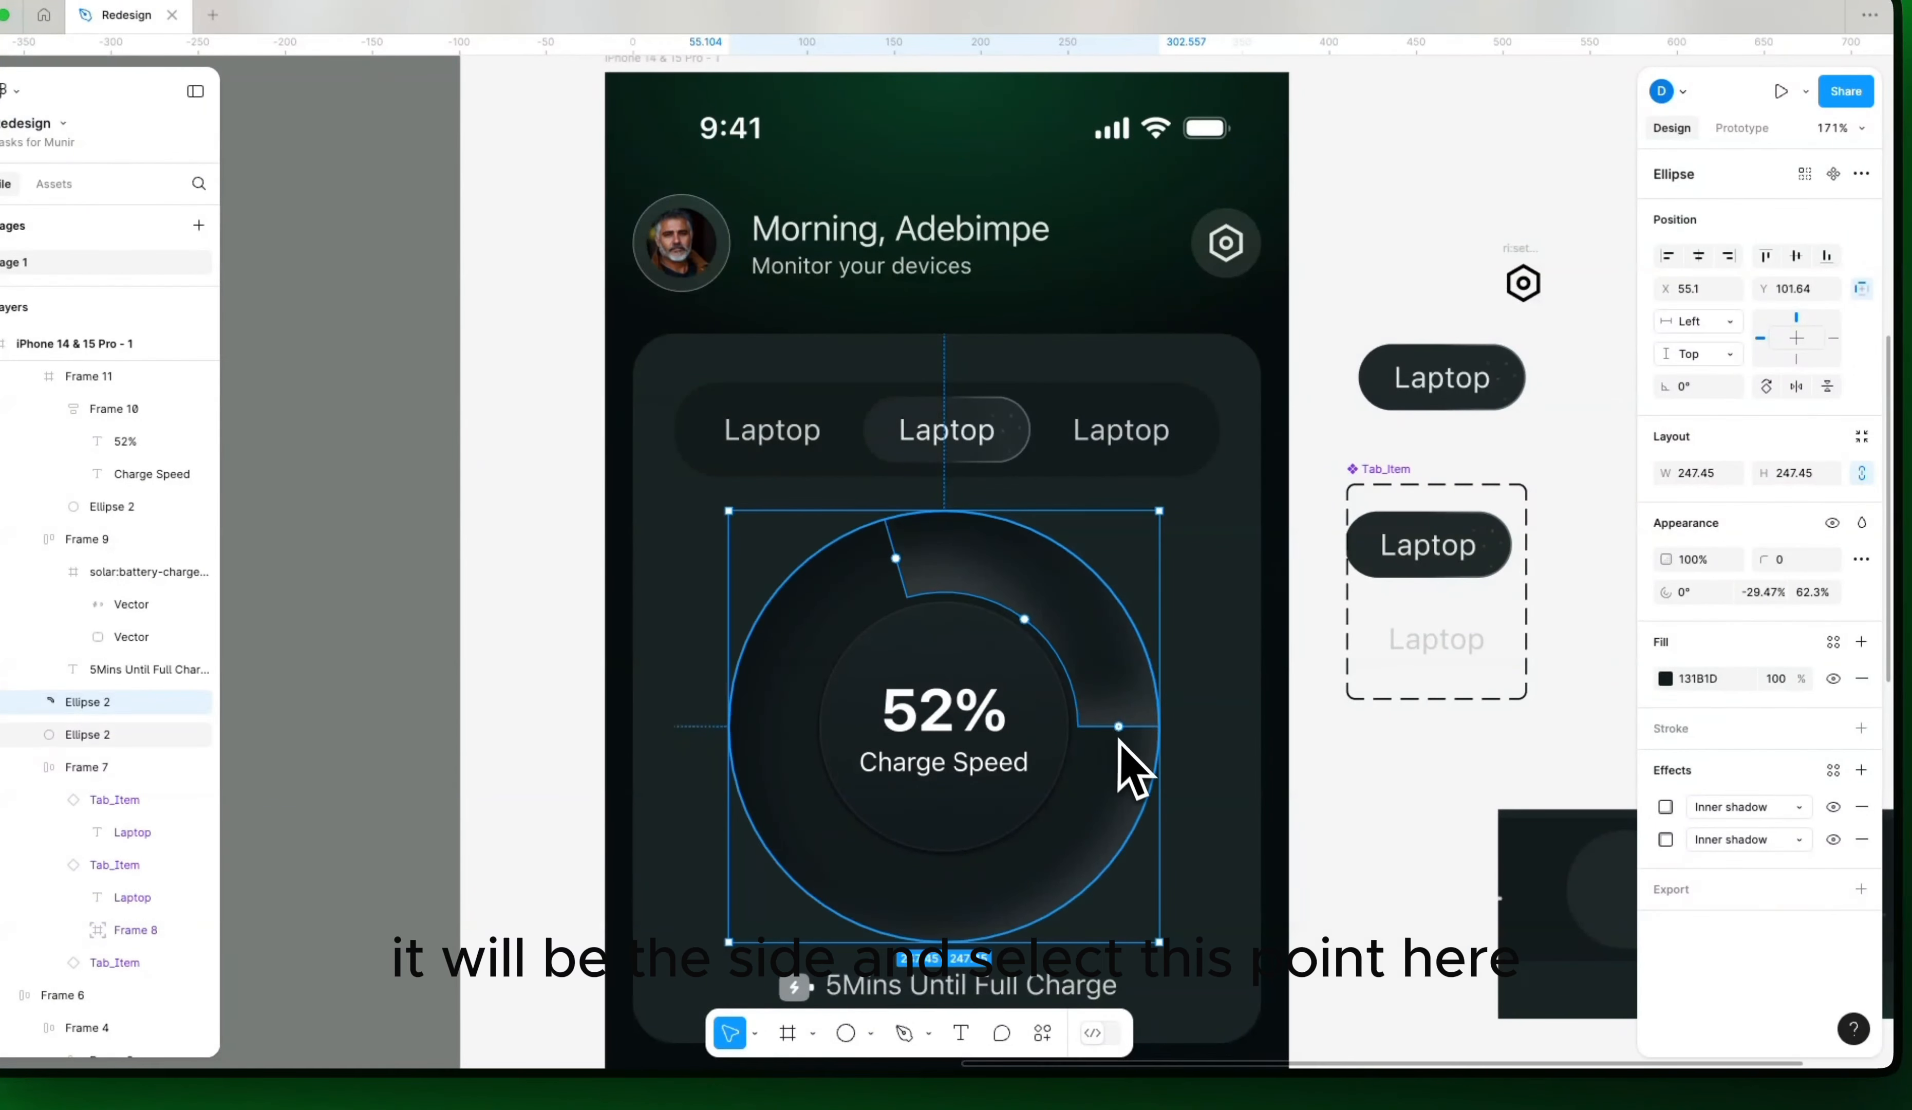
Step: Try starting the arc at 90° with sweeps of -50% and about -18.65%
{"action": "left_click_drag", "start_coordinate": [1119, 725], "coordinate": [945, 870]}
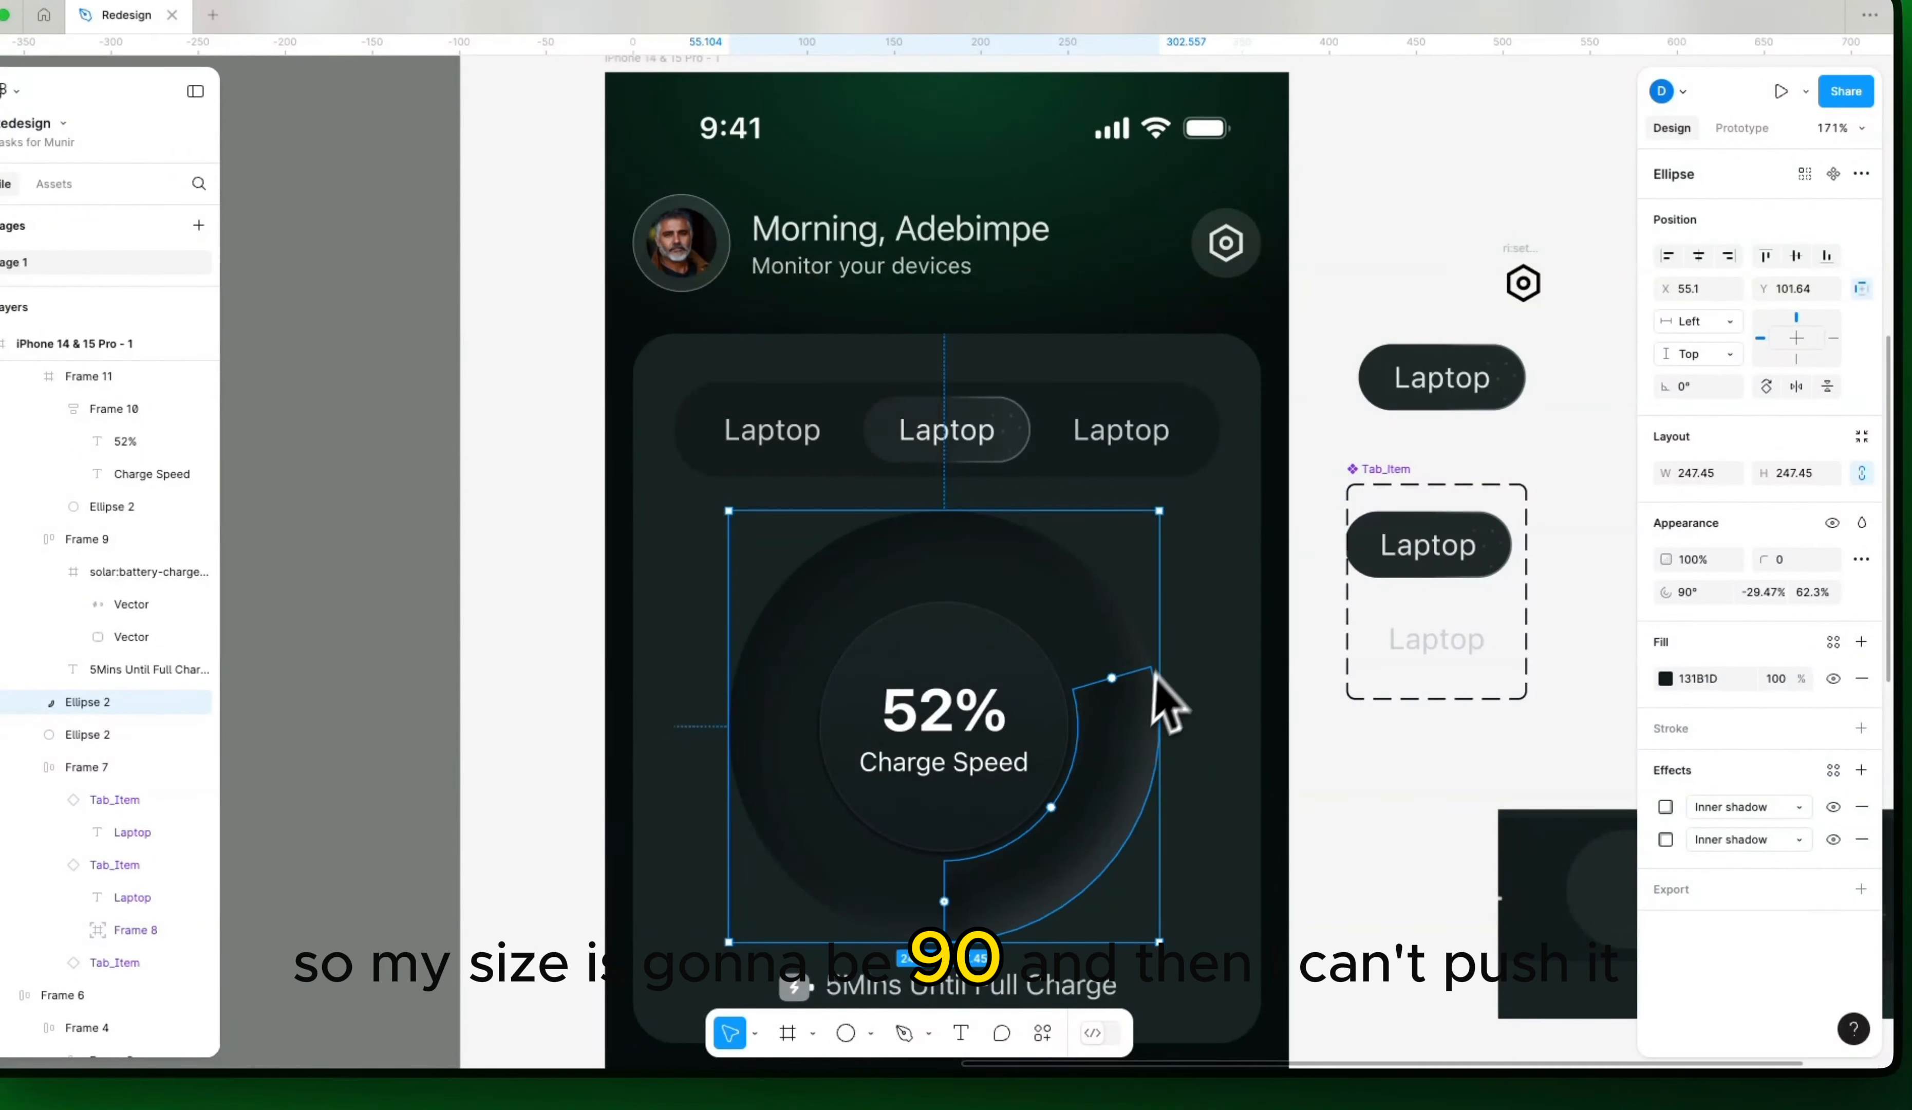
{"action": "left_click_drag", "start_coordinate": [1111, 676], "coordinate": [932, 593]}
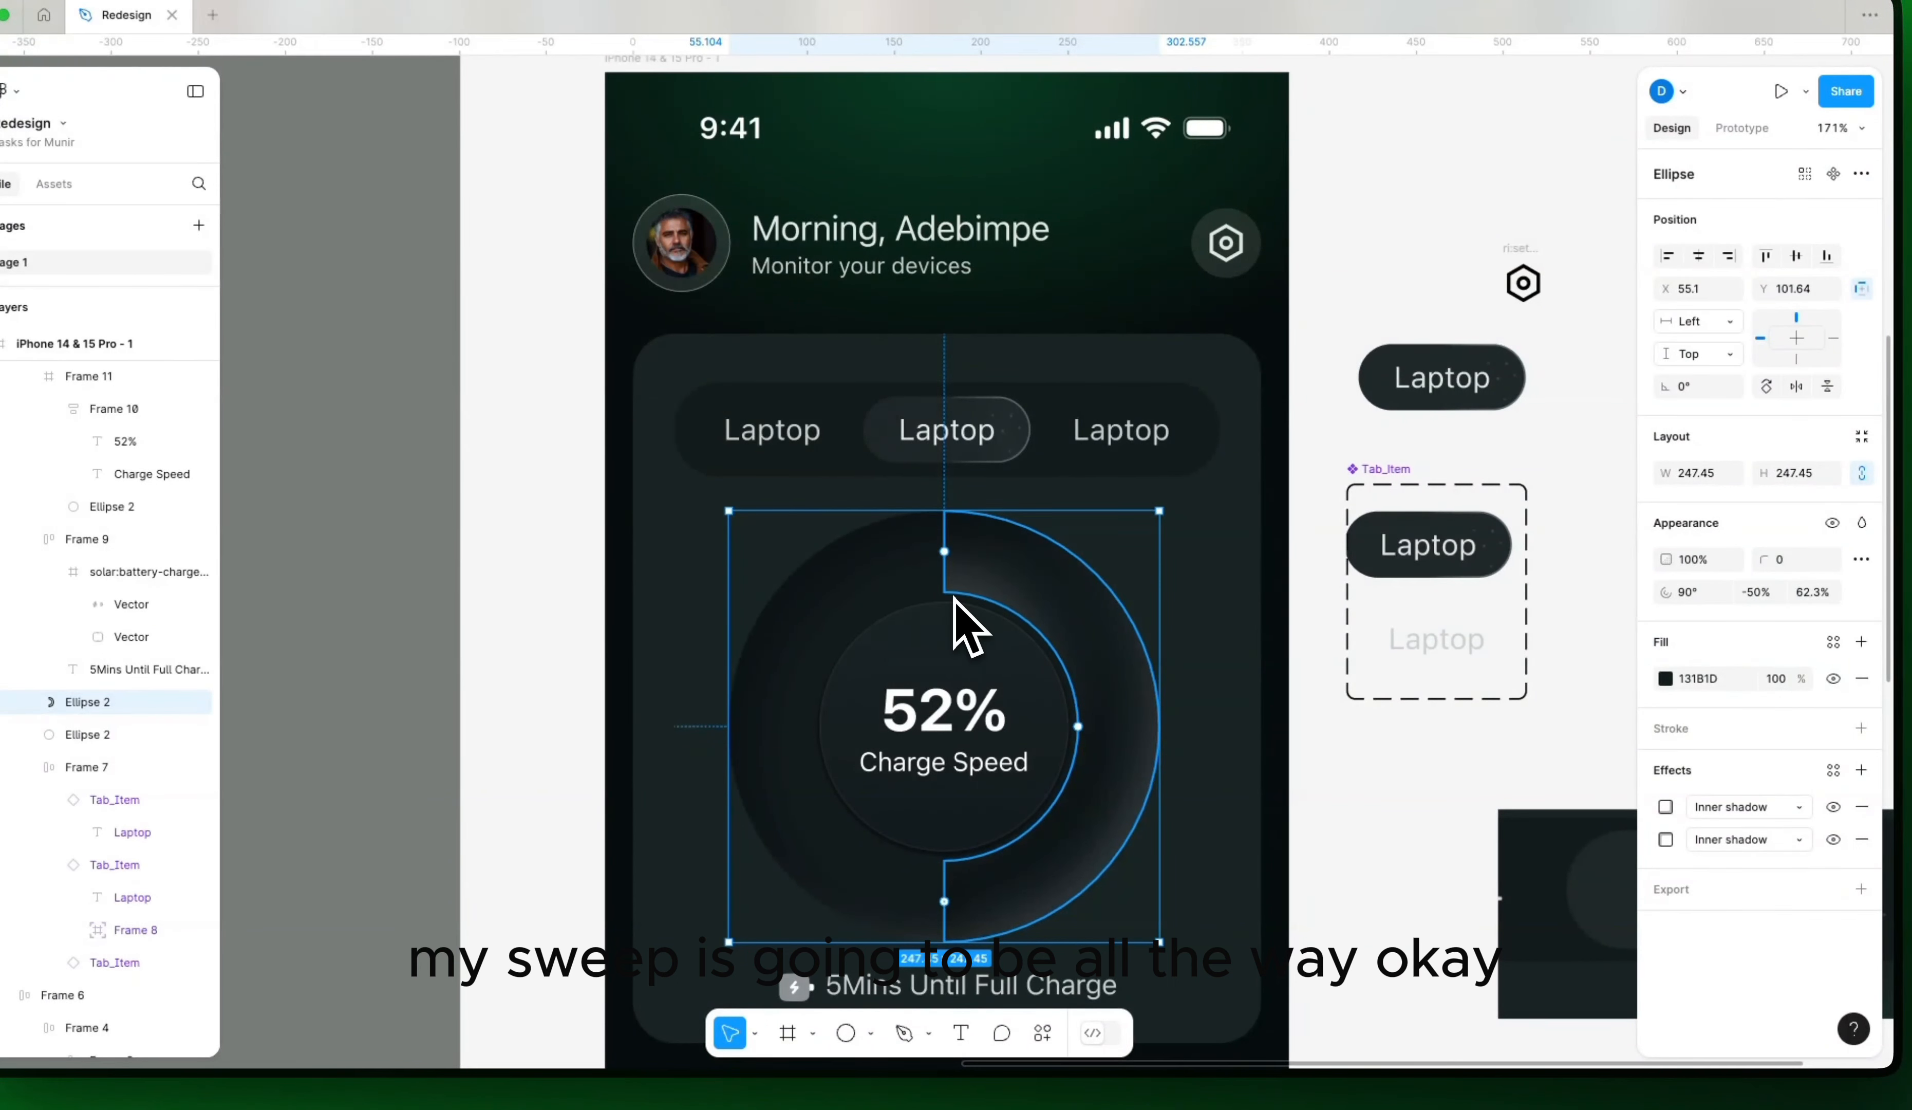
{"action": "left_click_drag", "start_coordinate": [946, 552], "coordinate": [1108, 685]}
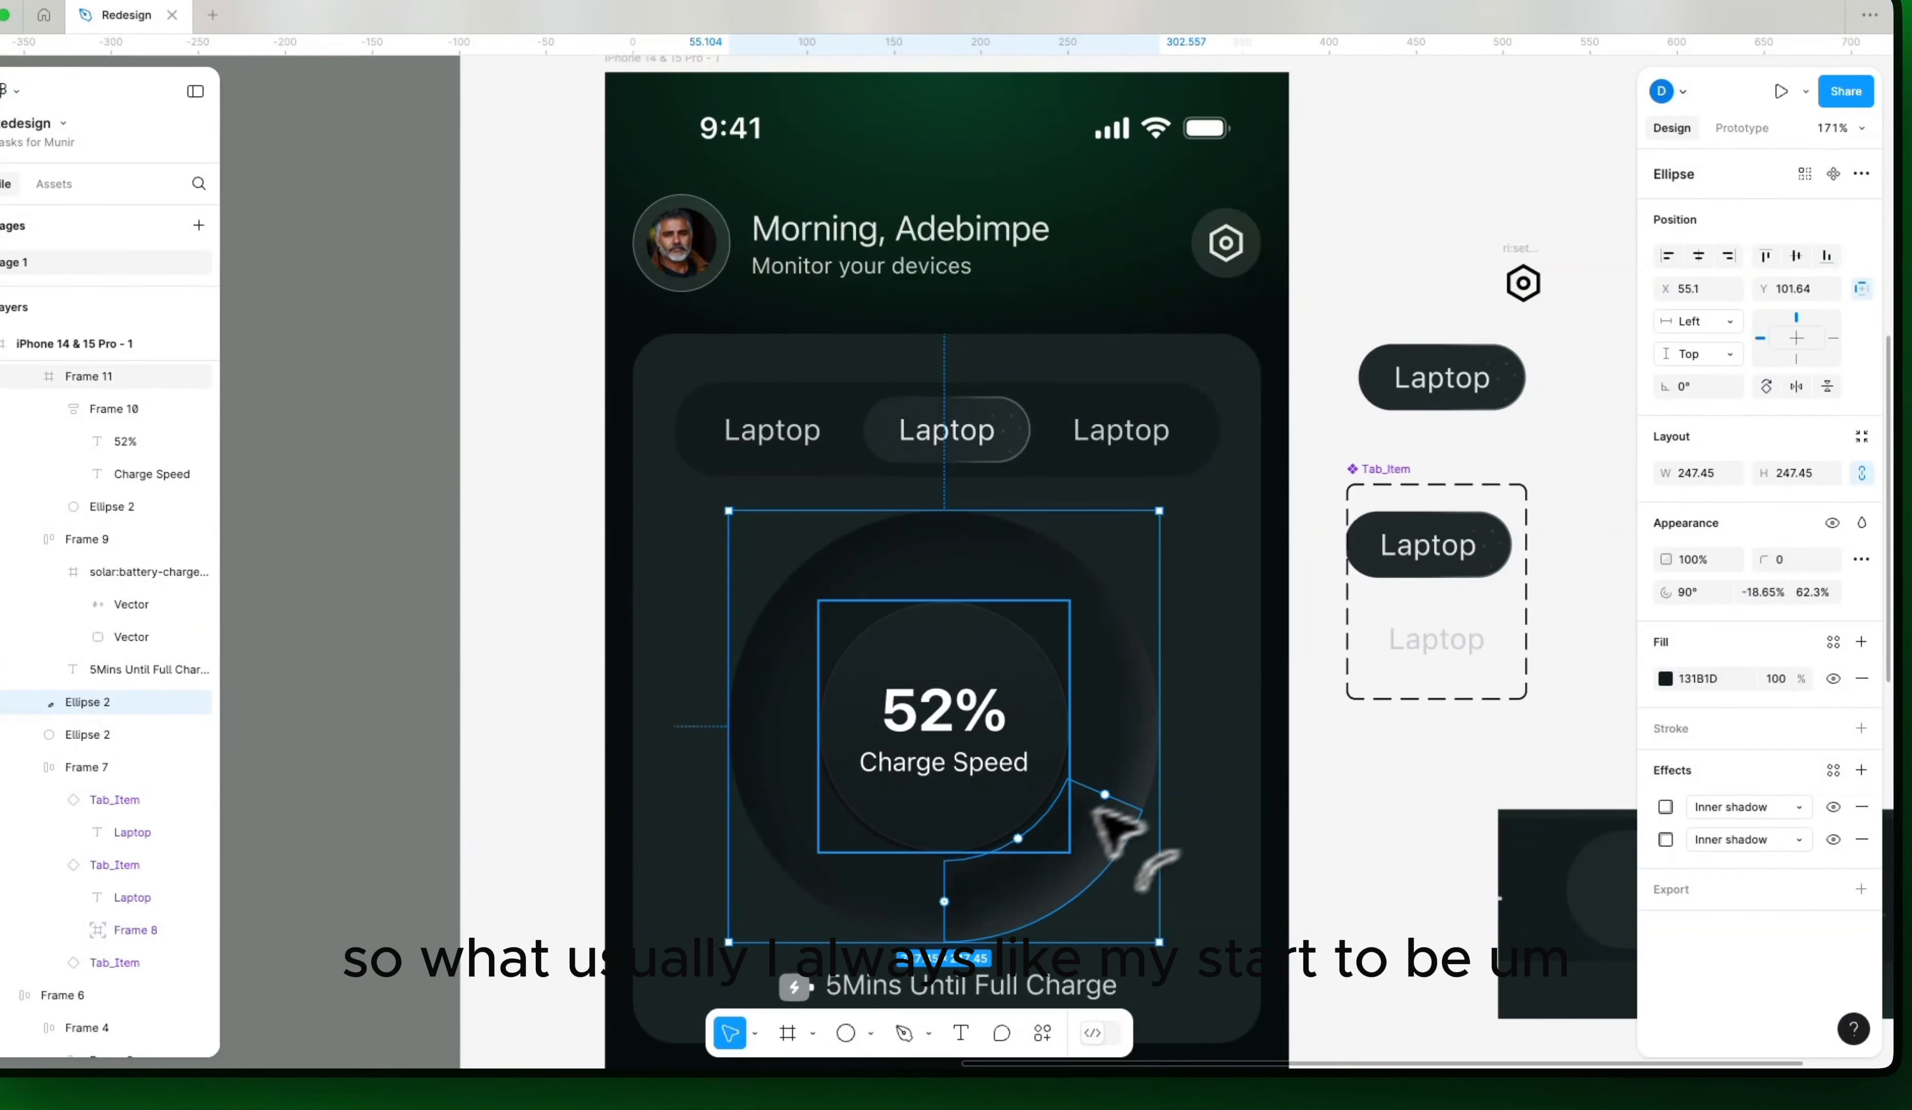
Step: Start the arc at the top of the dial at -90° and sweep it clockwise to about 42.7%
{"action": "left_click_drag", "start_coordinate": [945, 901], "coordinate": [949, 526]}
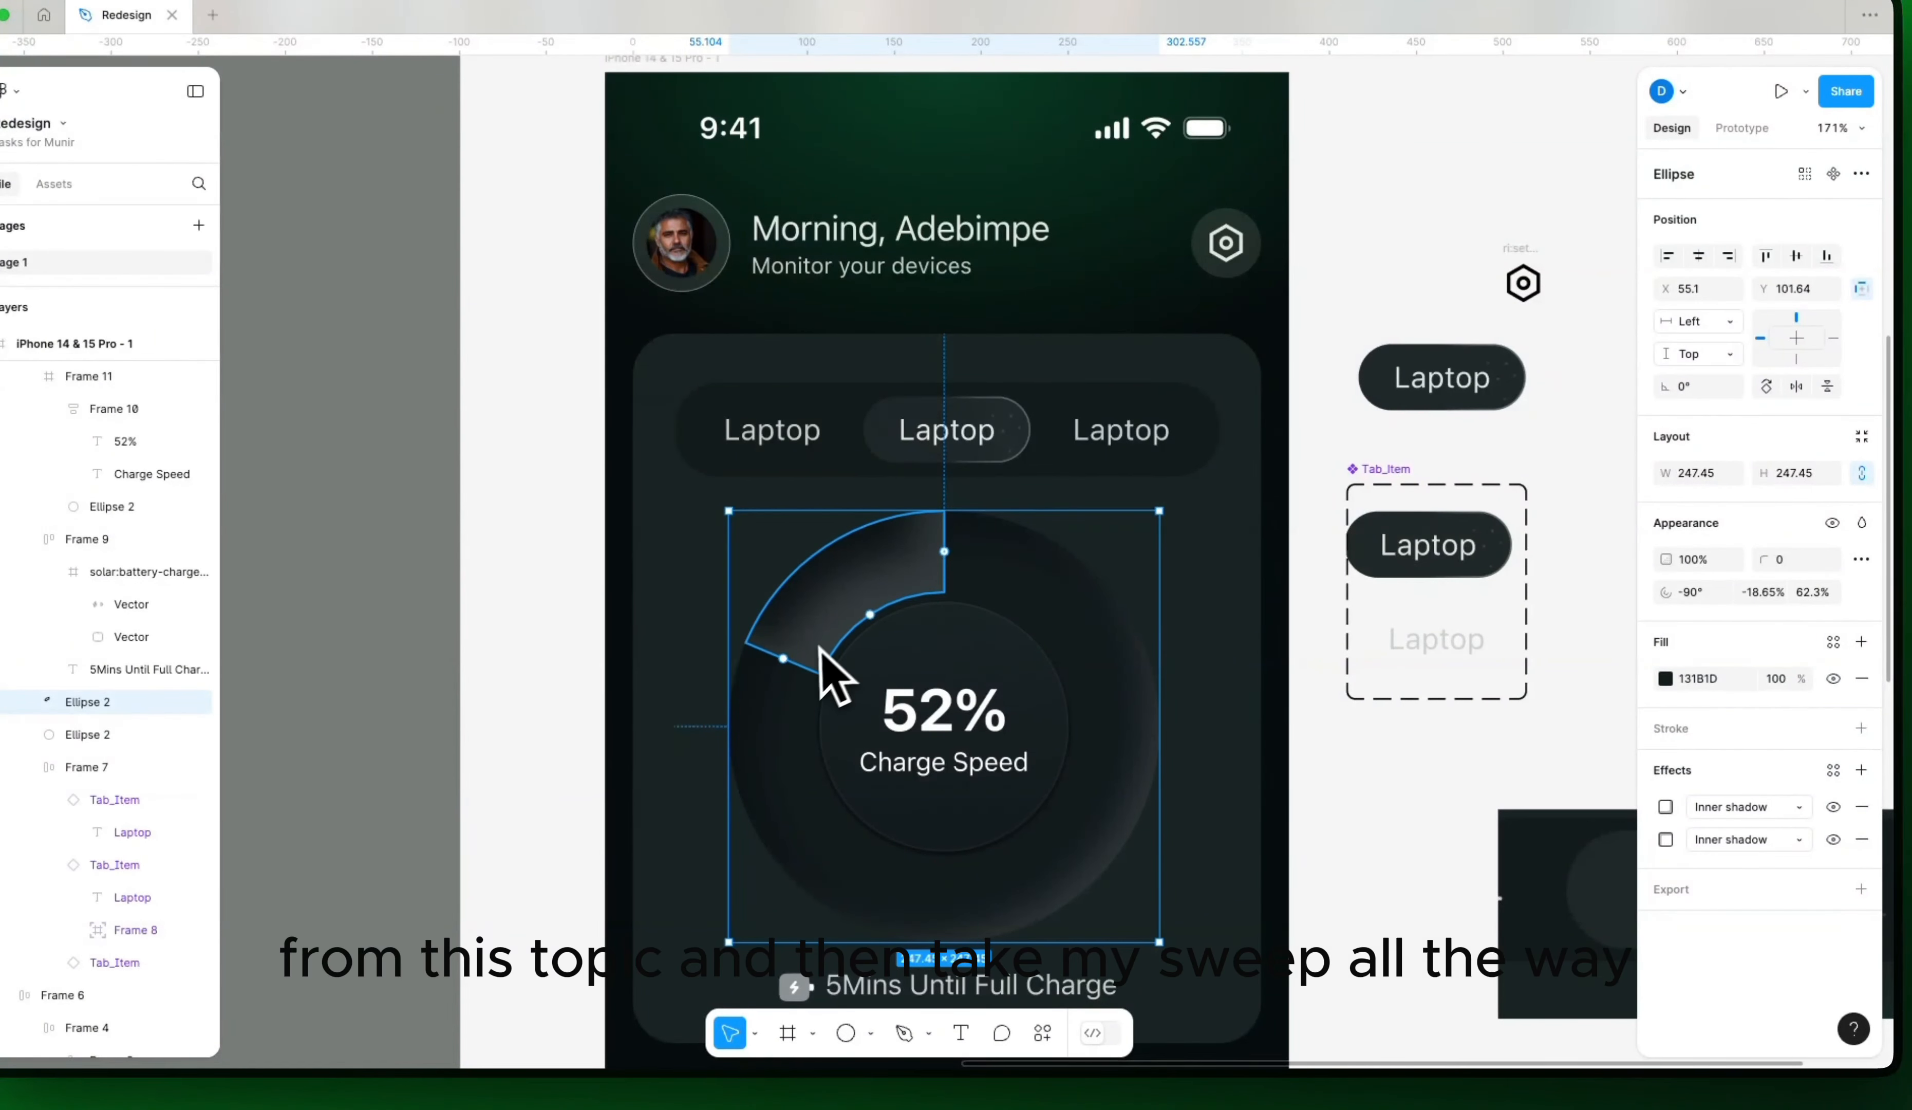
{"action": "left_click_drag", "start_coordinate": [784, 657], "coordinate": [1055, 842]}
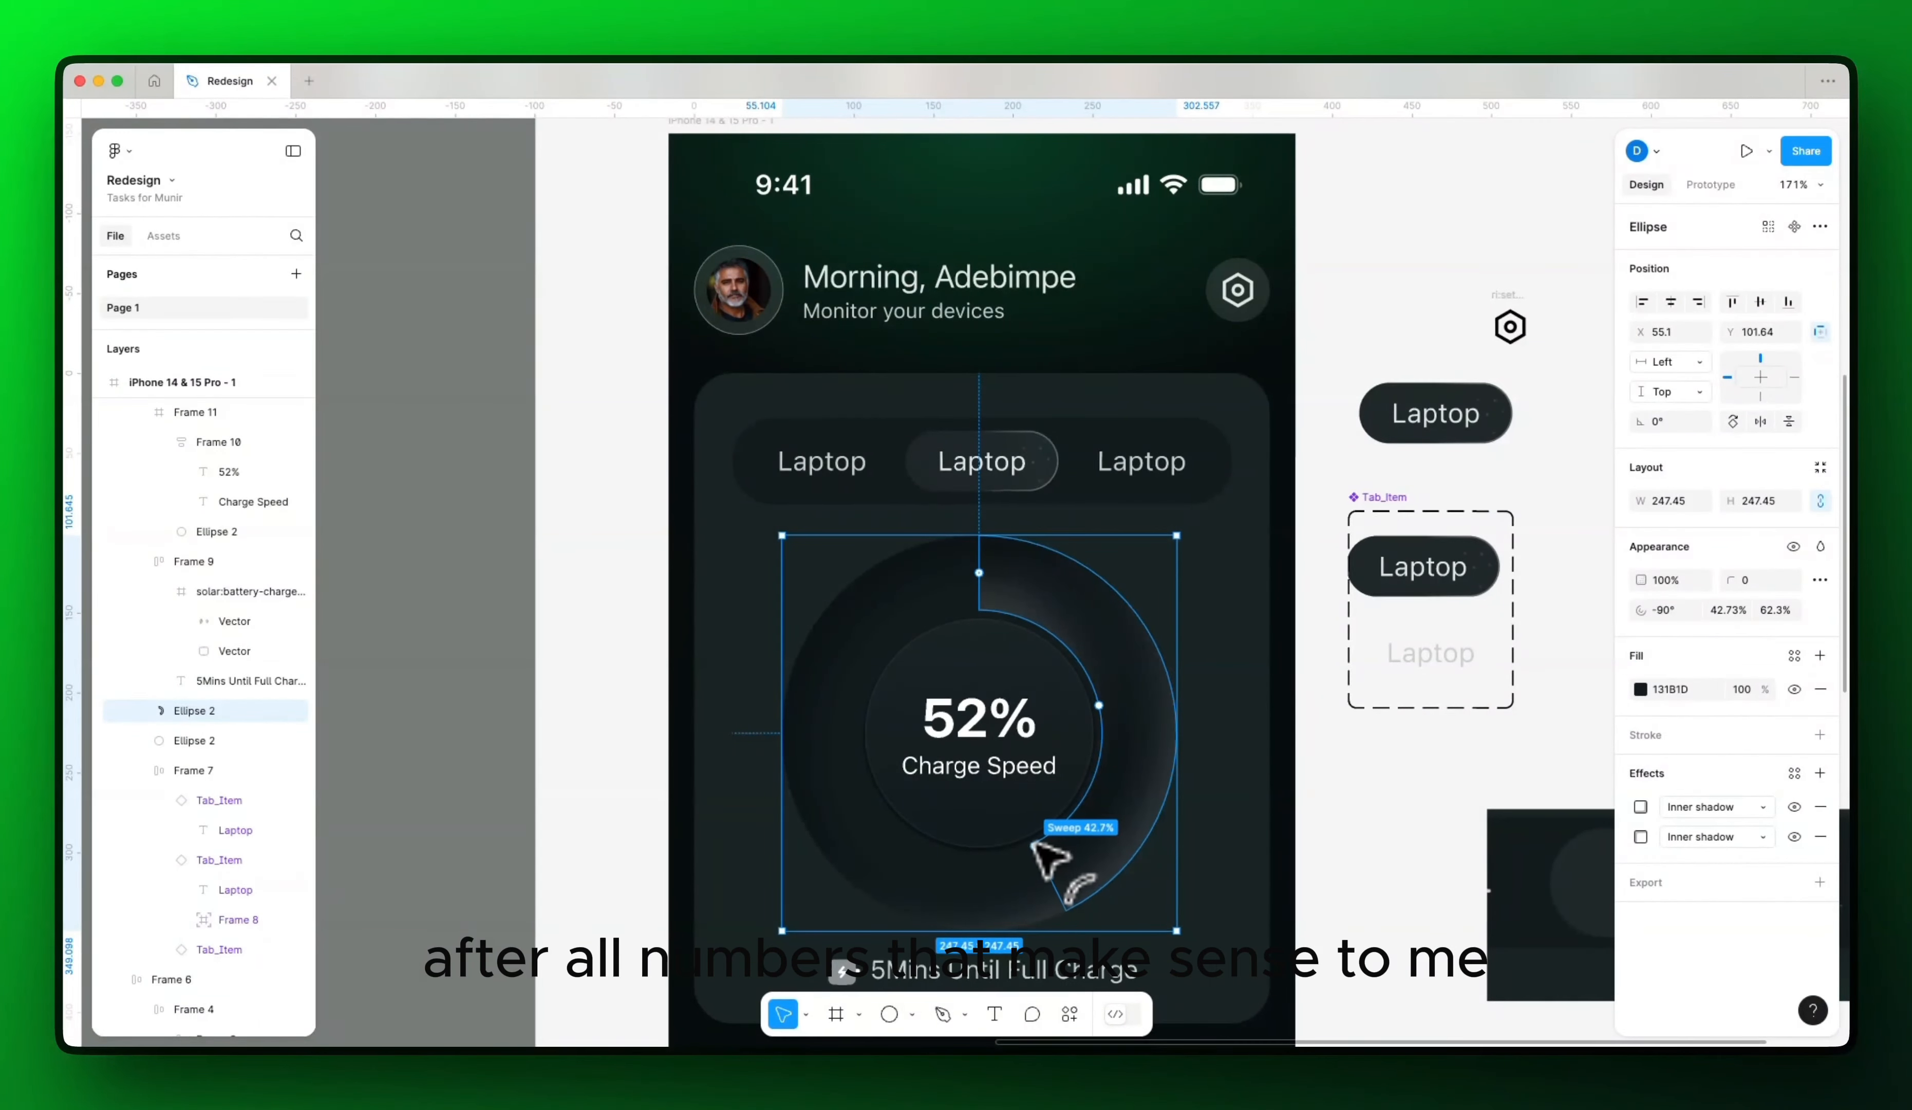
{"action": "left_click_drag", "start_coordinate": [1035, 841], "coordinate": [1034, 843]}
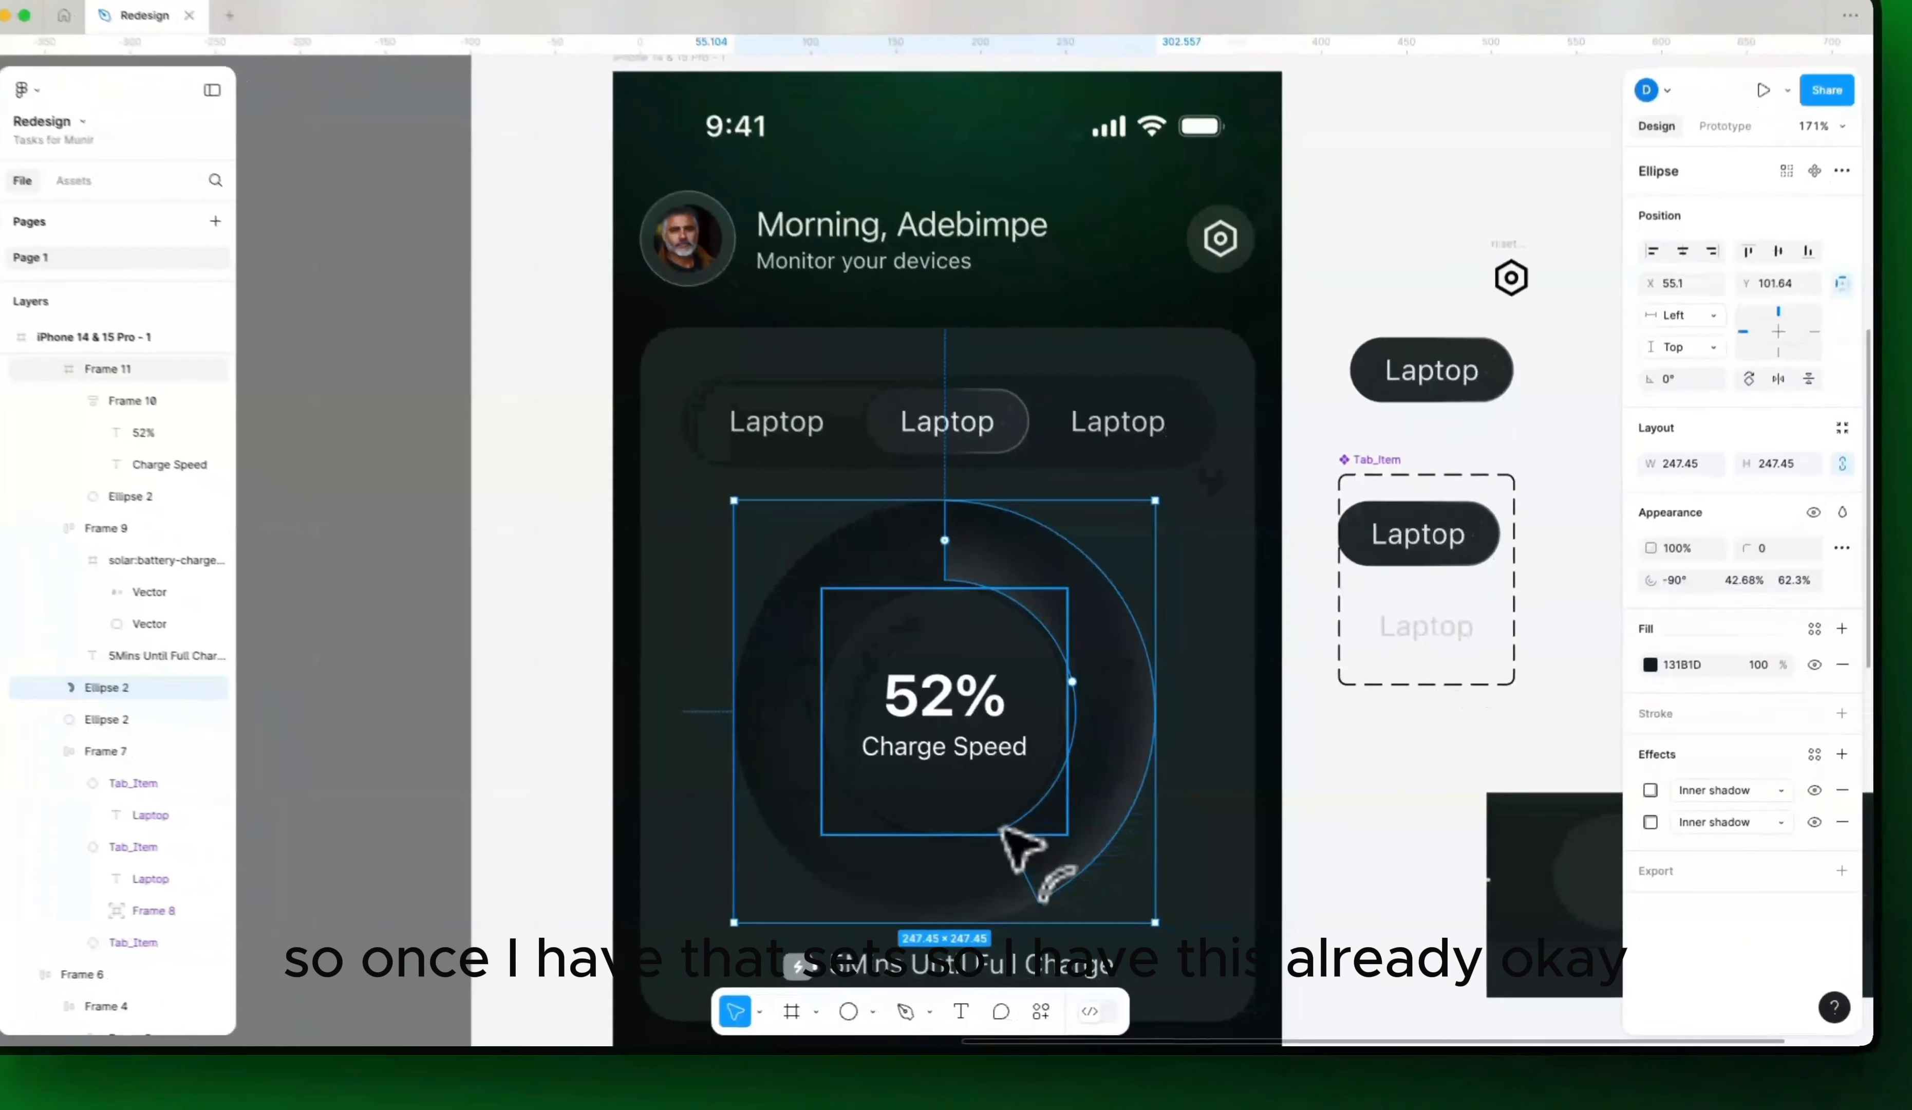
Step: Compare the arc with the reference dial and extend its sweep to 50%, ending straight below the center
{"action": "left_click", "coordinate": [1395, 808]}
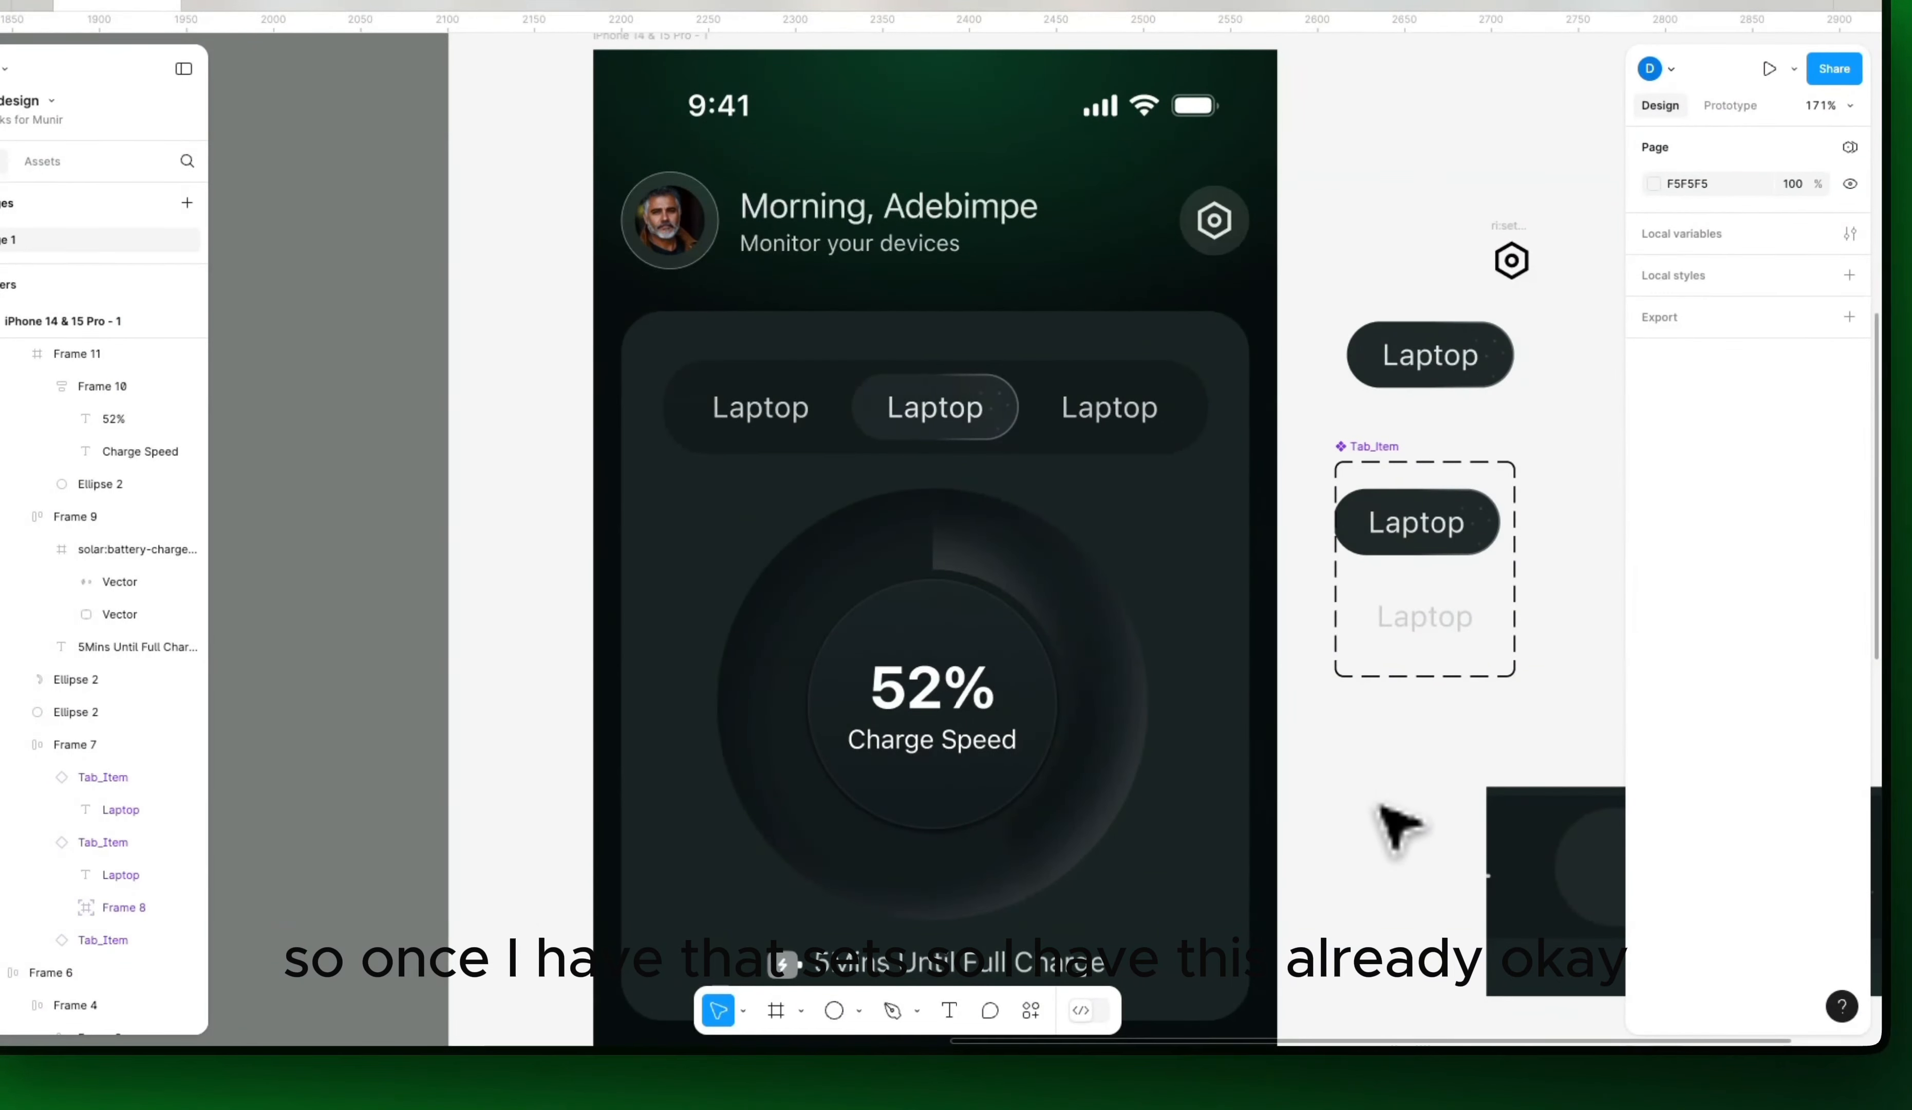
{"action": "scroll", "coordinate": [1379, 806], "scroll_direction": "down", "scroll_amount": 6}
{"action": "scroll", "coordinate": [1220, 773], "scroll_direction": "up", "scroll_amount": 4}
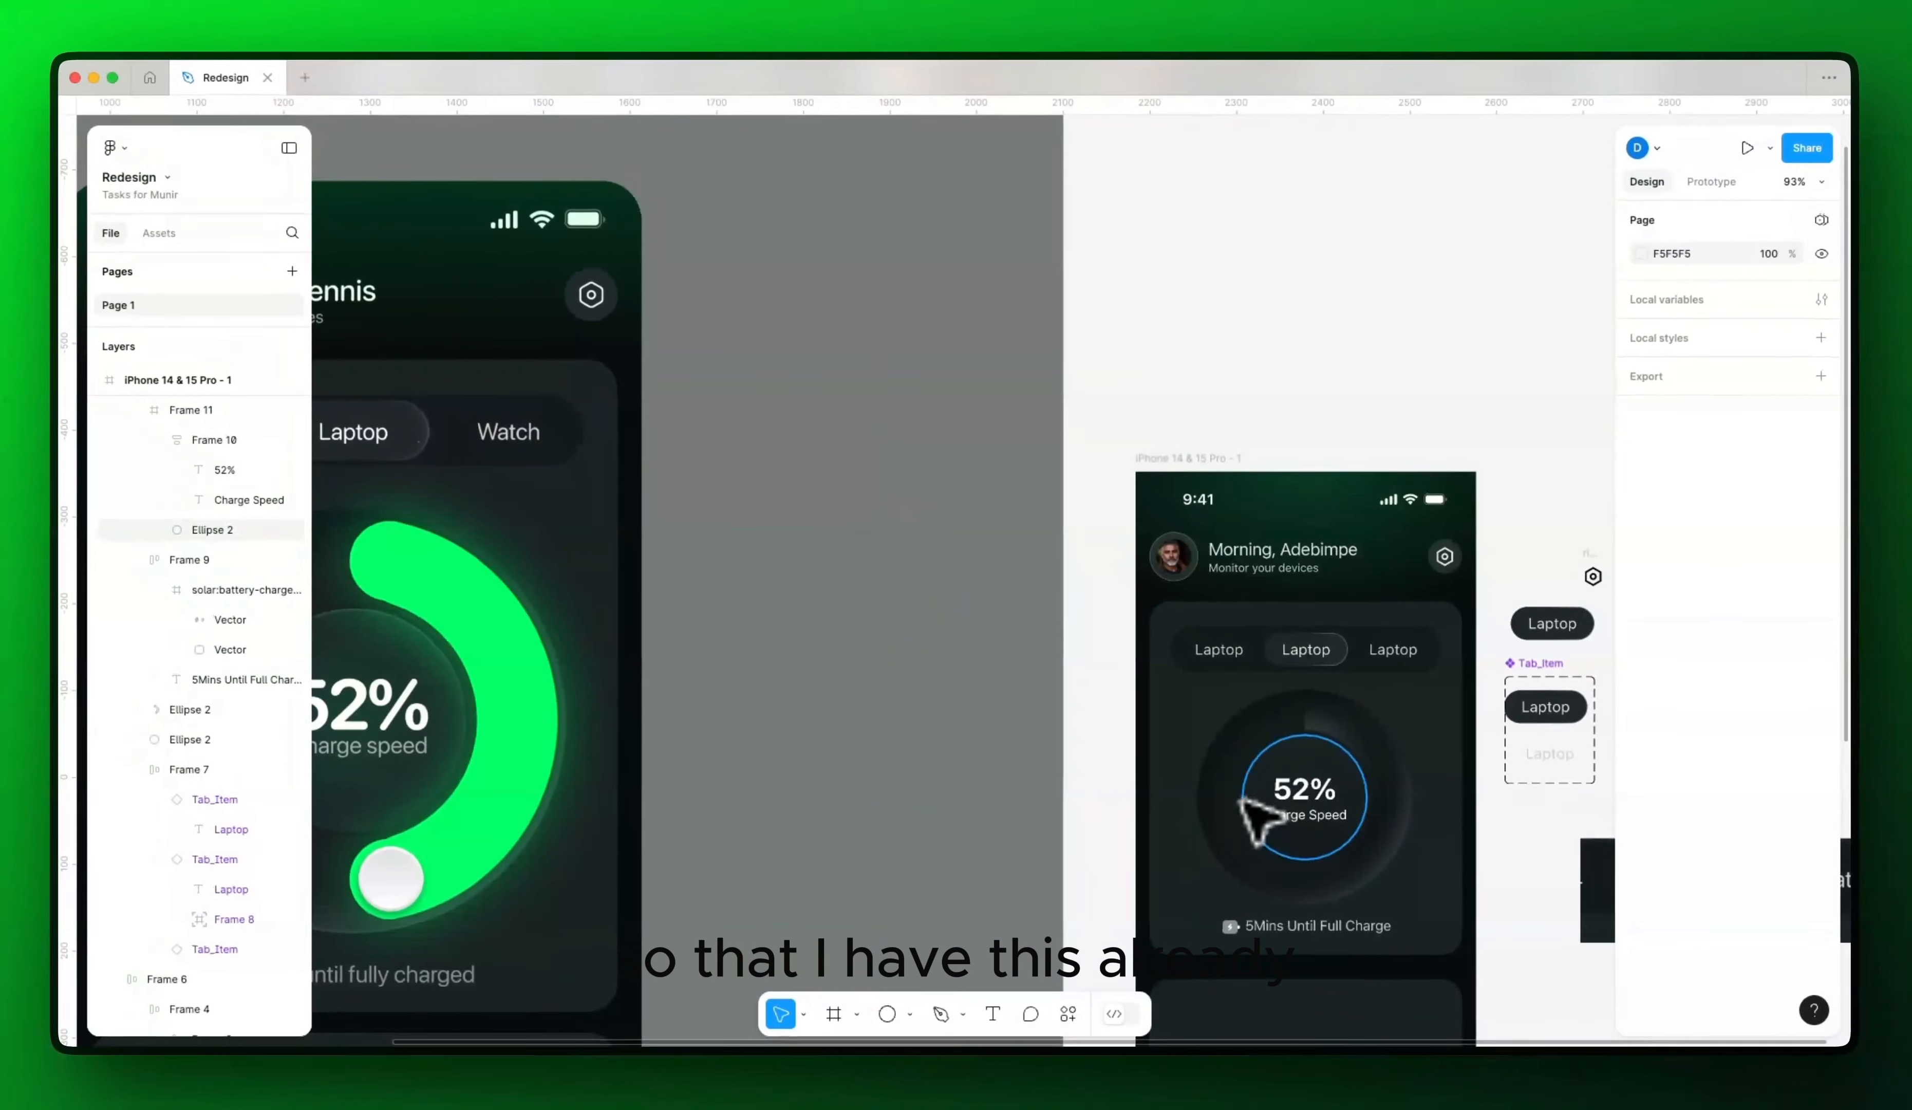
{"action": "scroll", "coordinate": [1373, 726], "scroll_direction": "up", "scroll_amount": 3}
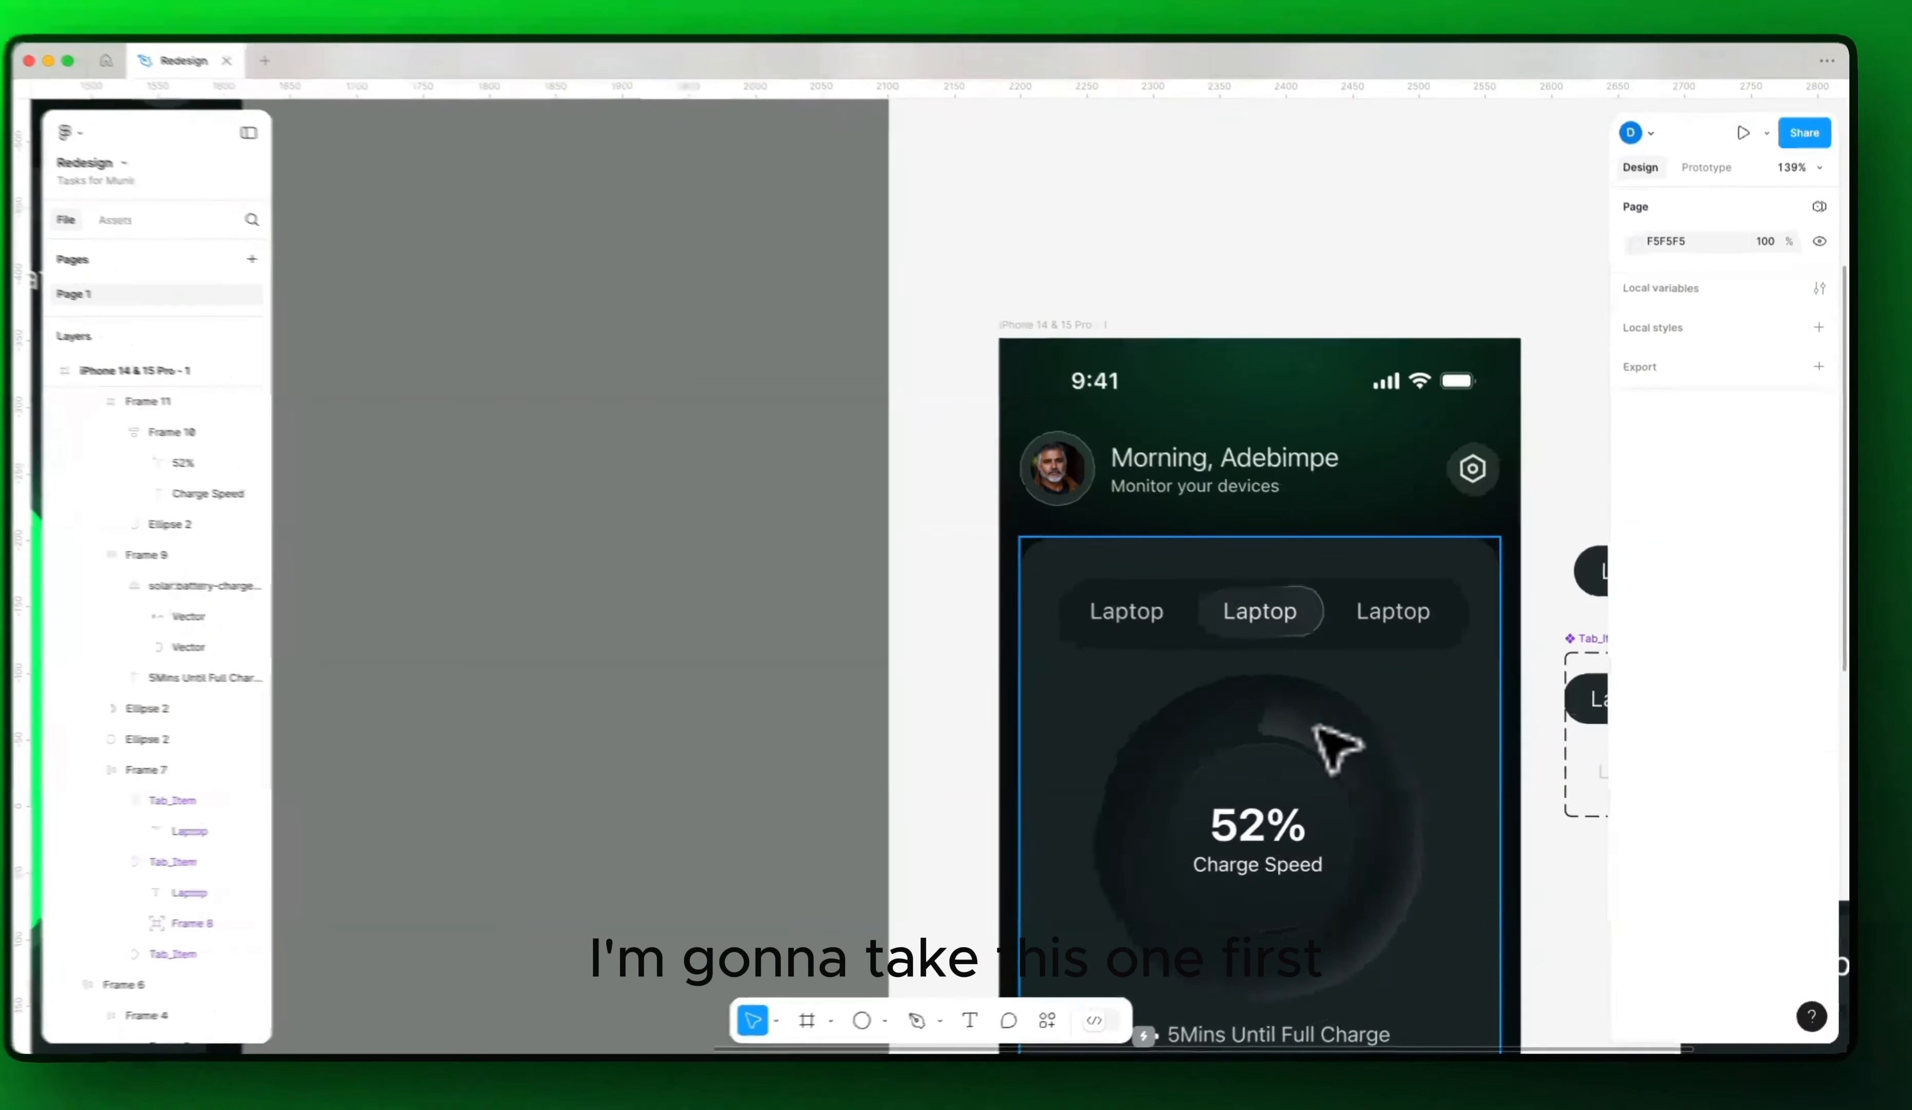
{"action": "left_click", "coordinate": [1347, 750]}
{"action": "left_click_drag", "start_coordinate": [1287, 968], "coordinate": [1238, 979]}
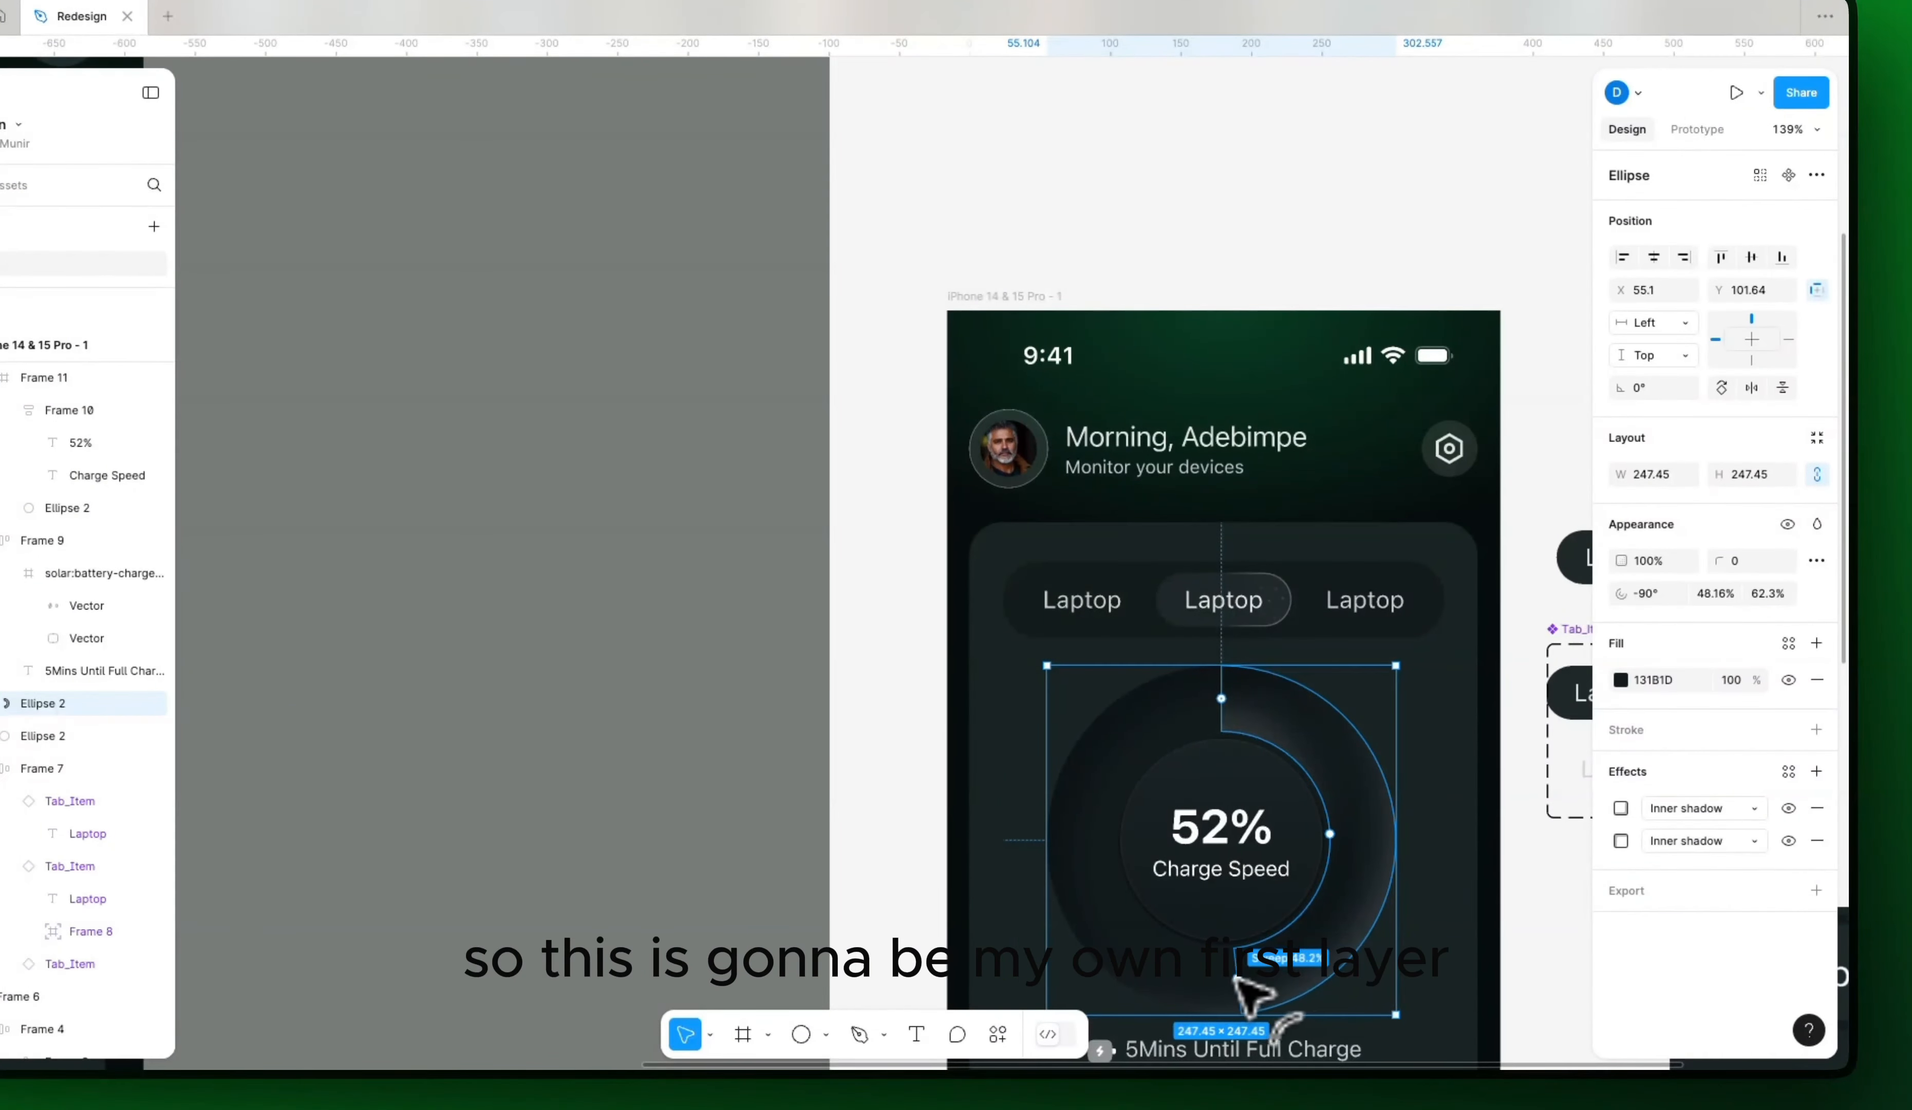
{"action": "left_click_drag", "start_coordinate": [1455, 921], "coordinate": [1302, 936]}
{"action": "left_click", "coordinate": [1377, 911]}
{"action": "left_click_drag", "start_coordinate": [1469, 918], "coordinate": [1422, 798]}
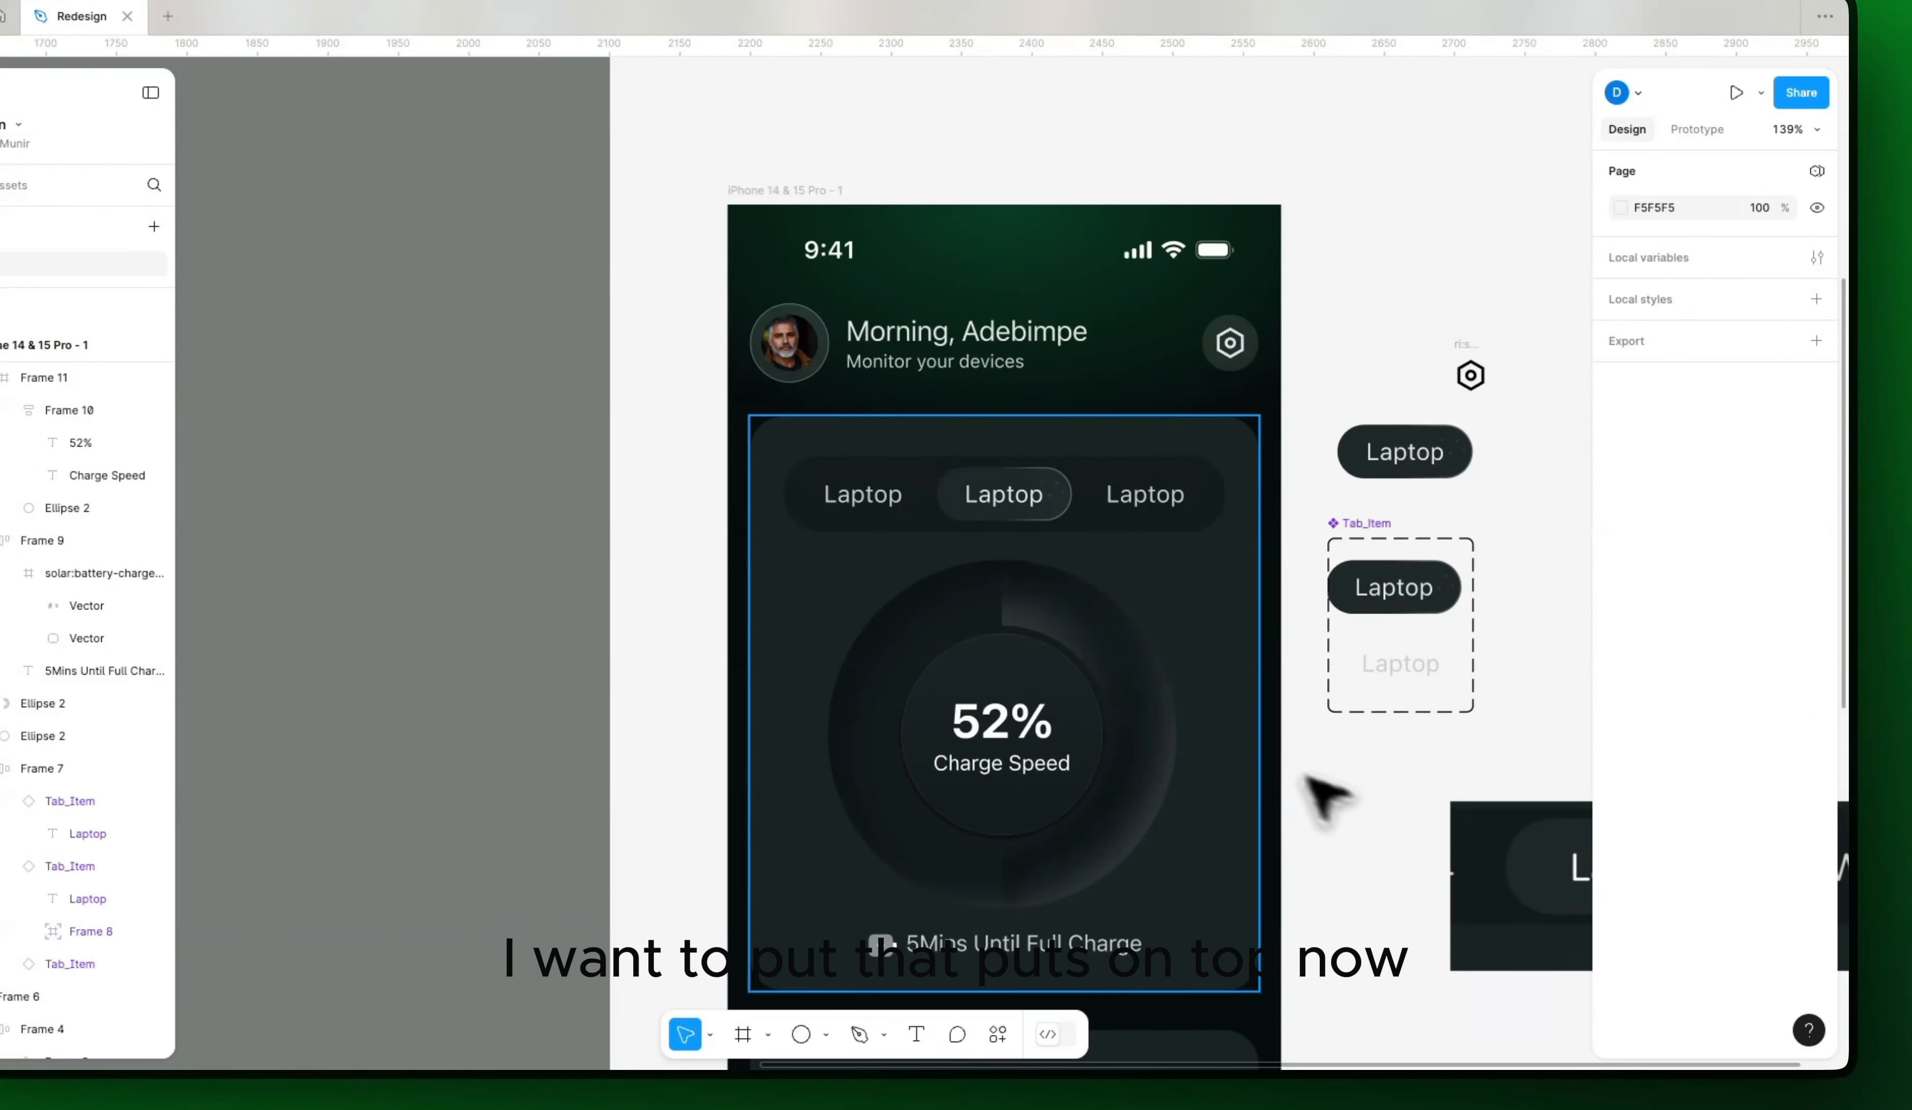
Step: Round the ends of the half-ring arc with a corner radius of 46
{"action": "left_click", "coordinate": [1044, 599]}
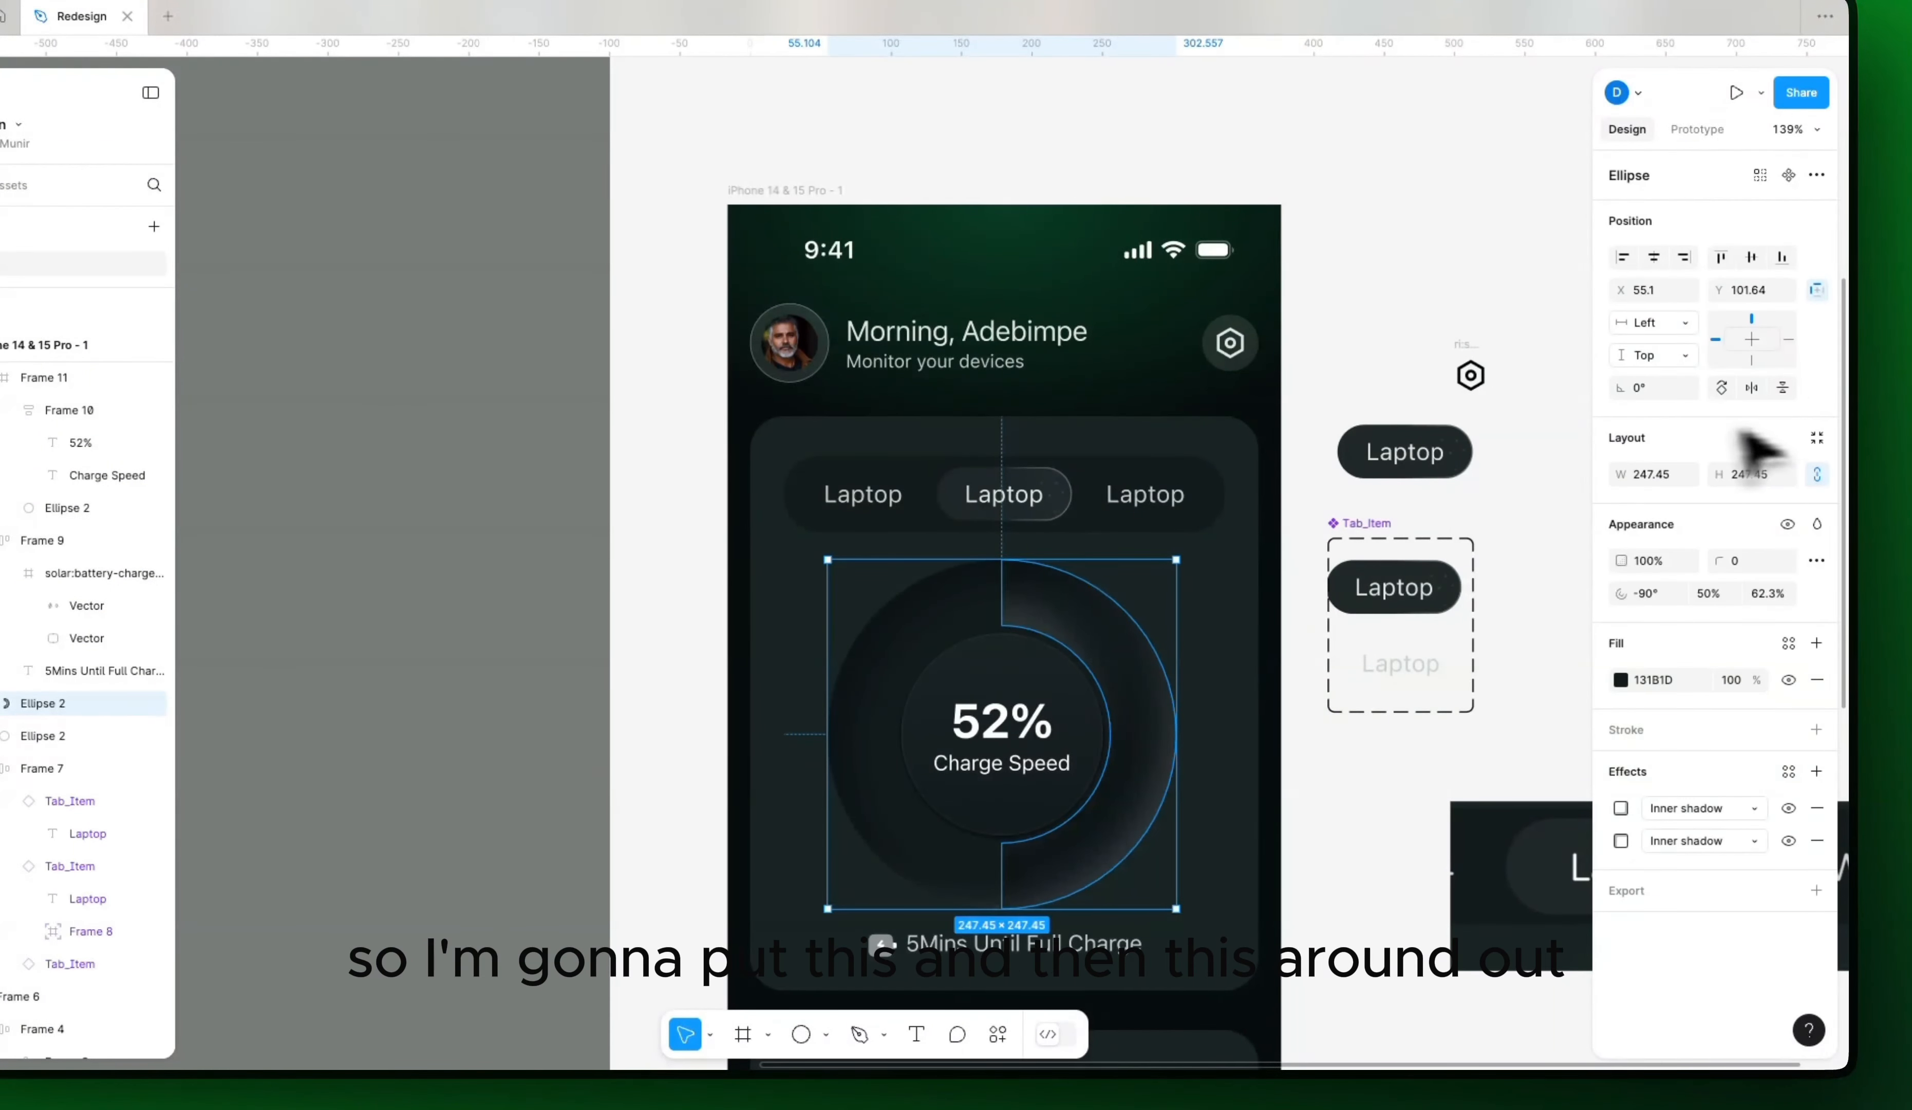
{"action": "left_click", "coordinate": [1725, 561]}
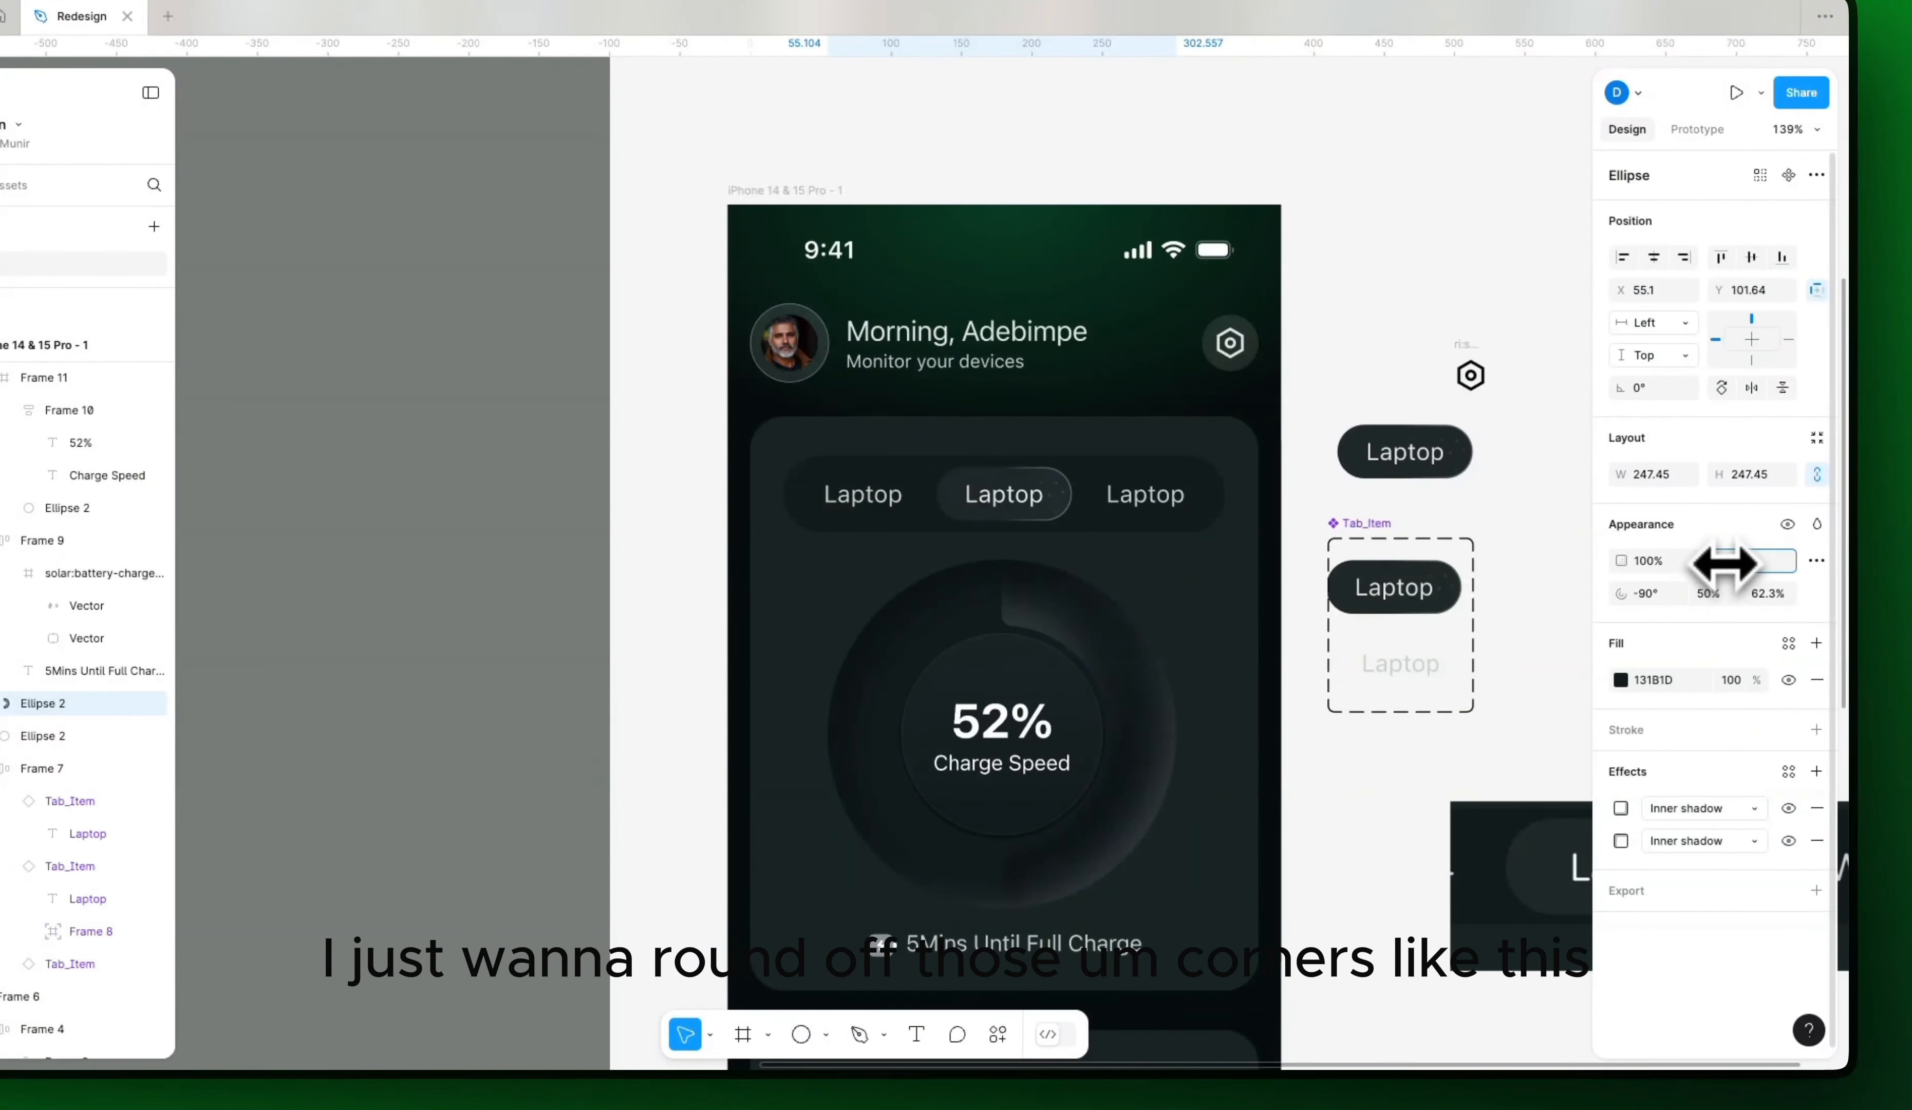
{"action": "left_click_drag", "start_coordinate": [1725, 563], "coordinate": [1734, 563]}
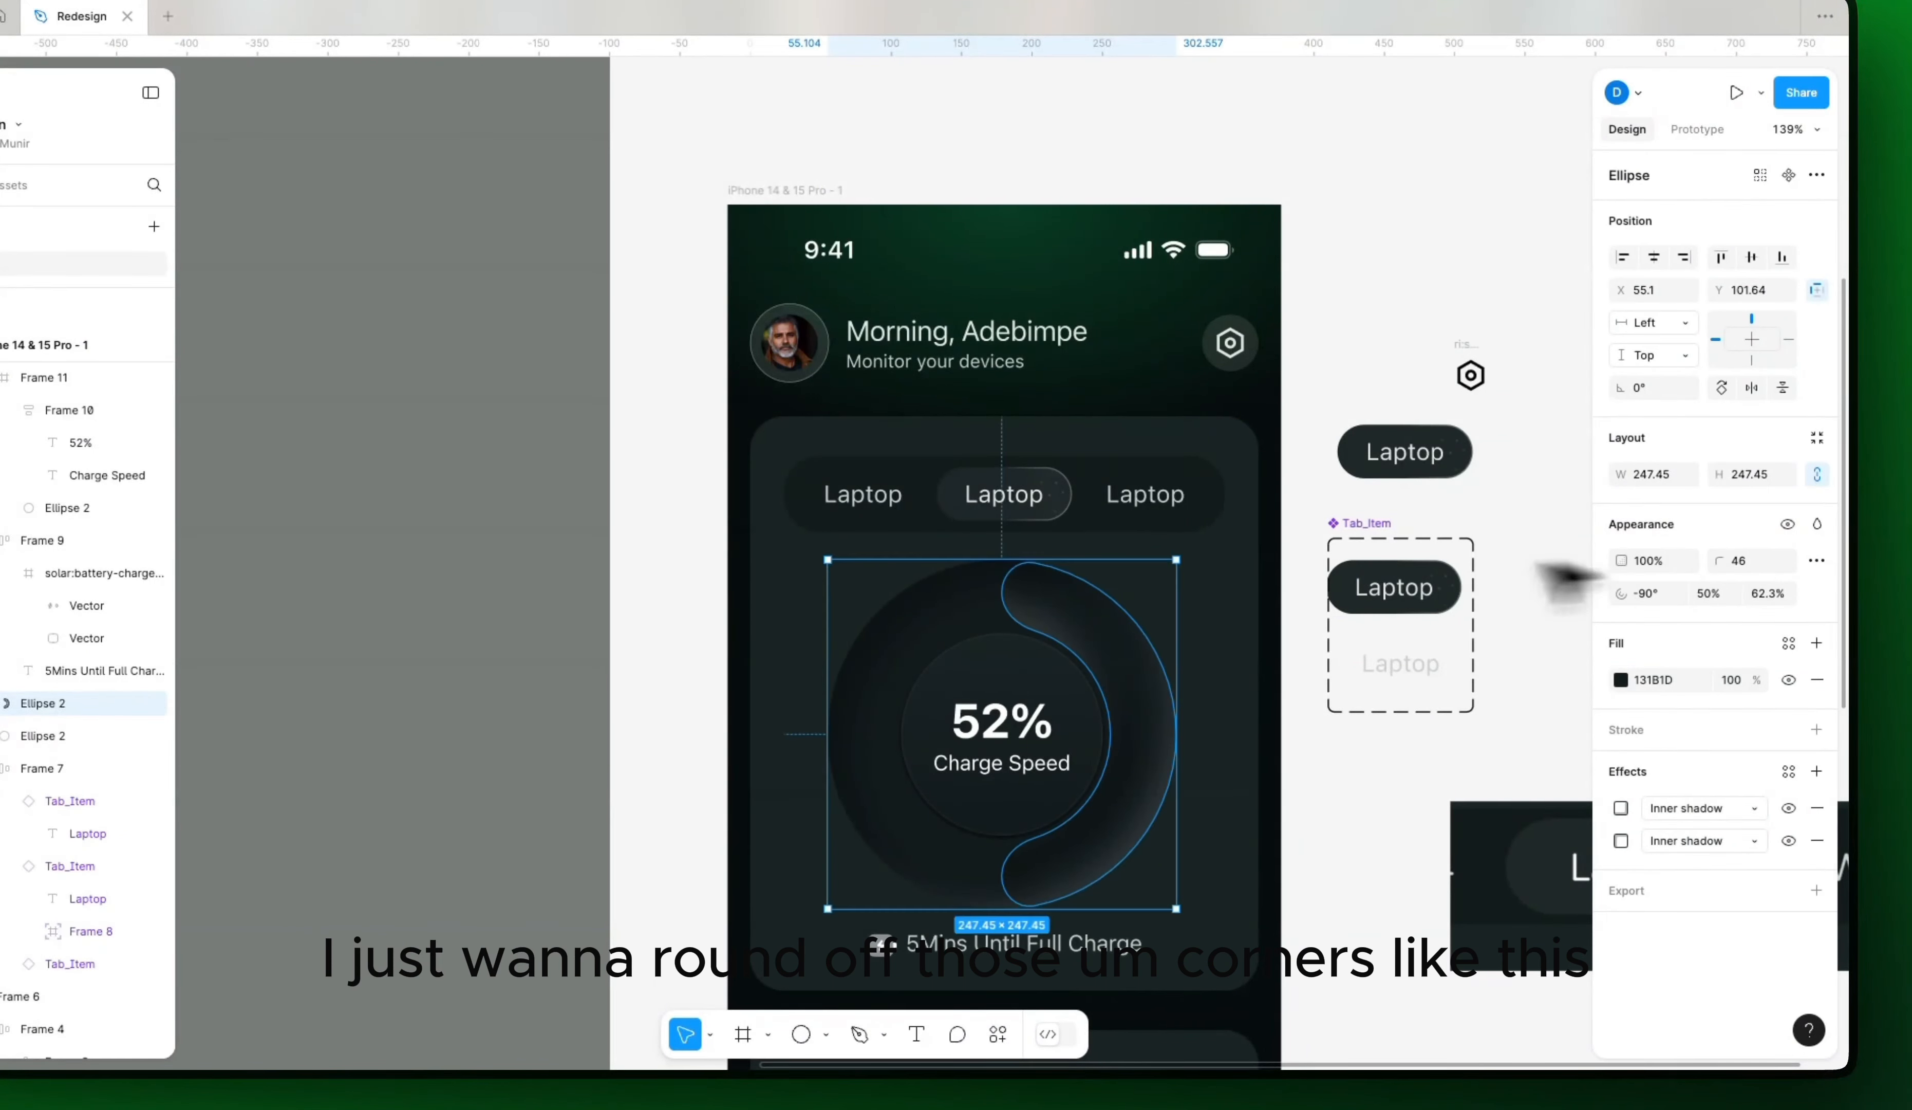
{"action": "left_click", "coordinate": [1348, 478]}
Step: Duplicate the rounded arc in place and shrink the copy about its center to 241.45 × 241.45
{"action": "left_click", "coordinate": [1109, 634], "text": "super"}
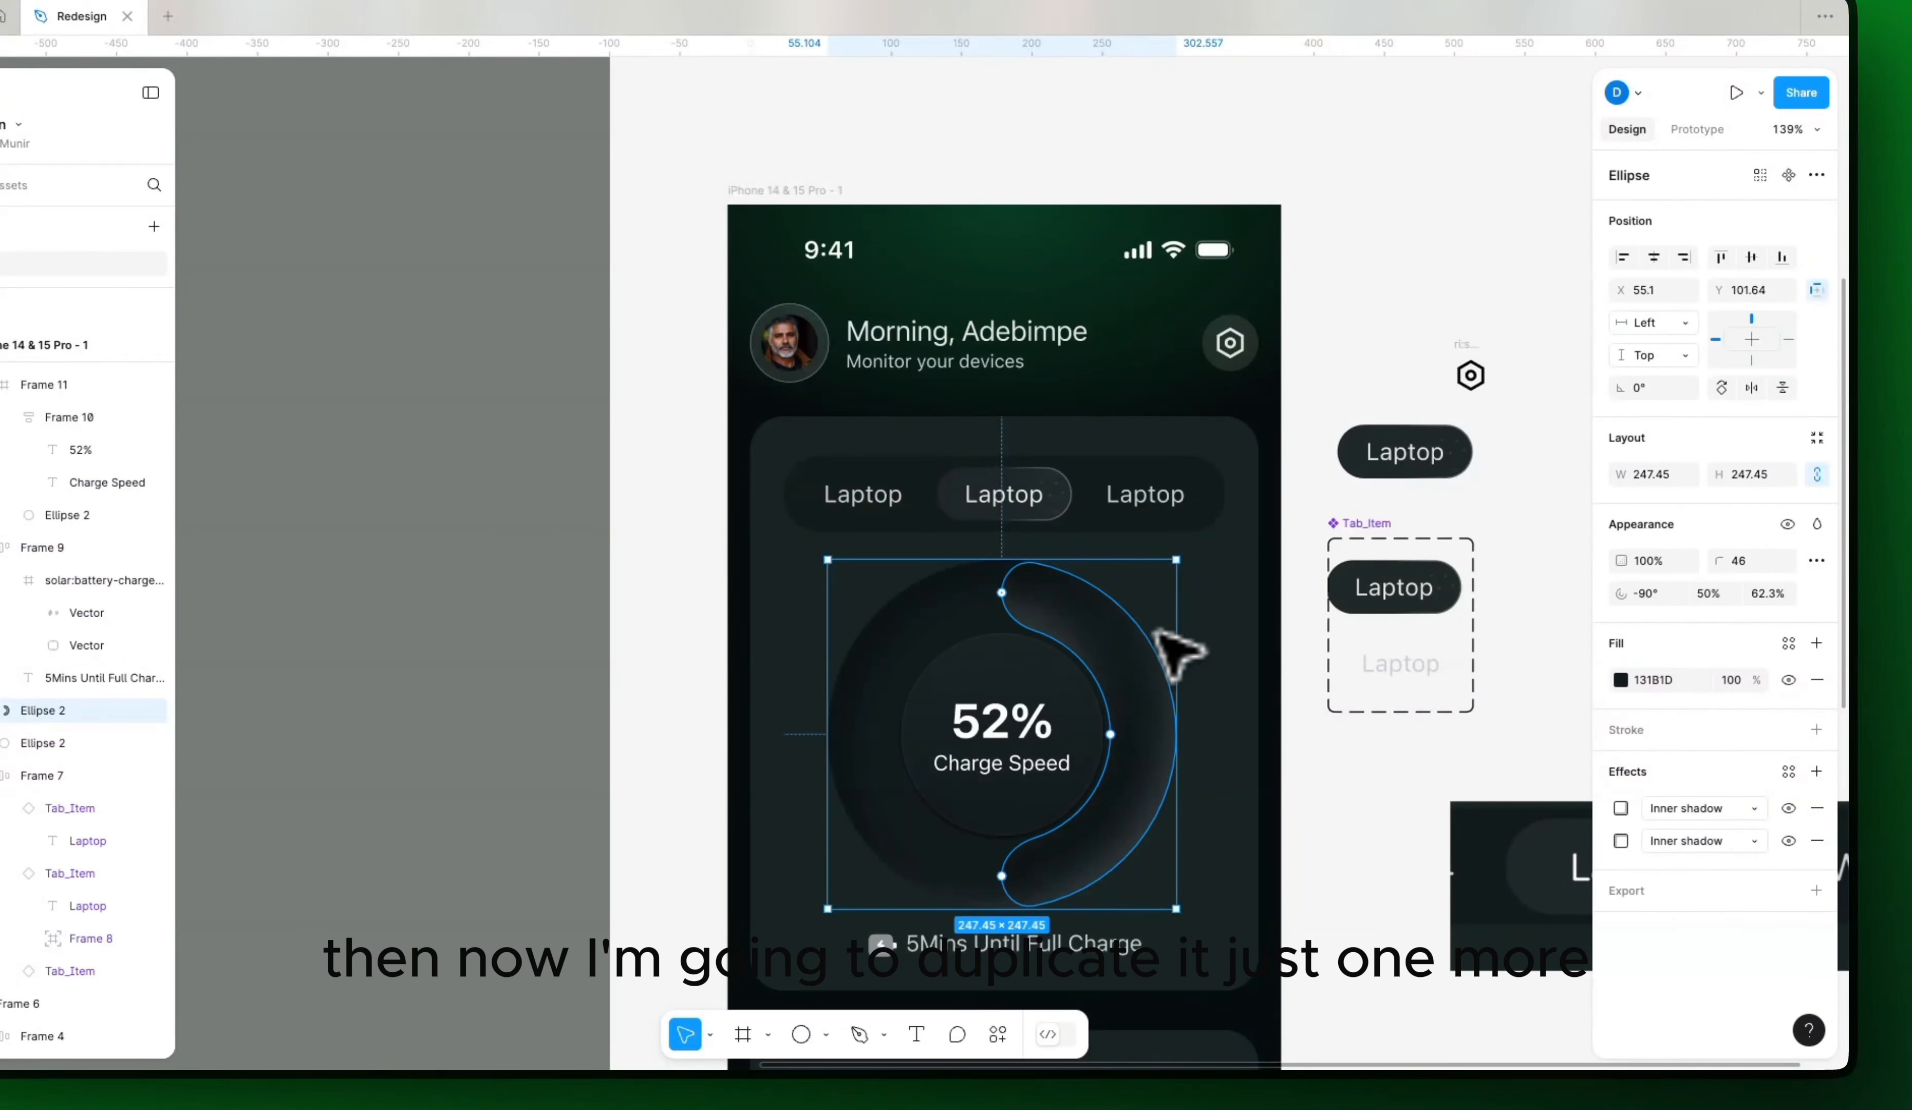
{"action": "key", "text": "super+d"}
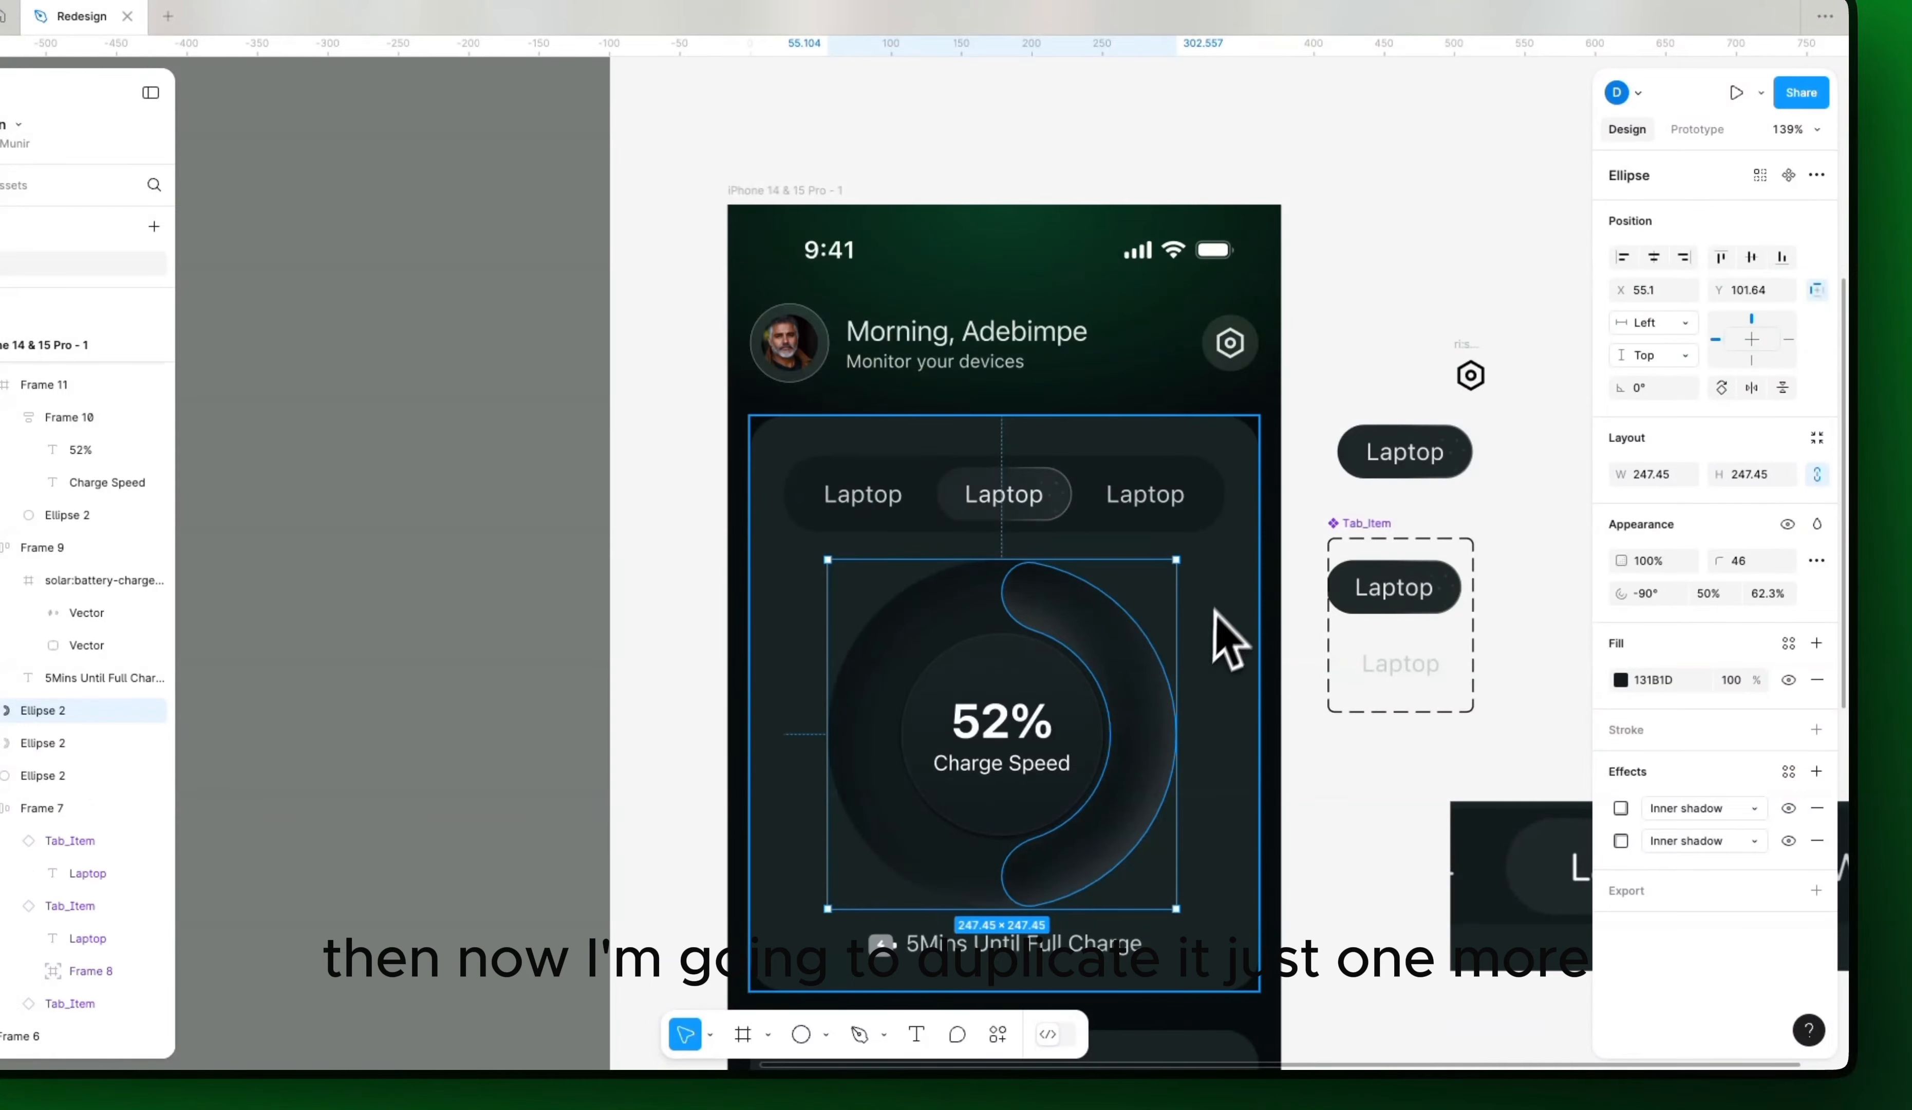
{"action": "left_click_drag", "start_coordinate": [983, 626], "coordinate": [1591, 629]}
{"action": "left_click_drag", "start_coordinate": [901, 635], "coordinate": [1510, 636]}
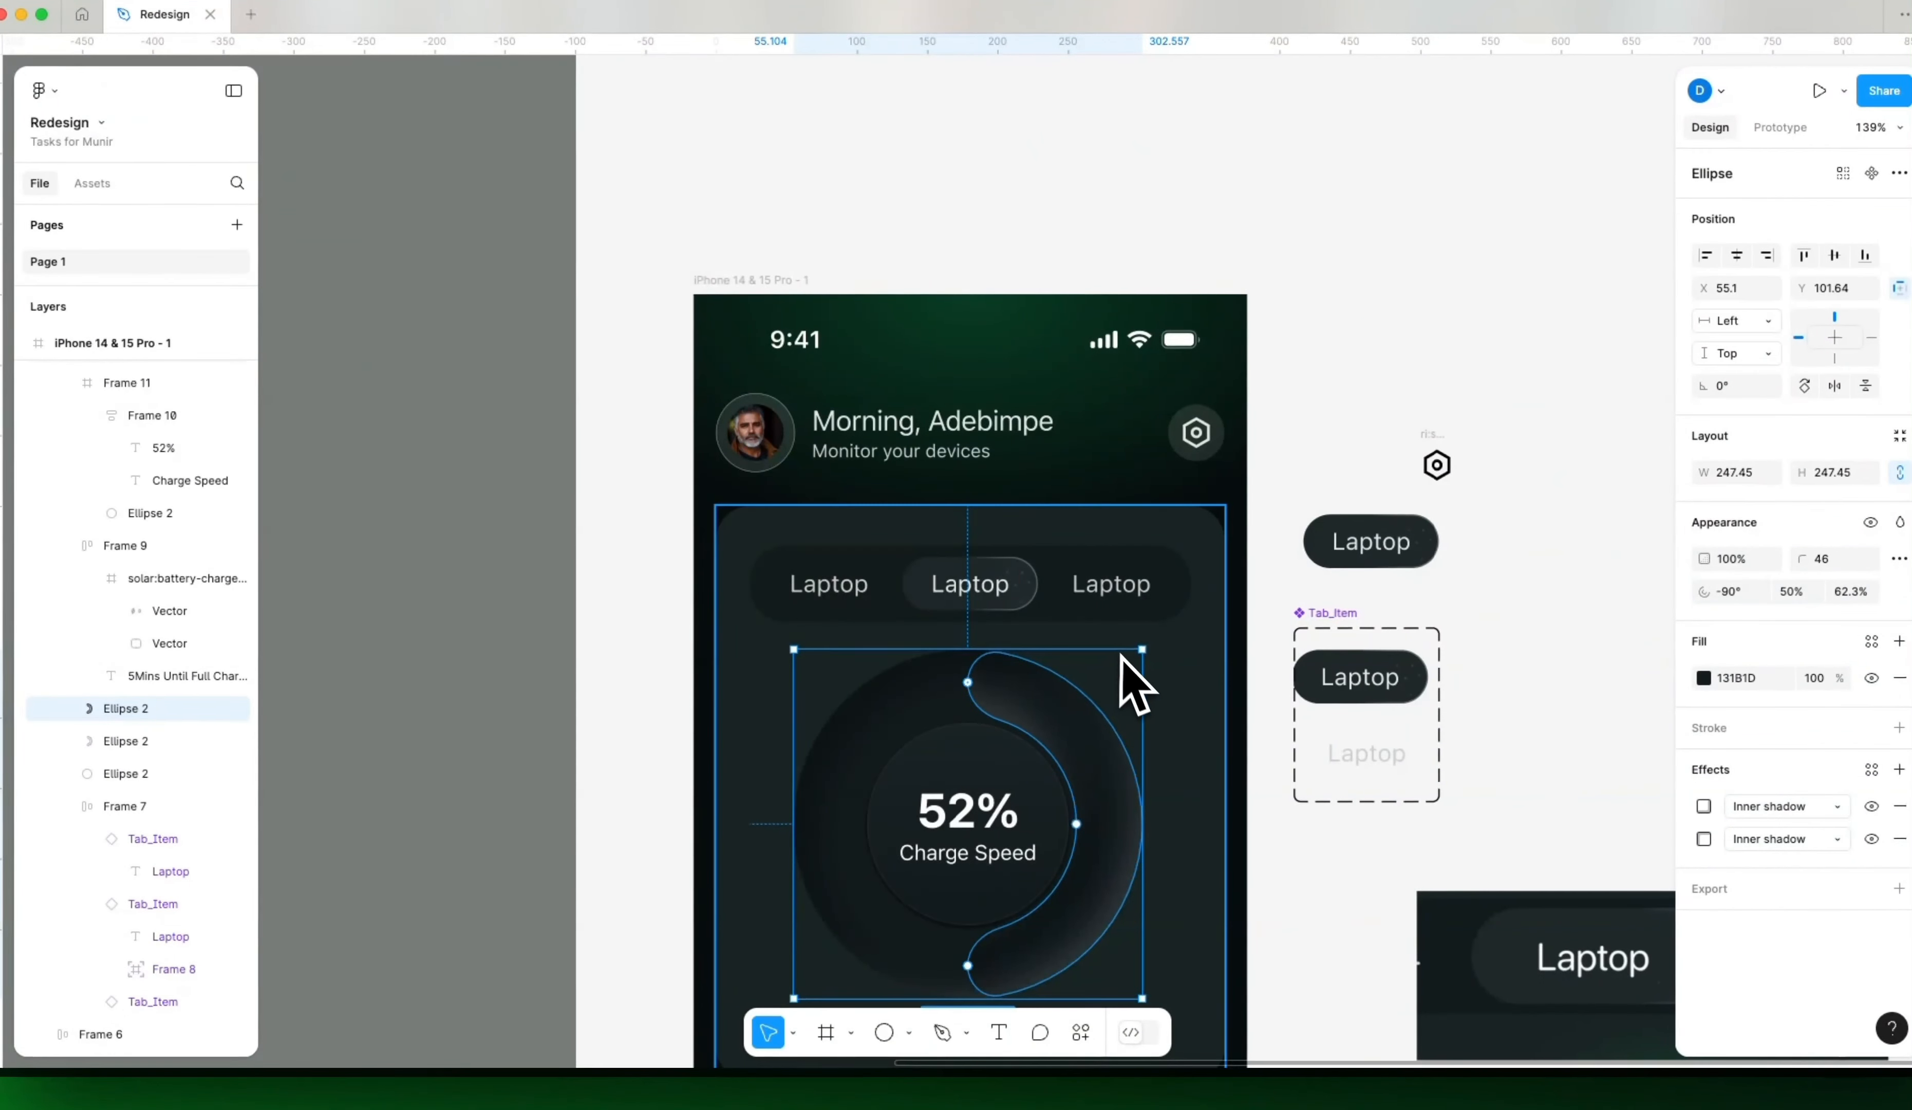
{"action": "key", "text": "alt"}
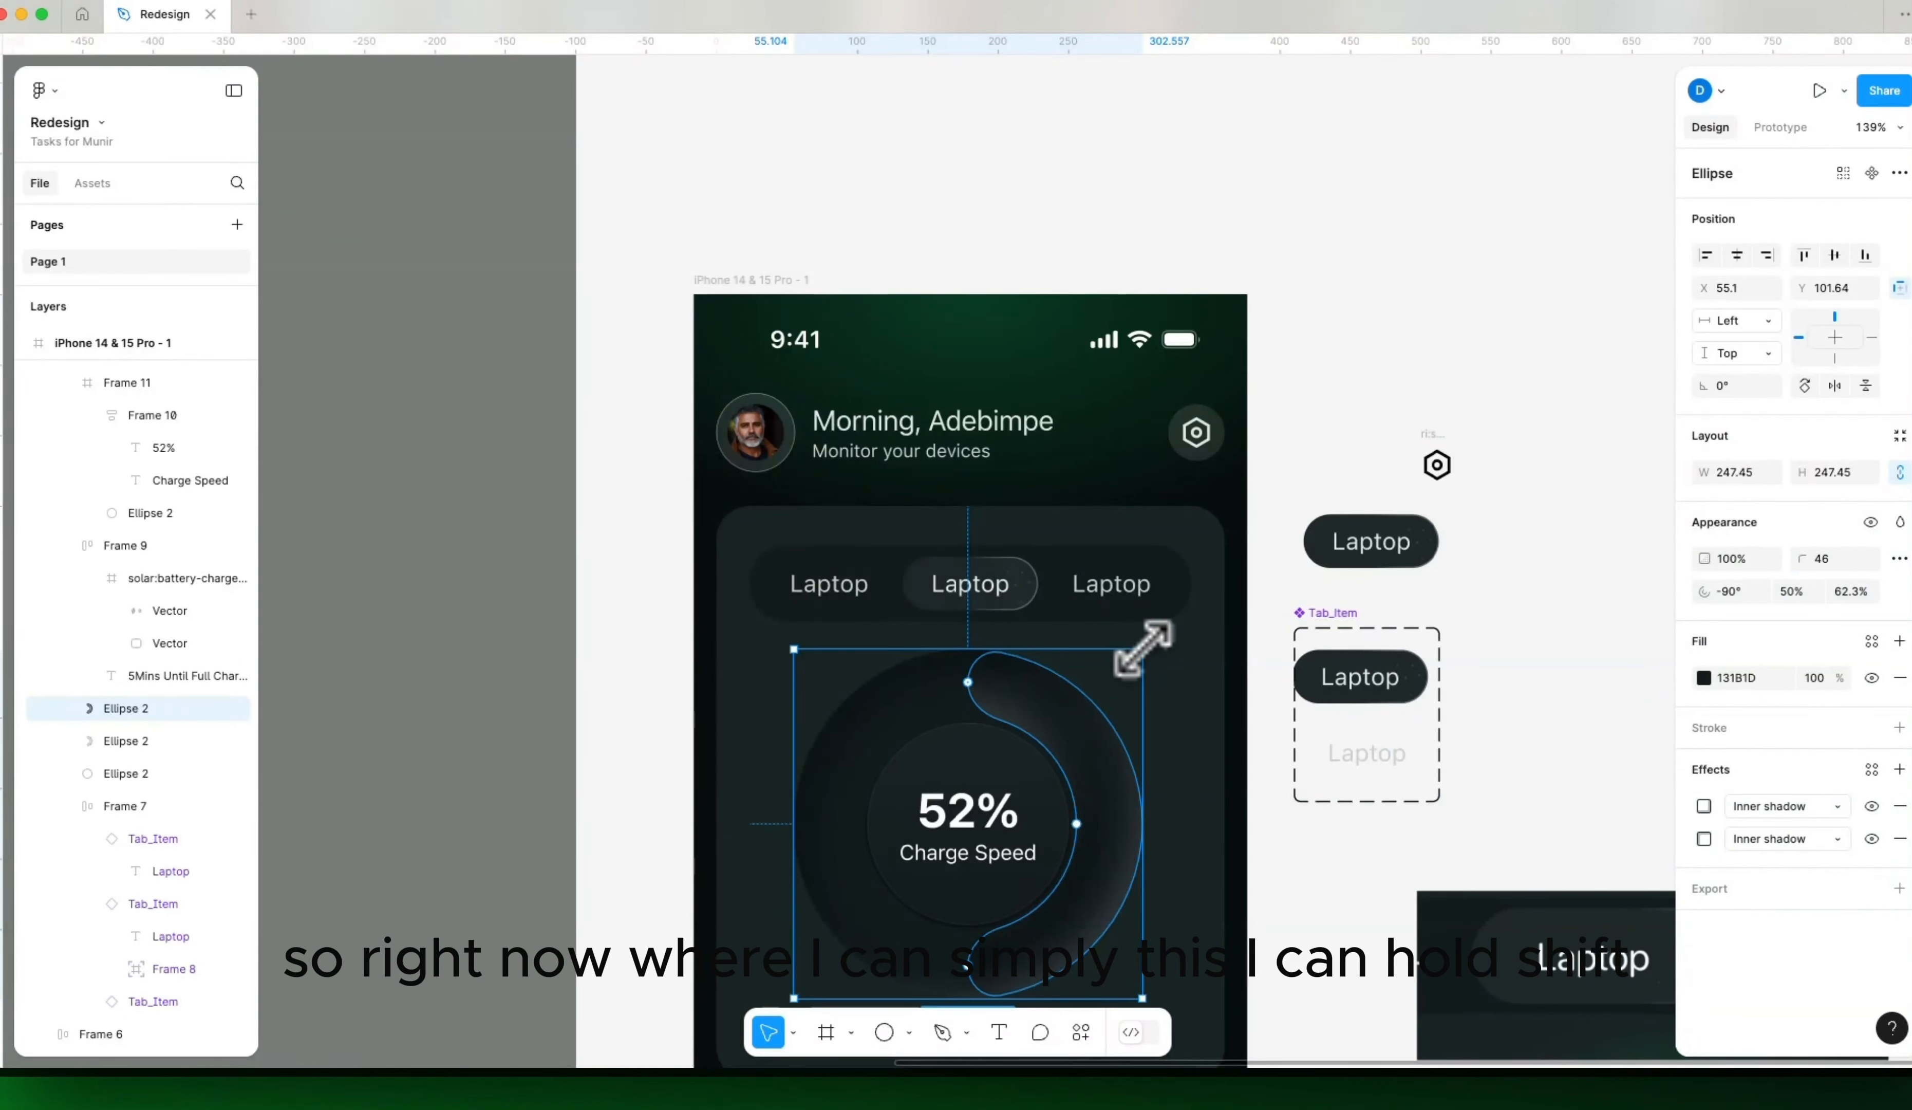
{"action": "key", "text": "alt"}
{"action": "left_click_drag", "start_coordinate": [1143, 648], "coordinate": [1139, 655]}
{"action": "left_click", "coordinate": [1272, 627]}
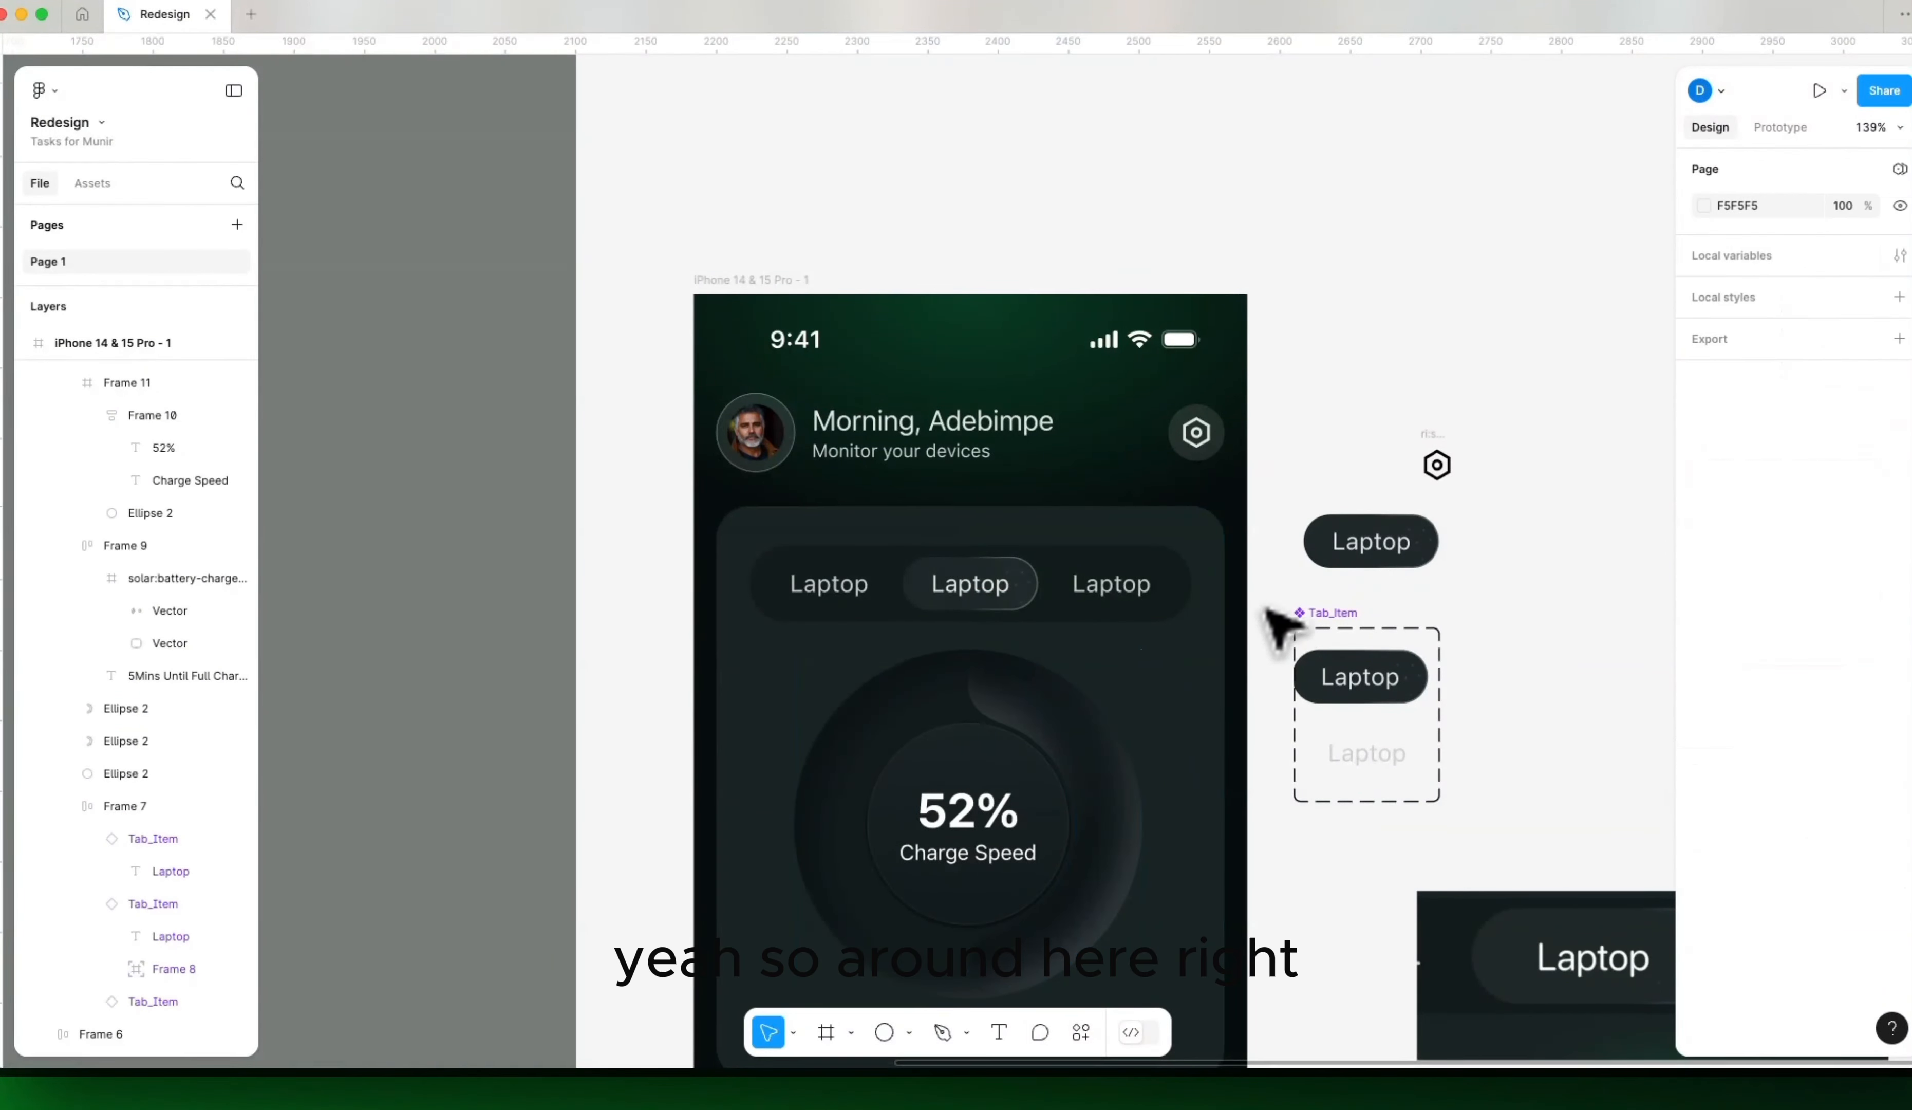
Step: Copy the dark green hex value 0A3C24 from the 0% stop of the phone frame's radial fill
{"action": "scroll", "coordinate": [1280, 675], "scroll_direction": "down", "scroll_amount": 3}
{"action": "left_click", "coordinate": [1050, 641]}
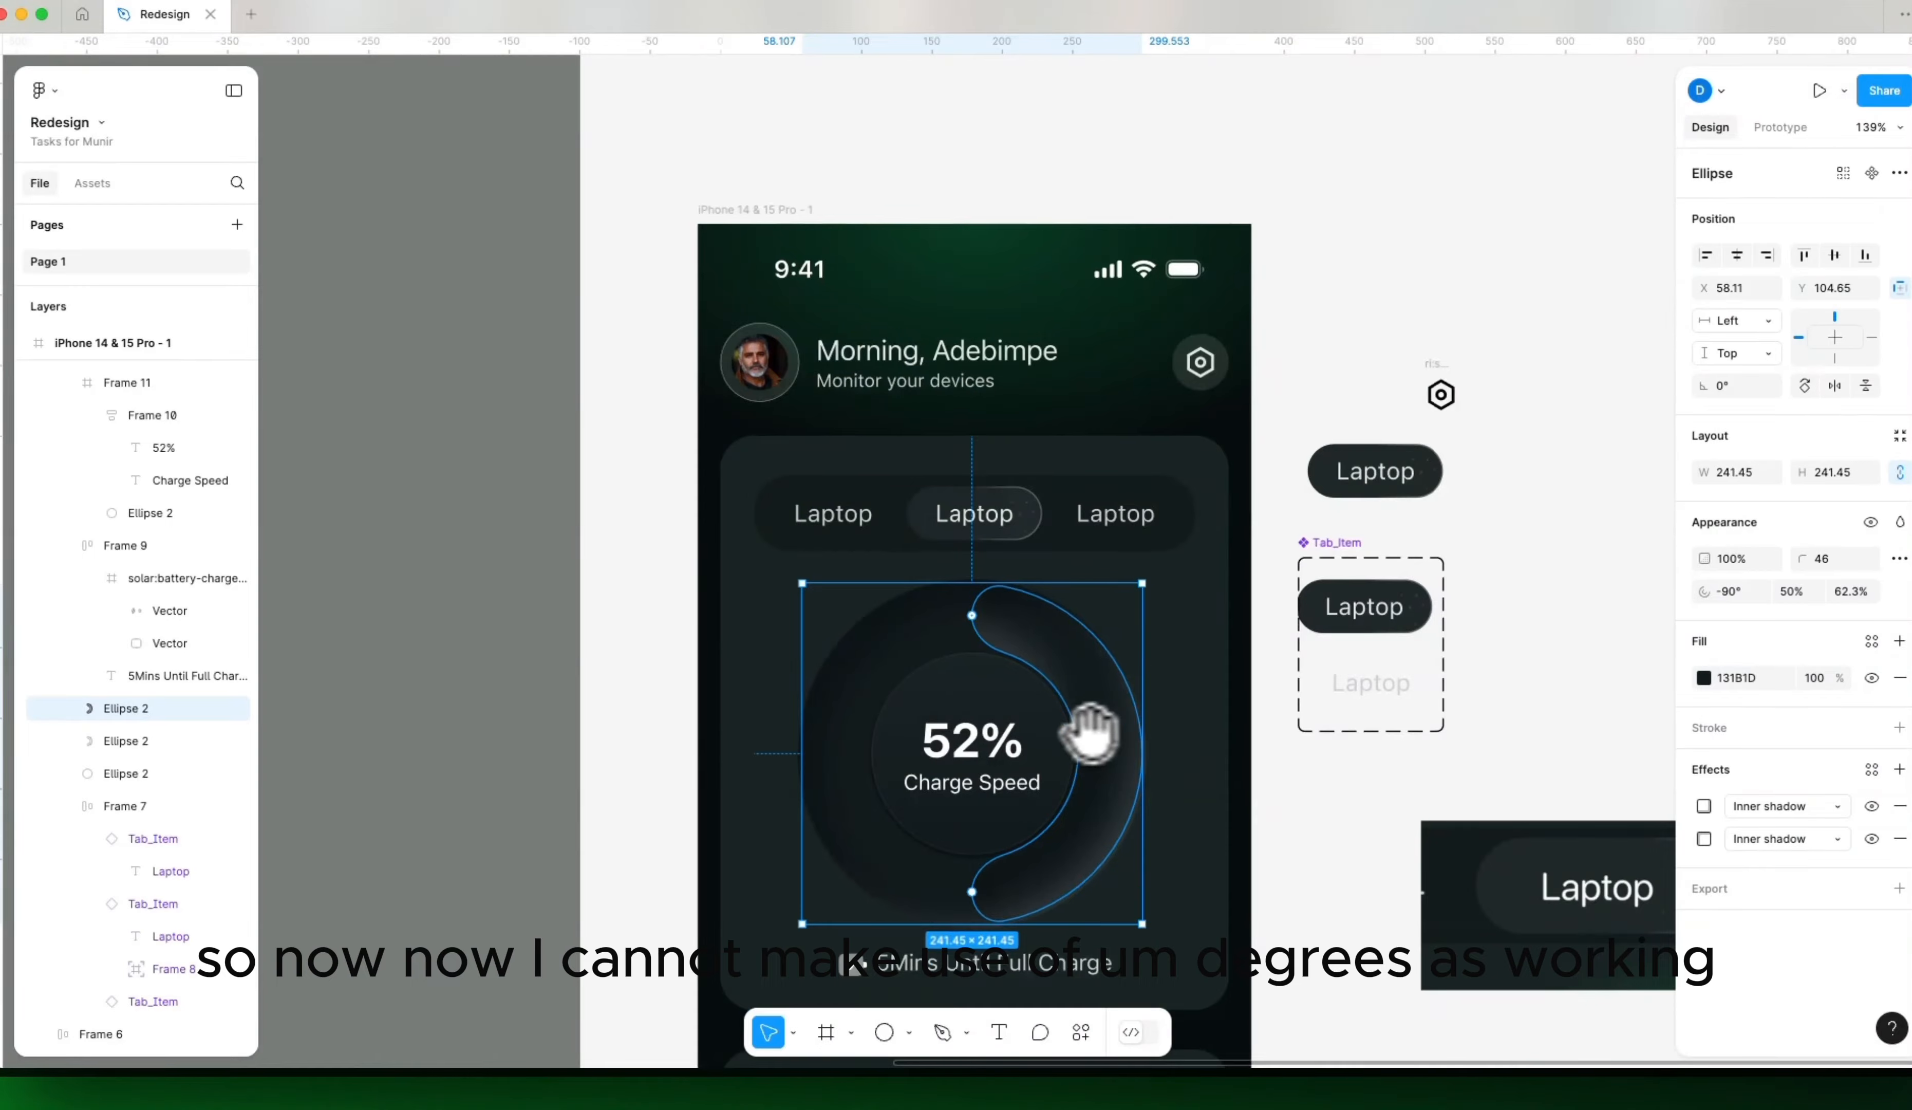
{"action": "mouse_move", "coordinate": [997, 743]}
{"action": "left_mouse_down"}
{"action": "mouse_move", "coordinate": [1234, 714]}
{"action": "mouse_move", "coordinate": [1170, 717]}
{"action": "left_mouse_up"}
{"action": "mouse_move", "coordinate": [667, 665]}
{"action": "left_mouse_down"}
{"action": "mouse_move", "coordinate": [1067, 680]}
{"action": "mouse_move", "coordinate": [928, 681]}
{"action": "left_mouse_up"}
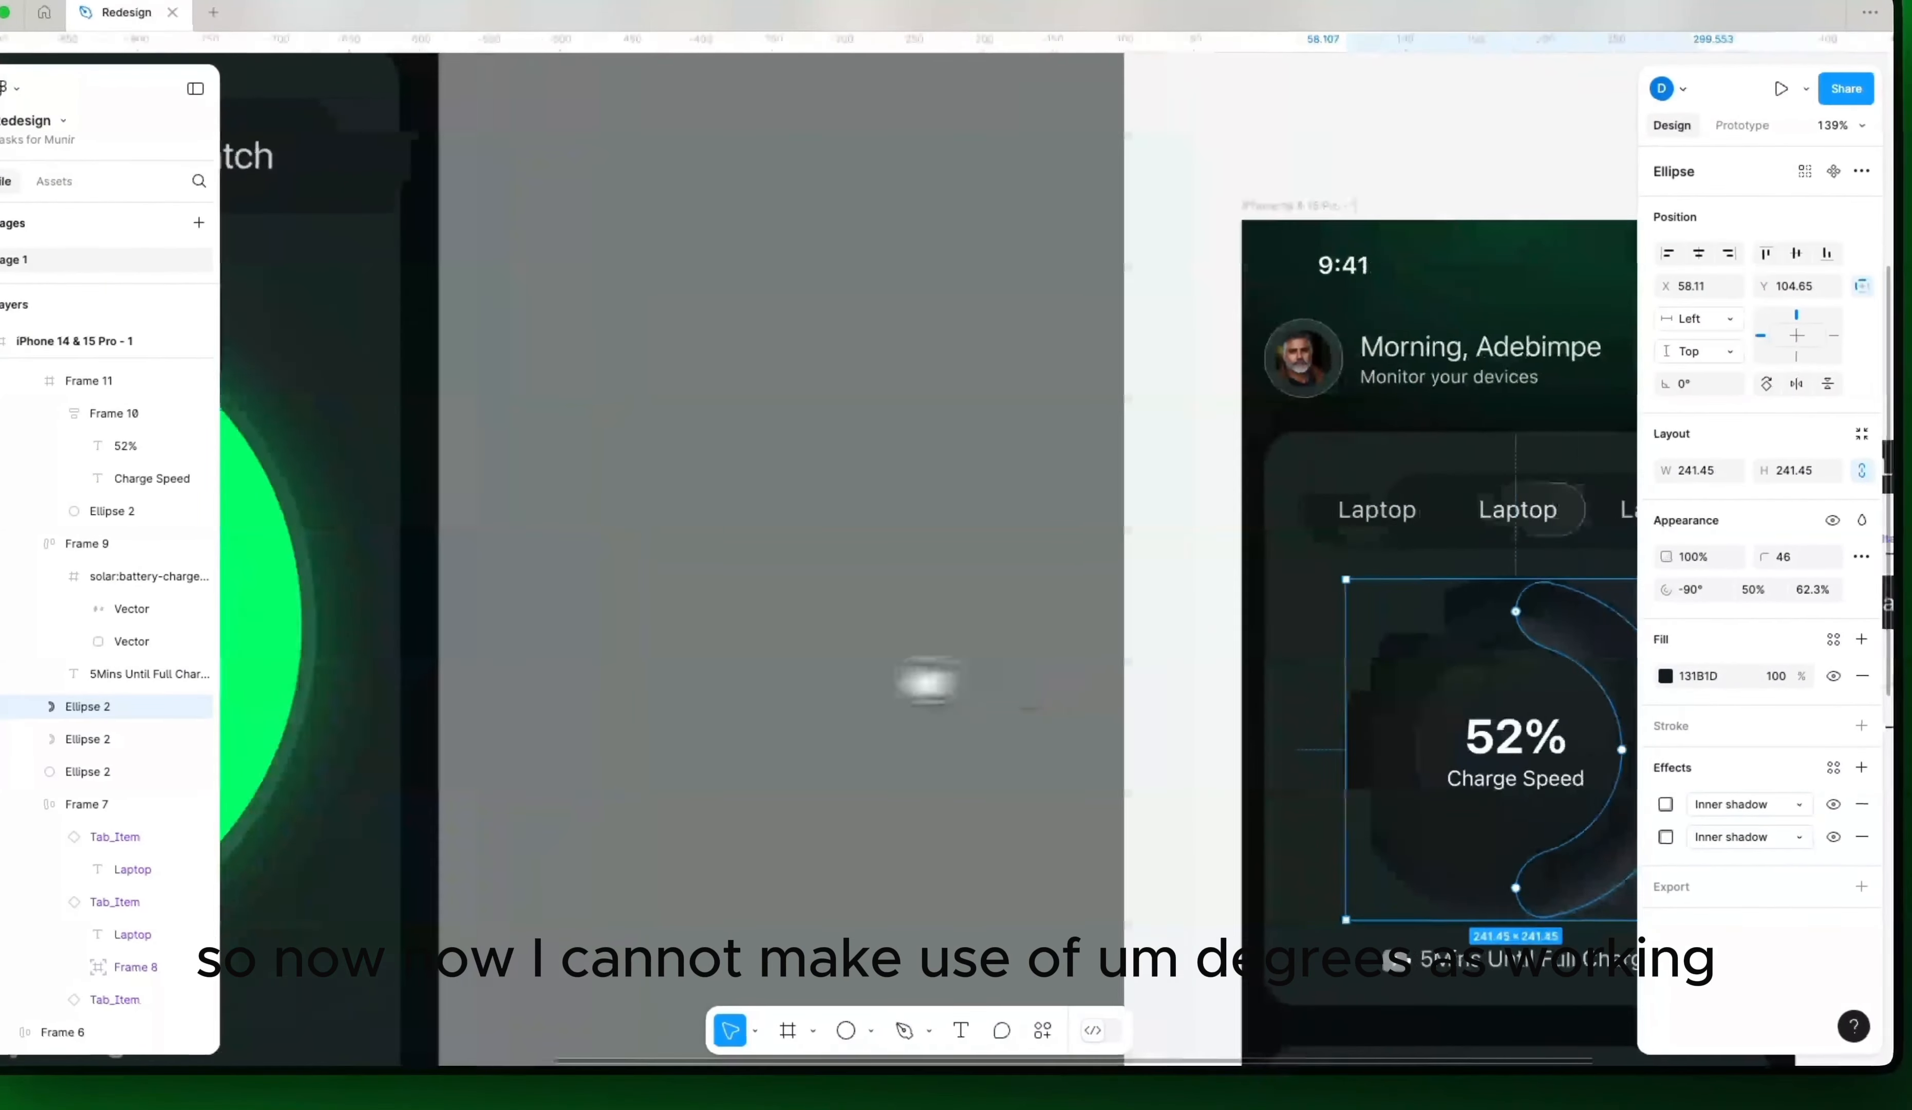
{"action": "left_click_drag", "start_coordinate": [1078, 674], "coordinate": [699, 648]}
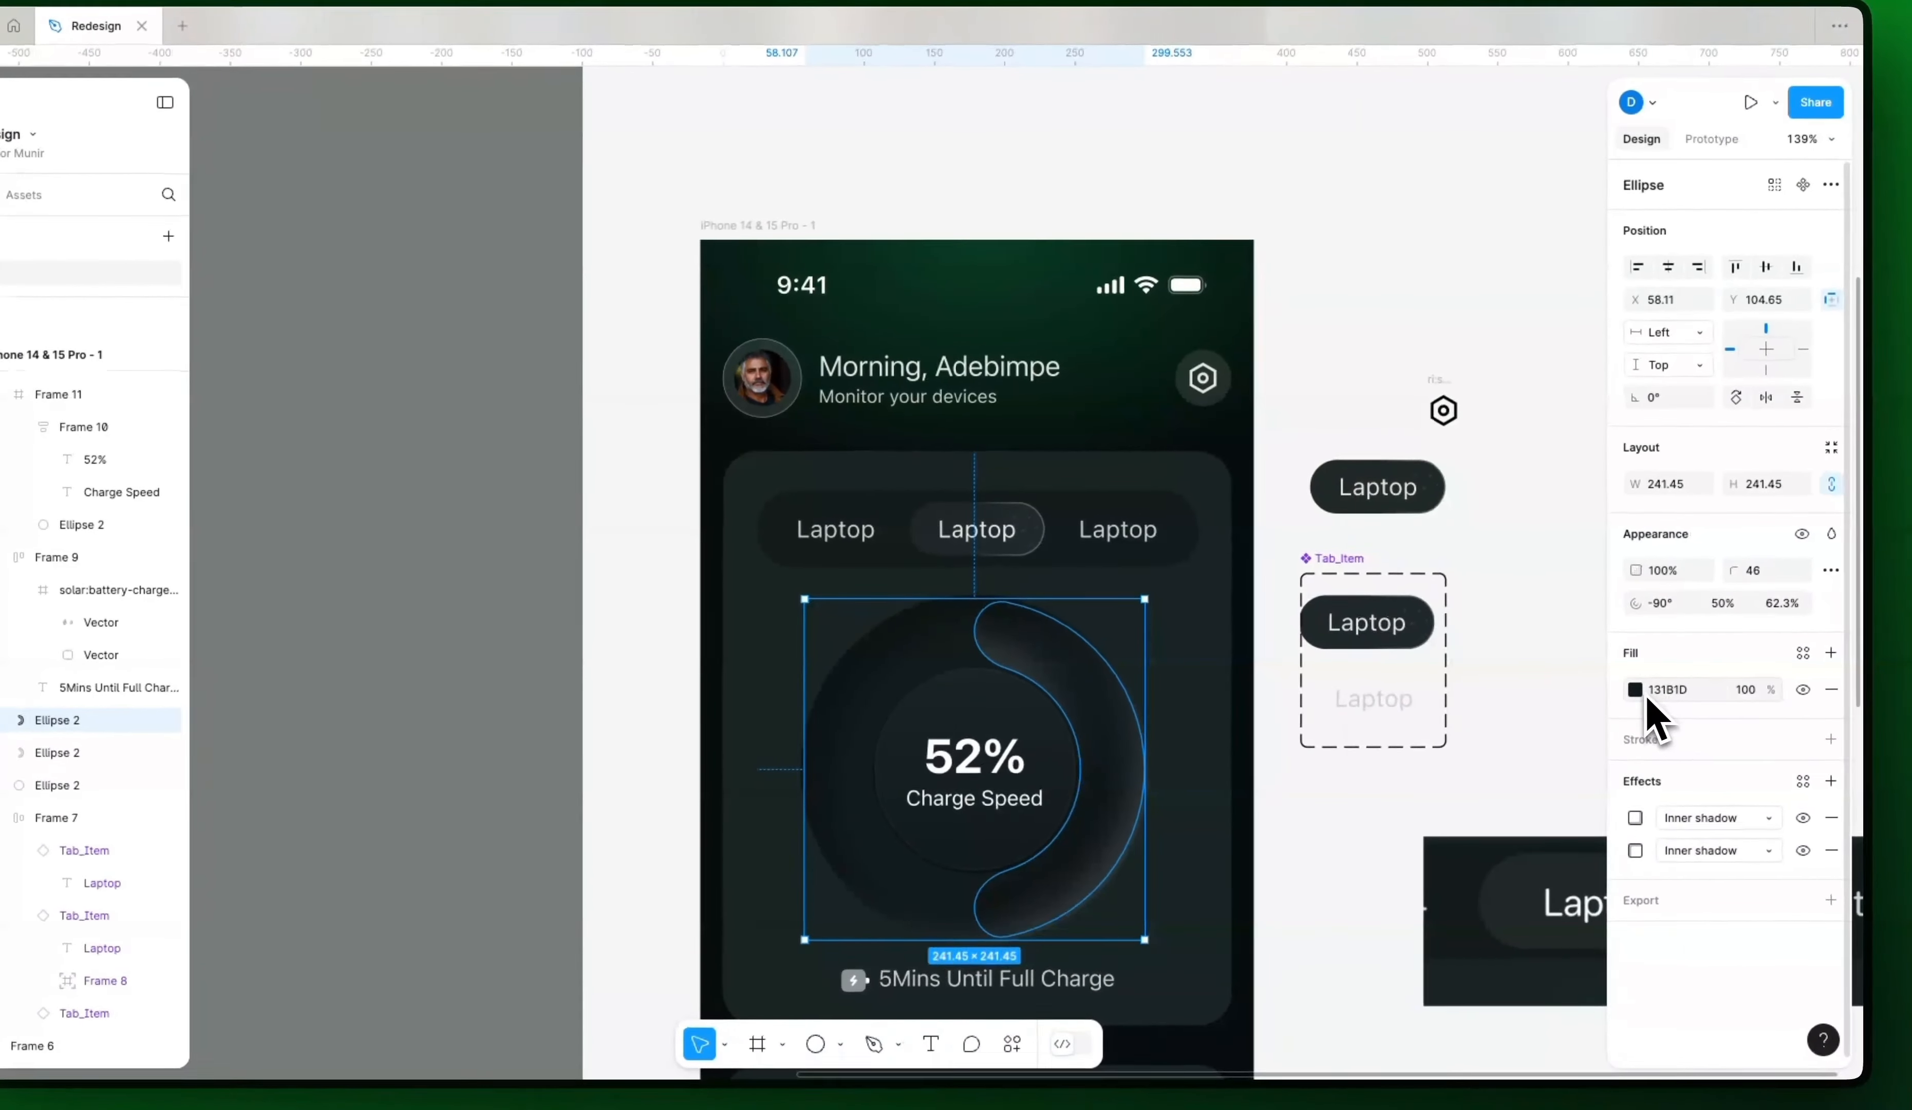
{"action": "left_click", "coordinate": [1636, 689]}
{"action": "left_click", "coordinate": [994, 289]}
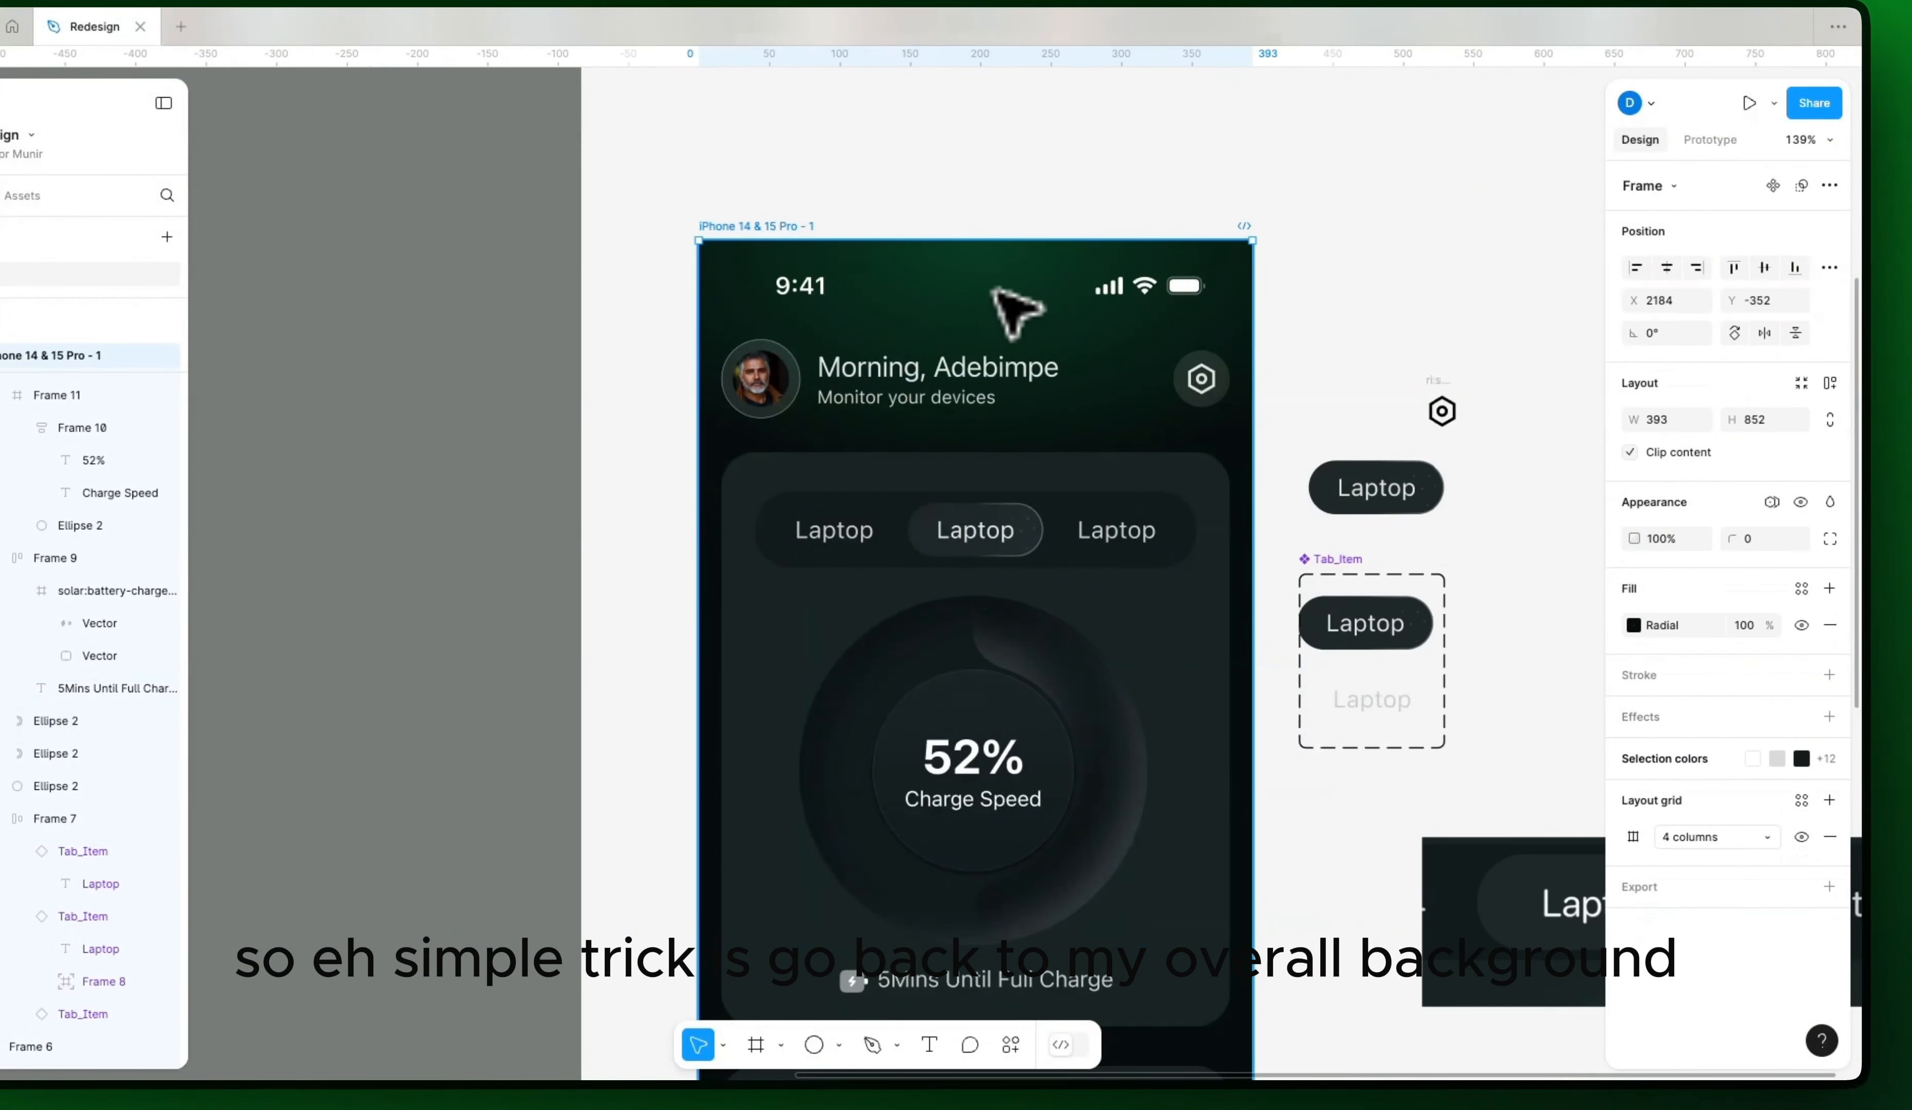
{"action": "left_click", "coordinate": [1634, 627]}
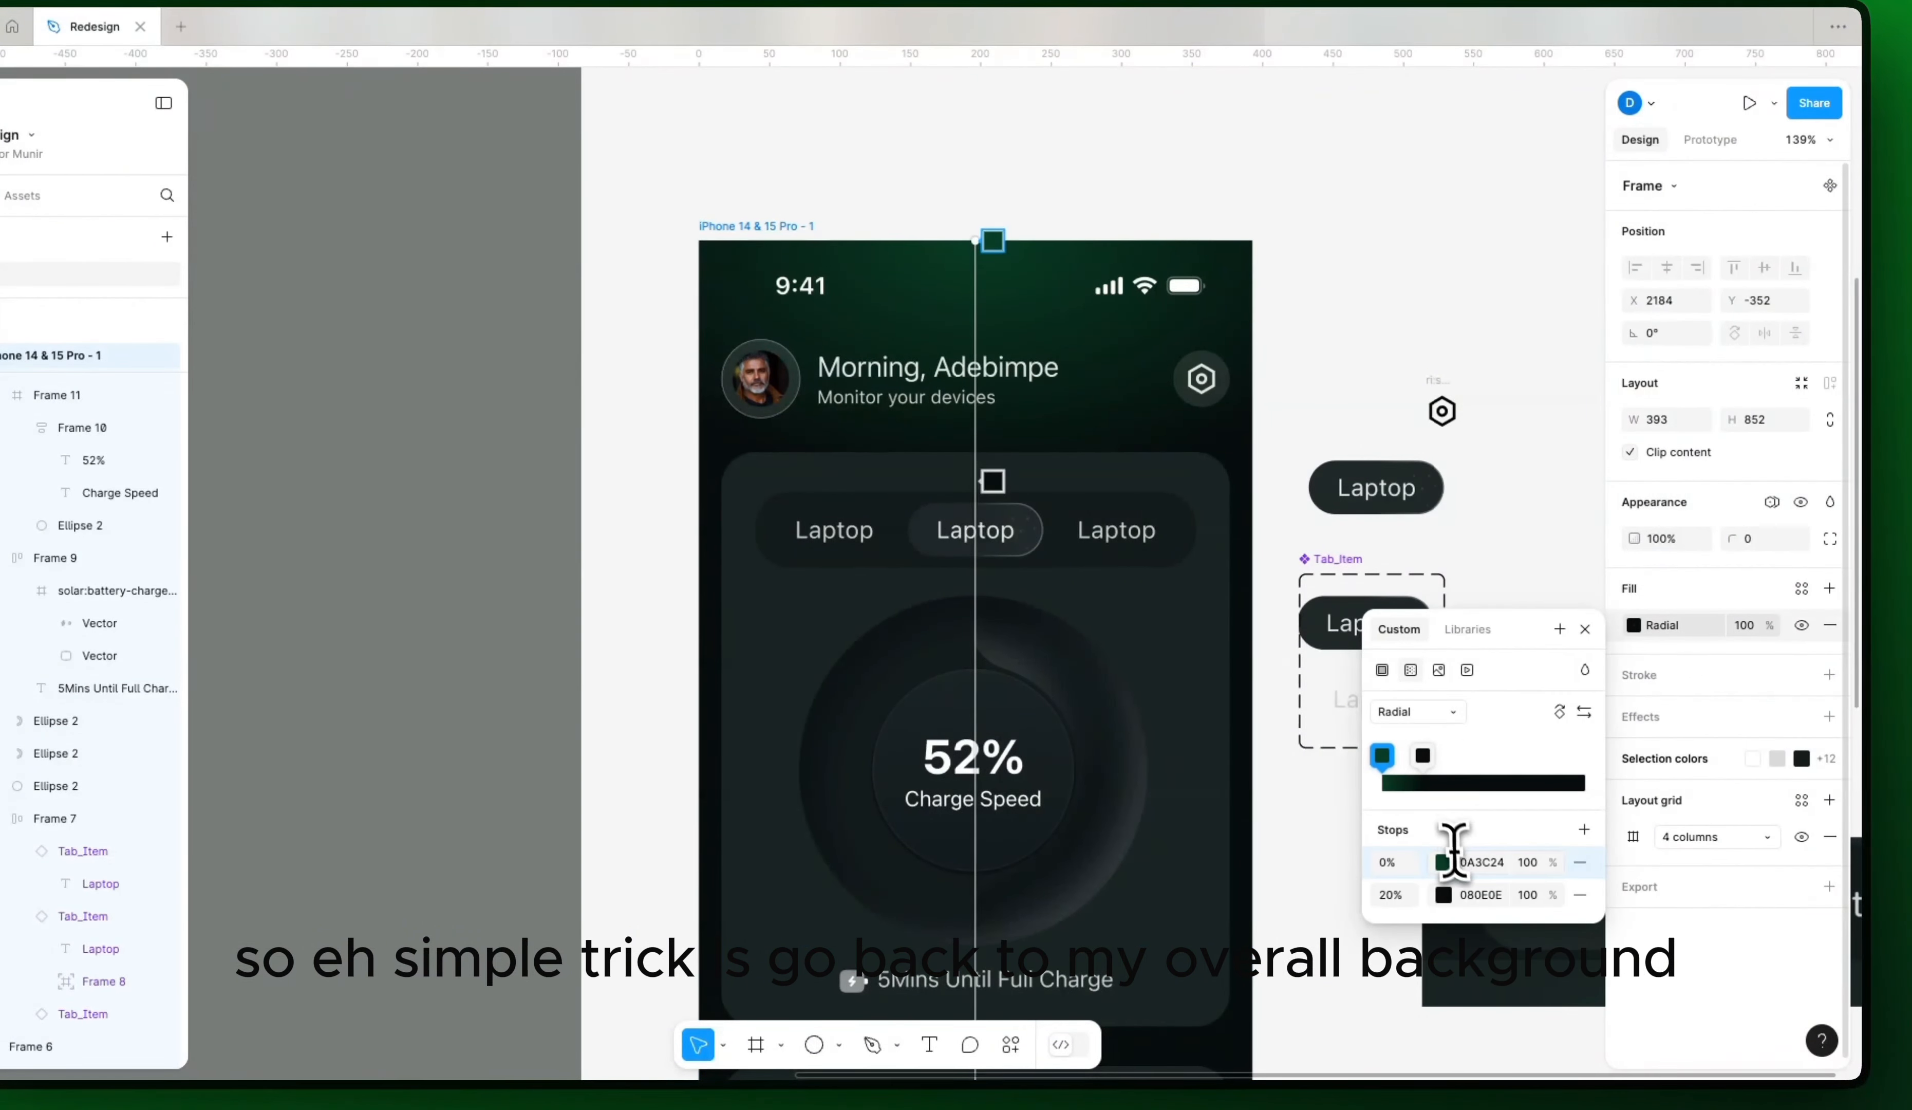
{"action": "left_click", "coordinate": [1495, 864]}
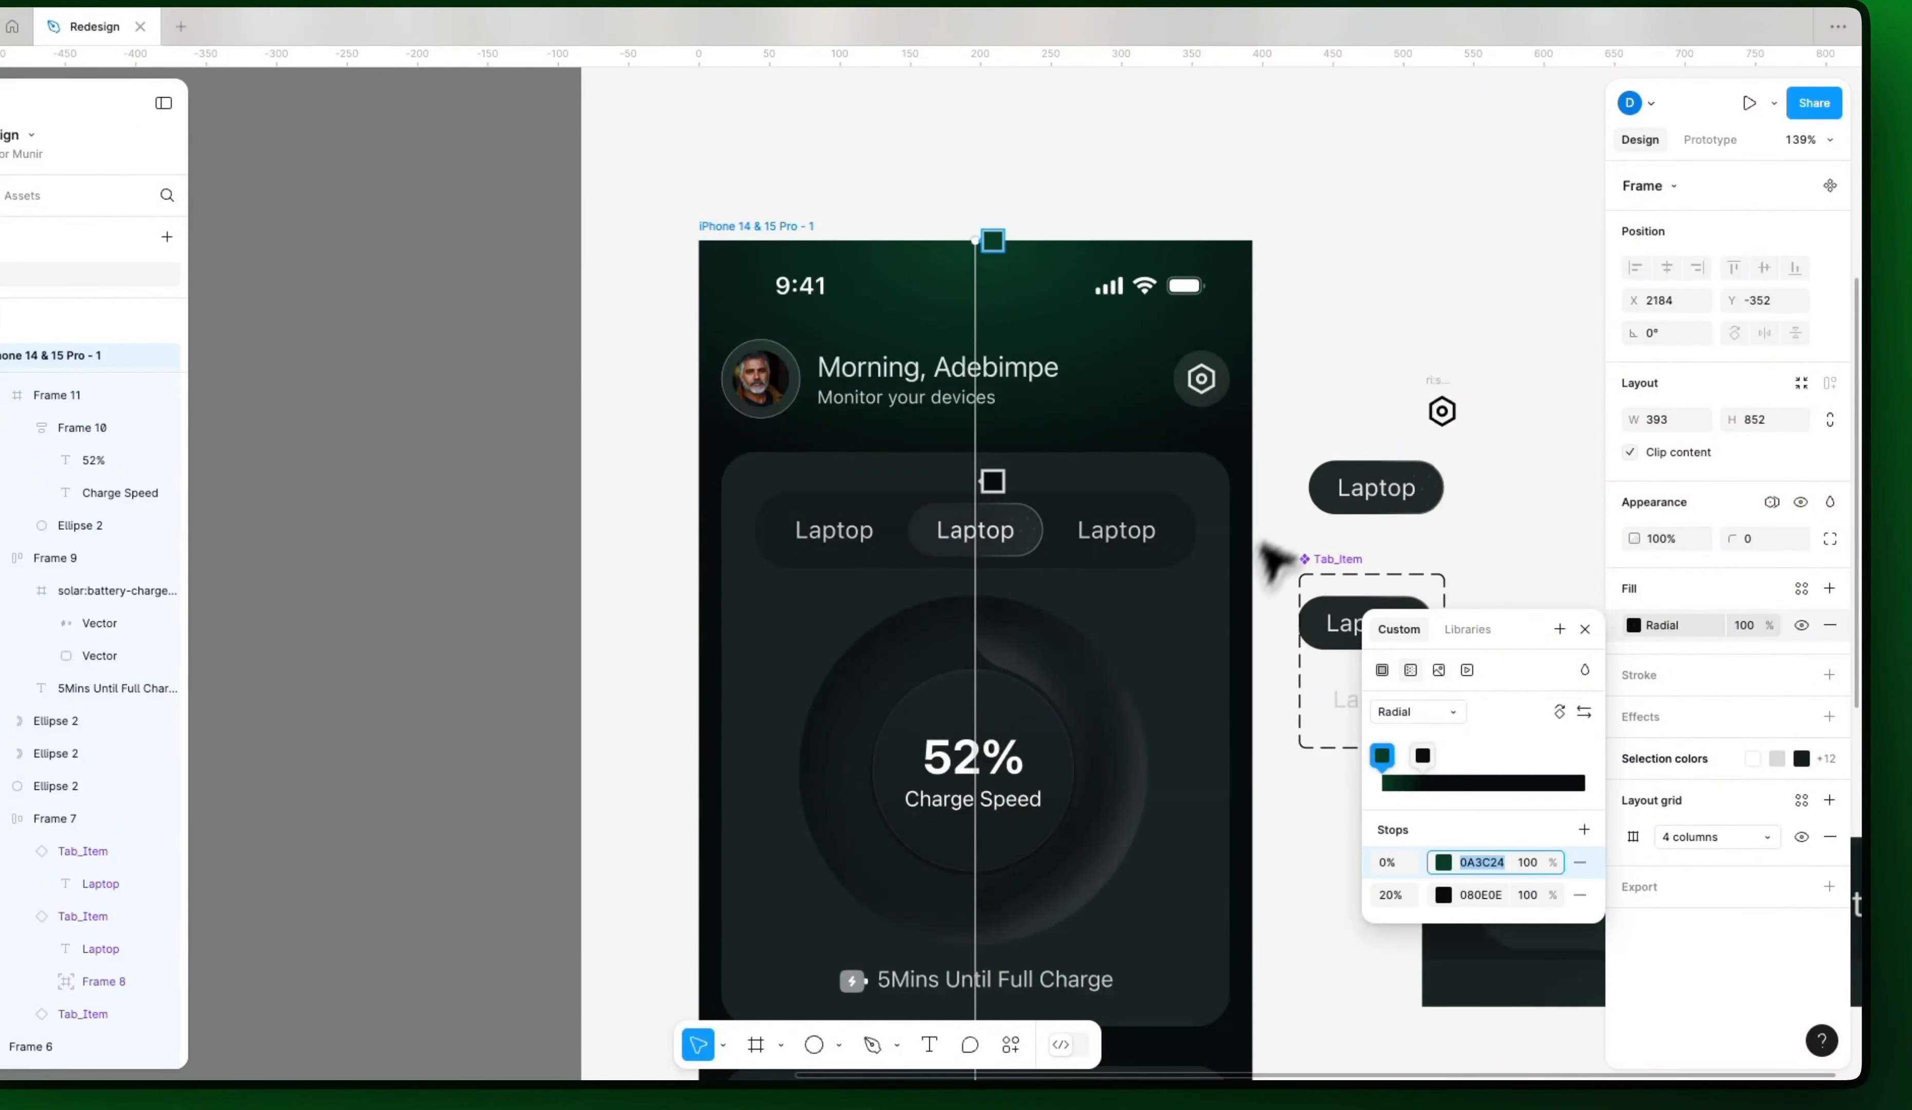
Step: Set the smaller arc's fill to the copied green 0A3C24
{"action": "left_click", "coordinate": [1273, 560]}
{"action": "left_click", "coordinate": [1089, 717]}
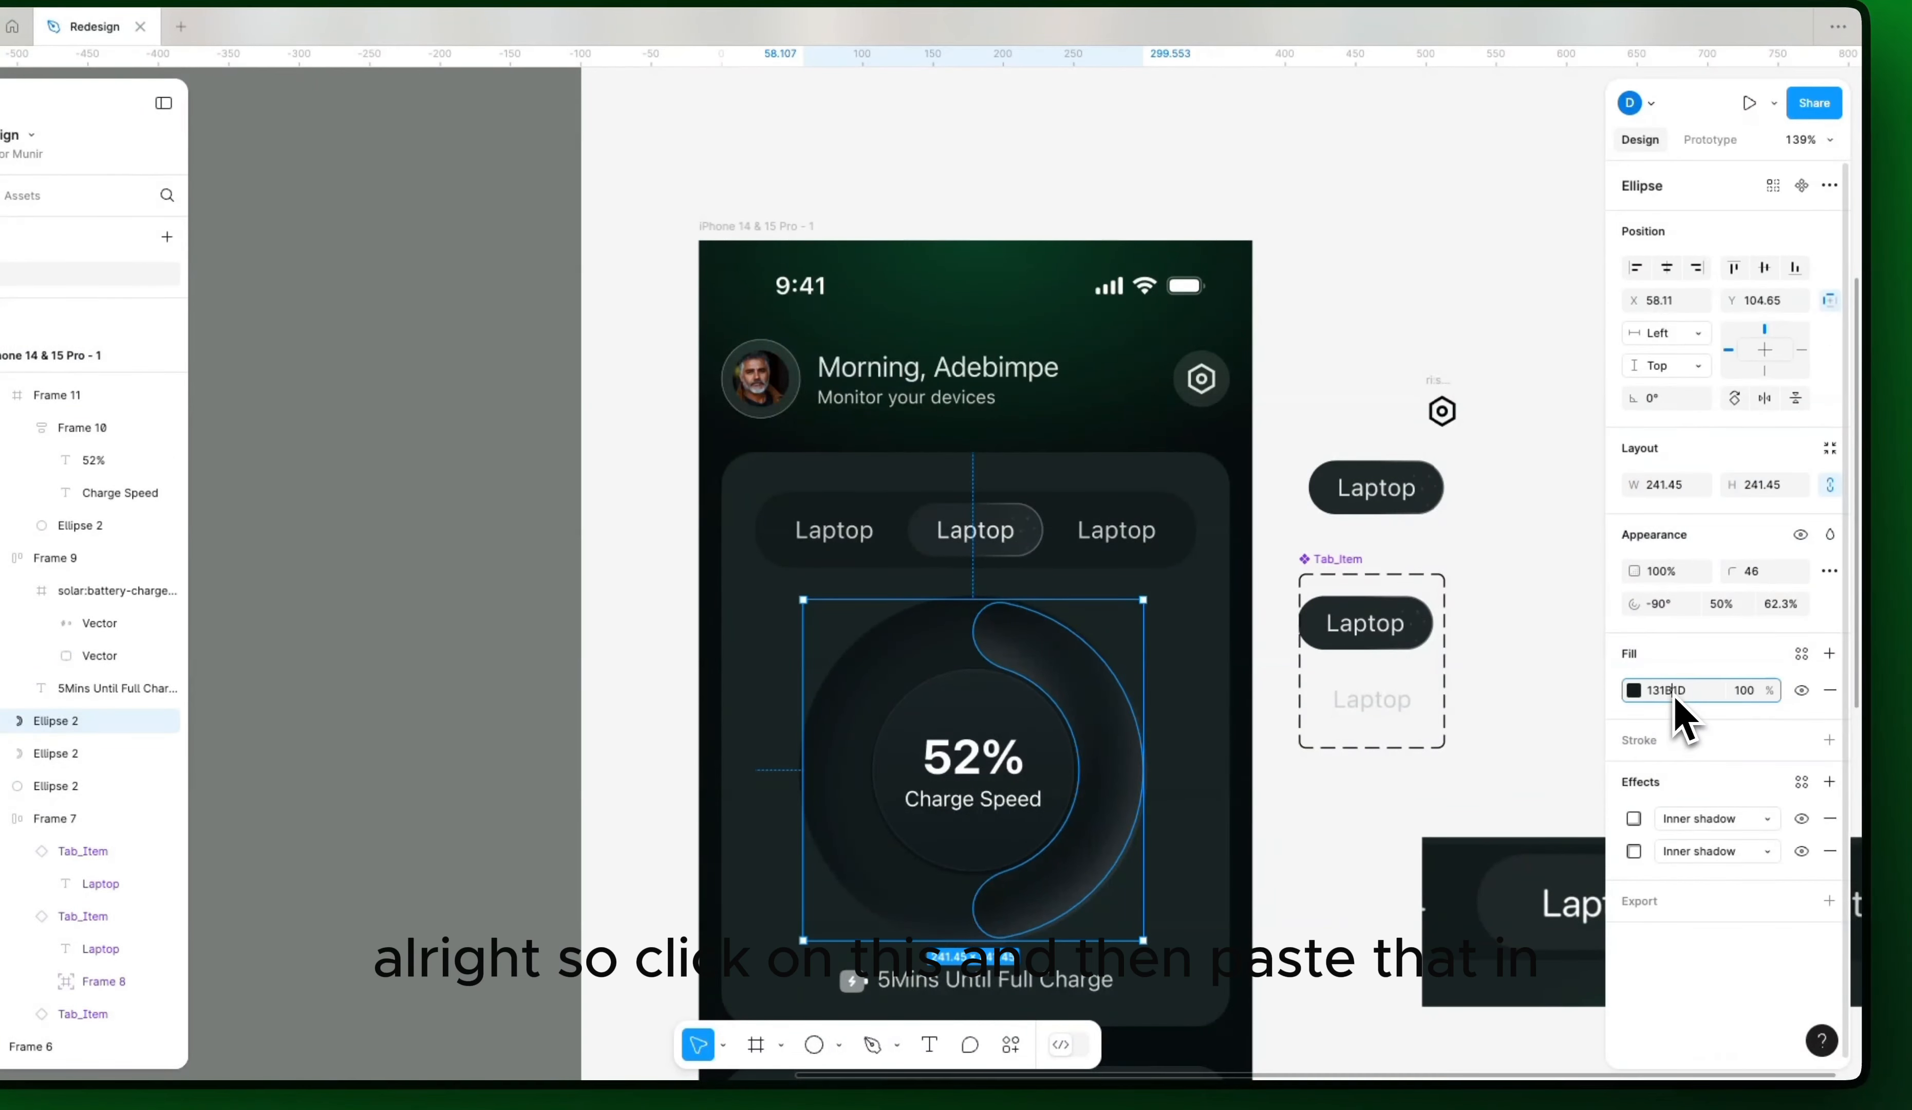
{"action": "key", "text": "Return"}
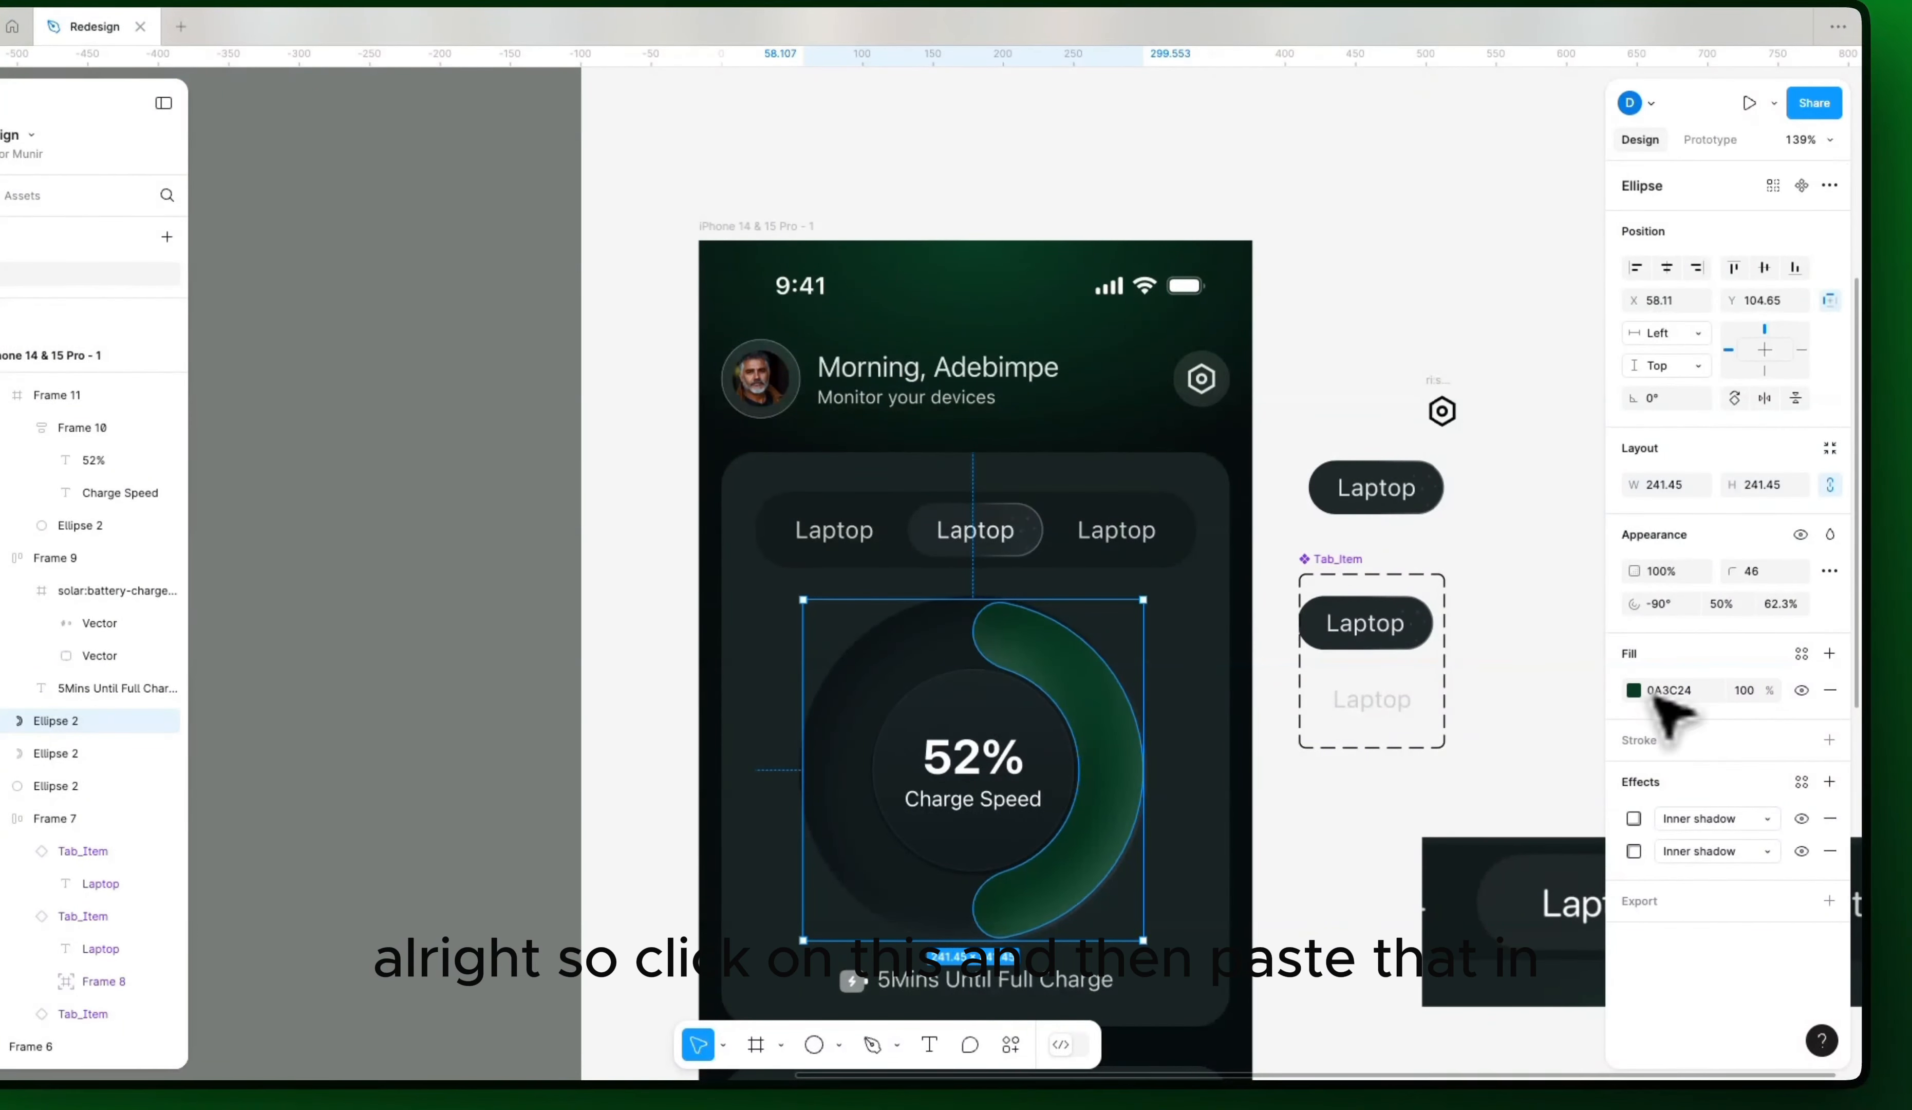
{"action": "left_click", "coordinate": [1401, 817]}
{"action": "left_click_drag", "start_coordinate": [1294, 860], "coordinate": [1307, 783]}
Step: Shift the smaller arc's fill hue to 158 and compare the color with the reference dial
{"action": "left_click", "coordinate": [1117, 702]}
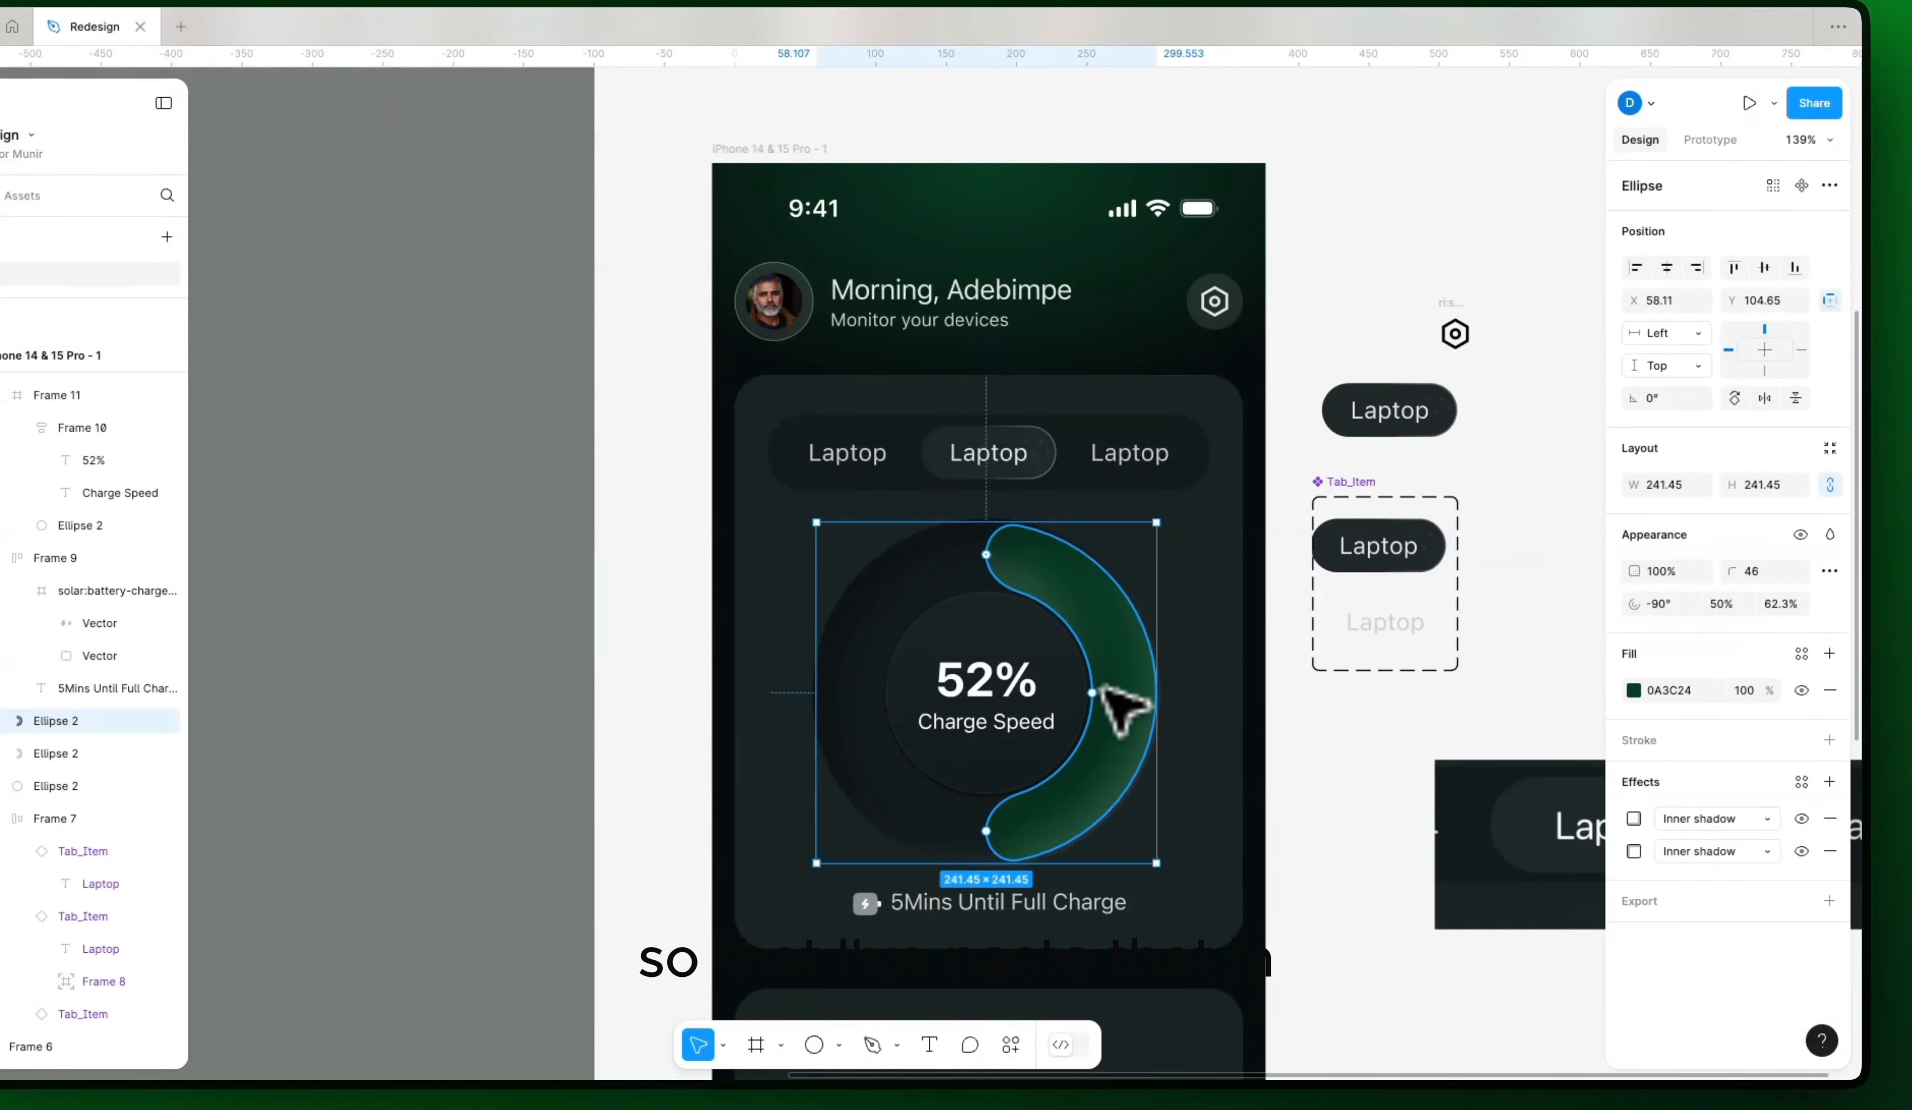
{"action": "left_click", "coordinate": [1633, 690]}
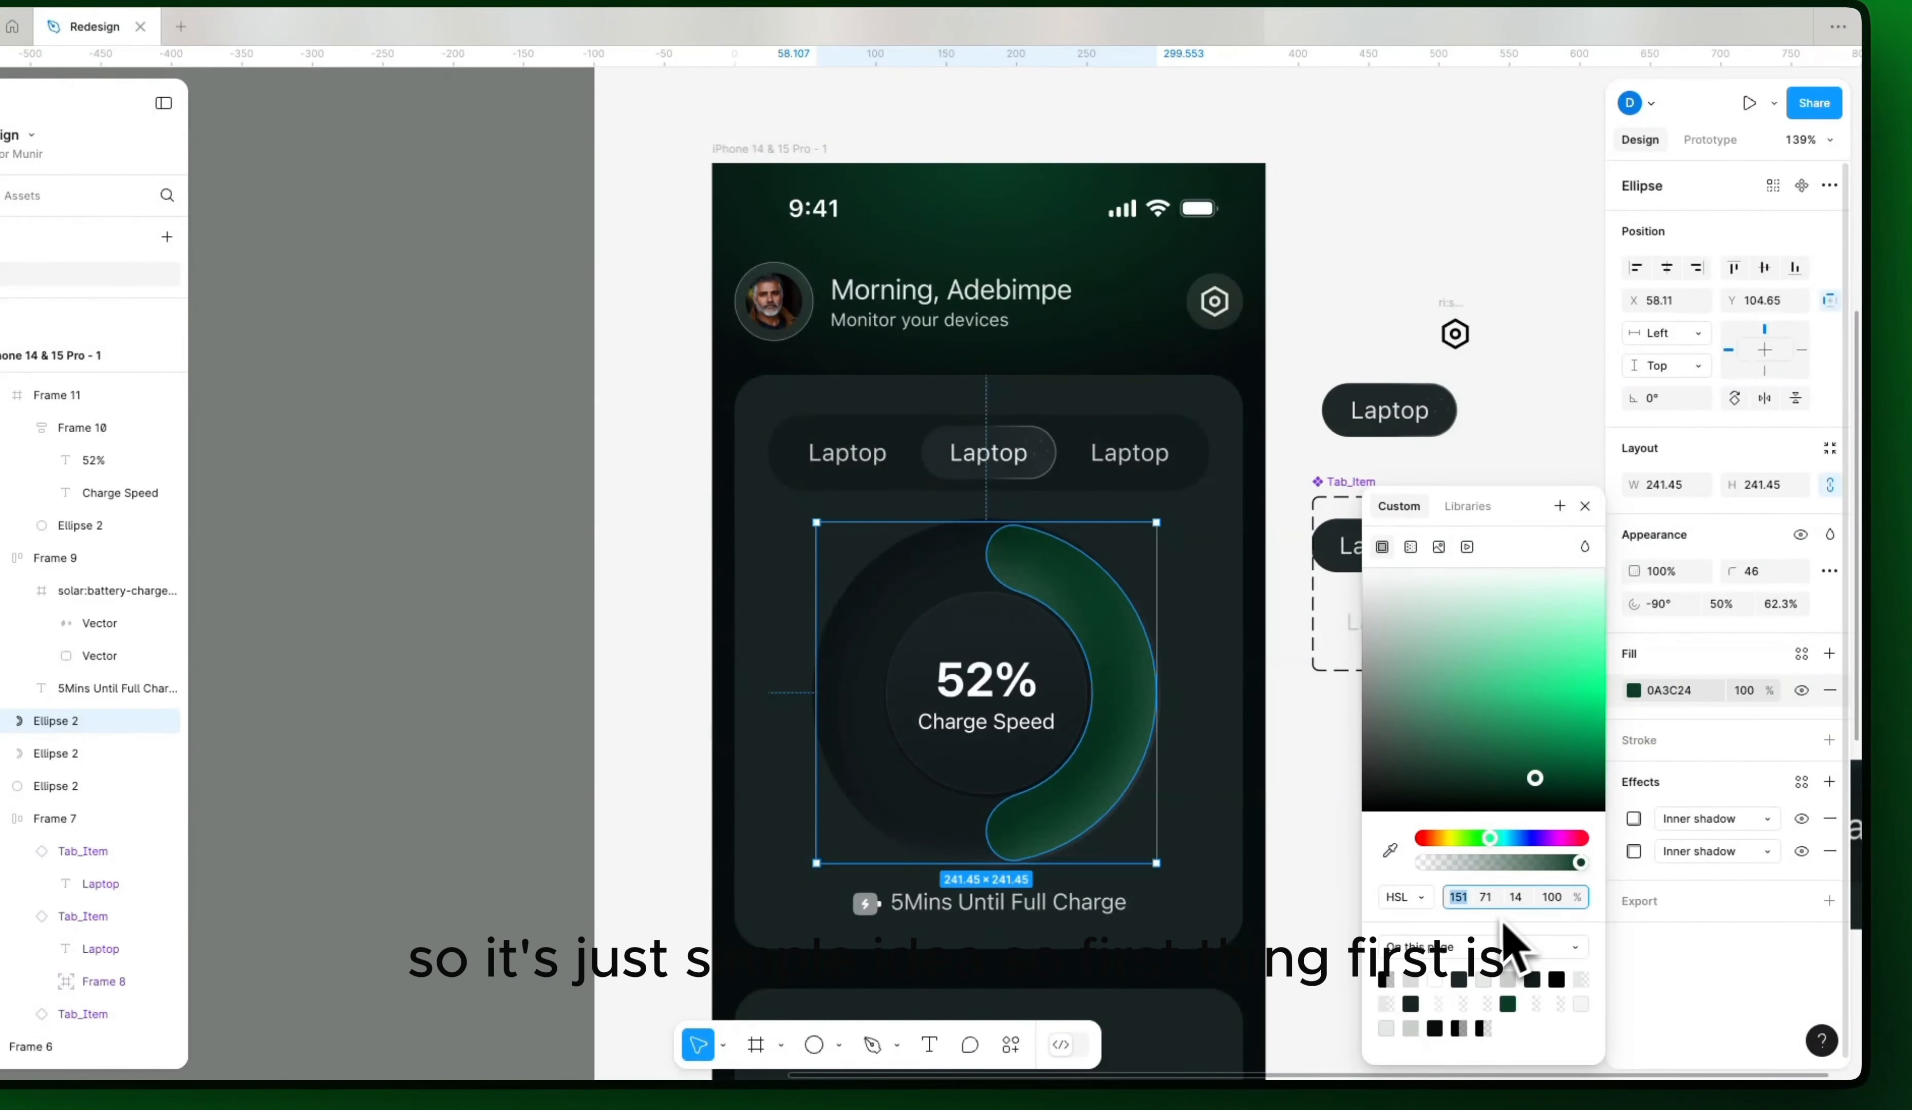
{"action": "left_click_drag", "start_coordinate": [568, 827], "coordinate": [1080, 838]}
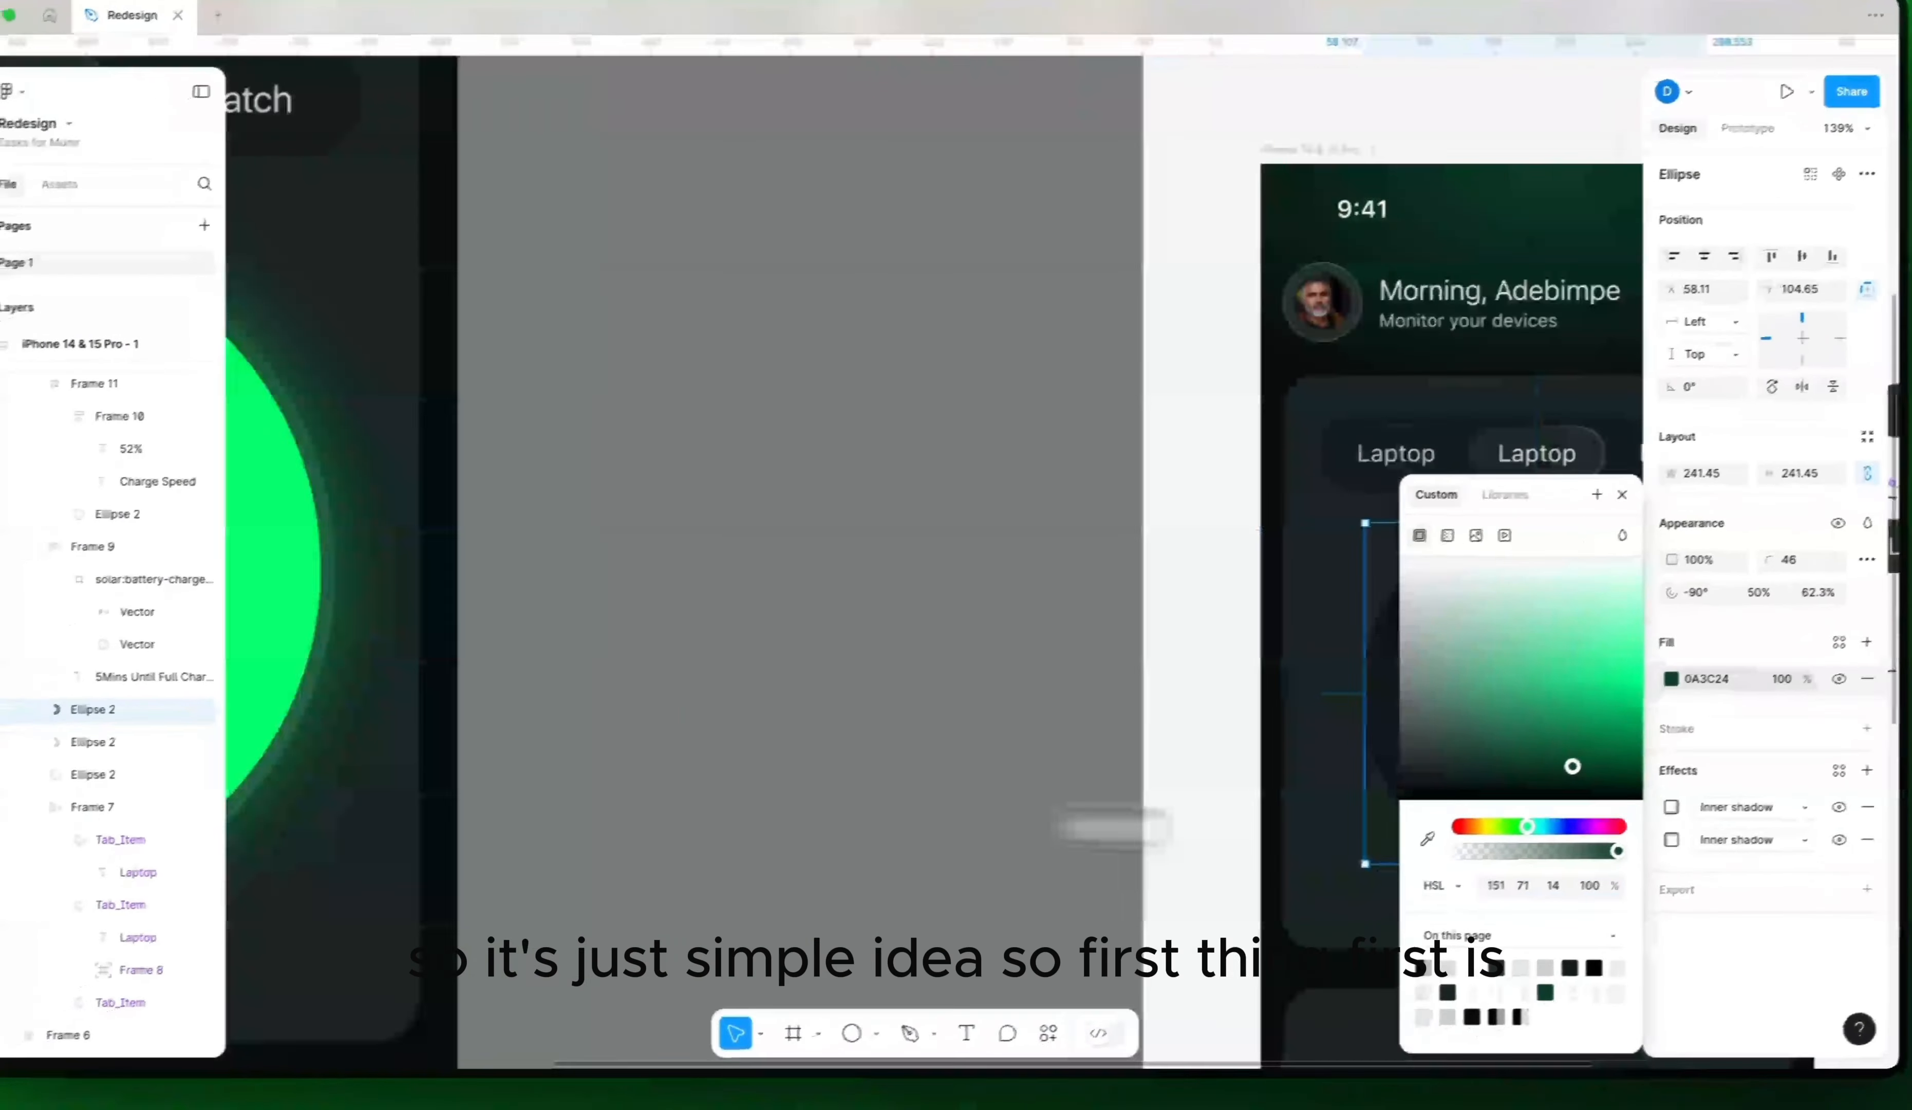
{"action": "left_click_drag", "start_coordinate": [804, 819], "coordinate": [1093, 834]}
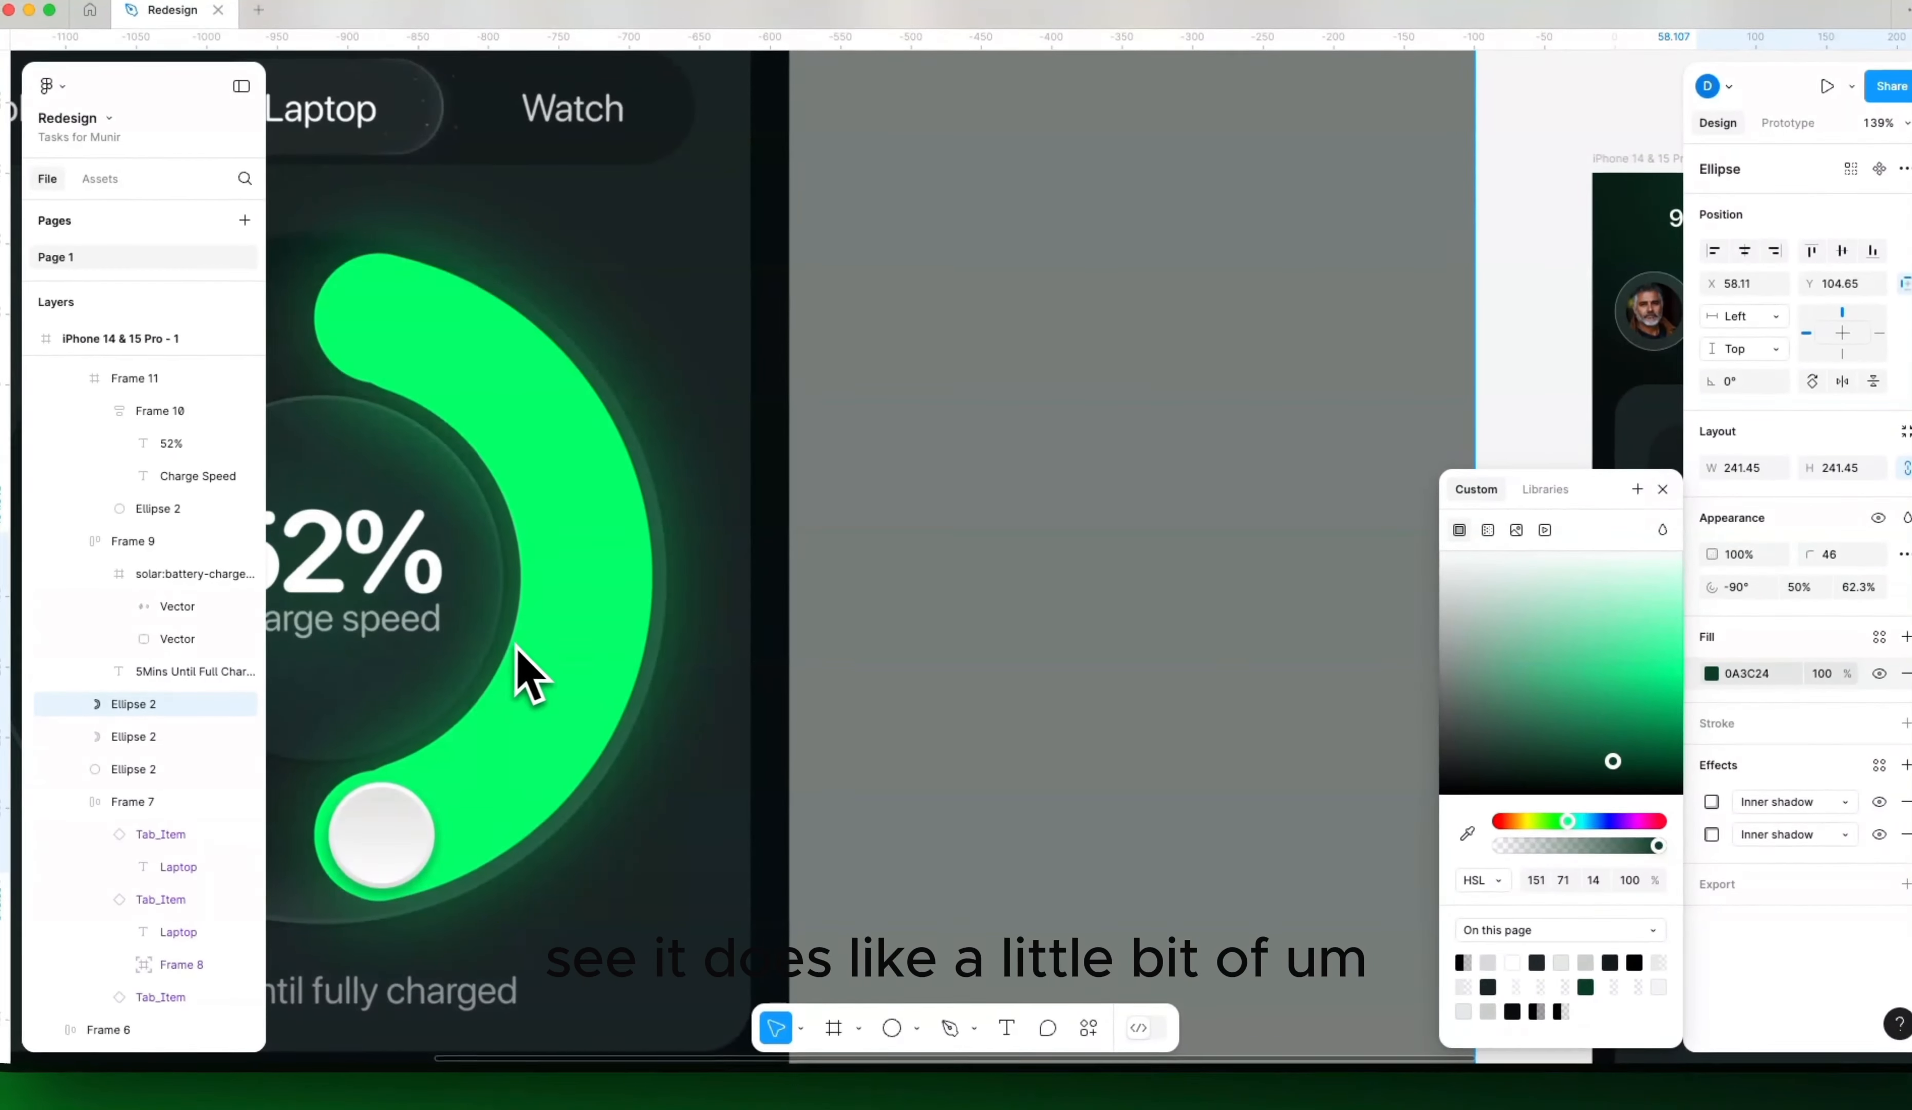
{"action": "left_click_drag", "start_coordinate": [1202, 737], "coordinate": [812, 736]}
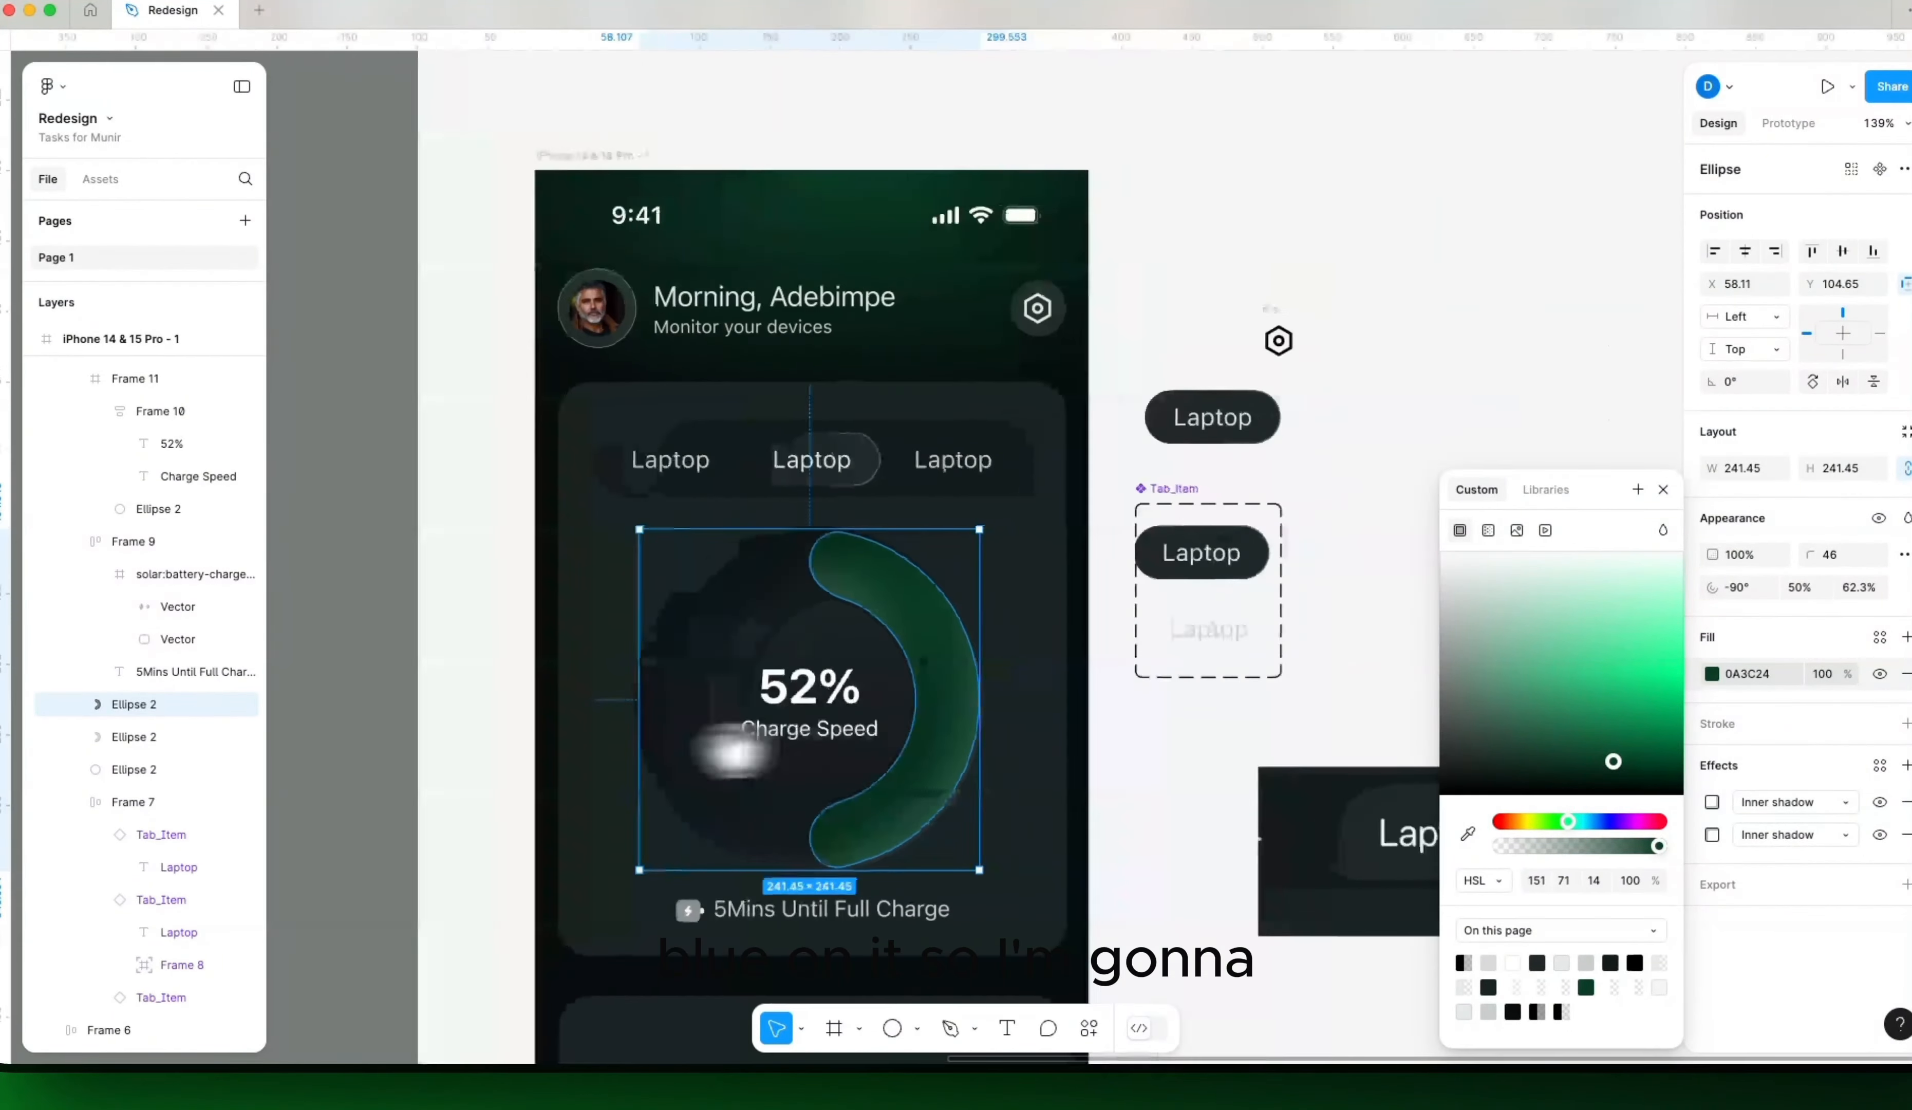
{"action": "left_click_drag", "start_coordinate": [1519, 809], "coordinate": [1516, 809]}
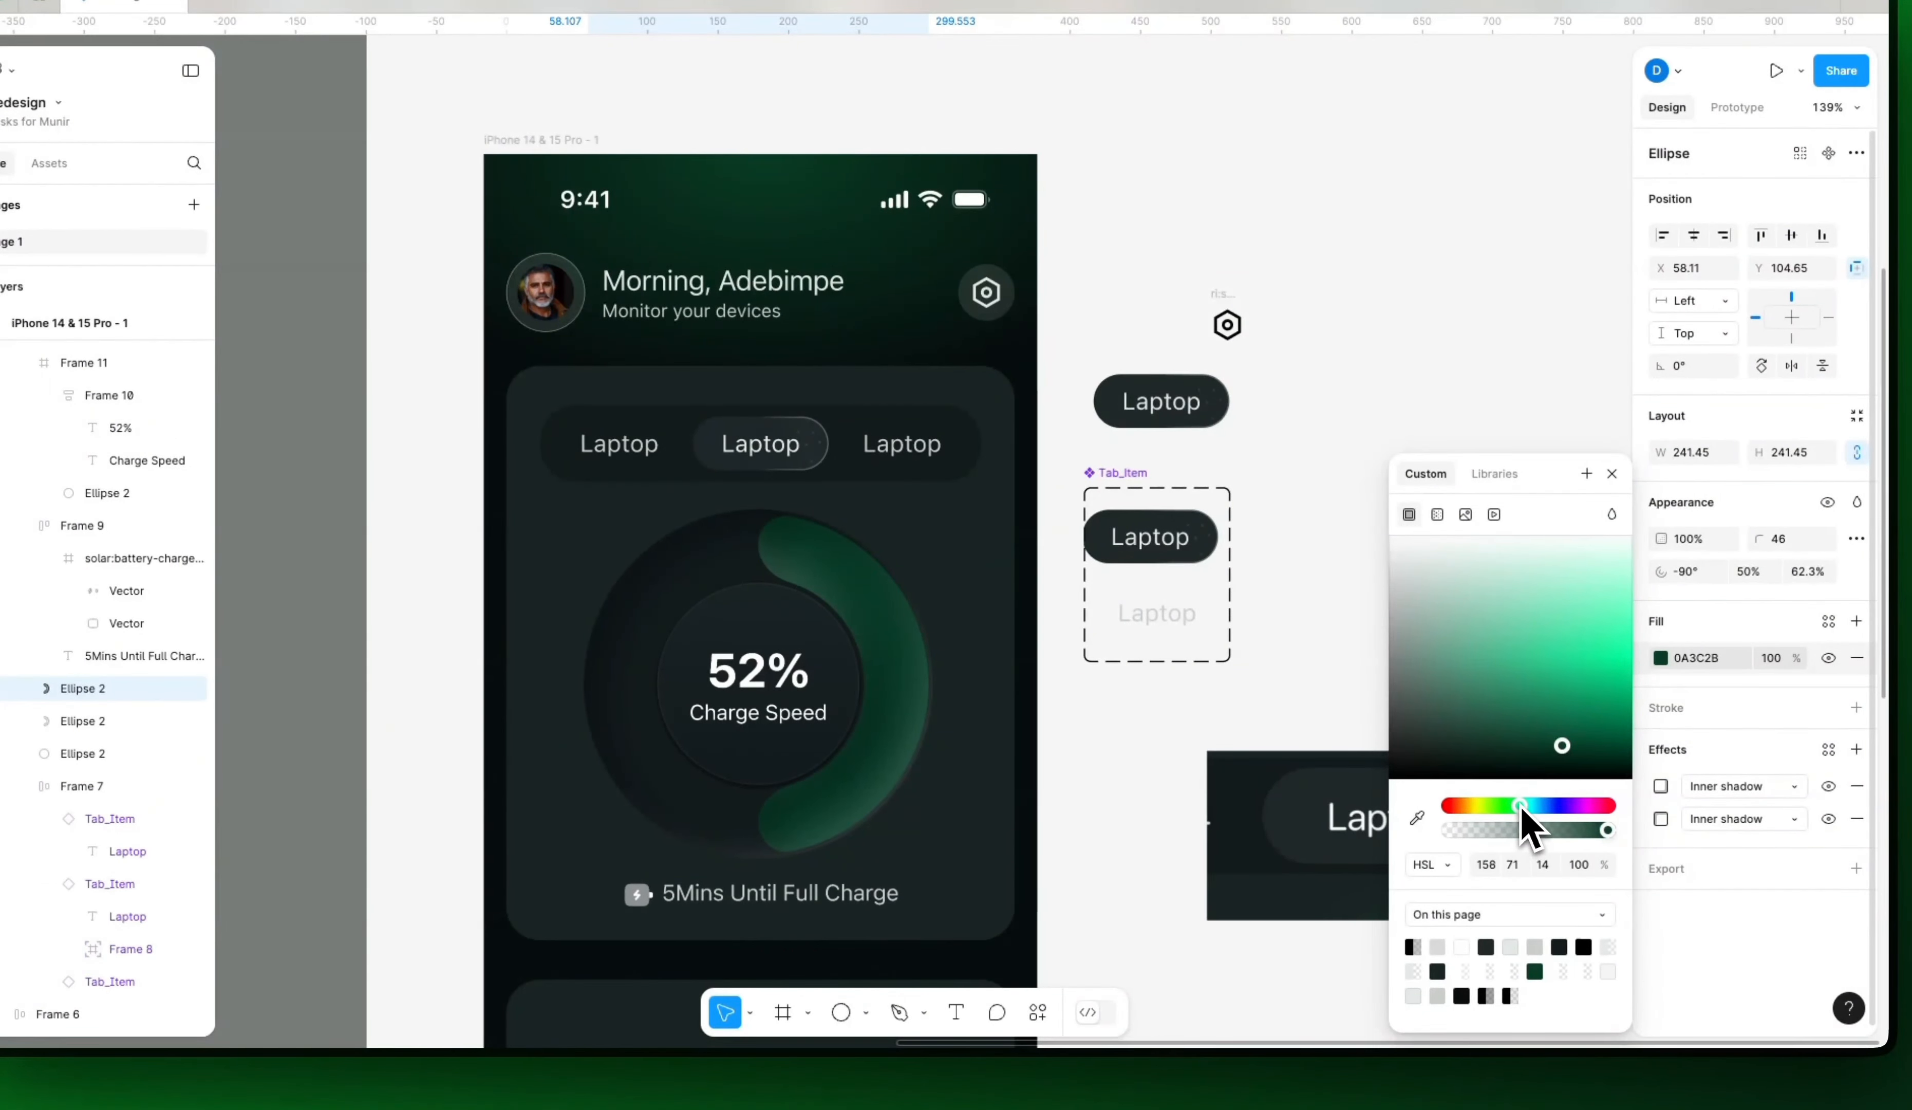
{"action": "left_click_drag", "start_coordinate": [860, 772], "coordinate": [1844, 735]}
{"action": "left_click_drag", "start_coordinate": [564, 735], "coordinate": [812, 740]}
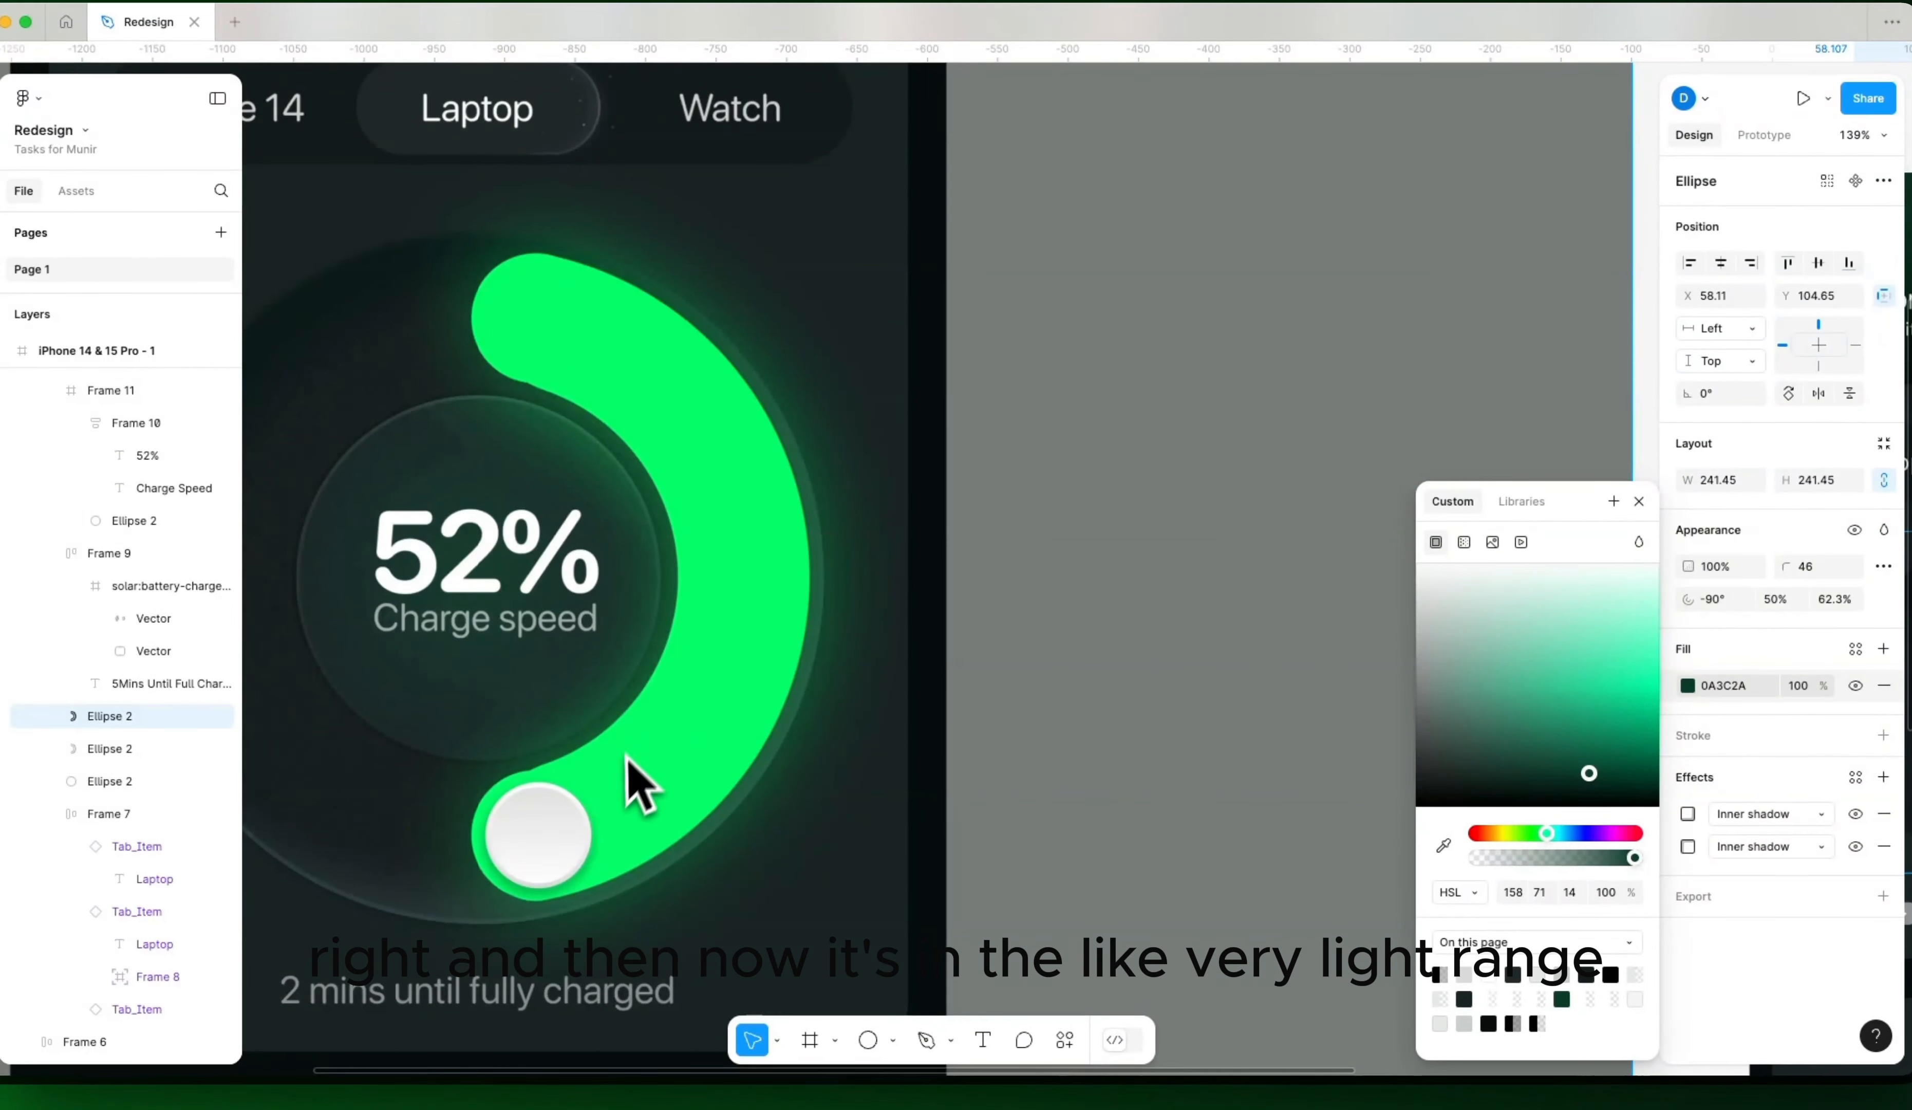
{"action": "left_click_drag", "start_coordinate": [1201, 736], "coordinate": [928, 739]}
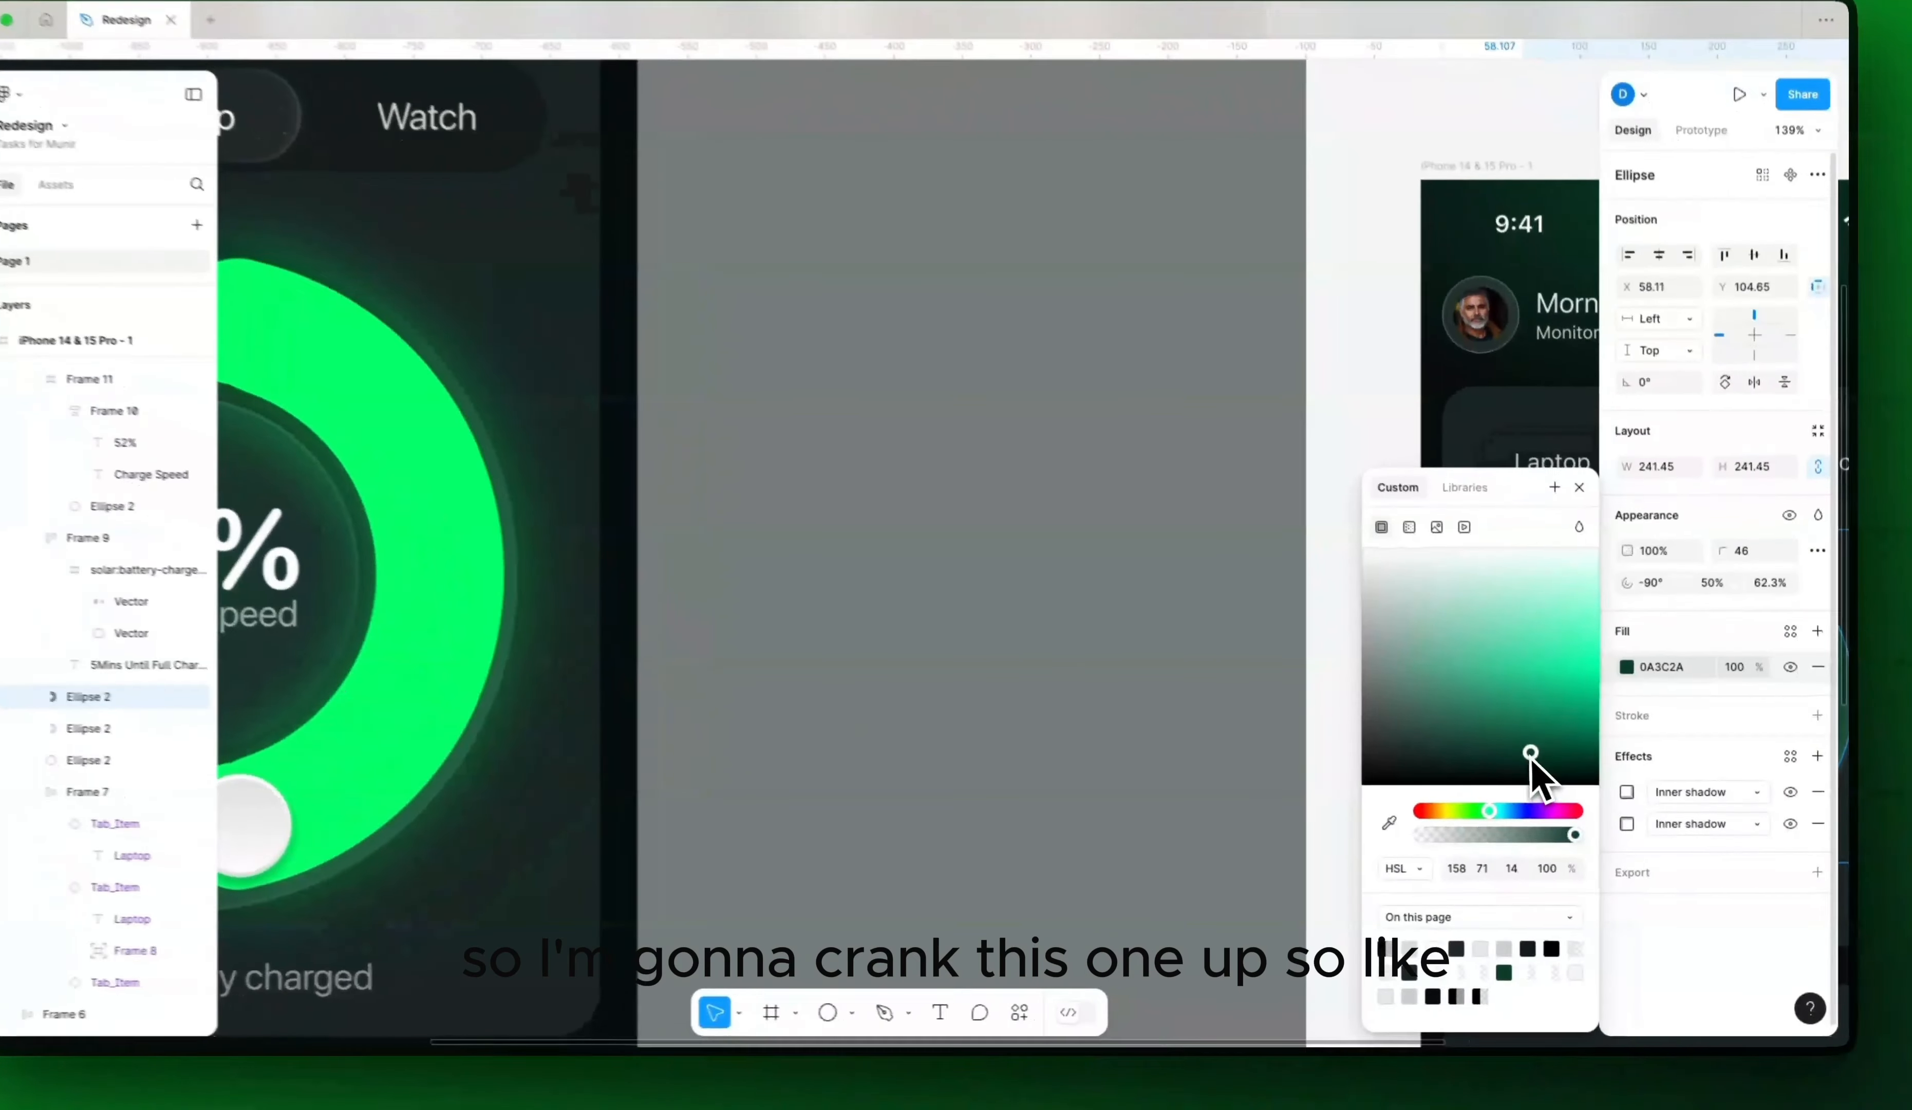
Step: Set the smaller arc's fill lightness to 80 and shift its hue to 117 for a light green
{"action": "left_click_drag", "start_coordinate": [1550, 769], "coordinate": [1539, 697]}
{"action": "key", "text": "ctrl+z"}
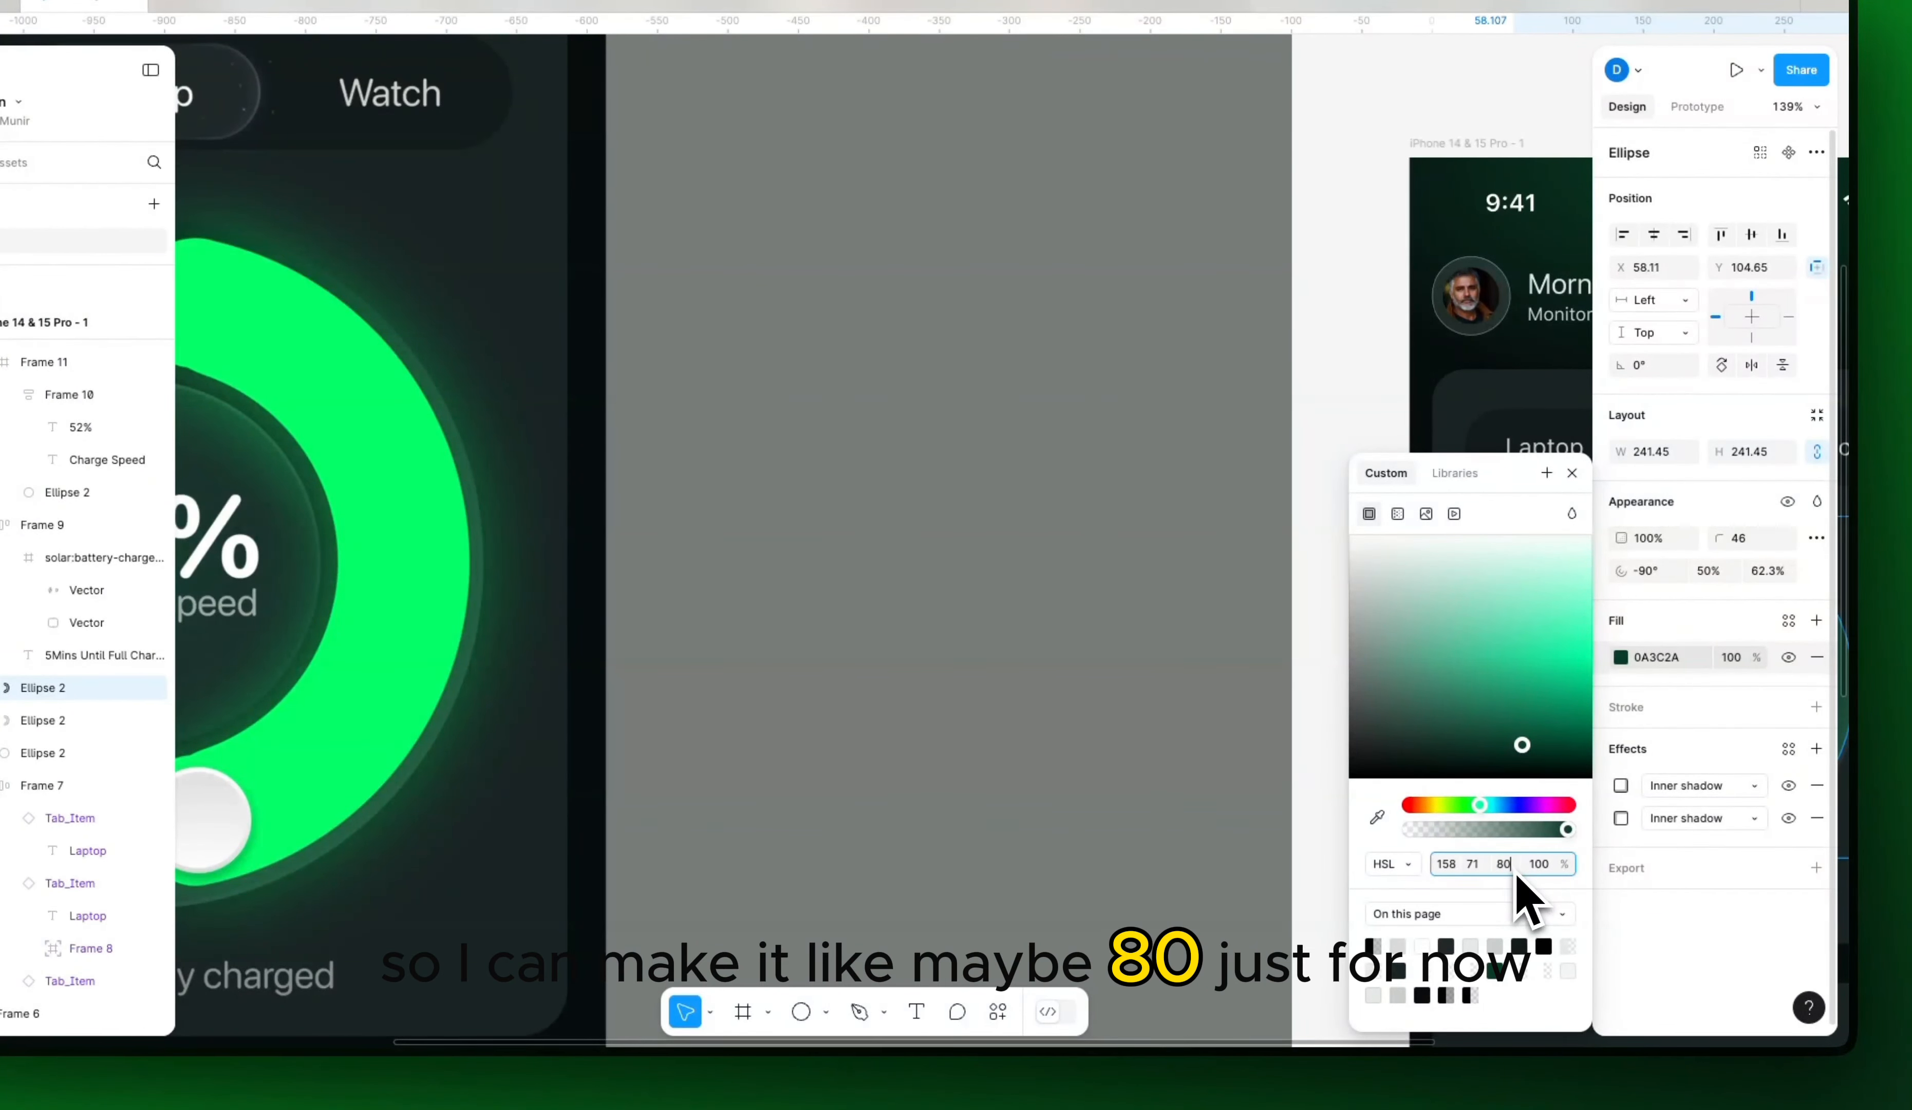
{"action": "key", "text": "Return"}
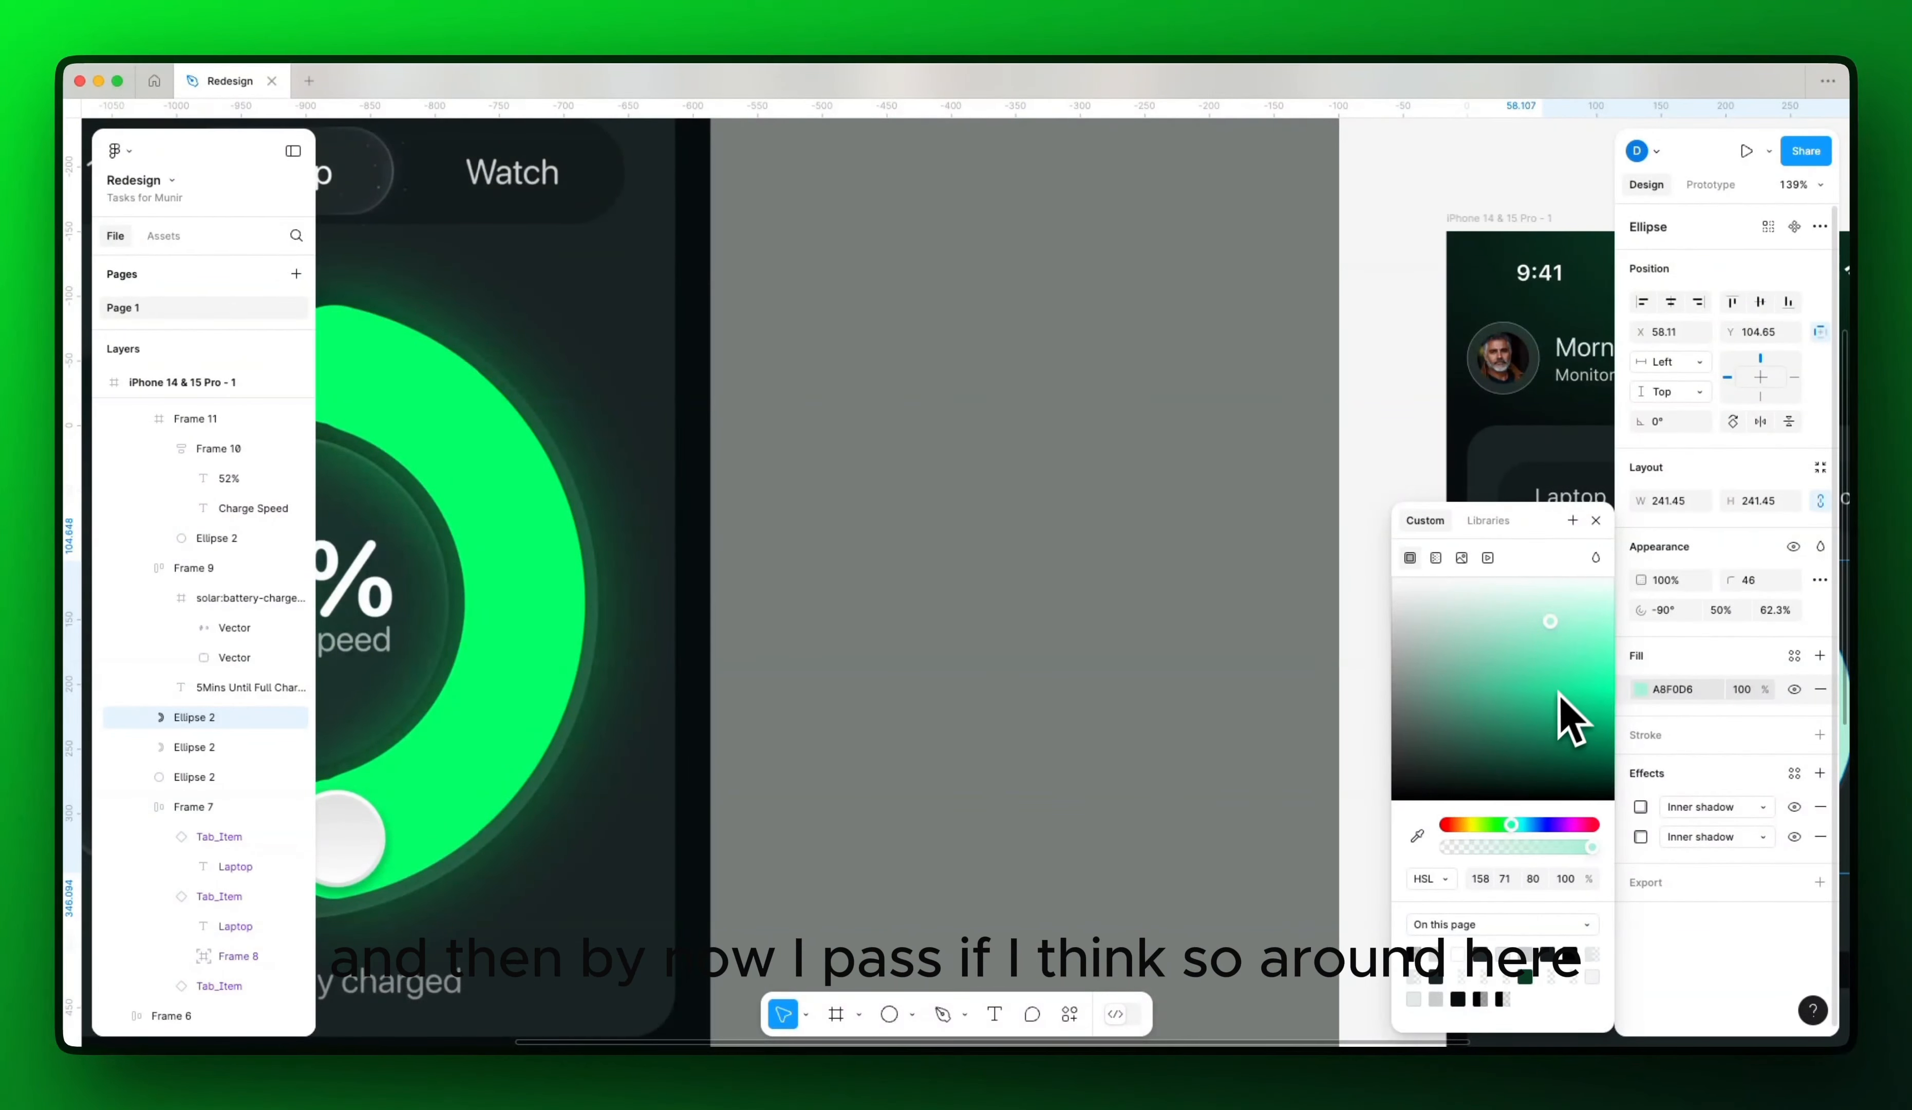
{"action": "left_click_drag", "start_coordinate": [1516, 838], "coordinate": [1485, 836]}
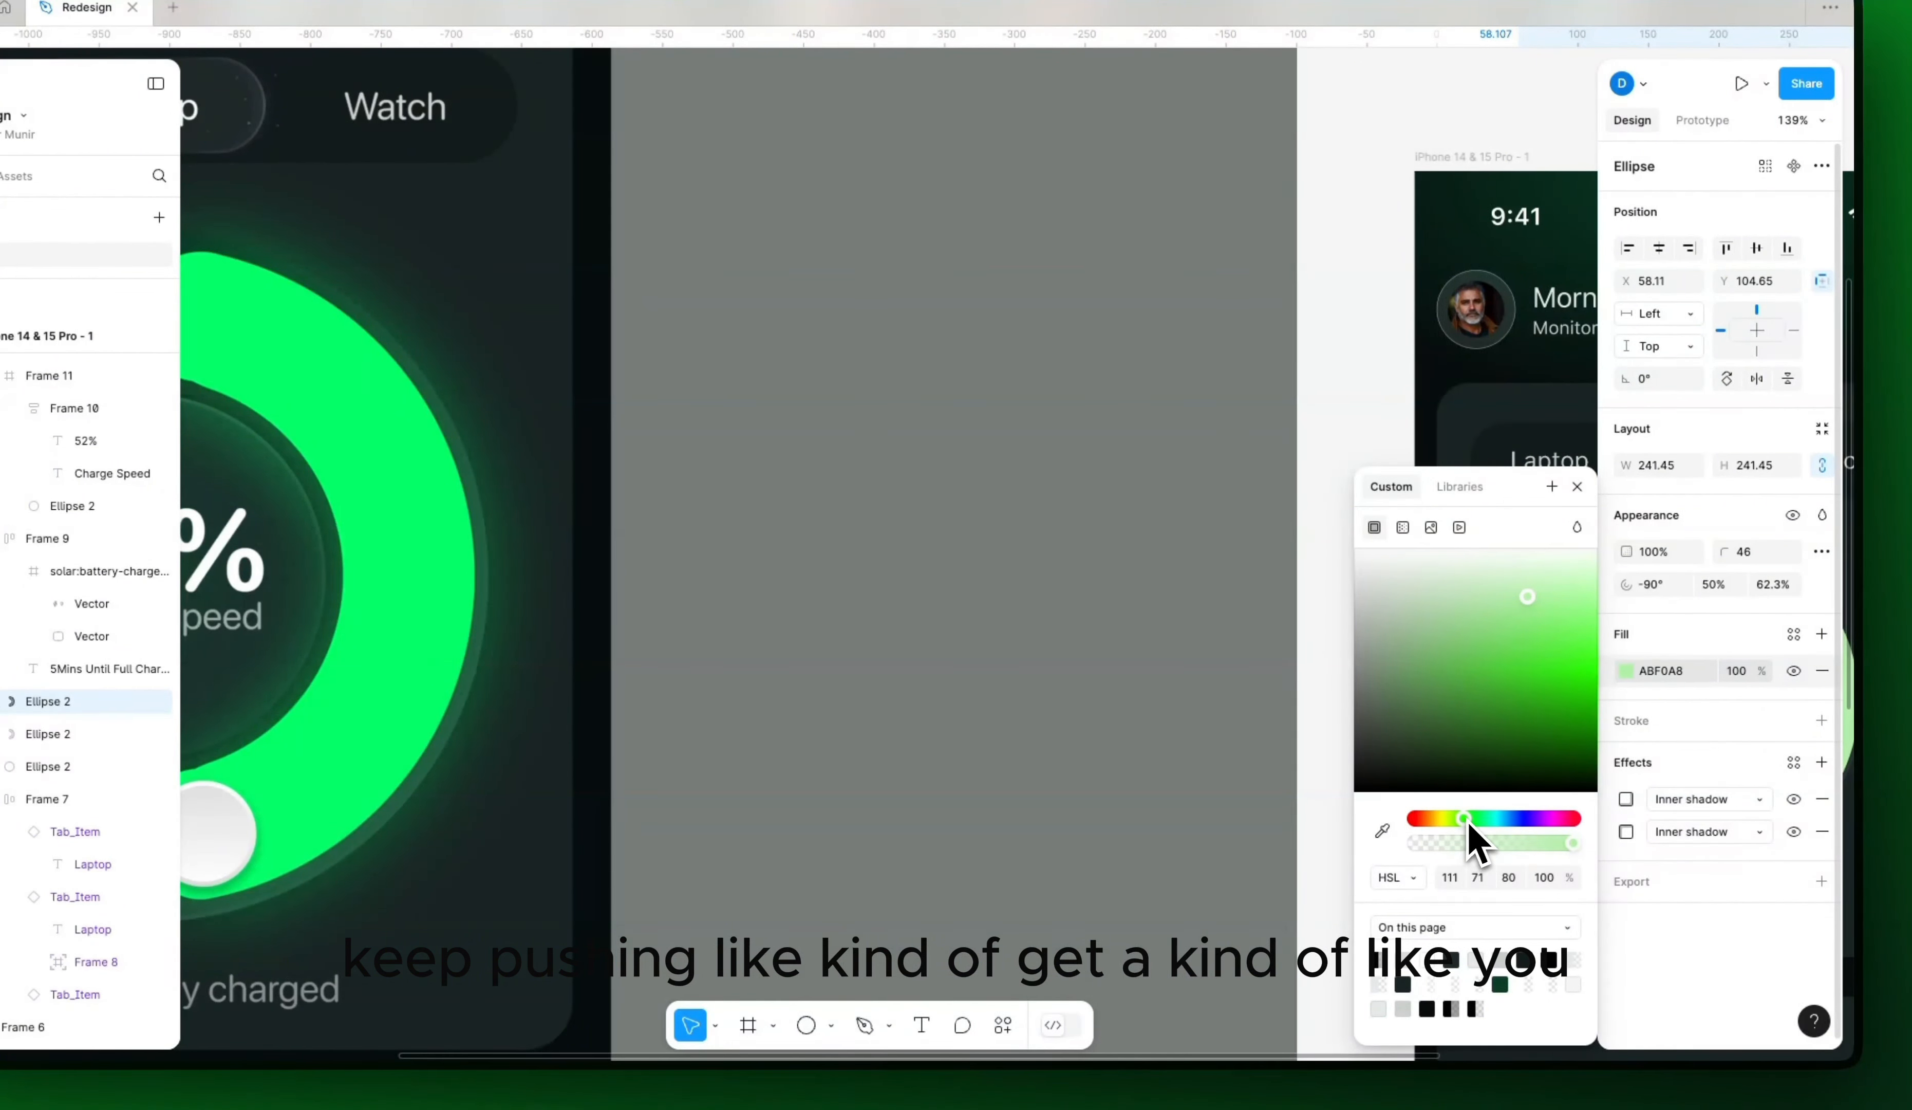
{"action": "left_click_drag", "start_coordinate": [1470, 835], "coordinate": [1463, 841]}
{"action": "scroll", "coordinate": [1165, 803], "scroll_direction": "right", "scroll_amount": 10}
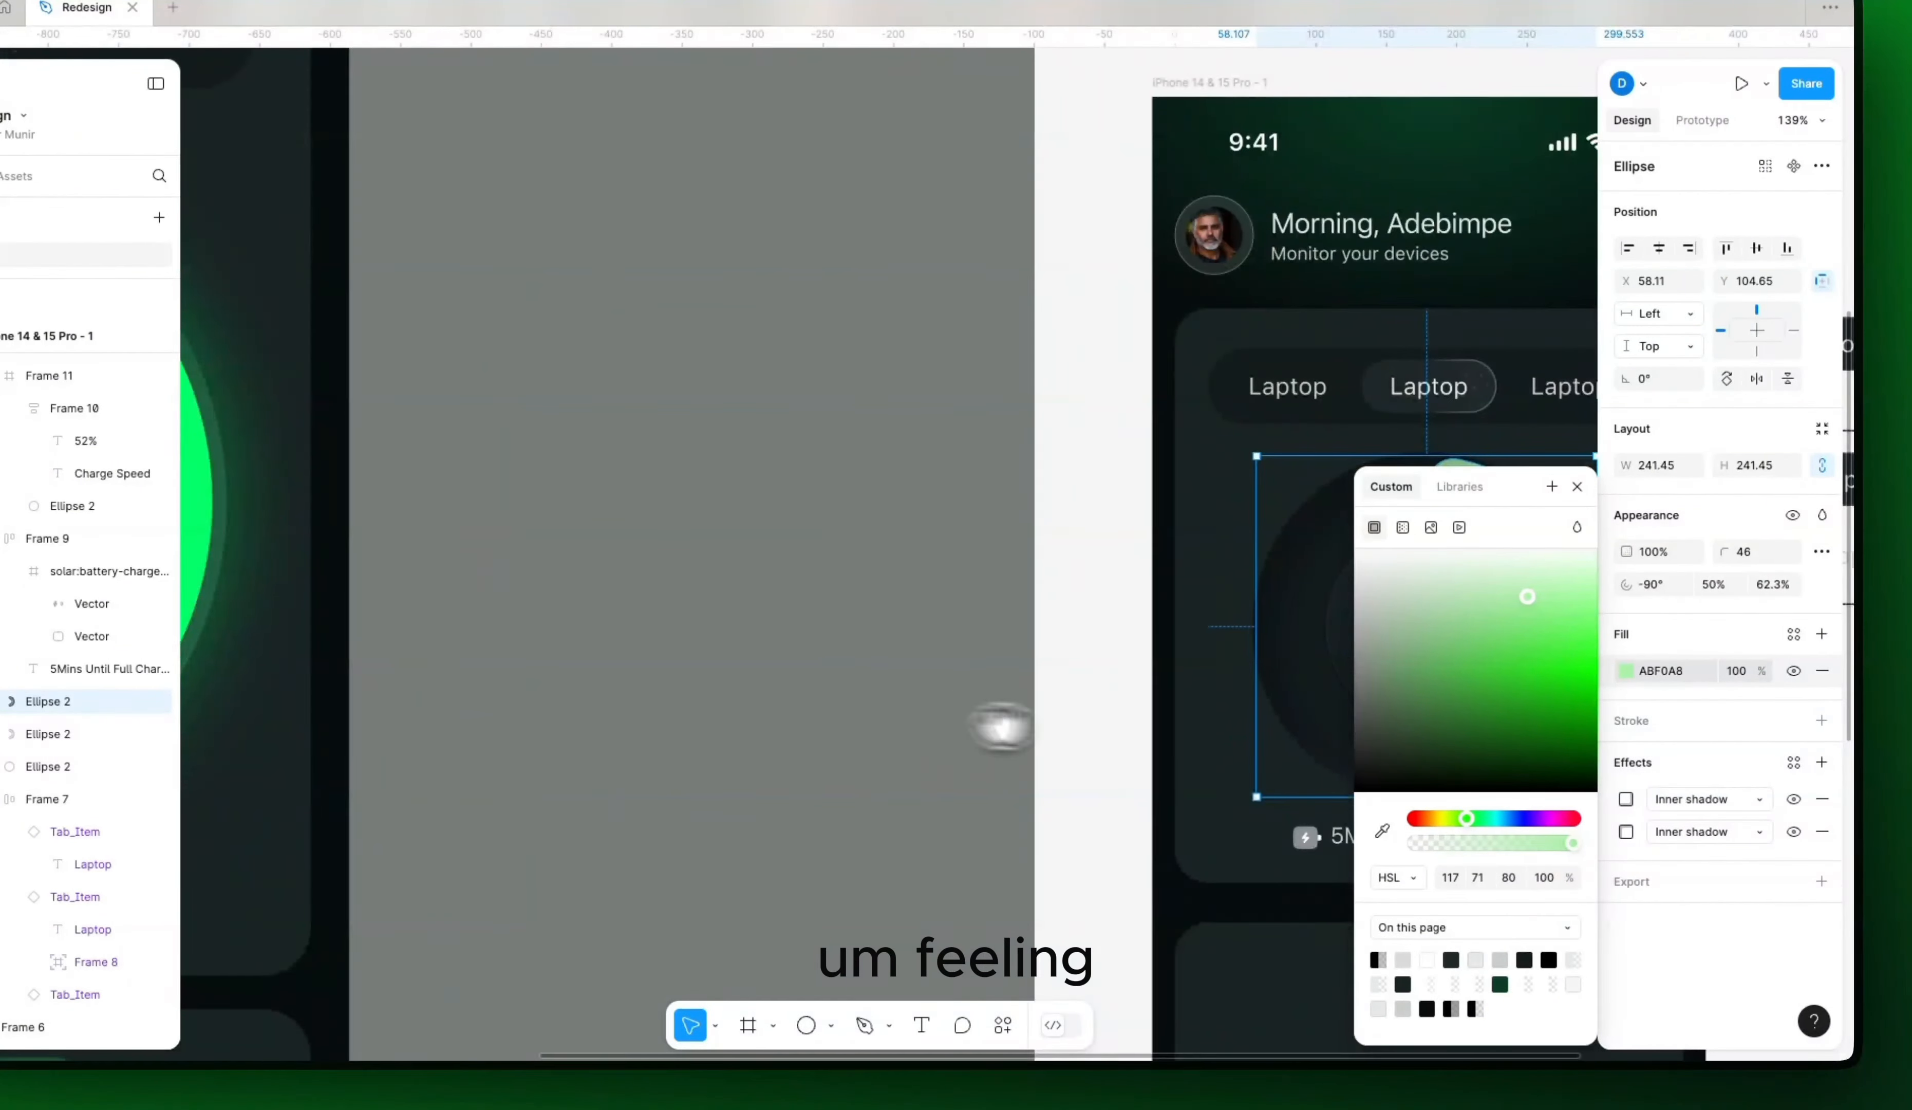
{"action": "scroll", "coordinate": [1085, 747], "scroll_direction": "right", "scroll_amount": 3}
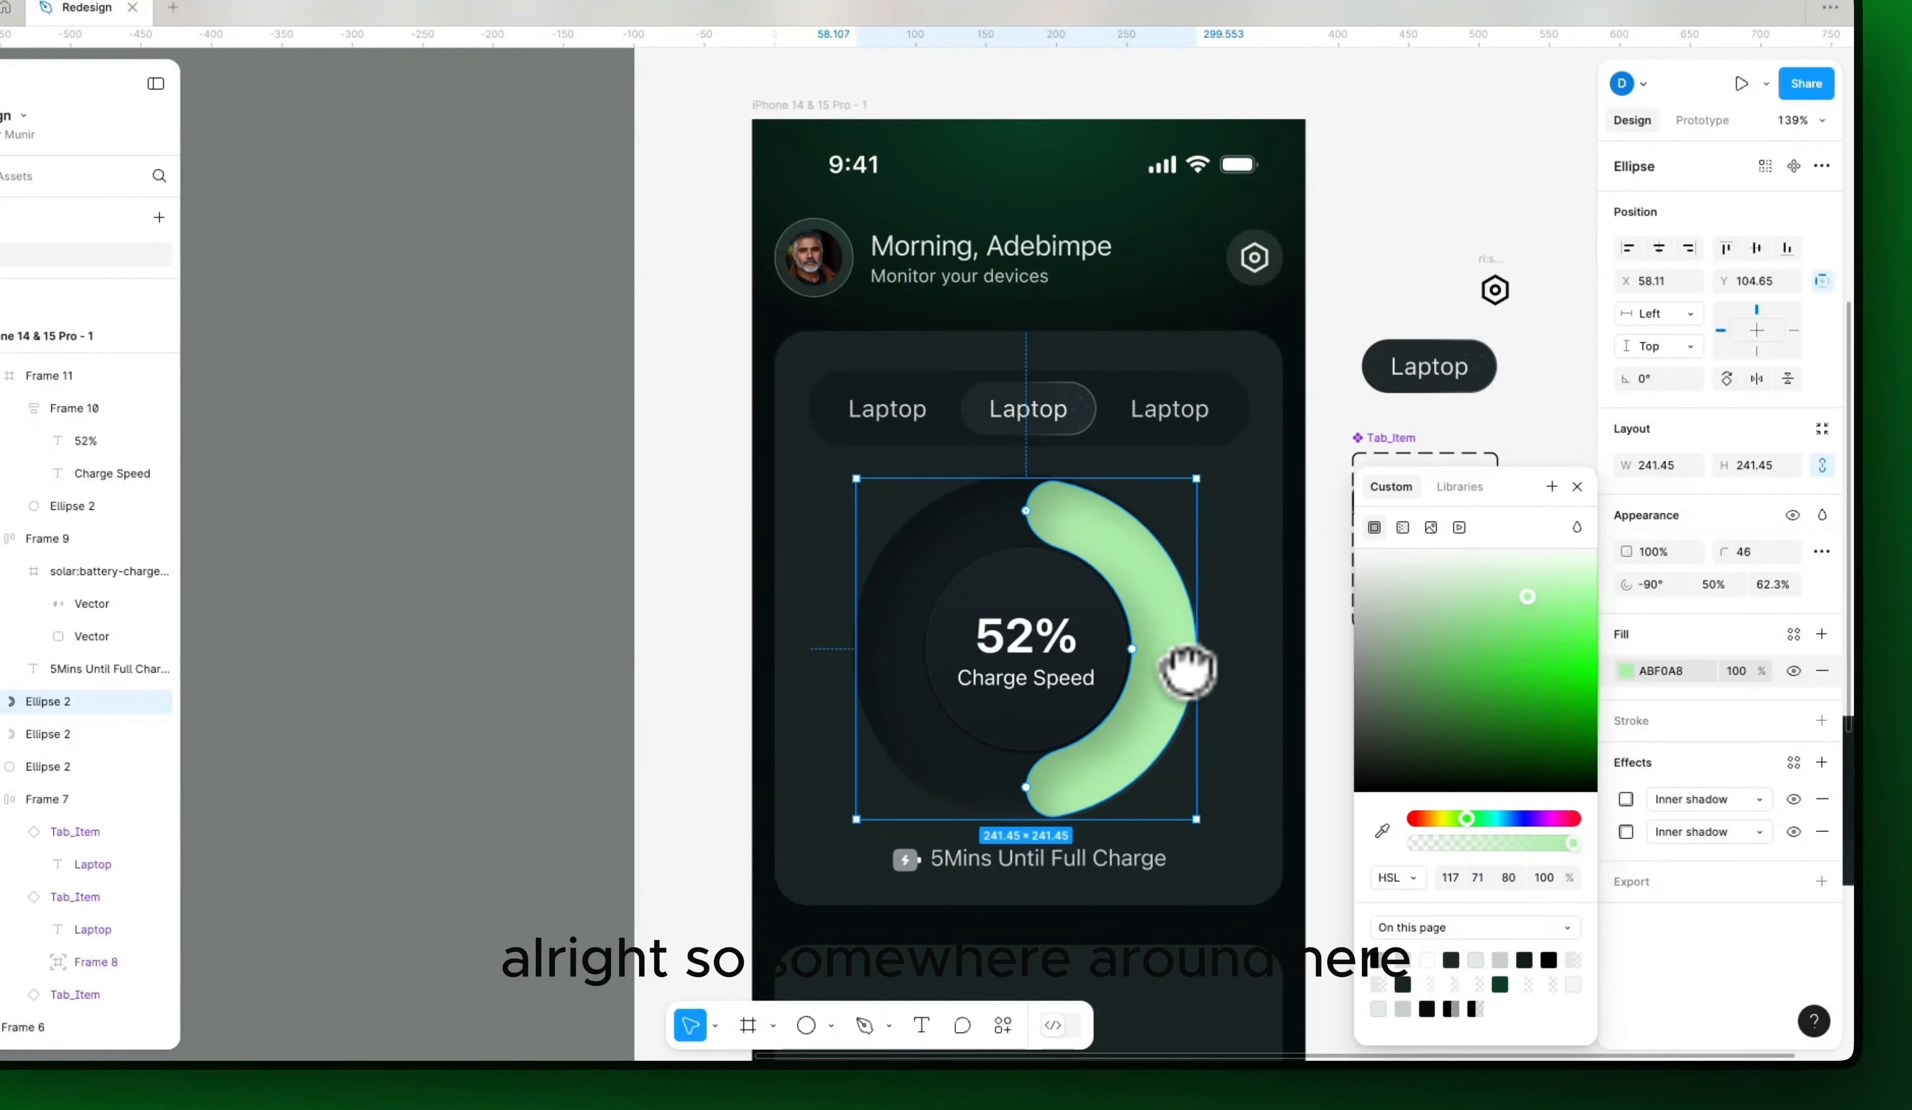
Step: Remove both inner shadows from the light green arc and compare its flat color with the reference dial
{"action": "left_click", "coordinate": [1818, 789]}
{"action": "left_click", "coordinate": [1818, 788]}
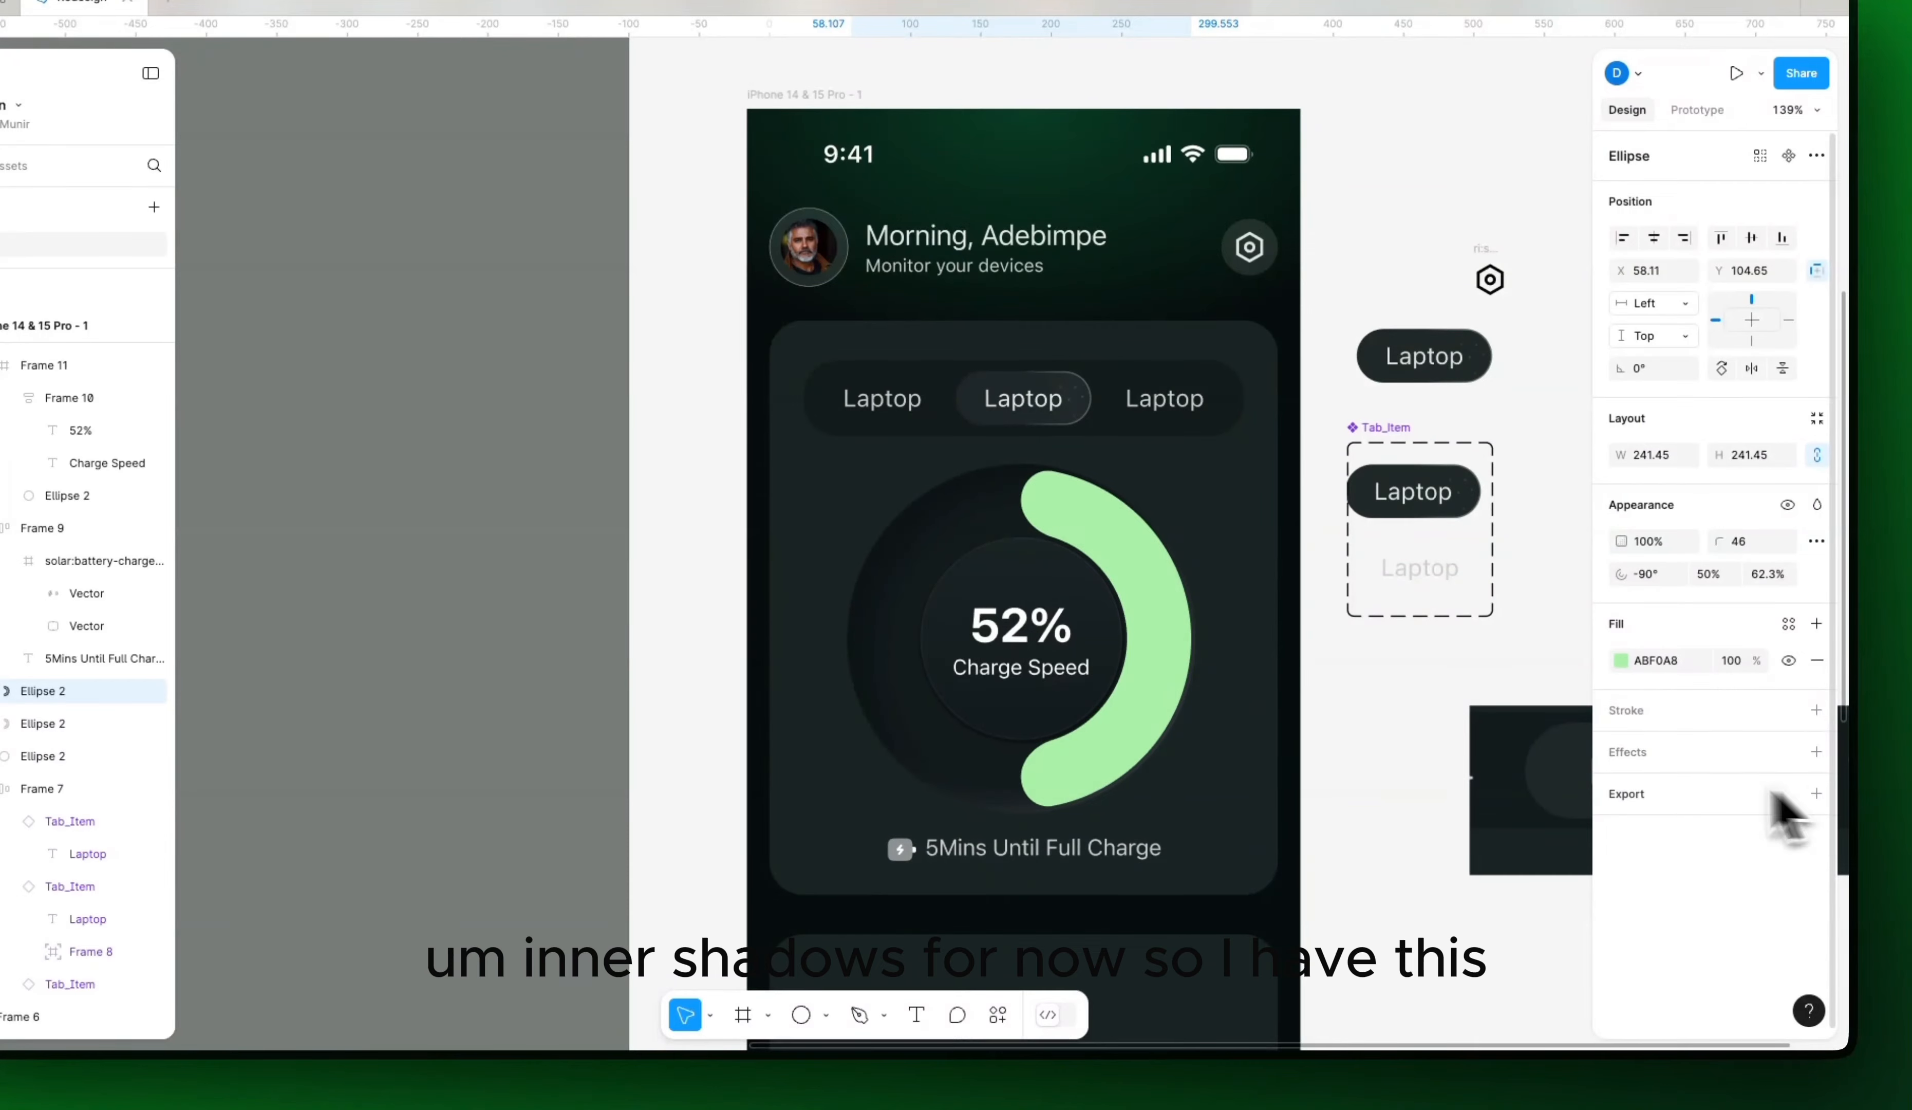
{"action": "scroll", "coordinate": [1470, 774], "scroll_direction": "left", "scroll_amount": 1}
{"action": "left_click_drag", "start_coordinate": [593, 750], "coordinate": [1524, 809]}
{"action": "left_click_drag", "start_coordinate": [994, 799], "coordinate": [1075, 841]}
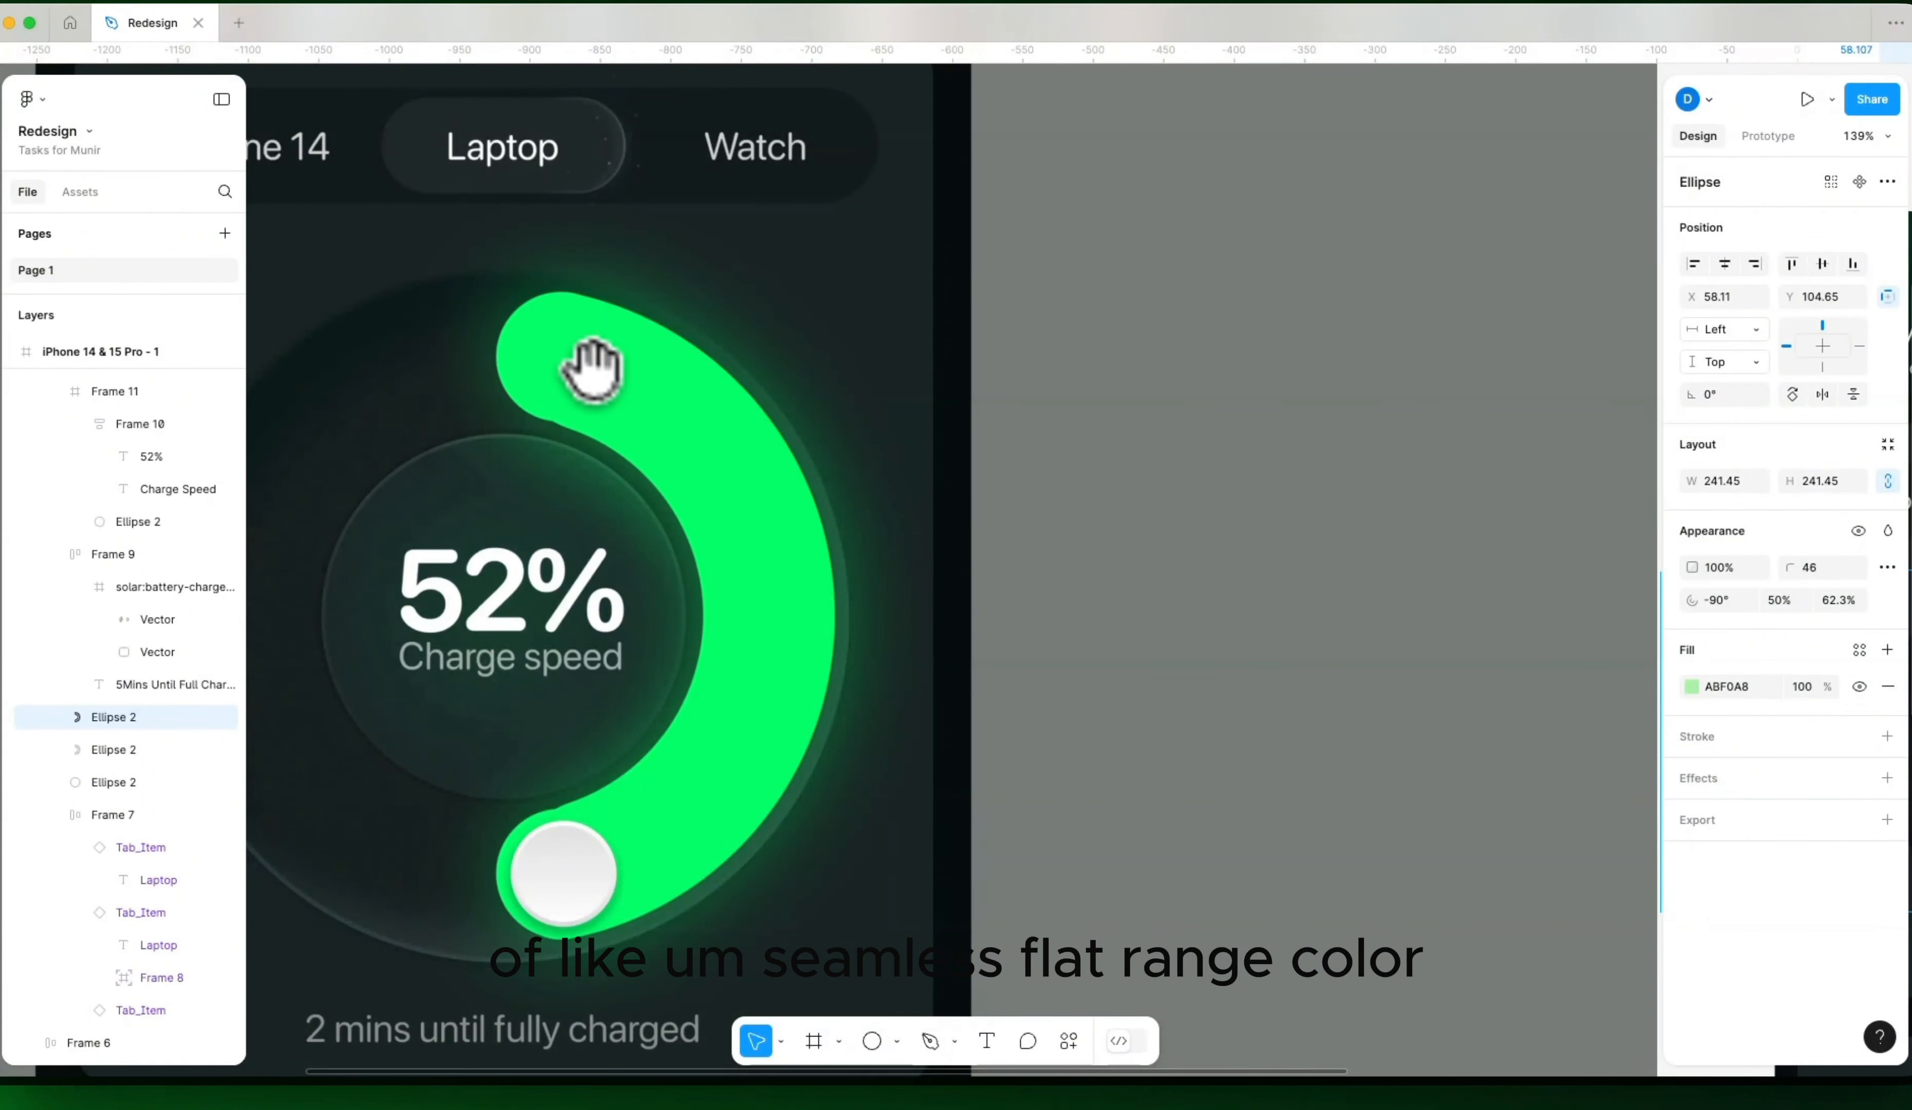
{"action": "scroll", "coordinate": [849, 685], "scroll_direction": "right", "scroll_amount": 10}
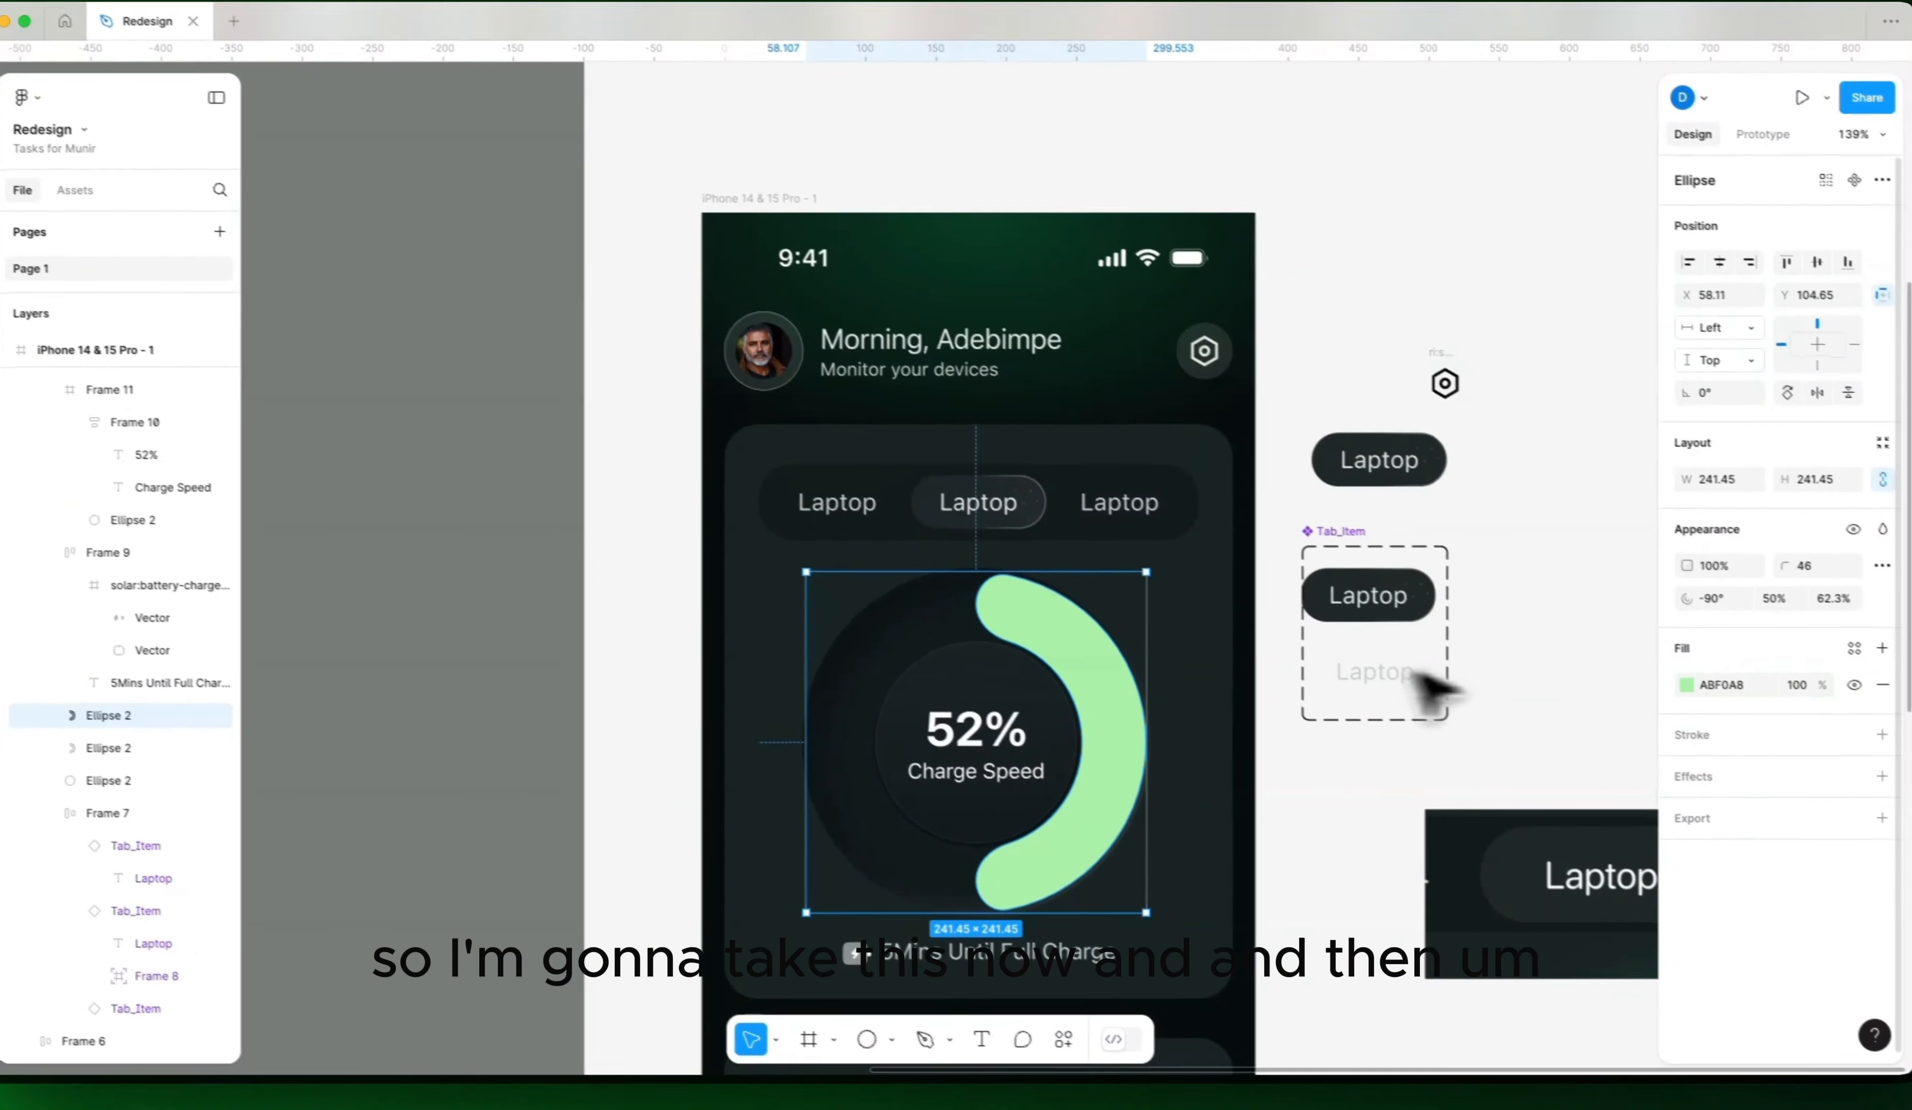
Step: Set the green arc's fill lightness to 50 and compare the color with the reference dial
{"action": "left_click", "coordinate": [1630, 665]}
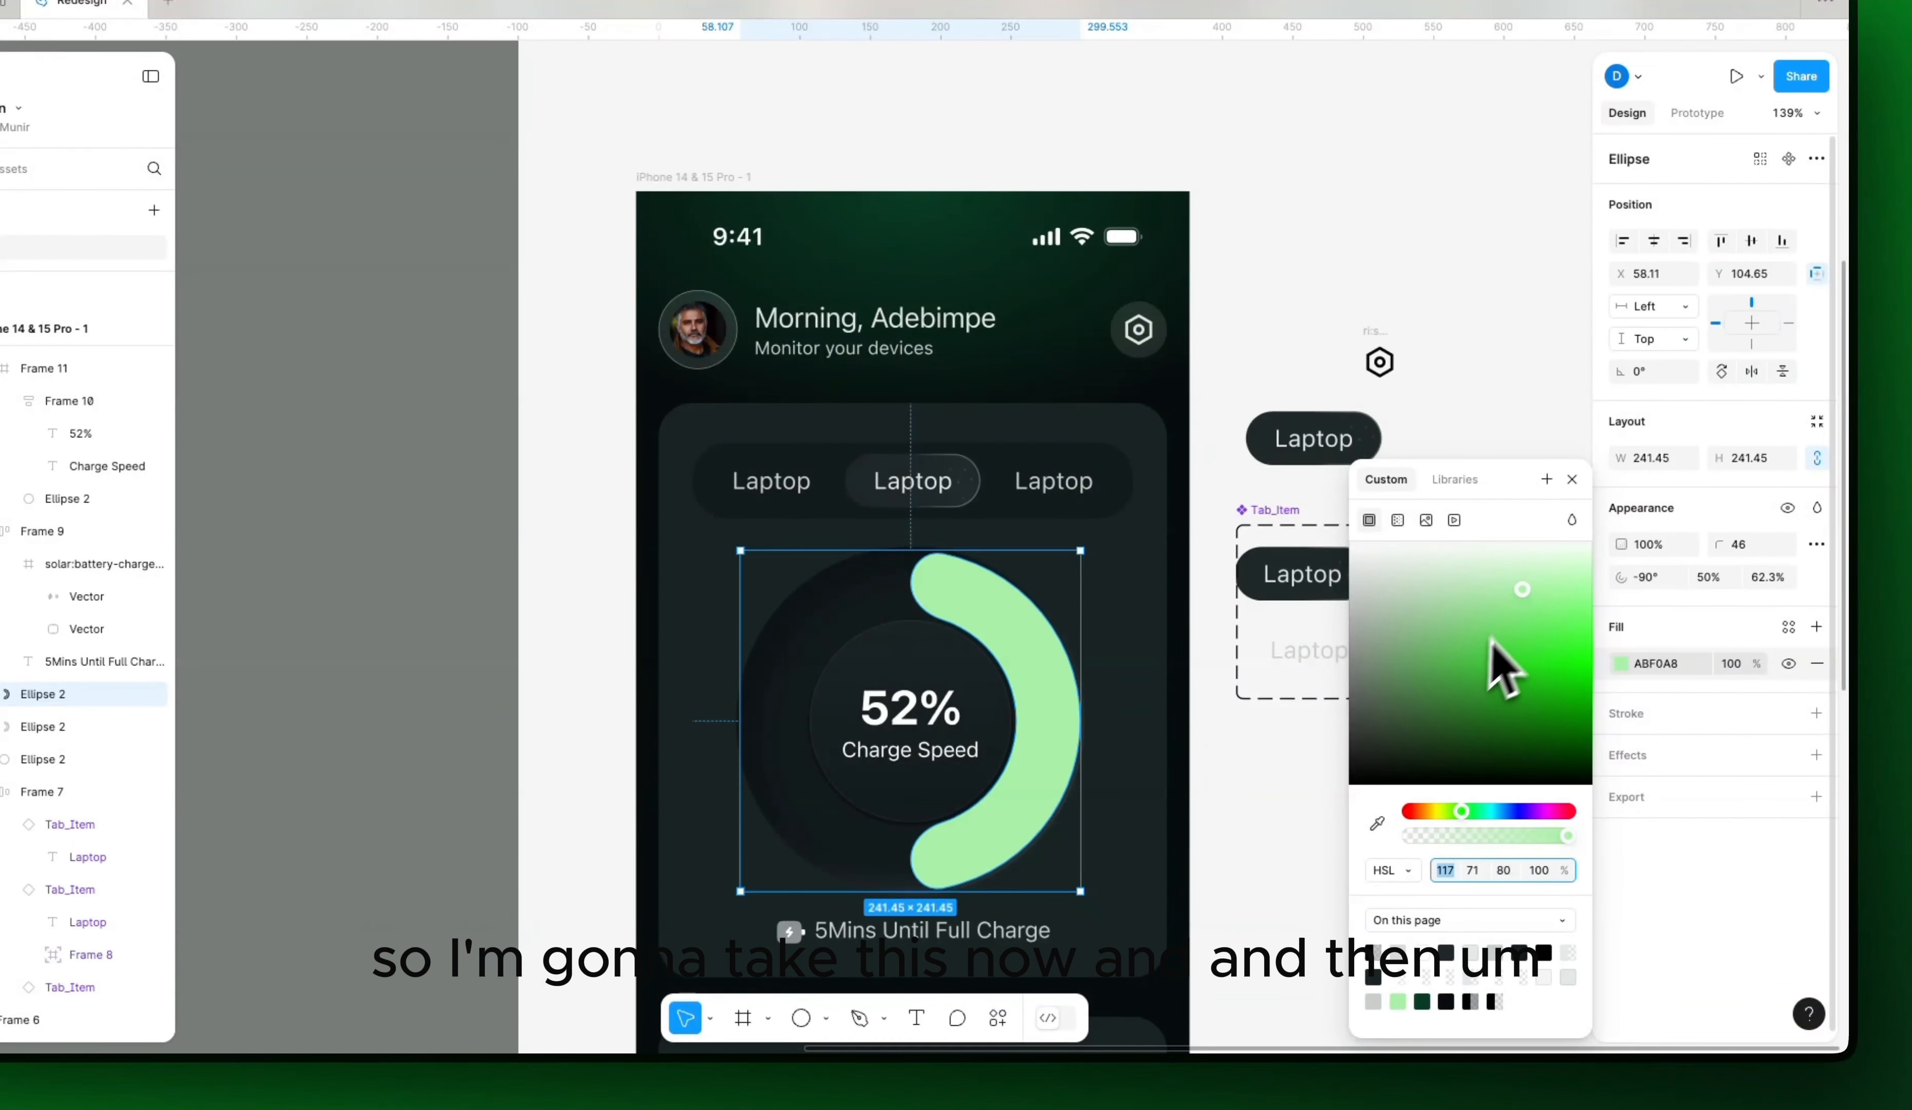
{"action": "left_click_drag", "start_coordinate": [1524, 599], "coordinate": [1530, 626]}
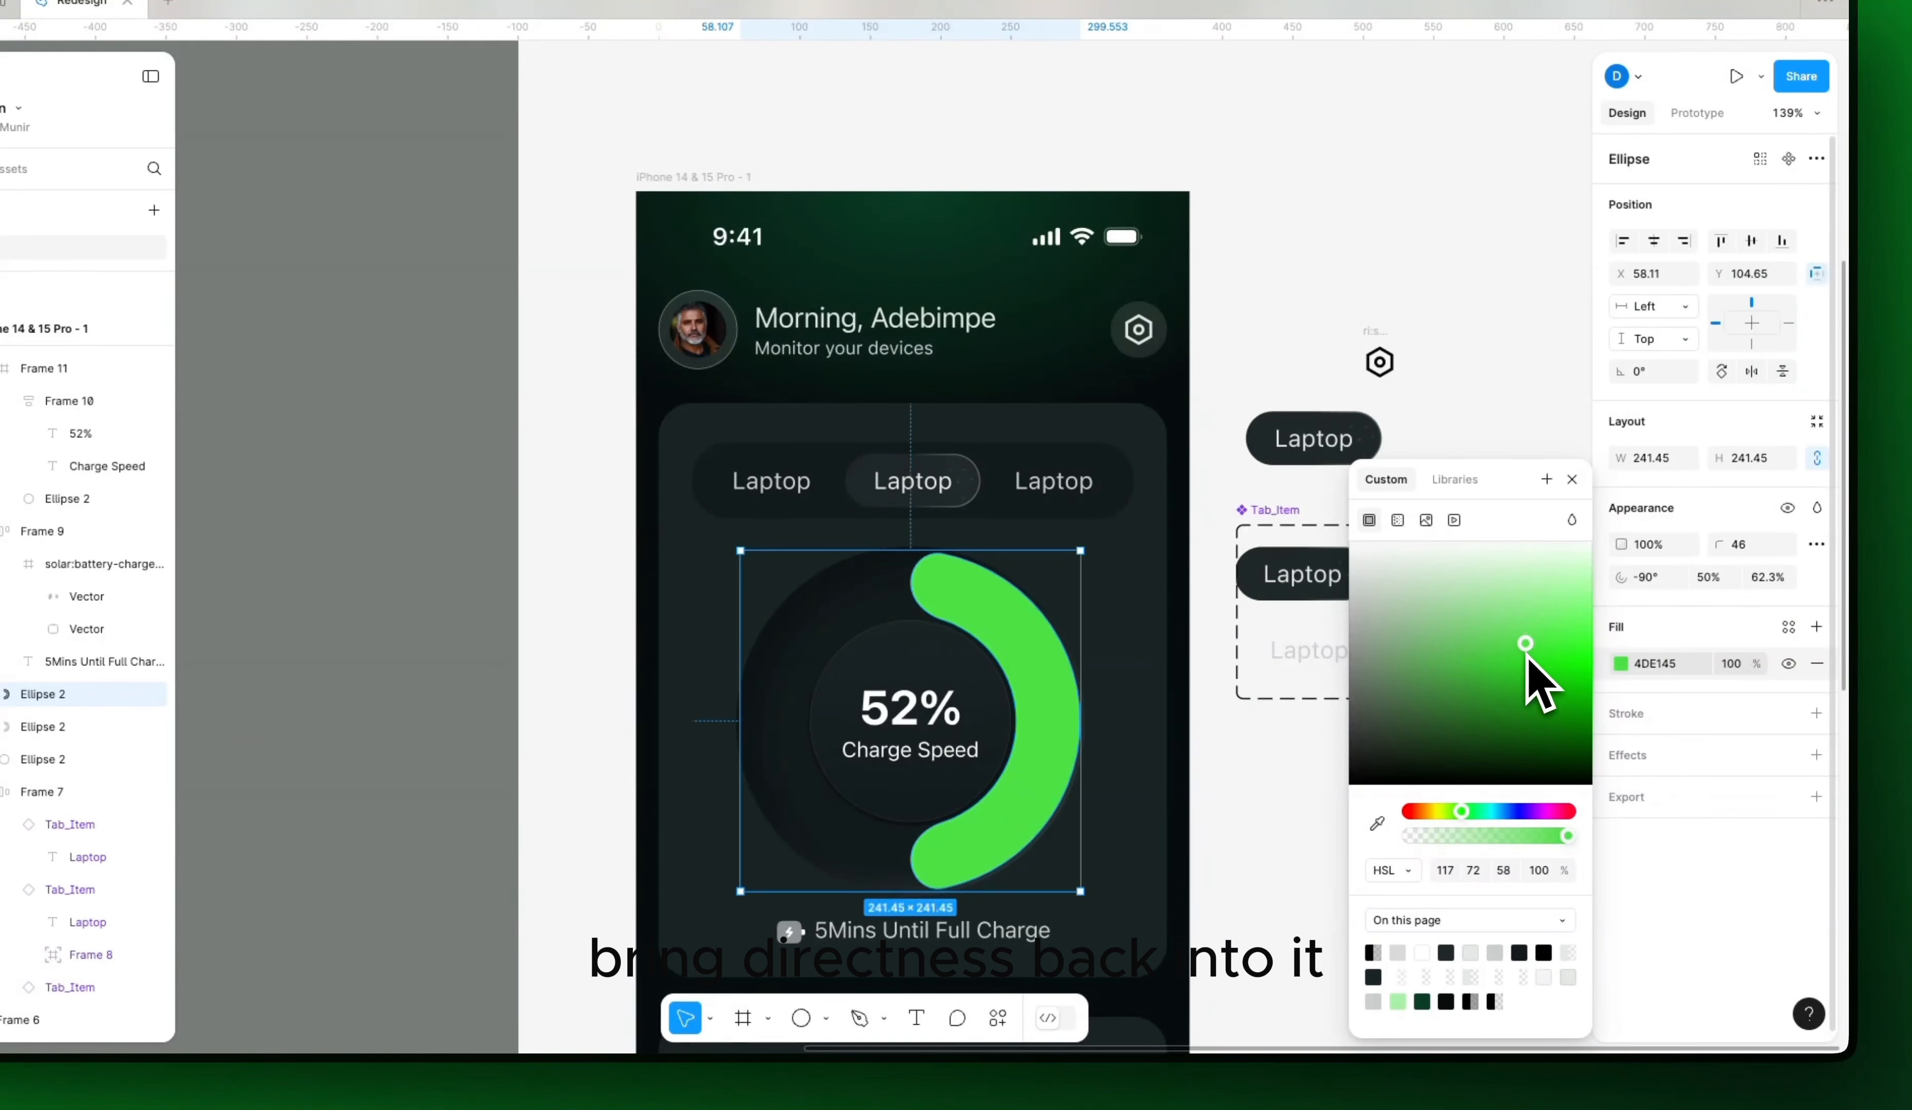
{"action": "key", "text": "ctrl+z"}
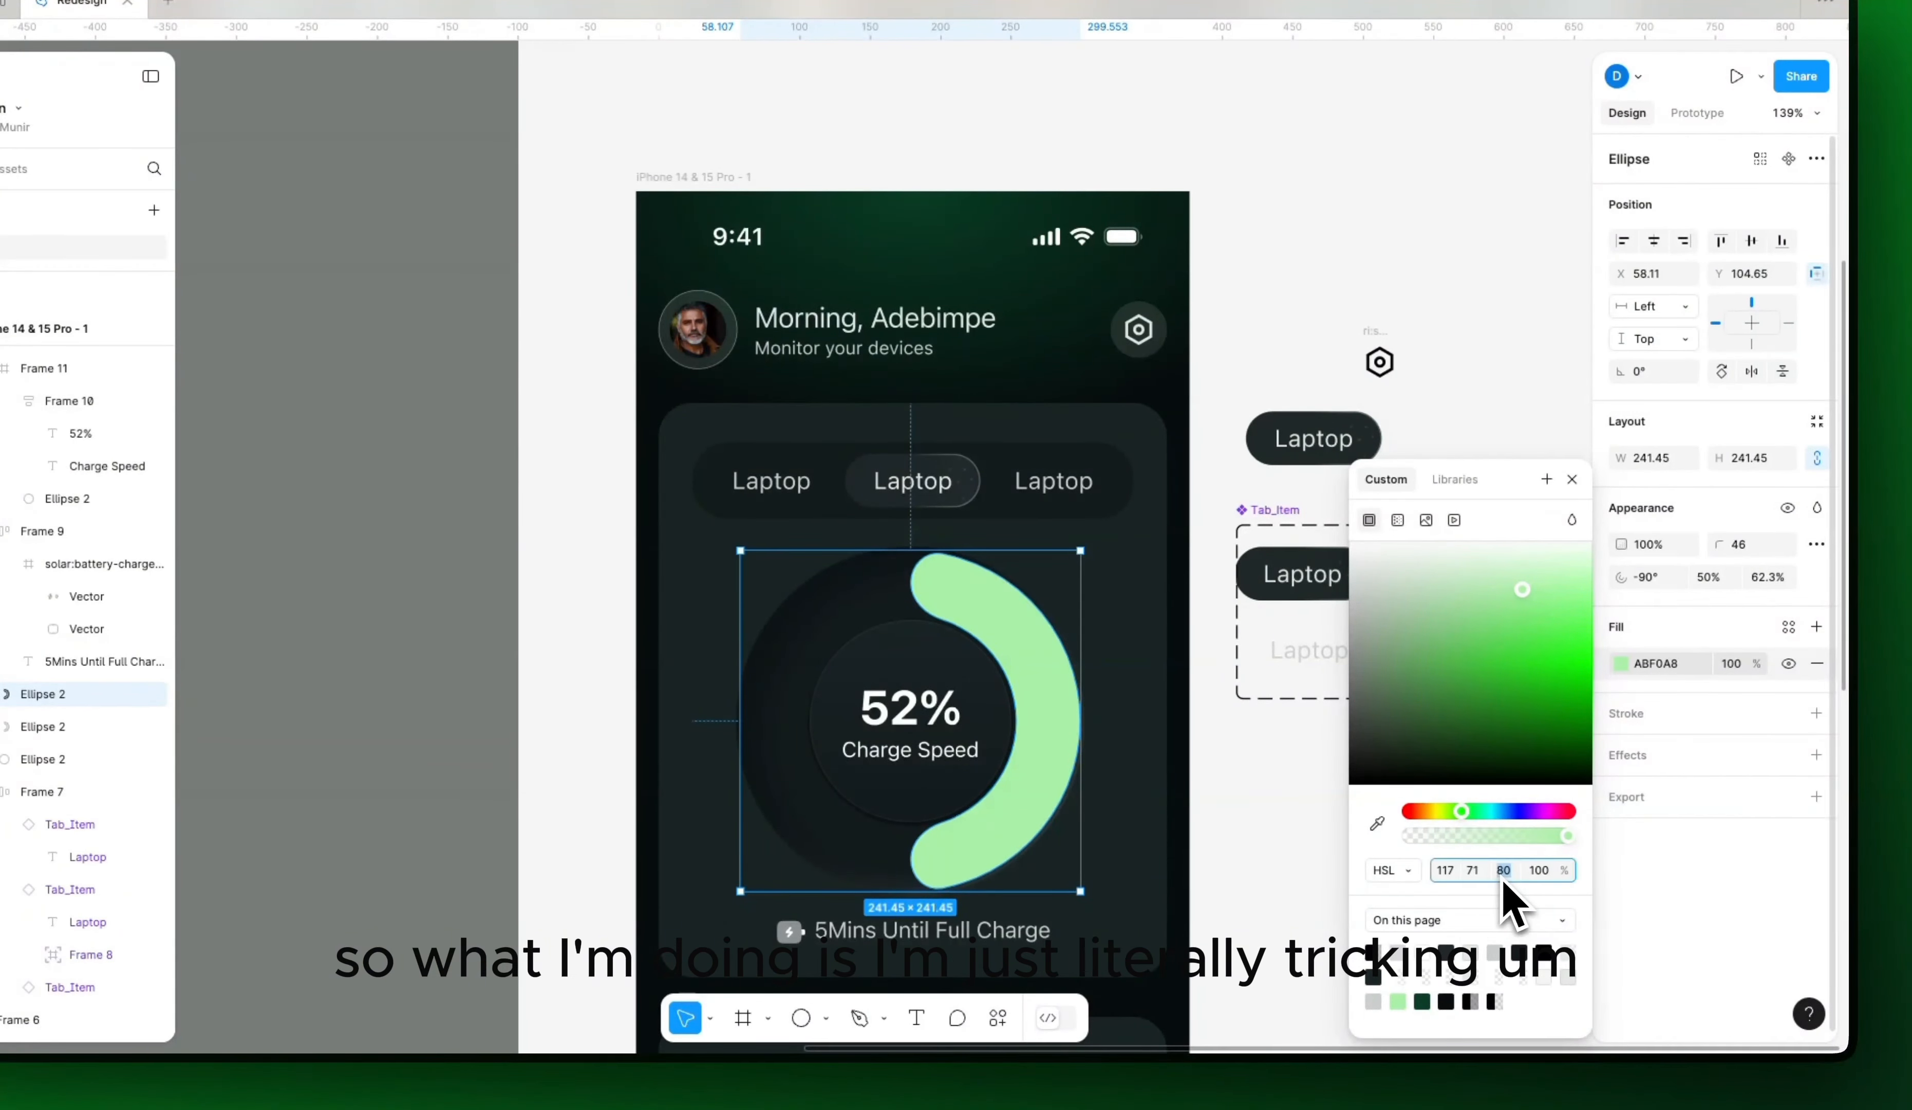
{"action": "type", "text": "50"}
{"action": "key", "text": "Return"}
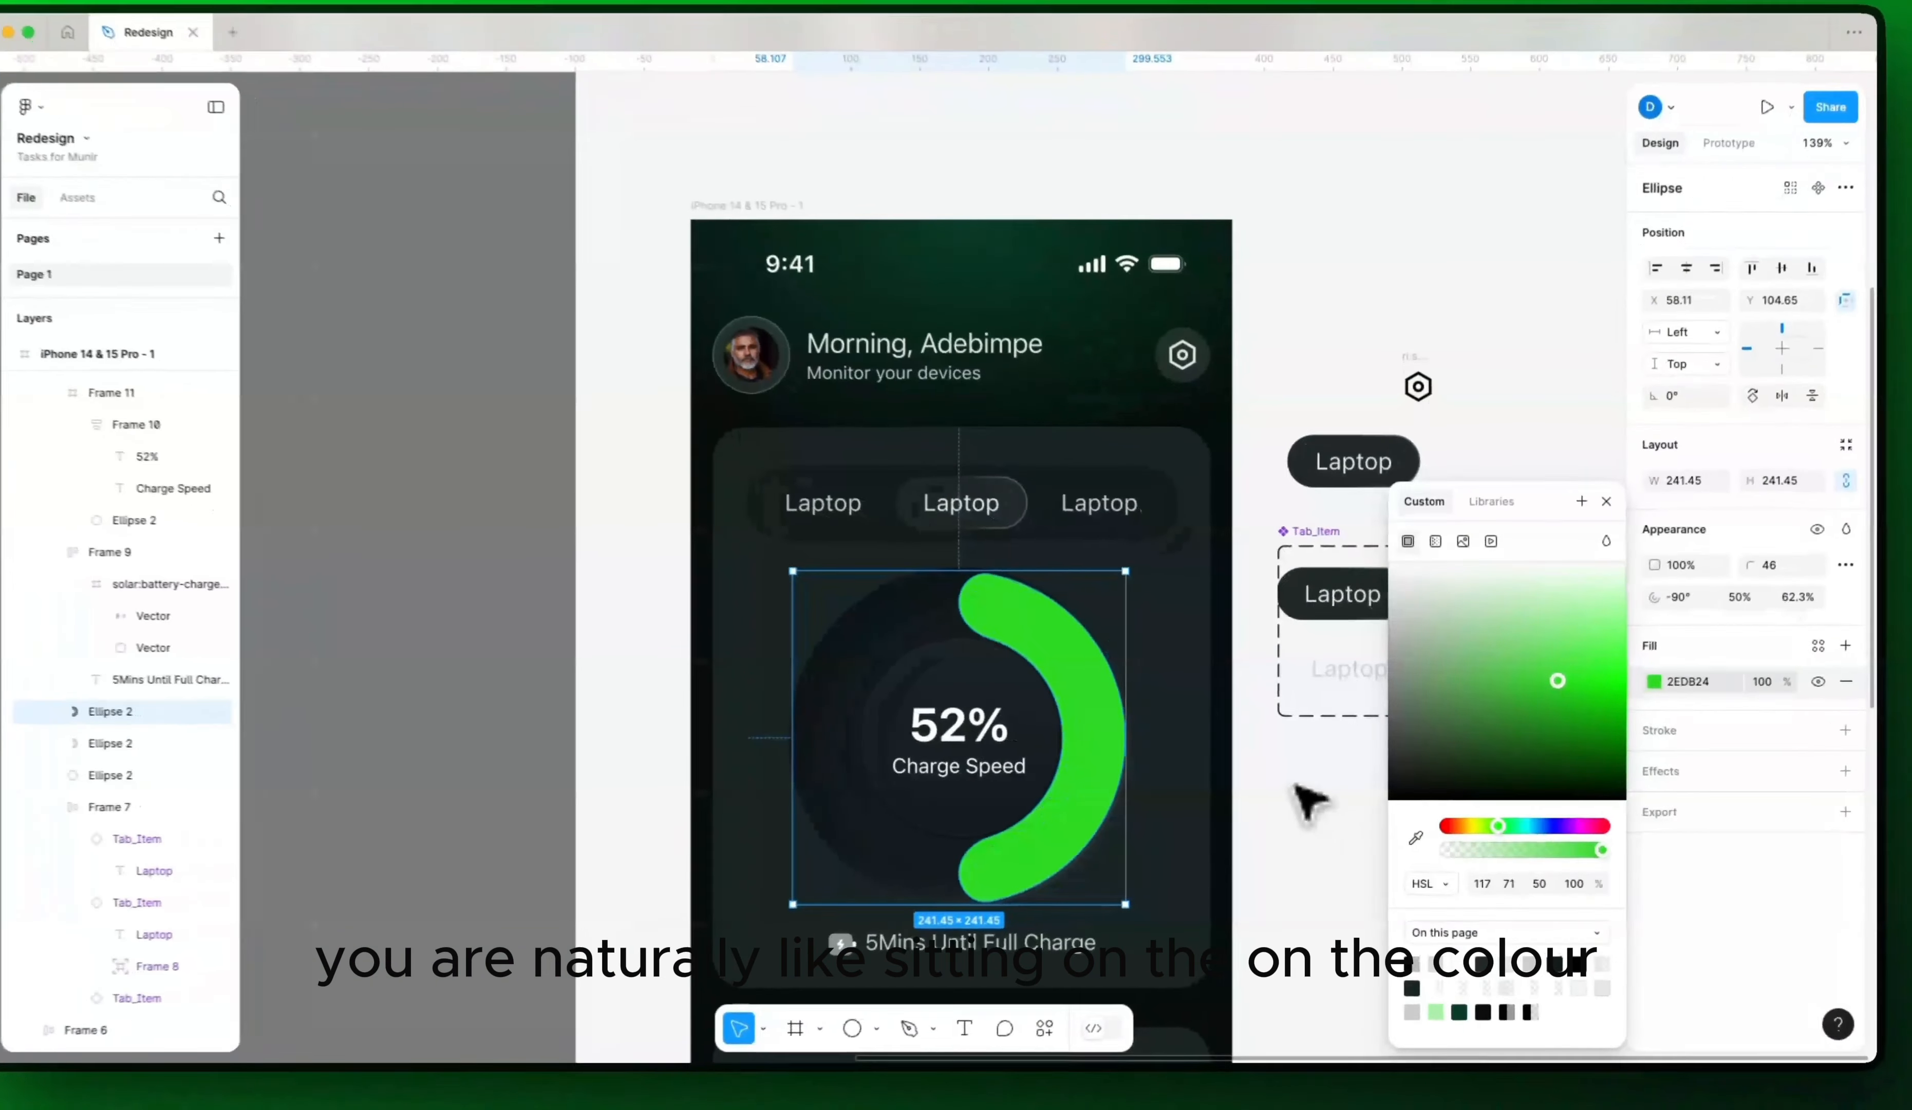
{"action": "left_click", "coordinate": [1306, 791]}
{"action": "scroll", "coordinate": [1299, 790], "scroll_direction": "left", "scroll_amount": 4}
{"action": "scroll", "coordinate": [1357, 824], "scroll_direction": "left", "scroll_amount": 10}
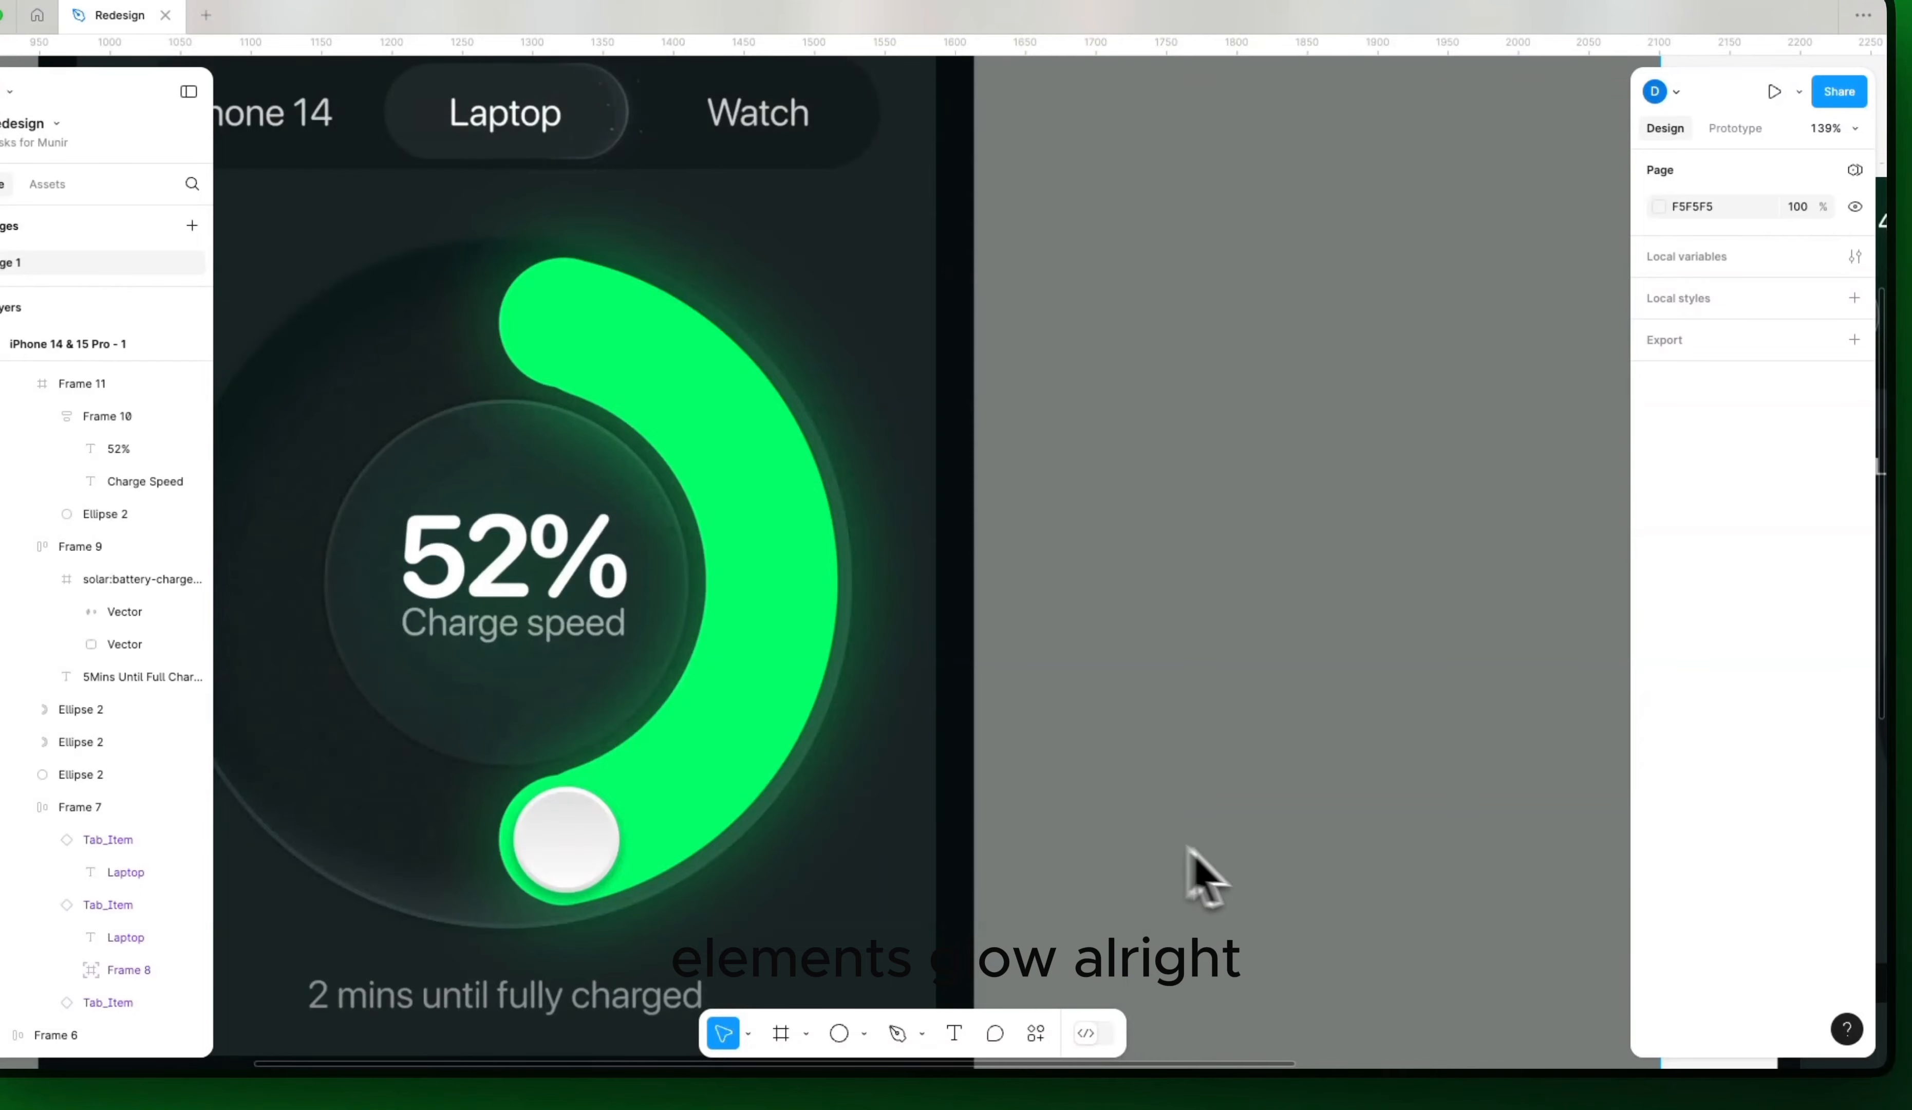
{"action": "scroll", "coordinate": [1189, 848], "scroll_direction": "left", "scroll_amount": 20}
Step: Send the green arc behind the dark rounded arc and place a copy of it outside the phone frame
{"action": "left_click", "coordinate": [1054, 773]}
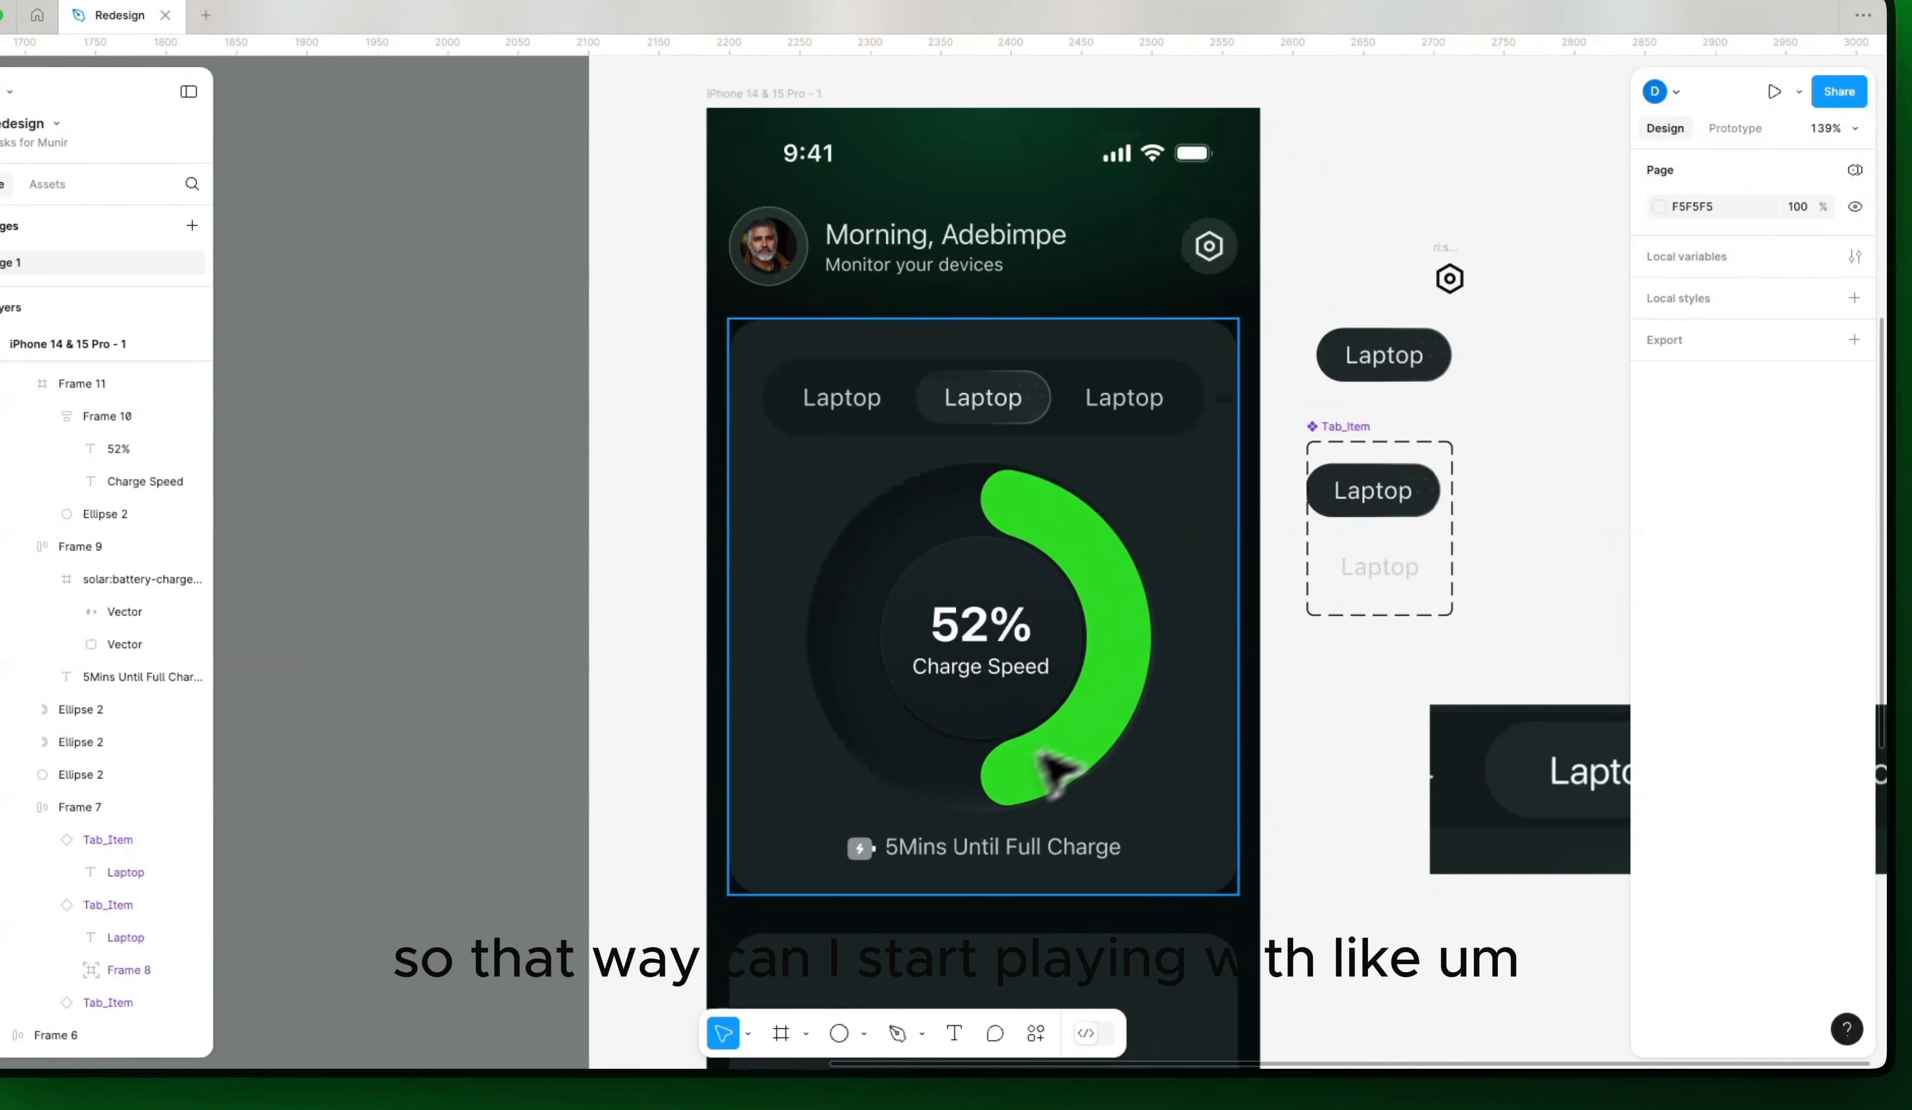
{"action": "double_click", "coordinate": [1115, 709]}
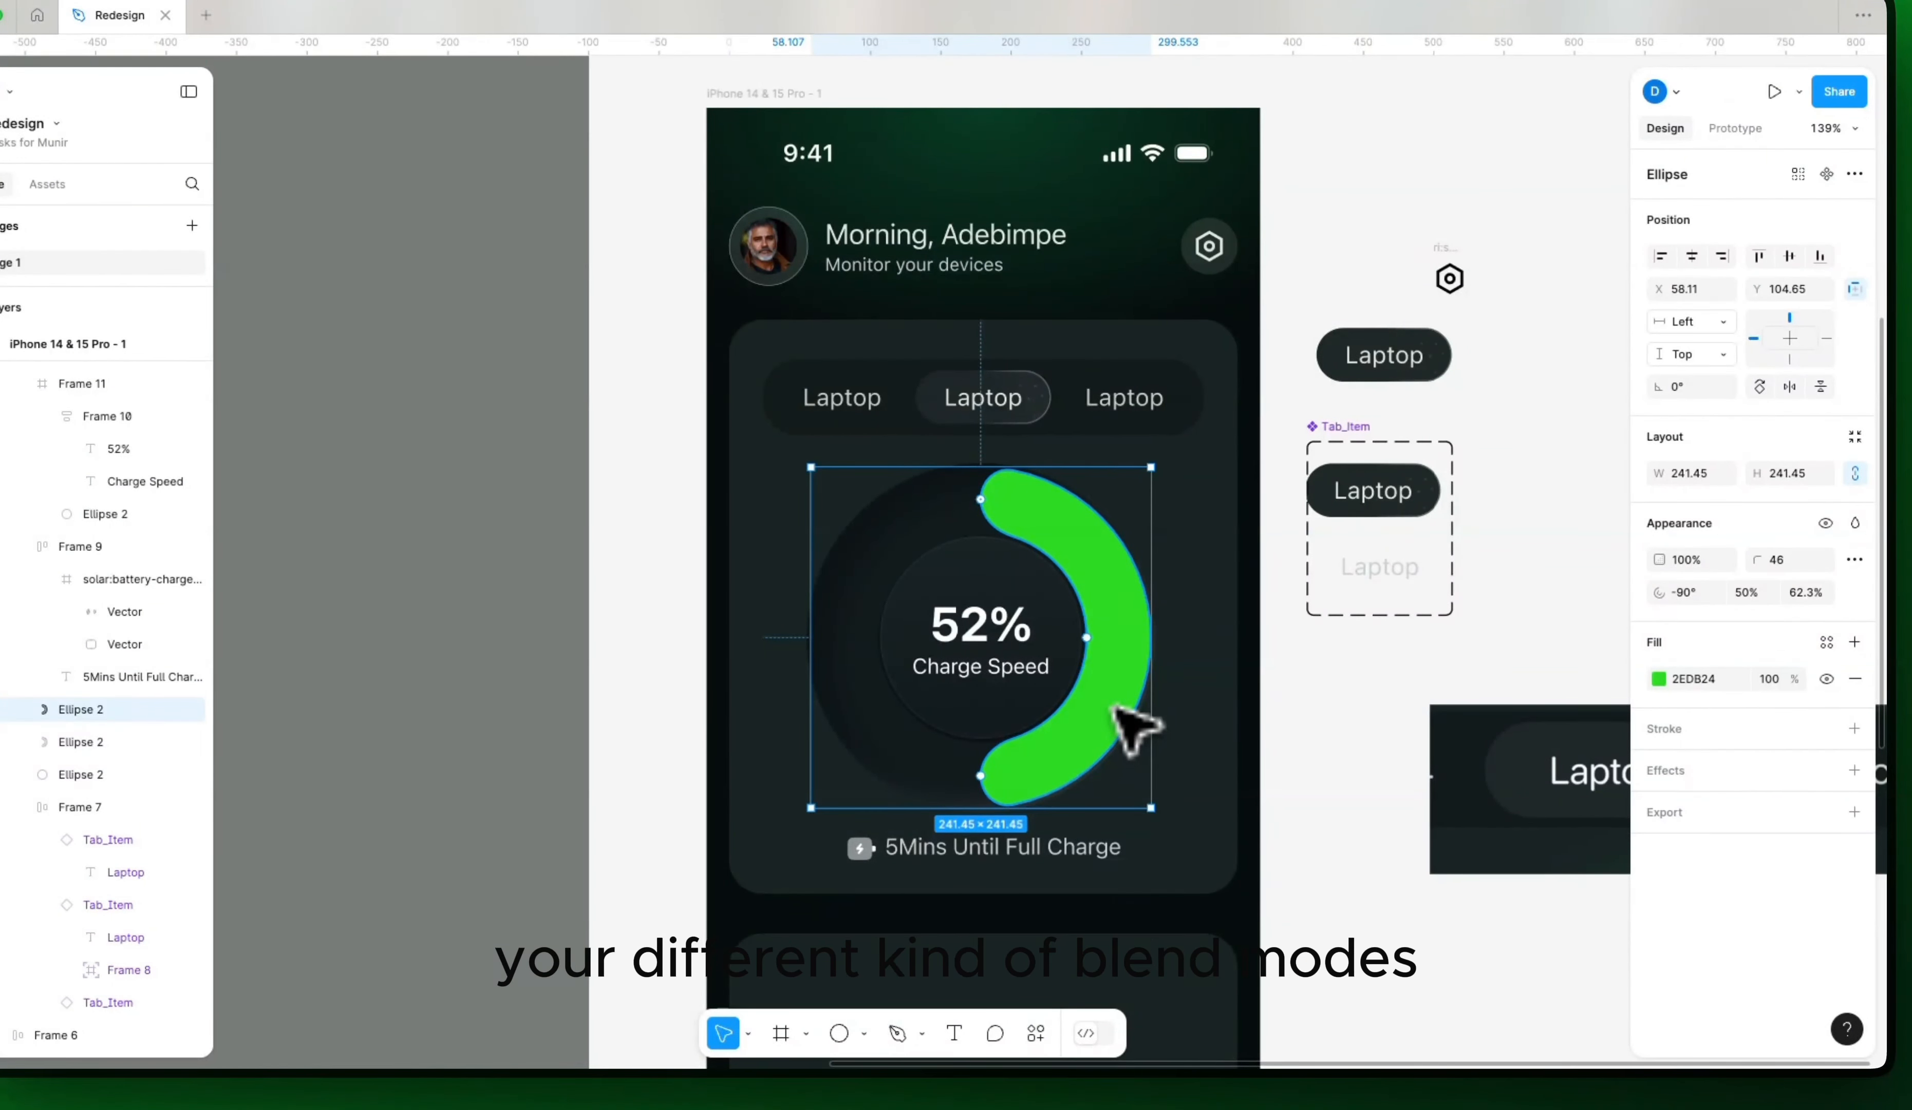
{"action": "left_click_drag", "start_coordinate": [1011, 499], "coordinate": [1009, 690]}
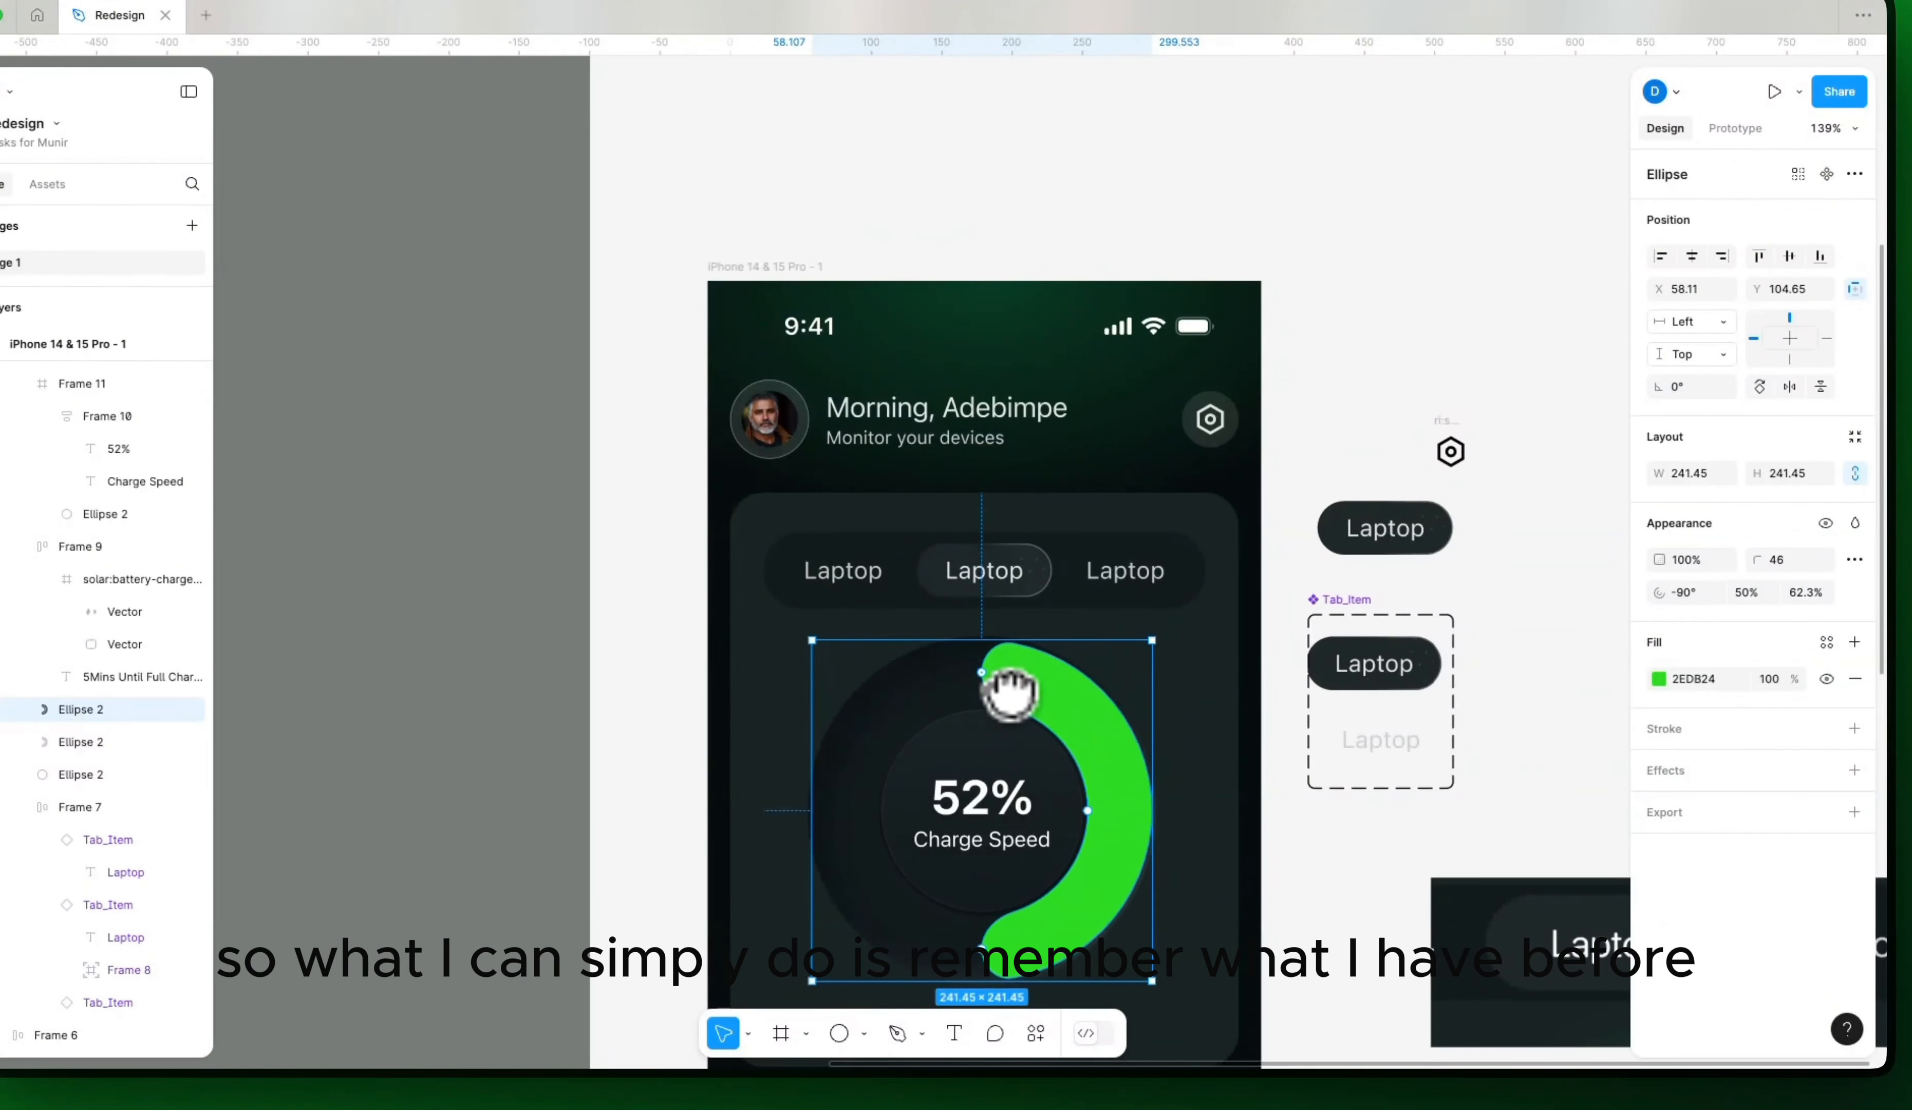
{"action": "key", "text": "super+bracketleft"}
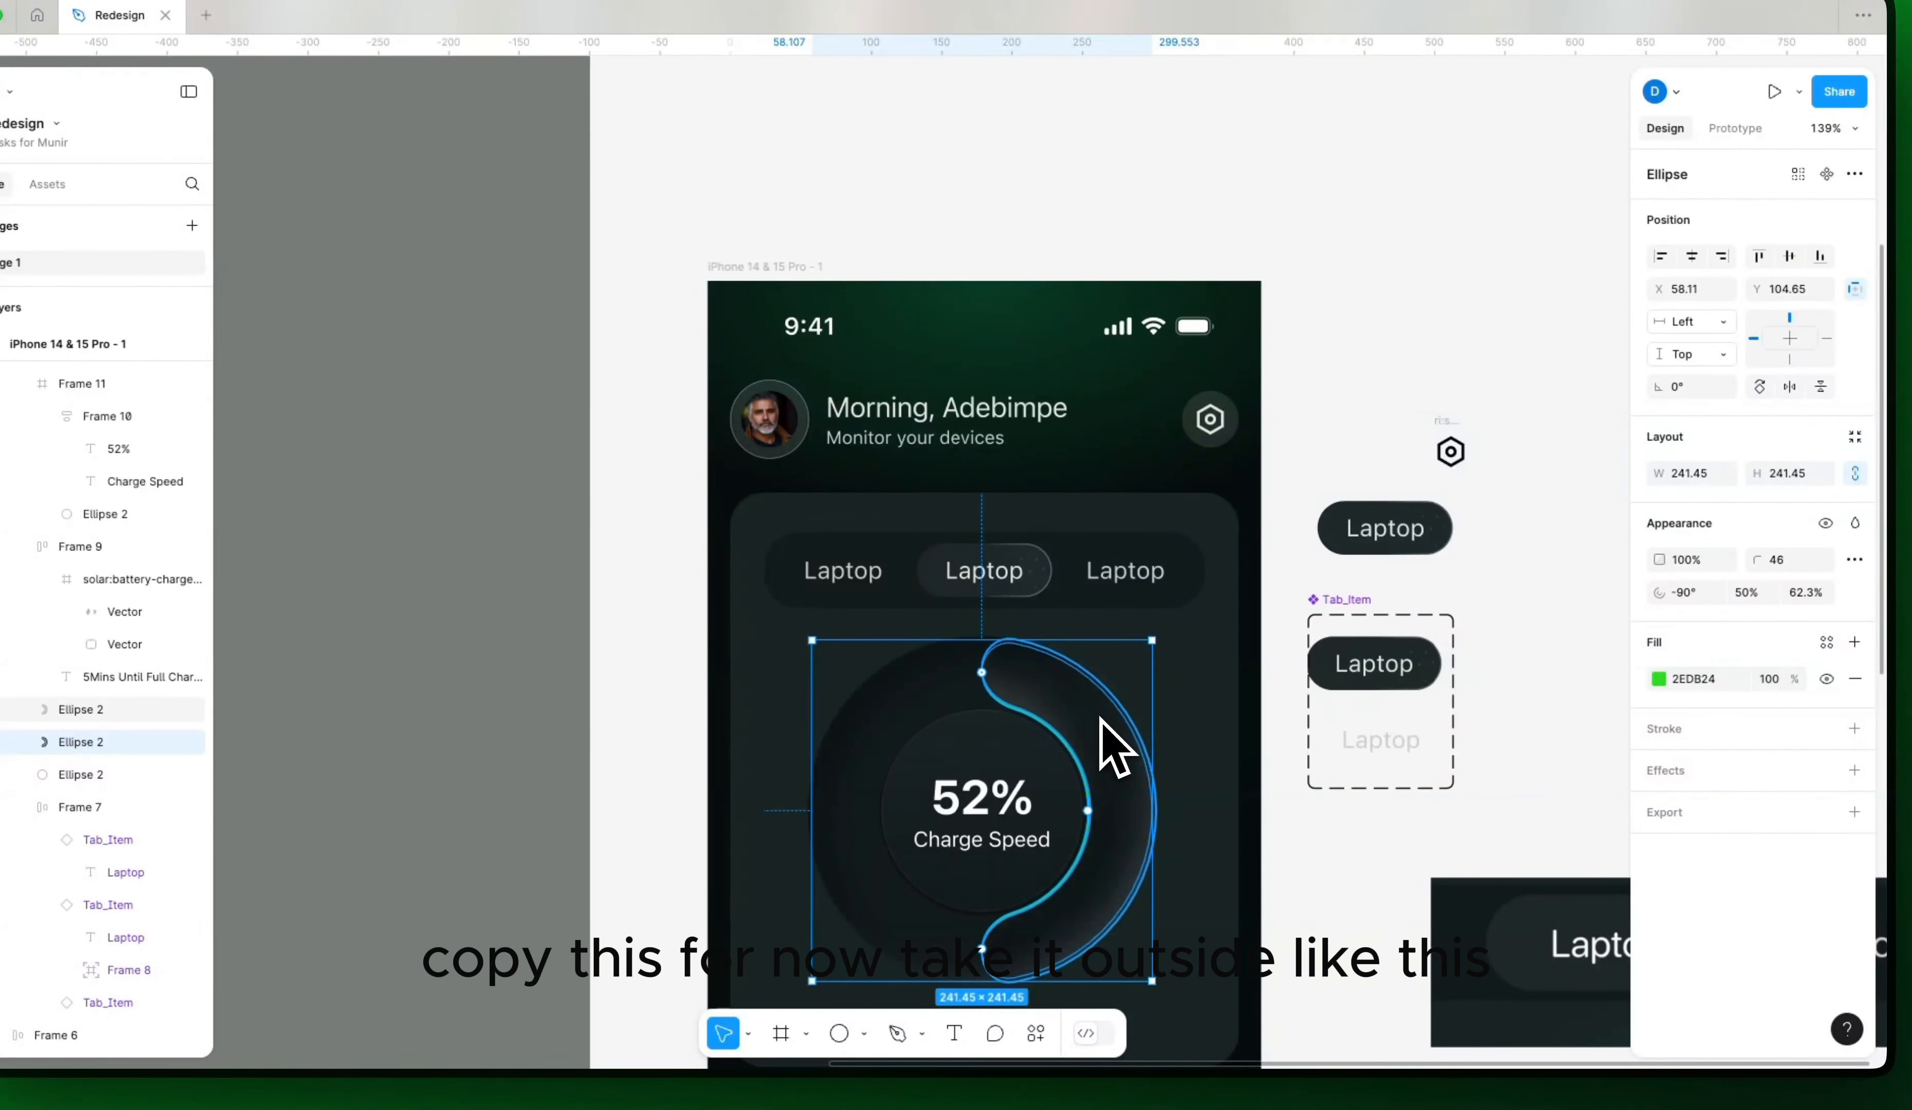
{"action": "left_click_drag", "start_coordinate": [1119, 726], "coordinate": [1622, 726]}
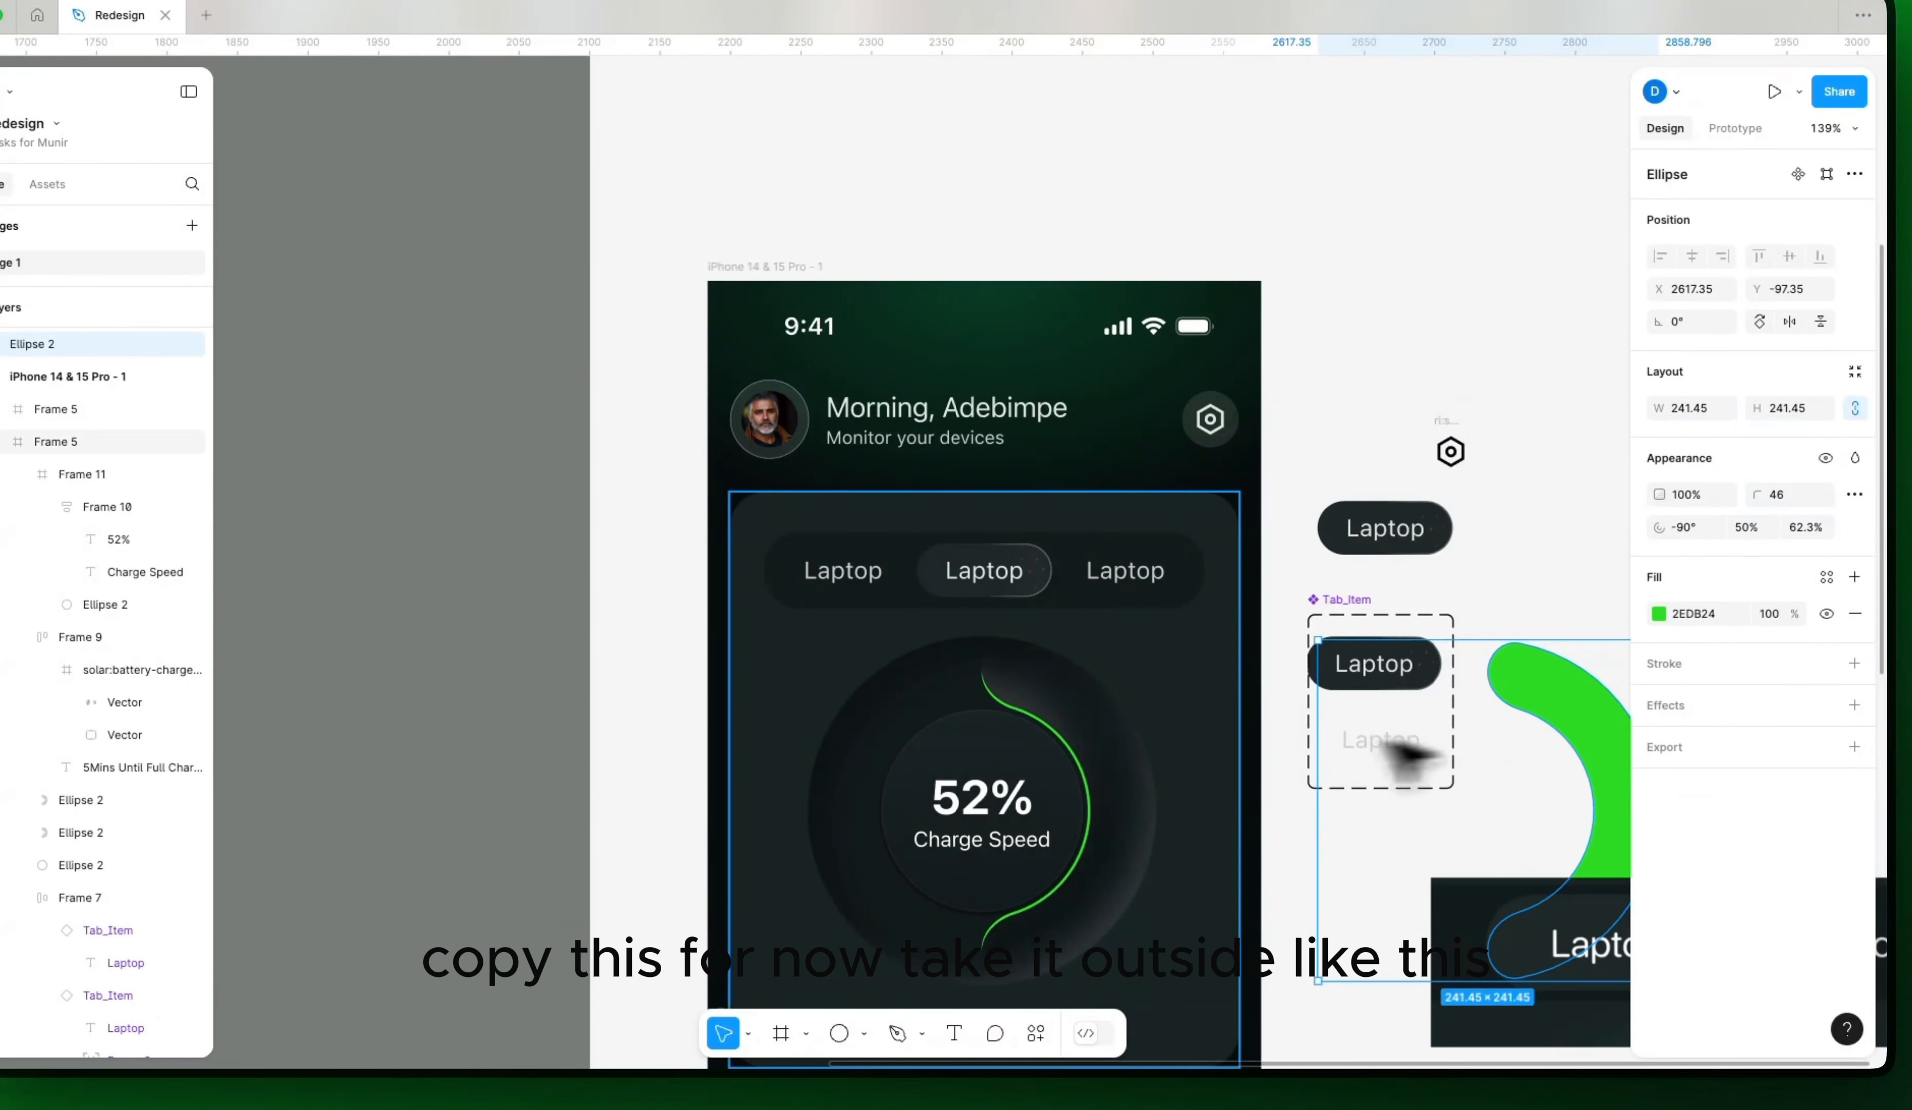
Step: Add a layer blur of 32 to the green arc behind the dark arc
{"action": "scroll", "coordinate": [1130, 726], "scroll_direction": "up", "scroll_amount": 10}
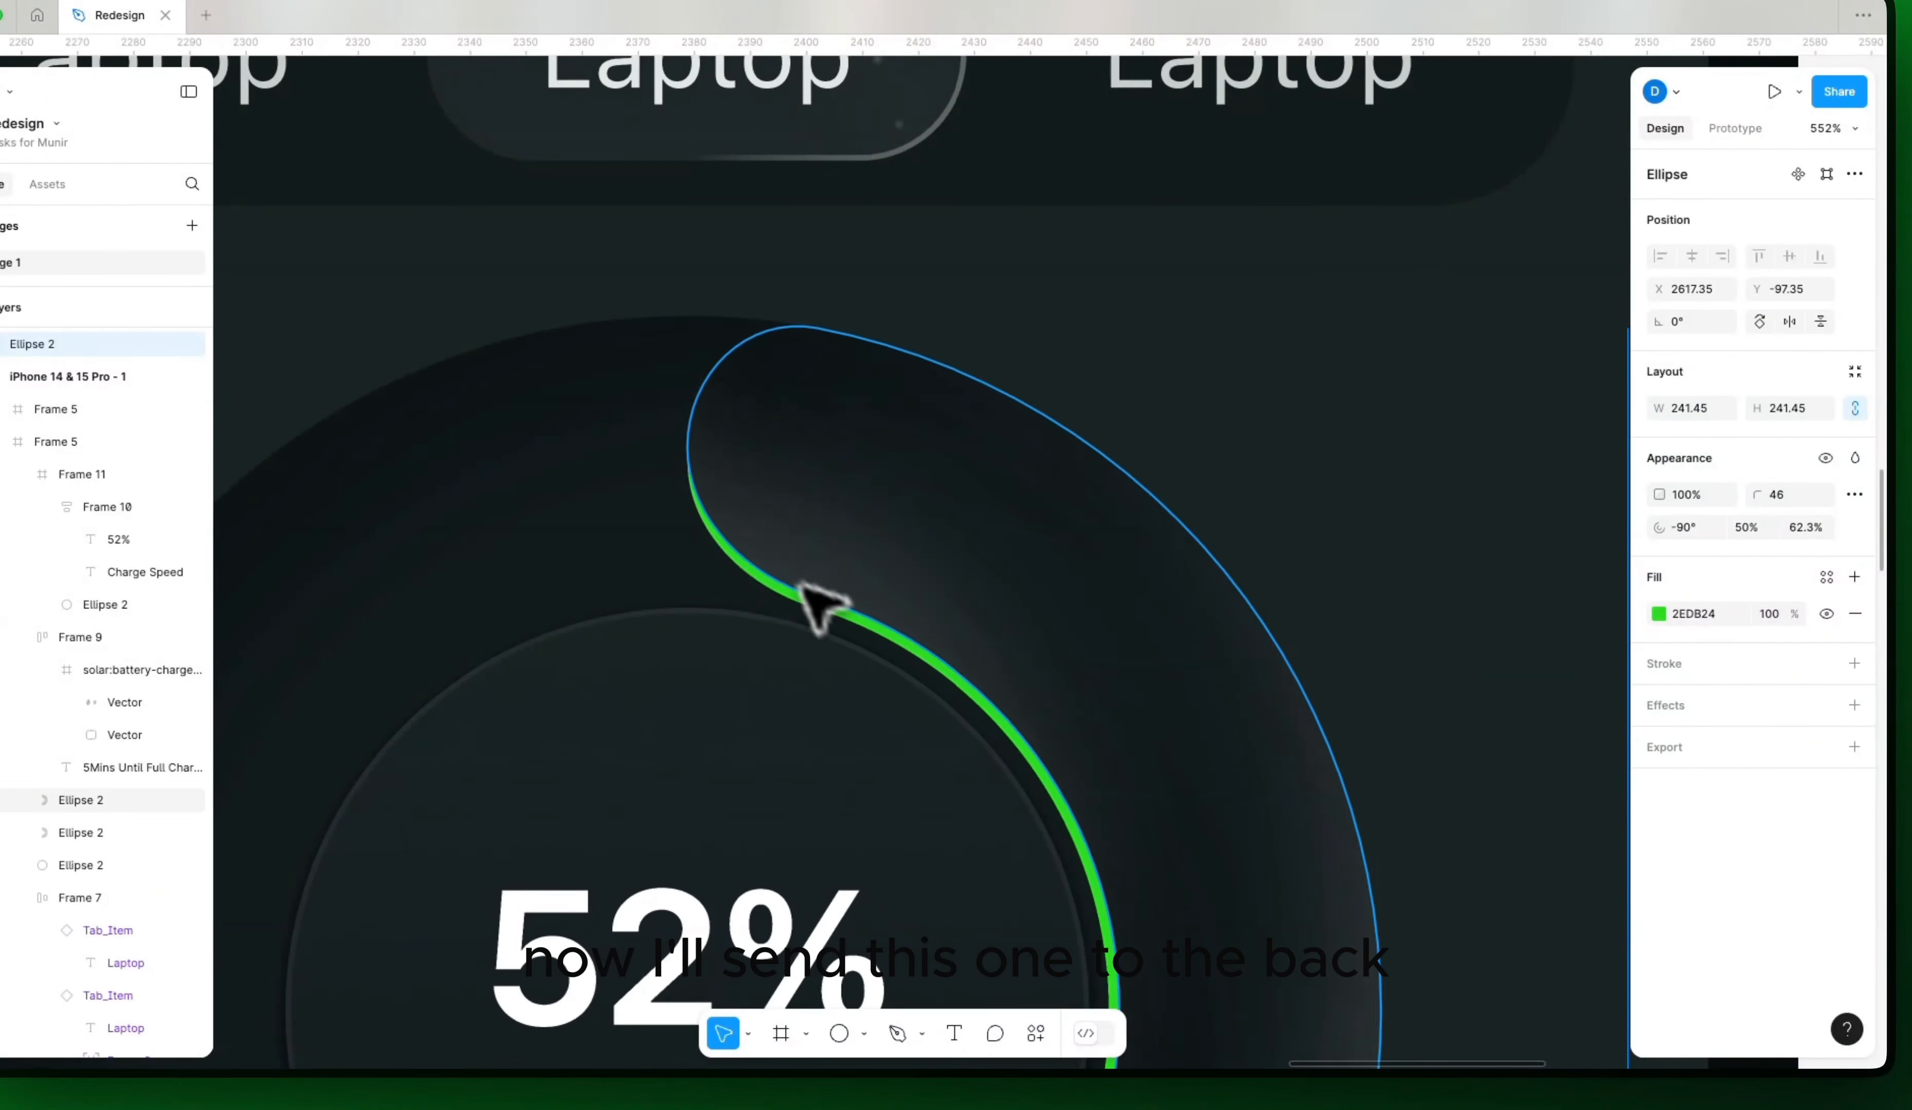
{"action": "left_click", "coordinate": [758, 585]}
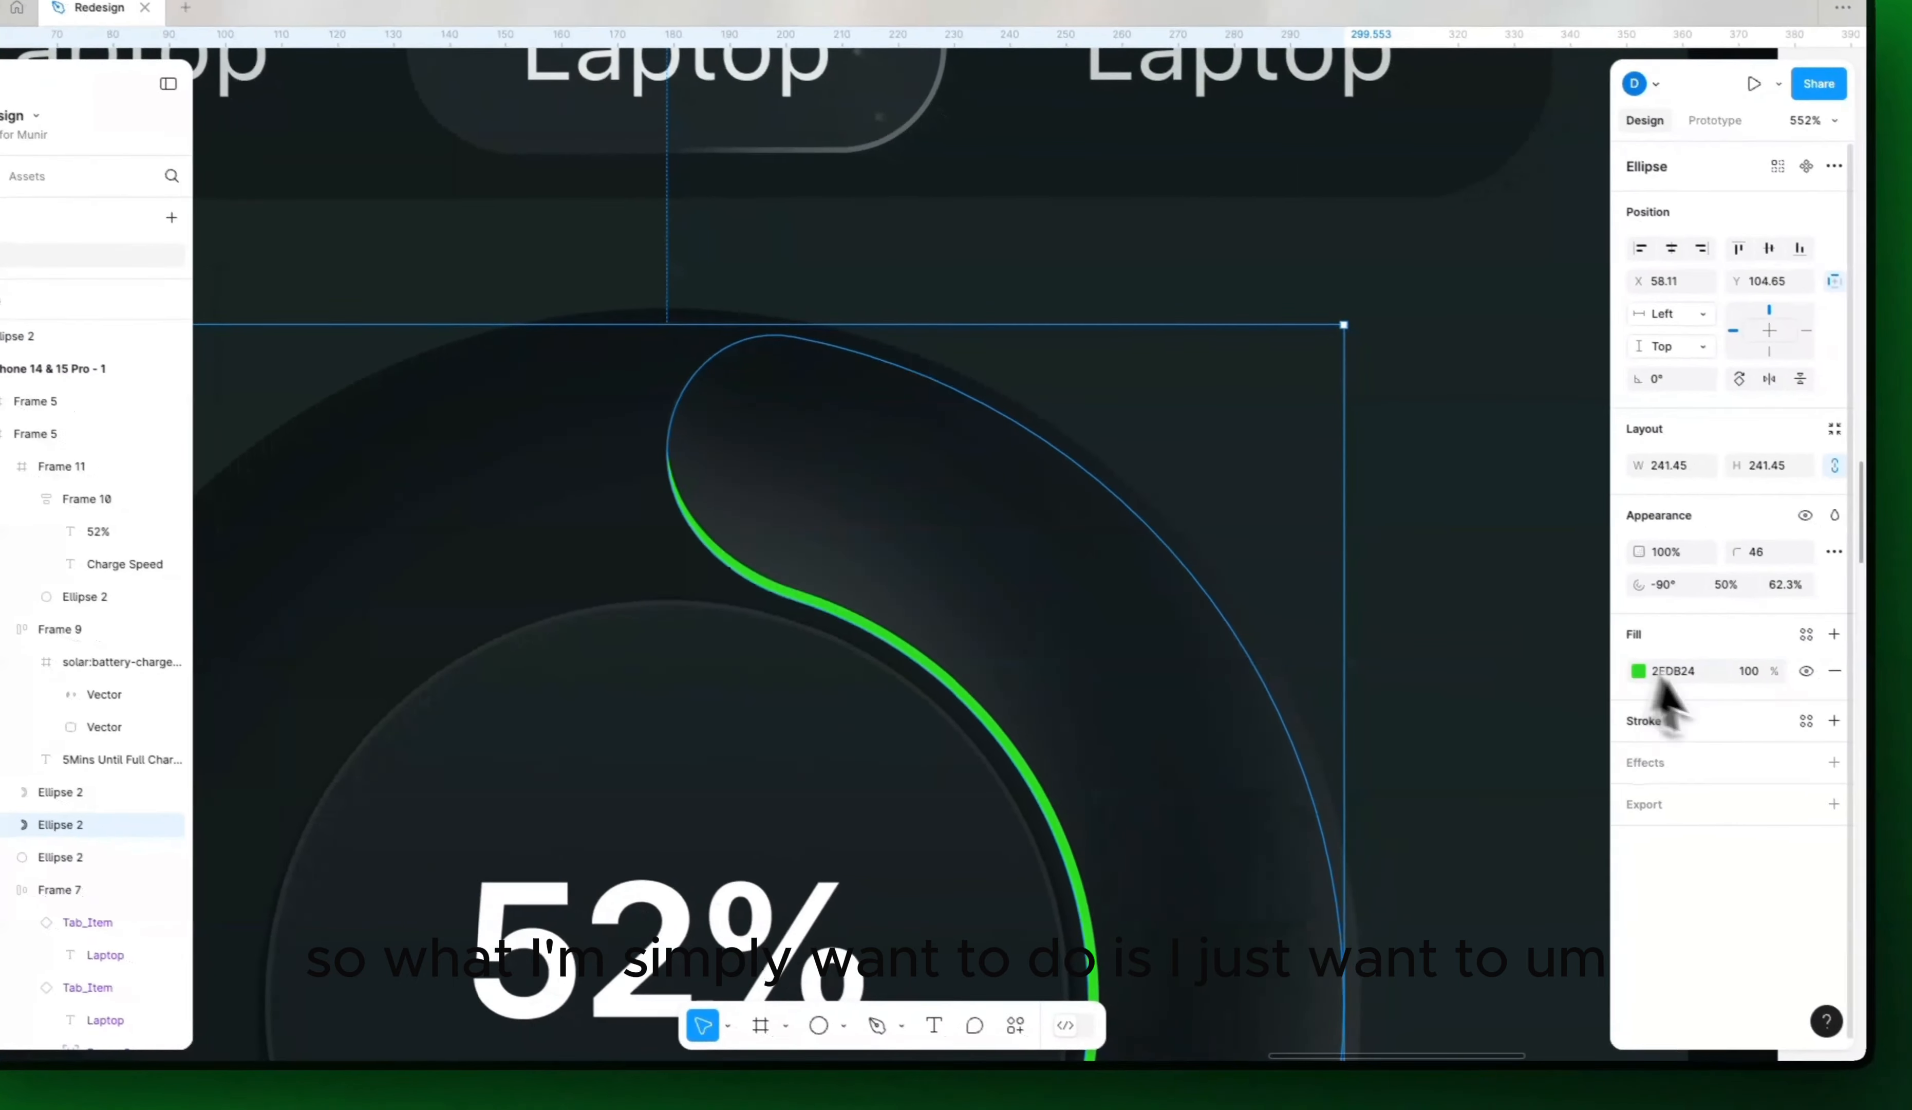
{"action": "left_click", "coordinate": [1669, 763]}
{"action": "left_click", "coordinate": [1693, 799]}
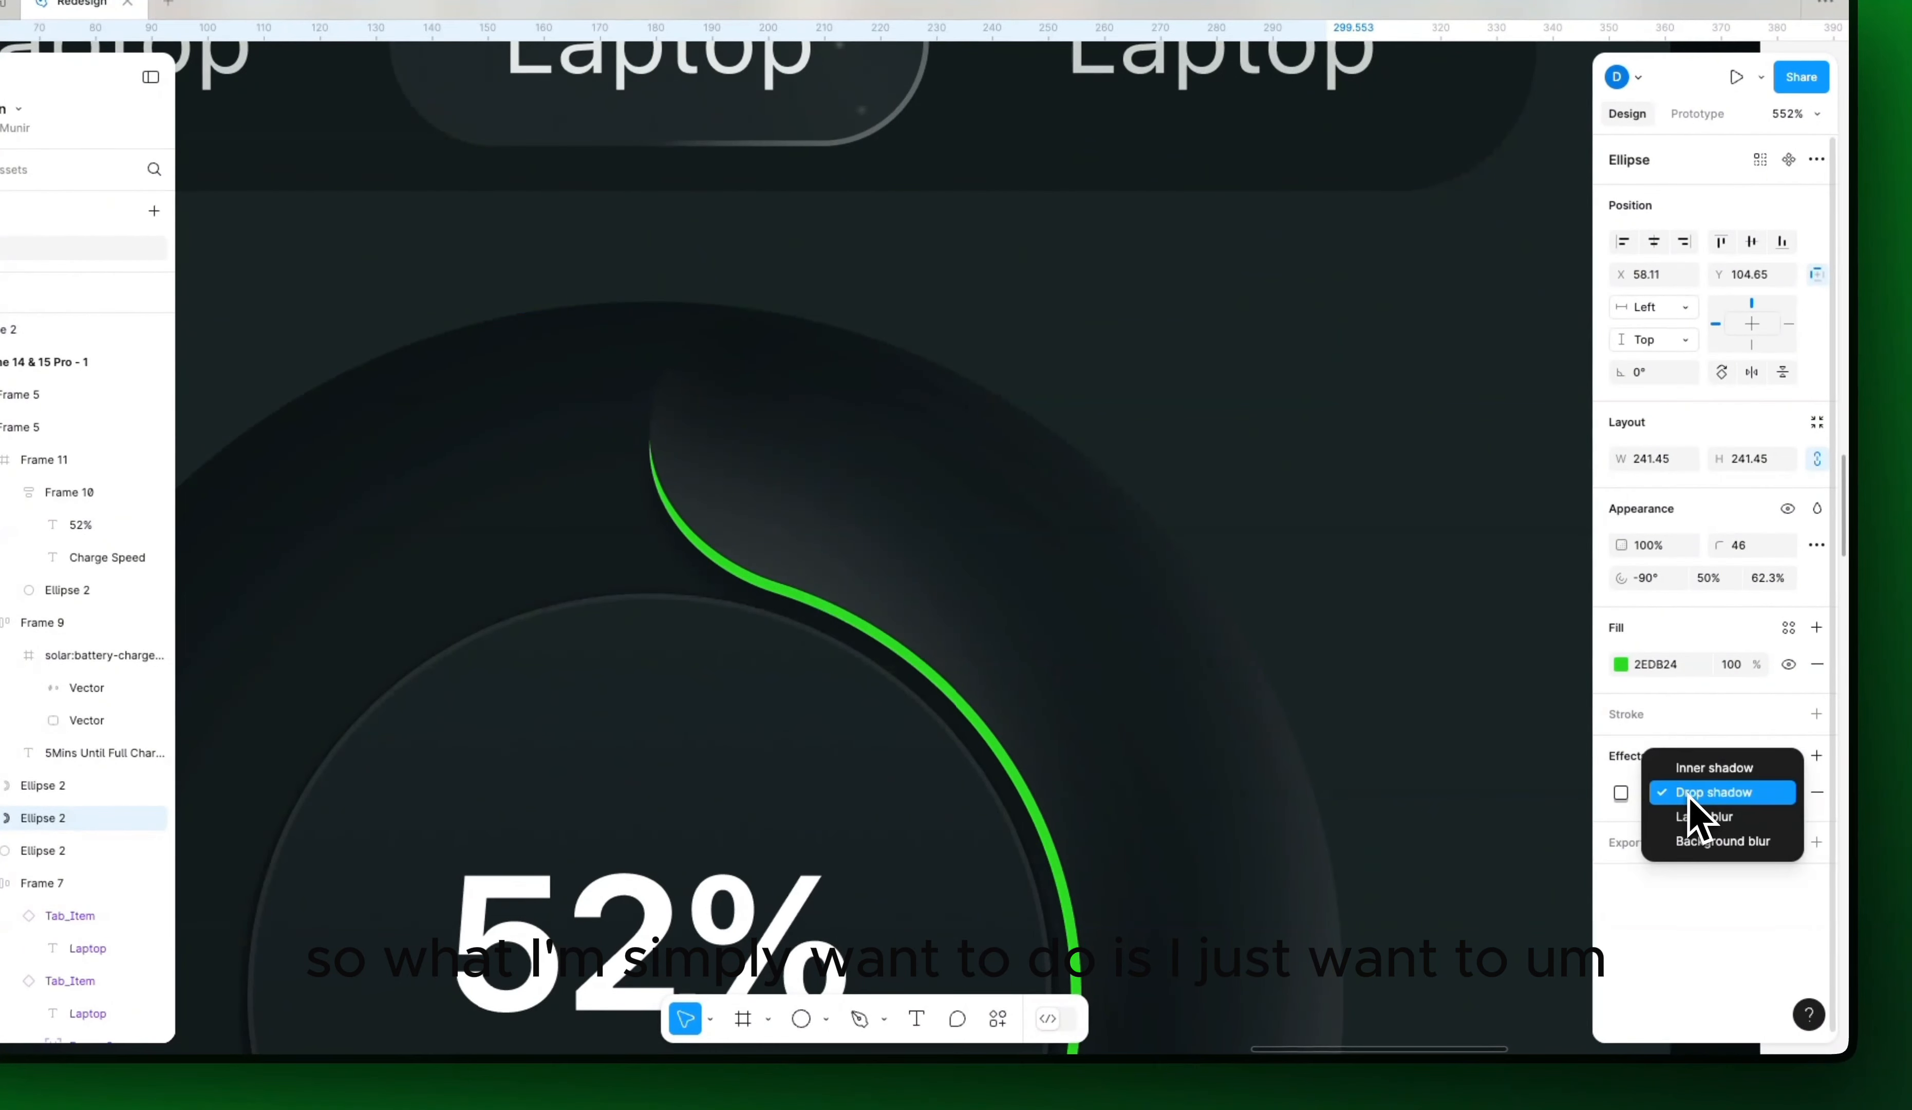
{"action": "left_click", "coordinate": [1709, 817]}
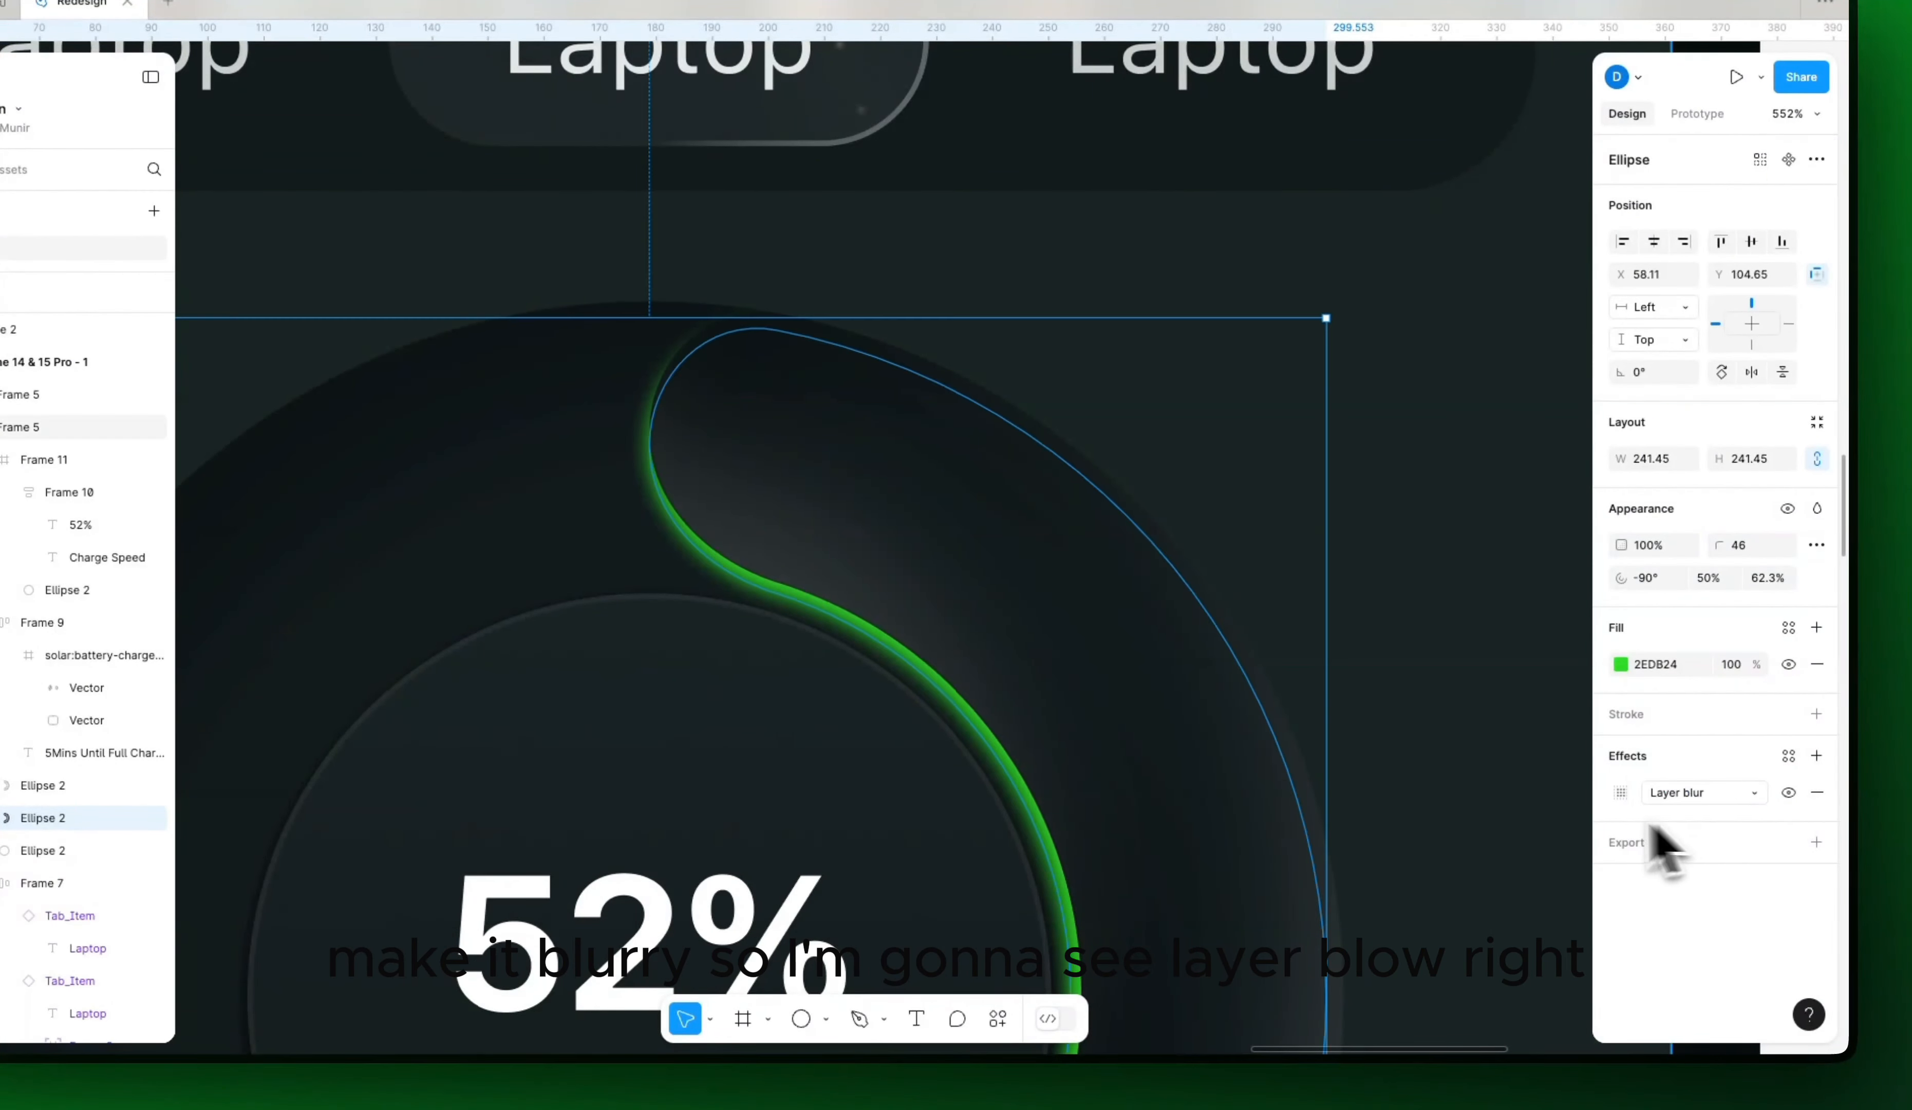
{"action": "left_click", "coordinate": [1620, 792]}
{"action": "left_click", "coordinate": [1484, 847]}
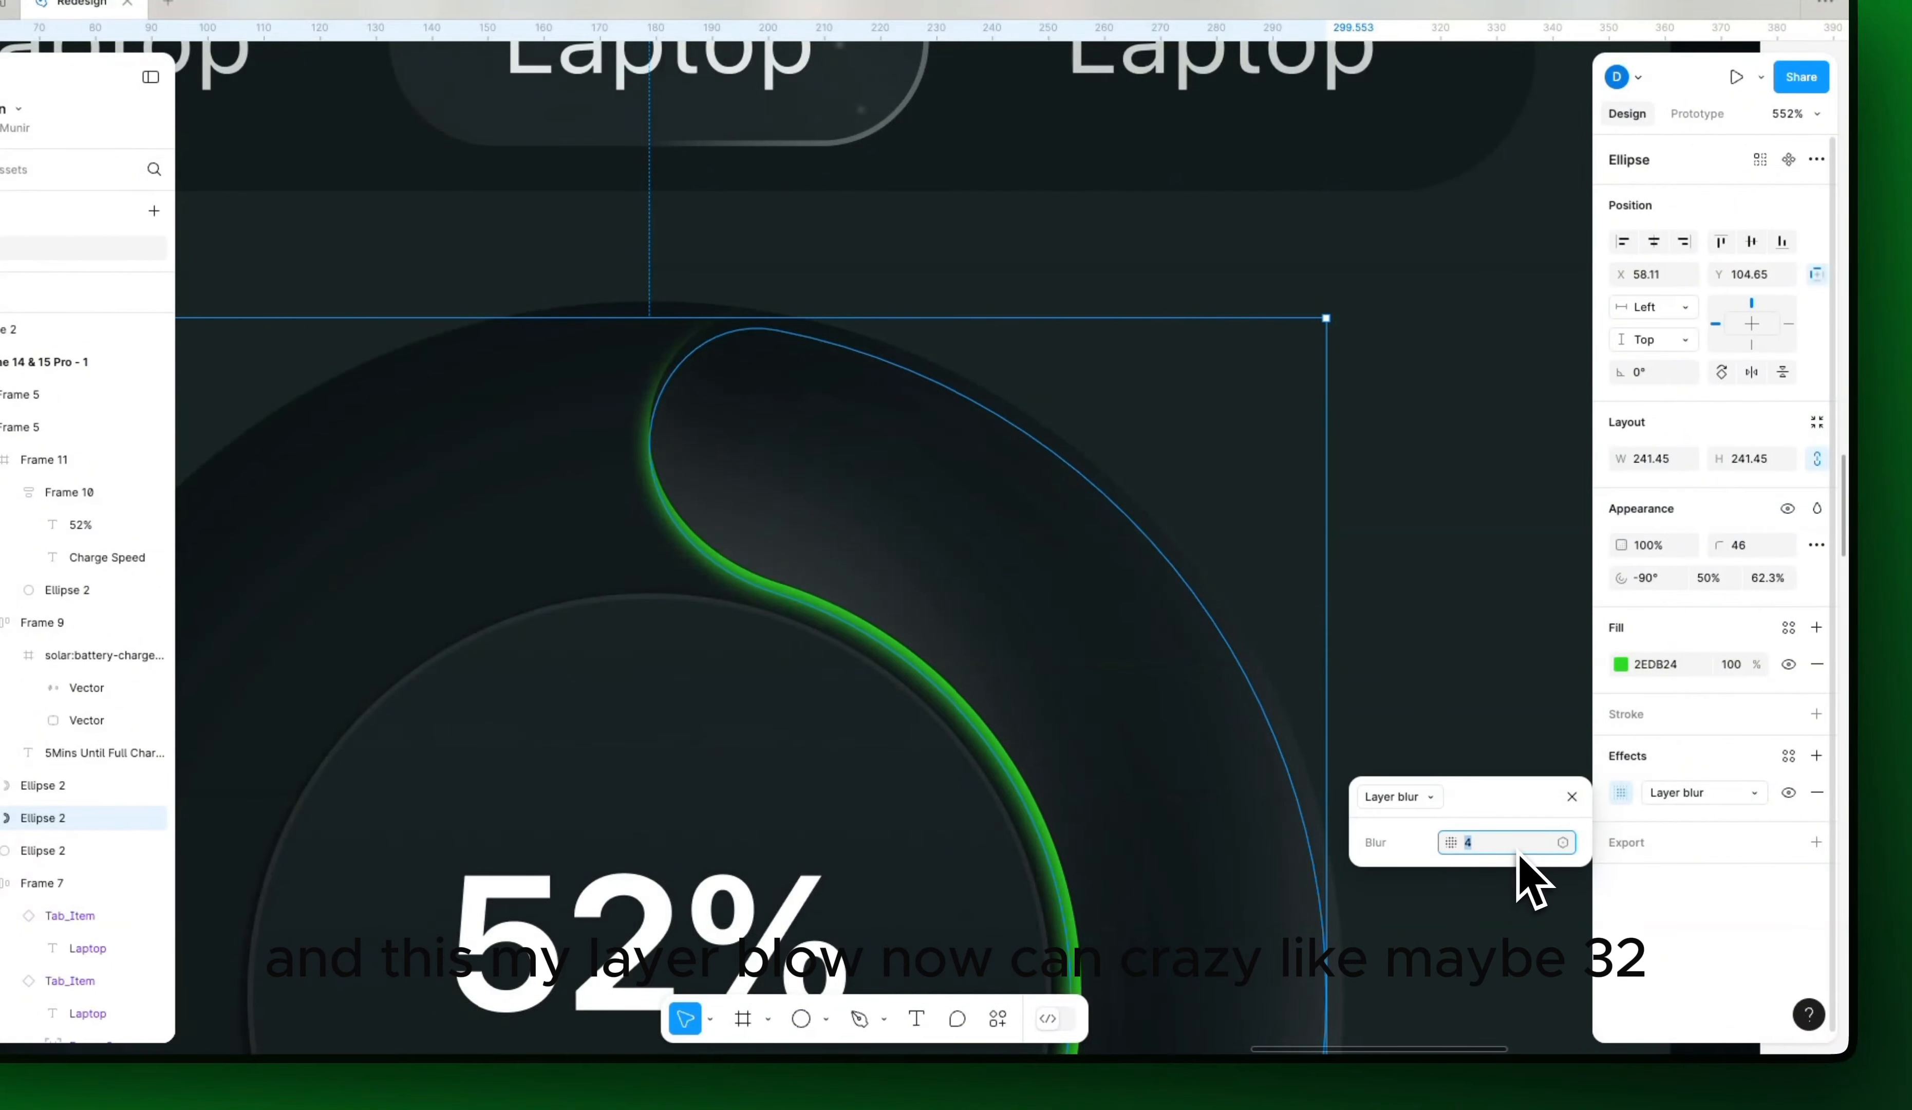
{"action": "type", "text": "32"}
{"action": "key", "text": "Return"}
{"action": "scroll", "coordinate": [1211, 718], "scroll_direction": "down", "scroll_amount": 5}
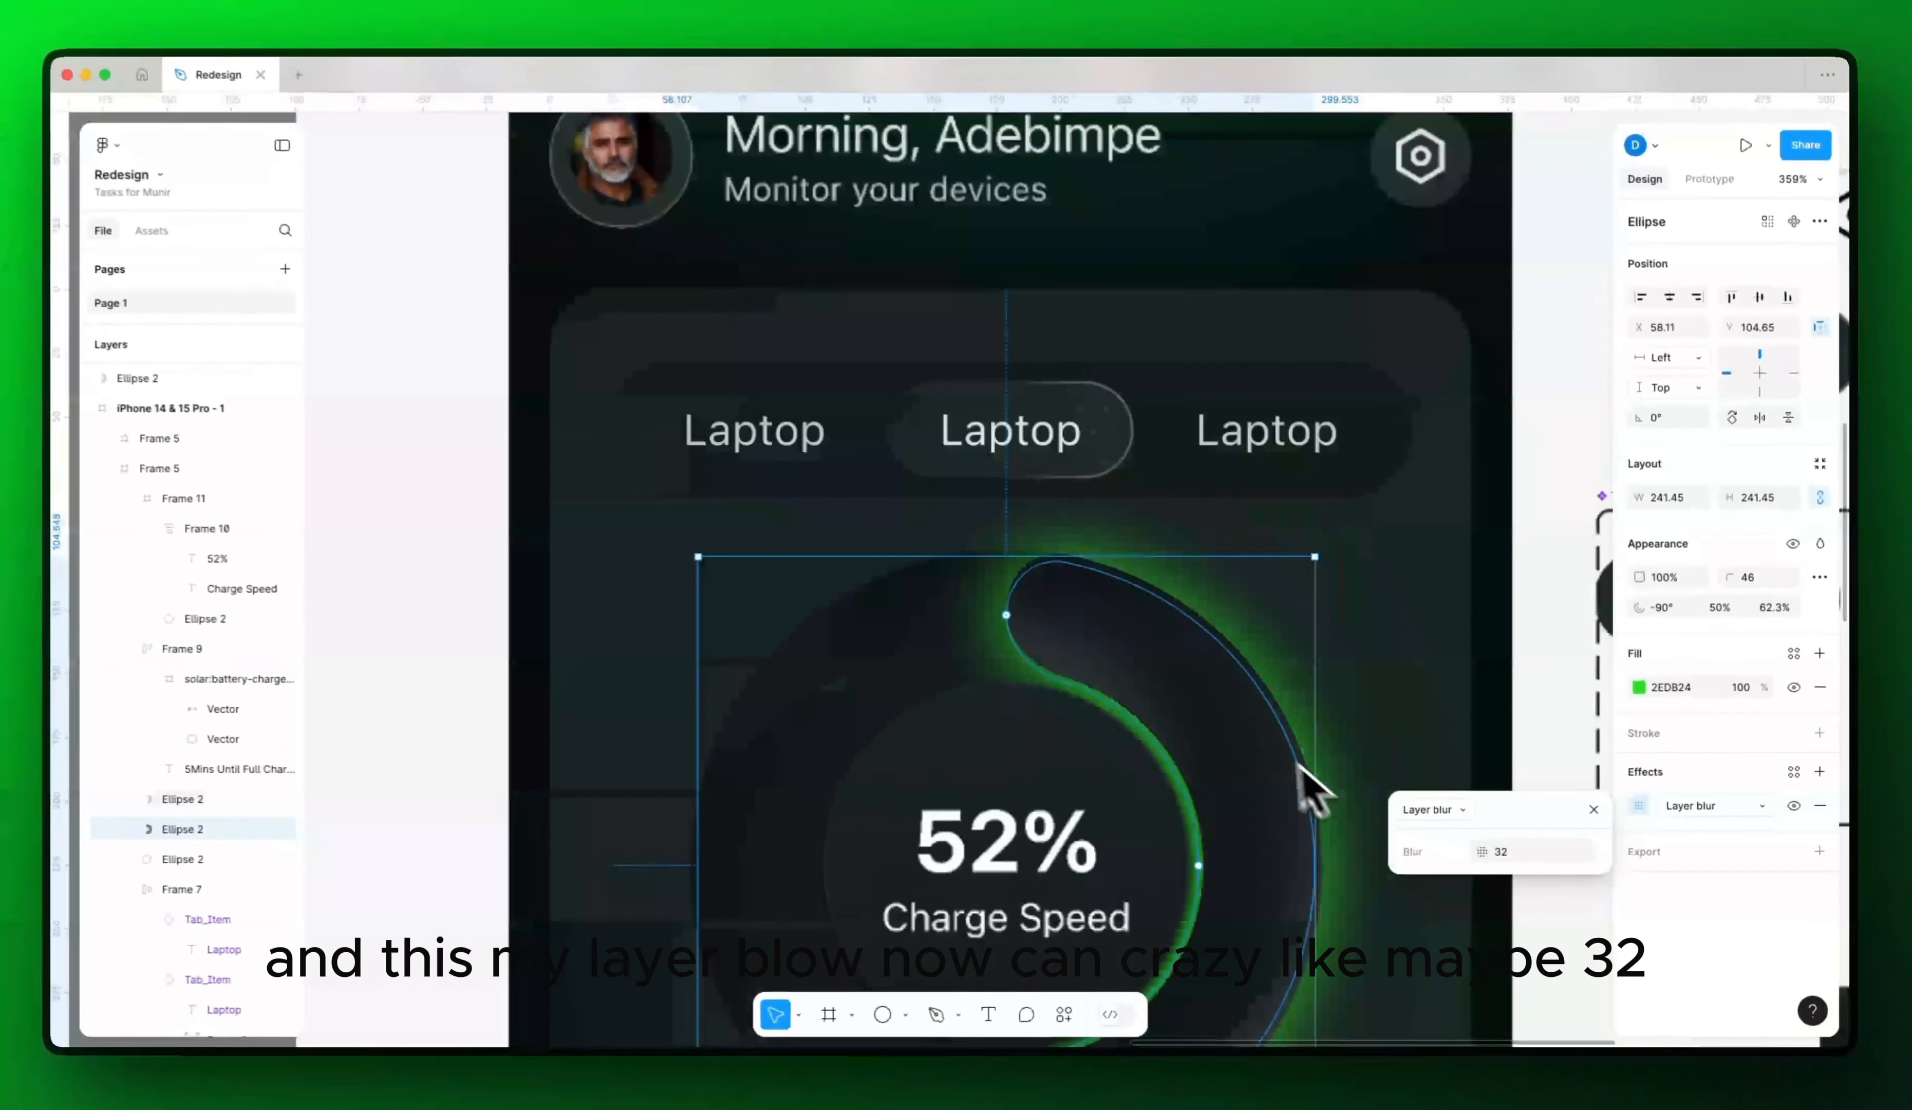
Step: Set the fill opacity of the blurred green arc behind the dark arc to 40%
{"action": "scroll", "coordinate": [1280, 763], "scroll_direction": "down", "scroll_amount": 10}
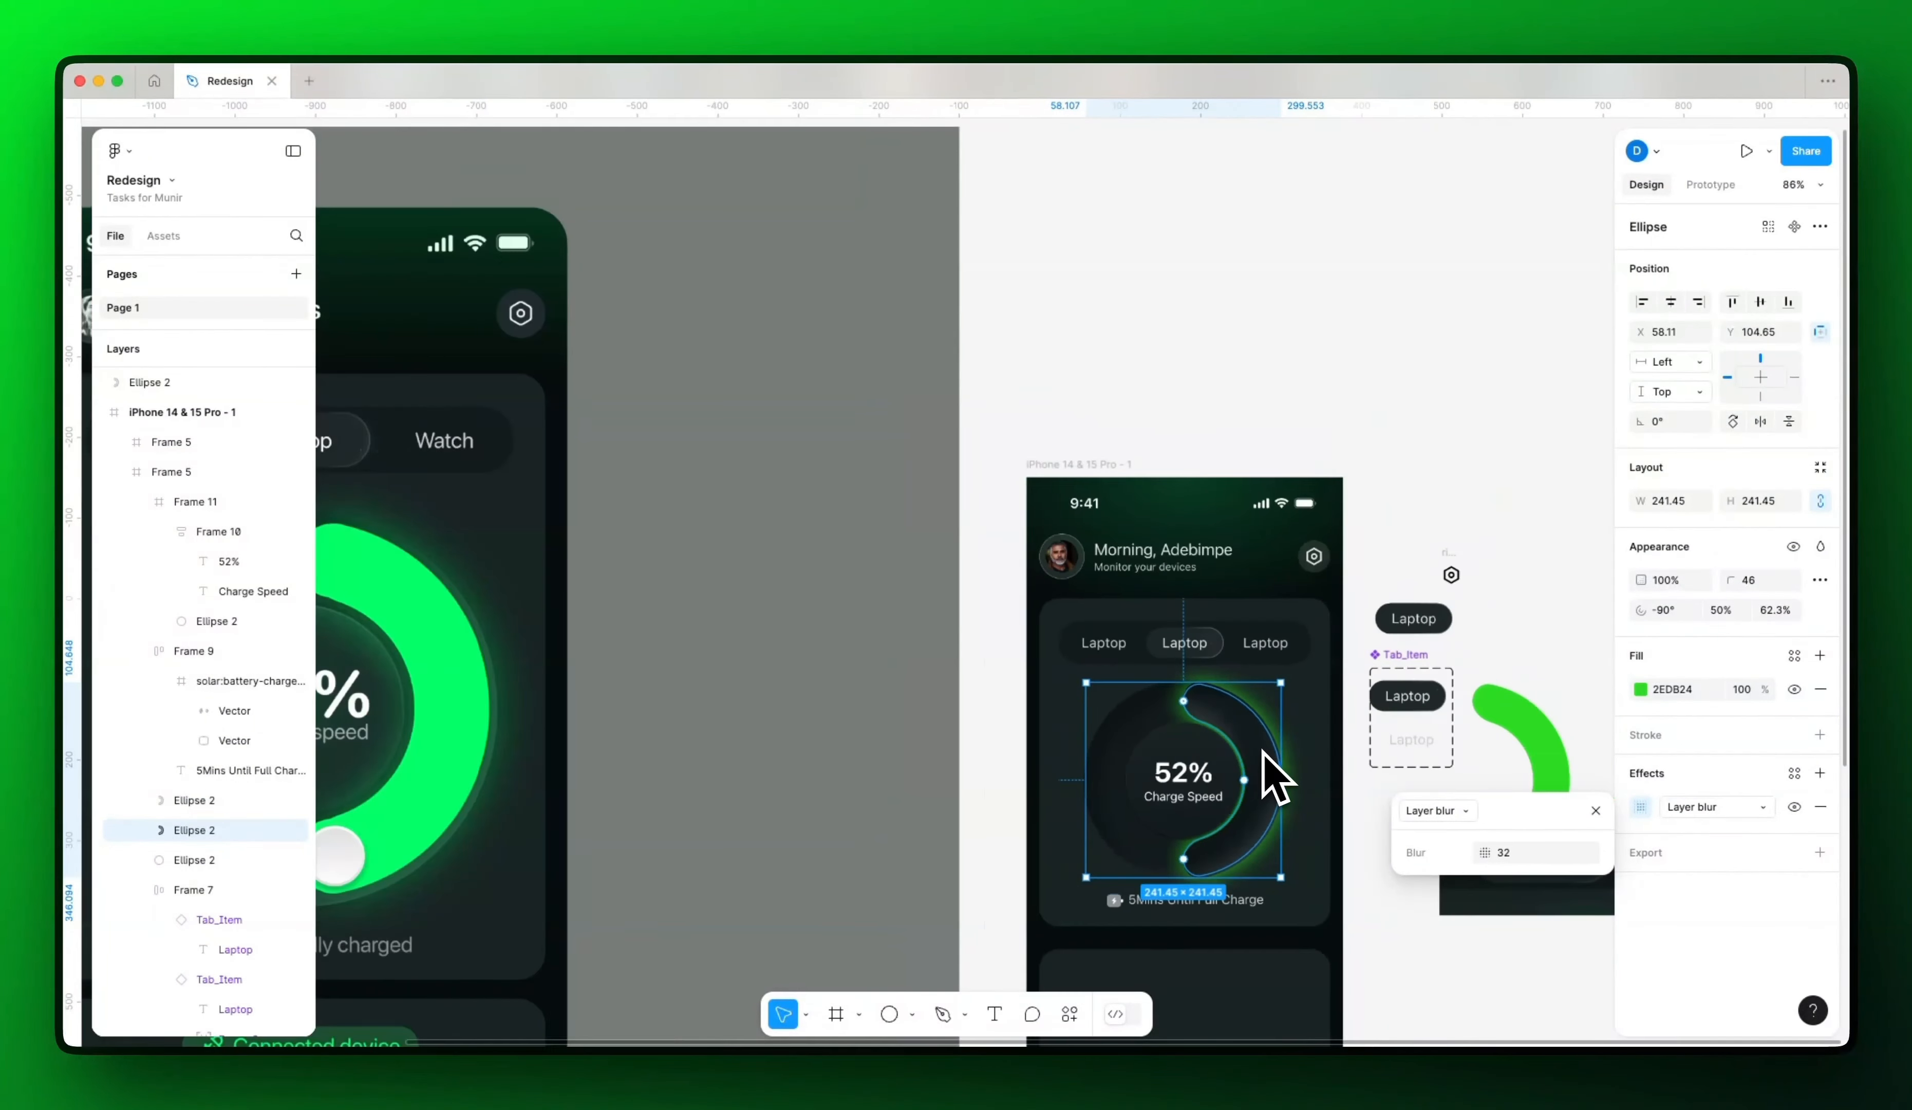
{"action": "scroll", "coordinate": [1288, 782], "scroll_direction": "down", "scroll_amount": 5}
{"action": "scroll", "coordinate": [1356, 762], "scroll_direction": "up", "scroll_amount": 6}
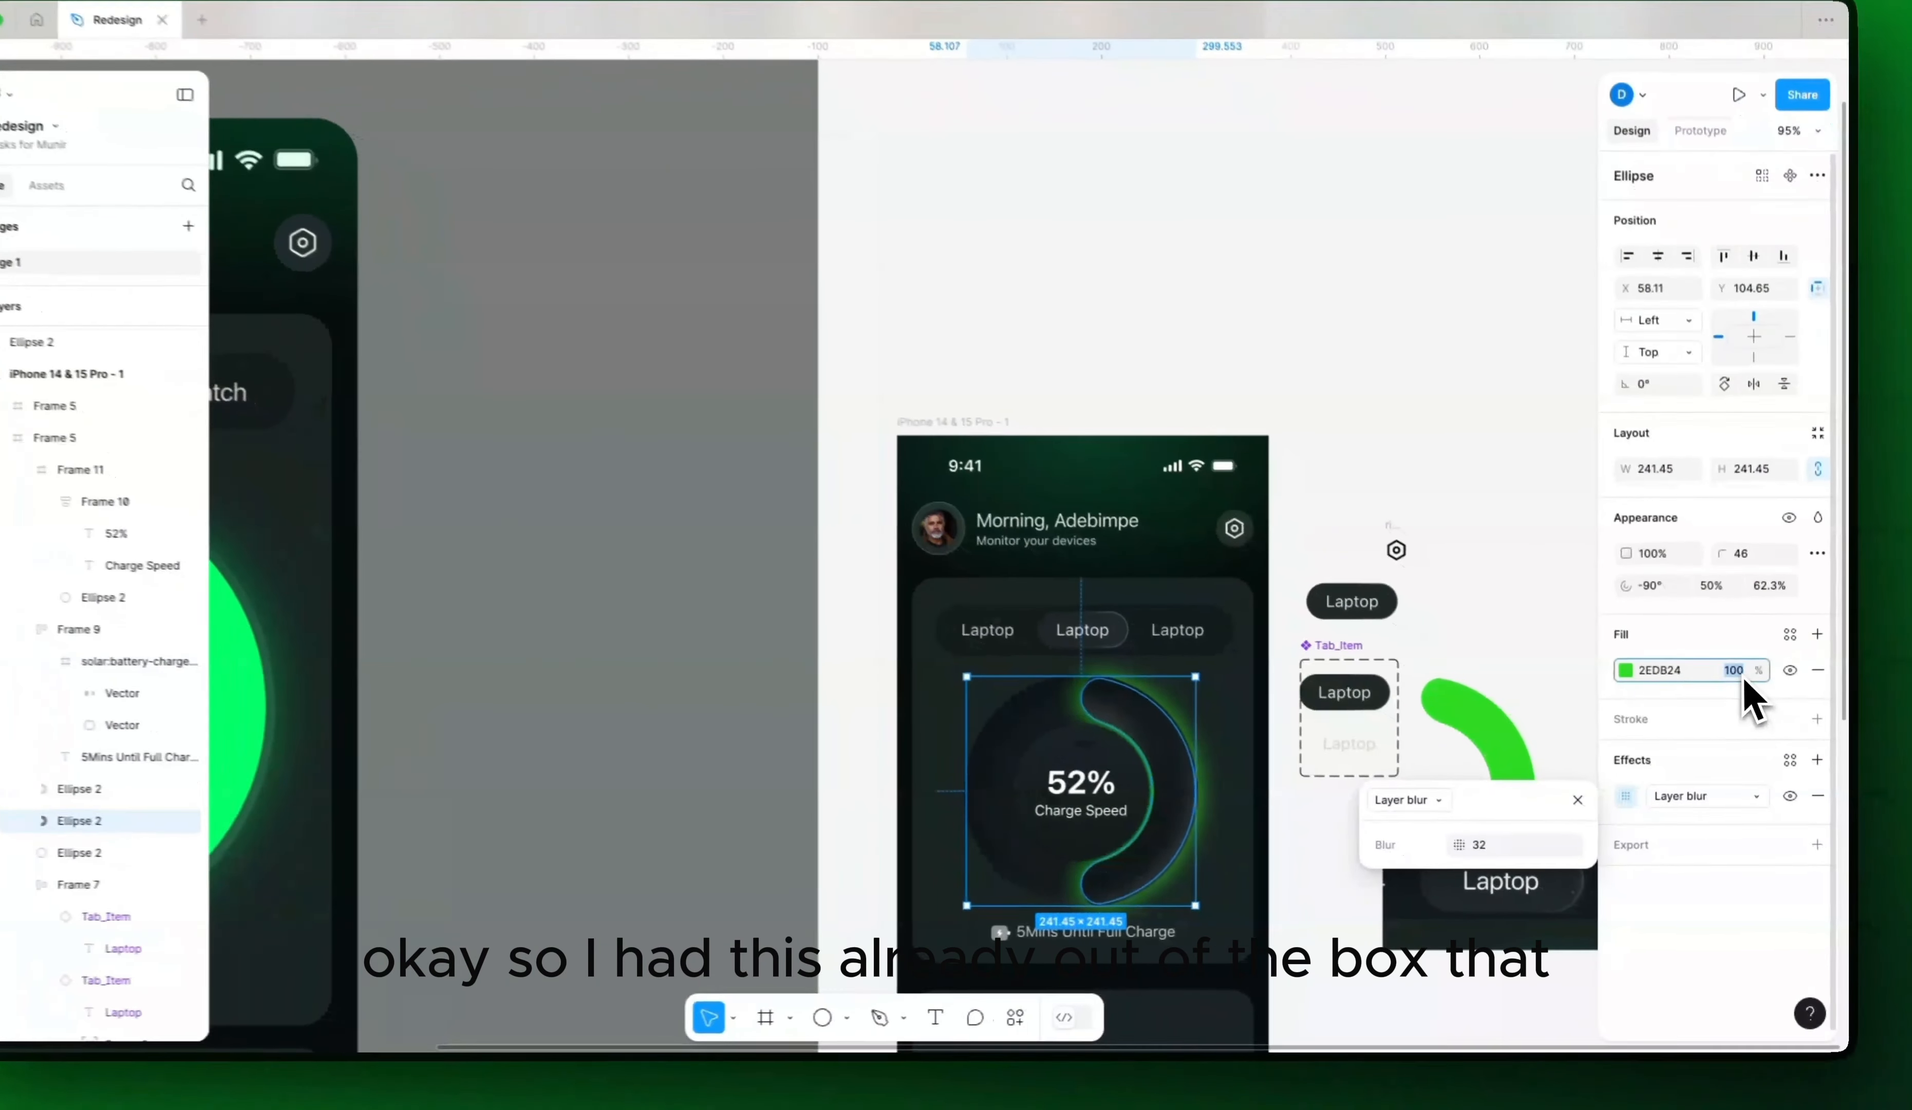
{"action": "left_click", "coordinate": [1743, 690]}
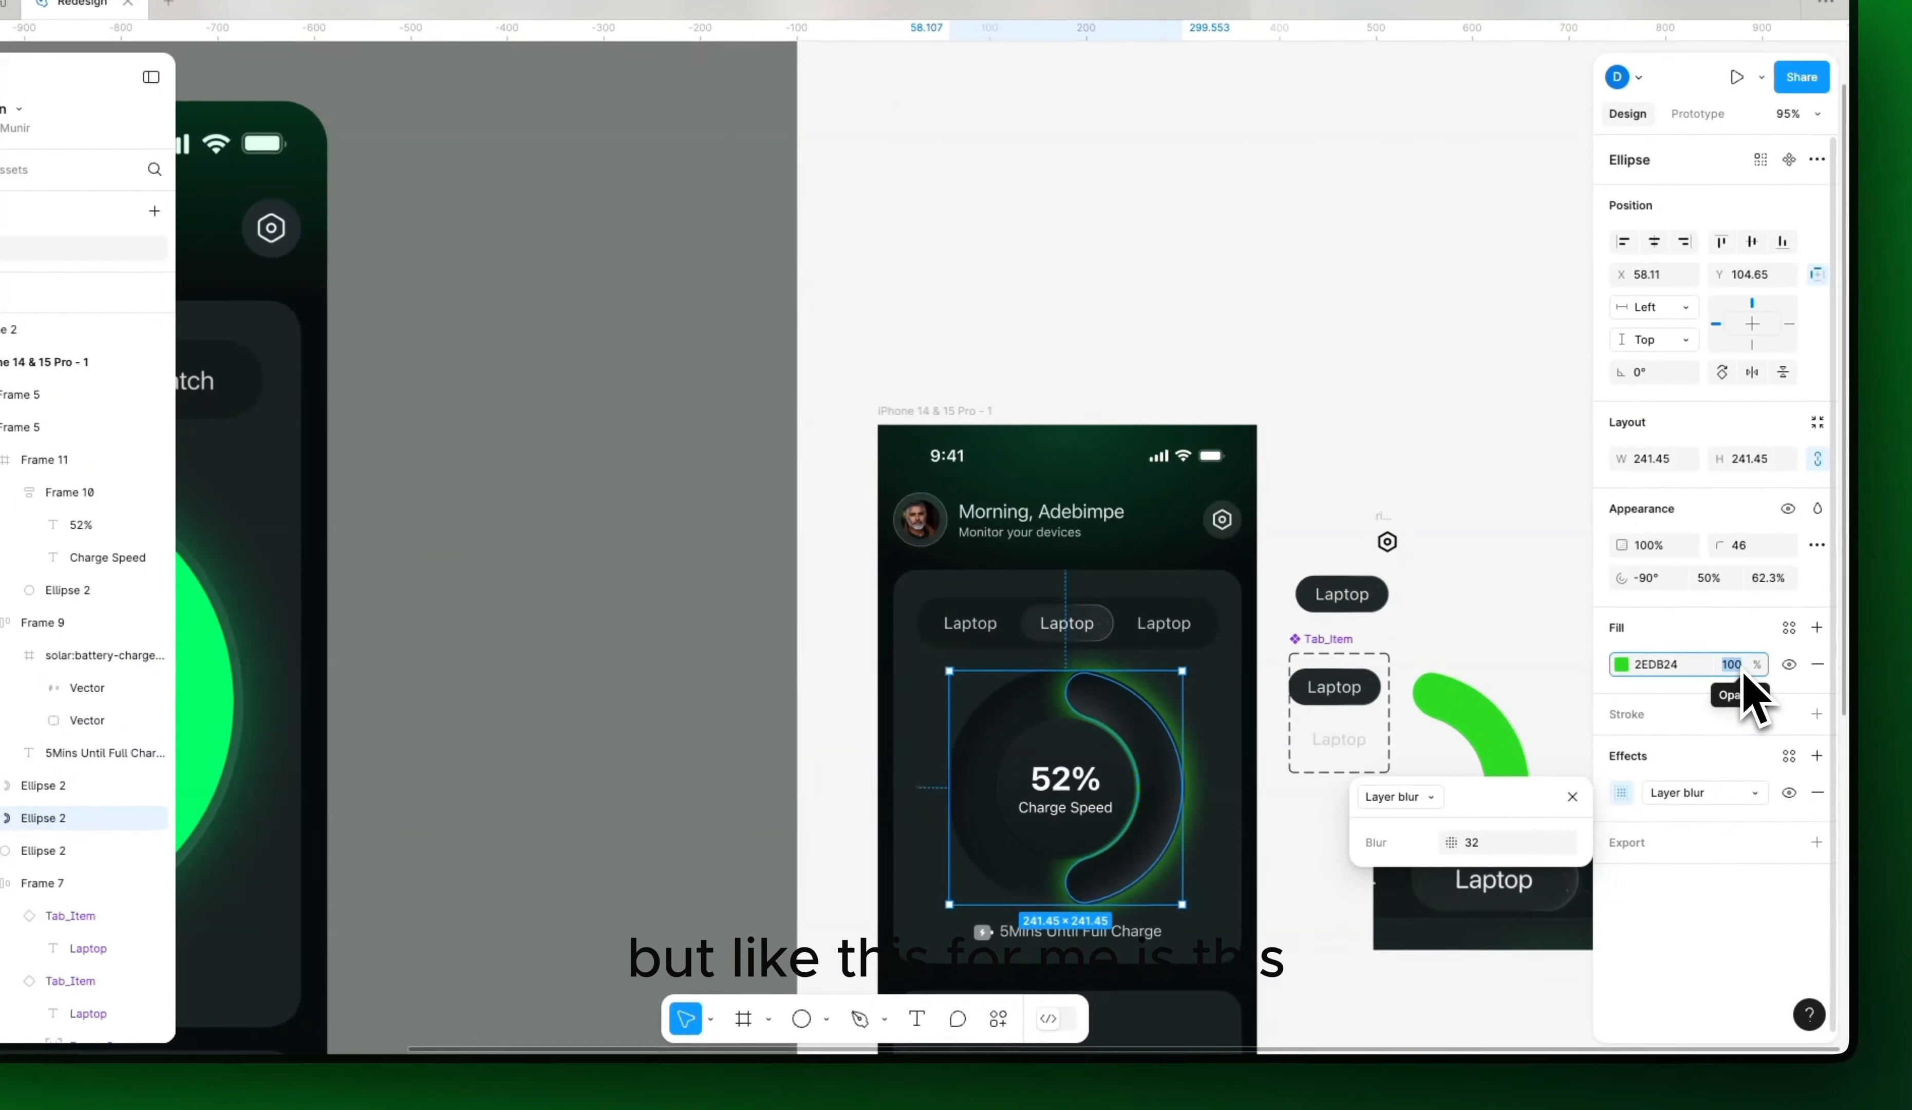
{"action": "type", "text": "40"}
{"action": "key", "text": "Return"}
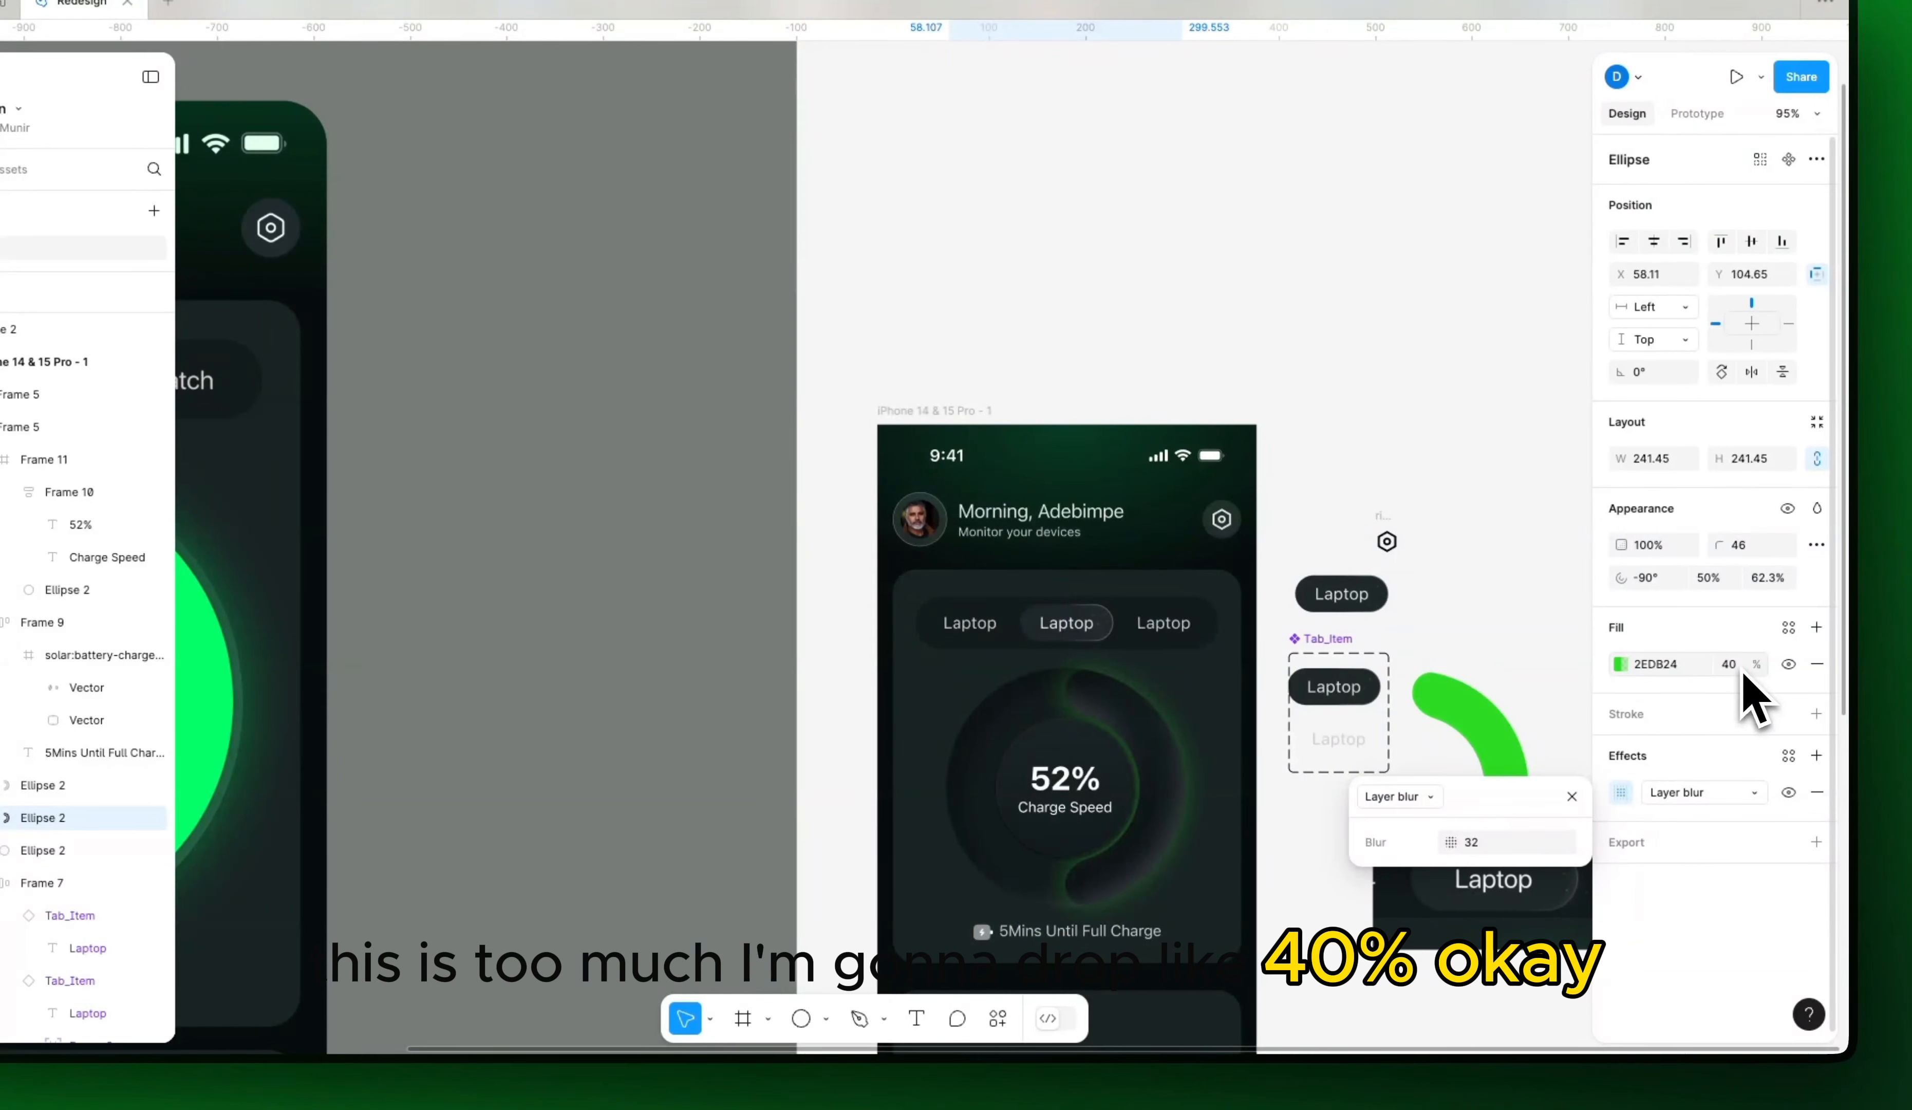
Step: Lighten the blurred arc's fill color to the pale green 8AF185 and check the glow against the reference dial
{"action": "left_click", "coordinate": [1623, 665]}
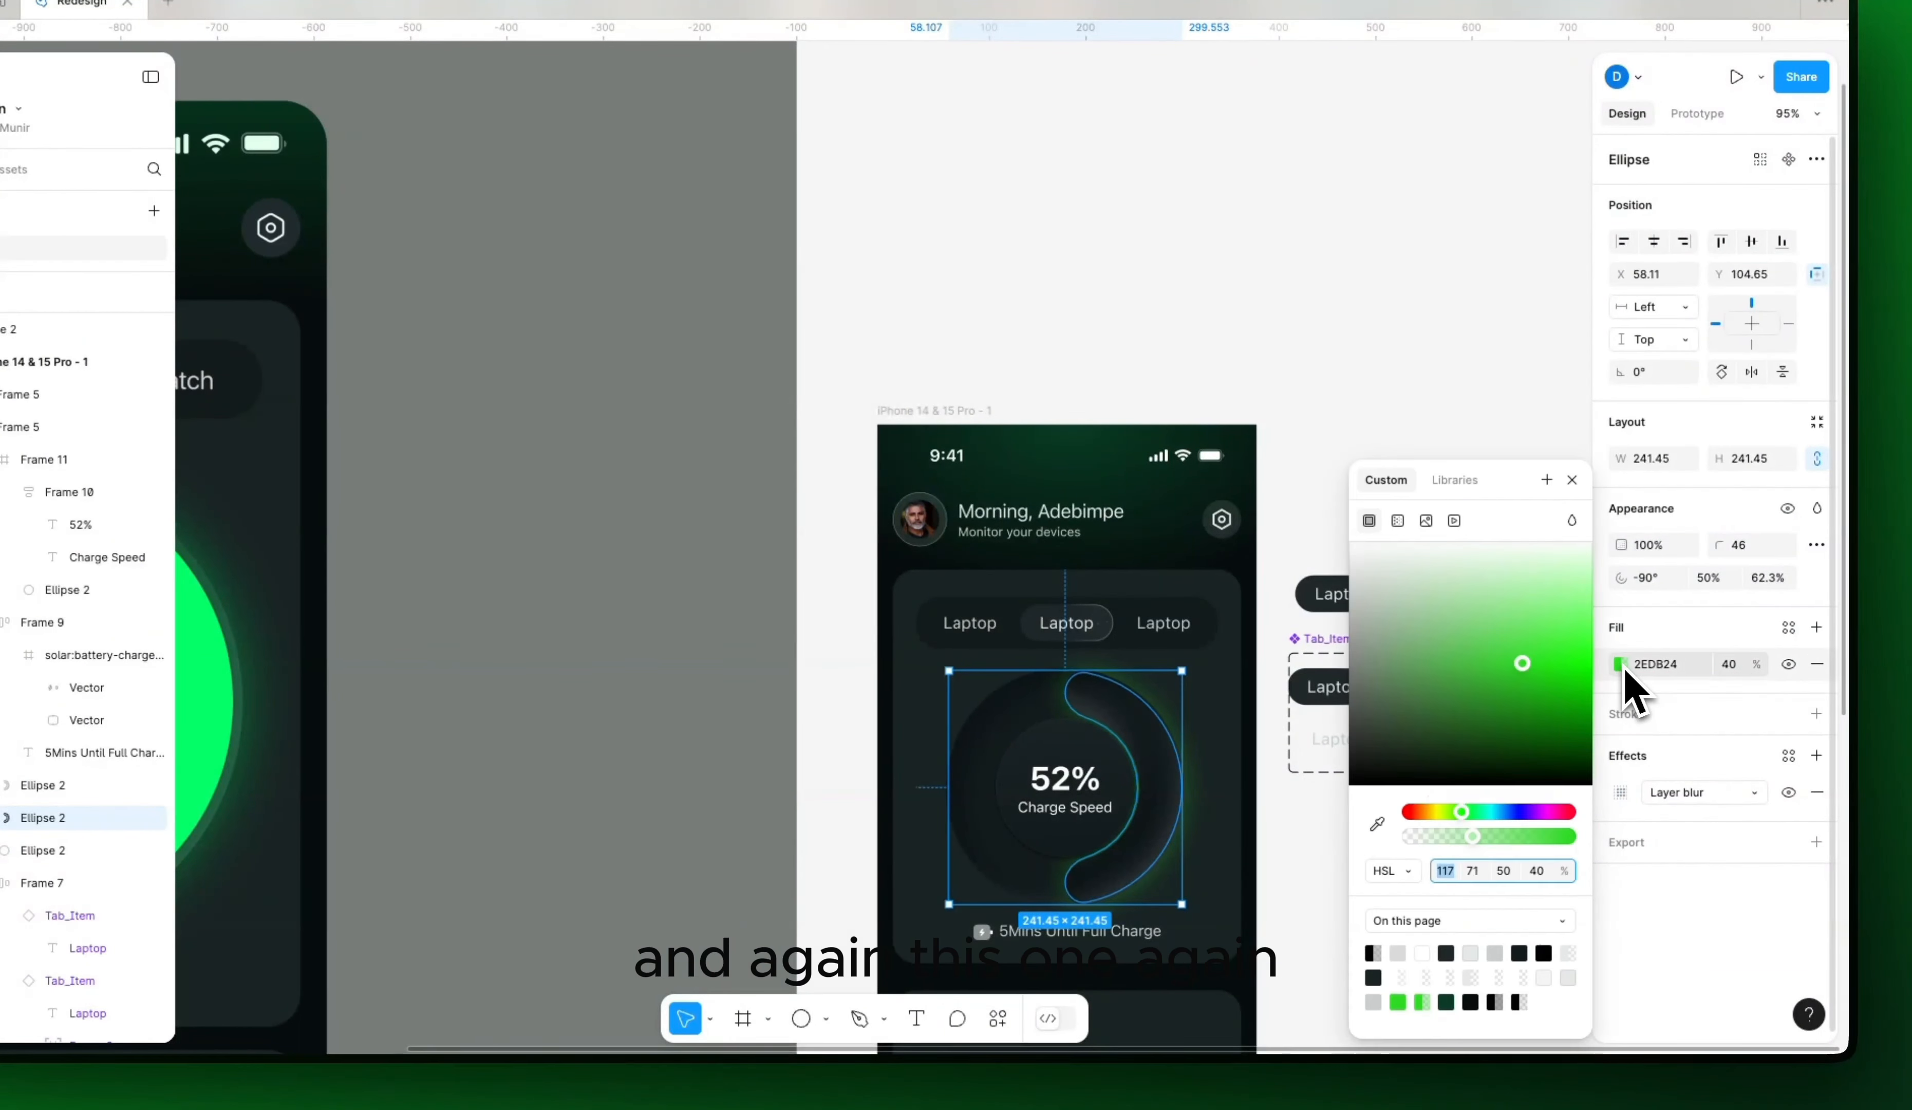
{"action": "left_click_drag", "start_coordinate": [1533, 681], "coordinate": [1535, 624]}
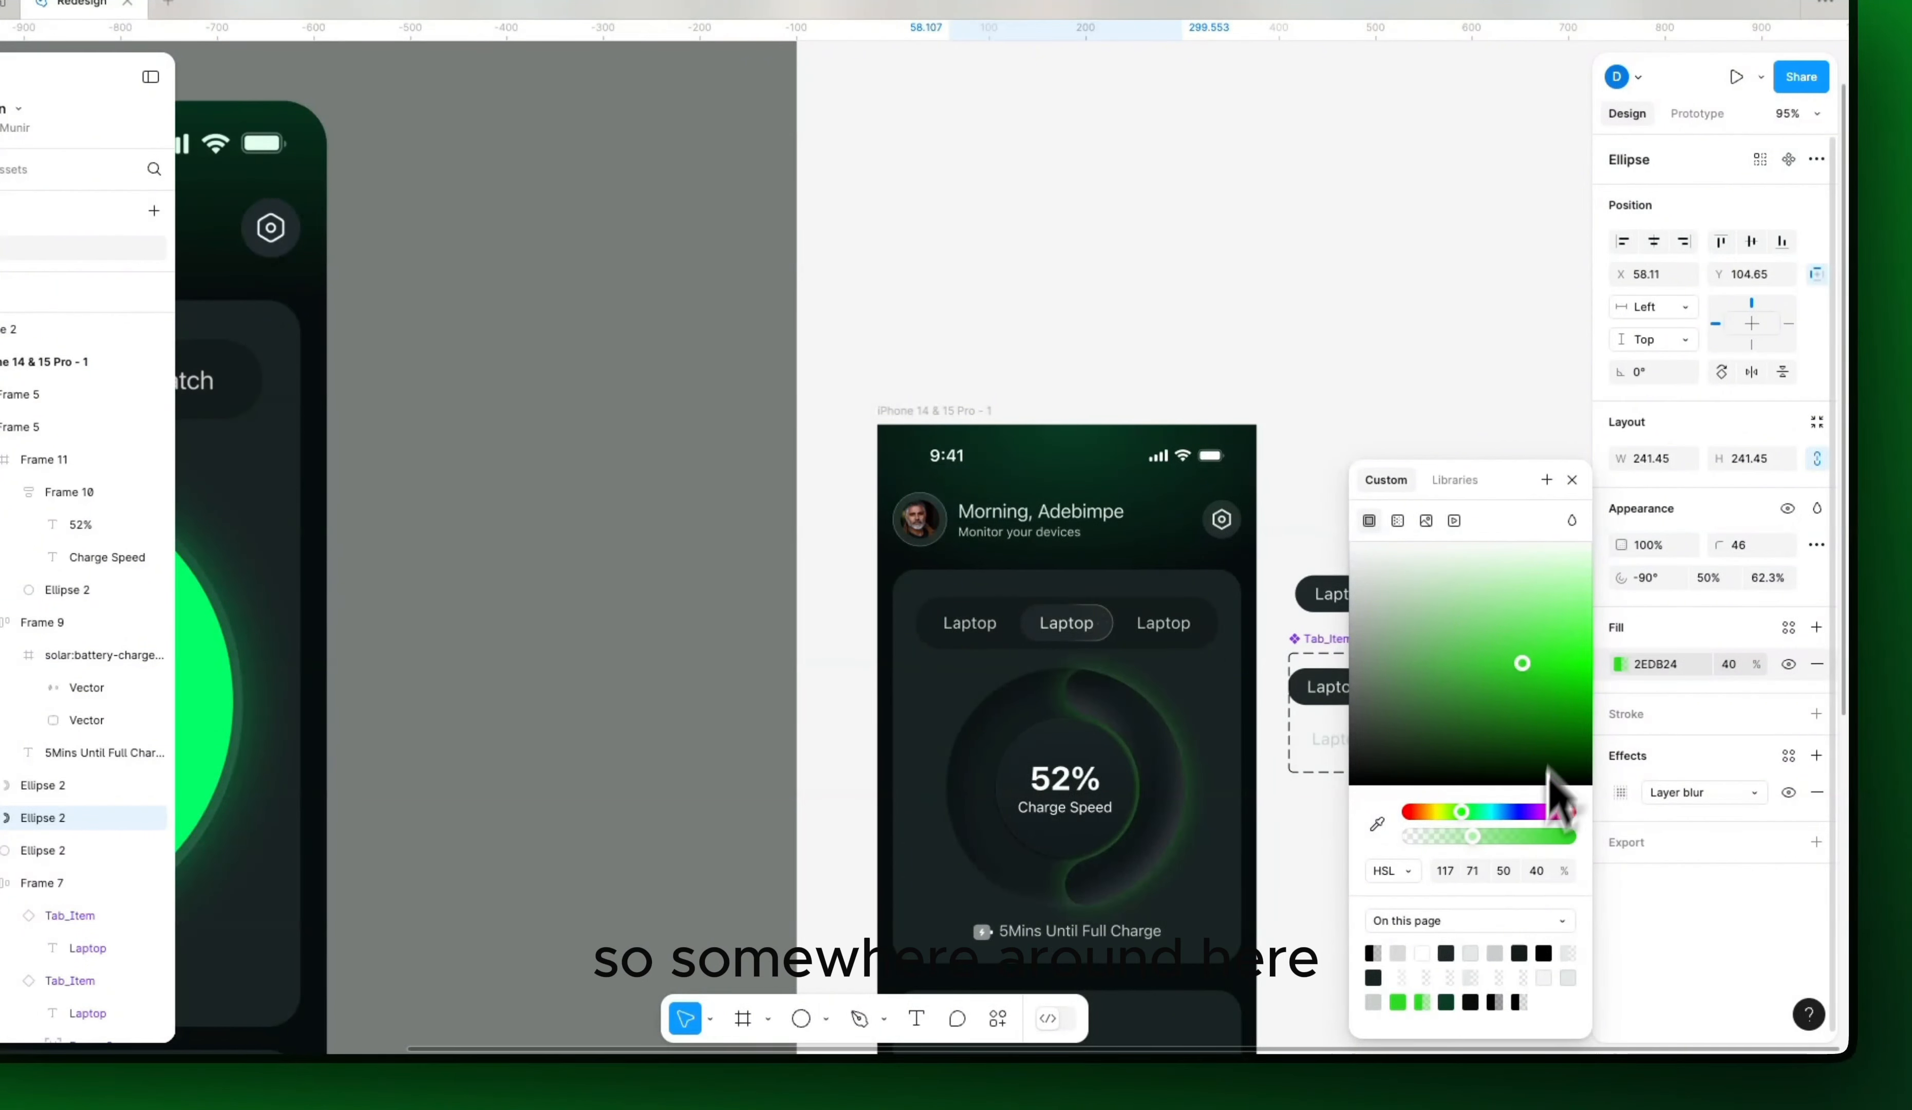
{"action": "left_click", "coordinate": [1524, 651]}
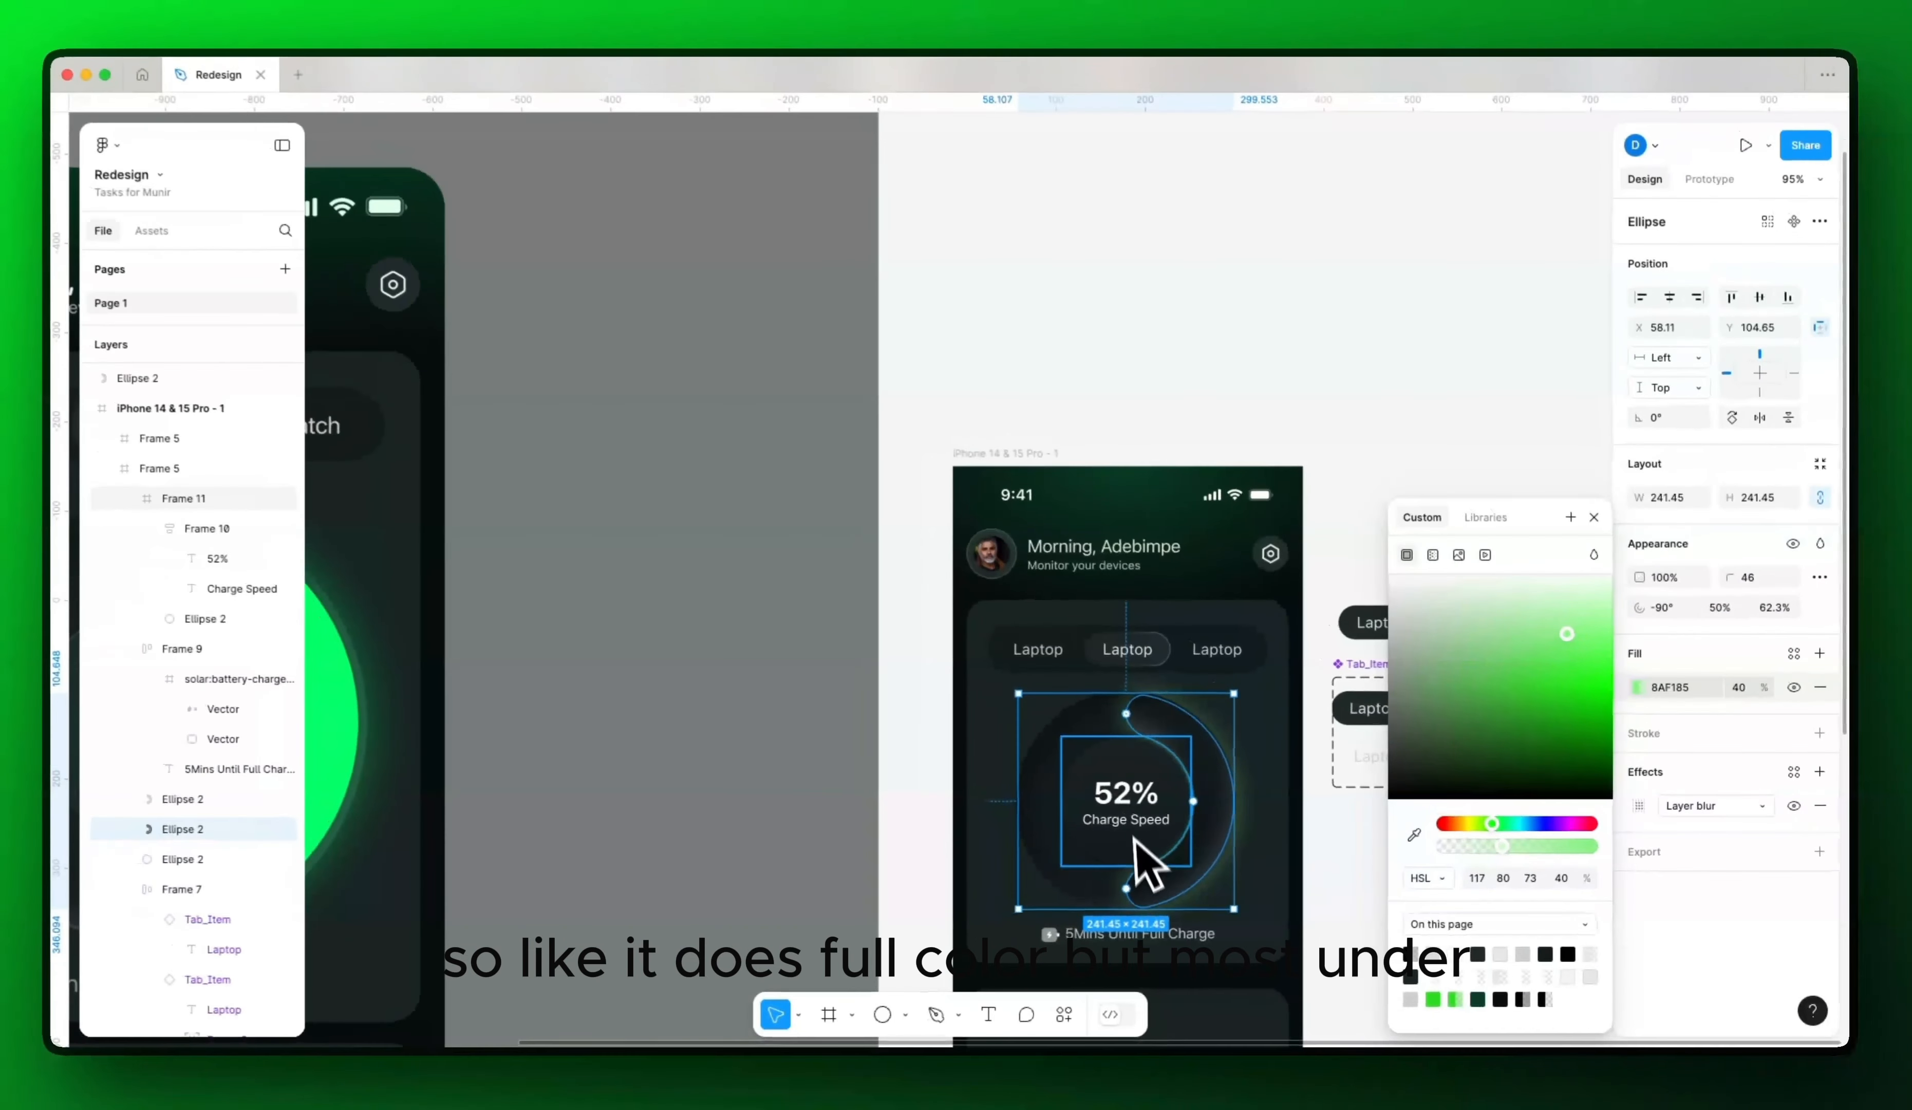
{"action": "scroll", "coordinate": [1141, 789], "scroll_direction": "down", "scroll_amount": 4}
{"action": "scroll", "coordinate": [1201, 804], "scroll_direction": "down", "scroll_amount": 1}
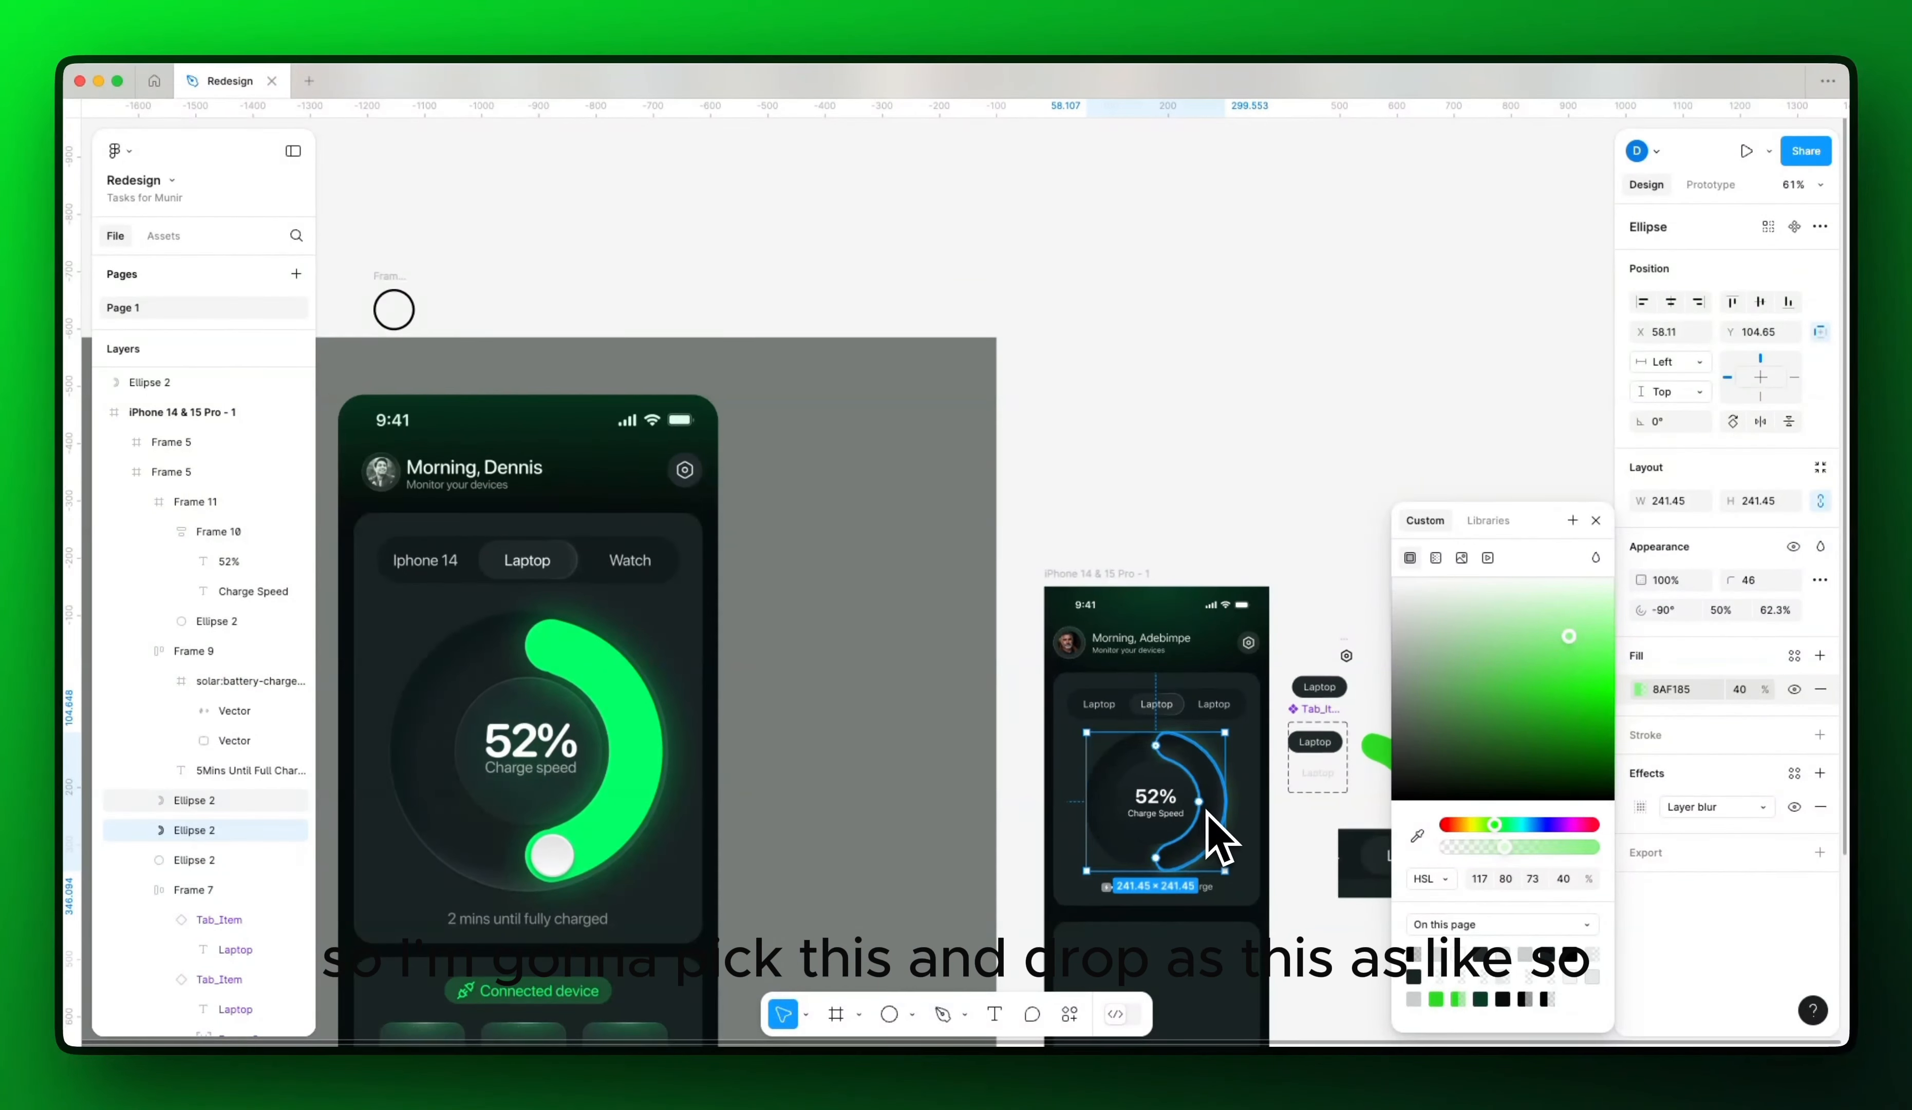
{"action": "scroll", "coordinate": [1208, 812], "scroll_direction": "up", "scroll_amount": 10}
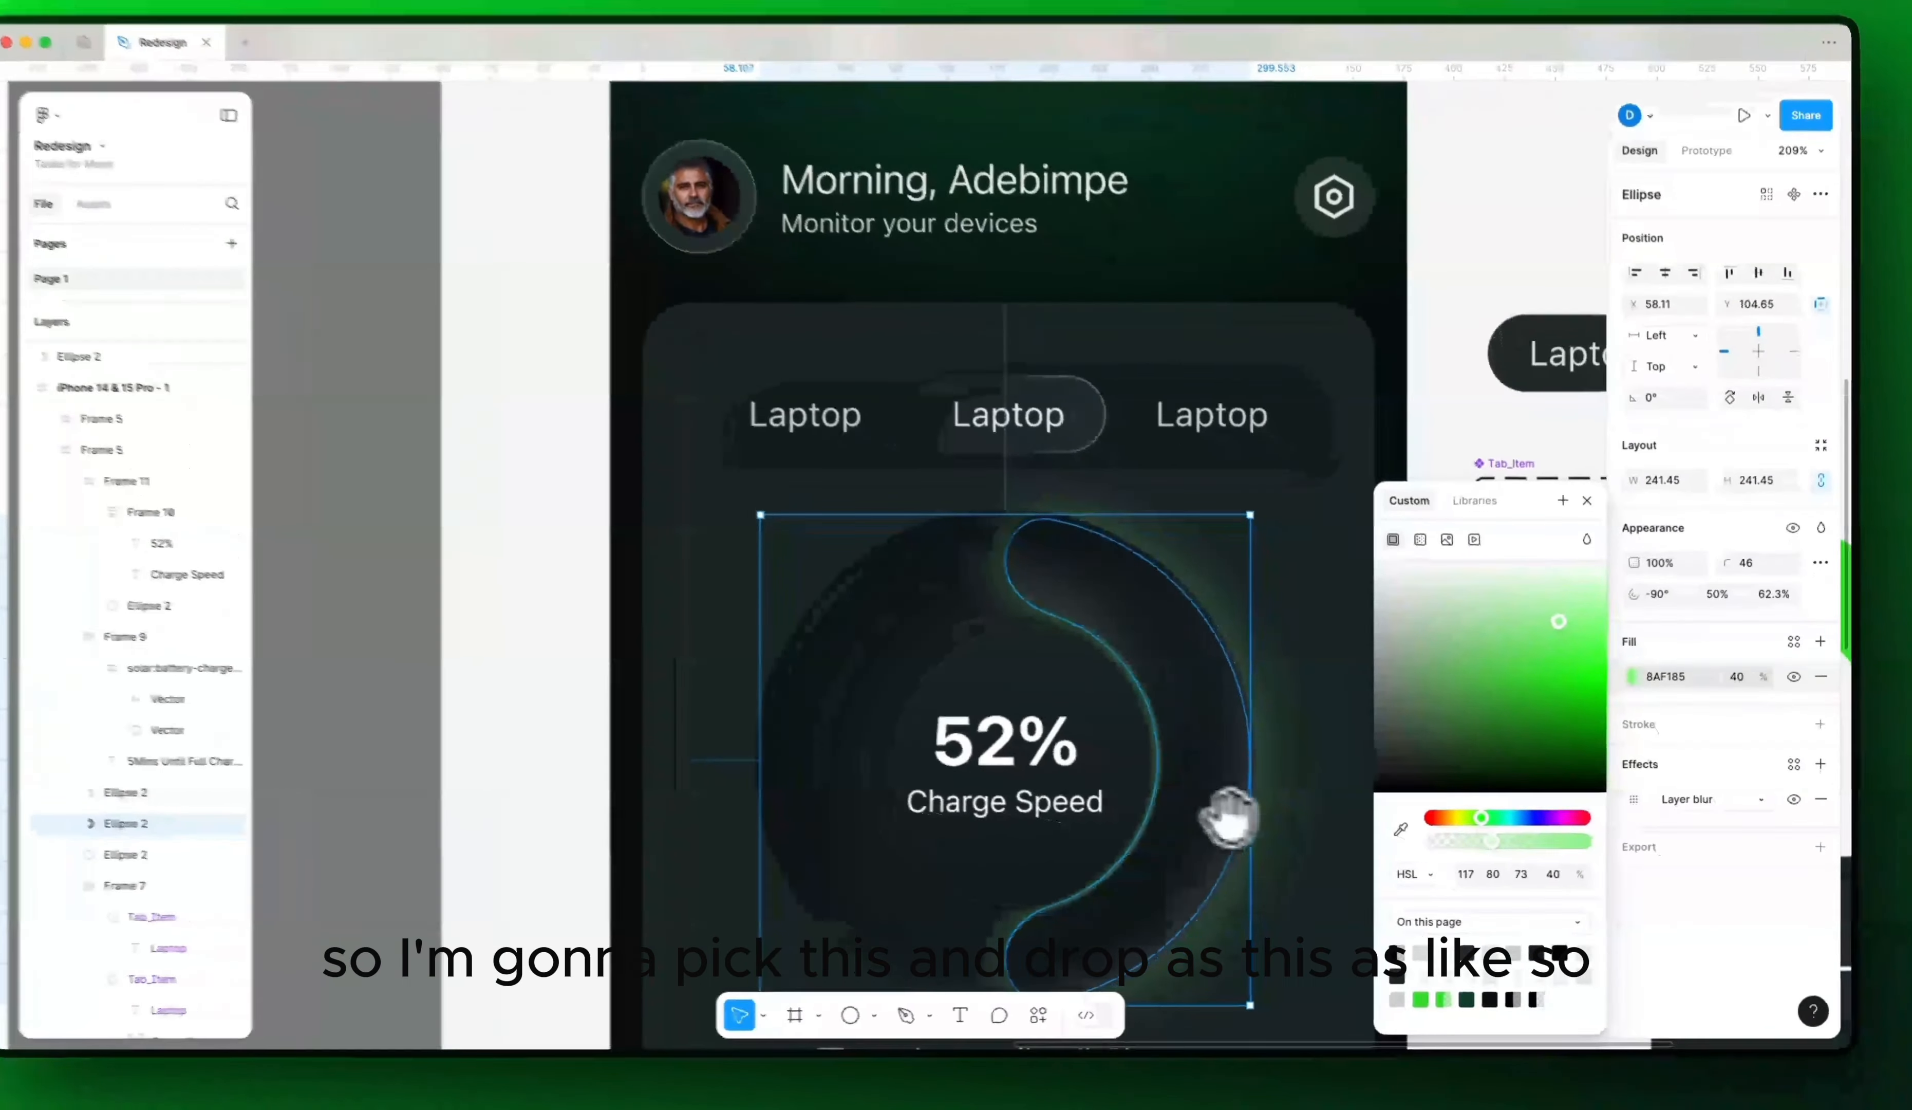
Step: Change the dark rounded arc's blend mode to Plus lighter
{"action": "left_click_drag", "start_coordinate": [1231, 817], "coordinate": [1135, 818]}
{"action": "left_click", "coordinate": [1292, 764]}
{"action": "left_click", "coordinate": [1028, 625], "text": "super"}
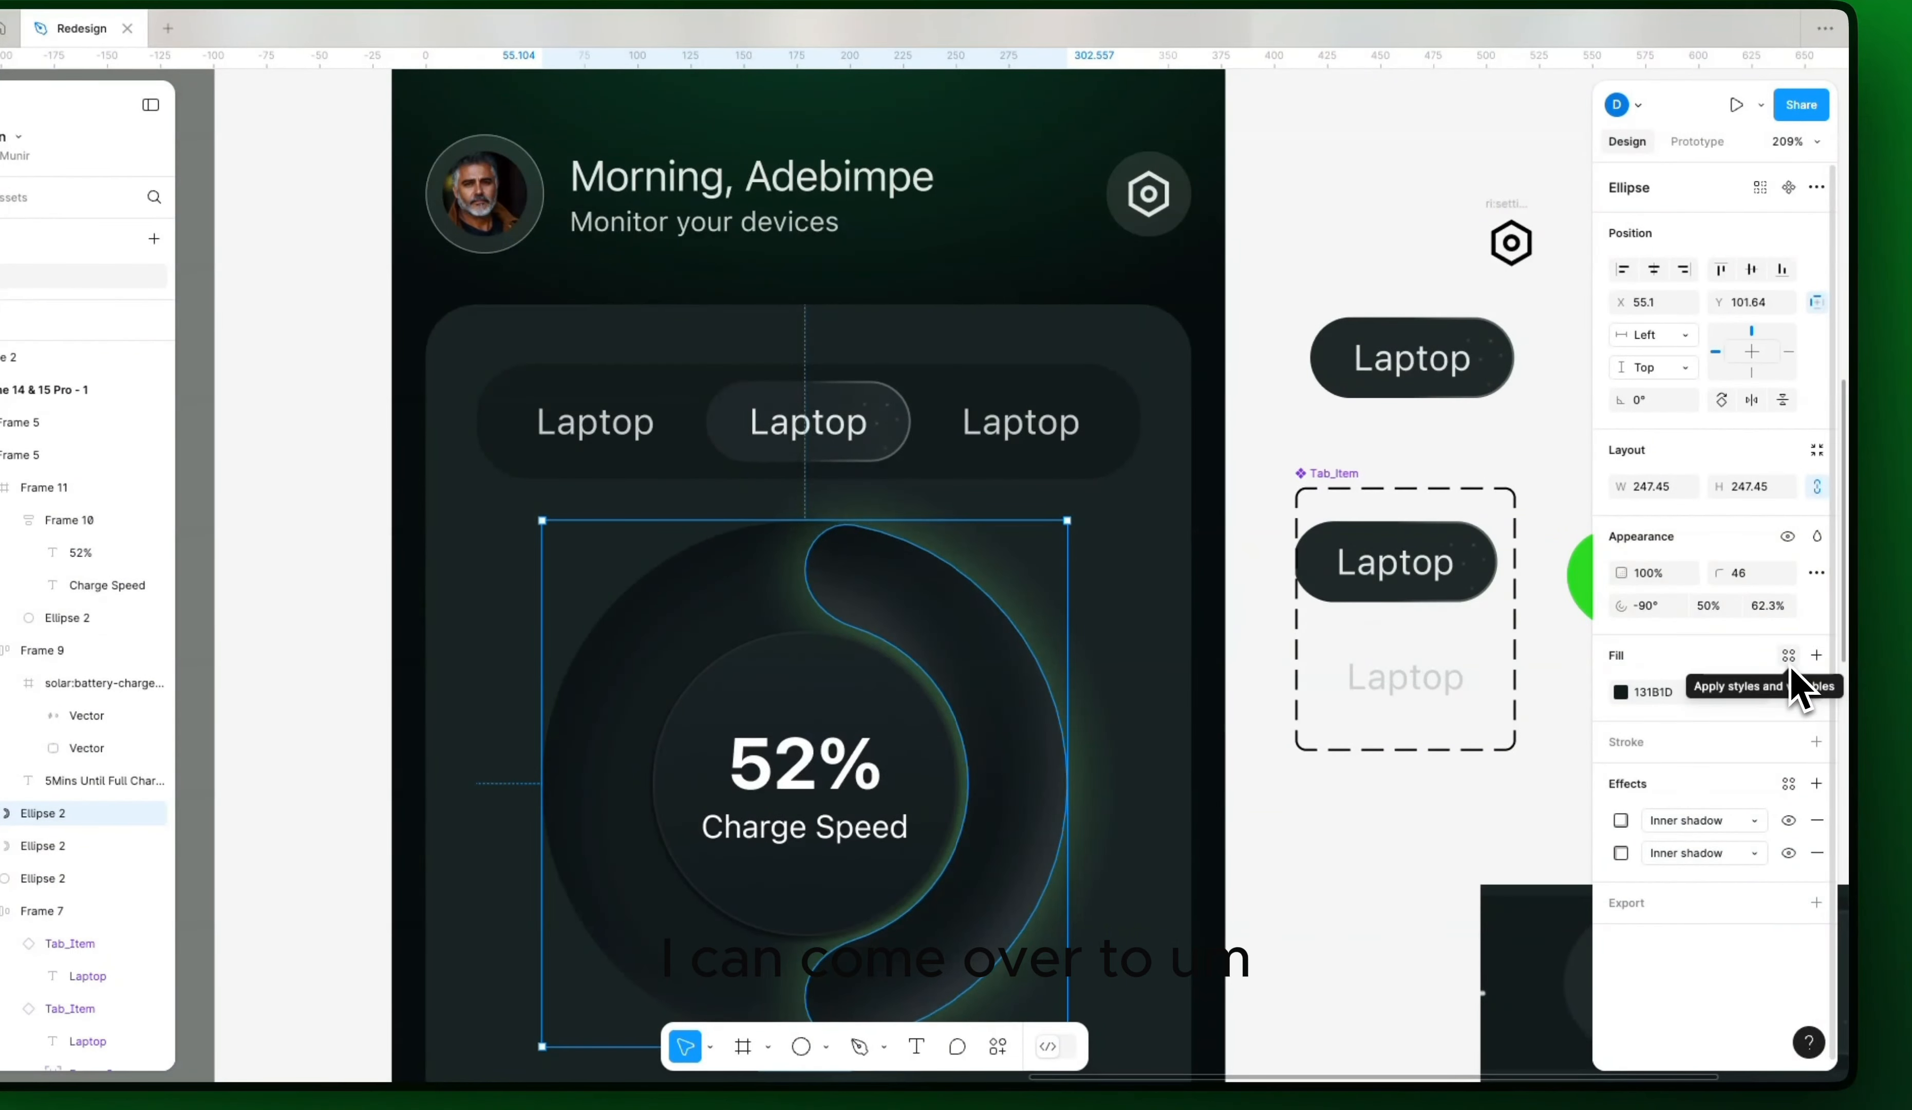
{"action": "left_click", "coordinate": [1788, 660]}
{"action": "left_click", "coordinate": [1782, 662]}
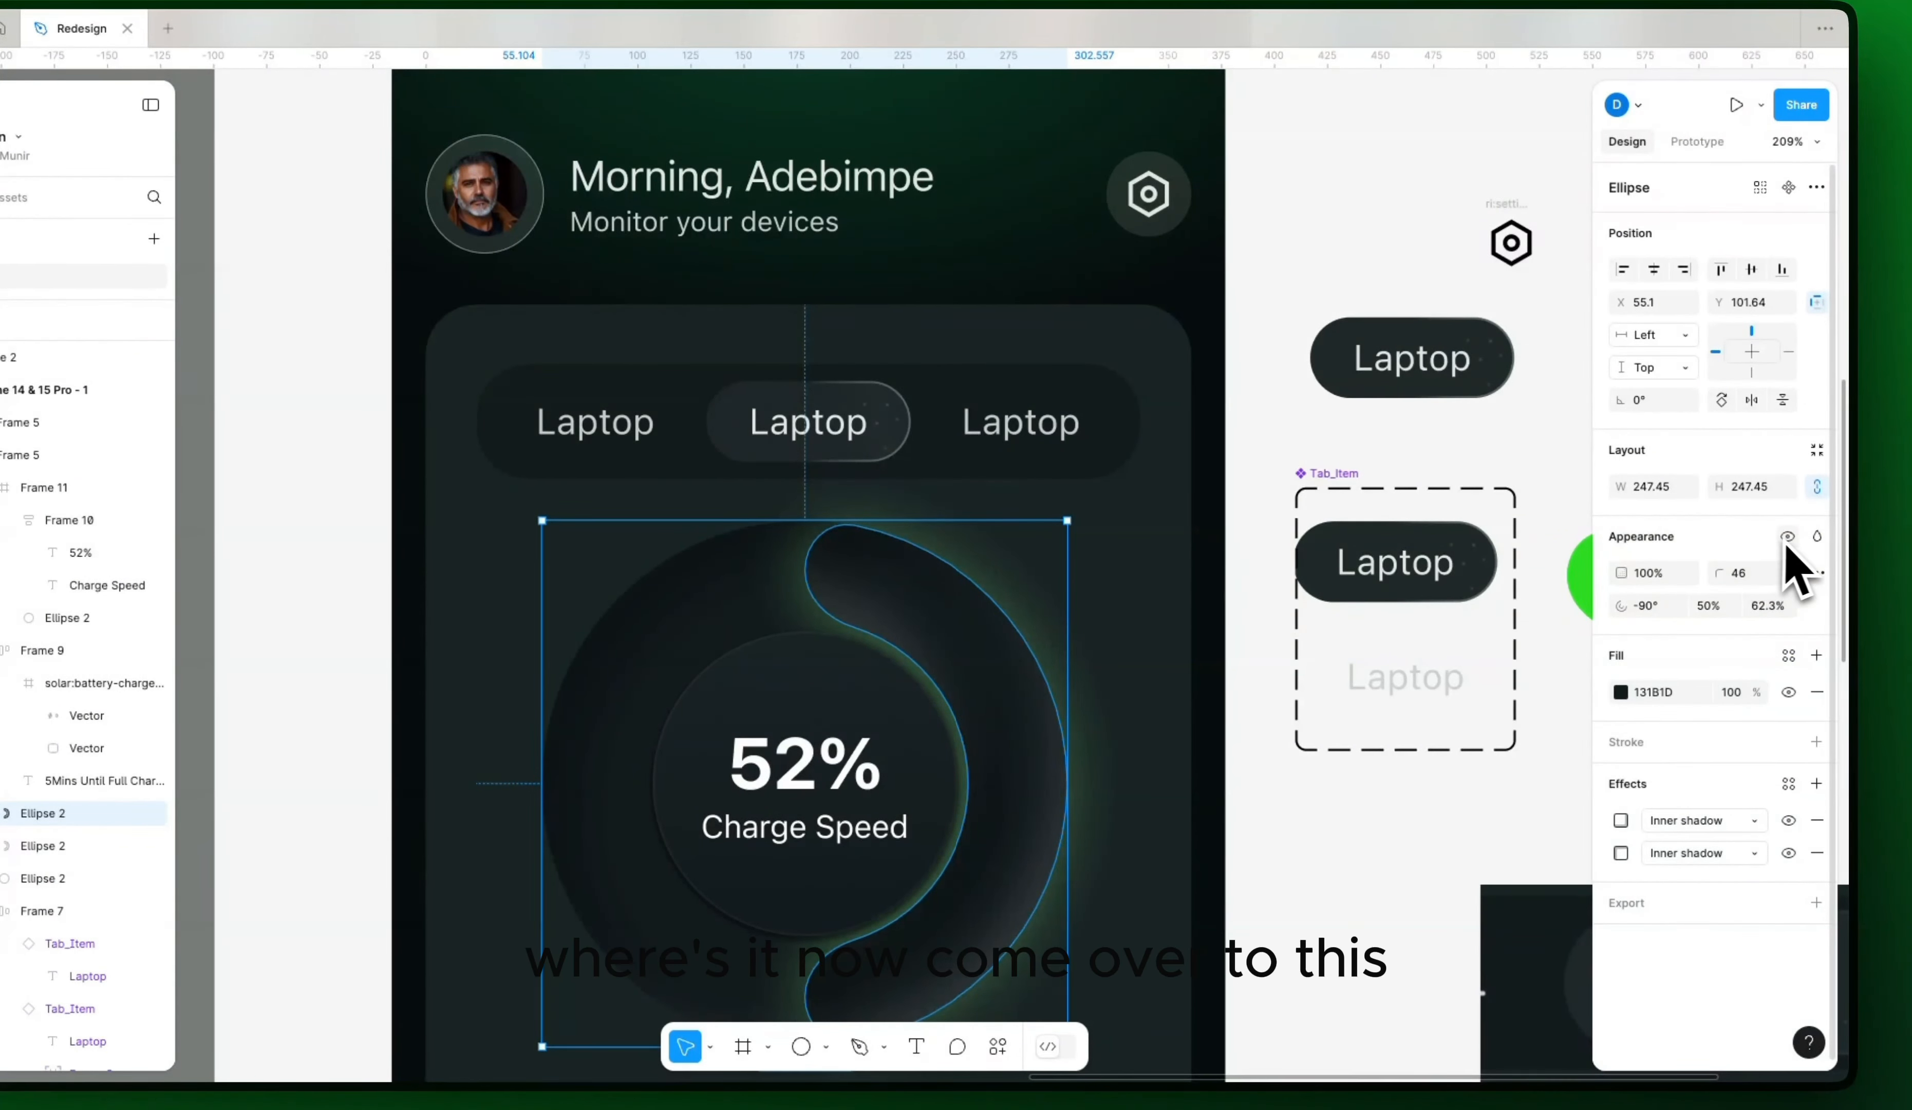
{"action": "left_click", "coordinate": [1817, 537]}
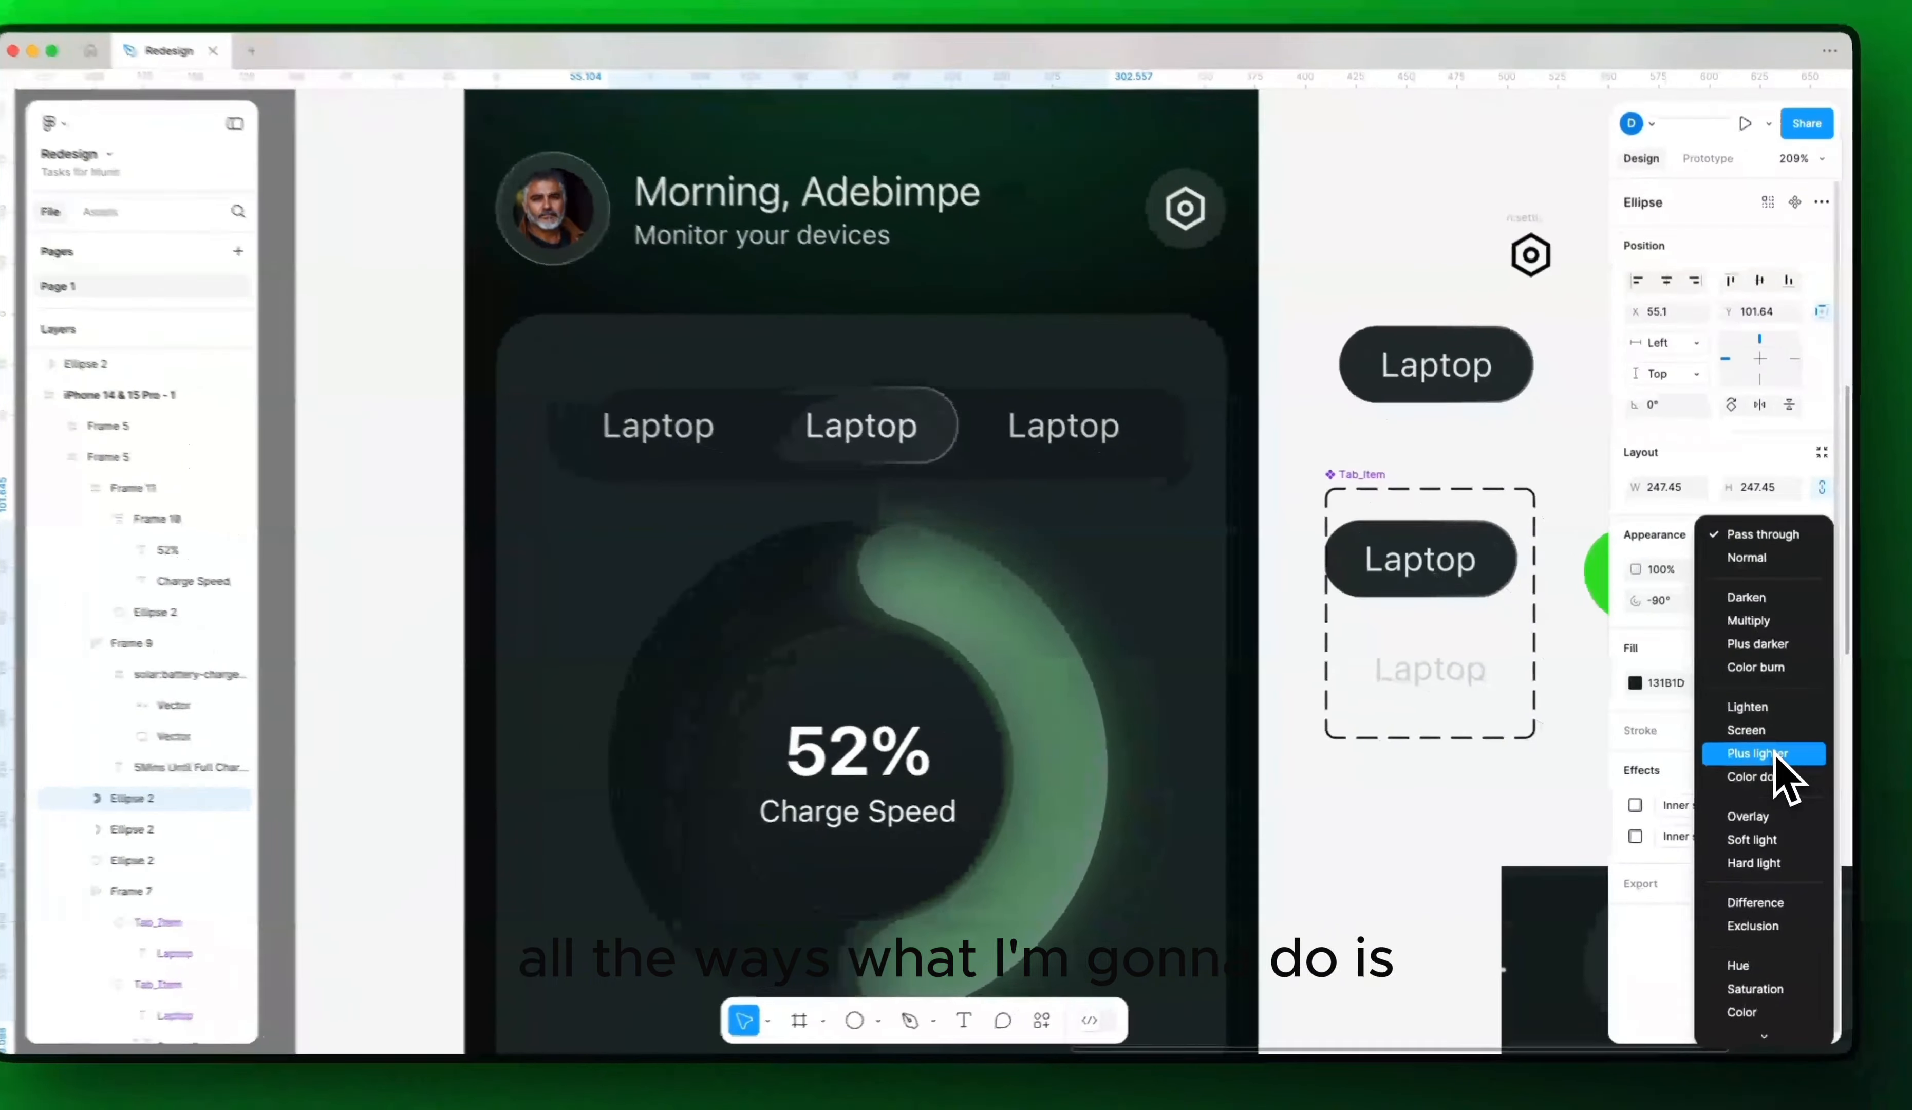
{"action": "left_click", "coordinate": [1758, 757]}
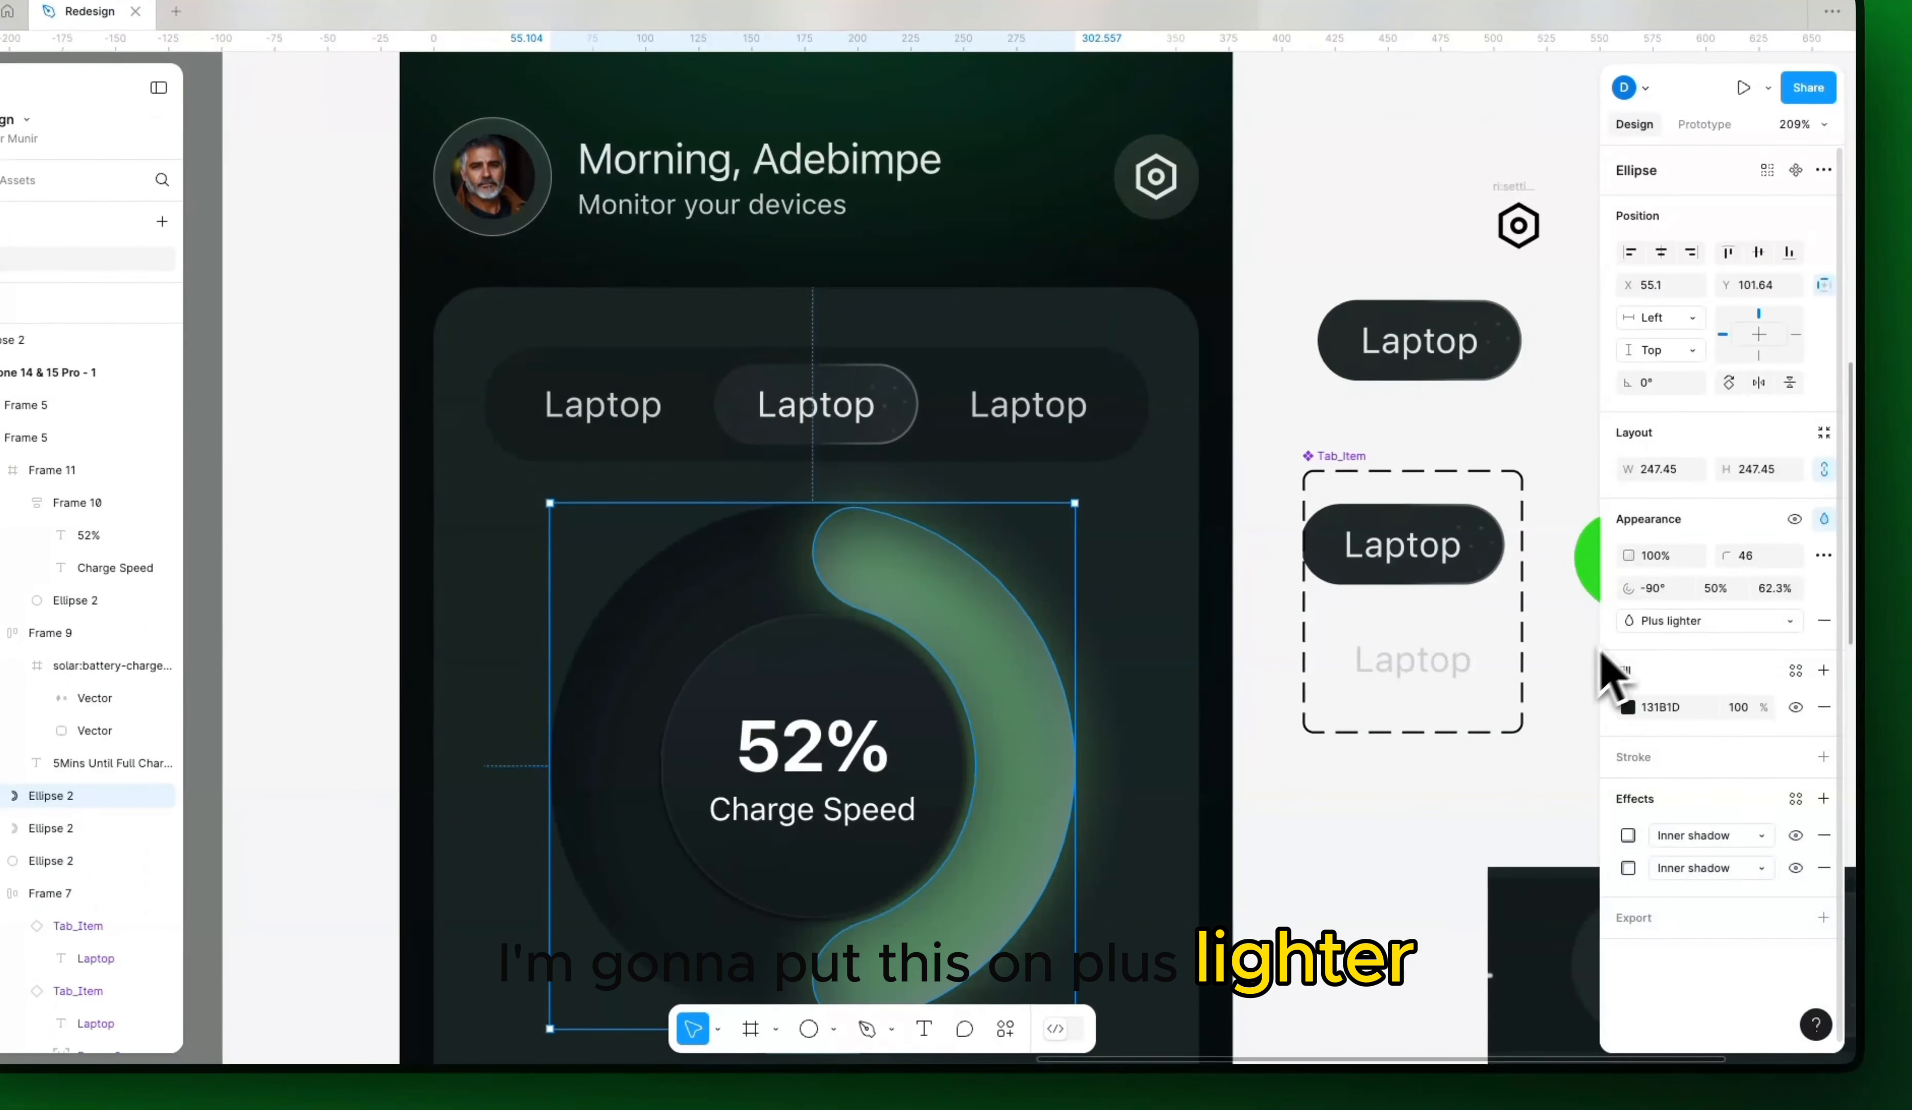
Step: Move the green arc copy from outside the phone frame onto the charge-speed dial, over the rounded arc
{"action": "left_click", "coordinate": [1284, 817]}
{"action": "left_click_drag", "start_coordinate": [1371, 884], "coordinate": [1117, 676]}
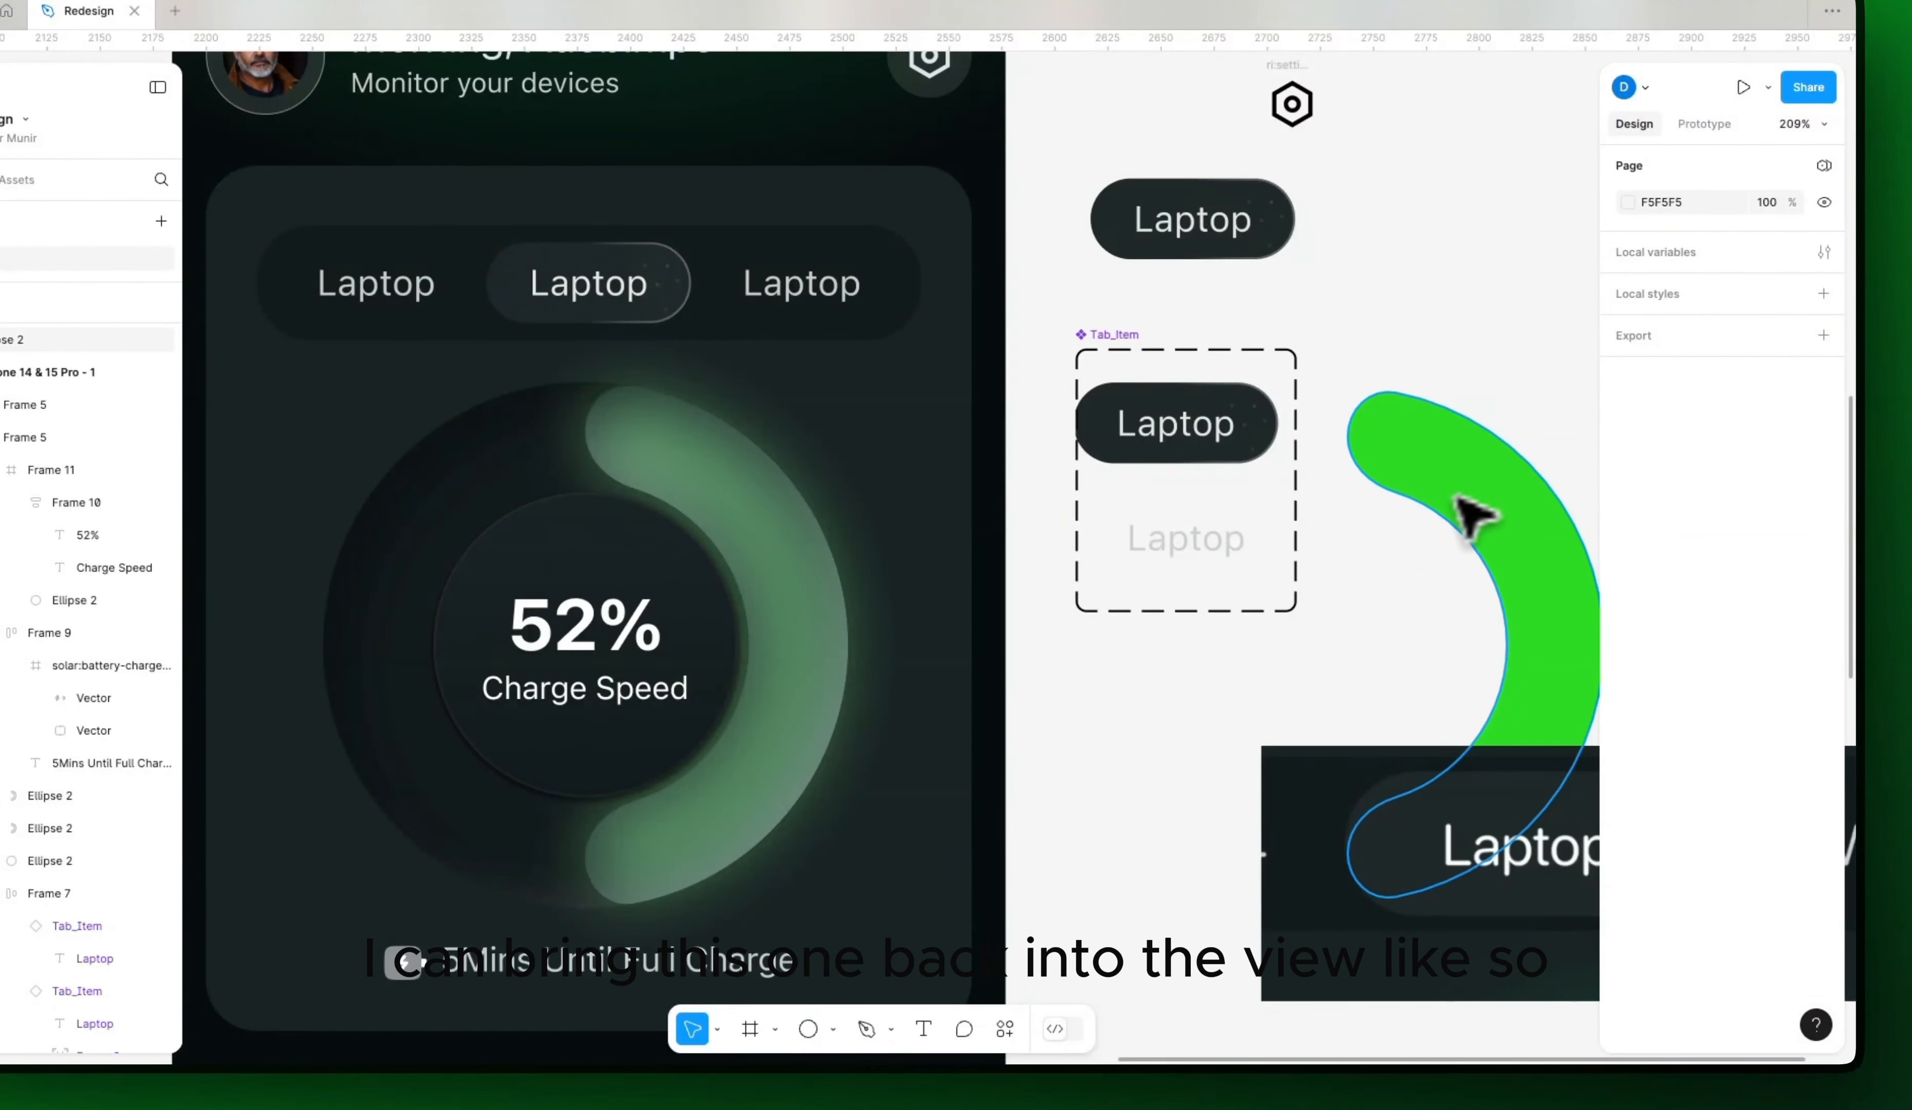
{"action": "left_click", "coordinate": [1515, 555]}
{"action": "left_click_drag", "start_coordinate": [1515, 610], "coordinate": [853, 584]}
{"action": "left_click", "coordinate": [1158, 606]}
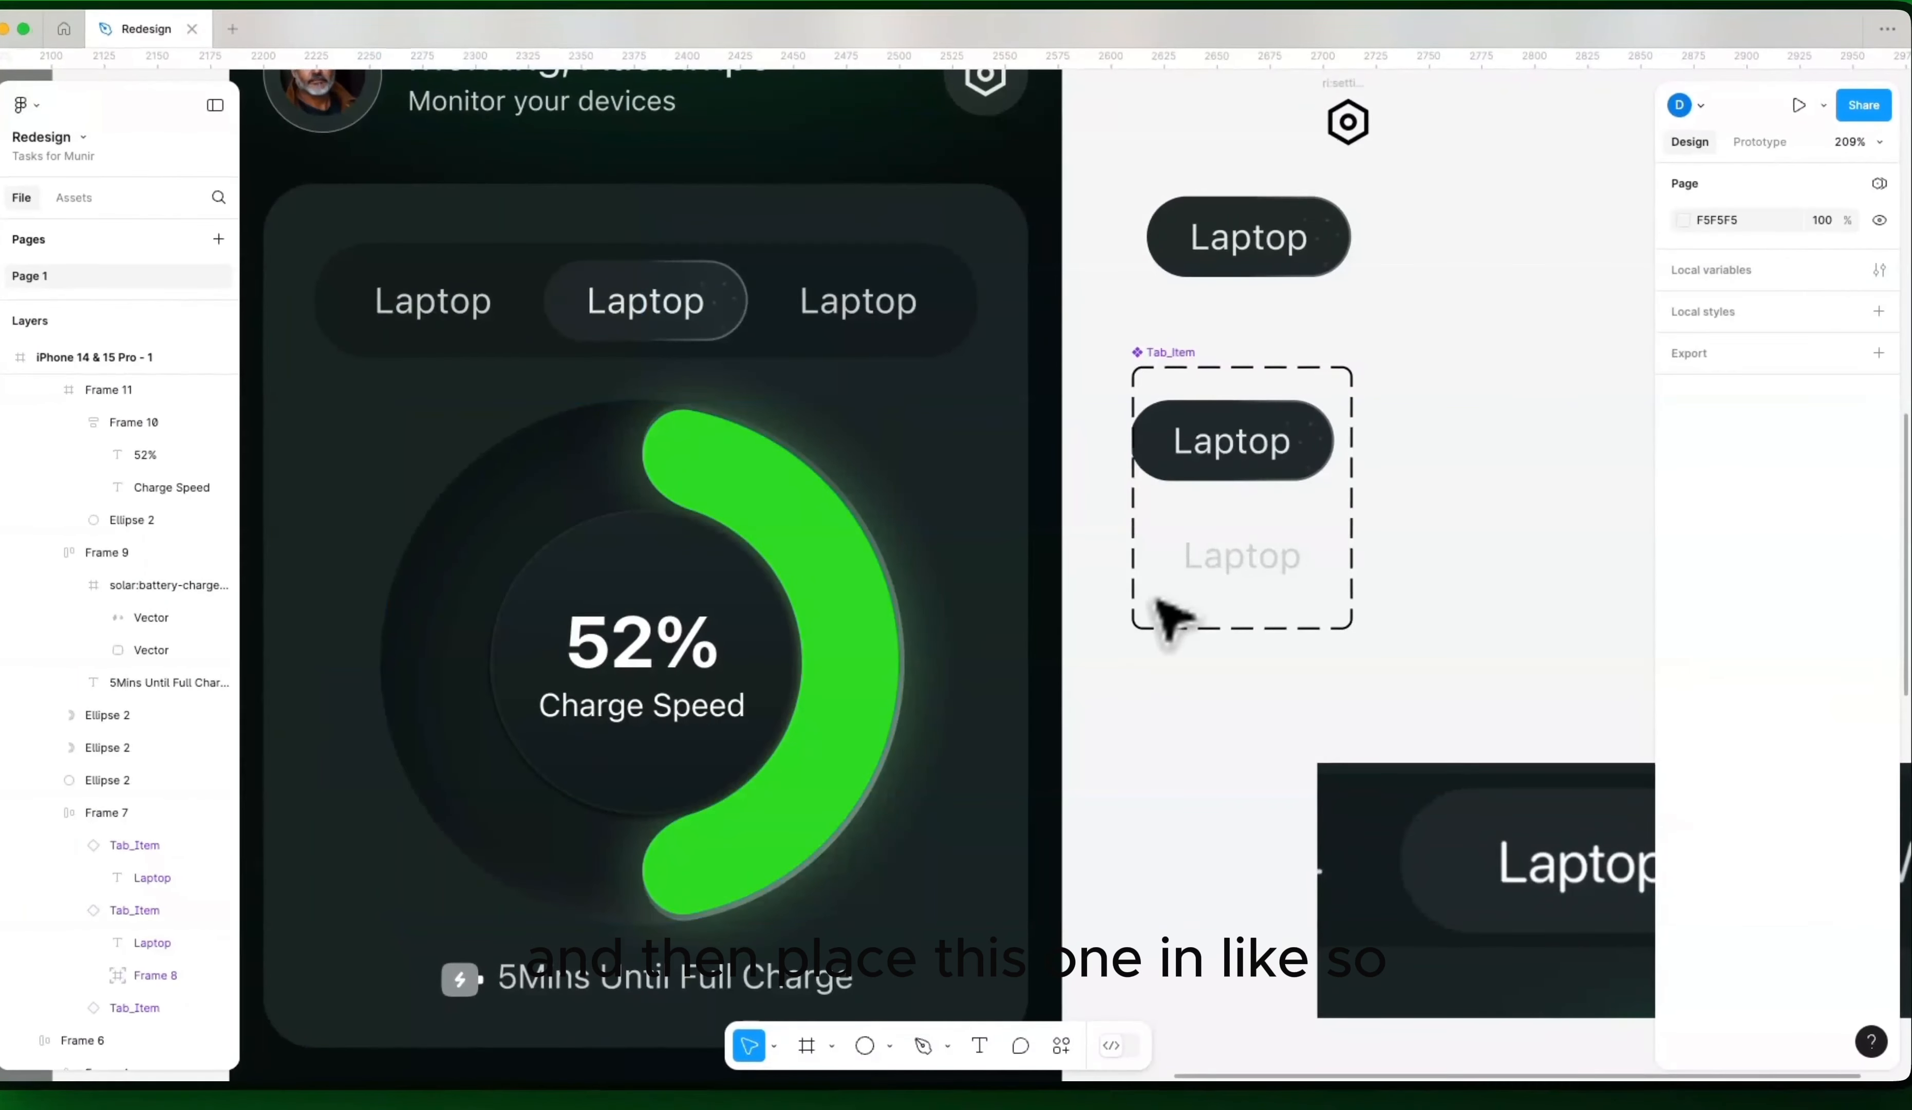
Step: Select the solid green arc on the dial and compare its edge and color with the reference dial
{"action": "left_click_drag", "start_coordinate": [886, 685], "coordinate": [1337, 653]}
{"action": "left_click_drag", "start_coordinate": [591, 647], "coordinate": [1076, 641]}
{"action": "scroll", "coordinate": [990, 661], "scroll_direction": "down", "scroll_amount": 6}
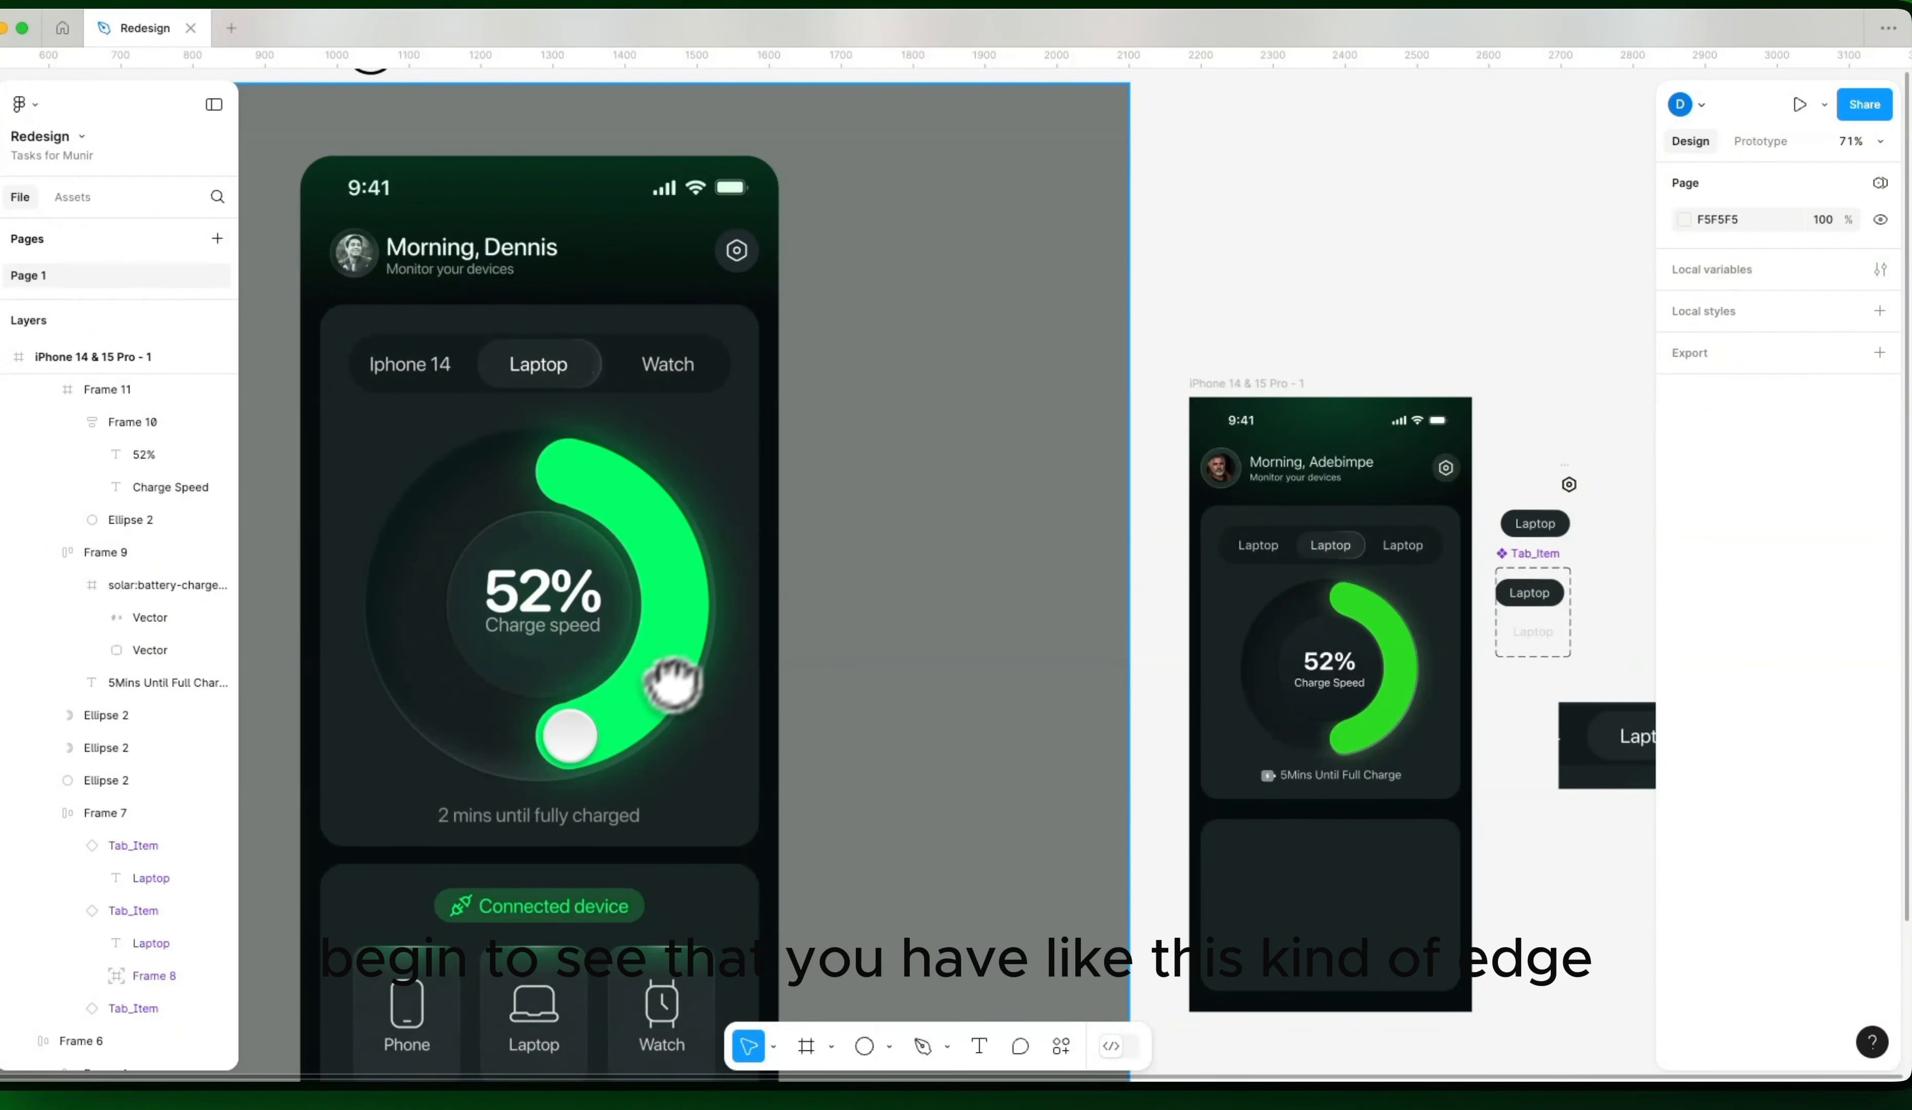
{"action": "scroll", "coordinate": [1272, 709], "scroll_direction": "up", "scroll_amount": 4}
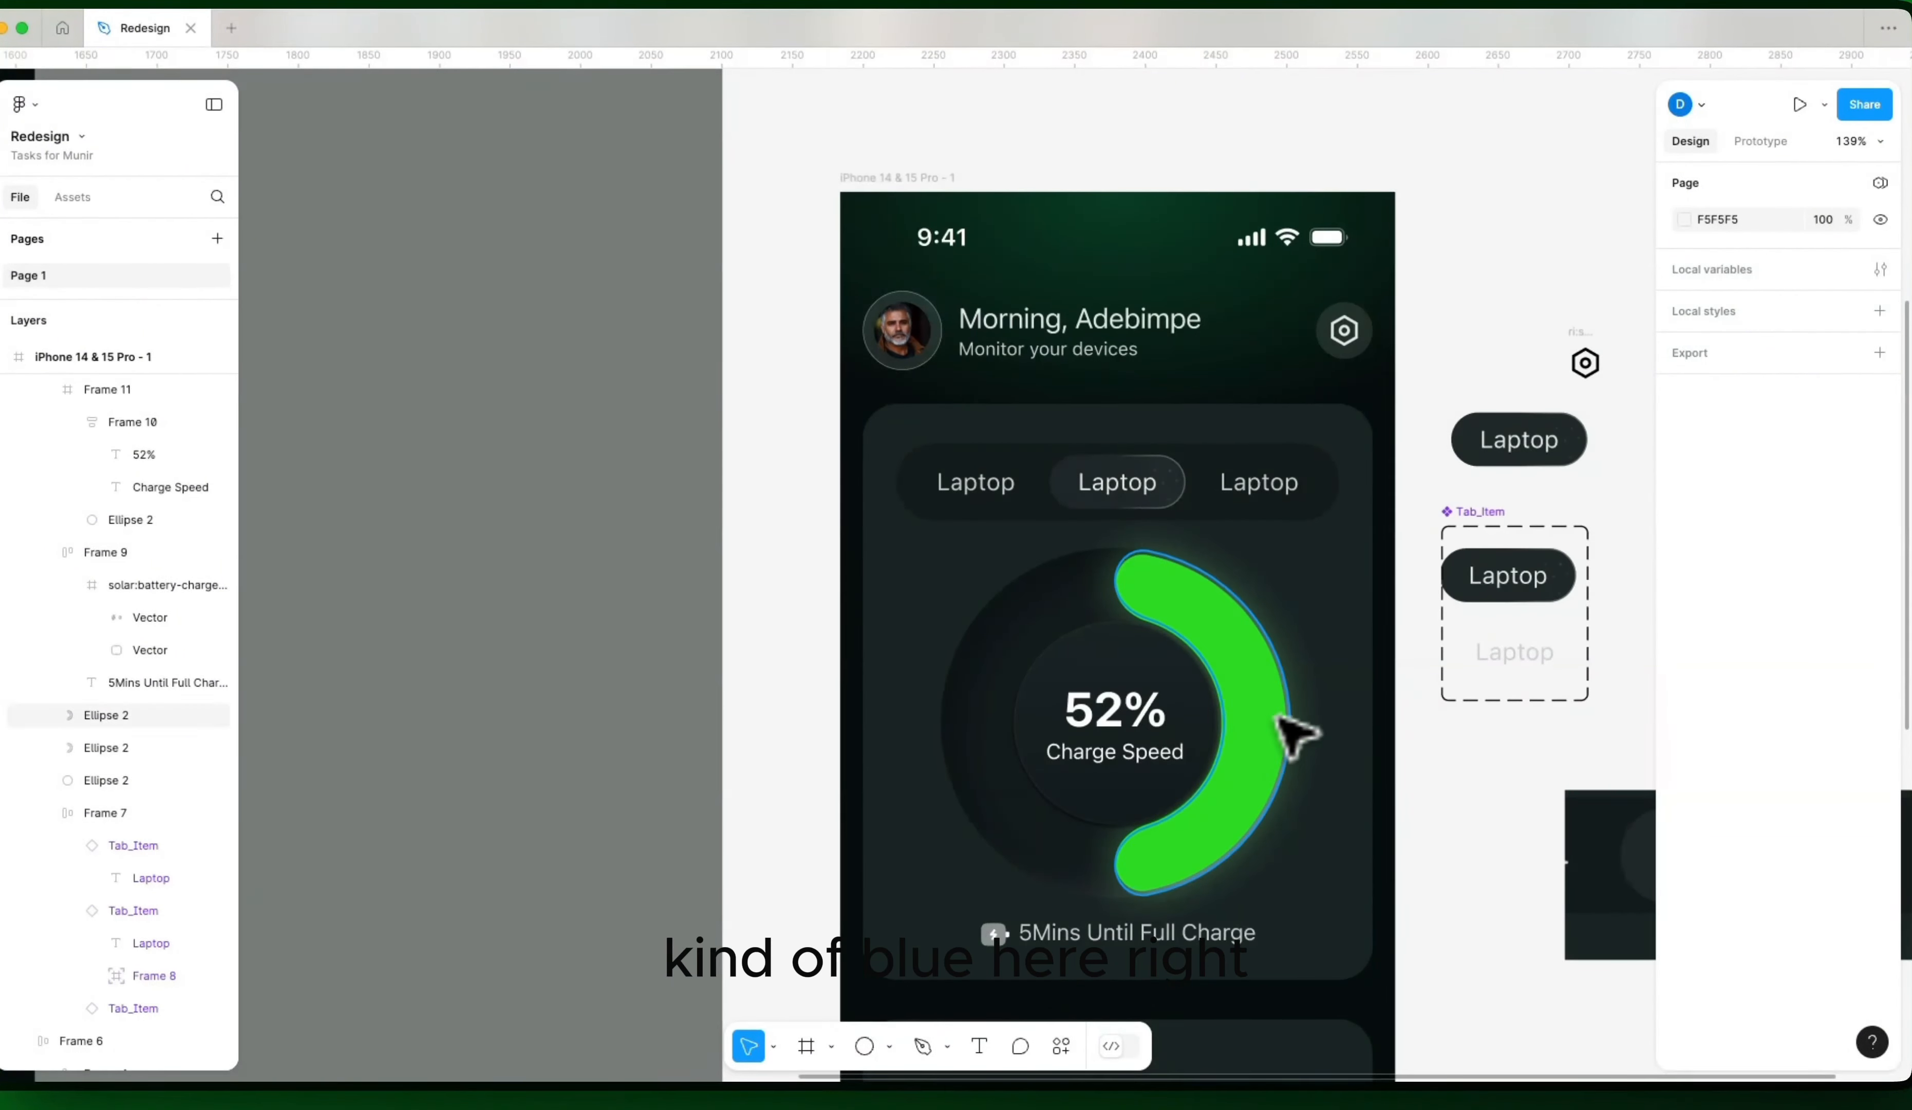
{"action": "left_click", "coordinate": [1295, 736]}
{"action": "scroll", "coordinate": [1234, 735], "scroll_direction": "left", "scroll_amount": 10}
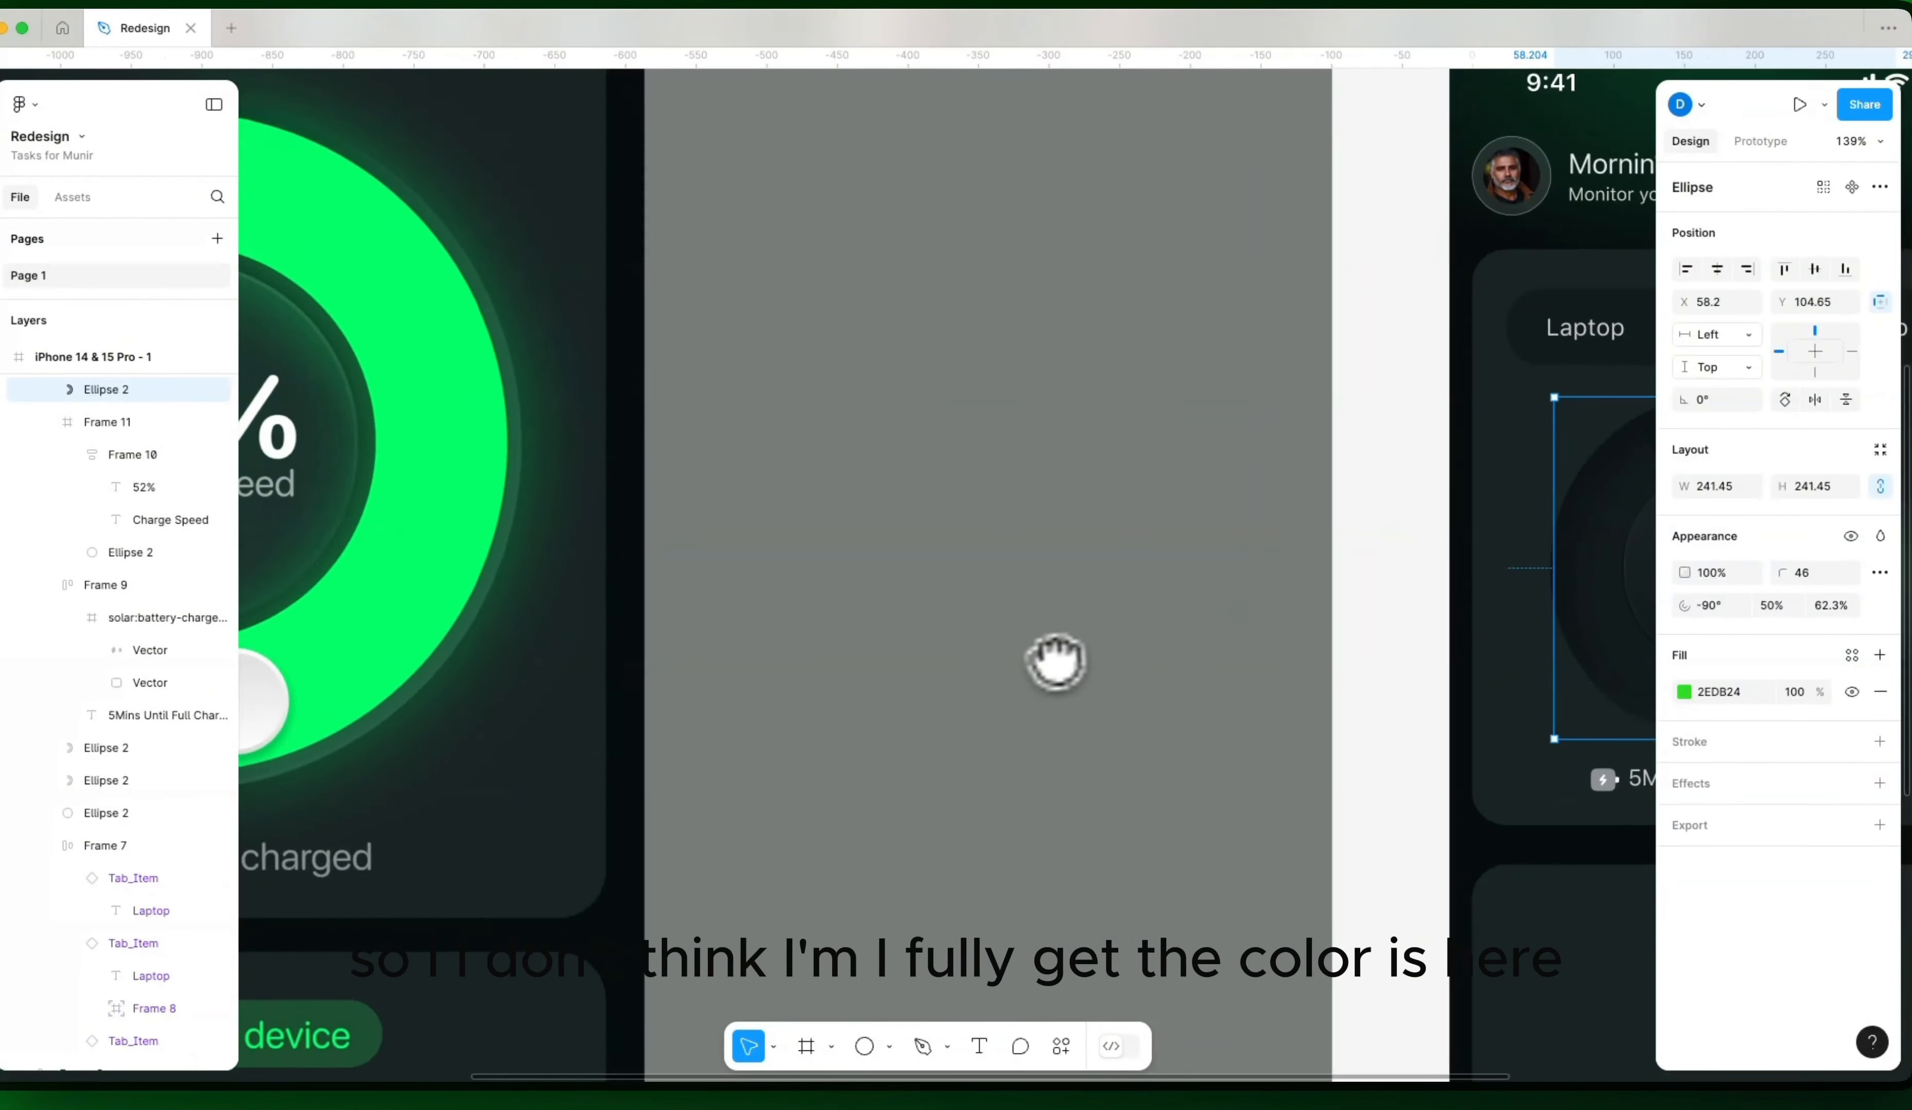
{"action": "scroll", "coordinate": [1057, 660], "scroll_direction": "down", "scroll_amount": 5}
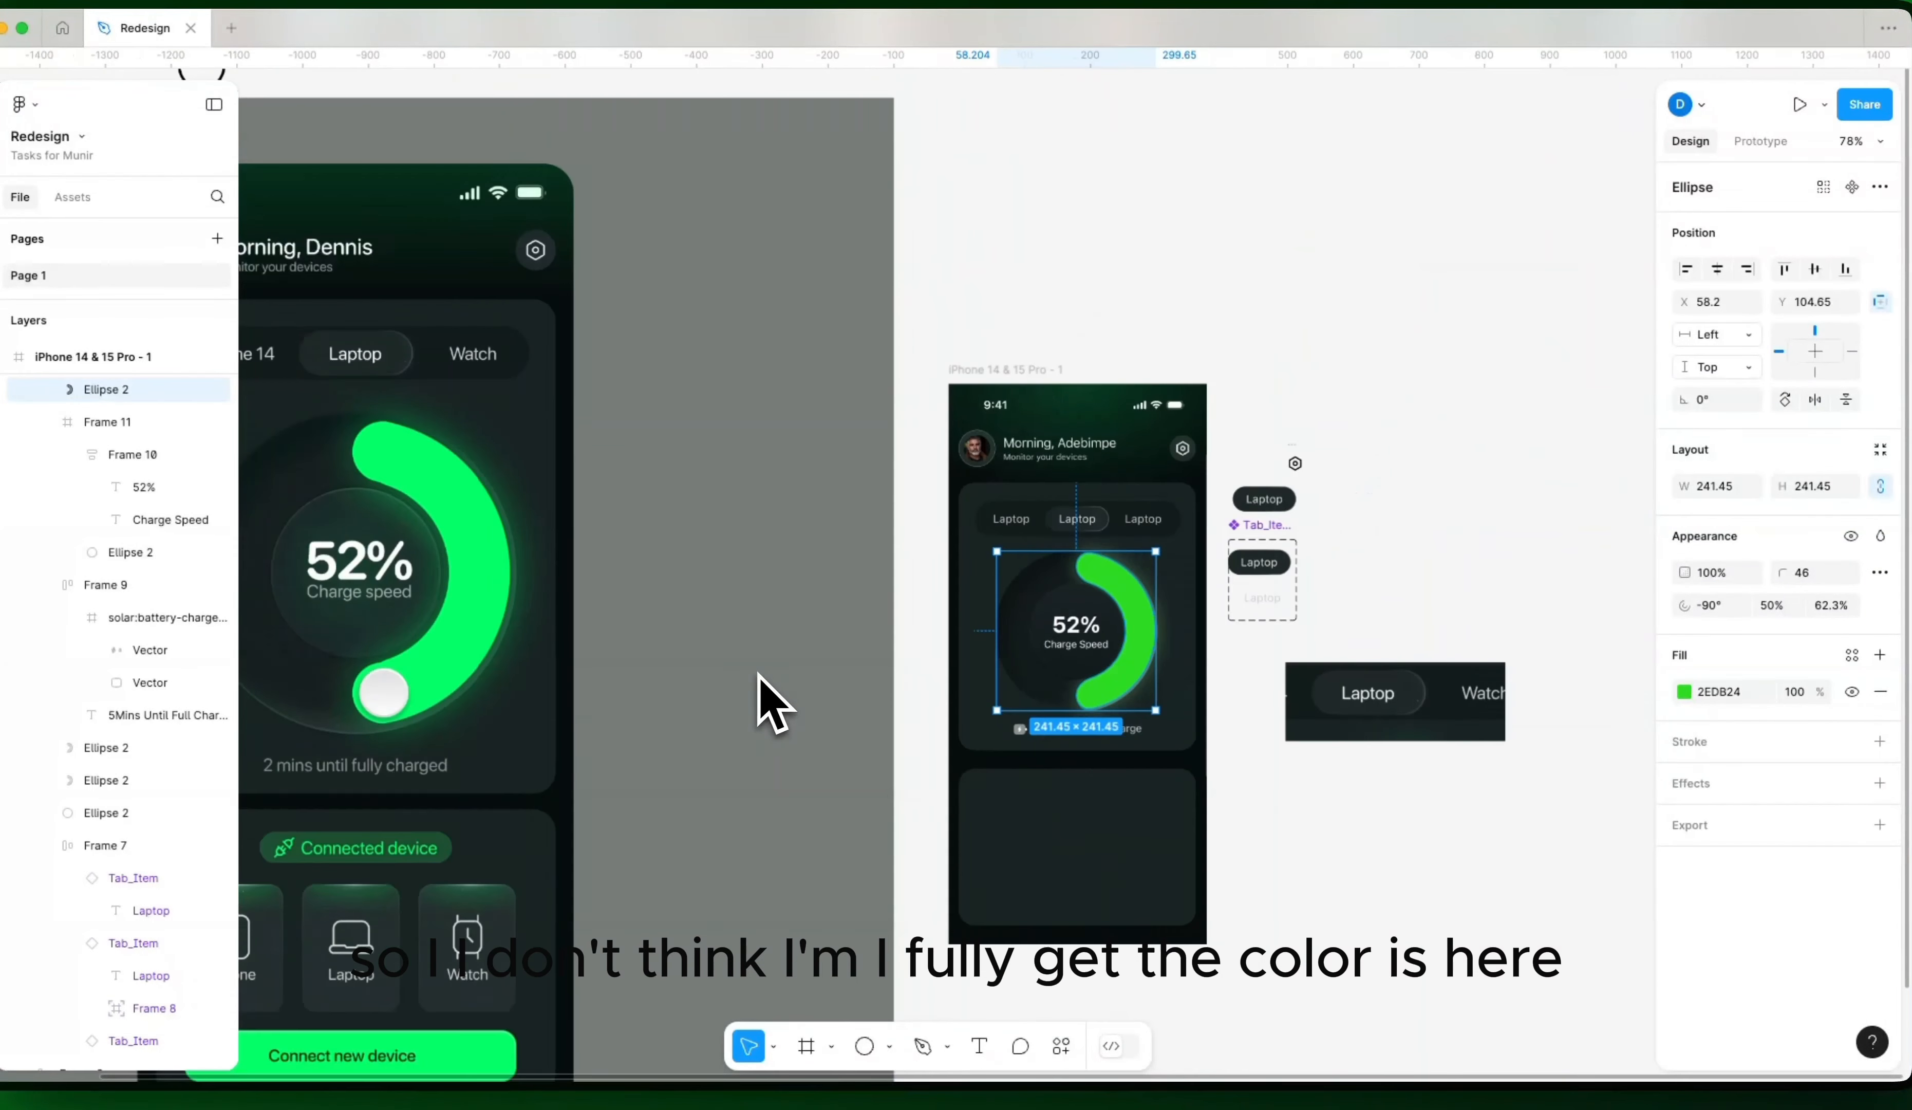
{"action": "key", "text": "i"}
{"action": "left_click", "coordinate": [469, 579]}
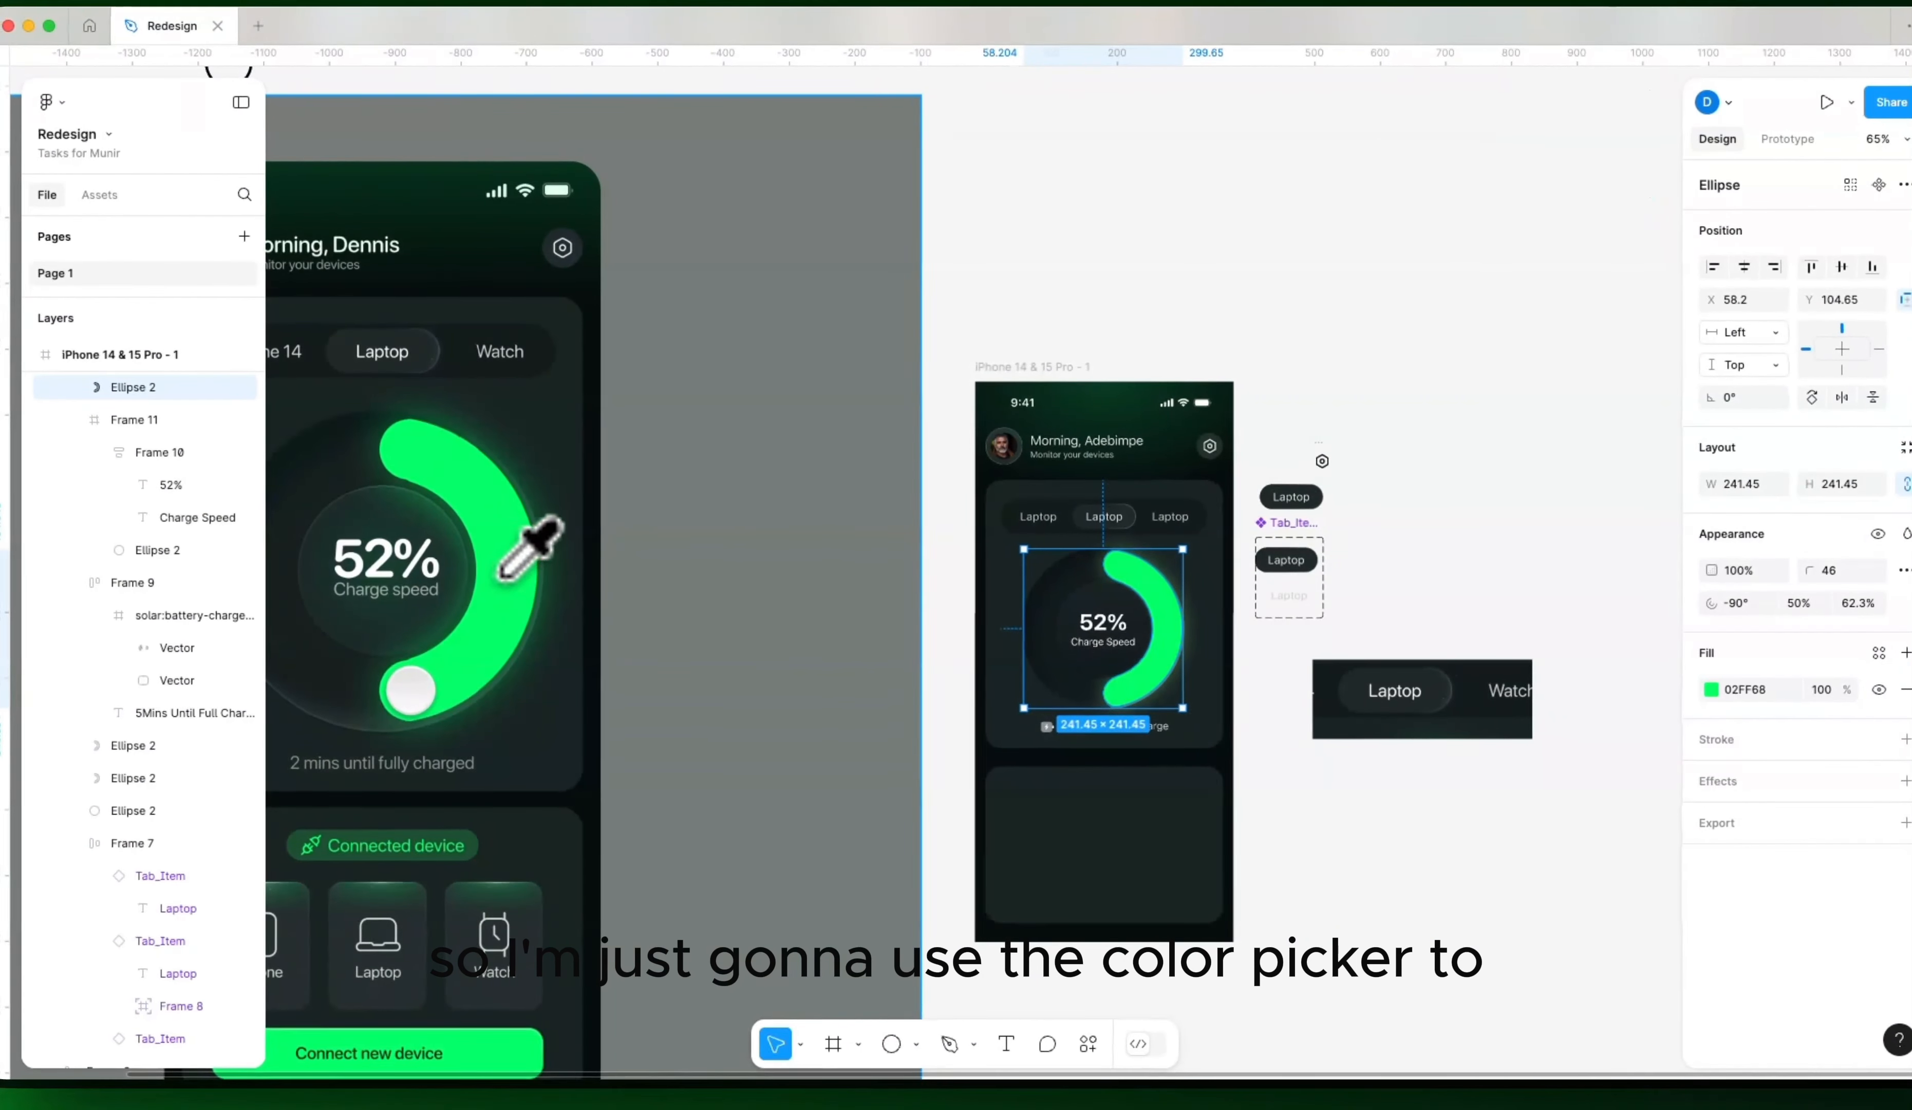
{"action": "left_click_drag", "start_coordinate": [1214, 643], "coordinate": [1153, 650]}
{"action": "key", "text": "super+z"}
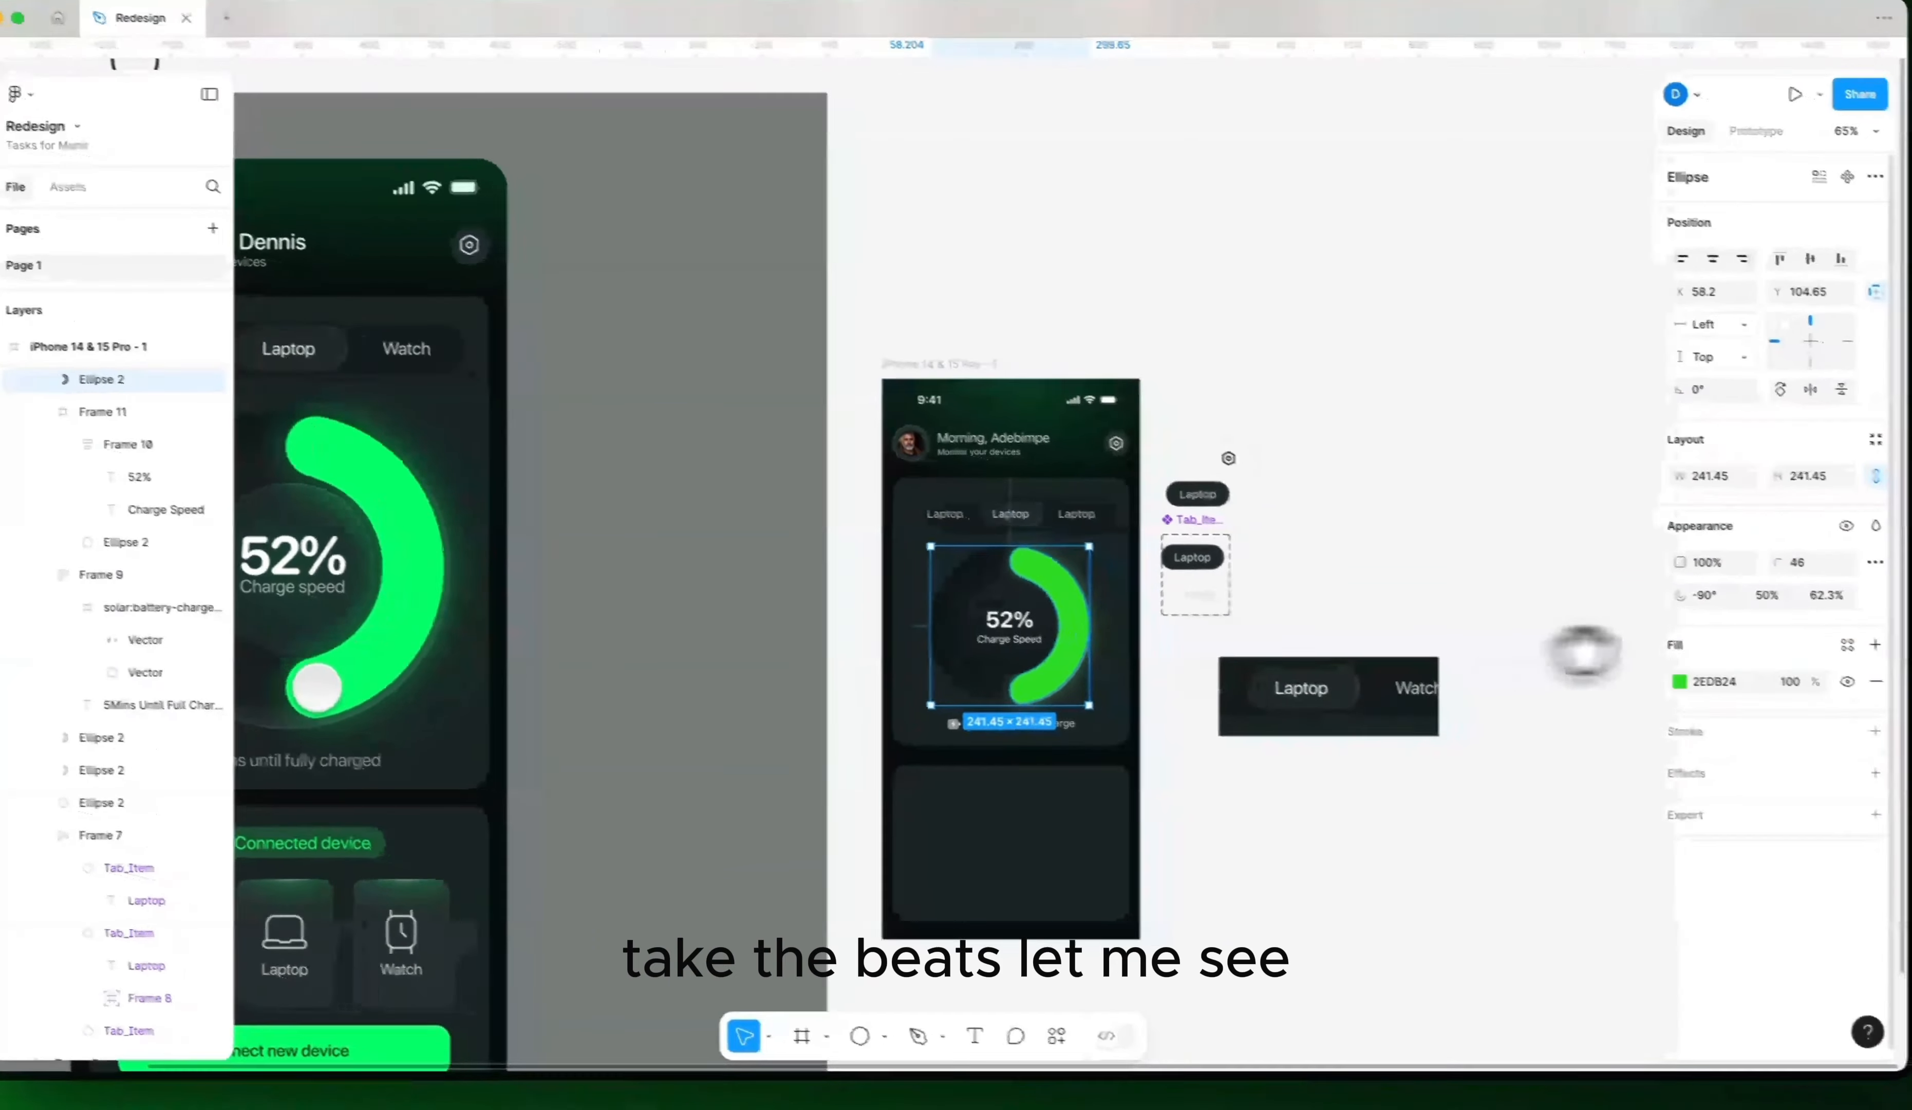
Step: Recolor the solid green arc with the bright green 02FF68 sampled from the reference dial
{"action": "left_click", "coordinate": [1642, 671]}
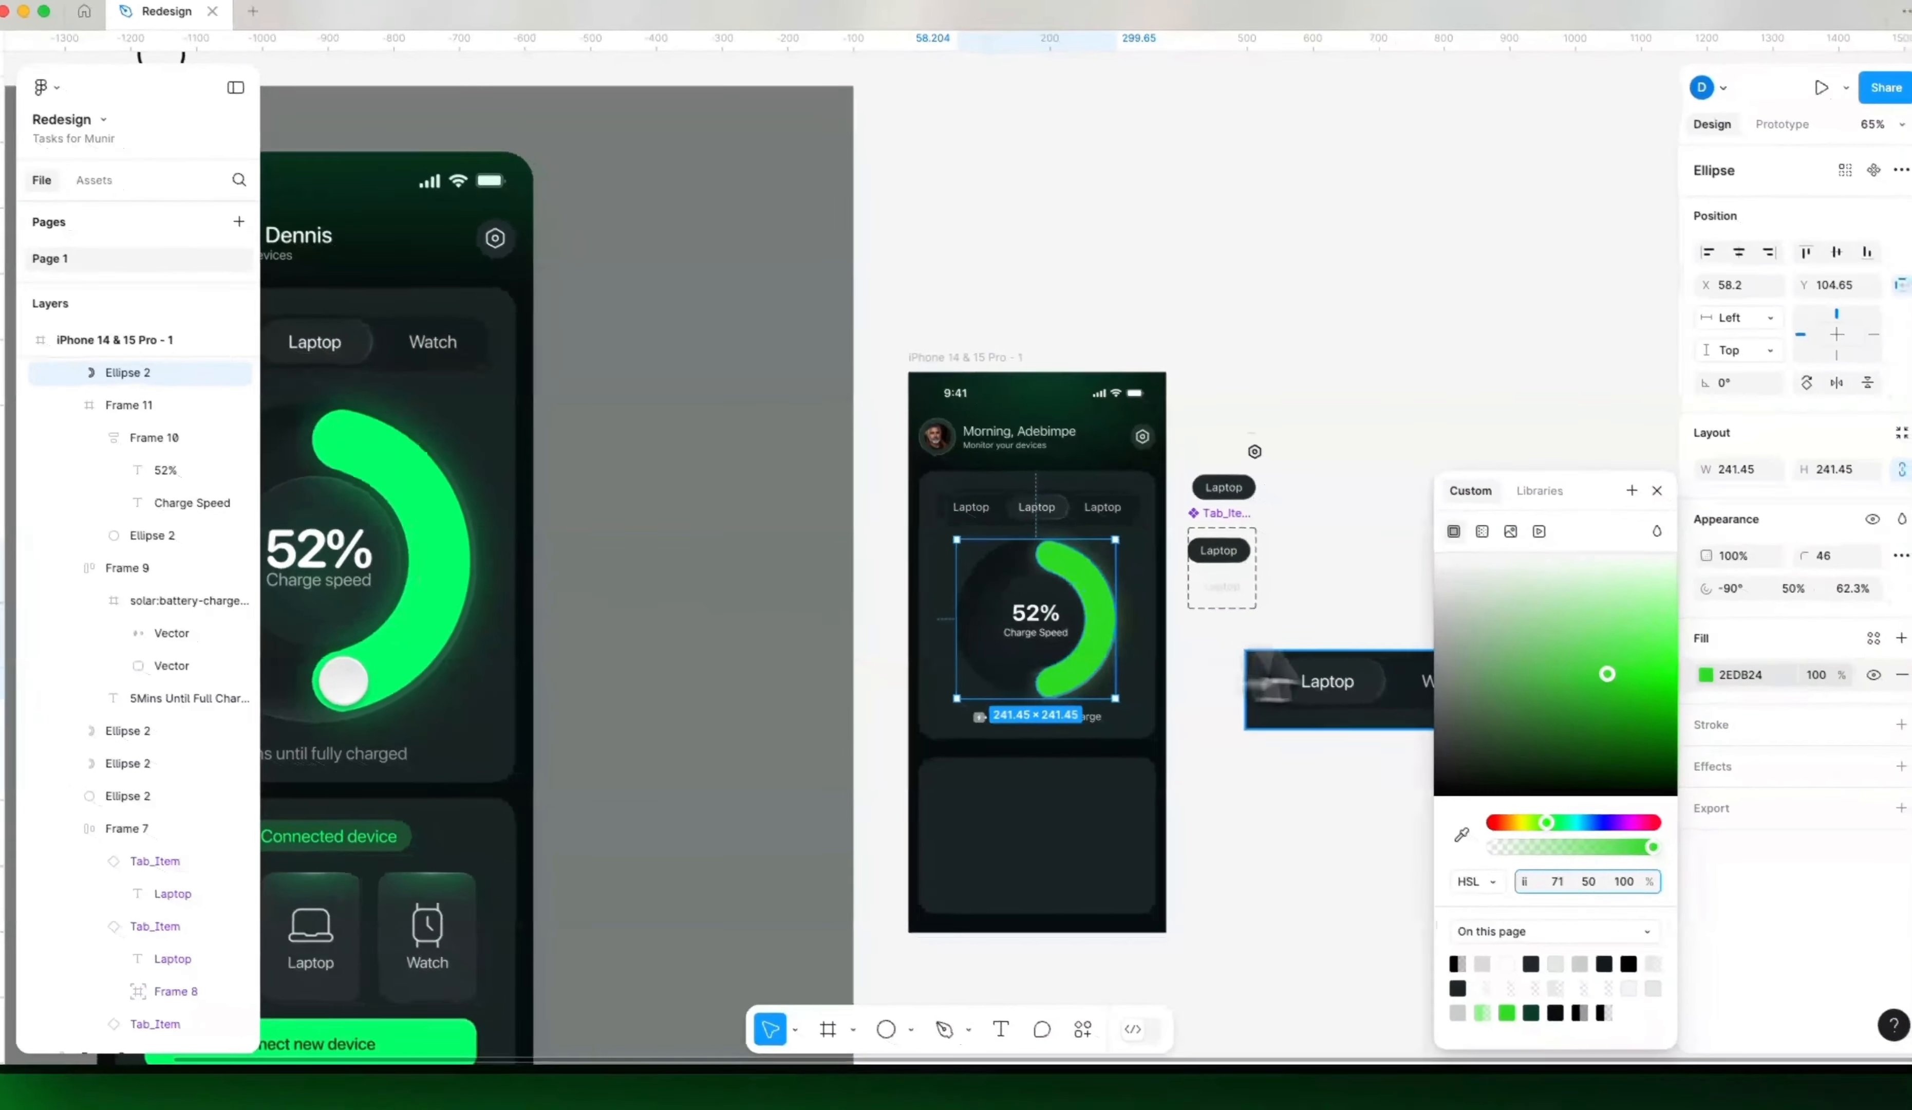
{"action": "left_click", "coordinate": [1446, 826]}
{"action": "left_click", "coordinate": [431, 550]}
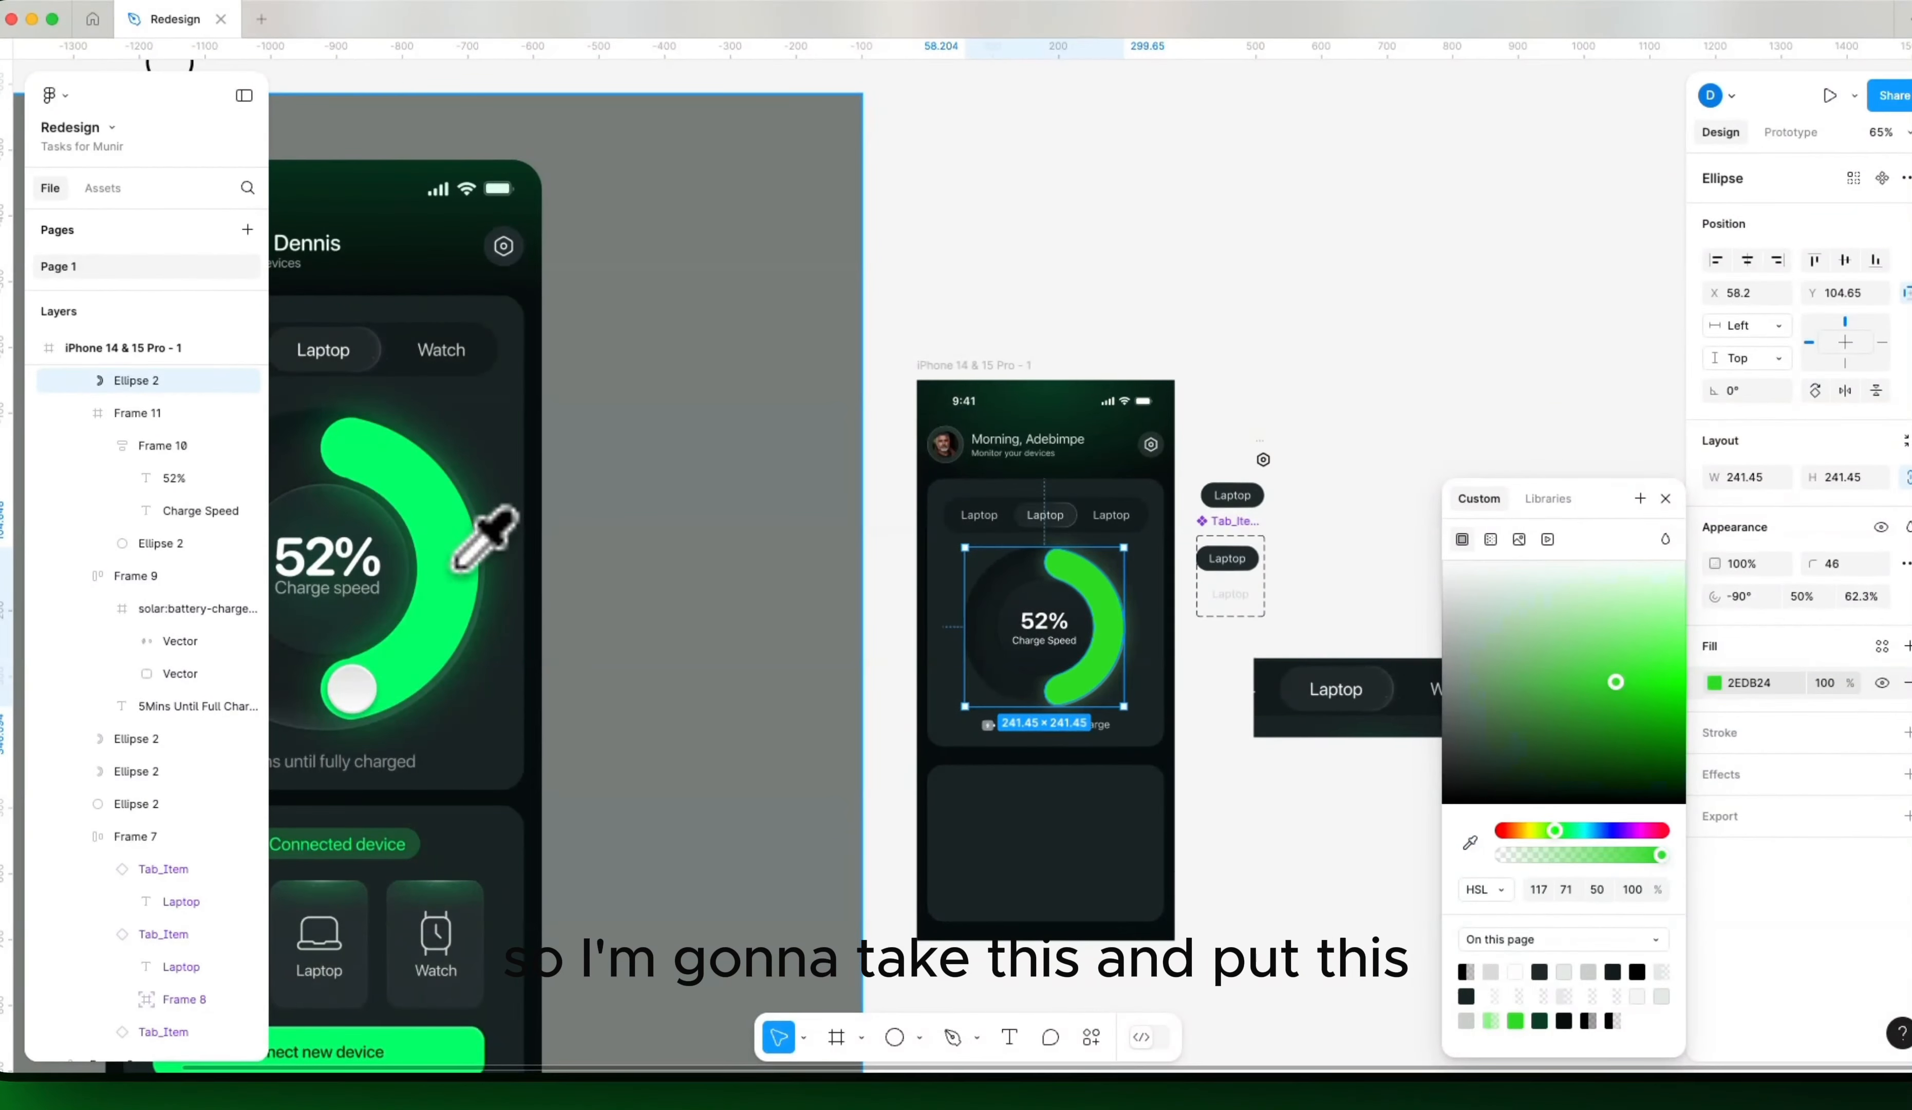
{"action": "left_click", "coordinate": [1470, 842]}
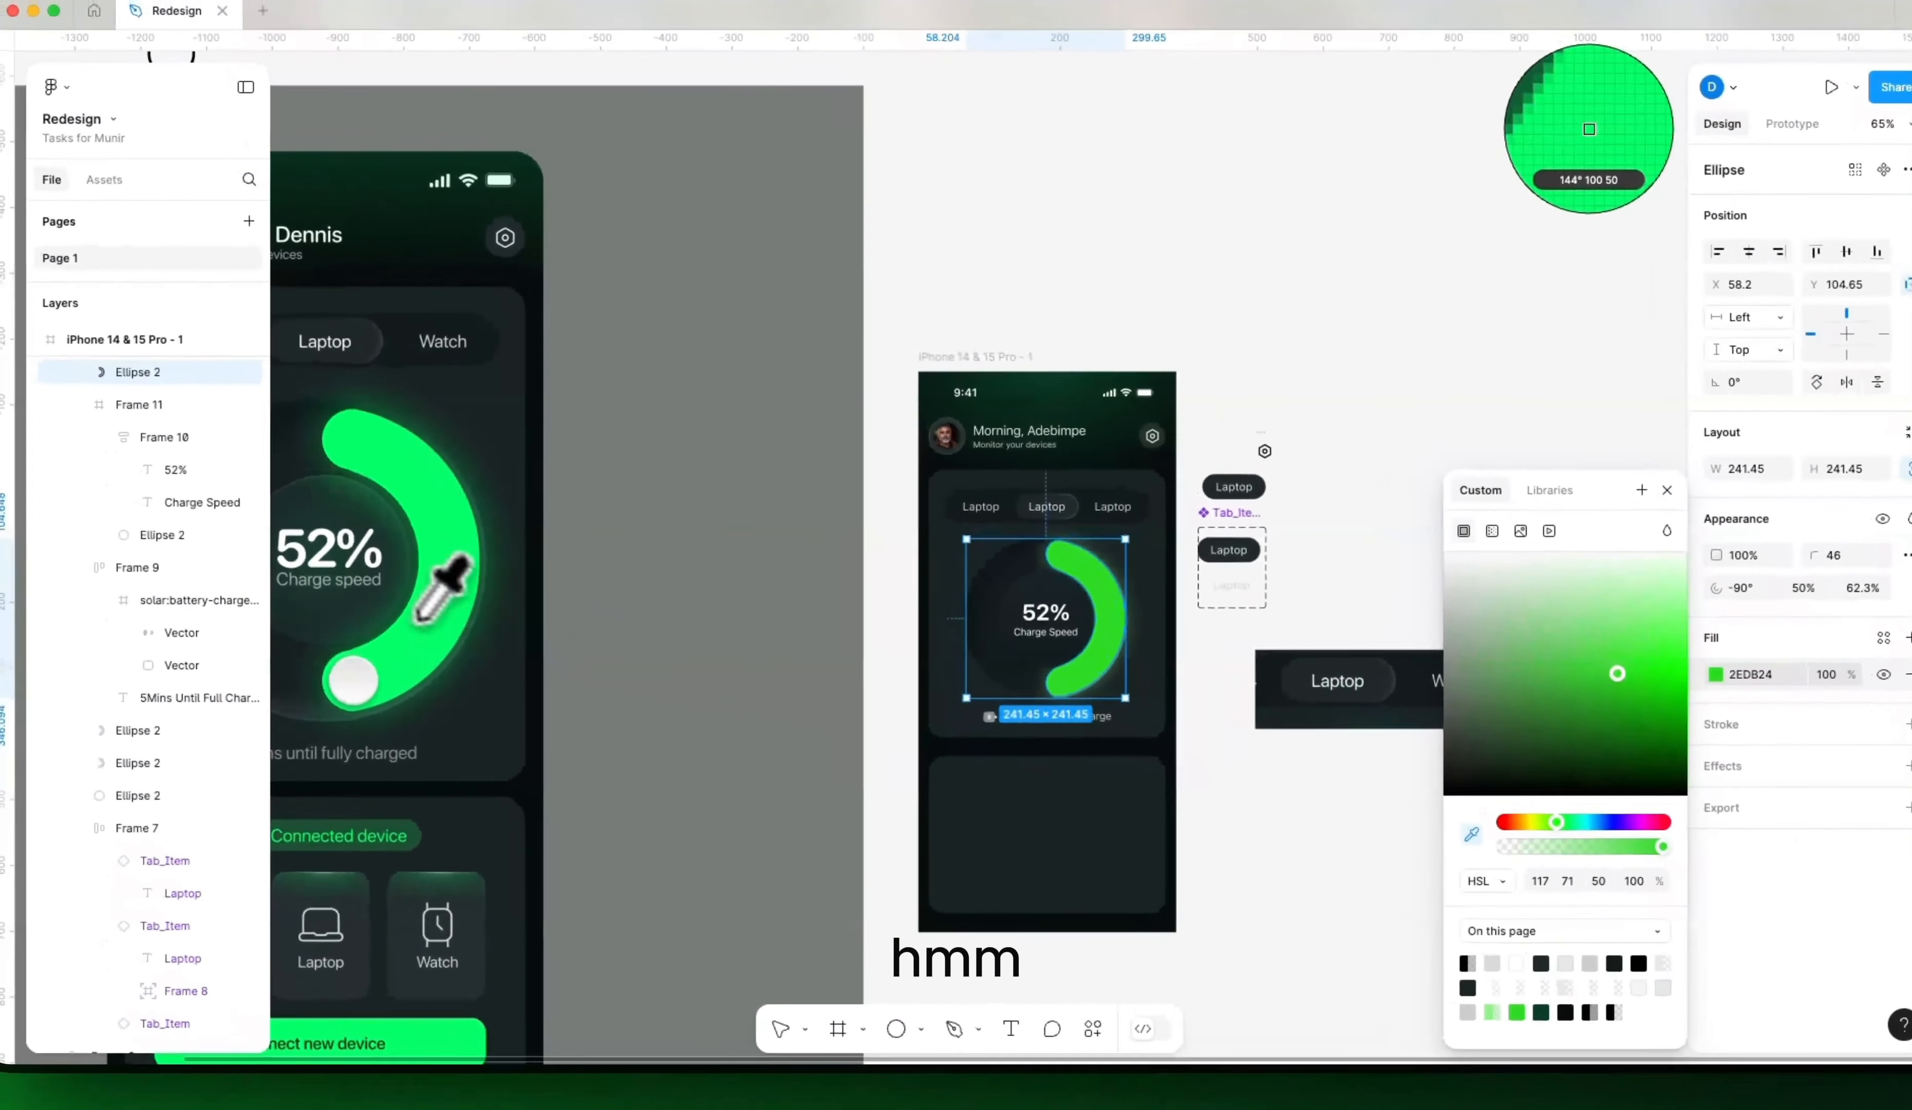
{"action": "left_click", "coordinate": [419, 617]}
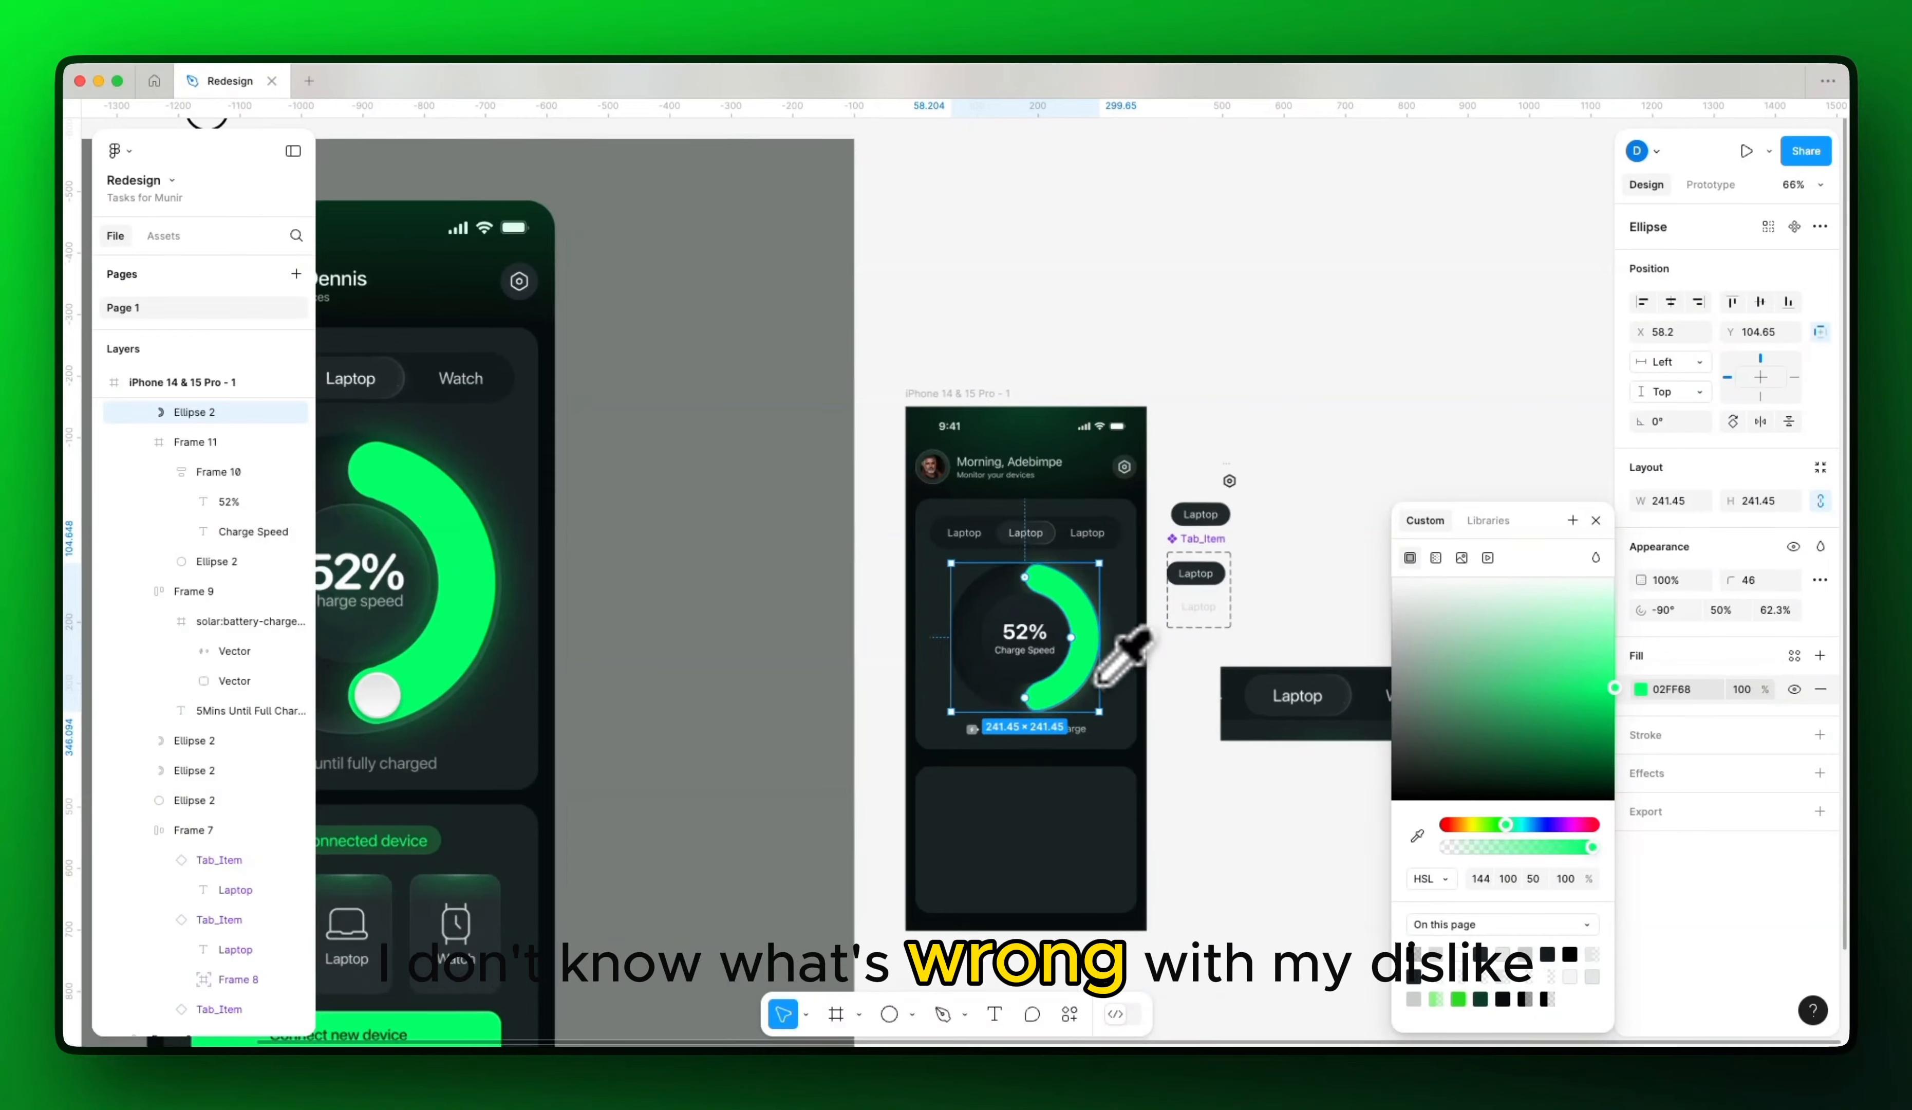
Step: Examine the recolored arc's edge and glow up close and compare them with the reference dial
{"action": "scroll", "coordinate": [1110, 648], "scroll_direction": "up", "scroll_amount": 5}
{"action": "scroll", "coordinate": [1097, 695], "scroll_direction": "up", "scroll_amount": 5}
{"action": "scroll", "coordinate": [1101, 696], "scroll_direction": "down", "scroll_amount": 3}
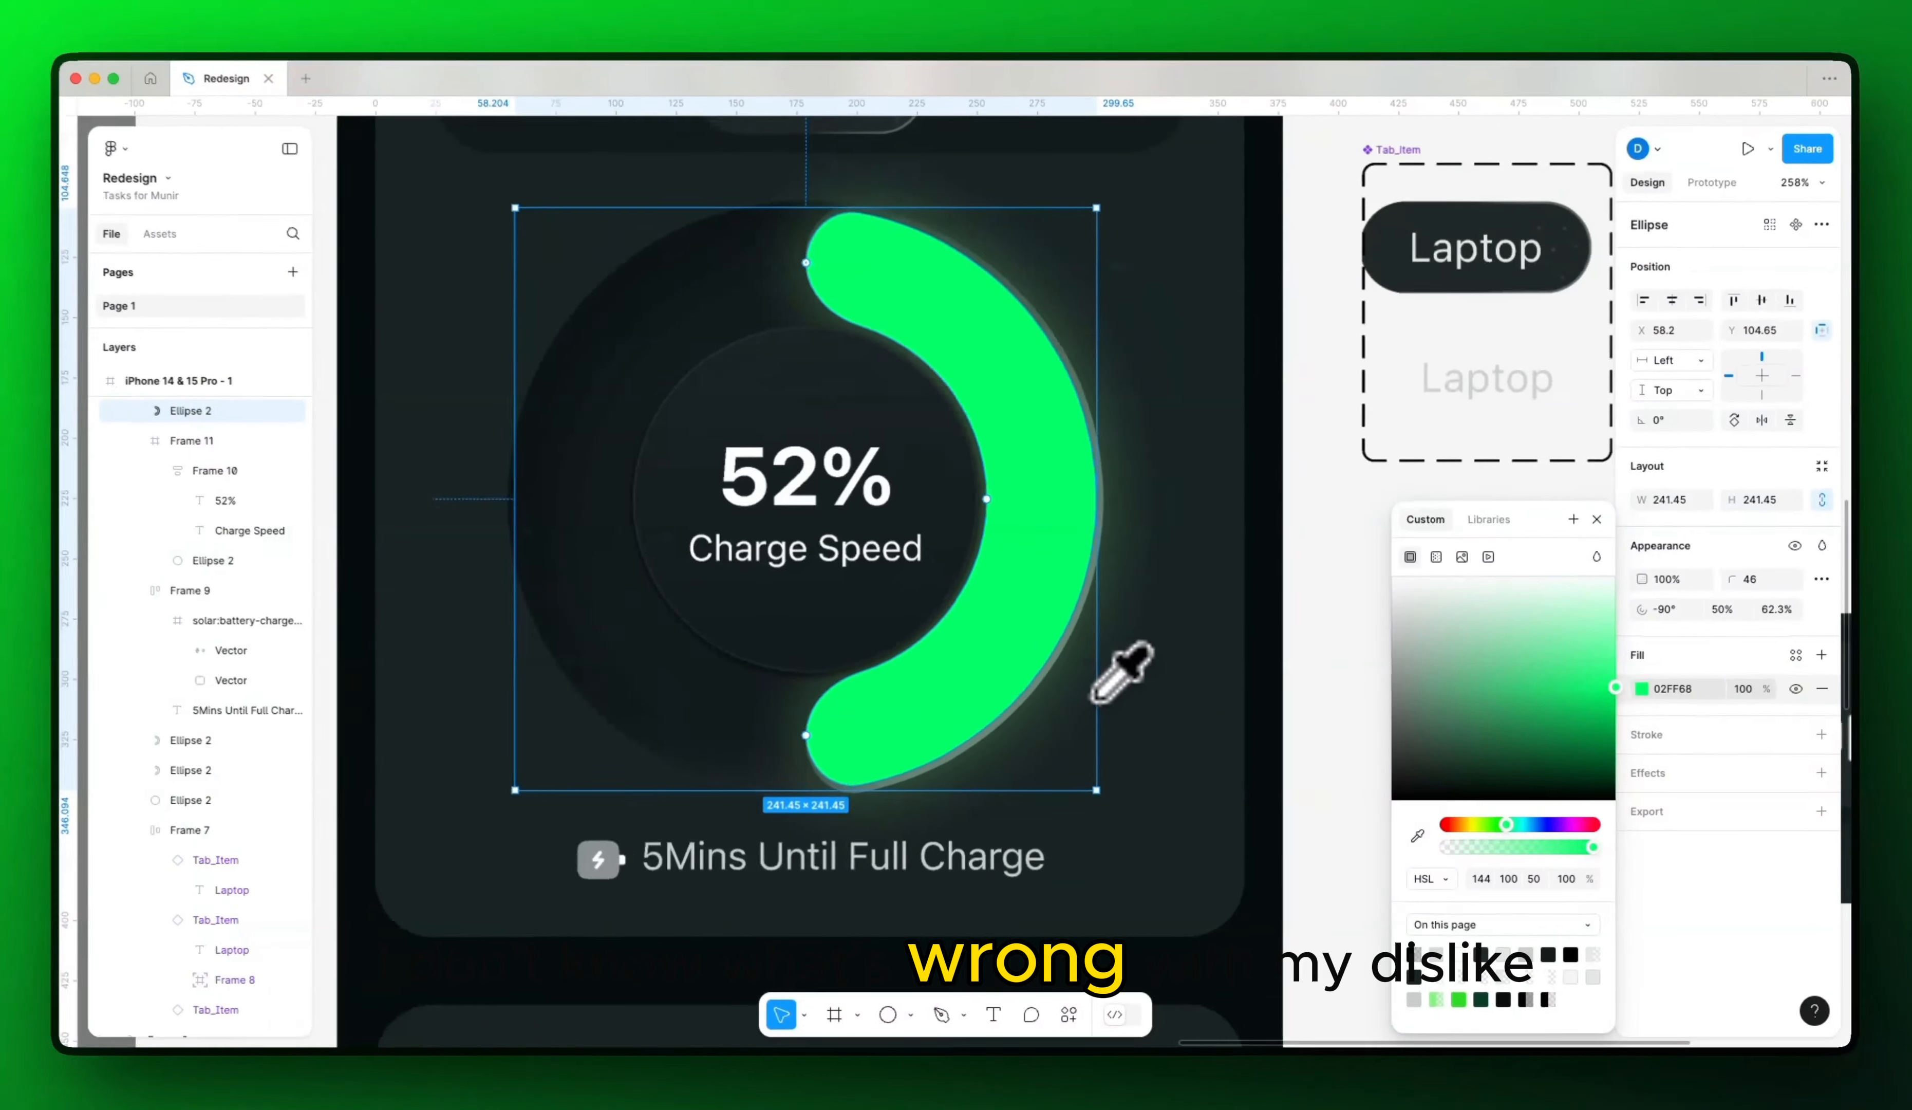
{"action": "left_click", "coordinate": [1258, 689]}
{"action": "left_click_drag", "start_coordinate": [1199, 722], "coordinate": [1074, 725]}
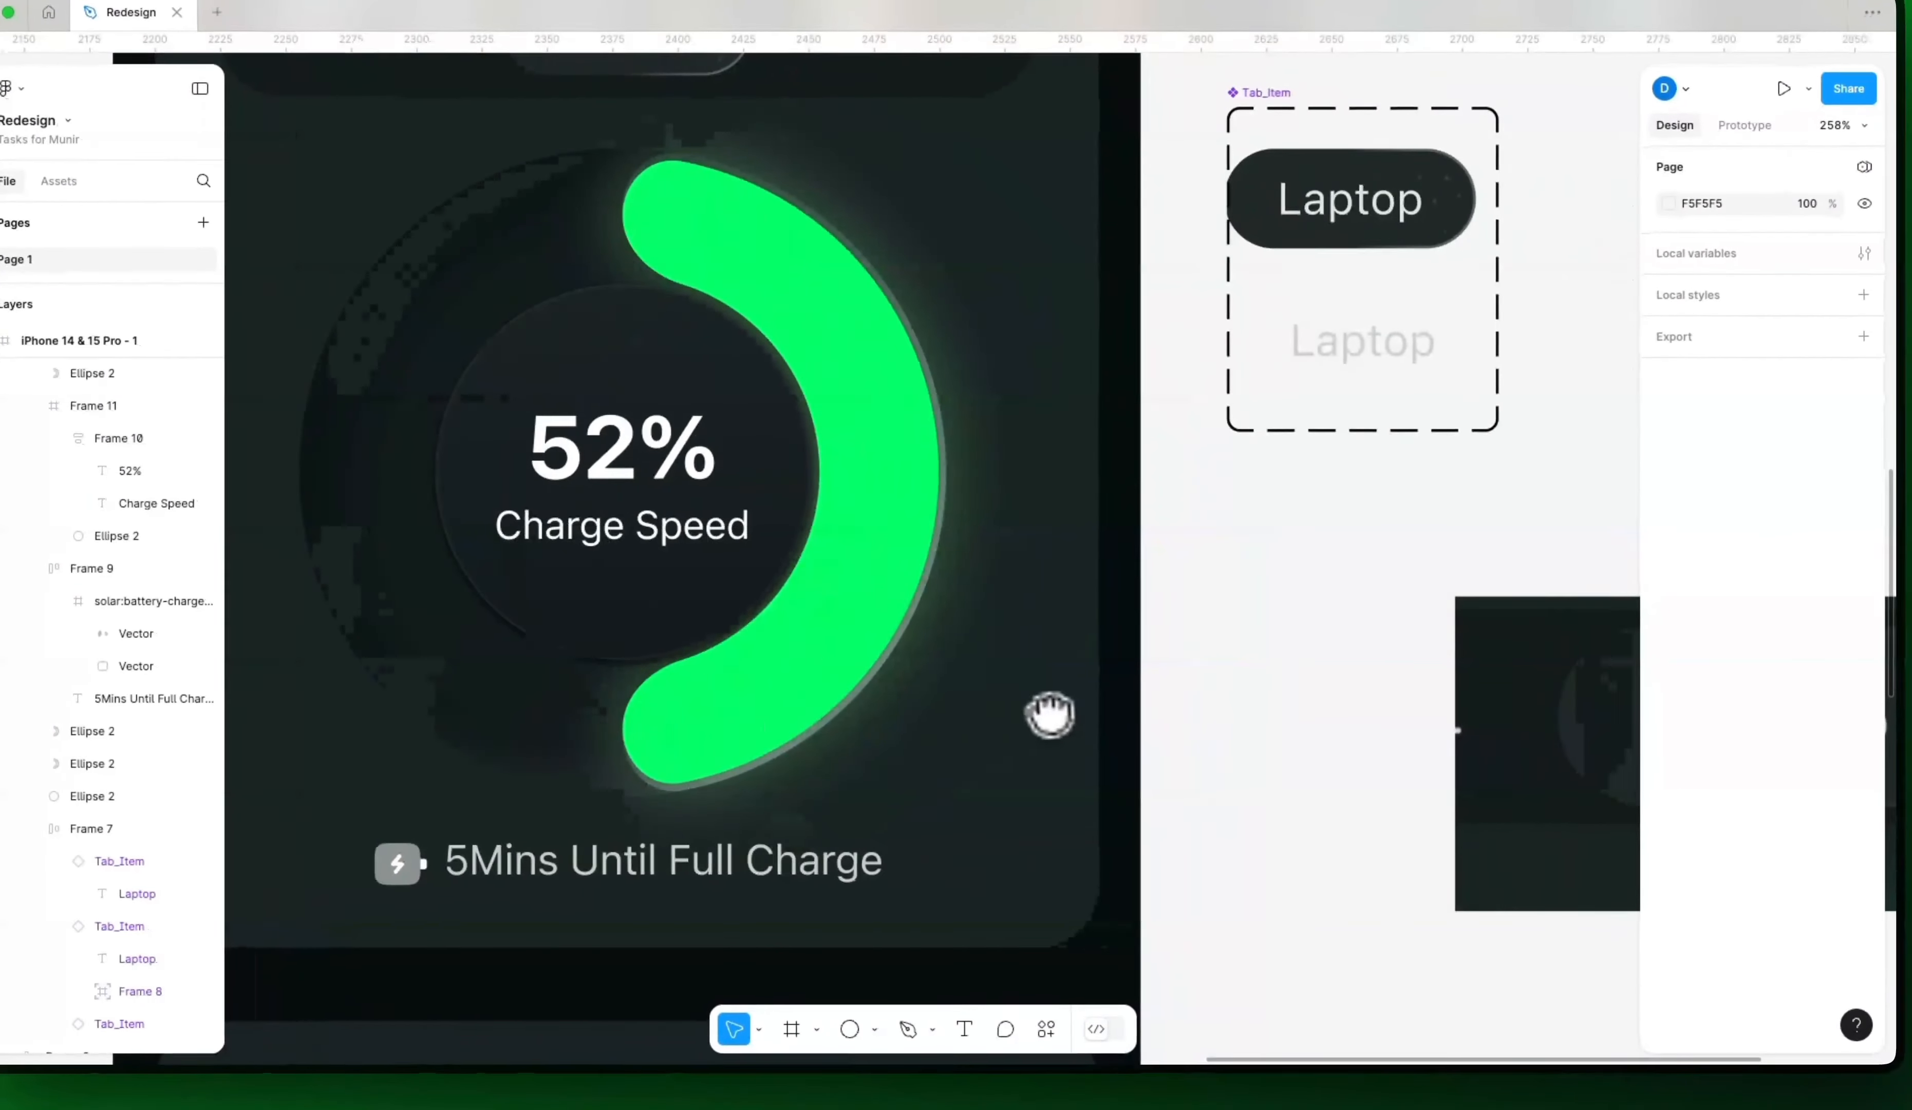
{"action": "left_click_drag", "start_coordinate": [988, 666], "coordinate": [1148, 674]}
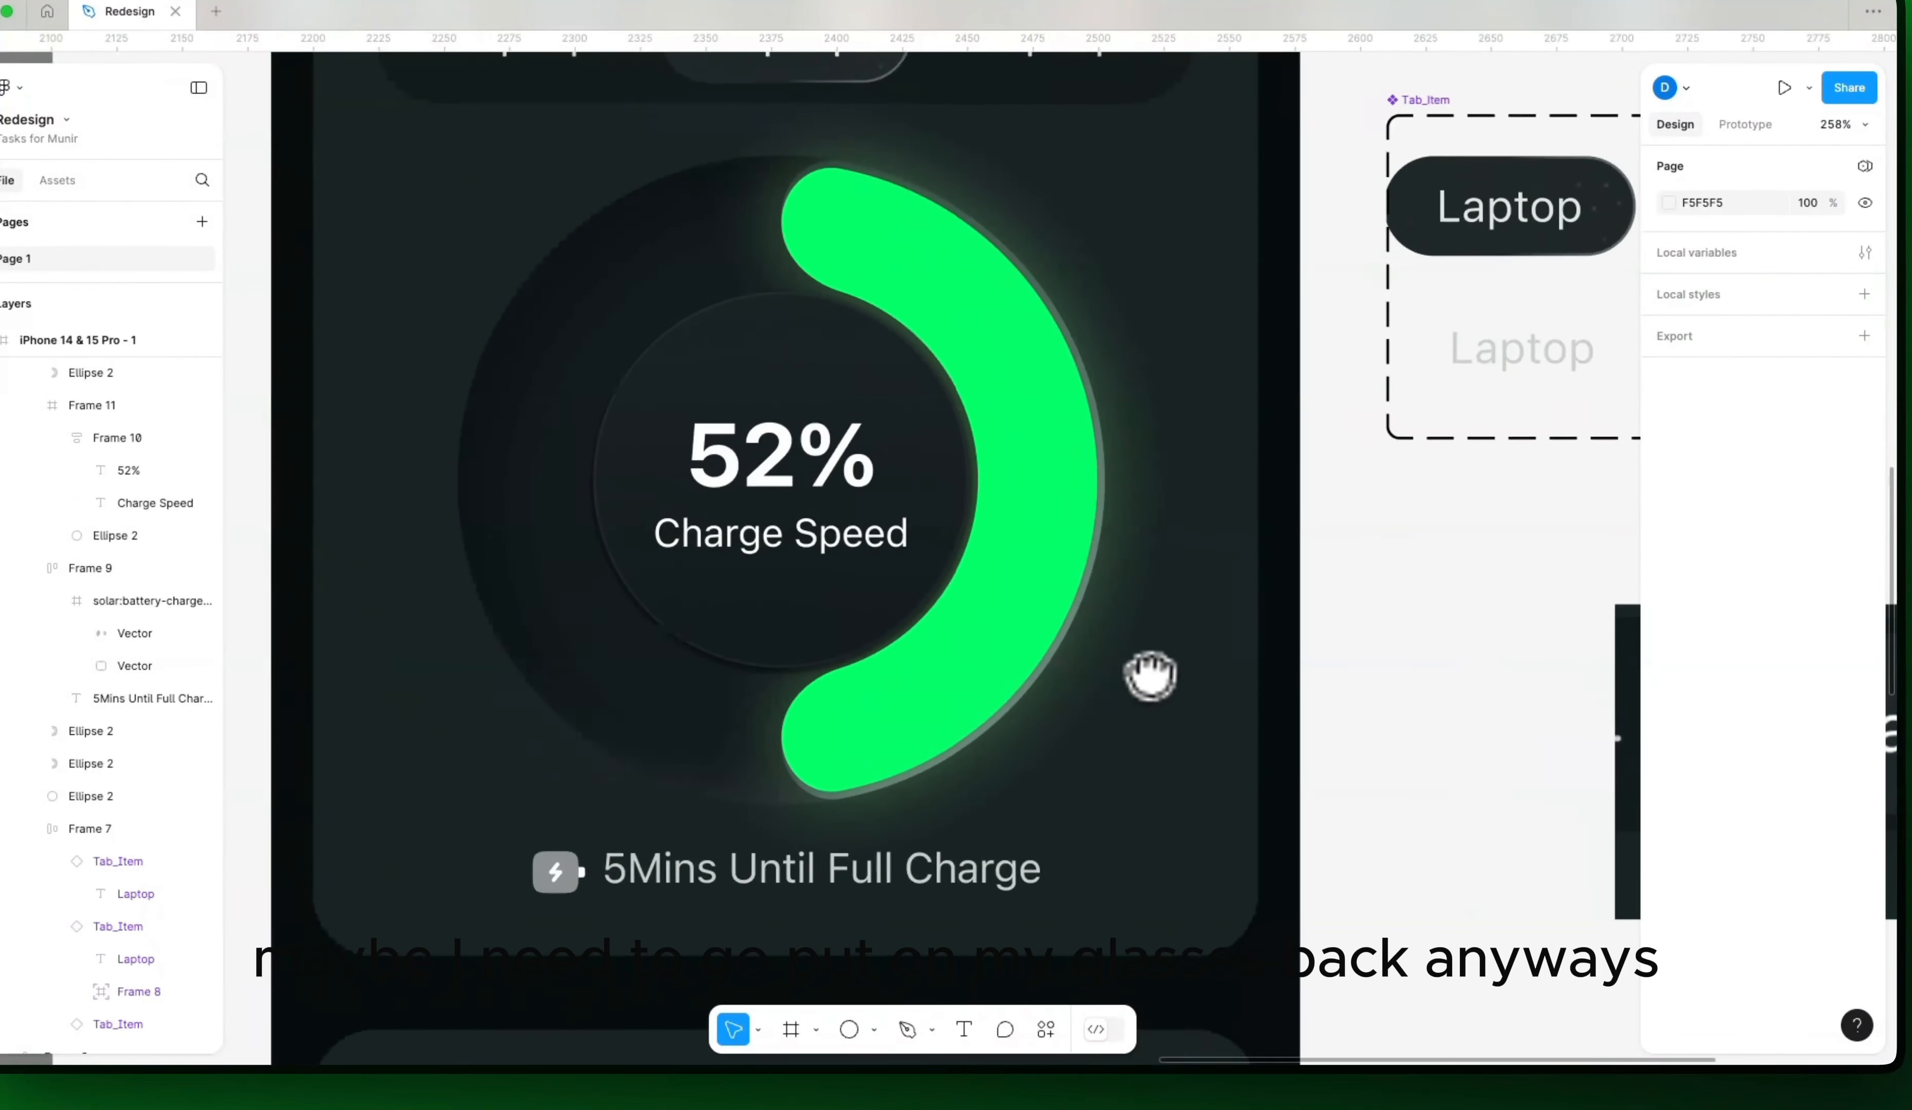
{"action": "scroll", "coordinate": [1136, 687], "scroll_direction": "down", "scroll_amount": 4}
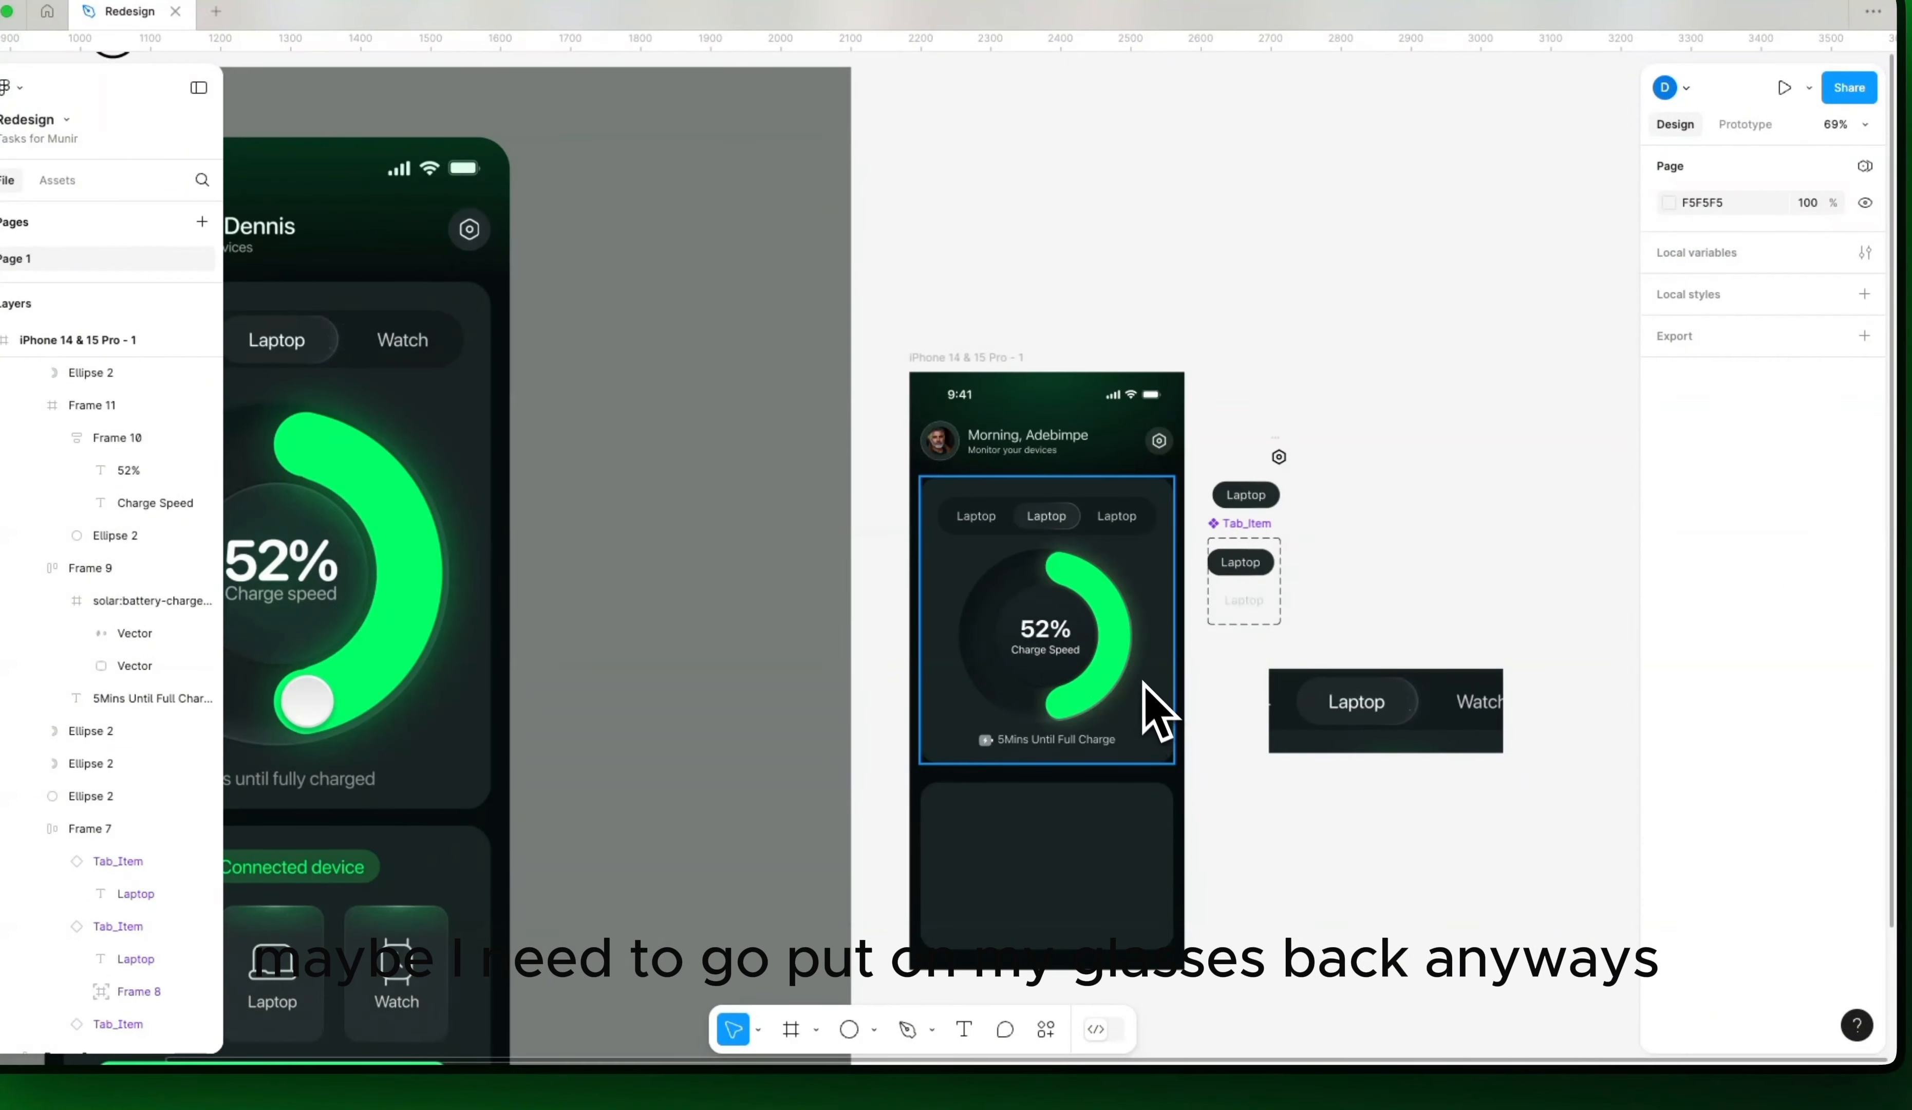
{"action": "scroll", "coordinate": [1144, 705], "scroll_direction": "up", "scroll_amount": 5}
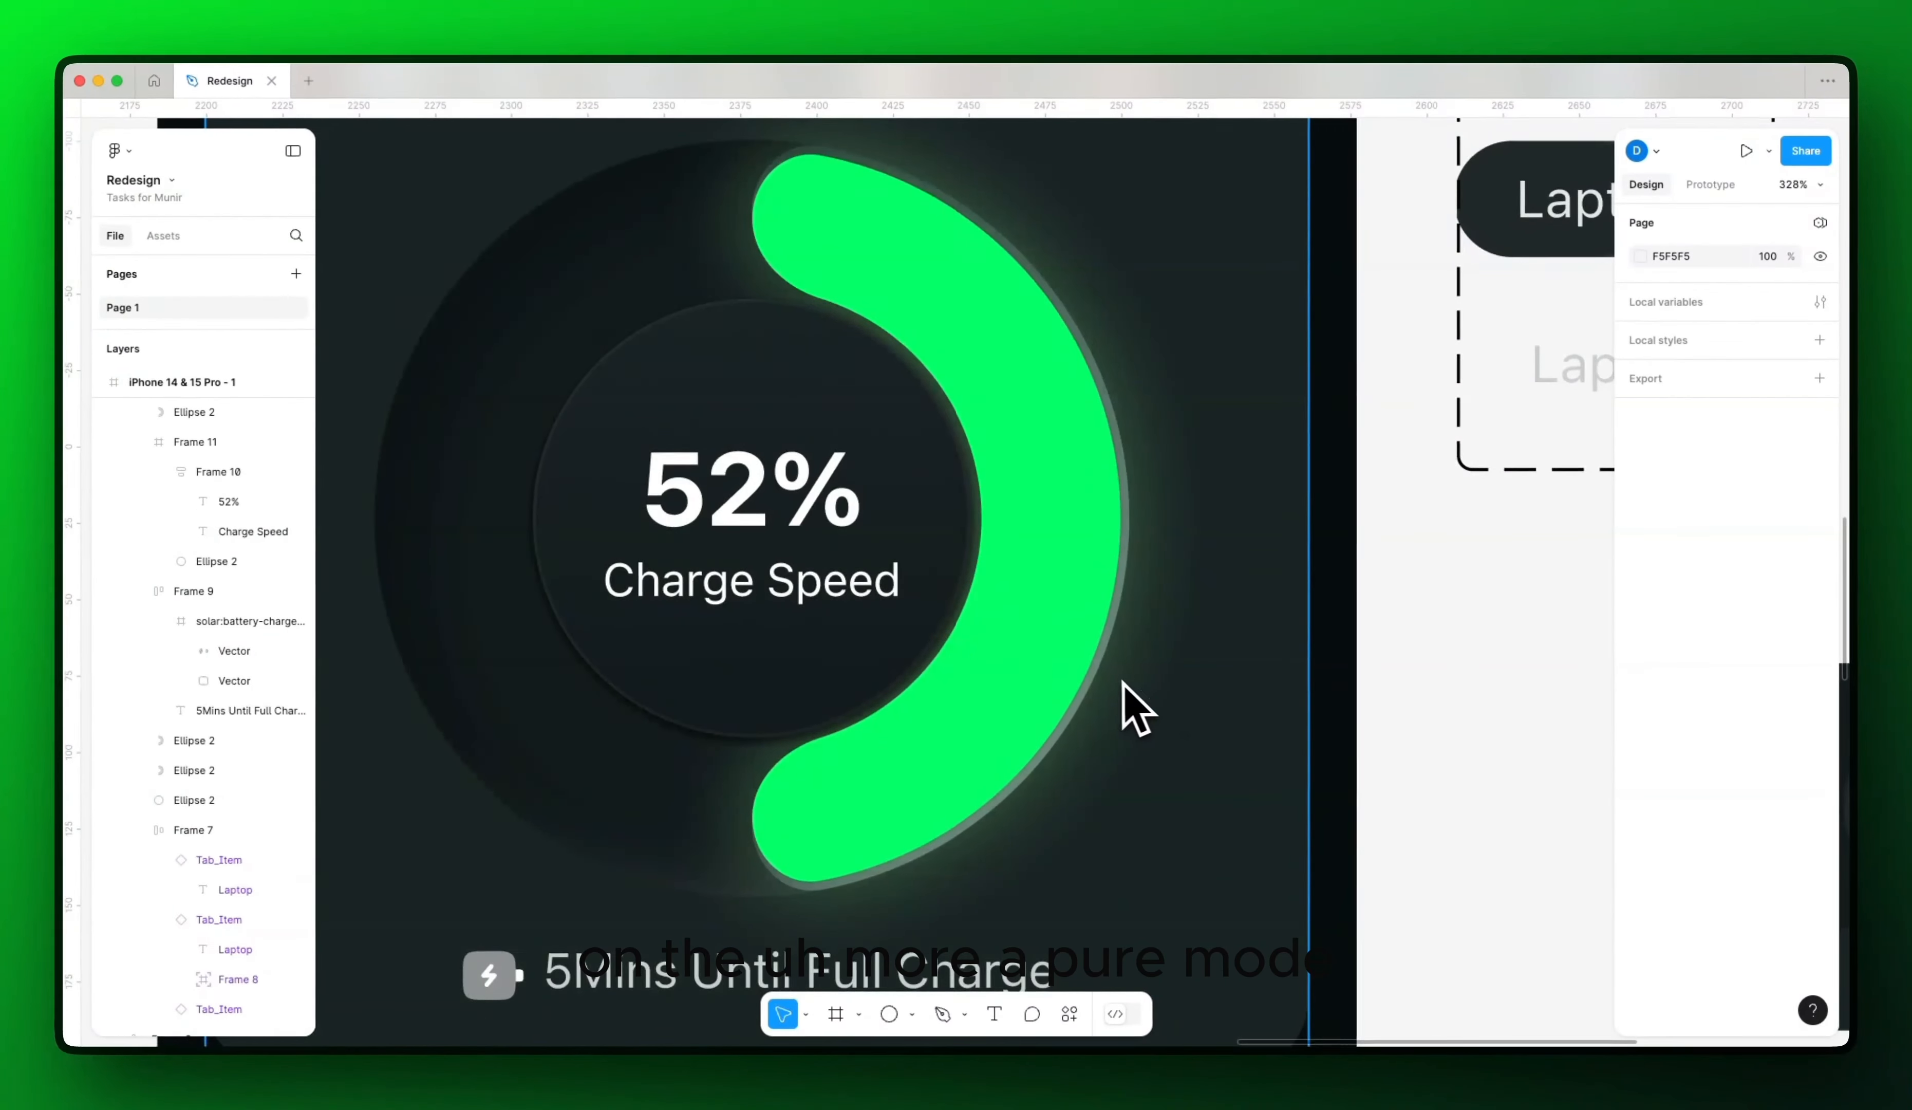
{"action": "scroll", "coordinate": [1126, 693], "scroll_direction": "down", "scroll_amount": 6}
{"action": "scroll", "coordinate": [1116, 690], "scroll_direction": "down", "scroll_amount": 3}
{"action": "left_click_drag", "start_coordinate": [954, 683], "coordinate": [1112, 714]}
{"action": "scroll", "coordinate": [1207, 703], "scroll_direction": "up", "scroll_amount": 4}
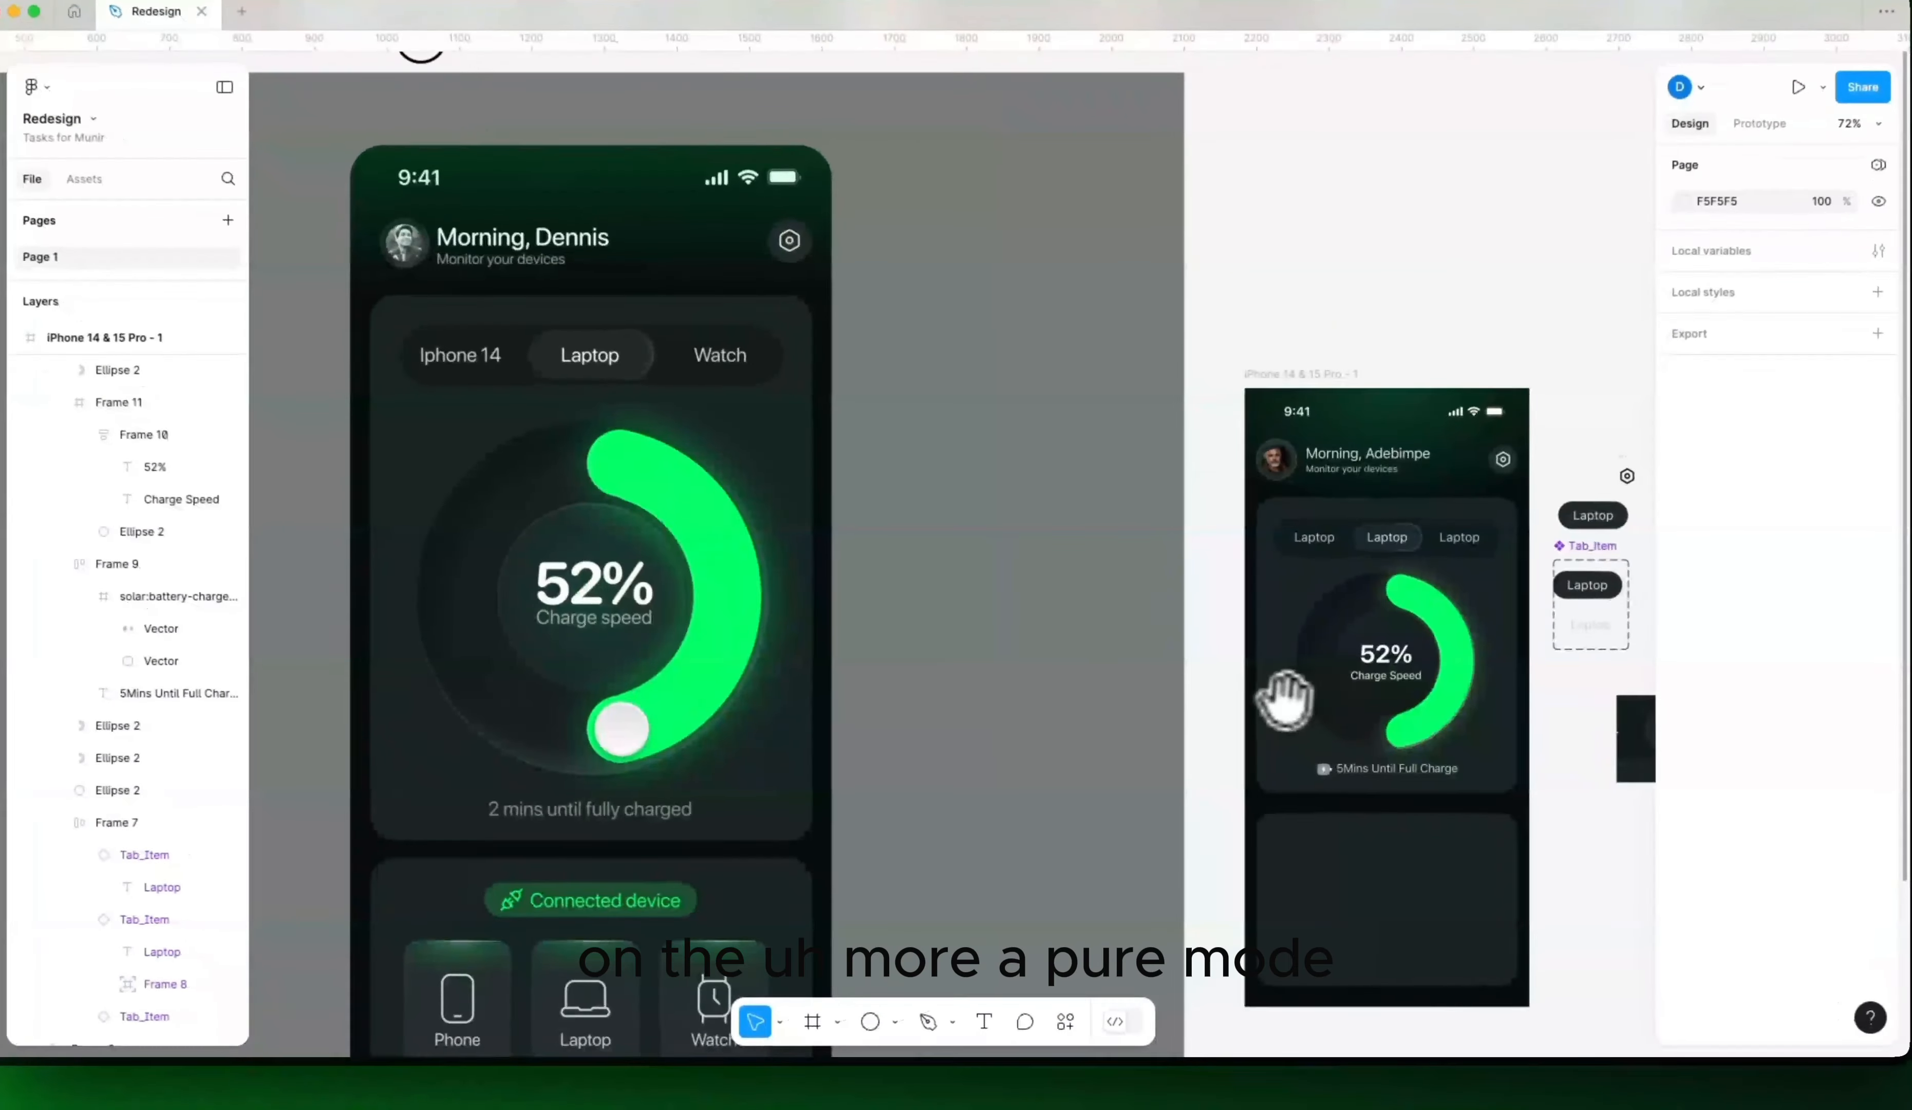
{"action": "scroll", "coordinate": [1208, 702], "scroll_direction": "up", "scroll_amount": 1}
{"action": "left_click", "coordinate": [1294, 757]}
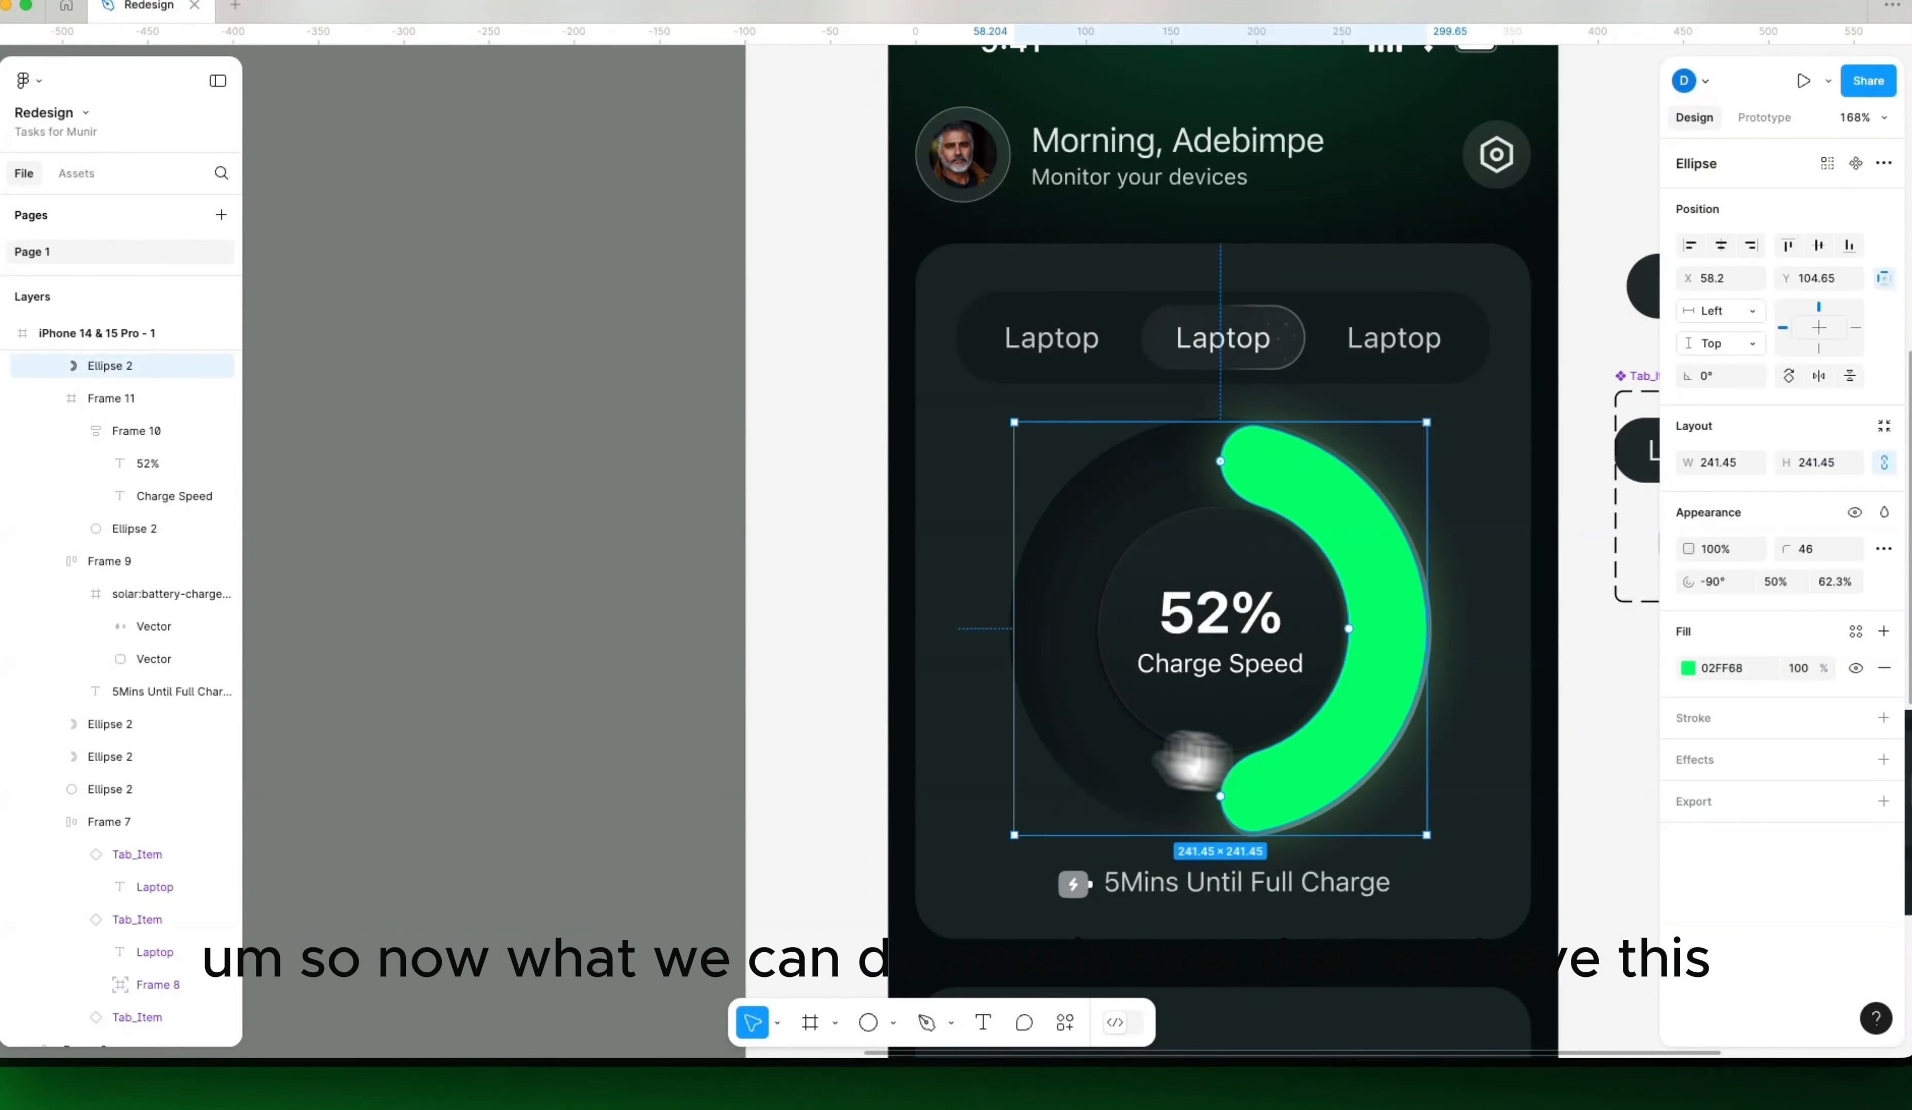
Step: Draw a frame about 63 × 64 beside the reference dial's white knob and set its corner radius to 50
{"action": "left_click_drag", "start_coordinate": [1194, 760], "coordinate": [1314, 700]}
{"action": "left_click_drag", "start_coordinate": [940, 686], "coordinate": [1105, 690]}
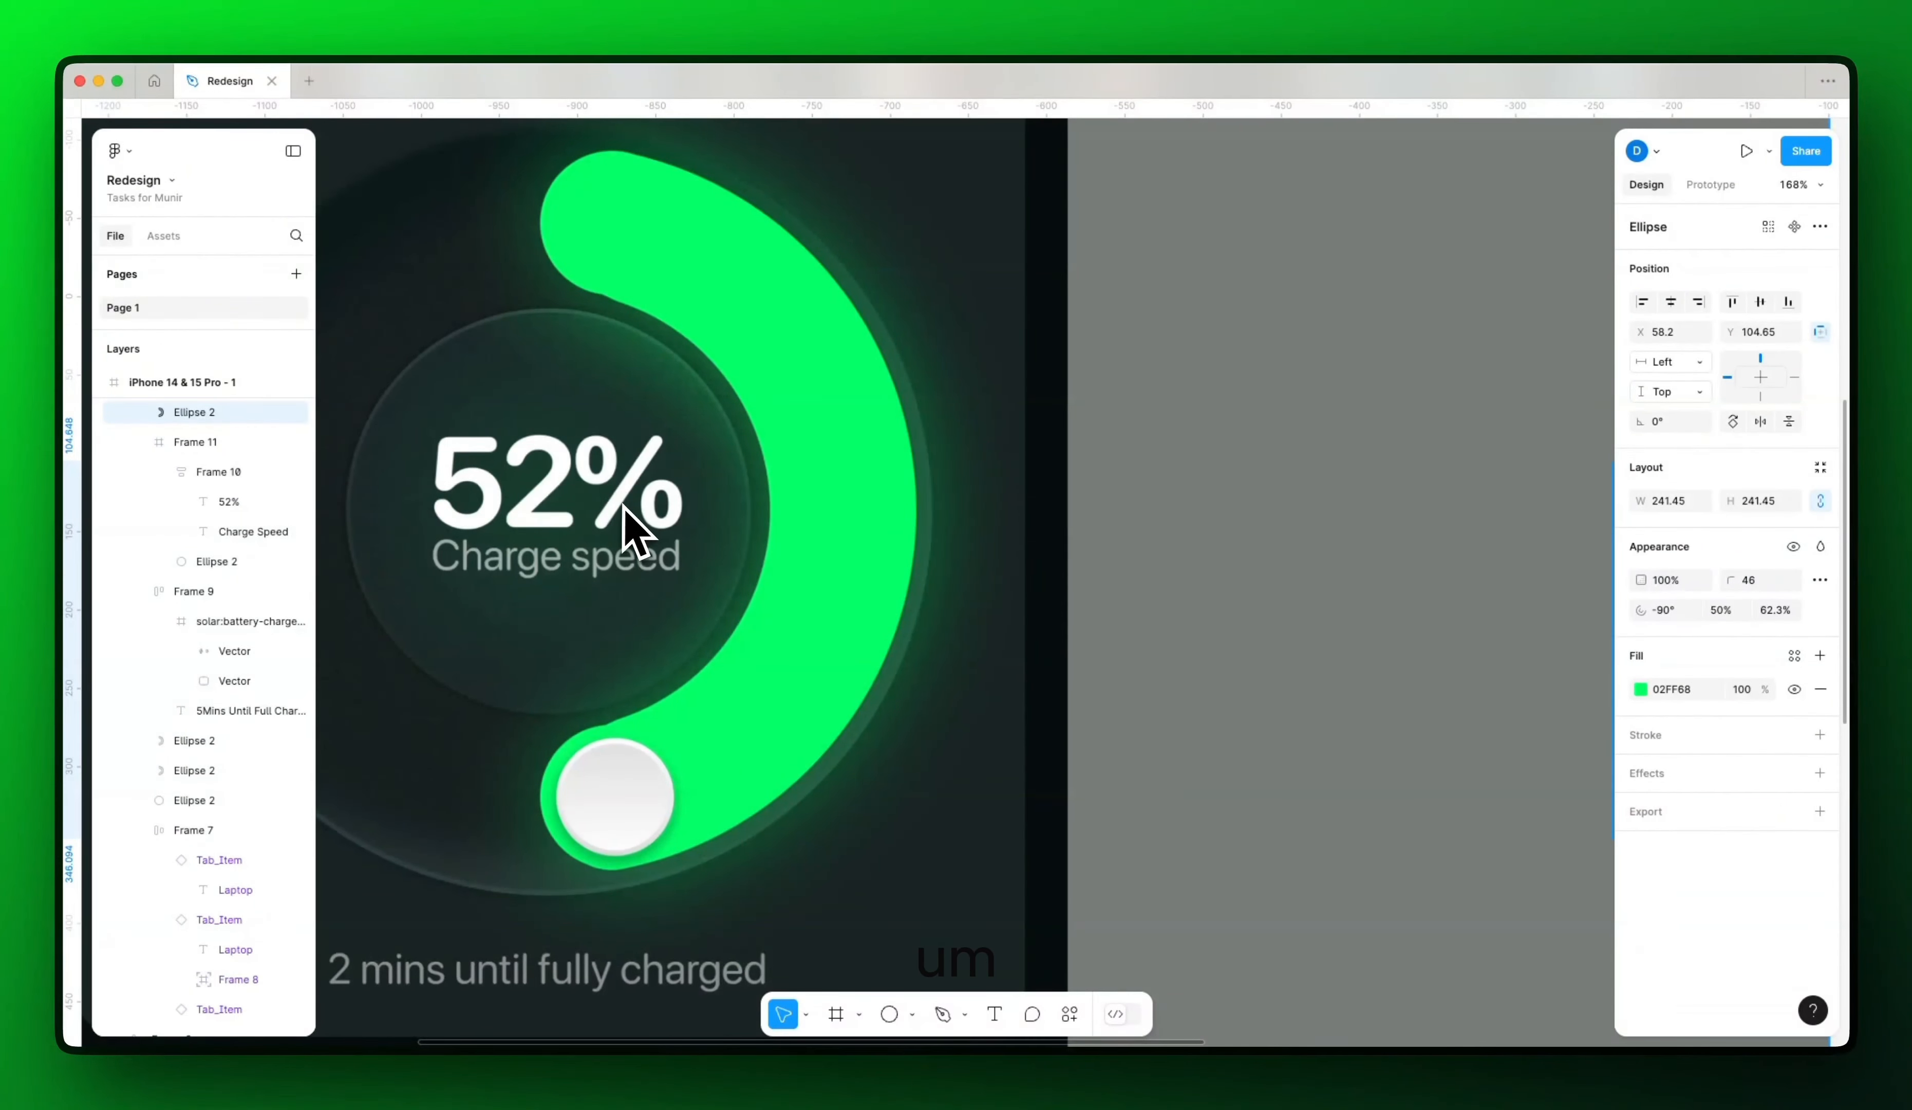
{"action": "key", "text": "f"}
{"action": "left_click_drag", "start_coordinate": [712, 725], "coordinate": [809, 823]}
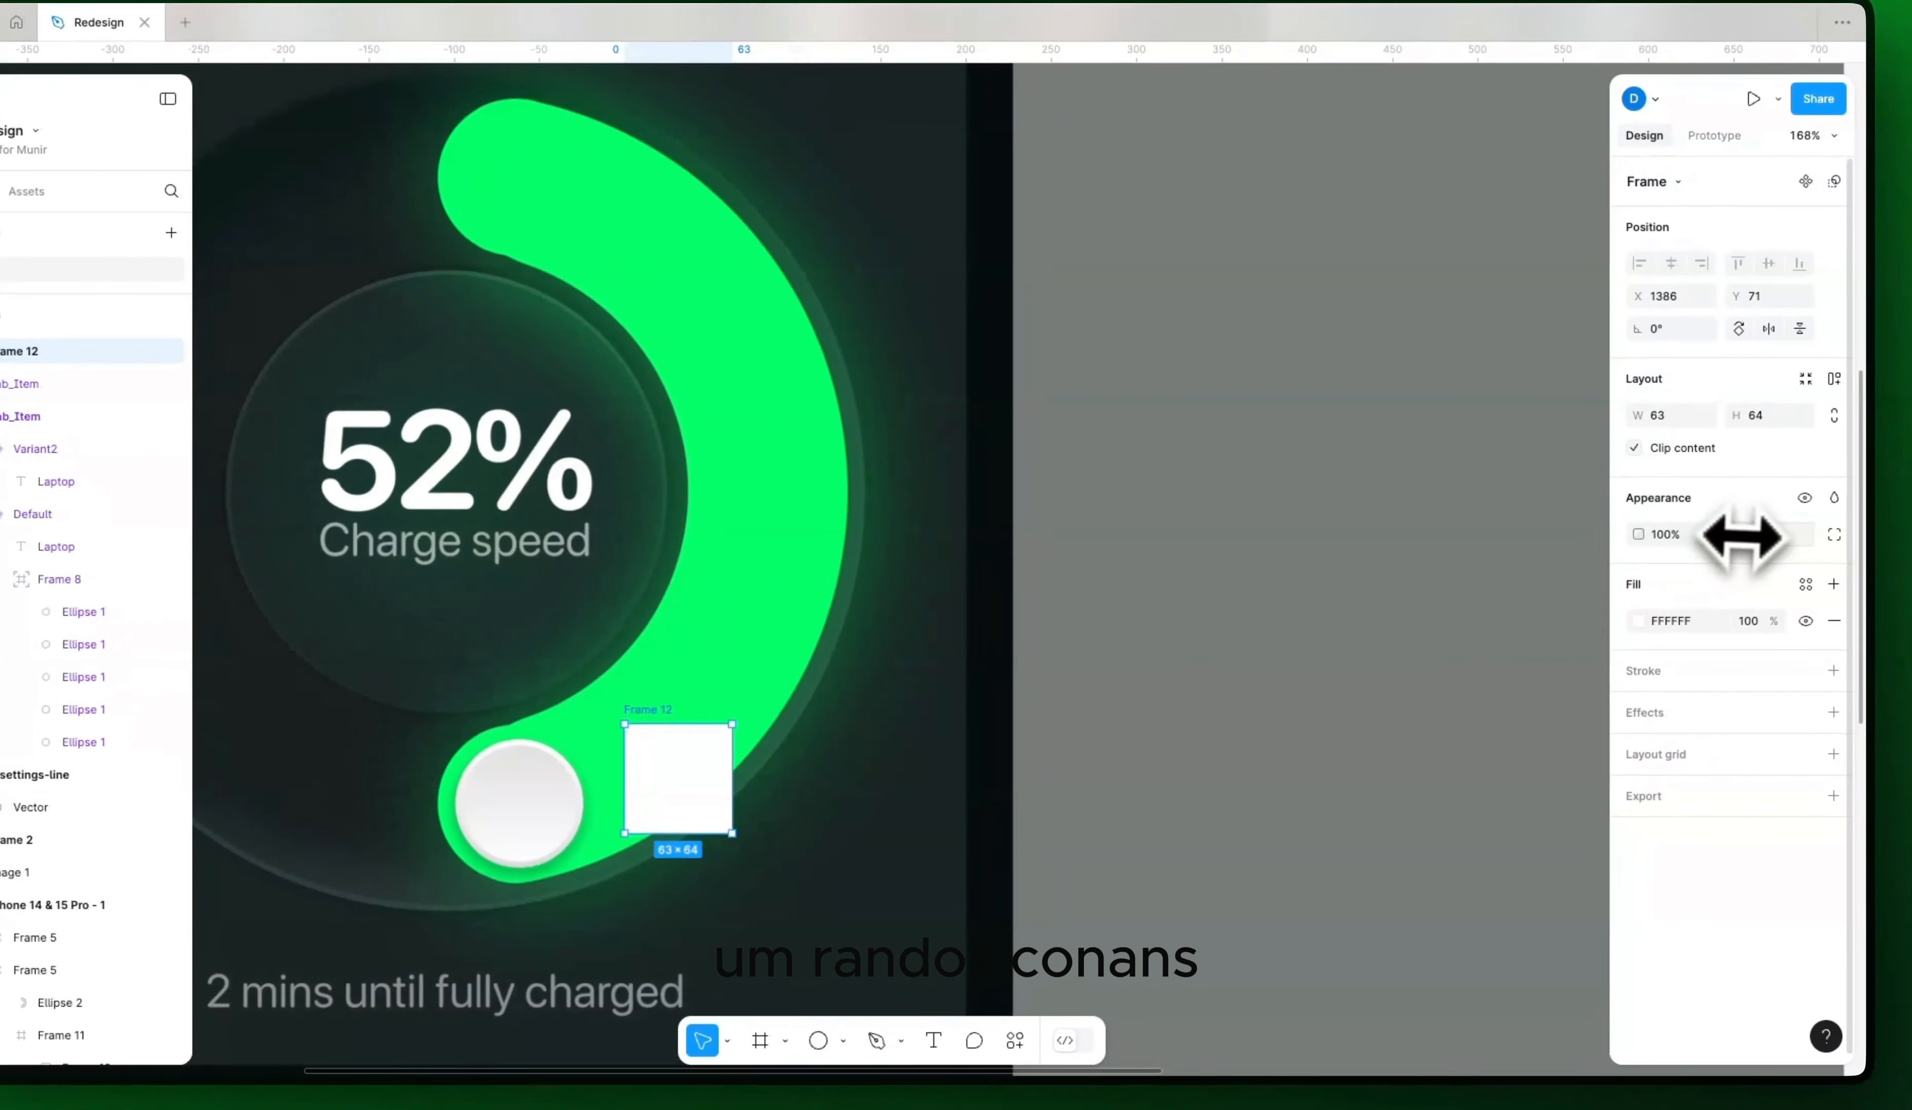
{"action": "left_click_drag", "start_coordinate": [1795, 528], "coordinate": [1737, 537]}
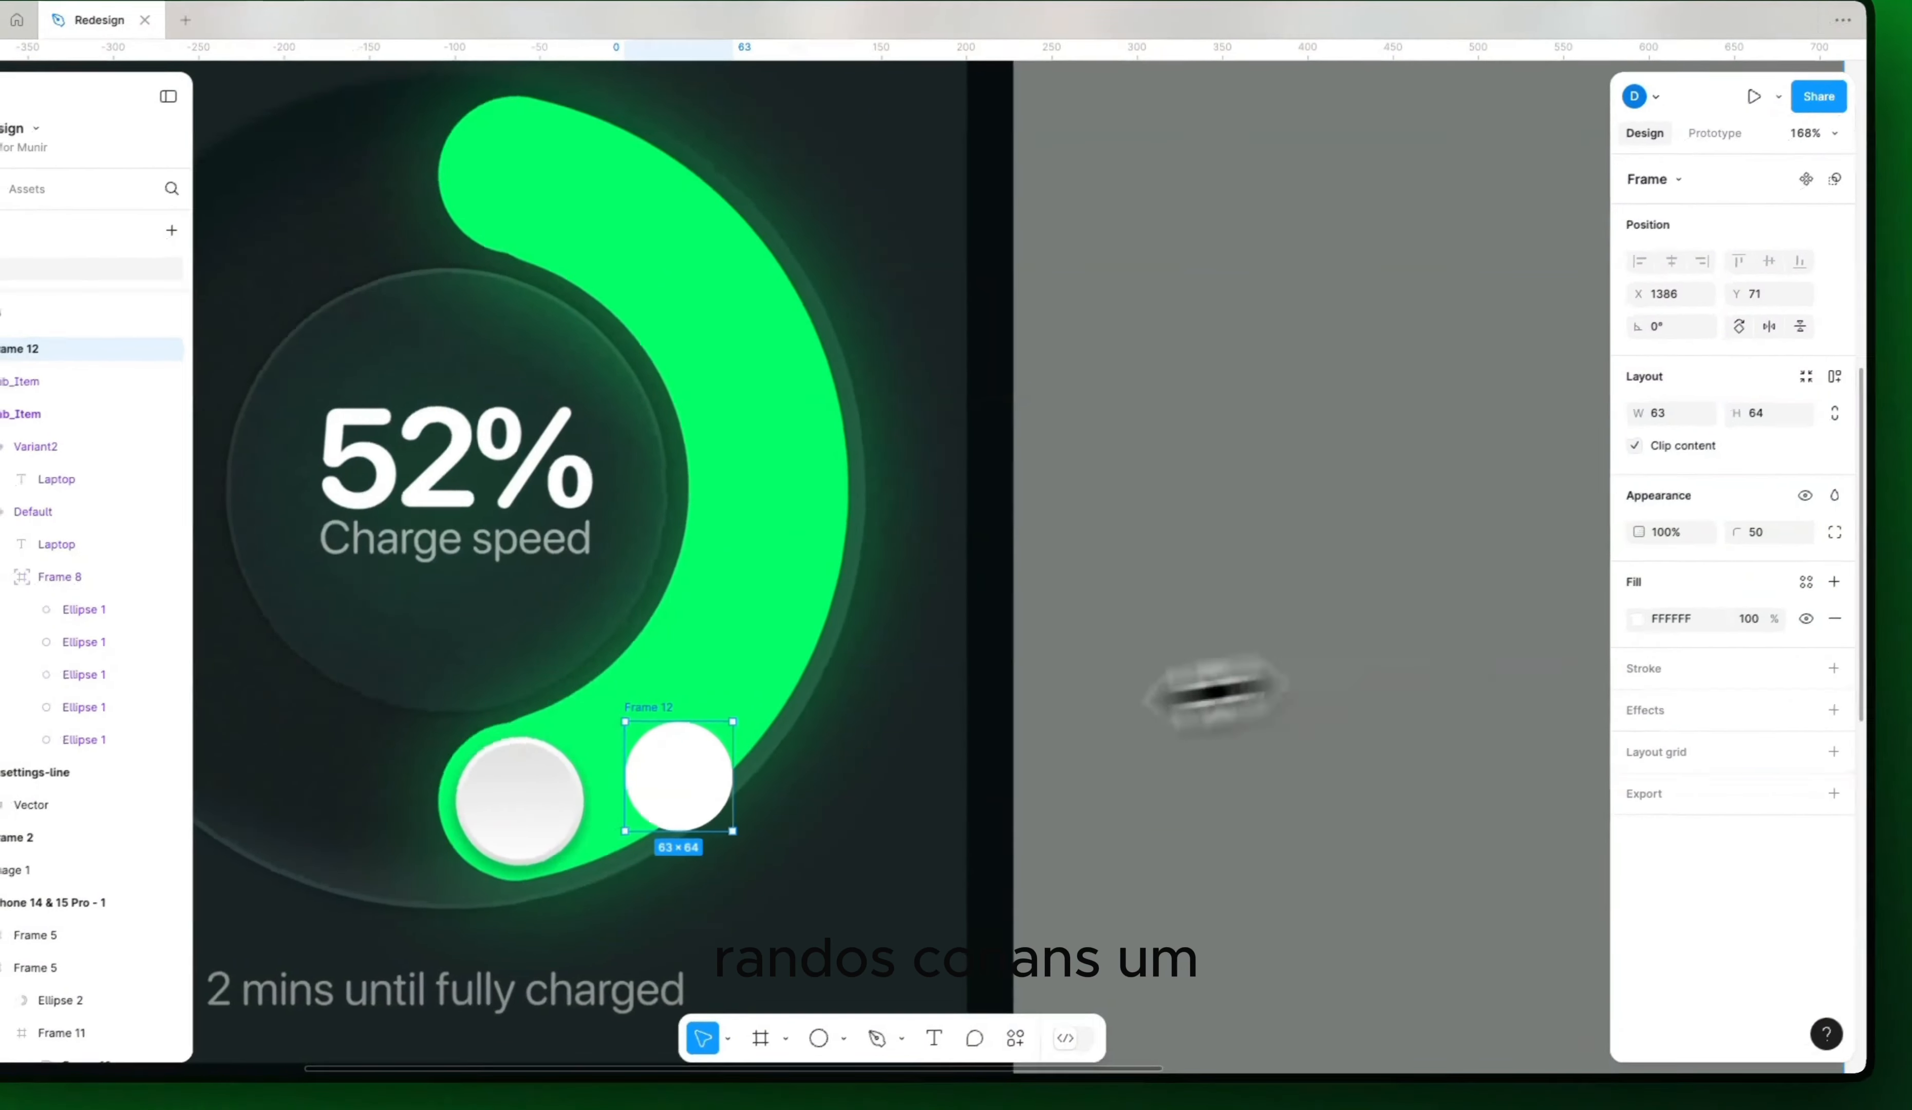
Step: Add a white FFFFFF inside stroke with weight 3 to the new knob frame
{"action": "scroll", "coordinate": [686, 783], "scroll_direction": "up", "scroll_amount": 5}
{"action": "scroll", "coordinate": [689, 783], "scroll_direction": "down", "scroll_amount": 1}
{"action": "left_click_drag", "start_coordinate": [691, 783], "coordinate": [922, 751]}
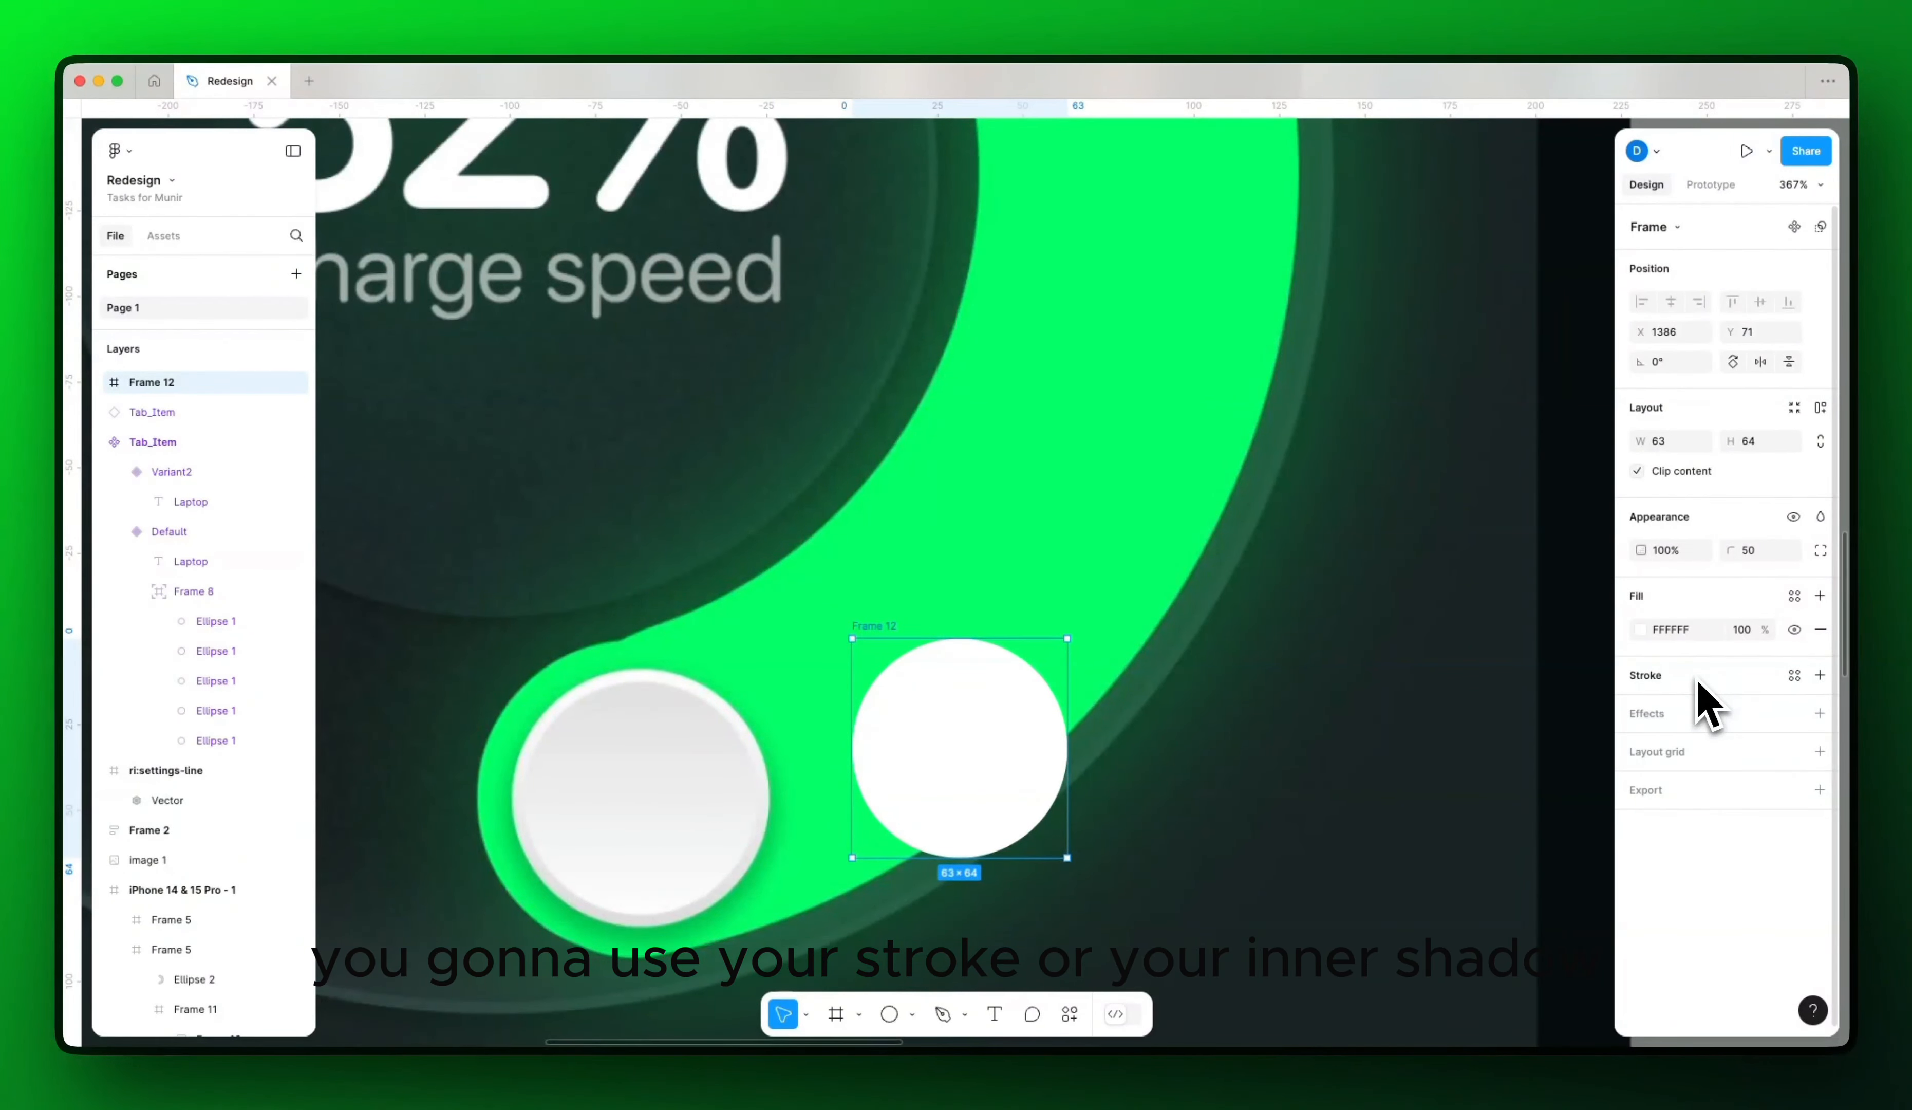
{"action": "left_click", "coordinate": [1693, 684]}
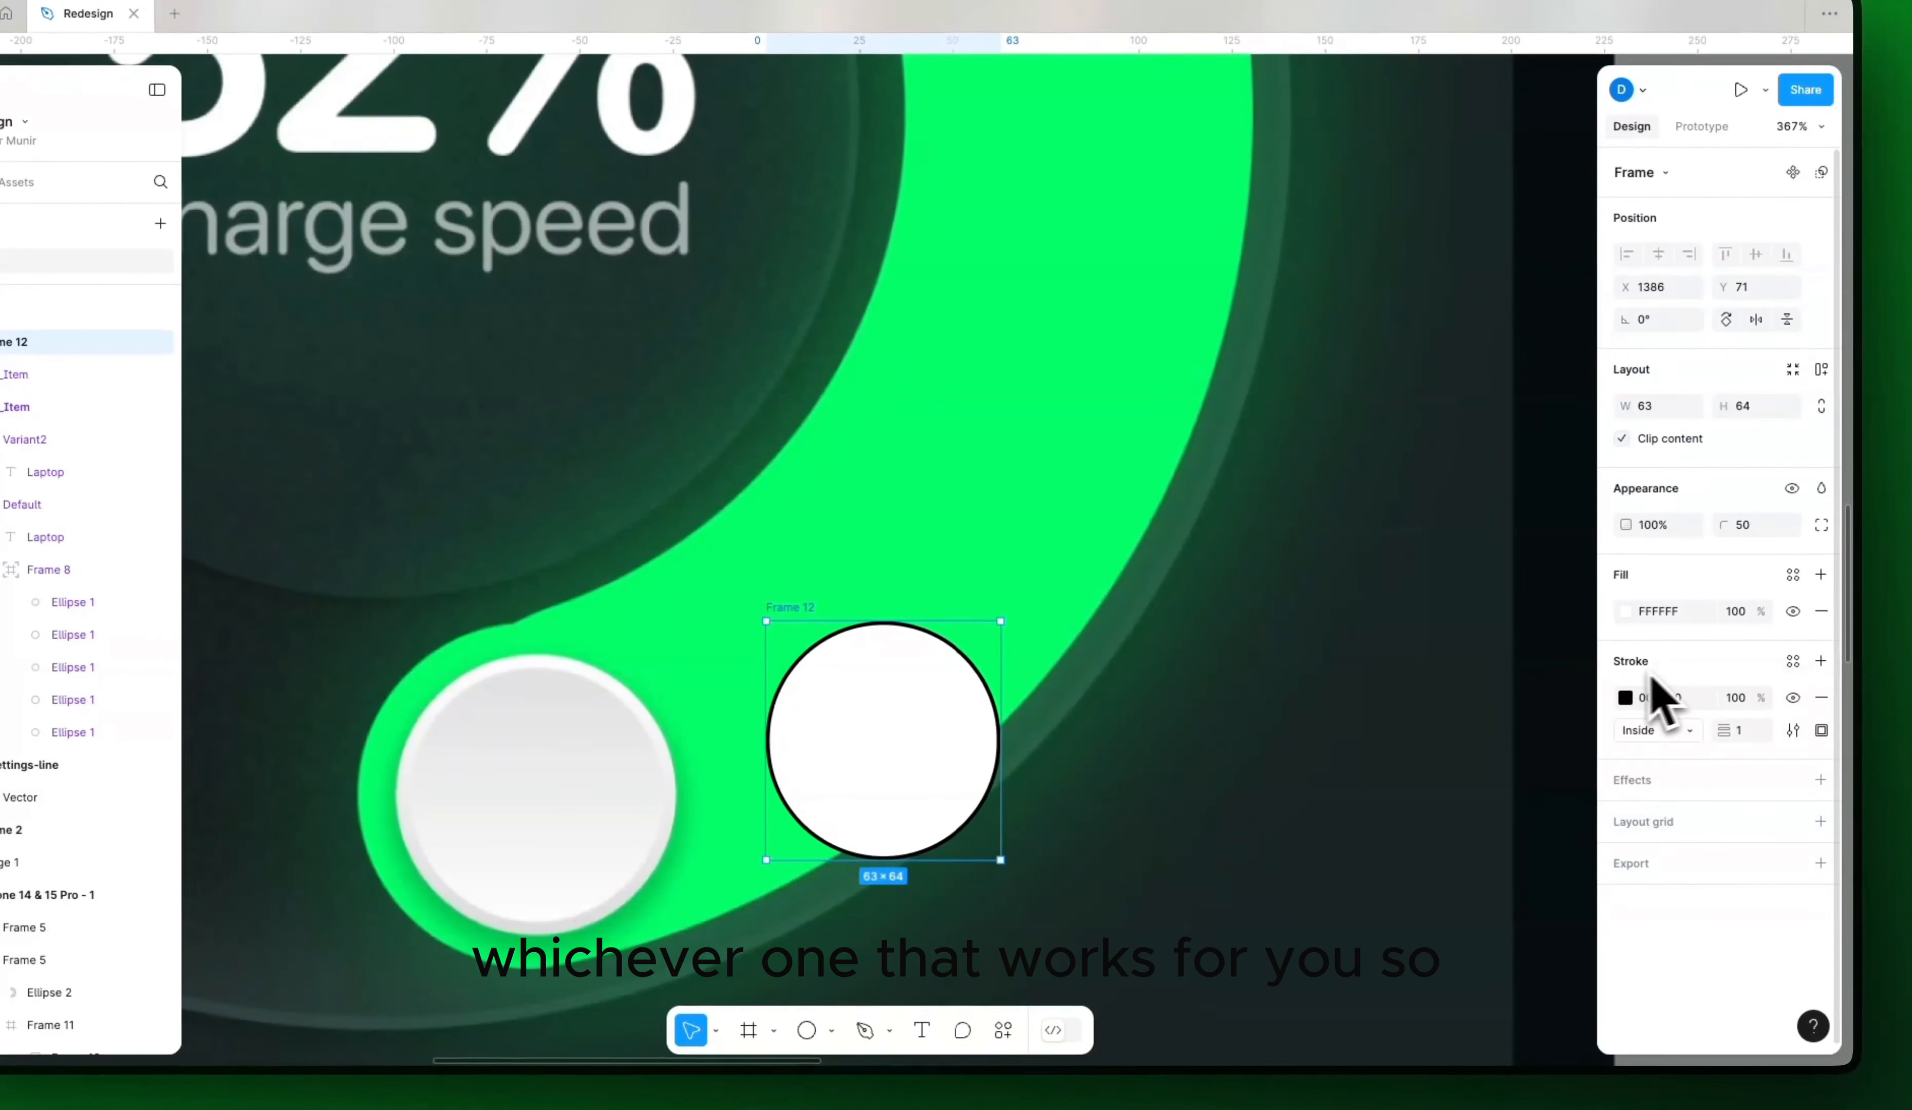
{"action": "left_click_drag", "start_coordinate": [1723, 732], "coordinate": [1721, 739]}
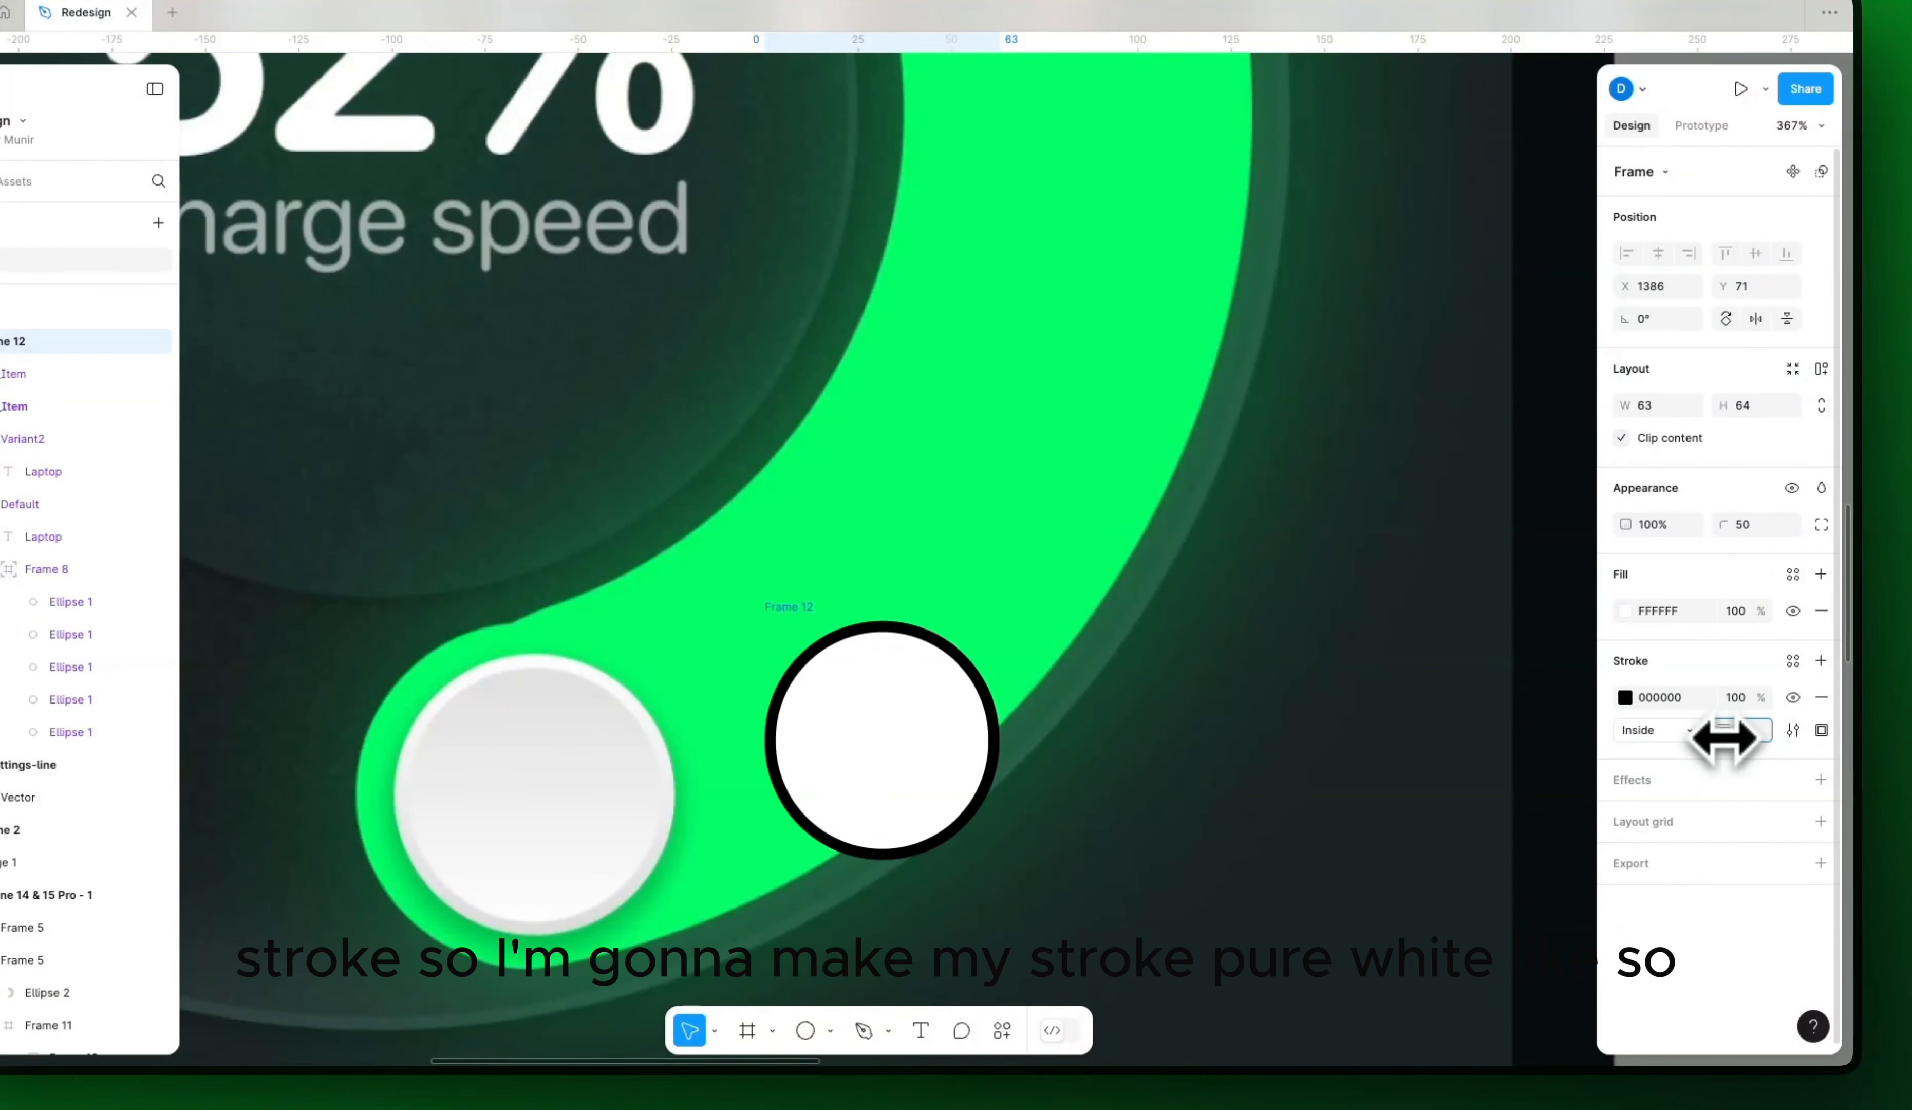
{"action": "left_click", "coordinate": [1679, 700]}
{"action": "type", "text": "f"}
{"action": "key", "text": "Return"}
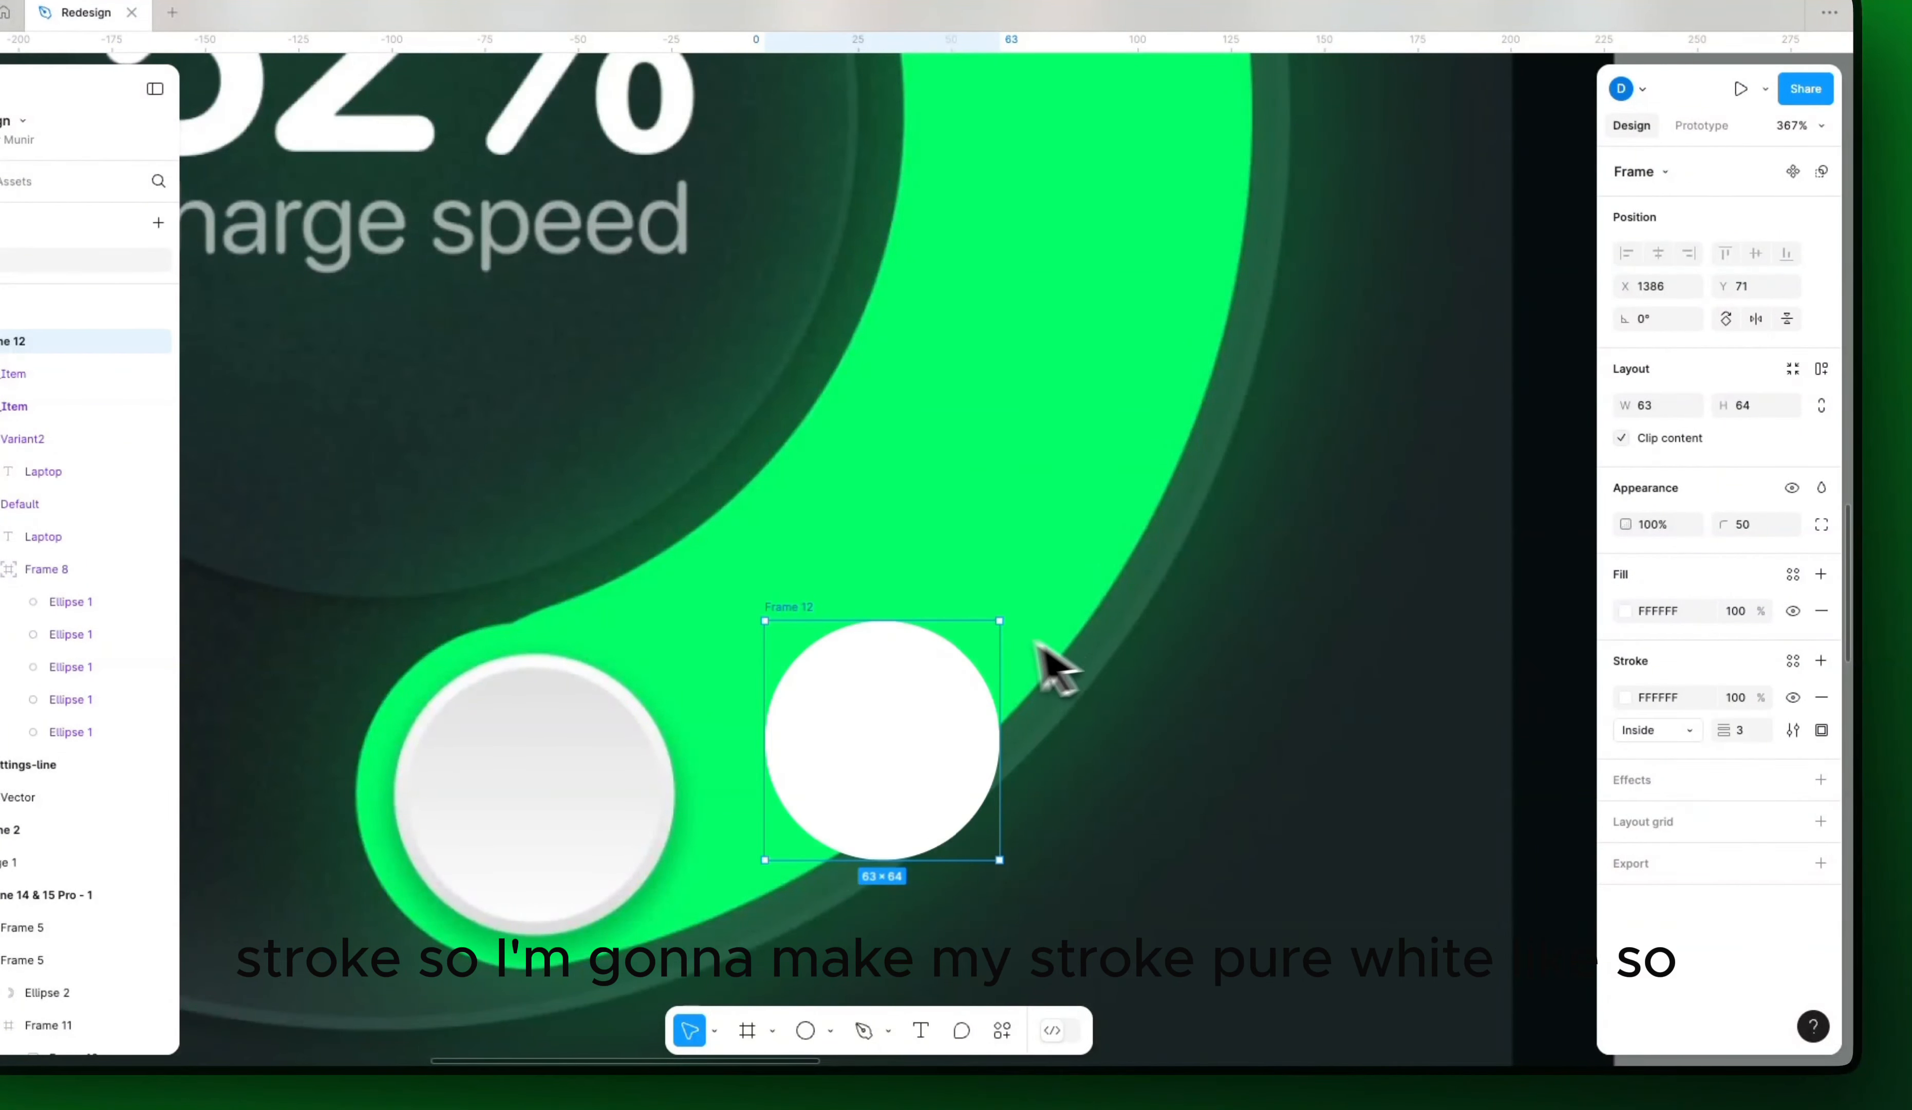
Step: Change the new knob's fill to a radial gradient from FFFFFF to a very light gray F9F9F9
{"action": "left_click", "coordinate": [1625, 615]}
{"action": "left_click", "coordinate": [1399, 537]}
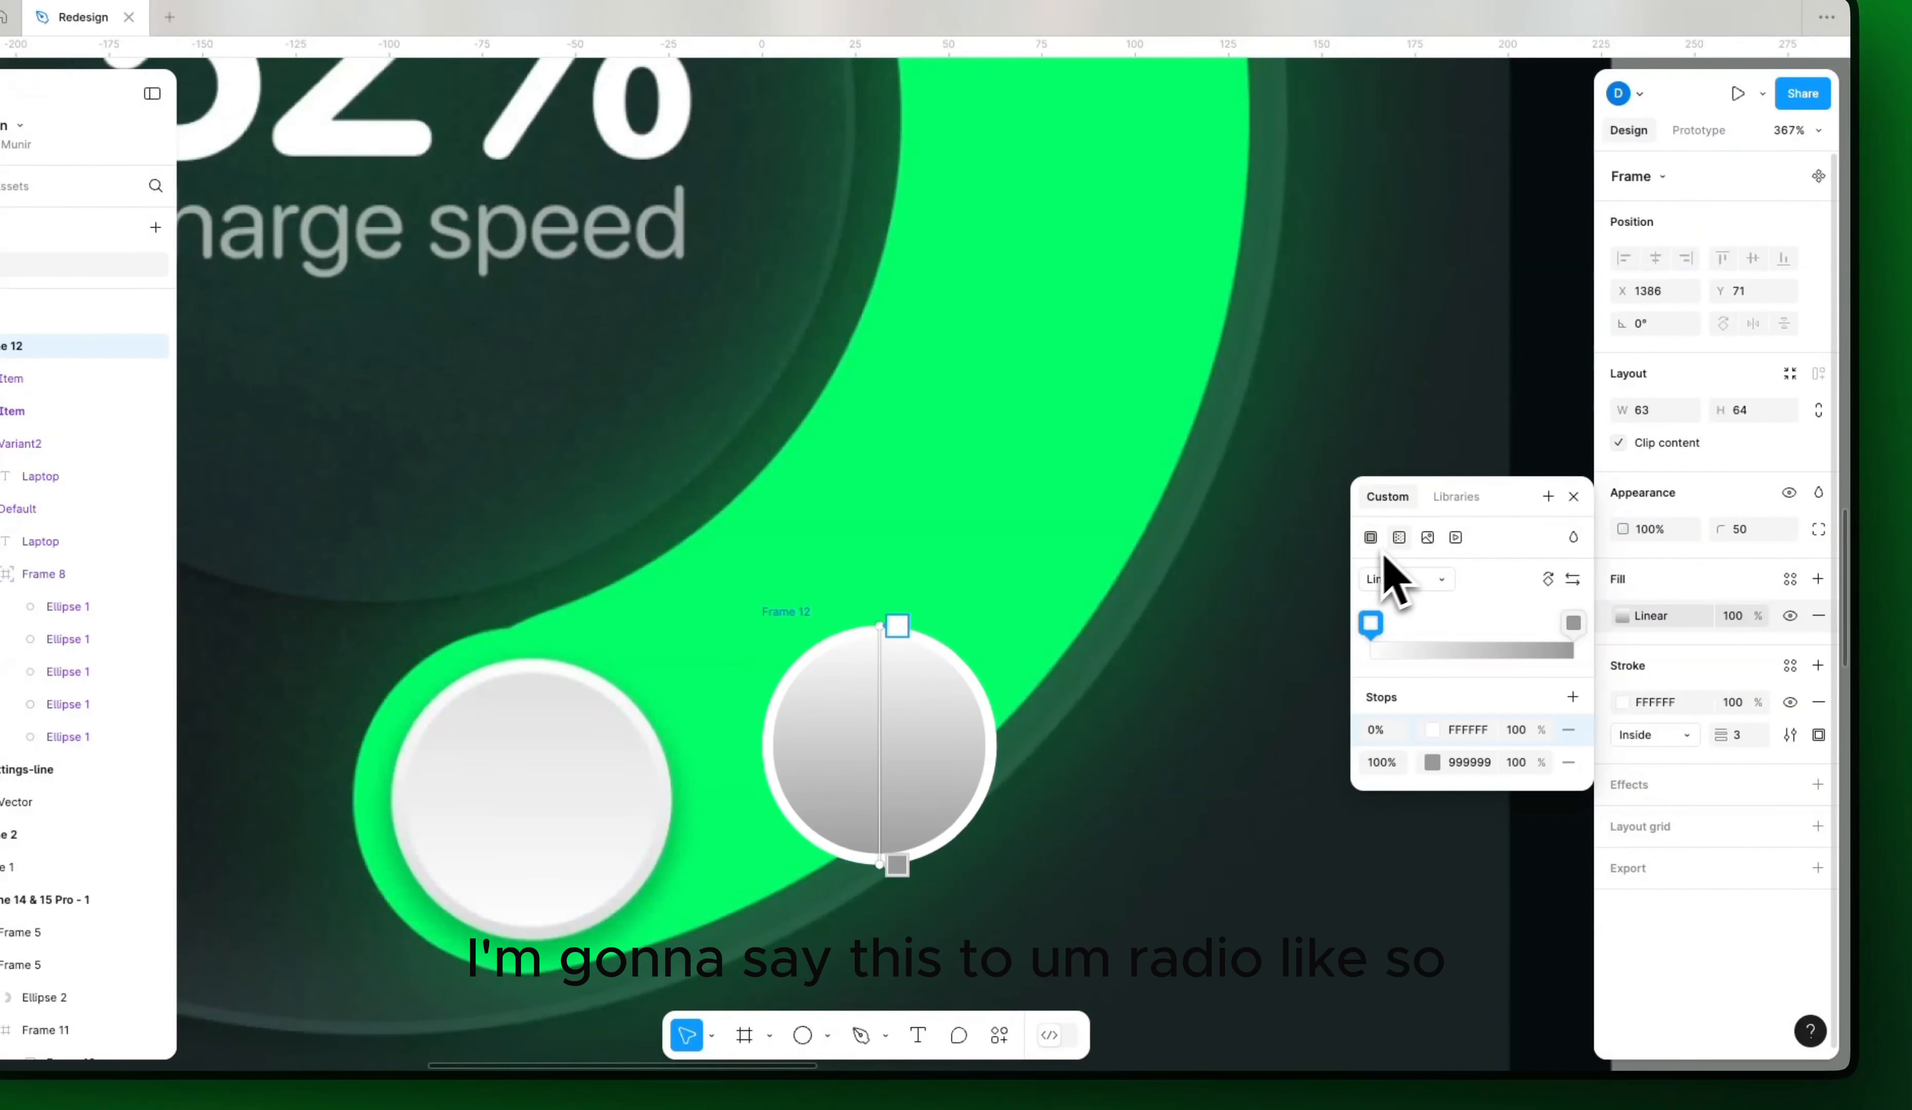
{"action": "left_click", "coordinate": [1406, 578]}
{"action": "left_click", "coordinate": [1417, 610]}
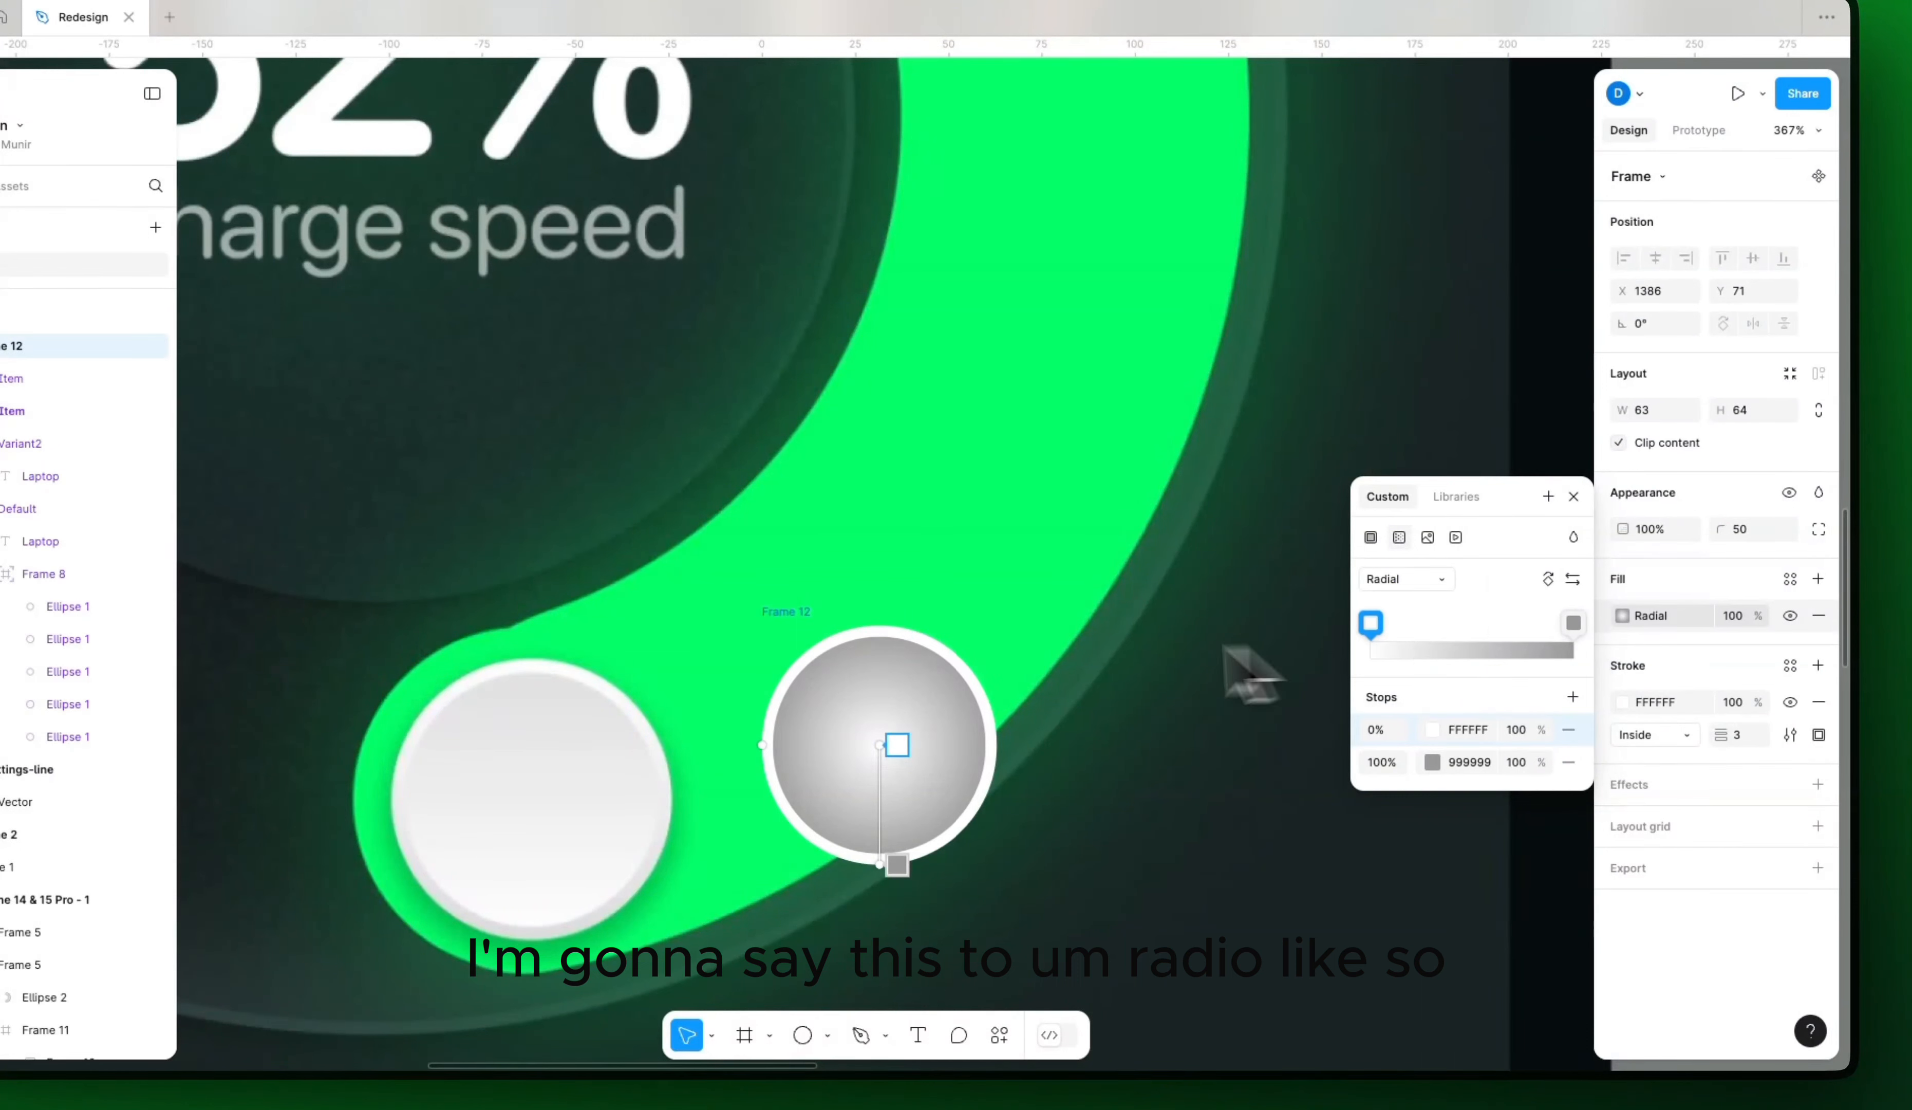
{"action": "left_click", "coordinate": [1573, 624]}
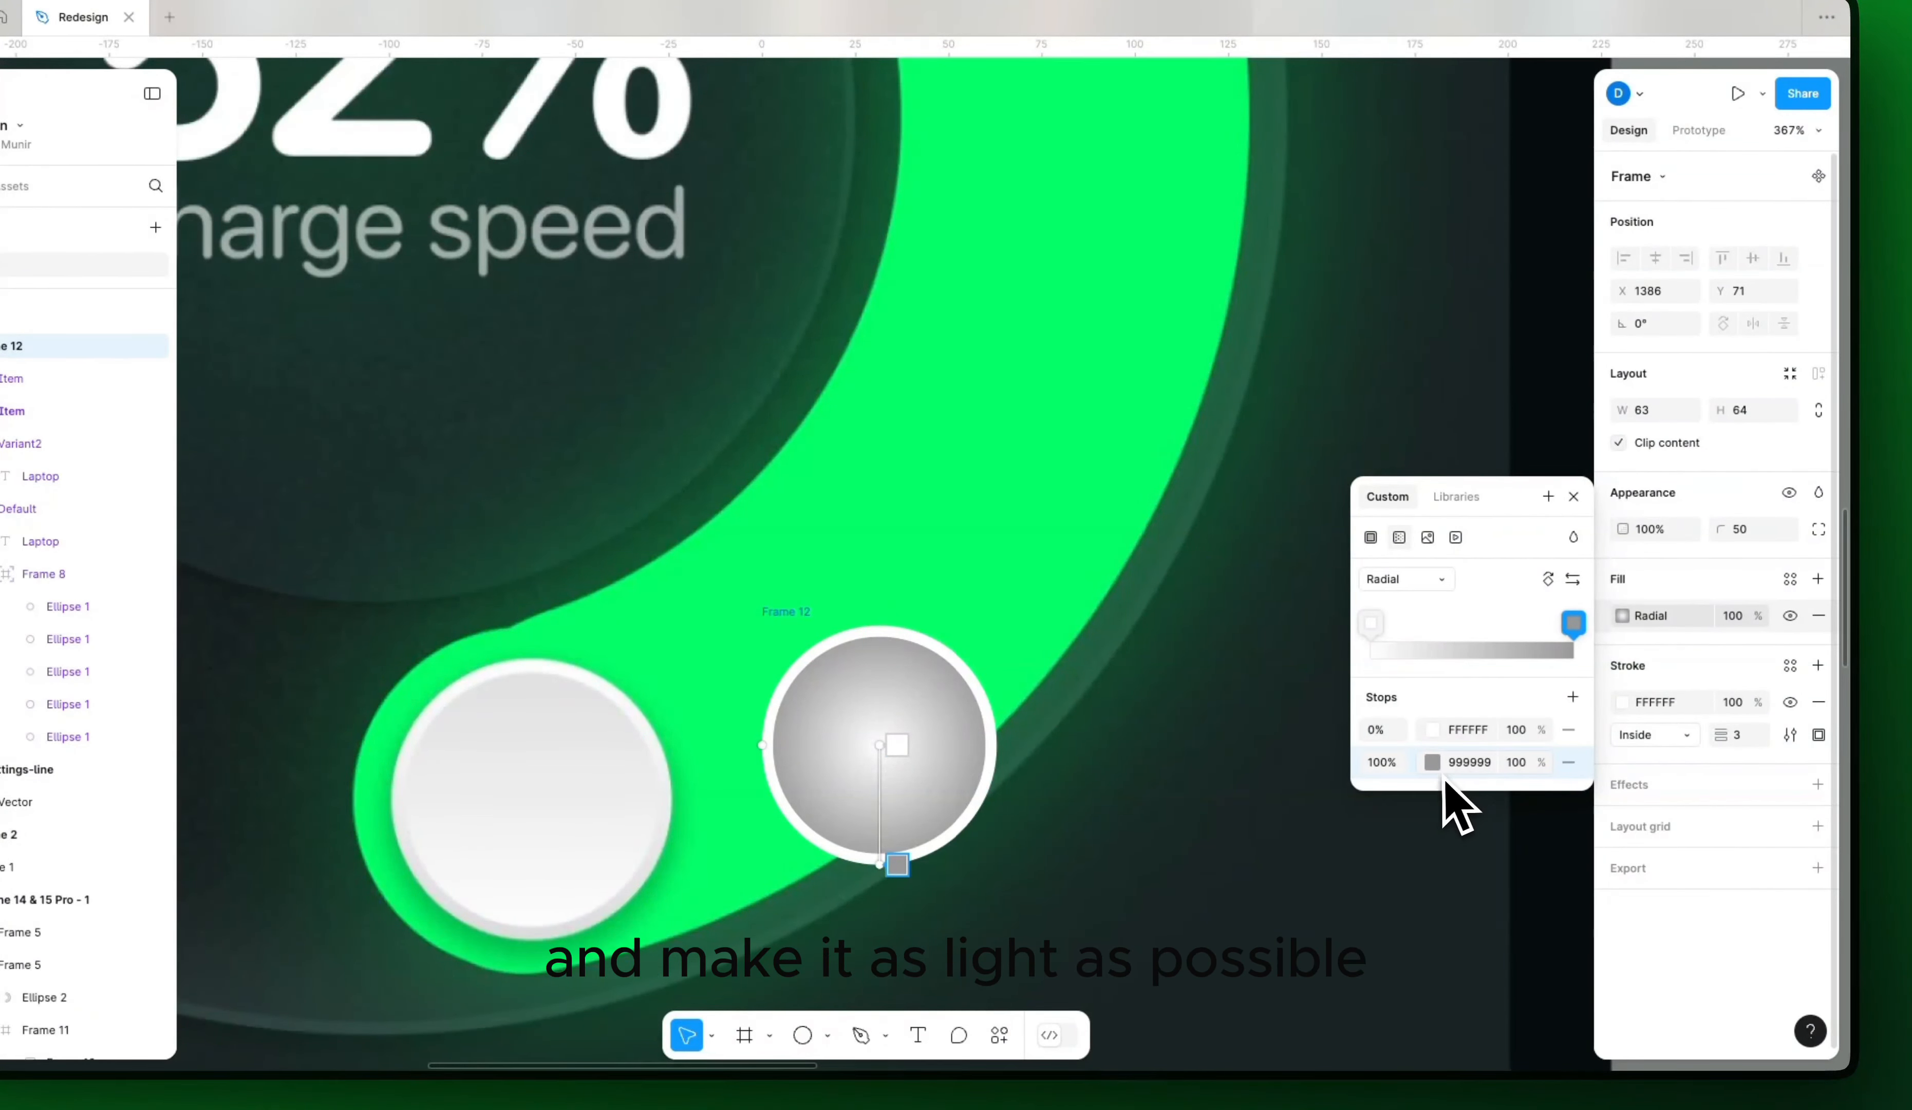
{"action": "left_click", "coordinate": [1434, 765]}
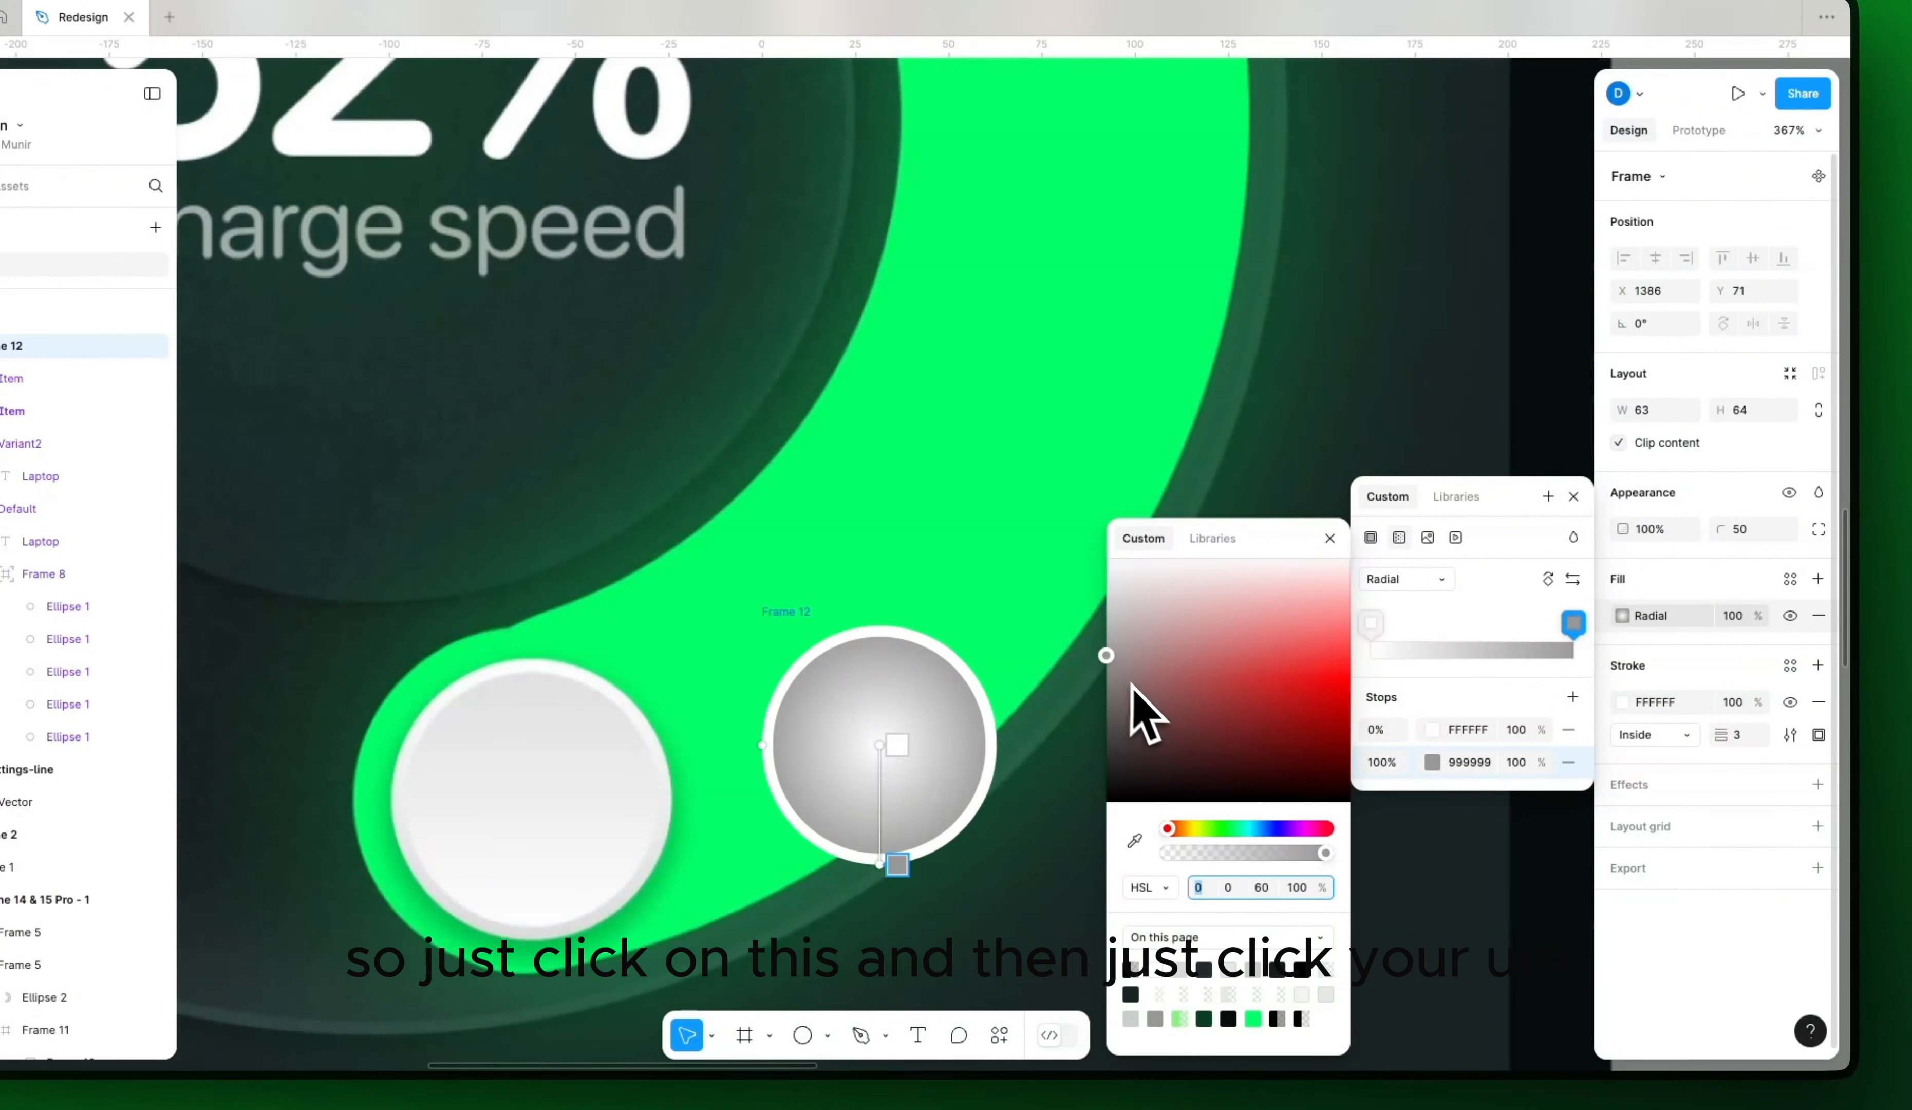
{"action": "left_click_drag", "start_coordinate": [1106, 656], "coordinate": [1099, 583]}
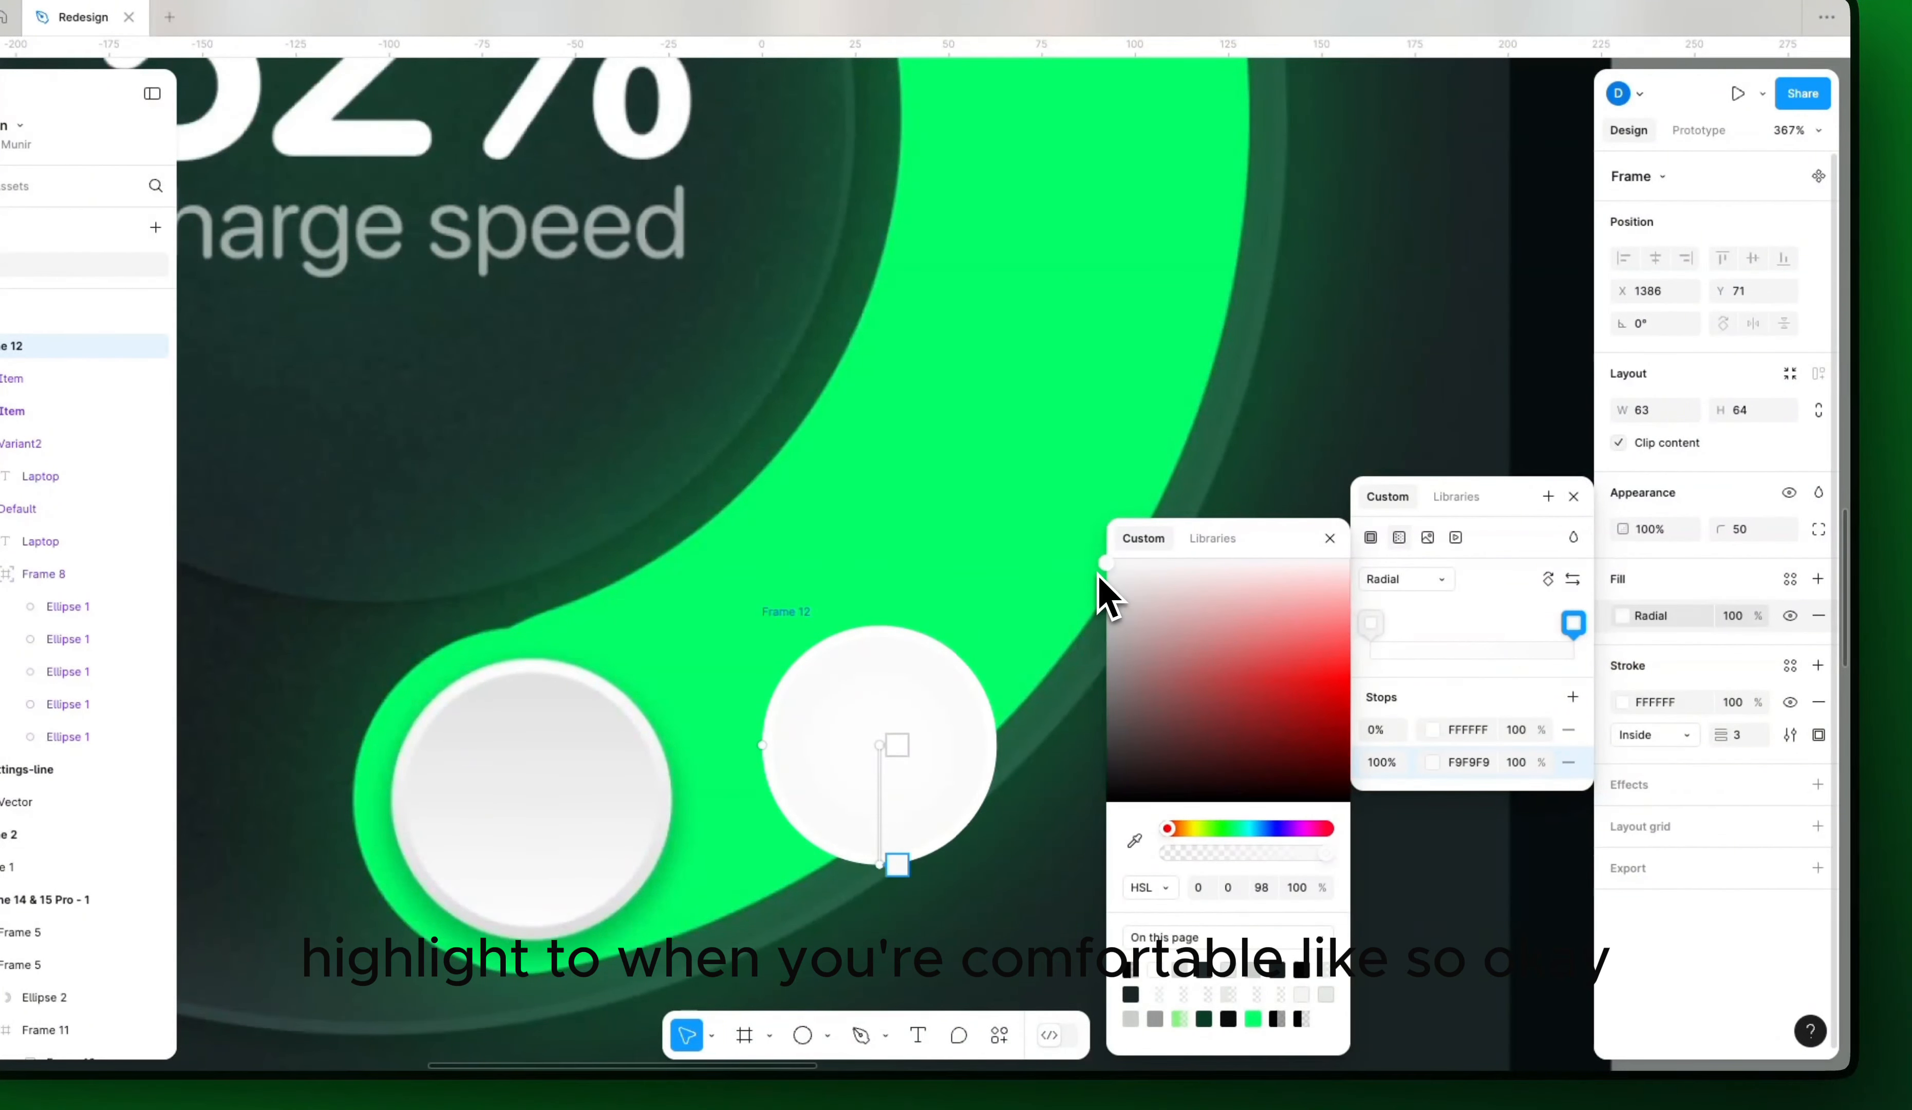
Step: Shift the radial gradient's center slightly up, narrow its width, and set both color stops to F6F6F6
{"action": "left_click_drag", "start_coordinate": [880, 743], "coordinate": [911, 724]}
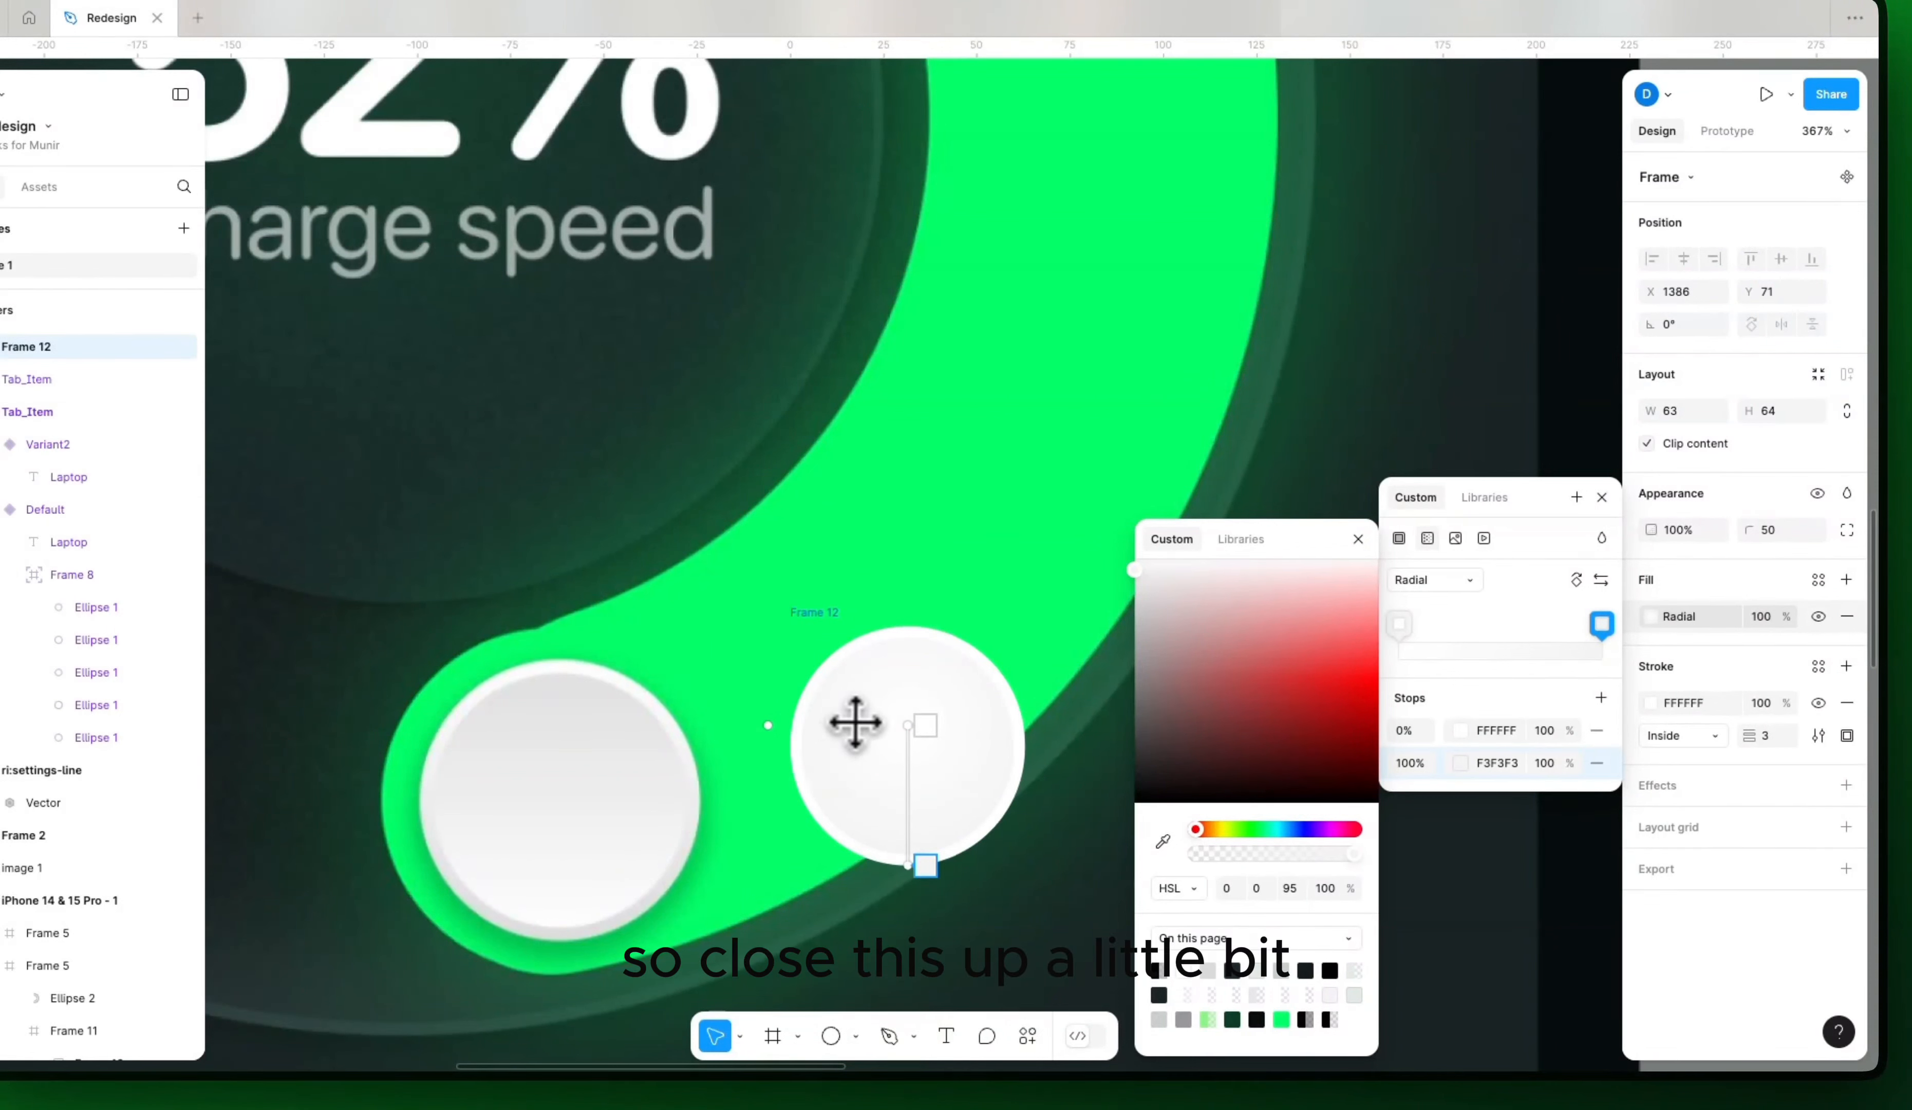
{"action": "left_click_drag", "start_coordinate": [844, 736], "coordinate": [811, 725]}
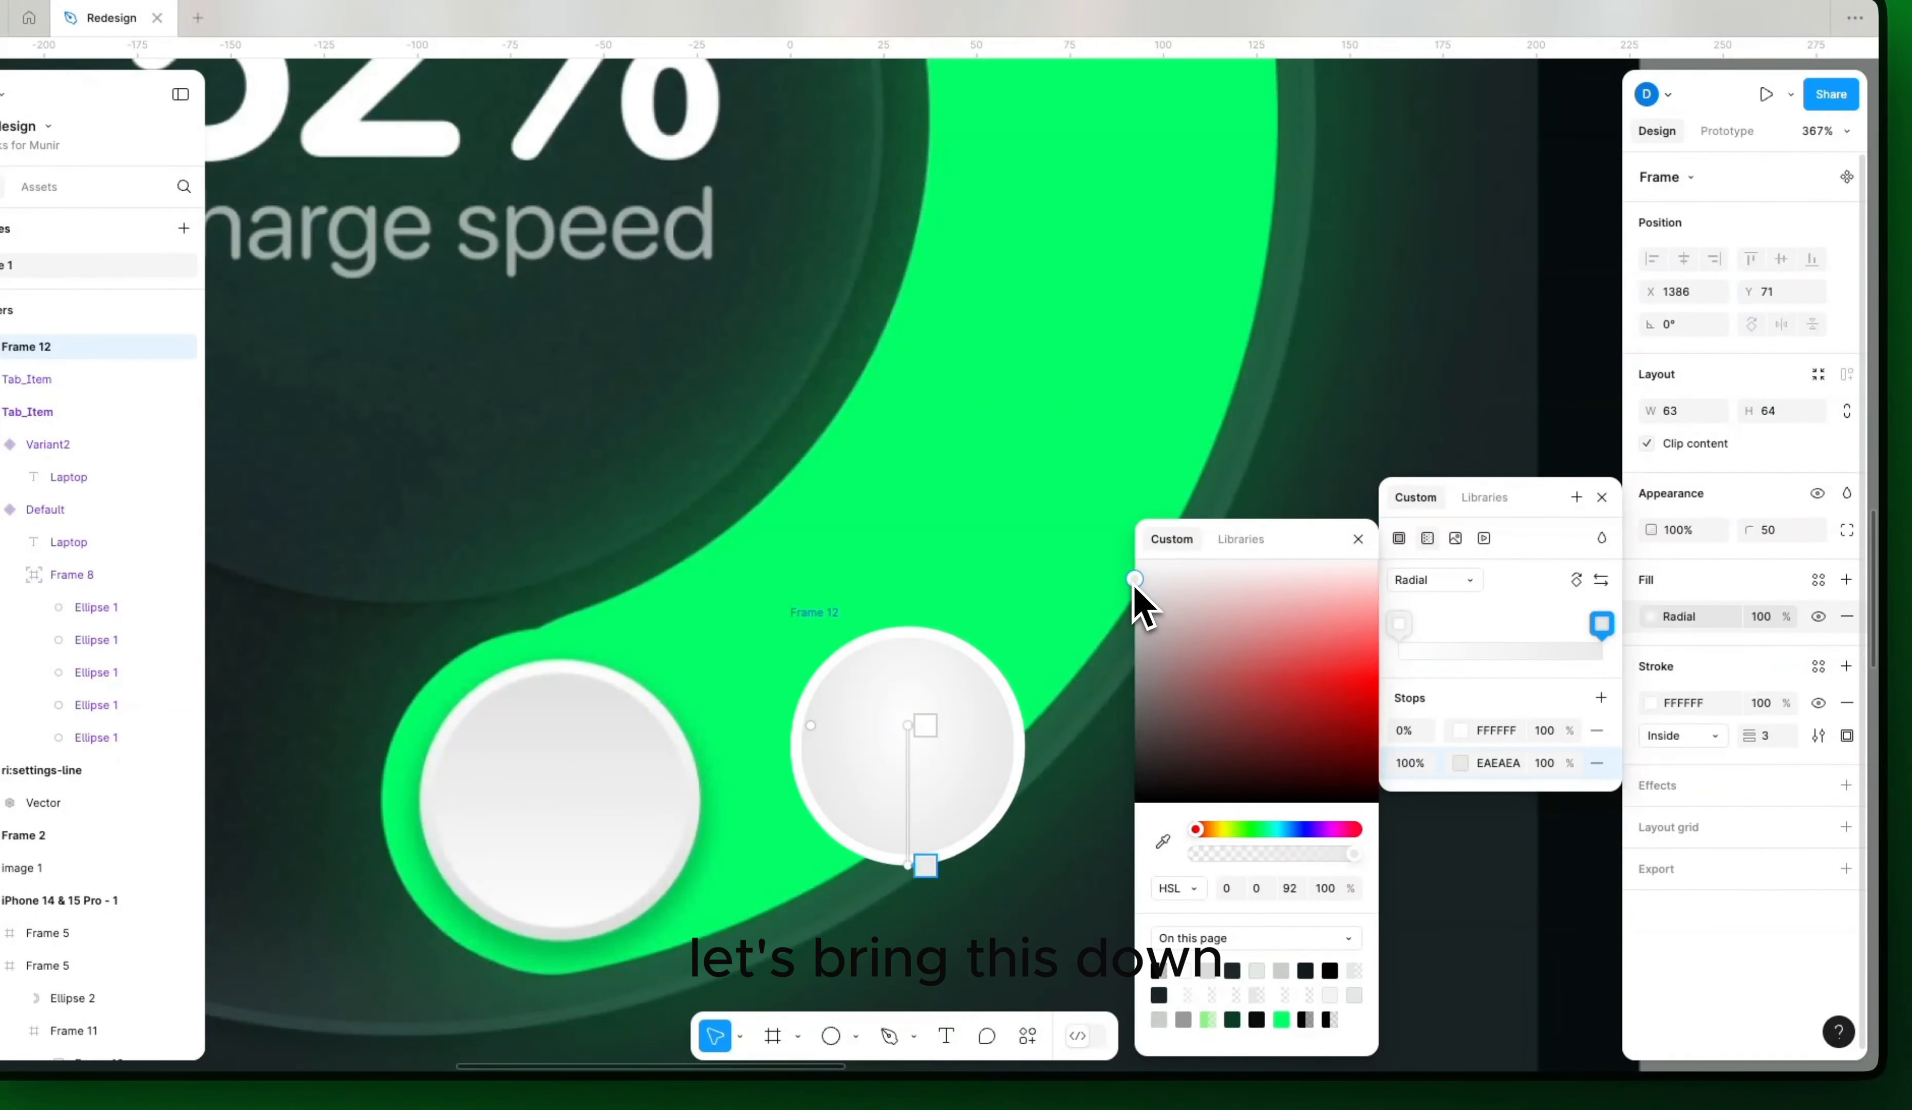
{"action": "left_click", "coordinate": [1399, 625]}
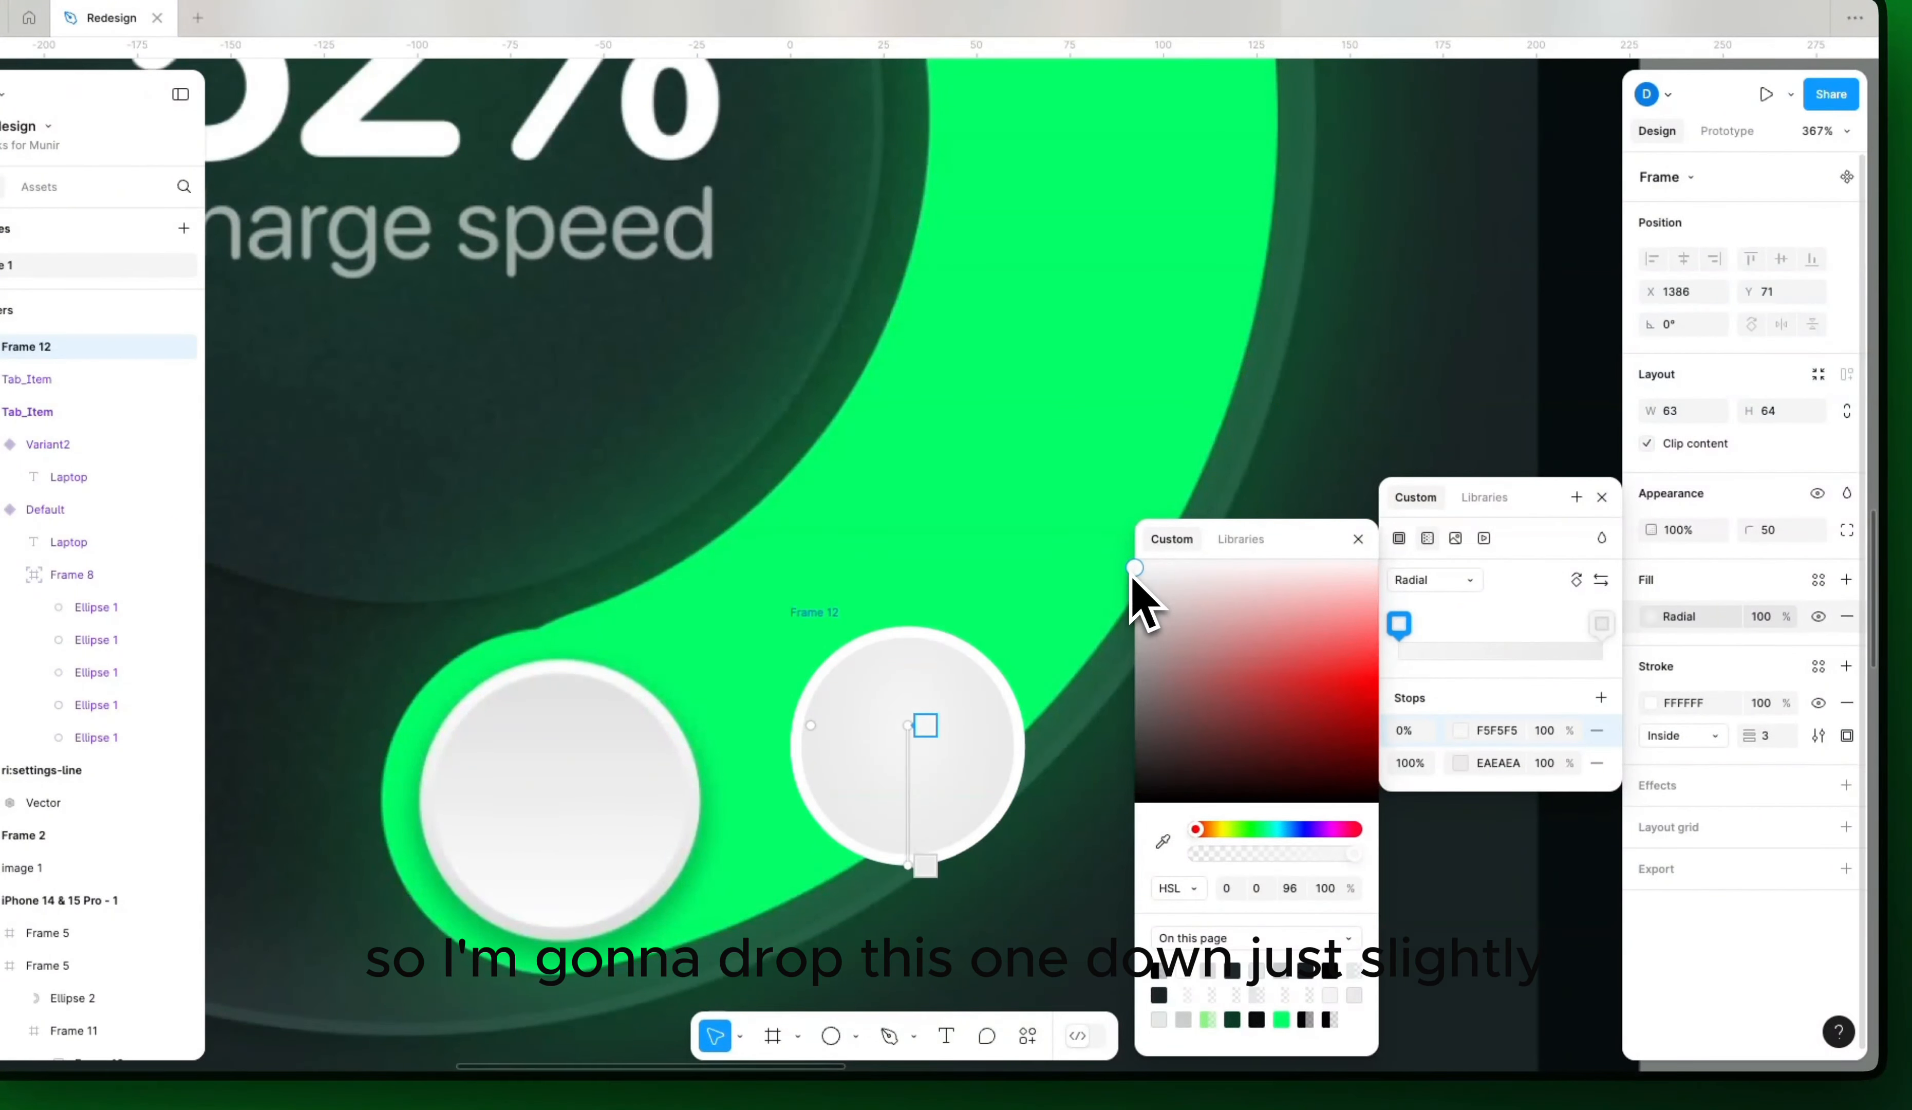
{"action": "left_click", "coordinate": [1603, 624]}
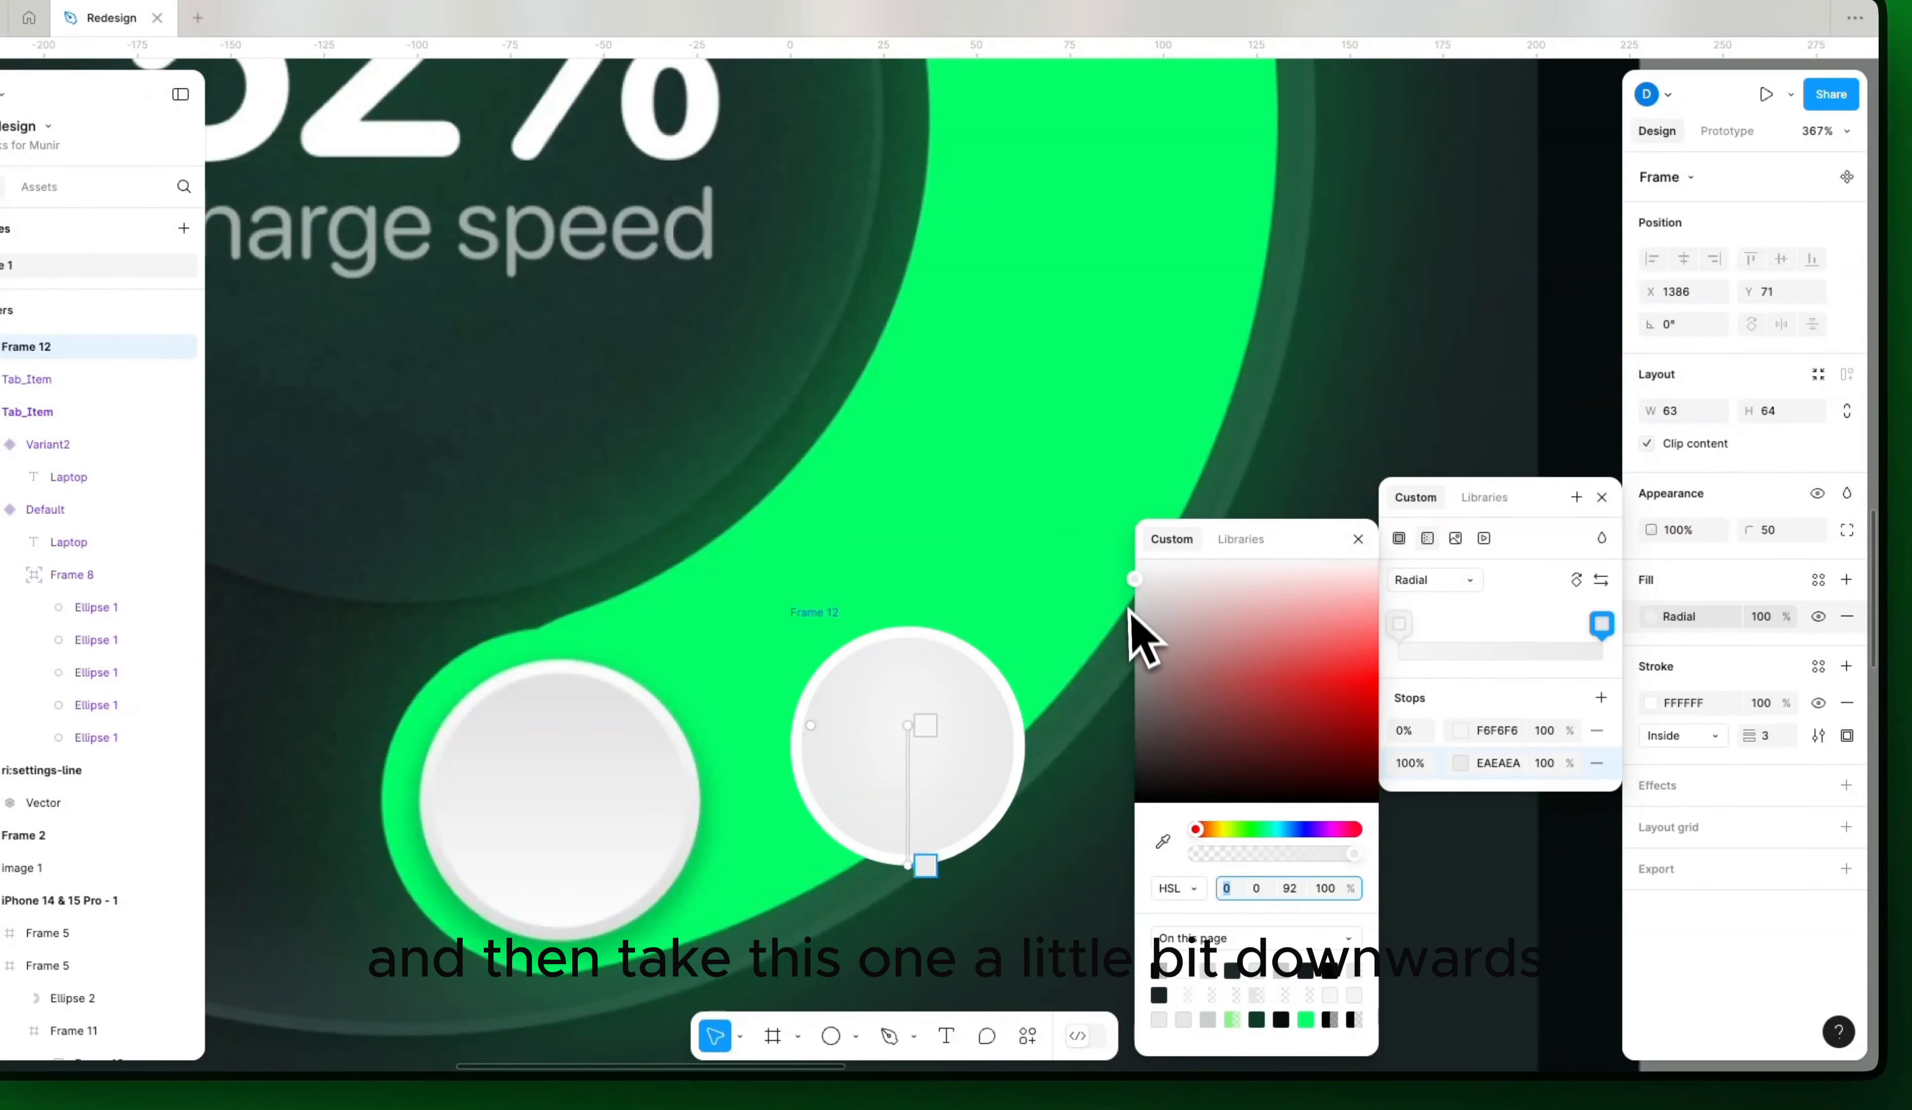
{"action": "left_click_drag", "start_coordinate": [1131, 607], "coordinate": [1130, 582]}
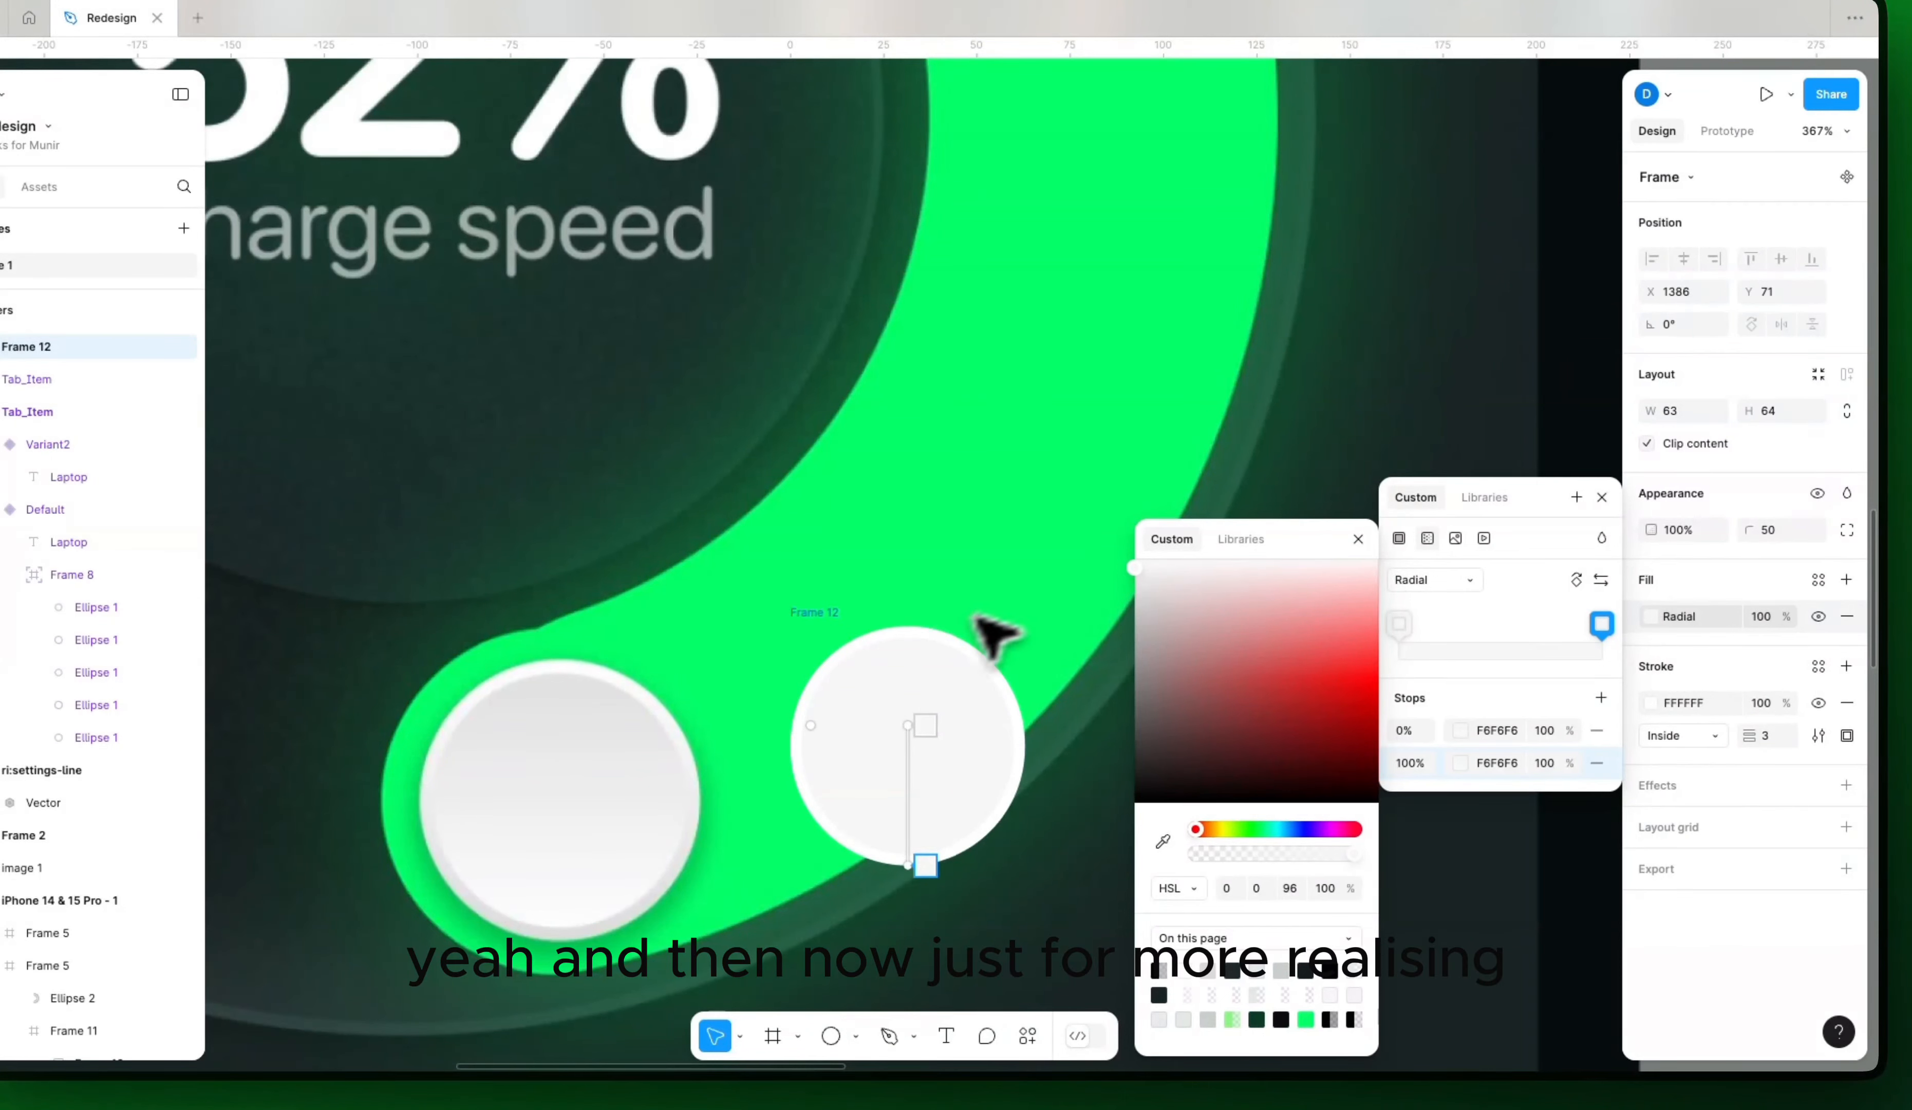
{"action": "left_click", "coordinate": [956, 587]}
Step: Add a black drop shadow to the new knob with Y 4, blur 4, spread 2 and 25% opacity
{"action": "left_click", "coordinate": [844, 619]}
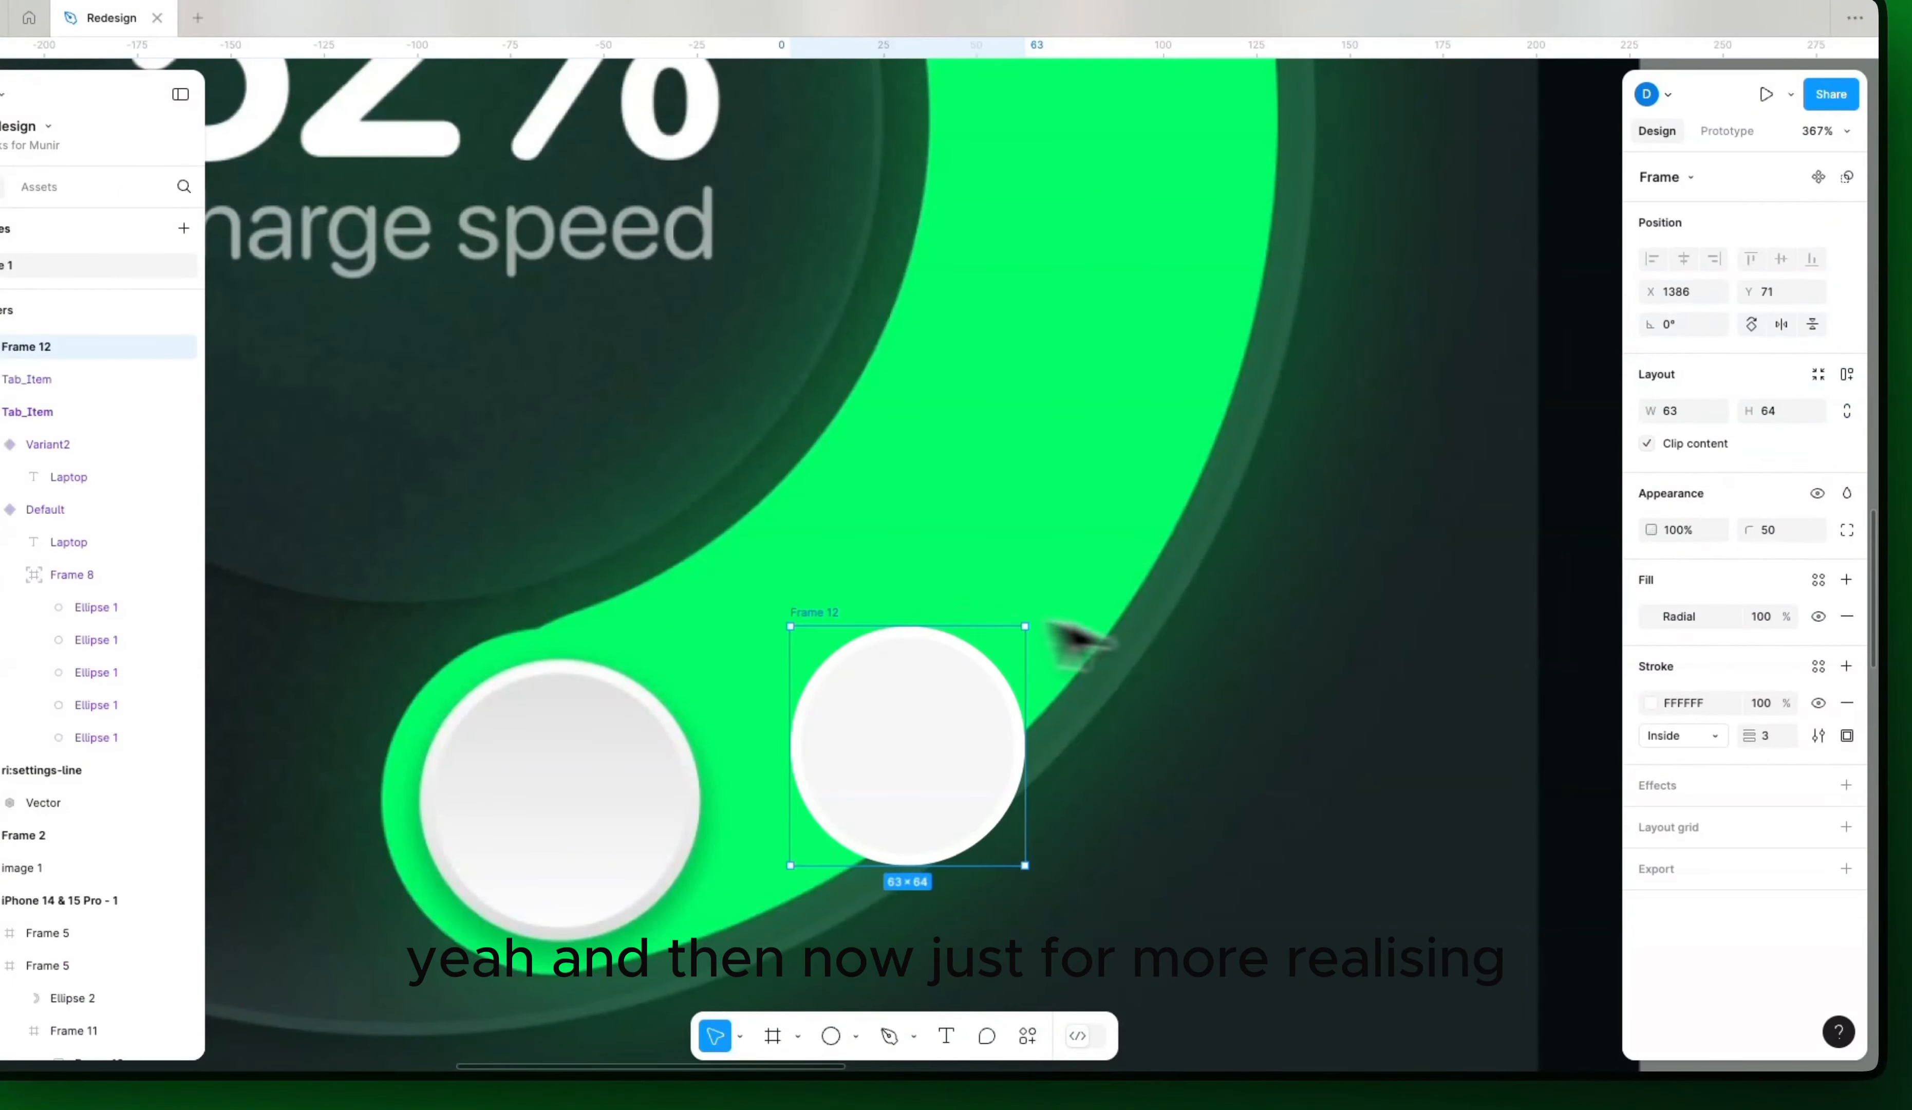
{"action": "left_click", "coordinate": [1722, 788]}
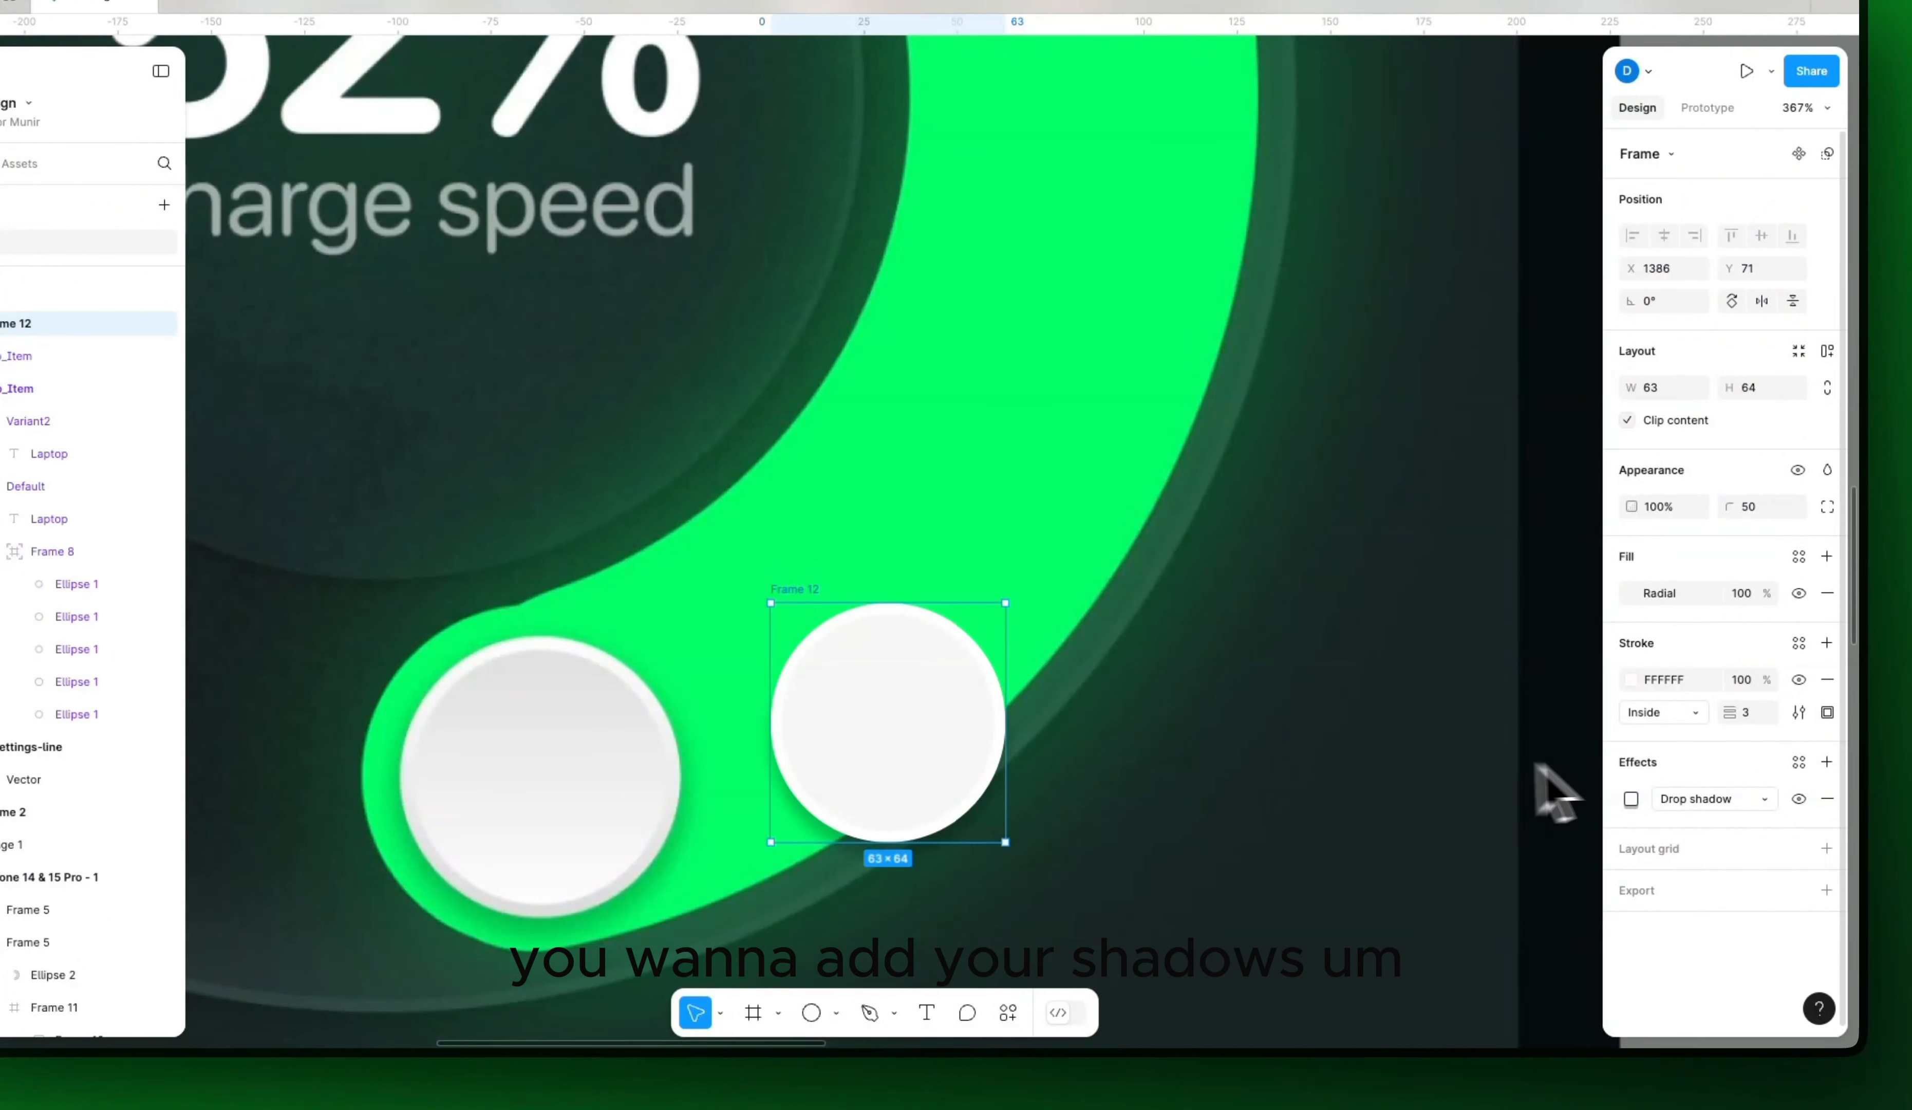
{"action": "left_click", "coordinate": [1630, 799]}
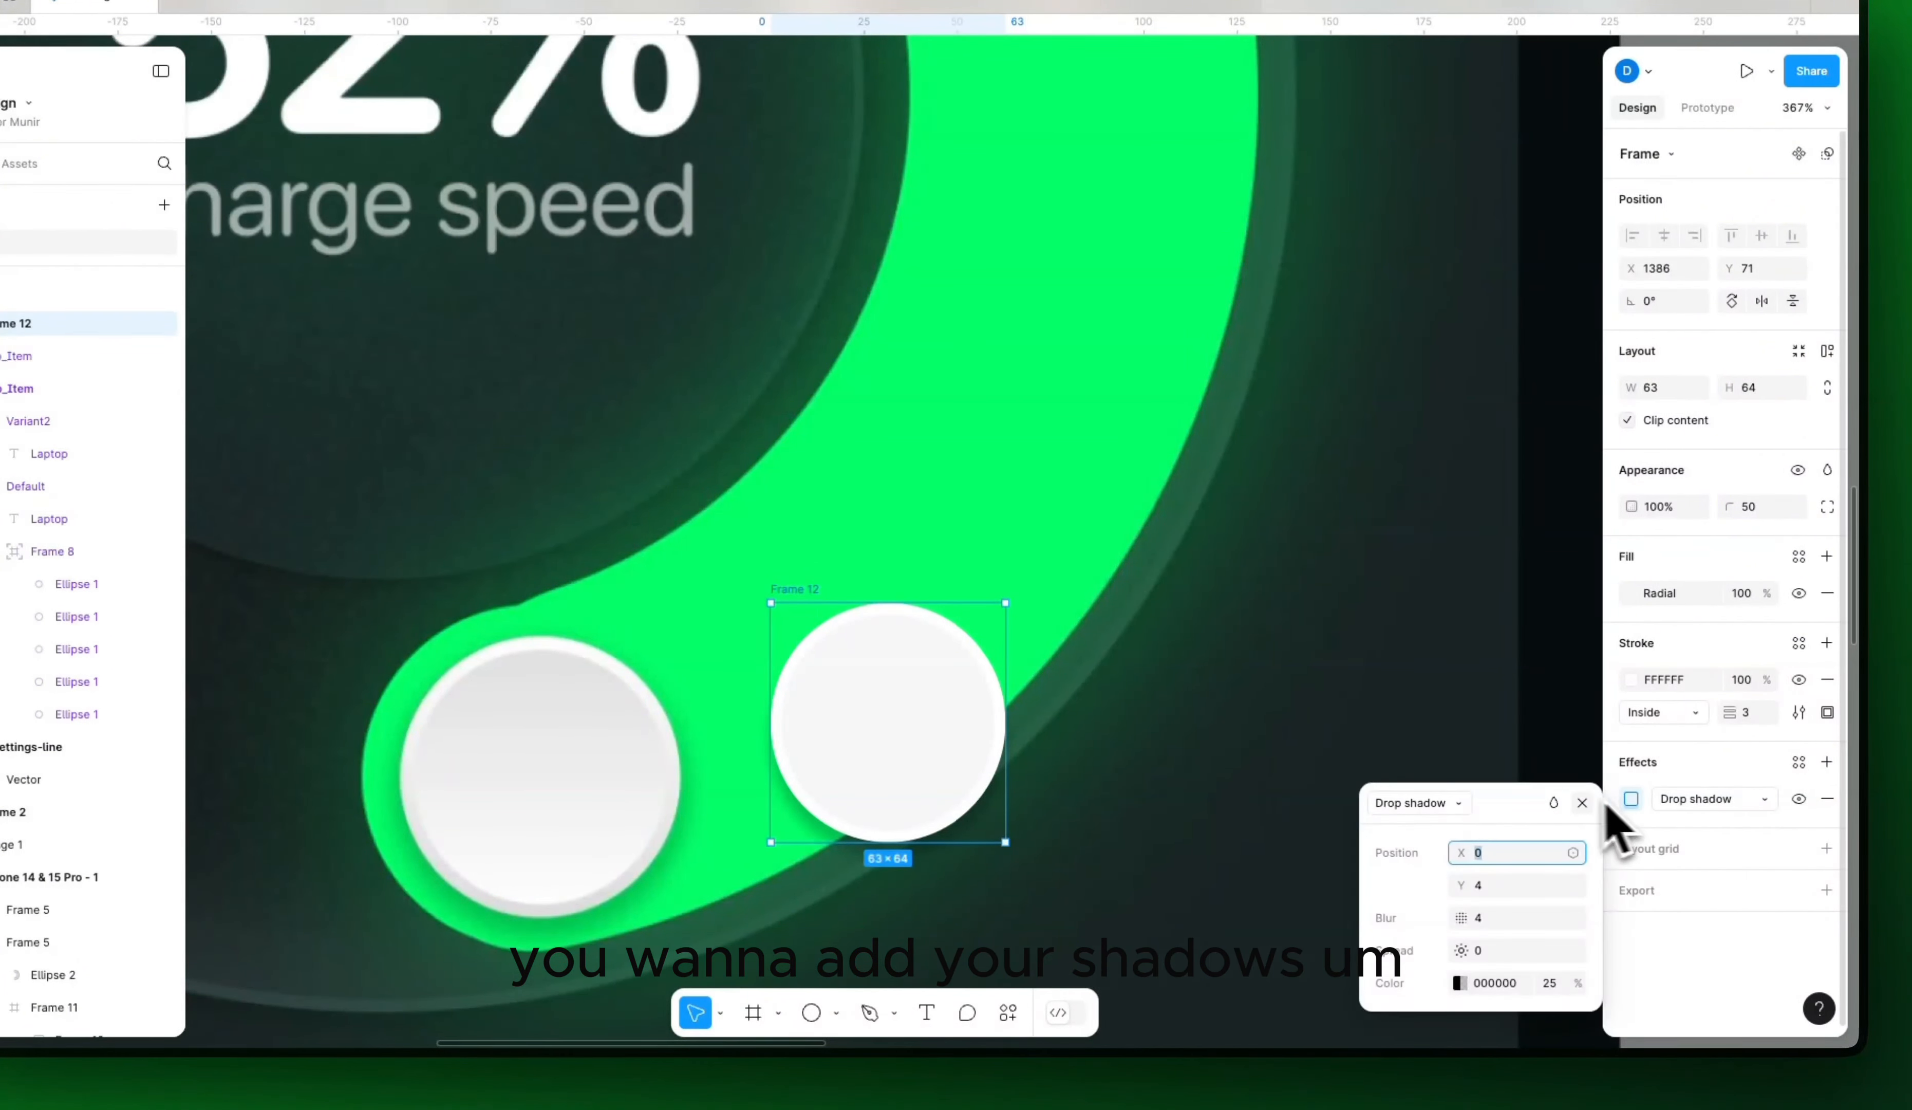
{"action": "left_click", "coordinate": [1557, 854]}
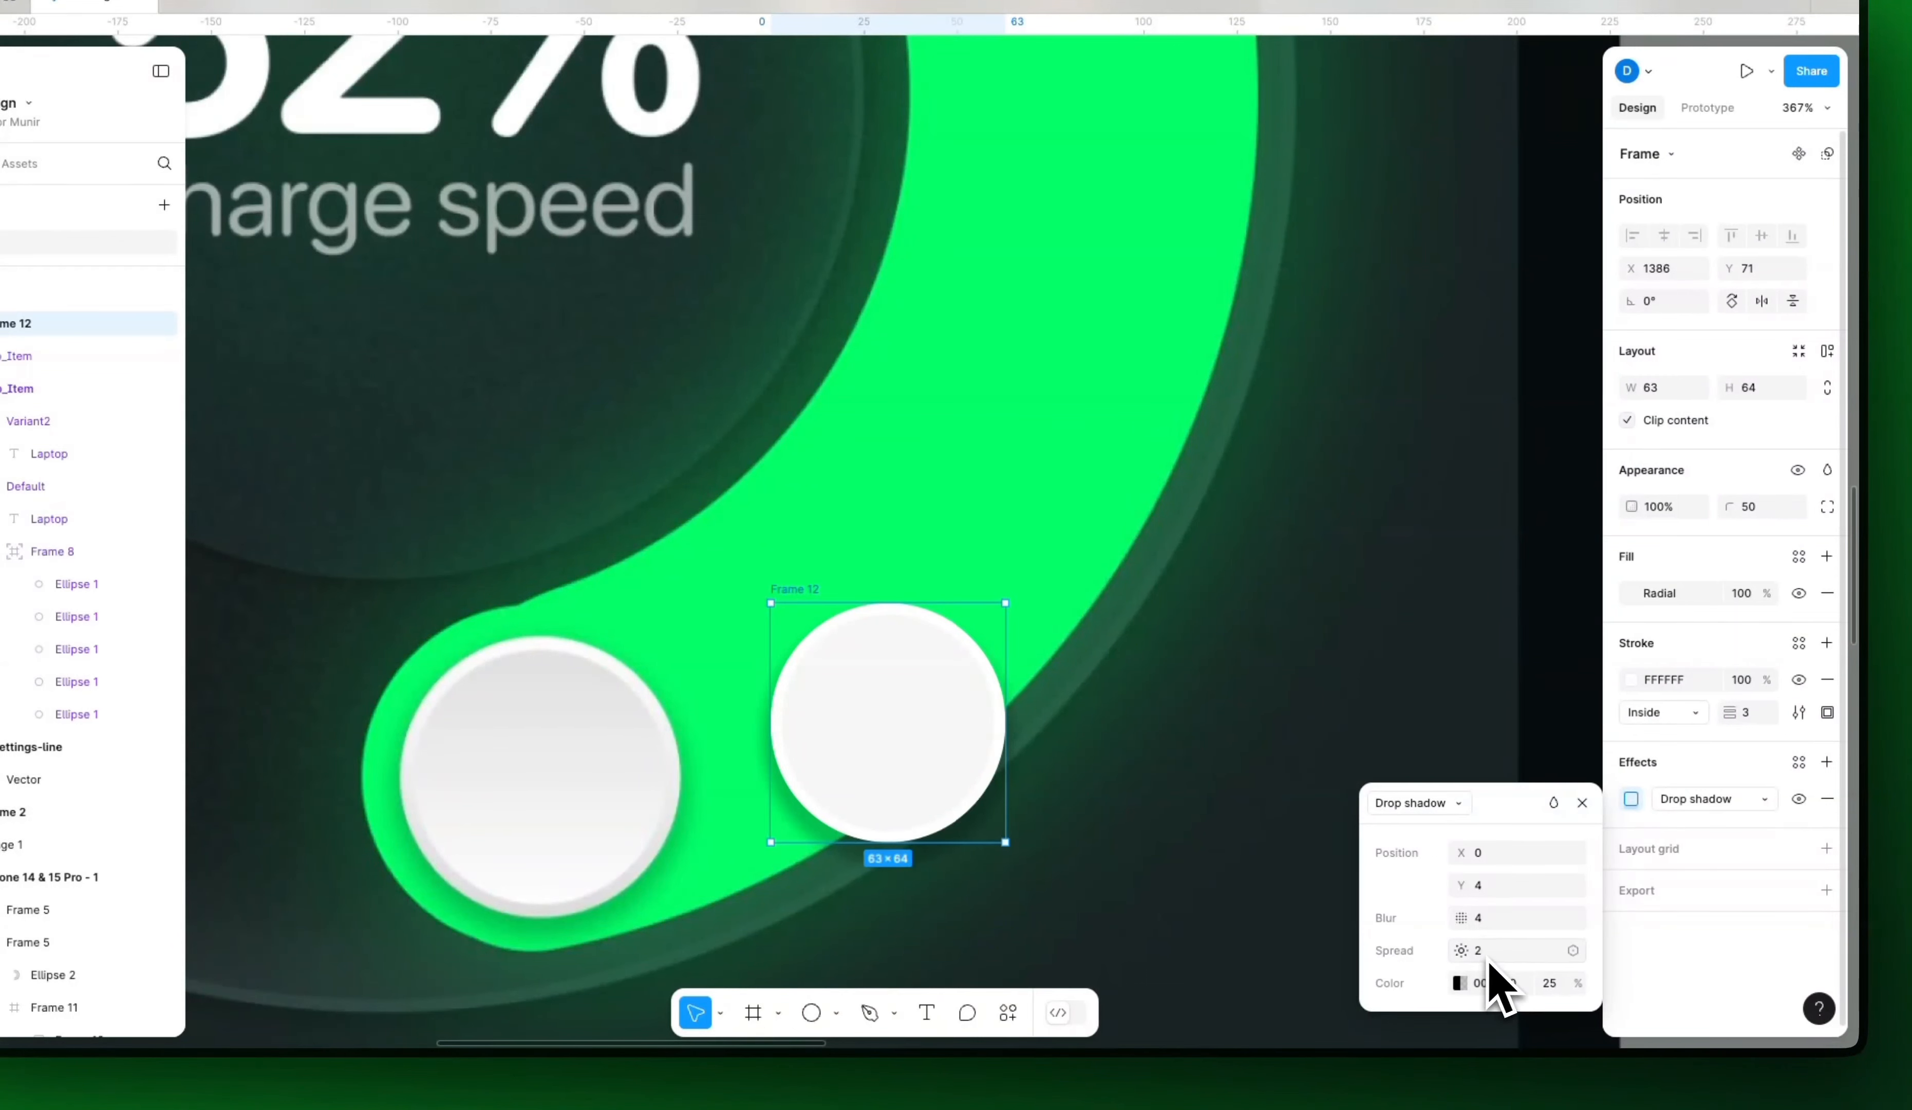
{"action": "left_click", "coordinate": [1497, 919]}
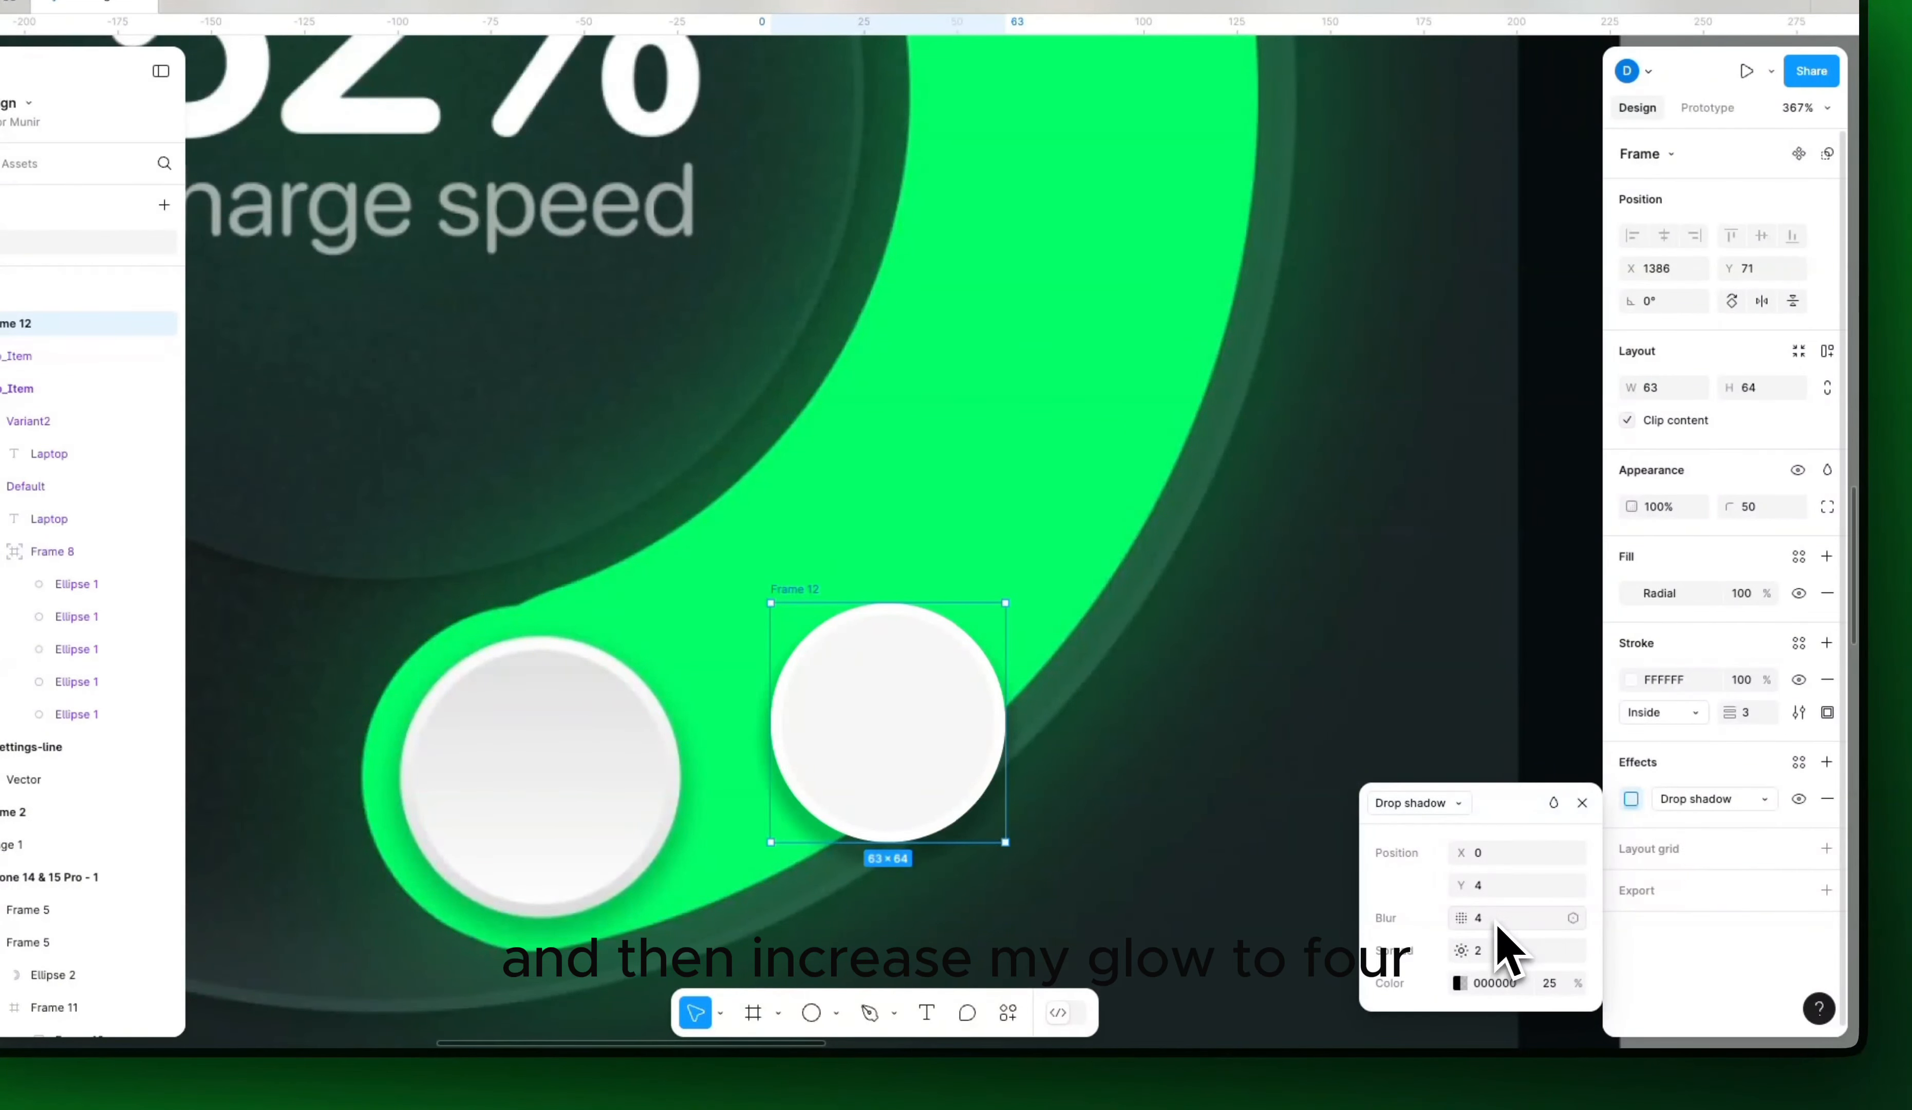
{"action": "left_click", "coordinate": [1171, 740]}
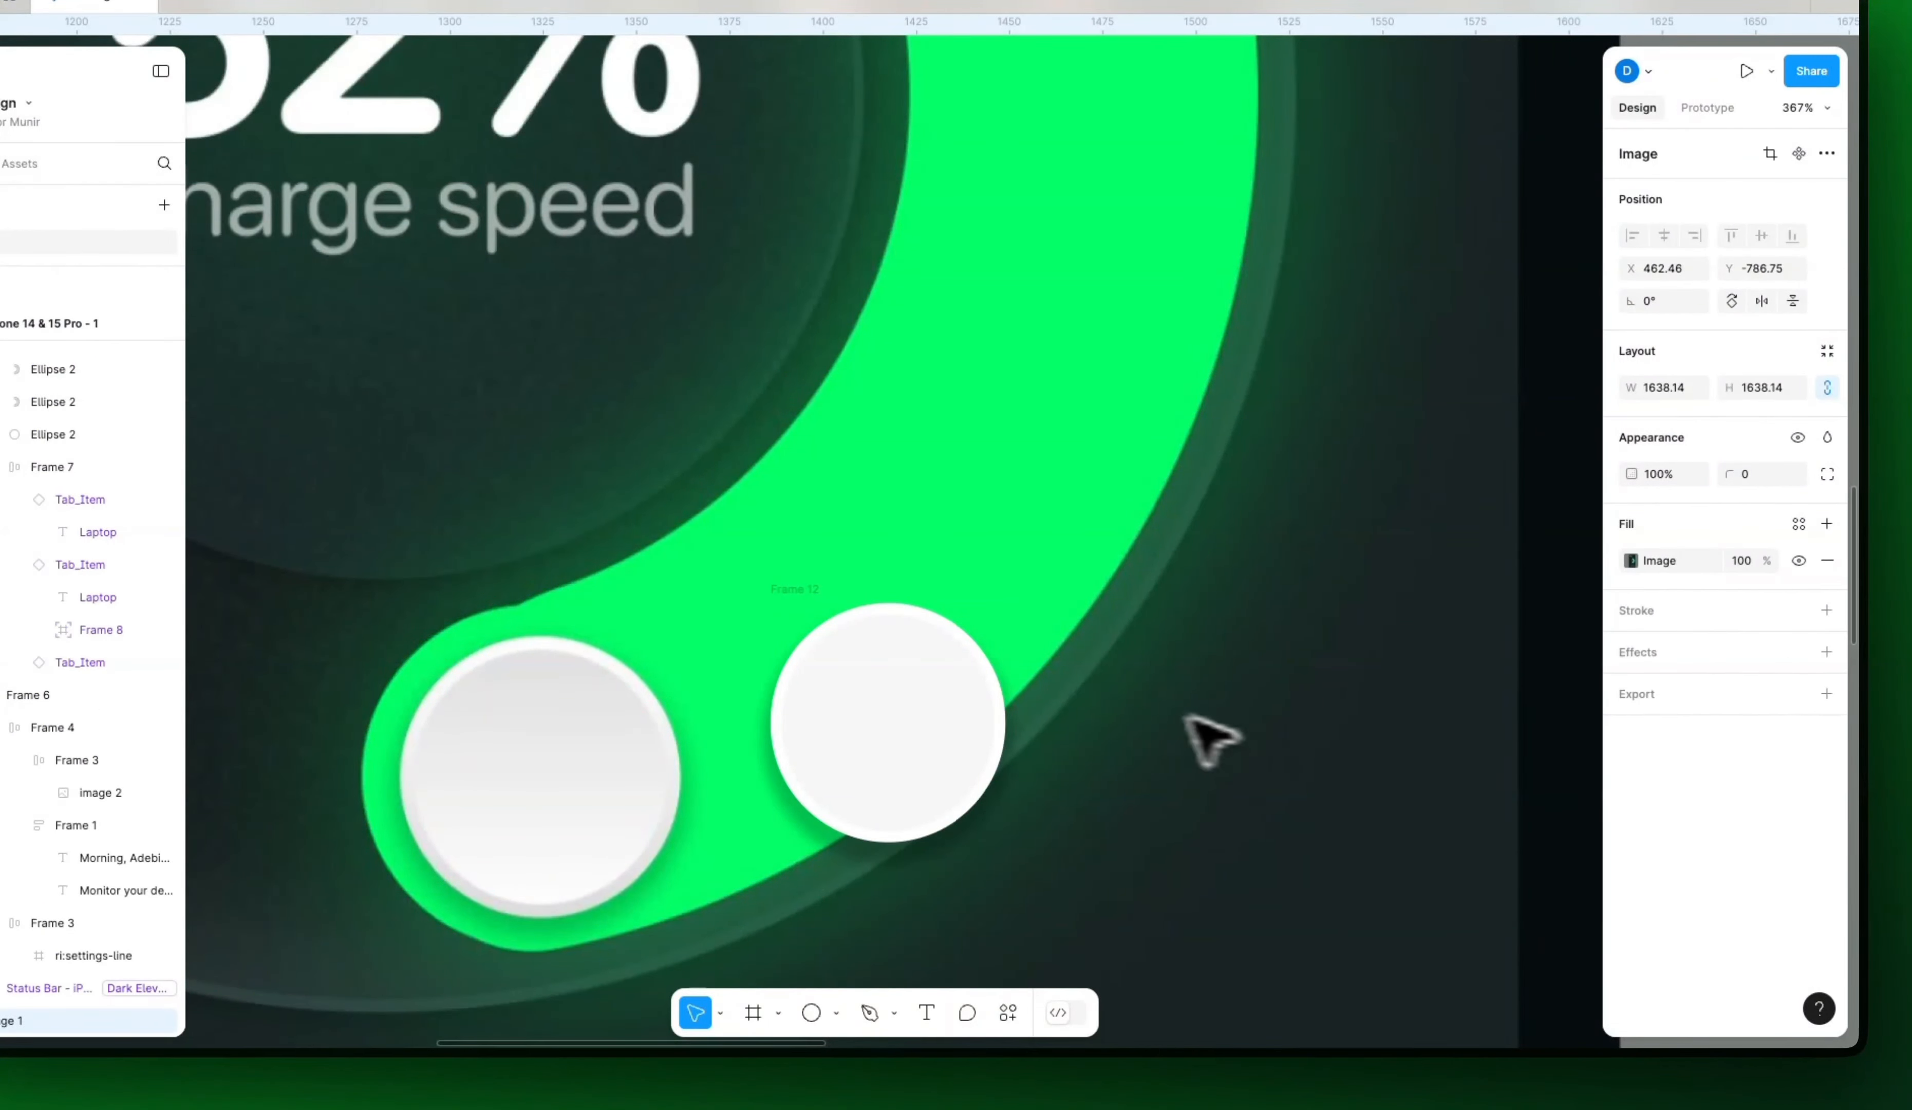
Step: Add a second drop shadow to the new knob with Y -2, blur 4 and spread 1
{"action": "left_click", "coordinate": [827, 636]}
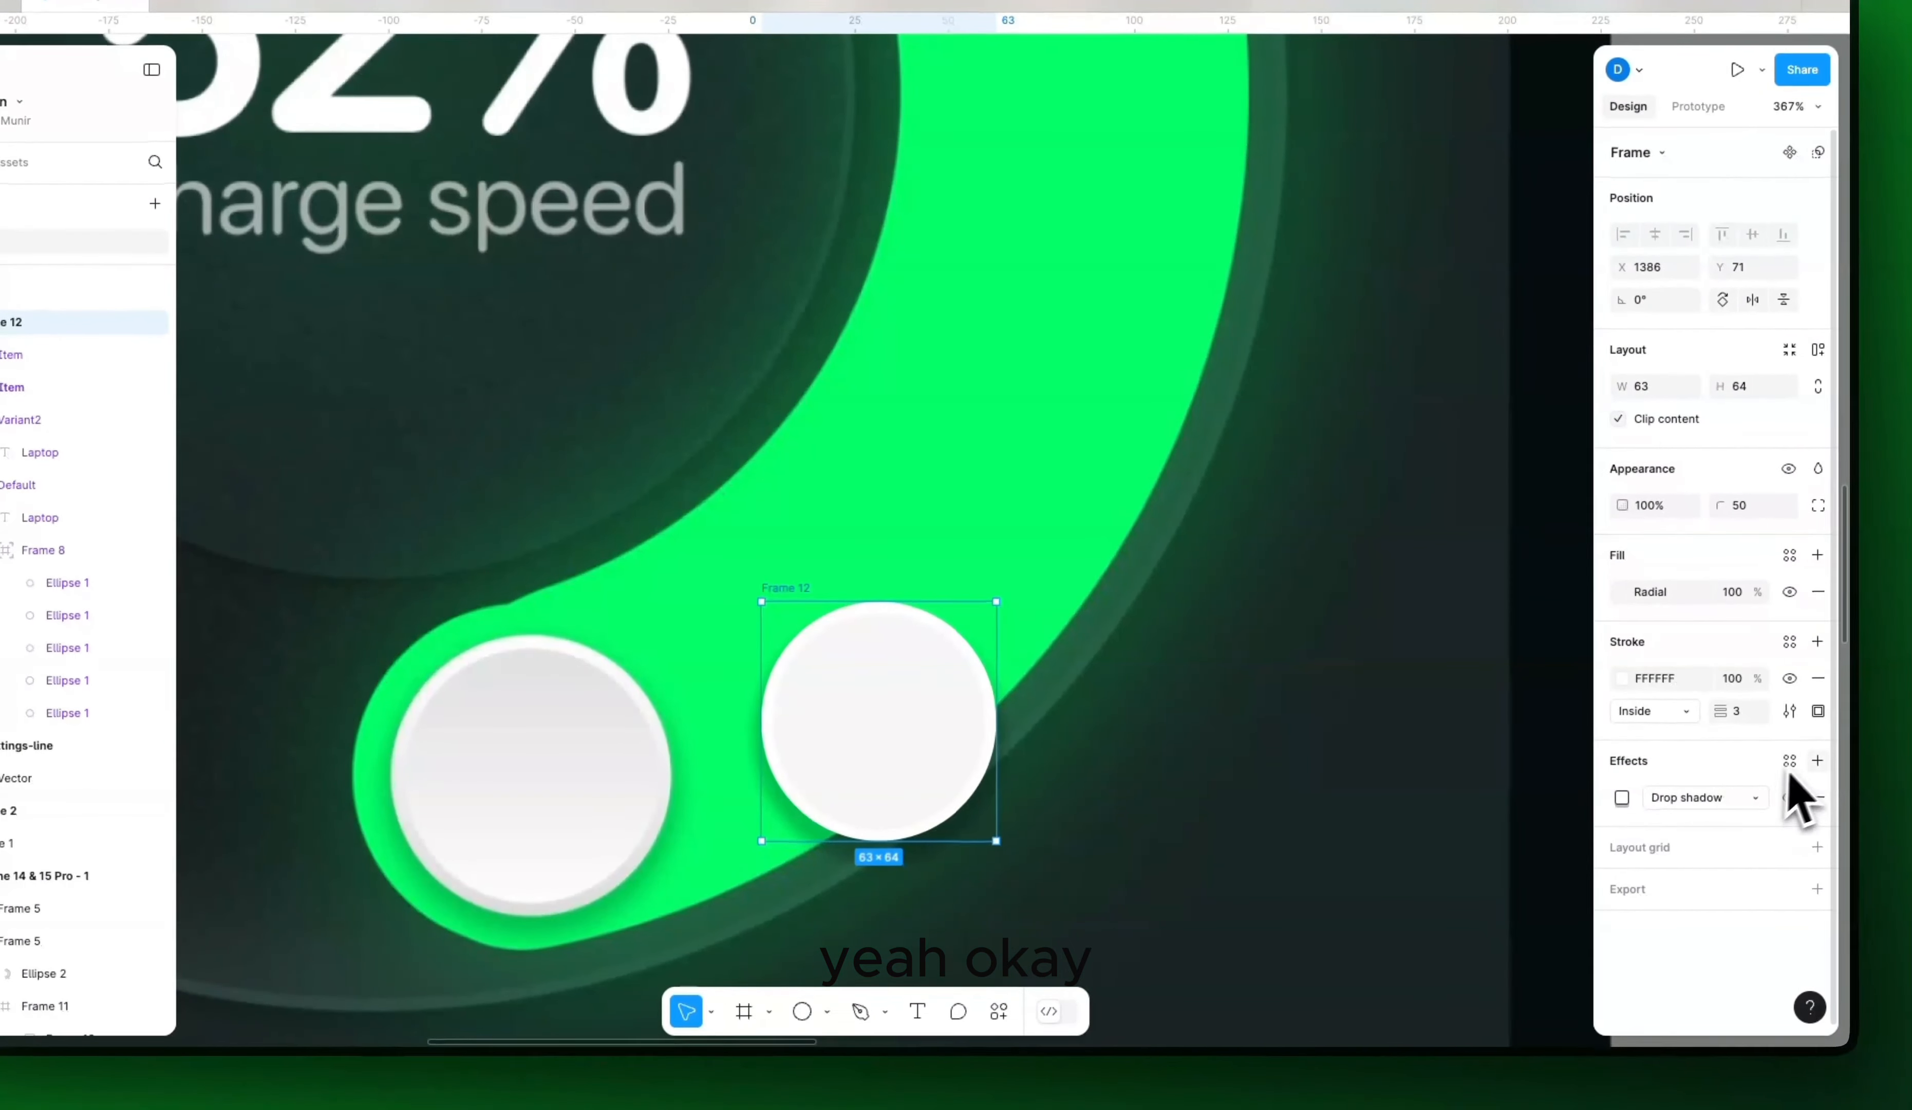
{"action": "left_click", "coordinate": [1817, 760]}
{"action": "left_click", "coordinate": [1620, 797]}
{"action": "left_click", "coordinate": [1512, 848]}
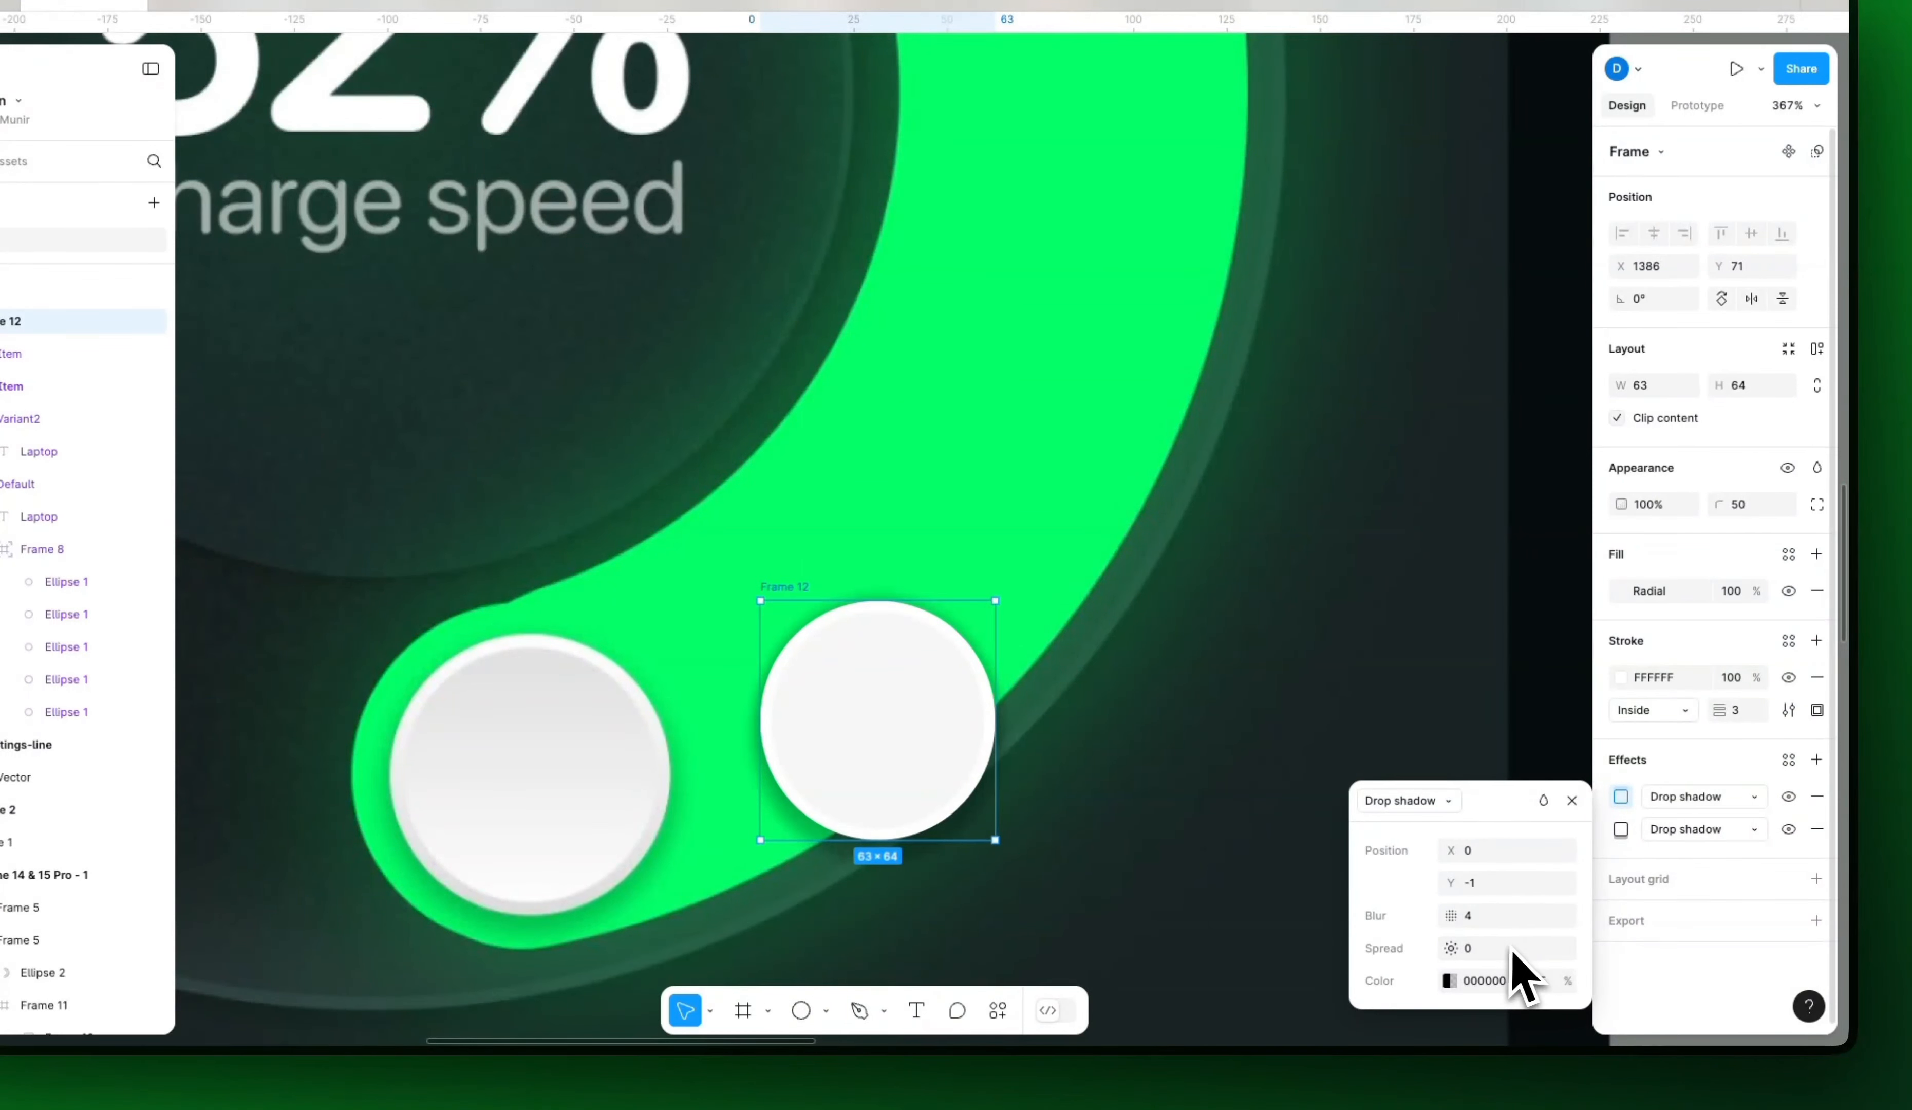
{"action": "left_click", "coordinate": [1482, 888]}
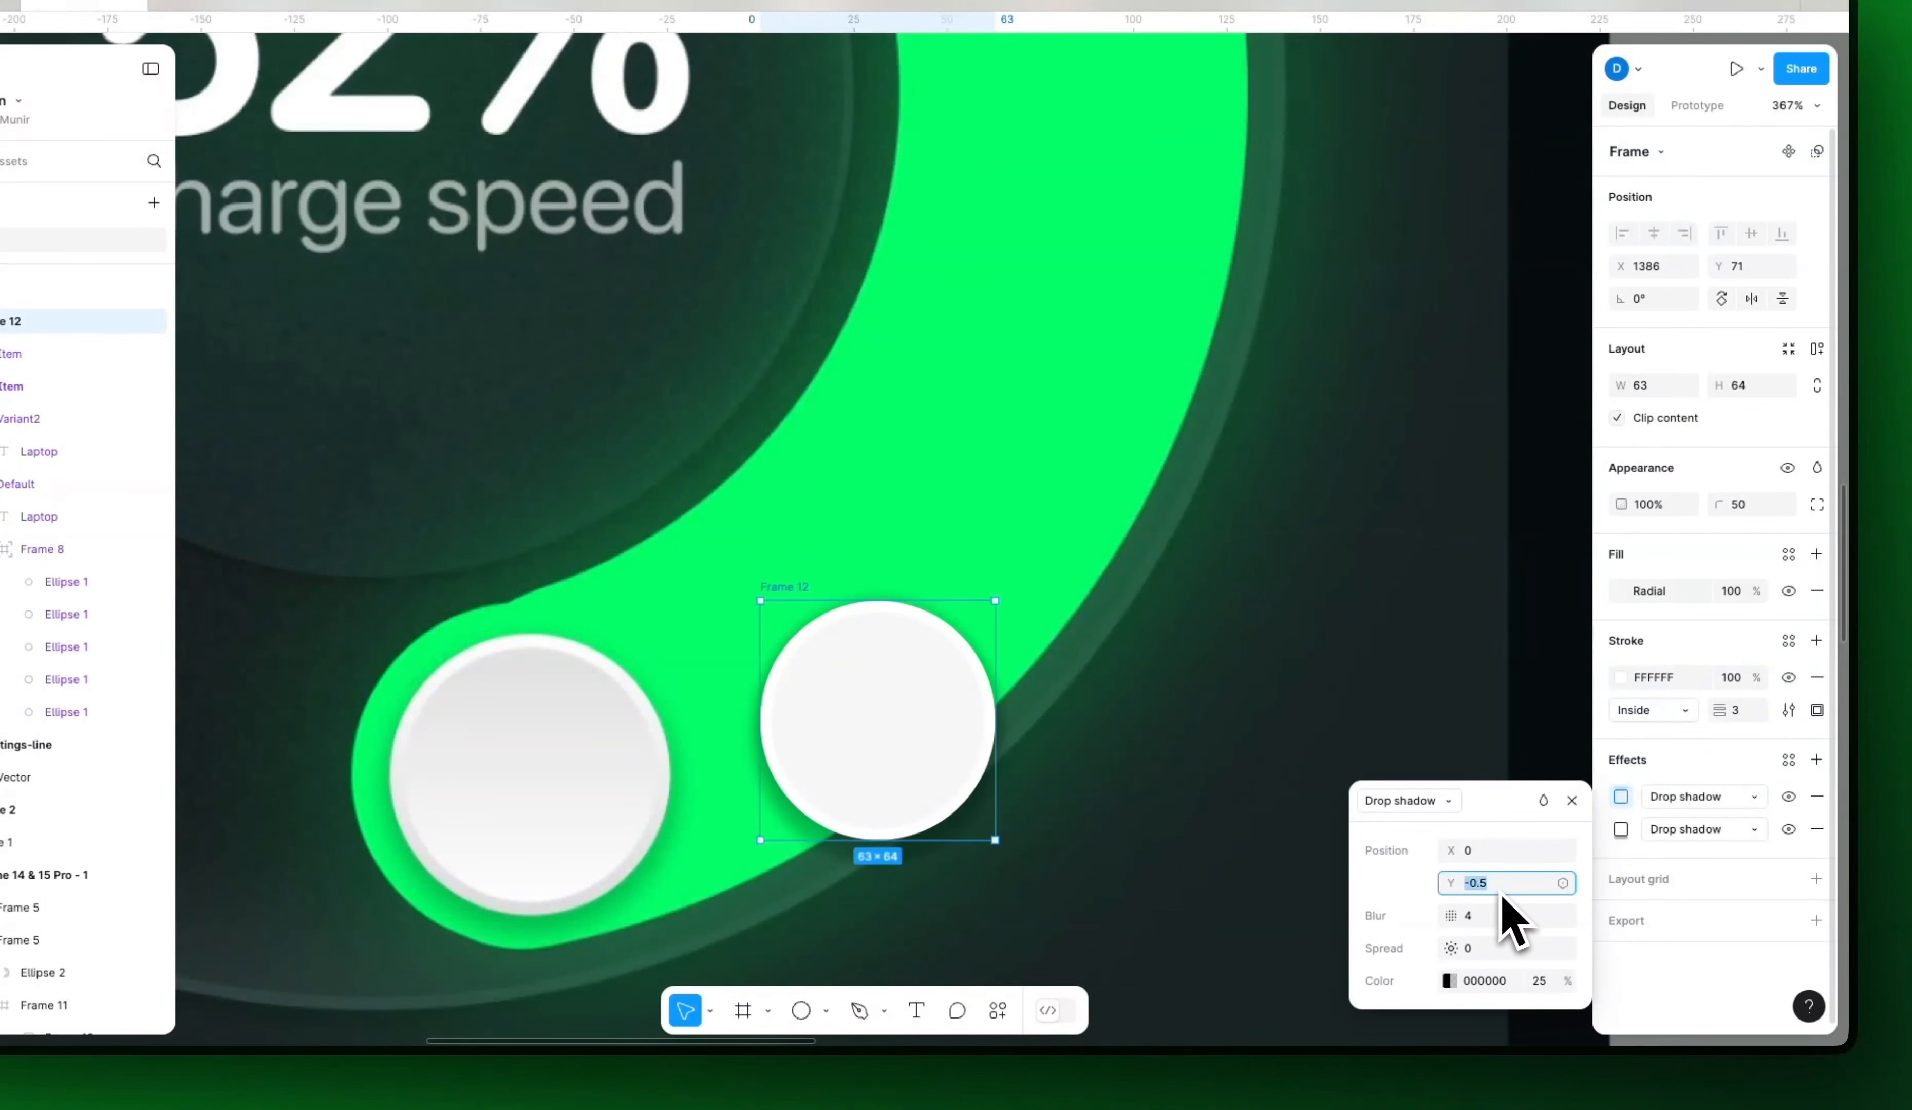
{"action": "key", "text": "Return"}
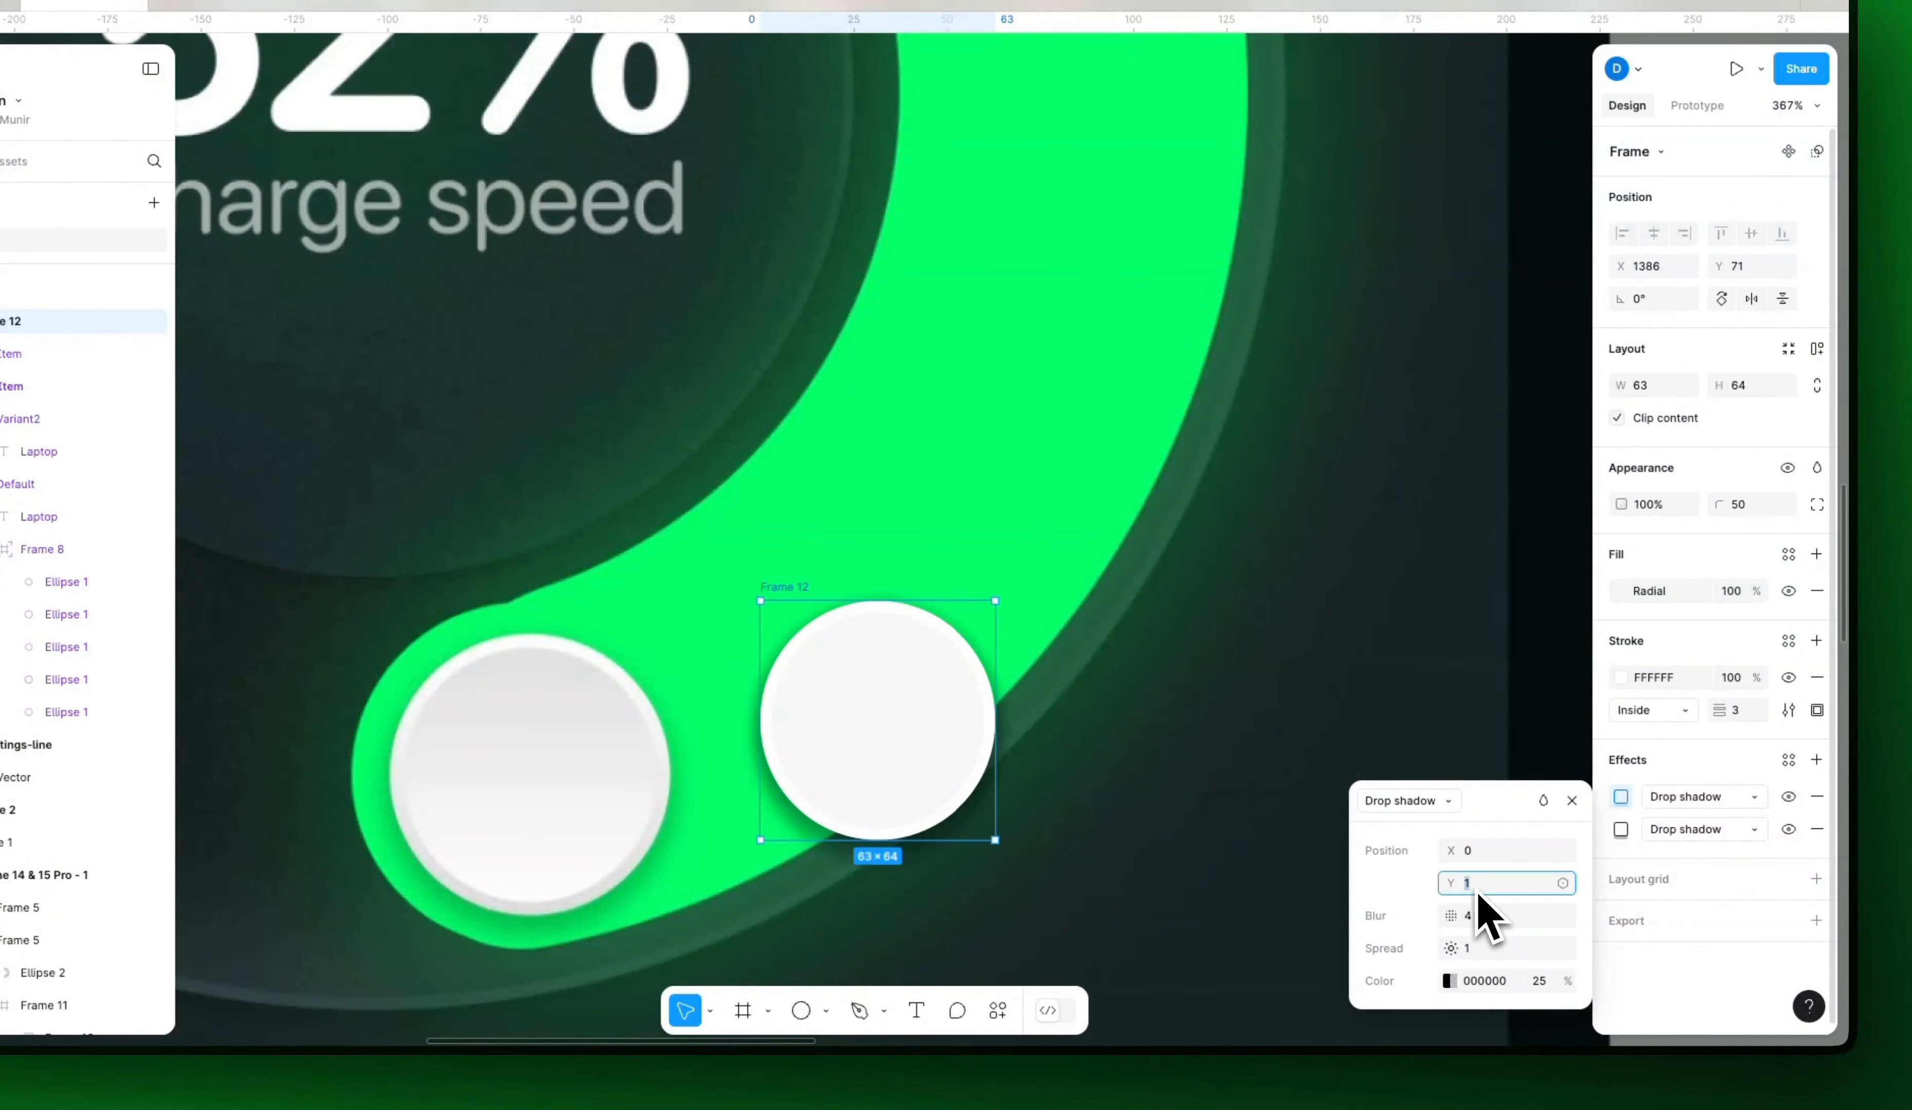
{"action": "type", "text": "2"}
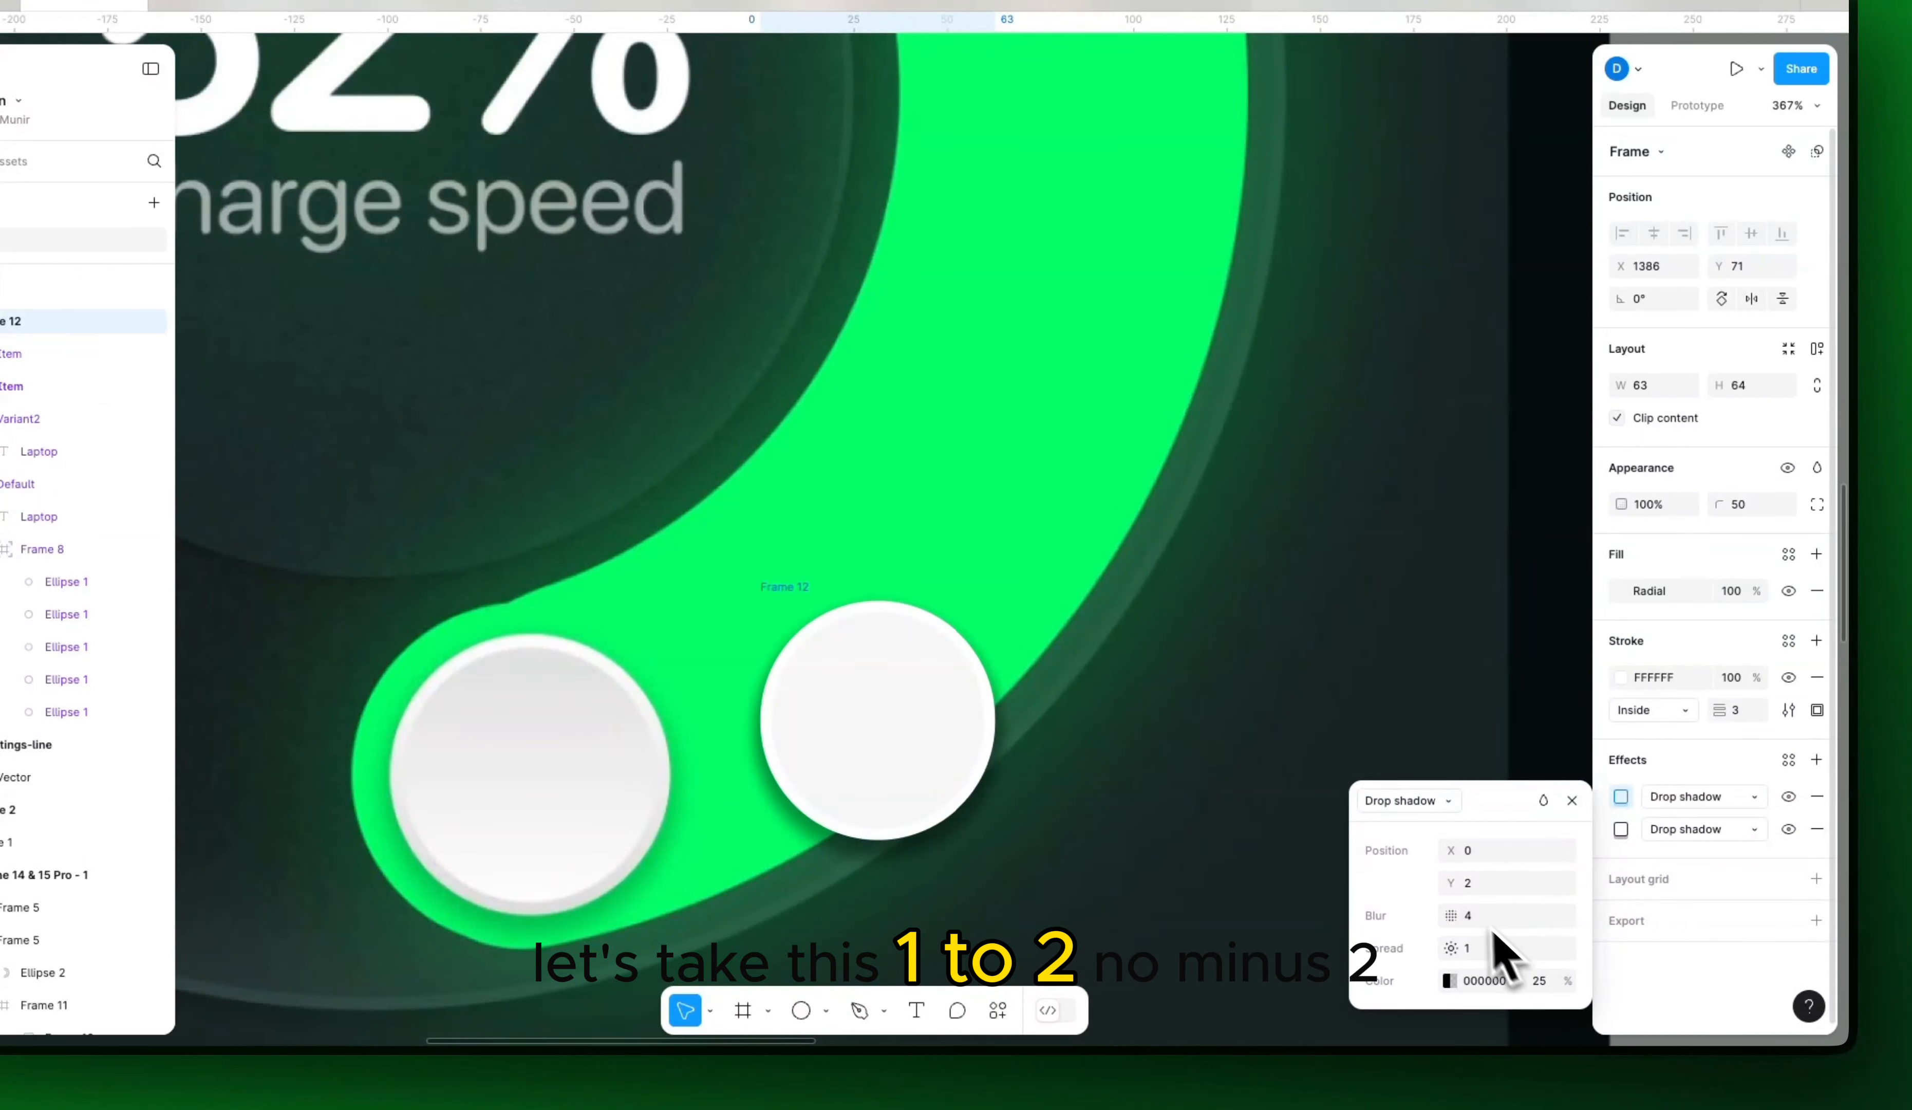
{"action": "type", "text": "-2"}
{"action": "key", "text": "Return"}
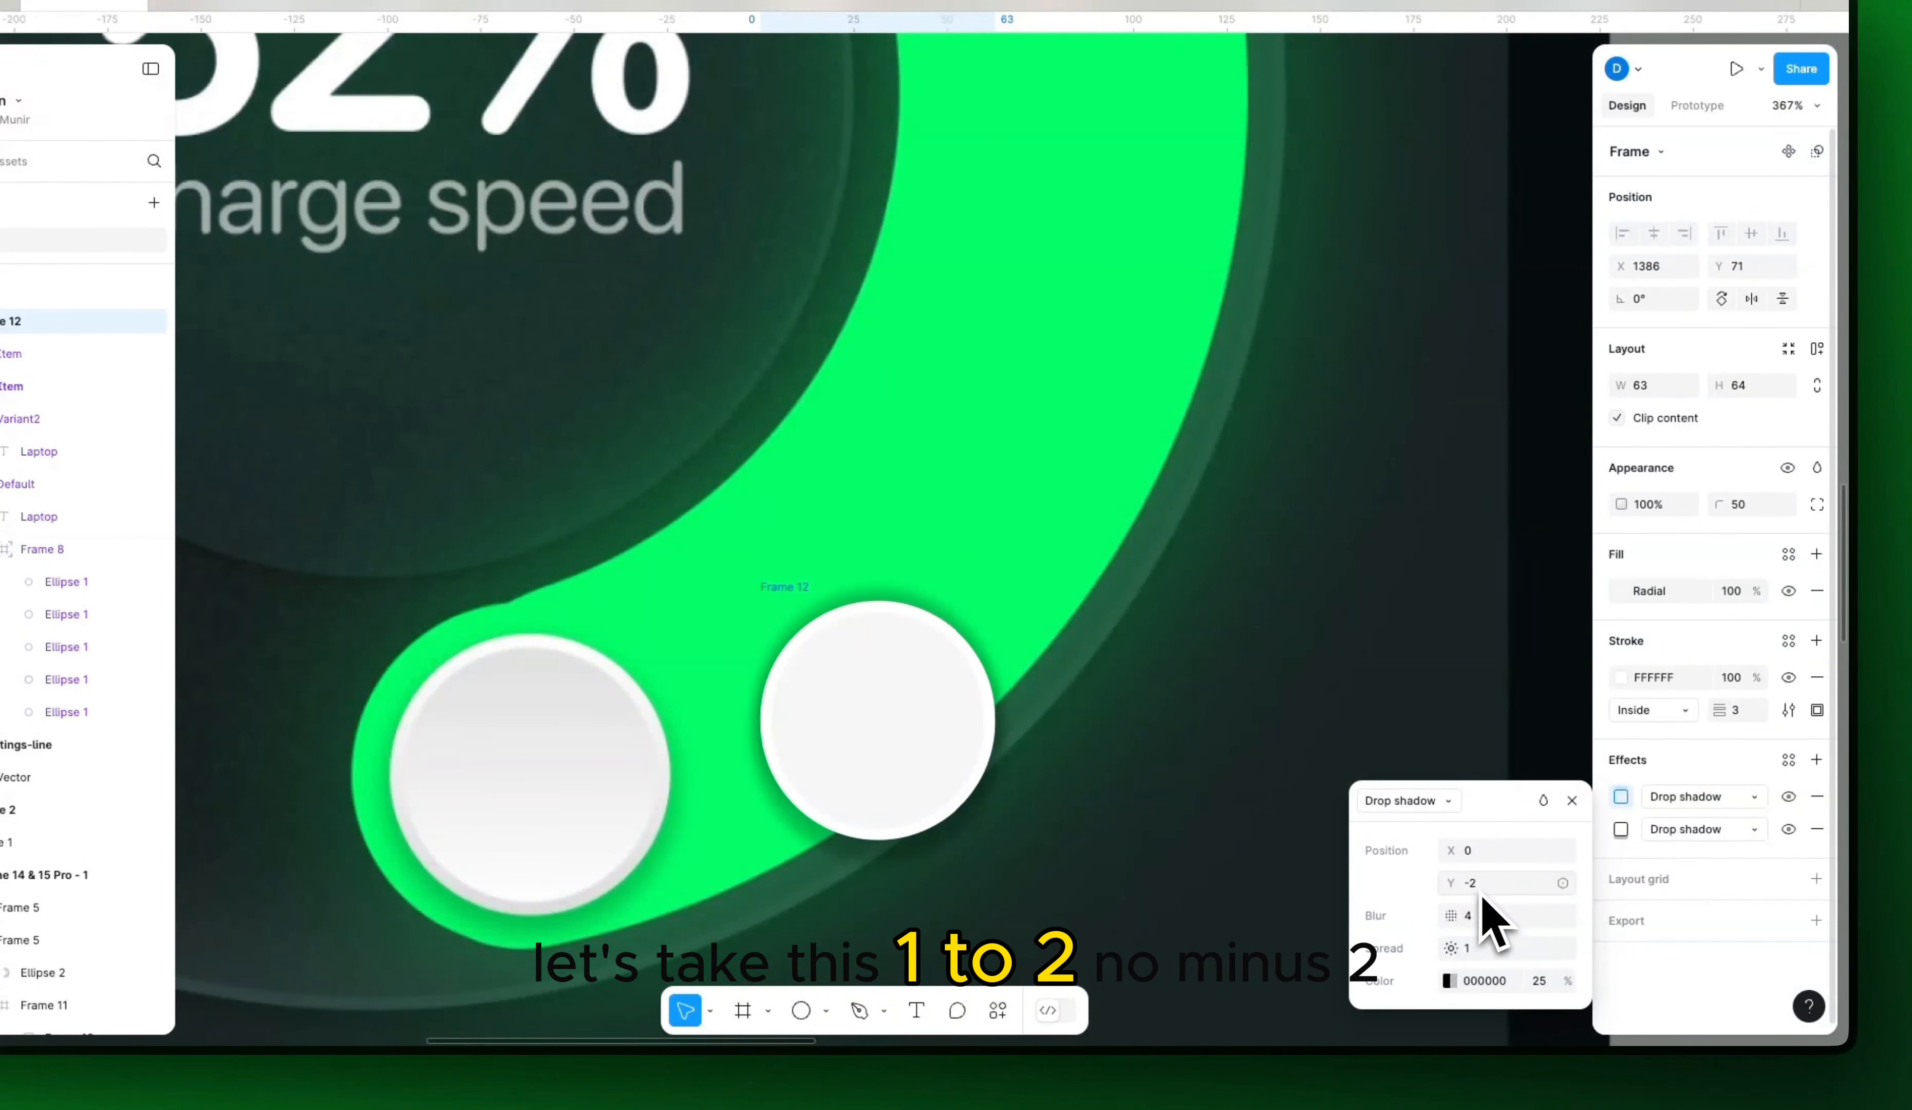
Step: Lower the second drop shadow's opacity to 4% and compare the new knob with the reference knob
{"action": "left_click", "coordinate": [1545, 979]}
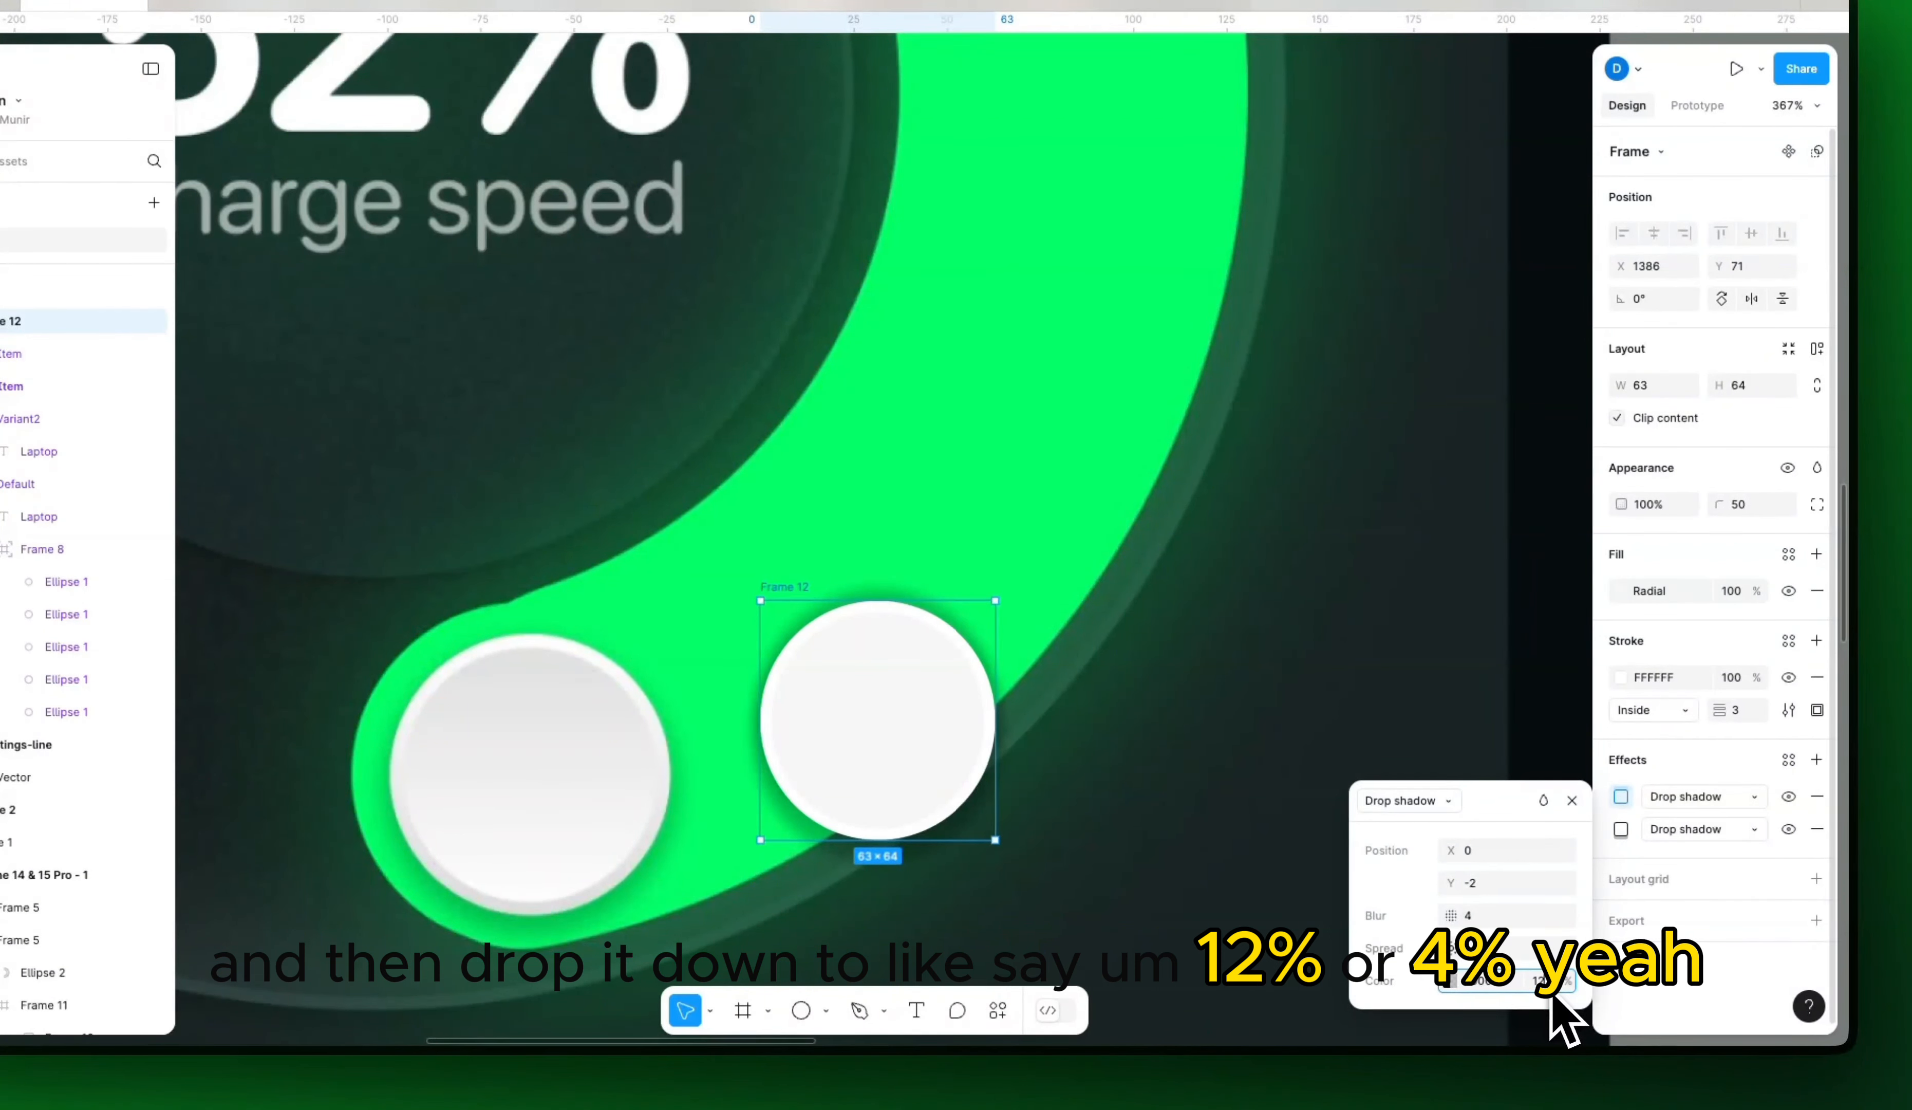
{"action": "type", "text": "12"}
{"action": "key", "text": "Return"}
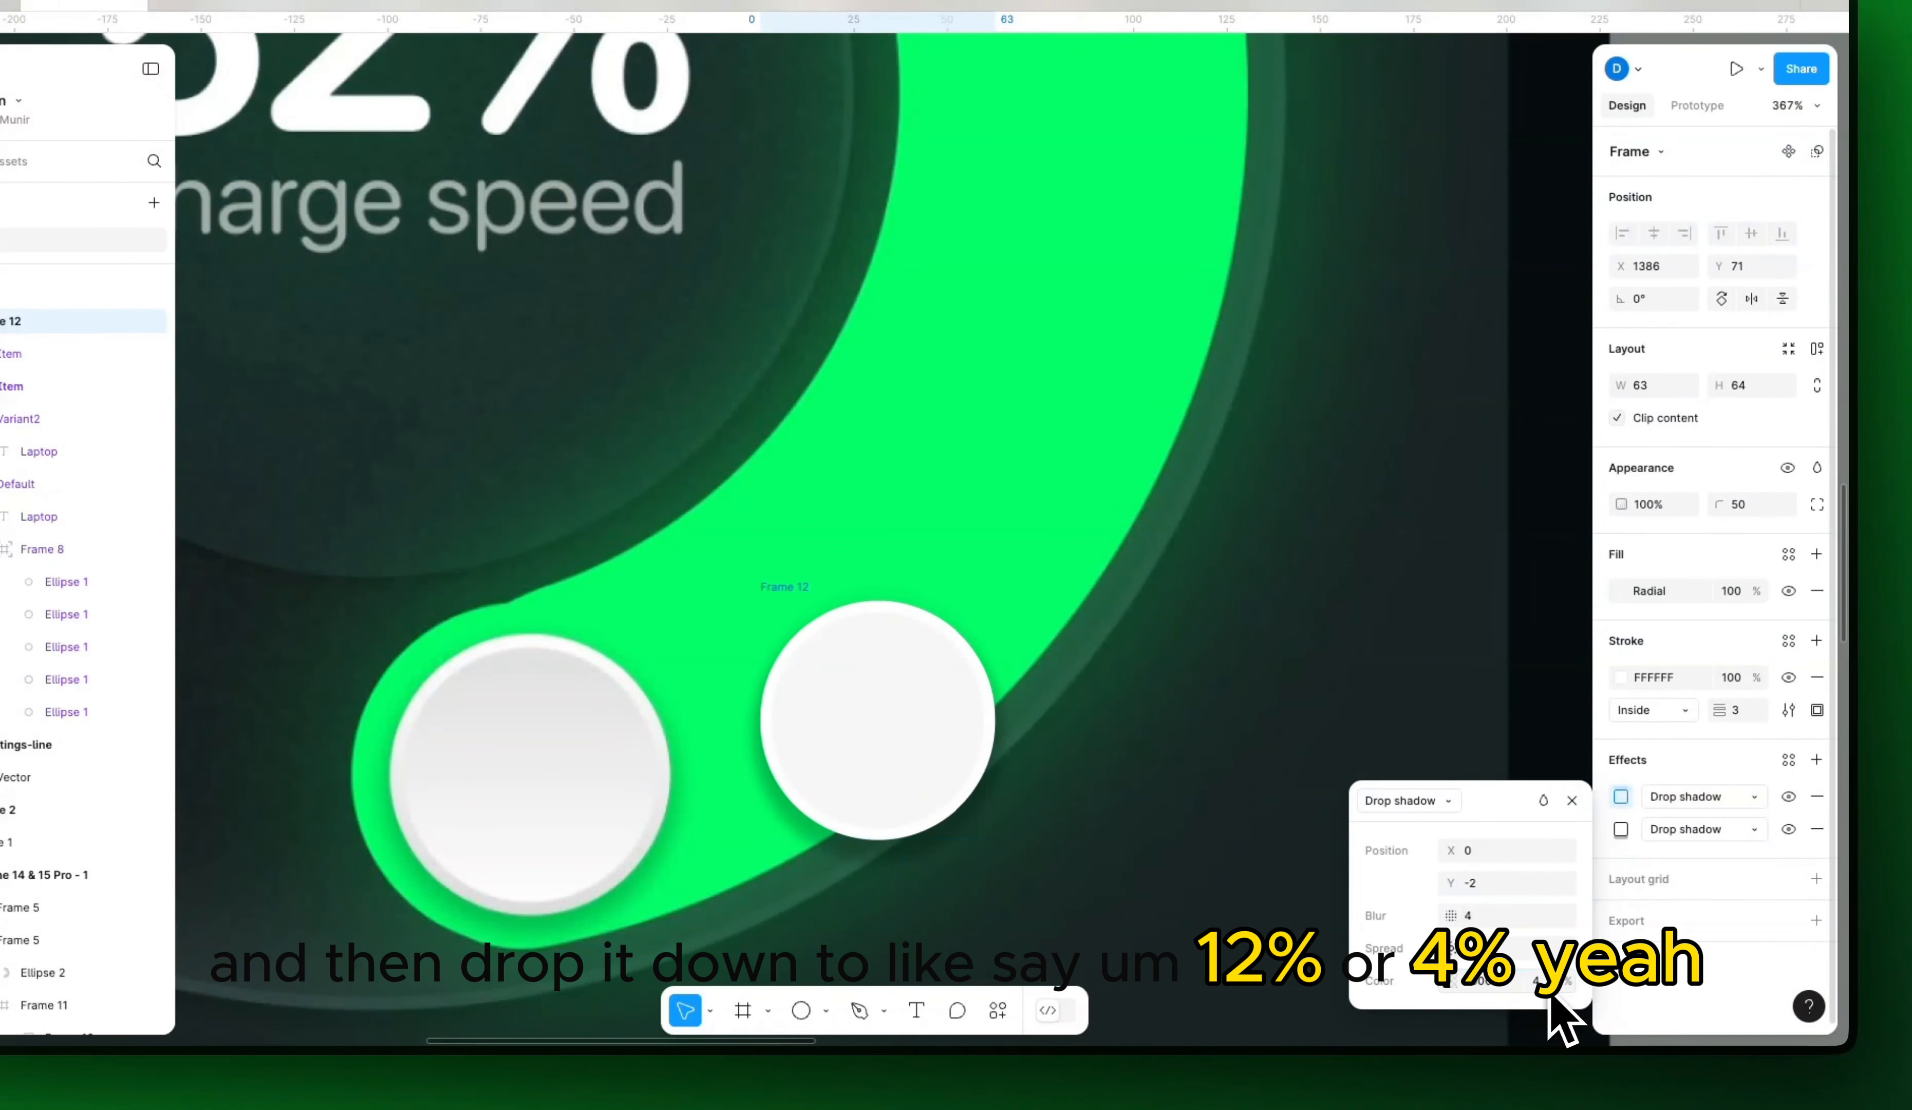
{"action": "left_click", "coordinate": [787, 555]}
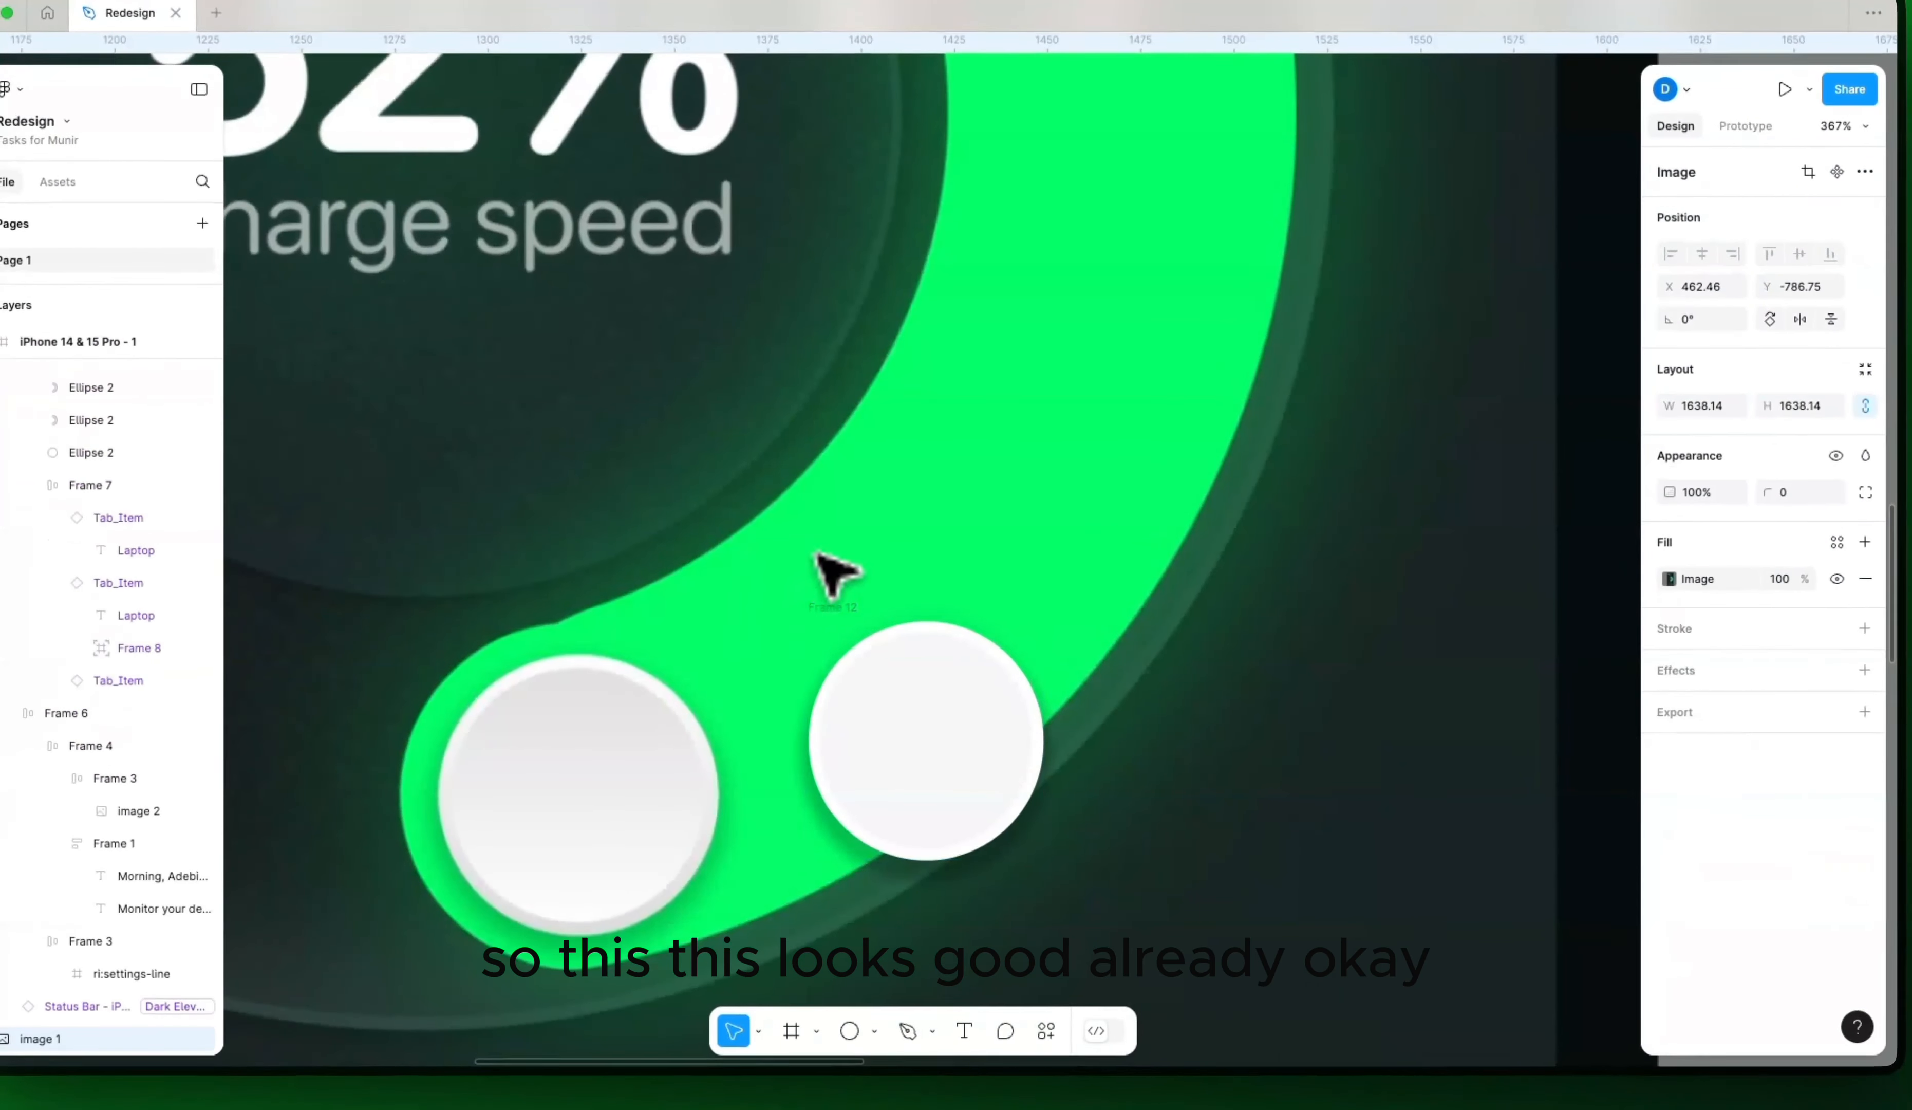
{"action": "scroll", "coordinate": [912, 757], "scroll_direction": "down", "scroll_amount": 5}
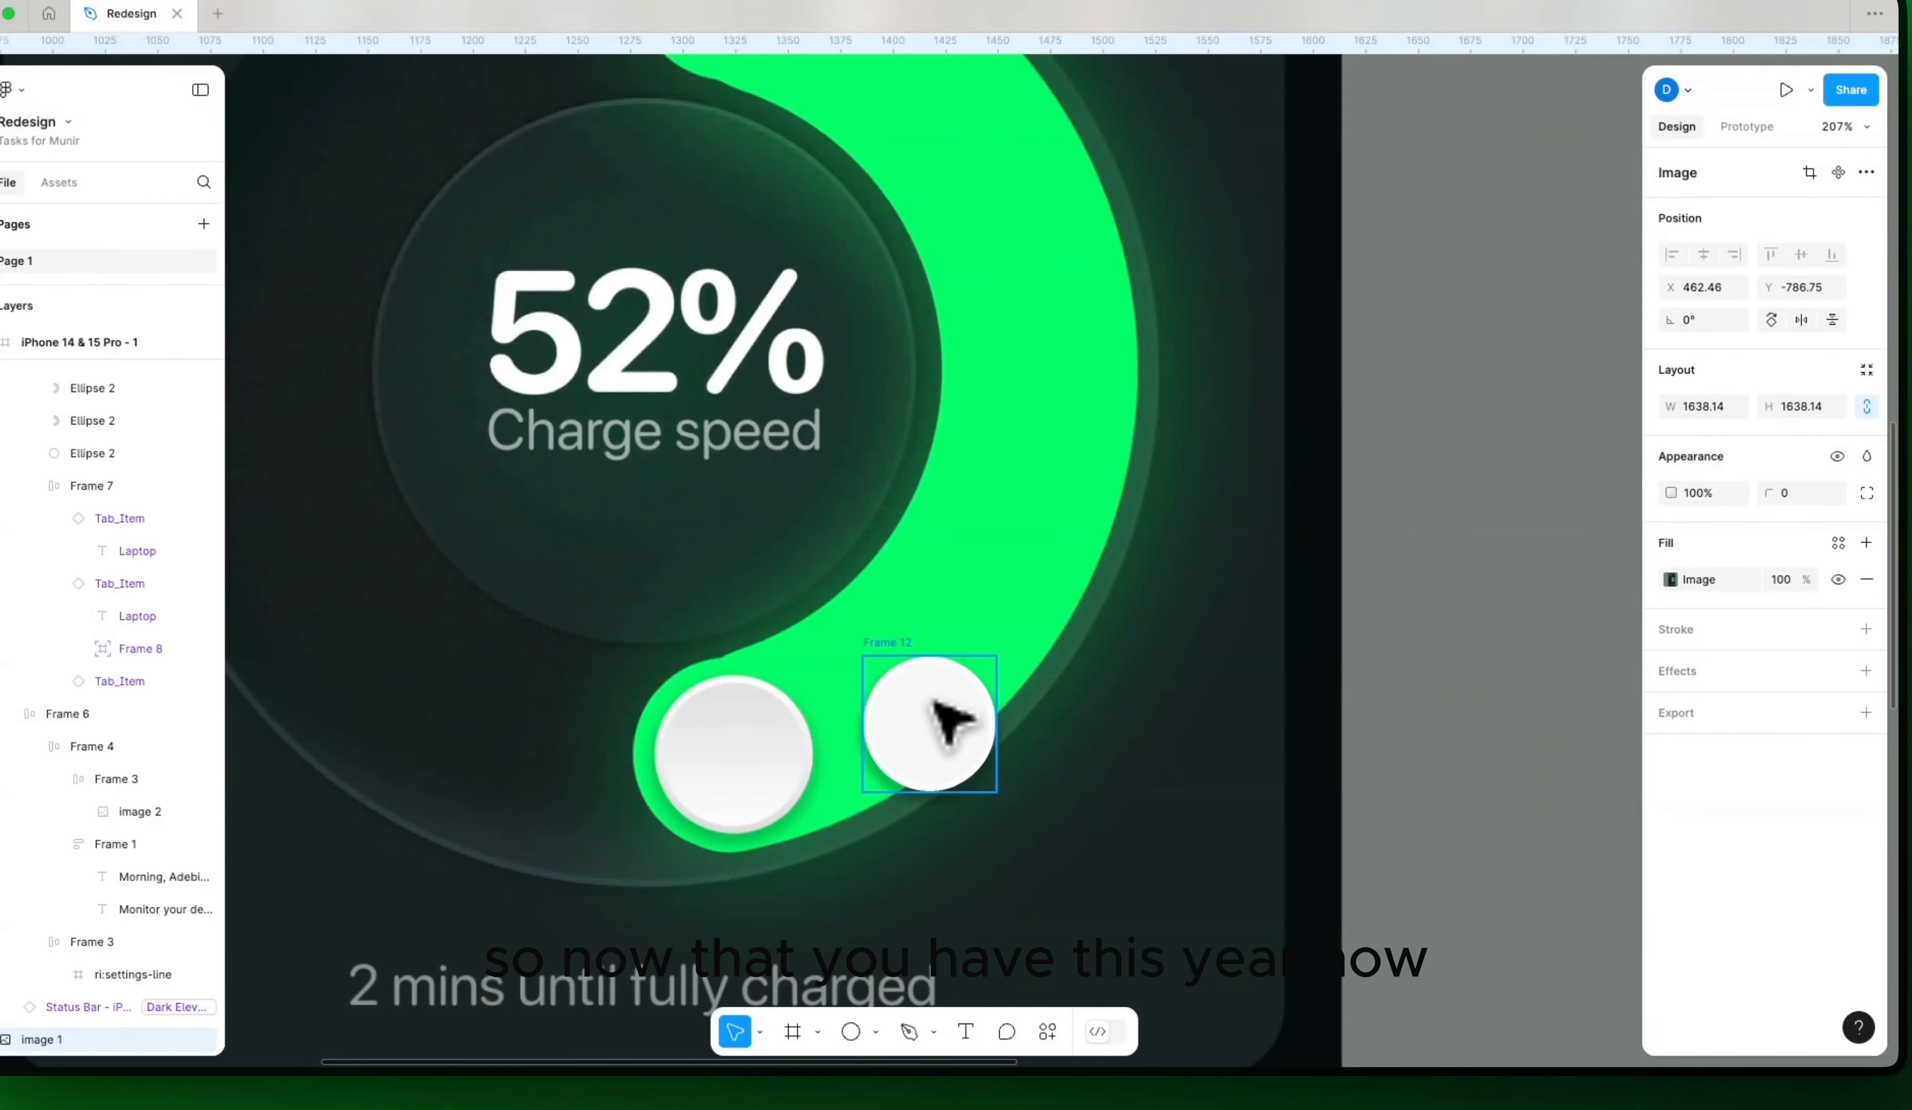
Step: Add a black inner shadow to the new knob with Y 4, blur 14 and 25% opacity
{"action": "left_click", "coordinate": [943, 755]}
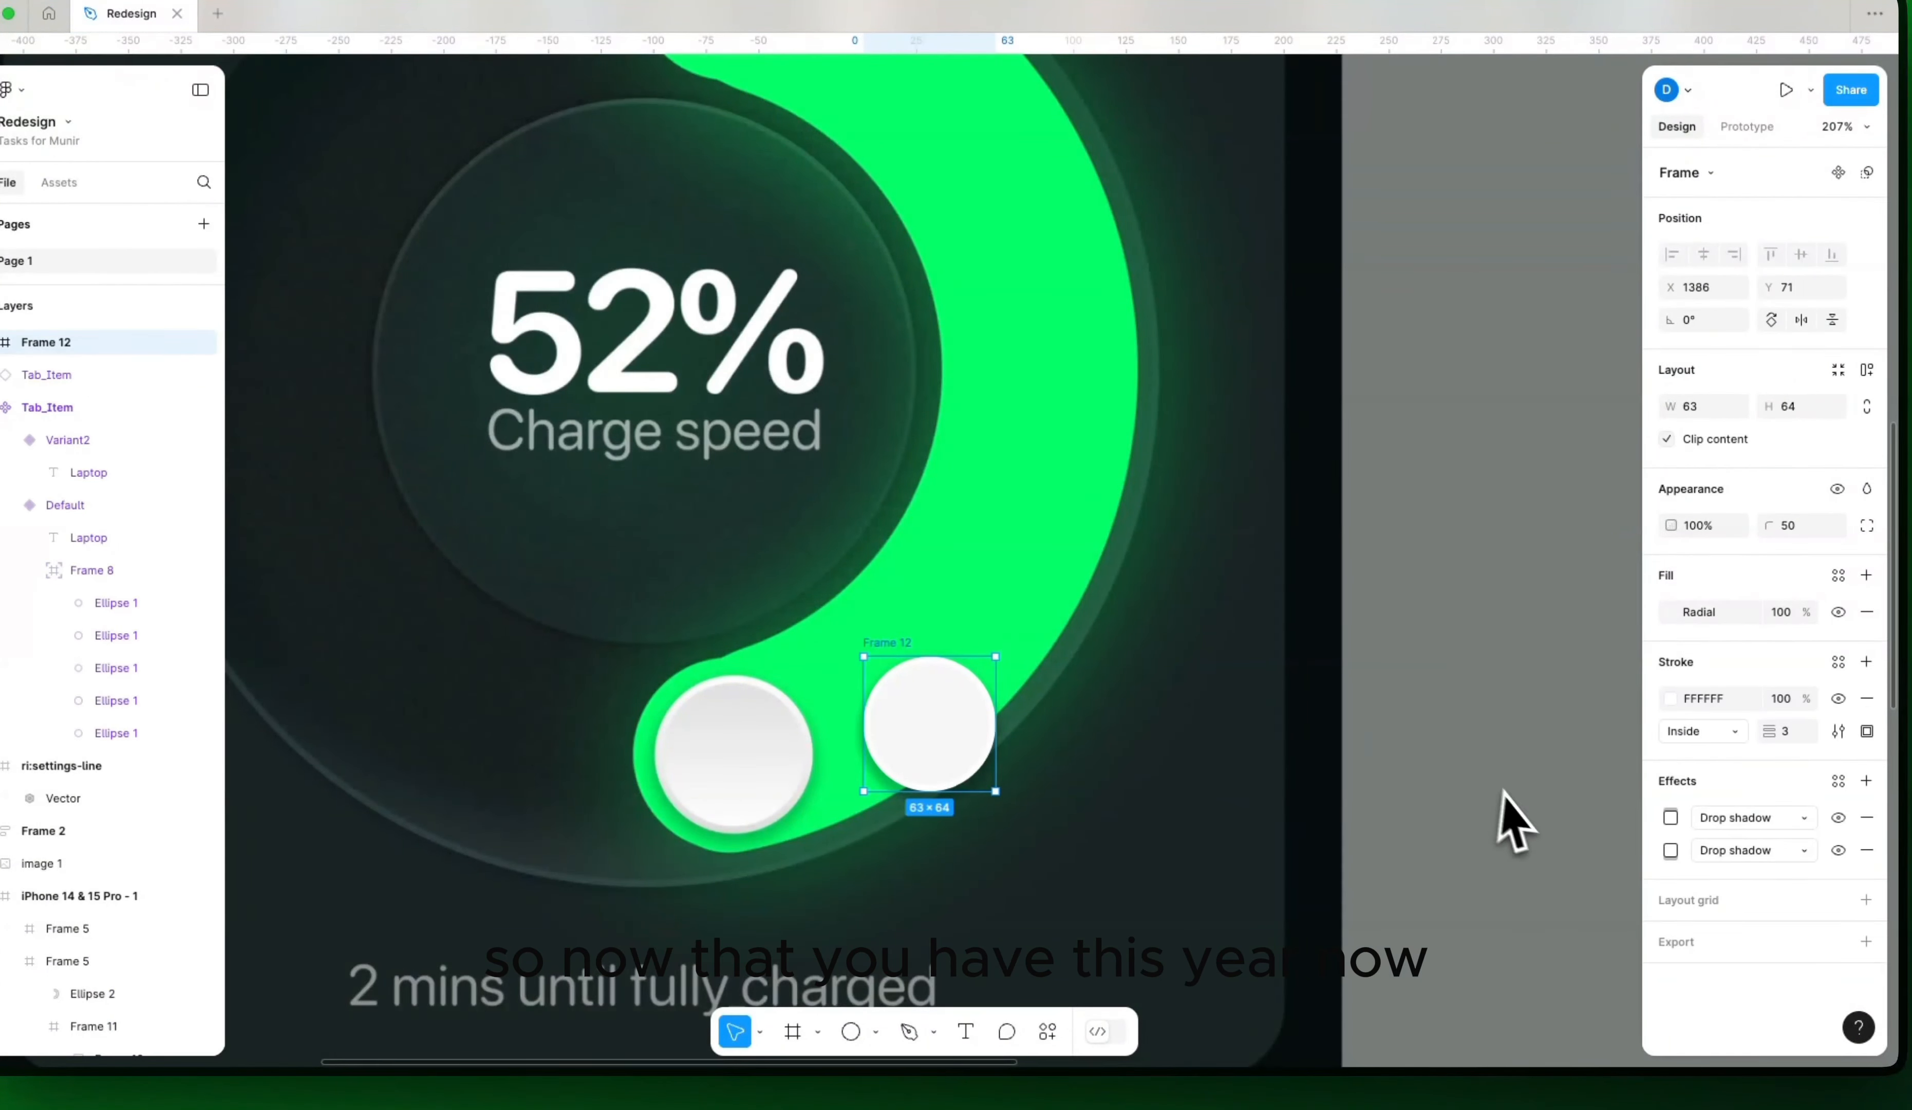
{"action": "scroll", "coordinate": [999, 739], "scroll_direction": "up", "scroll_amount": 5}
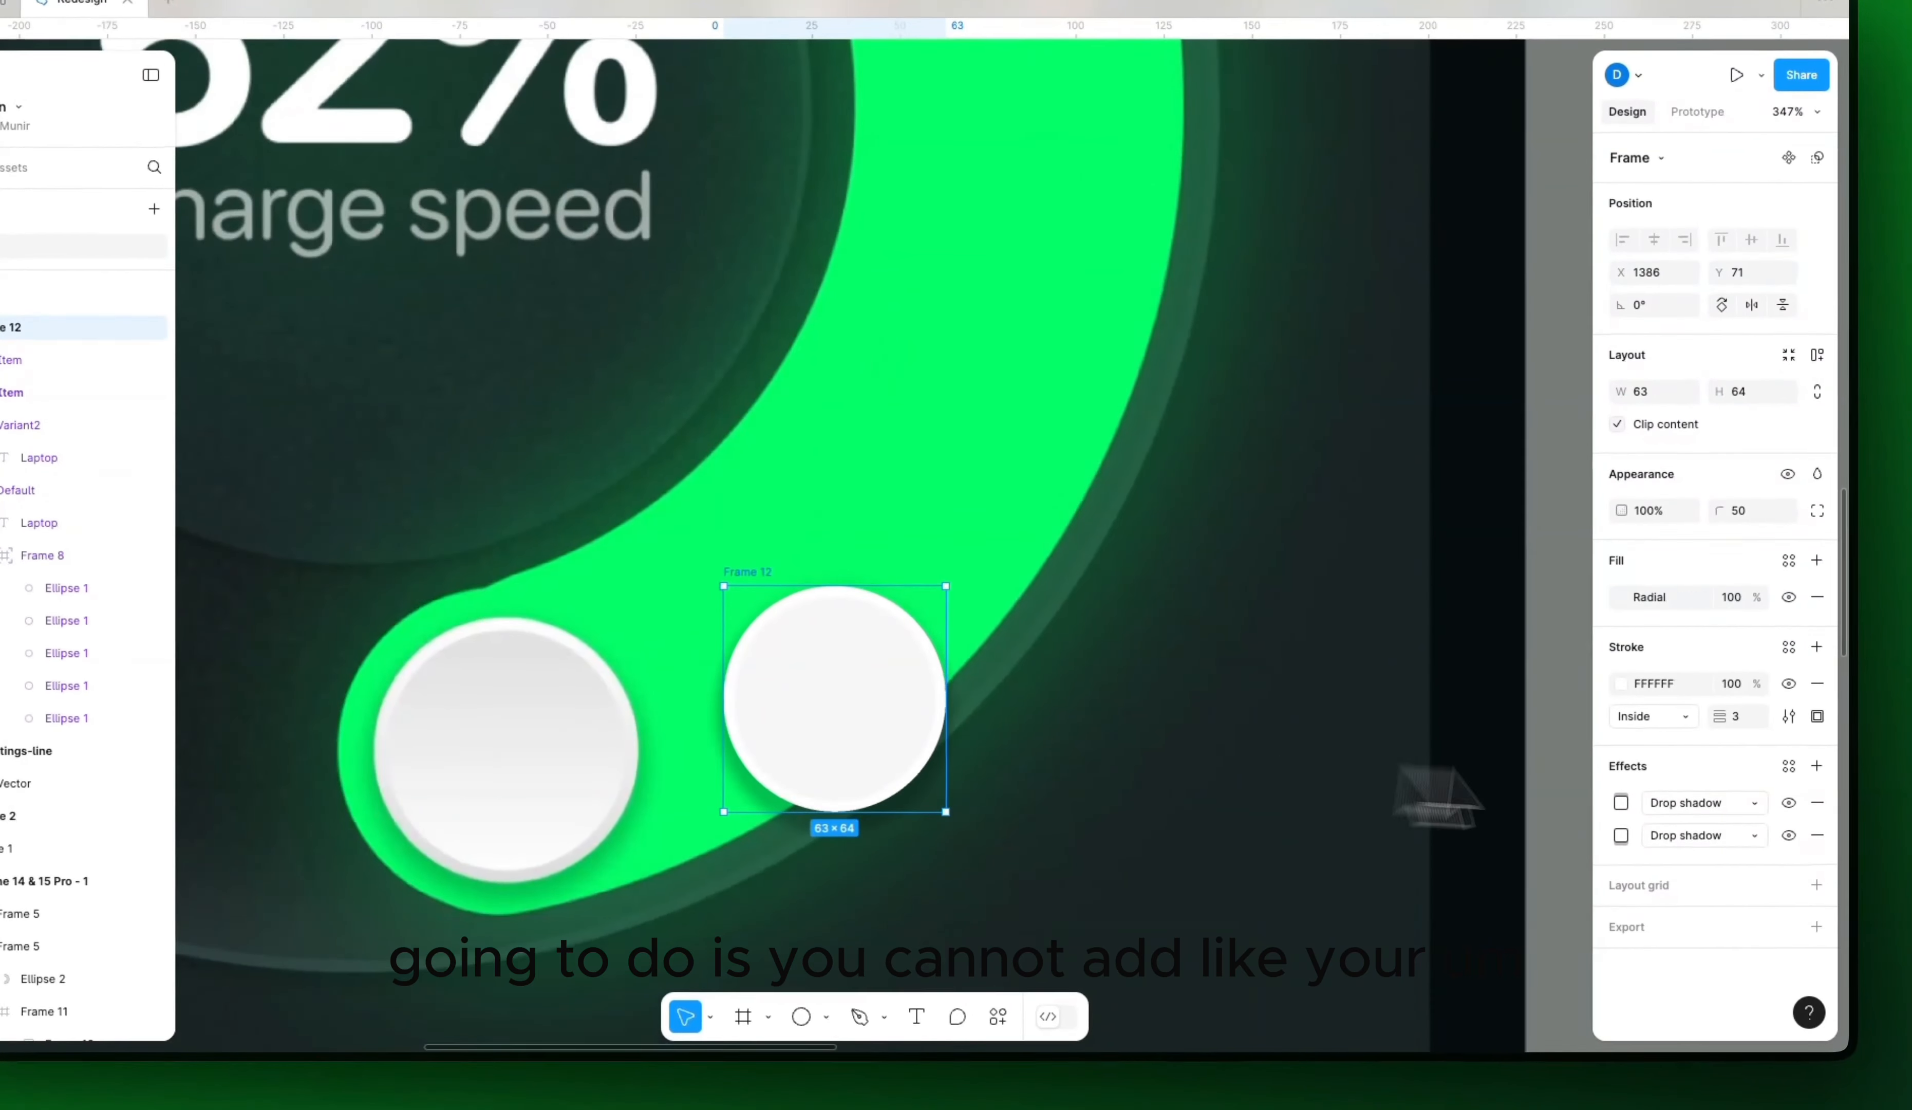
{"action": "left_click", "coordinate": [1817, 761]}
{"action": "left_click", "coordinate": [1621, 796]}
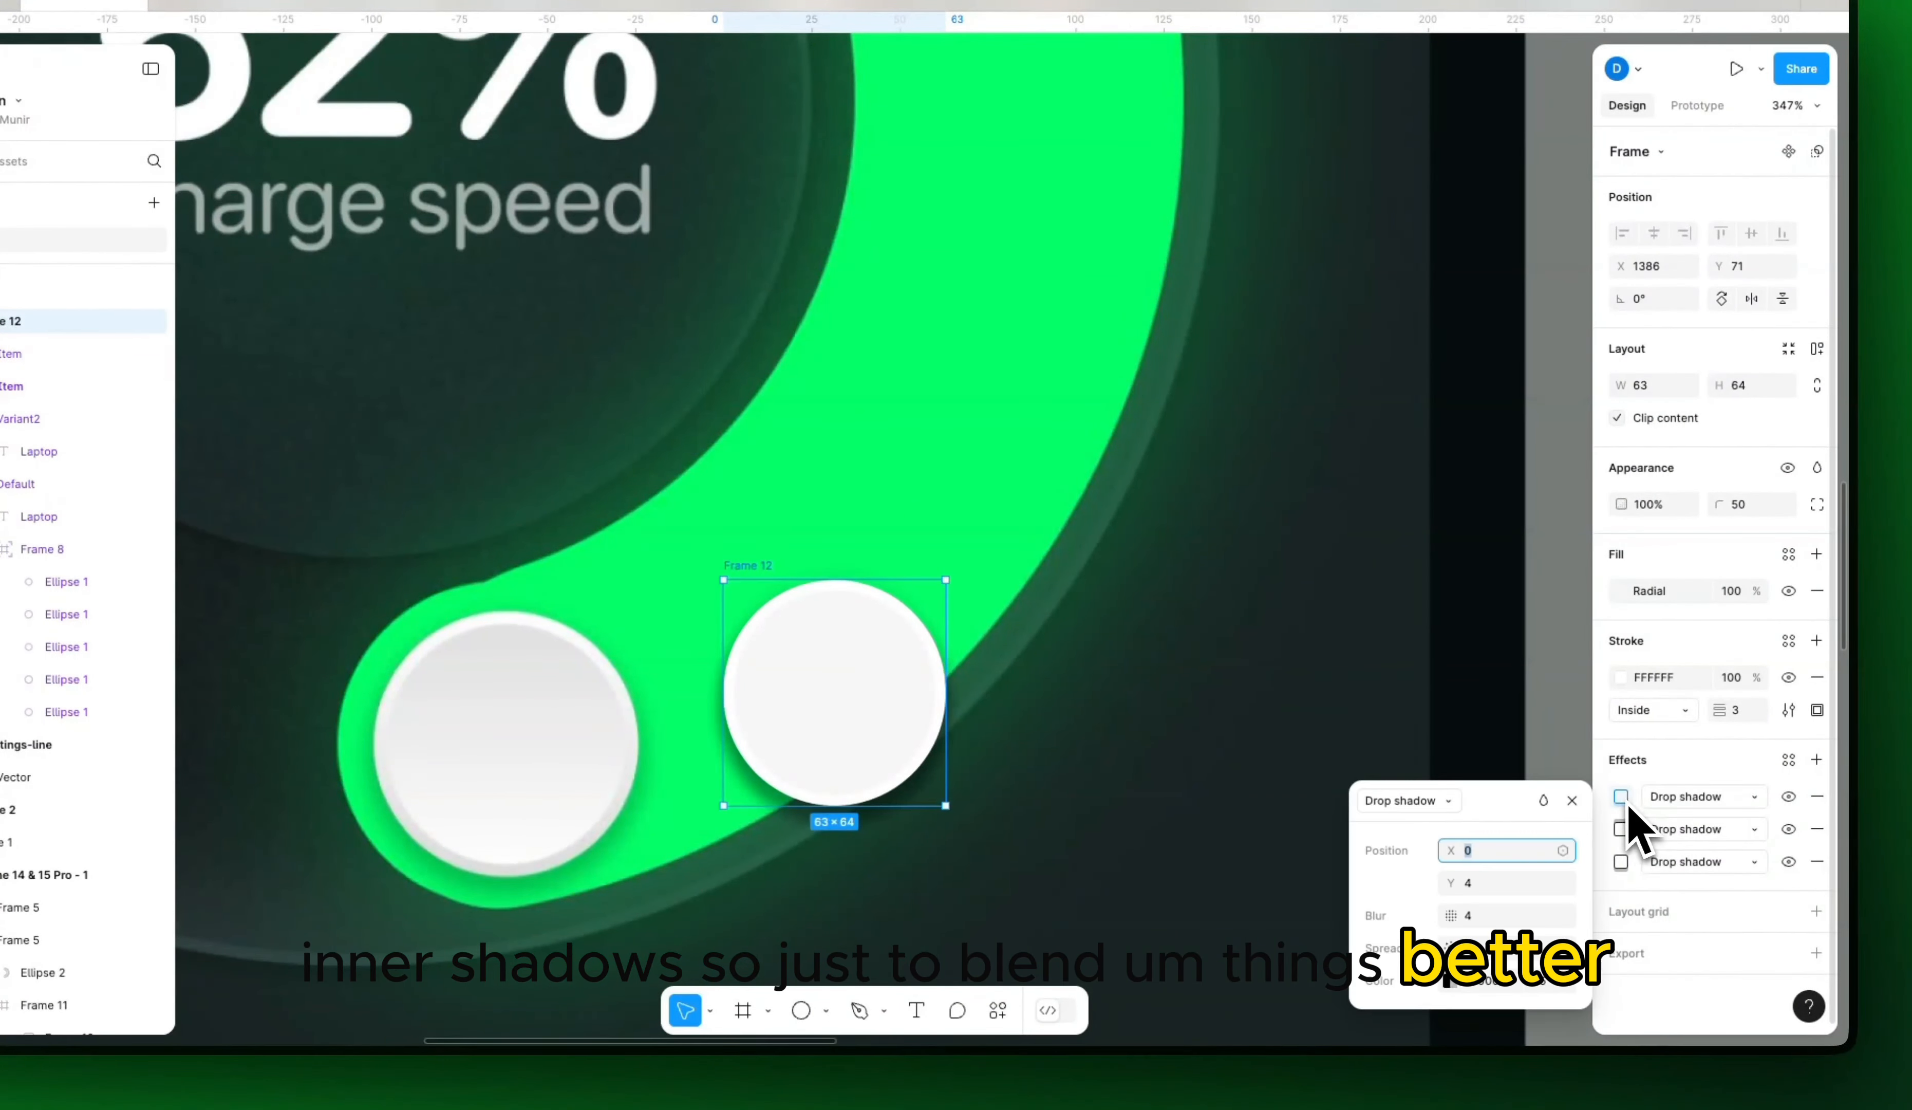
{"action": "left_click", "coordinate": [1693, 797]}
{"action": "left_click", "coordinate": [1691, 771]}
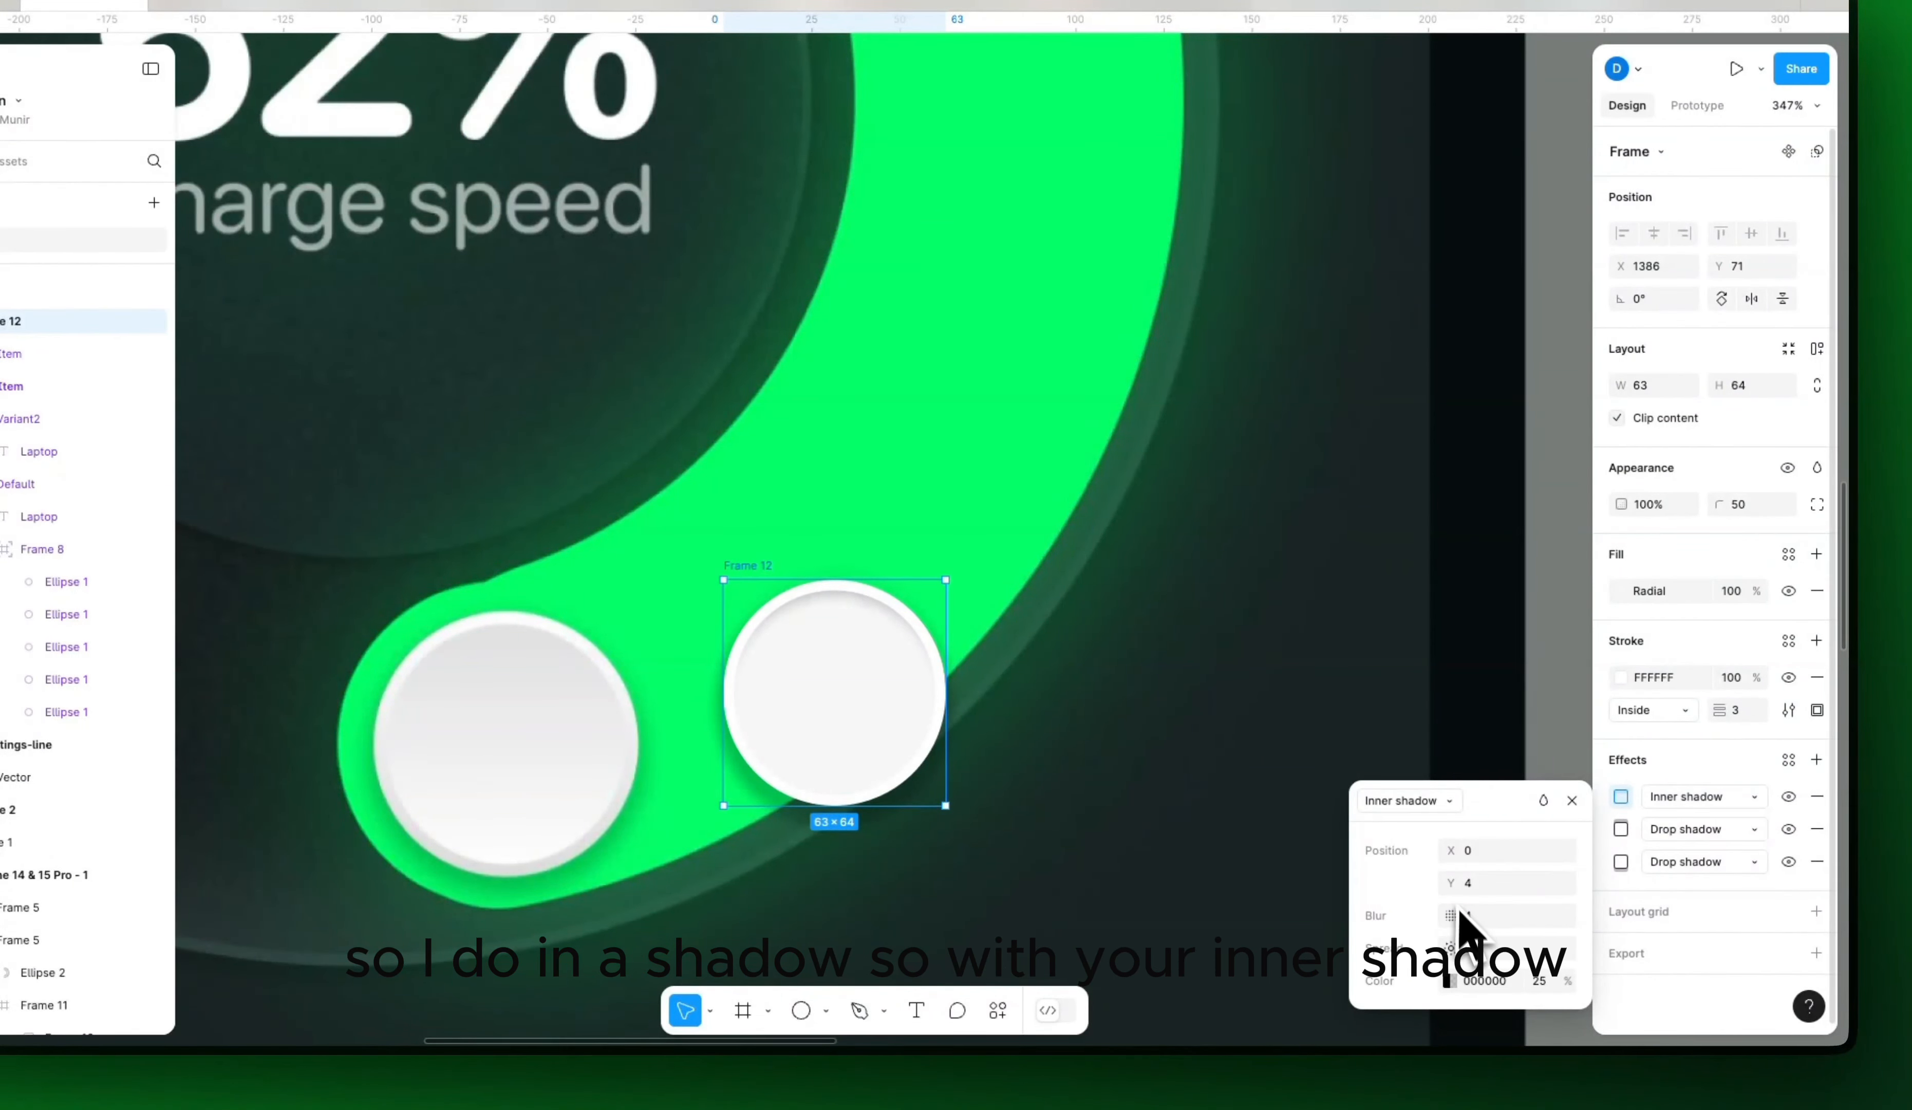
{"action": "left_click_drag", "start_coordinate": [1457, 925], "coordinate": [1460, 925]}
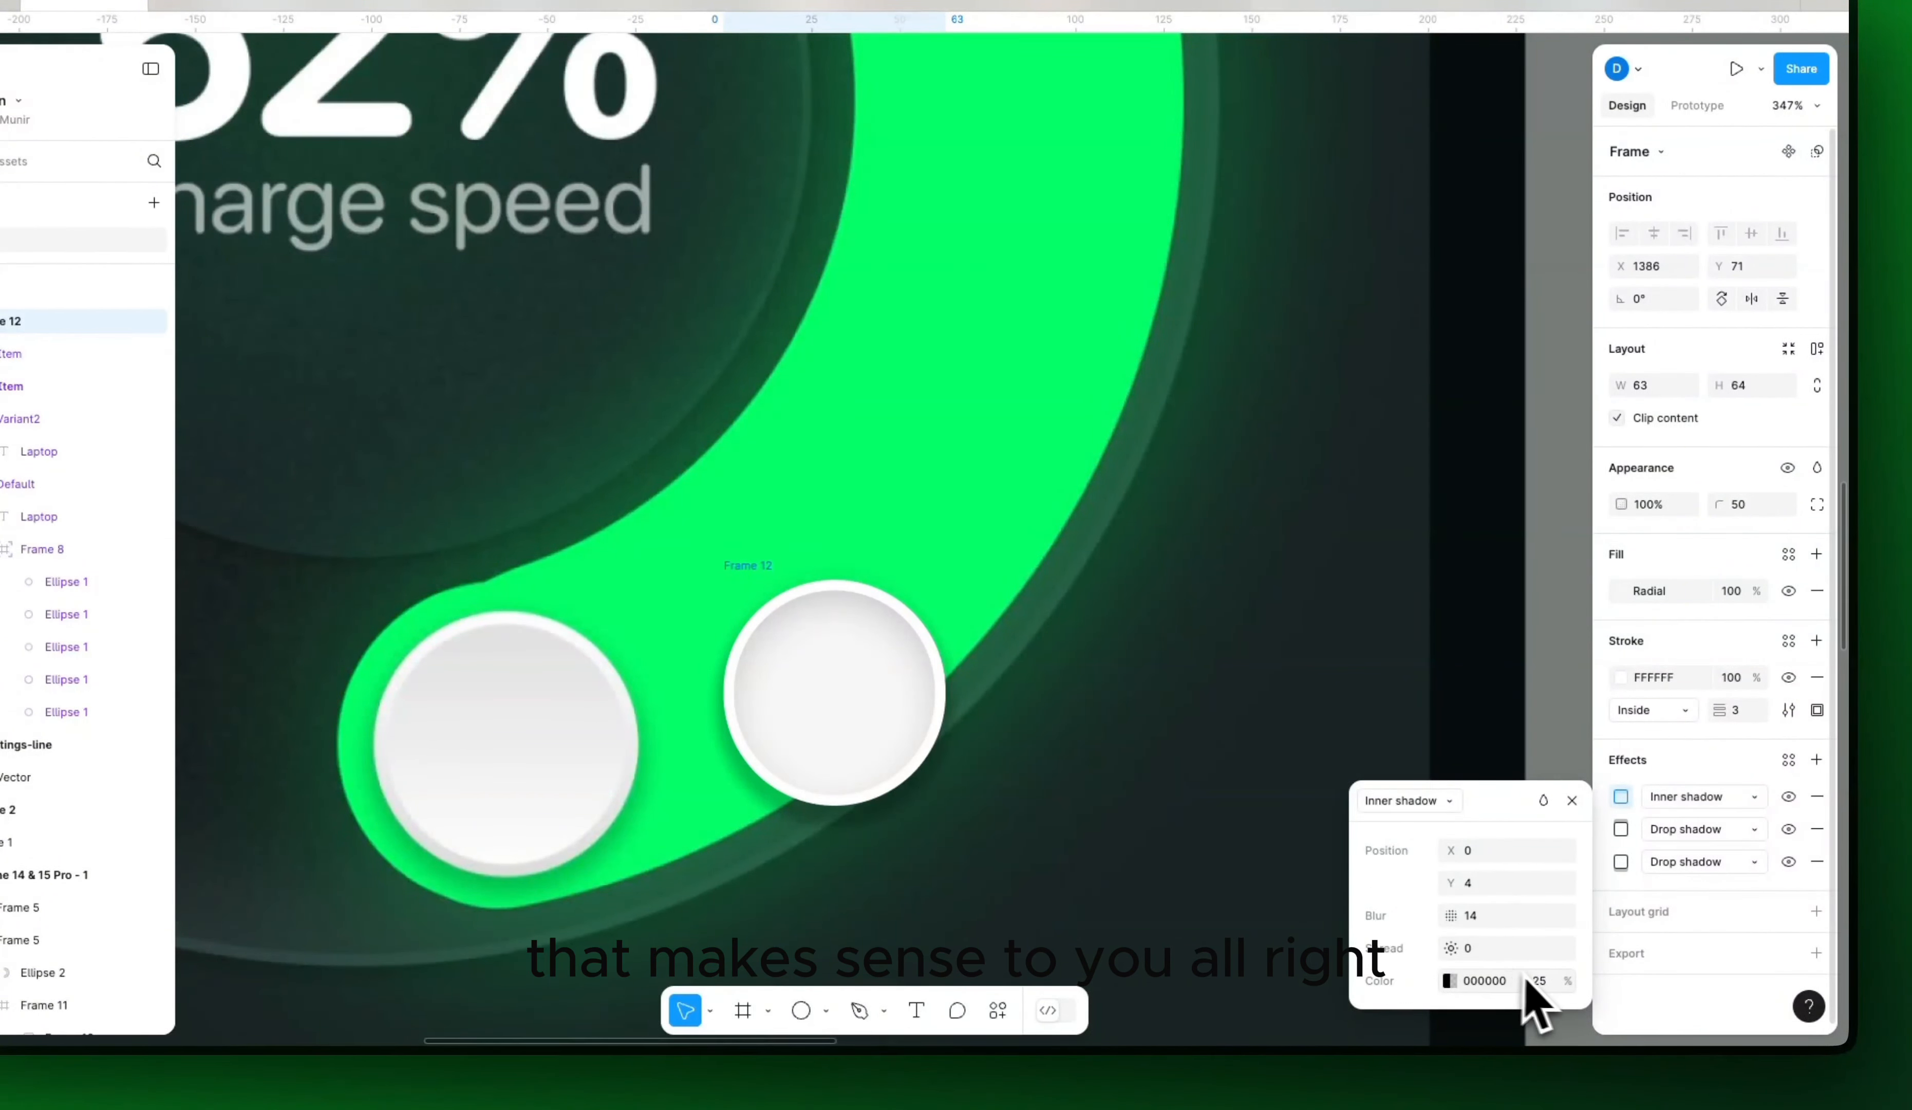
Step: Try 100% opacity on the new knob's inner shadow, and settle on 12%
{"action": "left_click", "coordinate": [1562, 983]}
{"action": "type", "text": "100"}
{"action": "key", "text": "Return"}
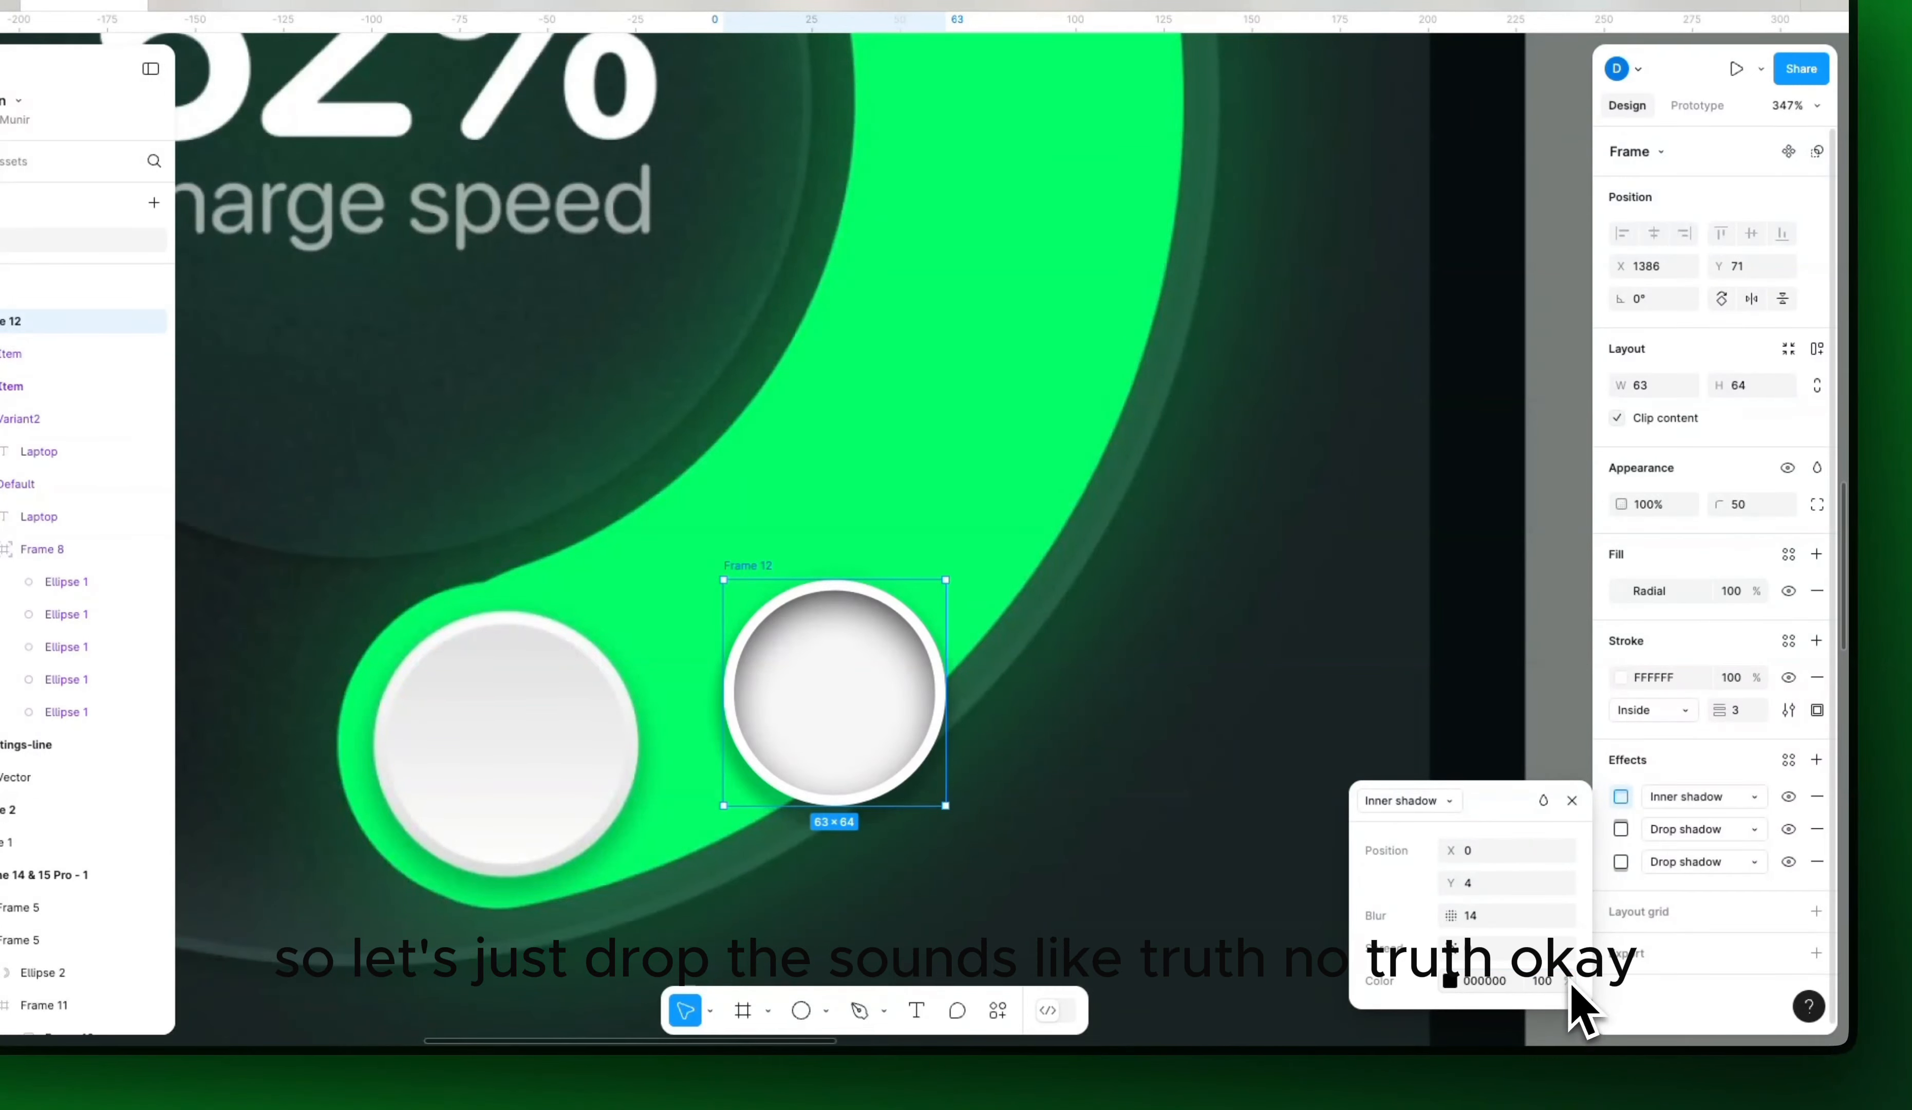
{"action": "key", "text": "Return"}
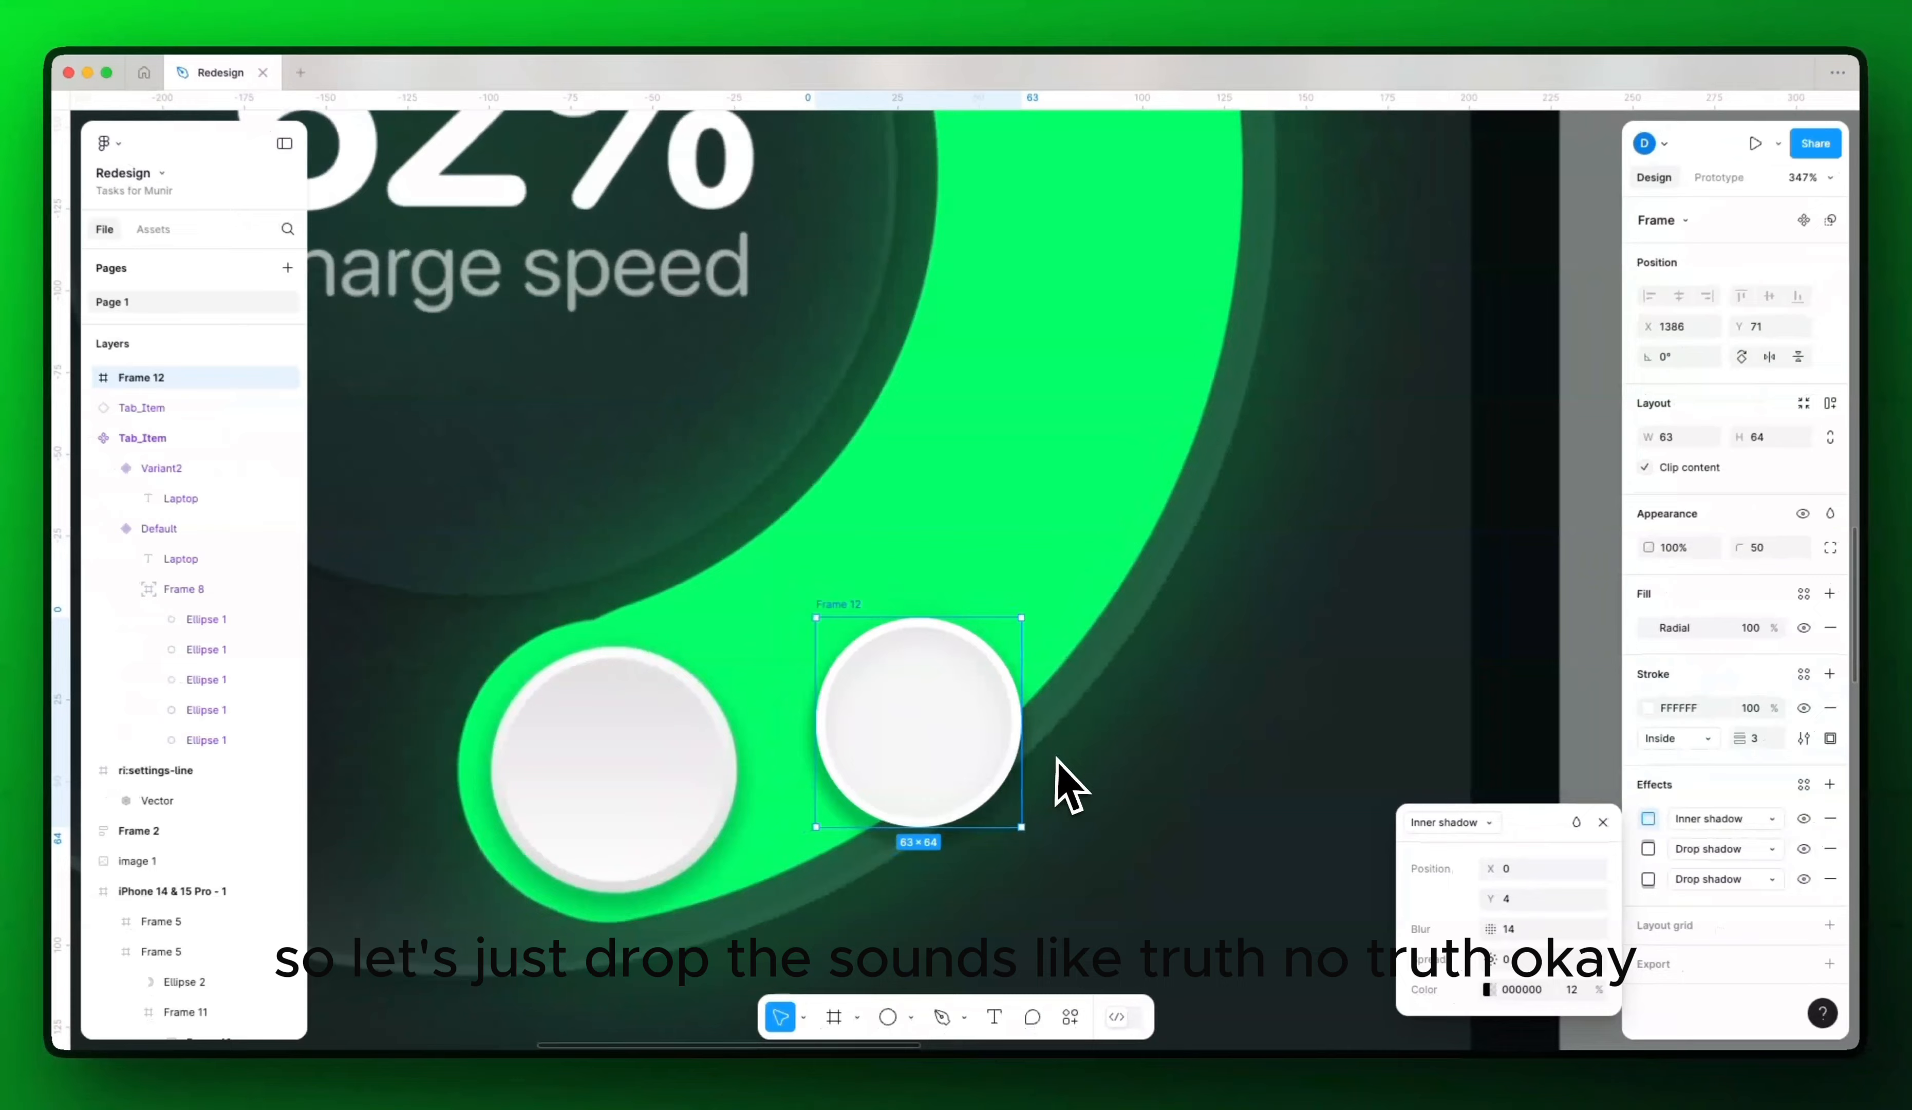
Step: Duplicate the new knob's inner shadow effect, keeping the copy's type as Inner shadow
{"action": "scroll", "coordinate": [1065, 768], "scroll_direction": "down", "scroll_amount": 1}
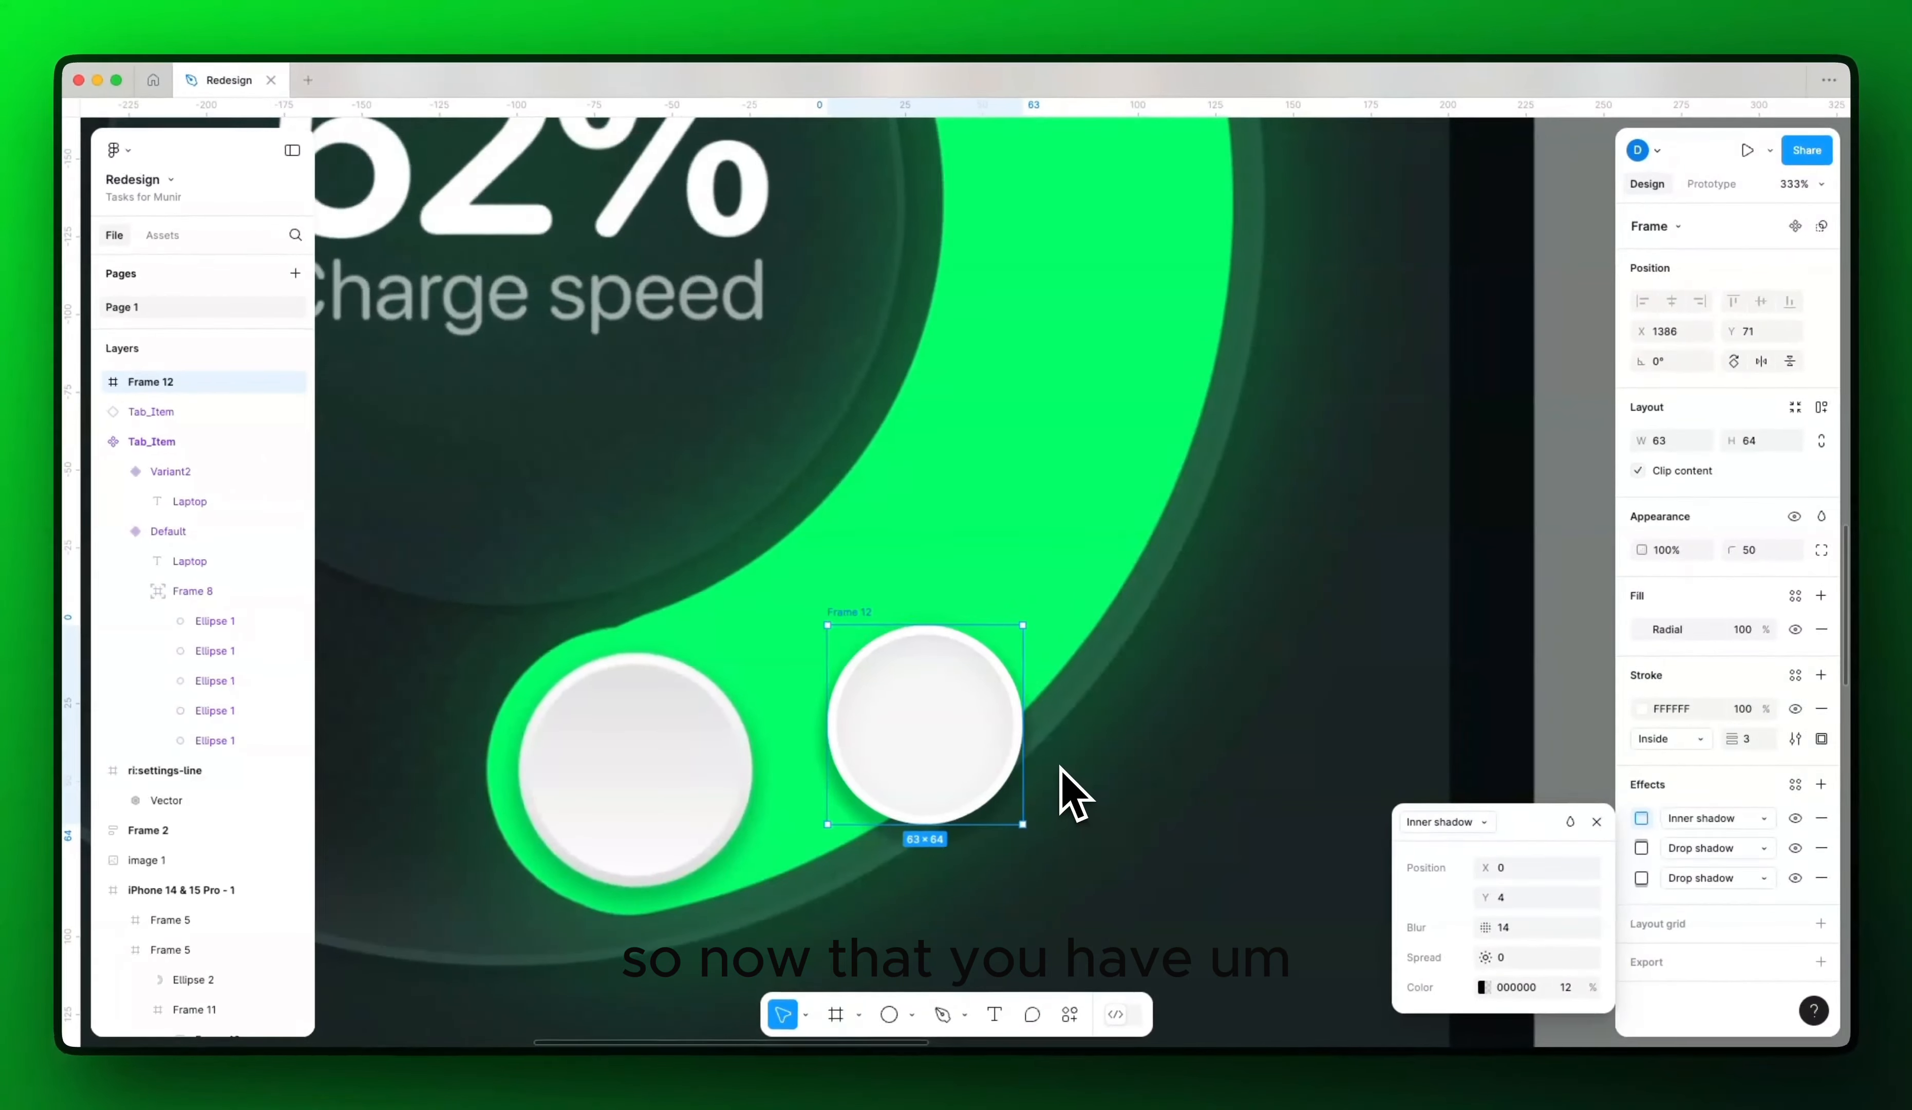
{"action": "scroll", "coordinate": [1065, 767], "scroll_direction": "up", "scroll_amount": 1}
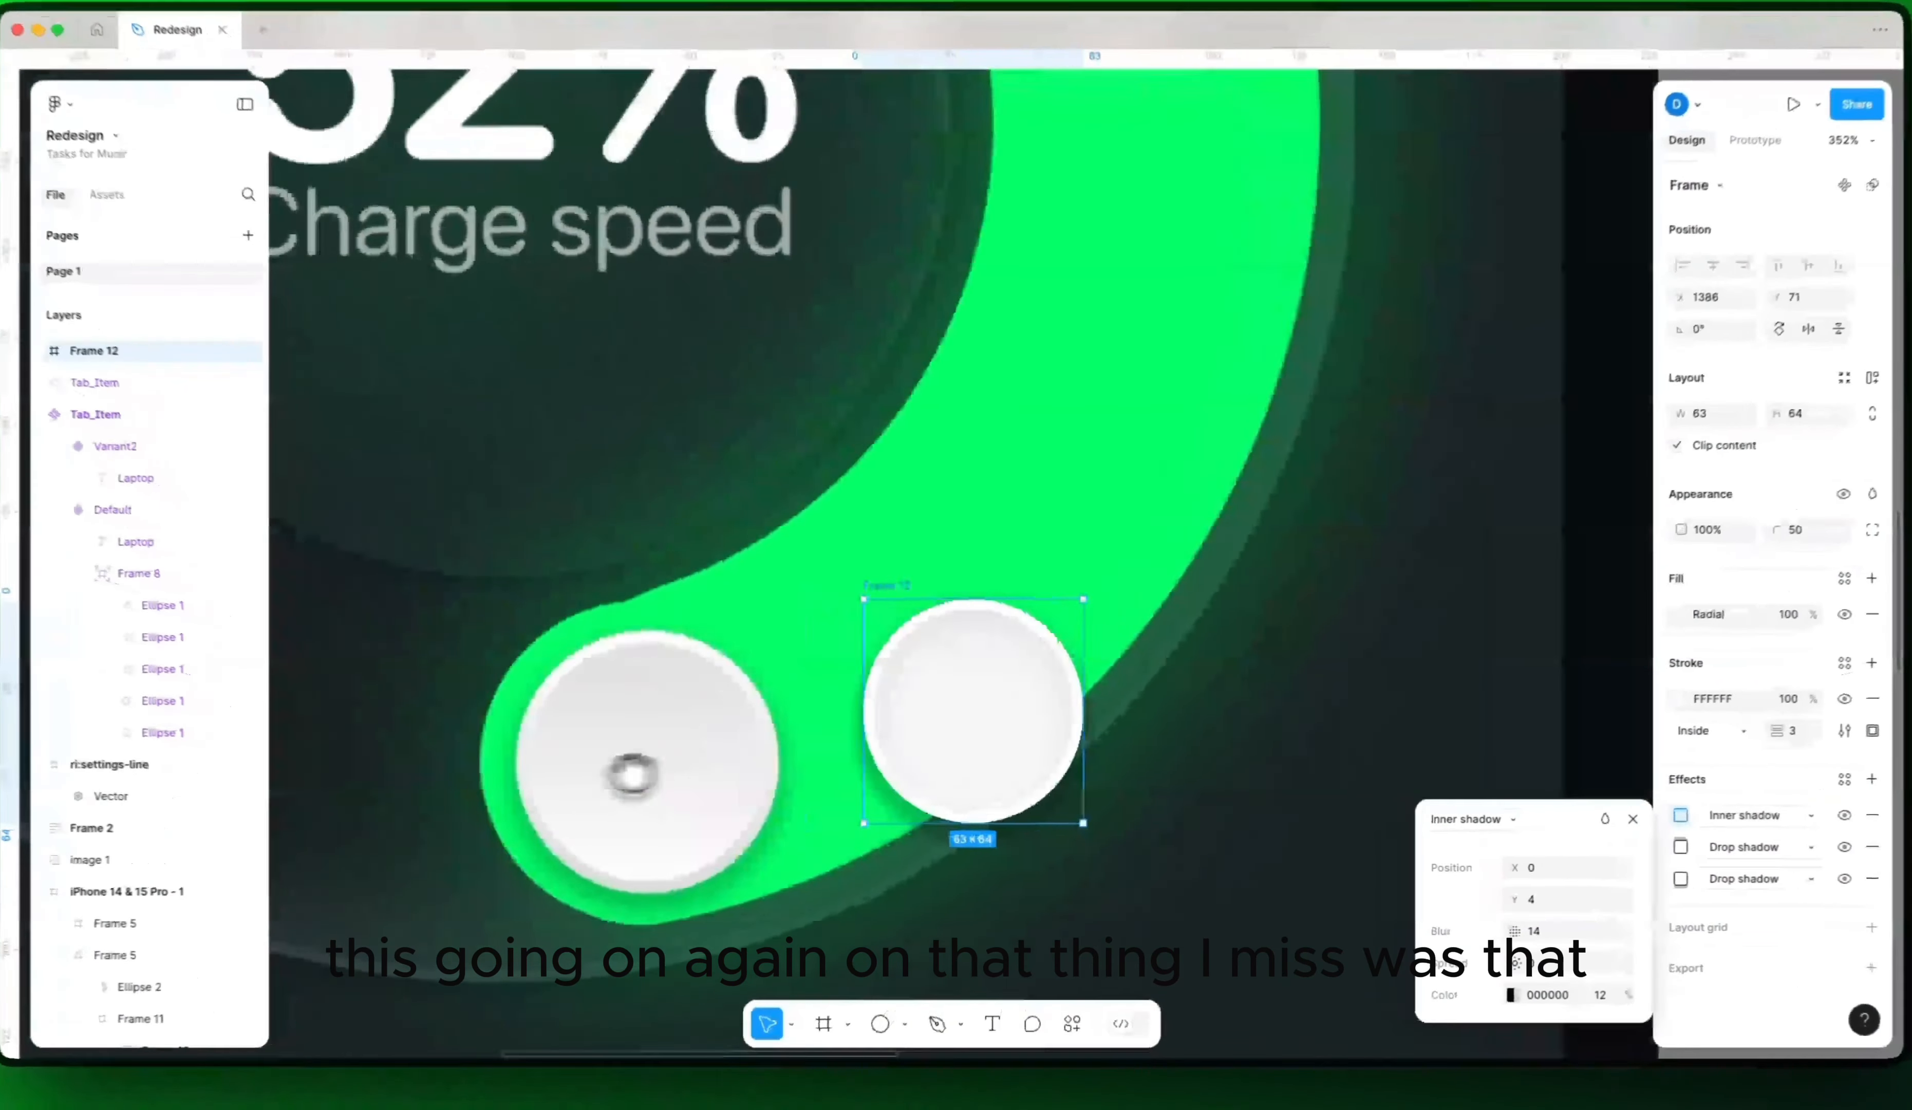
{"action": "scroll", "coordinate": [732, 812], "scroll_direction": "up", "scroll_amount": 5}
{"action": "scroll", "coordinate": [713, 815], "scroll_direction": "up", "scroll_amount": 2}
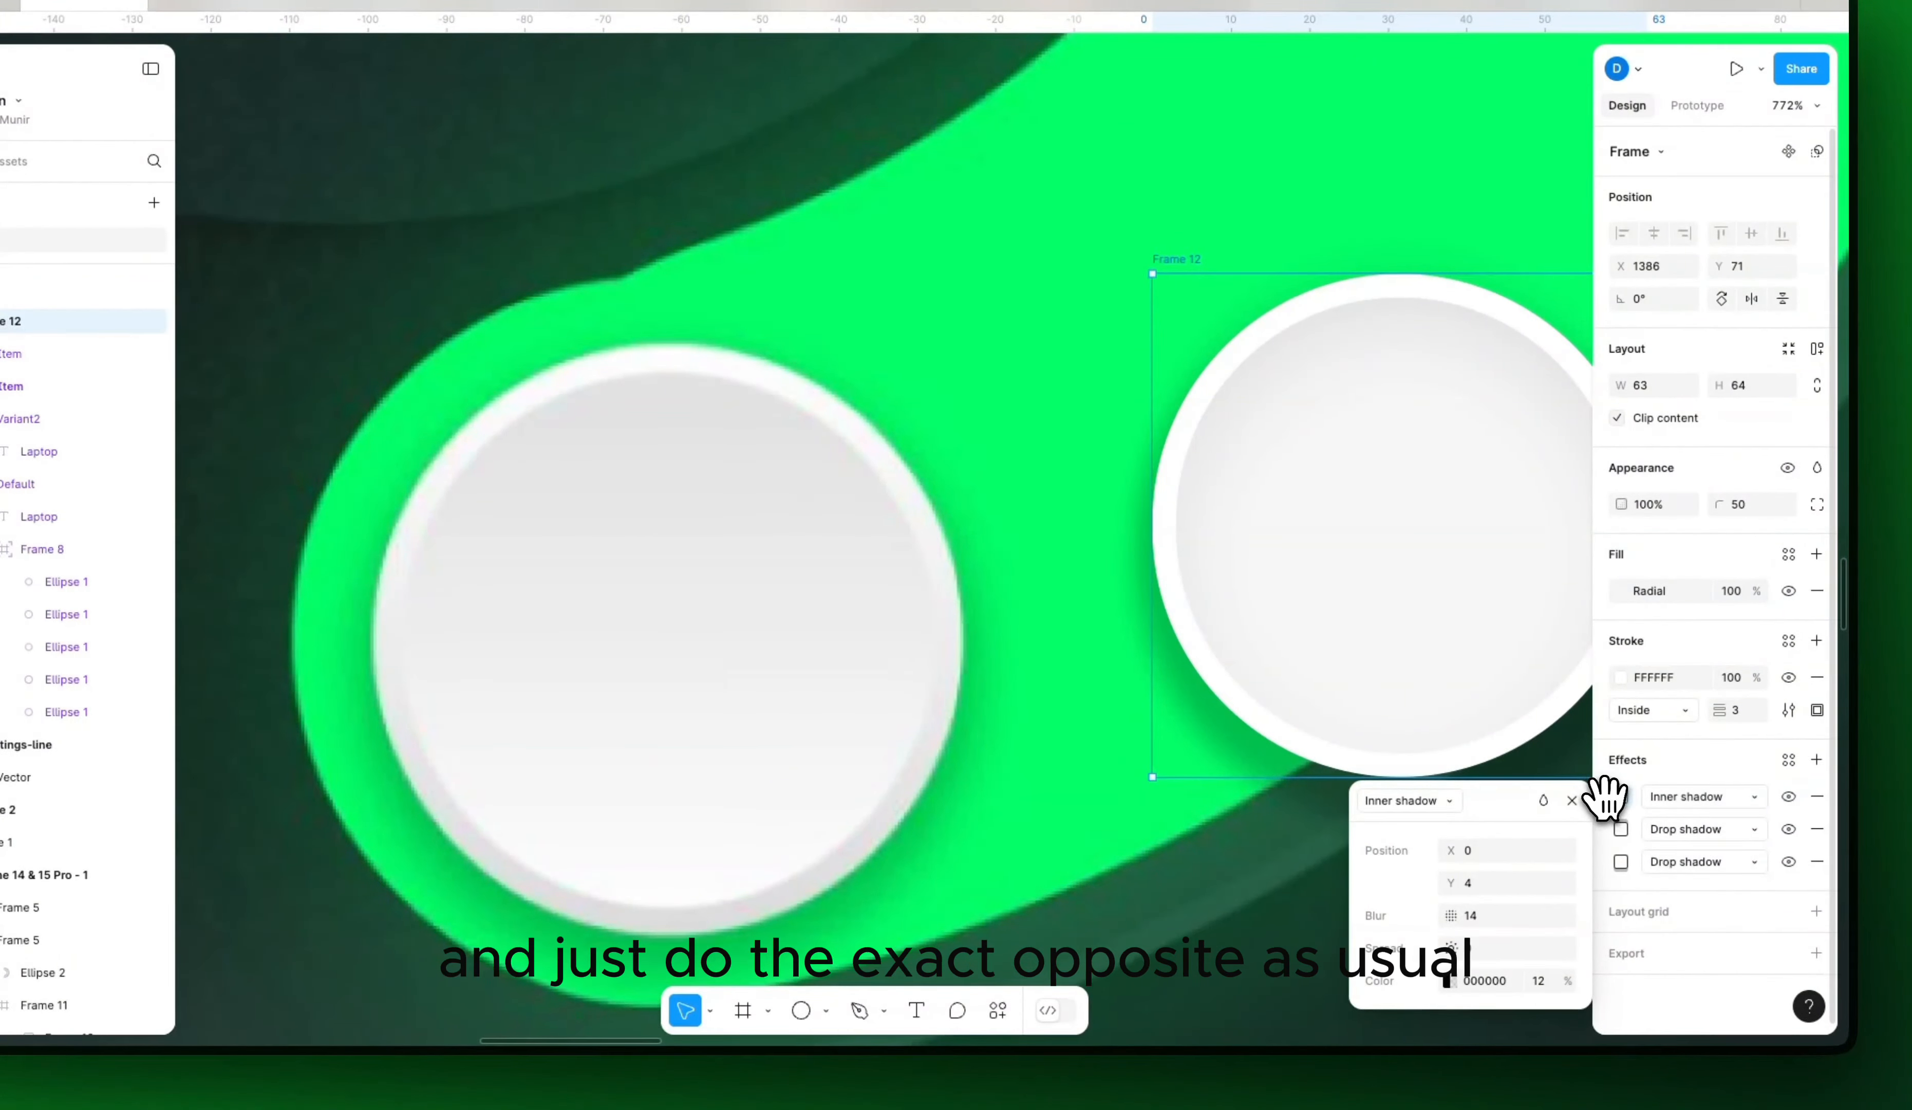
{"action": "left_click", "coordinate": [1723, 775]}
{"action": "left_click", "coordinate": [1608, 796]}
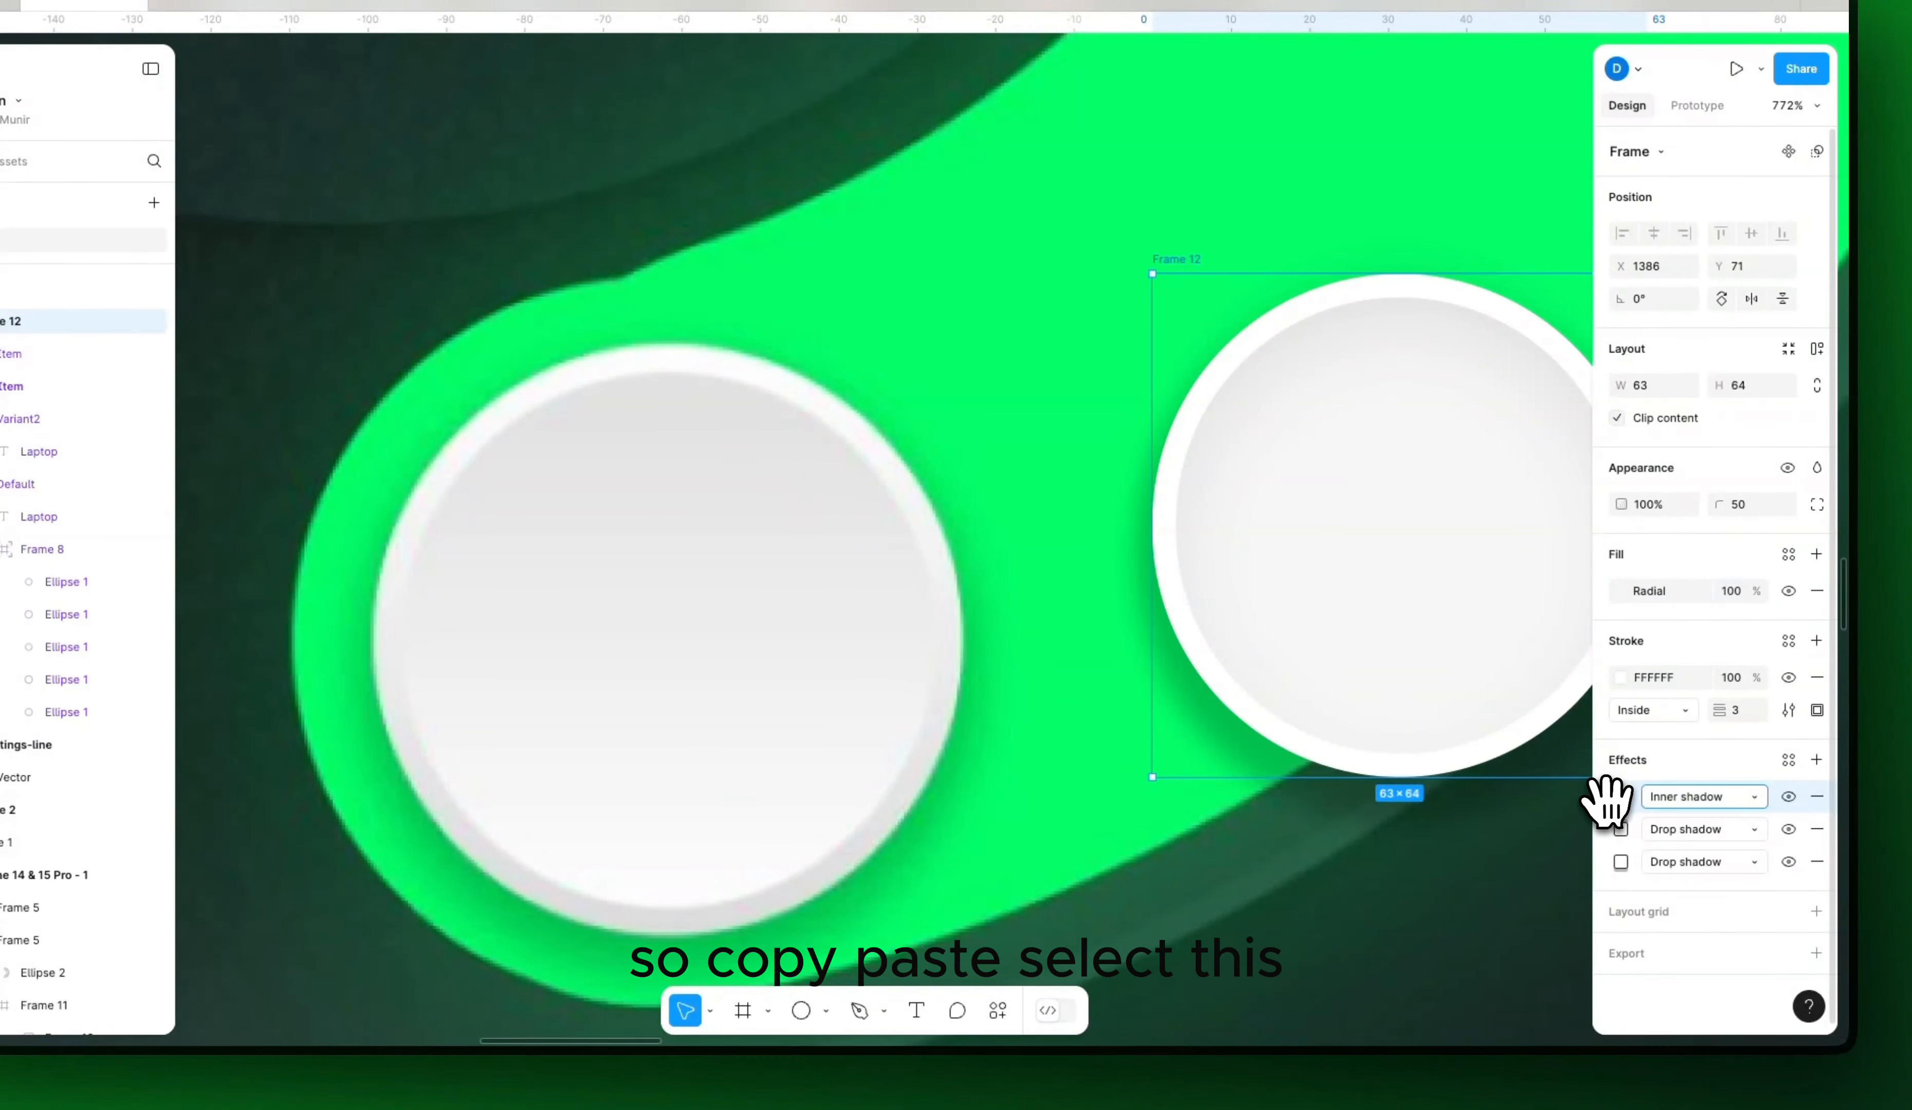
{"action": "key", "text": "ctrl+v"}
{"action": "left_click", "coordinate": [1675, 799]}
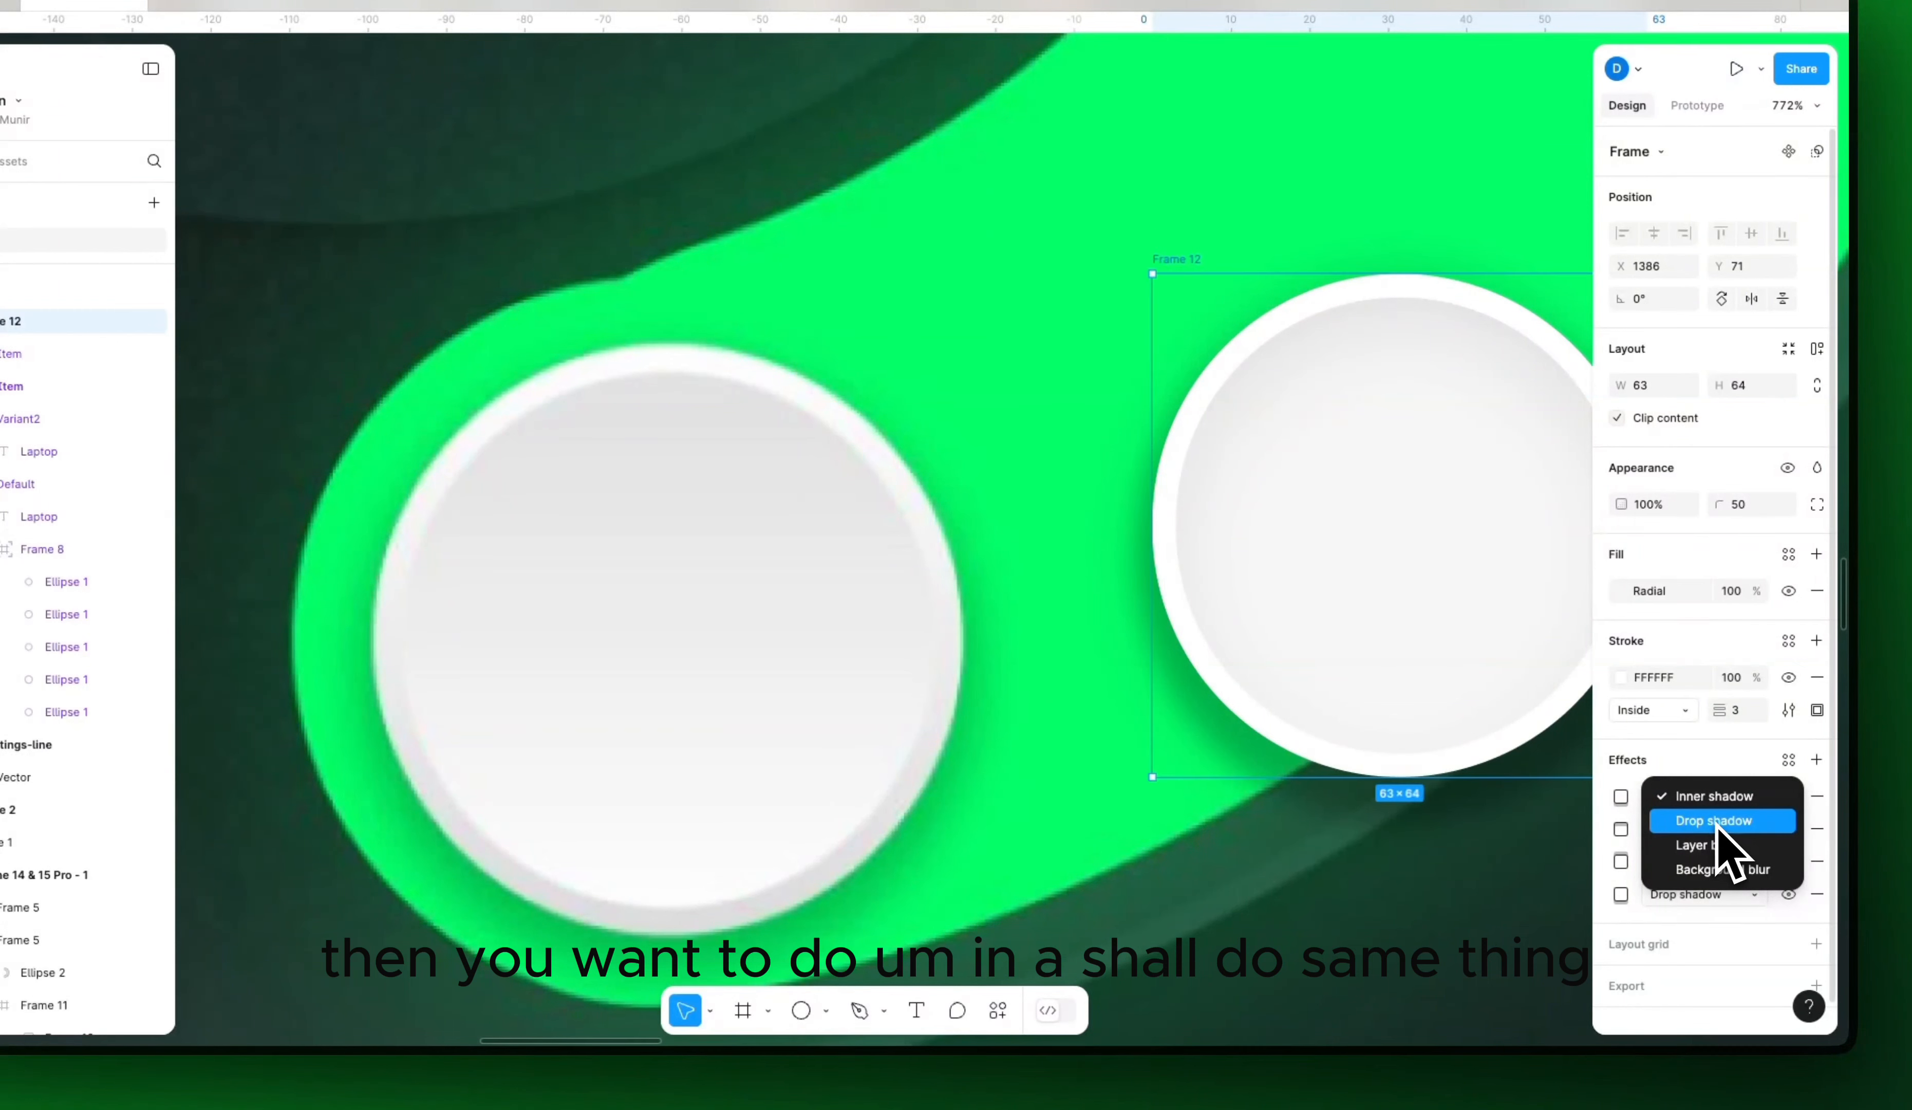
{"action": "left_click", "coordinate": [1723, 801]}
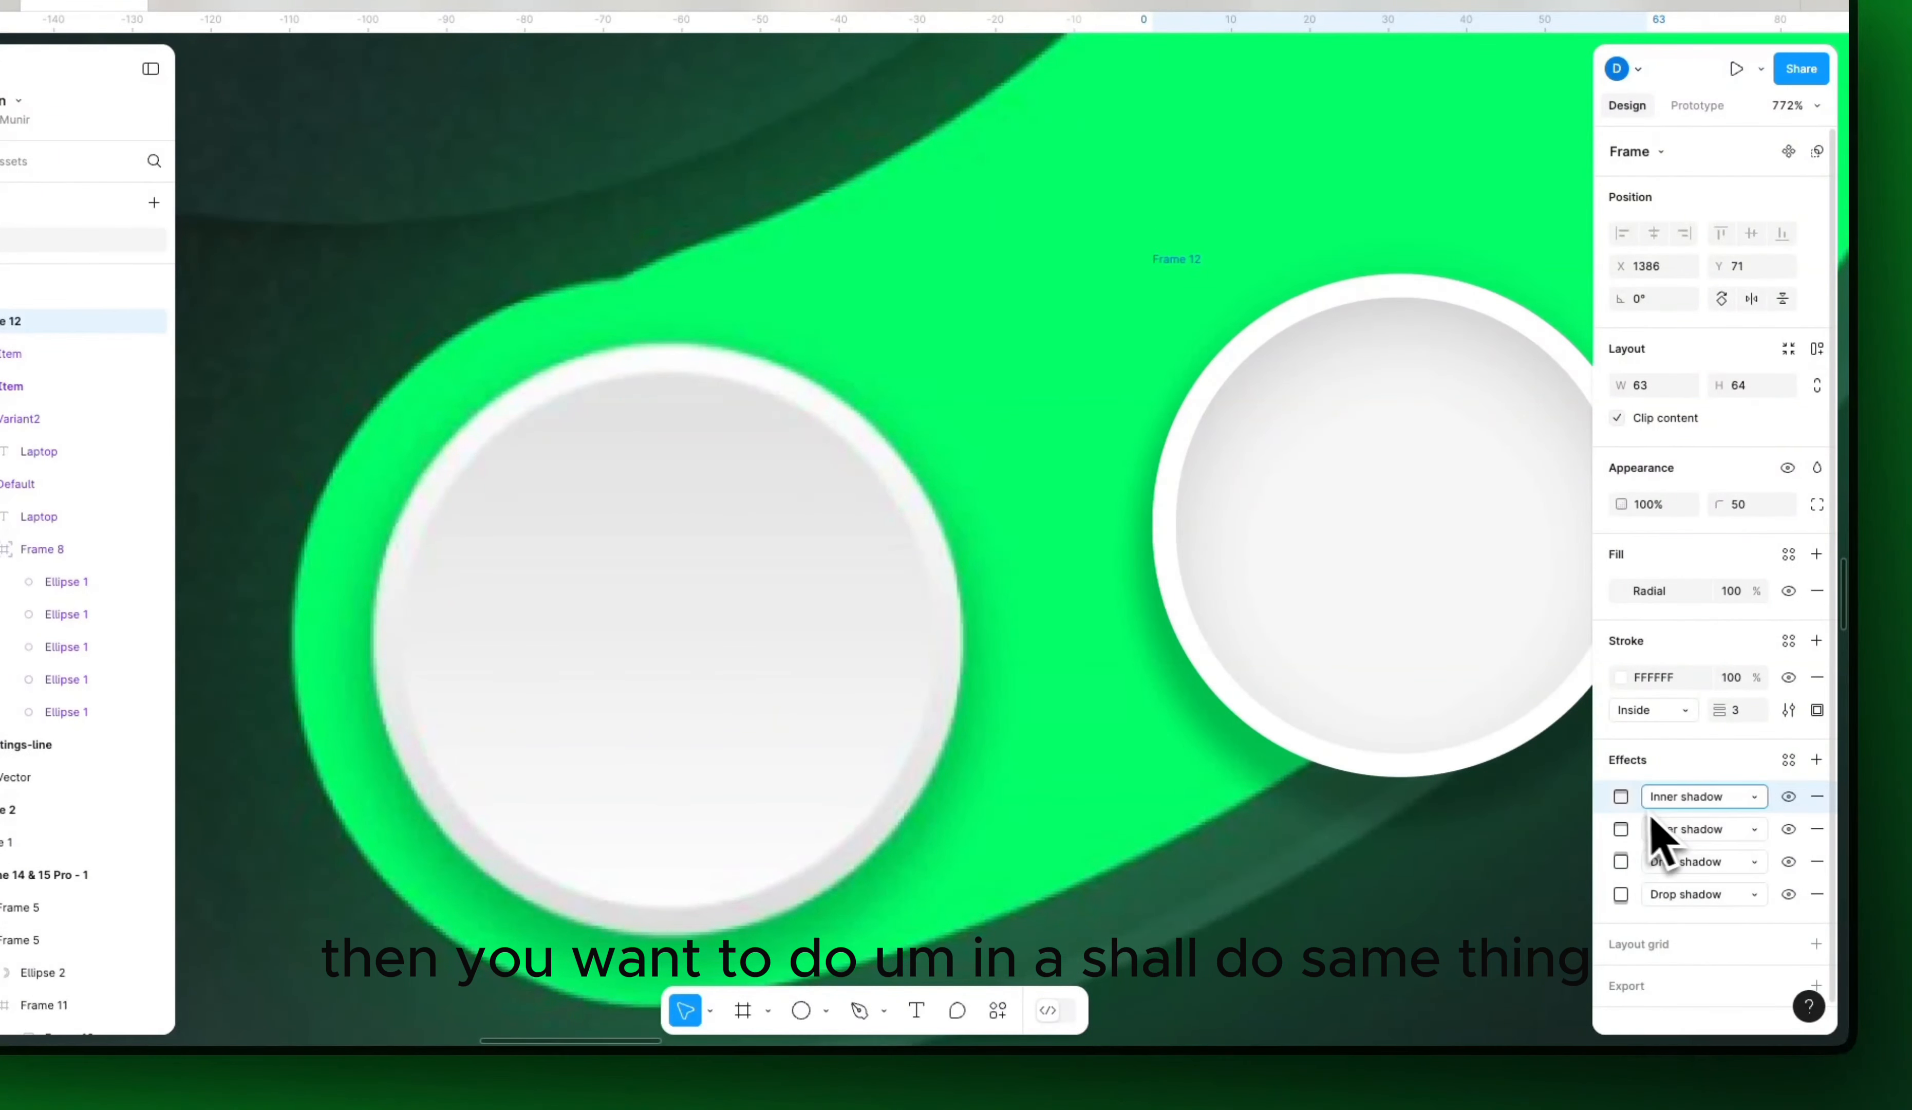
Step: Set the duplicated inner shadow's Y offset to -4 and its color to white (FFFFFF)
{"action": "left_click", "coordinate": [1620, 797]}
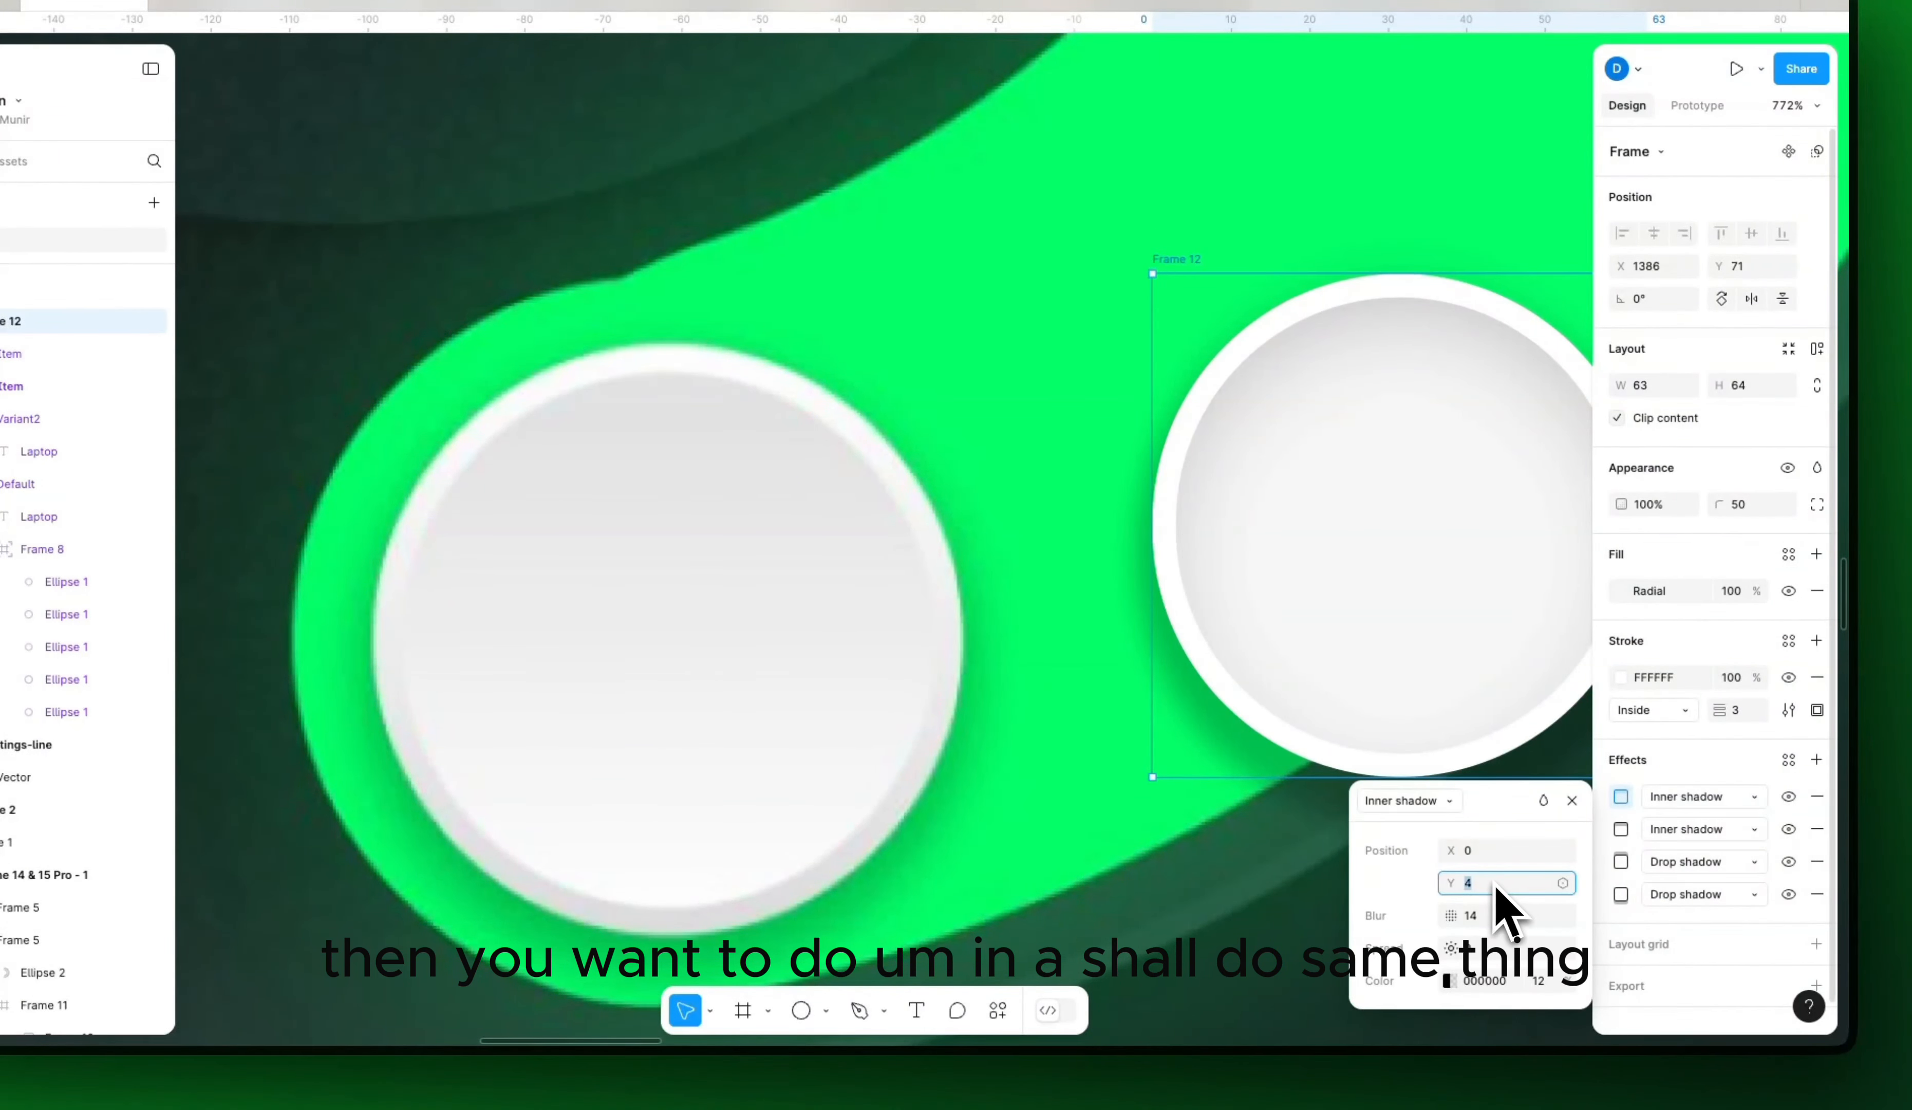
{"action": "key", "text": "Left"}
{"action": "type", "text": "-"}
{"action": "key", "text": "Return"}
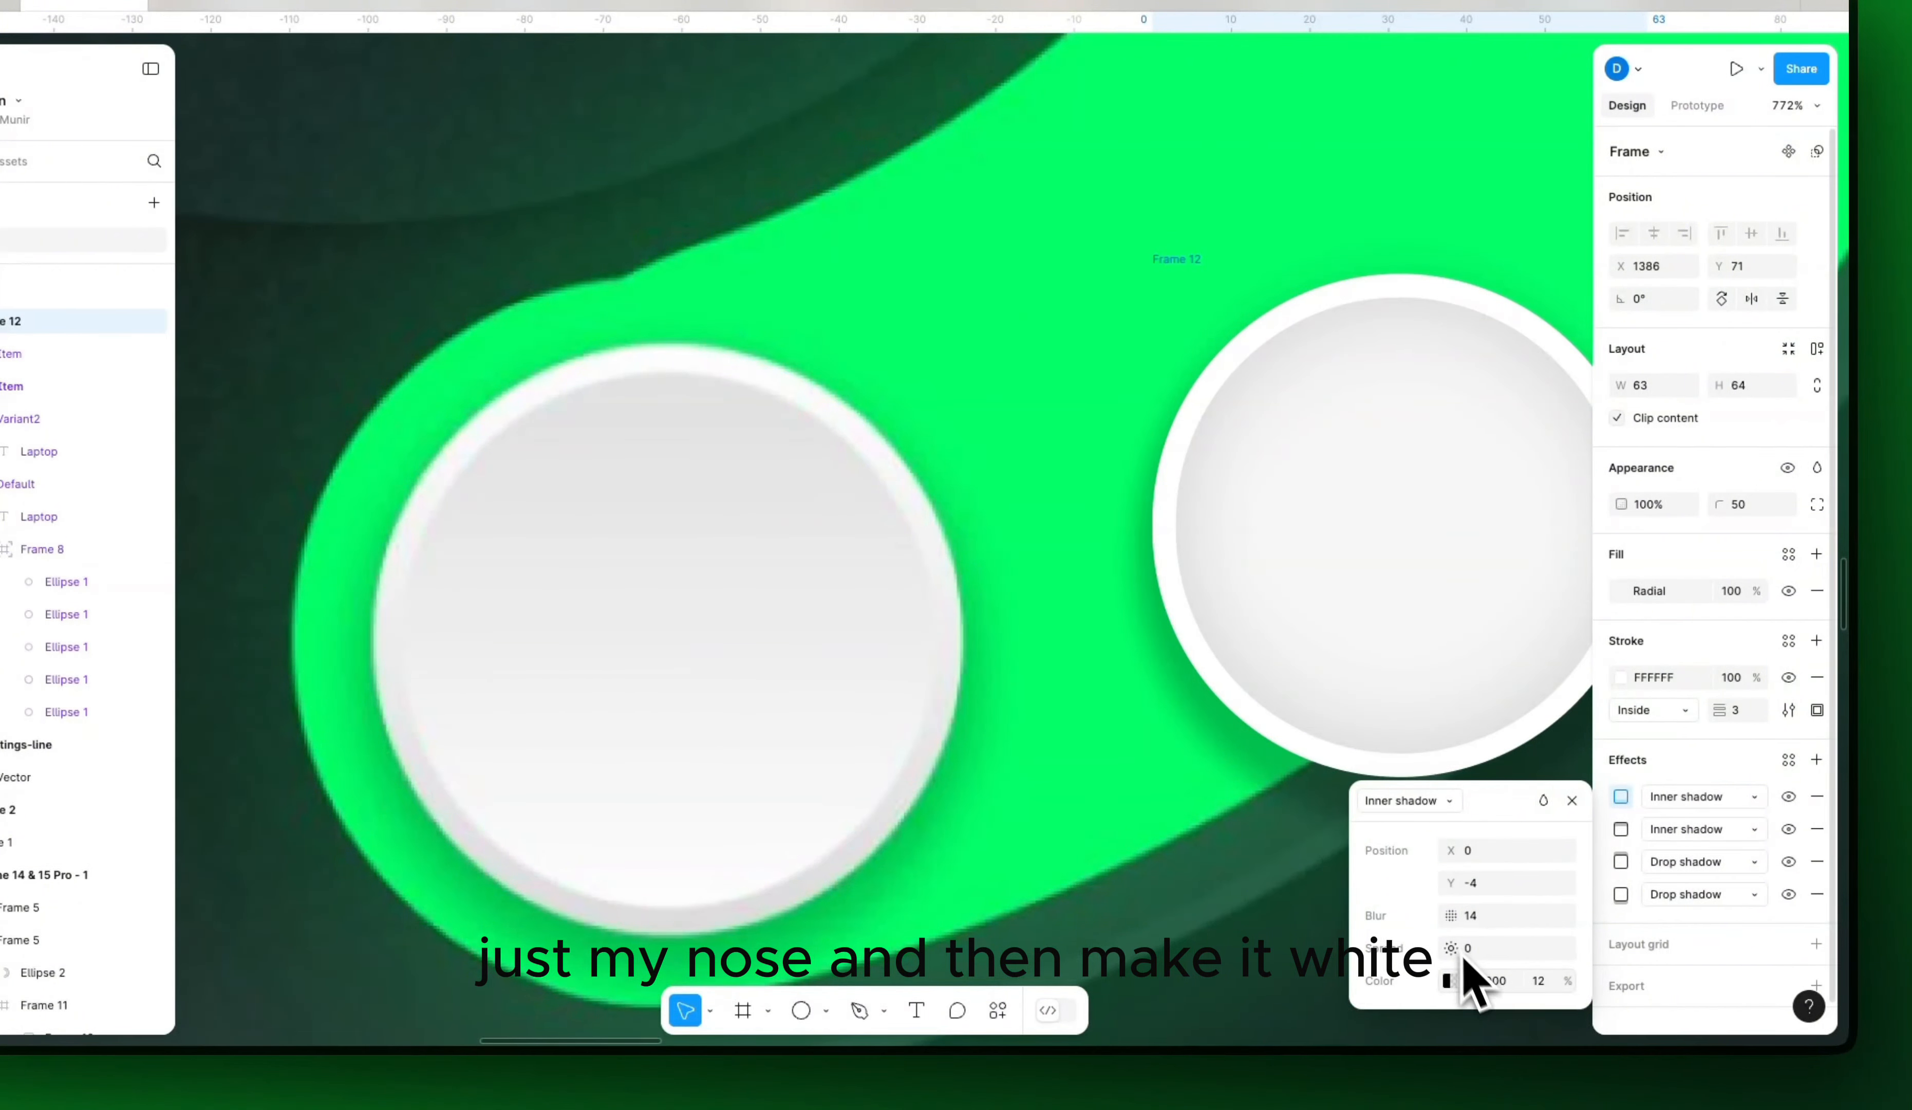
{"action": "left_click", "coordinate": [1499, 987]}
{"action": "type", "text": "f"}
{"action": "key", "text": "Return"}
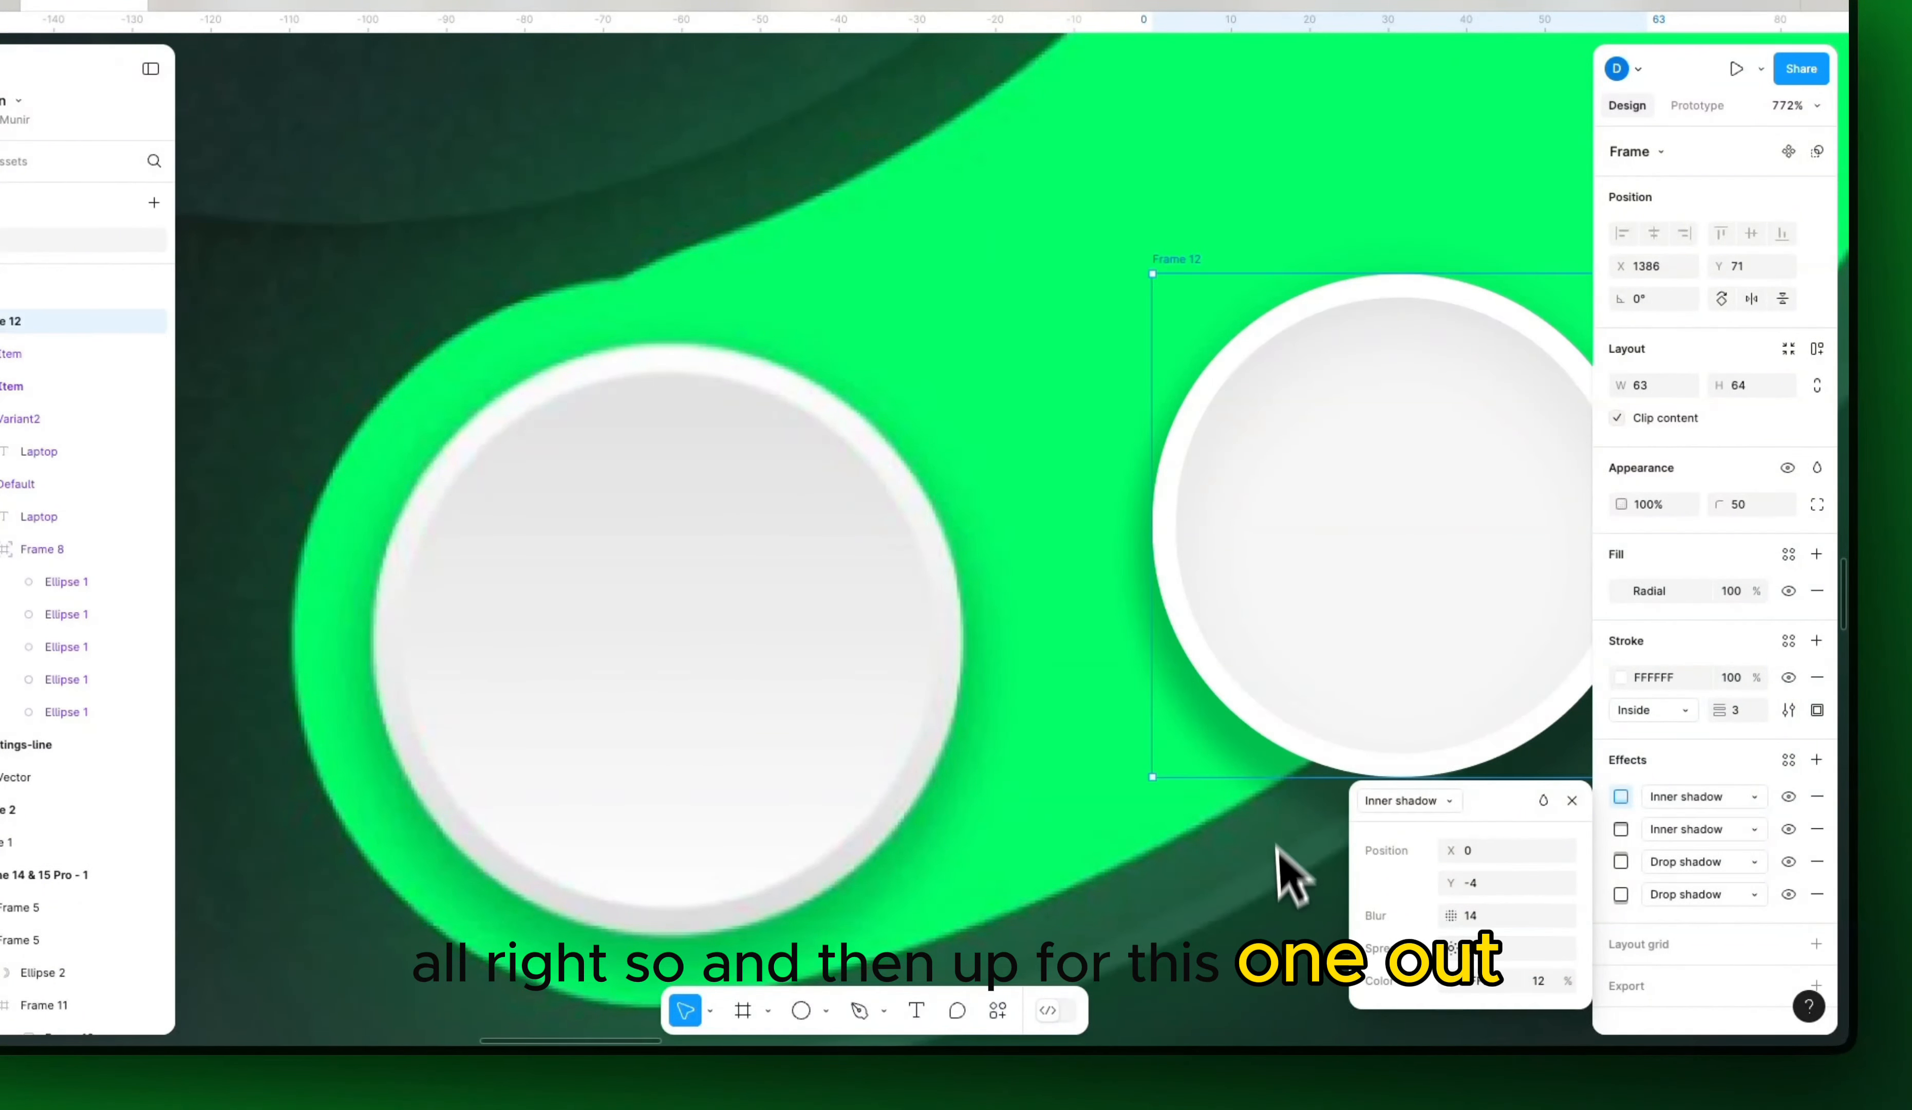
Step: Open the new knob's radial gradient fill for editing
{"action": "left_click_drag", "start_coordinate": [1425, 737], "coordinate": [1245, 734]}
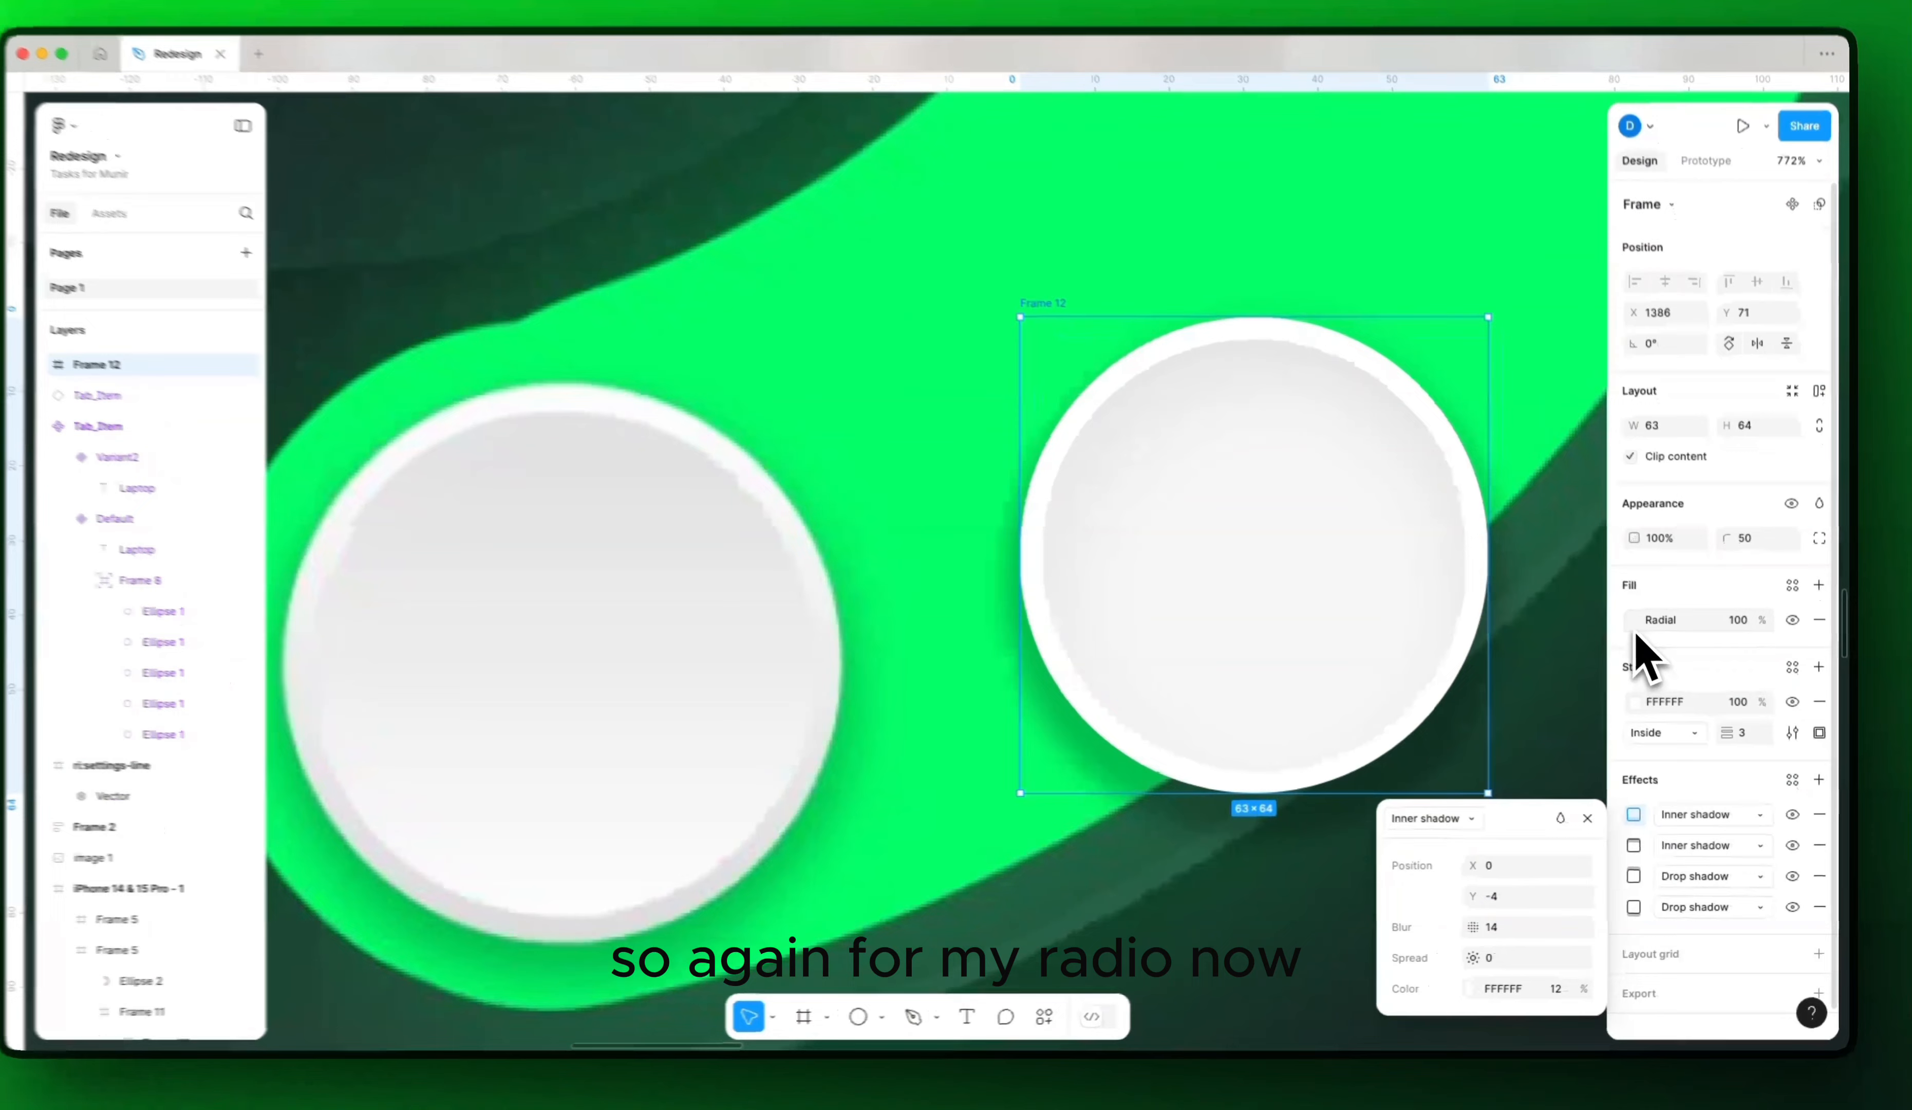
{"action": "left_click", "coordinate": [1640, 629]}
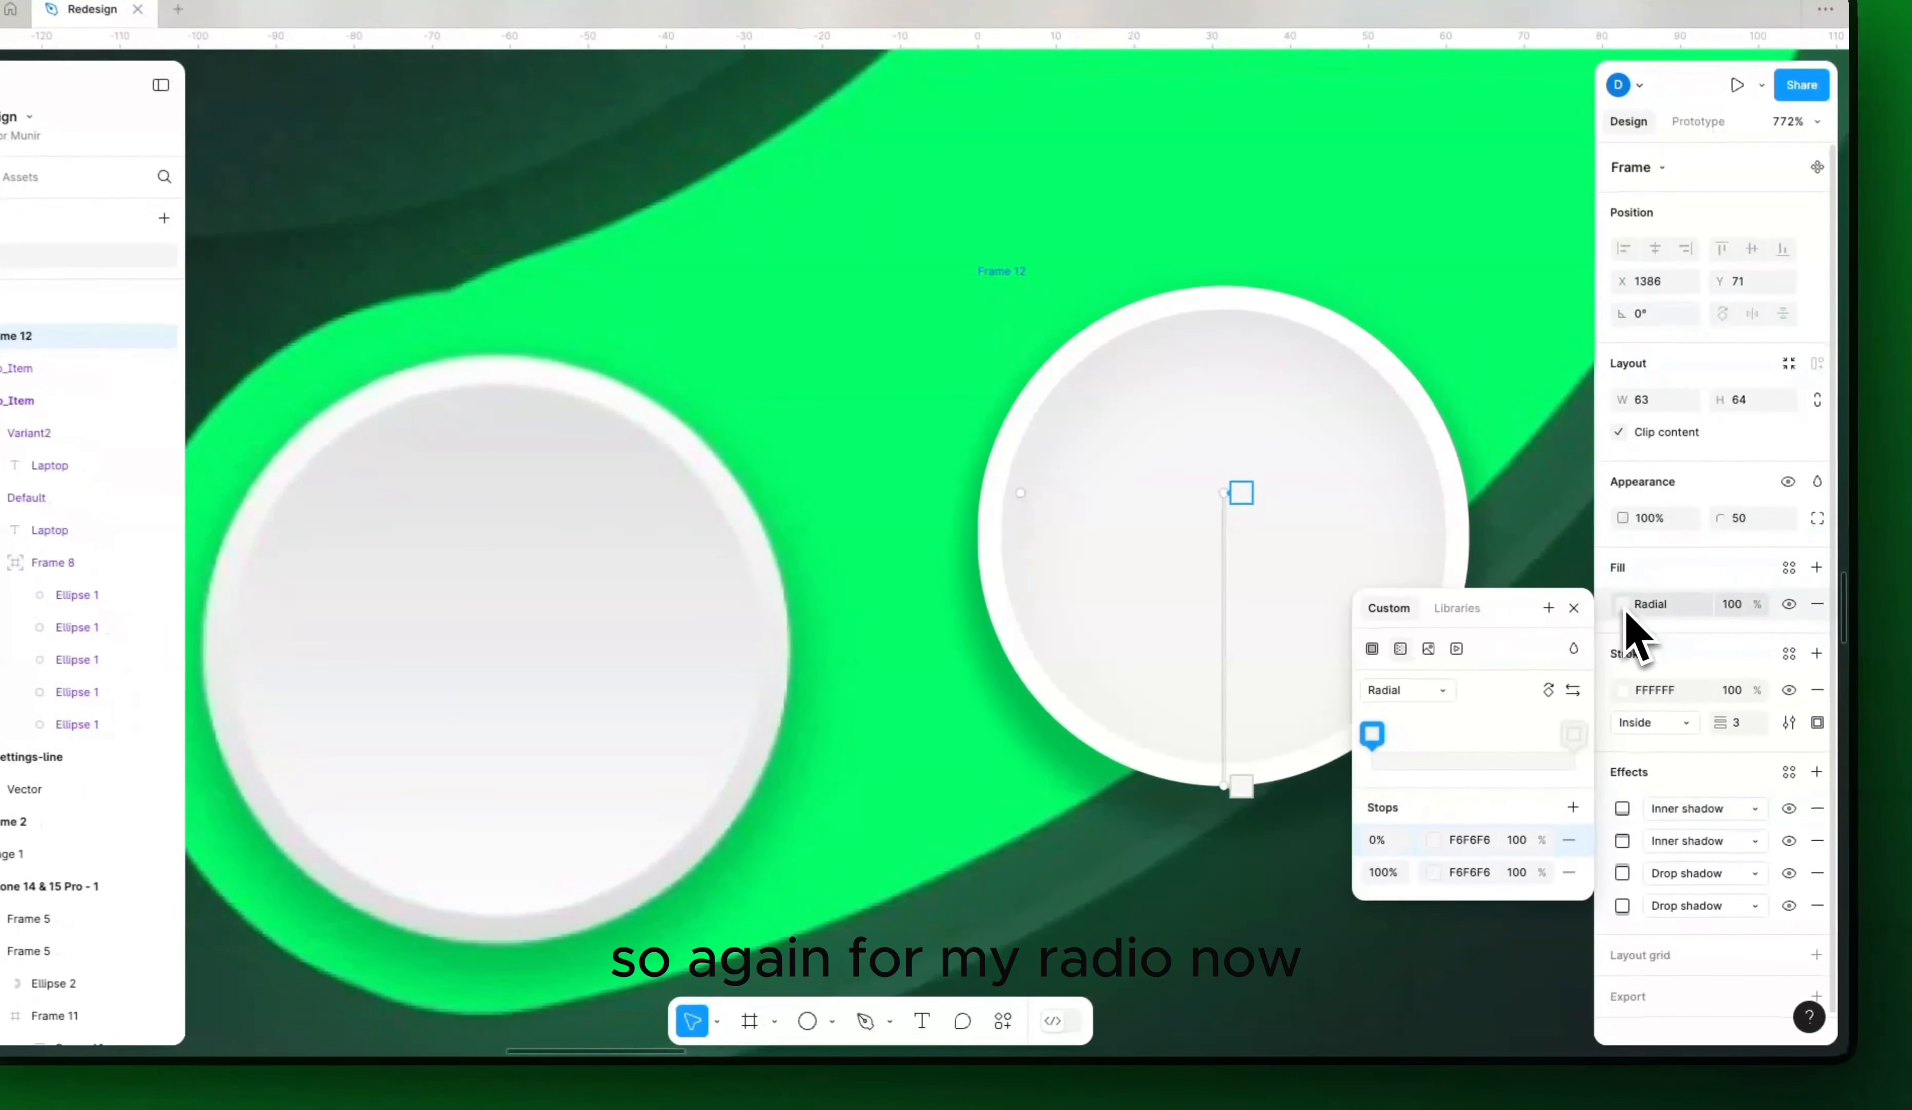
{"action": "left_click_drag", "start_coordinate": [1191, 661], "coordinate": [1087, 688]}
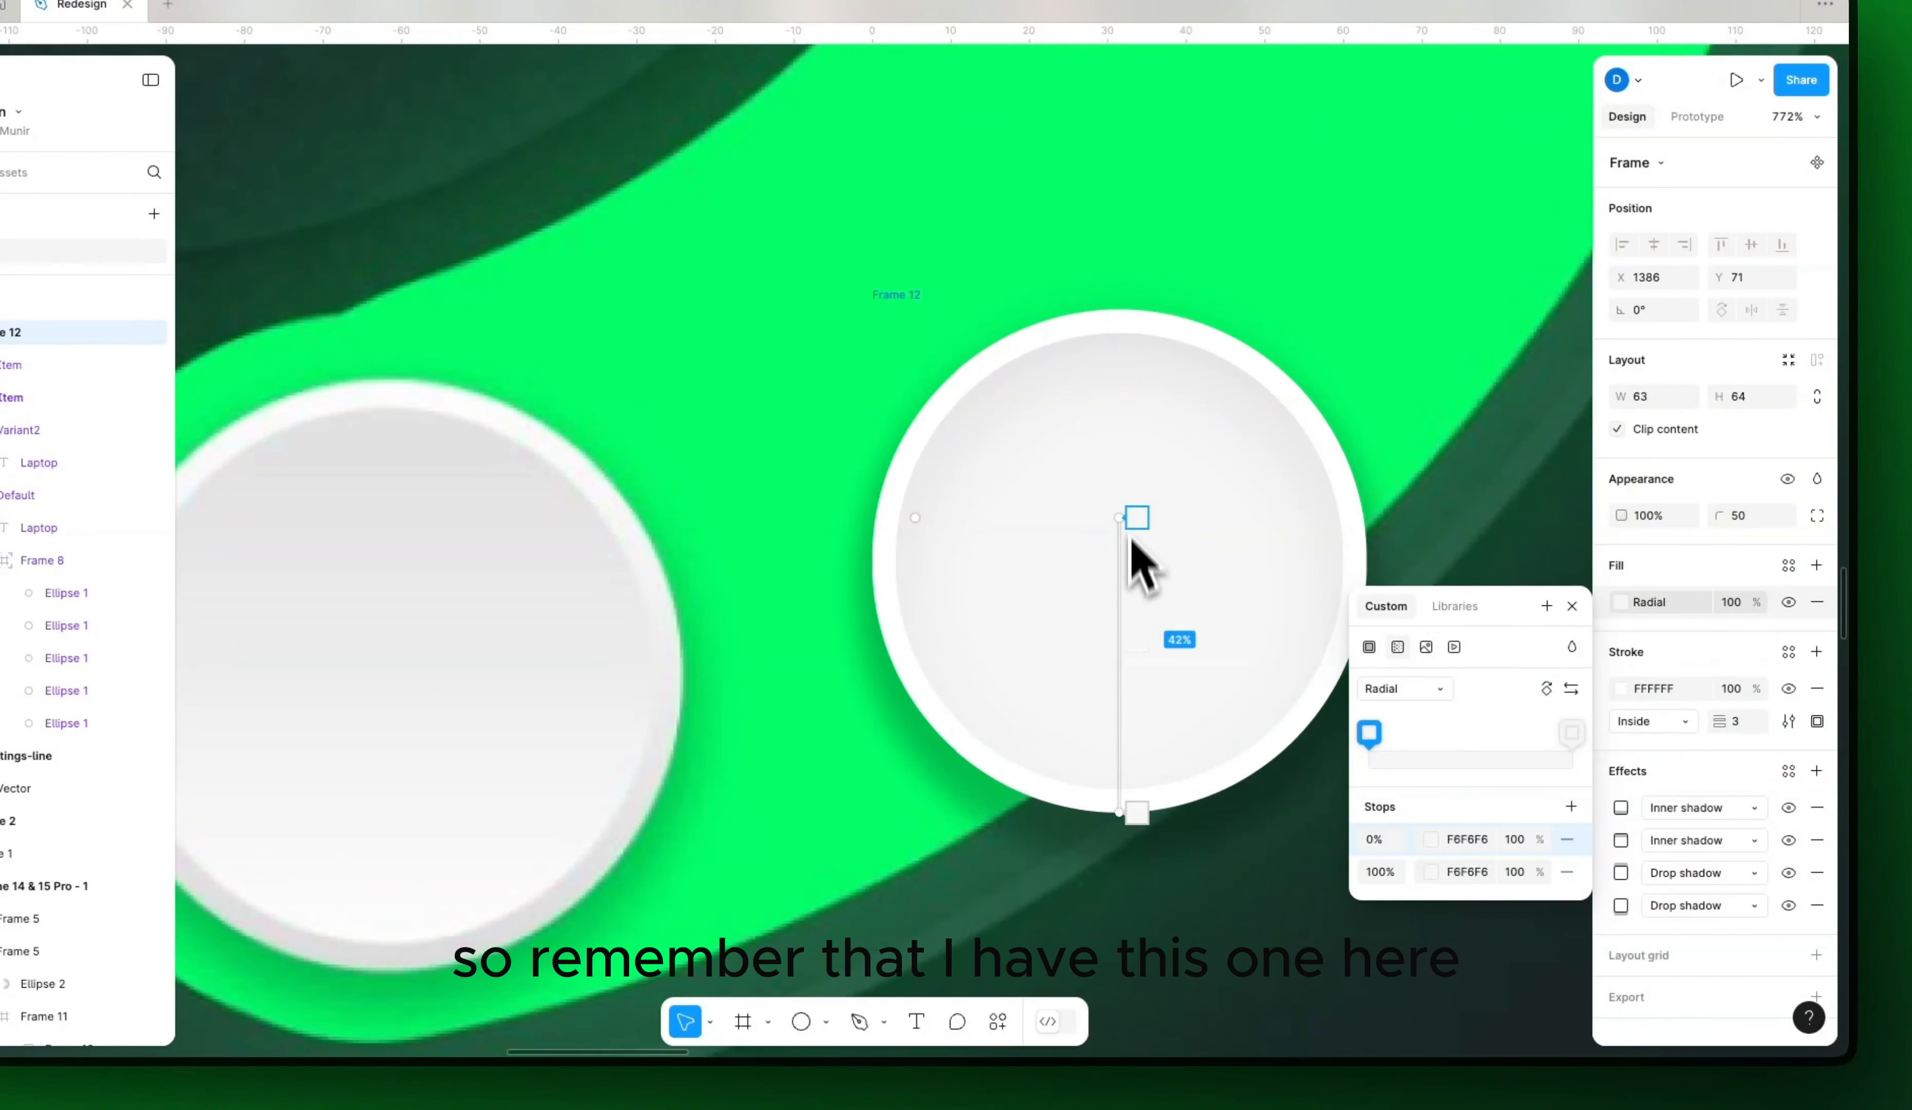
Step: Shorten the new circle's radial fill gradient from its lower end and set the first inner shadow's spread to -14
{"action": "left_click_drag", "start_coordinate": [1117, 813], "coordinate": [1128, 730]}
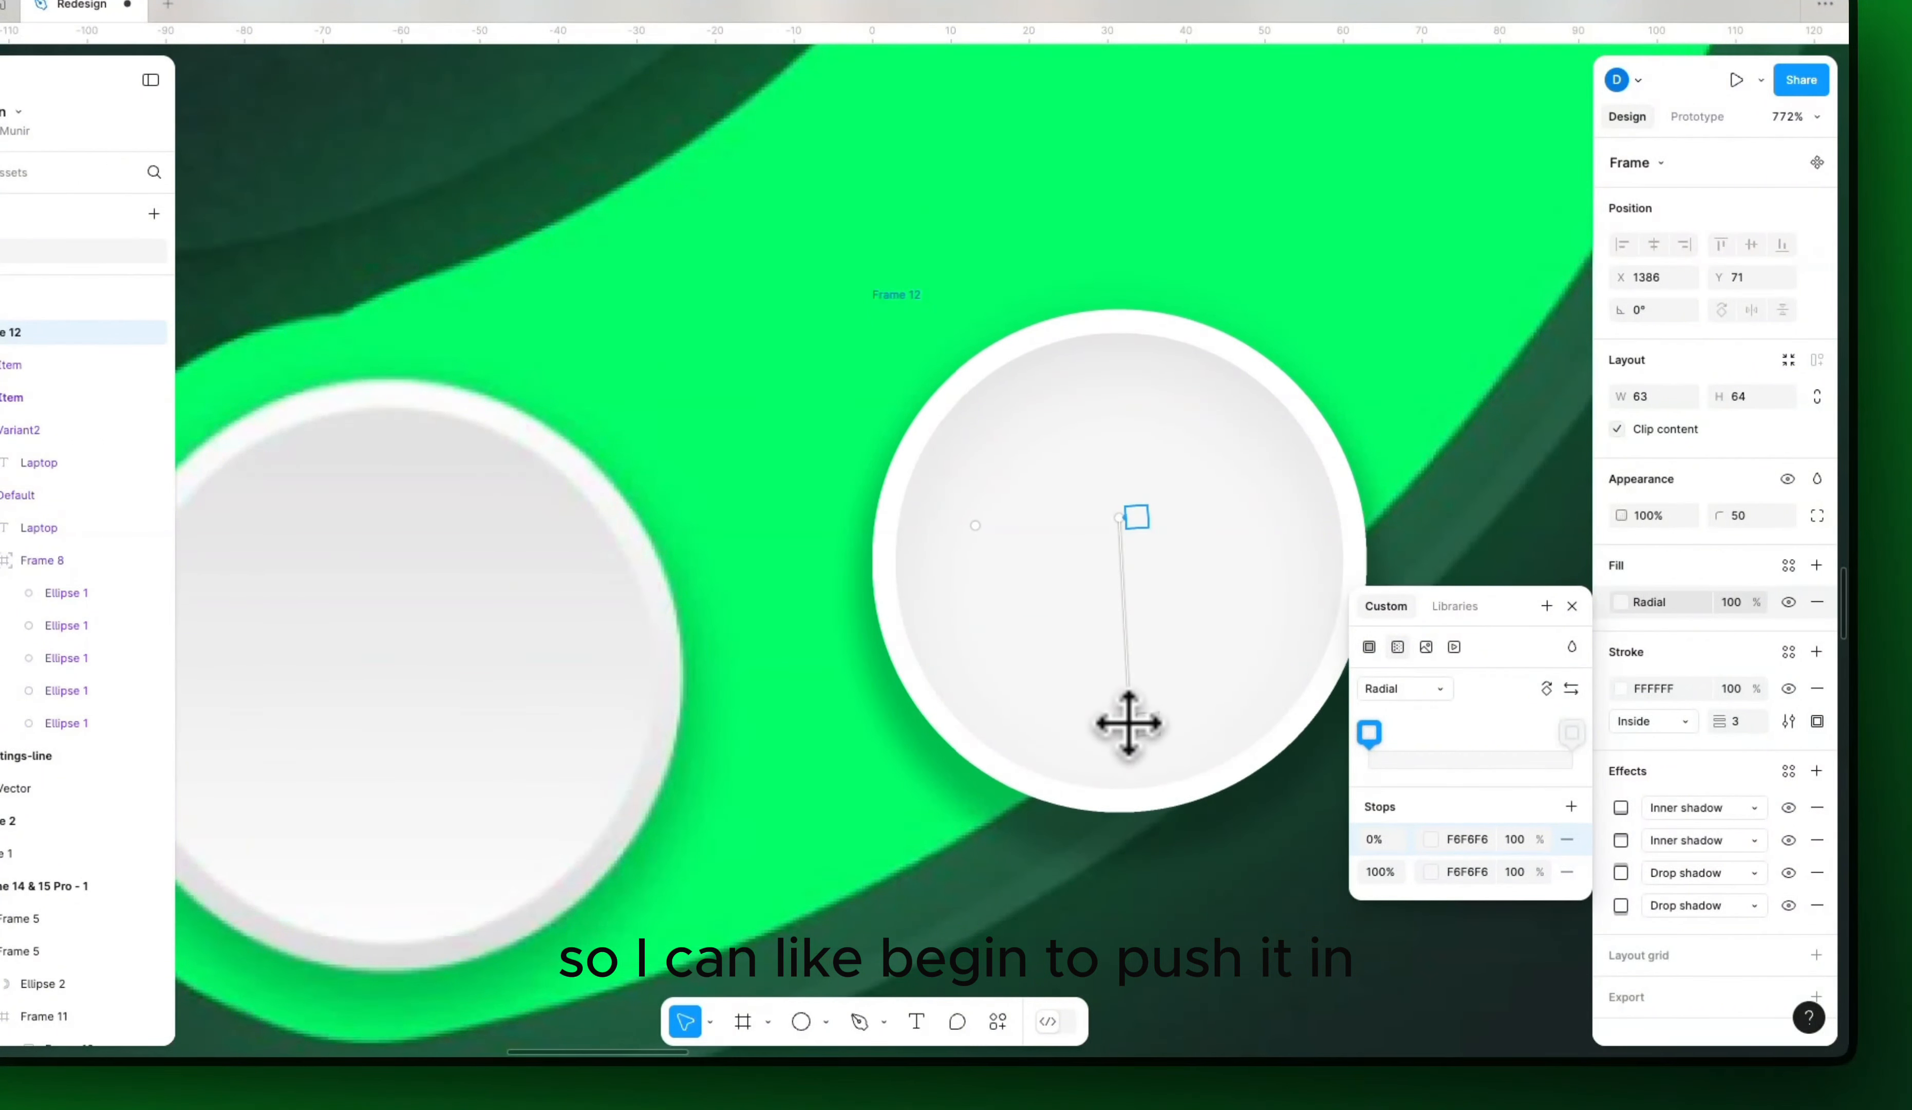
{"action": "left_click", "coordinate": [1620, 807]}
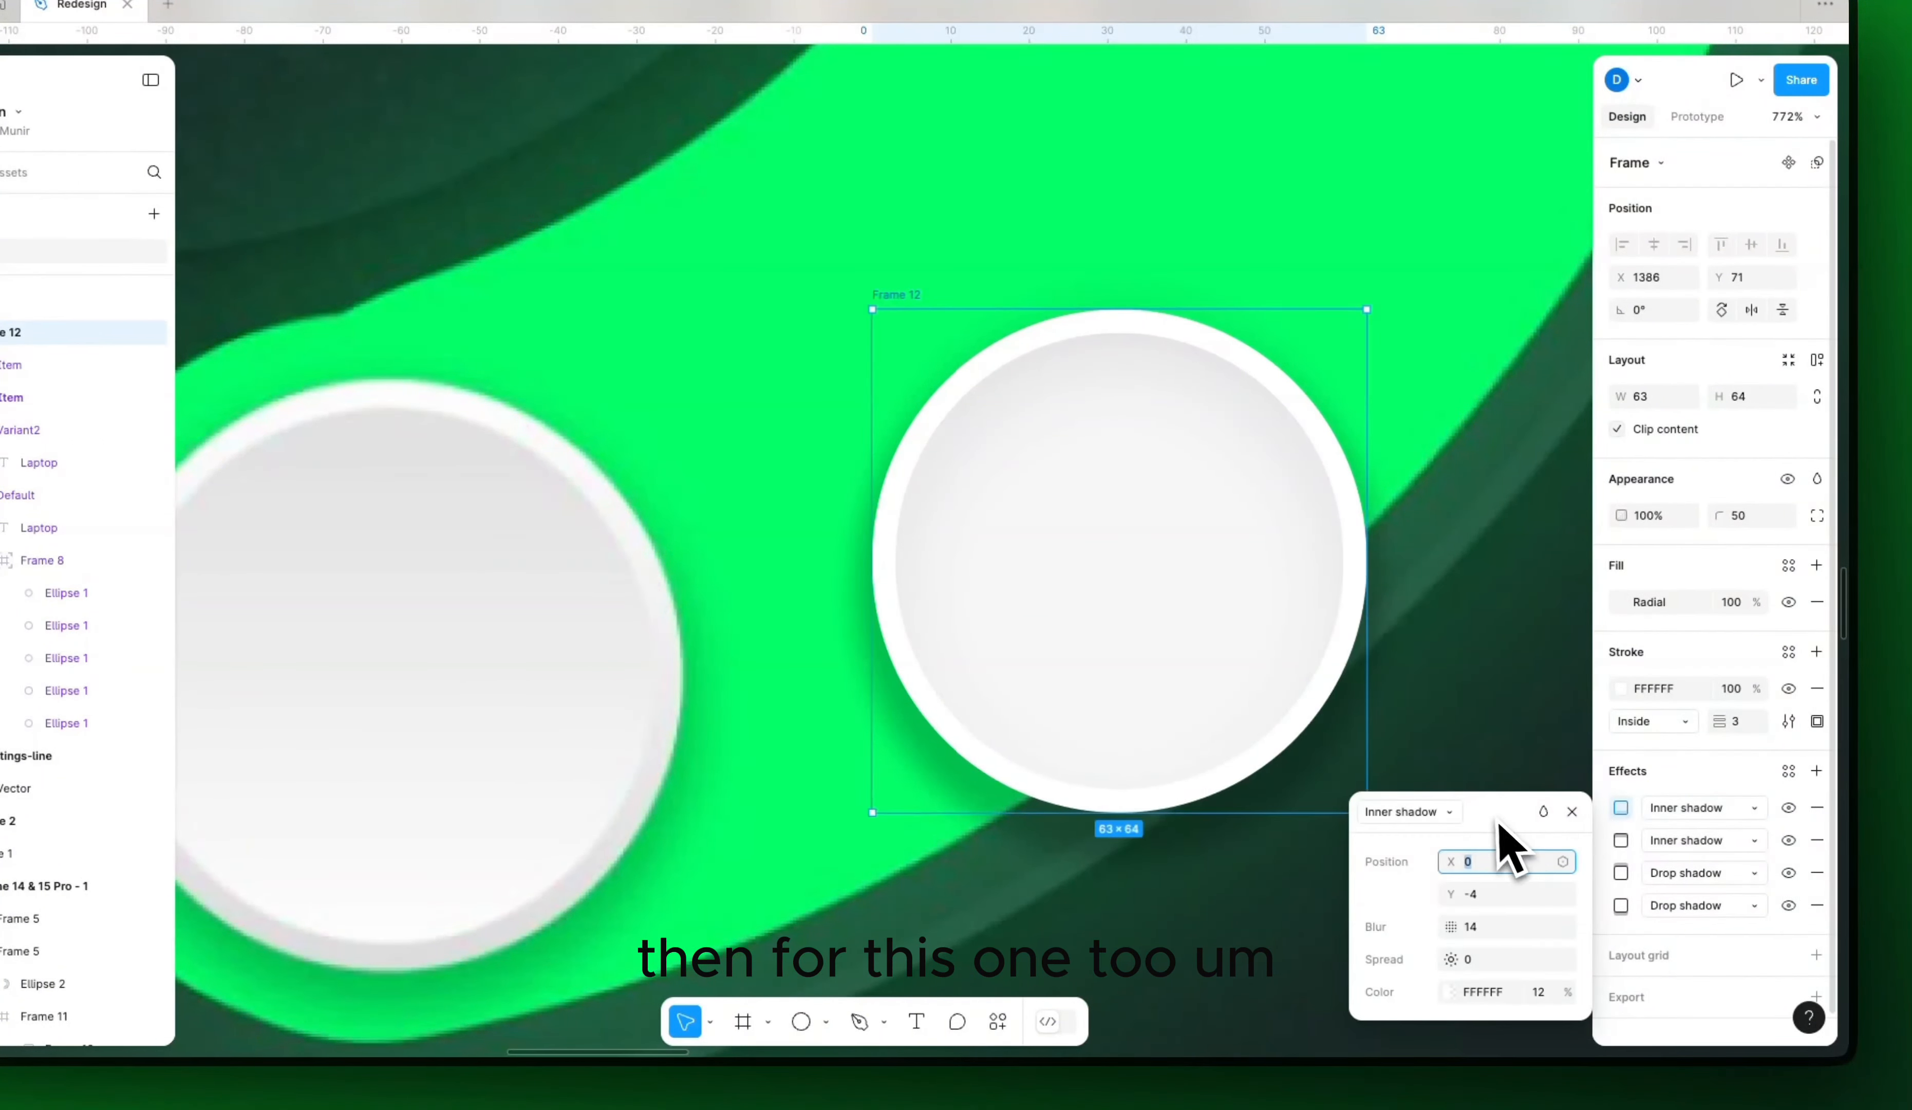
{"action": "left_click", "coordinate": [1480, 902]}
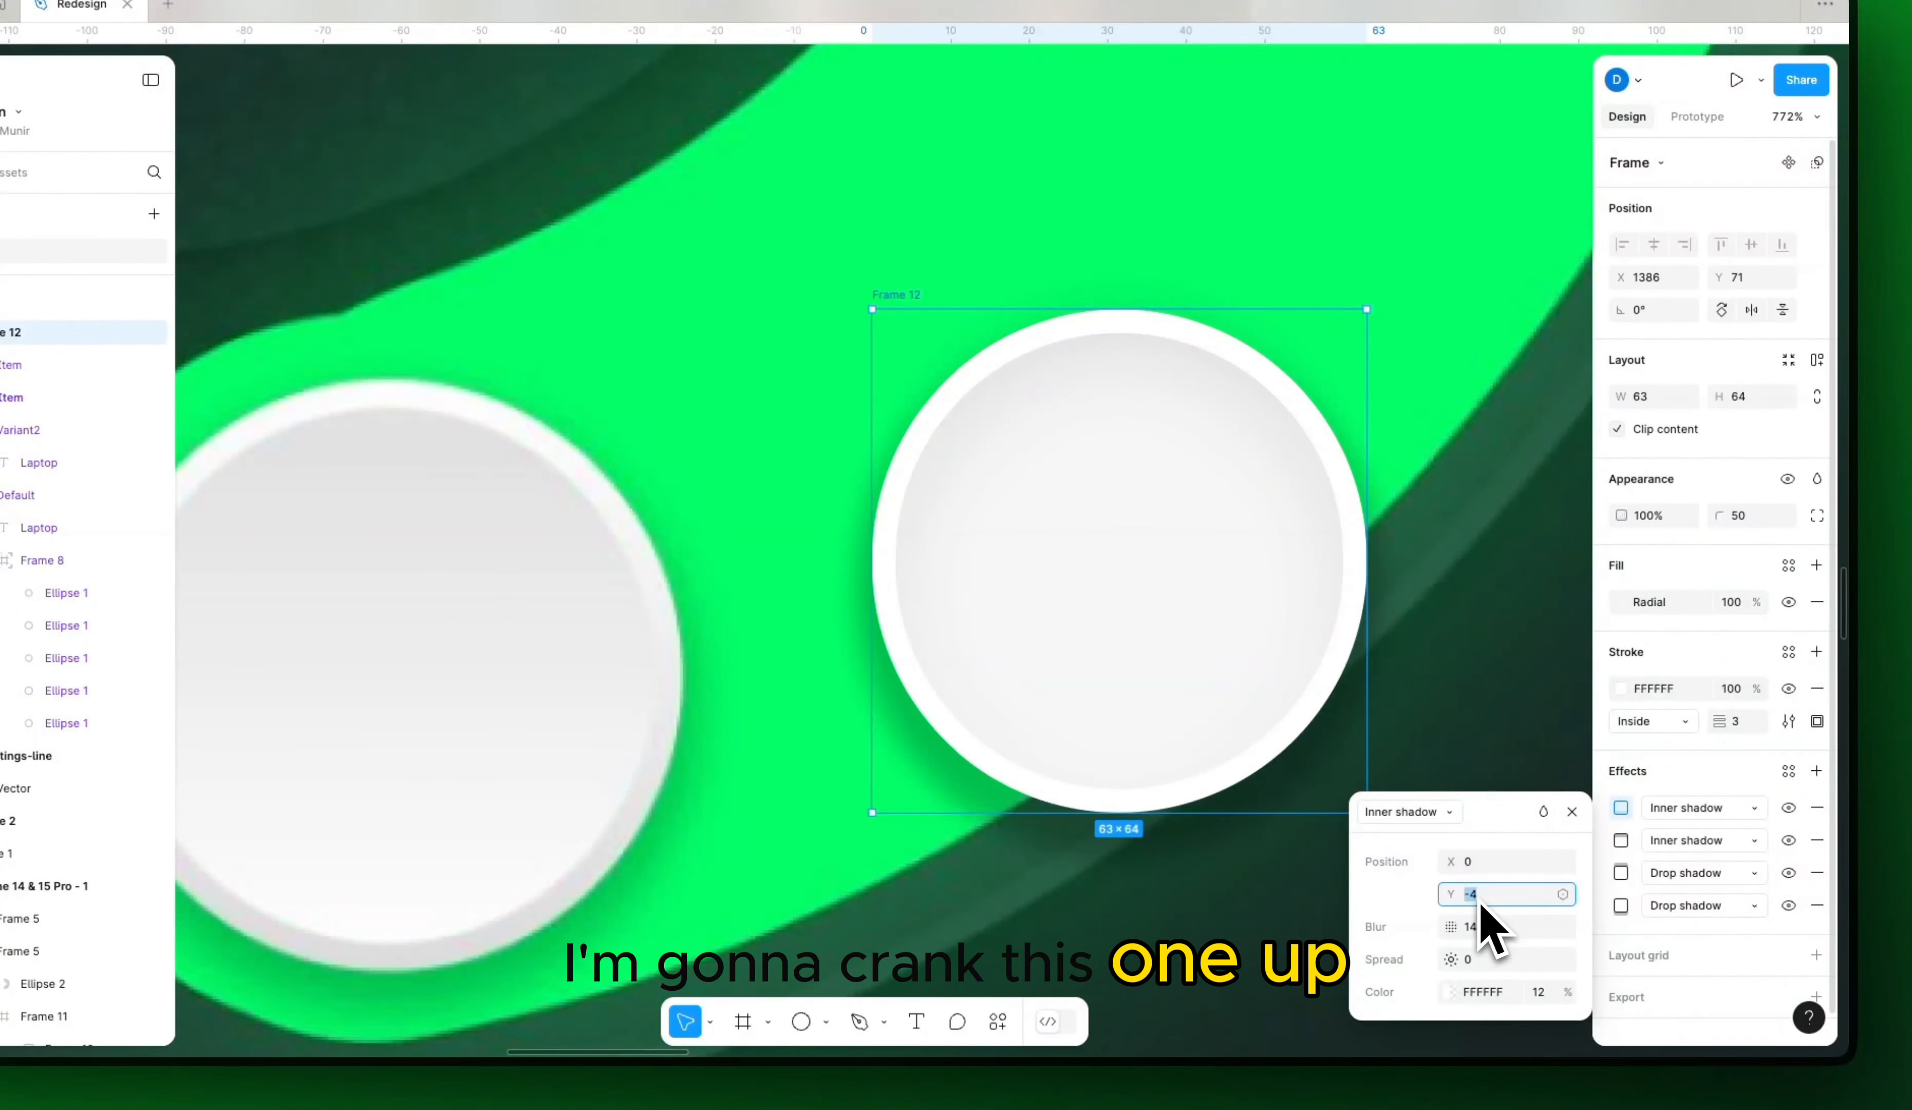
{"action": "left_click", "coordinate": [1482, 901]}
{"action": "left_click_drag", "start_coordinate": [1470, 968], "coordinate": [1415, 943]}
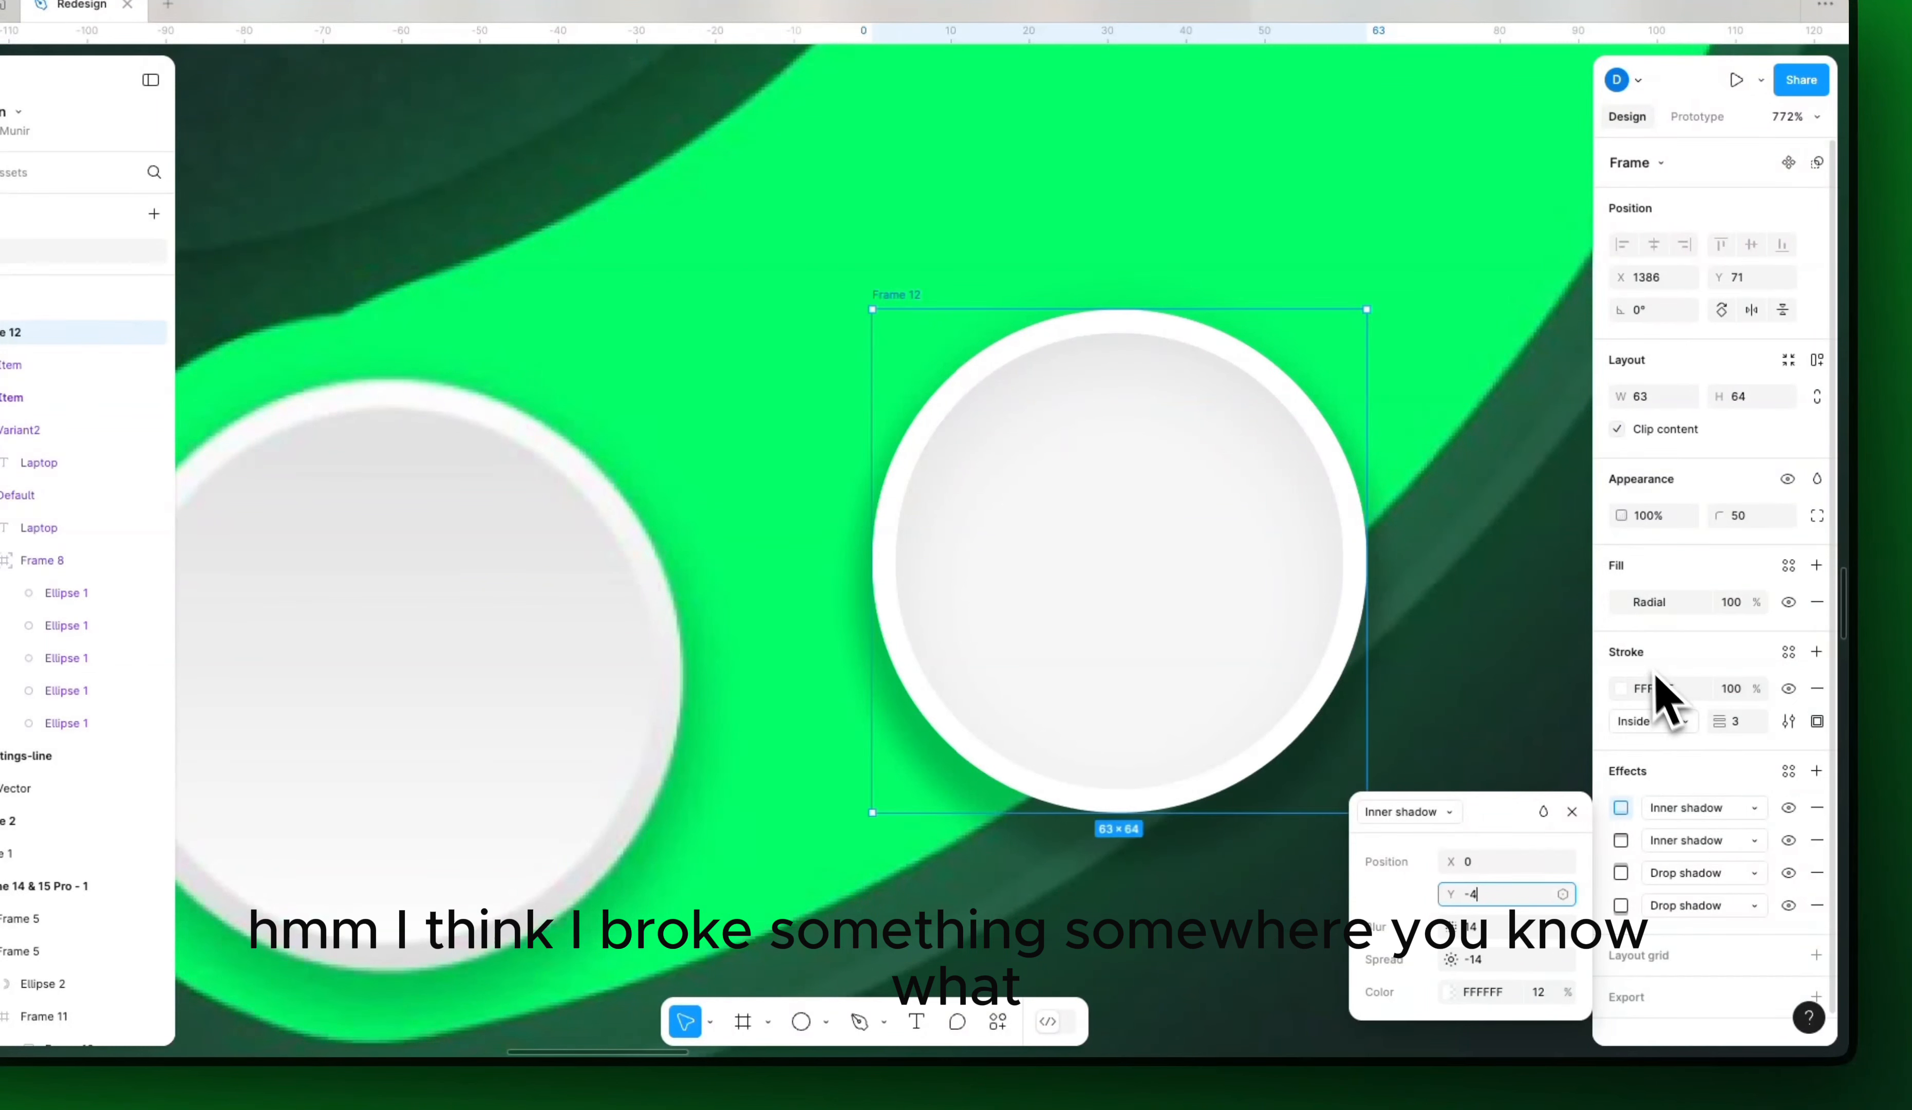
Step: Hide the new circle's radial fill and add a solid FFFFFF fill at 100% opacity
{"action": "left_click", "coordinate": [1625, 603]}
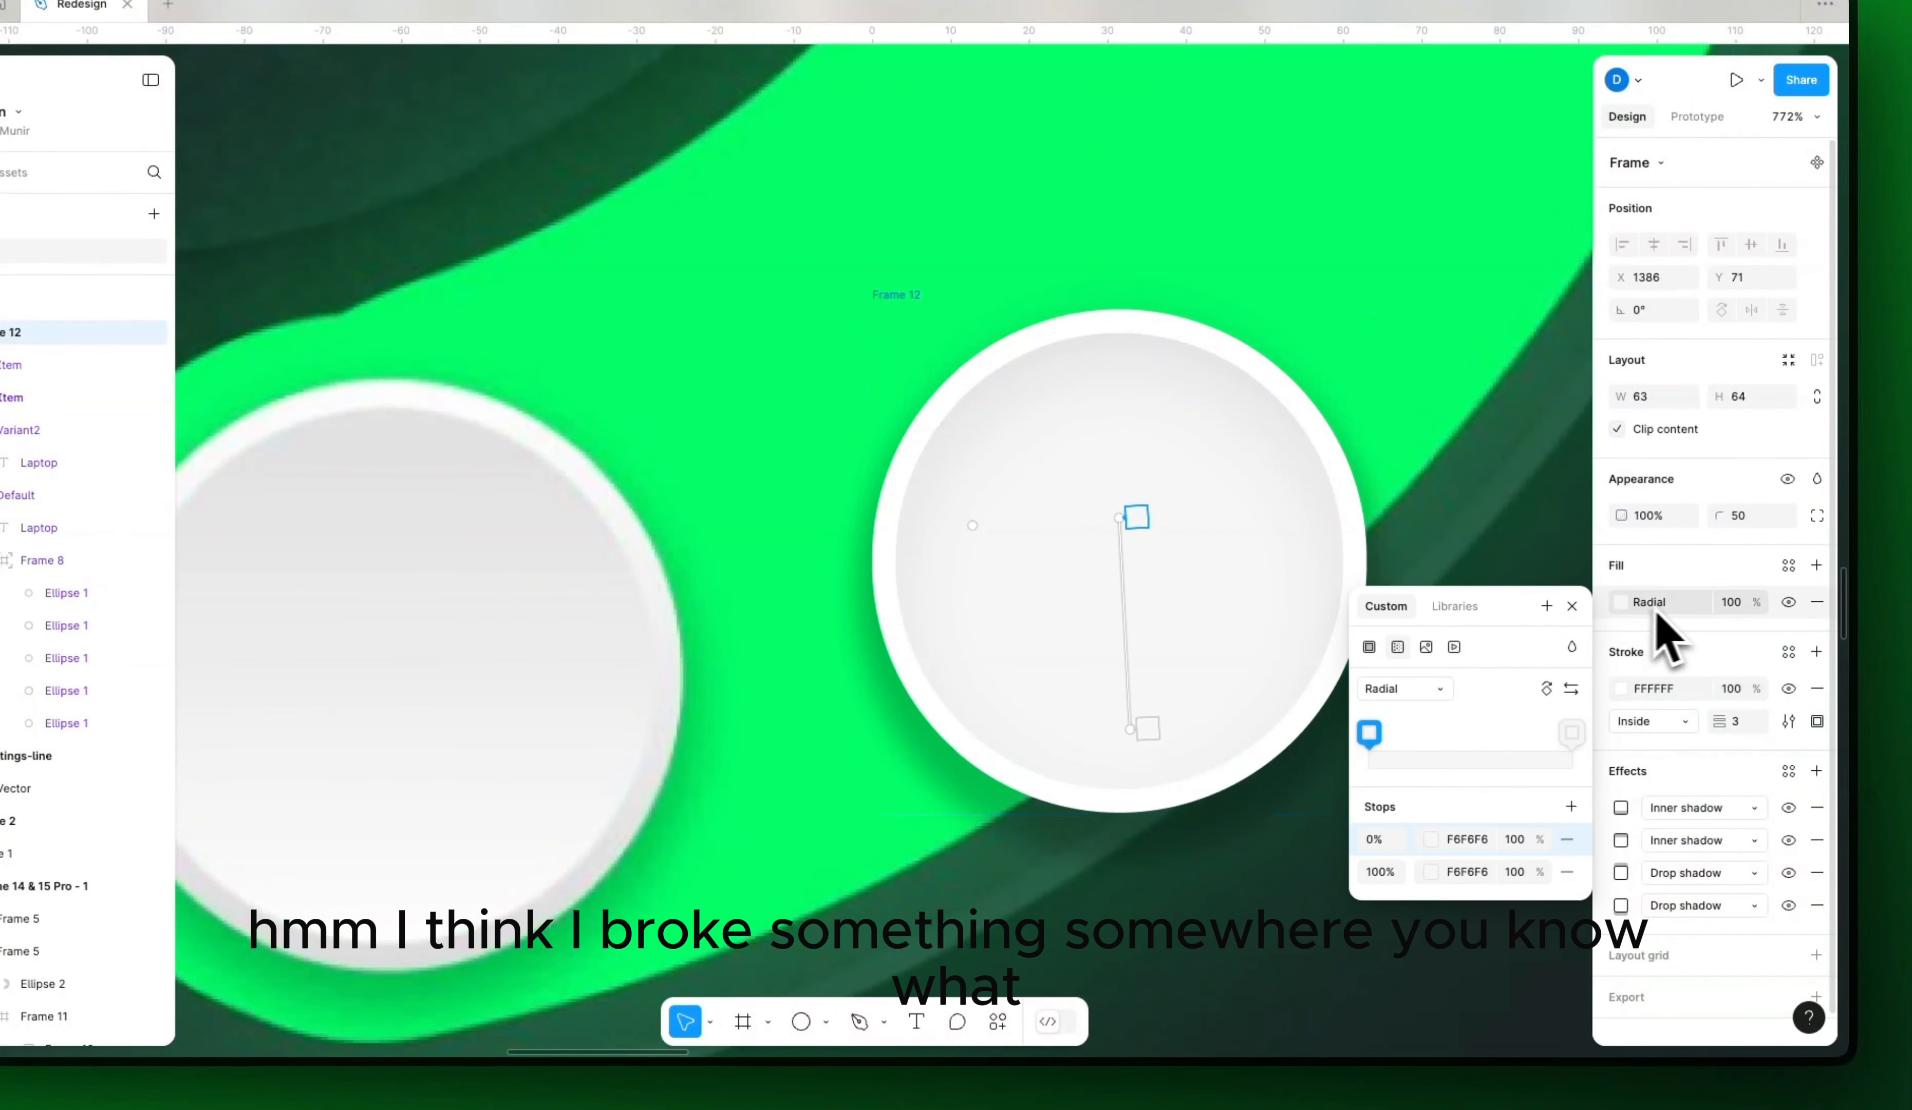
{"action": "left_click", "coordinate": [1628, 606]}
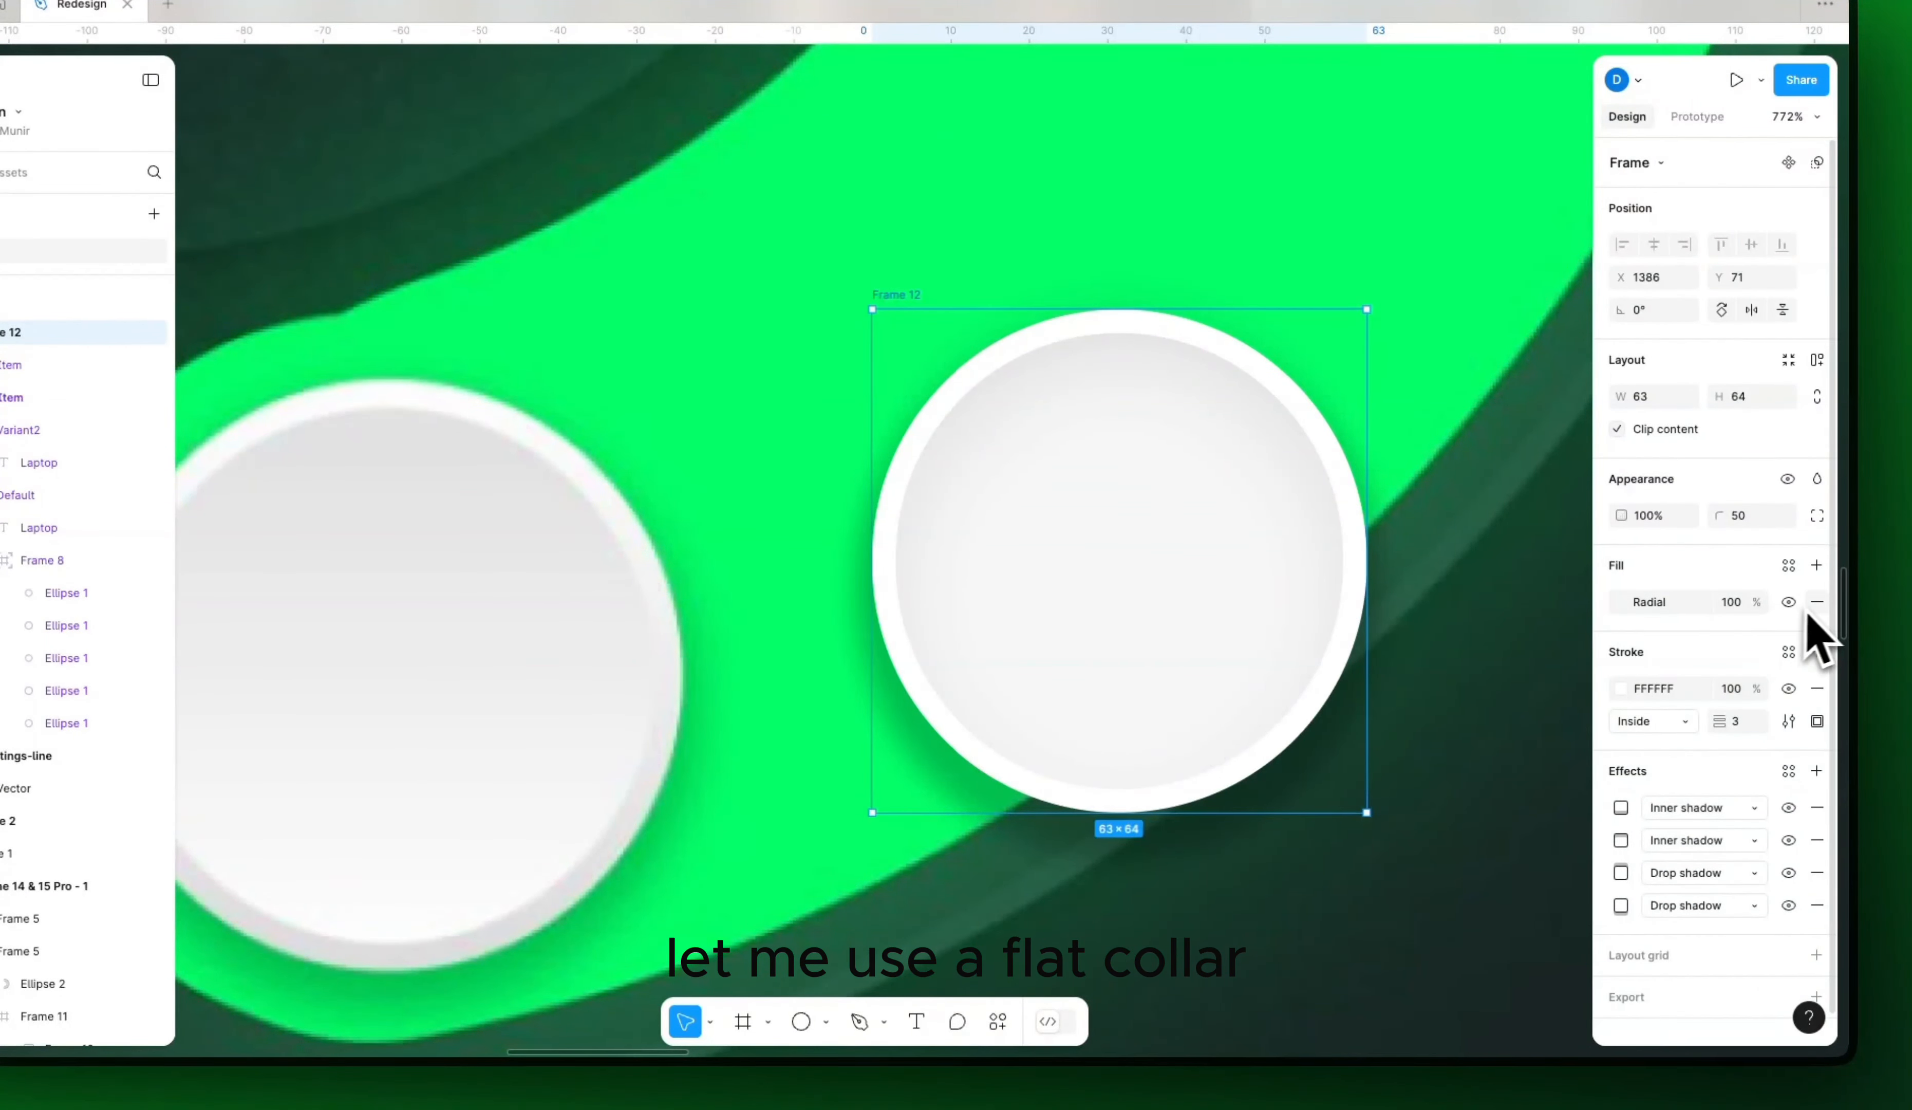
{"action": "left_click", "coordinate": [1788, 601]}
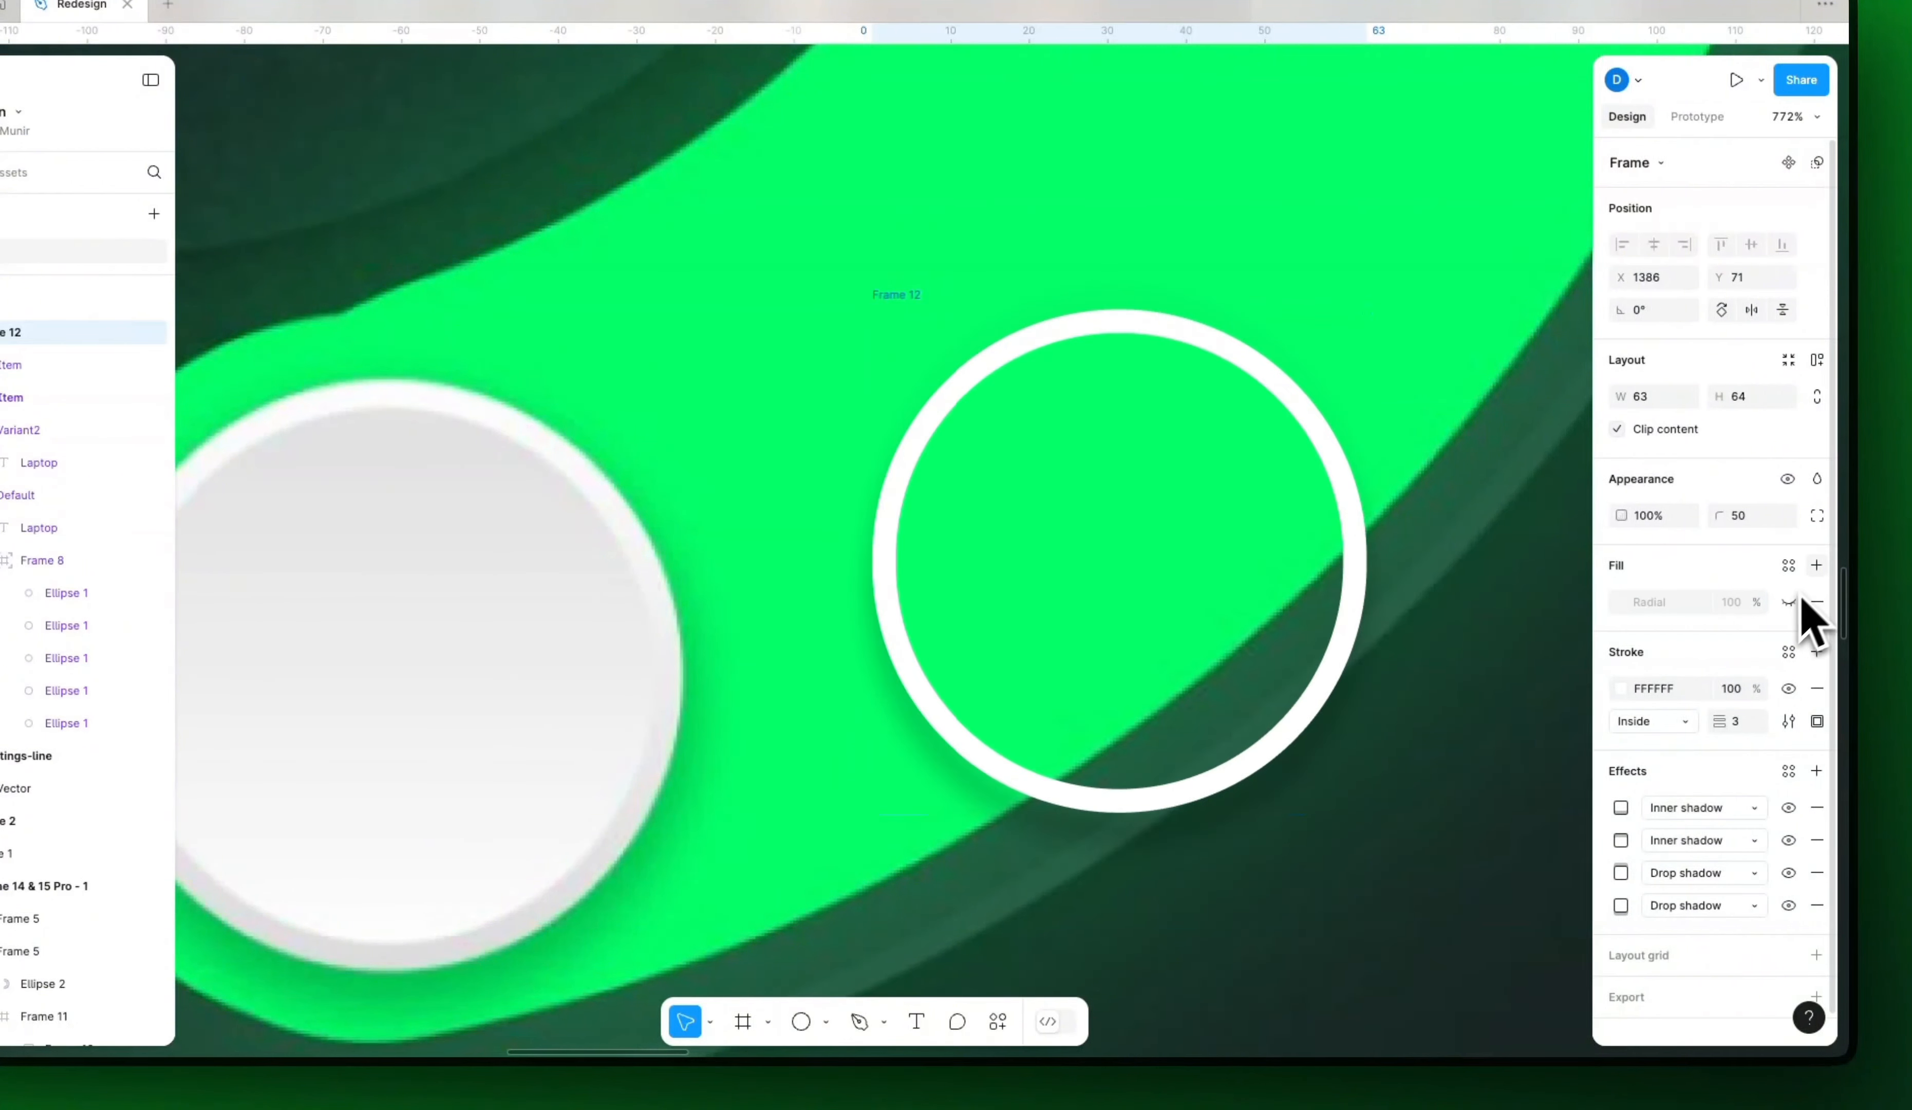
{"action": "left_click", "coordinate": [1817, 564]}
{"action": "left_click", "coordinate": [1661, 602]}
{"action": "type", "text": "ffffff"}
{"action": "key", "text": "Return"}
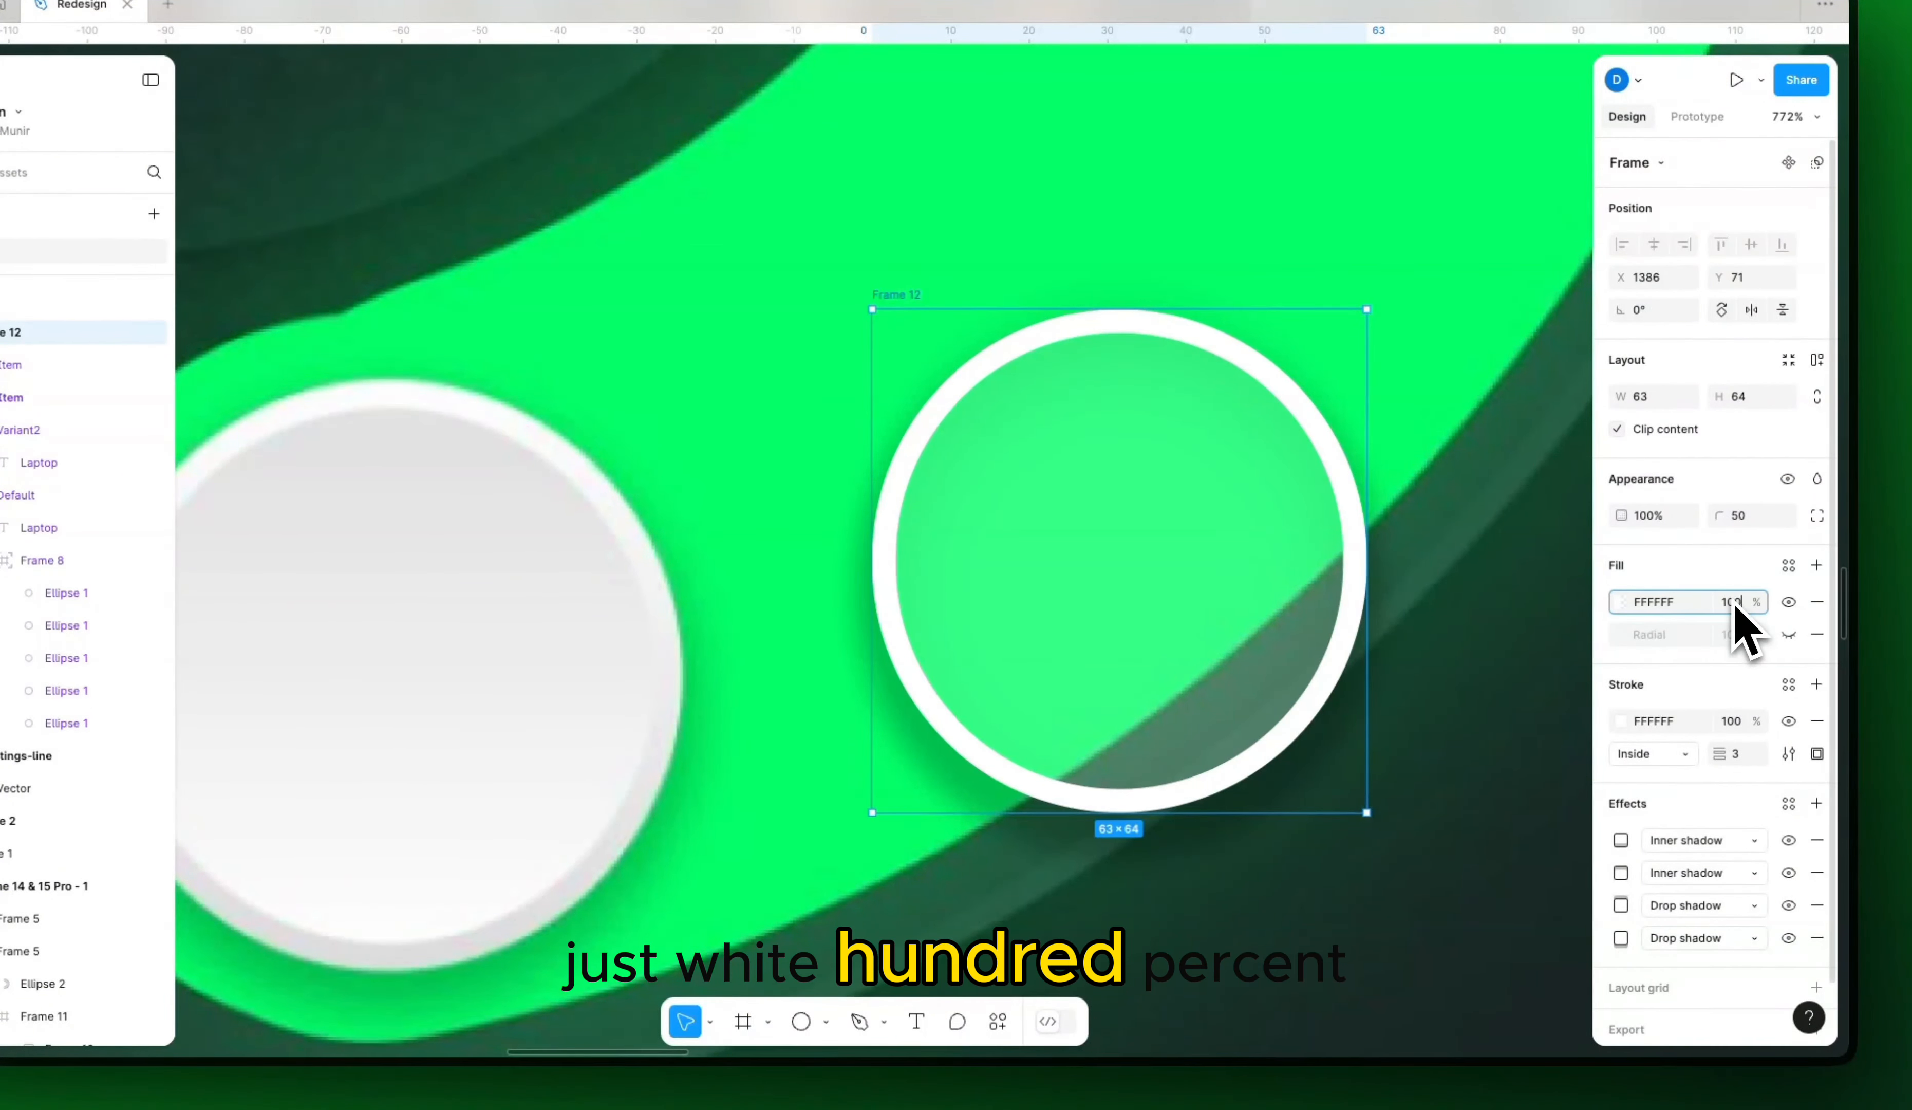
{"action": "key", "text": "Return"}
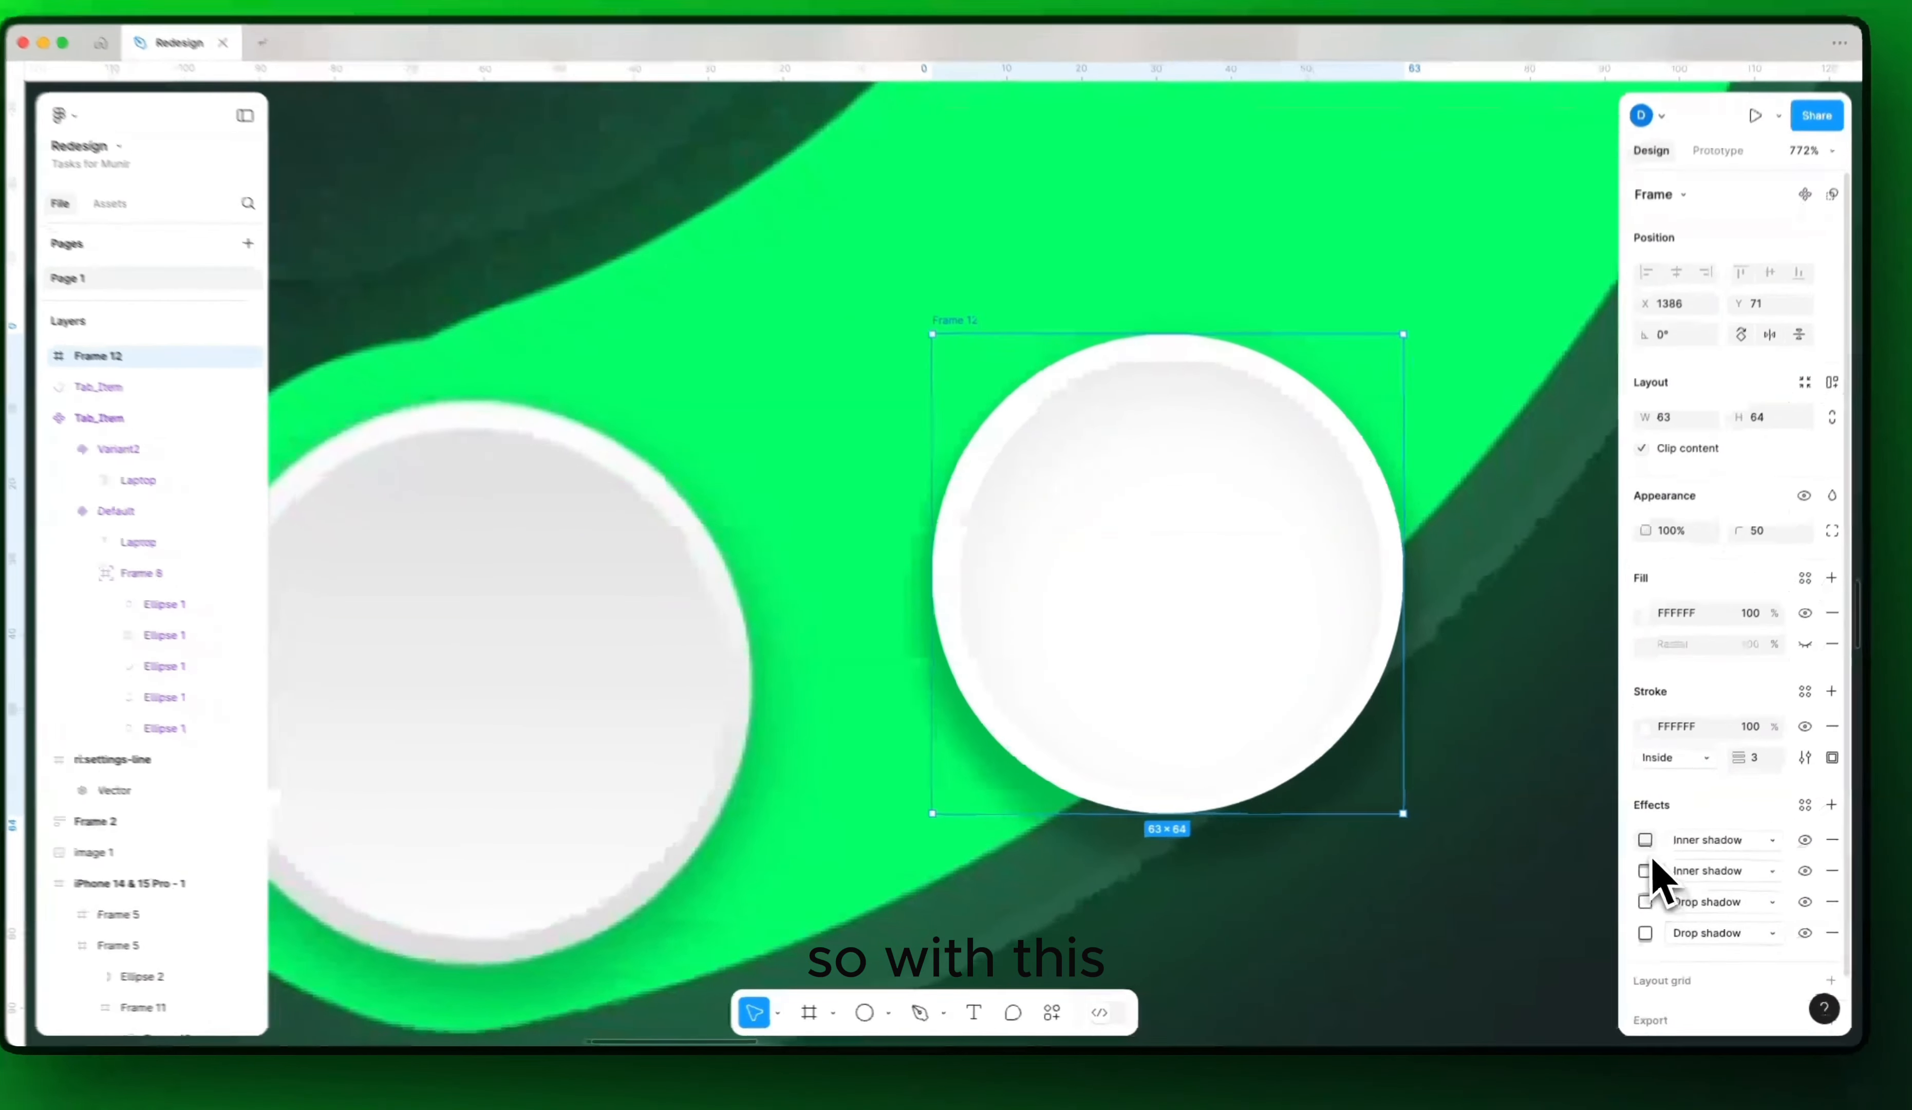
Step: Set the first inner shadow's vertical offset to 56 on the white circle
{"action": "left_click", "coordinate": [1641, 847]}
{"action": "left_click", "coordinate": [1499, 888]}
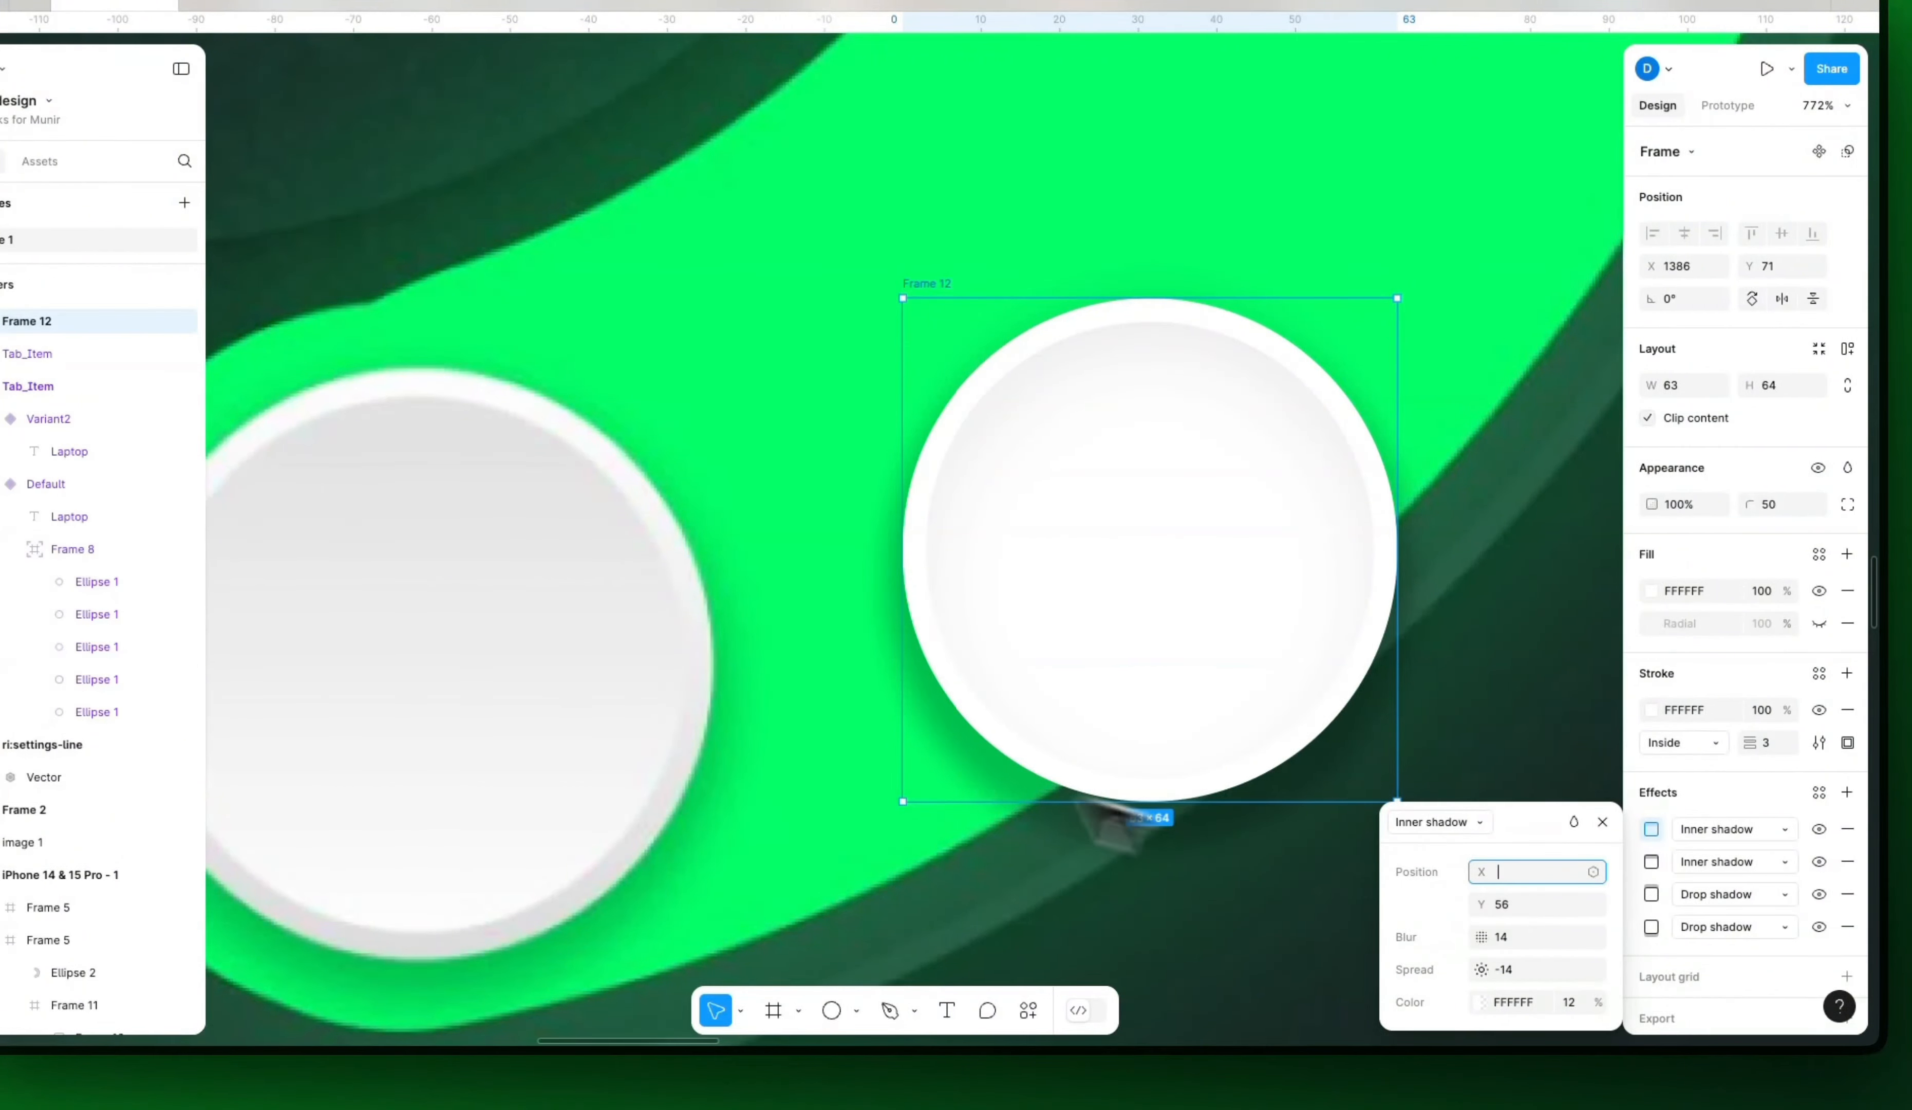
{"action": "left_click_drag", "start_coordinate": [779, 705], "coordinate": [1018, 690]}
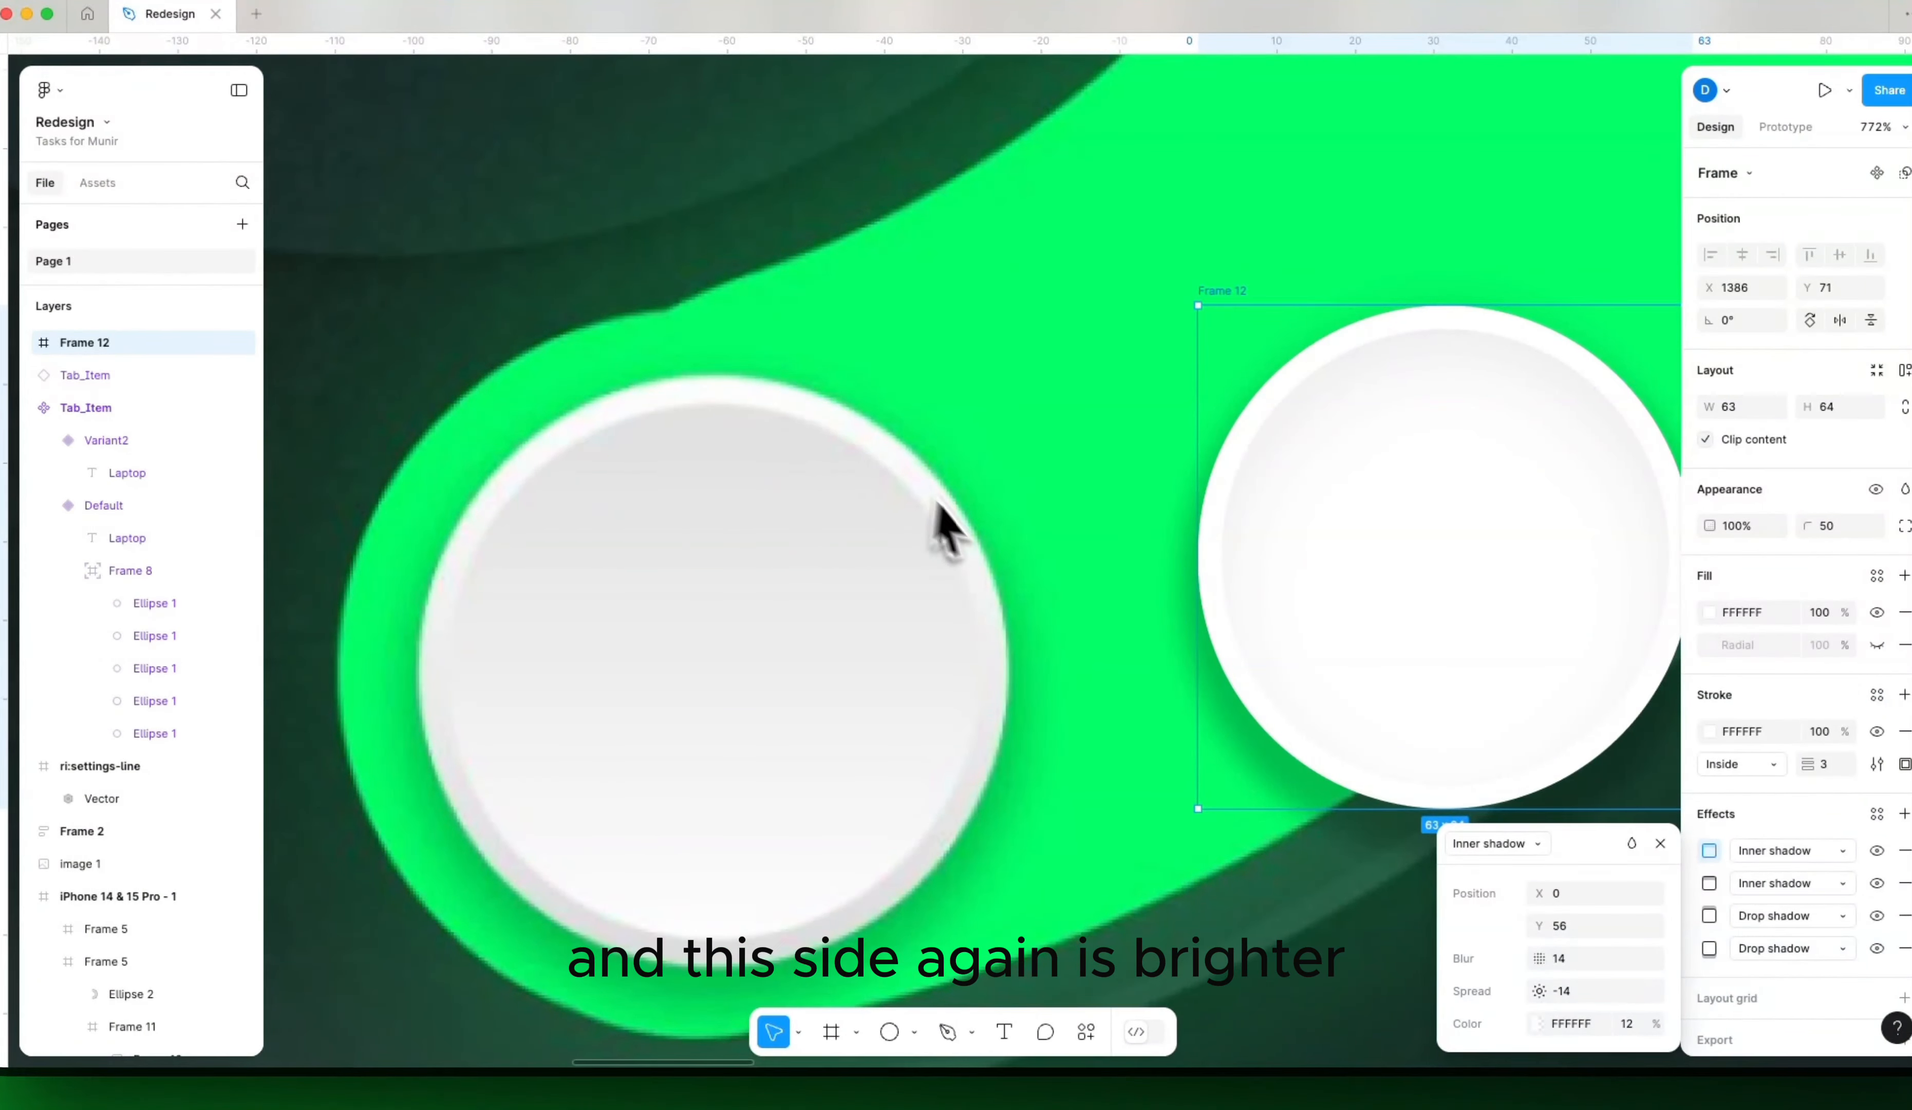
{"action": "scroll", "coordinate": [1251, 519], "scroll_direction": "right", "scroll_amount": 5}
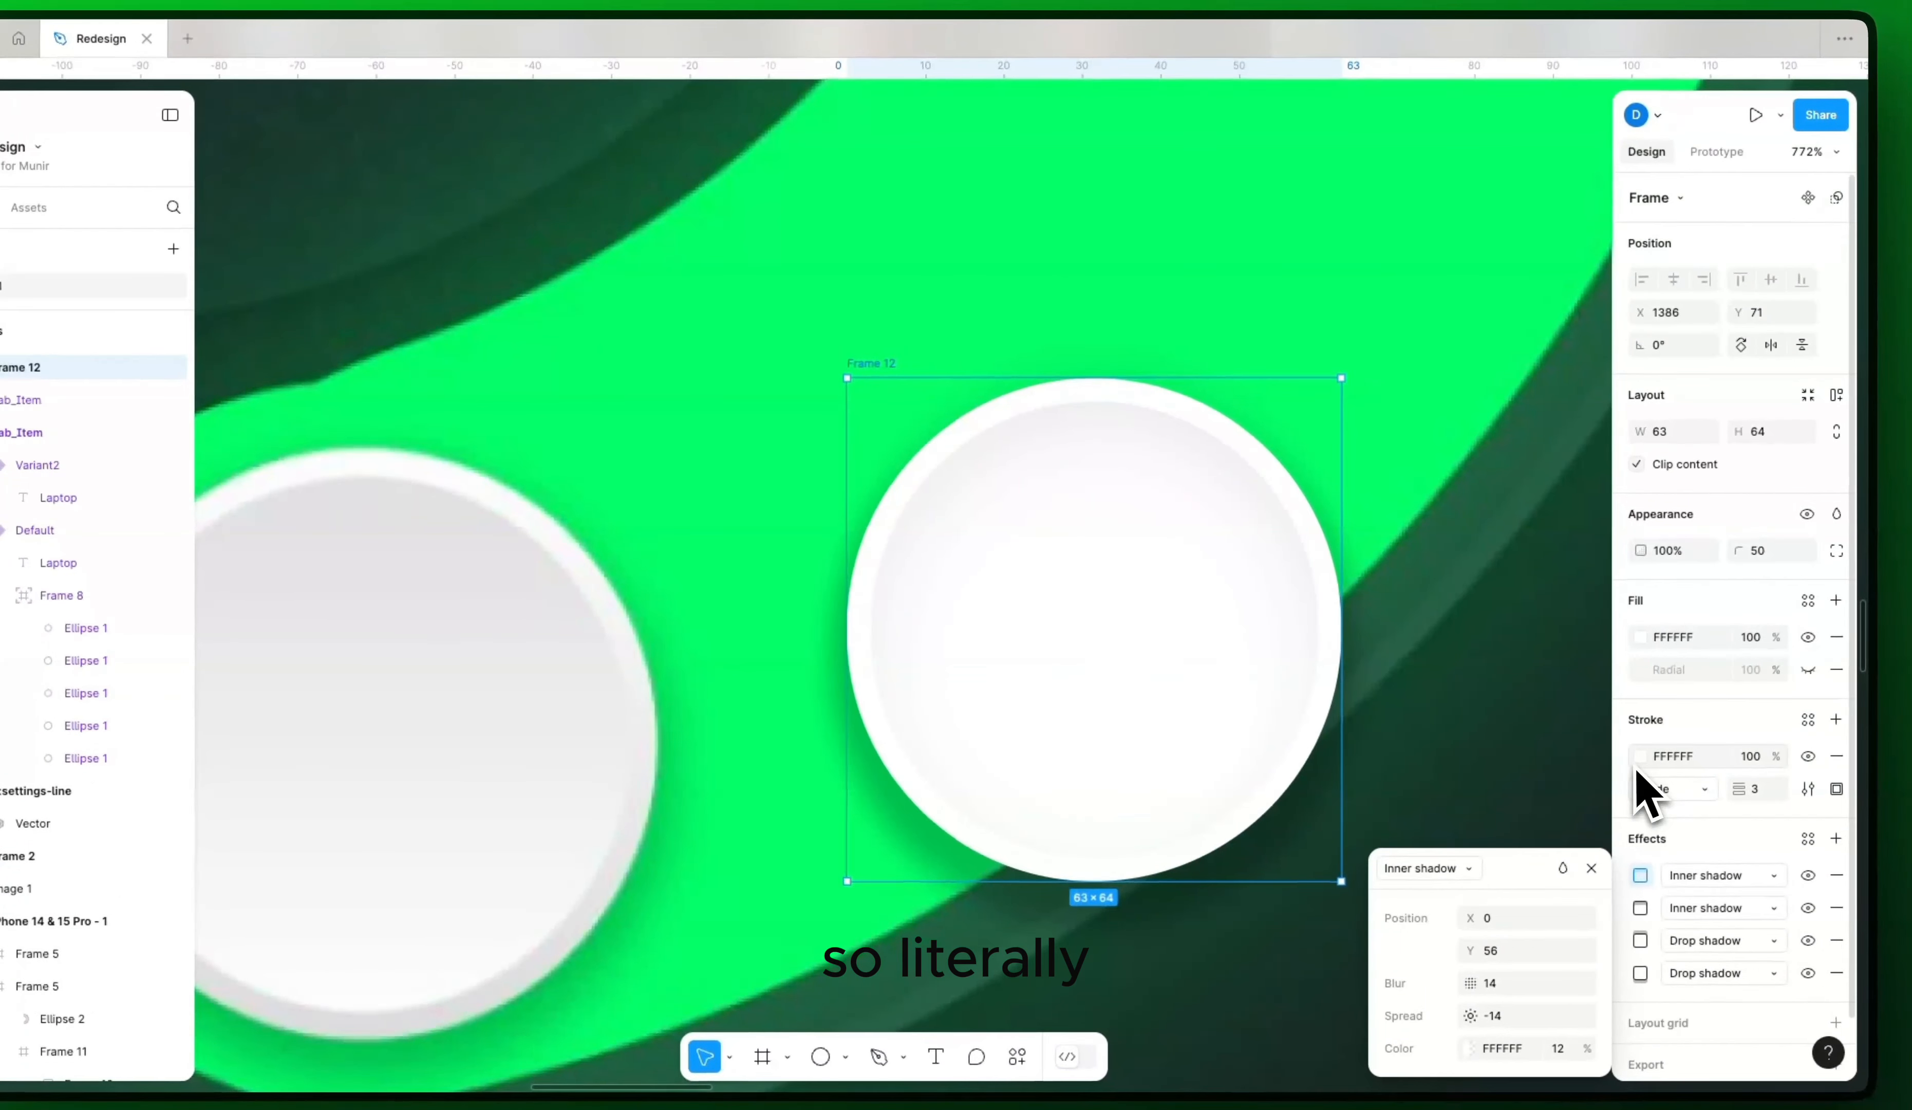
Step: Change the white circle's inside stroke to a near-vertical linear gradient starting with FFFFFF at its upper end
{"action": "left_click", "coordinate": [1709, 731]}
{"action": "left_click", "coordinate": [1415, 559]}
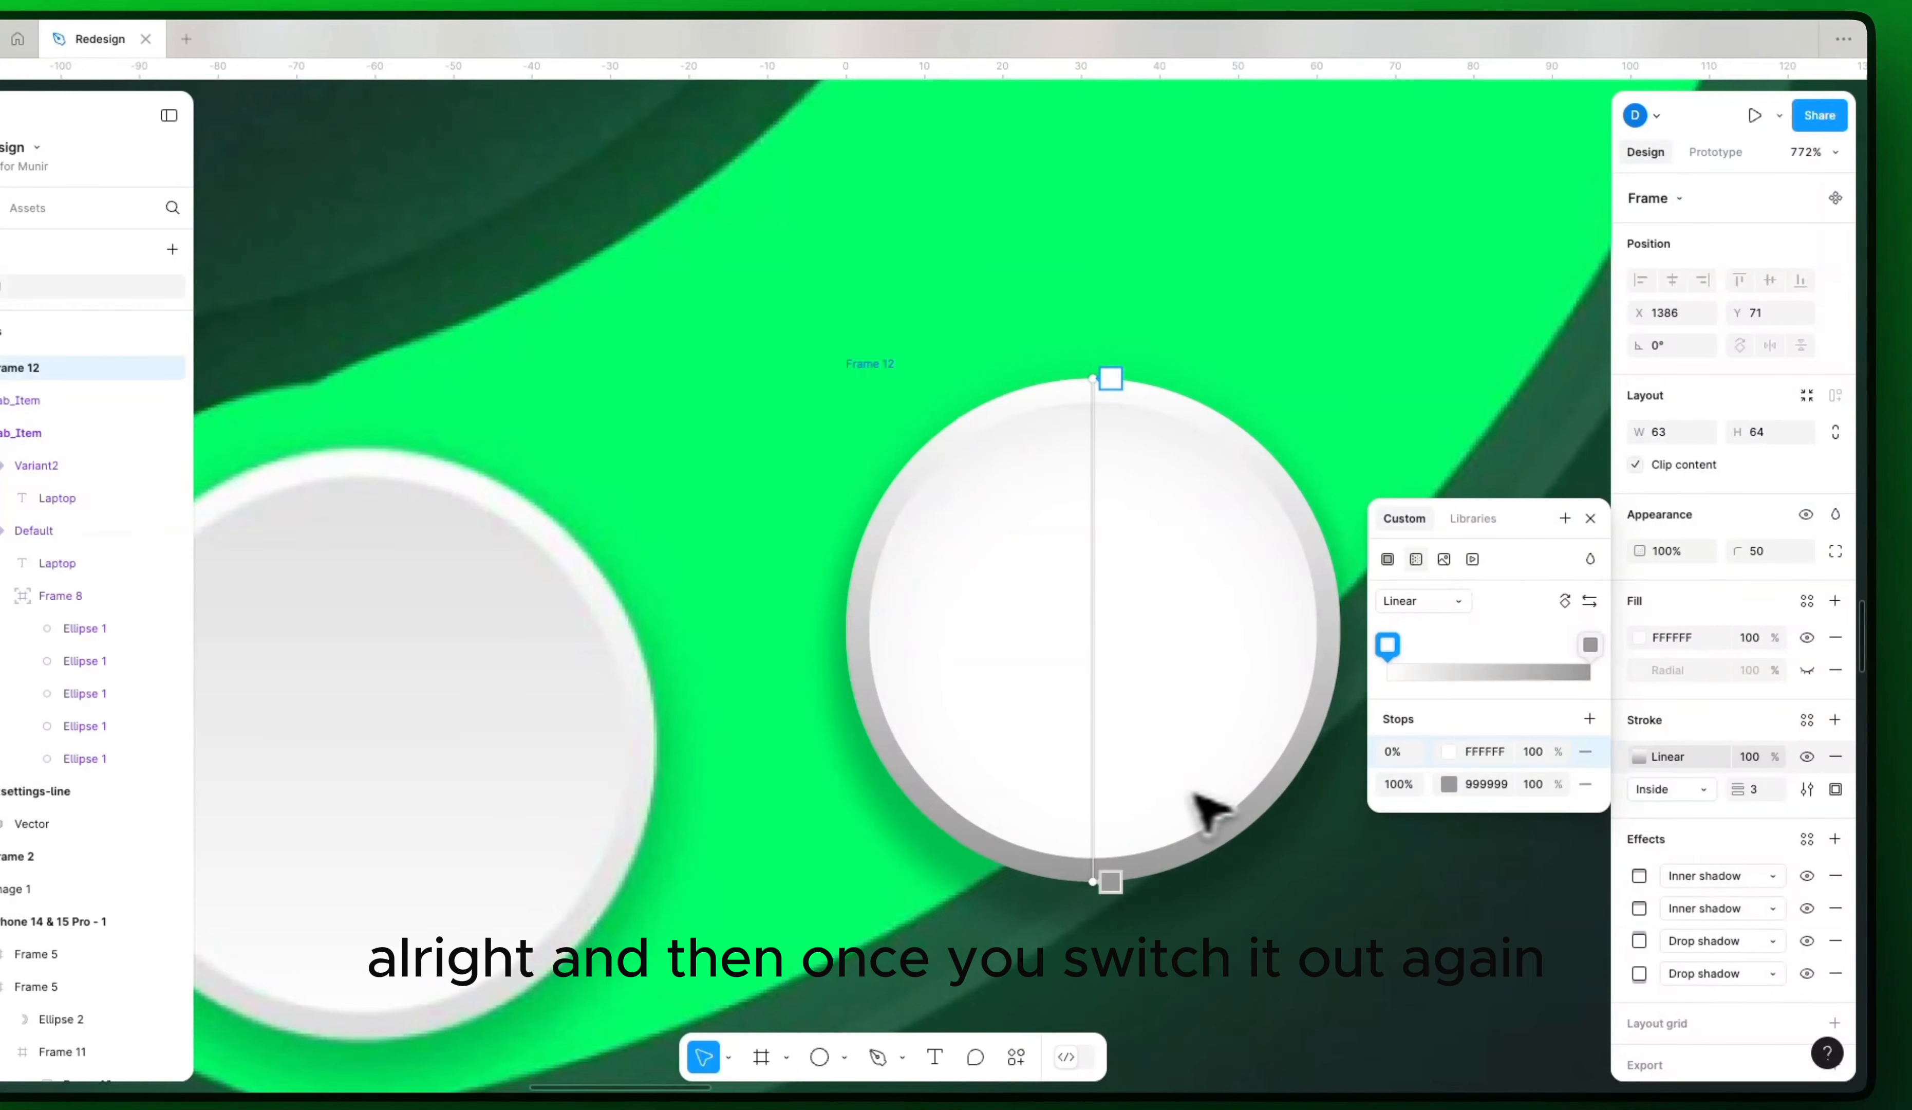
{"action": "scroll", "coordinate": [1201, 763], "scroll_direction": "down", "scroll_amount": 2}
{"action": "scroll", "coordinate": [1201, 762], "scroll_direction": "left", "scroll_amount": 2}
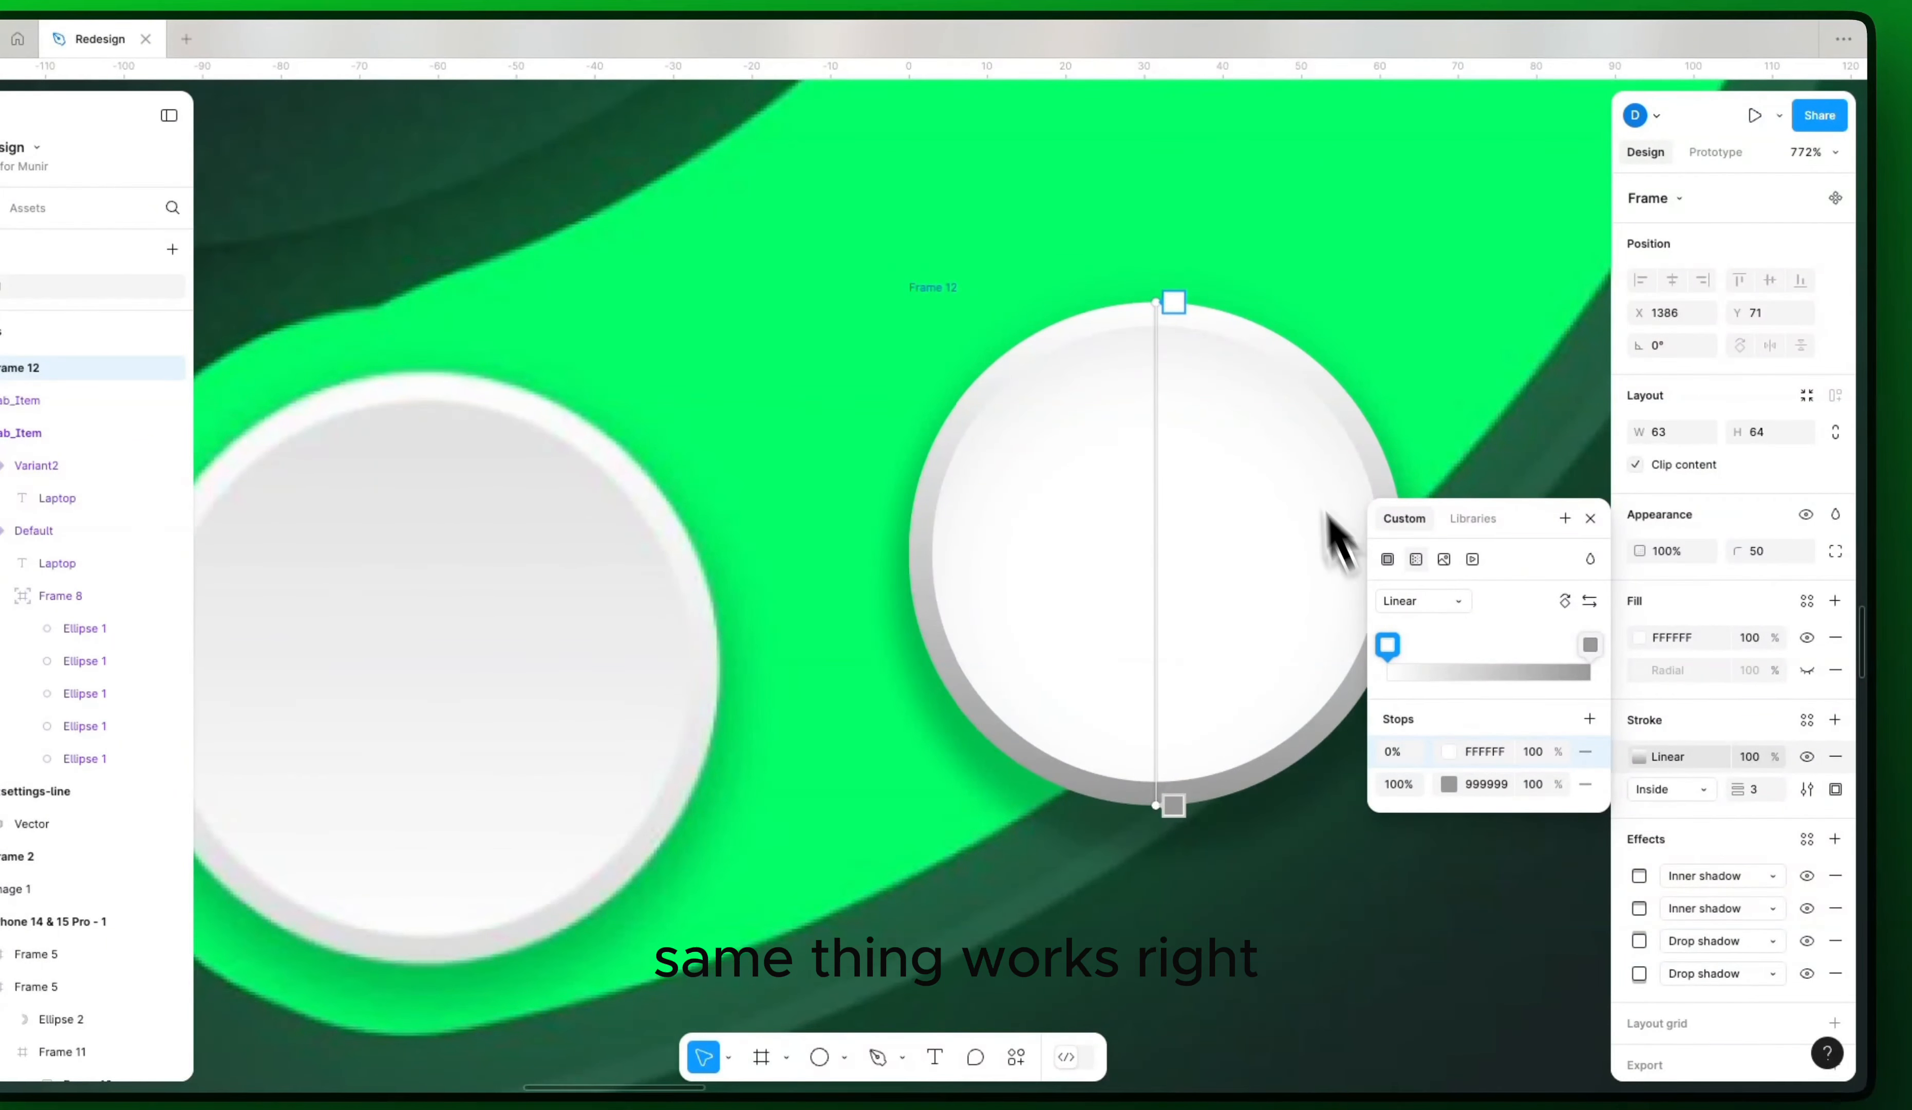
{"action": "left_click_drag", "start_coordinate": [1152, 301], "coordinate": [1150, 301]}
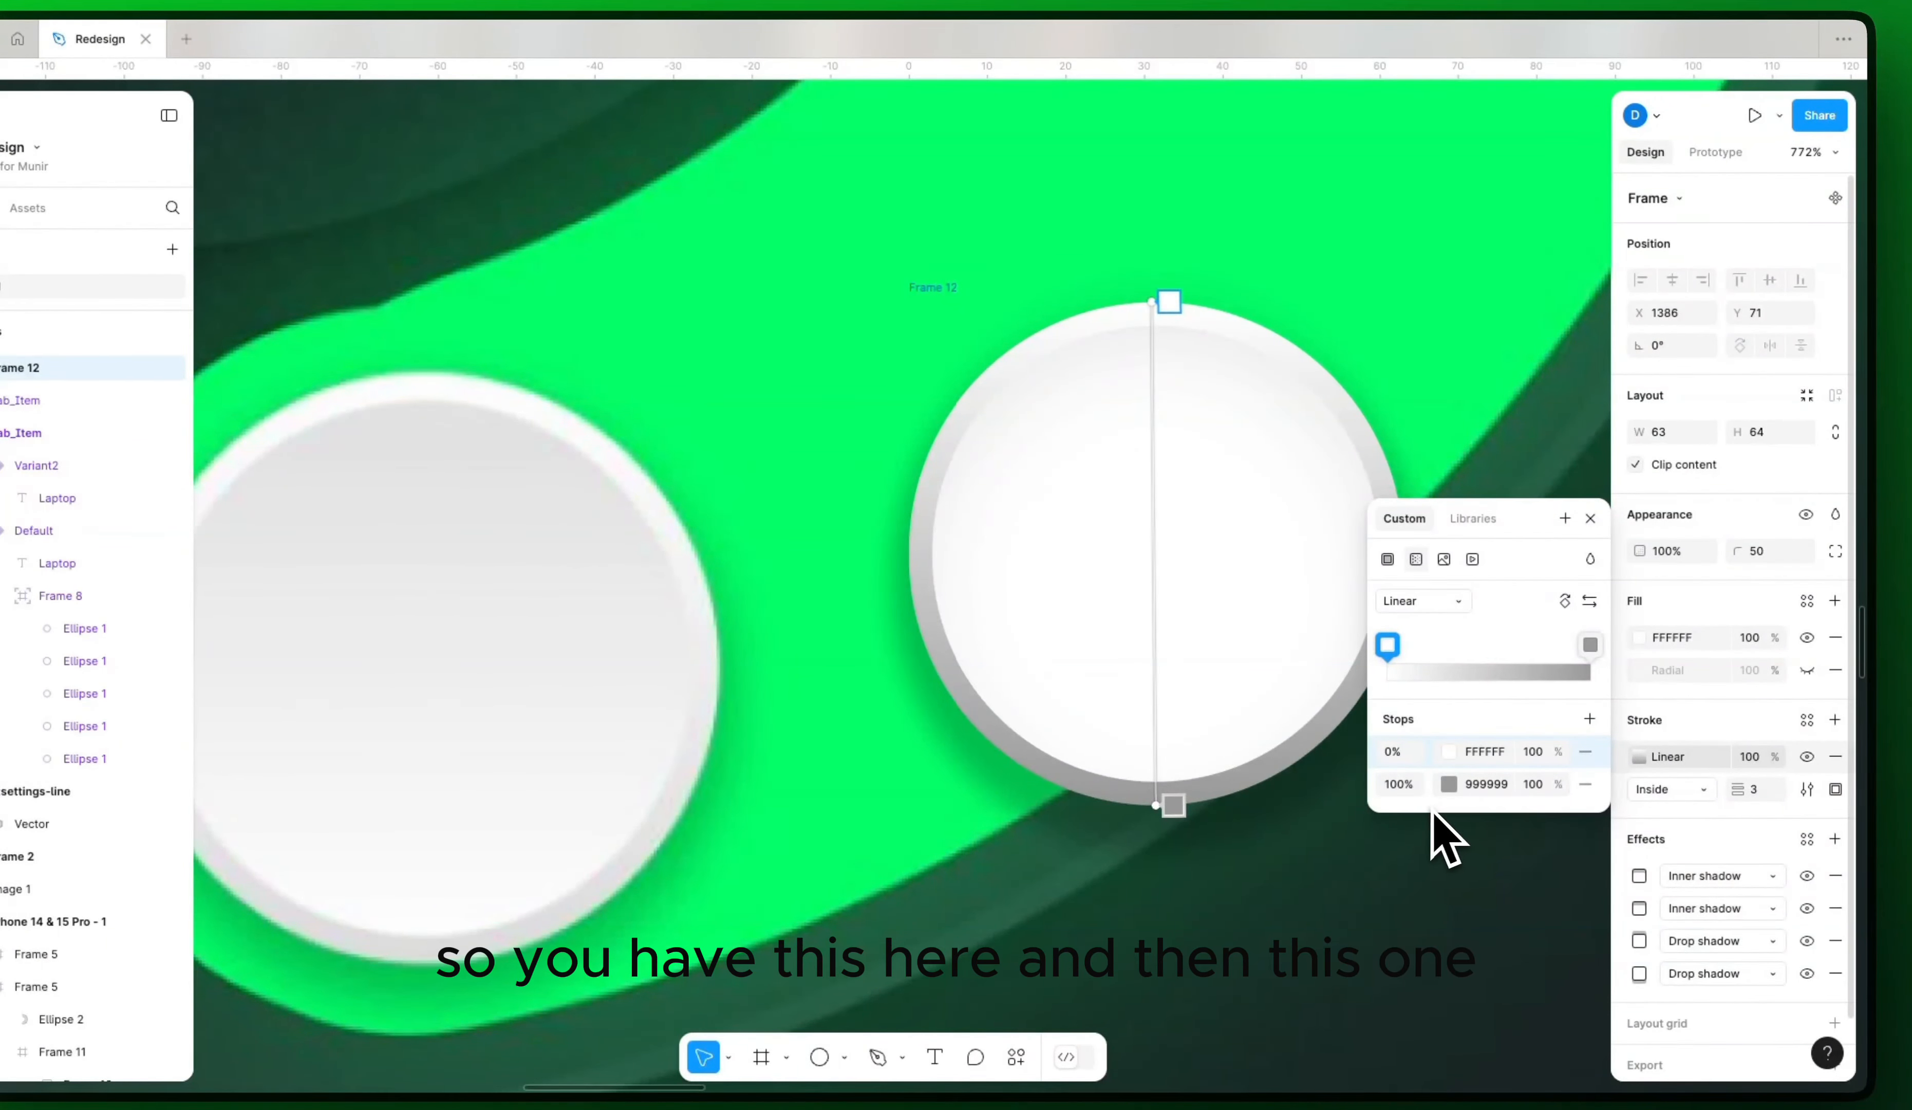
Step: Lighten the 100% stop of the circle's stroke gradient to F0F0F0
{"action": "left_click", "coordinate": [1449, 785]}
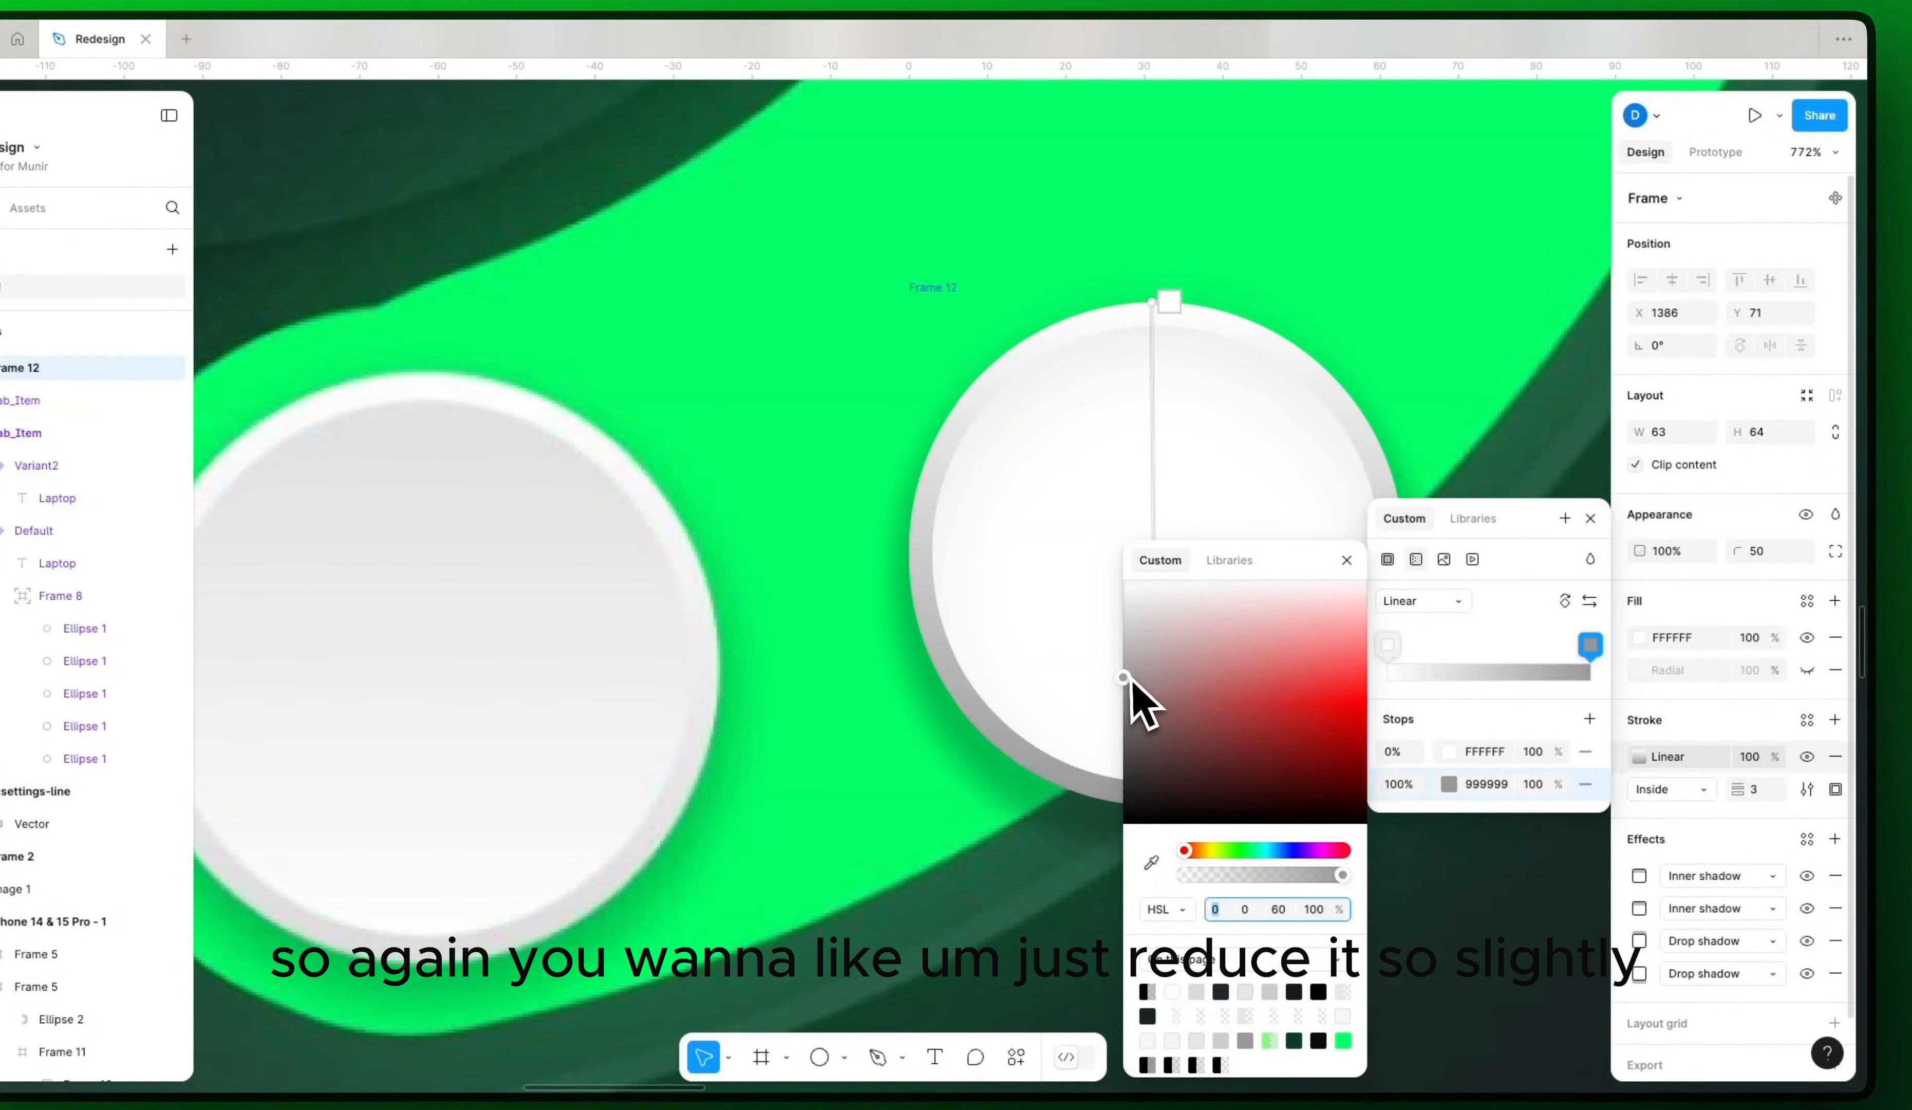
{"action": "left_click_drag", "start_coordinate": [1129, 678], "coordinate": [1109, 605]}
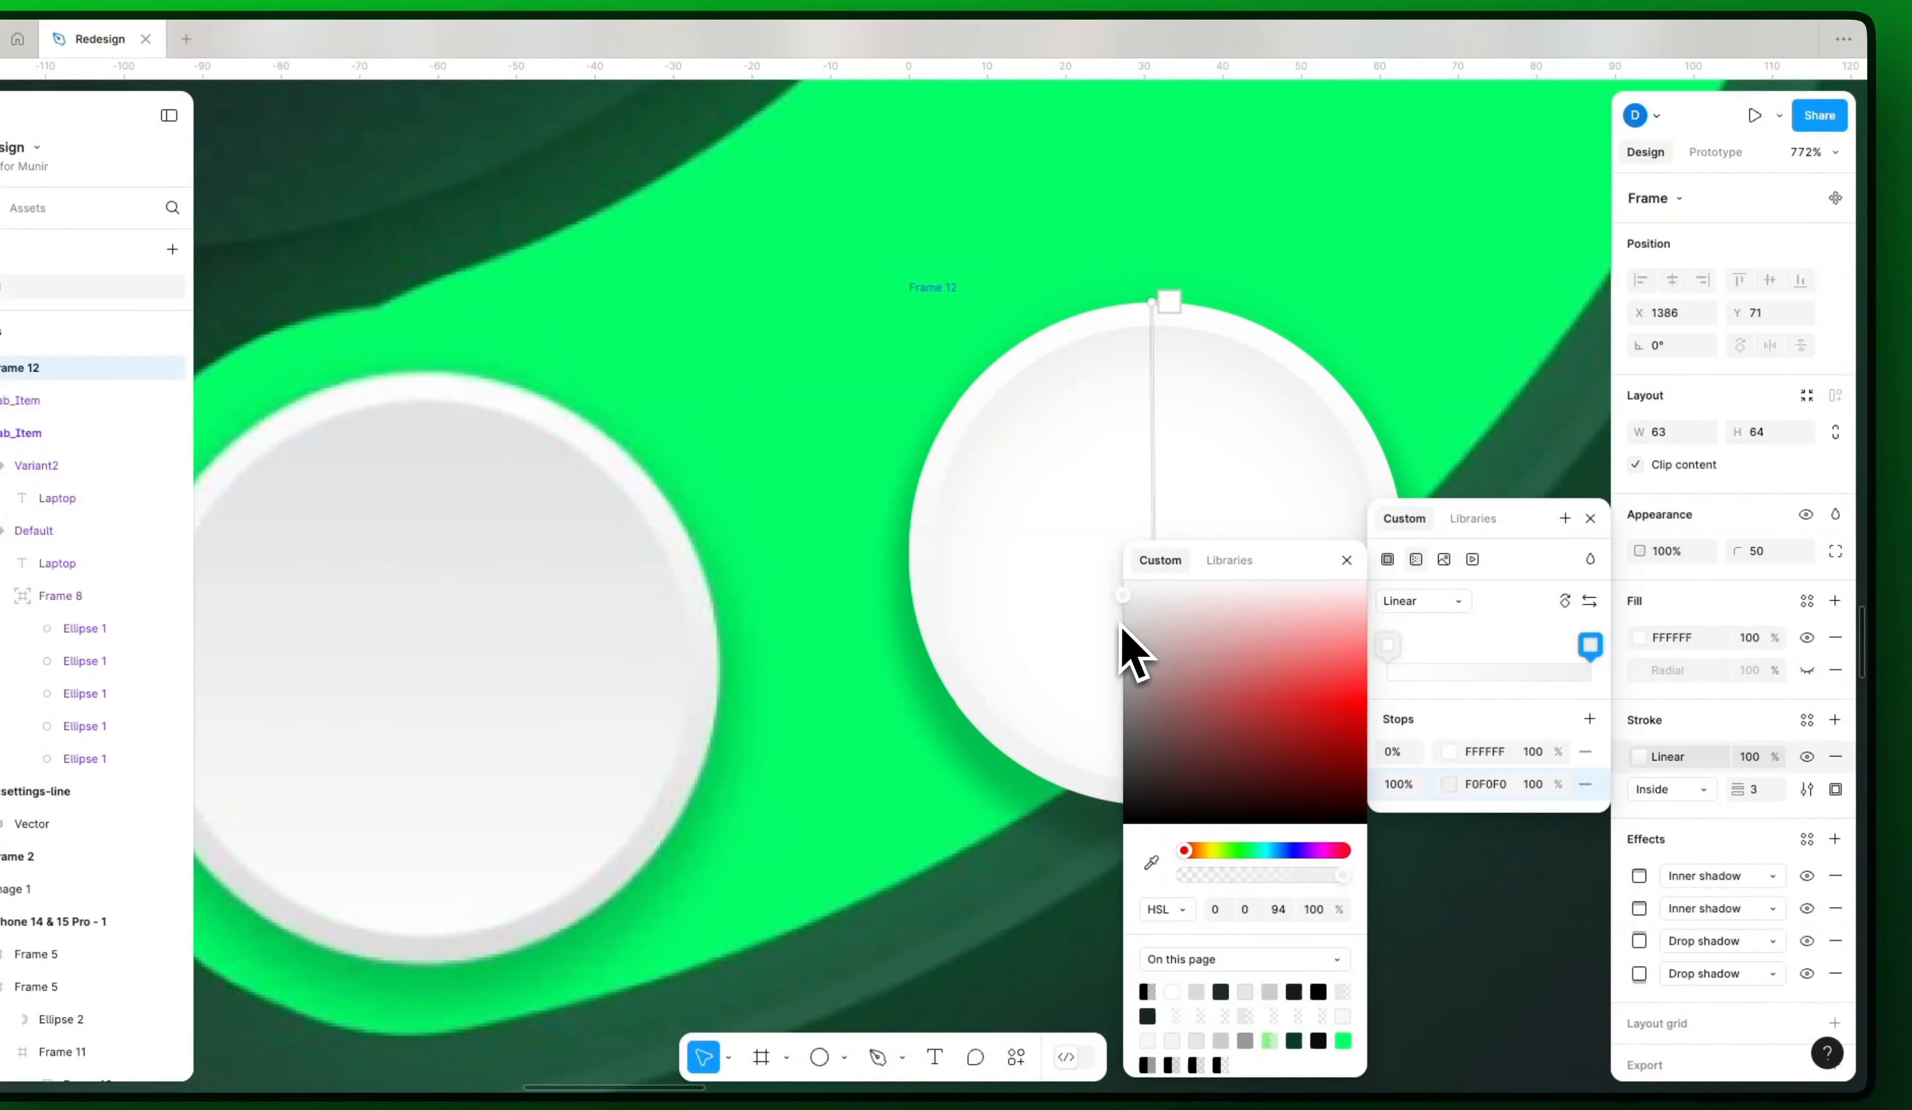
{"action": "left_click", "coordinate": [1317, 317]}
{"action": "left_click_drag", "start_coordinate": [1546, 642], "coordinate": [1364, 663]}
{"action": "scroll", "coordinate": [1334, 685], "scroll_direction": "down", "scroll_amount": 5}
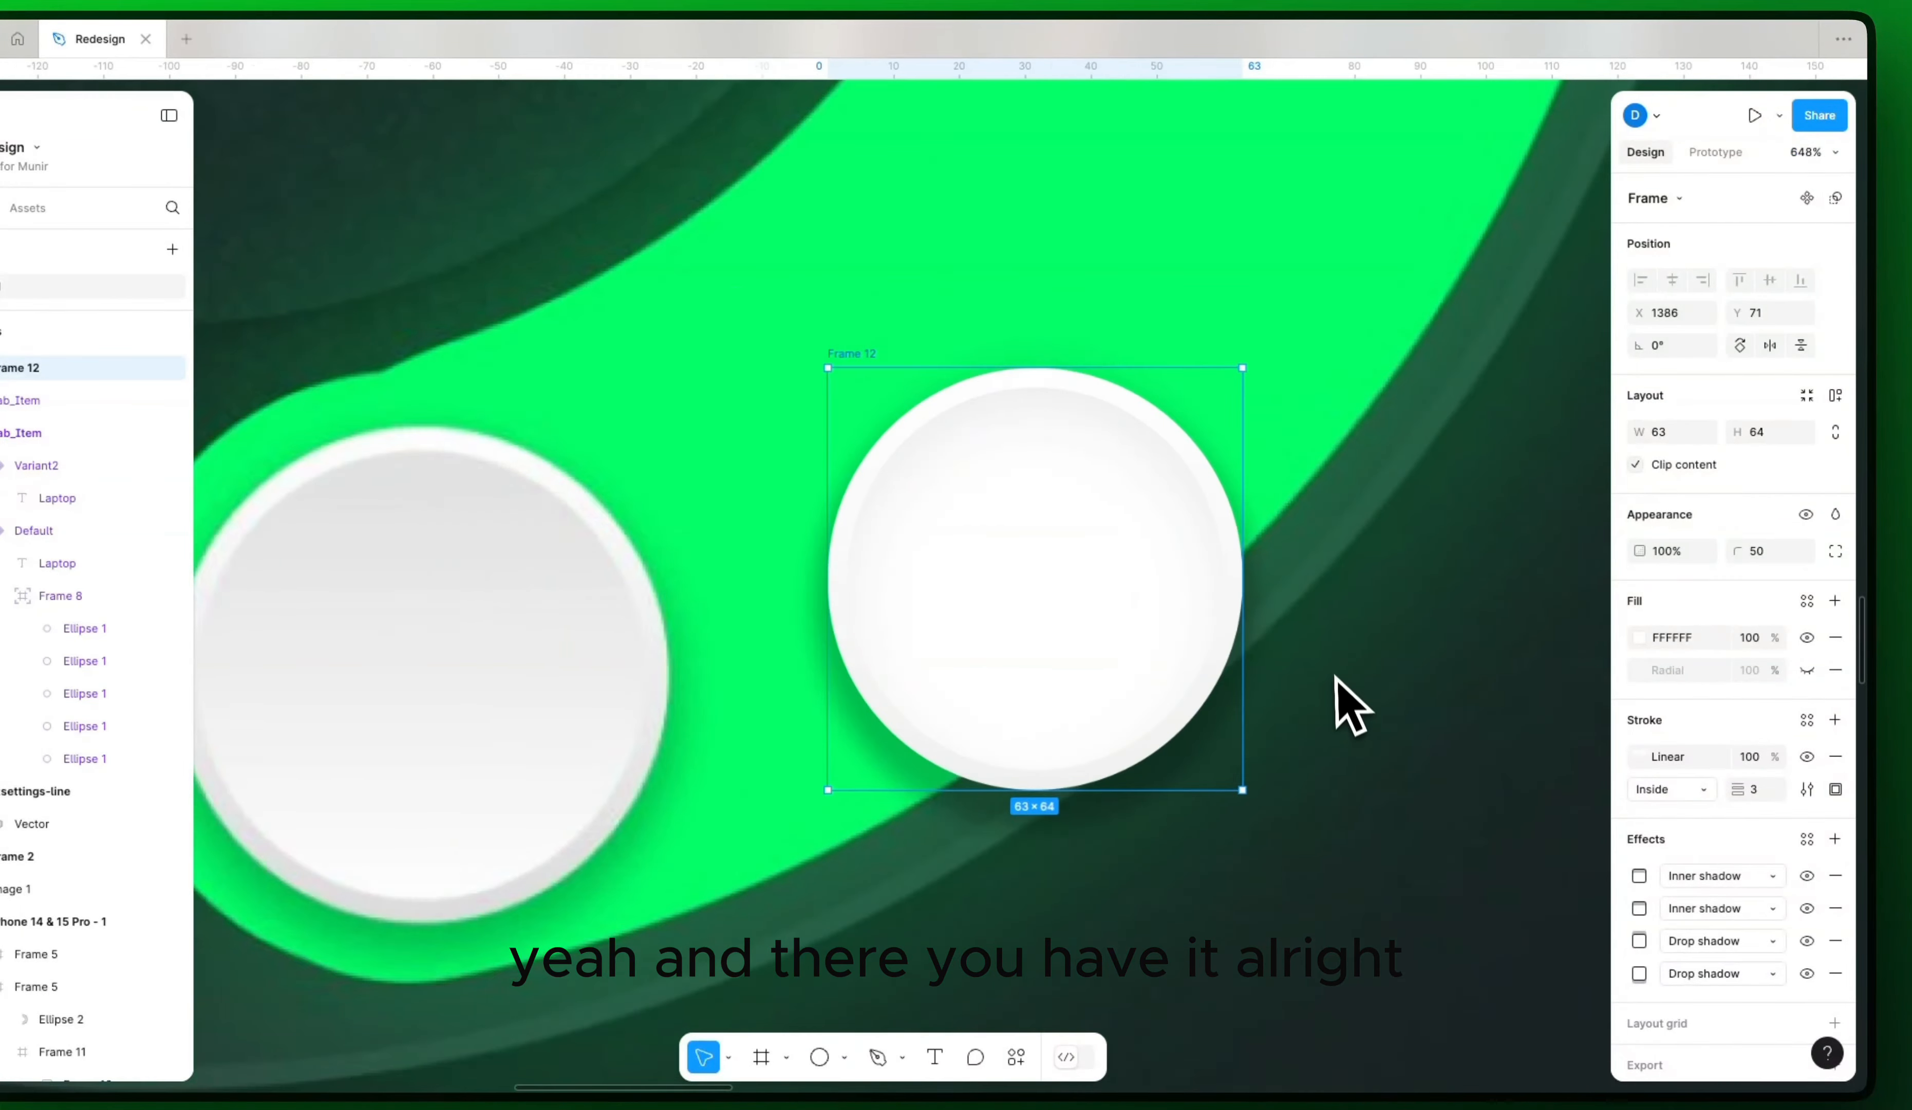
{"action": "scroll", "coordinate": [1105, 732], "scroll_direction": "up", "scroll_amount": 5}
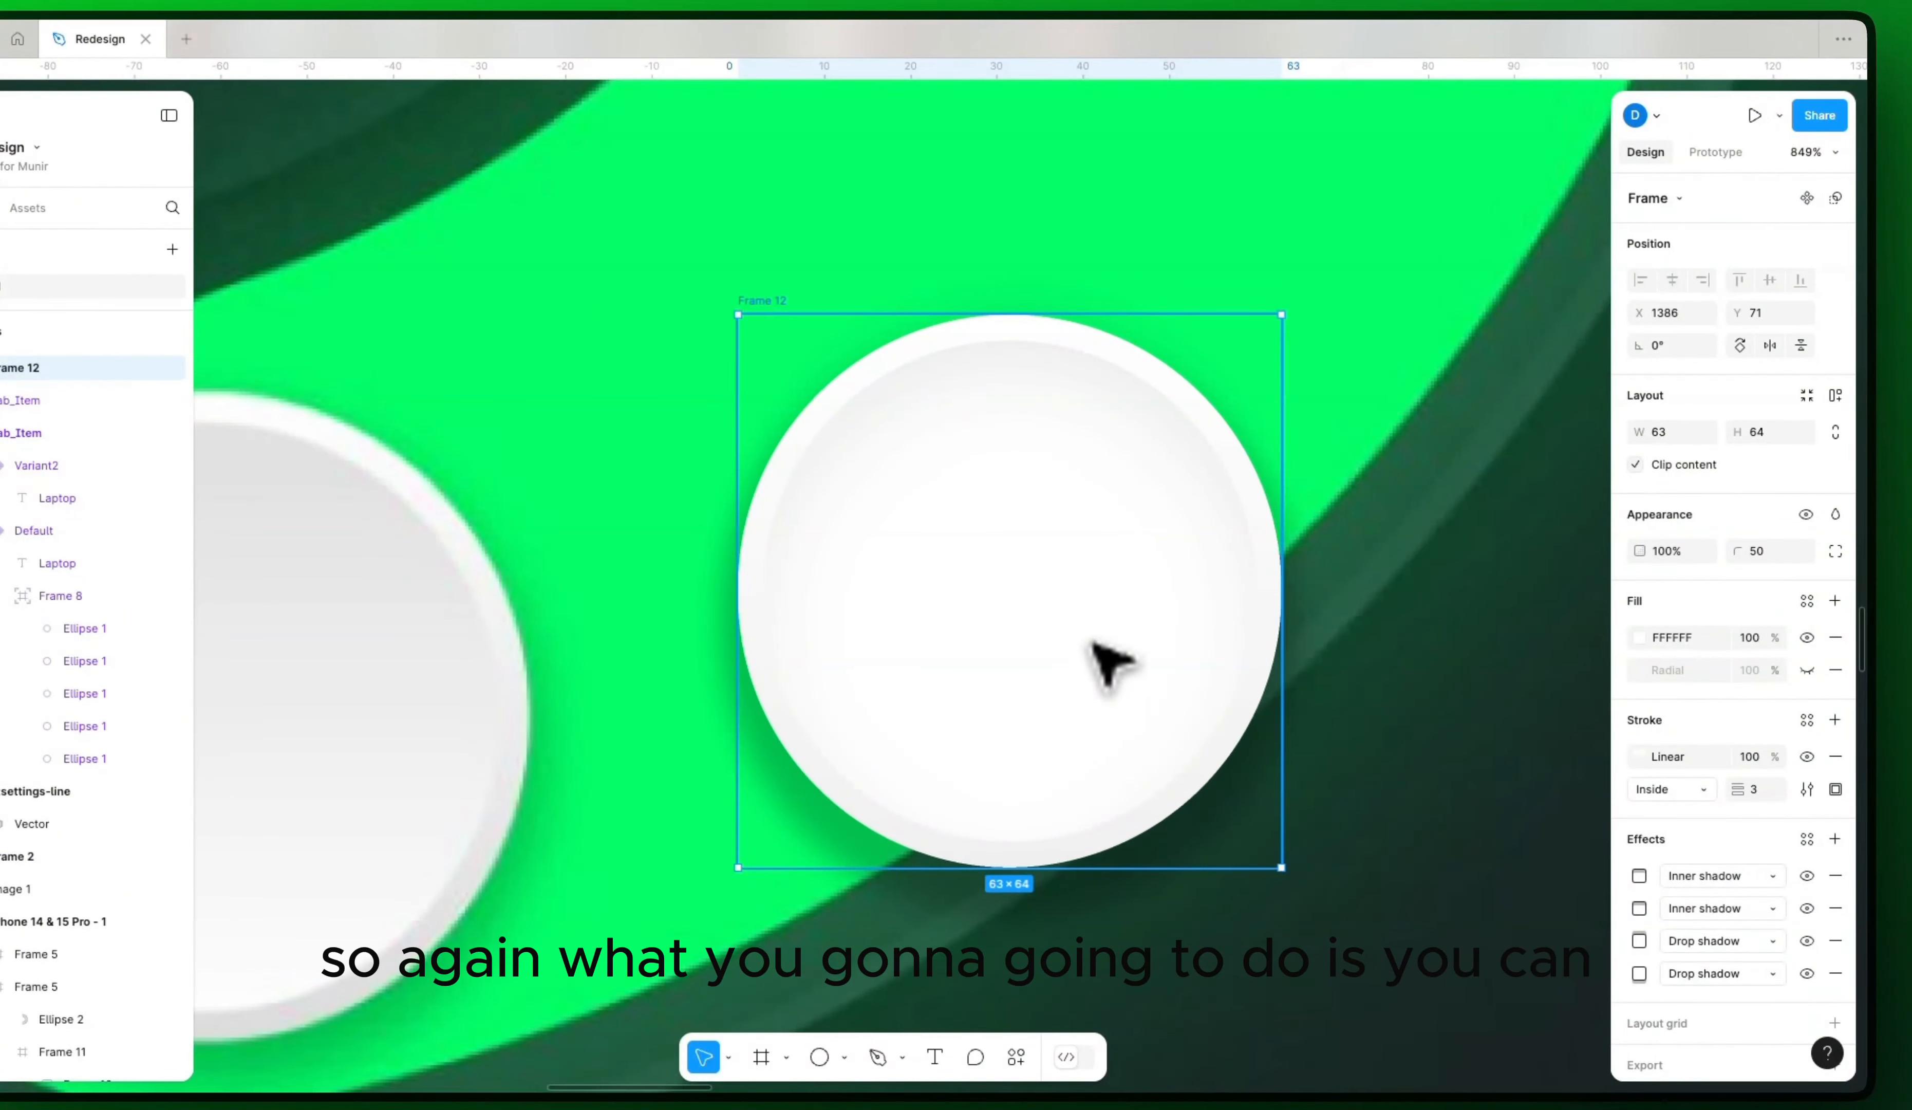
{"action": "scroll", "coordinate": [1010, 468], "scroll_direction": "left", "scroll_amount": 3}
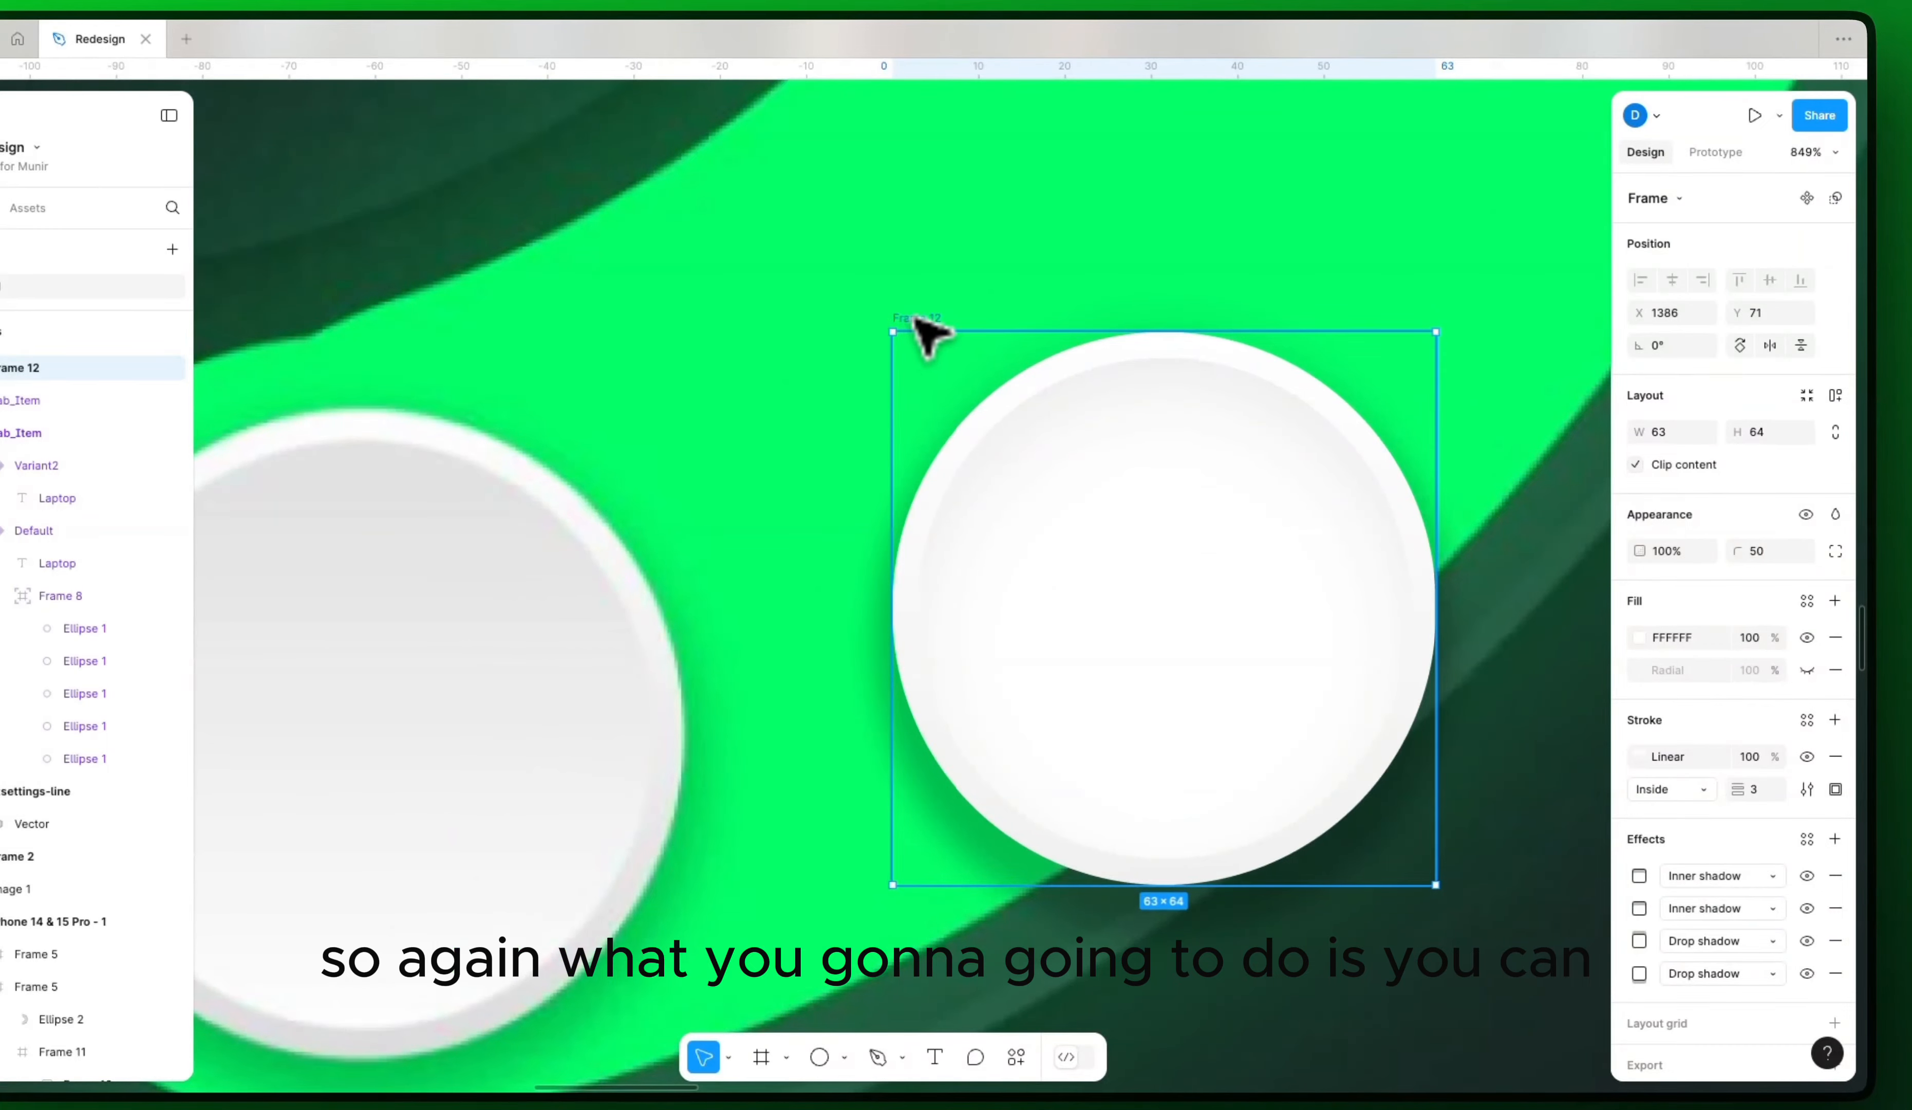
{"action": "mouse_move", "coordinate": [1743, 790]}
{"action": "left_mouse_down"}
{"action": "mouse_move", "coordinate": [1727, 752]}
{"action": "mouse_move", "coordinate": [1737, 771]}
{"action": "left_mouse_up"}
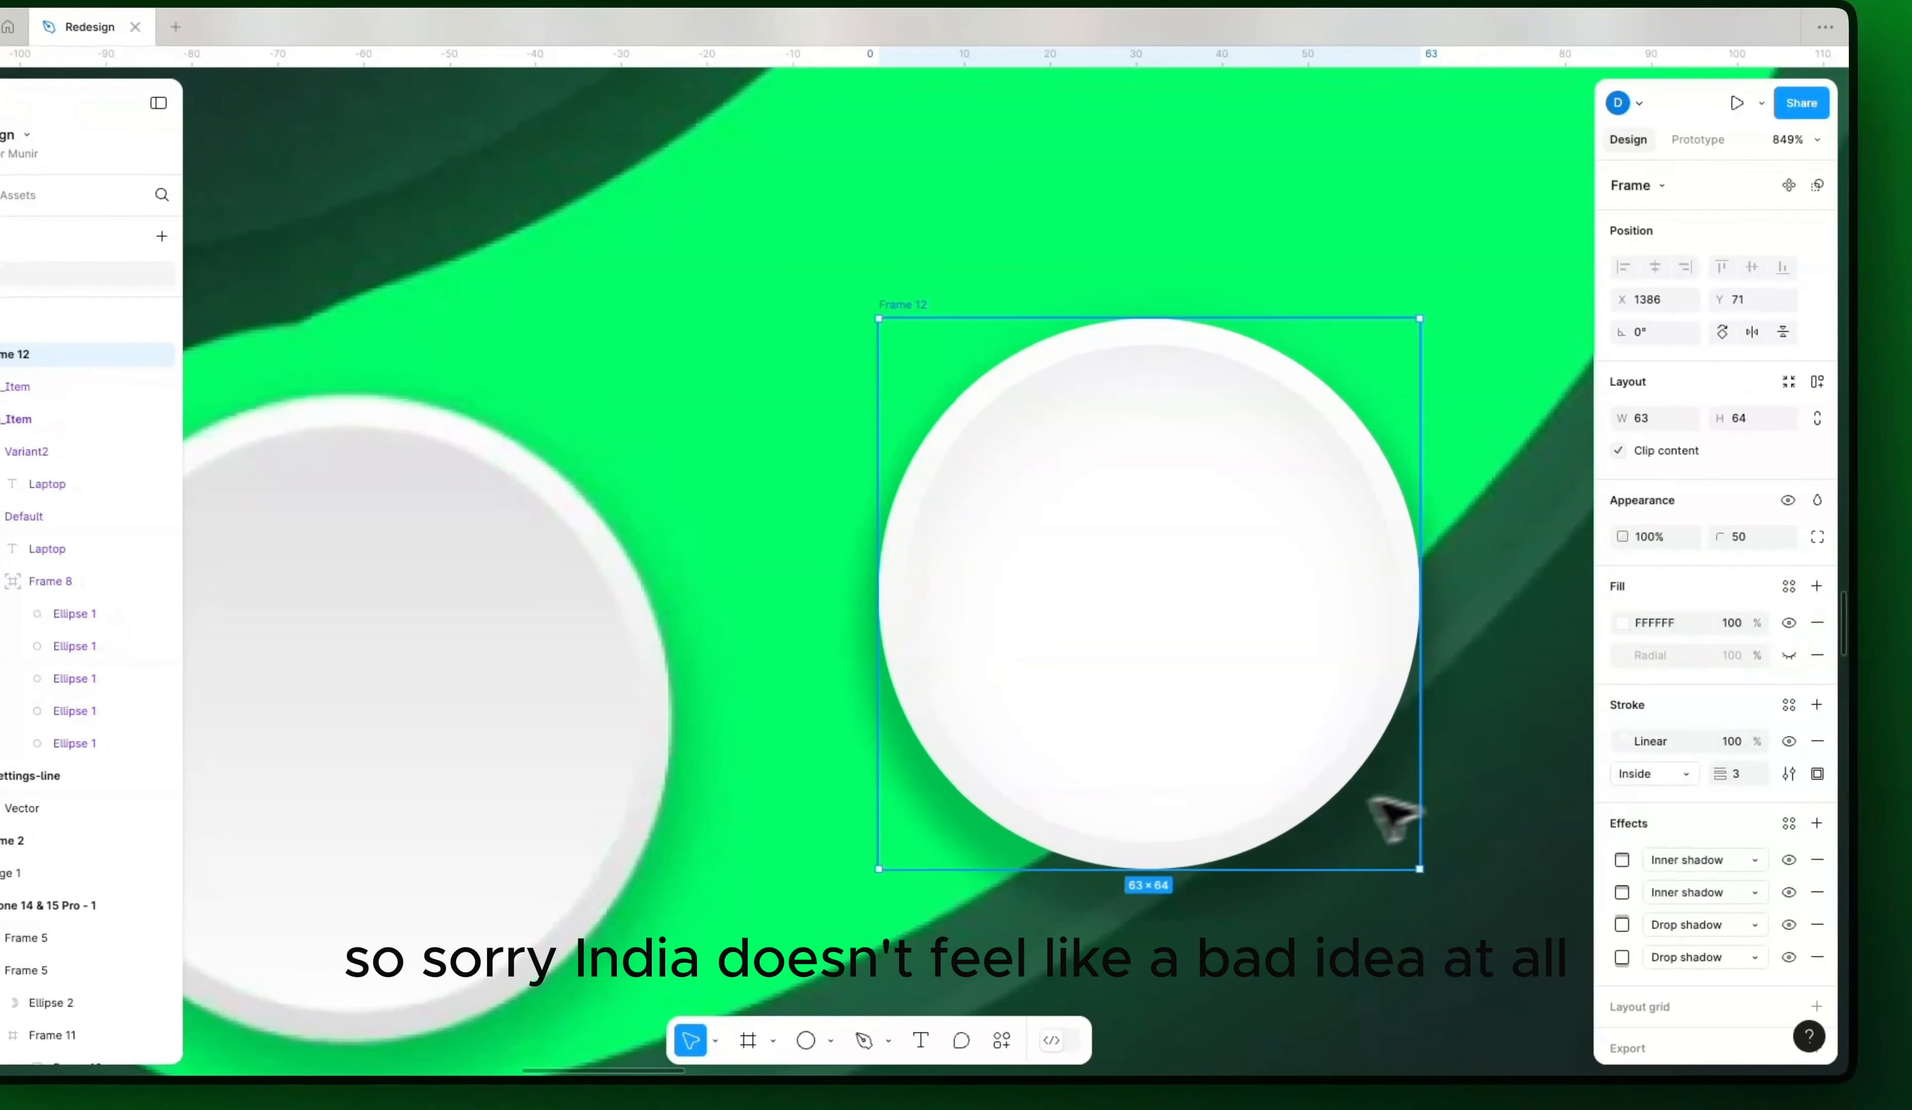
Step: Move the finished white circle from the reference design onto the charge ring in the iPhone 14 & 15 Pro - 1 frame
{"action": "left_click_drag", "start_coordinate": [1410, 789], "coordinate": [1426, 797]}
{"action": "scroll", "coordinate": [1291, 939], "scroll_direction": "down", "scroll_amount": 3}
{"action": "scroll", "coordinate": [1255, 975], "scroll_direction": "down", "scroll_amount": 5}
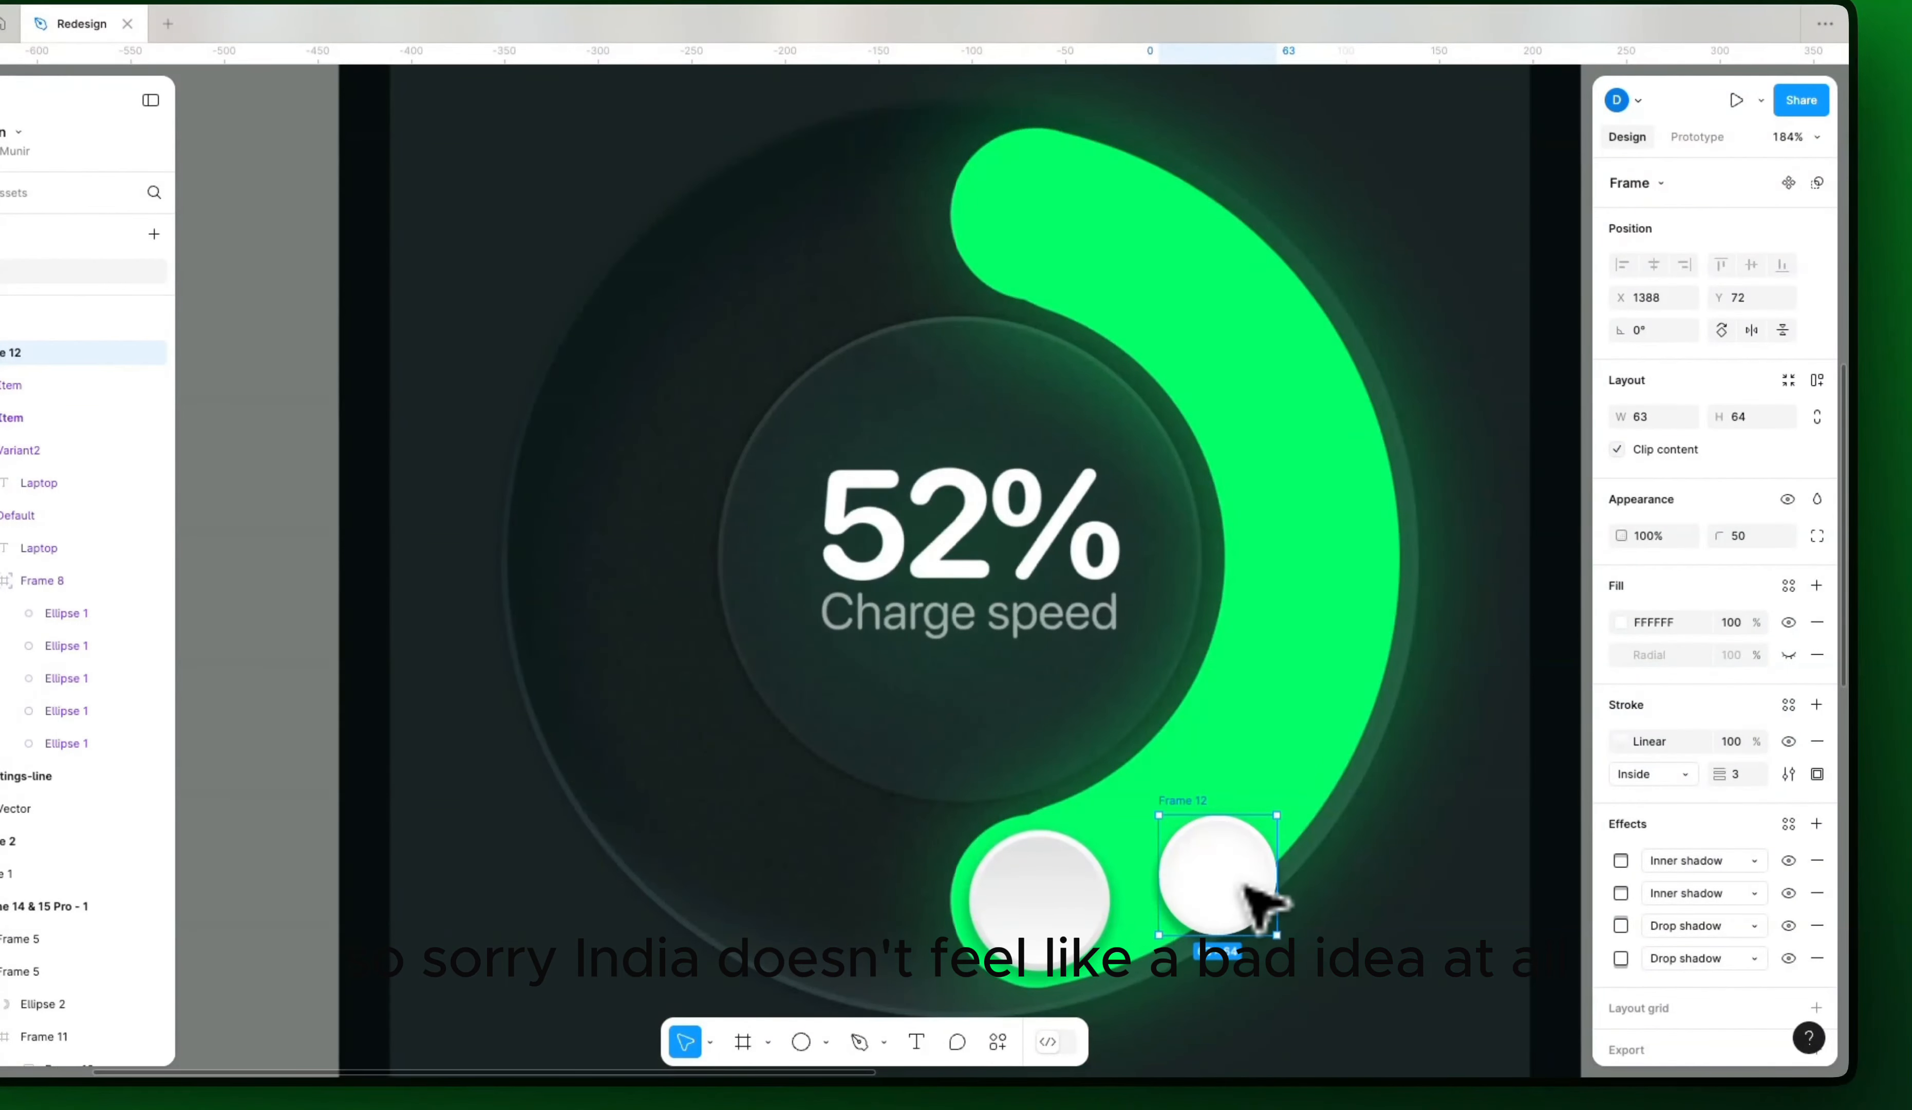
{"action": "scroll", "coordinate": [1246, 887], "scroll_direction": "down", "scroll_amount": 8}
{"action": "left_click_drag", "start_coordinate": [1246, 886], "coordinate": [1568, 887]}
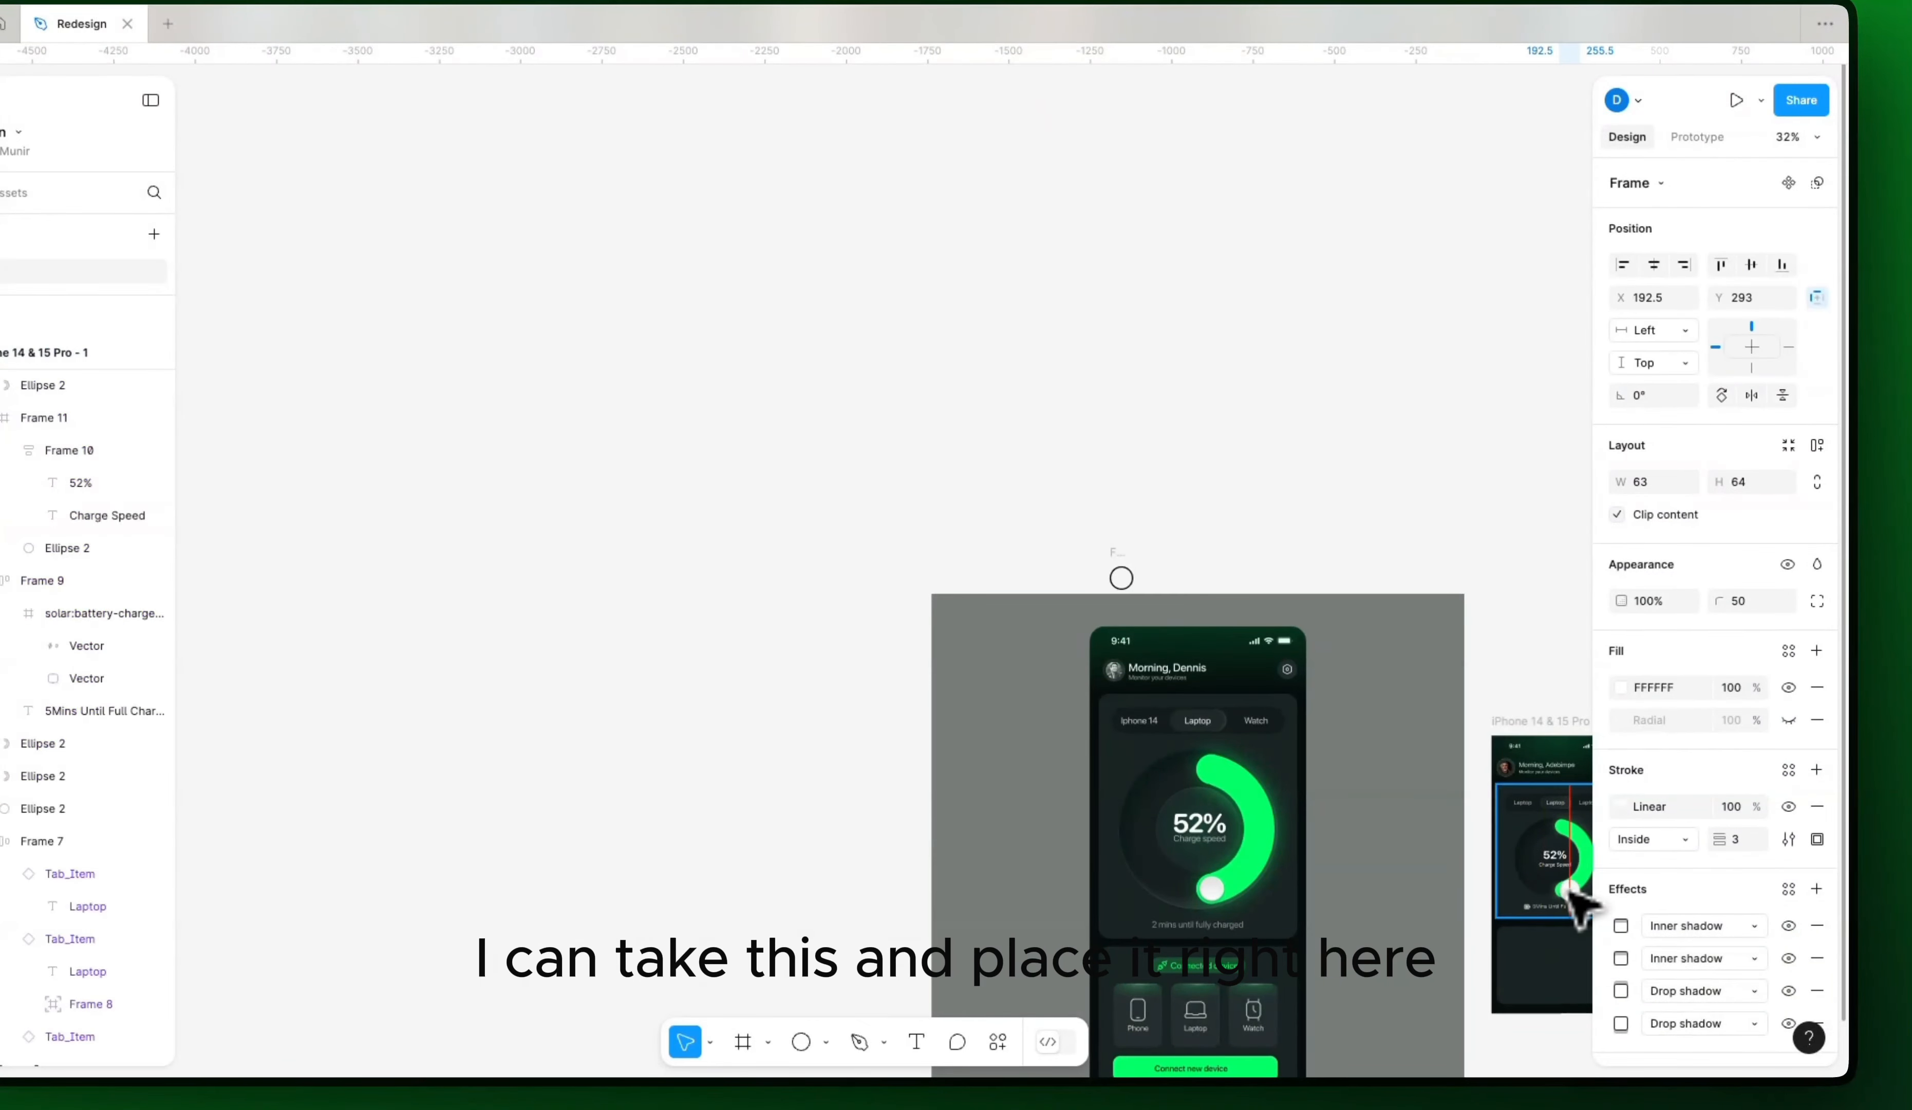
Step: Scale the white knob down to about 41.5 × 42 and position it over the green arc's lower end
{"action": "scroll", "coordinate": [1341, 915], "scroll_direction": "up", "scroll_amount": 9}
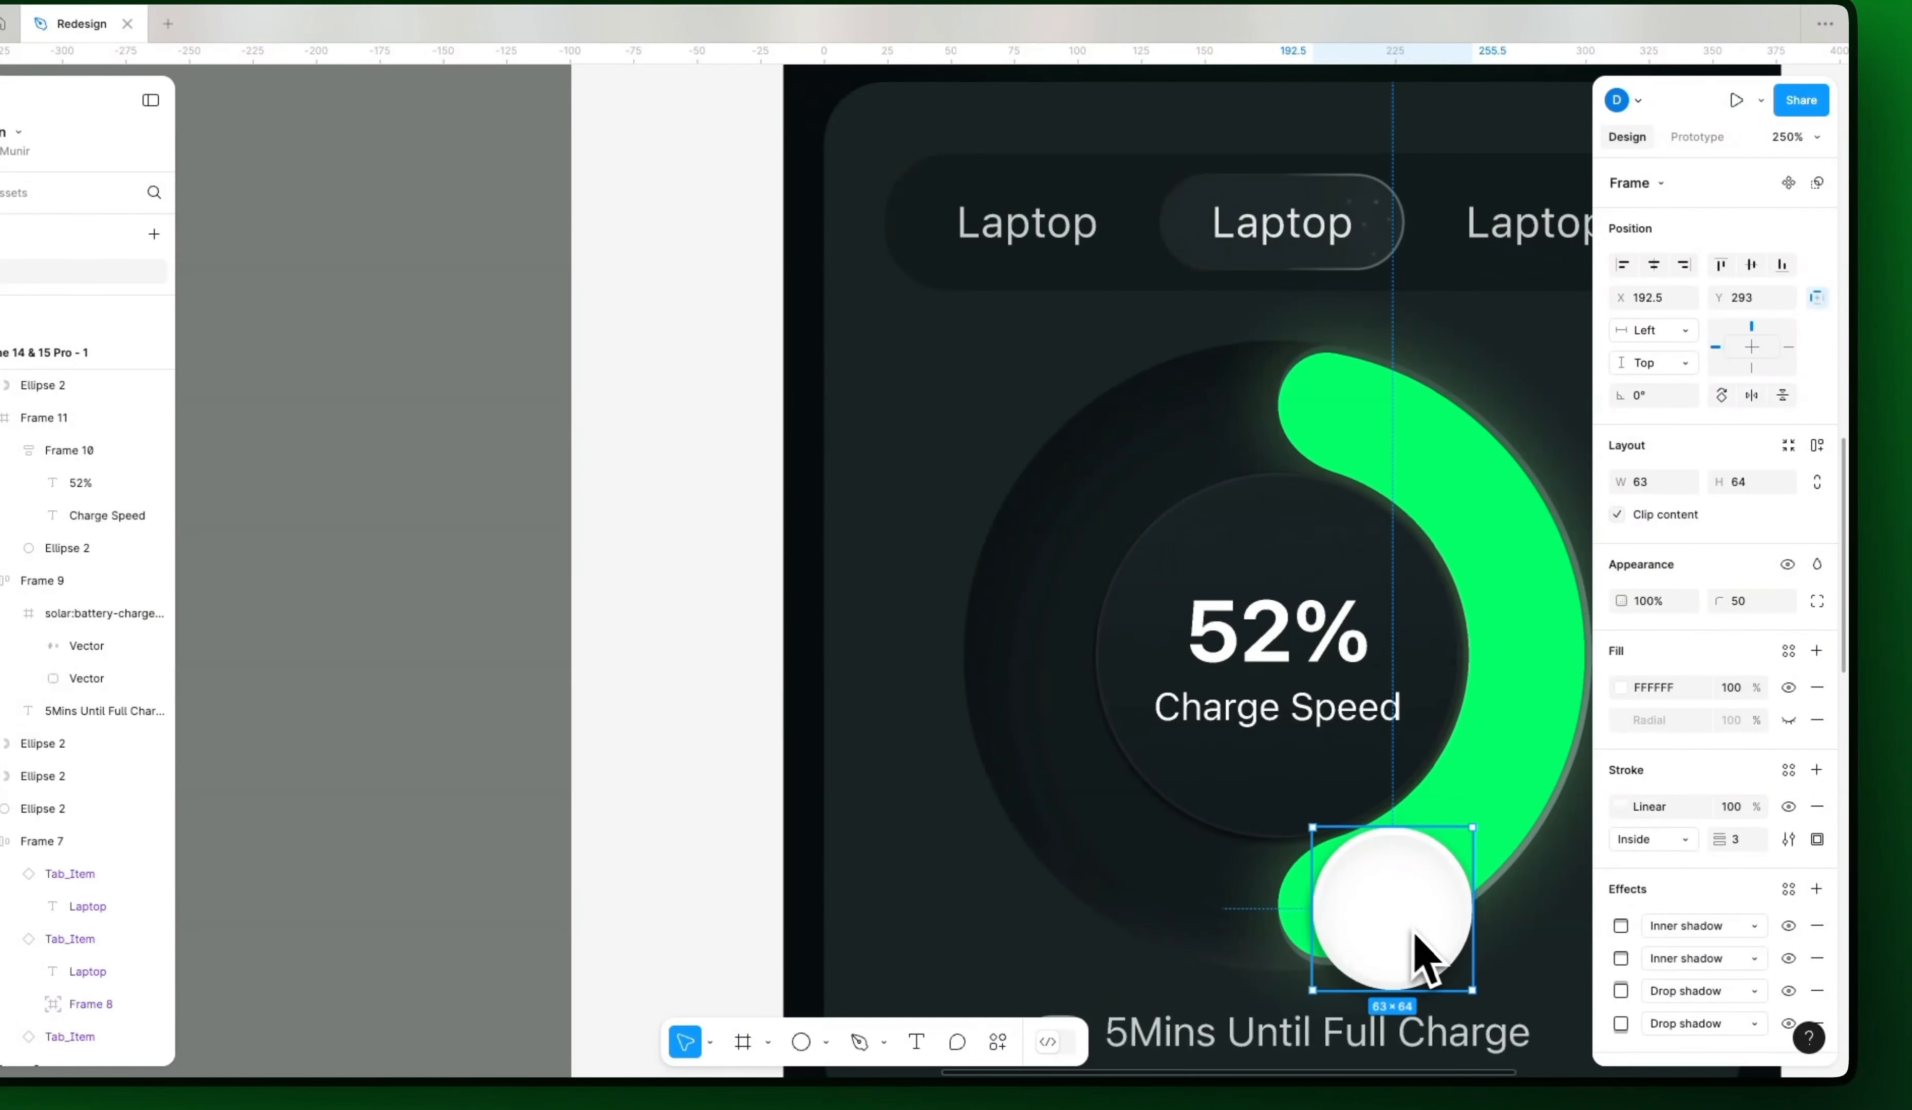
{"action": "left_click_drag", "start_coordinate": [1448, 873], "coordinate": [1191, 907]}
{"action": "key", "text": "k"}
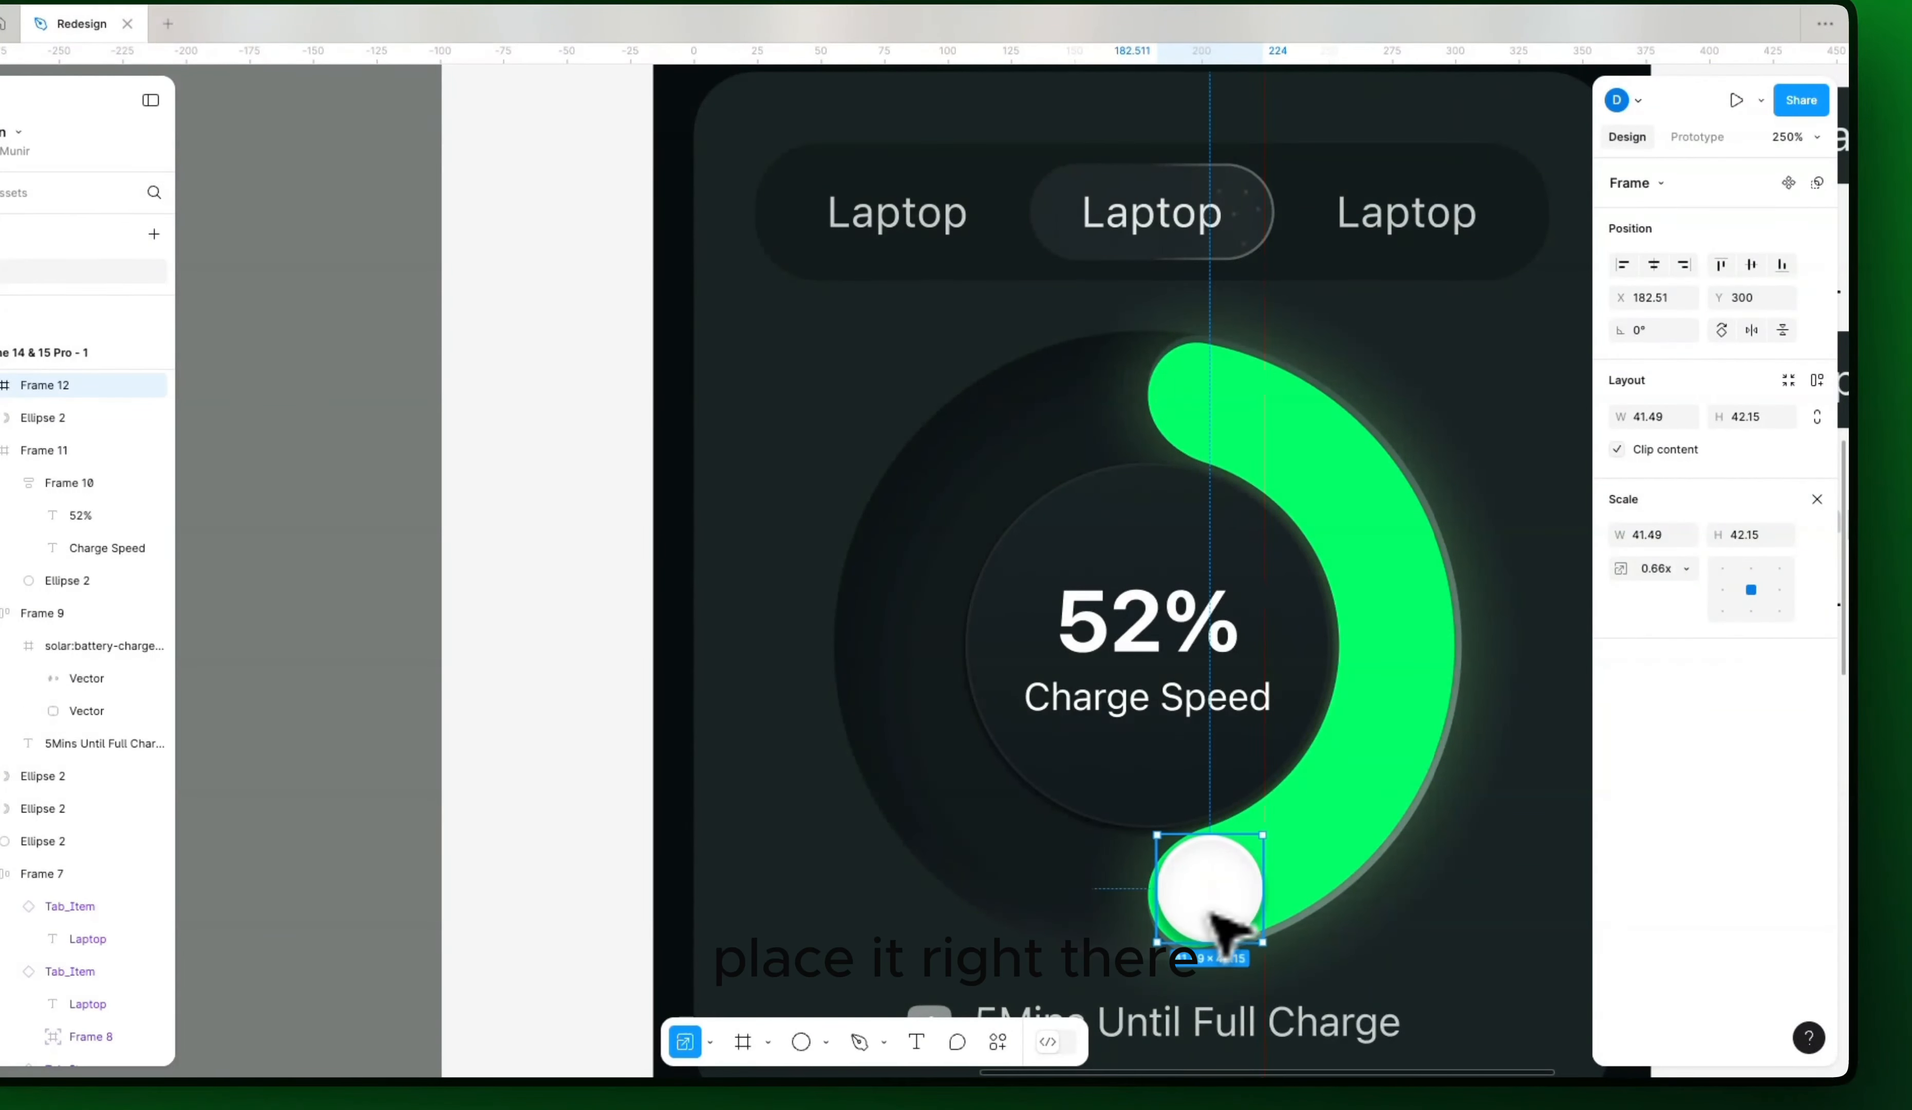
{"action": "scroll", "coordinate": [1265, 908], "scroll_direction": "up", "scroll_amount": 4}
{"action": "scroll", "coordinate": [1288, 929], "scroll_direction": "down", "scroll_amount": 3}
Step: Try to reshape the green arc by changing its ratio and sweep, and delete the arc
{"action": "left_click", "coordinate": [1405, 578]}
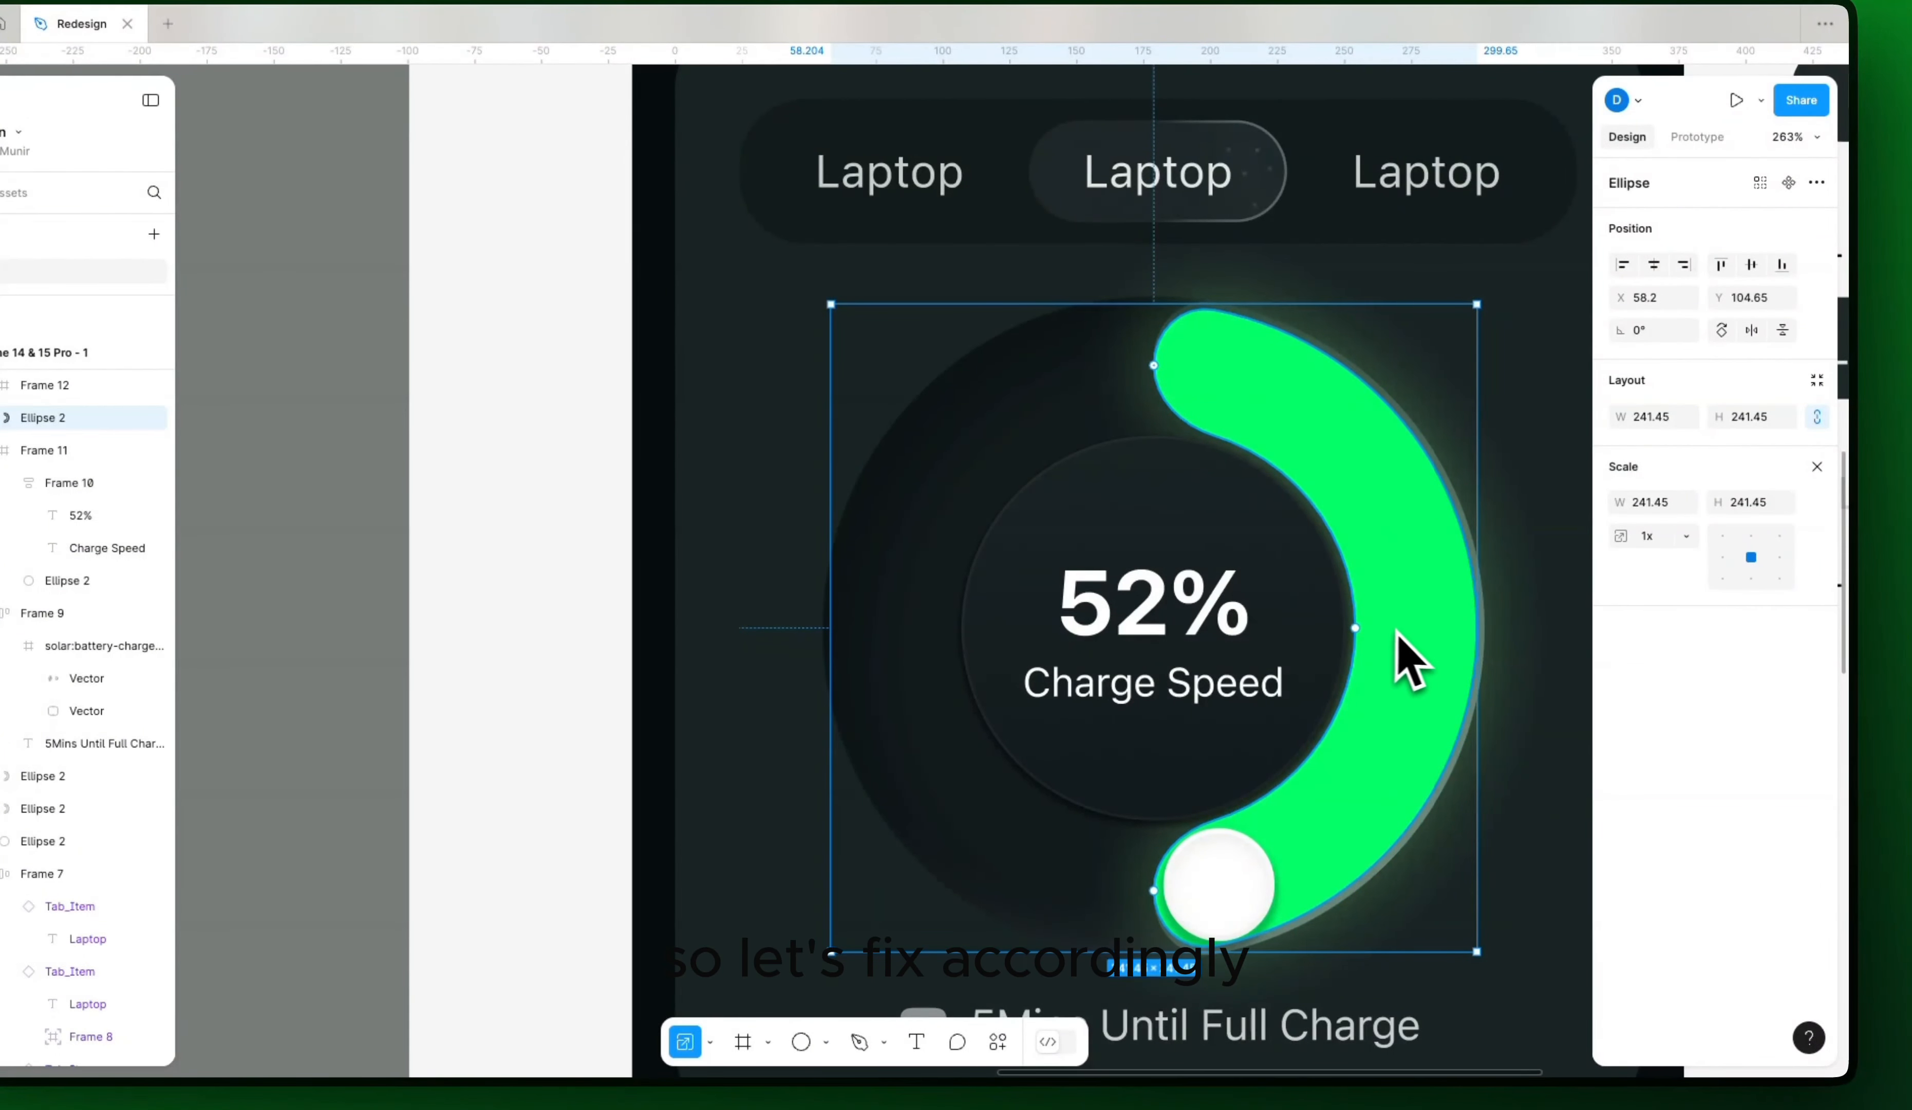
{"action": "left_click_drag", "start_coordinate": [1355, 626], "coordinate": [1161, 613]}
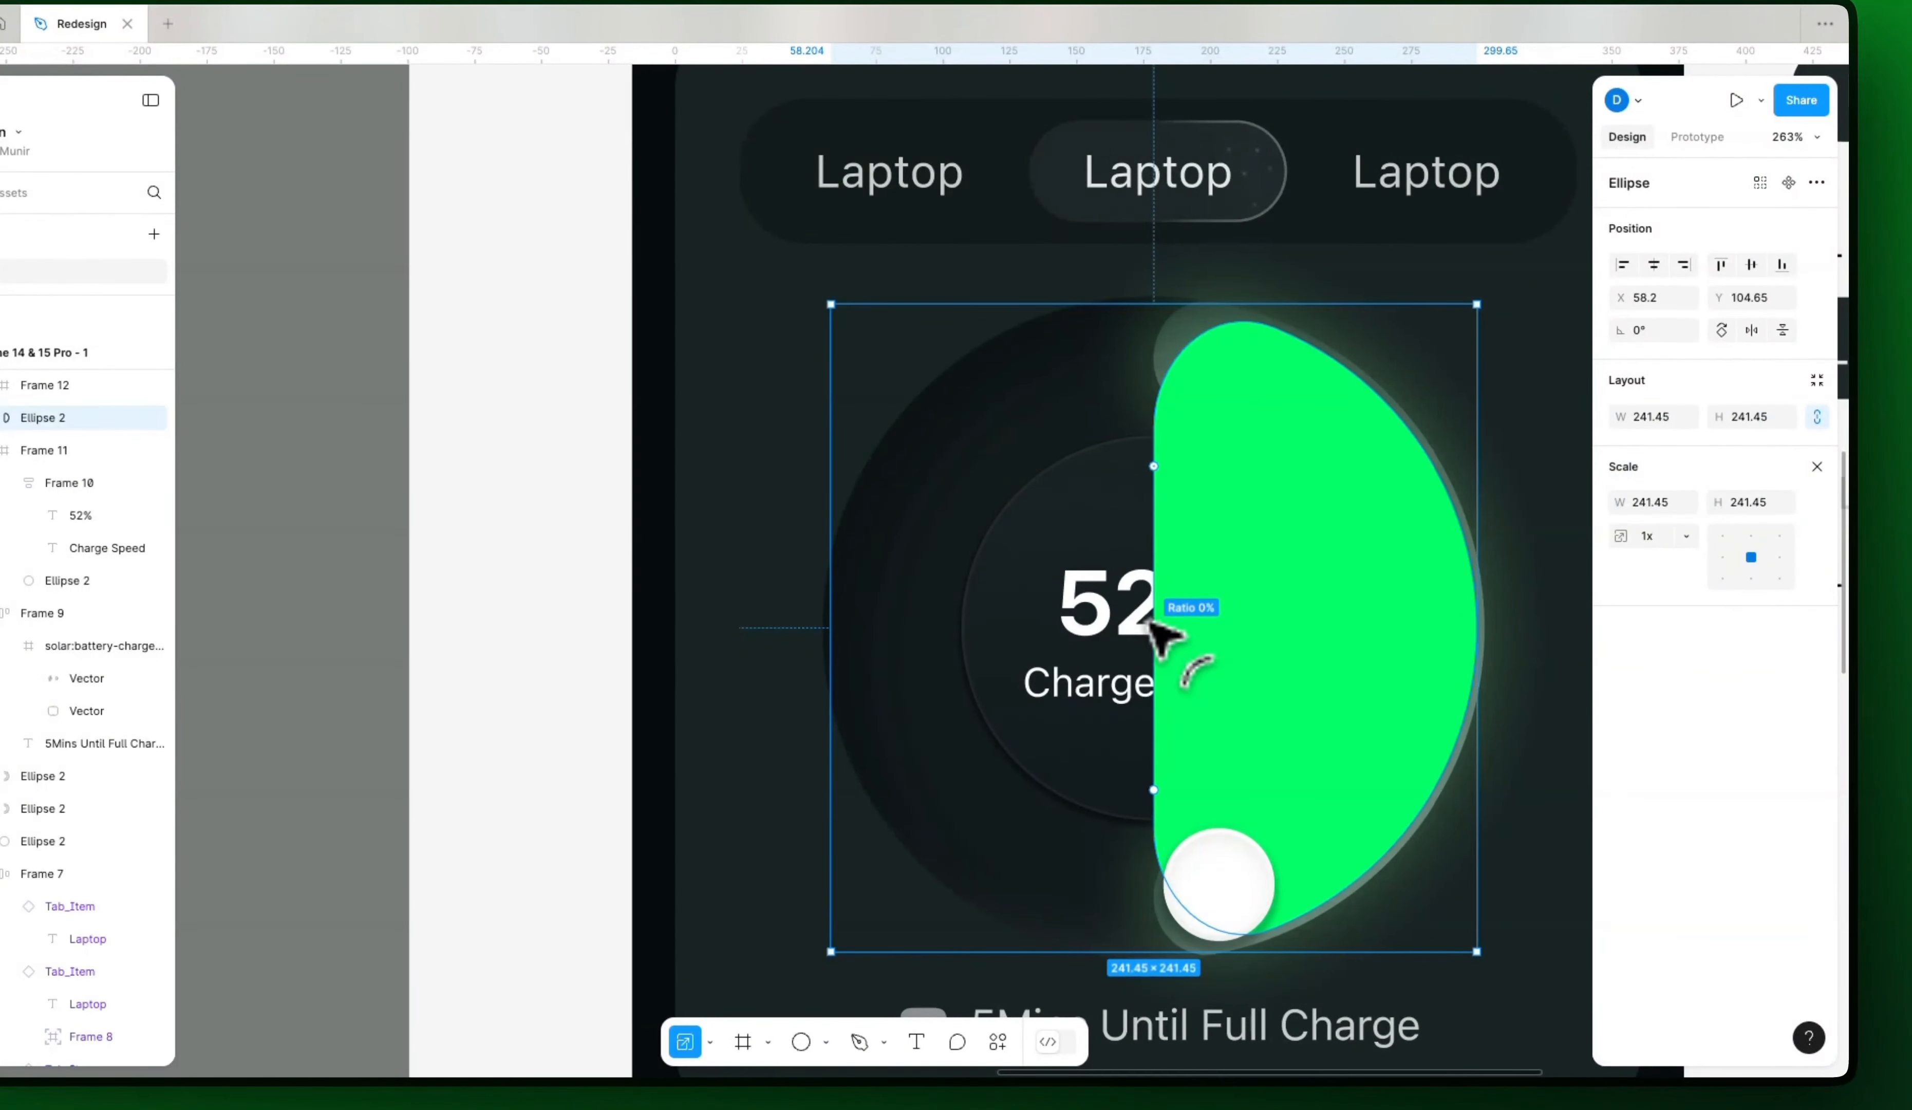
{"action": "left_click_drag", "start_coordinate": [1154, 465], "coordinate": [1147, 251]}
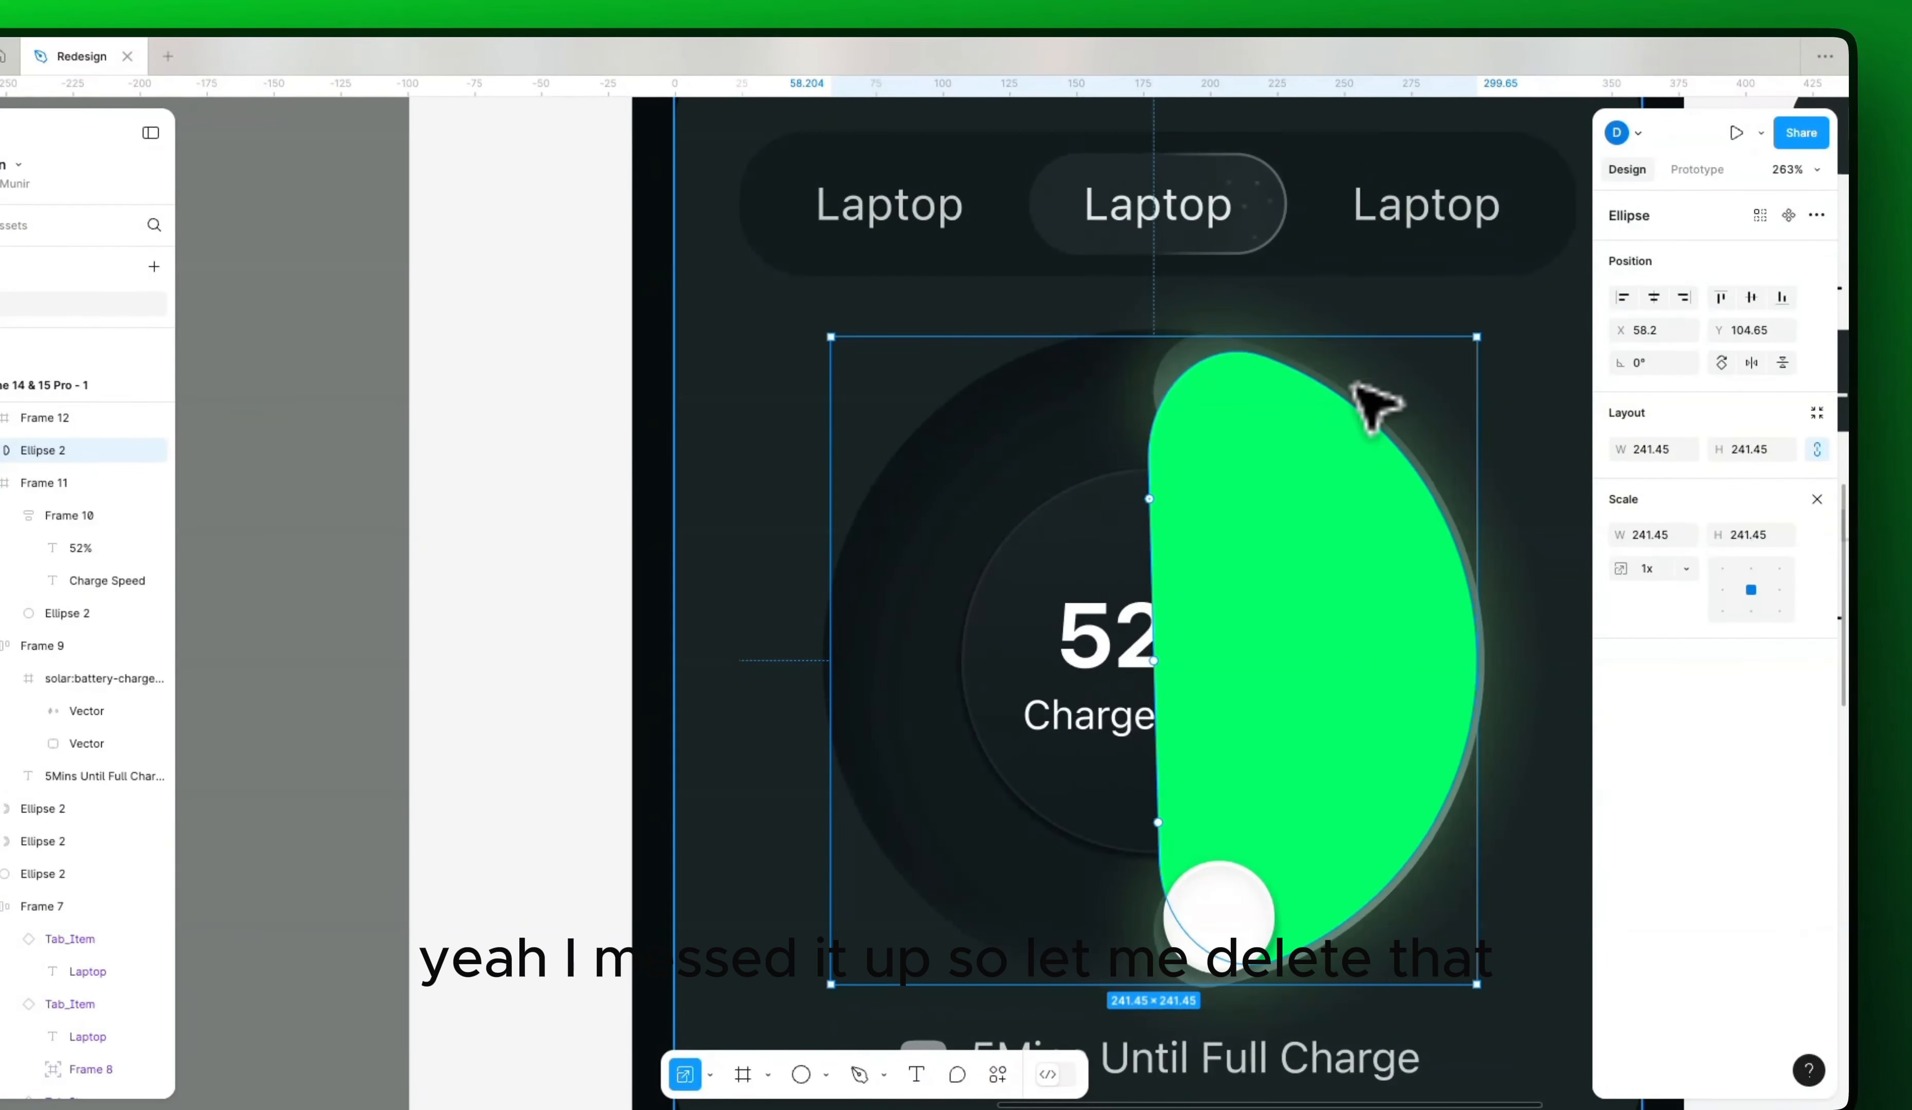
{"action": "key", "text": "Delete"}
Step: Duplicate the dark ring circle in place and move the translucent grey arc out of the phone frame
{"action": "left_click", "coordinate": [1036, 487]}
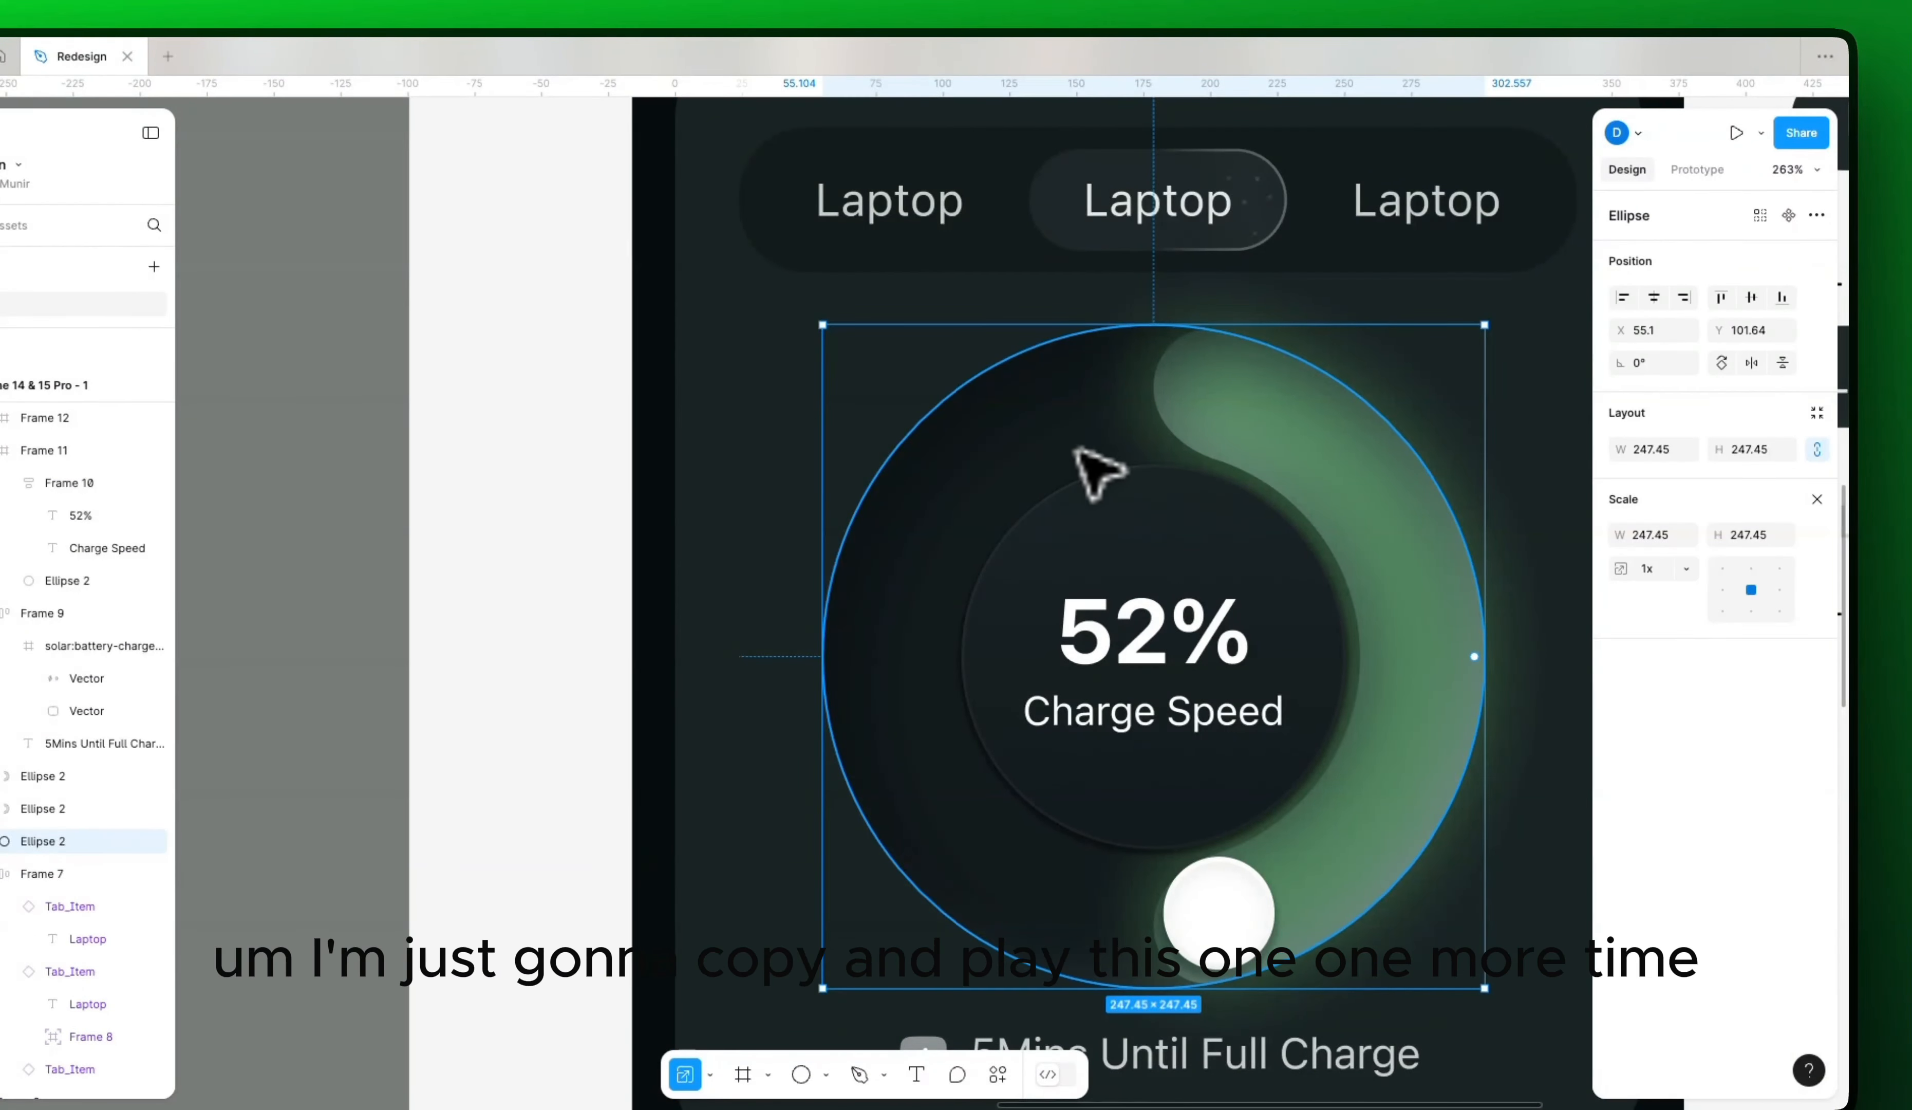
{"action": "key", "text": "super+v"}
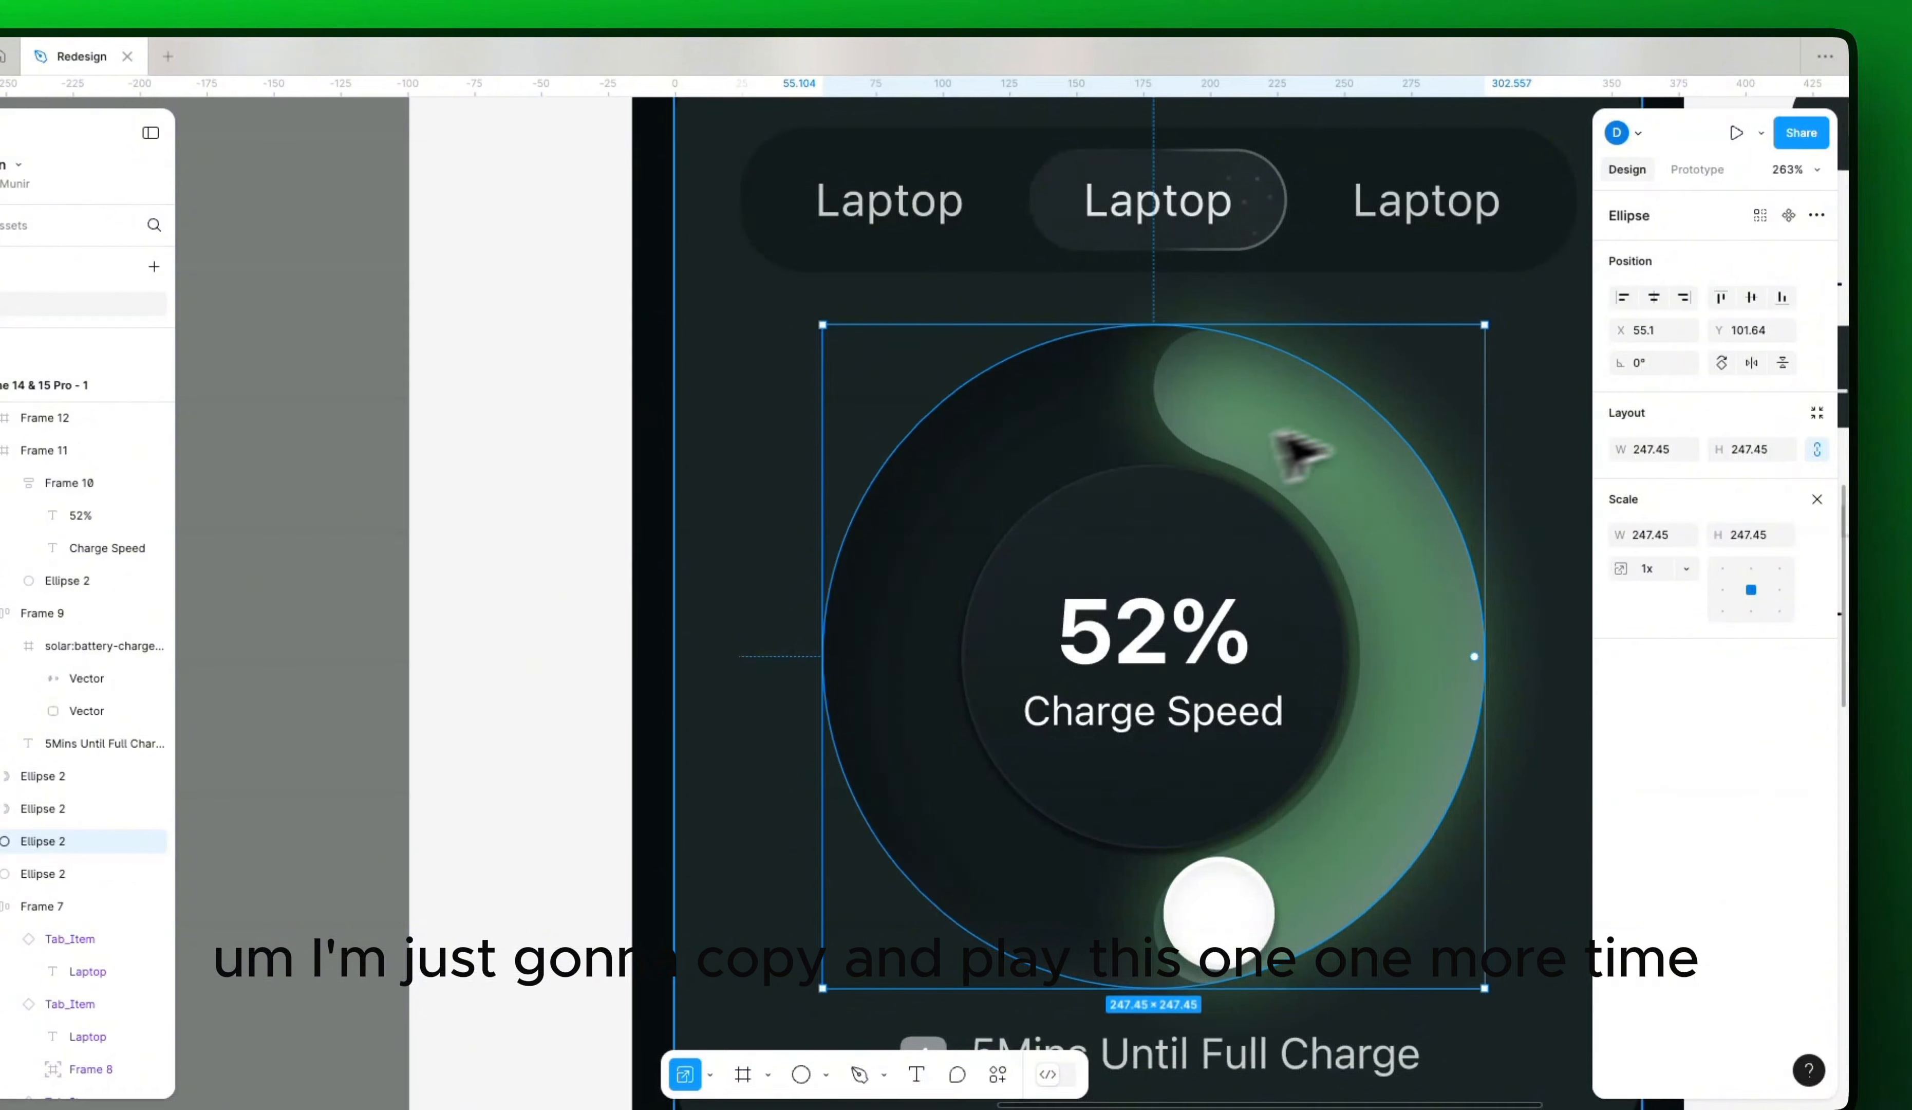
{"action": "left_click", "coordinate": [1336, 466]}
{"action": "left_click", "coordinate": [1364, 414]}
{"action": "left_click_drag", "start_coordinate": [1447, 518], "coordinate": [1684, 665]}
Step: Scale the duplicated dark circle down from its centre to 237.65 × 237.65
{"action": "left_click", "coordinate": [1051, 403], "text": "super"}
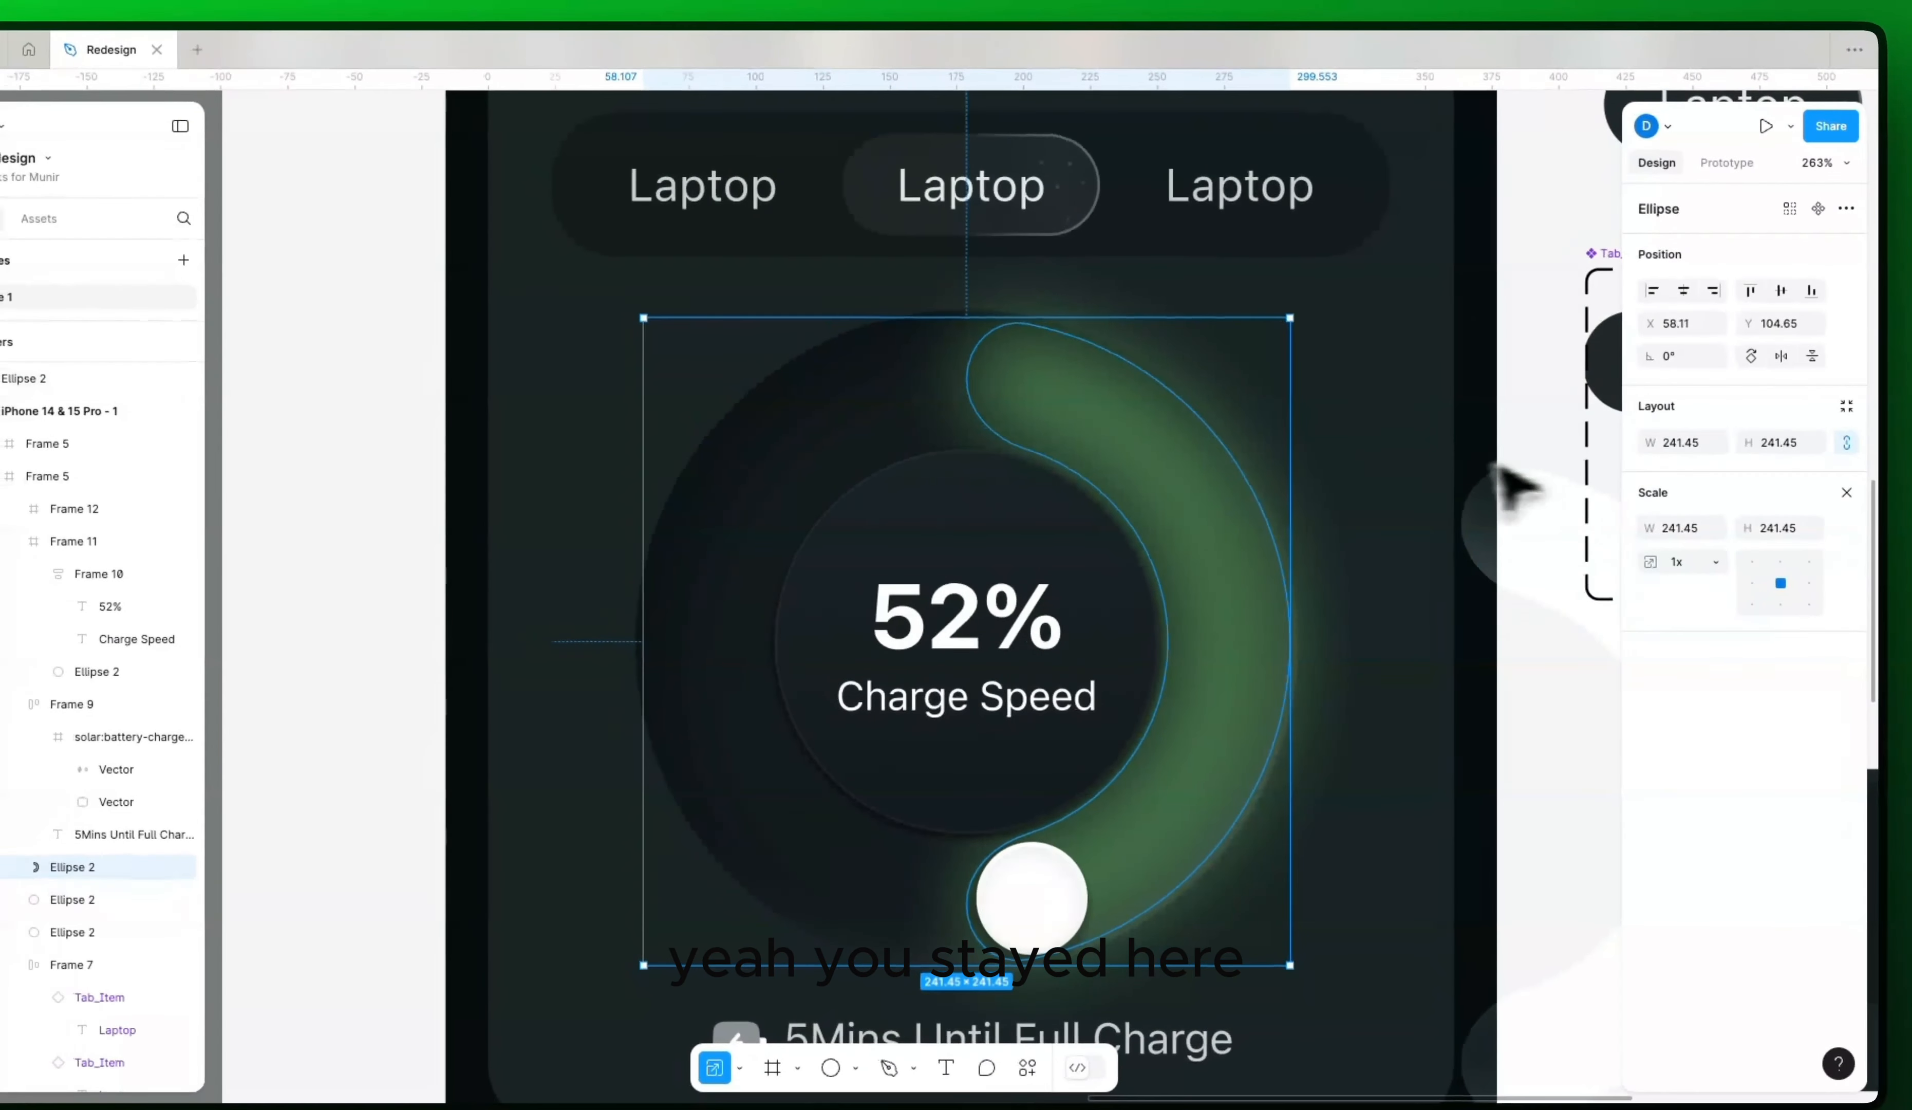
{"action": "left_click", "coordinate": [1481, 528]}
{"action": "left_click", "coordinate": [884, 415], "text": "super"}
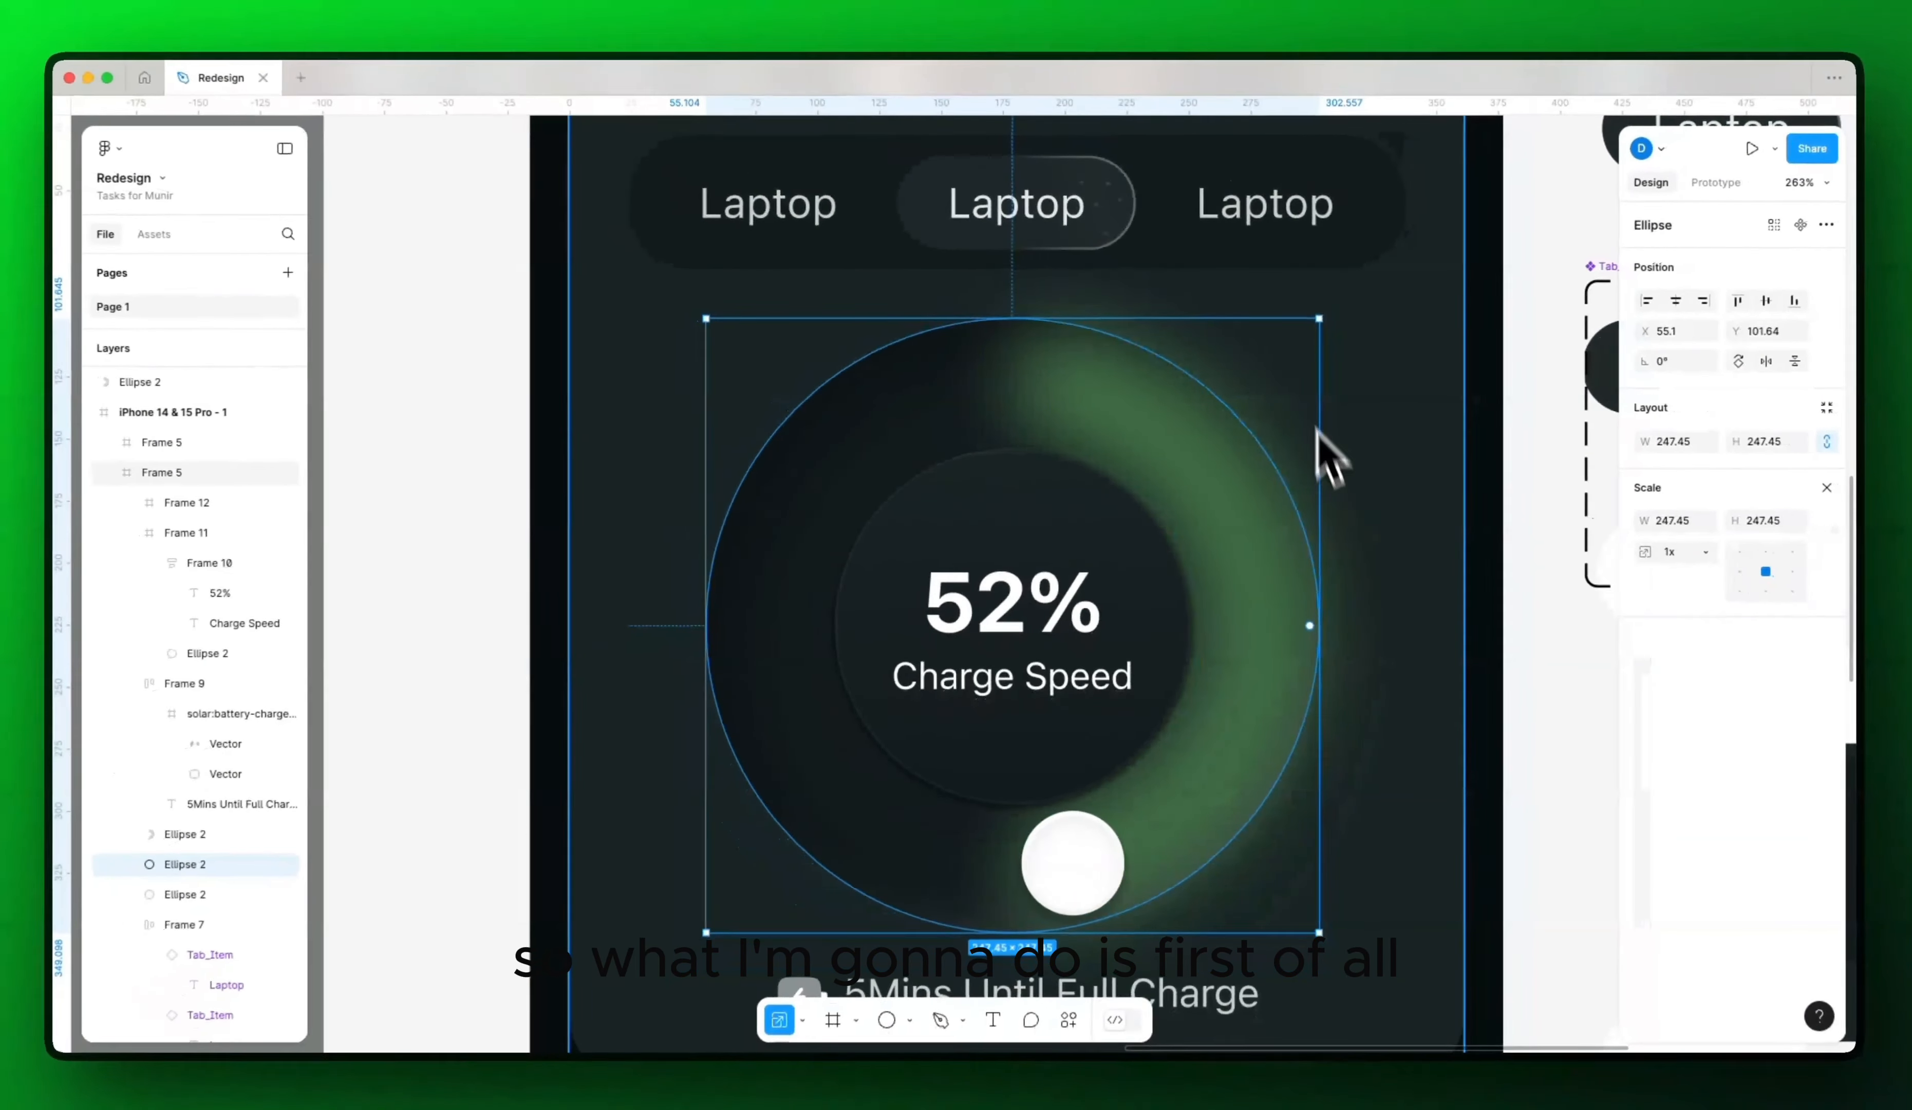
{"action": "key", "text": "k"}
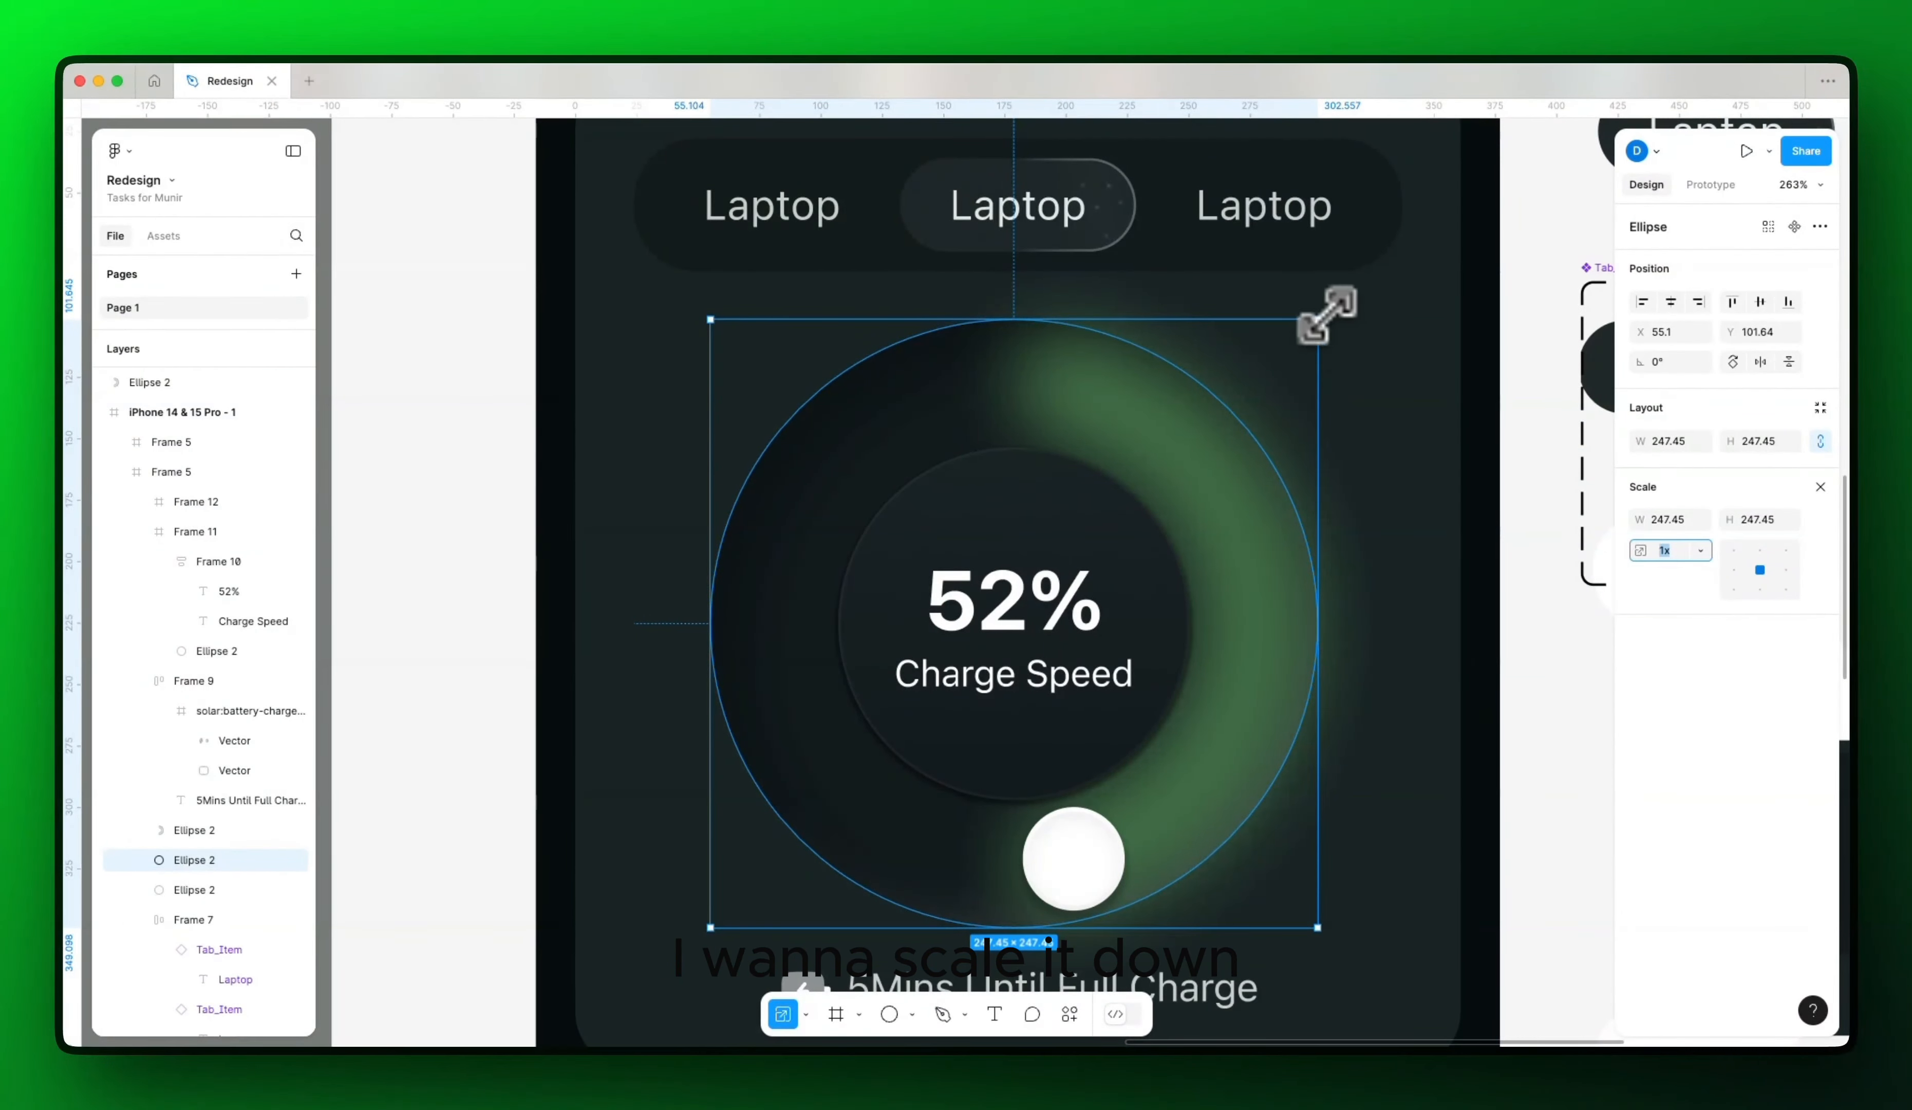
{"action": "mouse_move", "coordinate": [1319, 315]}
{"action": "left_mouse_down"}
{"action": "mouse_move", "coordinate": [1294, 338]}
{"action": "mouse_move", "coordinate": [1283, 309]}
{"action": "left_mouse_up"}
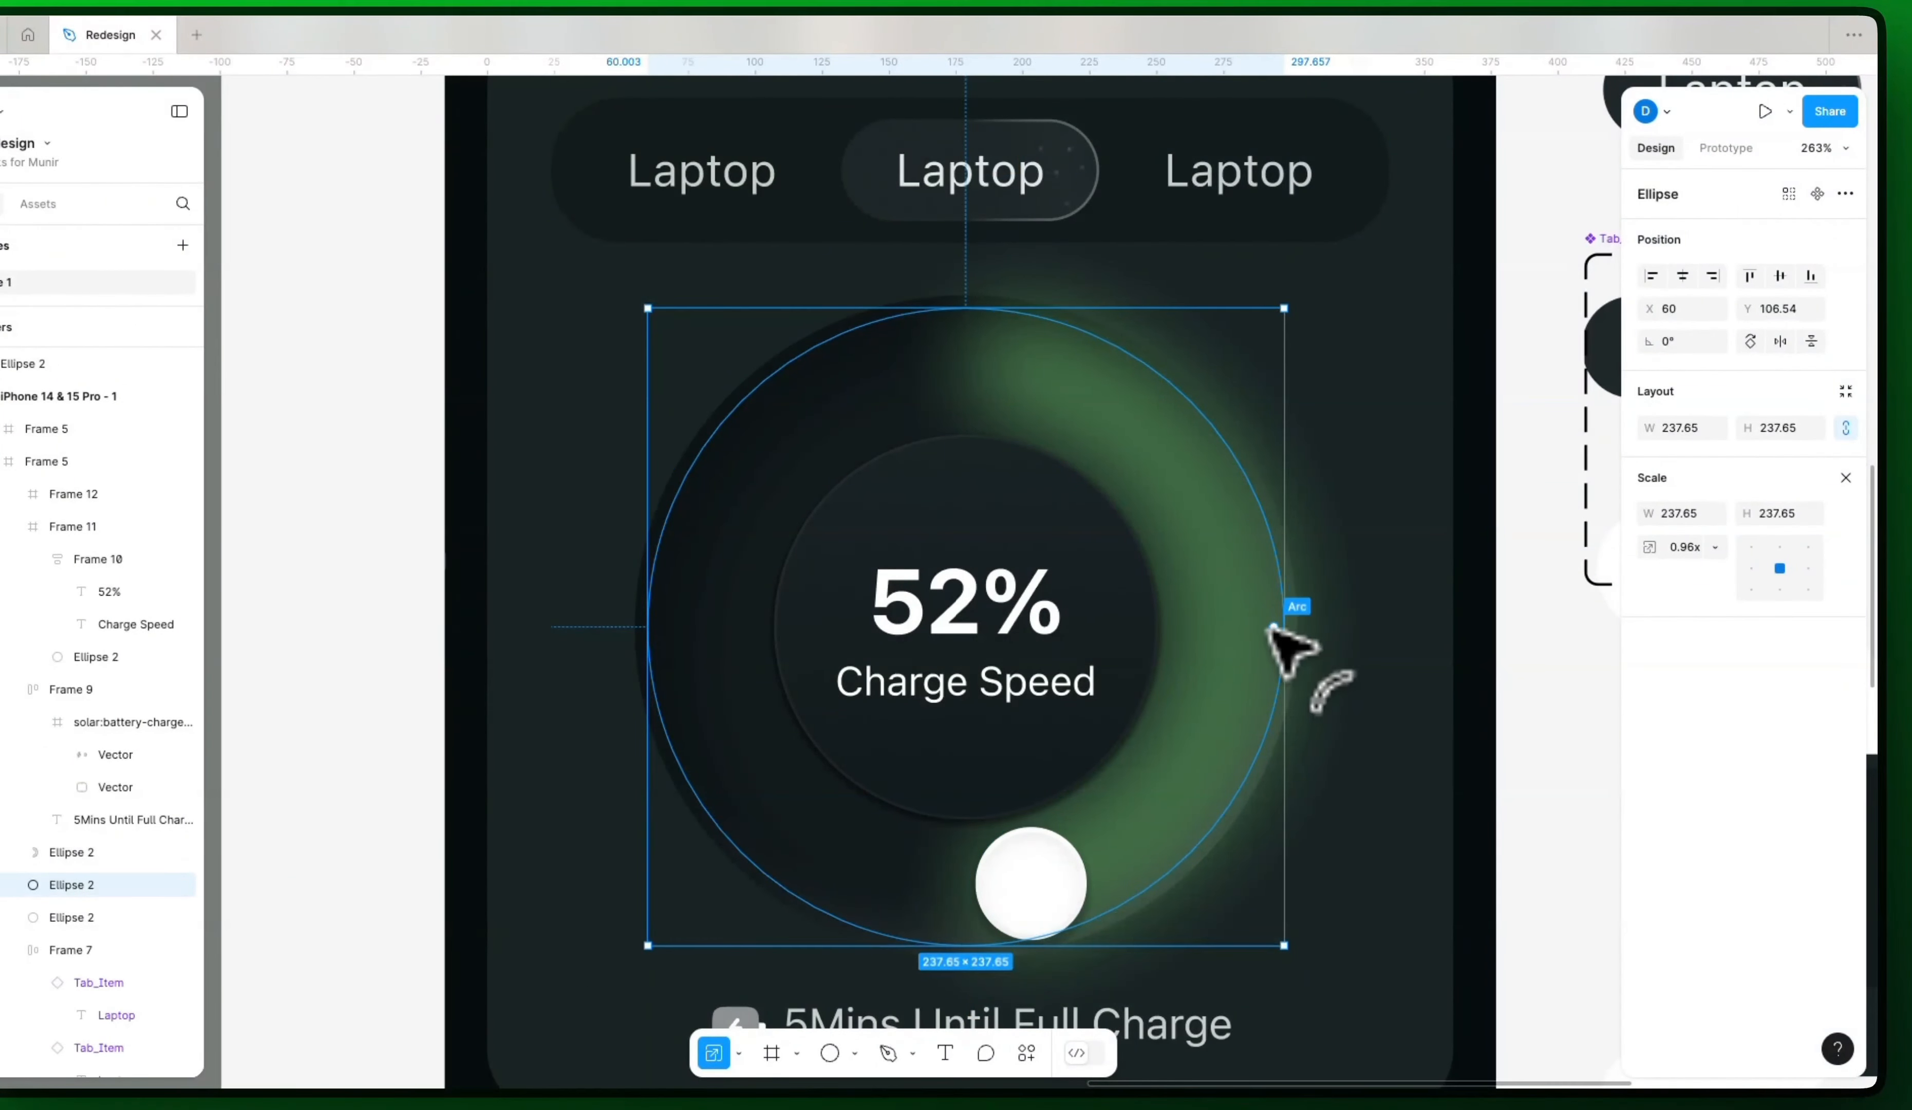
Step: Turn the scaled dark circle into a half-ring arc with a -90° start, 50% sweep and 63.9% ratio, and round its ends
{"action": "left_click_drag", "start_coordinate": [1270, 624], "coordinate": [978, 540]}
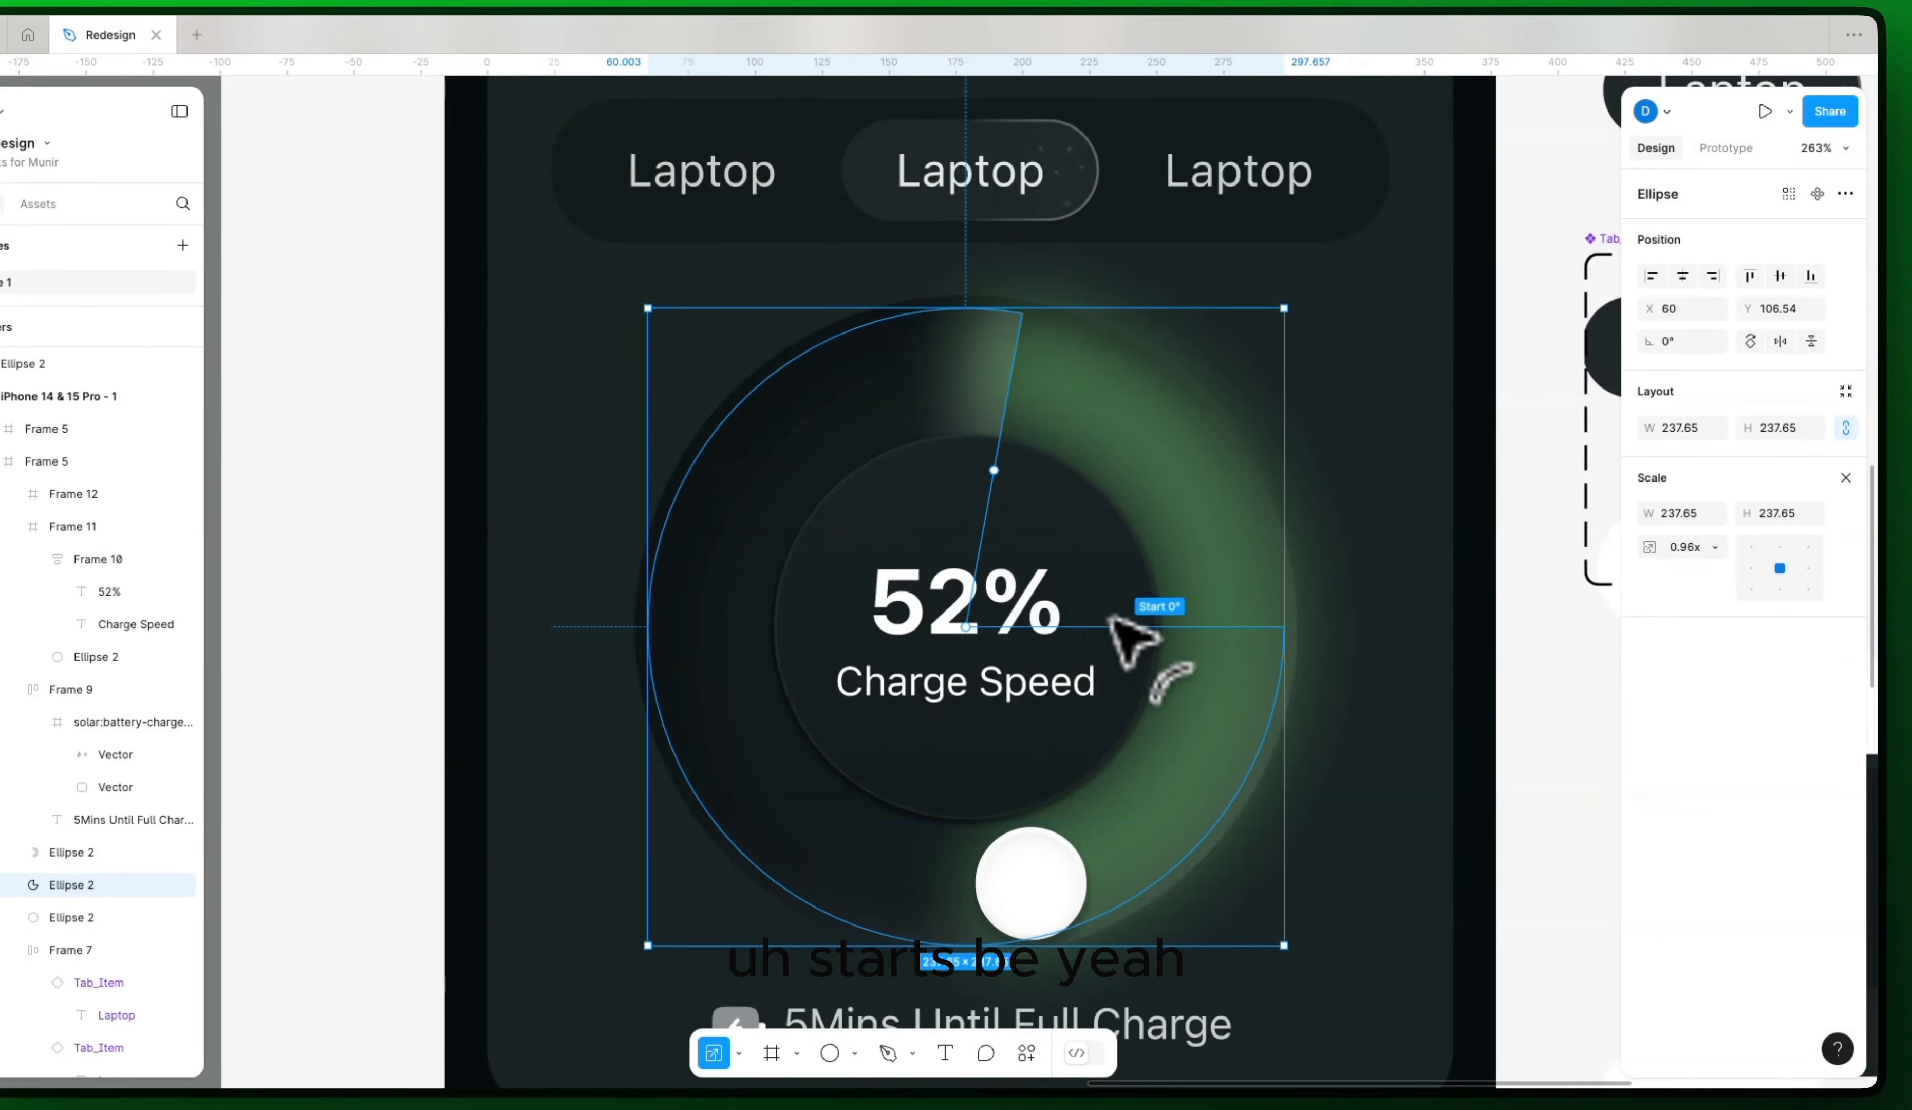
{"action": "left_click_drag", "start_coordinate": [1122, 625], "coordinate": [966, 479]}
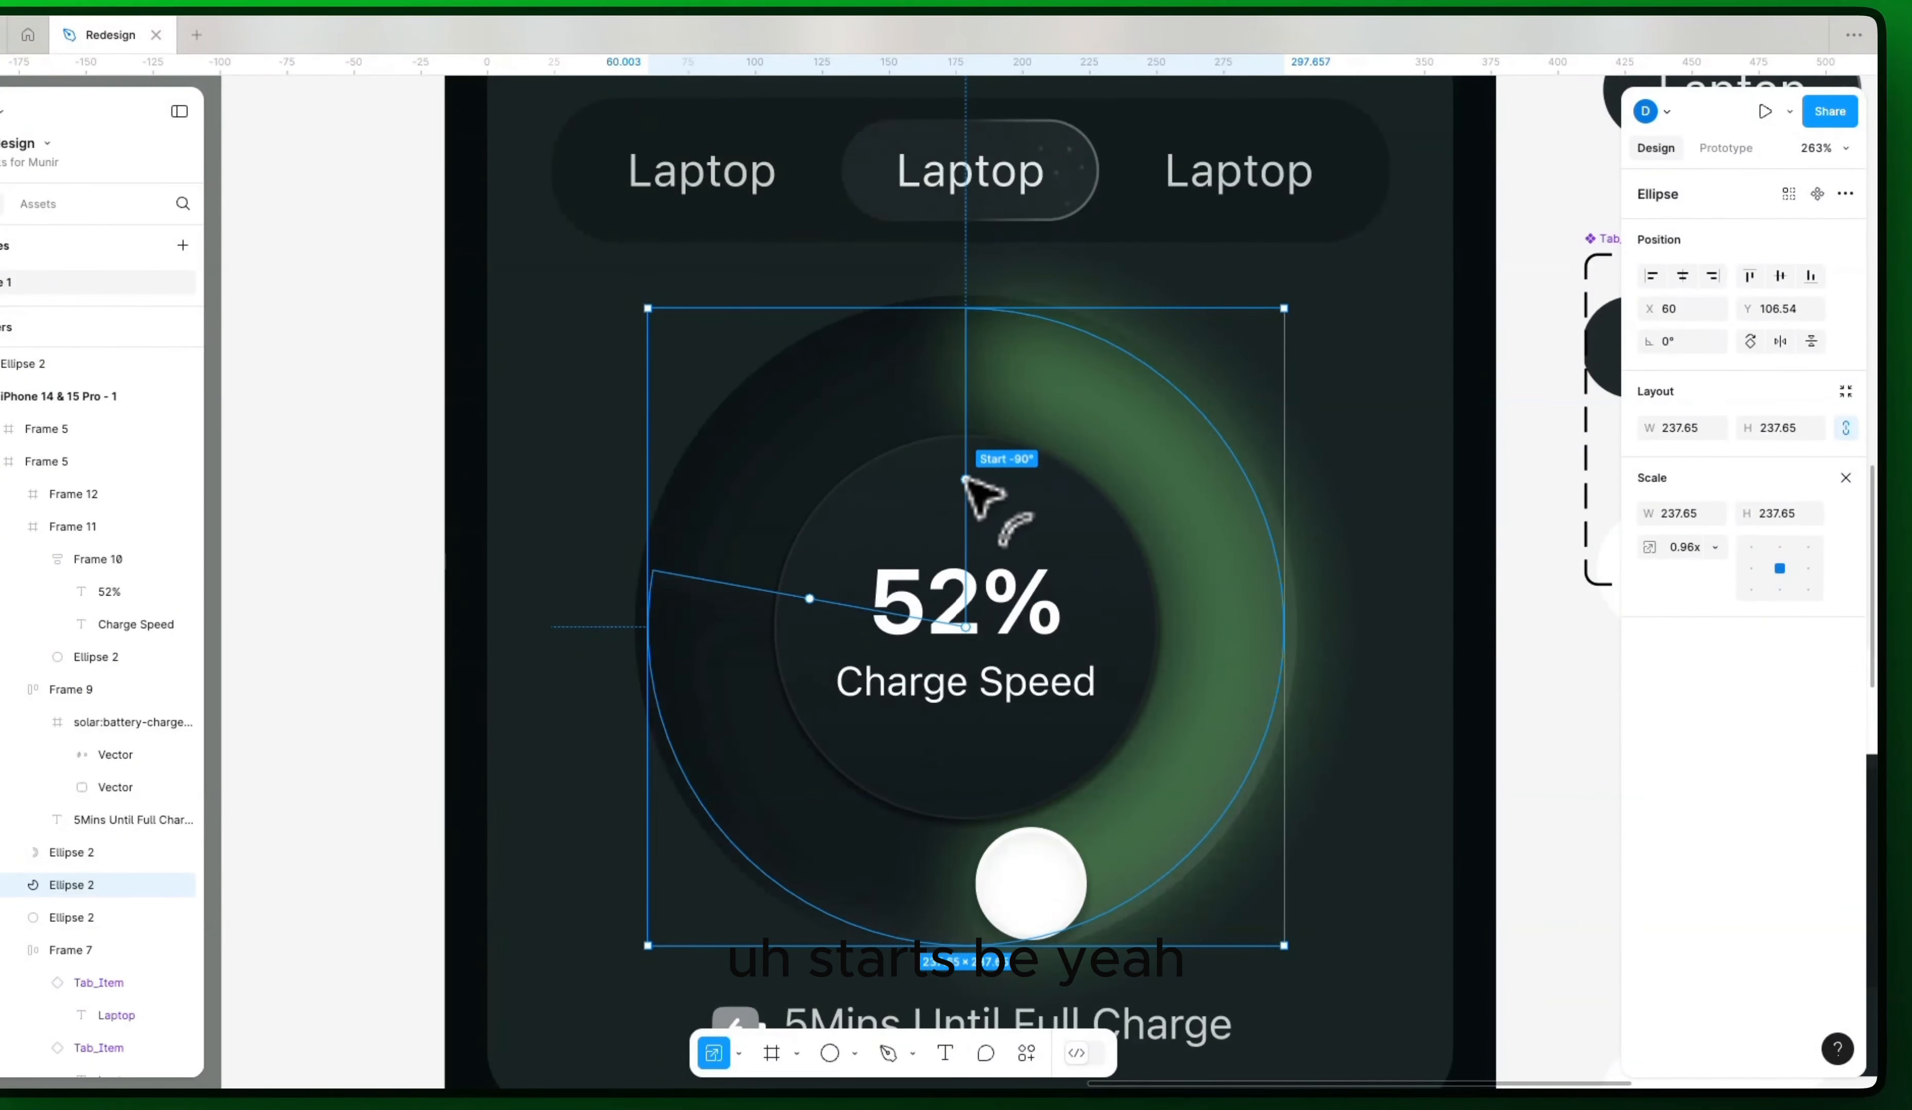
{"action": "left_click_drag", "start_coordinate": [809, 599], "coordinate": [966, 844]}
{"action": "left_click_drag", "start_coordinate": [966, 626], "coordinate": [1168, 626]}
{"action": "left_click_drag", "start_coordinate": [968, 369], "coordinate": [1014, 376]}
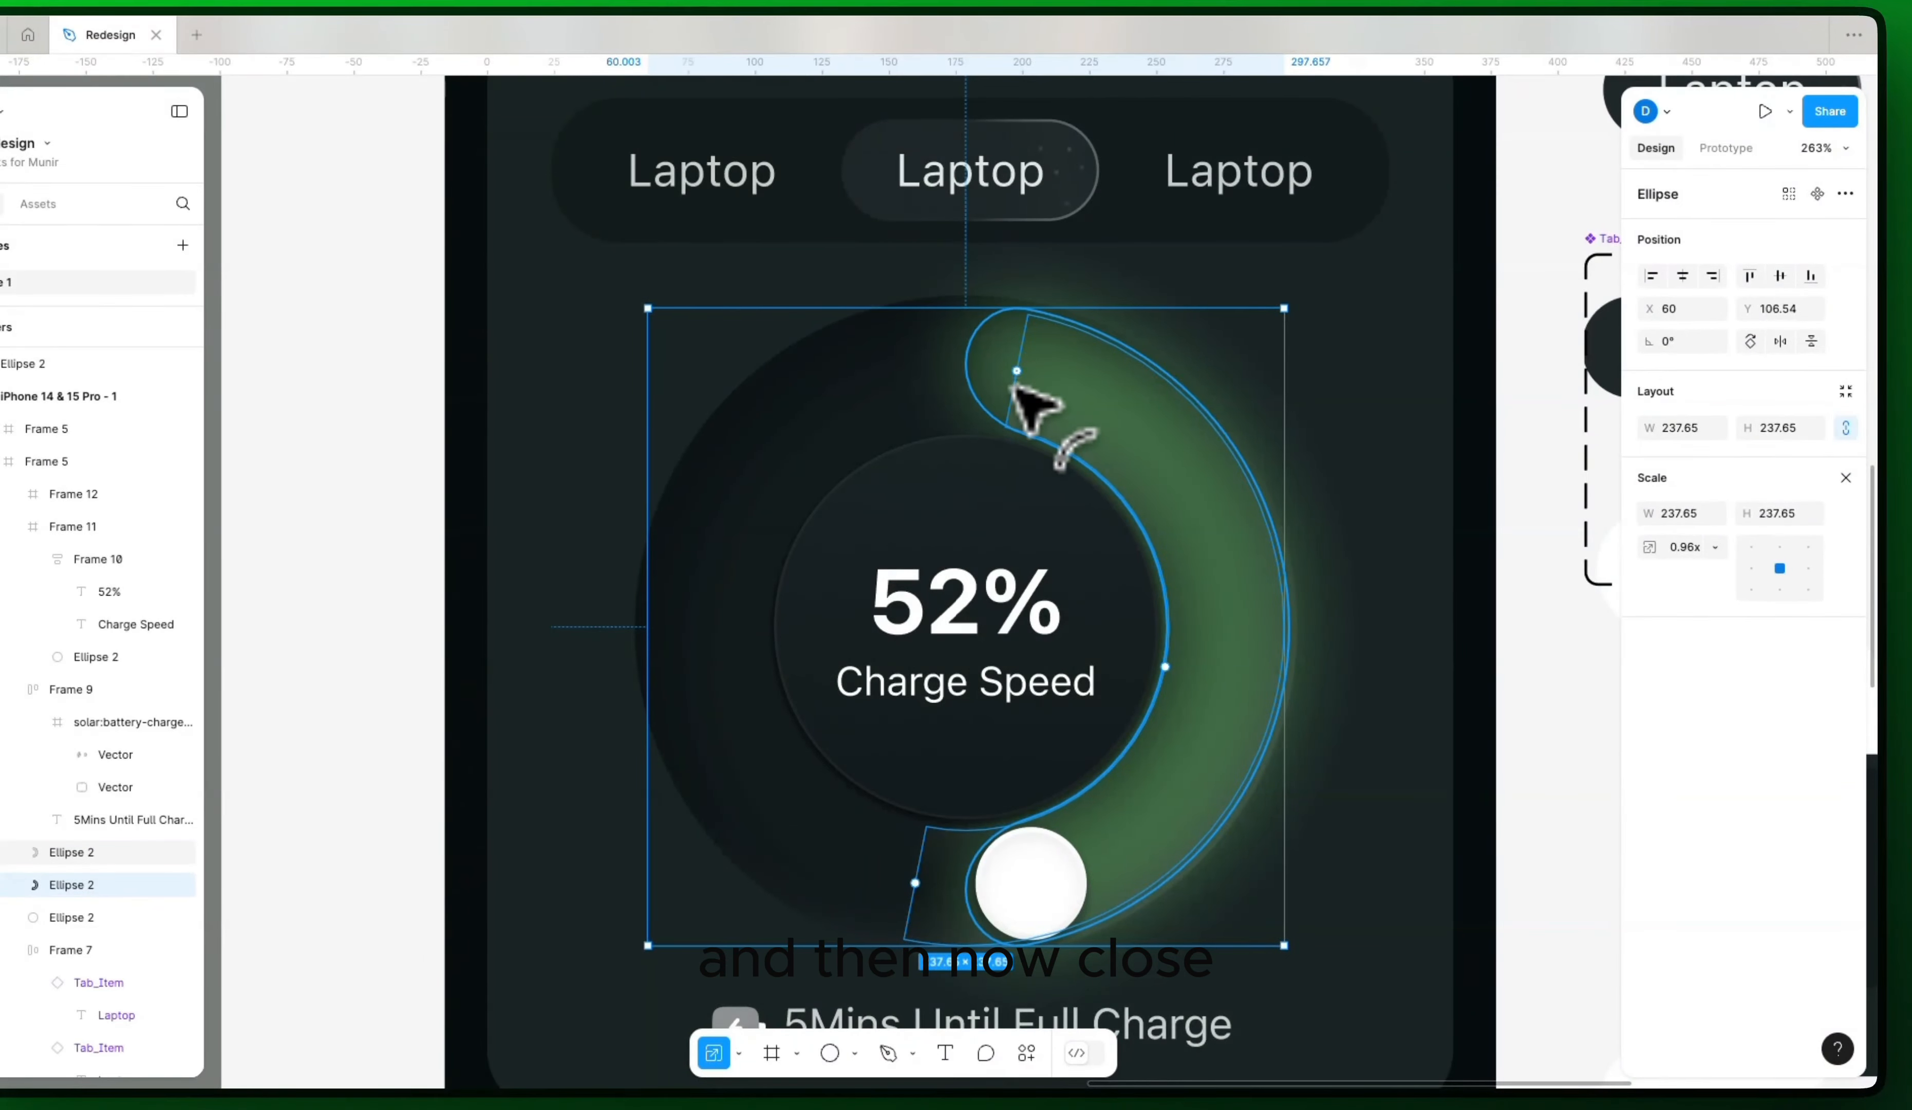
{"action": "key", "text": "super+z"}
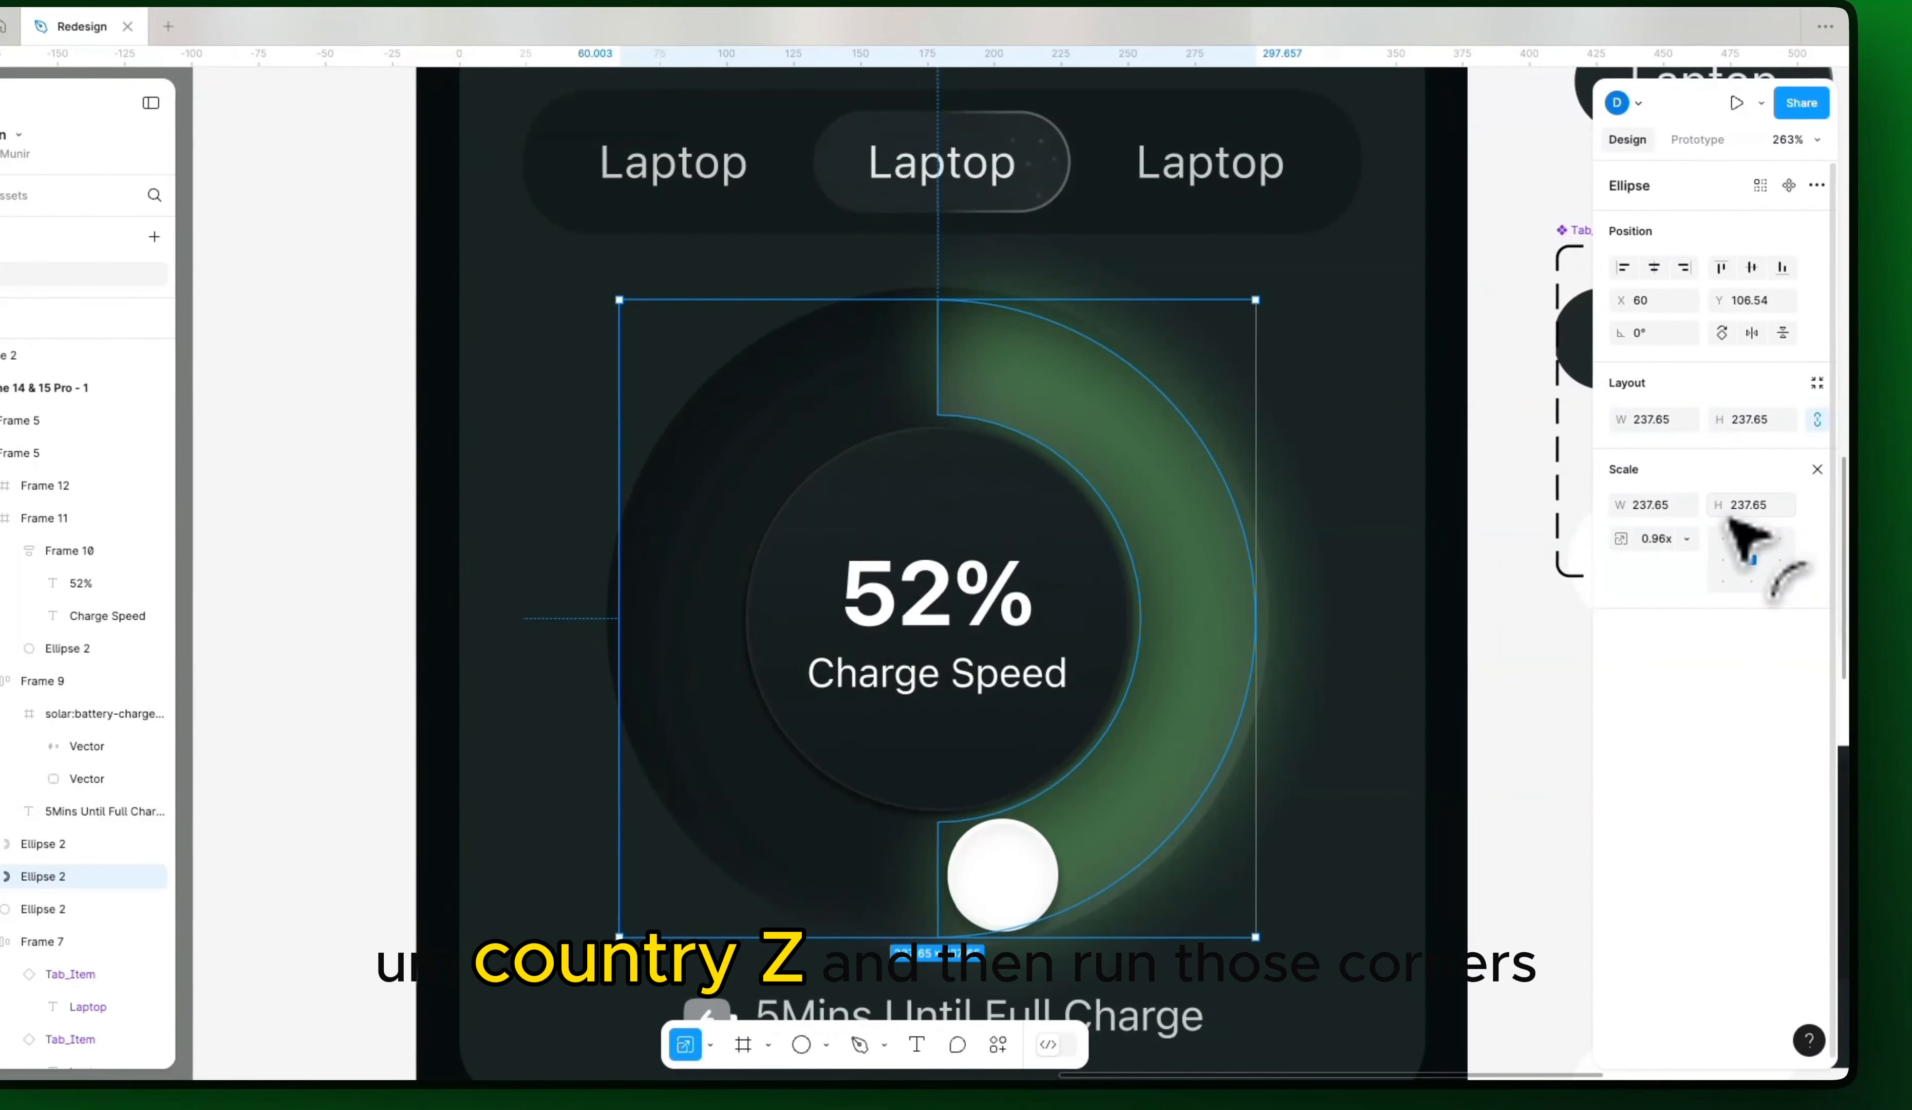
{"action": "left_click", "coordinate": [1817, 468]}
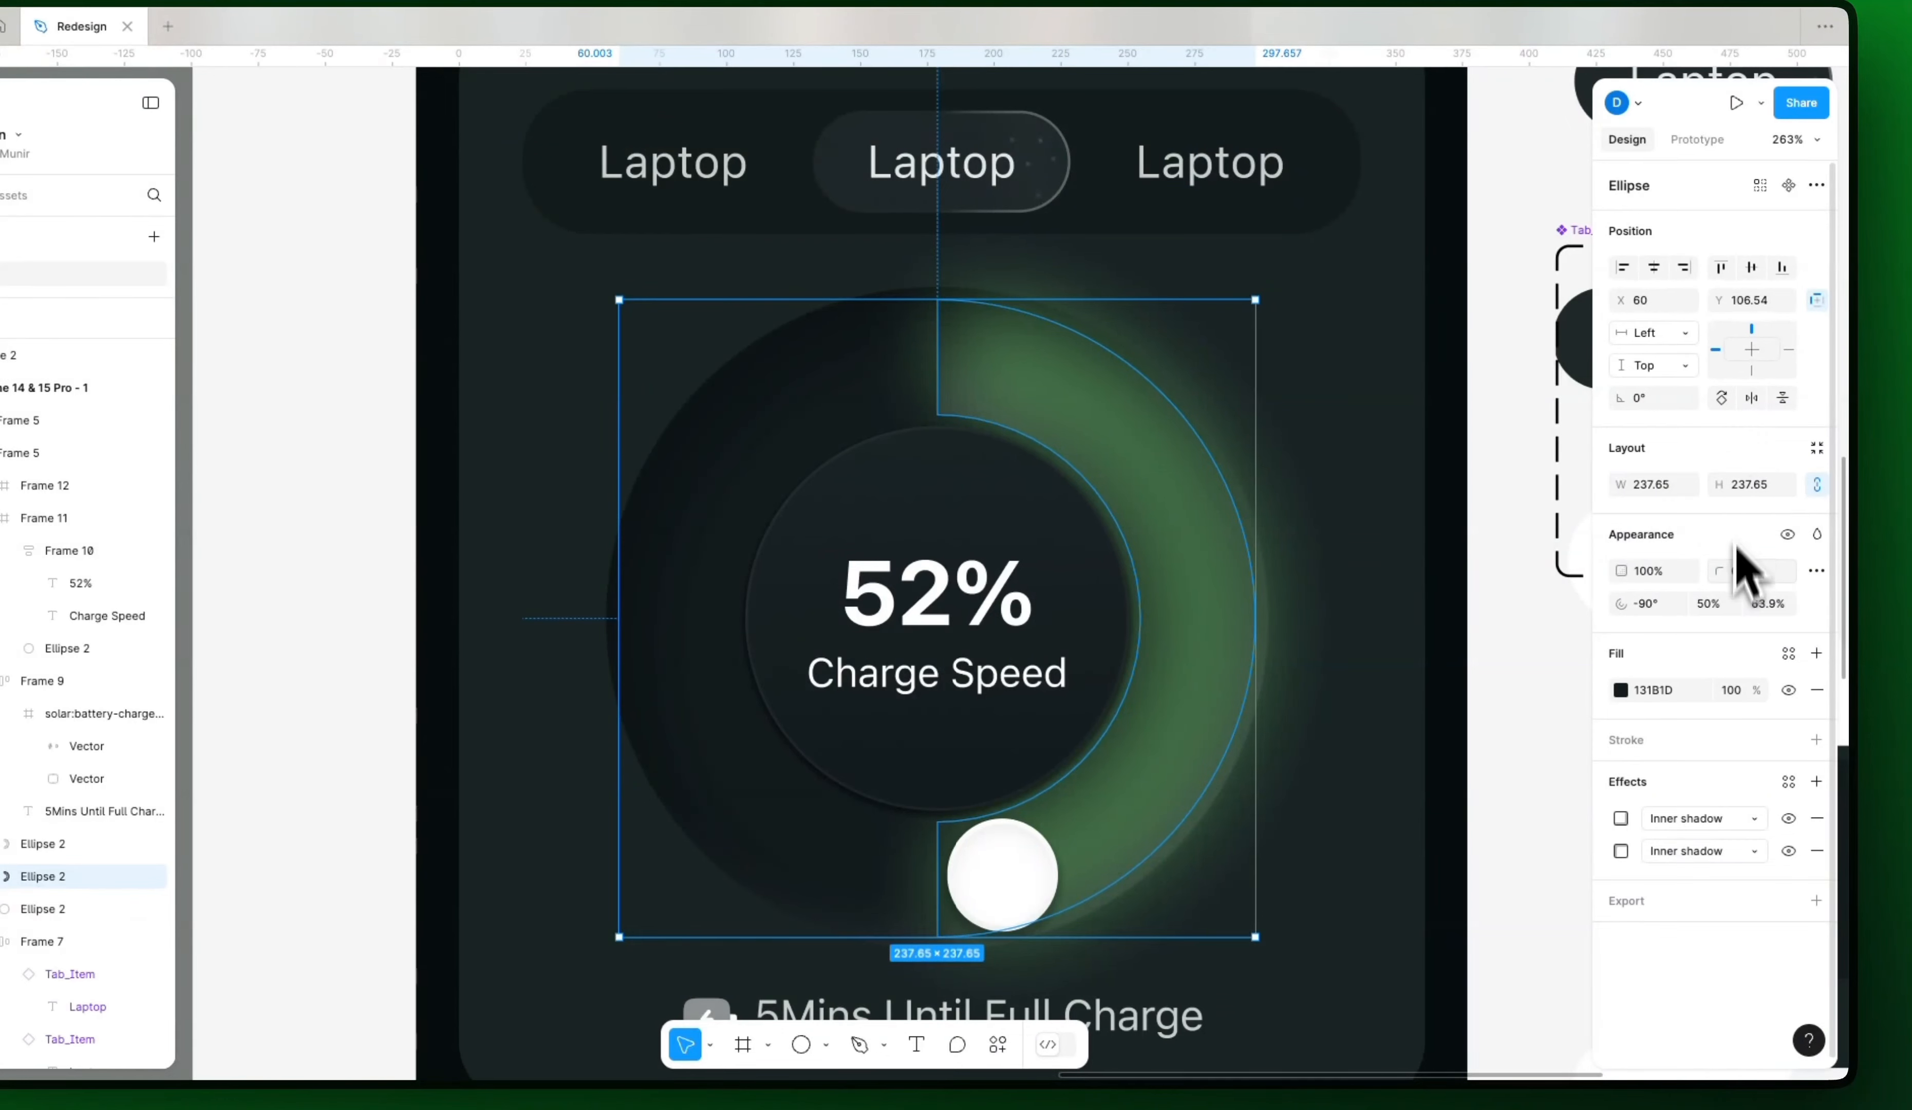
{"action": "left_click_drag", "start_coordinate": [1714, 579], "coordinate": [241, 560]}
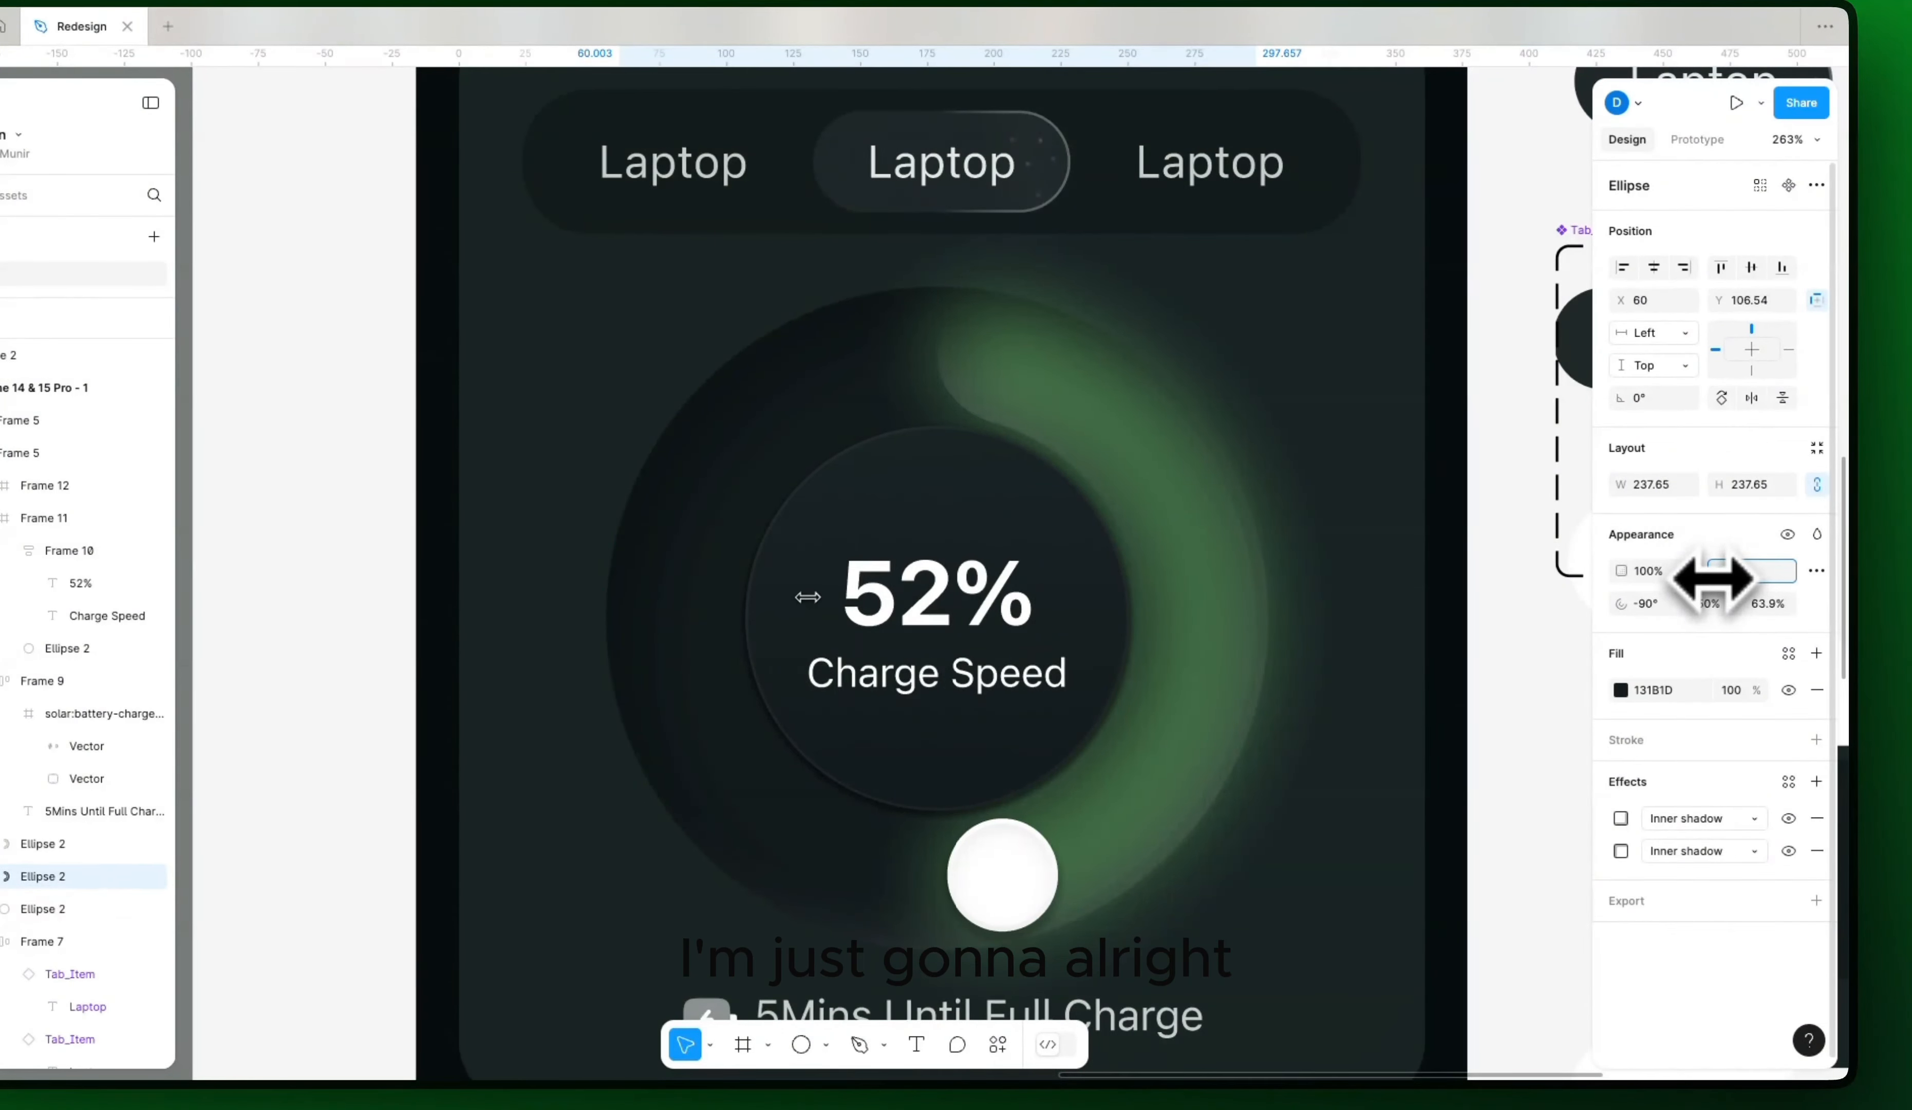
Step: Recolour the blurred green arc with the bright green 02FF68 sampled from the reference ring, at 100% opacity
{"action": "left_click", "coordinate": [1016, 875]}
{"action": "scroll", "coordinate": [1016, 875], "scroll_direction": "up", "scroll_amount": 5}
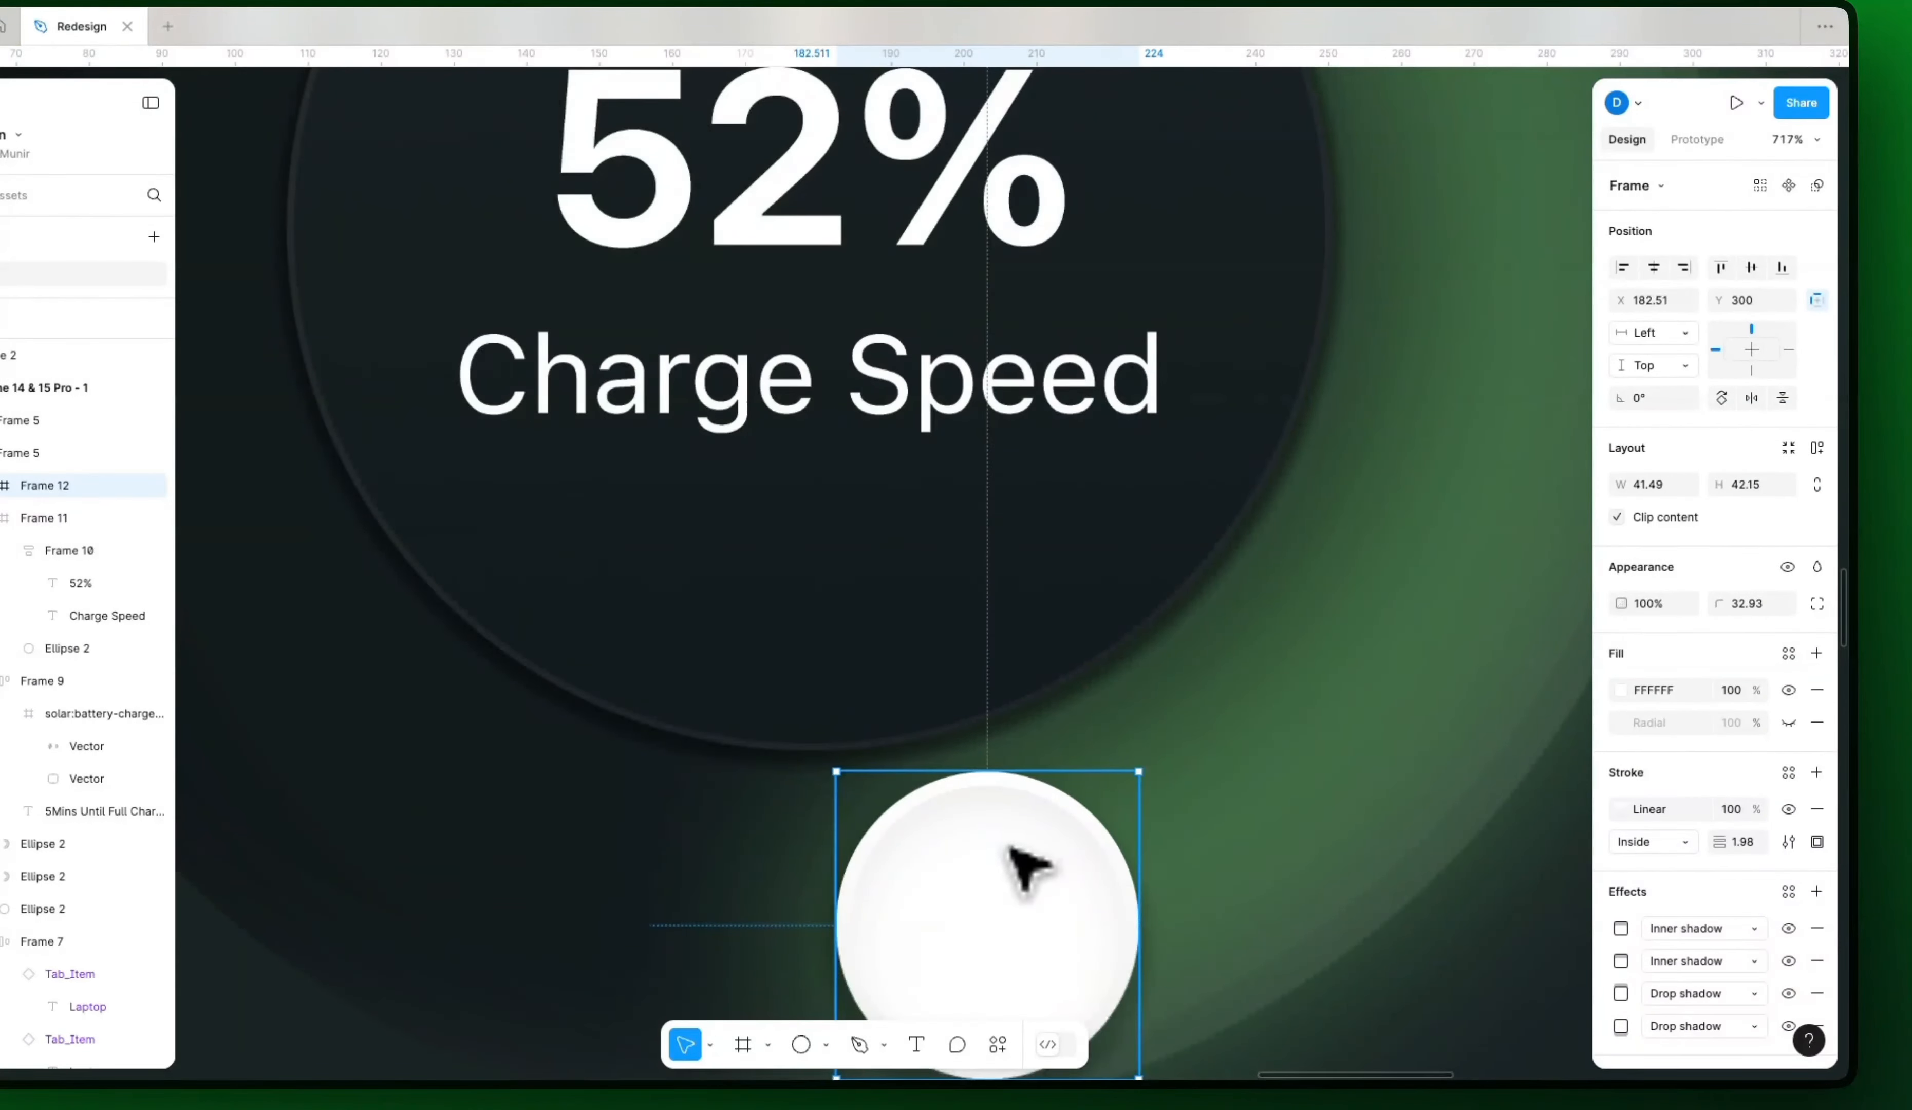
{"action": "left_click_drag", "start_coordinate": [1024, 869], "coordinate": [939, 759]}
{"action": "left_click", "coordinate": [1316, 545]}
{"action": "scroll", "coordinate": [1316, 545], "scroll_direction": "down", "scroll_amount": 10}
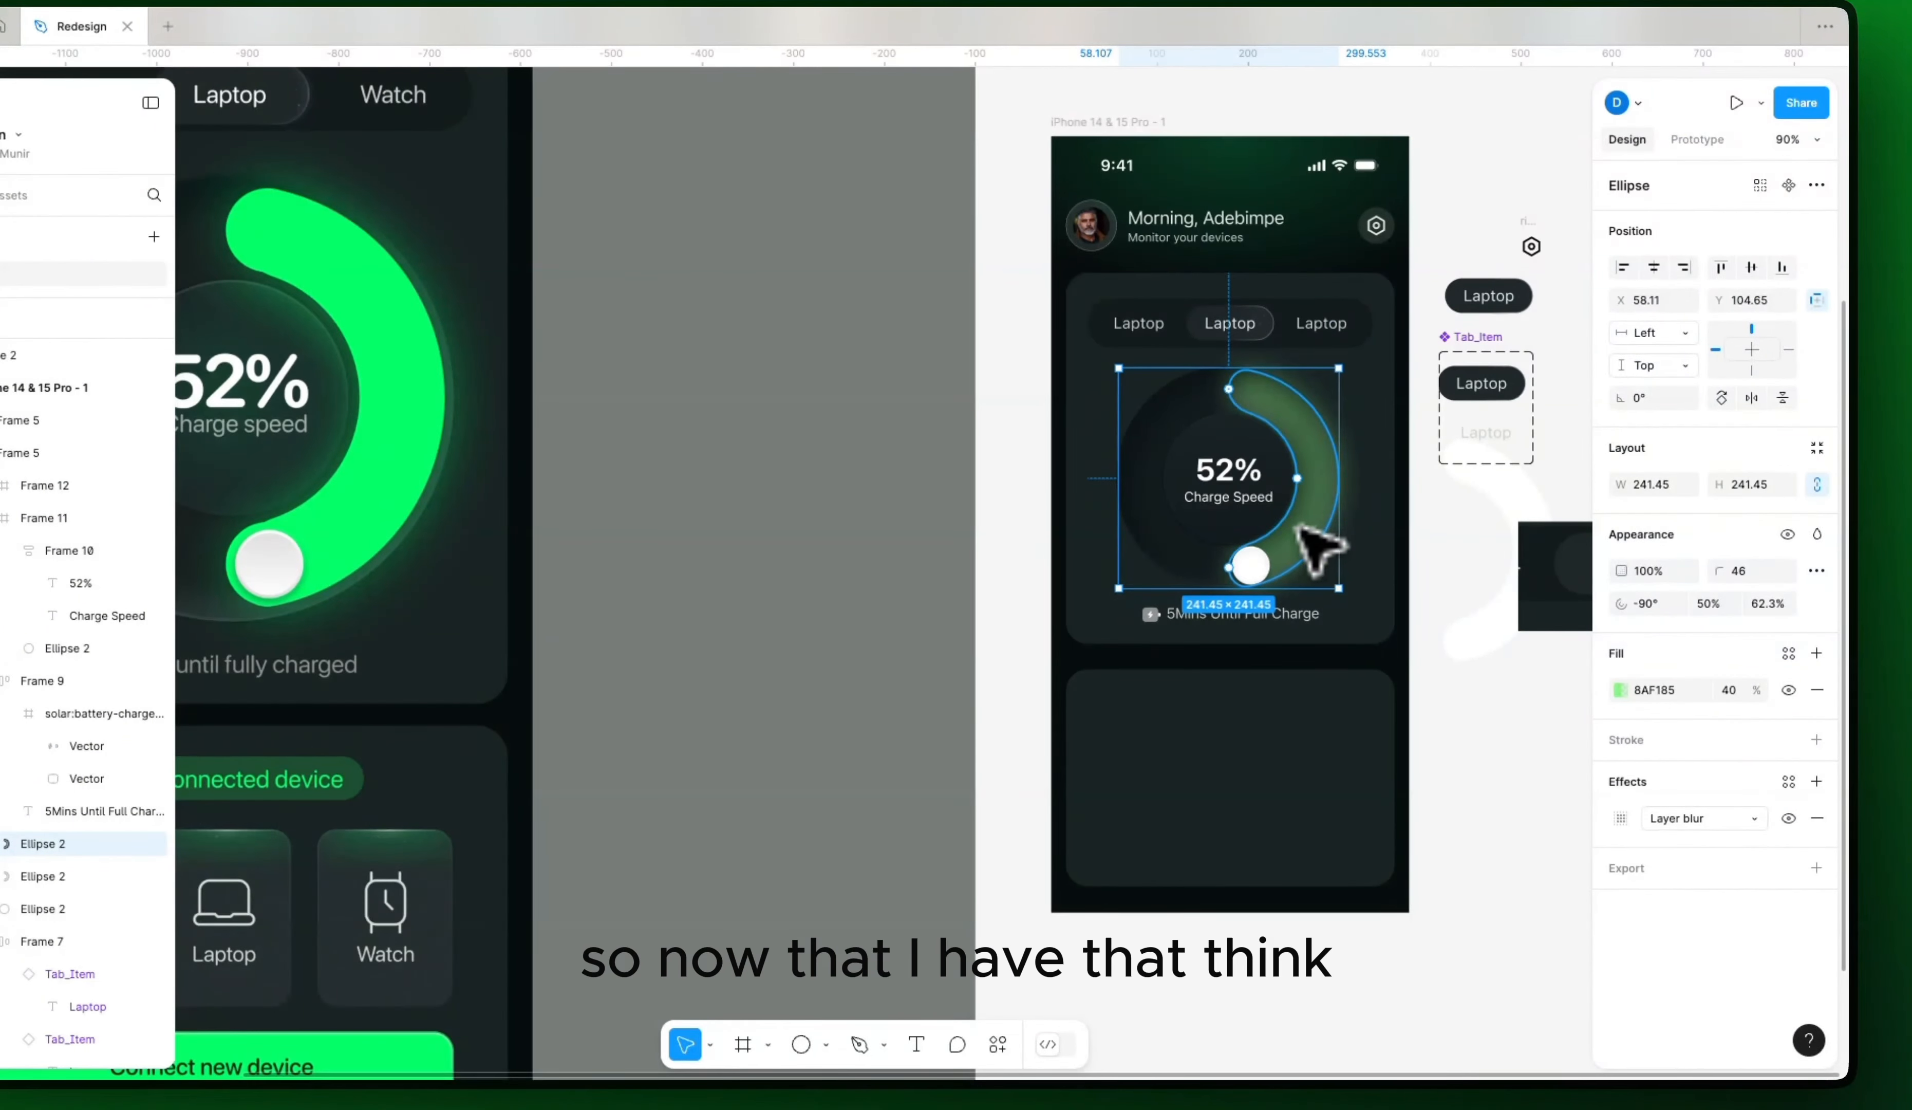
{"action": "key", "text": "i"}
{"action": "left_click", "coordinate": [420, 315]}
{"action": "left_click_drag", "start_coordinate": [1227, 465], "coordinate": [886, 513]}
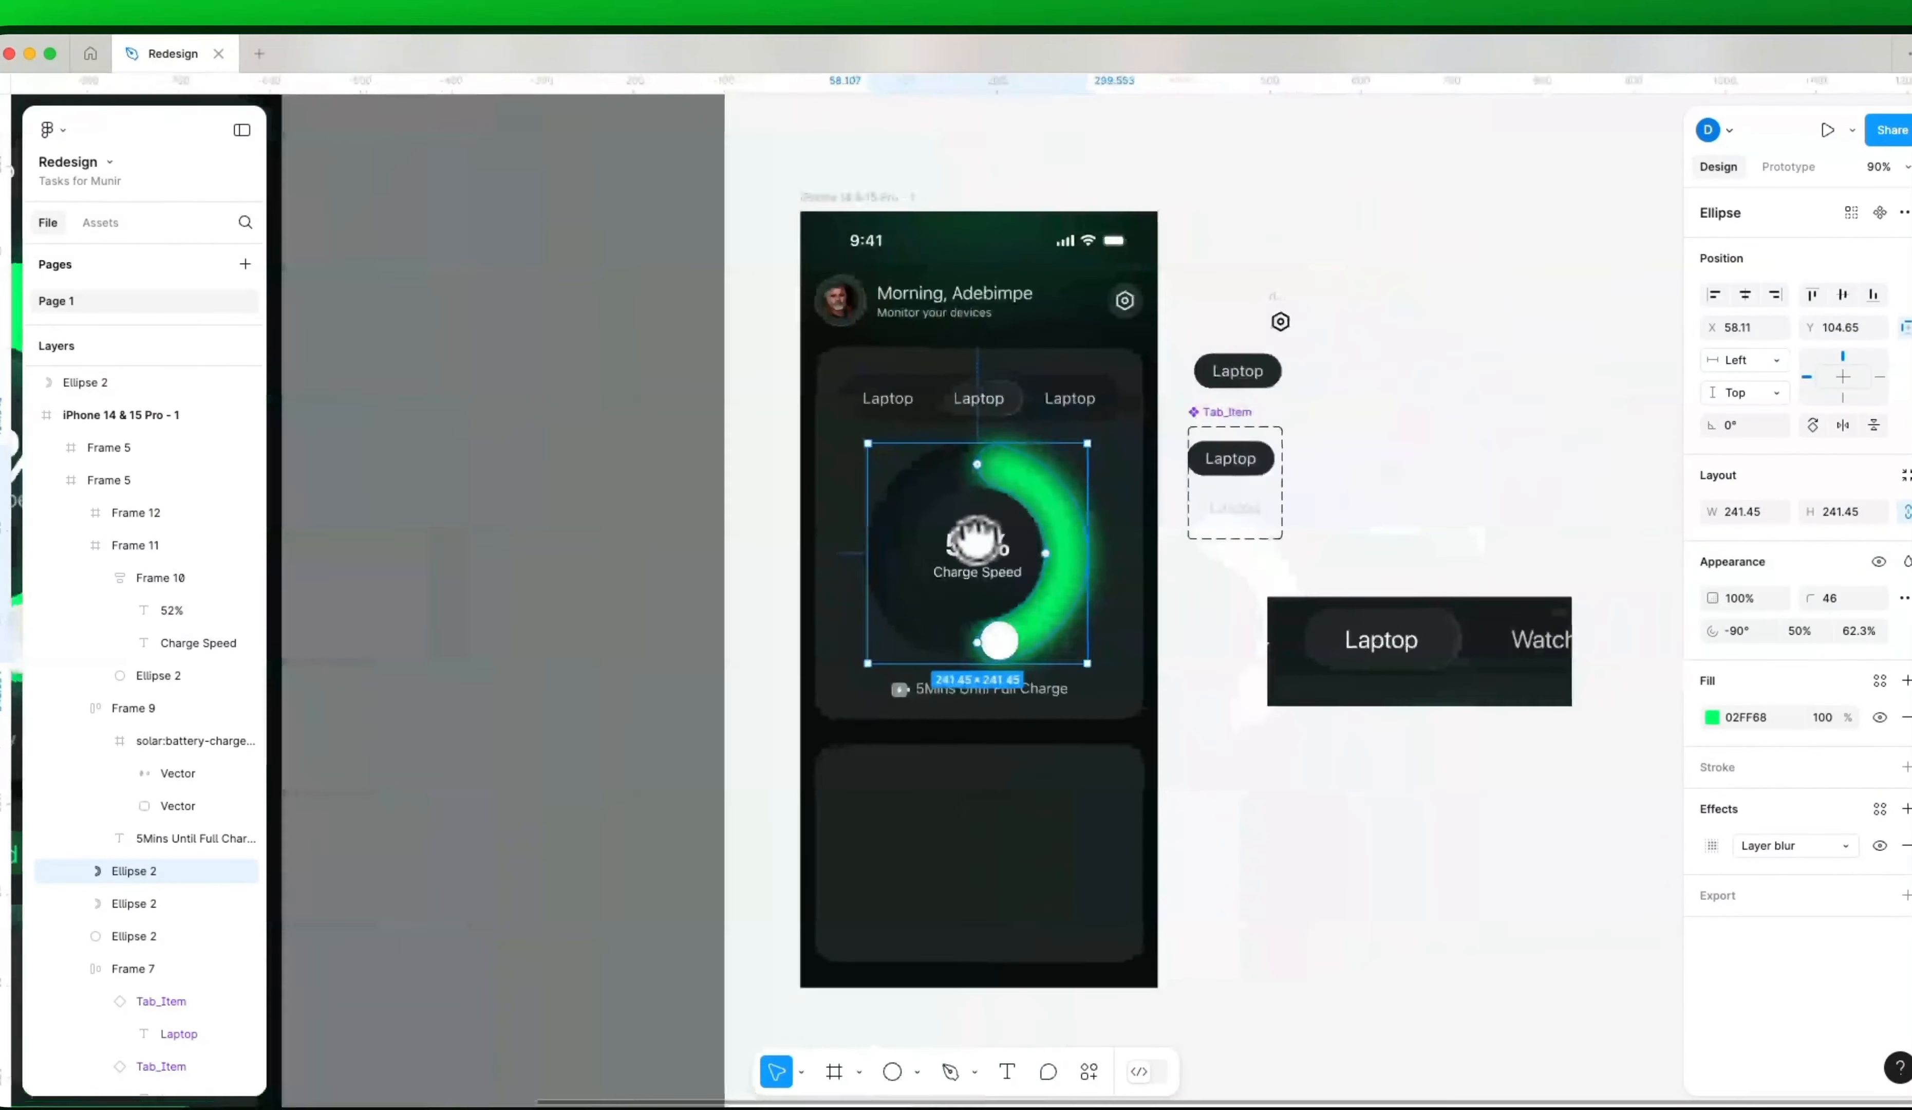
{"action": "scroll", "coordinate": [1088, 585], "scroll_direction": "up", "scroll_amount": 5}
{"action": "left_click", "coordinate": [1237, 615]}
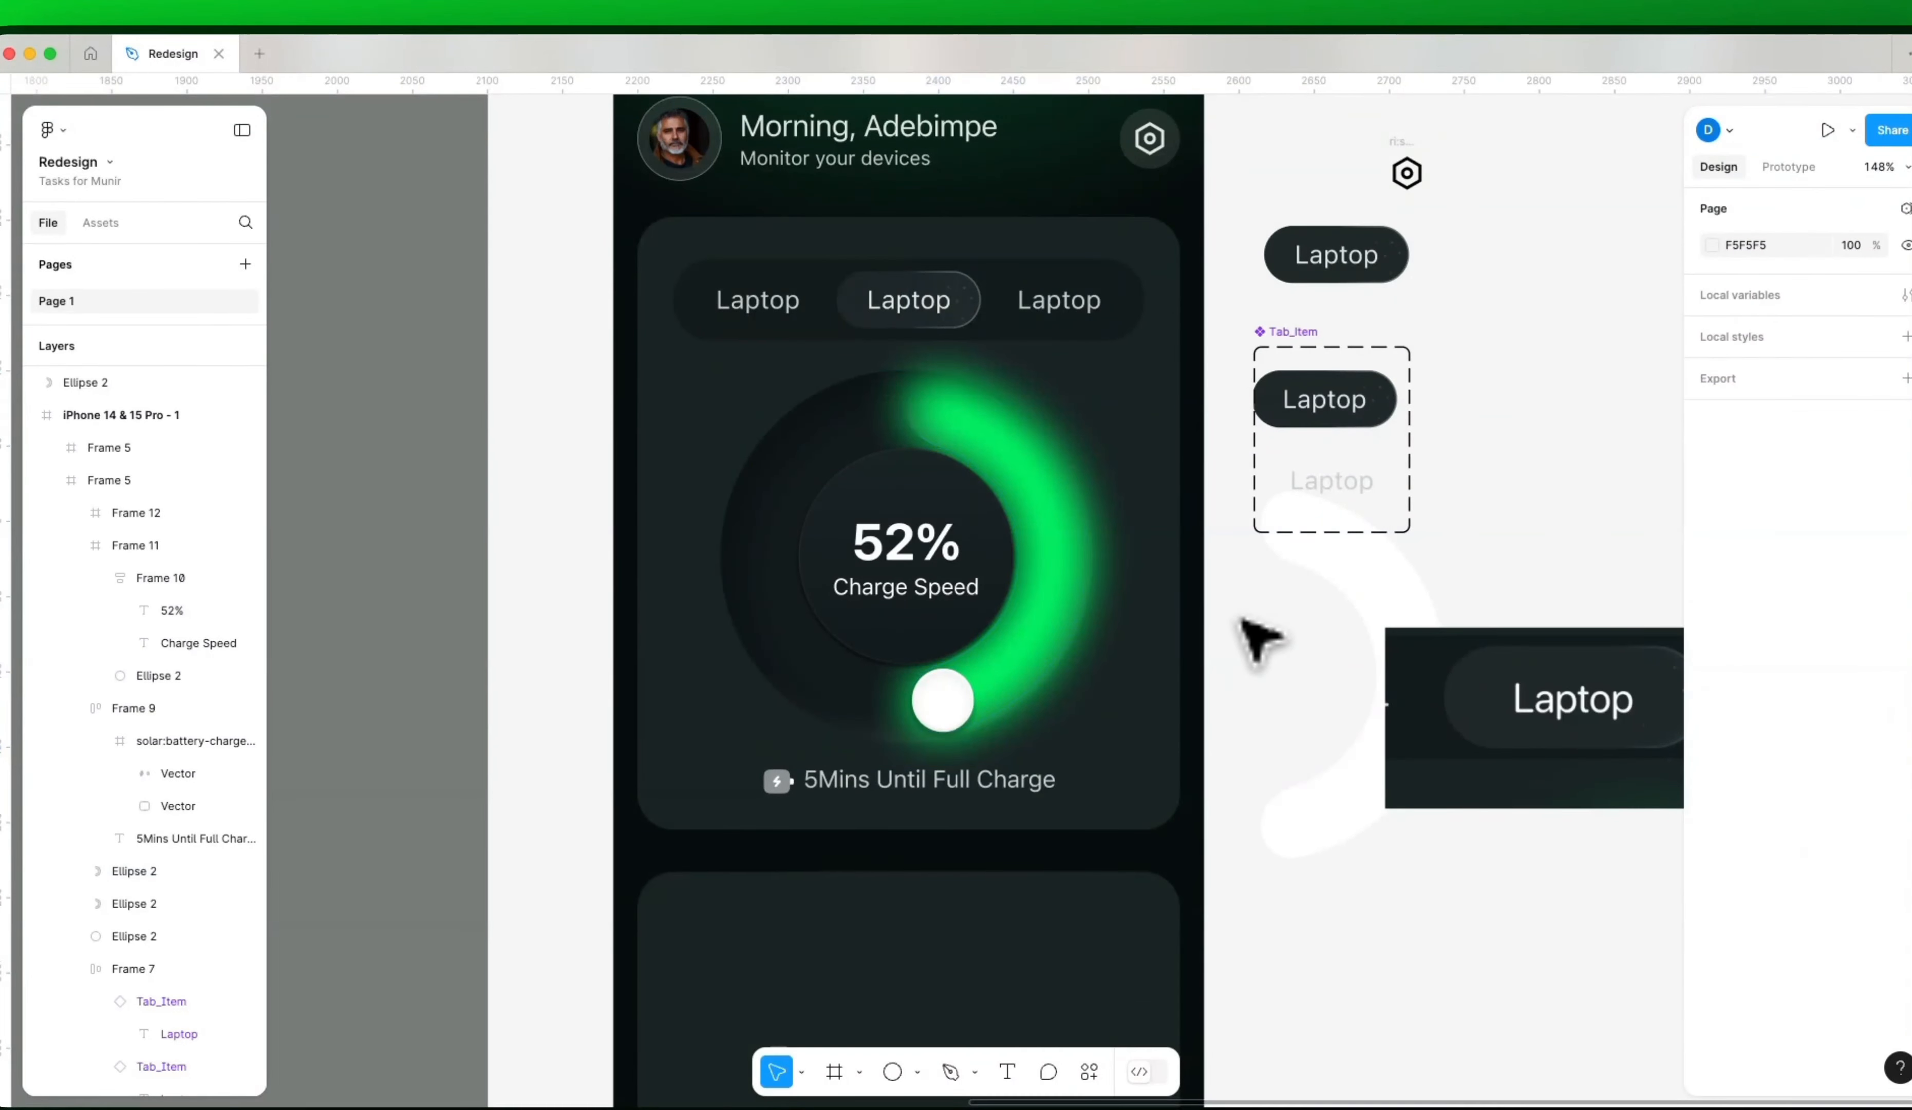
Step: Bring the blurred green arc forward in the layer order until it sits above the white knob
{"action": "left_click", "coordinate": [1033, 593], "text": "super"}
{"action": "key", "text": "super+bracketright"}
{"action": "key", "text": "super+bracketright"}
{"action": "key", "text": "super+bracketright"}
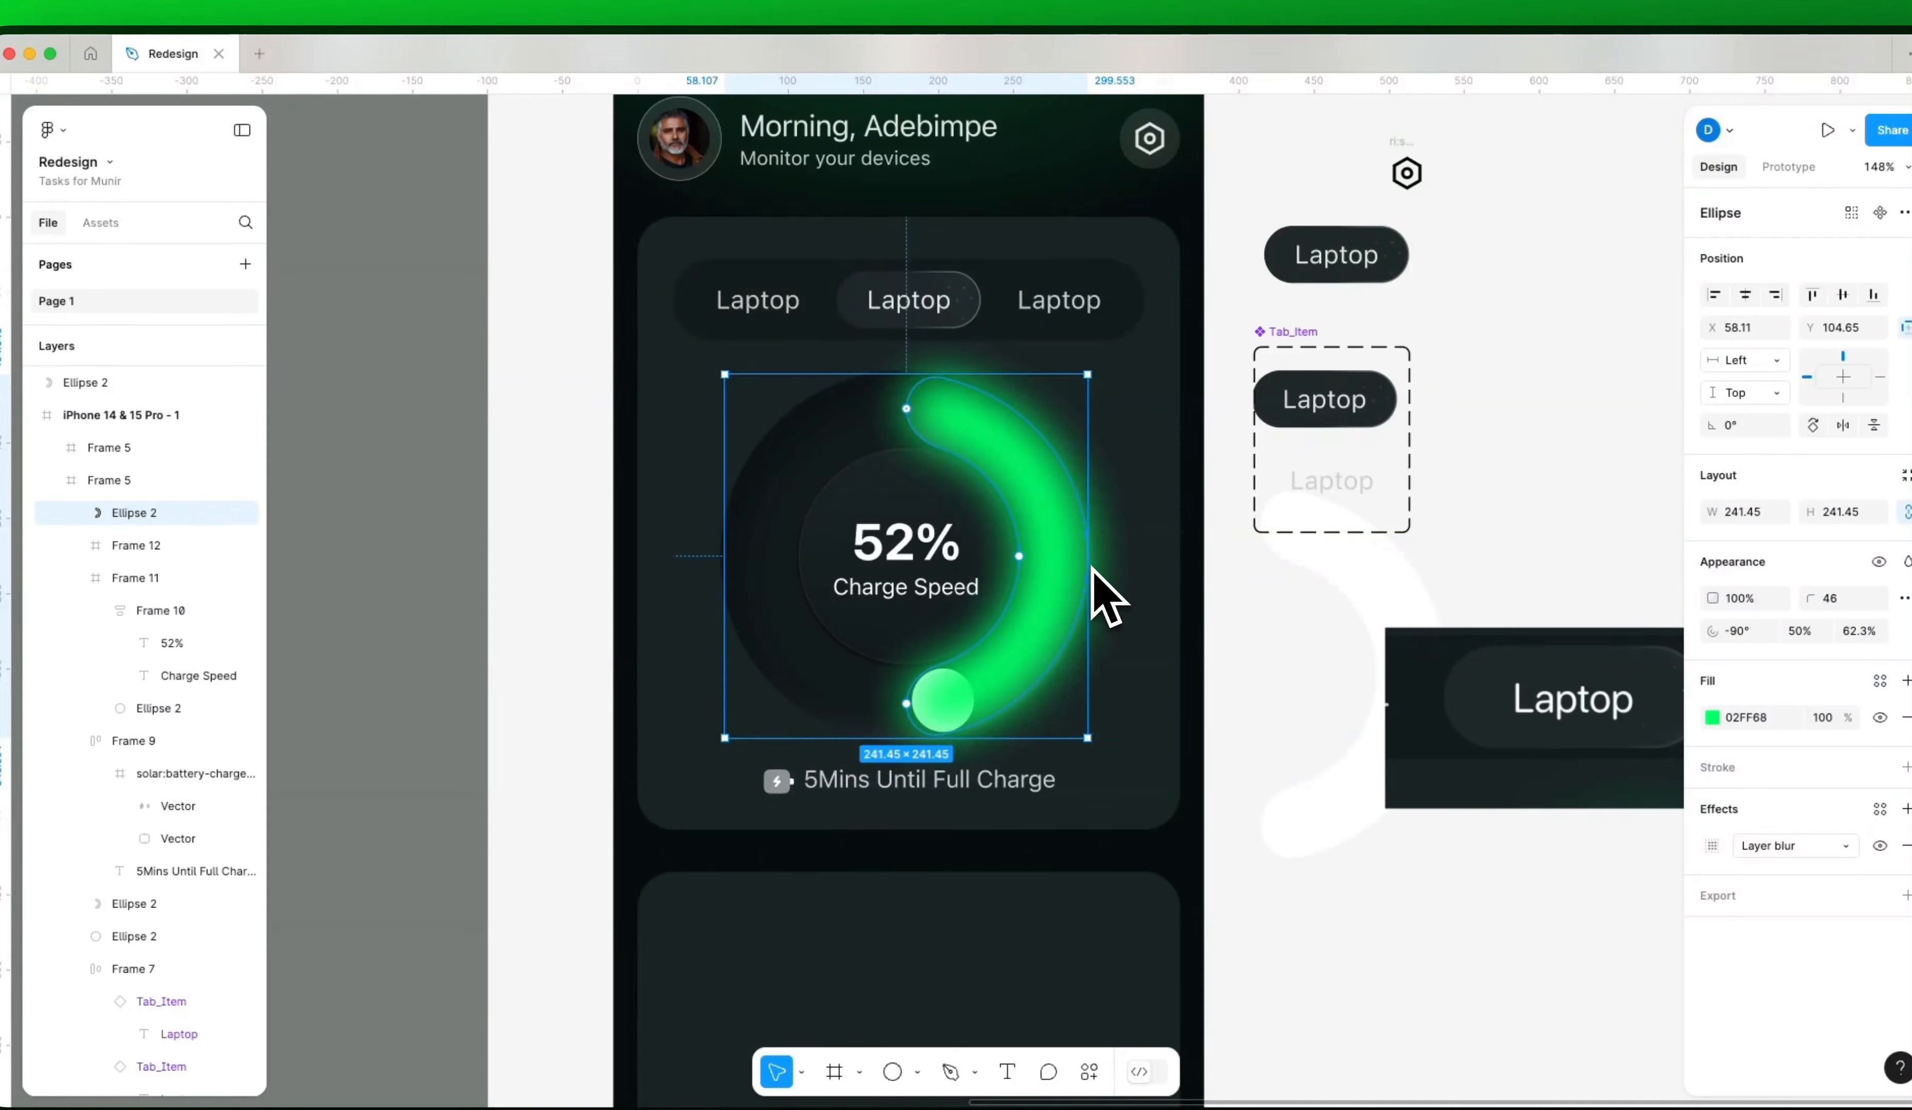
Step: Try removing the layer blur from the green arc, undo it, and shift the arc aside and back onto the ring
{"action": "left_click_drag", "start_coordinate": [1063, 612], "coordinate": [1227, 626]}
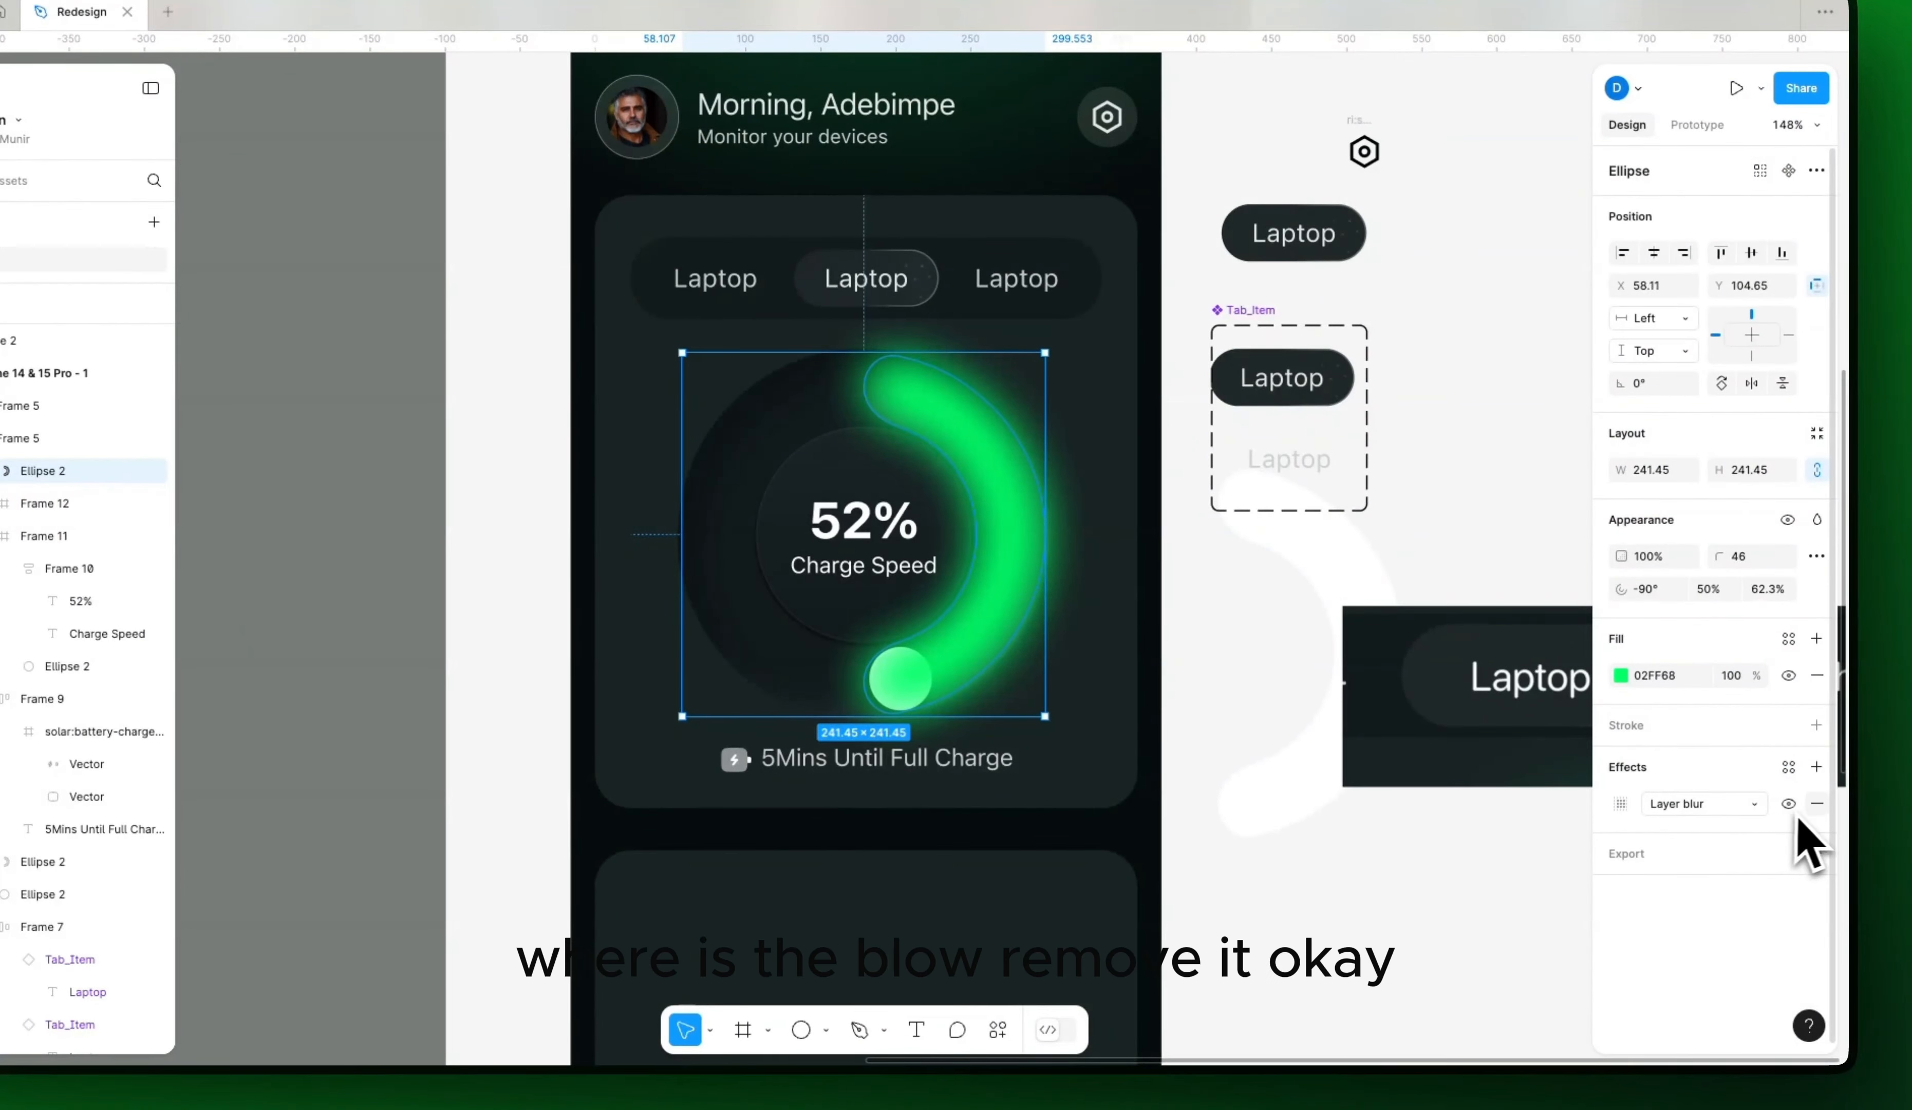
{"action": "left_click", "coordinate": [1816, 804]}
{"action": "key", "text": "ctrl+z"}
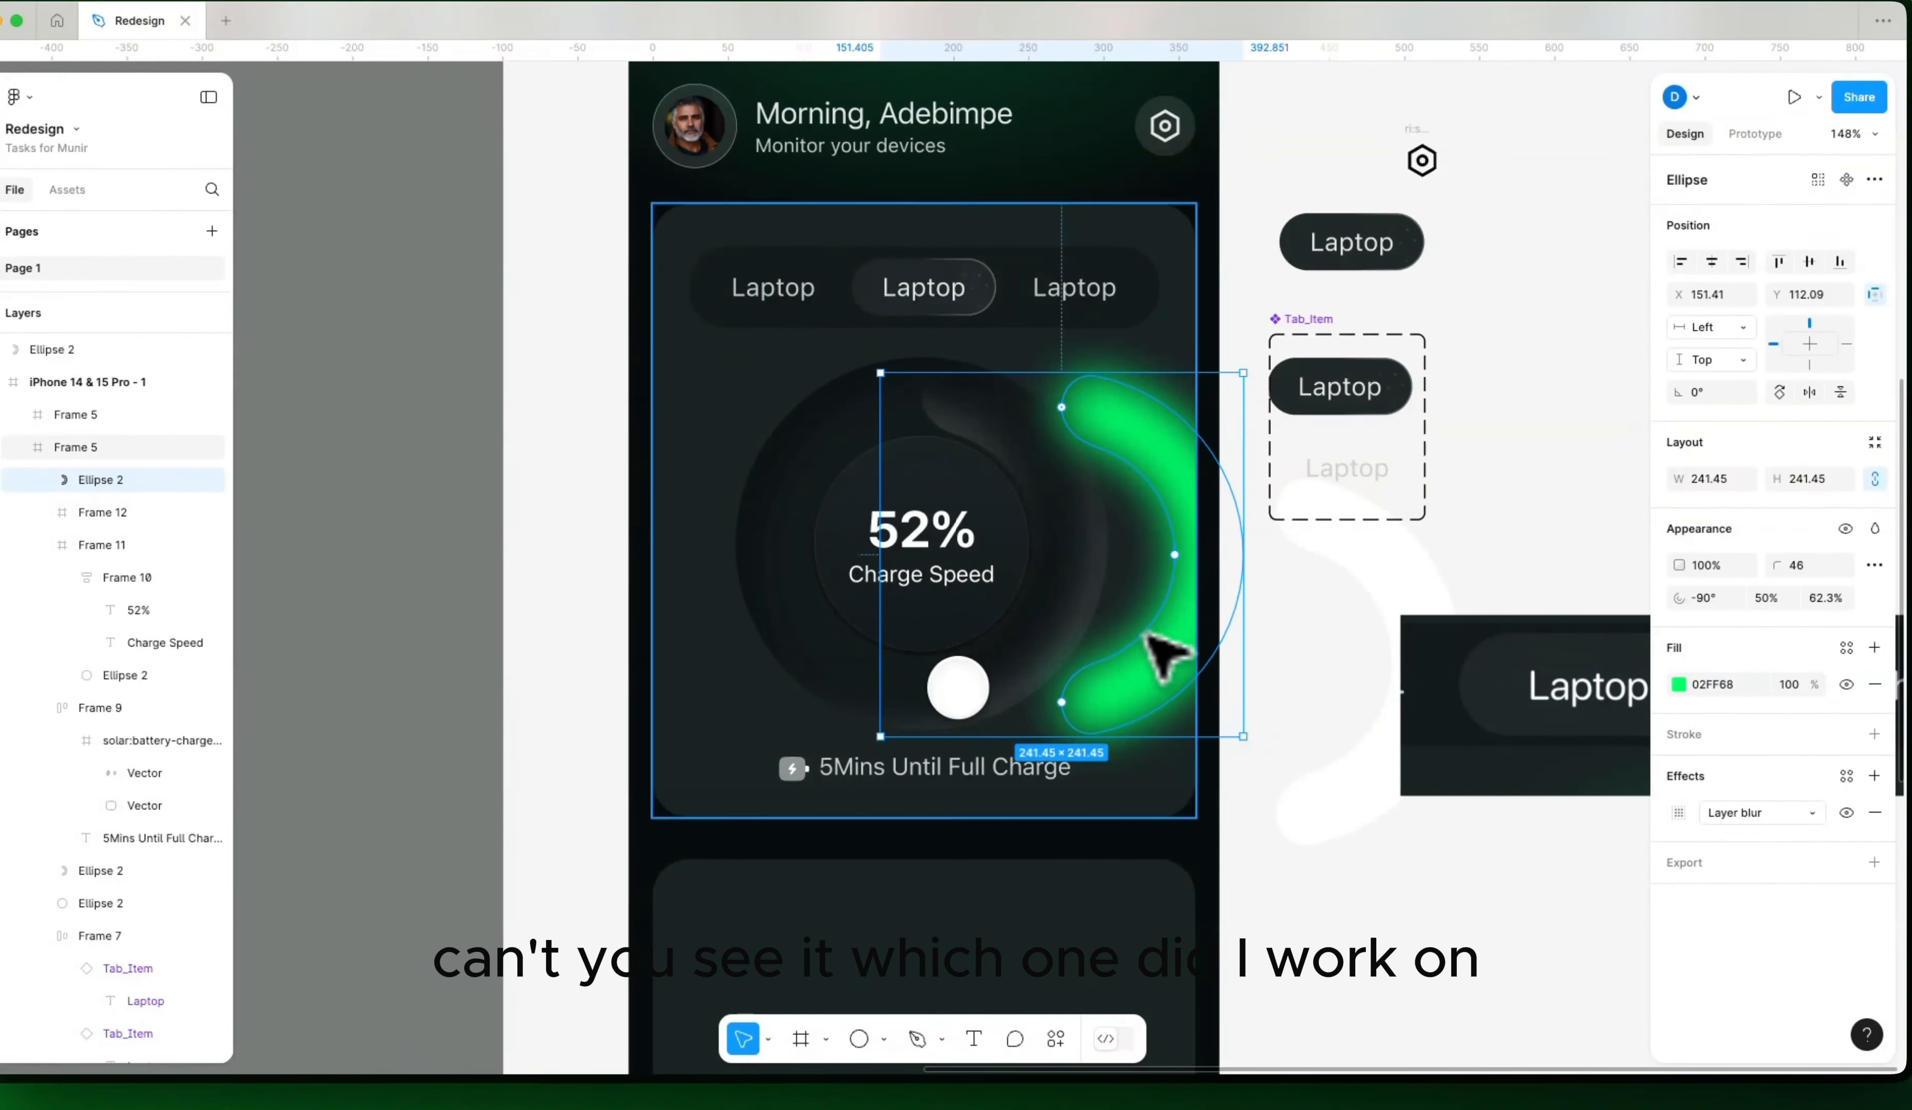
{"action": "left_click_drag", "start_coordinate": [1133, 657], "coordinate": [992, 646]}
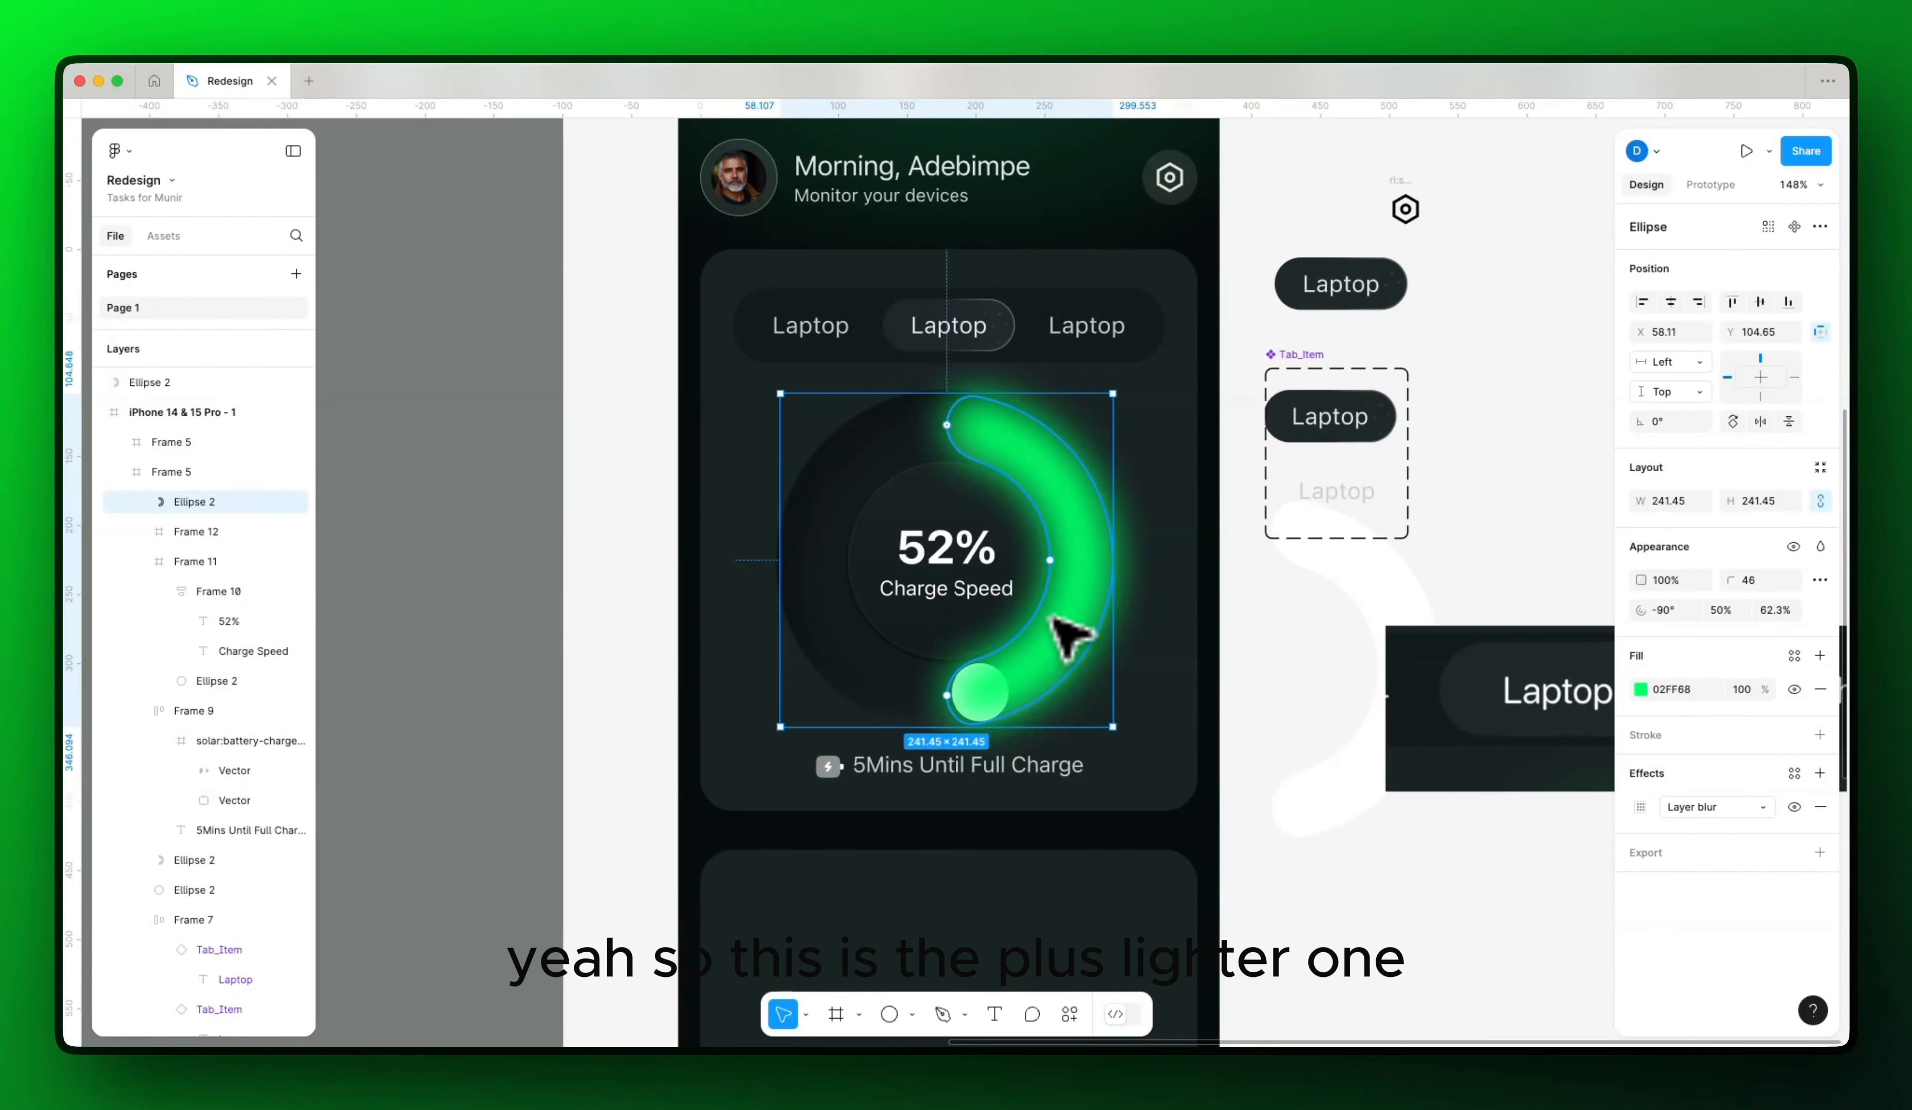
Step: Duplicate the blurred green arc in place and remove the layer blur from the copy
{"action": "key", "text": "super+d"}
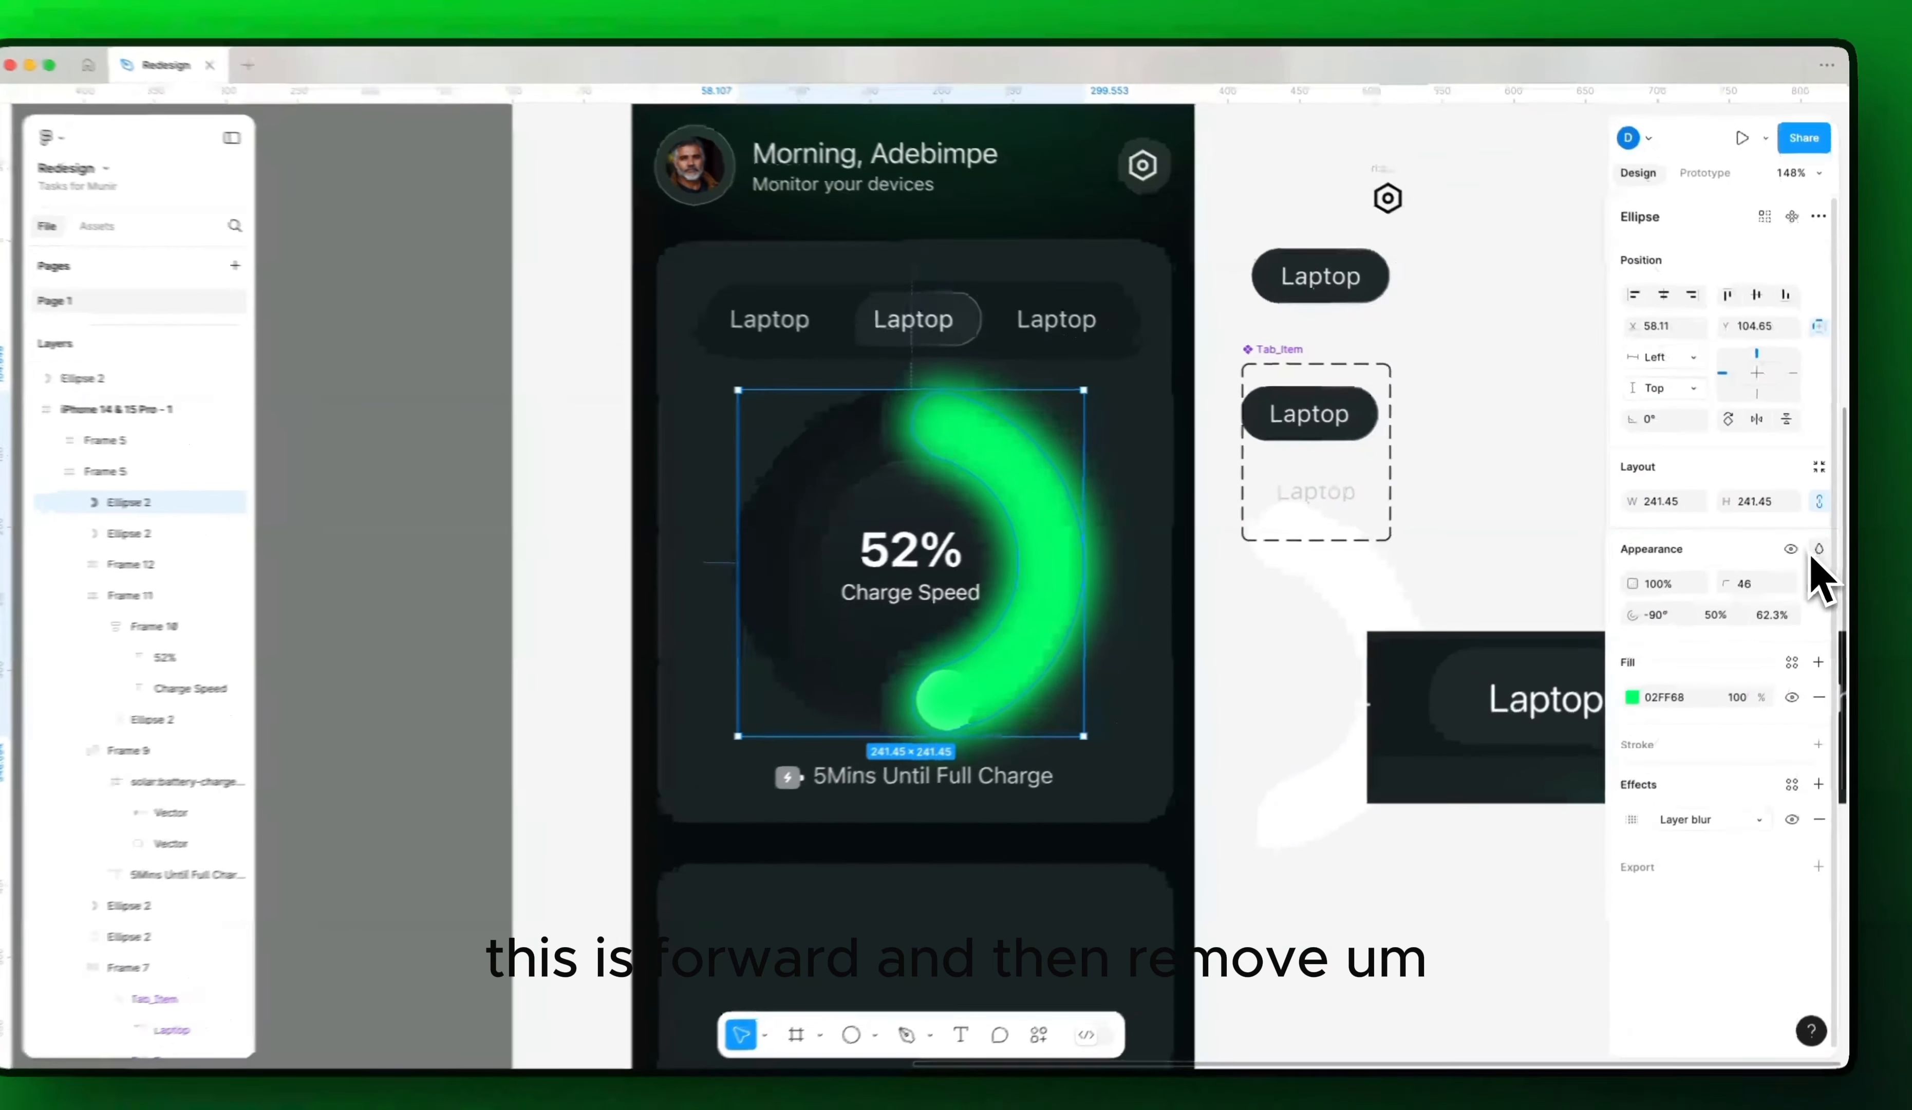
{"action": "left_click", "coordinate": [1821, 546]}
{"action": "left_click", "coordinate": [1805, 588]}
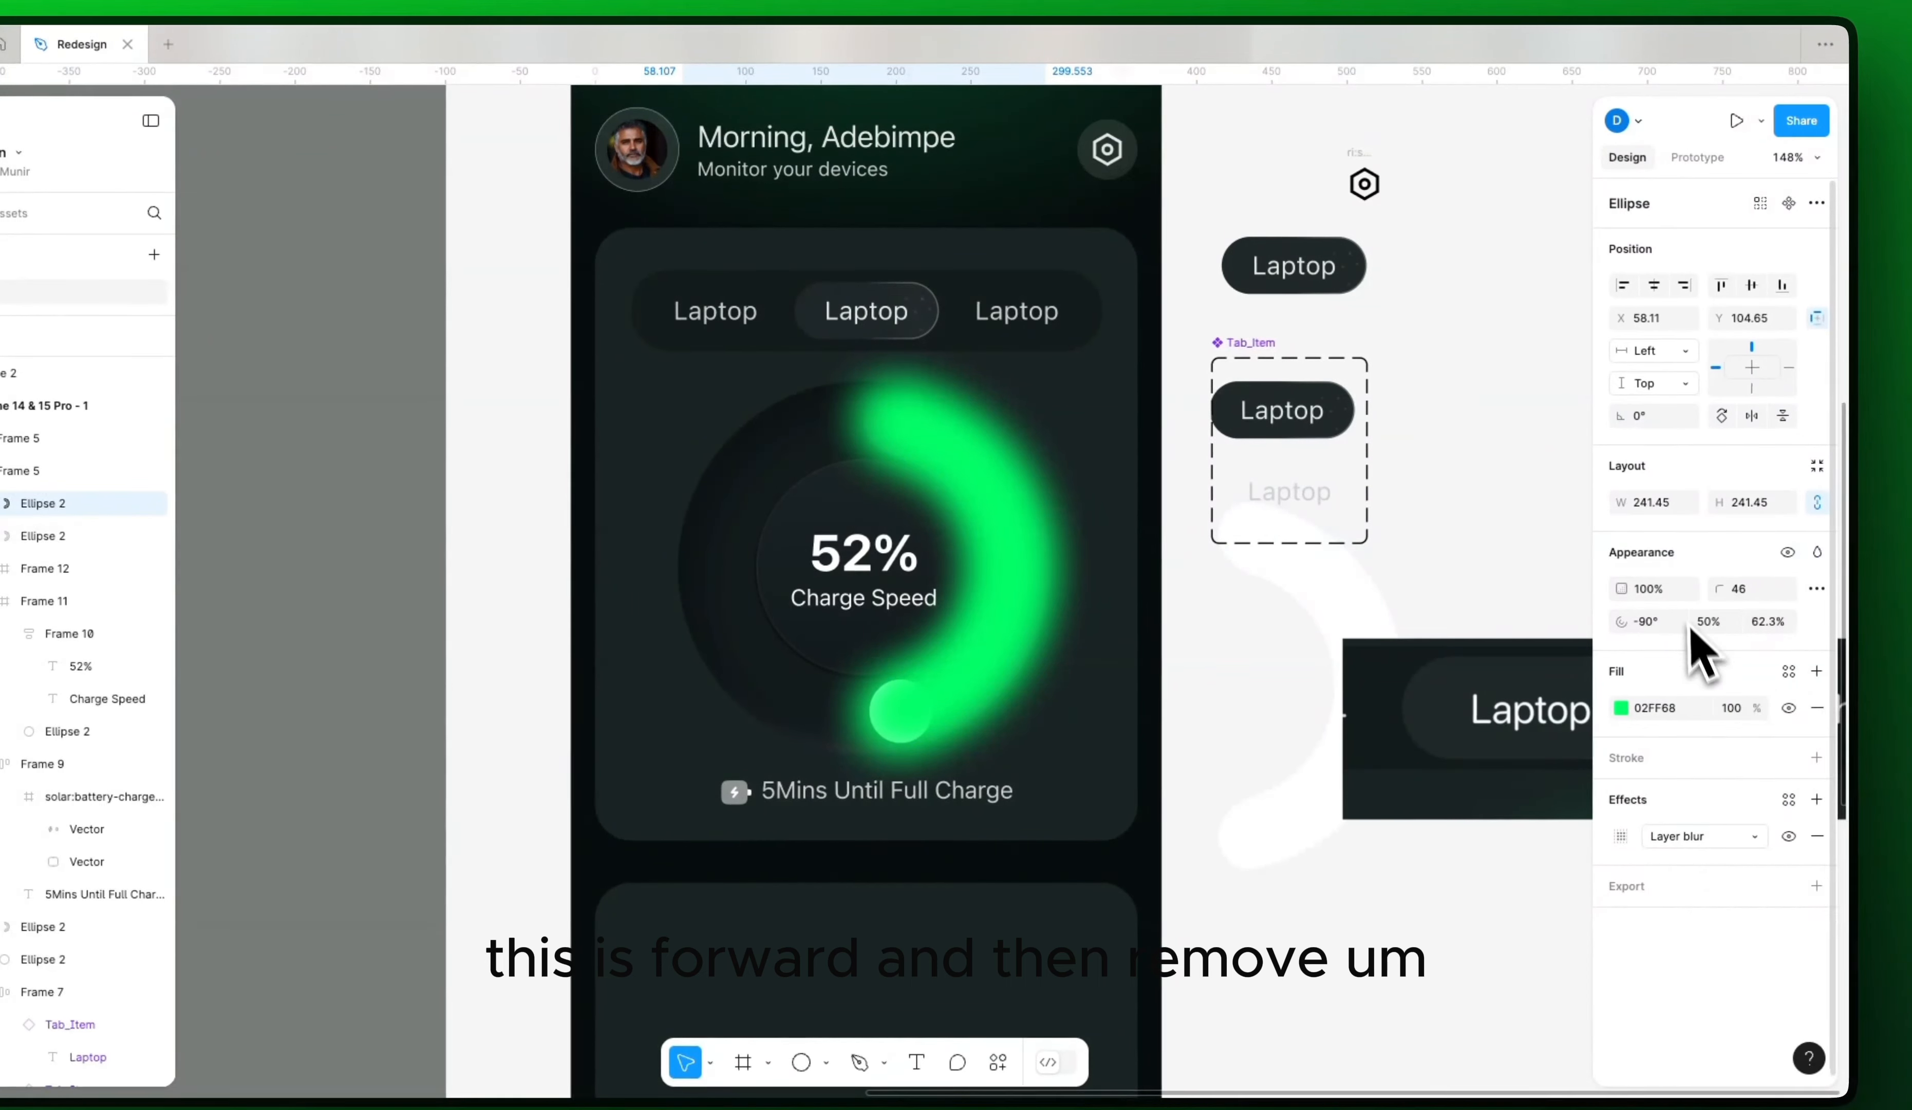
{"action": "left_click", "coordinate": [1817, 836]}
{"action": "left_click", "coordinate": [1246, 683]}
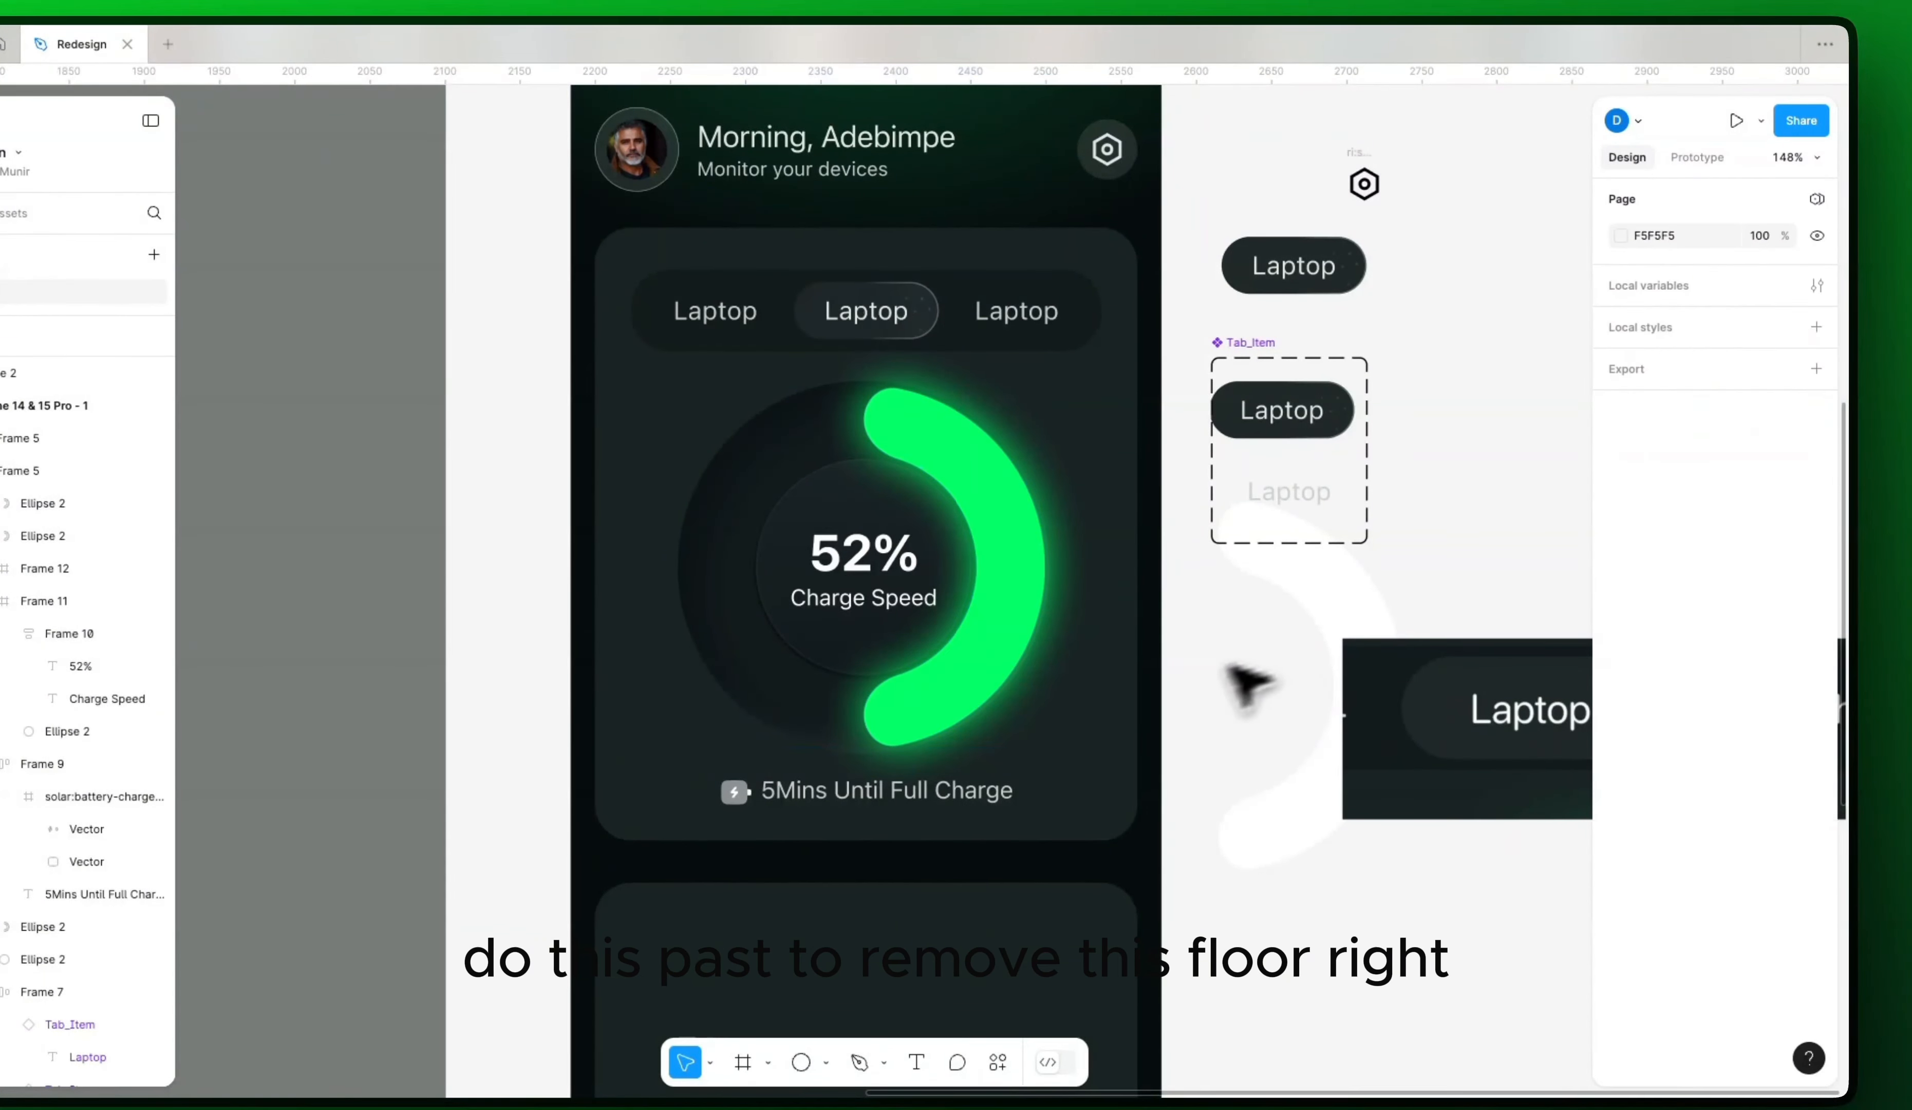
Step: Move both green arcs aside and bring the white knob in front of them
{"action": "left_click_drag", "start_coordinate": [1193, 707], "coordinate": [1295, 717]}
{"action": "left_click", "coordinate": [1085, 673]}
{"action": "left_click_drag", "start_coordinate": [1071, 668], "coordinate": [1158, 670]}
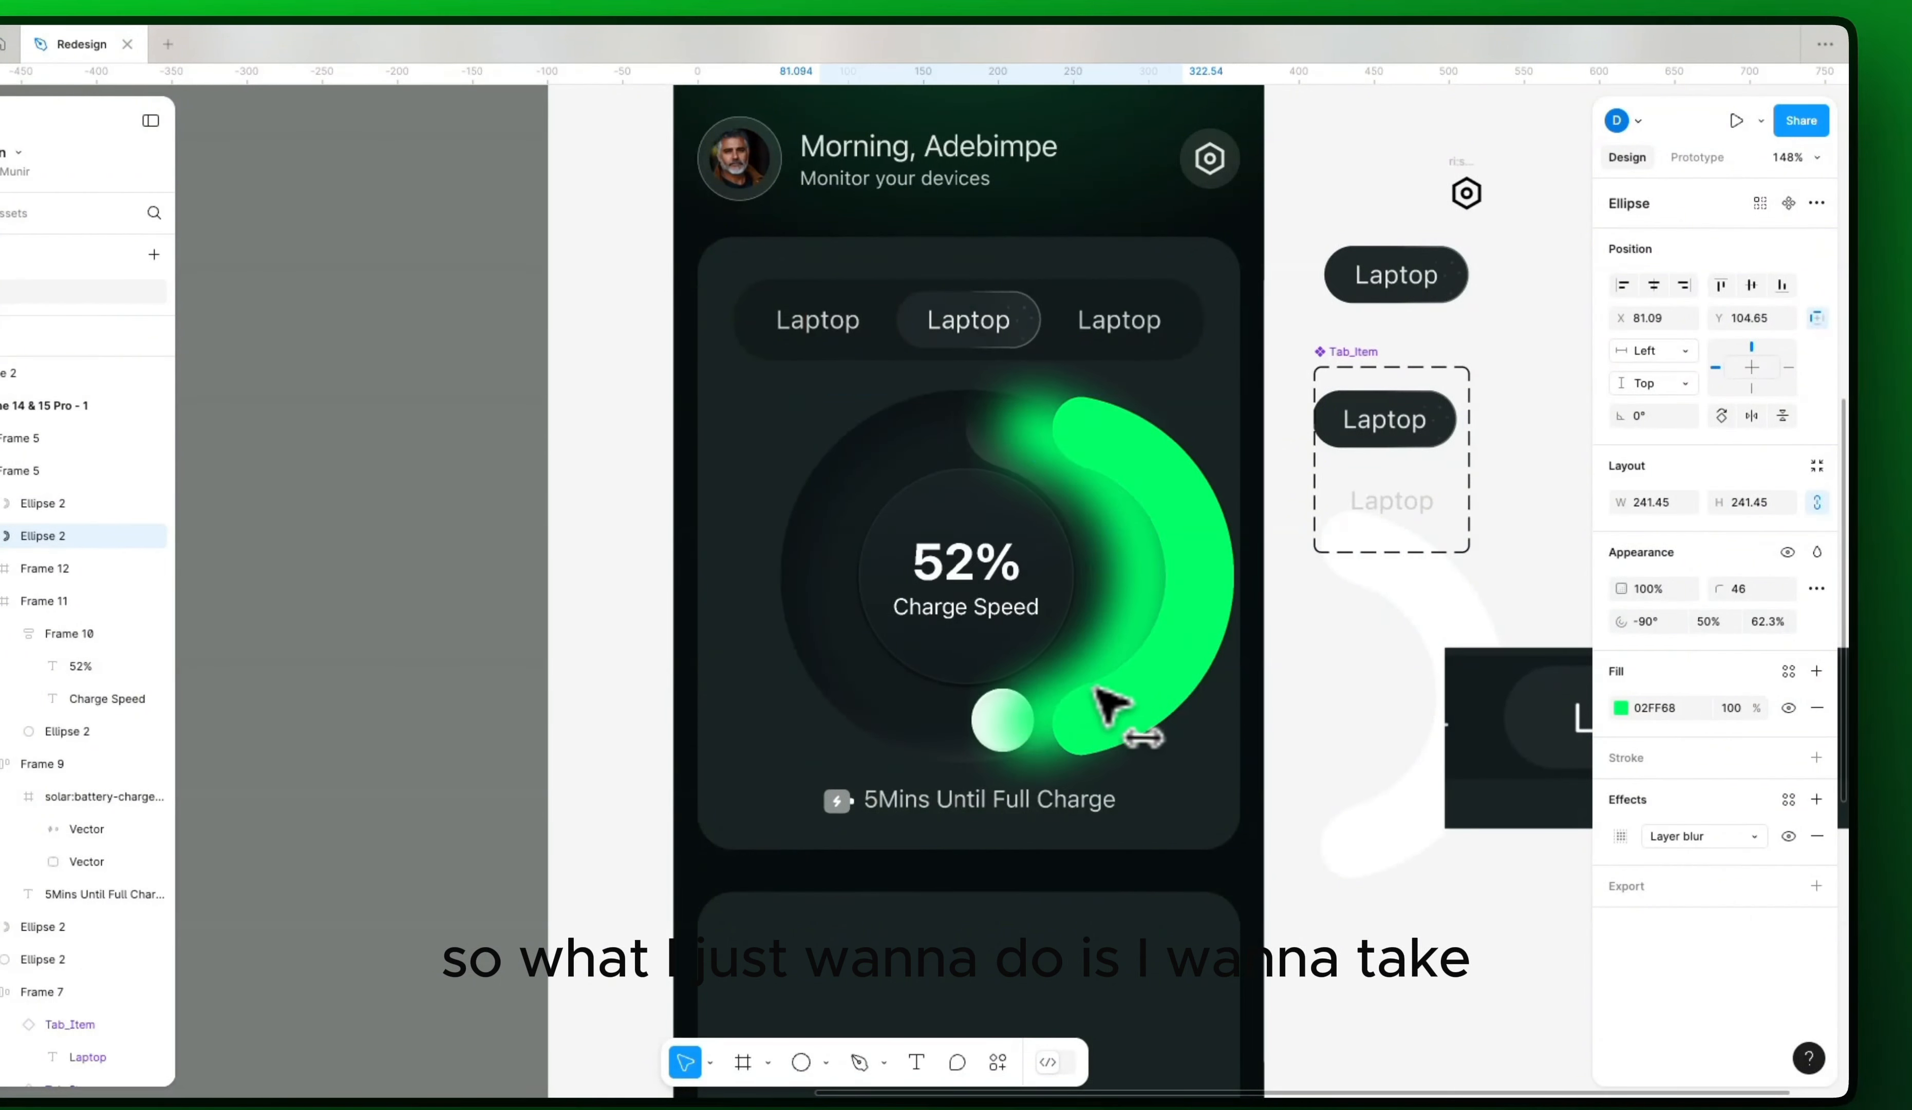
{"action": "left_click", "coordinate": [1004, 719]}
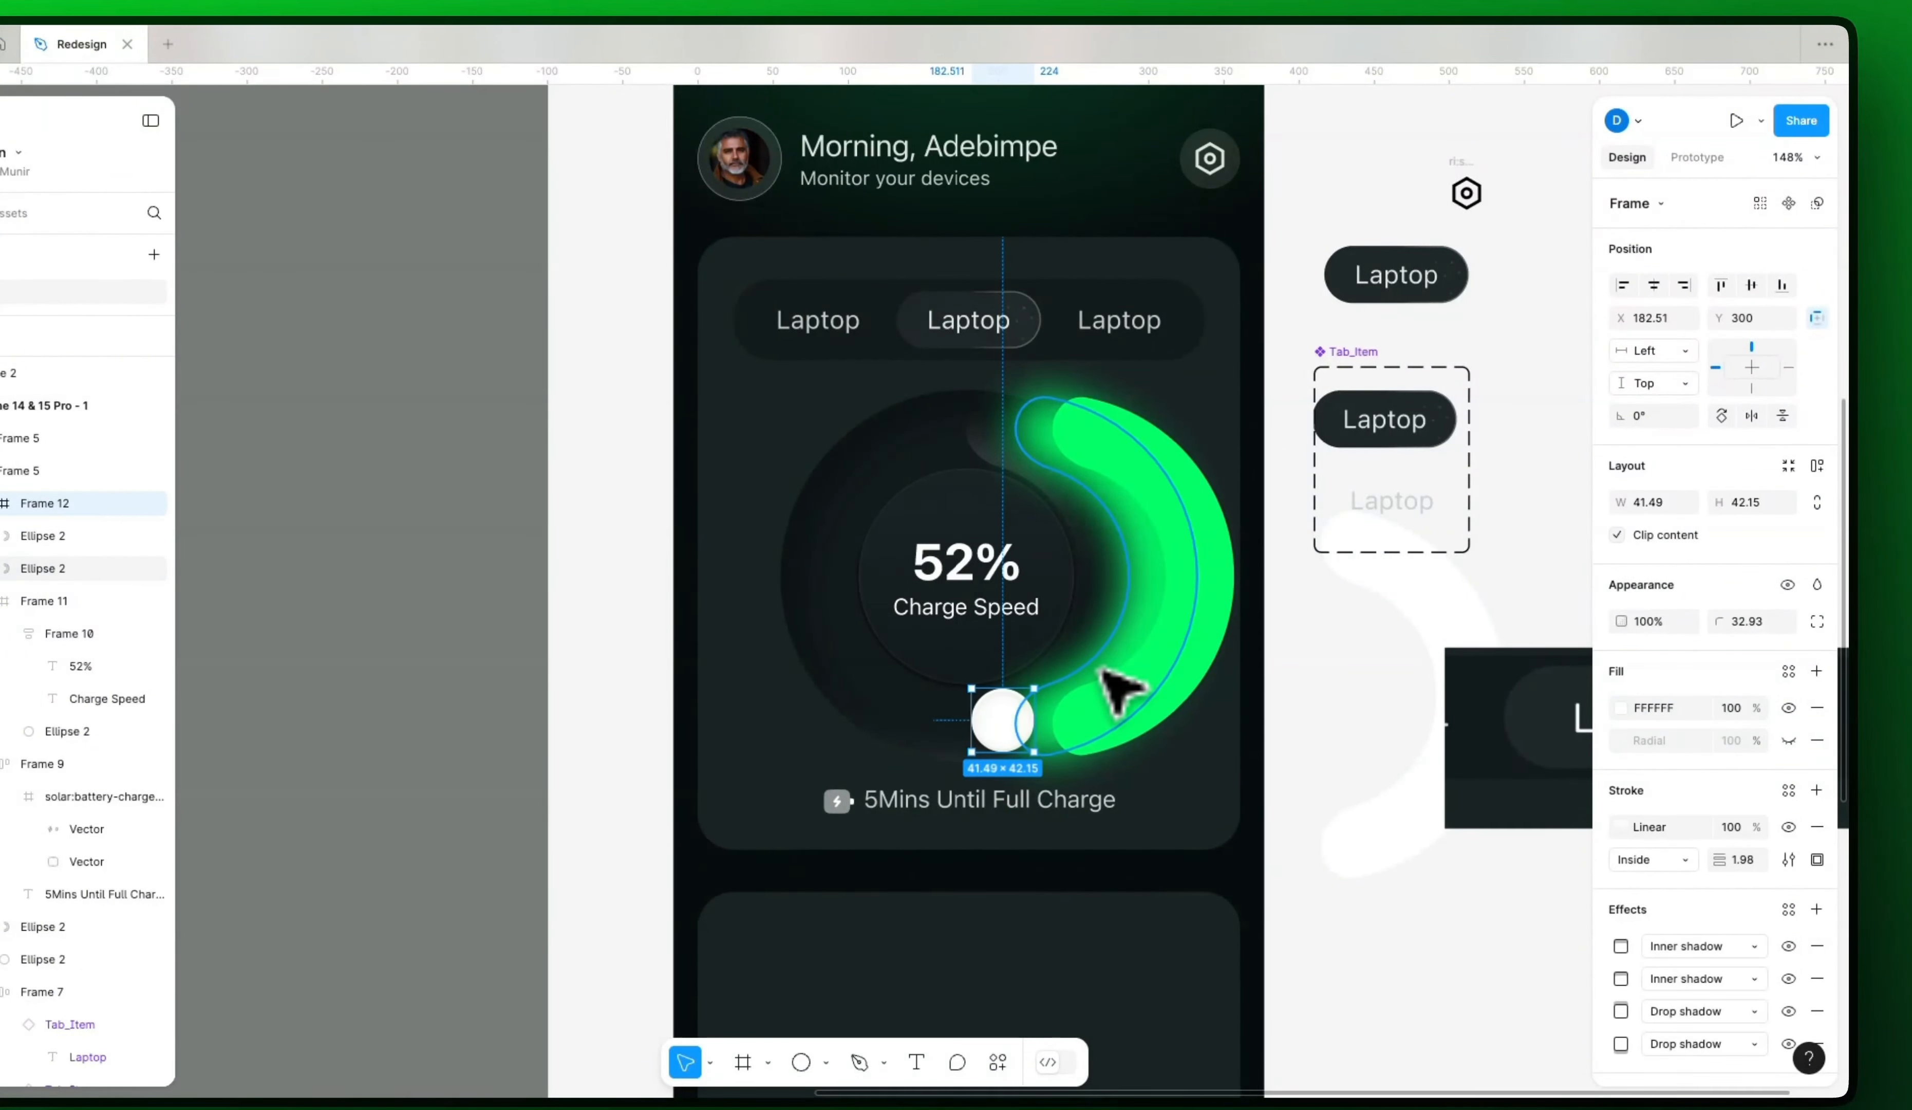
Step: Align the sharp and blurred green arcs on their horizontal centres and move both back onto the ring at X 58.11
{"action": "left_click", "coordinate": [1139, 561]}
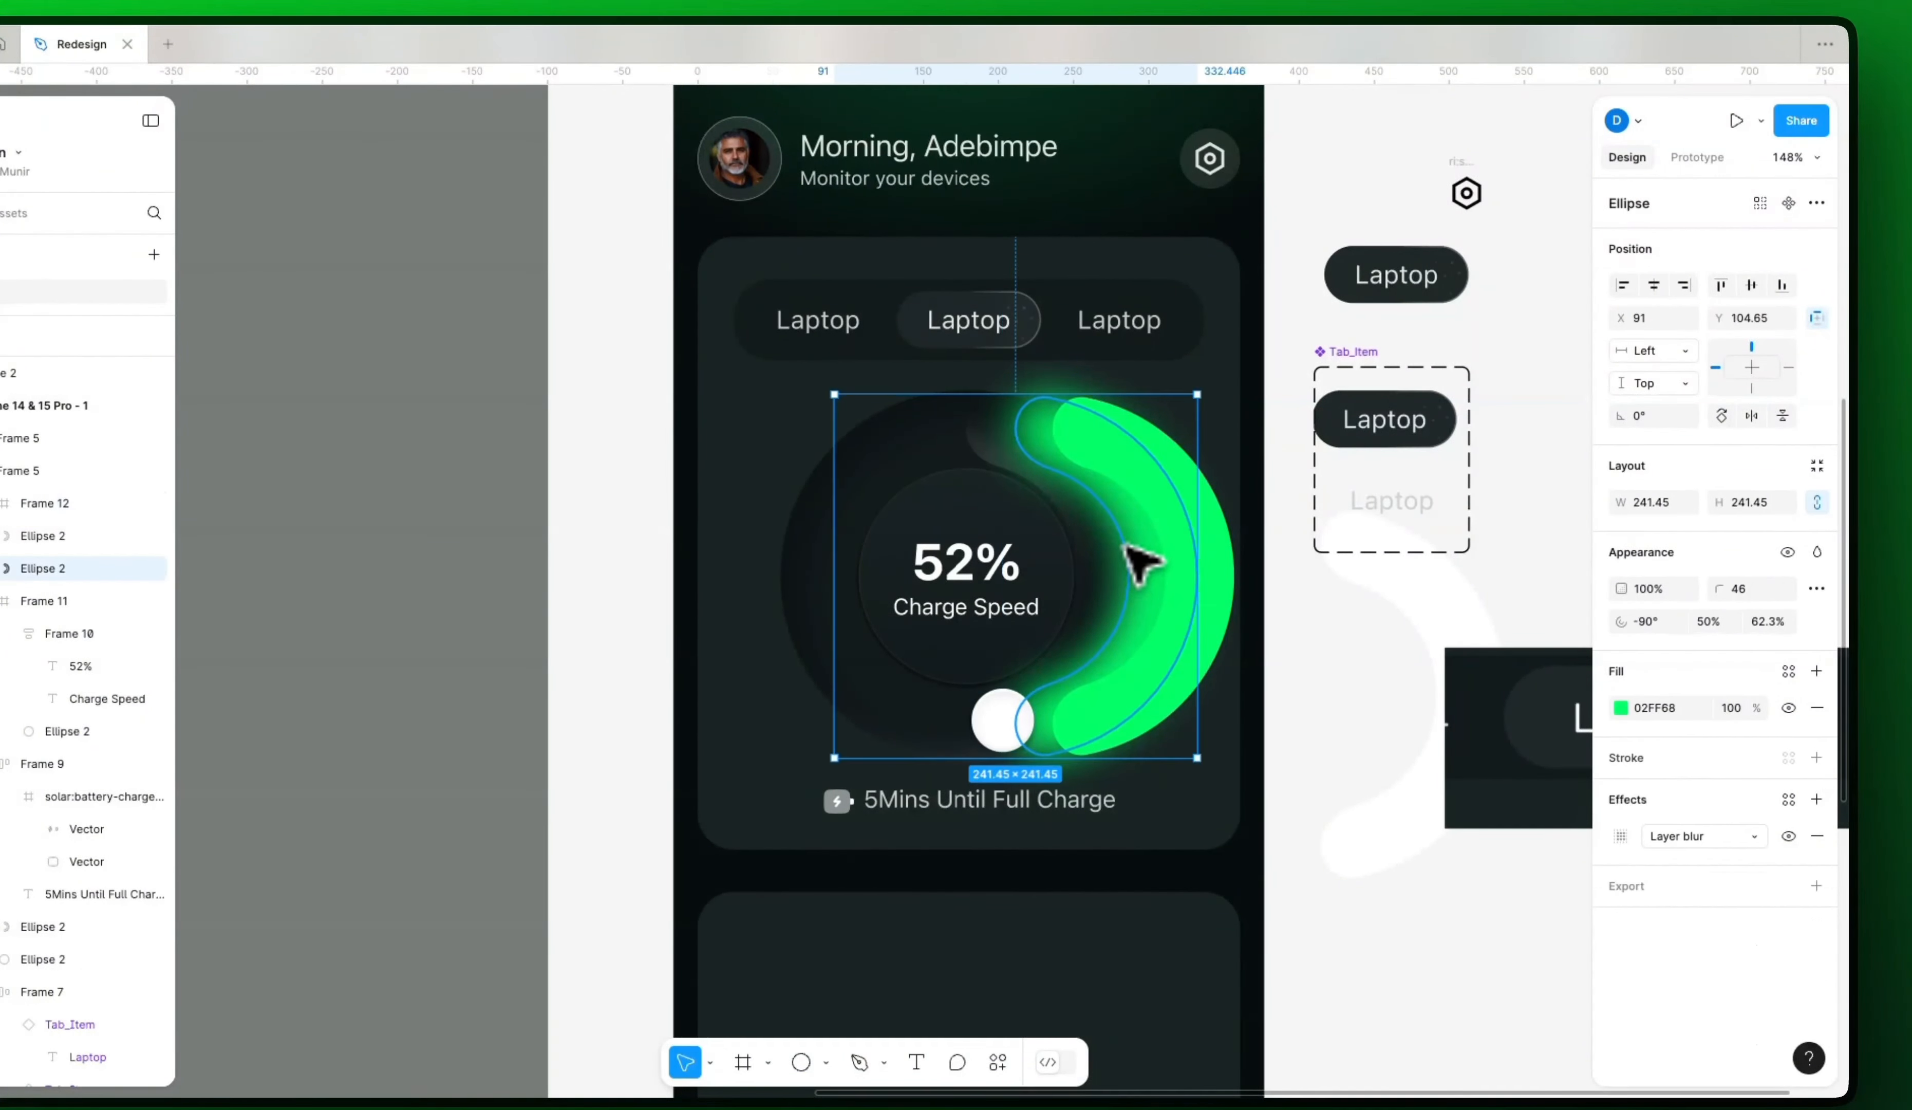
{"action": "left_click", "coordinate": [1232, 542], "text": "shift"}
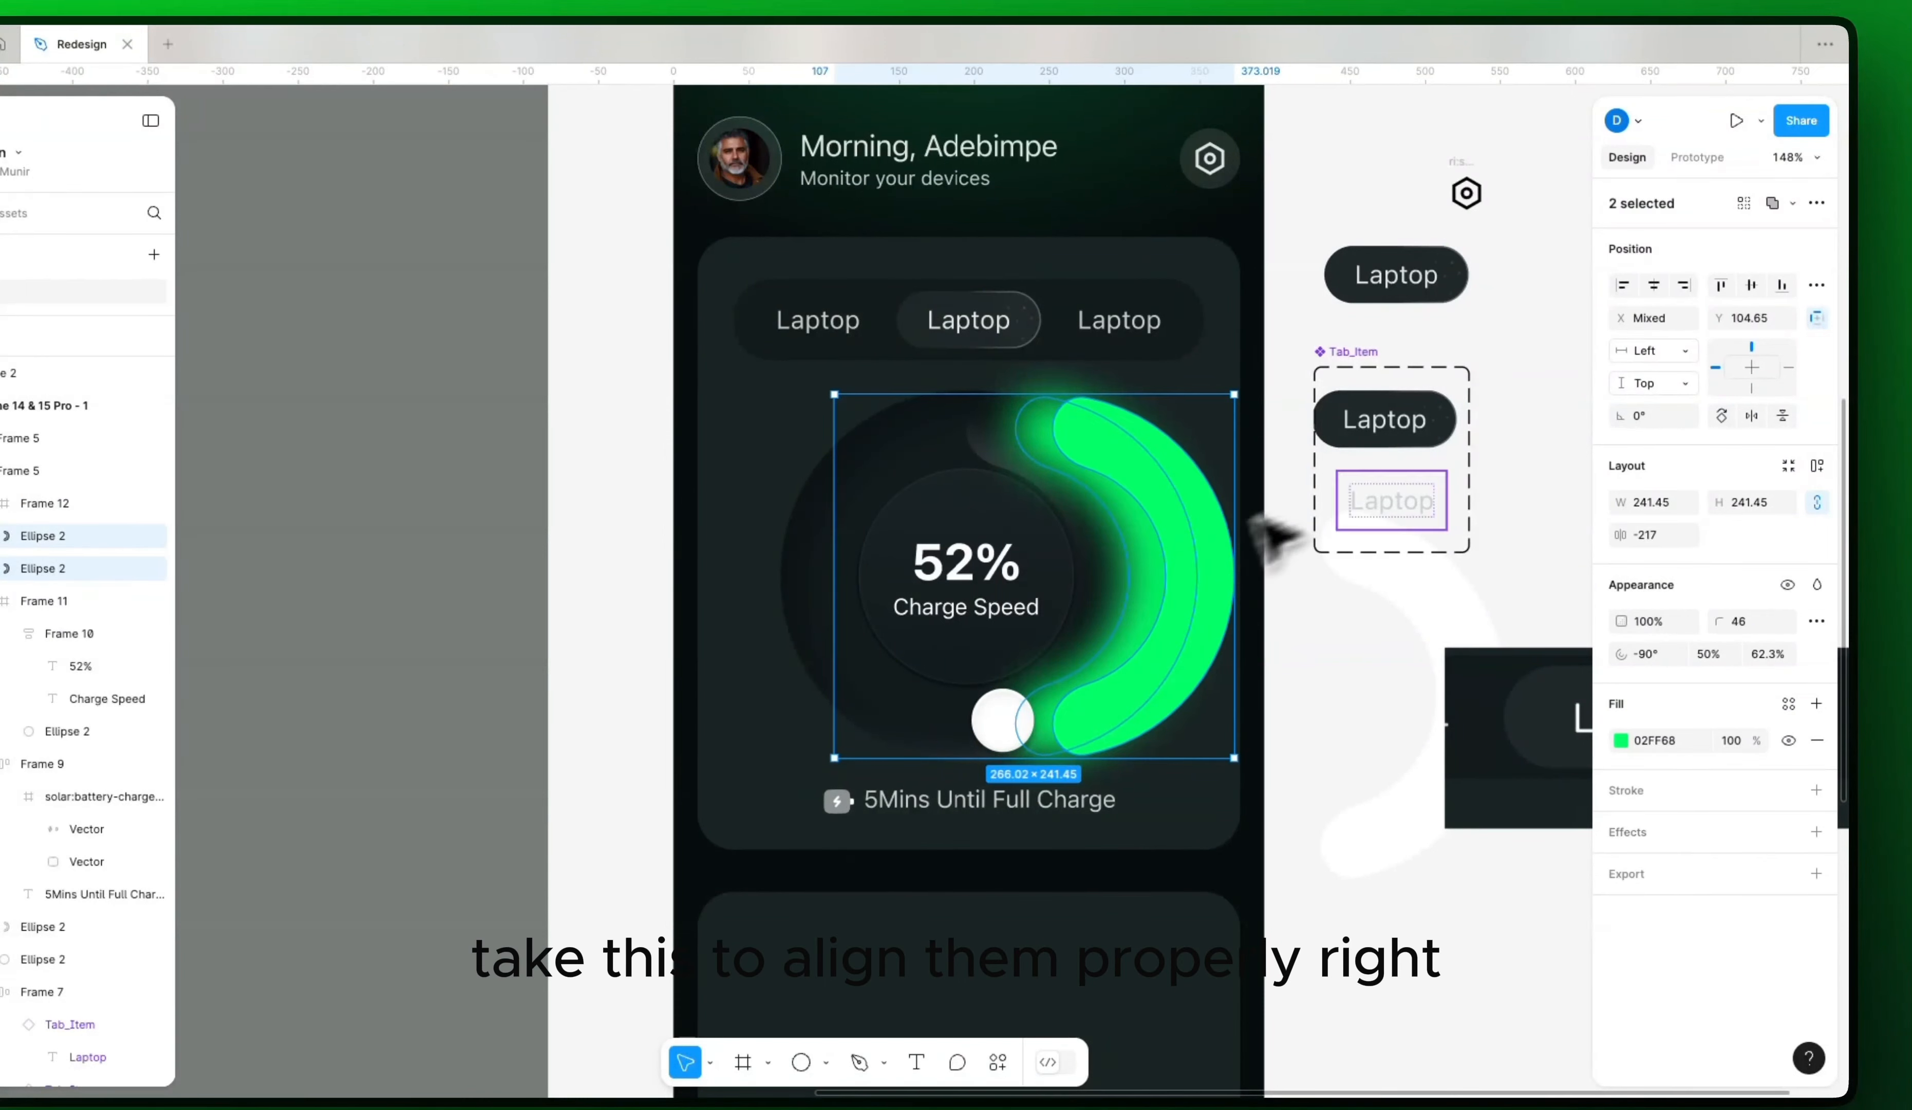
{"action": "left_click", "coordinate": [1683, 286]}
{"action": "left_click_drag", "start_coordinate": [1194, 572], "coordinate": [1113, 559]}
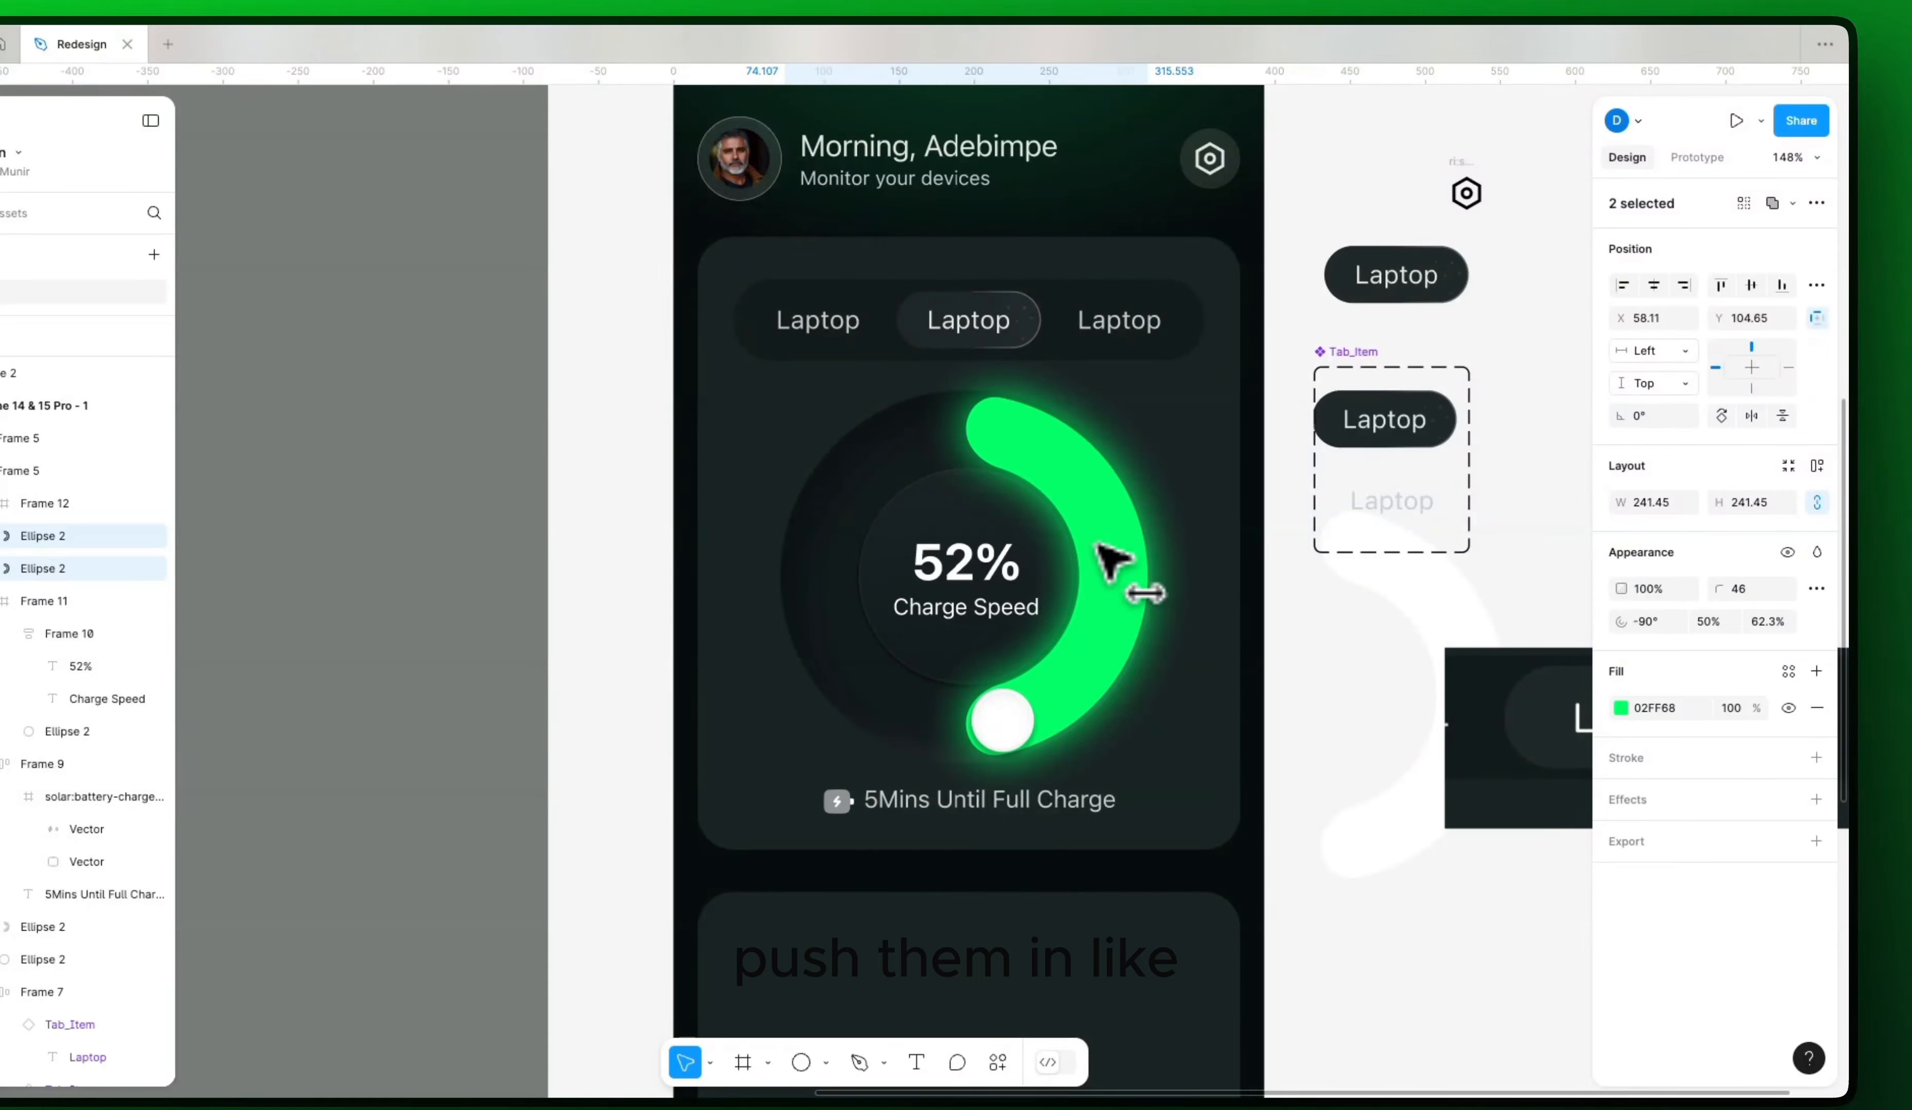
{"action": "left_click", "coordinate": [1197, 557]}
Step: Lower the fill opacity of the blurred arc beneath the sharp one to 50%
{"action": "left_click", "coordinate": [1100, 573]}
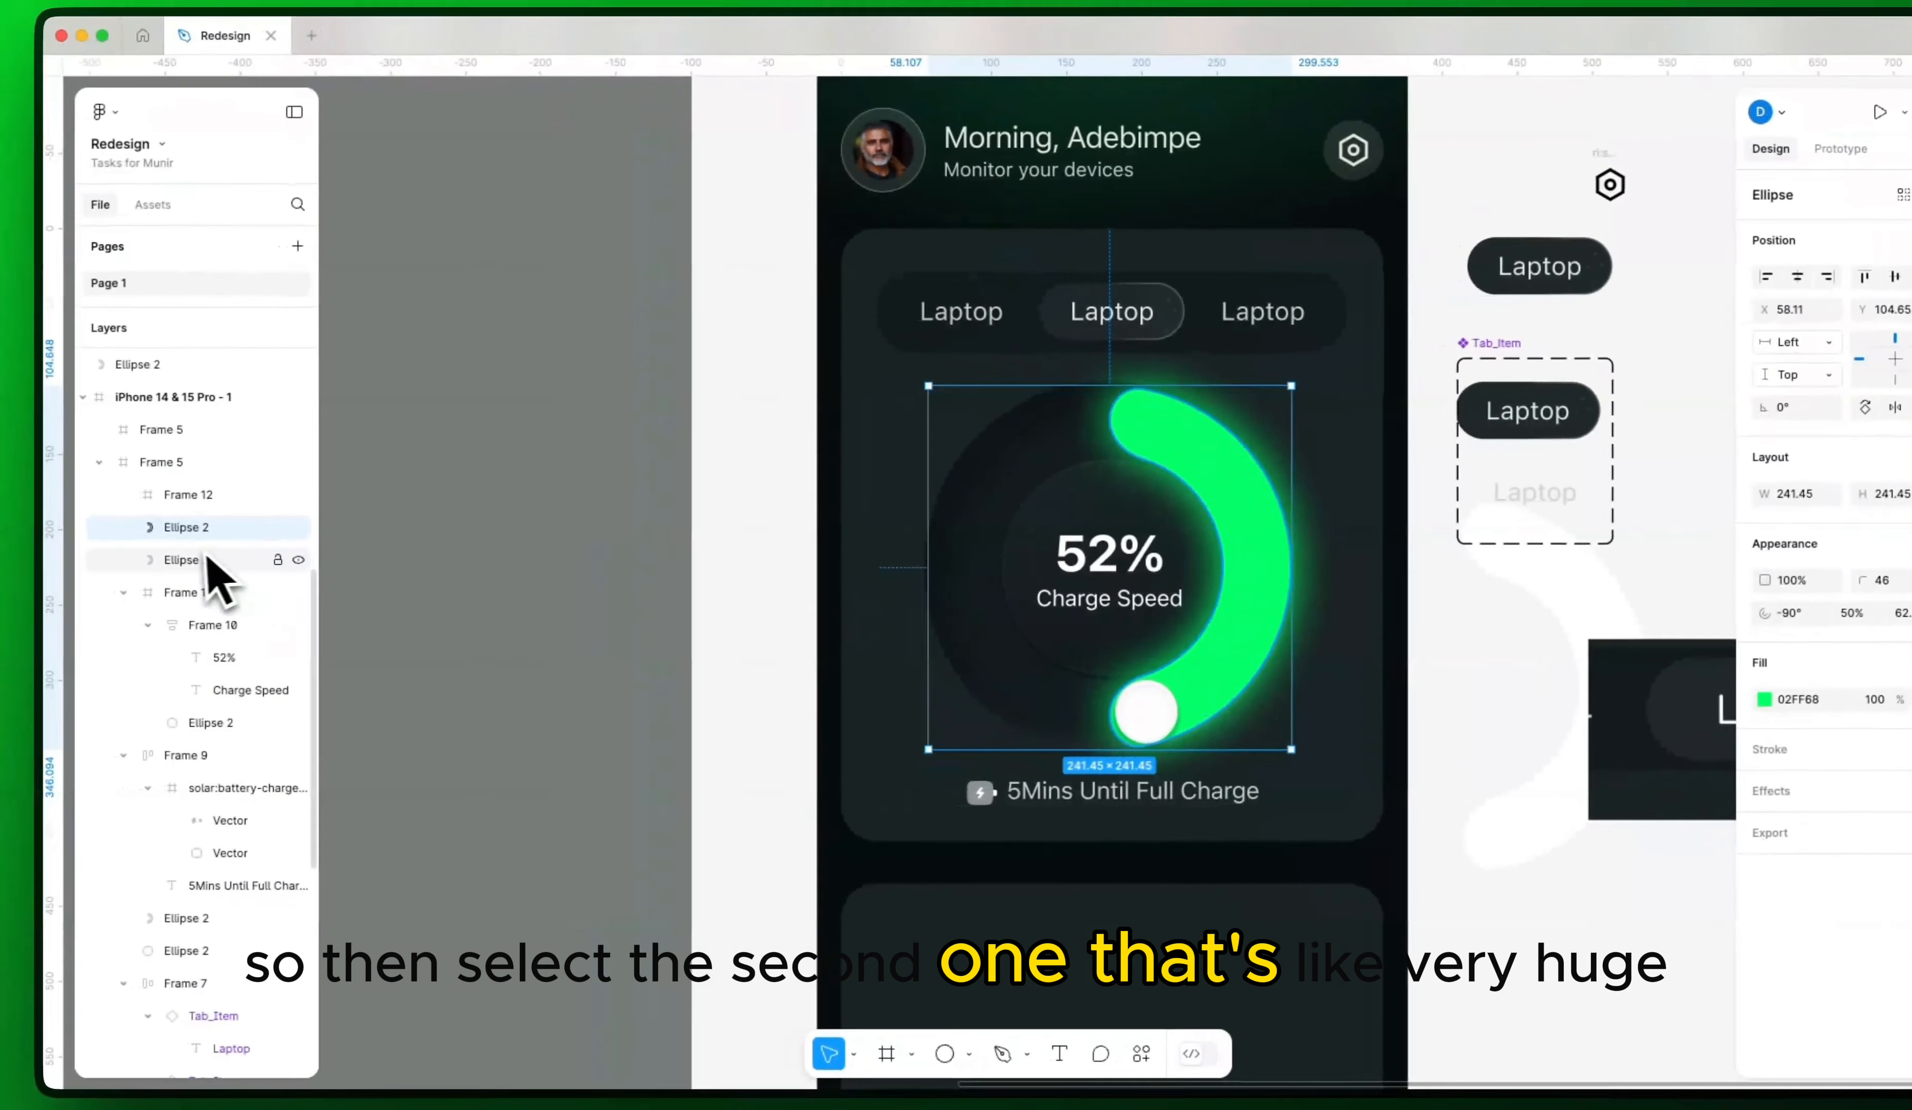
{"action": "left_click", "coordinate": [116, 565]}
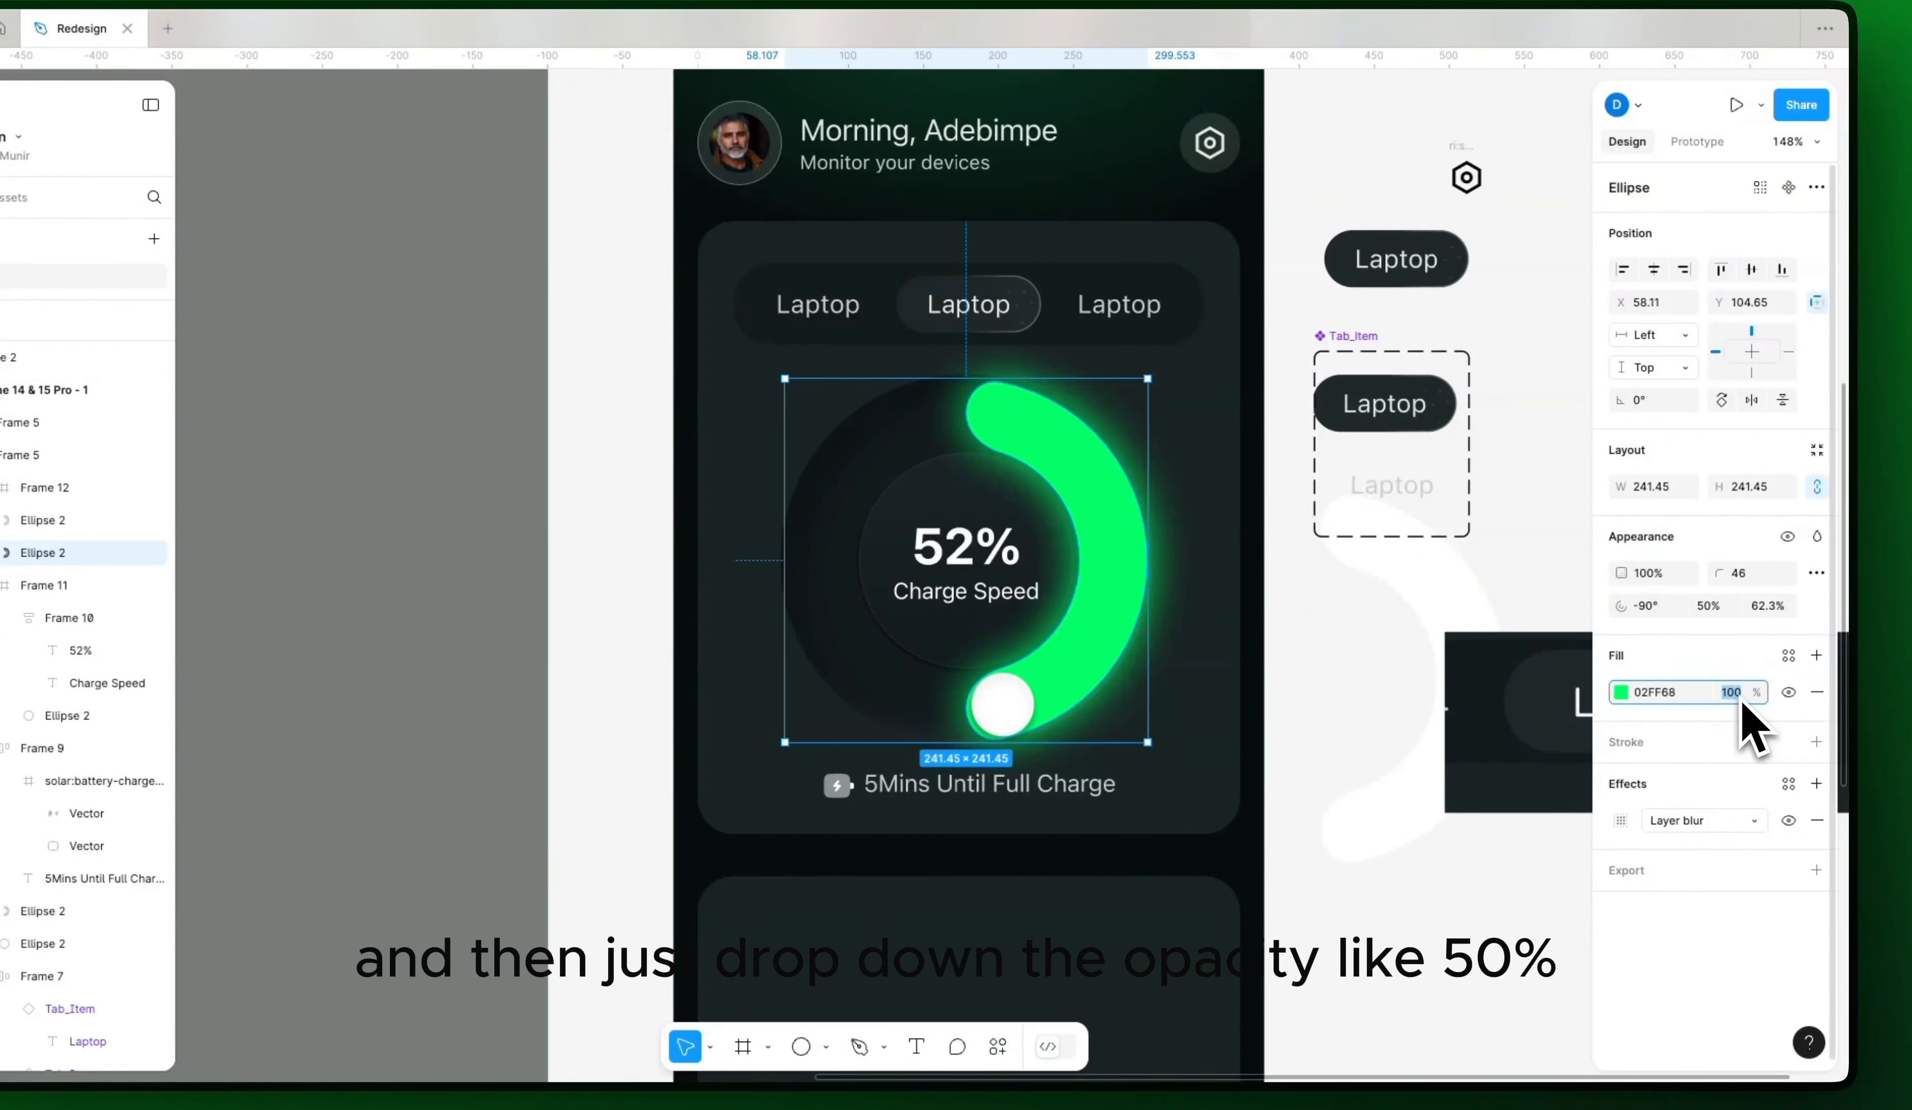
{"action": "key", "text": "Return"}
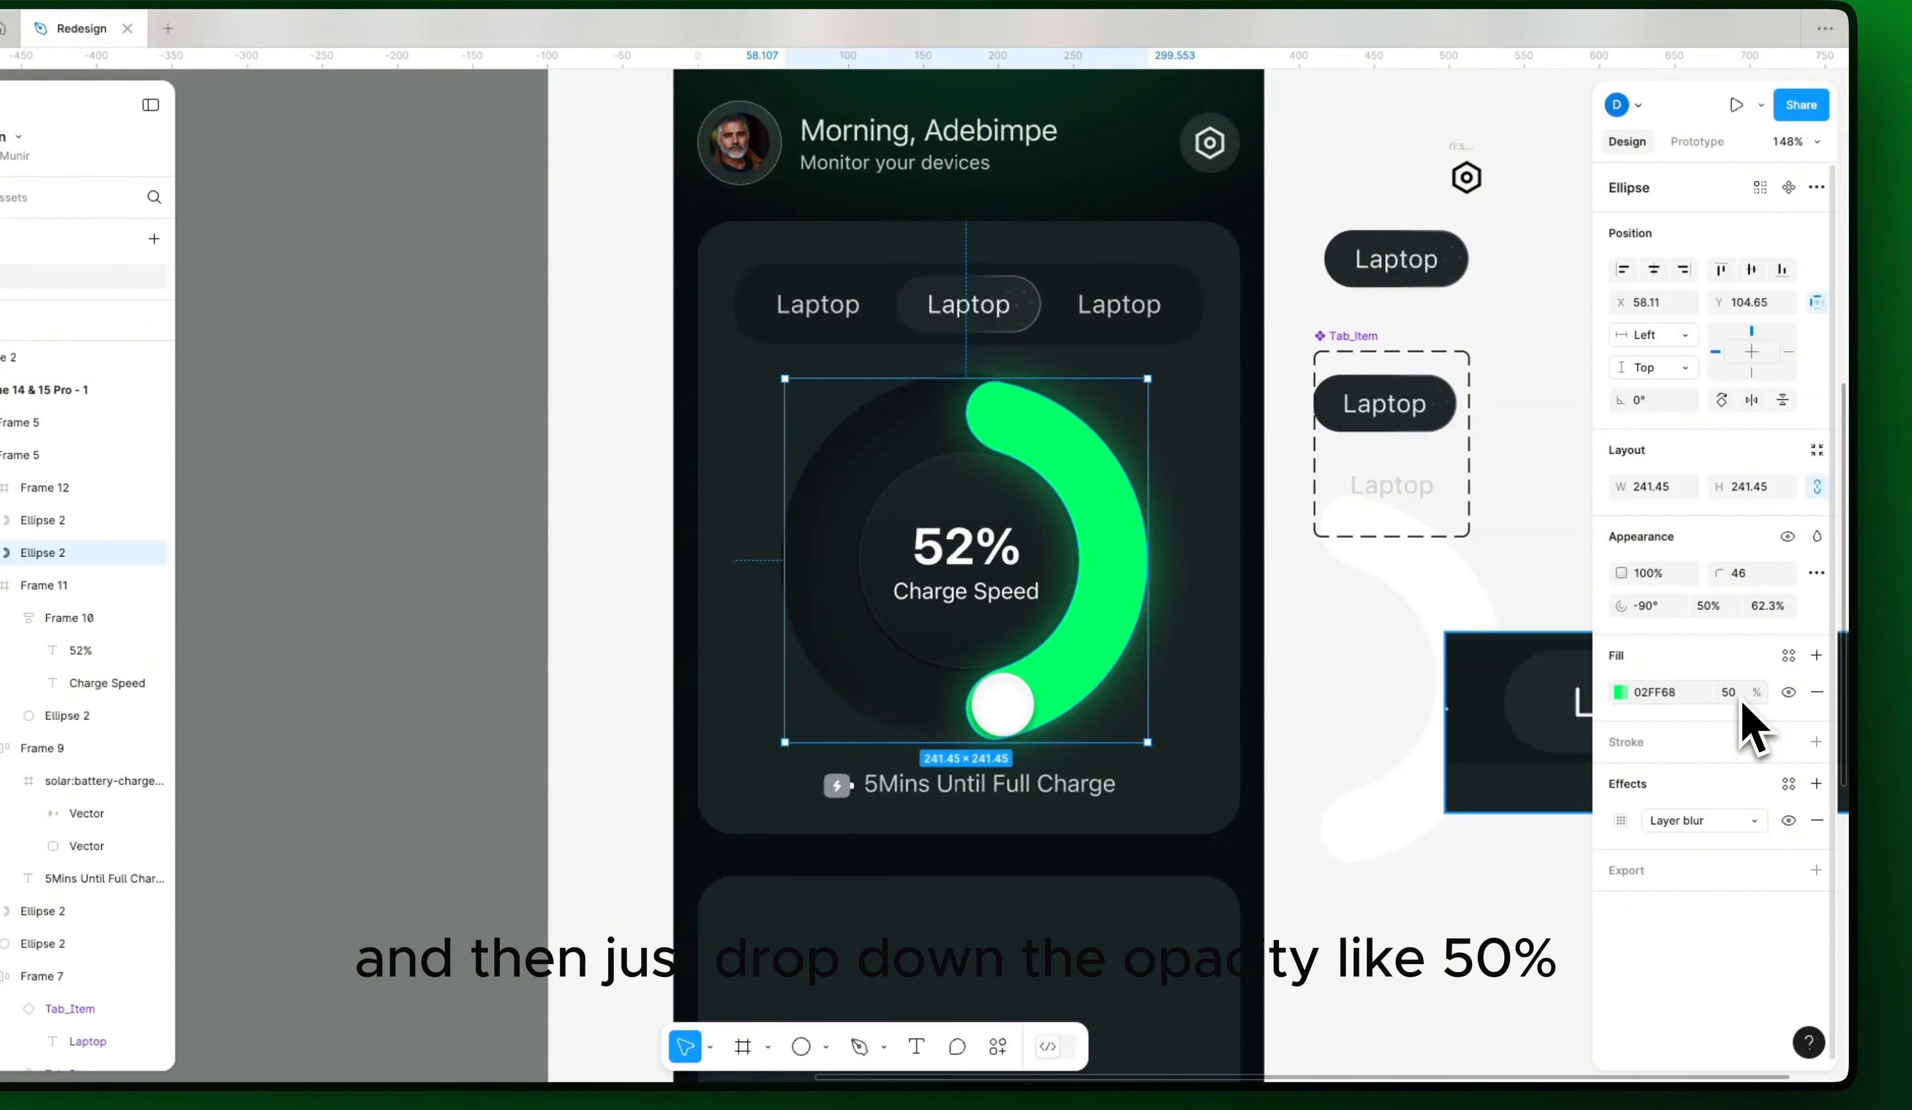
{"action": "left_click", "coordinate": [1343, 684]}
{"action": "left_click_drag", "start_coordinate": [1417, 639], "coordinate": [1372, 651]}
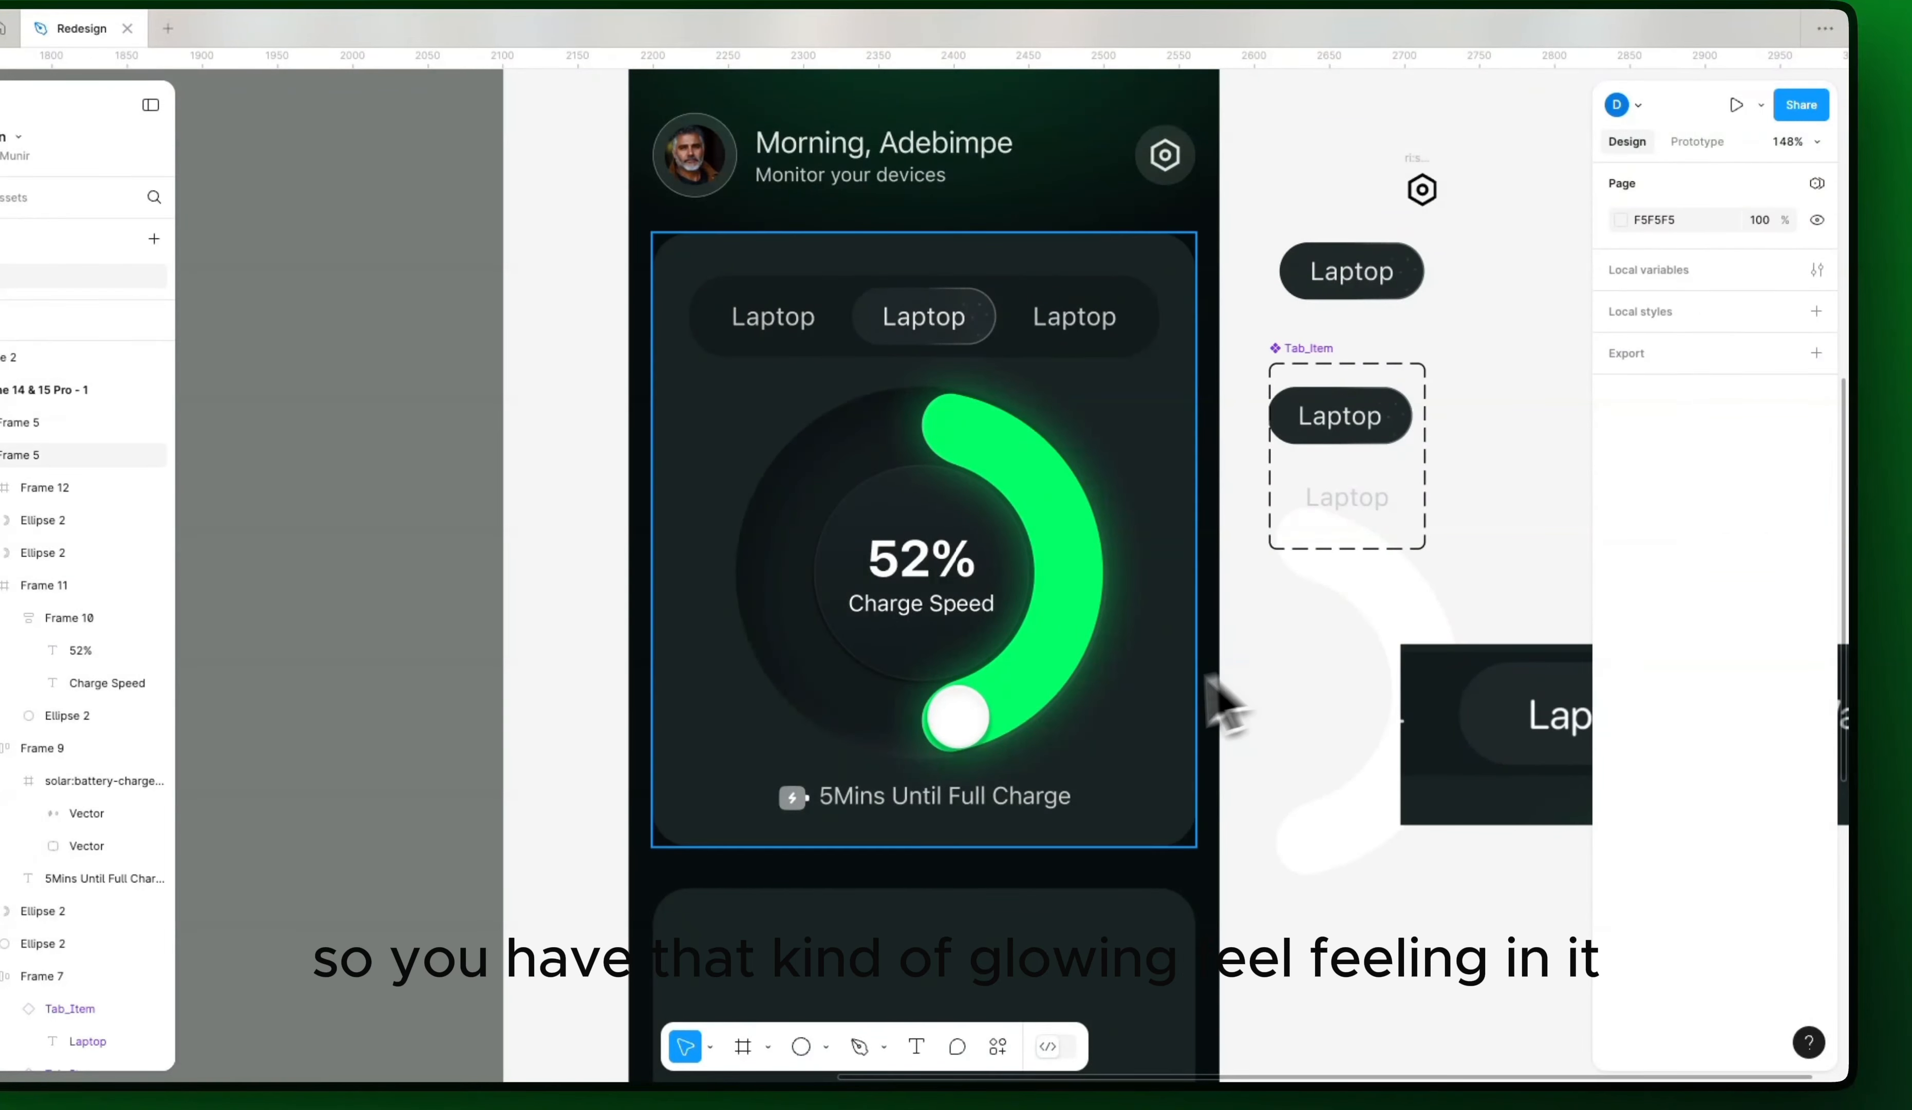
Step: Scale the white knob down to 33.21 × 33.74 and seat it inside the arc's rounded lower end at X 185, Y 305
{"action": "left_click_drag", "start_coordinate": [1125, 720], "coordinate": [1157, 786]}
{"action": "scroll", "coordinate": [1013, 823], "scroll_direction": "up", "scroll_amount": 10}
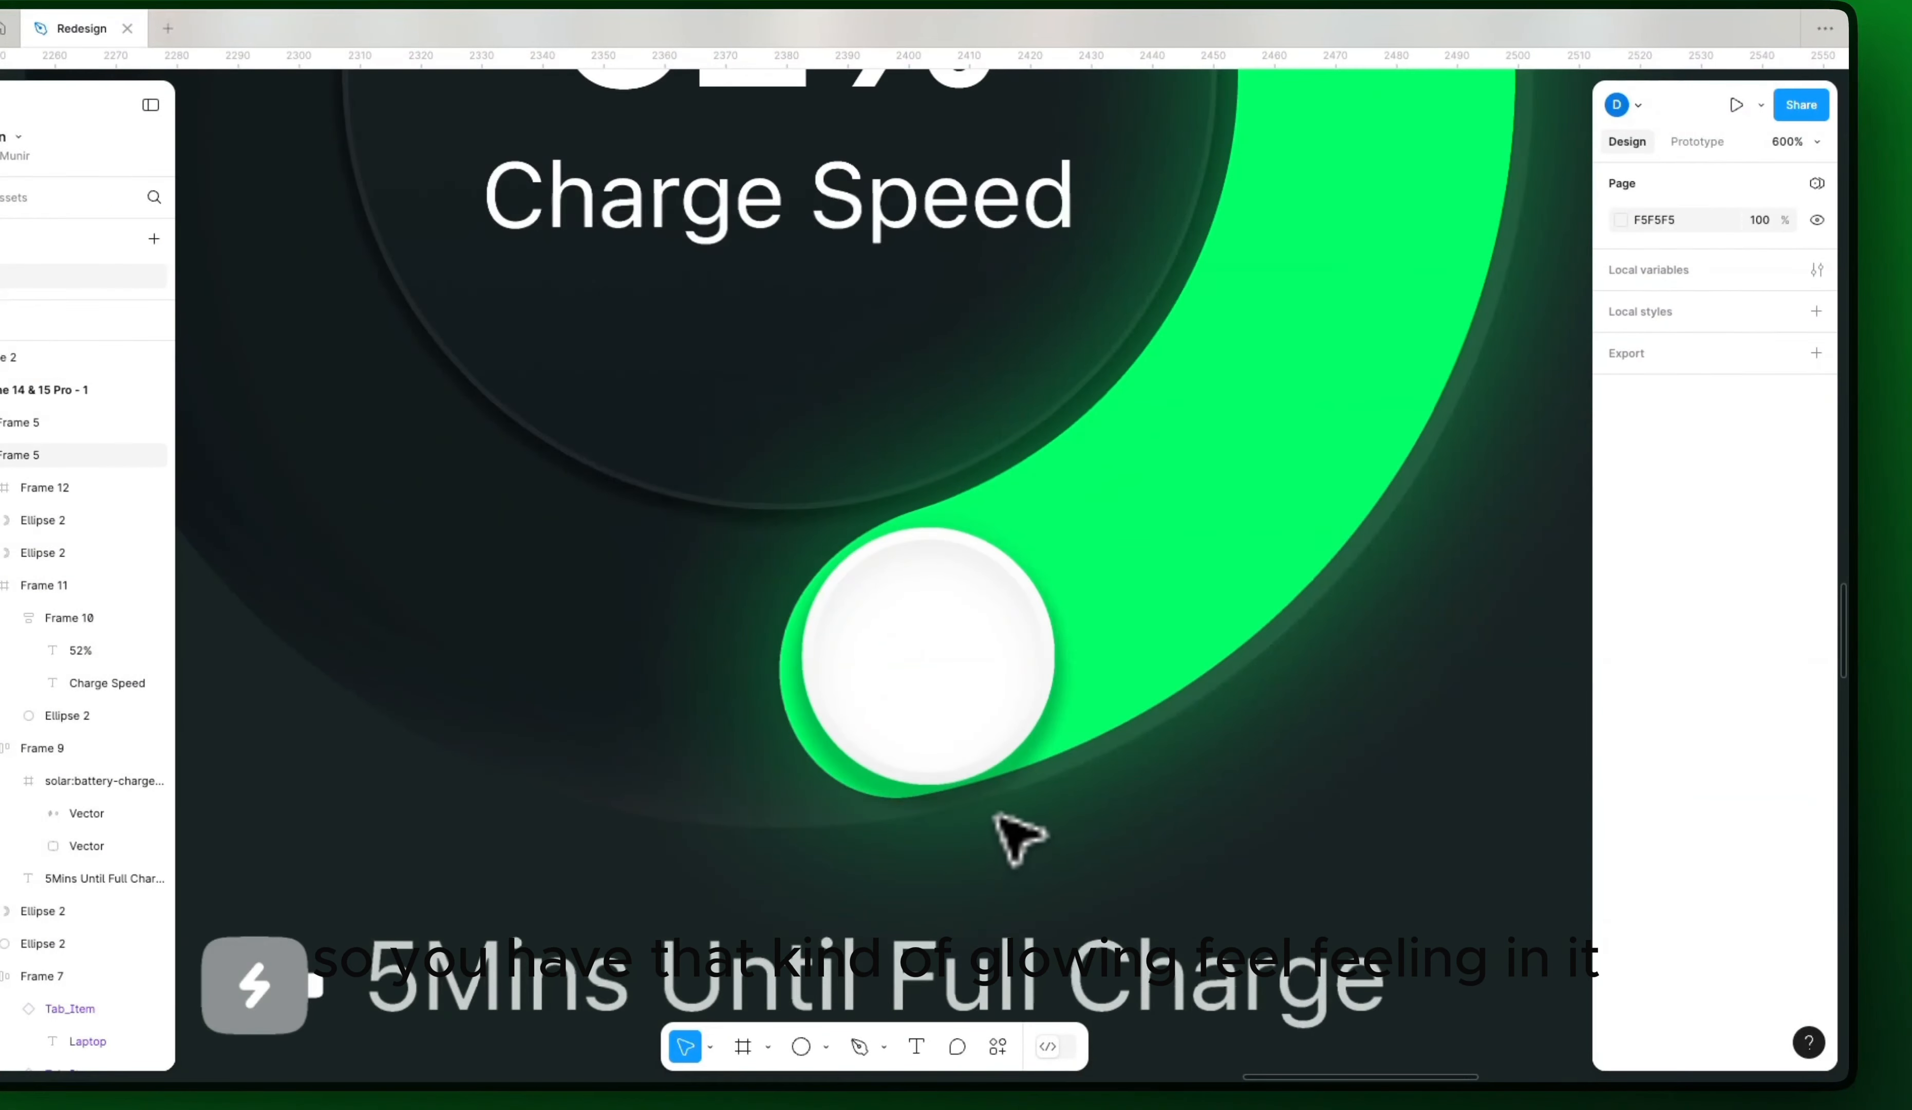
{"action": "scroll", "coordinate": [998, 816], "scroll_direction": "up", "scroll_amount": 4}
{"action": "left_click", "coordinate": [1030, 576]}
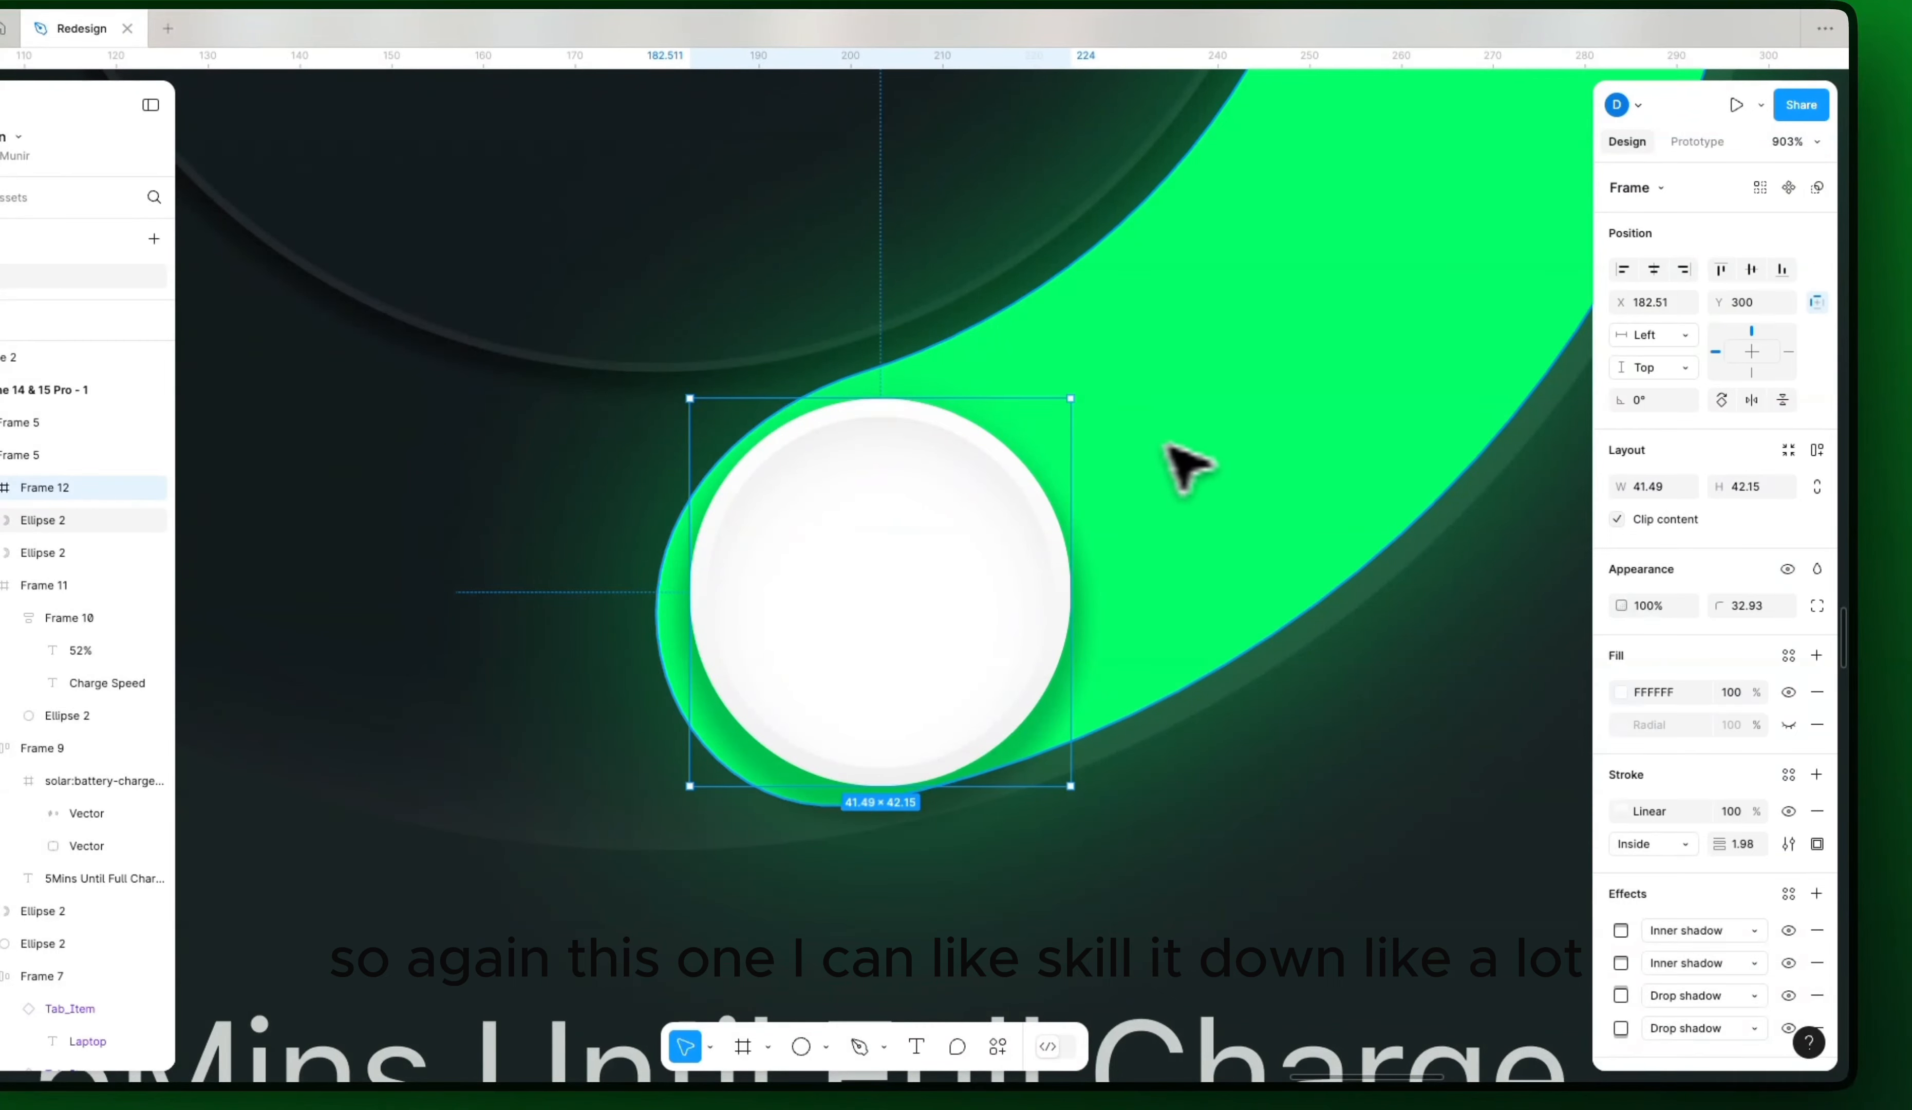
{"action": "key", "text": "k"}
{"action": "left_click_drag", "start_coordinate": [1065, 399], "coordinate": [1024, 443]}
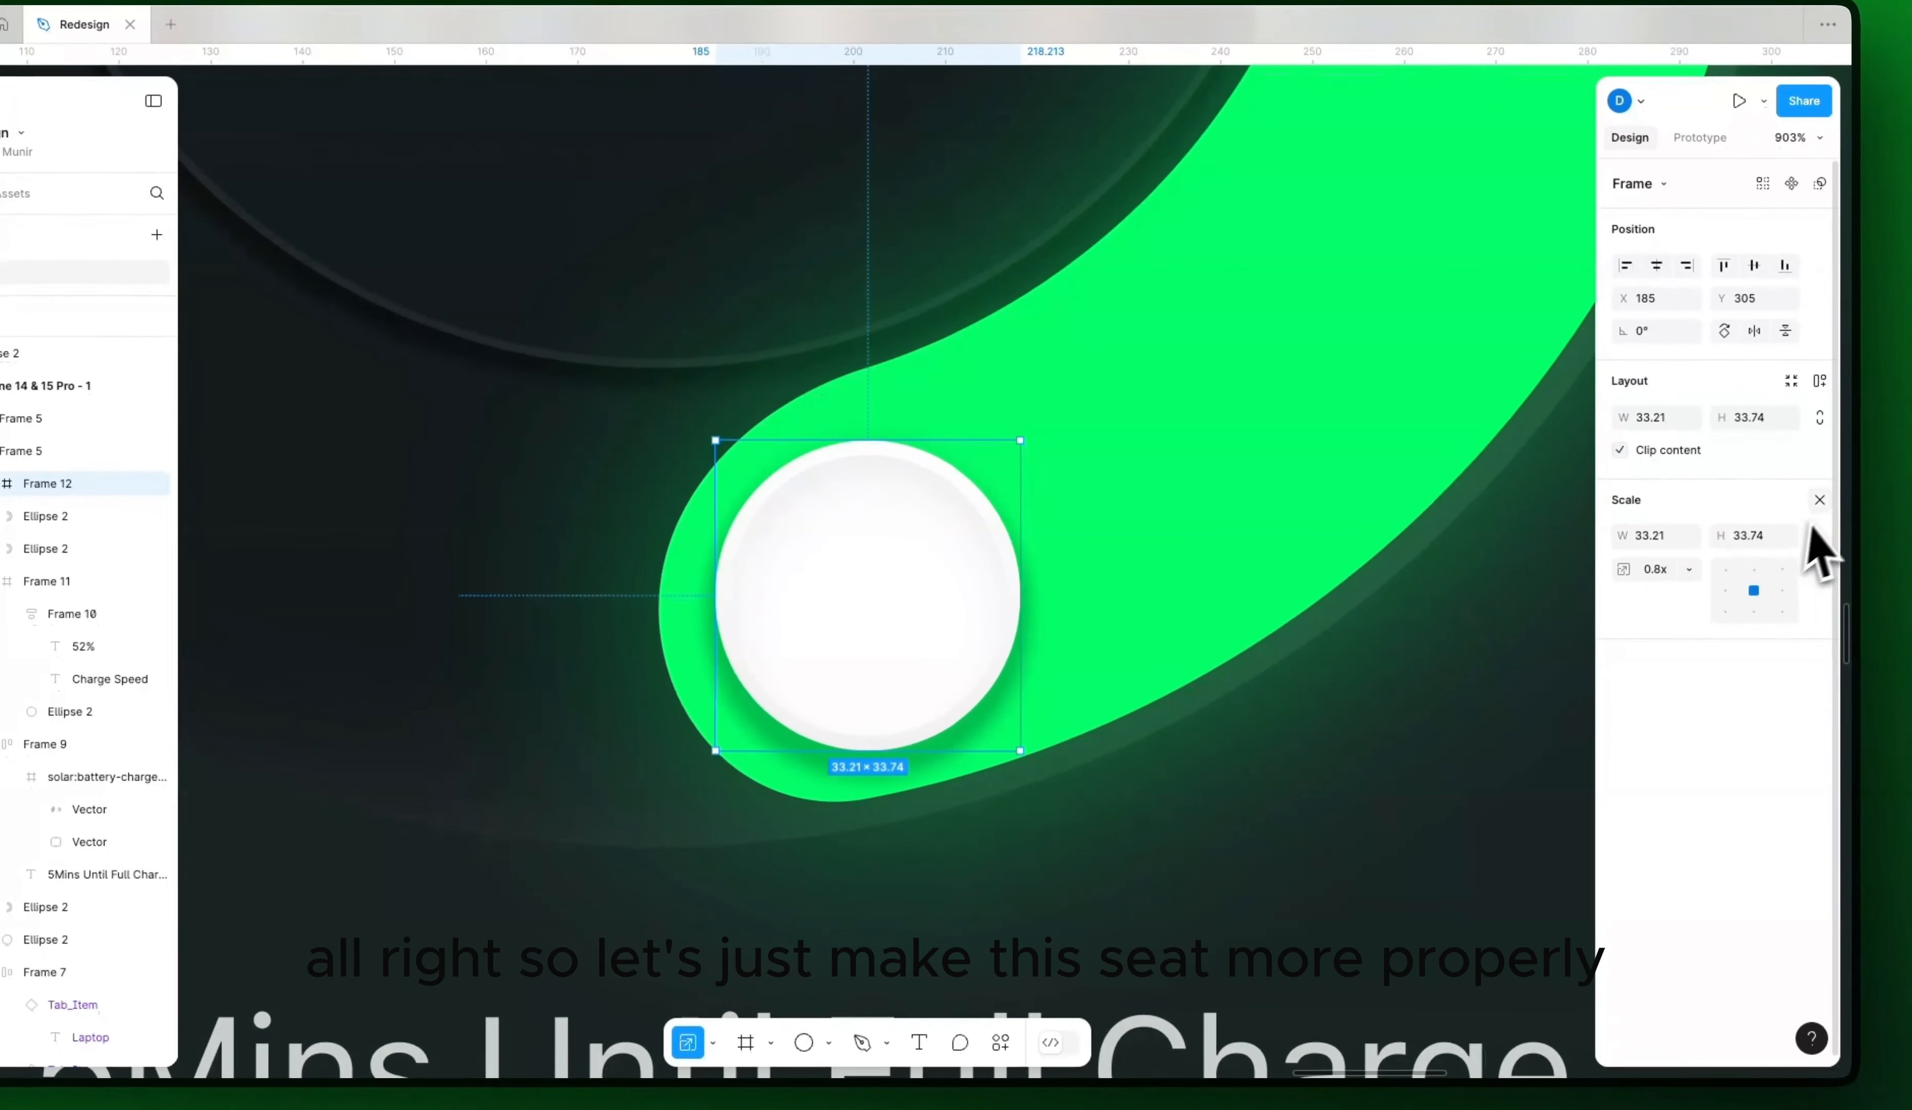
{"action": "left_click", "coordinate": [1822, 508]}
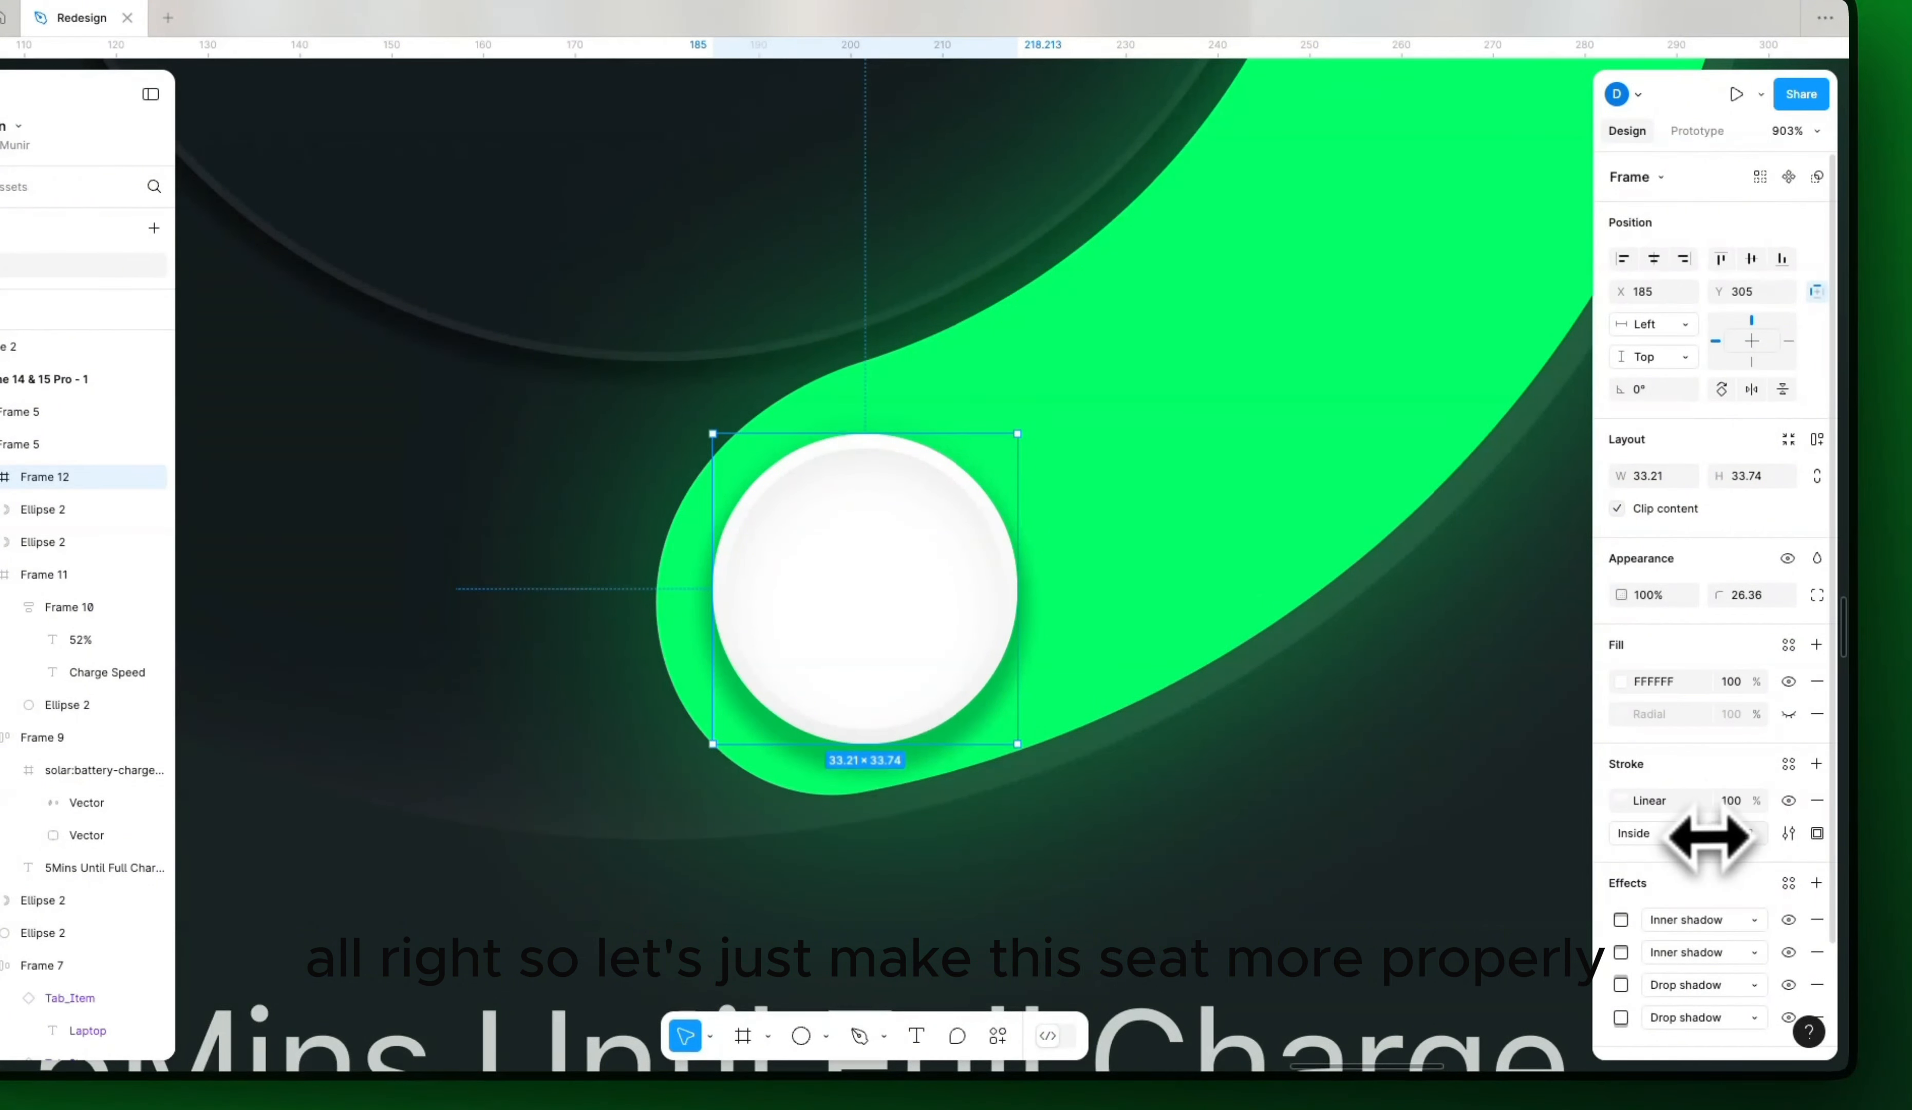
Step: Increase the white knob's inside stroke weight to 3
{"action": "left_click_drag", "start_coordinate": [1725, 837], "coordinate": [1622, 791]}
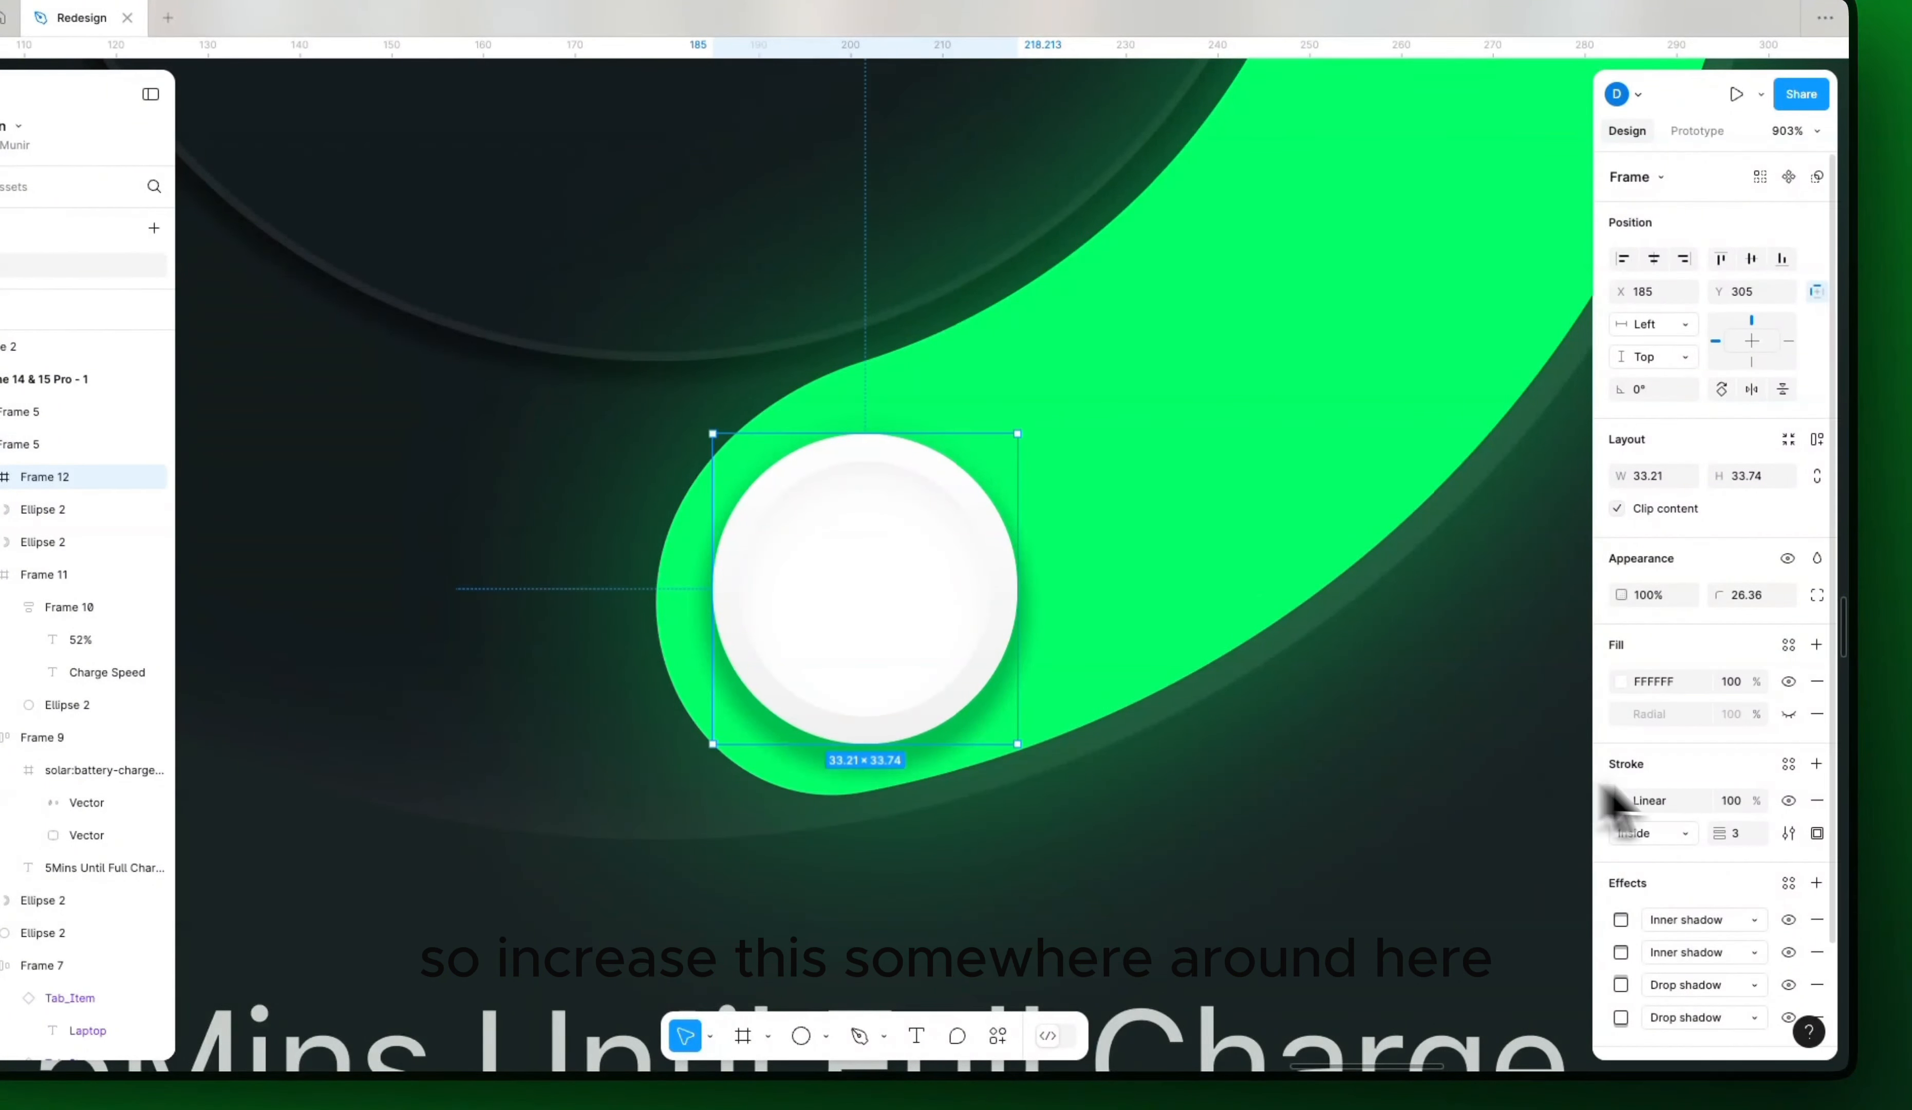
{"action": "scroll", "coordinate": [1325, 785], "scroll_direction": "right", "scroll_amount": 3}
{"action": "scroll", "coordinate": [1326, 785], "scroll_direction": "down", "scroll_amount": 1}
{"action": "scroll", "coordinate": [1322, 757], "scroll_direction": "down", "scroll_amount": 10}
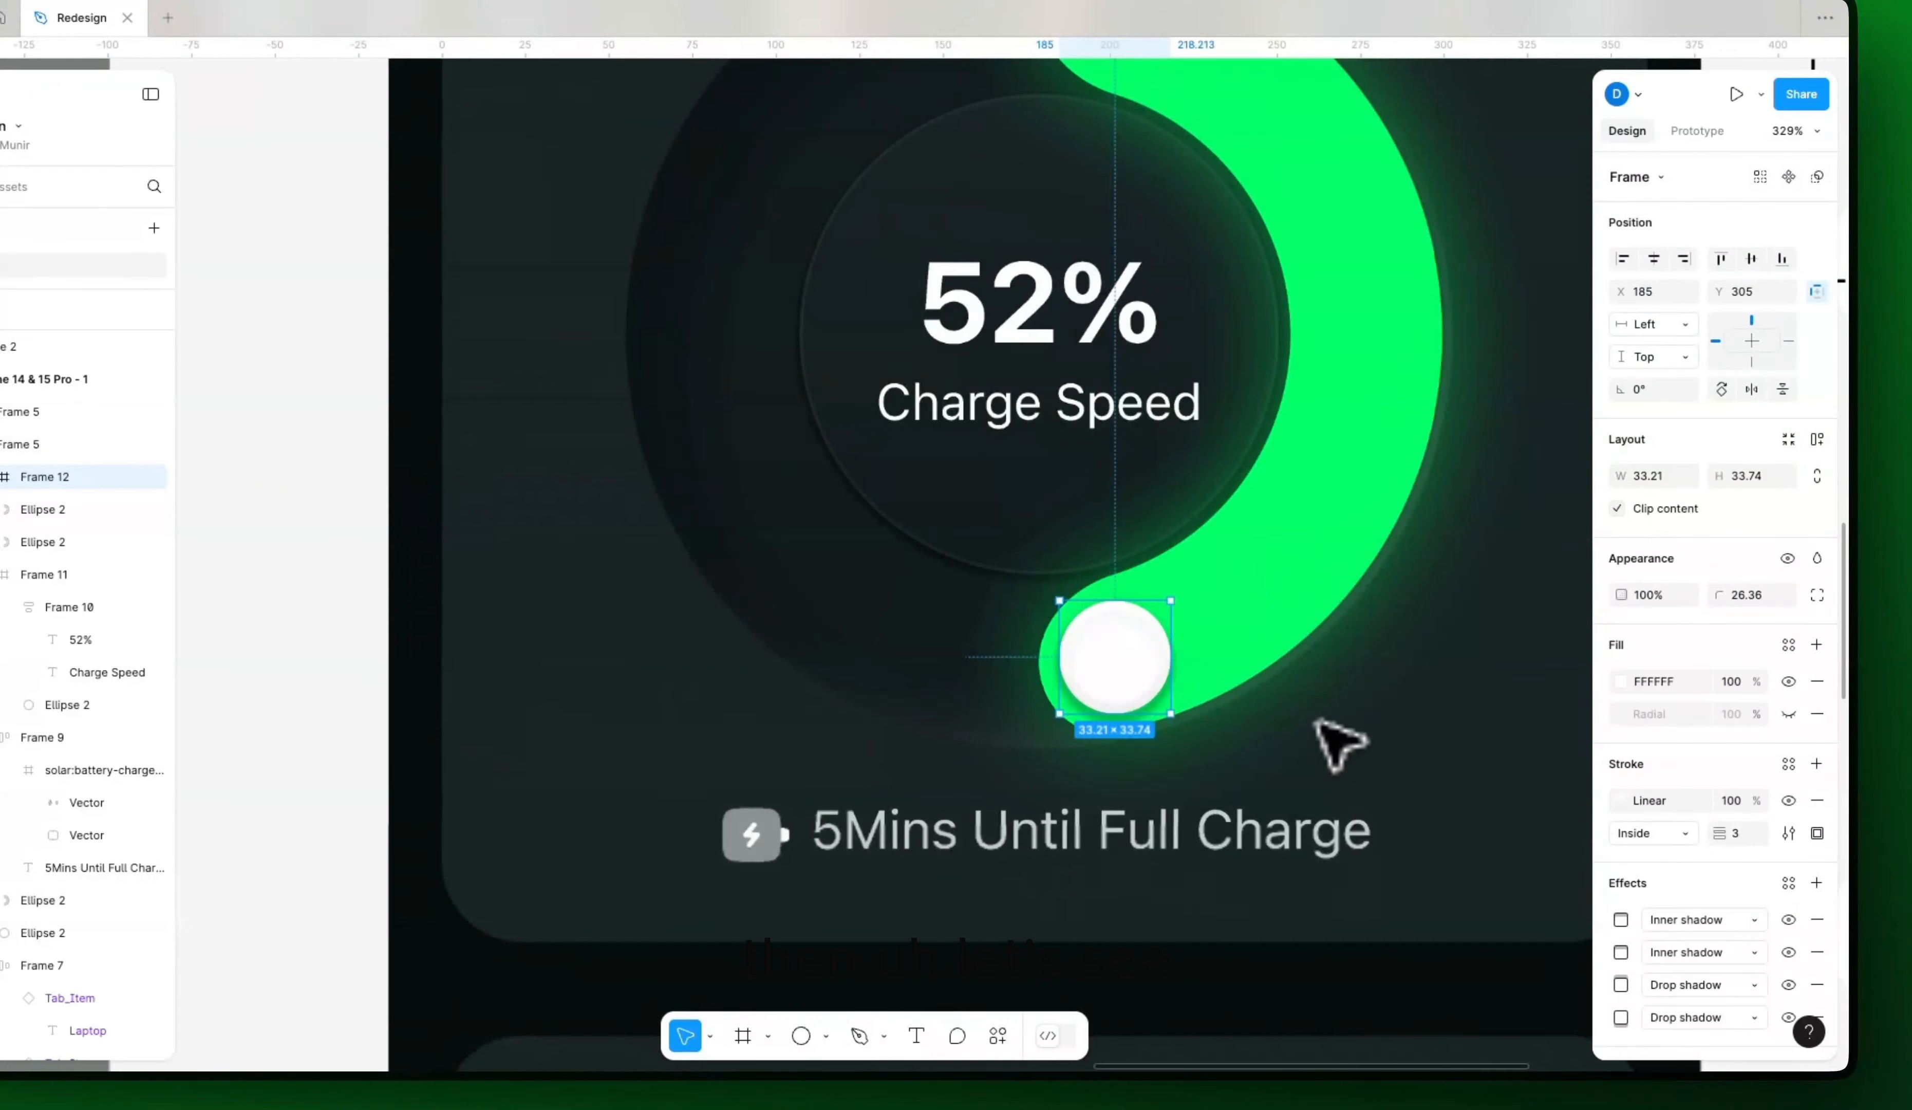
Step: Compare the charge-speed ring with the reference screen, inspect its arc and knob closely, and select the sharp green arc
{"action": "left_click", "coordinate": [1406, 884]}
{"action": "left_click_drag", "start_coordinate": [1440, 886], "coordinate": [1151, 849]}
{"action": "scroll", "coordinate": [1156, 876], "scroll_direction": "down", "scroll_amount": 5}
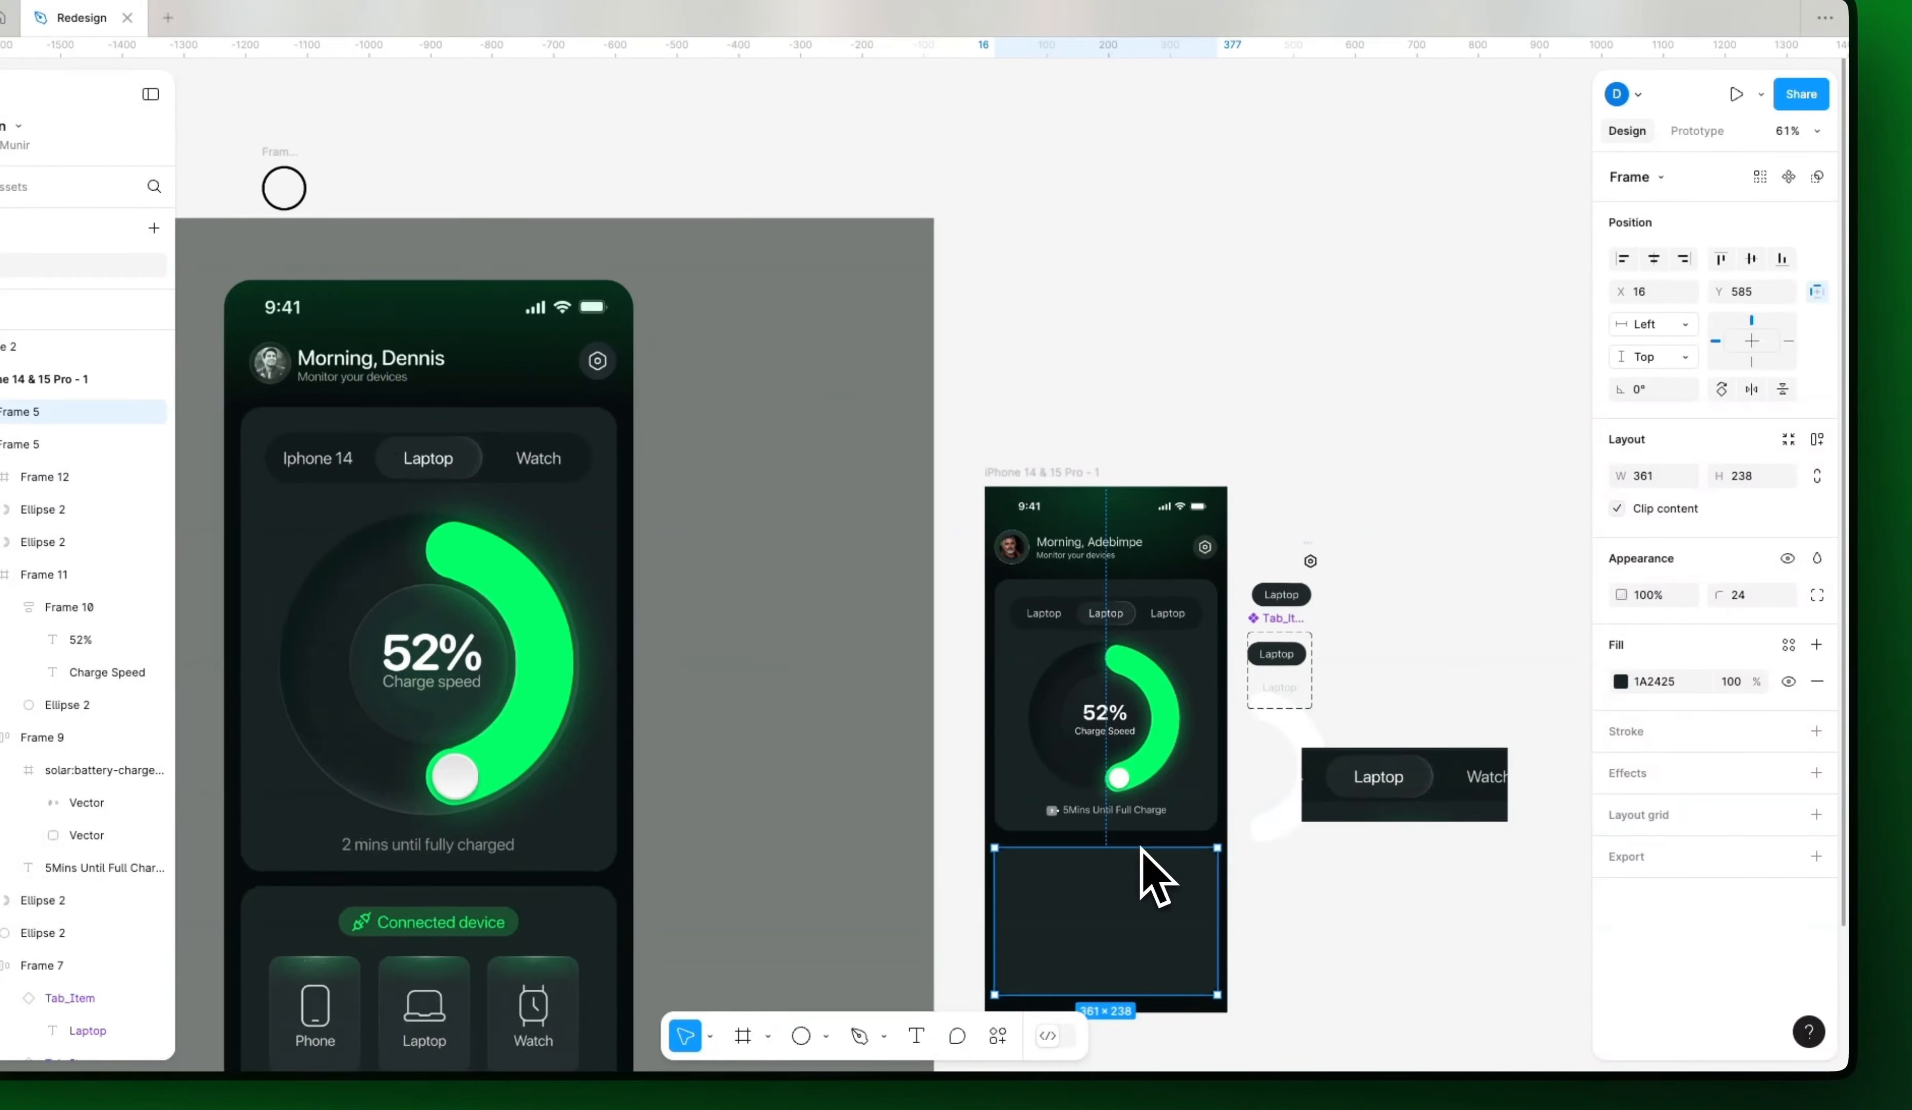
{"action": "scroll", "coordinate": [1150, 875], "scroll_direction": "up", "scroll_amount": 10}
{"action": "scroll", "coordinate": [1151, 732], "scroll_direction": "up", "scroll_amount": 3}
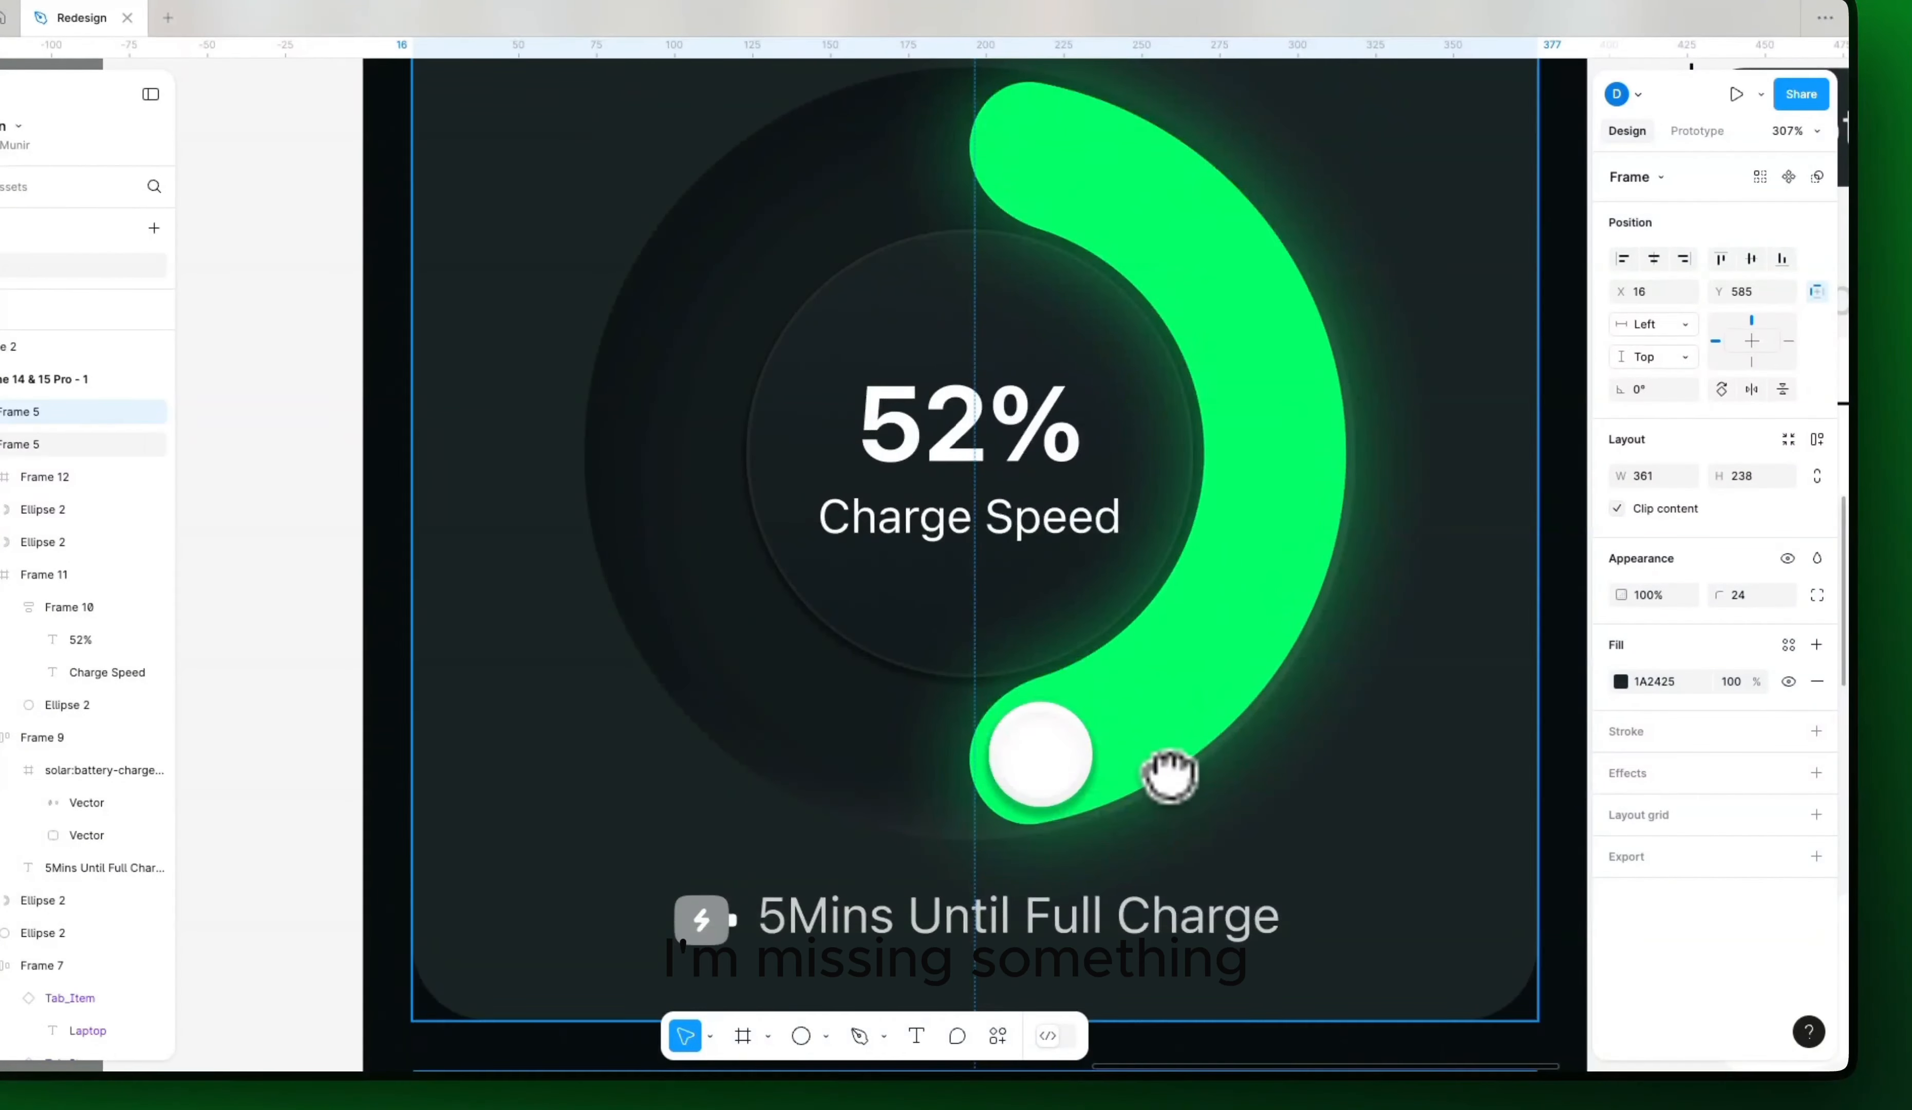
{"action": "scroll", "coordinate": [1154, 755], "scroll_direction": "up", "scroll_amount": 2}
{"action": "left_click", "coordinate": [1219, 648]}
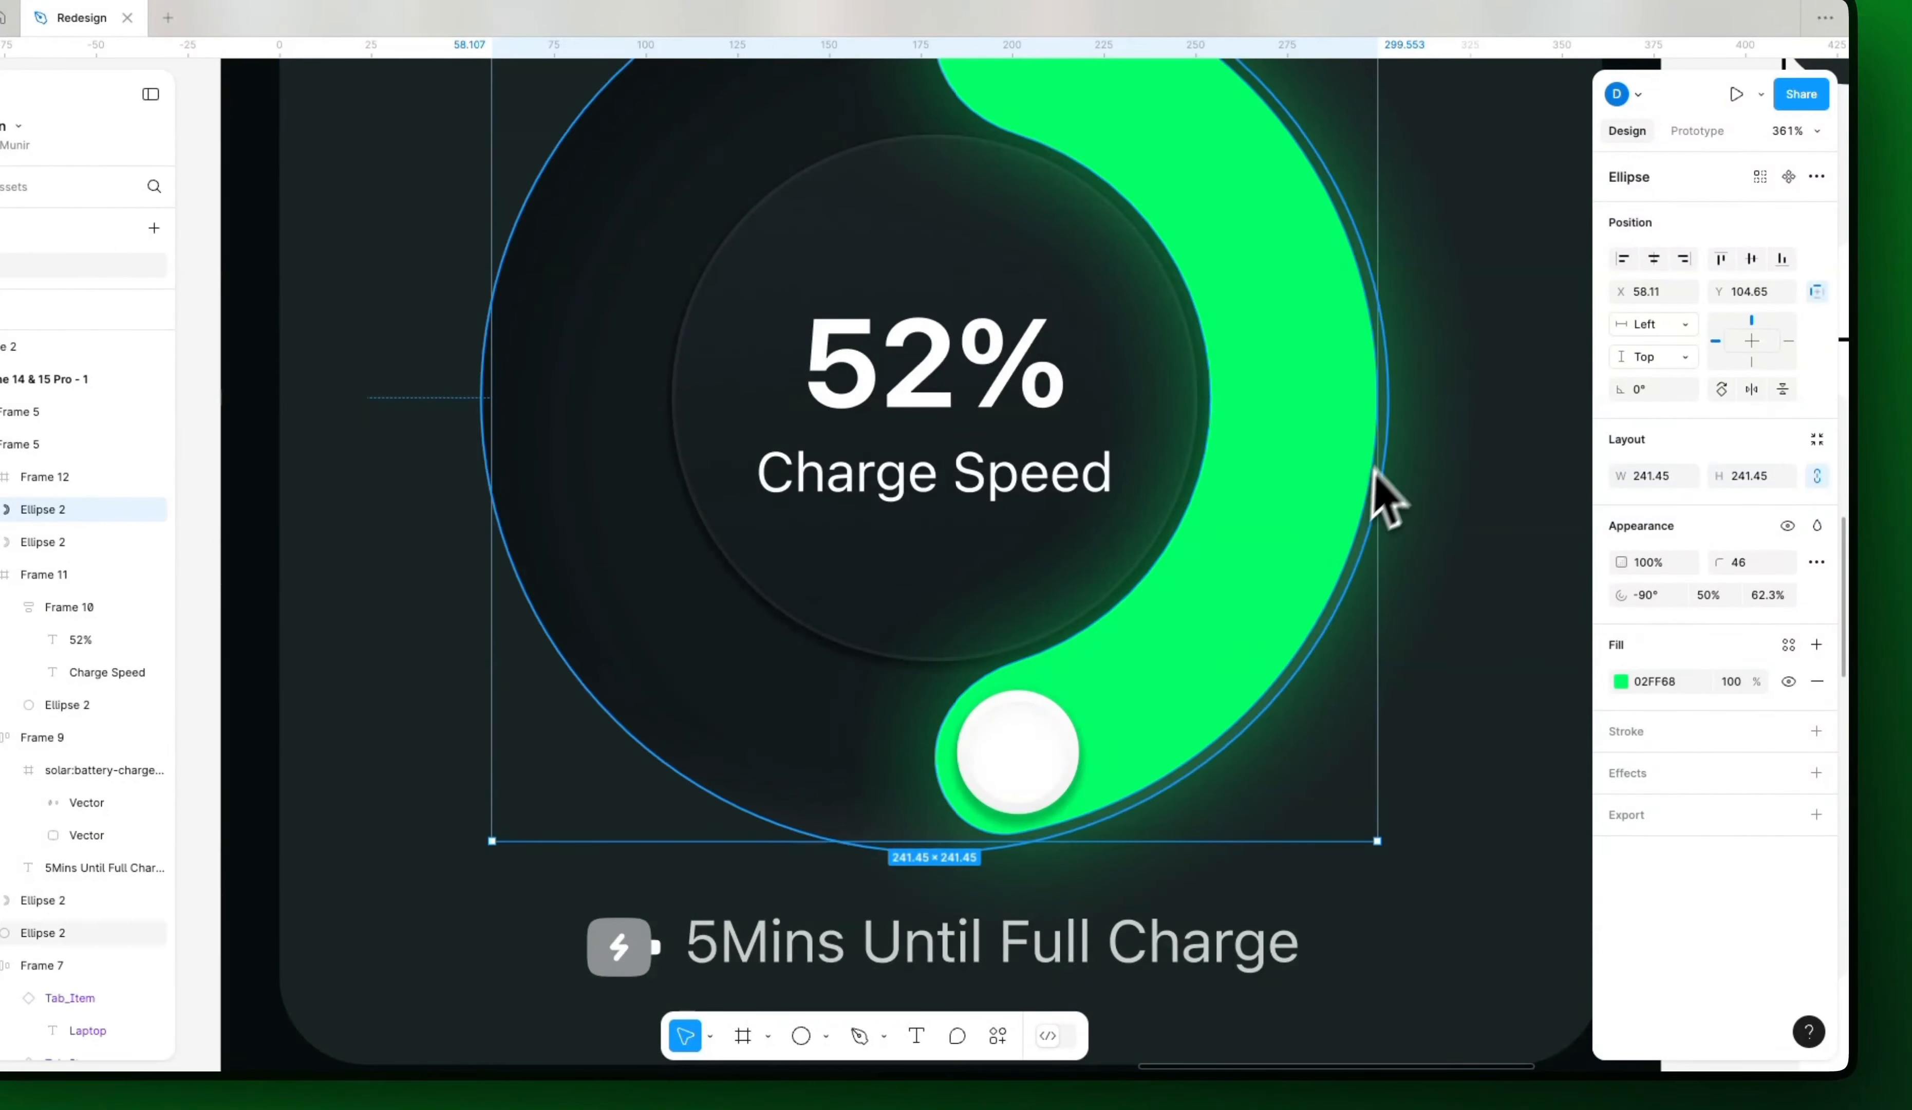
Step: Try a thicker, longer sharp green arc with a 50% ratio and a 52.8% sweep
{"action": "left_click_drag", "start_coordinate": [1208, 397], "coordinate": [1189, 396]}
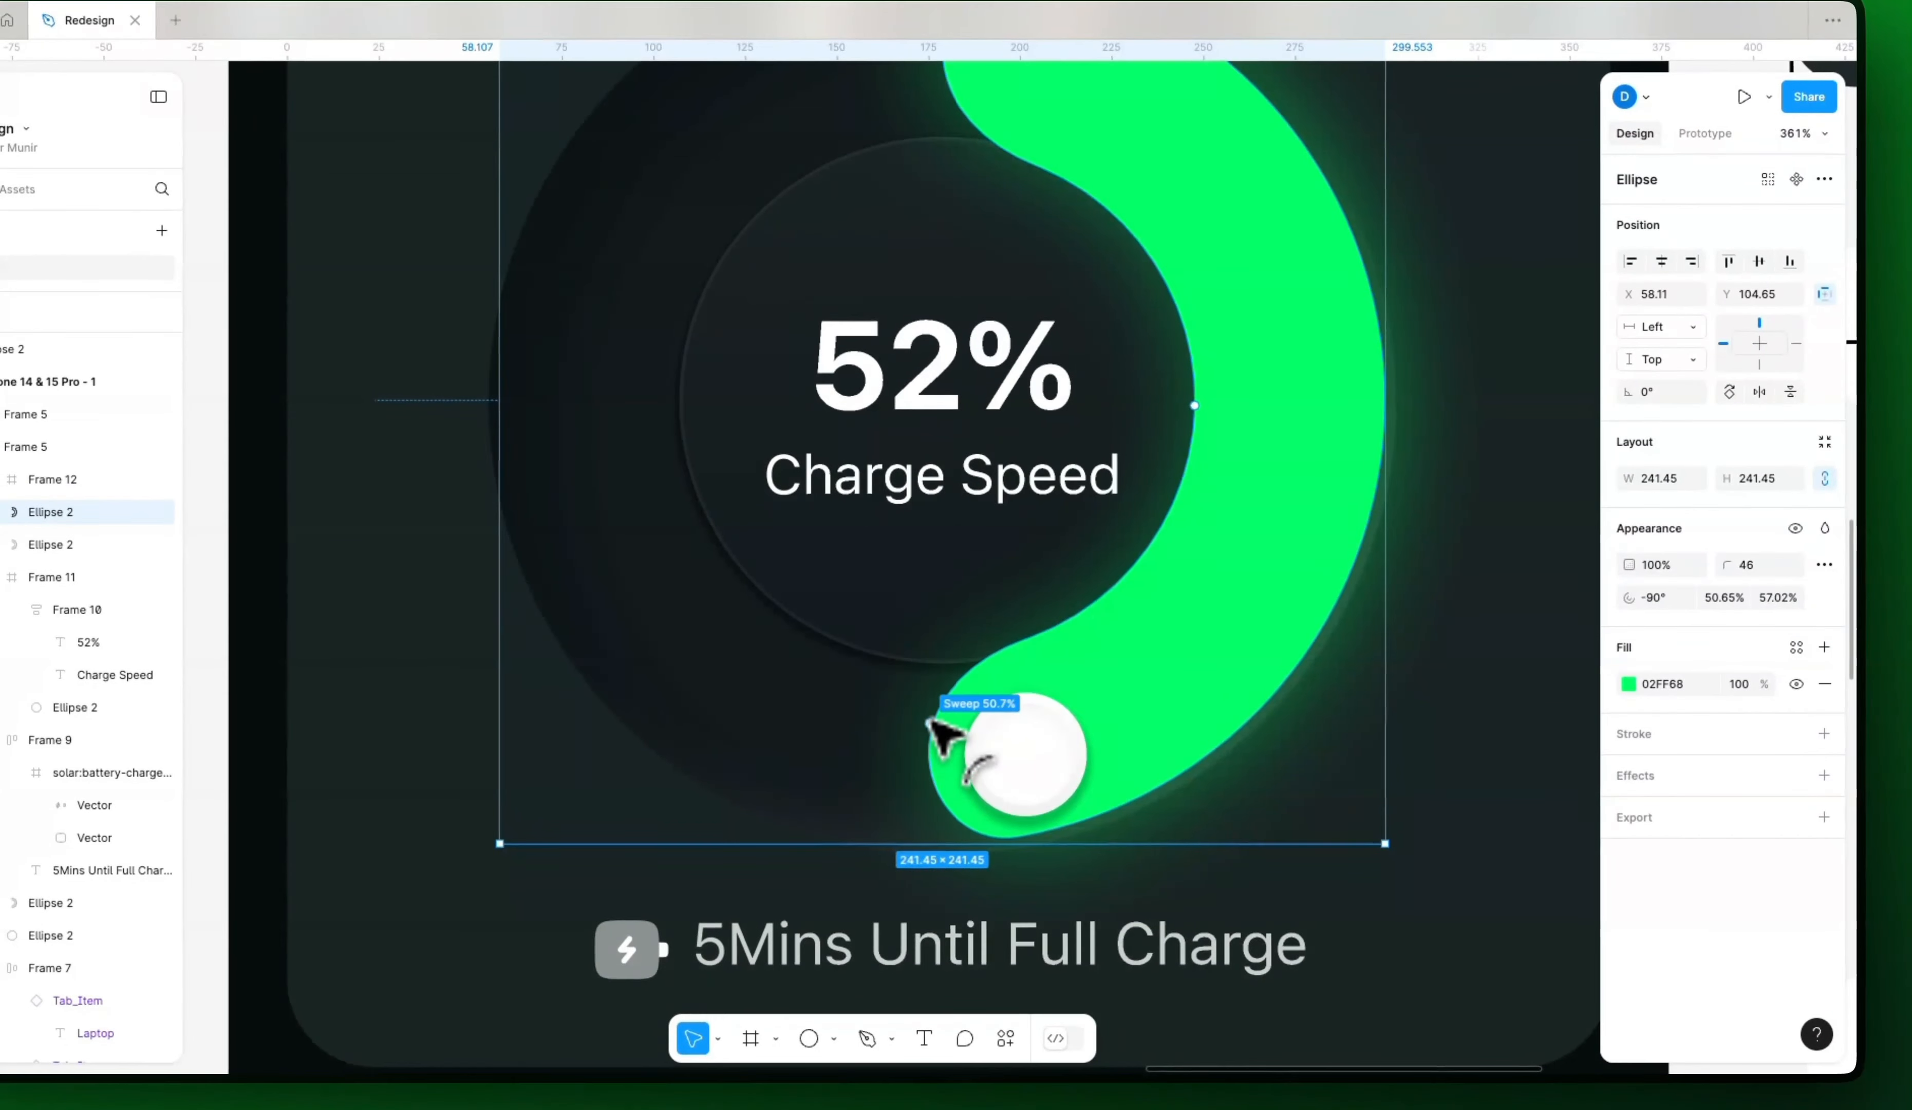
{"action": "left_click_drag", "start_coordinate": [937, 747], "coordinate": [885, 700]}
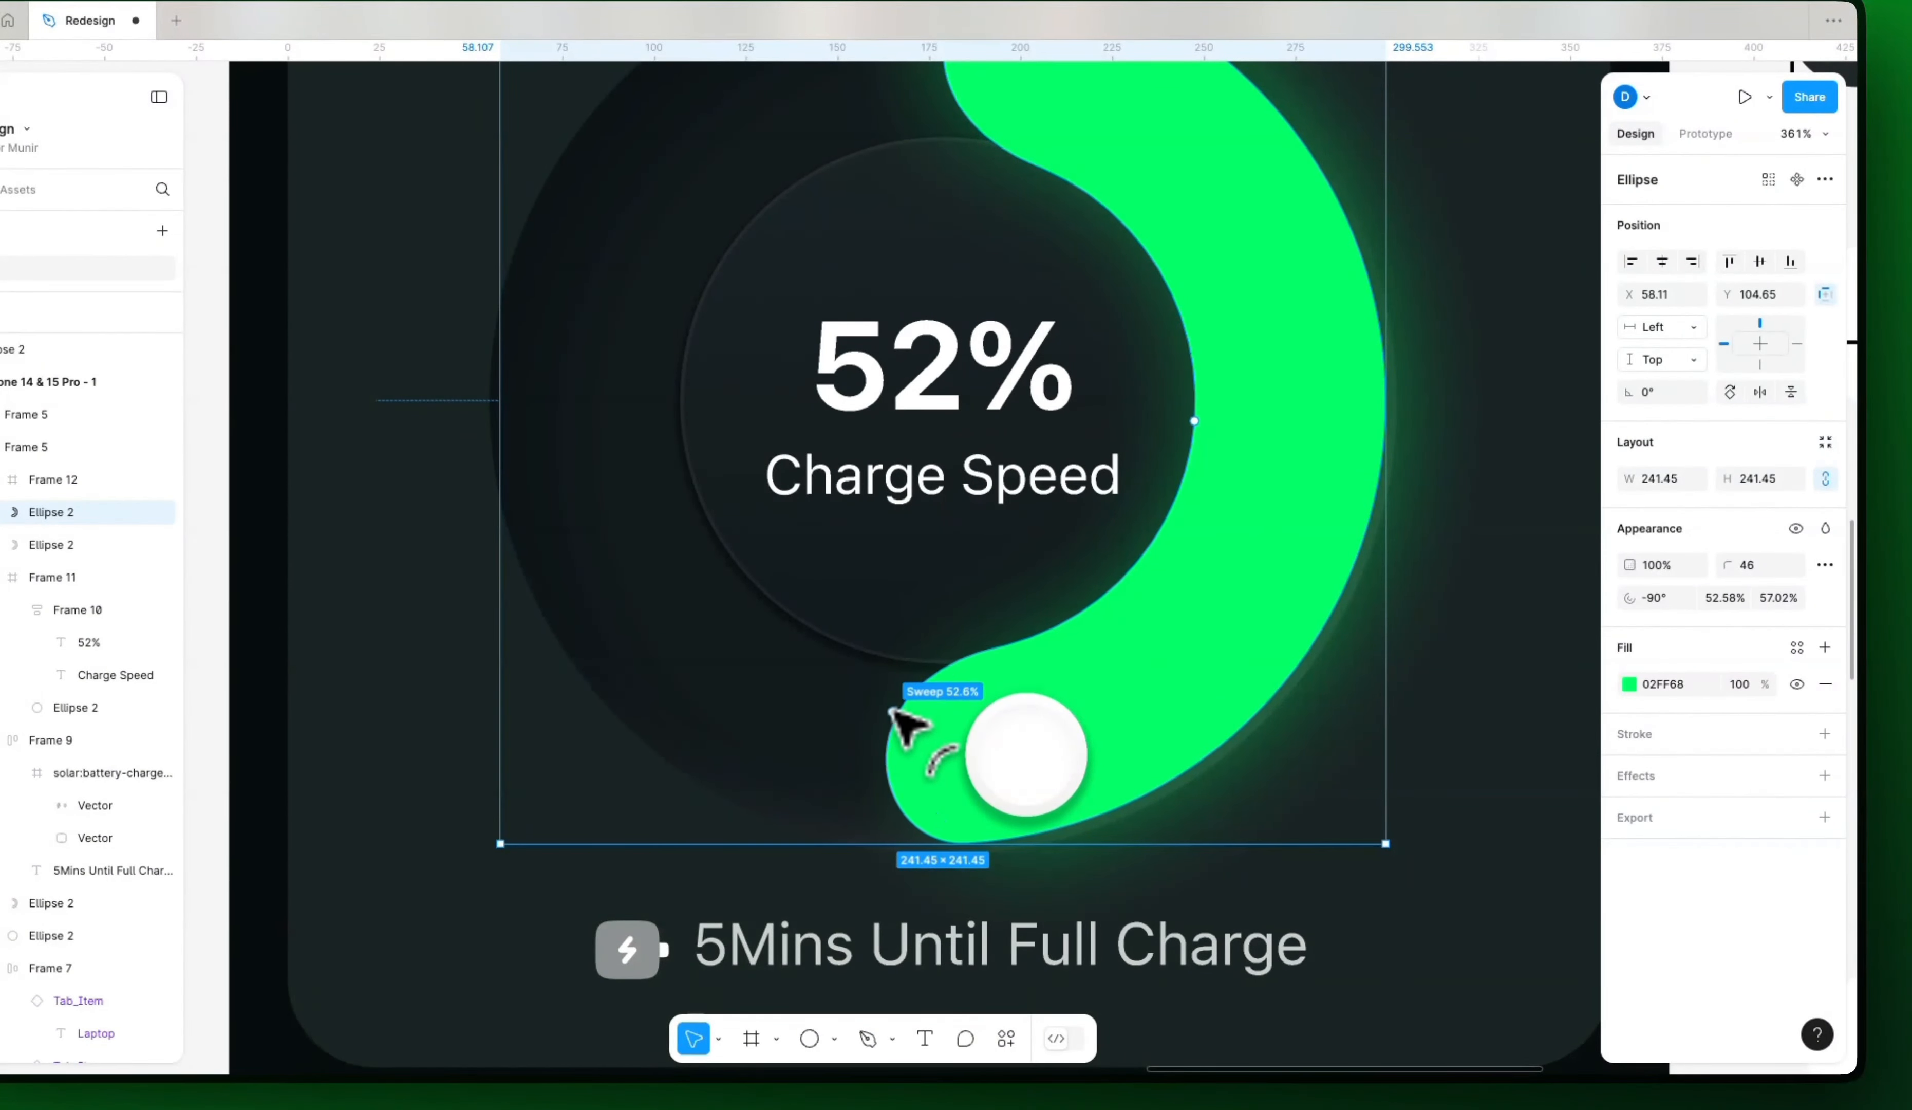
{"action": "scroll", "coordinate": [1067, 726], "scroll_direction": "down", "scroll_amount": 5}
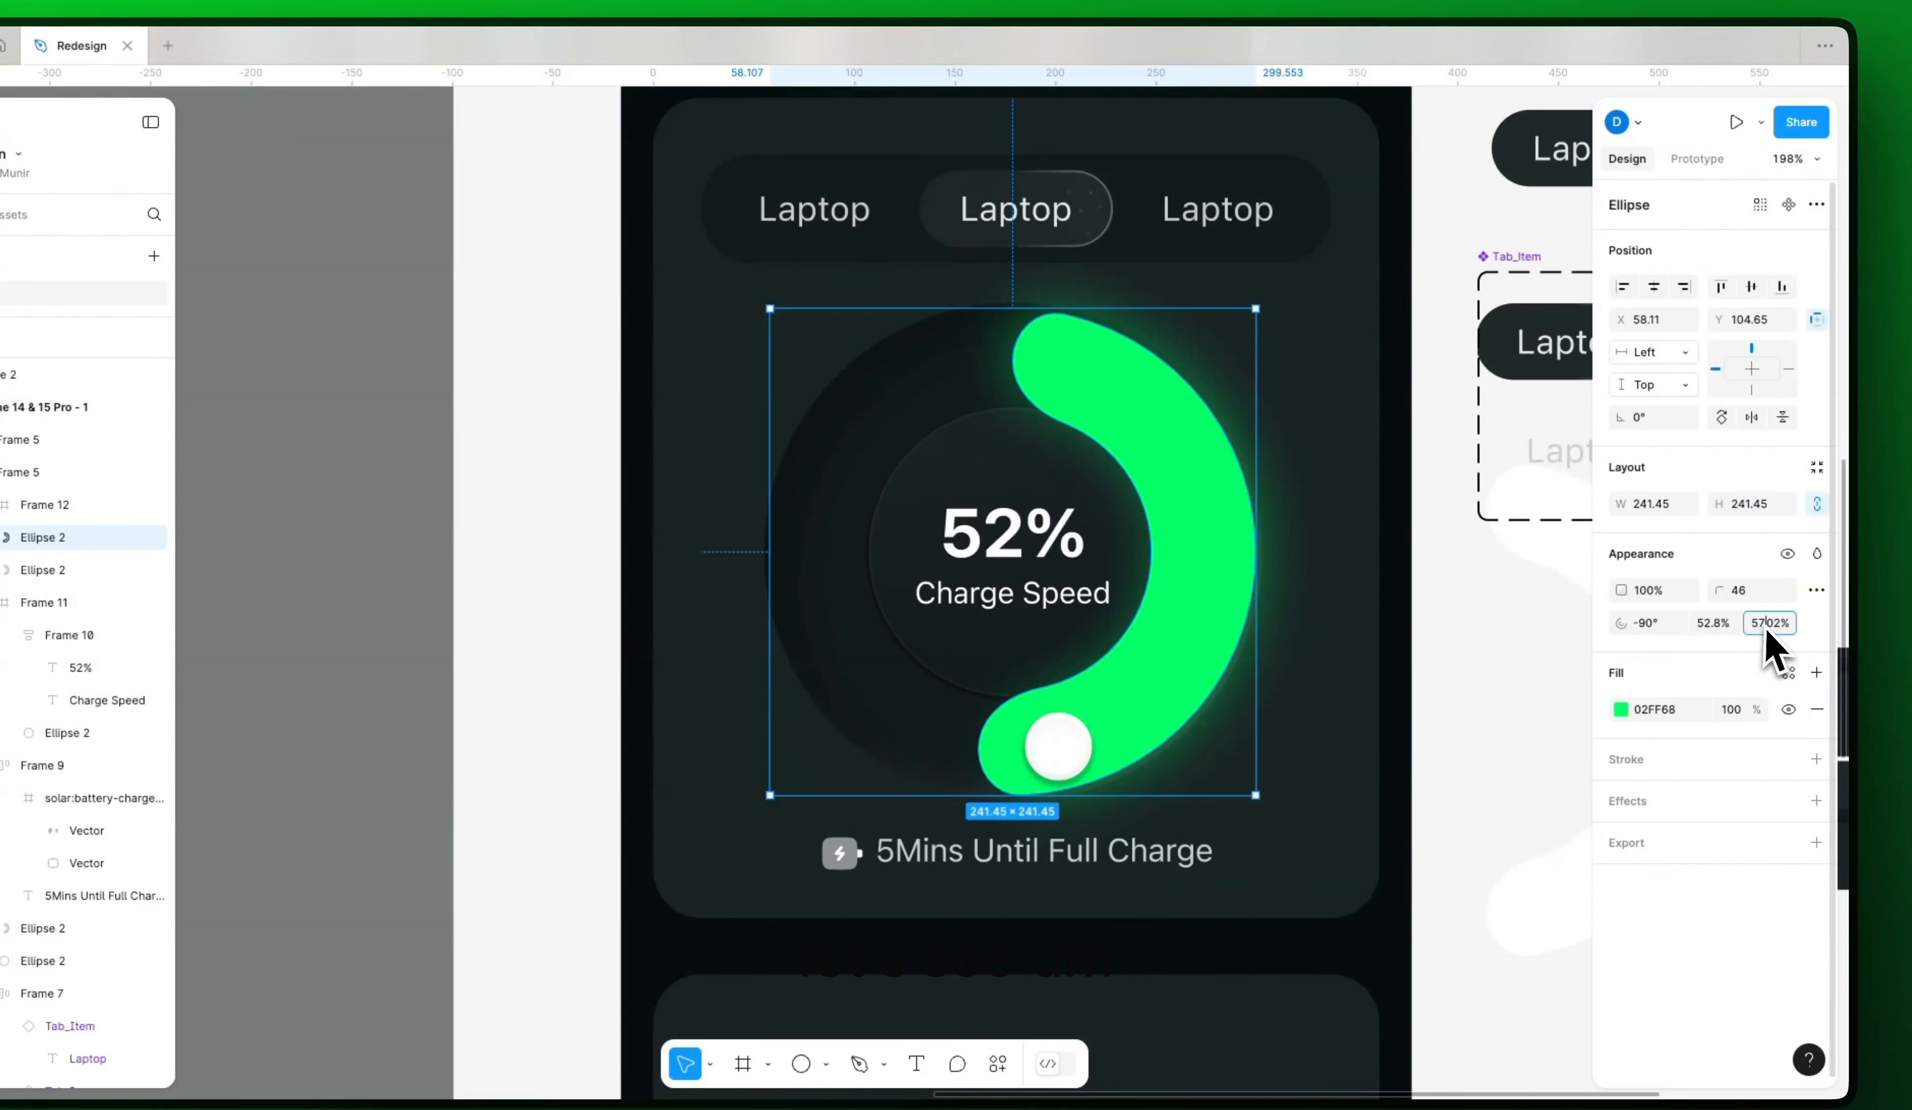
{"action": "type", "text": "0"}
{"action": "key", "text": "Return"}
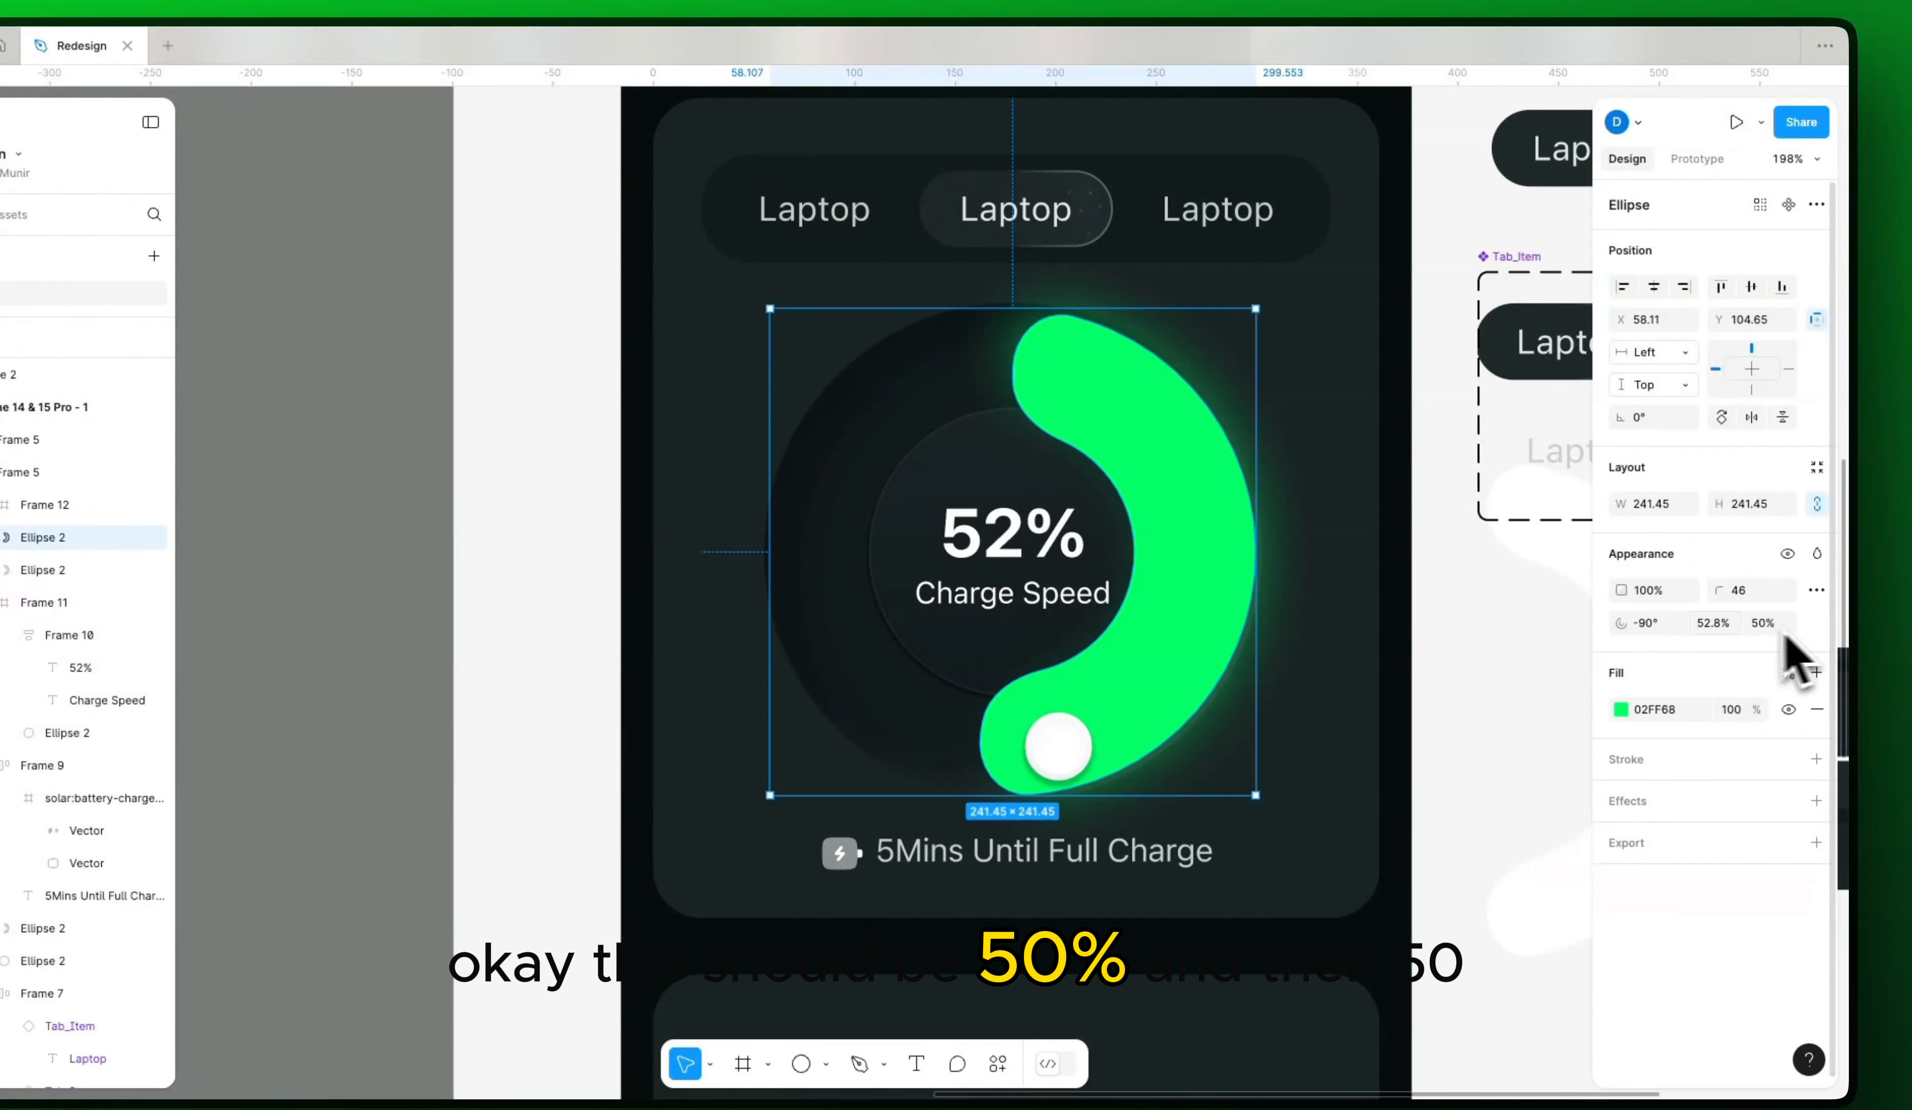
Step: Set the sharp green arc's sweep to 50% and thin it to a ratio of about 61.8%
{"action": "left_click", "coordinate": [1717, 629]}
{"action": "type", "text": "50"}
{"action": "key", "text": "Return"}
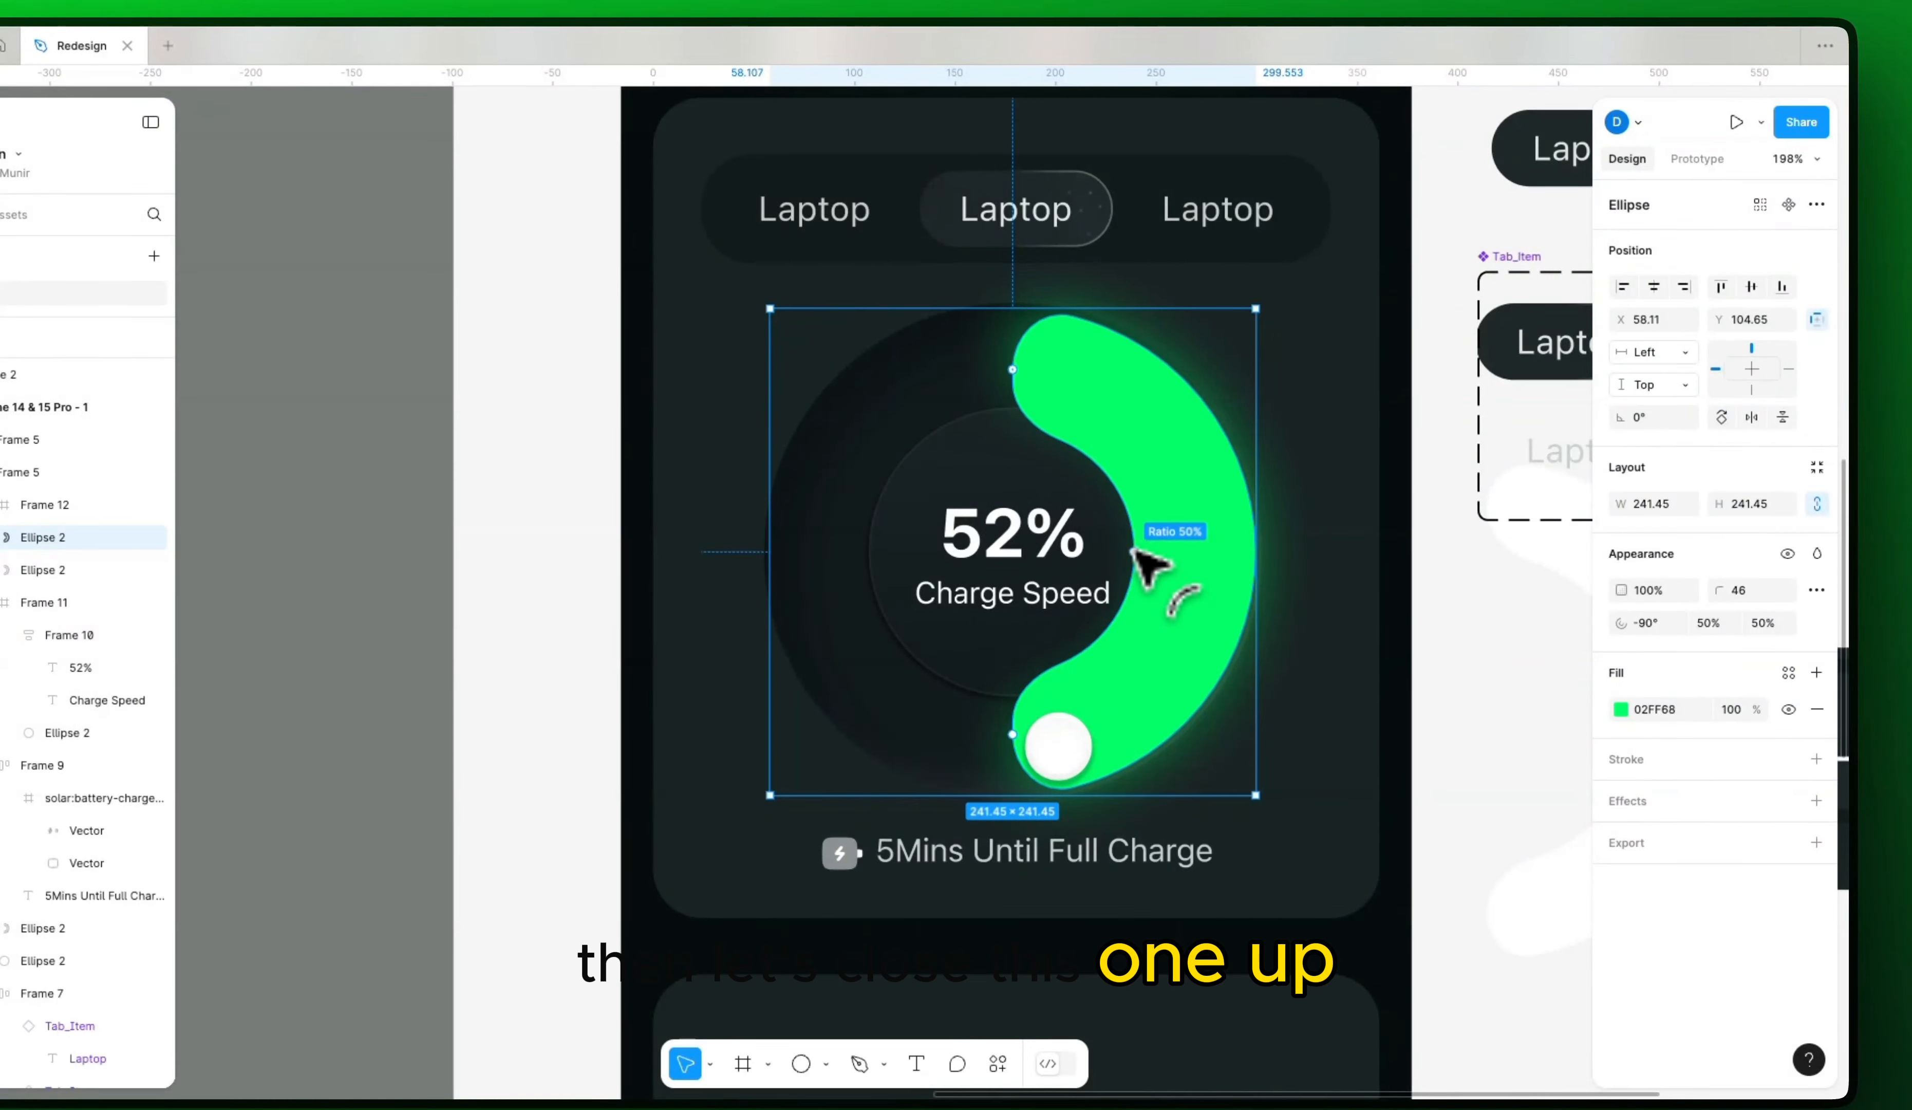
{"action": "left_click_drag", "start_coordinate": [1150, 544], "coordinate": [1163, 542]}
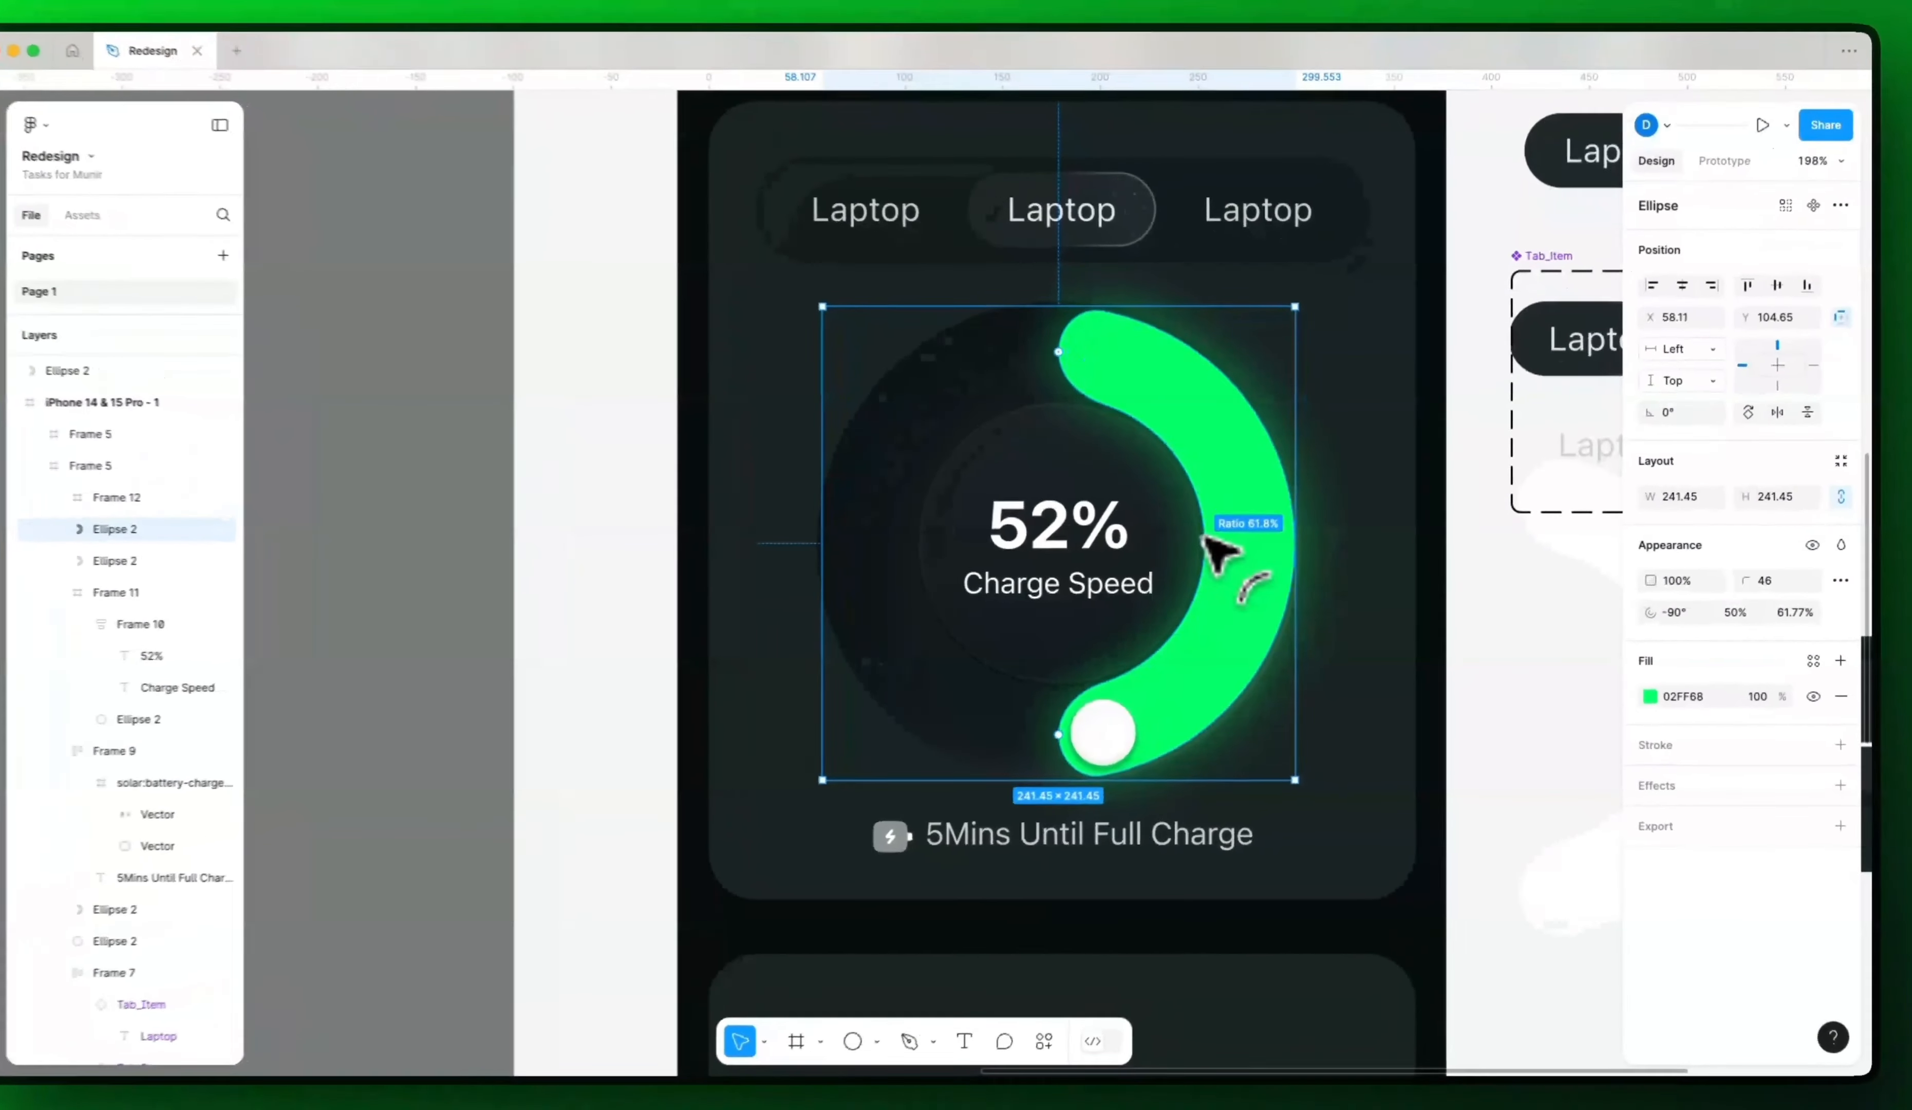
{"action": "left_click", "coordinate": [1423, 561]}
{"action": "scroll", "coordinate": [1475, 624], "scroll_direction": "down", "scroll_amount": 8}
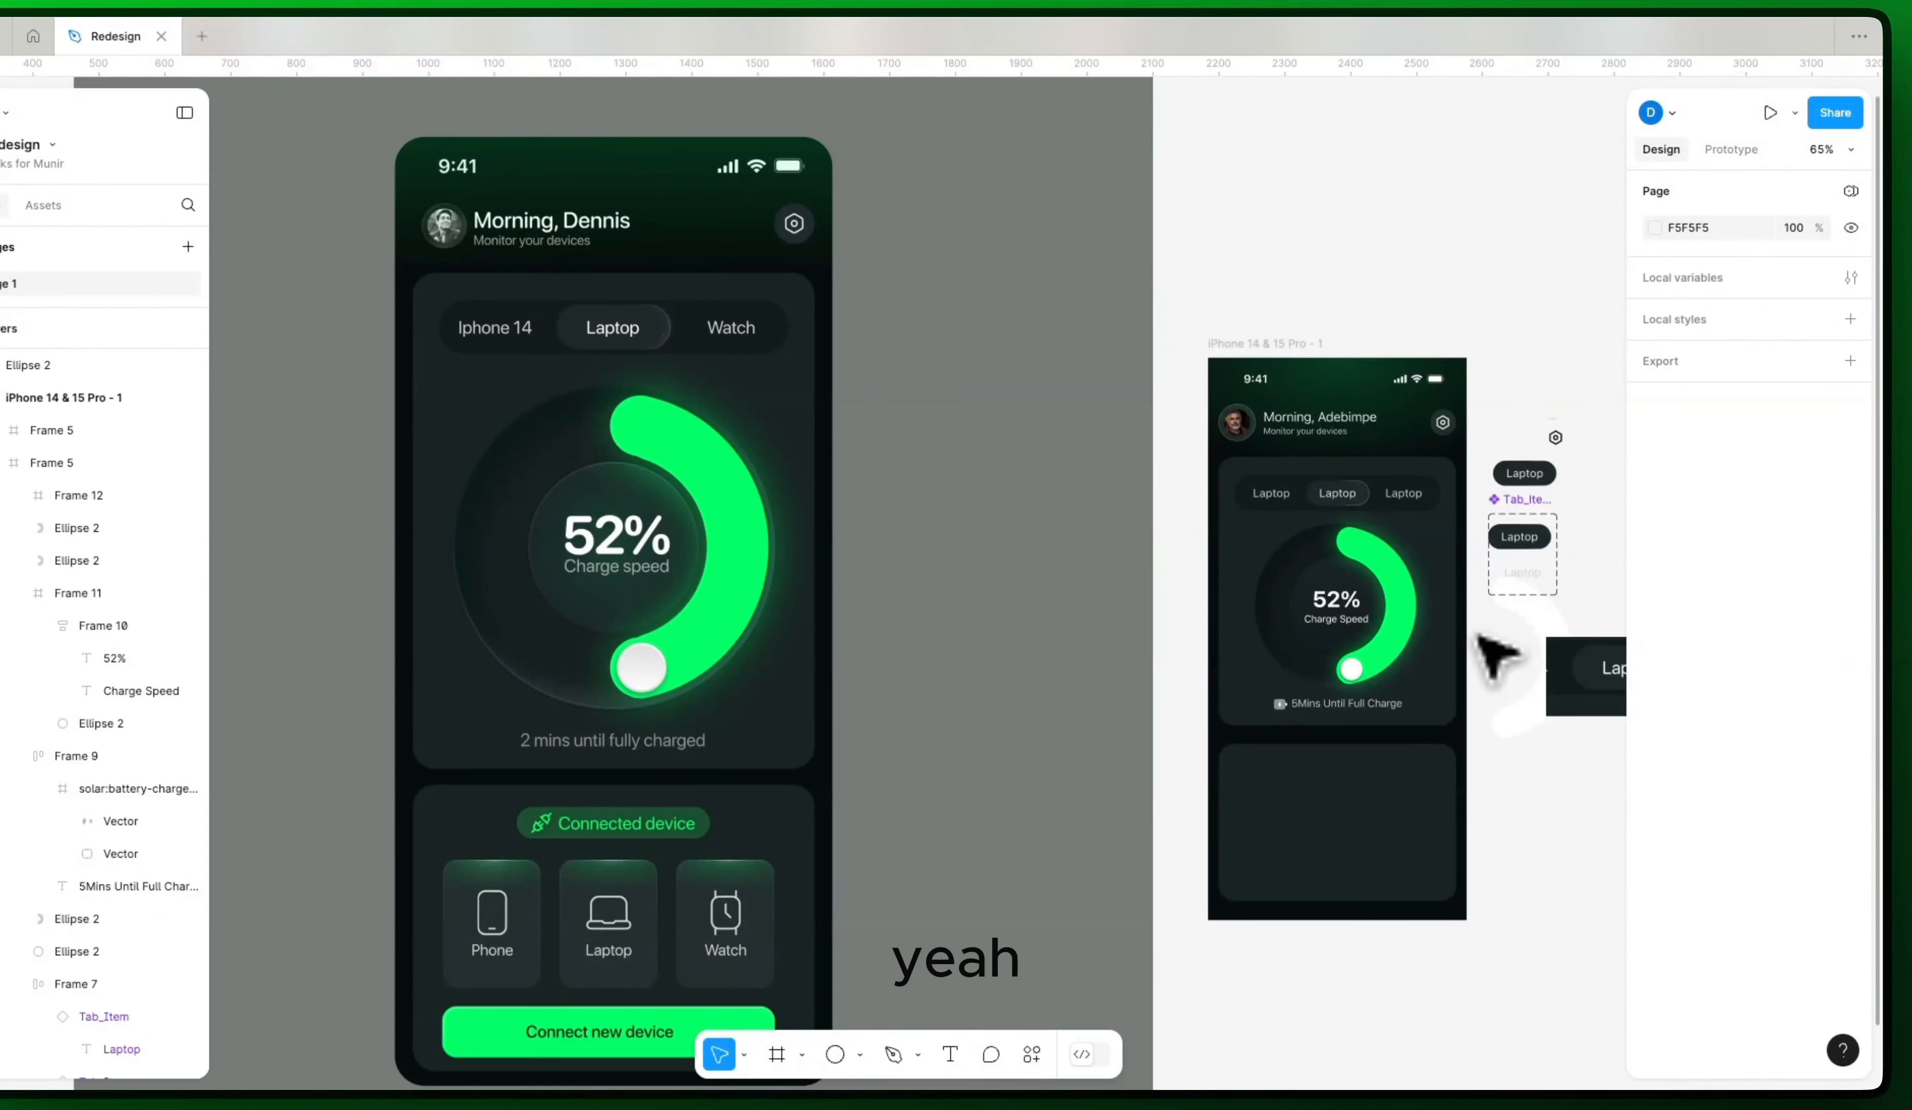
Step: Reposition the white knob vertically in the arc's lower end at Y 304
{"action": "scroll", "coordinate": [1493, 656], "scroll_direction": "up", "scroll_amount": 10}
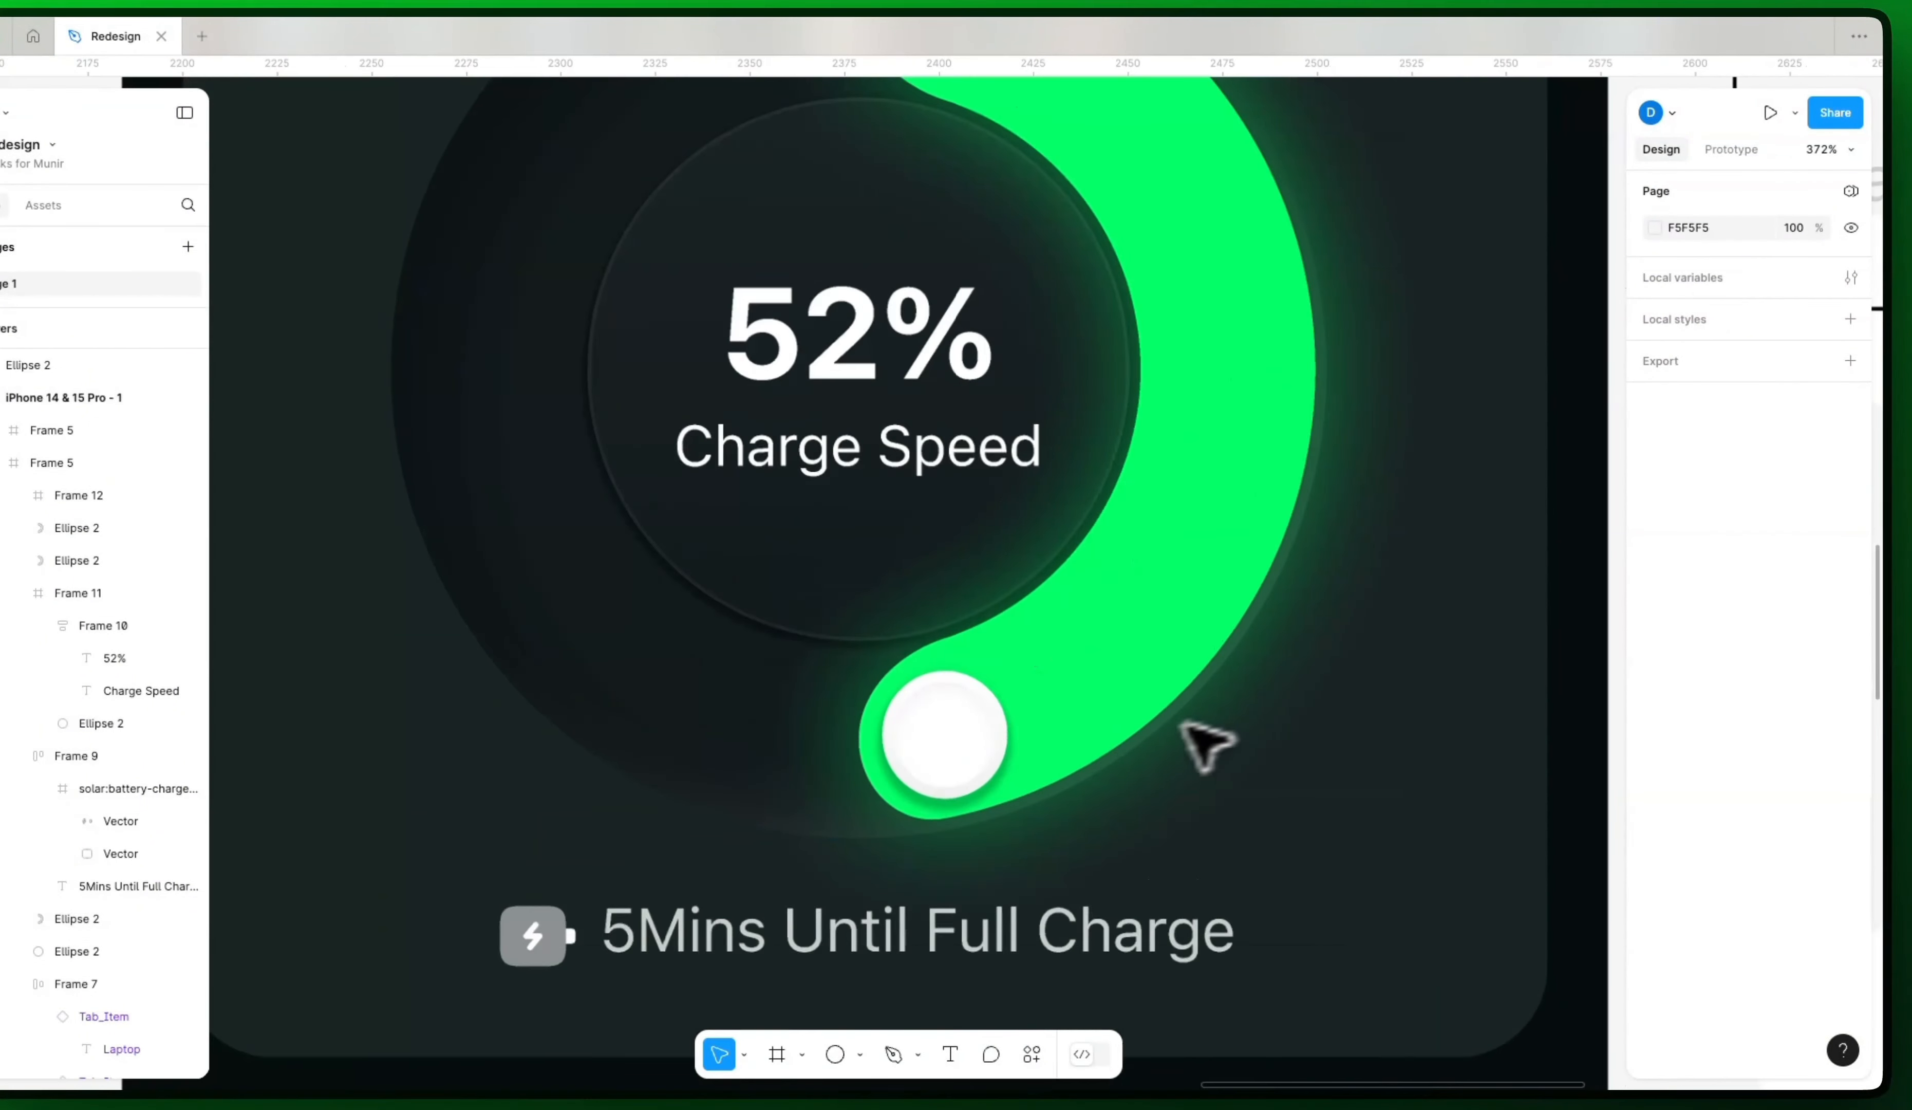
{"action": "left_click", "coordinate": [1045, 704]}
{"action": "left_click", "coordinate": [947, 734]}
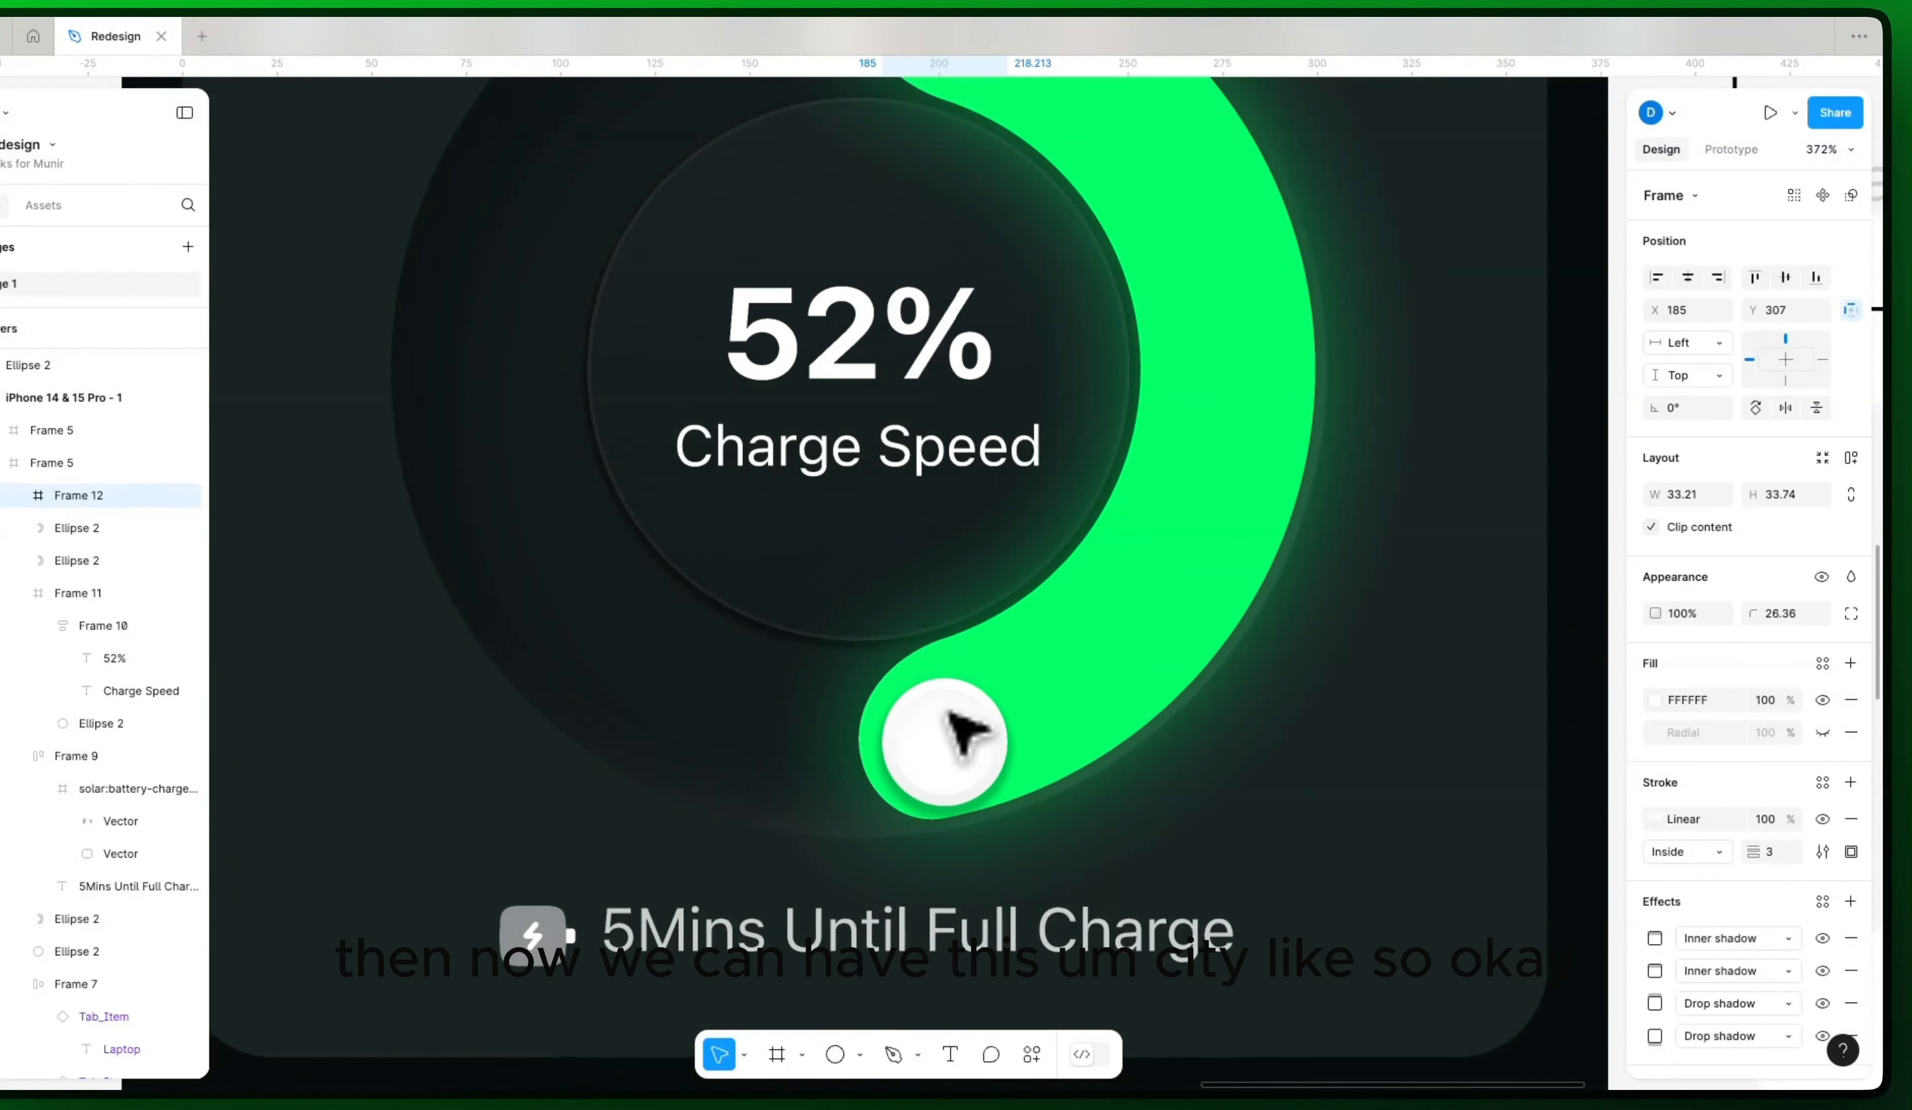
{"action": "scroll", "coordinate": [1135, 801], "scroll_direction": "down", "scroll_amount": 10}
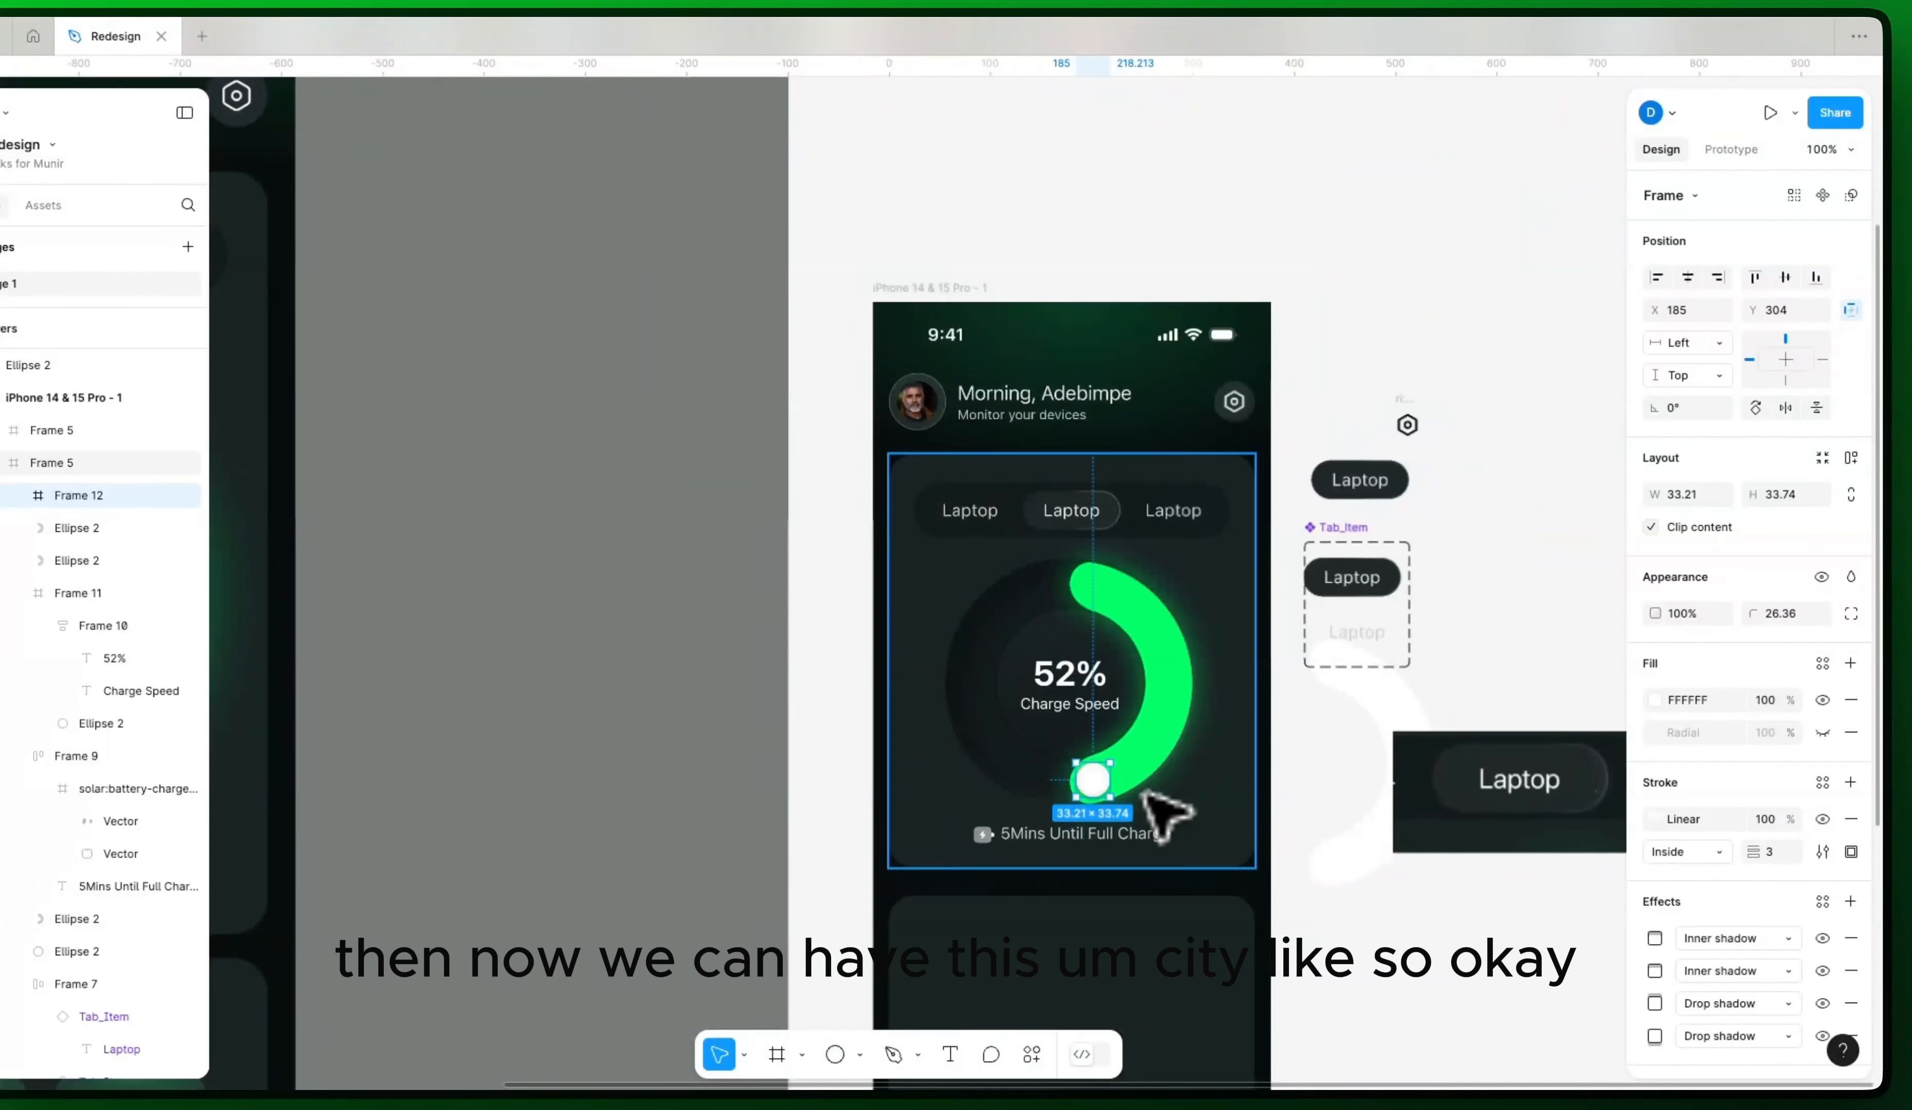
Step: Compare the redesigned screen with the reference and closely examine the green glow around the ring's inner circle
{"action": "left_click", "coordinate": [1319, 842]}
{"action": "left_click_drag", "start_coordinate": [1344, 859], "coordinate": [1349, 633]}
{"action": "left_click_drag", "start_coordinate": [1127, 656], "coordinate": [1247, 660]}
{"action": "scroll", "coordinate": [1248, 658], "scroll_direction": "up", "scroll_amount": 10}
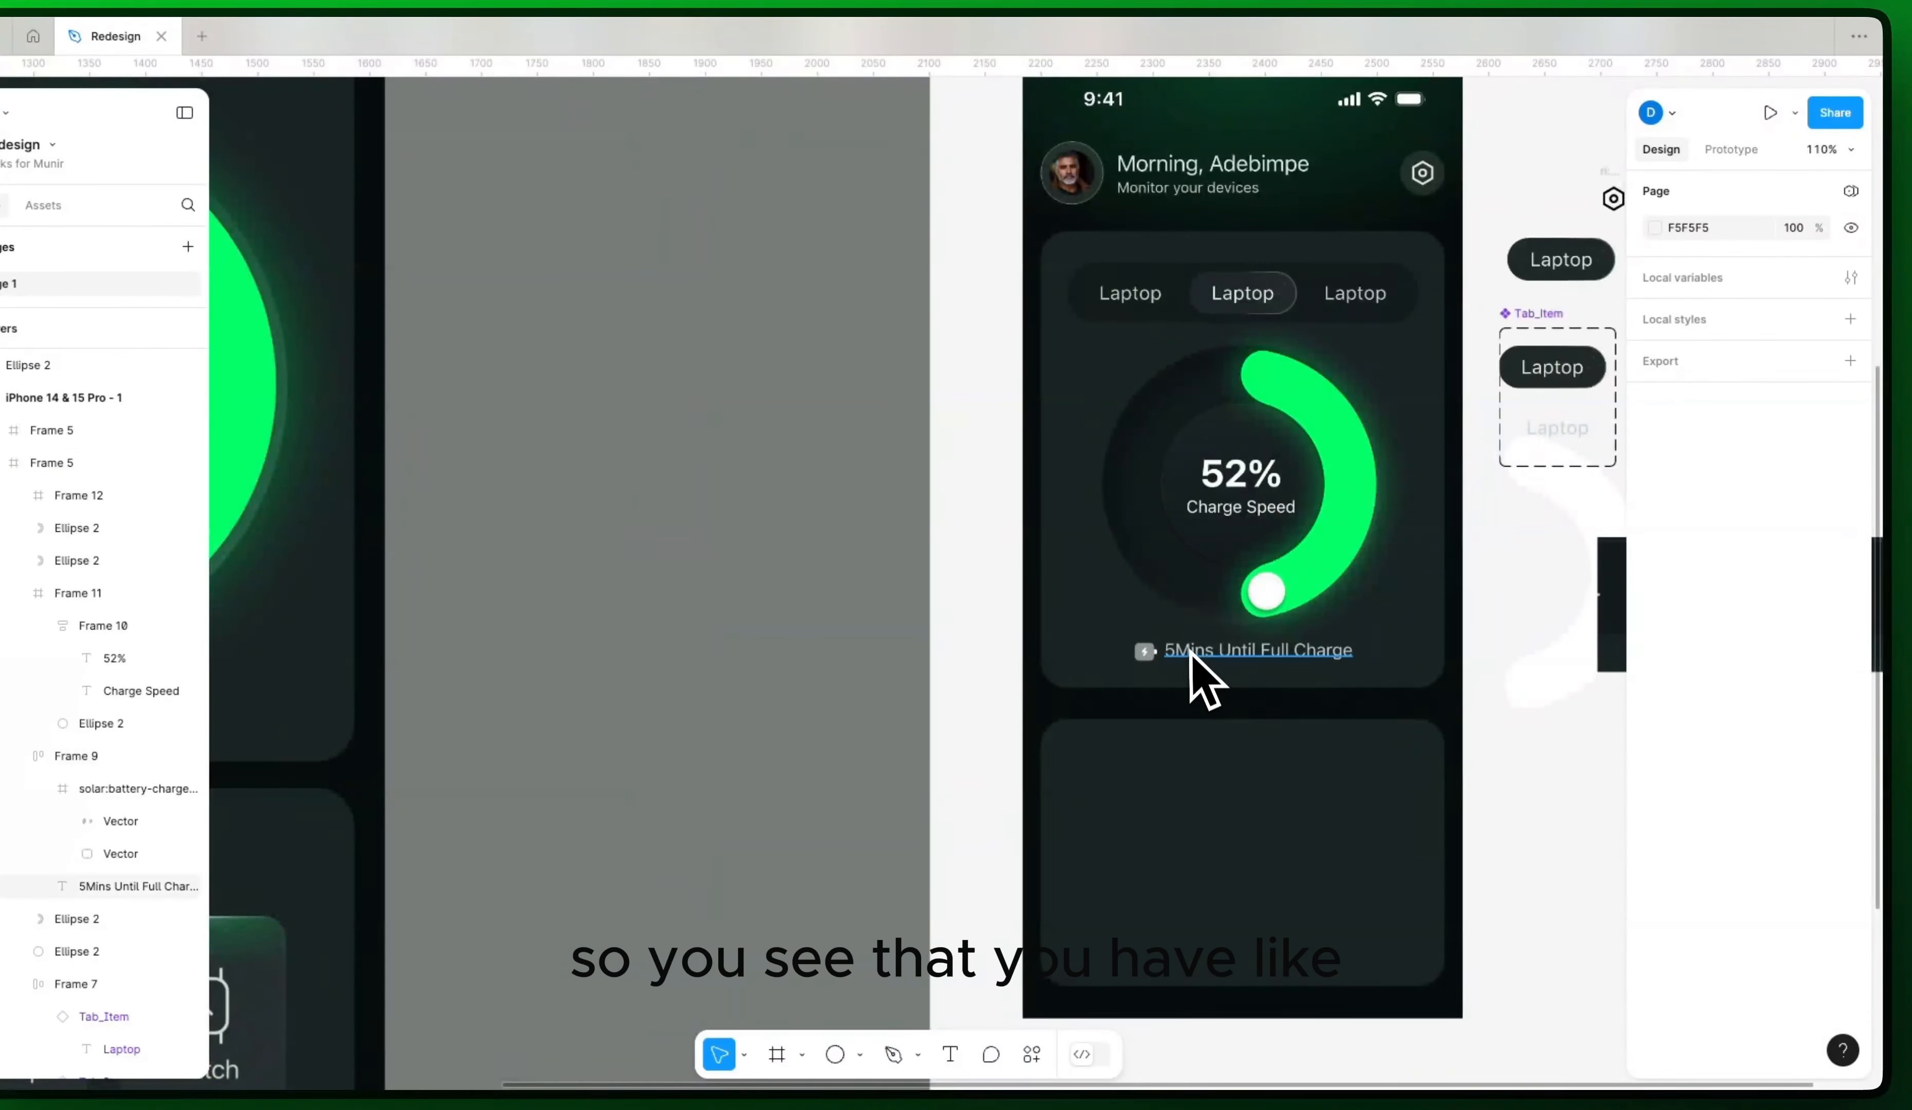
{"action": "scroll", "coordinate": [1002, 463], "scroll_direction": "down", "scroll_amount": 10}
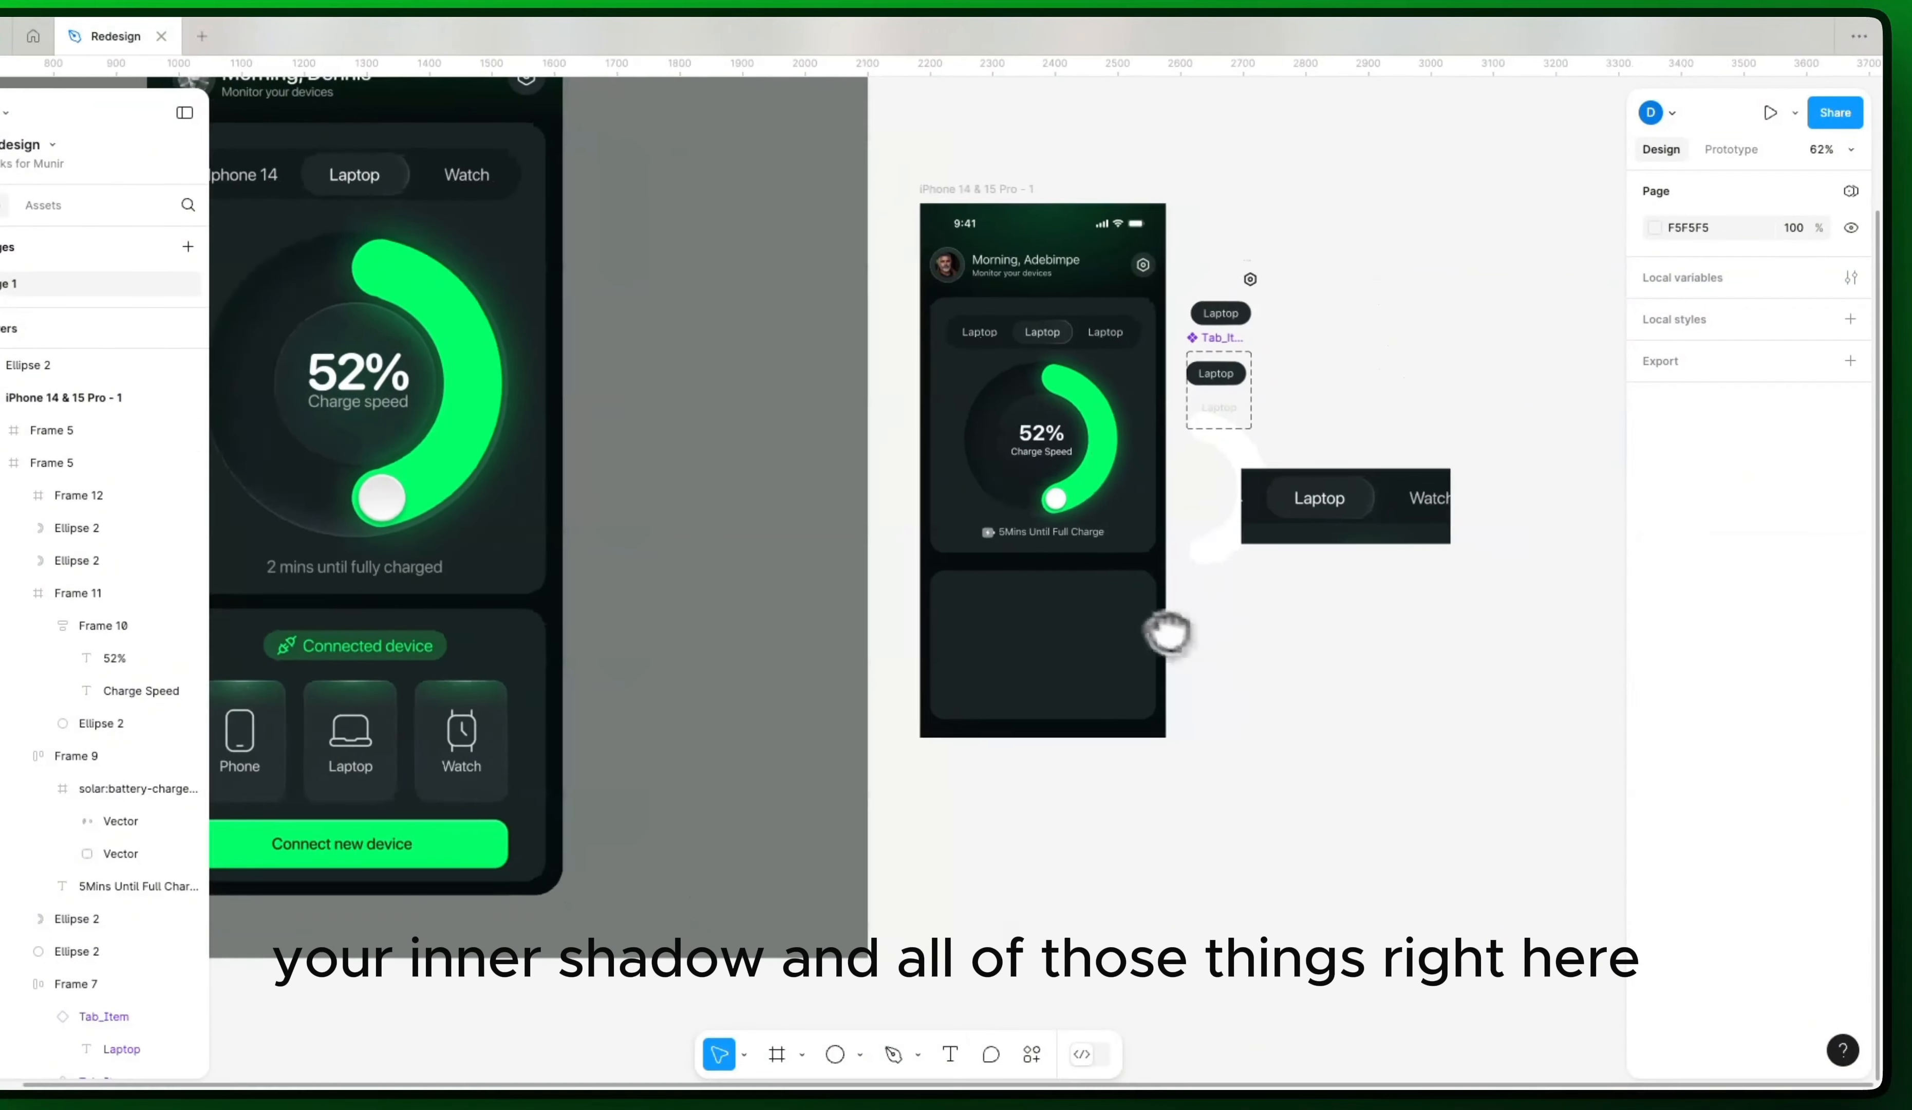
{"action": "left_click_drag", "start_coordinate": [1168, 632], "coordinate": [1396, 701]}
{"action": "scroll", "coordinate": [1299, 667], "scroll_direction": "up", "scroll_amount": 3}
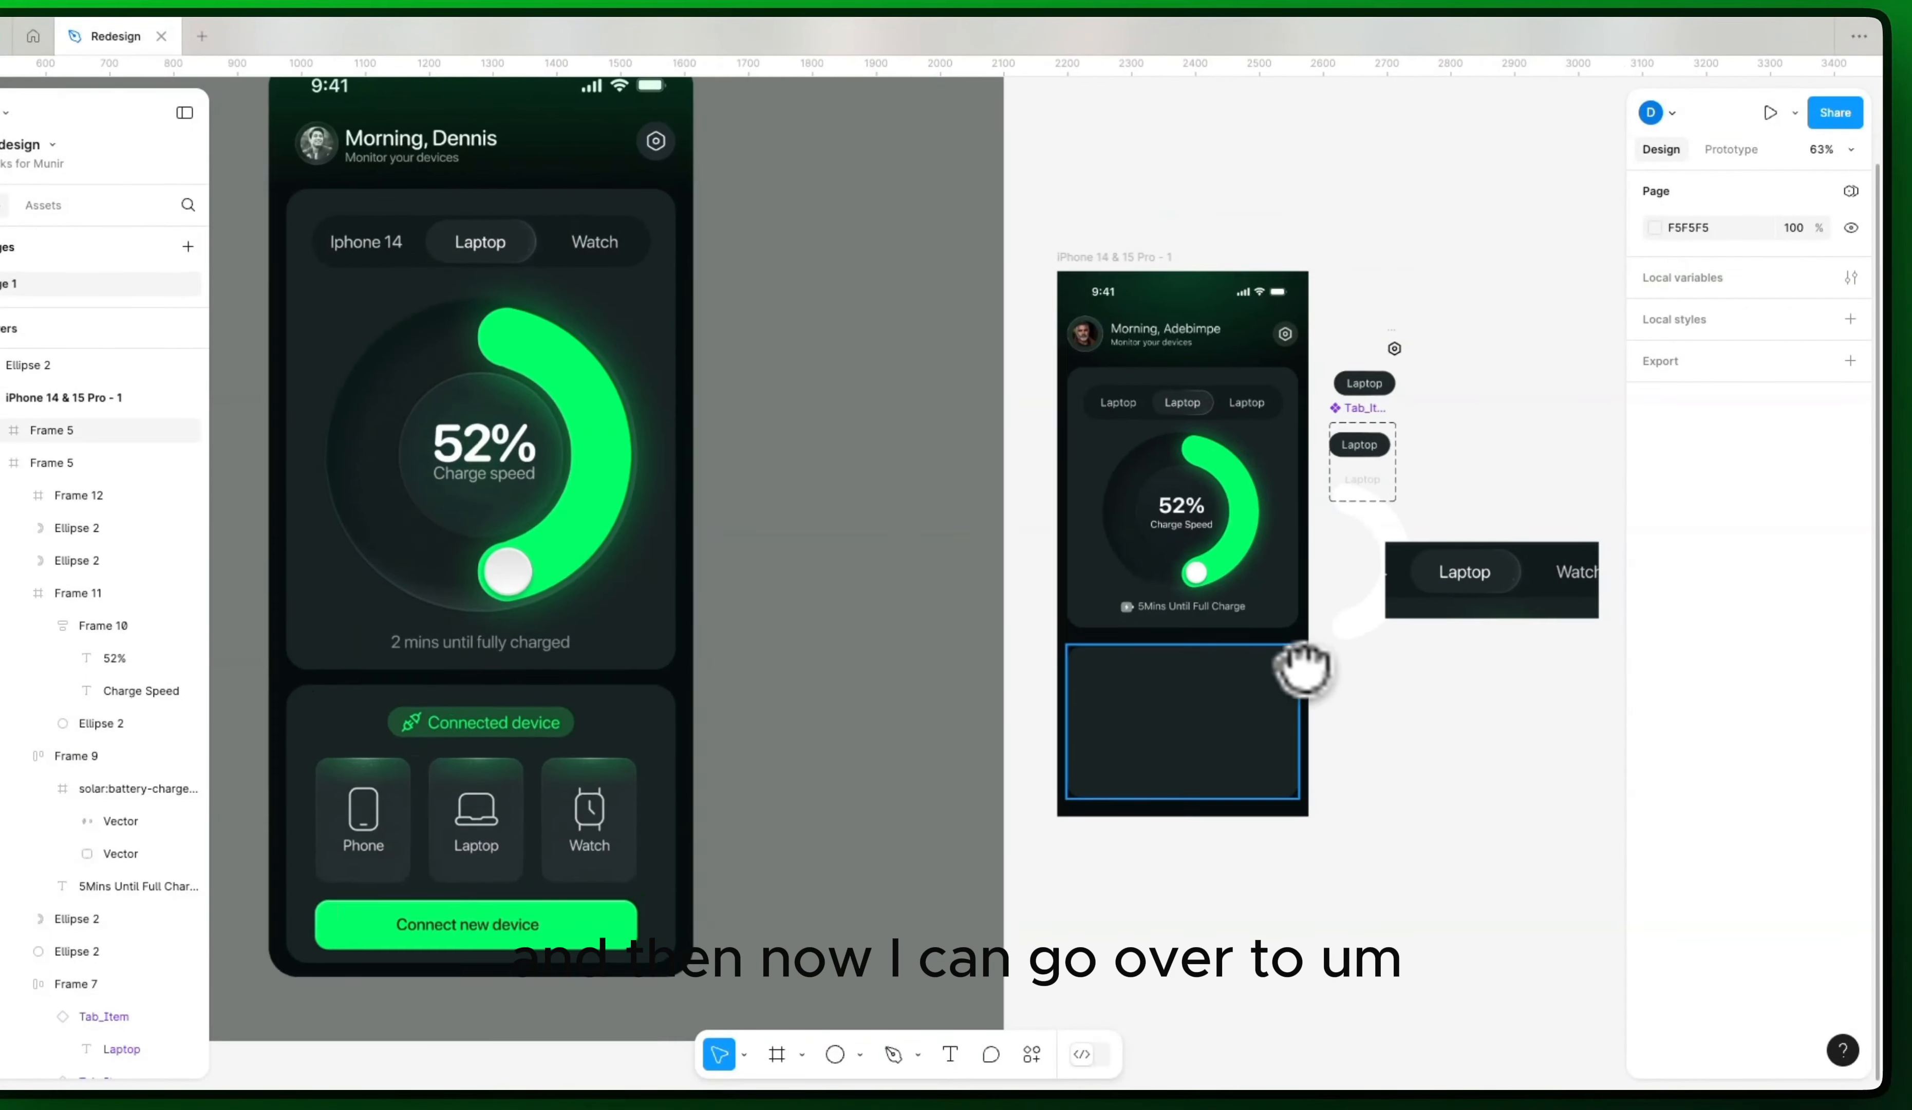
{"action": "left_click_drag", "start_coordinate": [1200, 623], "coordinate": [1324, 670]}
{"action": "scroll", "coordinate": [1306, 602], "scroll_direction": "up", "scroll_amount": 8}
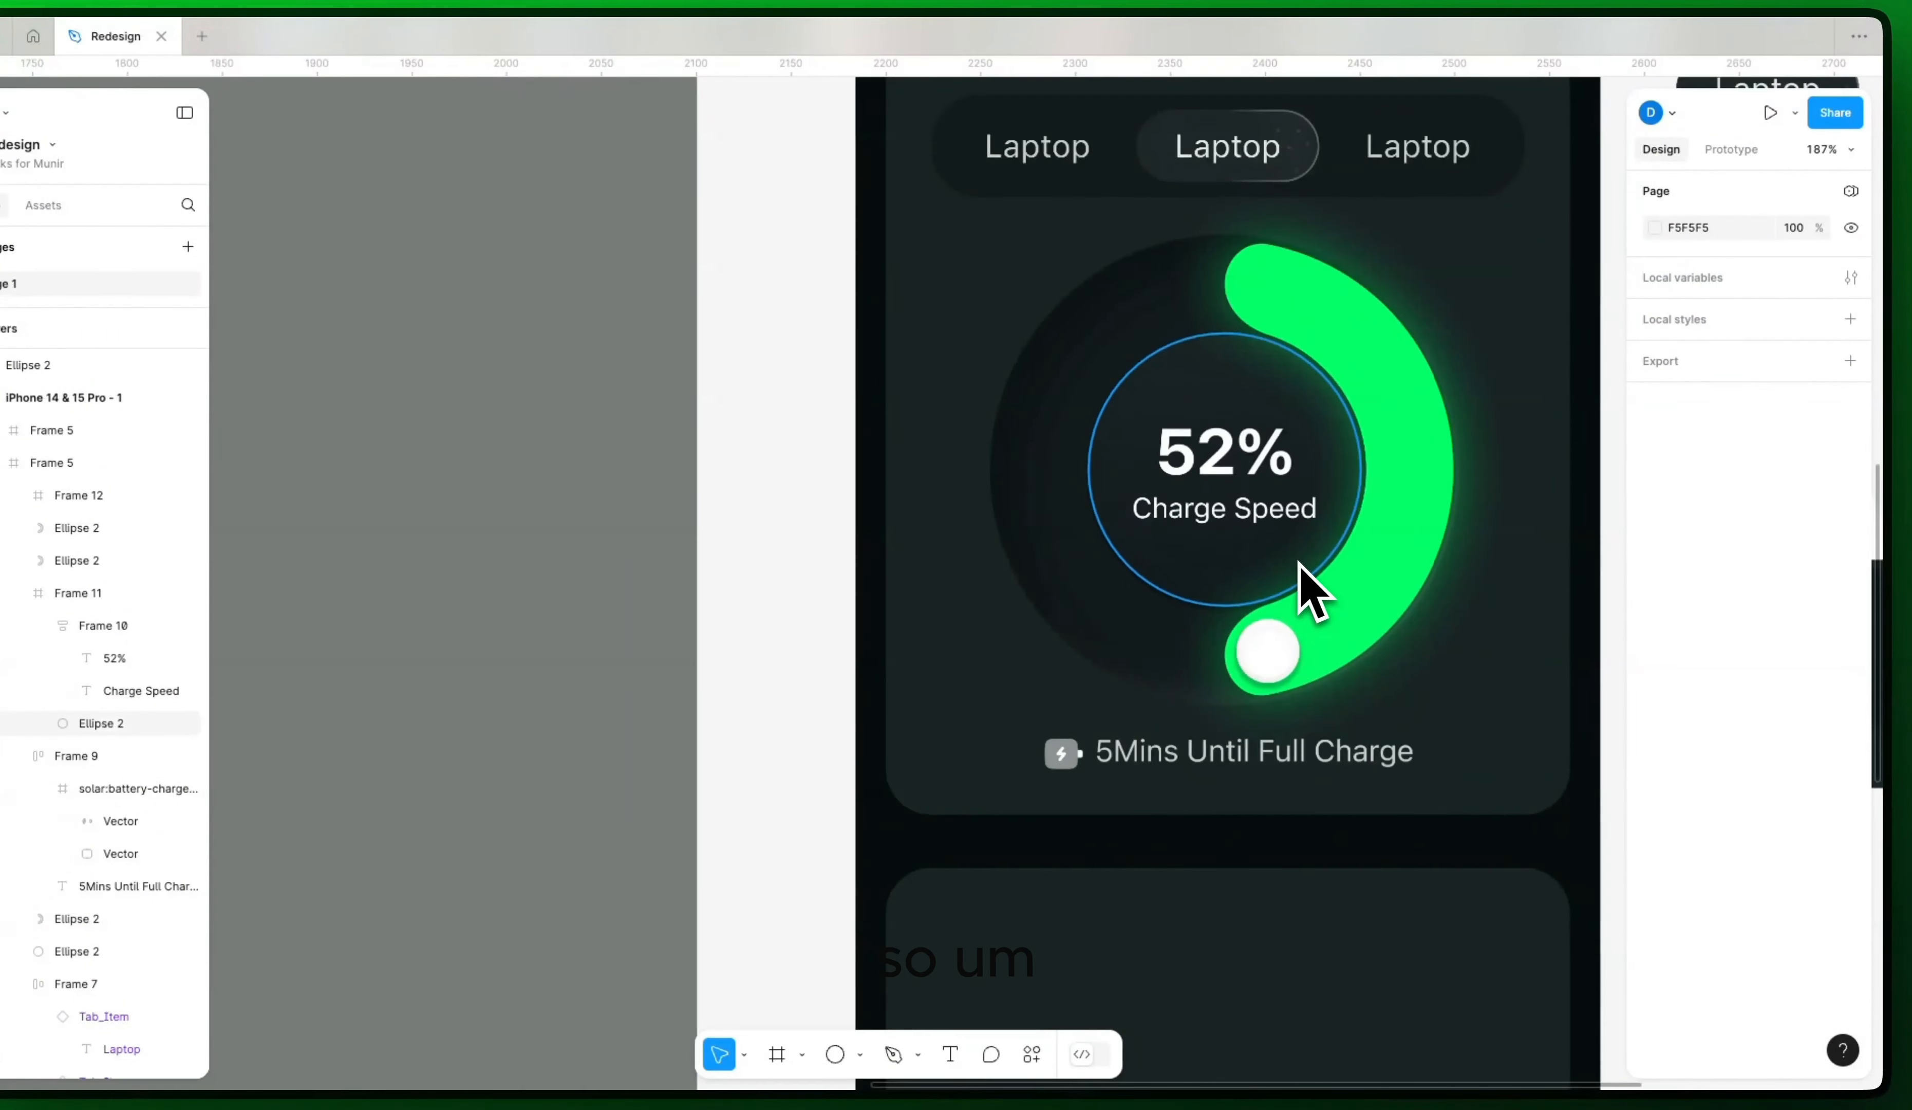
{"action": "scroll", "coordinate": [1325, 602], "scroll_direction": "up", "scroll_amount": 10}
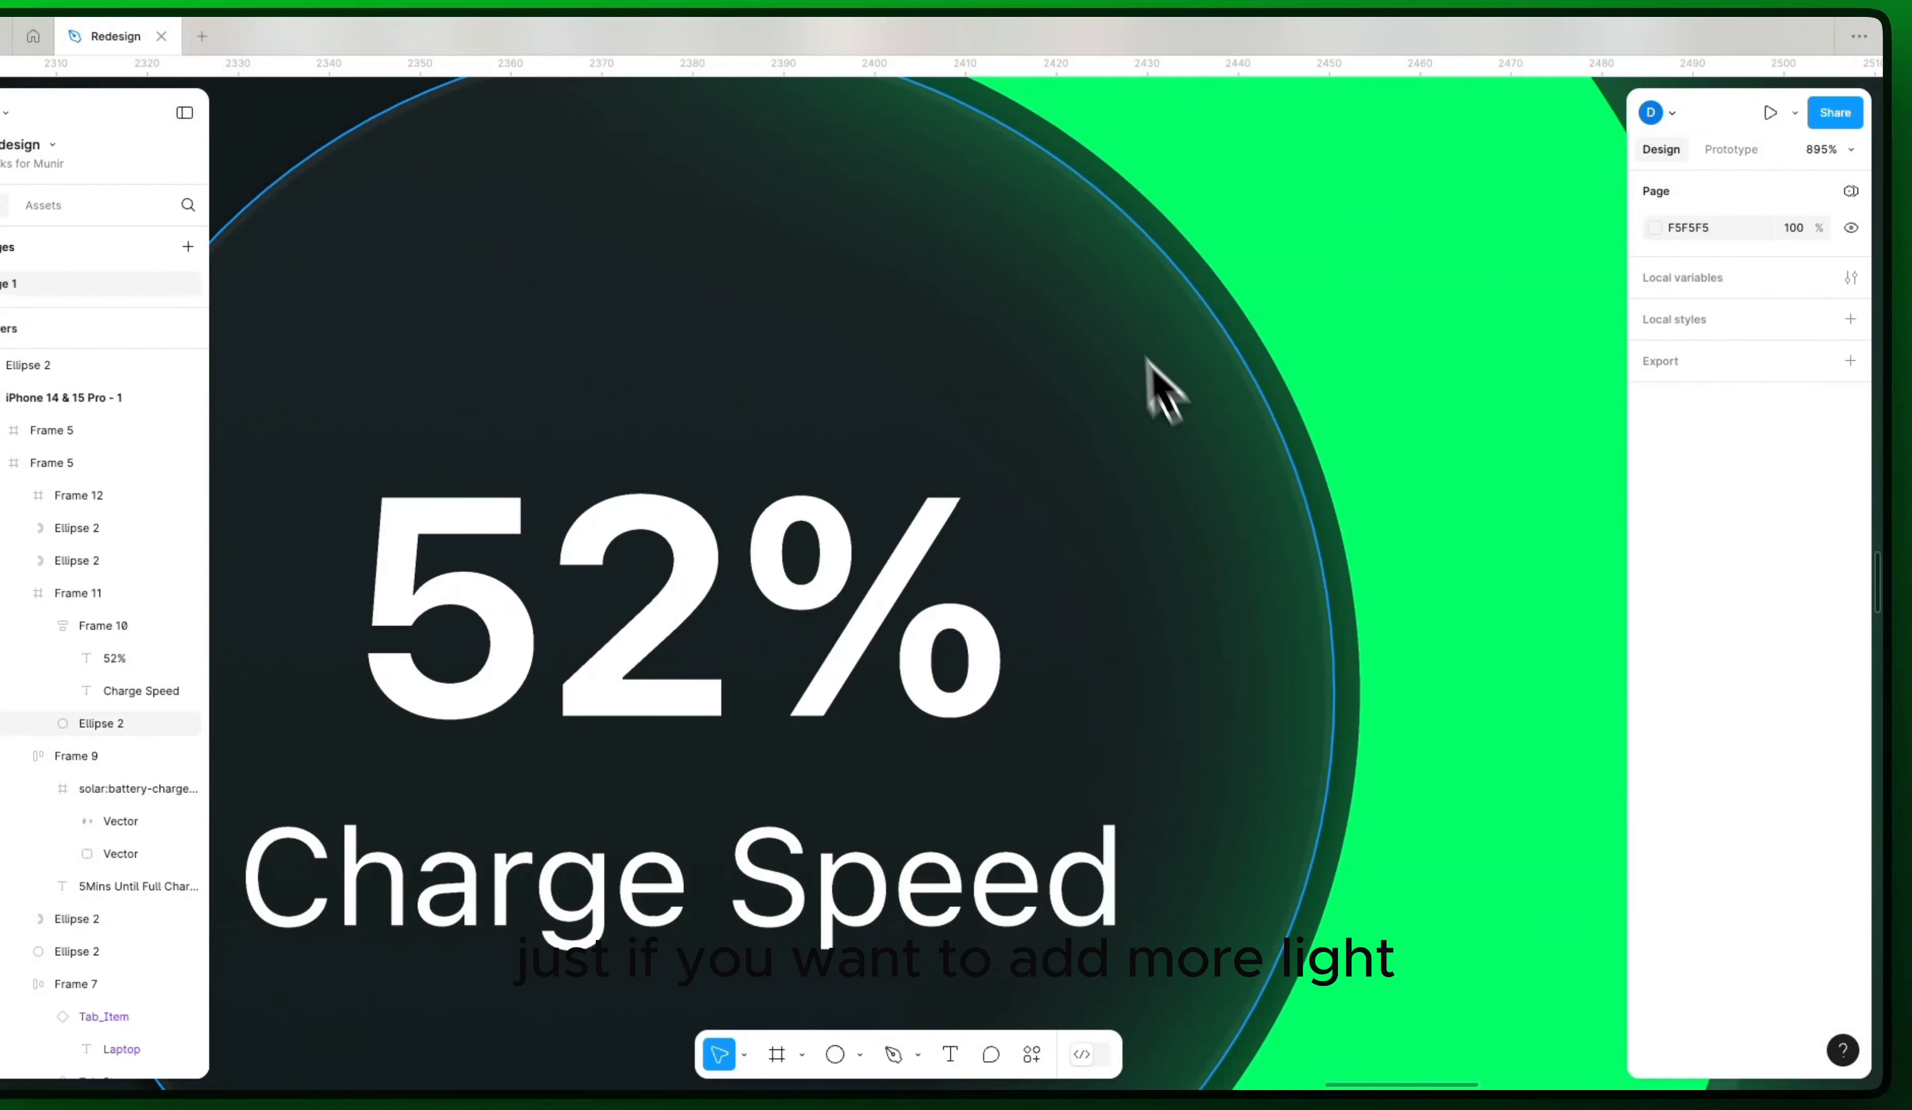
{"action": "left_click_drag", "start_coordinate": [1211, 975], "coordinate": [1374, 389]}
{"action": "scroll", "coordinate": [1181, 525], "scroll_direction": "down", "scroll_amount": 8}
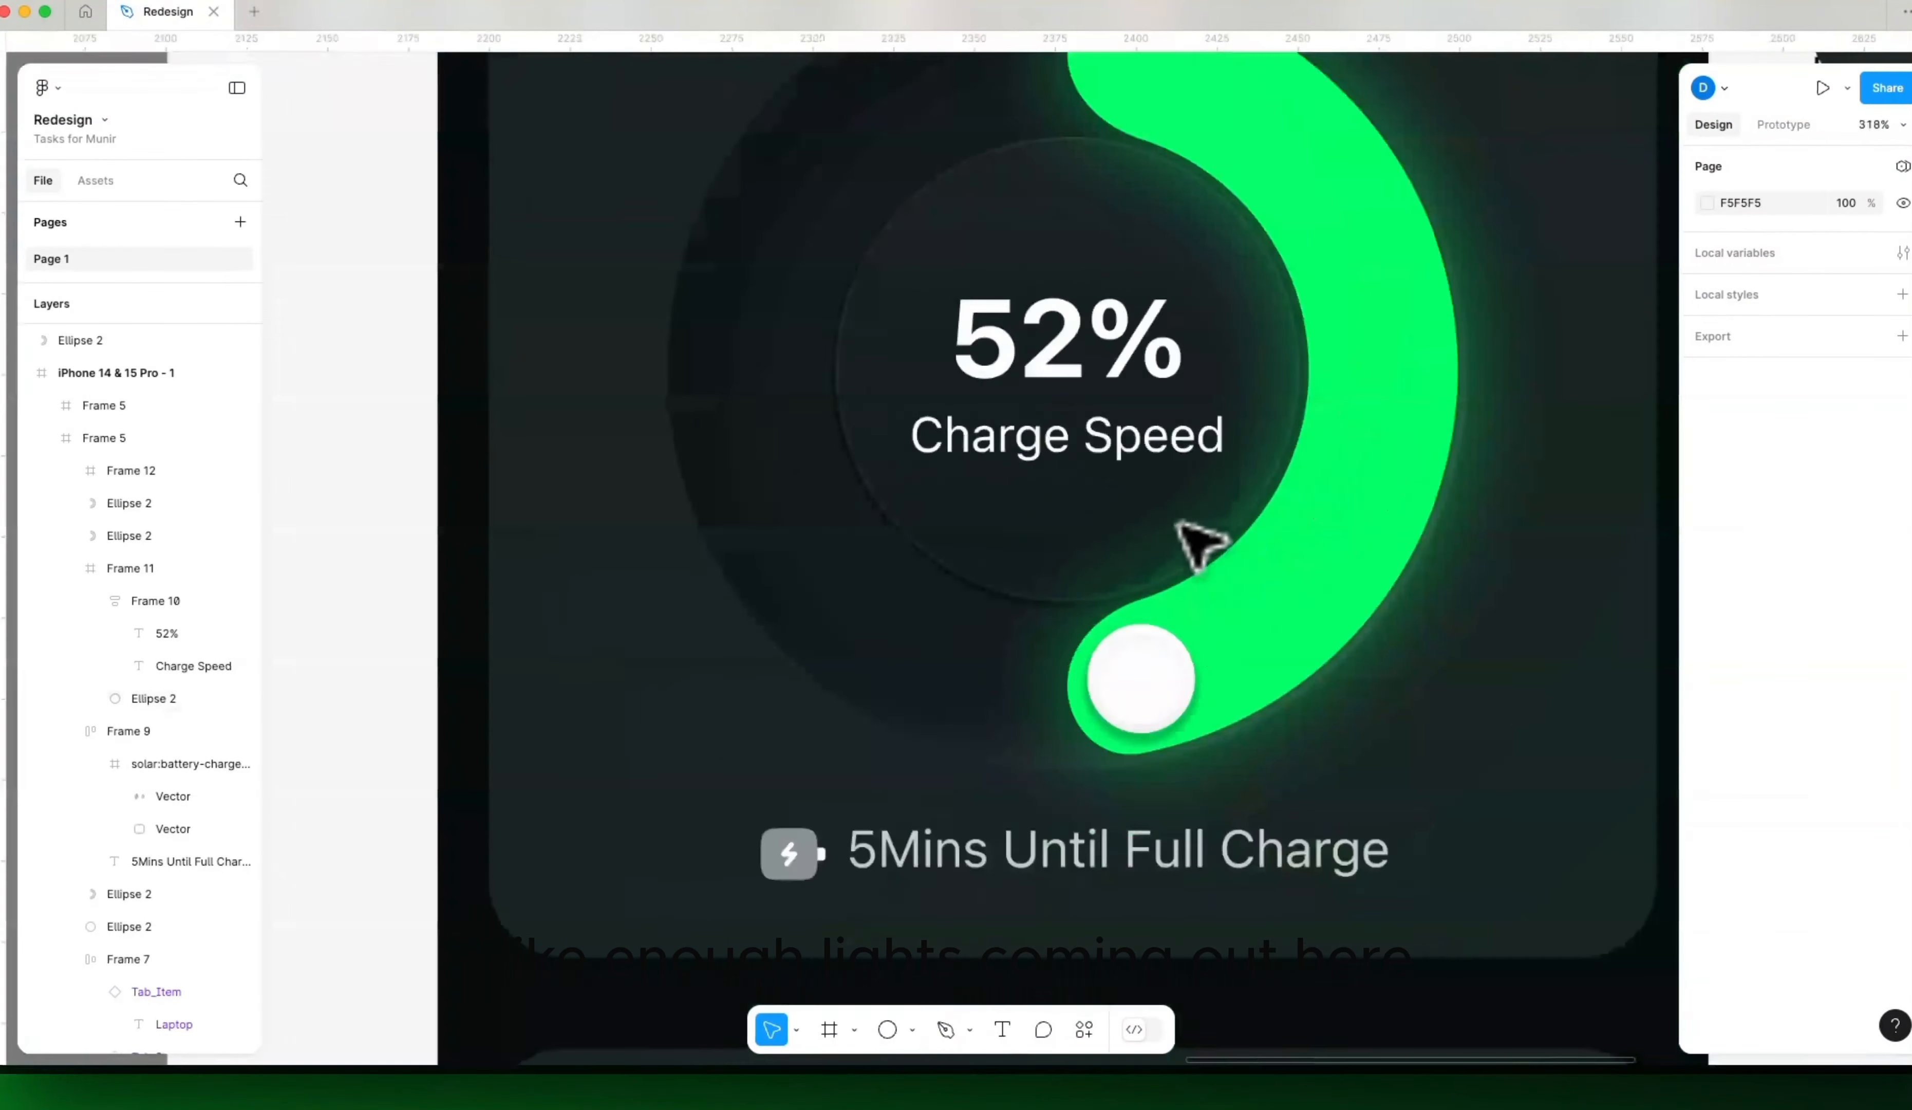
Step: Rename the blurred arc layer Lightness and set its fill opacity to 60%
{"action": "left_click", "coordinate": [1322, 574]}
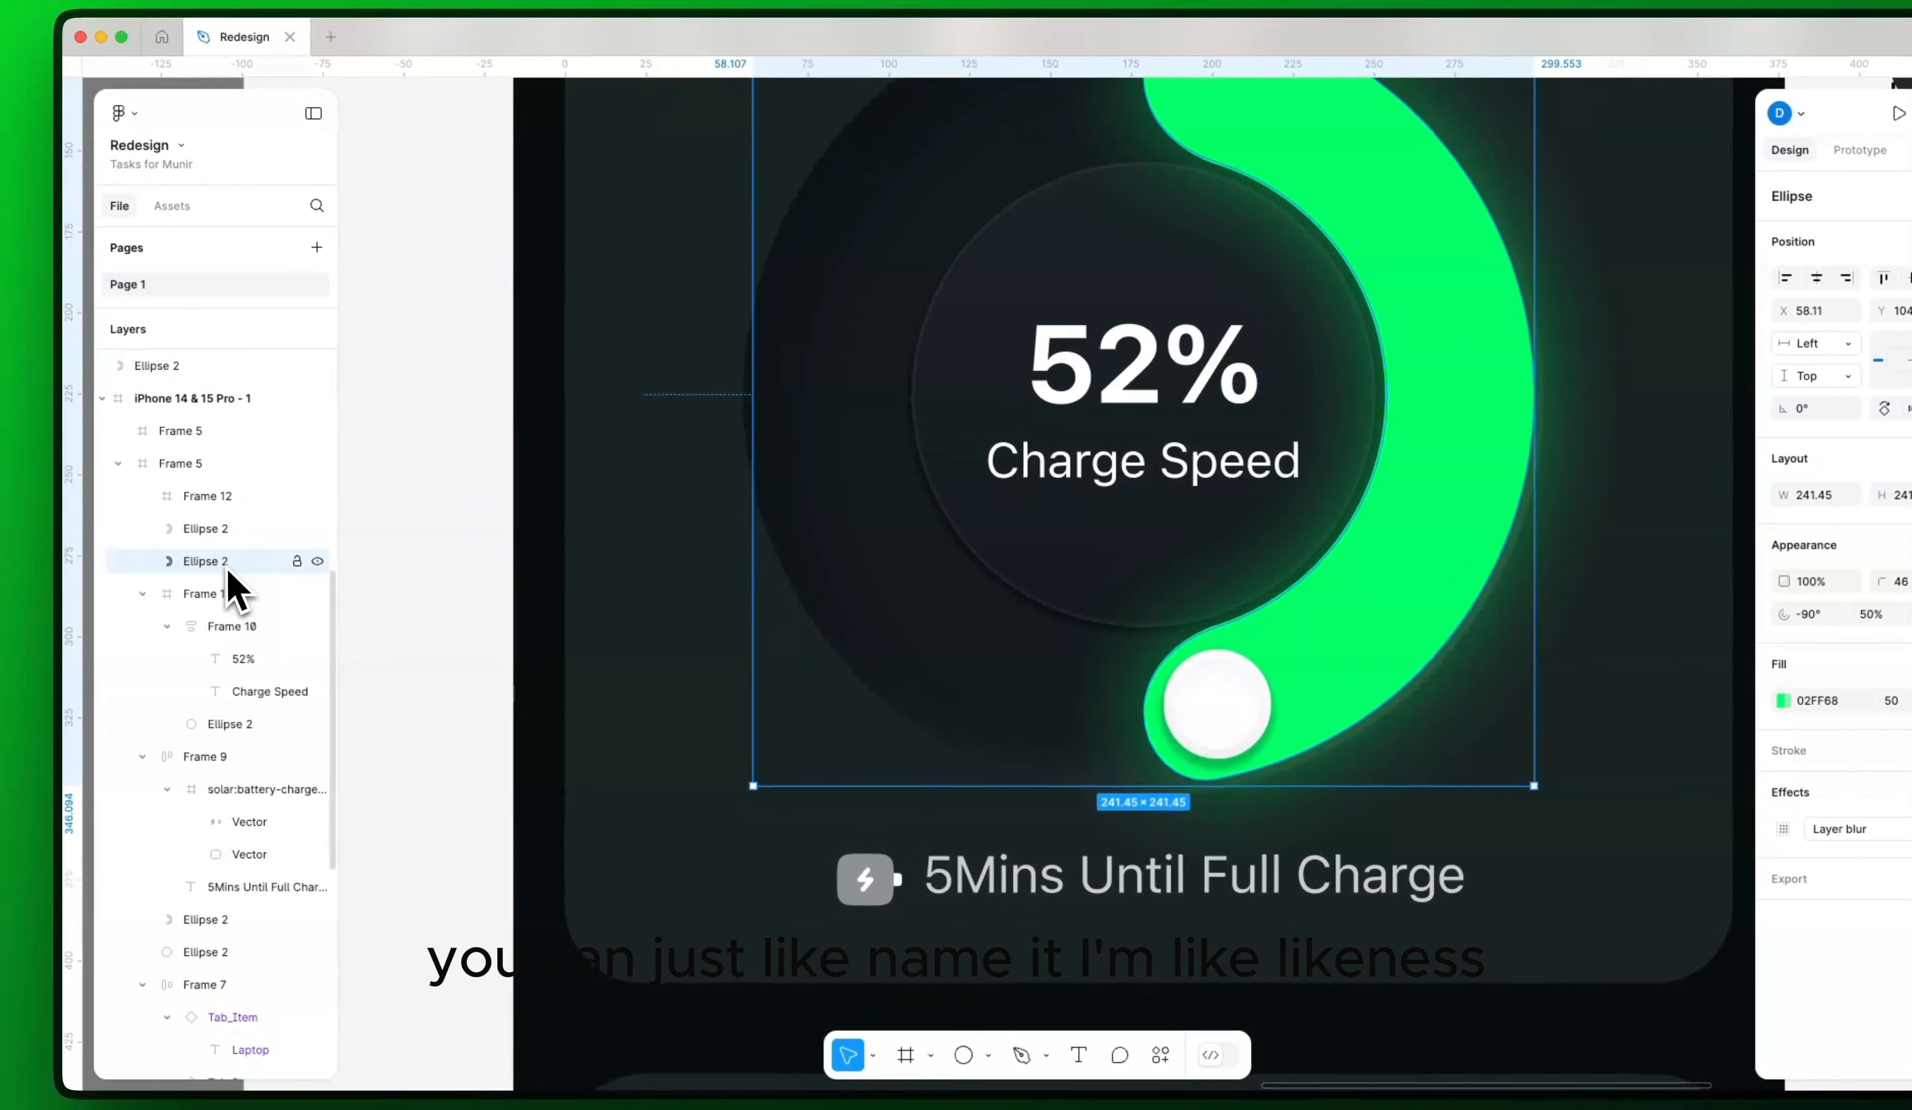
{"action": "double_click", "coordinate": [148, 535]}
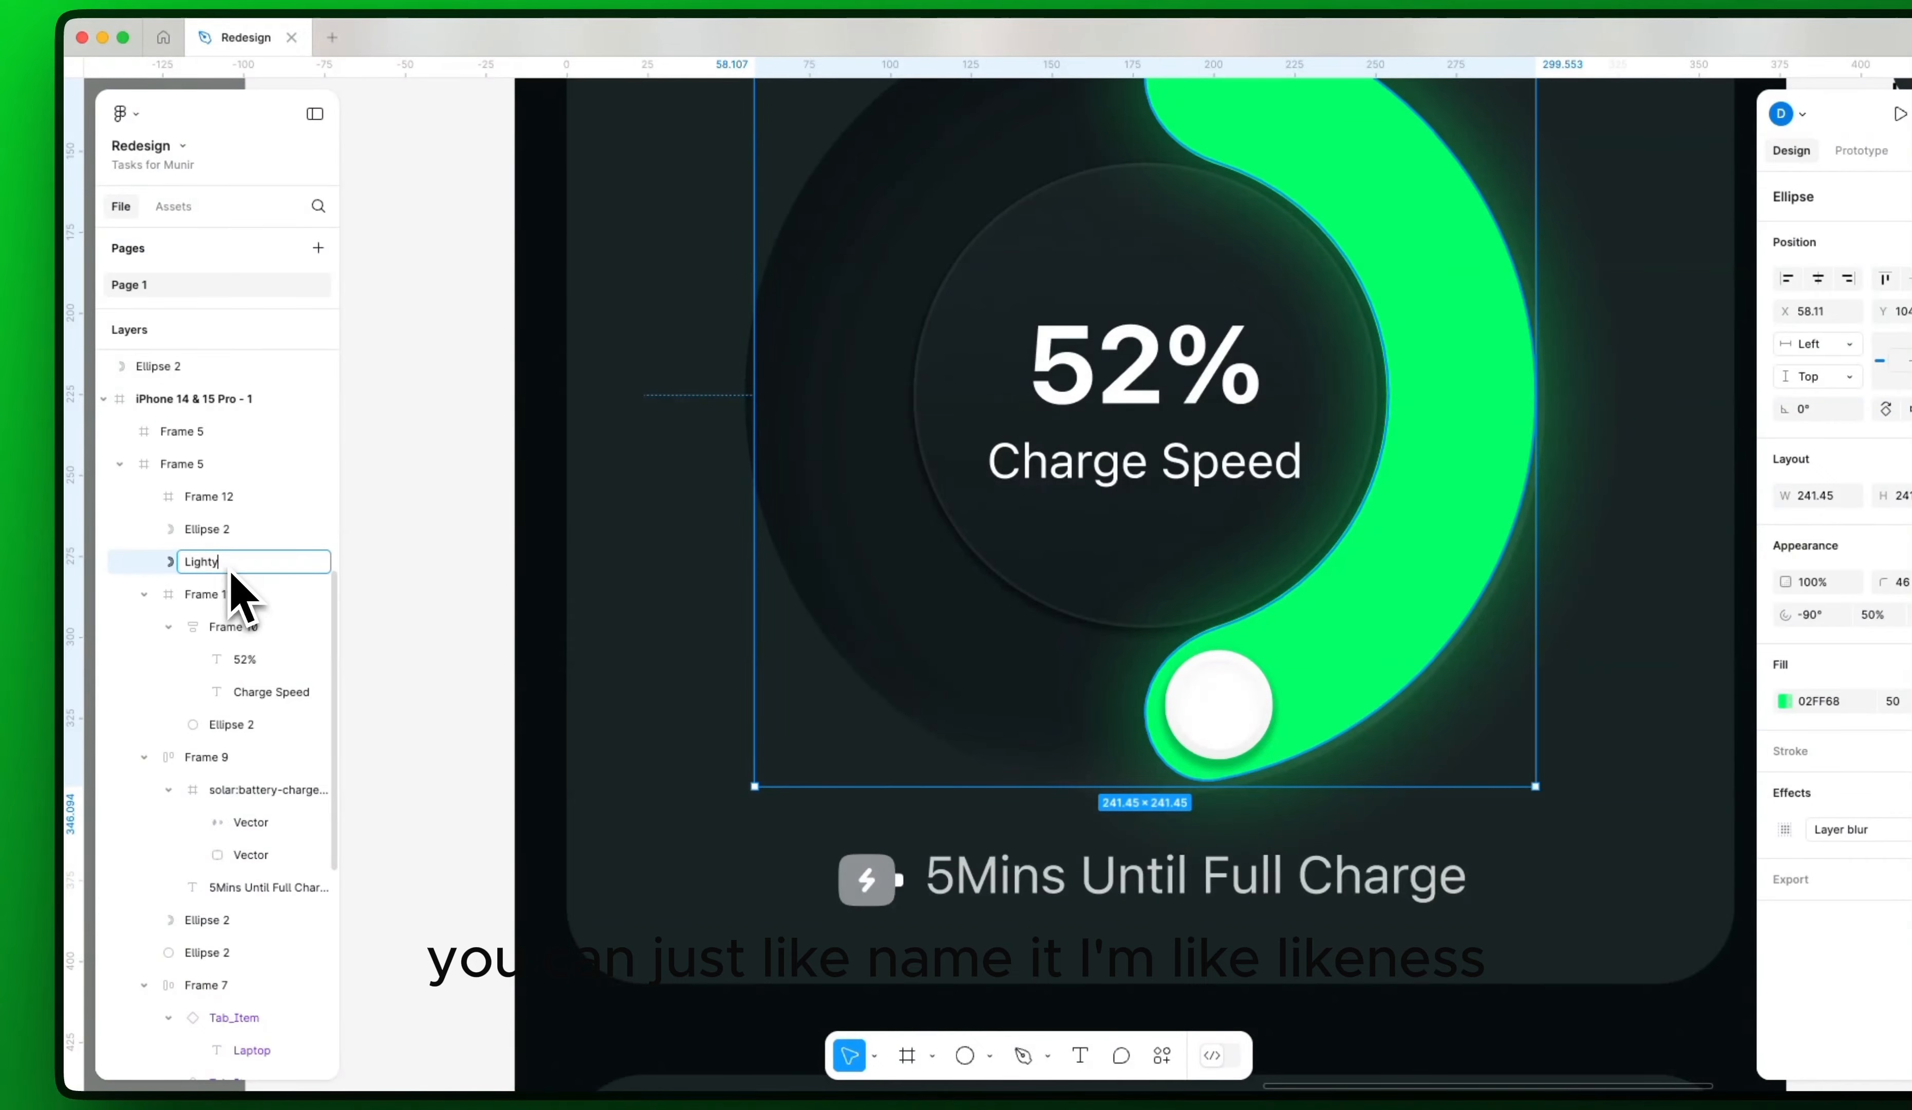
{"action": "type", "text": "Lightness"}
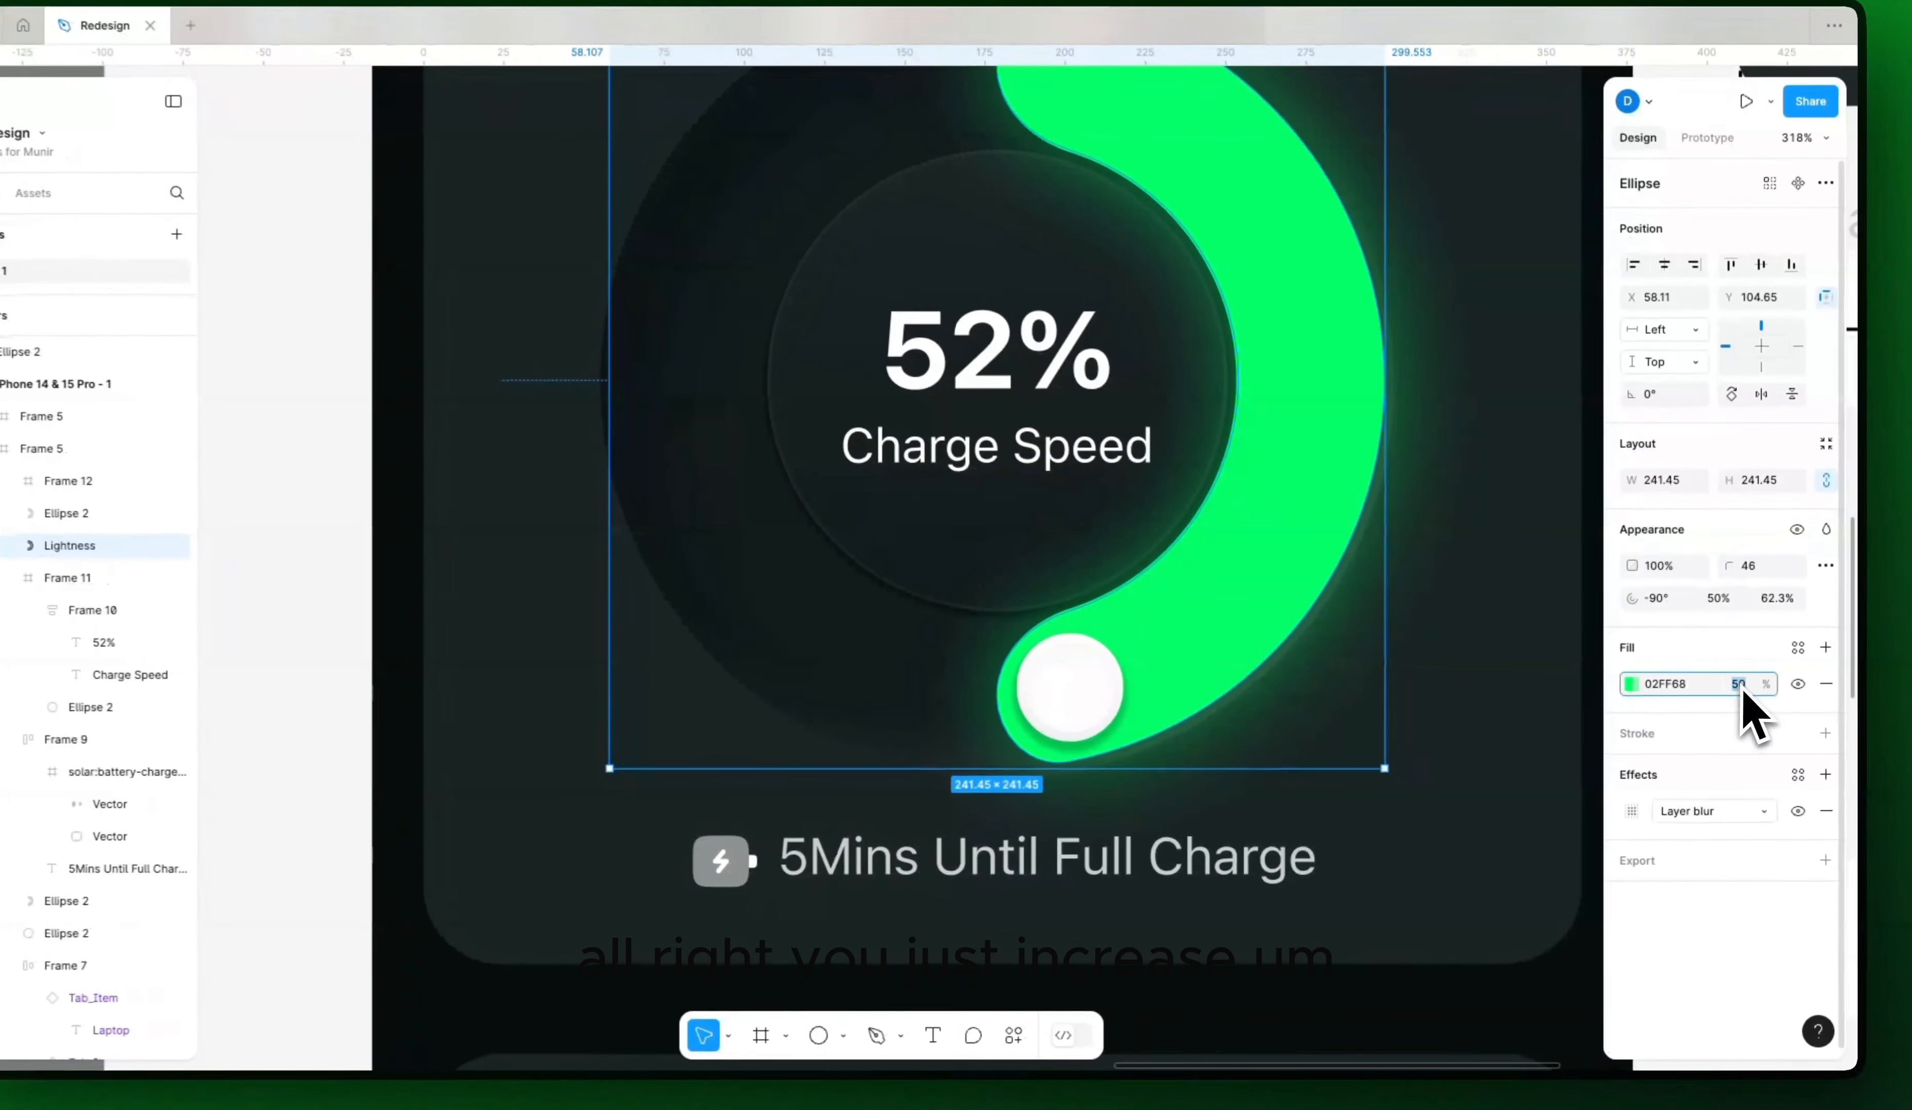
{"action": "left_click", "coordinate": [1739, 689]}
{"action": "type", "text": "60"}
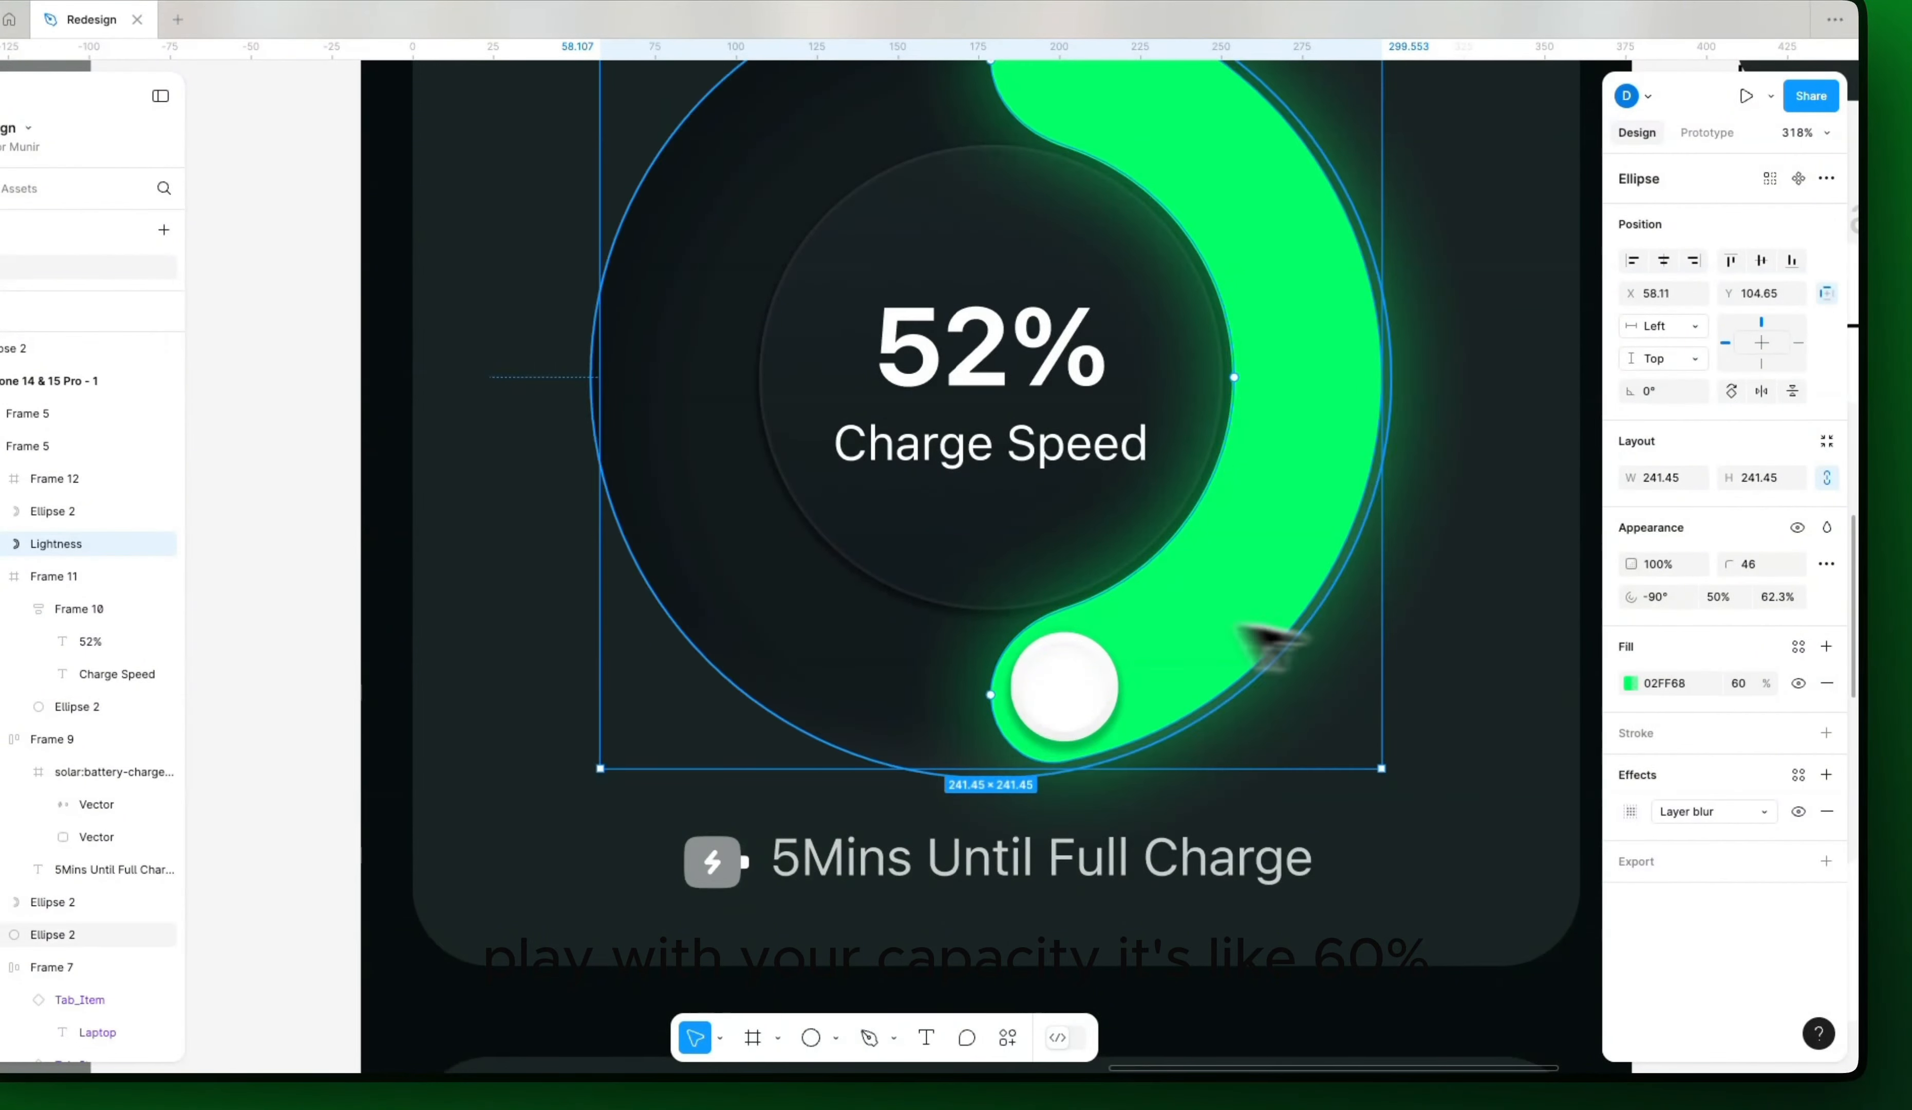
Step: Extend the empty card below the charge-speed card to a height of 252
{"action": "scroll", "coordinate": [1044, 624], "scroll_direction": "down", "scroll_amount": 10}
{"action": "left_click", "coordinate": [1304, 660]}
{"action": "left_click_drag", "start_coordinate": [1136, 685], "coordinate": [1532, 597]}
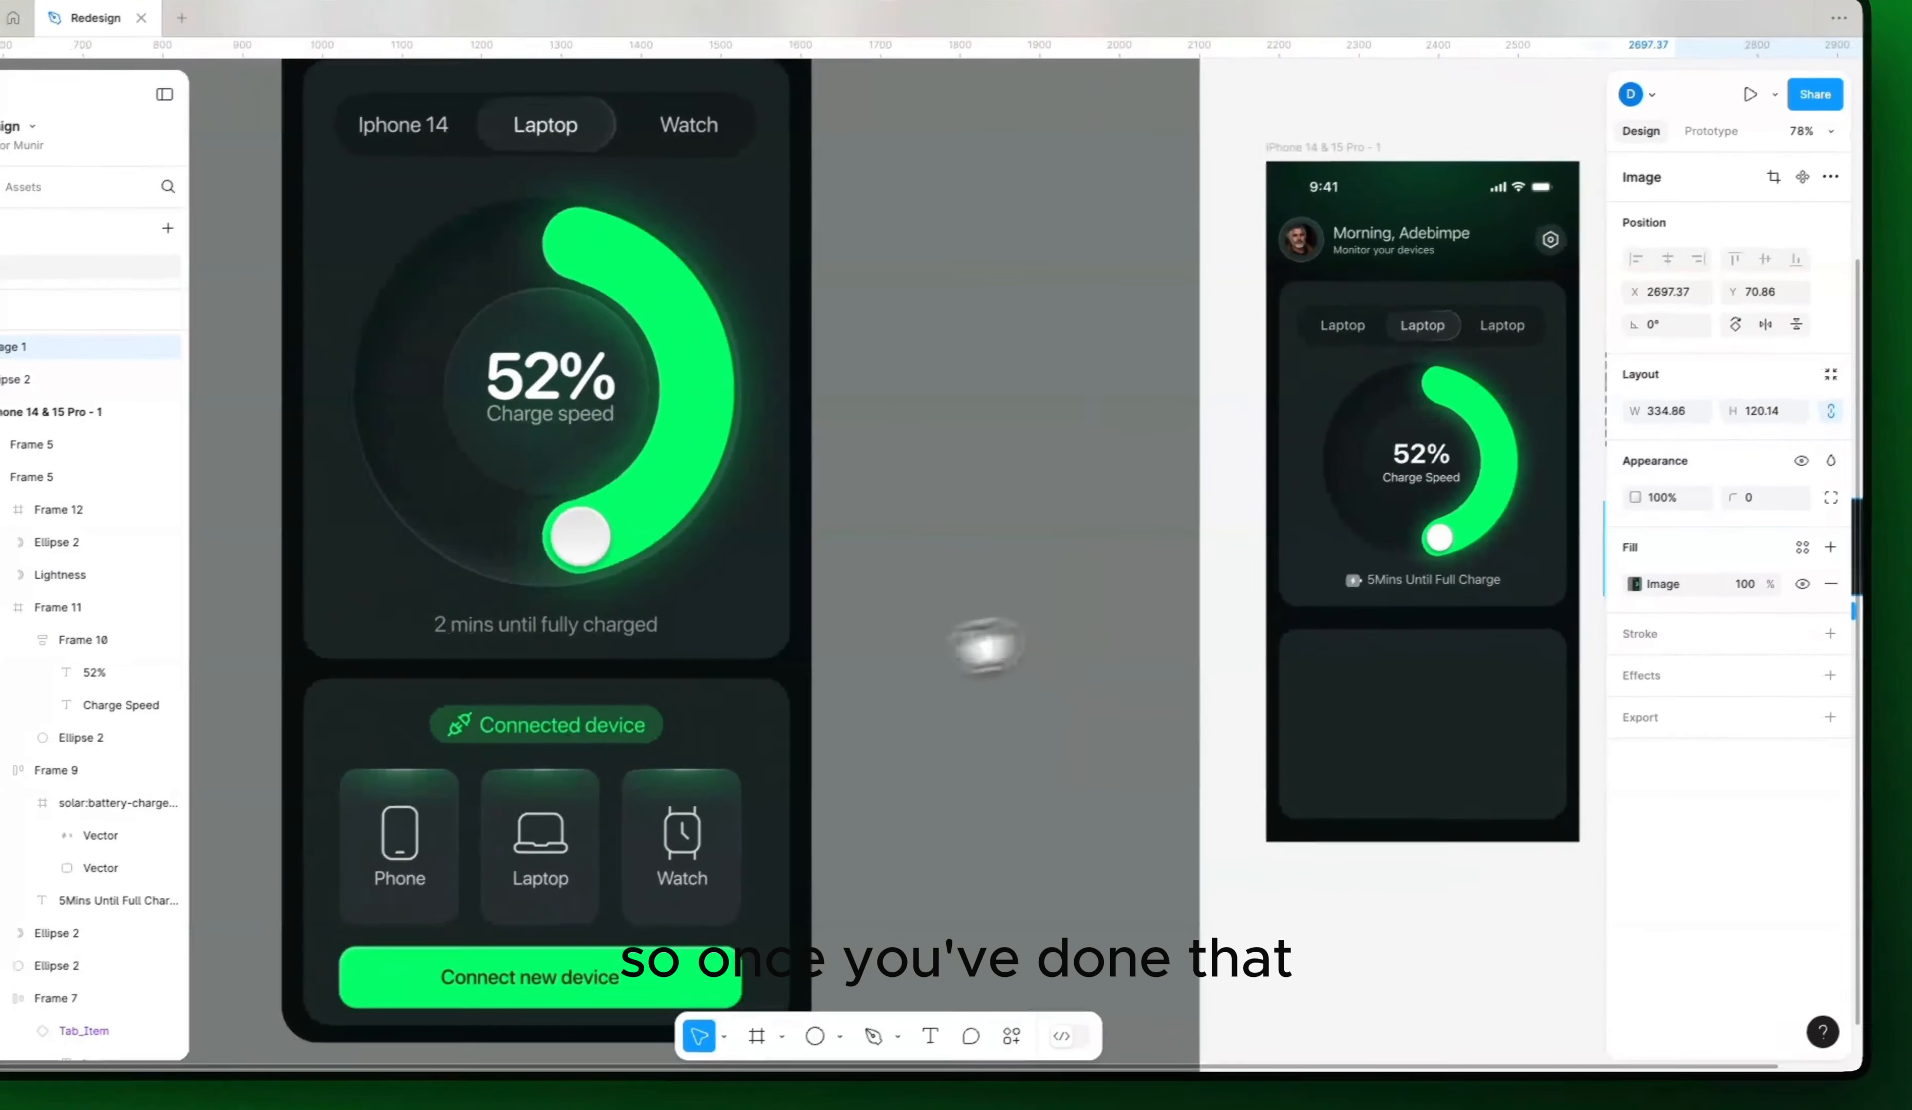
{"action": "left_click_drag", "start_coordinate": [980, 649], "coordinate": [860, 679]}
{"action": "mouse_move", "coordinate": [1199, 681]}
{"action": "left_mouse_down"}
{"action": "mouse_move", "coordinate": [1163, 683]}
{"action": "mouse_move", "coordinate": [1171, 703]}
{"action": "left_mouse_up"}
{"action": "scroll", "coordinate": [991, 754], "scroll_direction": "right", "scroll_amount": 3}
{"action": "left_click", "coordinate": [1203, 747]}
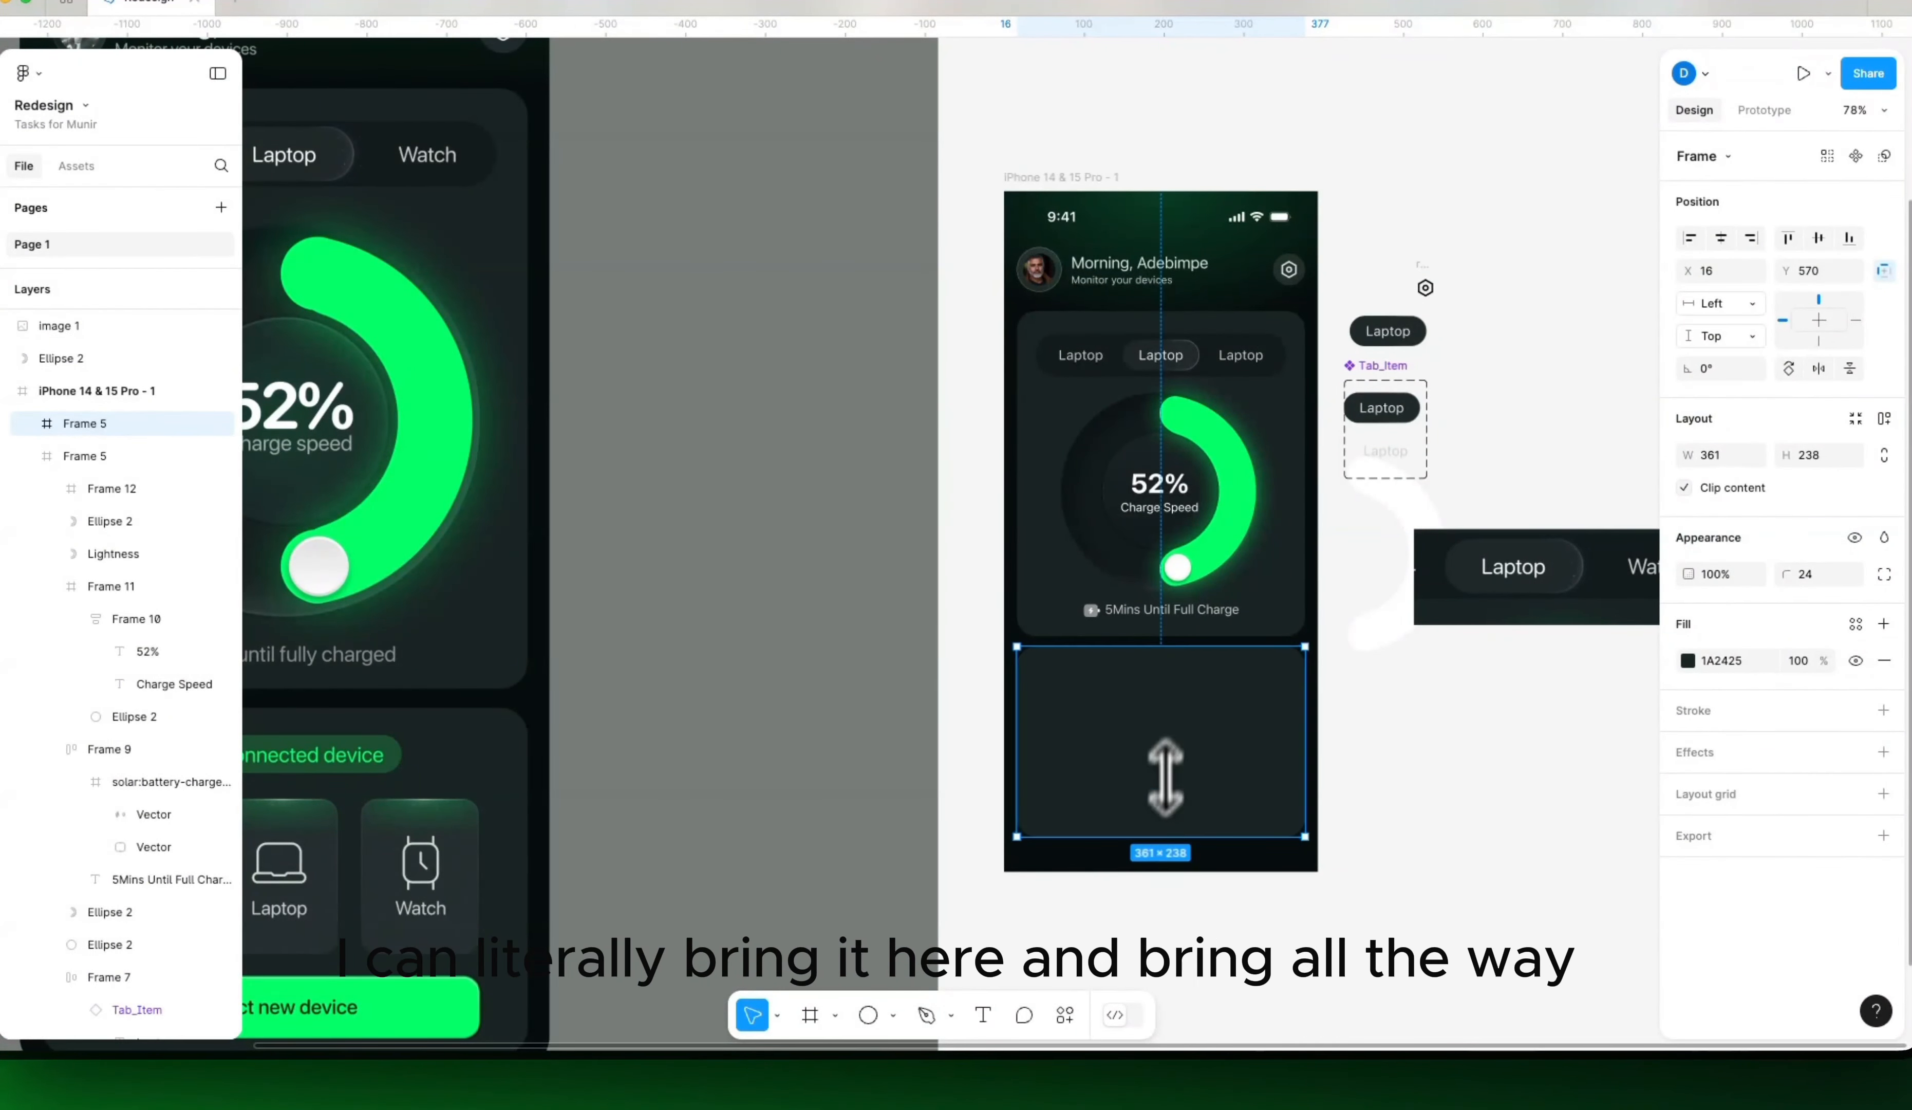
{"action": "left_click_drag", "start_coordinate": [1361, 881], "coordinate": [1272, 901]}
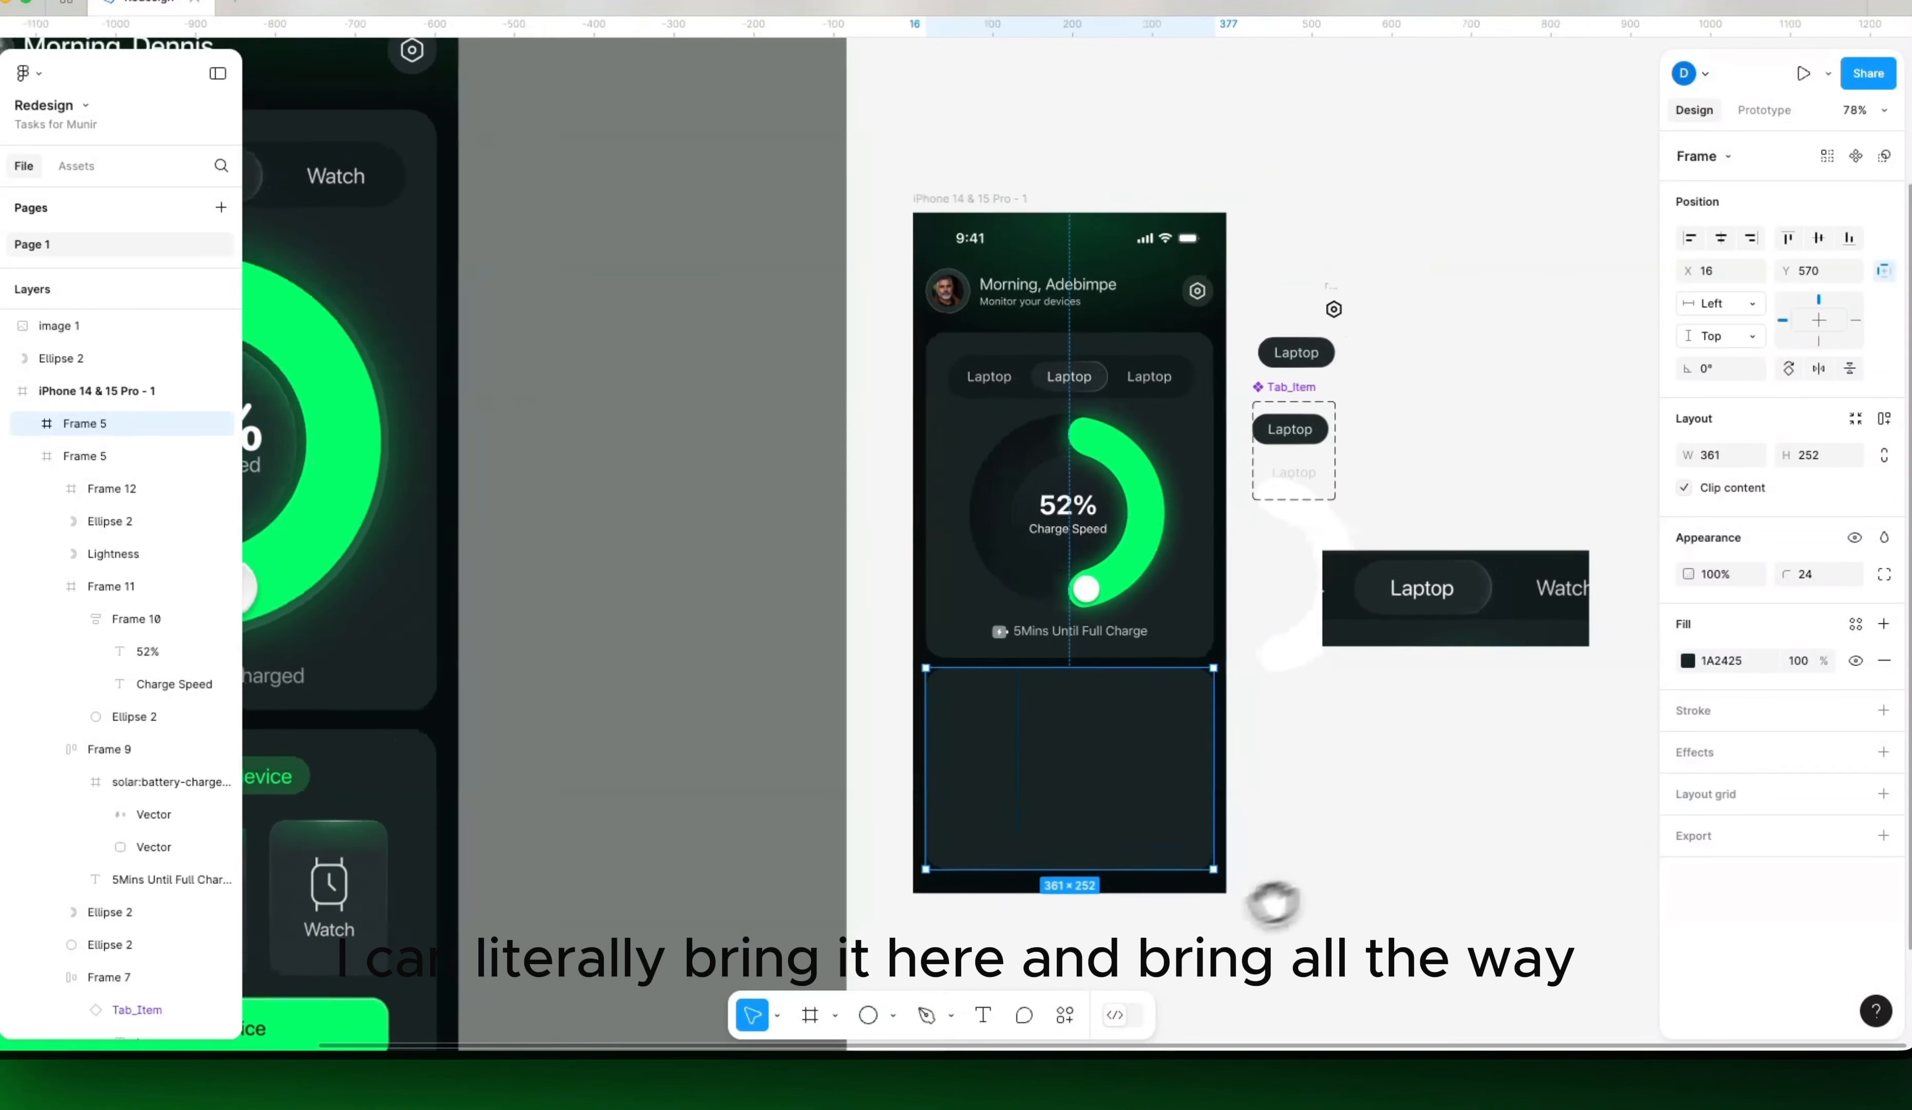
{"action": "left_click_drag", "start_coordinate": [1115, 779], "coordinate": [1116, 799]}
{"action": "left_click_drag", "start_coordinate": [902, 831], "coordinate": [1068, 792]}
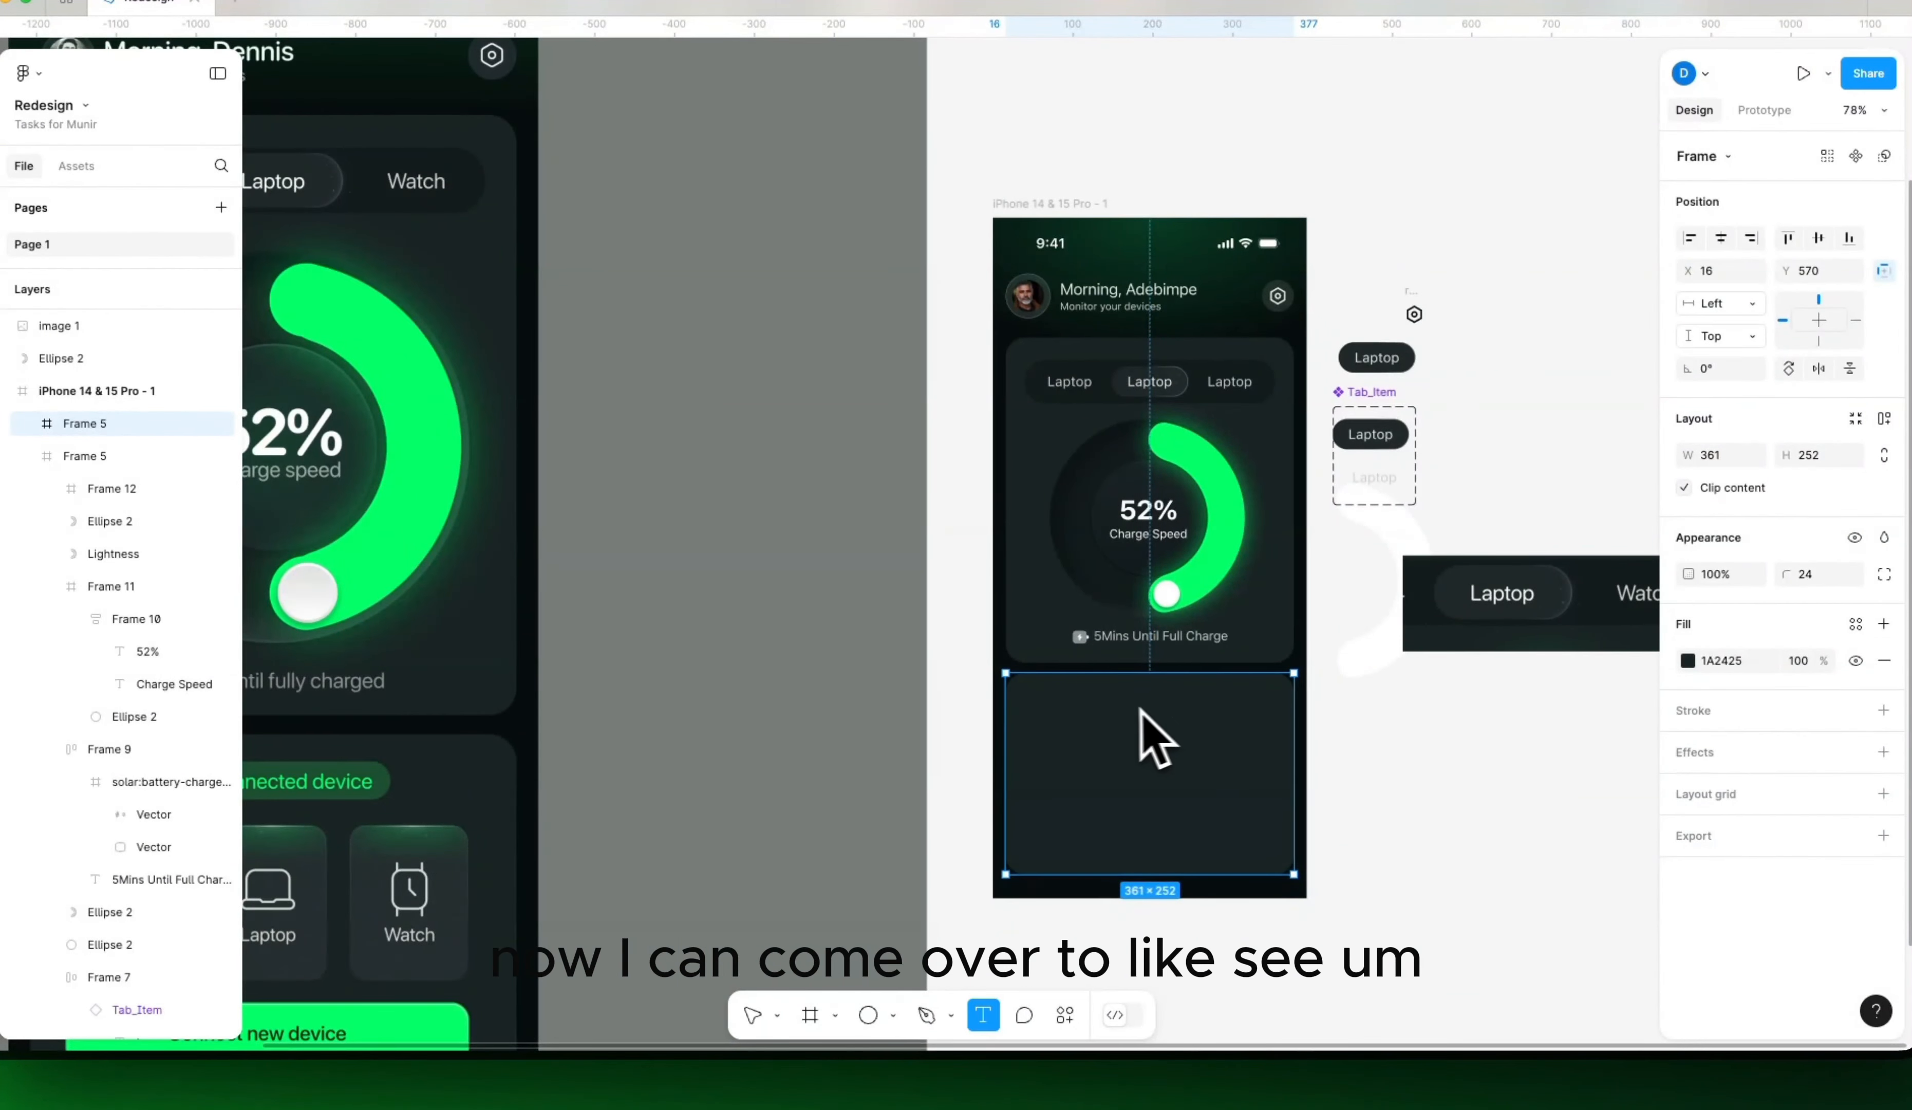
Step: Duplicate the battery icon and charge-time row into the empty lower card at X 82, Y 32
{"action": "key", "text": "v"}
{"action": "left_click", "coordinate": [1182, 637], "text": "super"}
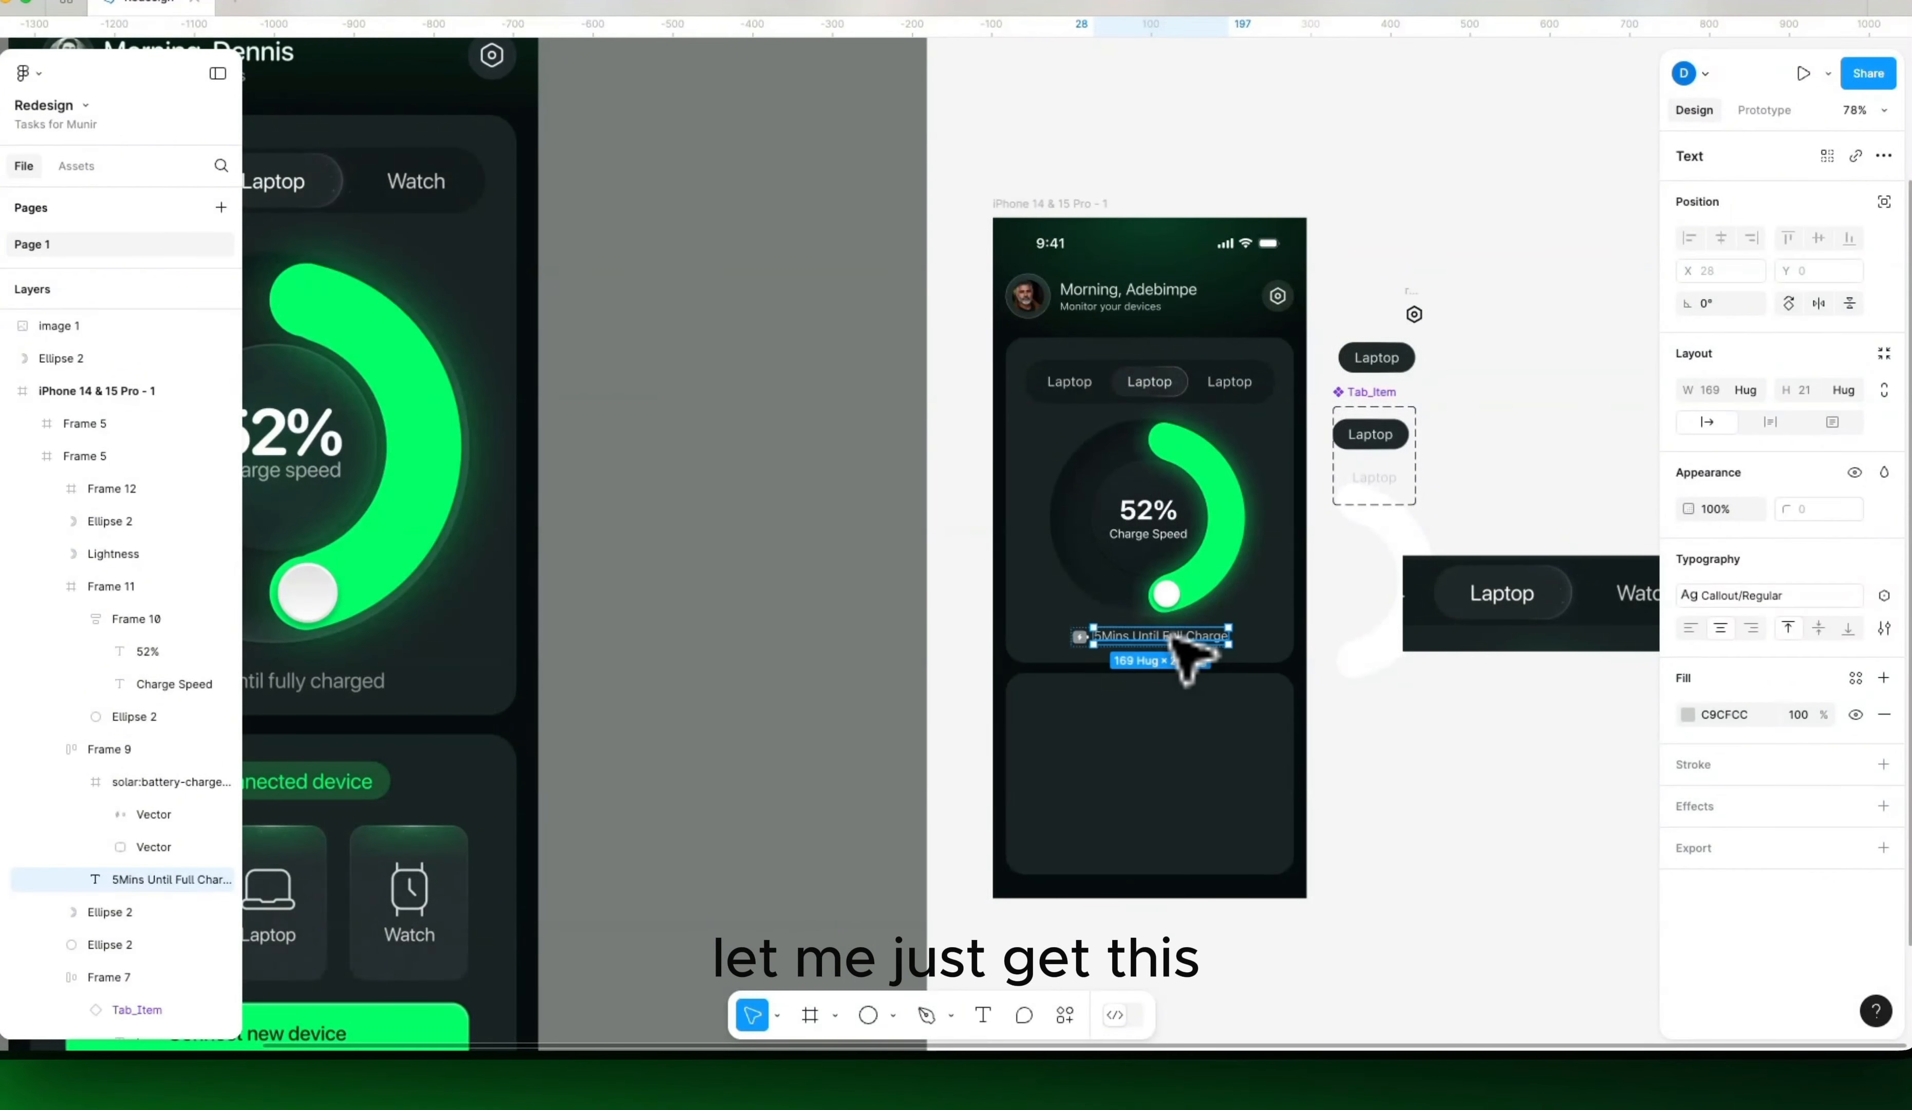
{"action": "left_click_drag", "start_coordinate": [1030, 664], "coordinate": [1267, 664]}
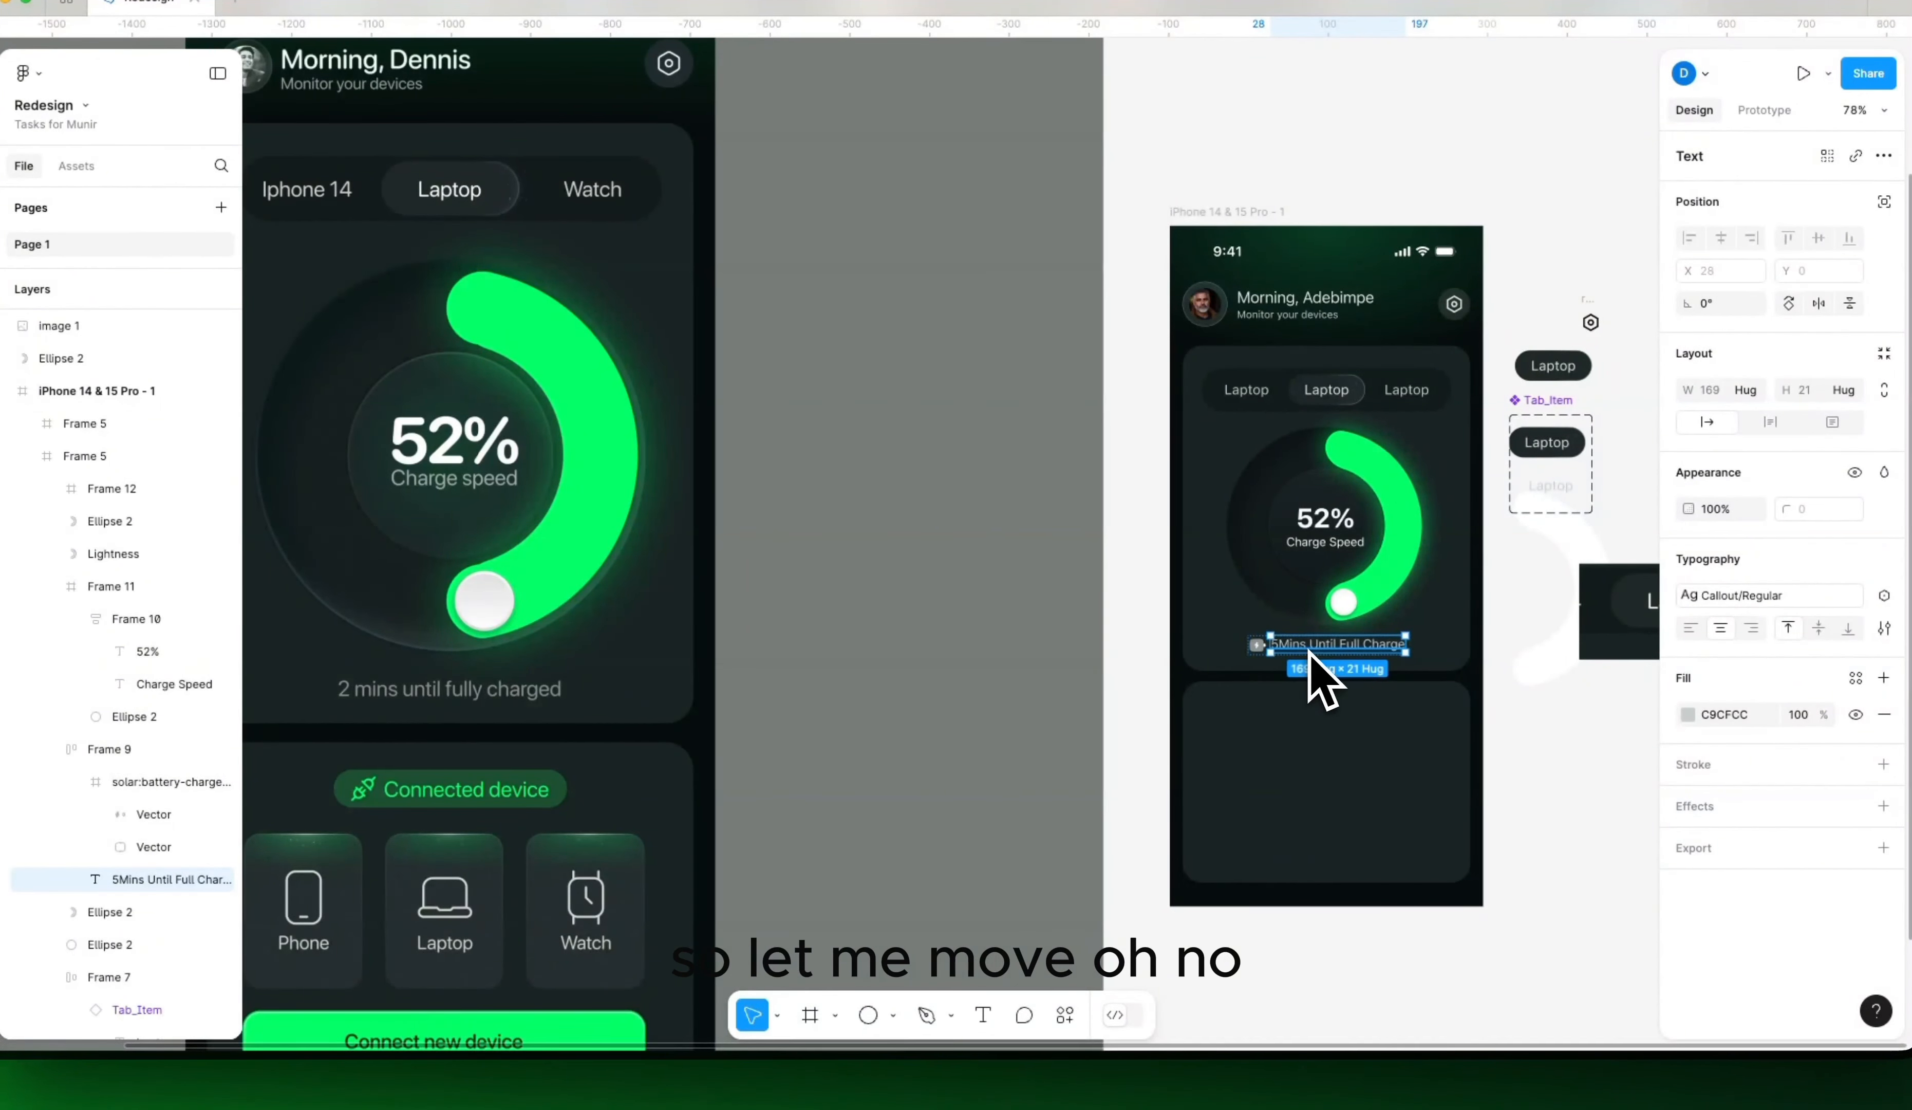
{"action": "key", "text": "Escape"}
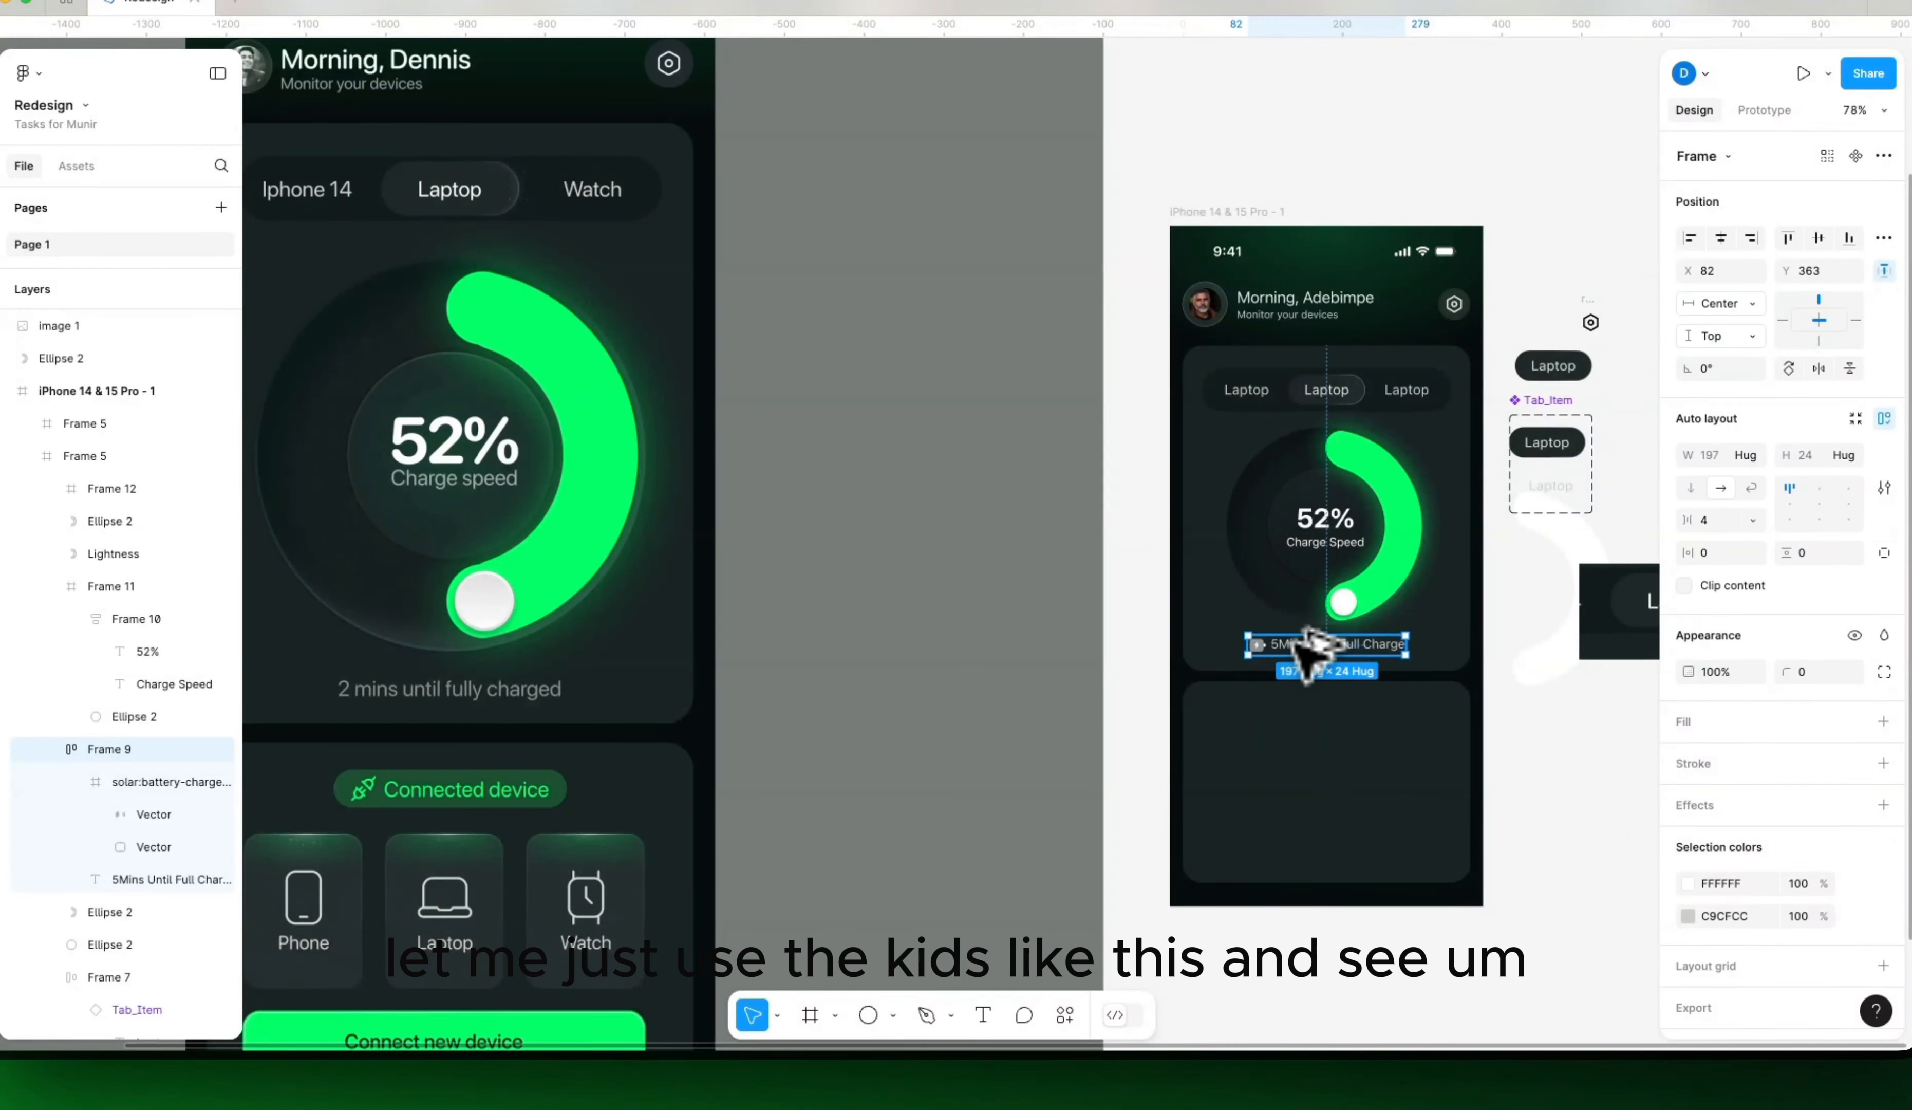
{"action": "left_click_drag", "start_coordinate": [1309, 649], "coordinate": [1298, 728]}
{"action": "scroll", "coordinate": [1341, 732], "scroll_direction": "up", "scroll_amount": 3}
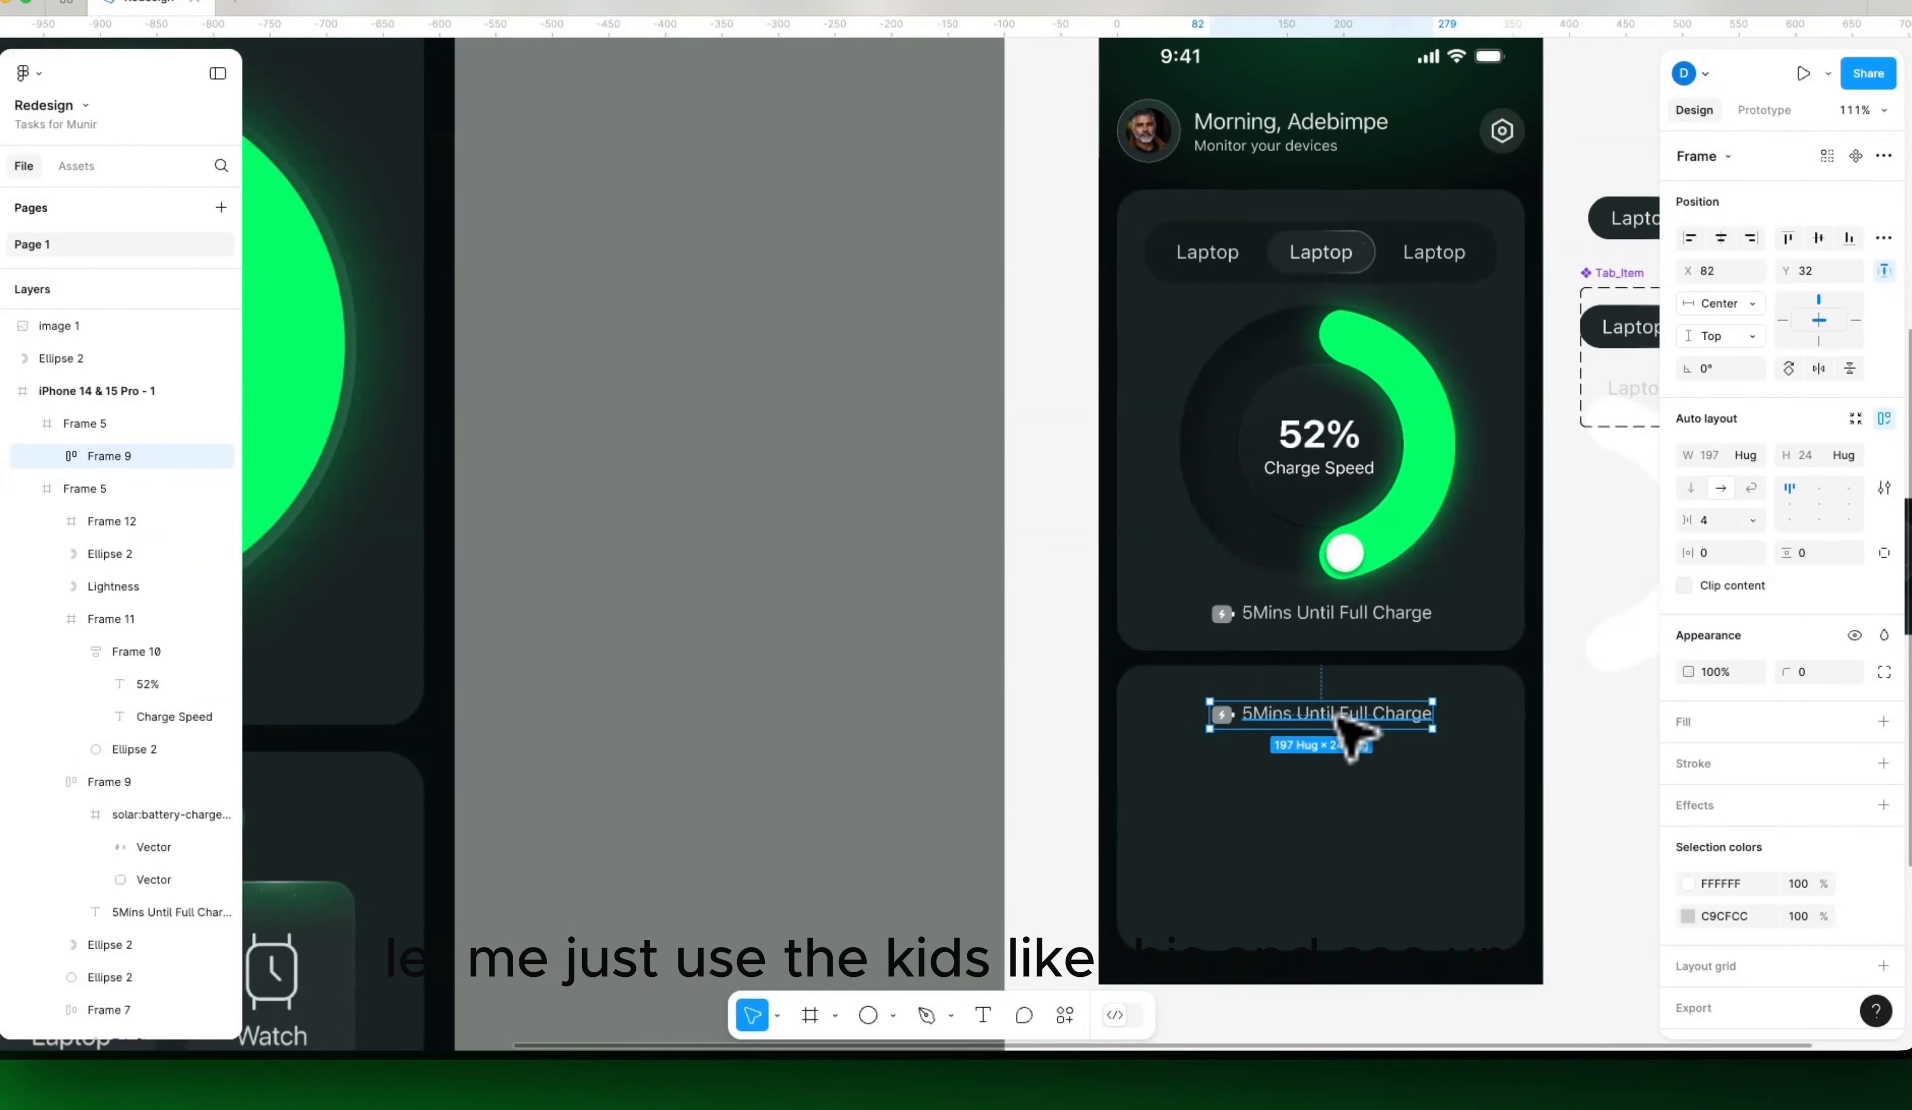
Step: Change the duplicated row's text to "Connected Device"
{"action": "double_click", "coordinate": [1342, 730]}
{"action": "type", "text": "Conne"}
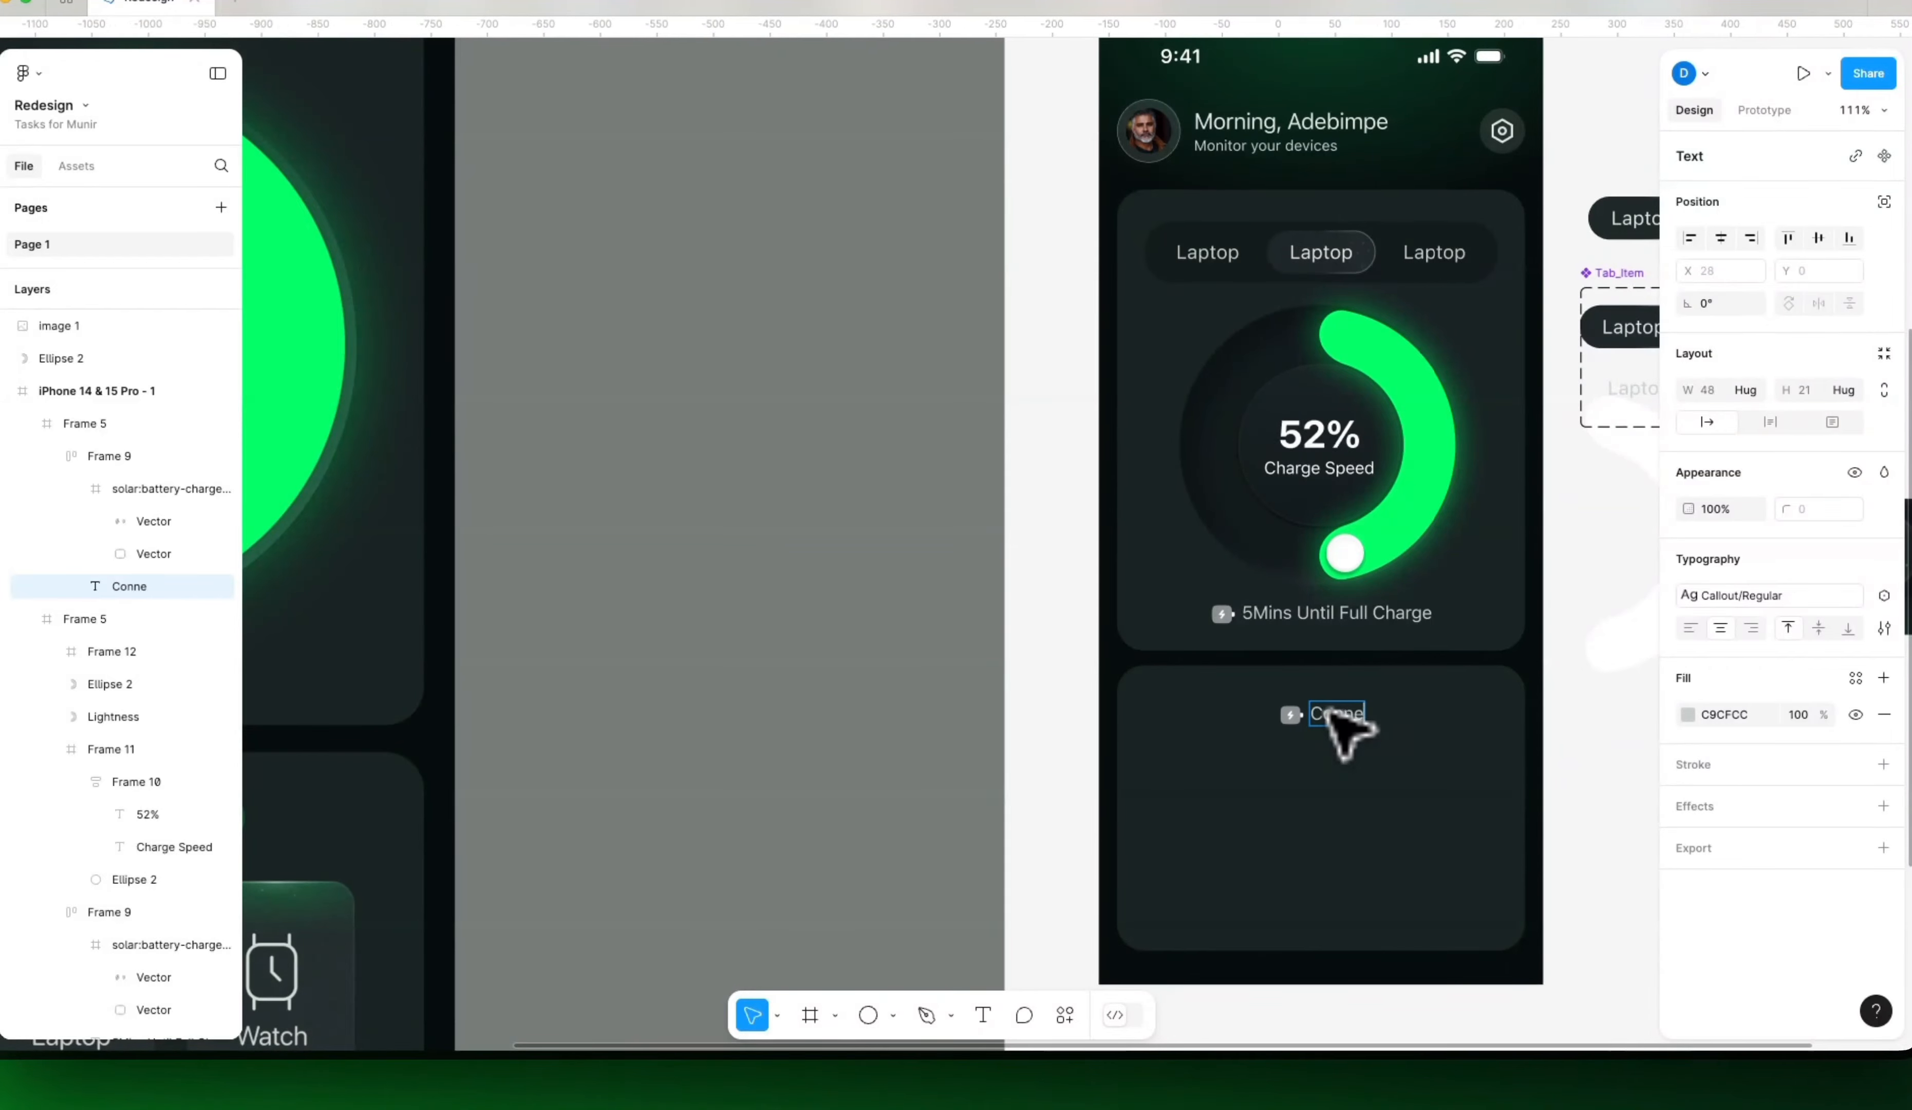
{"action": "type", "text": "cted Device"}
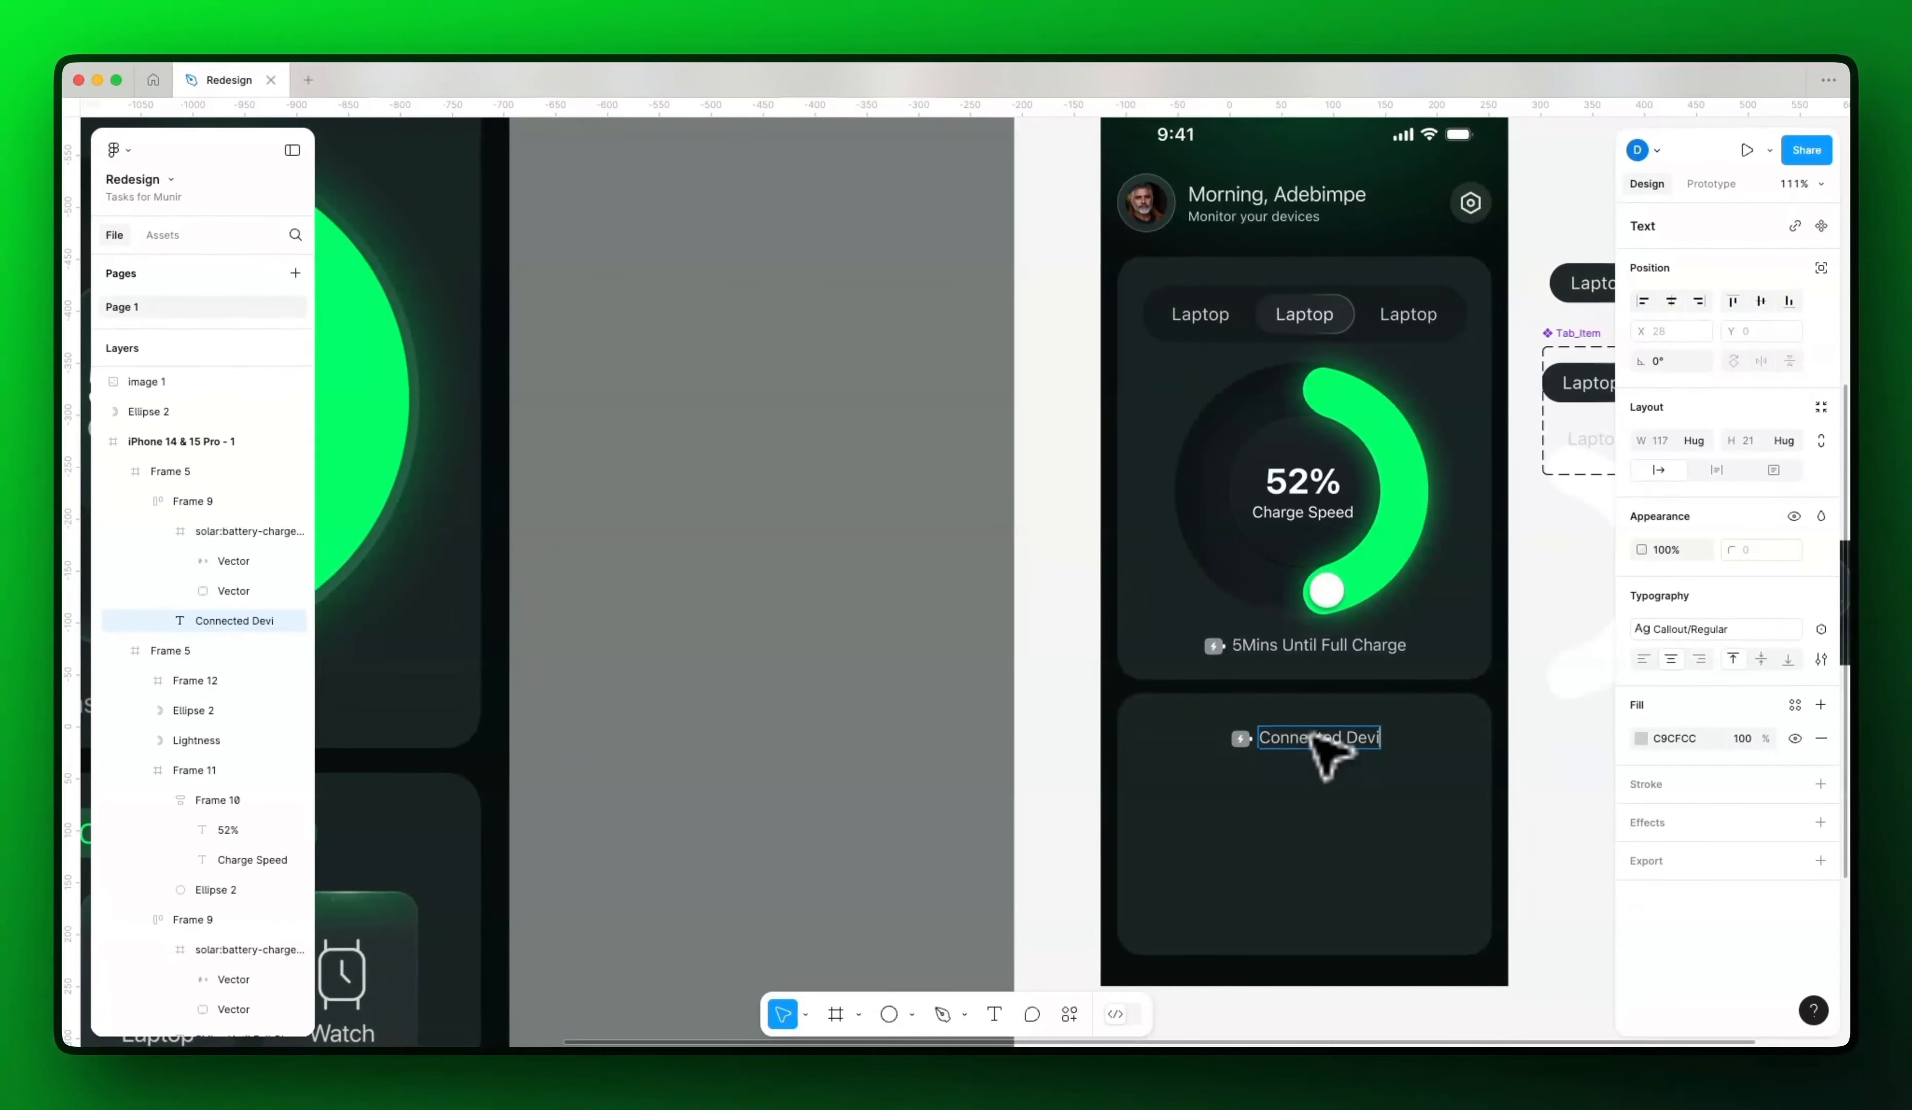
{"action": "left_click", "coordinate": [1294, 668]}
{"action": "scroll", "coordinate": [1287, 686], "scroll_direction": "down", "scroll_amount": 5}
{"action": "scroll", "coordinate": [1283, 690], "scroll_direction": "up", "scroll_amount": 3}
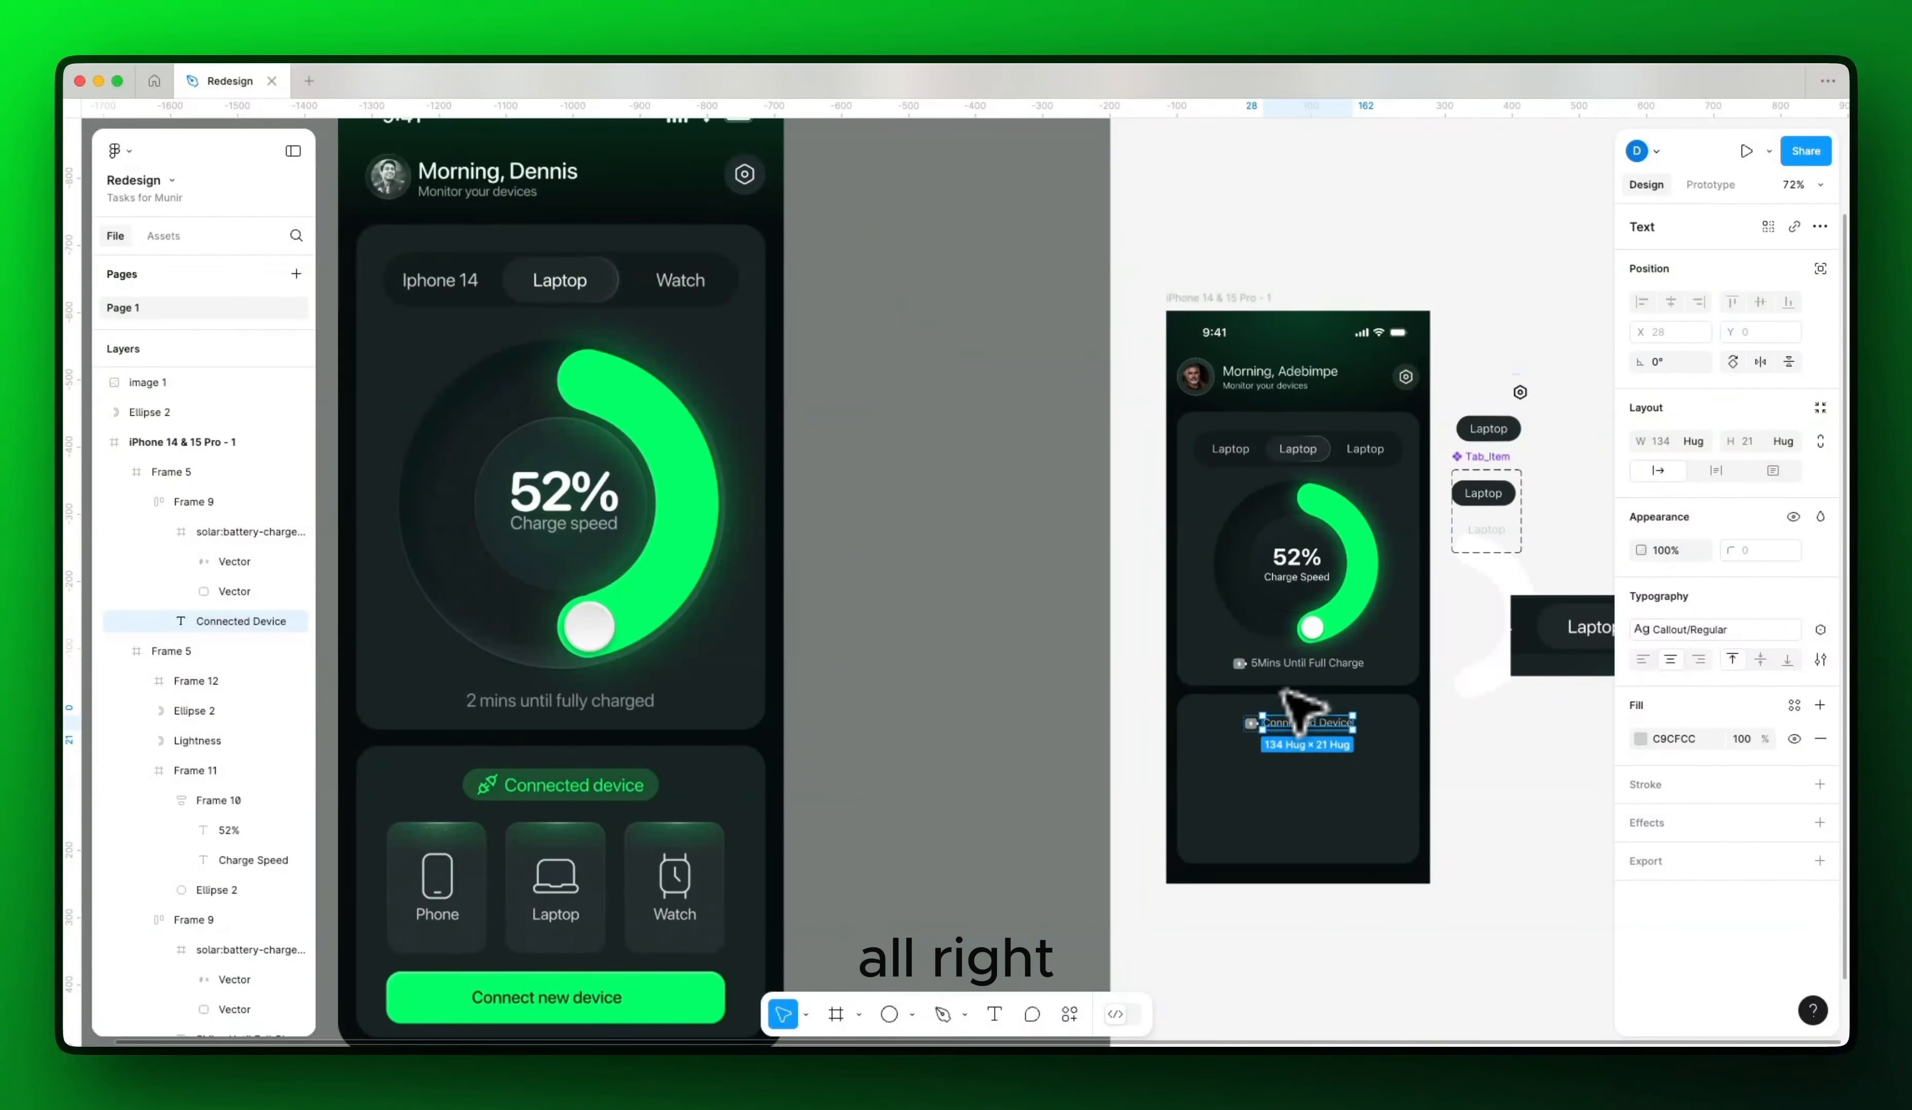
Step: Fill the Connected Device row's frame with the arc's green 02FF68 at 40% opacity
{"action": "key", "text": "shift+Return"}
{"action": "left_click_drag", "start_coordinate": [1359, 695], "coordinate": [1244, 715]}
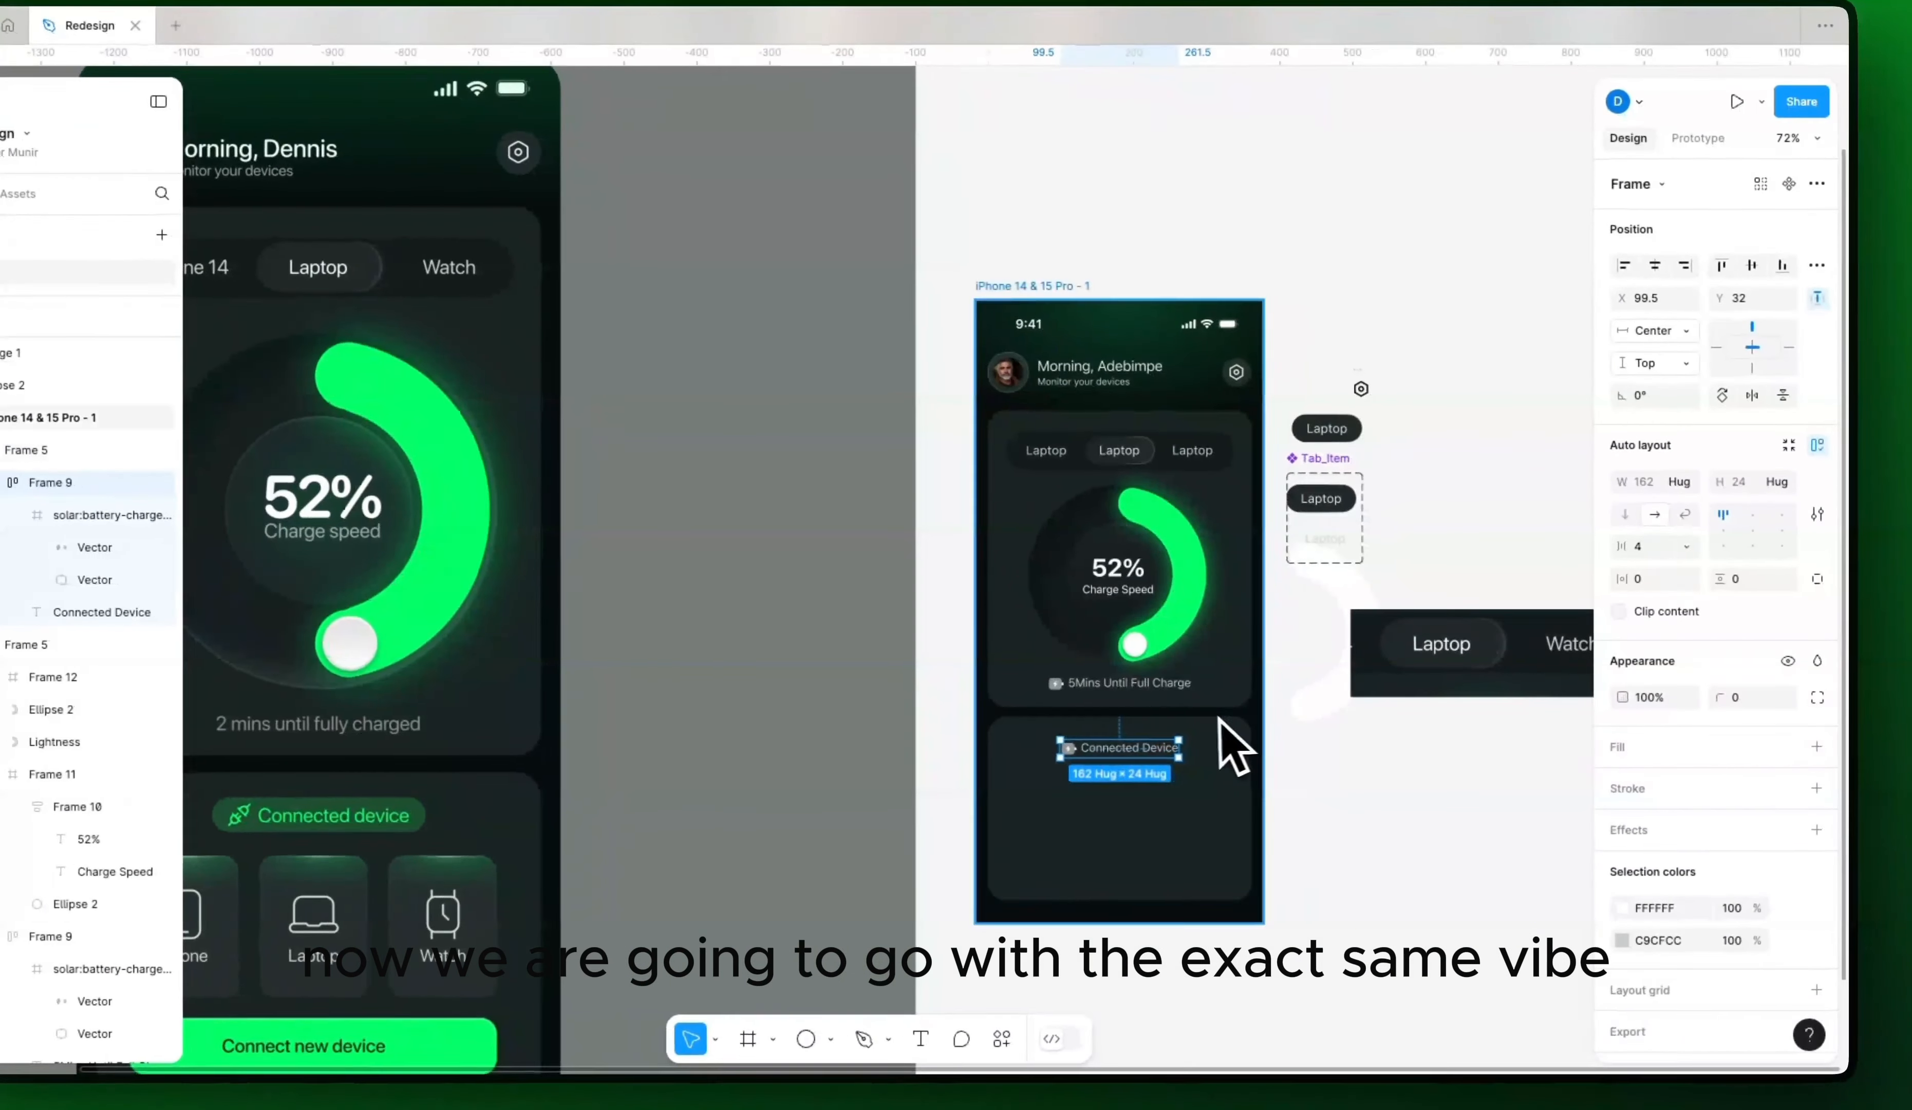
{"action": "scroll", "coordinate": [1240, 719], "scroll_direction": "up", "scroll_amount": 5}
{"action": "scroll", "coordinate": [1183, 720], "scroll_direction": "up", "scroll_amount": 2}
{"action": "key", "text": "i"}
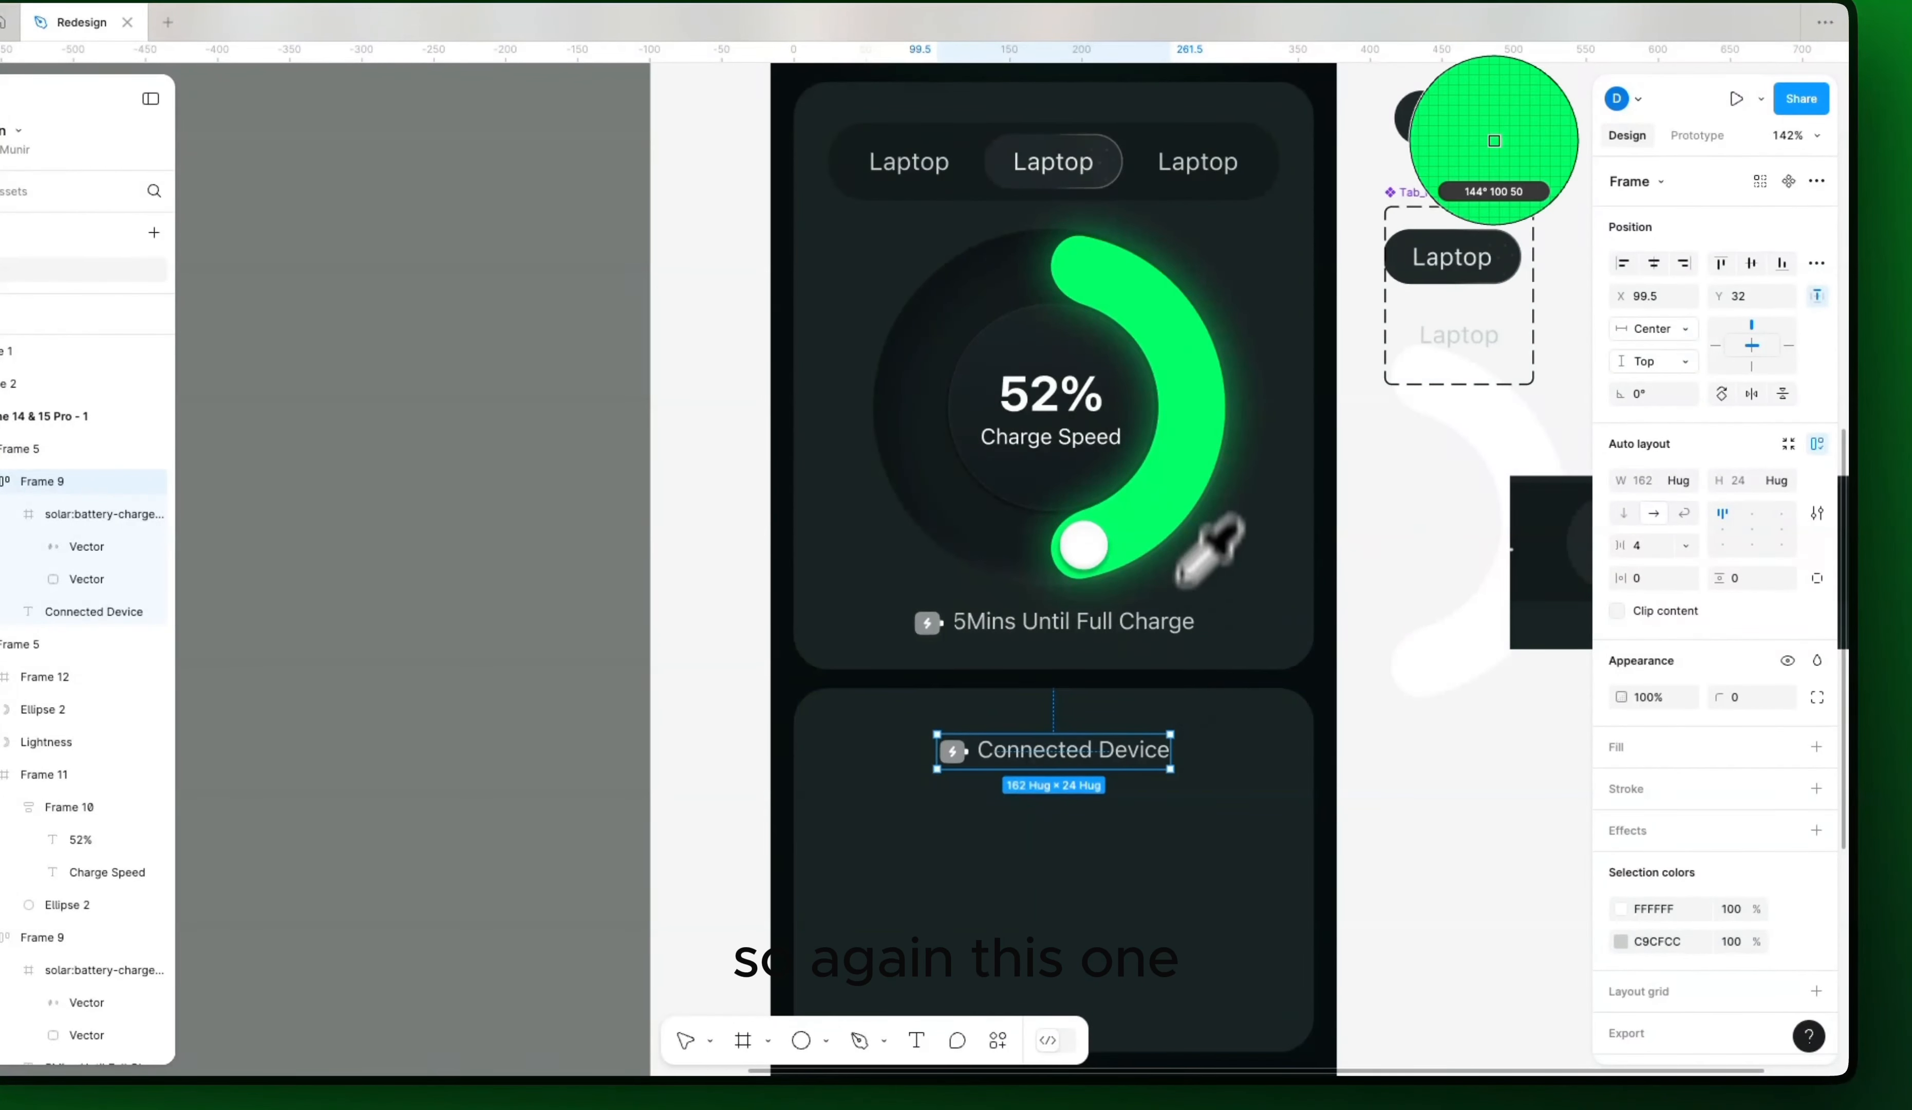
{"action": "left_click", "coordinate": [1160, 532]}
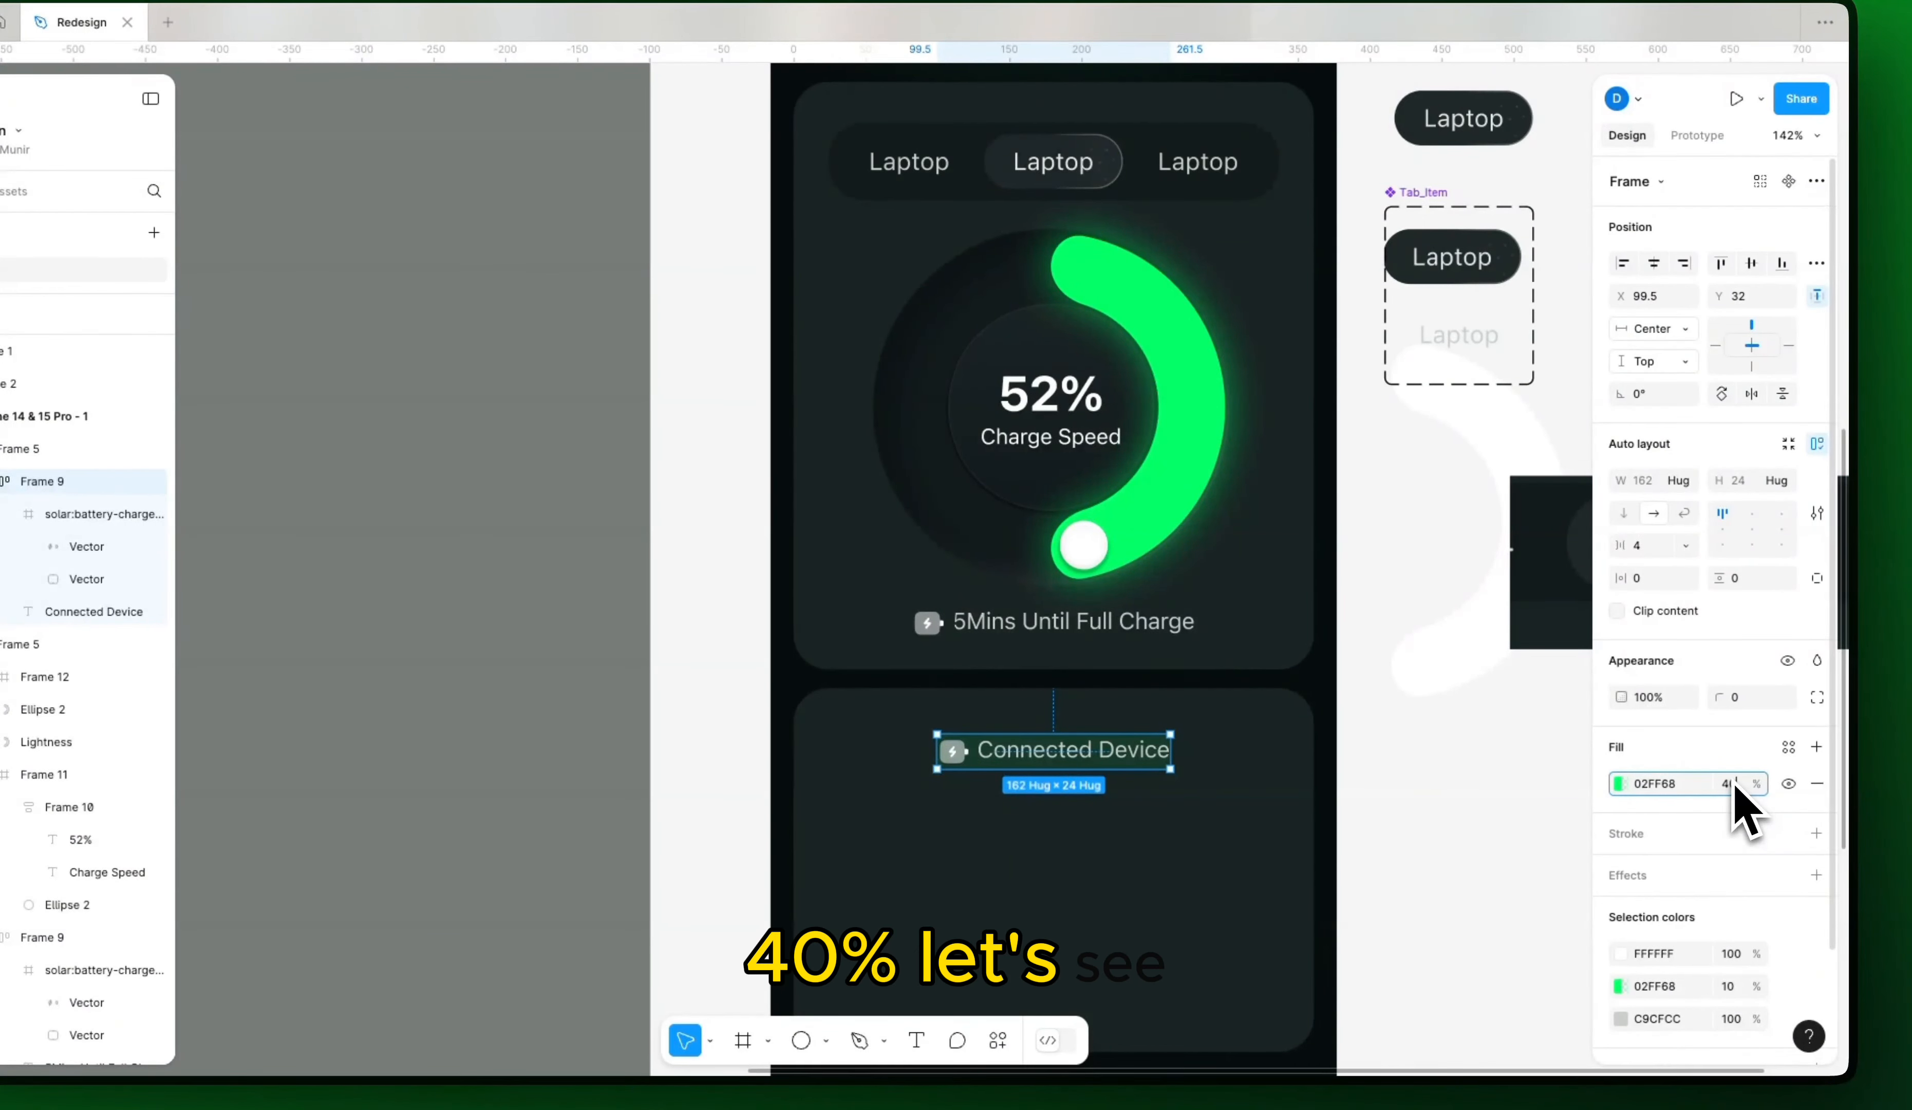
{"action": "type", "text": "40"}
{"action": "key", "text": "Return"}
{"action": "scroll", "coordinate": [1134, 811], "scroll_direction": "down", "scroll_amount": 5}
{"action": "scroll", "coordinate": [1116, 797], "scroll_direction": "up", "scroll_amount": 6}
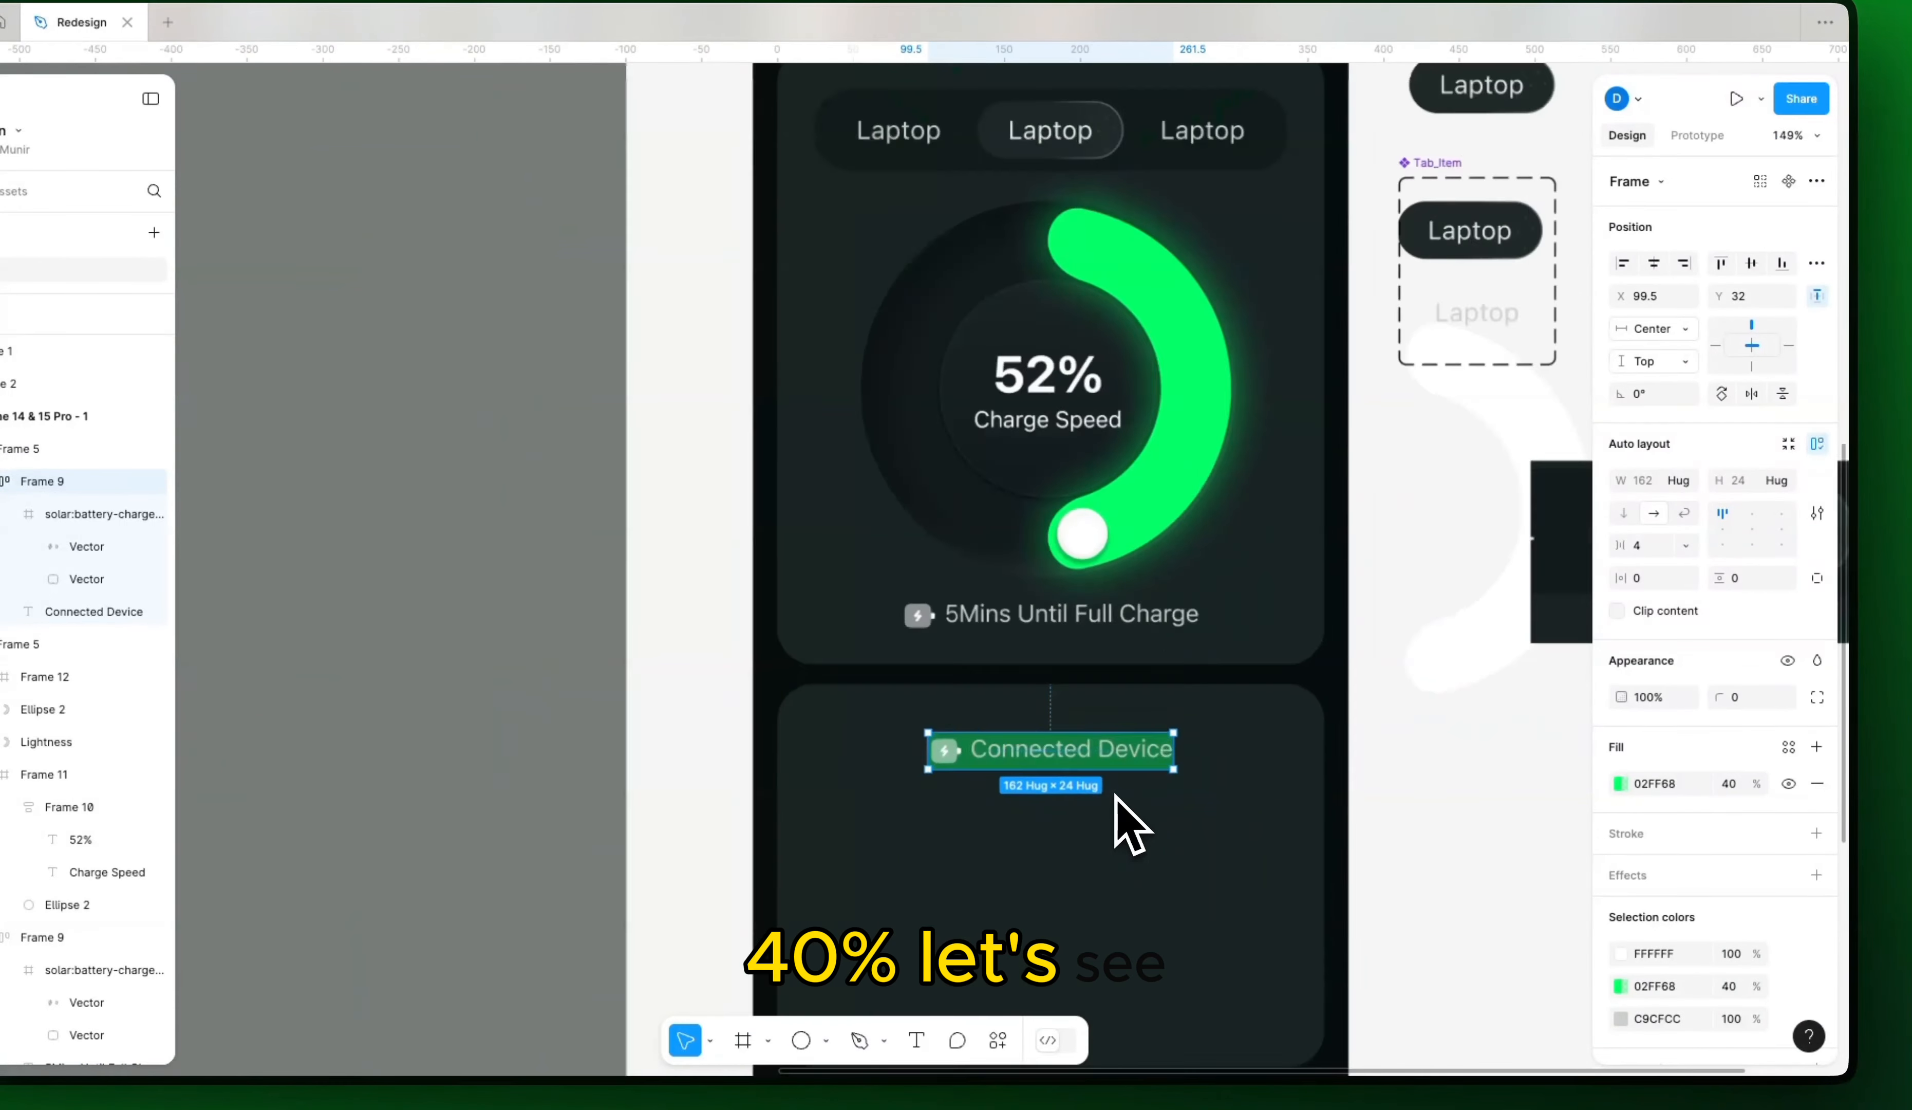
Step: Lower the green fill of the Connected Device label's frame to 20% opacity
{"action": "double_click", "coordinate": [1114, 750]}
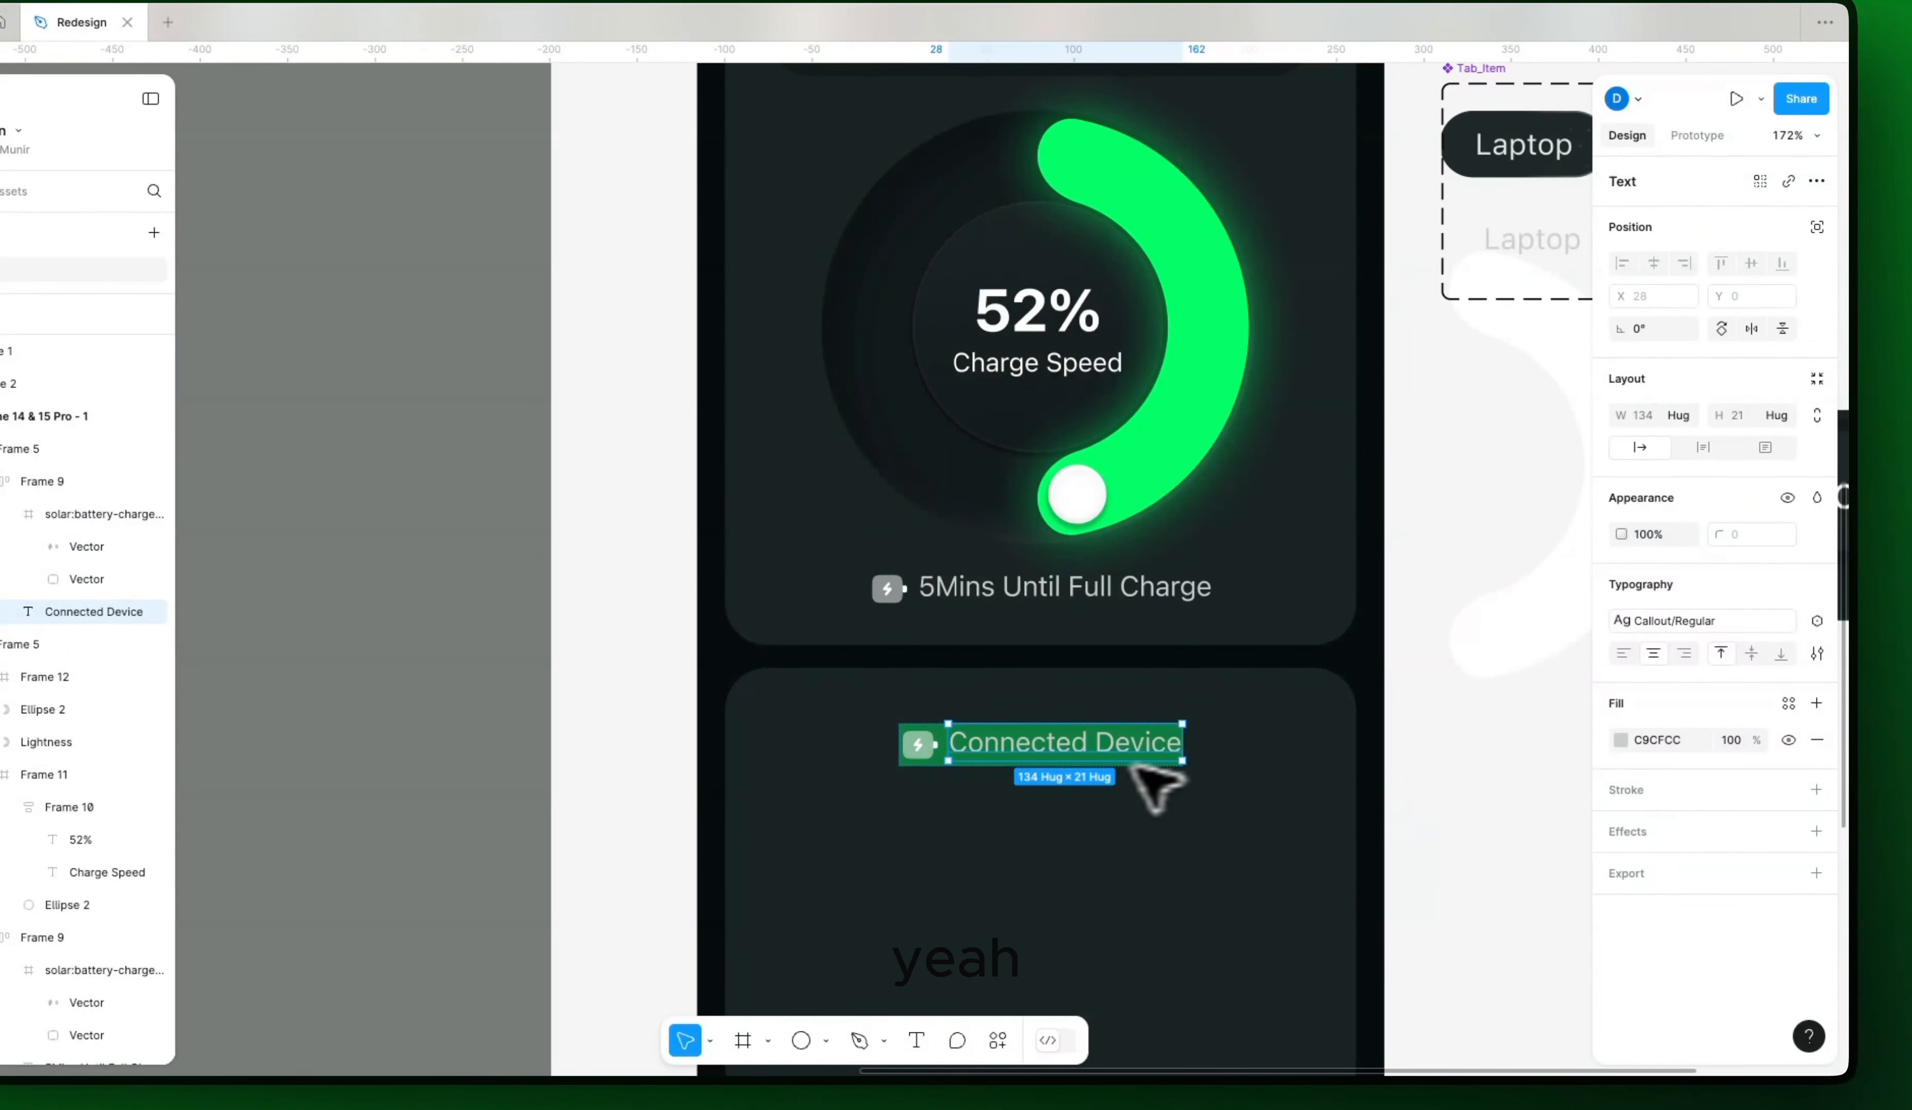
{"action": "key", "text": "Escape"}
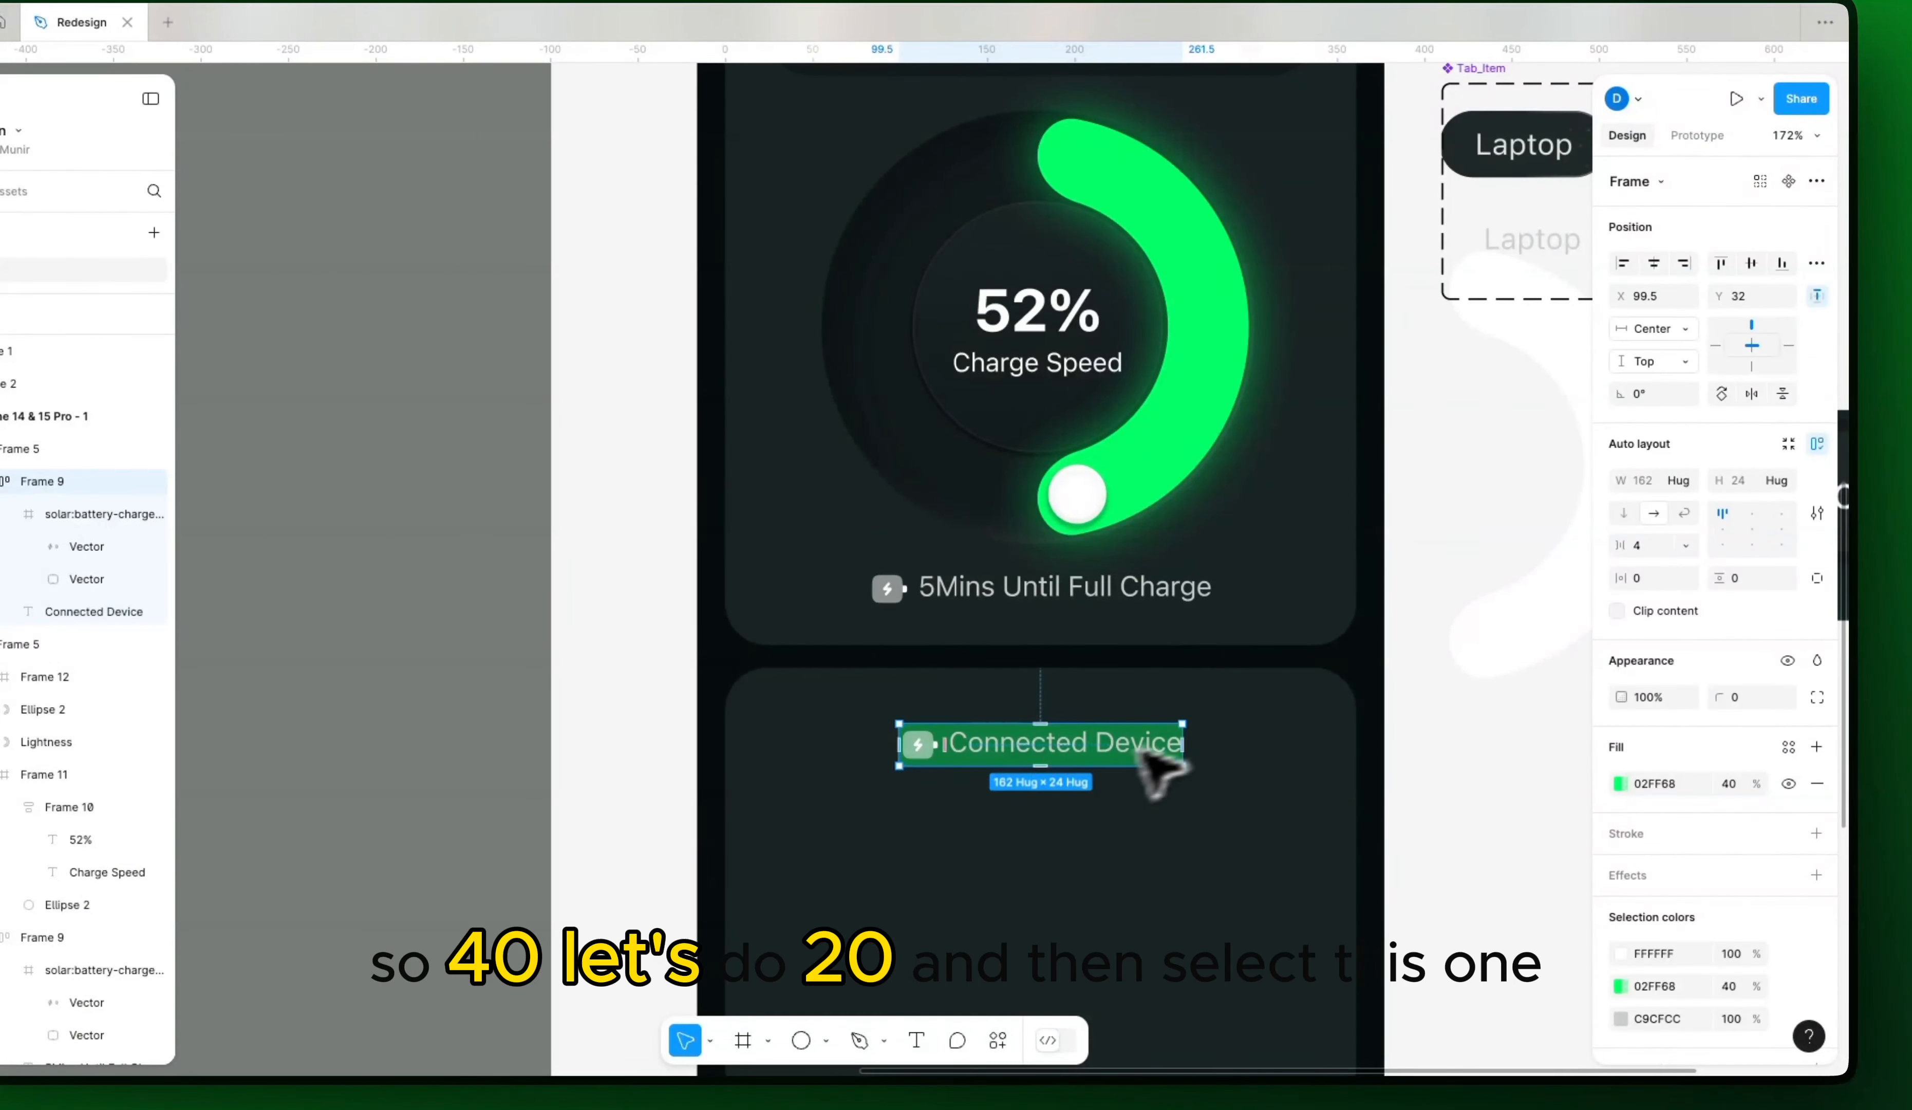
{"action": "left_click", "coordinate": [1726, 788]}
{"action": "type", "text": "20"}
{"action": "key", "text": "Return"}
Step: Recolor the Connected Device text with the green sampled from the charge-speed arc
{"action": "double_click", "coordinate": [1074, 740]}
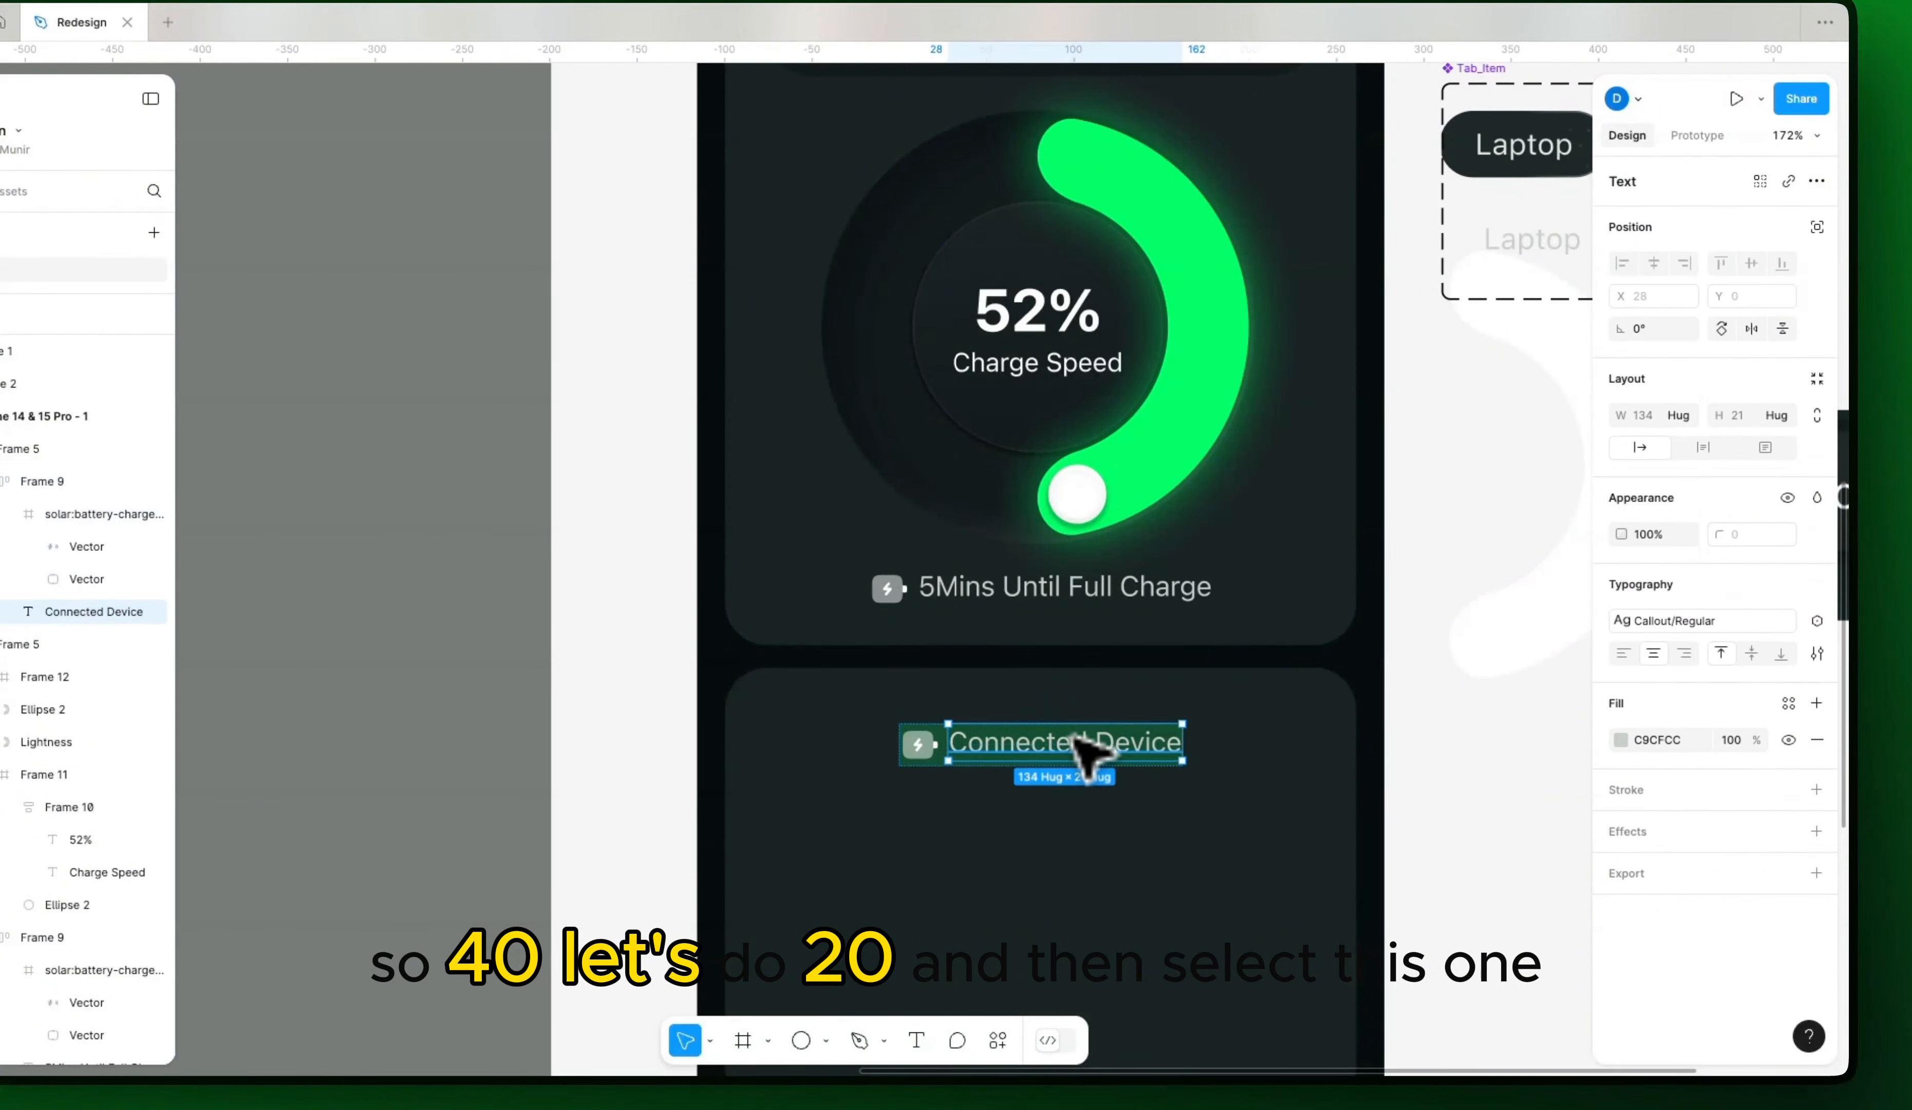
{"action": "key", "text": "i"}
{"action": "left_click", "coordinate": [1132, 463]}
{"action": "left_click", "coordinate": [1491, 784]}
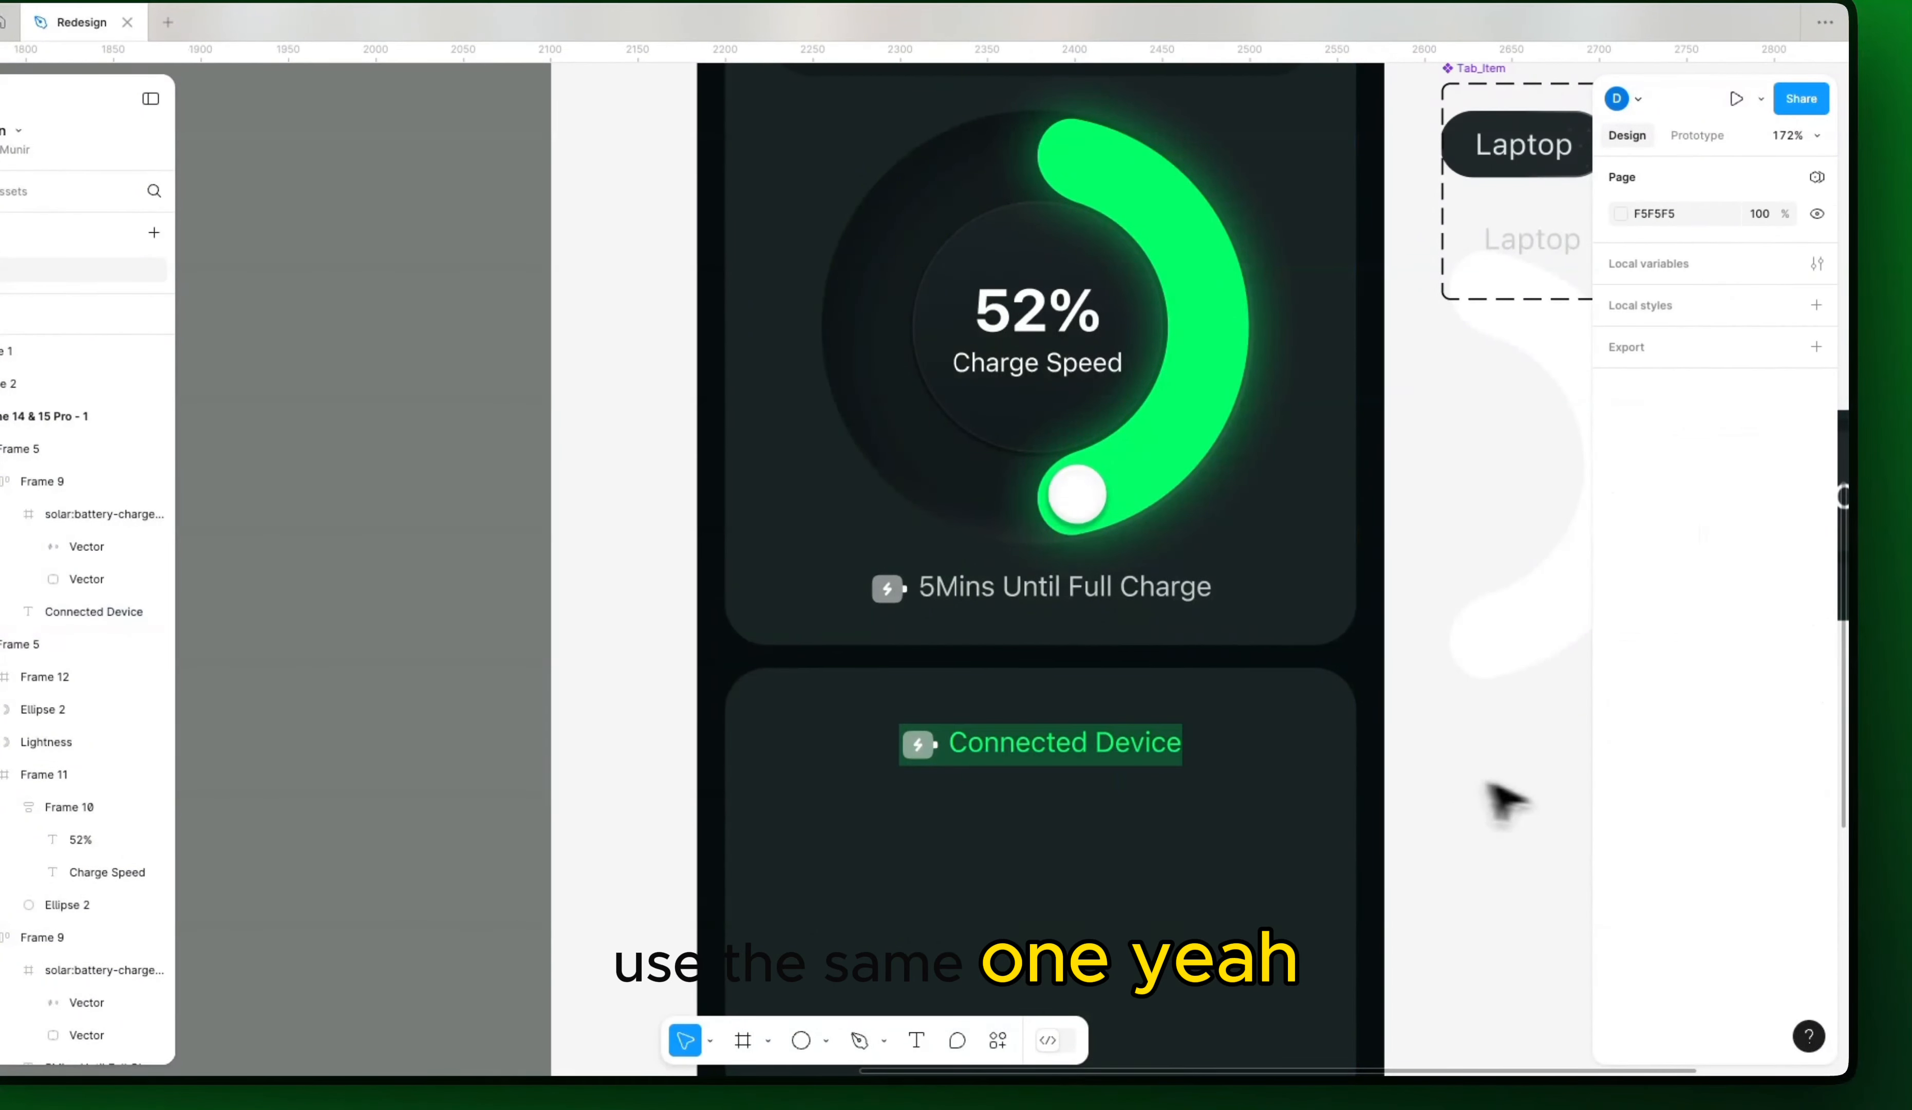
Step: Copy the Connected Device text's green 02FF68 and apply it to the shapes of the battery icon beside it
{"action": "scroll", "coordinate": [1326, 796], "scroll_direction": "left", "scroll_amount": 3}
{"action": "scroll", "coordinate": [1142, 831], "scroll_direction": "down", "scroll_amount": 10}
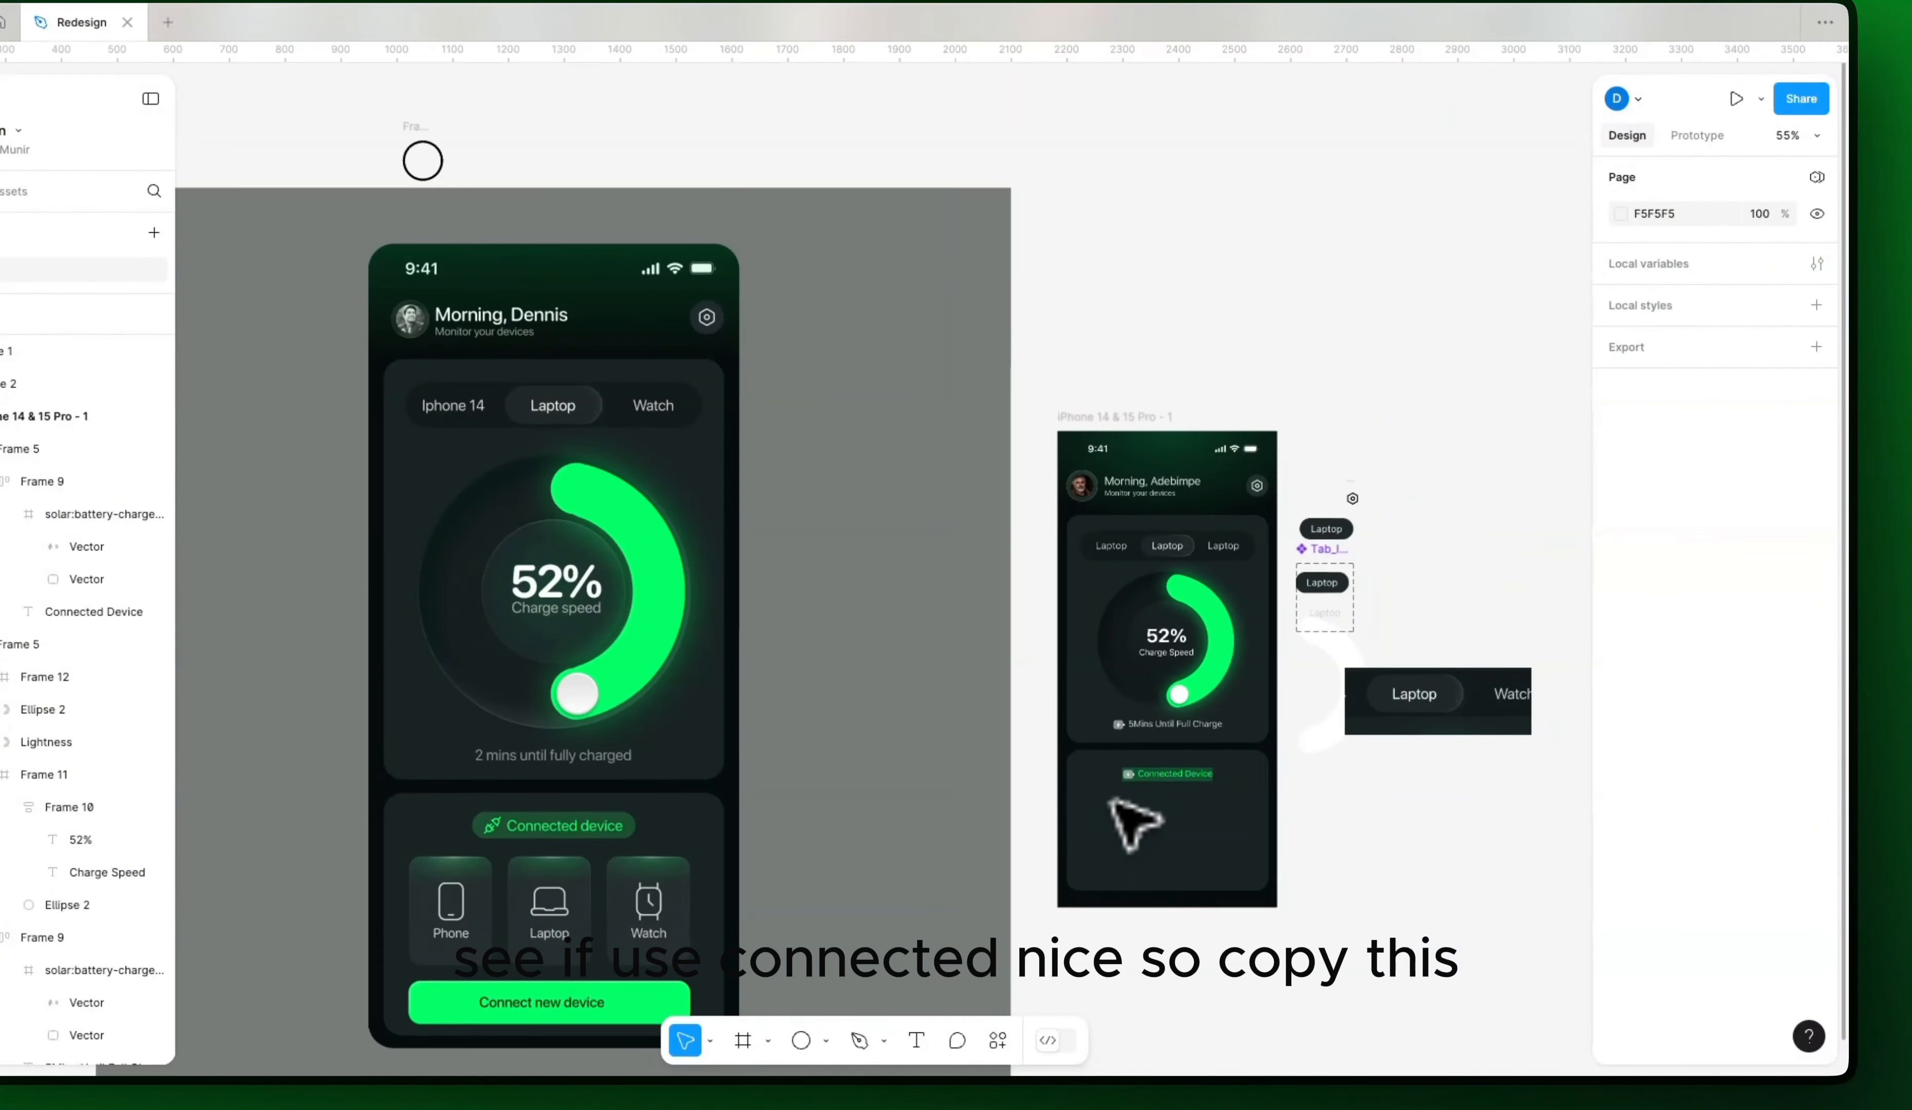
{"action": "scroll", "coordinate": [1135, 823], "scroll_direction": "up", "scroll_amount": 5}
{"action": "scroll", "coordinate": [1143, 815], "scroll_direction": "up", "scroll_amount": 3}
{"action": "double_click", "coordinate": [1211, 731]}
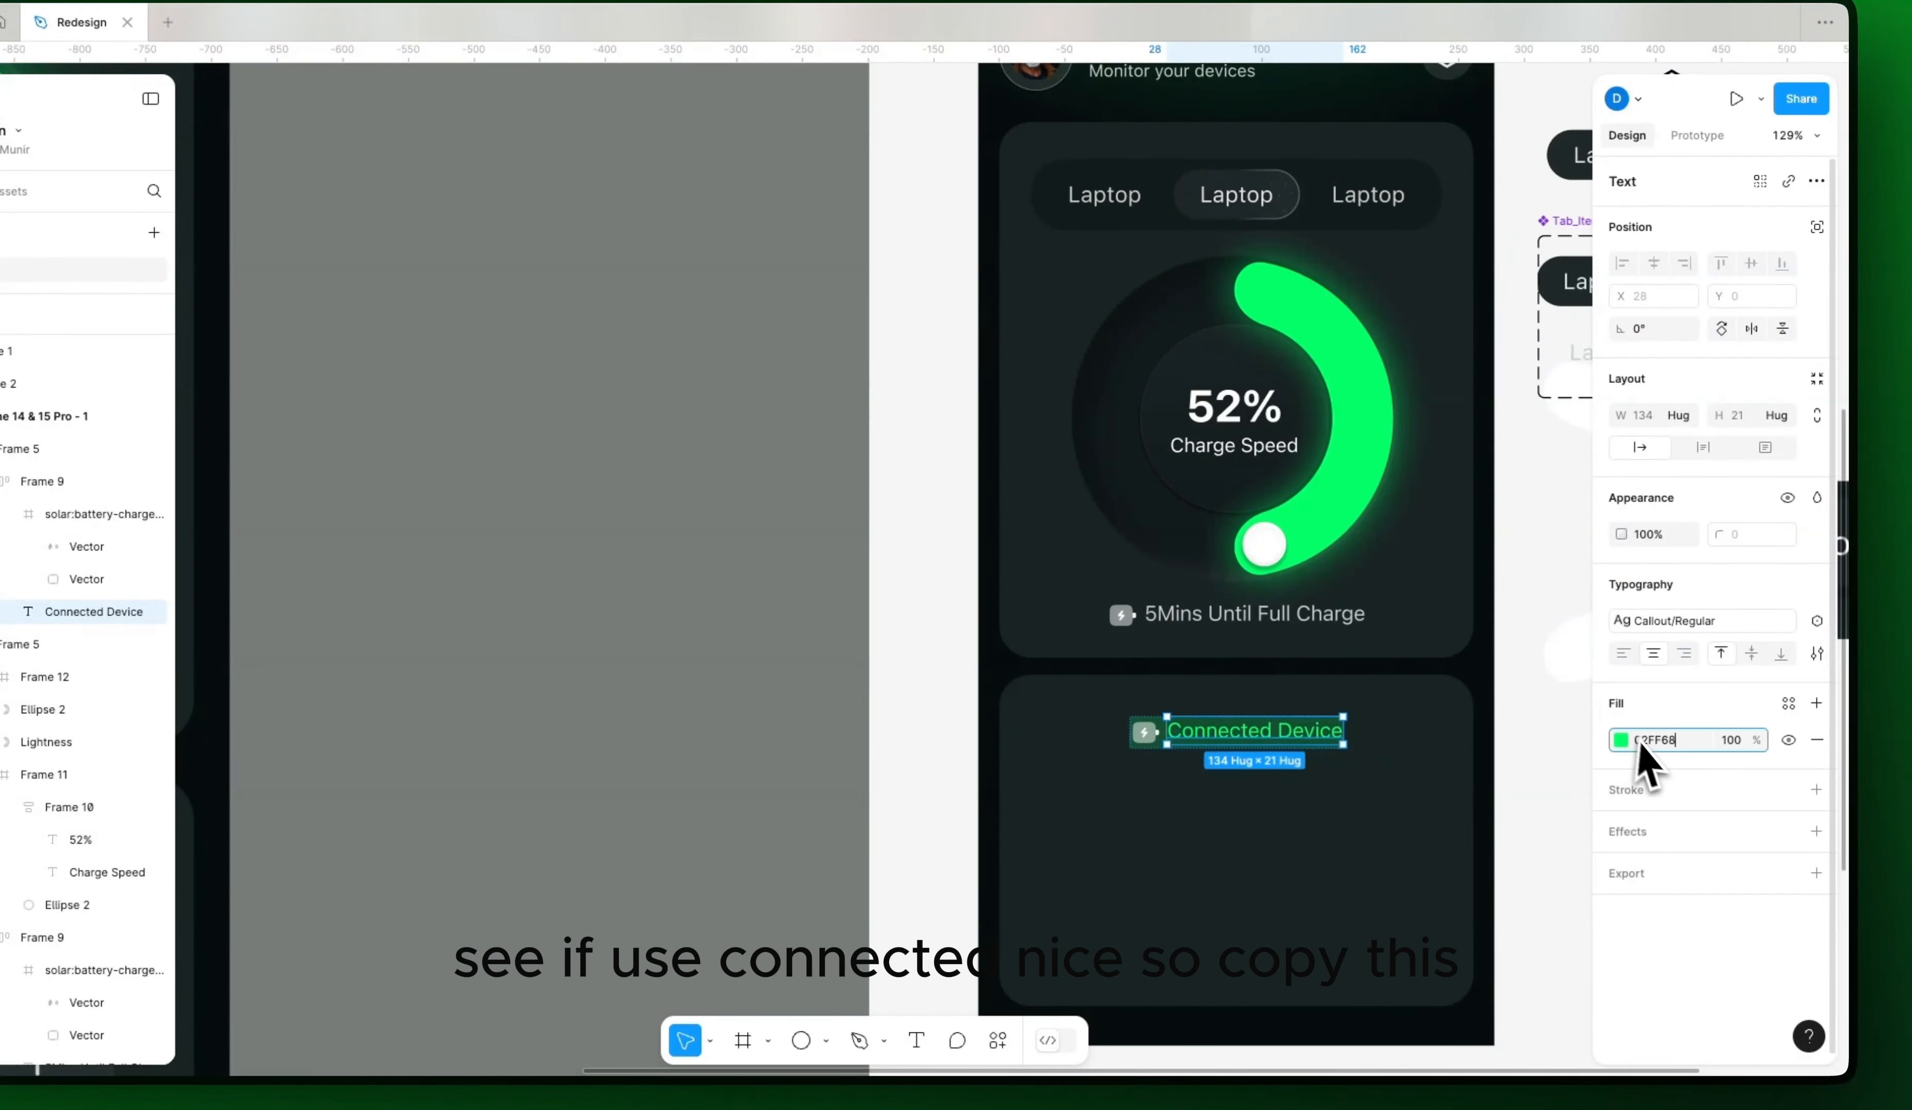
{"action": "scroll", "coordinate": [1189, 742], "scroll_direction": "up", "scroll_amount": 5}
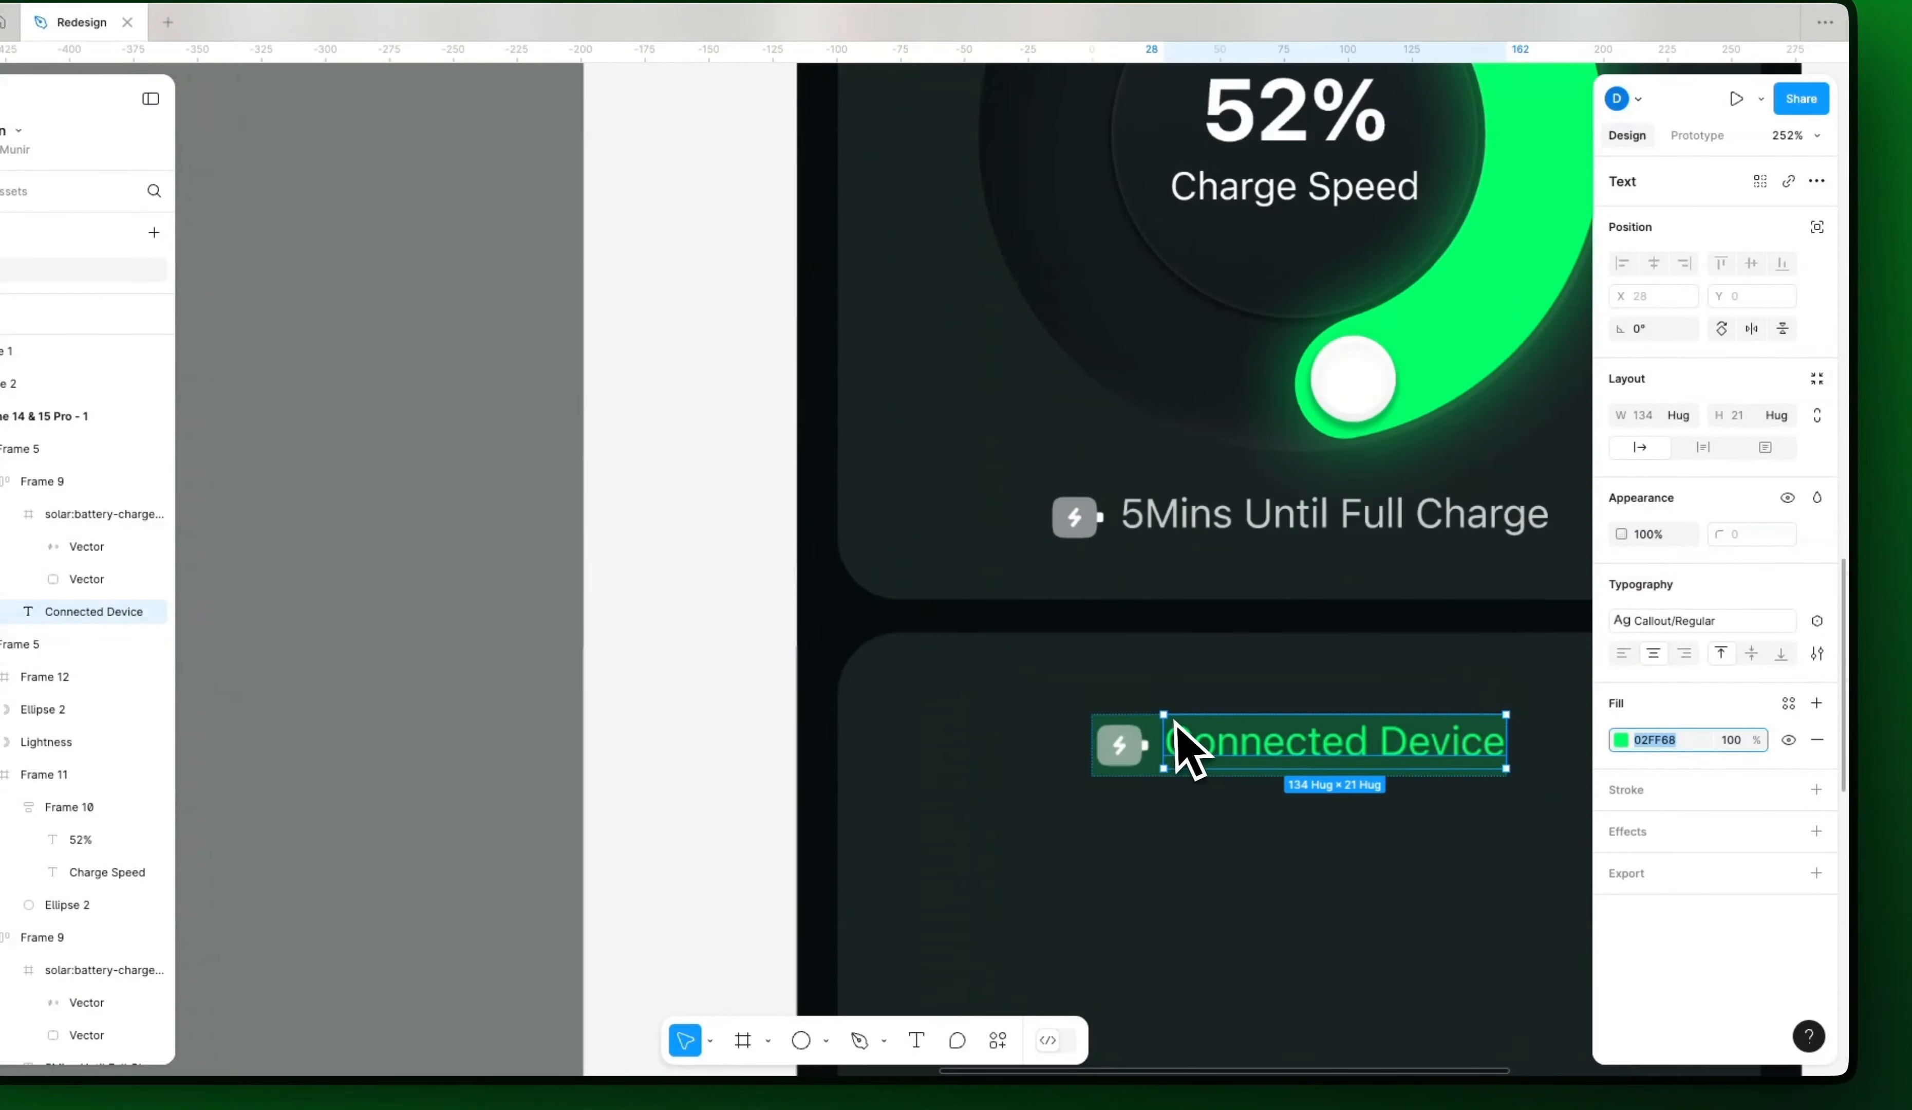
{"action": "left_click", "coordinate": [1124, 747]}
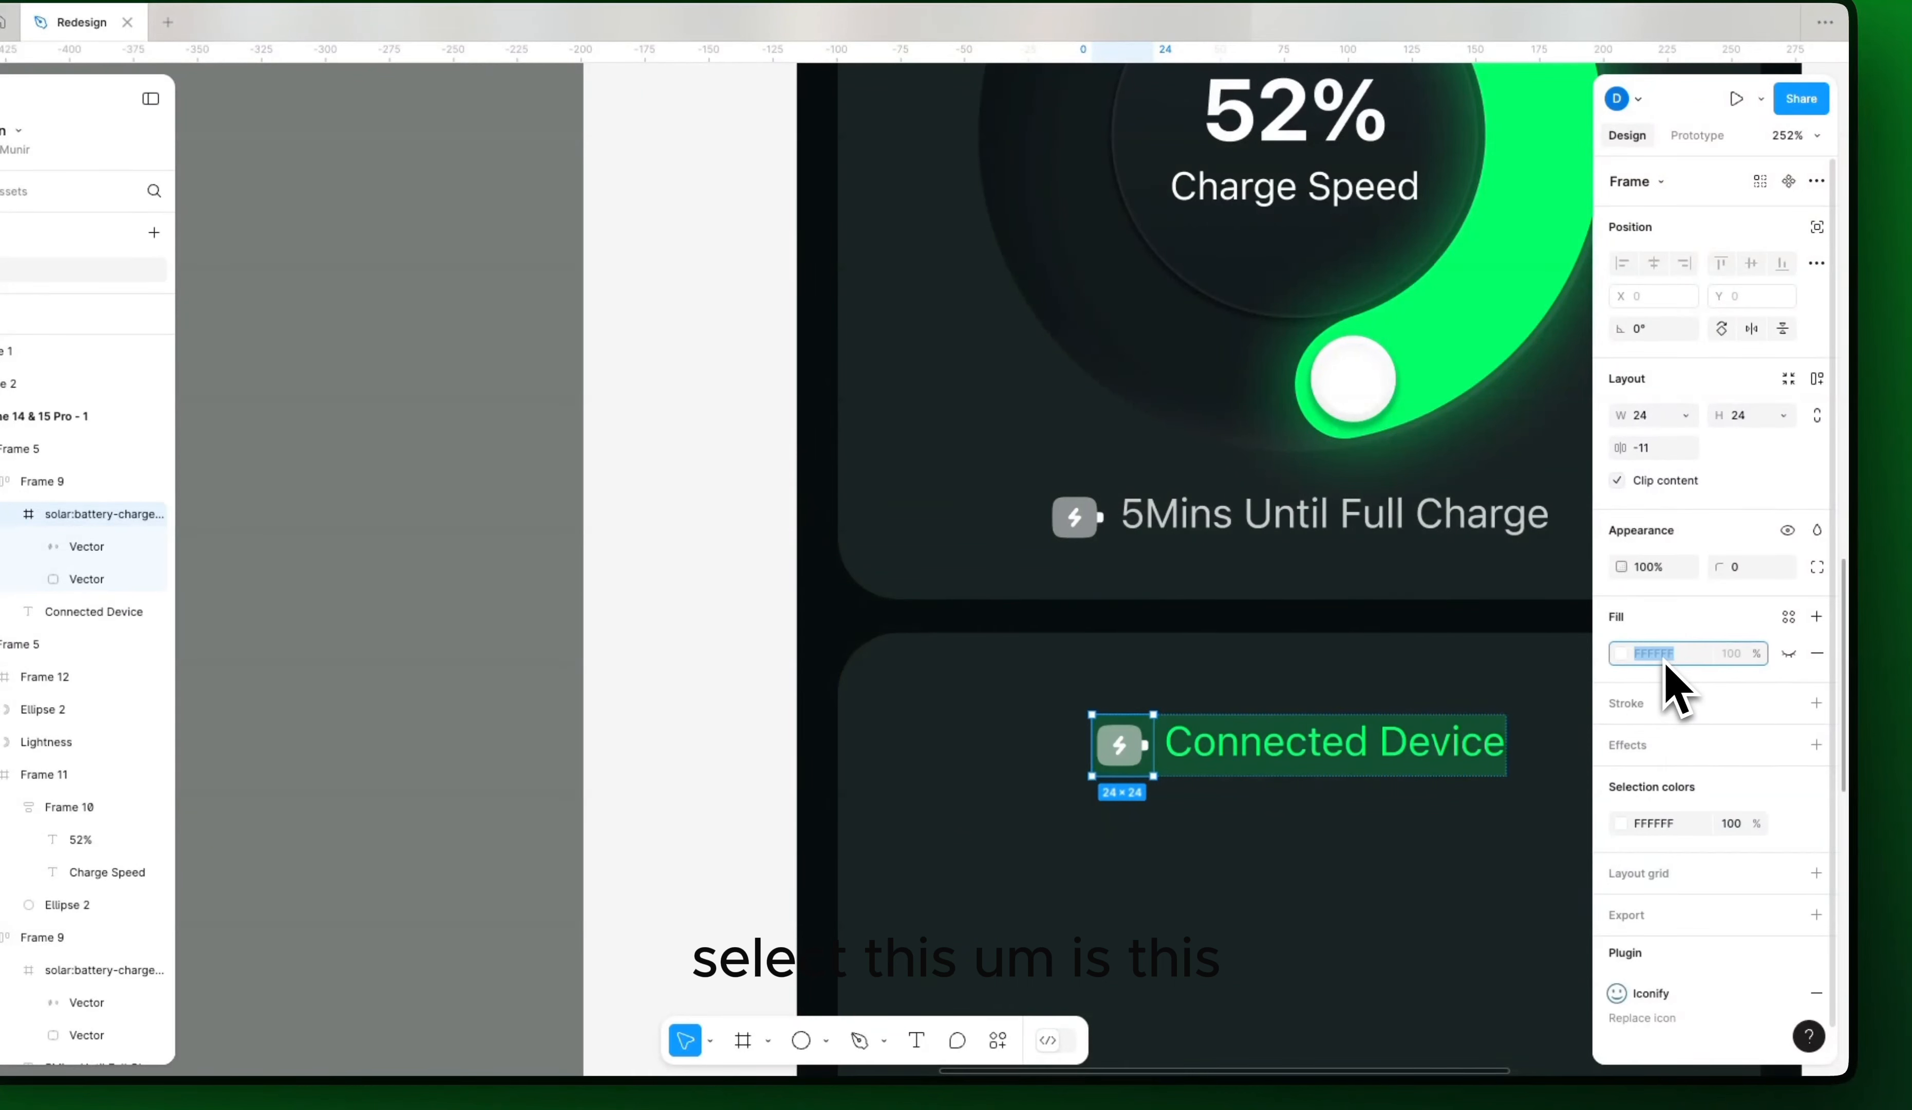
{"action": "key", "text": "super+v"}
{"action": "key", "text": "Return"}
{"action": "key", "text": "super+z"}
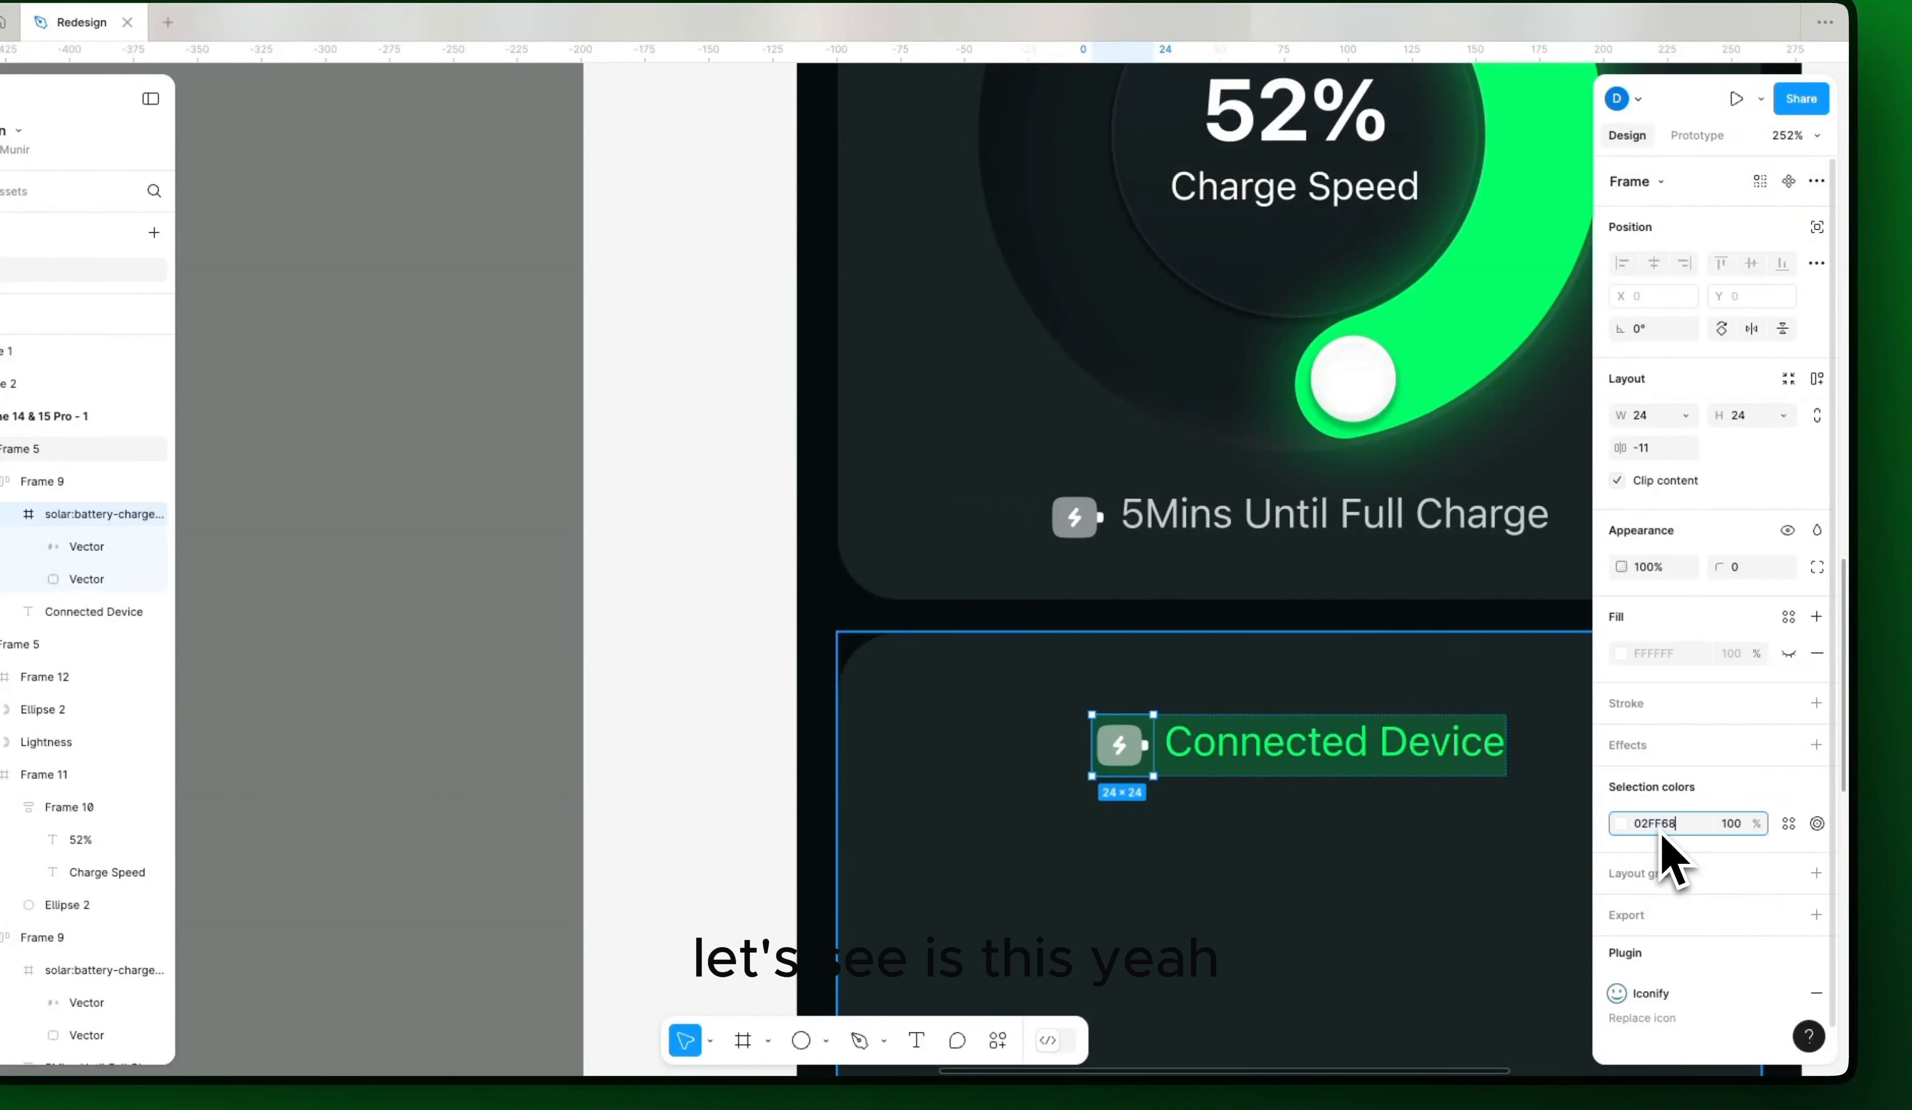
{"action": "key", "text": "Return"}
Step: Round the Connected Device label's frame to a corner radius of 22 and set its left padding to 8 and right padding to 12
{"action": "key", "text": "shift+Return"}
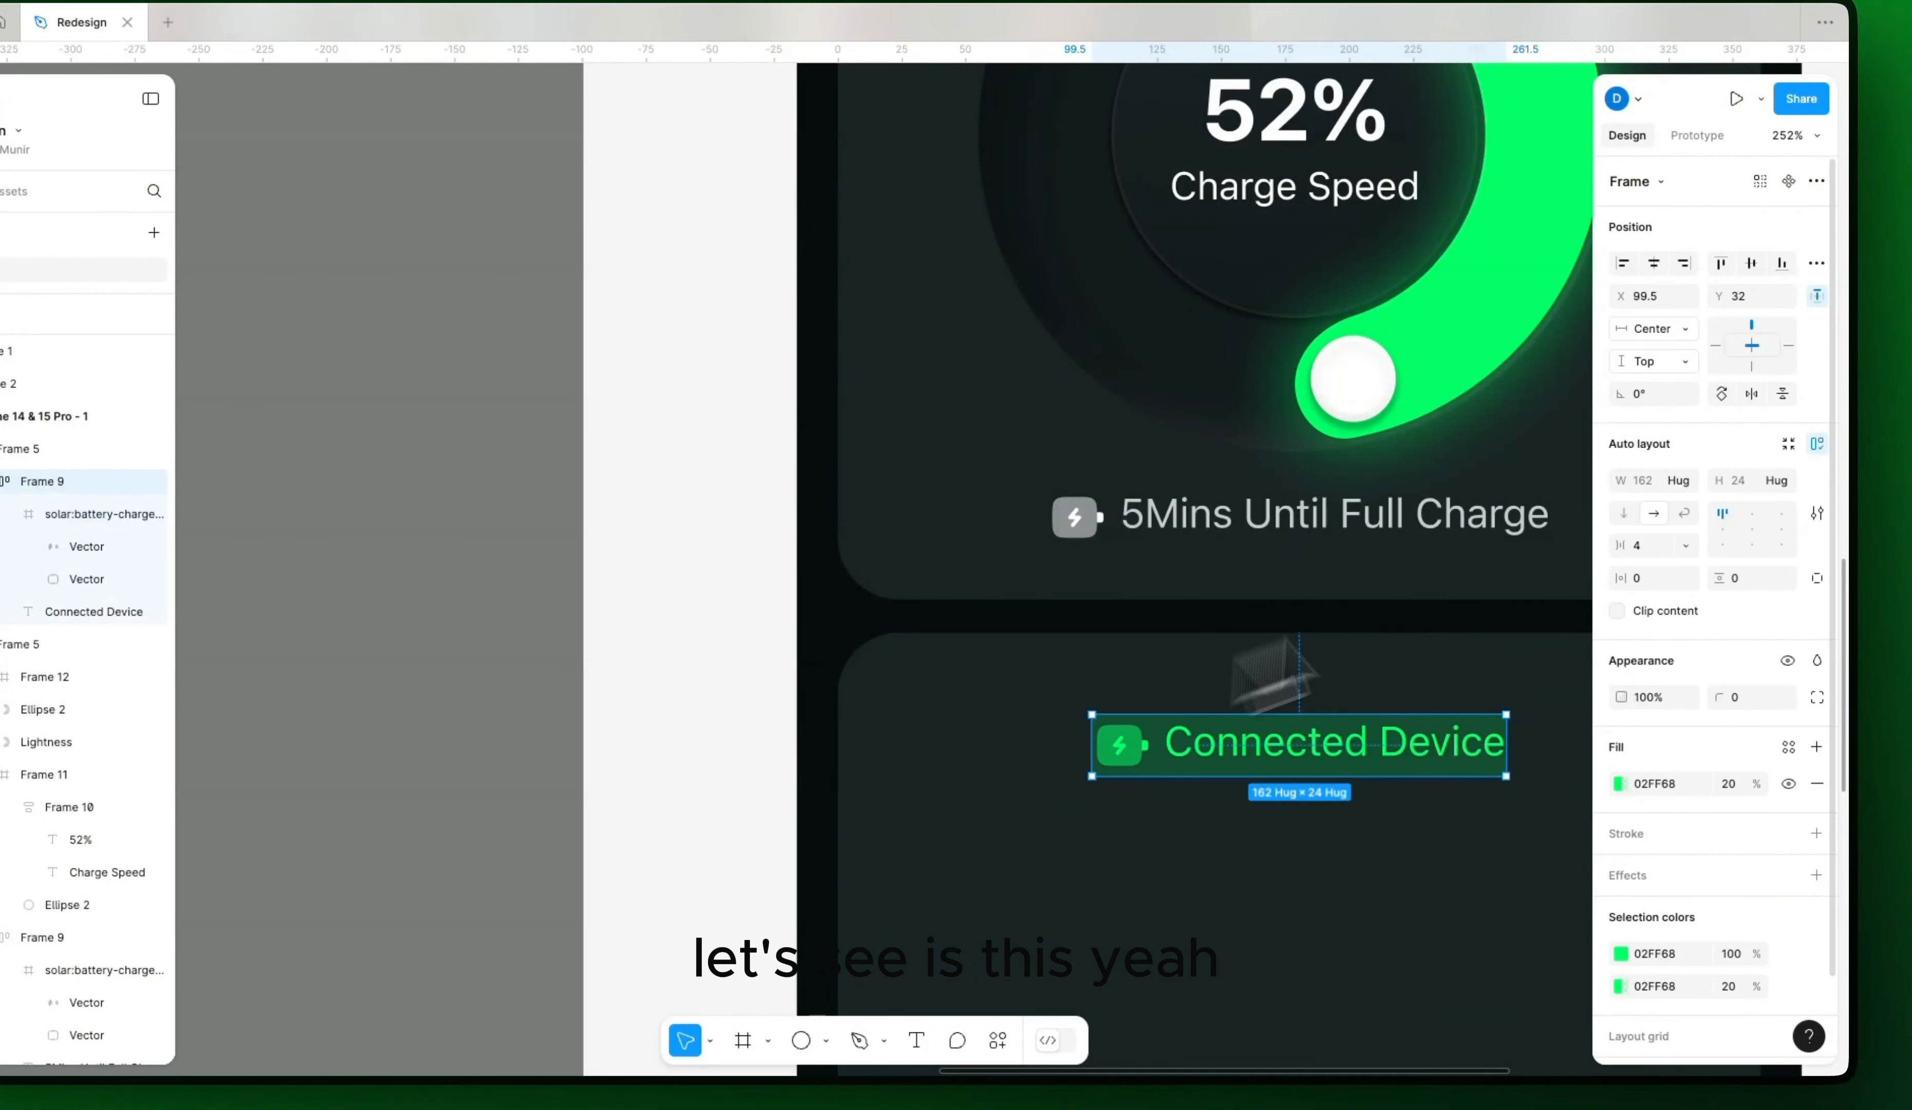
{"action": "left_click_drag", "start_coordinate": [1726, 707], "coordinate": [1661, 701]}
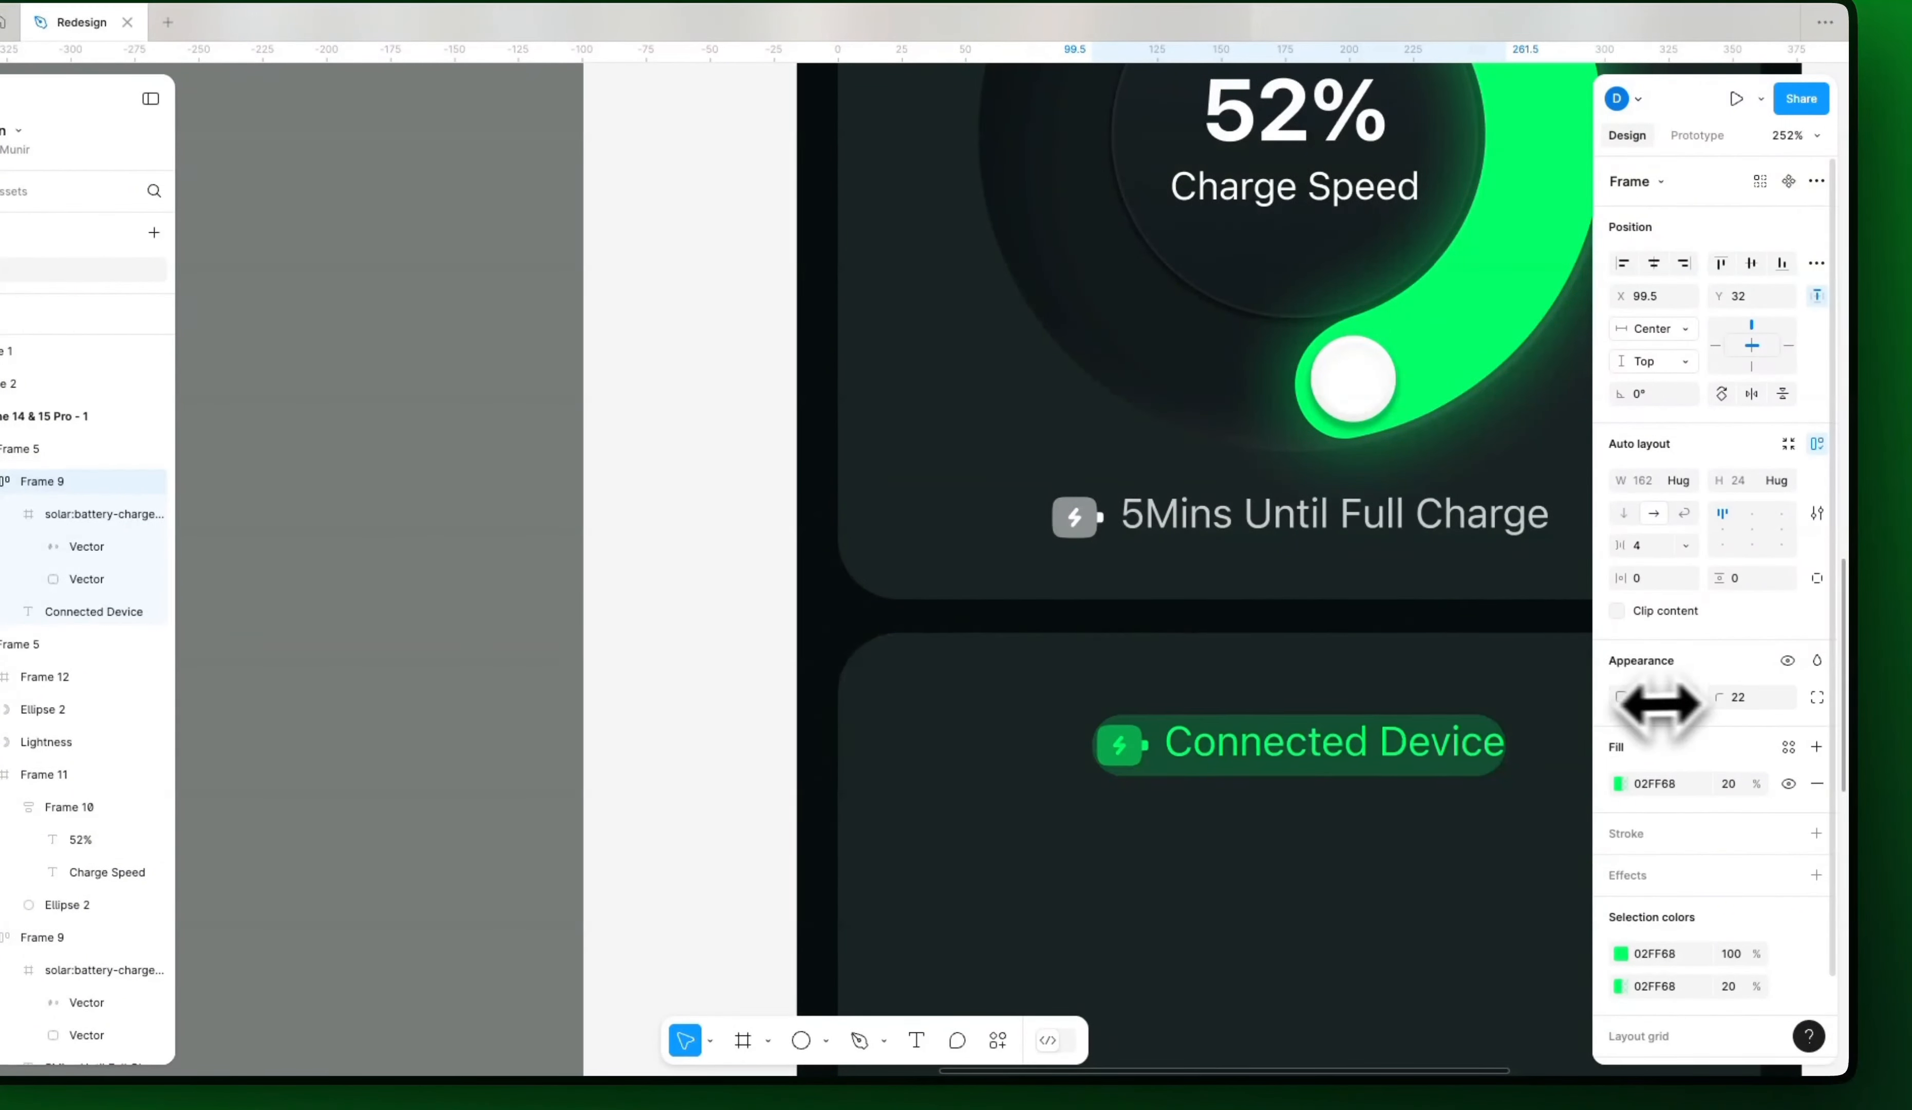
{"action": "scroll", "coordinate": [1657, 731], "scroll_direction": "down", "scroll_amount": 2}
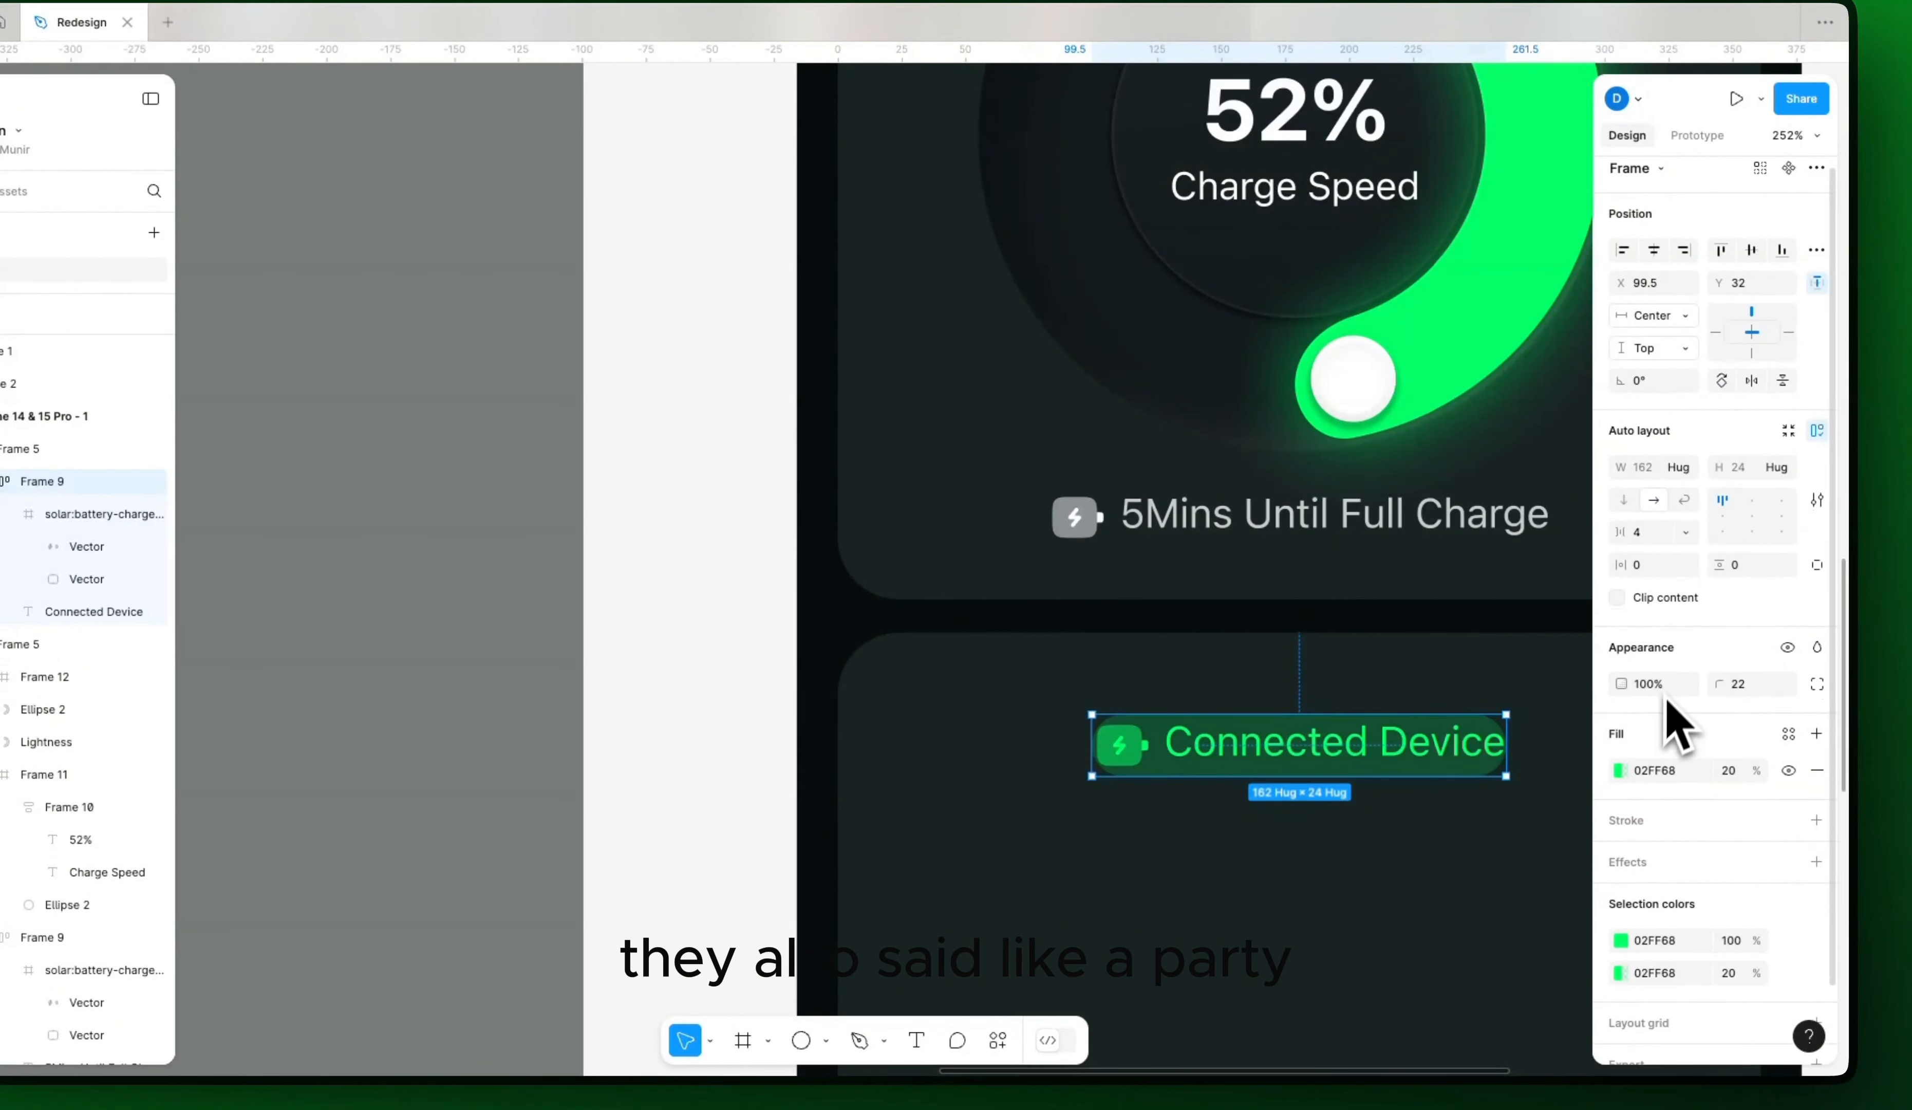
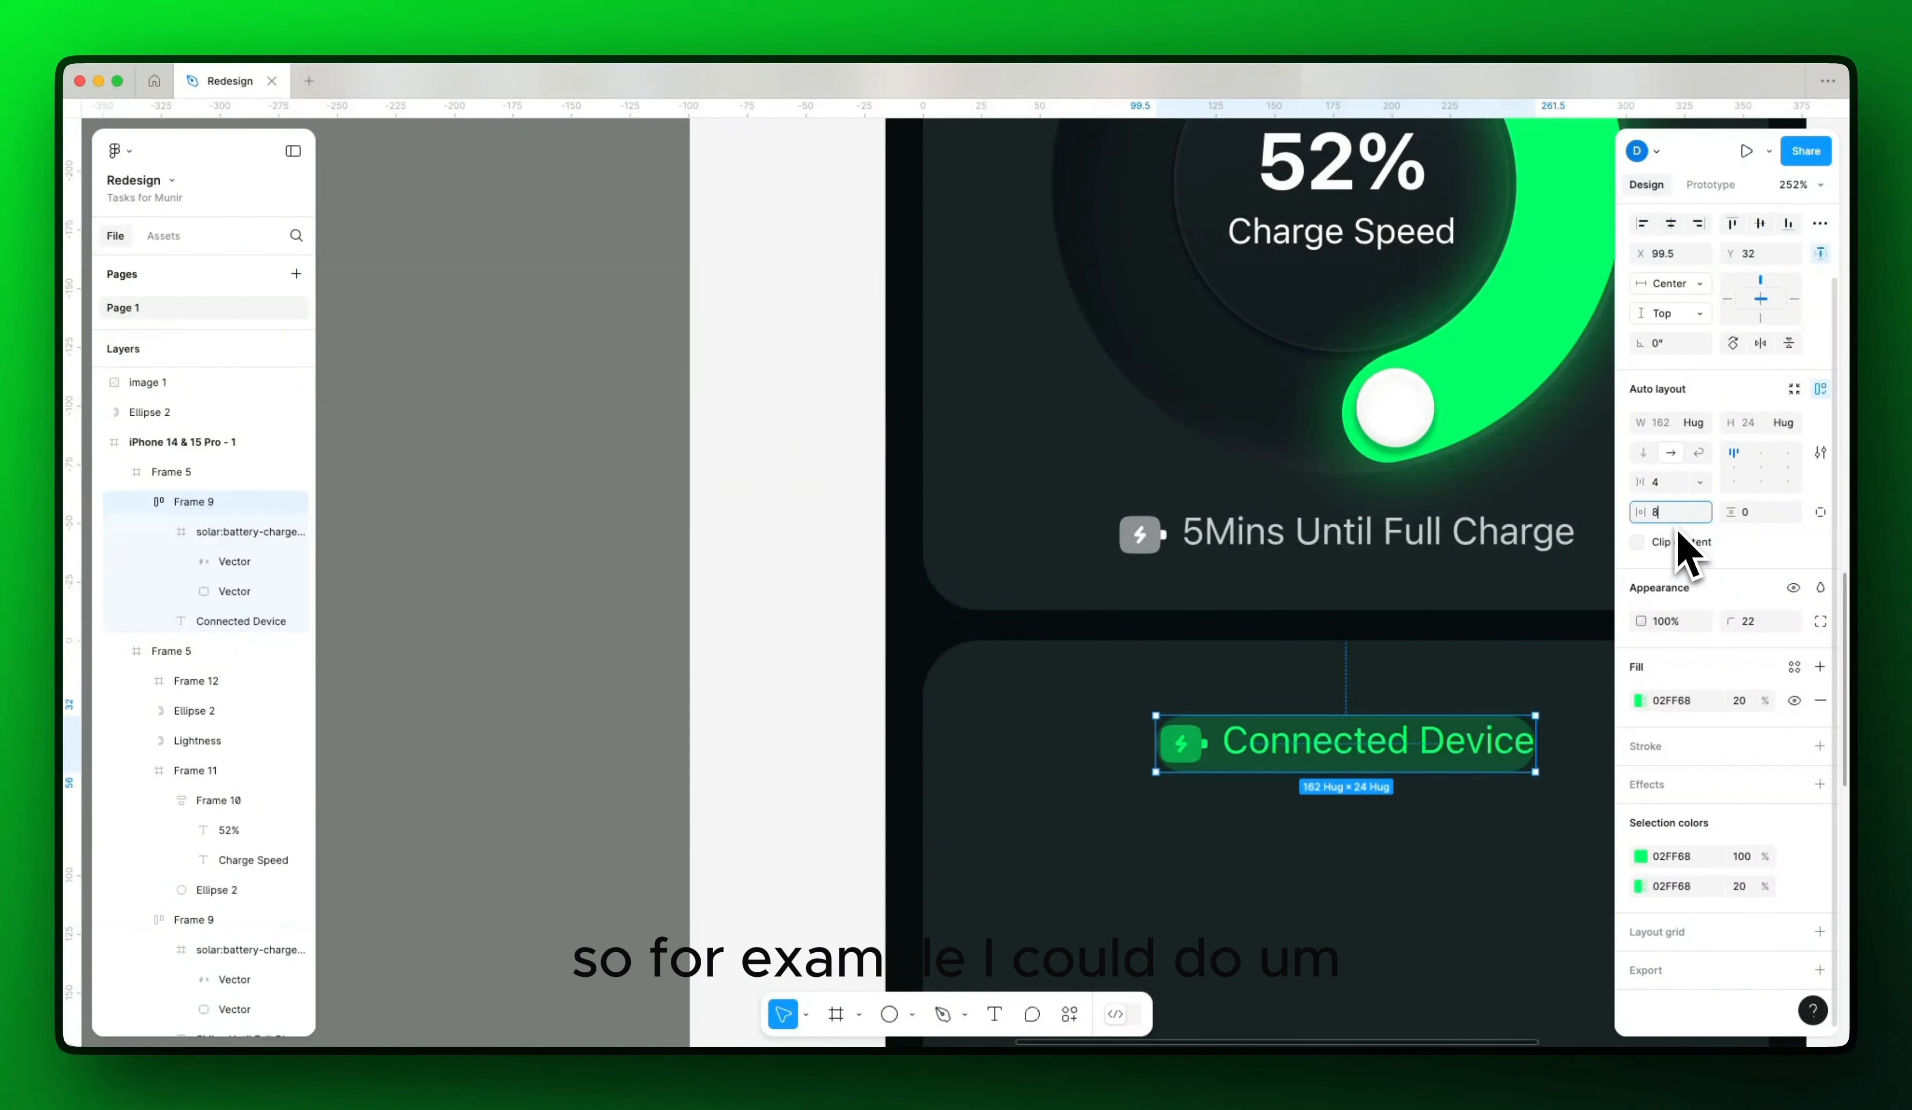
{"action": "key", "text": "Return"}
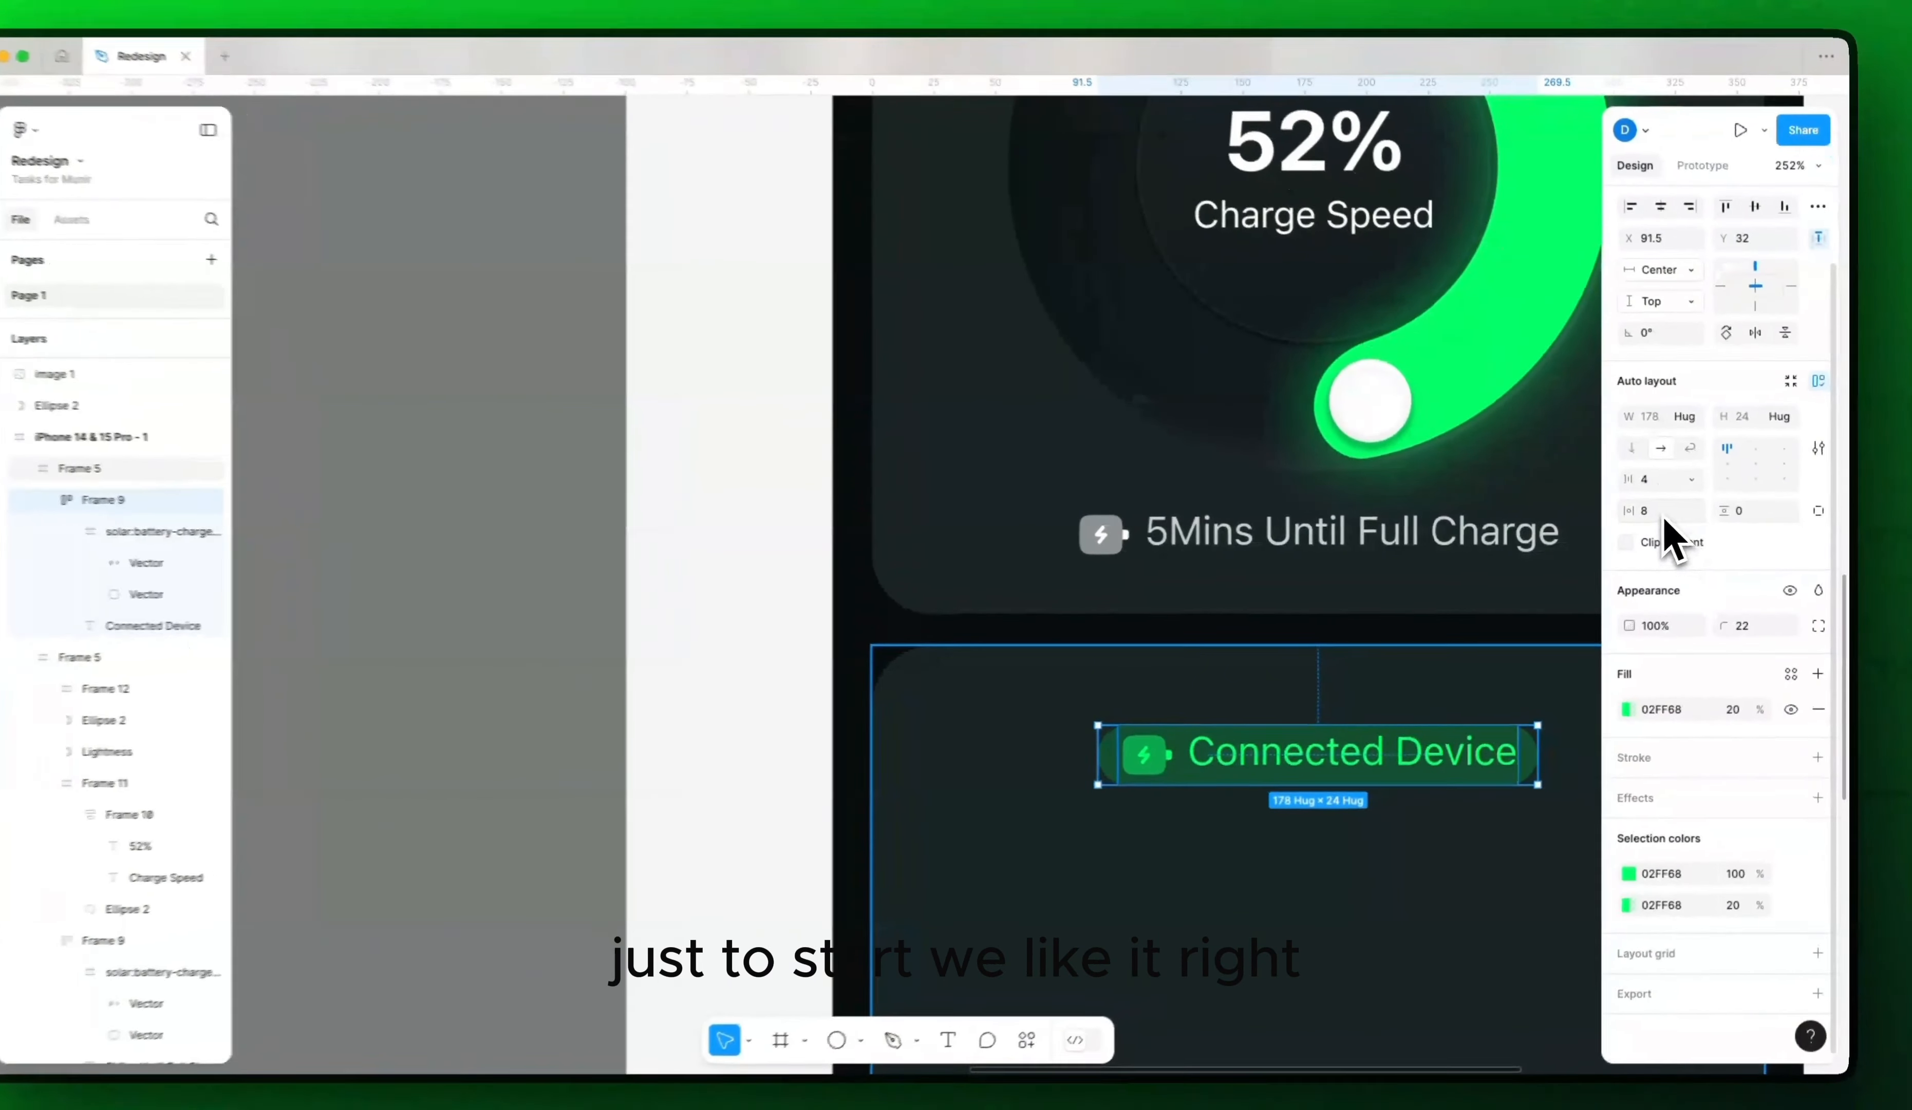
{"action": "left_click", "coordinate": [1674, 518]}
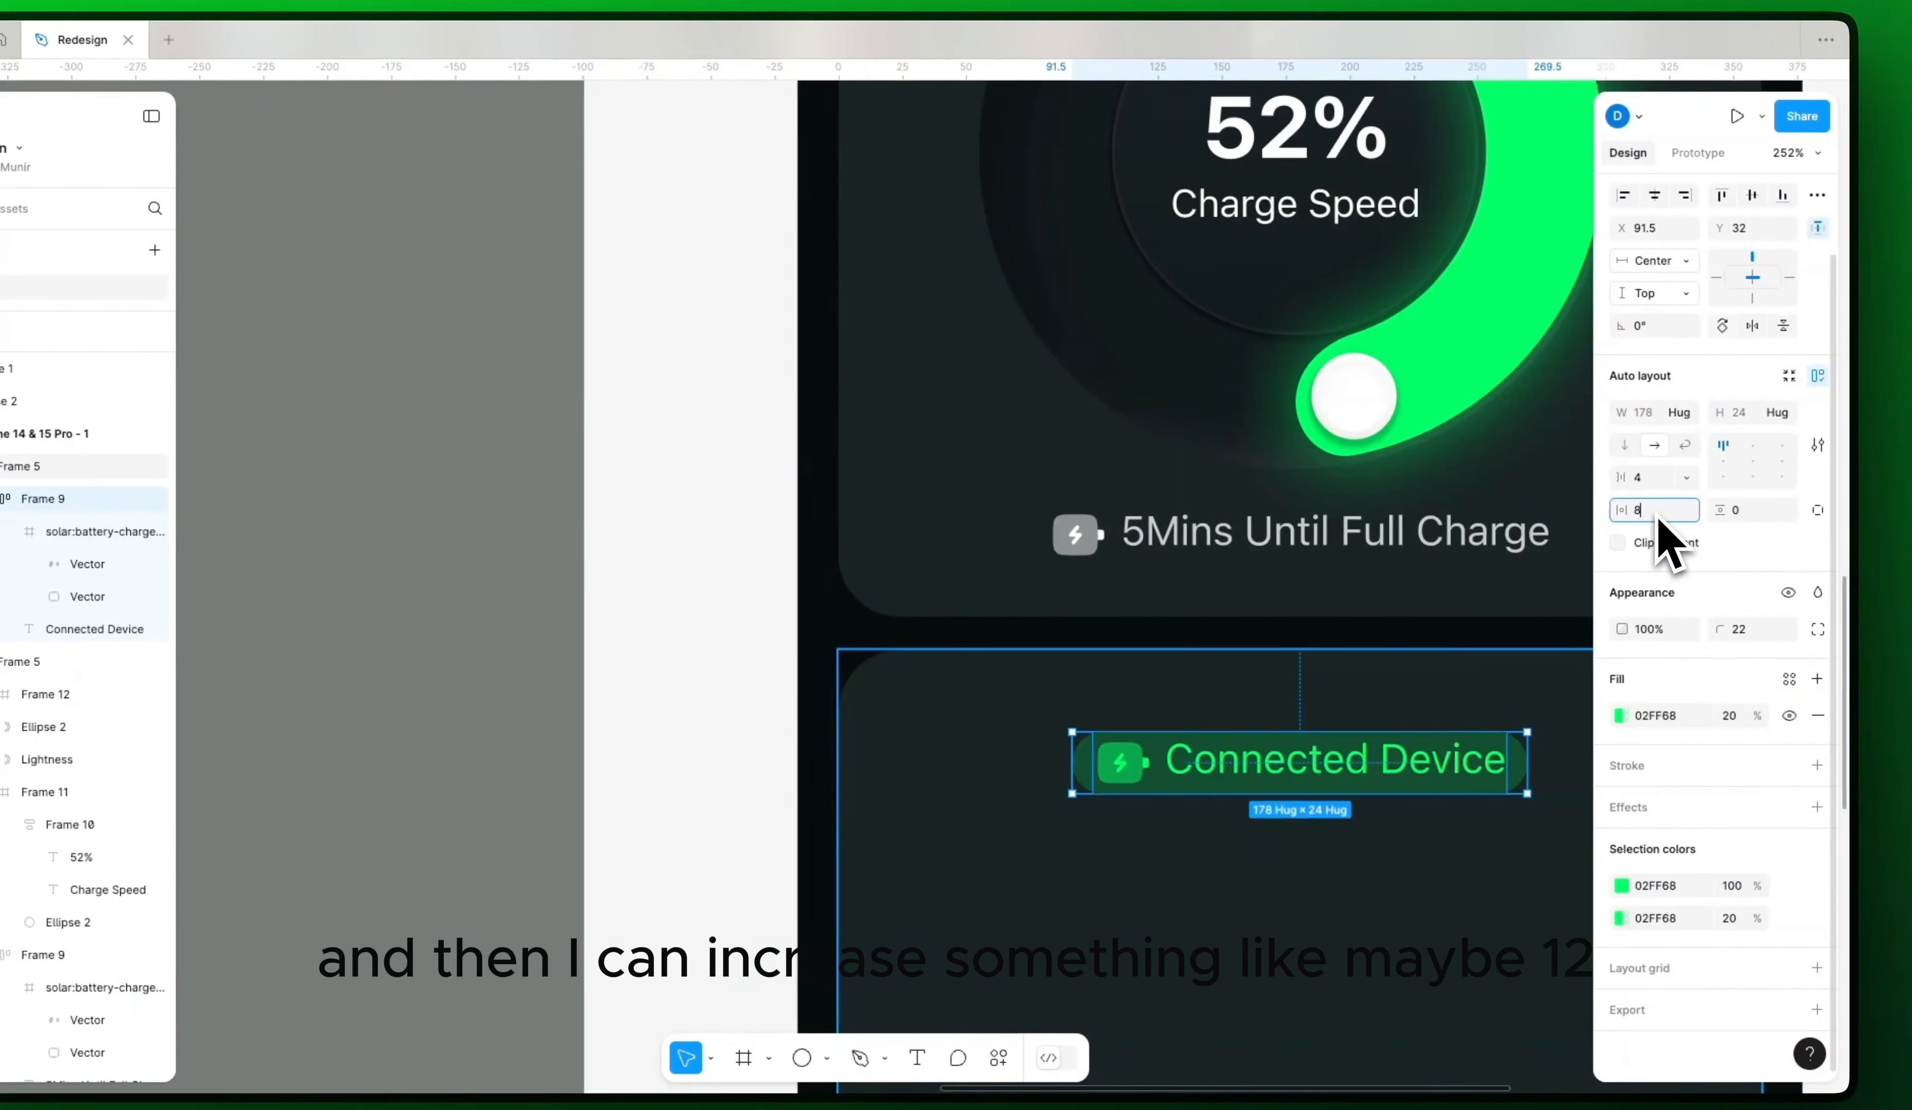
{"action": "type", "text": ", 12"}
{"action": "key", "text": "Return"}
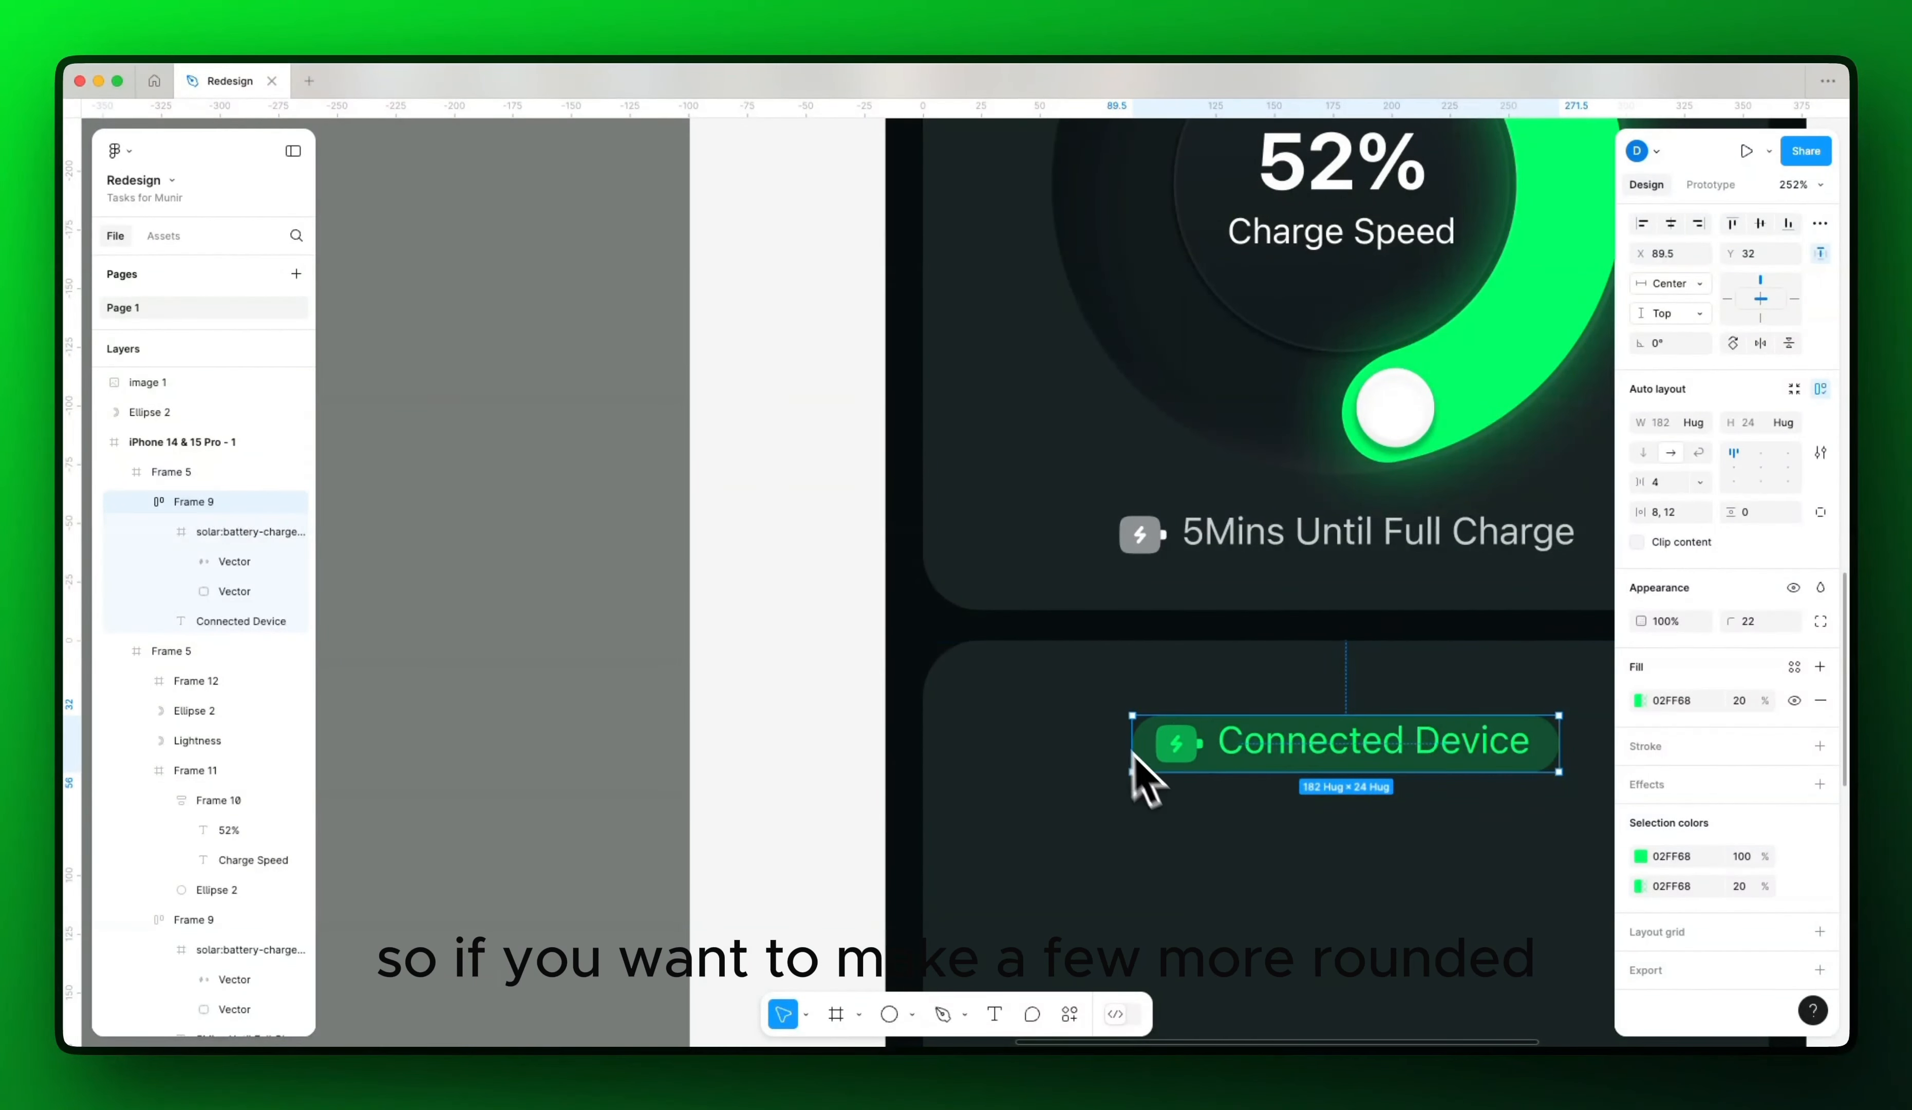
Step: Set the Connected Device label's vertical padding to 4
{"action": "scroll", "coordinate": [1224, 755], "scroll_direction": "down", "scroll_amount": 5}
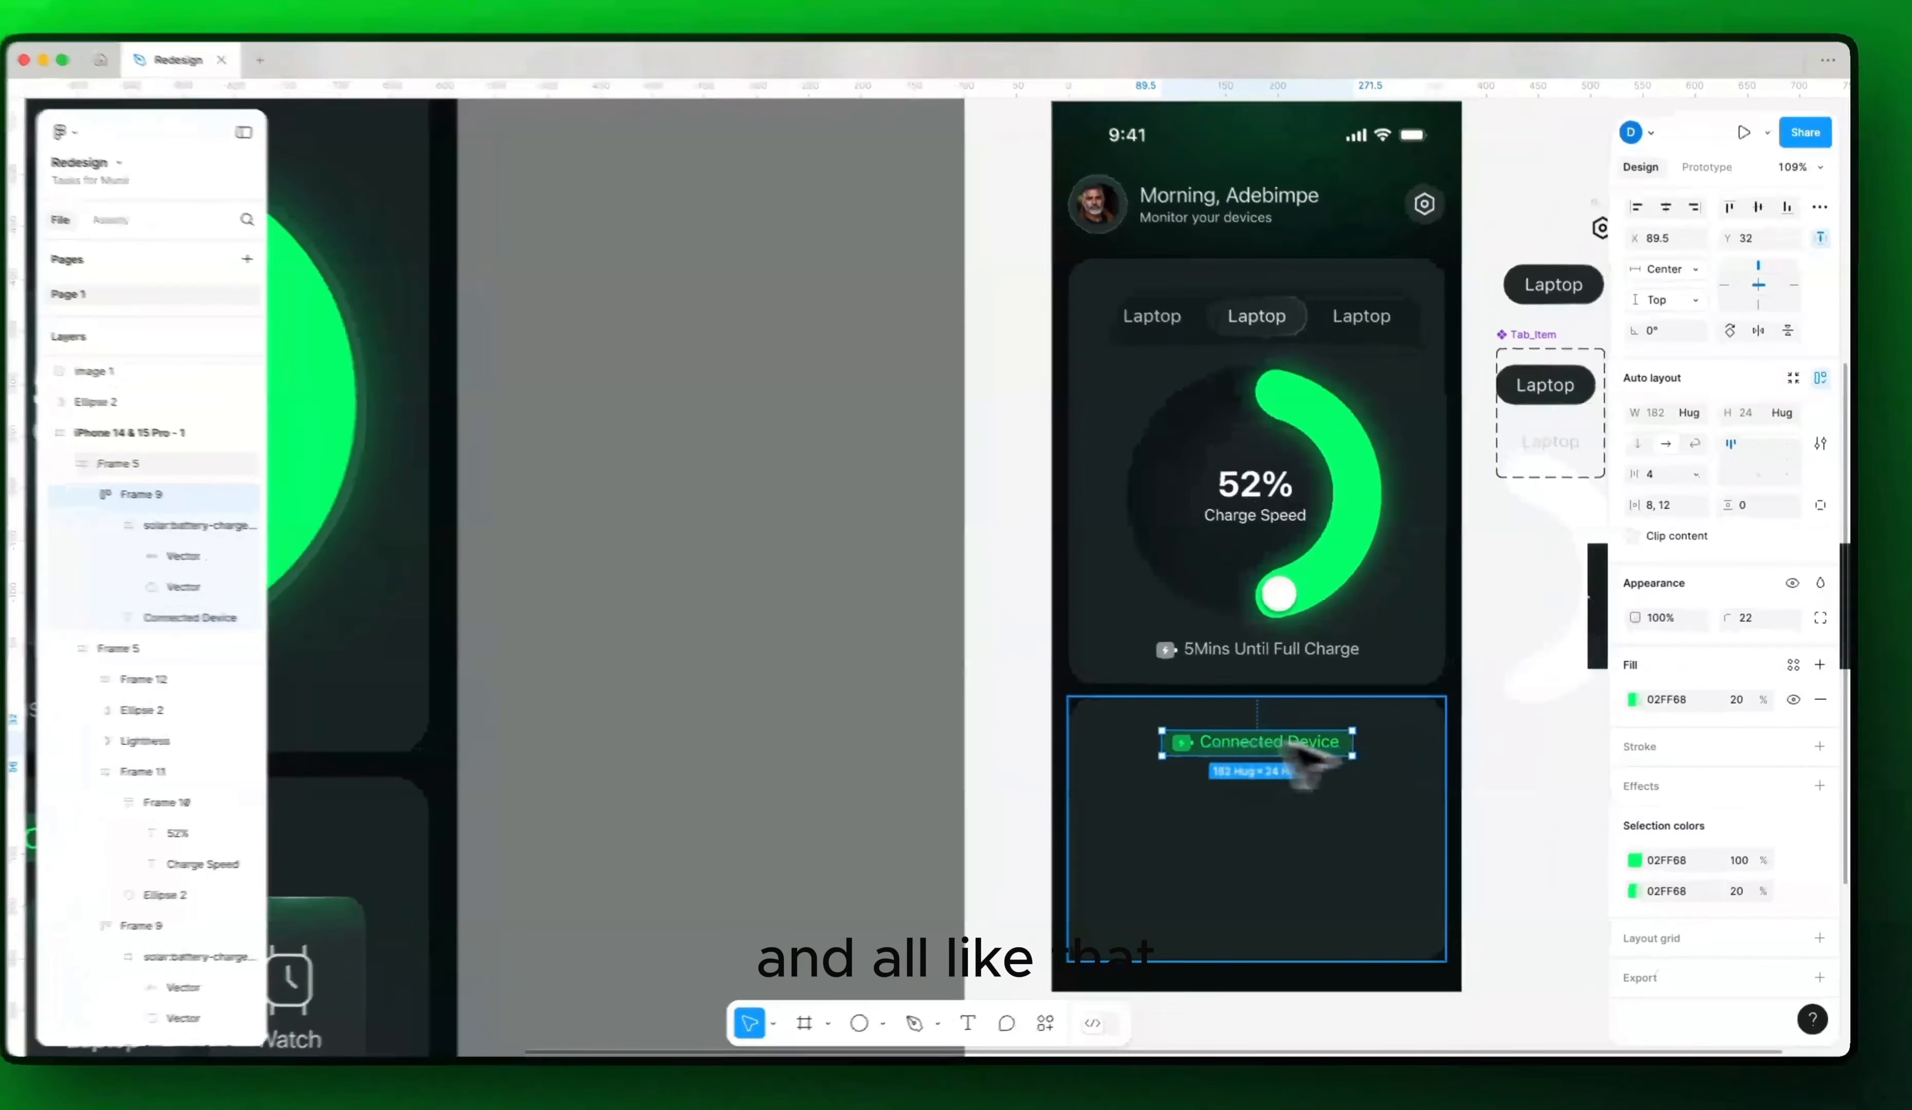
{"action": "left_click", "coordinate": [1535, 747]}
{"action": "left_click_drag", "start_coordinate": [1535, 747], "coordinate": [1322, 750]}
{"action": "scroll", "coordinate": [933, 756], "scroll_direction": "up", "scroll_amount": 10}
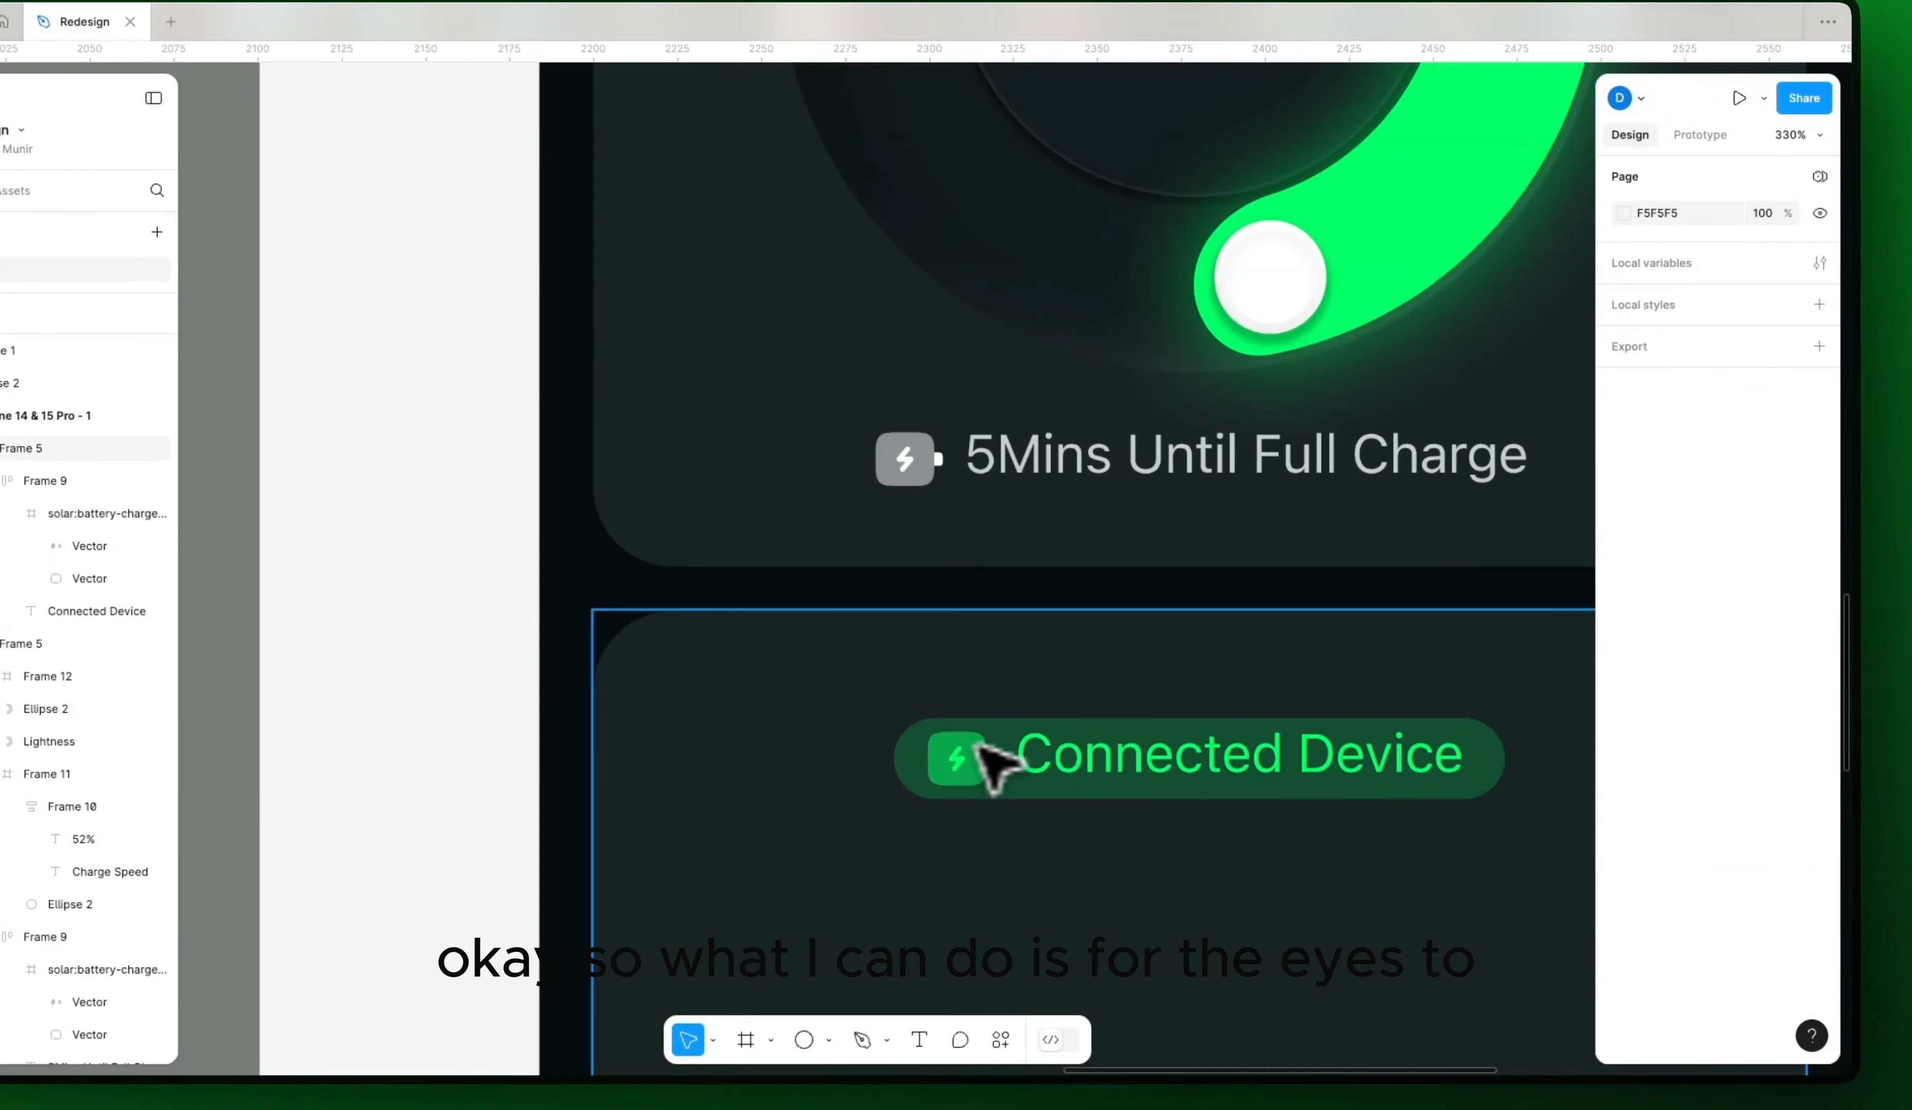
{"action": "left_click", "coordinate": [962, 759]}
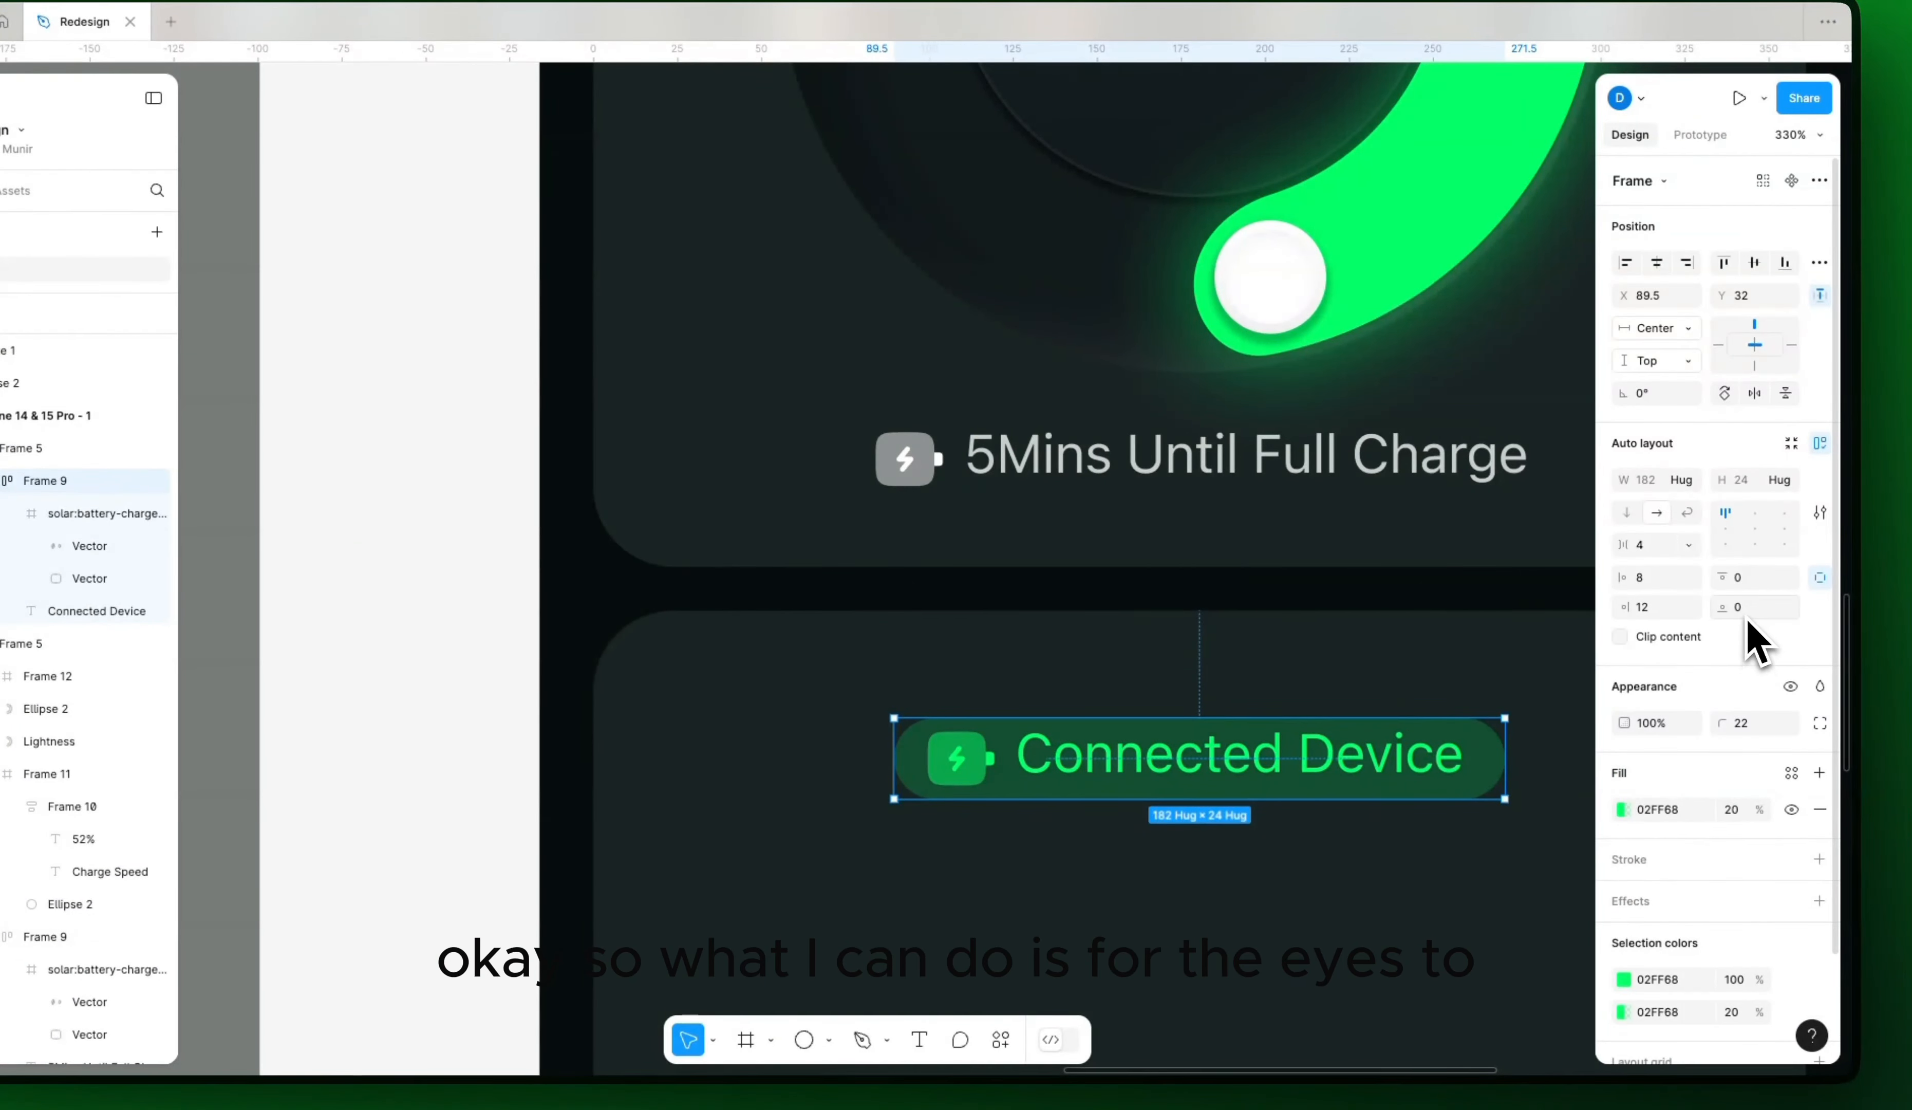
{"action": "left_click", "coordinate": [1818, 579]}
{"action": "left_click", "coordinate": [1758, 580]}
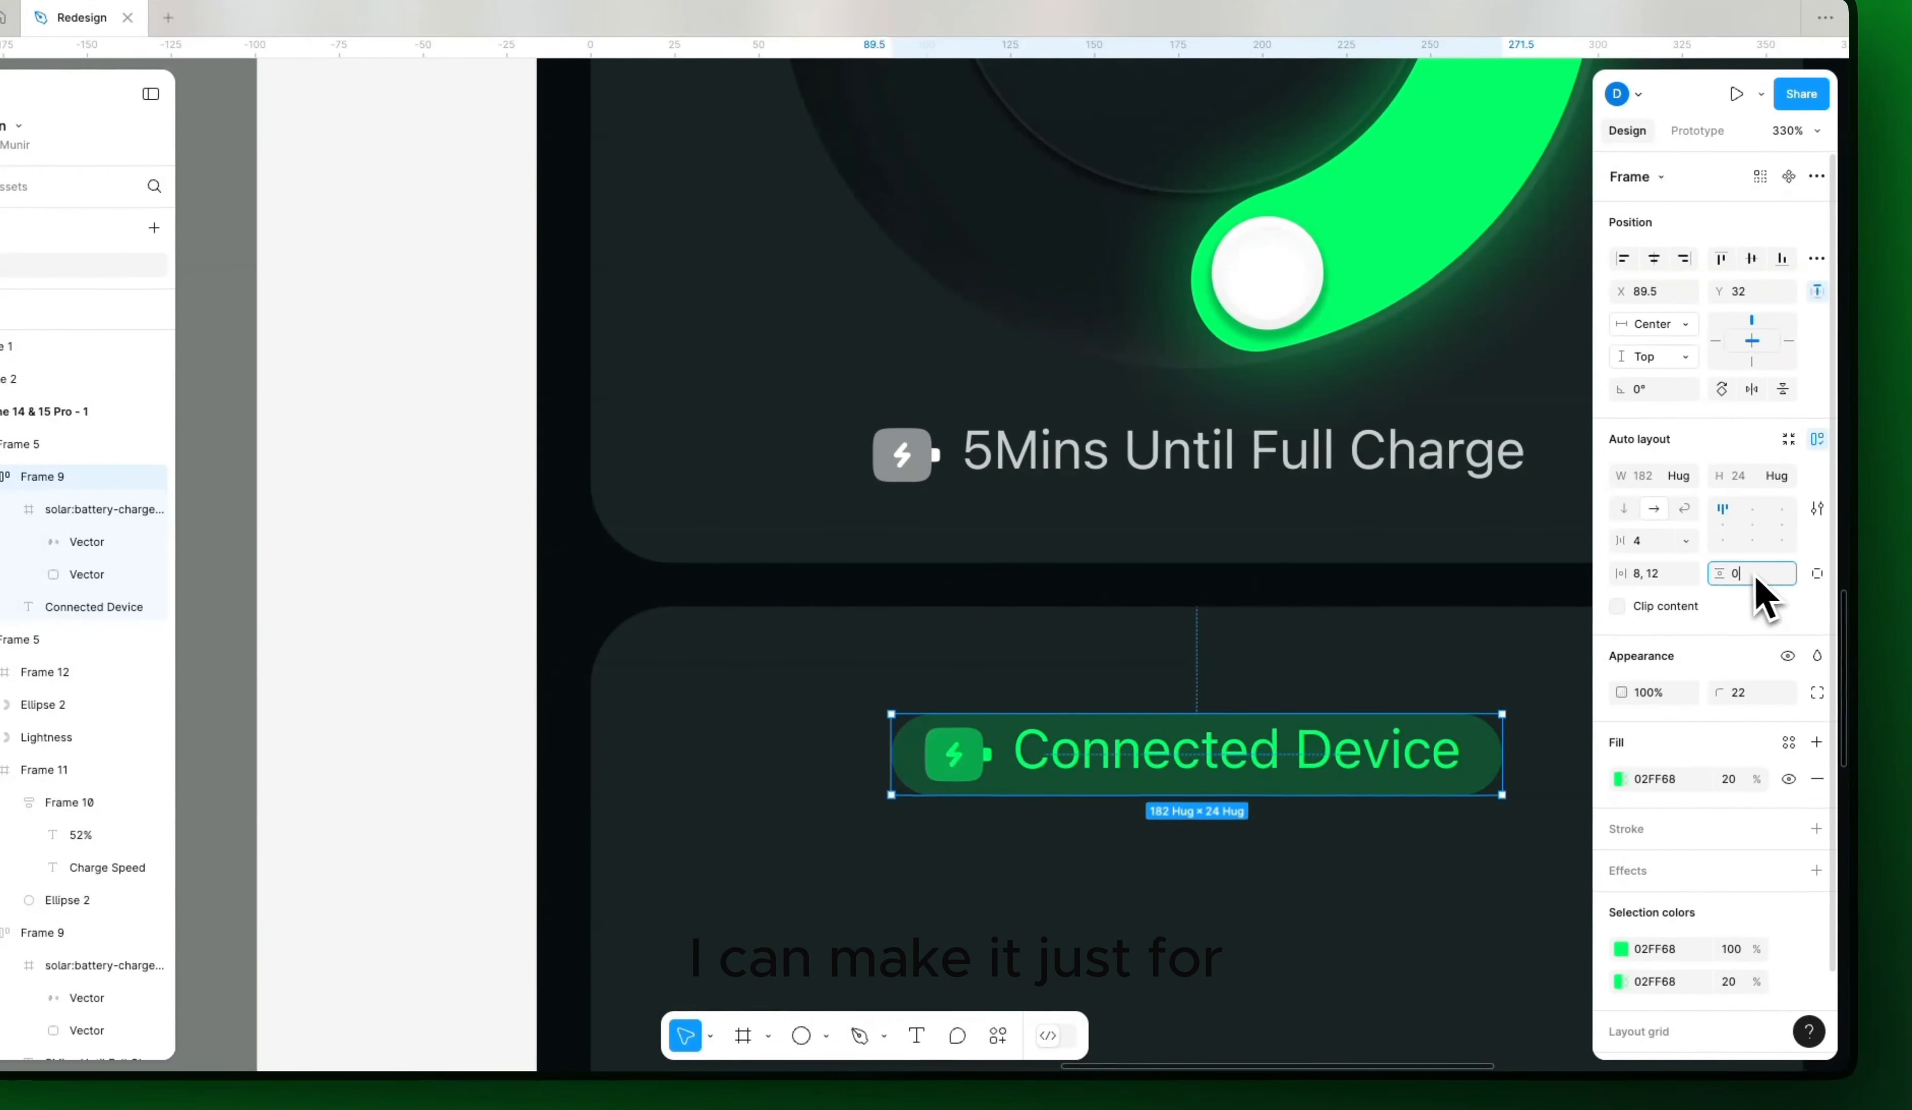
{"action": "type", "text": "4"}
{"action": "key", "text": "Return"}
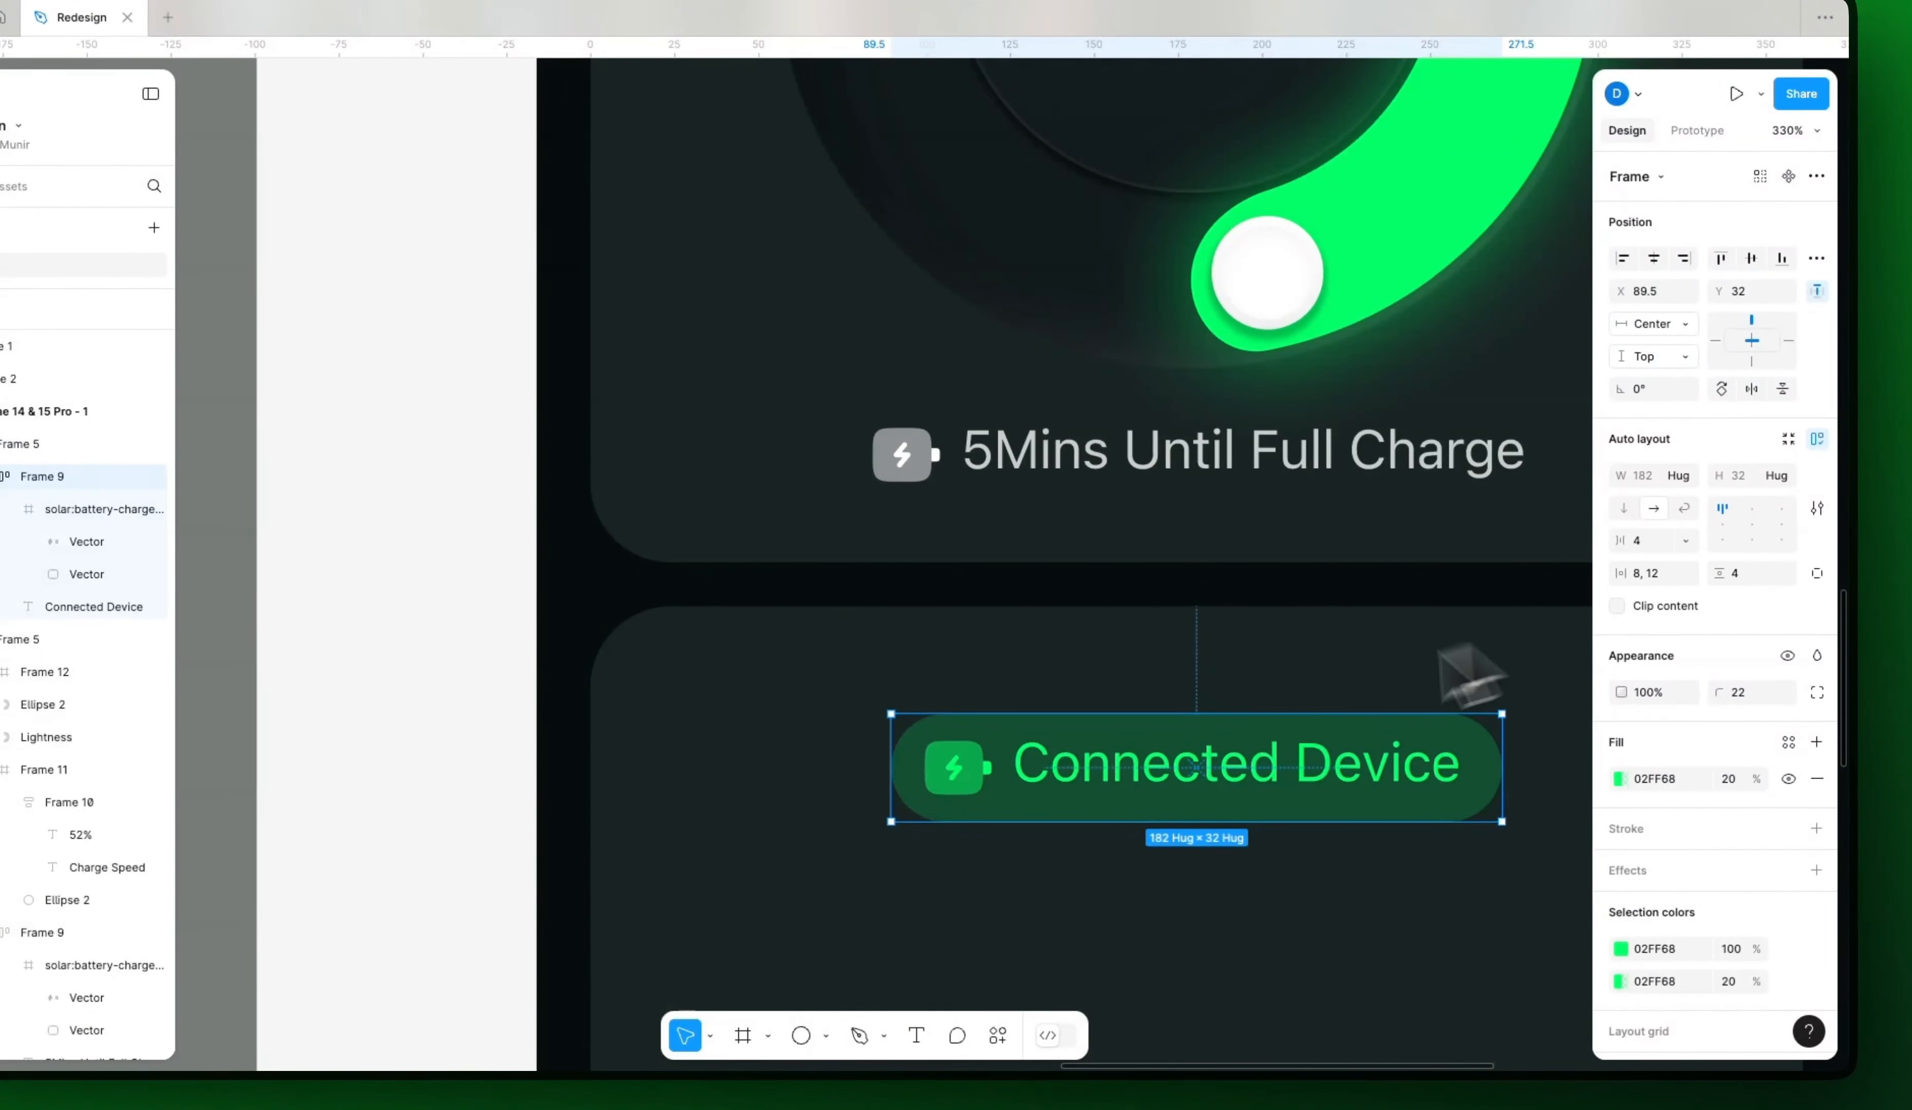
Step: Nudge both shapes of the green battery icon slightly upward to line up with the Connected Device text
{"action": "scroll", "coordinate": [1234, 732], "scroll_direction": "down", "scroll_amount": 6}
{"action": "scroll", "coordinate": [1326, 753], "scroll_direction": "right", "scroll_amount": 3}
{"action": "left_click", "coordinate": [1111, 734]}
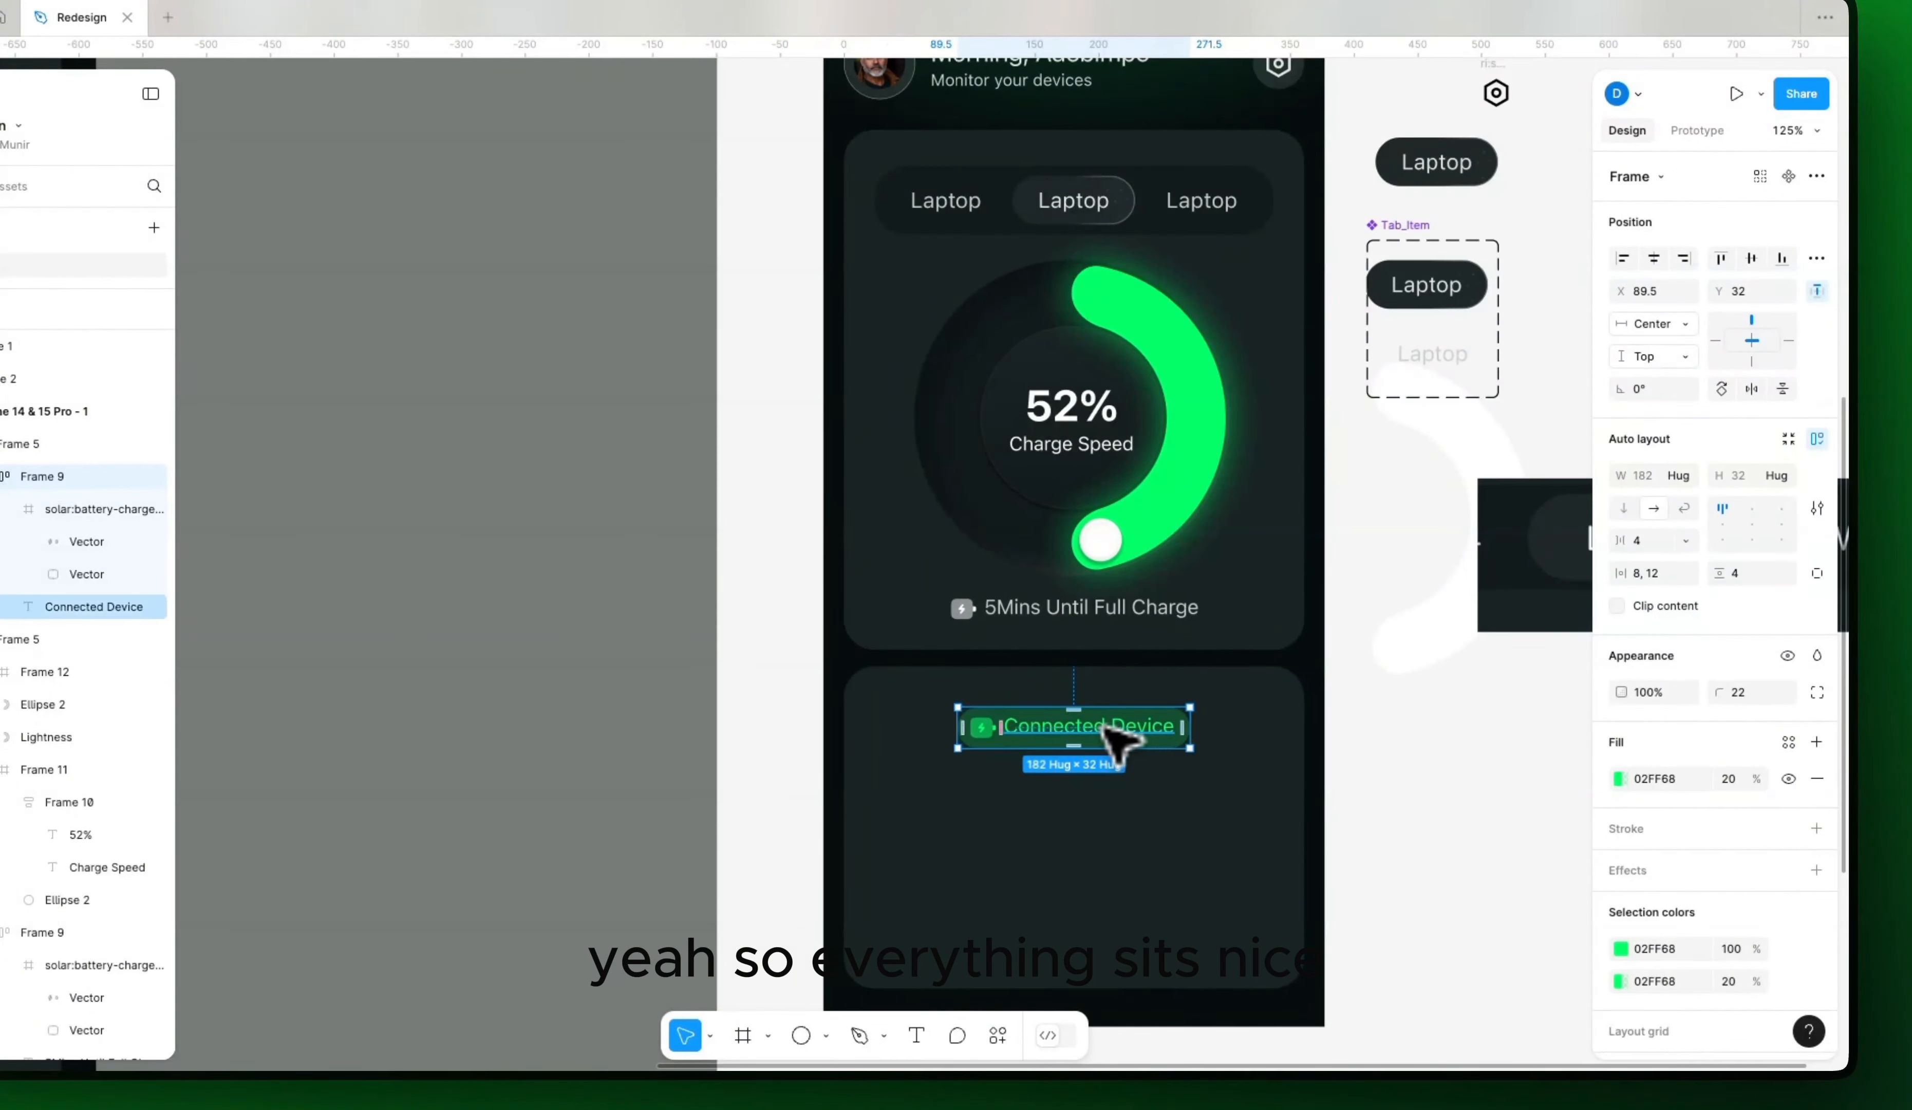
{"action": "scroll", "coordinate": [1105, 733], "scroll_direction": "up", "scroll_amount": 5}
{"action": "scroll", "coordinate": [841, 785], "scroll_direction": "up", "scroll_amount": 3}
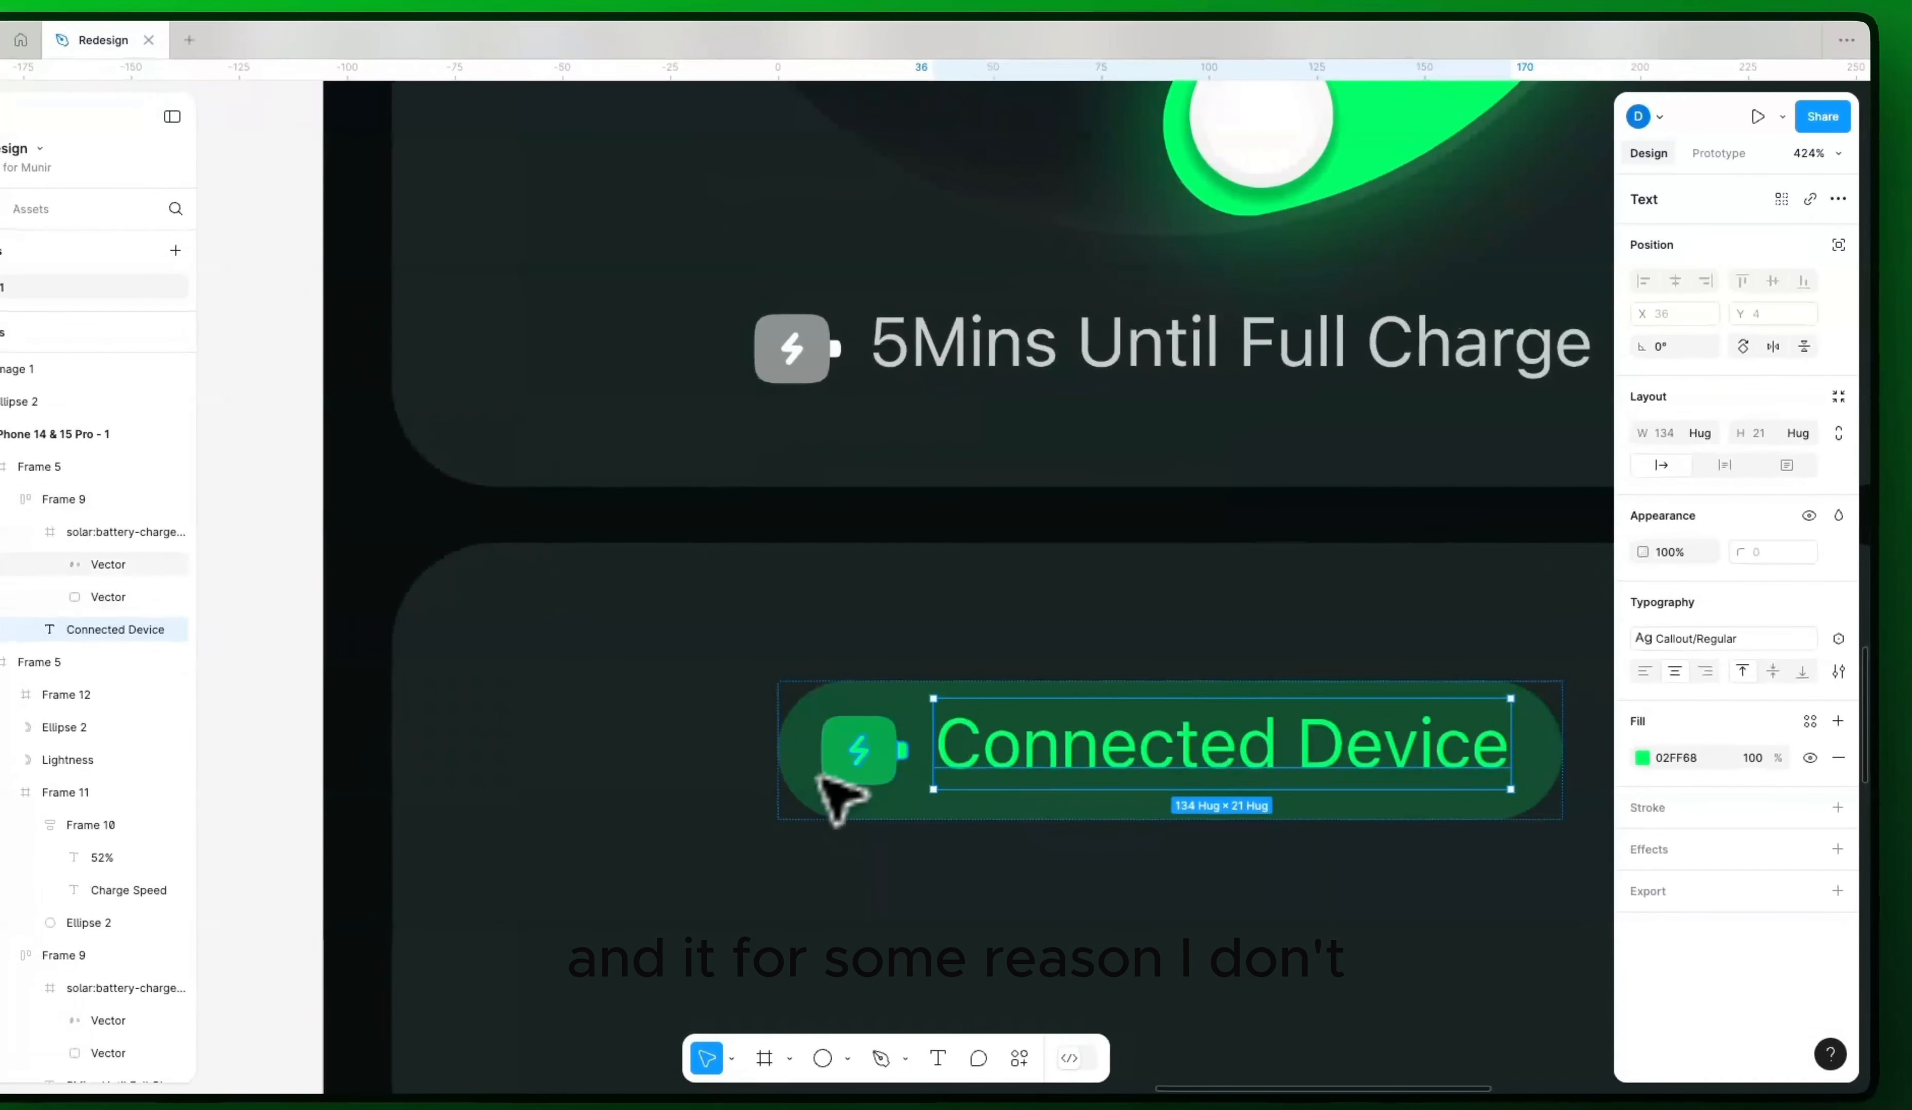
{"action": "double_click", "coordinate": [886, 728]}
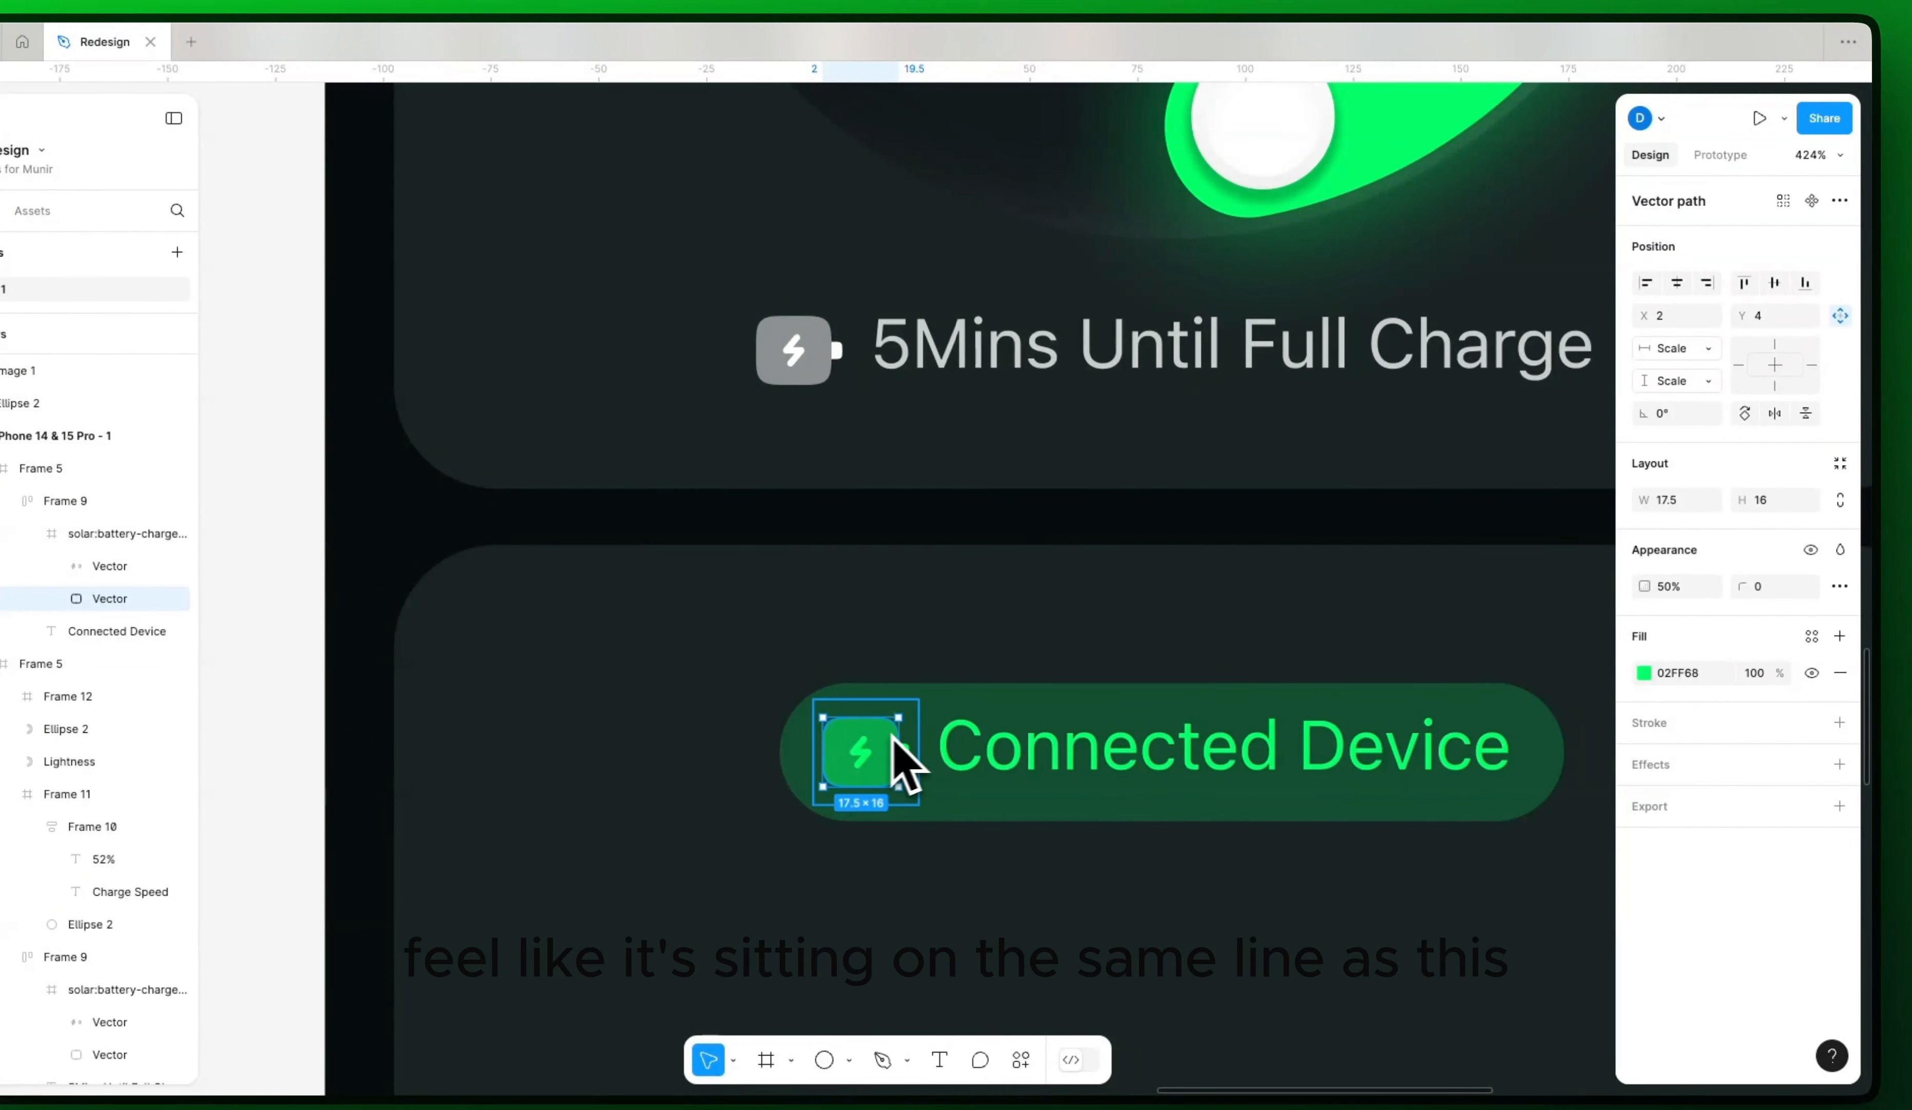
{"action": "scroll", "coordinate": [895, 756], "scroll_direction": "up", "scroll_amount": 3}
{"action": "left_click", "coordinate": [903, 754], "text": "shift"}
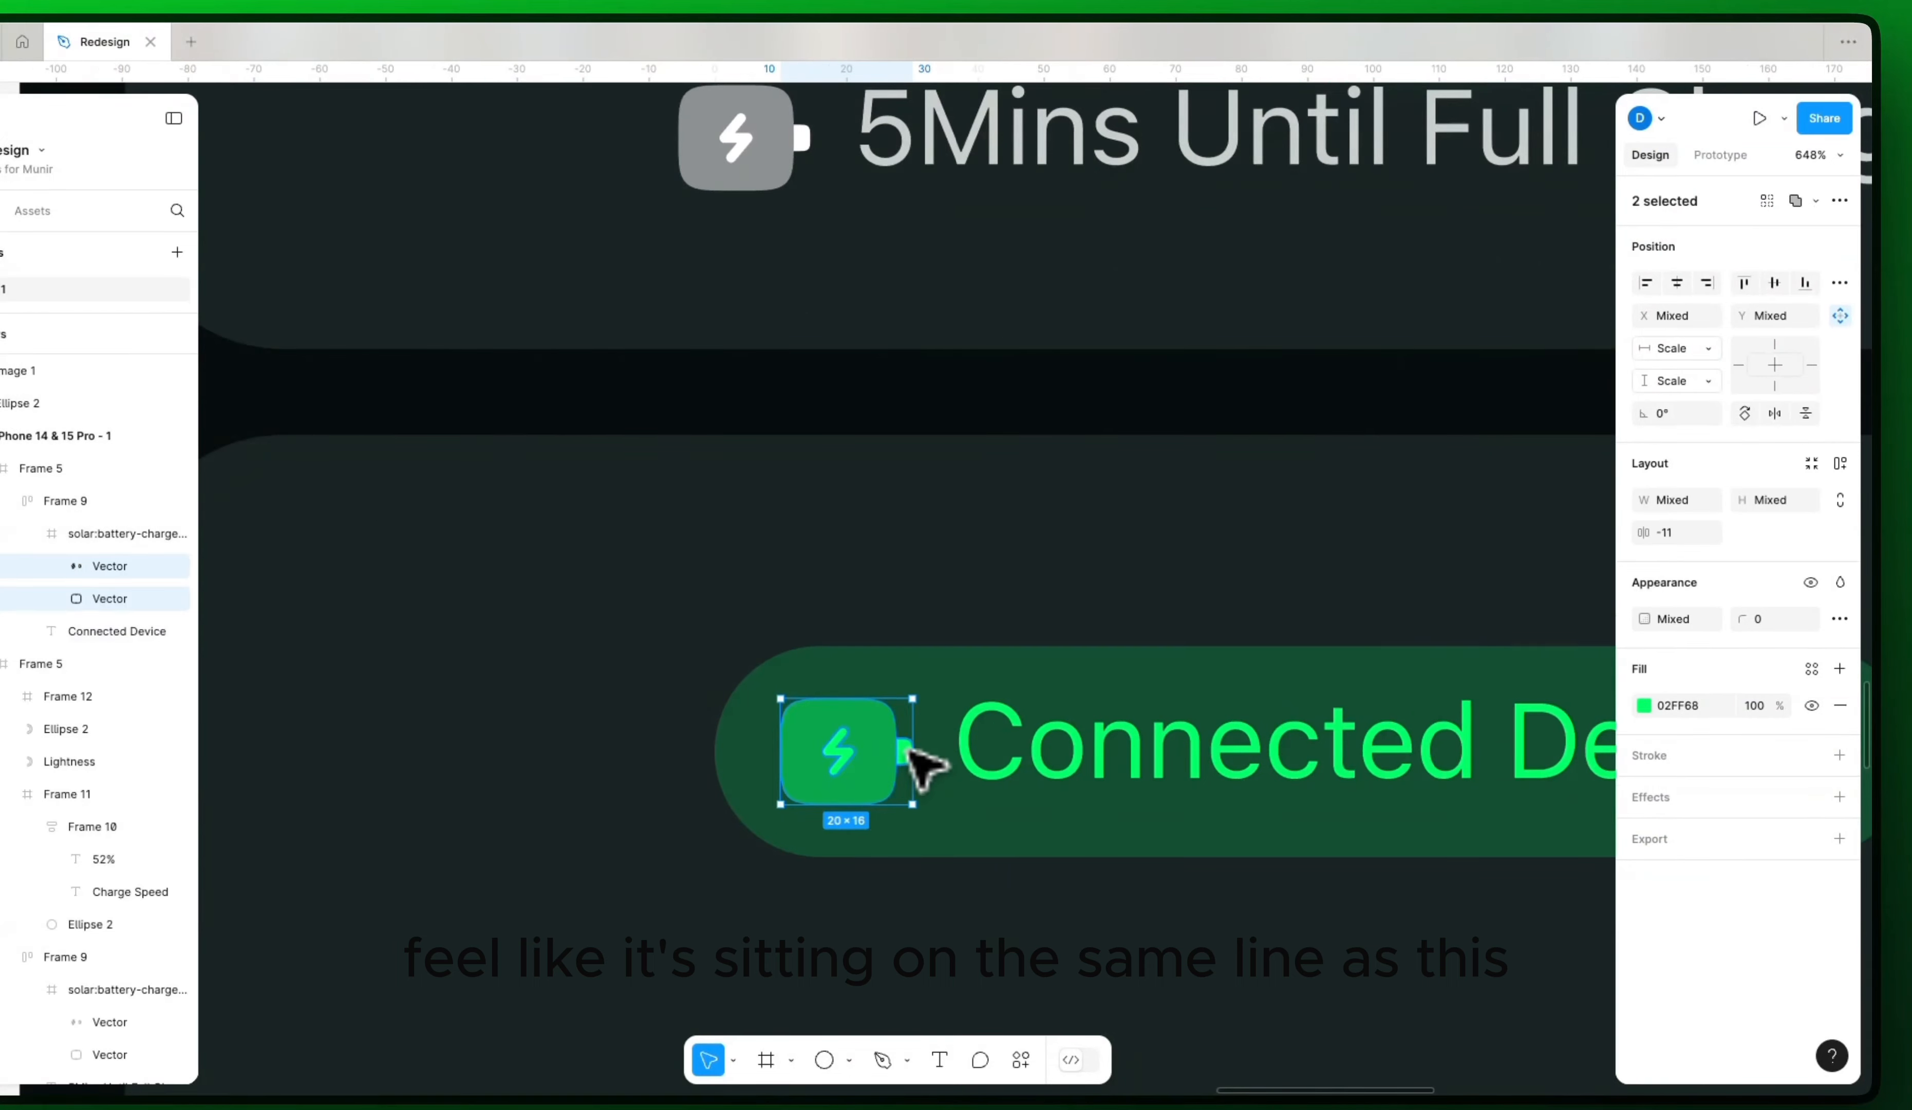
{"action": "key", "text": "Up"}
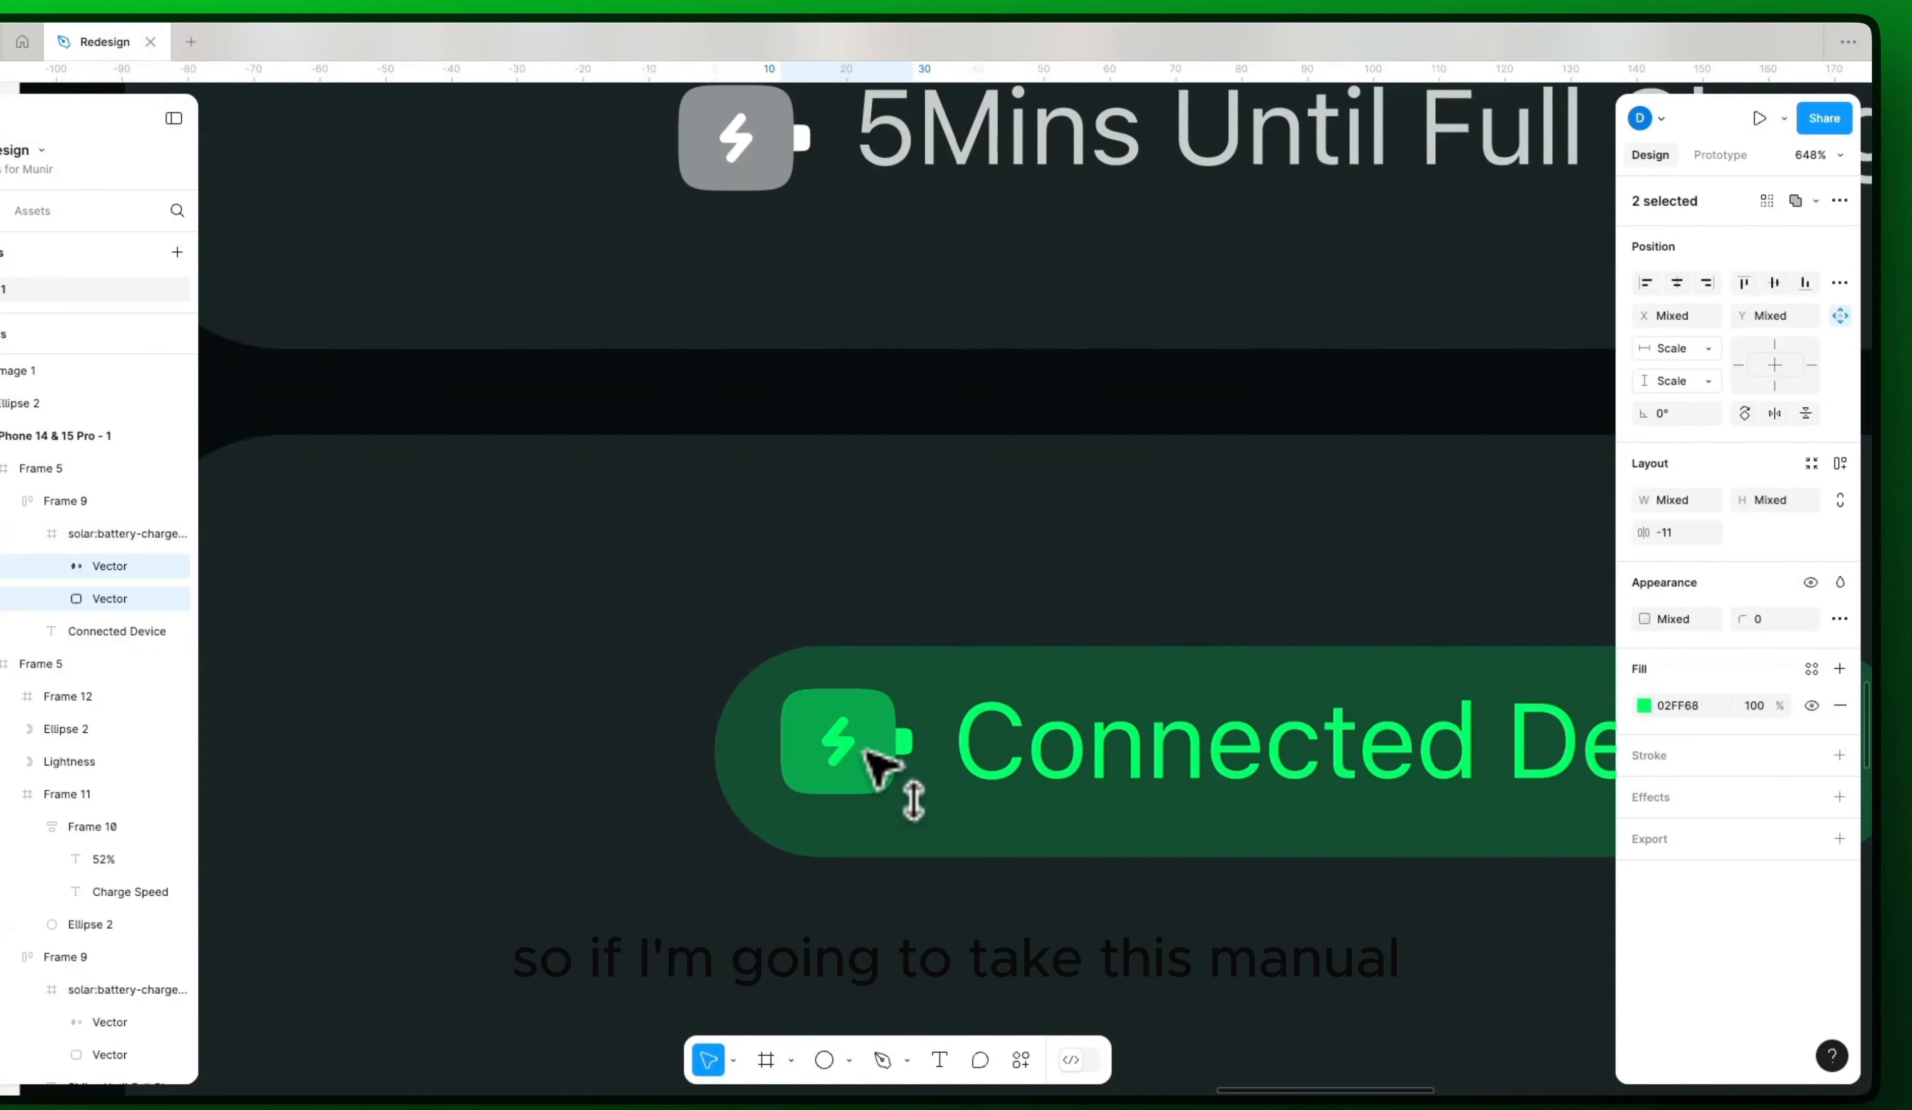
{"action": "key", "text": "Up"}
Step: Delete the battery icon from the "5Mins Until Full Charge" row and ungroup the row so only its text remains
{"action": "scroll", "coordinate": [901, 781], "scroll_direction": "down", "scroll_amount": 5}
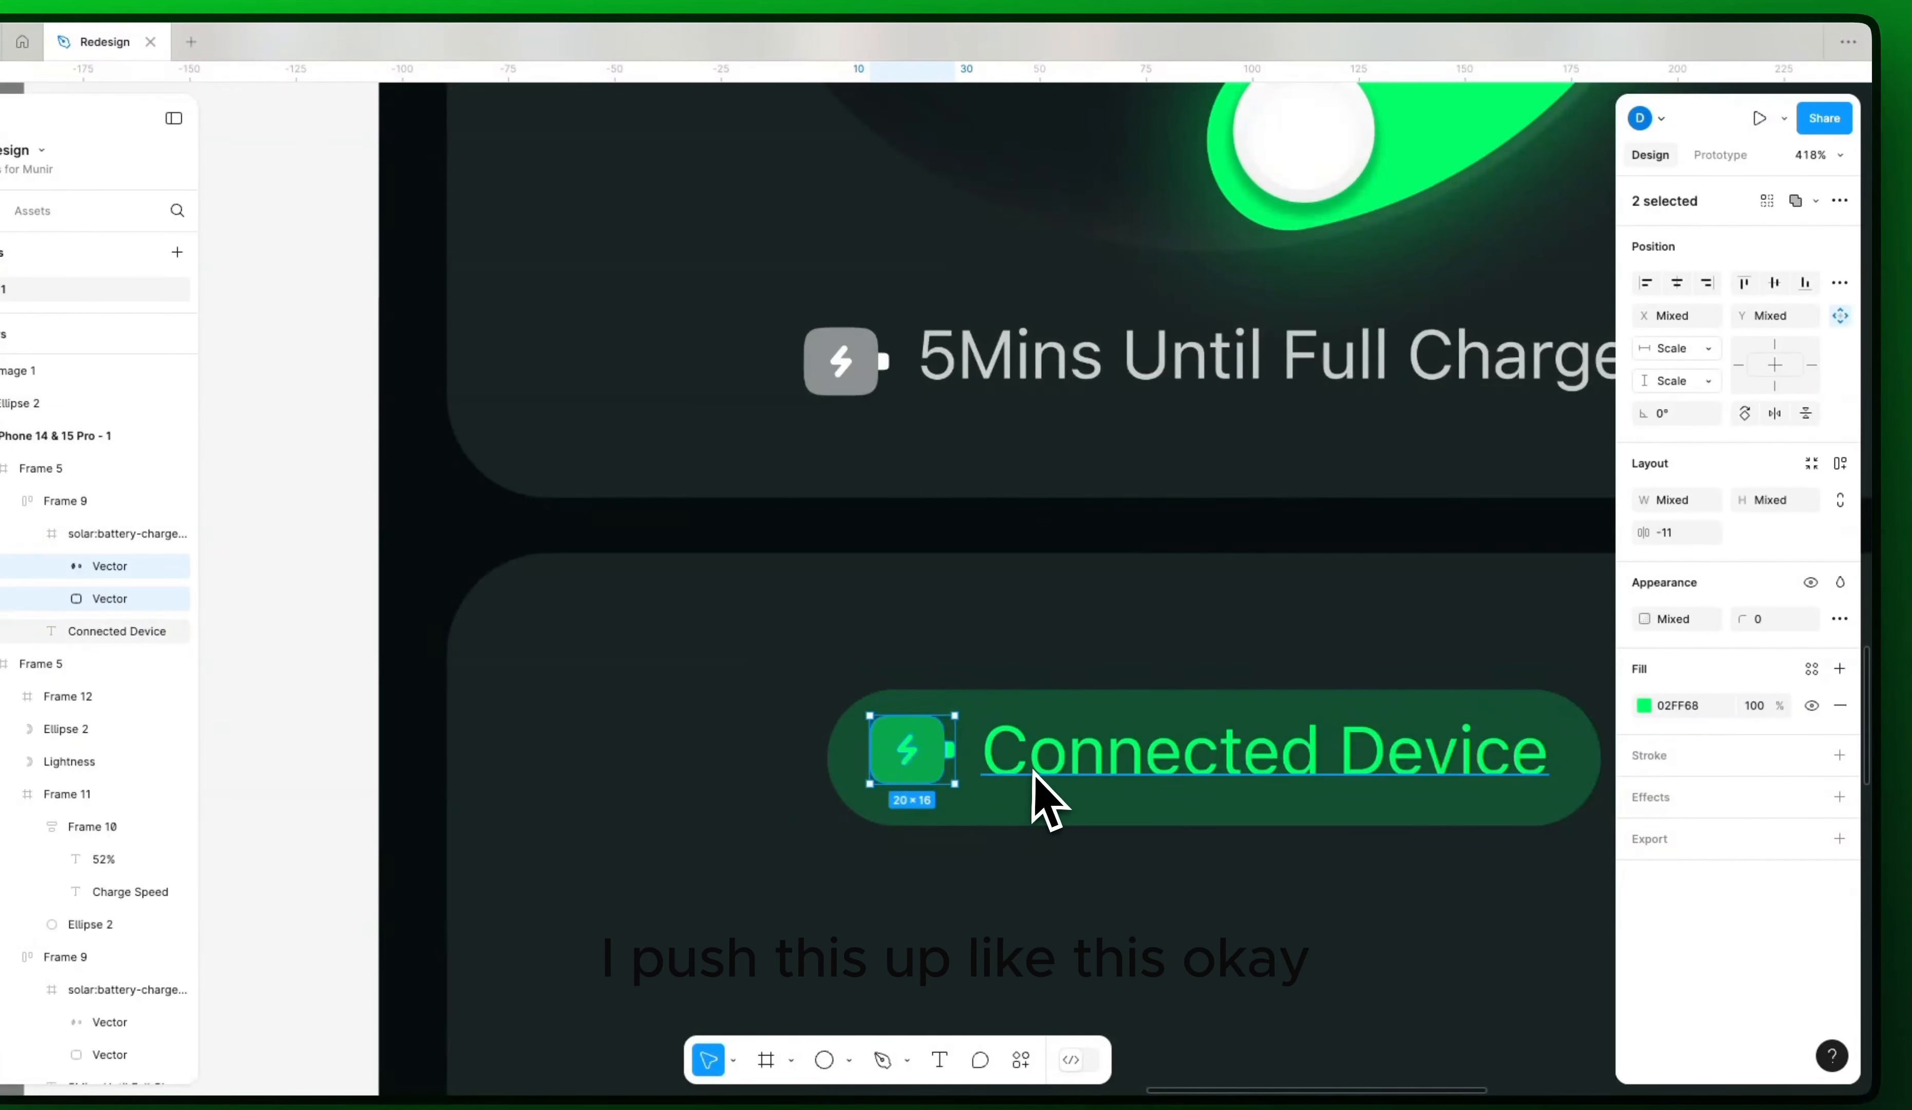
{"action": "scroll", "coordinate": [914, 792], "scroll_direction": "up", "scroll_amount": 3}
{"action": "scroll", "coordinate": [907, 762], "scroll_direction": "up", "scroll_amount": 6}
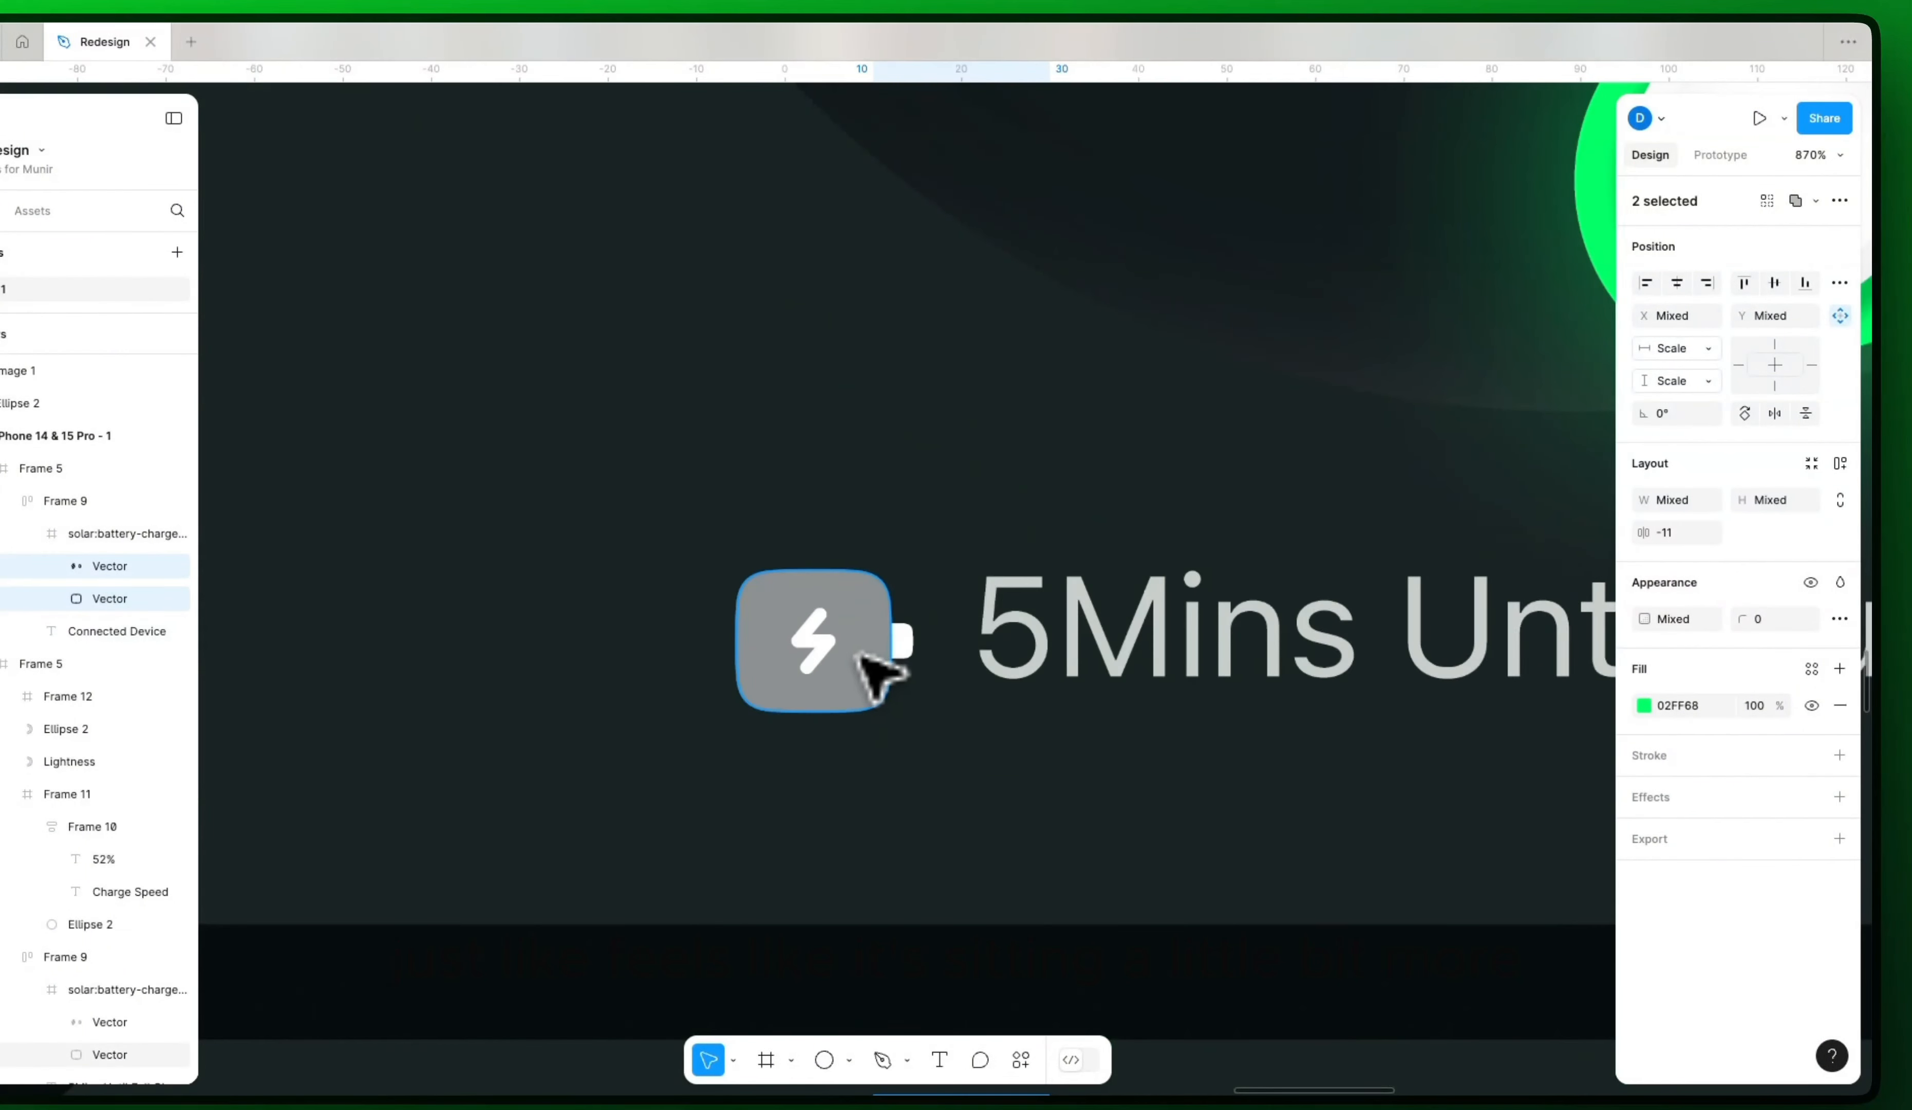
{"action": "left_click", "coordinate": [866, 610]}
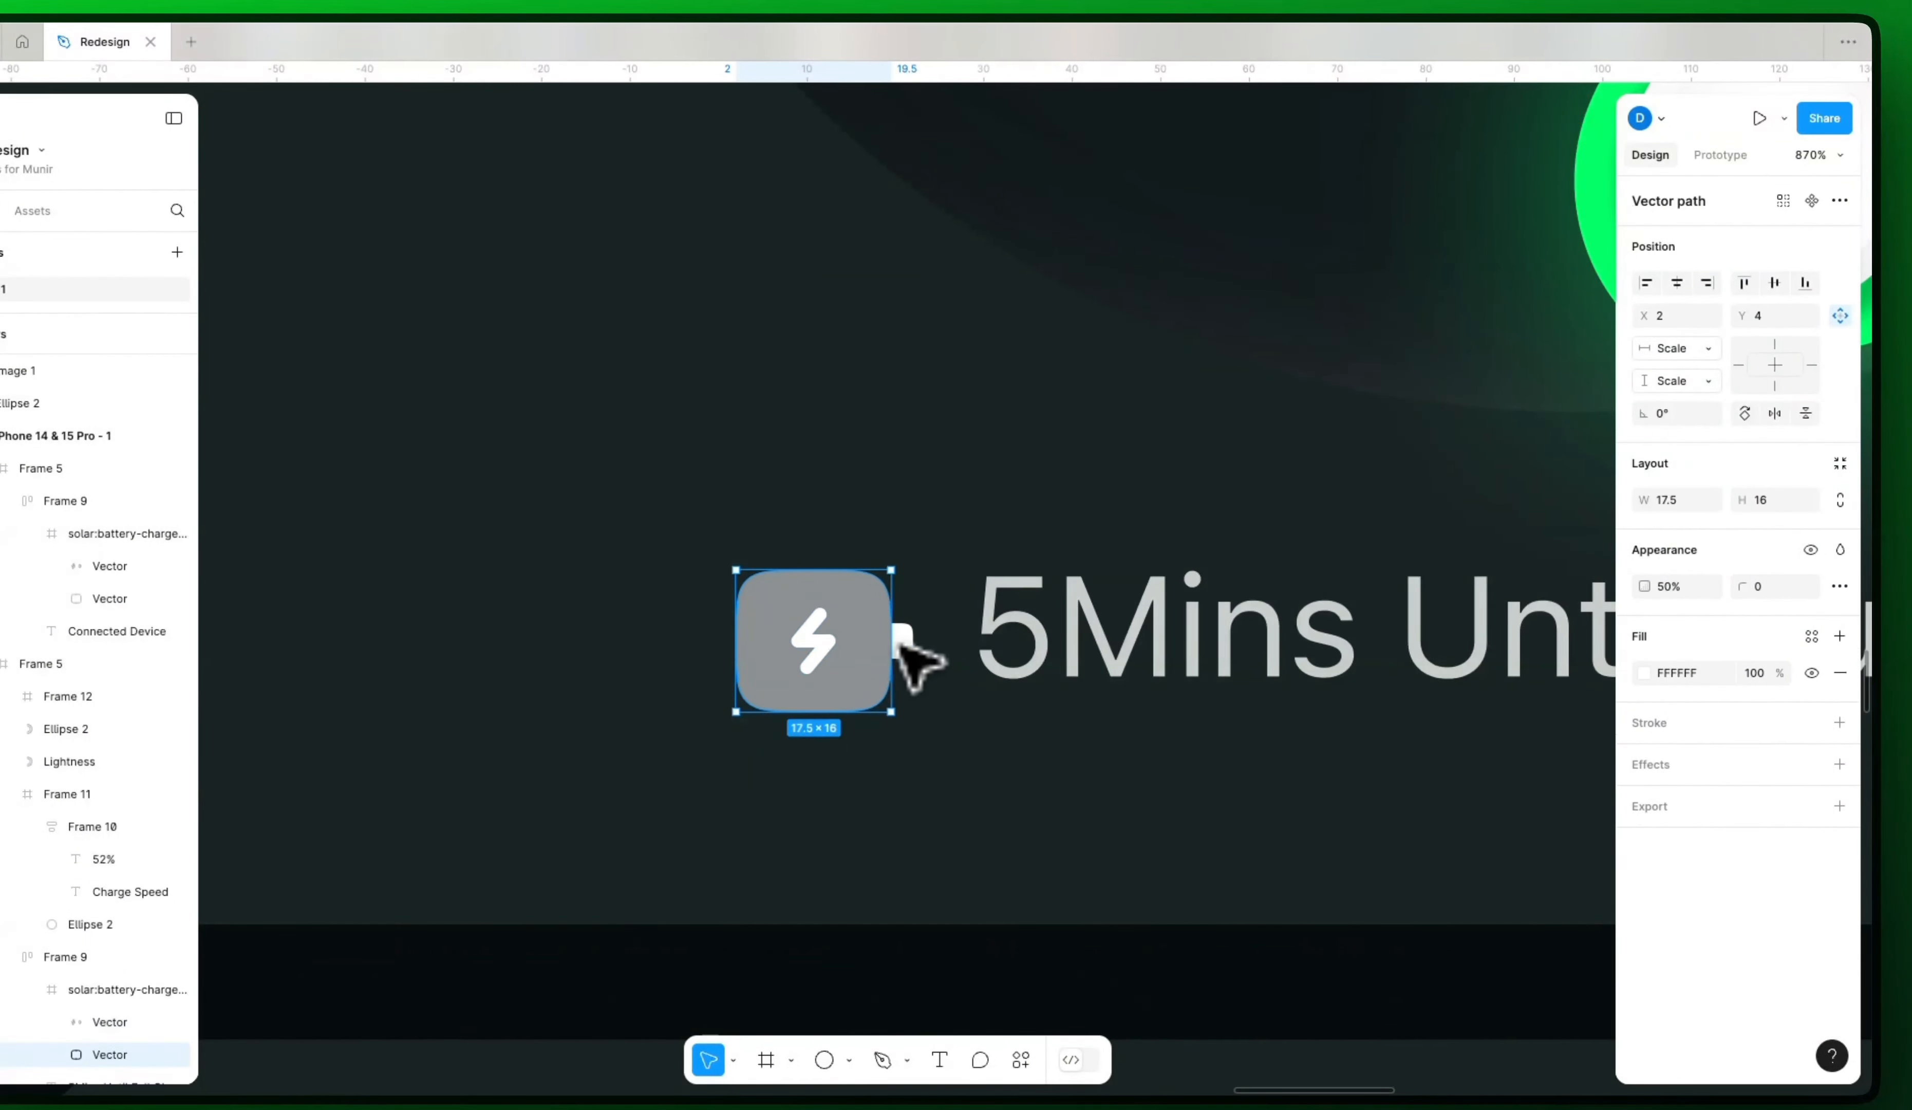
{"action": "left_click", "coordinate": [946, 581]}
{"action": "double_click", "coordinate": [907, 602]}
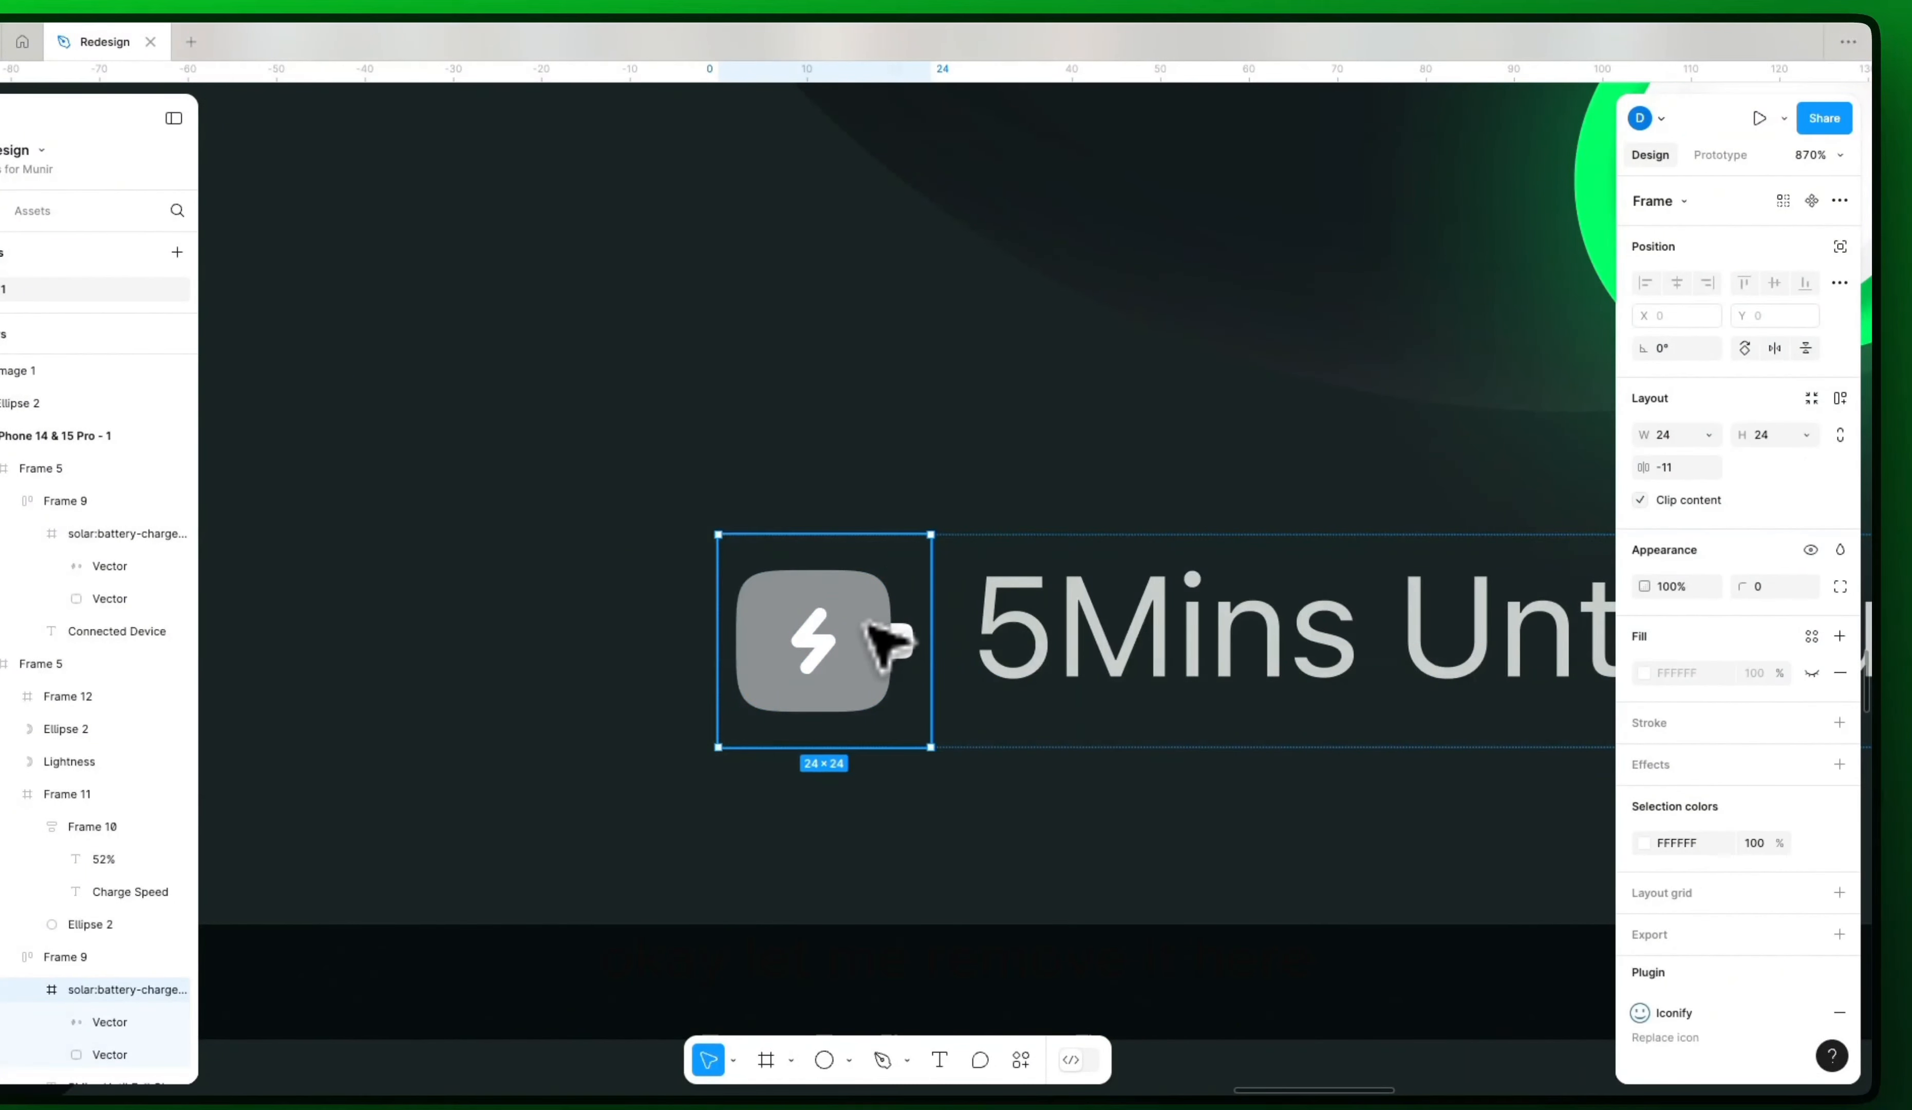
{"action": "key", "text": "Delete"}
{"action": "left_click", "coordinate": [972, 663]}
{"action": "key", "text": "ctrl+shift+g"}
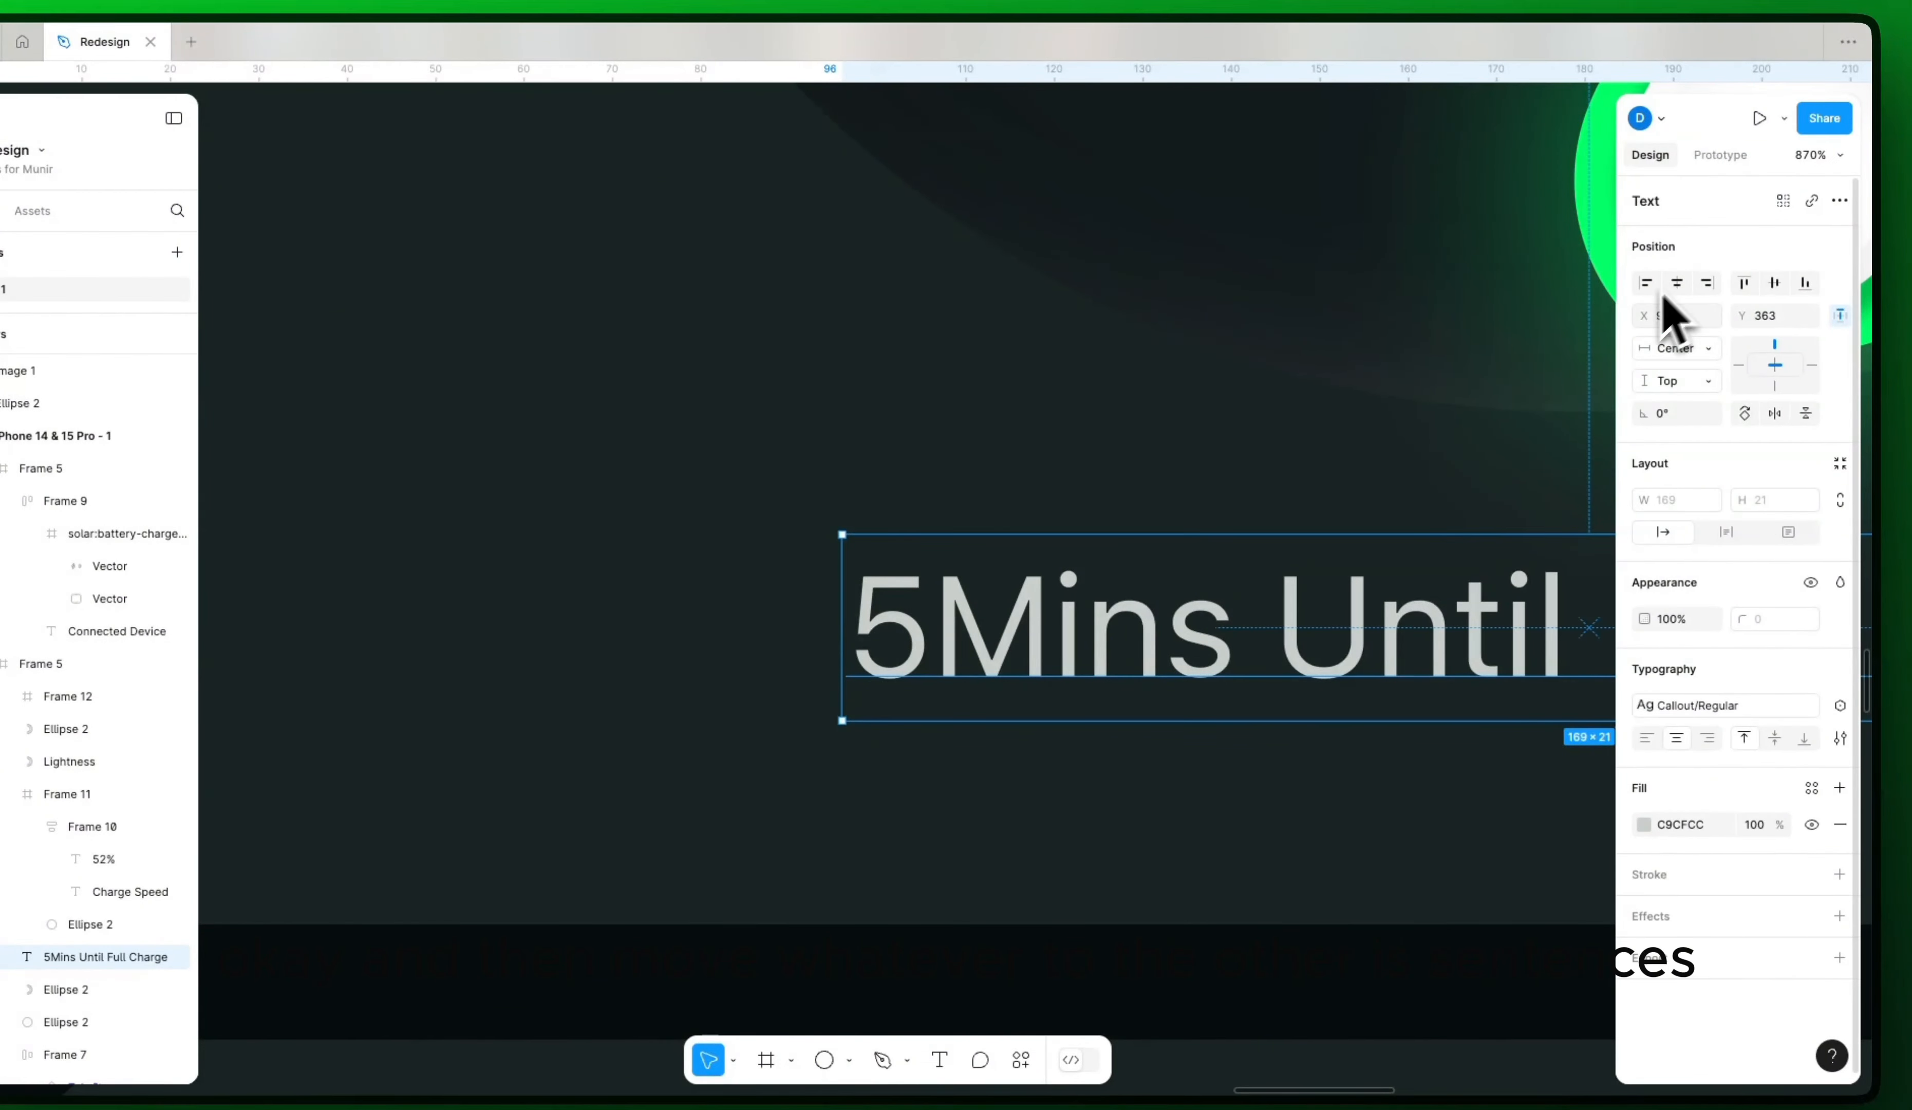
Step: Draw a frame about 266 × 69 inside the lower card, below the Connected Device label, at about X 61, Y 164
{"action": "scroll", "coordinate": [1097, 586], "scroll_direction": "down", "scroll_amount": 10}
{"action": "left_click_drag", "start_coordinate": [1226, 755], "coordinate": [1192, 661]}
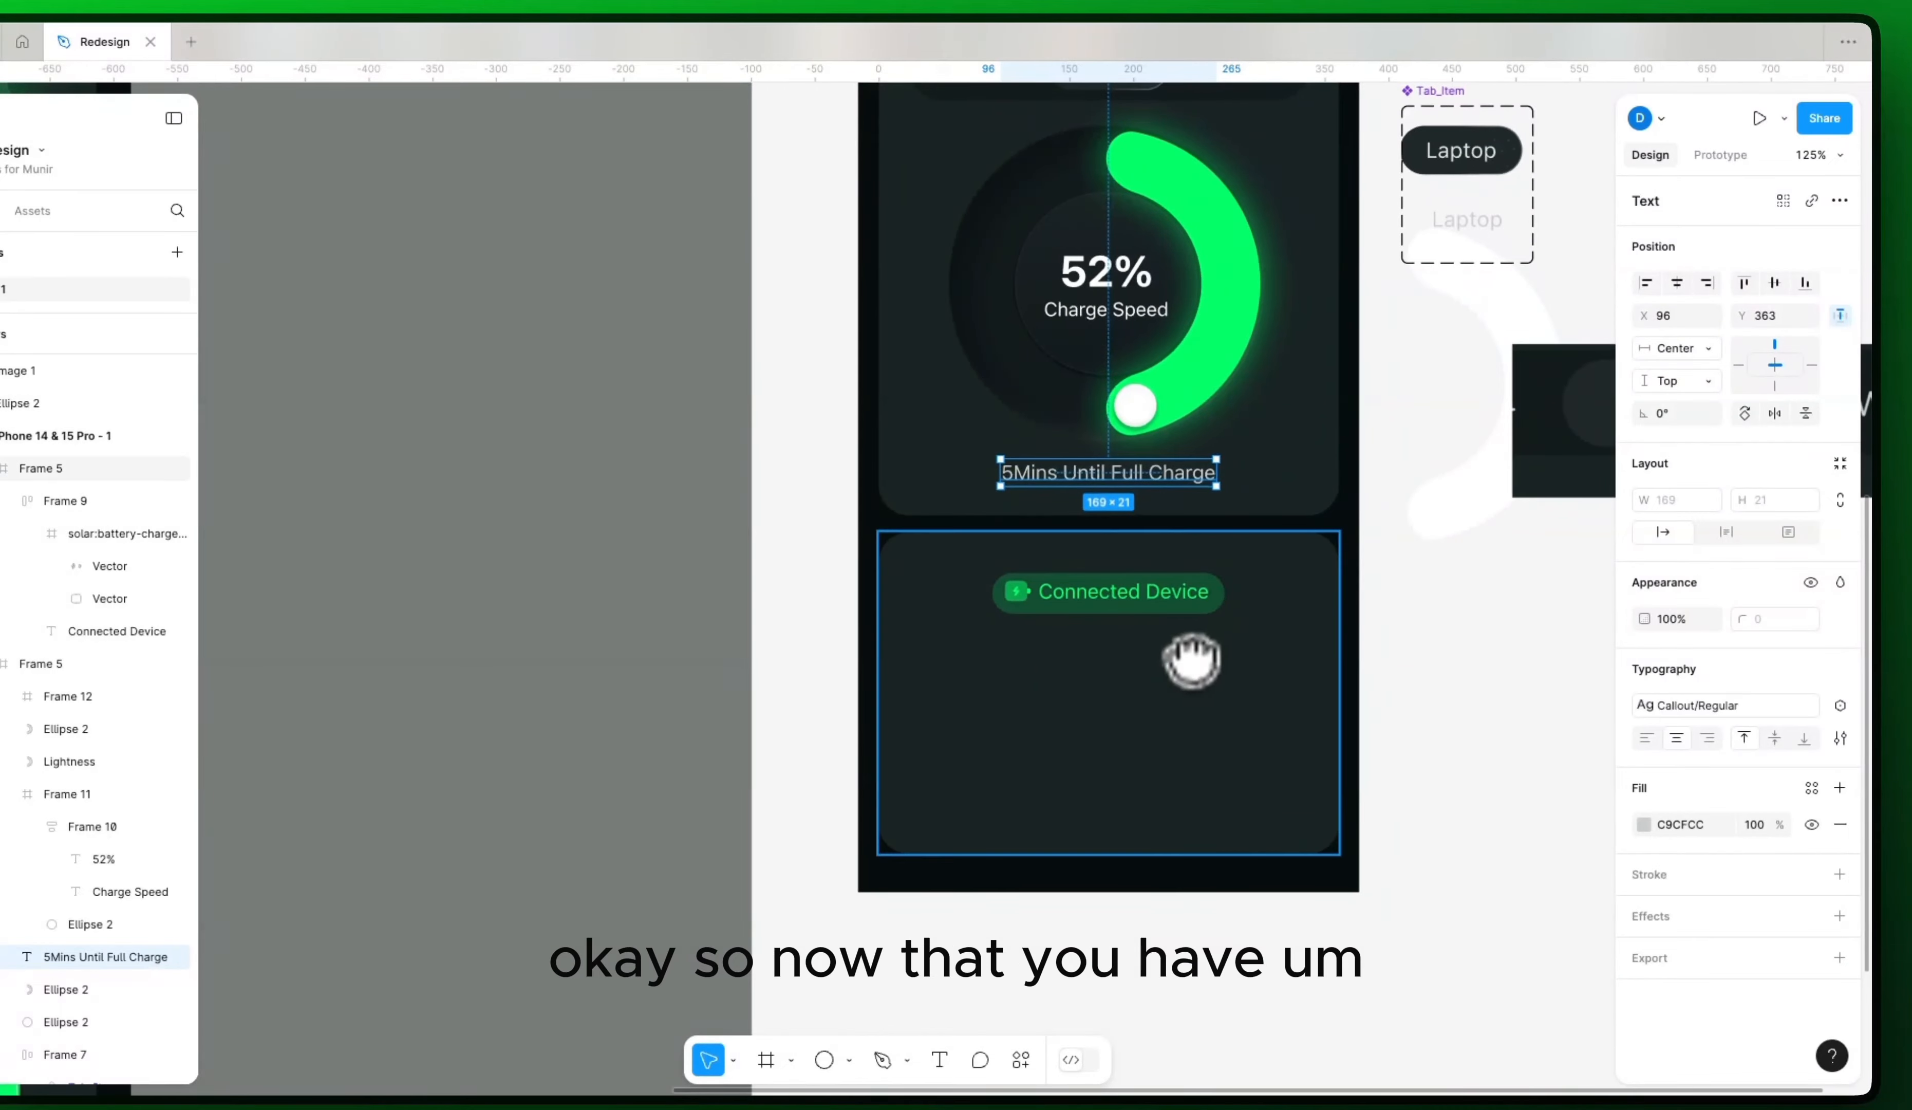
{"action": "scroll", "coordinate": [1142, 708], "scroll_direction": "down", "scroll_amount": 8}
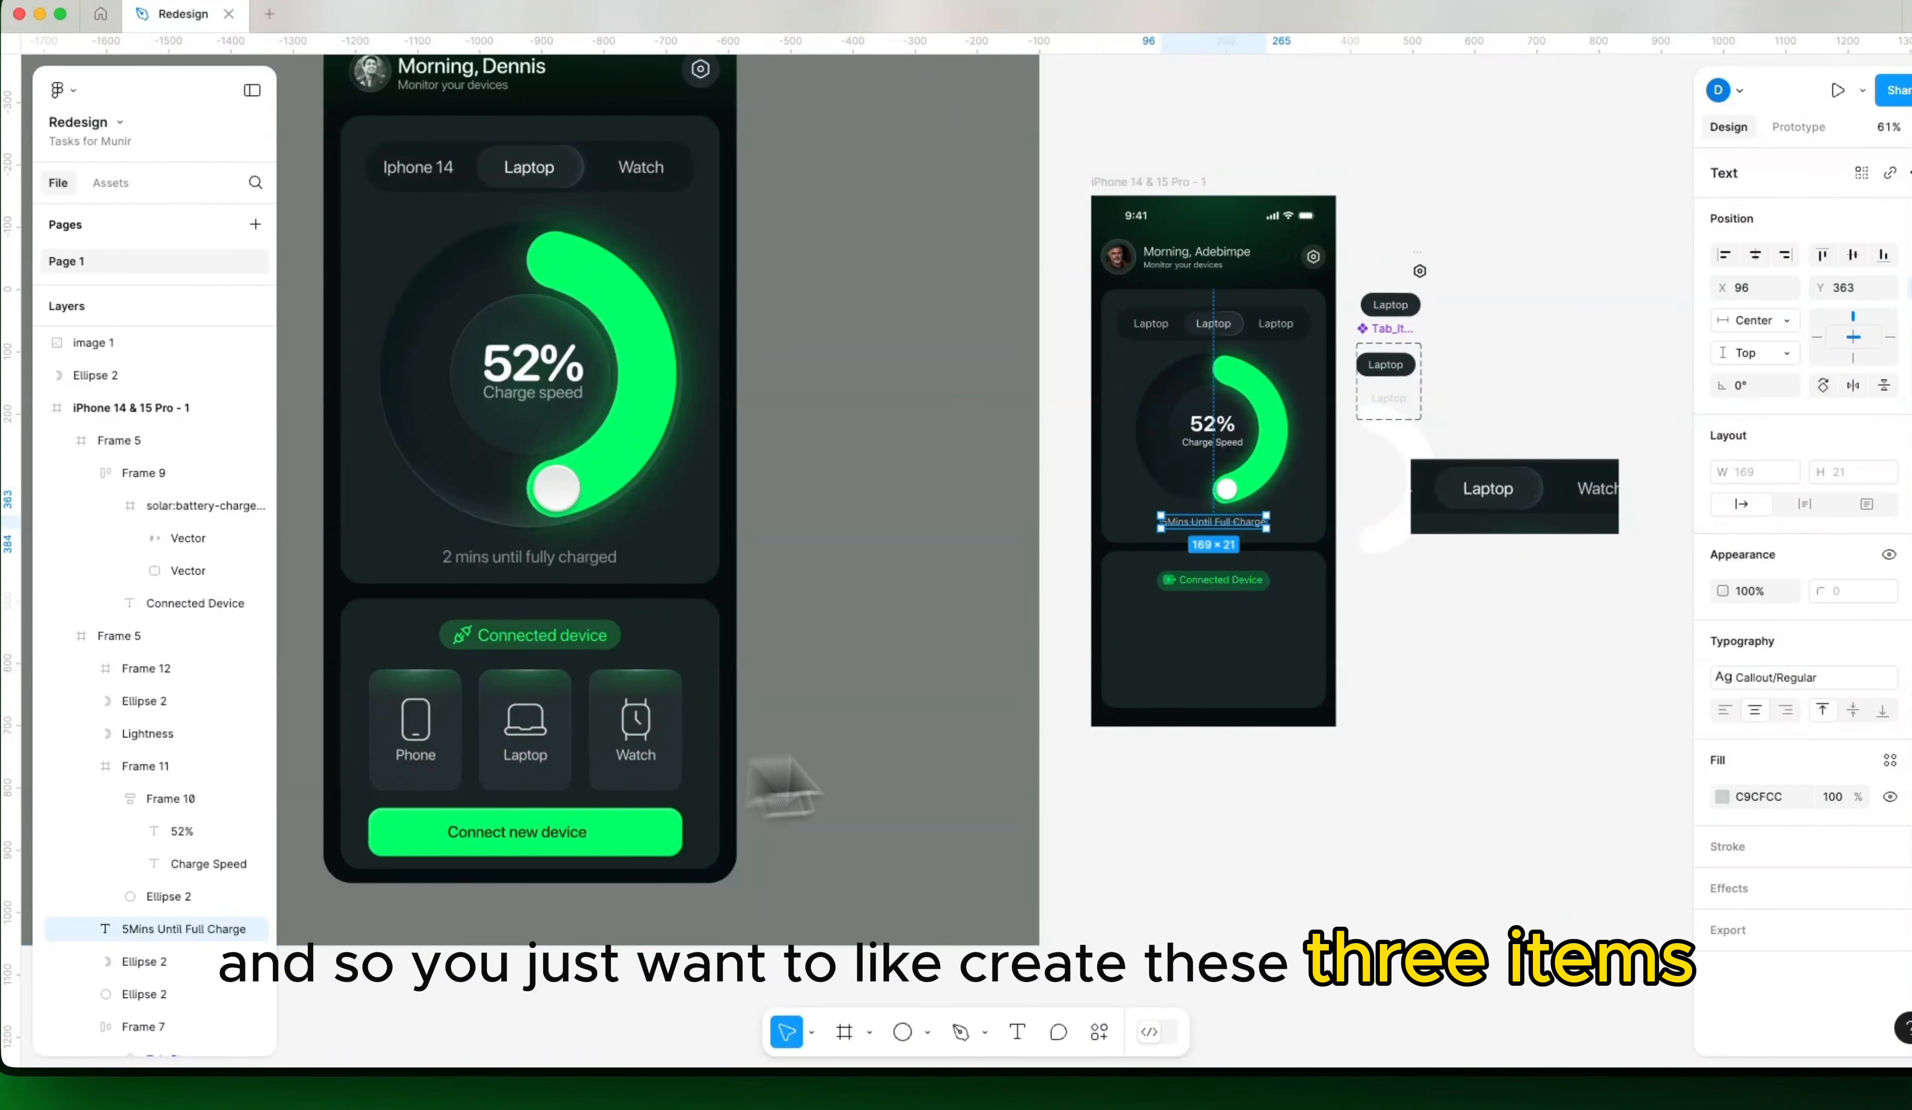
{"action": "left_click_drag", "start_coordinate": [1200, 680], "coordinate": [1073, 762]}
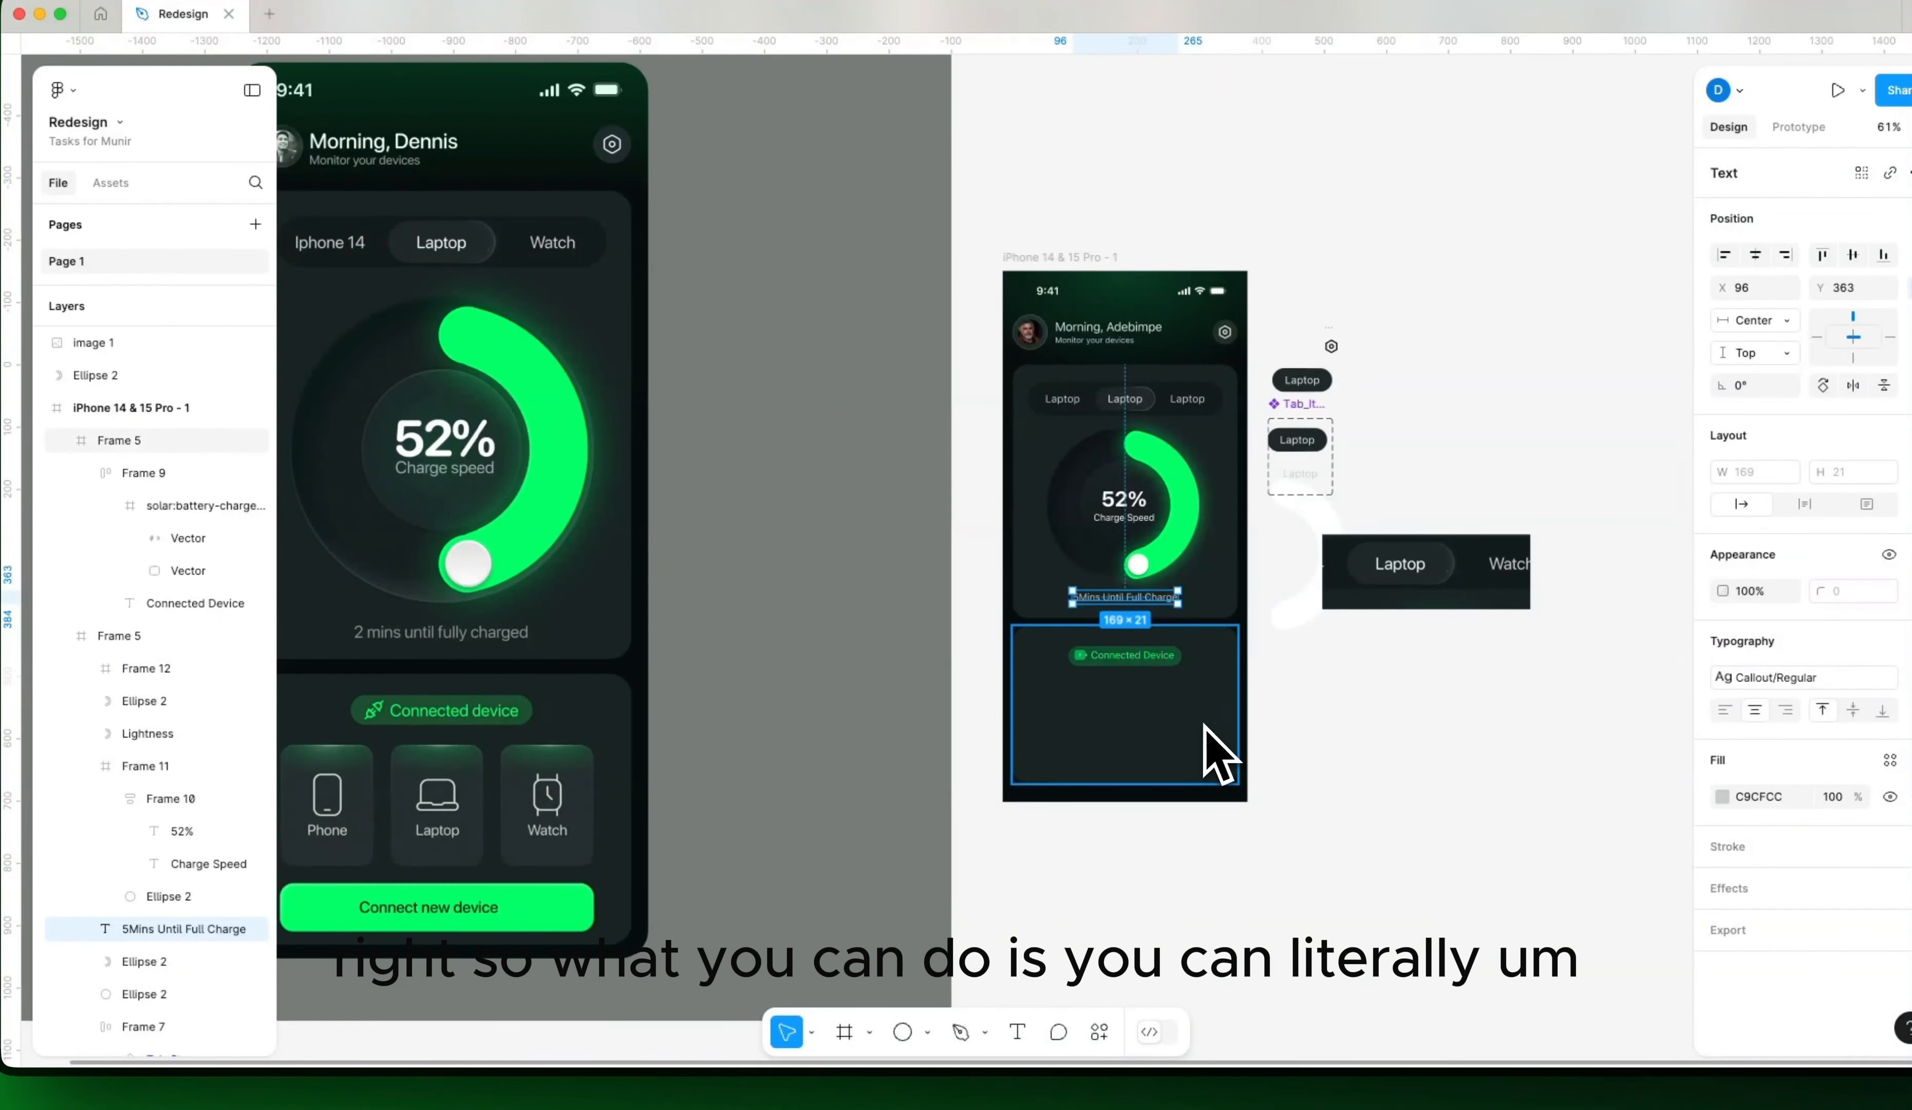
{"action": "key", "text": "f"}
{"action": "left_click_drag", "start_coordinate": [1051, 728], "coordinate": [1213, 767]}
{"action": "scroll", "coordinate": [1161, 768], "scroll_direction": "up", "scroll_amount": 5}
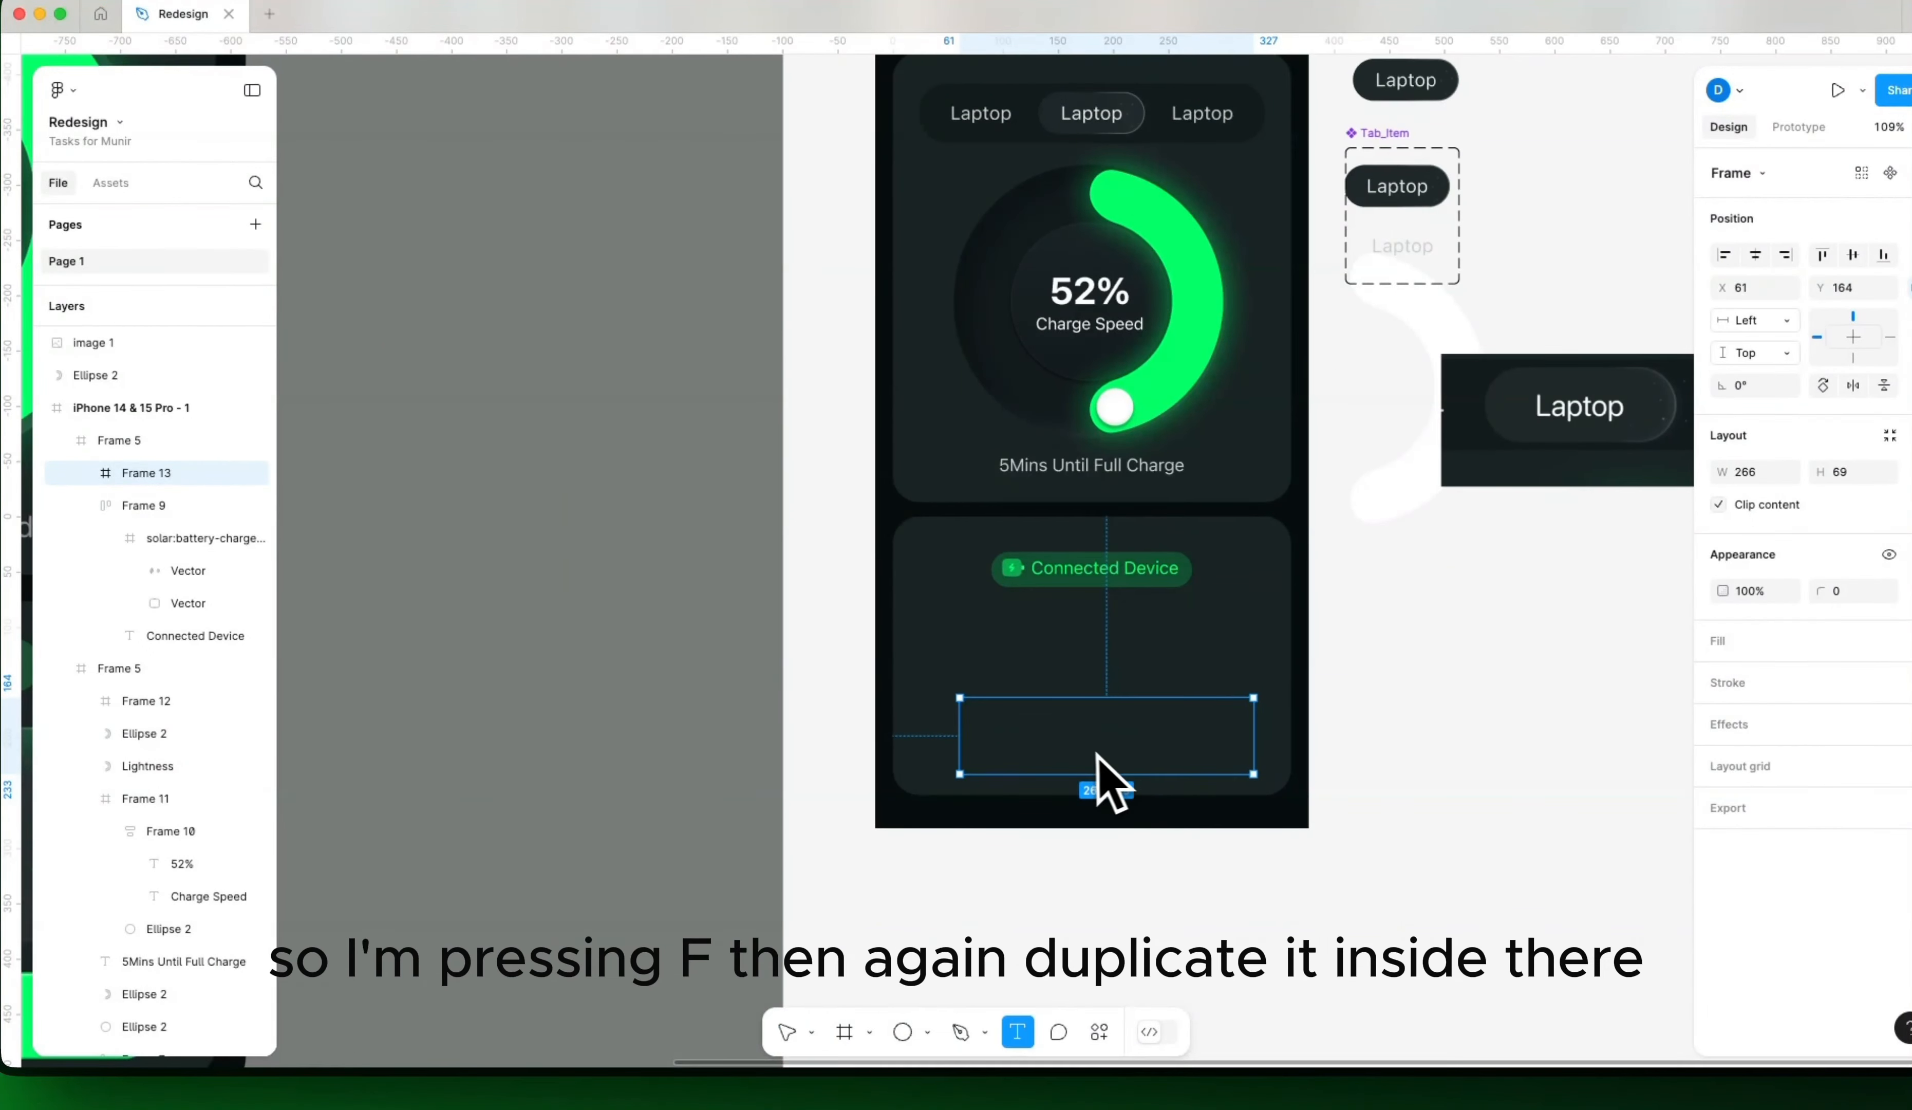
Step: Place a copy of the green Connected Device text inside the new frame in the lower card
{"action": "double_click", "coordinate": [1115, 567]}
{"action": "left_click_drag", "start_coordinate": [1115, 566], "coordinate": [1415, 731]}
{"action": "left_click_drag", "start_coordinate": [974, 734], "coordinate": [840, 875]}
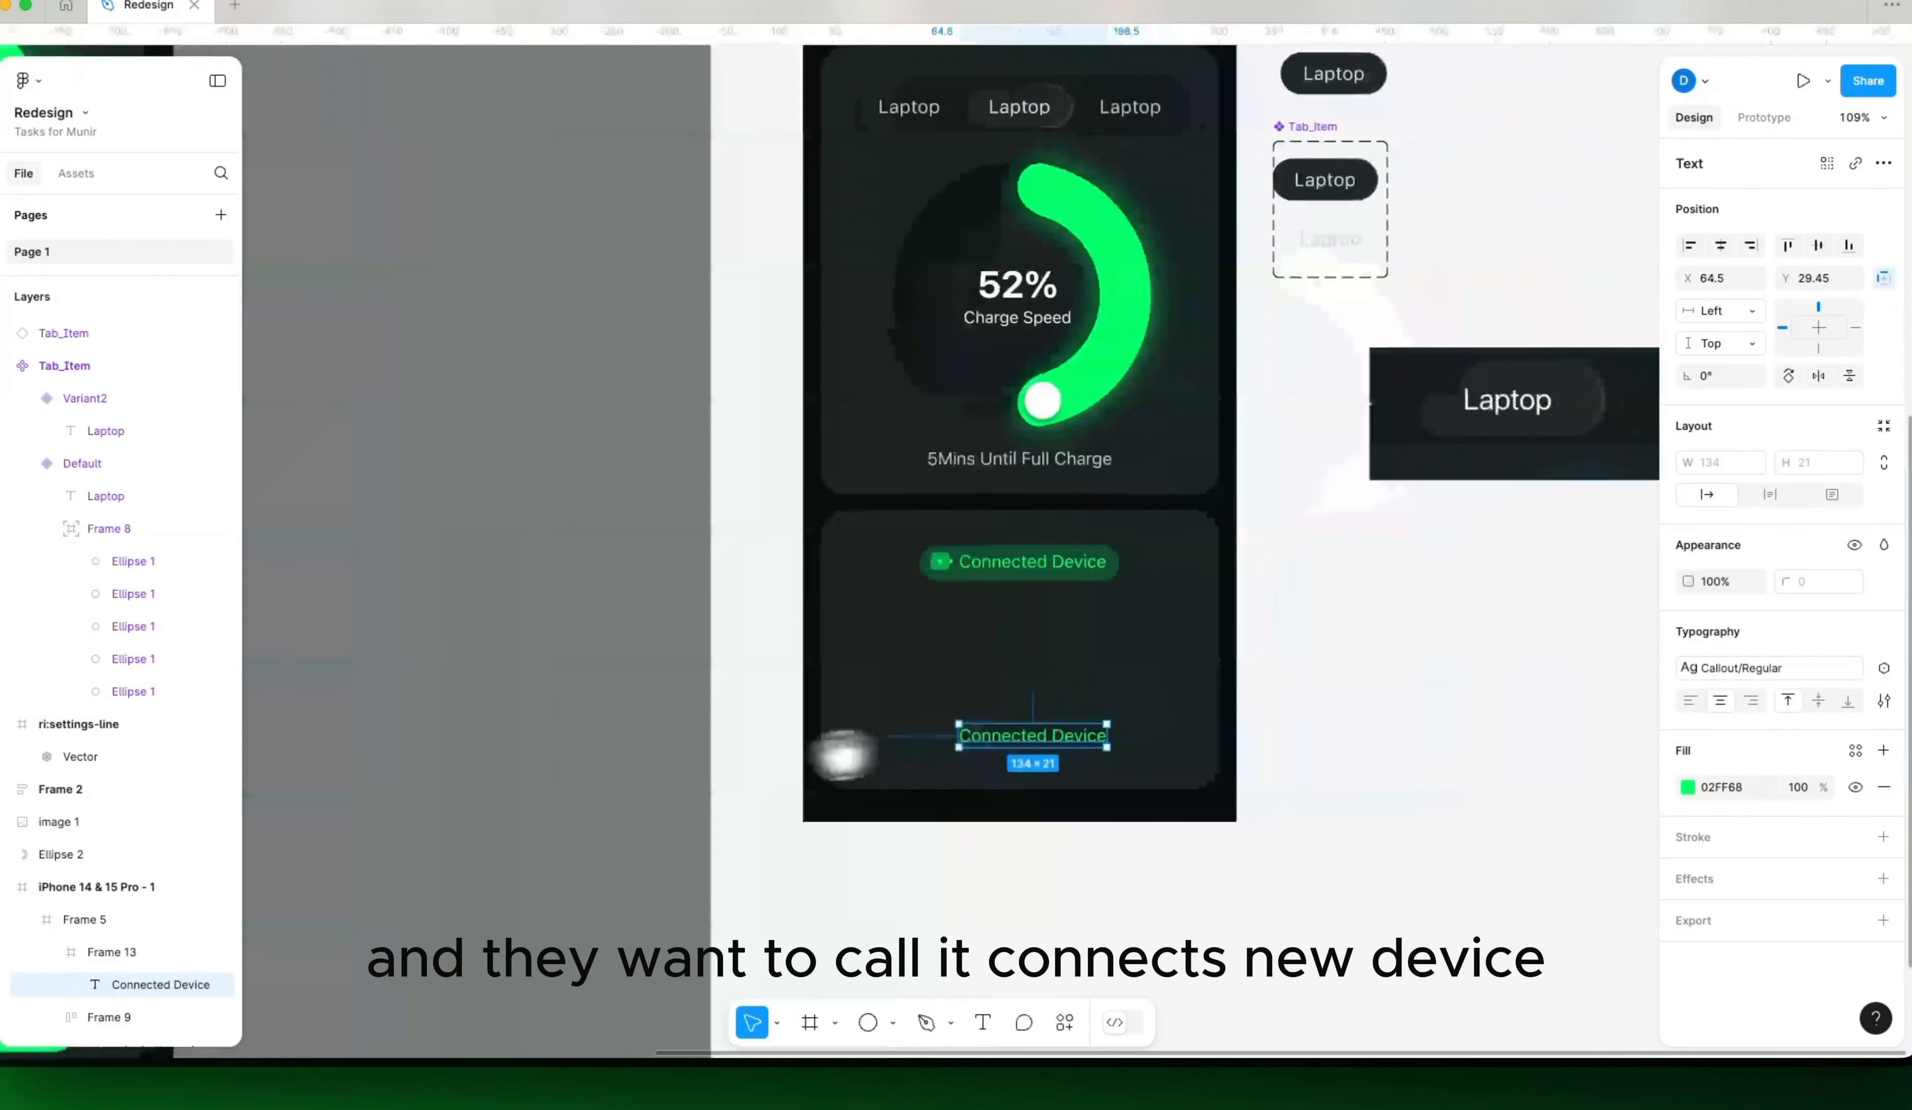
Step: Change the copied text in the new frame to "Connect New Device"
{"action": "scroll", "coordinate": [1018, 750], "scroll_direction": "up", "scroll_amount": 5}
{"action": "scroll", "coordinate": [1018, 750], "scroll_direction": "up", "scroll_amount": 3}
{"action": "double_click", "coordinate": [1071, 717]}
{"action": "left_click", "coordinate": [1084, 717]}
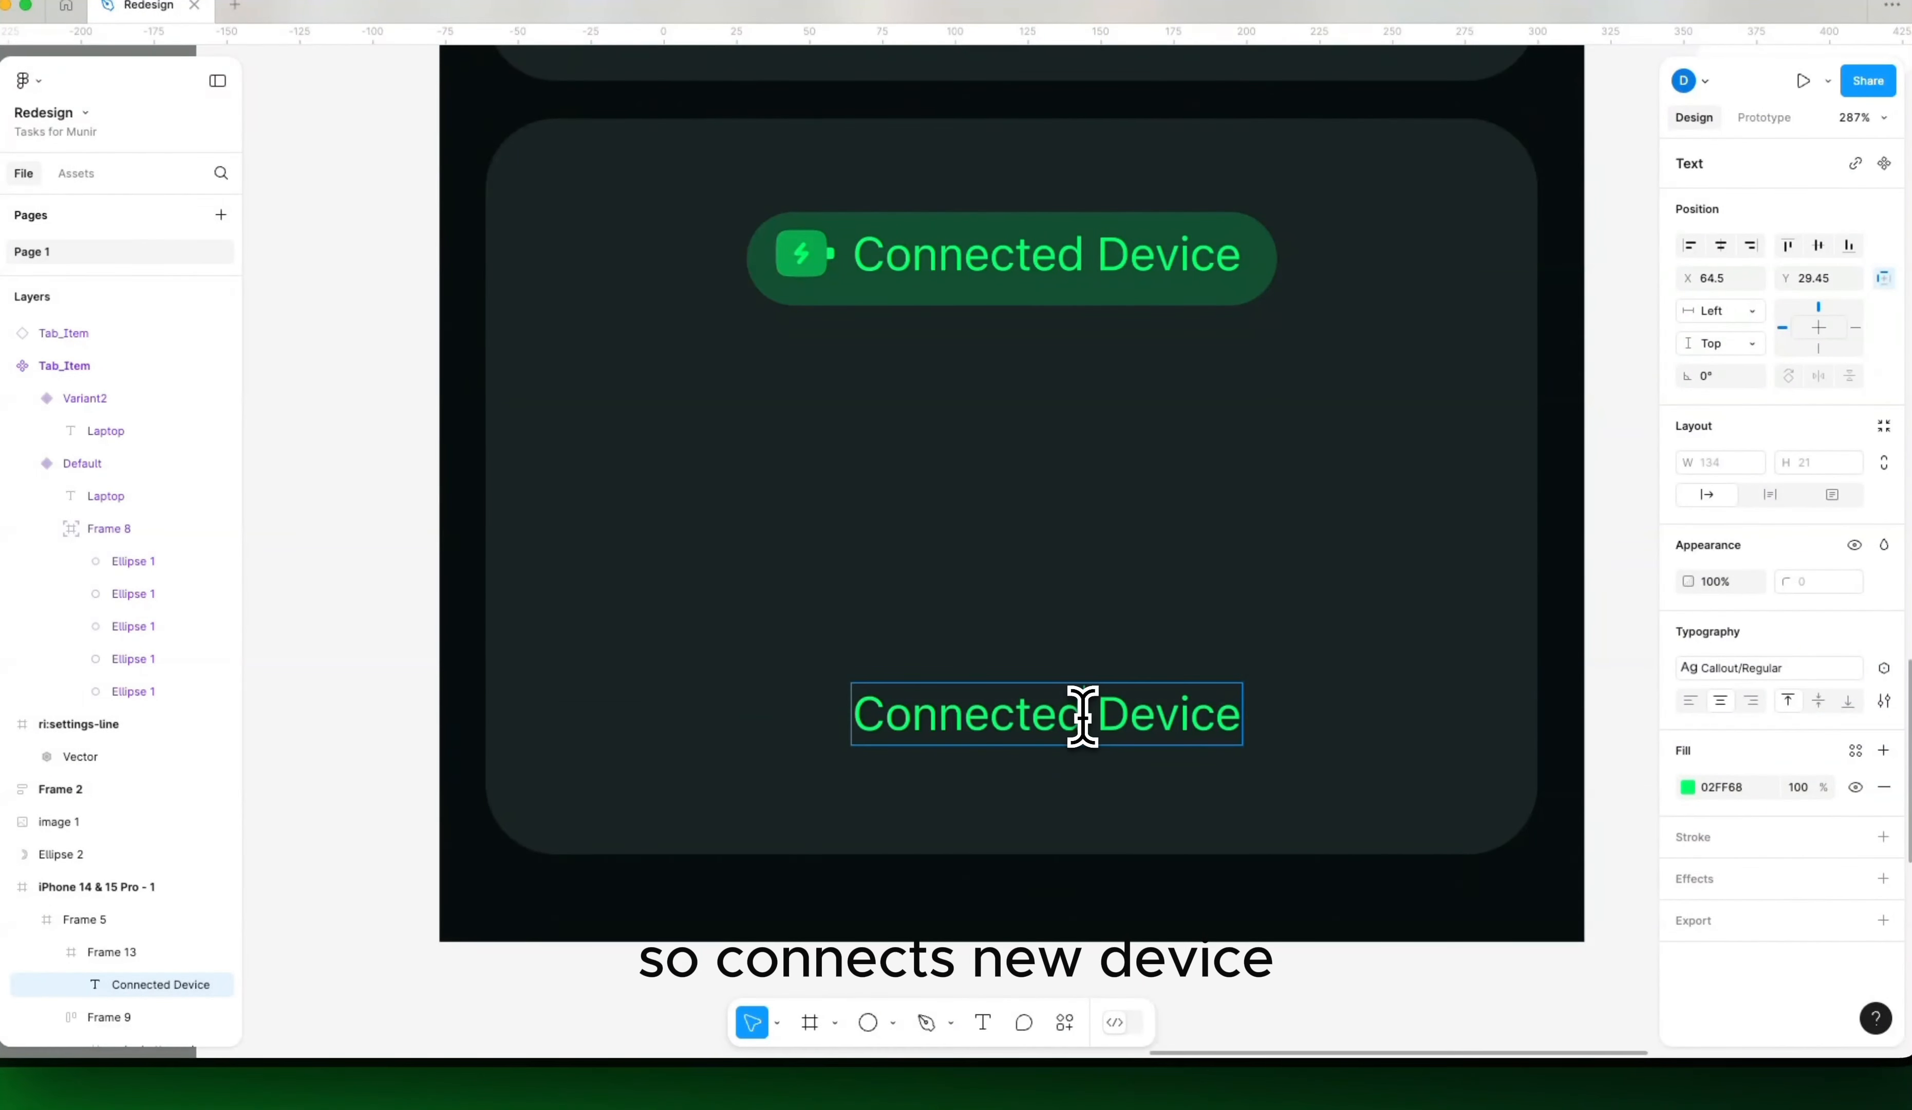
{"action": "key", "text": "BackSpace"}
{"action": "key", "text": "BackSpace"}
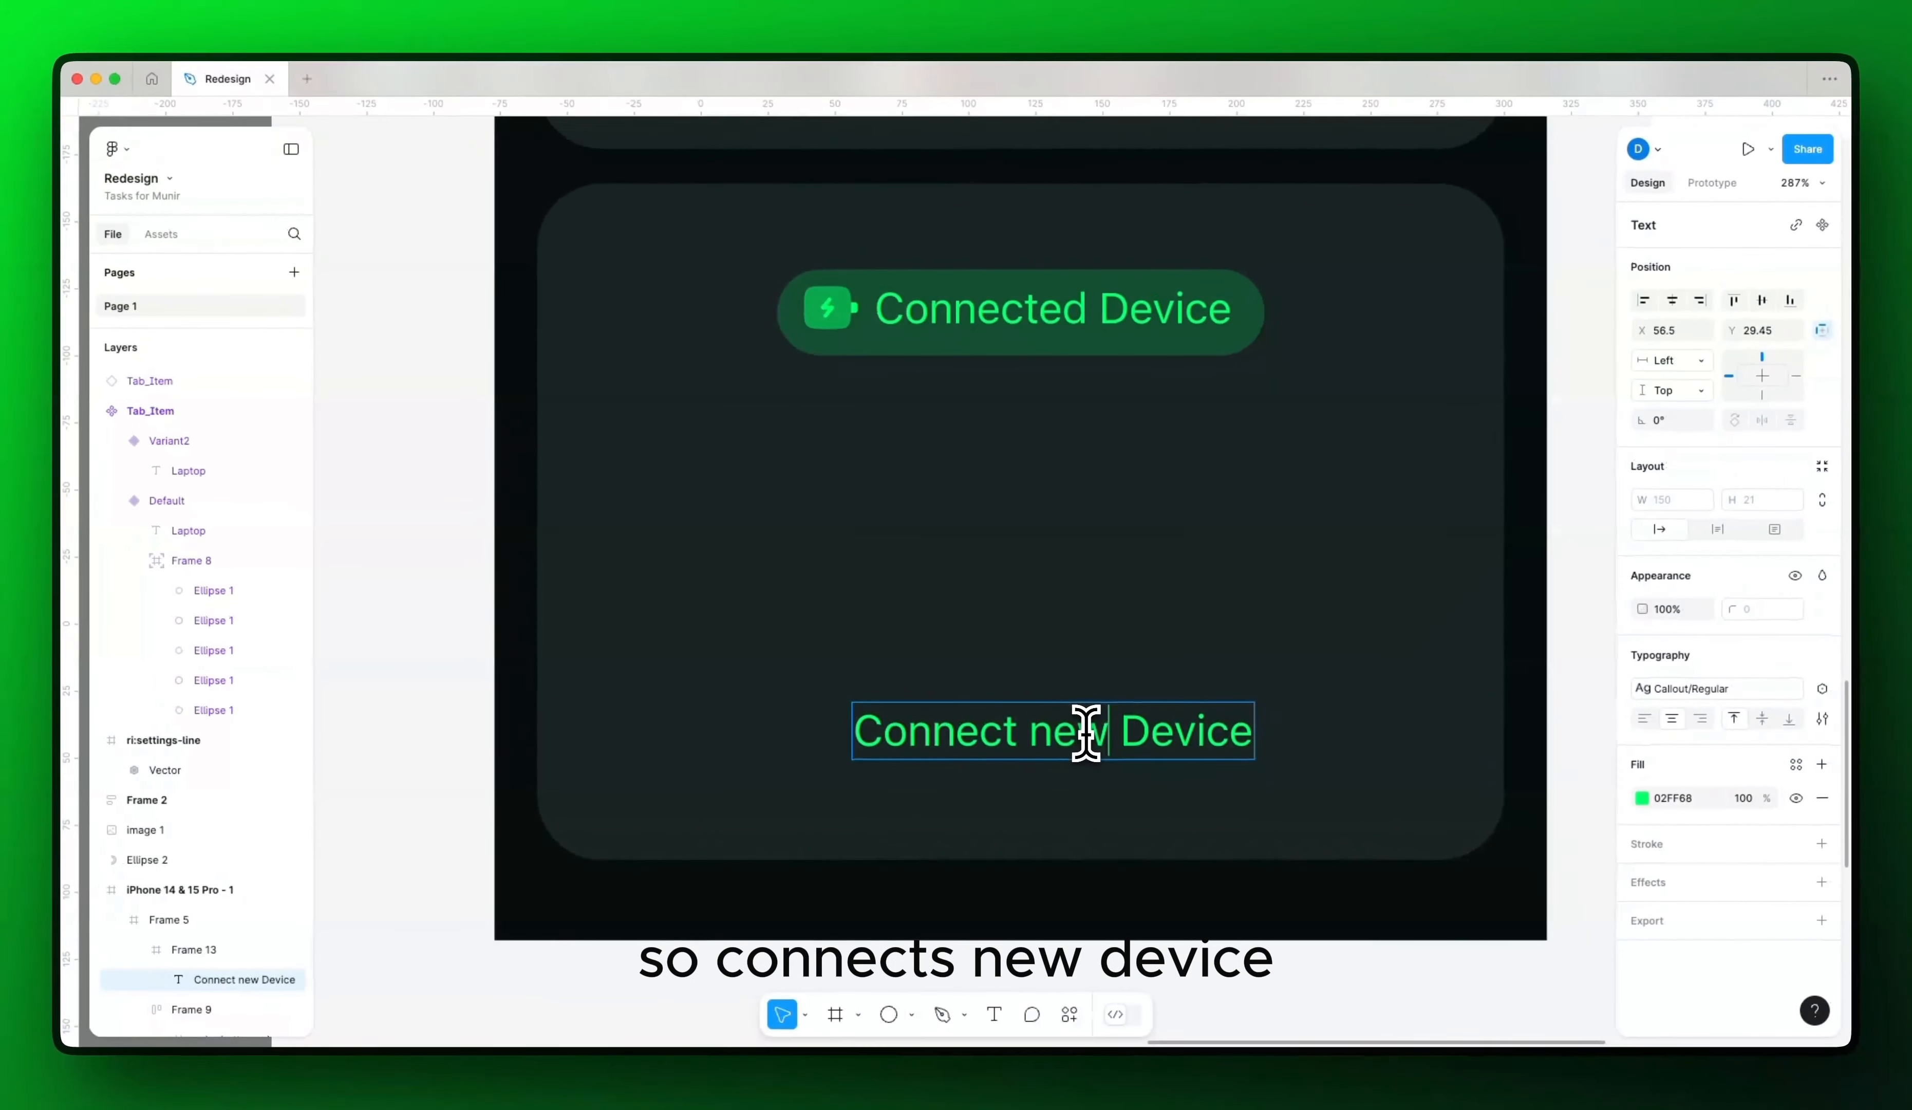
{"action": "key", "text": "Left"}
{"action": "key", "text": "Left"}
{"action": "key", "text": "Left"}
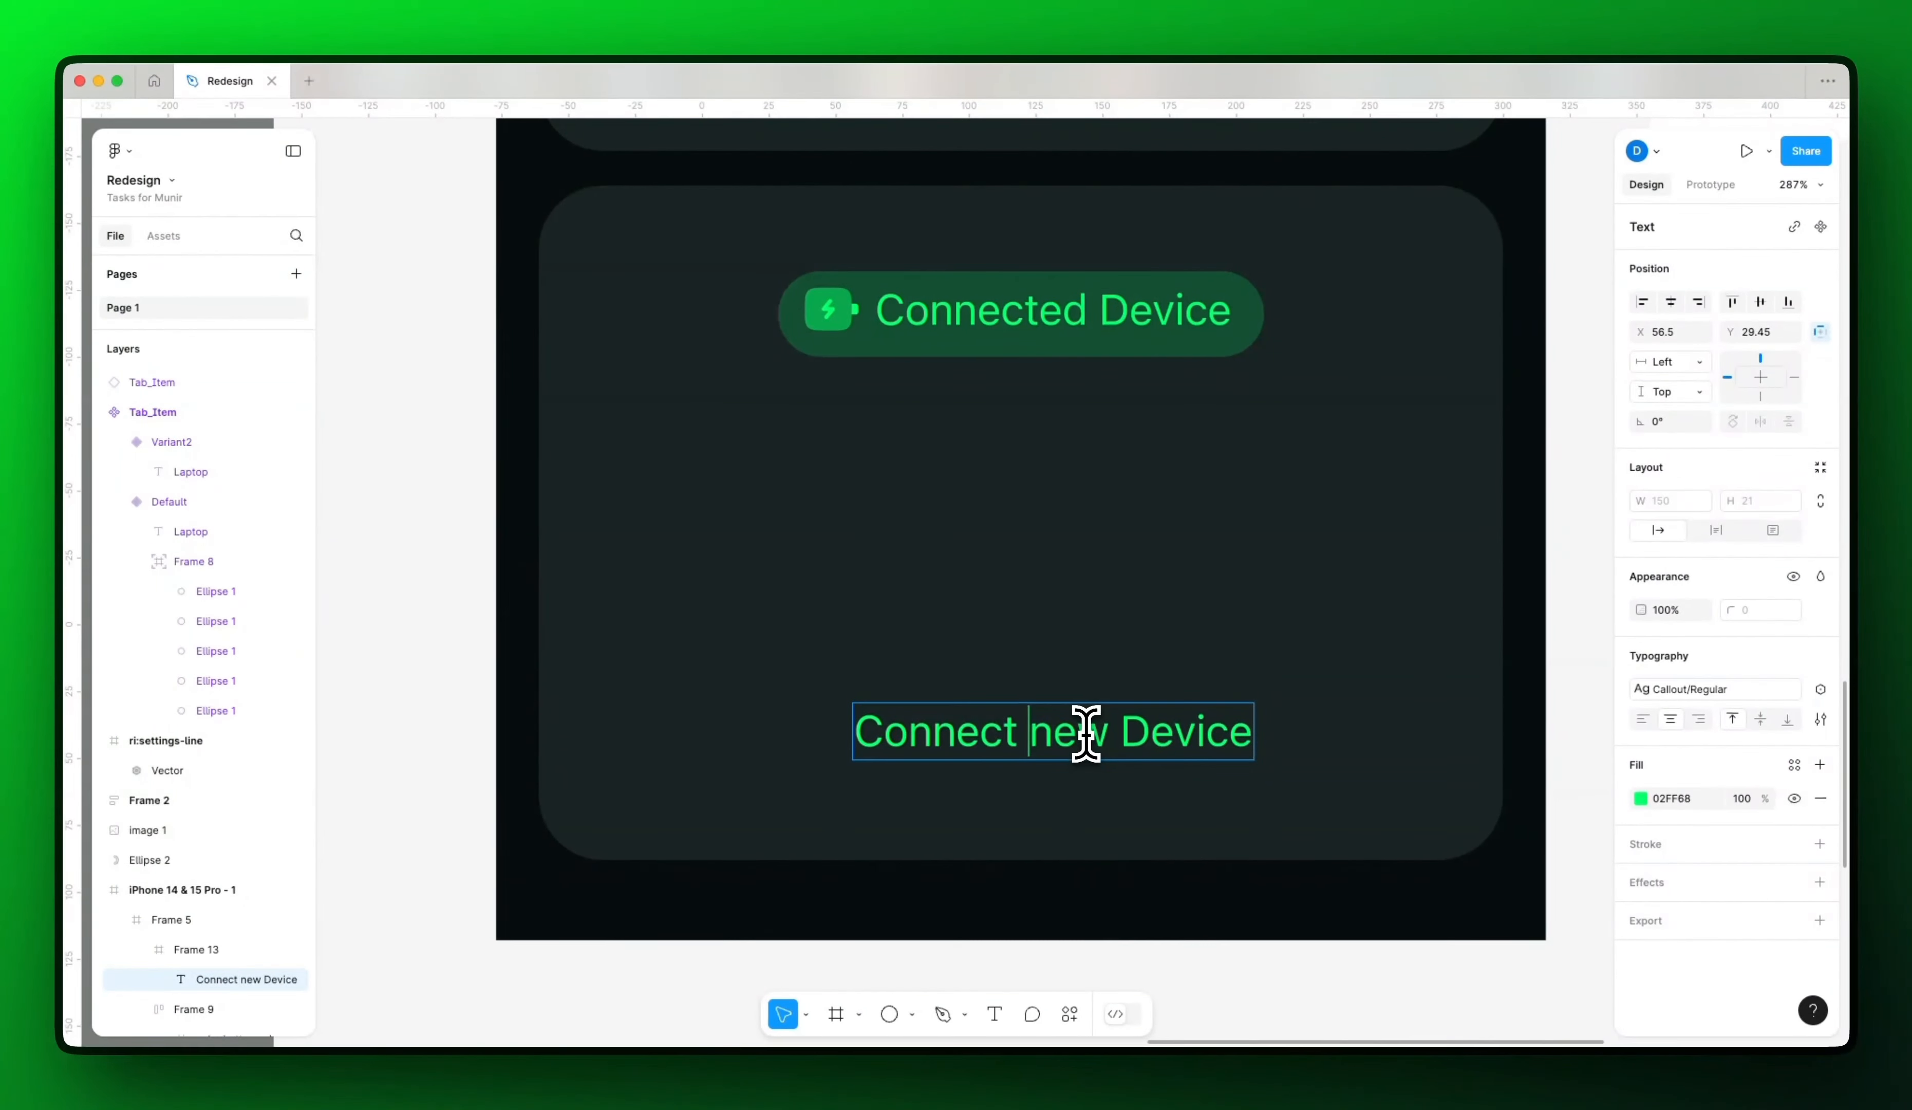
{"action": "key", "text": "Escape"}
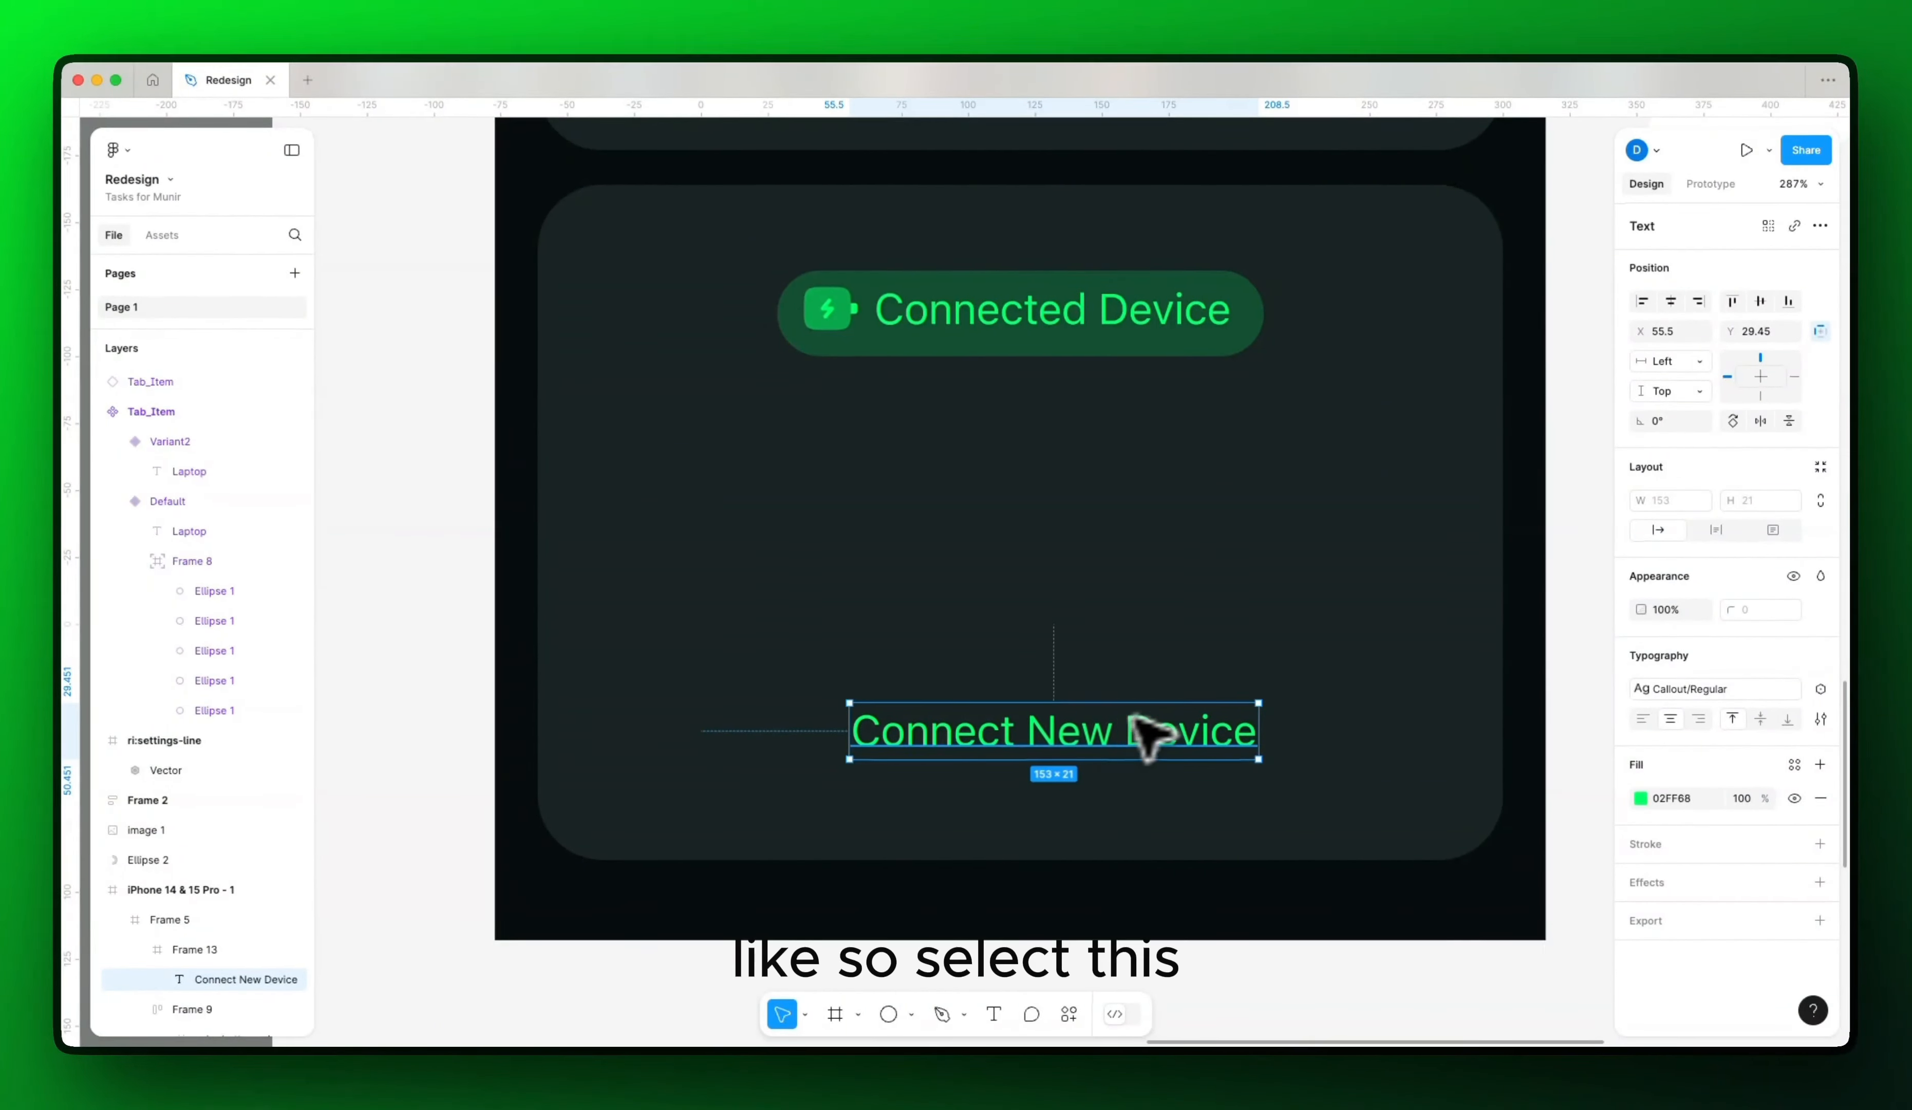
Step: Give the frame around Connect New Device a solid fill in the label's green, 02FF68
{"action": "left_click", "coordinate": [1156, 672]}
{"action": "scroll", "coordinate": [1156, 676], "scroll_direction": "down", "scroll_amount": 5}
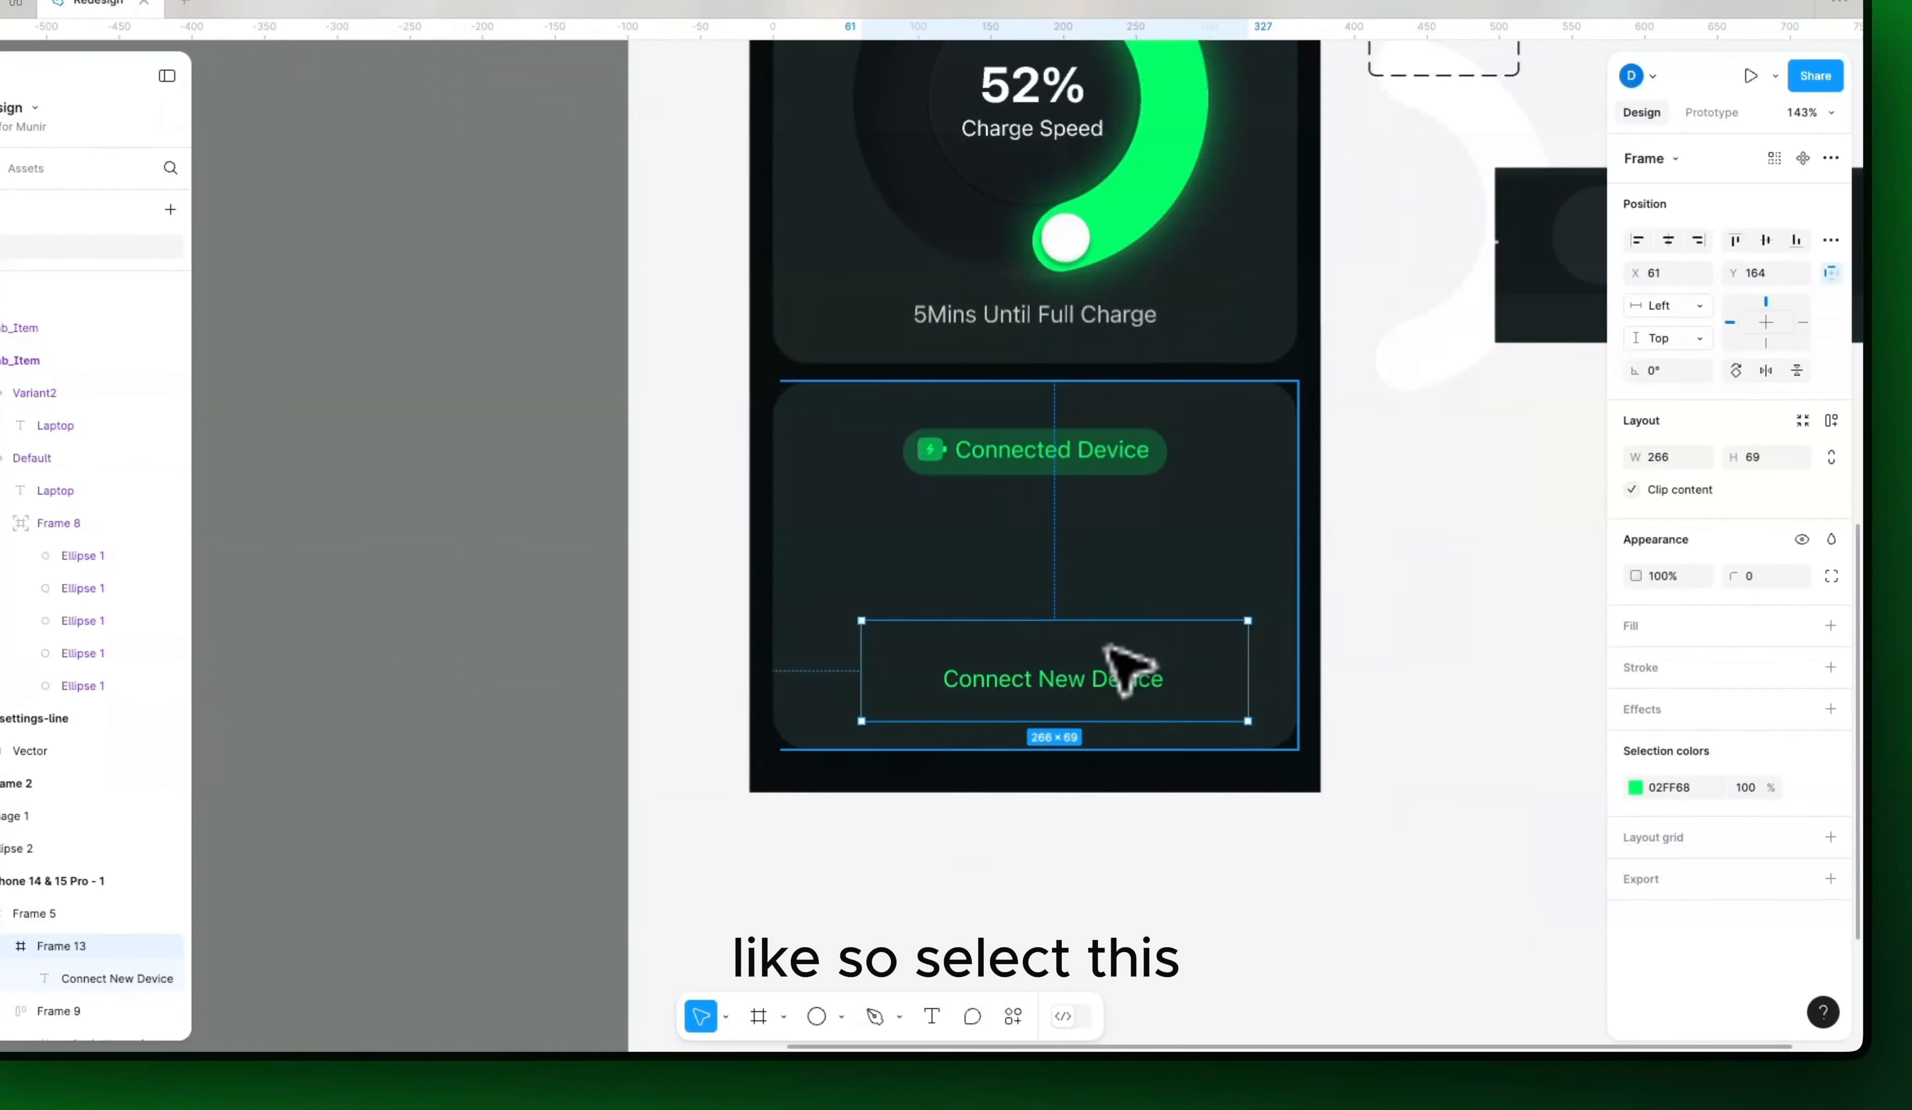
{"action": "left_click", "coordinate": [1653, 633]}
{"action": "scroll", "coordinate": [1287, 769], "scroll_direction": "down", "scroll_amount": 3}
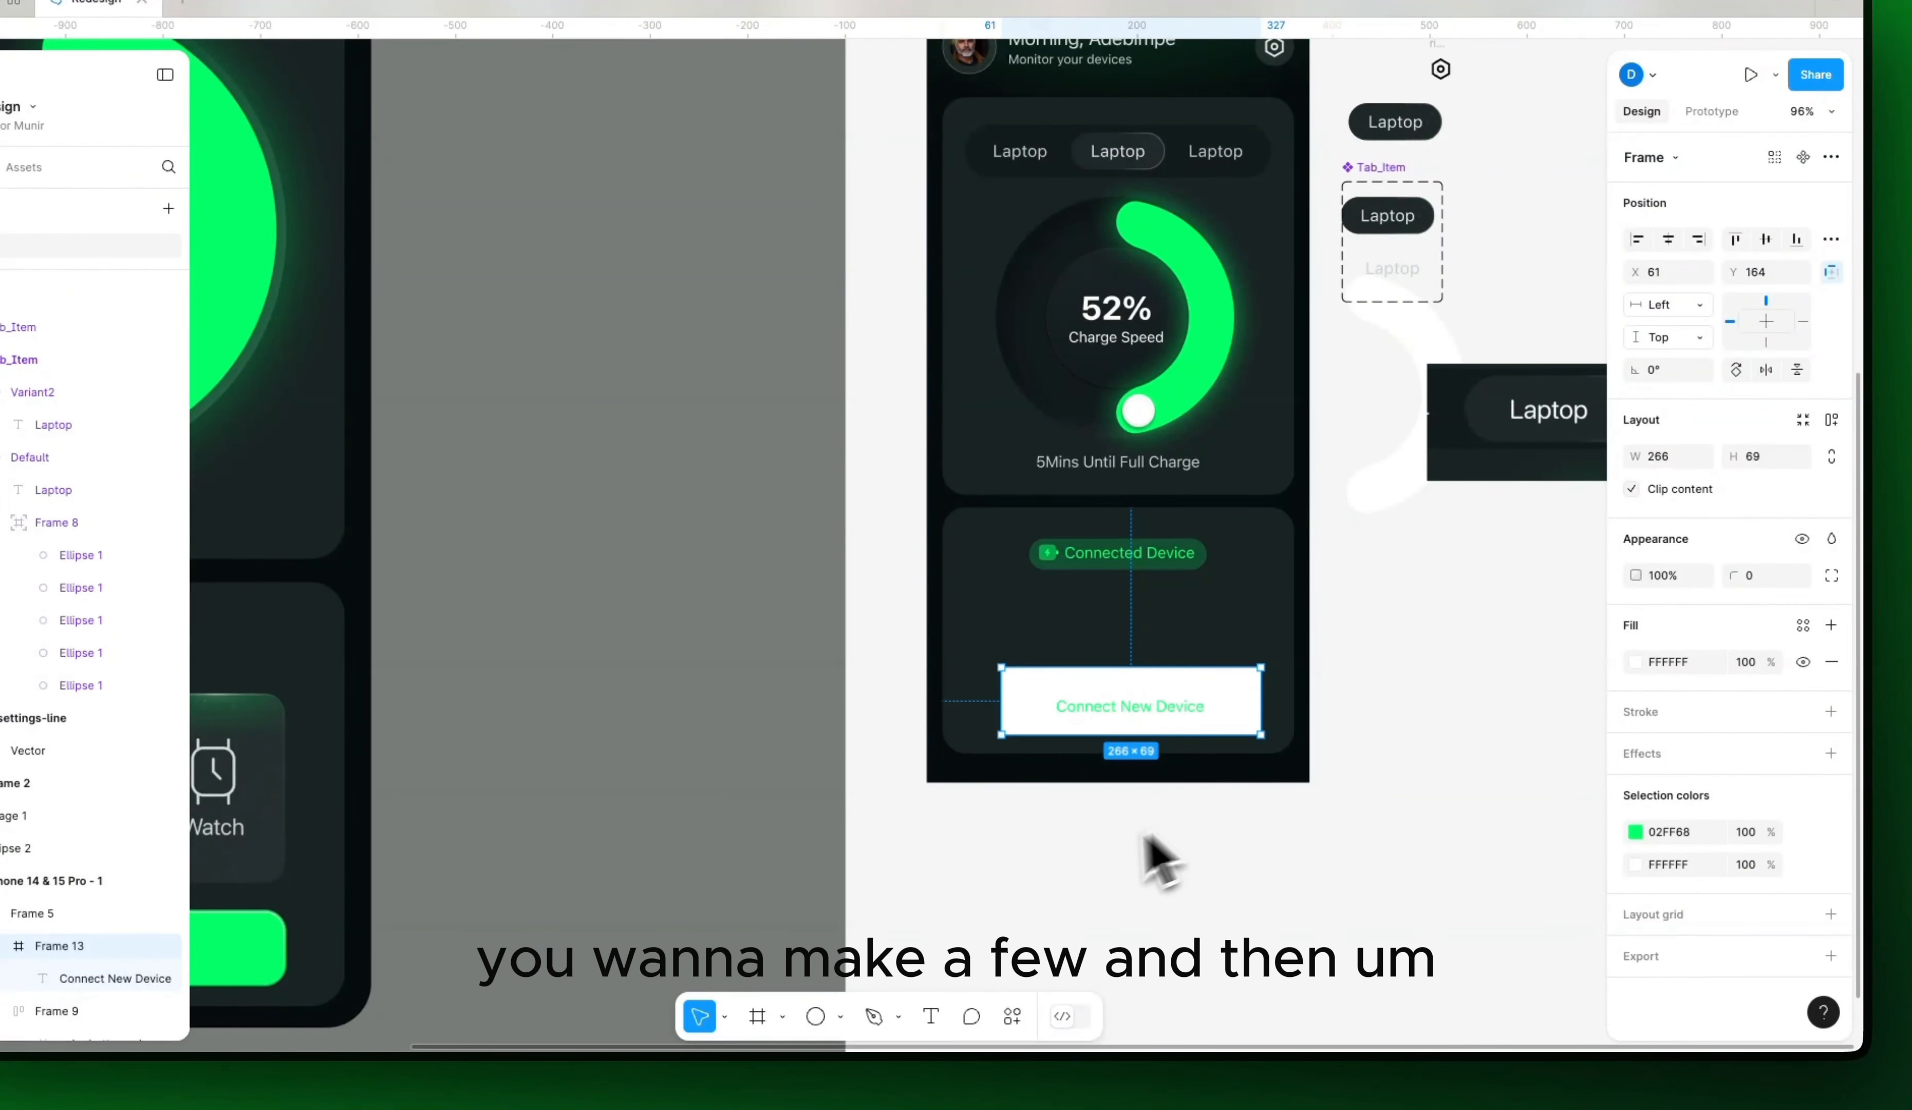
{"action": "left_click_drag", "start_coordinate": [899, 791], "coordinate": [1062, 741]}
{"action": "scroll", "coordinate": [1486, 724], "scroll_direction": "right", "scroll_amount": 3}
{"action": "scroll", "coordinate": [1485, 723], "scroll_direction": "up", "scroll_amount": 1}
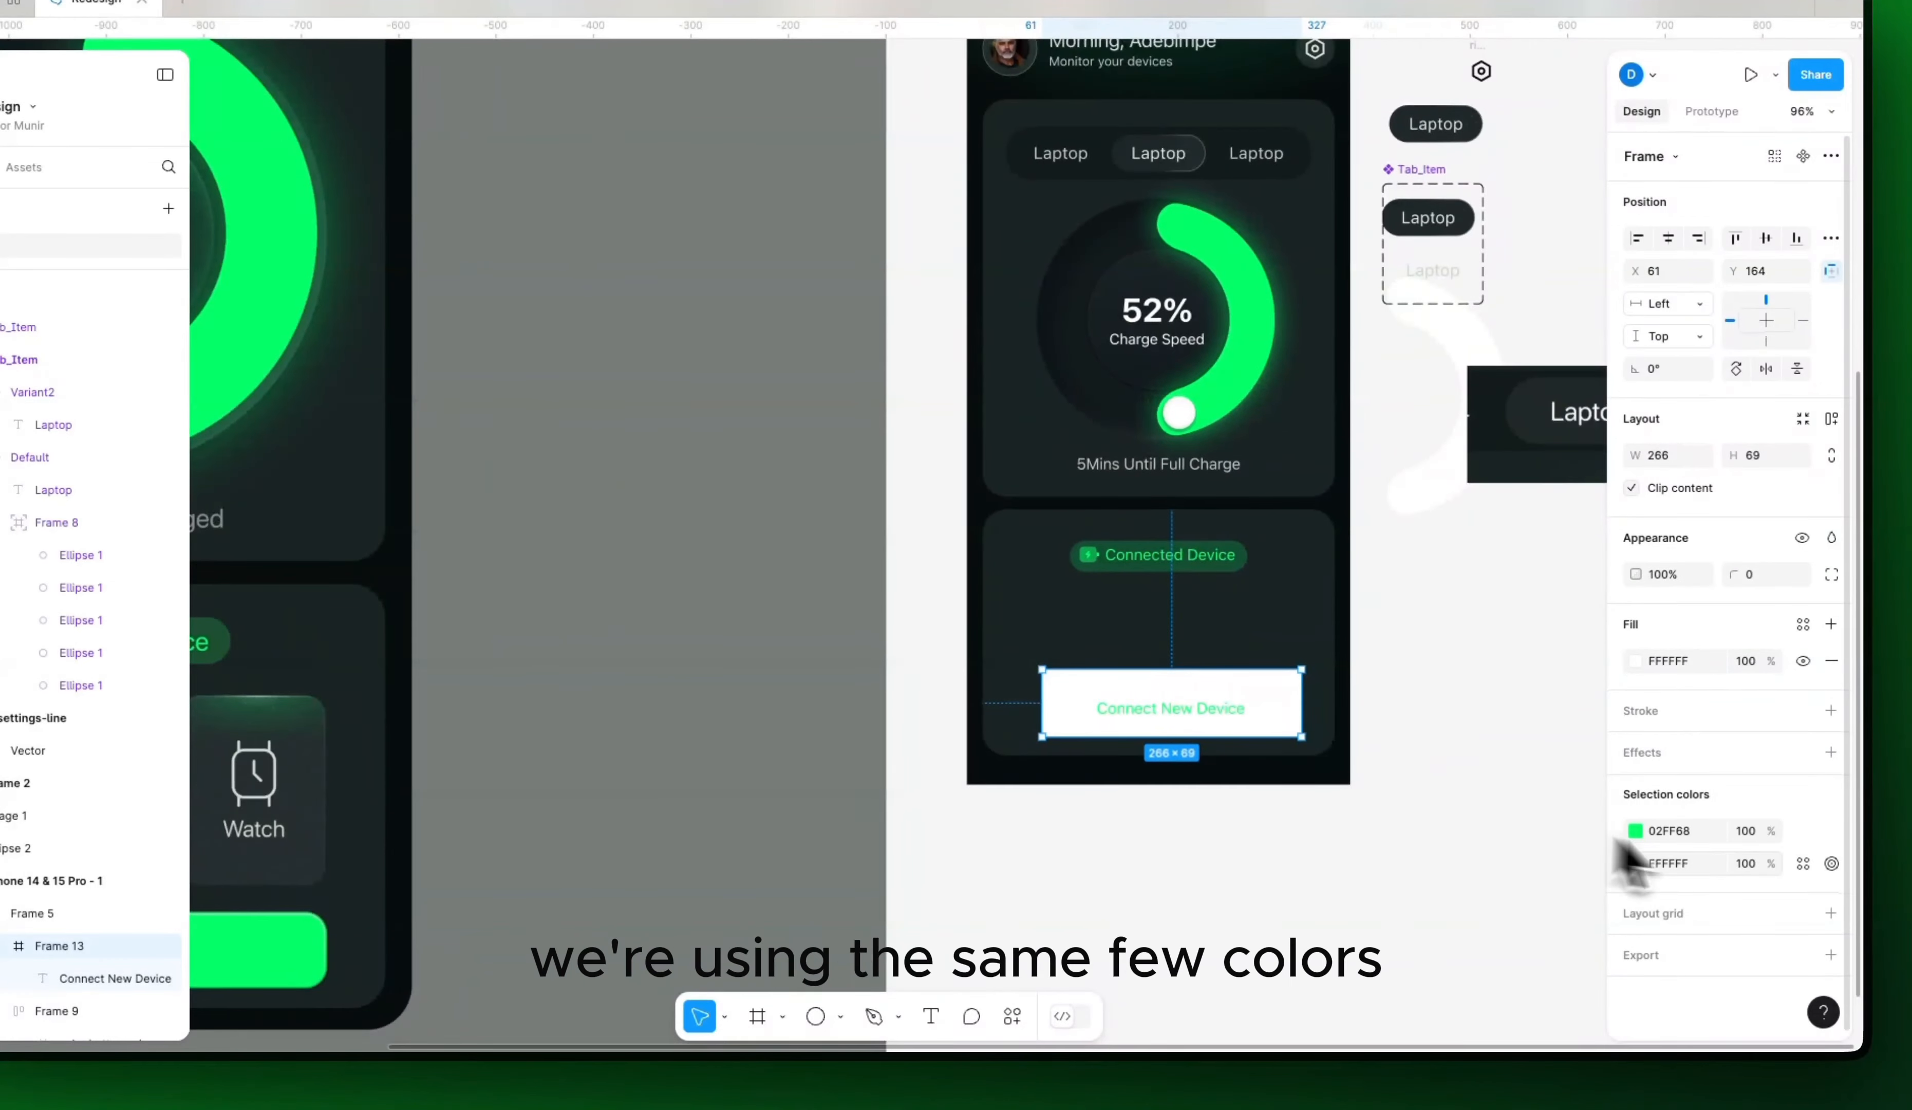
{"action": "left_click", "coordinate": [1668, 831]}
{"action": "left_click", "coordinate": [1272, 689]}
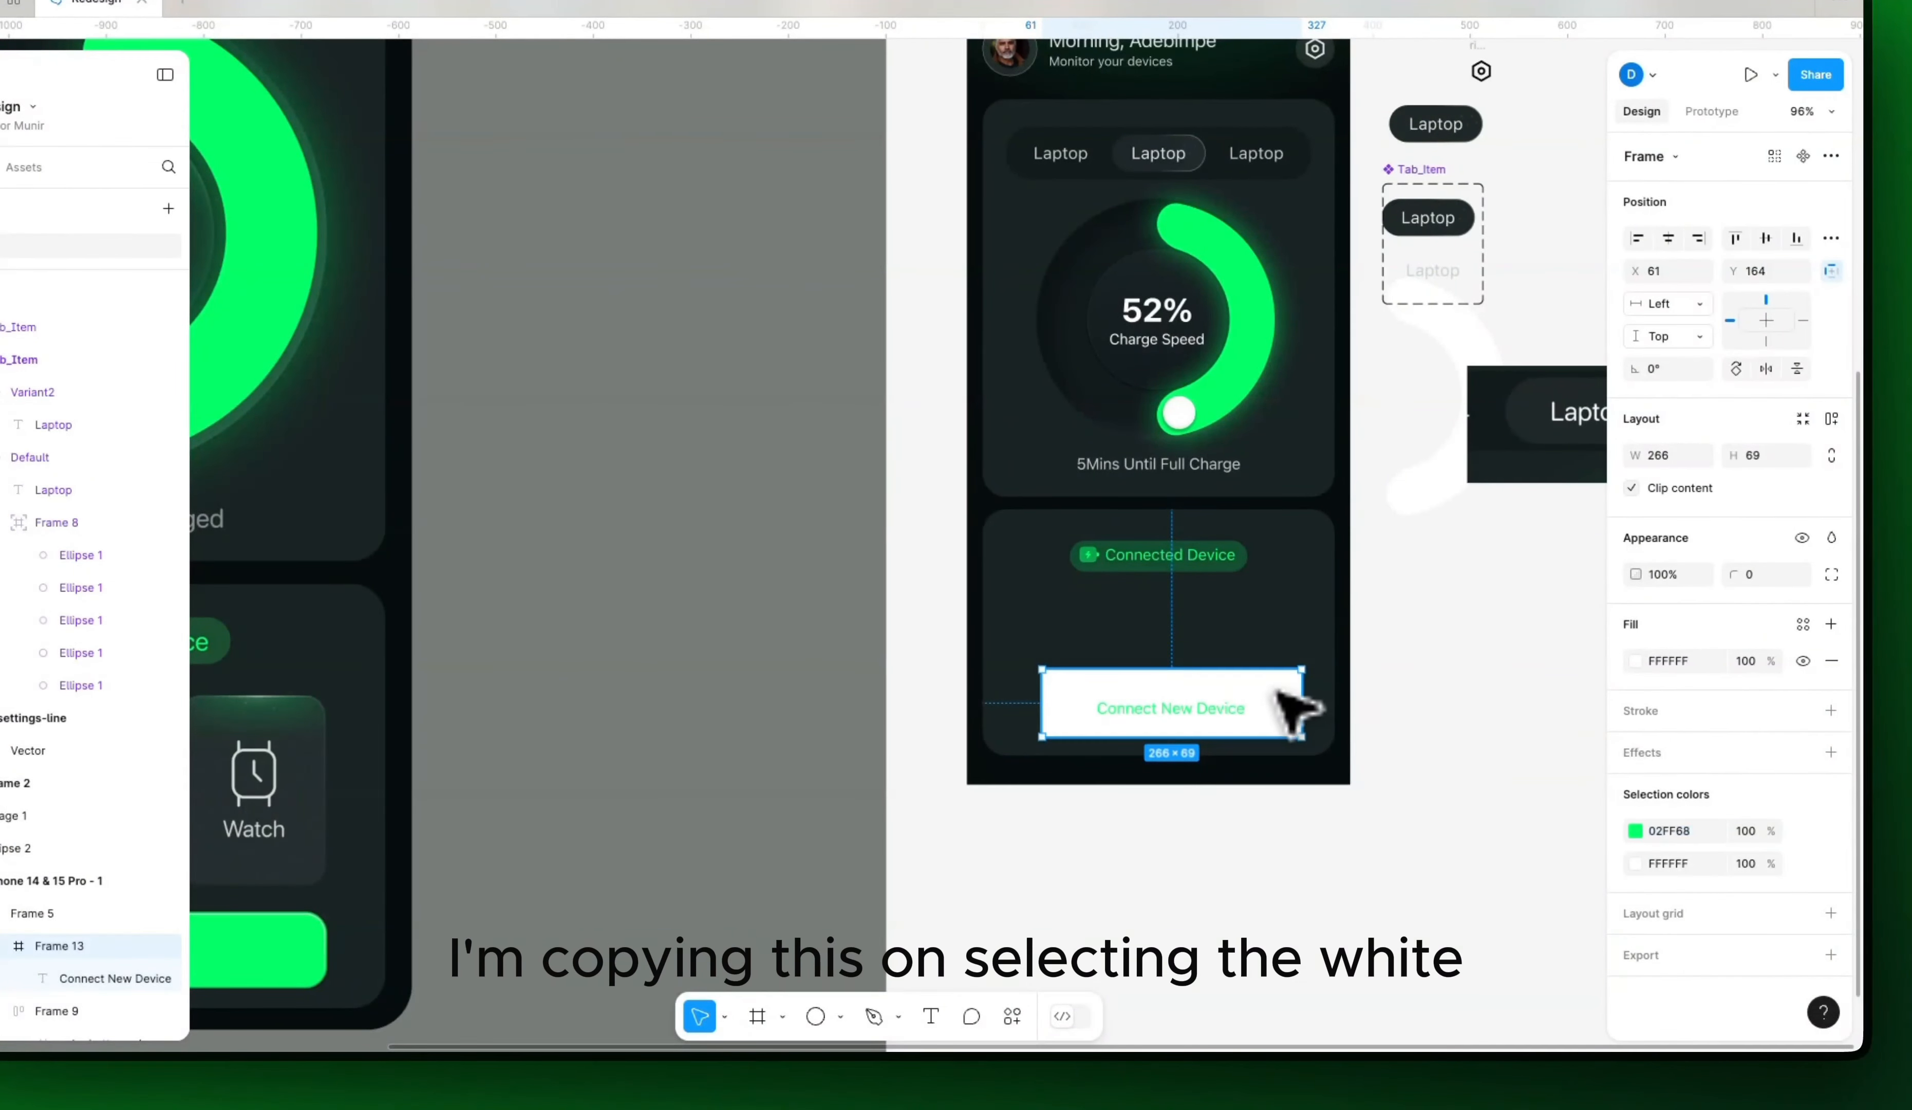
{"action": "key", "text": "Return"}
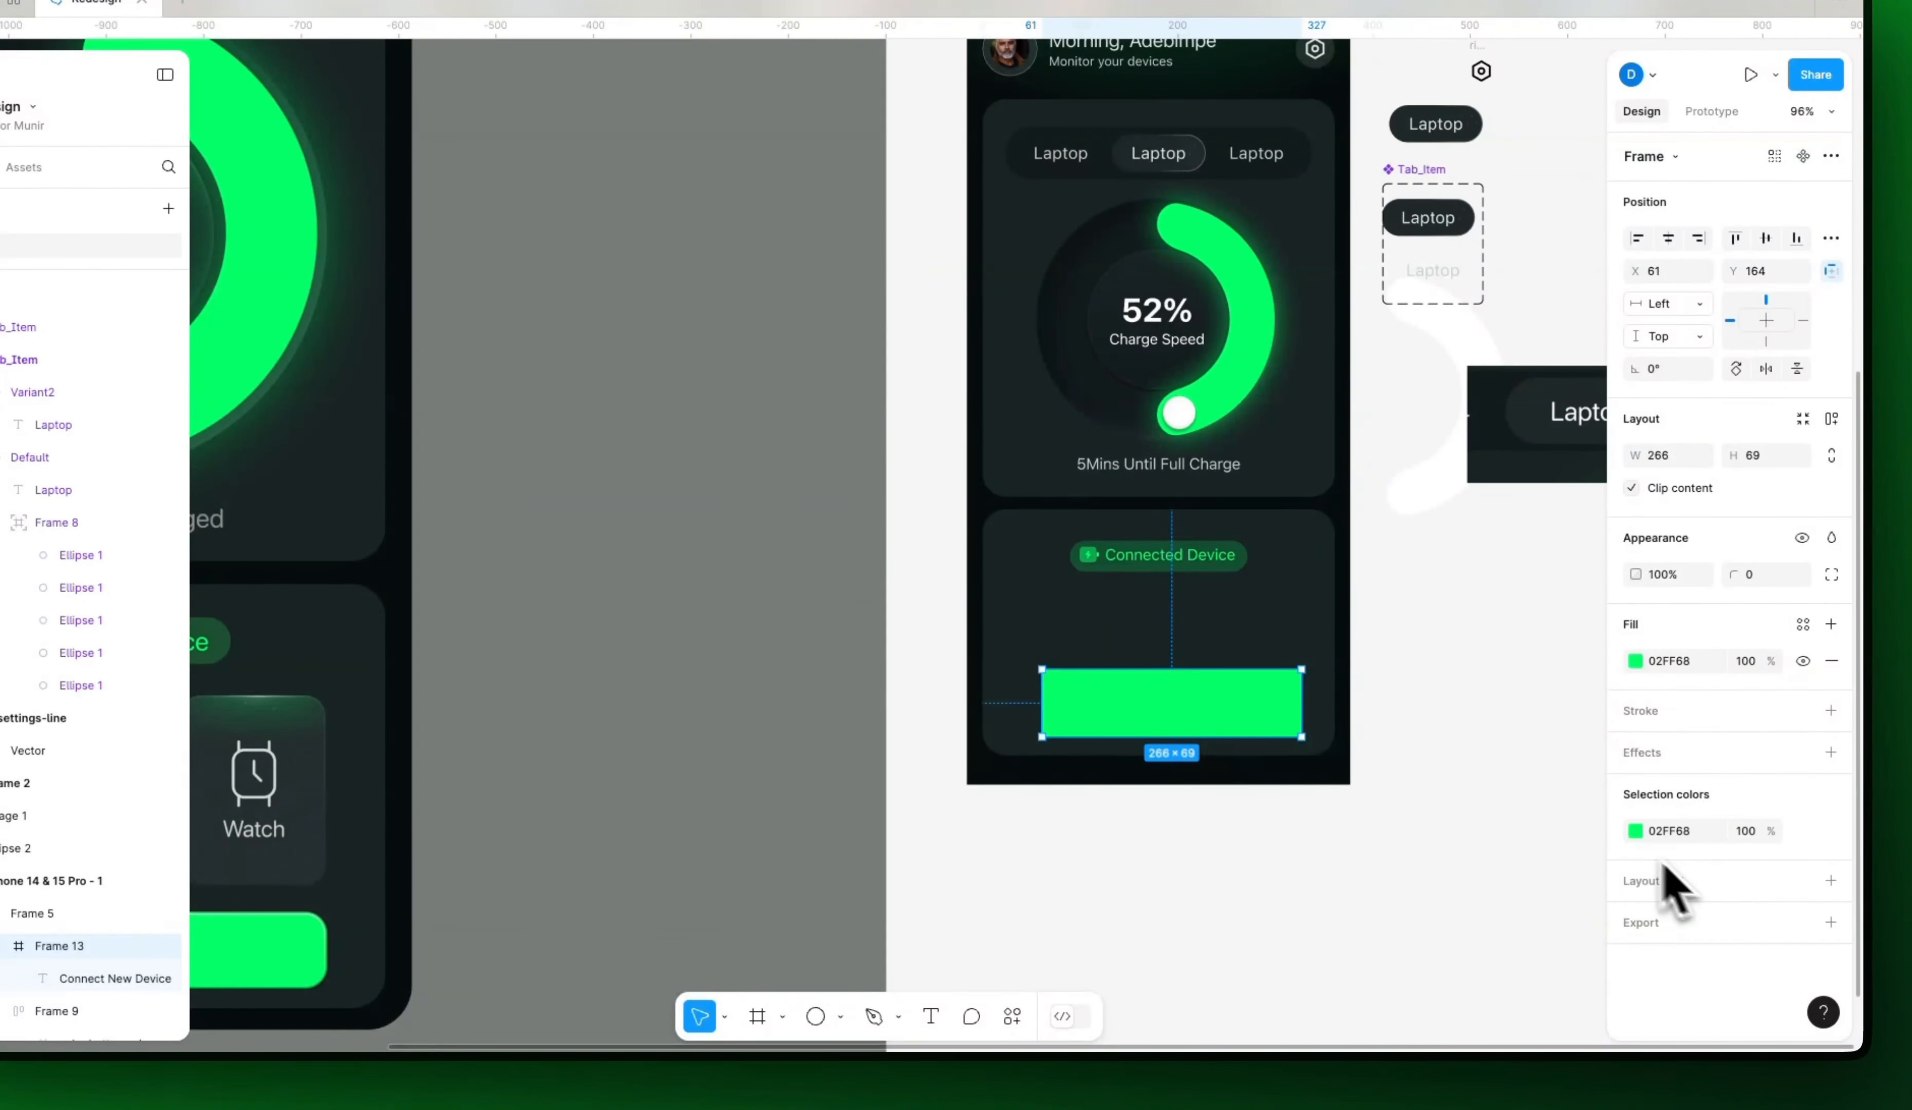
Step: Set the Connect New Device text's fill to white, FFFFFF
{"action": "double_click", "coordinate": [1164, 725]}
{"action": "left_click", "coordinate": [1674, 784]}
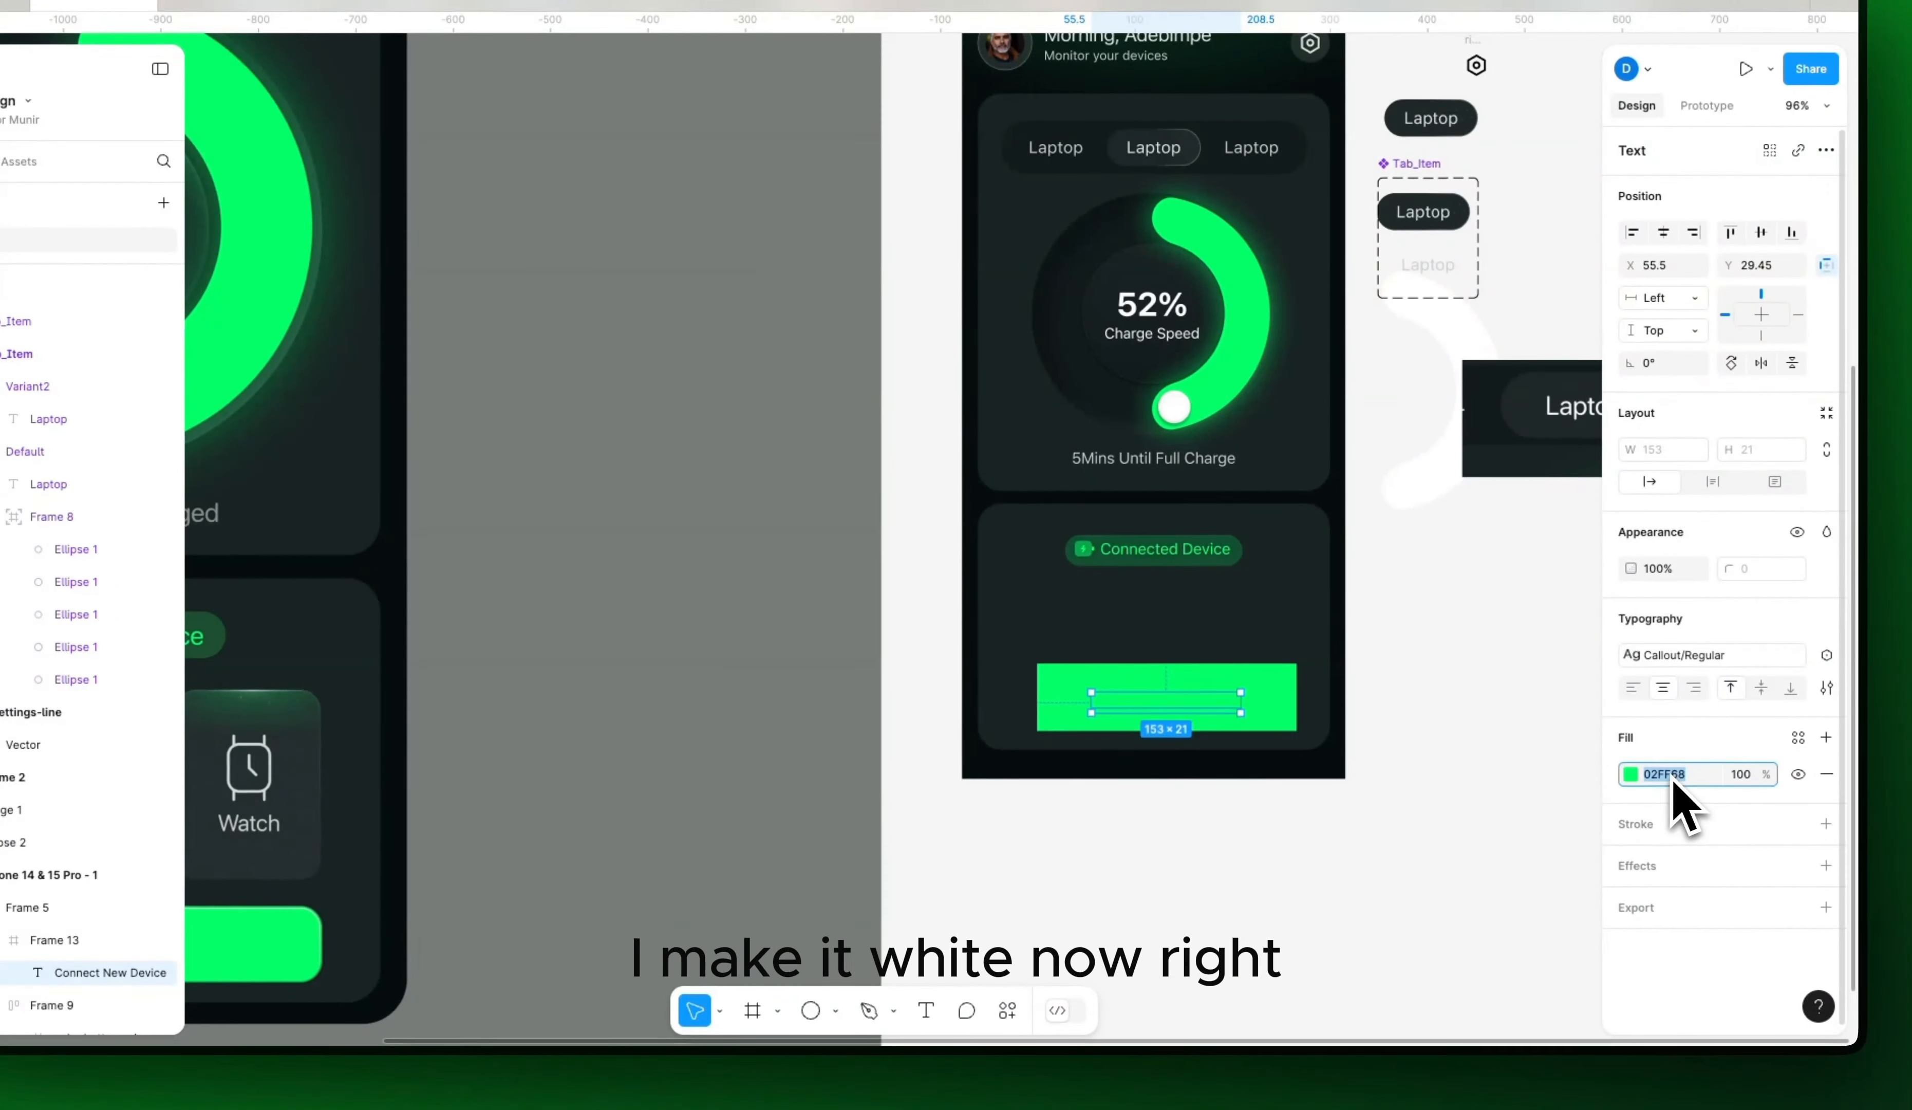
{"action": "left_click", "coordinate": [1426, 776]}
{"action": "left_click_drag", "start_coordinate": [762, 854], "coordinate": [1135, 861]}
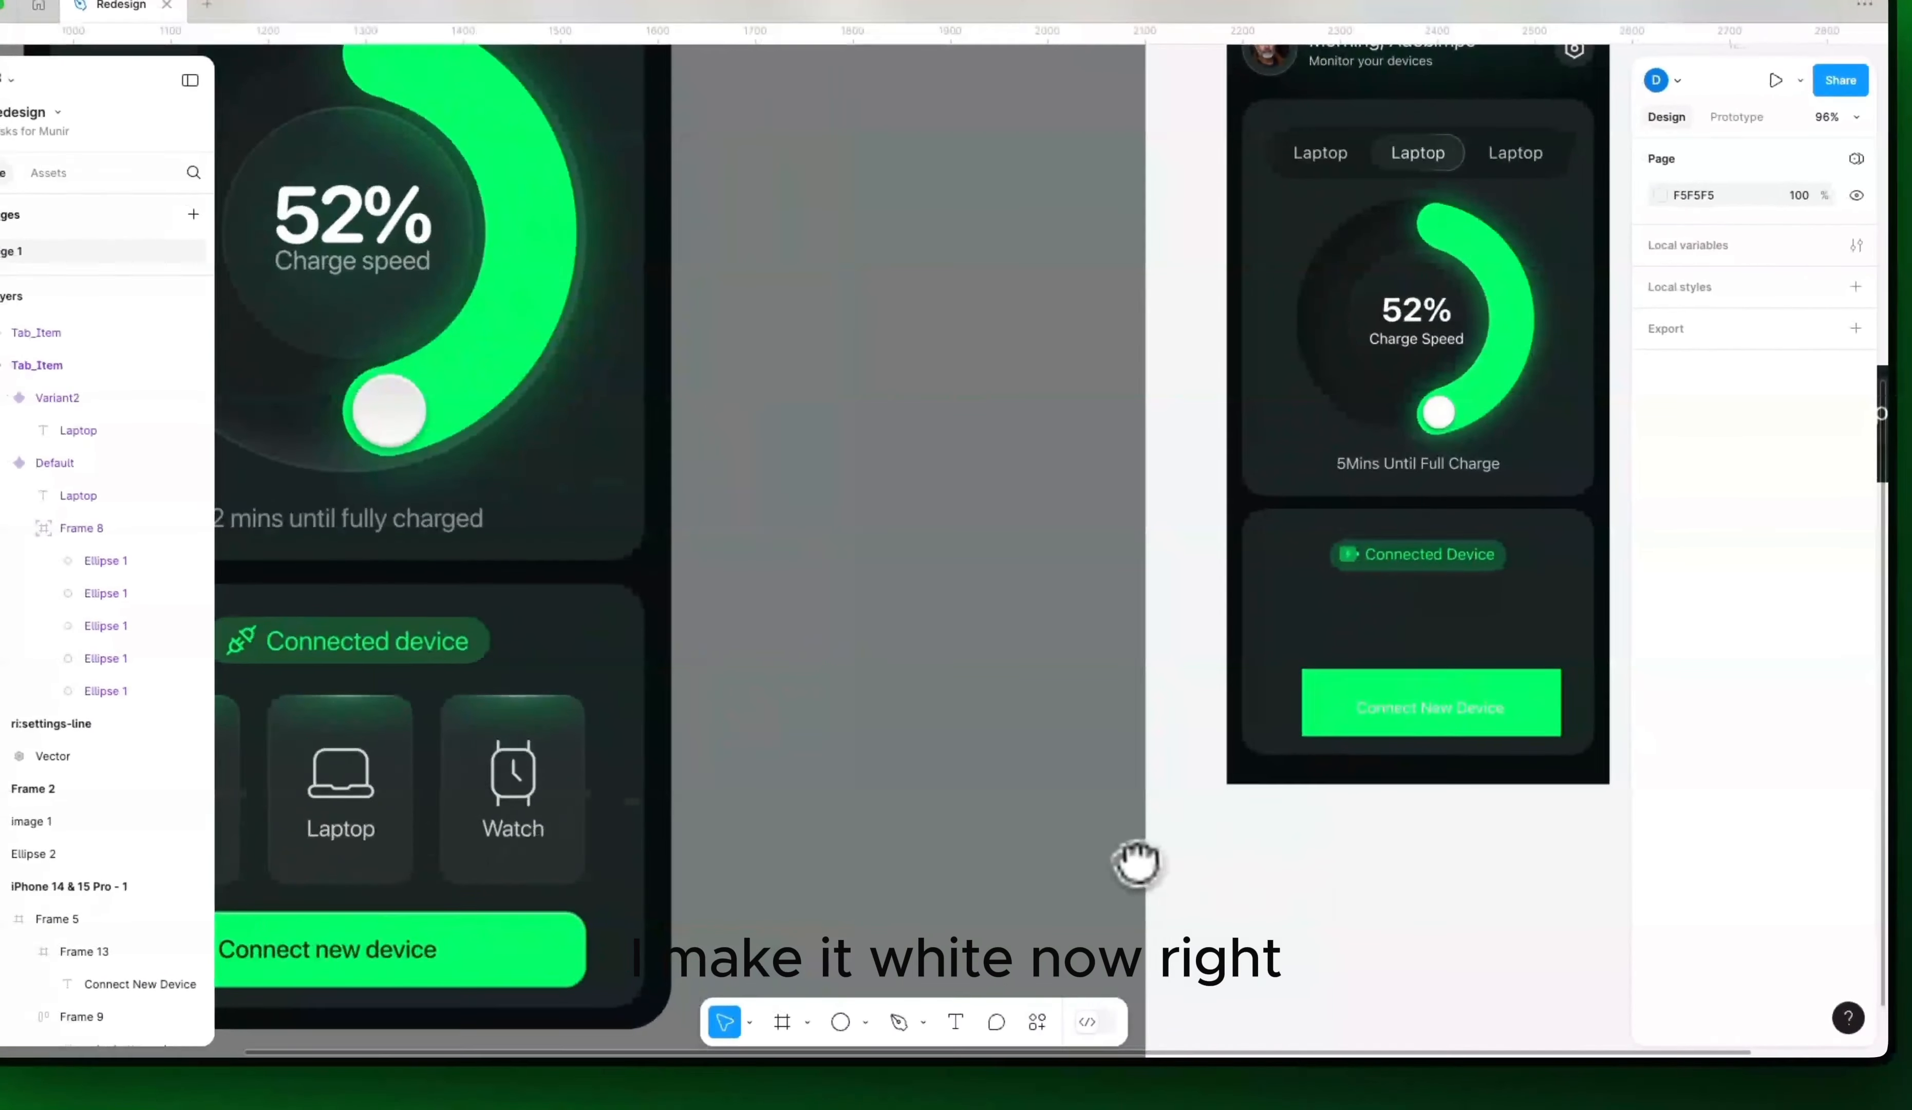
{"action": "left_click_drag", "start_coordinate": [1421, 809], "coordinate": [1219, 821]}
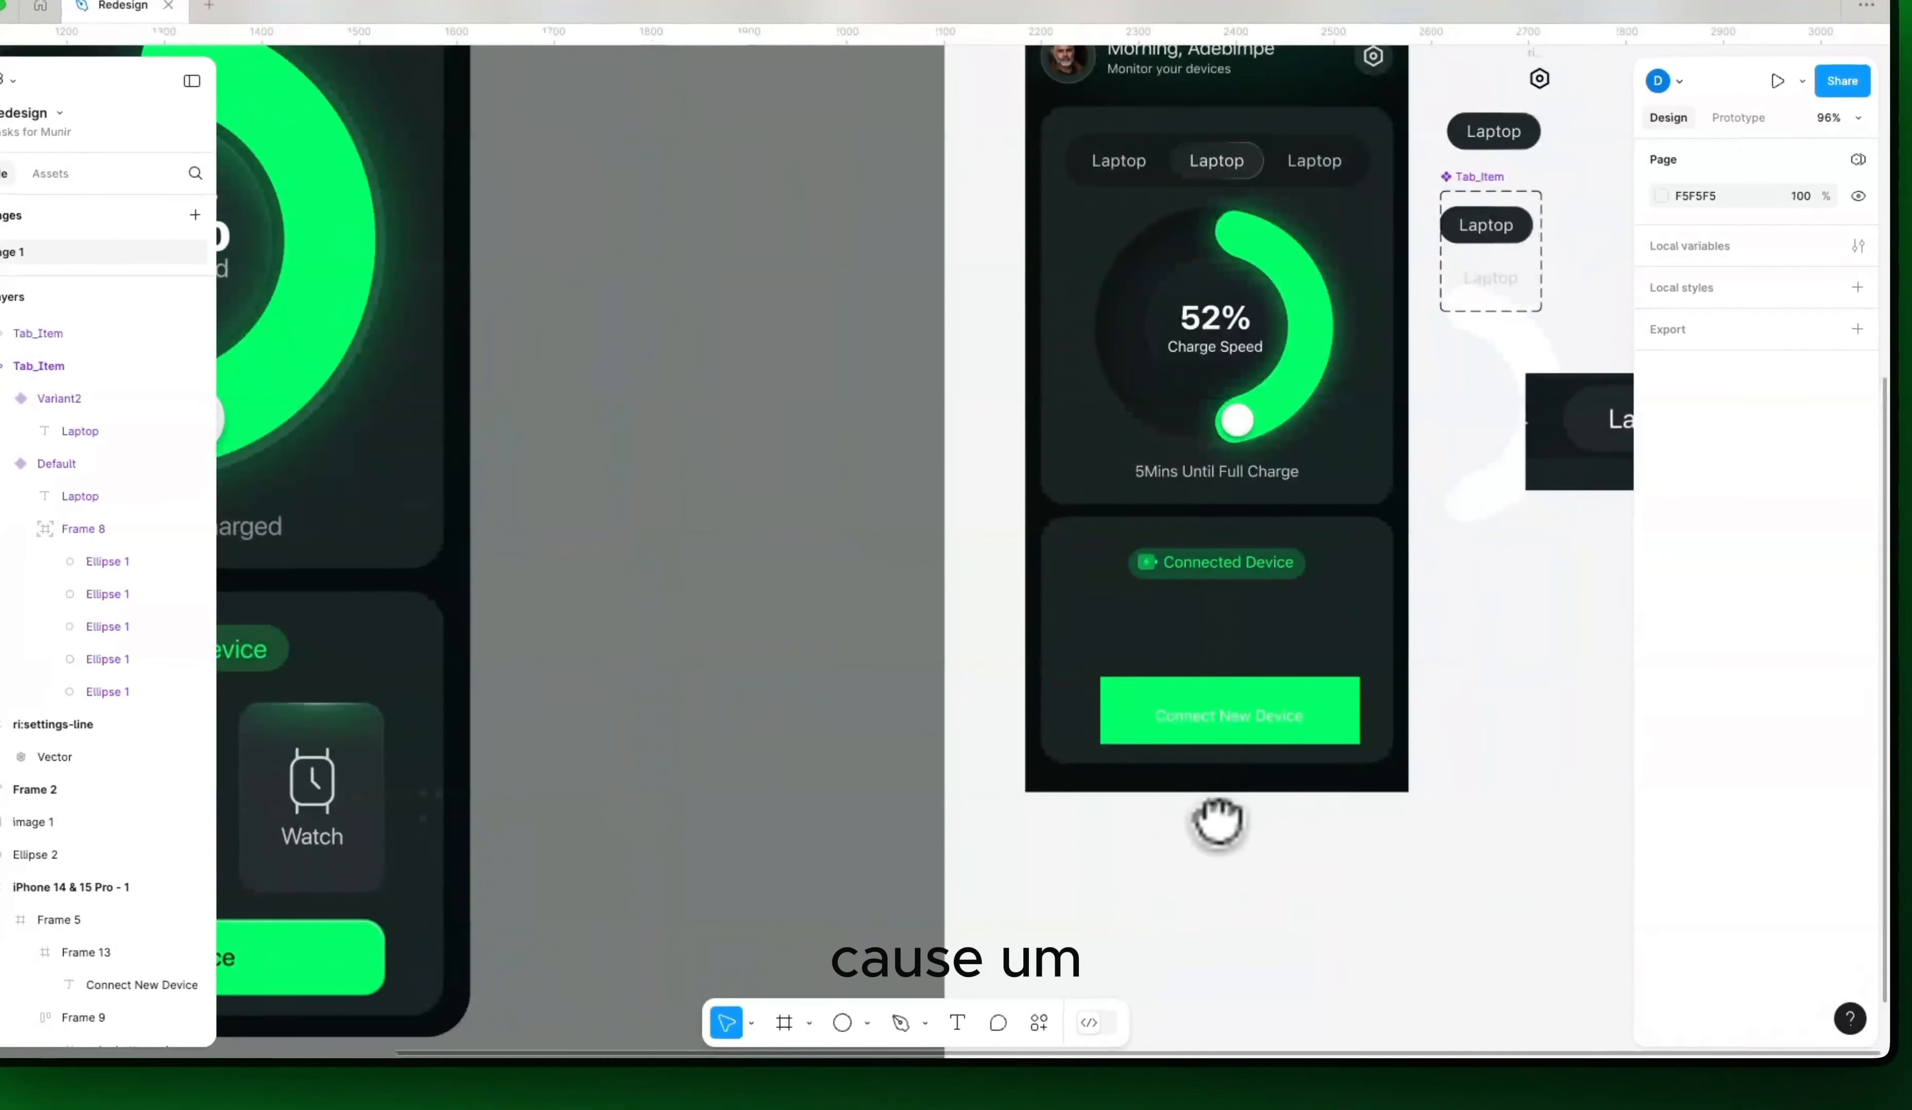
{"action": "double_click", "coordinate": [1265, 724]}
{"action": "key", "text": "shift+i"}
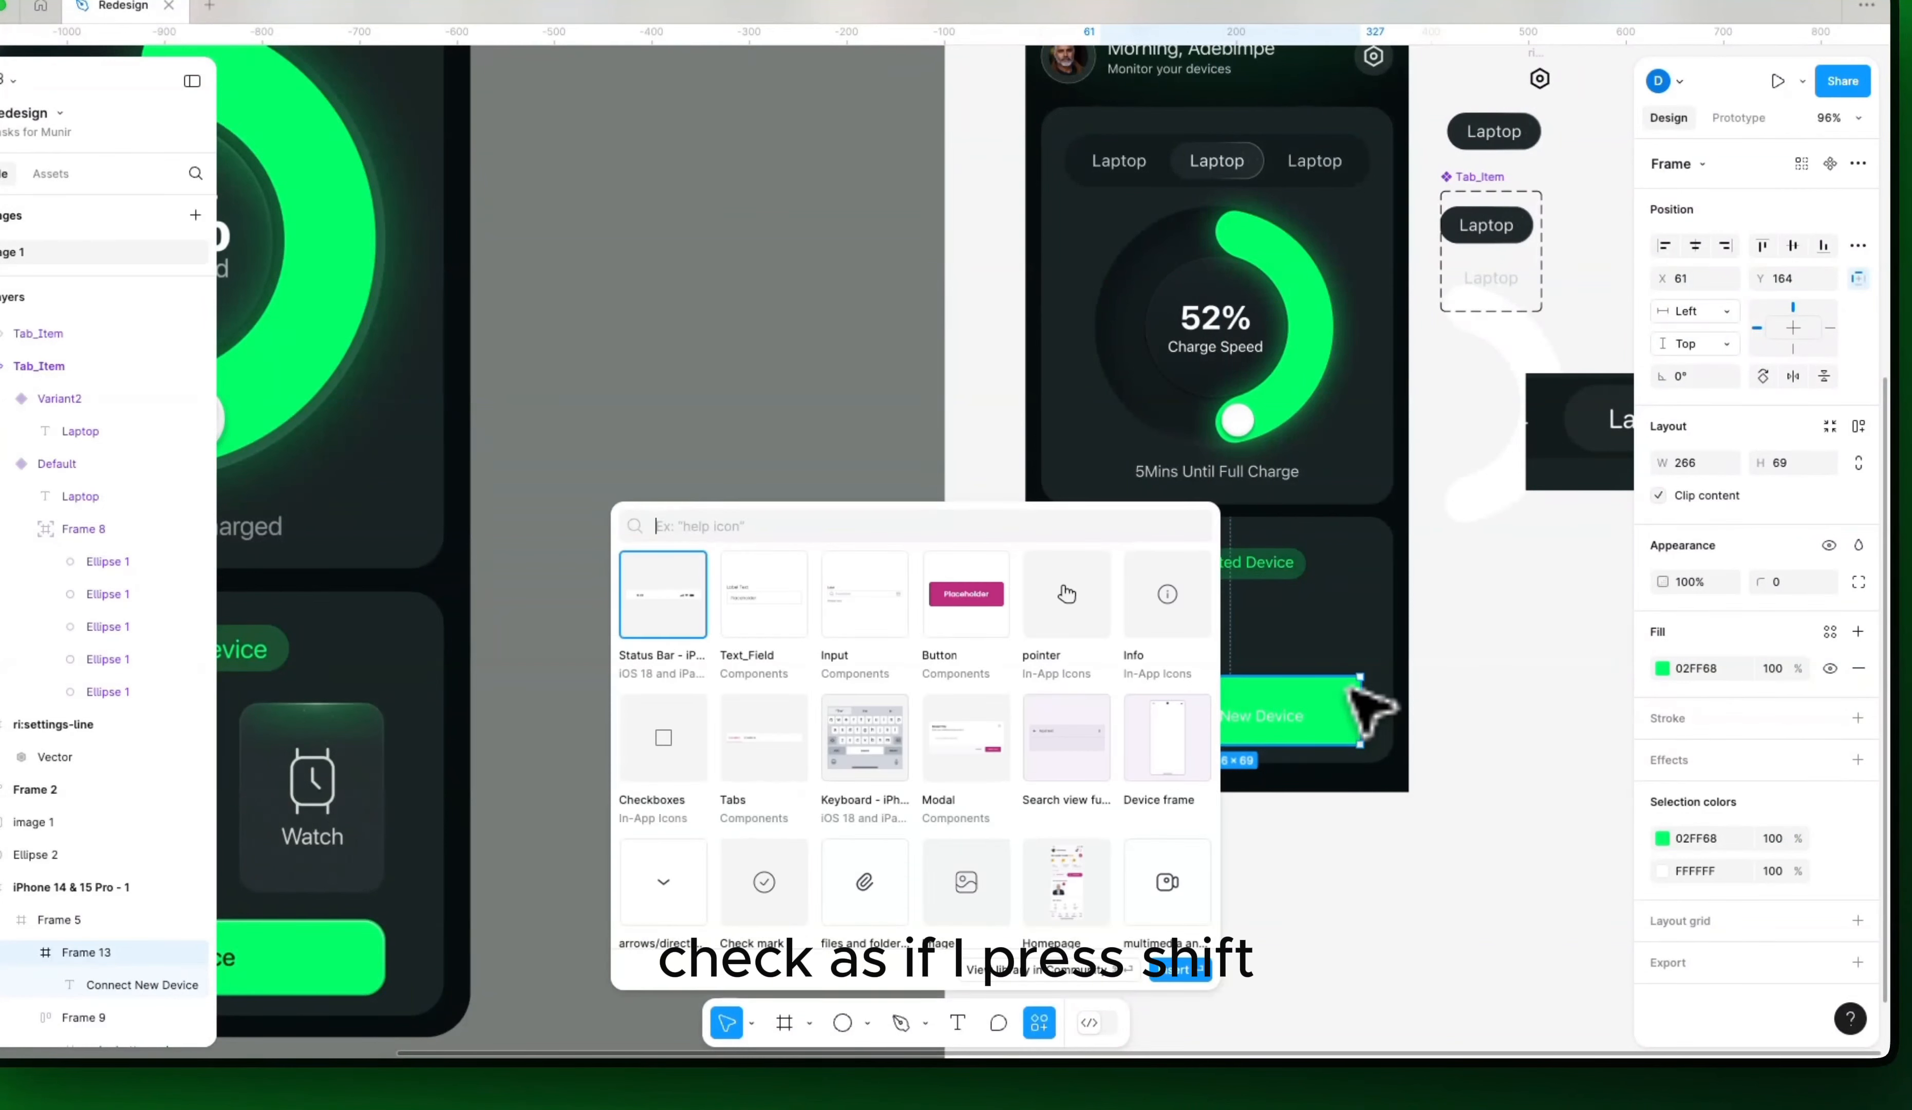
{"action": "left_click", "coordinate": [1181, 1006]}
{"action": "left_click", "coordinate": [1170, 1006]}
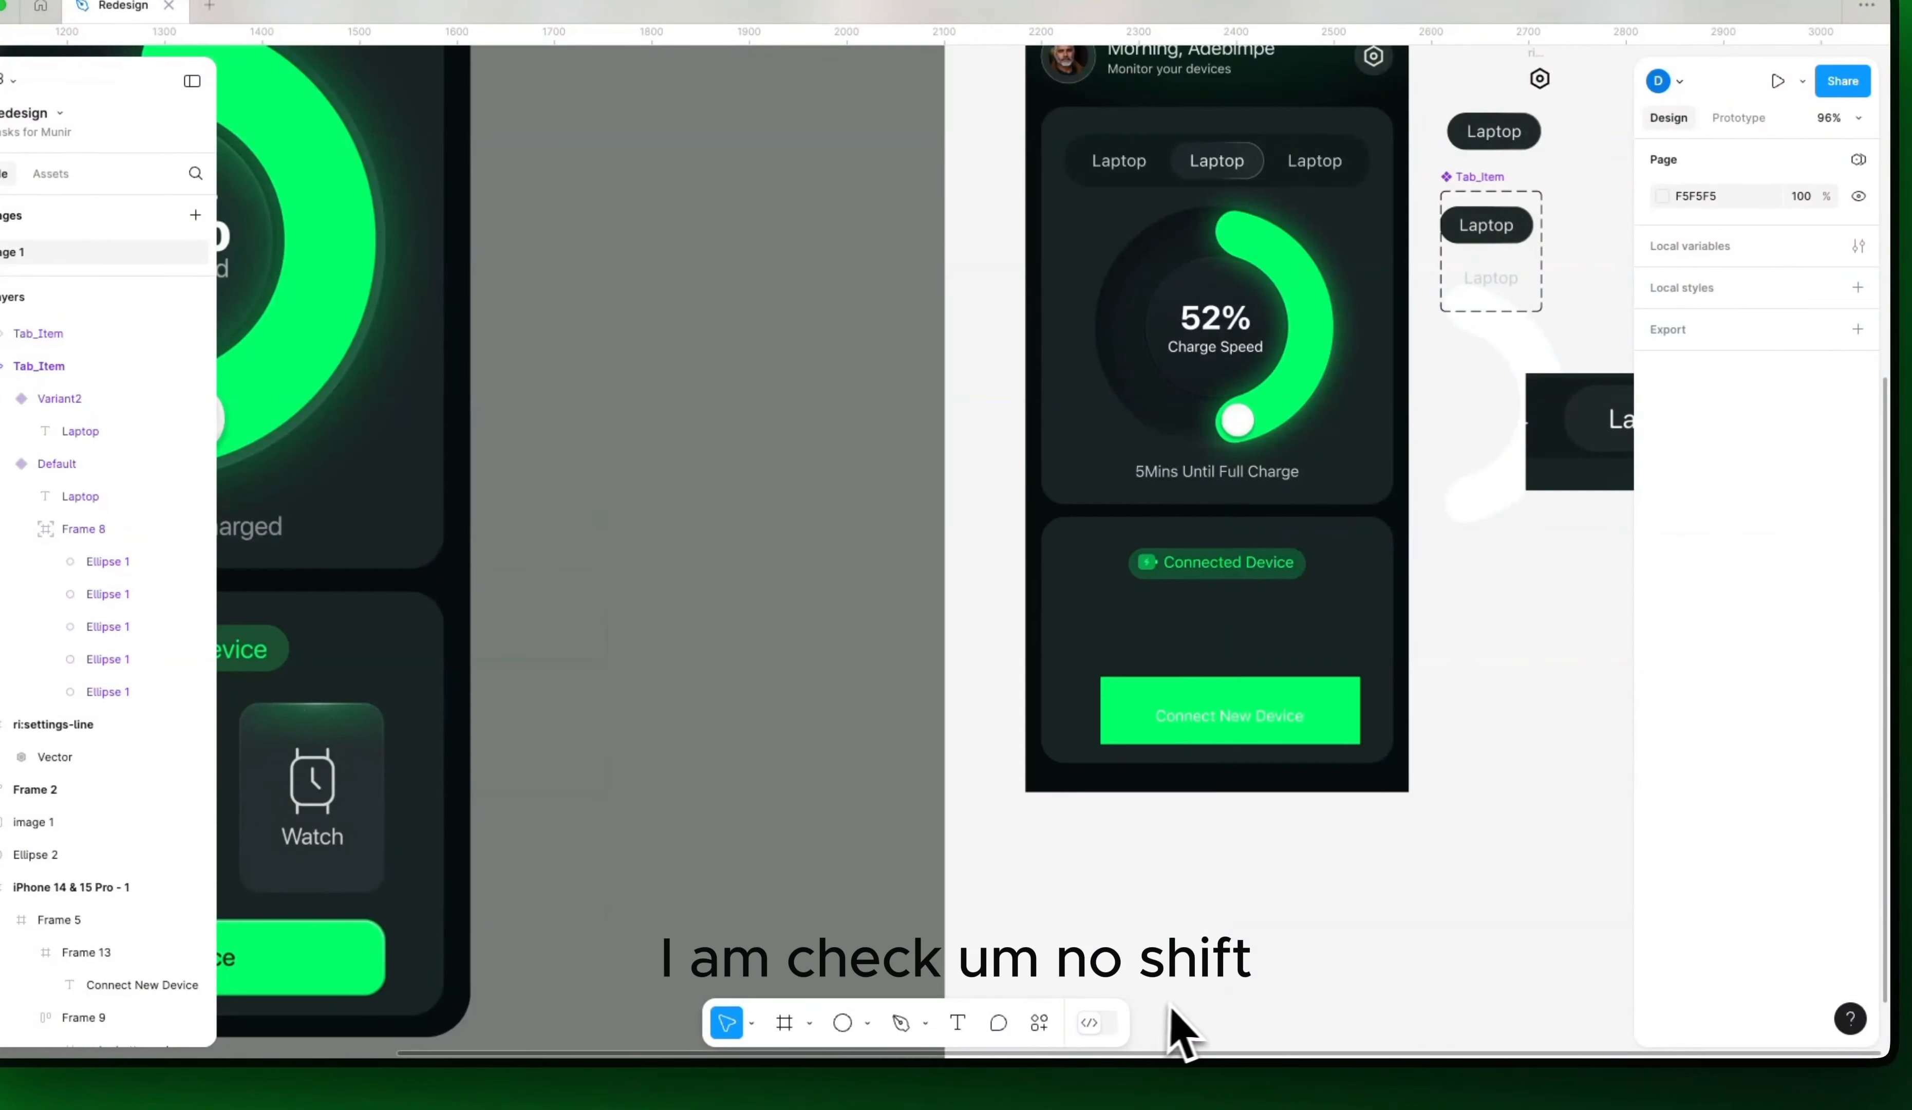
Step: Find the A11y - Color Contrast Checker plugin with "a11y" and run its check on the Connect New Device frame
{"action": "left_click", "coordinate": [1036, 1019]}
{"action": "type", "text": "a"}
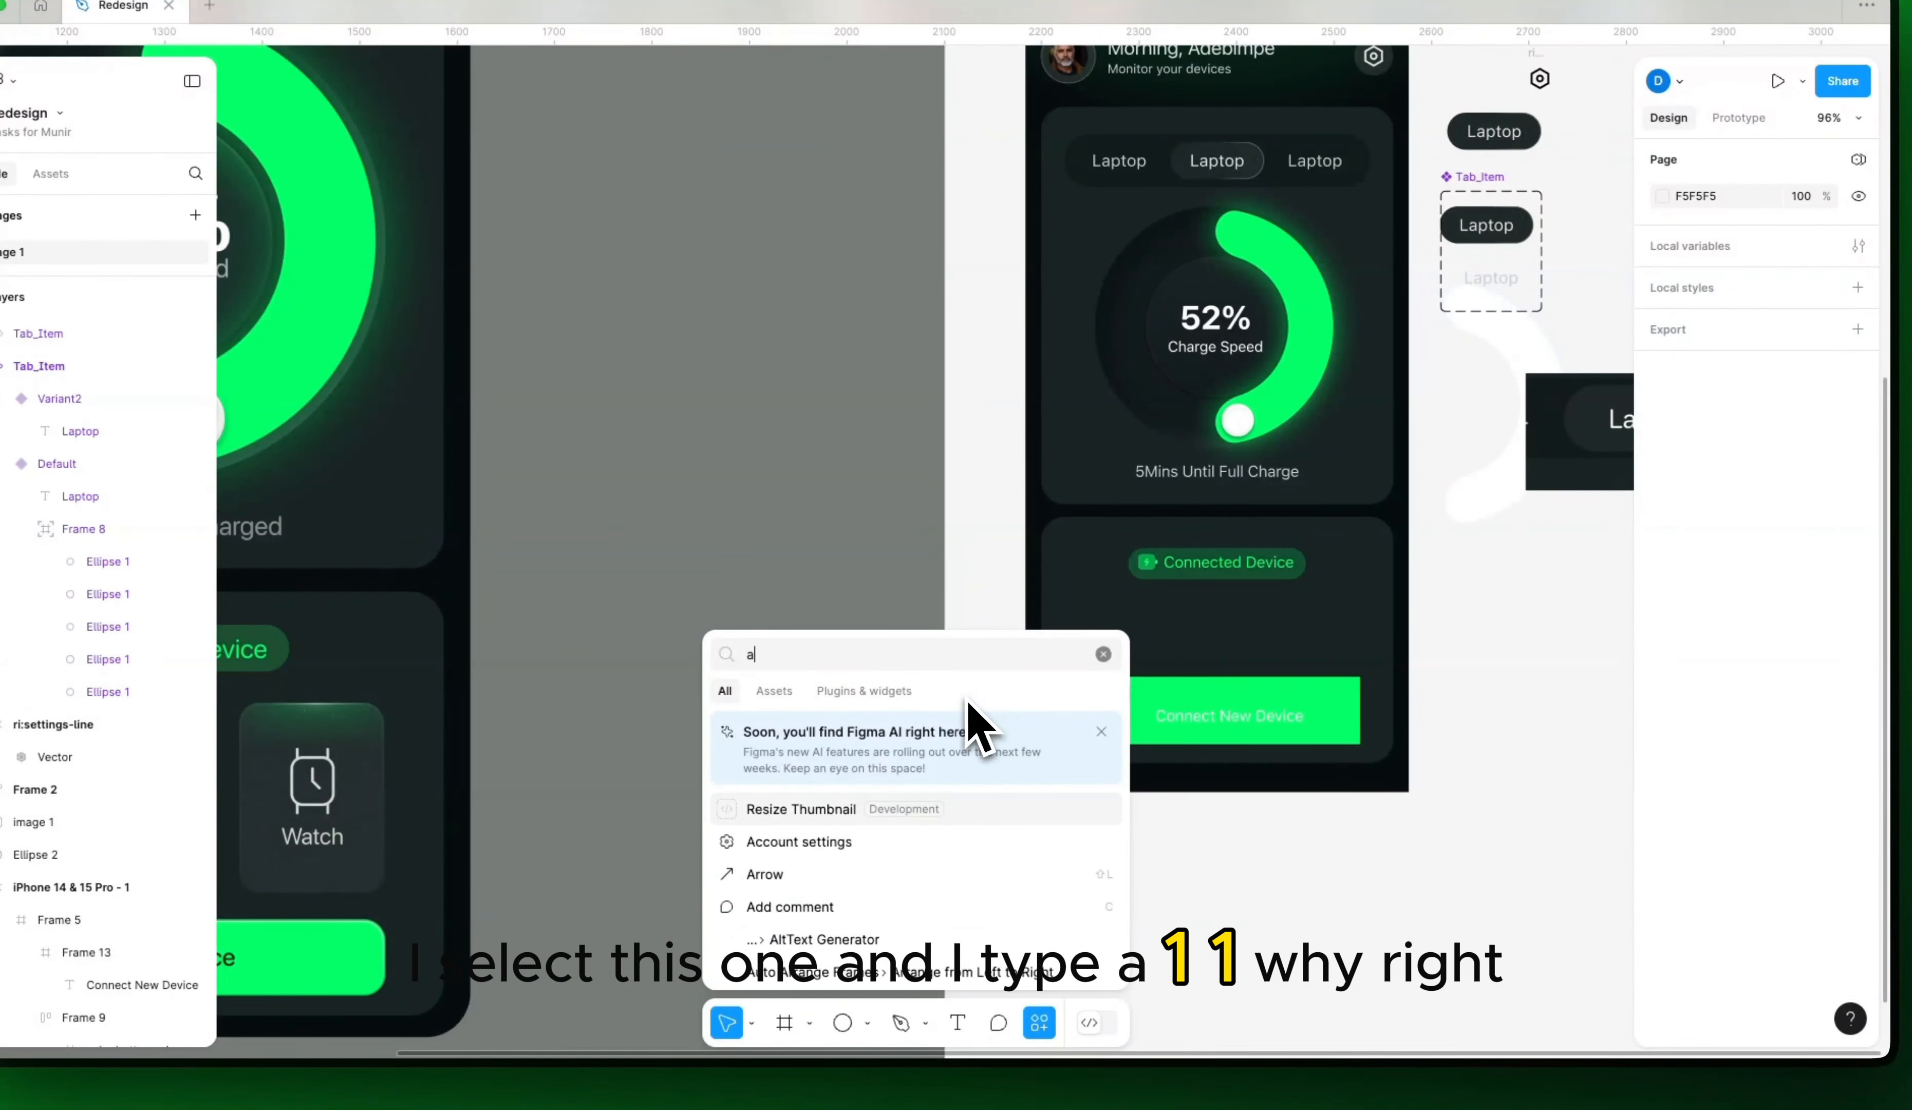
{"action": "type", "text": "11y"}
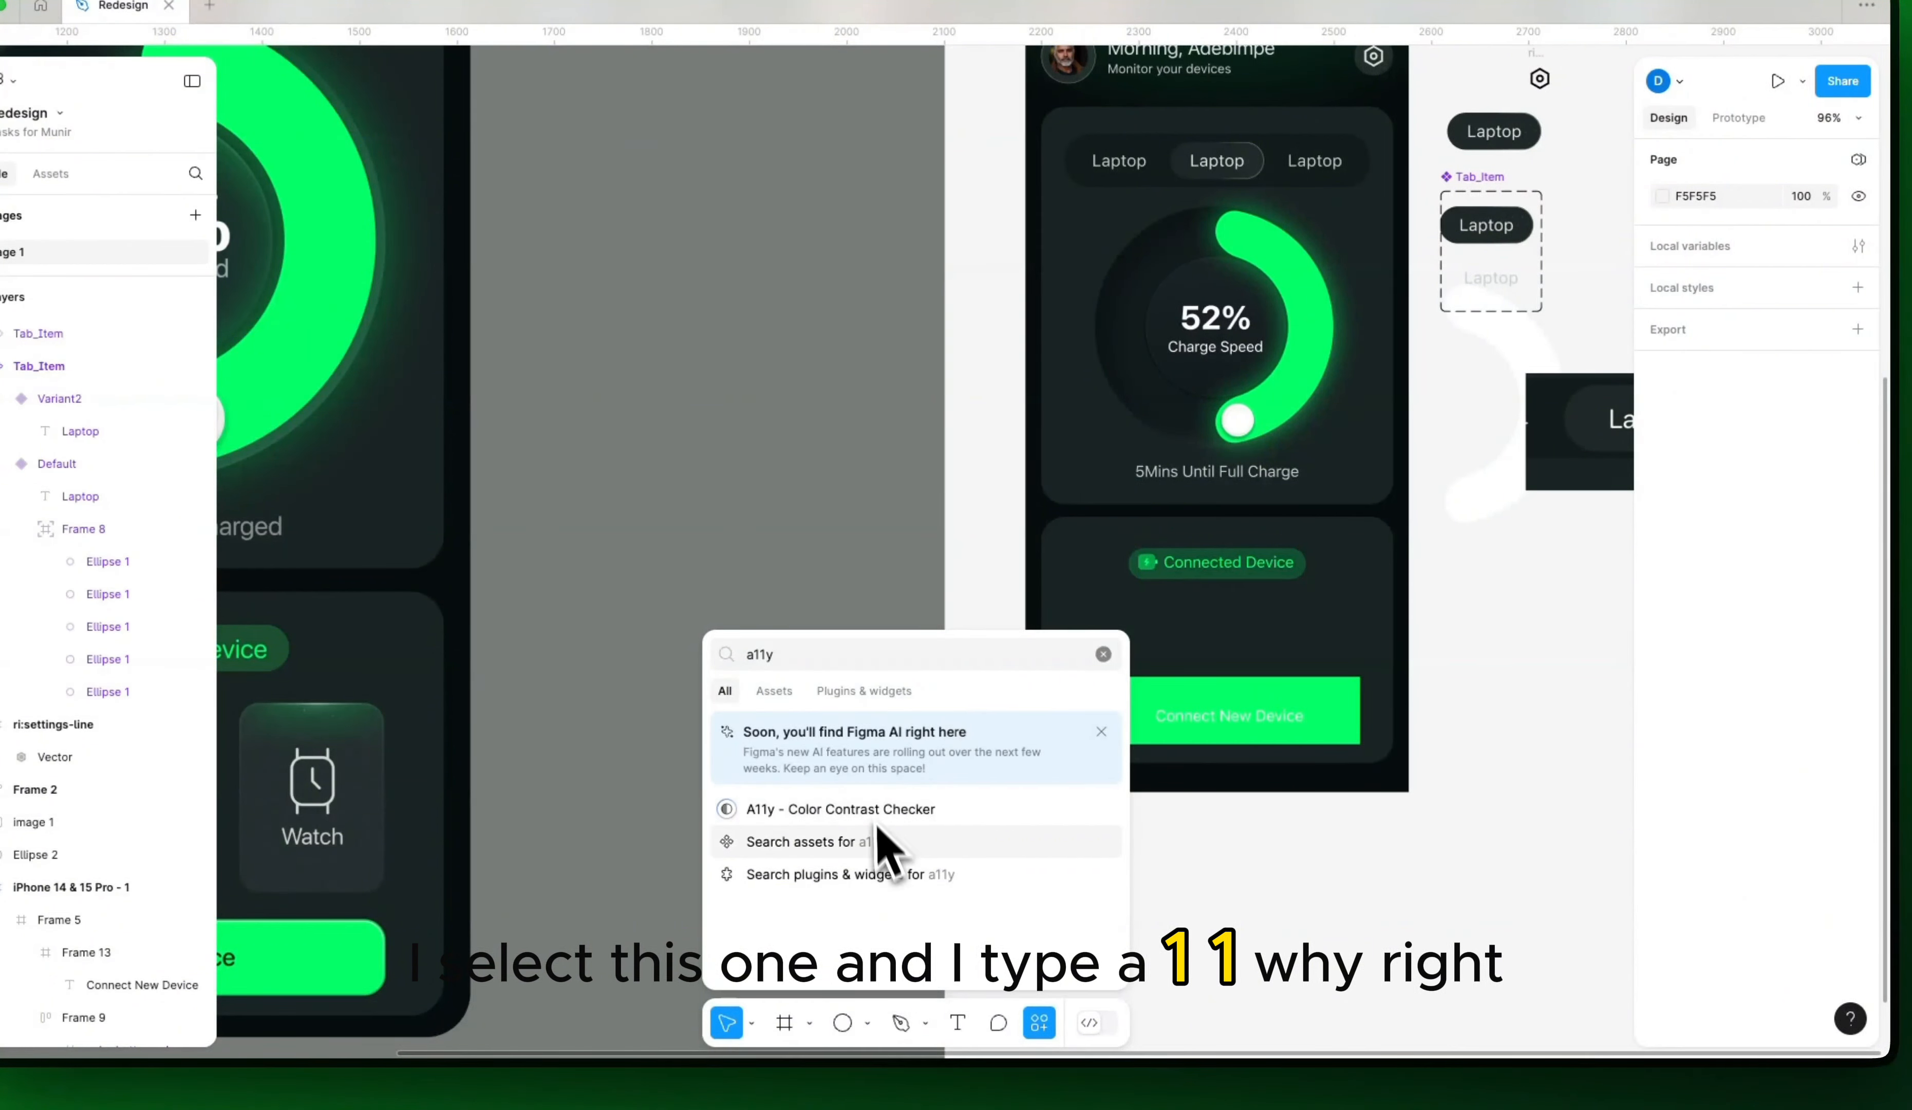
{"action": "left_click", "coordinate": [876, 808]}
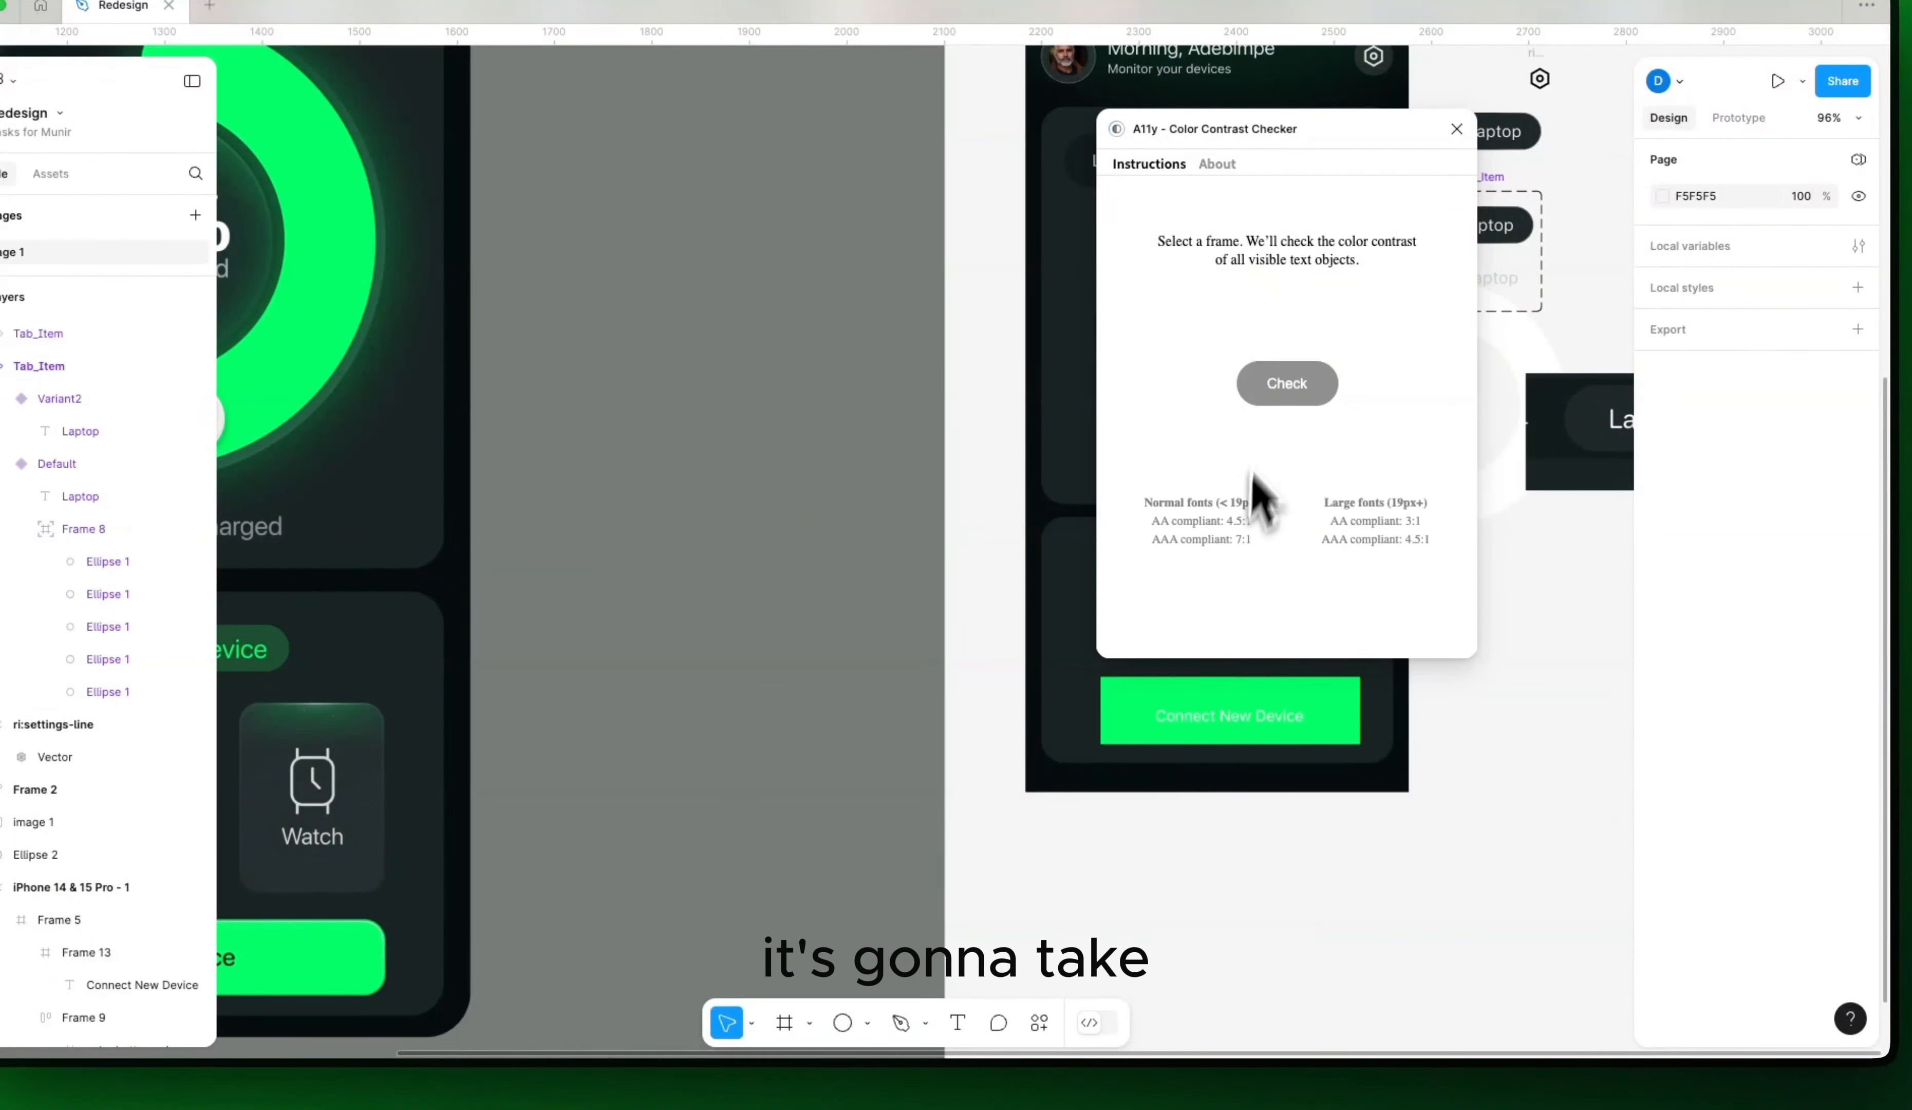
{"action": "left_click", "coordinate": [1311, 724]}
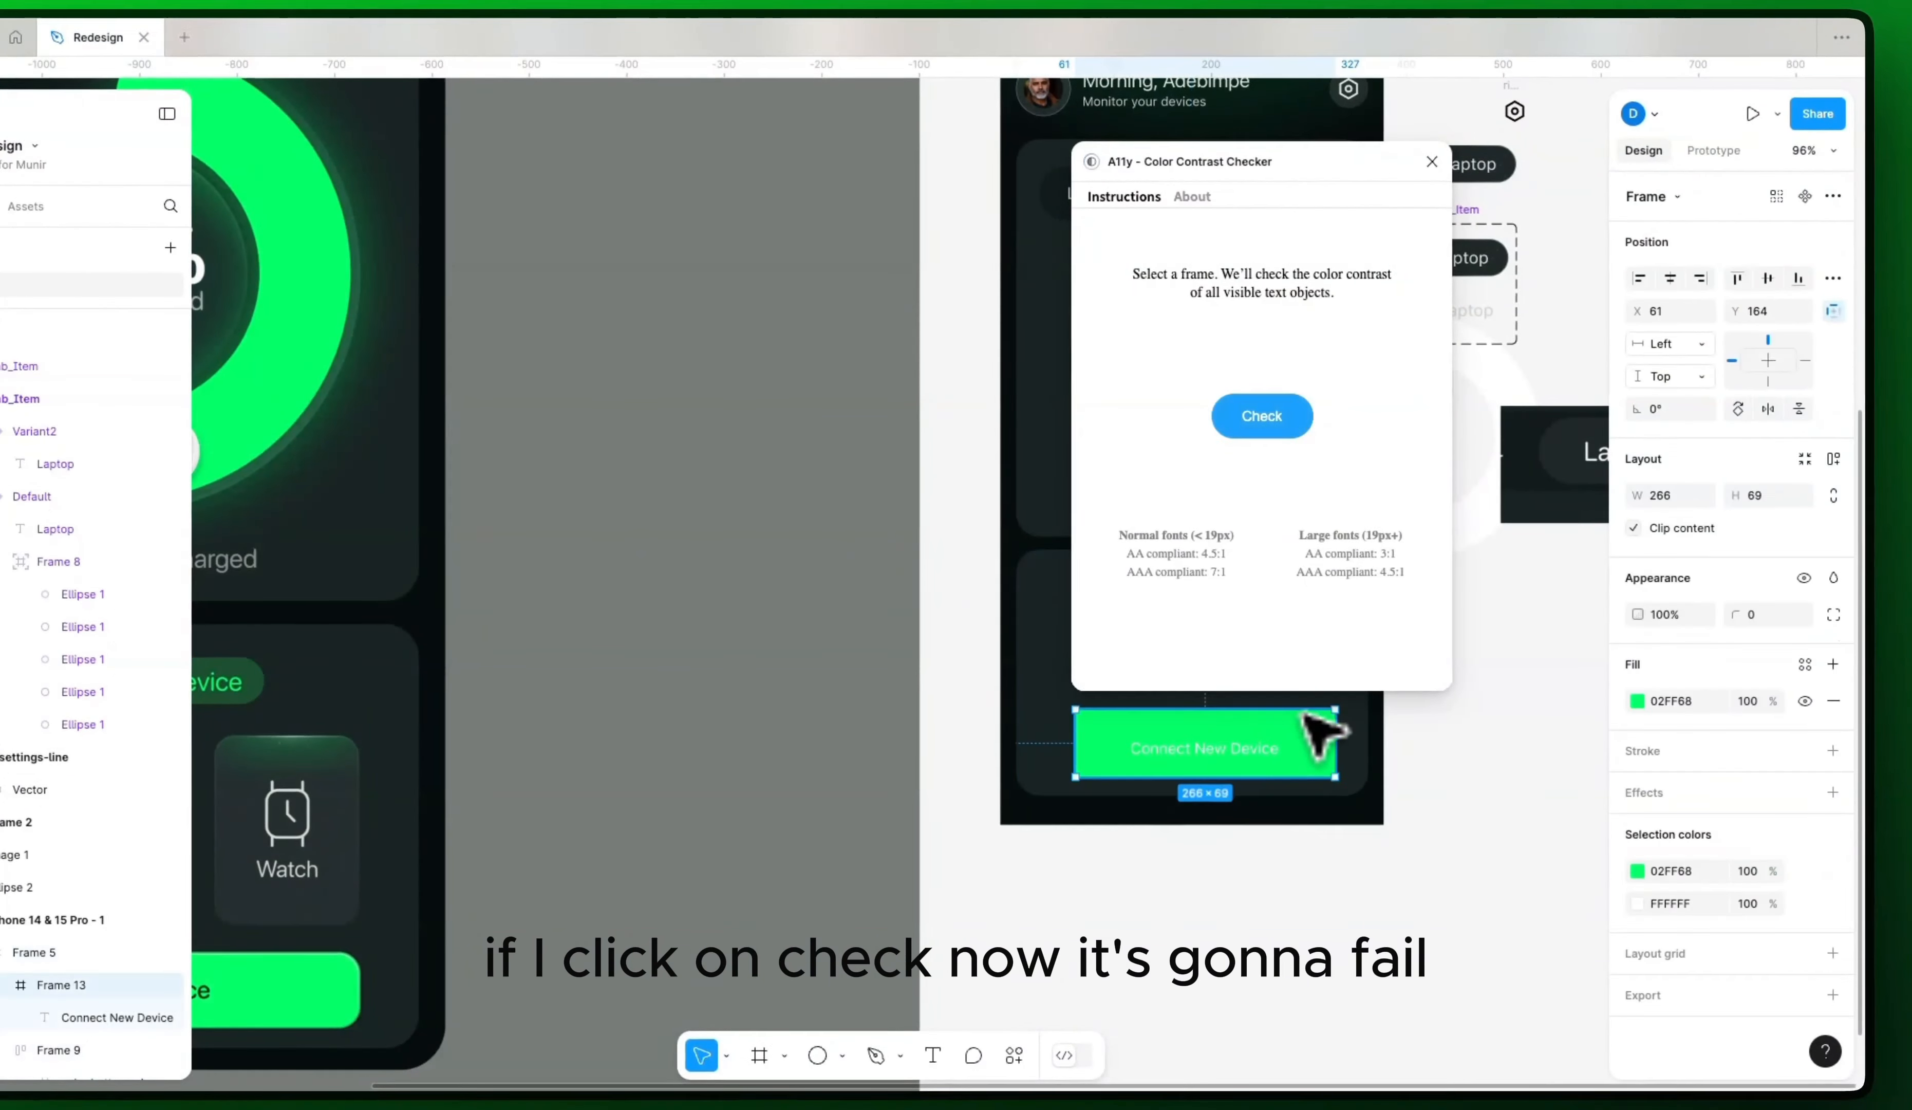
{"action": "left_click", "coordinate": [1287, 442]}
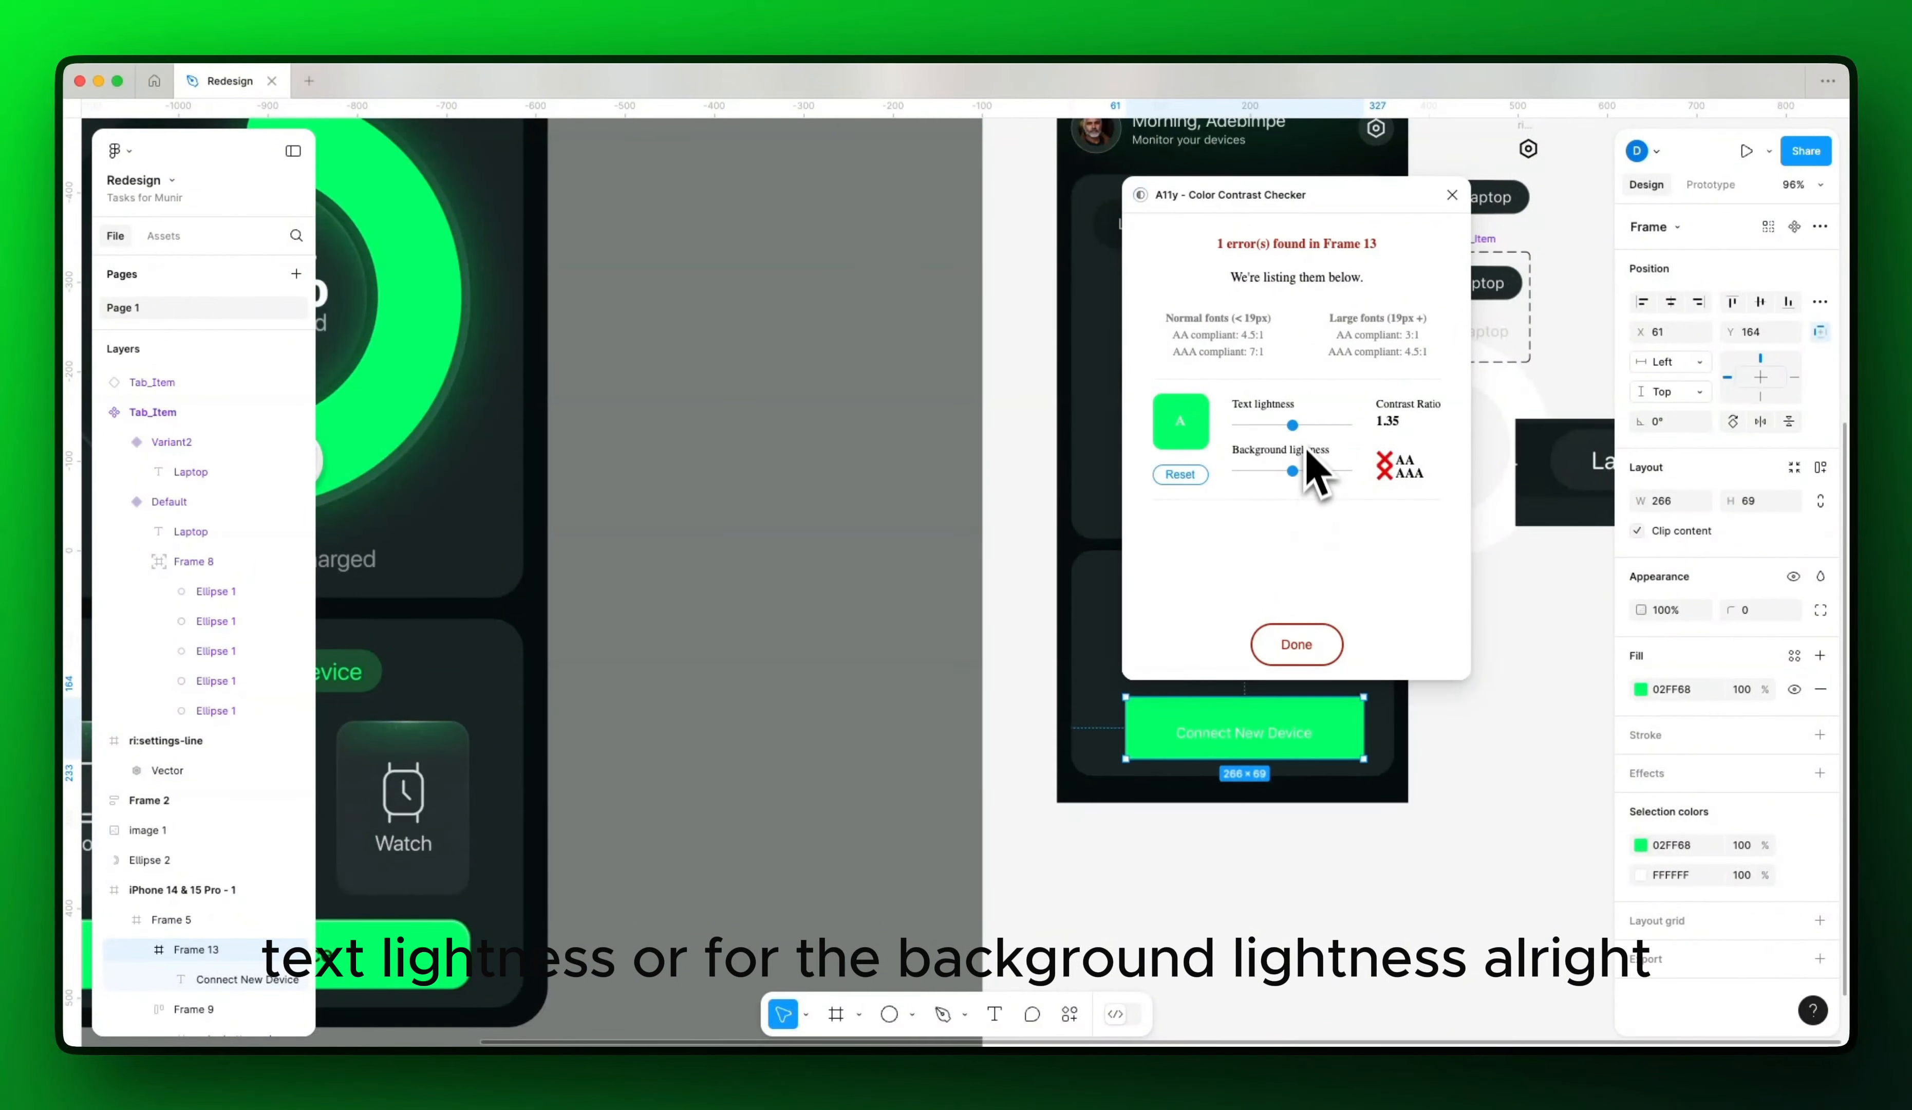
Step: Lower the text lightness in the contrast checker to its minimum, making the button text 373737, and finish the correction
{"action": "mouse_move", "coordinate": [1292, 425]}
{"action": "left_mouse_down"}
{"action": "mouse_move", "coordinate": [1350, 428]}
{"action": "mouse_move", "coordinate": [1262, 429]}
{"action": "left_mouse_up"}
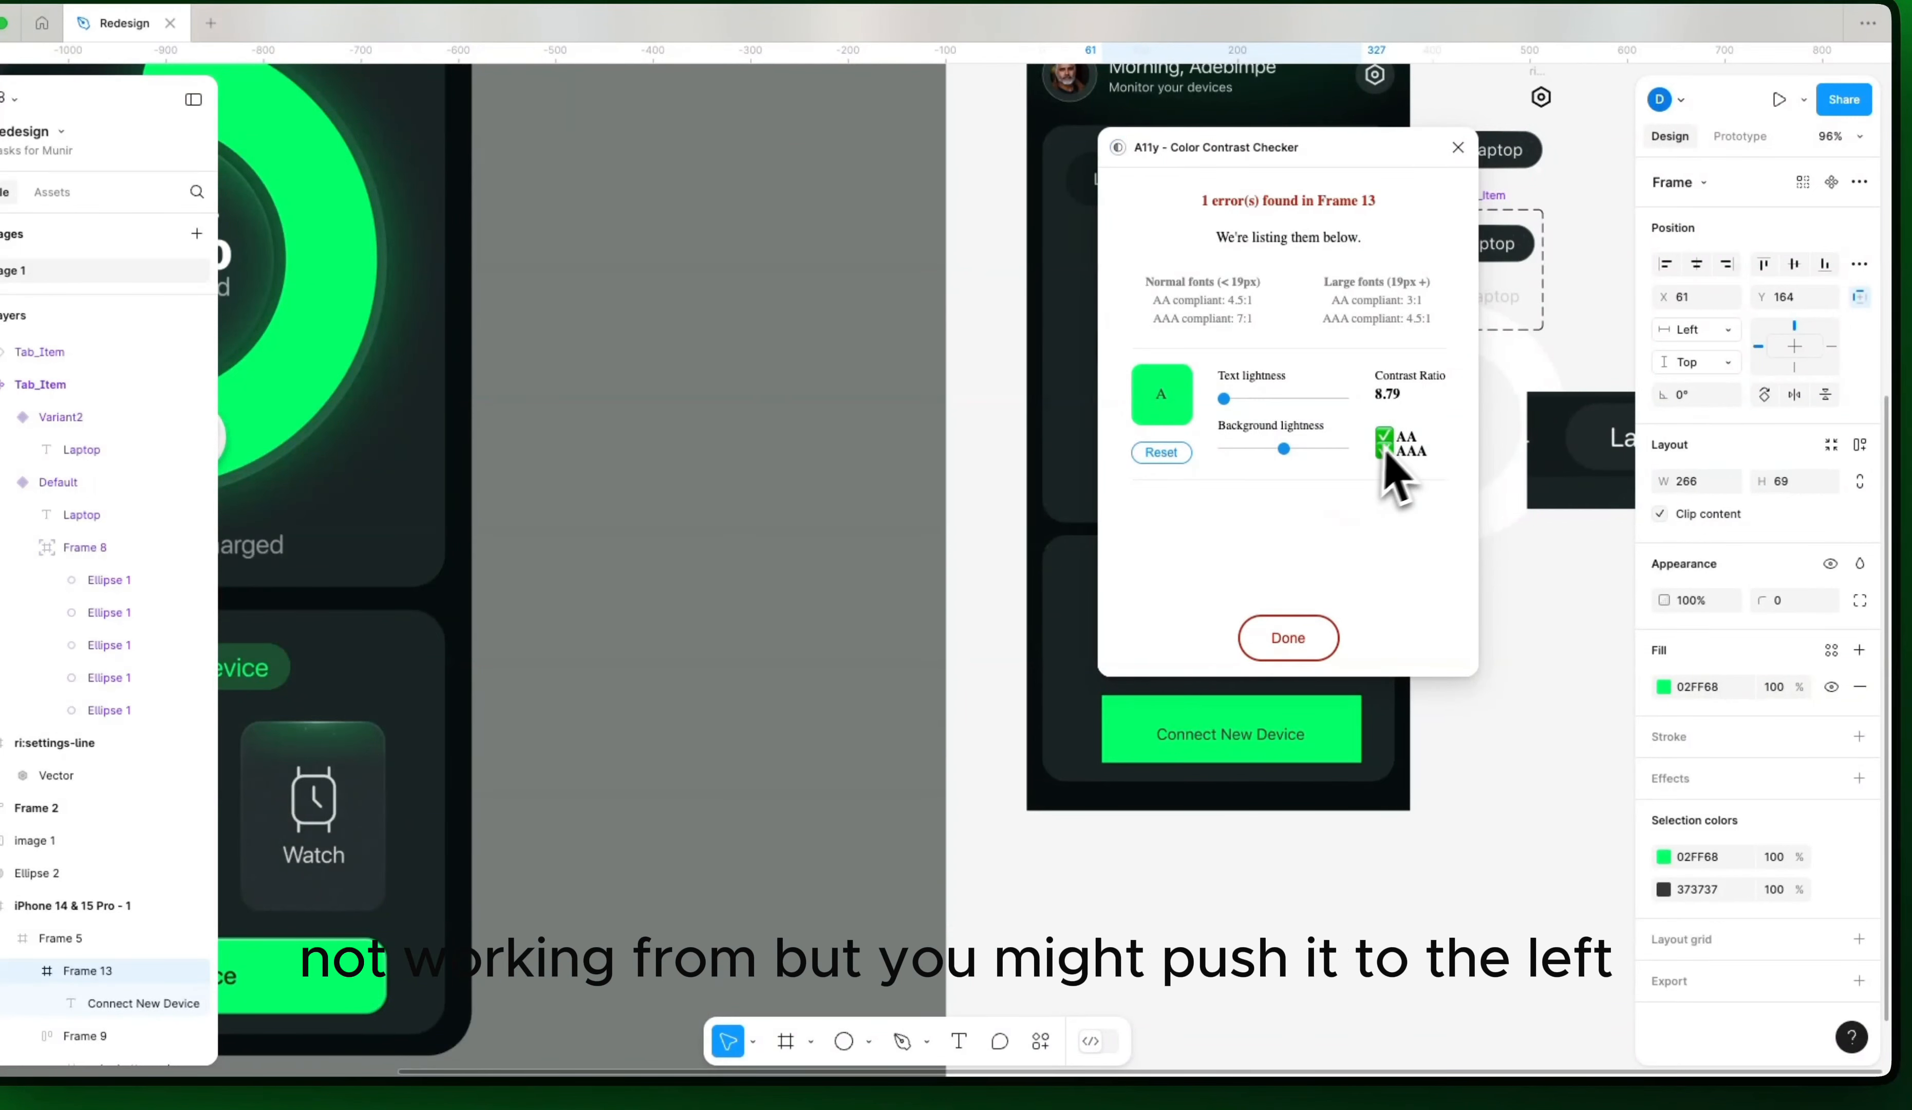
{"action": "left_click_drag", "start_coordinate": [648, 917], "coordinate": [1048, 890]}
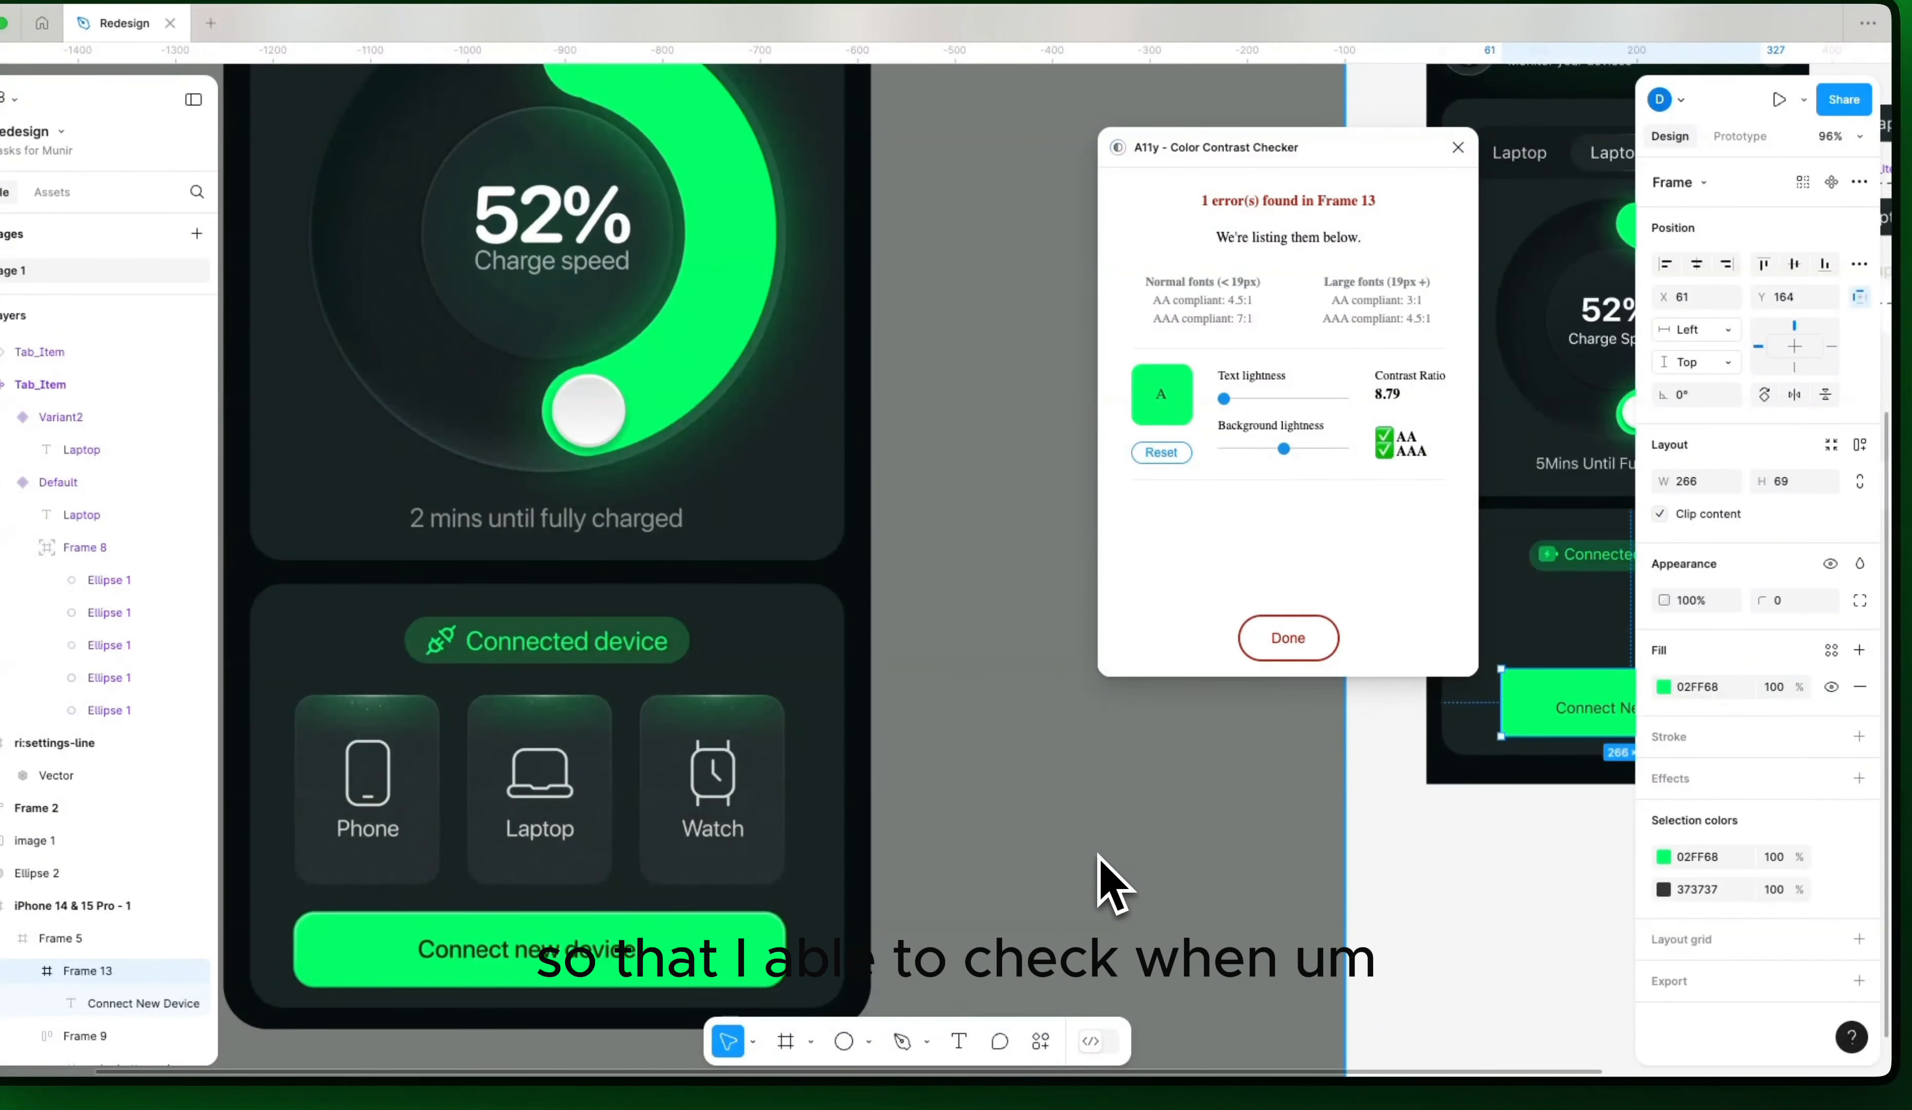
{"action": "left_click", "coordinate": [1293, 641]}
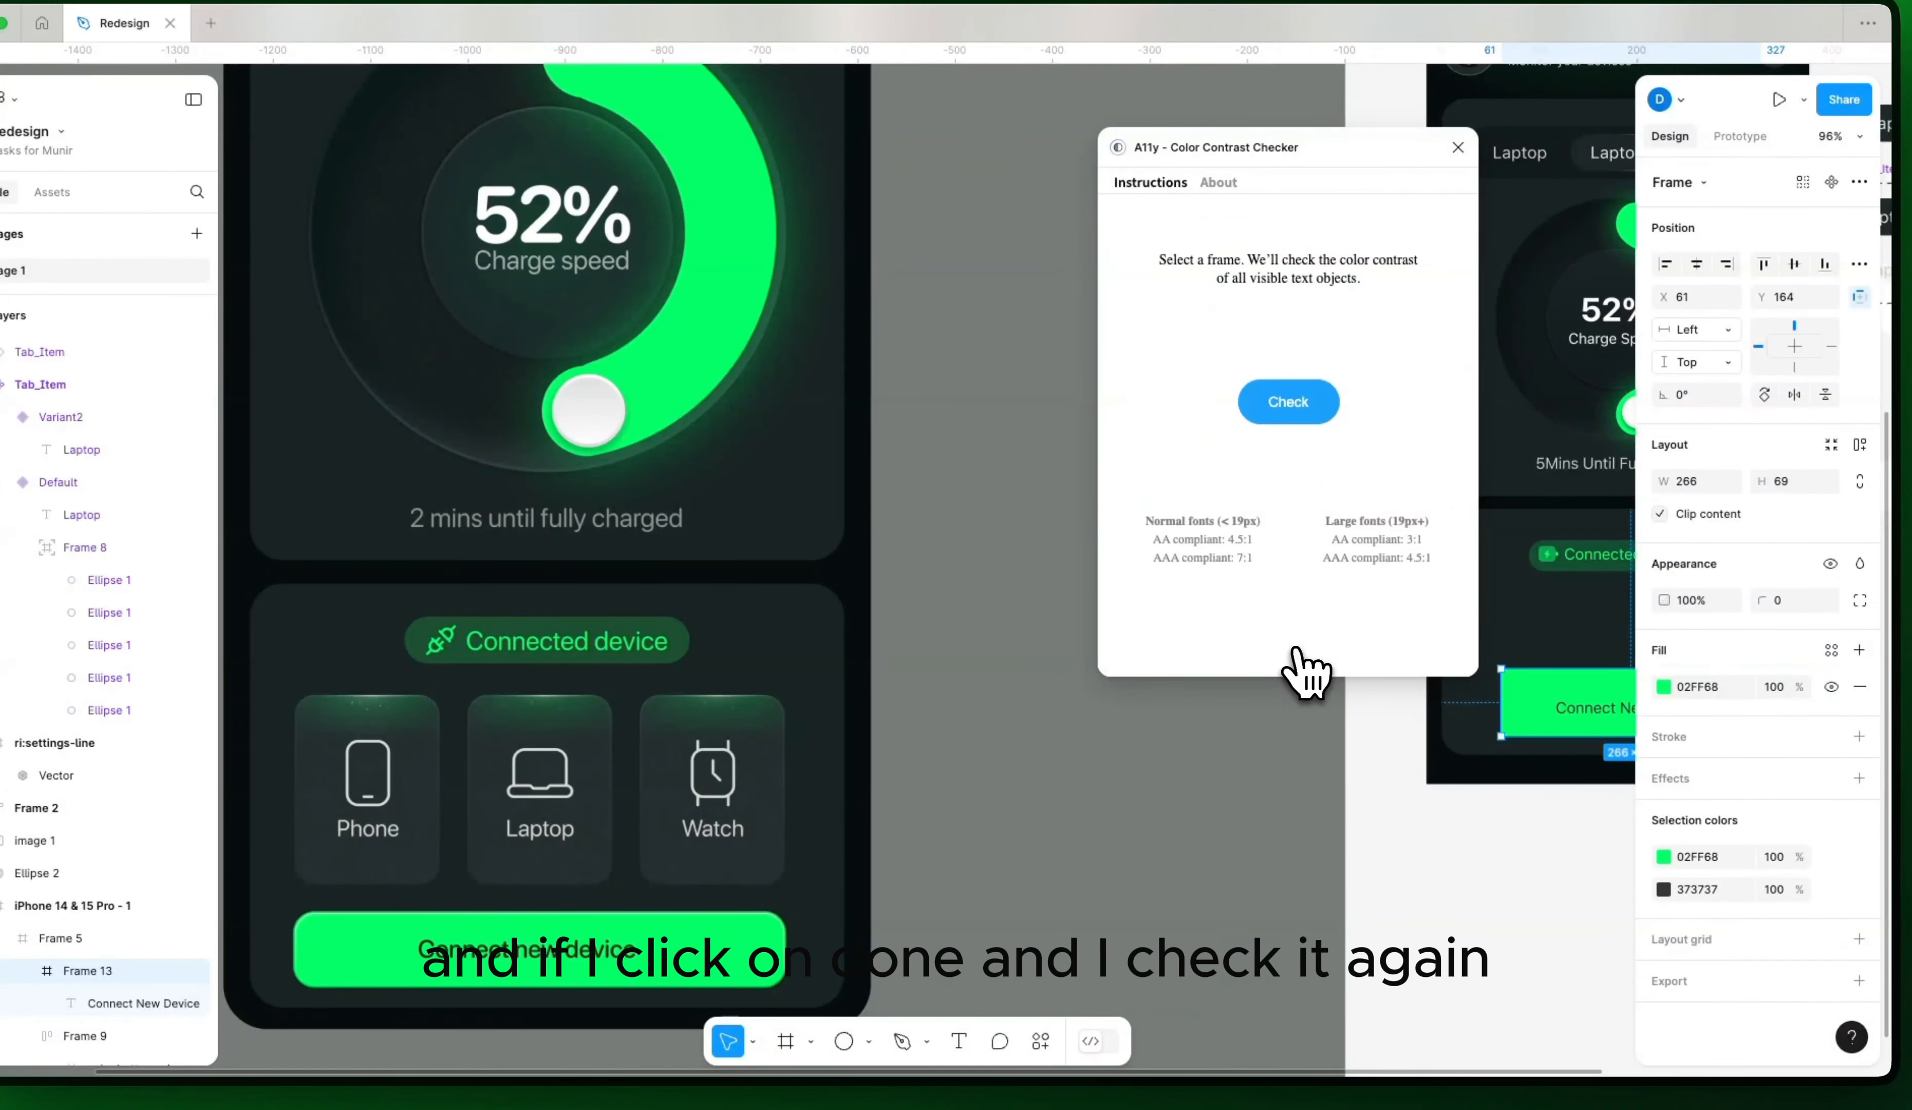
Step: Recheck the Connect New Device frame's color contrast and close the contrast checker
{"action": "left_click", "coordinate": [1296, 403]}
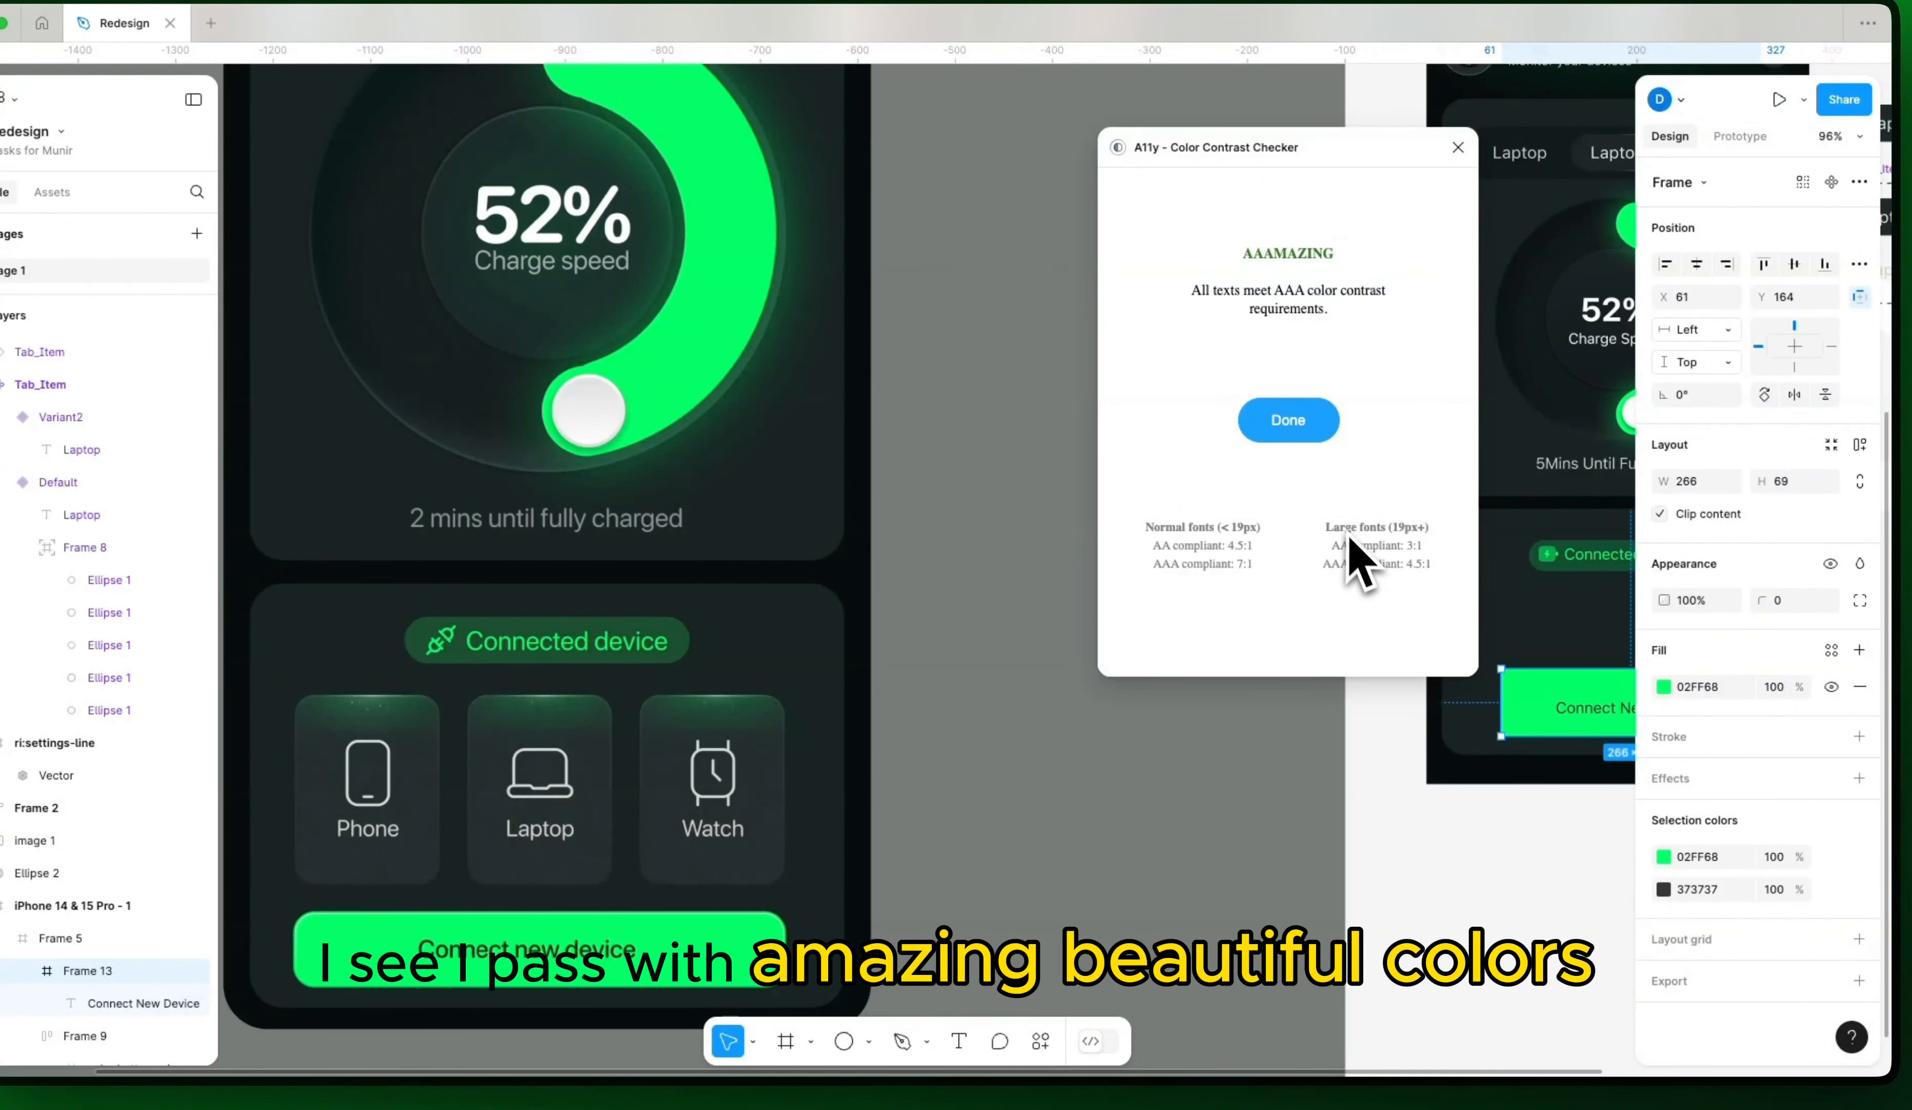
{"action": "left_click", "coordinate": [1310, 424]}
{"action": "left_click", "coordinate": [1290, 417]}
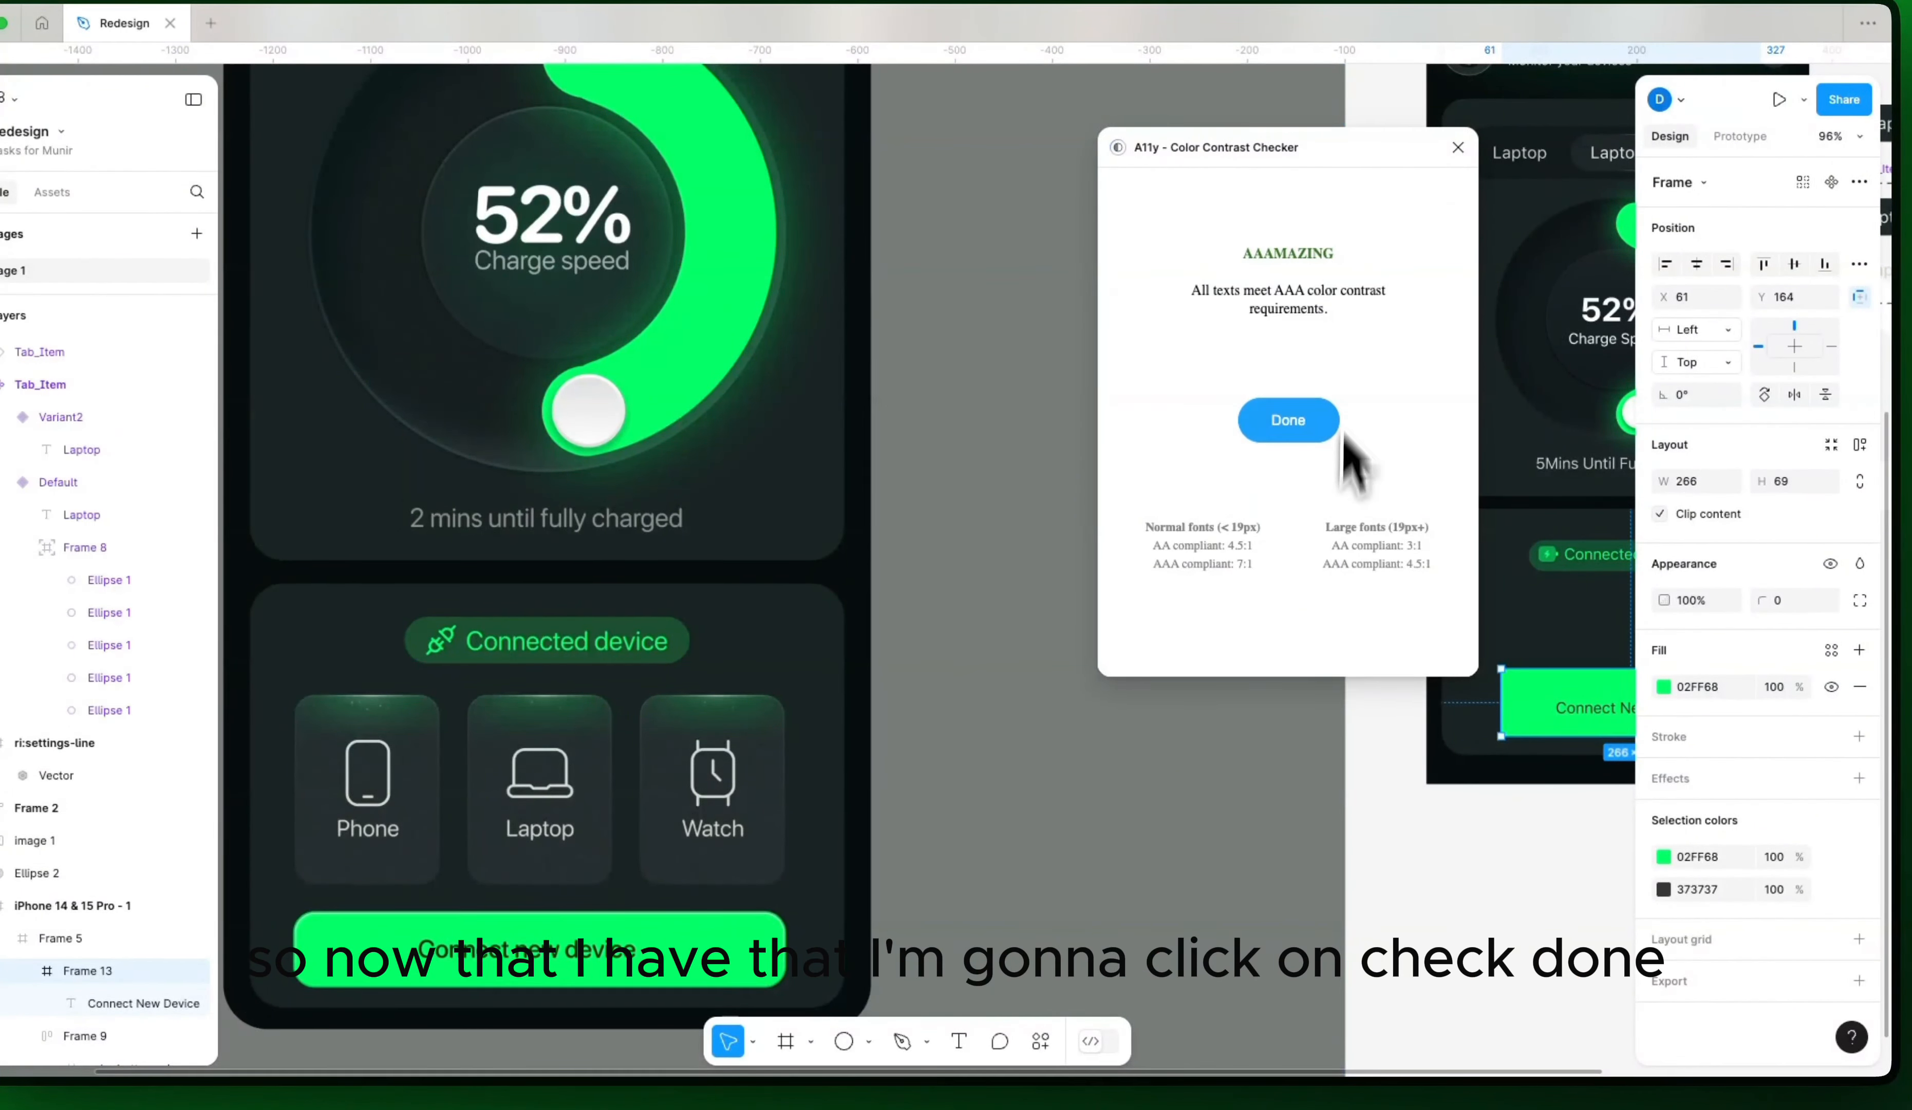
{"action": "left_click", "coordinate": [1324, 421]}
{"action": "left_click", "coordinate": [1458, 148]}
Step: Add auto layout to the Connect New Device button and round its corners to 17
{"action": "left_click_drag", "start_coordinate": [1584, 749], "coordinate": [1094, 783]}
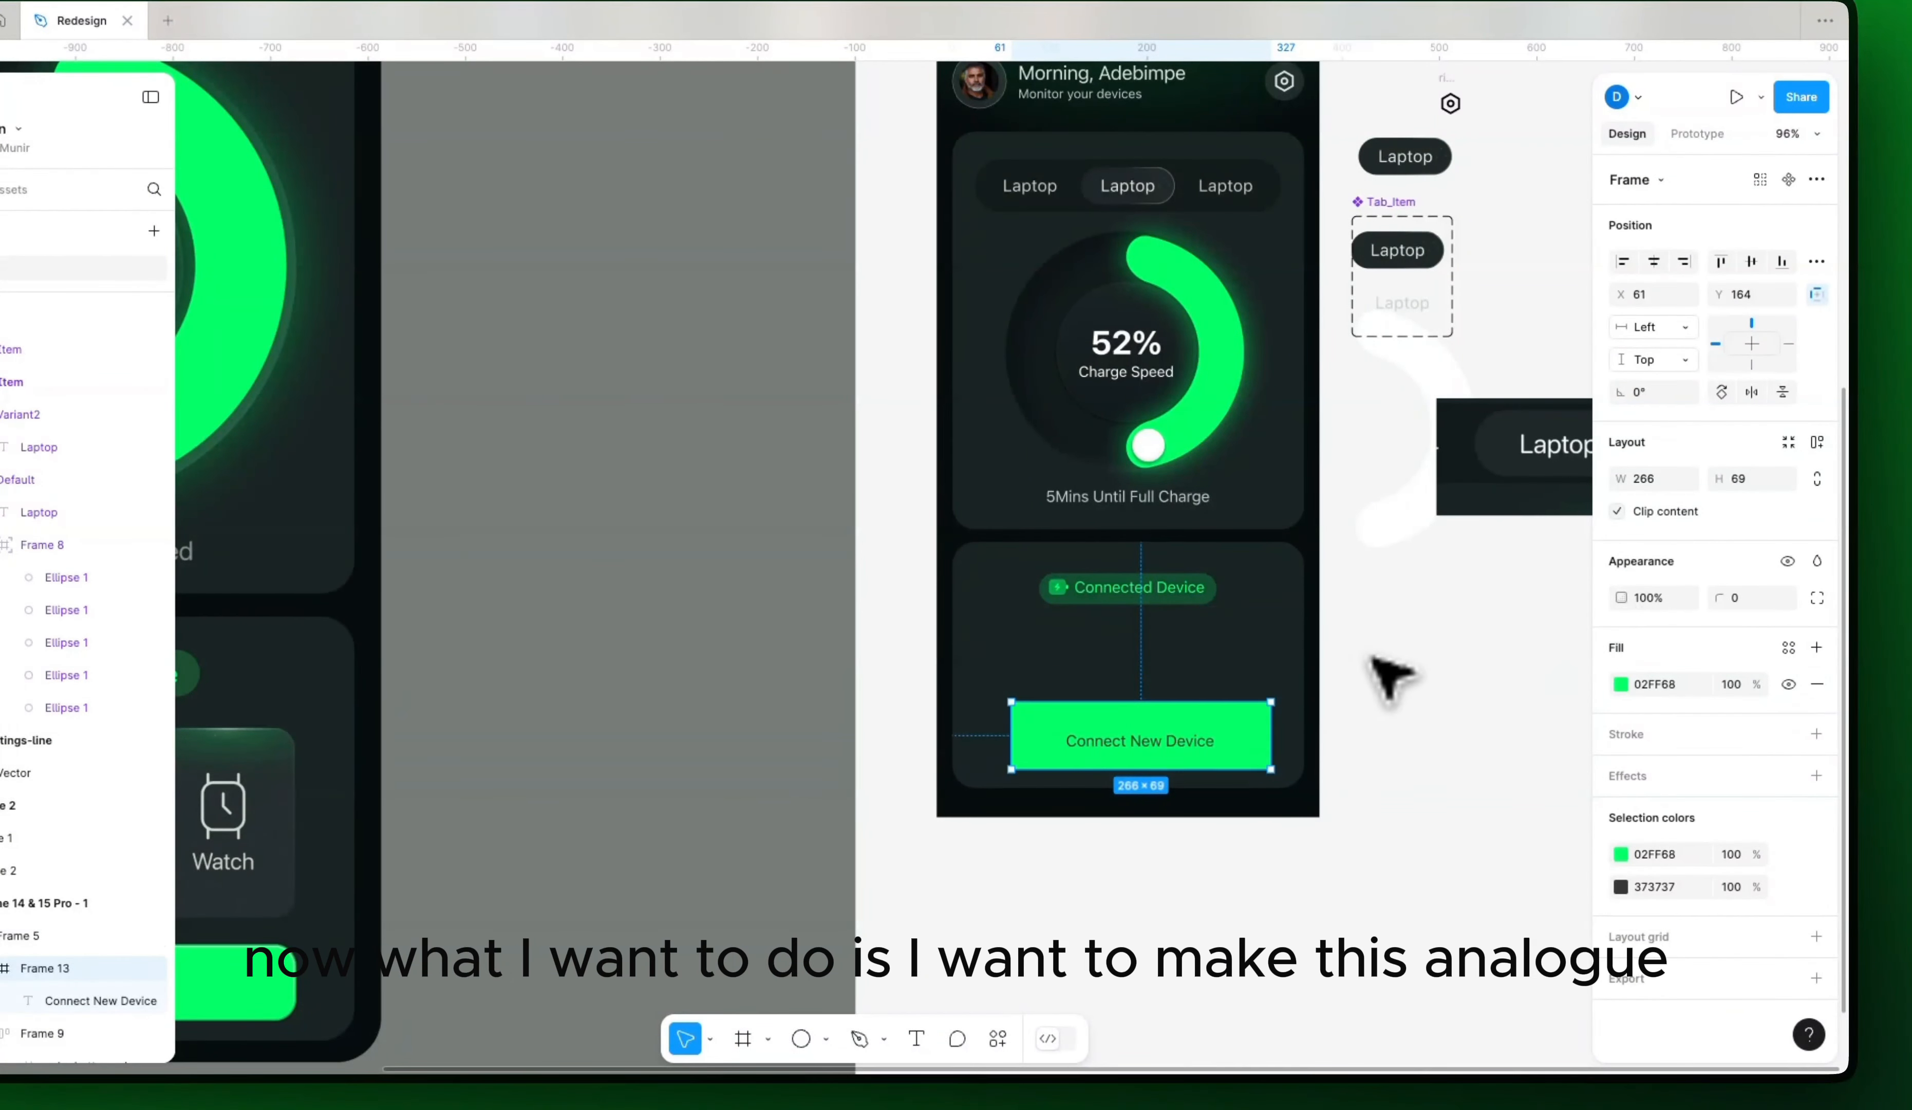
{"action": "left_click", "coordinate": [1818, 444]}
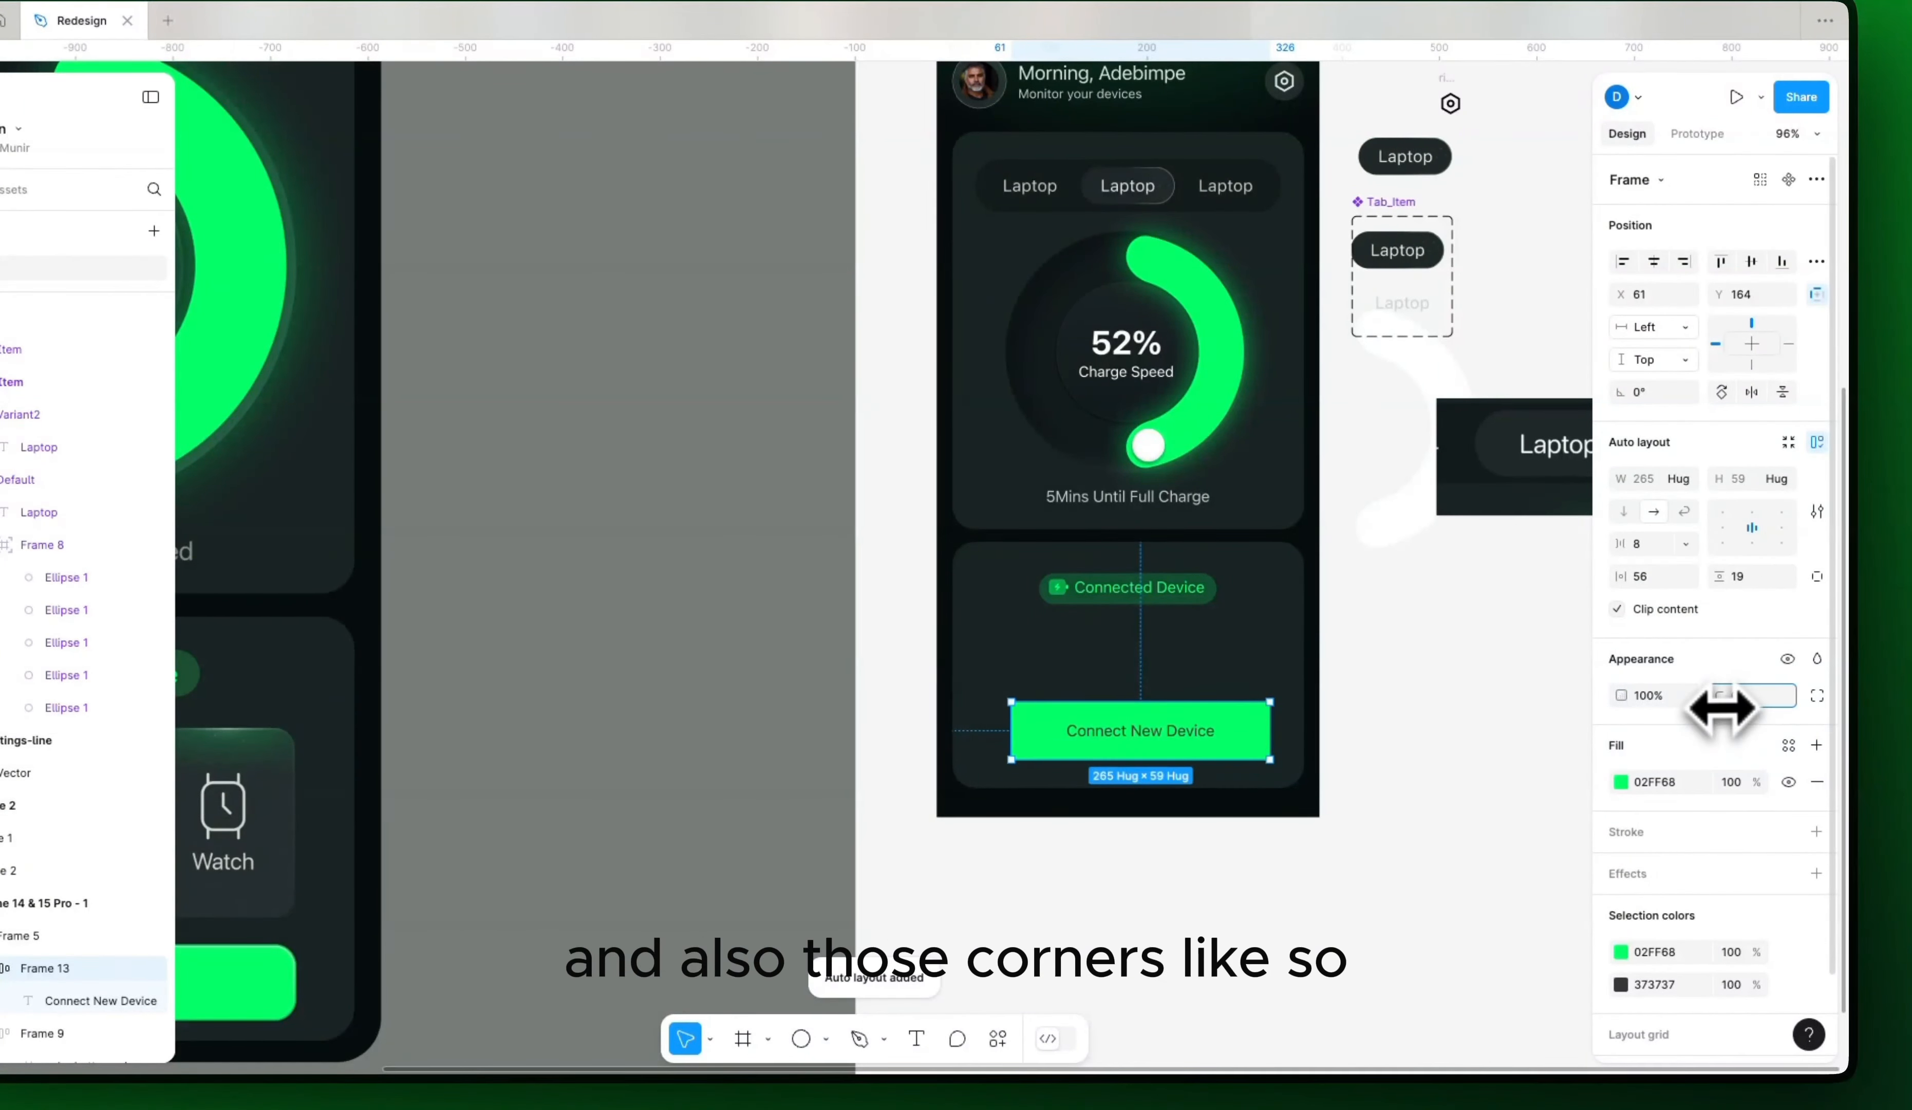
{"action": "left_click_drag", "start_coordinate": [1721, 696], "coordinate": [1806, 694]}
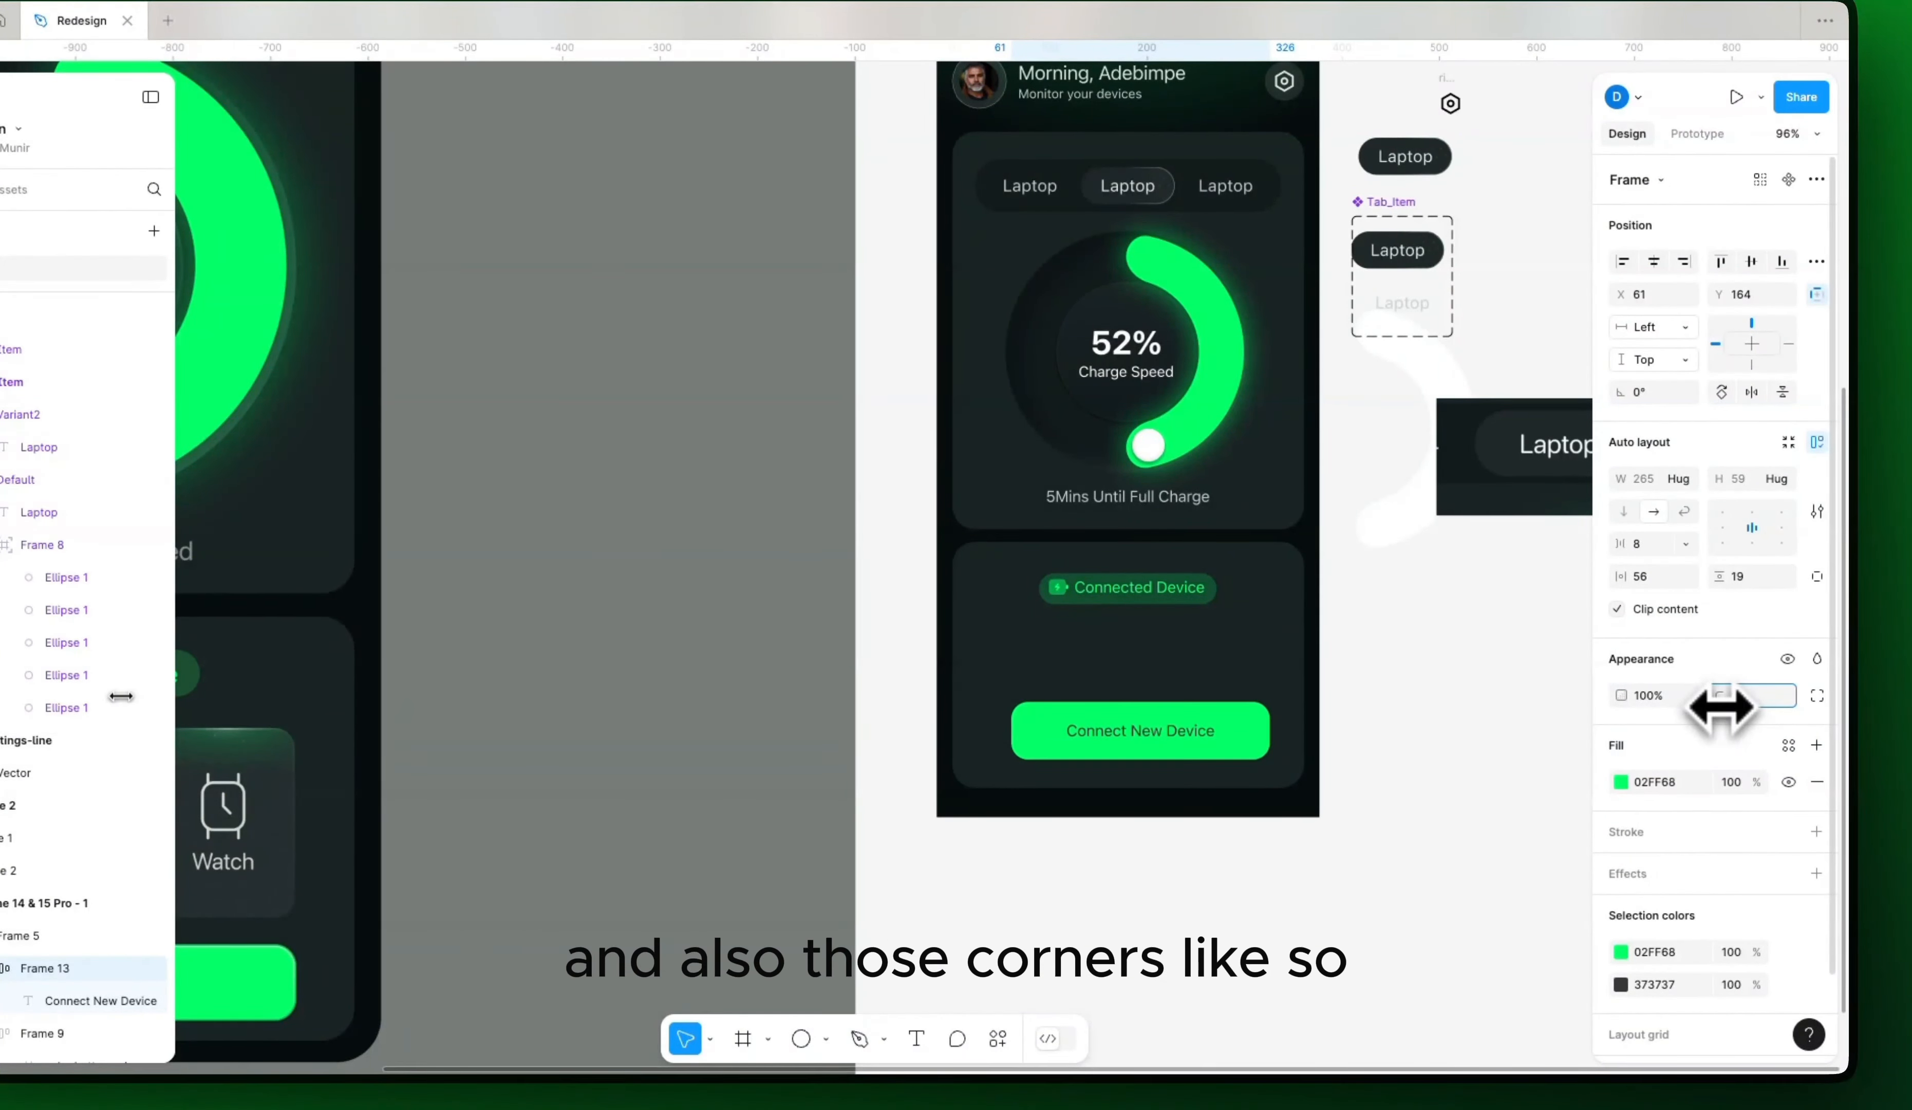
Step: Set the Connect New Device button's height to 40
{"action": "left_click", "coordinate": [1753, 695]}
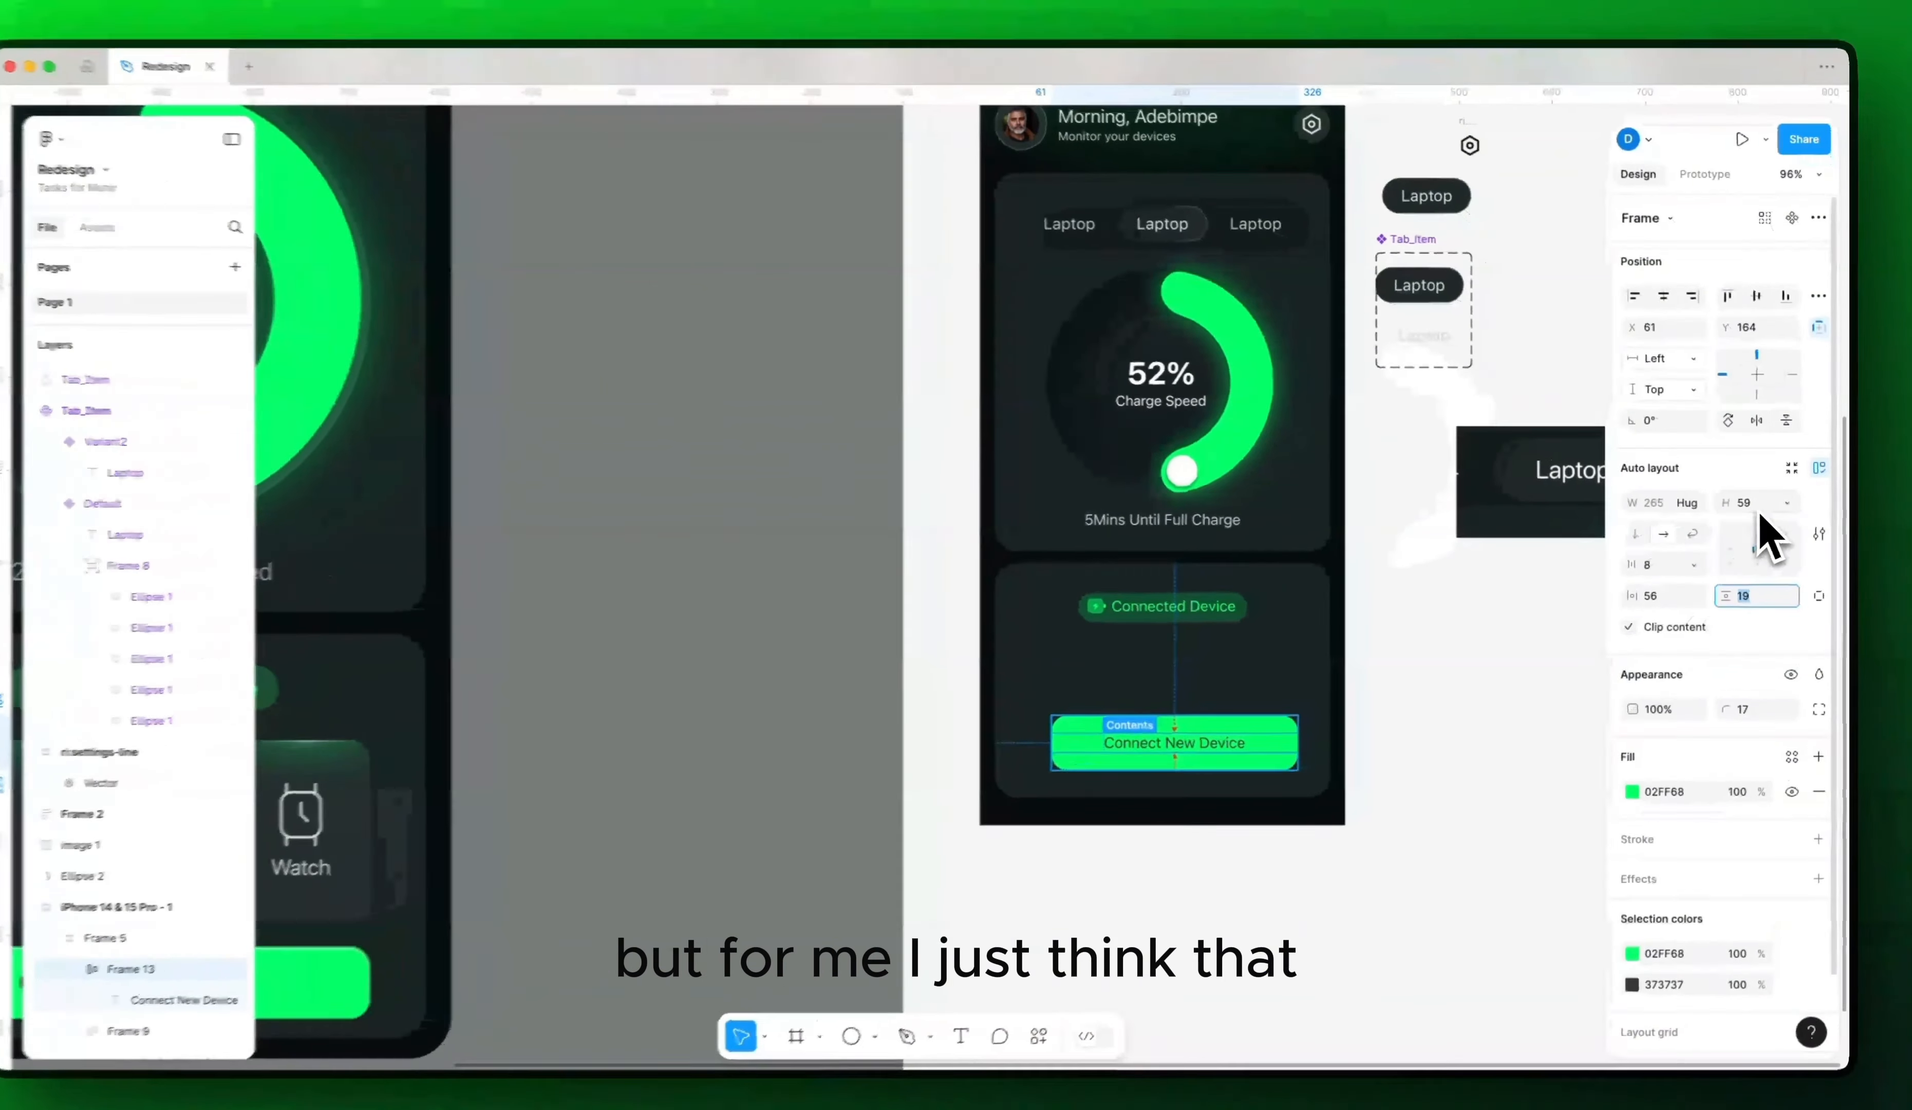
{"action": "left_click", "coordinate": [1752, 506]}
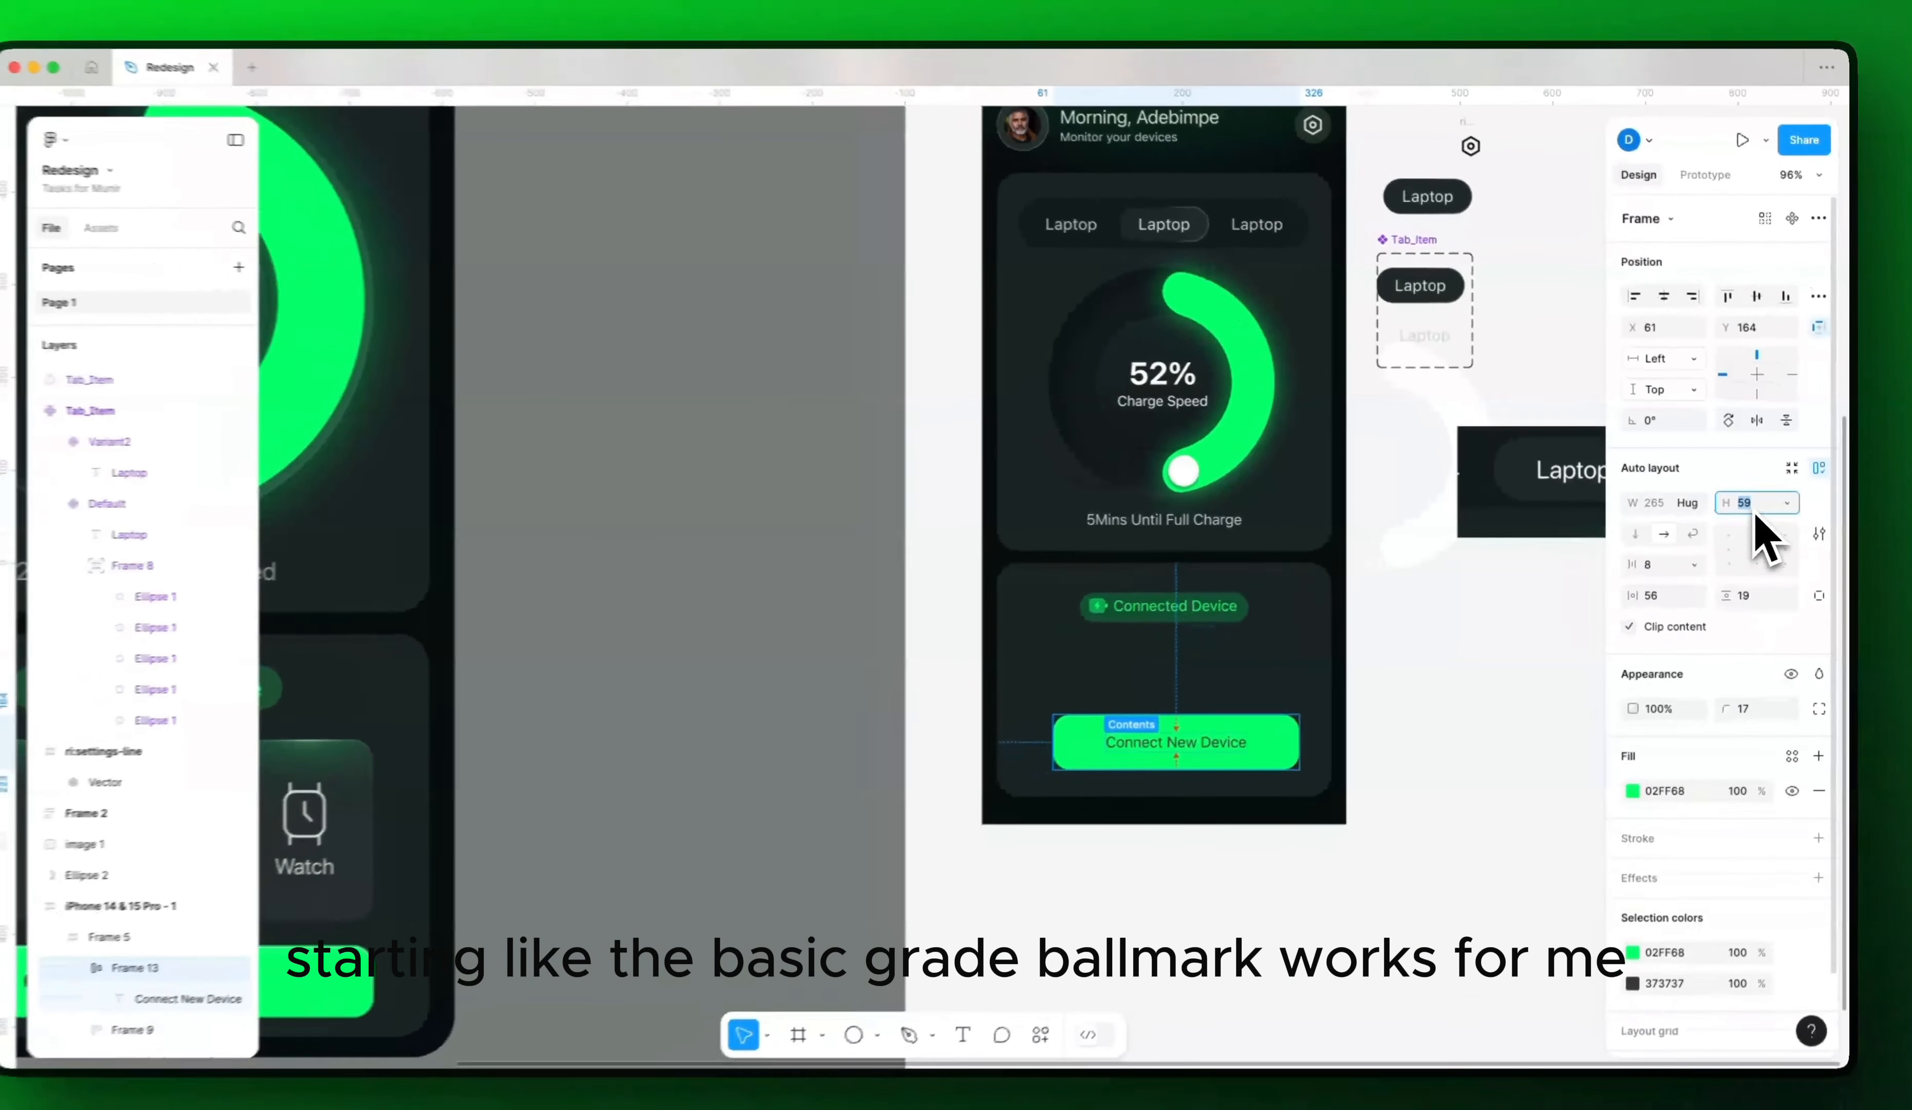
{"action": "type", "text": "4"}
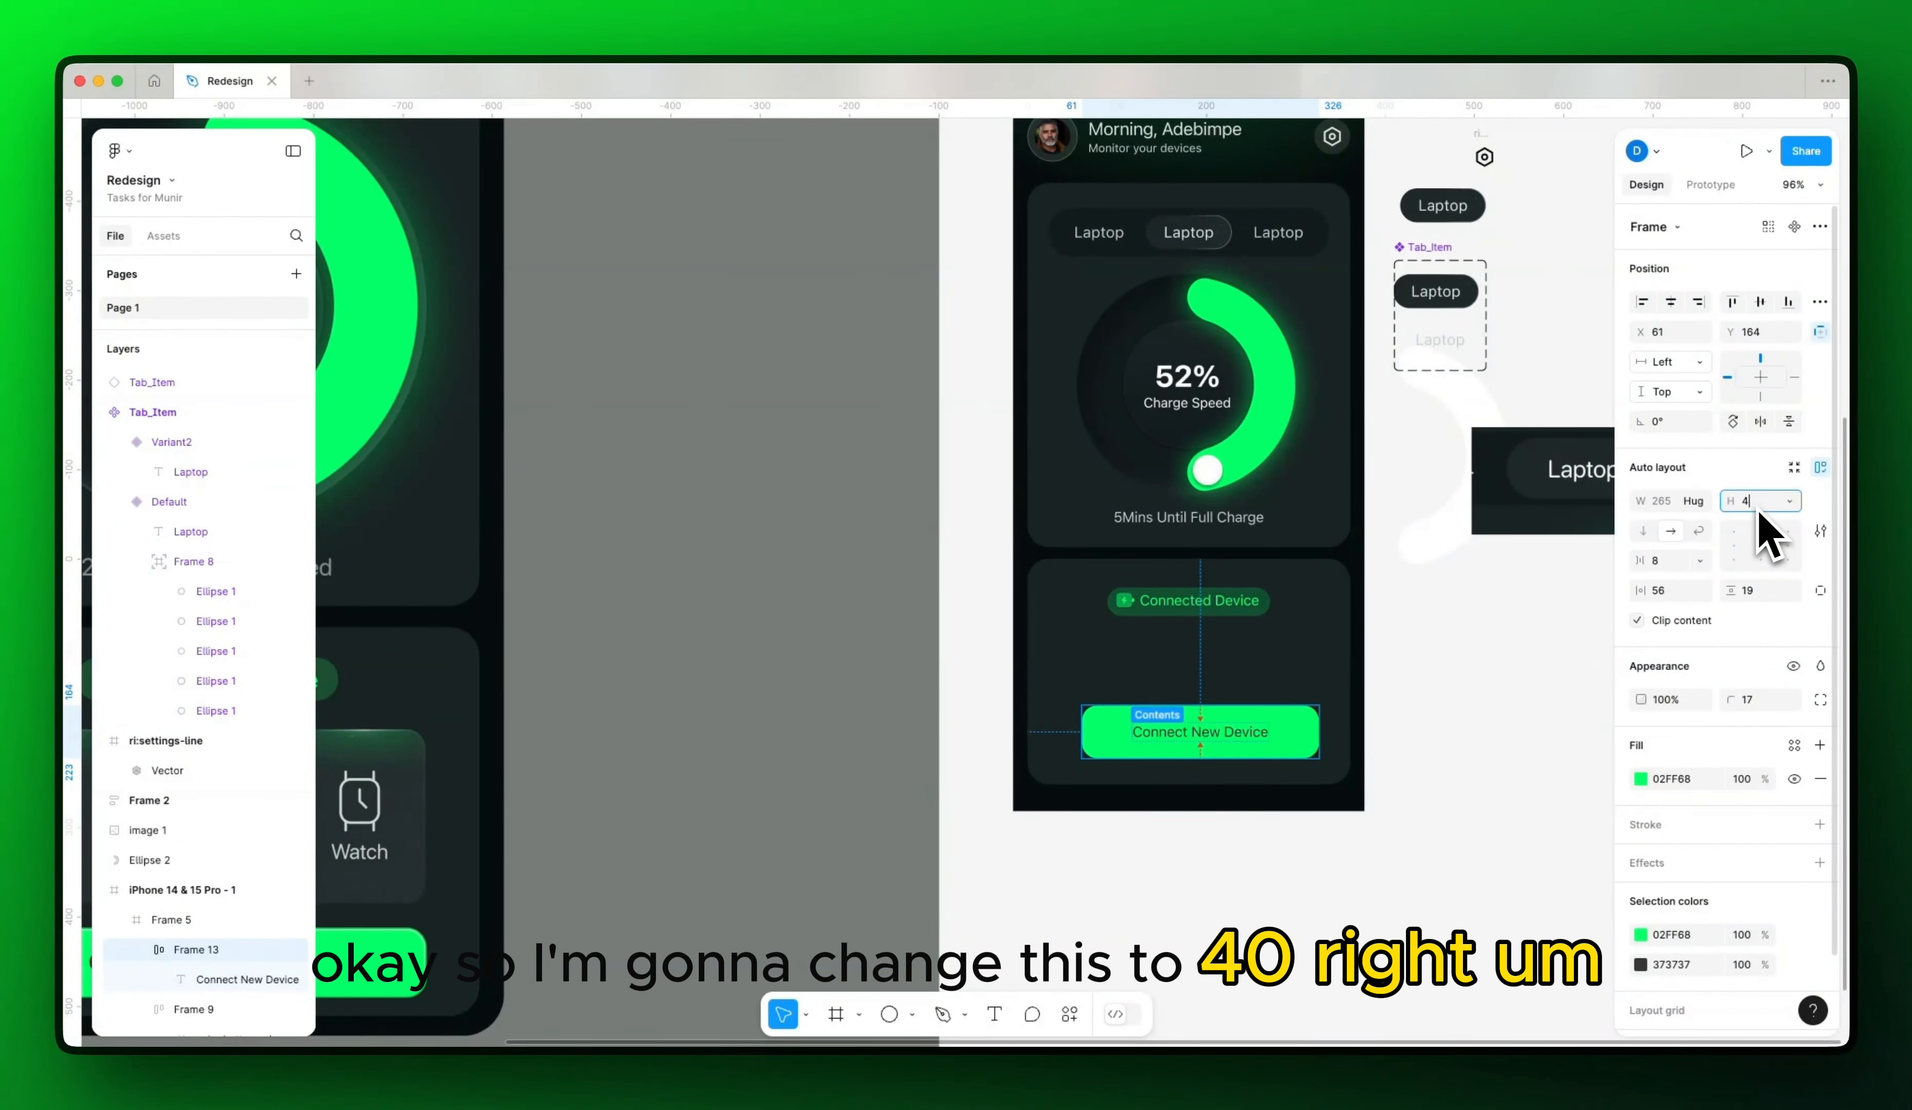
{"action": "type", "text": "0"}
{"action": "key", "text": "Return"}
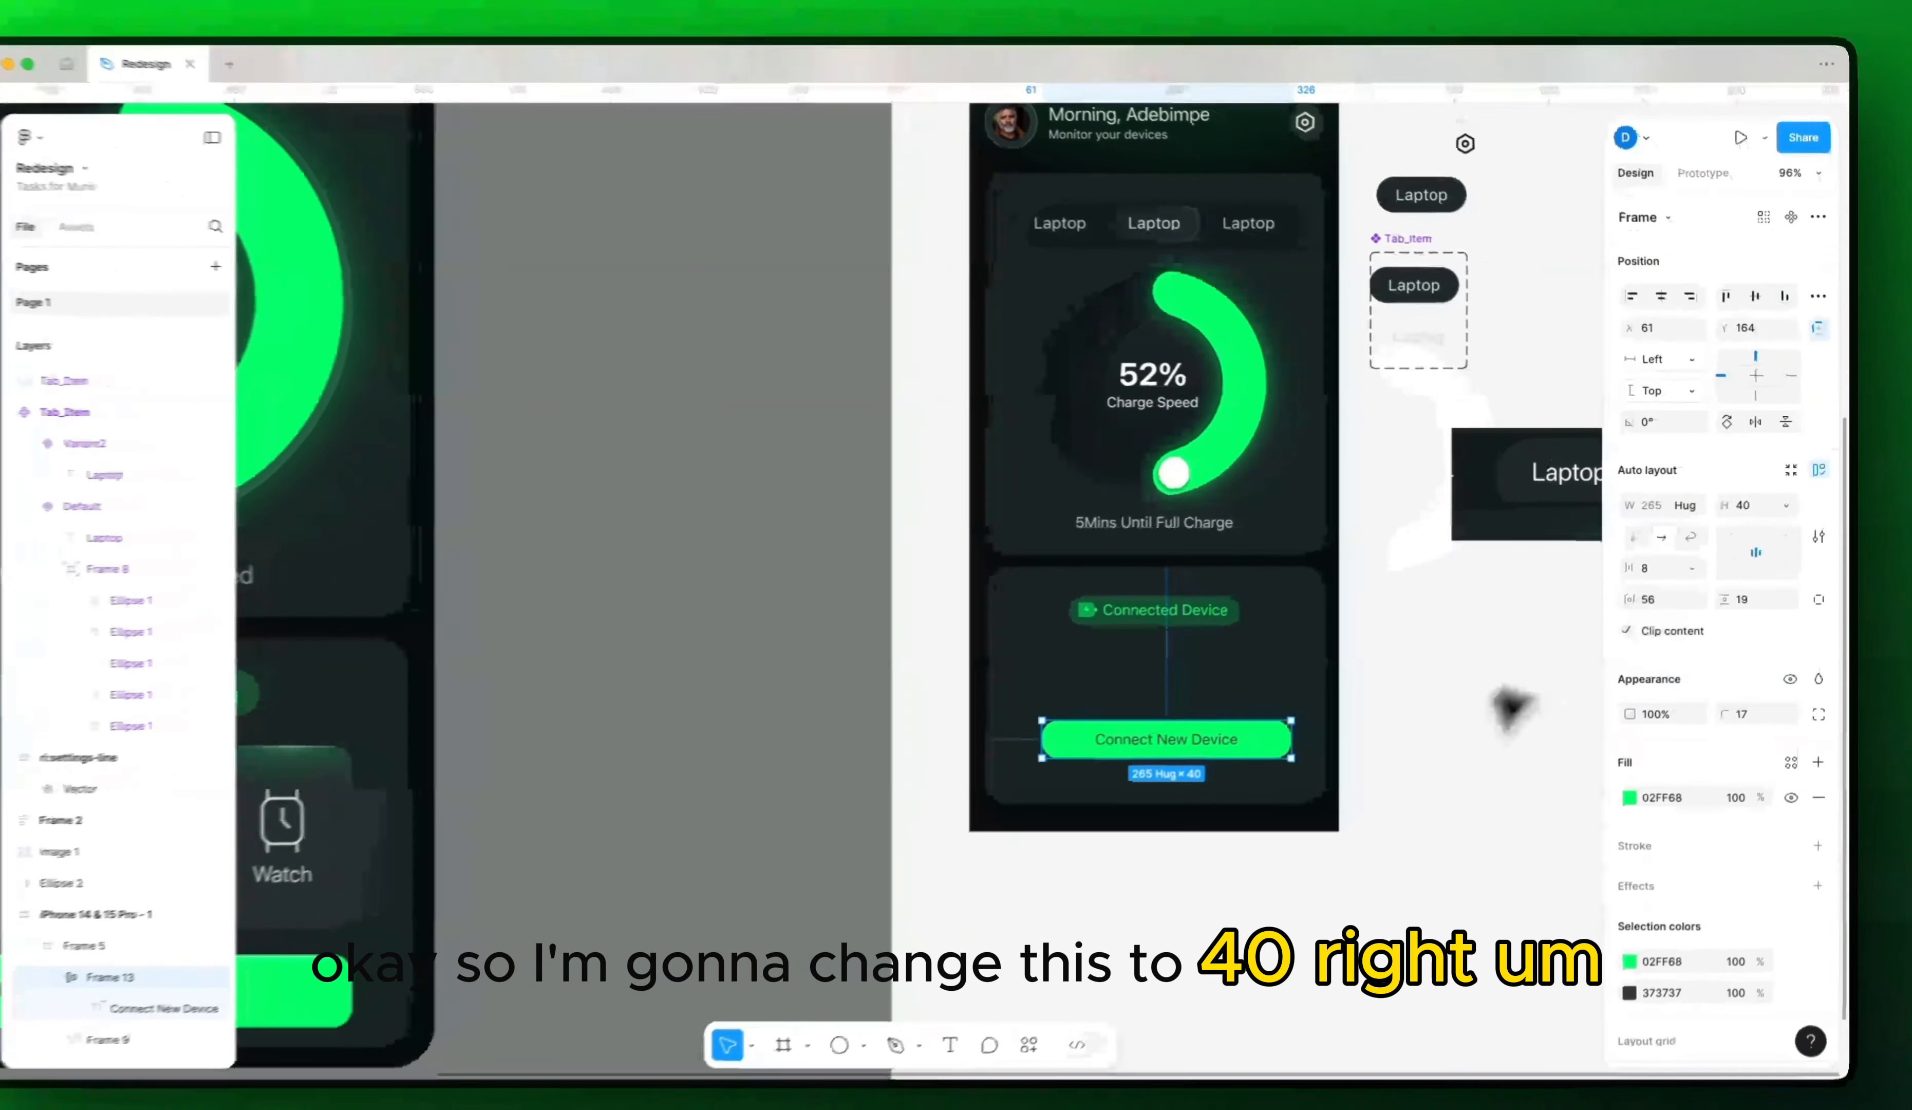
{"action": "left_click", "coordinate": [1417, 724]}
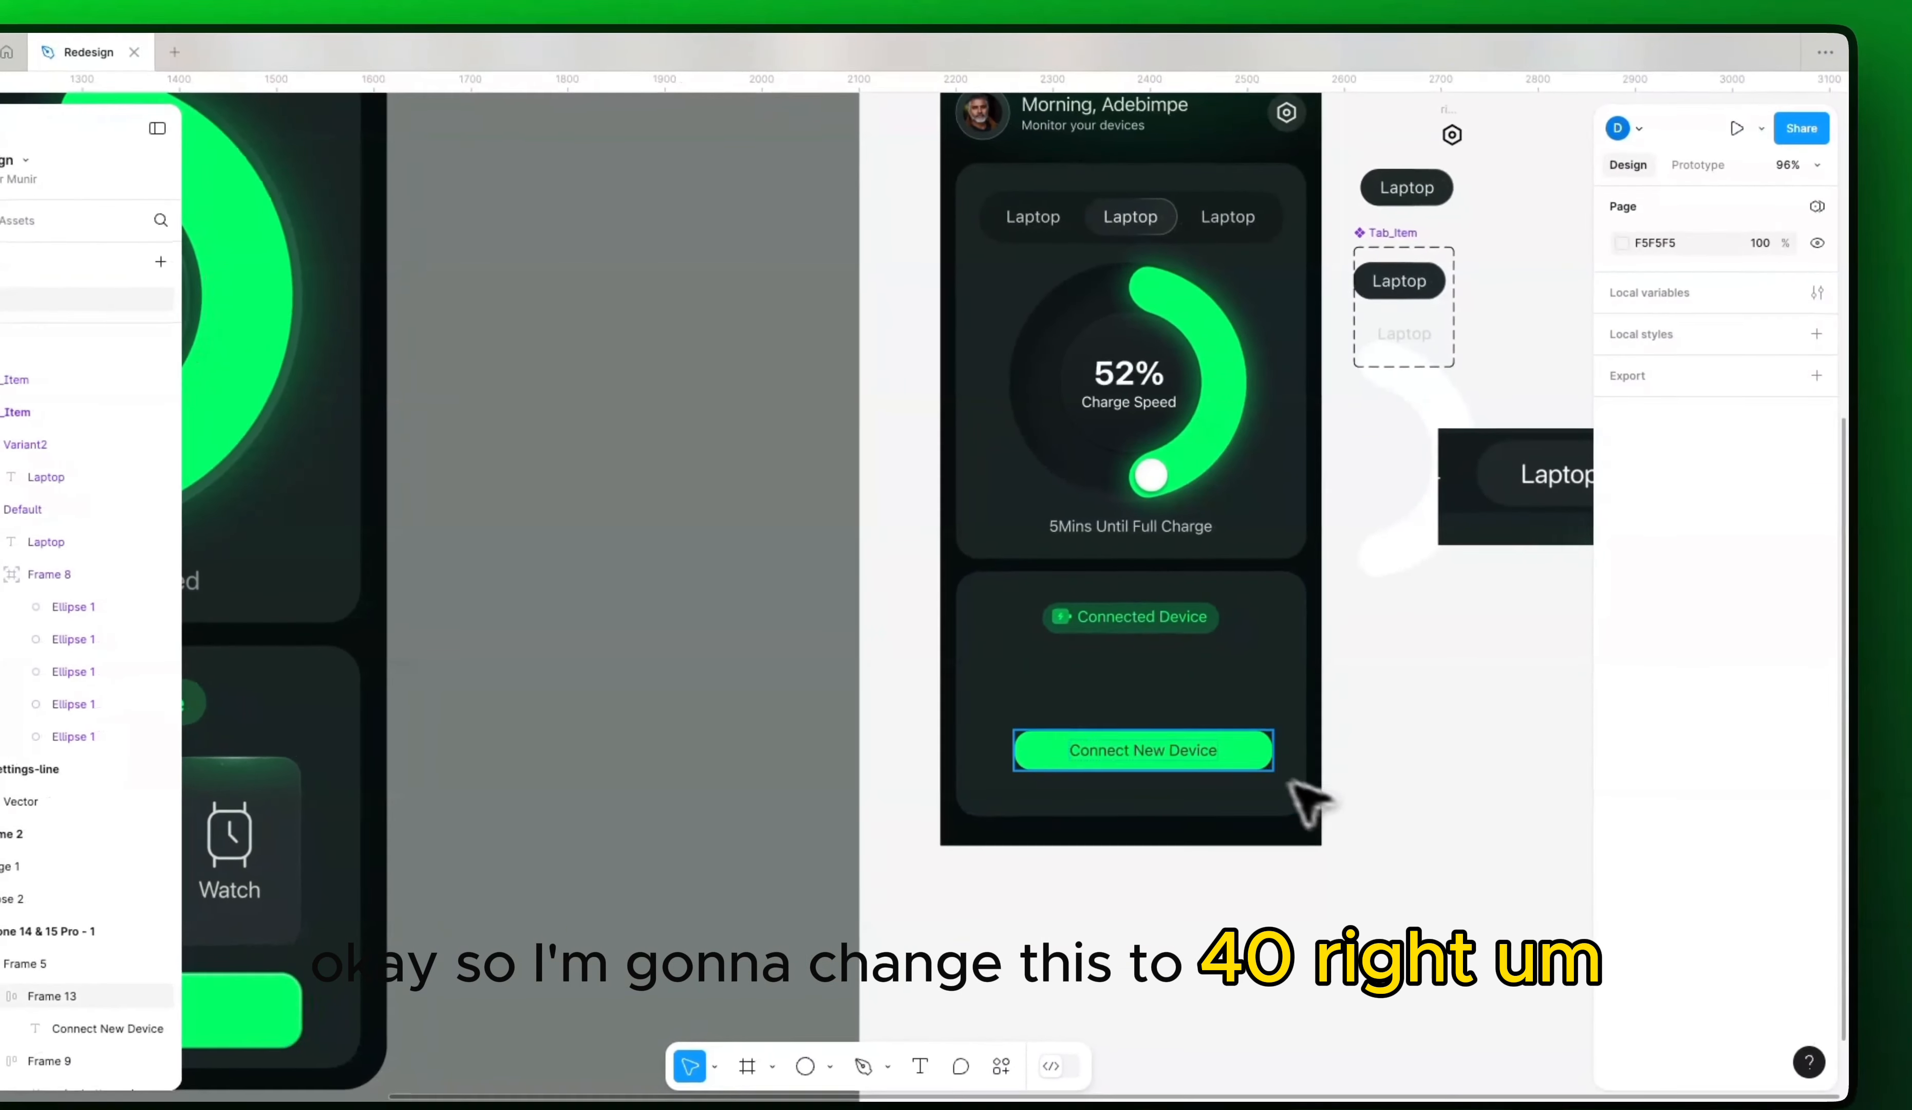
Step: Set the Connect New Device button's height to 54, matching the device tab bar, and its vertical padding to 0
{"action": "double_click", "coordinate": [1301, 728]}
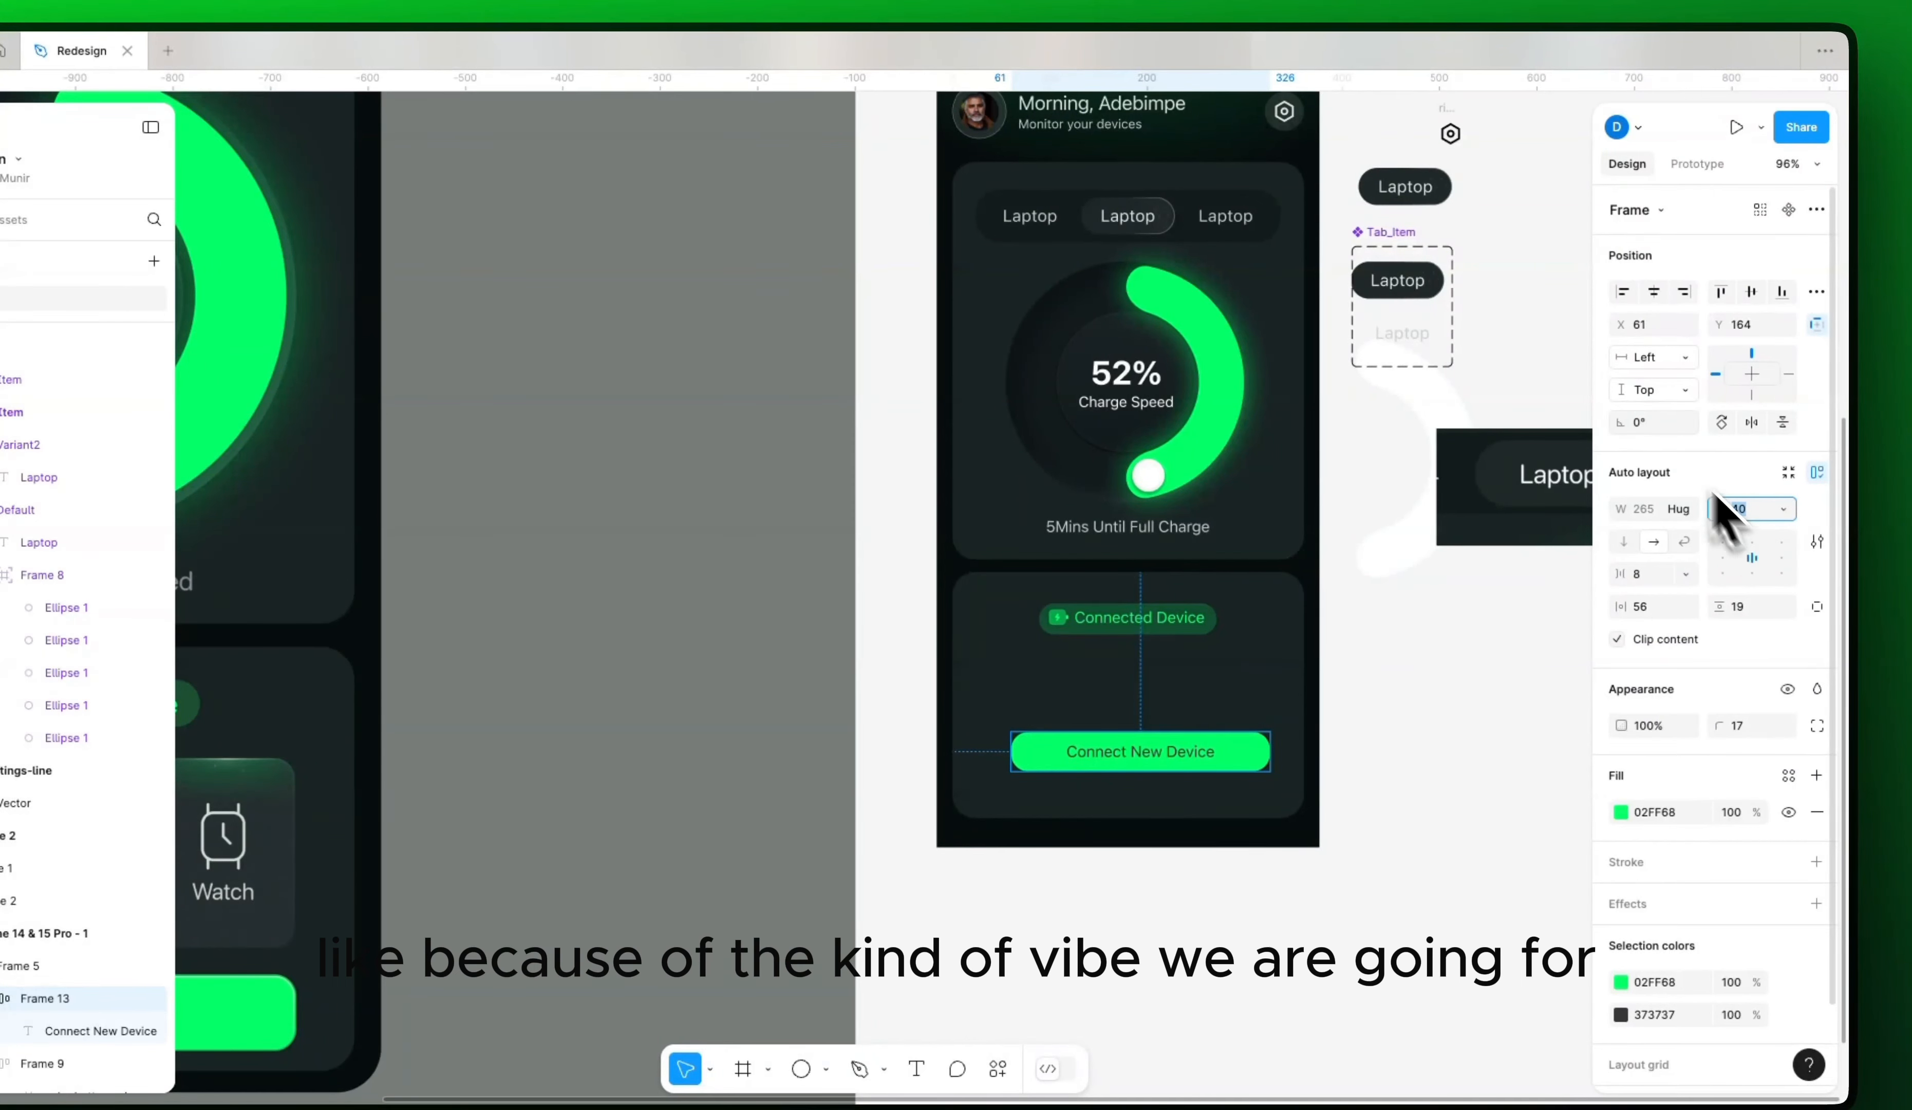
{"action": "double_click", "coordinate": [1199, 198]}
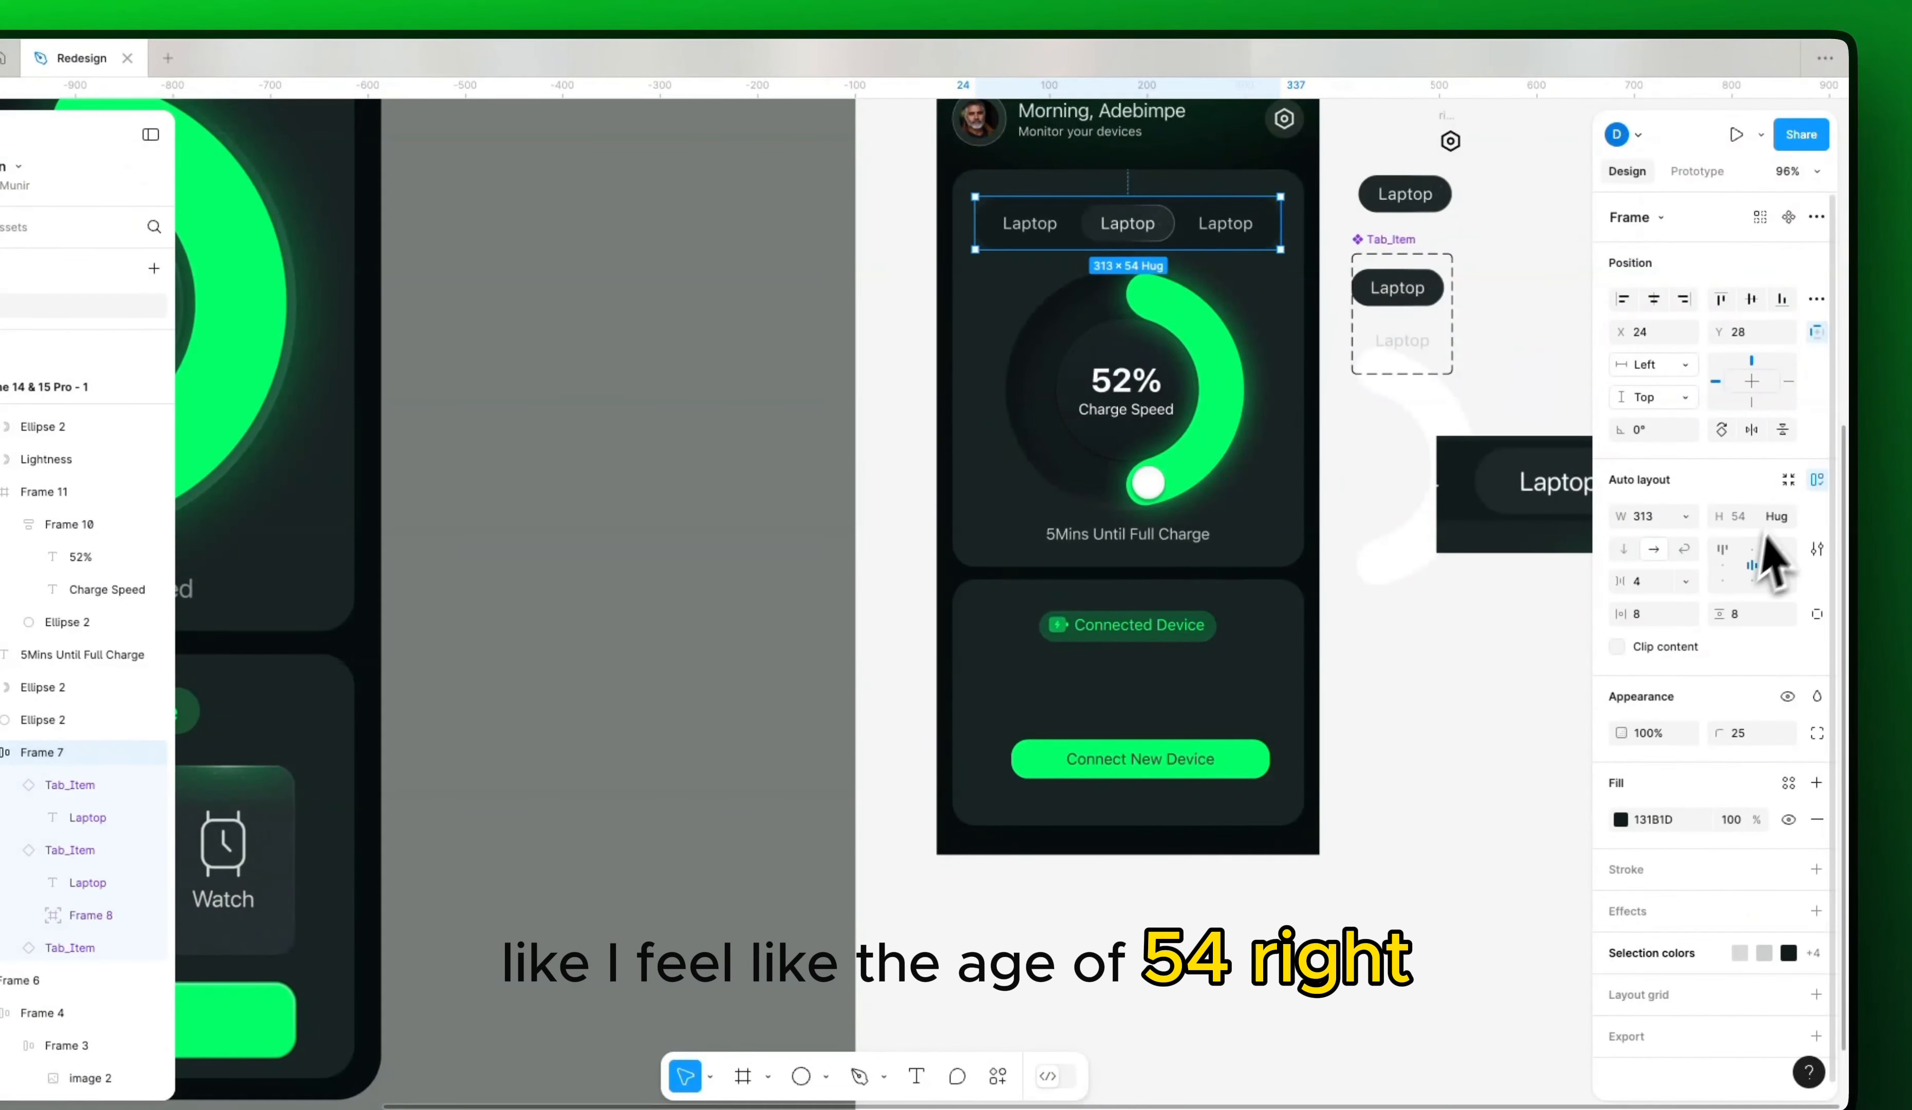
{"action": "double_click", "coordinate": [1257, 756]}
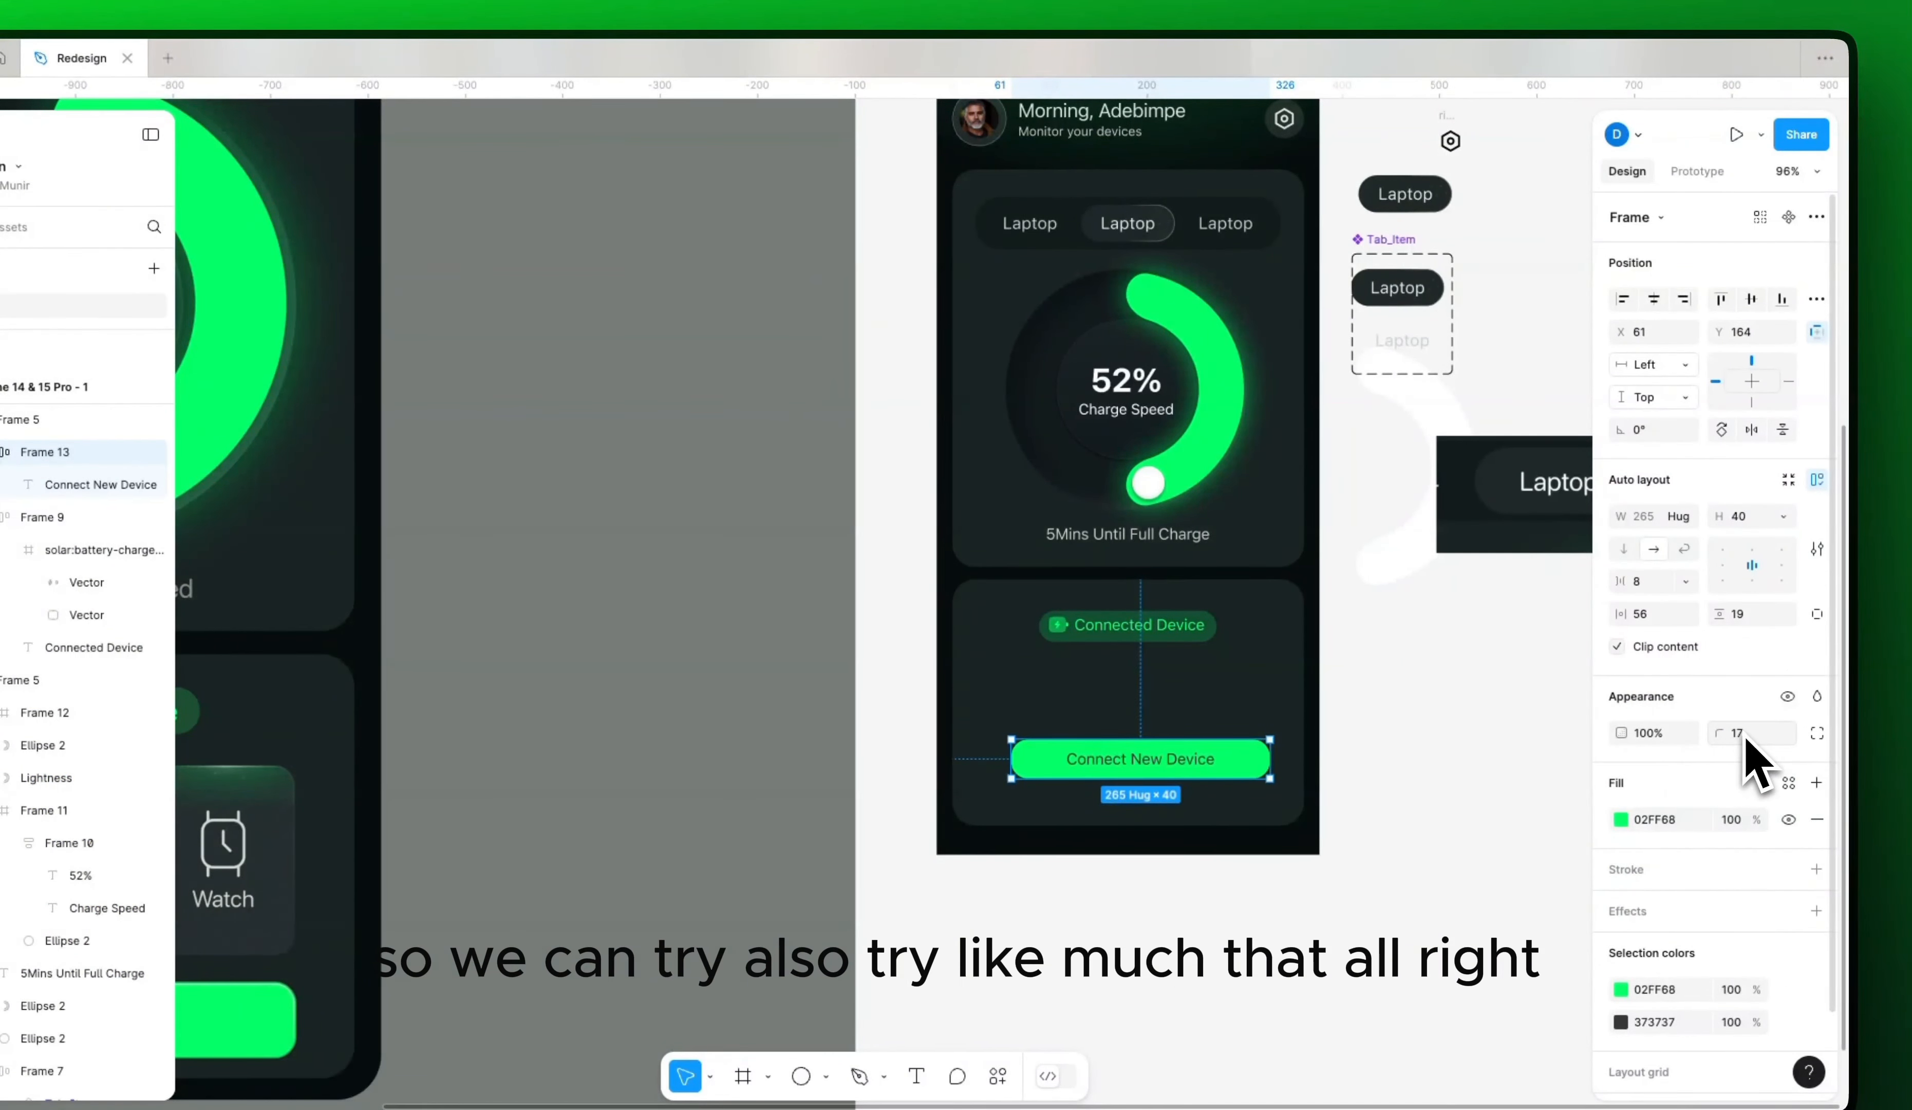
{"action": "left_click", "coordinate": [1743, 518]}
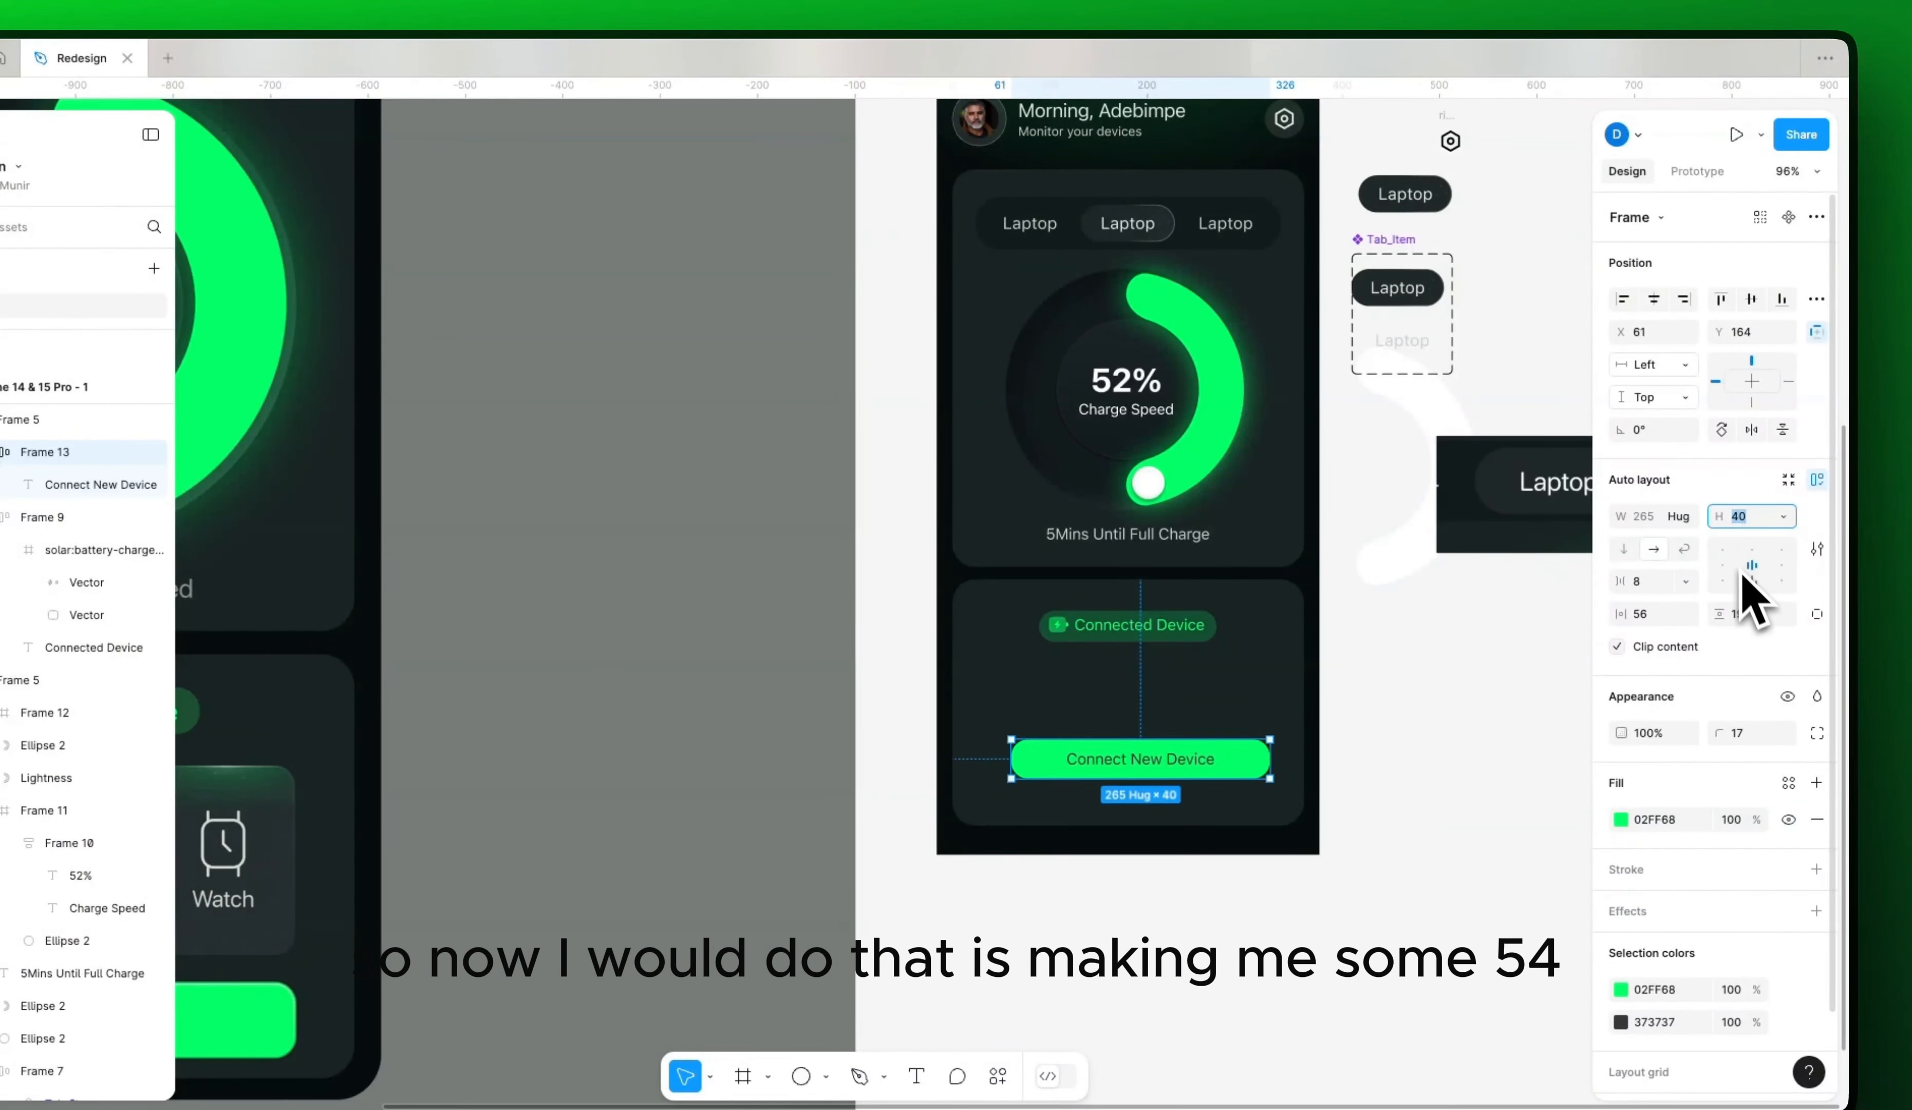
{"action": "type", "text": "54"}
{"action": "key", "text": "Return"}
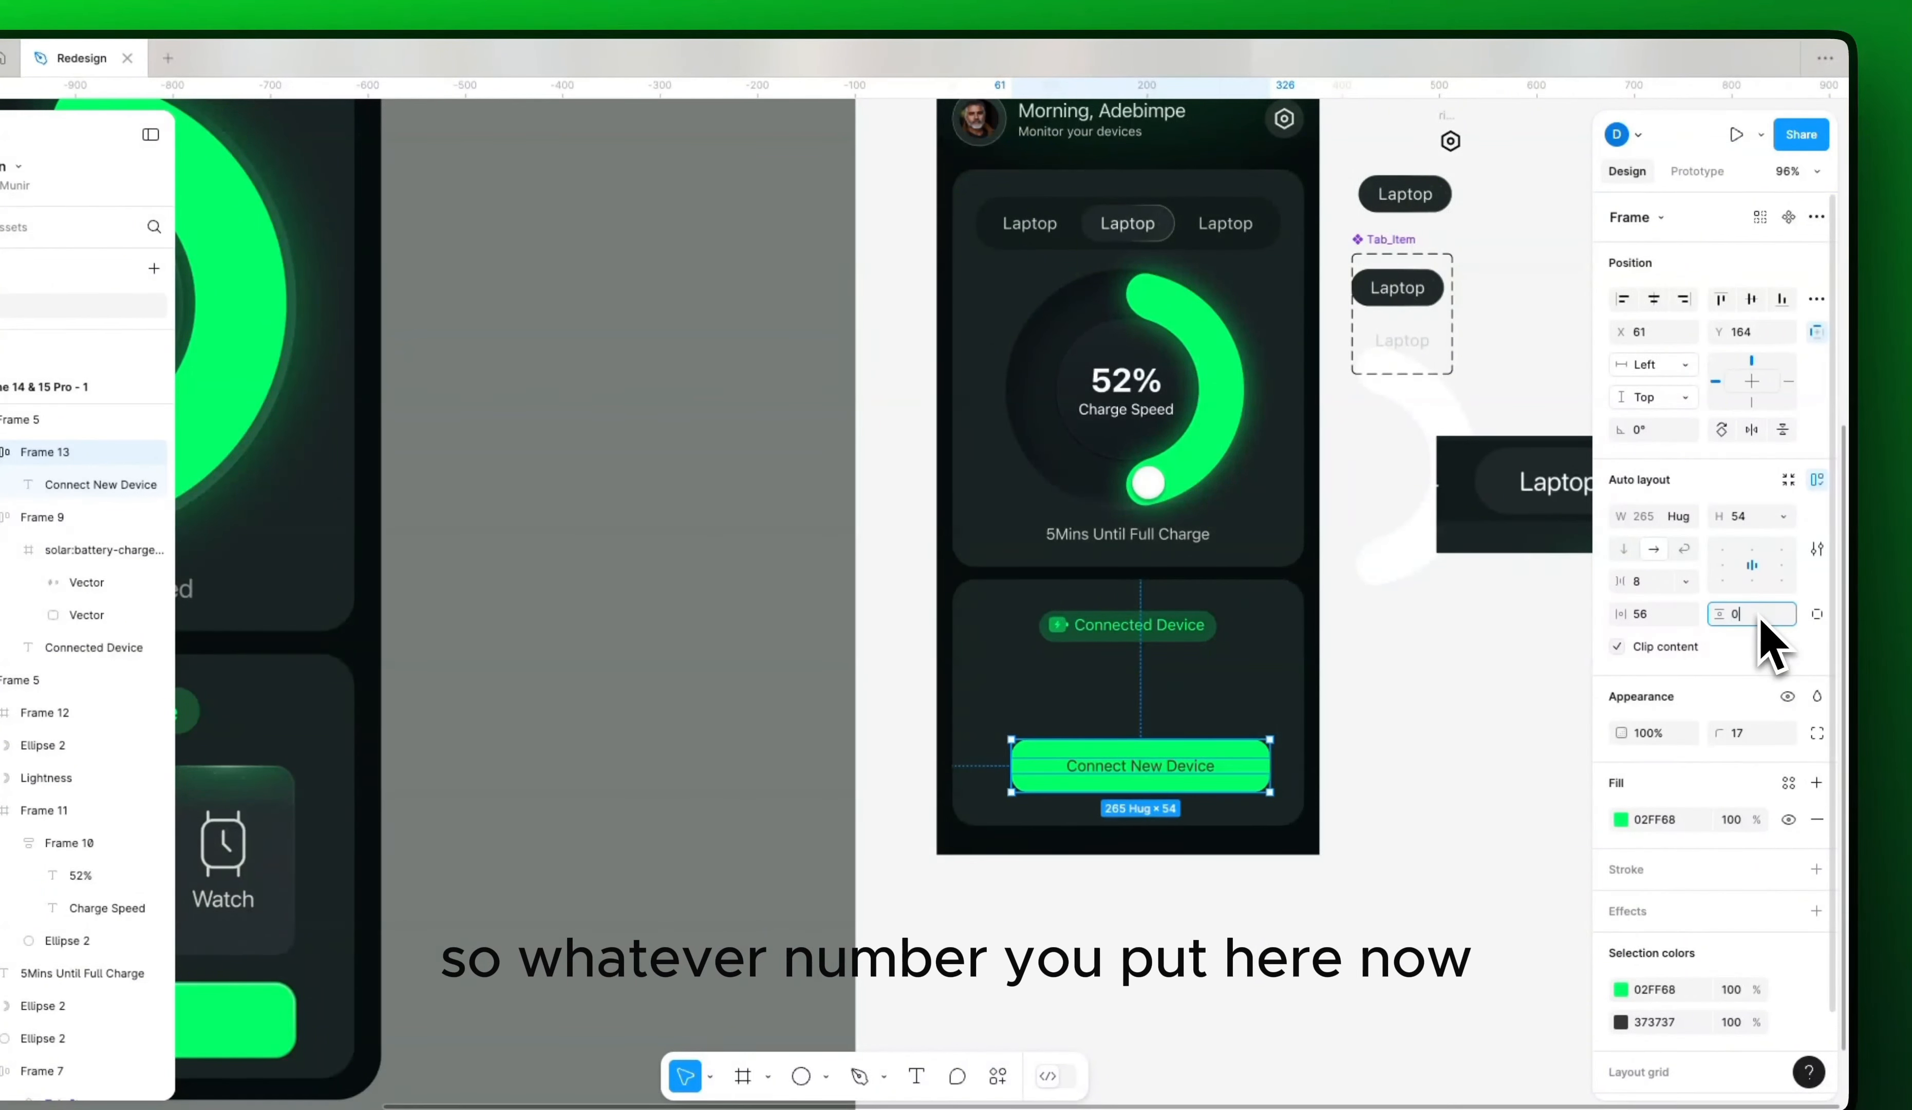
{"action": "key", "text": "Return"}
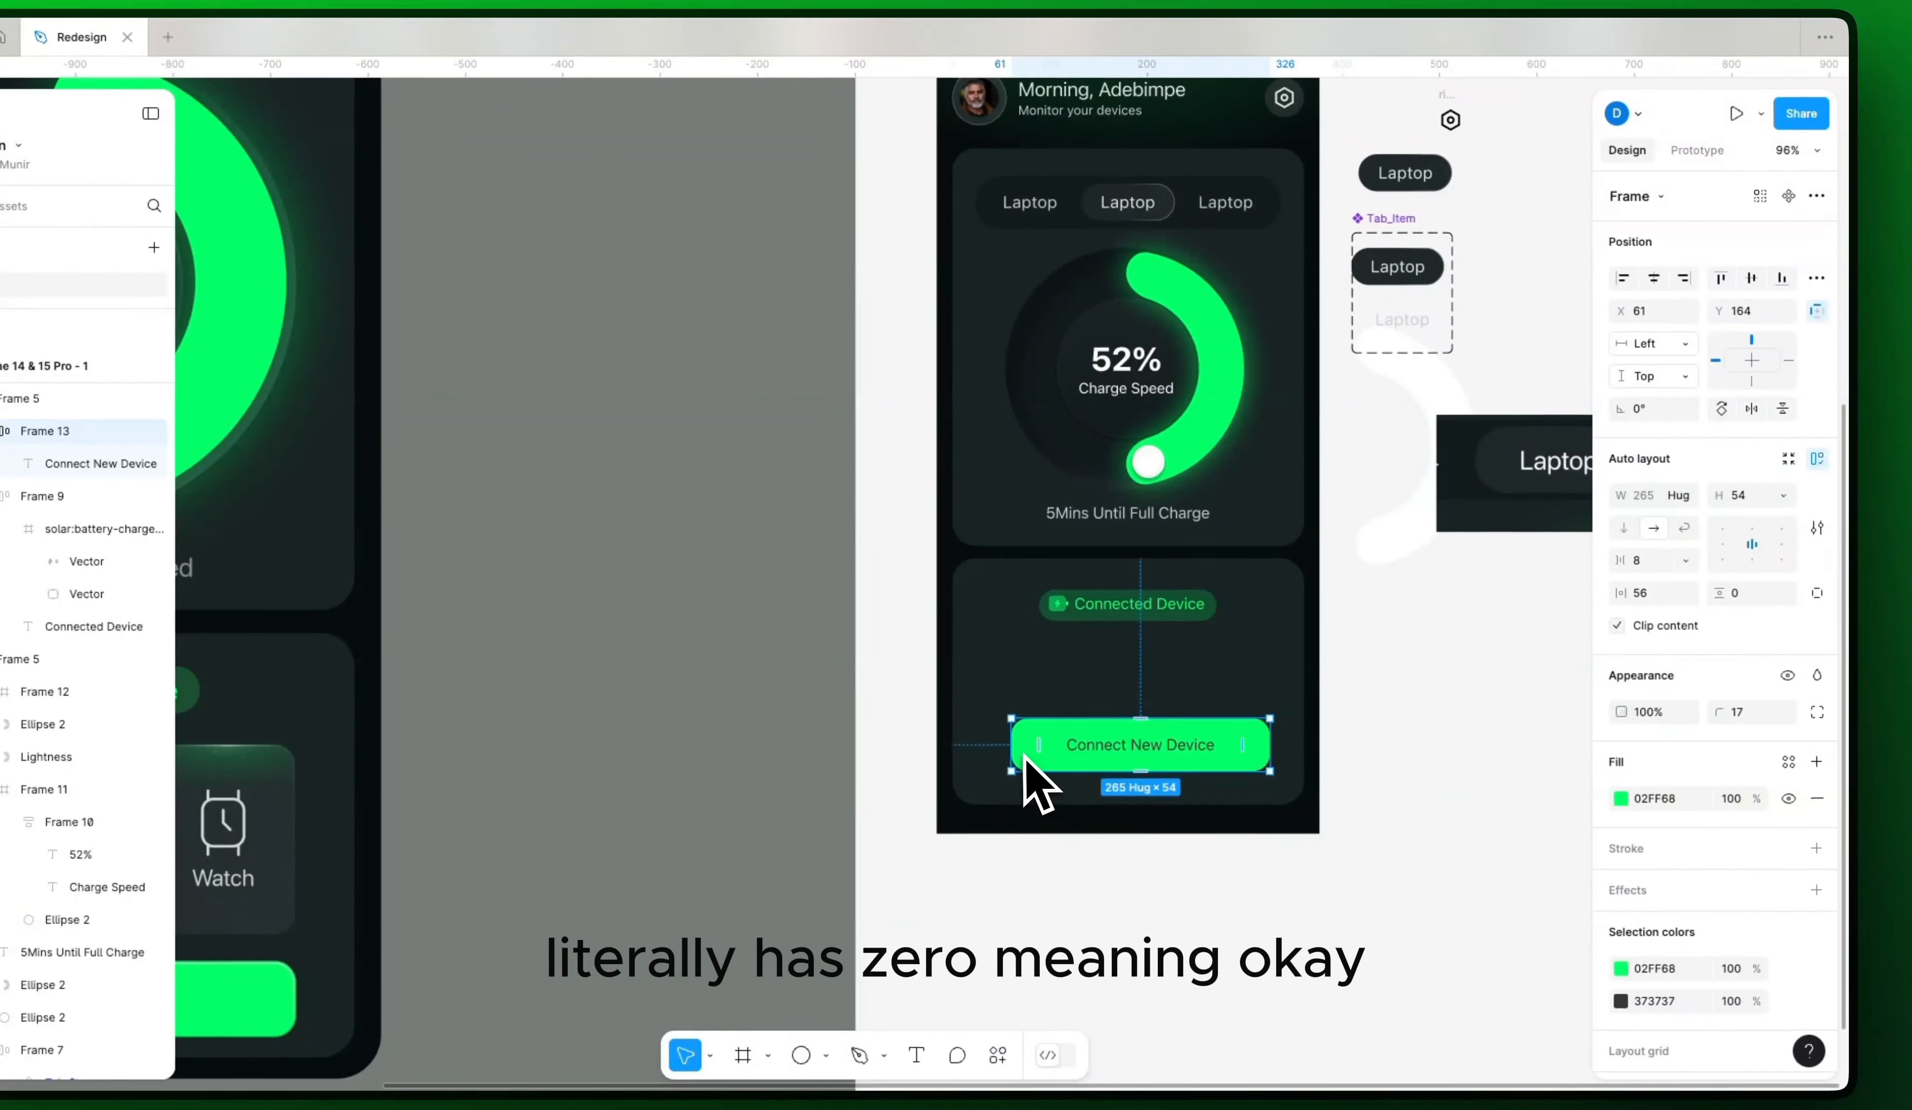
Step: Center the Connect New Device button horizontally in its card and move it slightly down
{"action": "left_click", "coordinate": [1657, 280]}
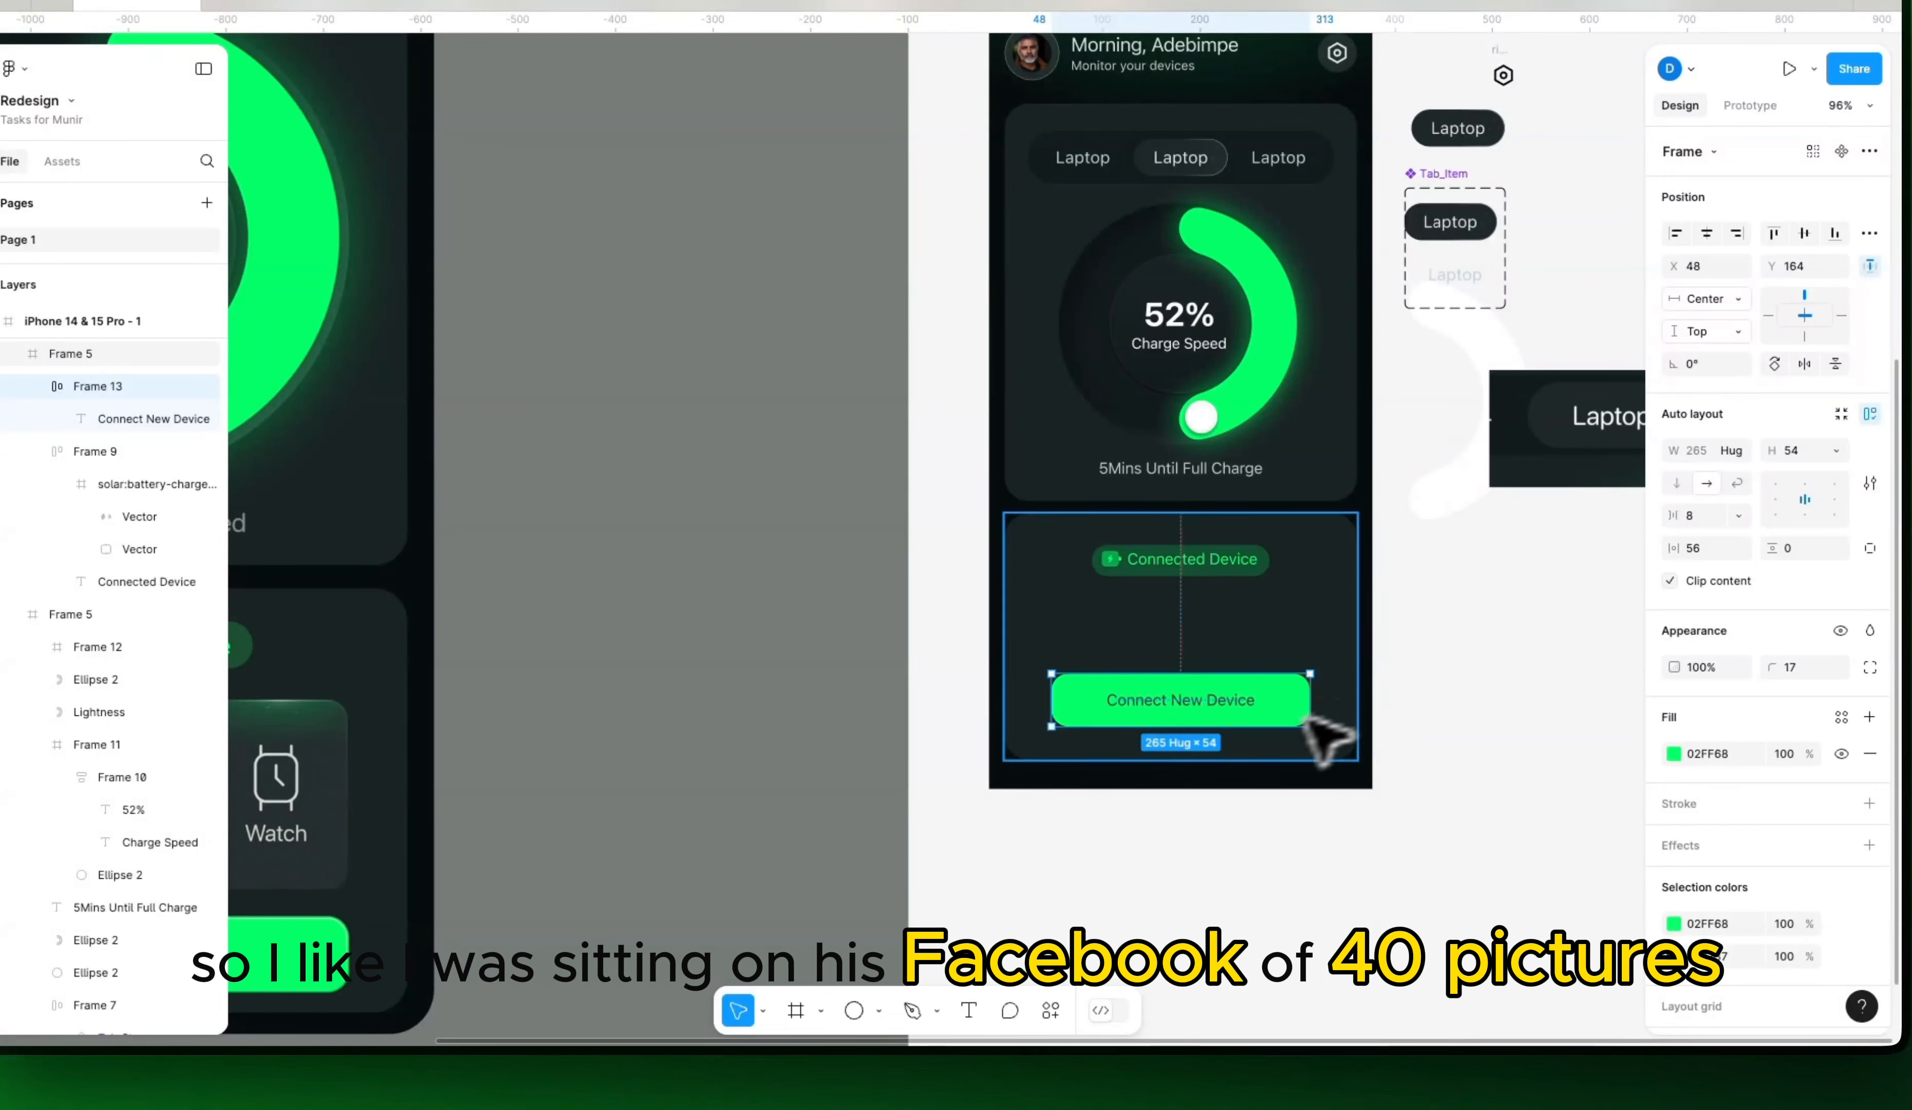
{"action": "left_click_drag", "start_coordinate": [1223, 694], "coordinate": [1226, 701]}
{"action": "left_click", "coordinate": [1328, 709]}
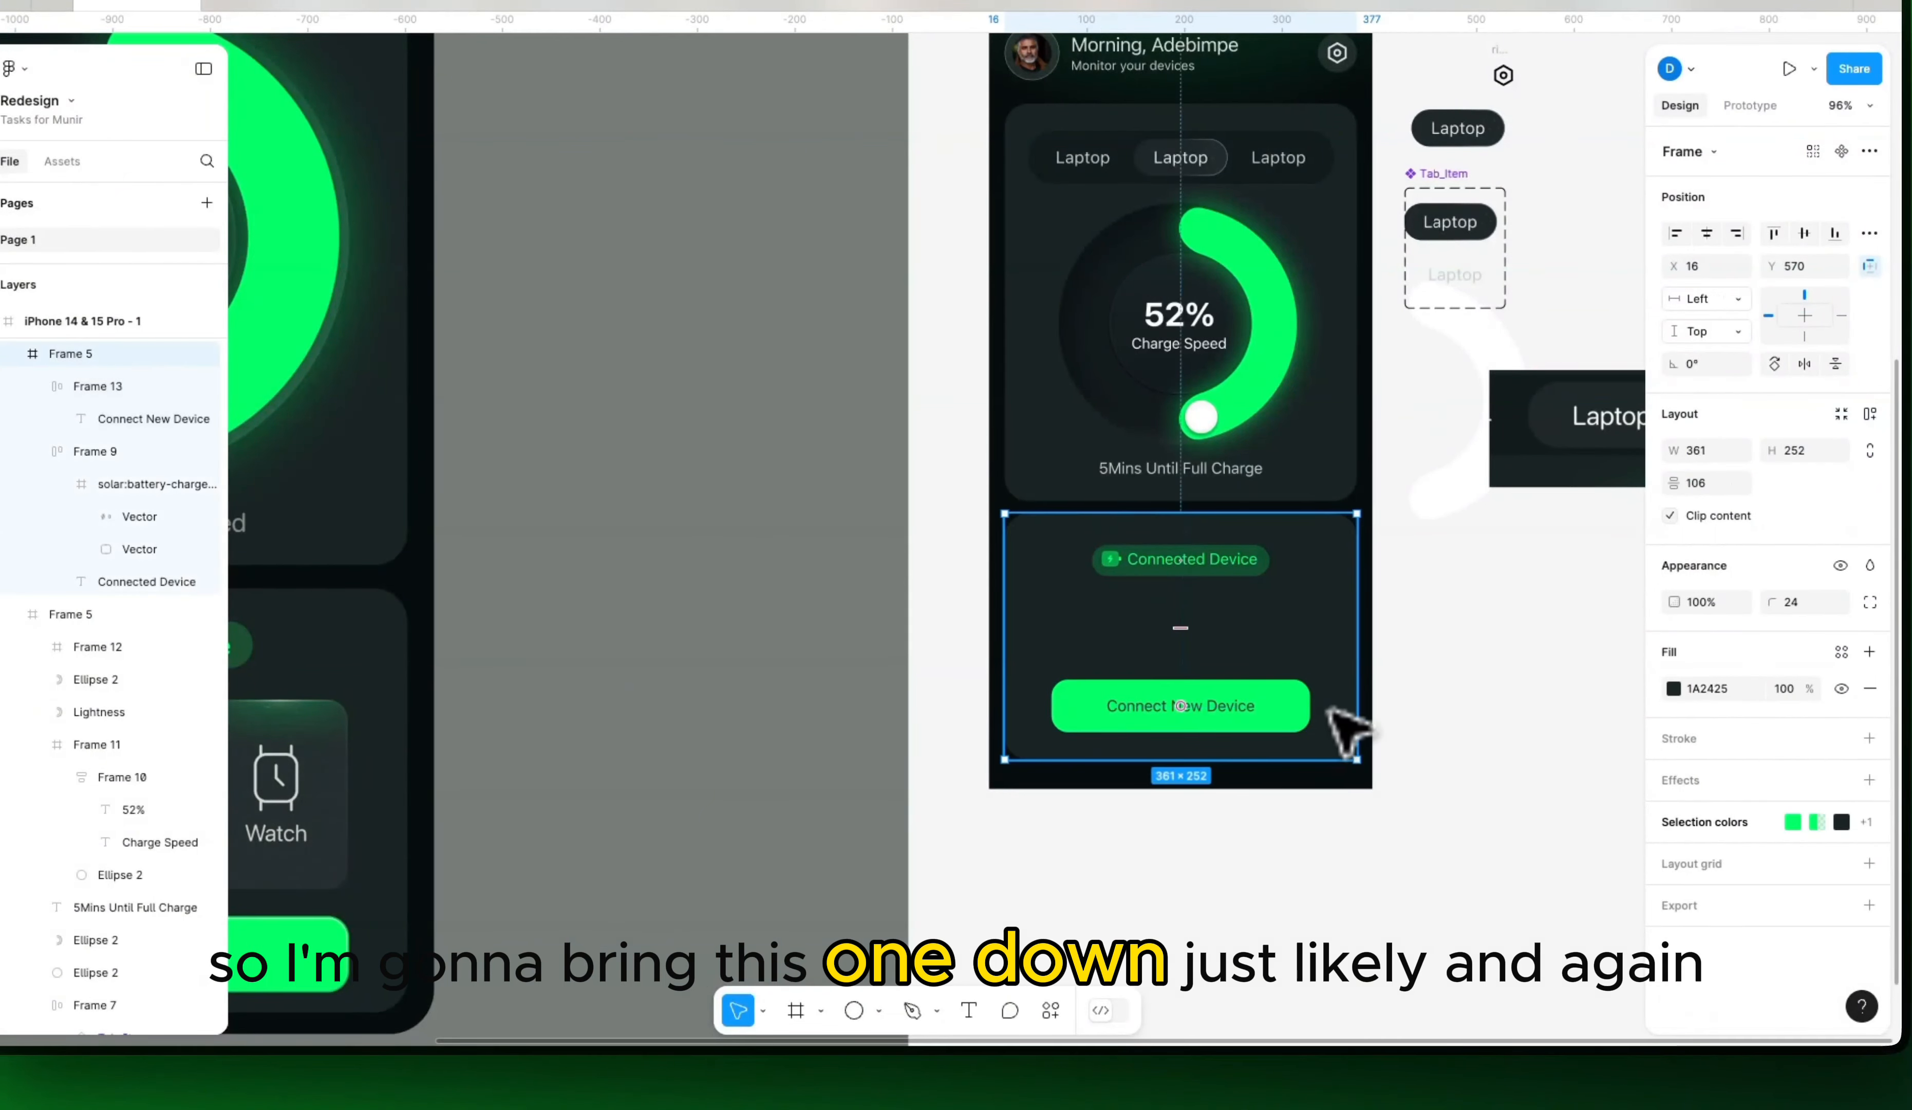
{"action": "left_click", "coordinate": [1512, 796]}
{"action": "left_click_drag", "start_coordinate": [1005, 915], "coordinate": [1238, 799]}
{"action": "key", "text": "shift+i"}
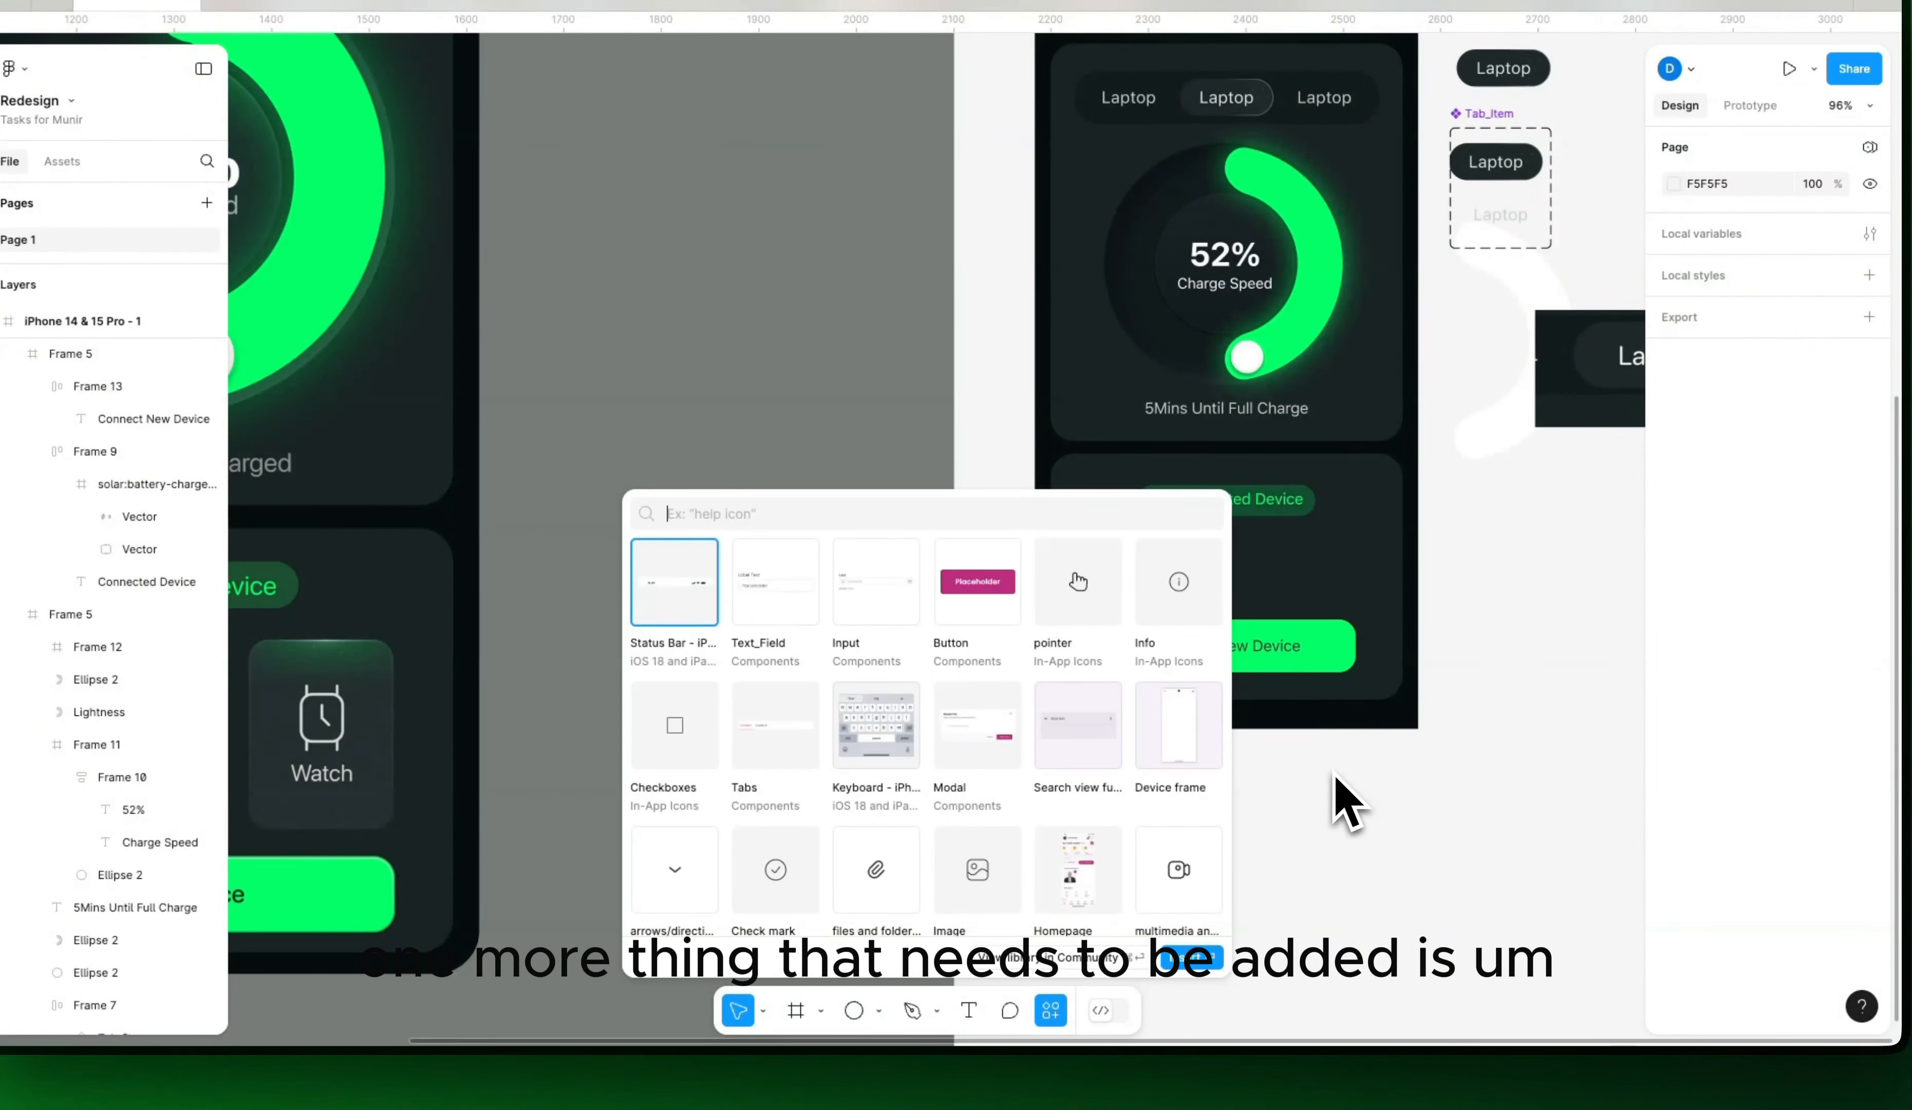
{"action": "left_click", "coordinate": [1314, 932]}
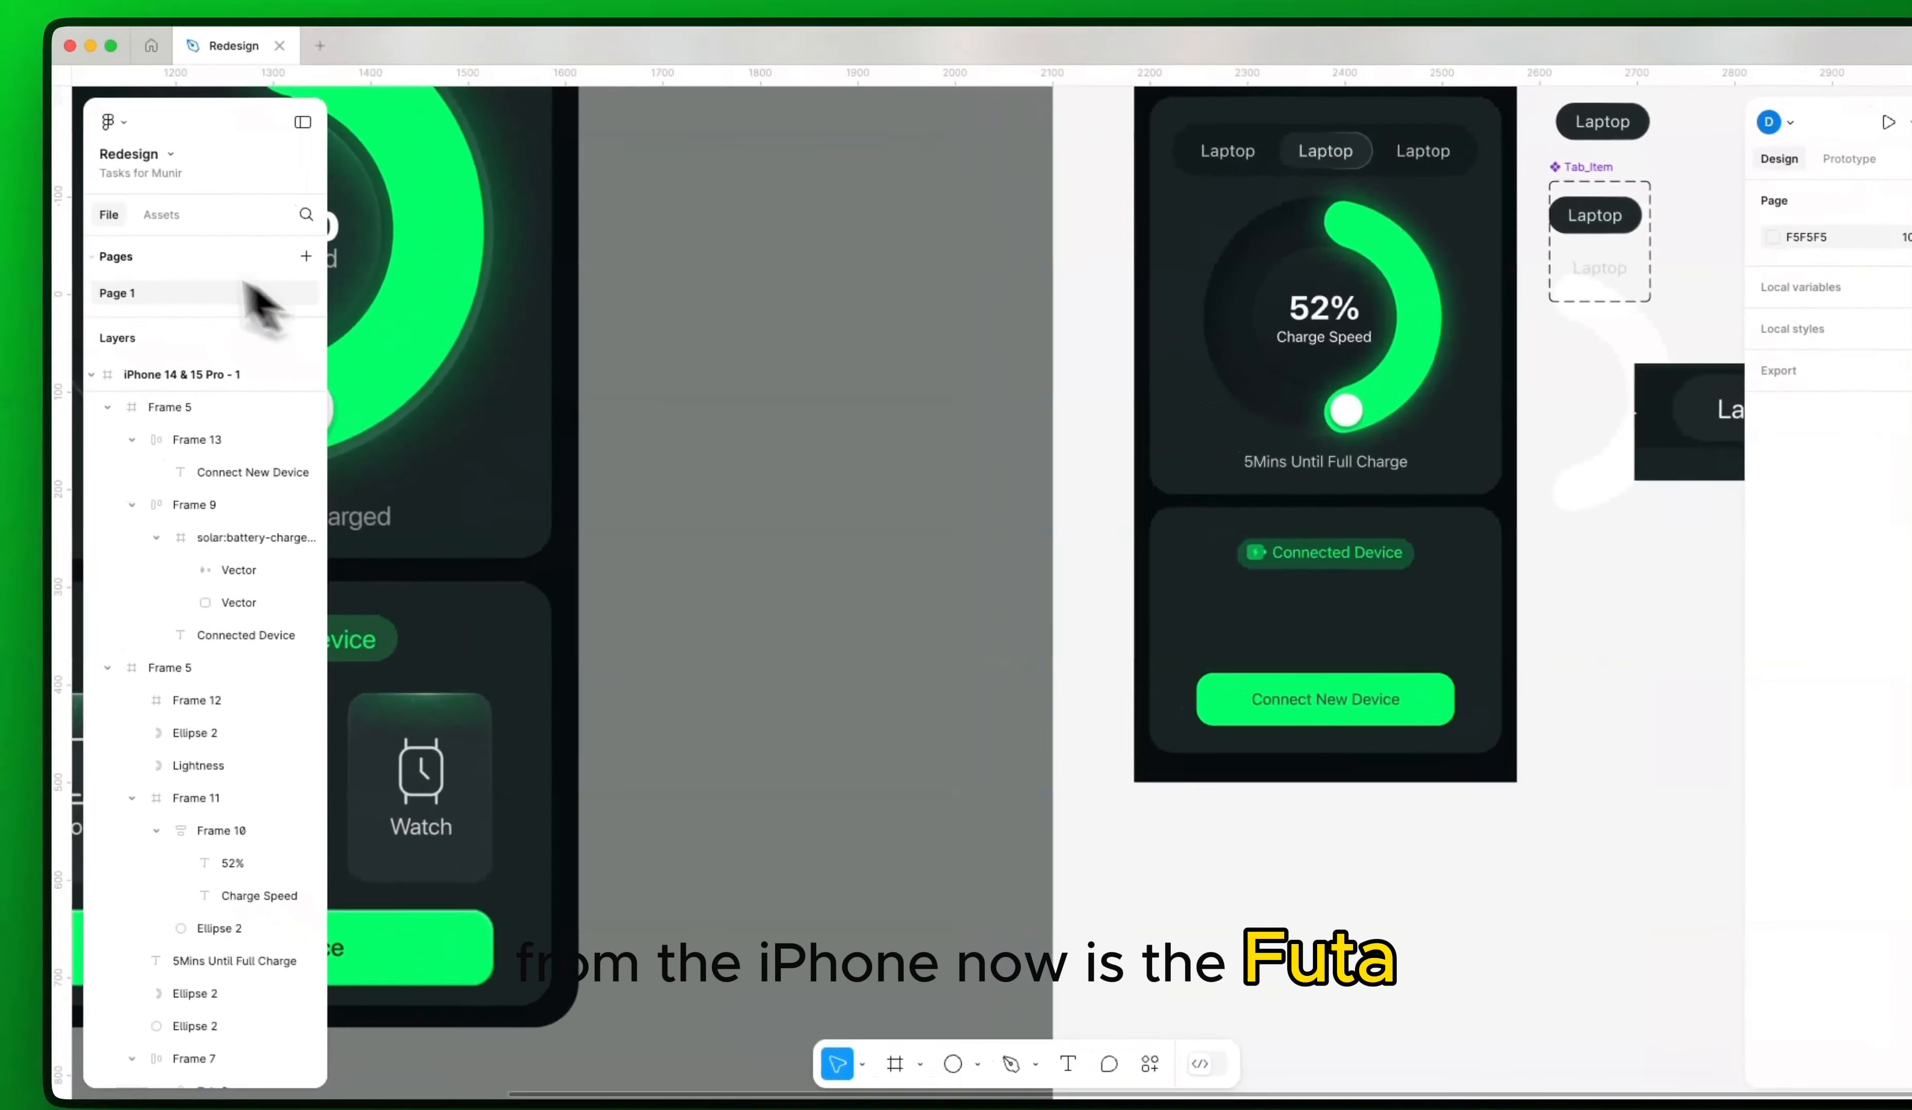
Step: Show the project's assets and clear the old search to list the iOS 18 and iPadOS 18 library categories
{"action": "left_click", "coordinate": [161, 214]}
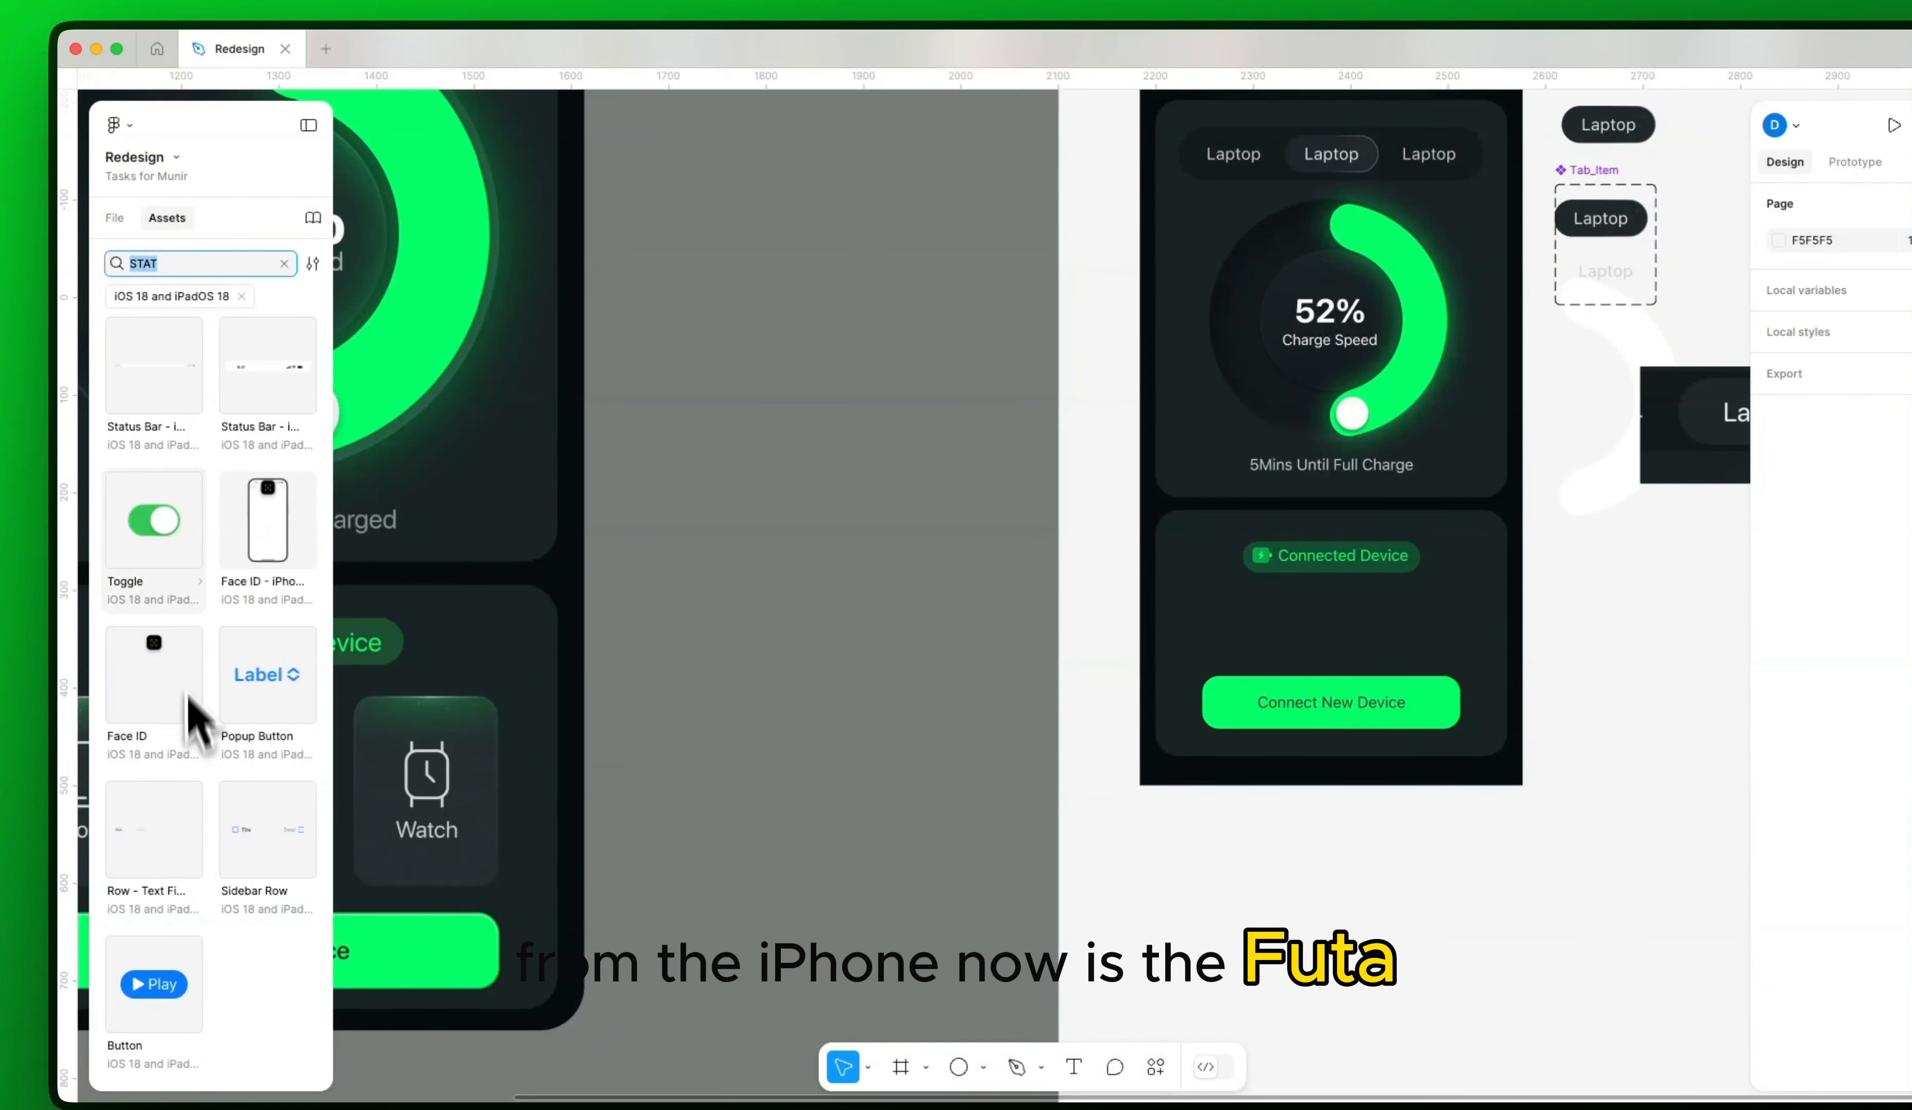
{"action": "left_click", "coordinate": [284, 263]}
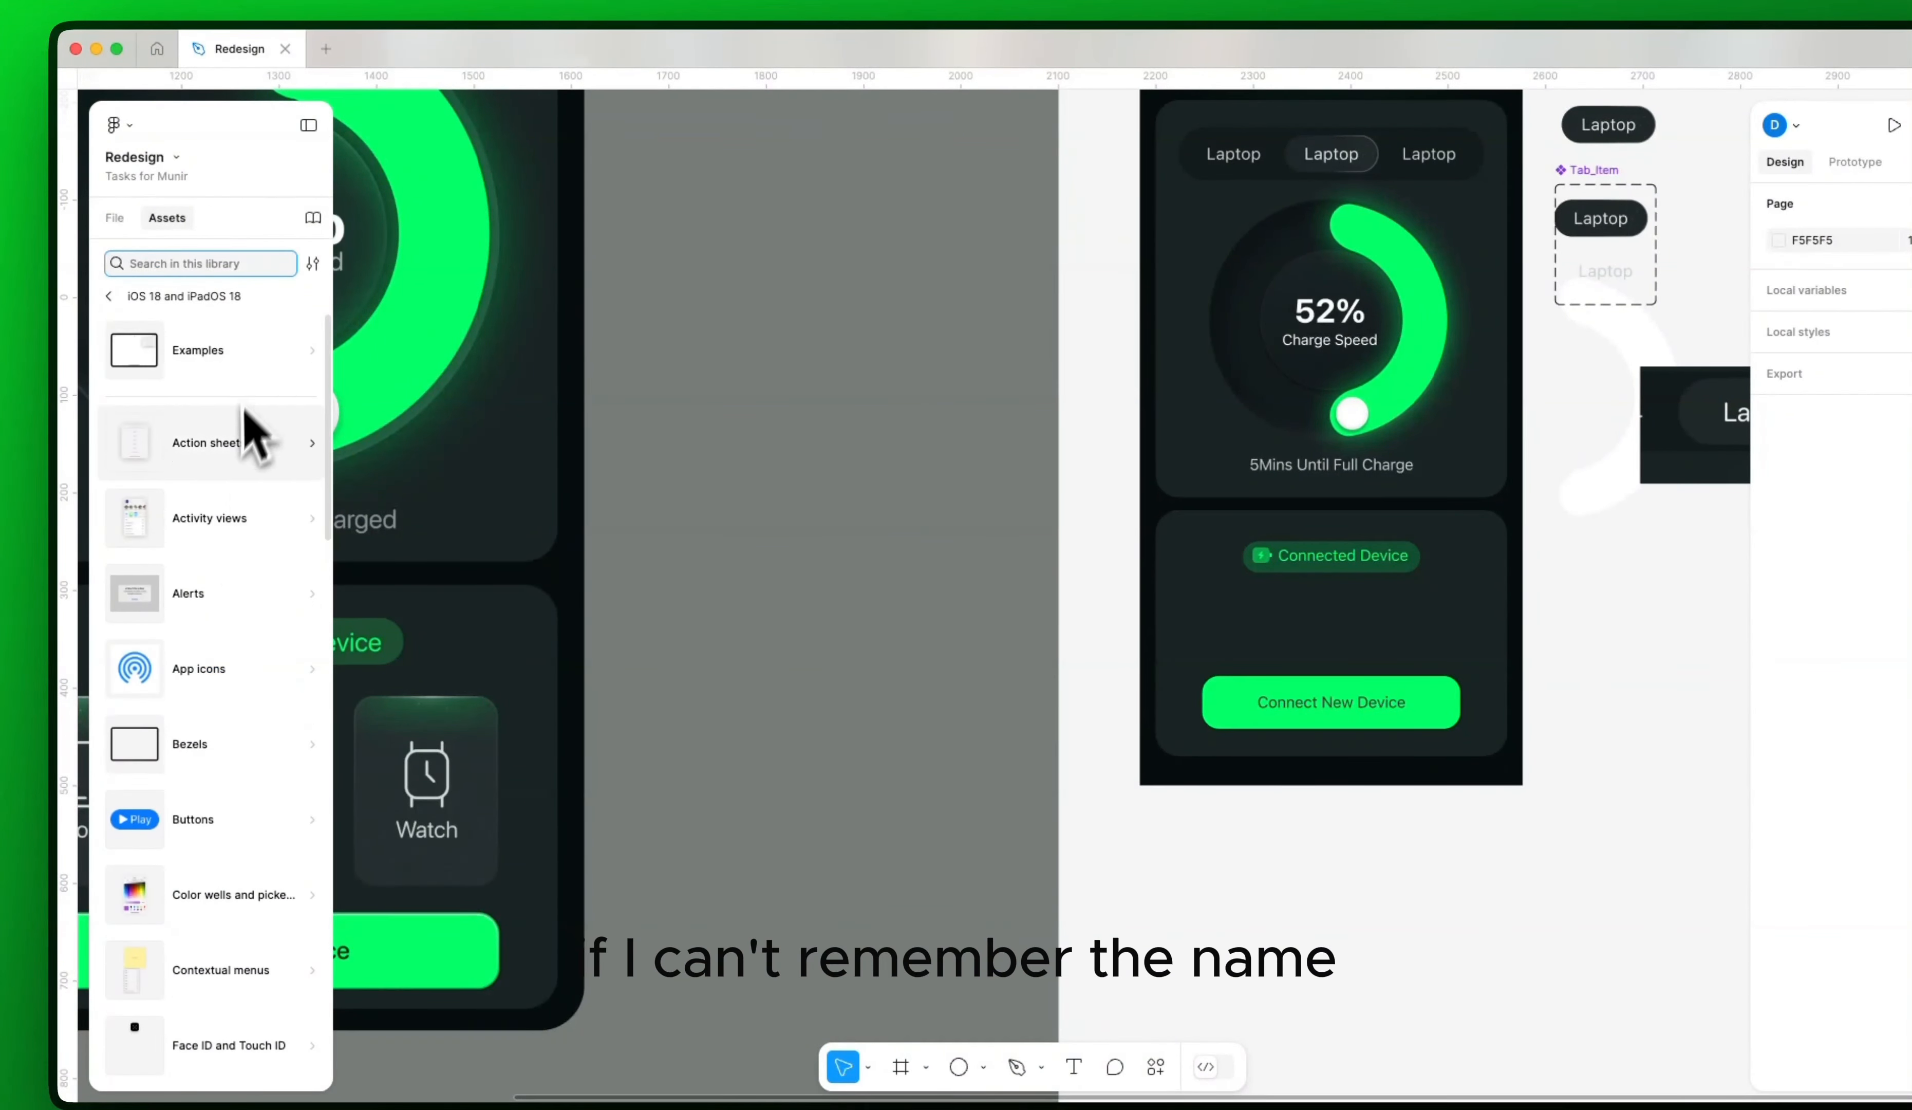
{"action": "scroll", "coordinate": [245, 412], "scroll_direction": "down", "scroll_amount": 10}
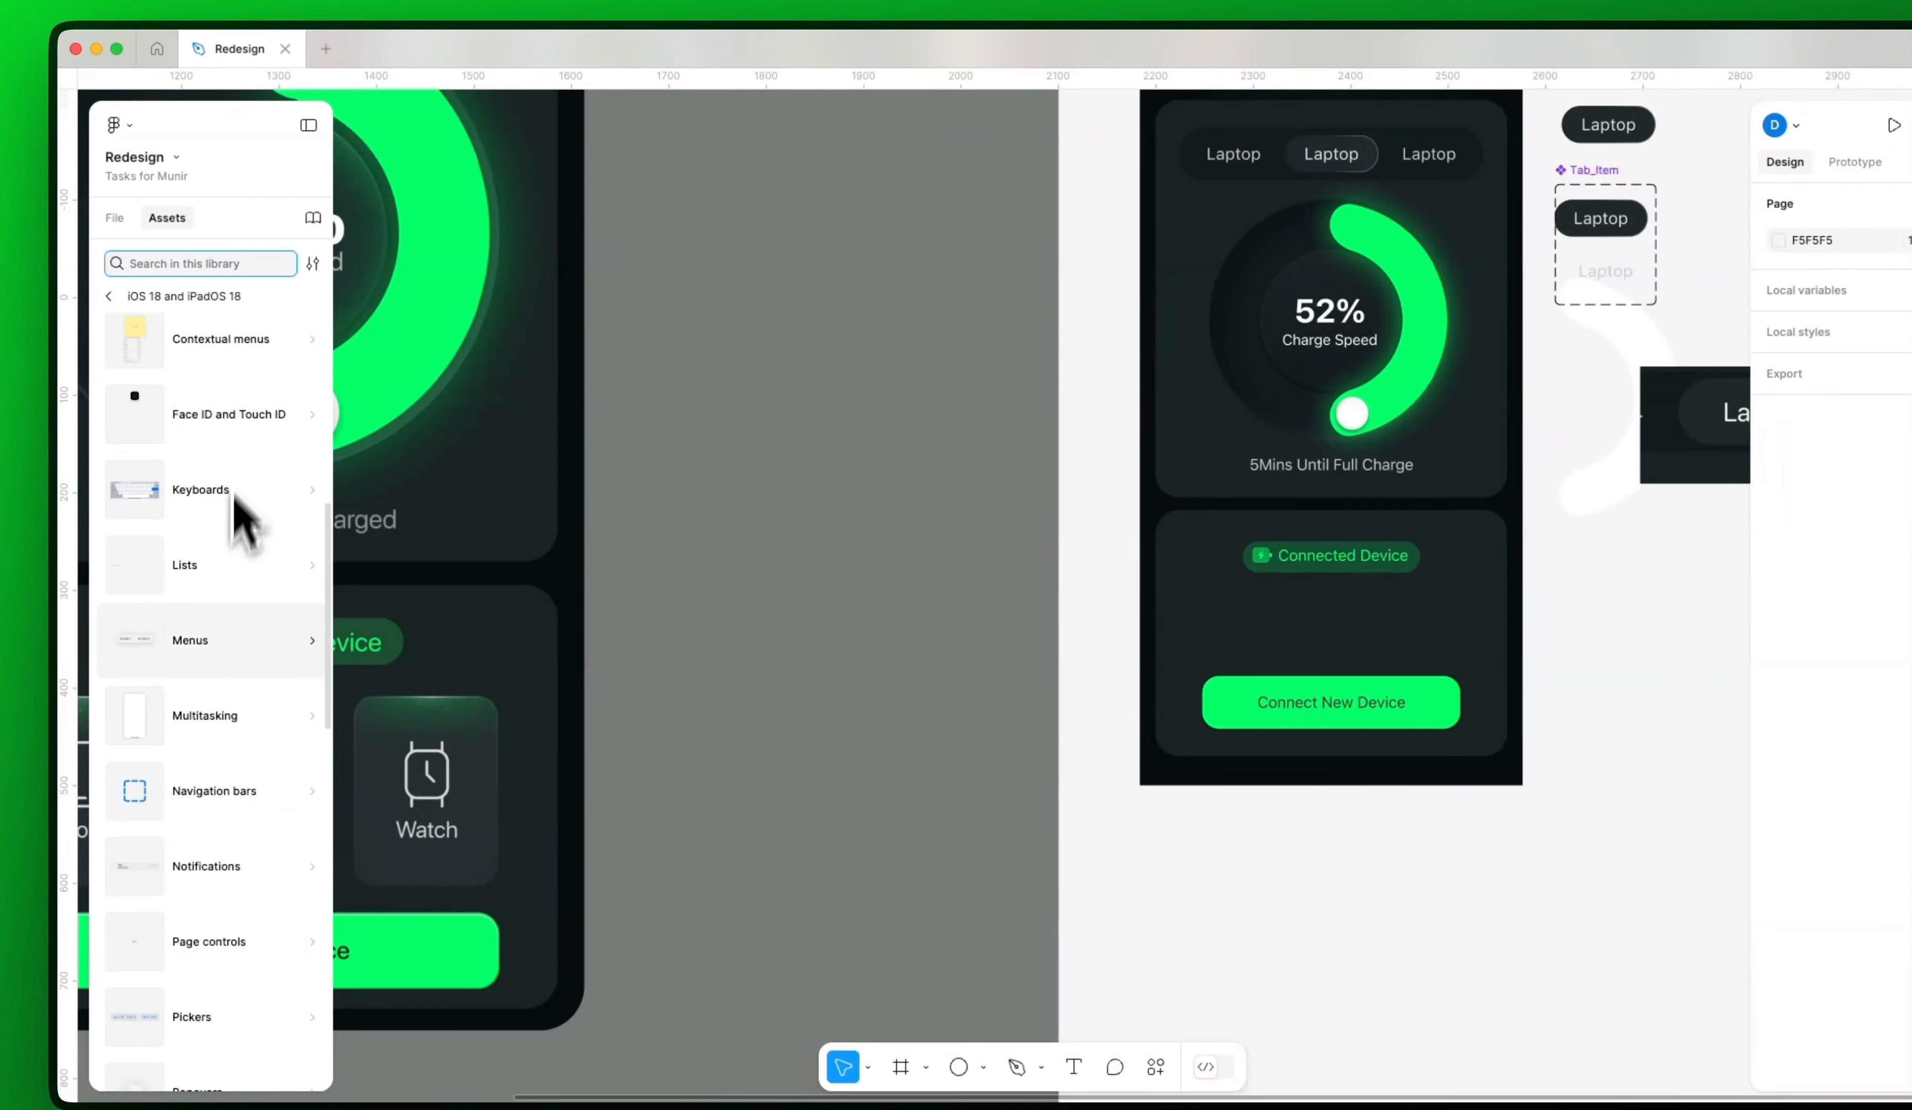
Step: Insert the Slideover component from the iOS 18 and iPadOS 18 library's Multitasking category
{"action": "left_click", "coordinate": [227, 715]}
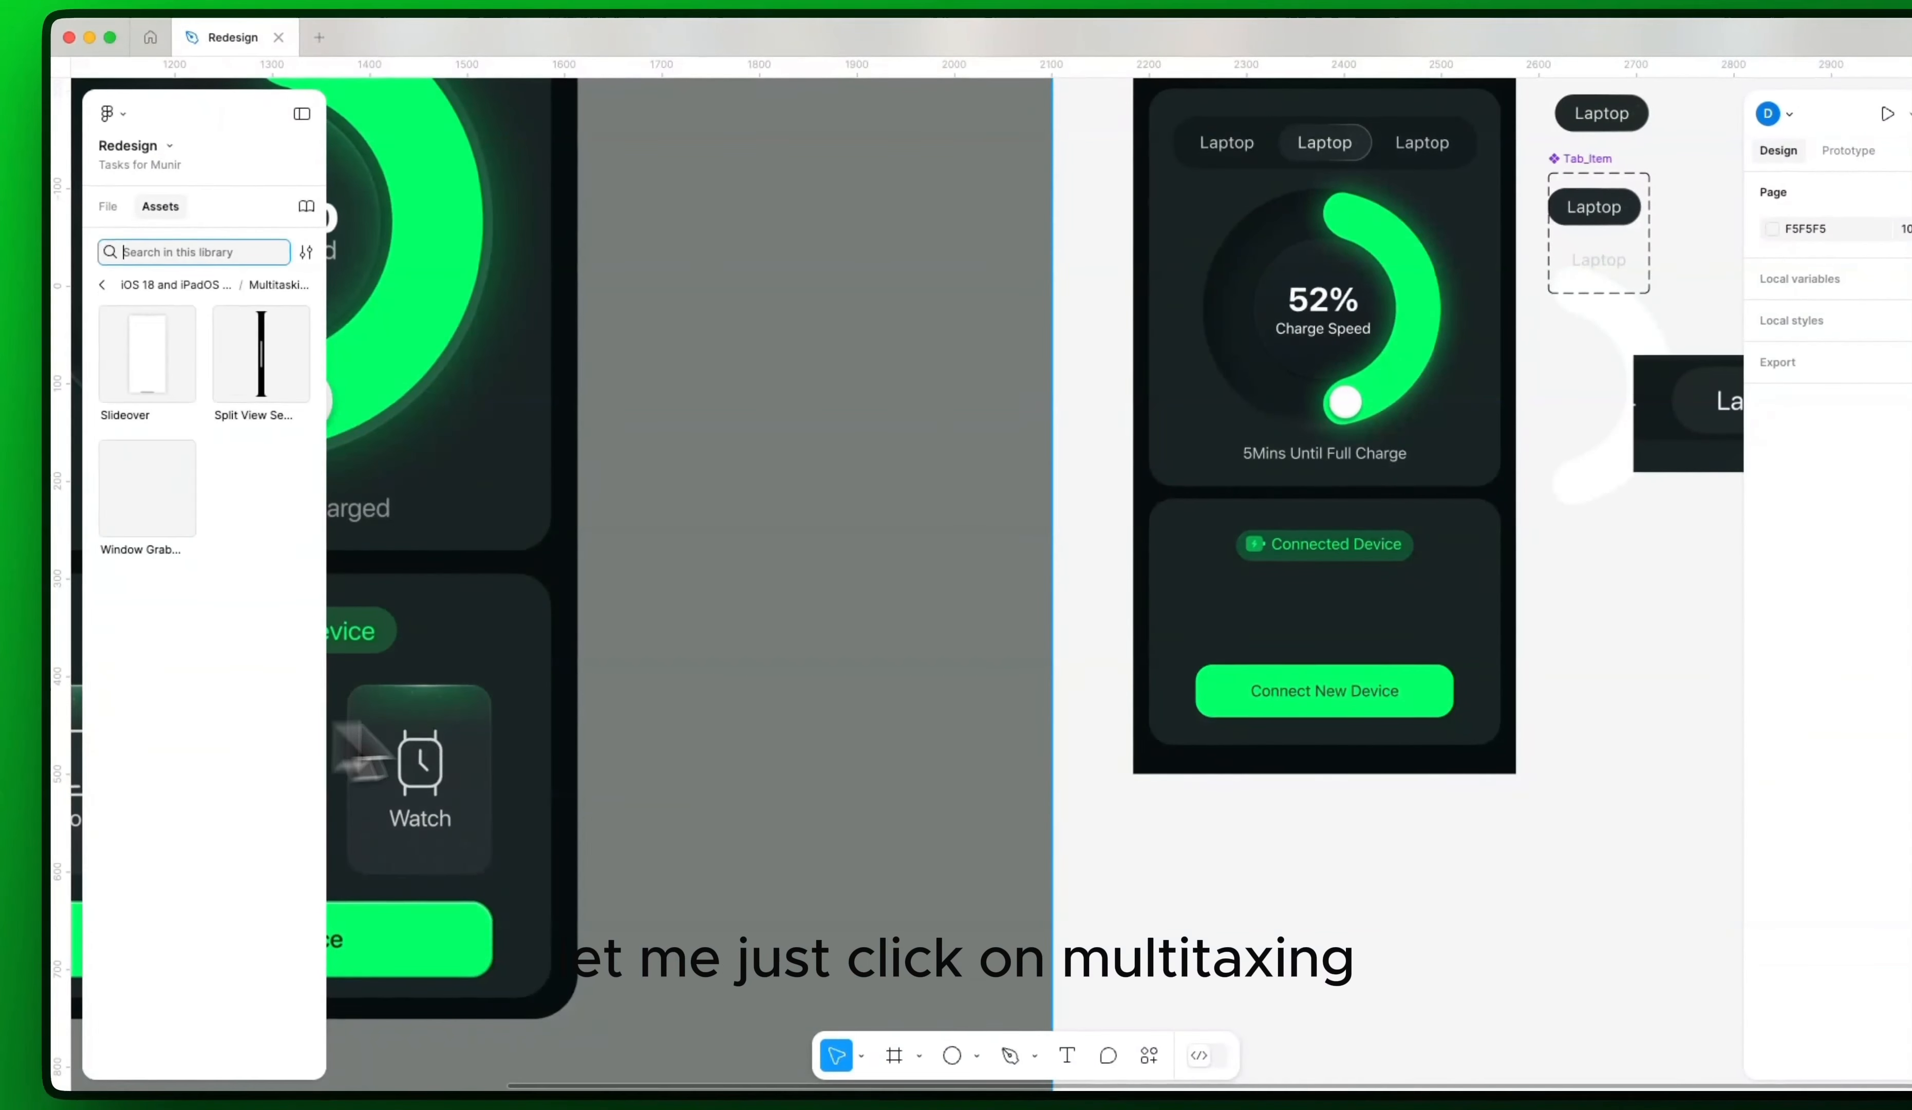
{"action": "left_click", "coordinate": [184, 372]}
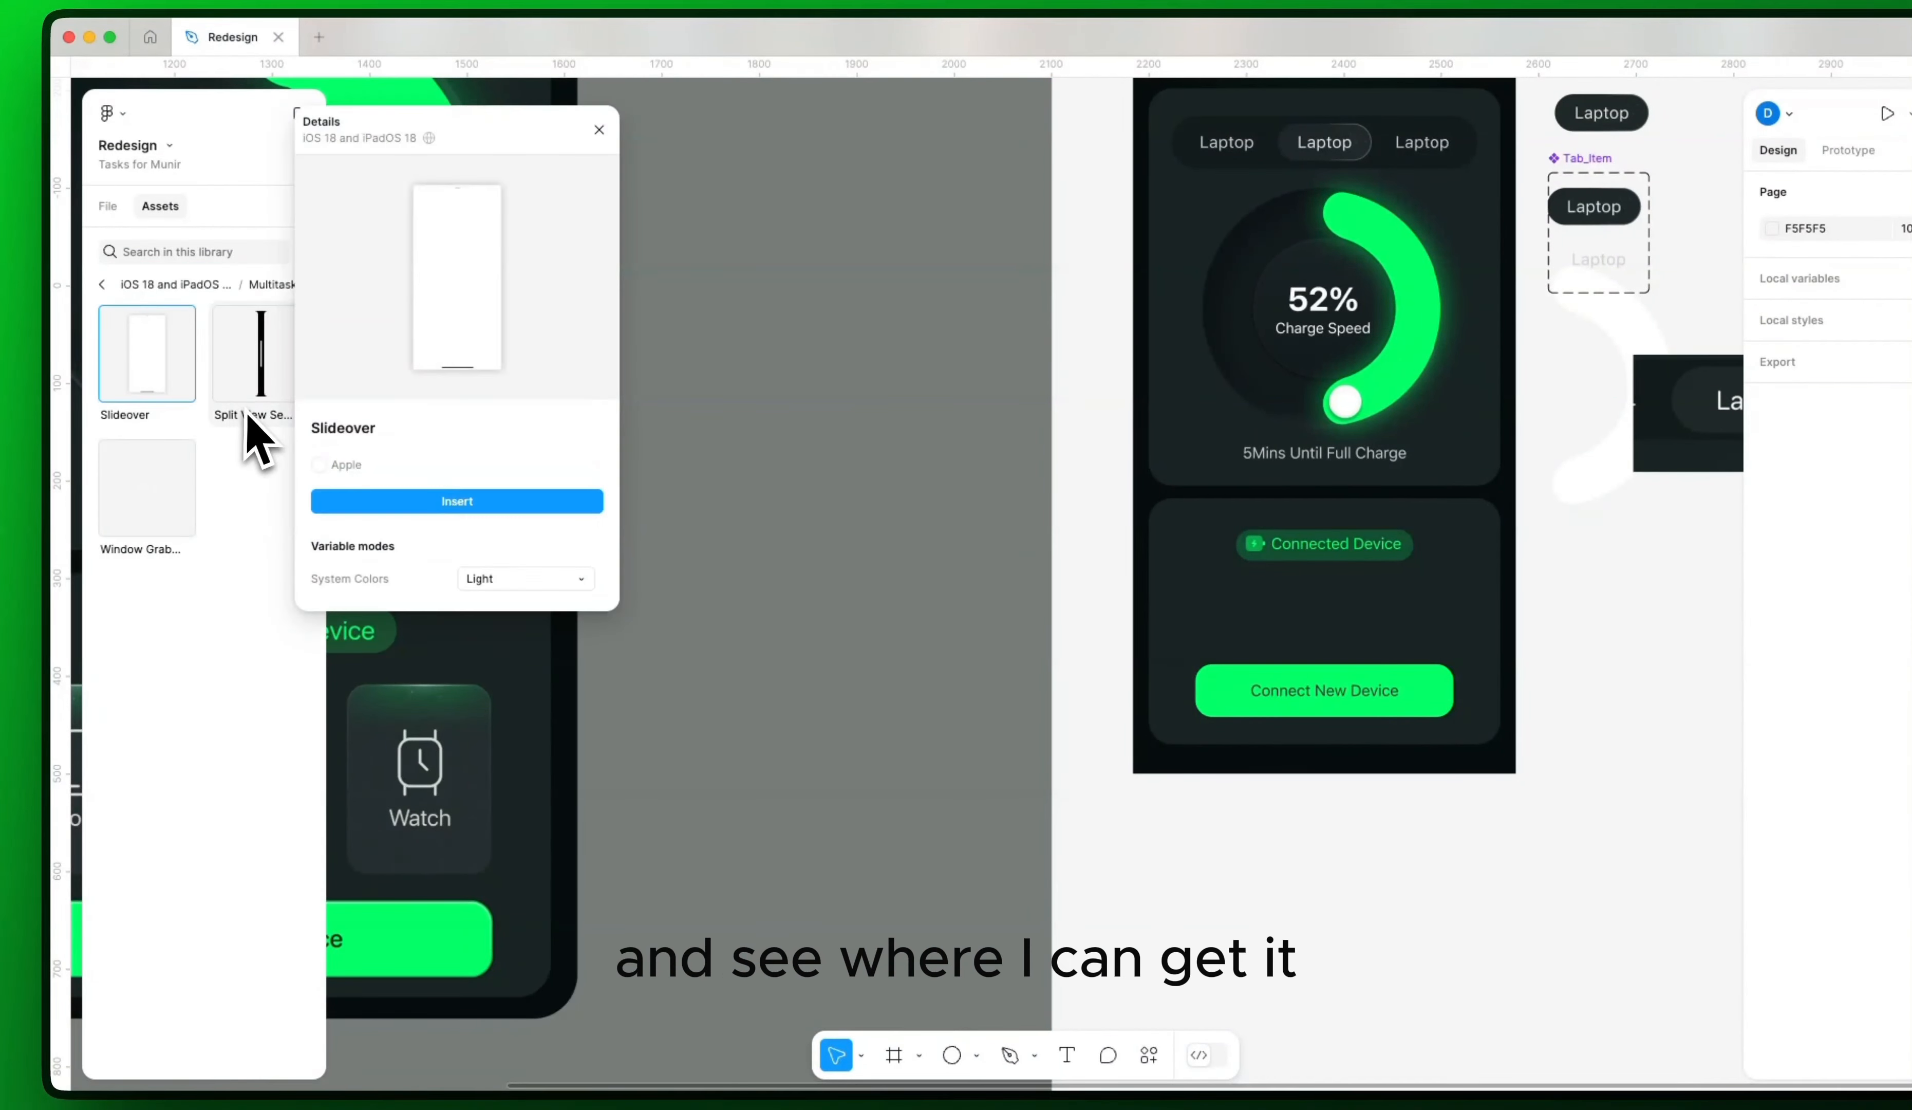
{"action": "left_click", "coordinate": [533, 502]}
{"action": "scroll", "coordinate": [967, 617], "scroll_direction": "right", "scroll_amount": 3}
{"action": "scroll", "coordinate": [967, 618], "scroll_direction": "down", "scroll_amount": 2}
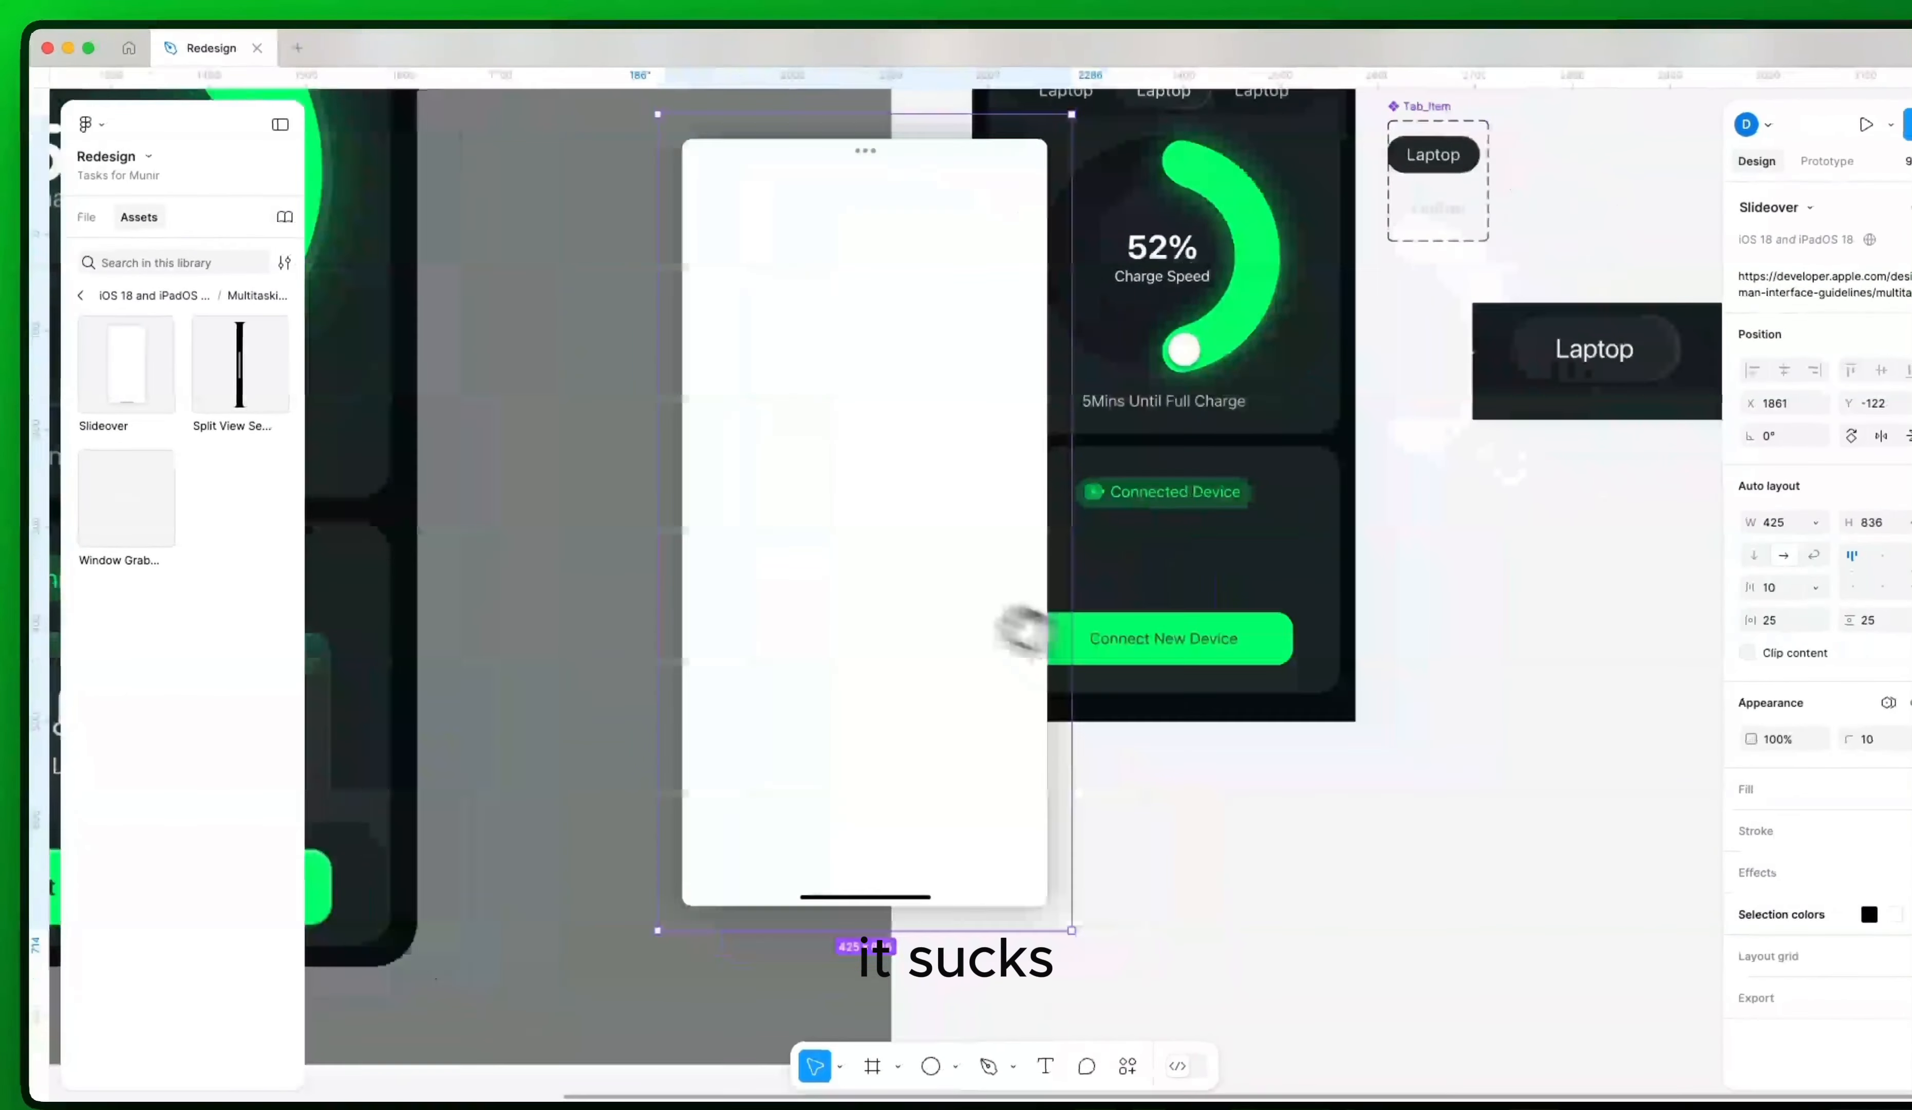
Step: Select the home bar inside the Slideover, then its parent component, and delete the whole Slideover
{"action": "left_click", "coordinate": [868, 834]}
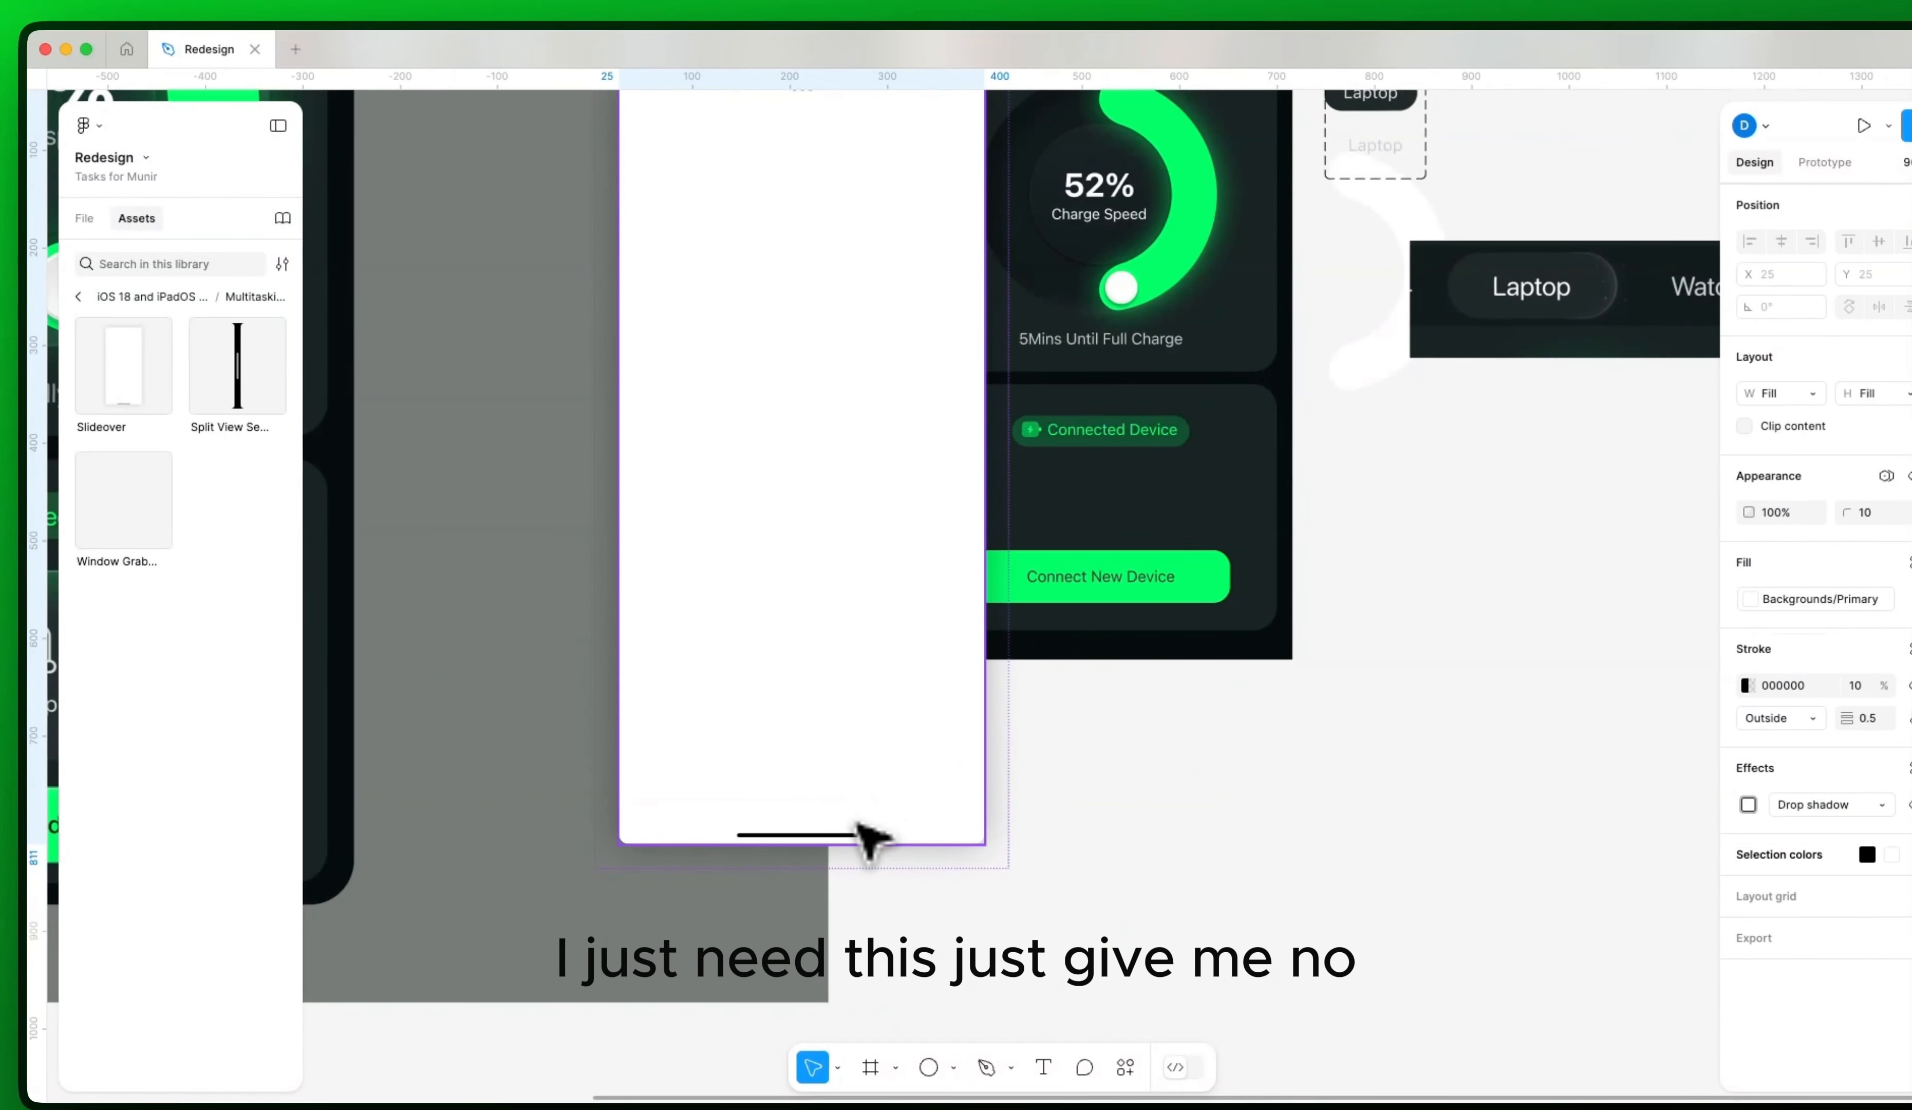
{"action": "left_click", "coordinate": [826, 835]}
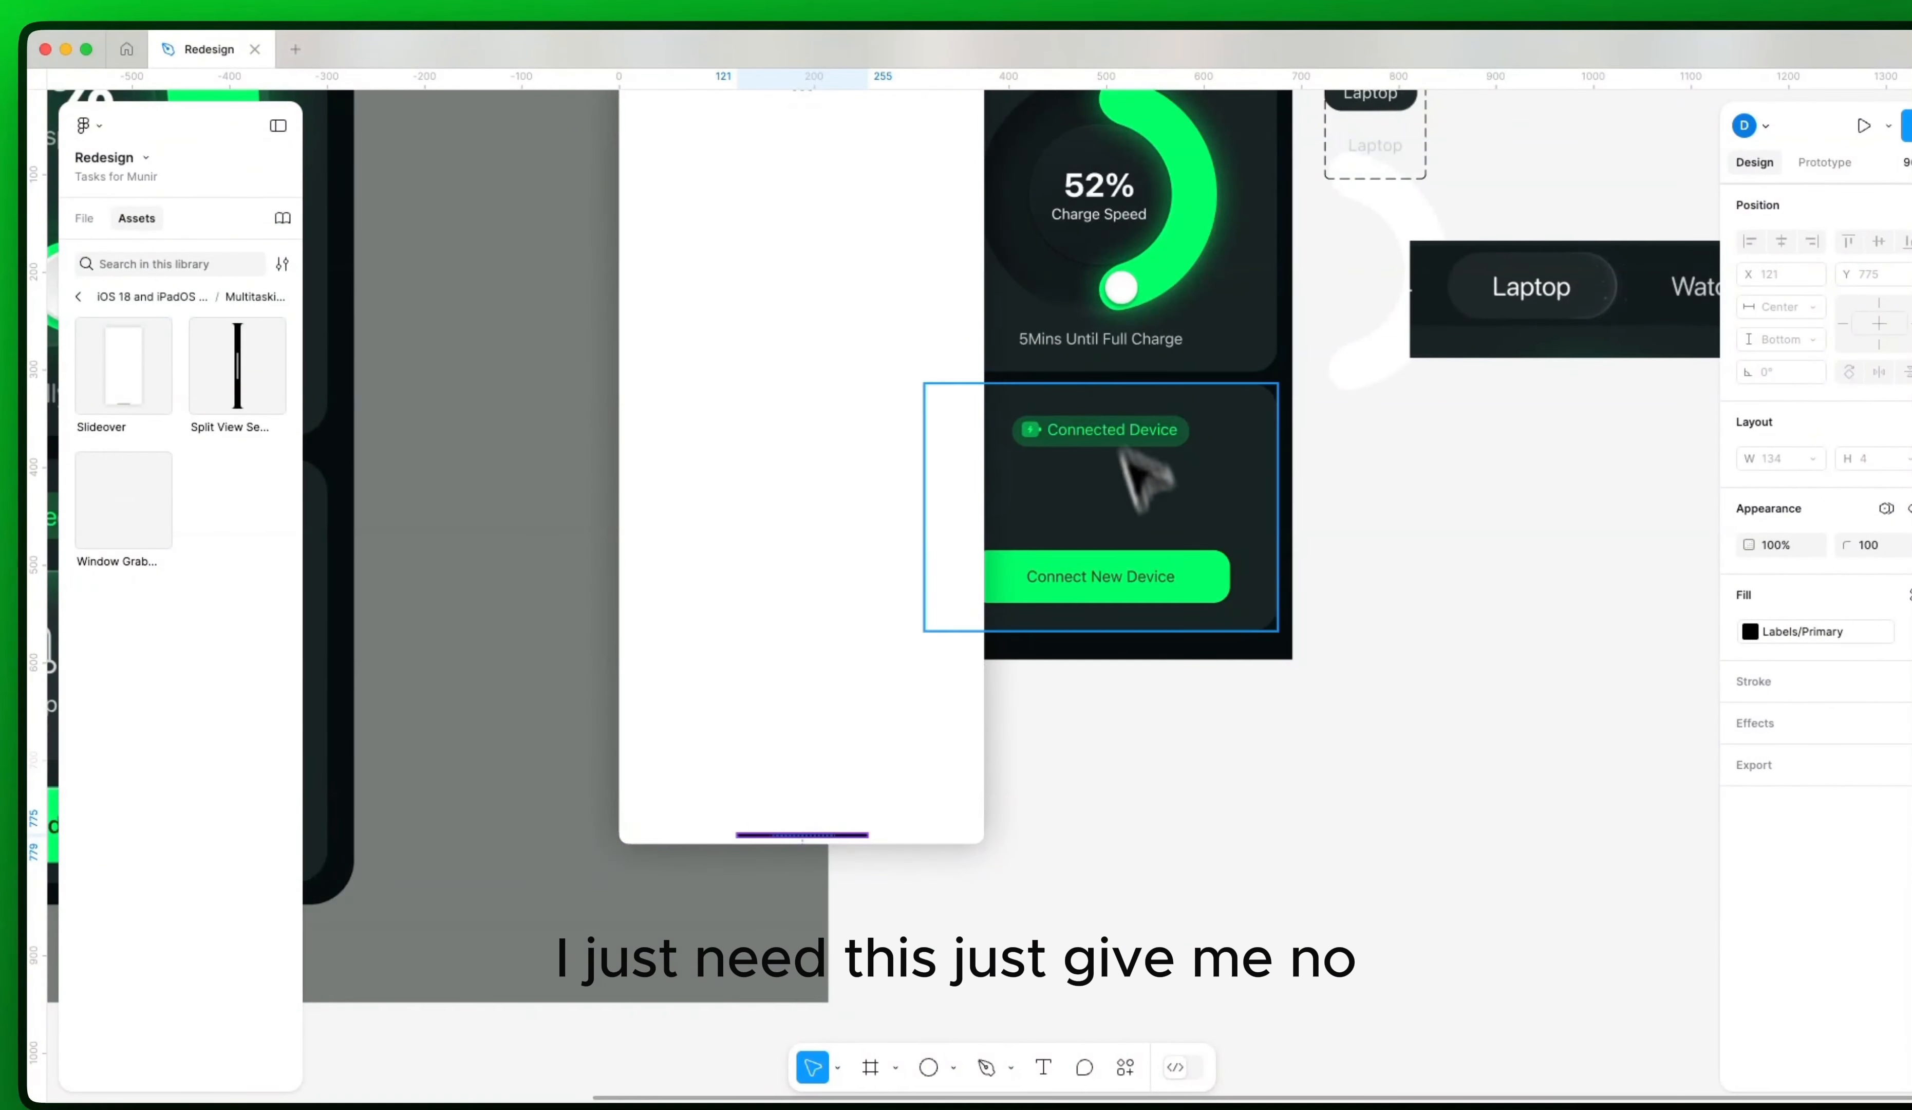
{"action": "key", "text": "shift+Return"}
{"action": "key", "text": "shift+Return"}
{"action": "key", "text": "Delete"}
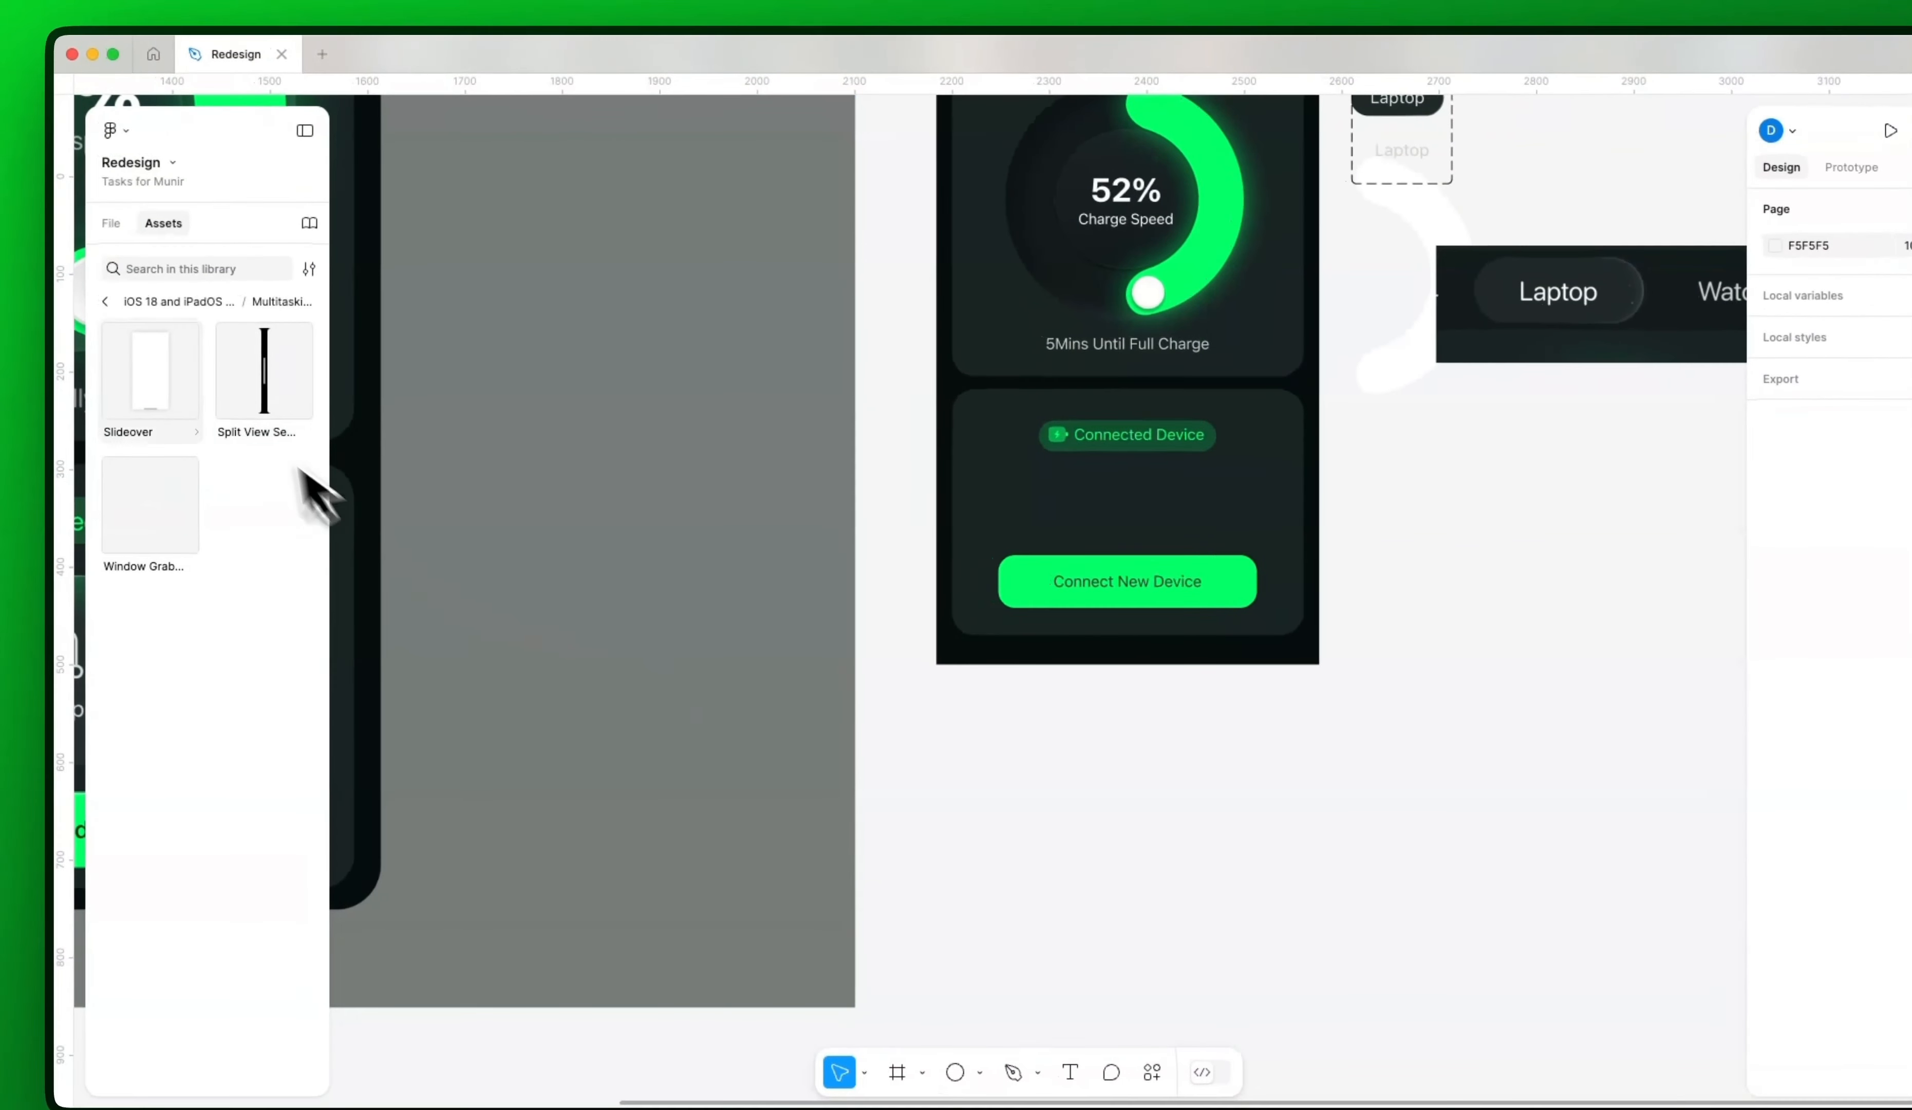
Step: Look through the iOS 18 and iPadOS 18 library categories, including Status bars, for the iPhone's home bar component
{"action": "left_click", "coordinate": [78, 297]}
{"action": "scroll", "coordinate": [205, 640], "scroll_direction": "down", "scroll_amount": 15}
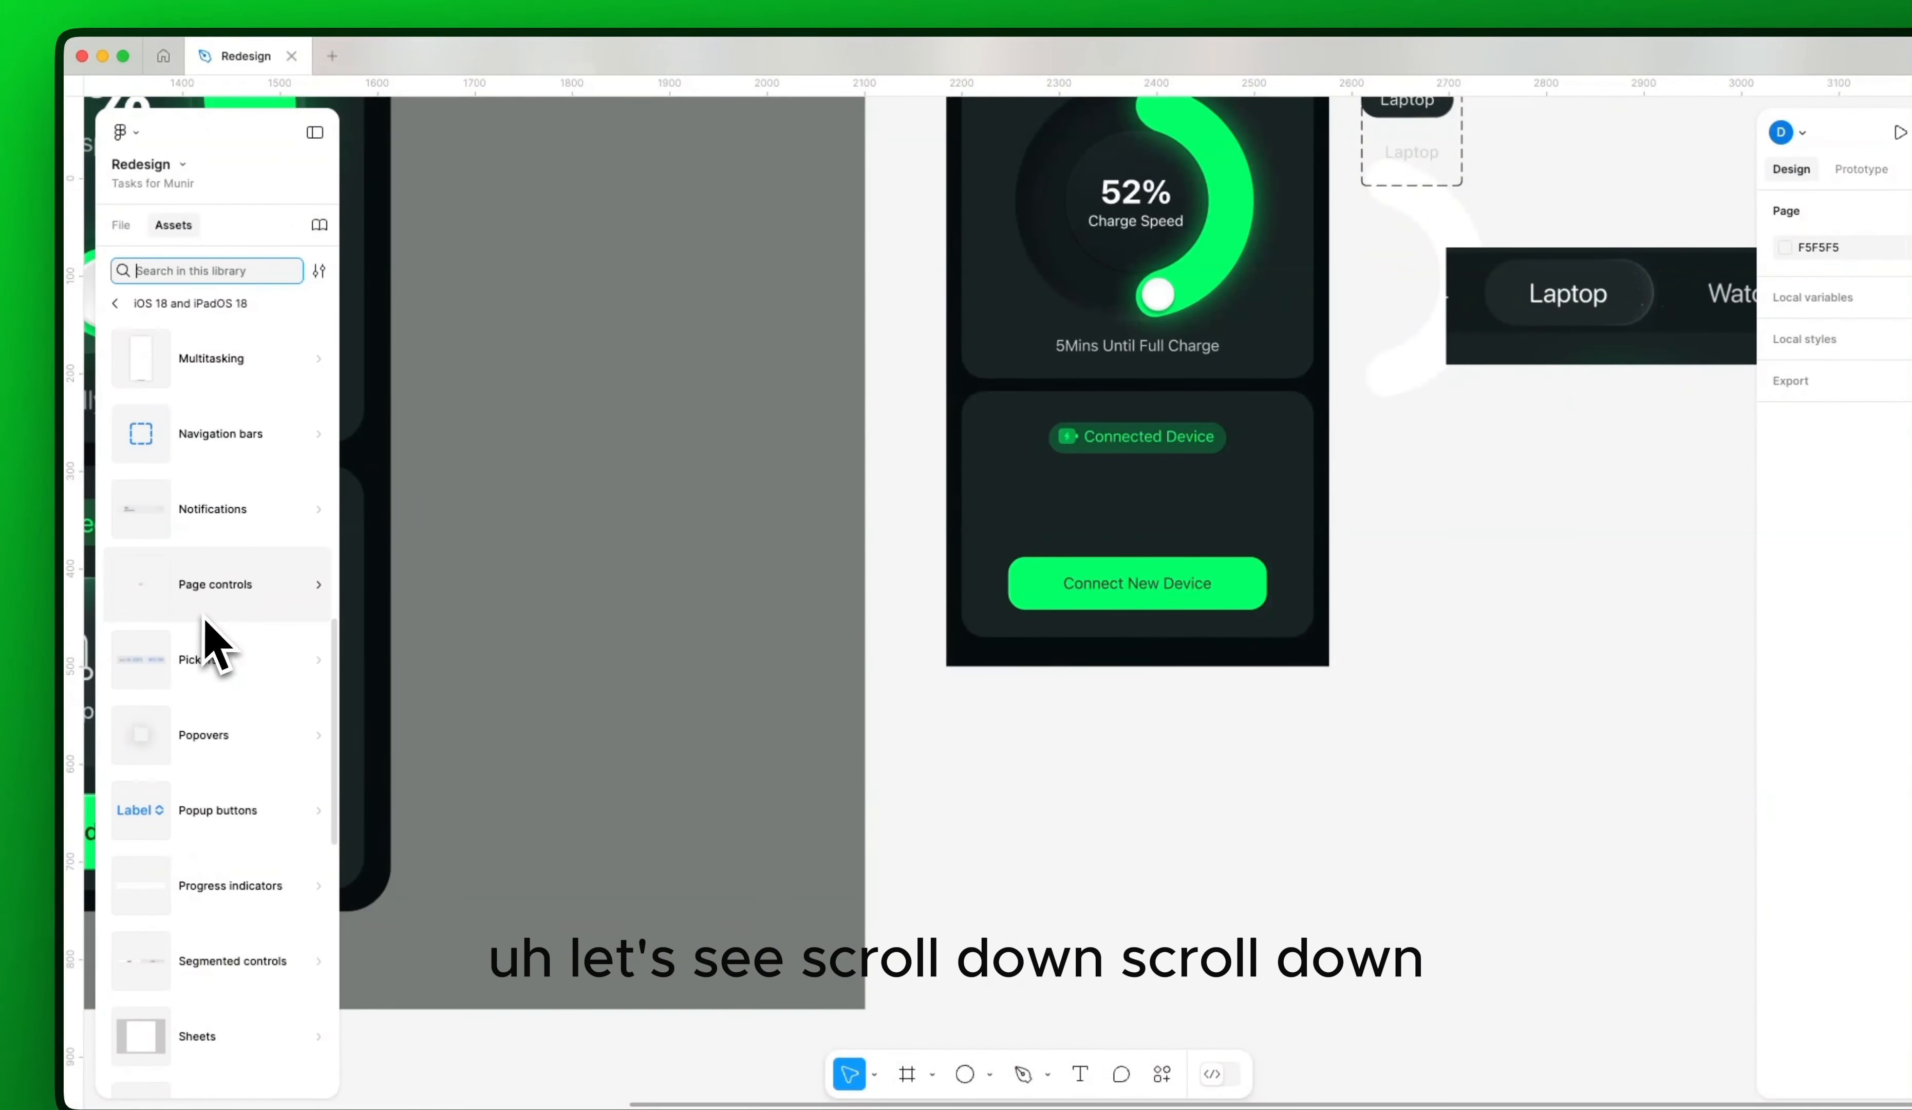
{"action": "scroll", "coordinate": [213, 644], "scroll_direction": "down", "scroll_amount": 5}
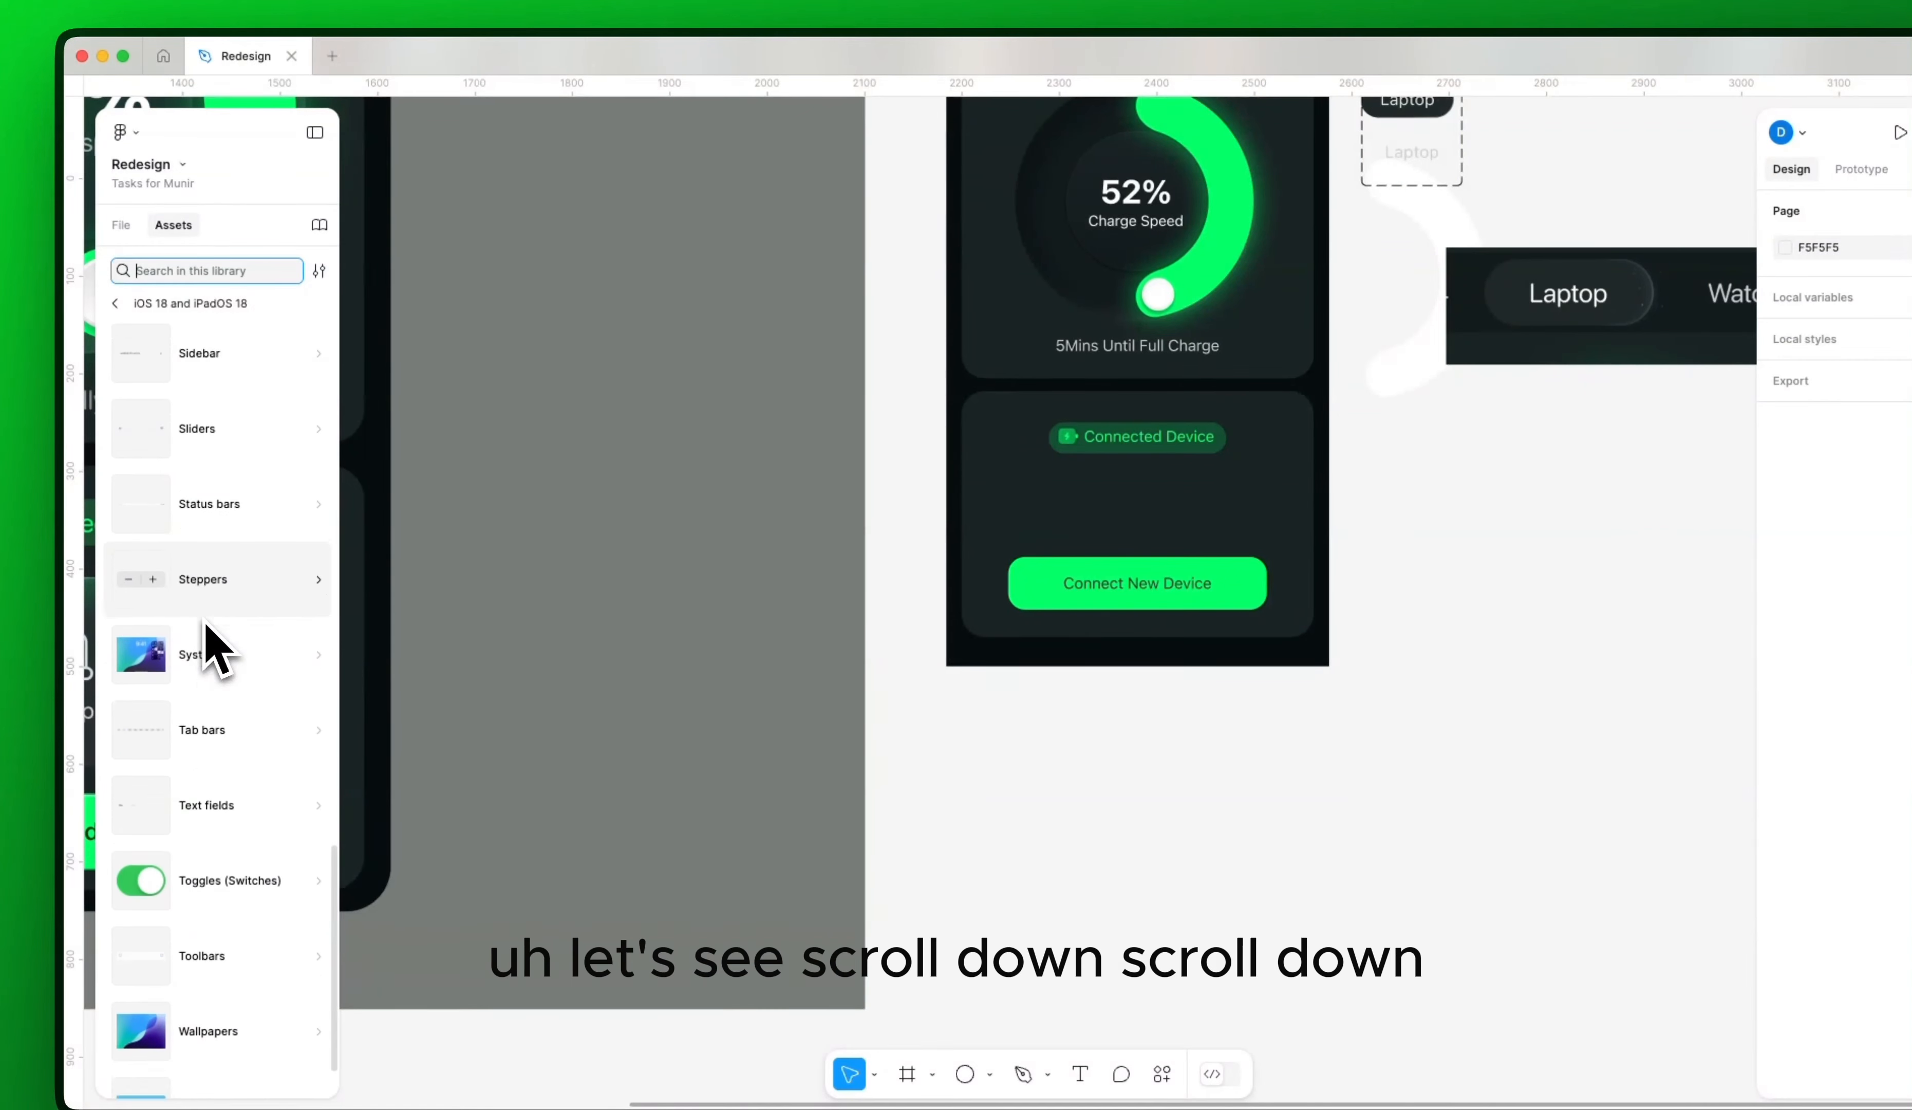
{"action": "scroll", "coordinate": [210, 621], "scroll_direction": "up", "scroll_amount": 4}
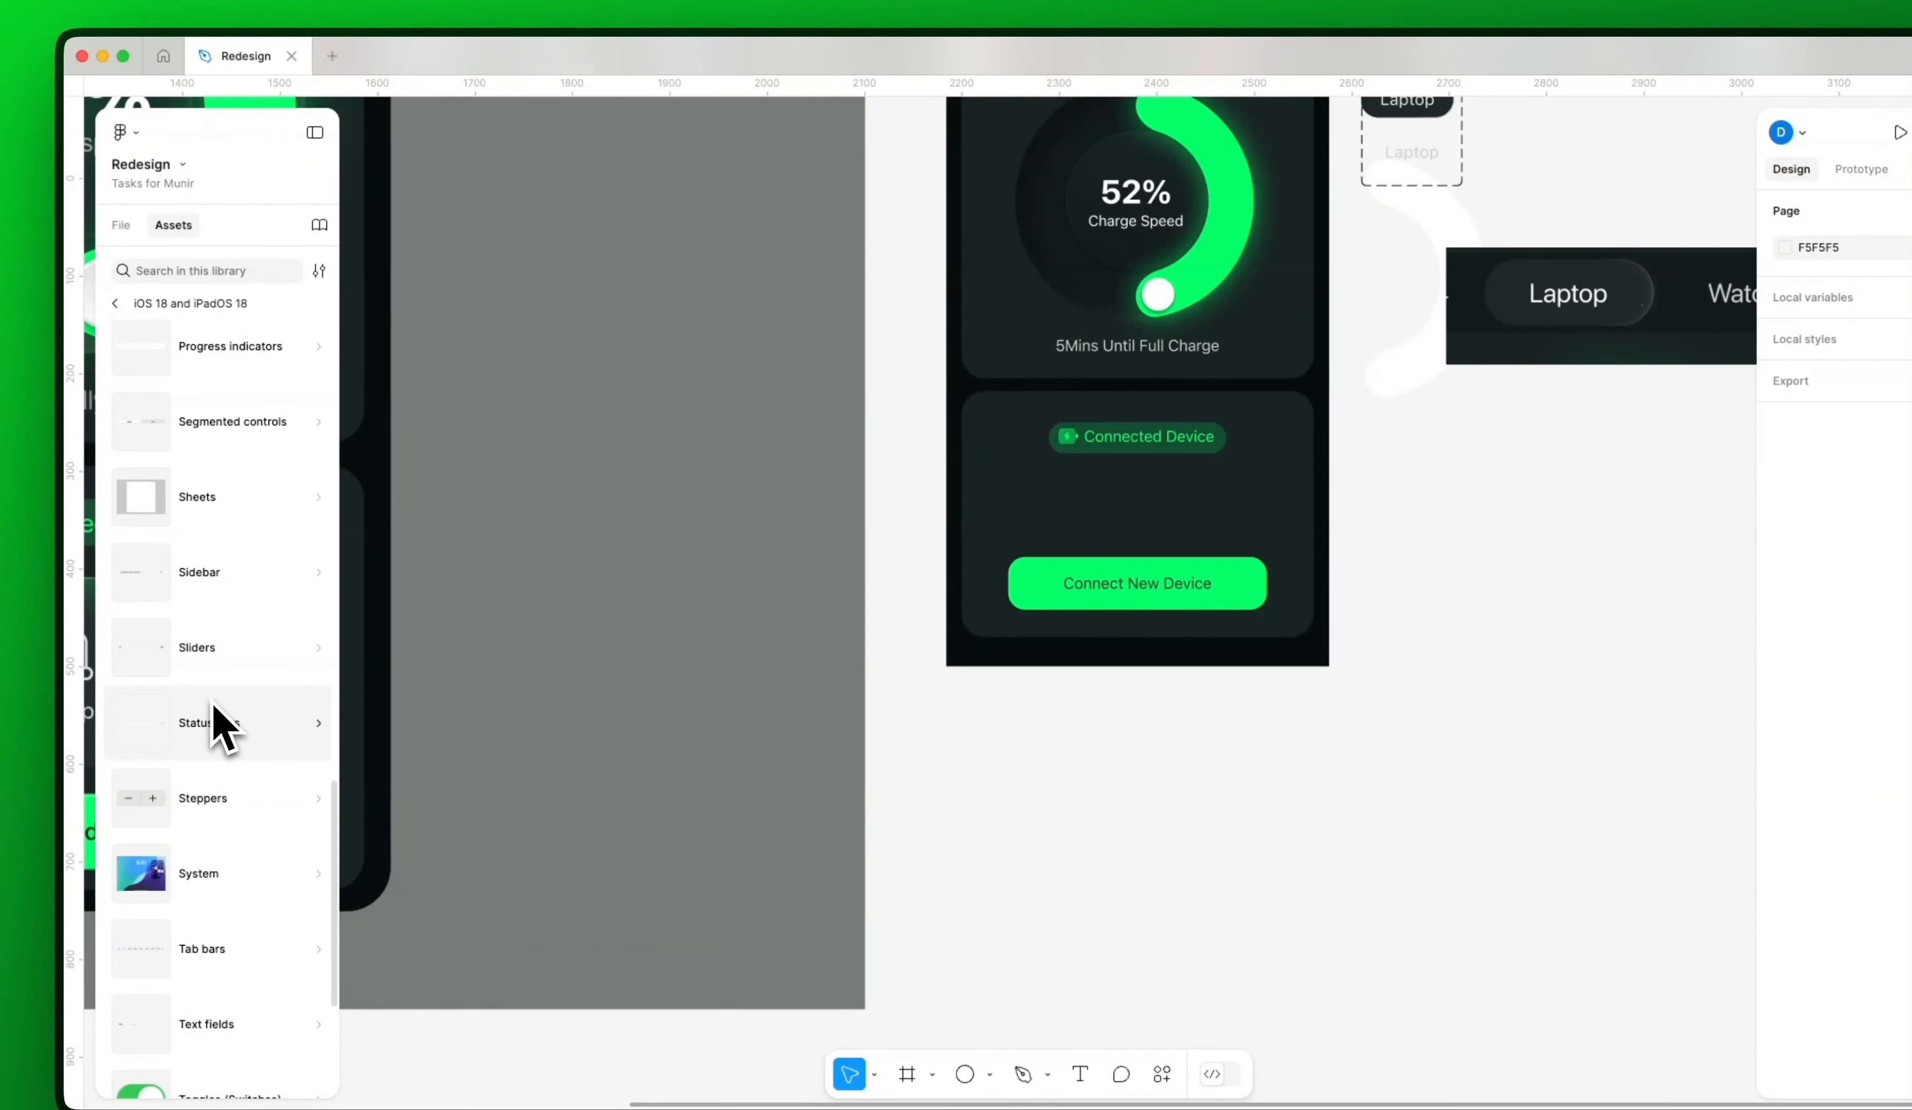
{"action": "left_click", "coordinate": [214, 708]}
{"action": "left_click", "coordinate": [115, 303]}
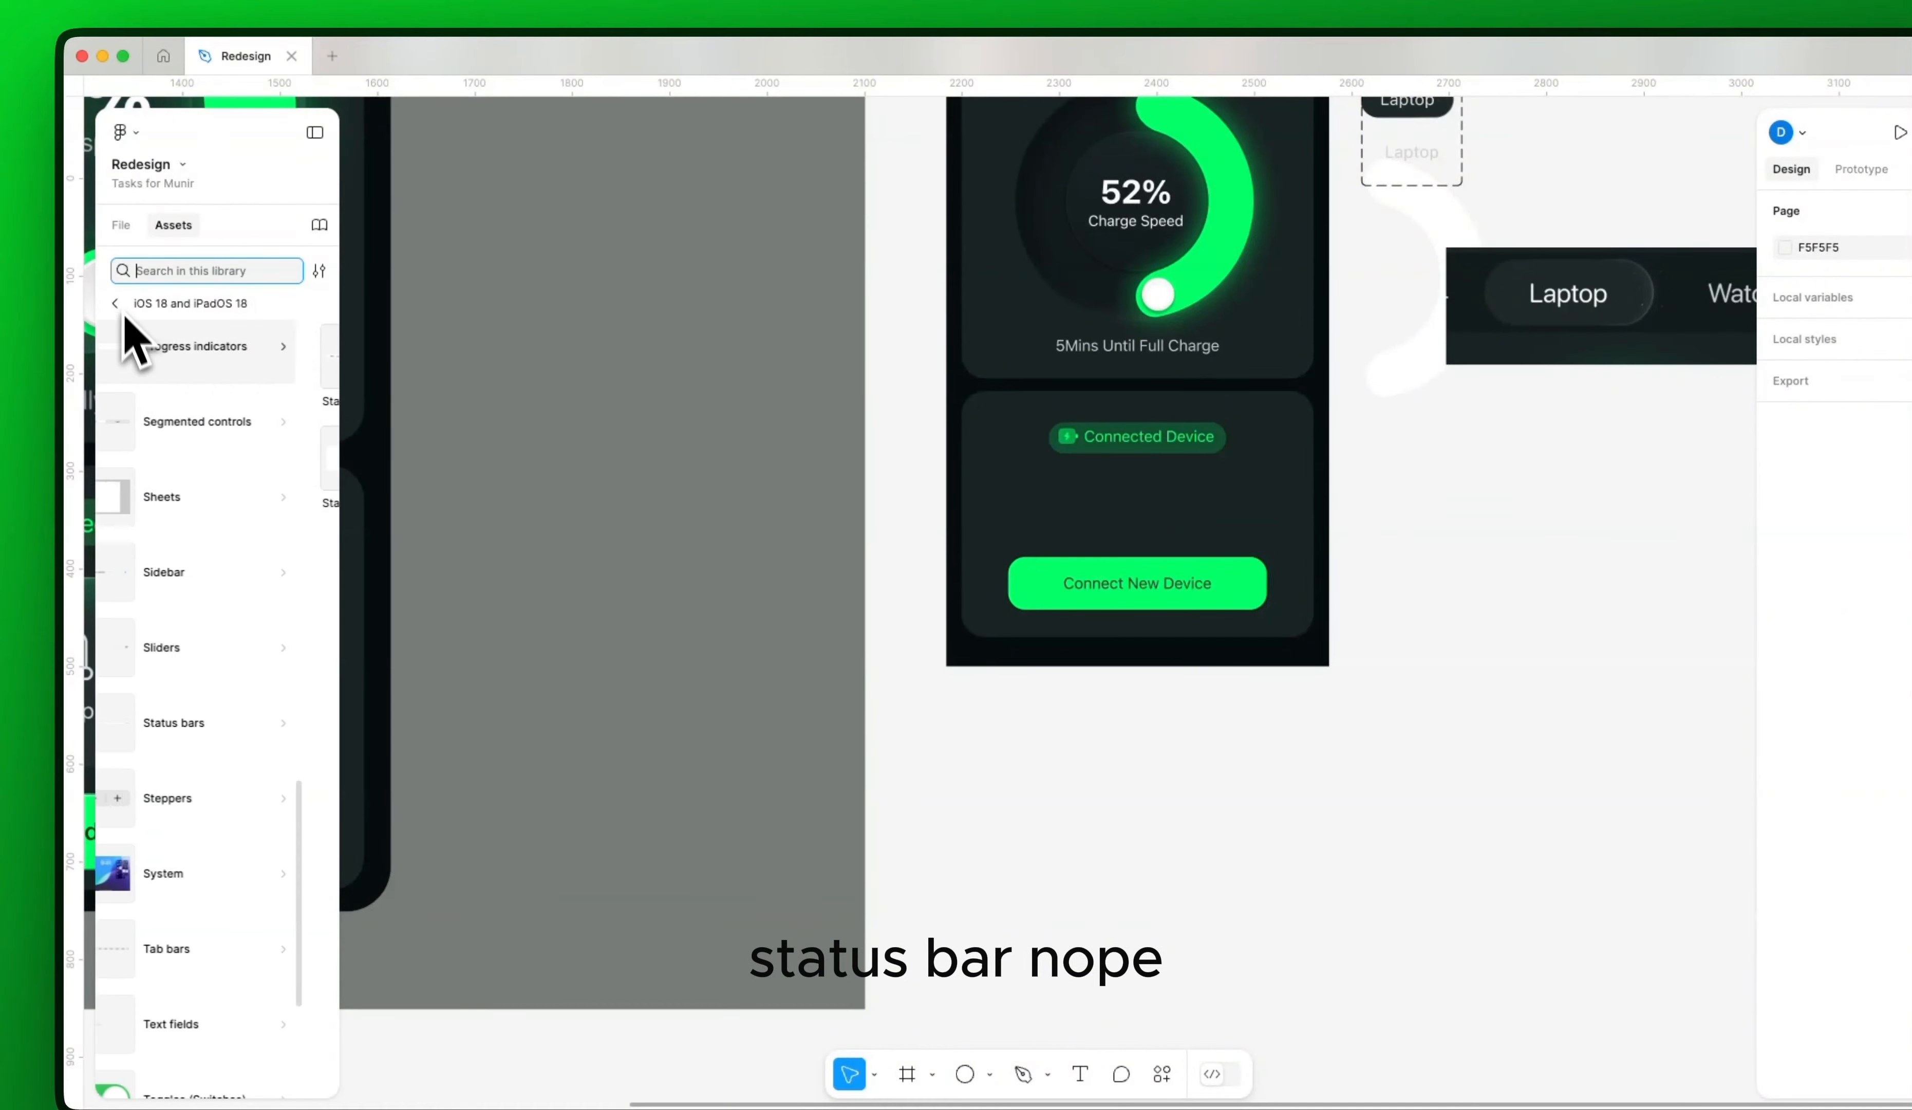
{"action": "scroll", "coordinate": [221, 625], "scroll_direction": "up", "scroll_amount": 3}
{"action": "scroll", "coordinate": [229, 655], "scroll_direction": "up", "scroll_amount": 6}
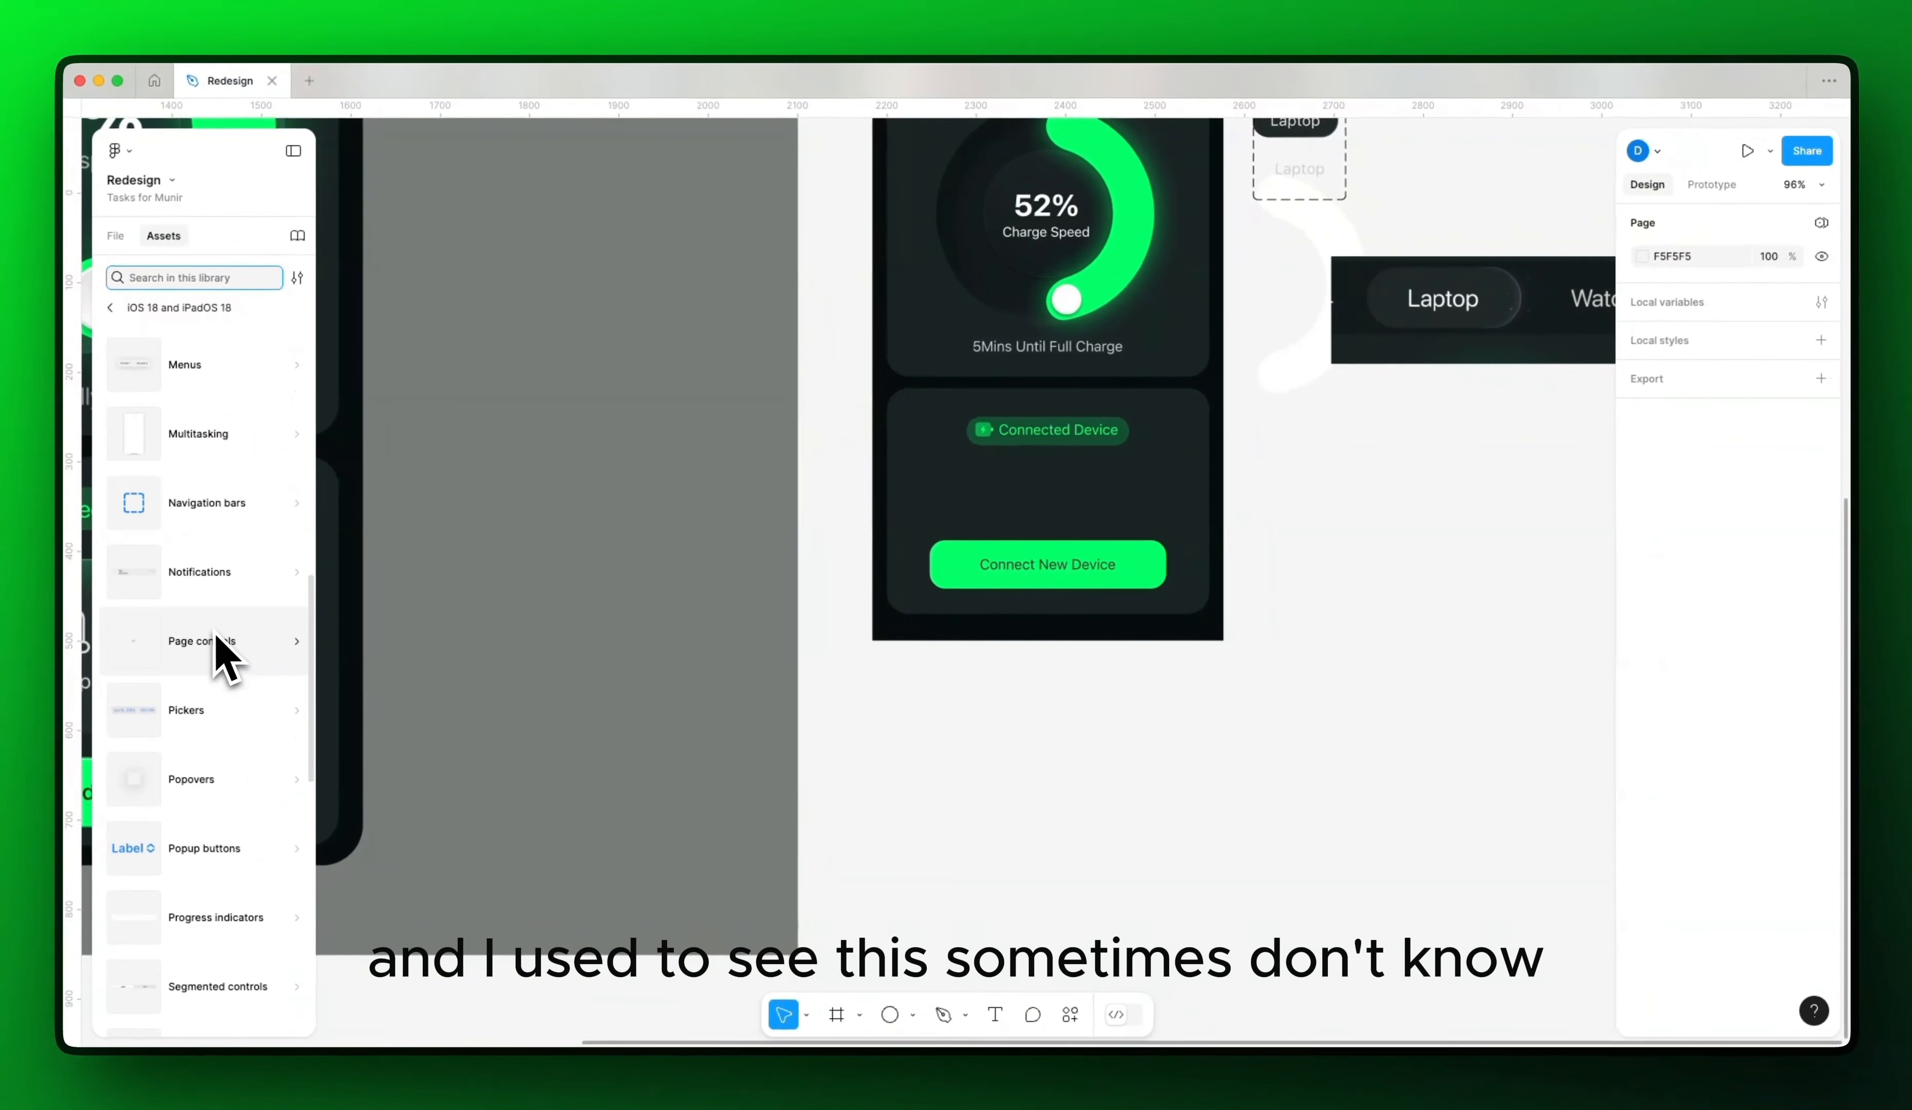
{"action": "scroll", "coordinate": [221, 656], "scroll_direction": "up", "scroll_amount": 7}
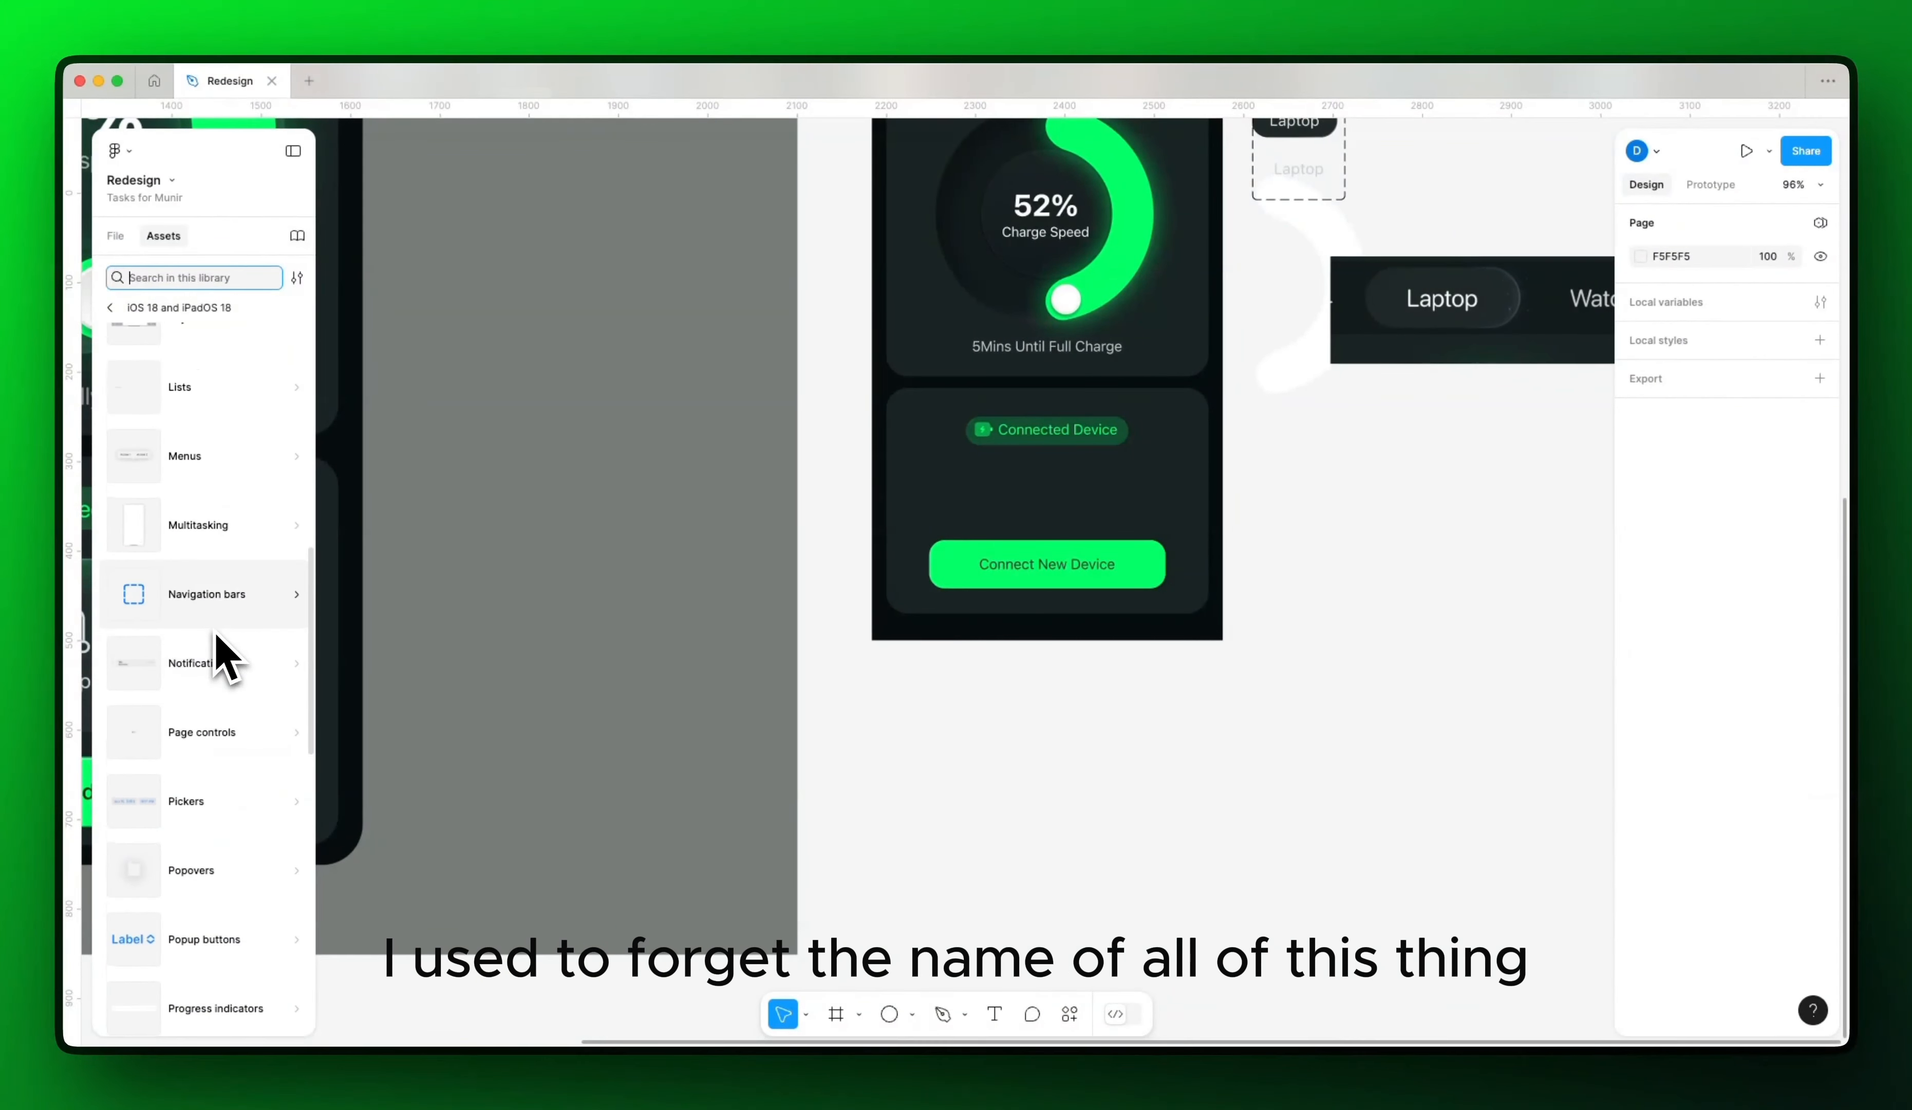
Step: Search the library for "in", place the Home Indicator below the phone screen and set its System Colors to Dark
{"action": "type", "text": "in"}
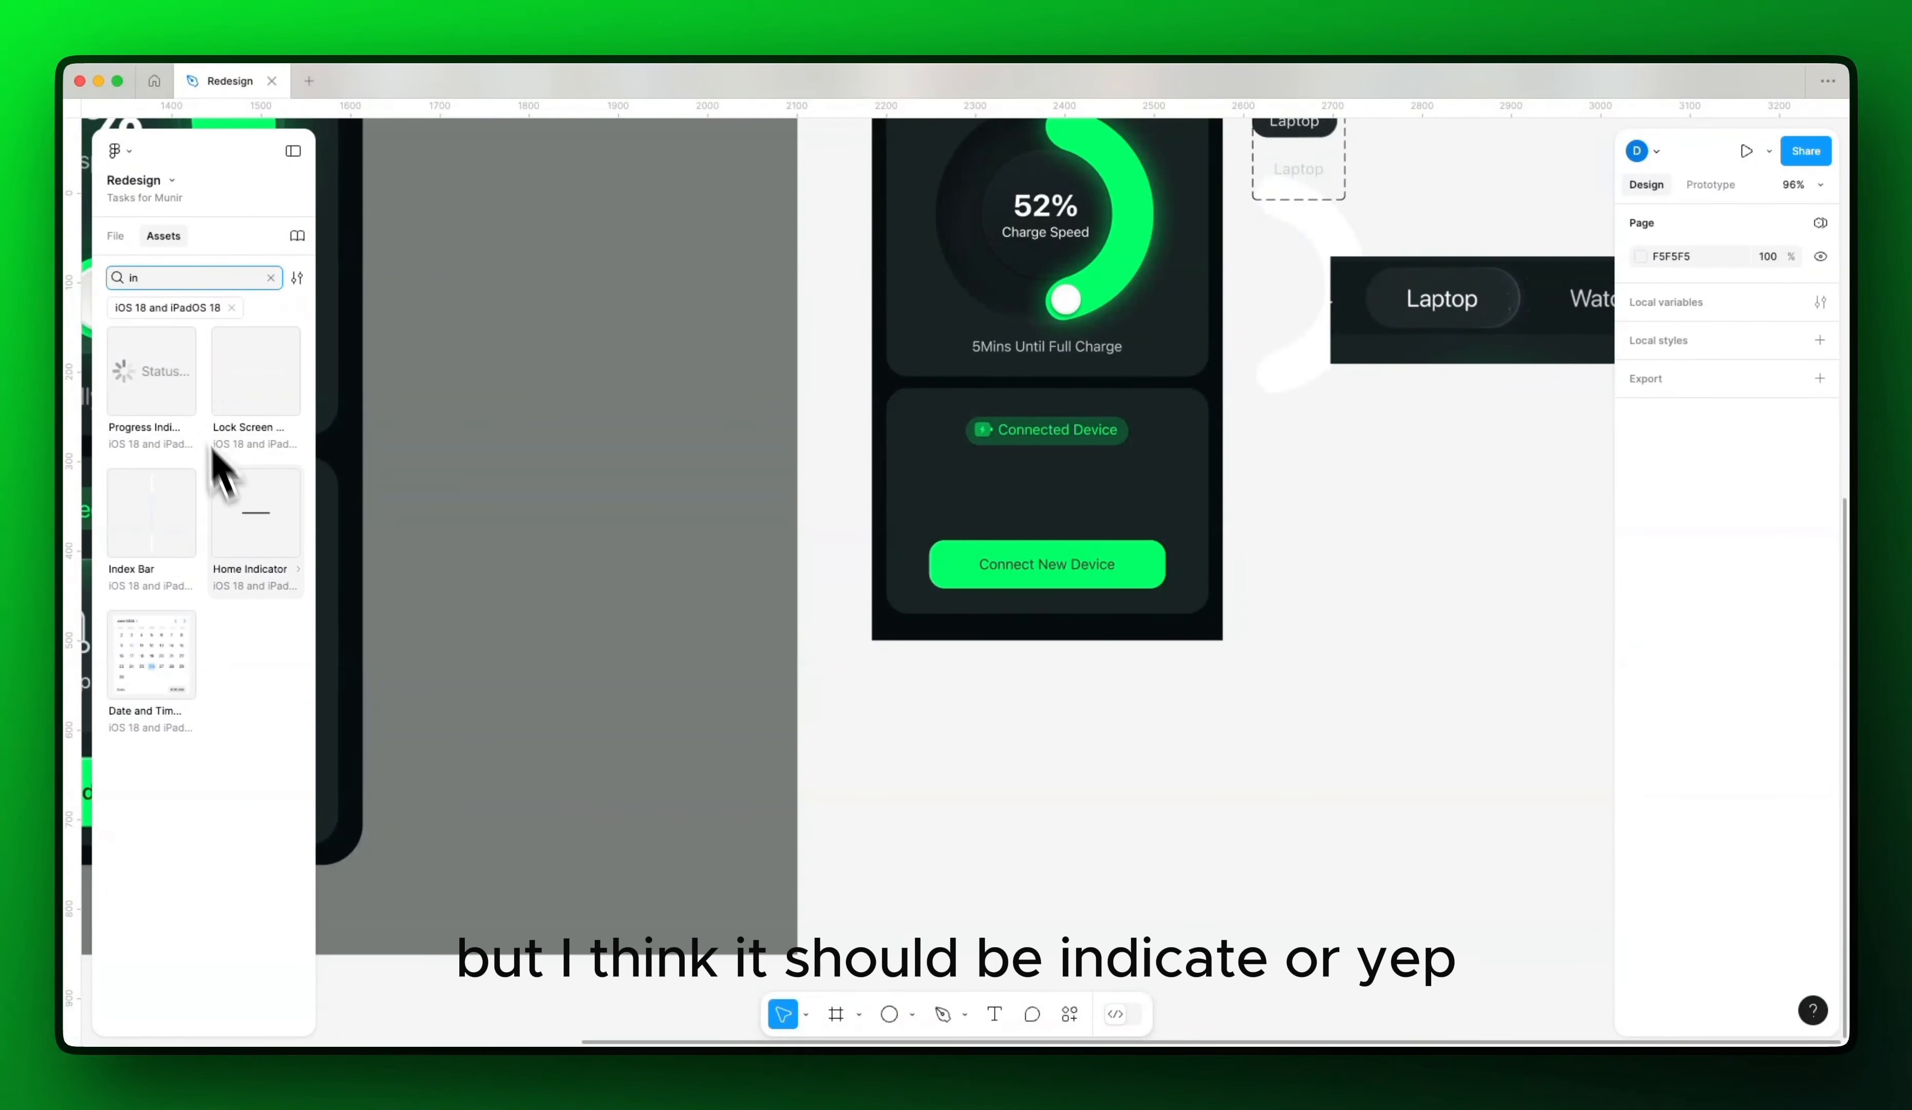
{"action": "left_click_drag", "start_coordinate": [256, 512], "coordinate": [1046, 685]}
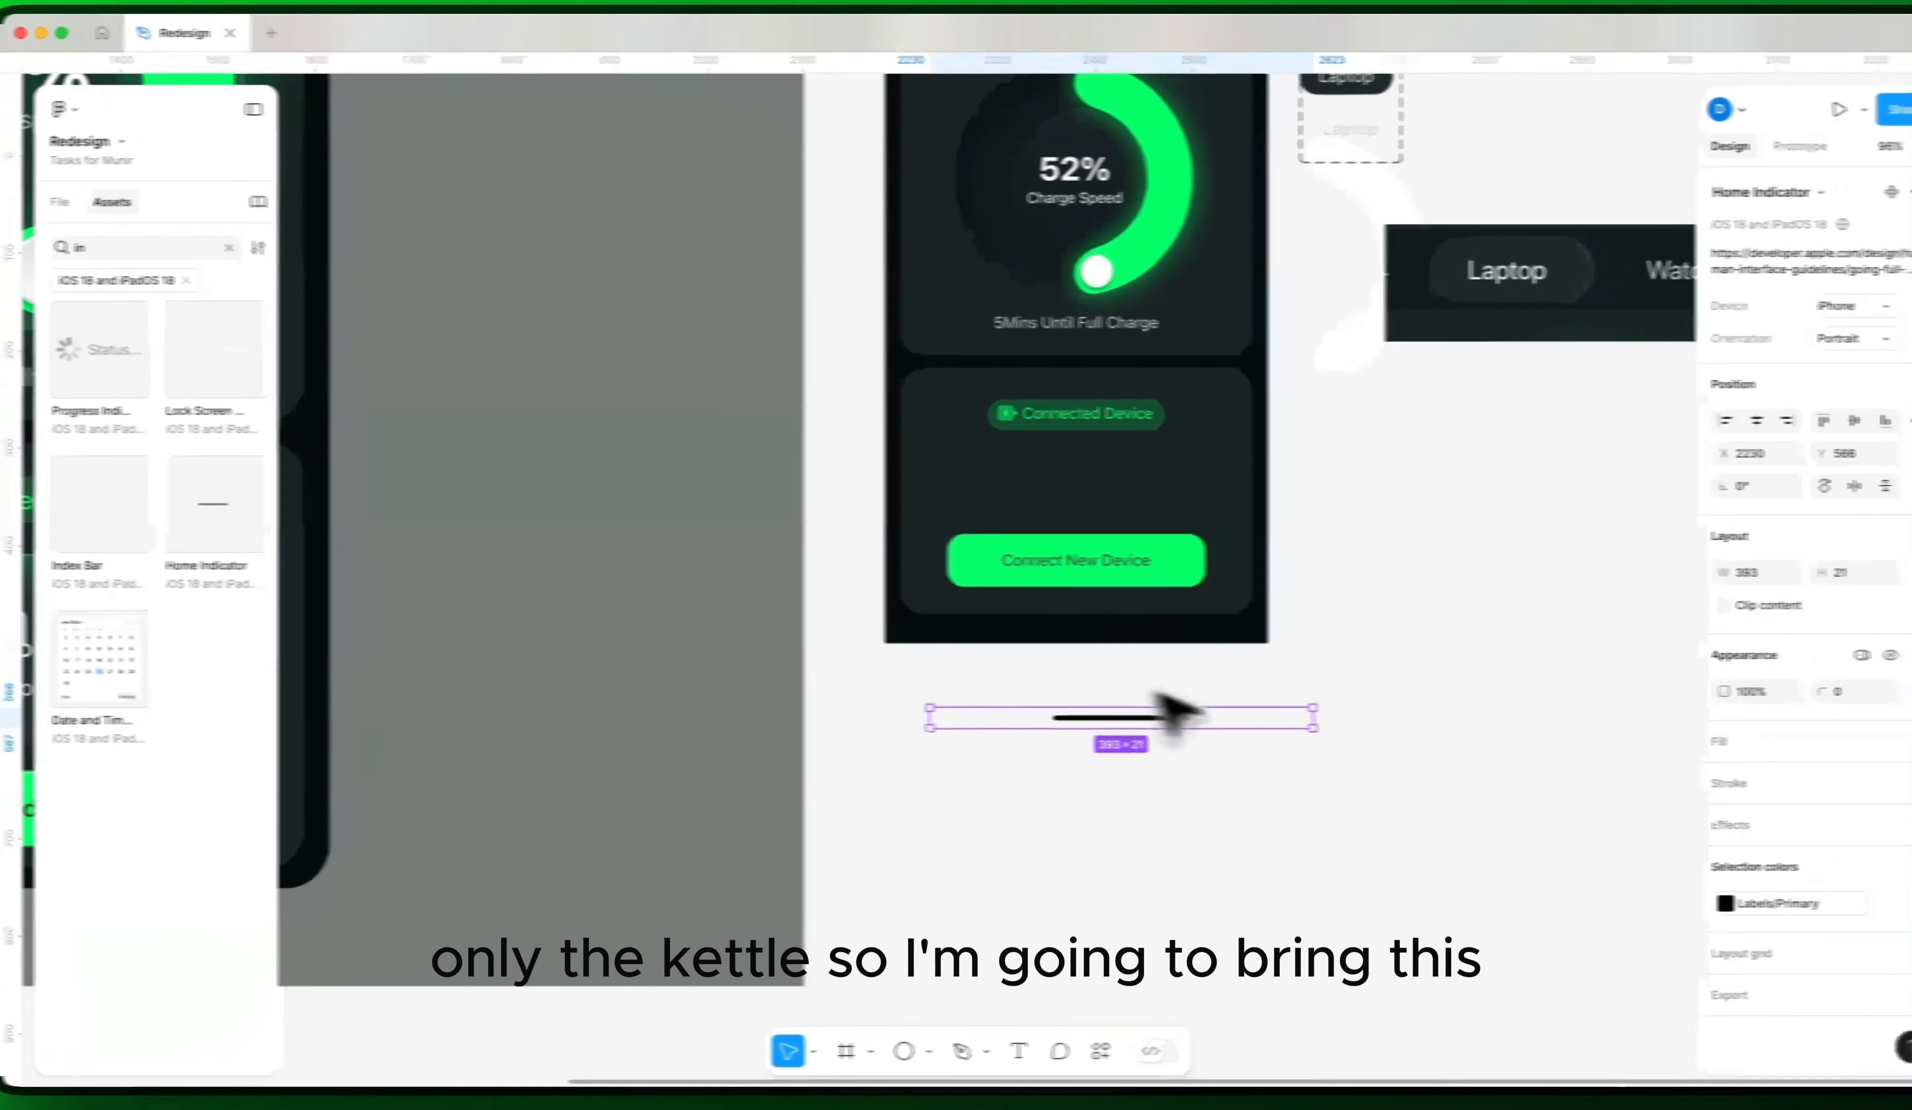
{"action": "left_click", "coordinate": [1862, 655]}
{"action": "mouse_move", "coordinate": [1816, 713]}
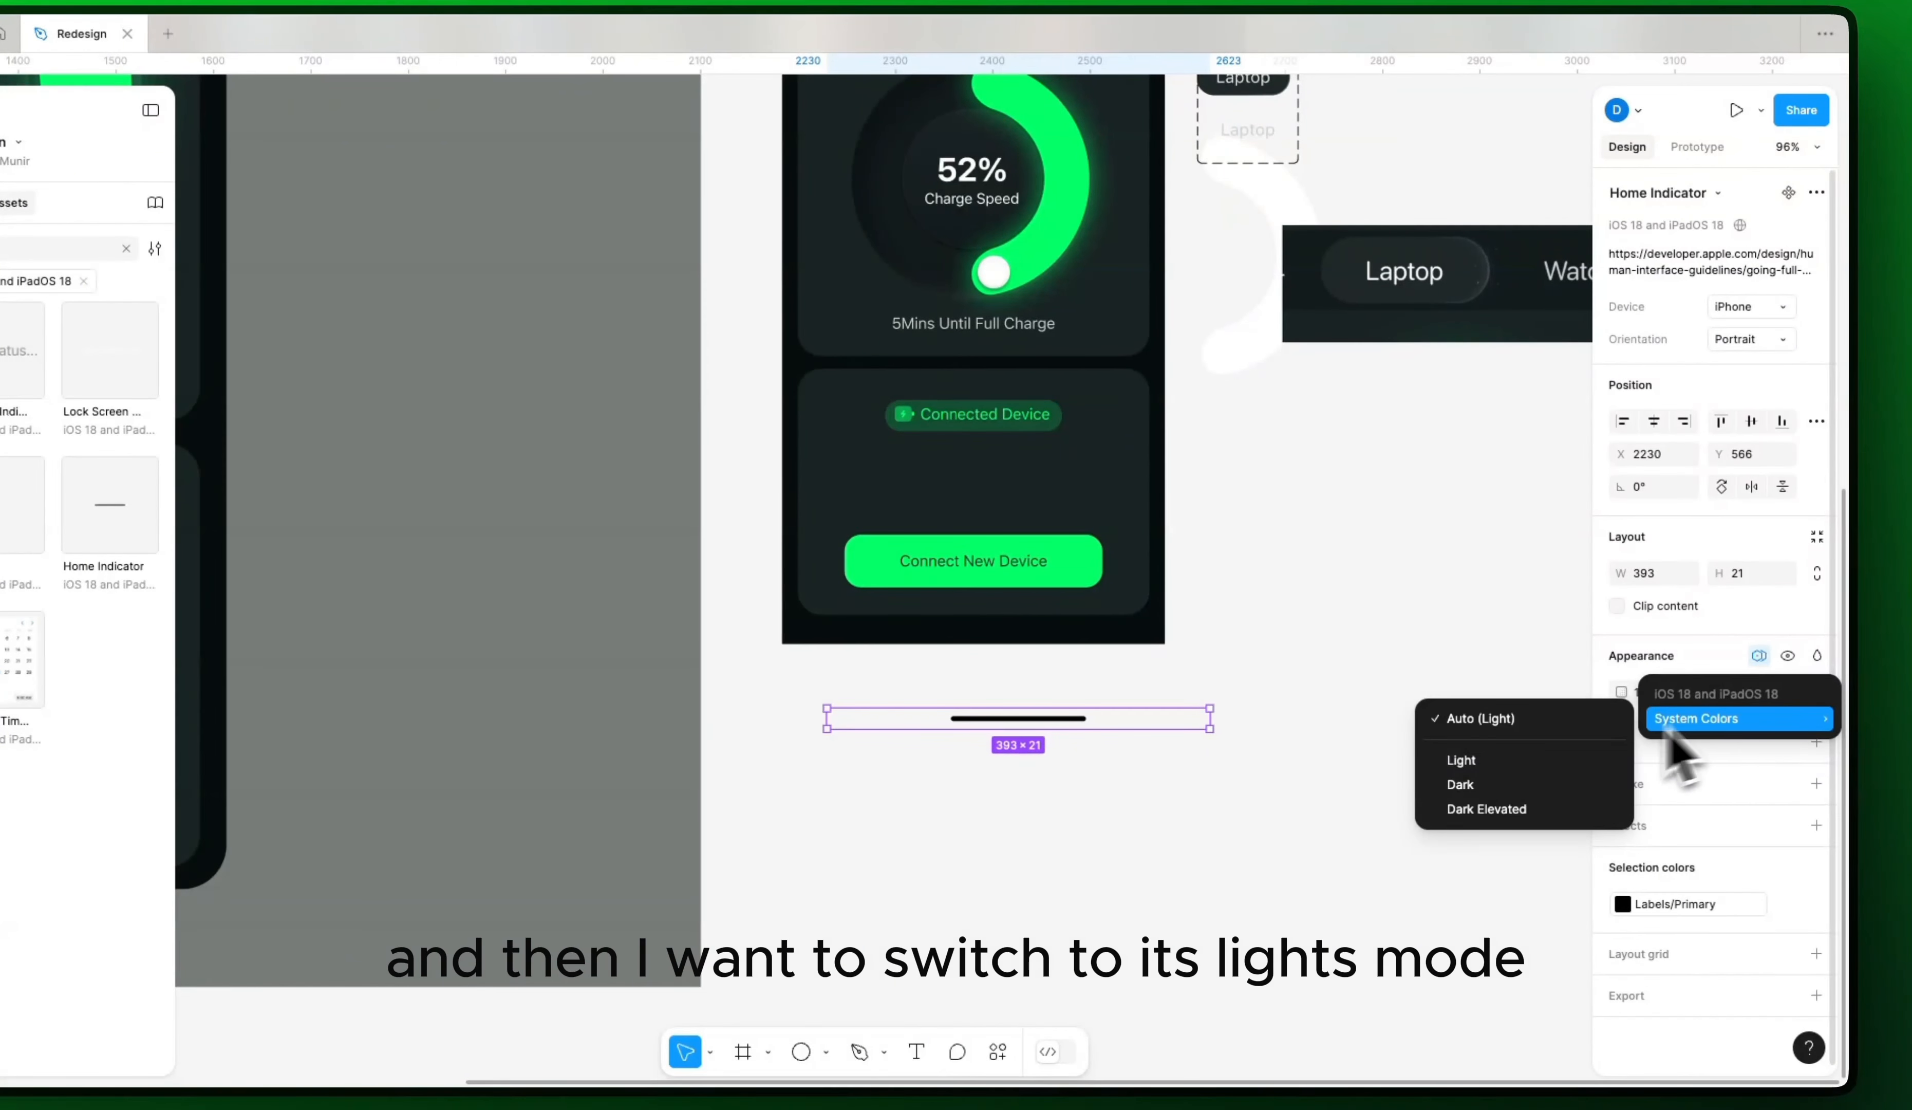
{"action": "left_click", "coordinate": [1507, 785]}
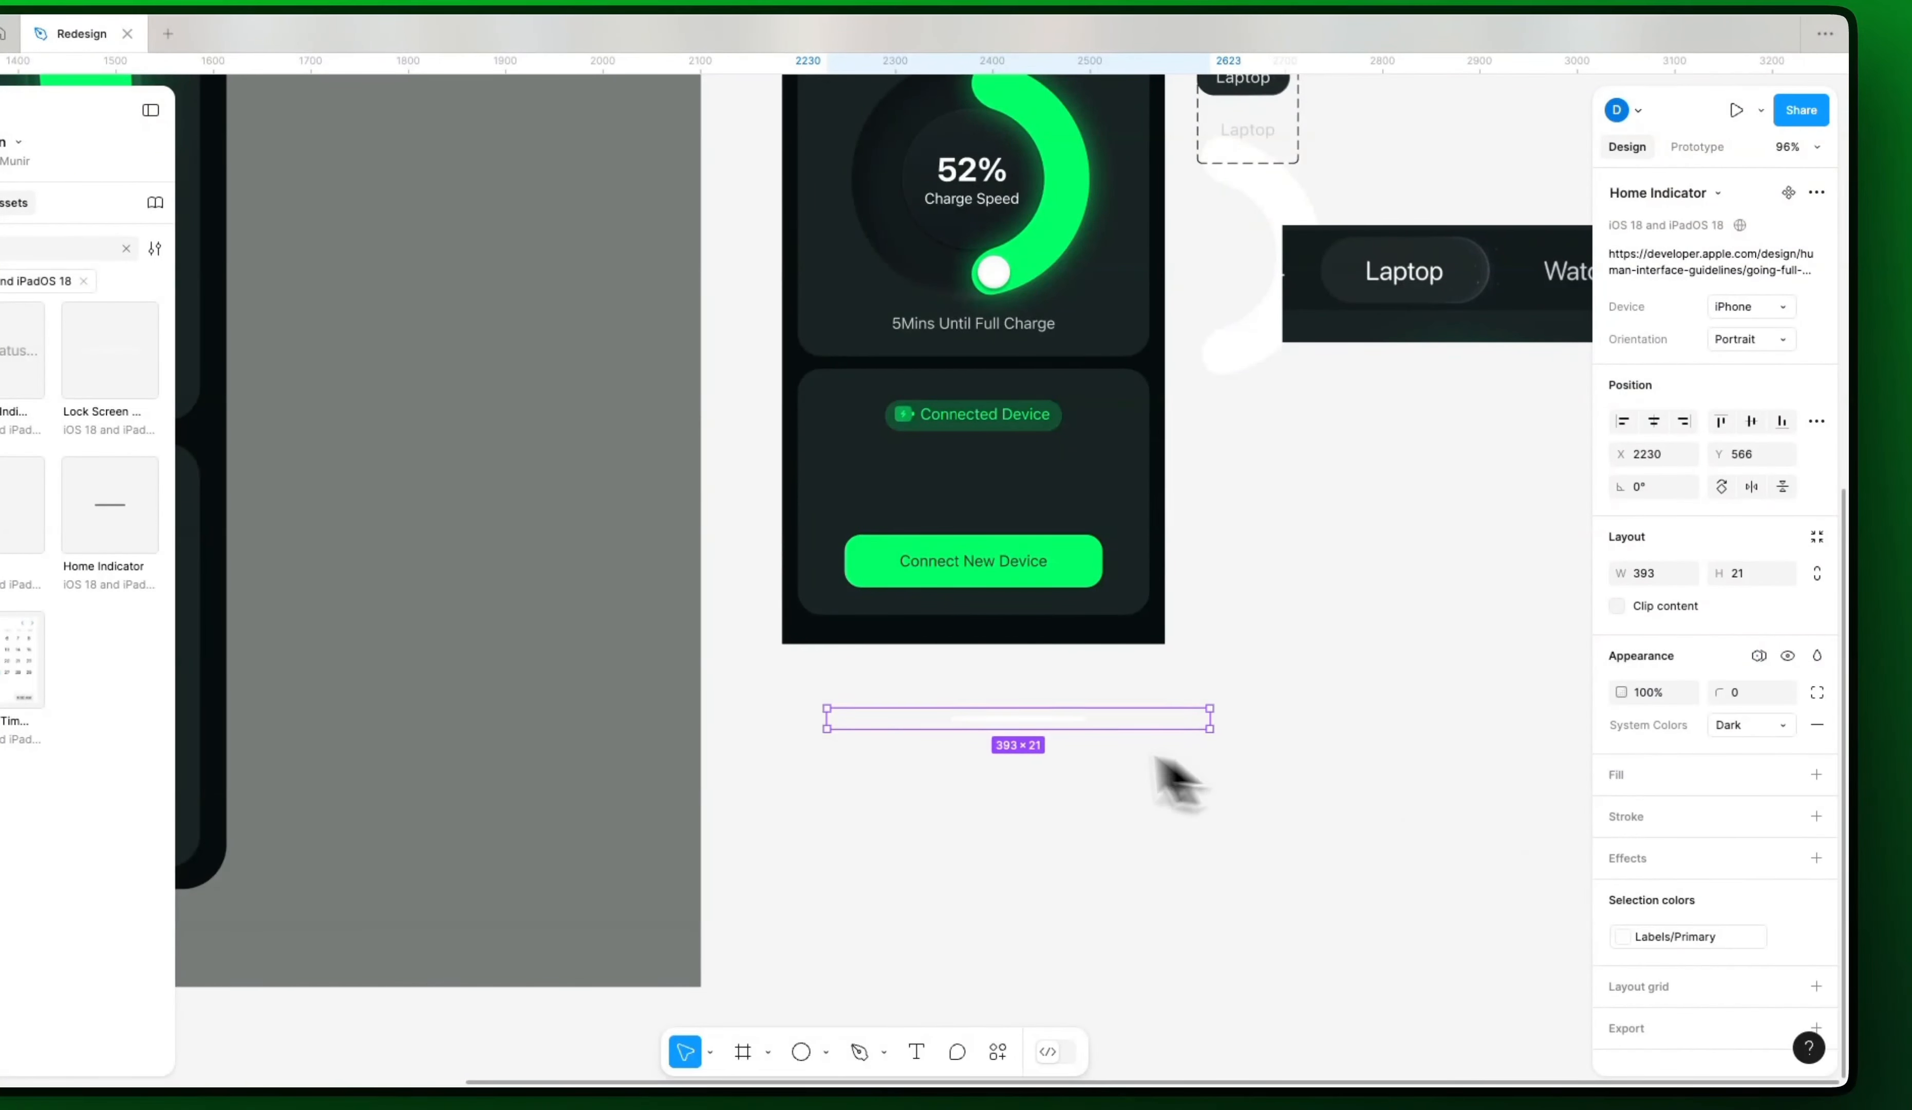
Step: Move the Home Indicator into the phone screen and align it to the screen's bottom edge, centered horizontally
{"action": "left_click_drag", "start_coordinate": [1092, 728], "coordinate": [1057, 621]}
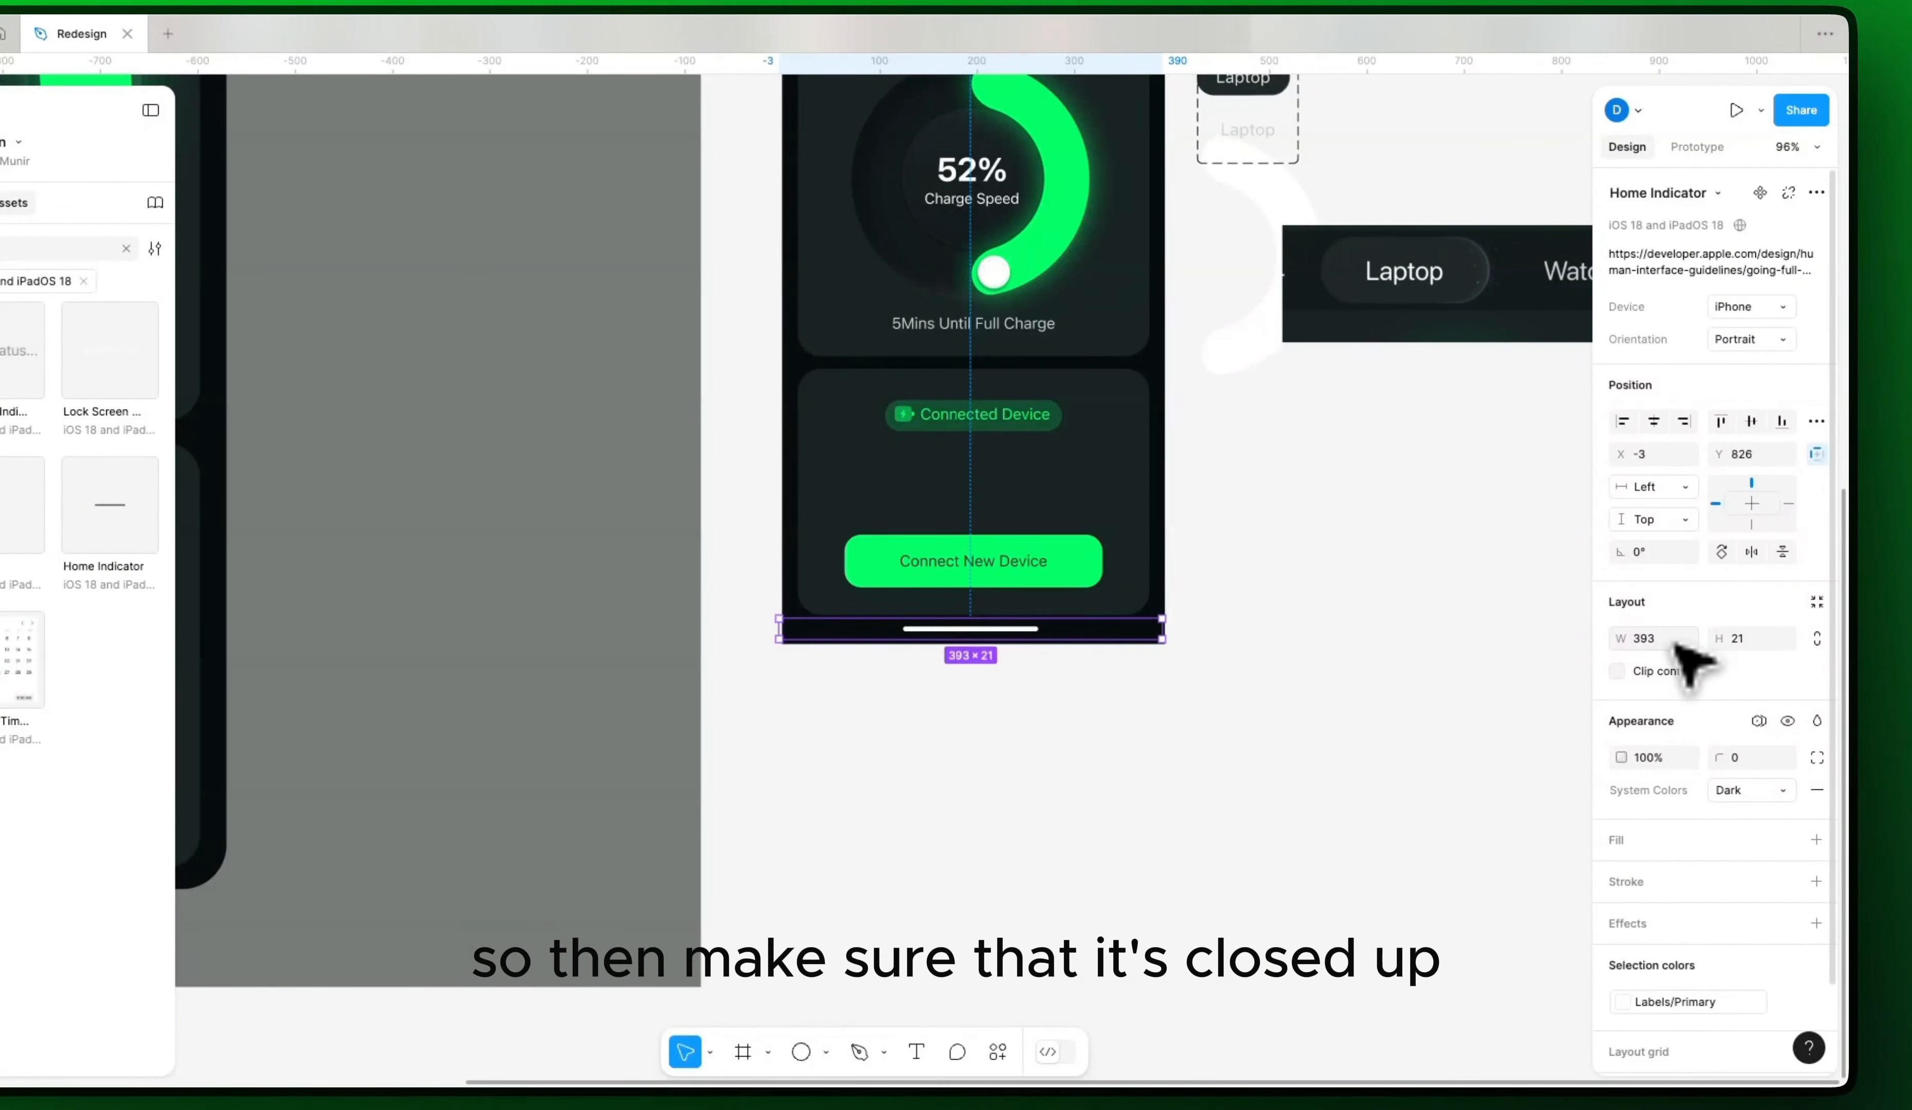
{"action": "left_click", "coordinate": [1782, 424]}
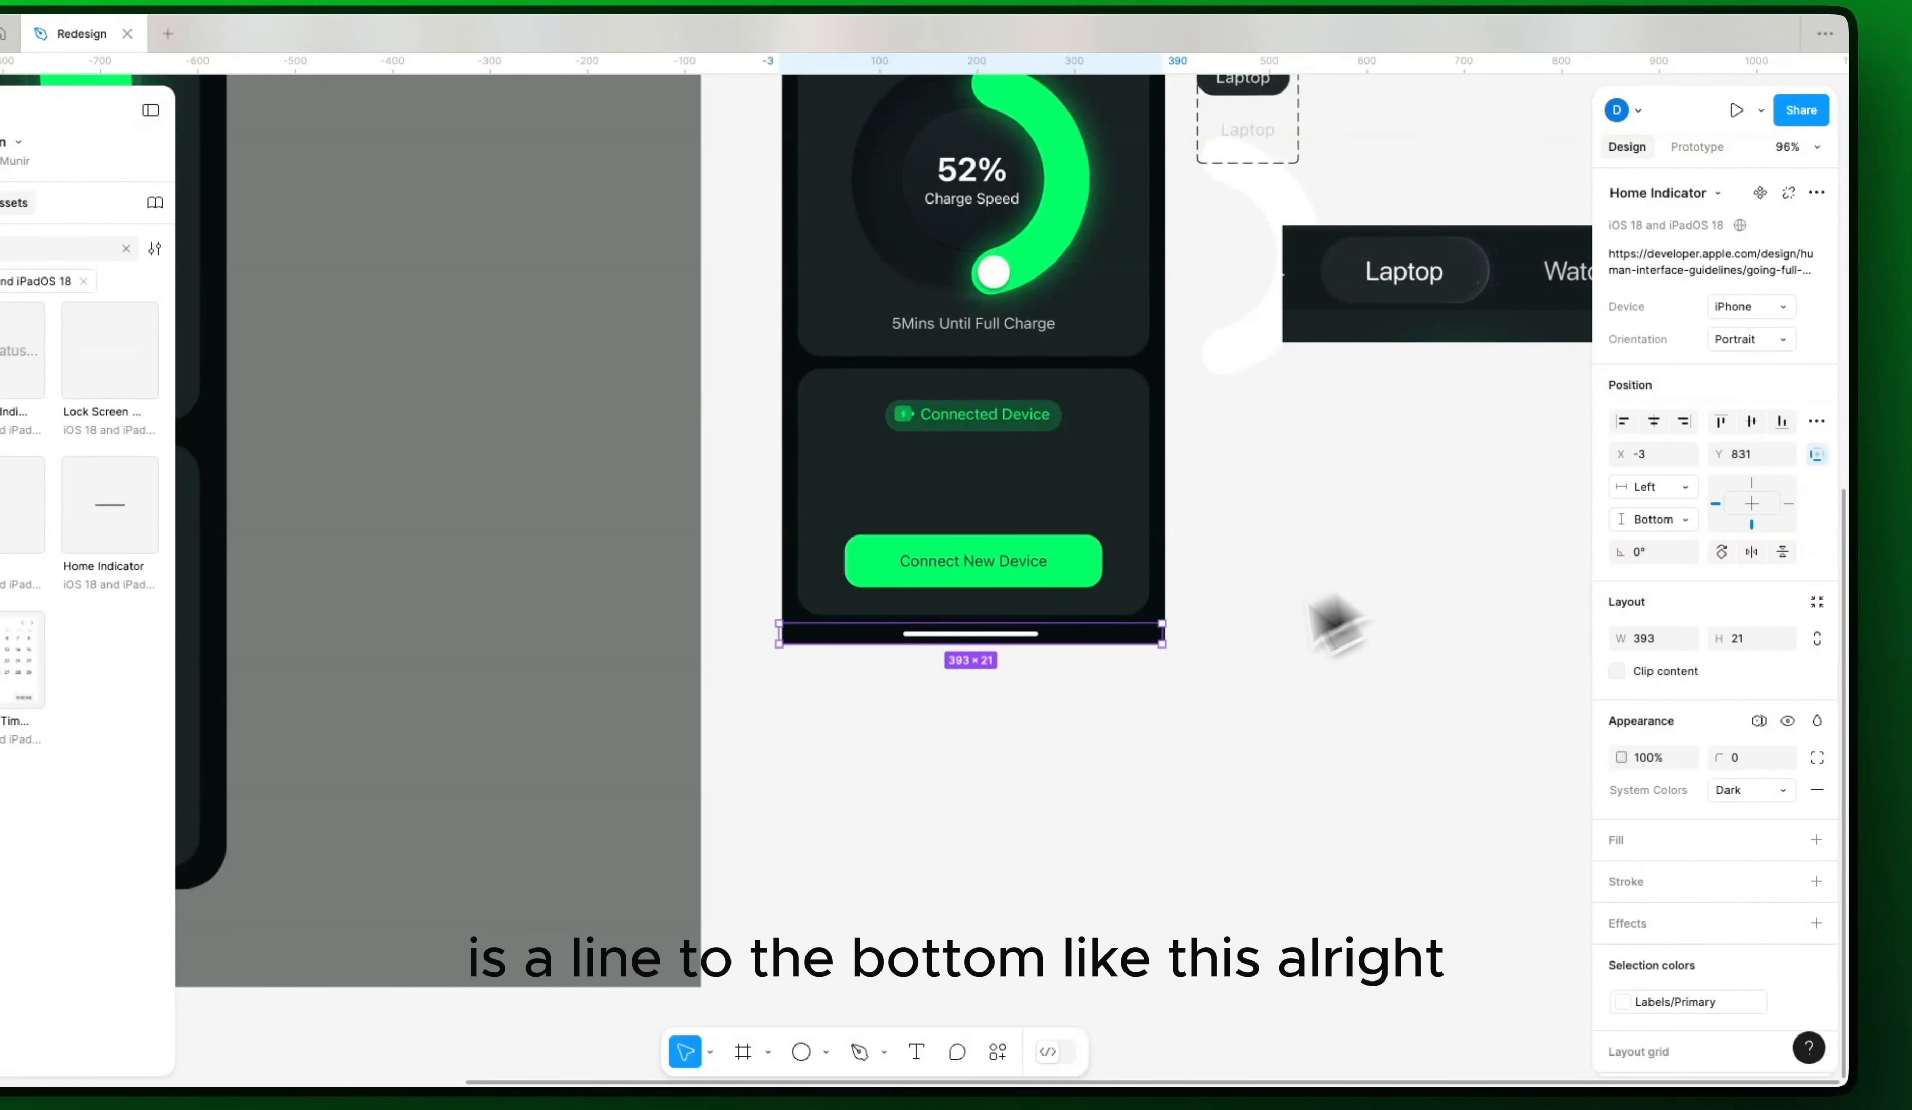
{"action": "left_click", "coordinate": [1216, 632]}
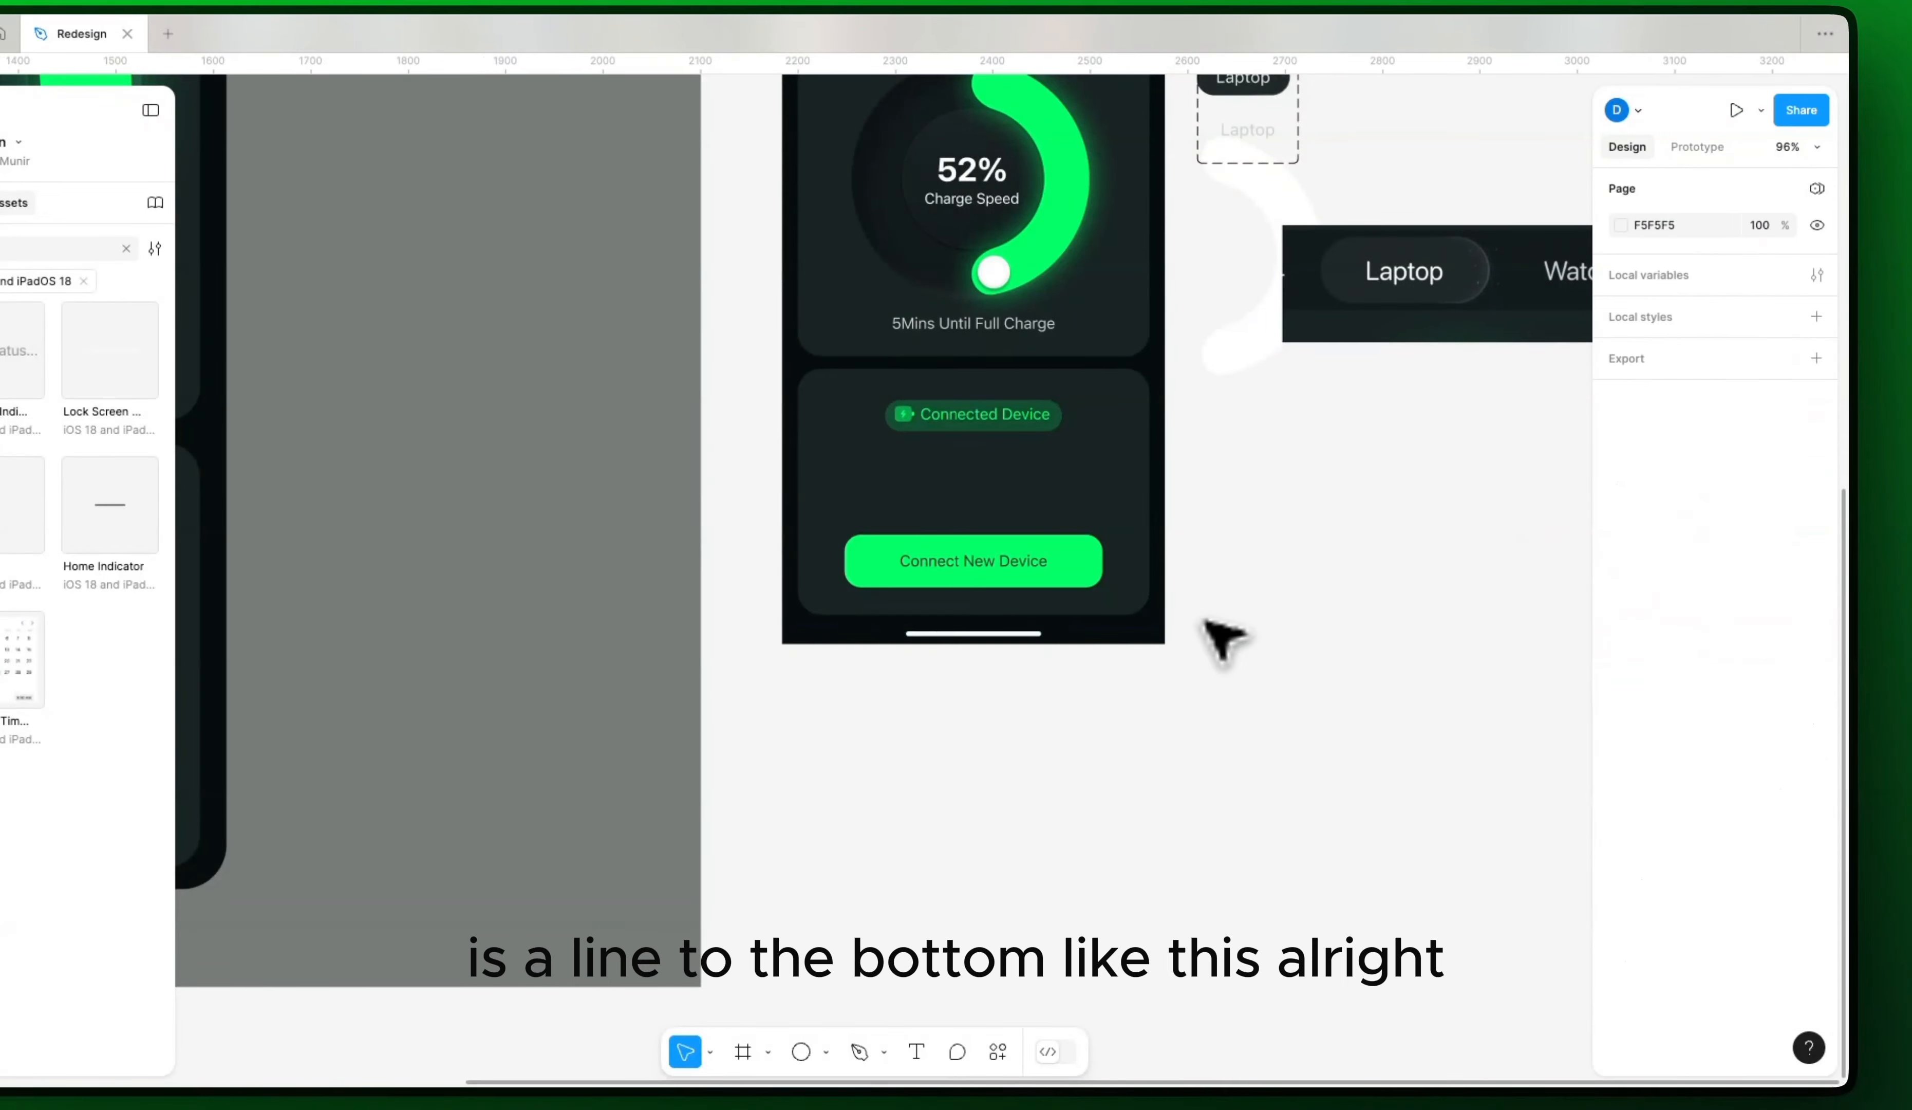
Step: Move the Connected Device badge up to Y 21 within its card on the redesigned screen
{"action": "scroll", "coordinate": [1211, 815], "scroll_direction": "up", "scroll_amount": 5}
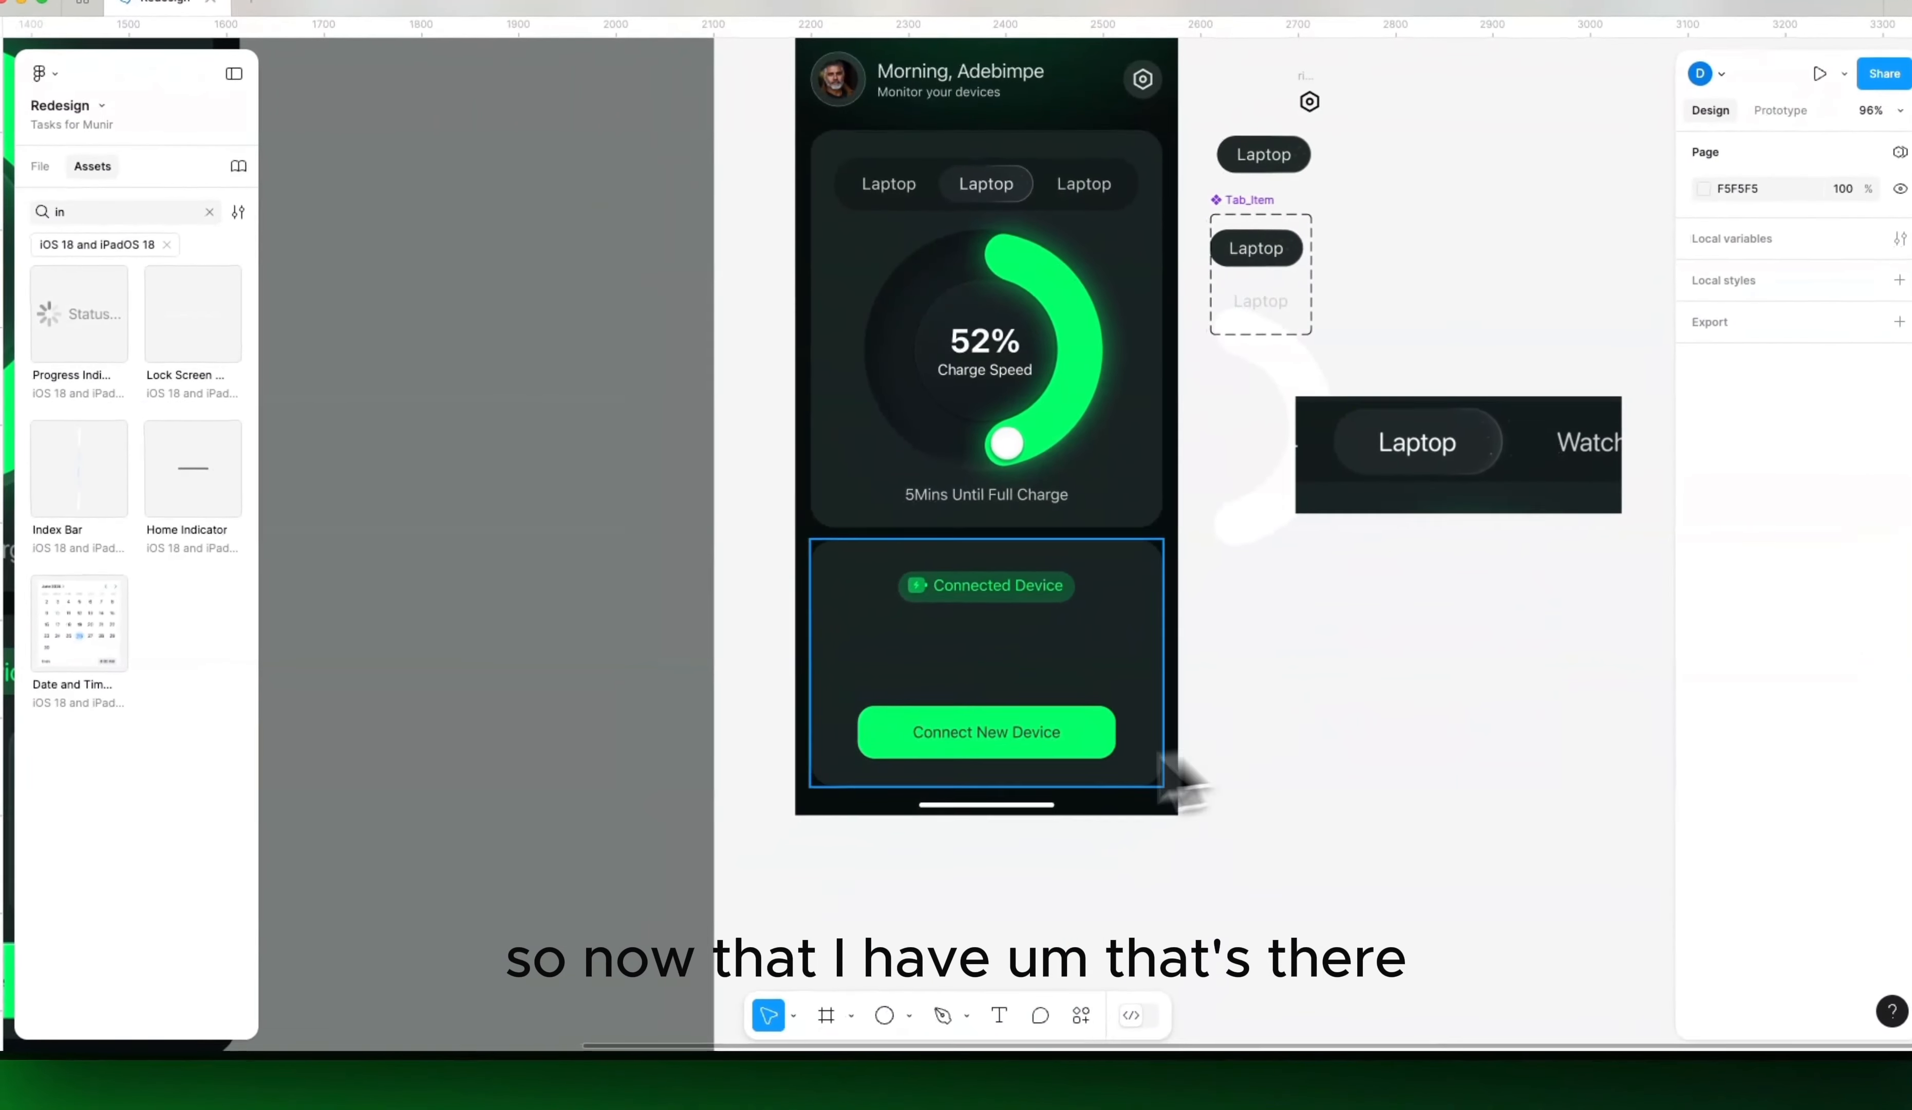
{"action": "scroll", "coordinate": [1165, 762], "scroll_direction": "left", "scroll_amount": 8}
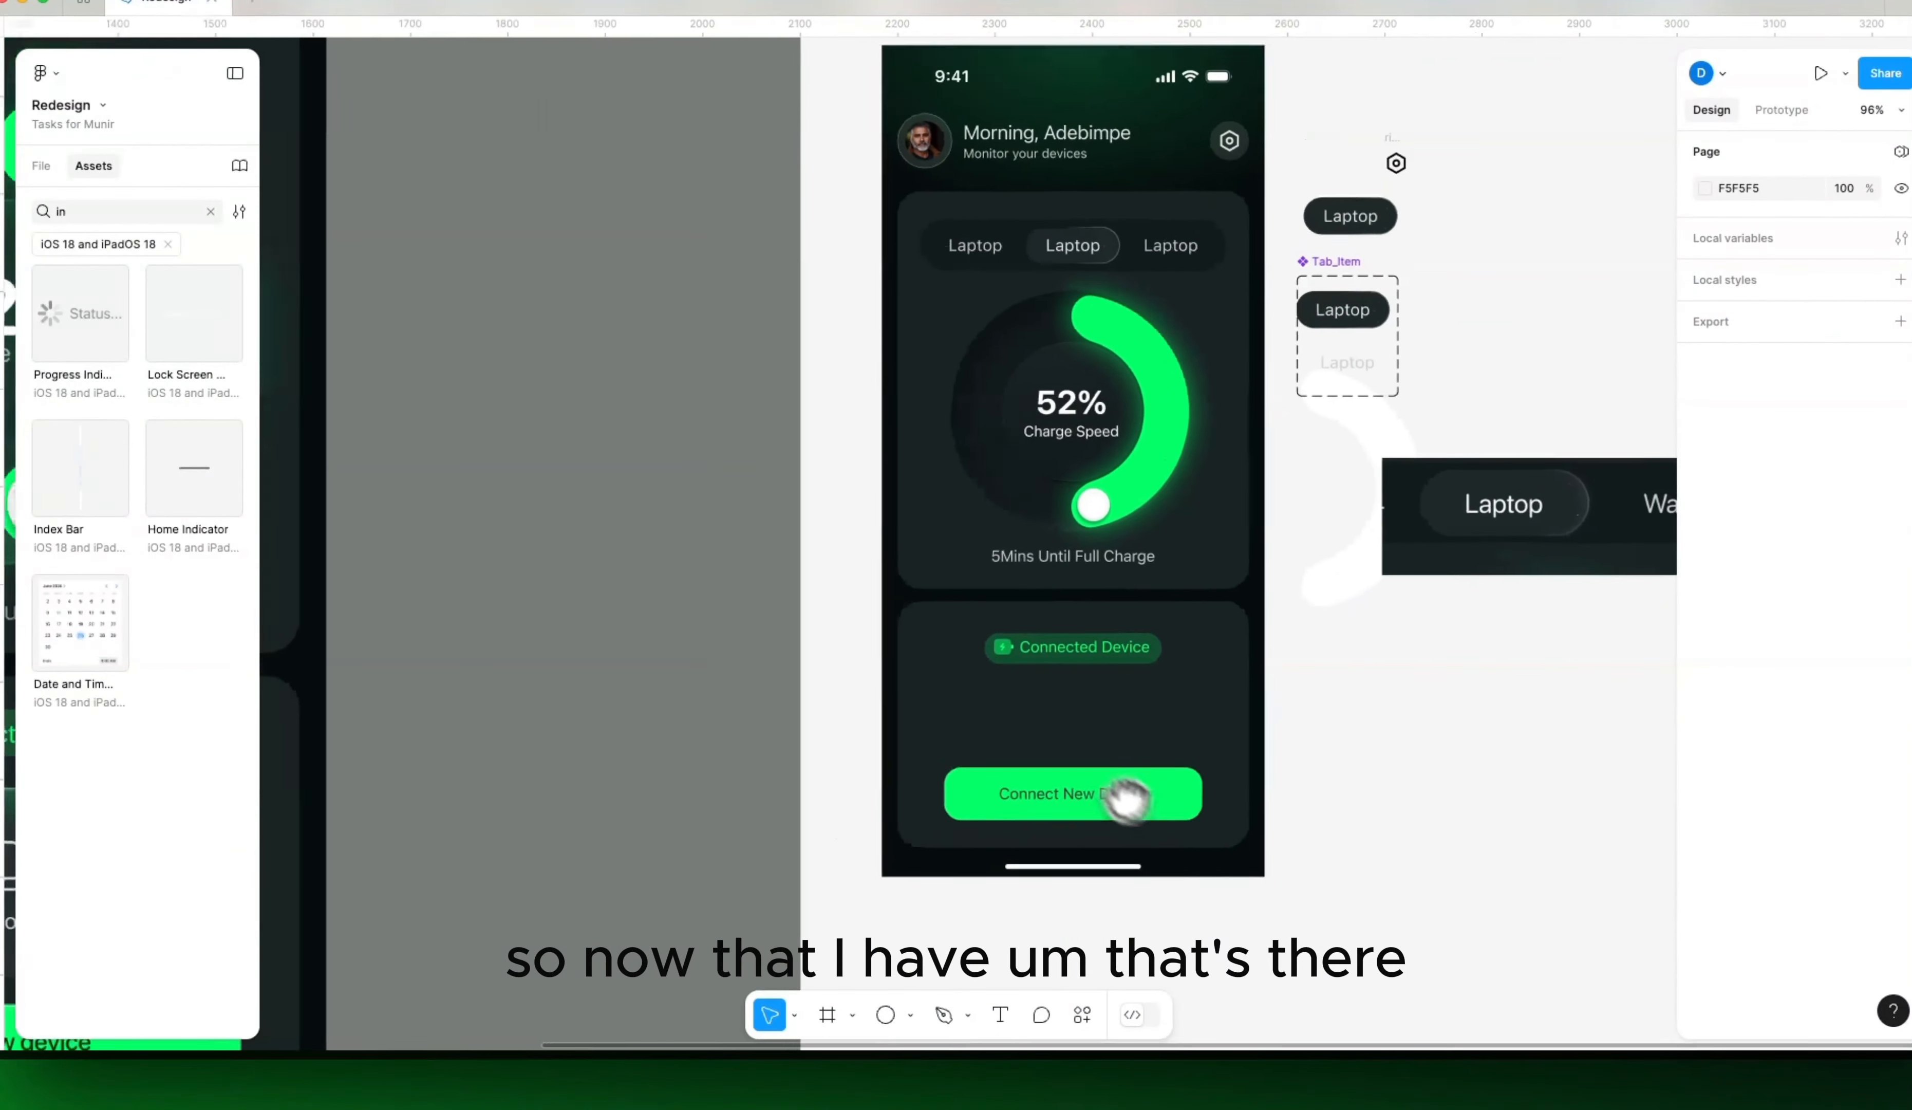
{"action": "scroll", "coordinate": [1280, 701], "scroll_direction": "left", "scroll_amount": 3}
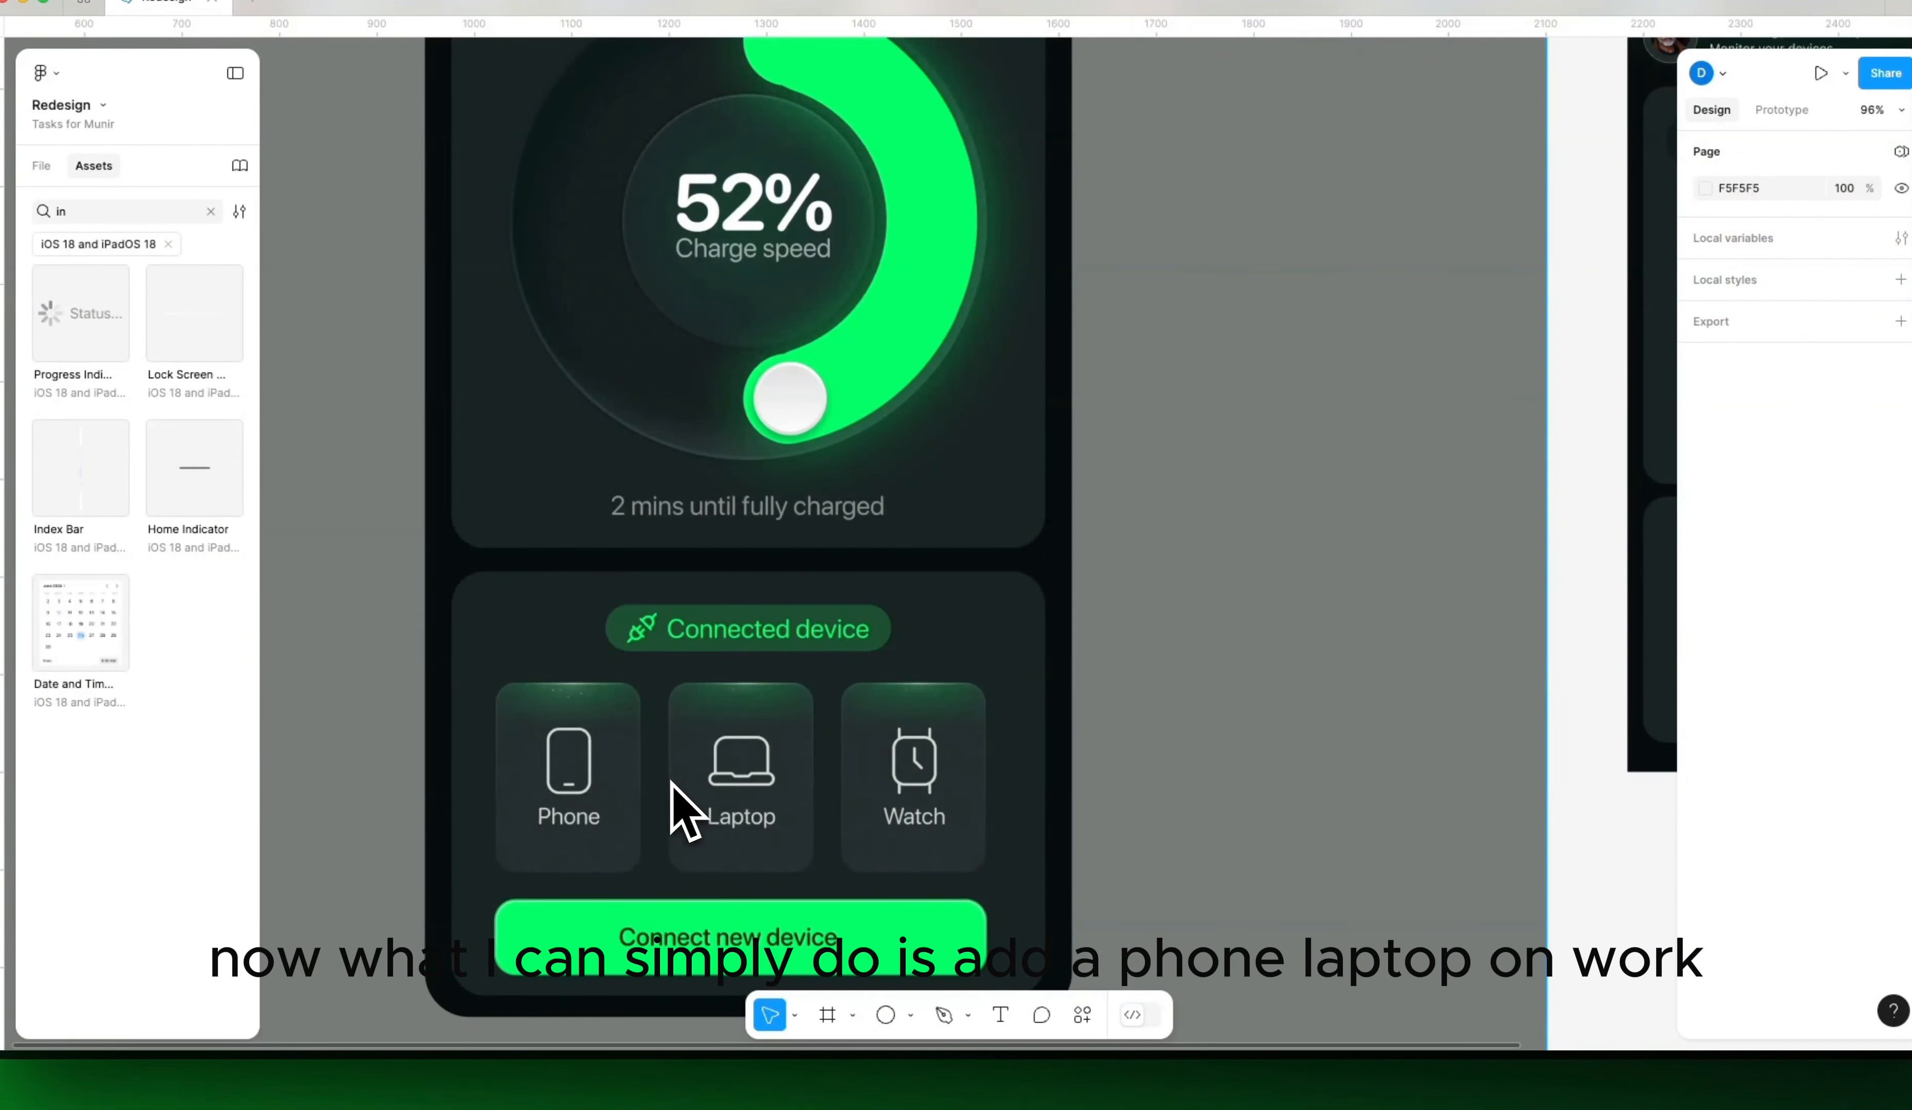
{"action": "scroll", "coordinate": [746, 793], "scroll_direction": "right", "scroll_amount": 8}
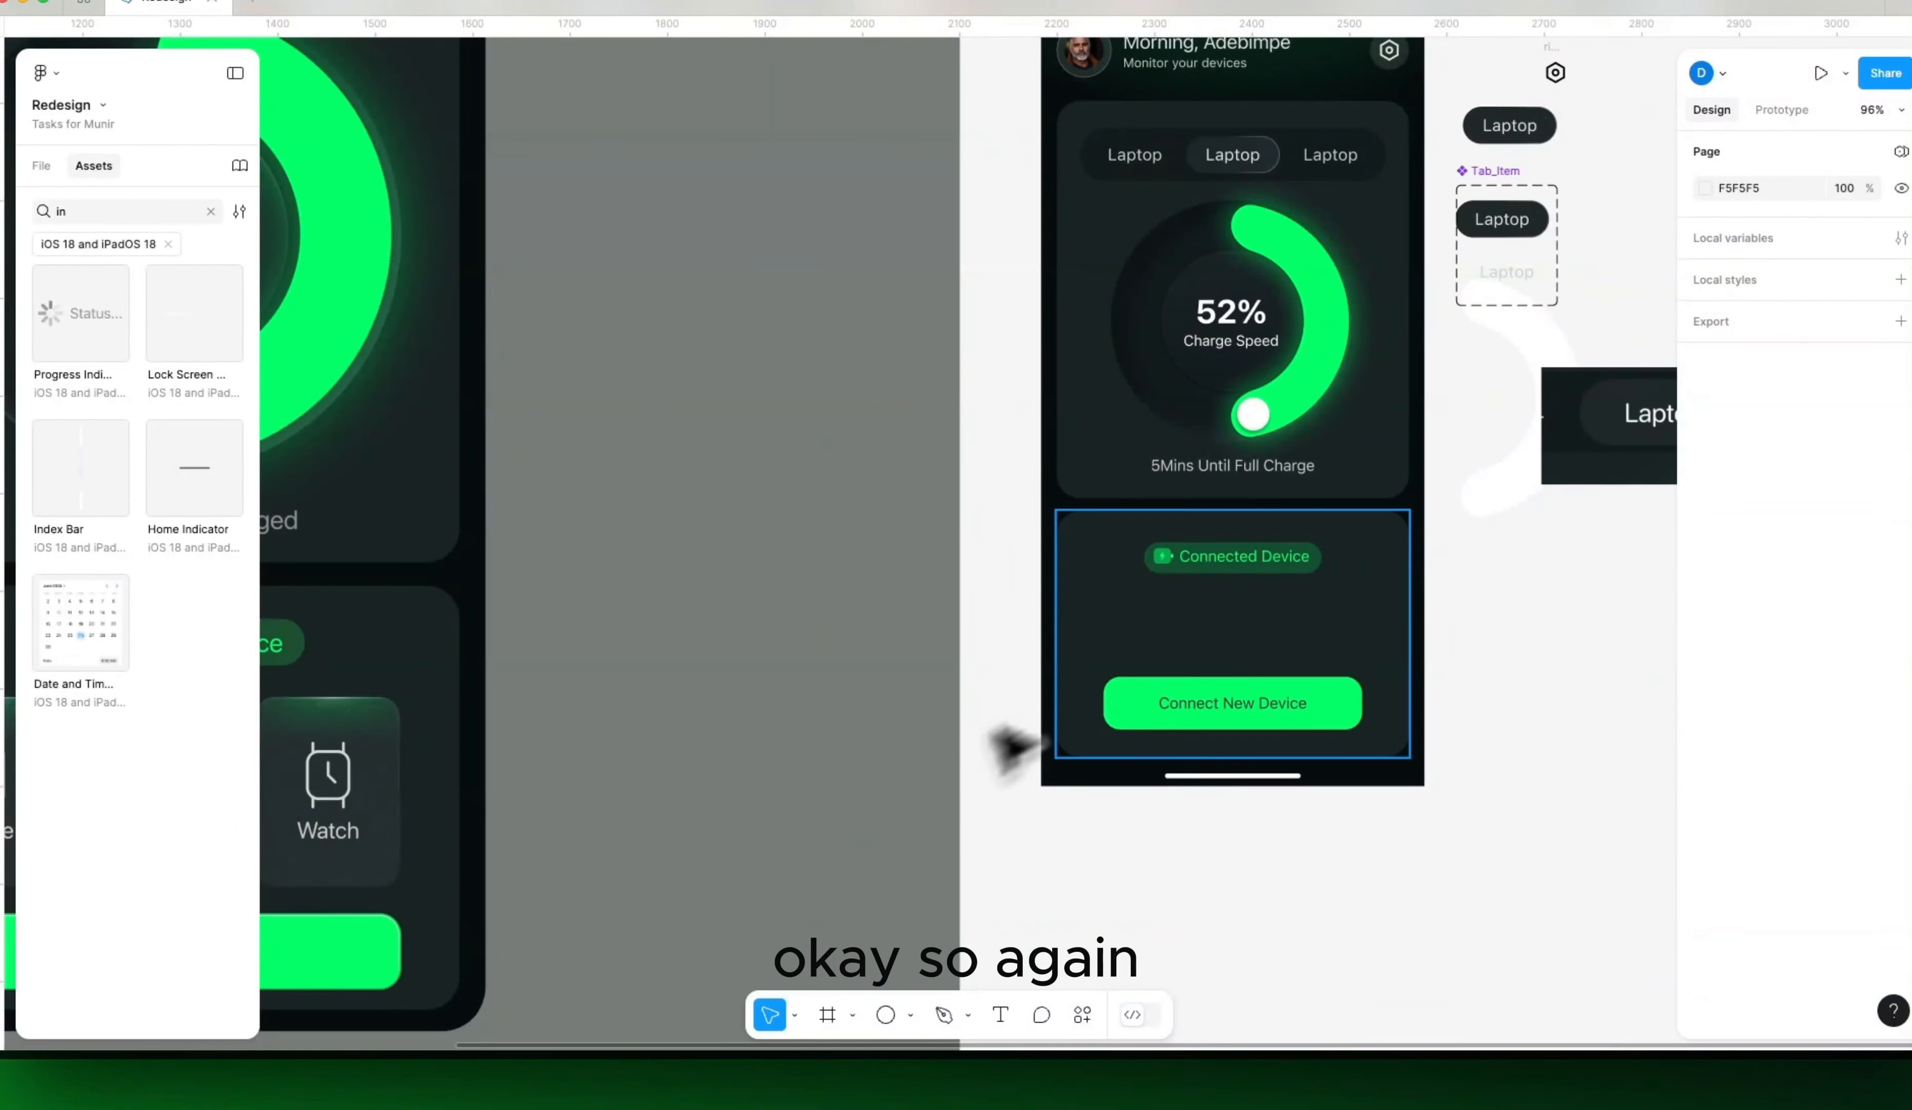
{"action": "left_click", "coordinate": [1220, 564]}
{"action": "left_click", "coordinate": [1220, 563]}
{"action": "key", "text": "shift+Up"}
{"action": "key", "text": "Up"}
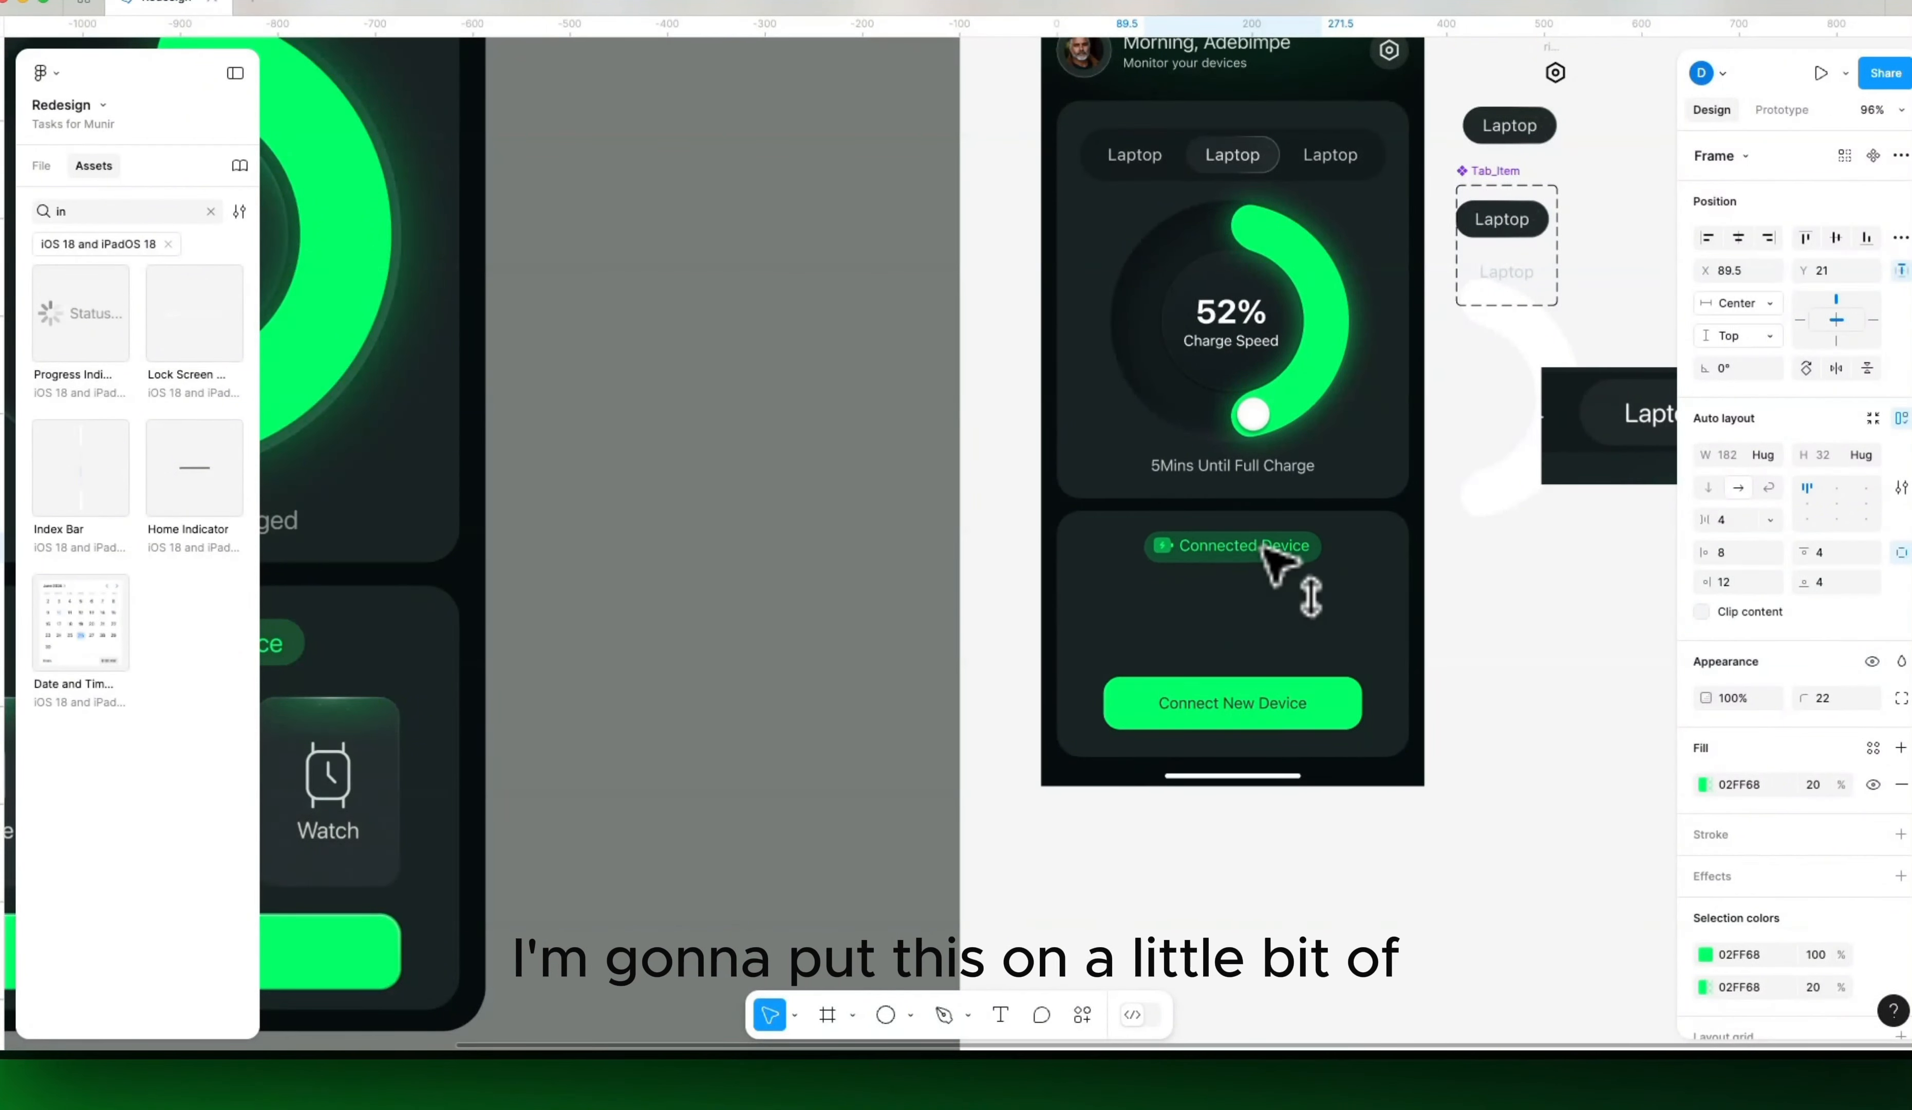
Step: Nudge the Connect New Device button down to Y 178 within the card
{"action": "left_click", "coordinate": [1177, 697]}
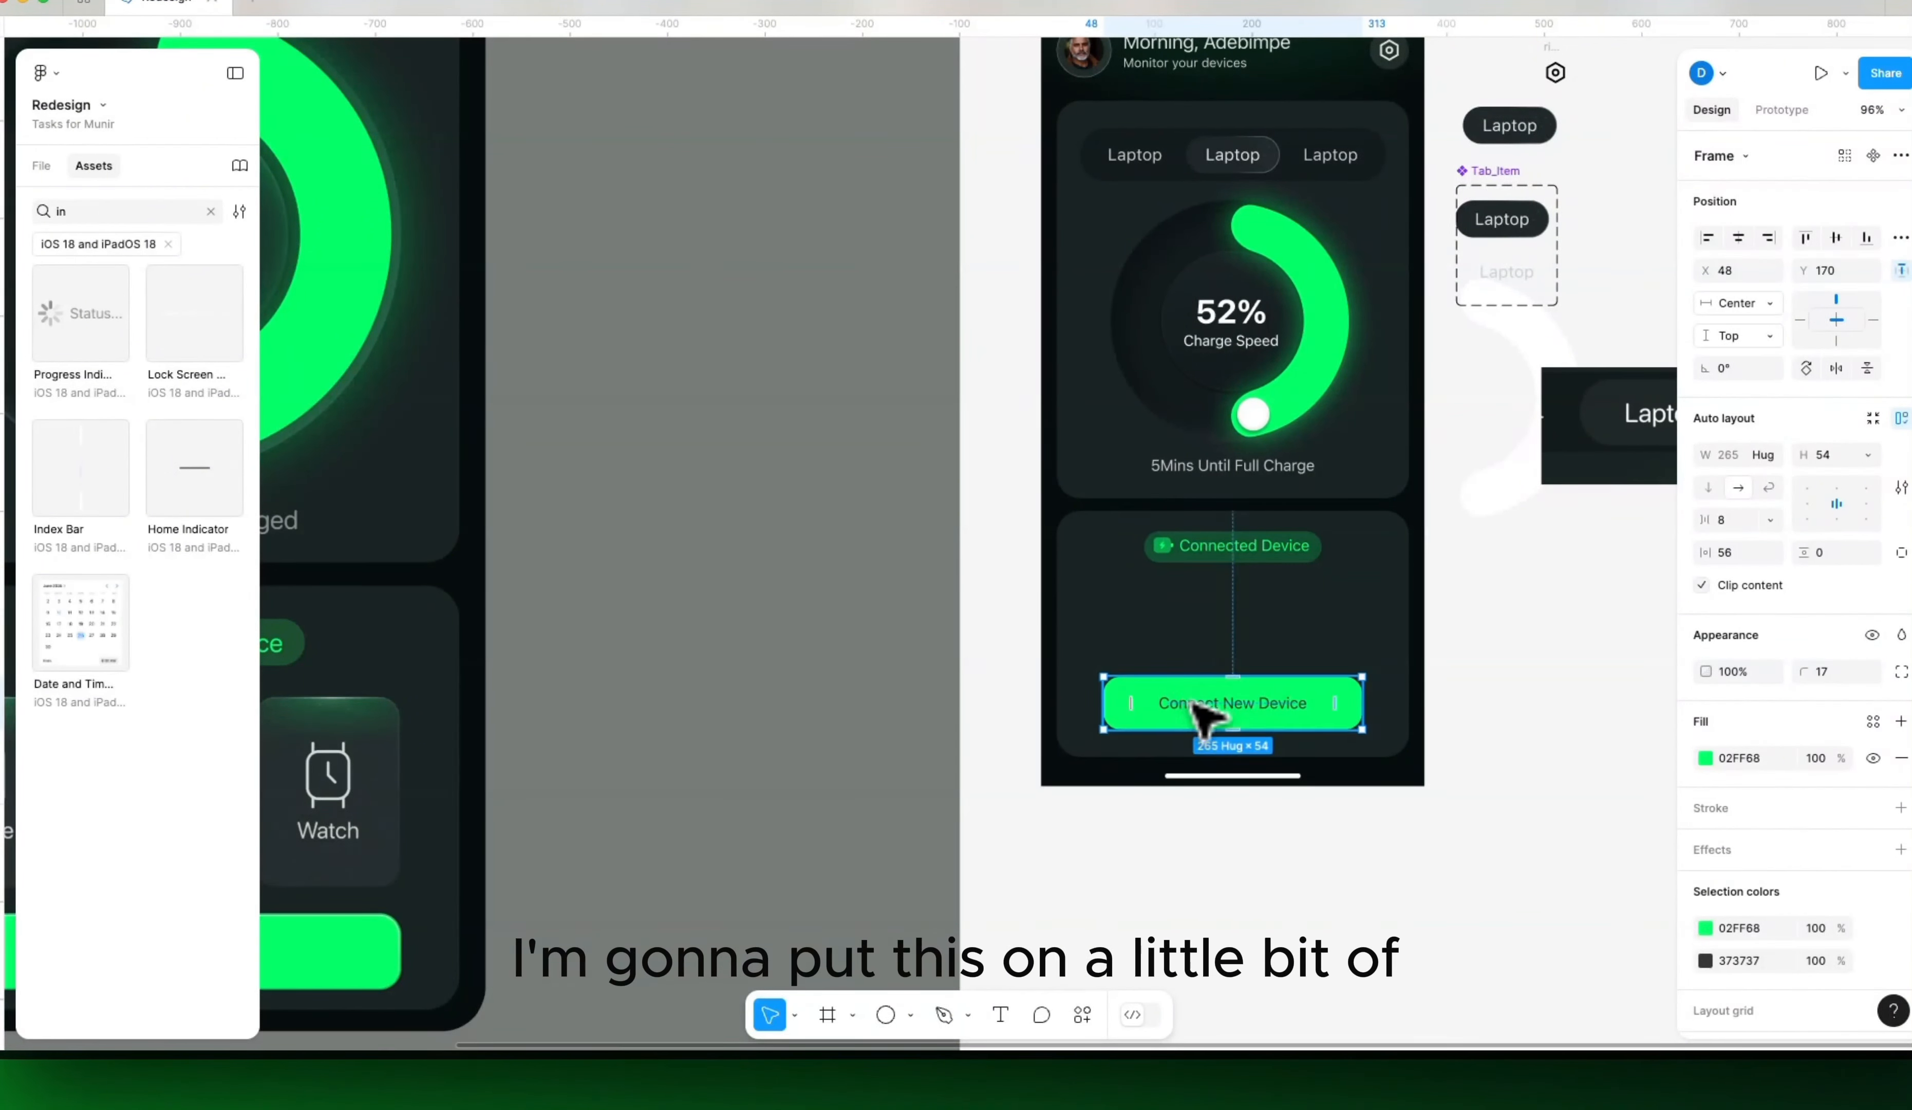
{"action": "key", "text": "Down"}
{"action": "key", "text": "Down"}
{"action": "key", "text": "Down"}
{"action": "key", "text": "Down"}
{"action": "key", "text": "Down"}
{"action": "key", "text": "Down"}
{"action": "key", "text": "Down"}
{"action": "key", "text": "Down"}
Step: Create three 111 × 121 frames side by side below the phone screen and combine them into a horizontal auto layout
{"action": "left_click_drag", "start_coordinate": [964, 781], "coordinate": [909, 798]}
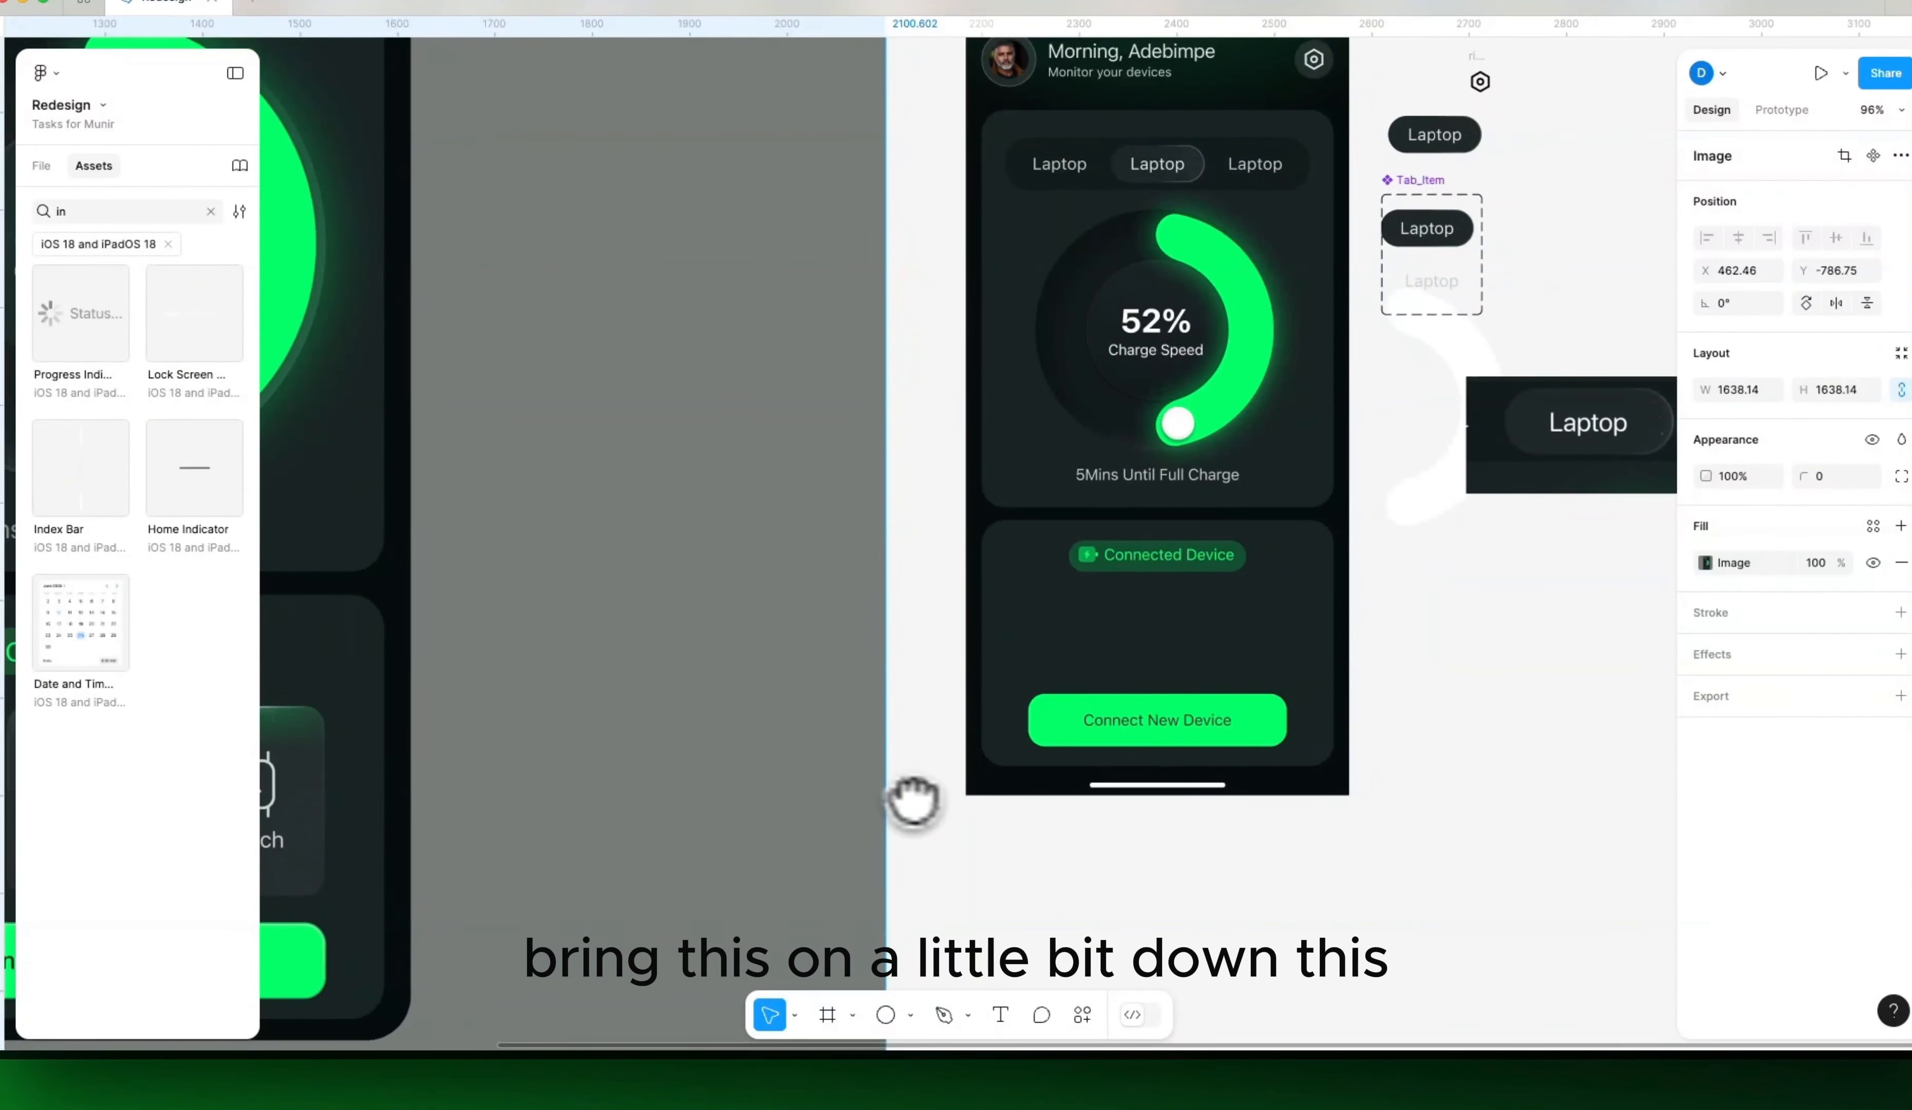
{"action": "key", "text": "f"}
{"action": "mouse_move", "coordinate": [1016, 835]}
{"action": "left_mouse_down"}
{"action": "mouse_move", "coordinate": [1140, 926]}
{"action": "mouse_move", "coordinate": [1123, 949]}
{"action": "mouse_move", "coordinate": [1225, 909]}
{"action": "mouse_move", "coordinate": [1208, 901]}
{"action": "mouse_move", "coordinate": [1318, 884]}
{"action": "left_mouse_up"}
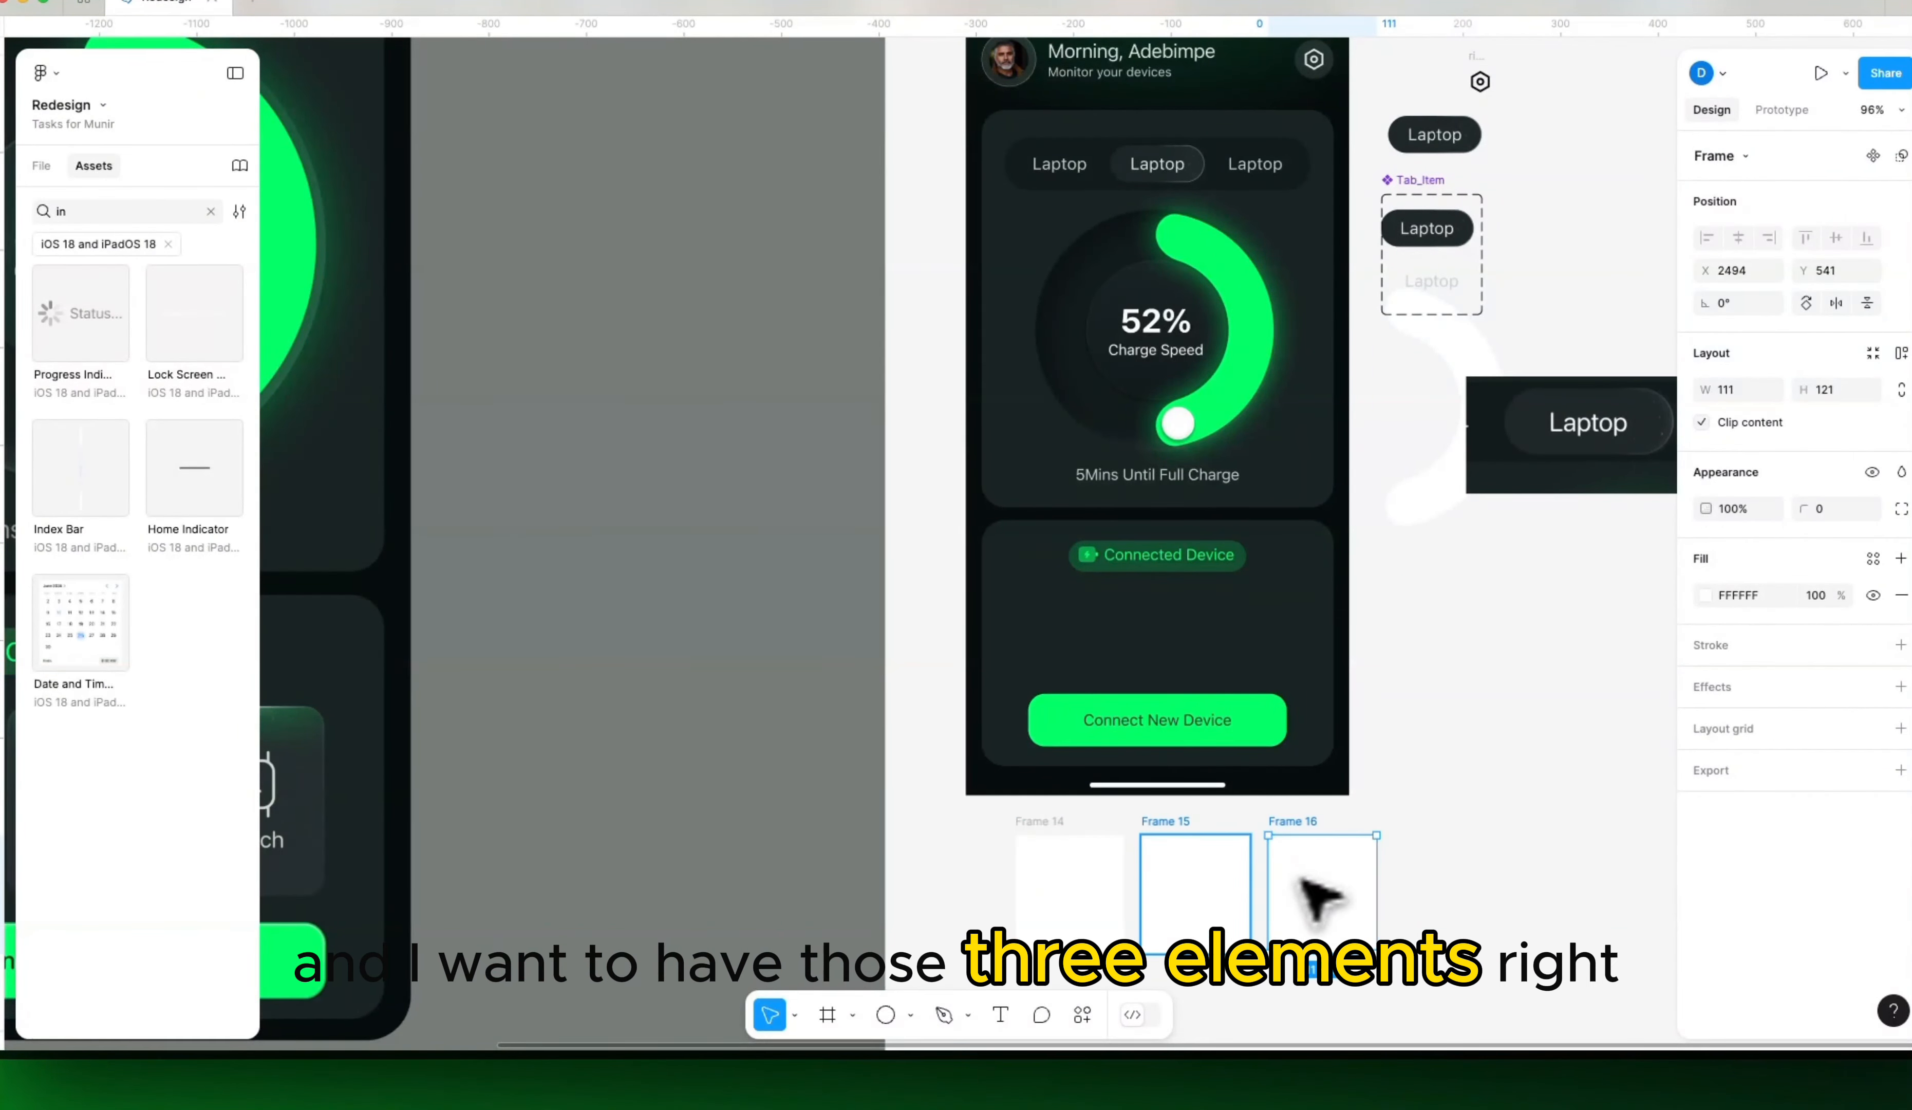
{"action": "left_click", "coordinate": [1196, 892], "text": "shift"}
{"action": "left_click", "coordinate": [1070, 892], "text": "shift"}
{"action": "key", "text": "shift+a"}
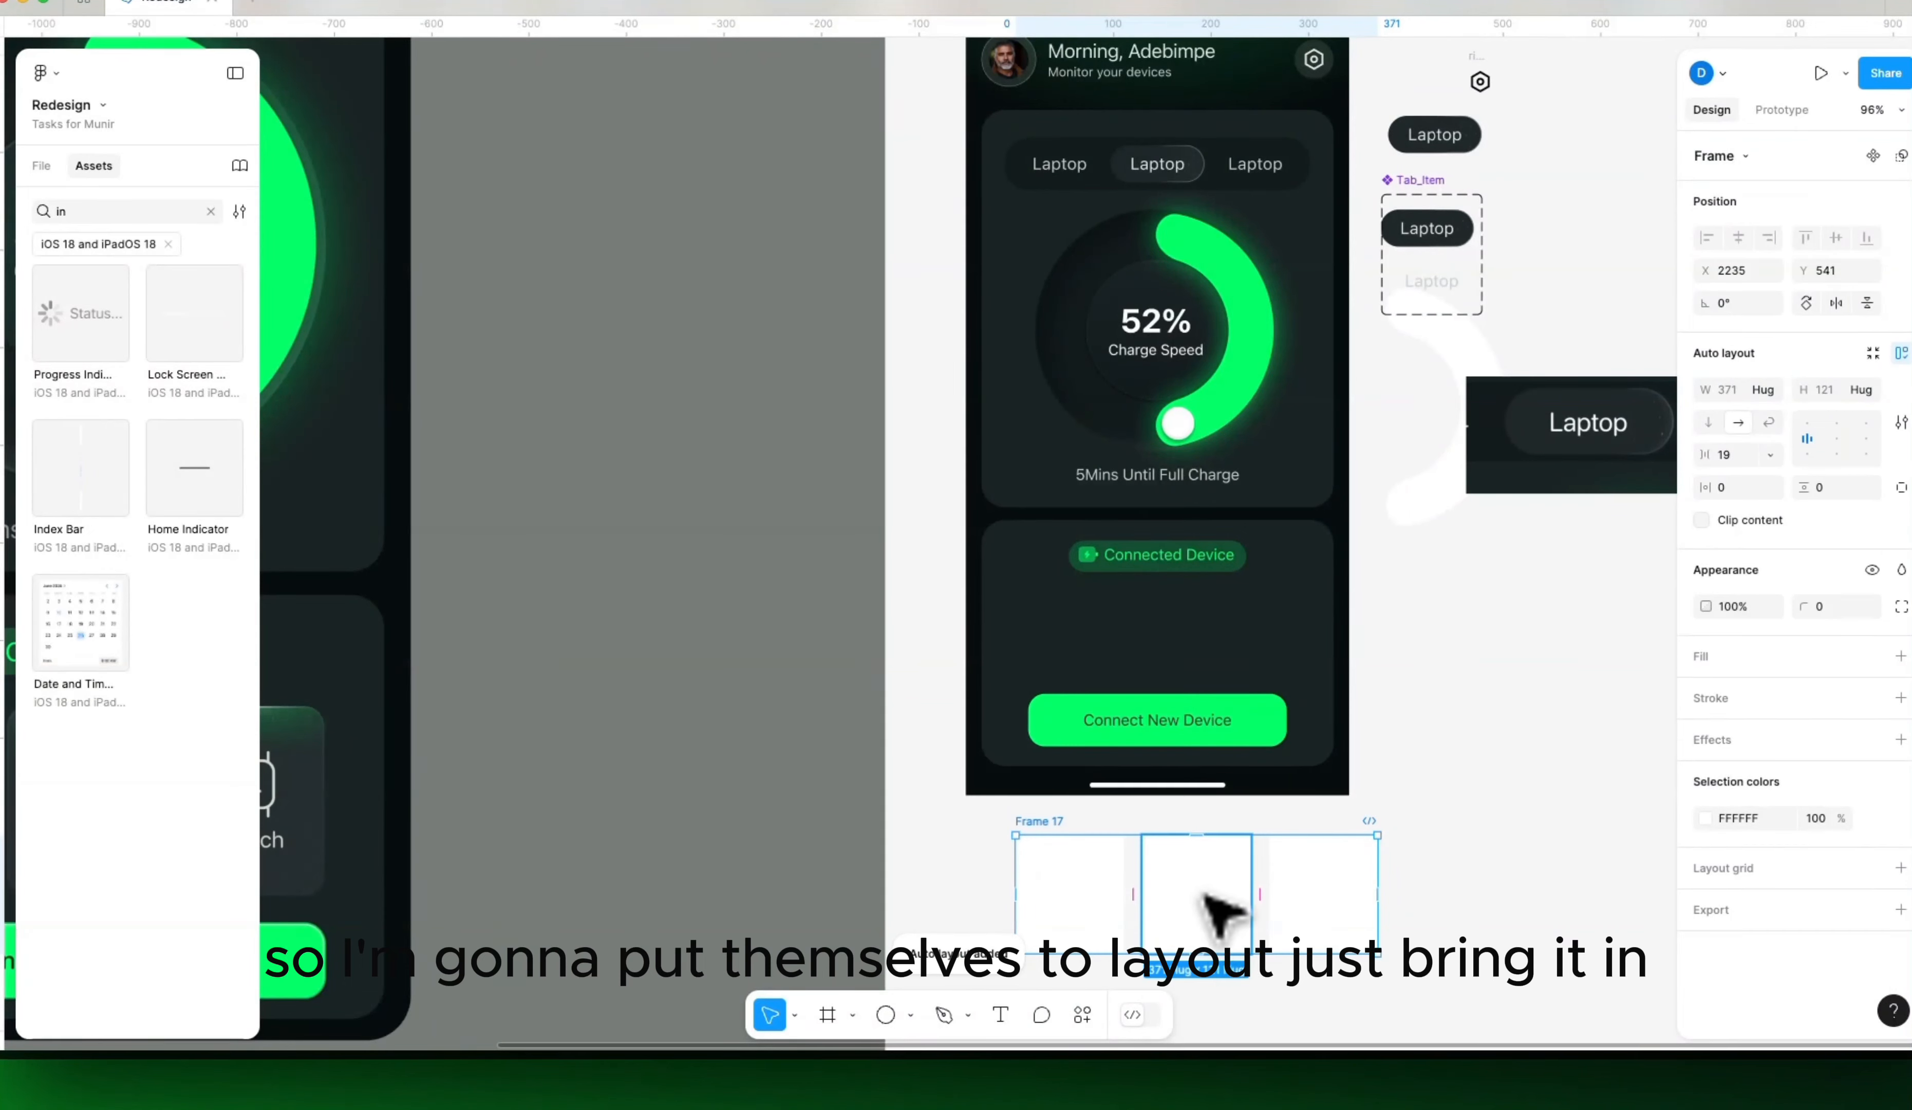
Step: Move the row of three frames into the Connected Device card and scale it down to about 299 × 97
{"action": "key", "text": "ctrl+x"}
{"action": "left_click", "coordinate": [1154, 645]}
{"action": "key", "text": "ctrl+v"}
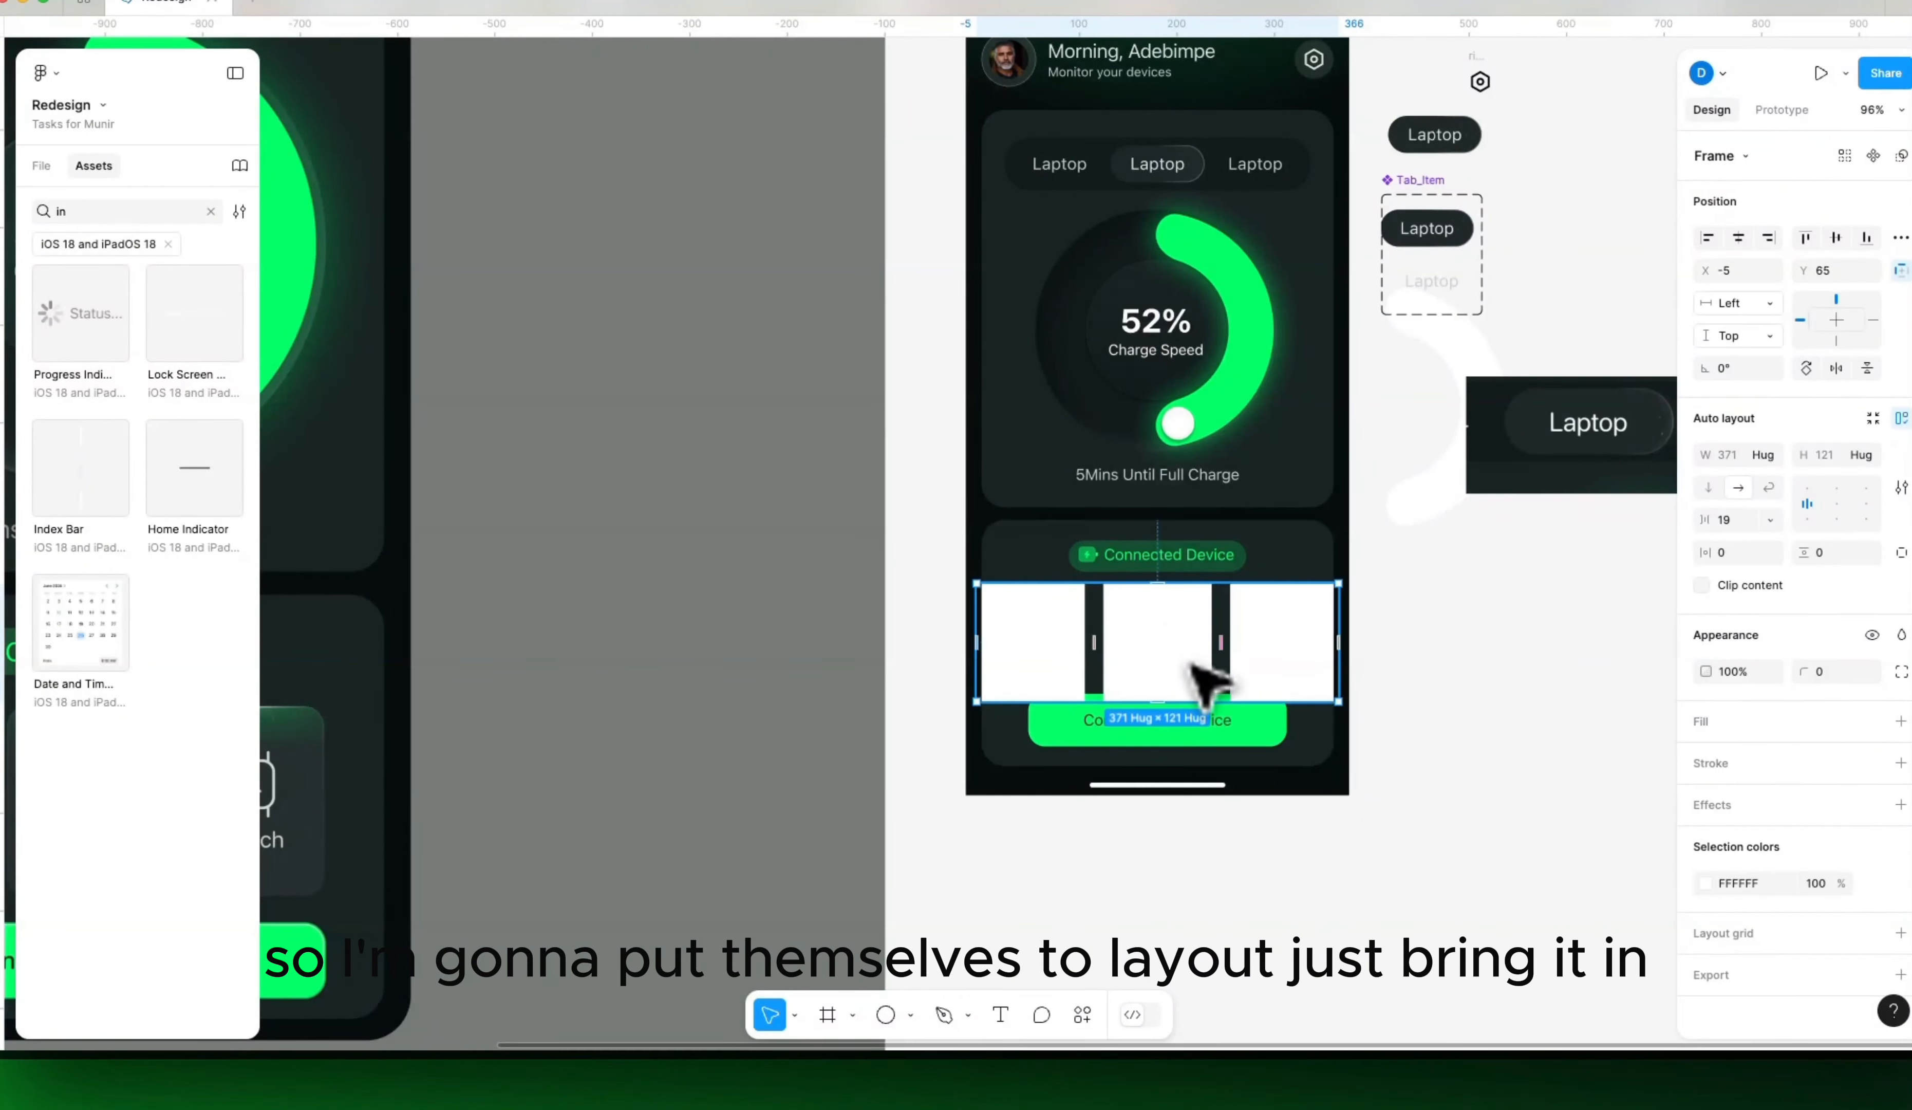
{"action": "scroll", "coordinate": [1311, 640], "scroll_direction": "up", "scroll_amount": 2}
{"action": "key", "text": "k"}
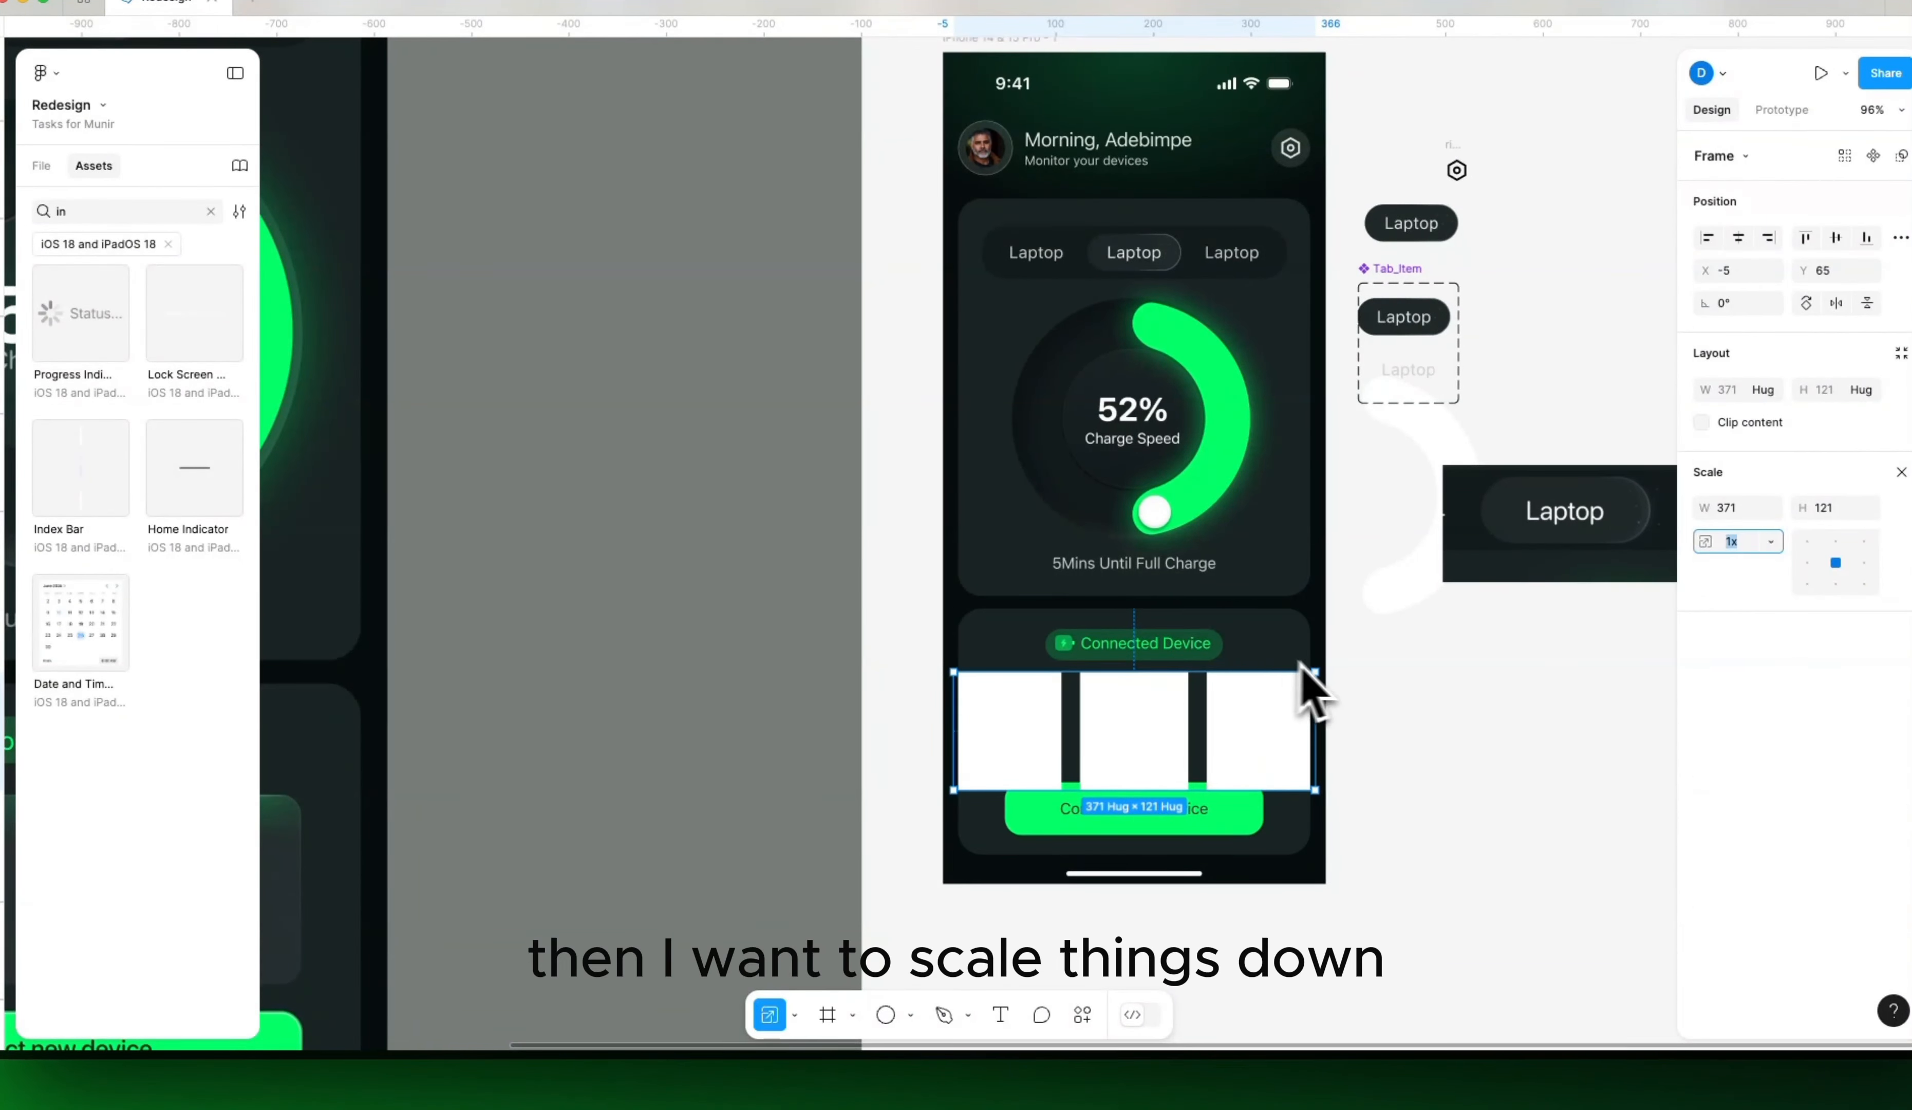
{"action": "left_click_drag", "start_coordinate": [1316, 672], "coordinate": [1280, 687]}
Step: Check the row against the reference's device tiles and scale it to about 306 × 100
{"action": "left_click_drag", "start_coordinate": [1037, 738], "coordinate": [1536, 533]}
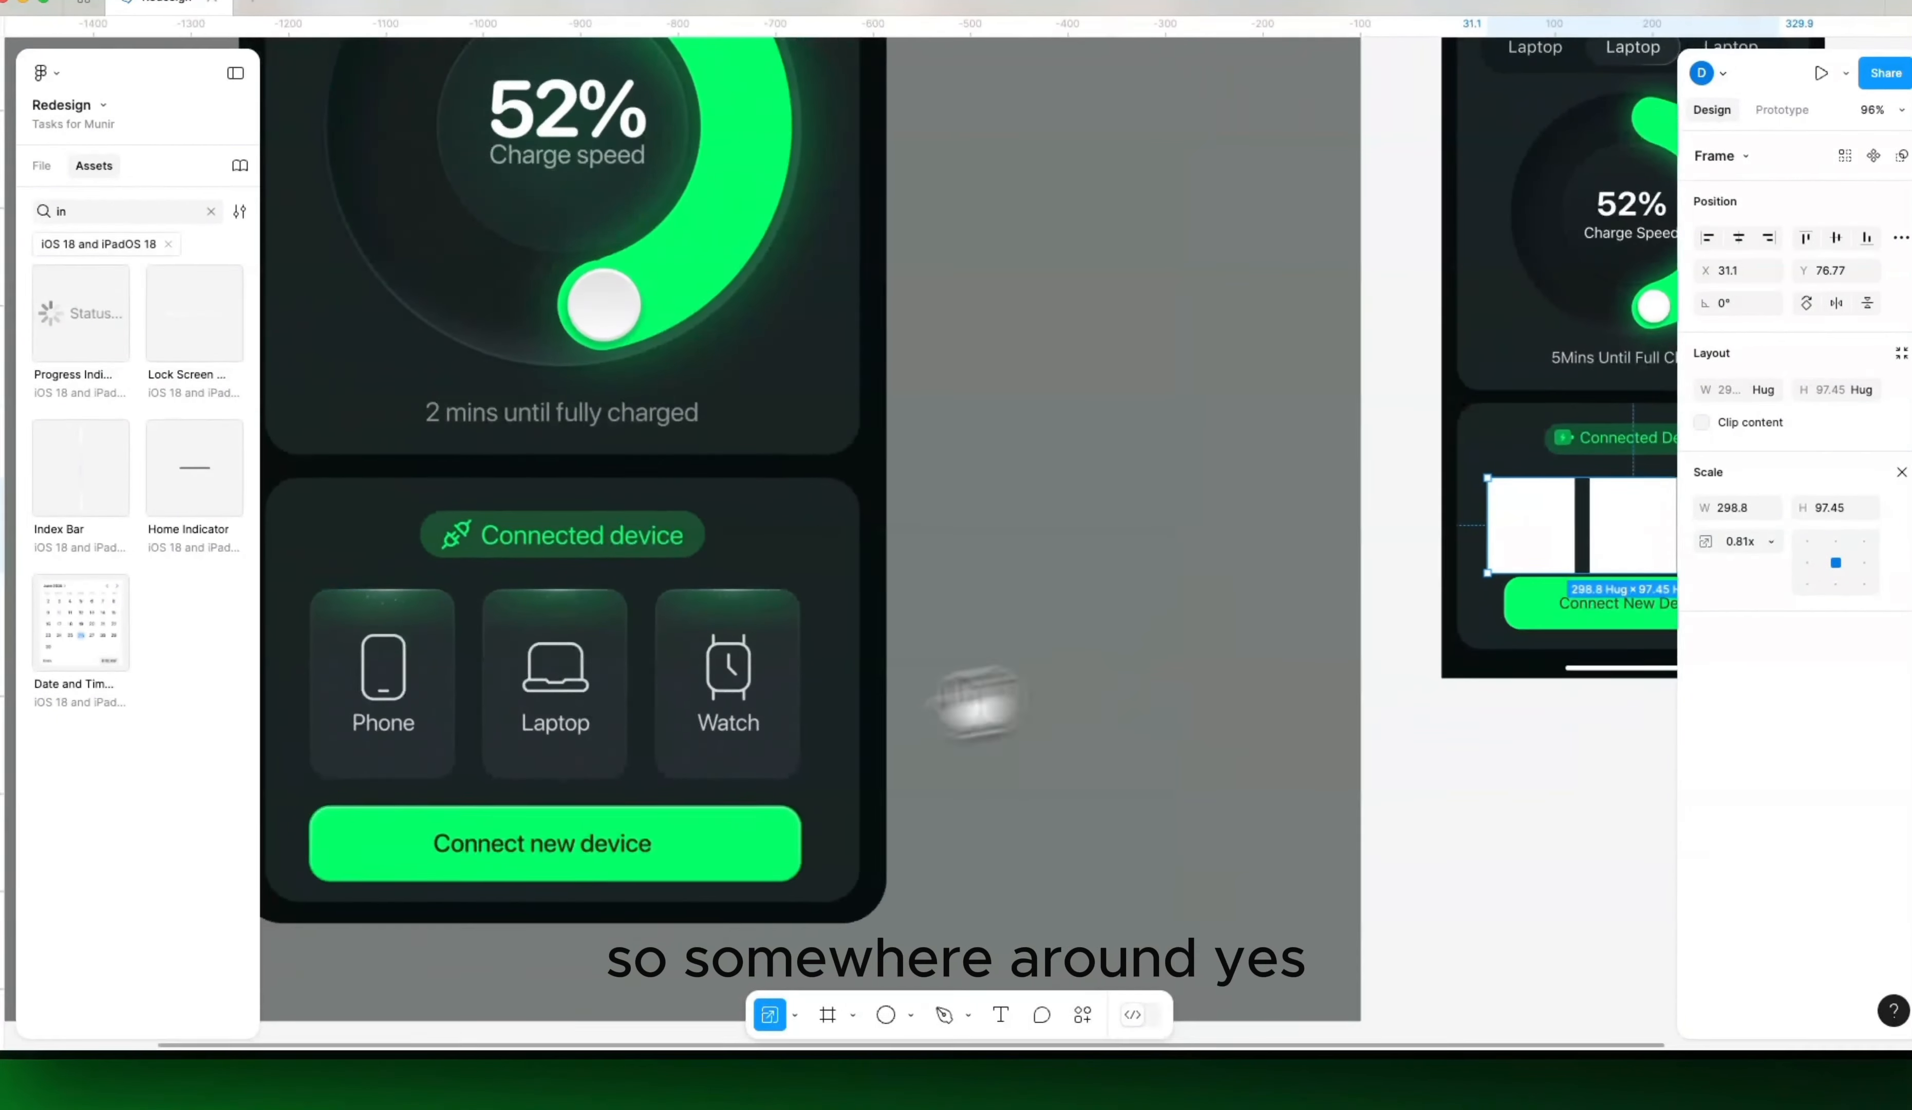
{"action": "left_click_drag", "start_coordinate": [1162, 791], "coordinate": [426, 920]}
{"action": "scroll", "coordinate": [959, 792], "scroll_direction": "up", "scroll_amount": 5}
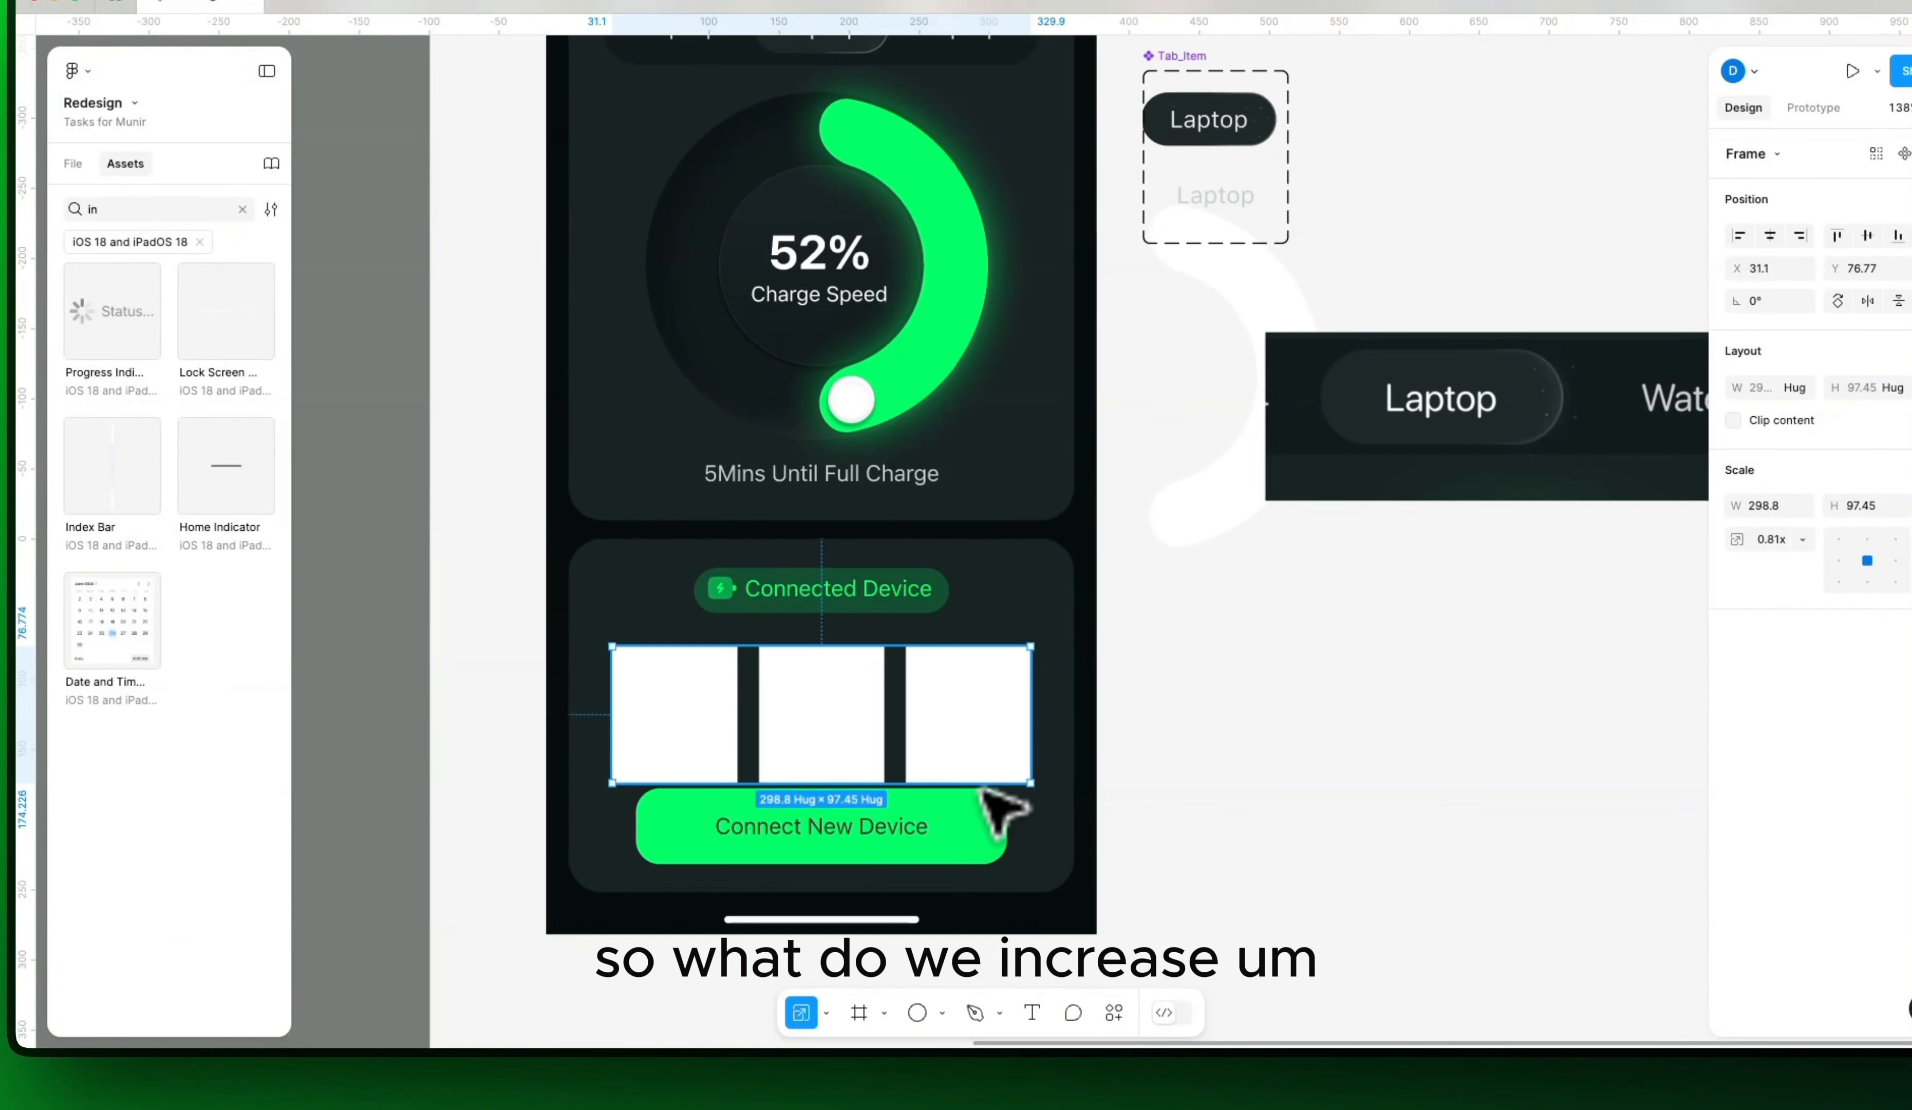
{"action": "left_click_drag", "start_coordinate": [1034, 645], "coordinate": [1041, 638]}
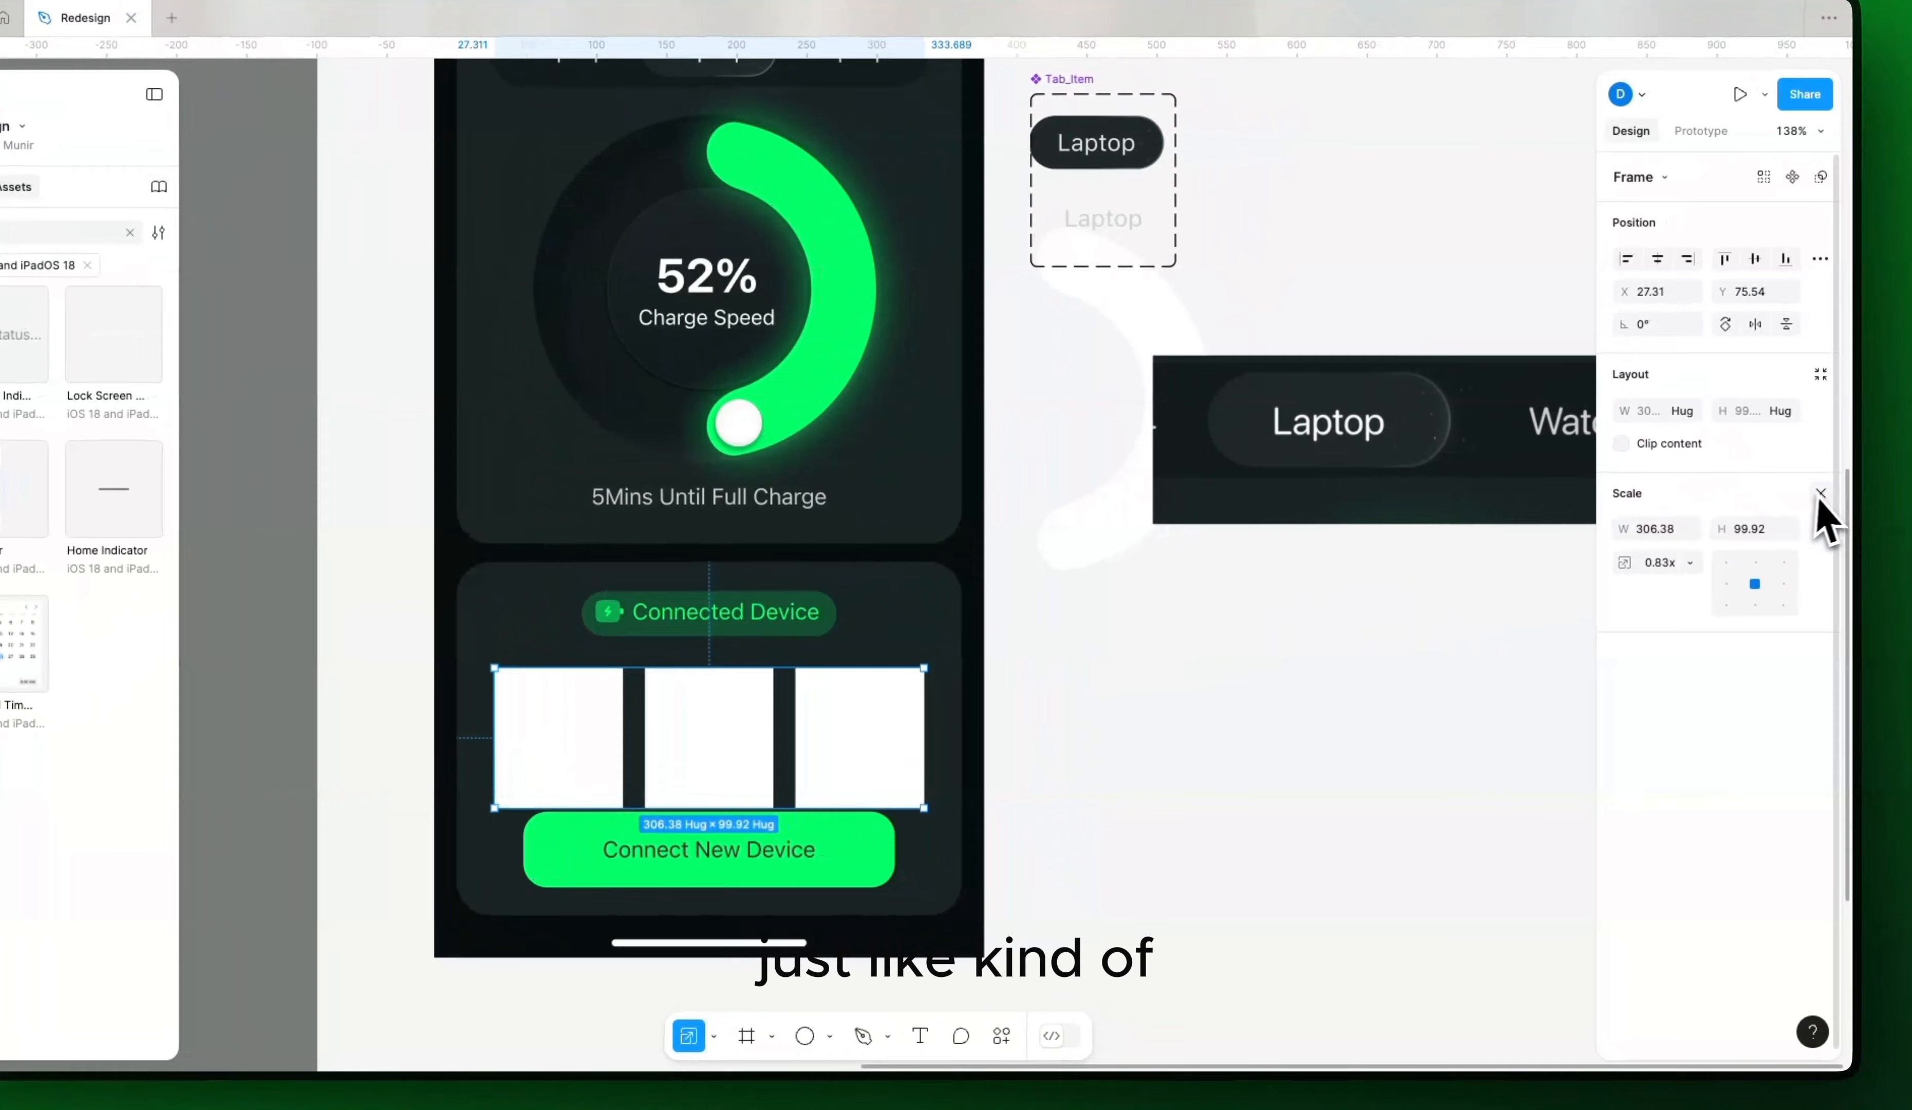
{"action": "left_click", "coordinate": [1819, 495]}
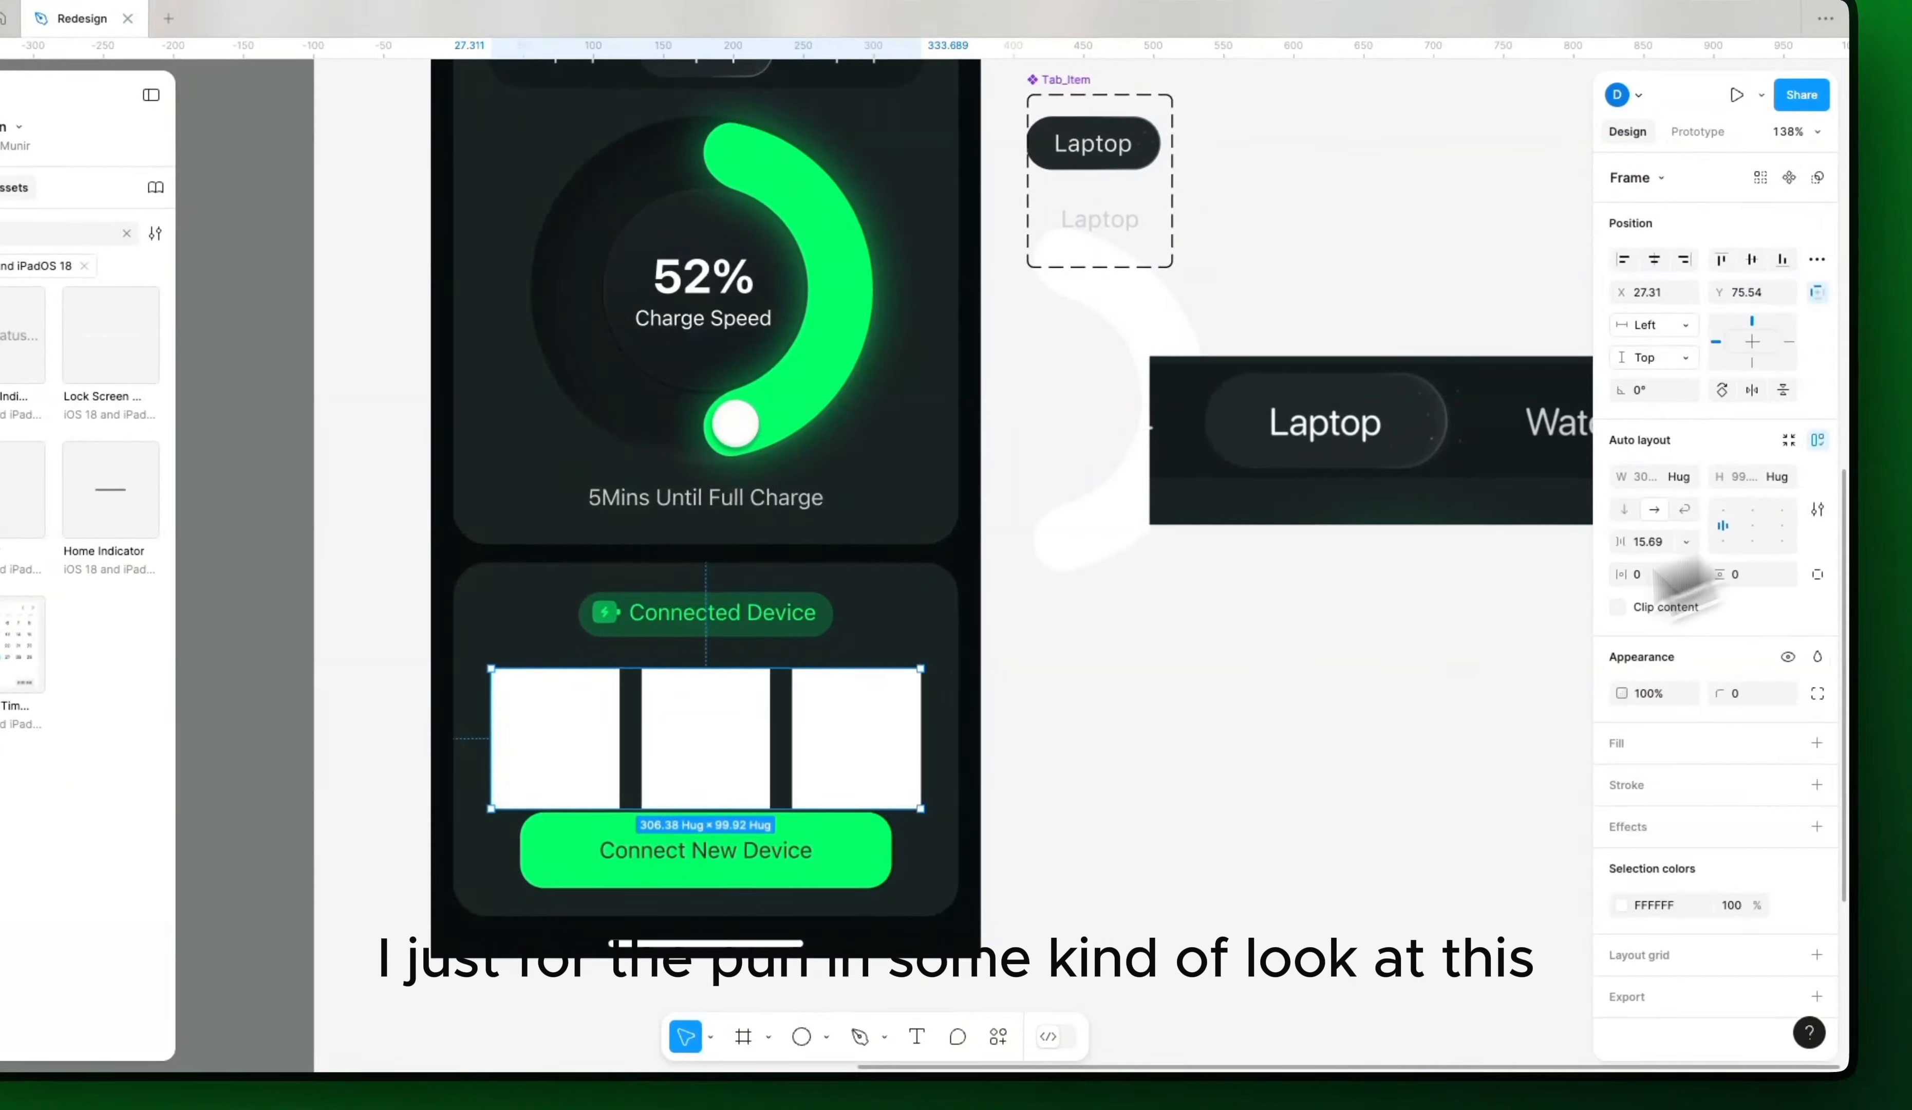
Step: Set the gap between the three frames to 16 and constrain the row to the card's horizontal center
{"action": "left_click_drag", "start_coordinate": [879, 794], "coordinate": [1614, 649]}
{"action": "mouse_move", "coordinate": [343, 686]}
{"action": "left_mouse_down"}
{"action": "mouse_move", "coordinate": [1157, 687]}
{"action": "mouse_move", "coordinate": [342, 670]}
{"action": "left_mouse_up"}
{"action": "left_click_drag", "start_coordinate": [1371, 663], "coordinate": [655, 759]}
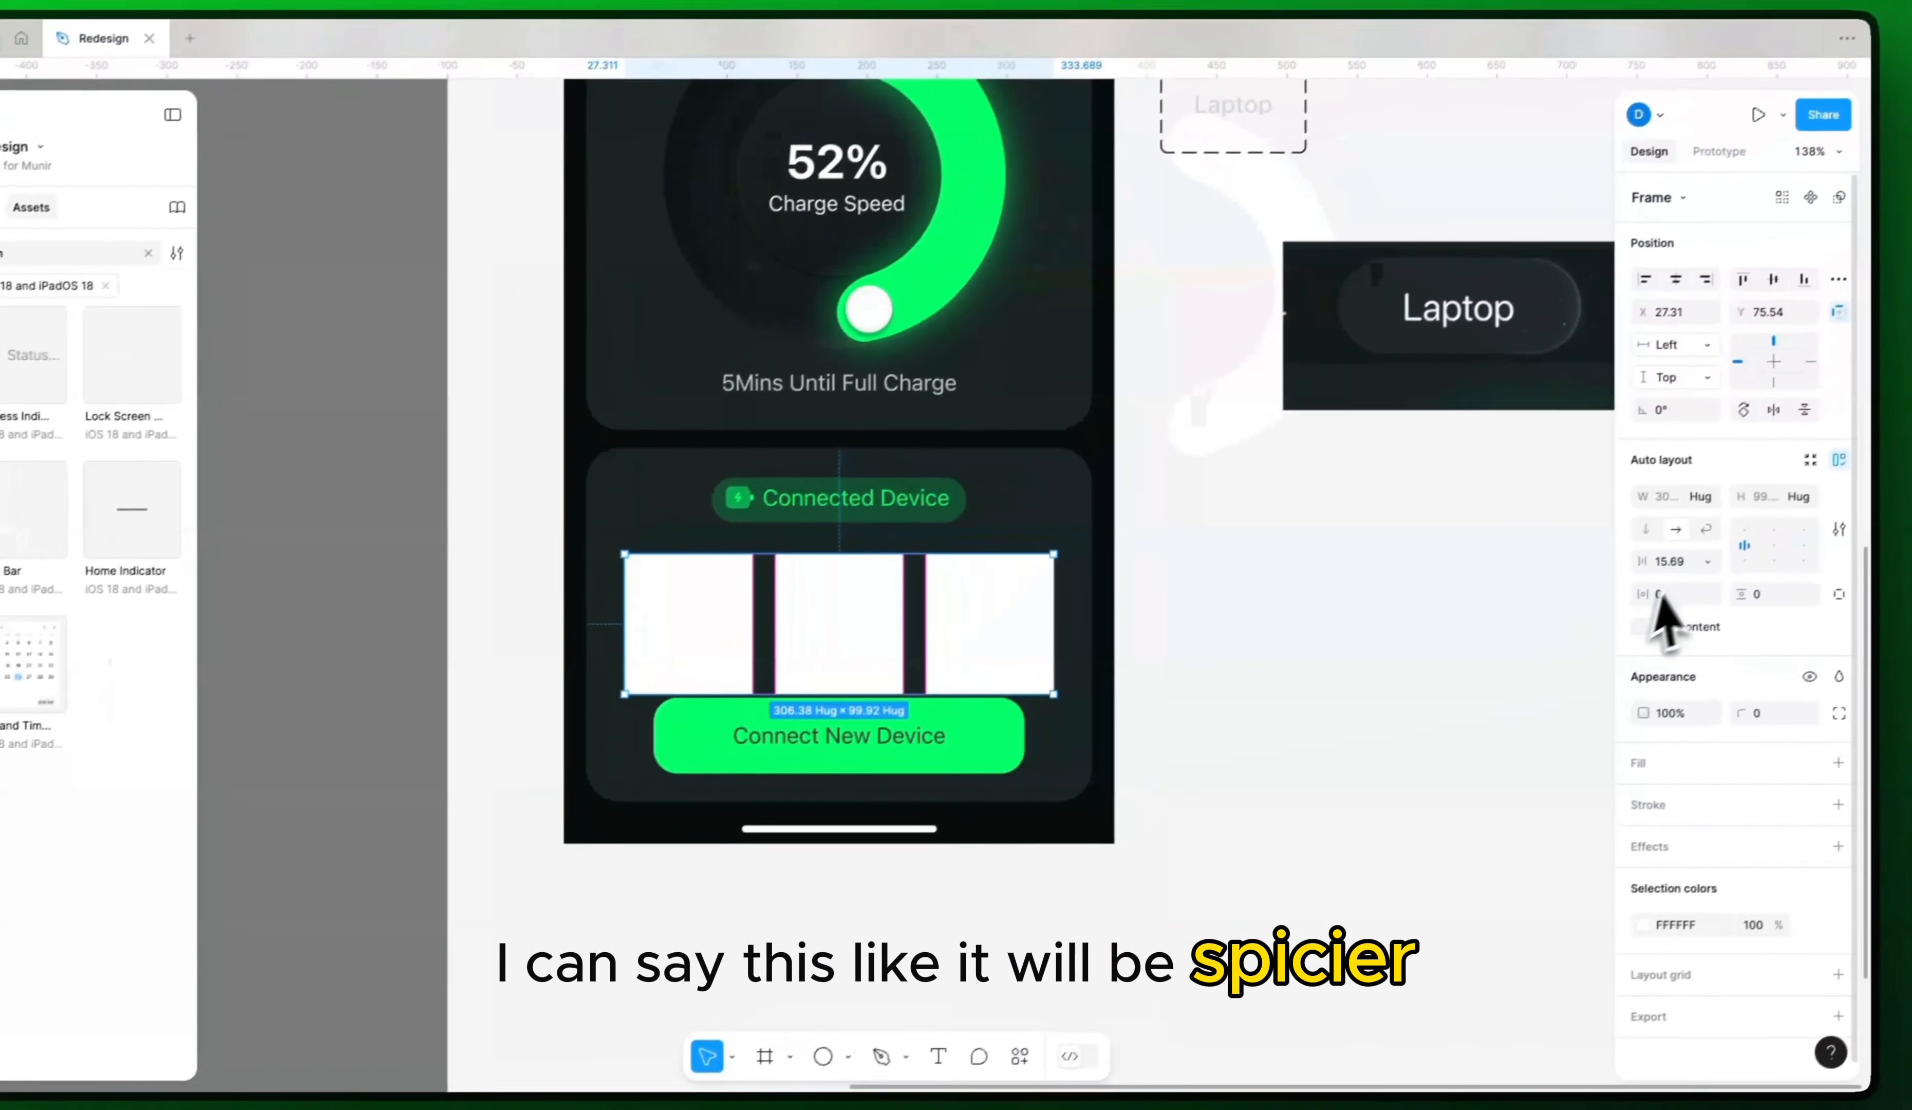
{"action": "left_click", "coordinate": [1668, 564]}
{"action": "type", "text": "16"}
{"action": "key", "text": "Return"}
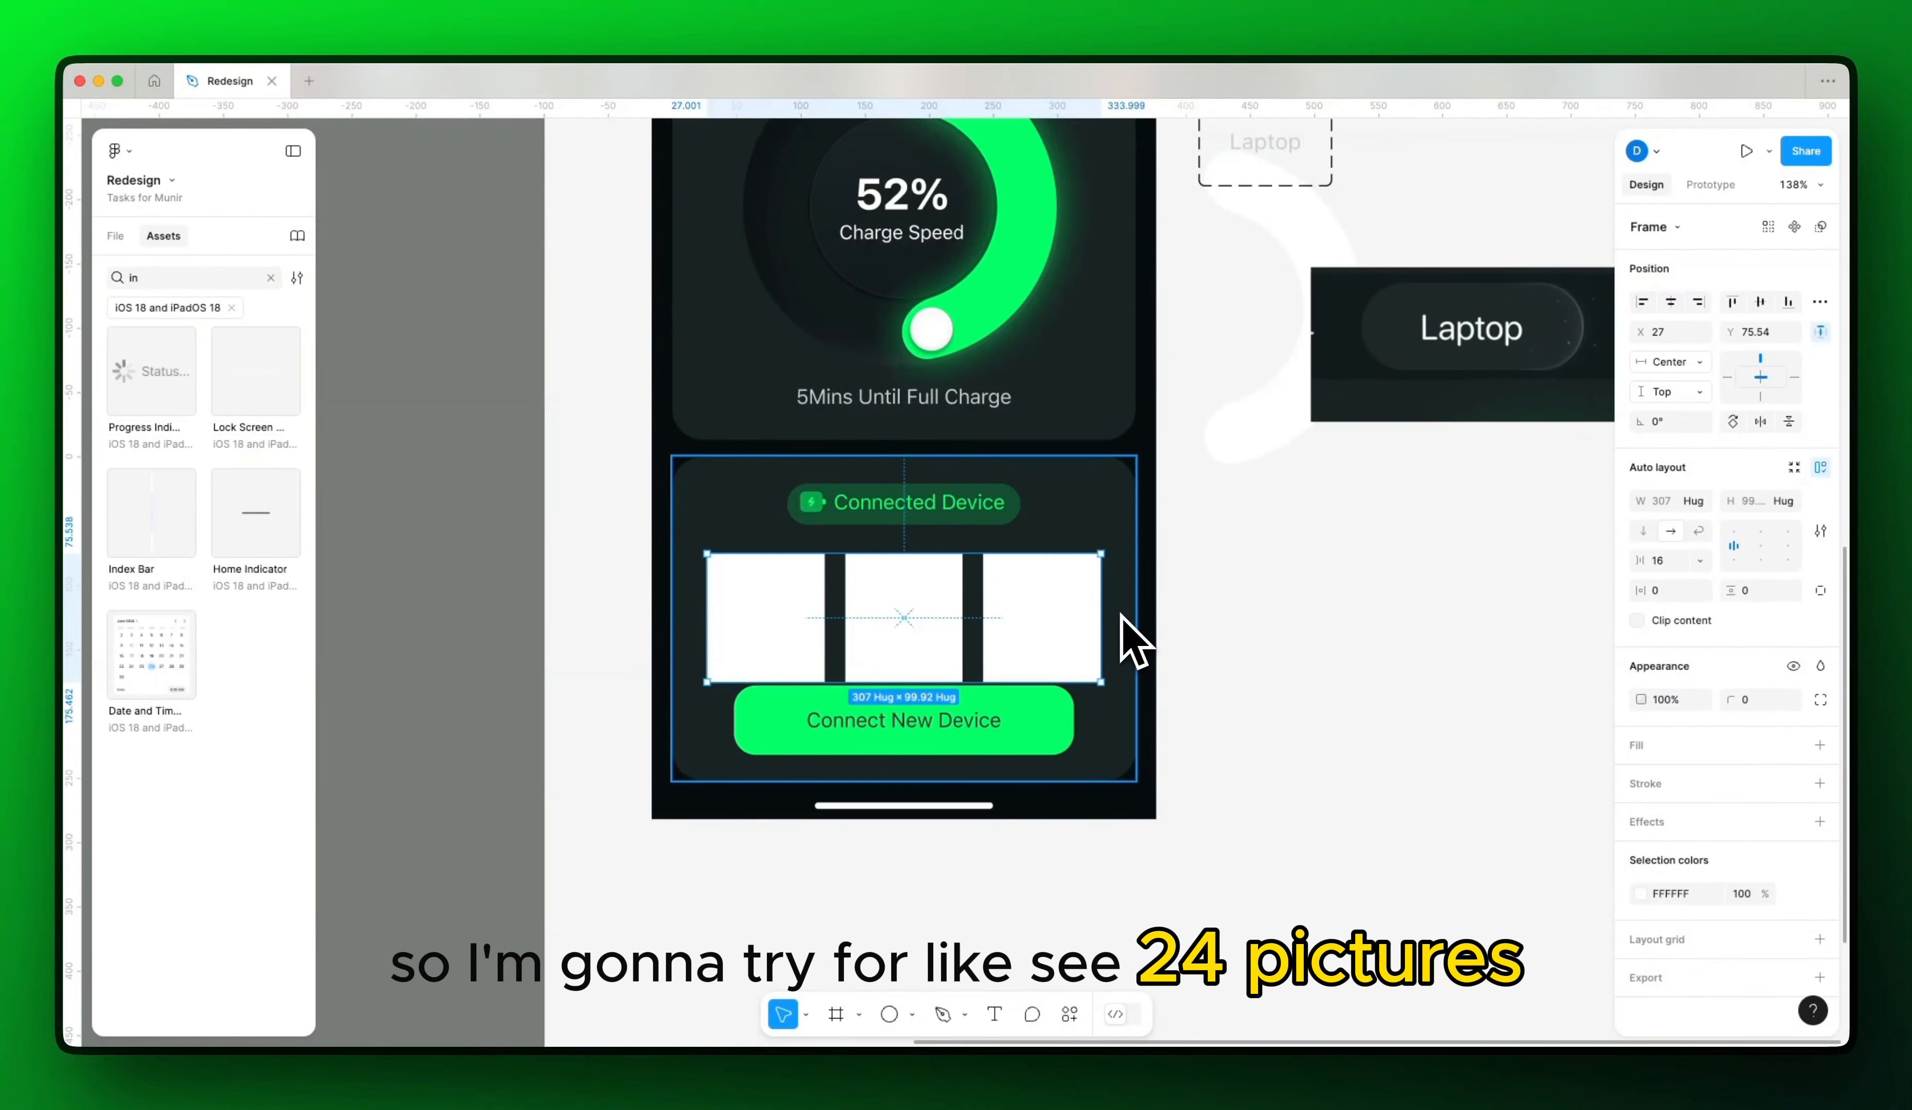
Step: Scale the row of three frames proportionally about its center to about 315 × 103
{"action": "left_click_drag", "start_coordinate": [1102, 679], "coordinate": [1086, 699]}
{"action": "key", "text": "ctrl+z"}
{"action": "key", "text": "k"}
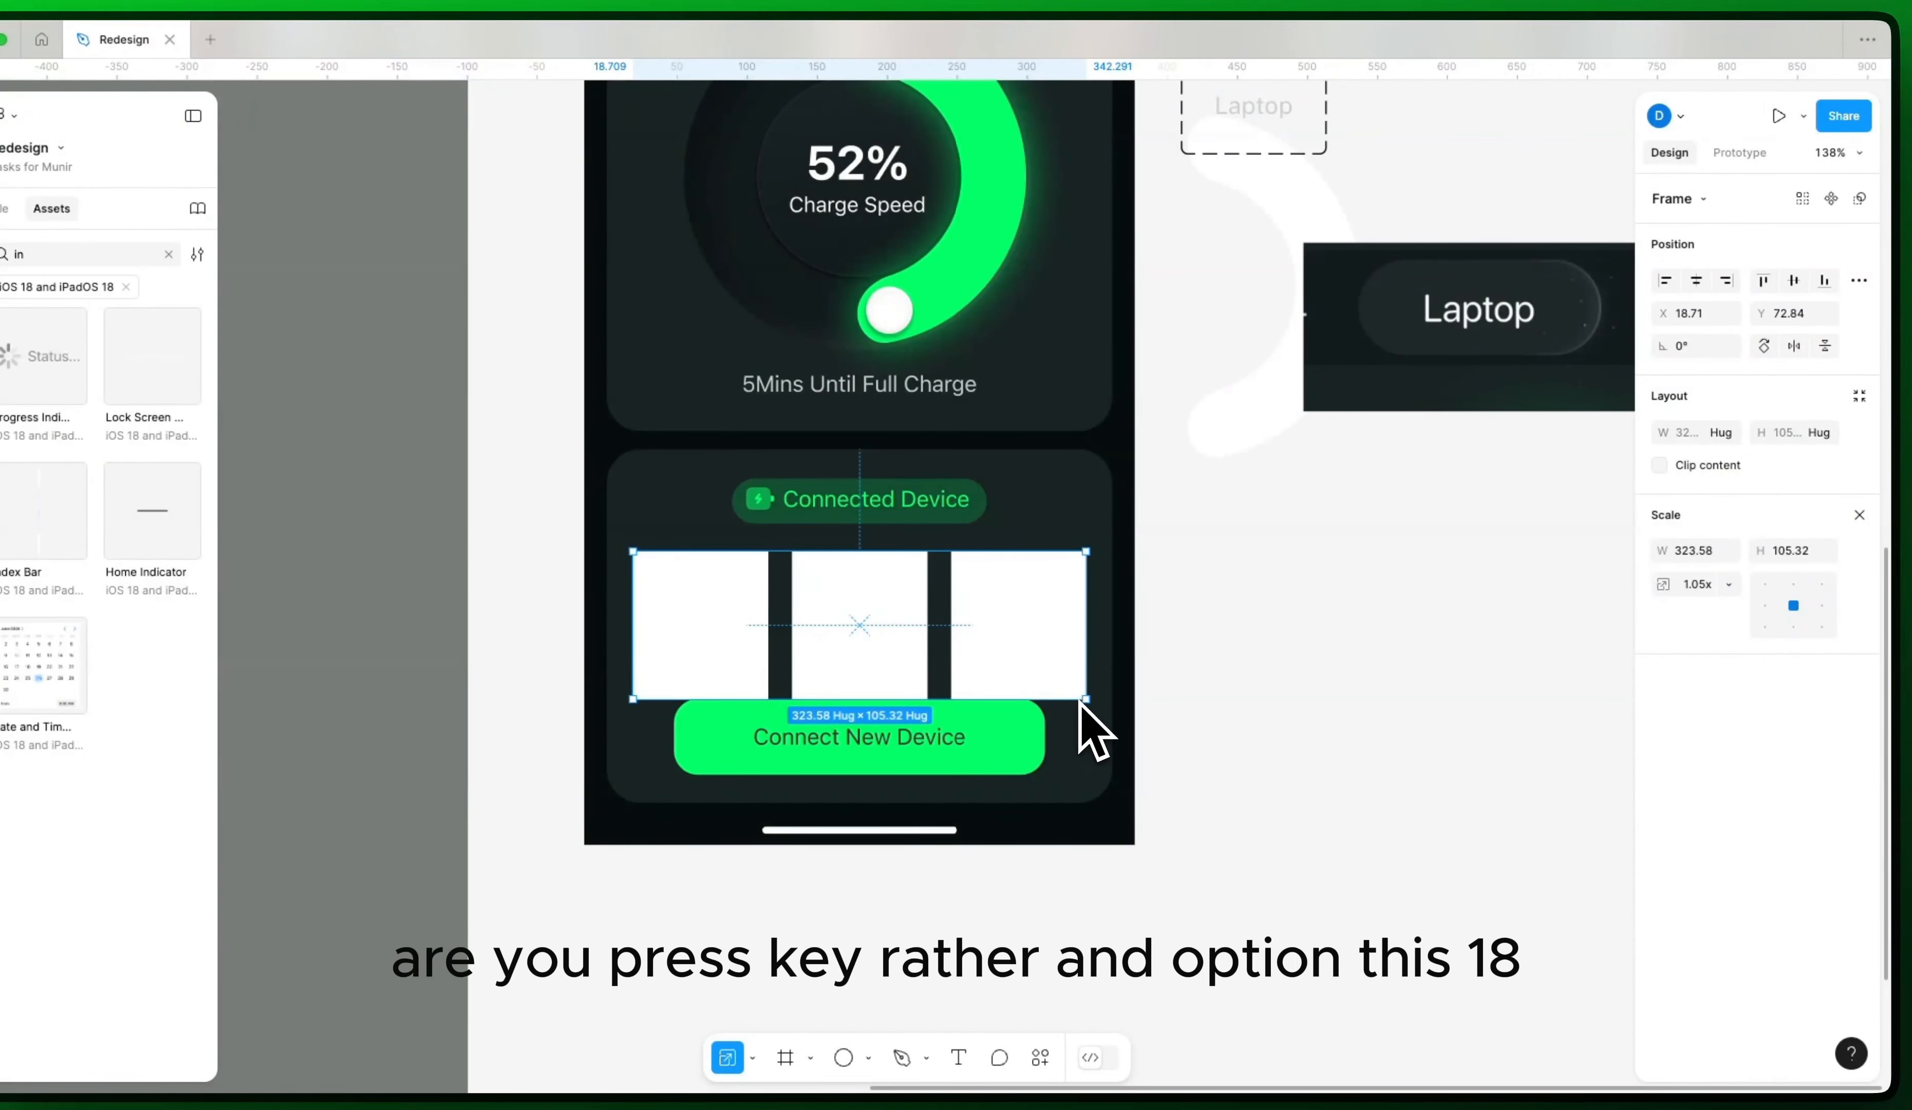
{"action": "key", "text": "alt"}
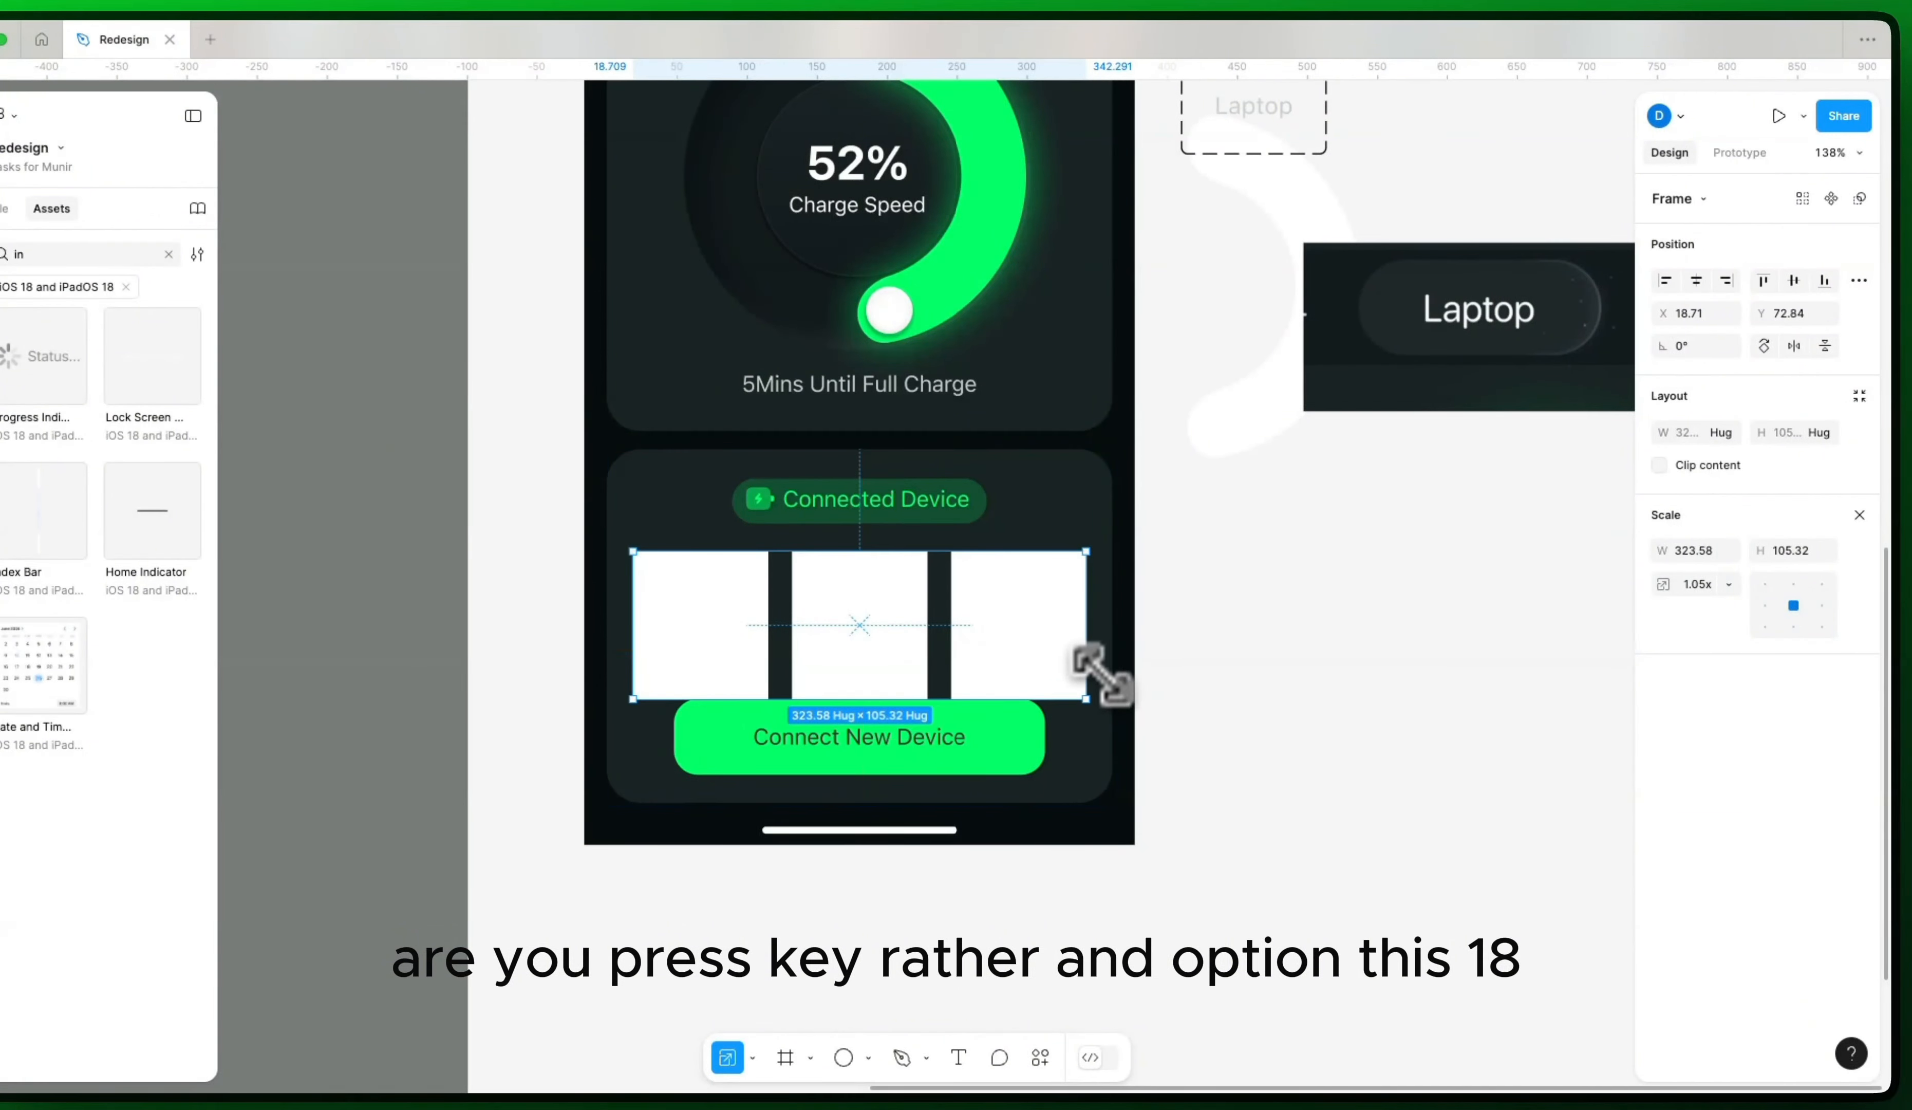
{"action": "left_click_drag", "start_coordinate": [1088, 697], "coordinate": [1085, 696]}
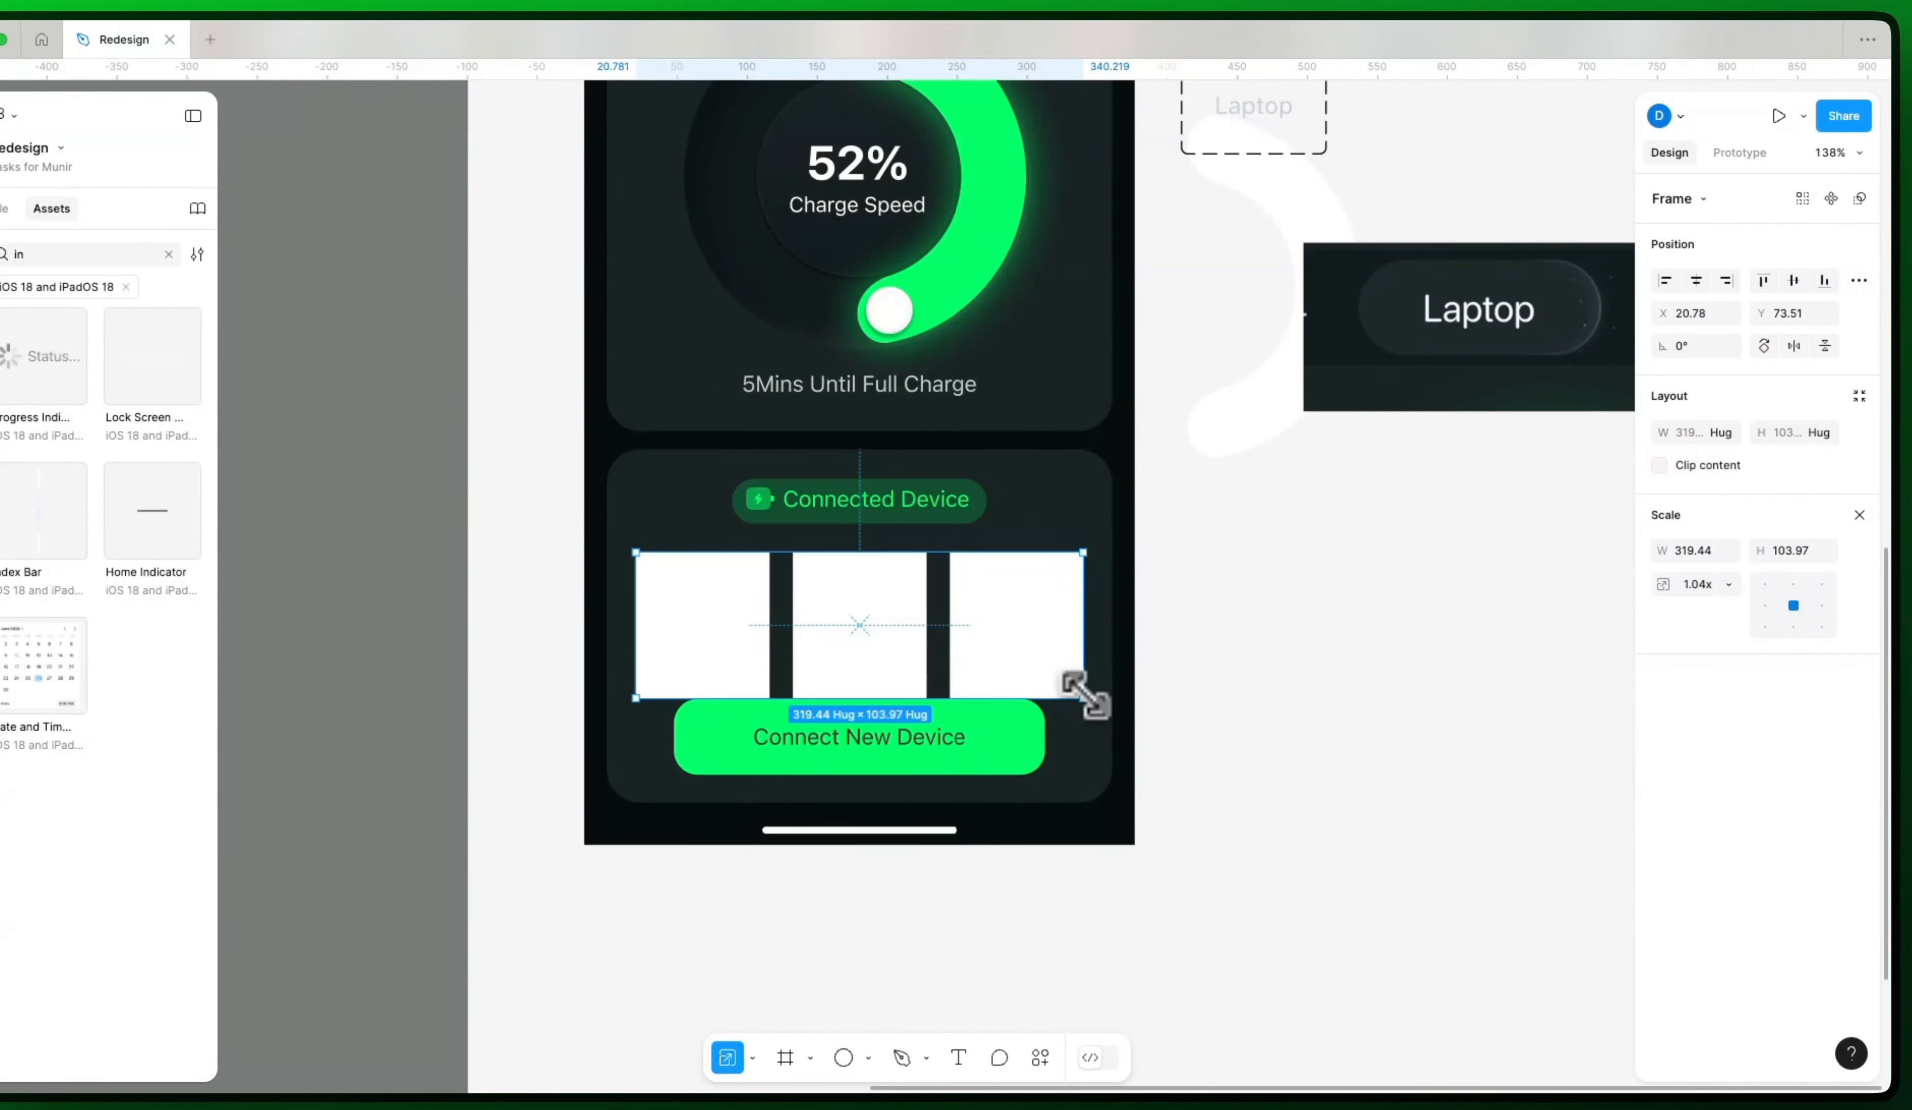
{"action": "key", "text": "alt"}
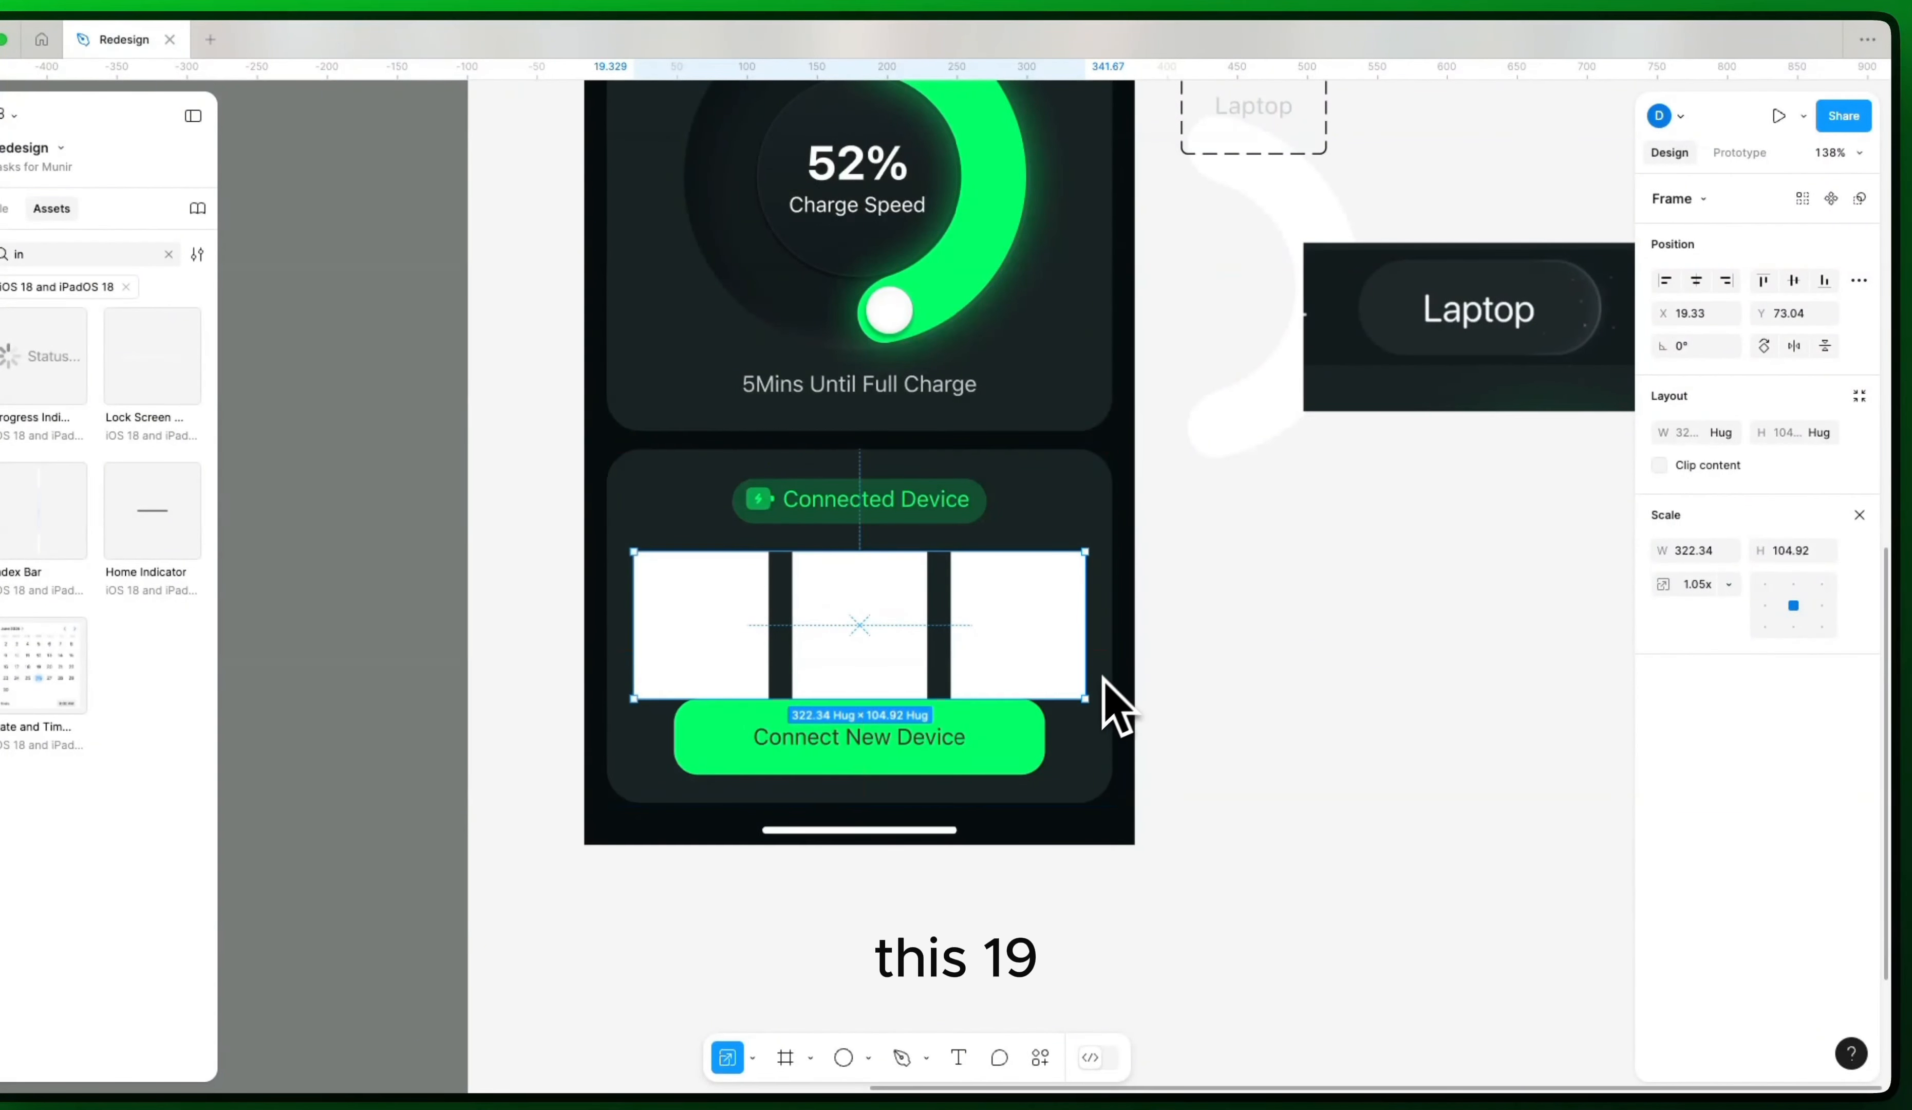
{"action": "left_click_drag", "start_coordinate": [1085, 695], "coordinate": [1080, 695]}
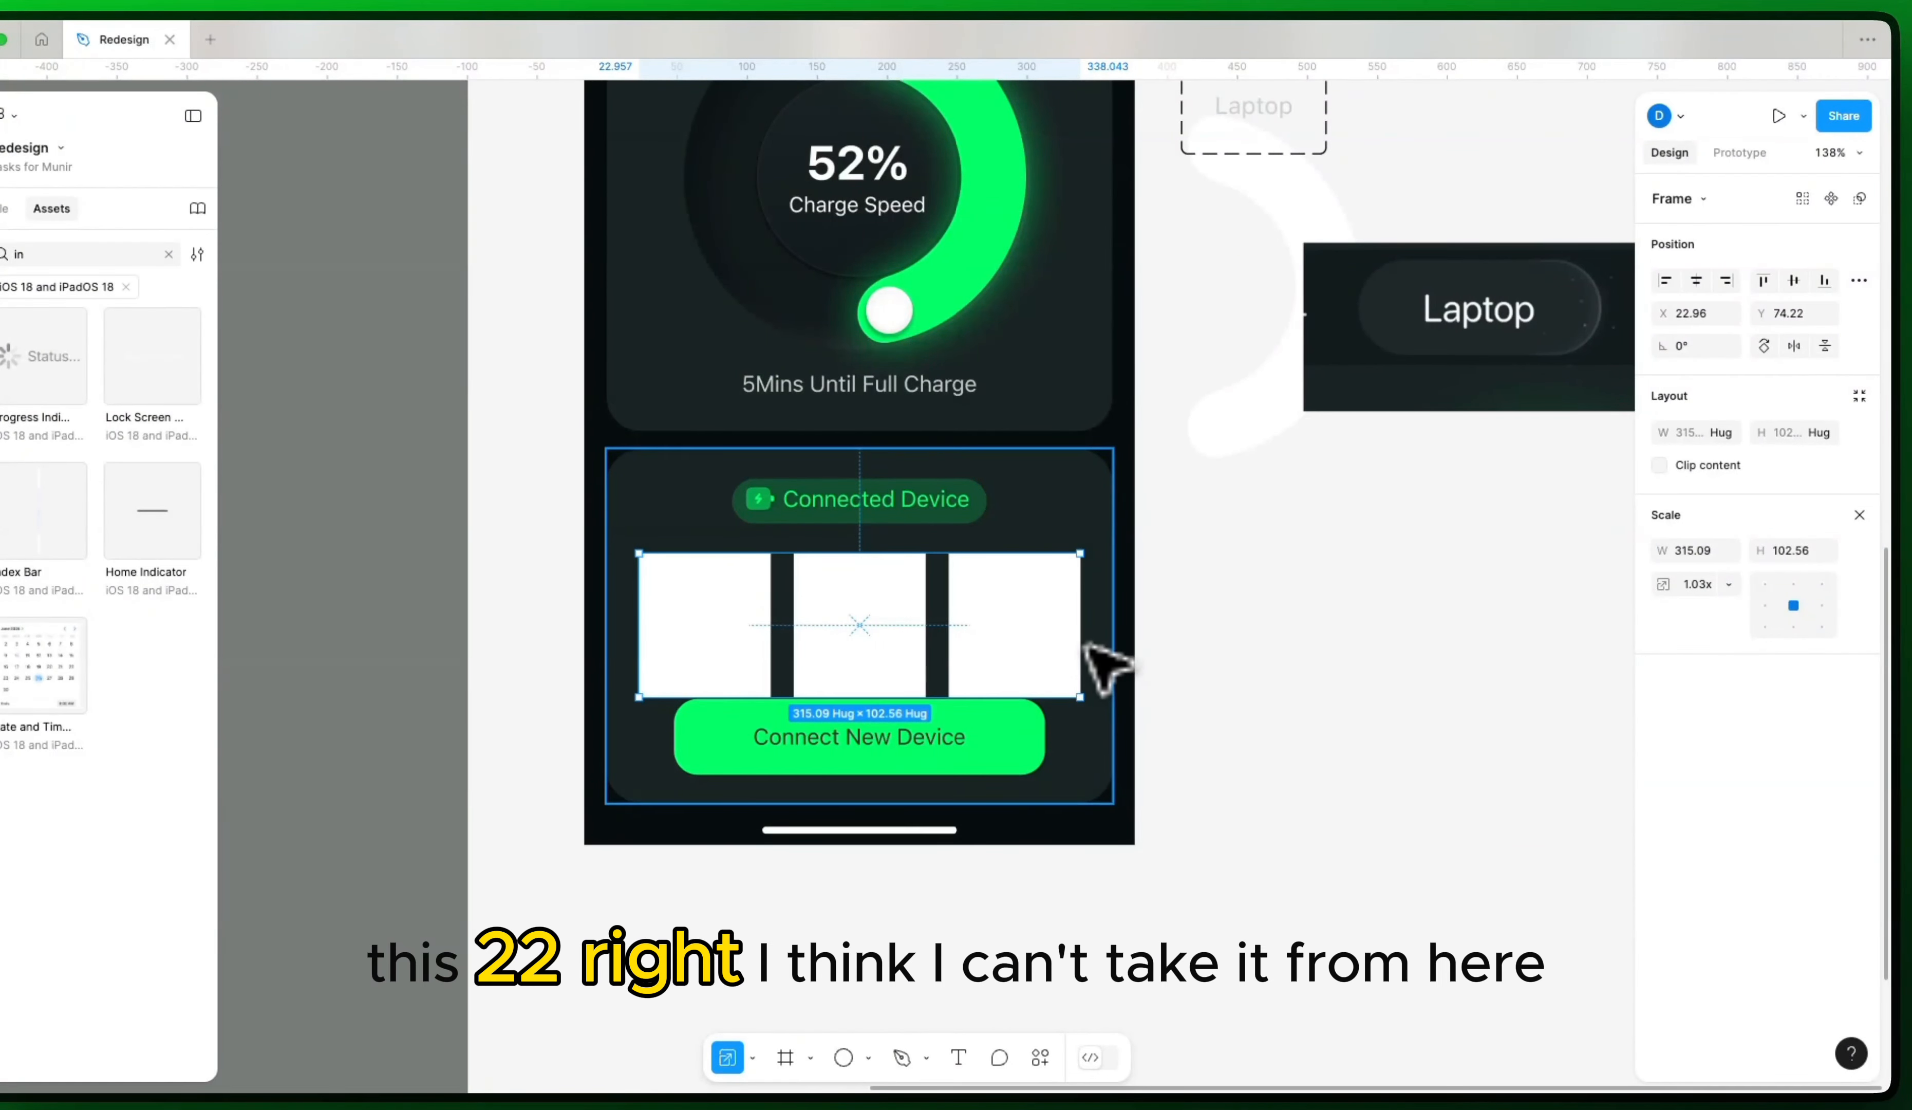
Step: Narrow the row symmetrically to a width of 313, leaving 24 on each side of the card
{"action": "key", "text": "v"}
{"action": "left_click", "coordinate": [1270, 668]}
{"action": "double_click", "coordinate": [1022, 636]}
{"action": "key", "text": "alt"}
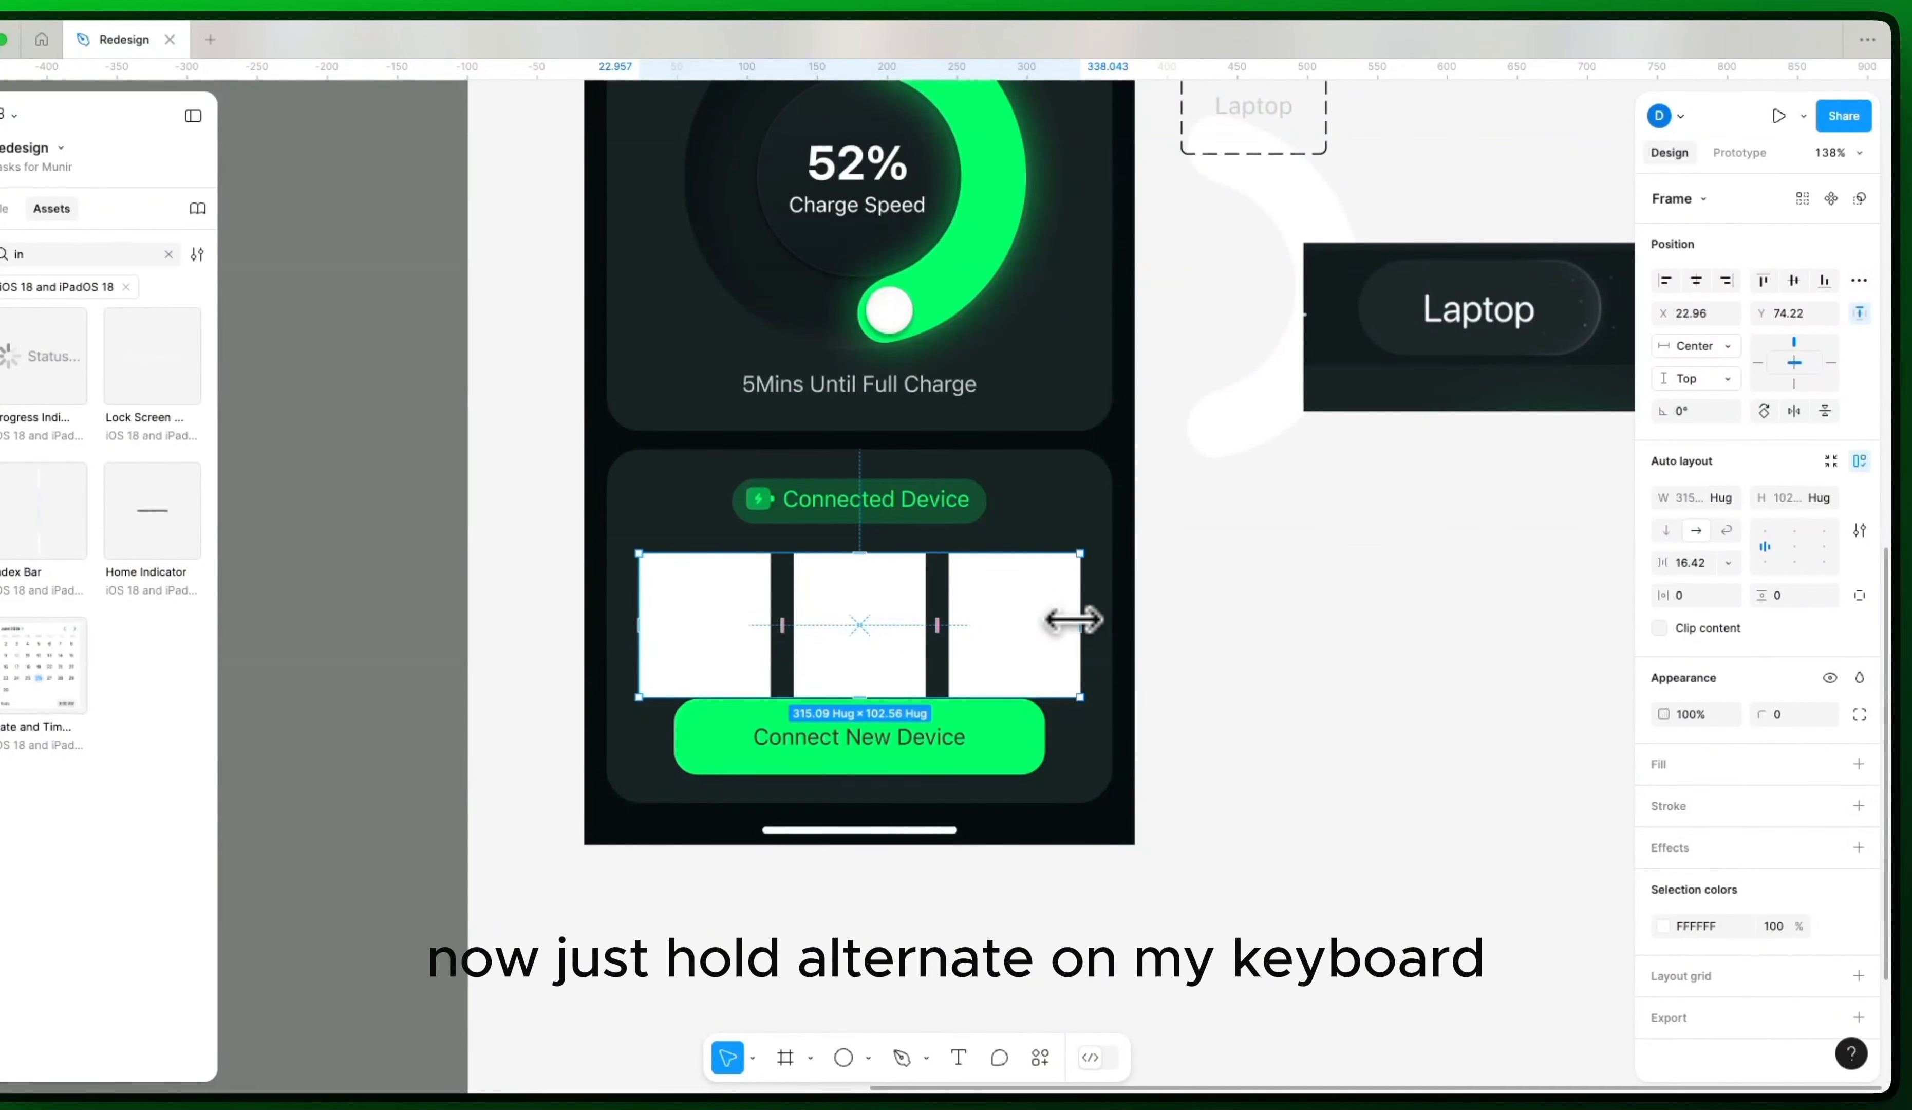
{"action": "key", "text": "alt"}
{"action": "left_click_drag", "start_coordinate": [1074, 620], "coordinate": [1065, 620]}
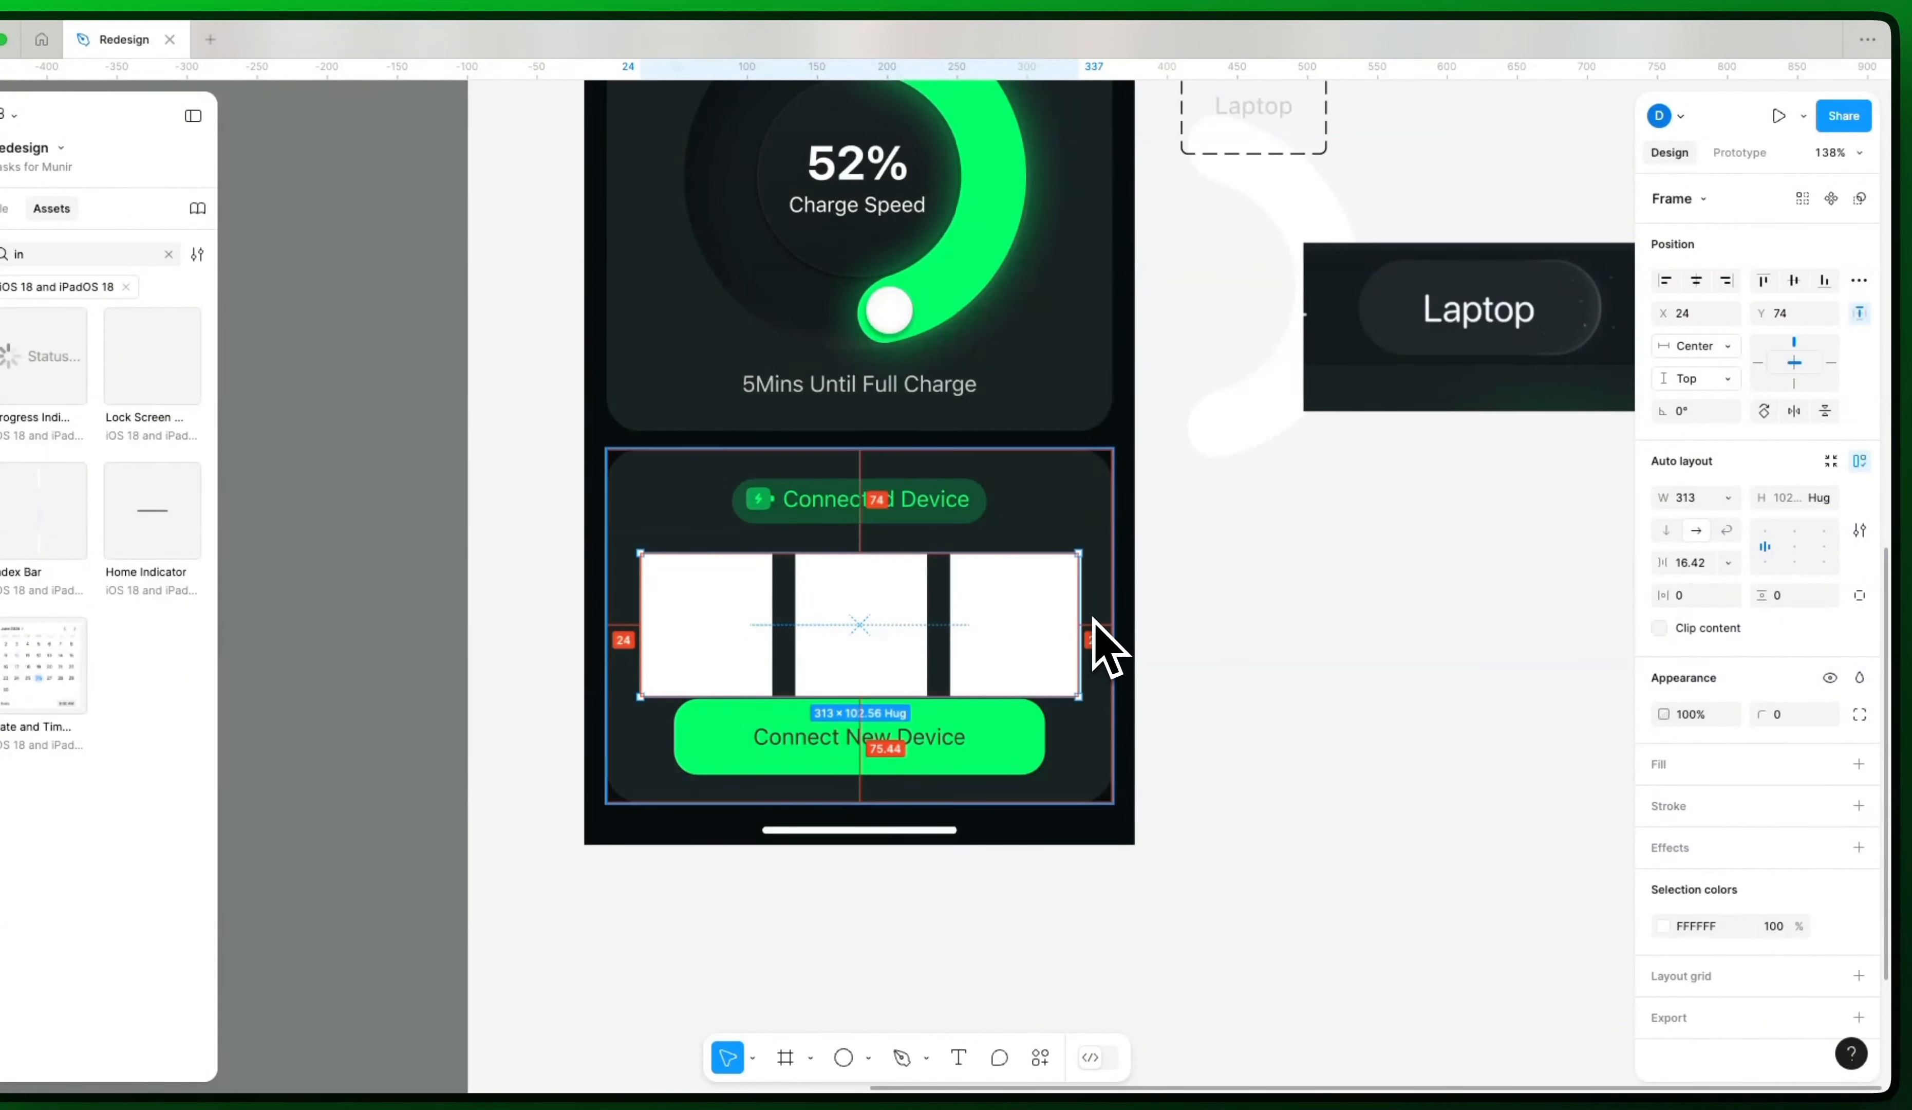
Step: Set the width of all three white frames in the row to Fill container
{"action": "left_click", "coordinate": [1055, 627], "text": "super"}
{"action": "left_click", "coordinate": [872, 595], "text": "shift"}
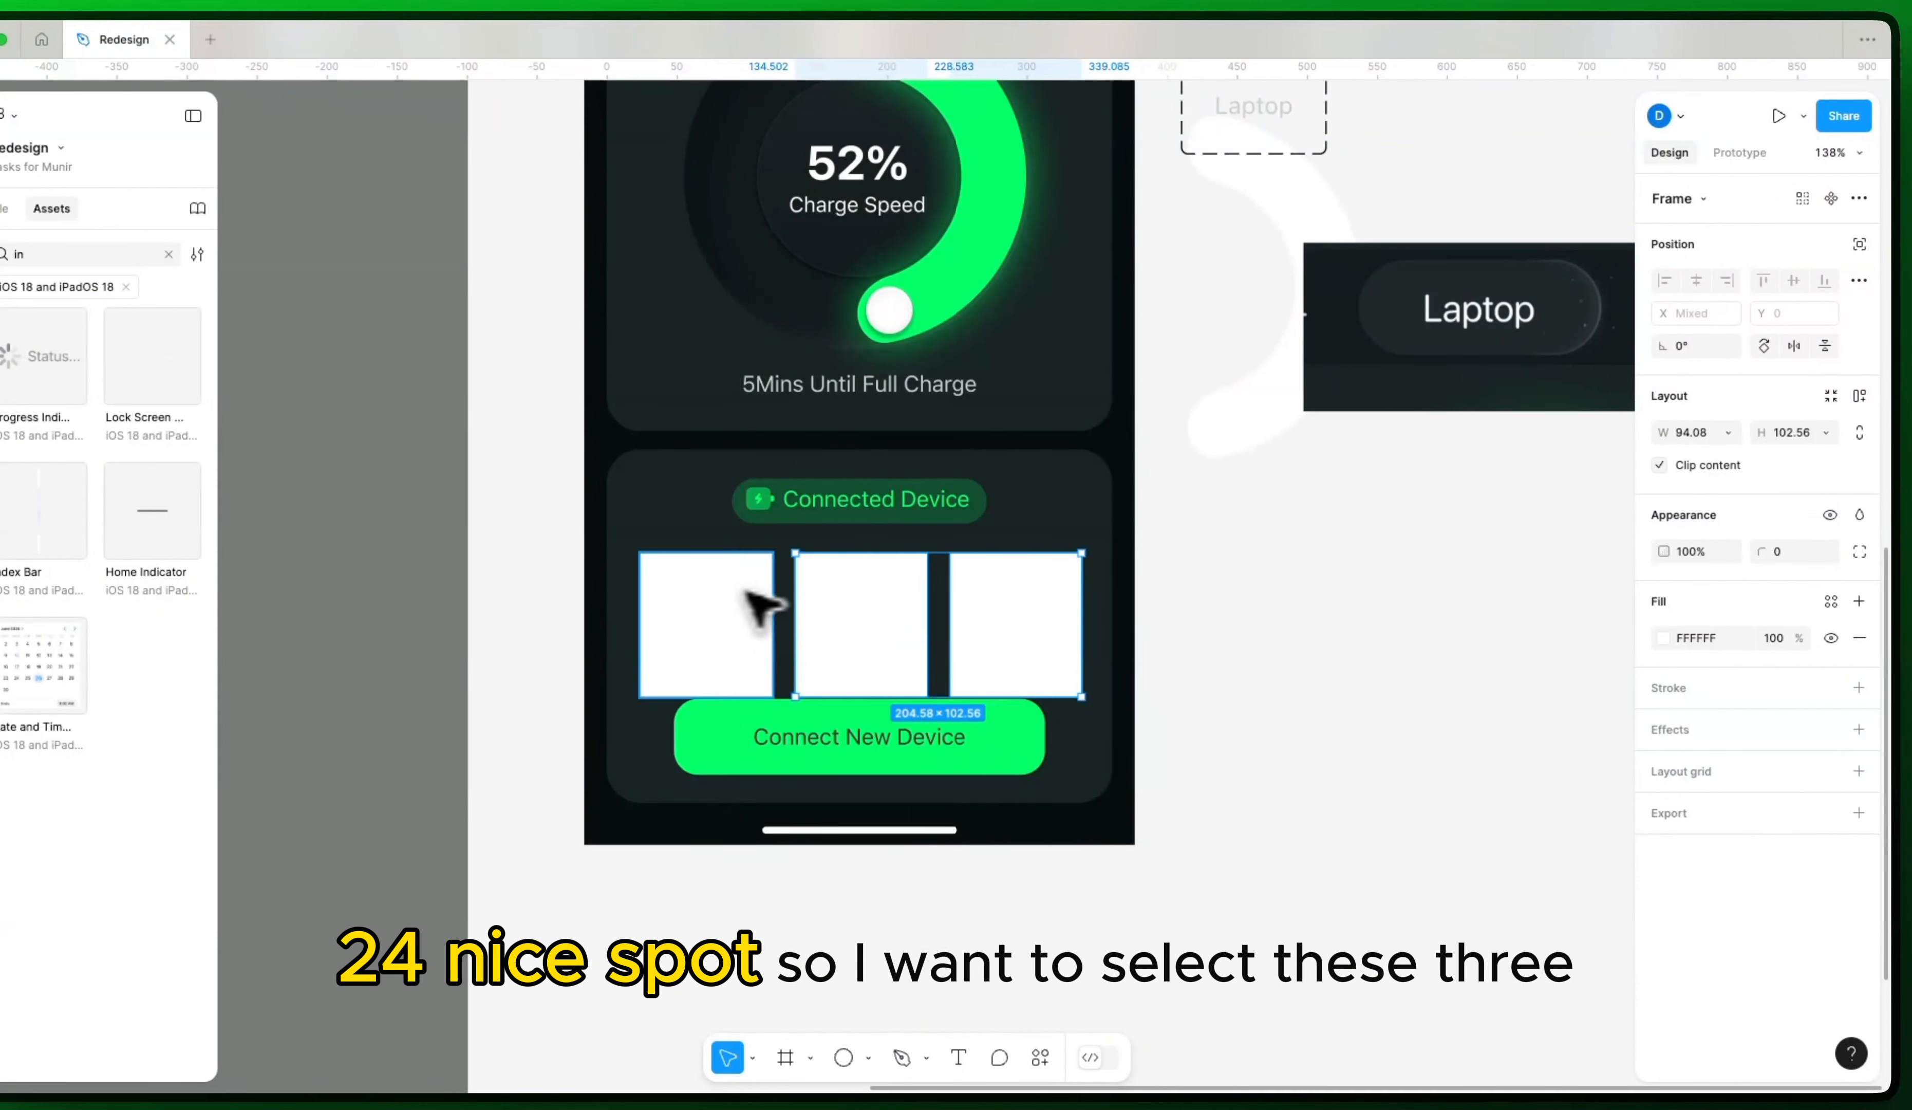
{"action": "left_click", "coordinate": [723, 585], "text": "shift"}
{"action": "left_click", "coordinate": [1692, 431]}
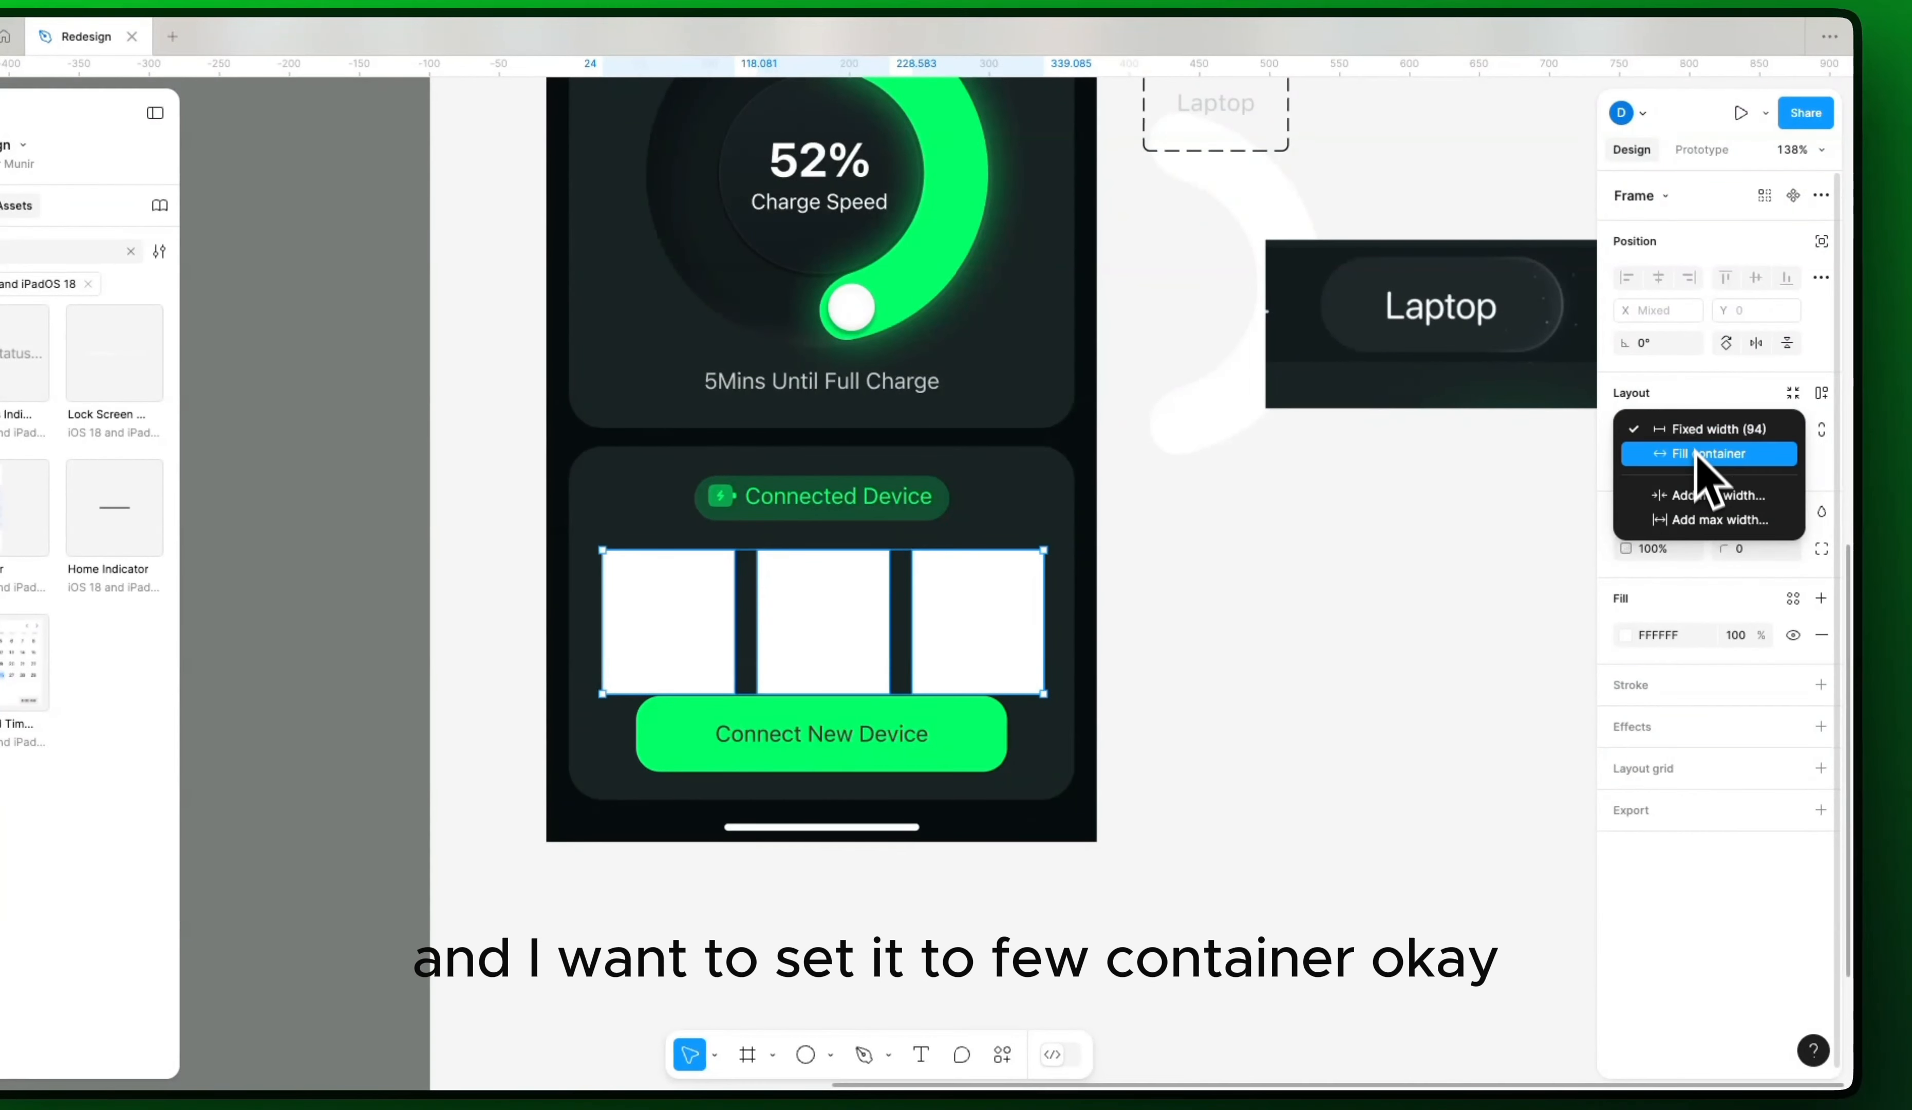
{"action": "left_click", "coordinate": [1680, 461]}
{"action": "left_click", "coordinate": [1352, 678]}
Step: Combine the row of frames and the Connect New Device button into a vertical auto layout
{"action": "scroll", "coordinate": [1021, 777], "scroll_direction": "down", "scroll_amount": 1}
{"action": "scroll", "coordinate": [1021, 778], "scroll_direction": "left", "scroll_amount": 1}
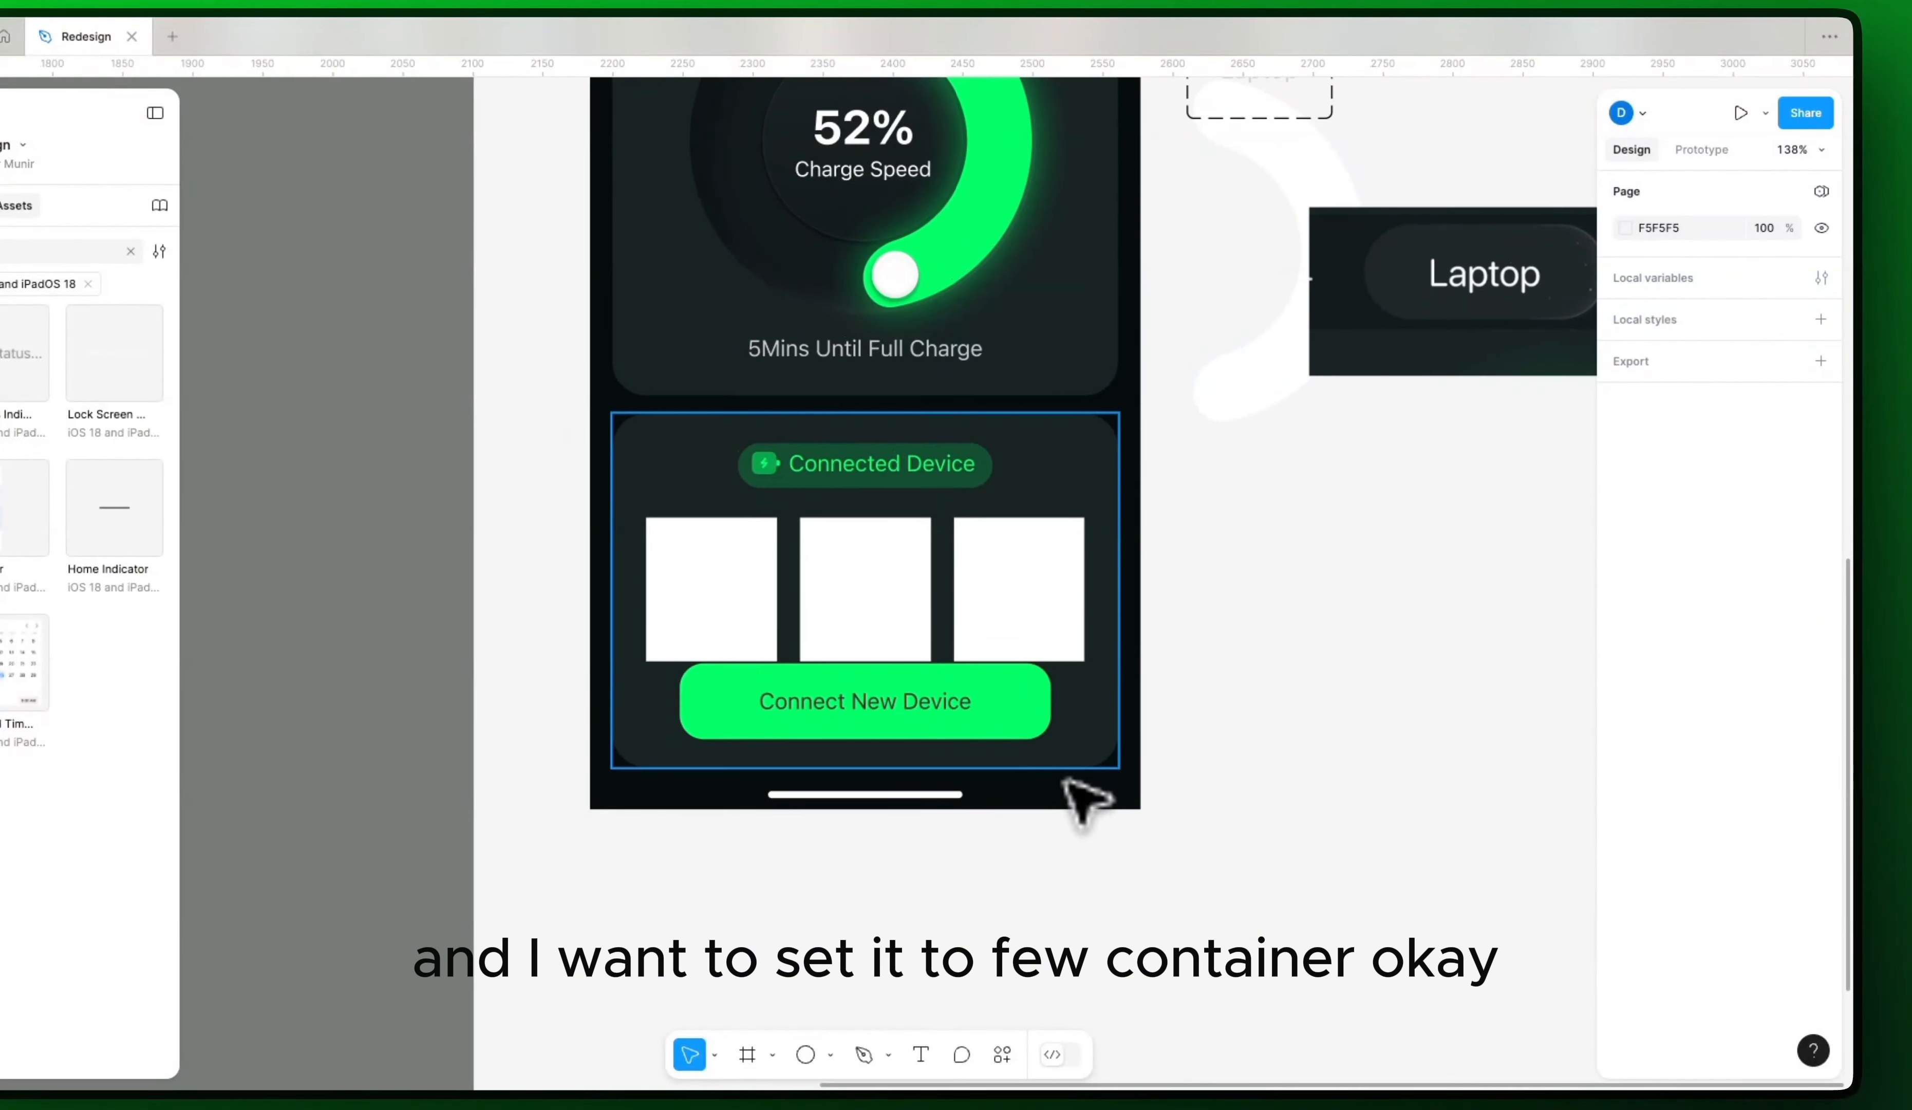
{"action": "left_click", "coordinate": [956, 700]}
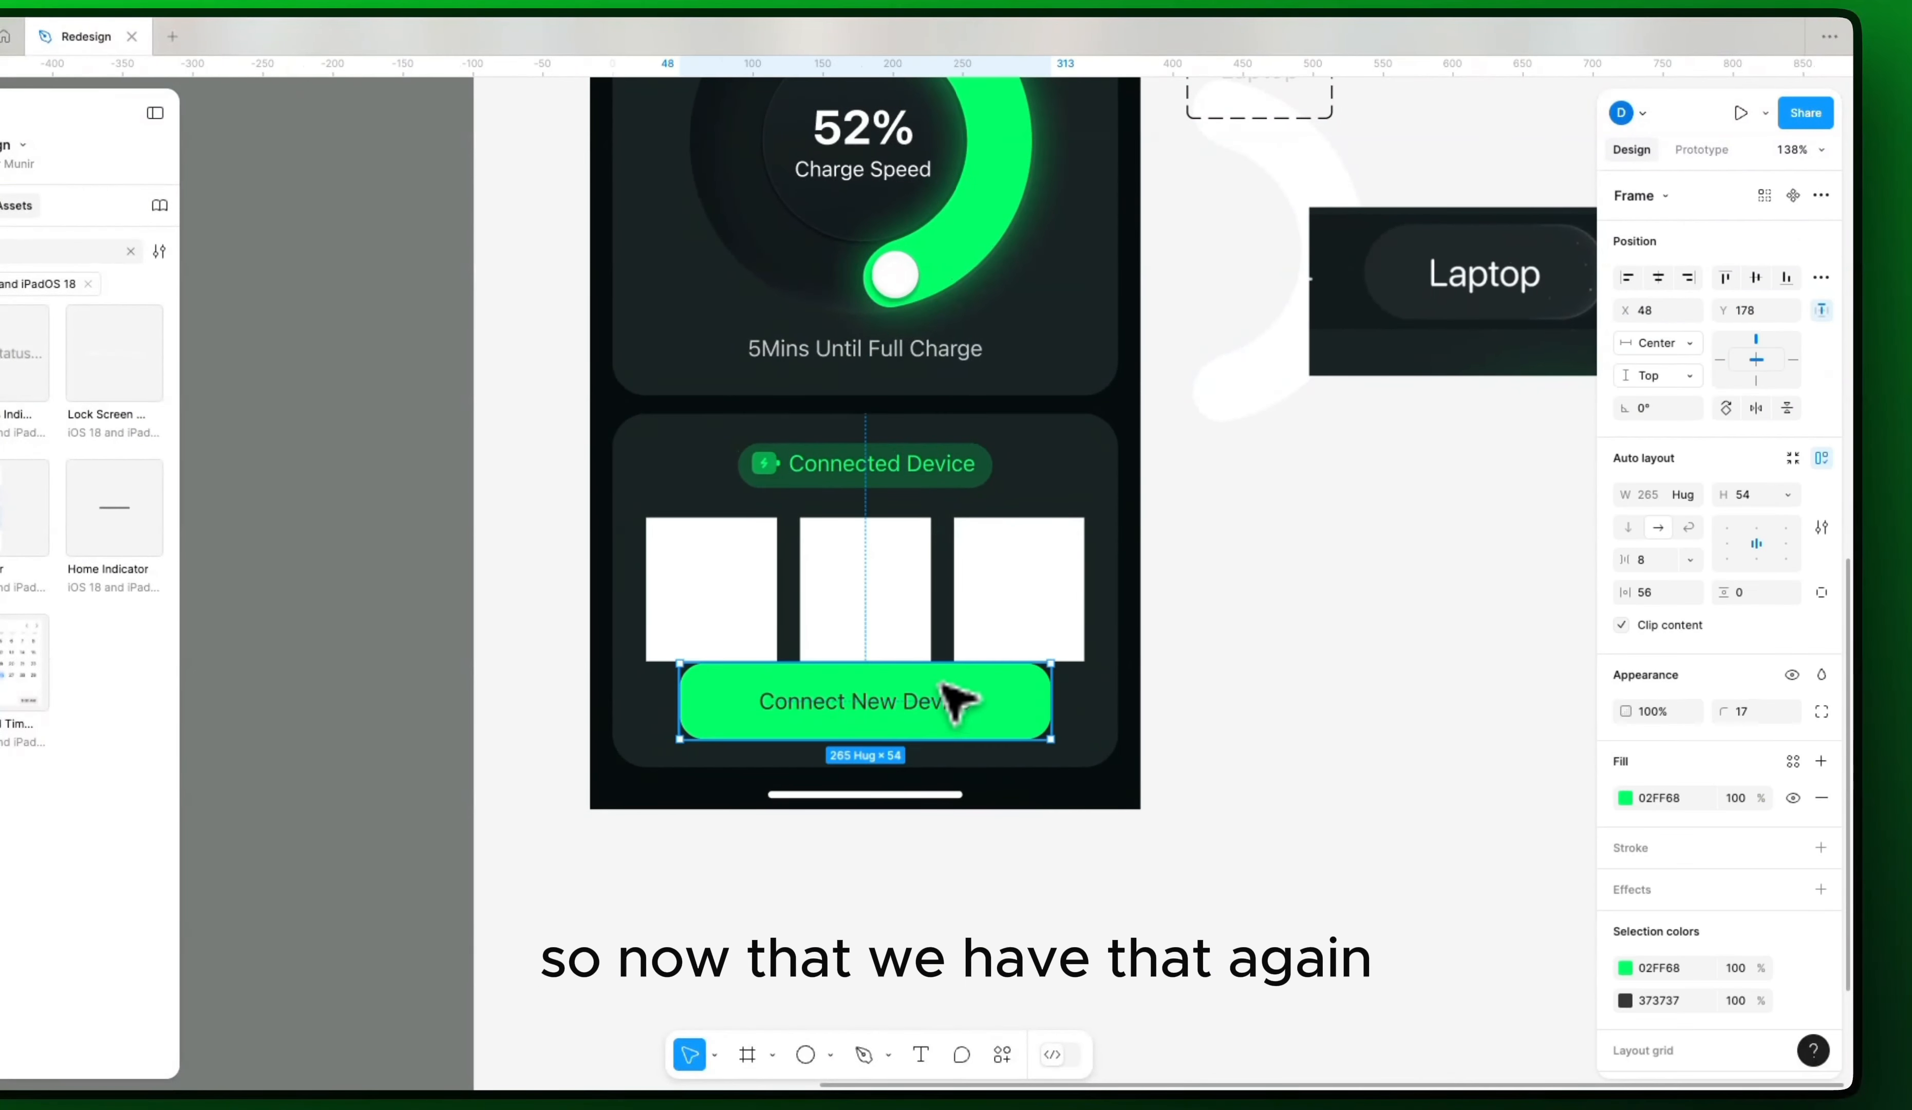
{"action": "left_click", "coordinate": [918, 602], "text": "shift"}
{"action": "key", "text": "shift+a"}
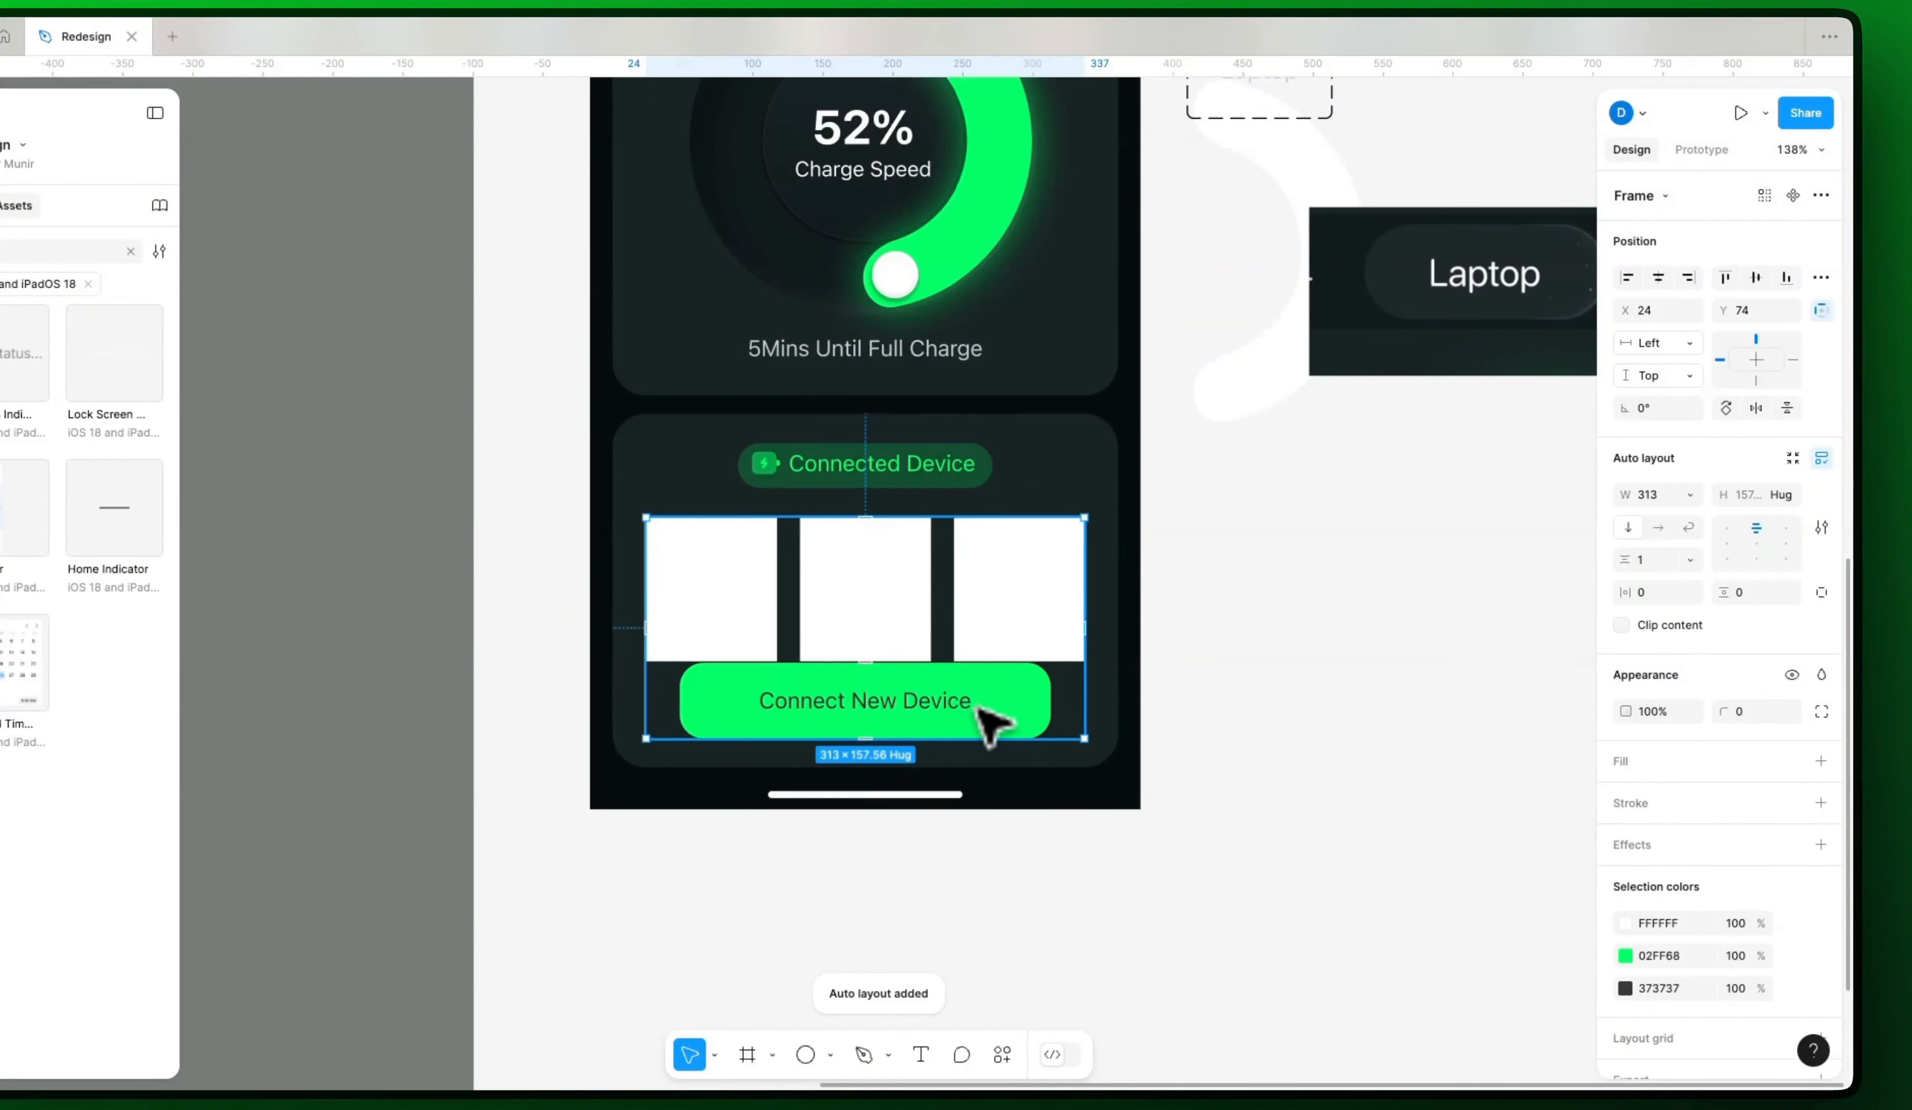
Step: Set the Connect New Device button's width to Fill container
{"action": "left_click", "coordinate": [981, 709]}
{"action": "left_click", "coordinate": [1683, 429]}
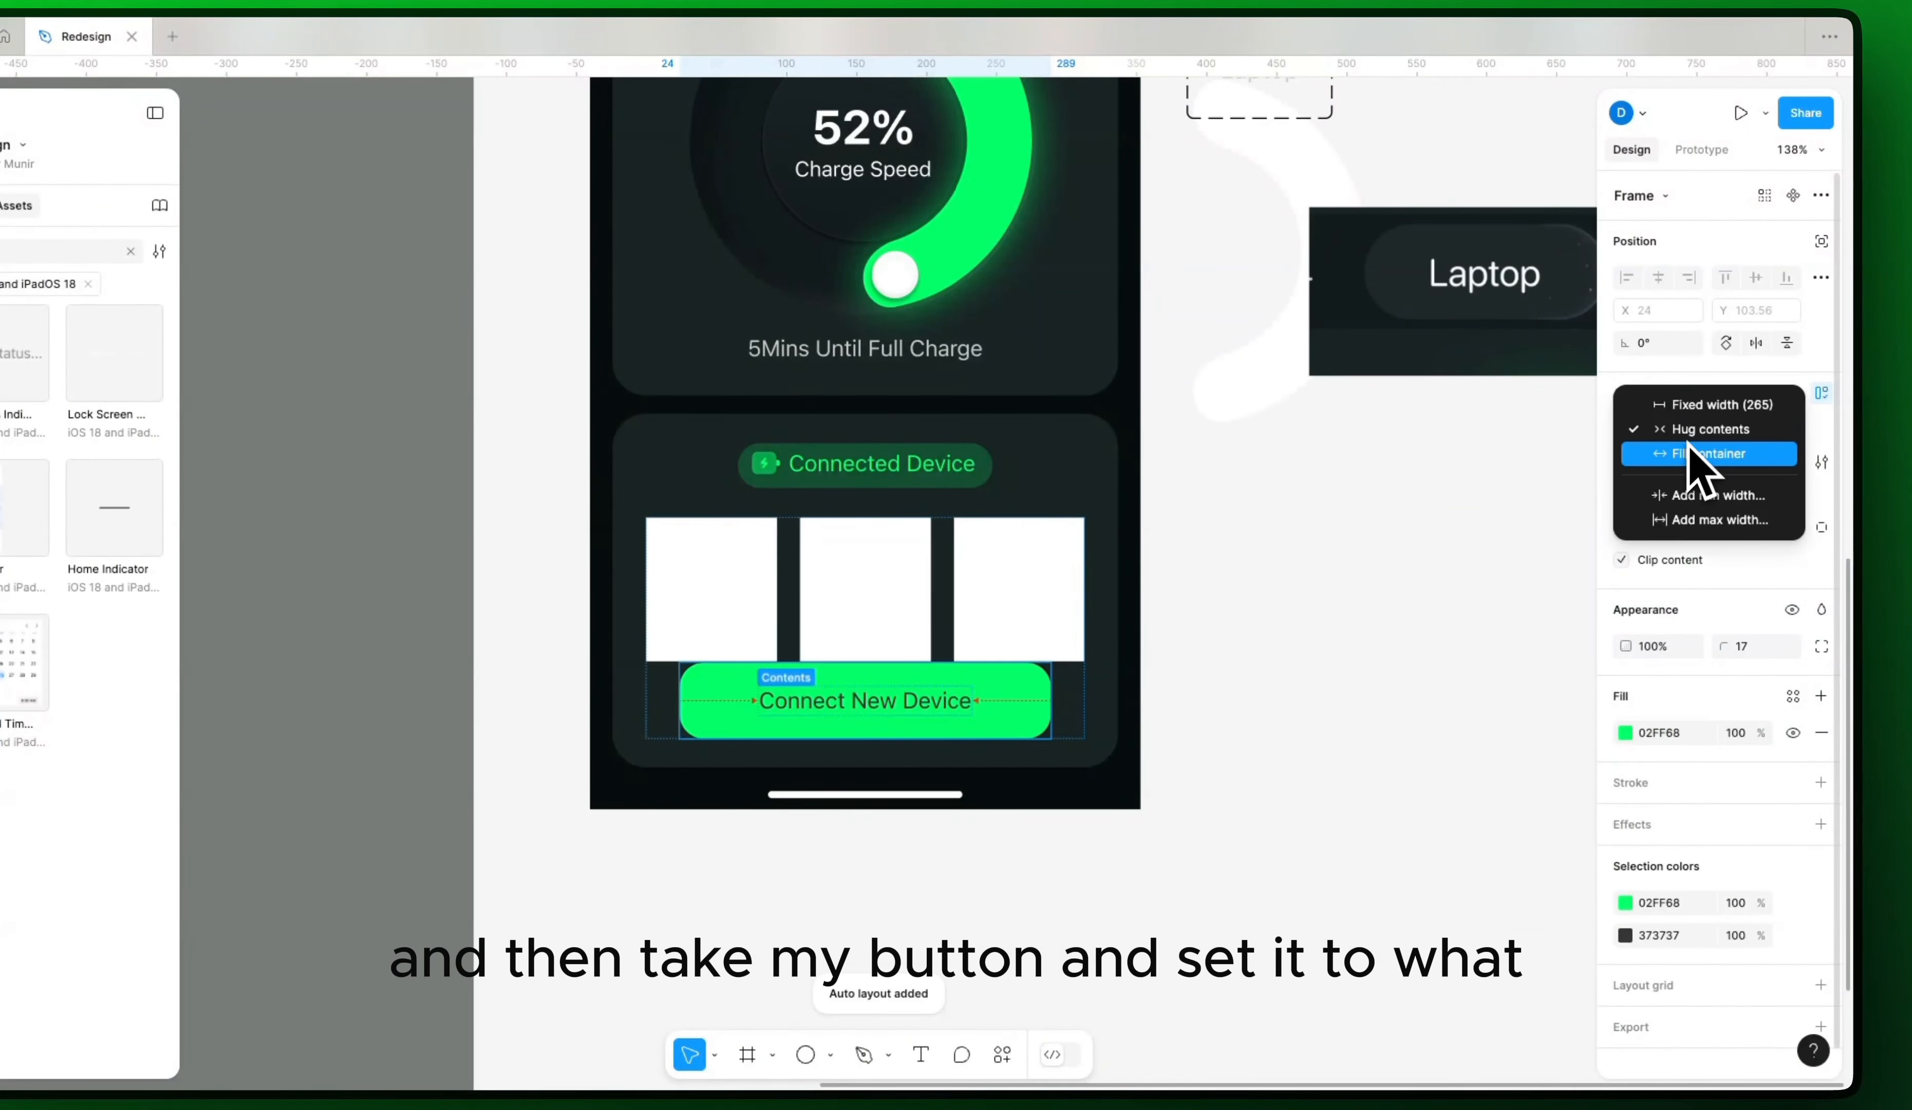
{"action": "left_click", "coordinate": [1688, 462]}
{"action": "left_click", "coordinate": [1442, 583]}
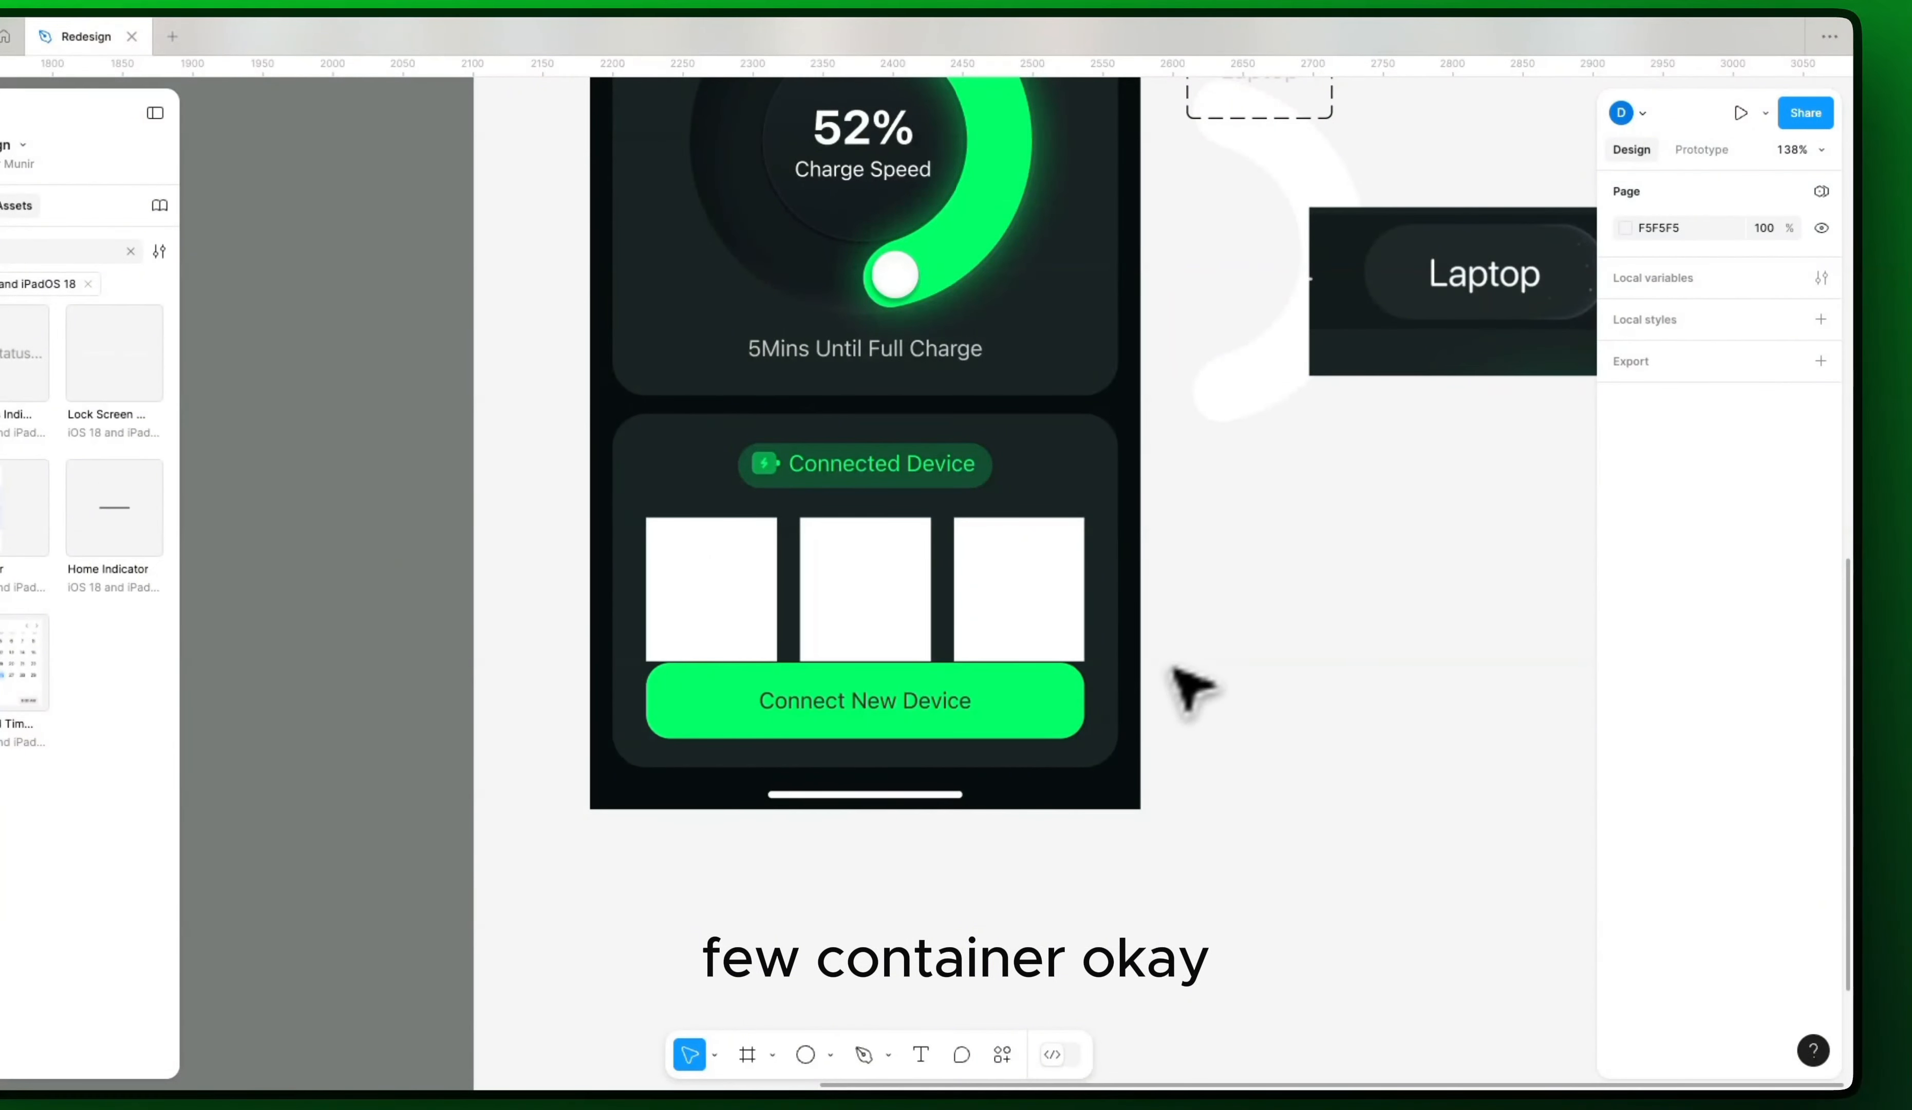
Step: Apply auto layout to the whole Connected Device card and set the gap between the frame row and the button to 12
{"action": "left_click", "coordinate": [1097, 455]}
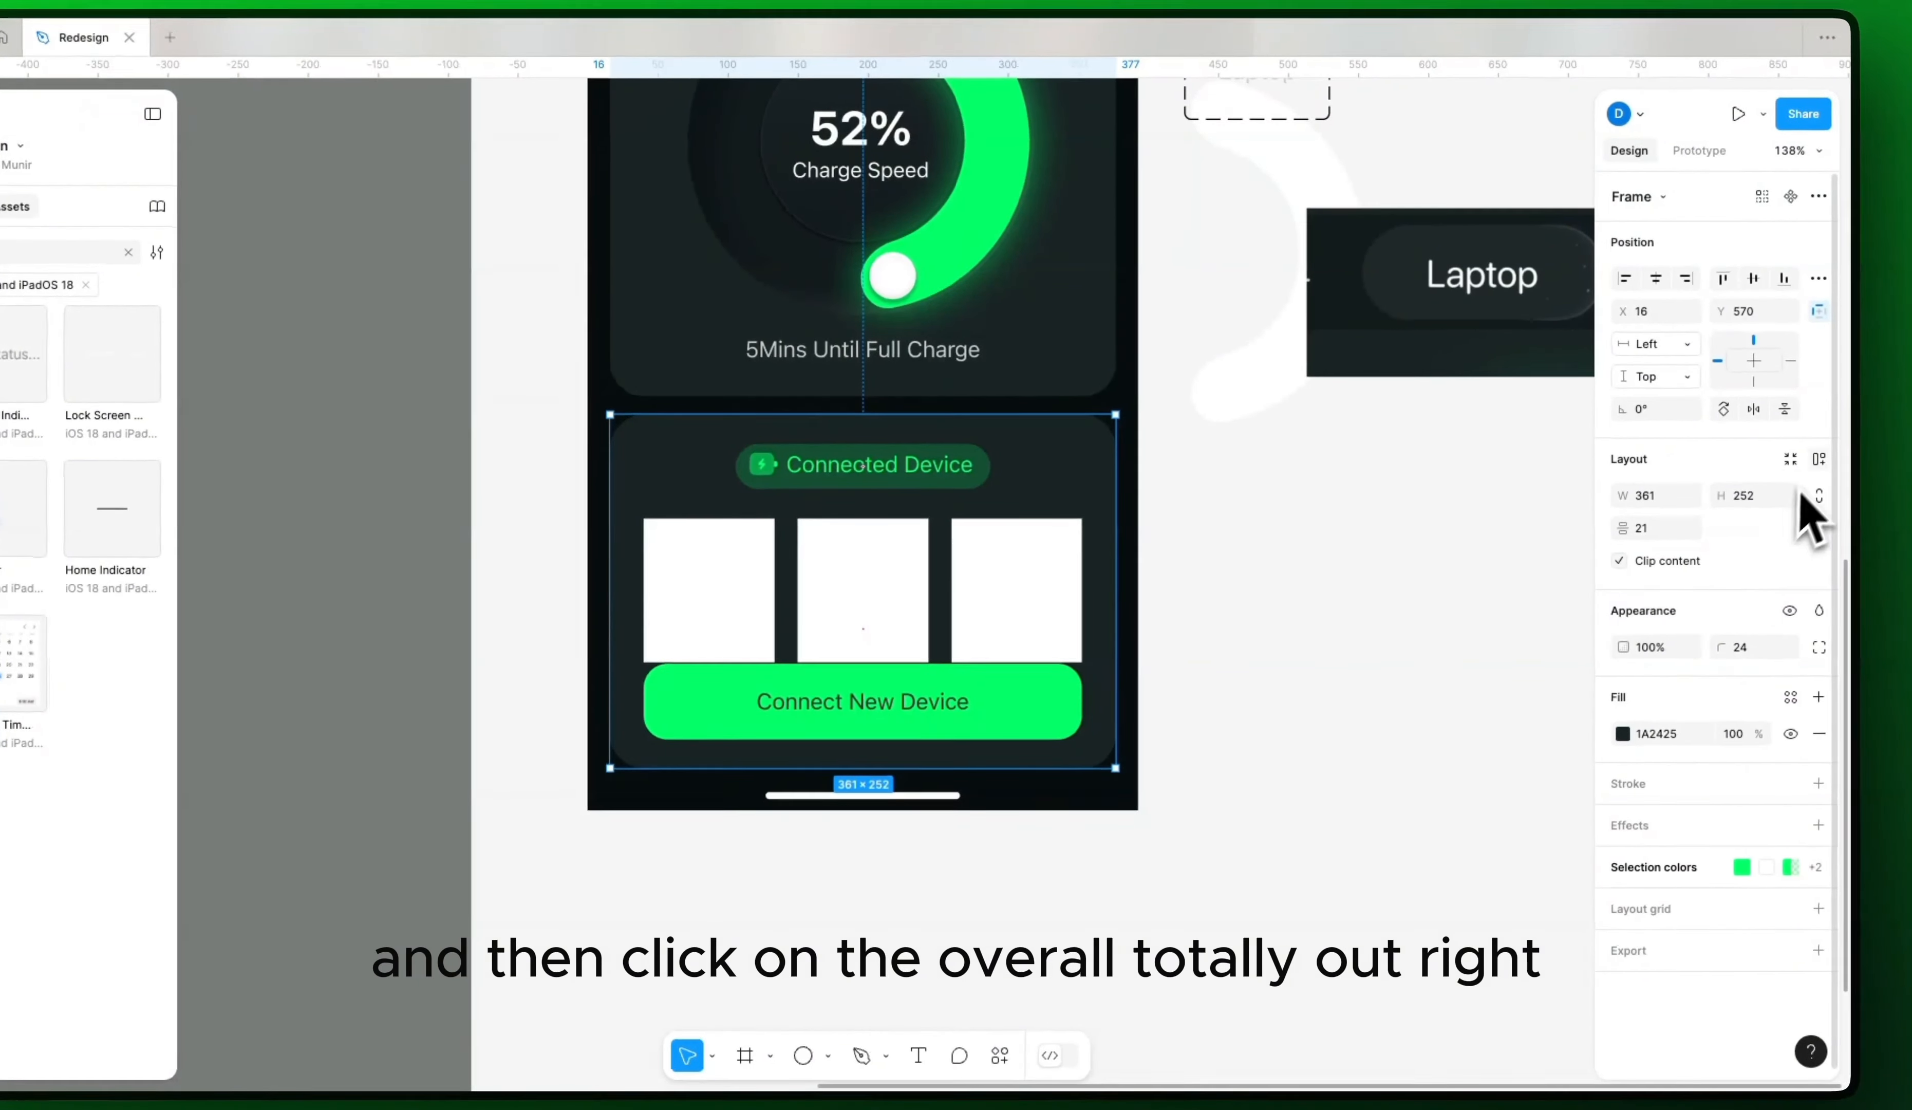
{"action": "left_click", "coordinate": [1820, 458]}
{"action": "left_click", "coordinate": [894, 599]}
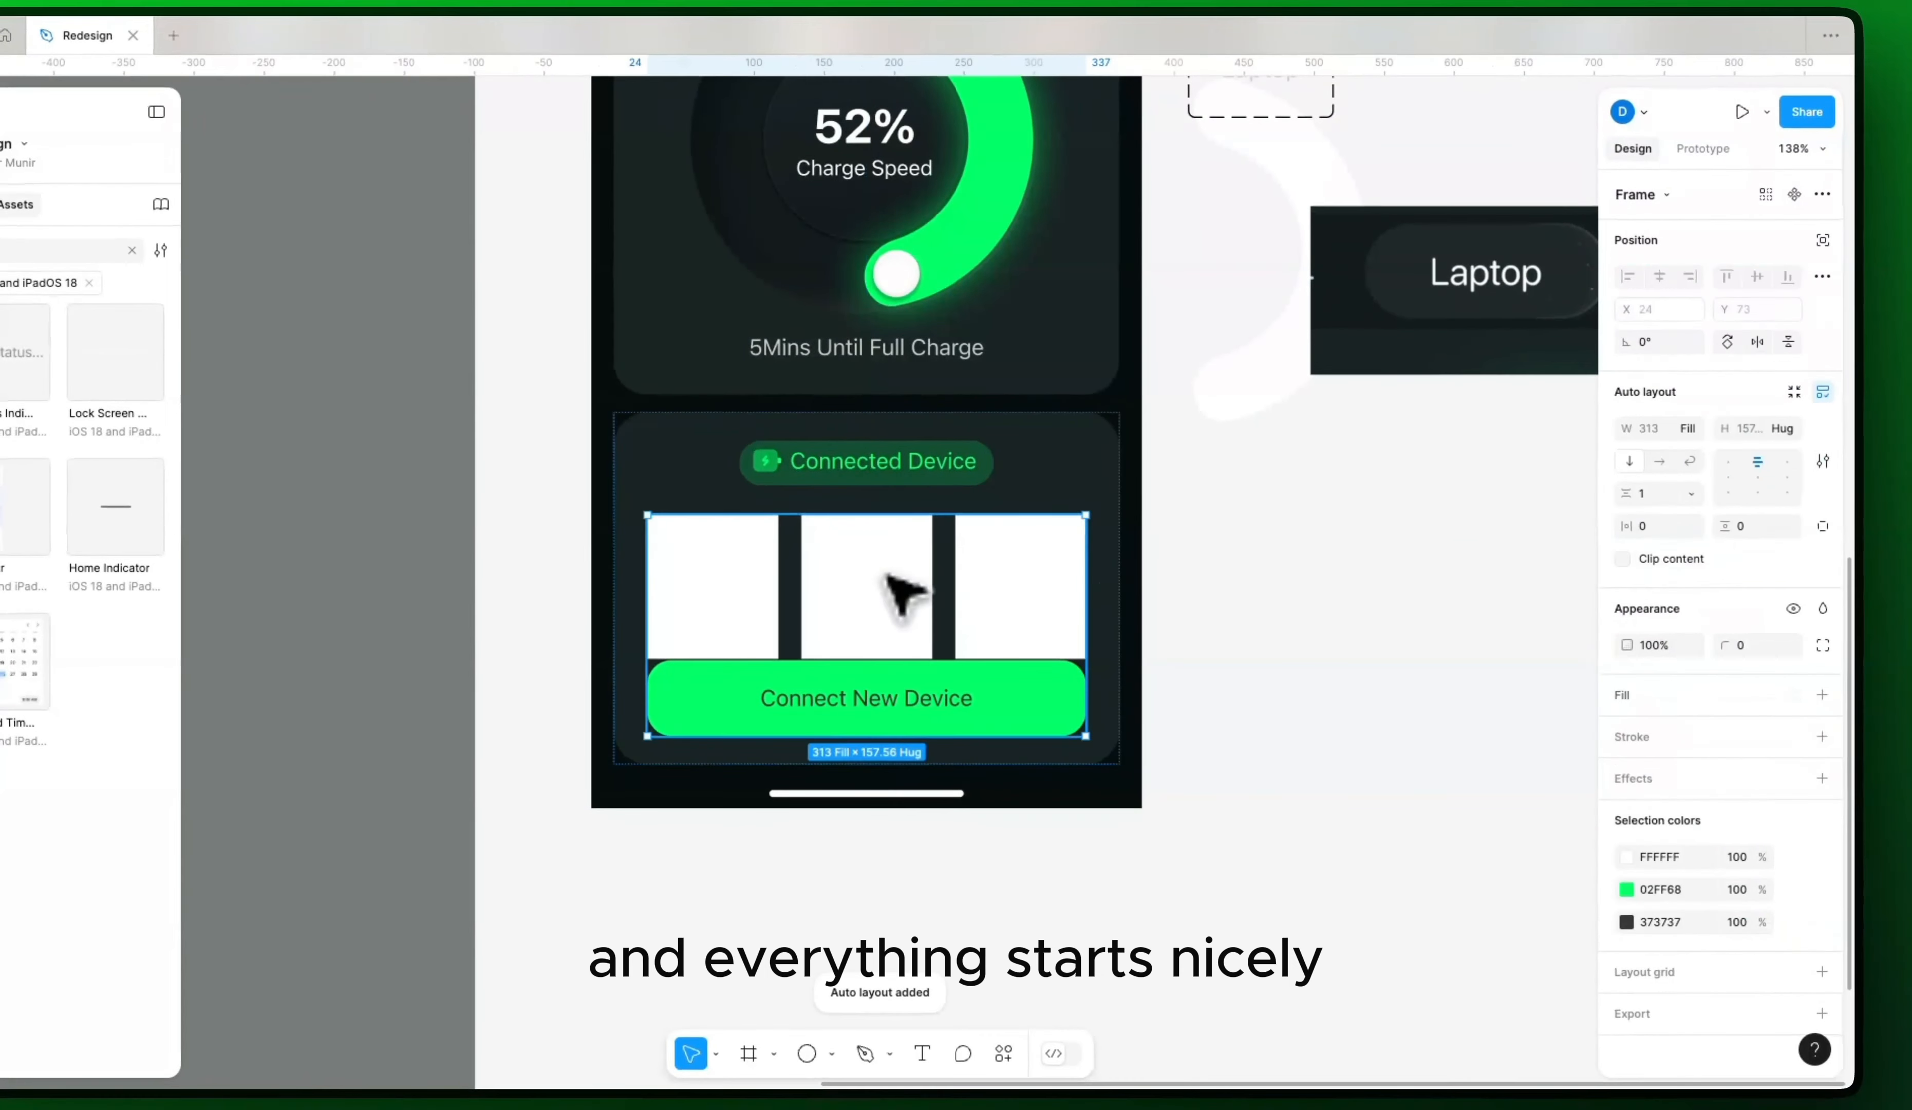
{"action": "left_click", "coordinate": [1659, 494]}
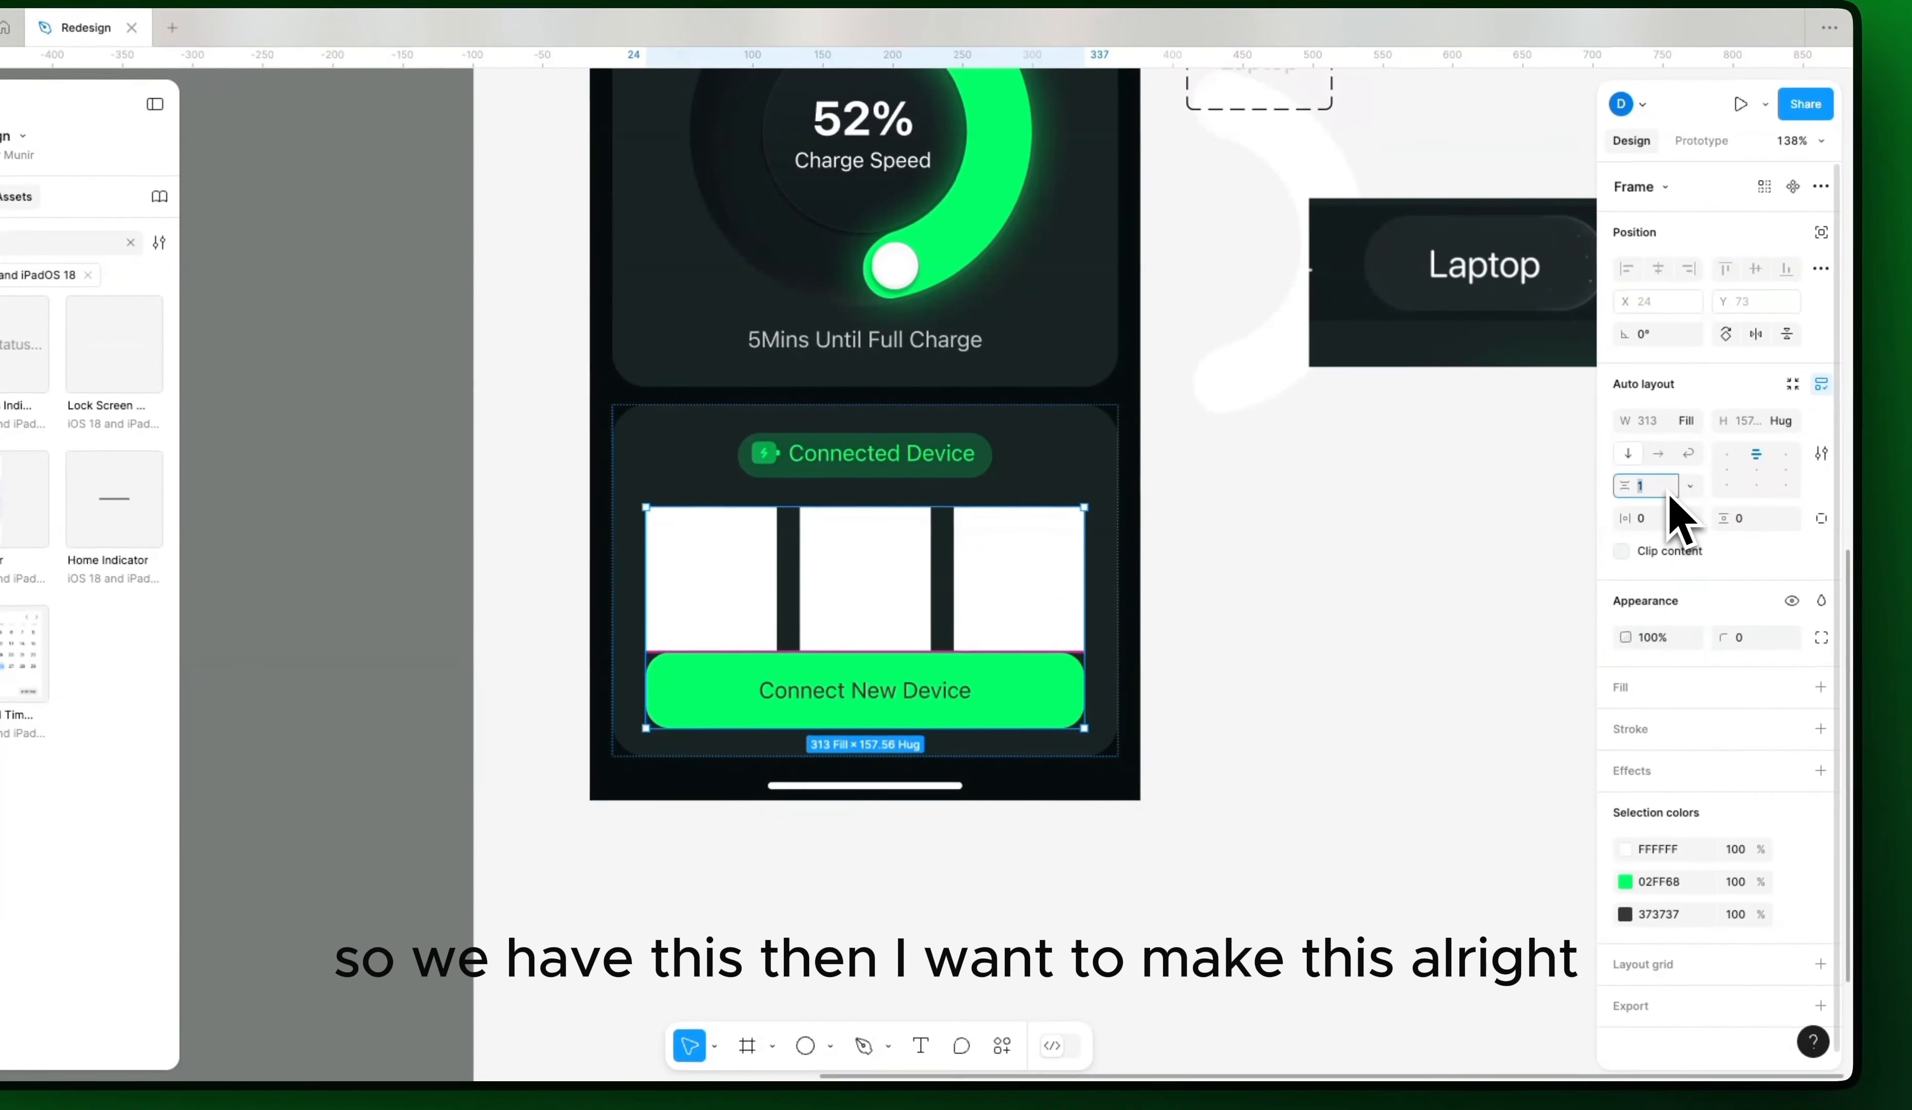
{"action": "type", "text": "12"}
{"action": "key", "text": "Return"}
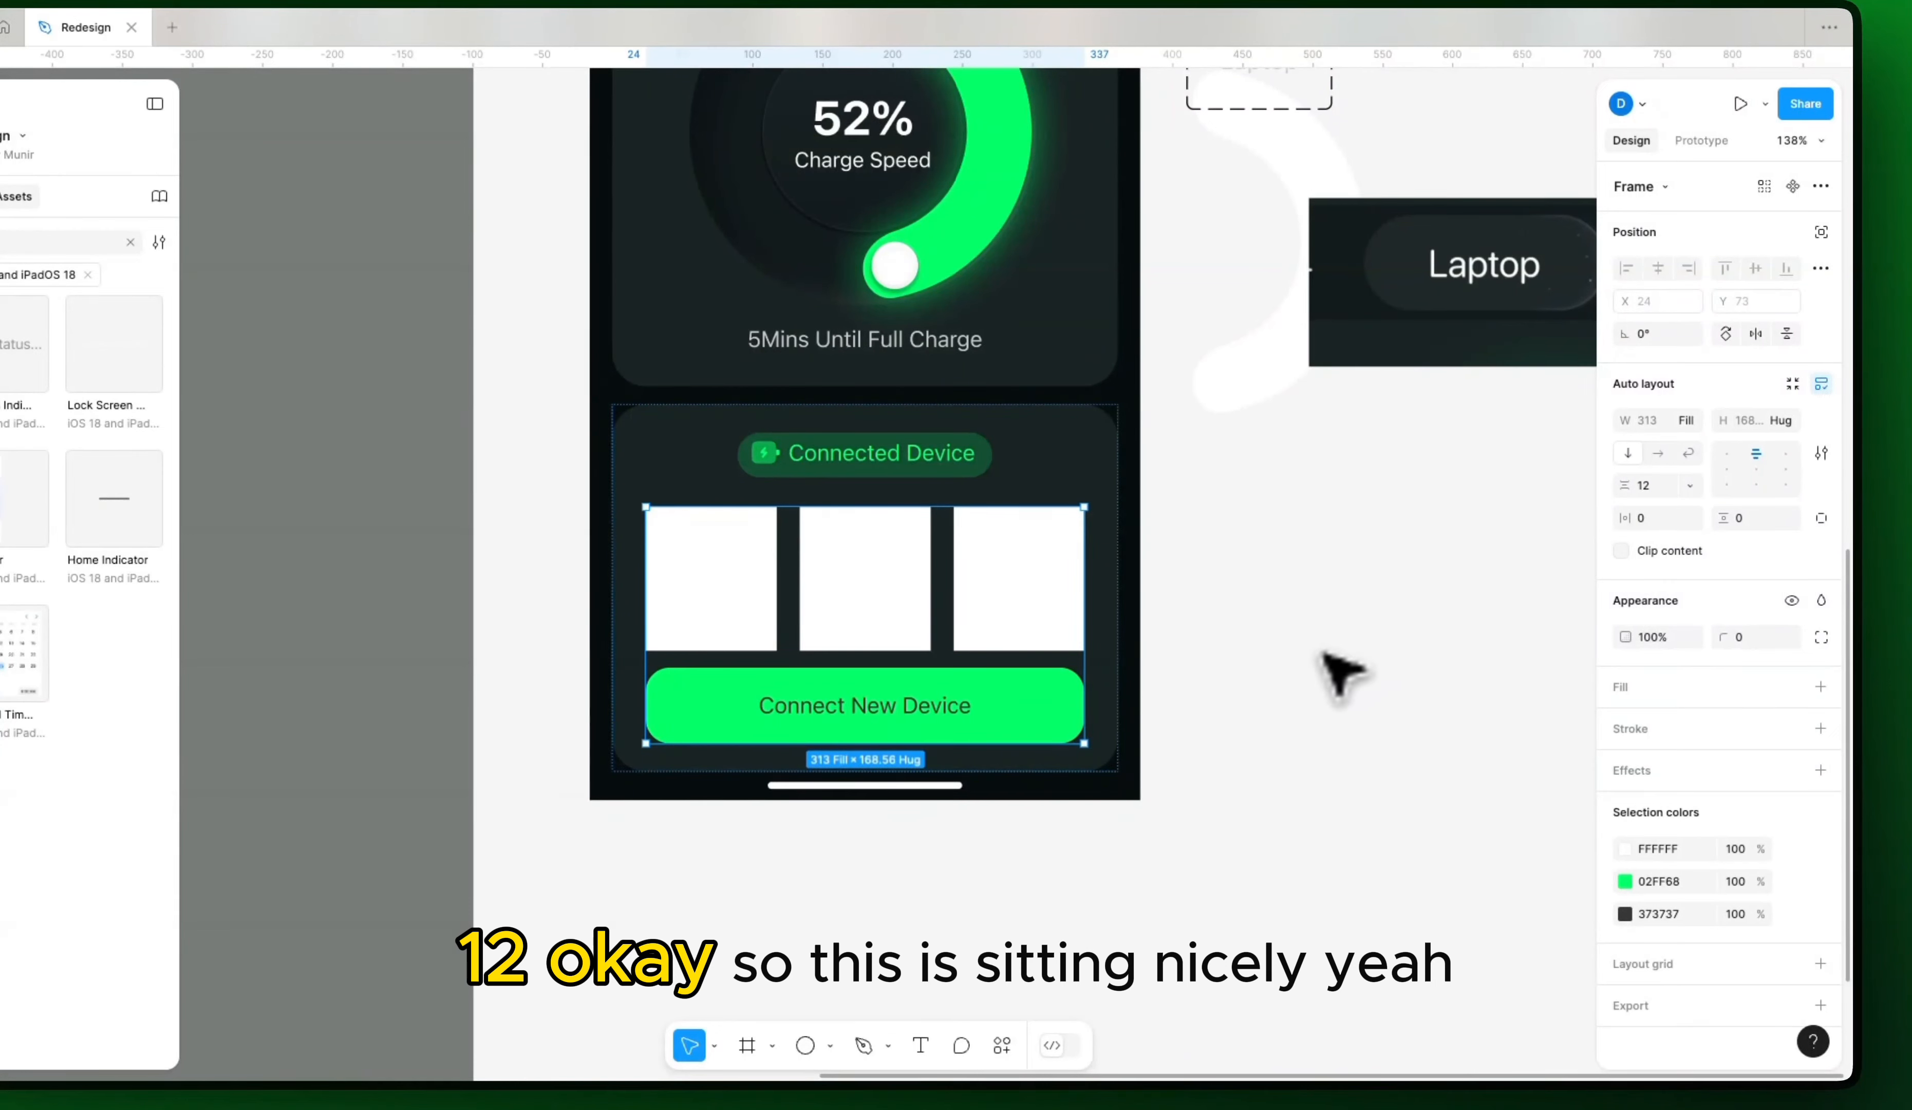
Step: Set the vertical spacing between the charge speed card and the Connected Device card to 12
{"action": "left_click", "coordinate": [1309, 662]}
{"action": "left_click", "coordinate": [1074, 789]}
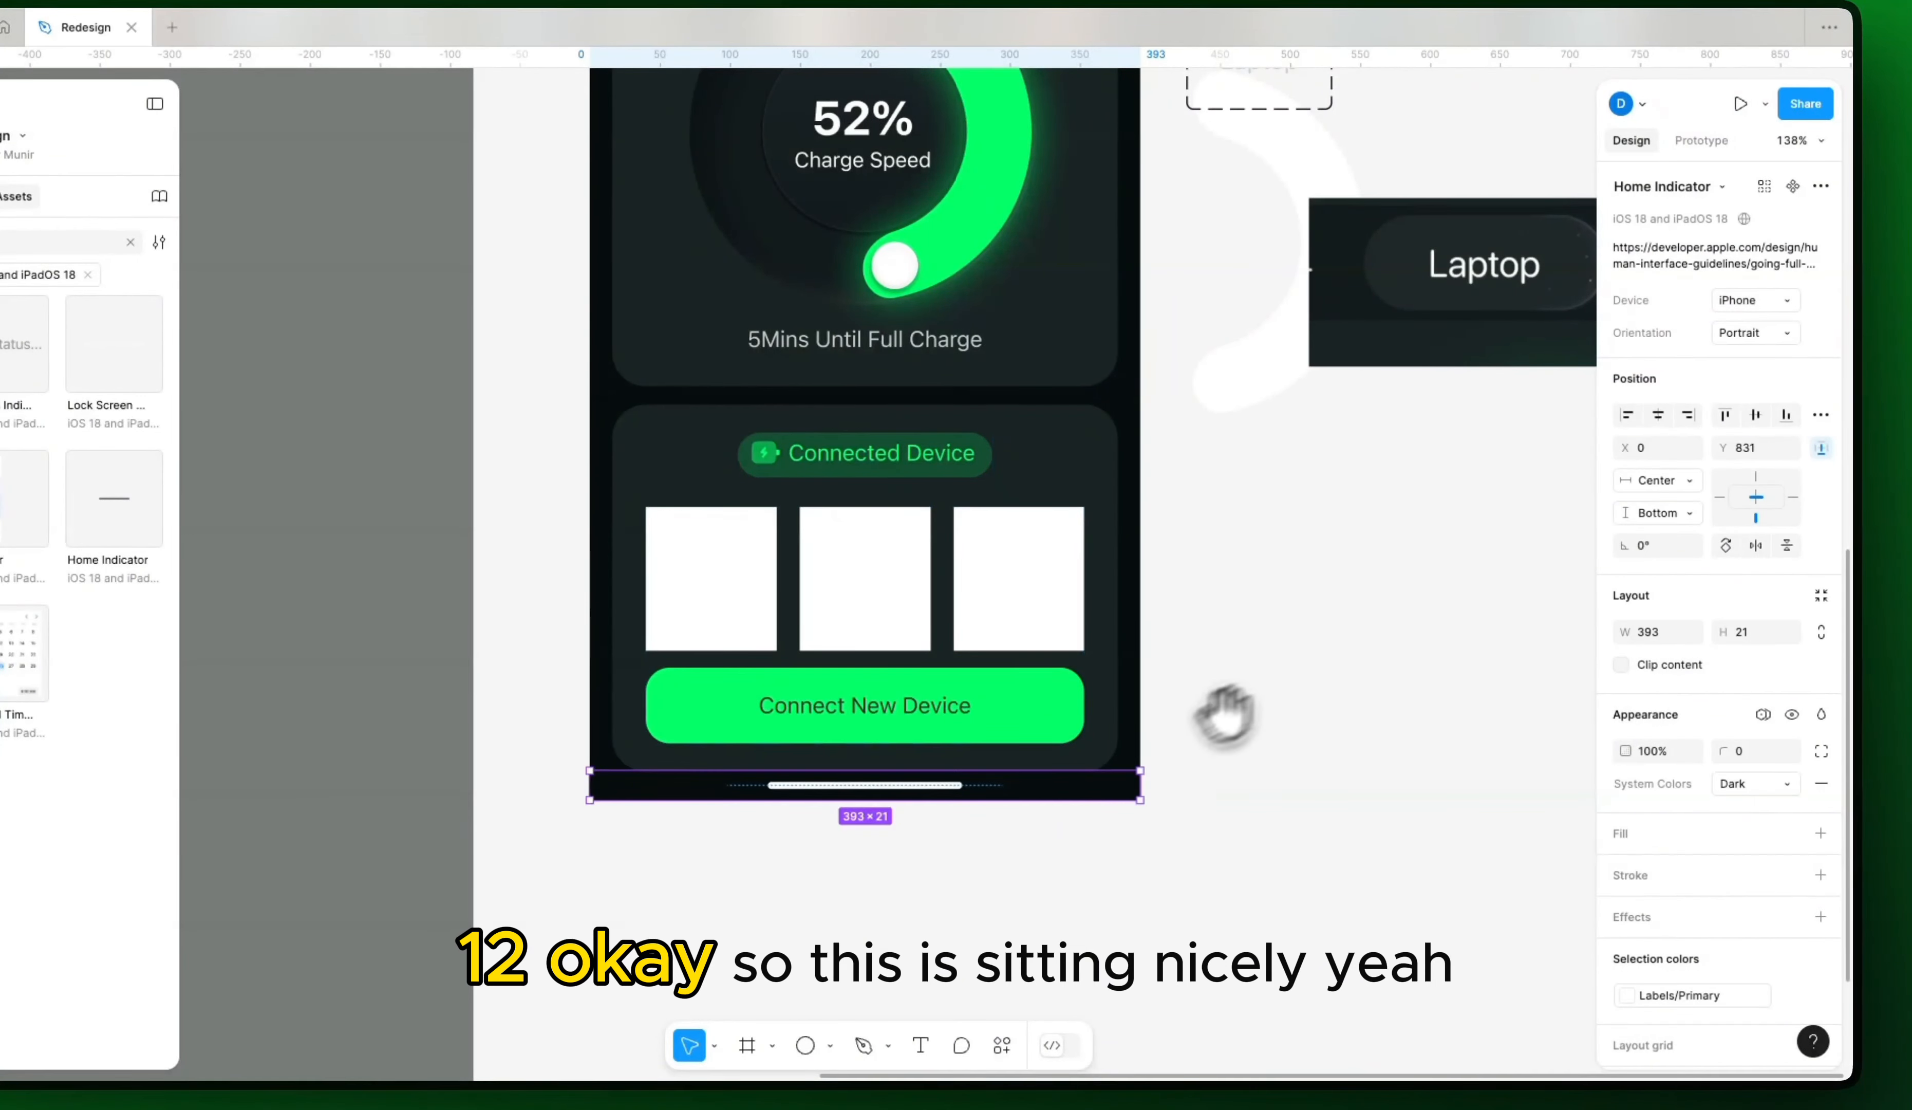
{"action": "scroll", "coordinate": [1224, 714], "scroll_direction": "up", "scroll_amount": 5}
{"action": "left_click", "coordinate": [1089, 760]}
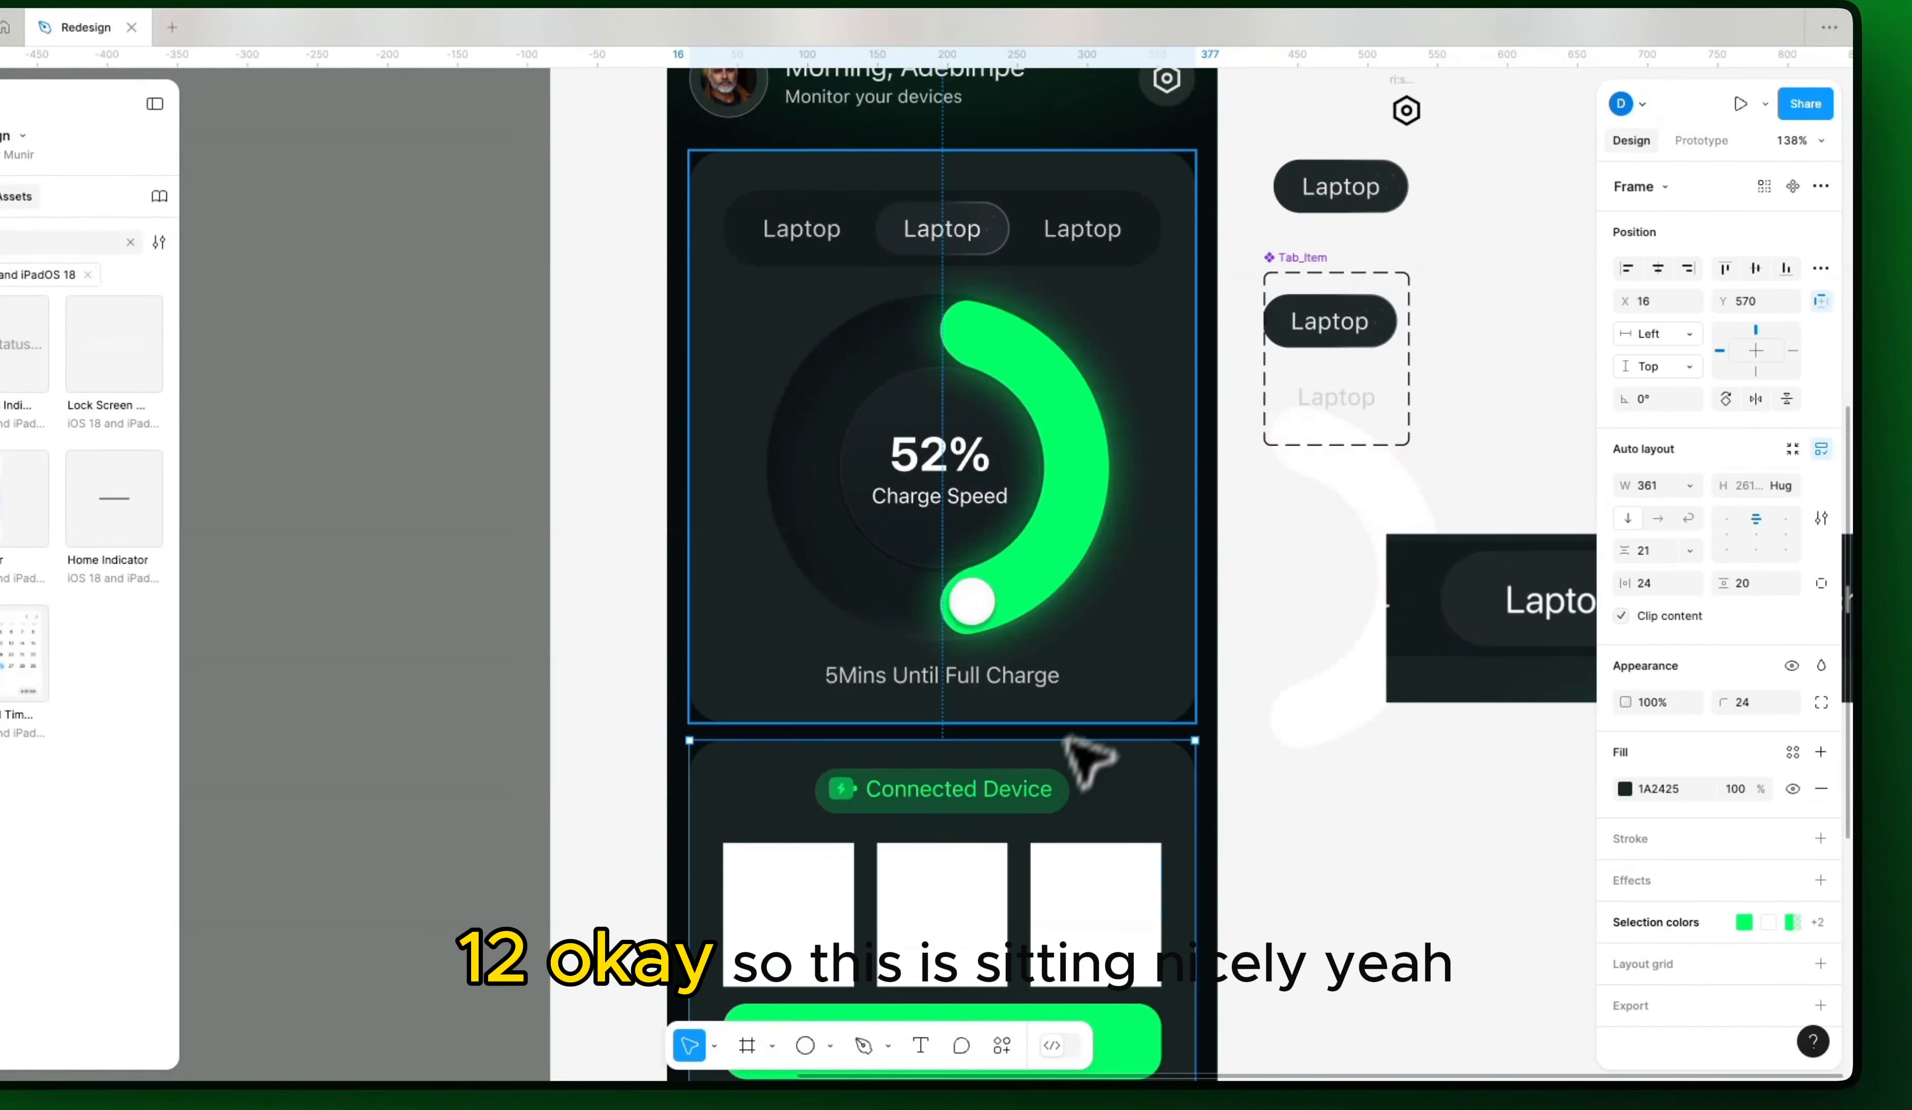
{"action": "left_click", "coordinate": [1127, 682], "text": "shift"}
{"action": "type", "text": "12"}
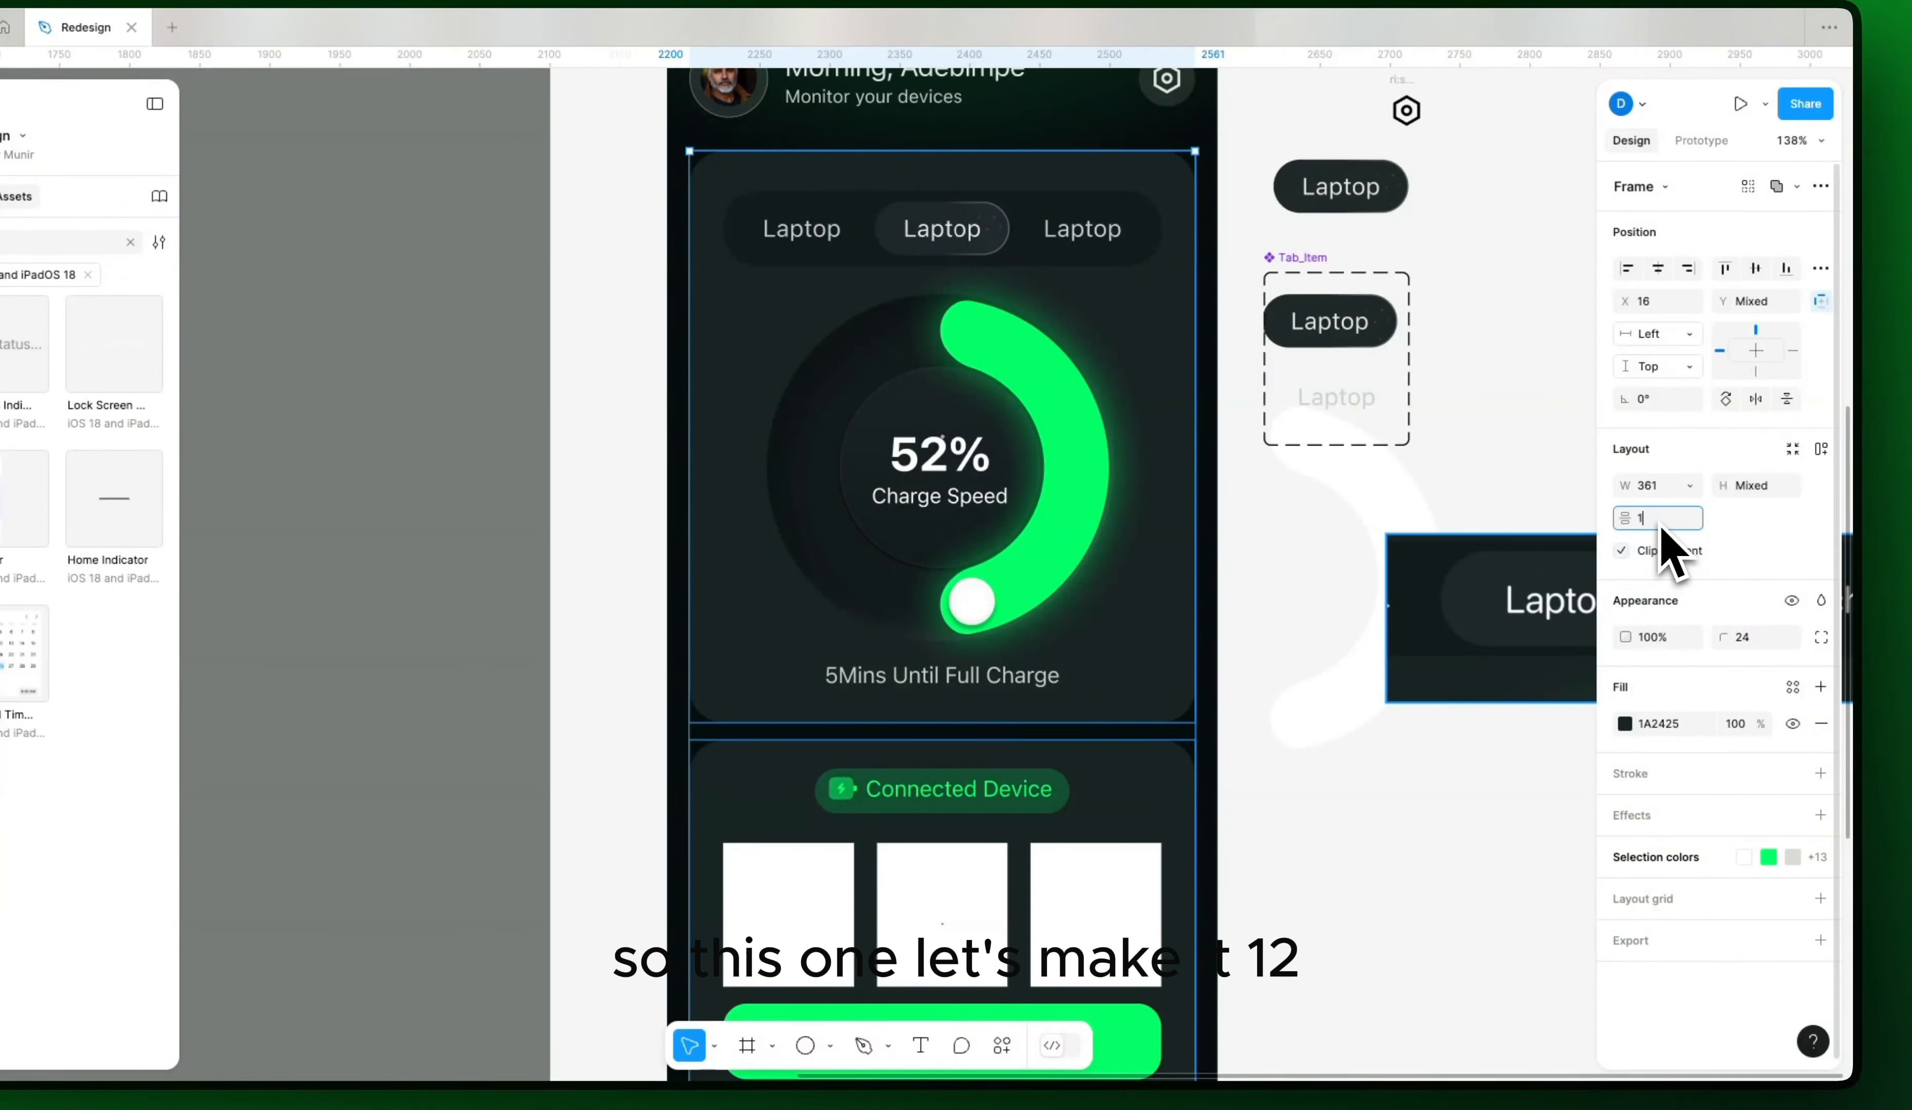
{"action": "key", "text": "Return"}
Step: Set the vertical spacing between the greeting header and the charge speed card to 16
{"action": "left_click_drag", "start_coordinate": [983, 657], "coordinate": [972, 838]}
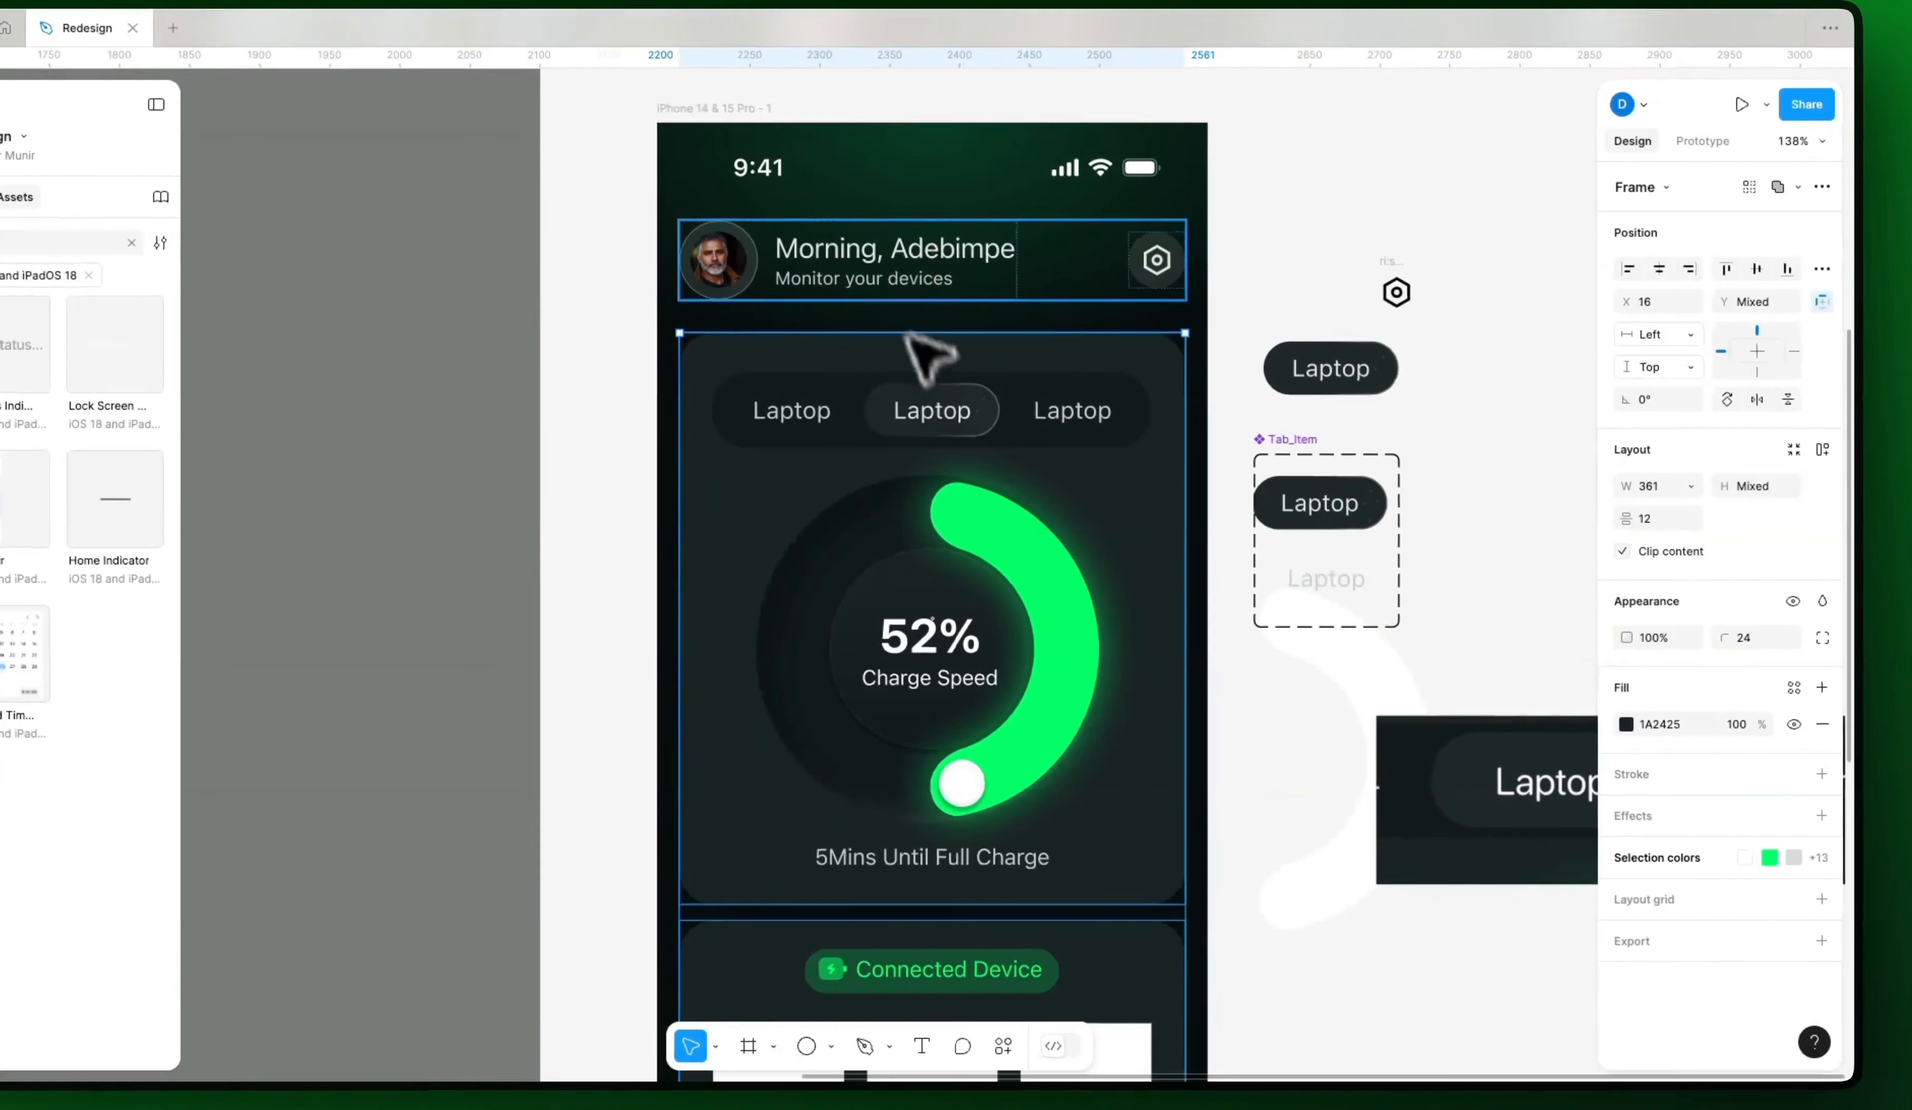
{"action": "left_click", "coordinate": [951, 290], "text": "shift"}
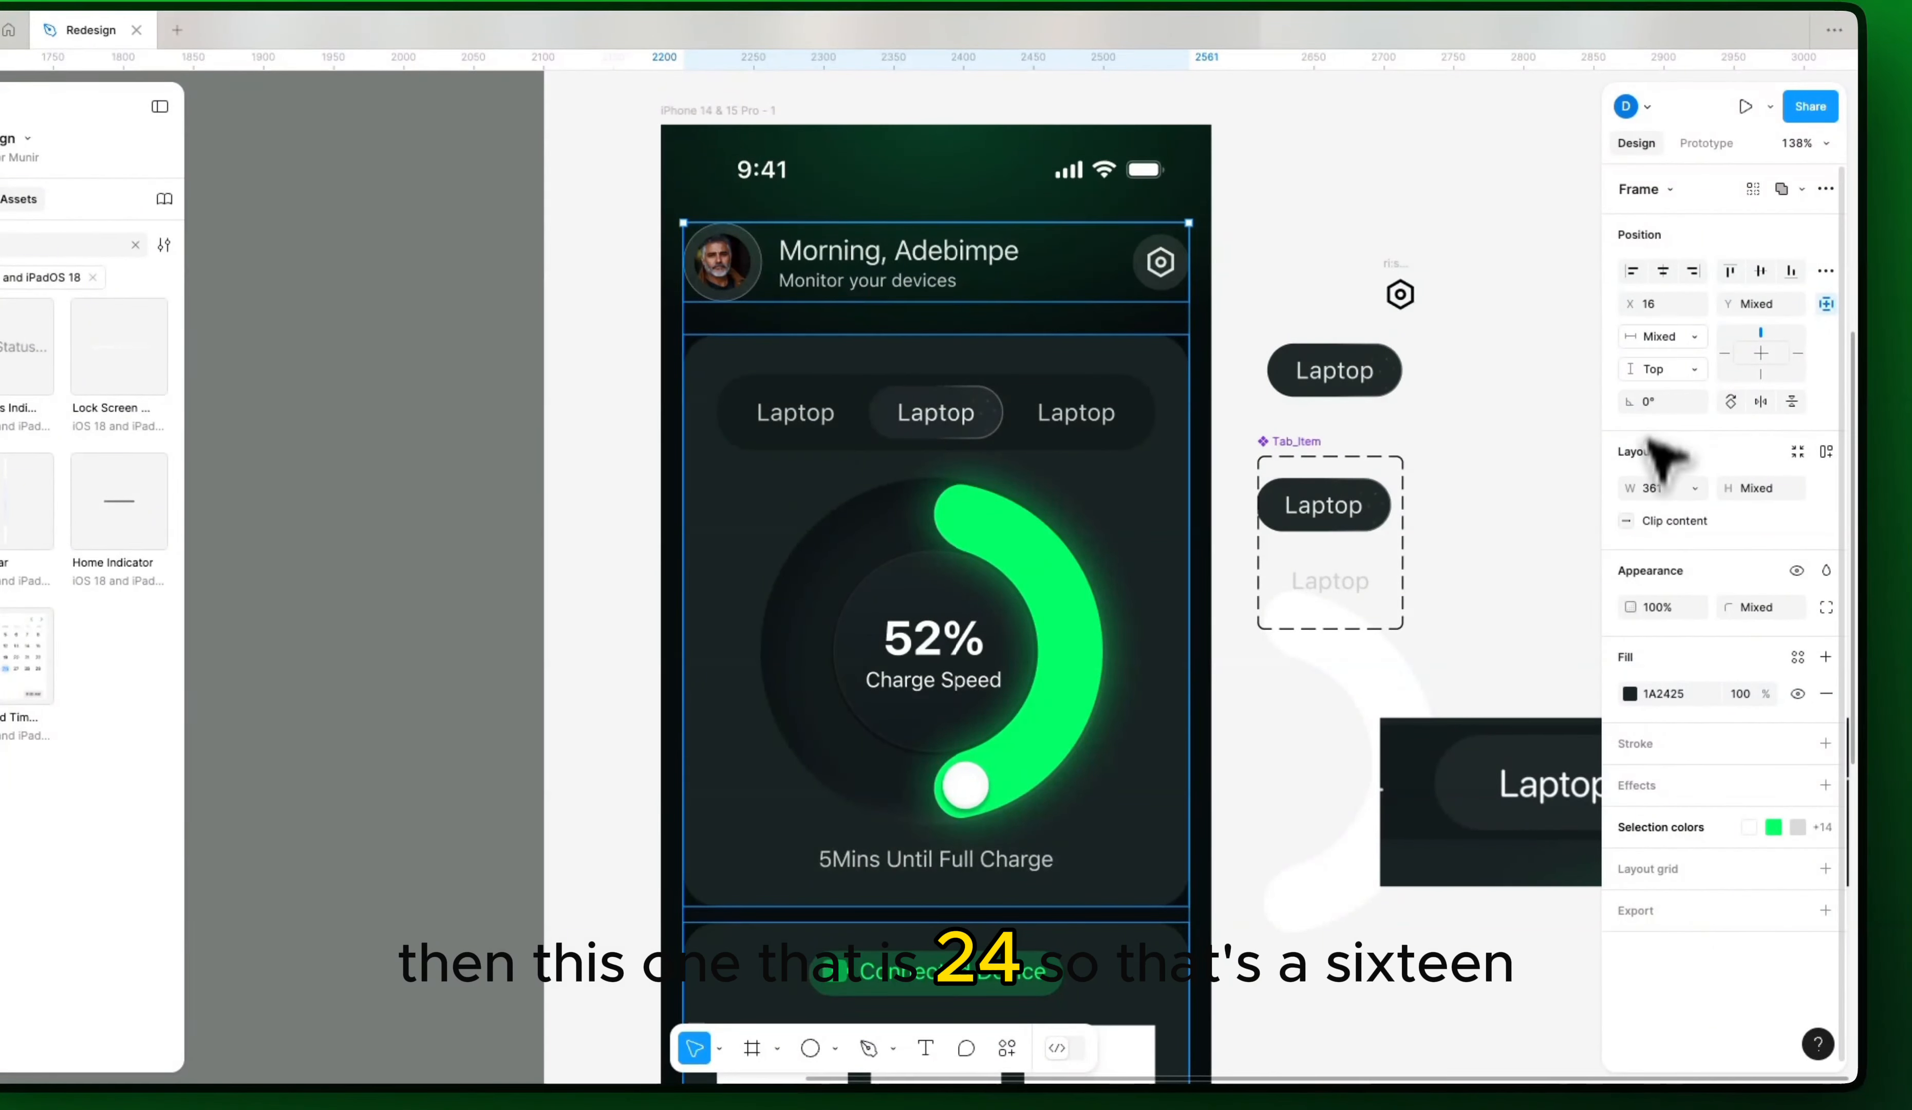
{"action": "left_click", "coordinate": [1367, 528]}
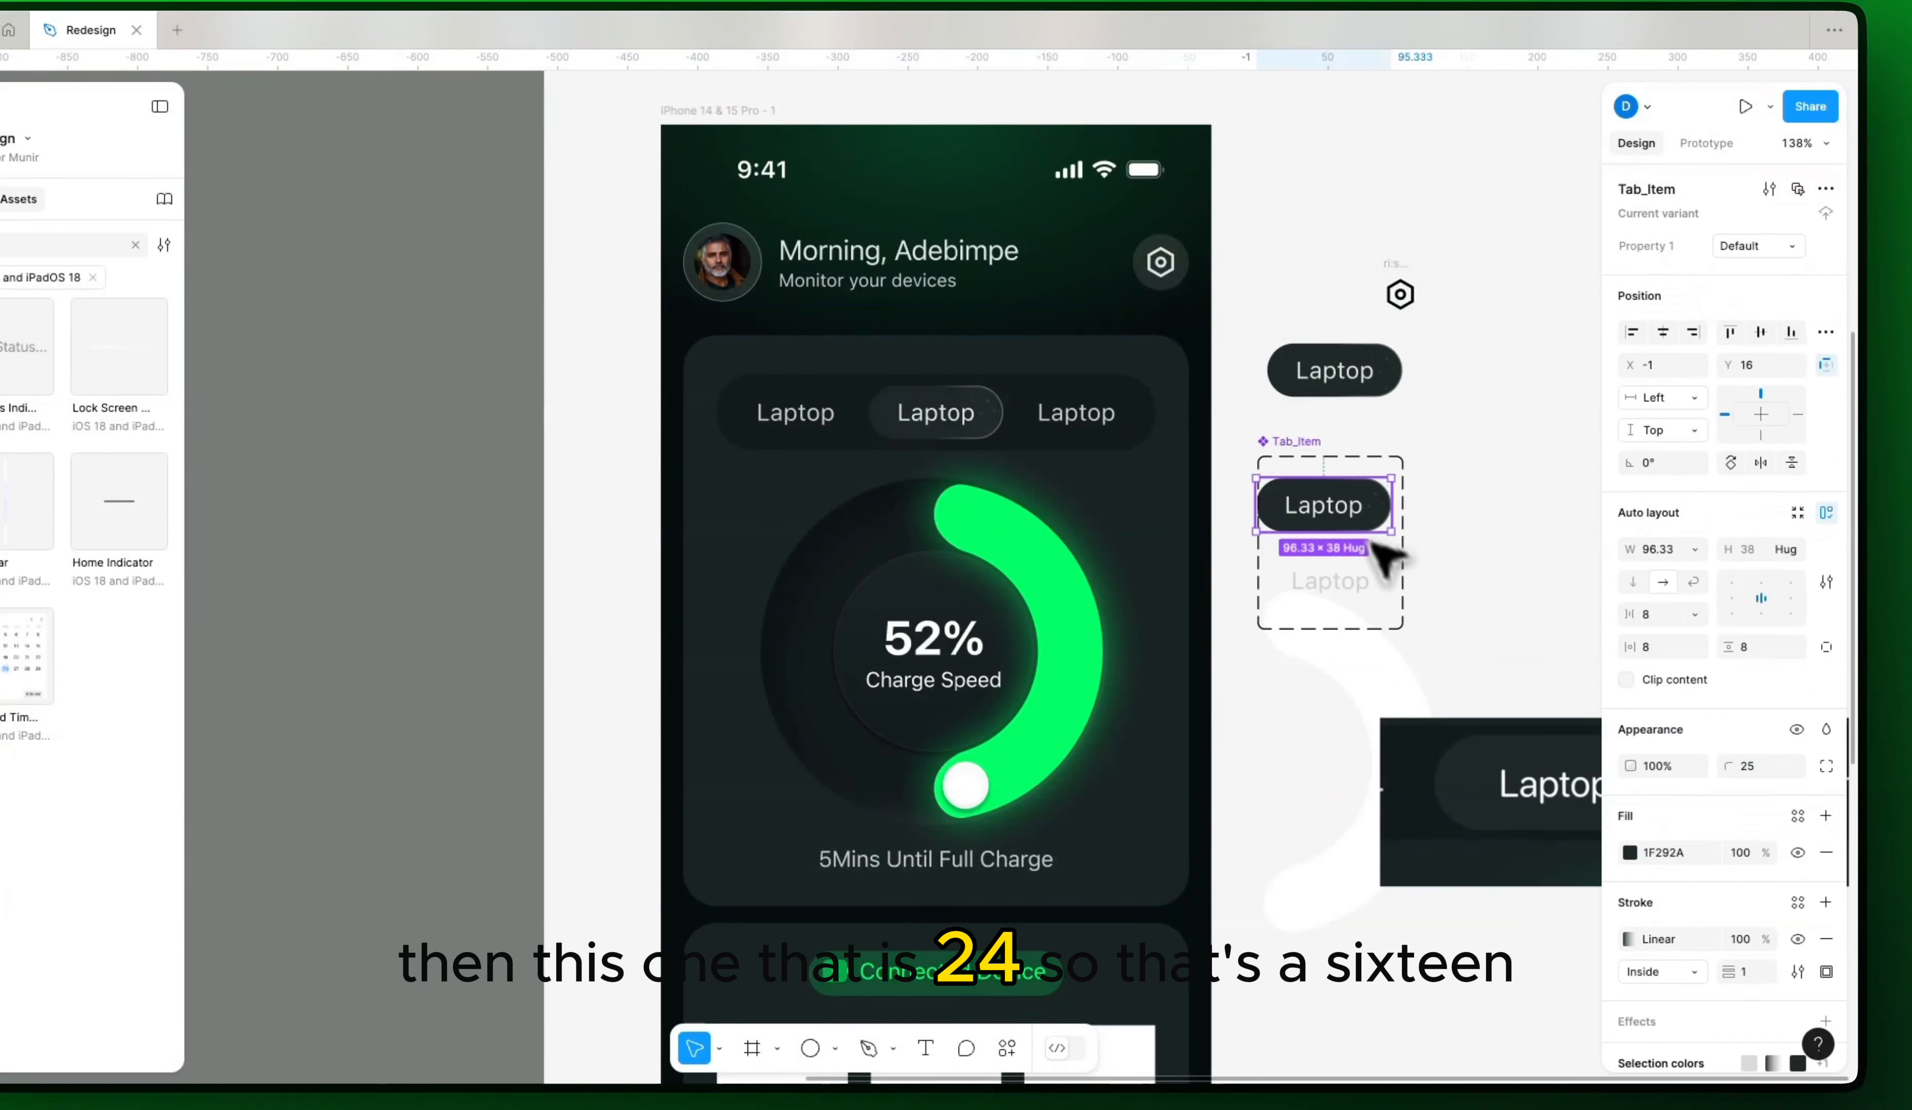
{"action": "left_click", "coordinate": [1078, 375]}
{"action": "left_click", "coordinate": [1049, 294], "text": "shift"}
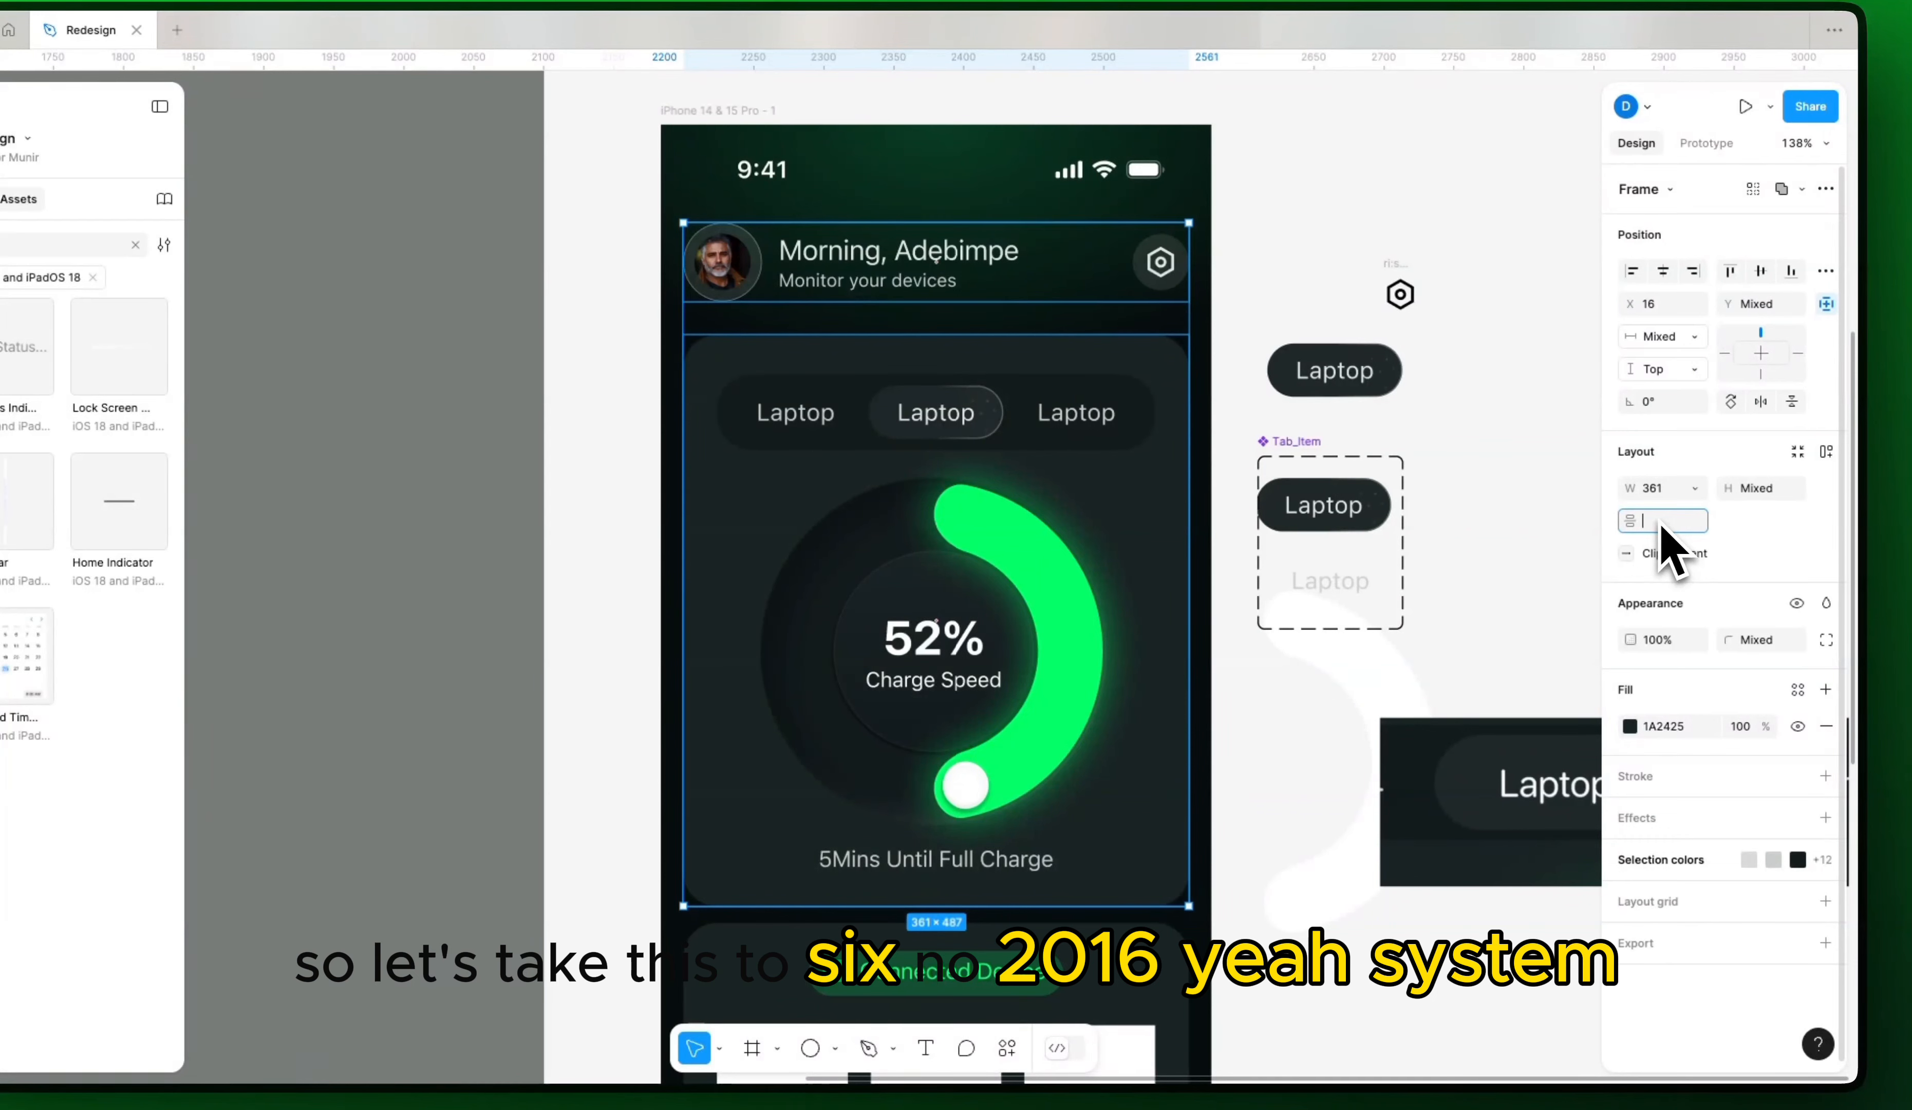
{"action": "key", "text": "Return"}
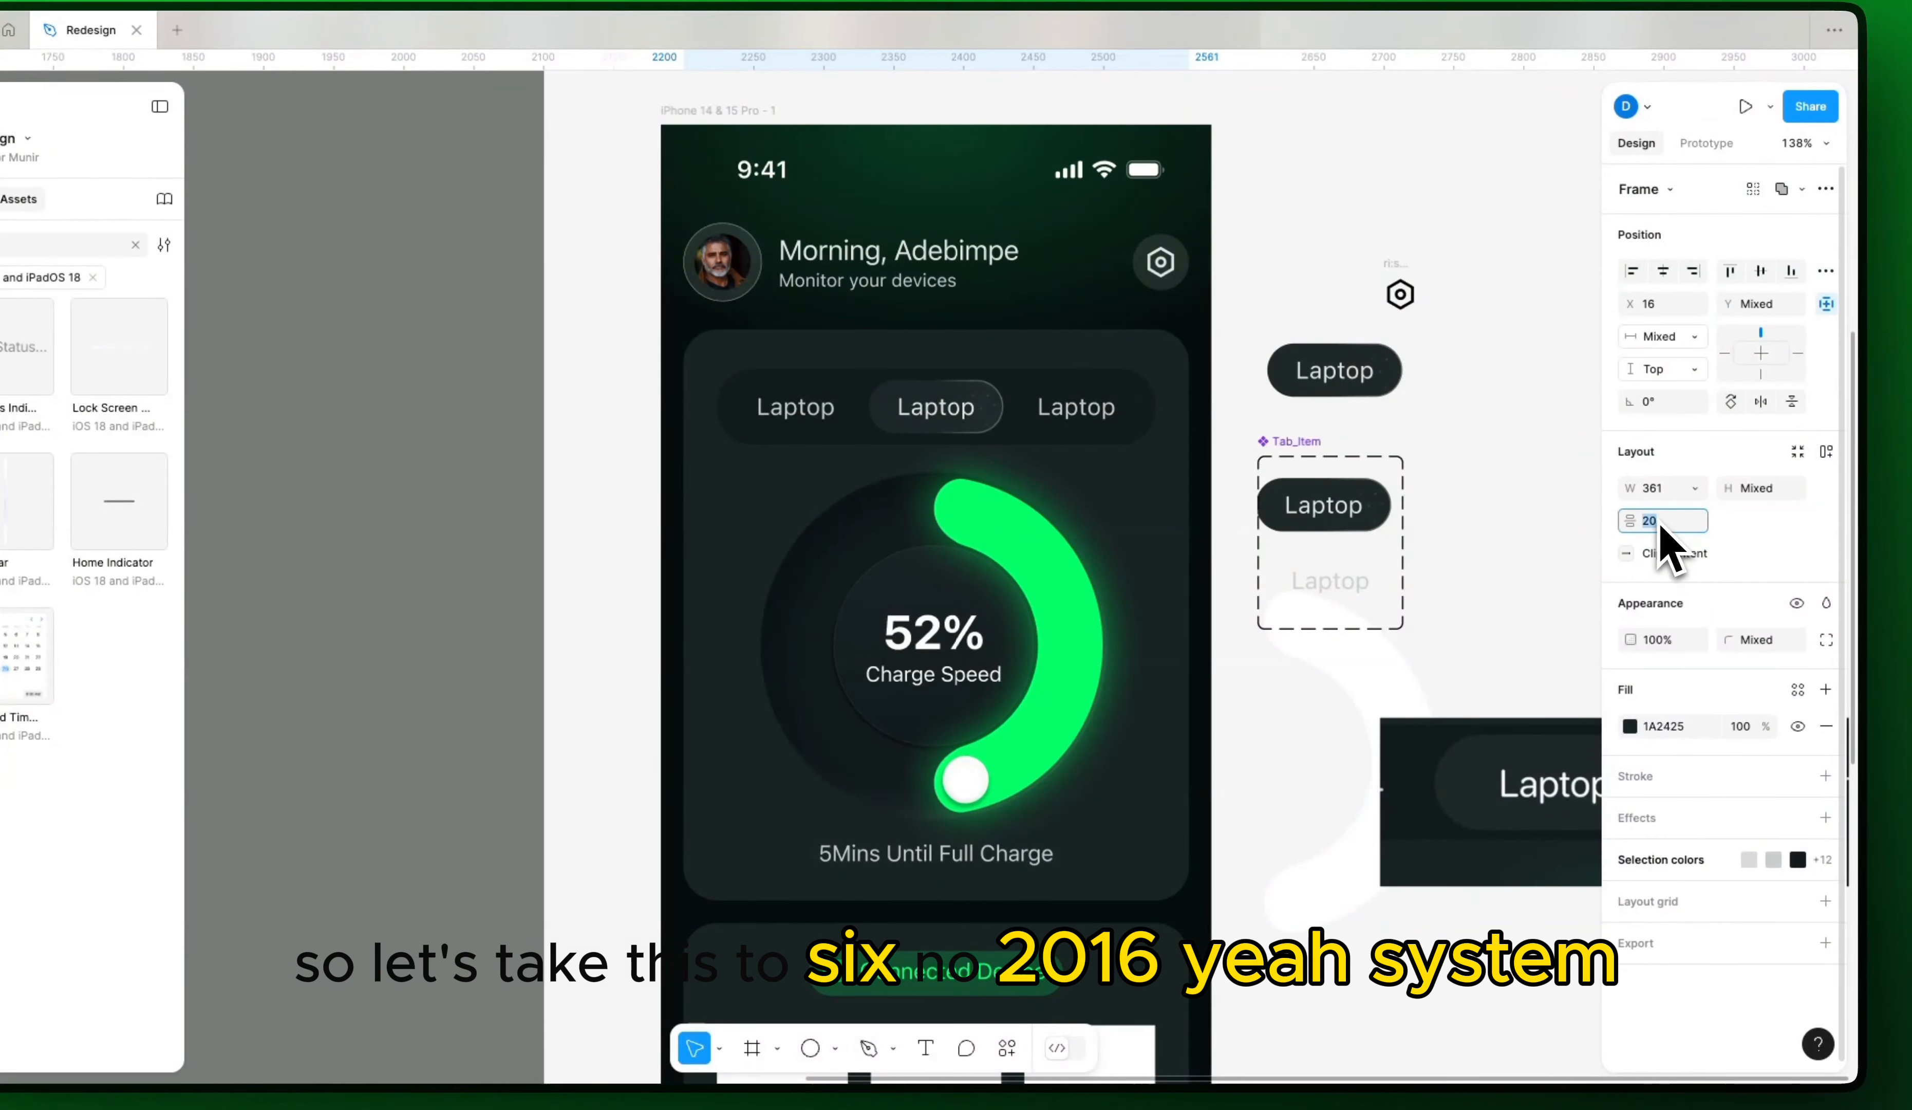
{"action": "type", "text": "16"}
{"action": "key", "text": "Return"}
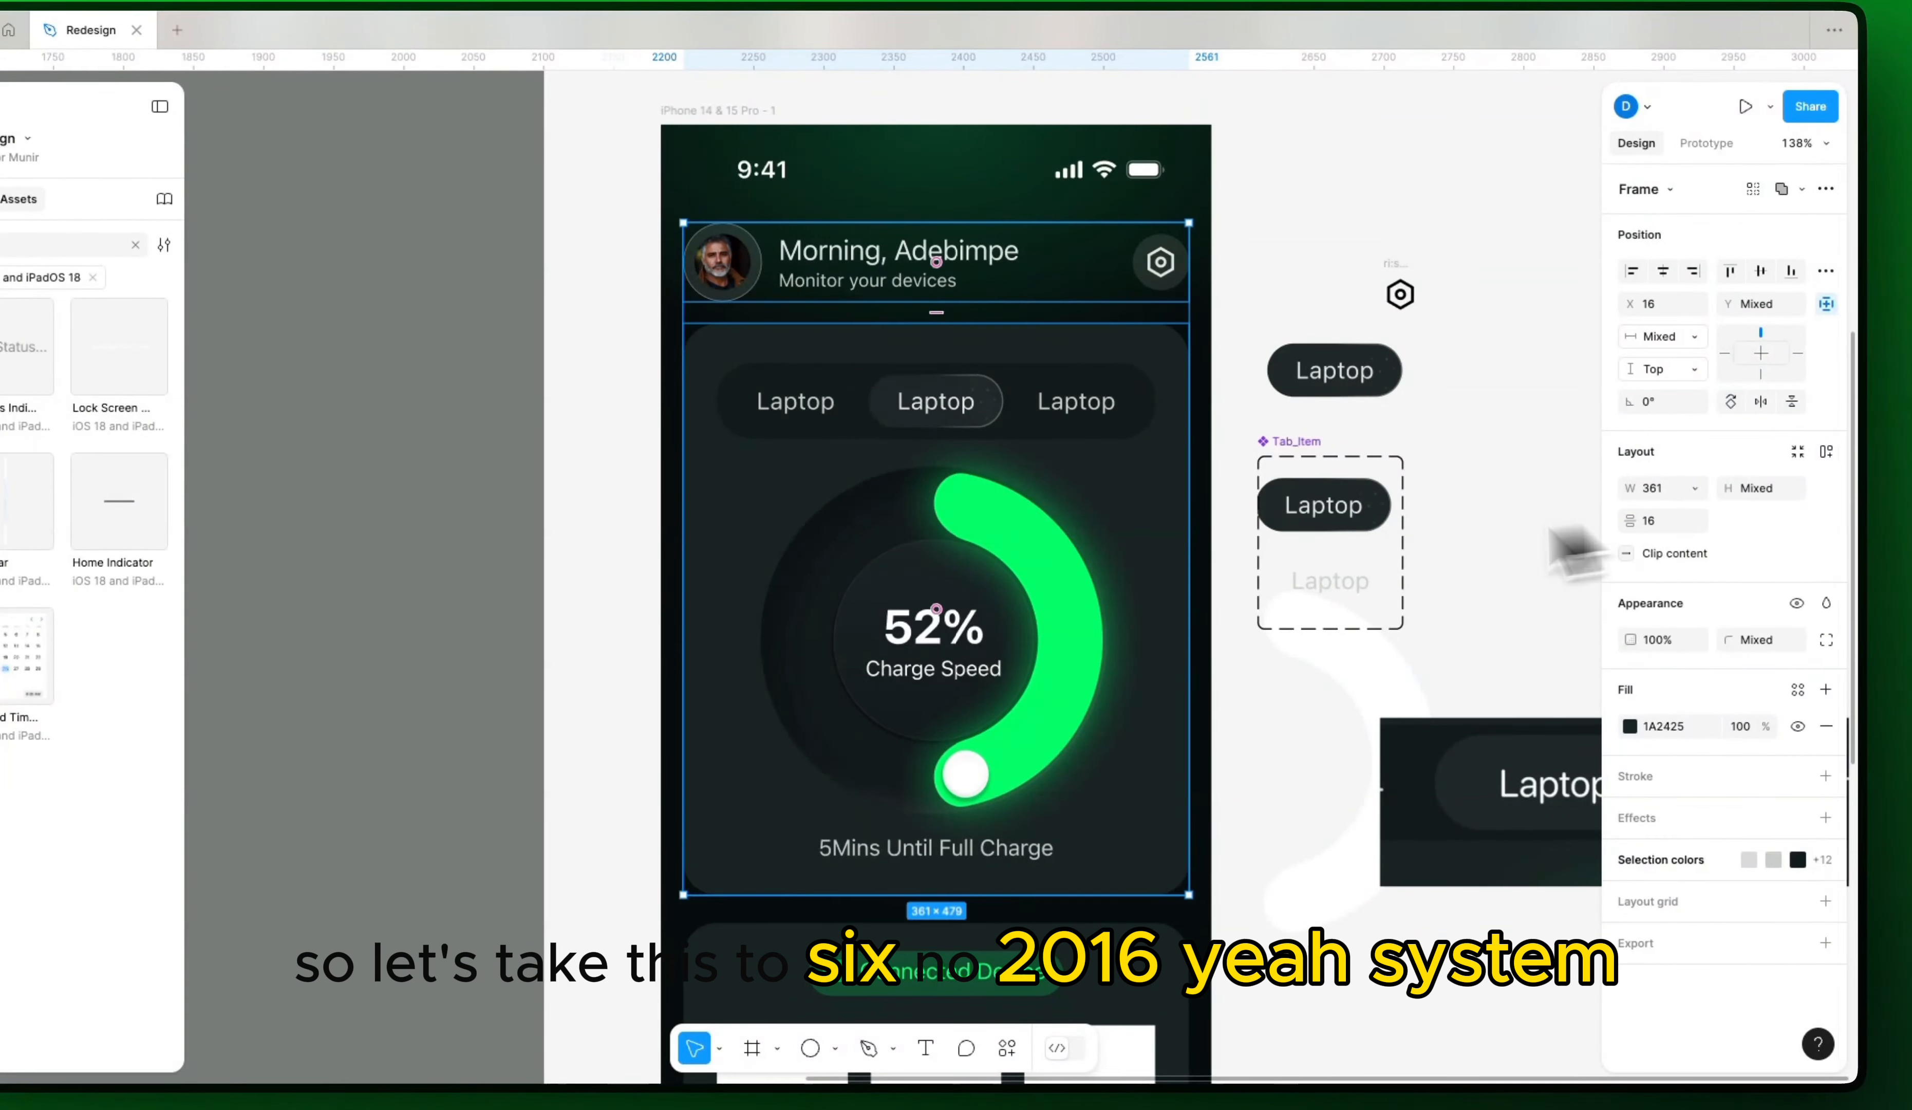
Step: Set the vertical spacing between the charge speed card and the Connected Device card back to 12
{"action": "scroll", "coordinate": [1211, 758], "scroll_direction": "down", "scroll_amount": 5}
{"action": "left_click", "coordinate": [1045, 632]}
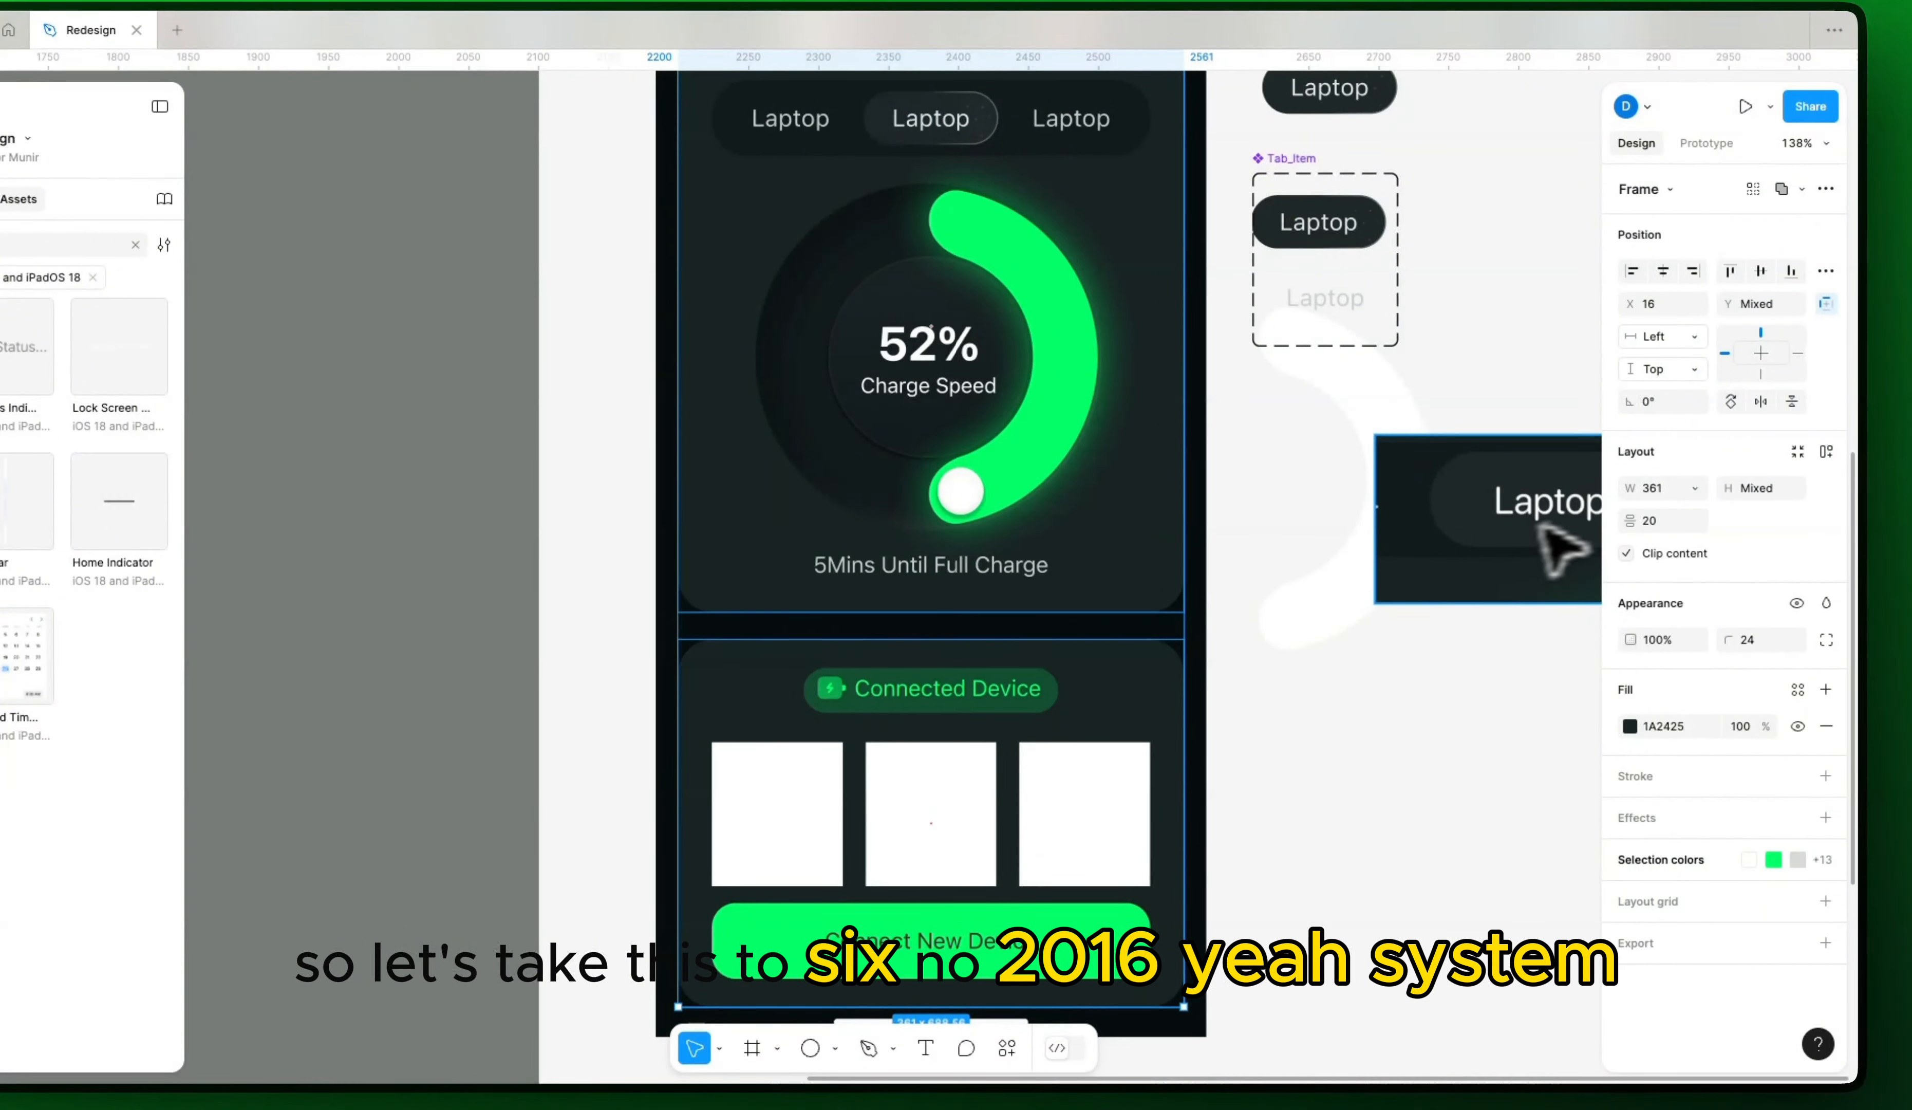
{"action": "left_click", "coordinate": [1661, 521]}
{"action": "key", "text": "Return"}
{"action": "left_click", "coordinate": [1523, 798]}
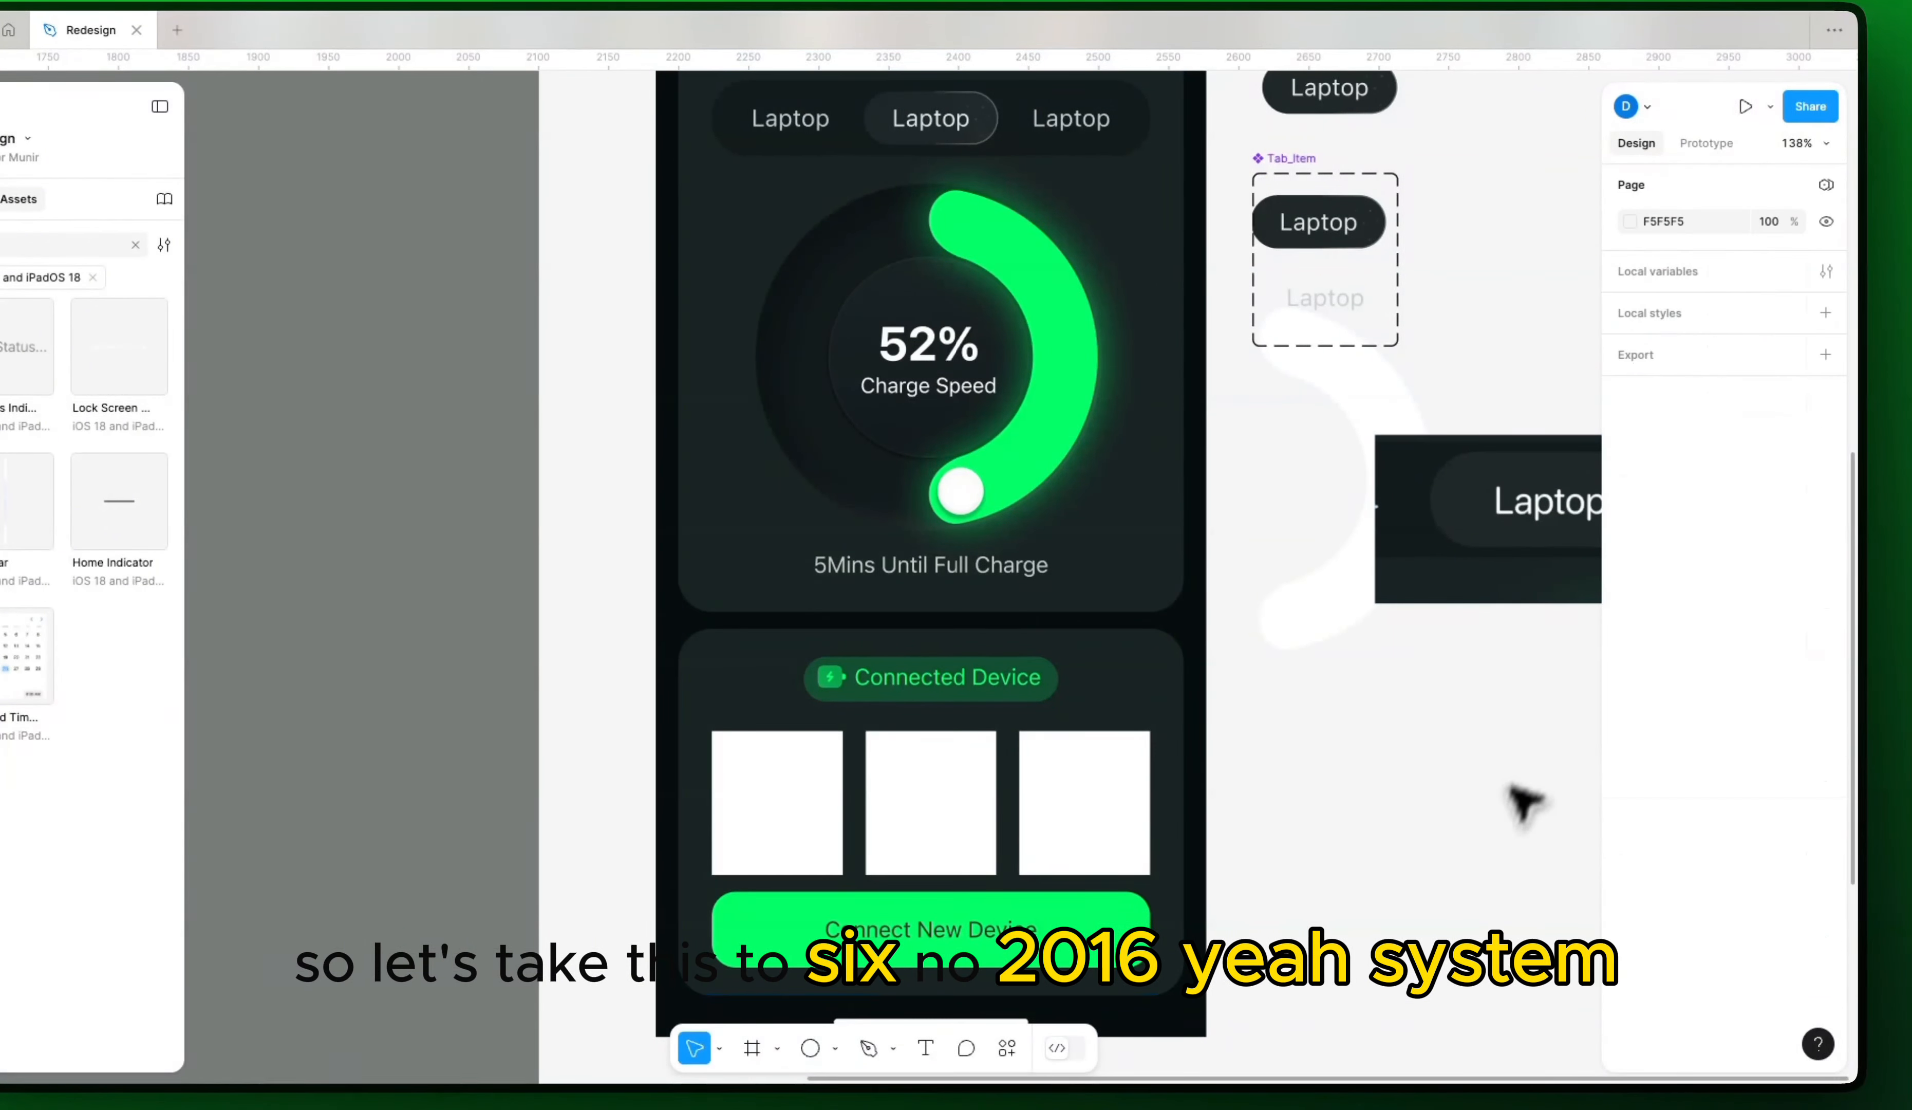
Step: Select the three white frames in the Connected Device card and compare them with the reference's Phone, Laptop and Watch tiles
{"action": "scroll", "coordinate": [1343, 751], "scroll_direction": "down", "scroll_amount": 2}
{"action": "left_click_drag", "start_coordinate": [1328, 773], "coordinate": [1322, 902]}
{"action": "double_click", "coordinate": [966, 769]}
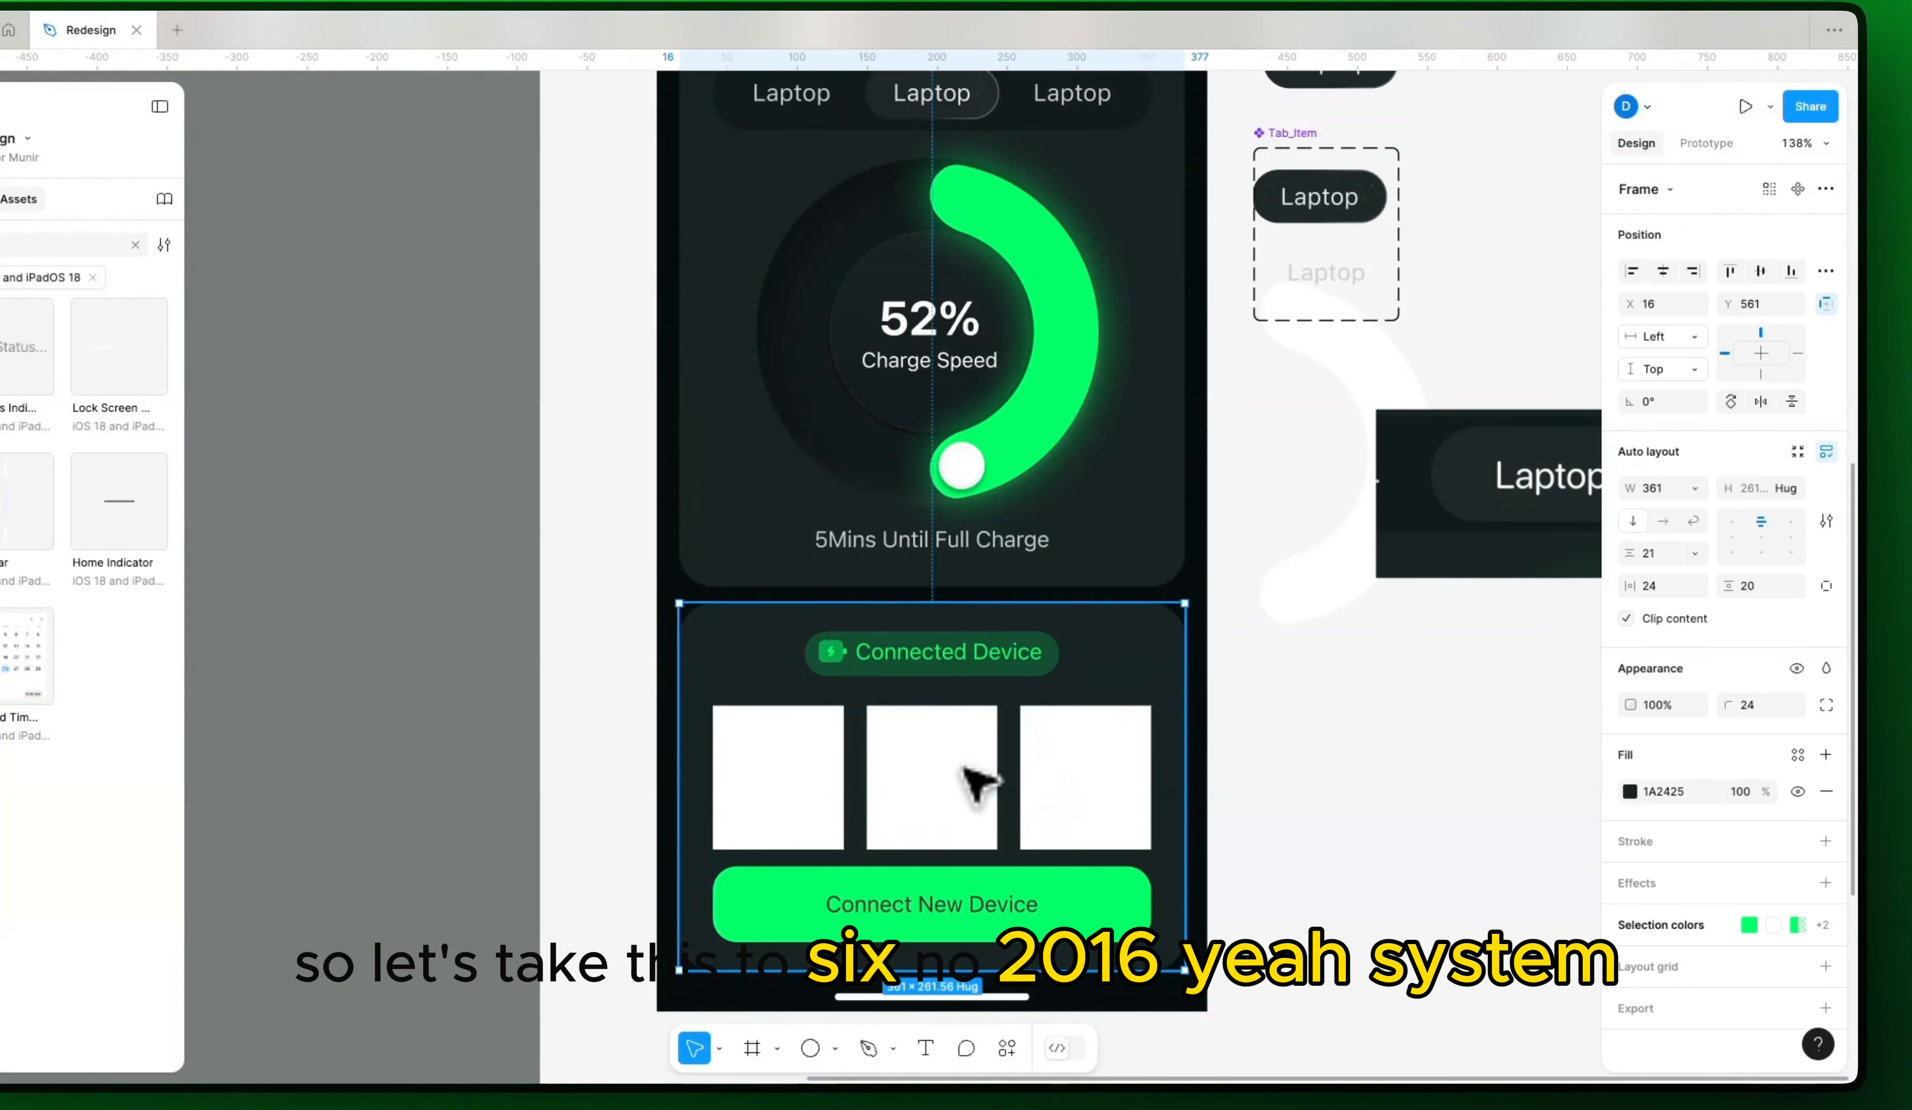
{"action": "left_click_drag", "start_coordinate": [977, 828], "coordinate": [985, 797]}
{"action": "left_click", "coordinate": [936, 764], "text": "super"}
{"action": "left_click", "coordinate": [1057, 760], "text": "shift"}
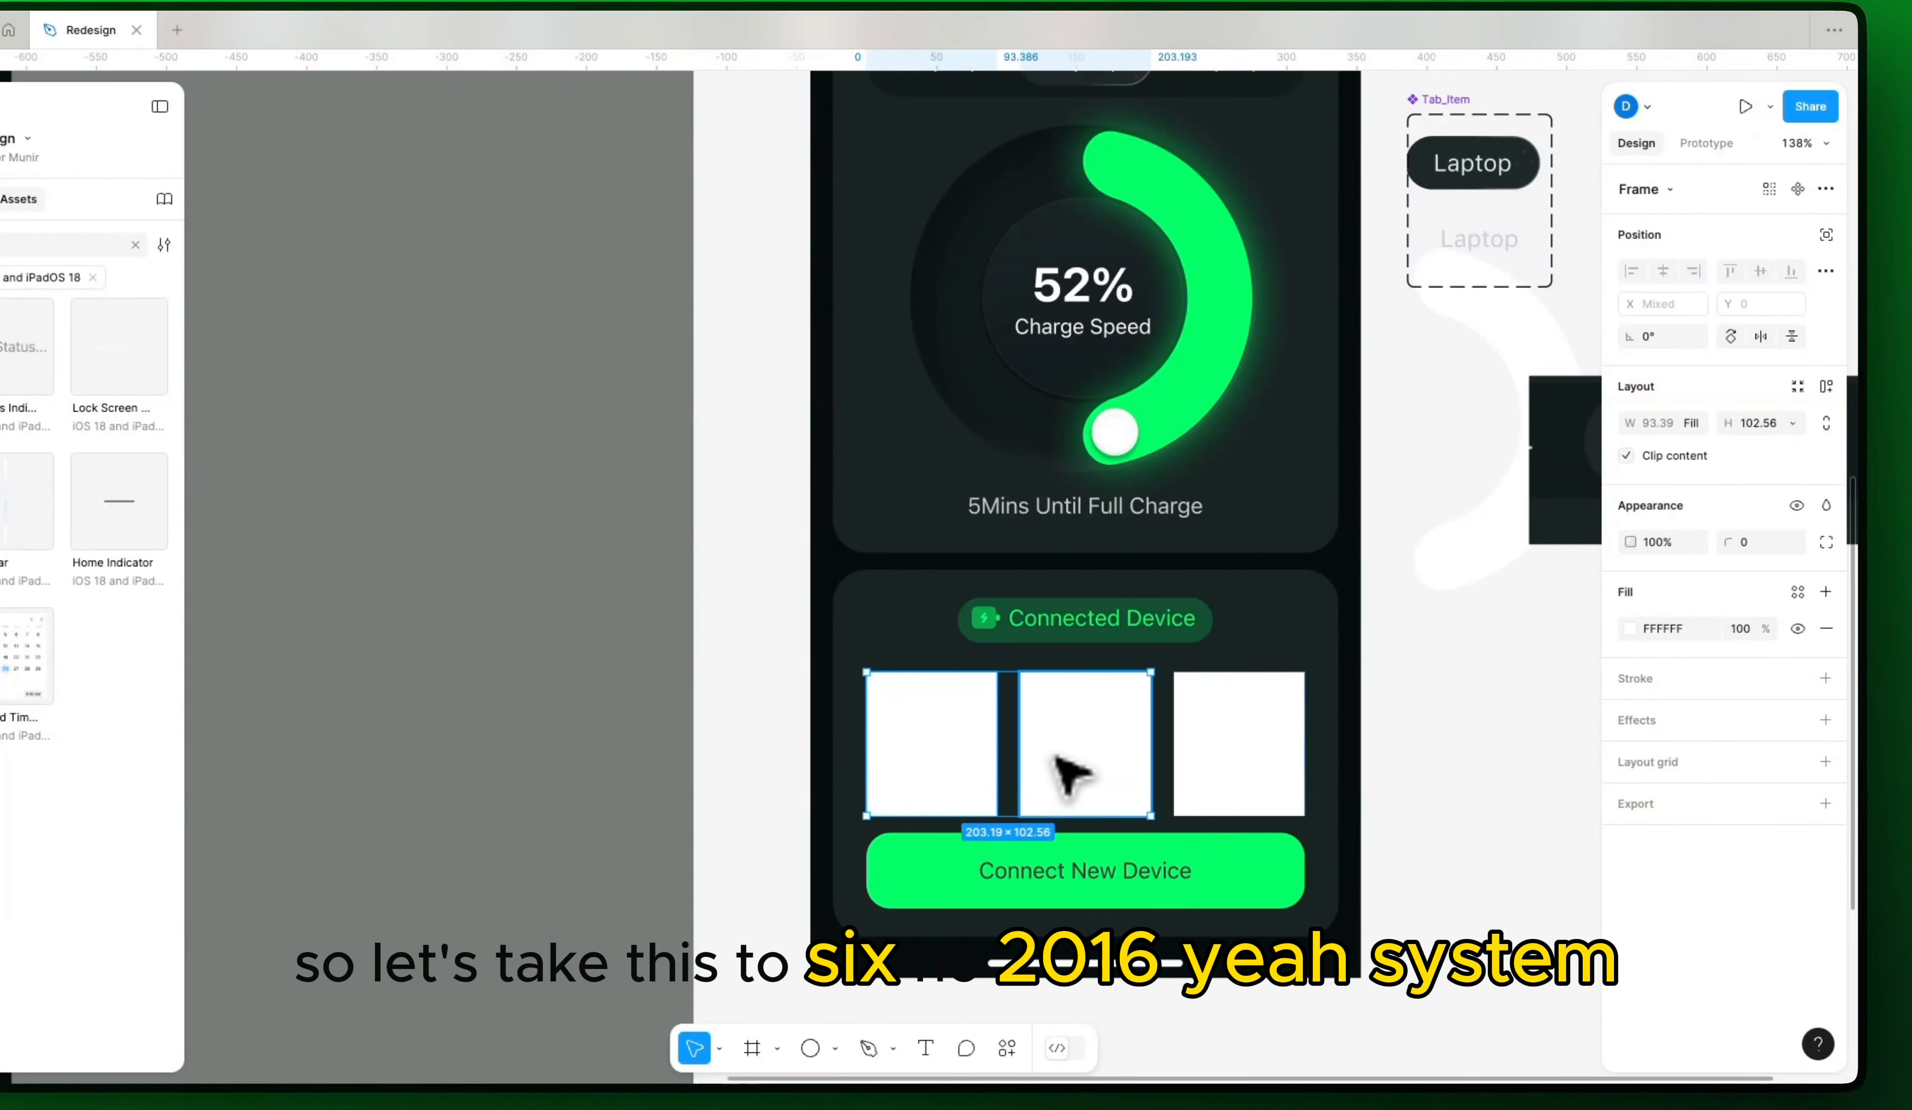
{"action": "left_click", "coordinate": [1213, 773], "text": "shift"}
{"action": "left_click_drag", "start_coordinate": [750, 790], "coordinate": [1421, 699]}
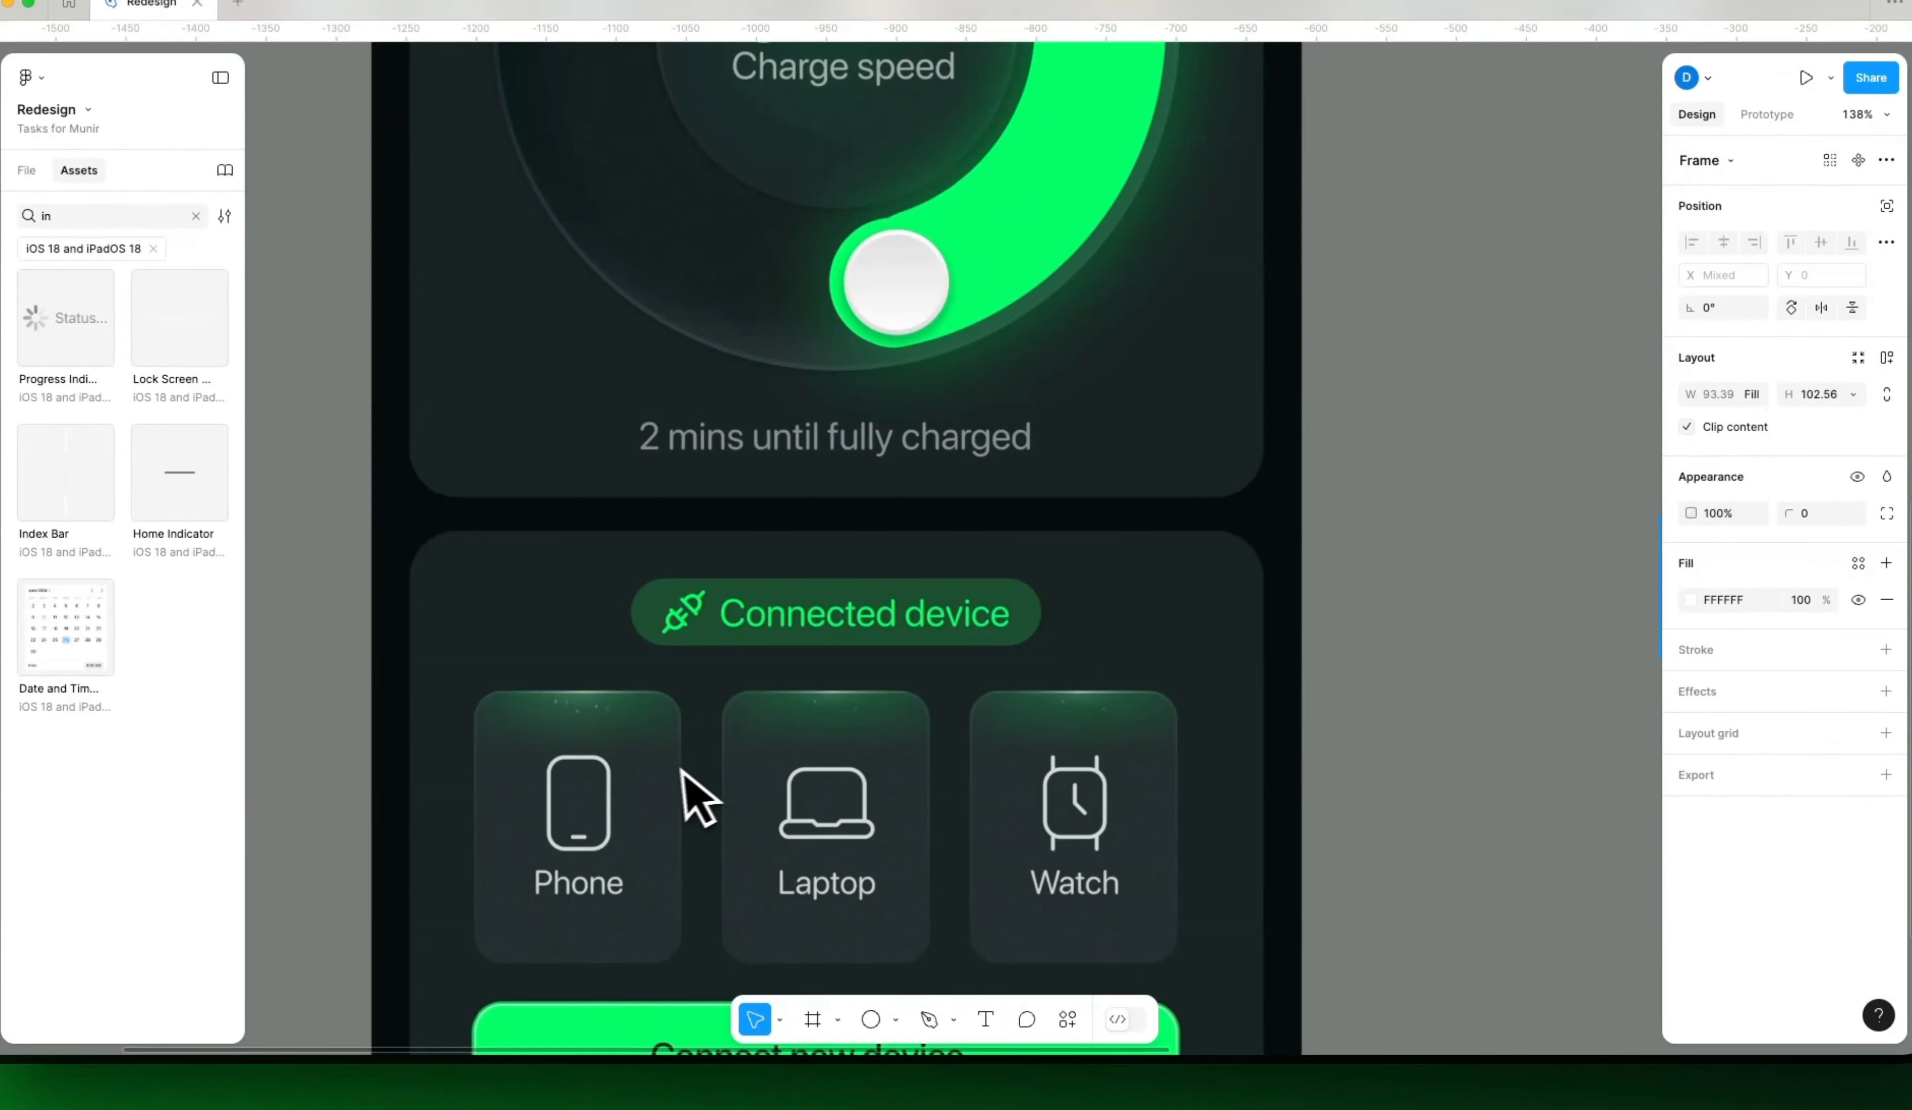
{"action": "scroll", "coordinate": [861, 797], "scroll_direction": "right", "scroll_amount": 20}
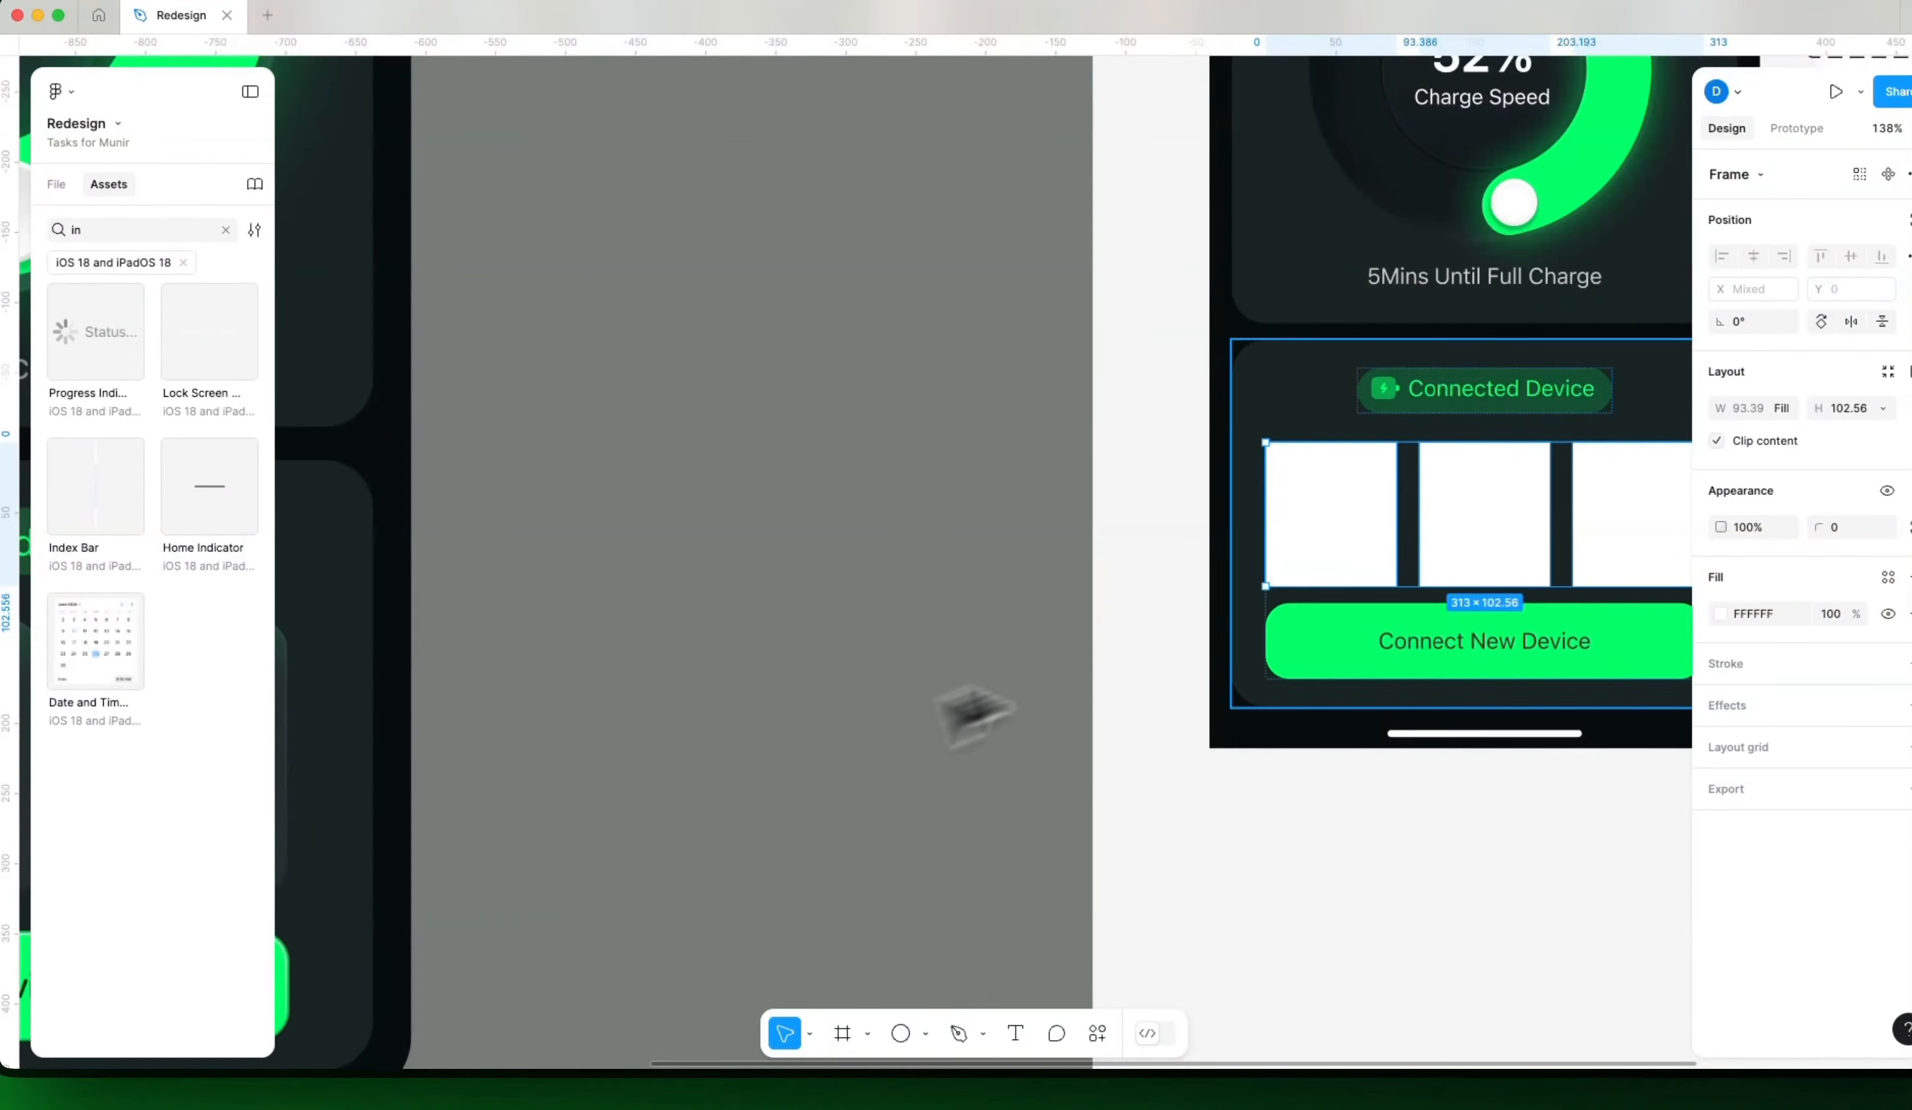
Step: Copy the first white frame onto the reference screen and place it between the Phone and Laptop tiles at about X 815, Y 451
{"action": "left_click", "coordinate": [1324, 509]}
{"action": "left_click_drag", "start_coordinate": [1324, 509], "coordinate": [865, 732]}
{"action": "right_click", "coordinate": [1075, 755]}
{"action": "left_click", "coordinate": [1376, 624]}
{"action": "left_click", "coordinate": [1421, 768]}
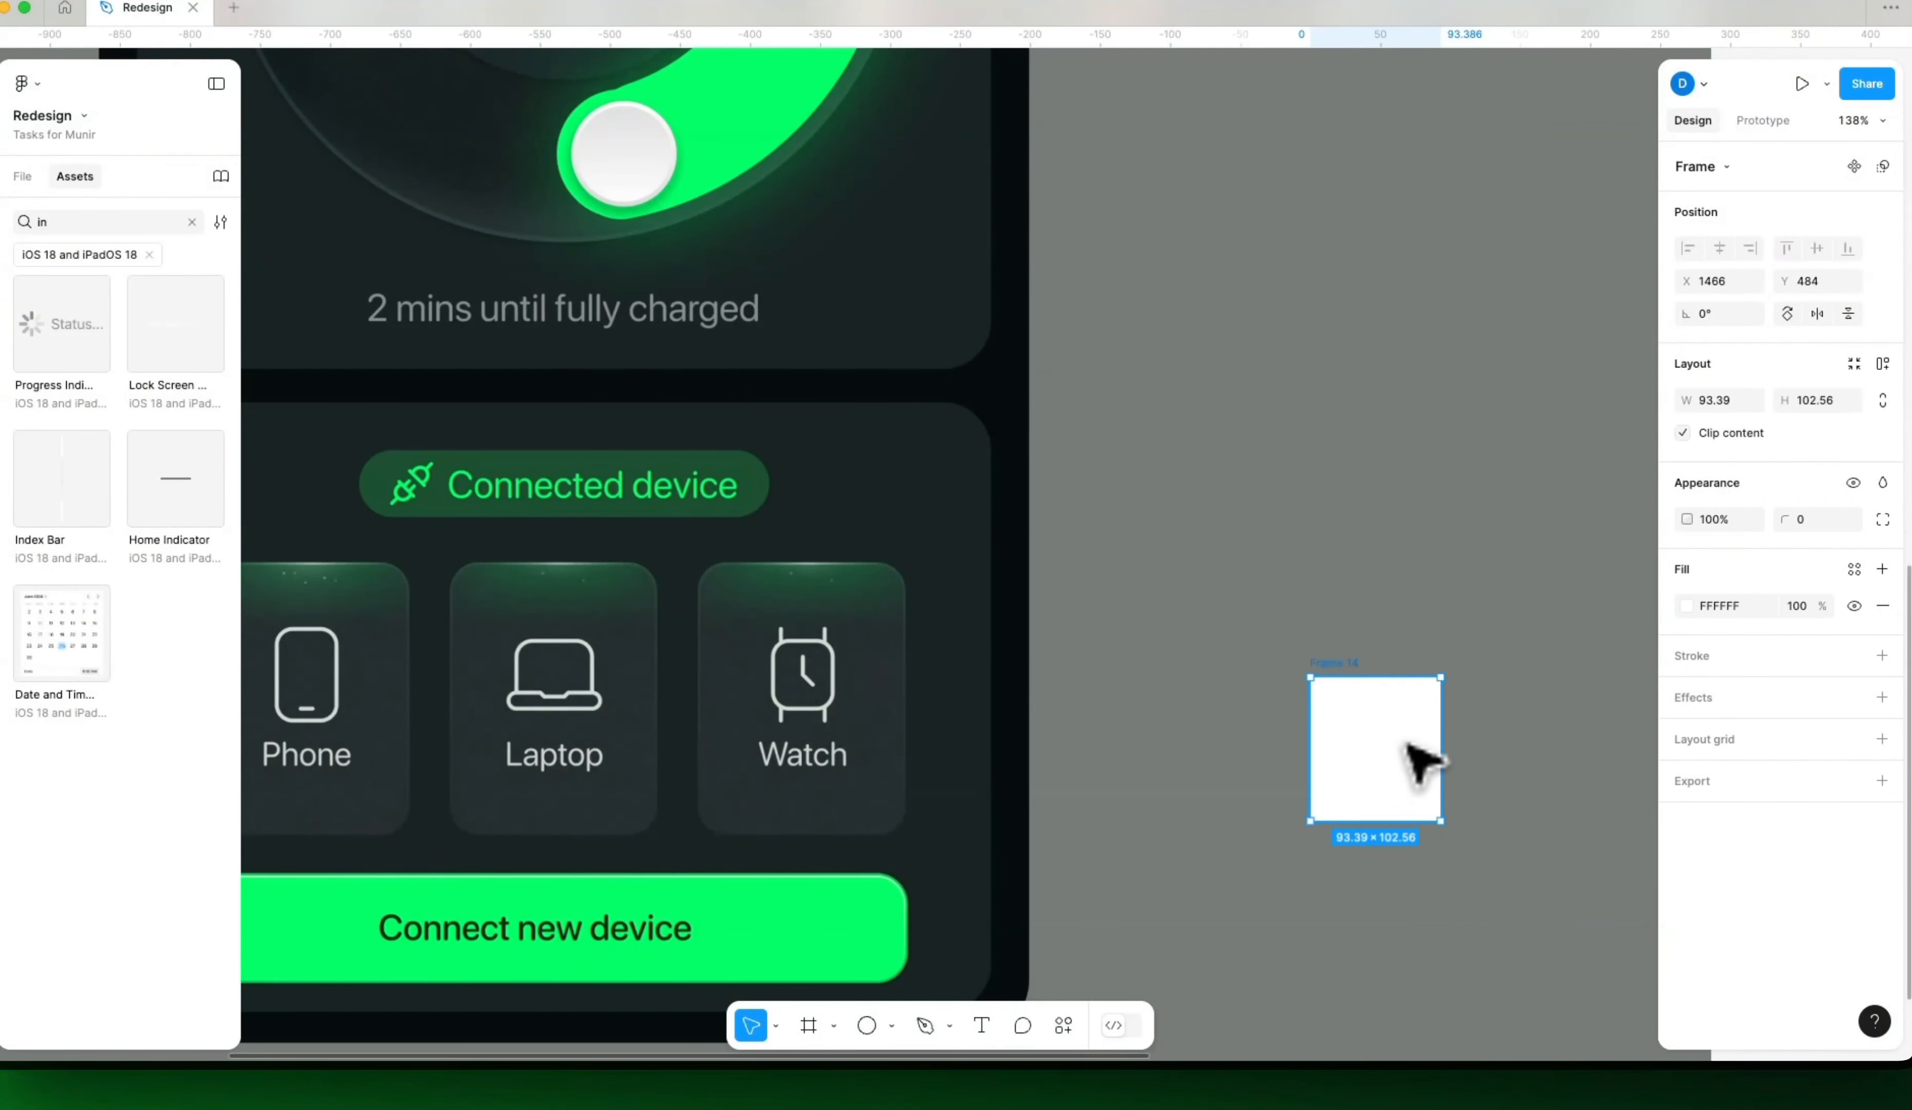
{"action": "left_click_drag", "start_coordinate": [1421, 768], "coordinate": [491, 694]}
{"action": "left_click_drag", "start_coordinate": [580, 730], "coordinate": [899, 776]}
{"action": "scroll", "coordinate": [971, 746], "scroll_direction": "up", "scroll_amount": 5}
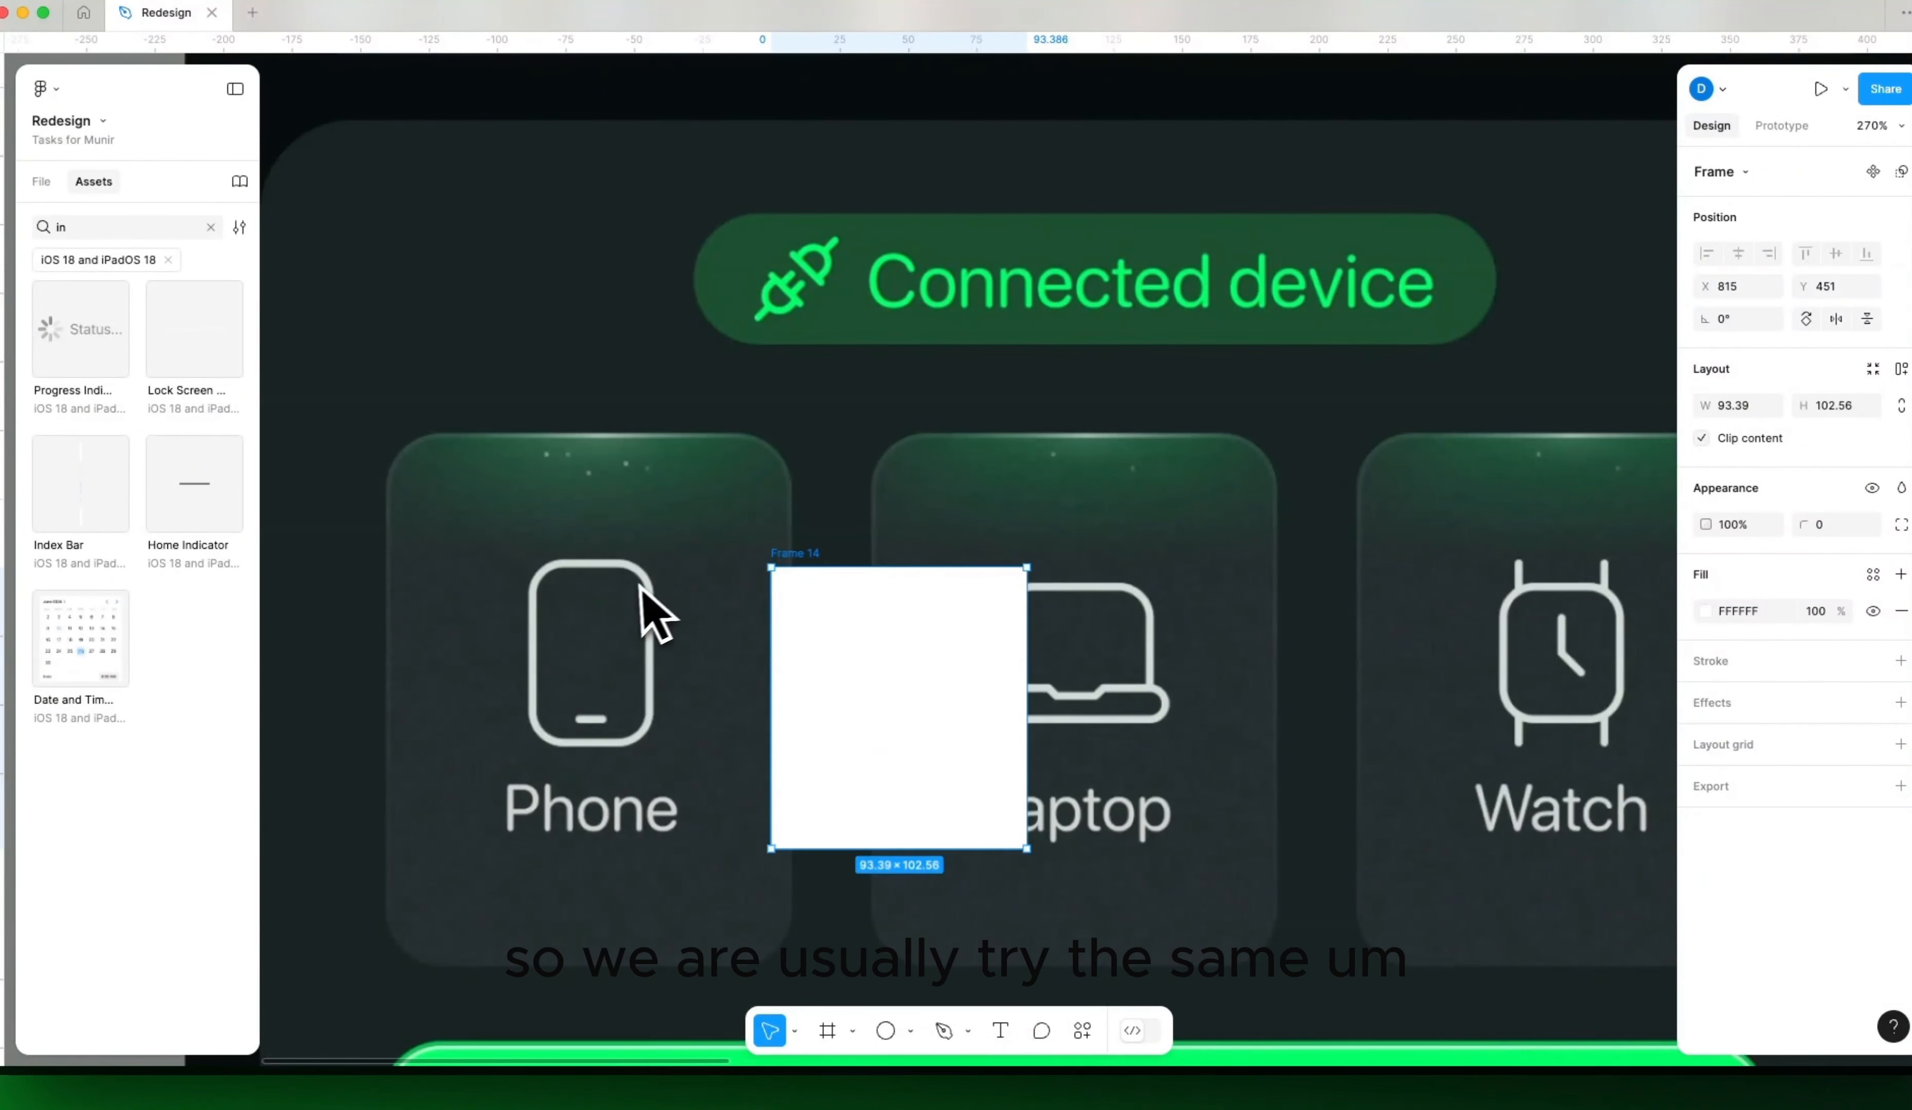
Step: Copy the radial gradient fill of the redesigned iPhone 14 & 15 Pro frame
{"action": "scroll", "coordinate": [691, 566], "scroll_direction": "down", "scroll_amount": 8}
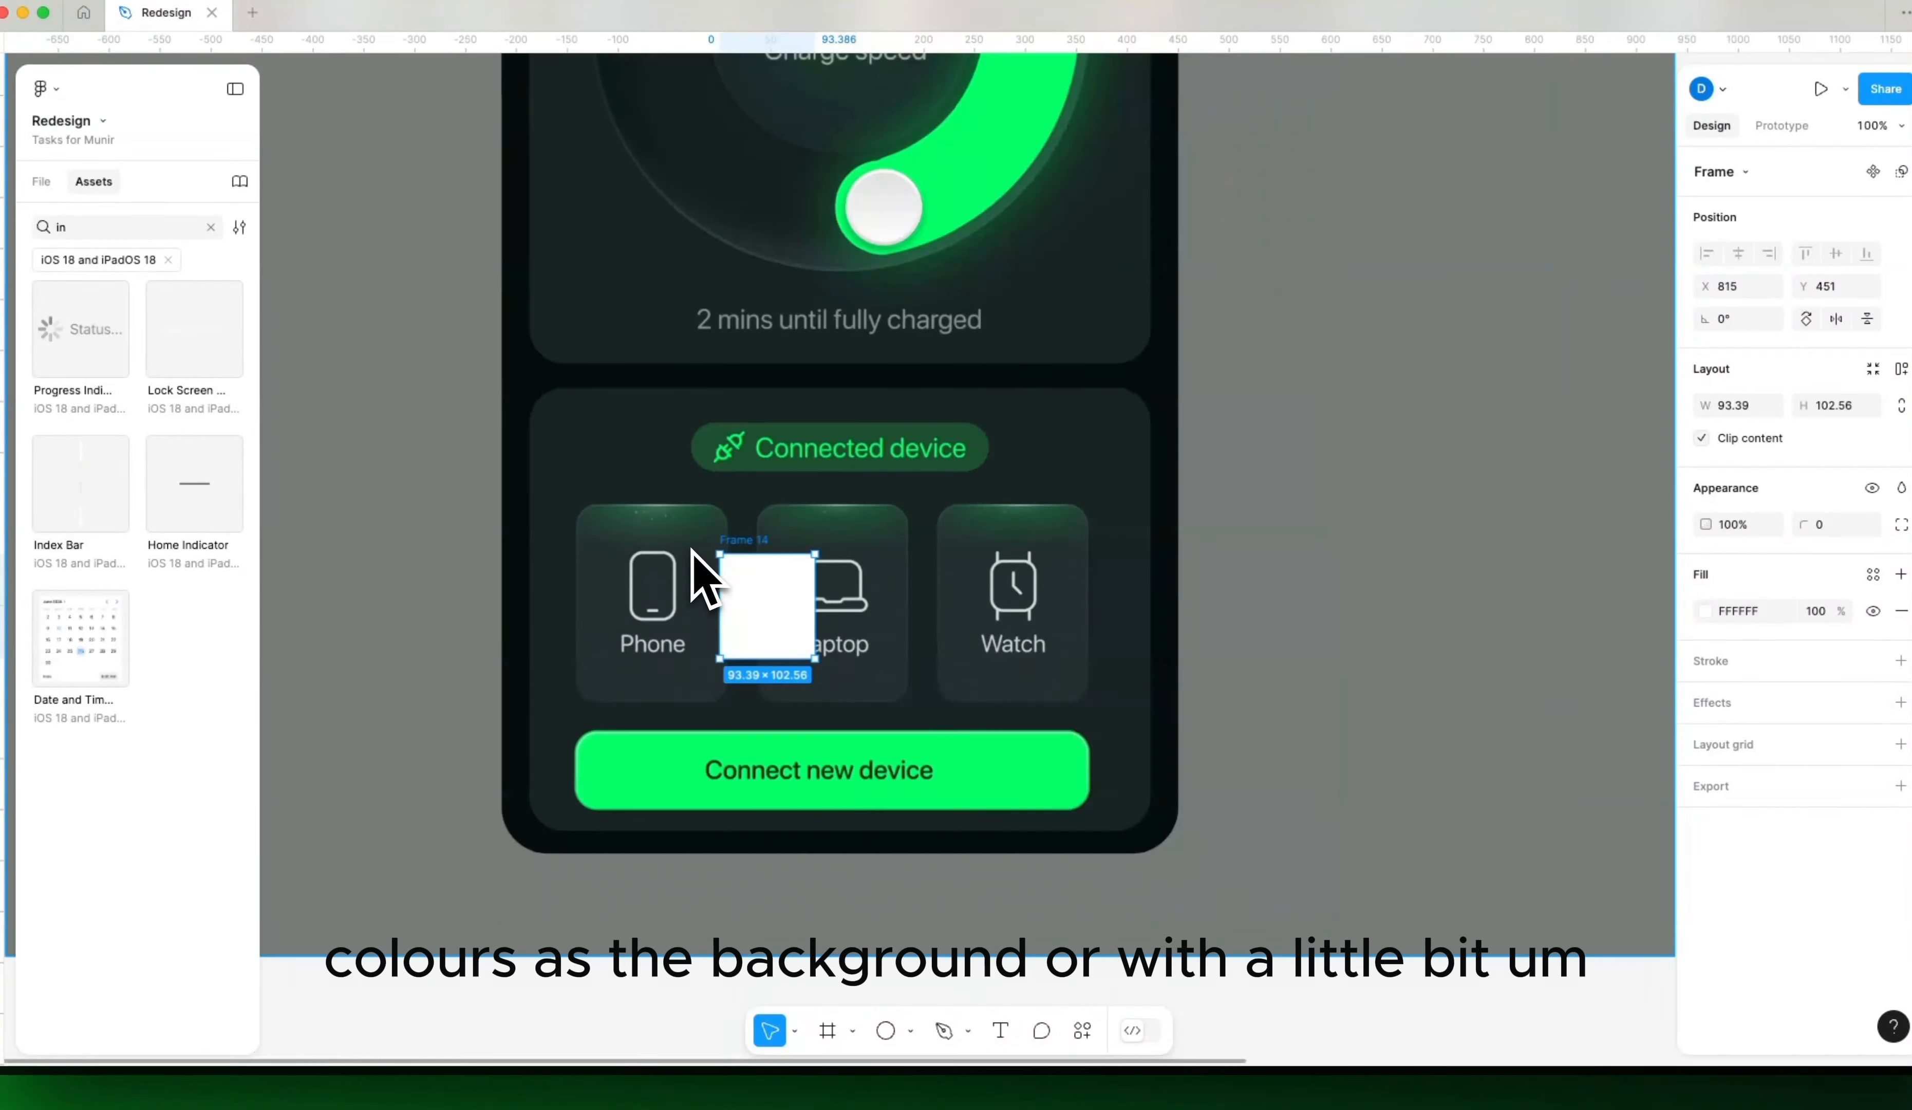
{"action": "left_click_drag", "start_coordinate": [1122, 593], "coordinate": [158, 842]}
{"action": "left_click_drag", "start_coordinate": [901, 751], "coordinate": [877, 831]}
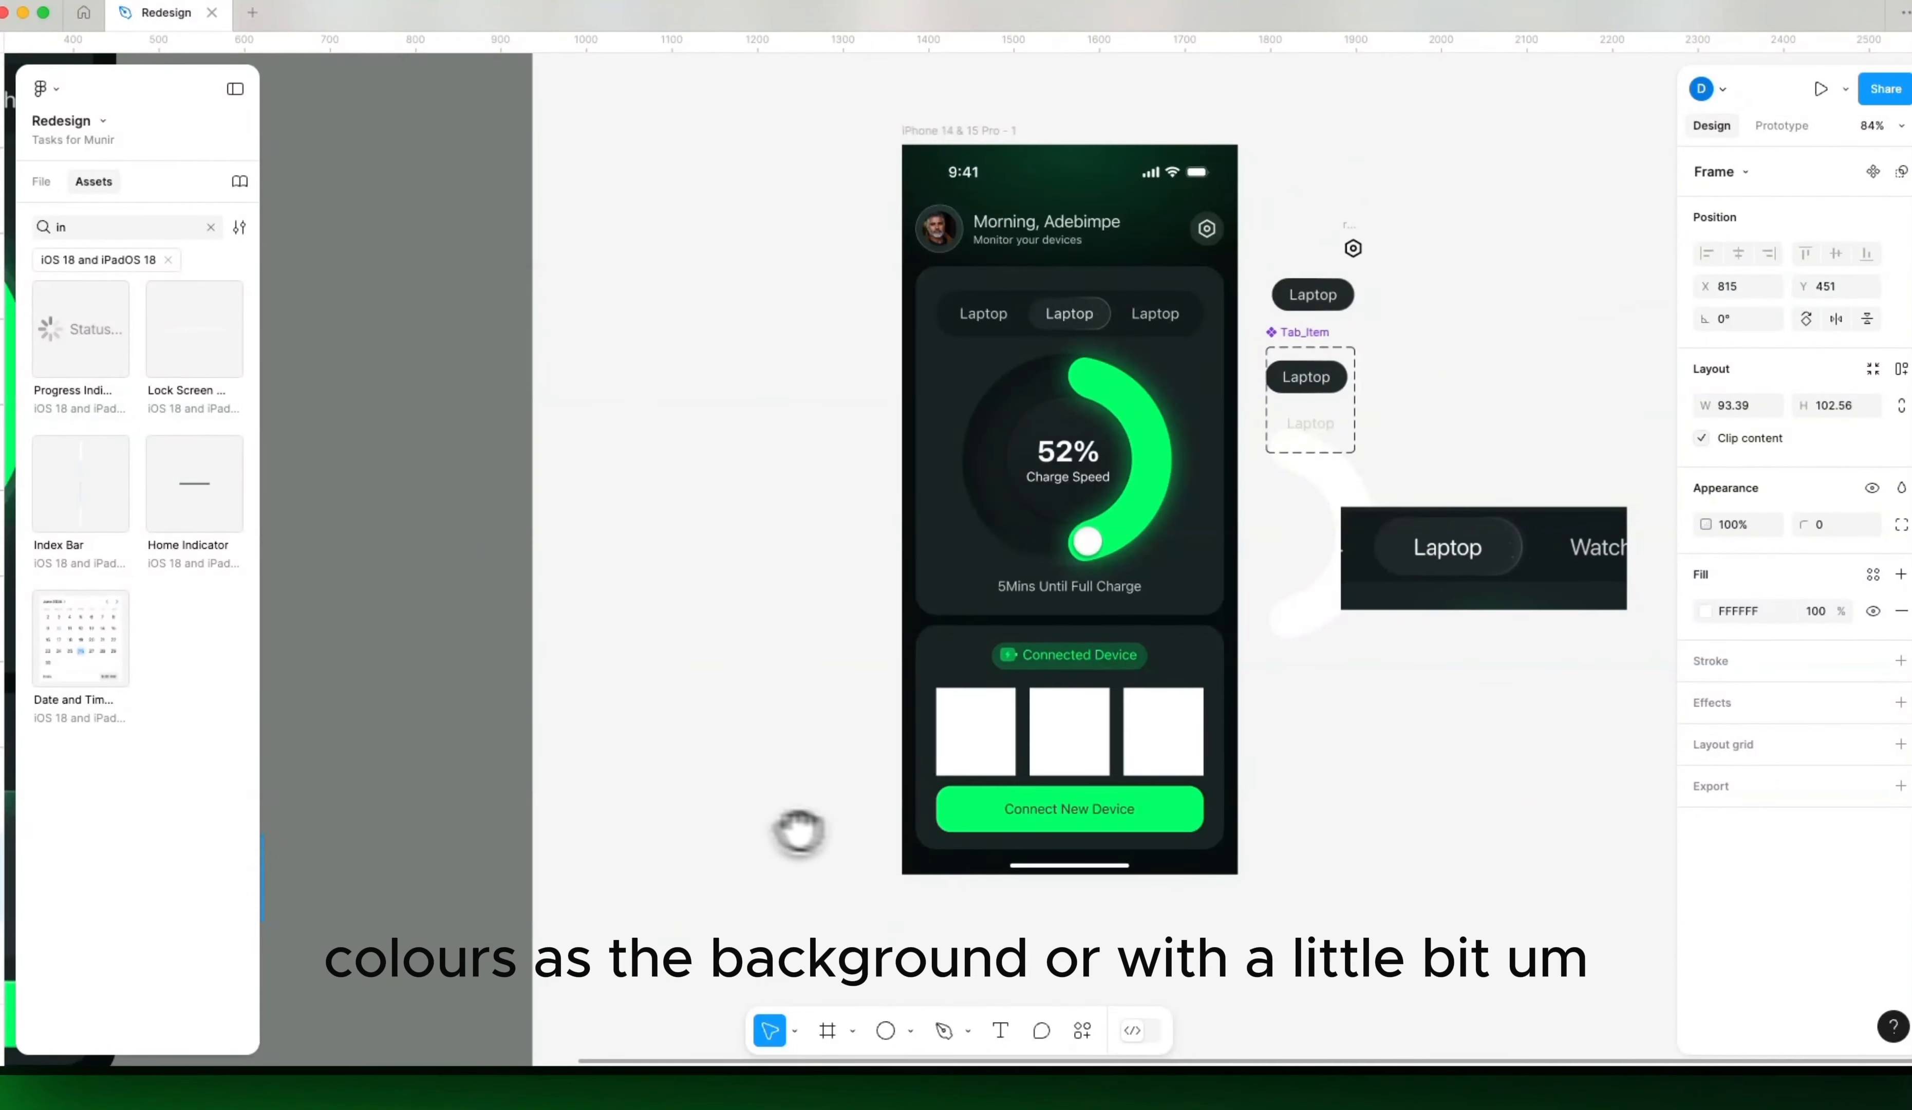
{"action": "left_click_drag", "start_coordinate": [345, 832], "coordinate": [1054, 782]}
{"action": "left_click_drag", "start_coordinate": [1341, 704], "coordinate": [1066, 743]}
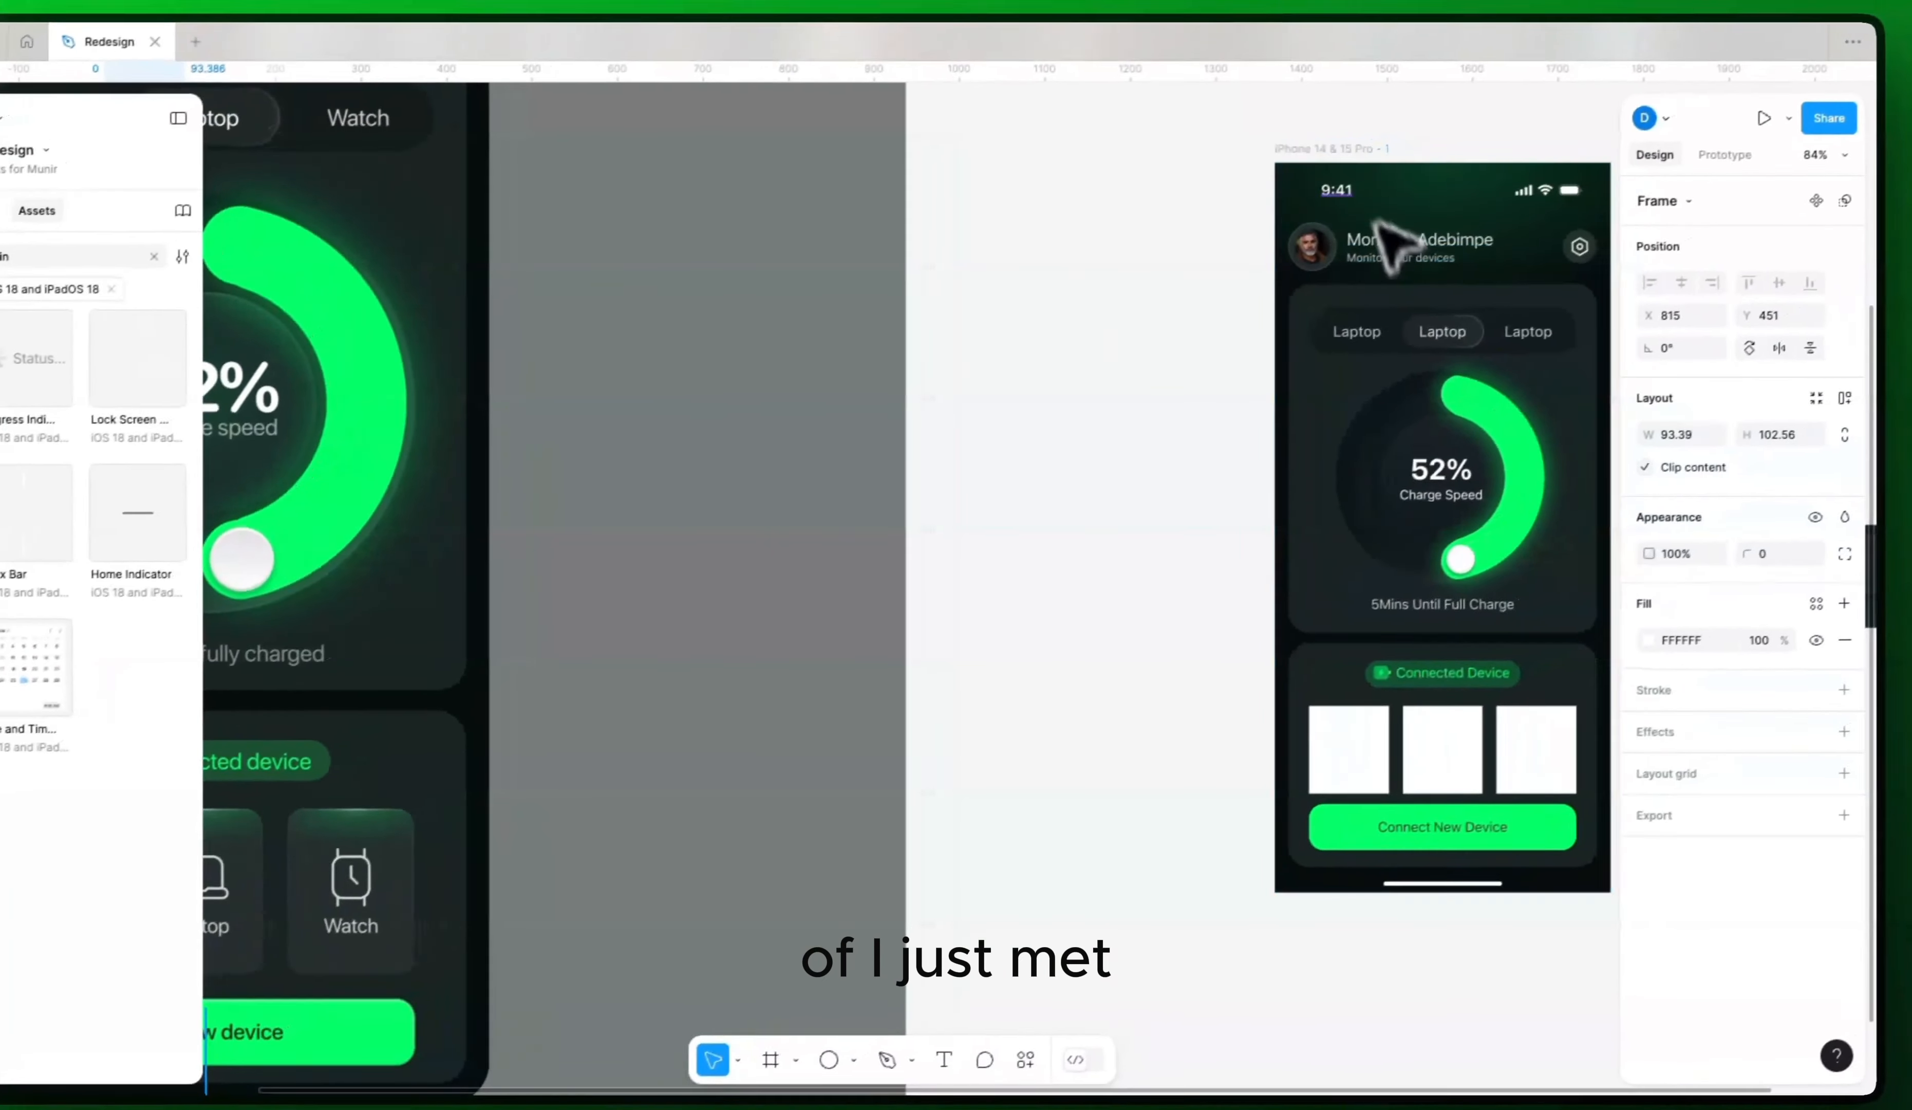
{"action": "left_click", "coordinate": [1388, 121]}
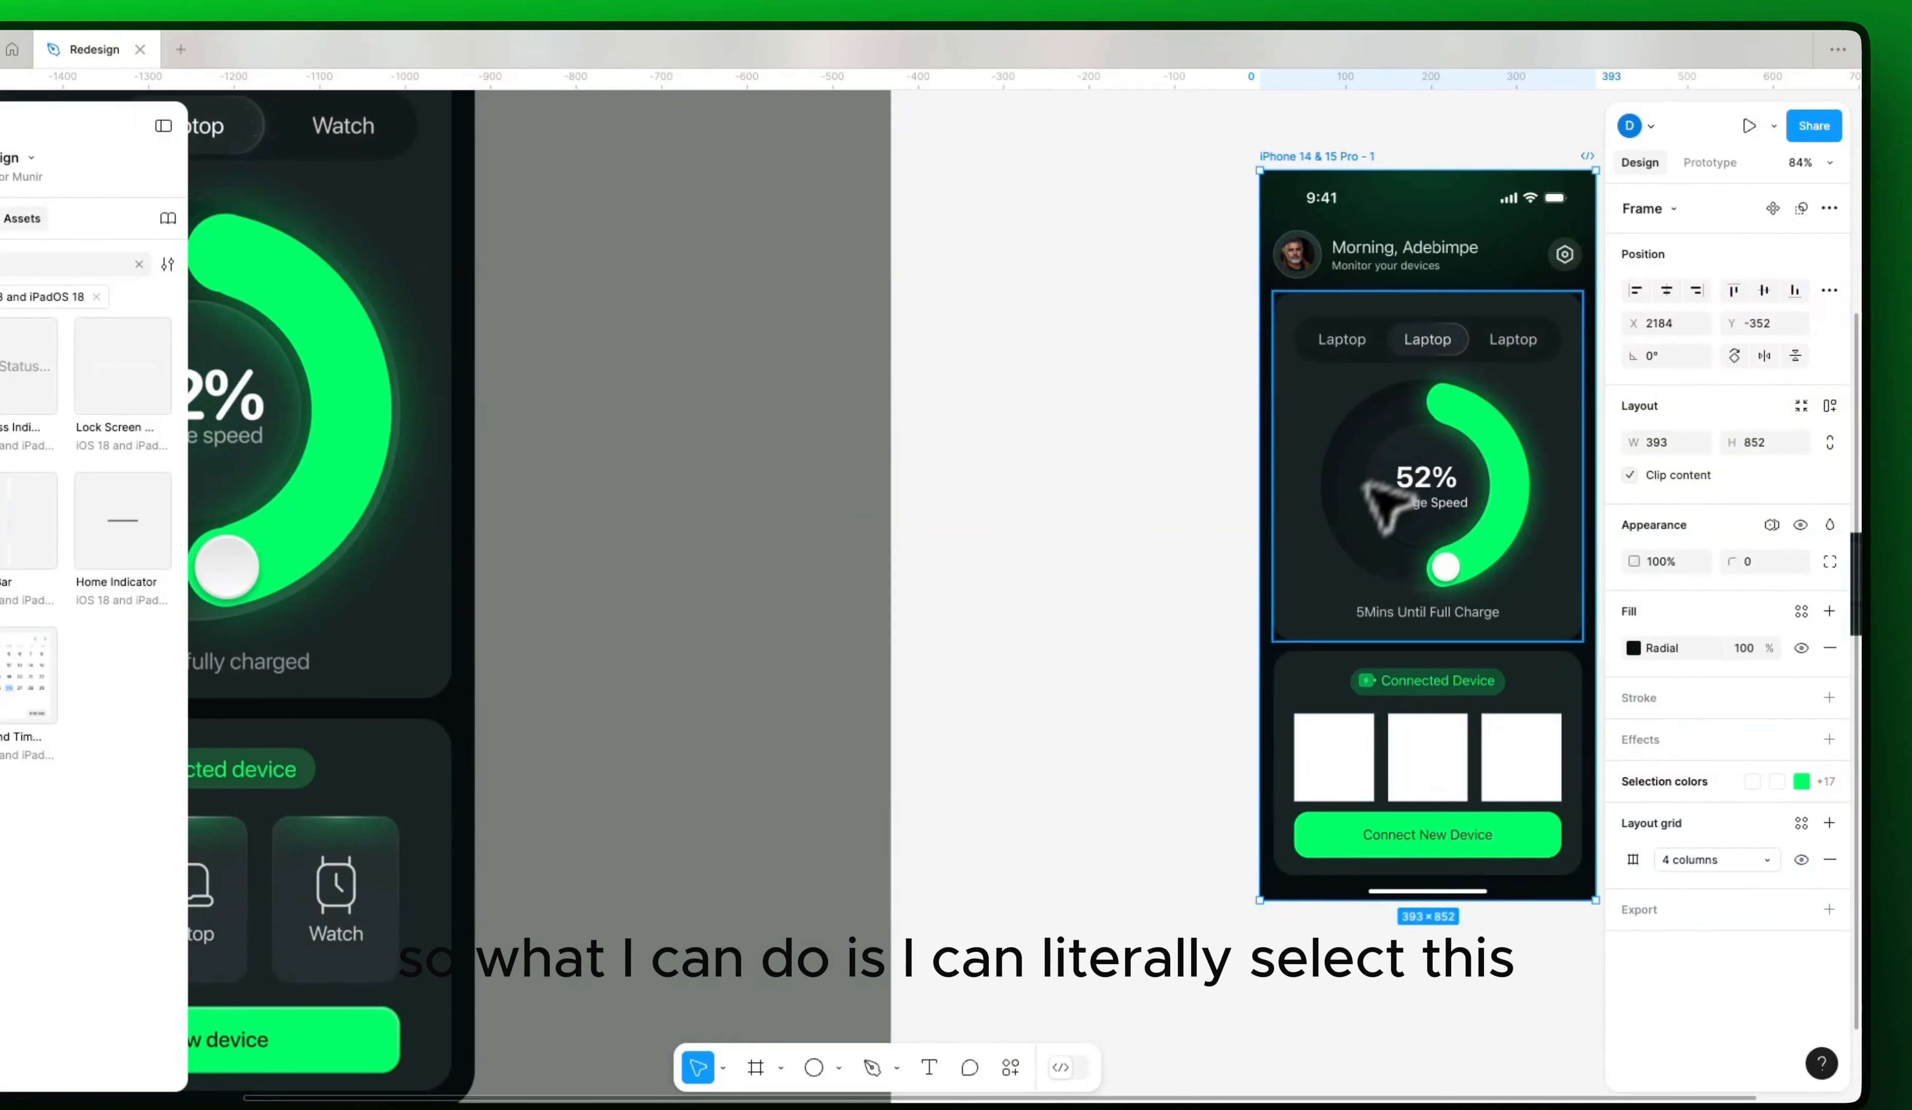
{"action": "left_click", "coordinate": [1626, 648]}
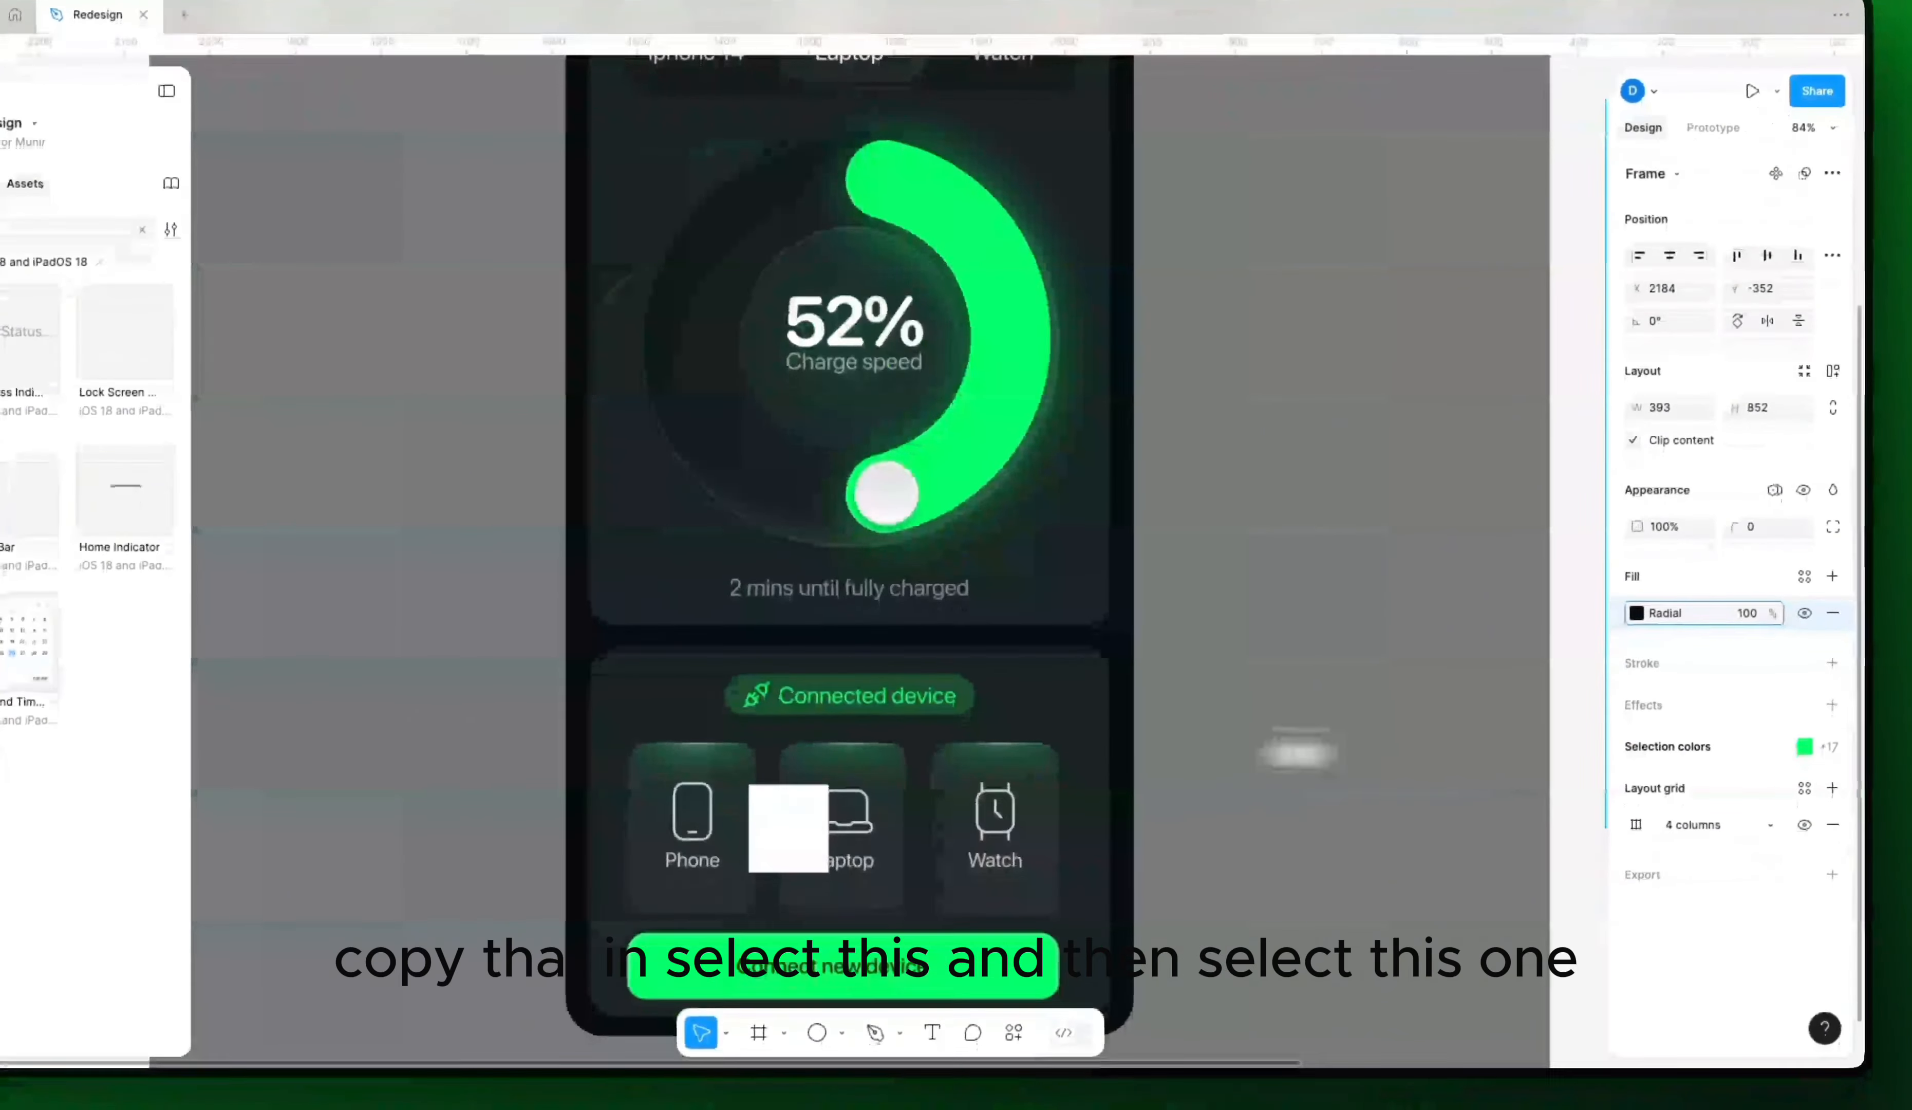
Step: Paste the radial fill onto the white frame over the reference tiles and remove its FFFFFF fill
{"action": "scroll", "coordinate": [1104, 793], "scroll_direction": "left", "scroll_amount": 3}
{"action": "left_click", "coordinate": [922, 801]}
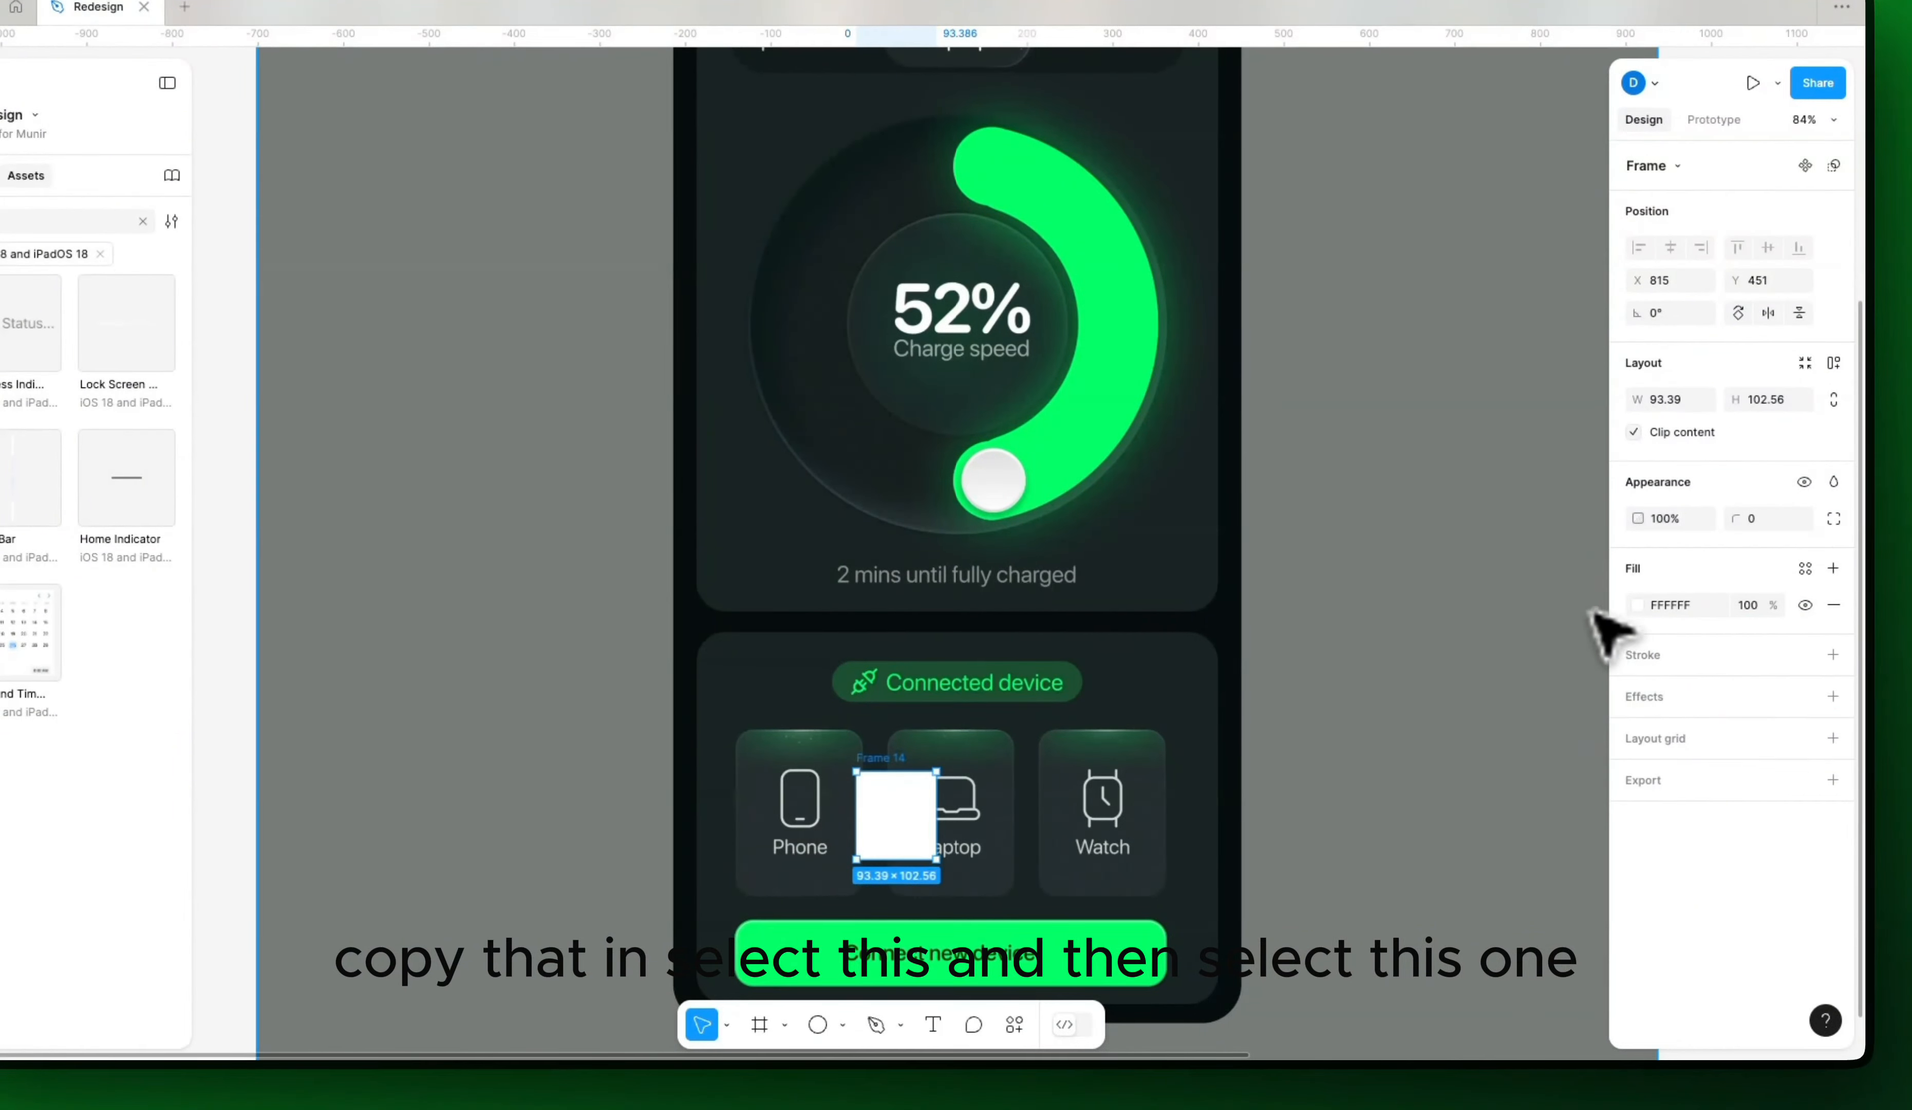
{"action": "key", "text": "ctrl+v"}
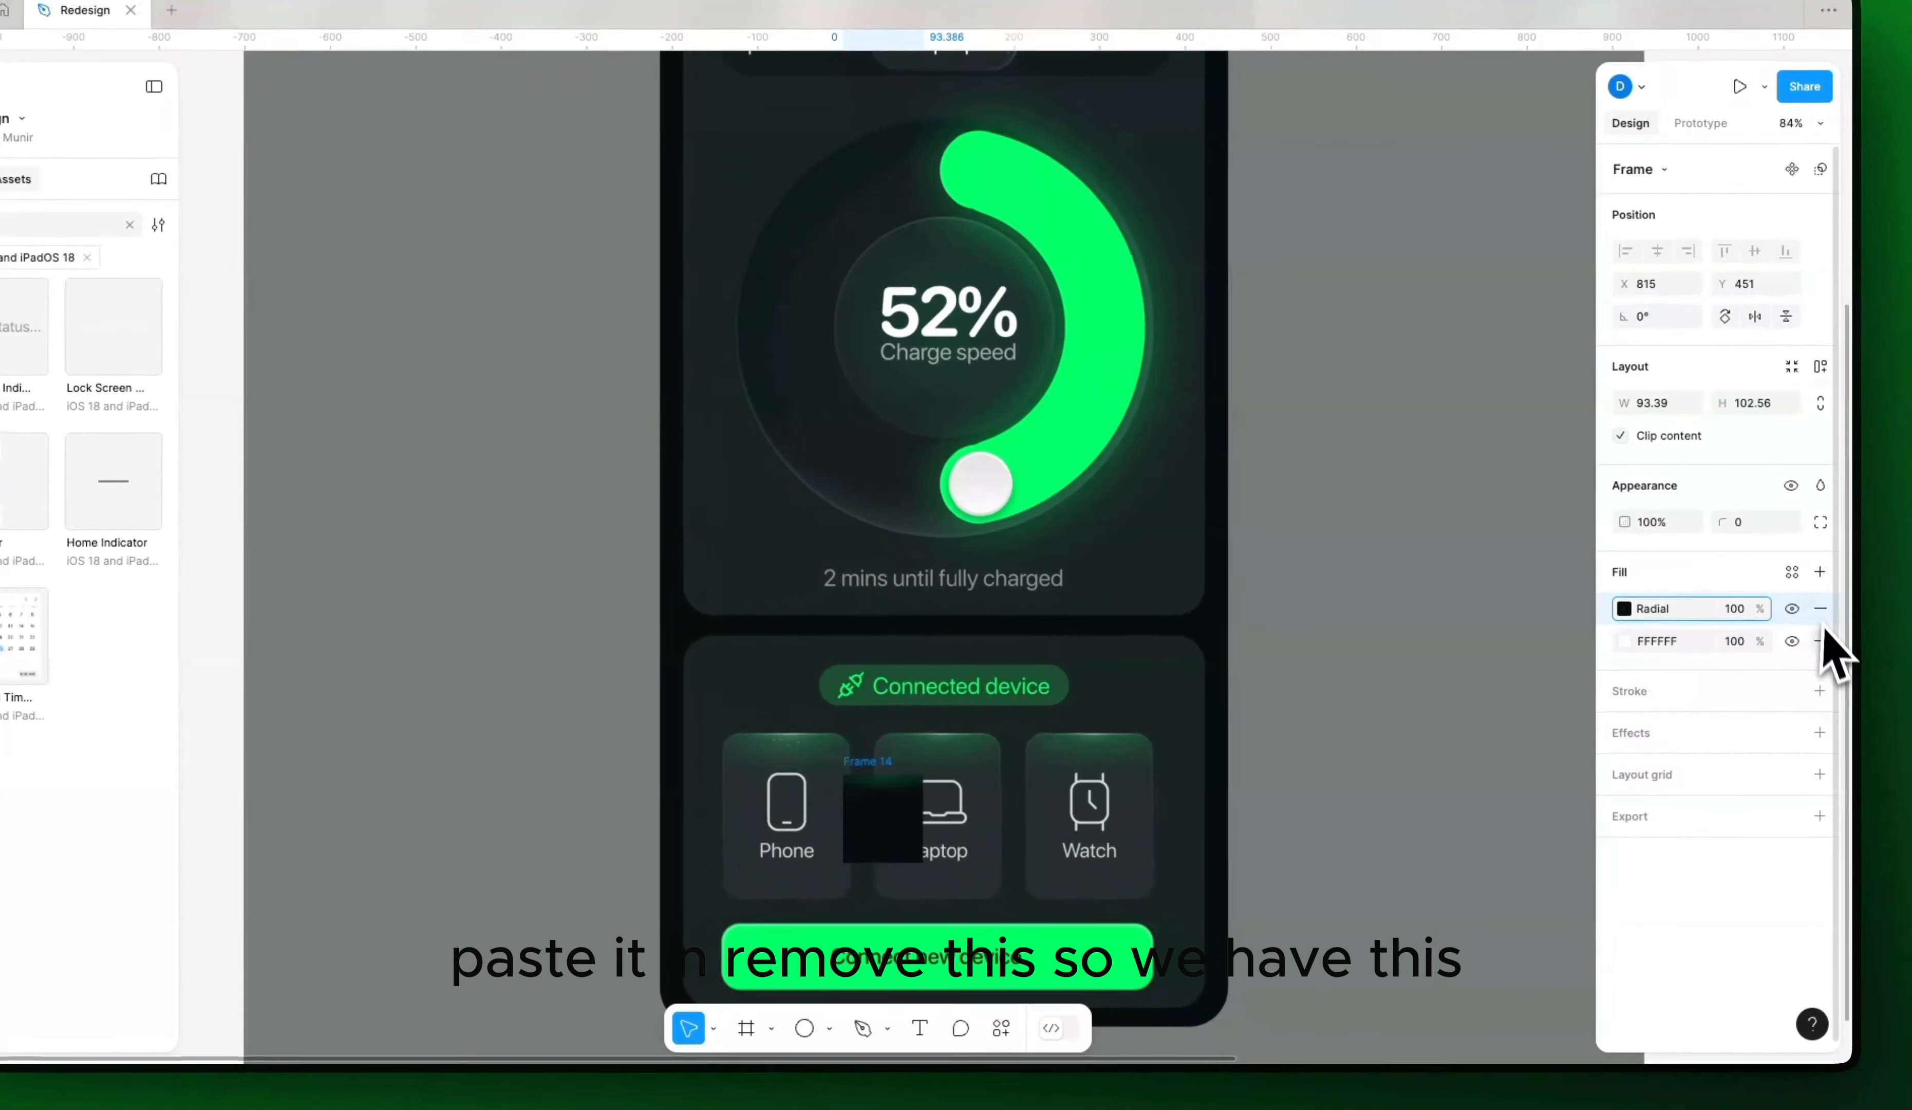
{"action": "left_click", "coordinate": [1833, 638]}
Step: Move the gradient frame off the reference onto the empty canvas beside the redesigned phone, at about X 1879, Y 477
{"action": "scroll", "coordinate": [914, 804], "scroll_direction": "up", "scroll_amount": 2}
{"action": "scroll", "coordinate": [991, 770], "scroll_direction": "up", "scroll_amount": 3}
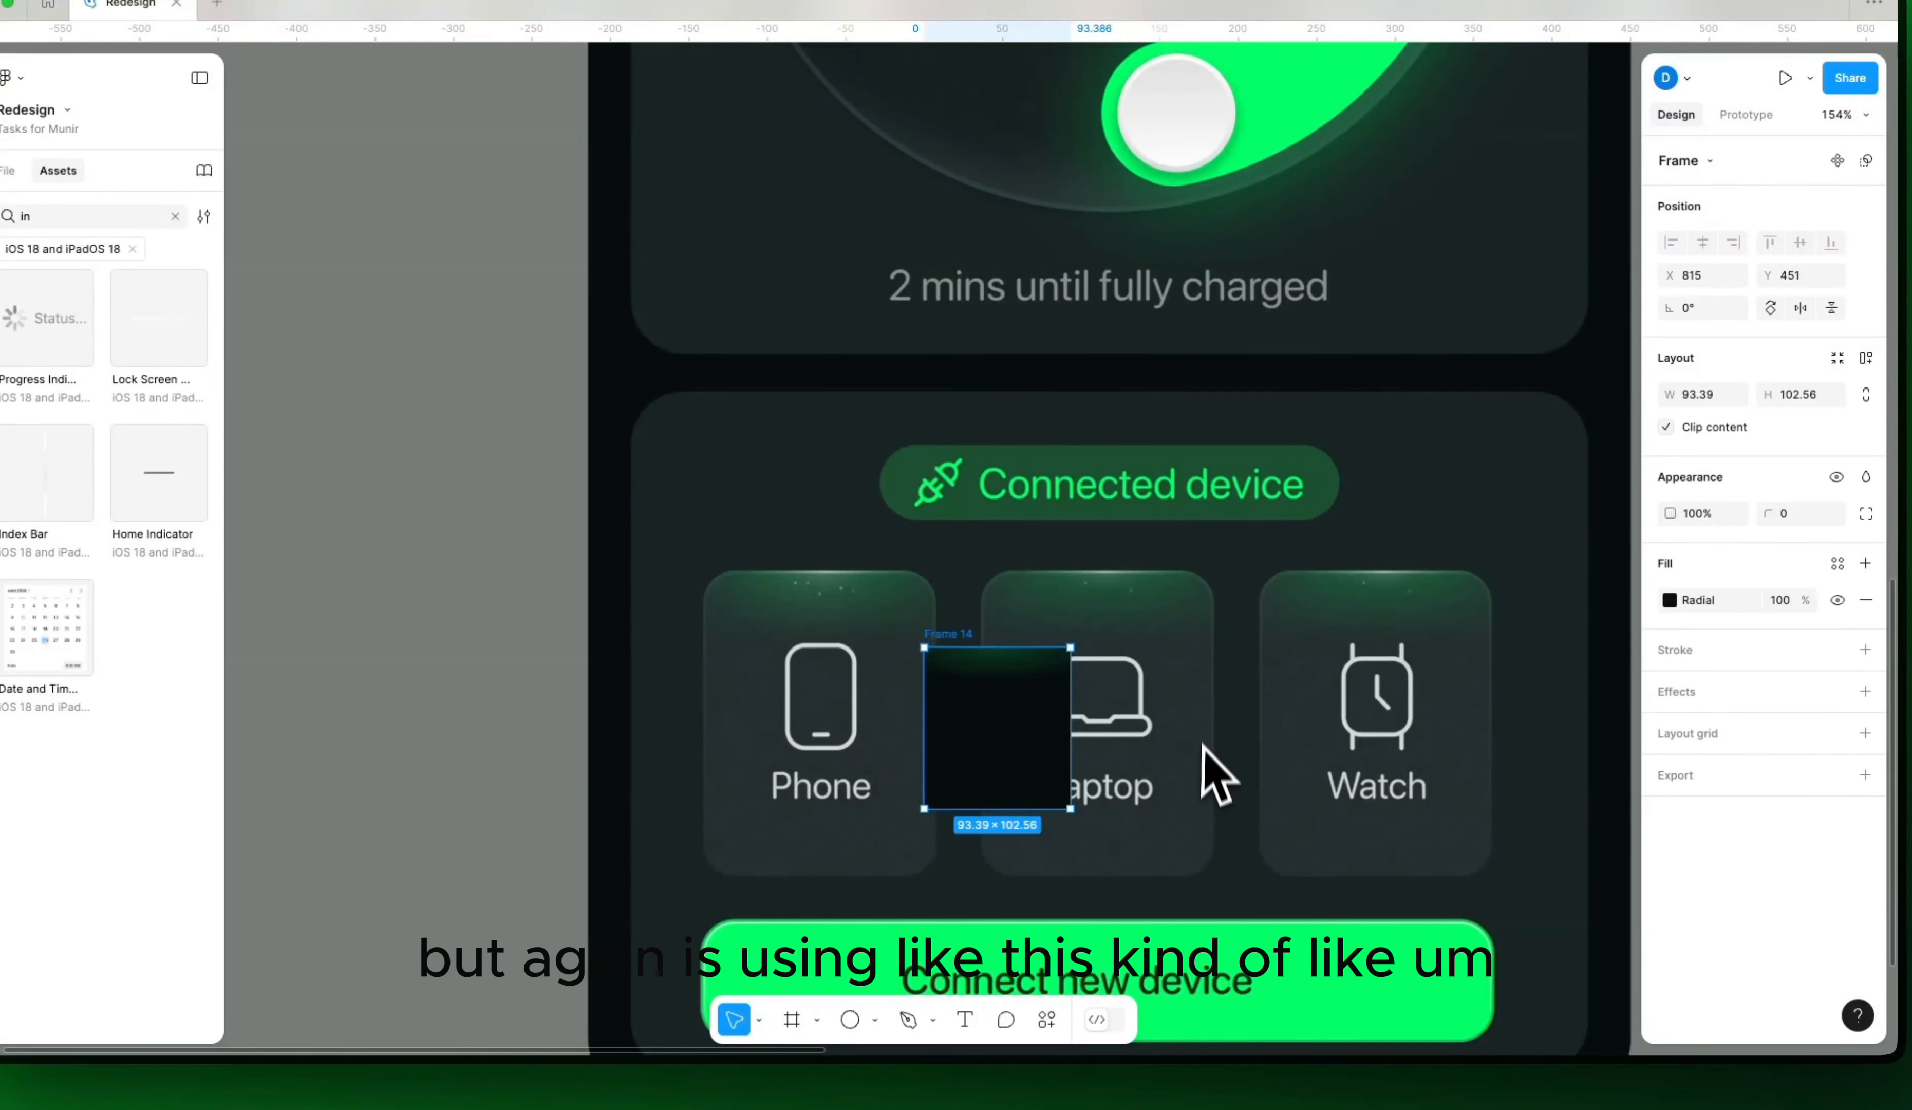
{"action": "scroll", "coordinate": [1203, 747], "scroll_direction": "down", "scroll_amount": 6}
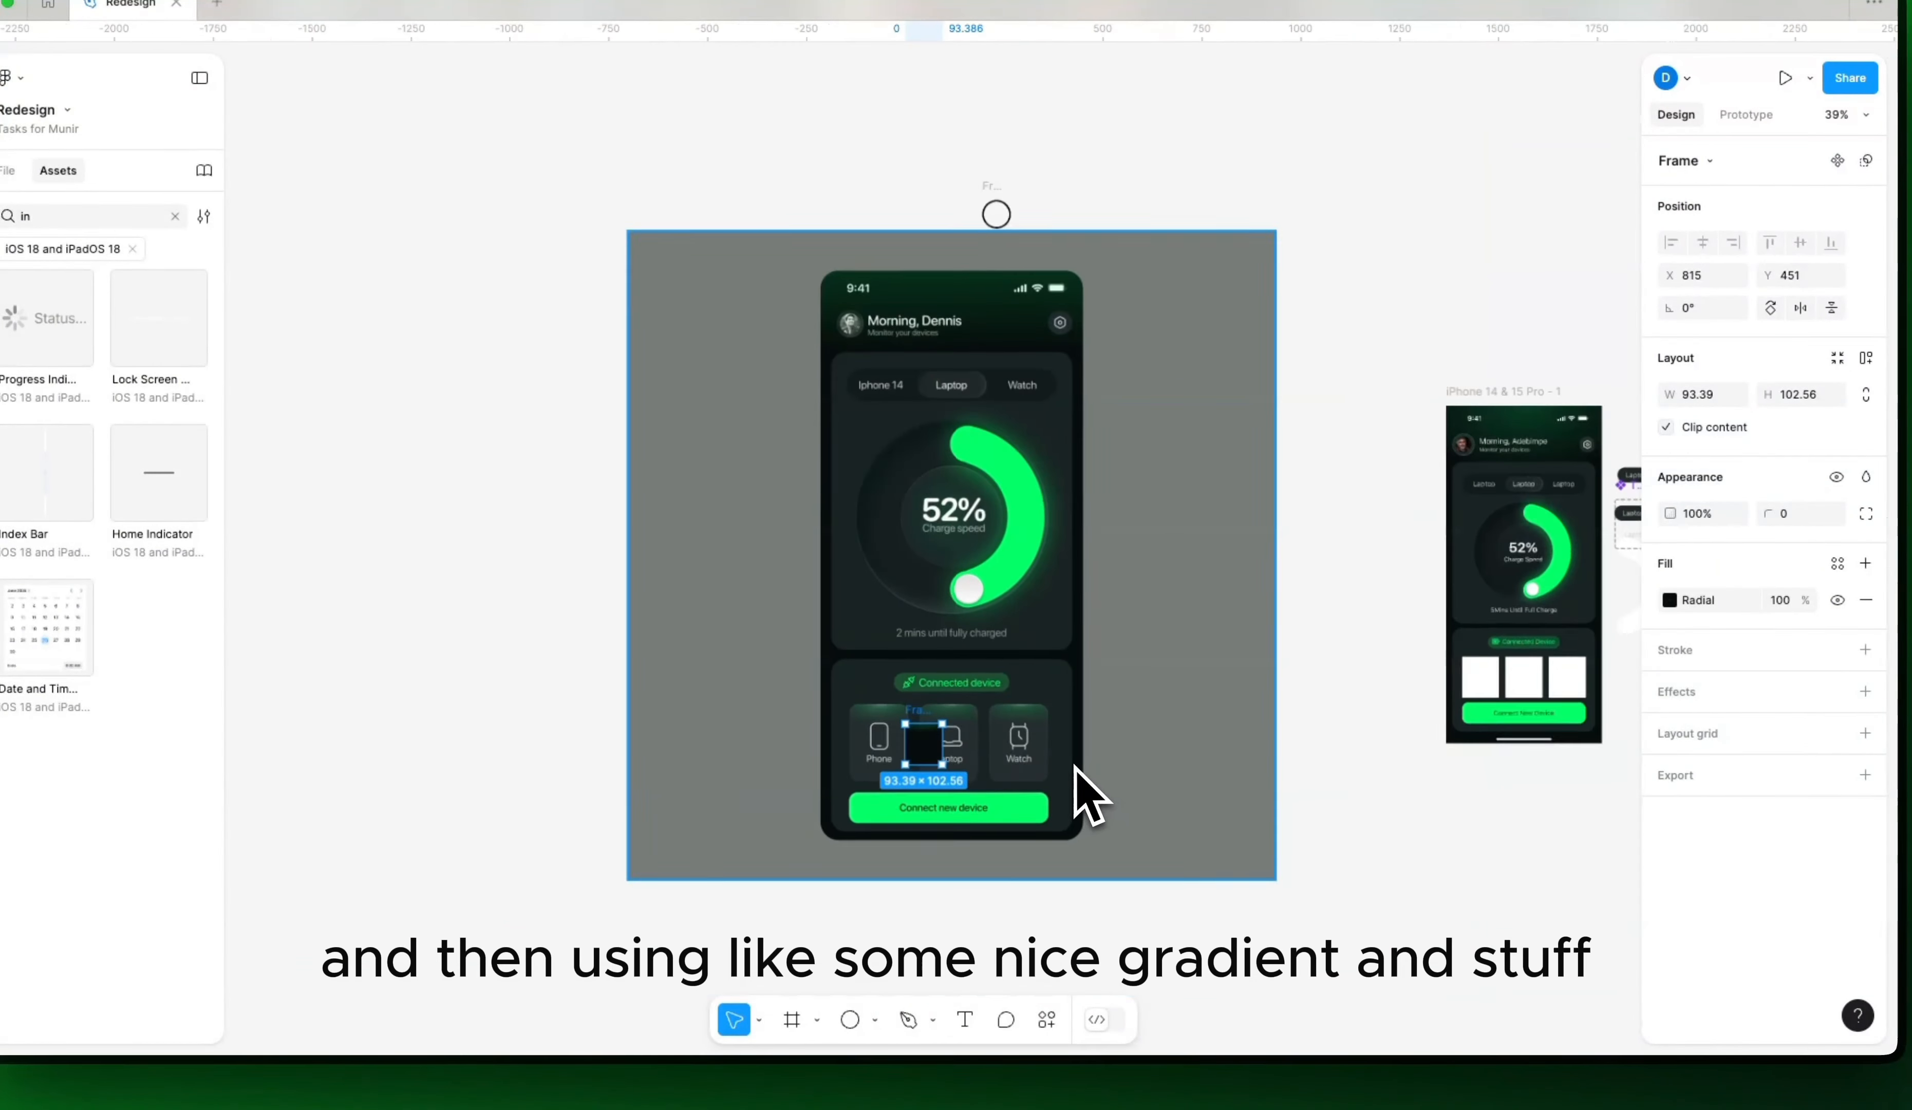
{"action": "scroll", "coordinate": [1086, 790], "scroll_direction": "right", "scroll_amount": 5}
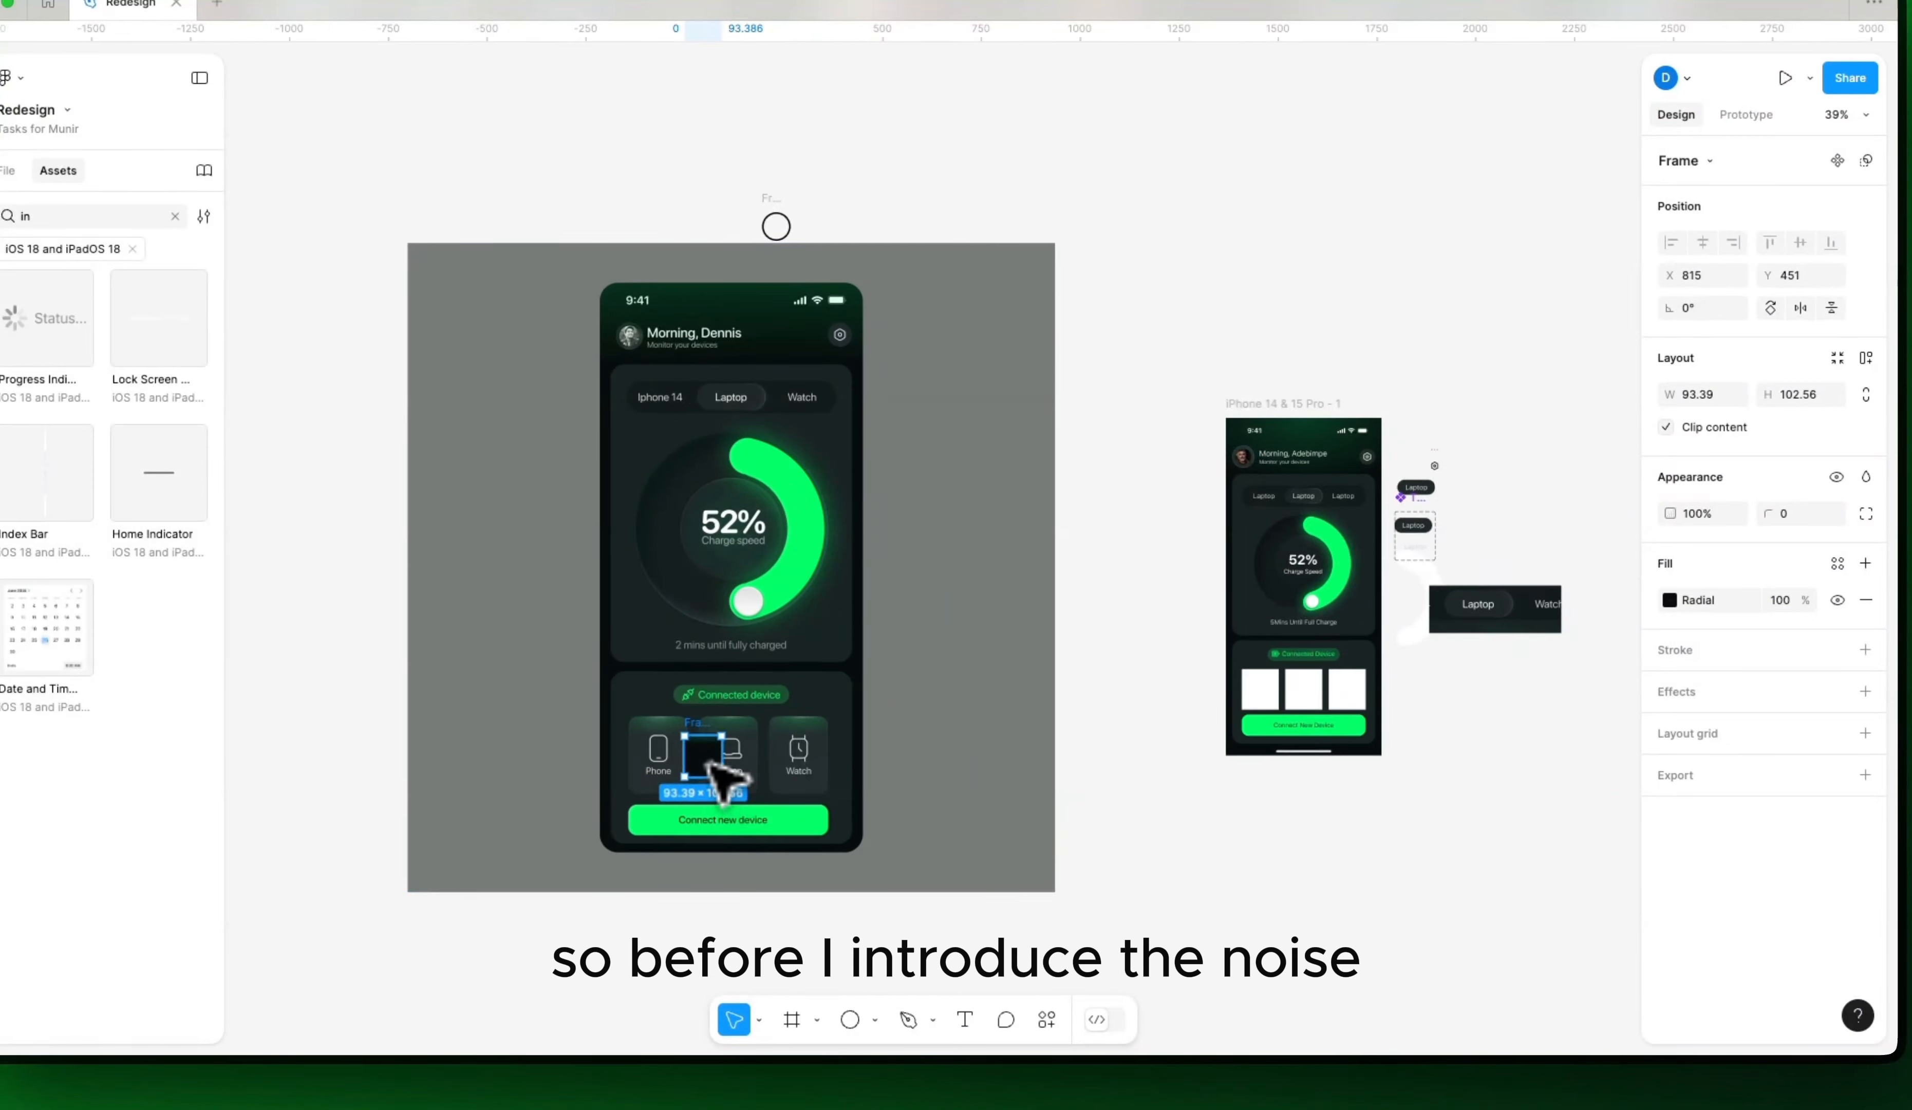
{"action": "left_click_drag", "start_coordinate": [724, 774], "coordinate": [1143, 787]}
Step: Recolour the 20% stop of the frame's radial gradient with the colour sampled from the redesign's Connected Device card background
{"action": "scroll", "coordinate": [1219, 774], "scroll_direction": "up", "scroll_amount": 5}
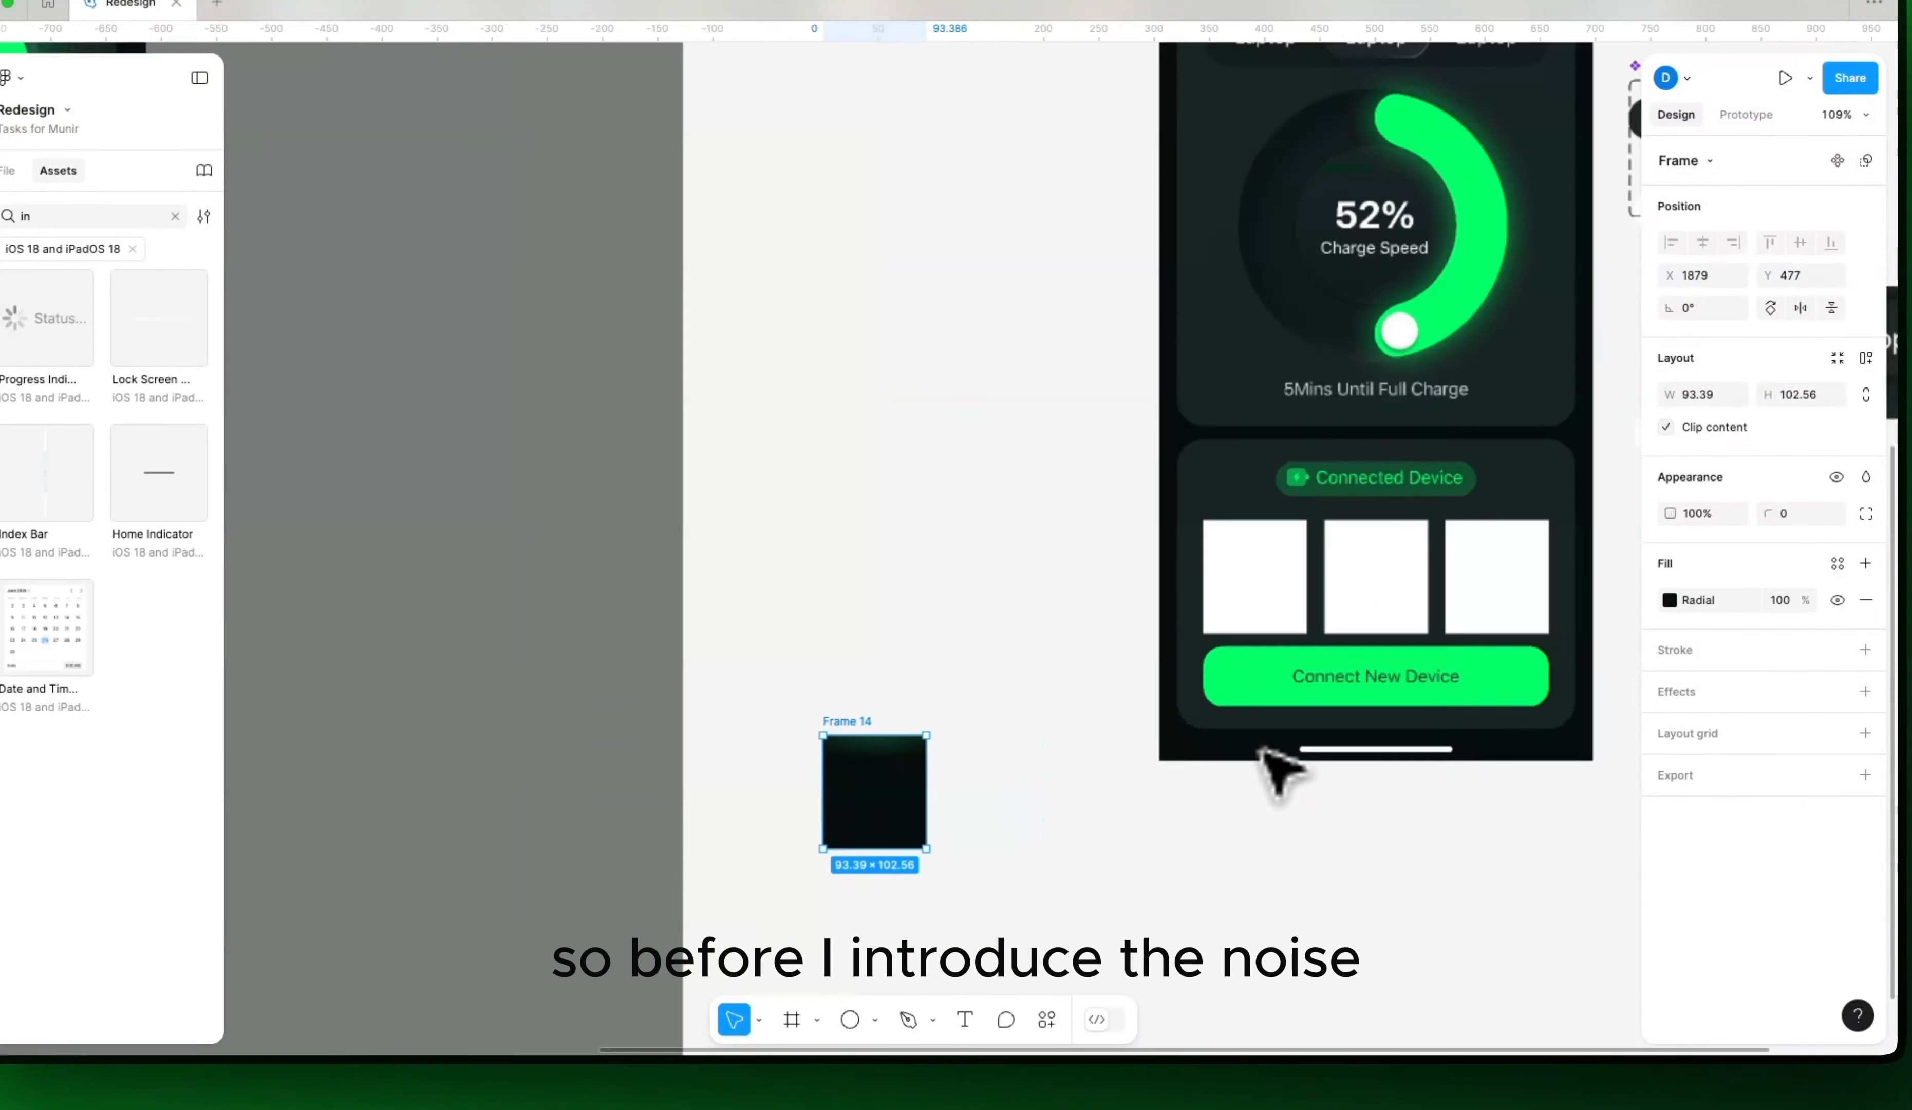
{"action": "scroll", "coordinate": [1278, 768], "scroll_direction": "up", "scroll_amount": 3}
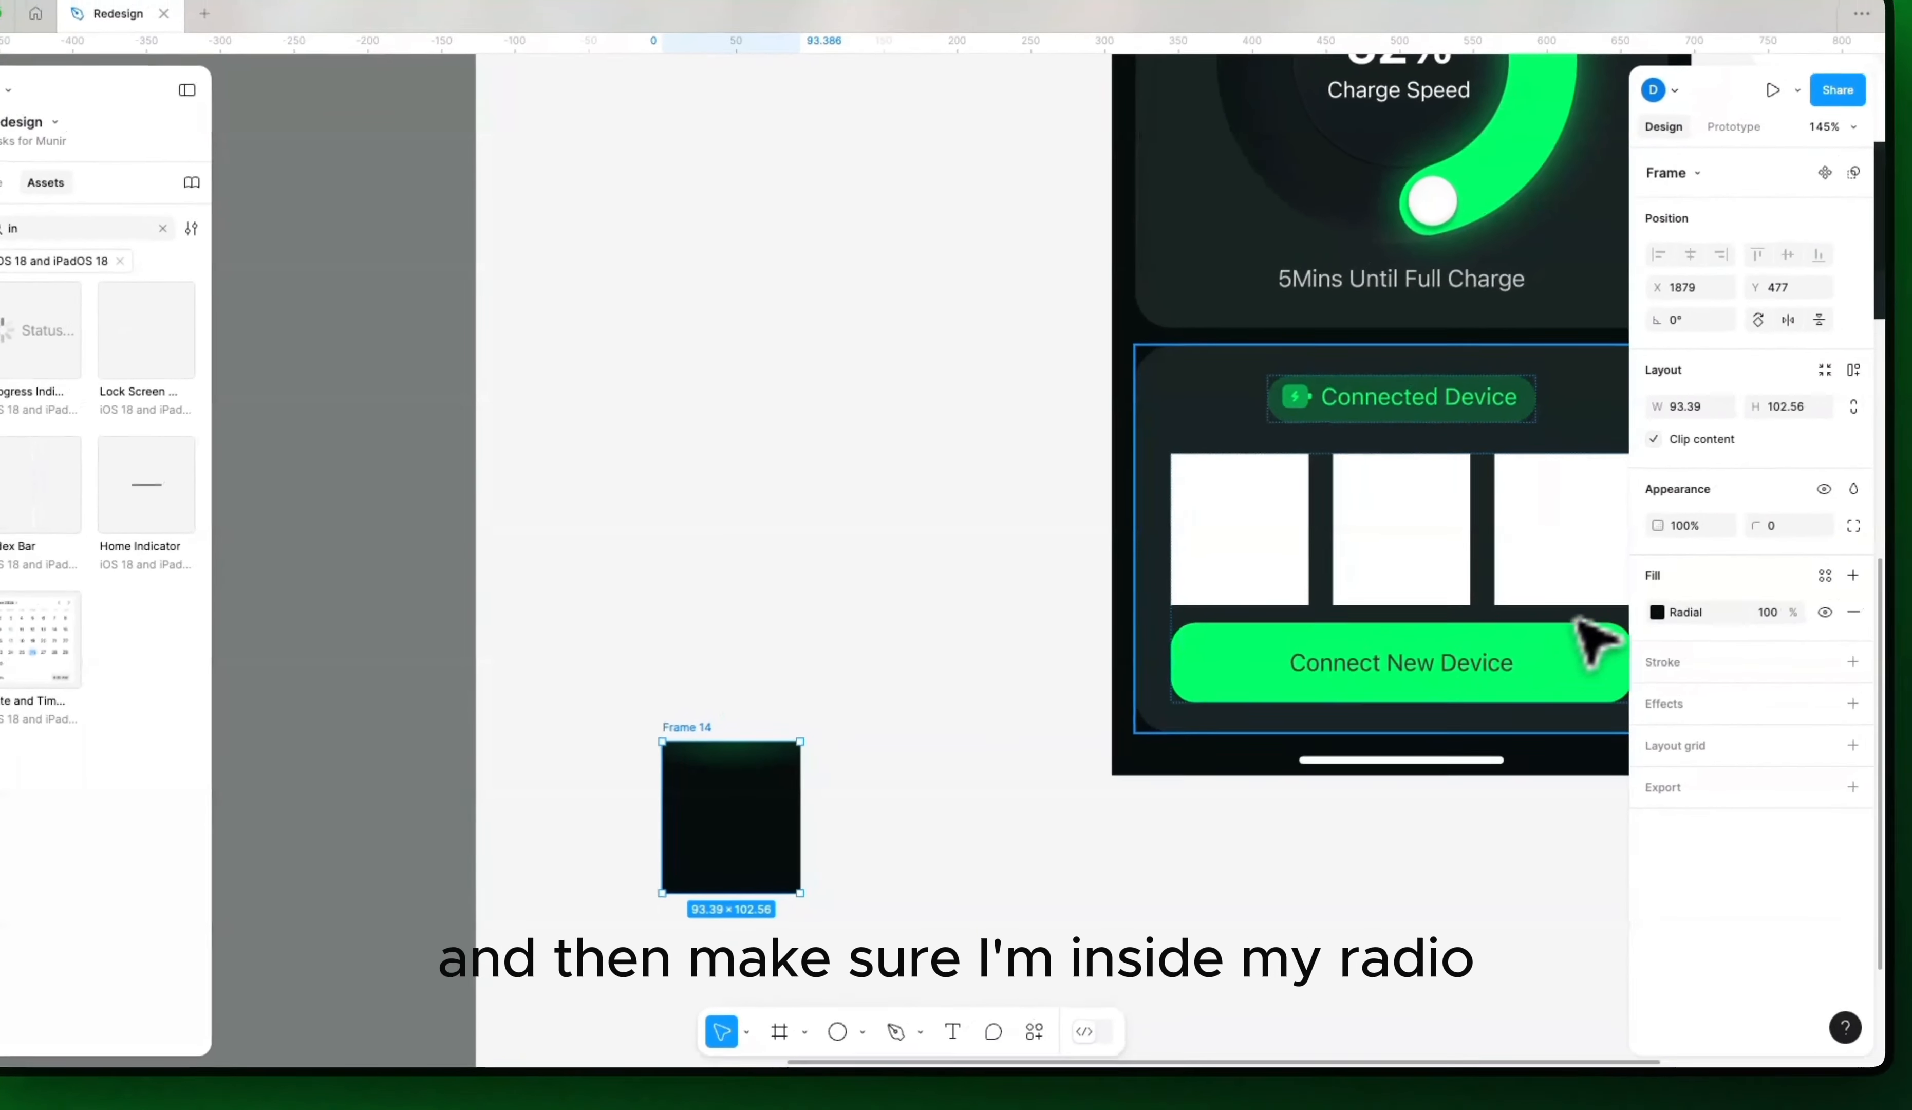
{"action": "left_click", "coordinate": [1669, 600]}
{"action": "left_click", "coordinate": [1438, 750]}
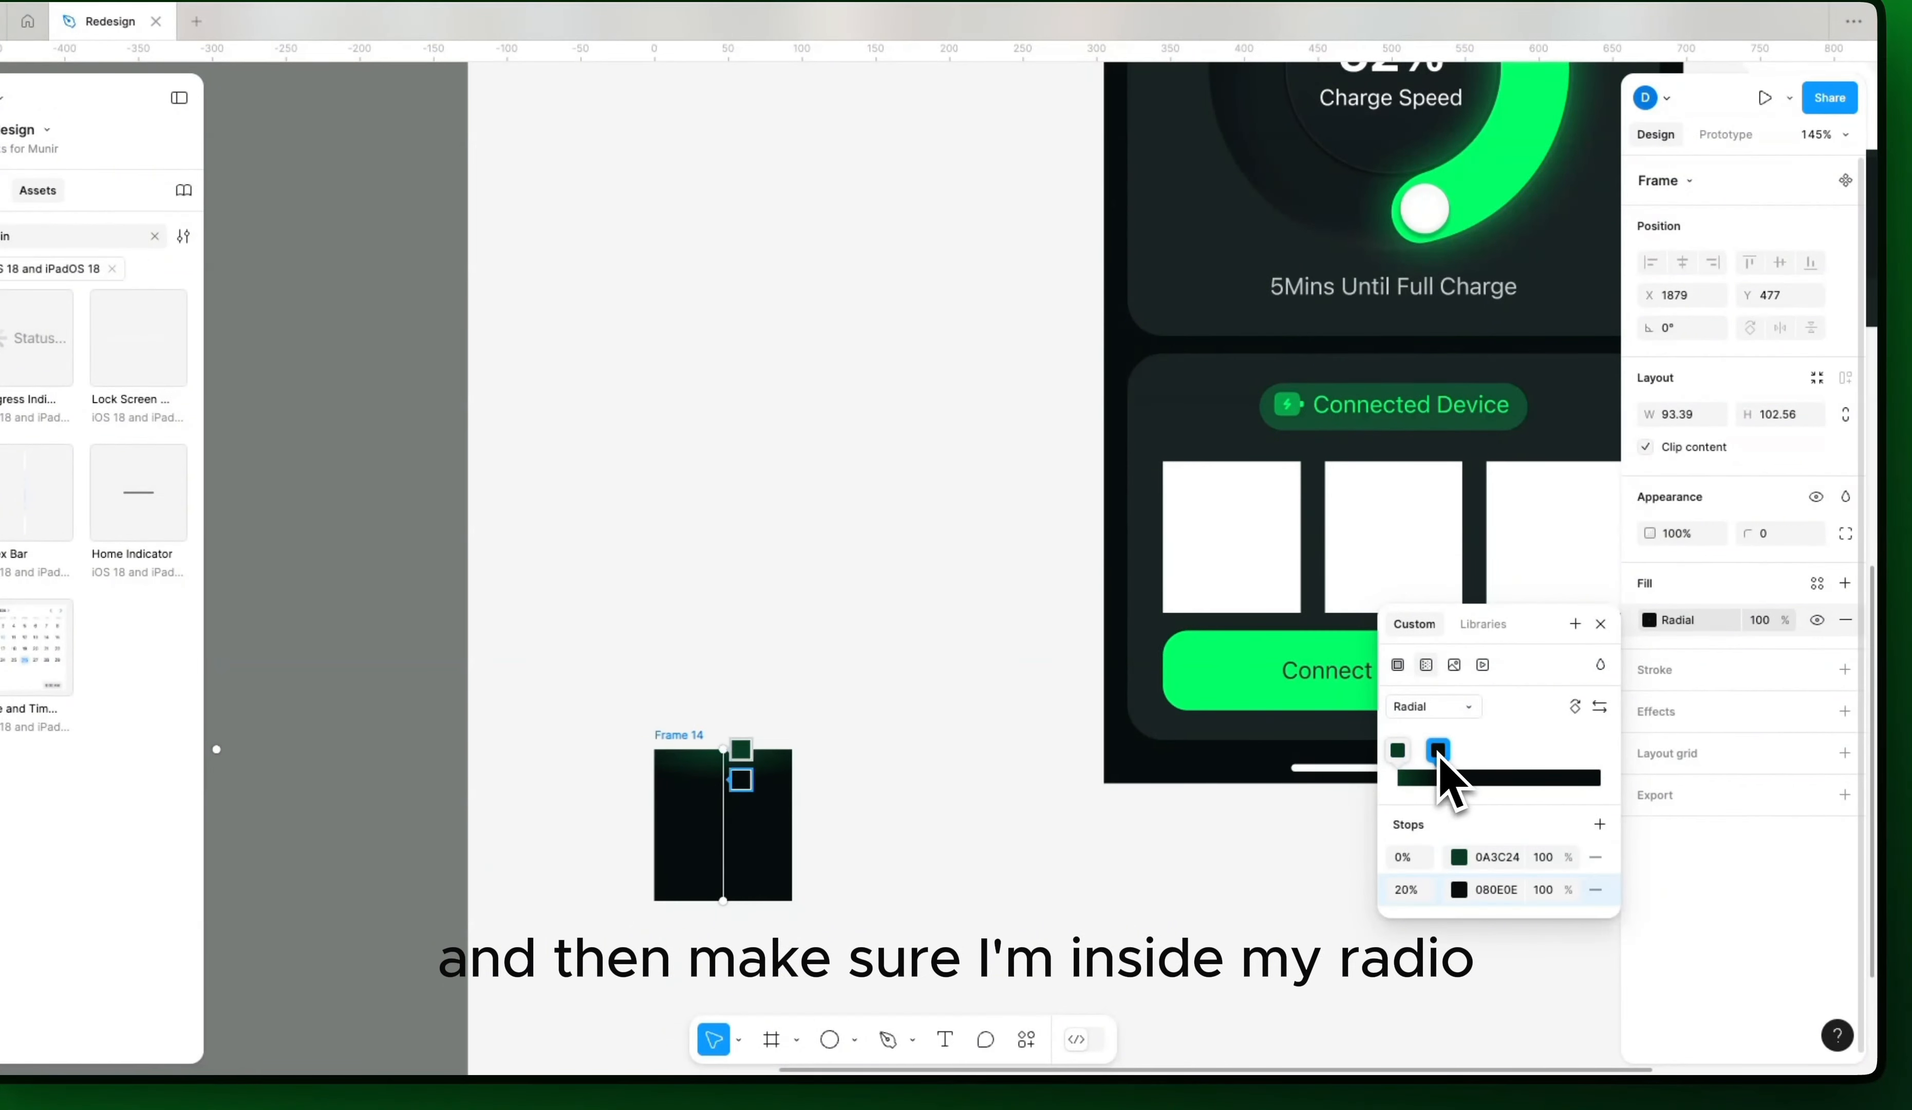
{"action": "left_click", "coordinate": [1459, 890]}
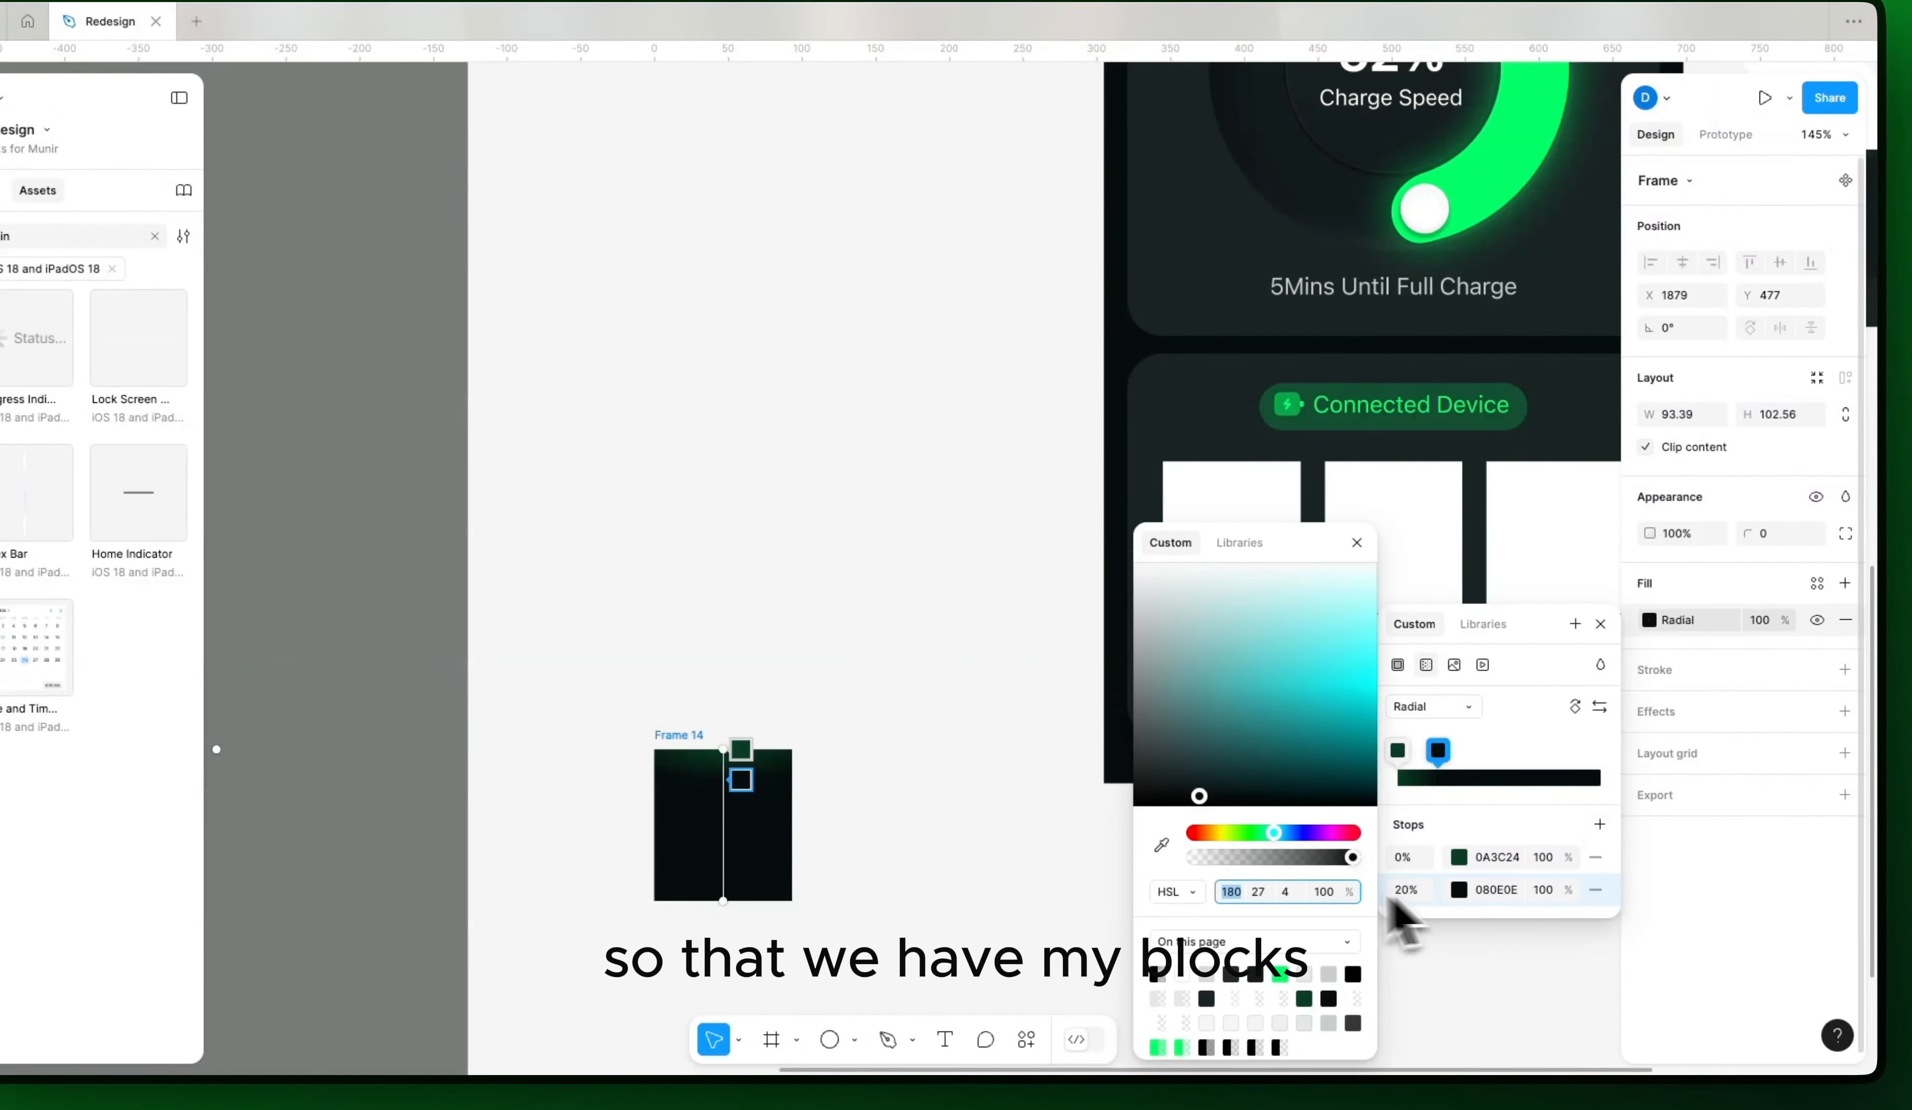
{"action": "left_click", "coordinate": [1163, 844]}
{"action": "left_click", "coordinate": [1166, 401]}
{"action": "left_click", "coordinate": [950, 644]}
Step: Move the gradient frame back onto the reference, over the edge of the Watch tile at about X 1130, Y 473
{"action": "scroll", "coordinate": [964, 656], "scroll_direction": "down", "scroll_amount": 5}
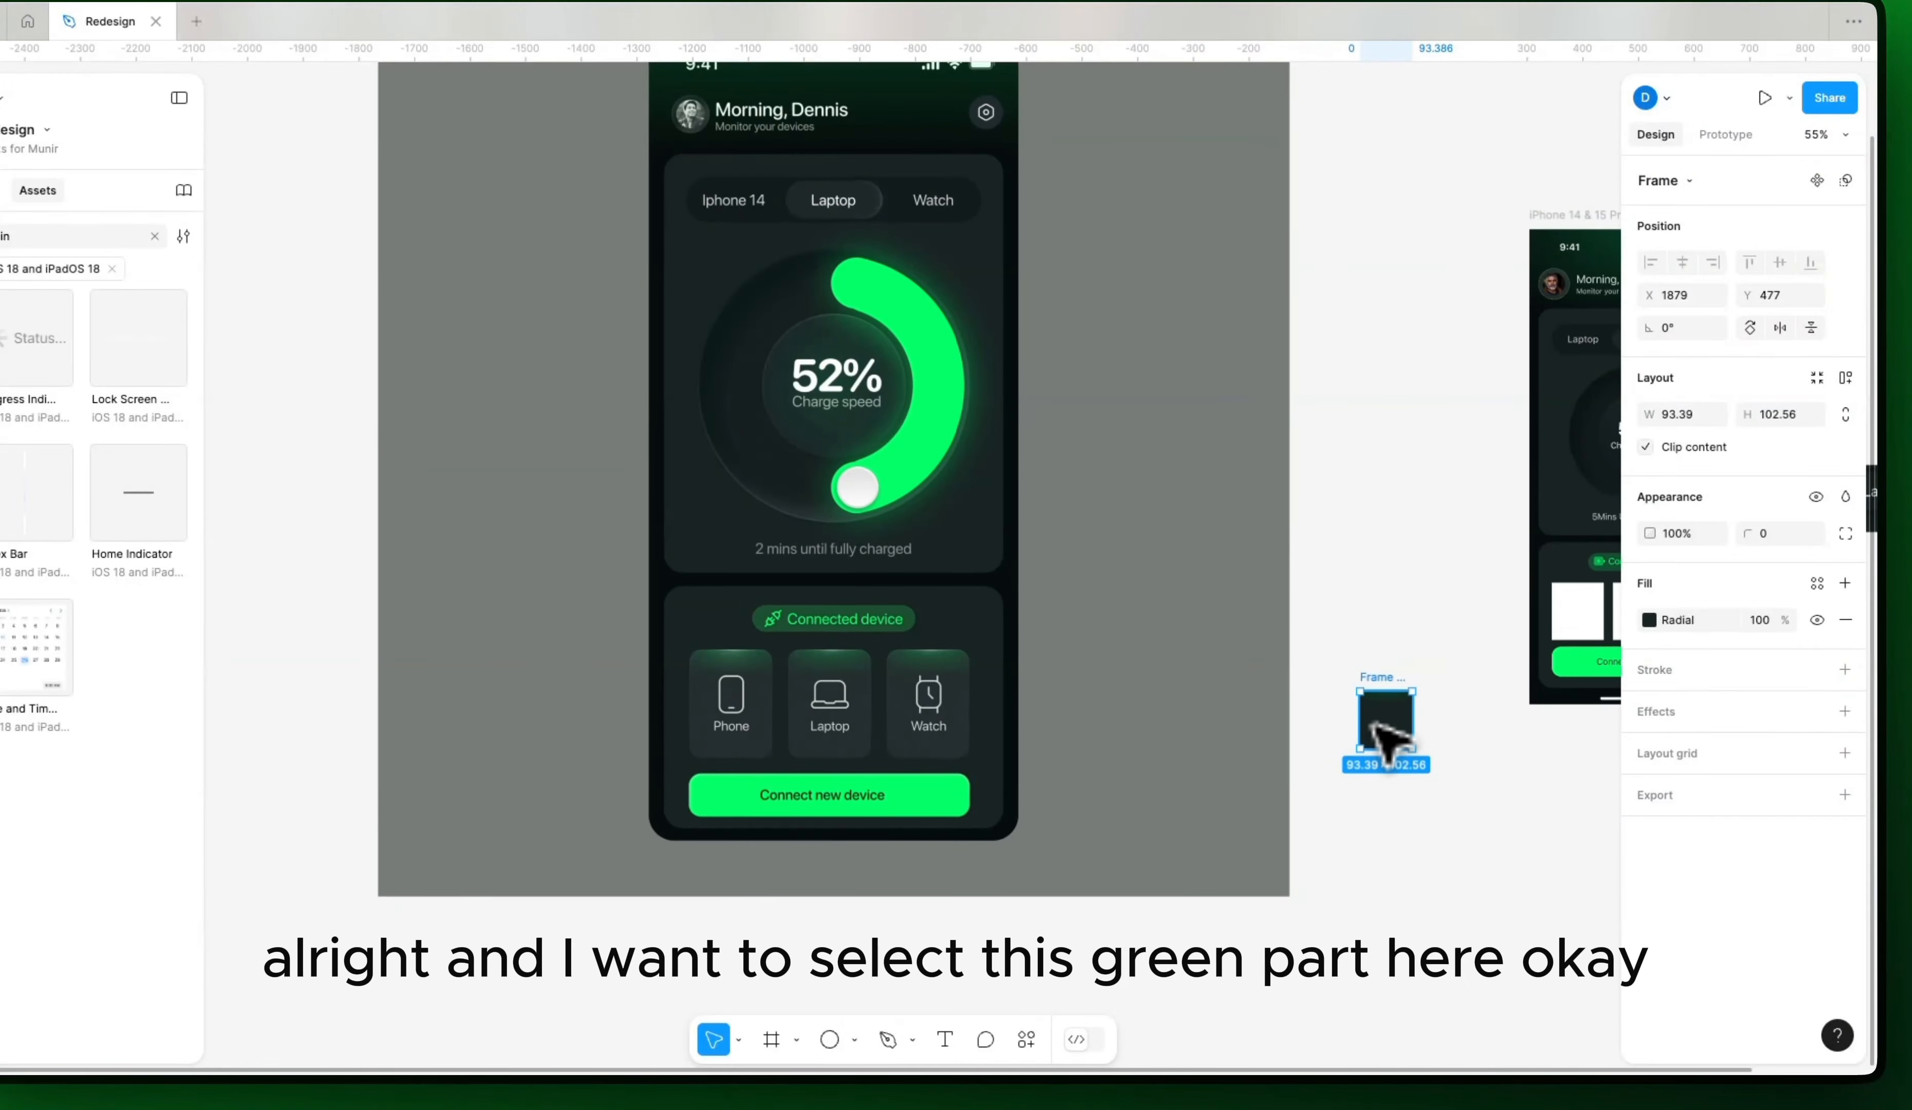
{"action": "left_click_drag", "start_coordinate": [1385, 736], "coordinate": [973, 760]}
{"action": "scroll", "coordinate": [968, 762], "scroll_direction": "up", "scroll_amount": 10}
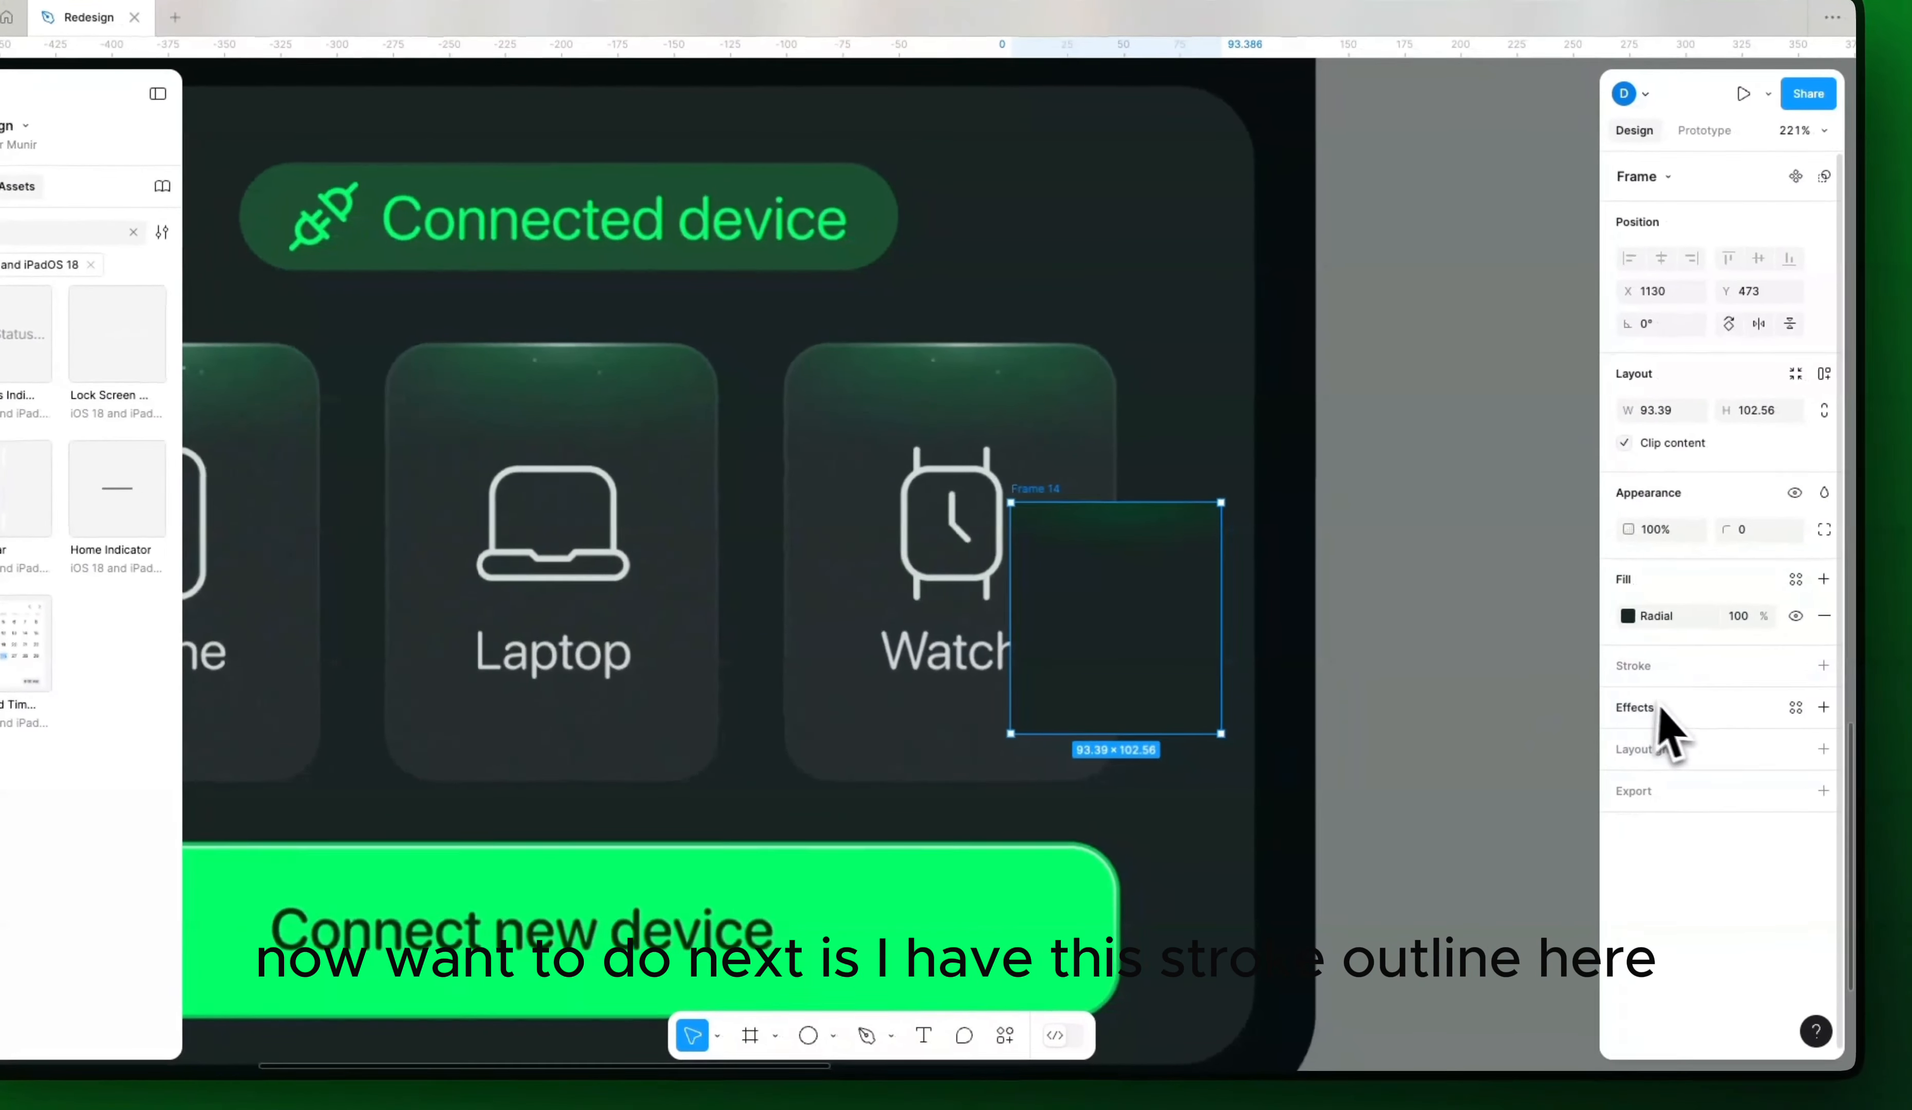
Step: Add a stroke to the gradient frame, make it a linear gradient and set its 0% stop to FFFFFF
{"action": "left_click", "coordinate": [1668, 676]}
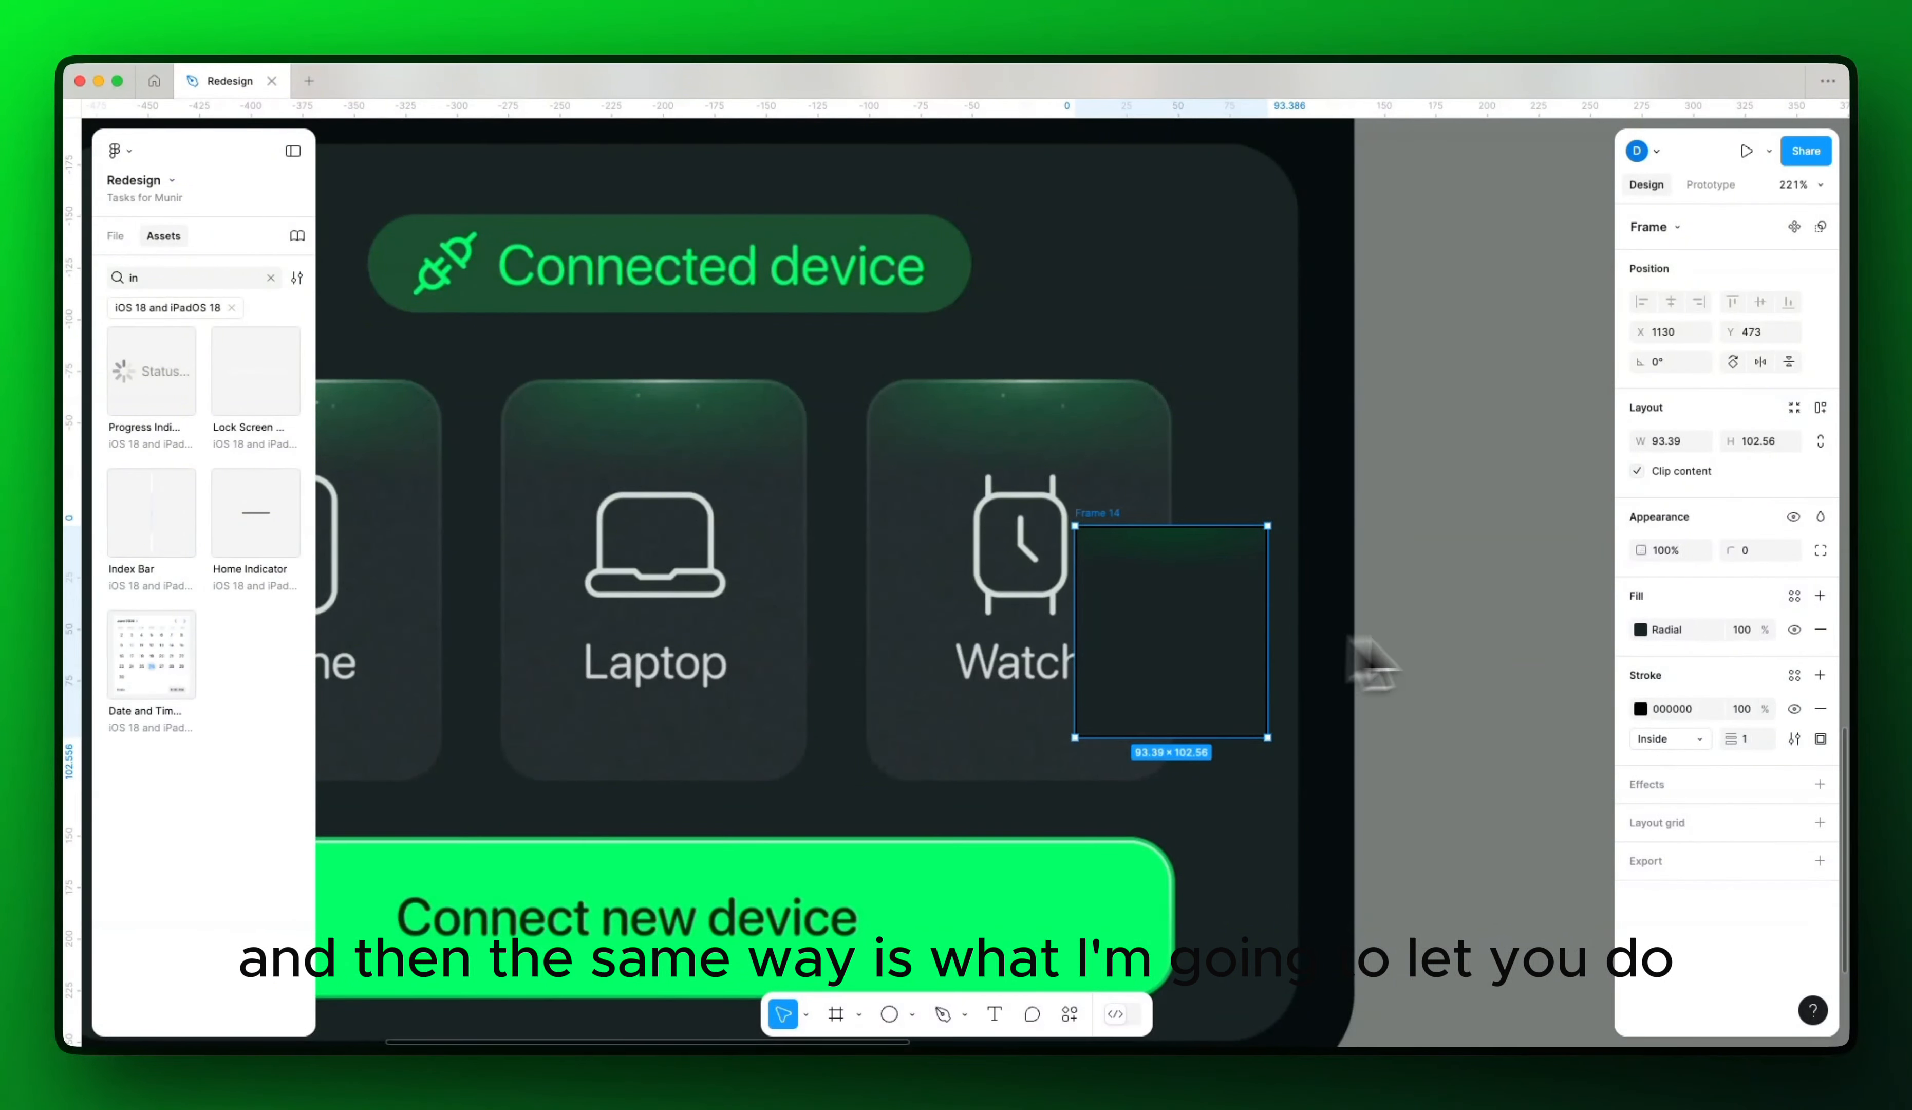
{"action": "left_click", "coordinate": [1640, 708]}
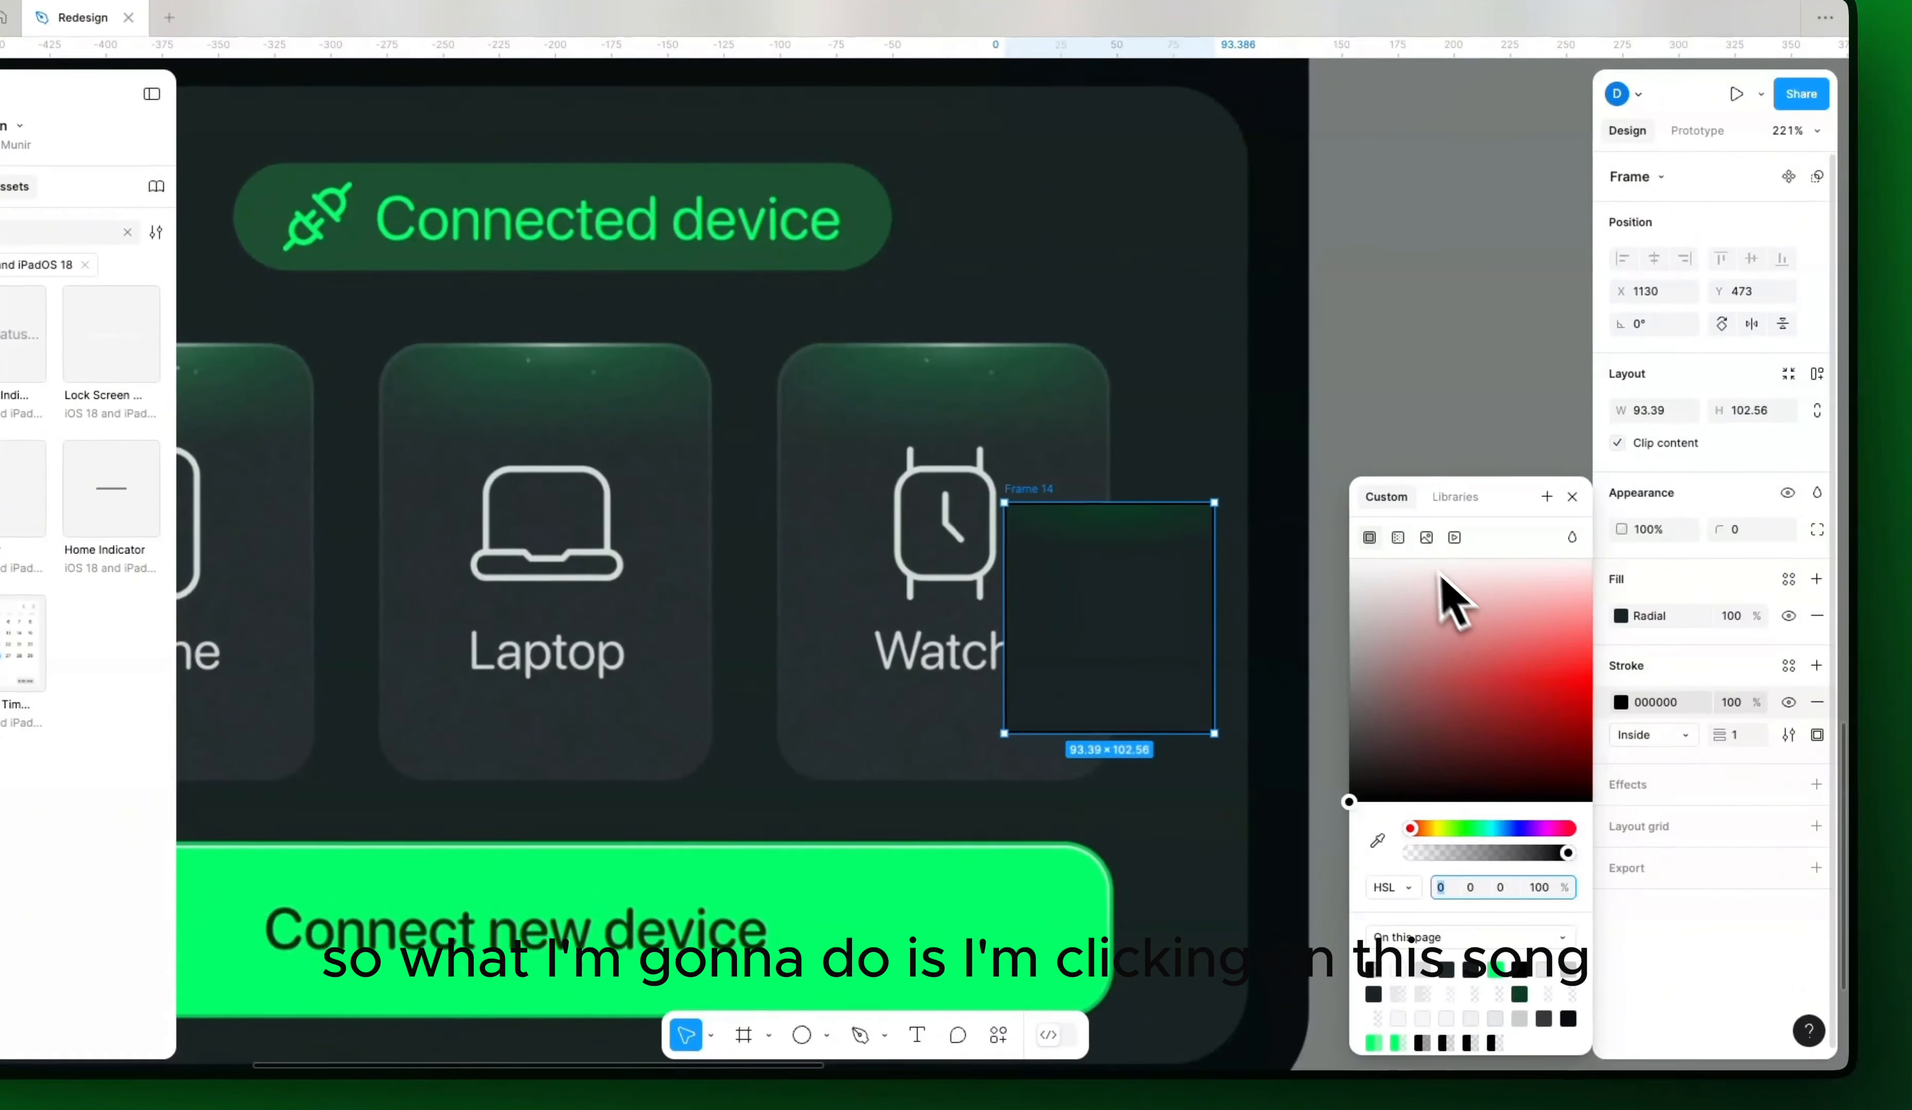
{"action": "left_click", "coordinate": [1398, 537]}
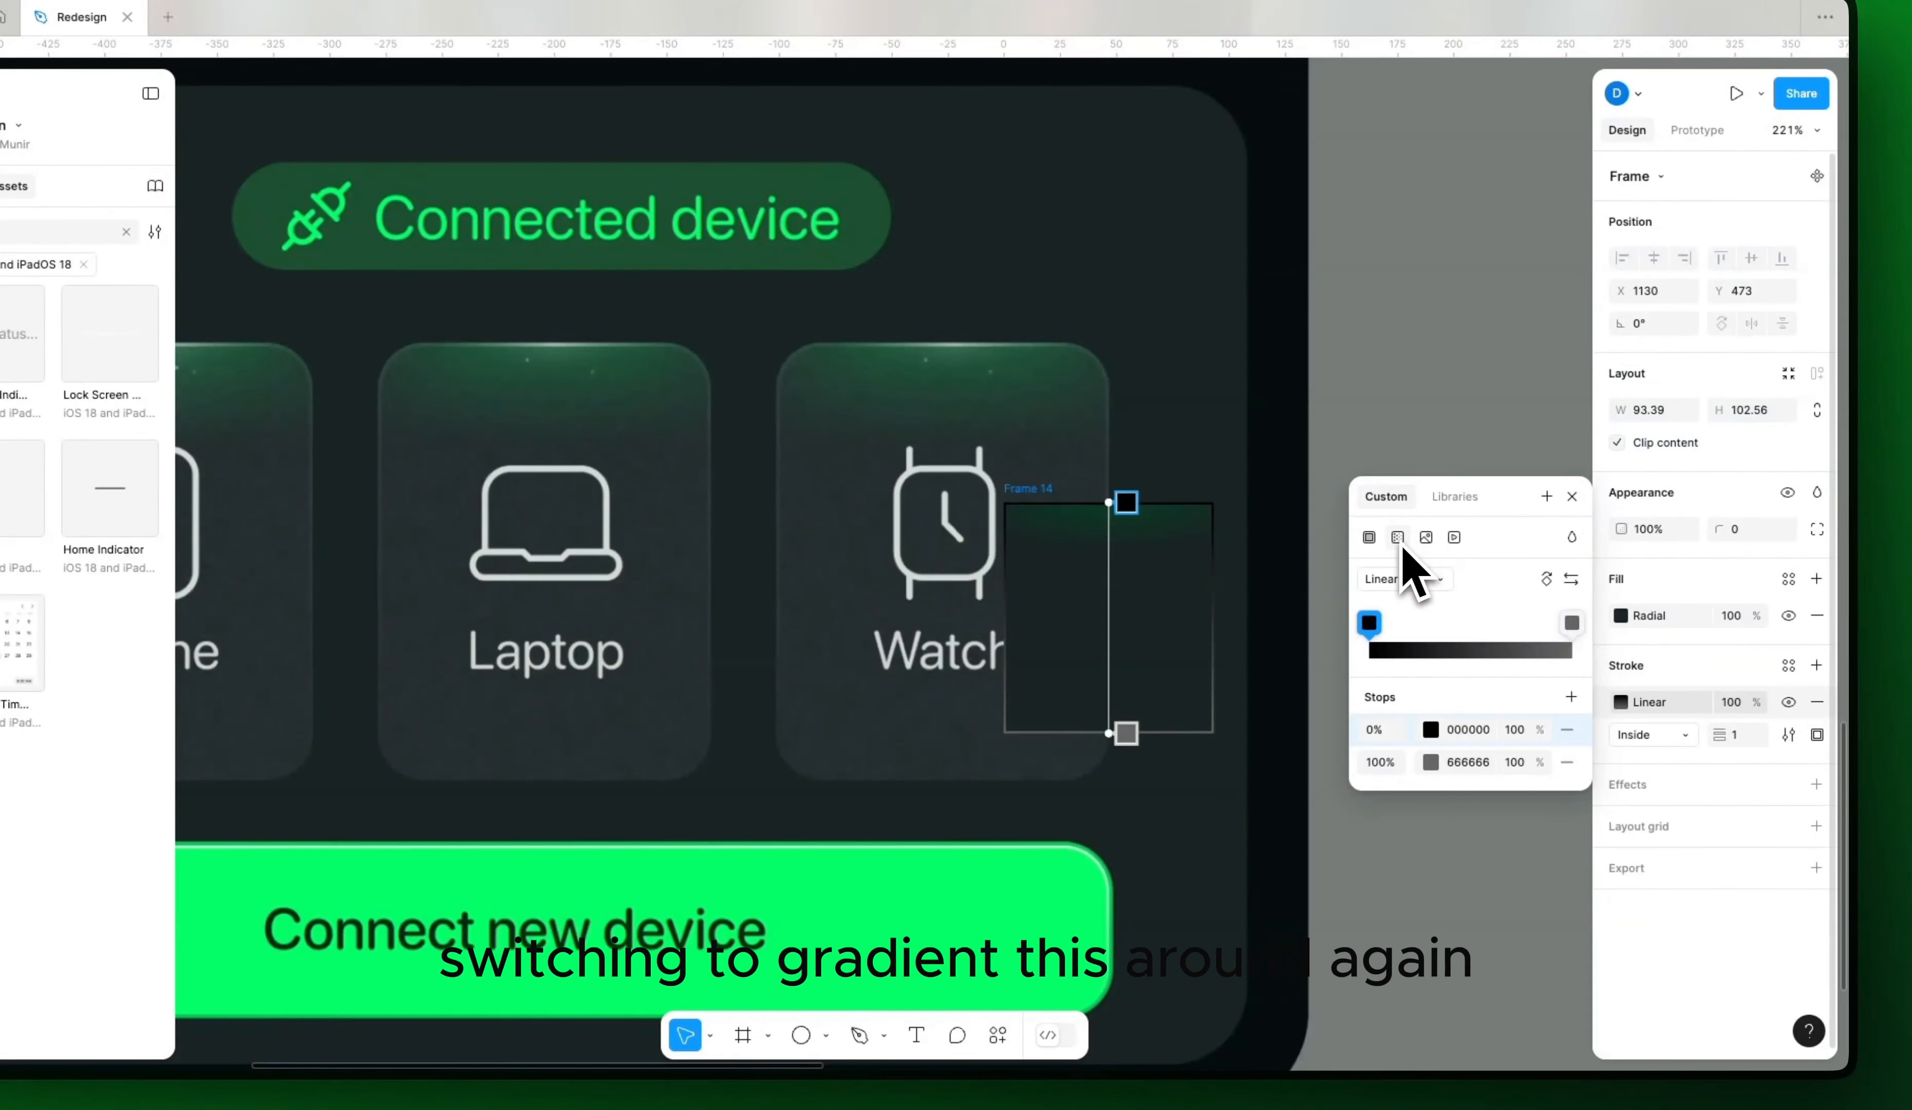
{"action": "left_click", "coordinate": [1469, 730]}
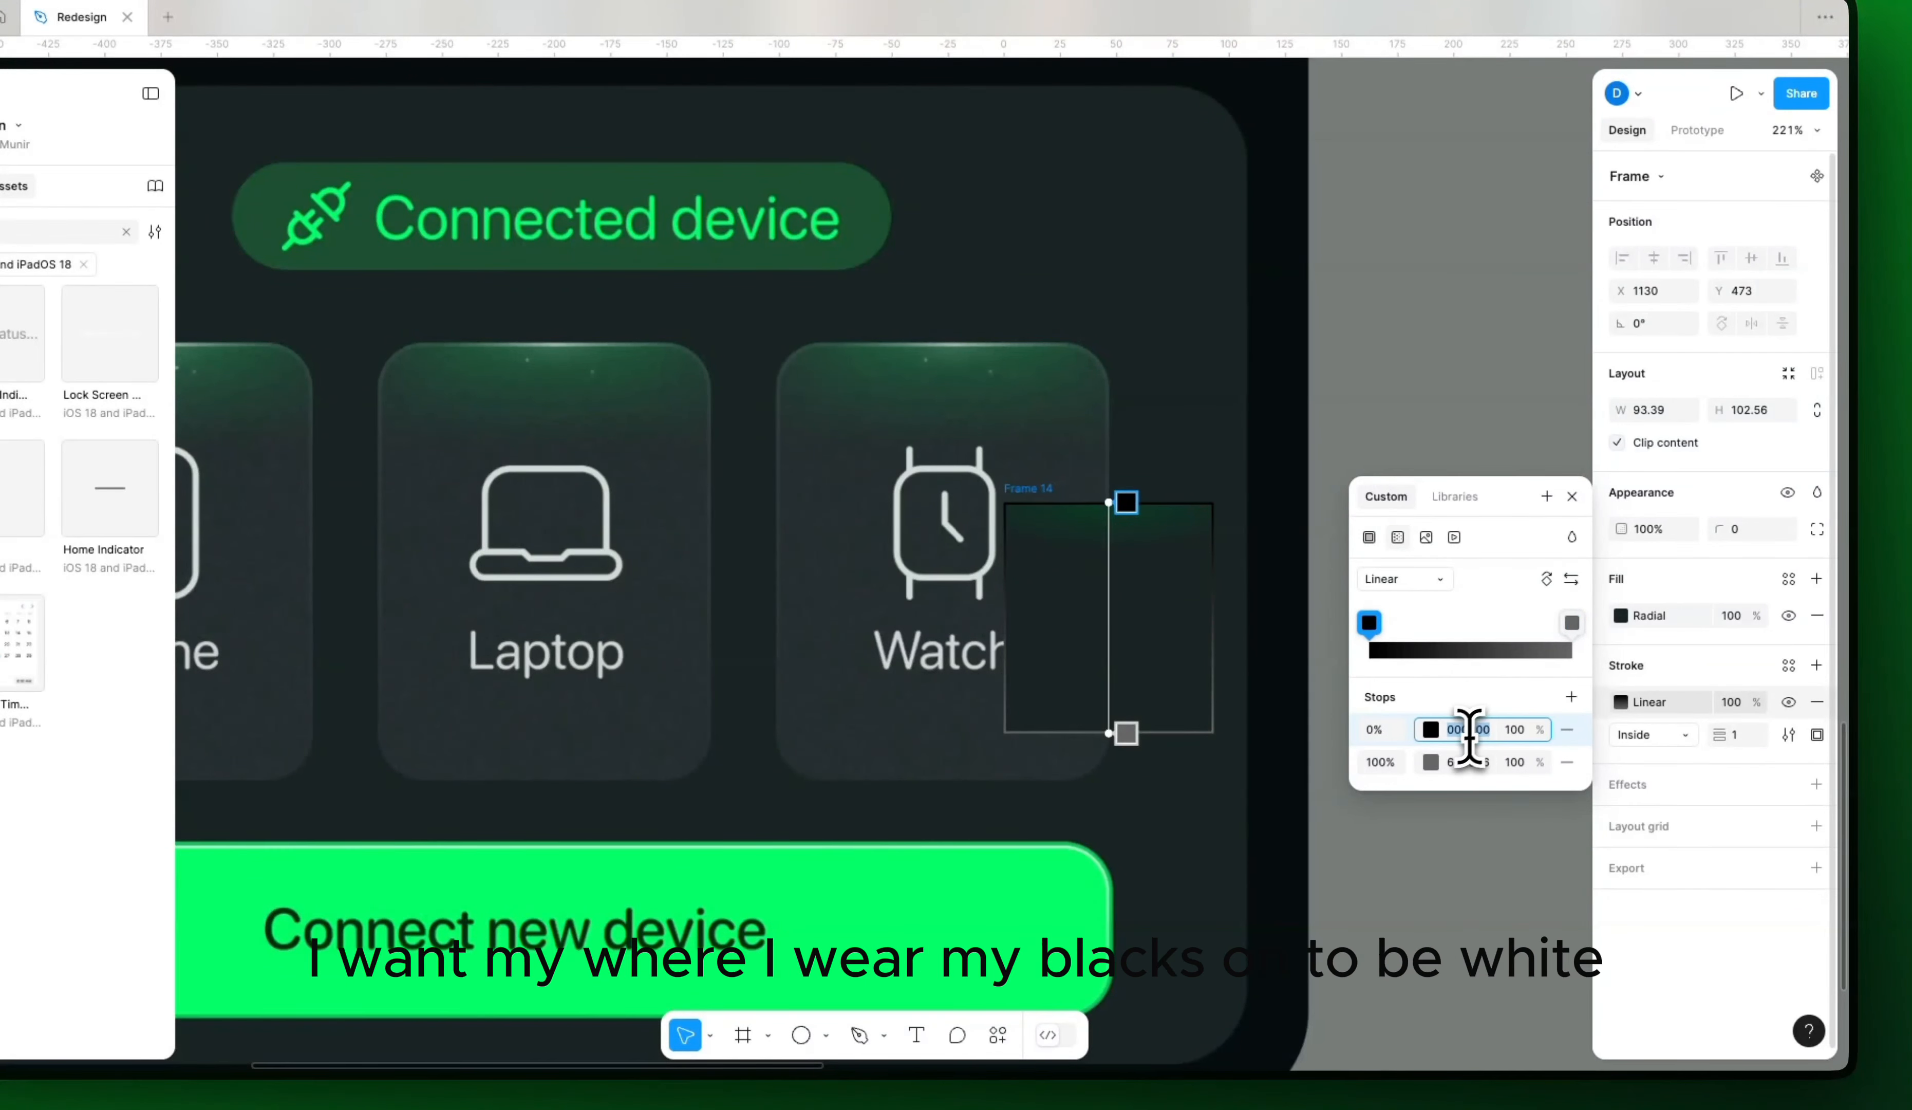
{"action": "type", "text": "f"}
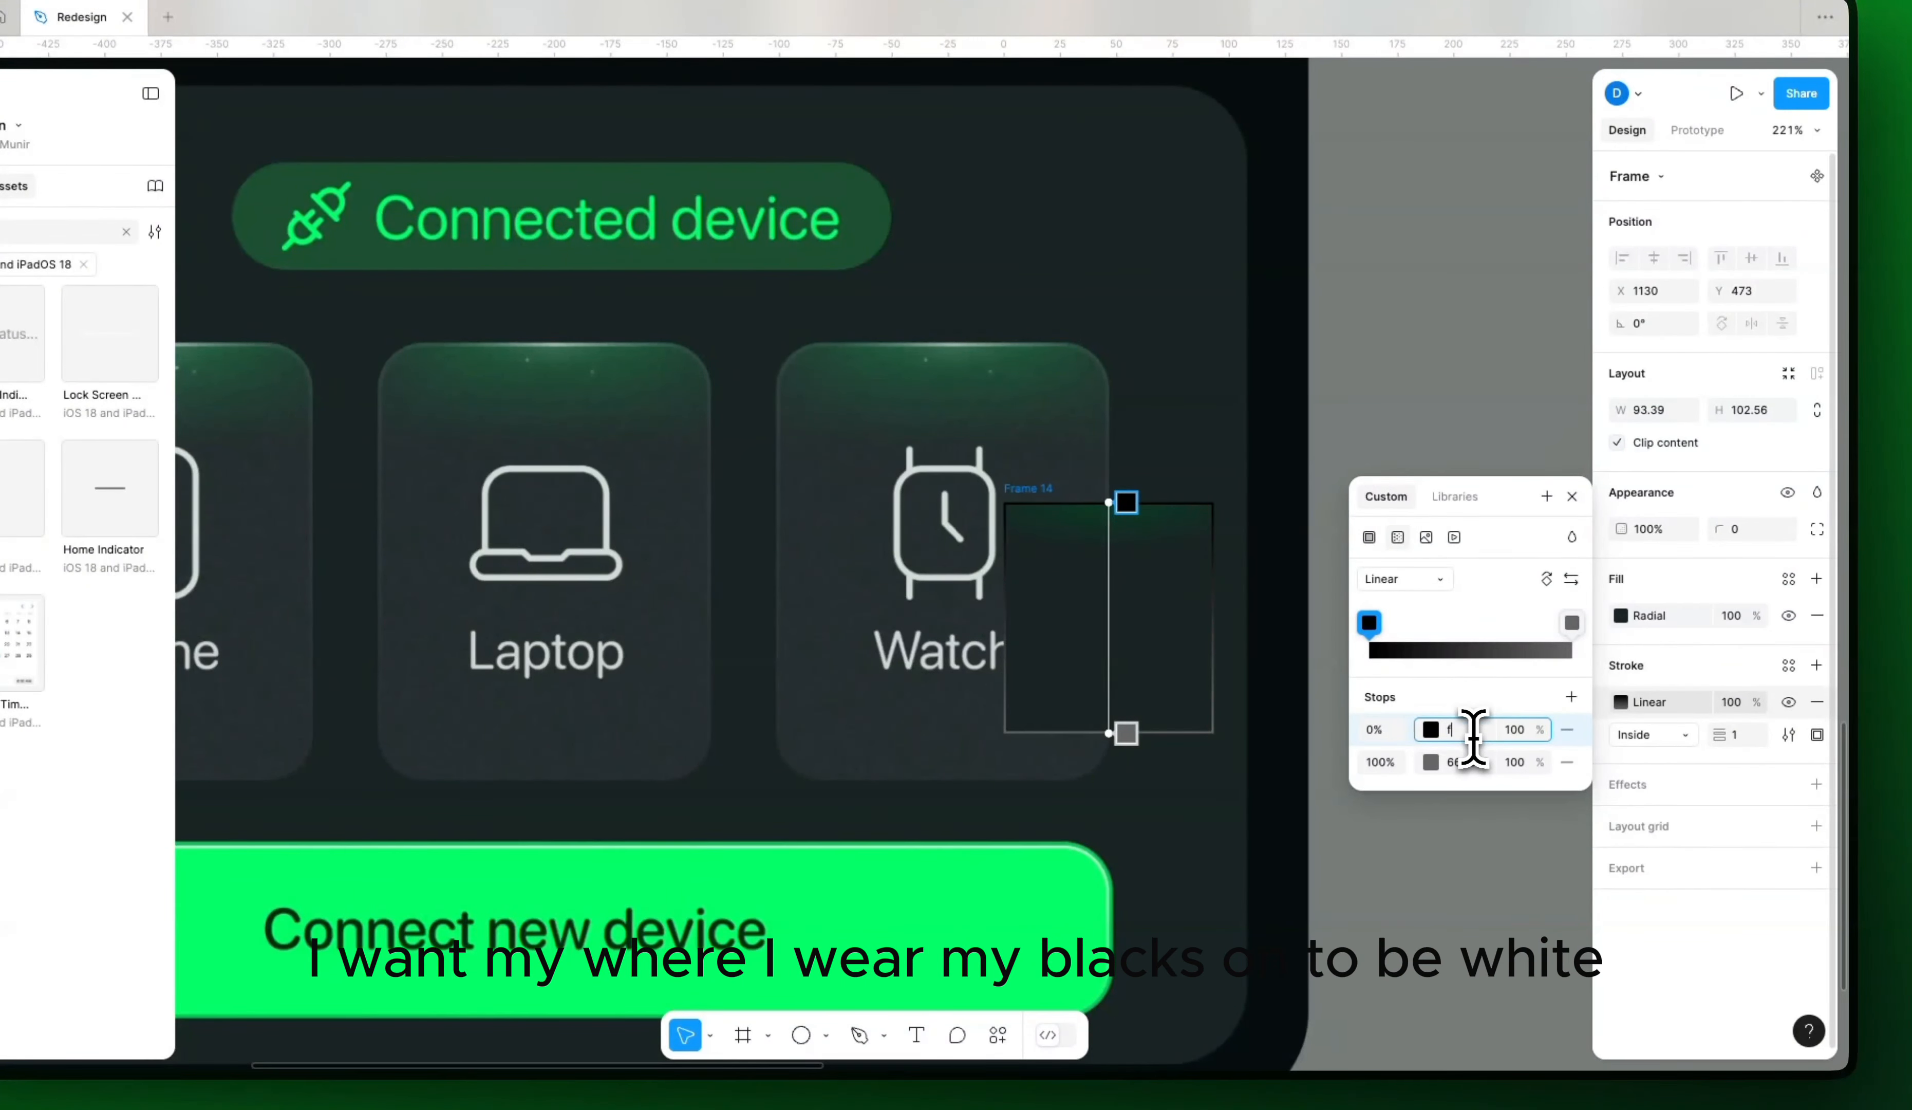
{"action": "type", "text": "fffff"}
{"action": "key", "text": "Return"}
Step: Set the 100% stop of the frame's stroke gradient to 000000 with 0% opacity
{"action": "left_click", "coordinate": [1482, 763]}
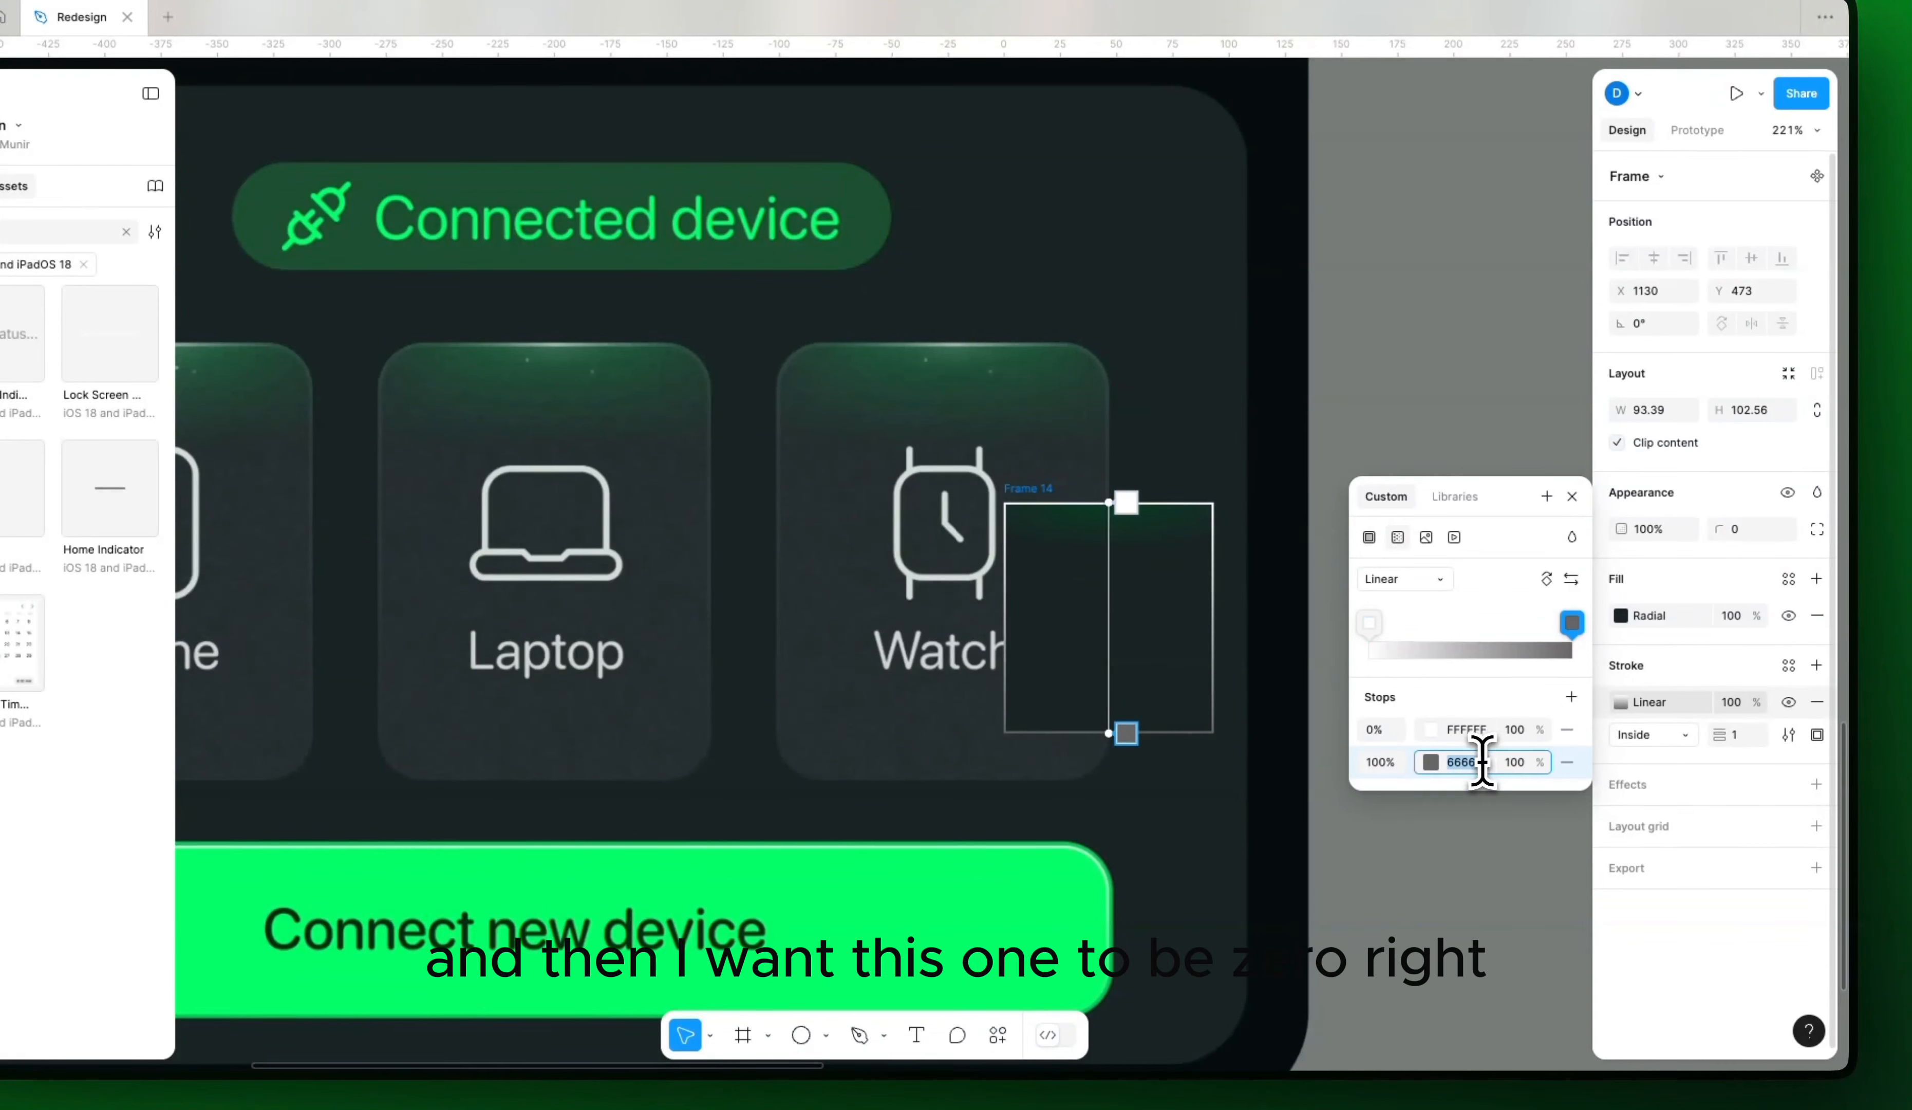
{"action": "type", "text": "0"}
{"action": "key", "text": "Return"}
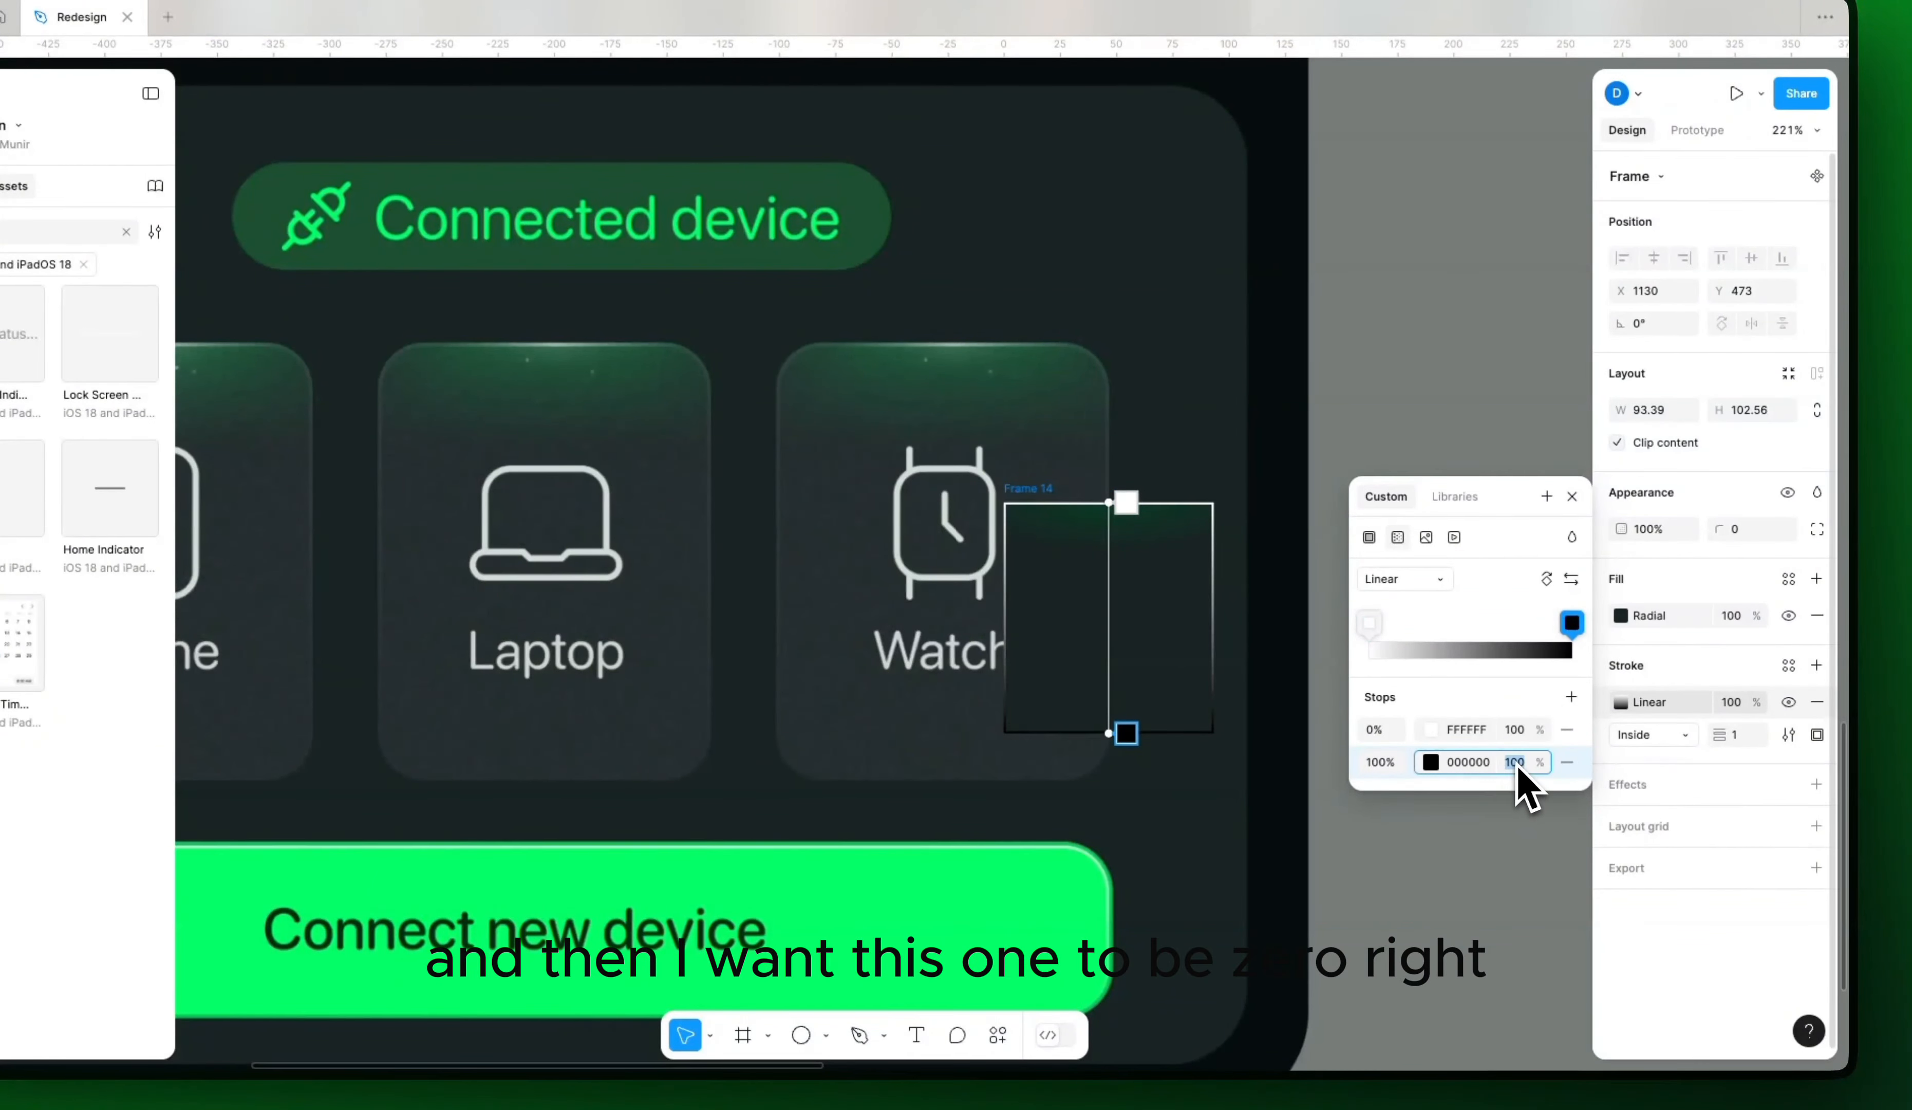
{"action": "key", "text": "Return"}
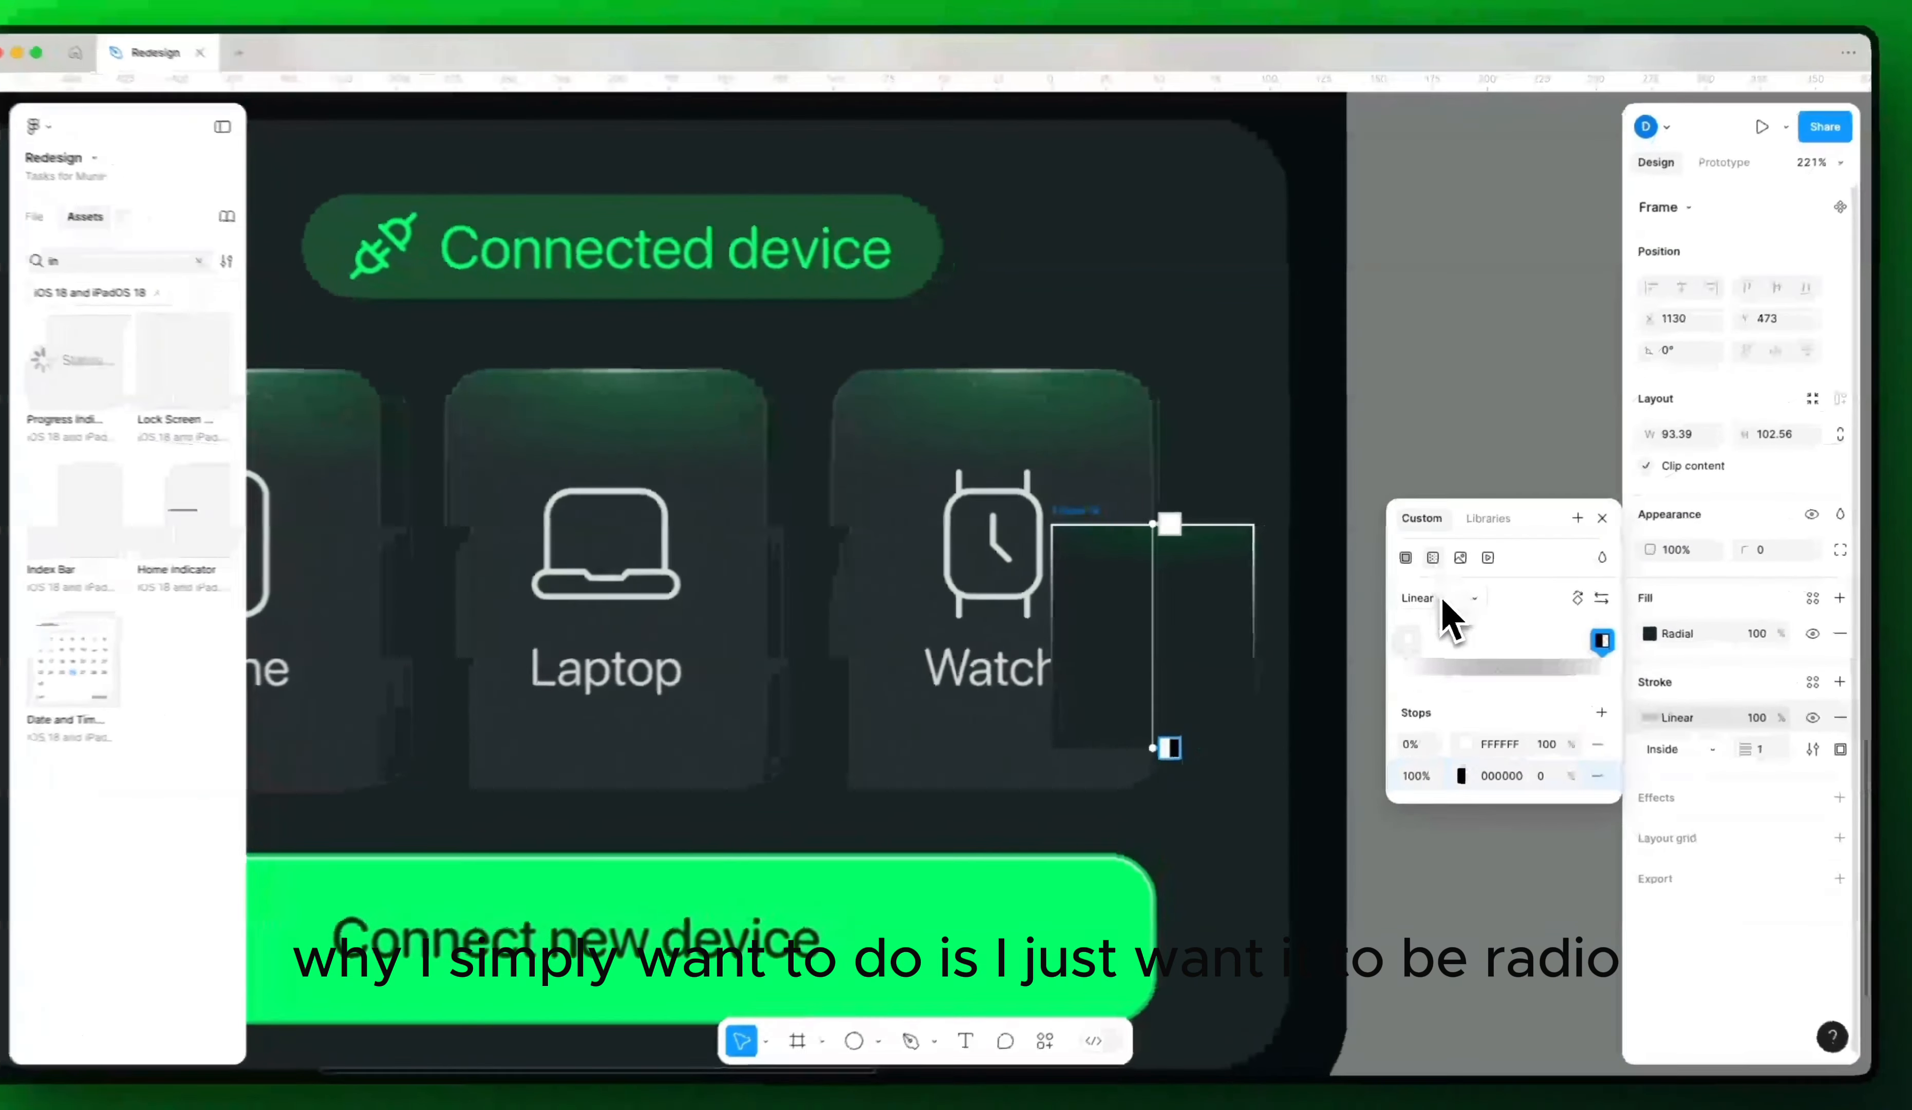
Step: Change the stroke gradient to radial and stretch it from just under the frame's upper edge to slightly below its lower edge
{"action": "left_click", "coordinate": [1442, 596]}
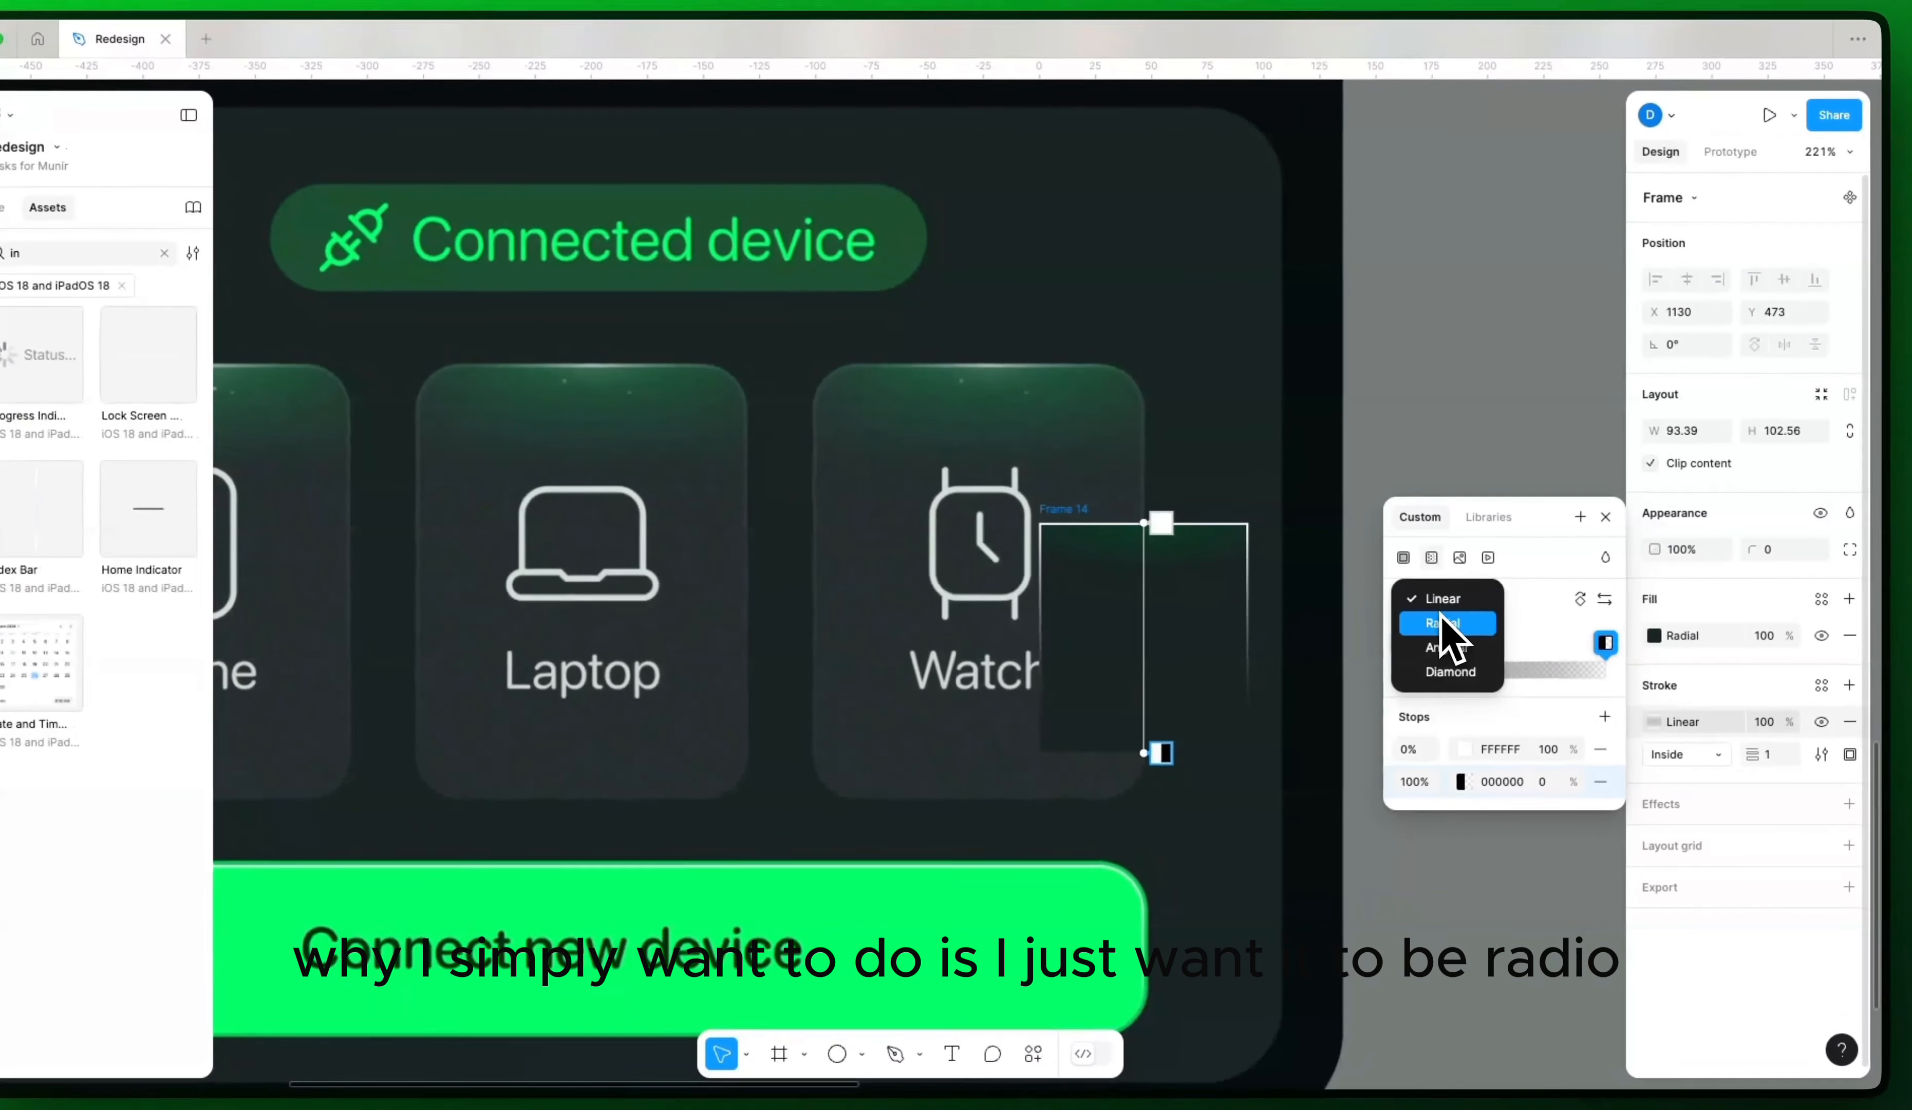
{"action": "left_click", "coordinate": [1440, 611]}
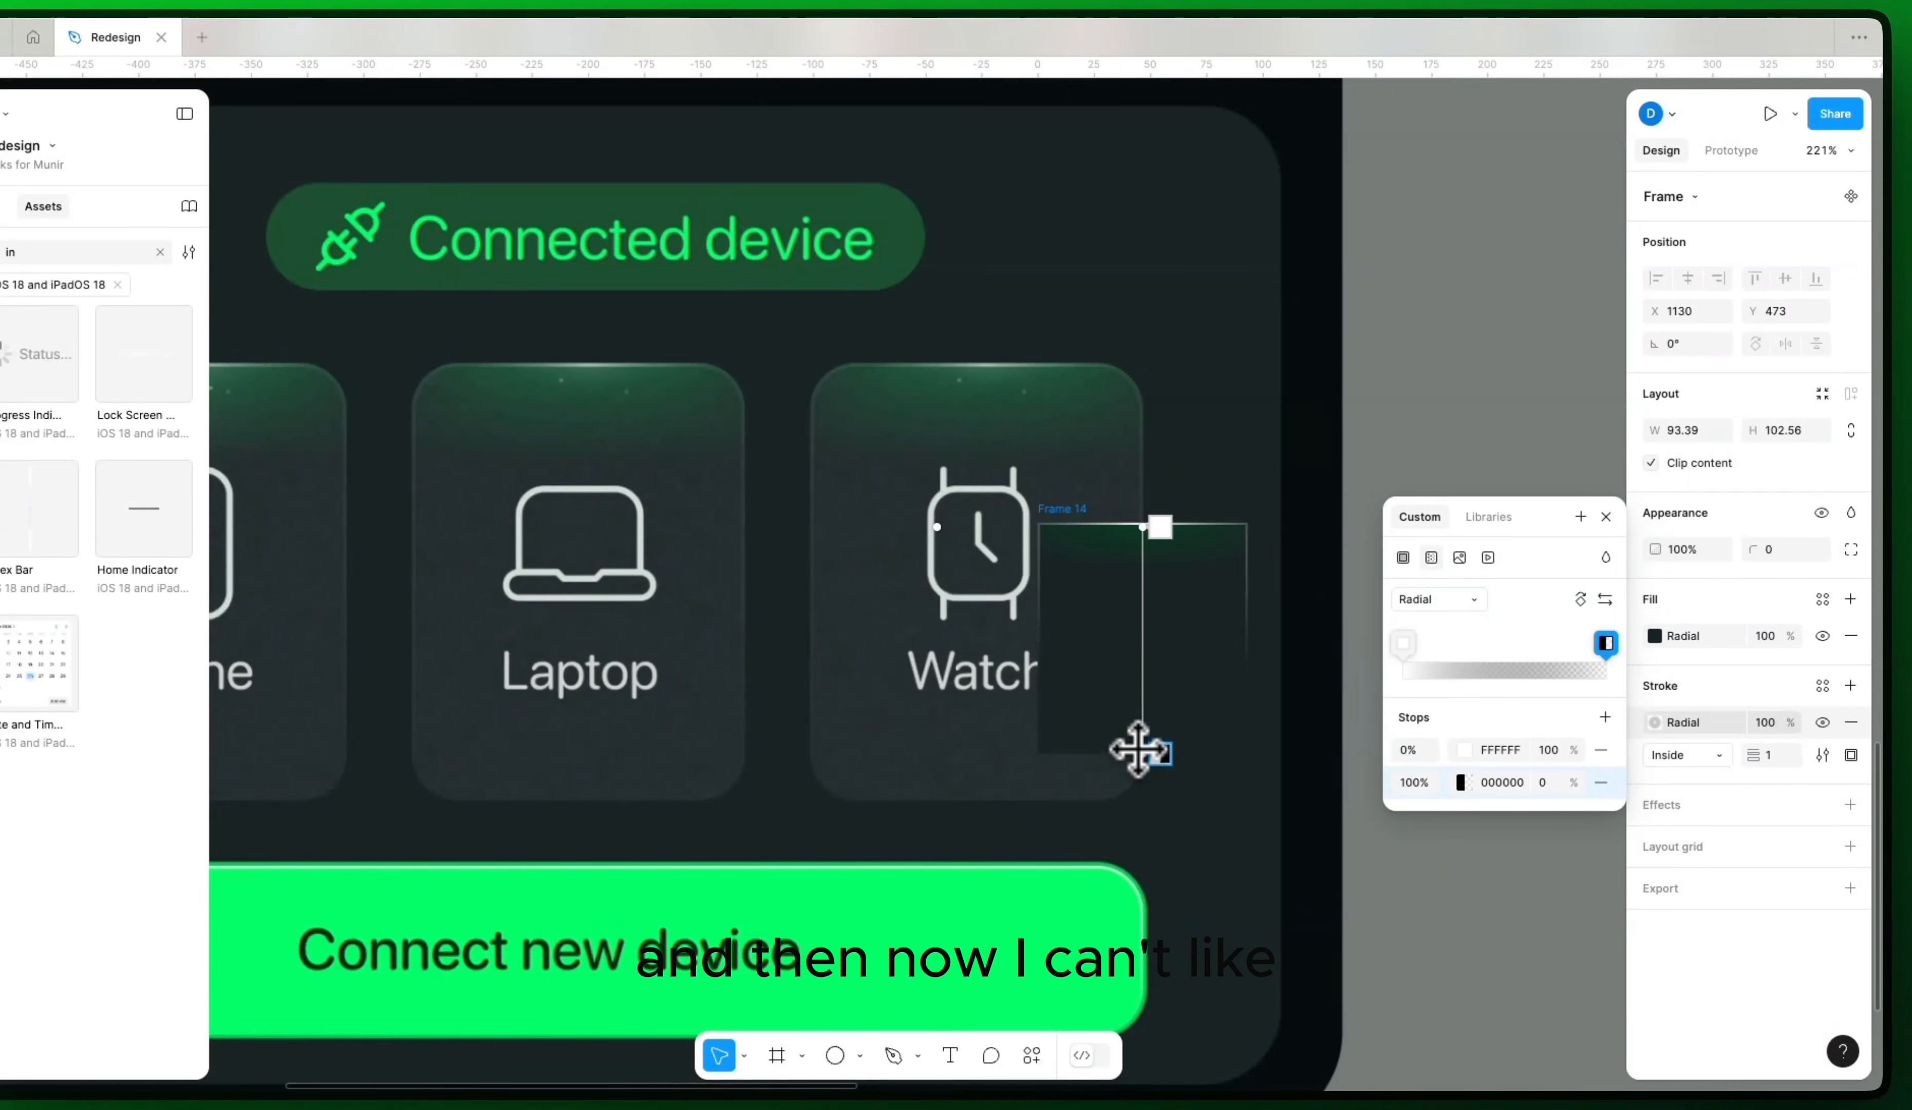
{"action": "left_click_drag", "start_coordinate": [1129, 725], "coordinate": [1140, 656]}
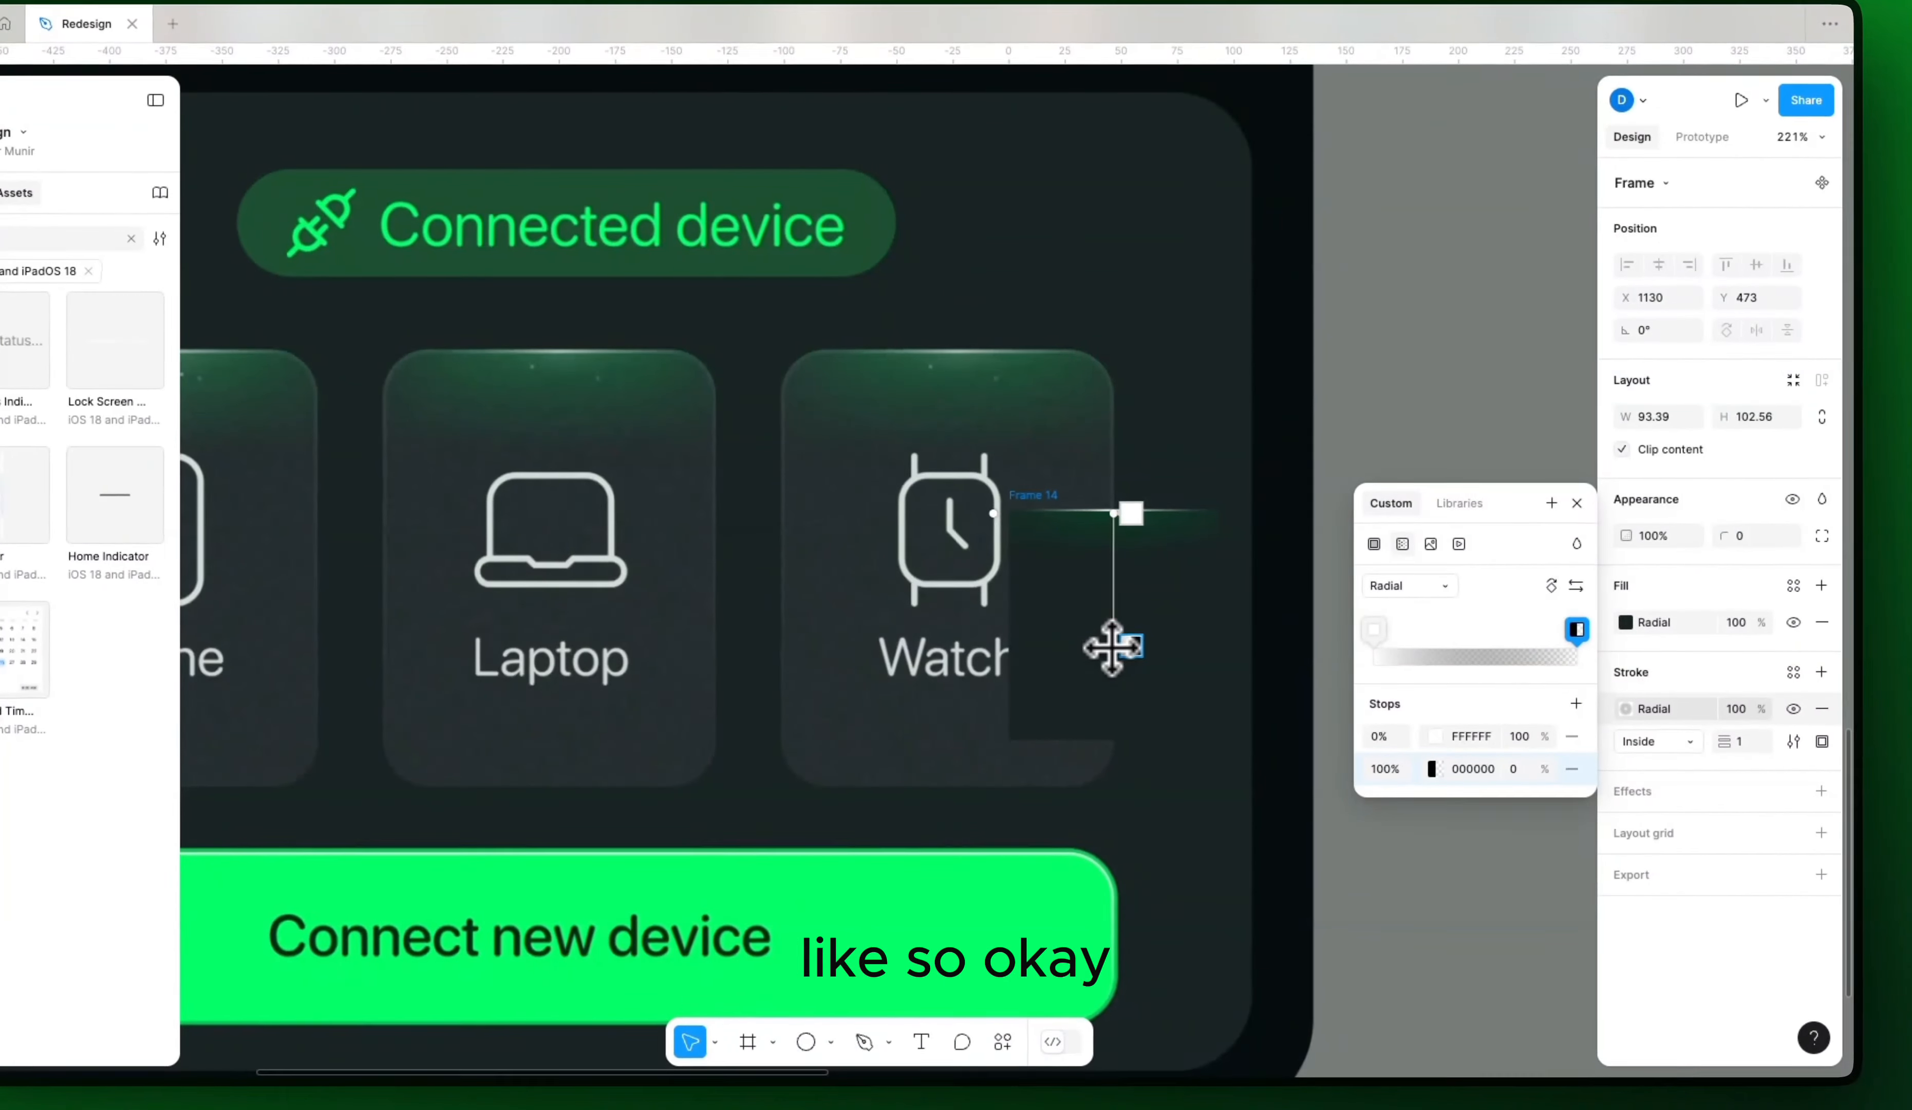
{"action": "left_click_drag", "start_coordinate": [1114, 670], "coordinate": [1115, 693]}
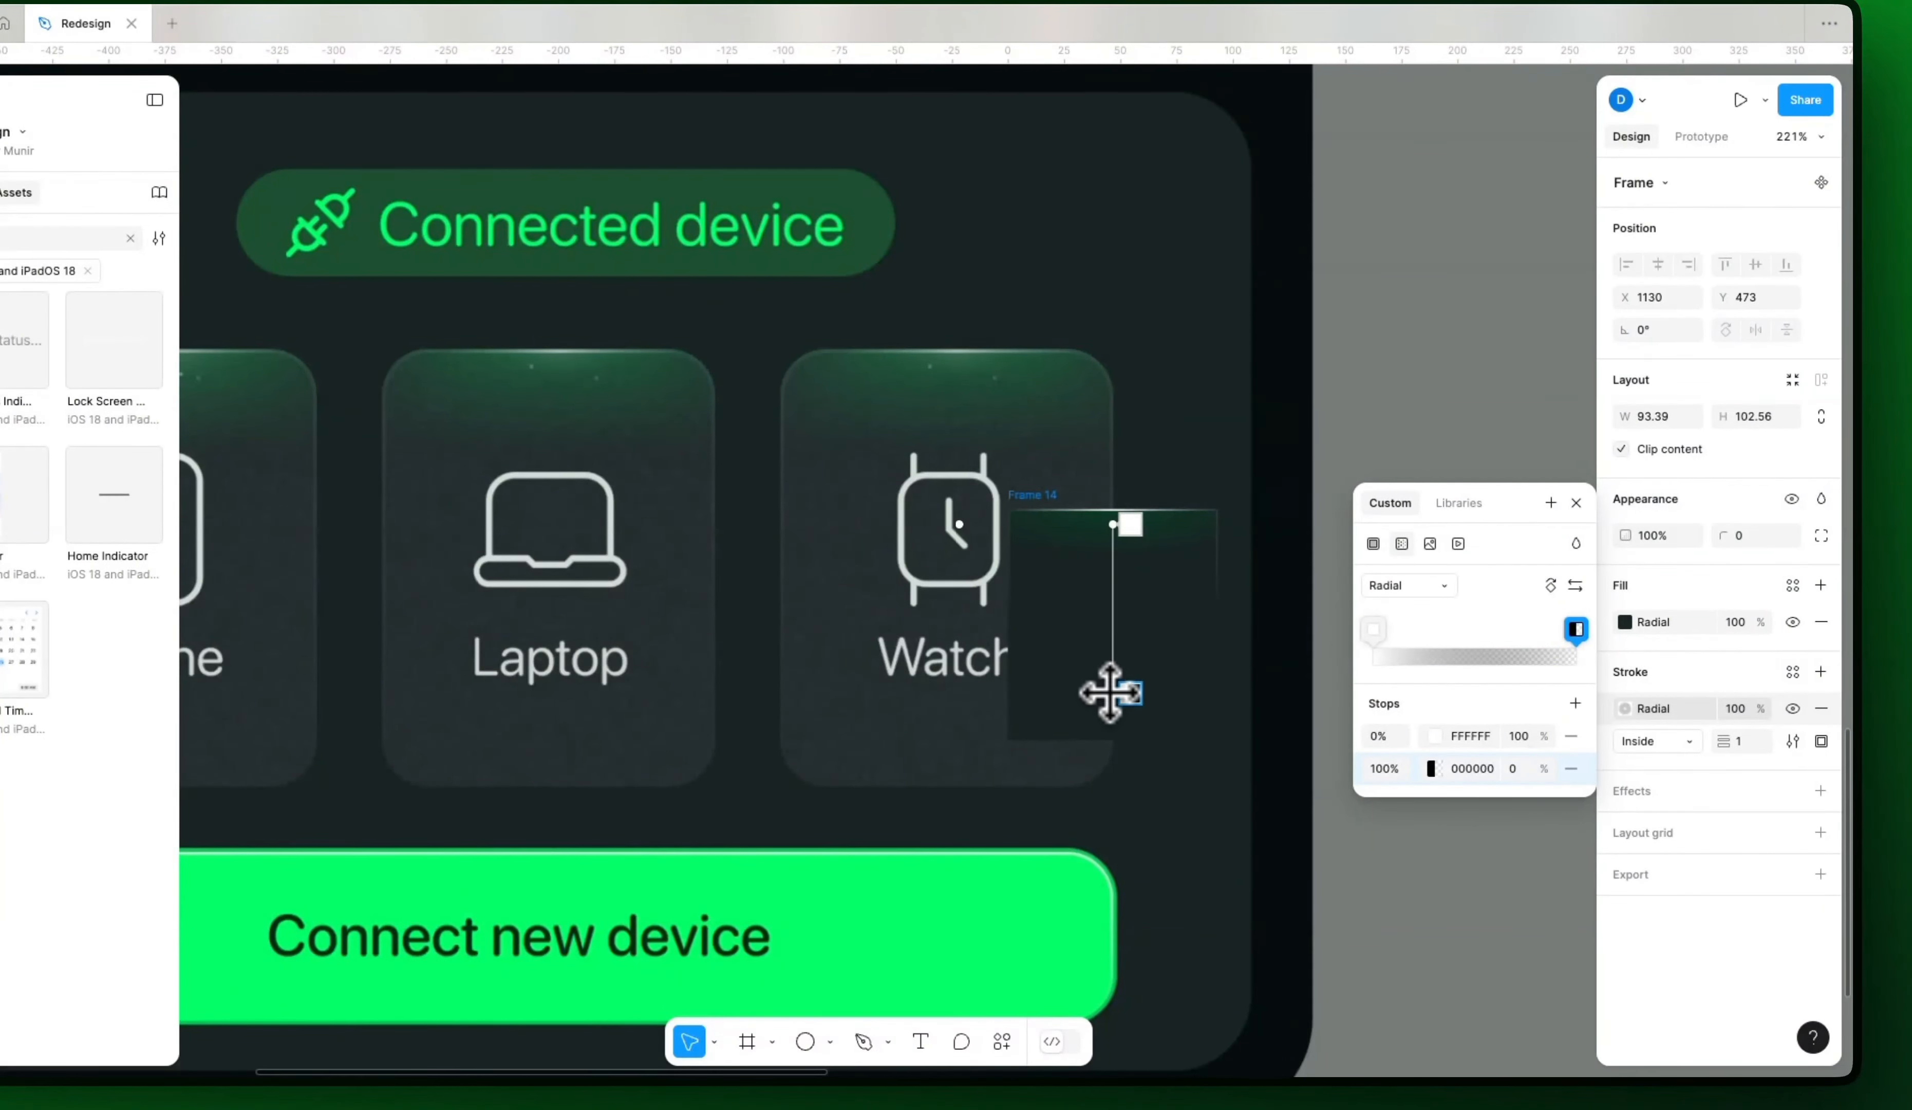
{"action": "left_click_drag", "start_coordinate": [1111, 719], "coordinate": [1112, 741]}
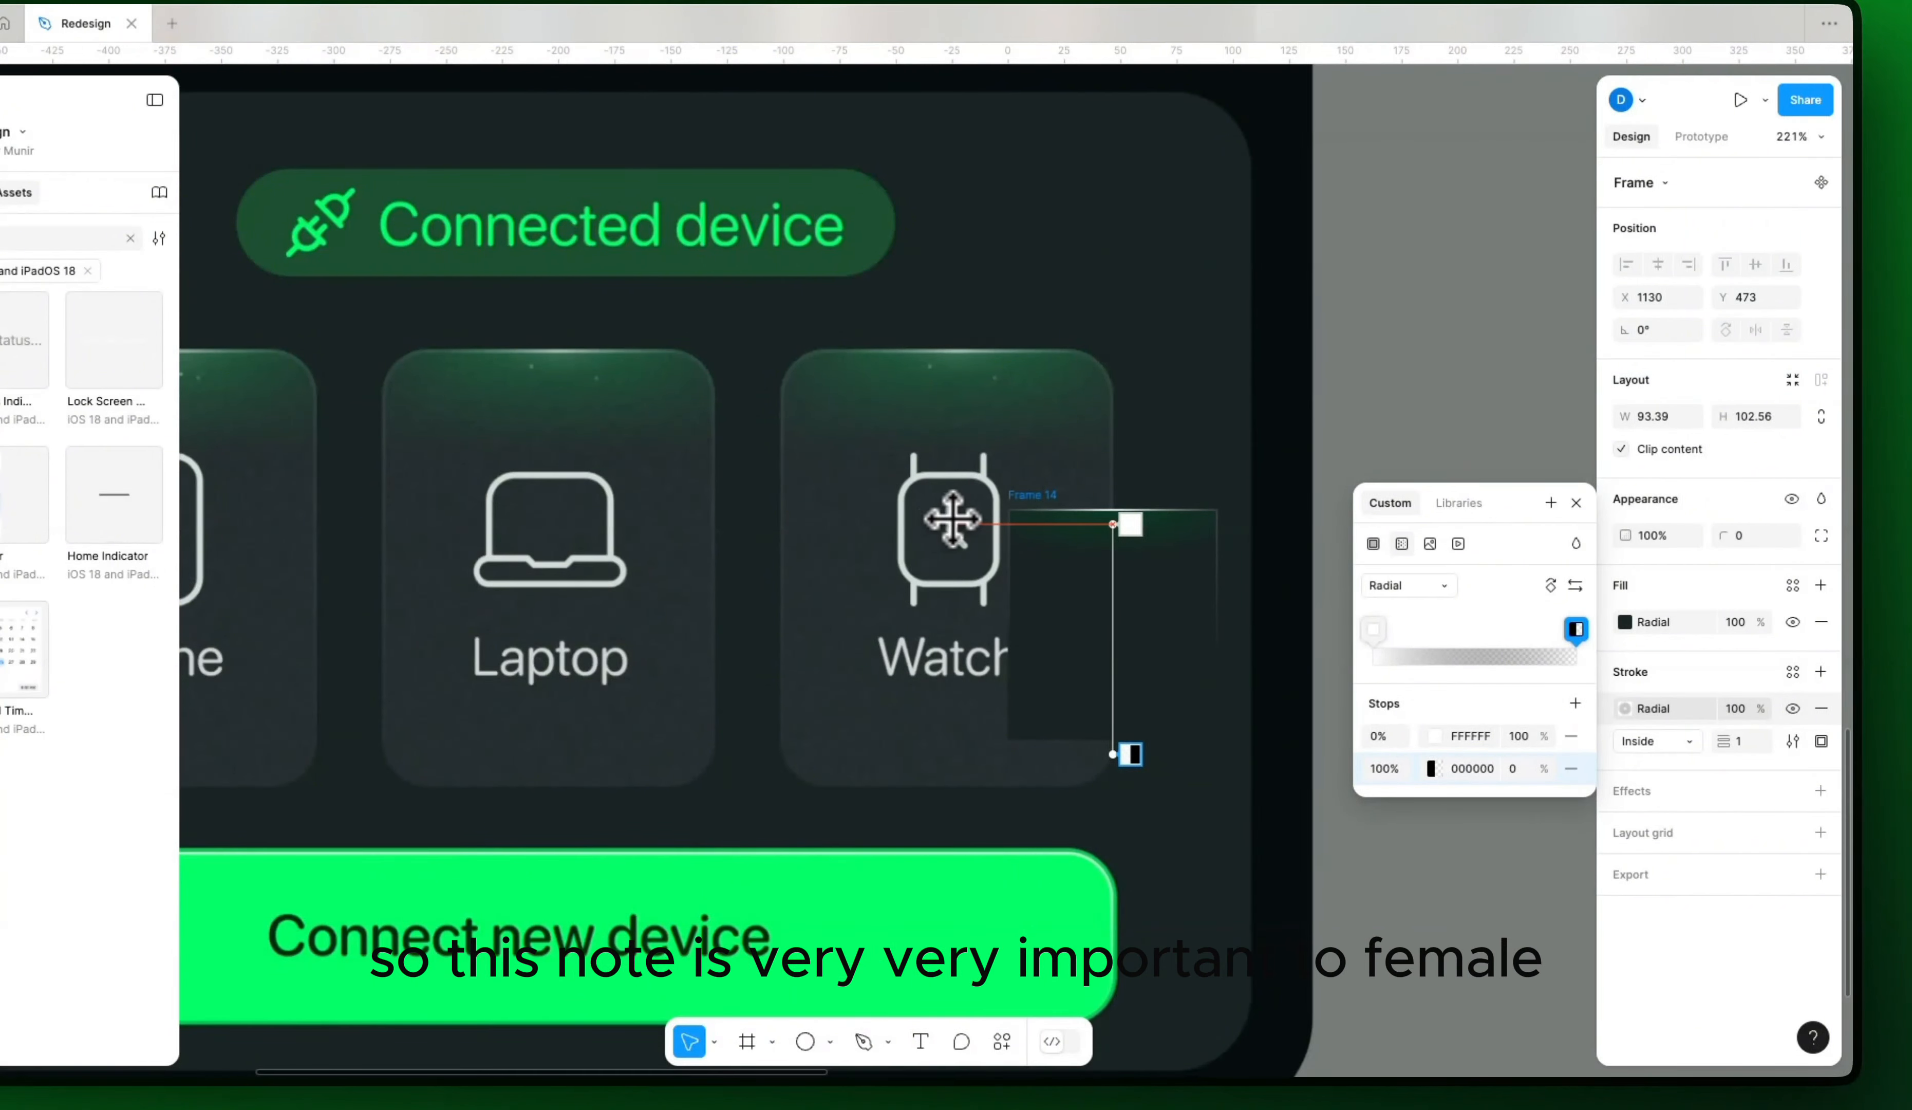
{"action": "left_click", "coordinate": [1044, 495]}
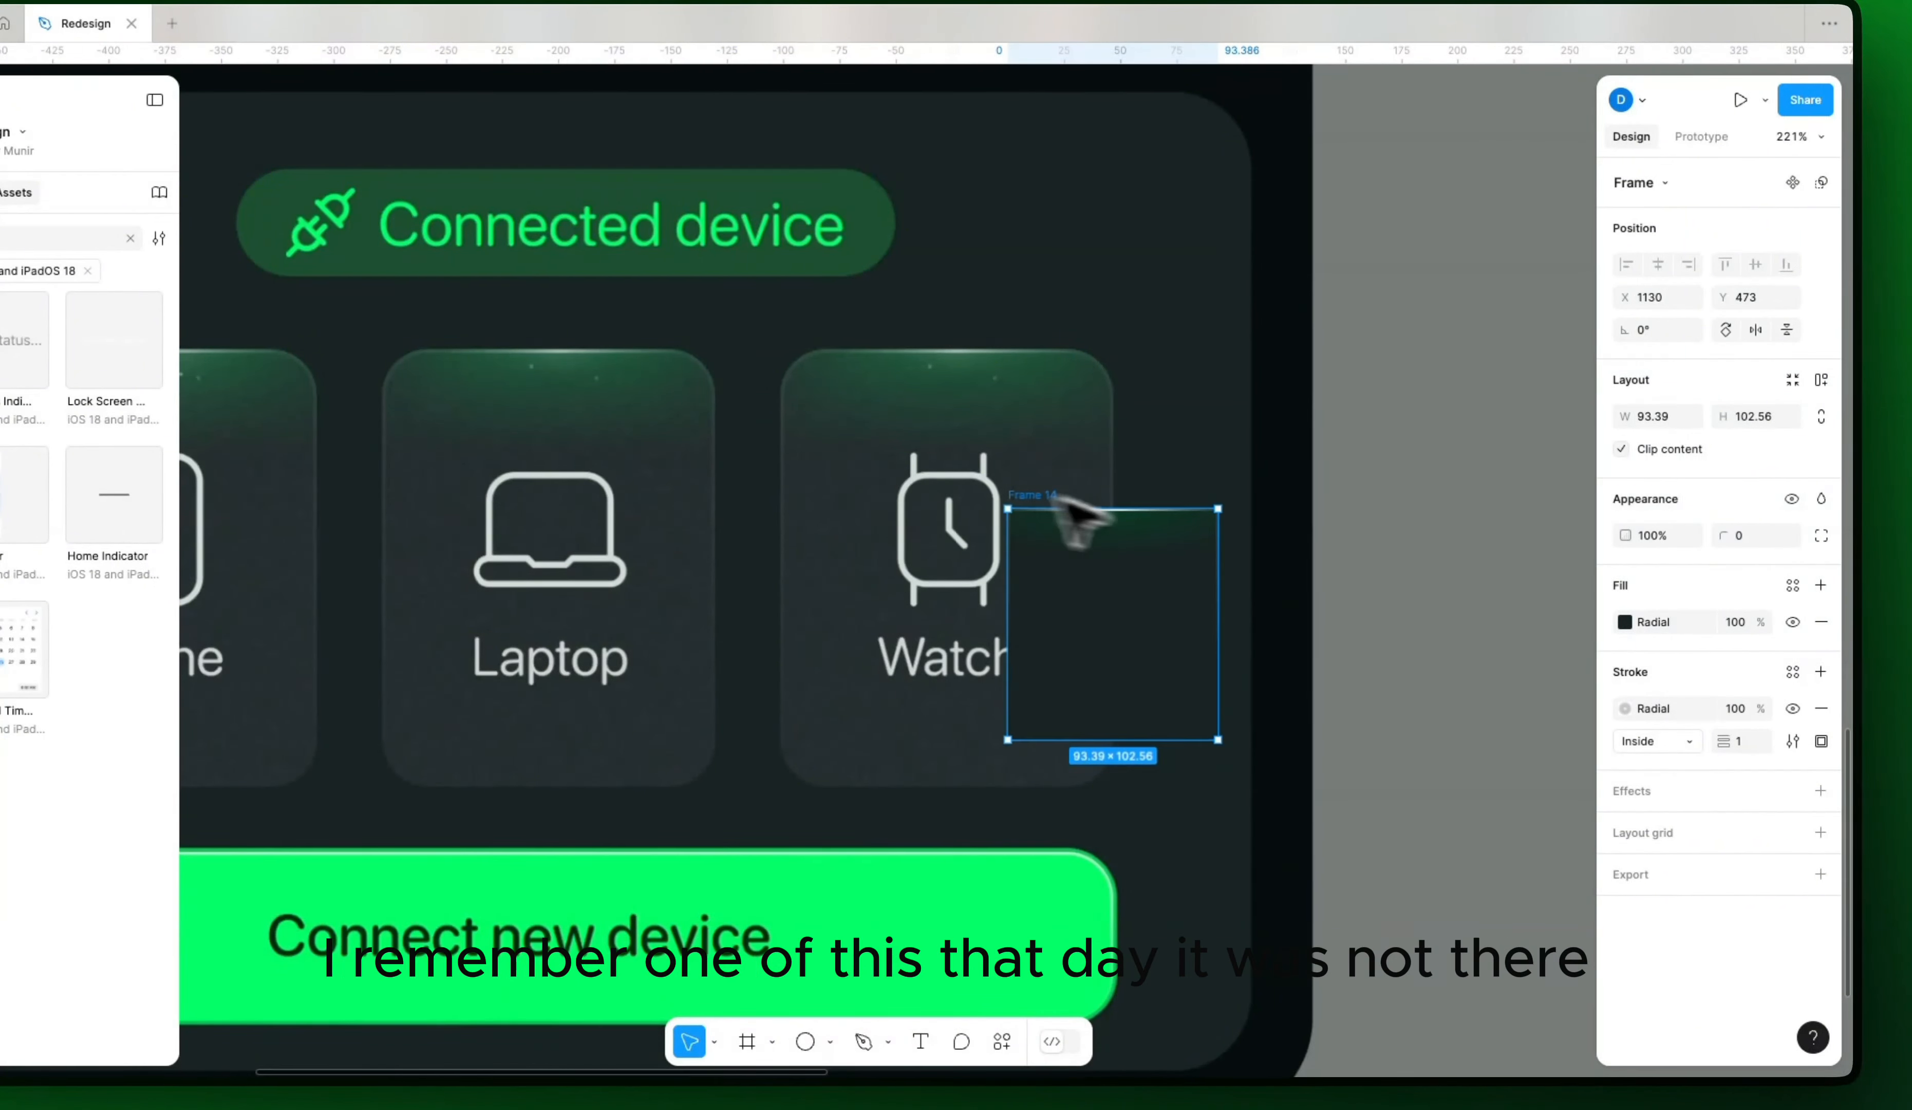
Step: Round the gradient frame's corners to a radius of 18
{"action": "left_click_drag", "start_coordinate": [1726, 547], "coordinate": [1726, 543]}
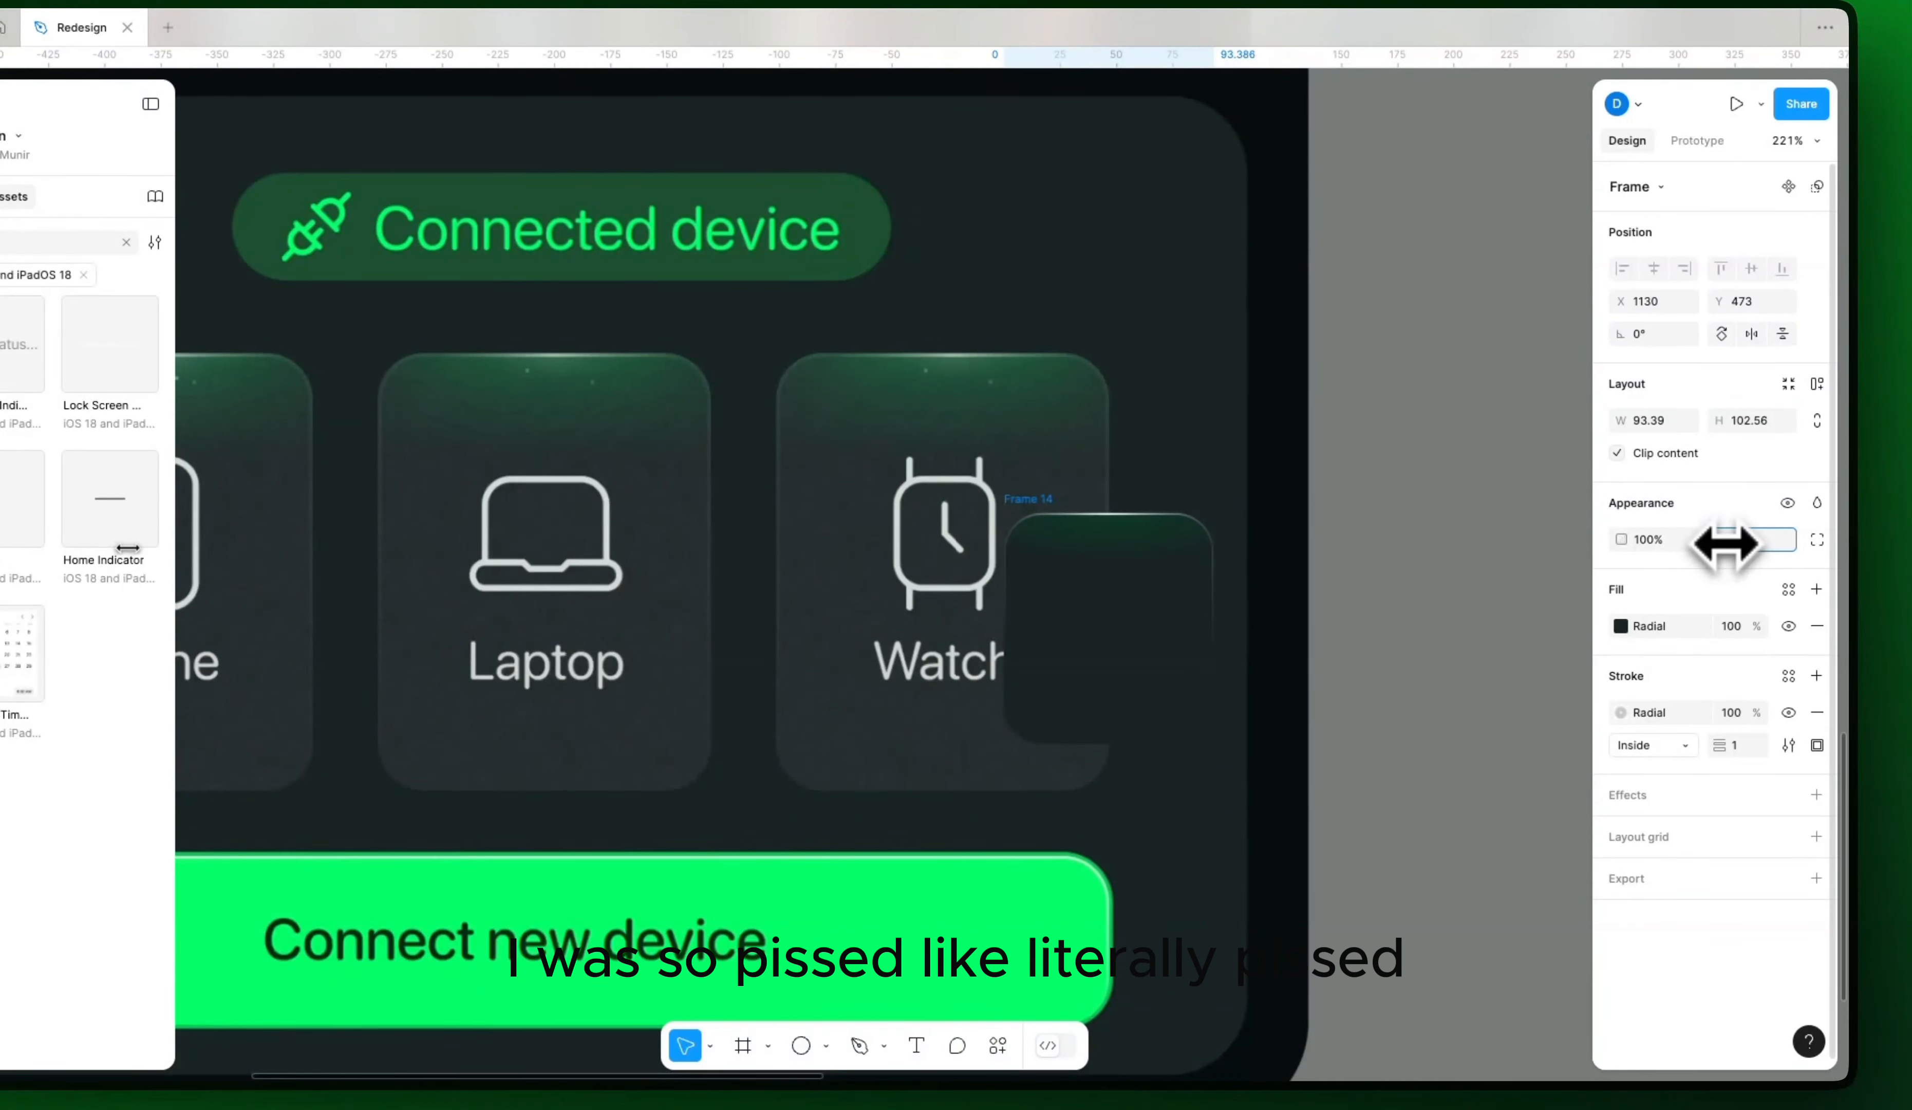
{"action": "left_click_drag", "start_coordinate": [1726, 544], "coordinate": [1726, 544]}
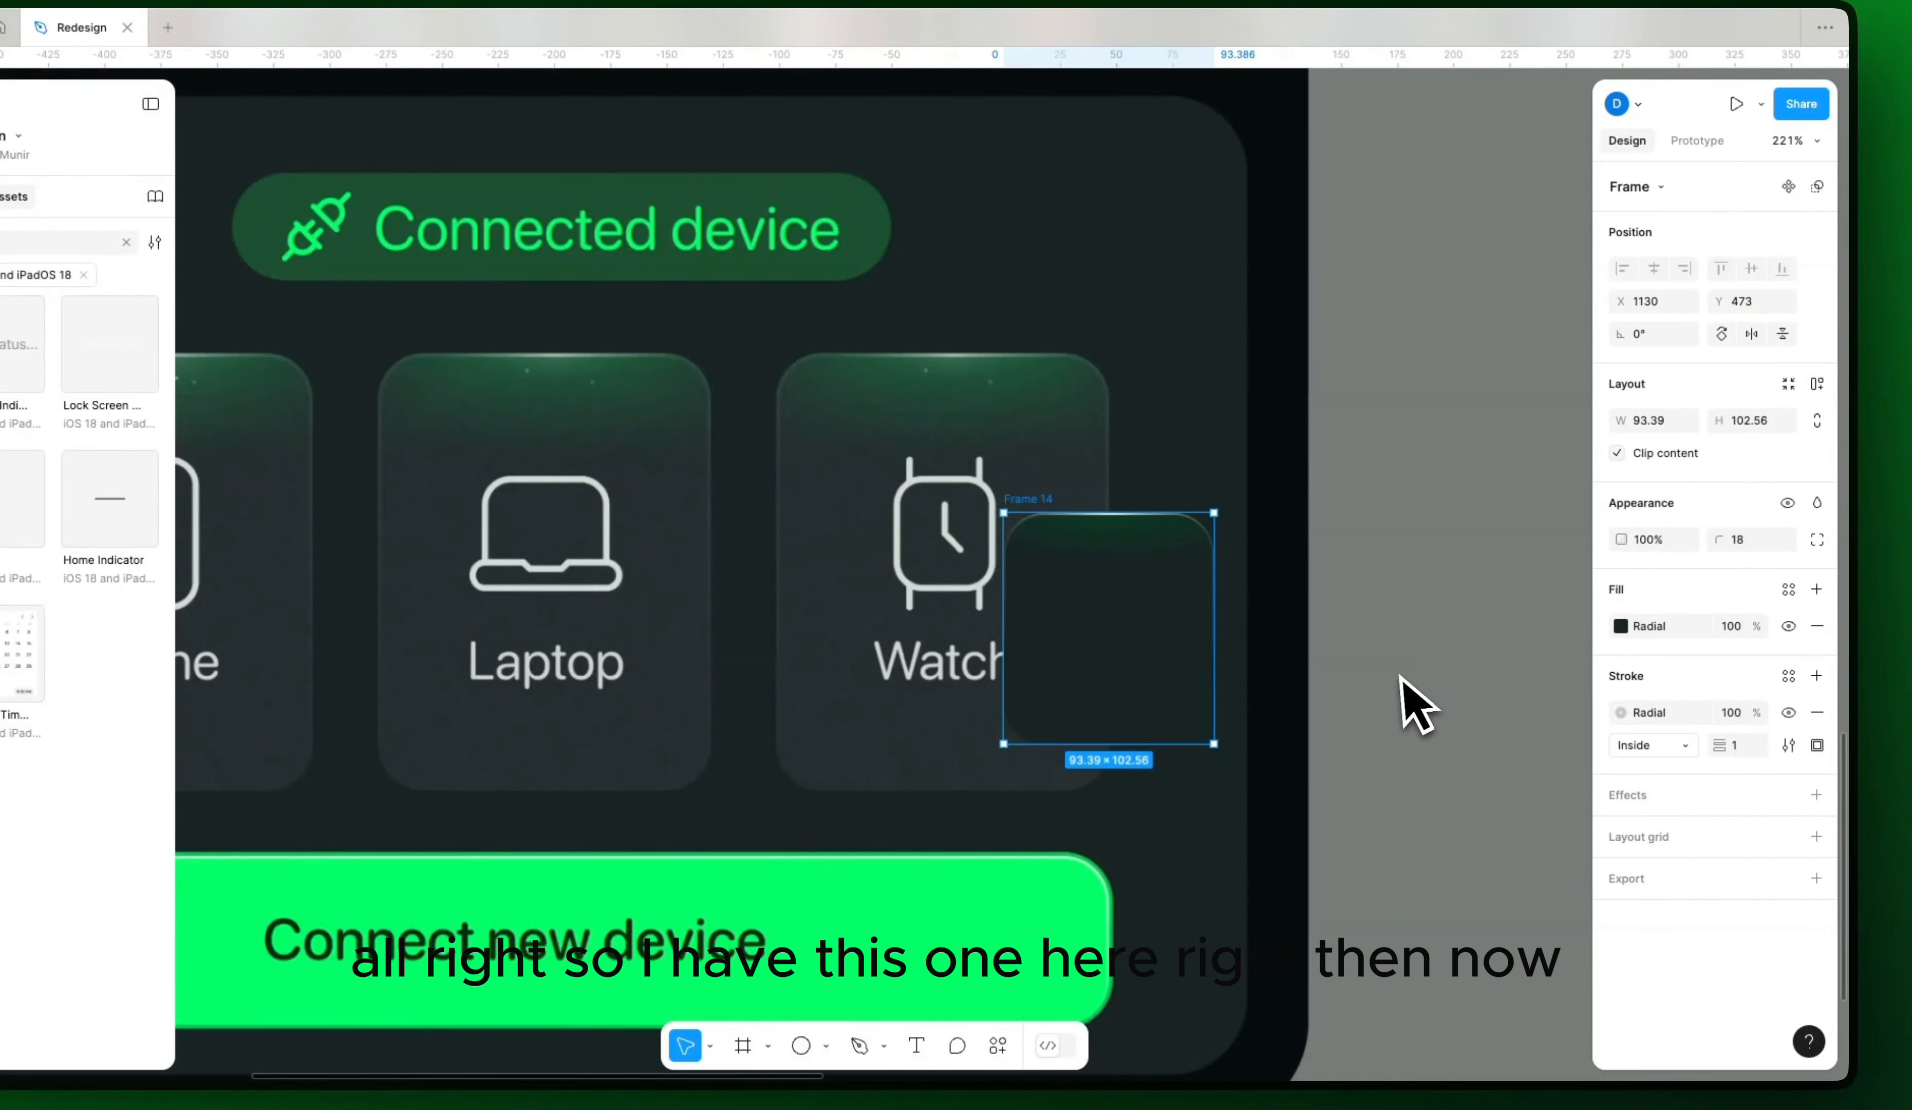
{"action": "left_click", "coordinate": [1621, 625]}
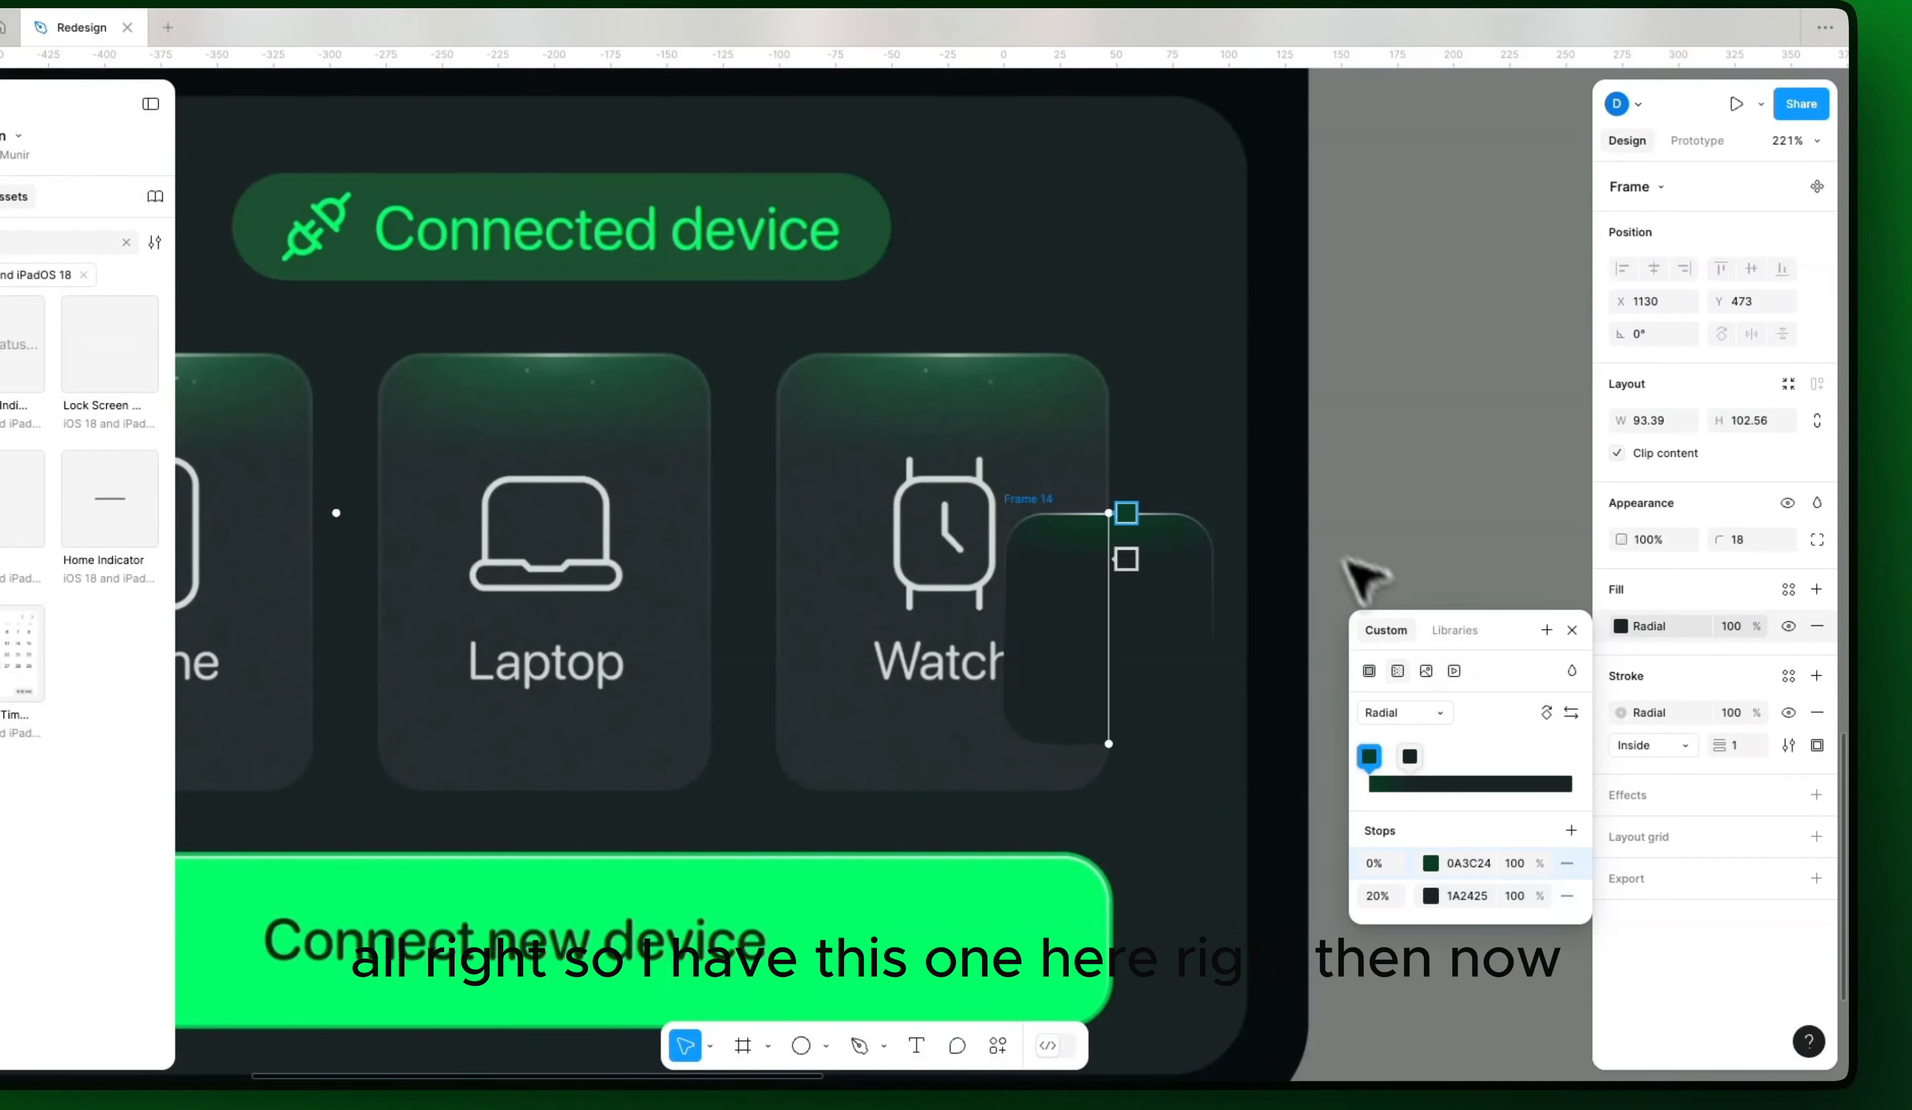
{"action": "key", "text": "Escape"}
Step: Move the rounded gradient frame off the reference onto the empty canvas beside the redesigned phone, at X 1905, Y 455
{"action": "scroll", "coordinate": [1314, 598], "scroll_direction": "down", "scroll_amount": 3}
{"action": "left_click_drag", "start_coordinate": [1140, 606], "coordinate": [968, 638]}
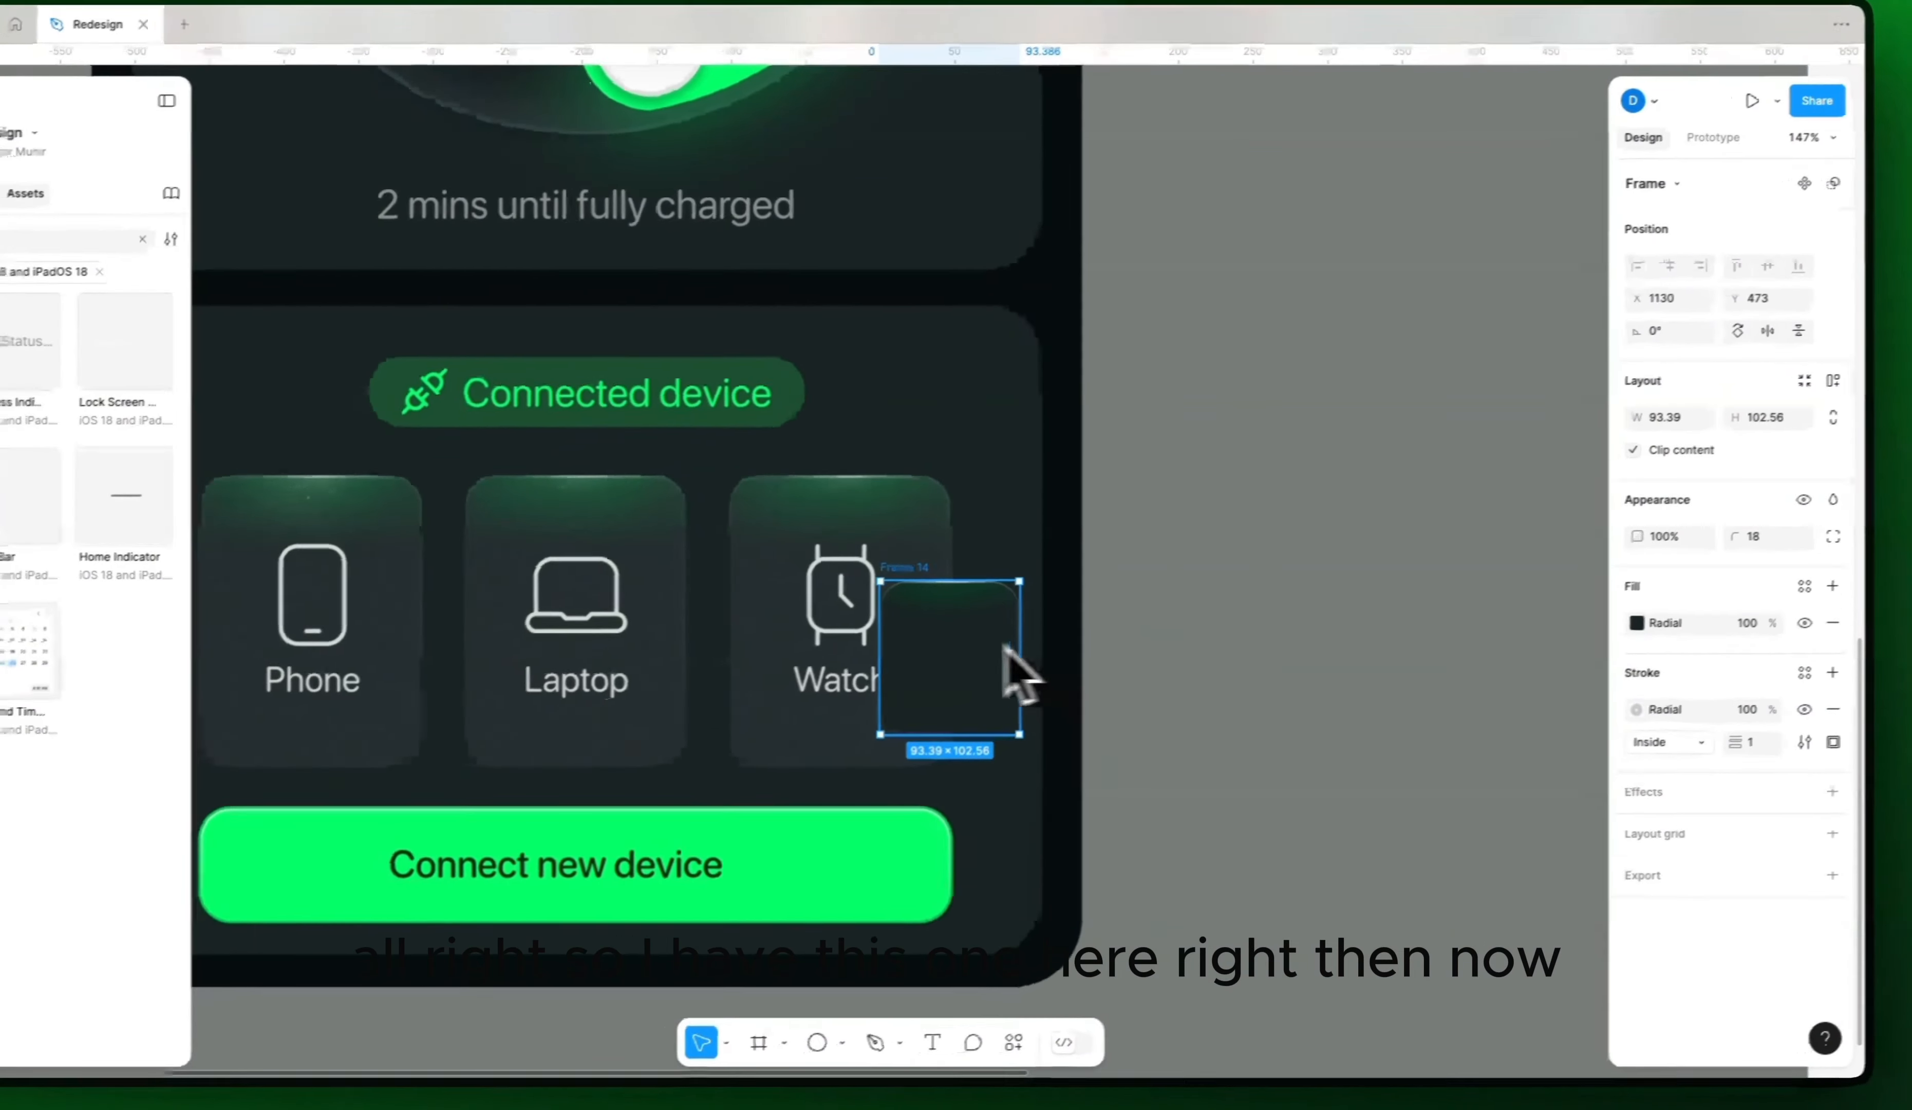
{"action": "scroll", "coordinate": [990, 653], "scroll_direction": "down", "scroll_amount": 5}
{"action": "left_click_drag", "start_coordinate": [1095, 646], "coordinate": [994, 662]}
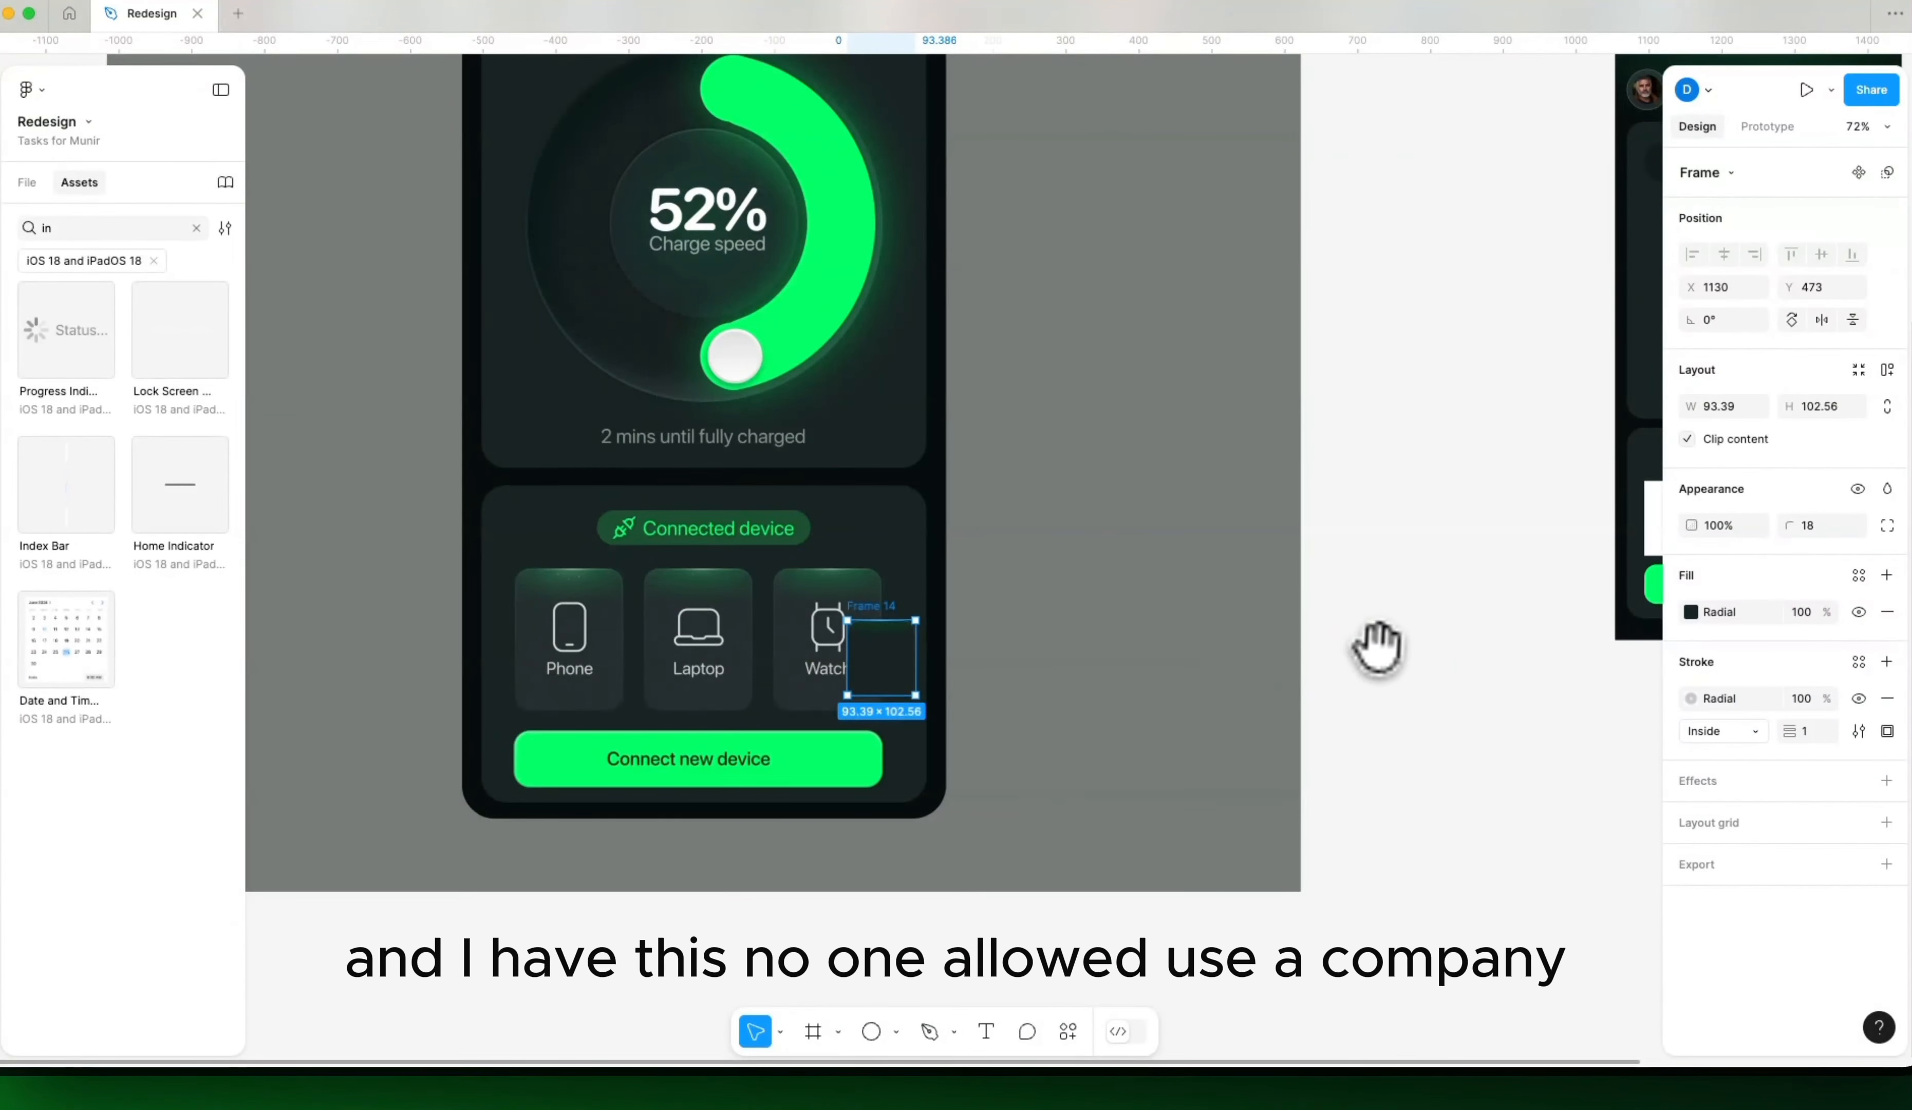
{"action": "left_click_drag", "start_coordinate": [1374, 649], "coordinate": [1199, 684]}
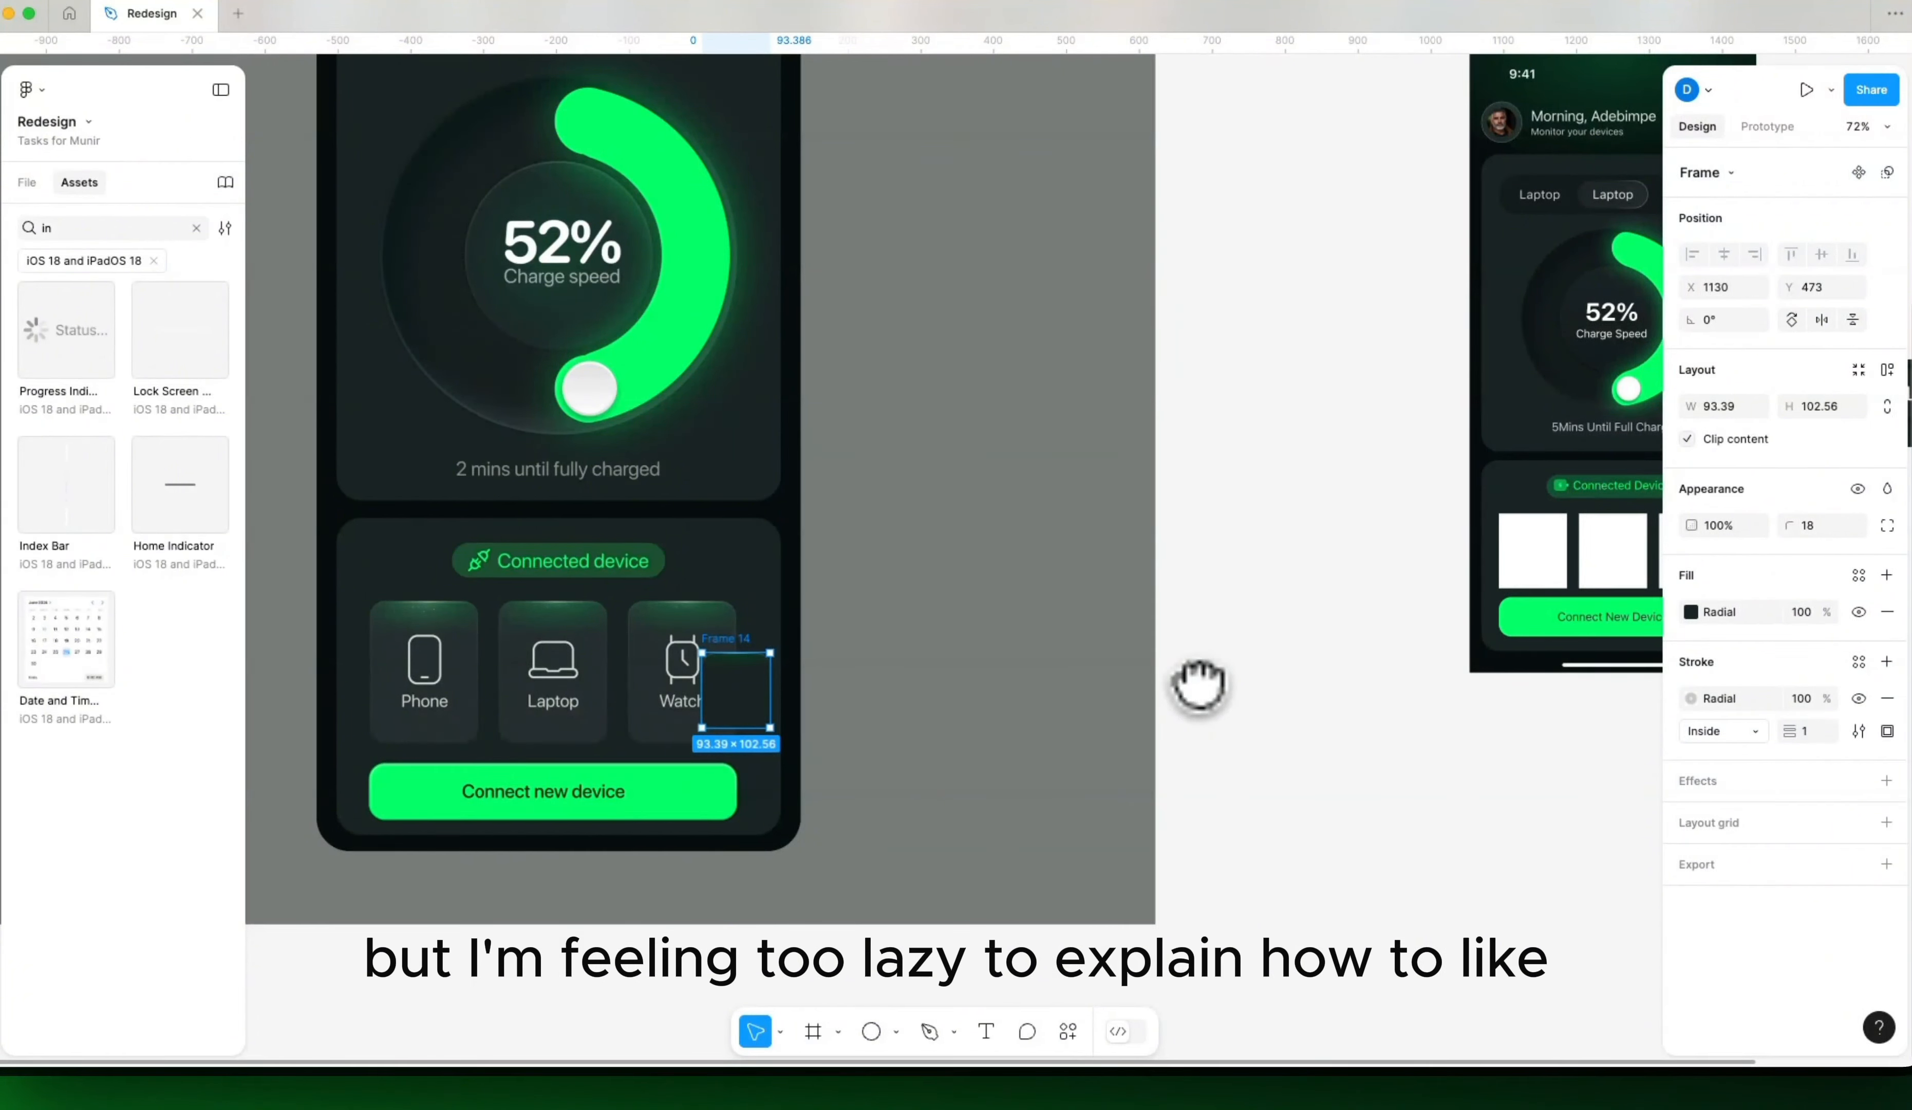
{"action": "left_click_drag", "start_coordinate": [1349, 629], "coordinate": [1243, 643]}
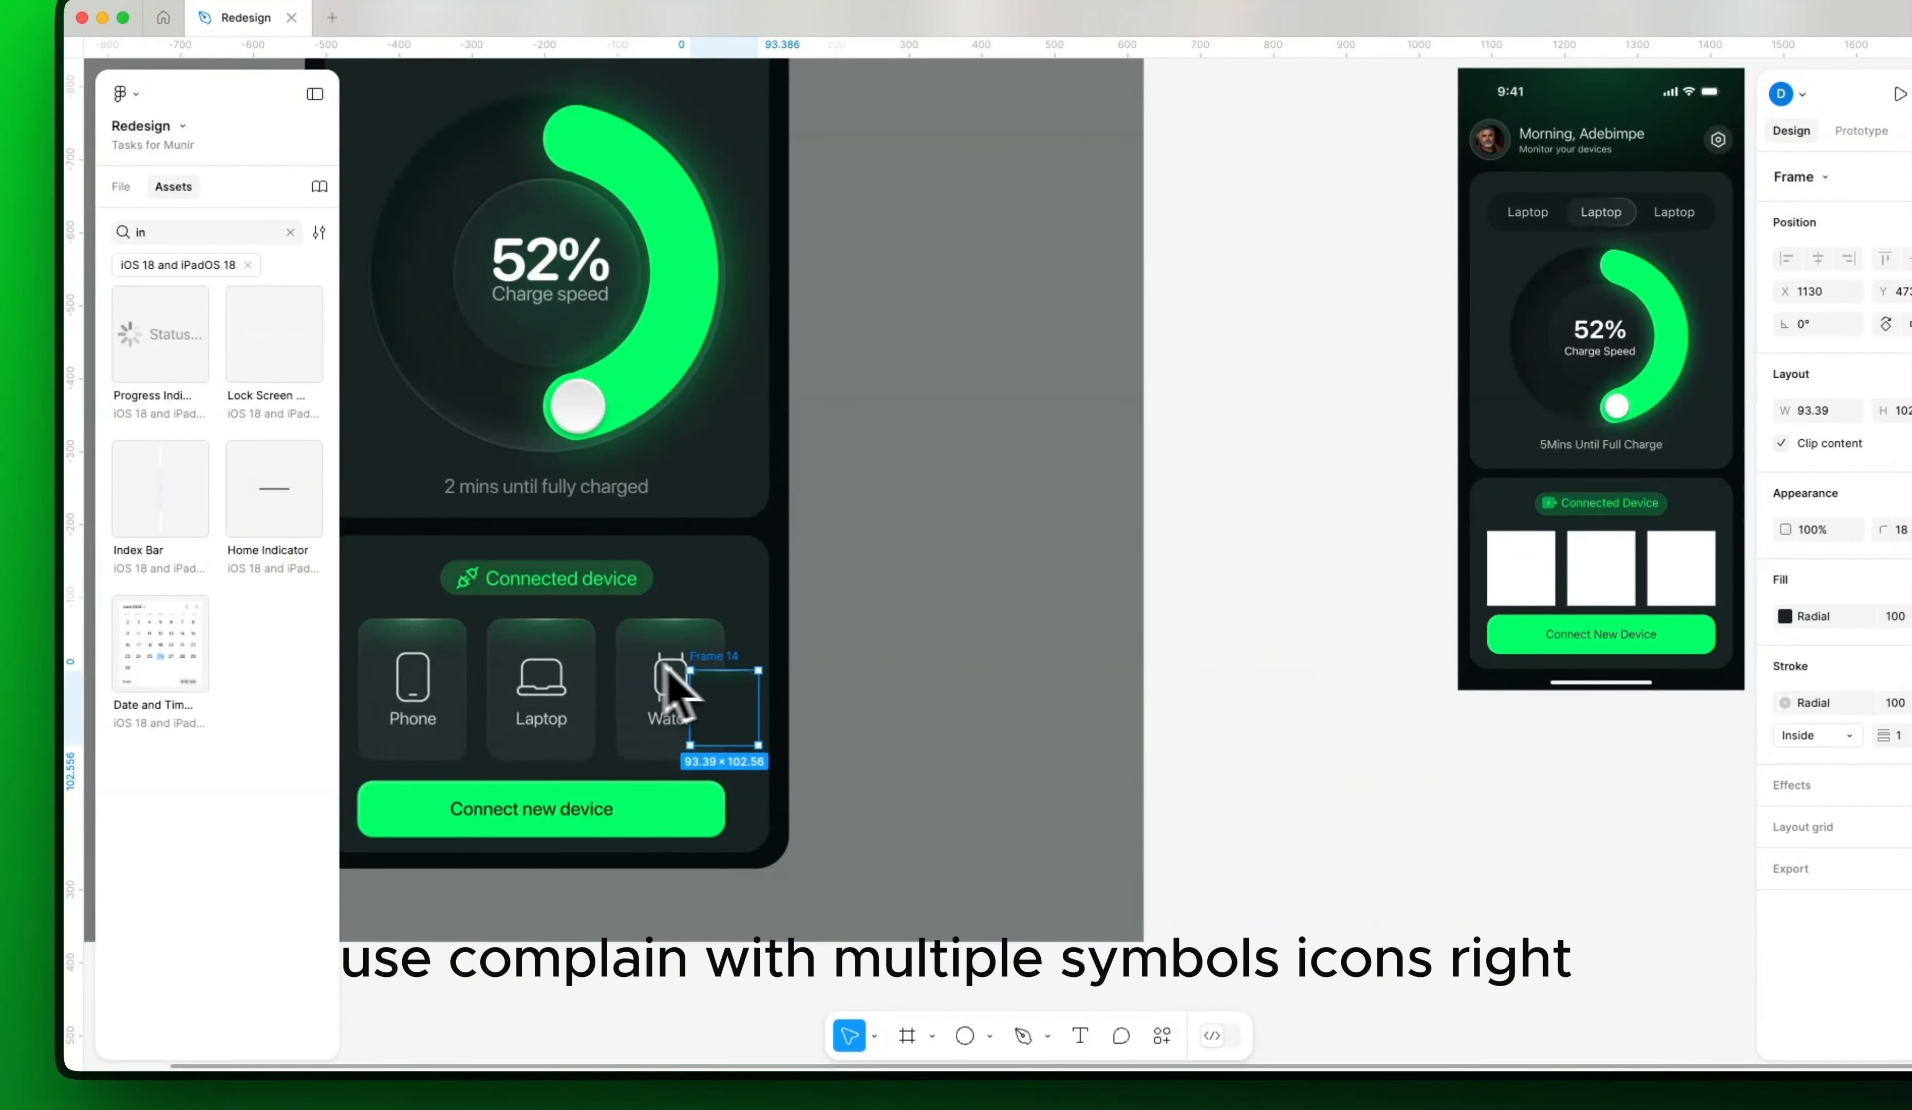
{"action": "left_click_drag", "start_coordinate": [742, 698], "coordinate": [1285, 686]}
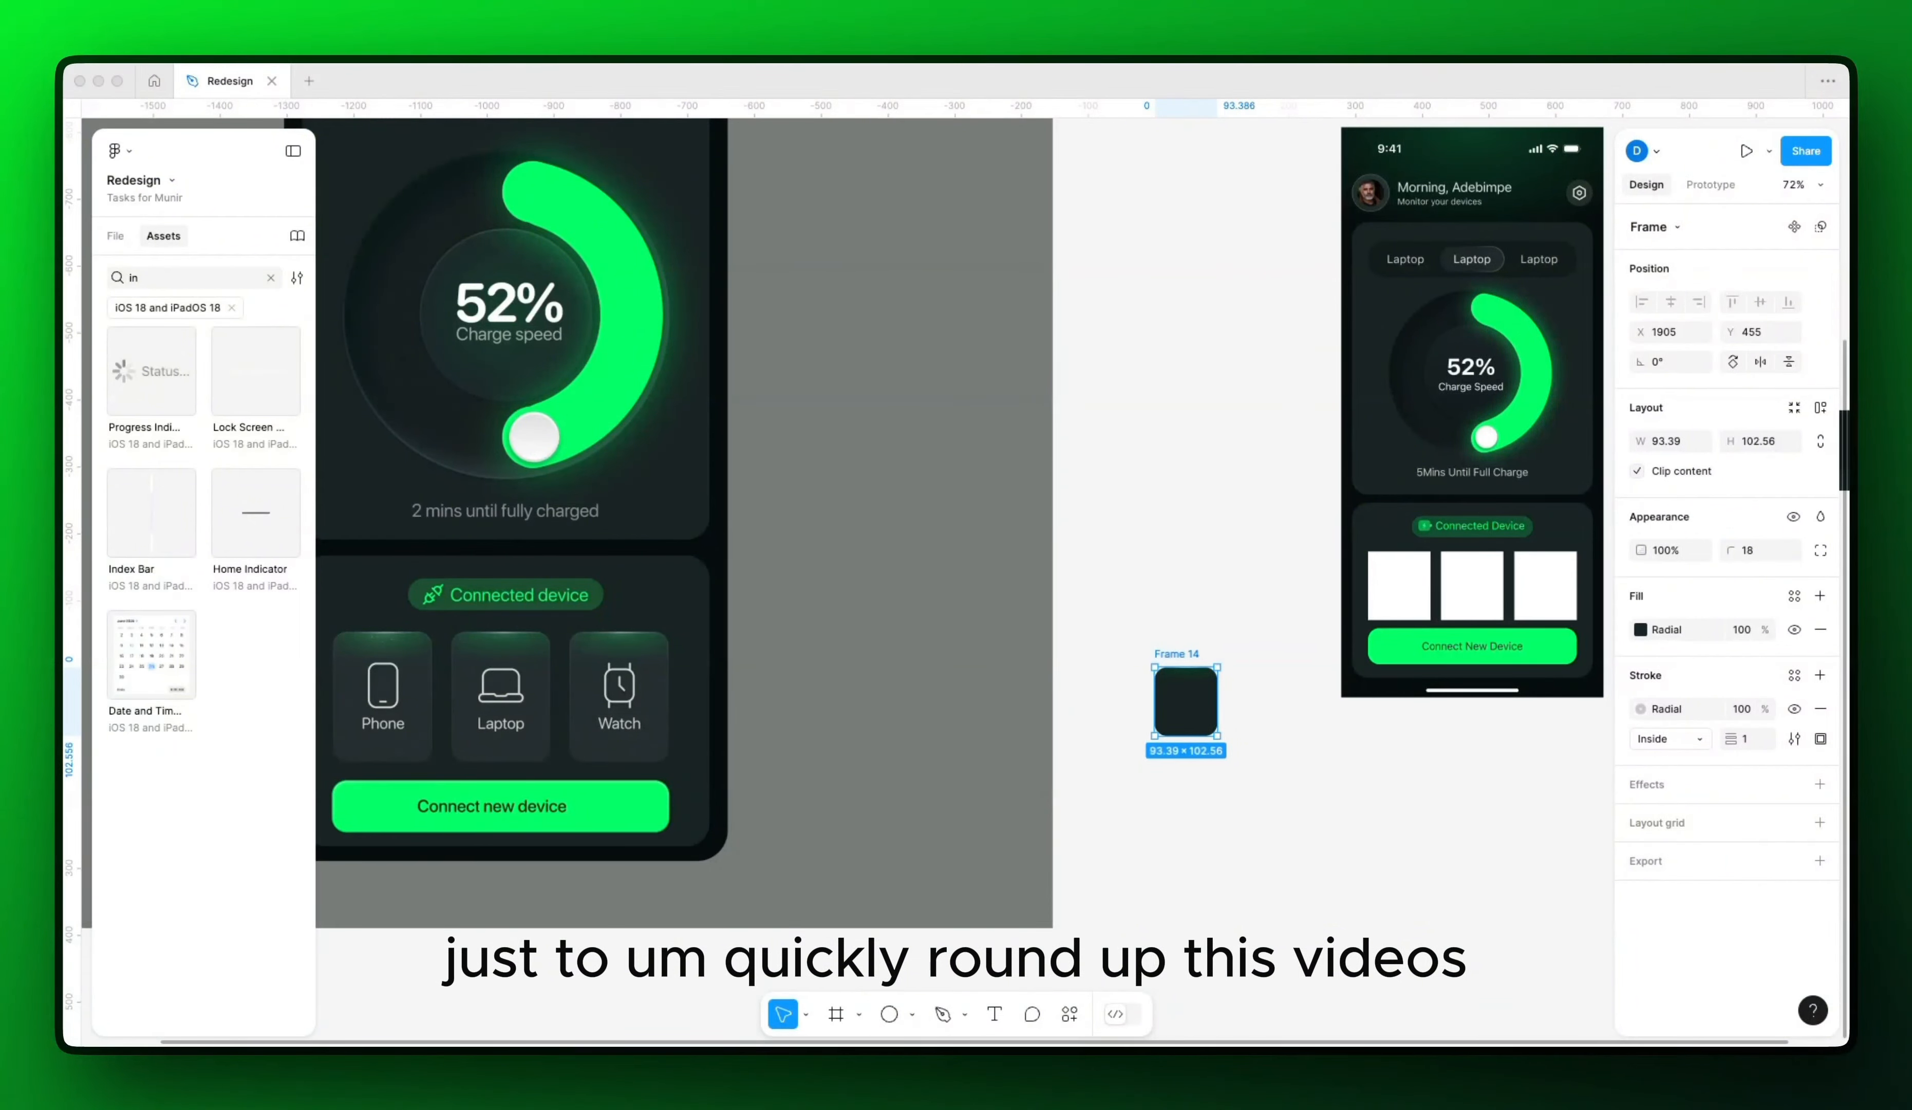
Step: Switch to SF Symbols, search for phone and select the iphone symbol
{"action": "key", "text": "ctrl+Right"}
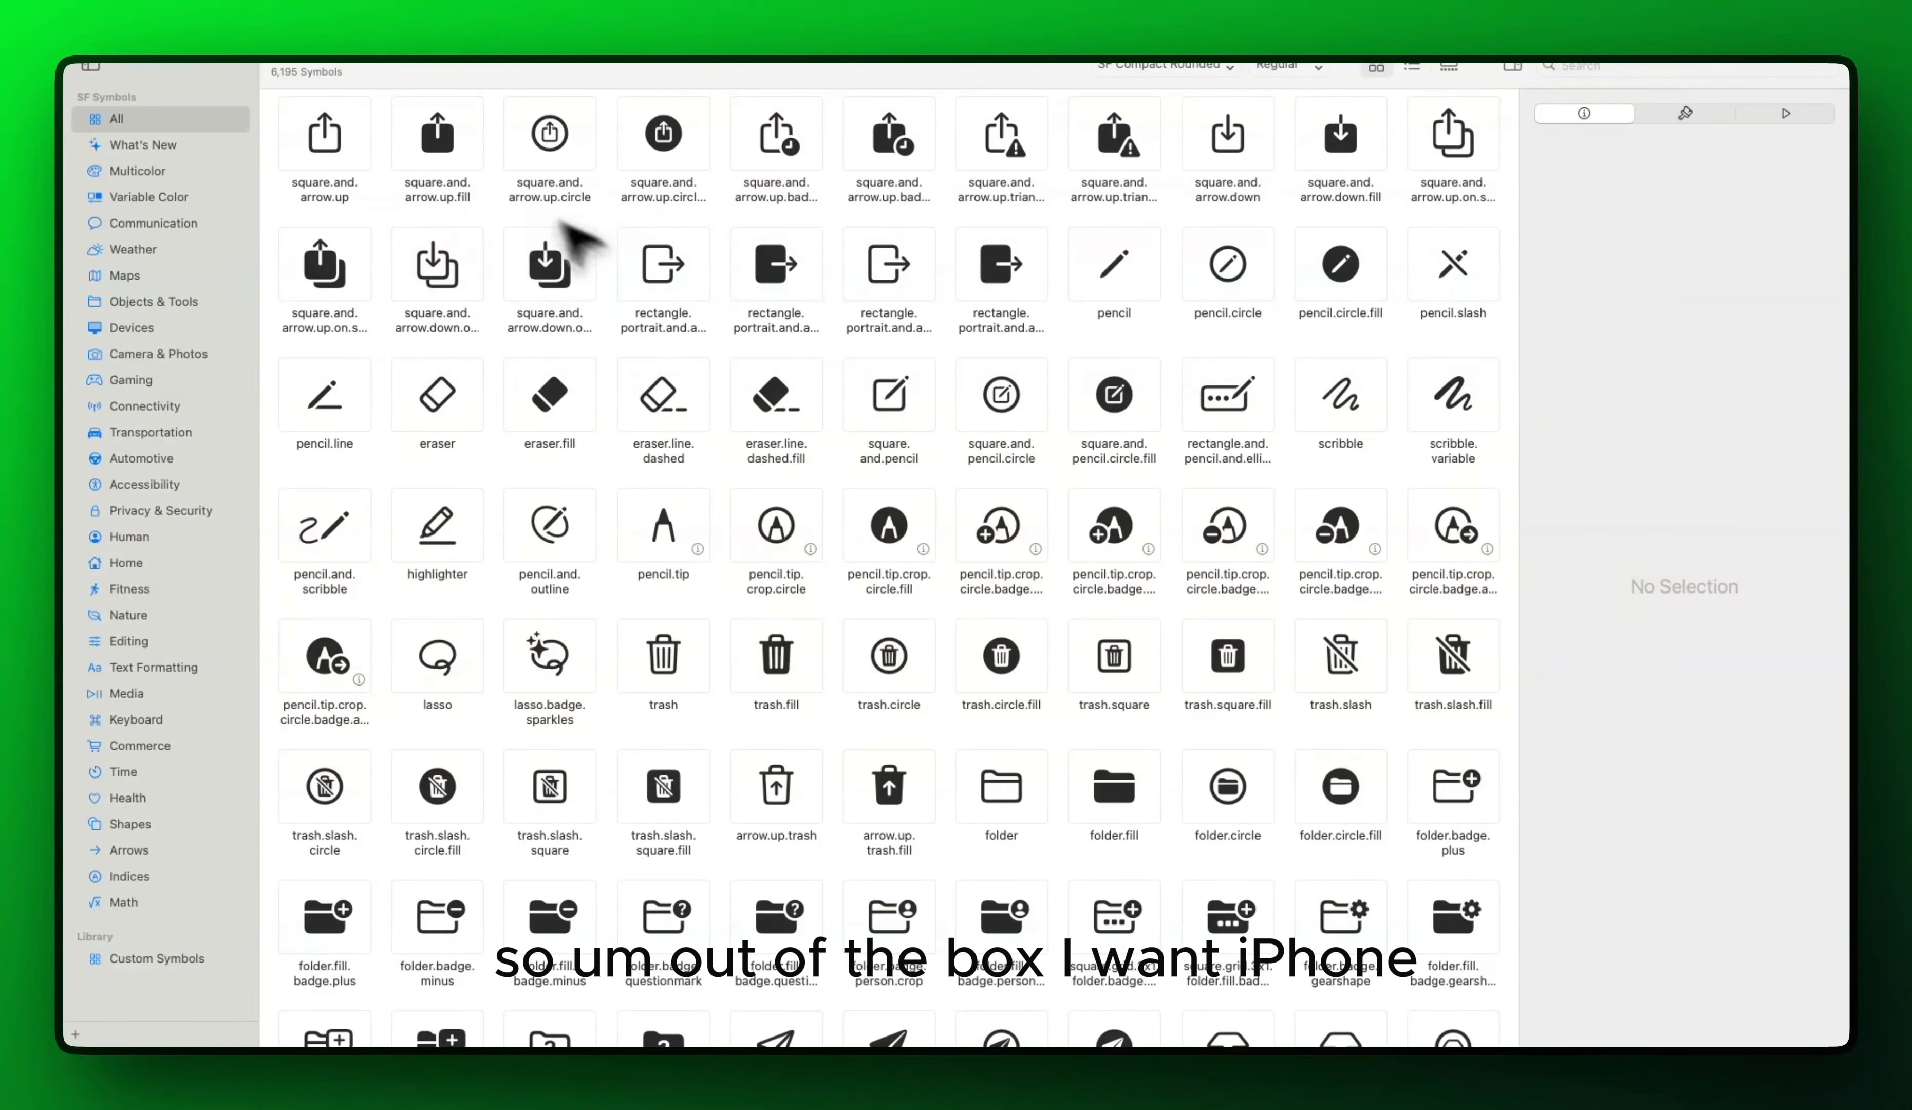
{"action": "left_click", "coordinate": [1631, 71]}
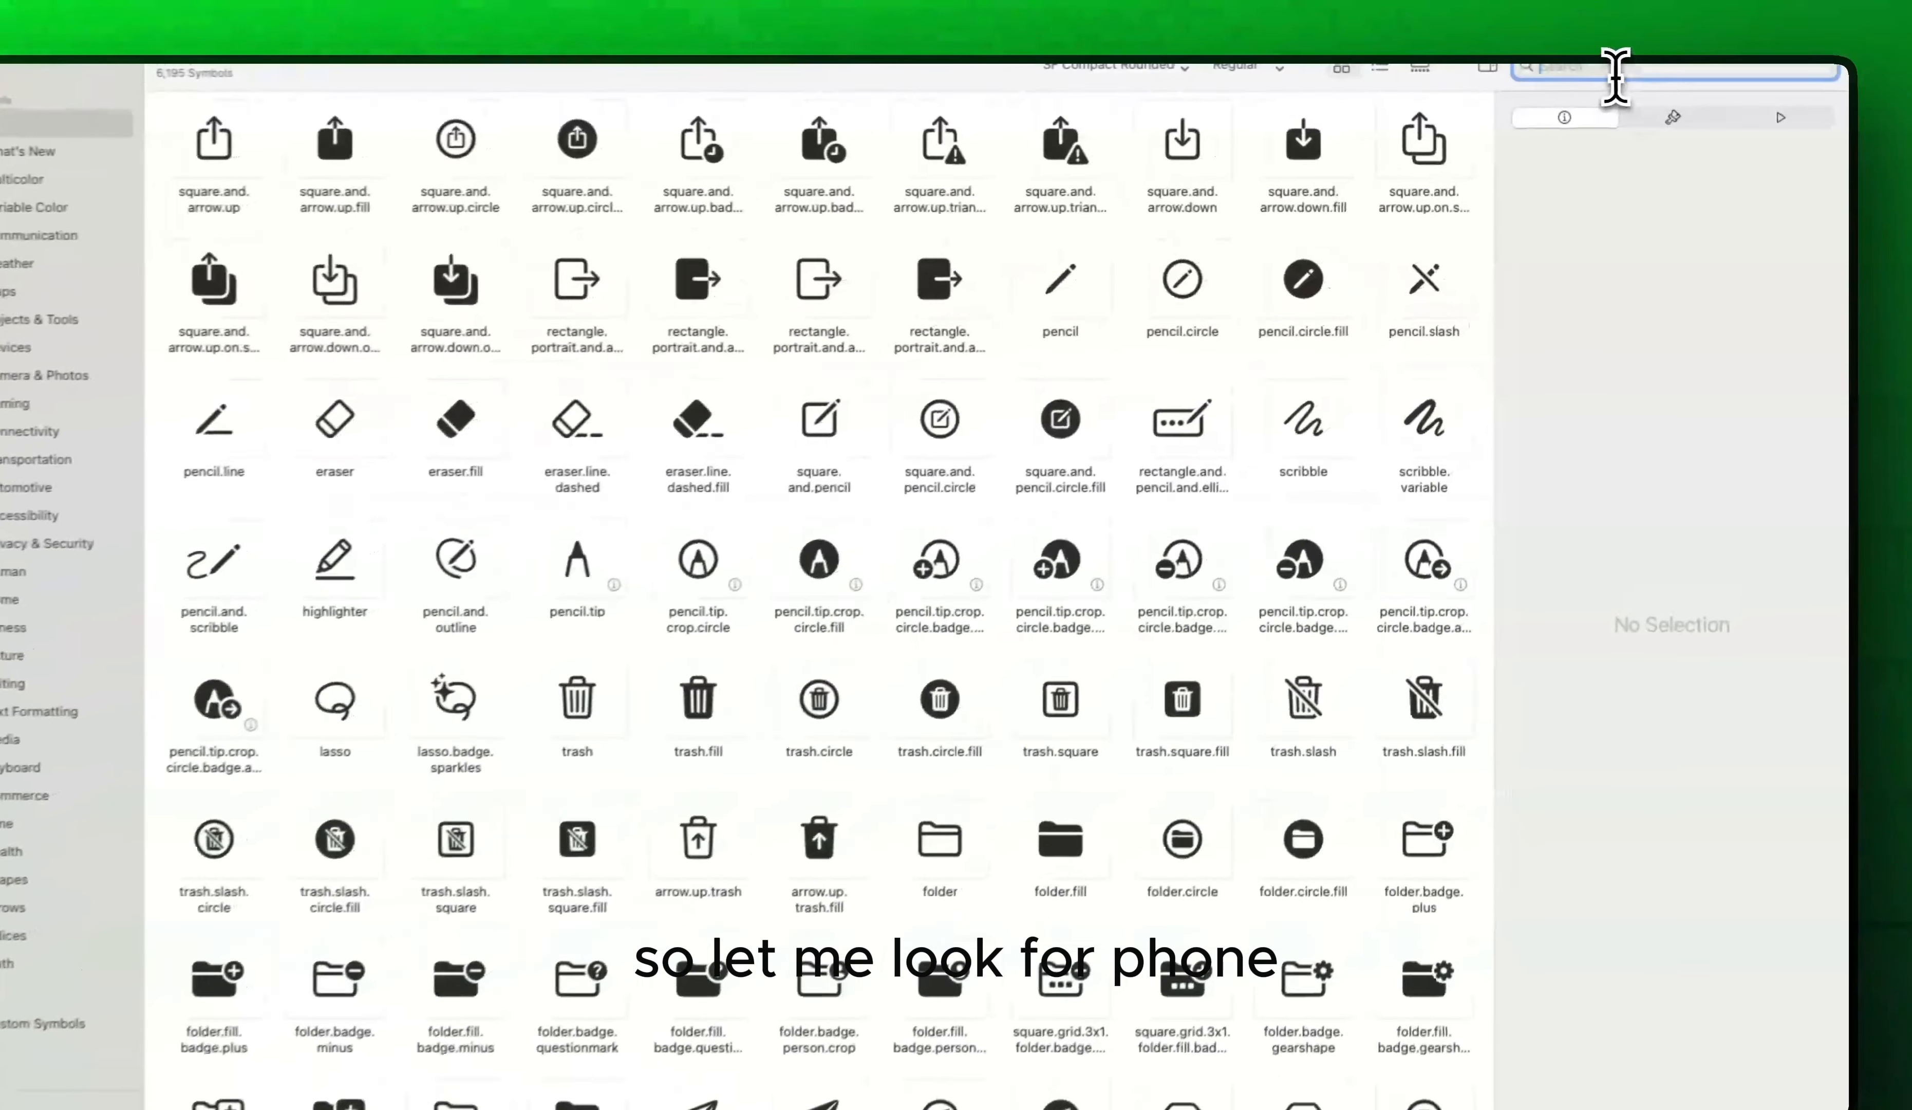
{"action": "type", "text": "phone"}
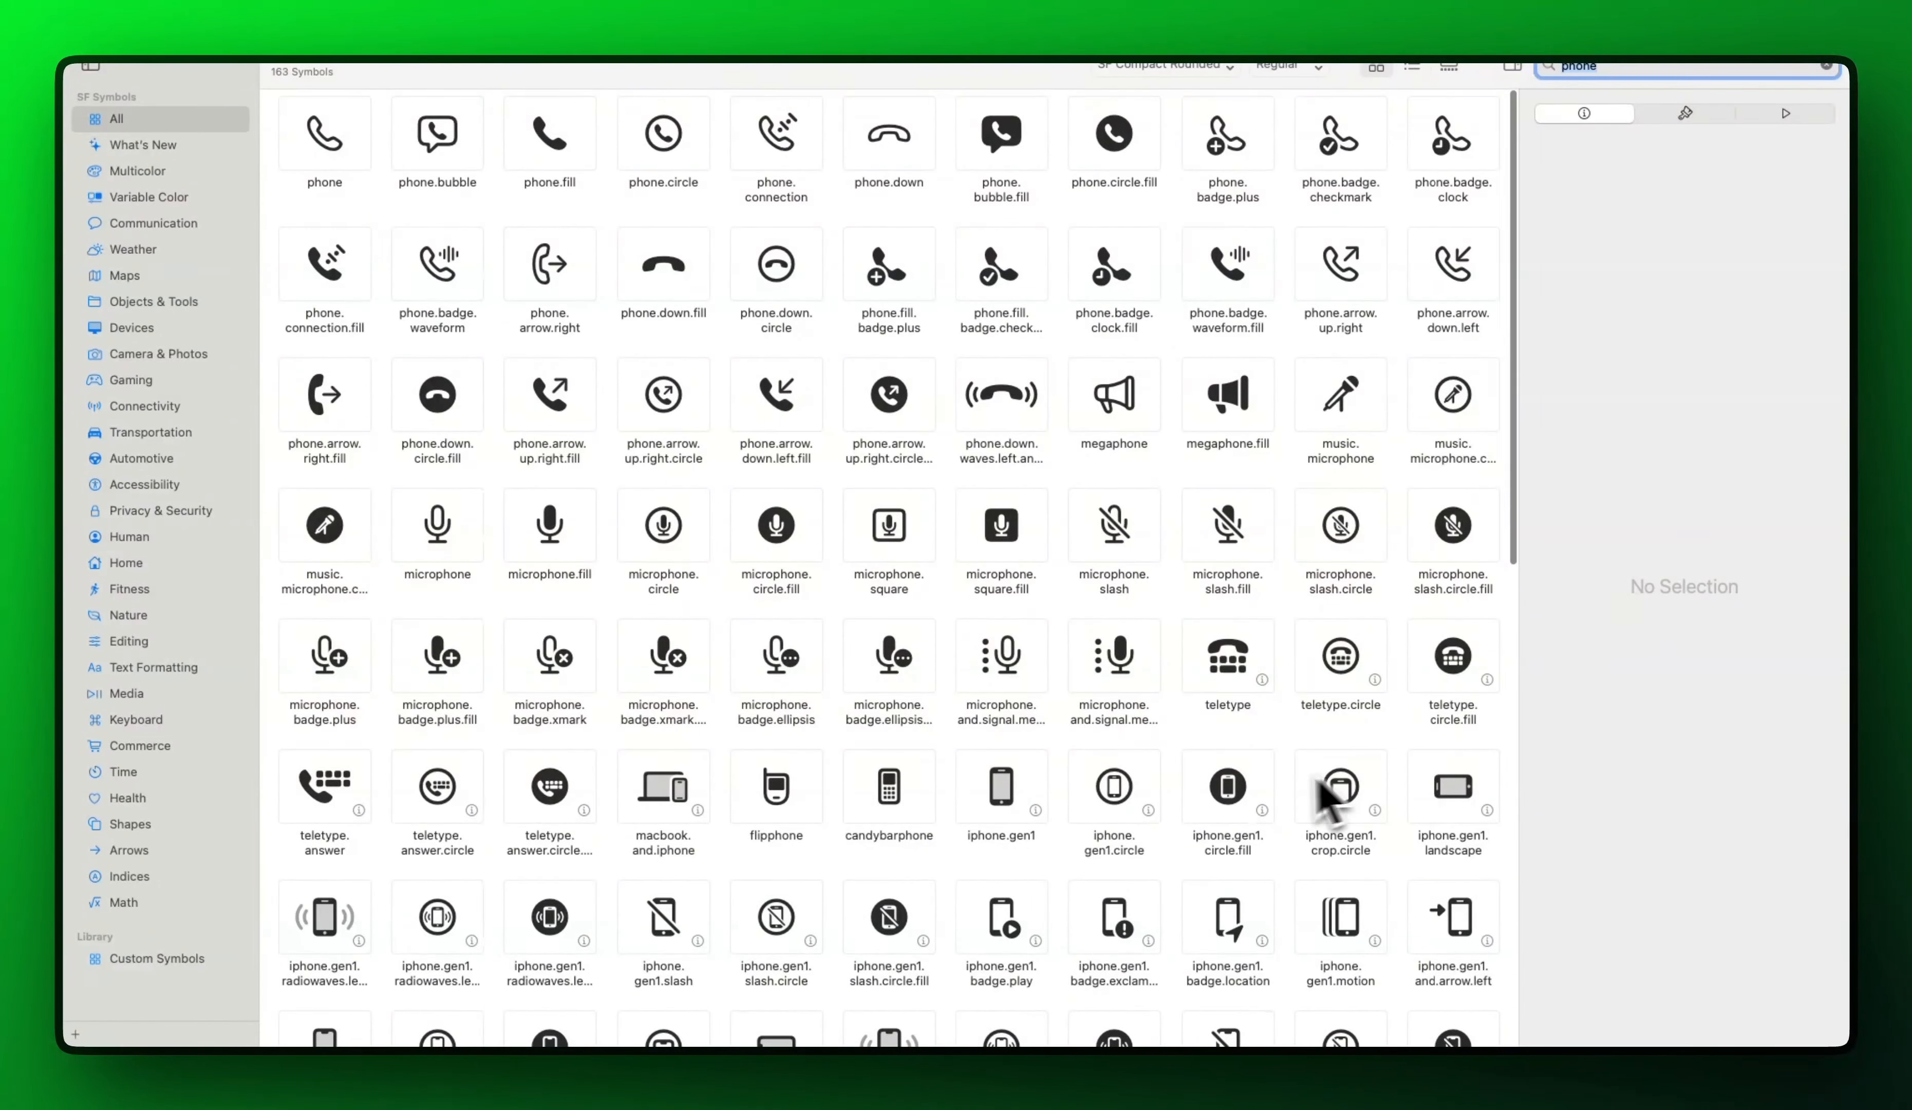
{"action": "scroll", "coordinate": [1263, 800], "scroll_direction": "down", "scroll_amount": 10}
{"action": "left_click", "coordinate": [1409, 827]}
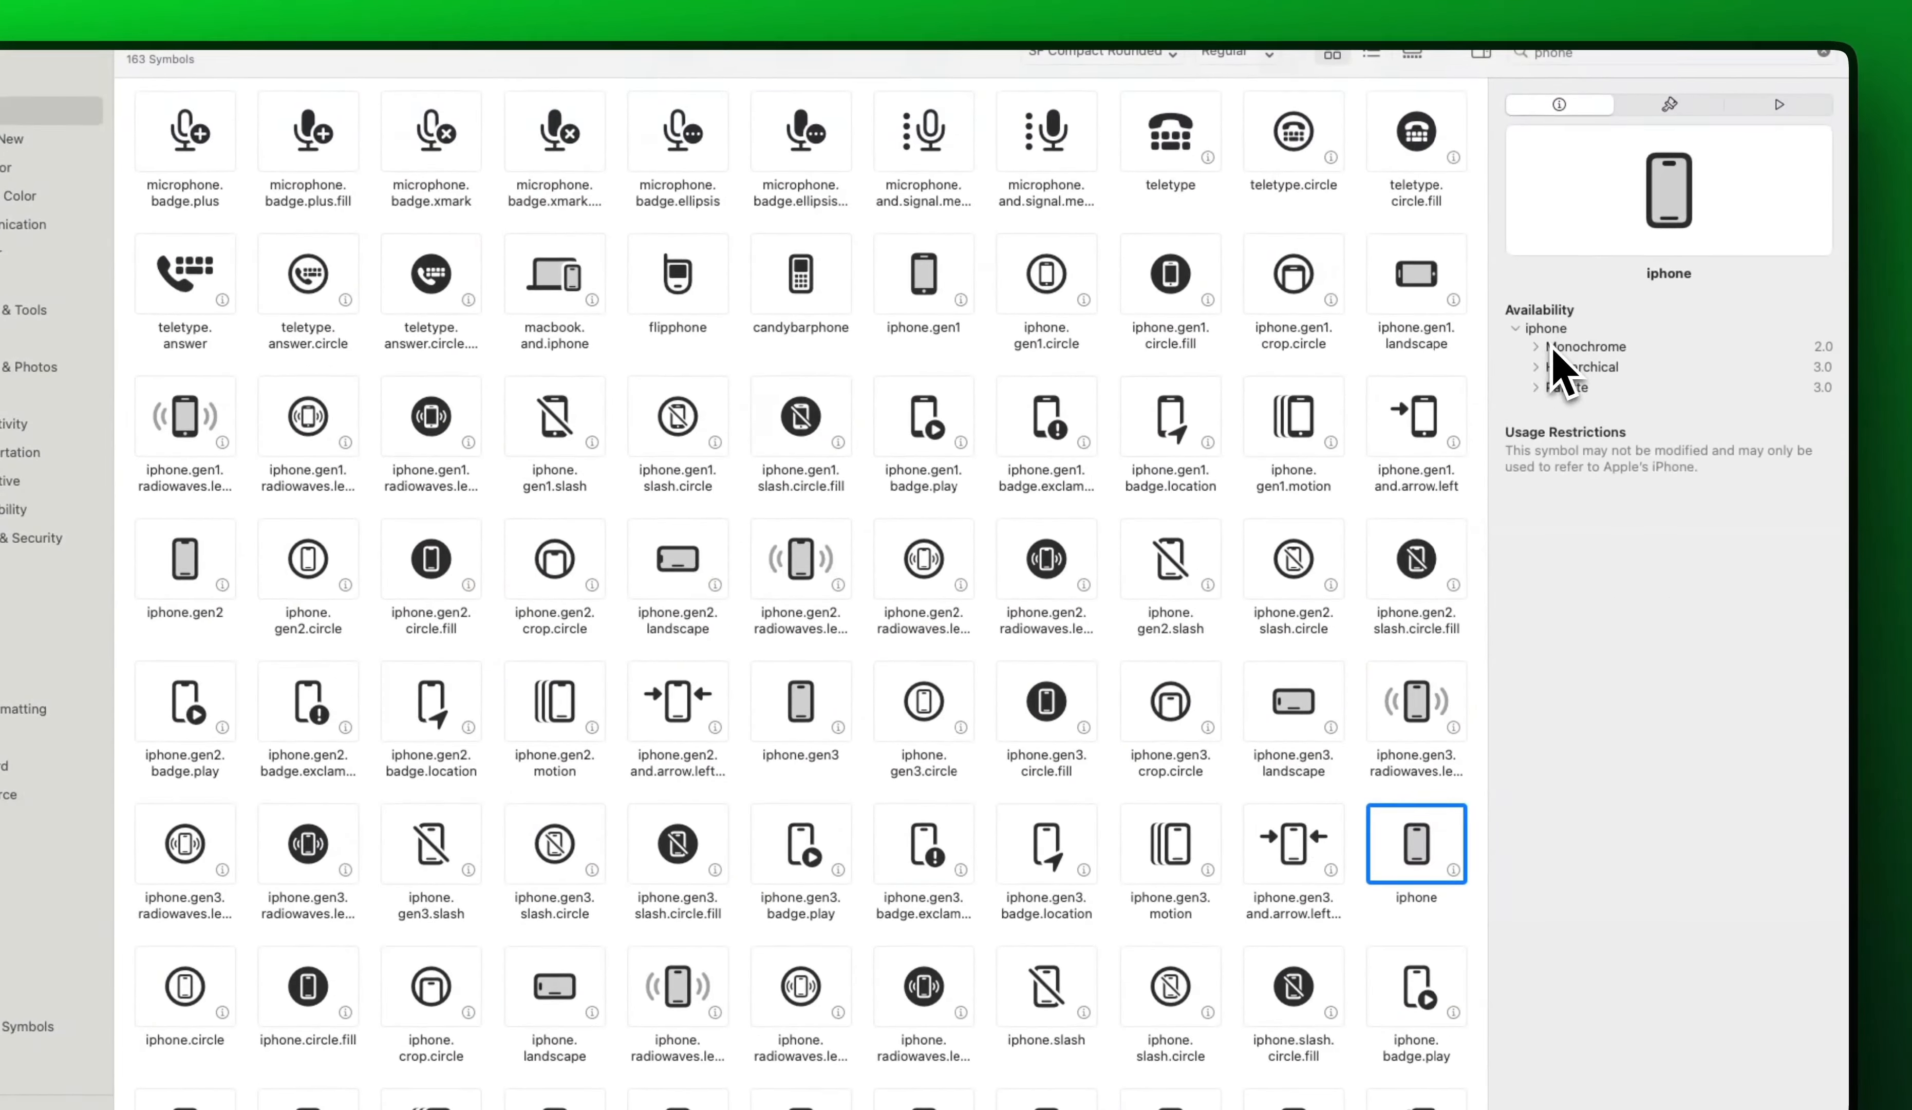
Step: Render the symbols in Monochrome, look through the iphone variants and return to the Redesign file in Figma
{"action": "left_click", "coordinate": [1669, 104]}
{"action": "left_click", "coordinate": [1788, 163]}
{"action": "left_click", "coordinate": [1549, 163]}
{"action": "left_click", "coordinate": [1775, 106]}
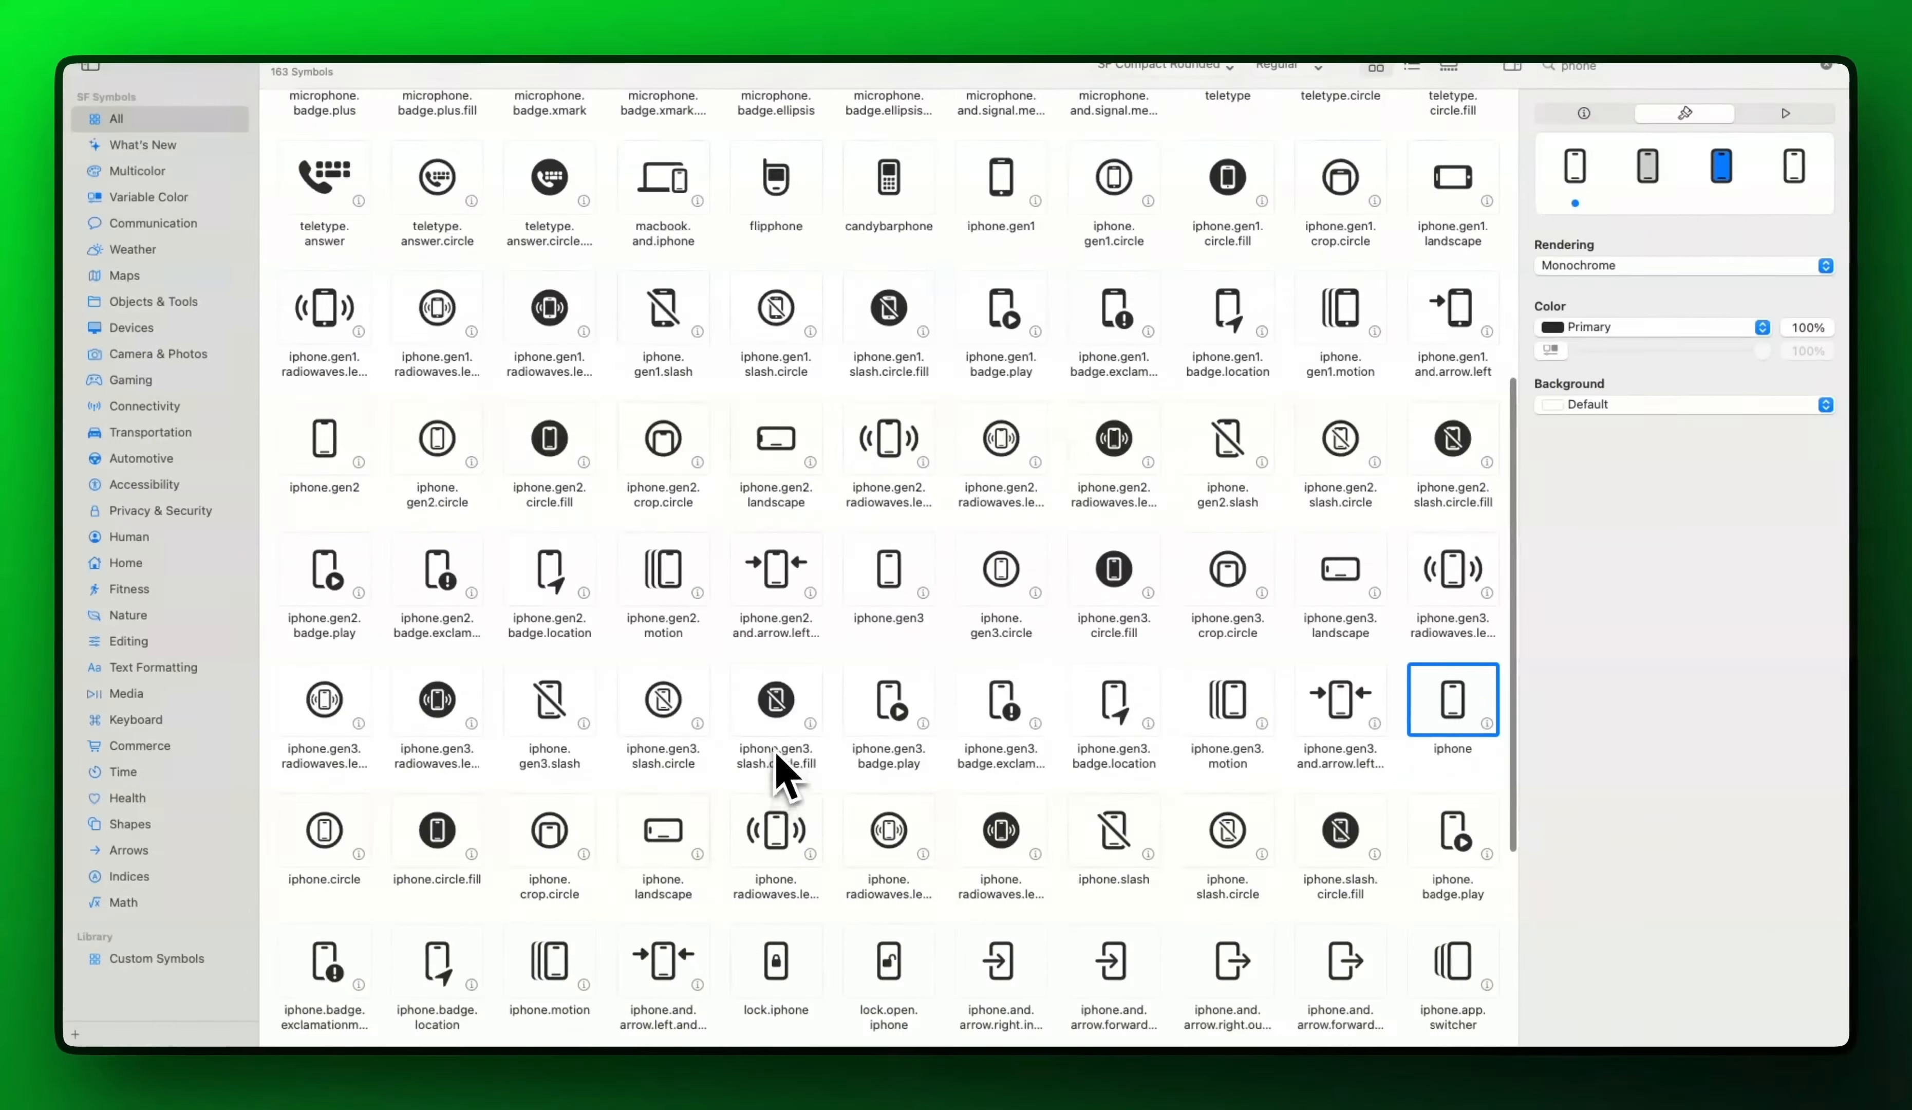
{"action": "scroll", "coordinate": [684, 821], "scroll_direction": "down", "scroll_amount": 5}
{"action": "scroll", "coordinate": [683, 822], "scroll_direction": "up", "scroll_amount": 3}
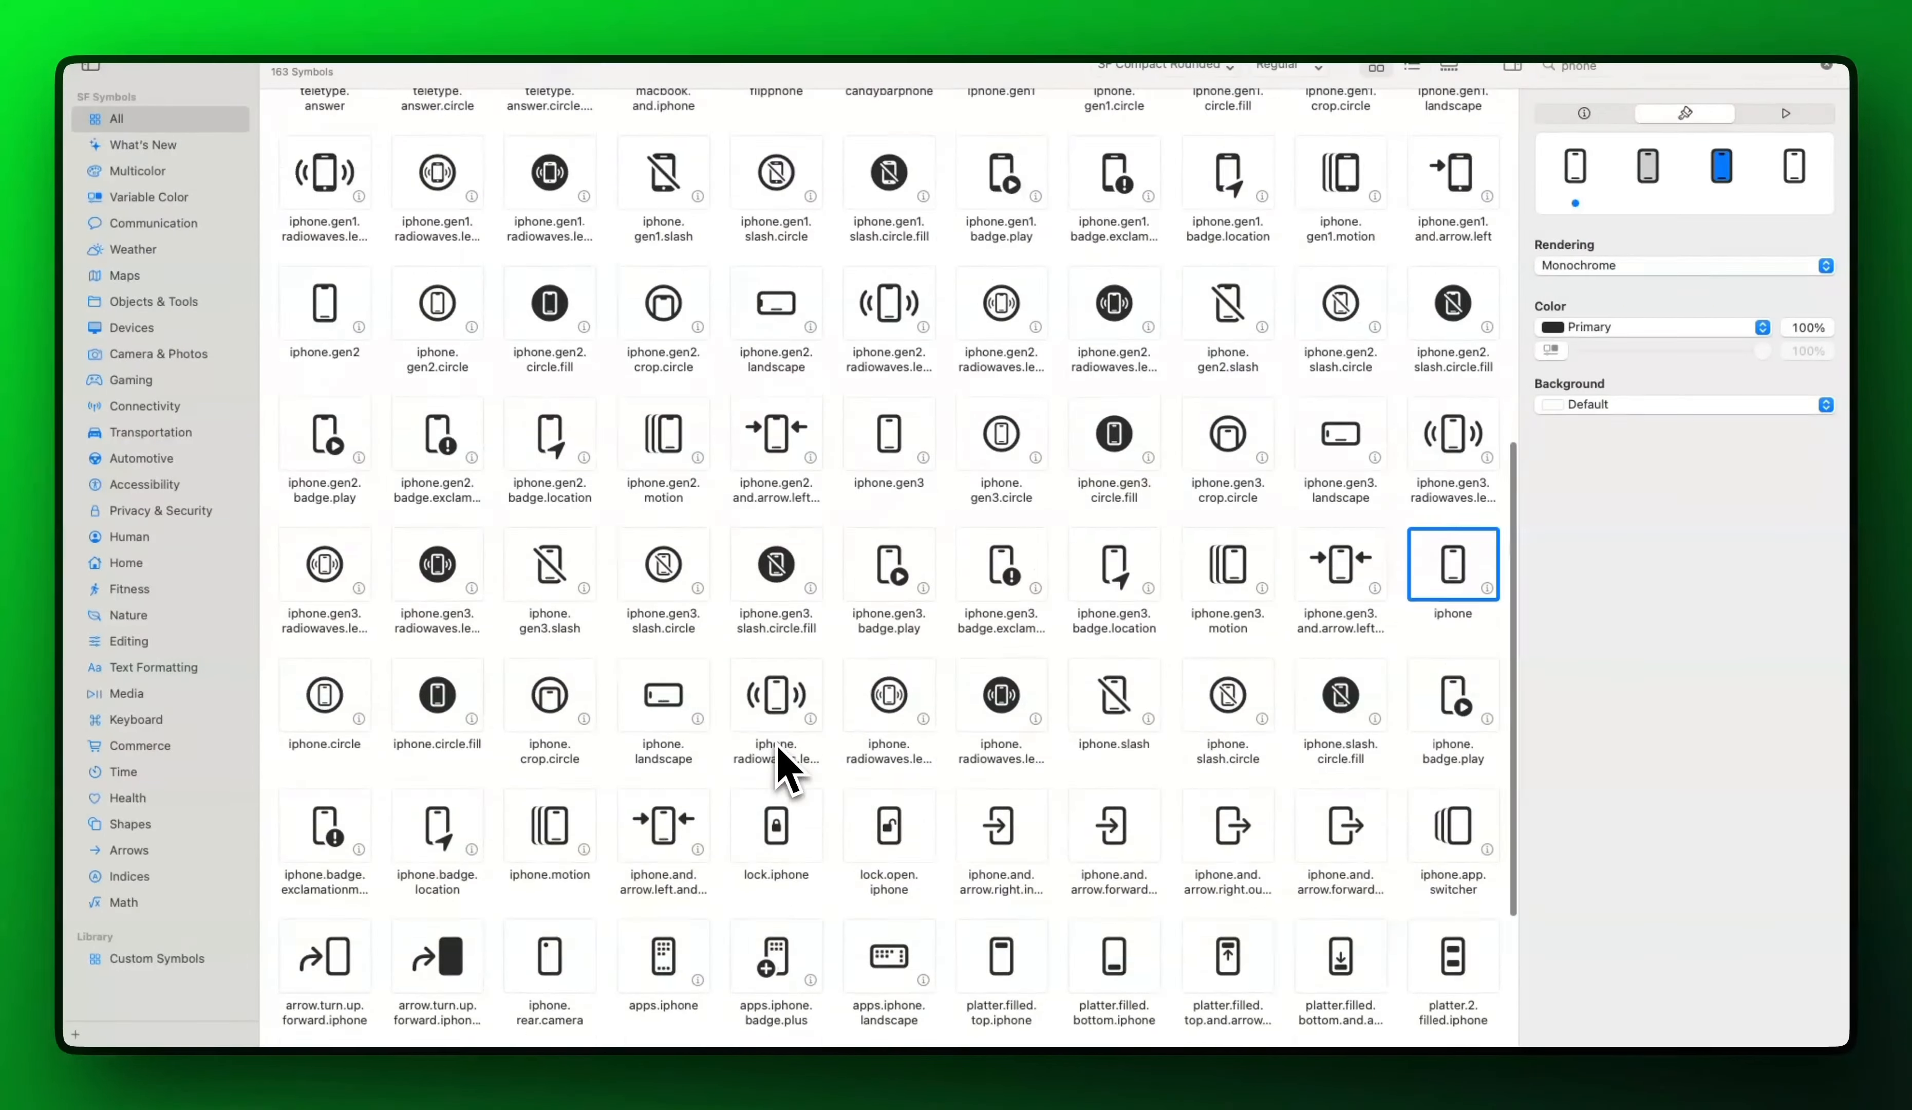
{"action": "key", "text": "ctrl+Left"}
Step: Try to launch an icon plugin by searching the plugins and widgets for icon
{"action": "scroll", "coordinate": [861, 686], "scroll_direction": "left", "scroll_amount": 3}
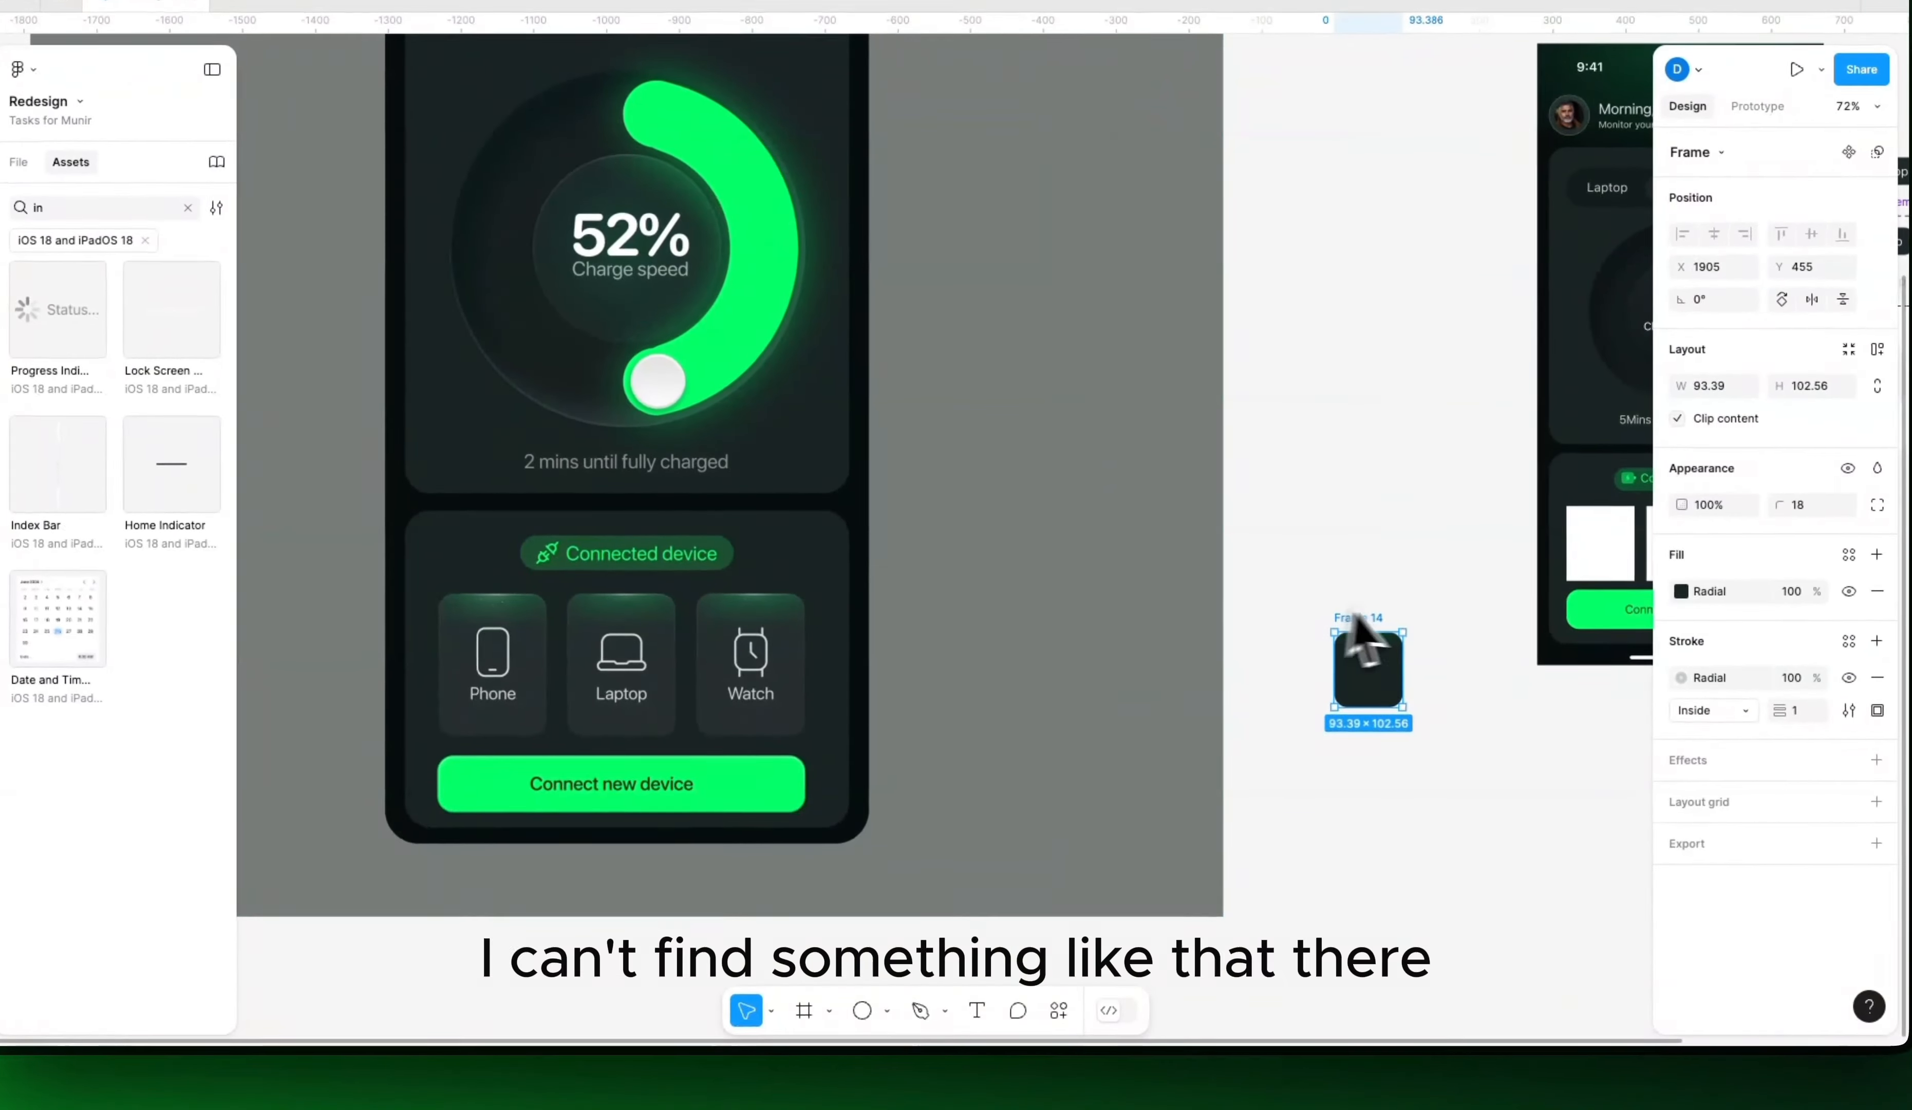
{"action": "key", "text": "shift+i"}
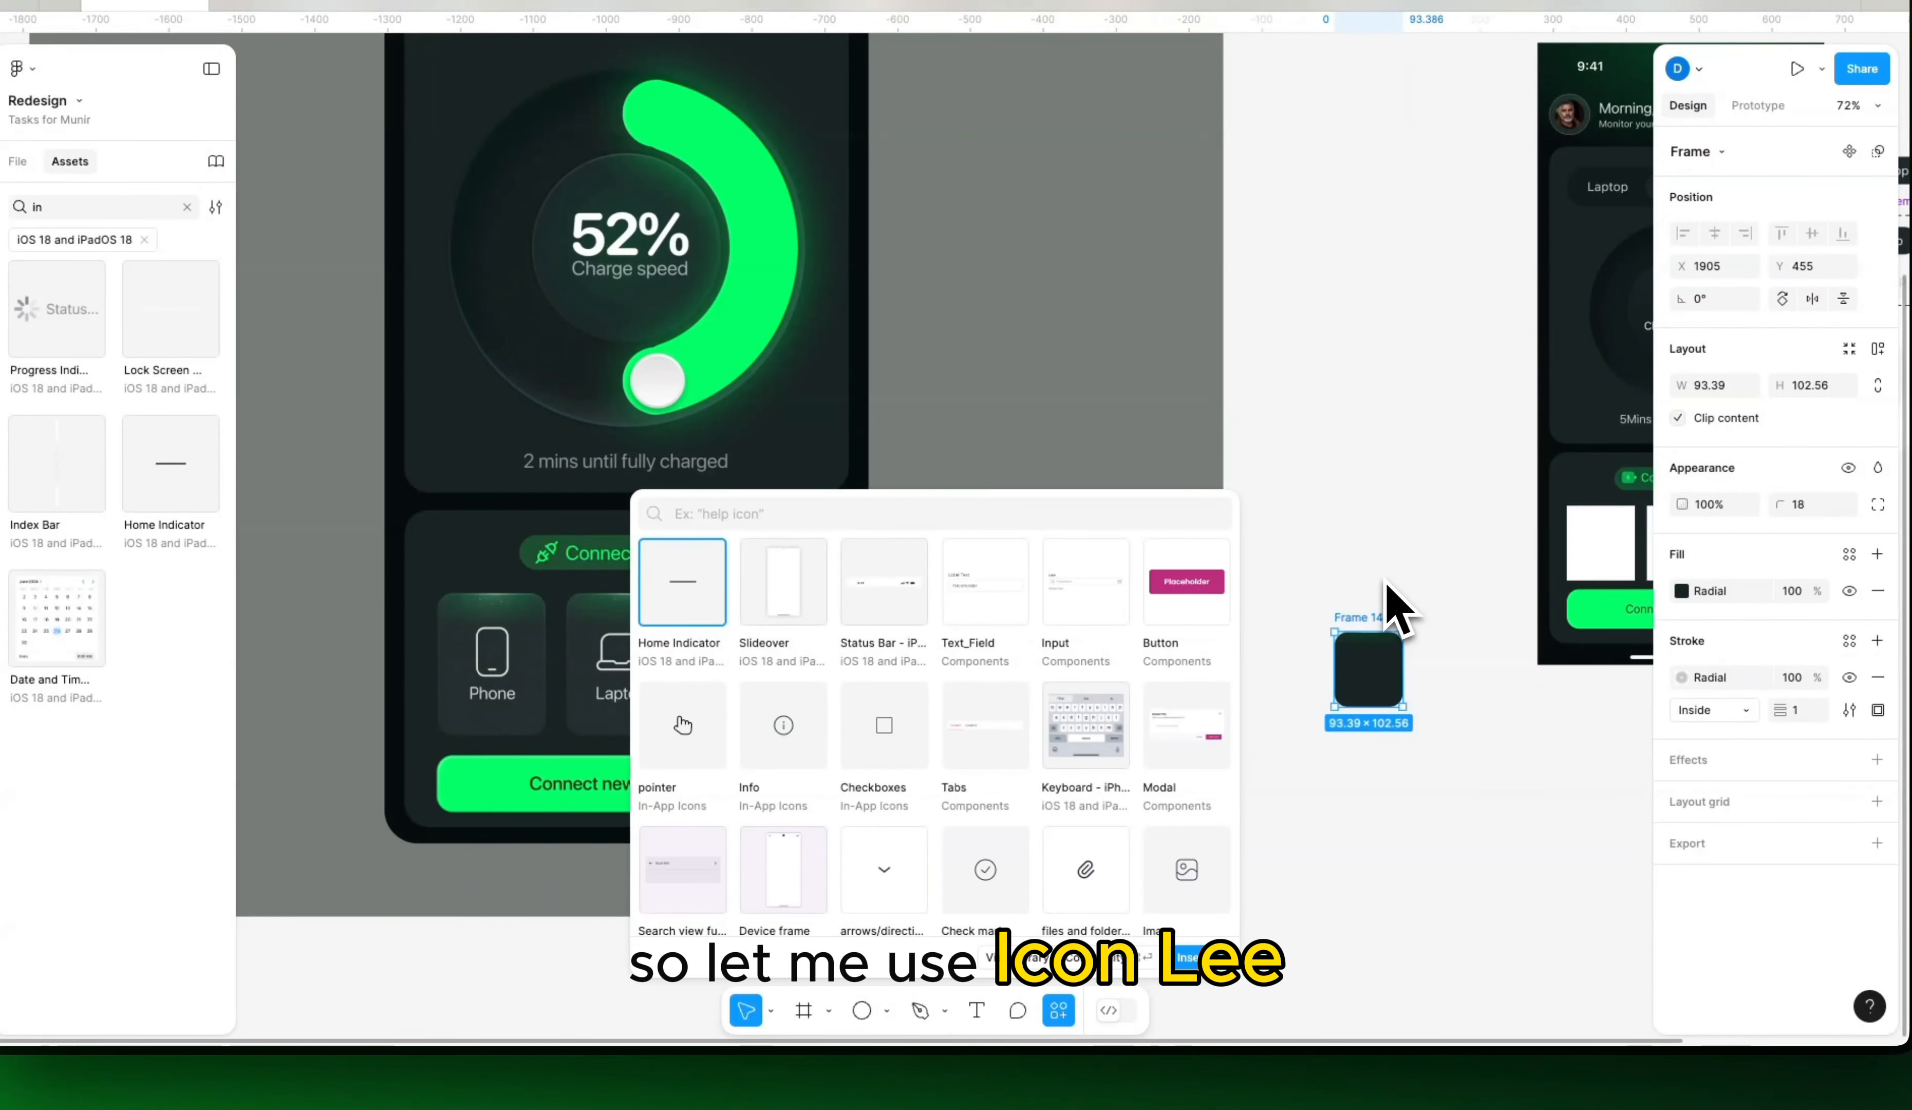
{"action": "left_click", "coordinate": [1066, 1007]}
{"action": "left_click", "coordinate": [1067, 1008]}
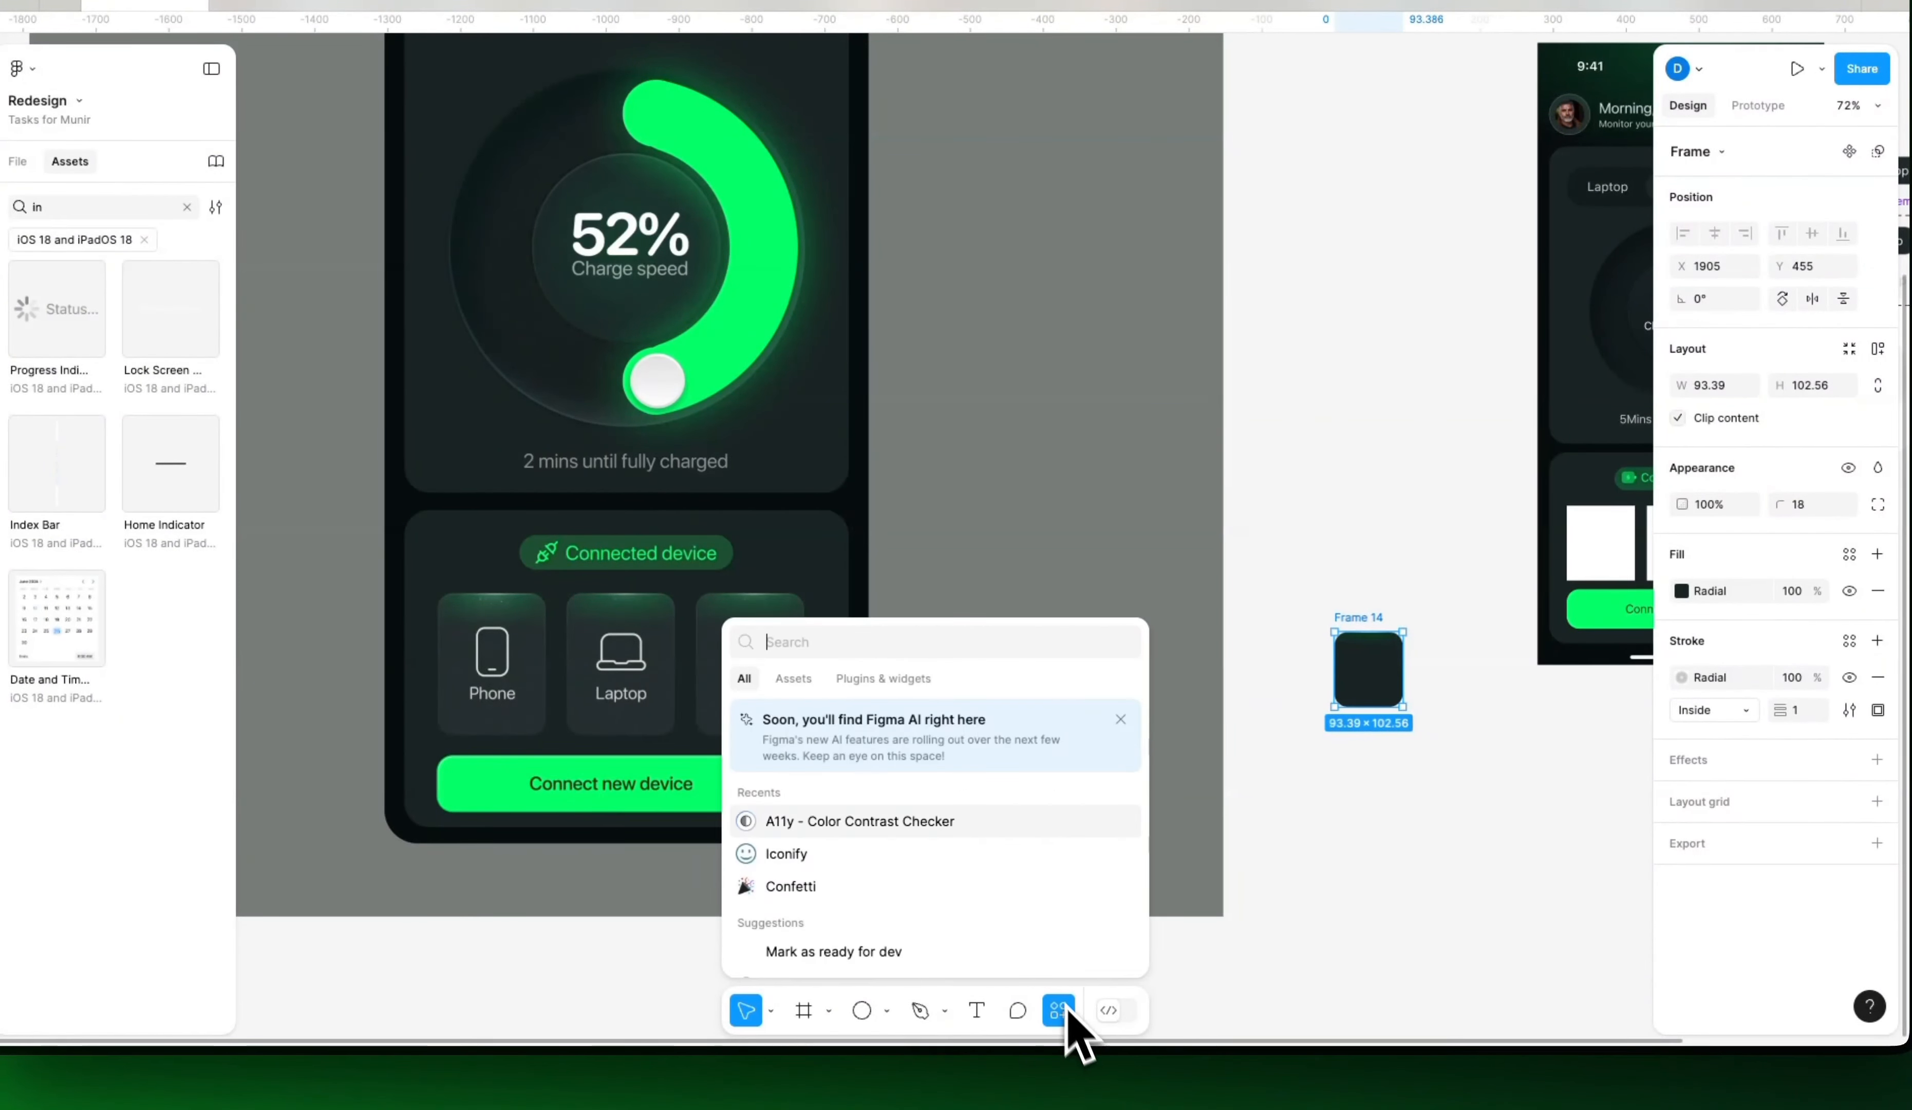
{"action": "left_click", "coordinate": [896, 679]}
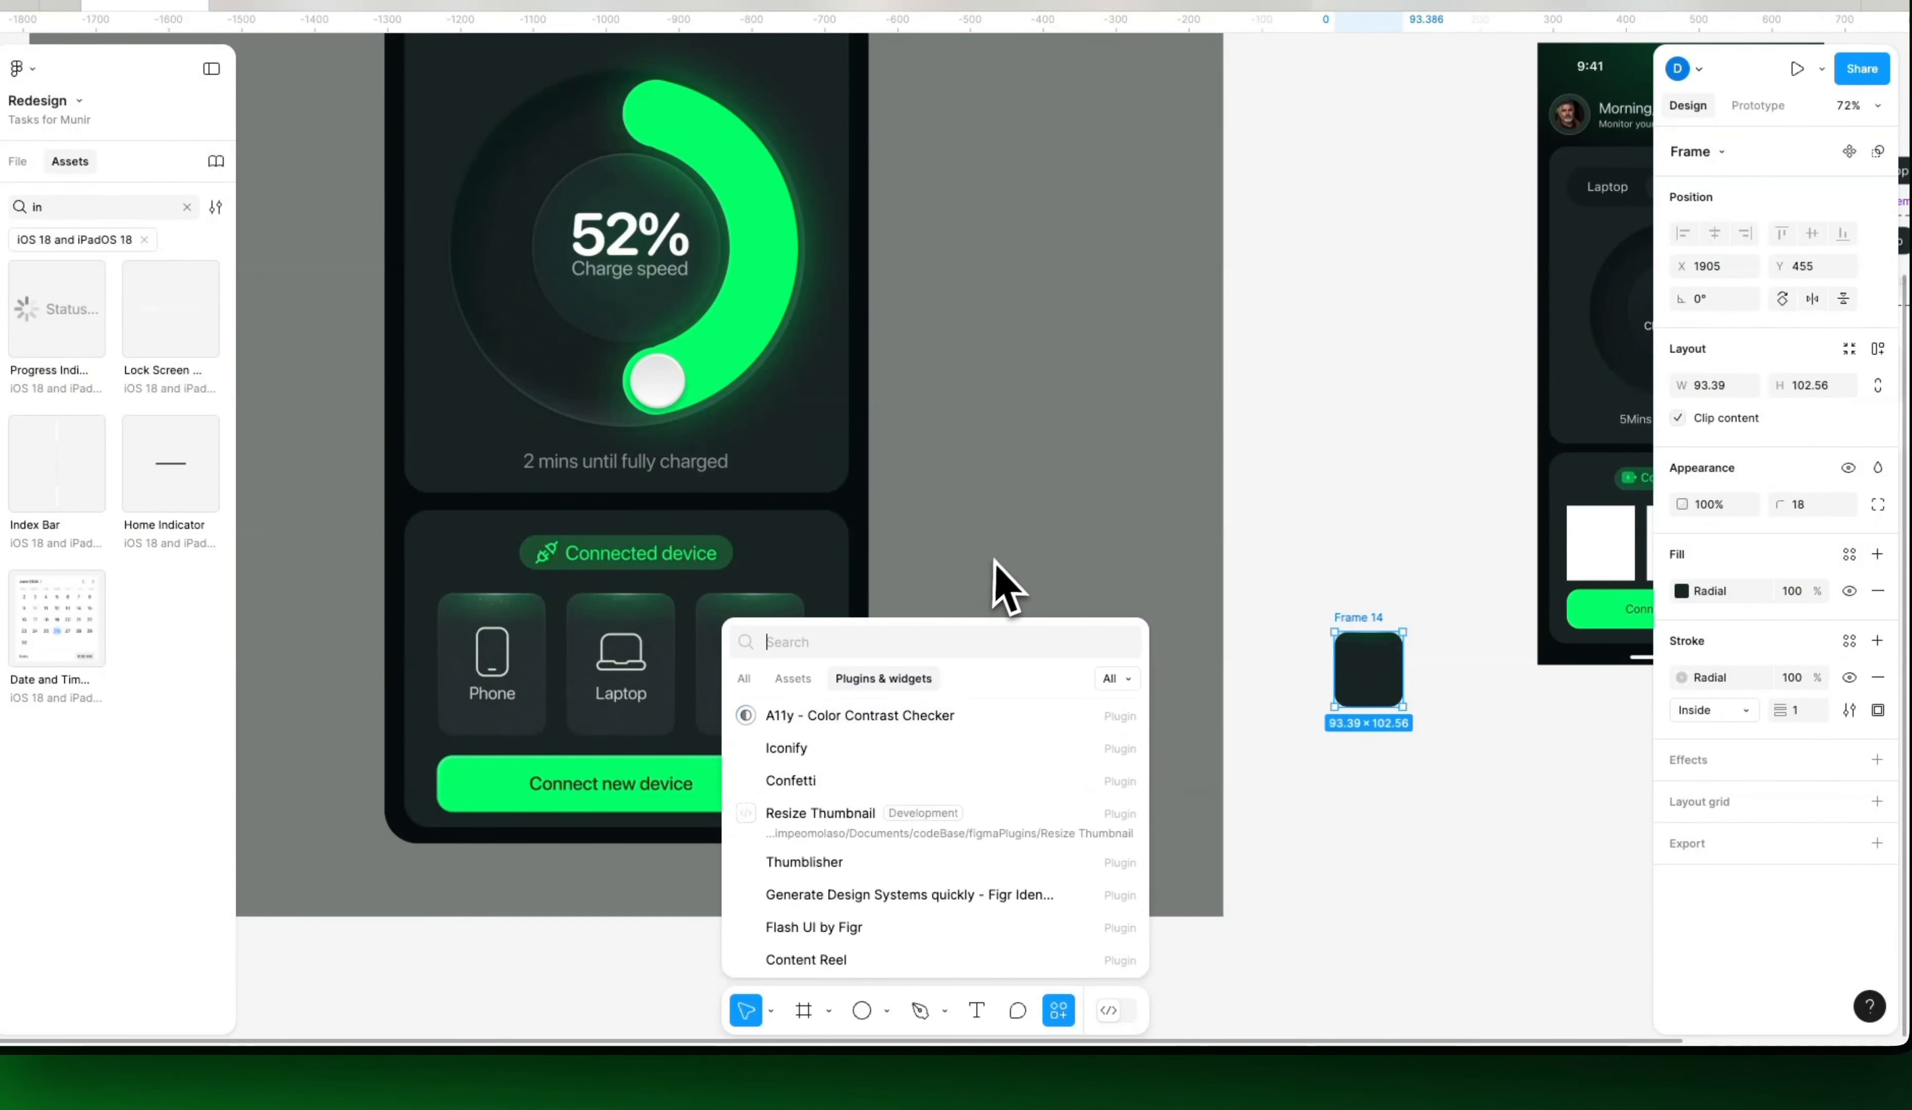
{"action": "left_click", "coordinate": [889, 647]}
{"action": "type", "text": "icon"}
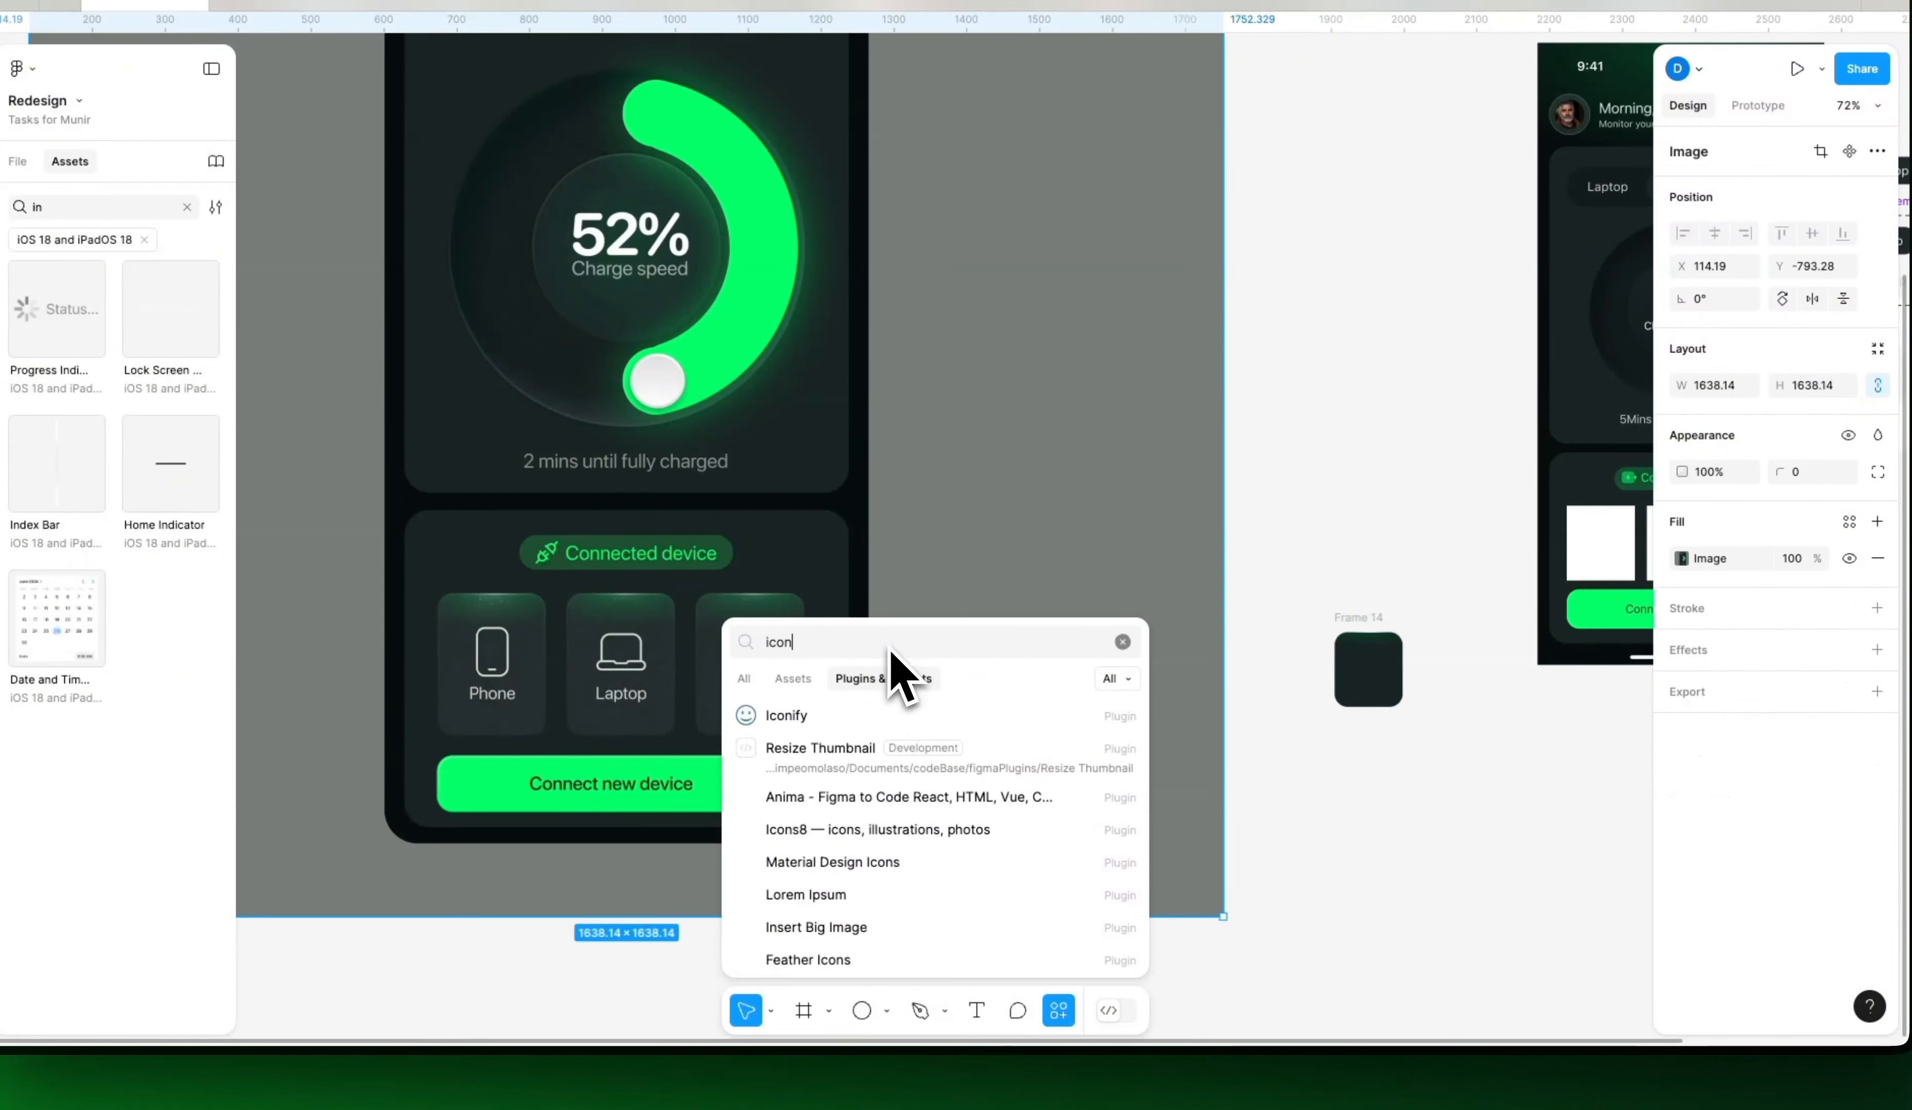
{"action": "key", "text": "Return"}
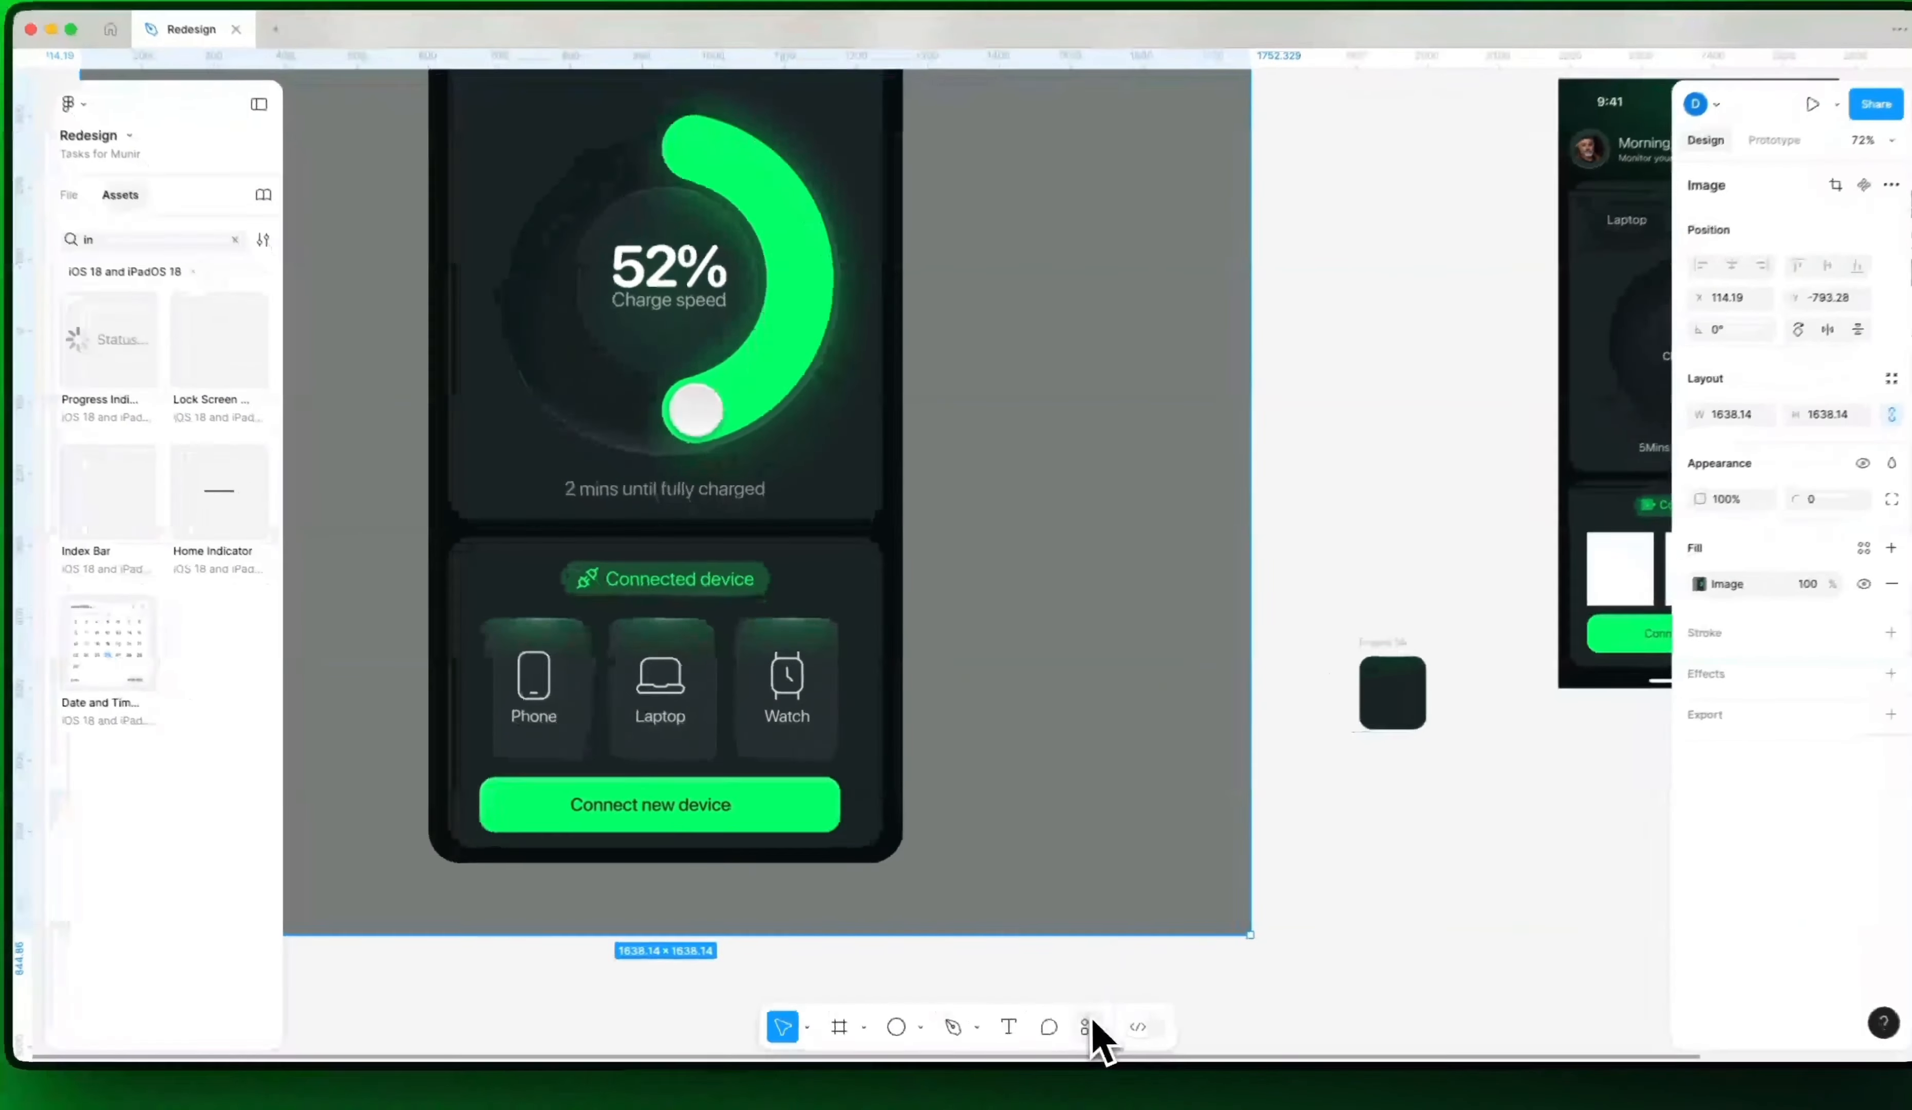
Step: Launch the Iconify plugin and move its window off the reference phone screen
{"action": "left_click", "coordinate": [1070, 1014]}
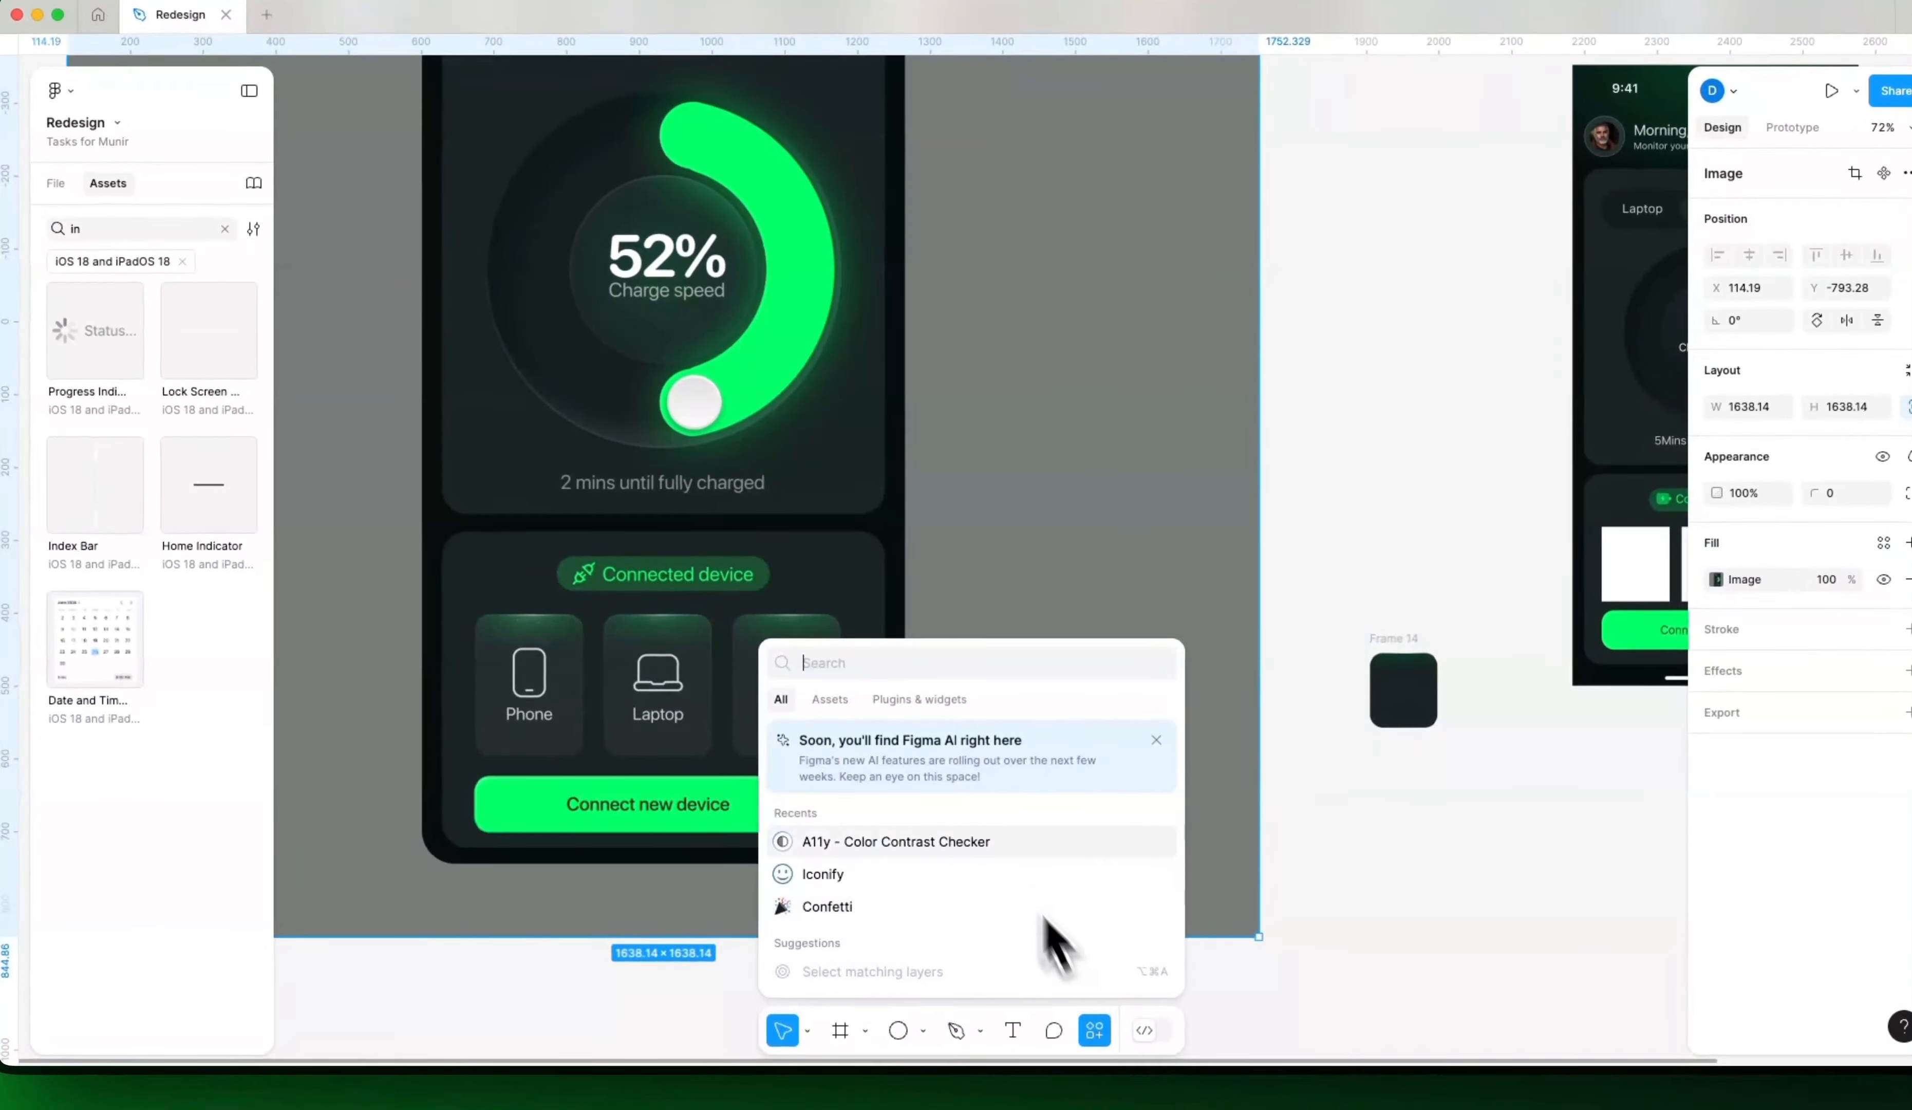
{"action": "left_click", "coordinate": [921, 699]}
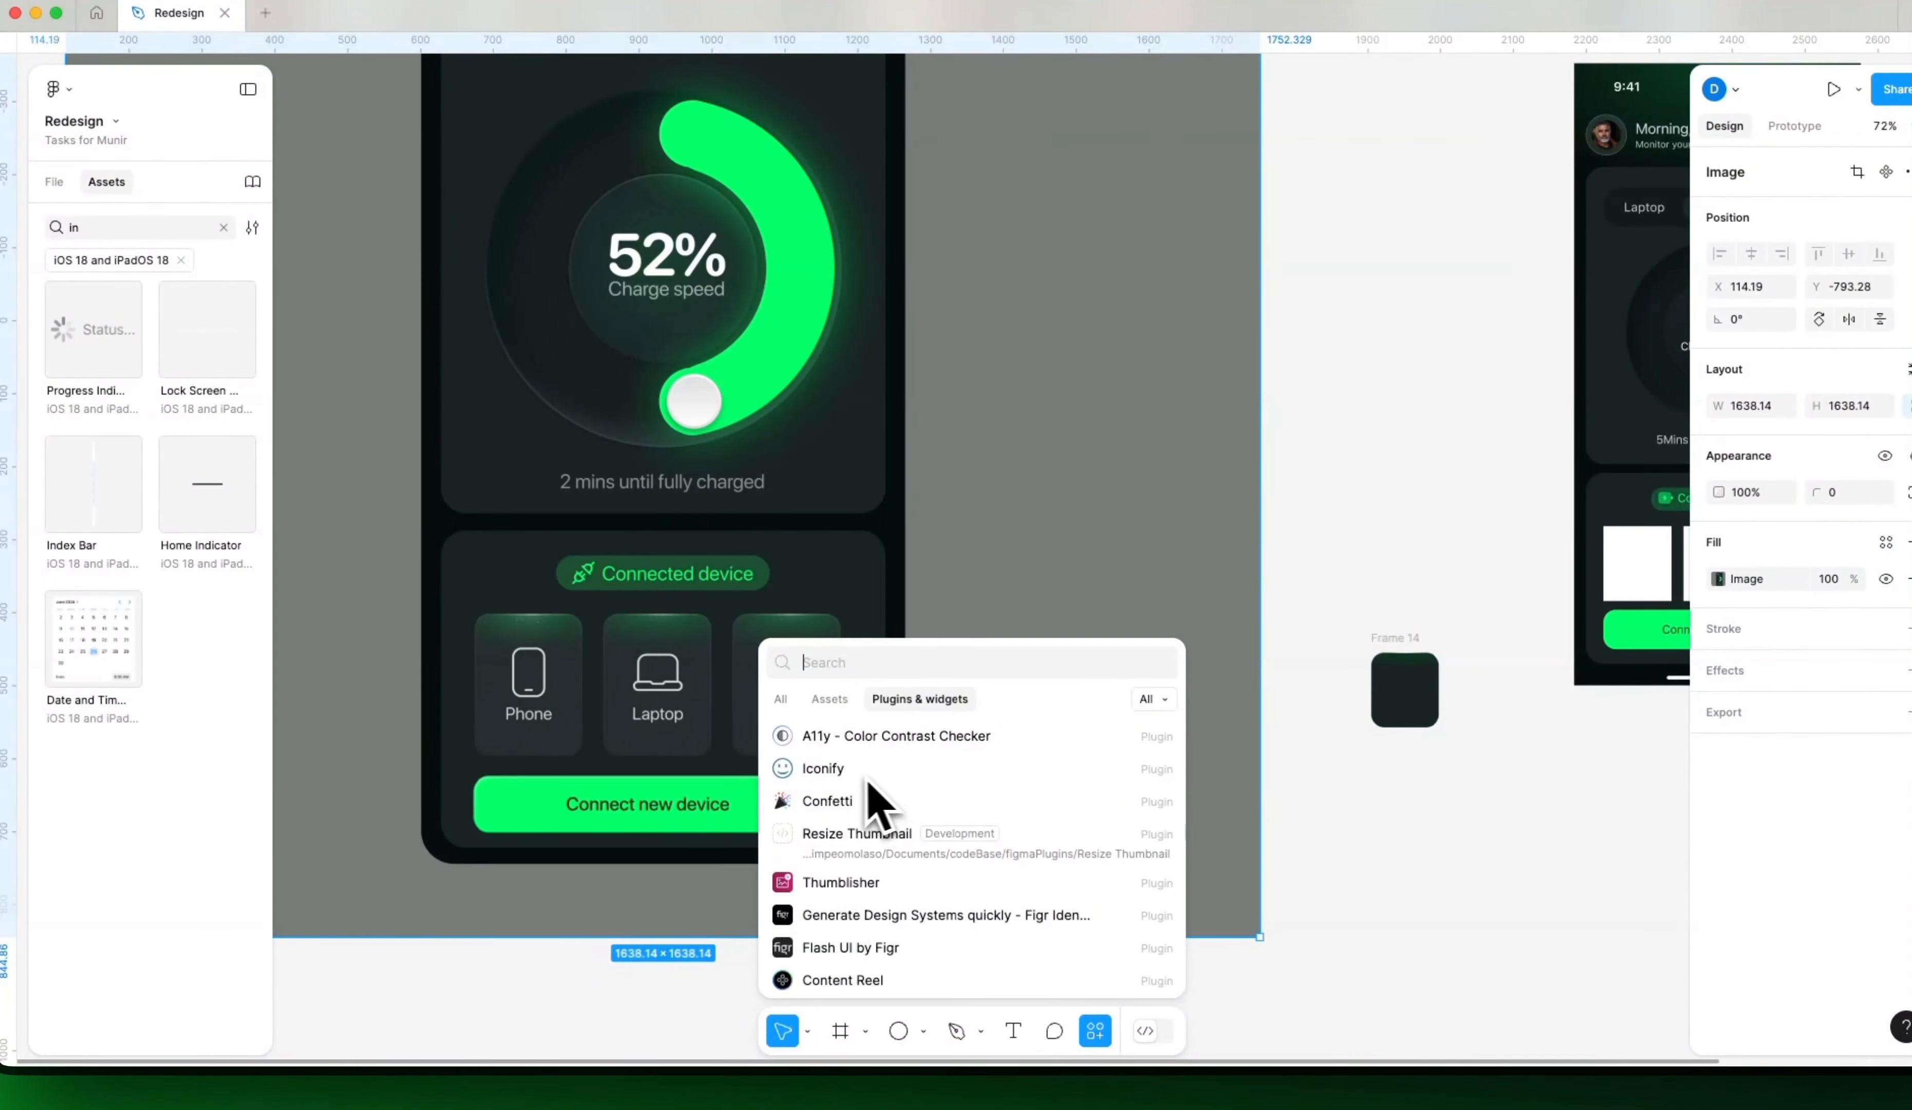
{"action": "left_click", "coordinate": [847, 771]}
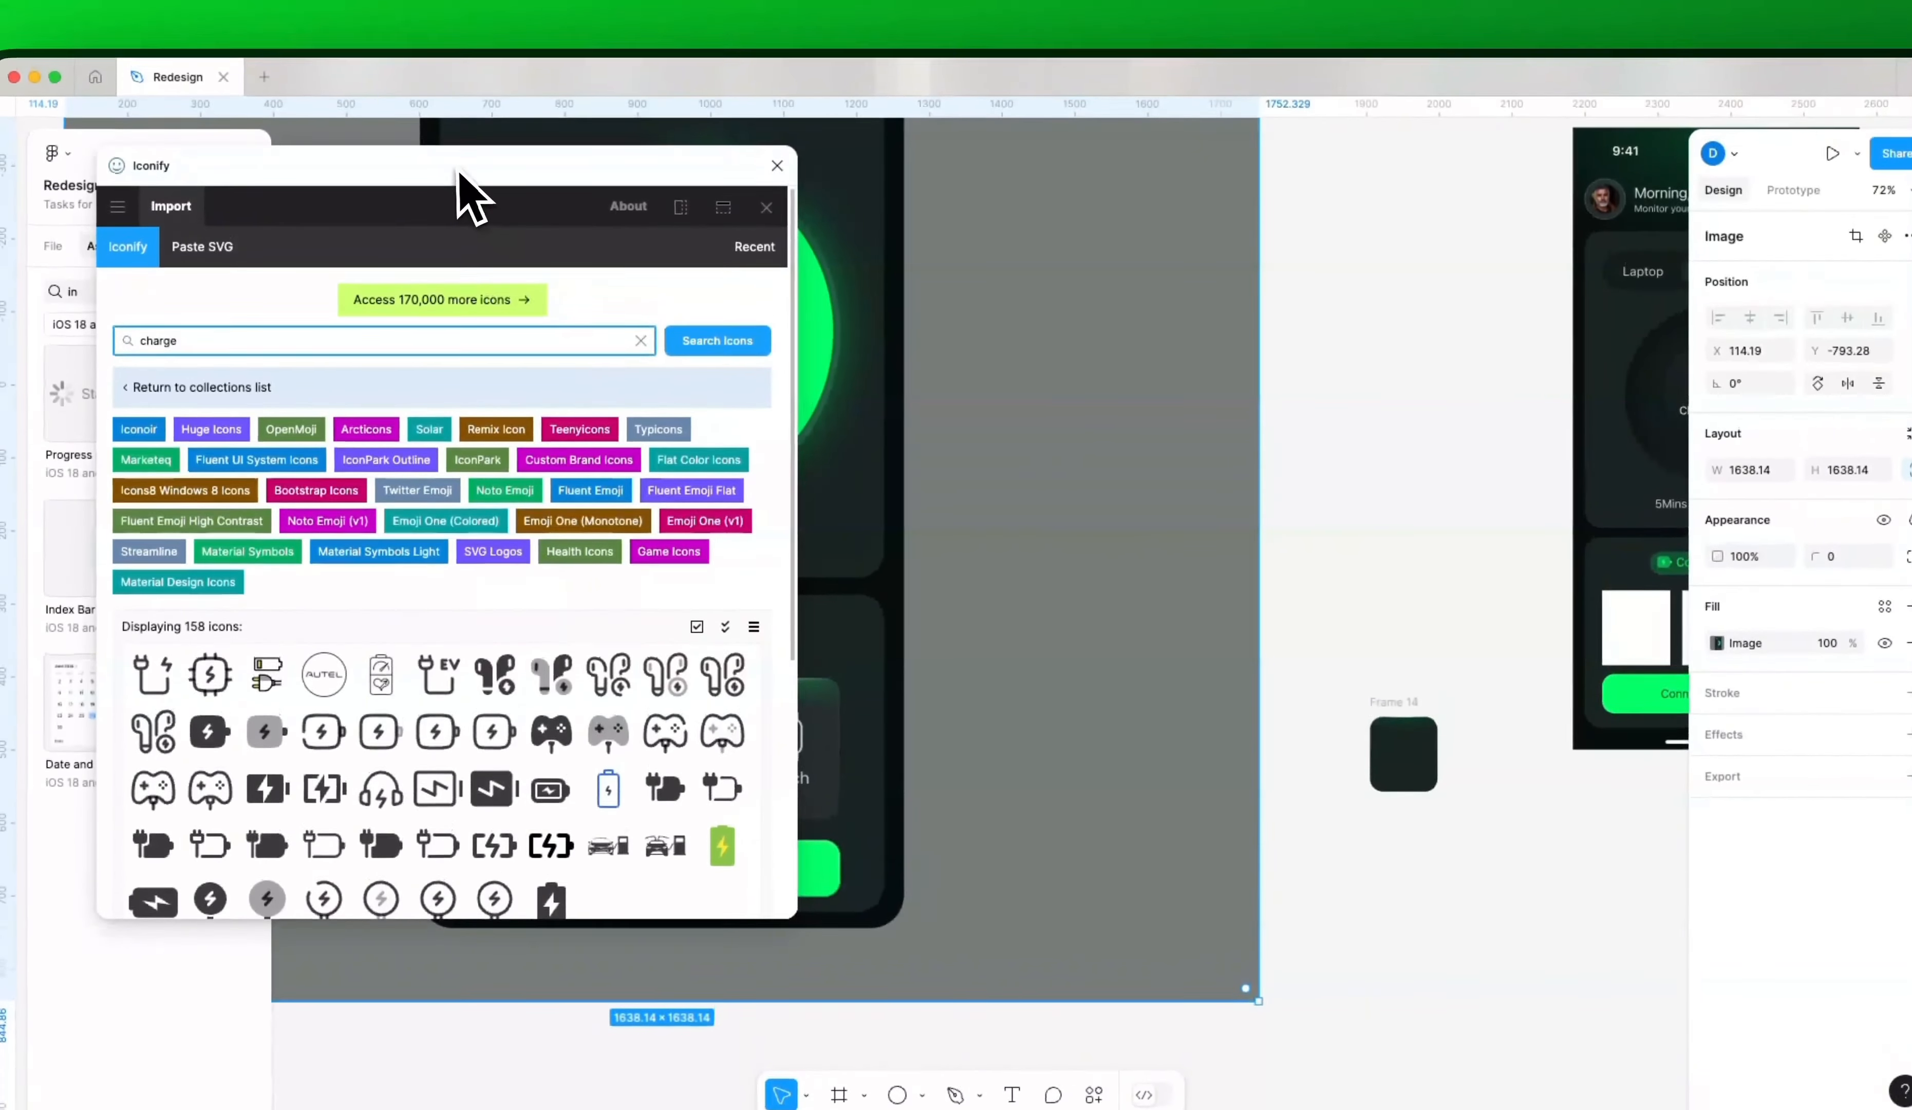
{"action": "left_click_drag", "start_coordinate": [457, 107], "coordinate": [1332, 279]}
Step: Search Iconify for phone, load more results and place the fluent:phone-32-light icon over the reference's Watch tile
{"action": "left_click", "coordinate": [1120, 516]}
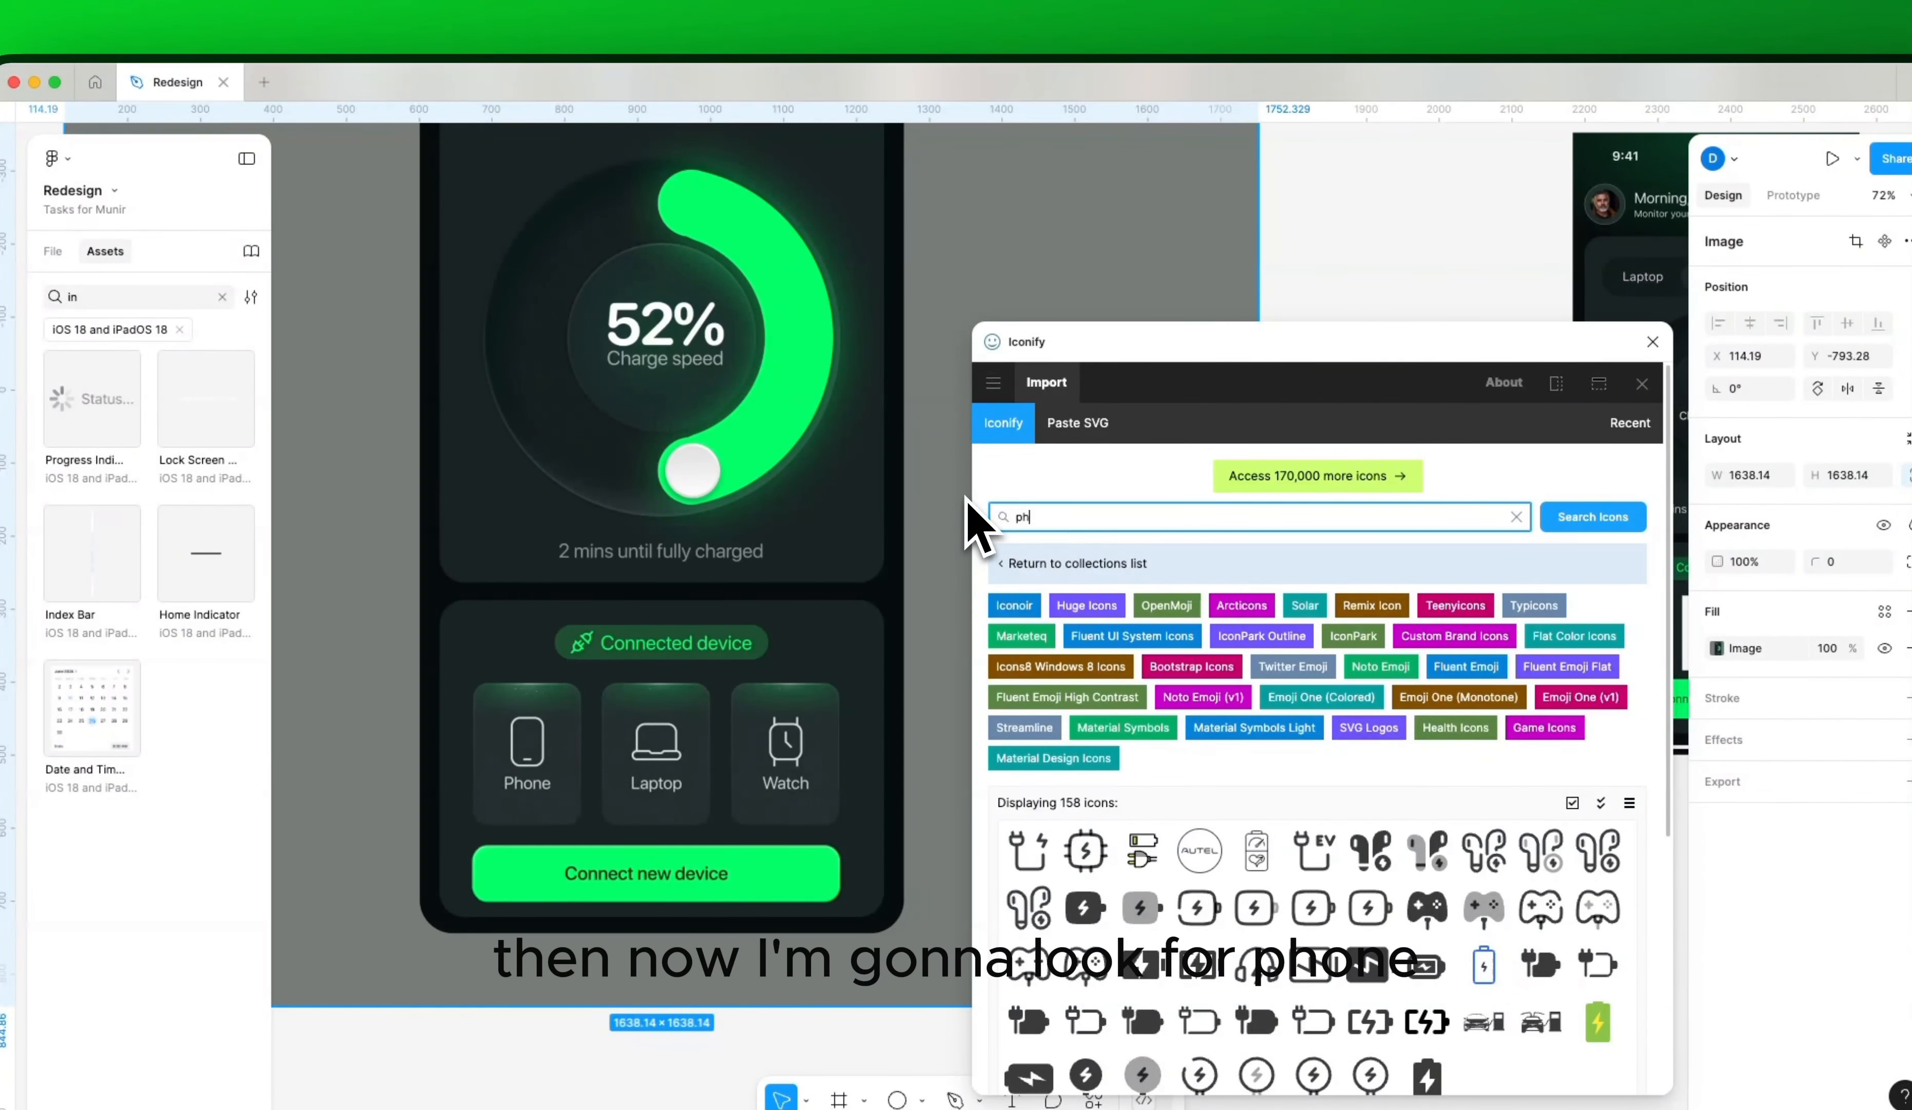
{"action": "key", "text": "Return"}
{"action": "scroll", "coordinate": [1296, 838], "scroll_direction": "down", "scroll_amount": 5}
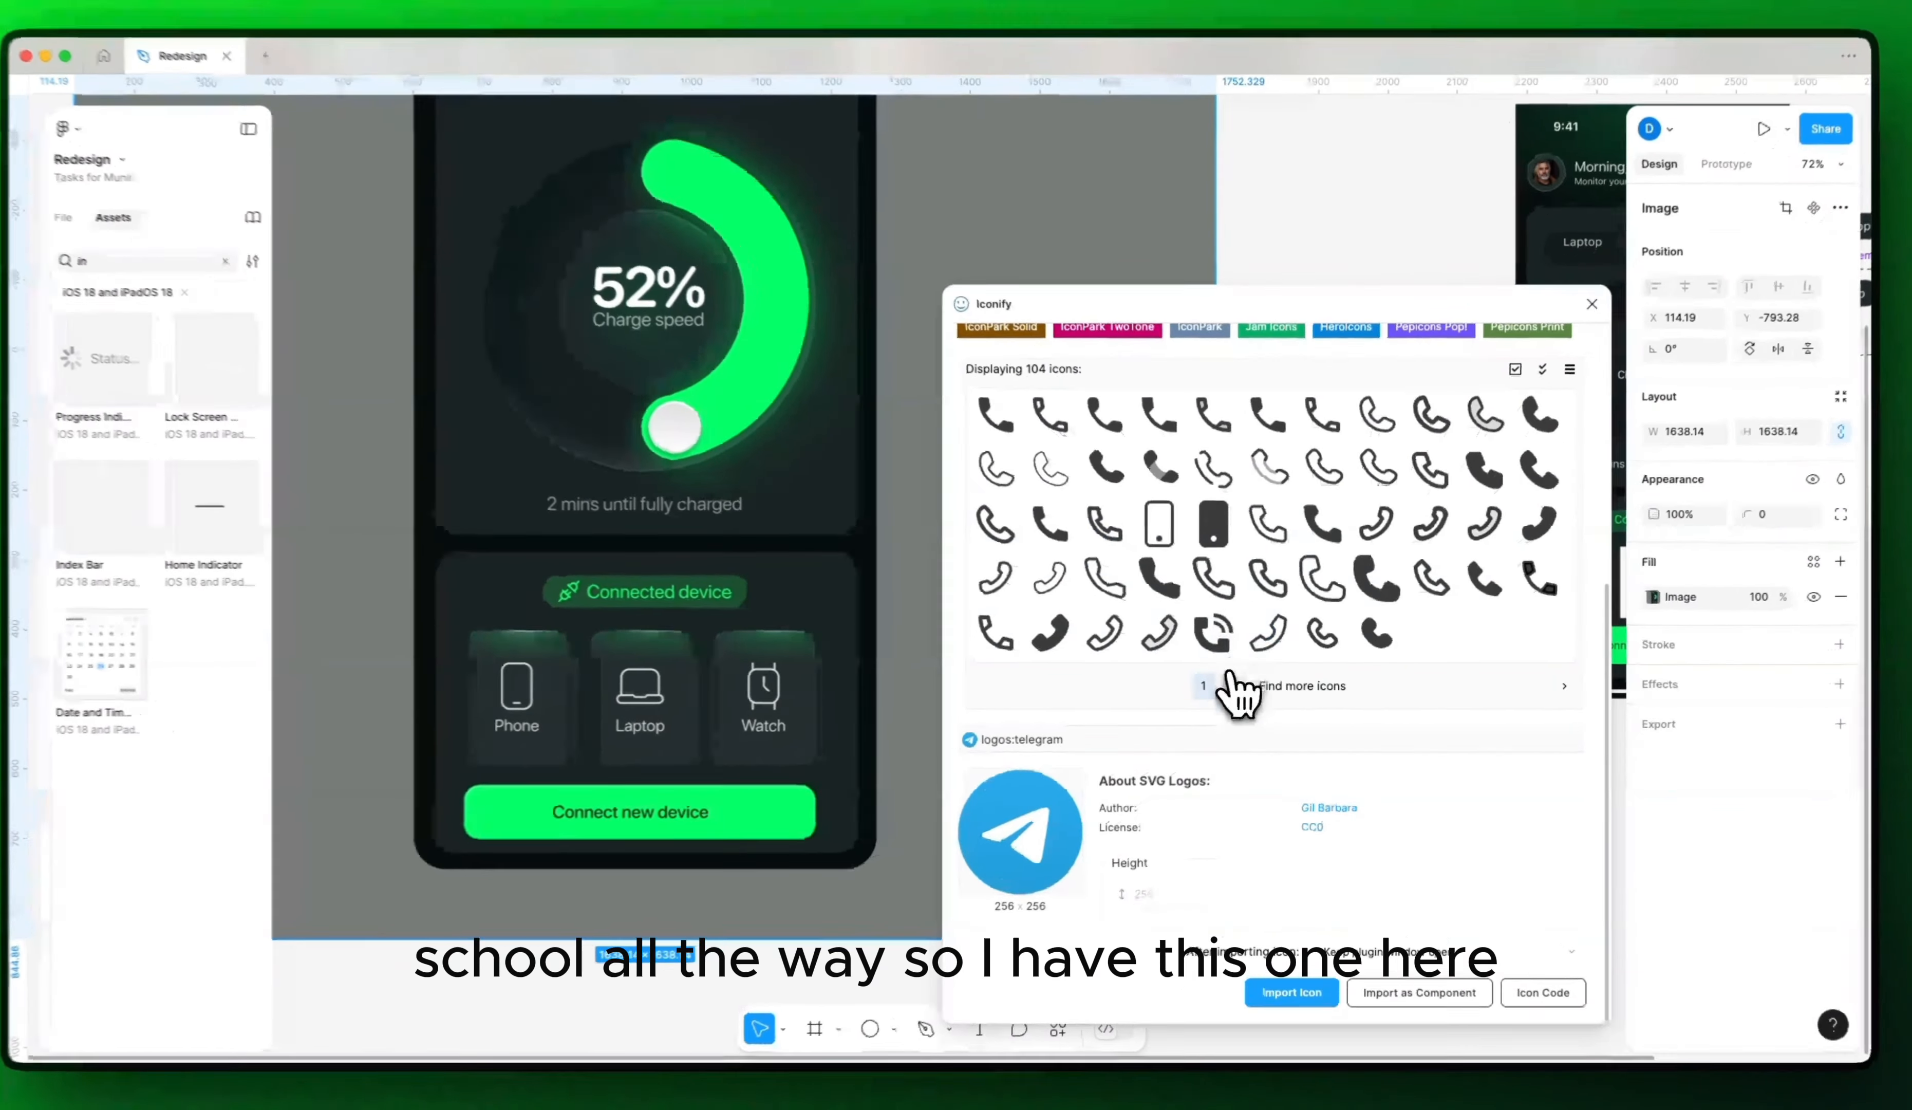
{"action": "left_click", "coordinate": [1280, 684]}
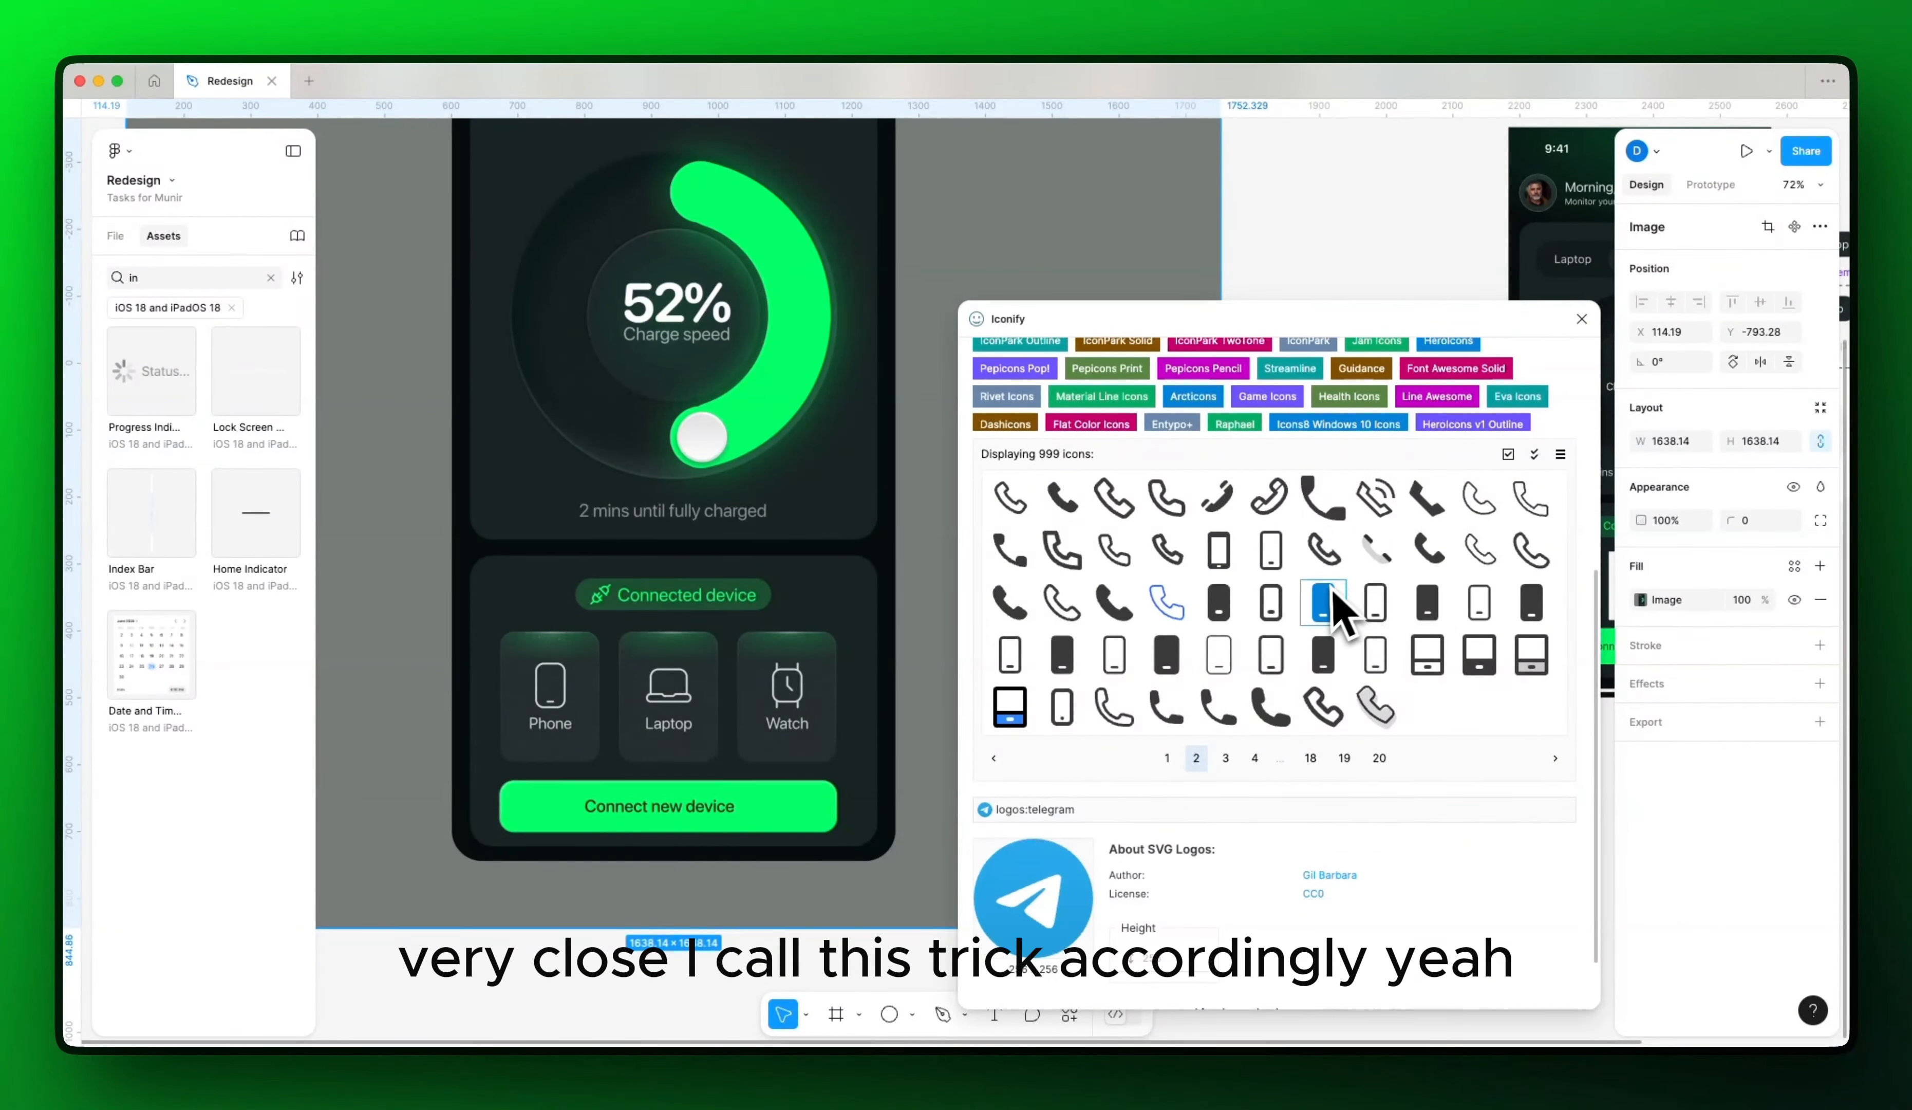
{"action": "left_click_drag", "start_coordinate": [1233, 671], "coordinate": [750, 669]}
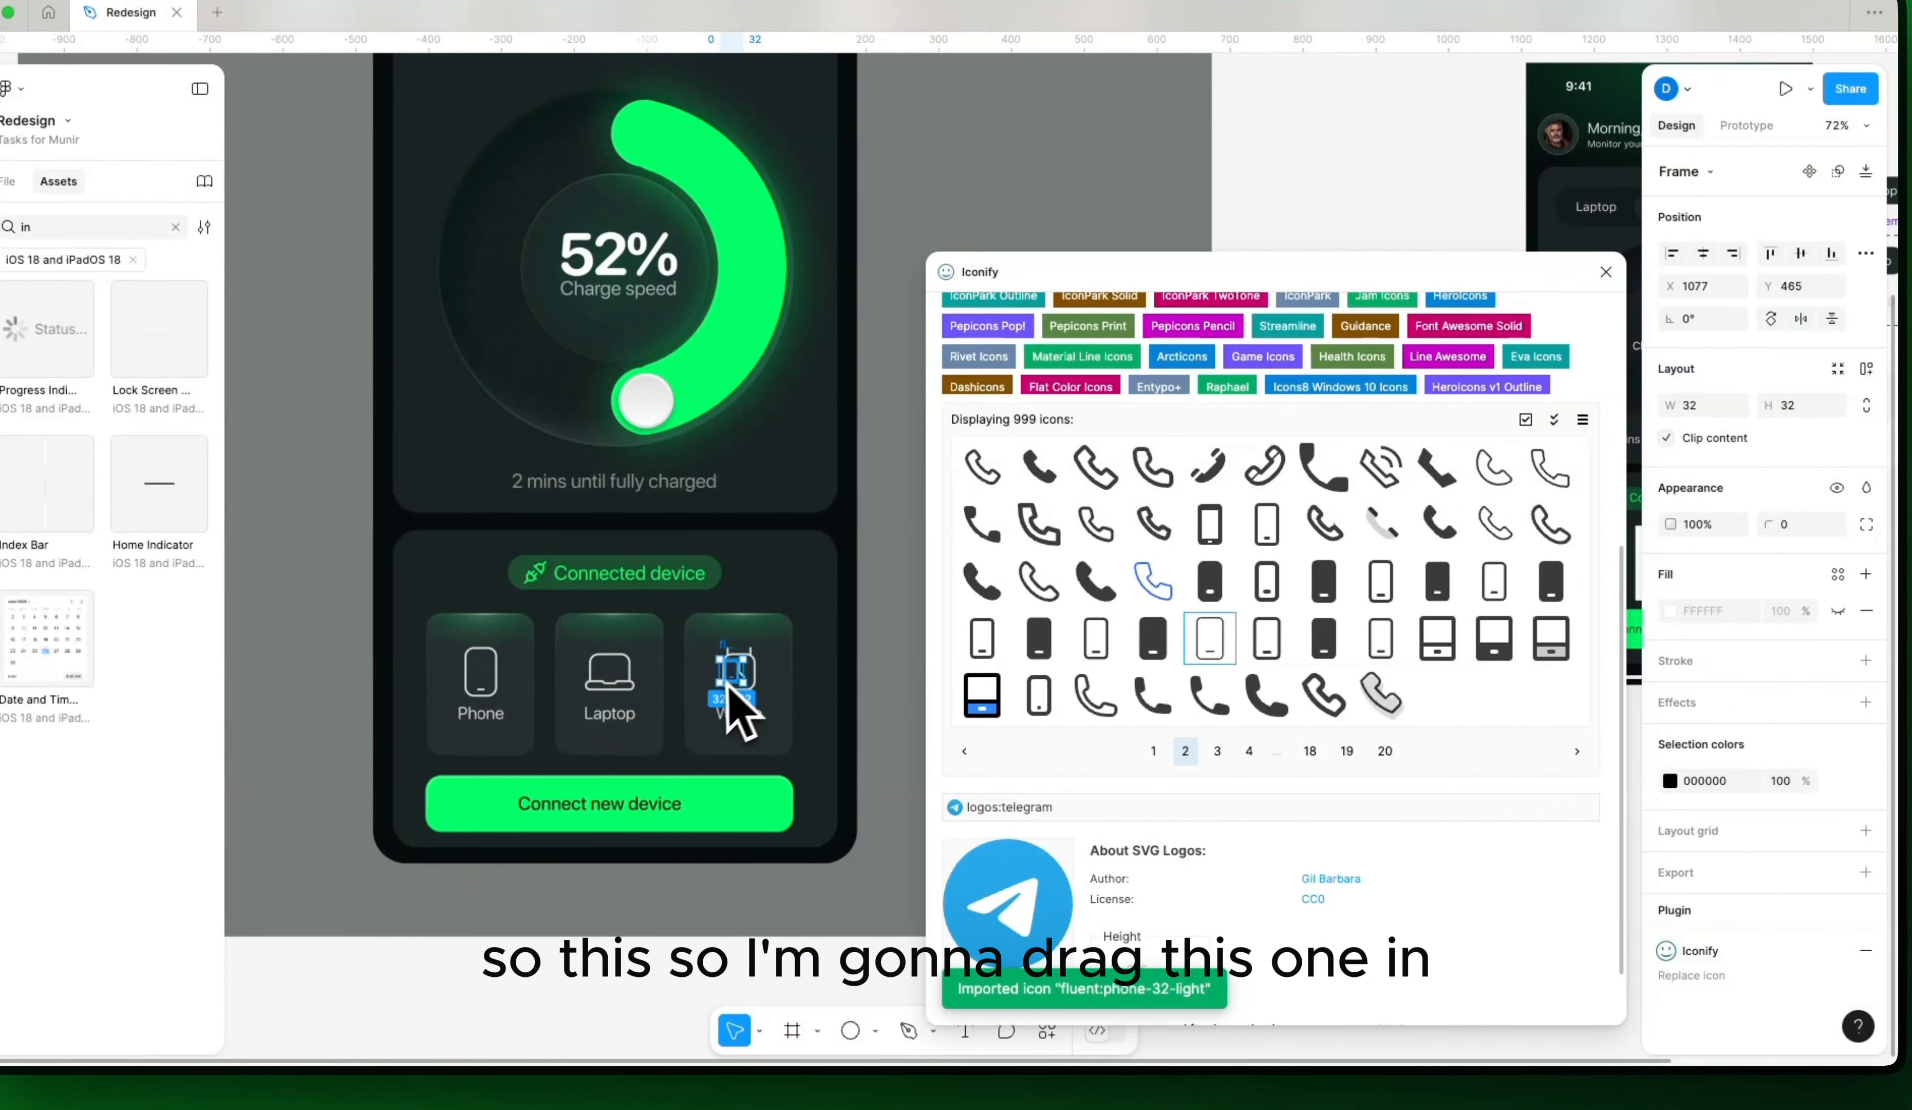
Step: Set the imported phone icon's colour to FFFFFF
{"action": "scroll", "coordinate": [910, 705], "scroll_direction": "down", "scroll_amount": 1}
{"action": "left_click", "coordinate": [1704, 781]}
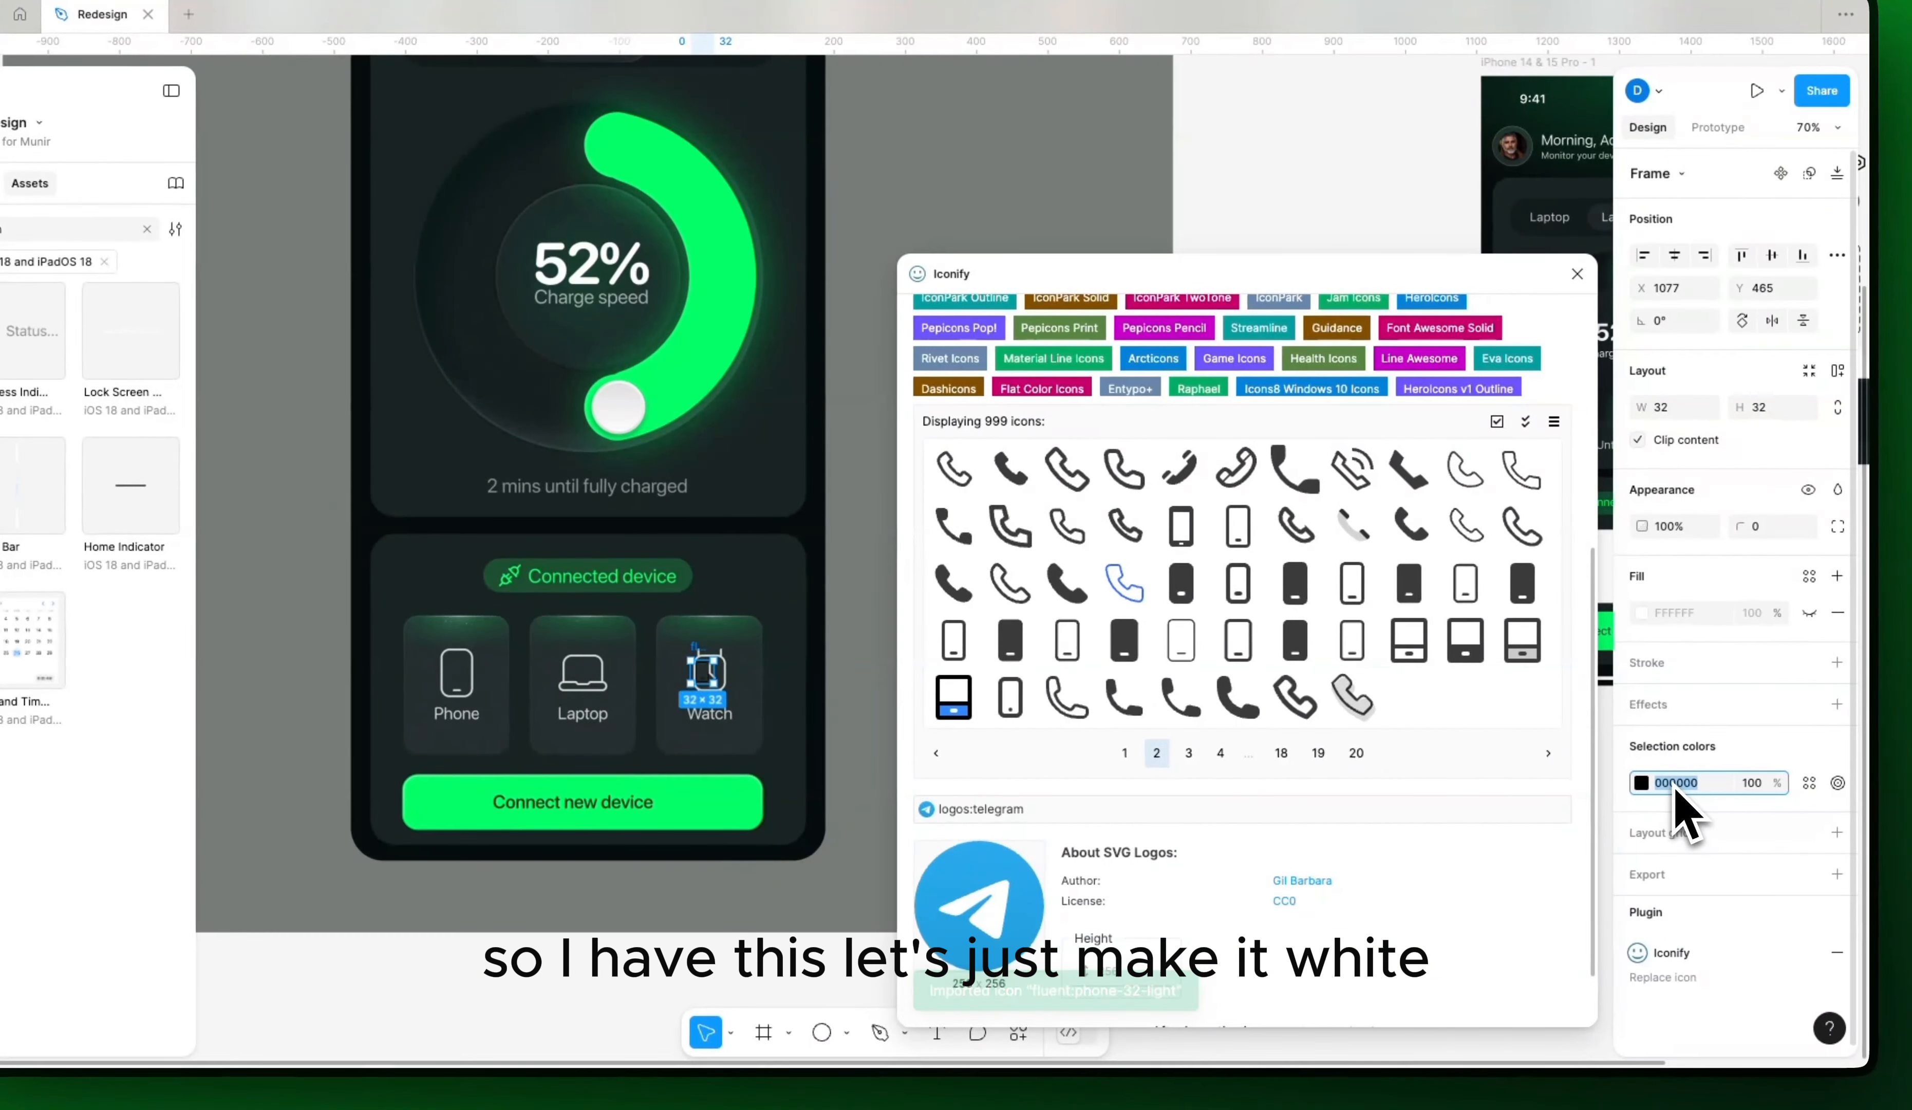
{"action": "type", "text": "ffffff"}
{"action": "key", "text": "Return"}
Step: Search Iconify for laptop icons
{"action": "scroll", "coordinate": [1429, 619], "scroll_direction": "up", "scroll_amount": 5}
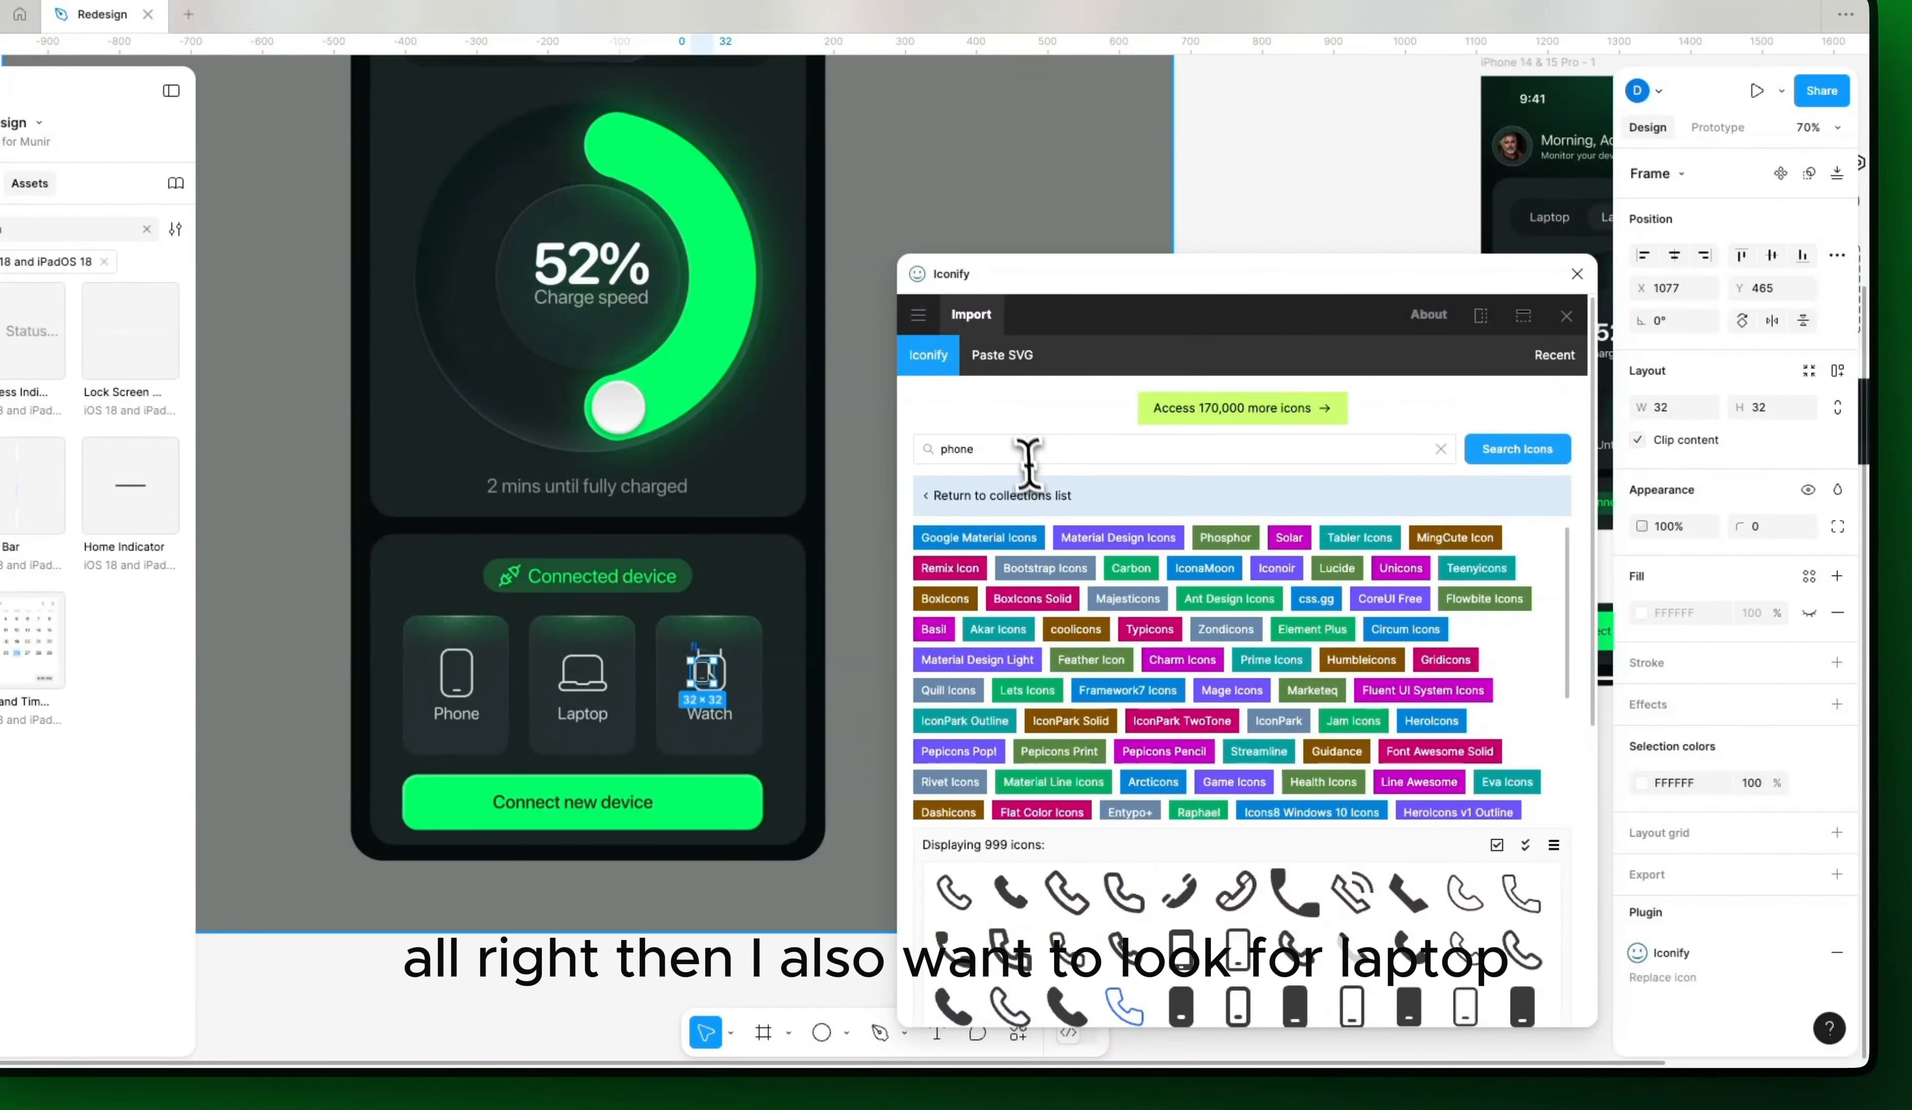
{"action": "left_click_drag", "start_coordinate": [1028, 461], "coordinate": [852, 450]}
{"action": "scroll", "coordinate": [852, 450], "scroll_direction": "up", "scroll_amount": 15}
{"action": "type", "text": "laptop"}
{"action": "key", "text": "Return"}
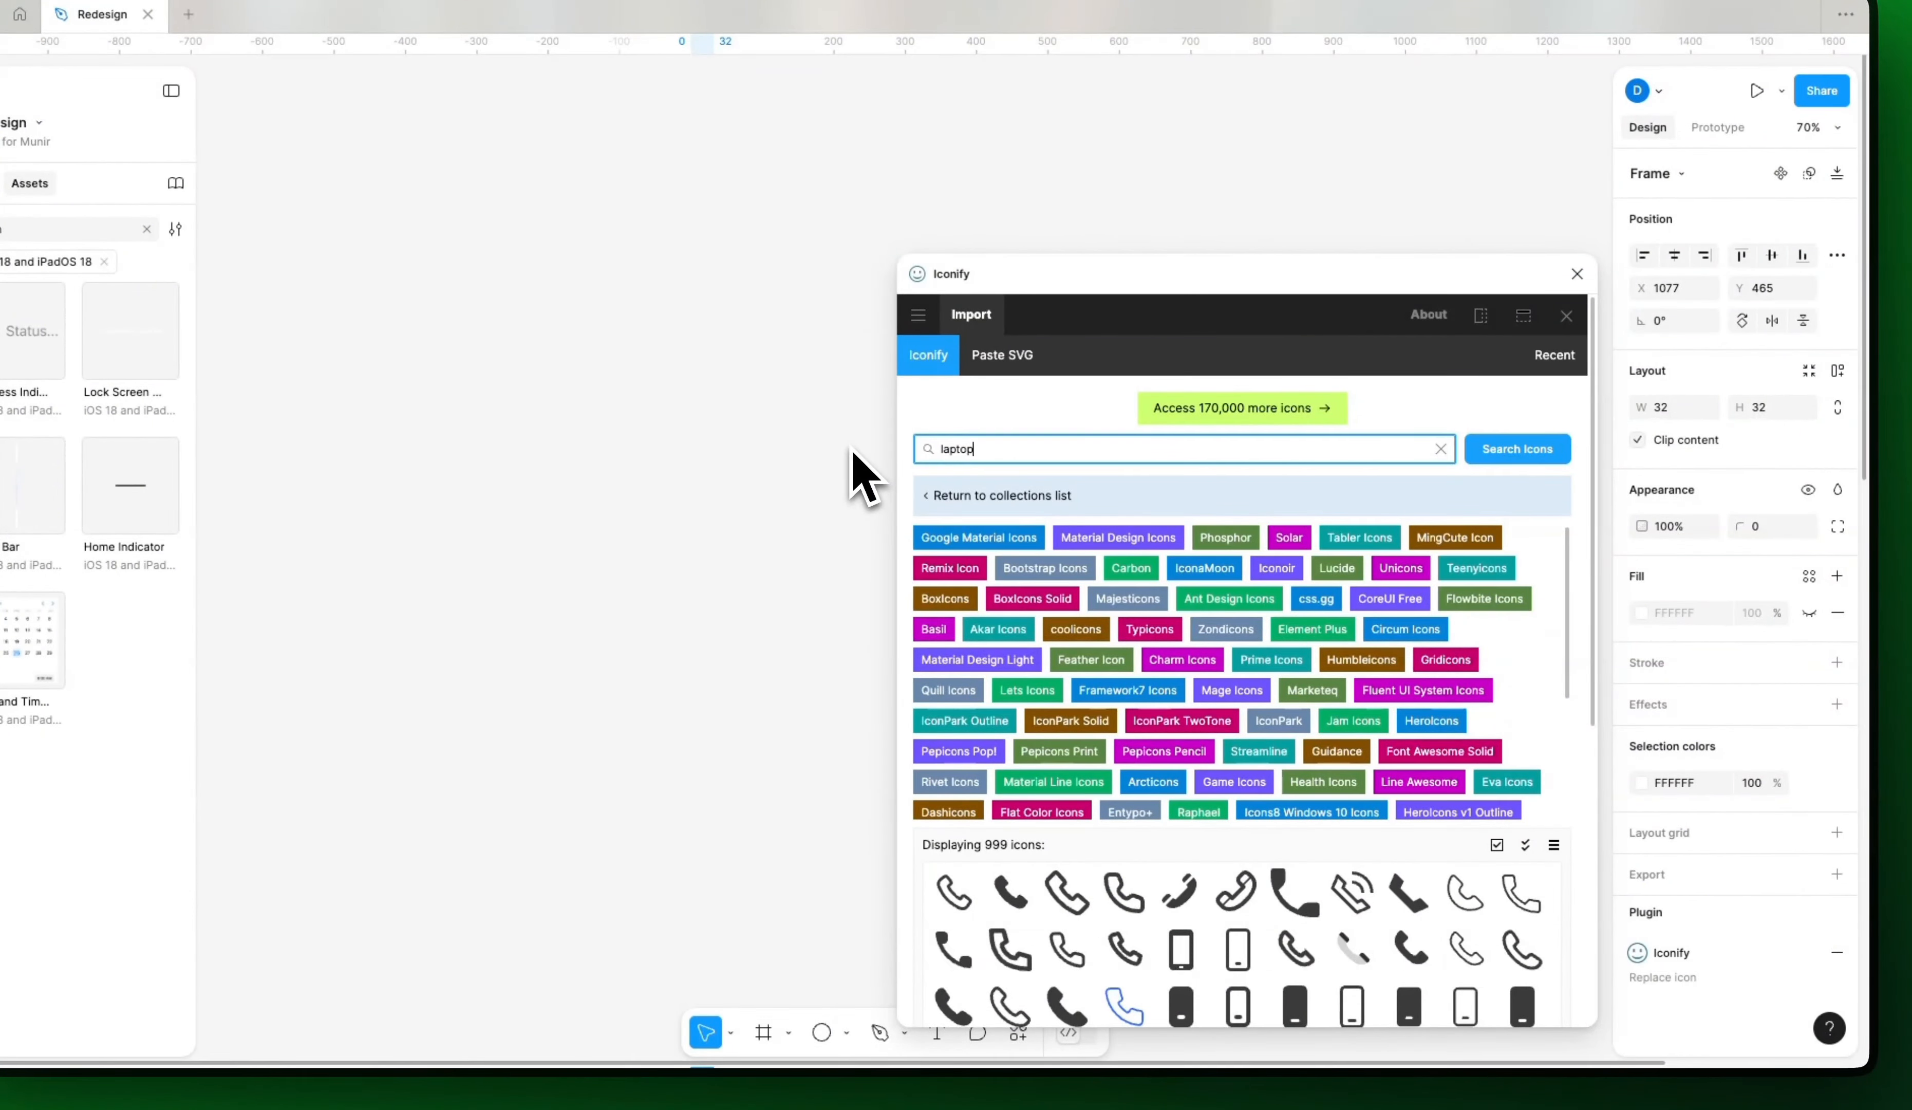
Step: Load more laptop icons and look through the second page of results for one matching the reference's Laptop tile
{"action": "scroll", "coordinate": [1340, 987], "scroll_direction": "down", "scroll_amount": 3}
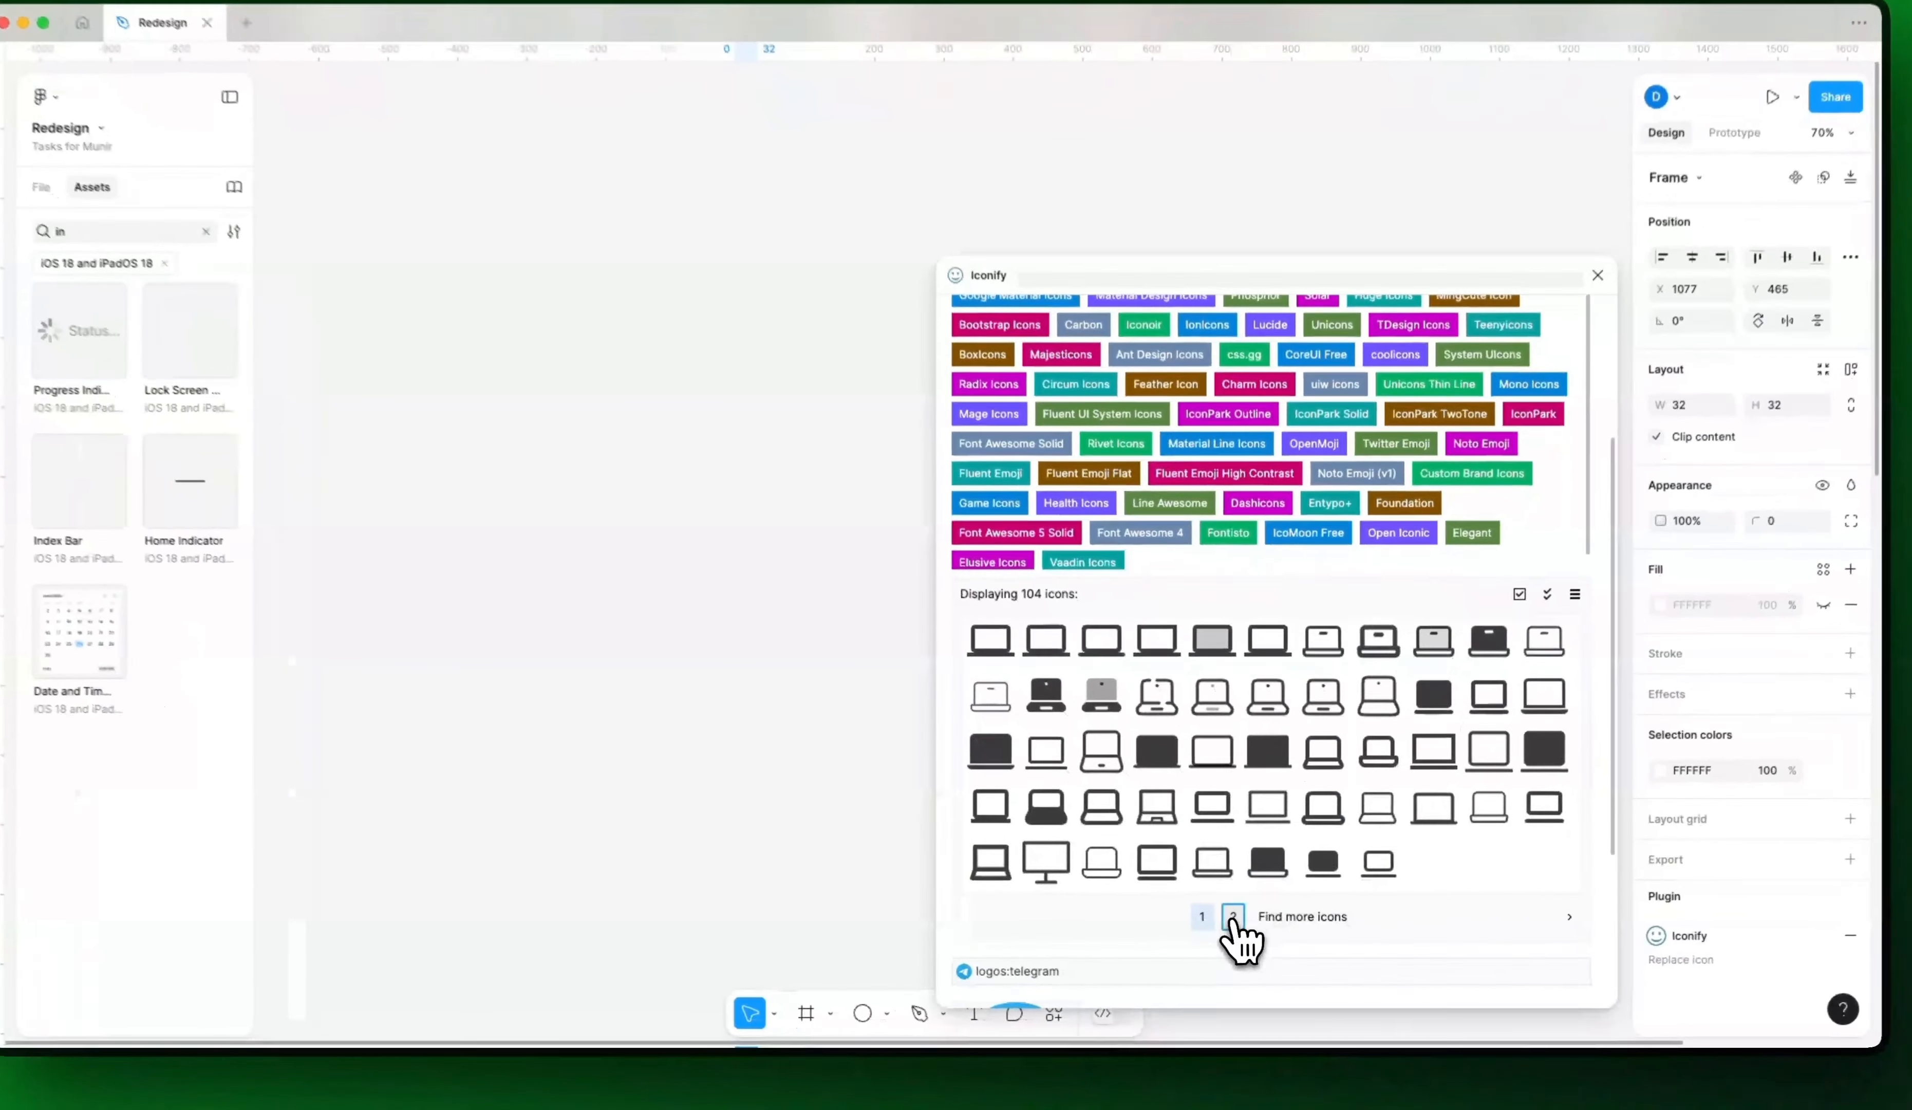
{"action": "left_click", "coordinate": [1295, 922]}
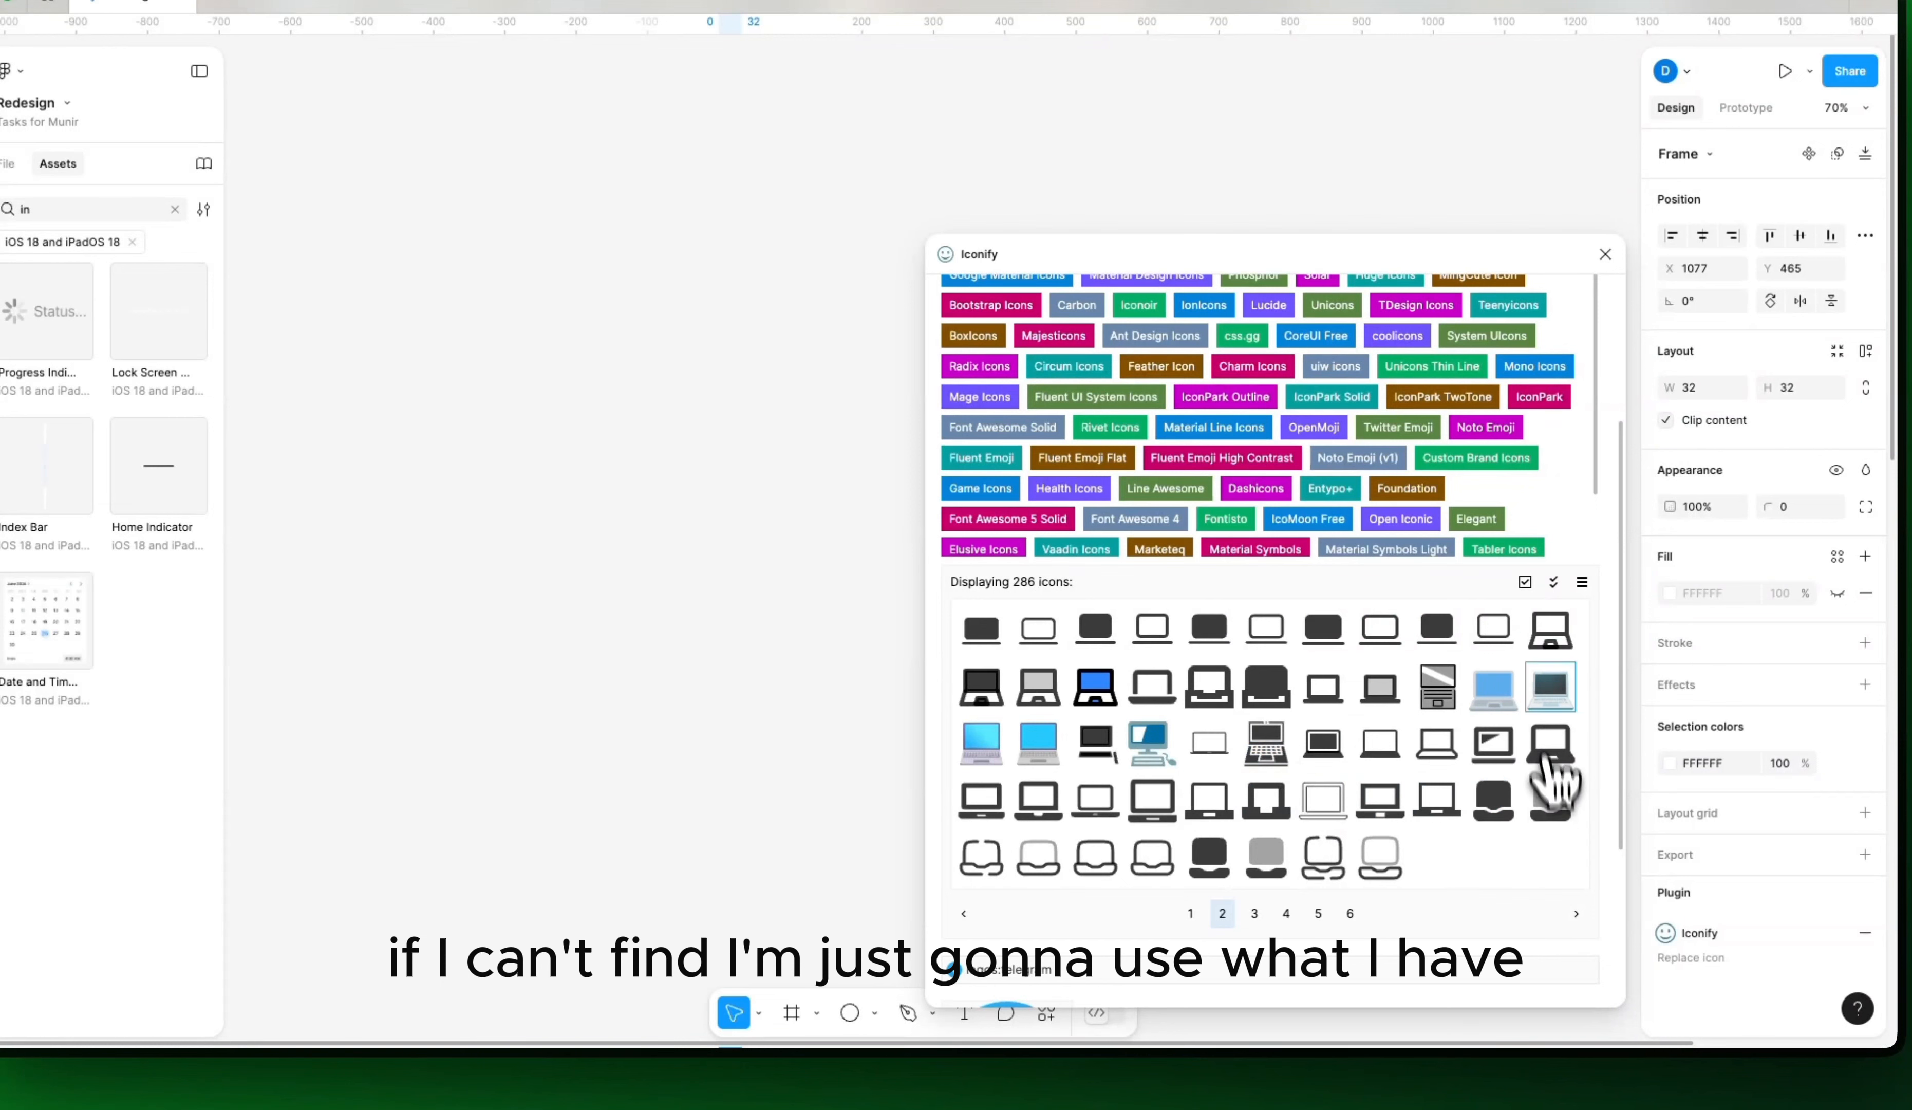
{"action": "scroll", "coordinate": [729, 759], "scroll_direction": "down", "scroll_amount": 10}
{"action": "scroll", "coordinate": [1265, 686], "scroll_direction": "down", "scroll_amount": 4}
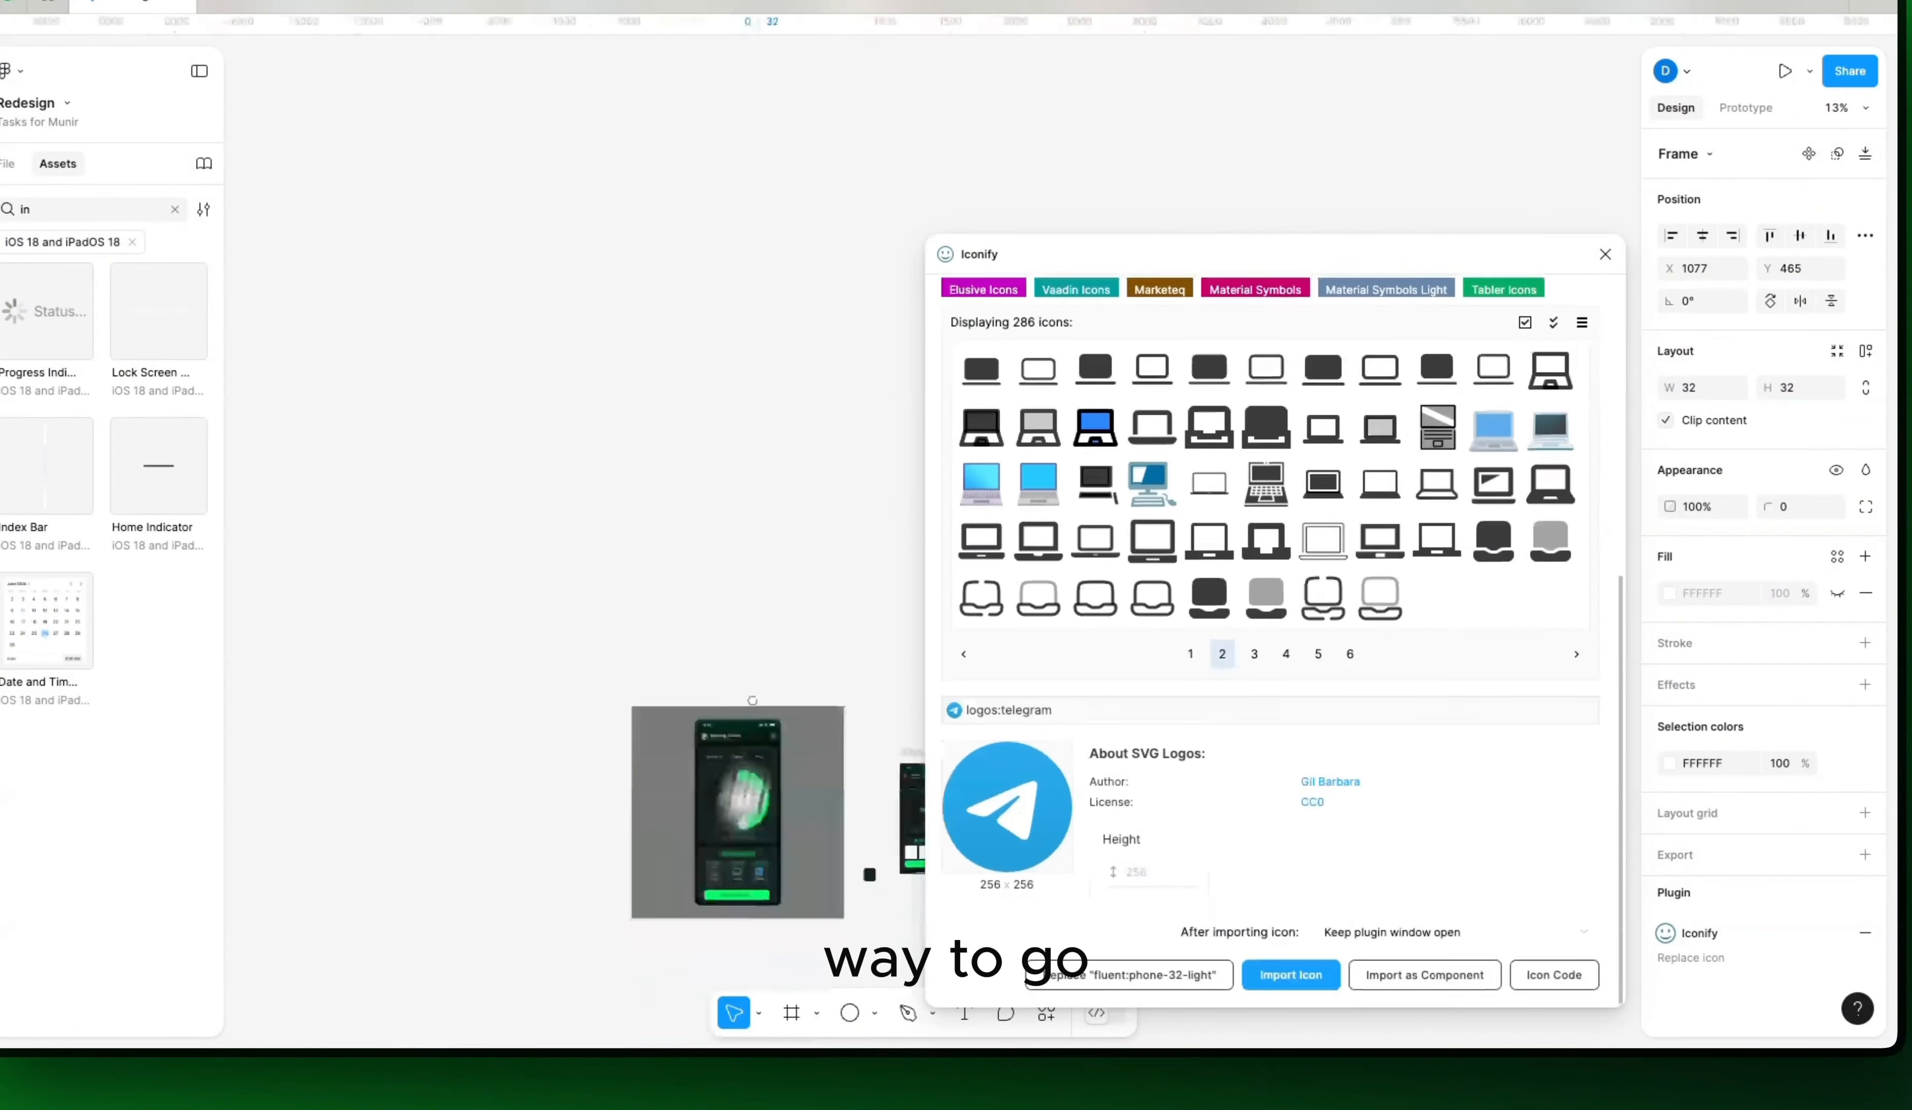
{"action": "scroll", "coordinate": [772, 673], "scroll_direction": "down", "scroll_amount": 1}
{"action": "scroll", "coordinate": [773, 673], "scroll_direction": "up", "scroll_amount": 5}
{"action": "scroll", "coordinate": [789, 813], "scroll_direction": "down", "scroll_amount": 5}
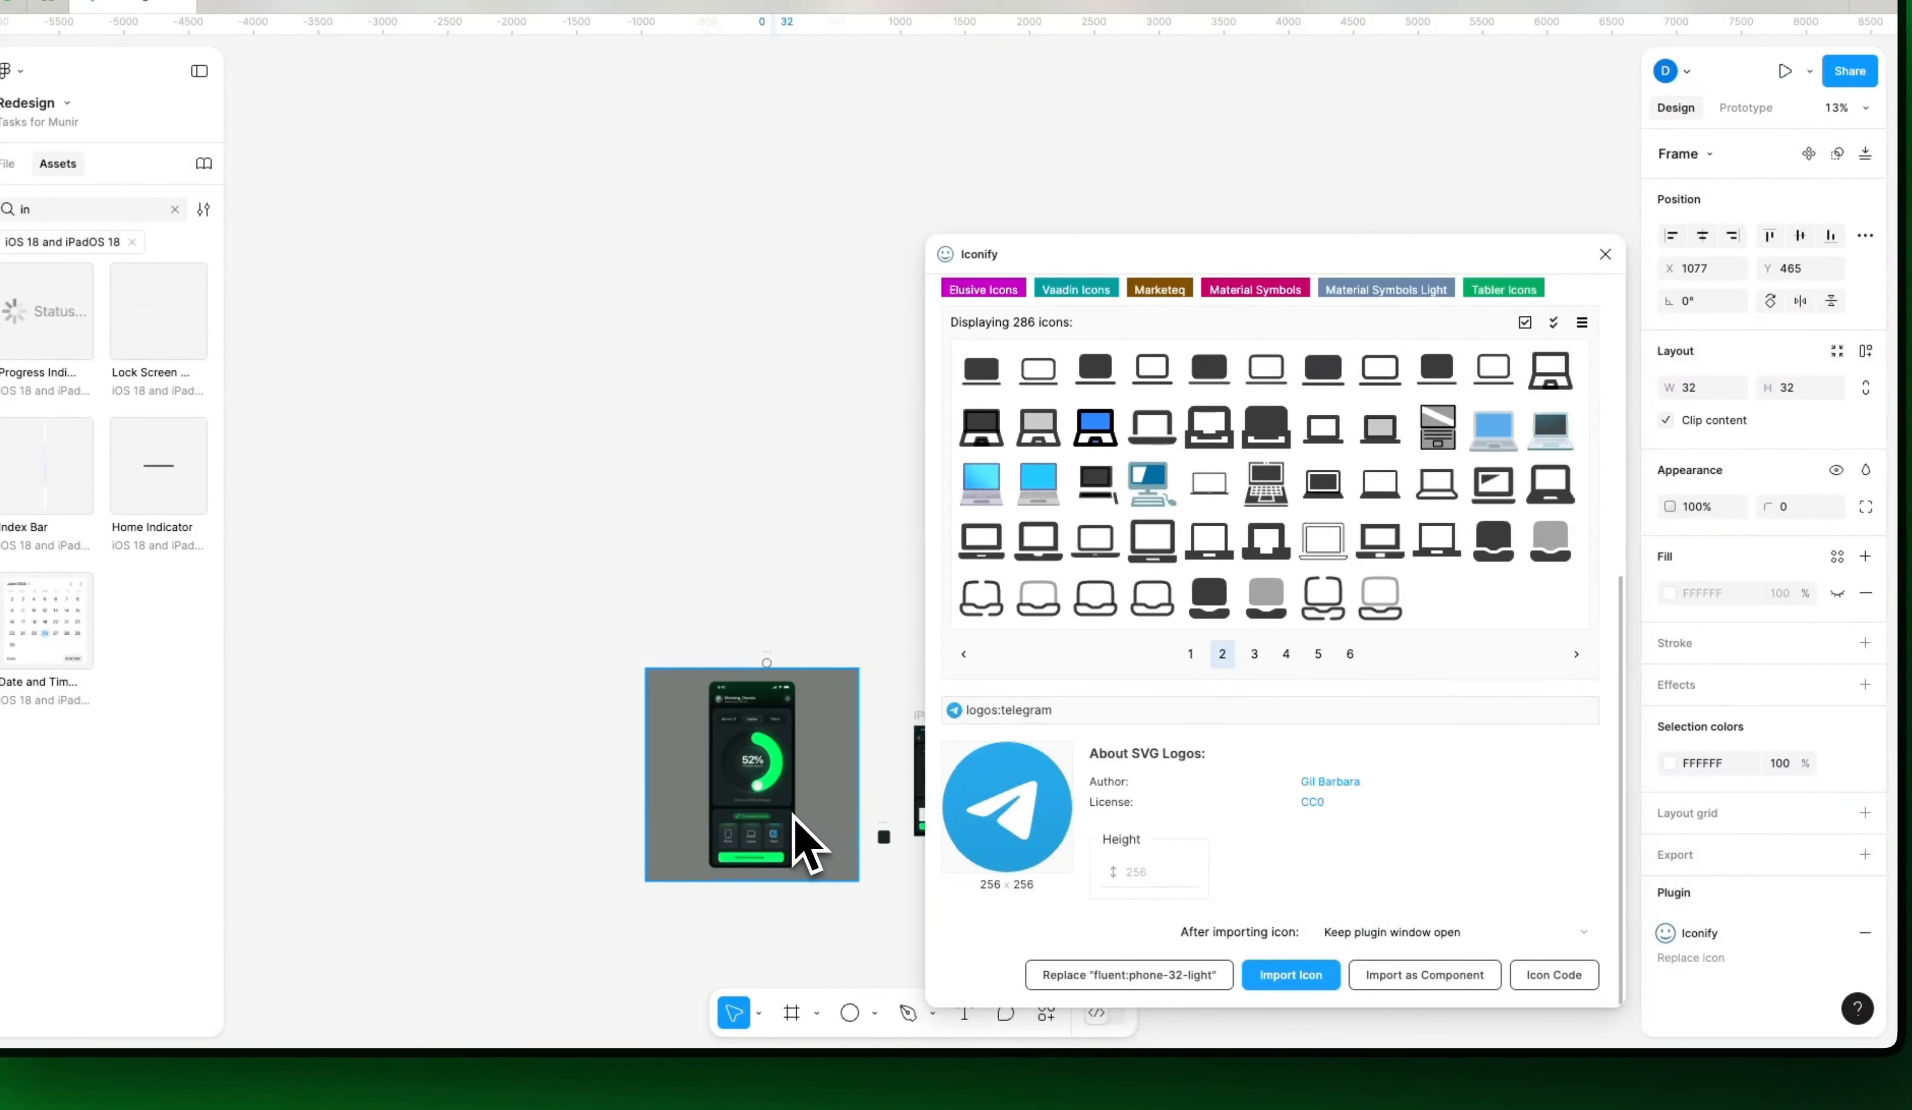
Step: Place the solar:laptop-2-linear icon on the canvas beside the Laptop card's drawing
{"action": "scroll", "coordinate": [794, 813], "scroll_direction": "up", "scroll_amount": 10}
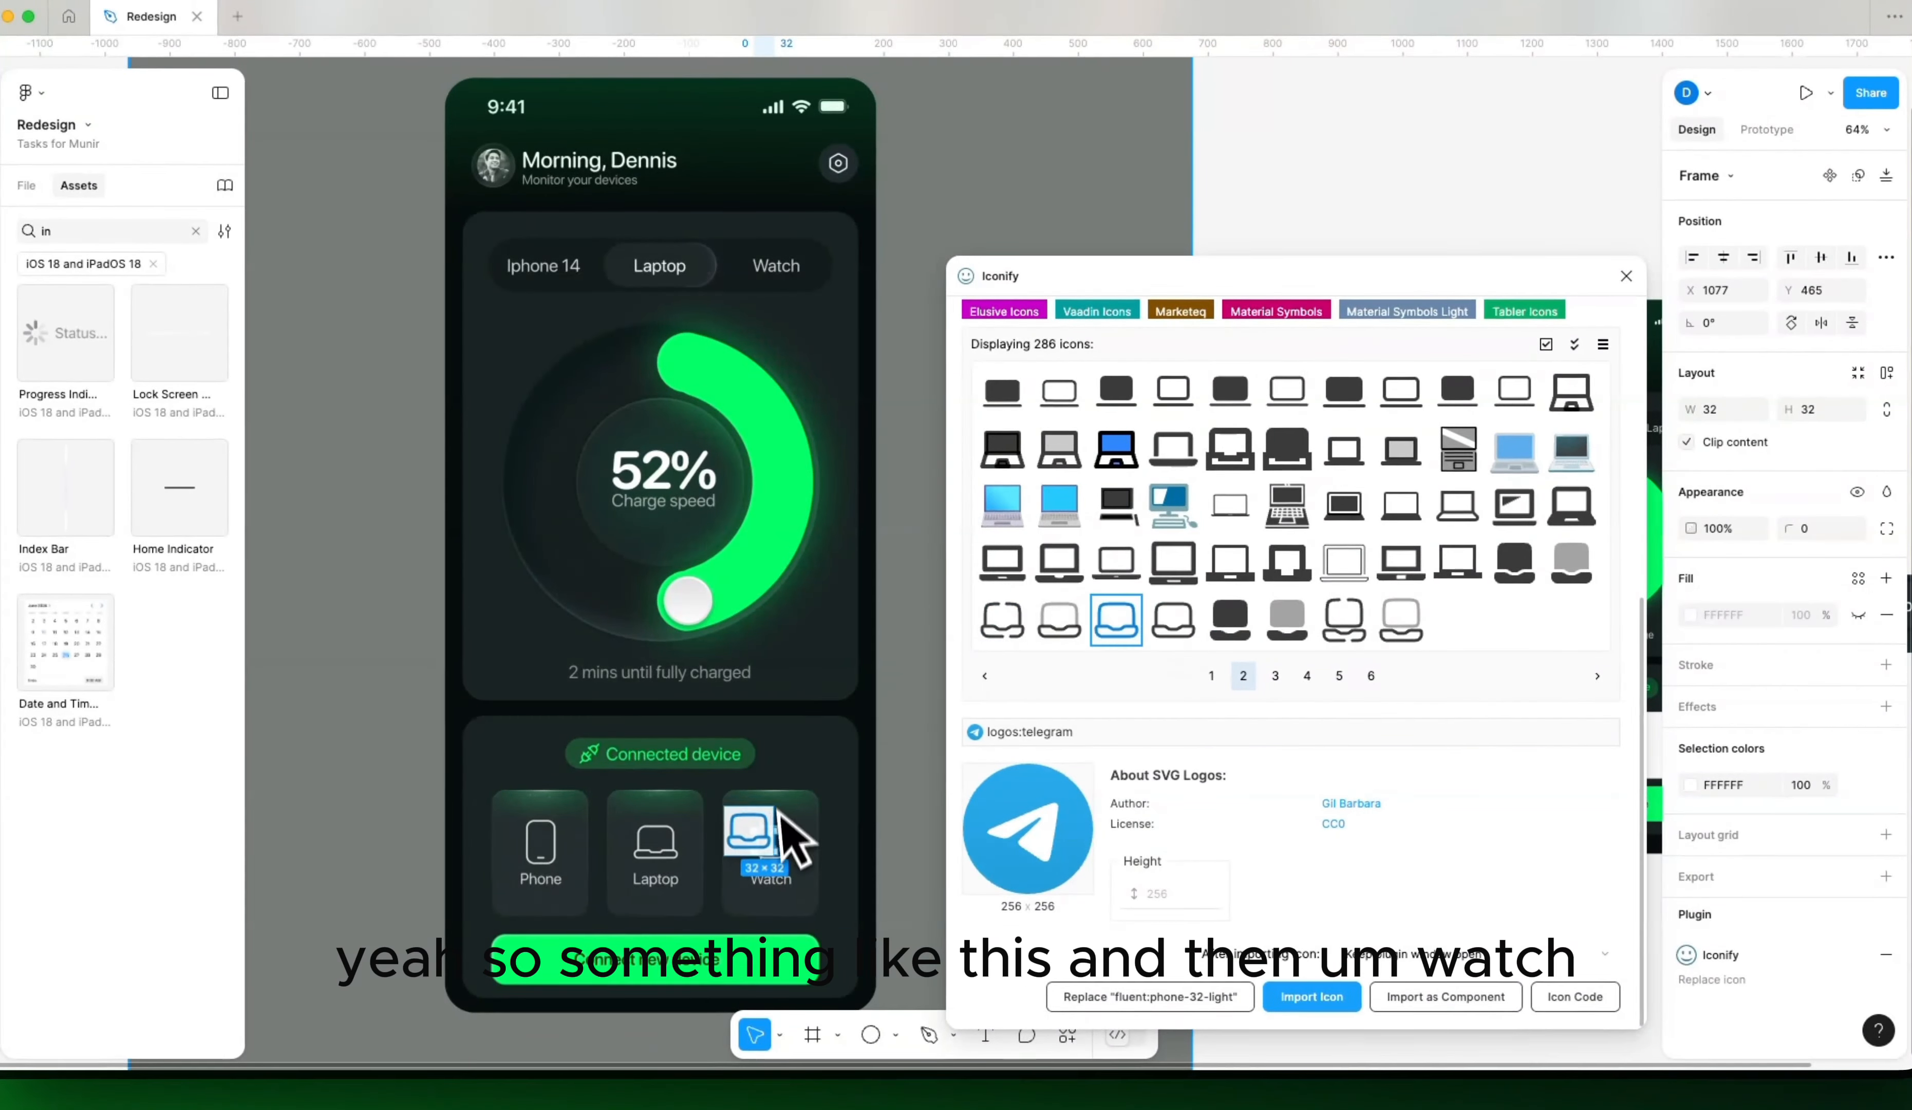
{"action": "left_click_drag", "start_coordinate": [695, 839], "coordinate": [686, 845]}
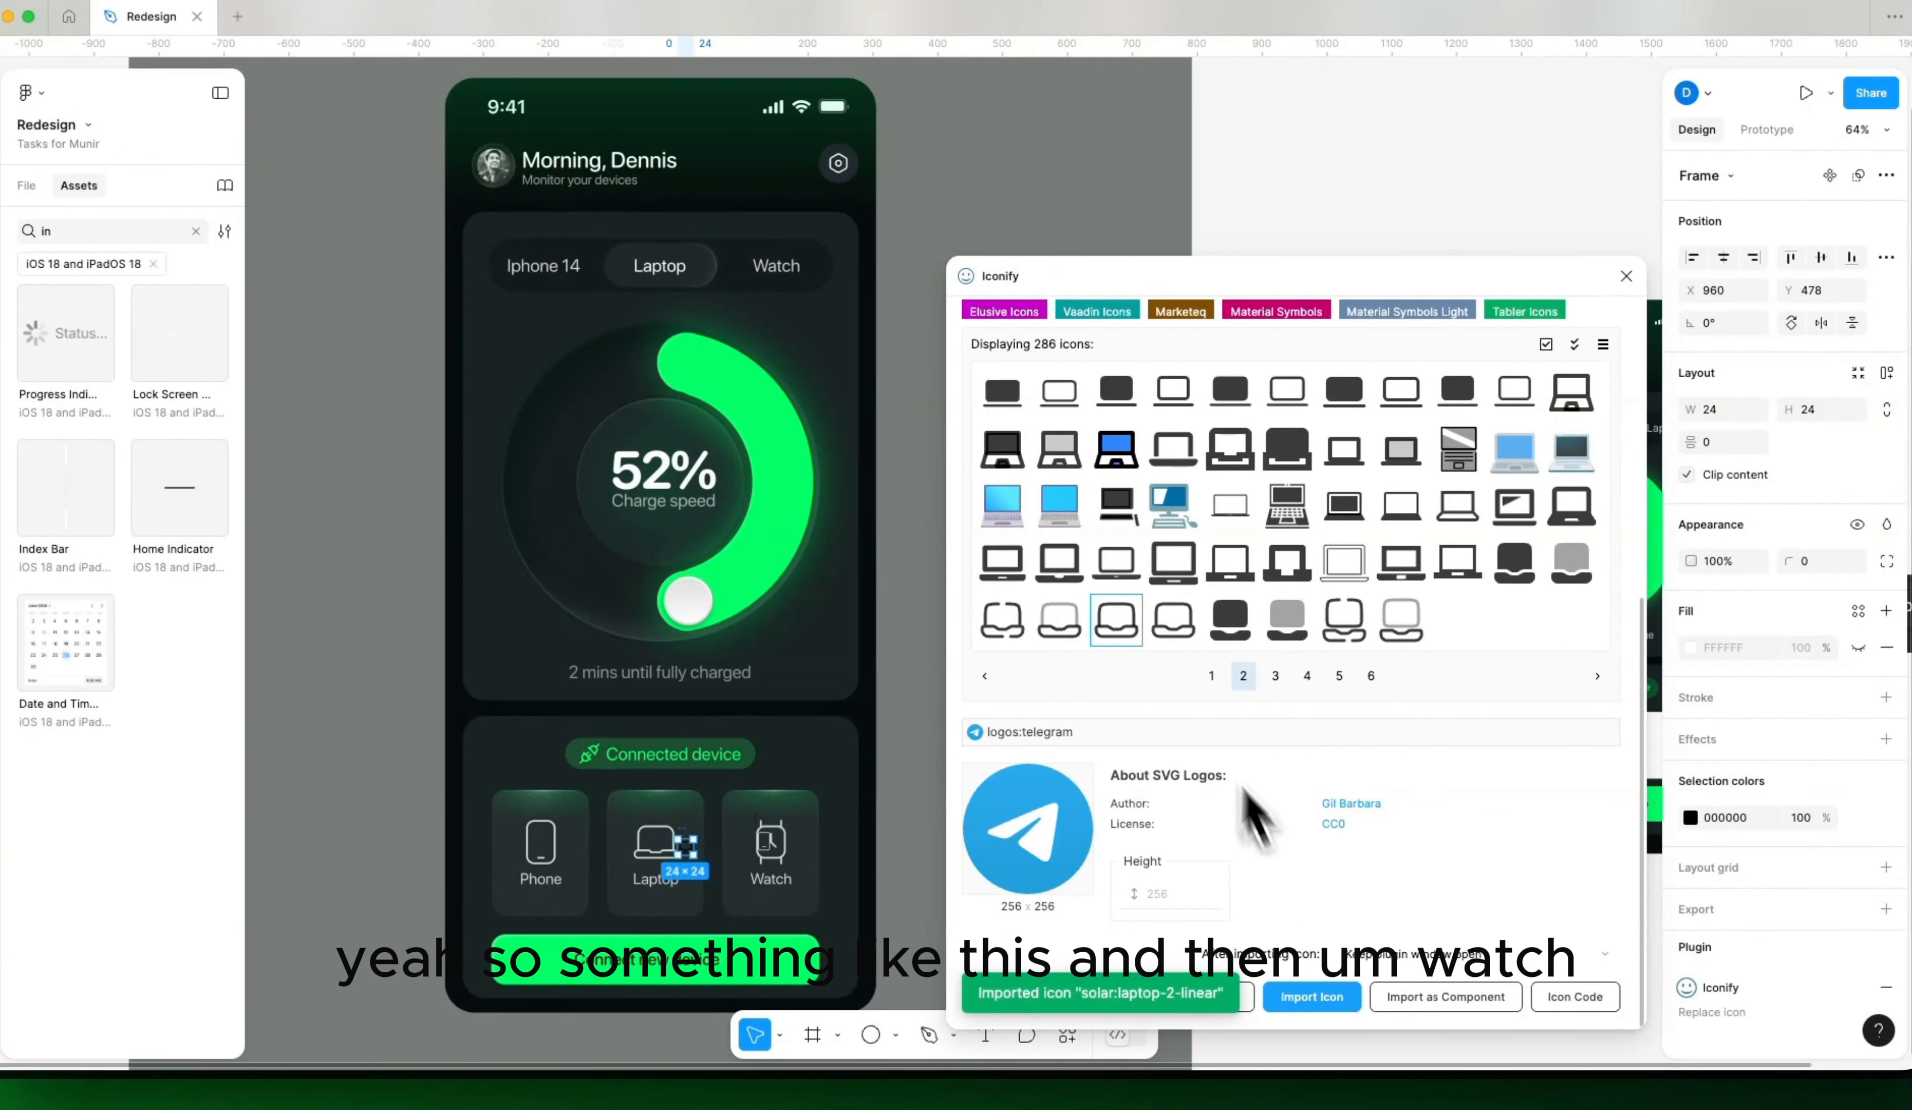
Step: Search the icon library for watch icons
{"action": "scroll", "coordinate": [1102, 479], "scroll_direction": "up", "scroll_amount": 5}
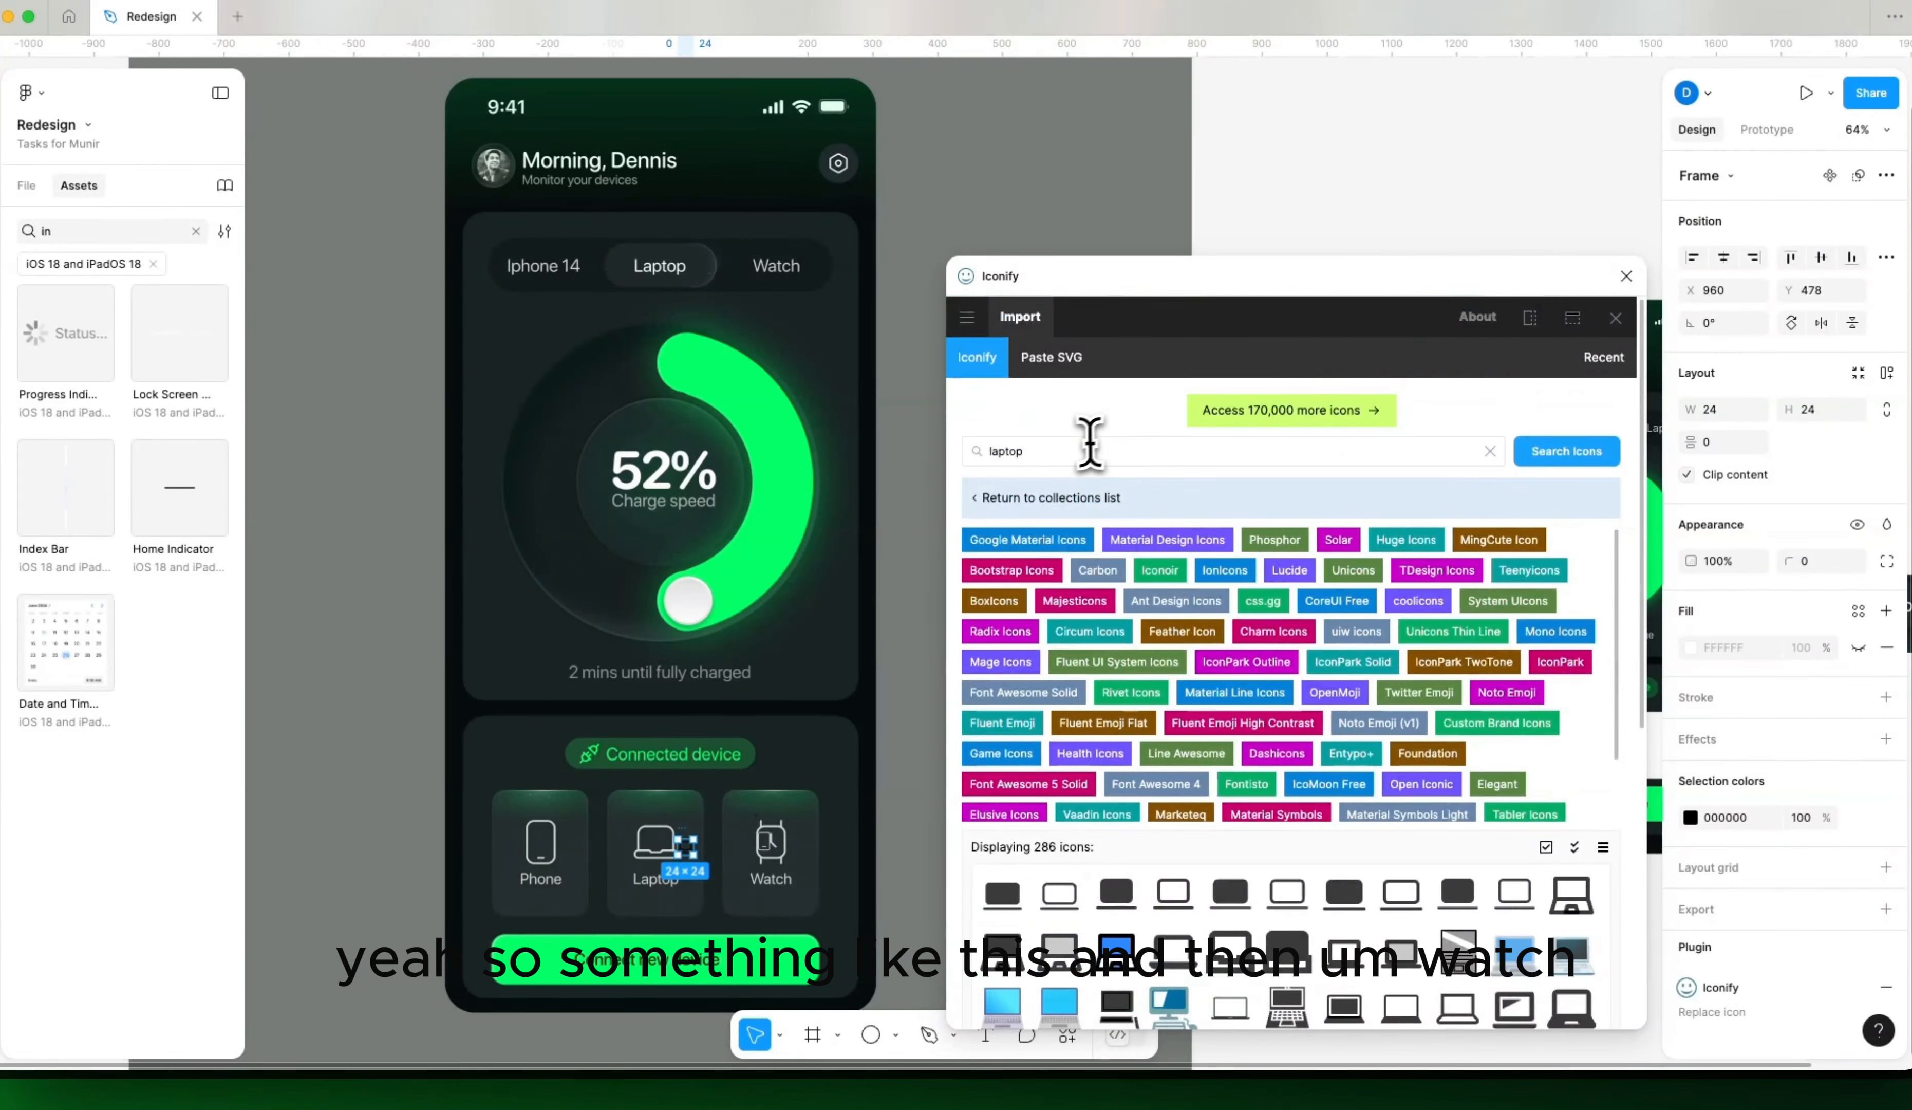
{"action": "key", "text": "ctrl+a"}
{"action": "type", "text": "wa"}
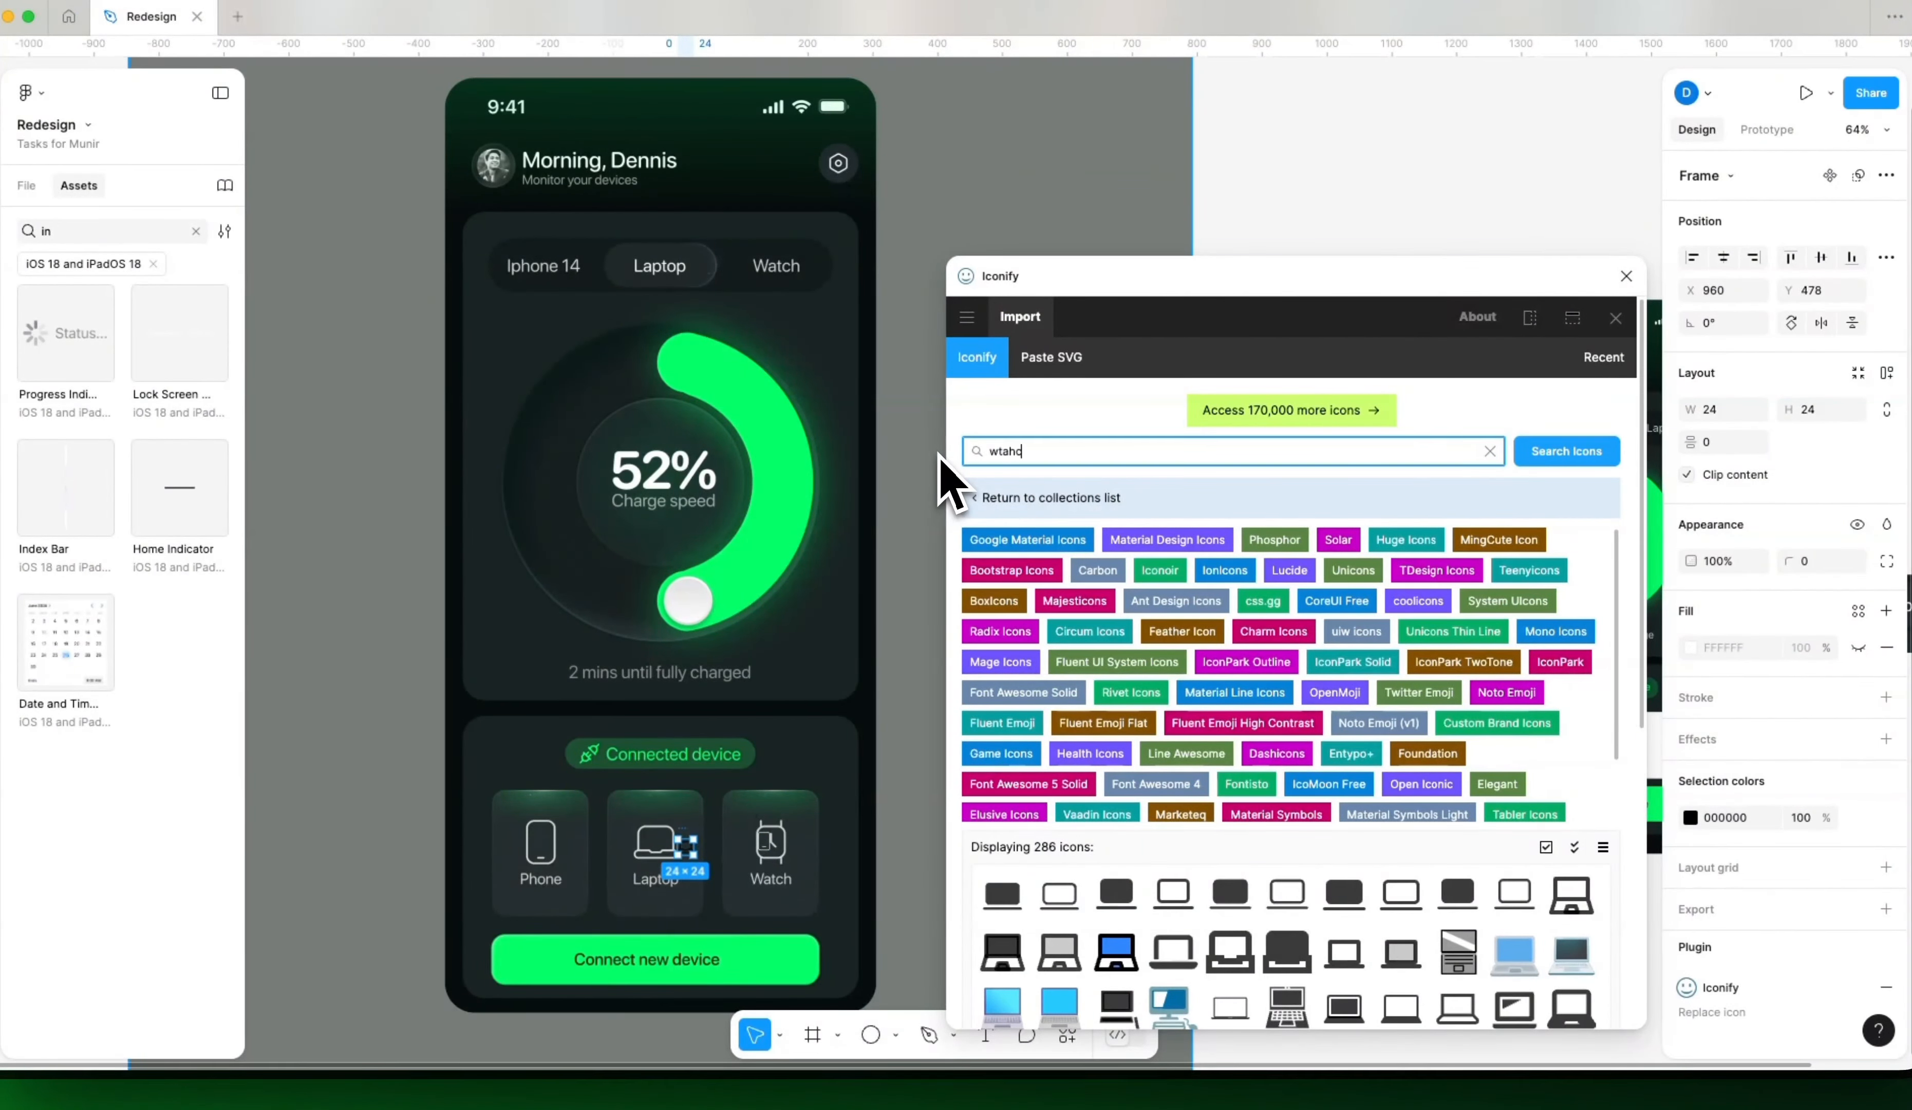
{"action": "type", "text": "t"}
{"action": "key", "text": "BackSpace"}
{"action": "type", "text": "atch"}
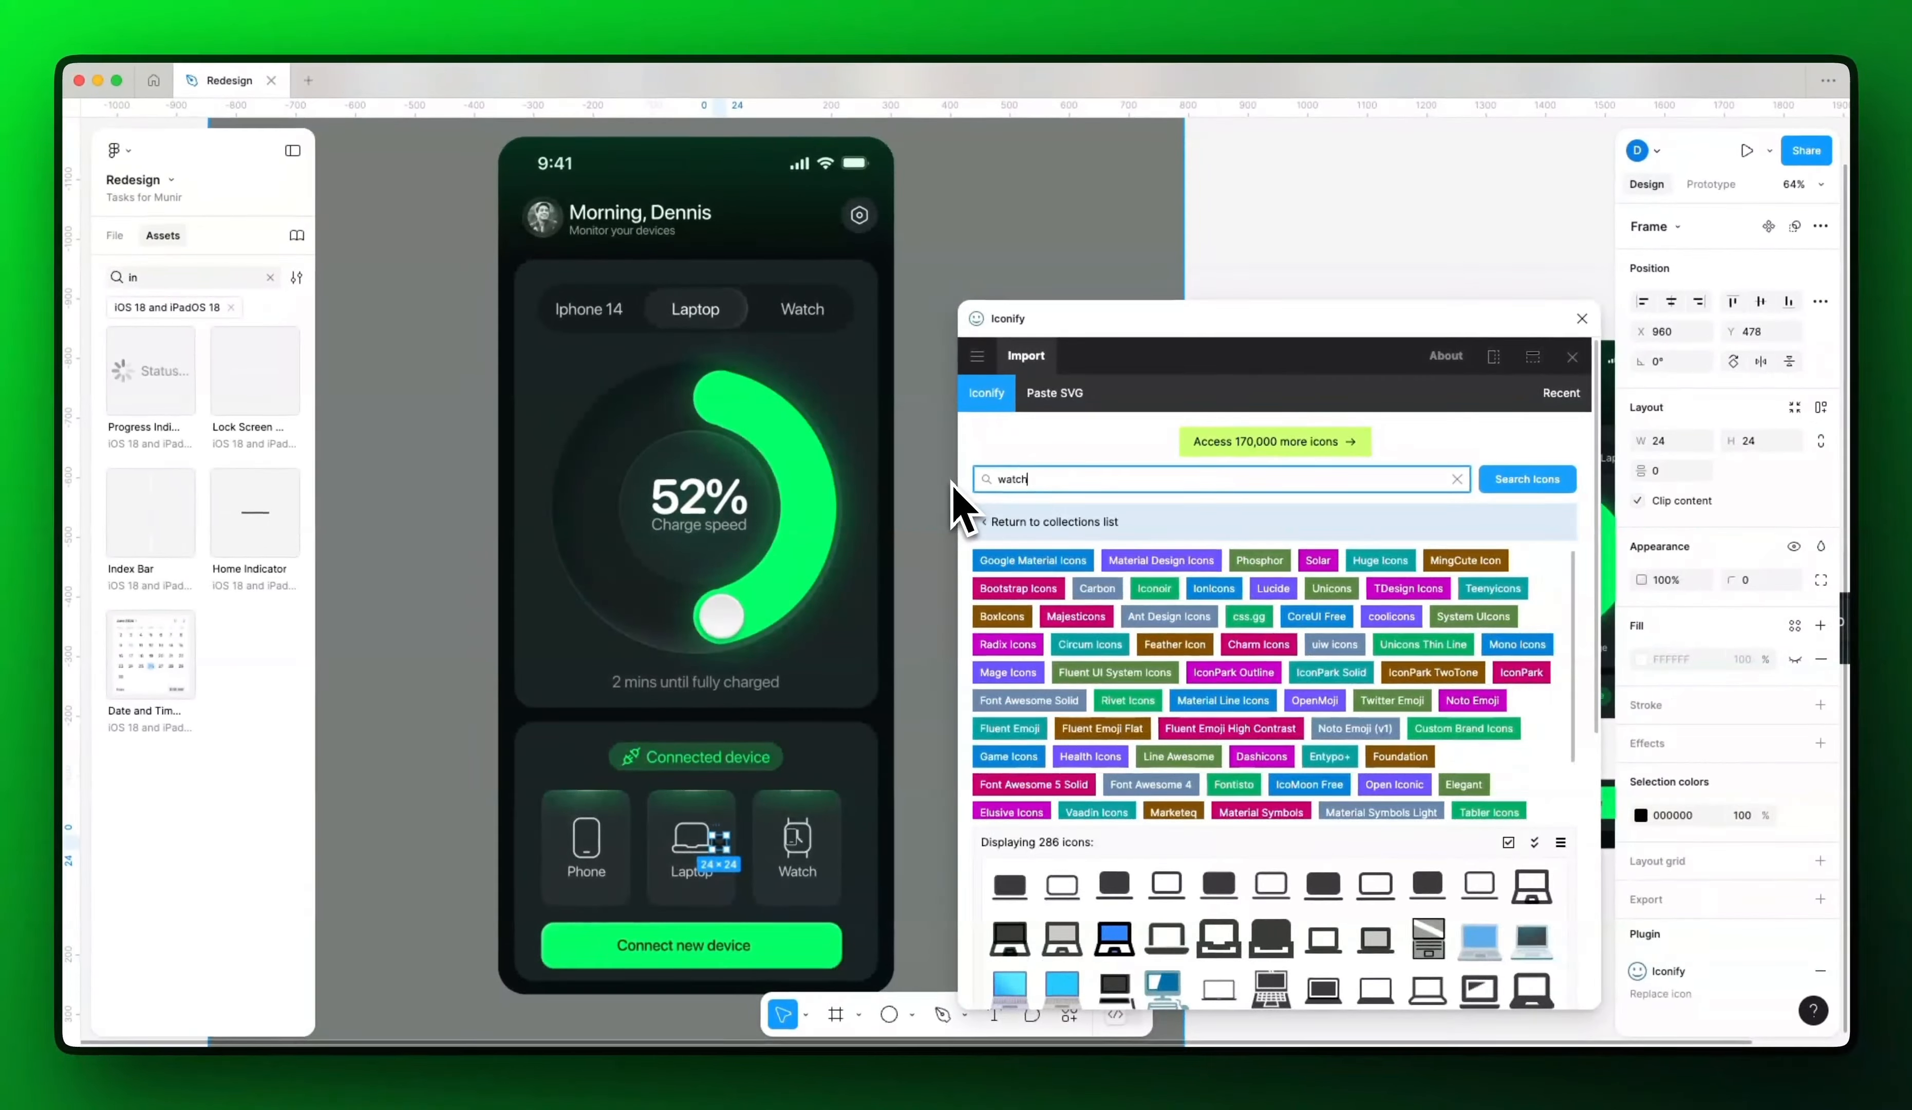
{"action": "key", "text": "Return"}
{"action": "scroll", "coordinate": [1184, 900], "scroll_direction": "down", "scroll_amount": 3}
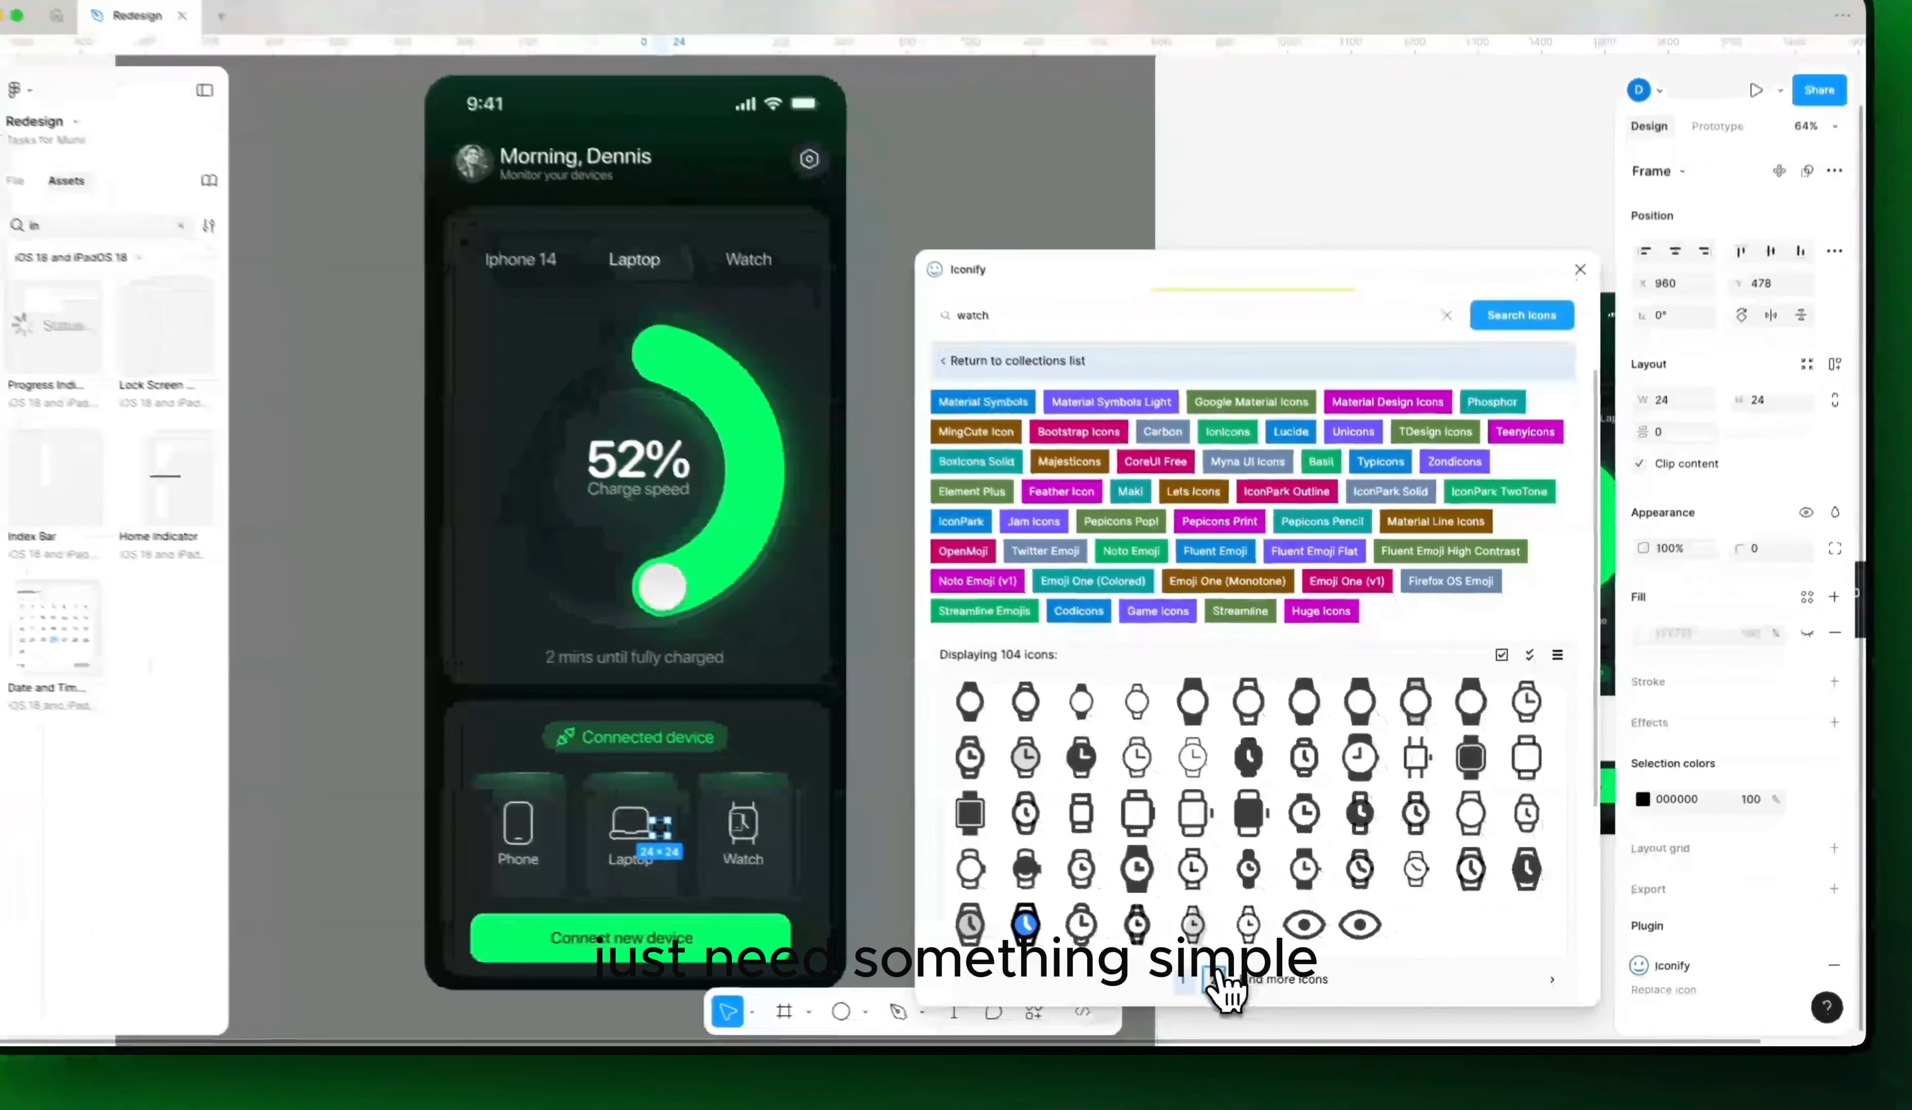
Step: Import the simple outlined square watch icon from page 3 of the results near the Watch card, and close the icon plugin
{"action": "left_click", "coordinate": [1279, 983]}
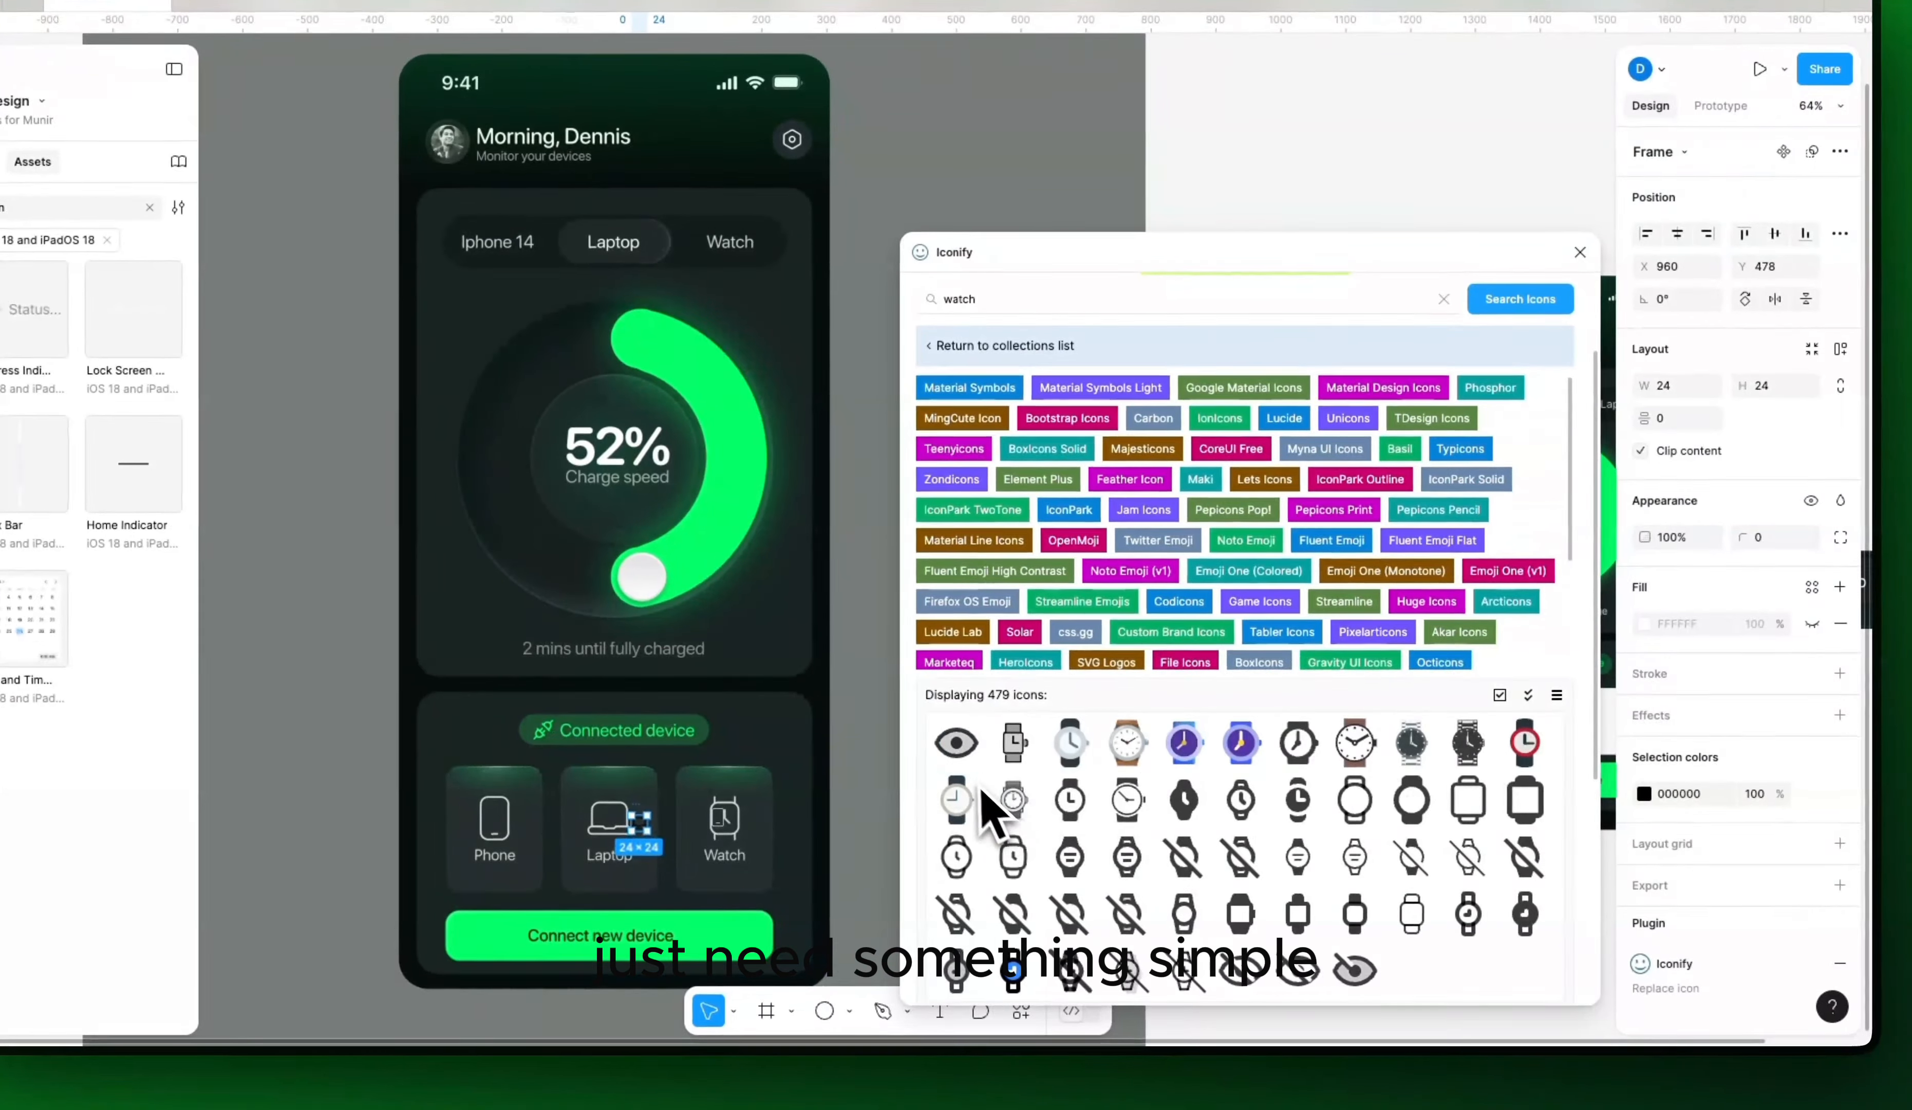
{"action": "scroll", "coordinate": [1371, 925], "scroll_direction": "down", "scroll_amount": 2}
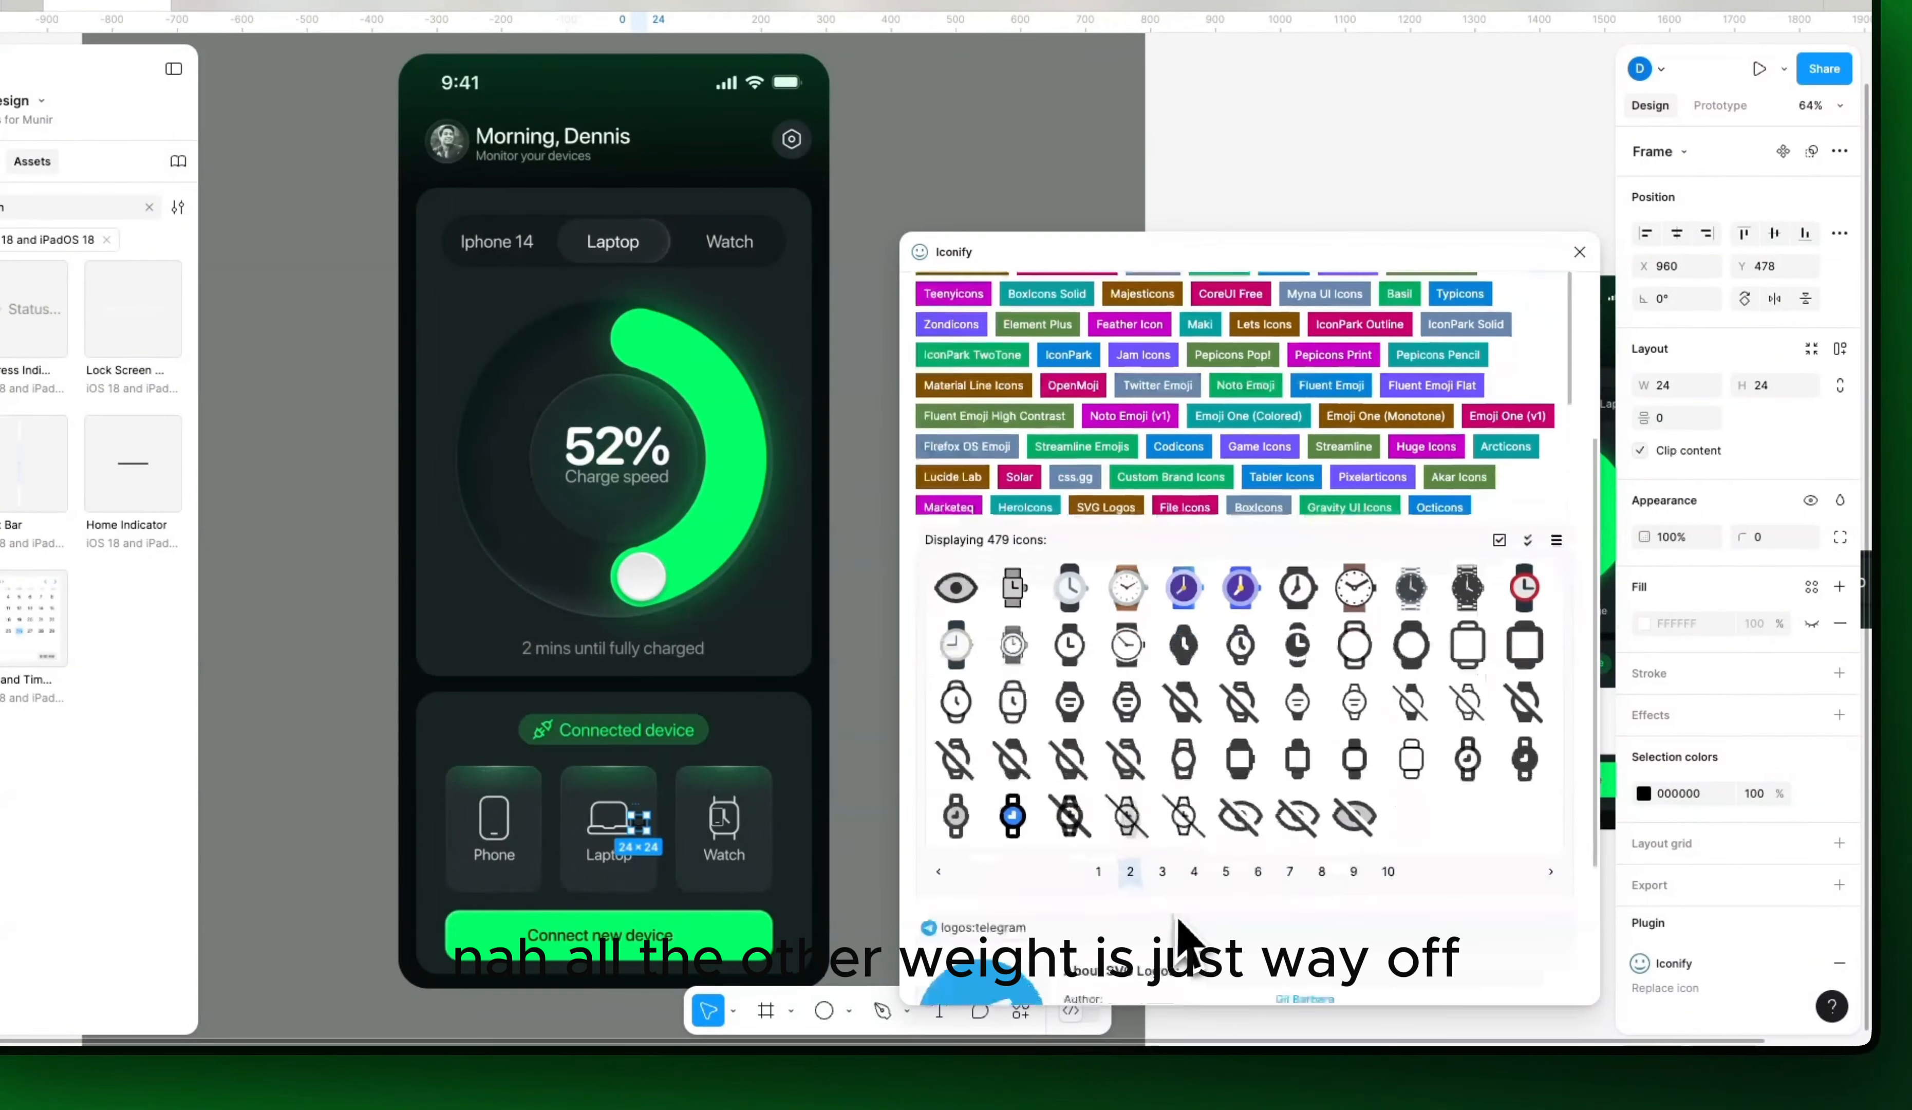
{"action": "left_click", "coordinate": [1163, 864]}
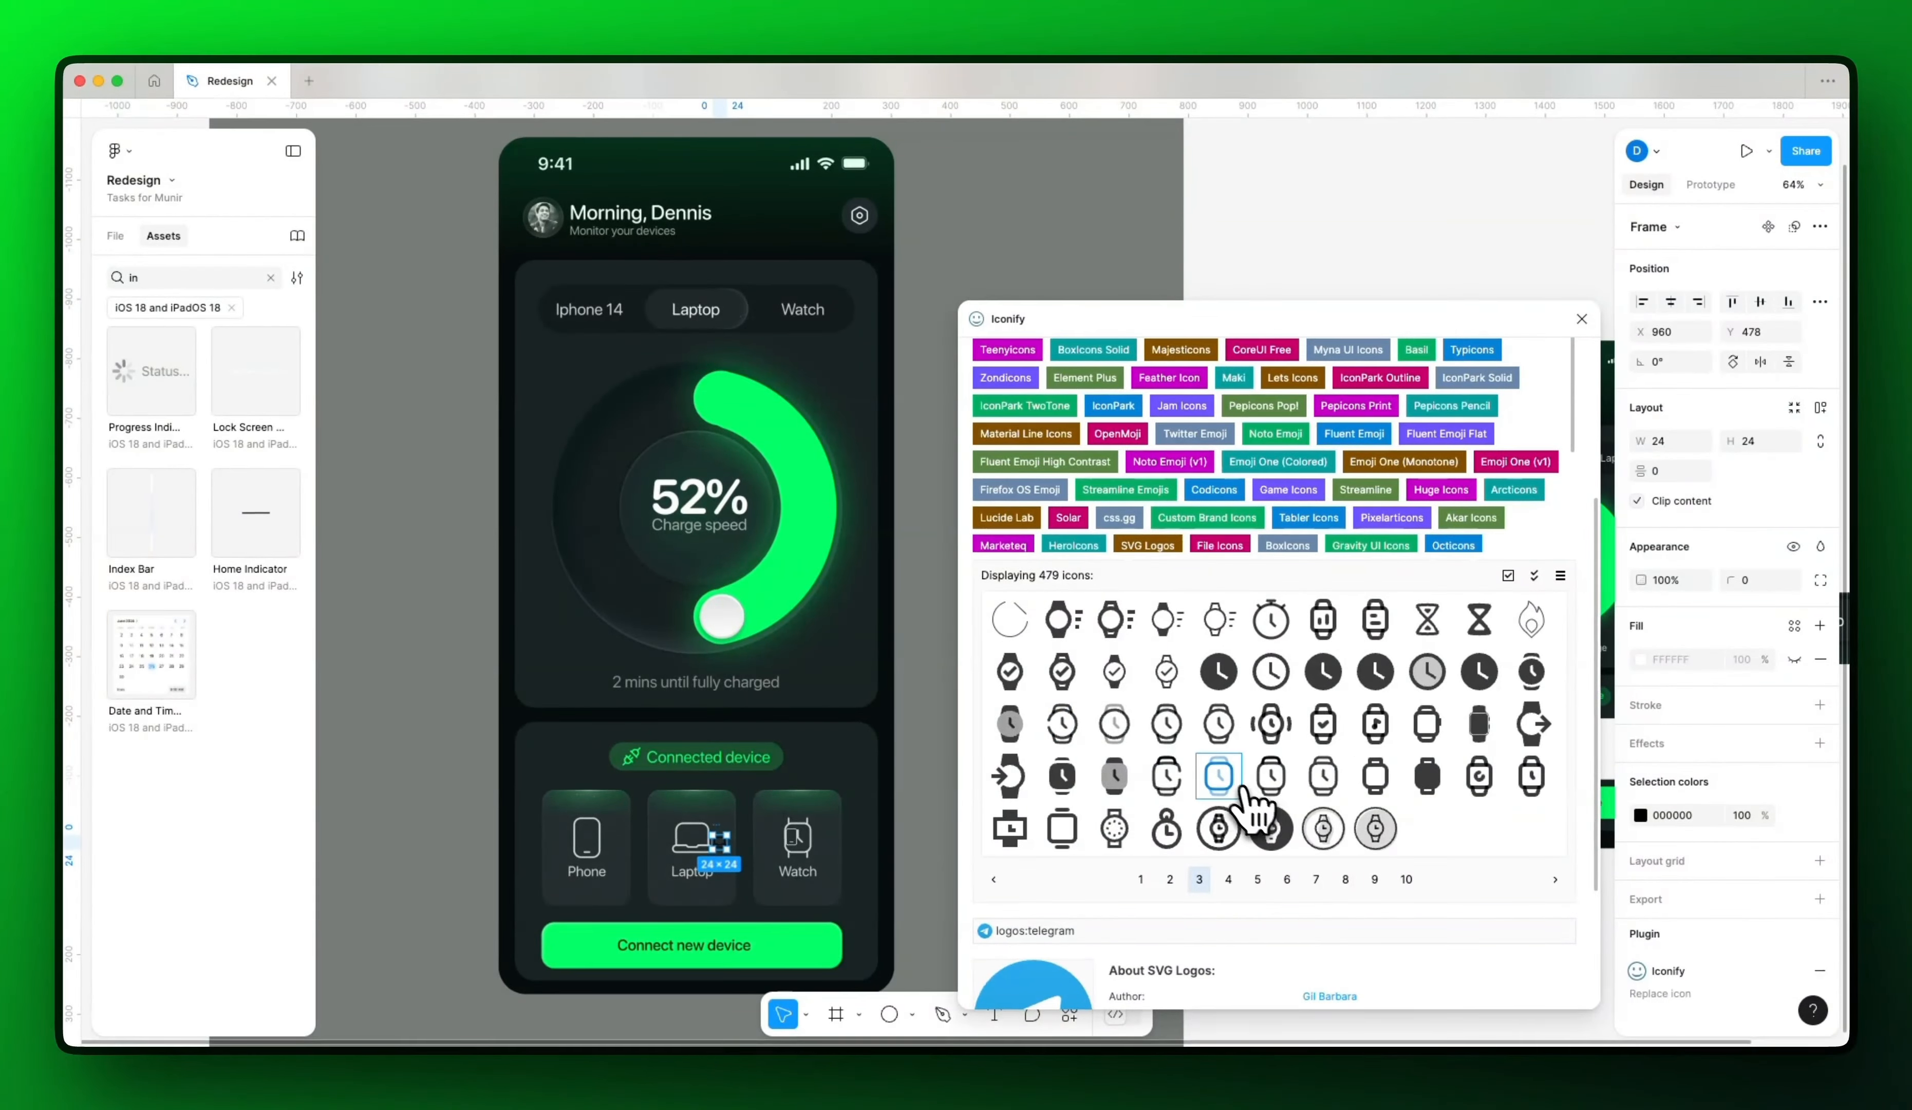
{"action": "left_click_drag", "start_coordinate": [1238, 789], "coordinate": [842, 850]}
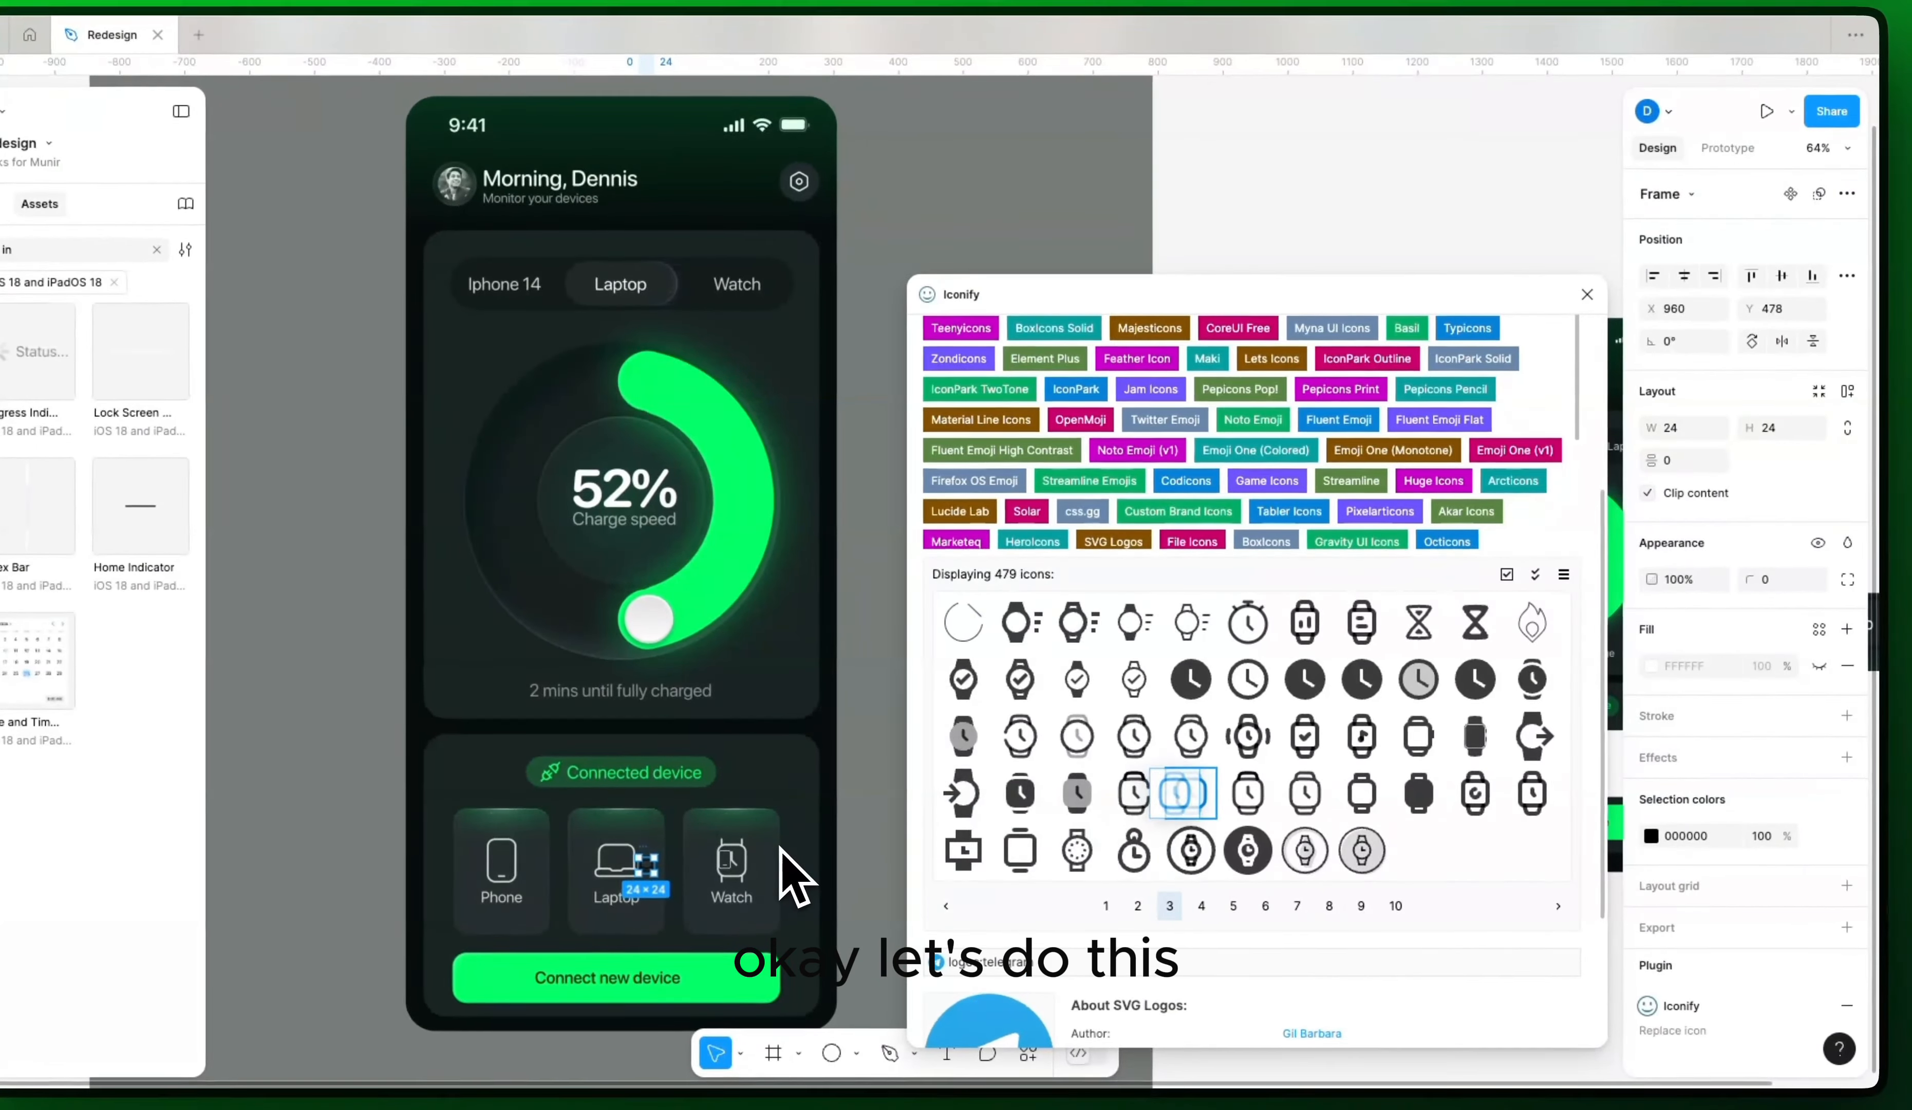
{"action": "left_click", "coordinate": [1587, 294]}
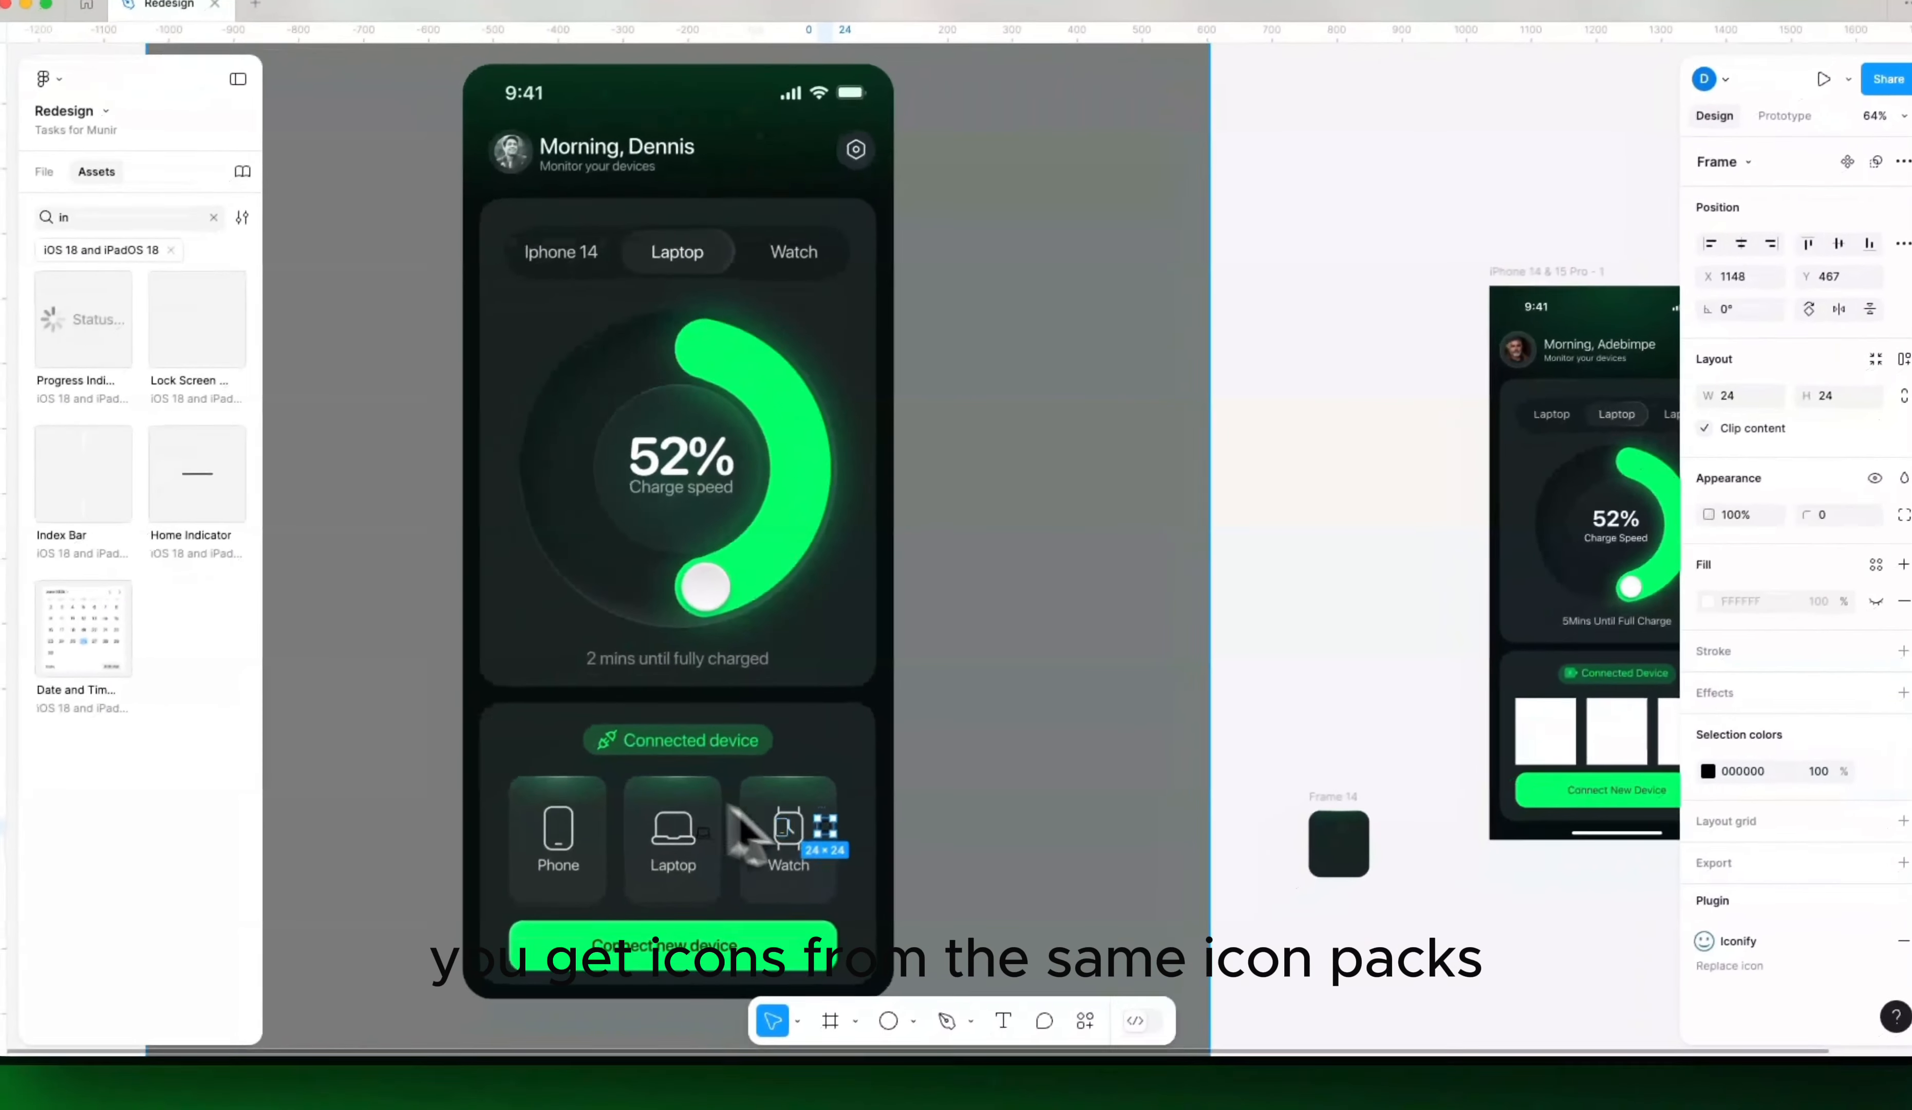
Step: Arrange the imported phone and watch icons side by side in the gap between the Laptop and Watch drawings
{"action": "scroll", "coordinate": [793, 899], "scroll_direction": "up", "scroll_amount": 5}
{"action": "scroll", "coordinate": [861, 848], "scroll_direction": "up", "scroll_amount": 1}
{"action": "left_click_drag", "start_coordinate": [785, 829], "coordinate": [1185, 792]}
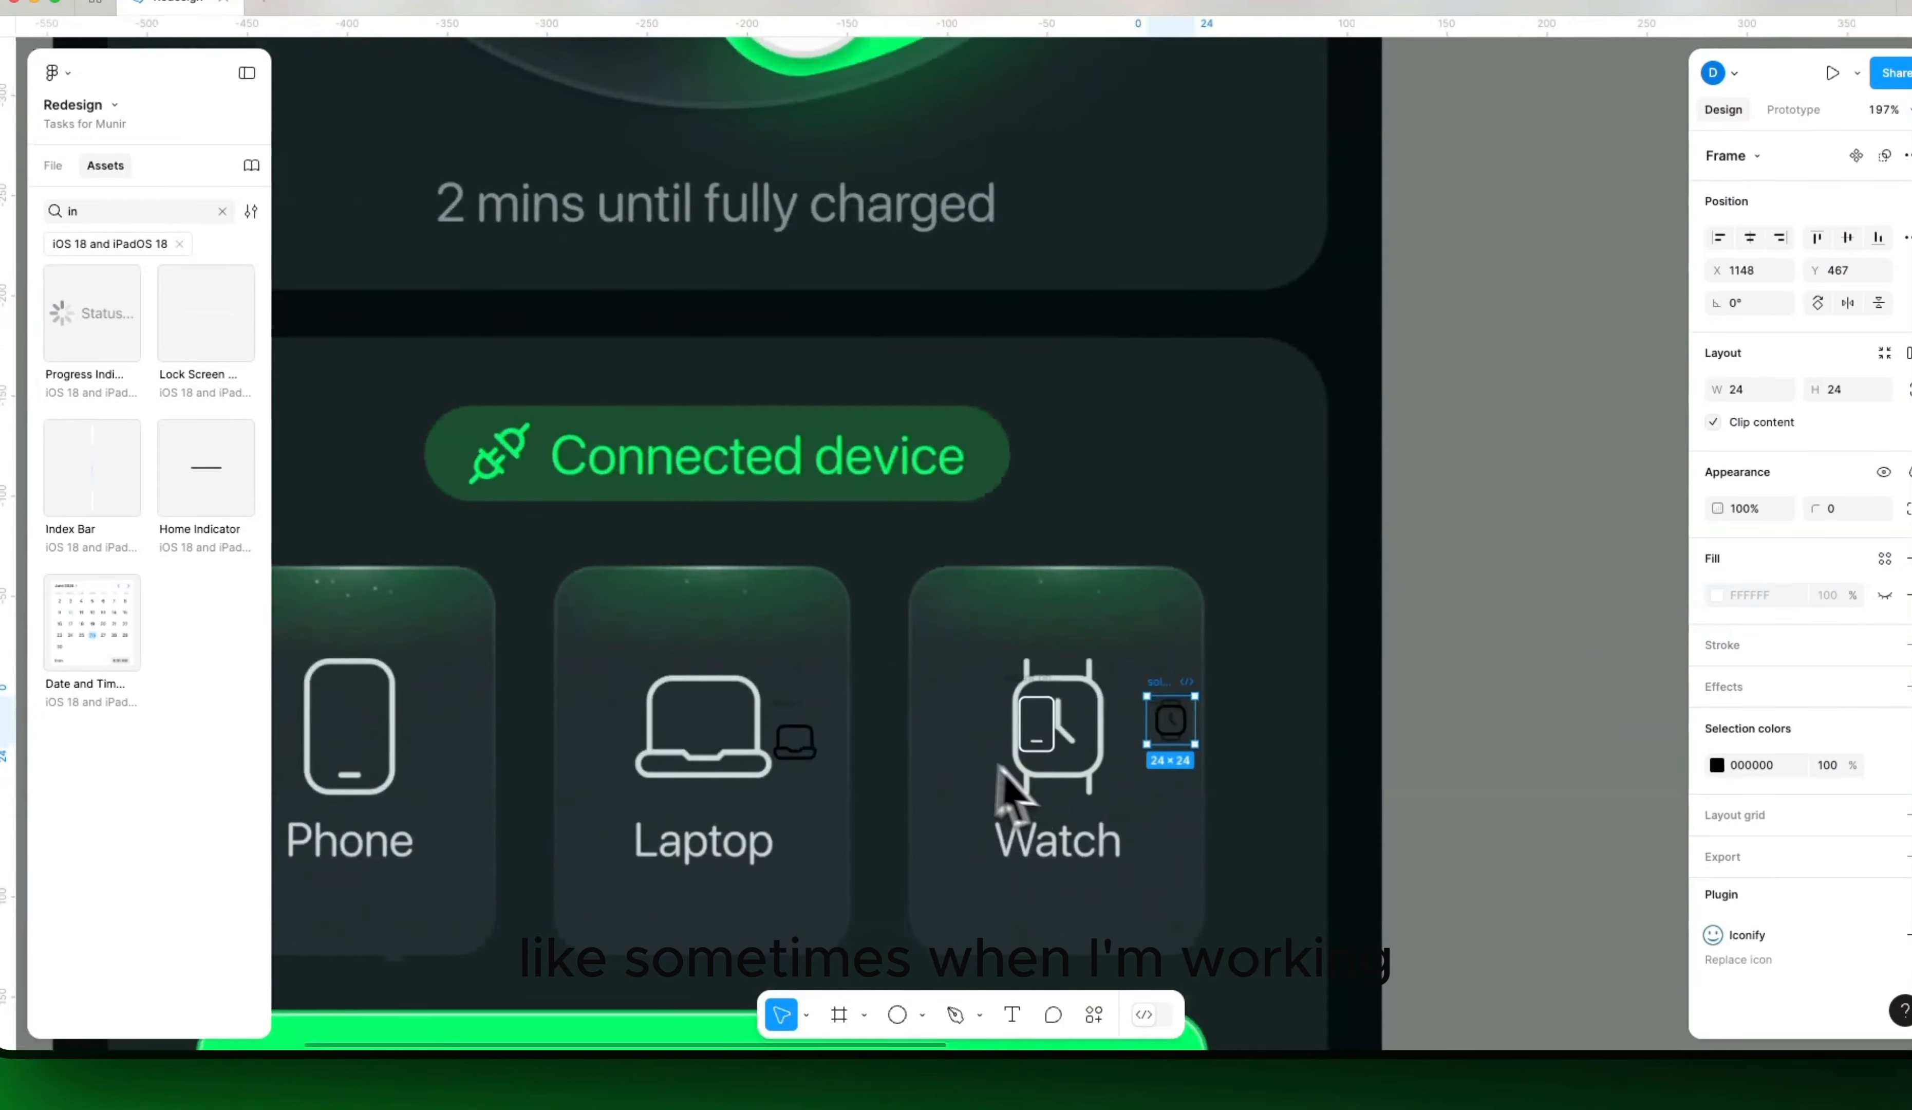
{"action": "left_click_drag", "start_coordinate": [1039, 681], "coordinate": [876, 697]}
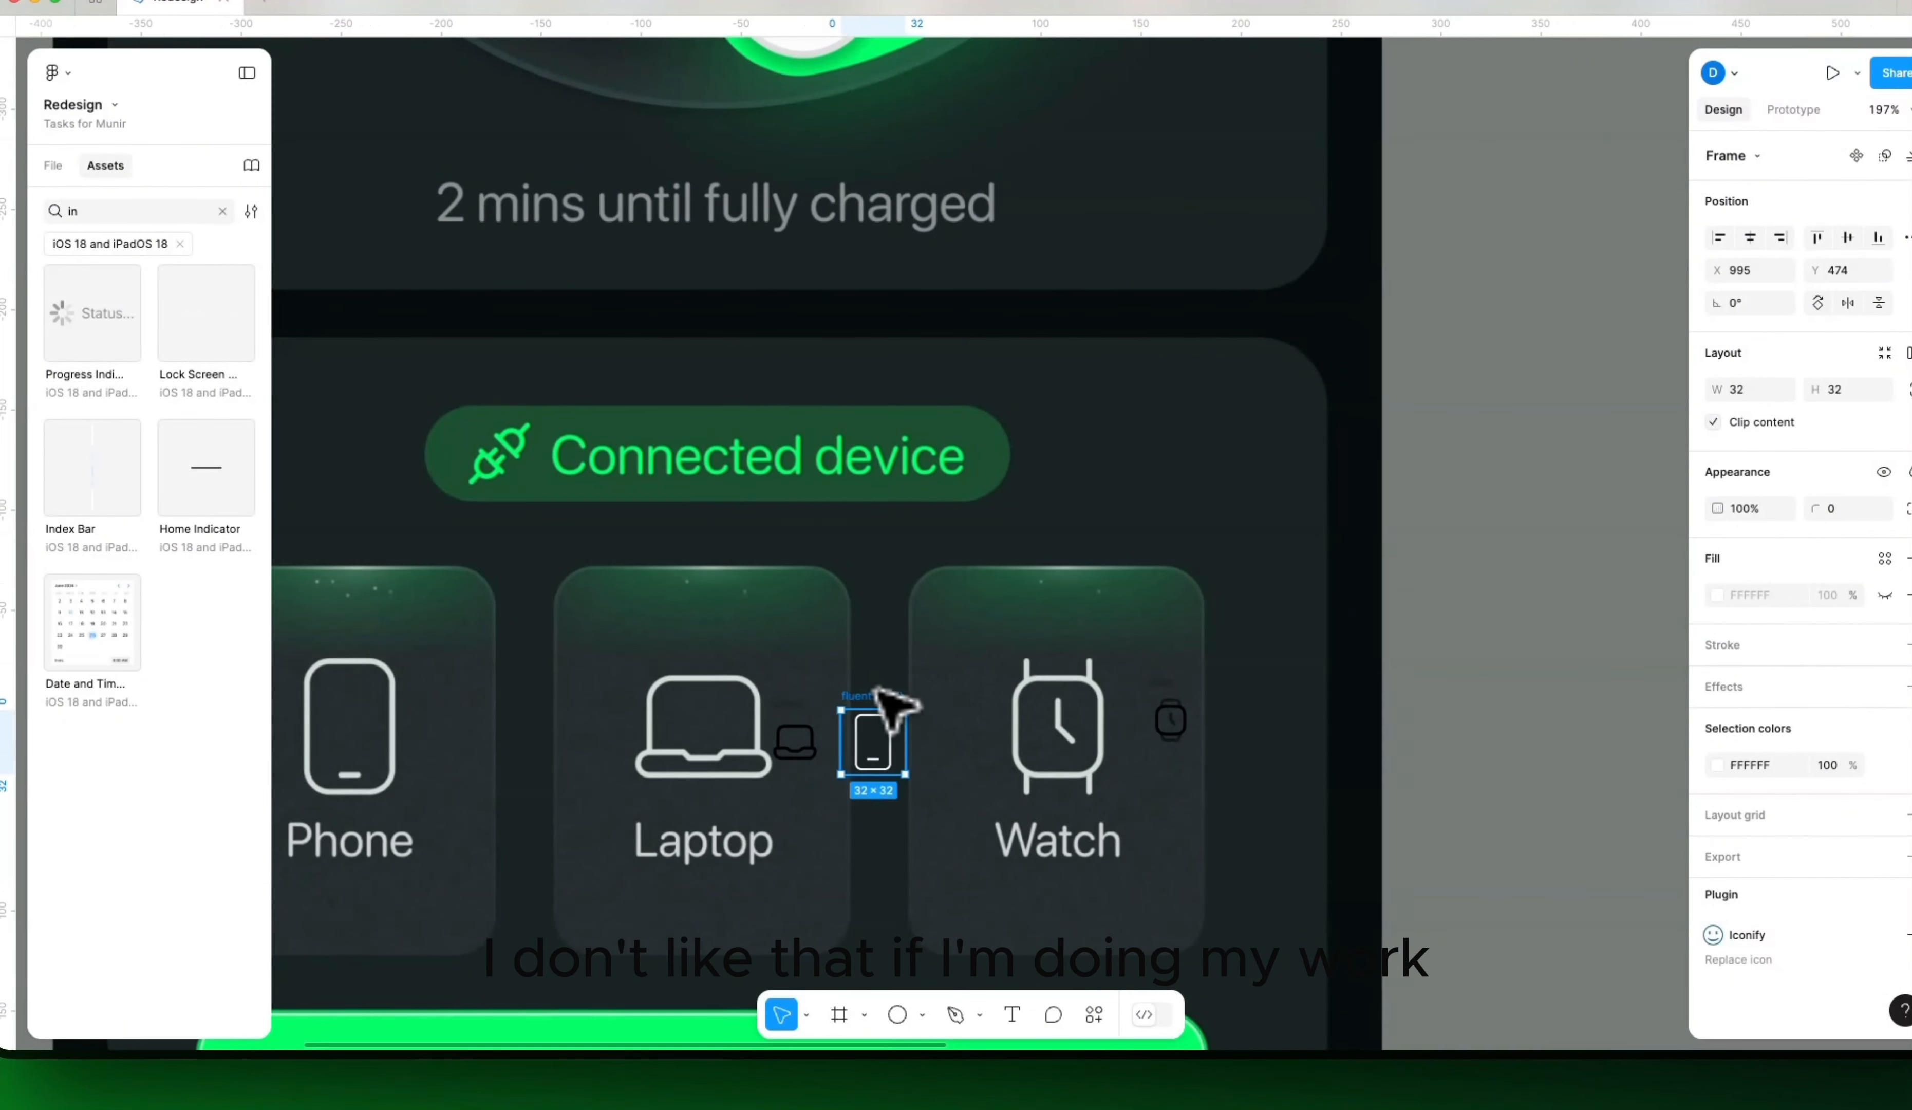
{"action": "left_click_drag", "start_coordinate": [1161, 687], "coordinate": [967, 702]}
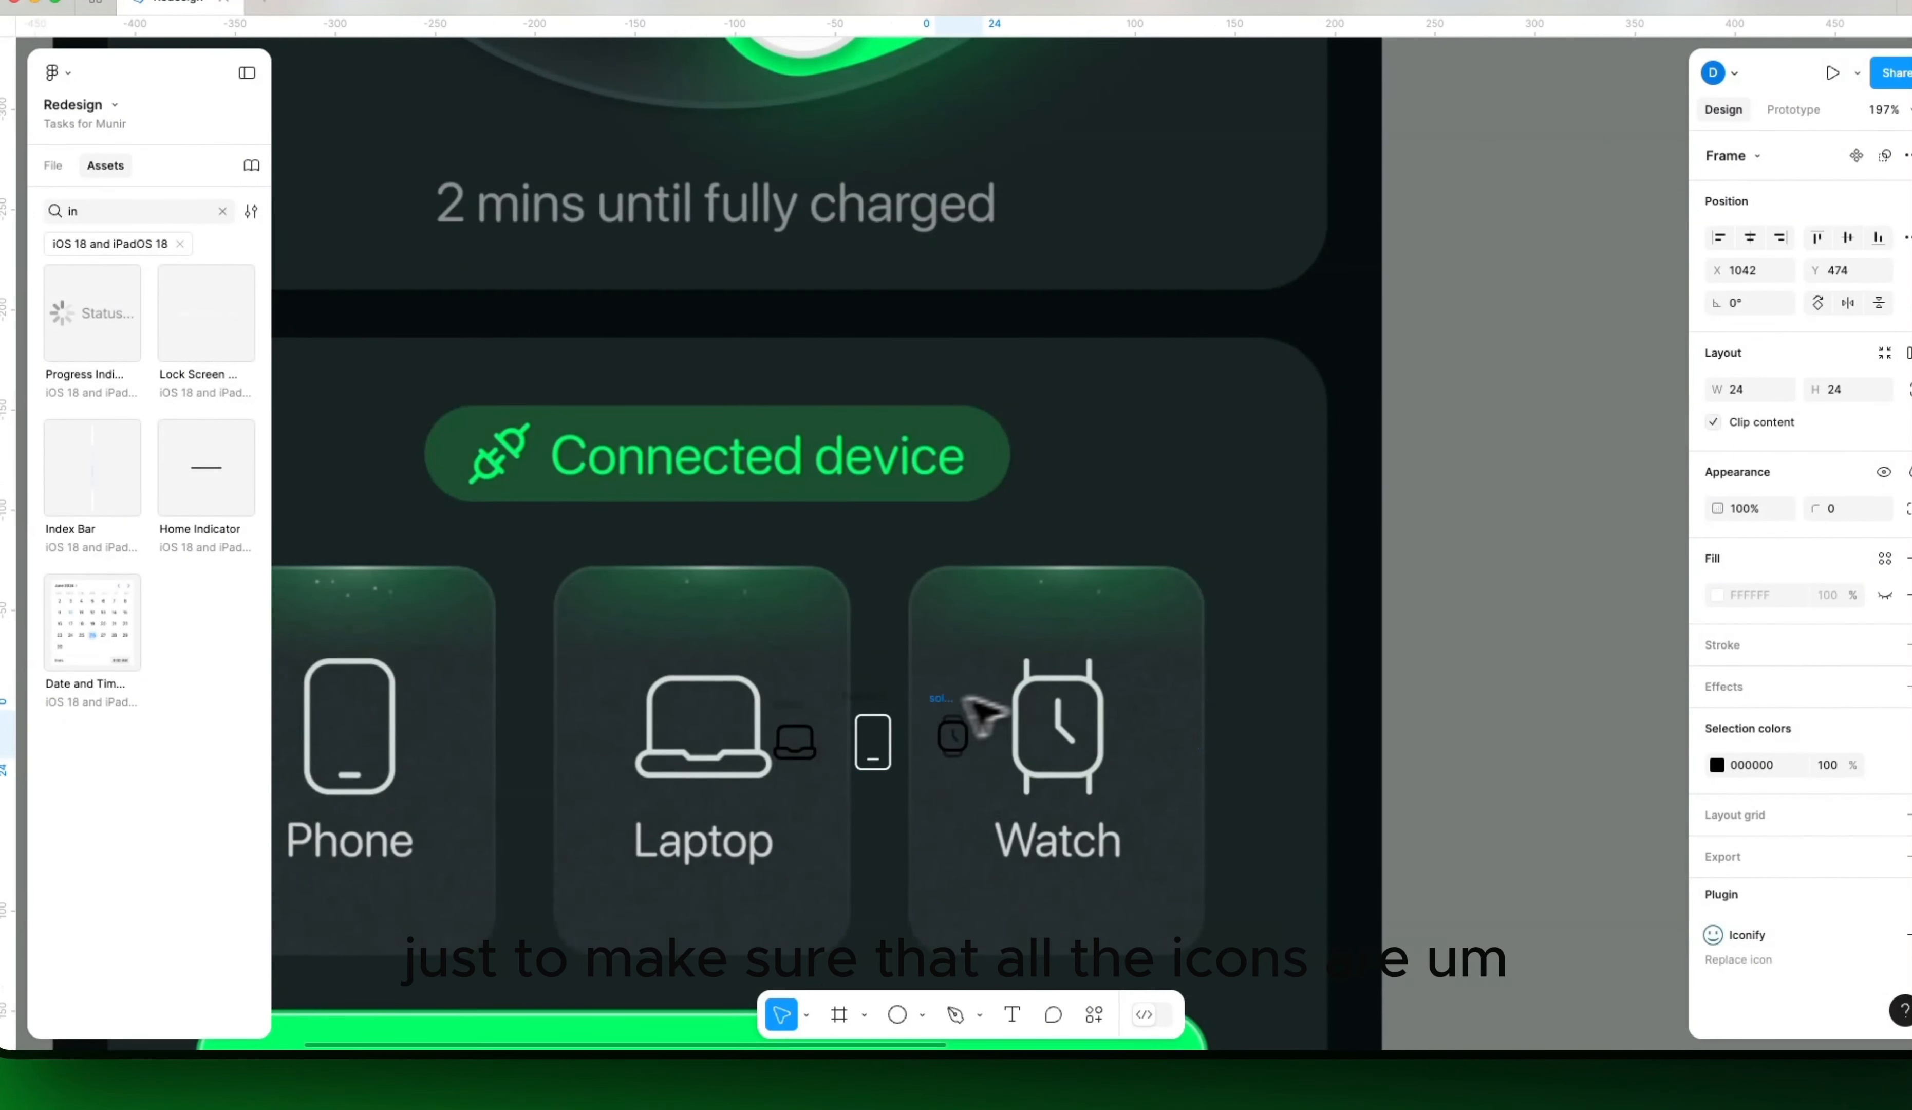
Step: Inspect the stroke and fill properties of the imported watch, phone and laptop icons' vector shapes
{"action": "scroll", "coordinate": [971, 731], "scroll_direction": "up", "scroll_amount": 2}
{"action": "key", "text": "Return"}
{"action": "key", "text": "Return"}
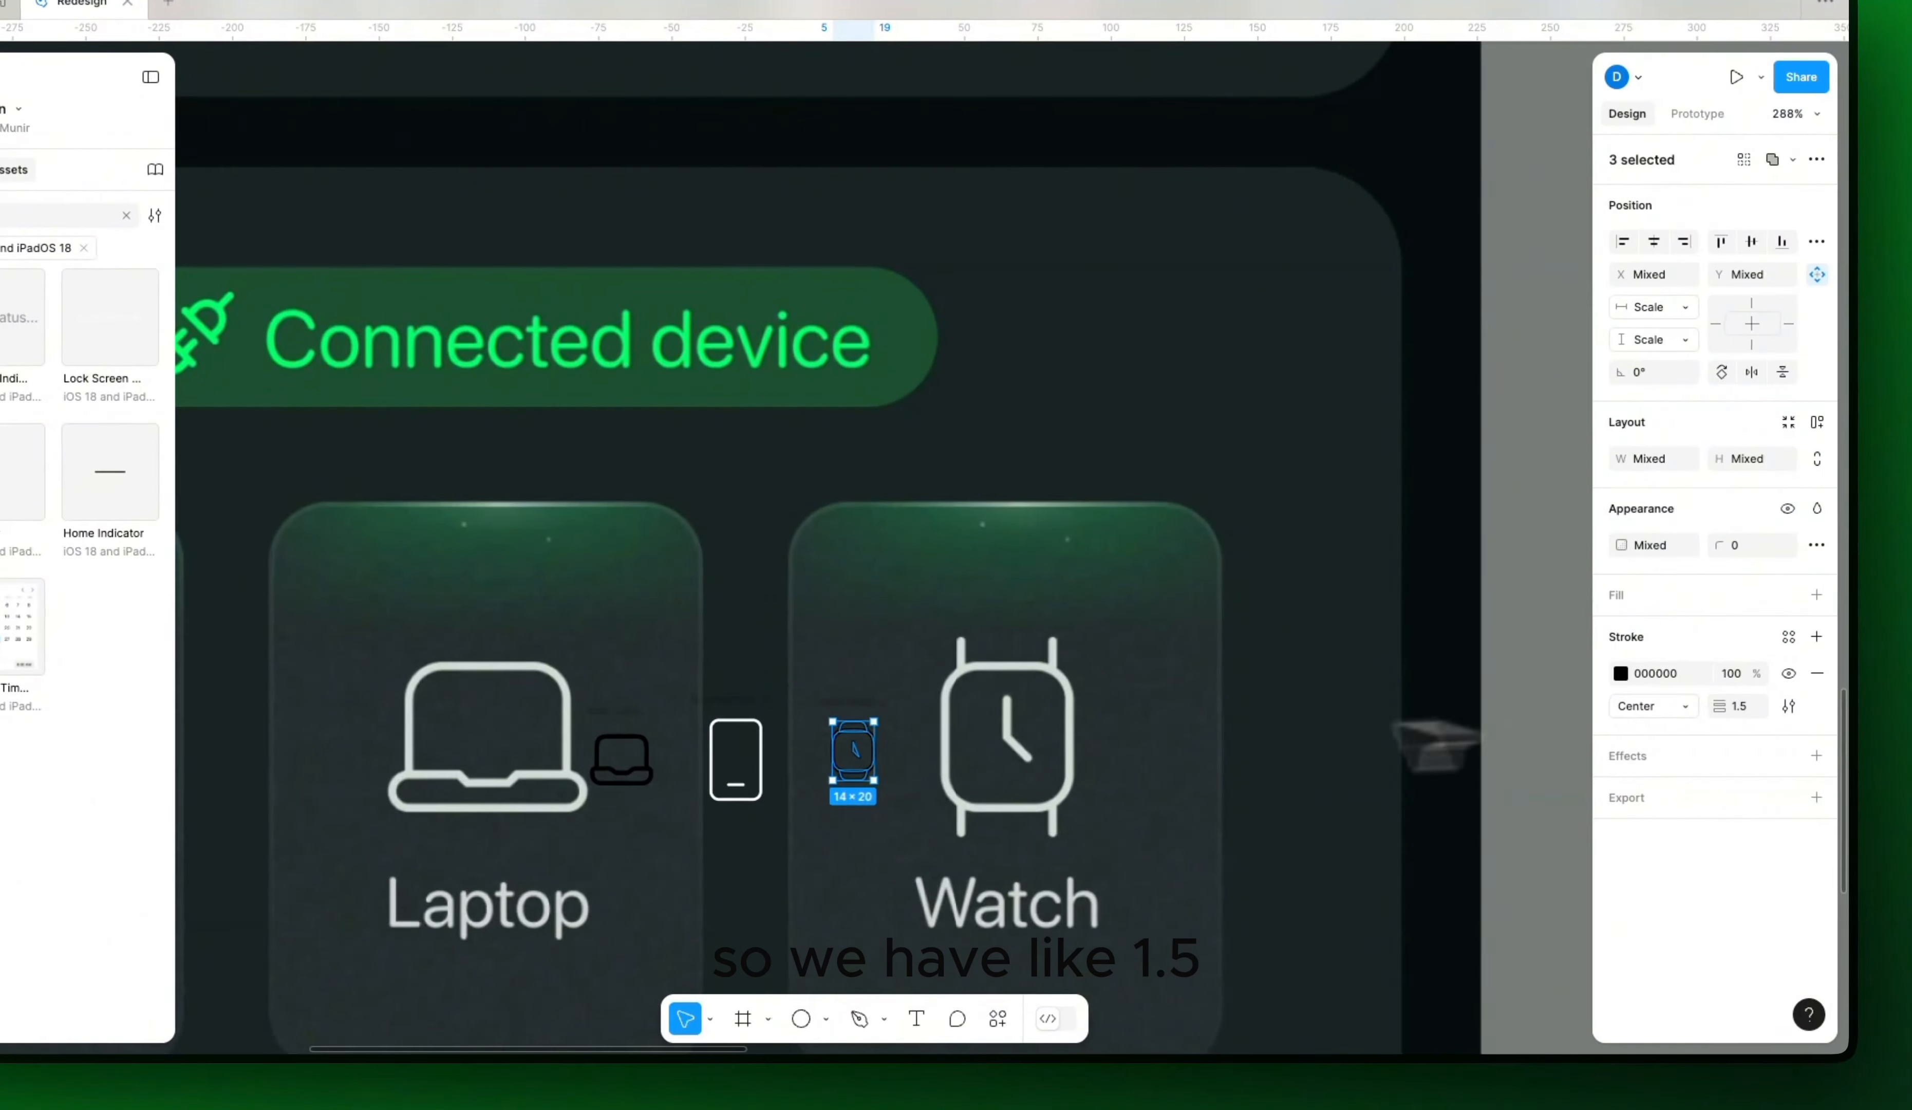
{"action": "left_click", "coordinate": [744, 728]}
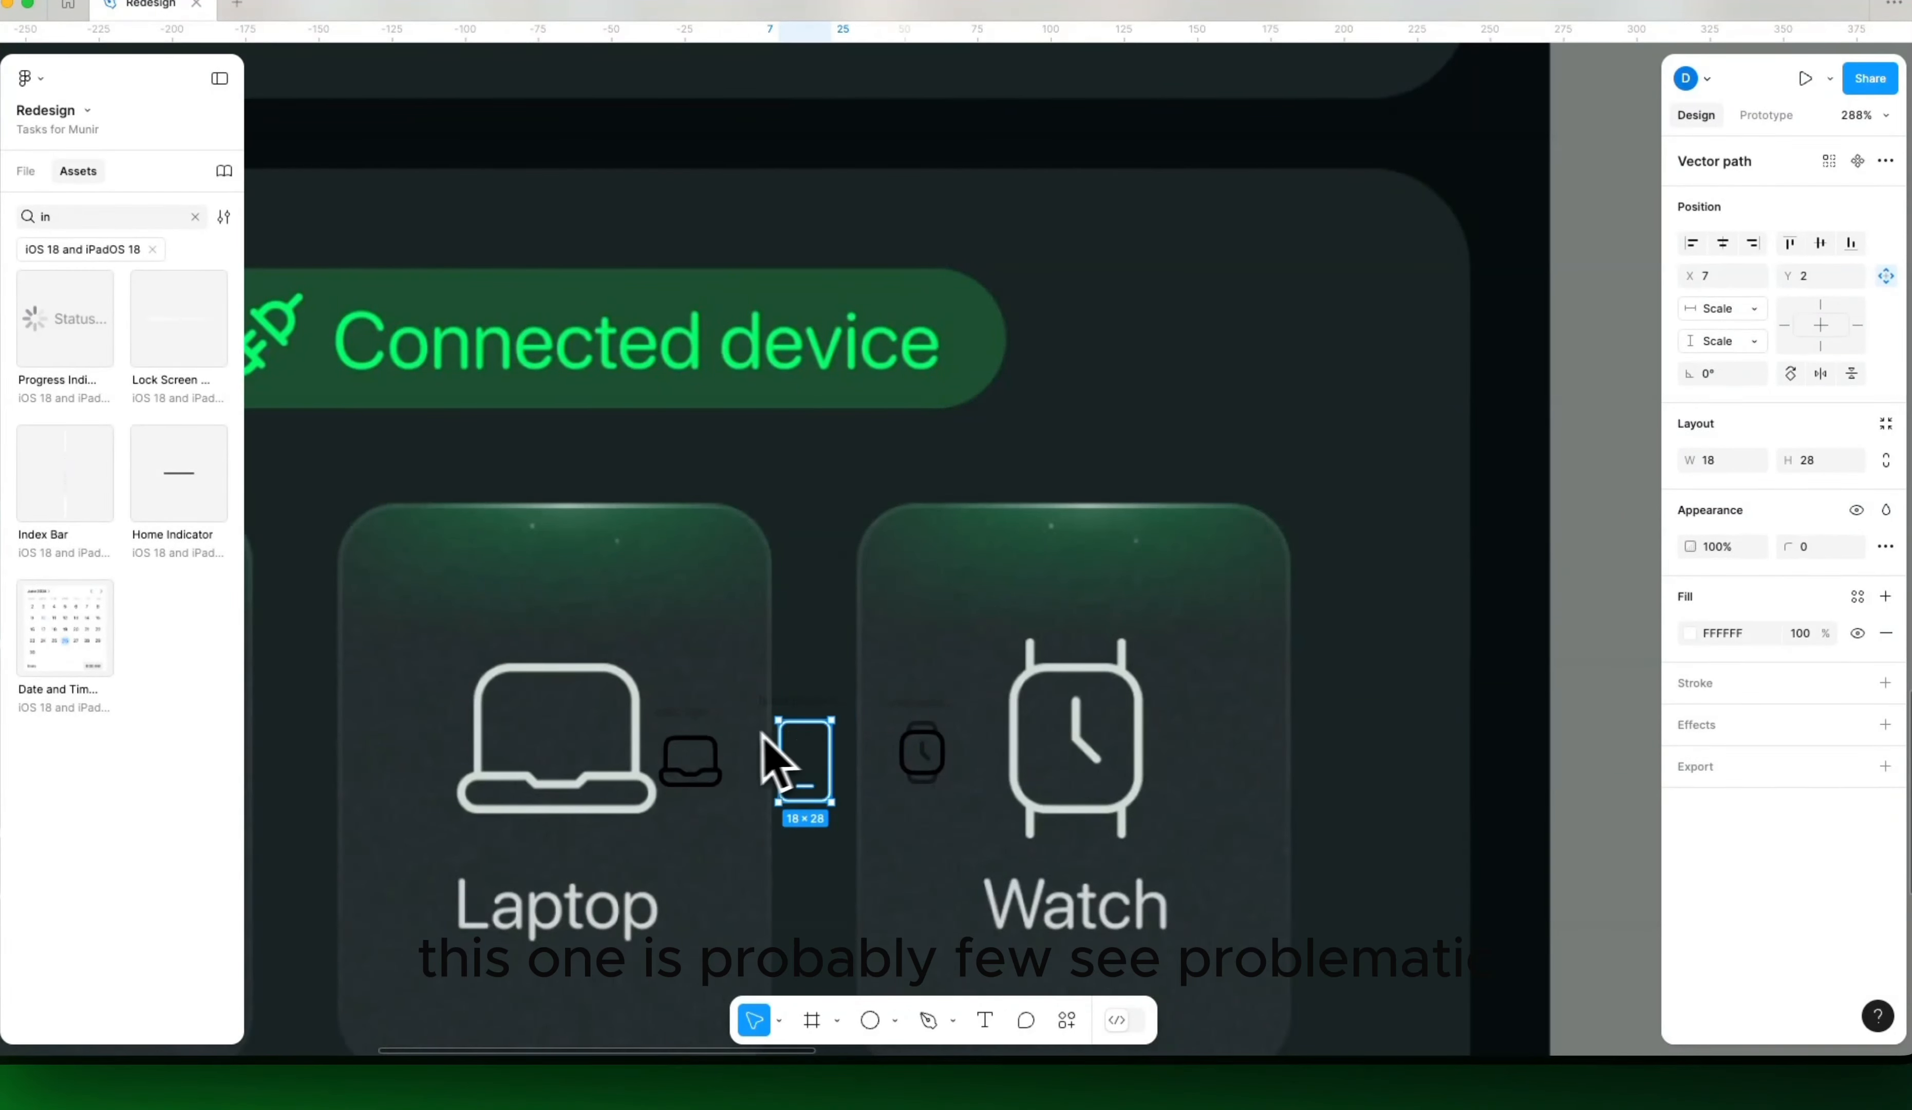
{"action": "scroll", "coordinate": [762, 731], "scroll_direction": "up", "scroll_amount": 5}
{"action": "left_click", "coordinate": [628, 739]}
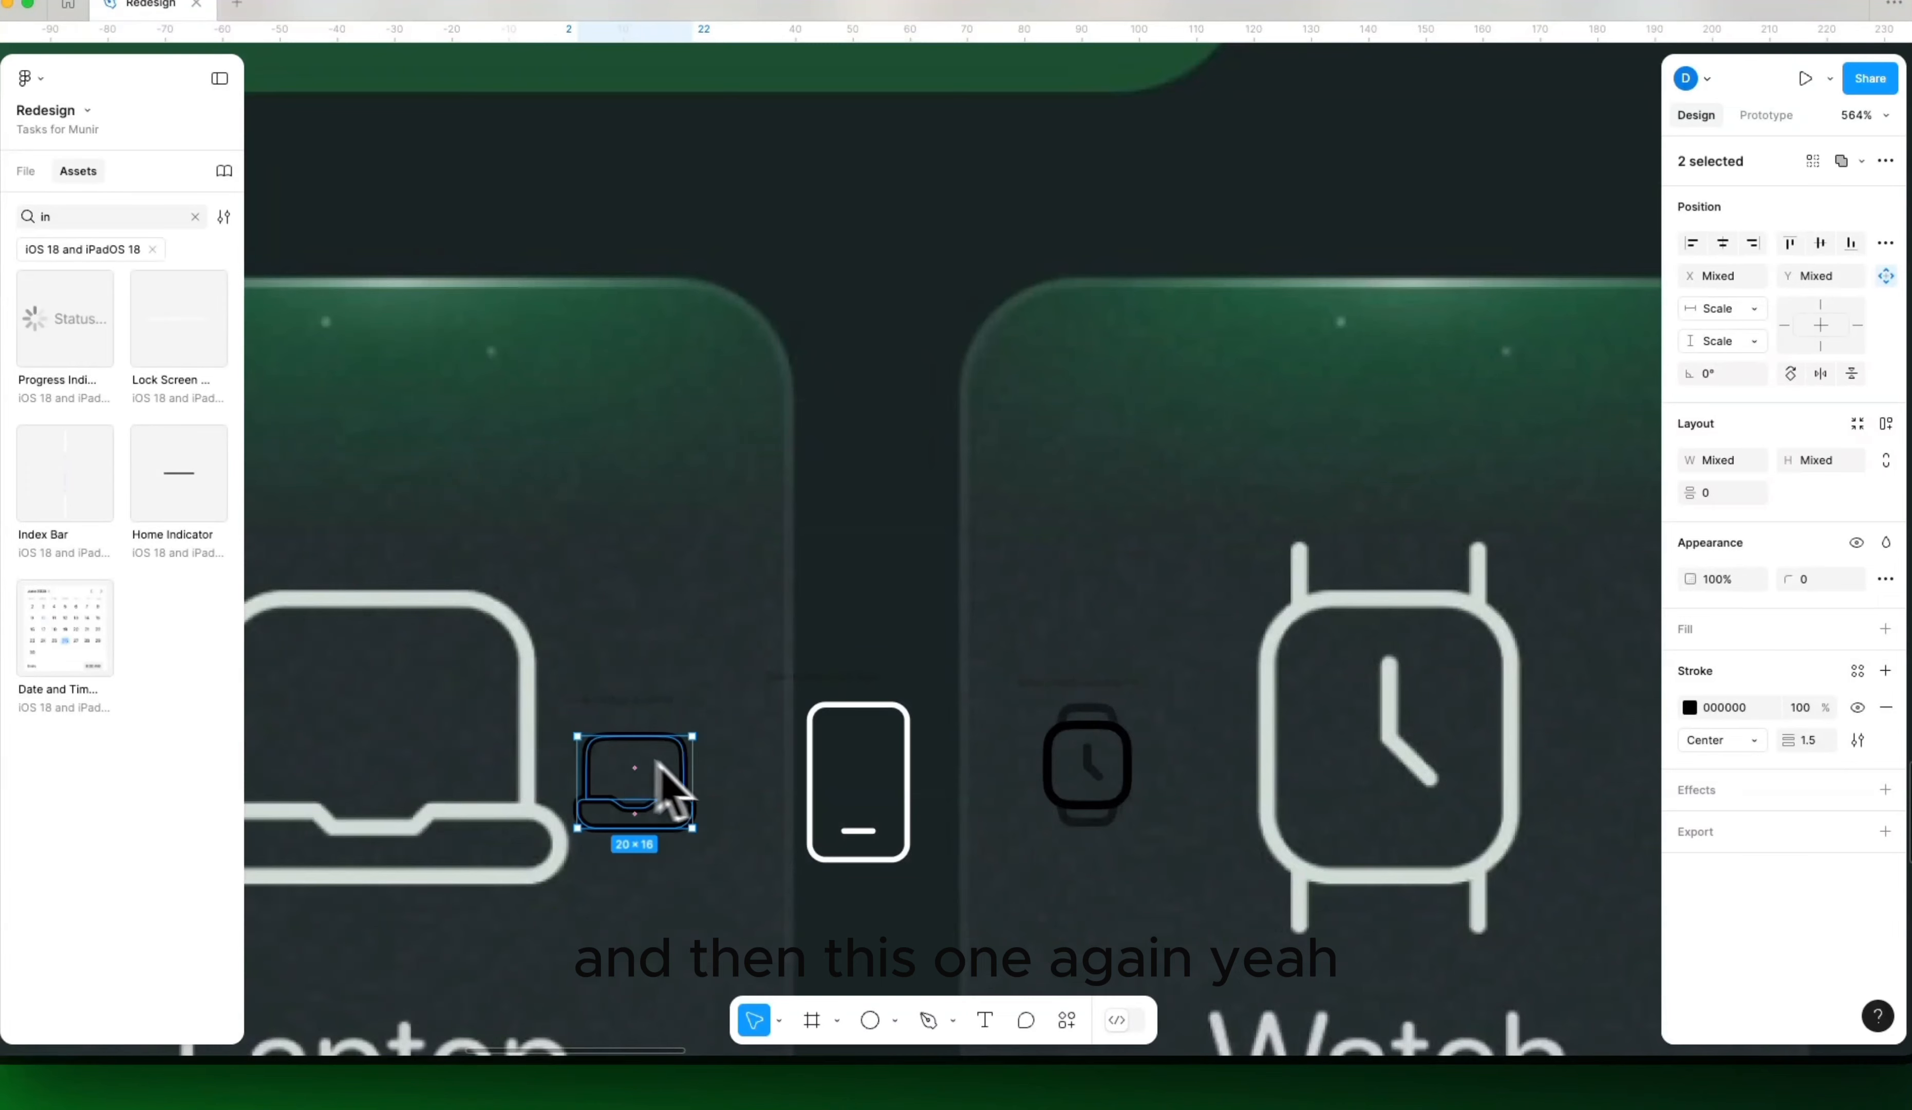
{"action": "left_click_drag", "start_coordinate": [656, 762], "coordinate": [1065, 759]}
{"action": "left_click", "coordinate": [1028, 698]}
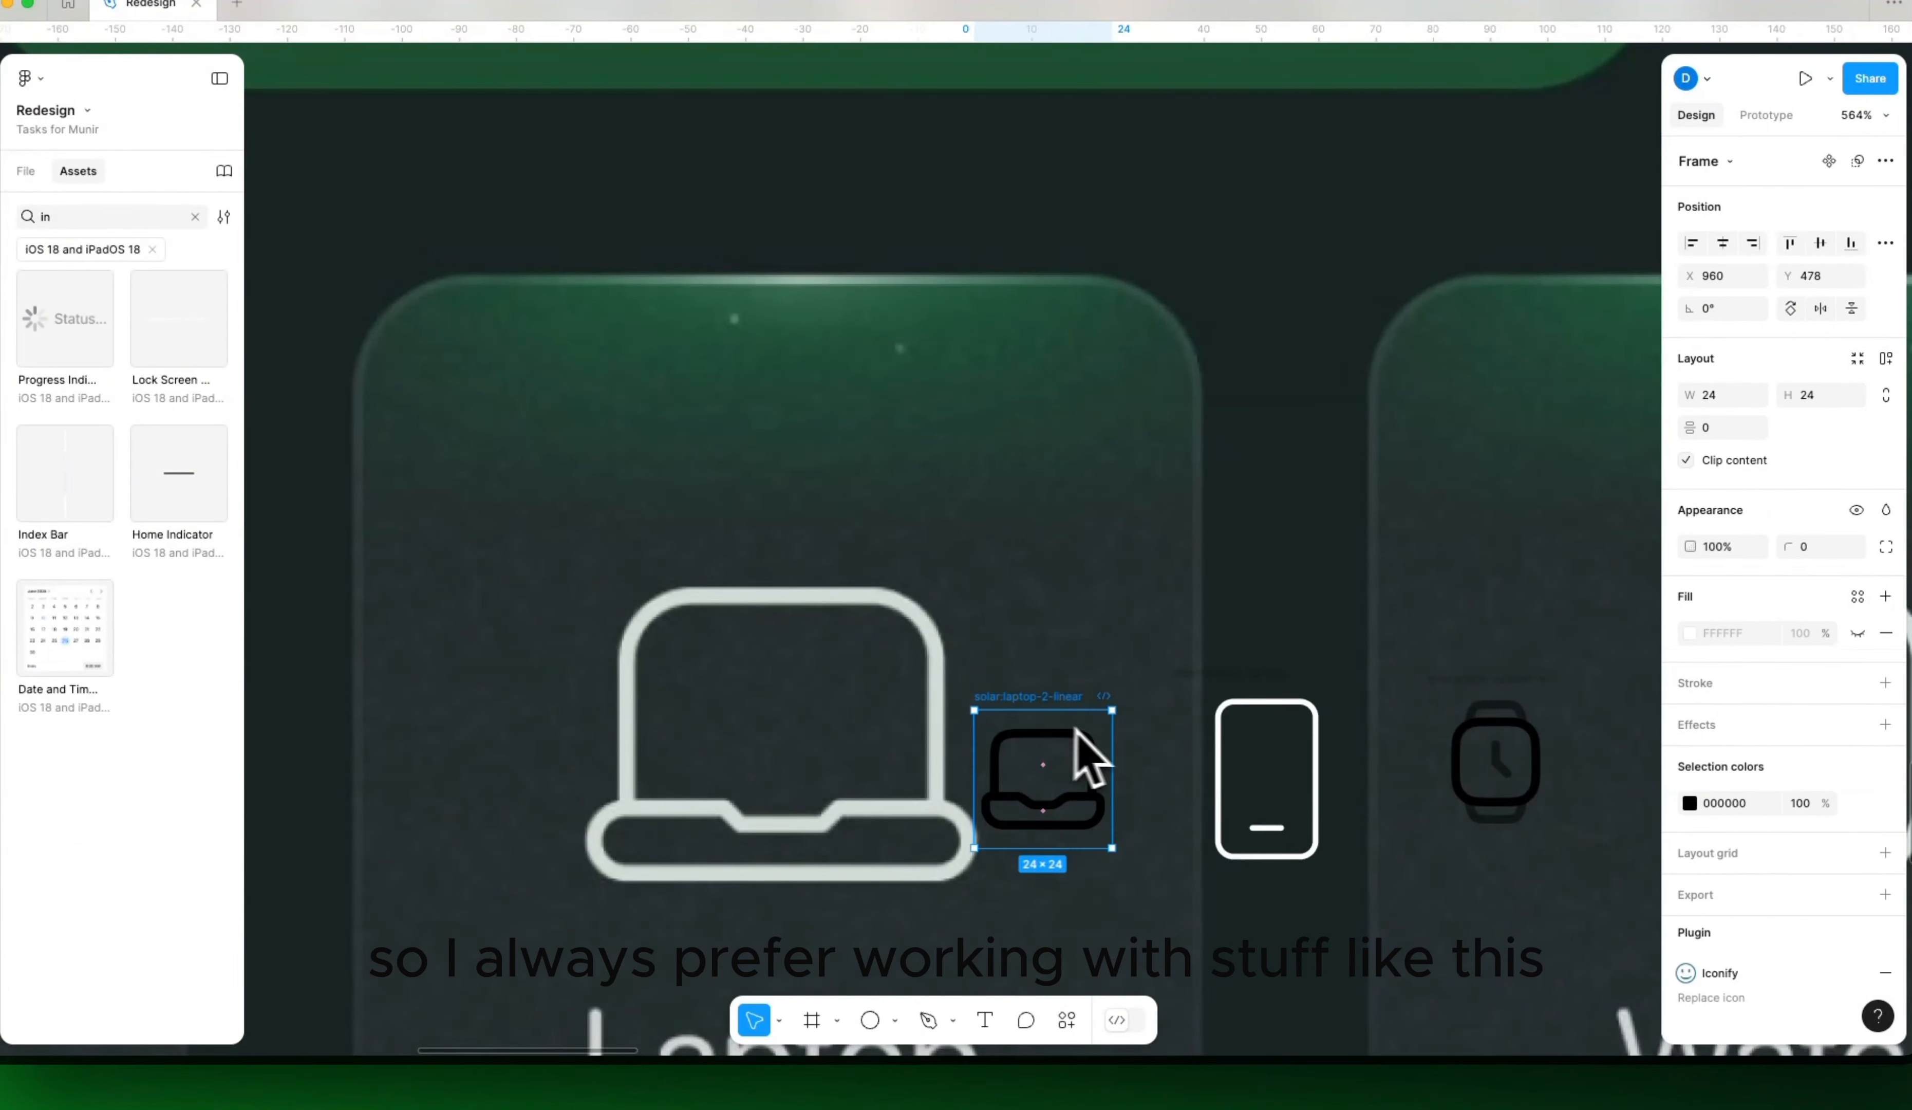
{"action": "left_click", "coordinate": [1265, 687]}
{"action": "left_click", "coordinate": [1268, 710]}
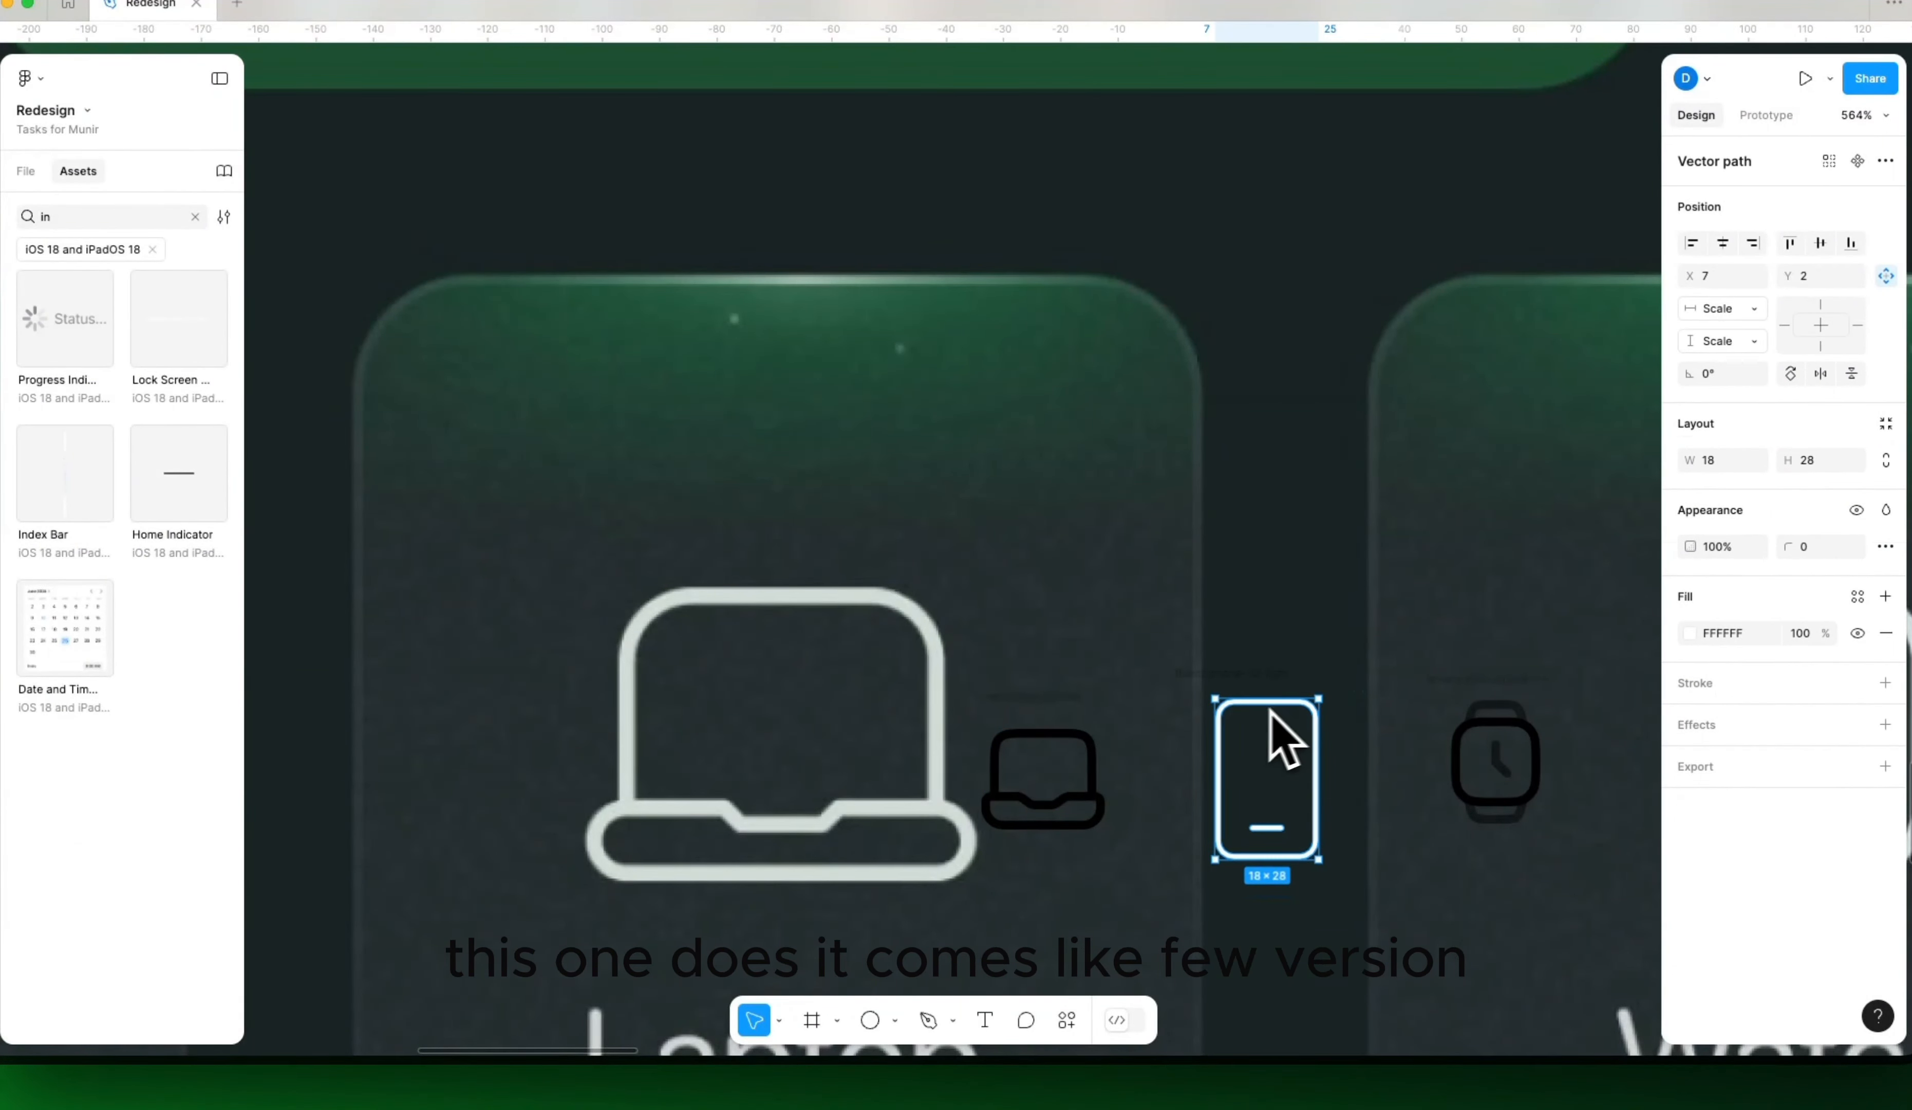
{"action": "scroll", "coordinate": [1240, 697], "scroll_direction": "down", "scroll_amount": 5}
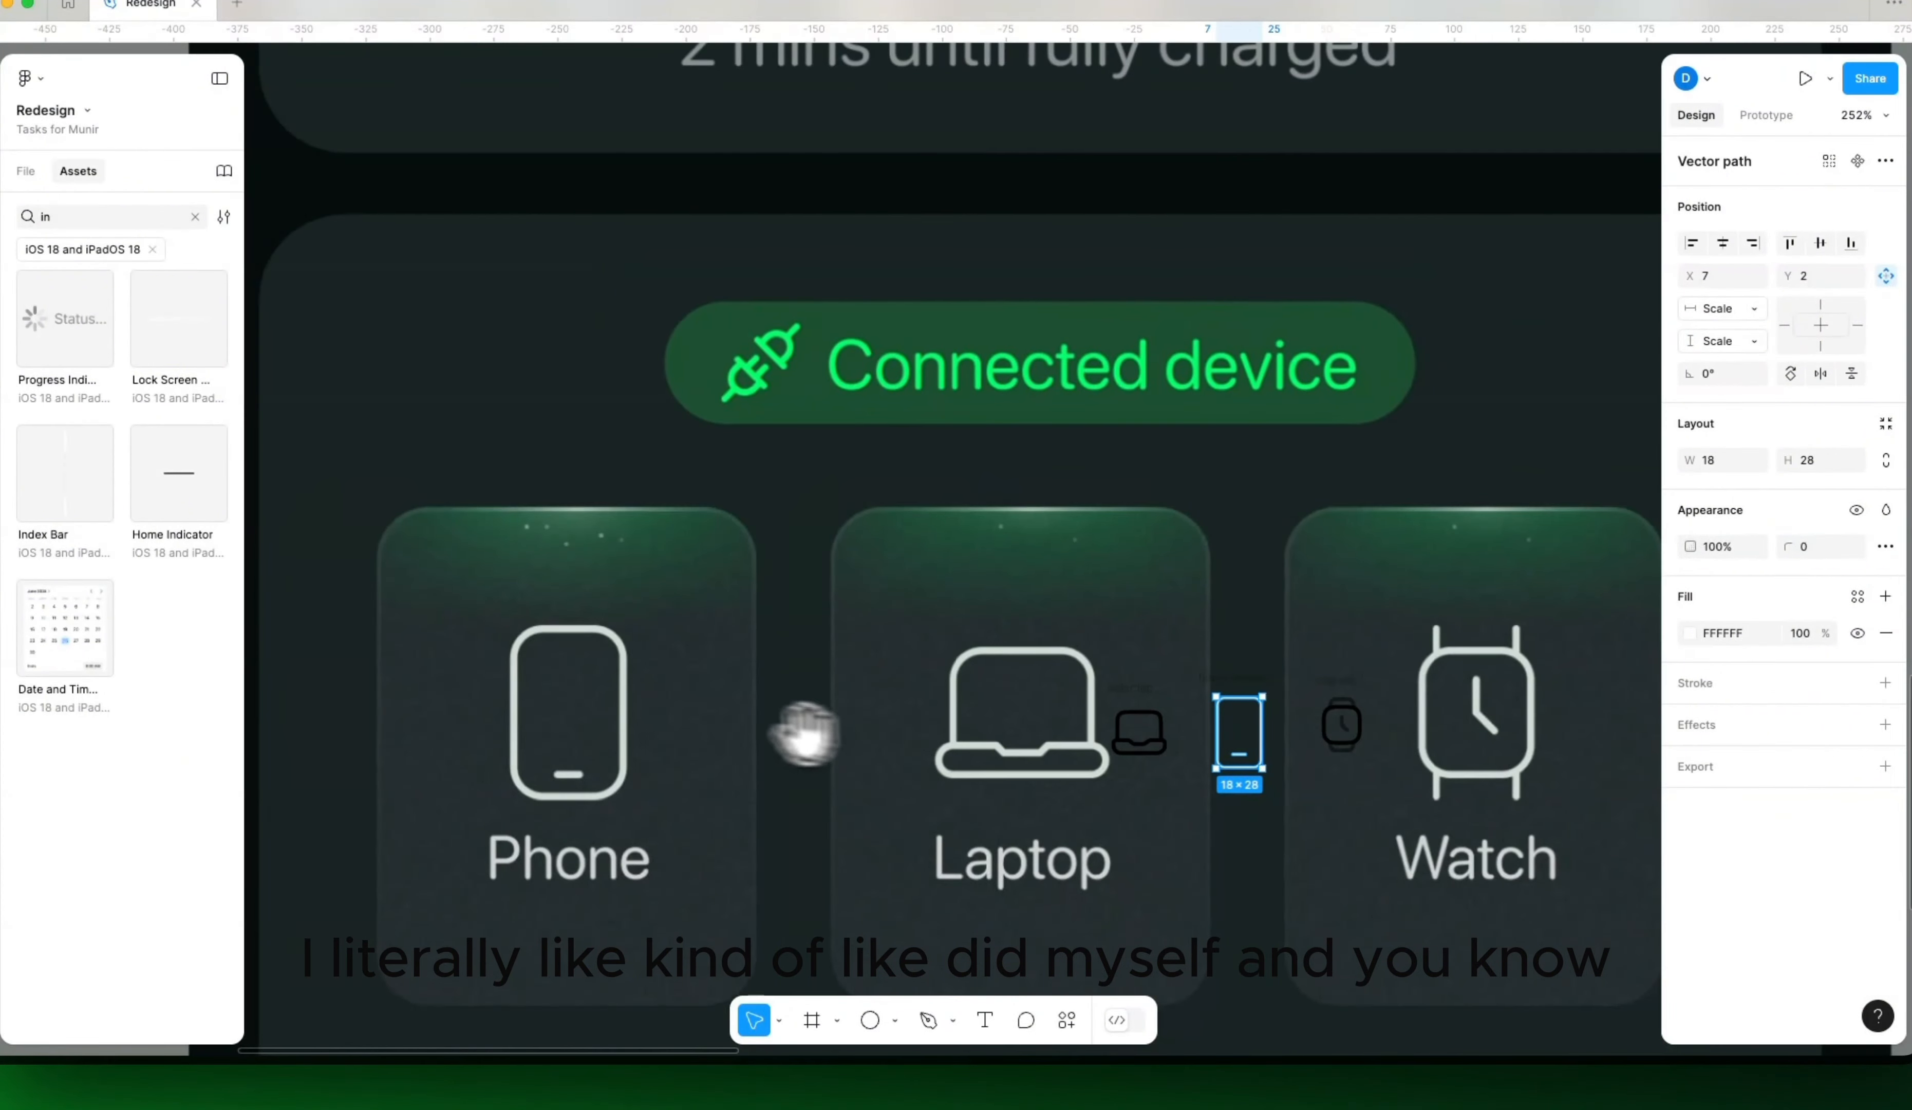
{"action": "left_click_drag", "start_coordinate": [615, 720], "coordinate": [822, 730]}
{"action": "scroll", "coordinate": [800, 729], "scroll_direction": "up", "scroll_amount": 5}
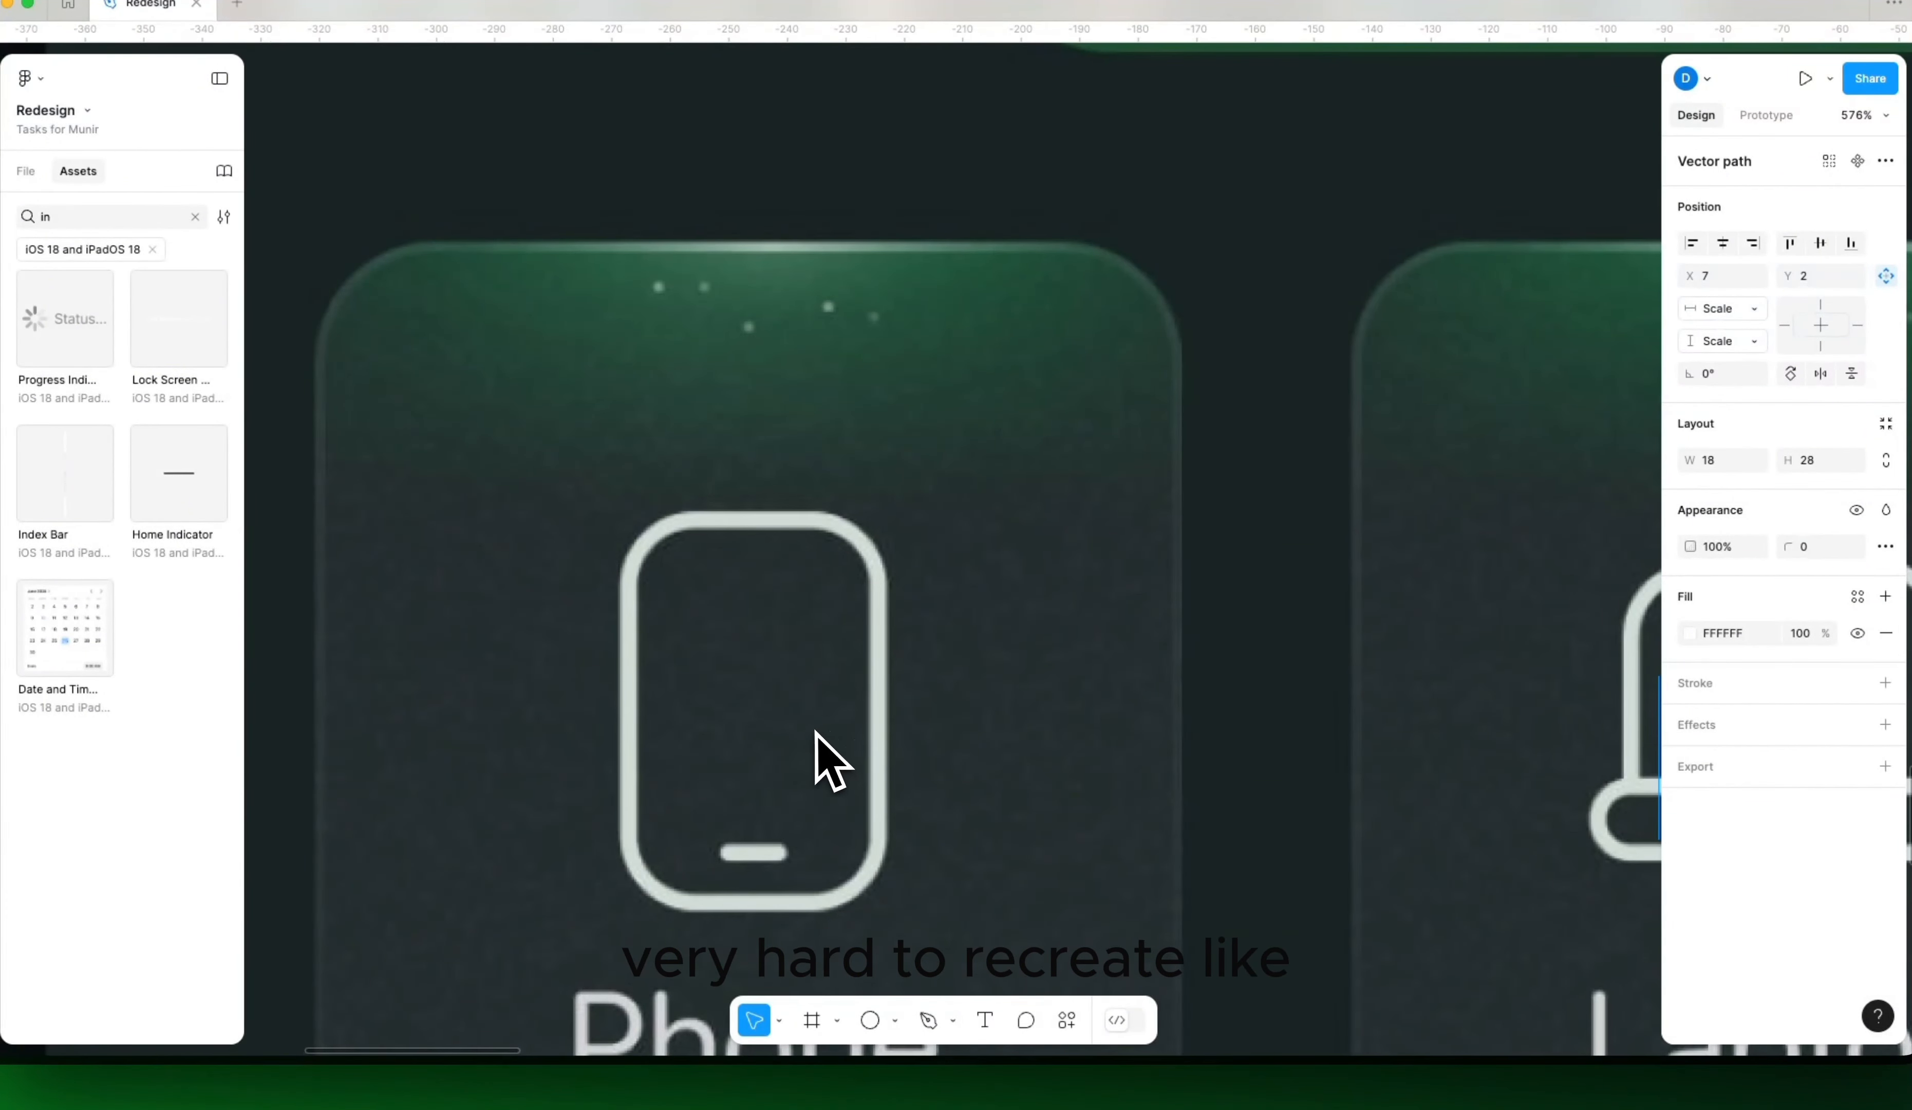
{"action": "key", "text": "f"}
{"action": "left_click_drag", "start_coordinate": [665, 522], "coordinate": [863, 902]}
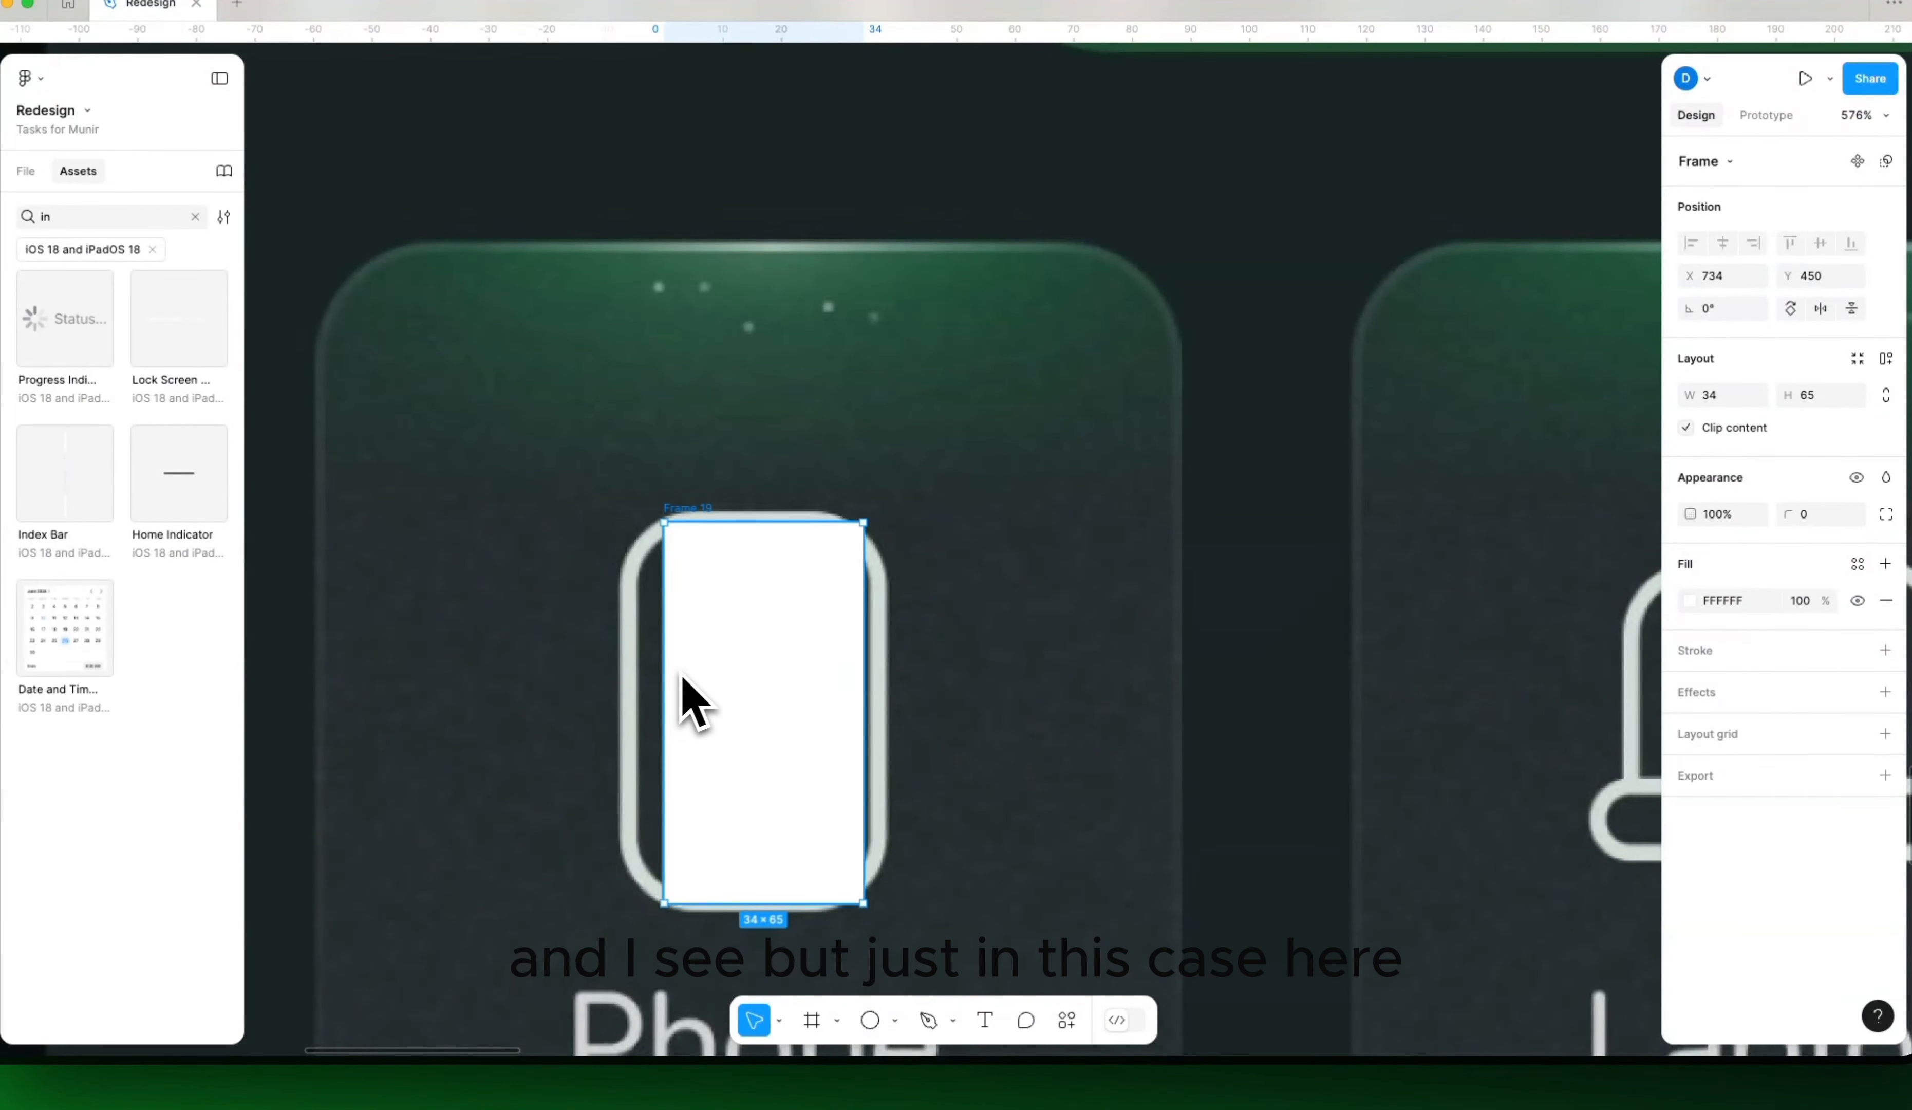
{"action": "key", "text": "Delete"}
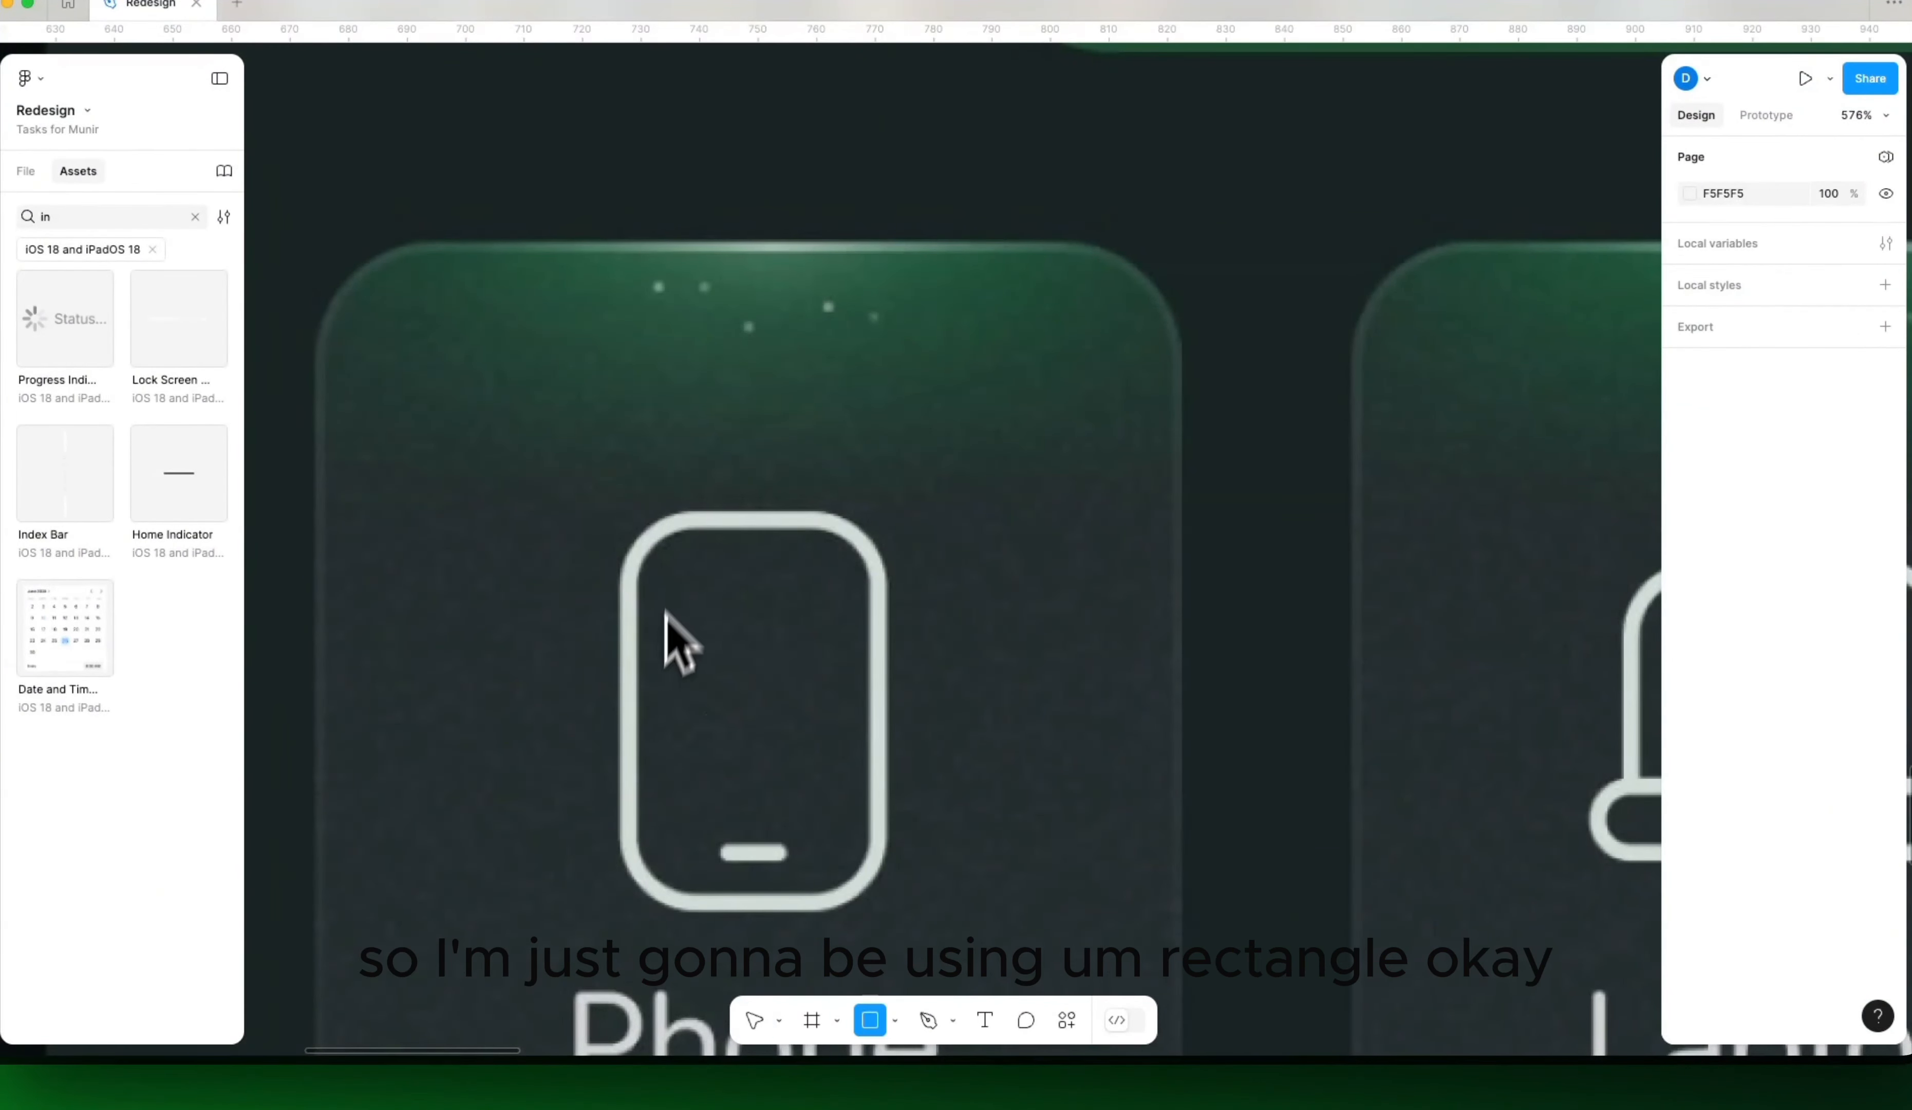
Step: Draw a rectangle over the Phone card's icon, about 45 wide and 67 high, with a corner radius of 6
{"action": "left_click_drag", "start_coordinate": [667, 521], "coordinate": [850, 907]}
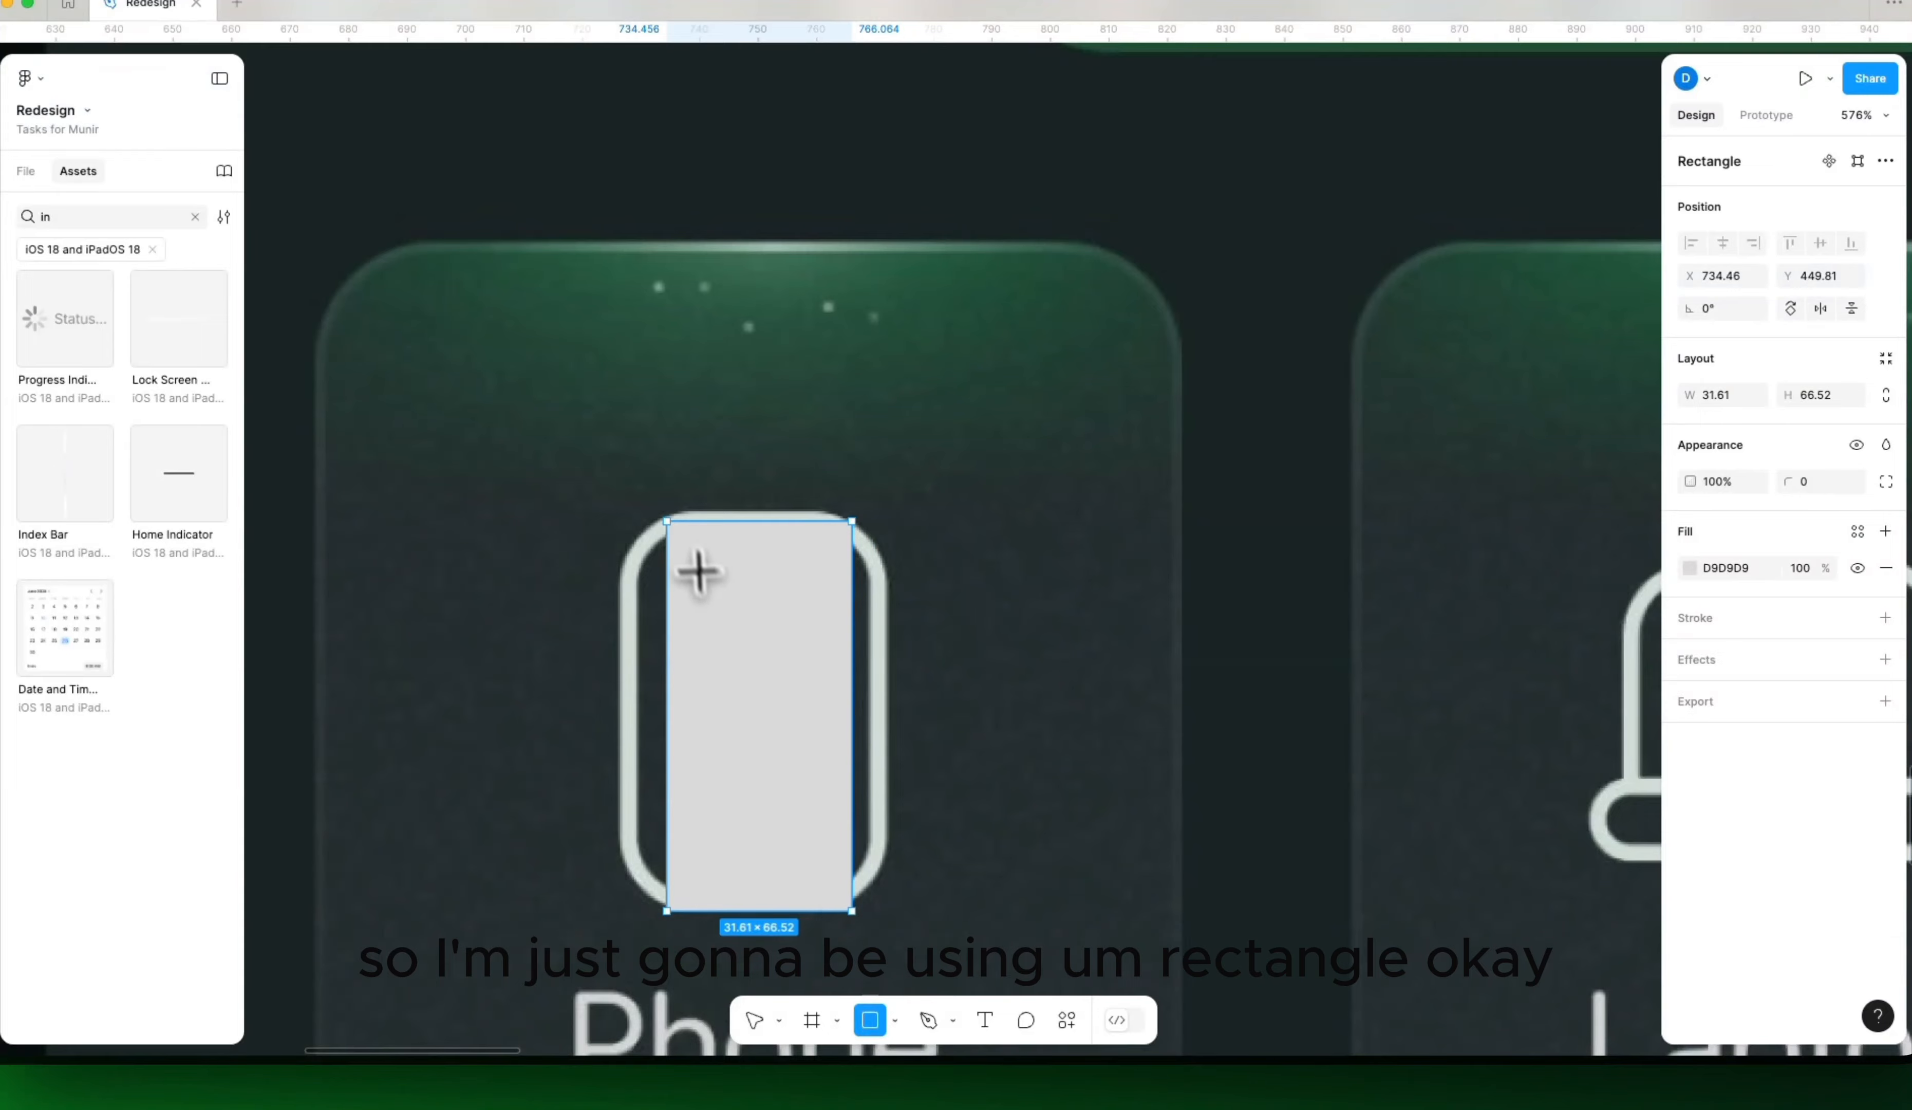
{"action": "left_click_drag", "start_coordinate": [1791, 484], "coordinate": [1885, 527]}
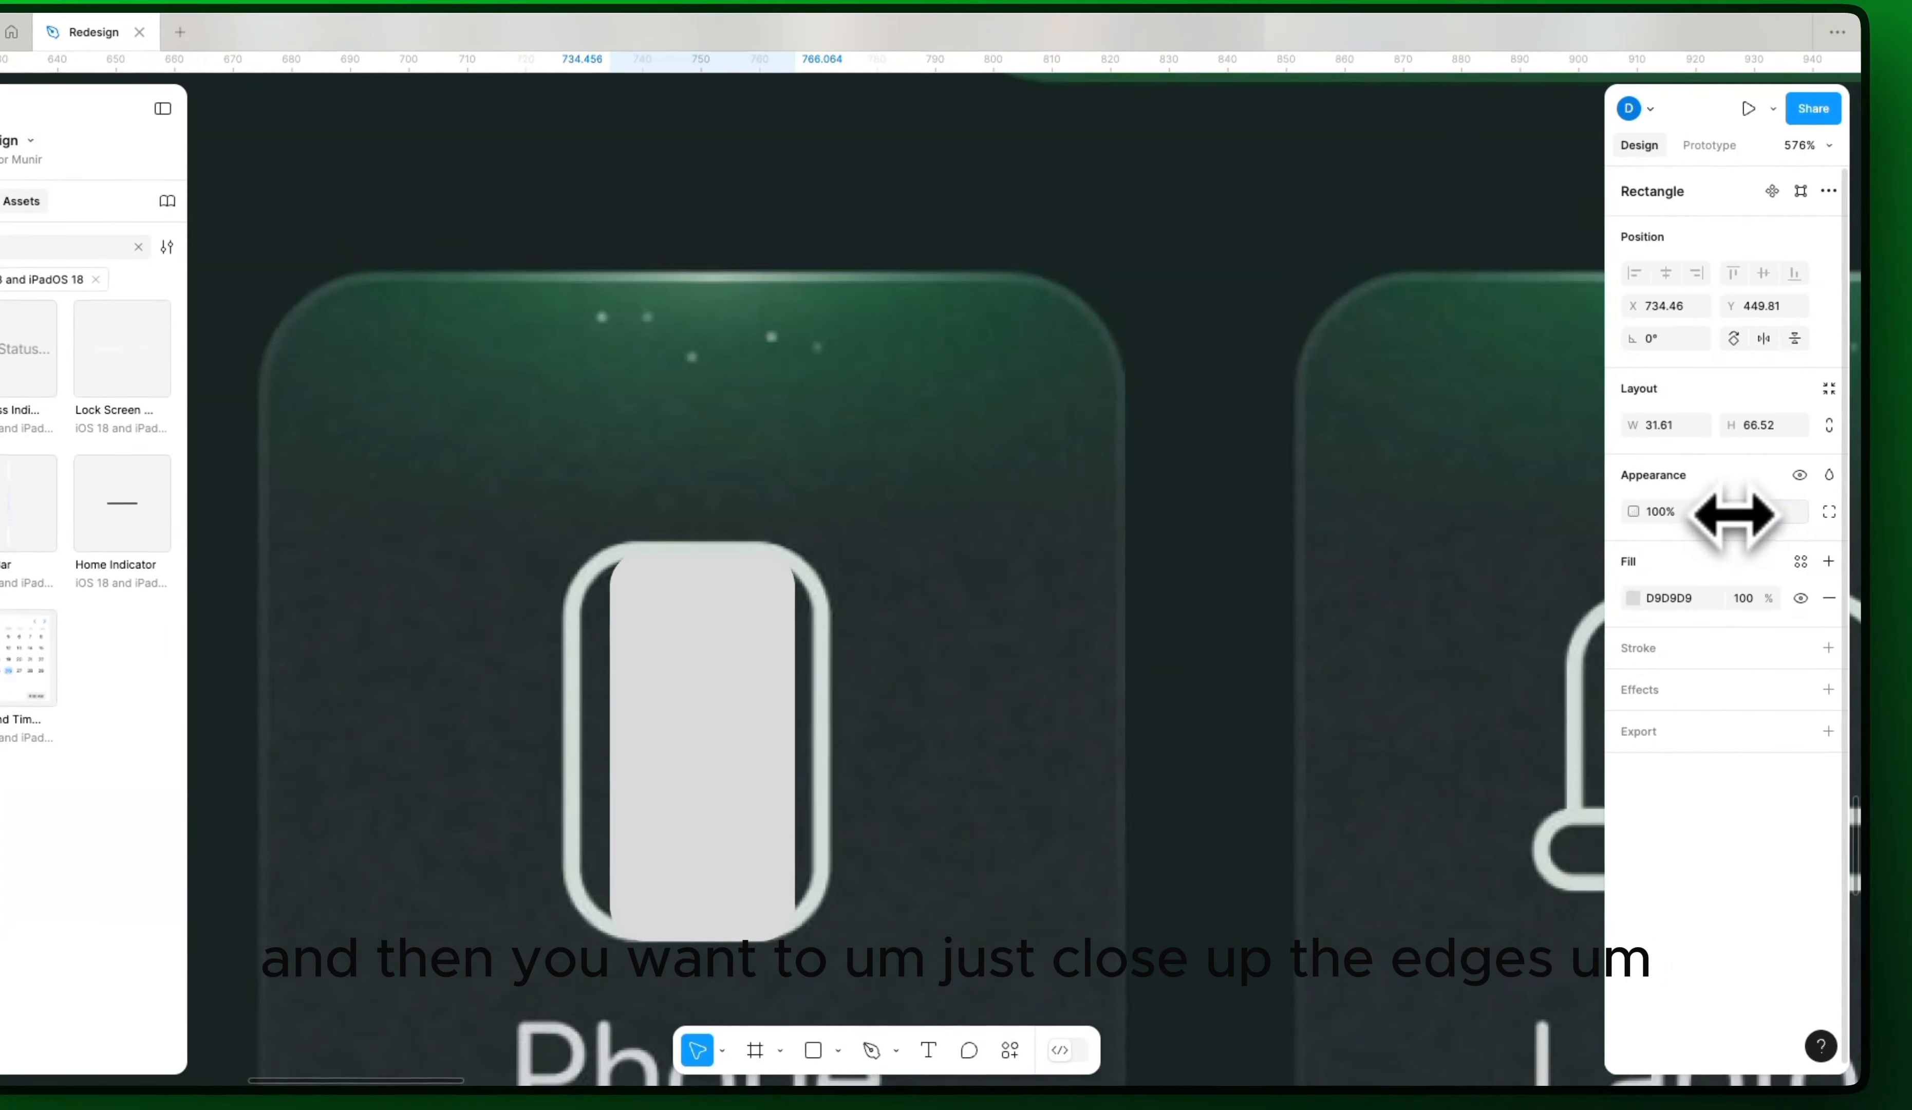
{"action": "left_click_drag", "start_coordinate": [610, 759], "coordinate": [576, 747]}
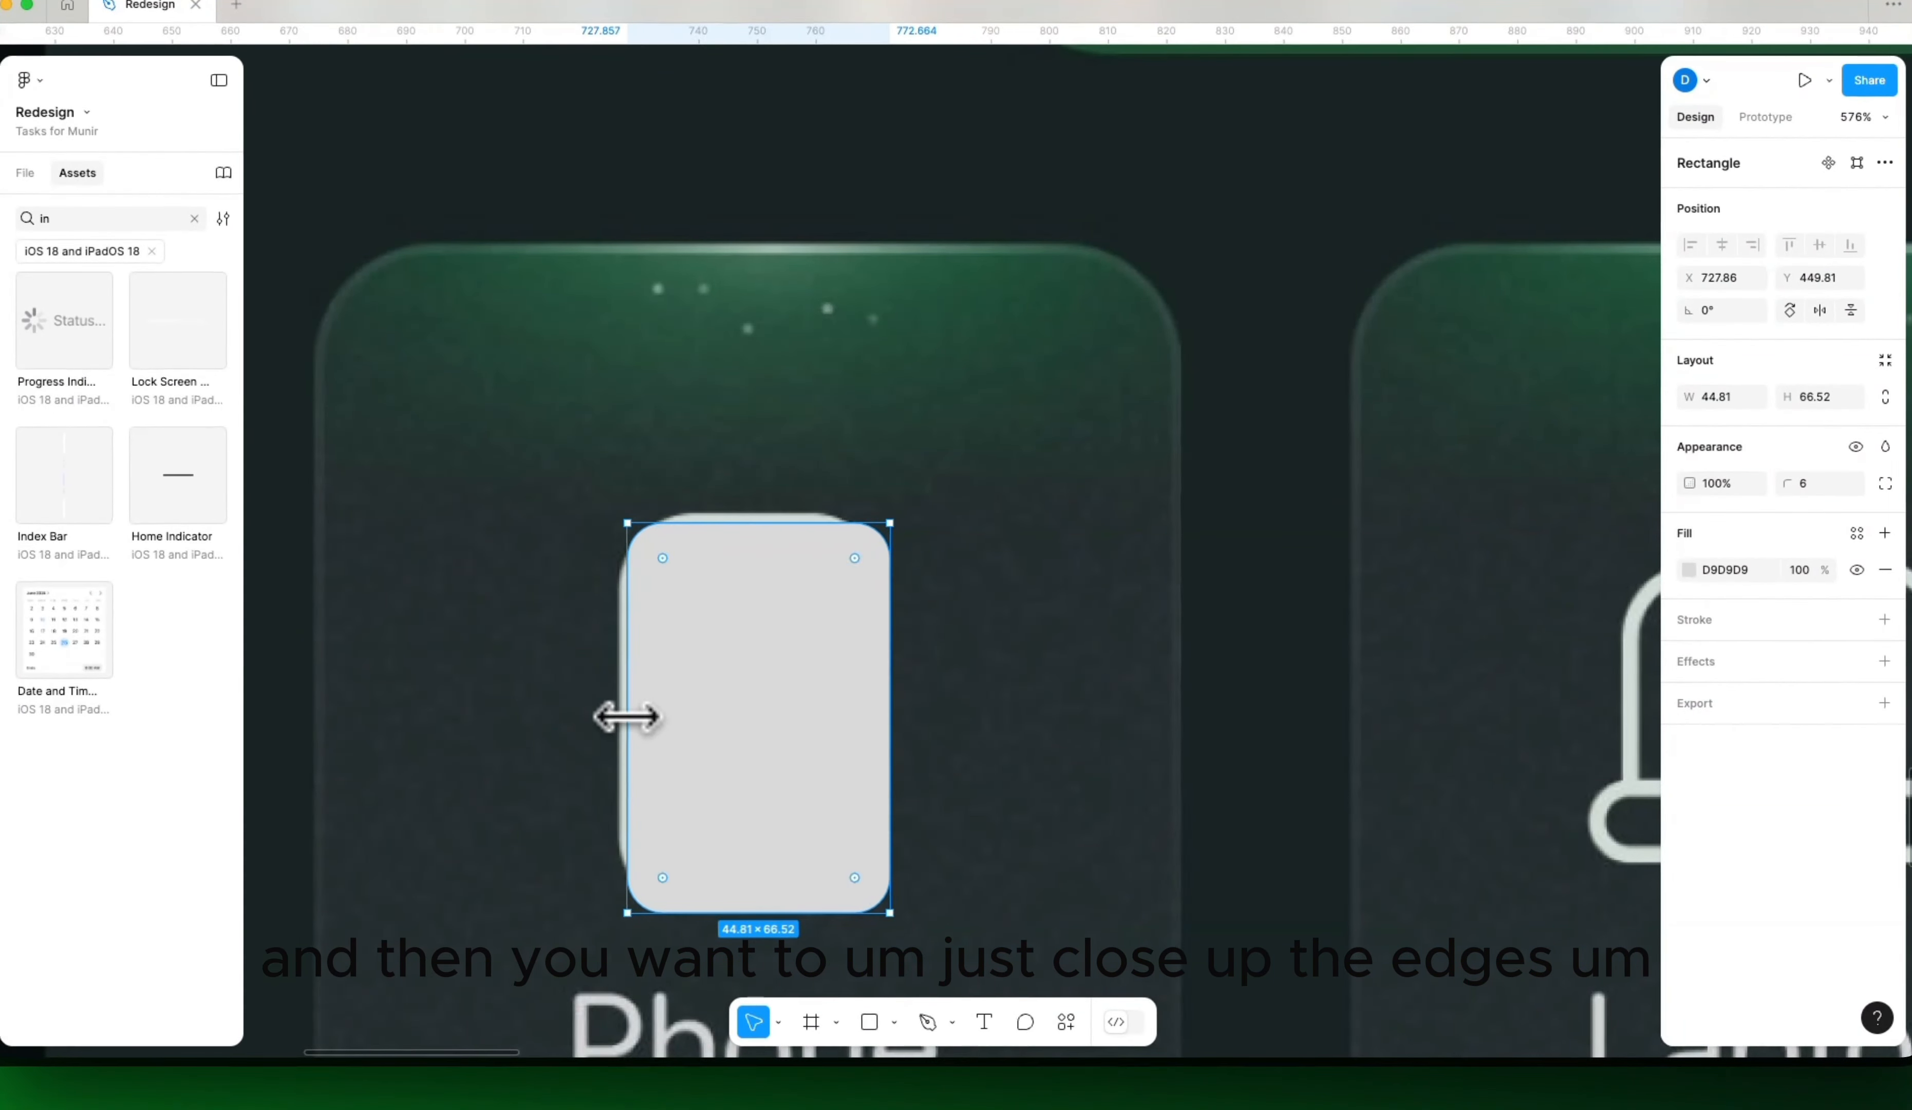
Step: Swap the rectangle's fill for a stroke of weight 4, aligned to the center, and place it over the phone outline
{"action": "key", "text": "shift+x"}
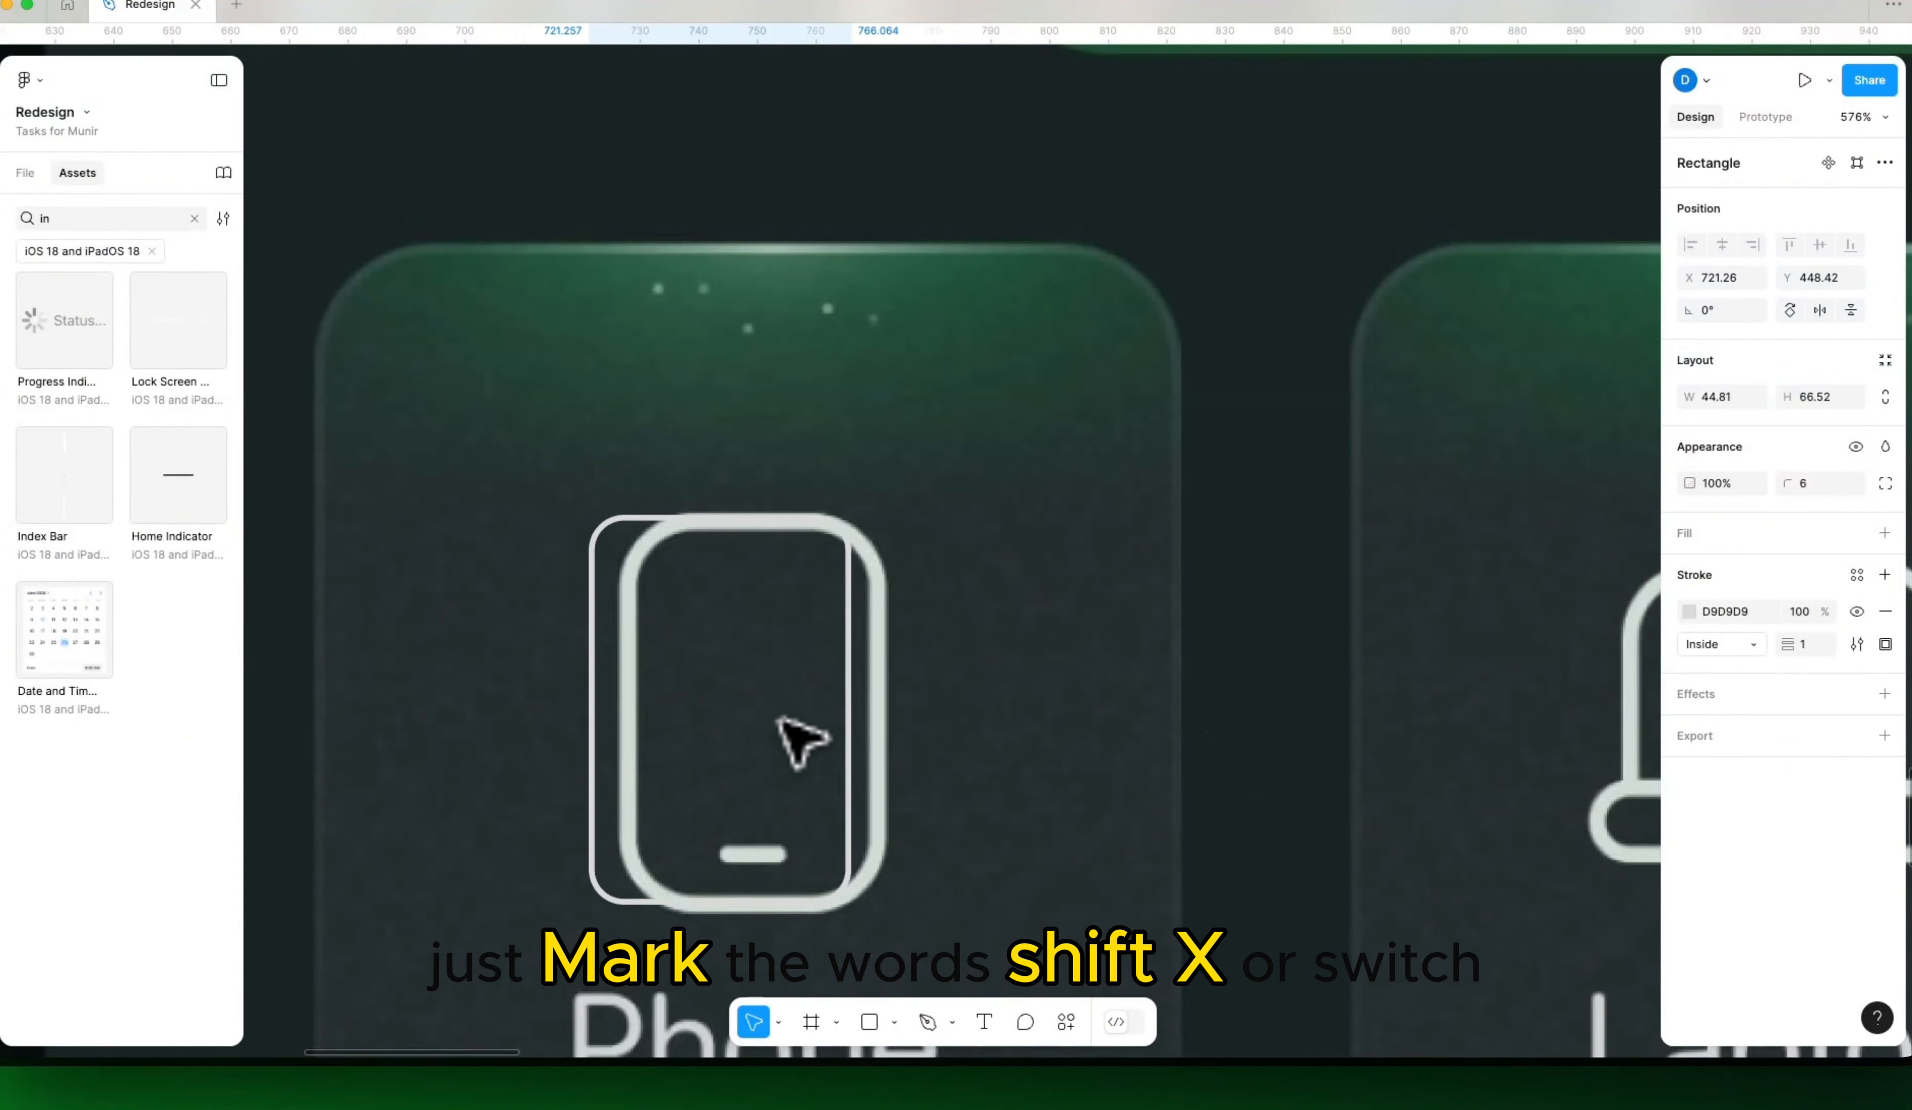
{"action": "left_click_drag", "start_coordinate": [1773, 656], "coordinate": [1719, 674]}
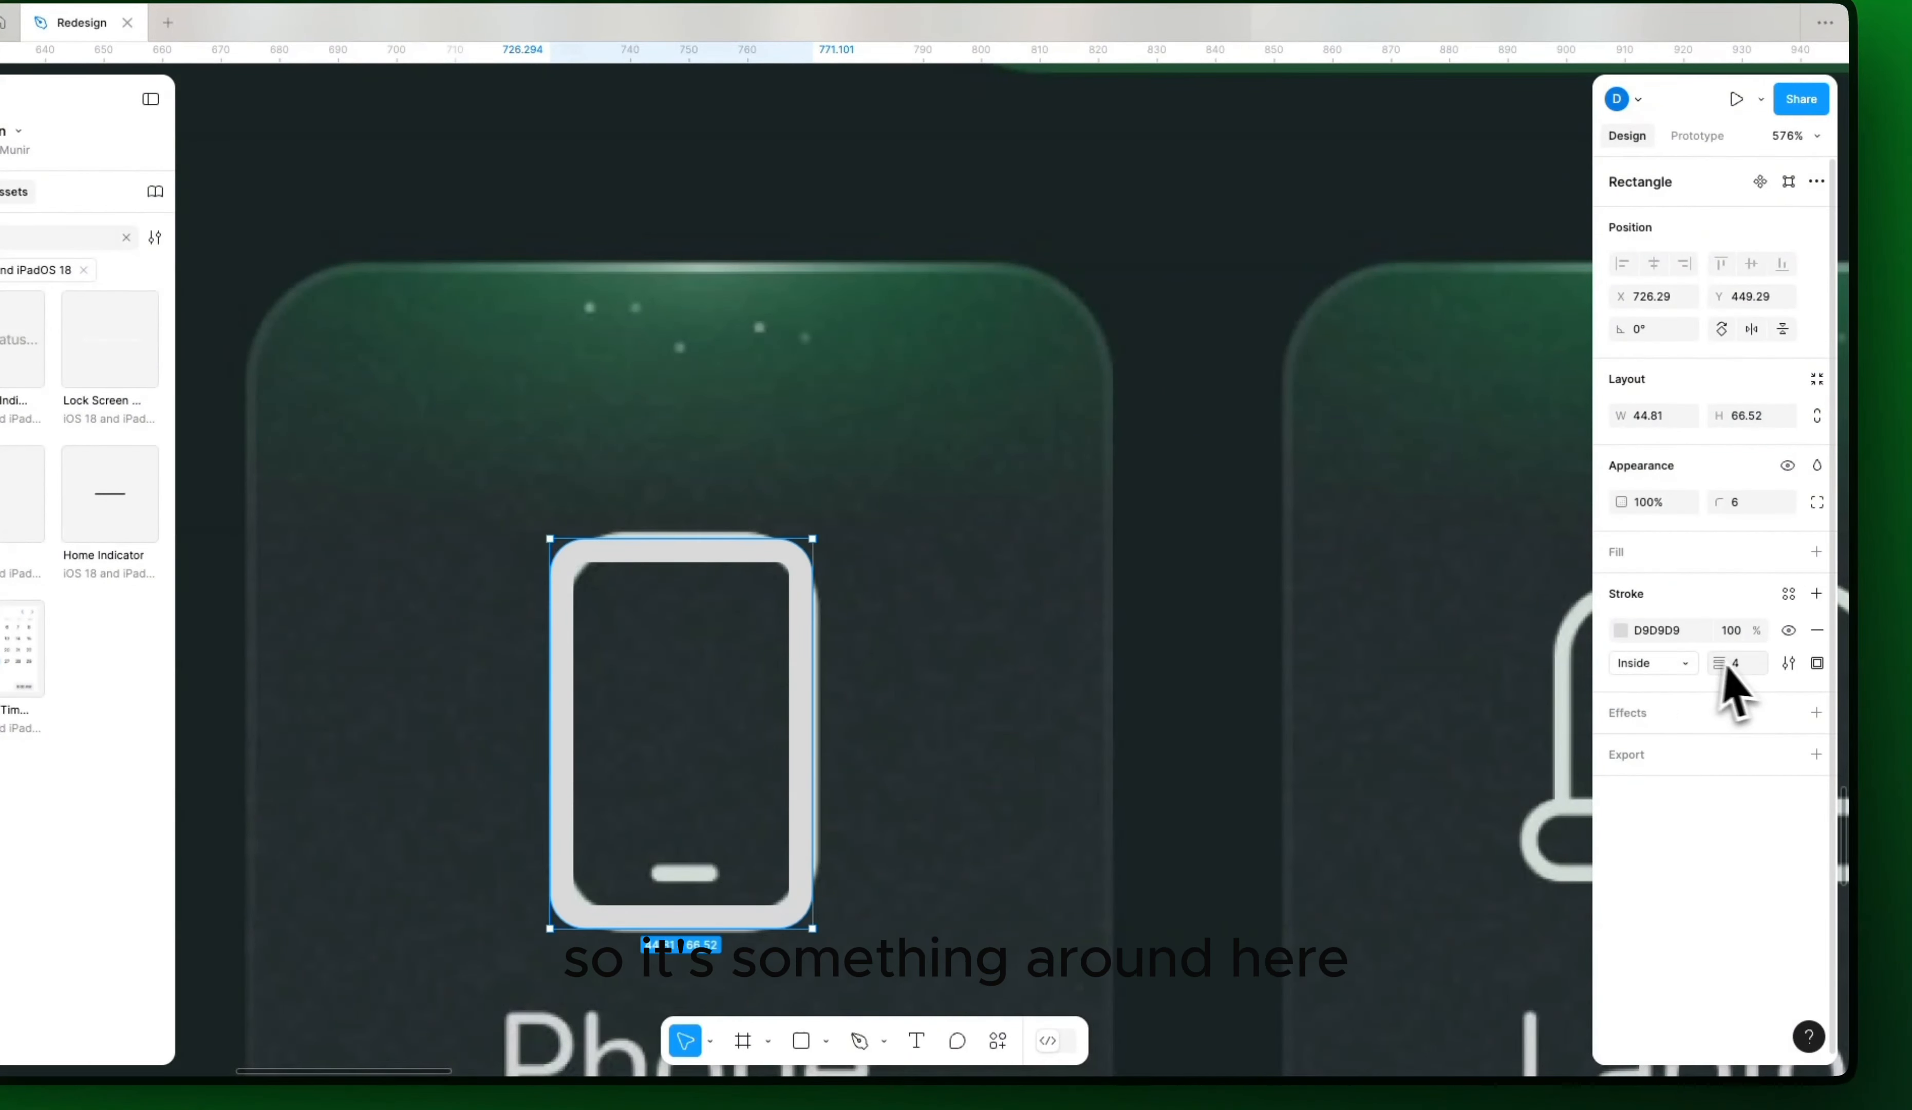
{"action": "left_click", "coordinate": [1668, 640]}
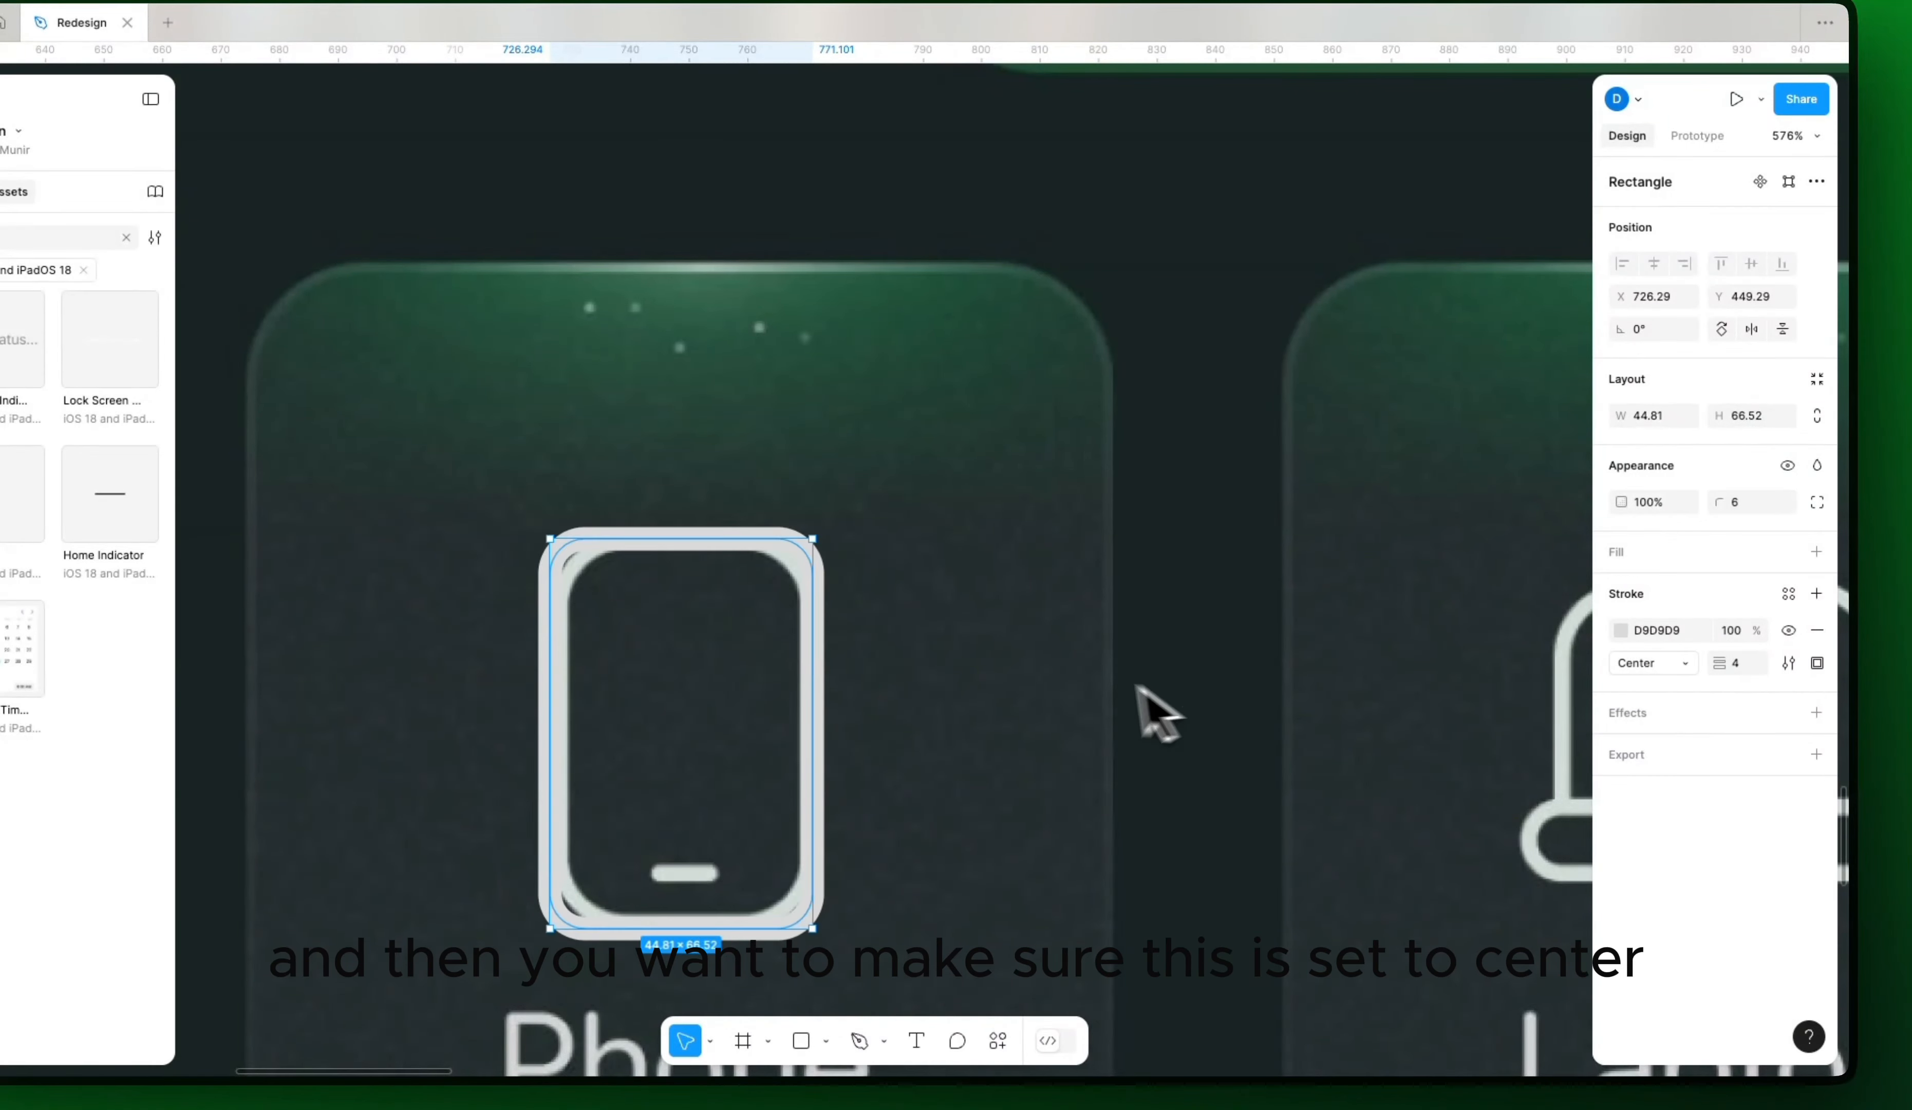
Step: Set the rectangle's corner radius to 8 and stroke weight to 2, keeping it aligned over the phone outline
{"action": "left_click_drag", "start_coordinate": [1720, 512], "coordinate": [1737, 509]}
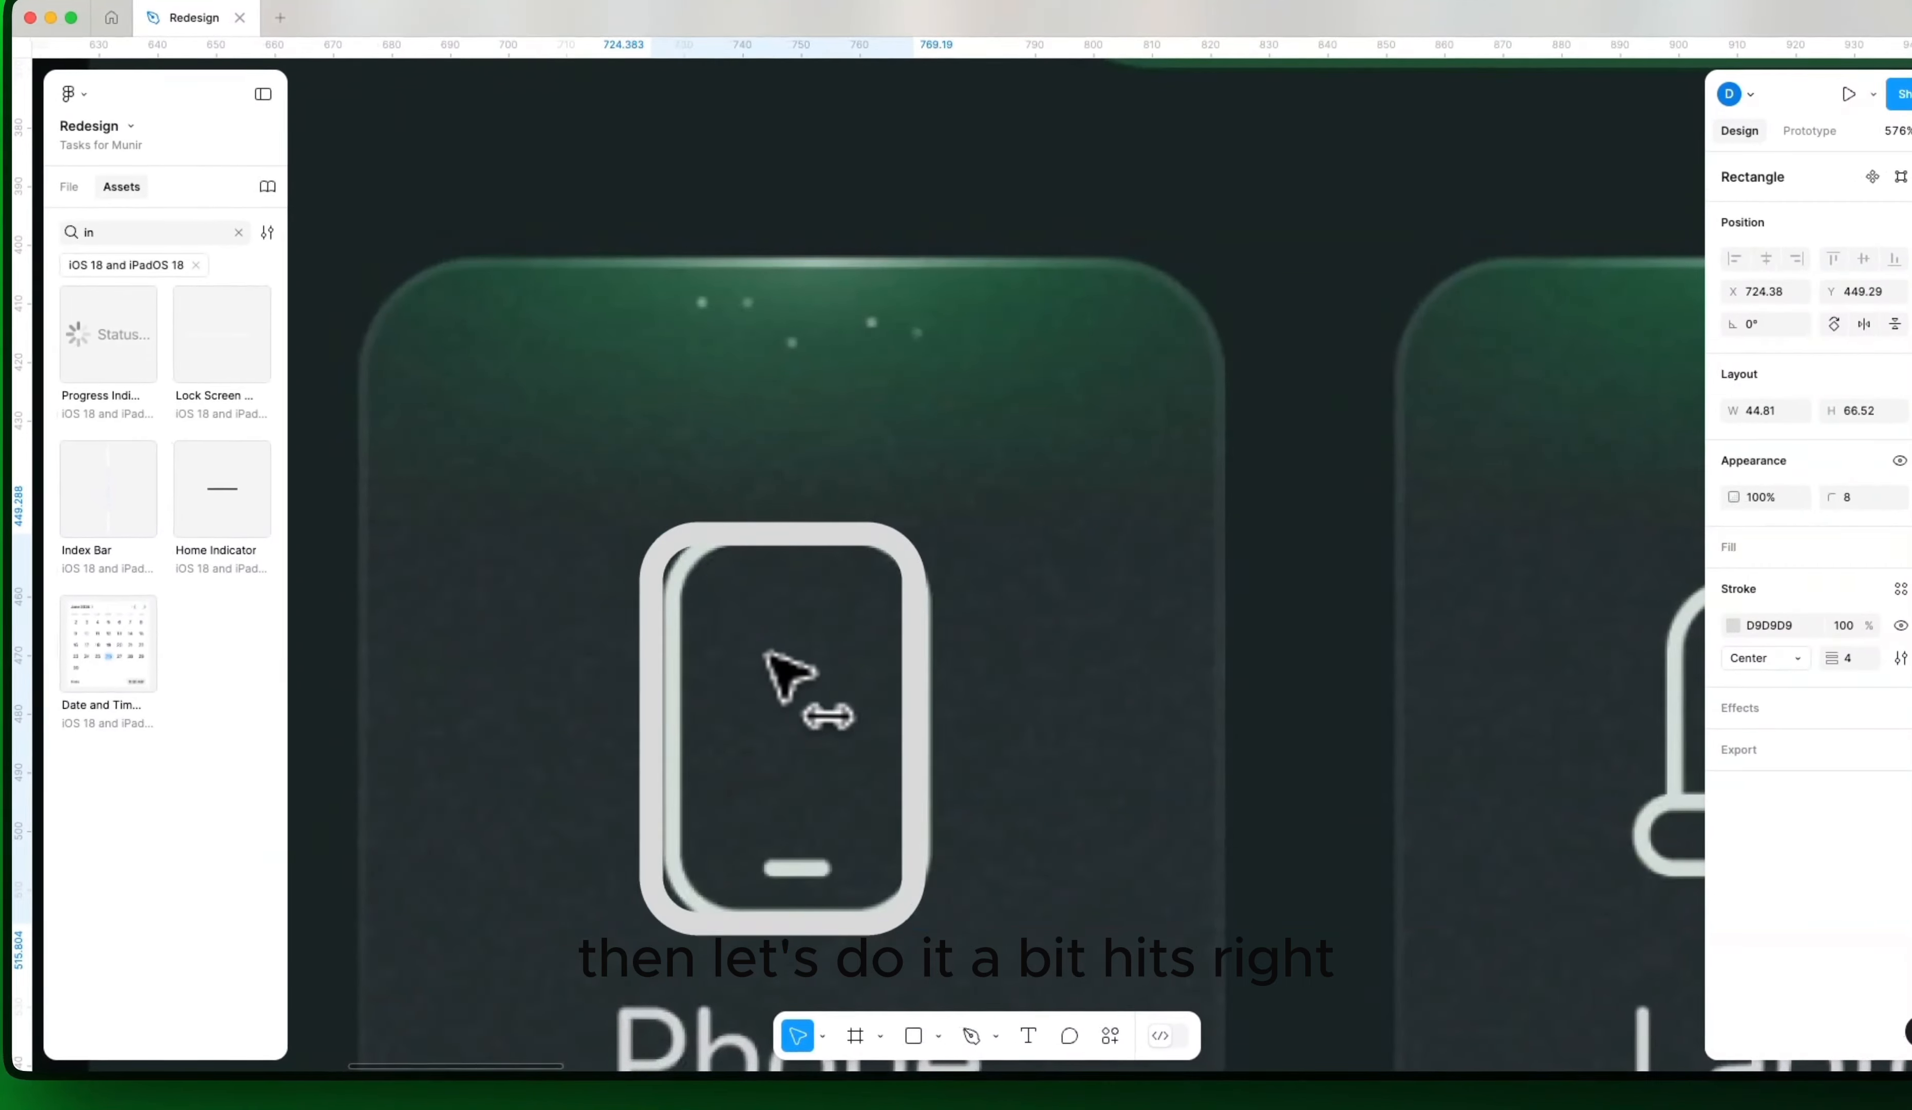
{"action": "left_click_drag", "start_coordinate": [778, 648], "coordinate": [776, 647]}
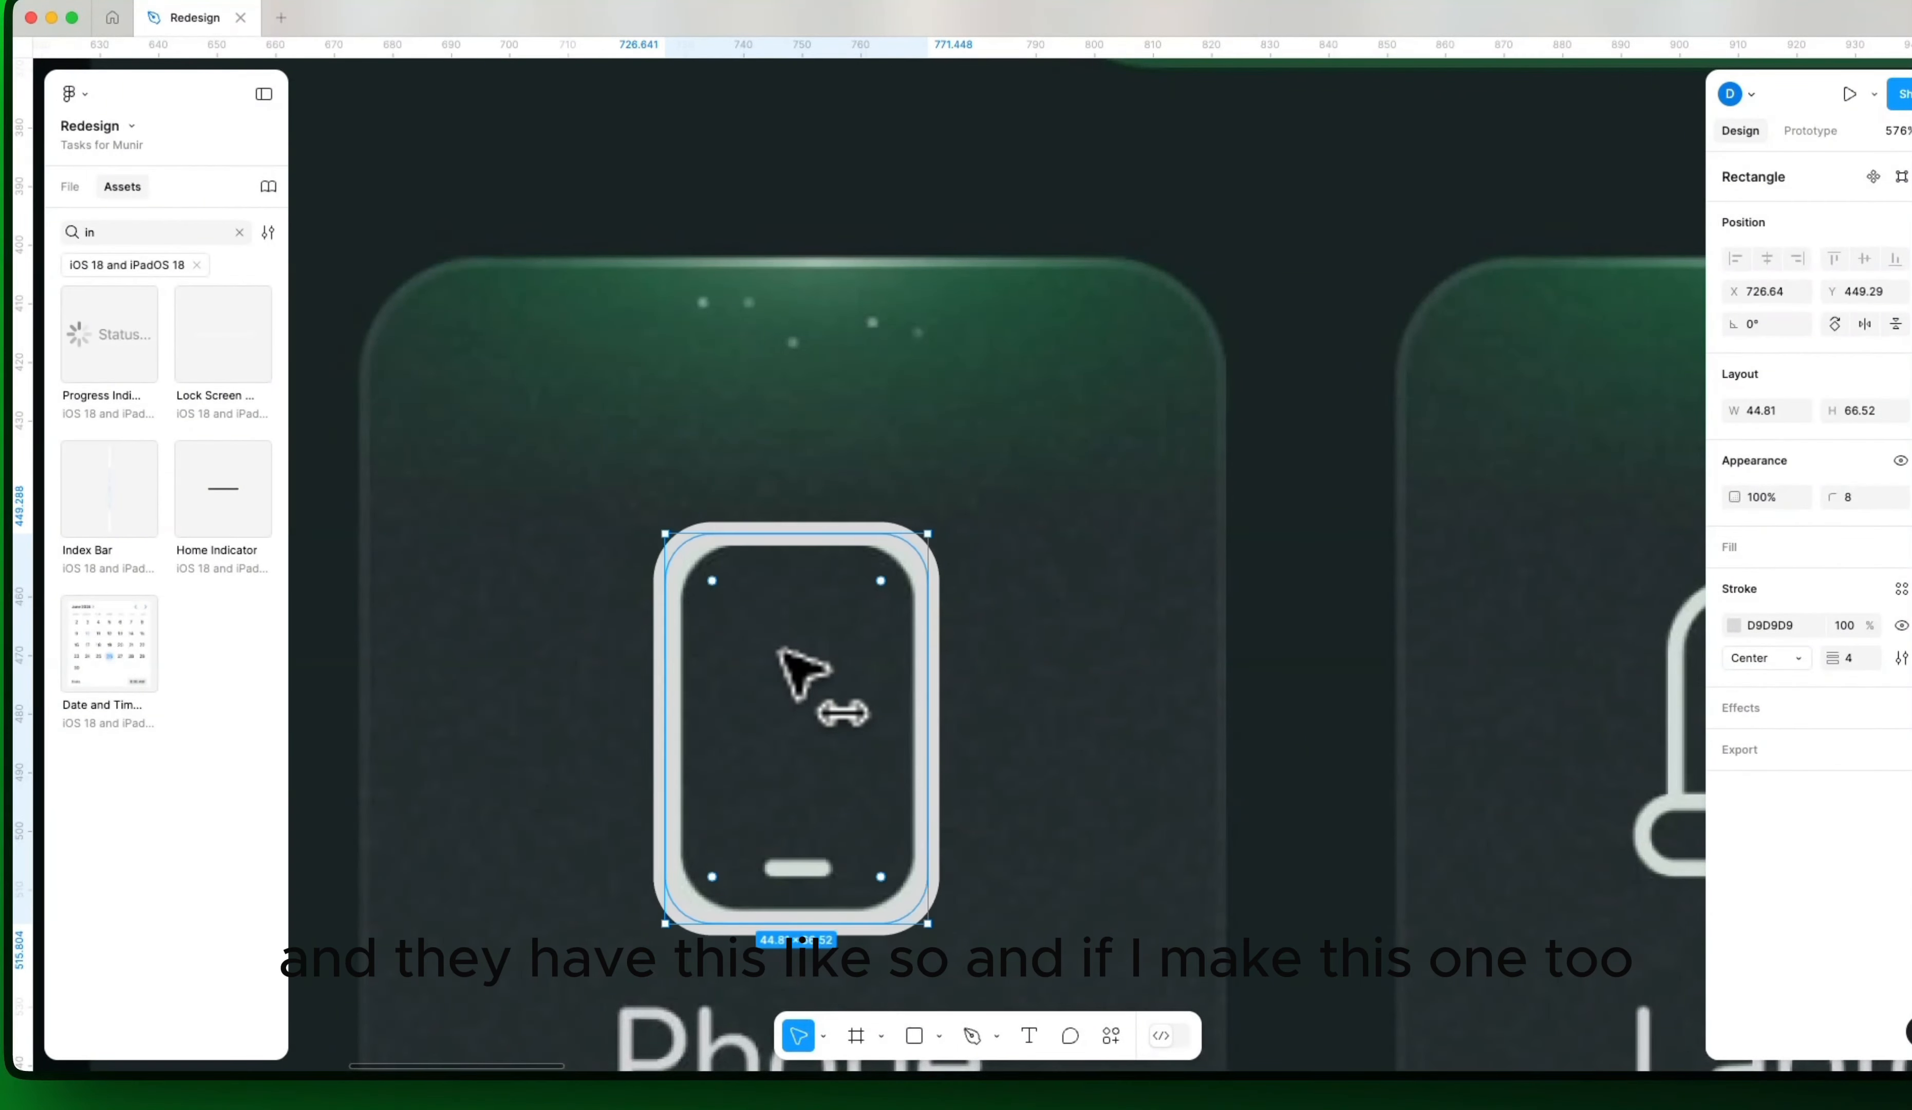
{"action": "left_click", "coordinate": [1847, 657]}
{"action": "type", "text": "2"}
{"action": "key", "text": "Return"}
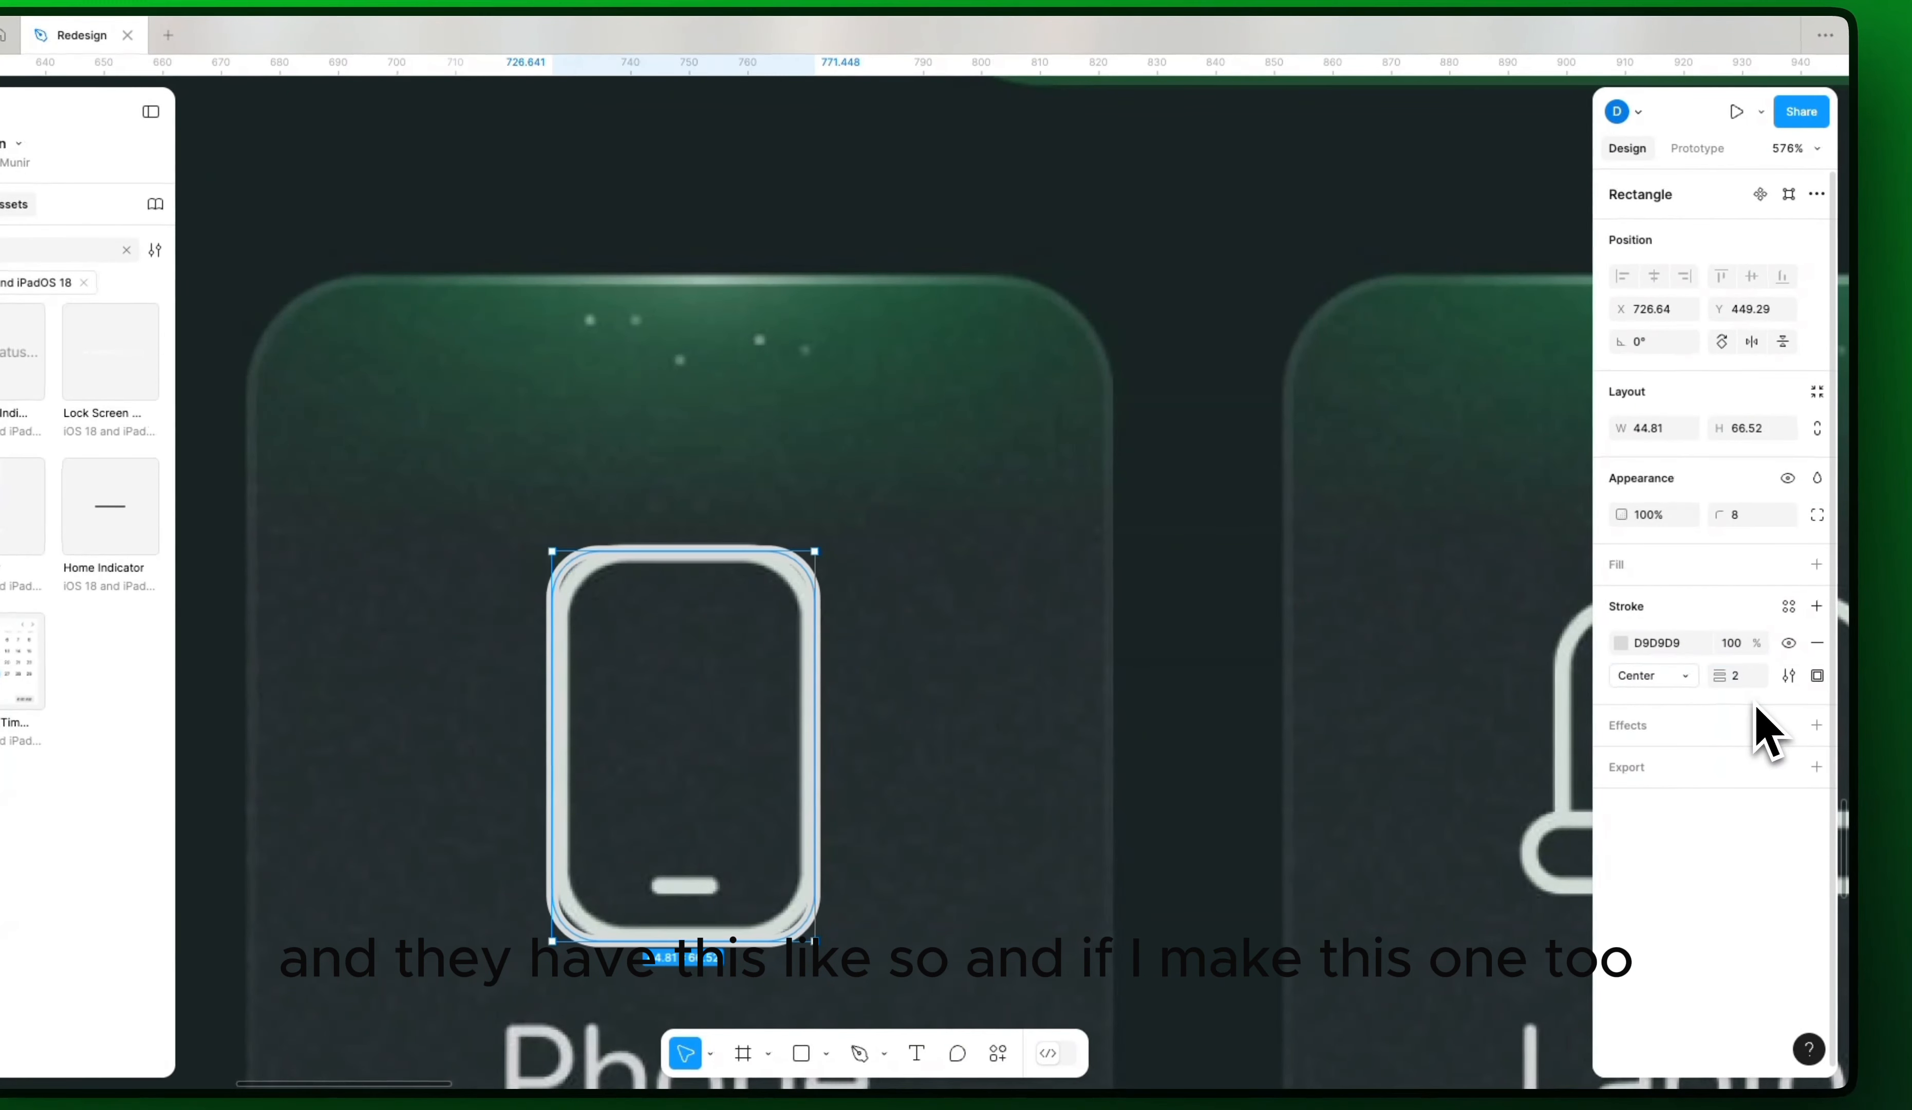
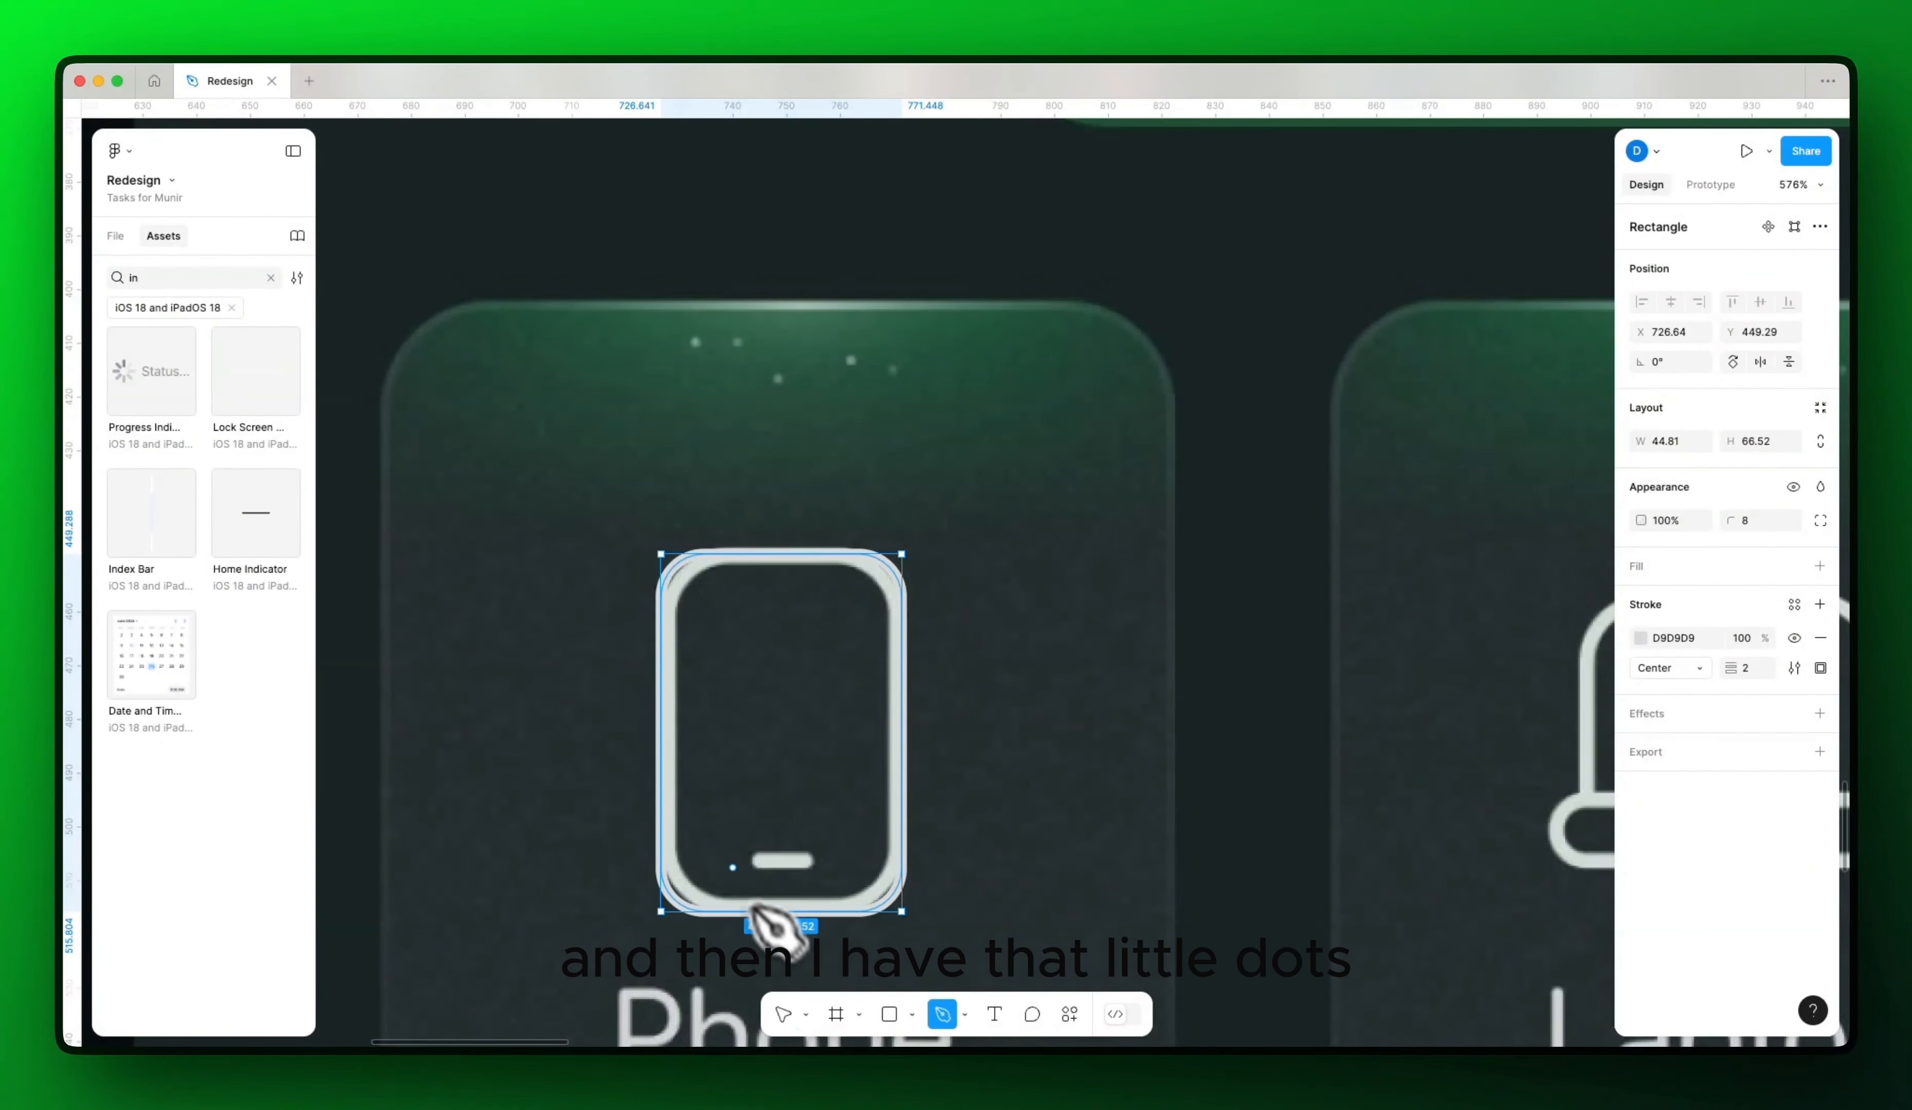
Step: Draw a horizontal Pen line about 12 long along the small dash at the bottom of the phone icon
{"action": "left_click", "coordinate": [749, 864]}
{"action": "left_click", "coordinate": [815, 864]}
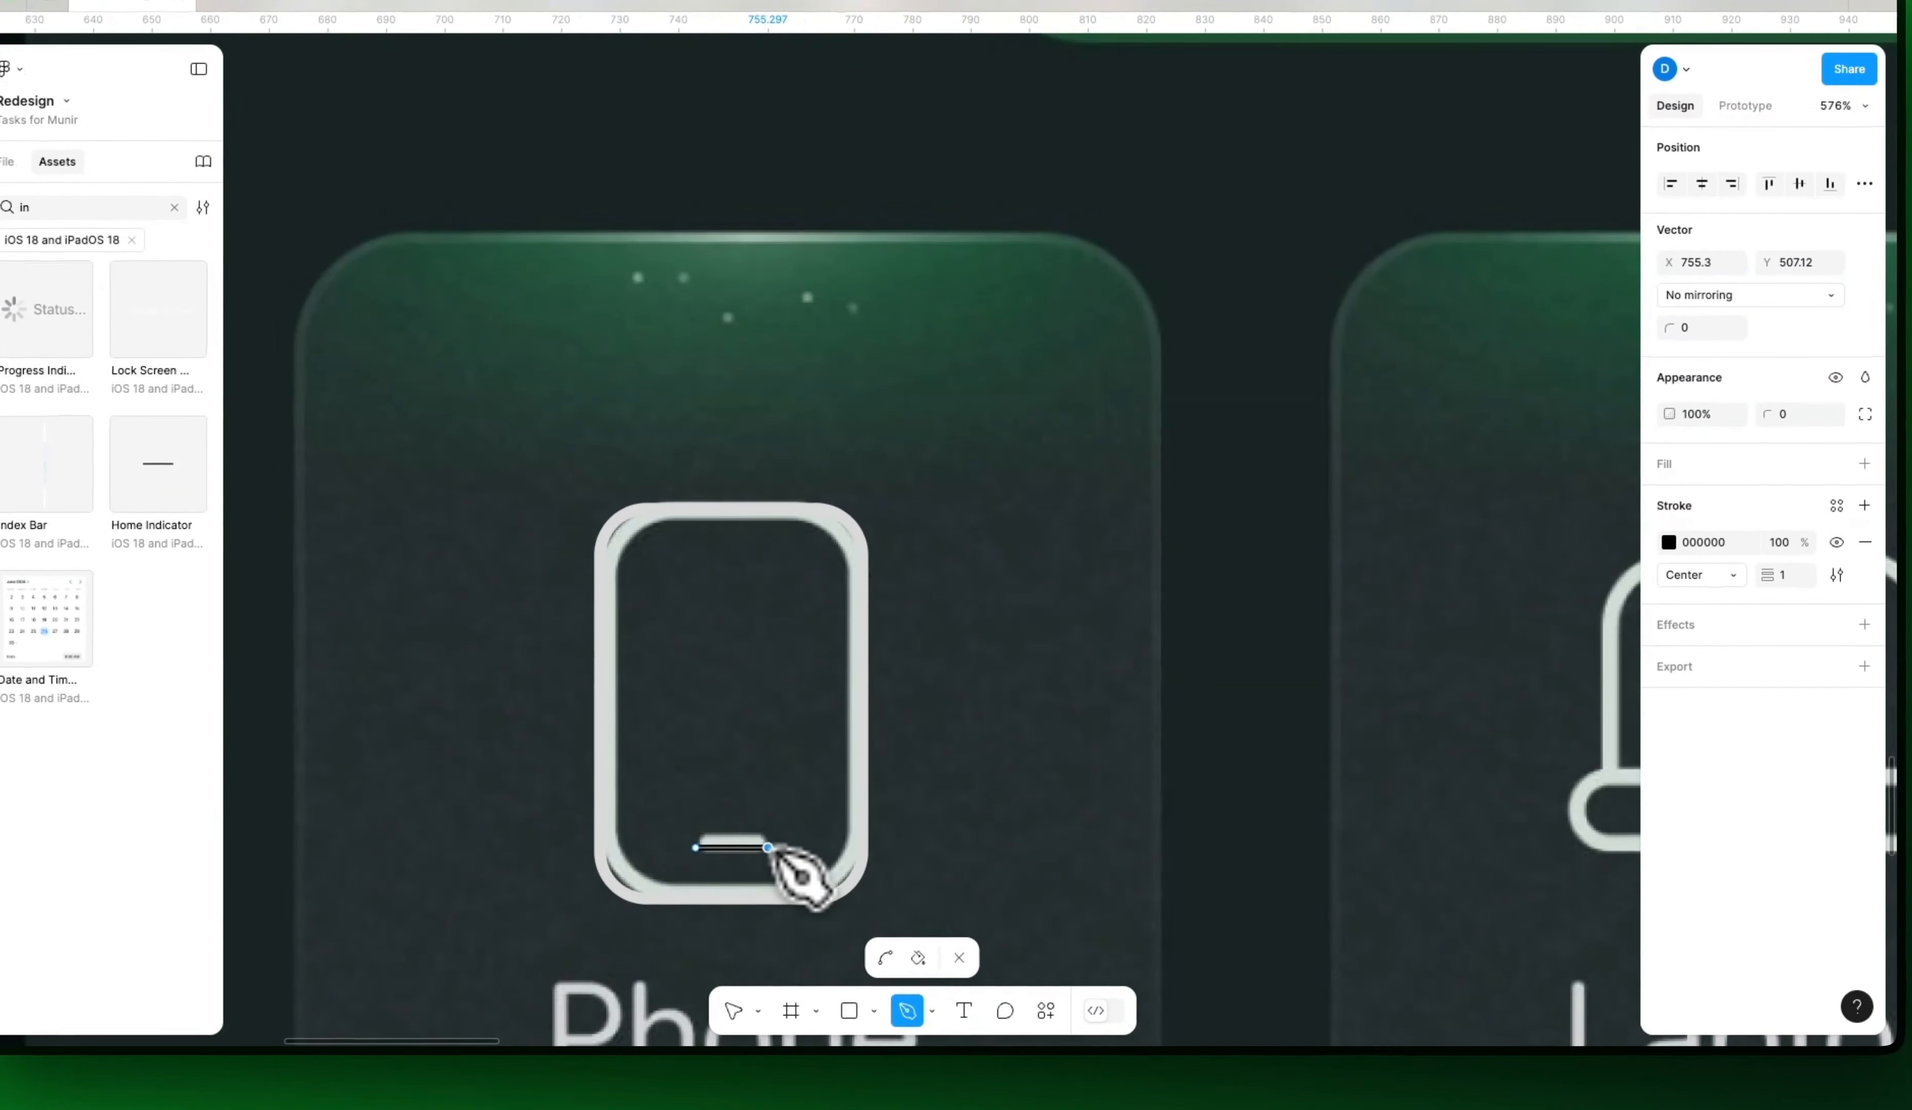
{"action": "key", "text": "Escape"}
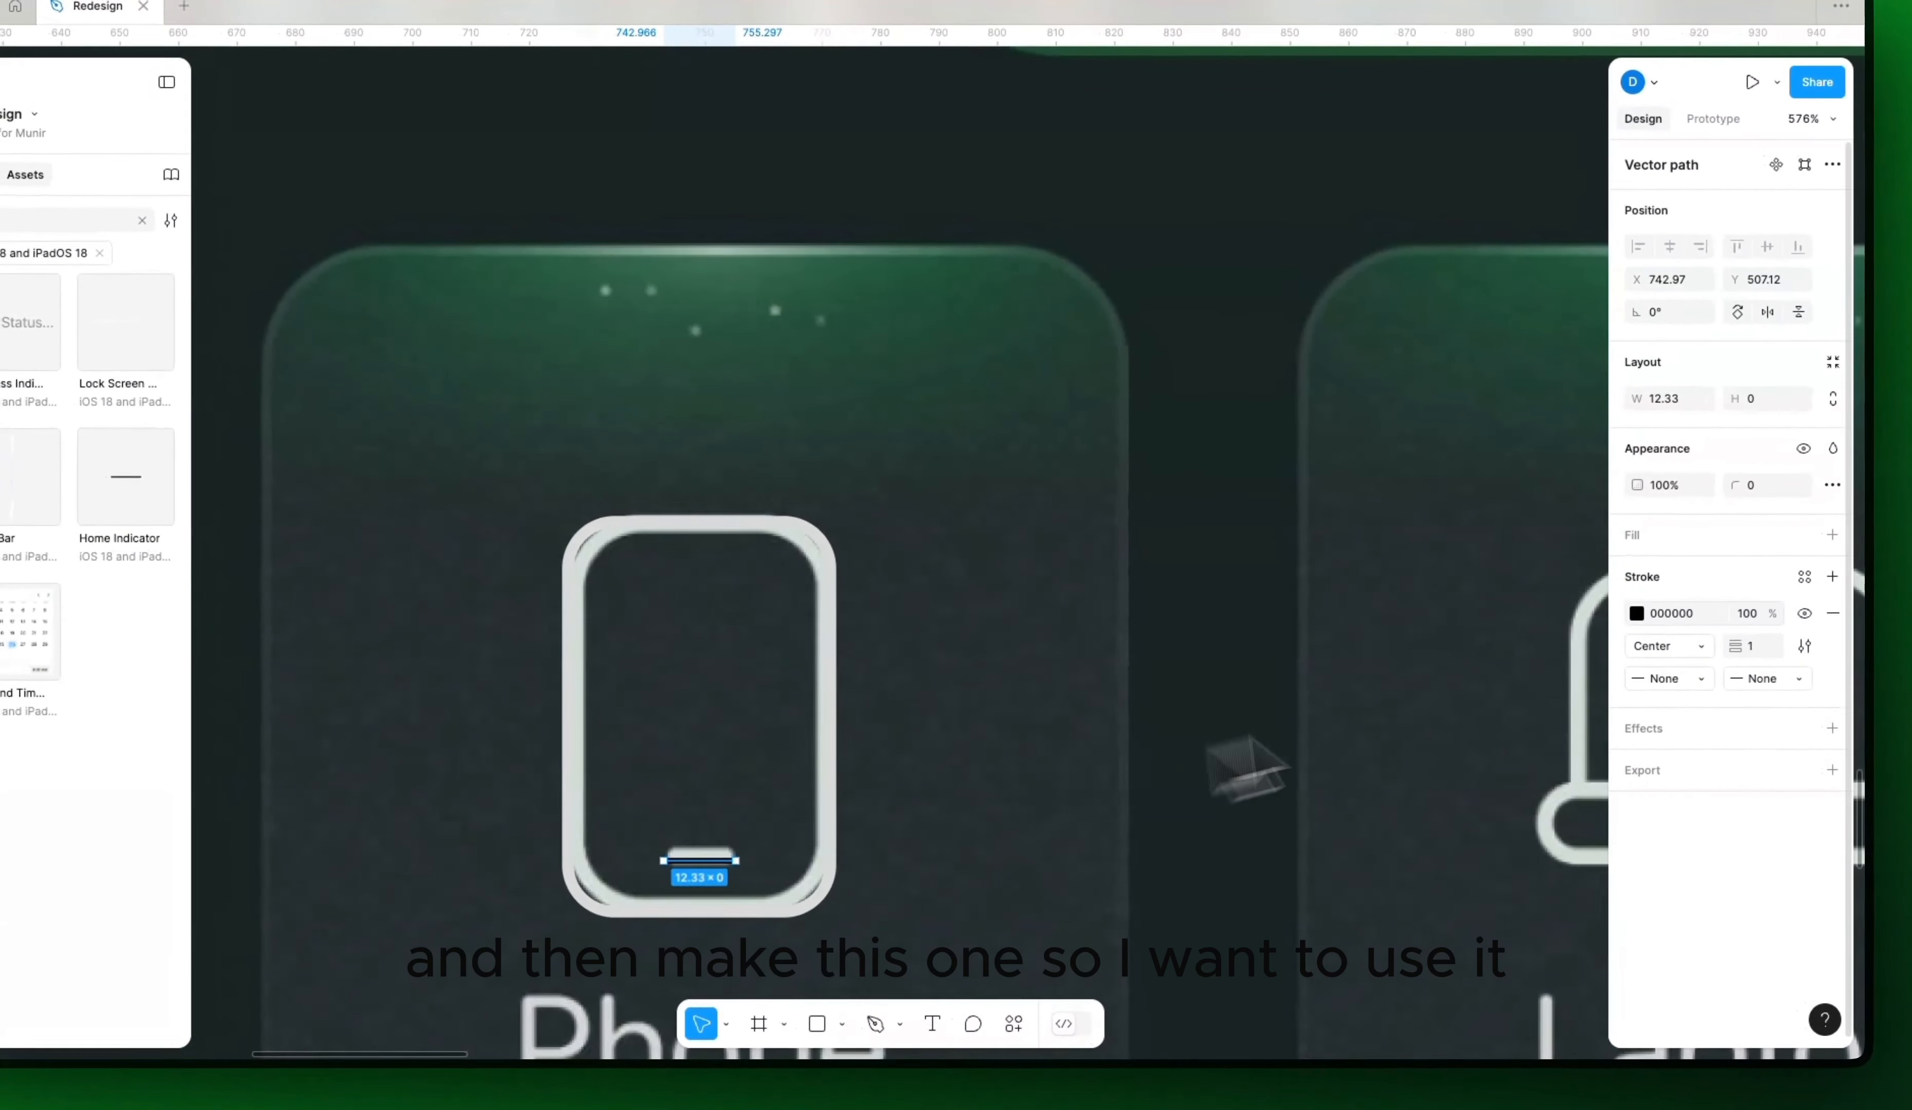
Step: Set the dash line's stroke weight to 4 and give both of its ends round caps
{"action": "left_click", "coordinate": [1752, 647]}
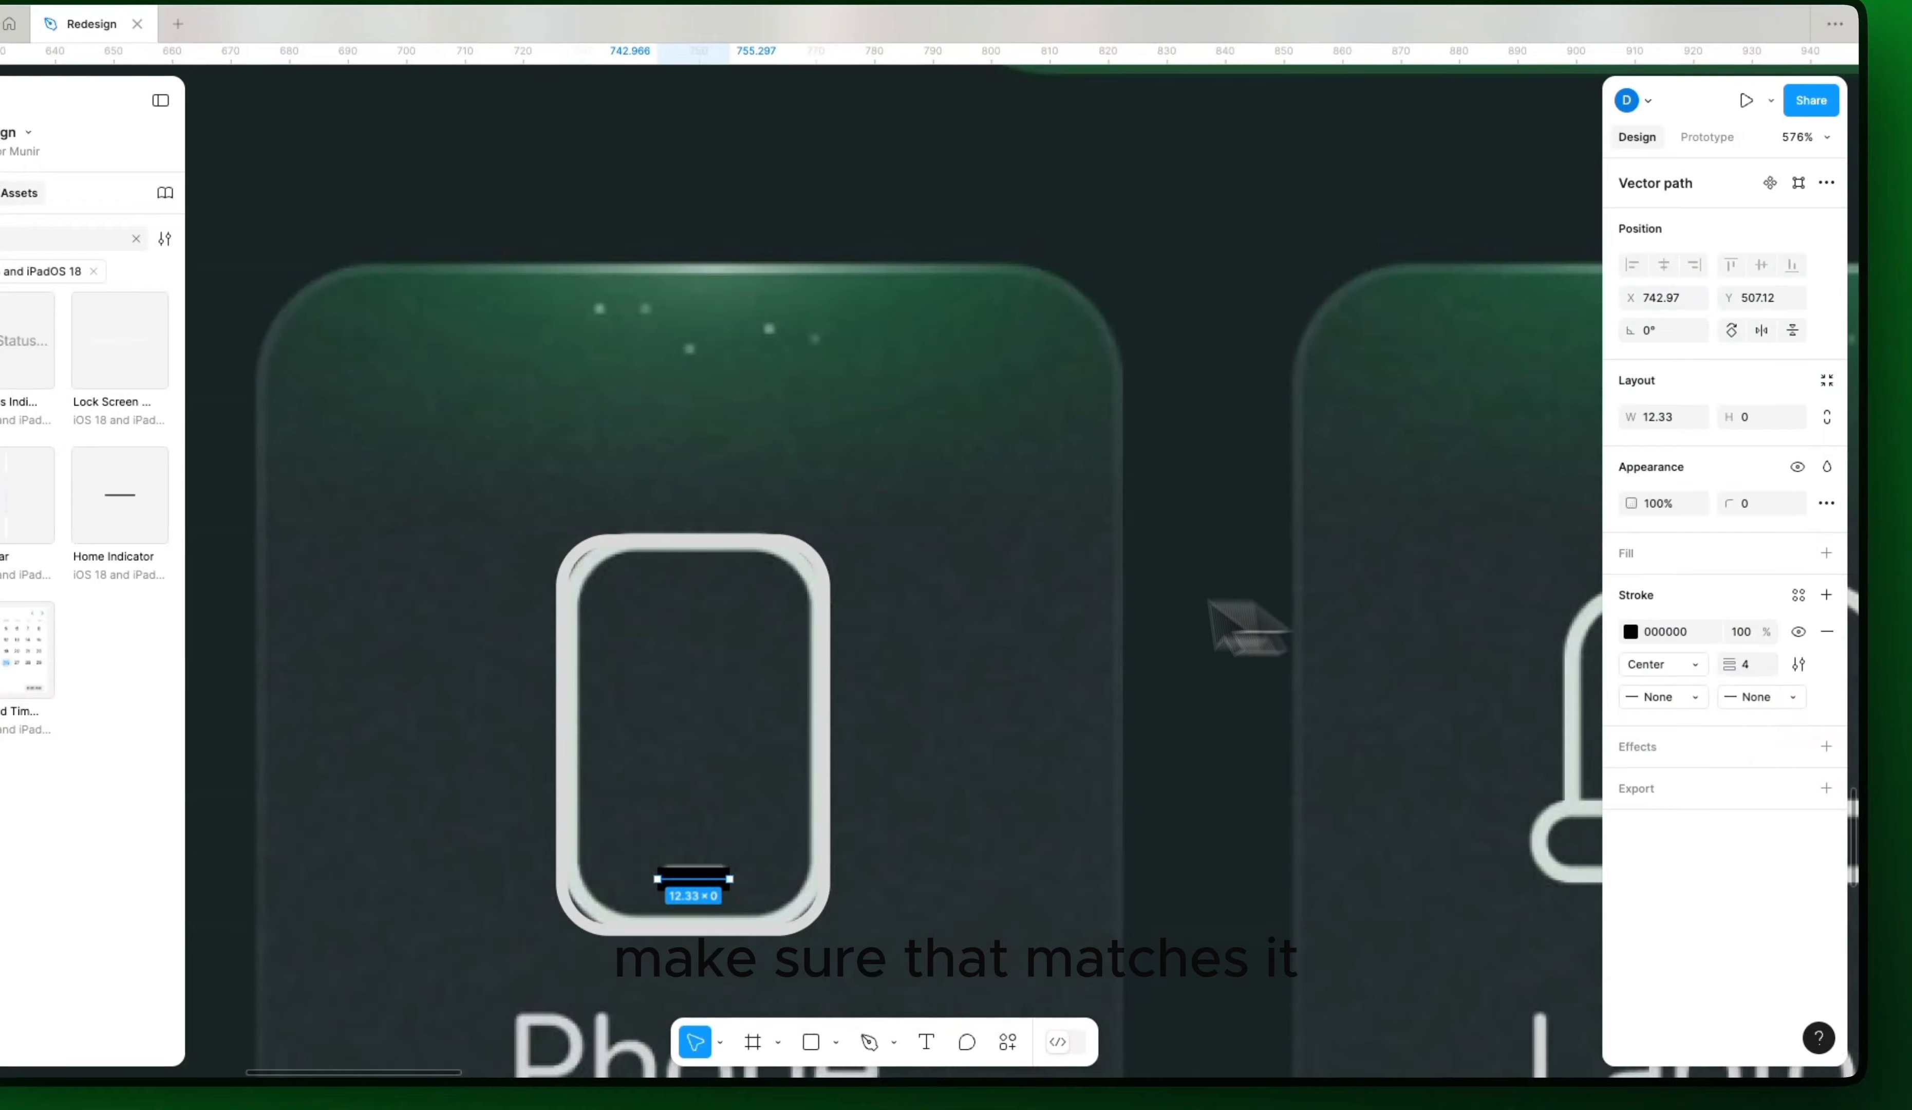
{"action": "left_click", "coordinate": [1760, 697]}
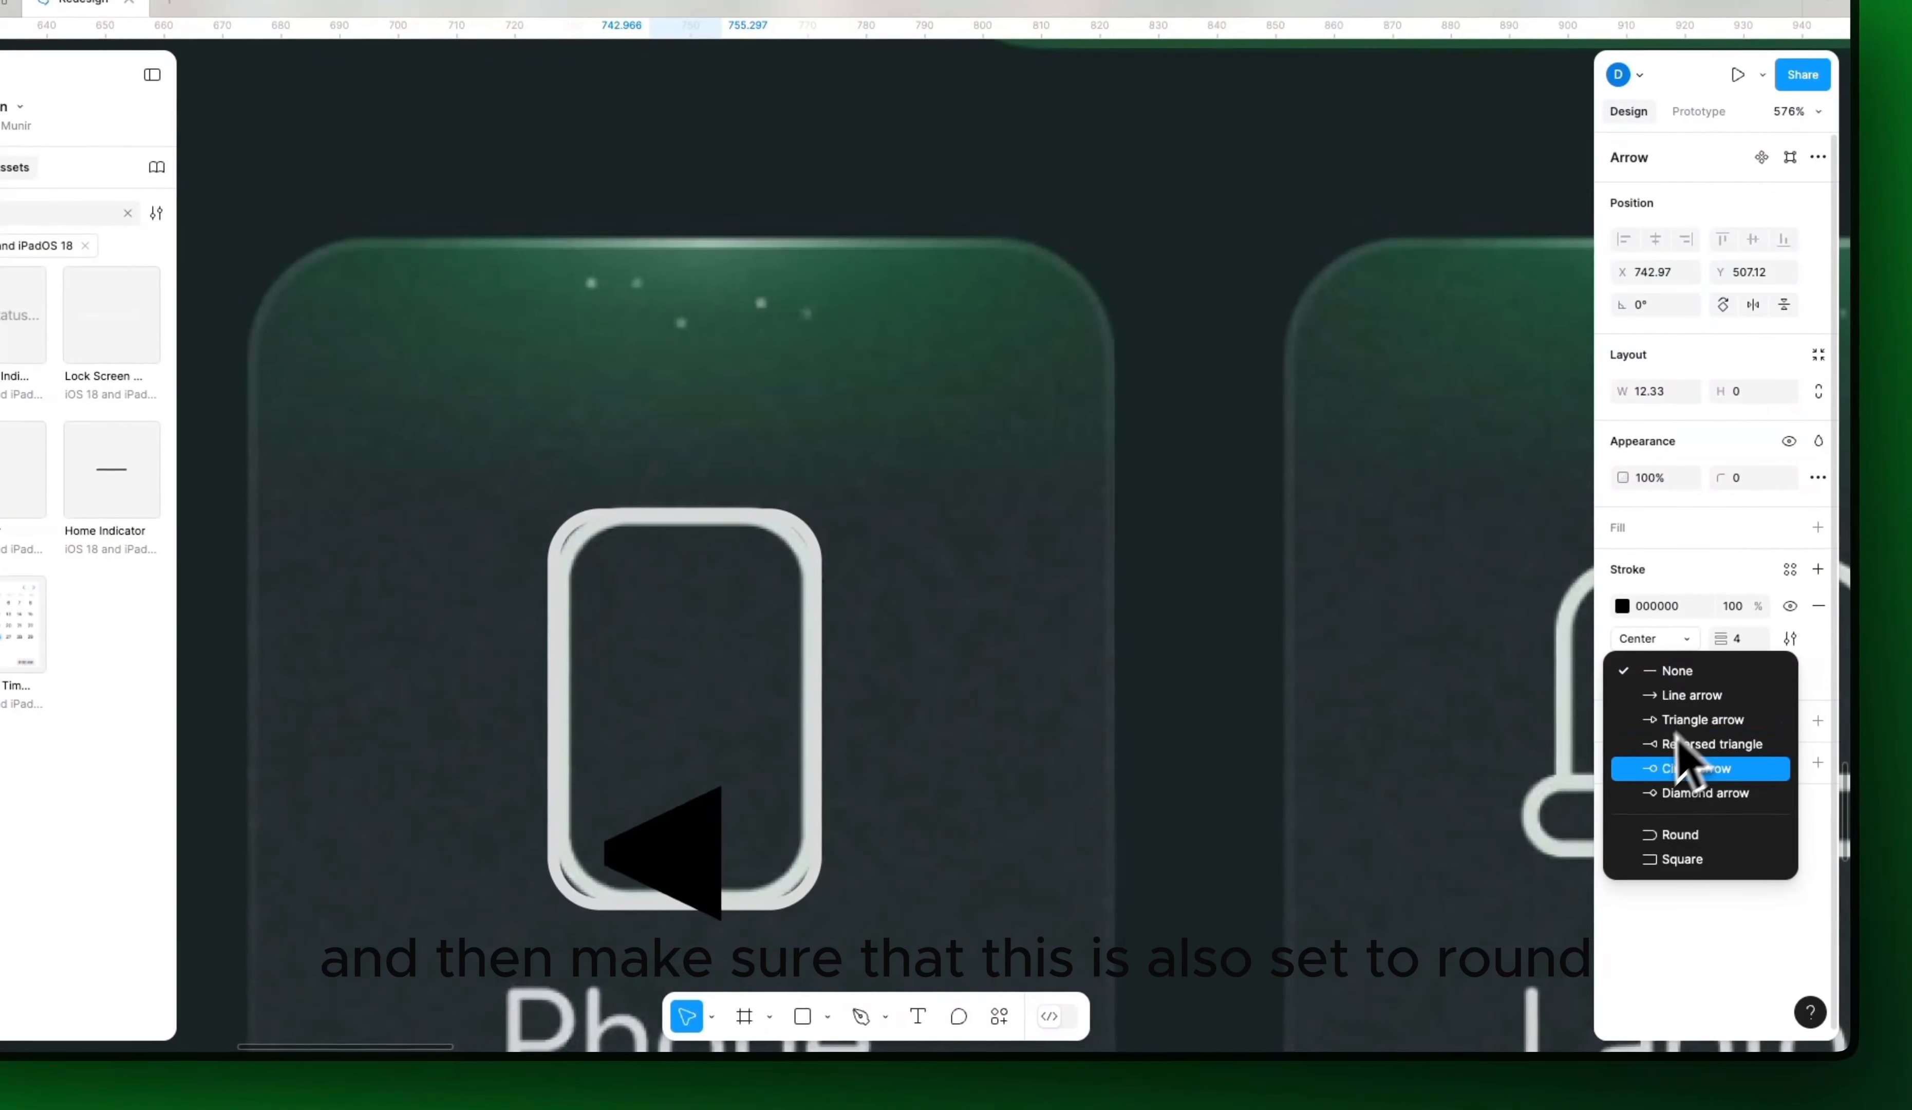
{"action": "left_click", "coordinate": [1681, 833]}
{"action": "left_click", "coordinate": [1680, 672]}
{"action": "left_click", "coordinate": [1681, 834]}
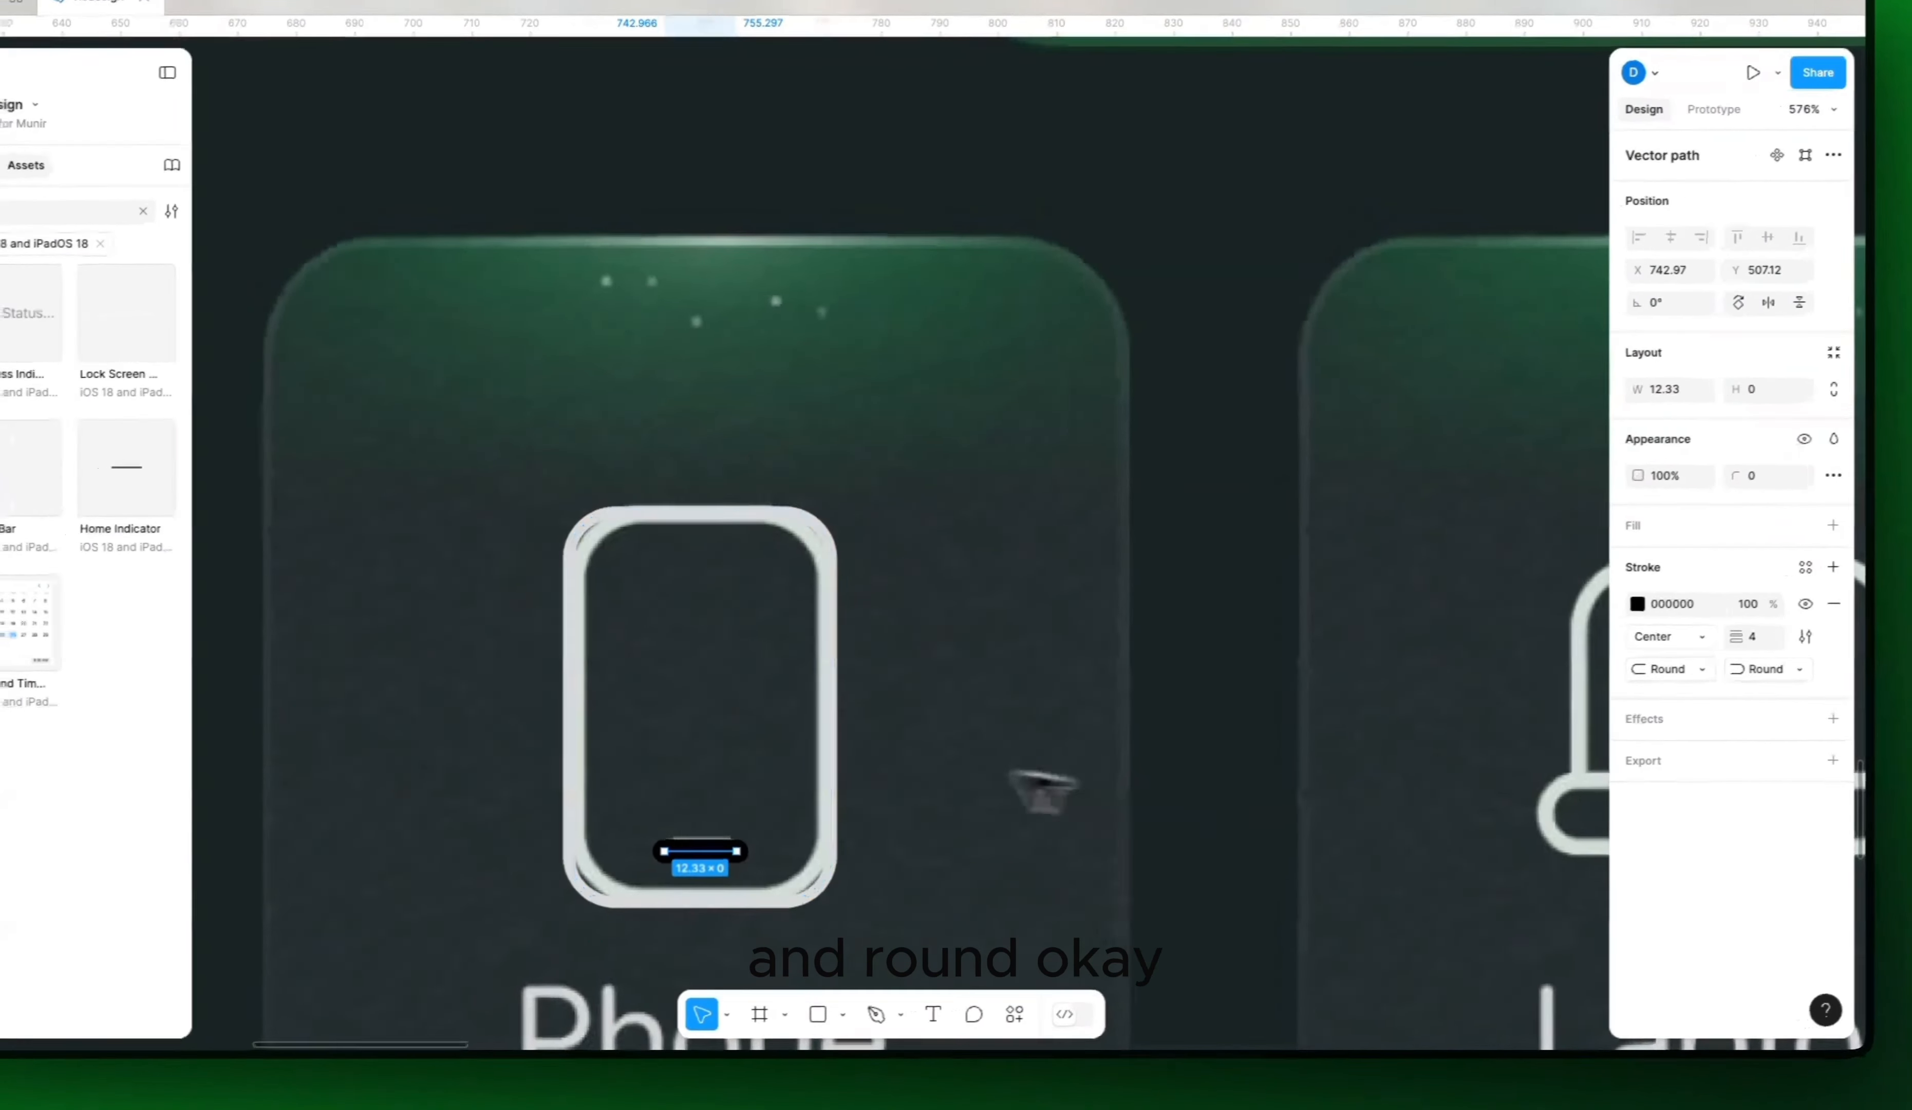
Step: Move the phone outline and its dash together off the reference icon, into the gap beside the Phone card, and set their stroke weight to 1
{"action": "left_click", "coordinate": [865, 801], "text": "shift"}
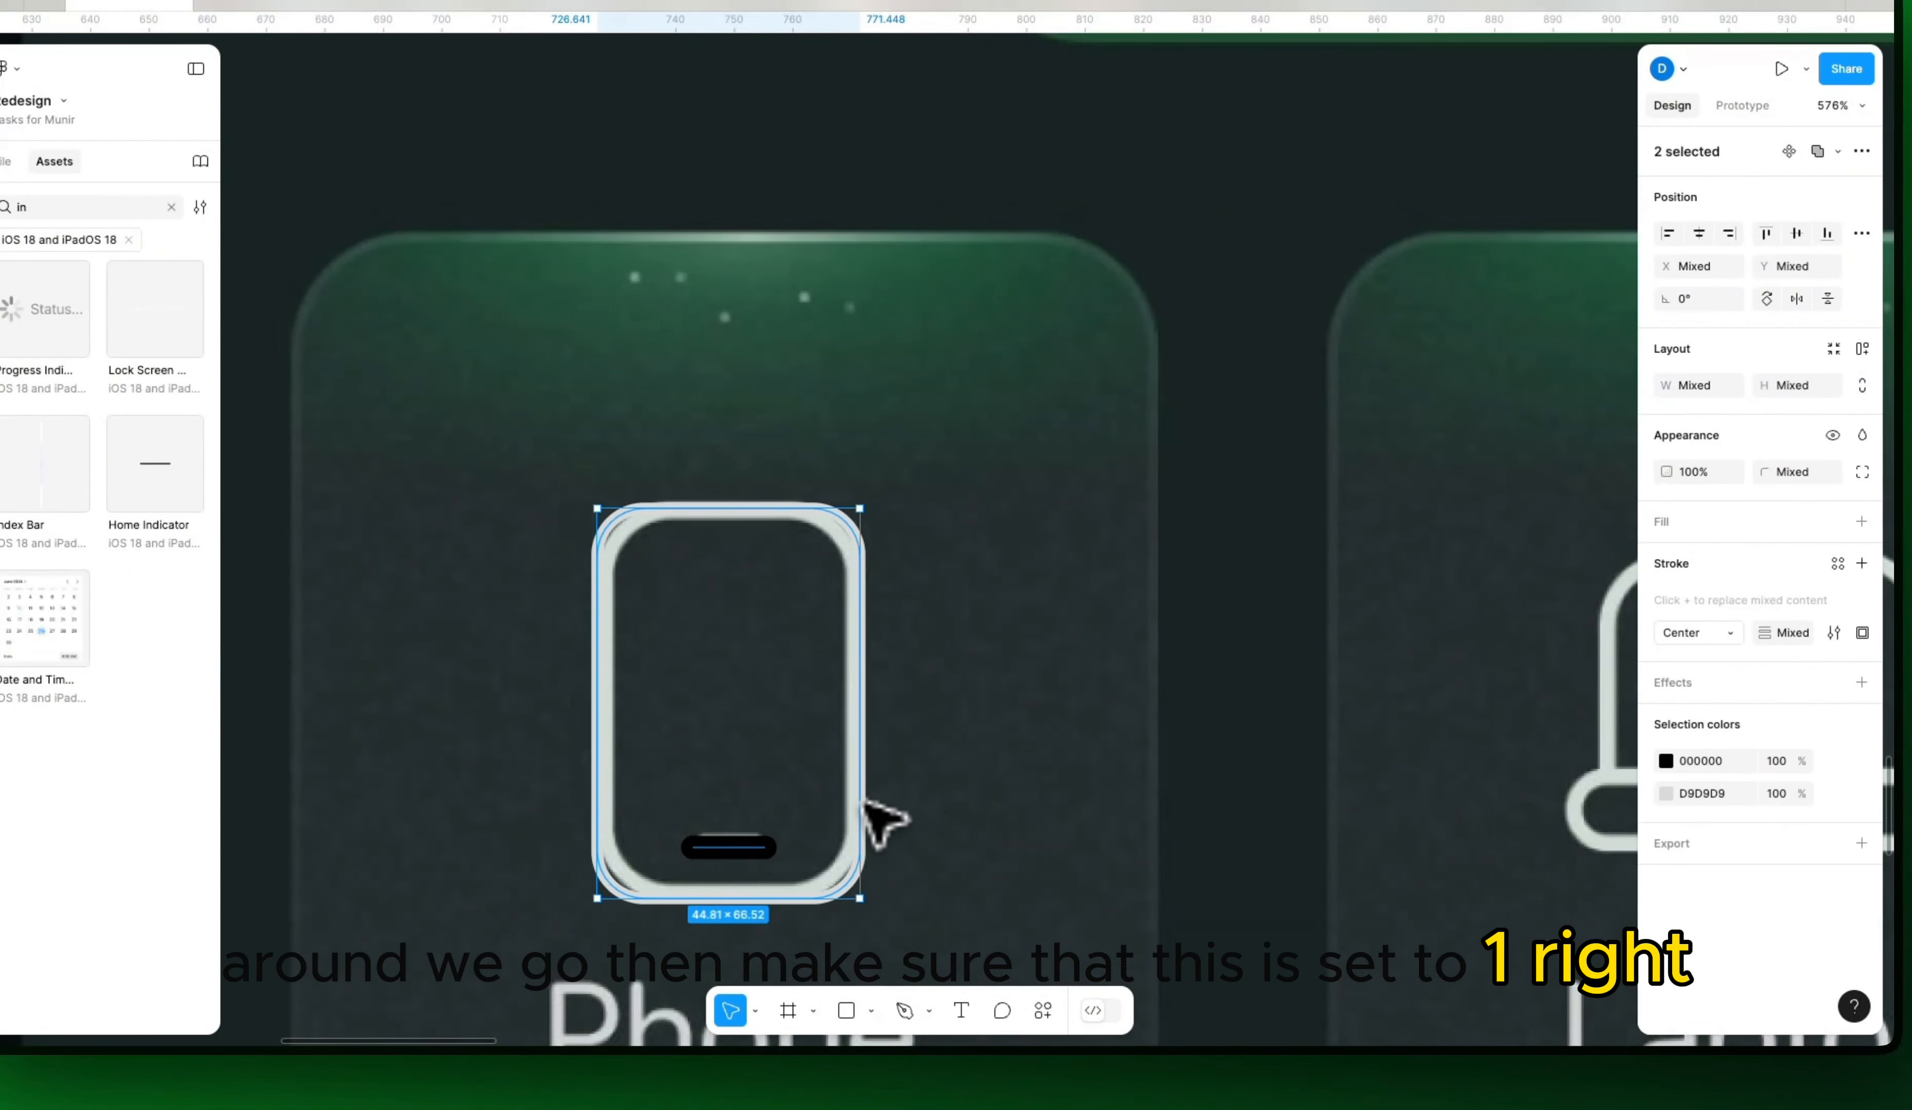
{"action": "left_click_drag", "start_coordinate": [868, 823], "coordinate": [1486, 821]}
{"action": "left_click", "coordinate": [1794, 634]}
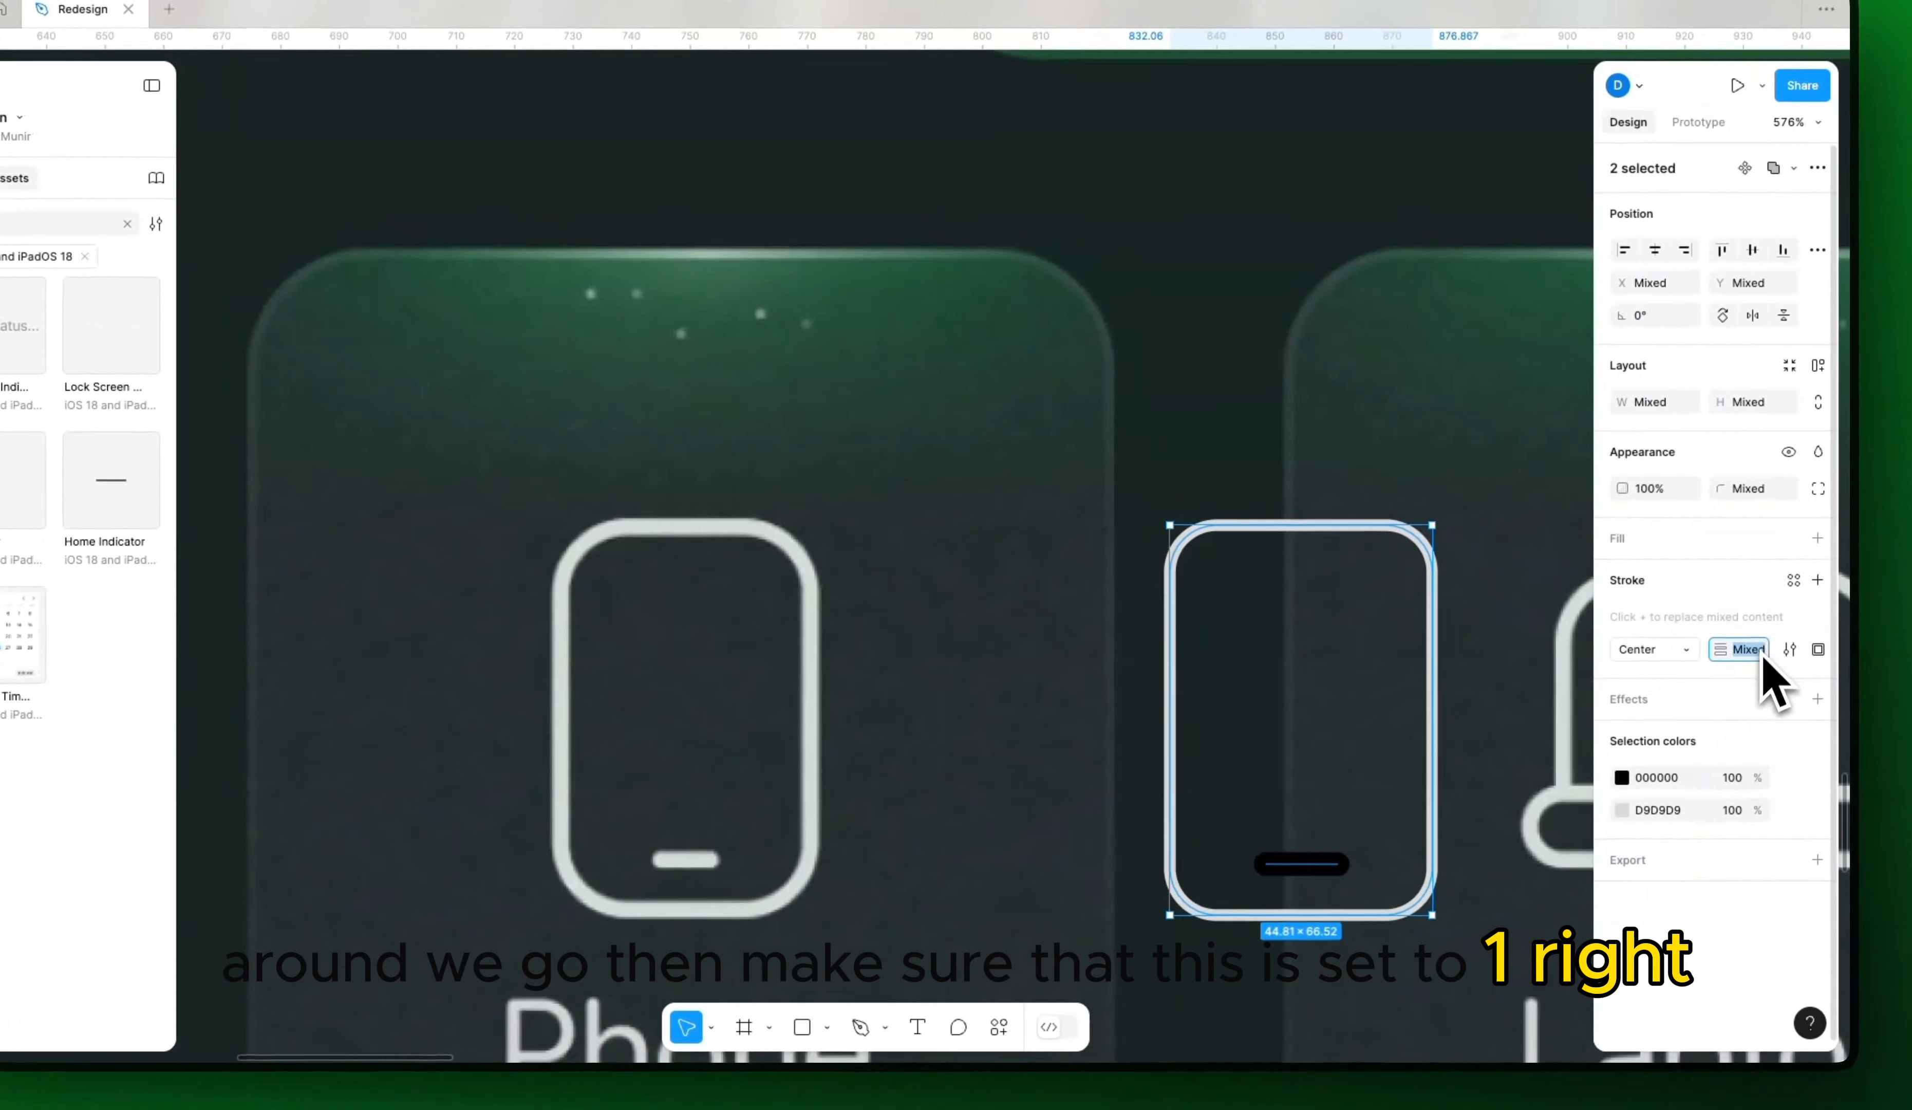
{"action": "type", "text": "1"}
{"action": "key", "text": "Return"}
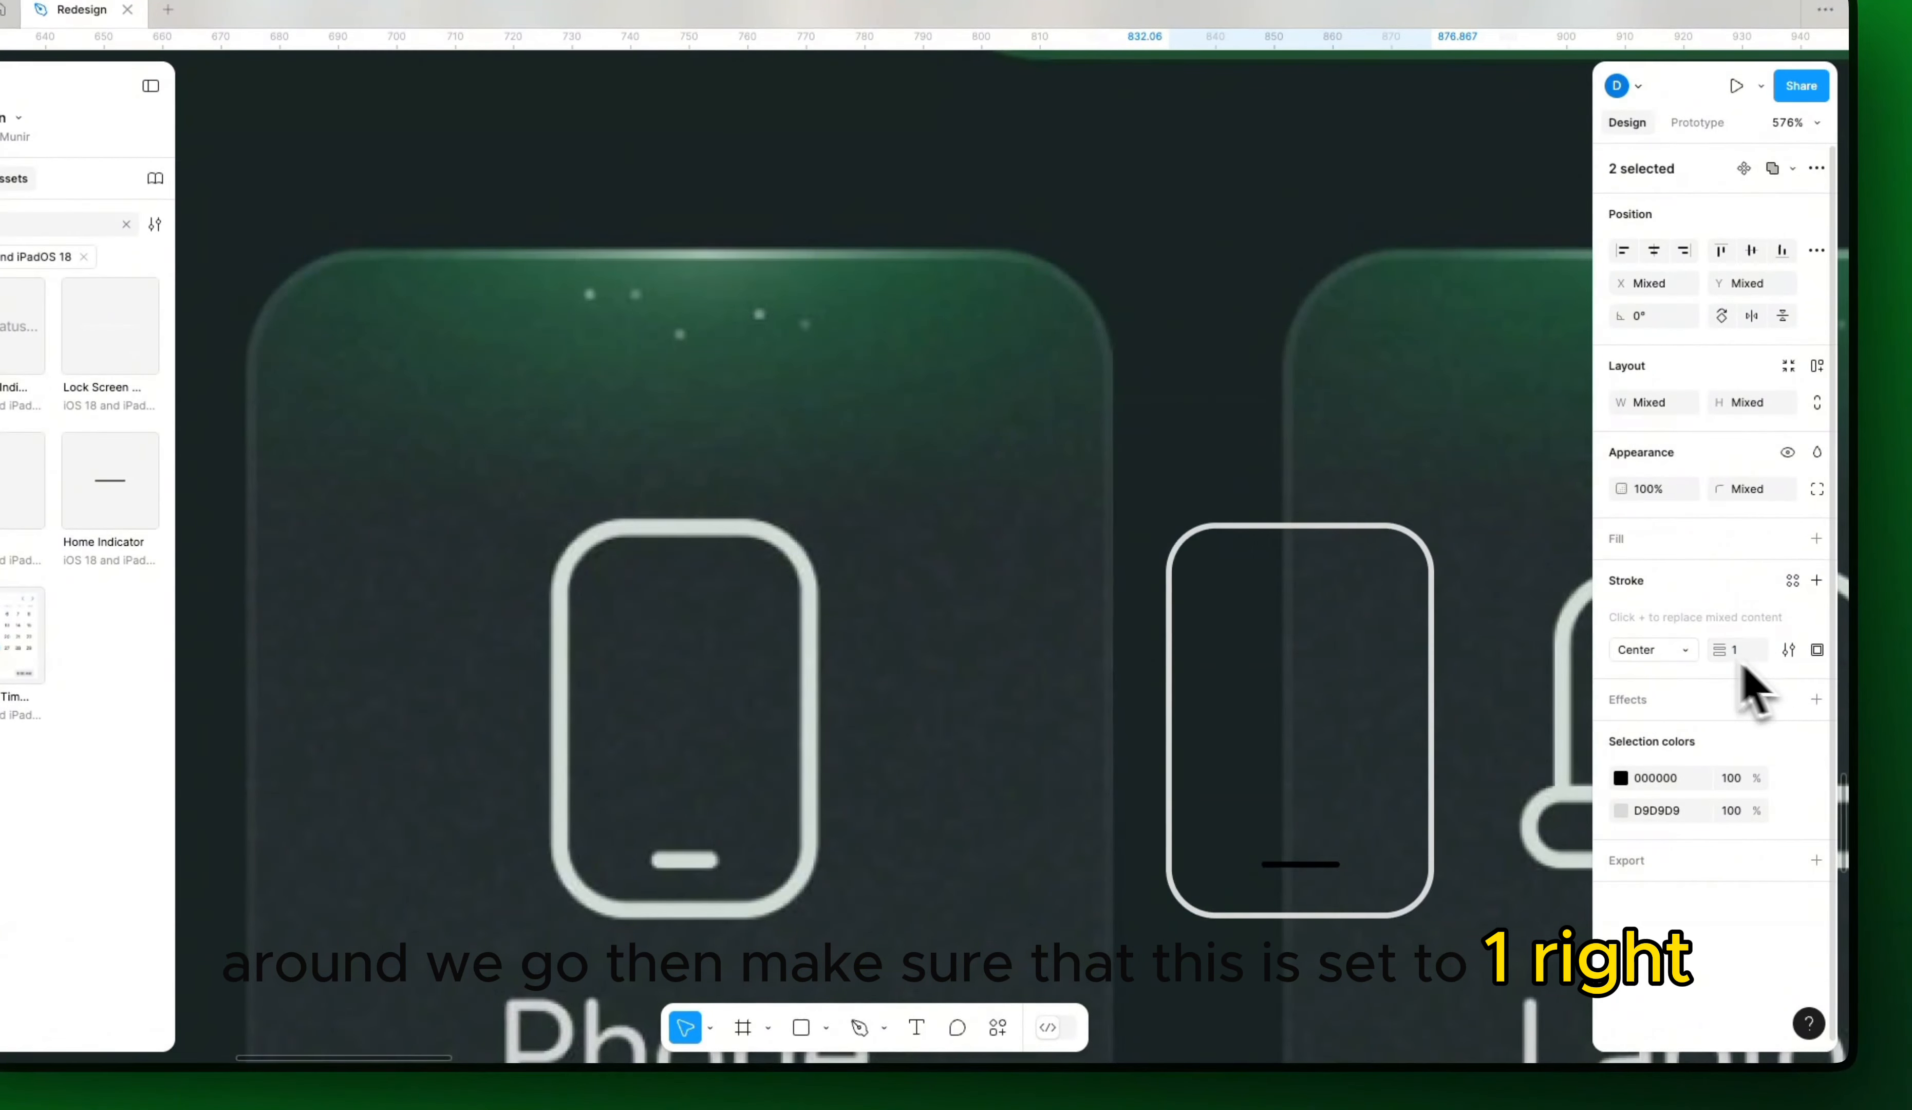
Step: Wrap the phone outline and dash in a frame and enlarge the frame to 82 by 85 around them
{"action": "left_click", "coordinate": [1309, 866]}
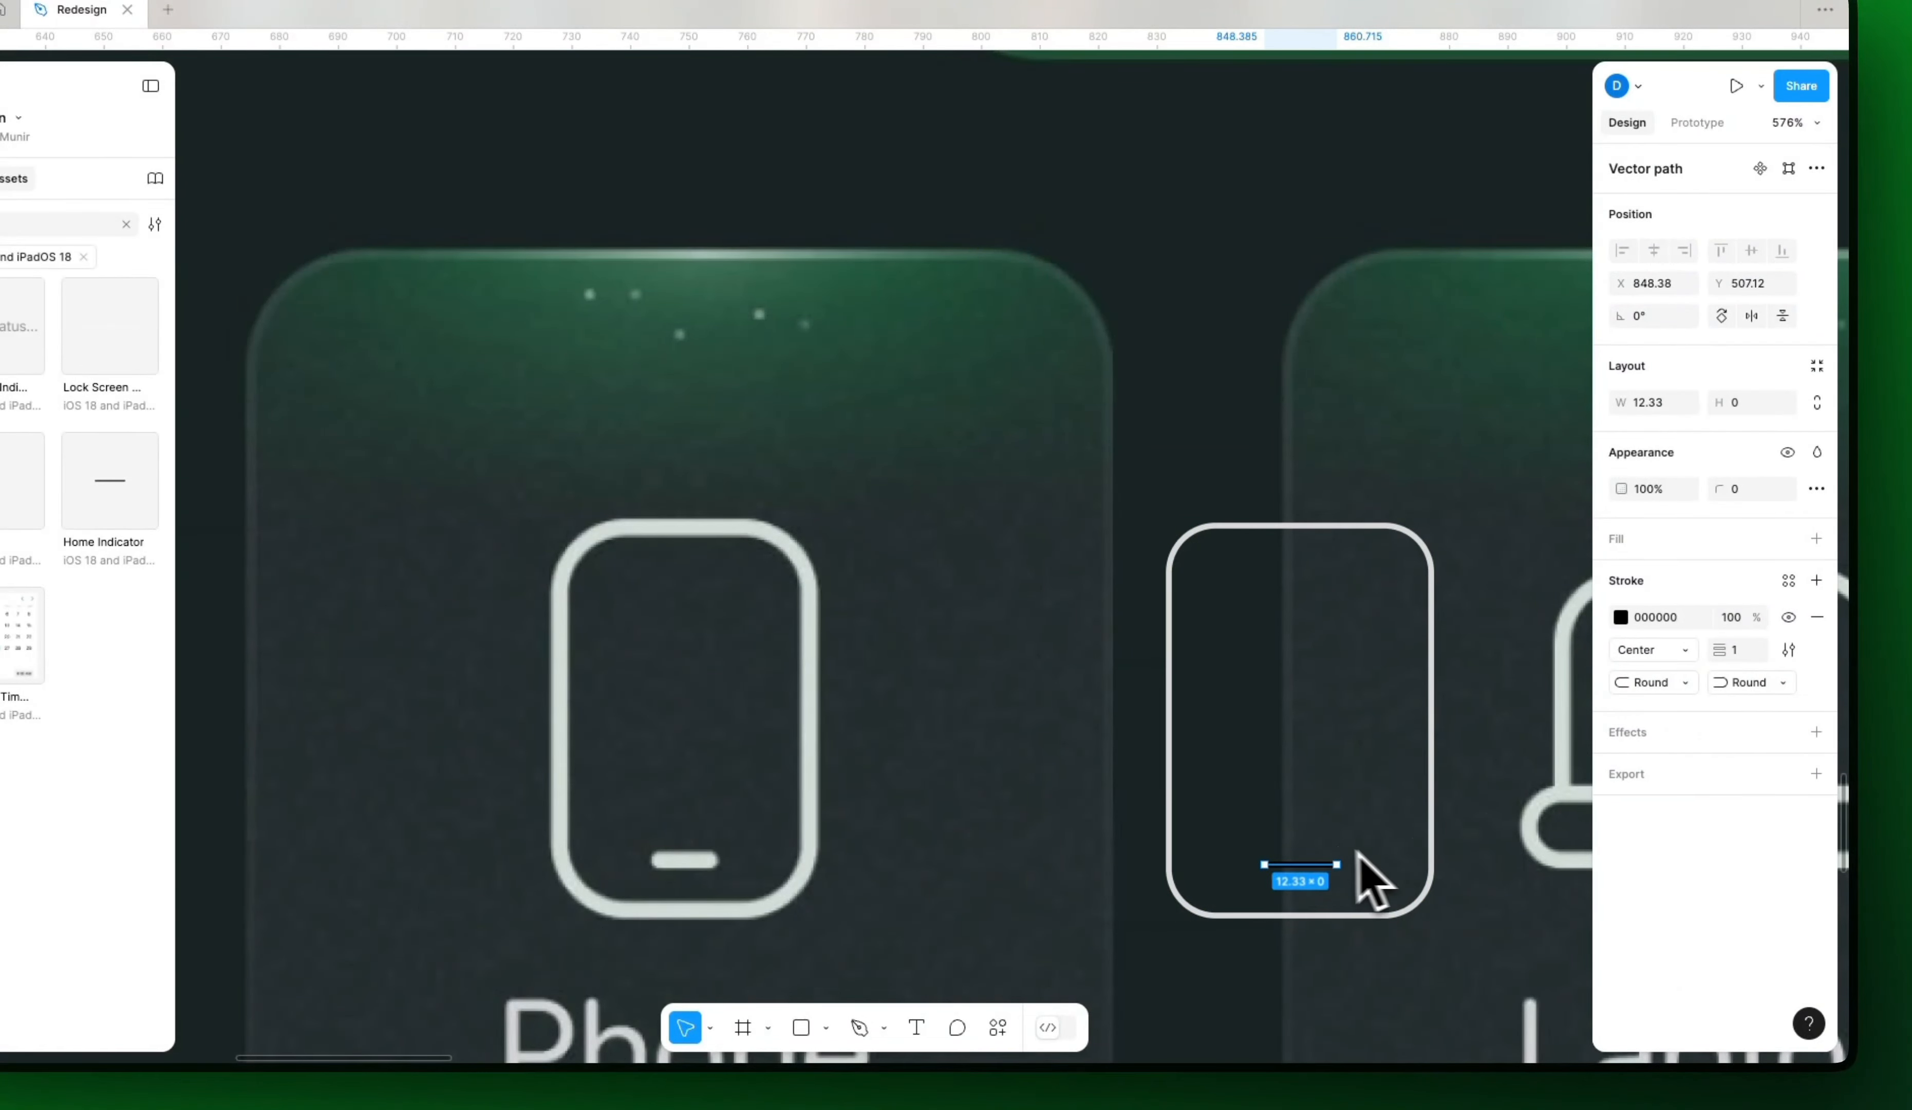
{"action": "scroll", "coordinate": [1371, 876], "scroll_direction": "right", "scroll_amount": 5}
{"action": "left_click", "coordinate": [1174, 869], "text": "shift"}
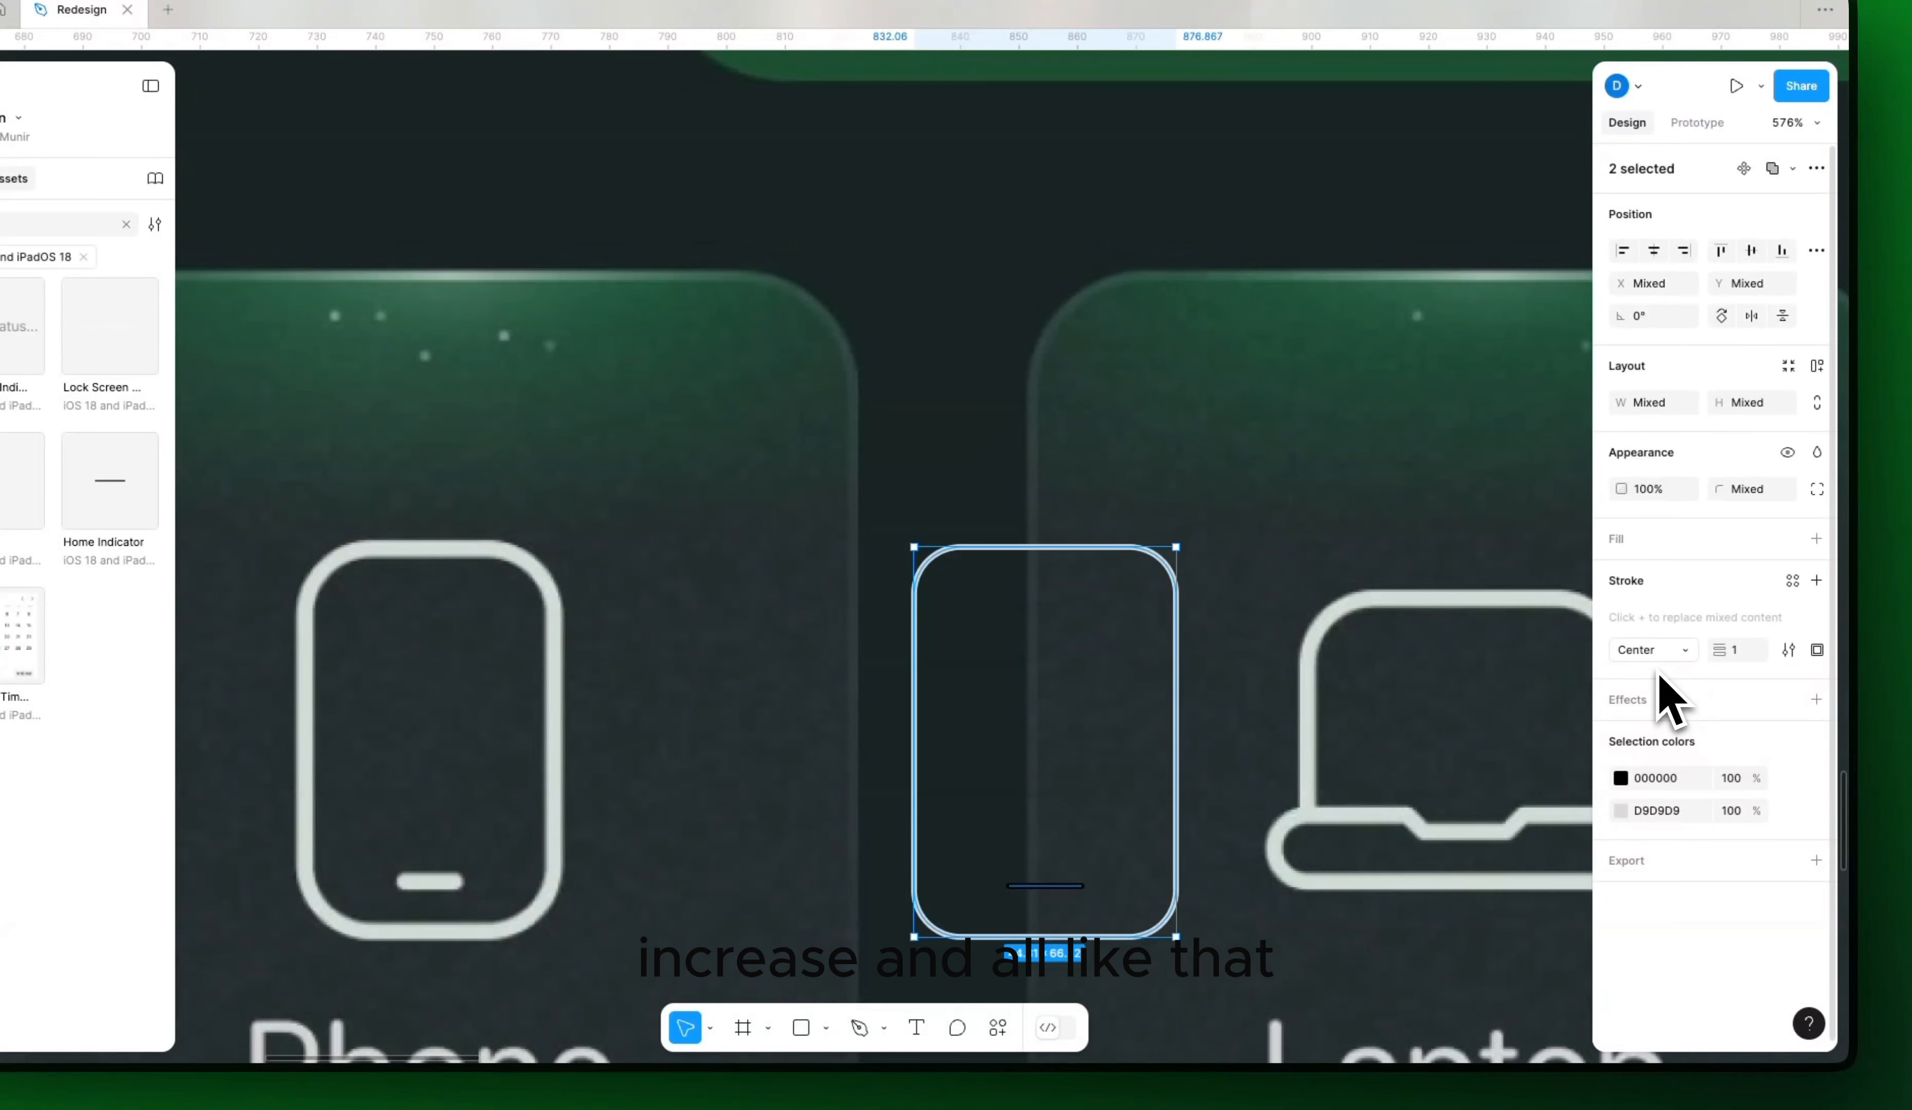
{"action": "key", "text": "ctrl+alt+g"}
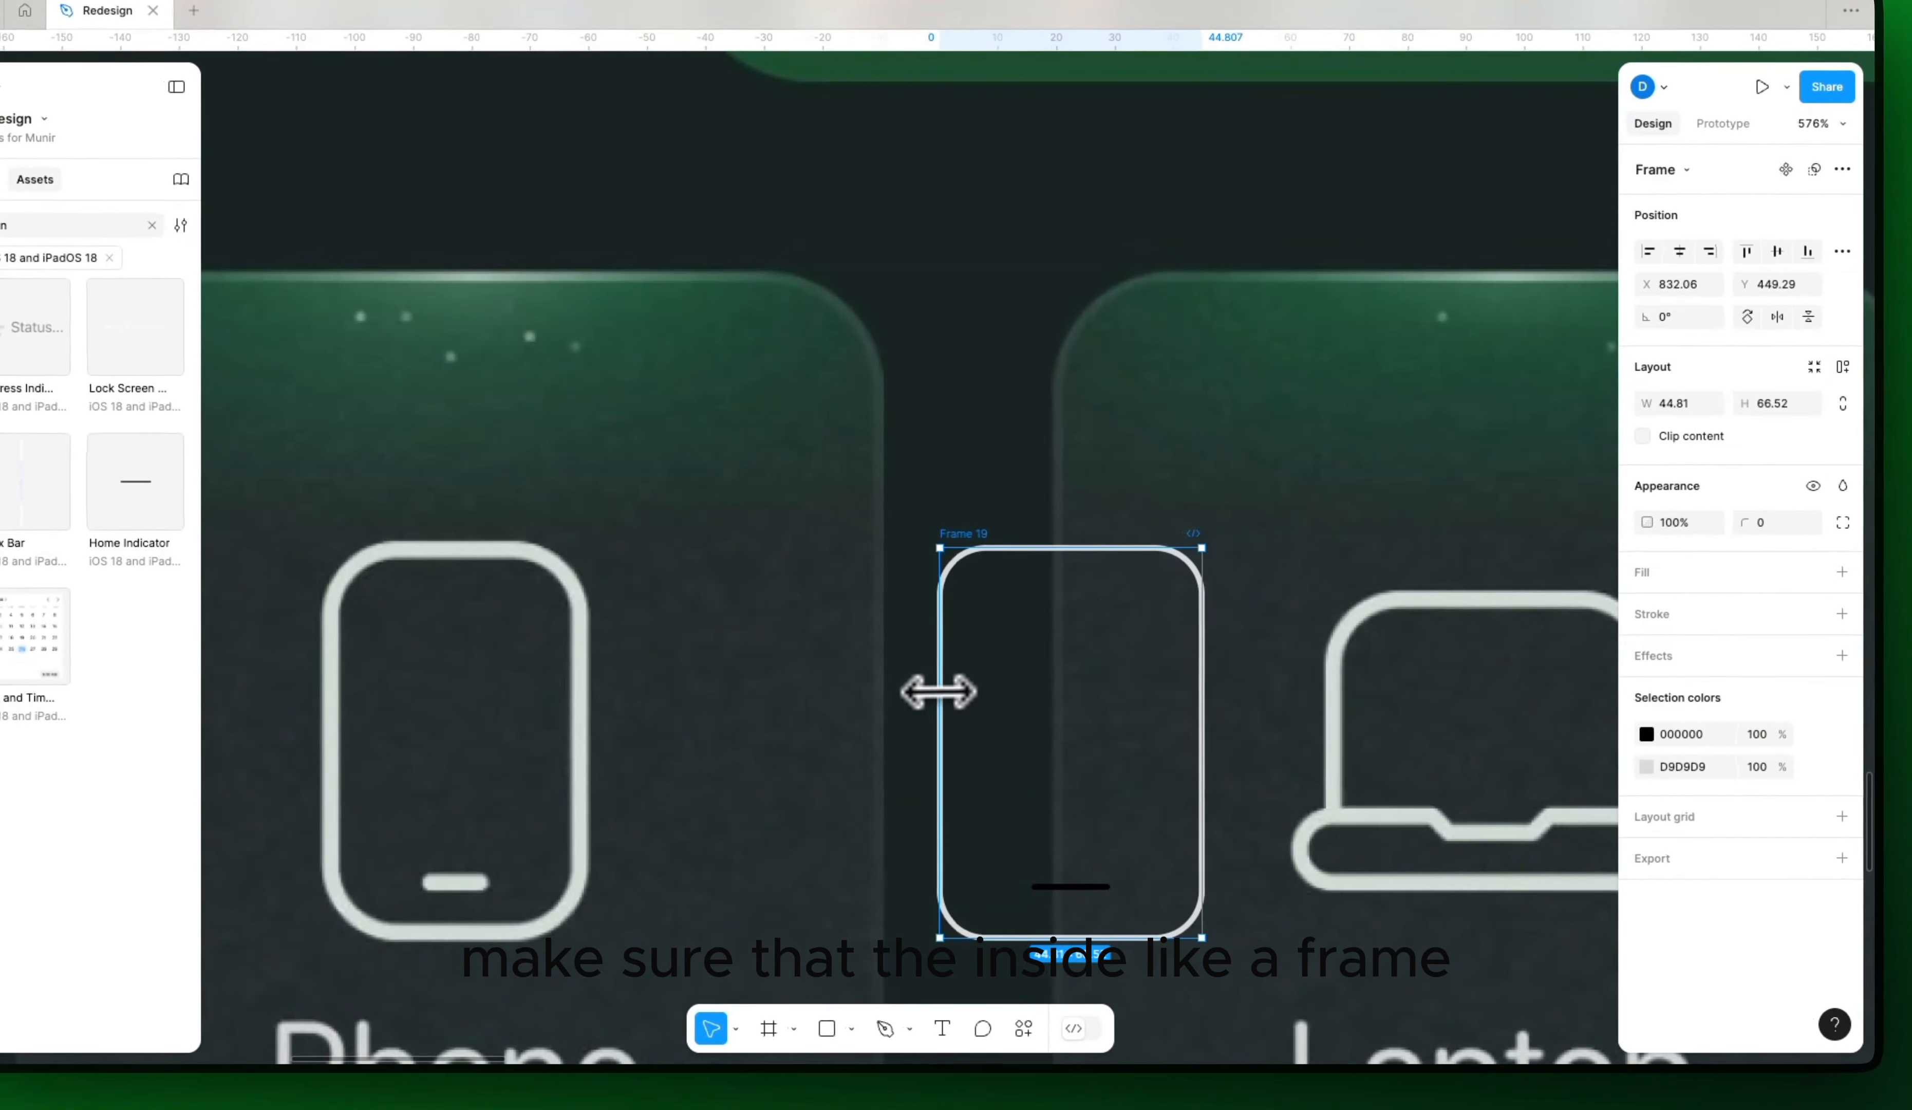
{"action": "left_click_drag", "start_coordinate": [939, 692], "coordinate": [824, 683]}
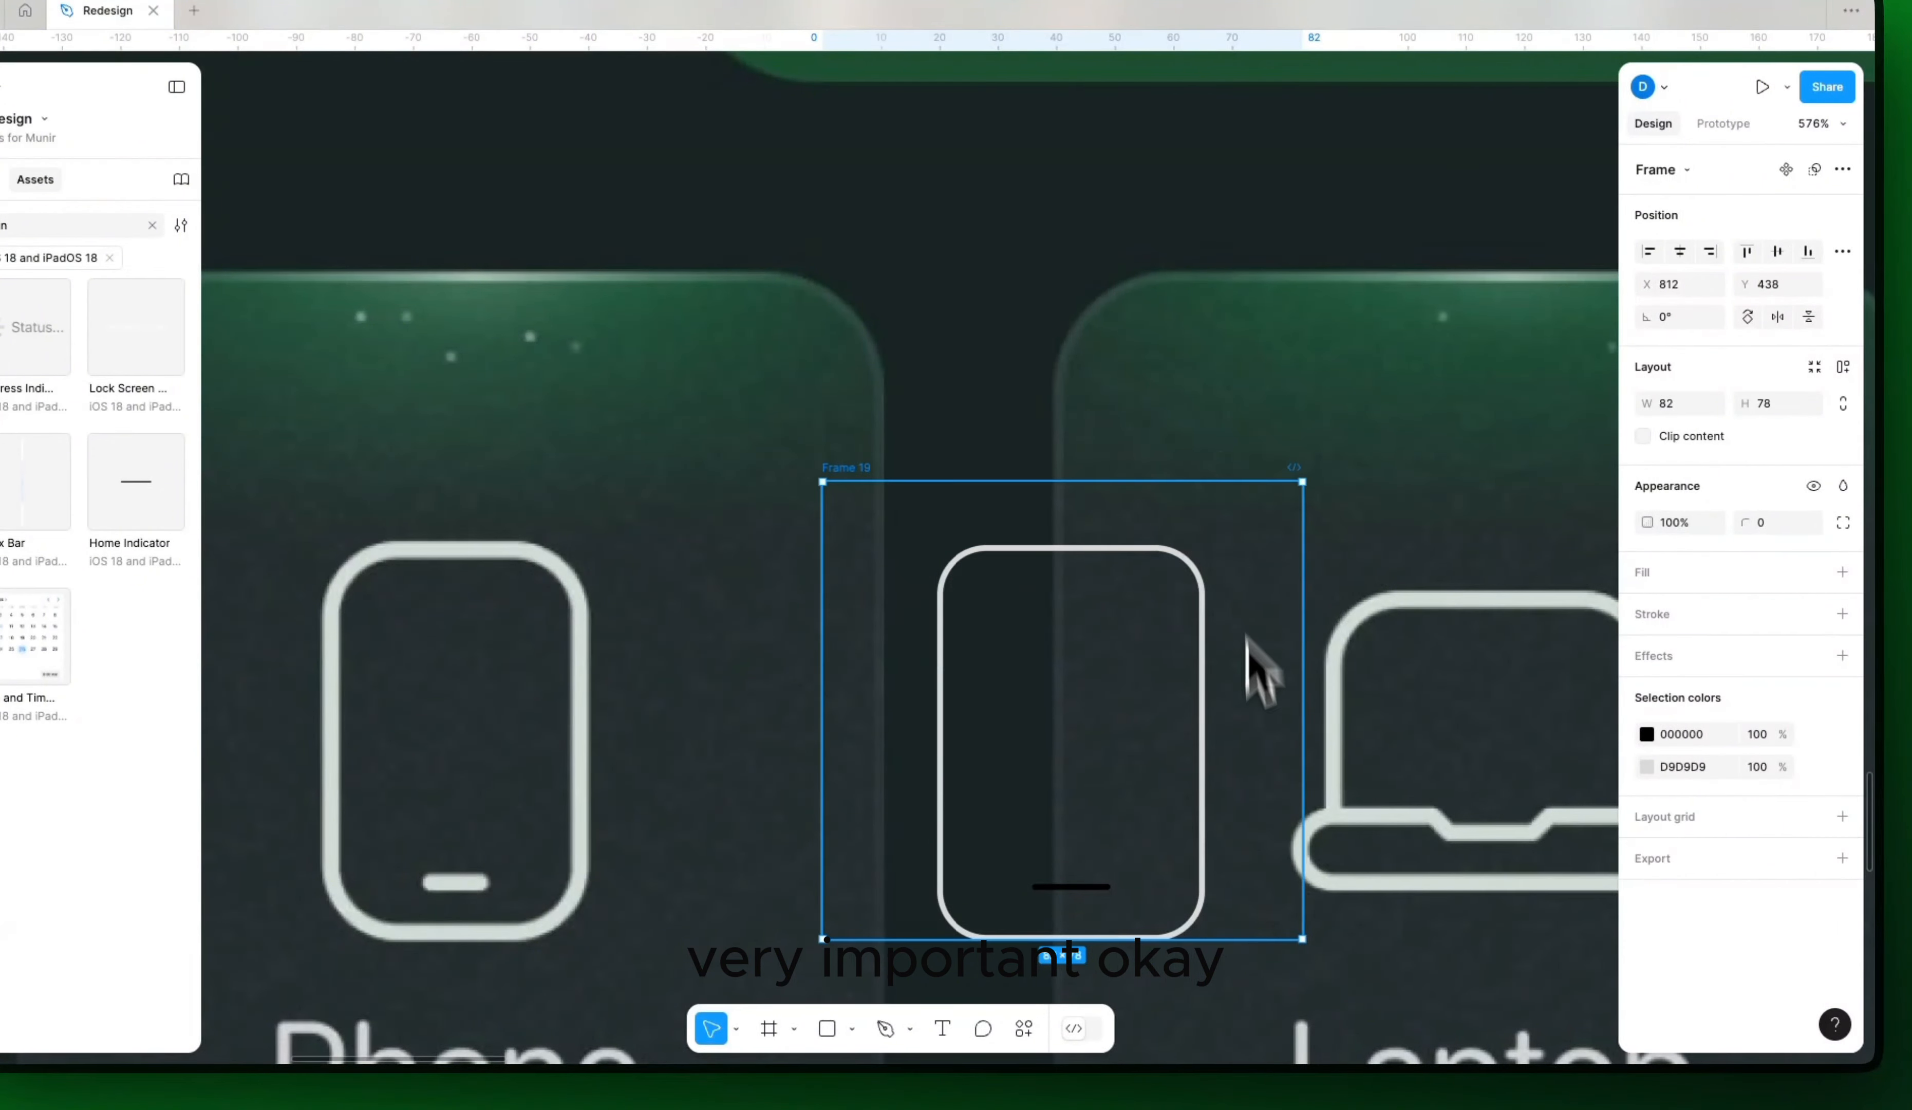
{"action": "left_click_drag", "start_coordinate": [1232, 959], "coordinate": [1233, 977]}
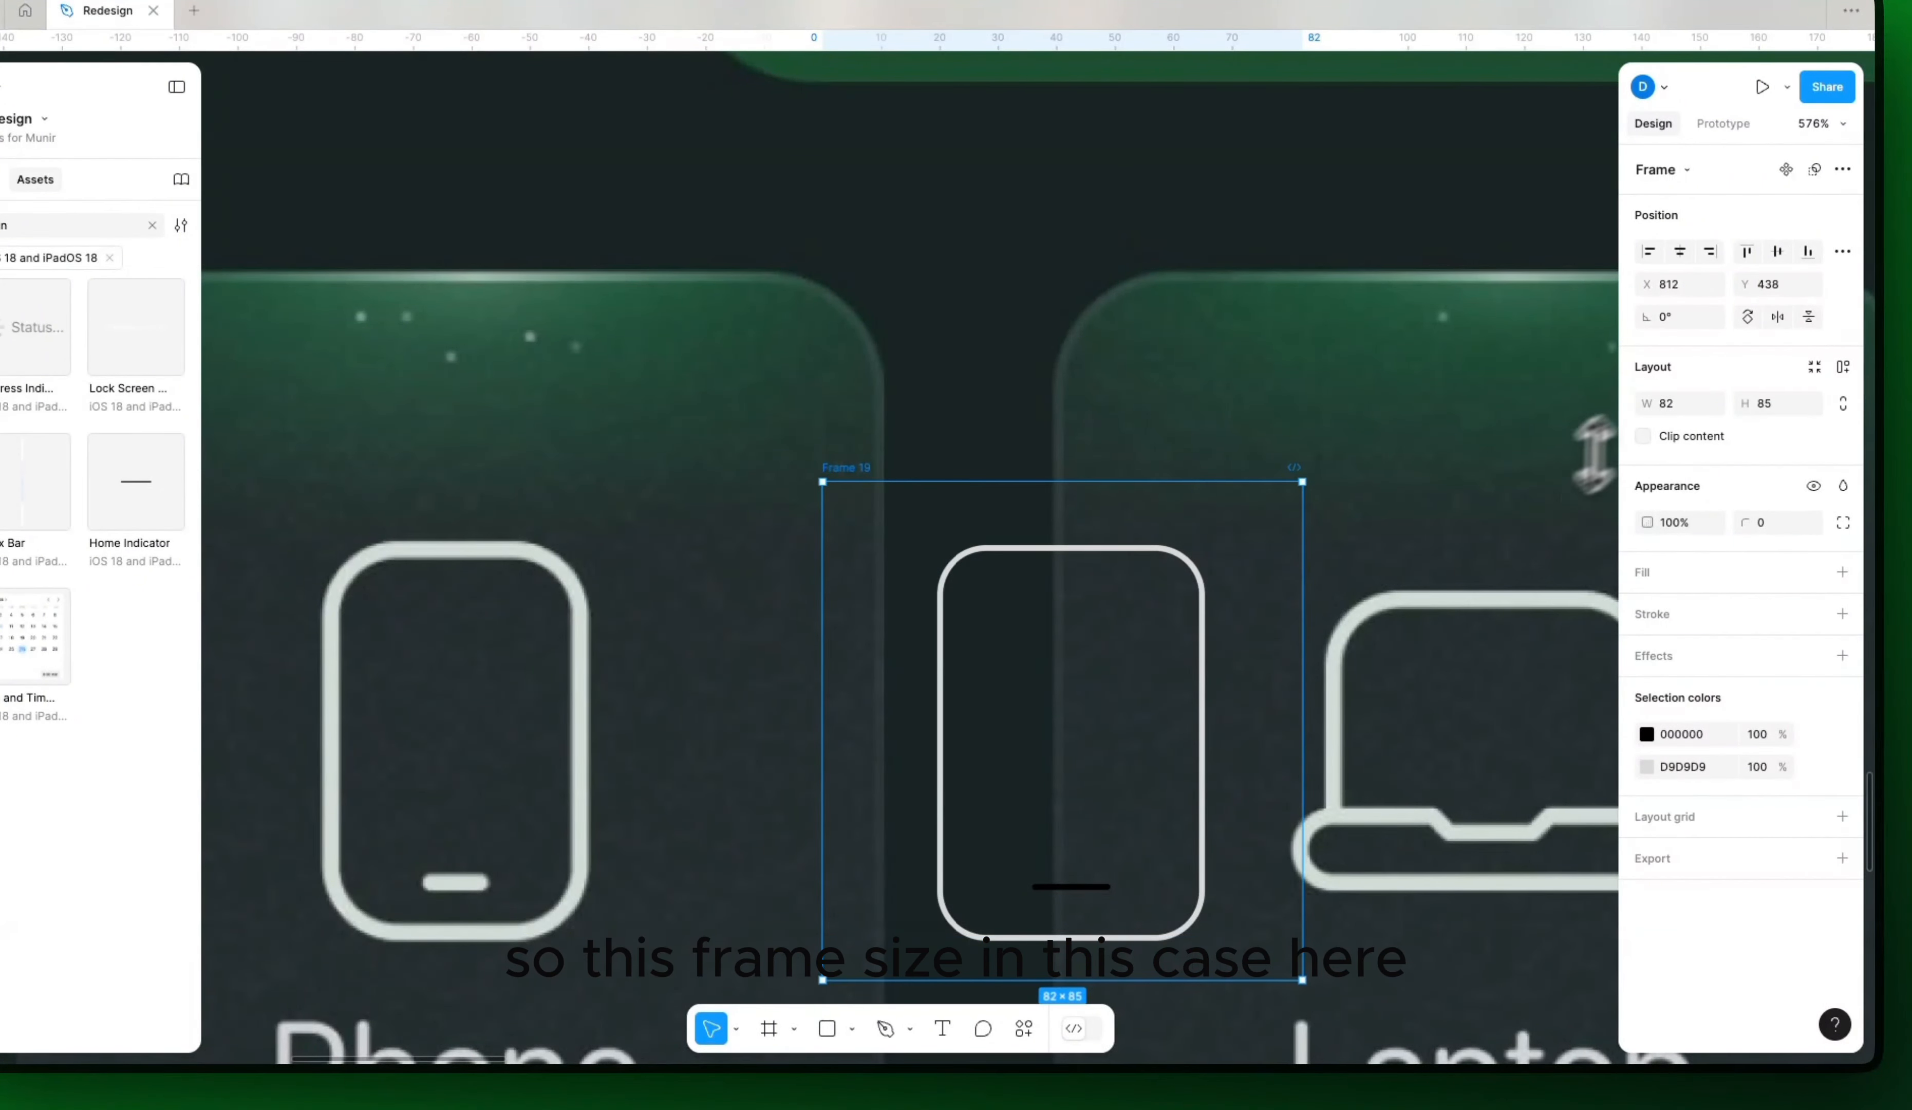
Step: Scale the frame with its contents down to a width of 24 and set the frame's height to 24
{"action": "key", "text": "k"}
{"action": "left_click", "coordinate": [1684, 525]}
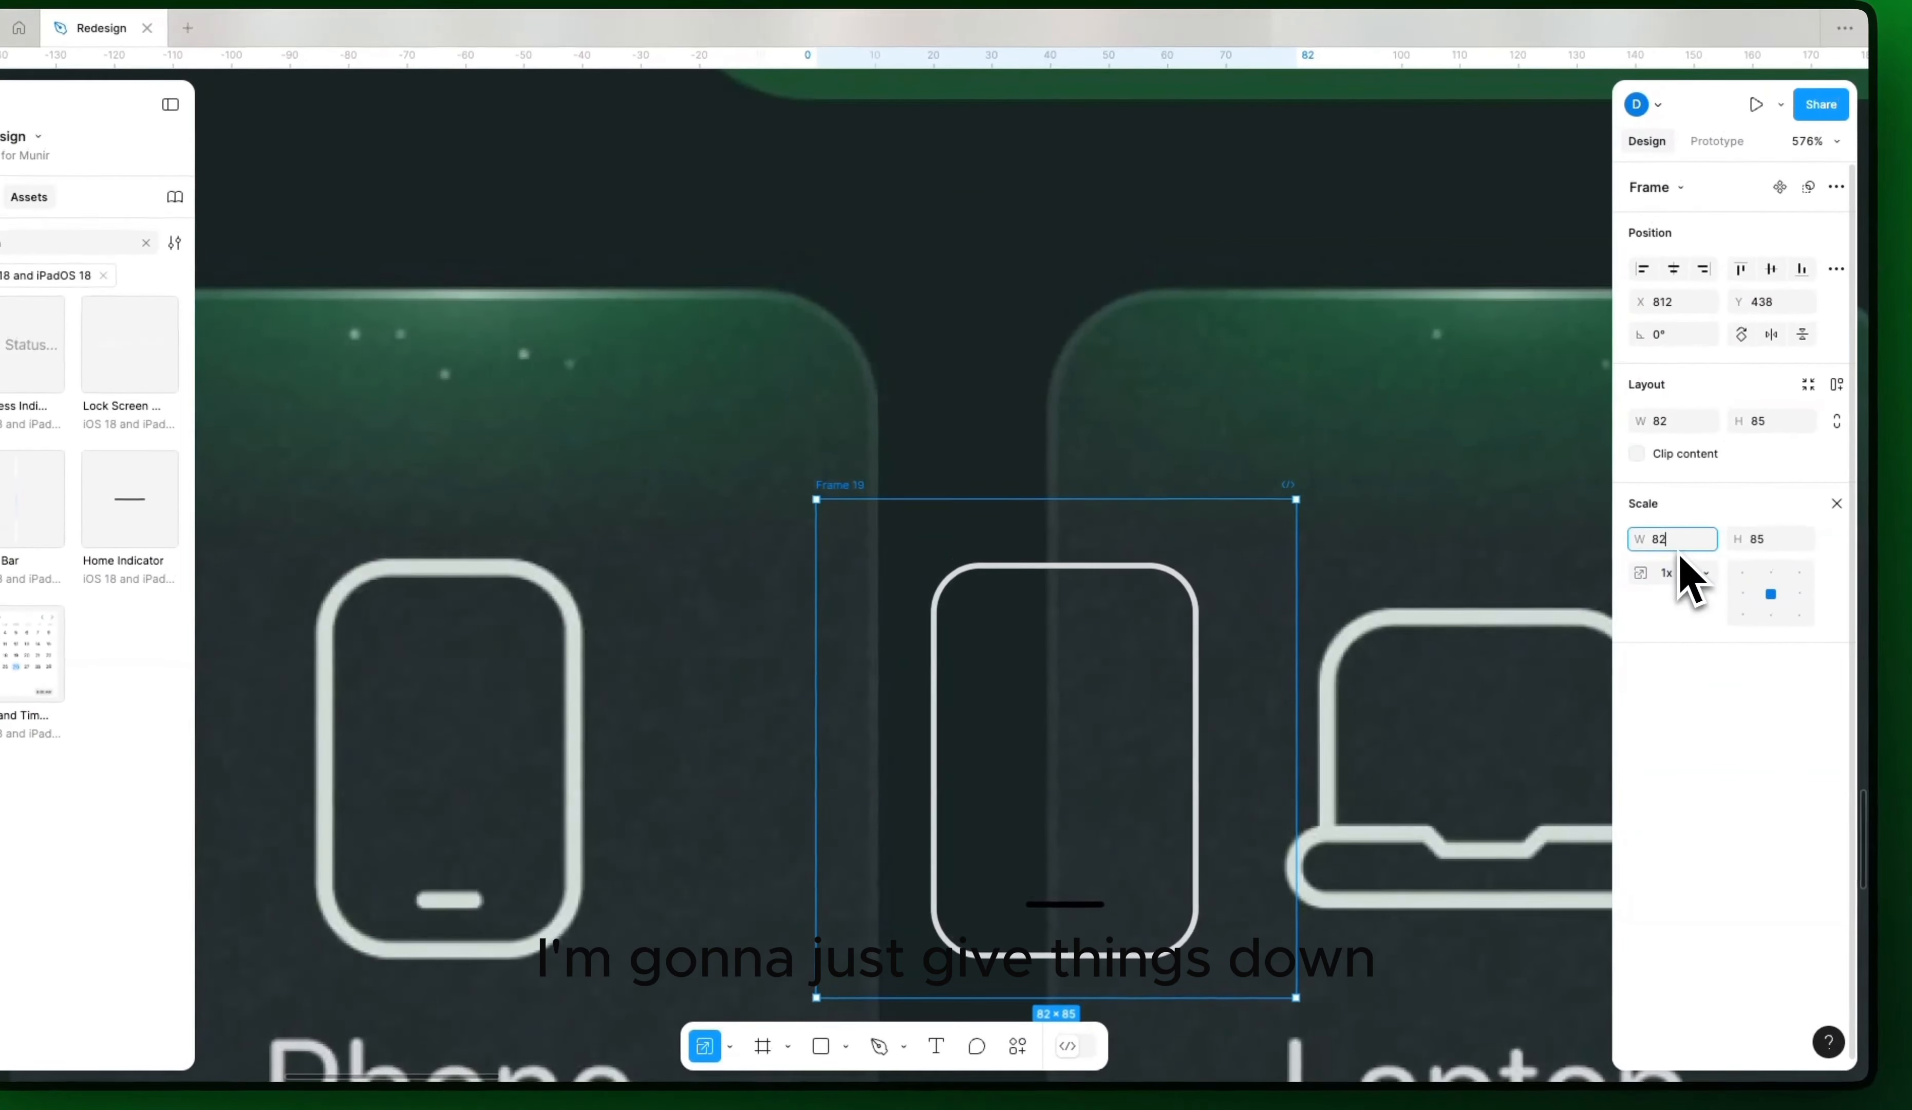
{"action": "type", "text": "24"}
{"action": "key", "text": "Return"}
{"action": "scroll", "coordinate": [946, 772], "scroll_direction": "right", "scroll_amount": 3}
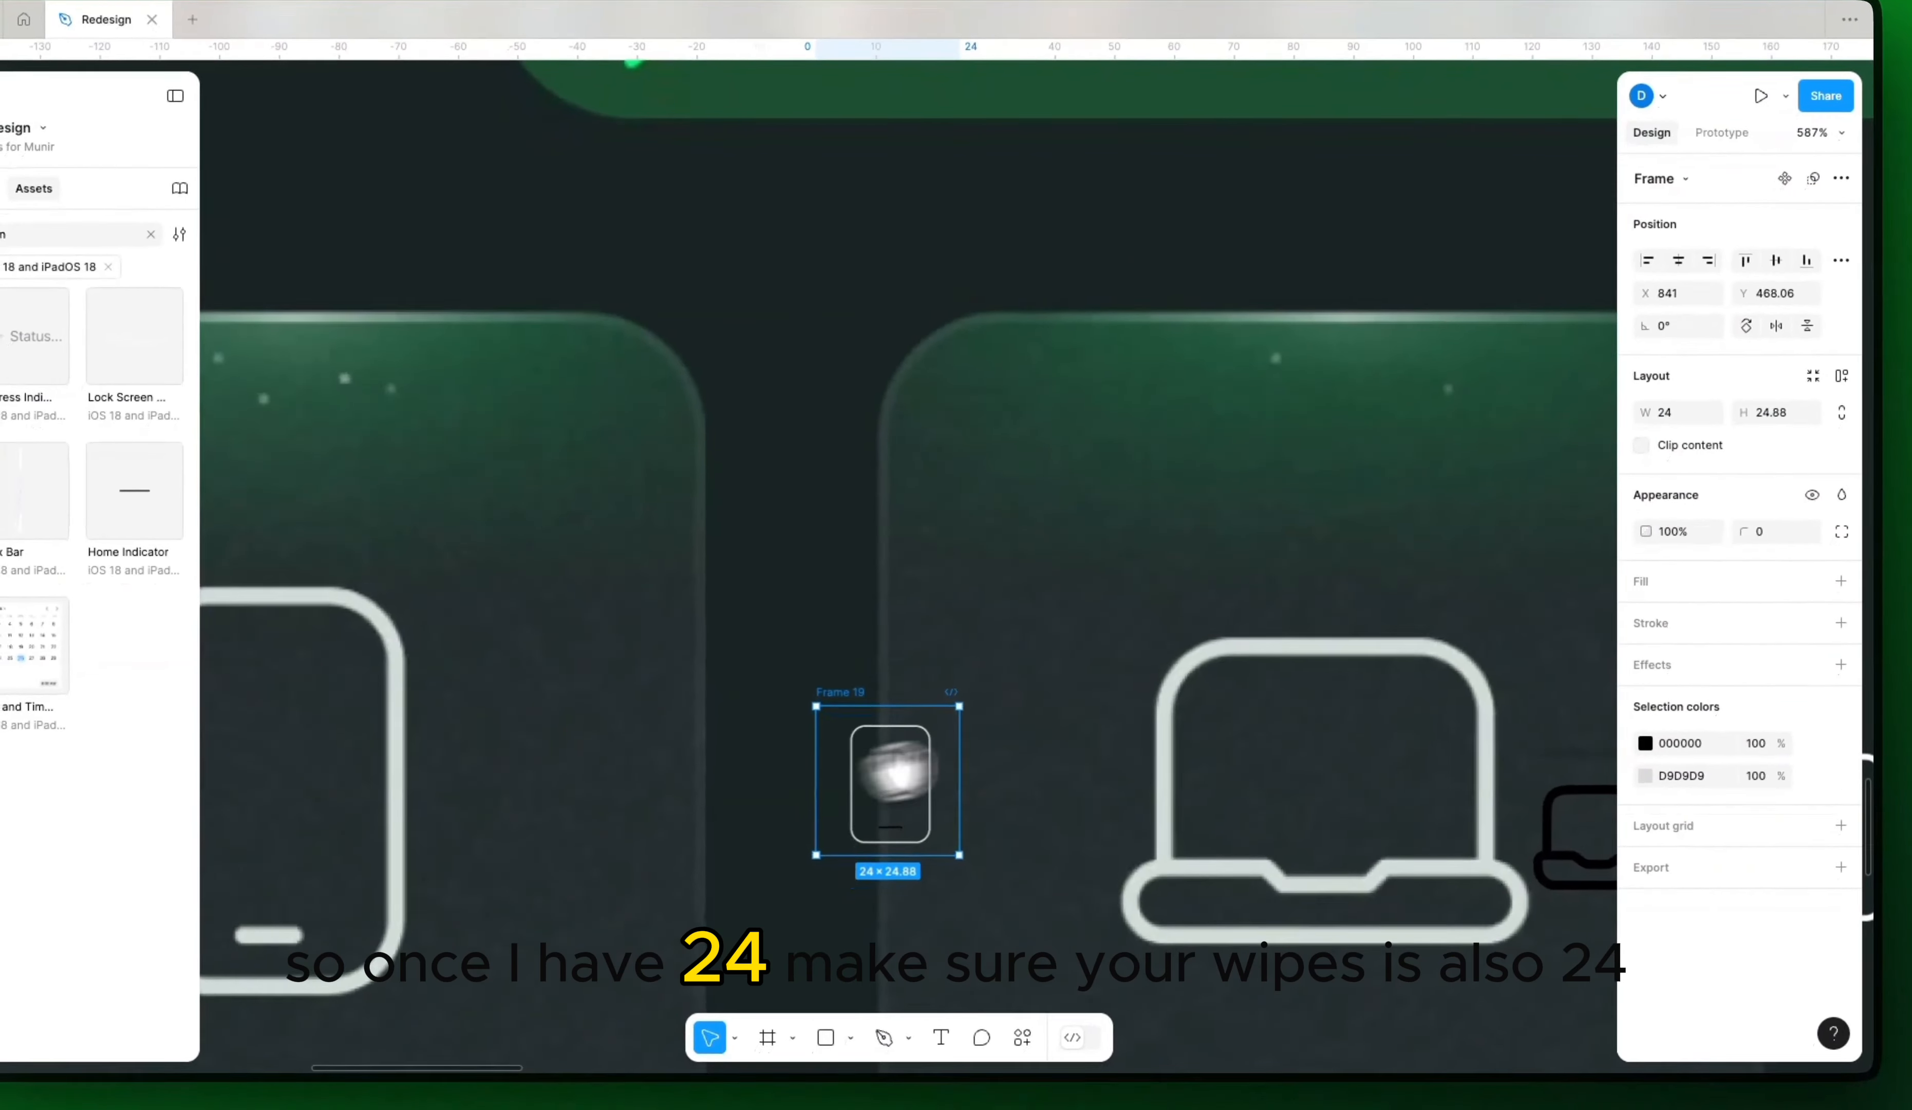
{"action": "left_click", "coordinate": [1778, 416]}
{"action": "type", "text": "24"}
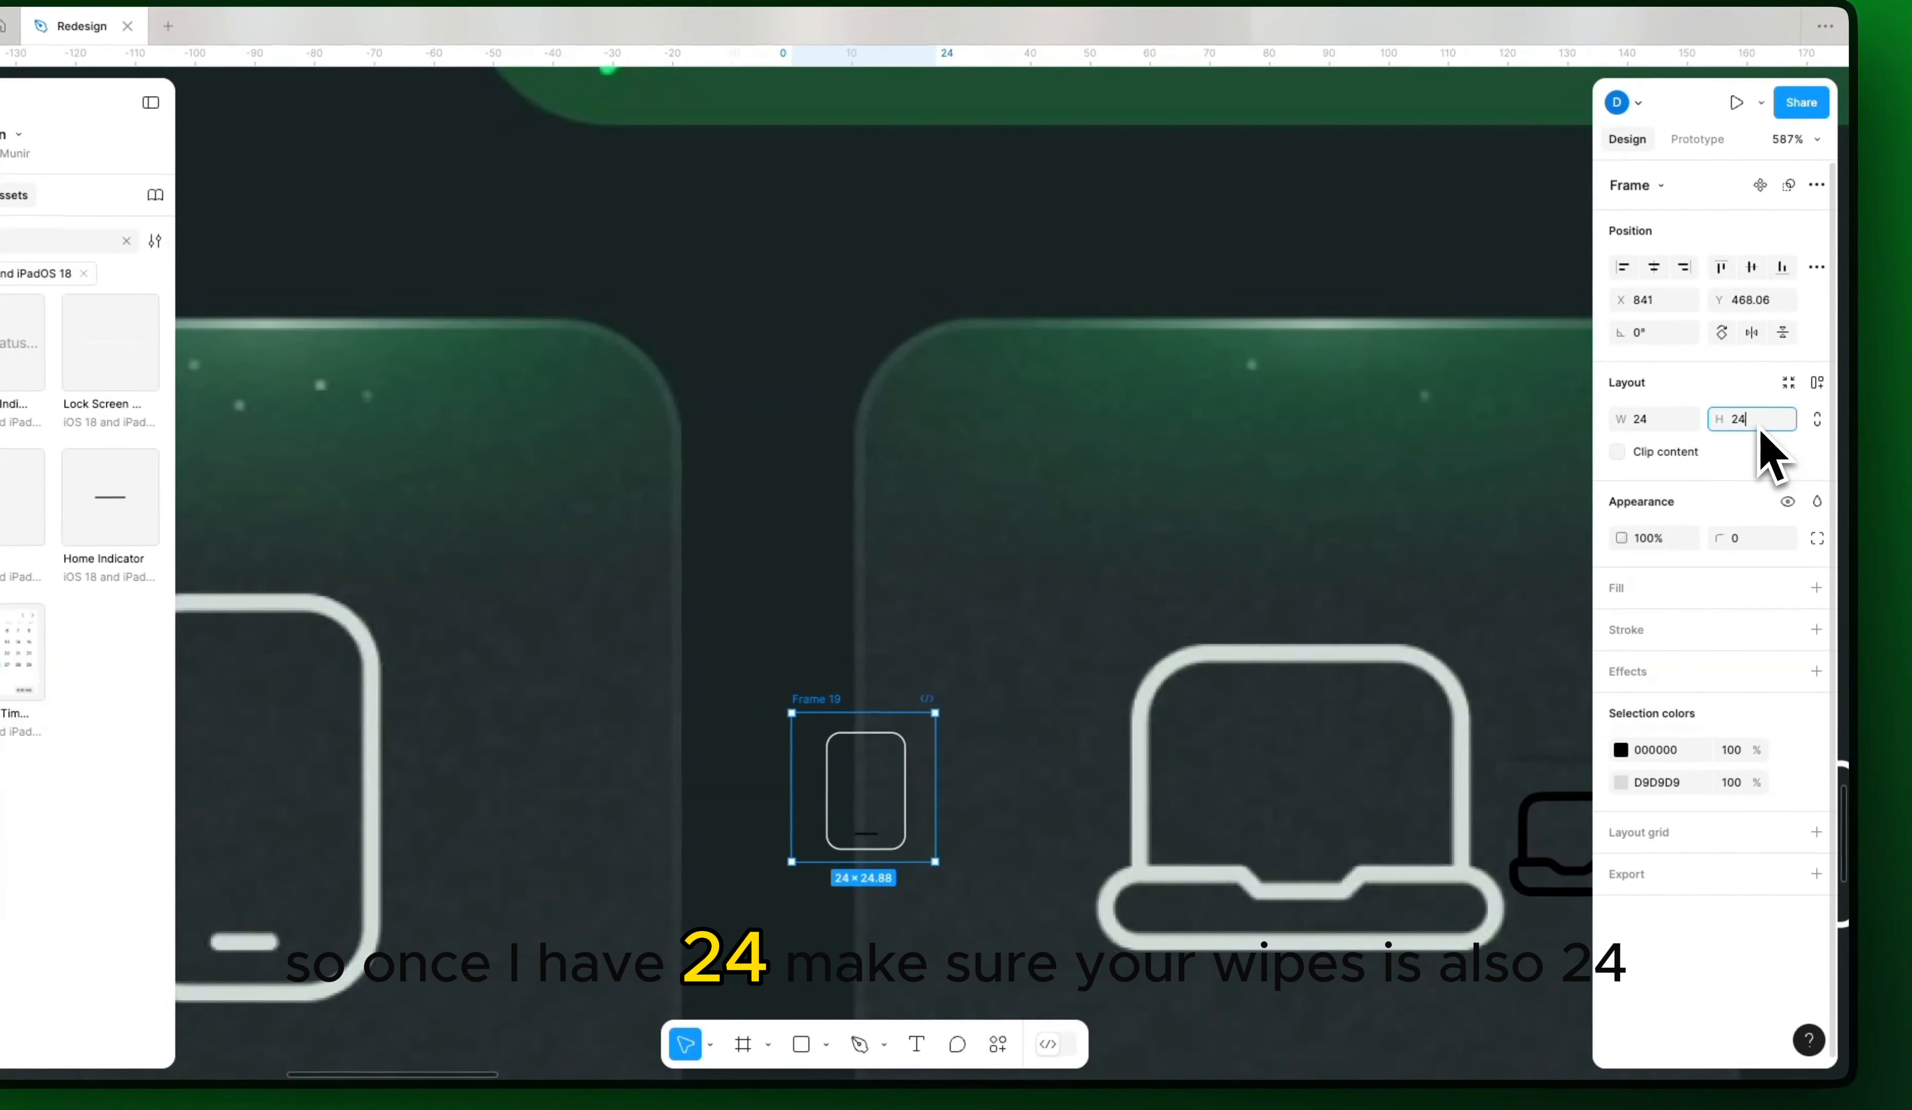
Step: Center the phone rectangle vertically in its frame and set its stroke weight to 1
{"action": "scroll", "coordinate": [922, 767], "scroll_direction": "up", "scroll_amount": 5}
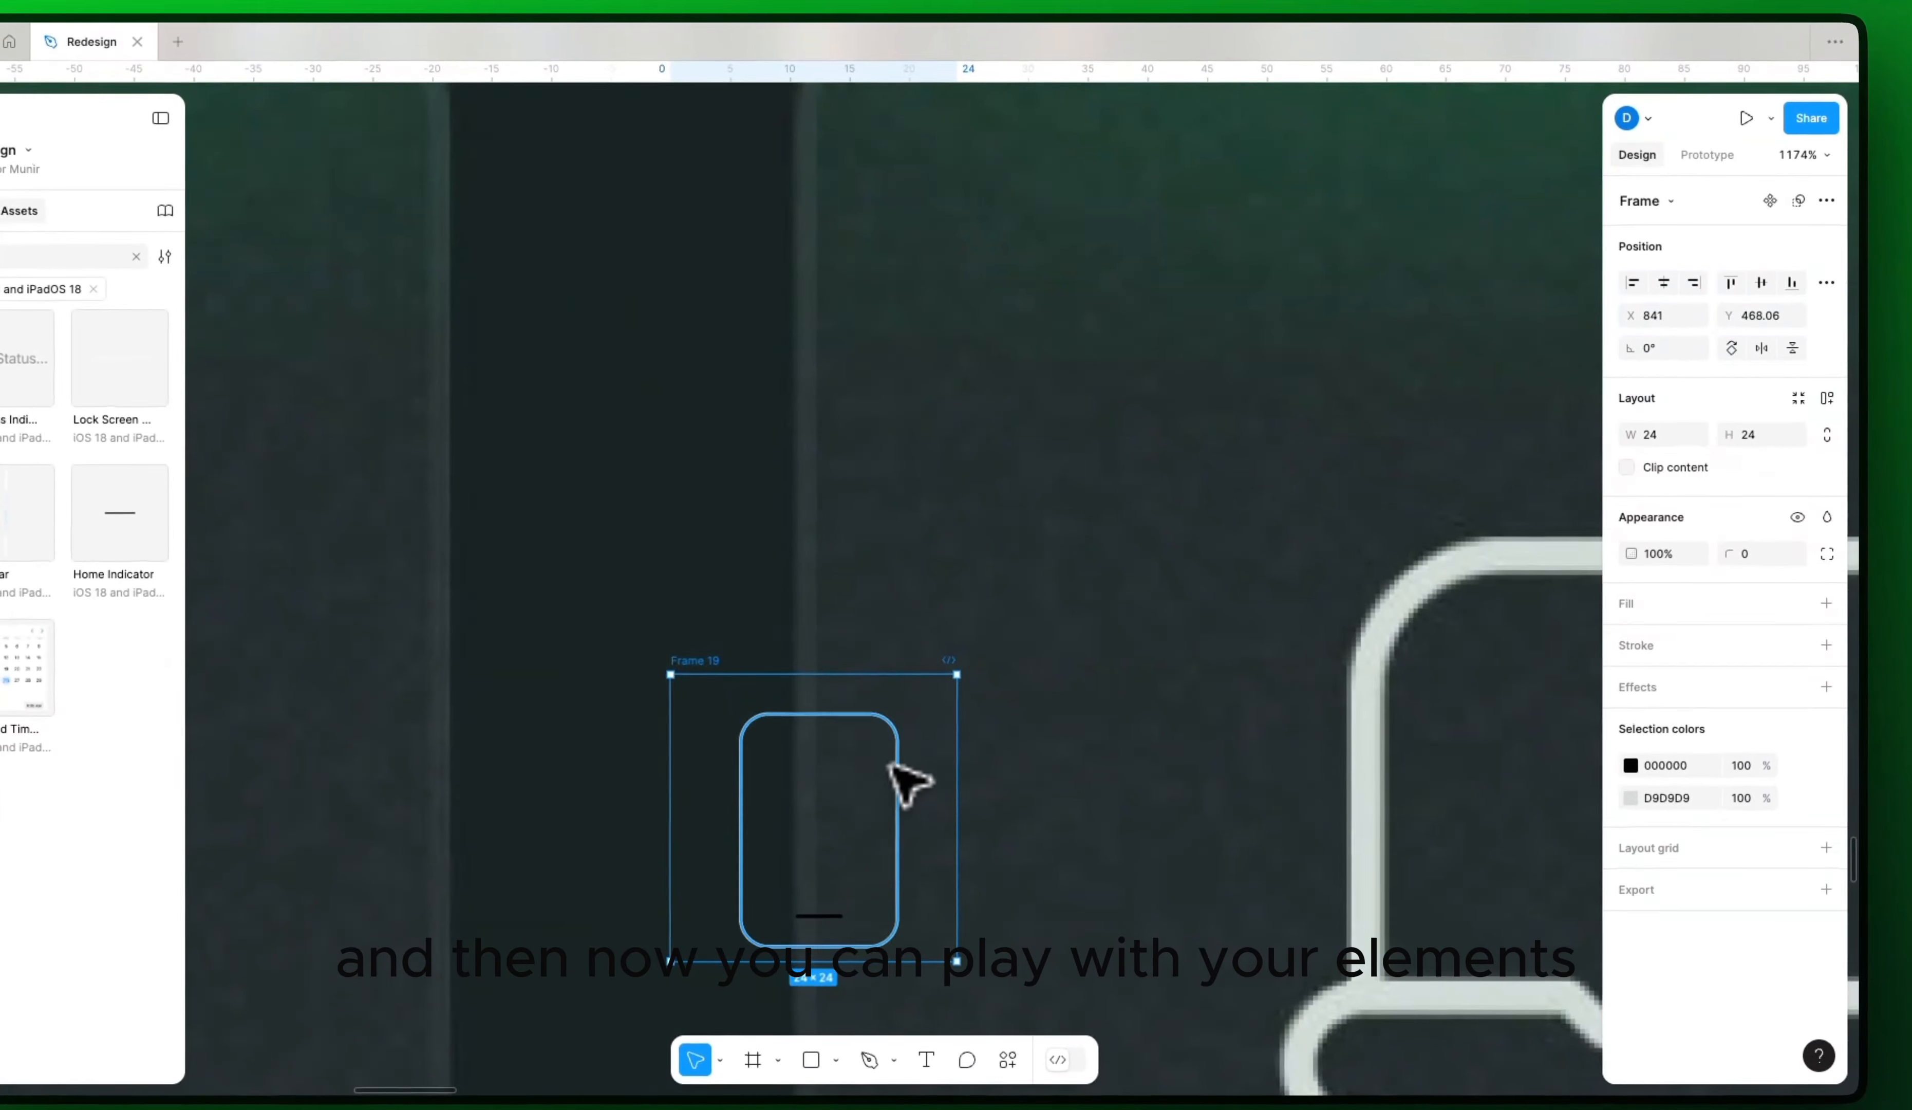
{"action": "left_click", "coordinate": [886, 746]}
{"action": "left_click", "coordinate": [1761, 282]}
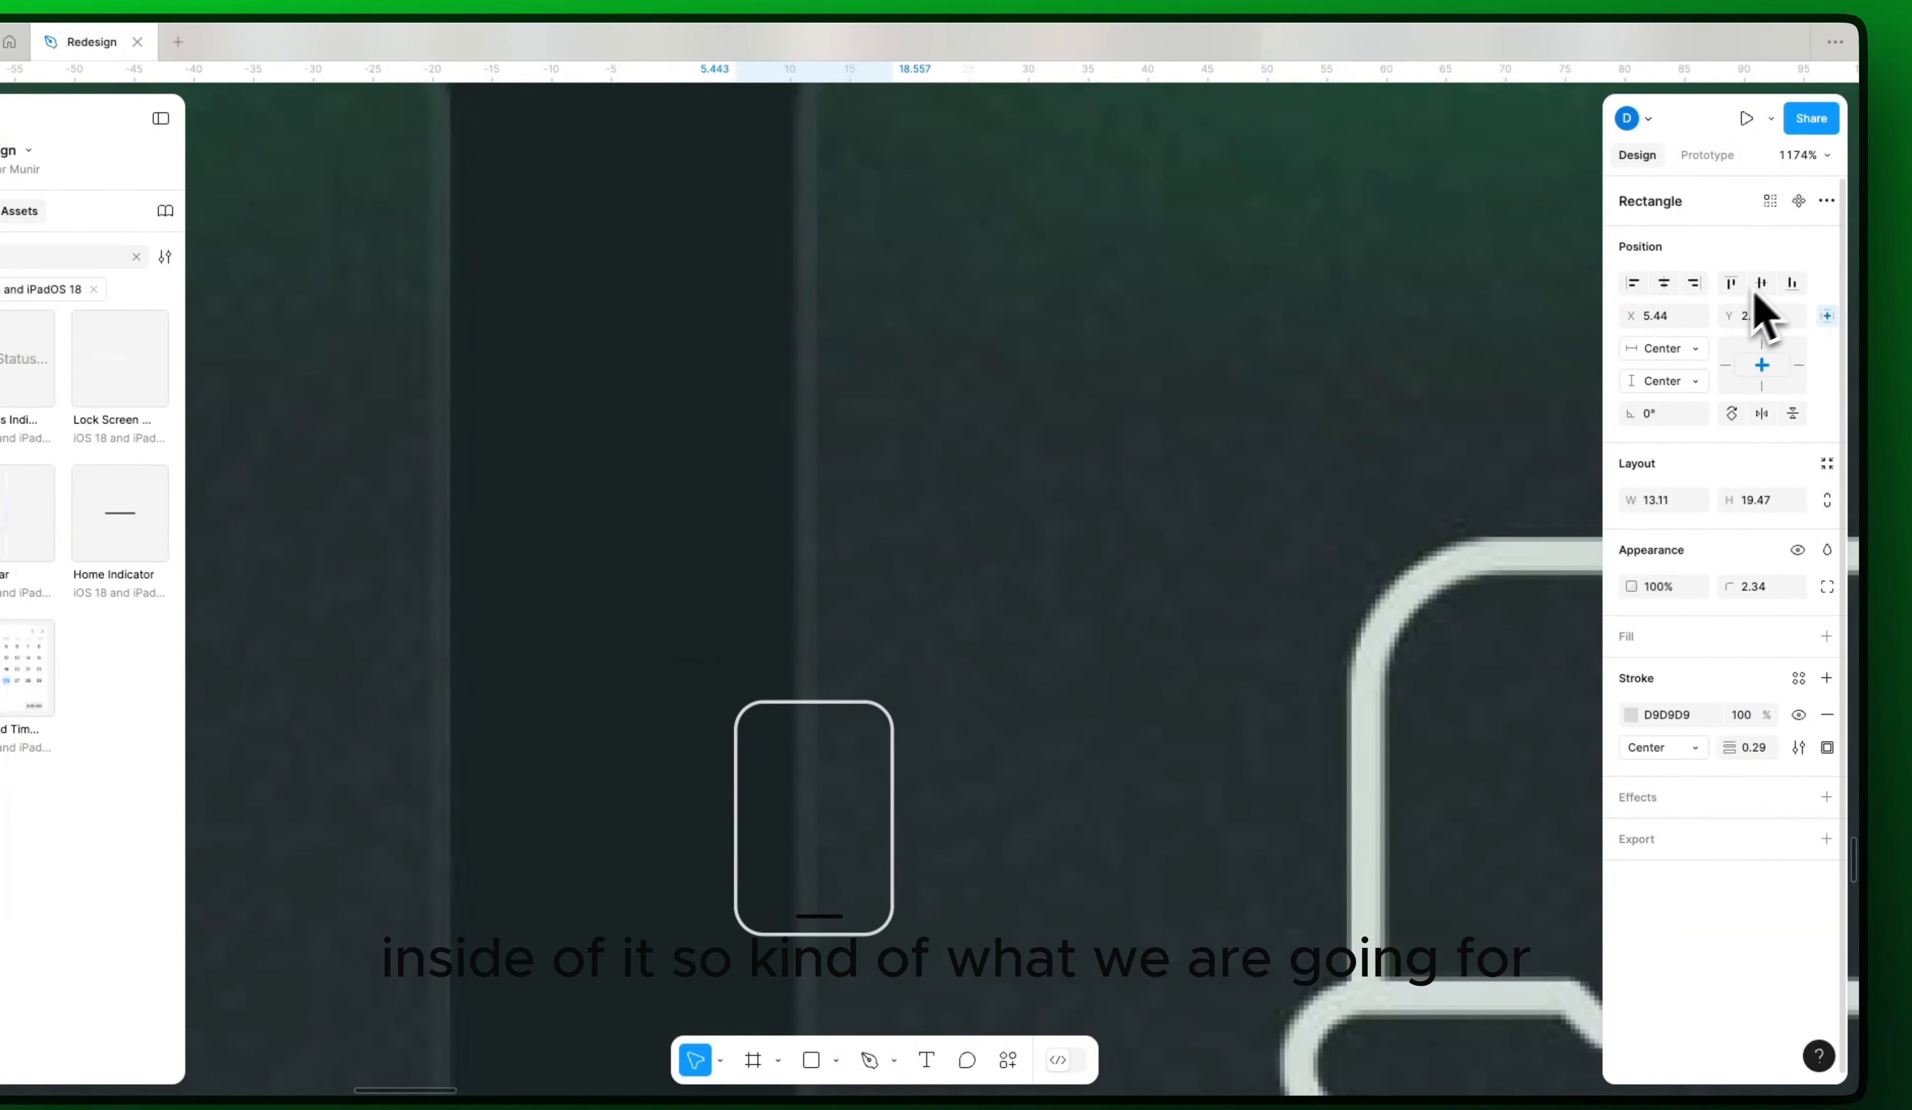
{"action": "left_click", "coordinate": [1752, 708]}
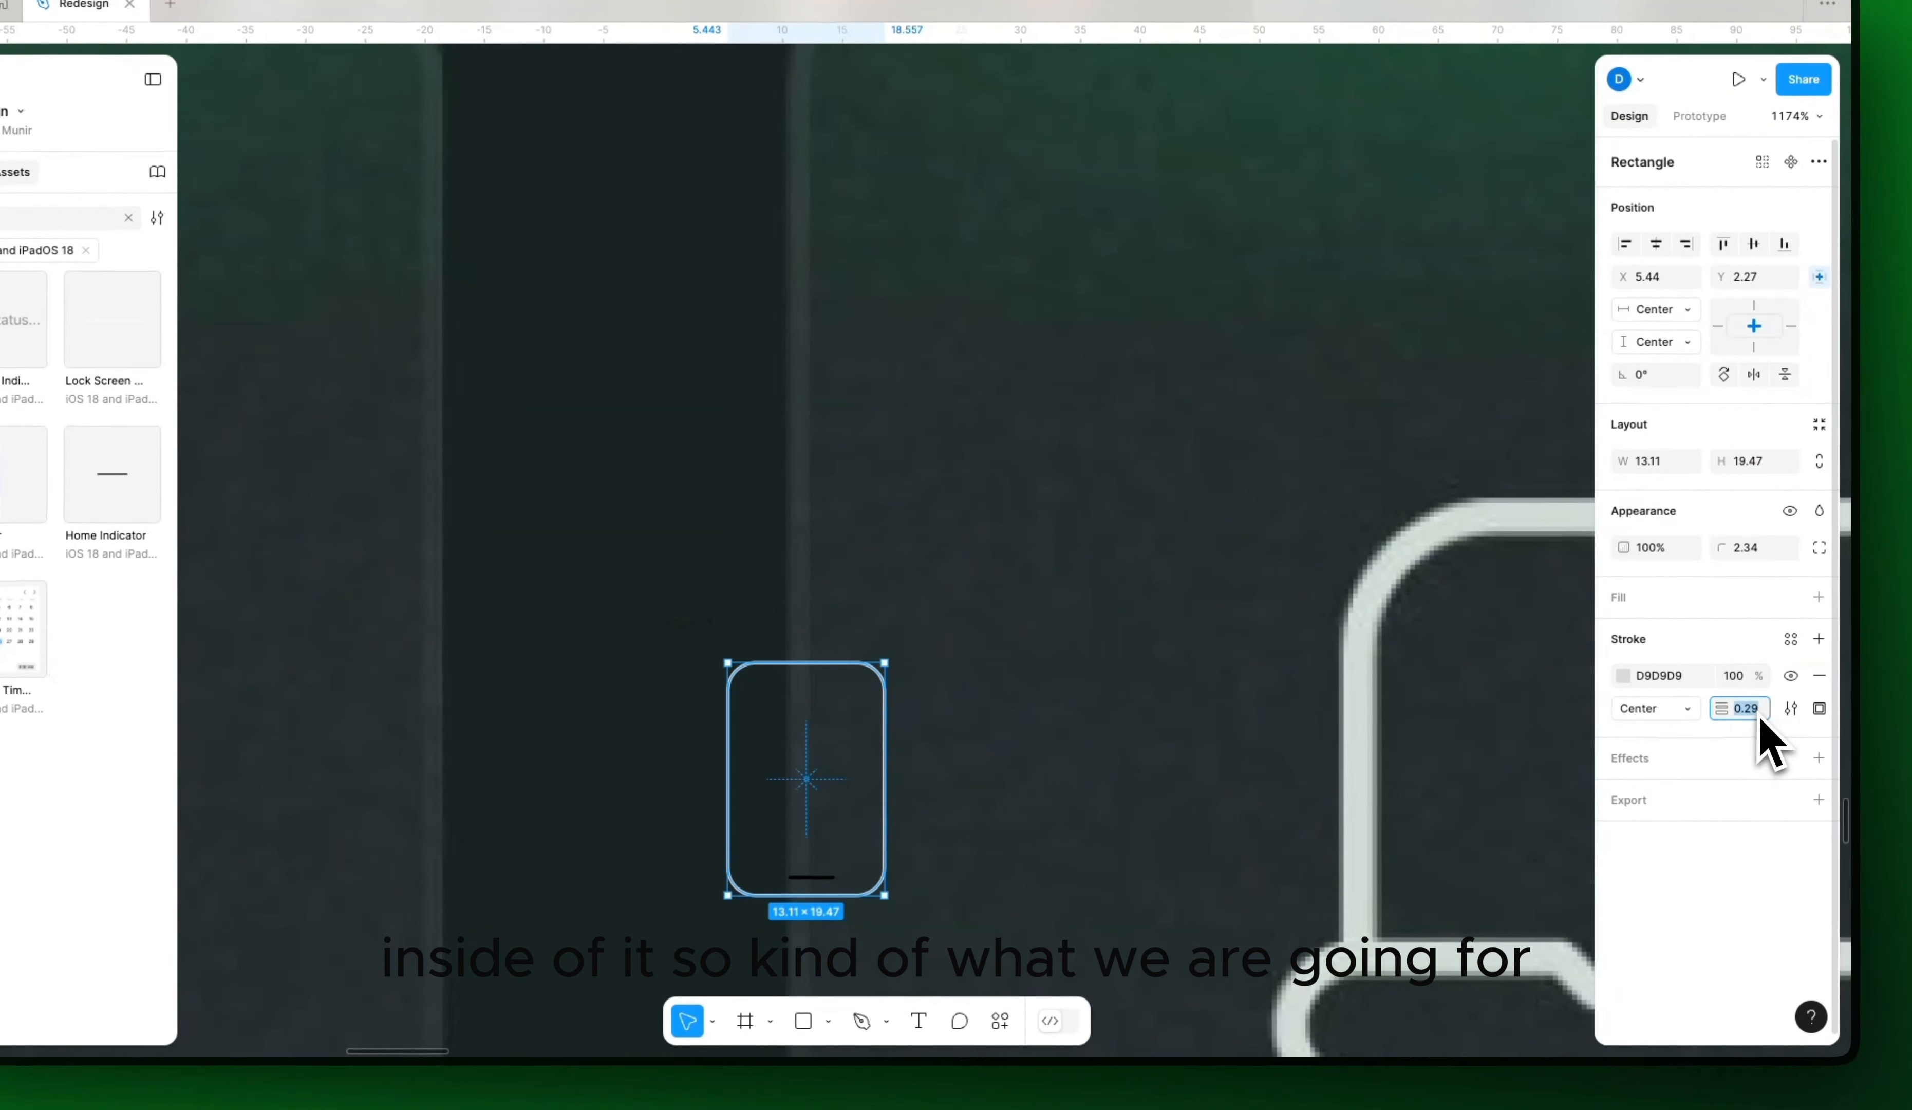
{"action": "type", "text": "1"}
{"action": "key", "text": "Return"}
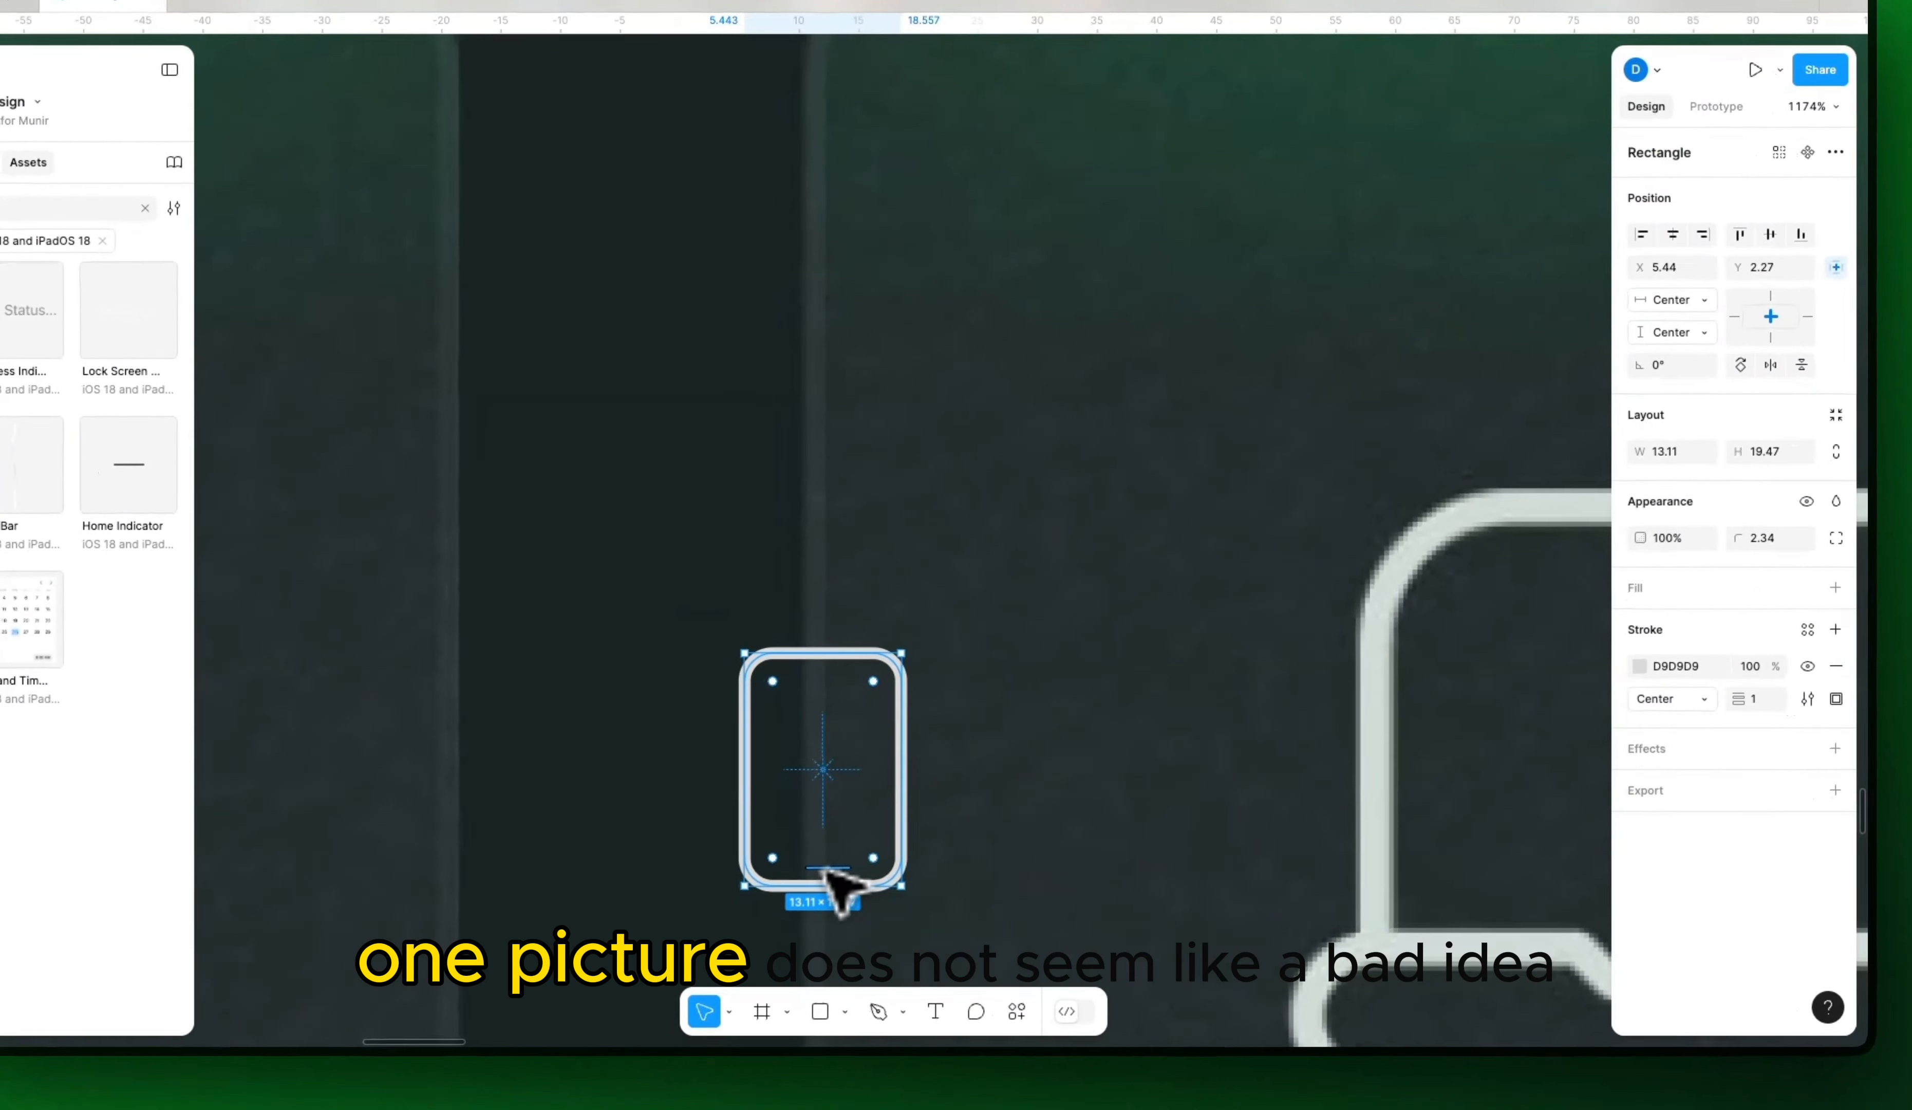
Step: Set the stroke weight of the small dash line inside the frame to 1
{"action": "left_click", "coordinate": [811, 877]}
{"action": "left_click", "coordinate": [1761, 703]}
{"action": "type", "text": "1"}
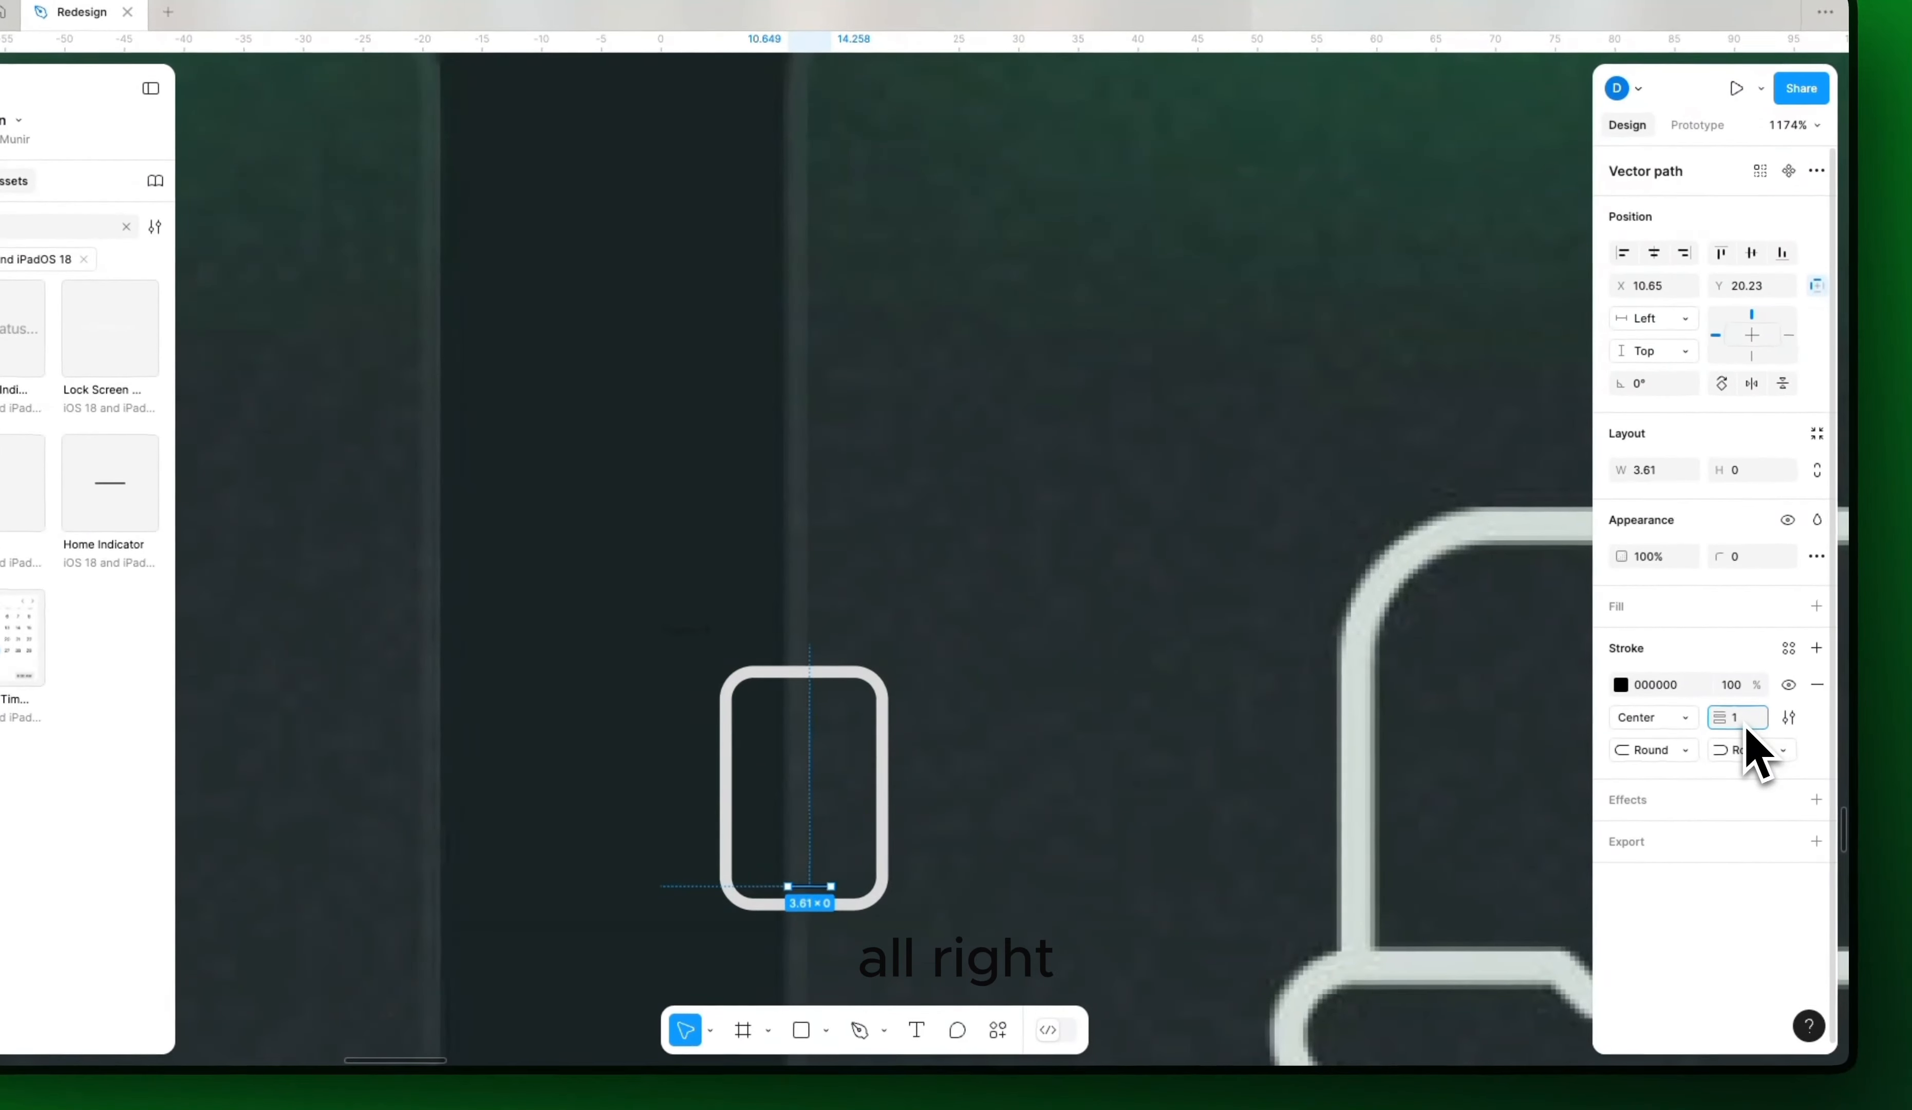
{"action": "scroll", "coordinate": [845, 796], "scroll_direction": "up", "scroll_amount": 3}
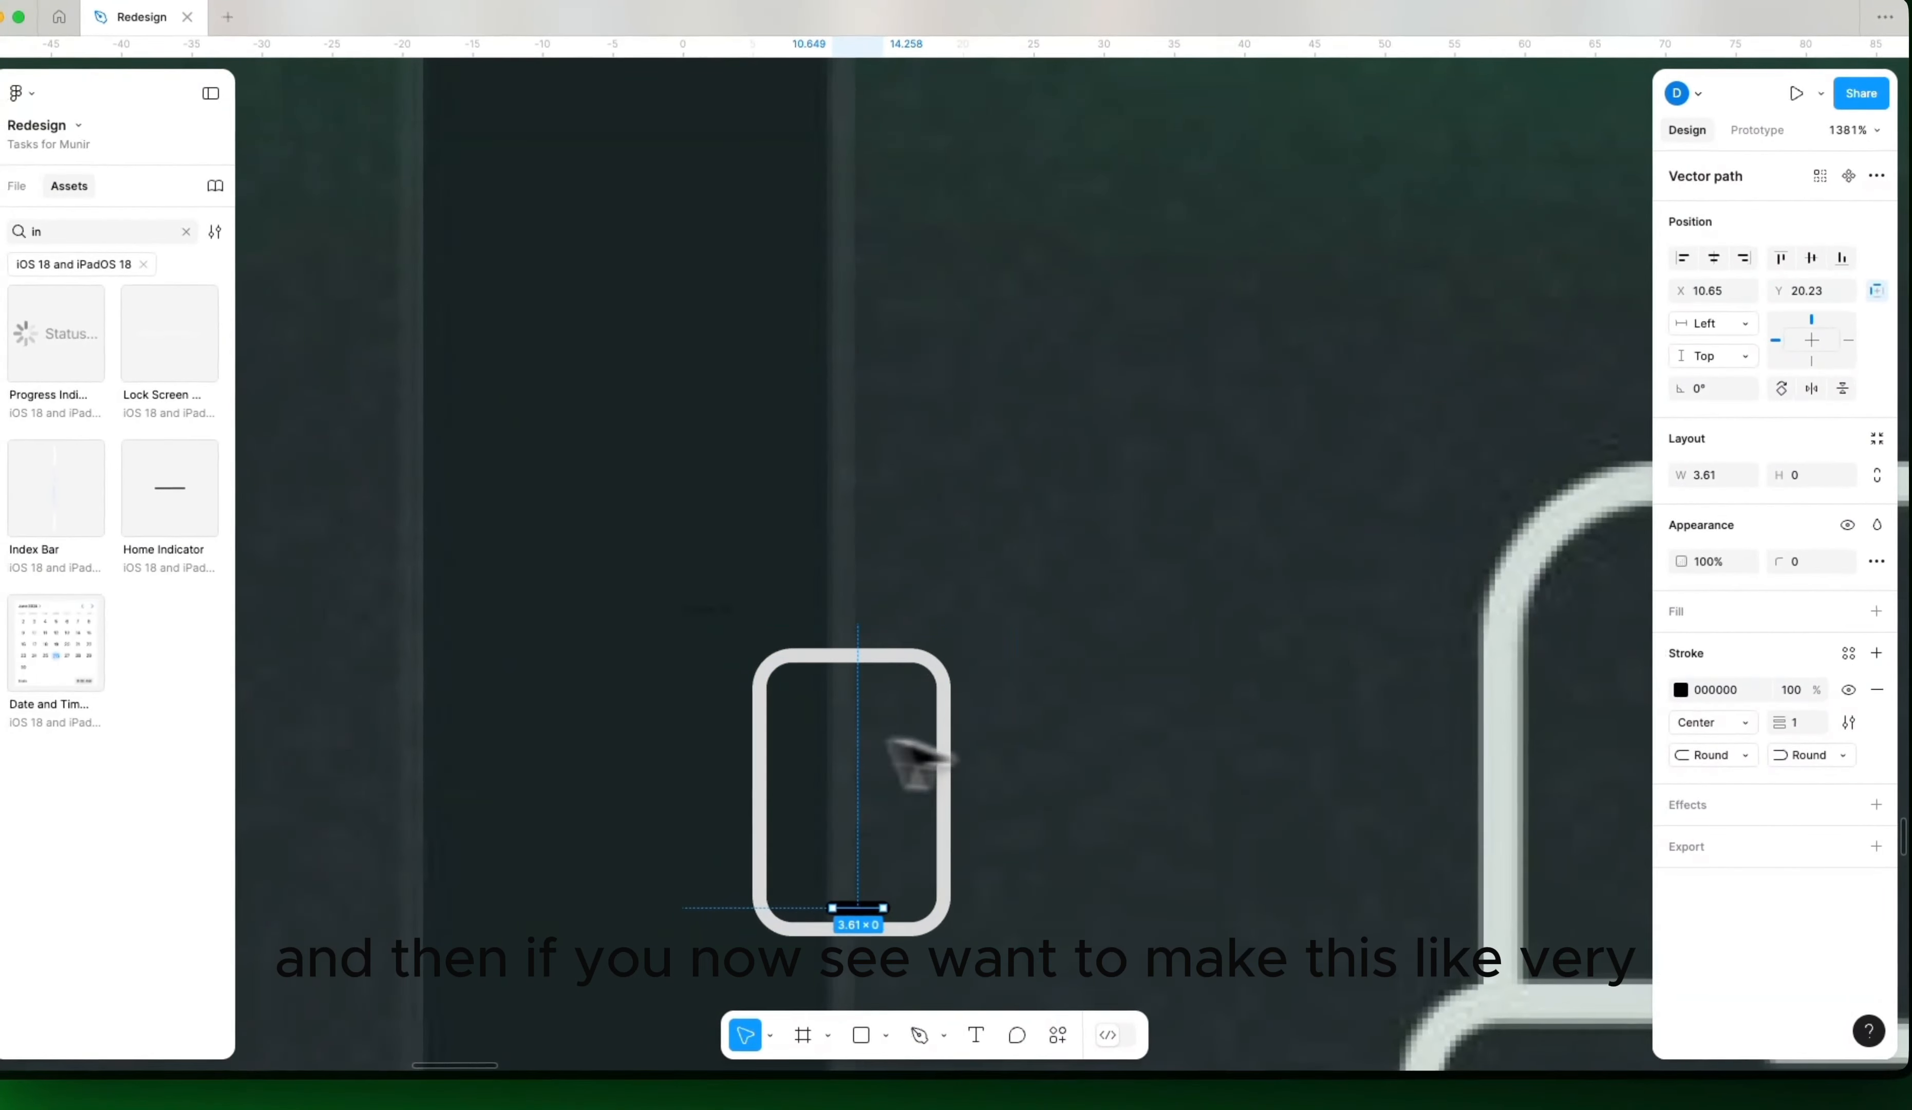
Step: Cut the dash line and paste it into the phone rectangle's vector path, then try centering it horizontally and undo that
{"action": "key", "text": "BackSpace"}
{"action": "double_click", "coordinate": [942, 758]}
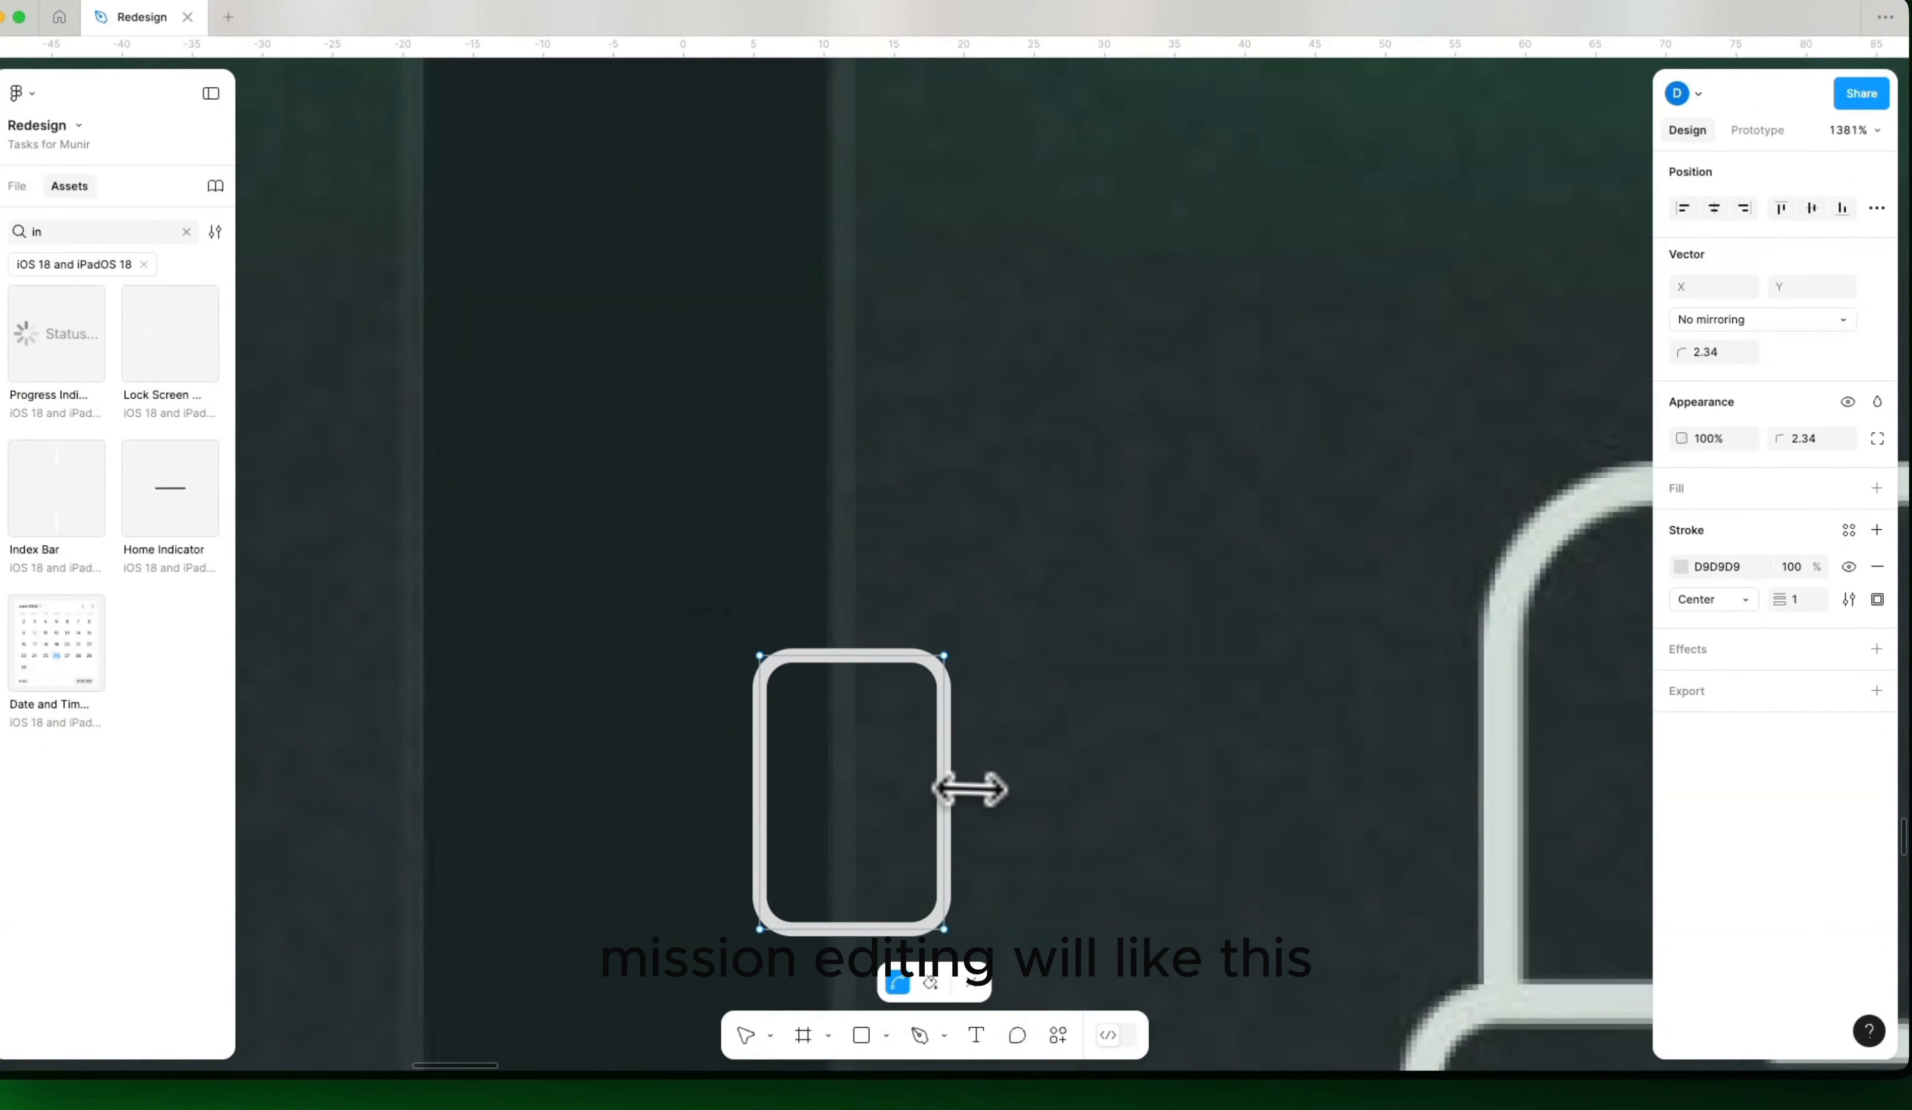
{"action": "key", "text": "super+v"}
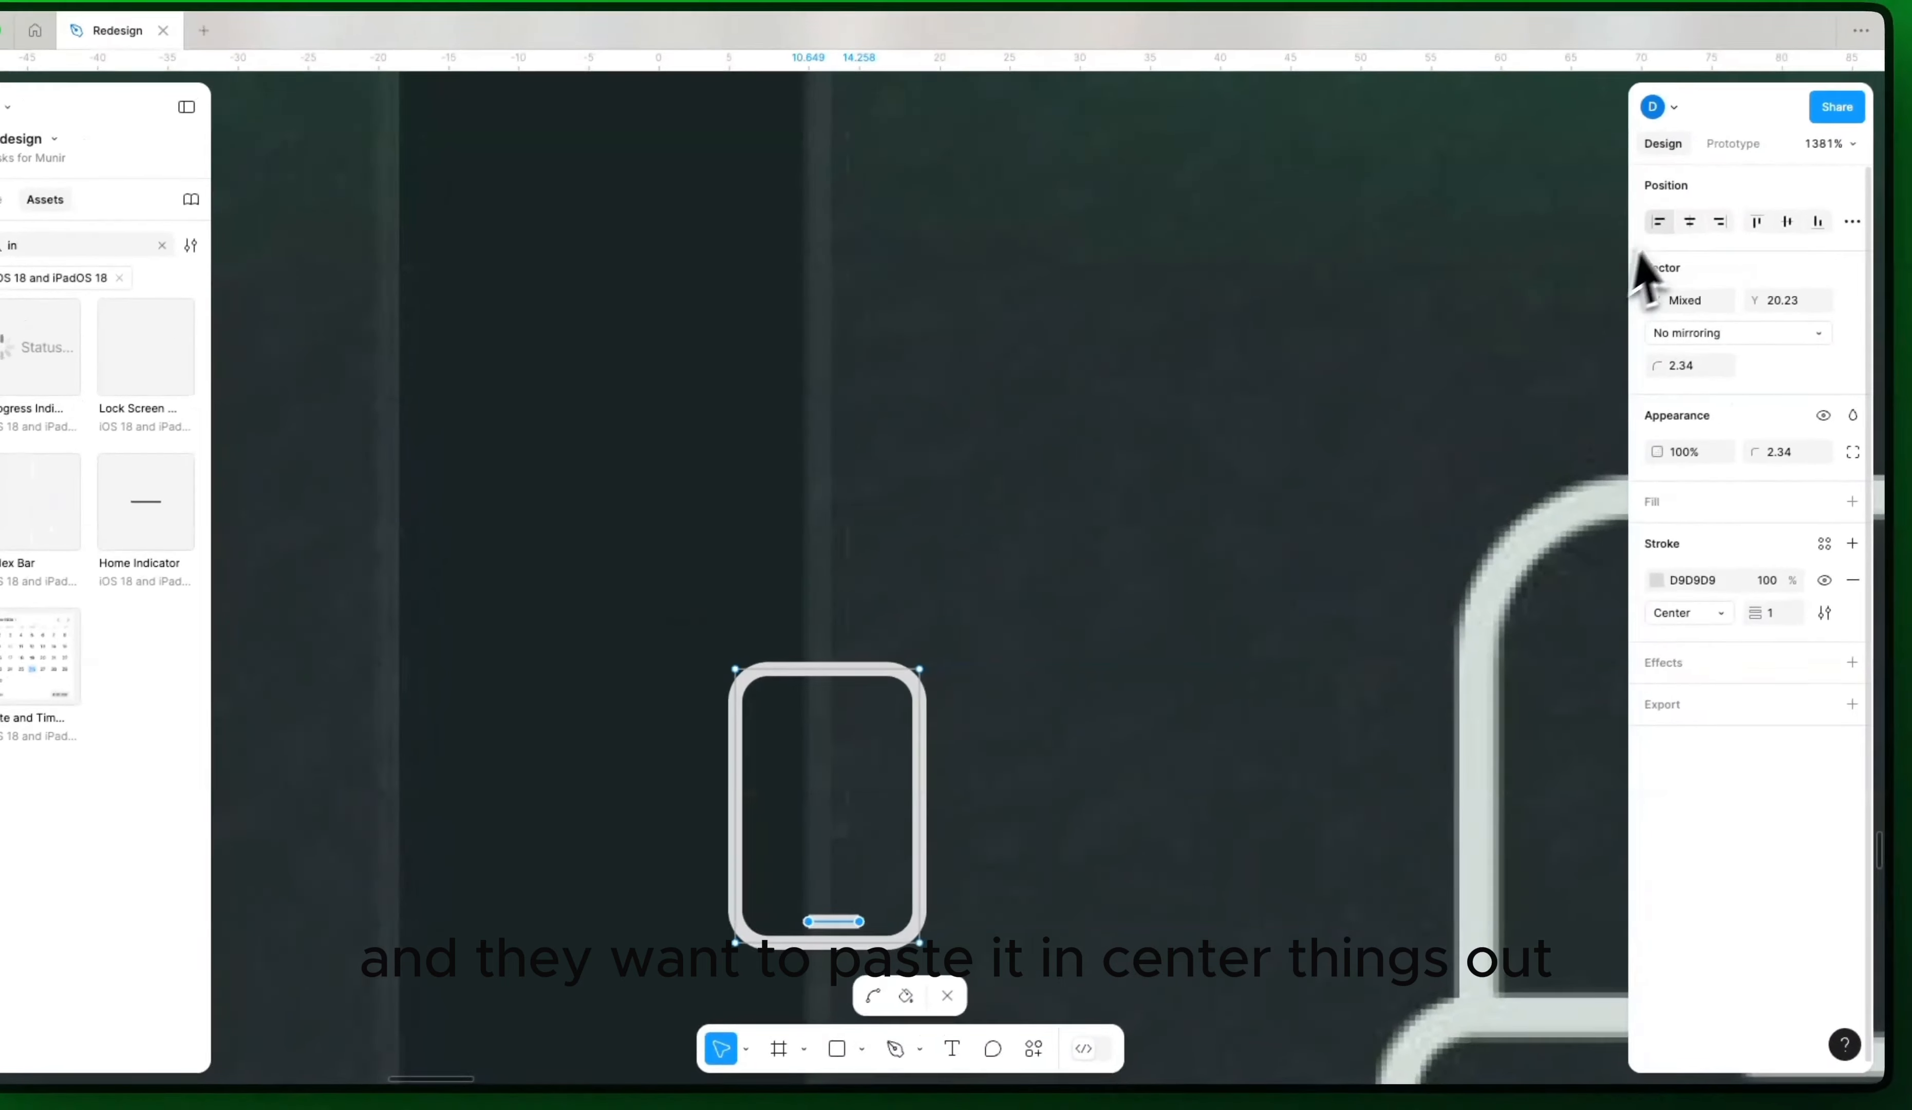
{"action": "left_click", "coordinate": [1714, 208]}
{"action": "key", "text": "super+z"}
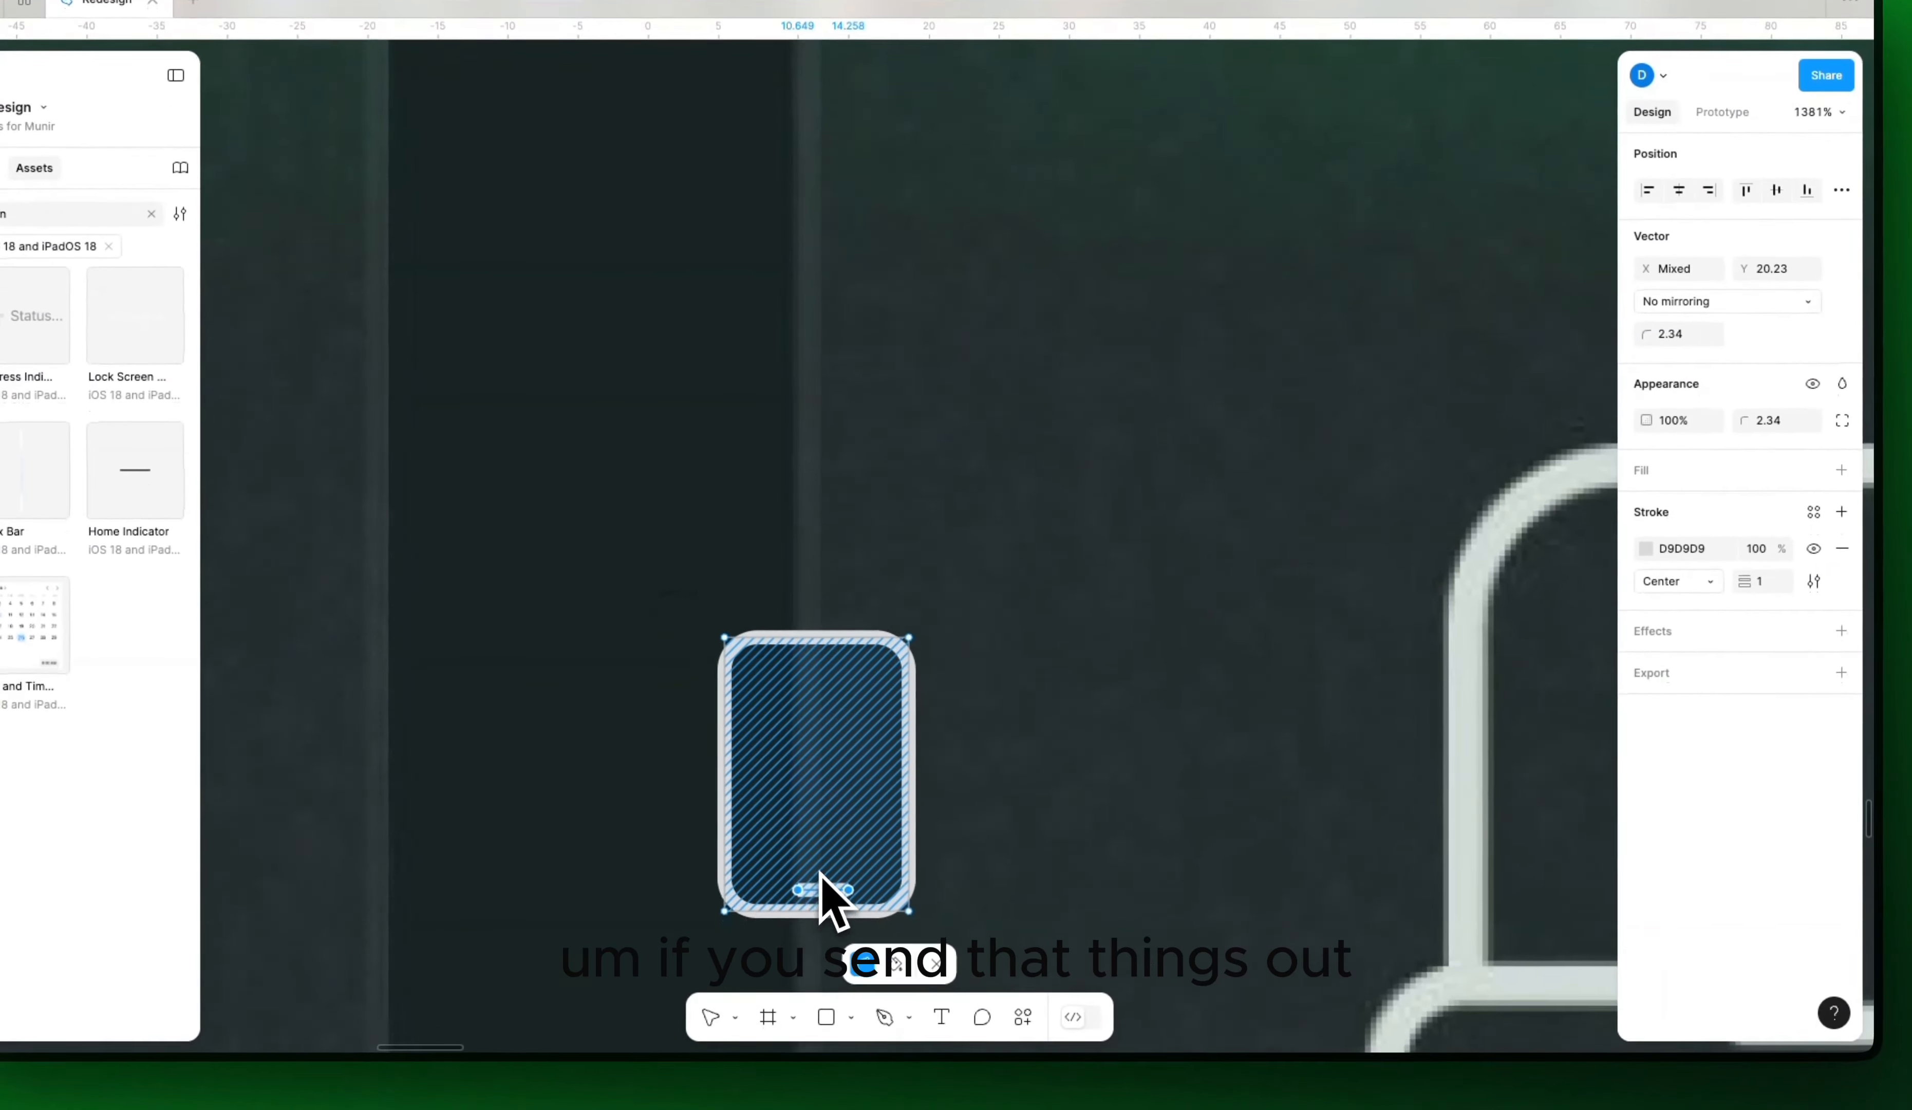
Step: Shift the combined phone shape slightly right within its frame, to about X 6.57
{"action": "scroll", "coordinate": [830, 873], "scroll_direction": "up", "scroll_amount": 5}
{"action": "left_click_drag", "start_coordinate": [836, 890], "coordinate": [925, 621]}
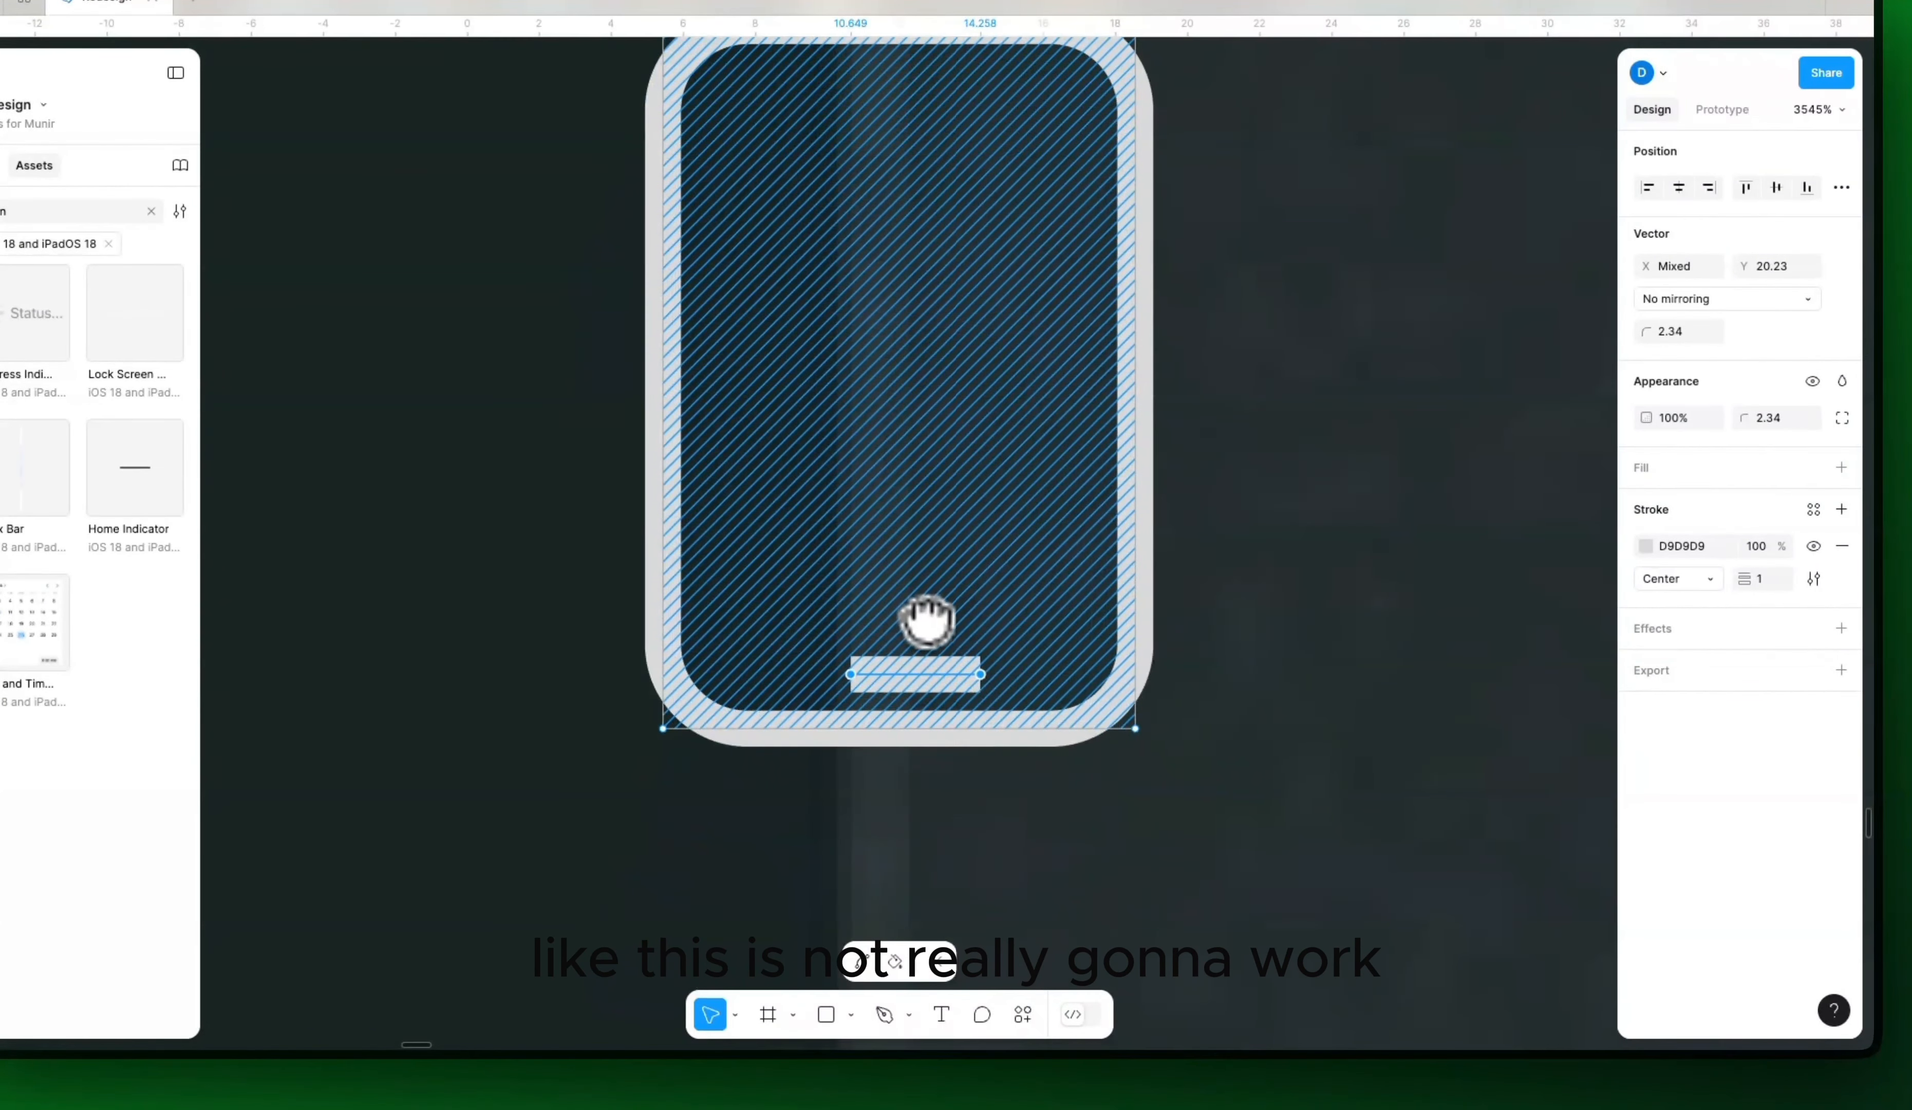
{"action": "left_click", "coordinate": [952, 674]}
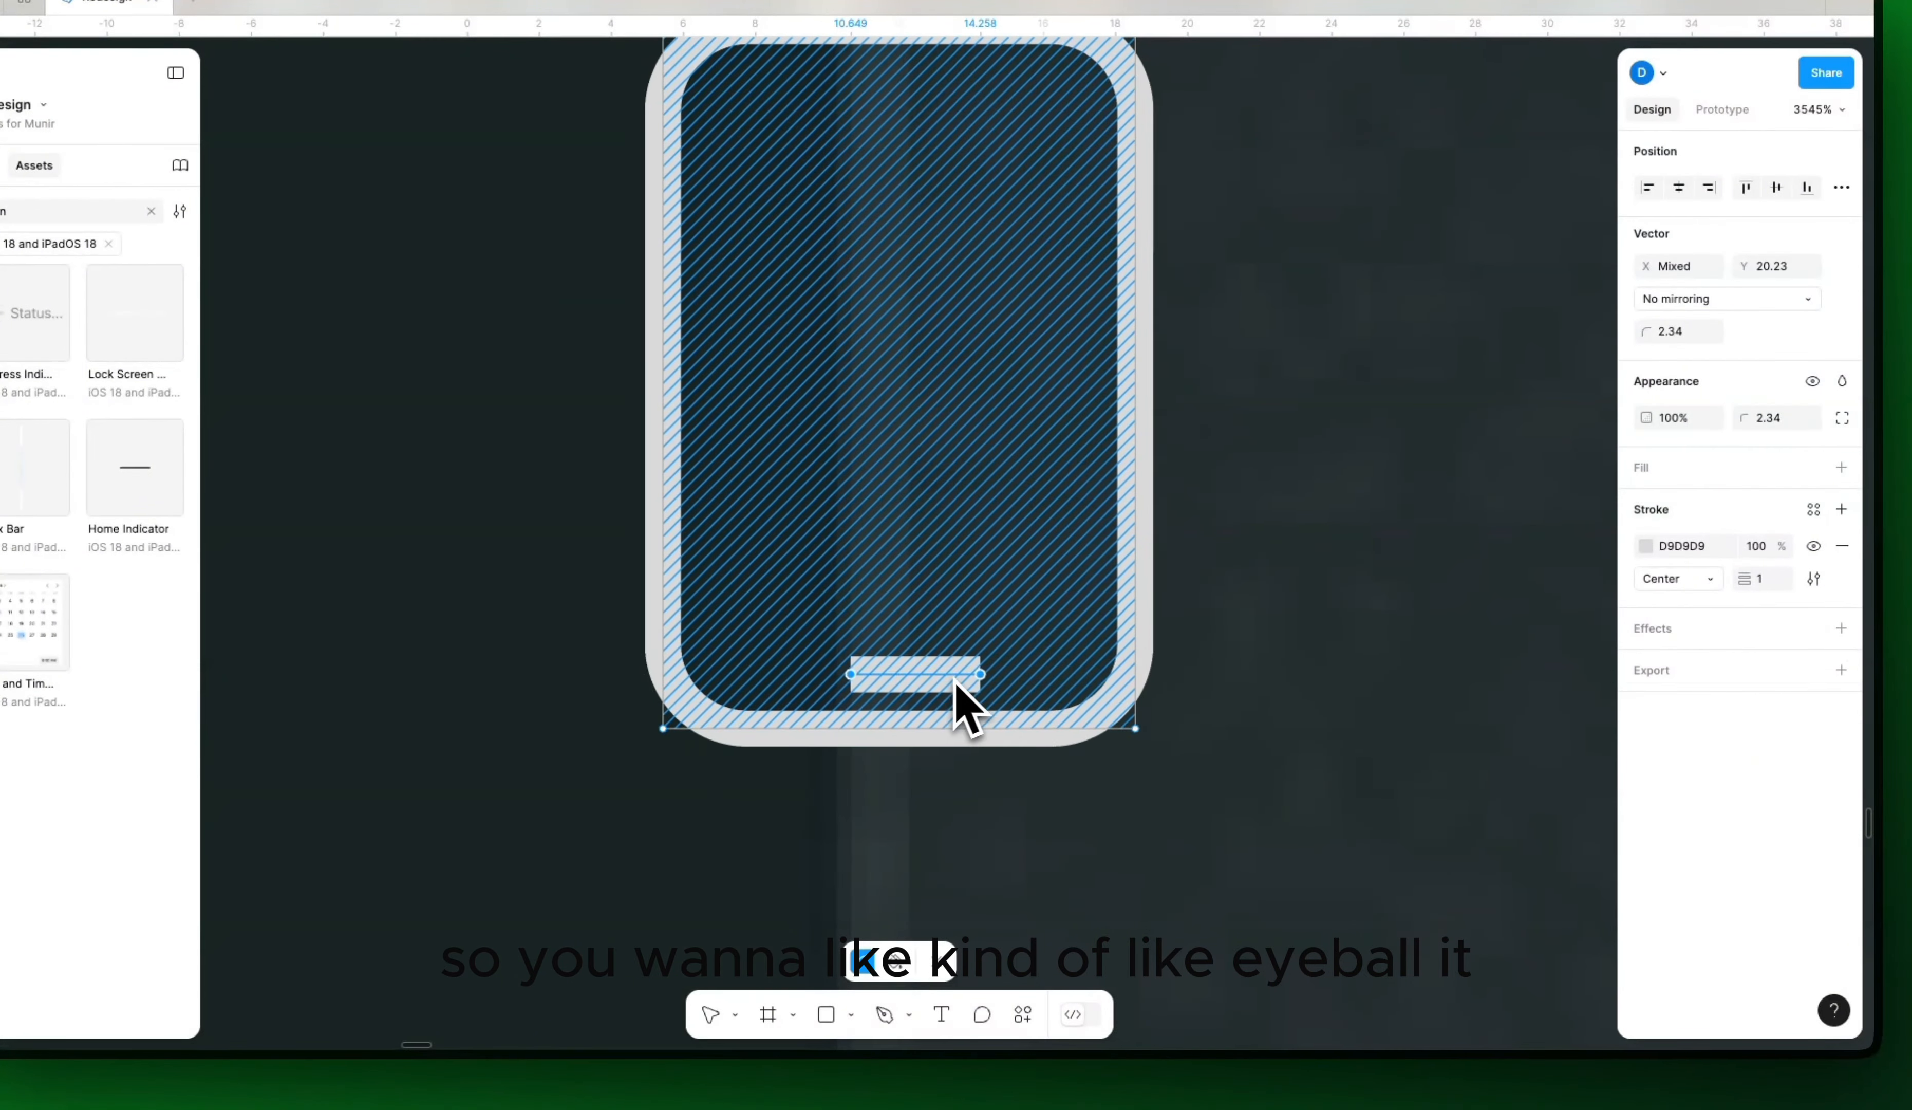
{"action": "left_click_drag", "start_coordinate": [989, 670], "coordinate": [1030, 633]}
{"action": "key", "text": "Escape"}
Step: Extend the dash's left end point to X 11.29 and lower the phone outline slightly to widen the gap below the dash
{"action": "double_click", "coordinate": [1010, 670]}
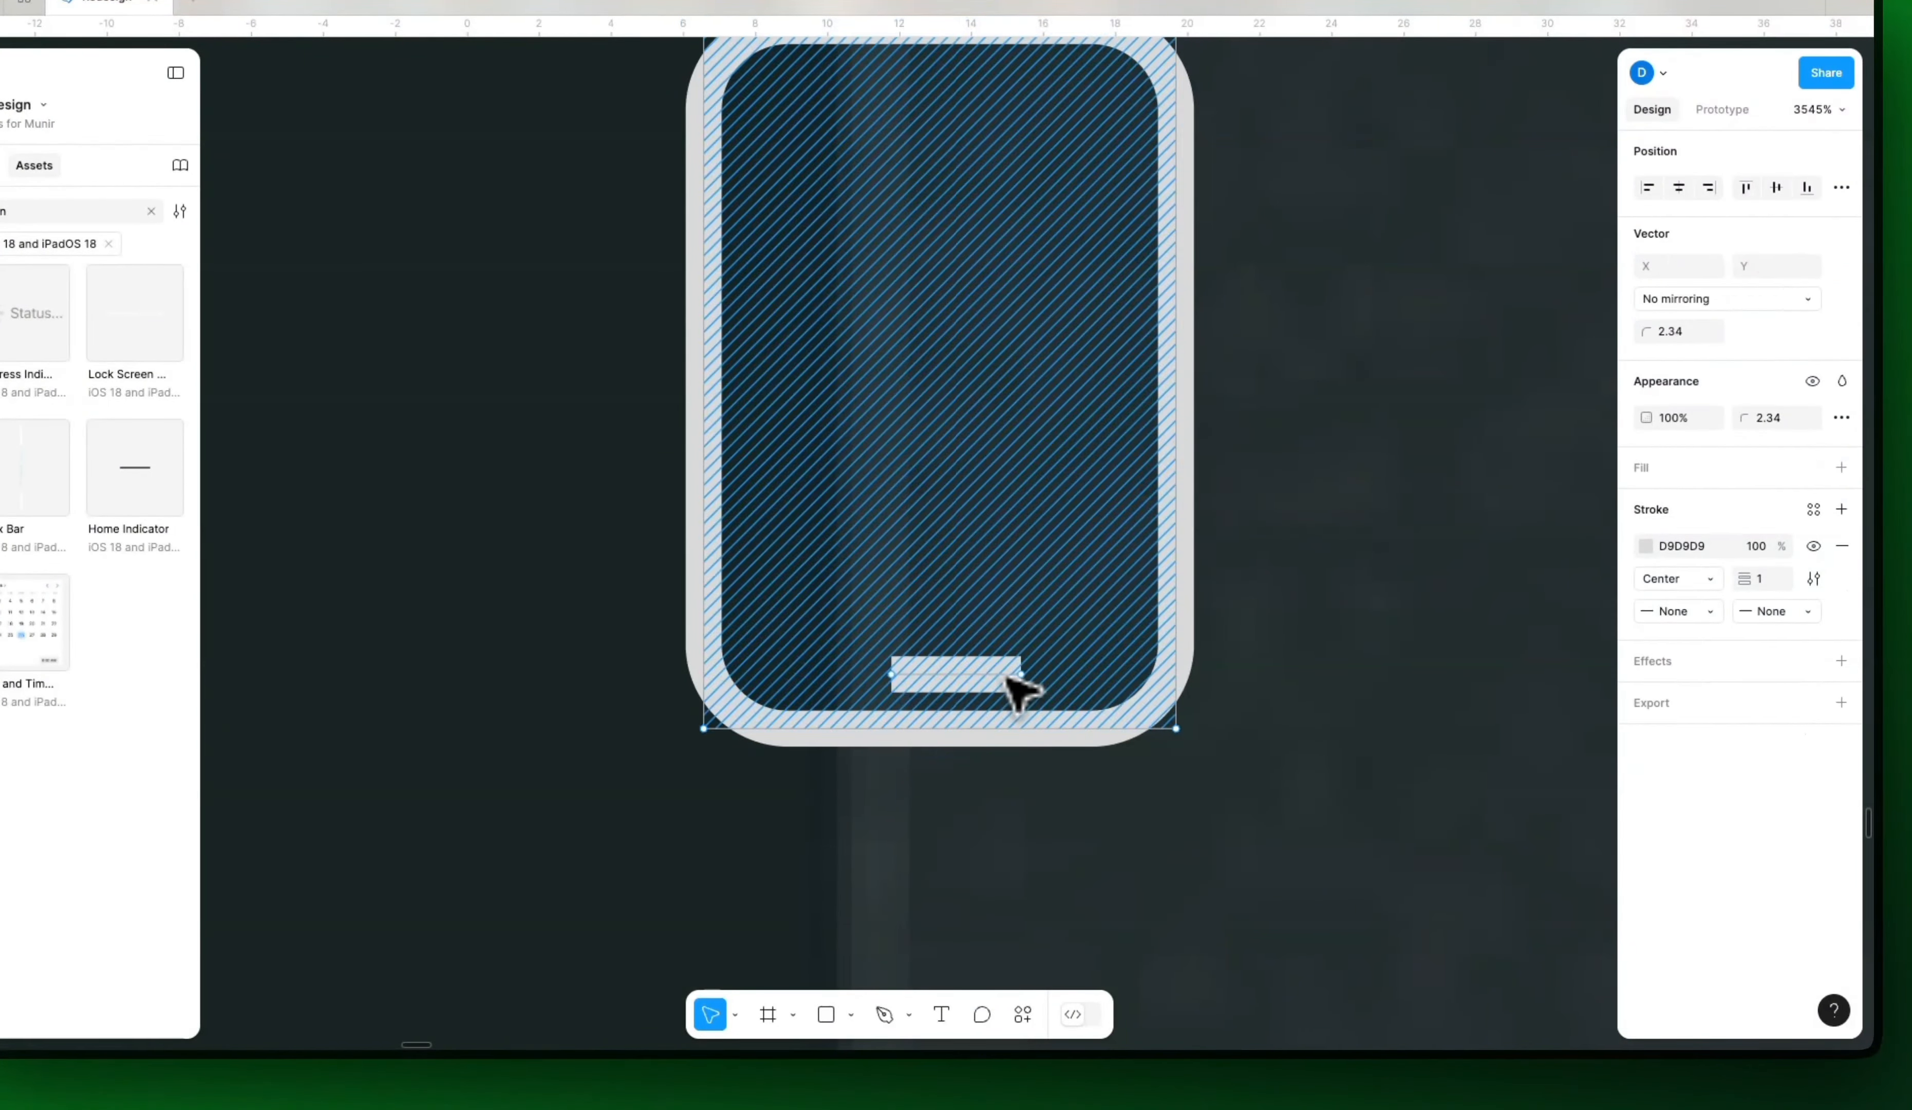
{"action": "left_click", "coordinate": [890, 673]}
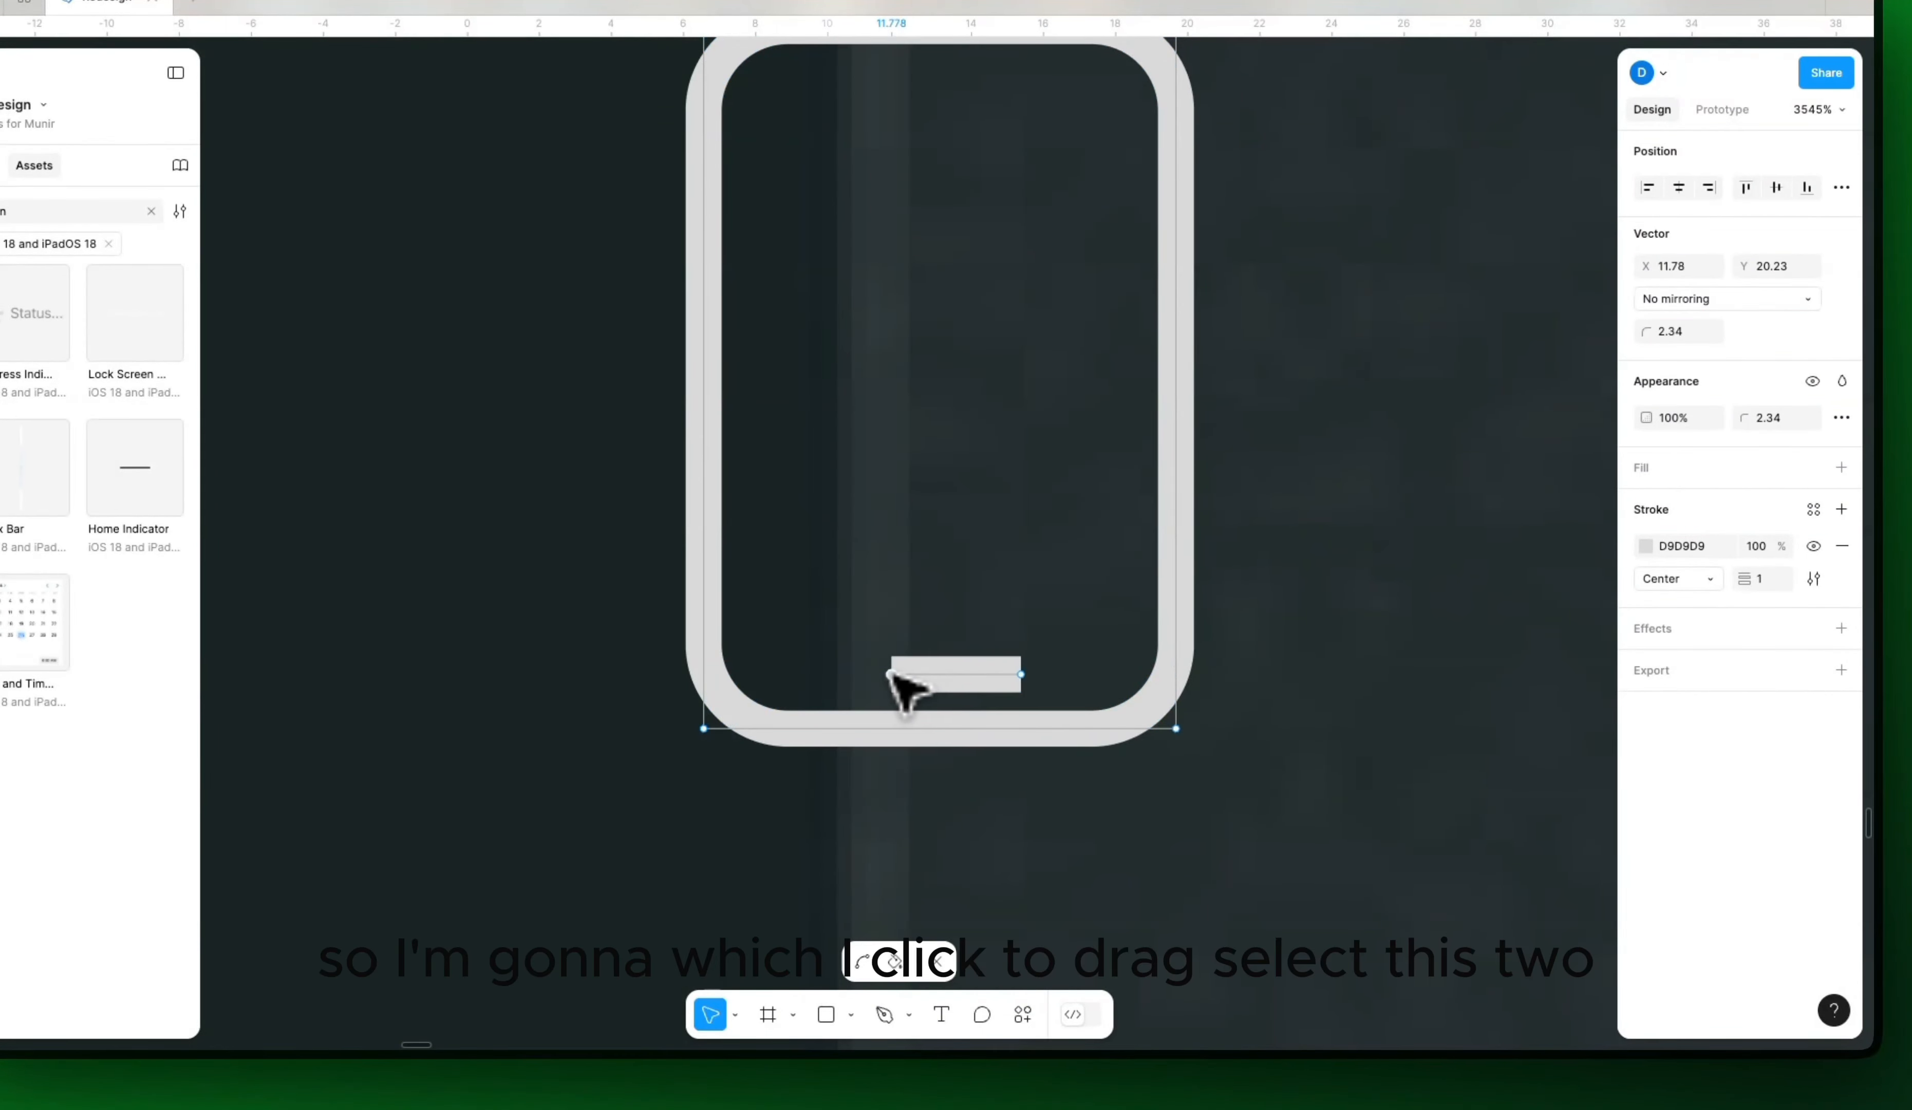
{"action": "scroll", "coordinate": [1004, 676], "scroll_direction": "down", "scroll_amount": 4}
{"action": "scroll", "coordinate": [997, 670], "scroll_direction": "up", "scroll_amount": 4}
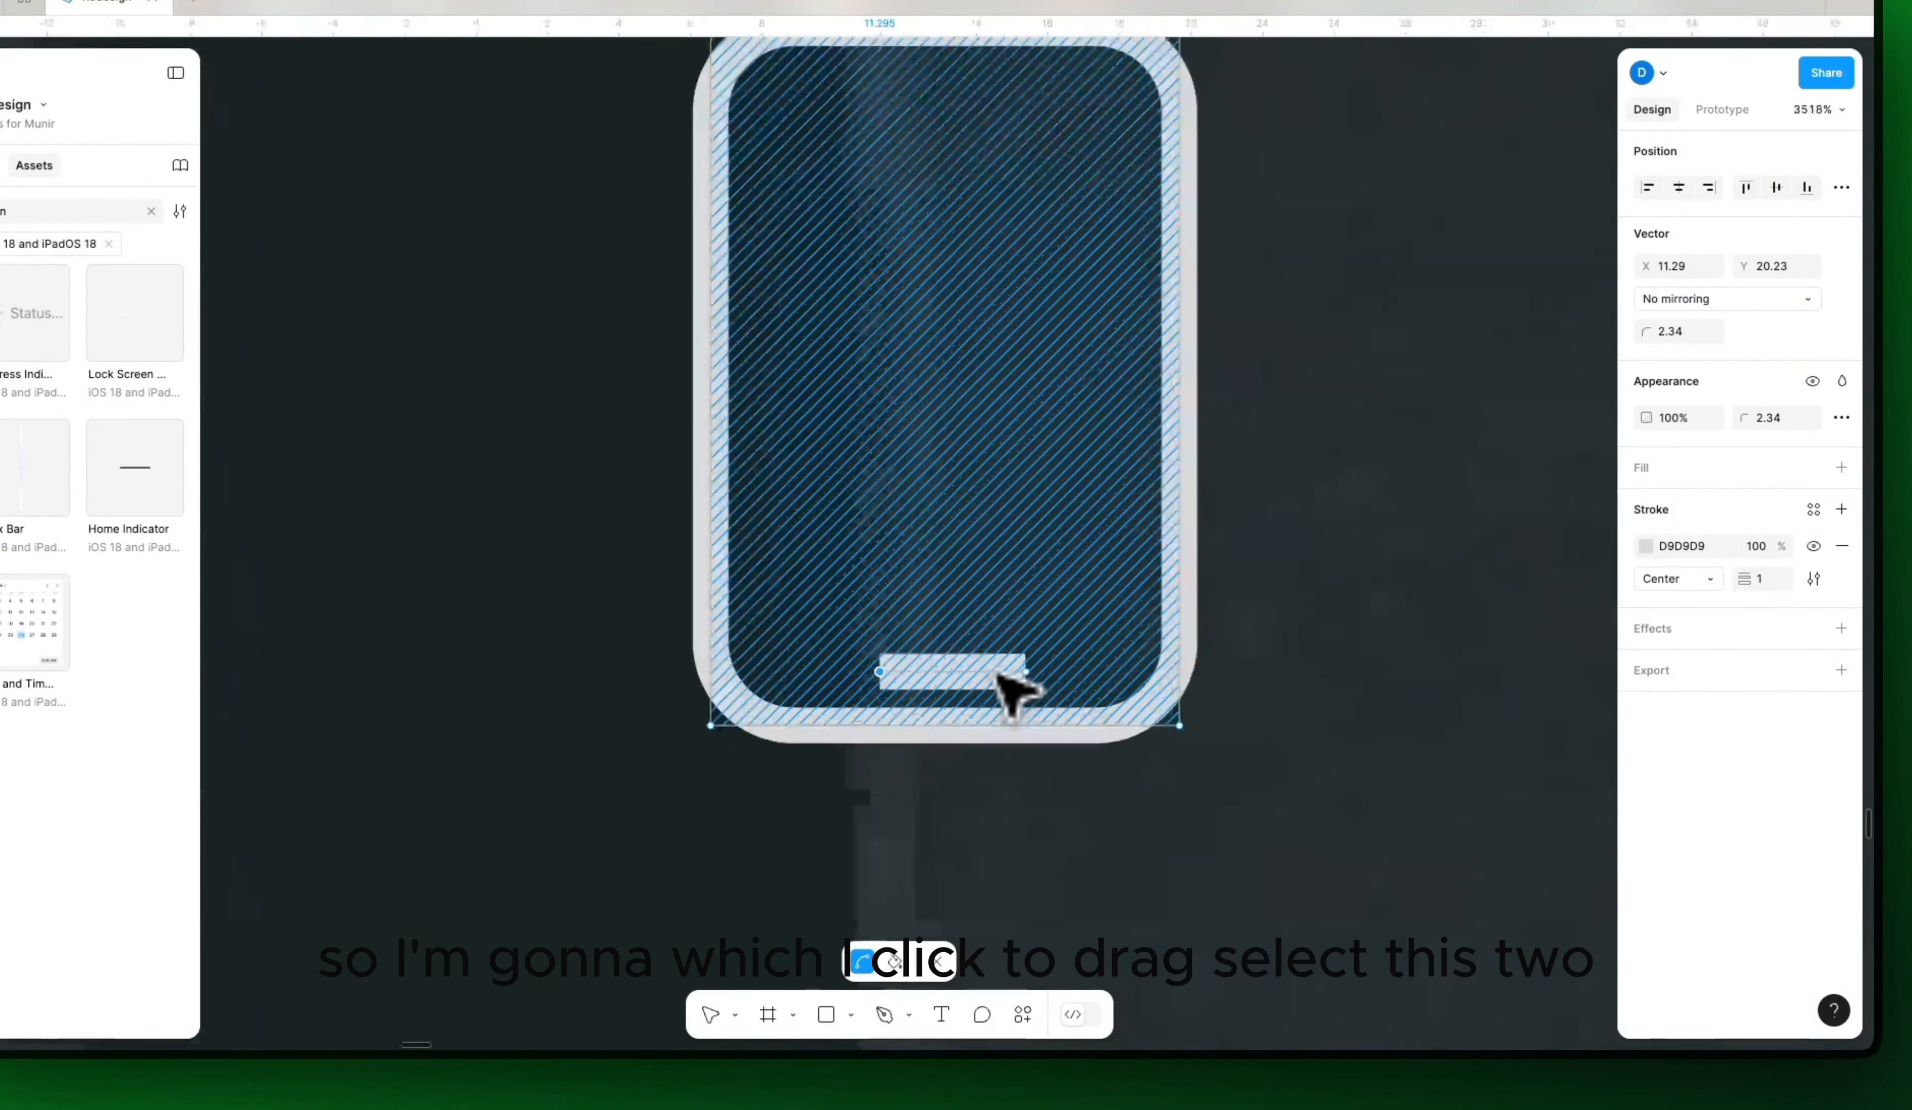
{"action": "left_click_drag", "start_coordinate": [986, 673], "coordinate": [985, 686]}
{"action": "key", "text": "Escape"}
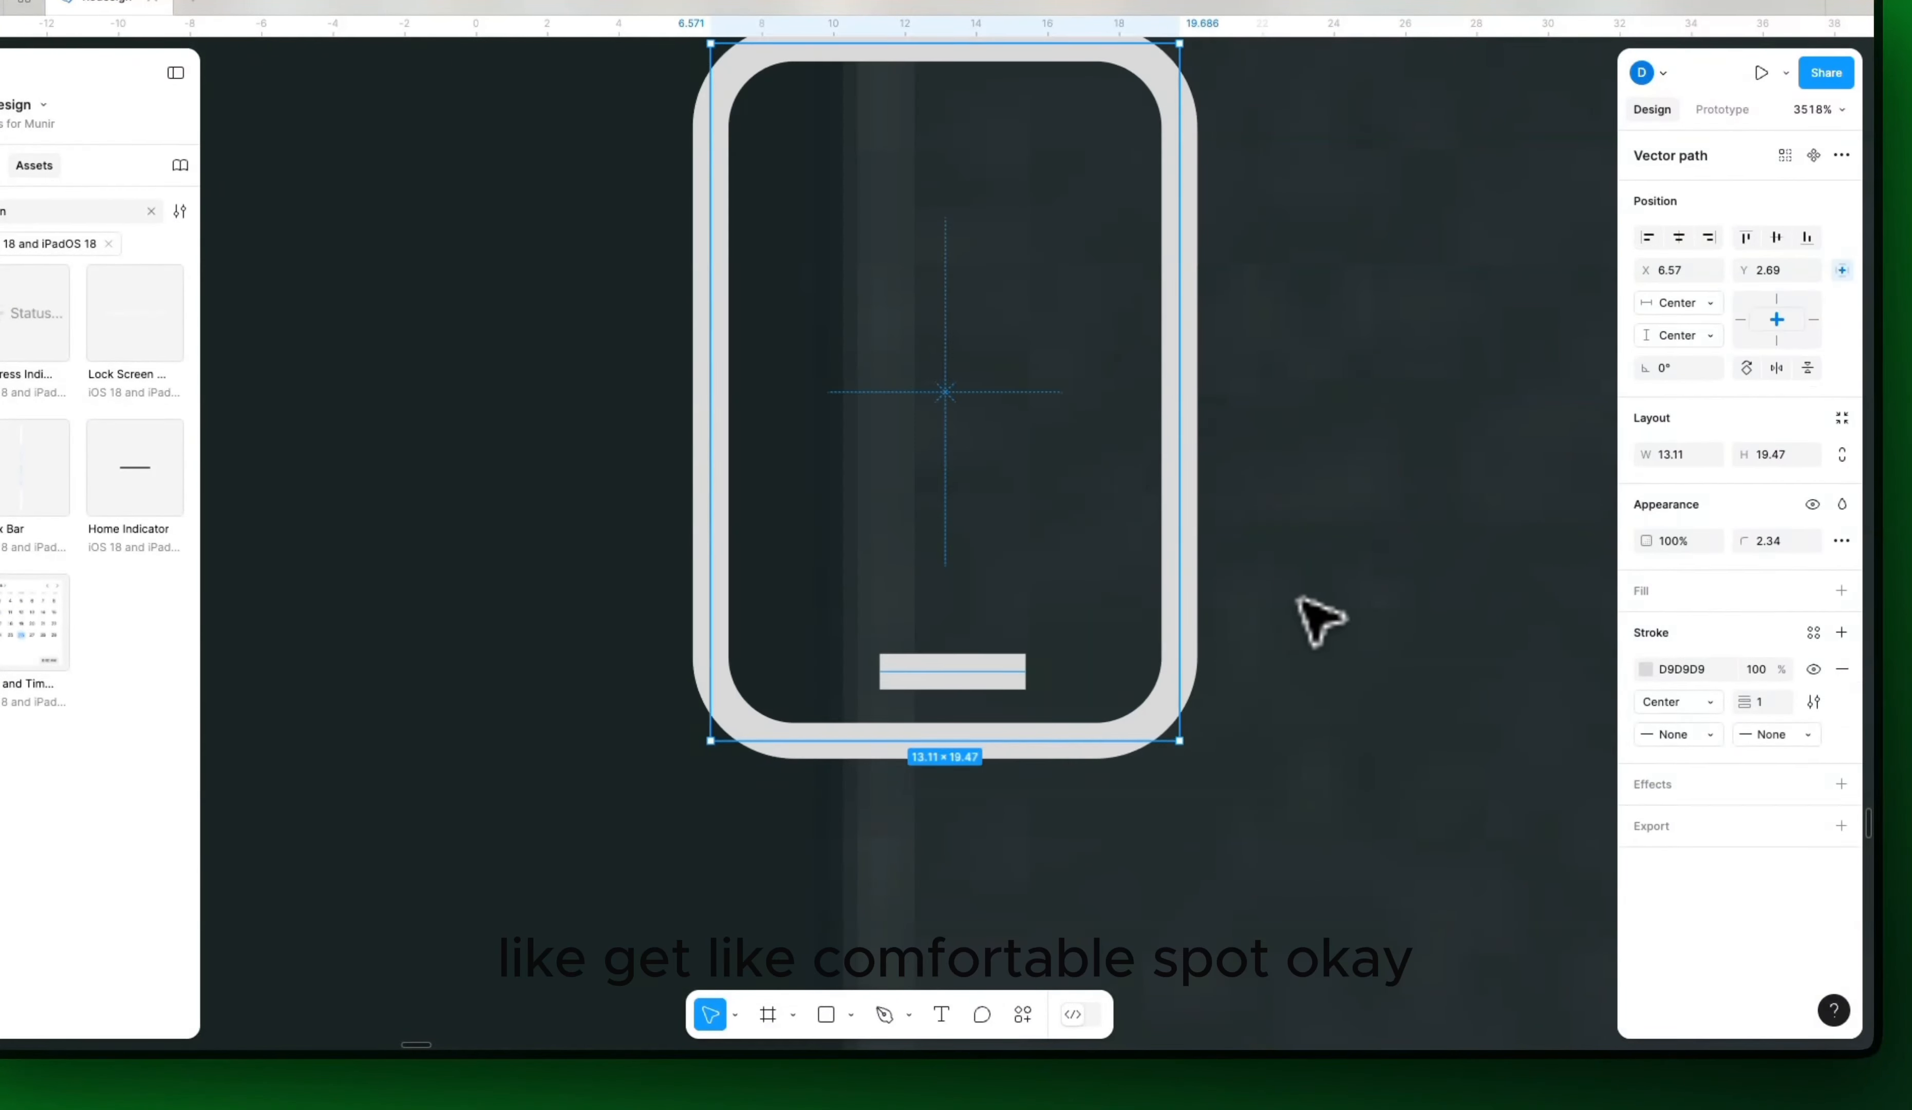
Step: Give the dash's two end points the Round end point style and finish editing the phone path
{"action": "double_click", "coordinate": [947, 661]}
{"action": "left_click", "coordinate": [880, 671]}
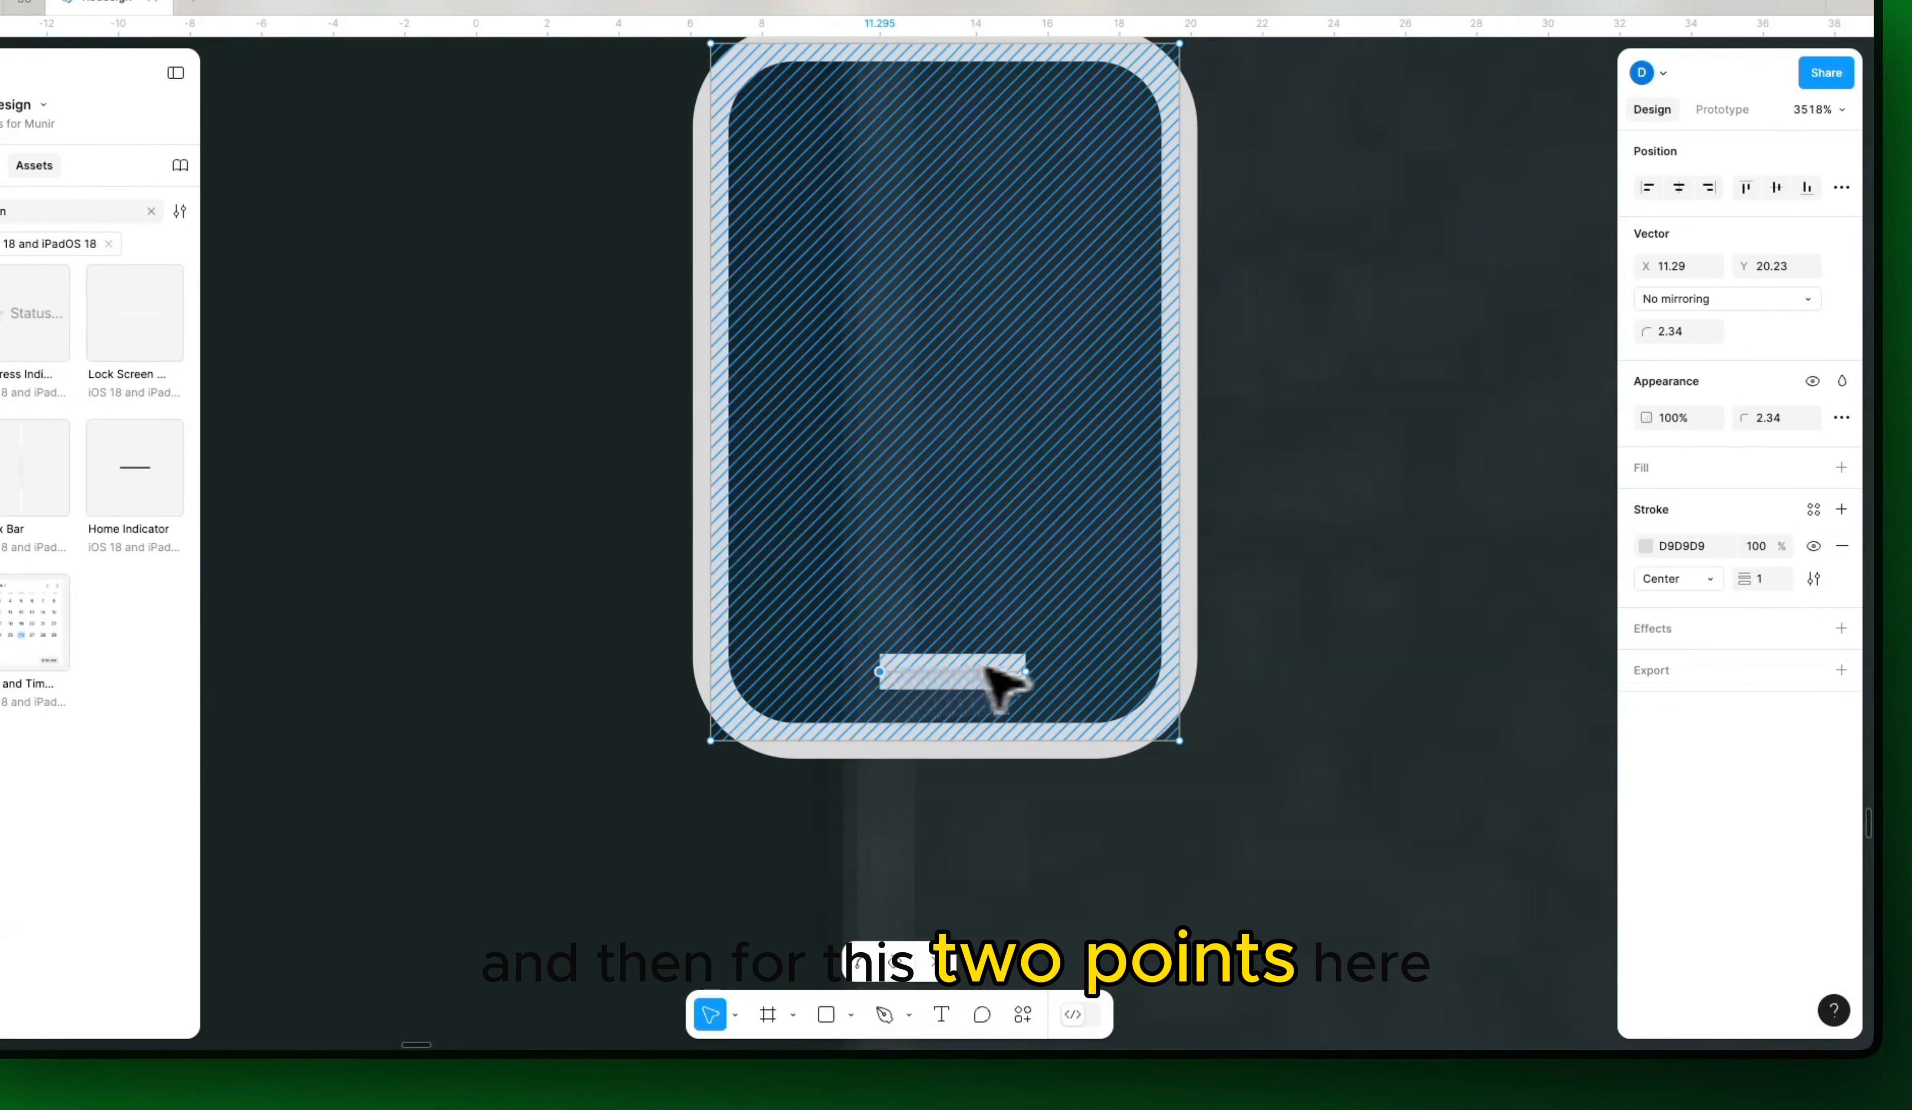
{"action": "left_click", "coordinate": [1024, 670], "text": "shift"}
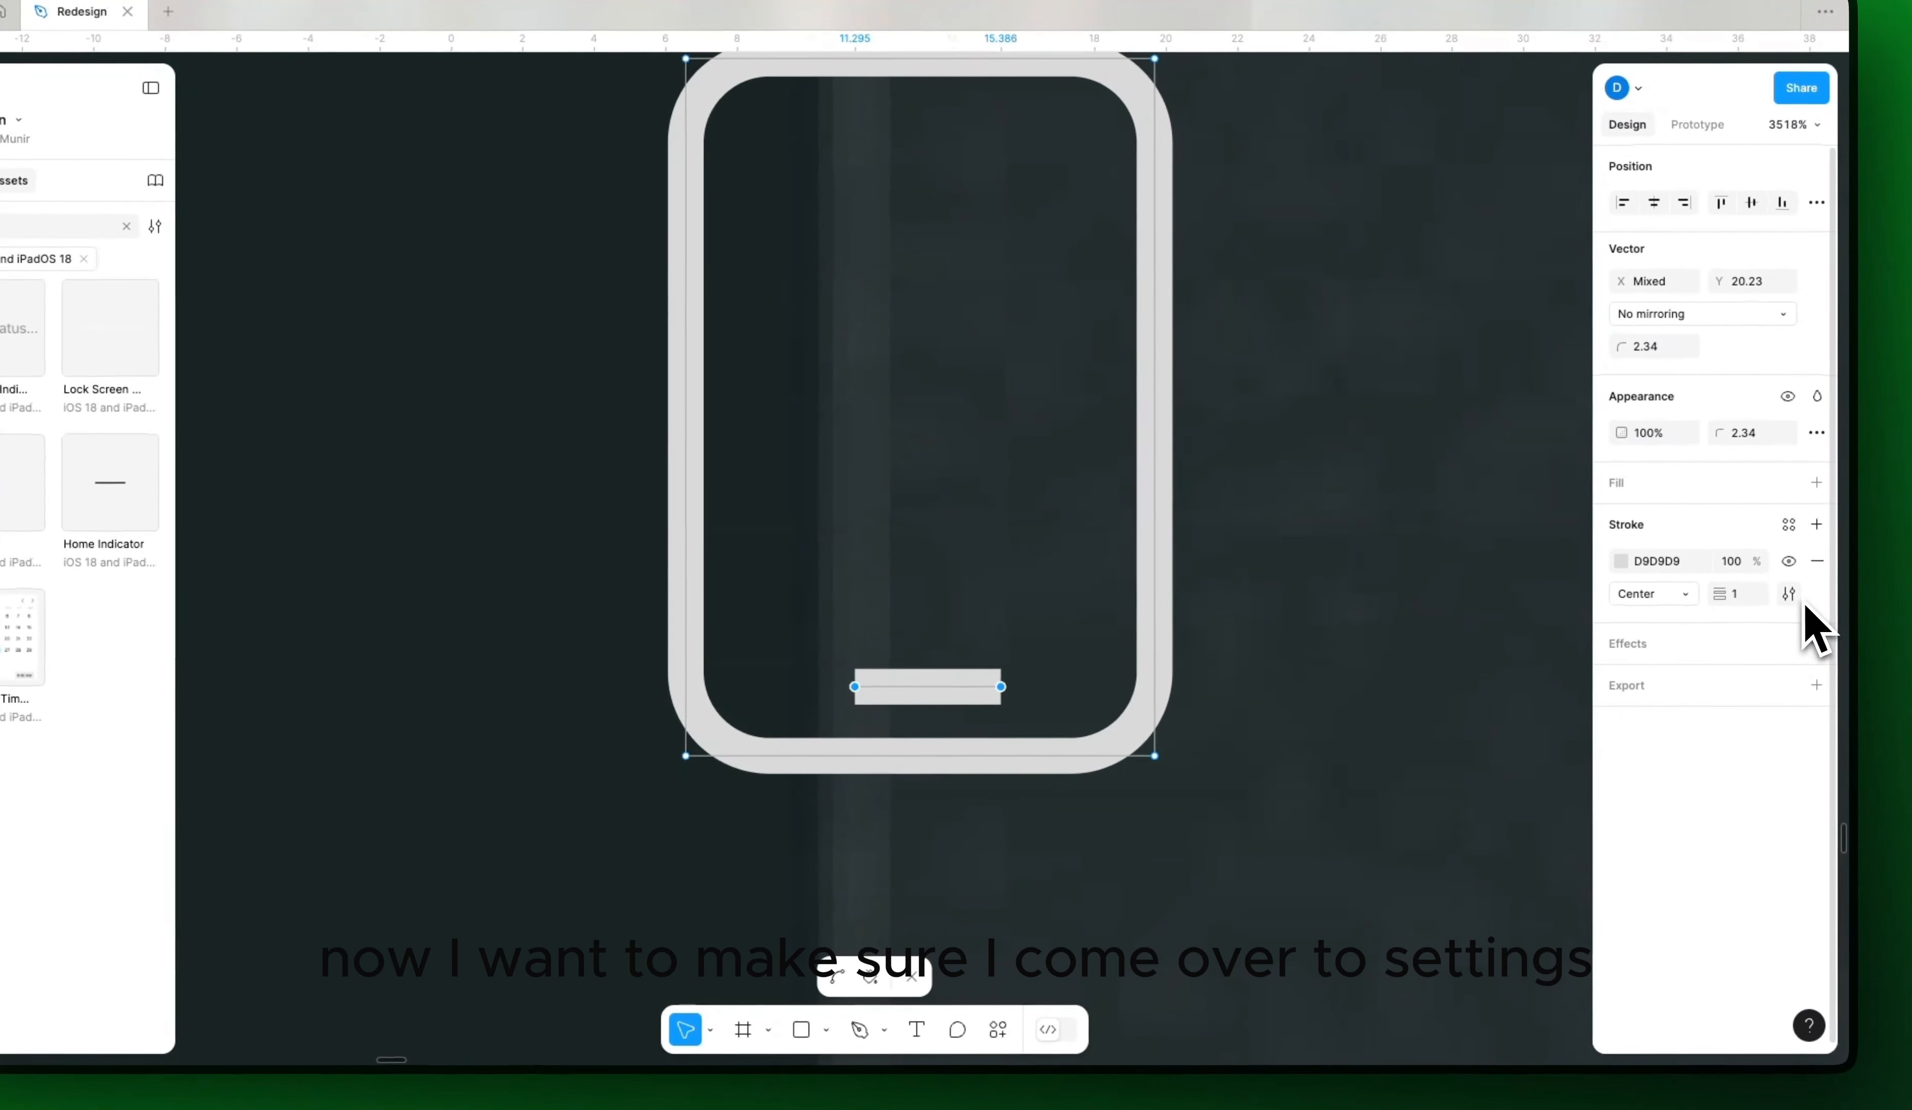
{"action": "left_click", "coordinate": [1814, 579]}
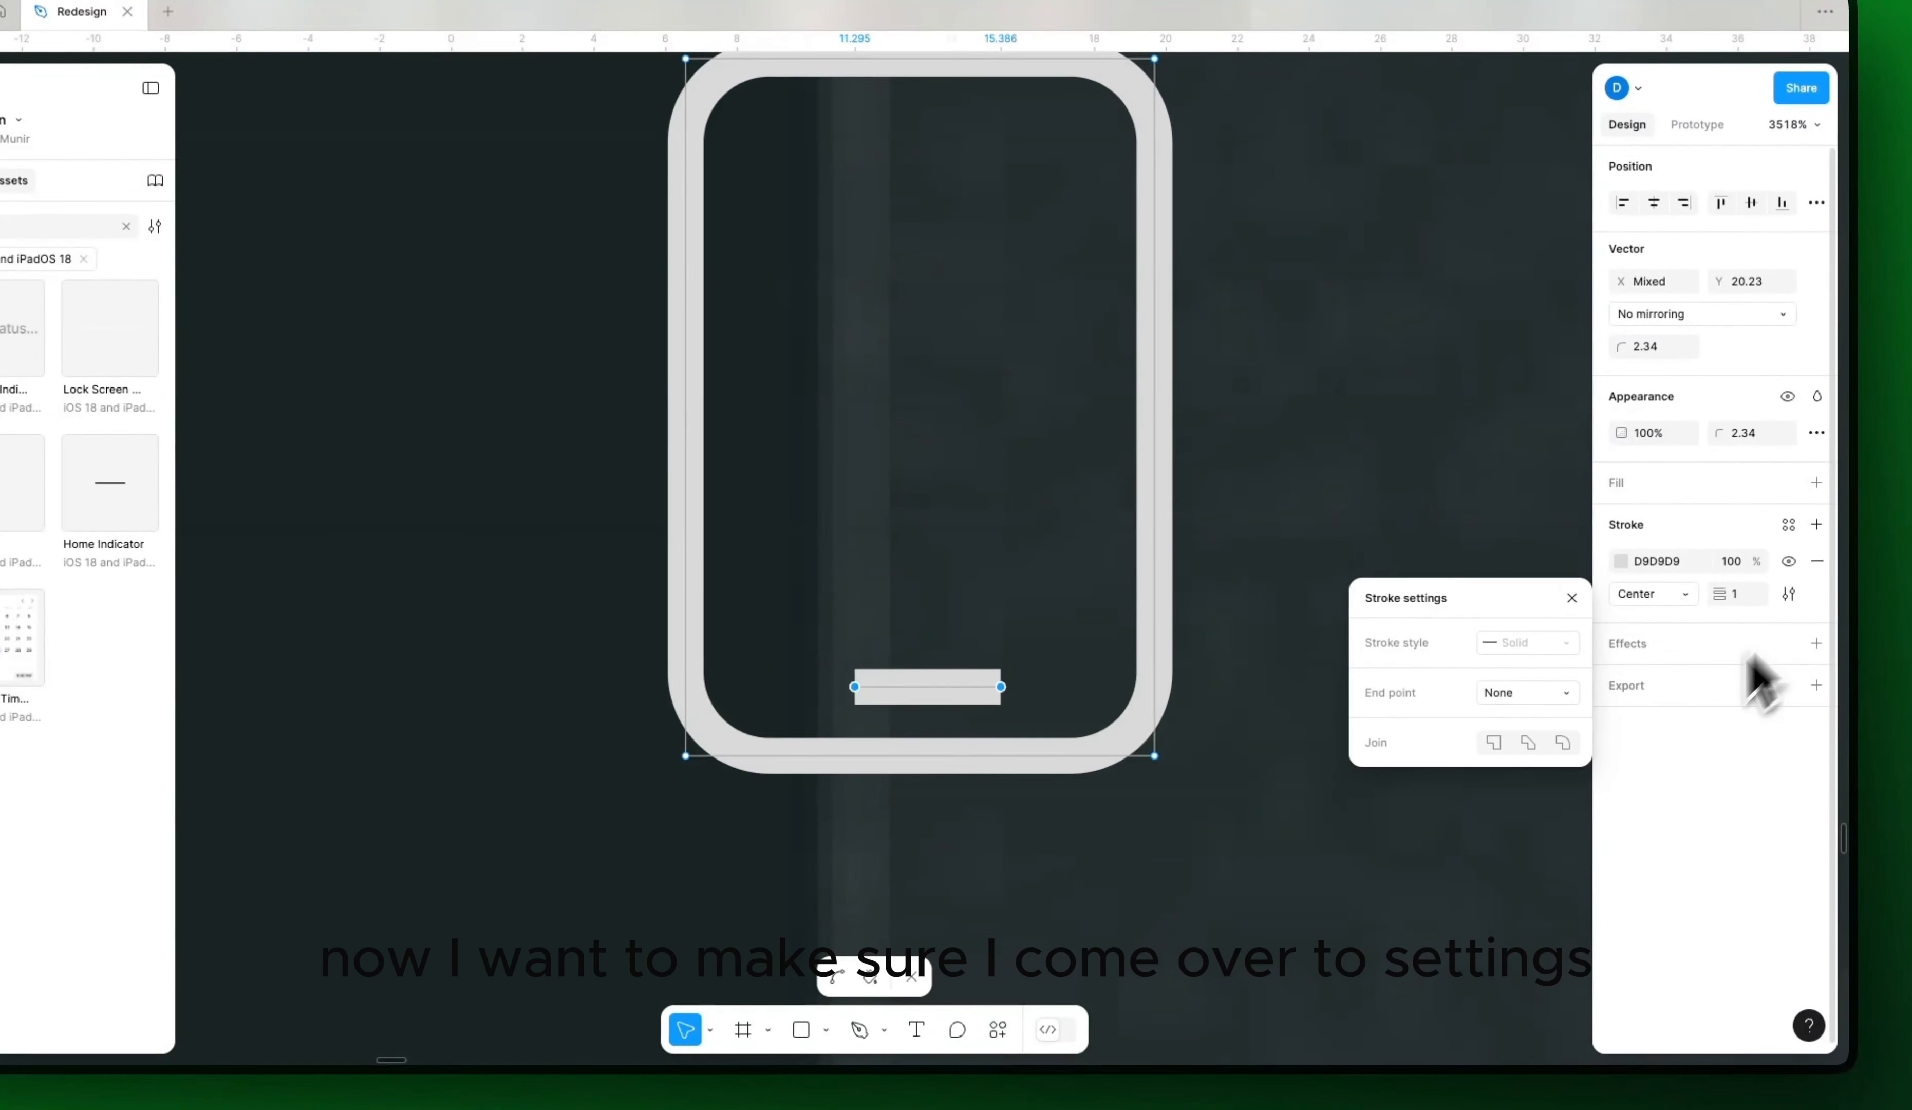
{"action": "left_click", "coordinate": [1551, 696]}
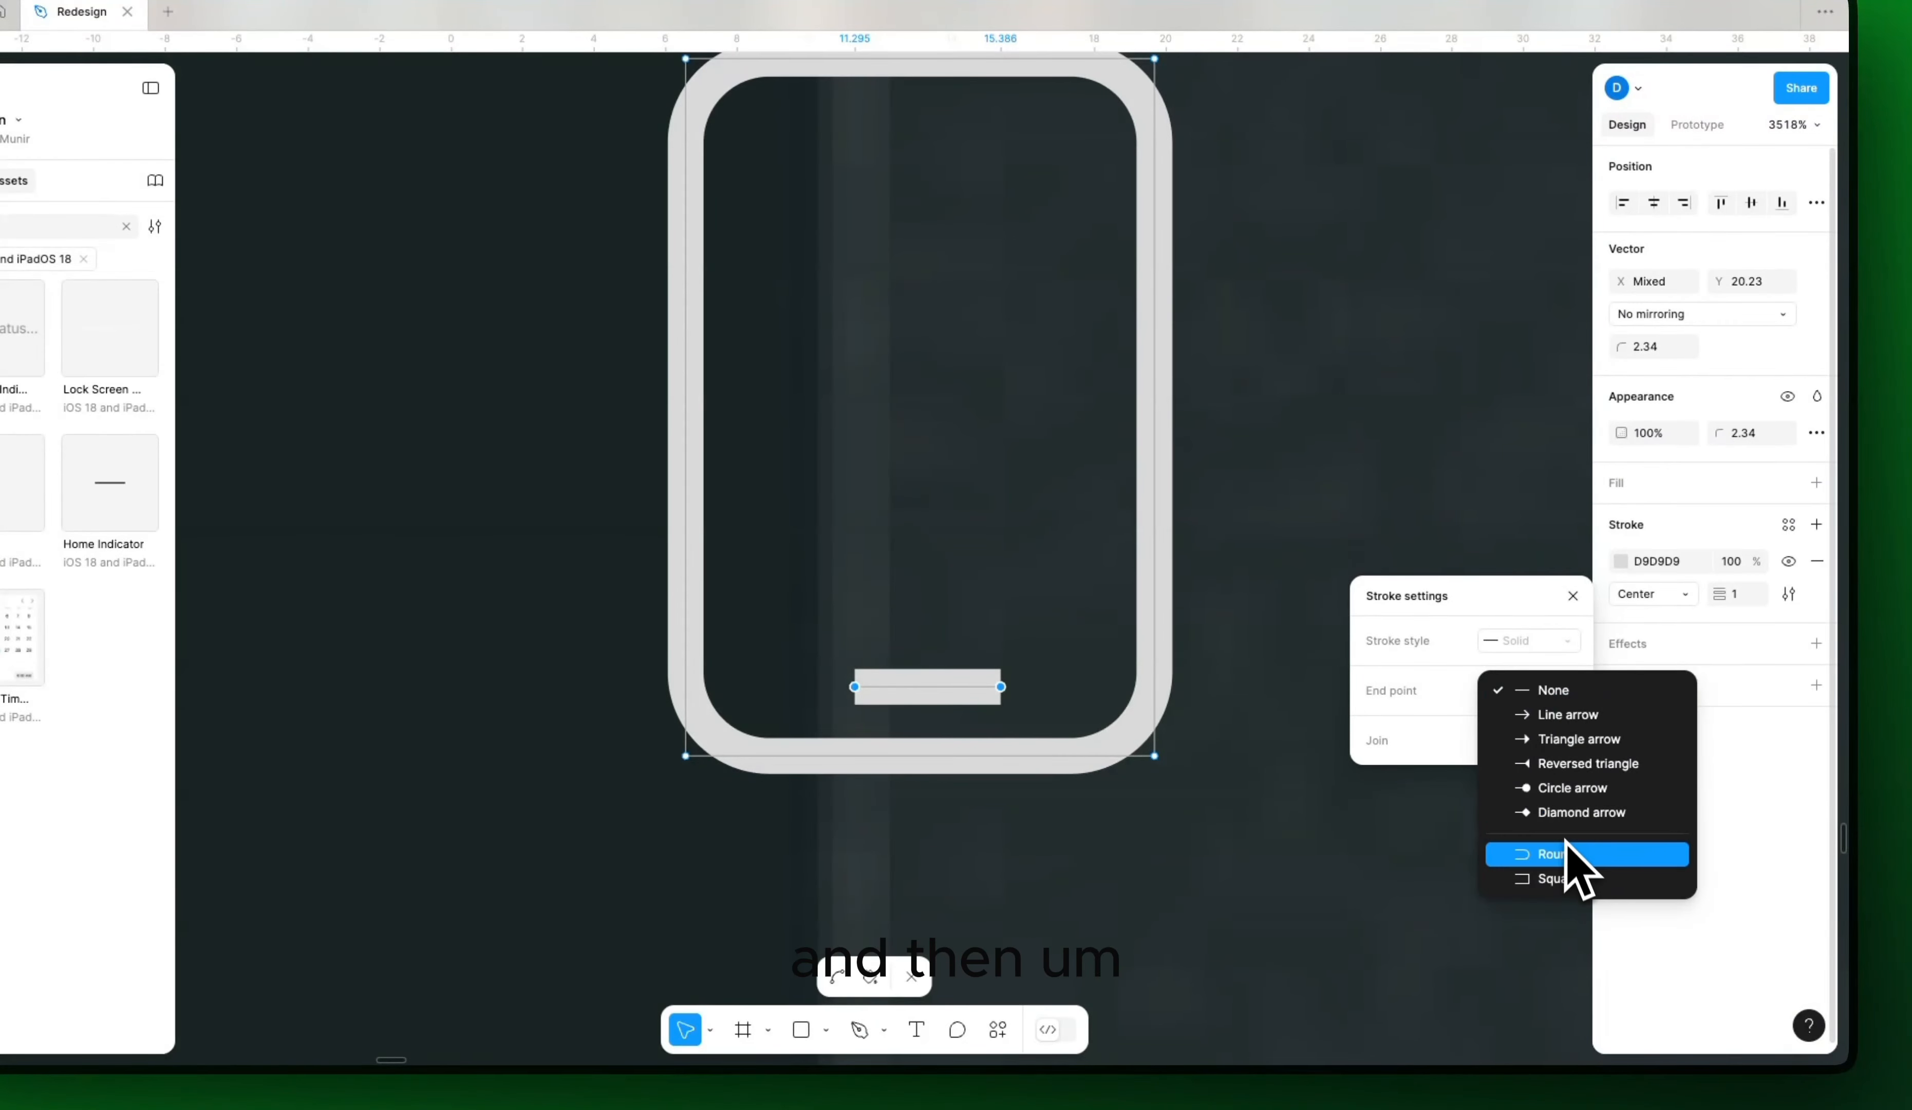
{"action": "left_click", "coordinate": [1578, 861]}
{"action": "double_click", "coordinate": [1238, 525]}
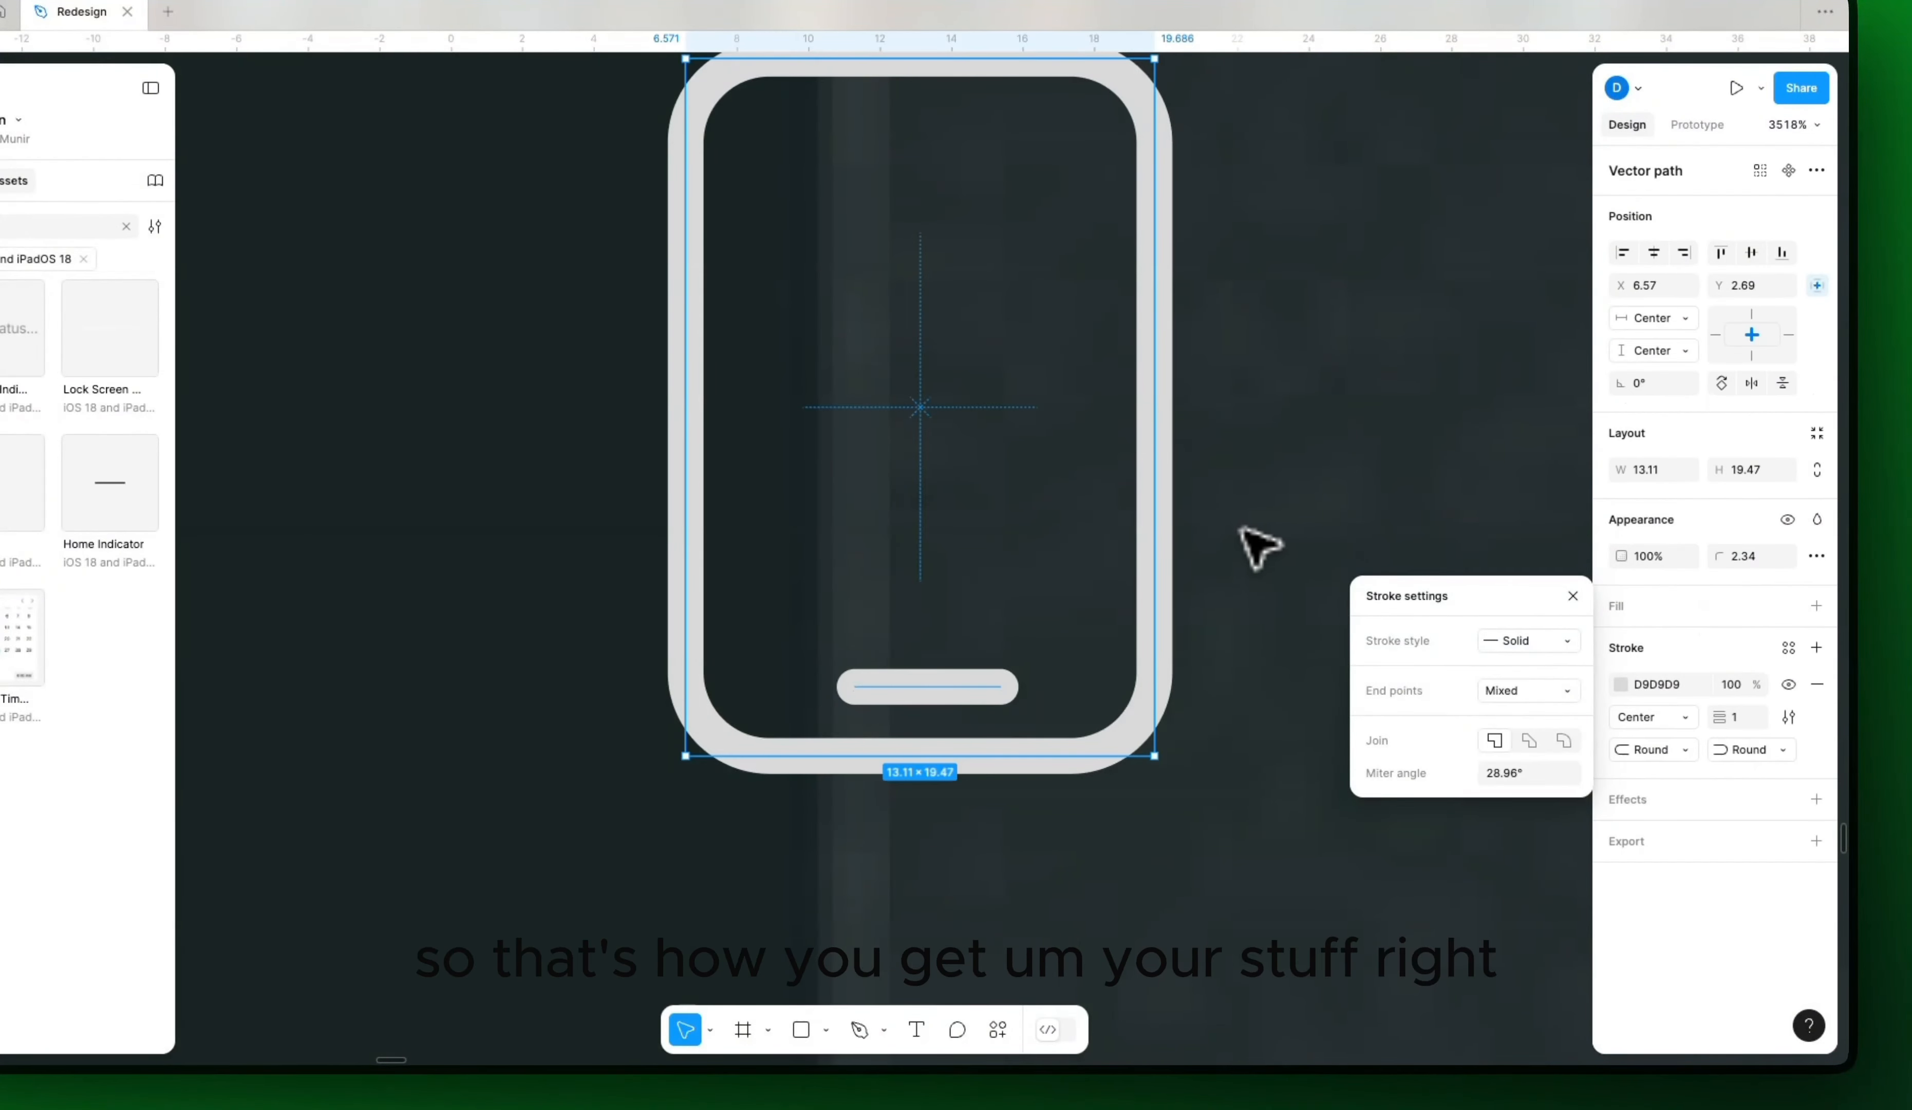
{"action": "left_click", "coordinate": [1237, 525]}
{"action": "scroll", "coordinate": [1237, 525], "scroll_direction": "down", "scroll_amount": 5}
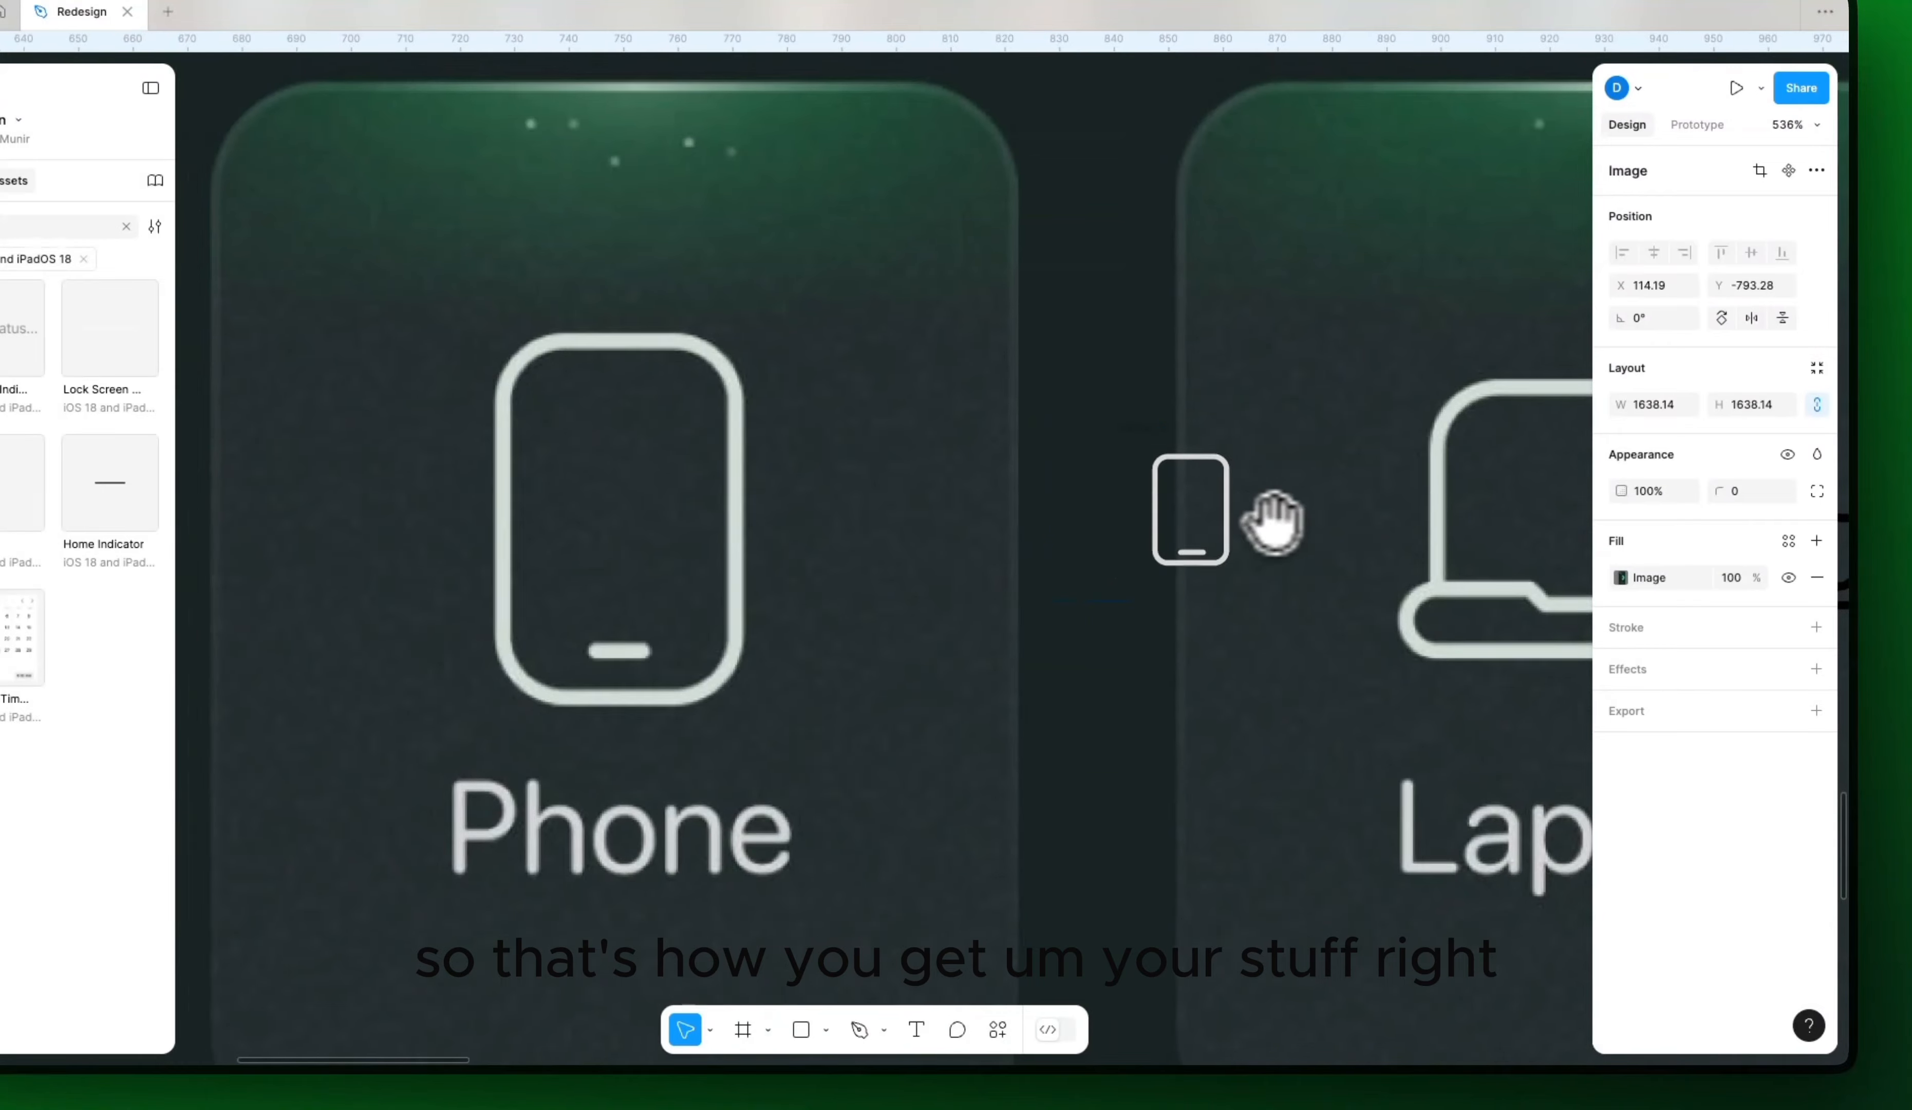
Step: Raise the dash slightly within the phone outline to widen the gap below it, and finish editing the path
{"action": "scroll", "coordinate": [1207, 683], "scroll_direction": "up", "scroll_amount": 5}
{"action": "scroll", "coordinate": [1162, 670], "scroll_direction": "up", "scroll_amount": 2}
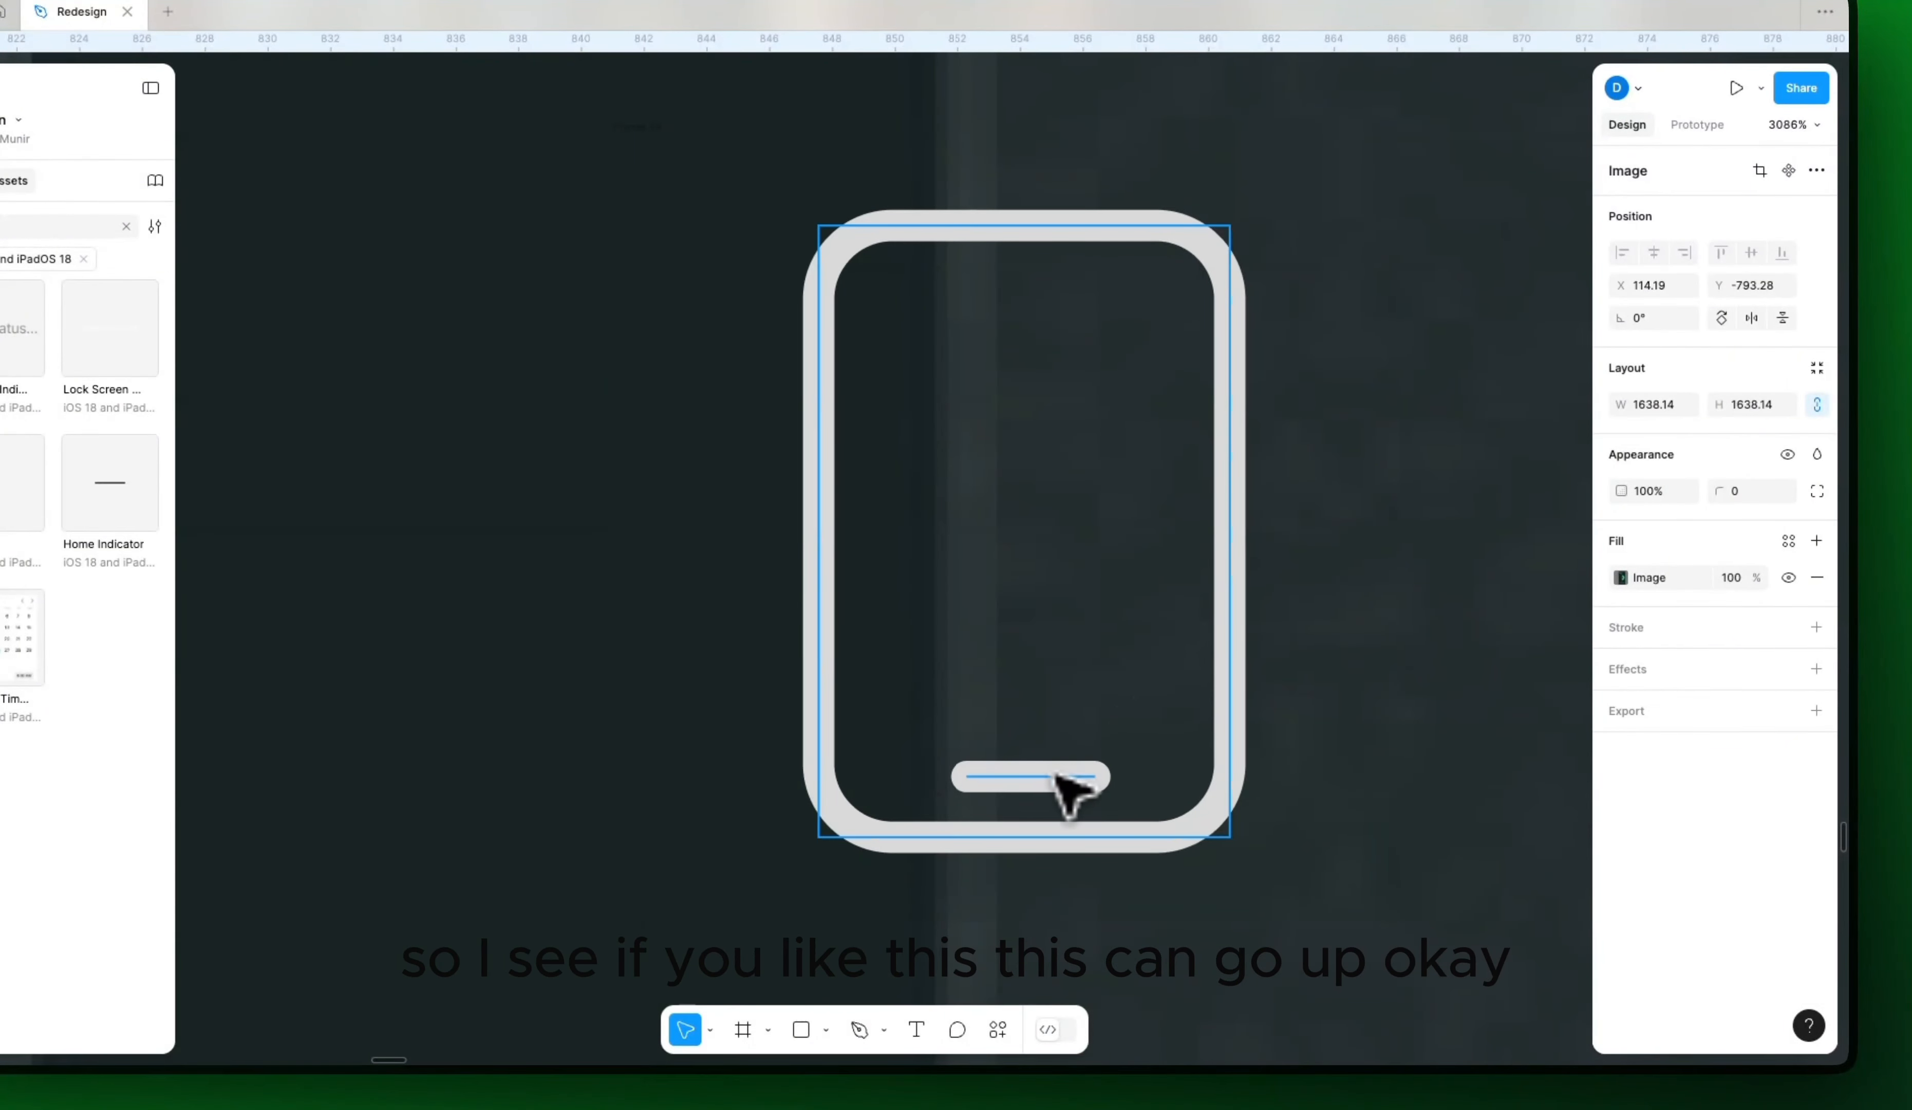
{"action": "left_click", "coordinate": [1067, 789]}
{"action": "double_click", "coordinate": [1037, 785]}
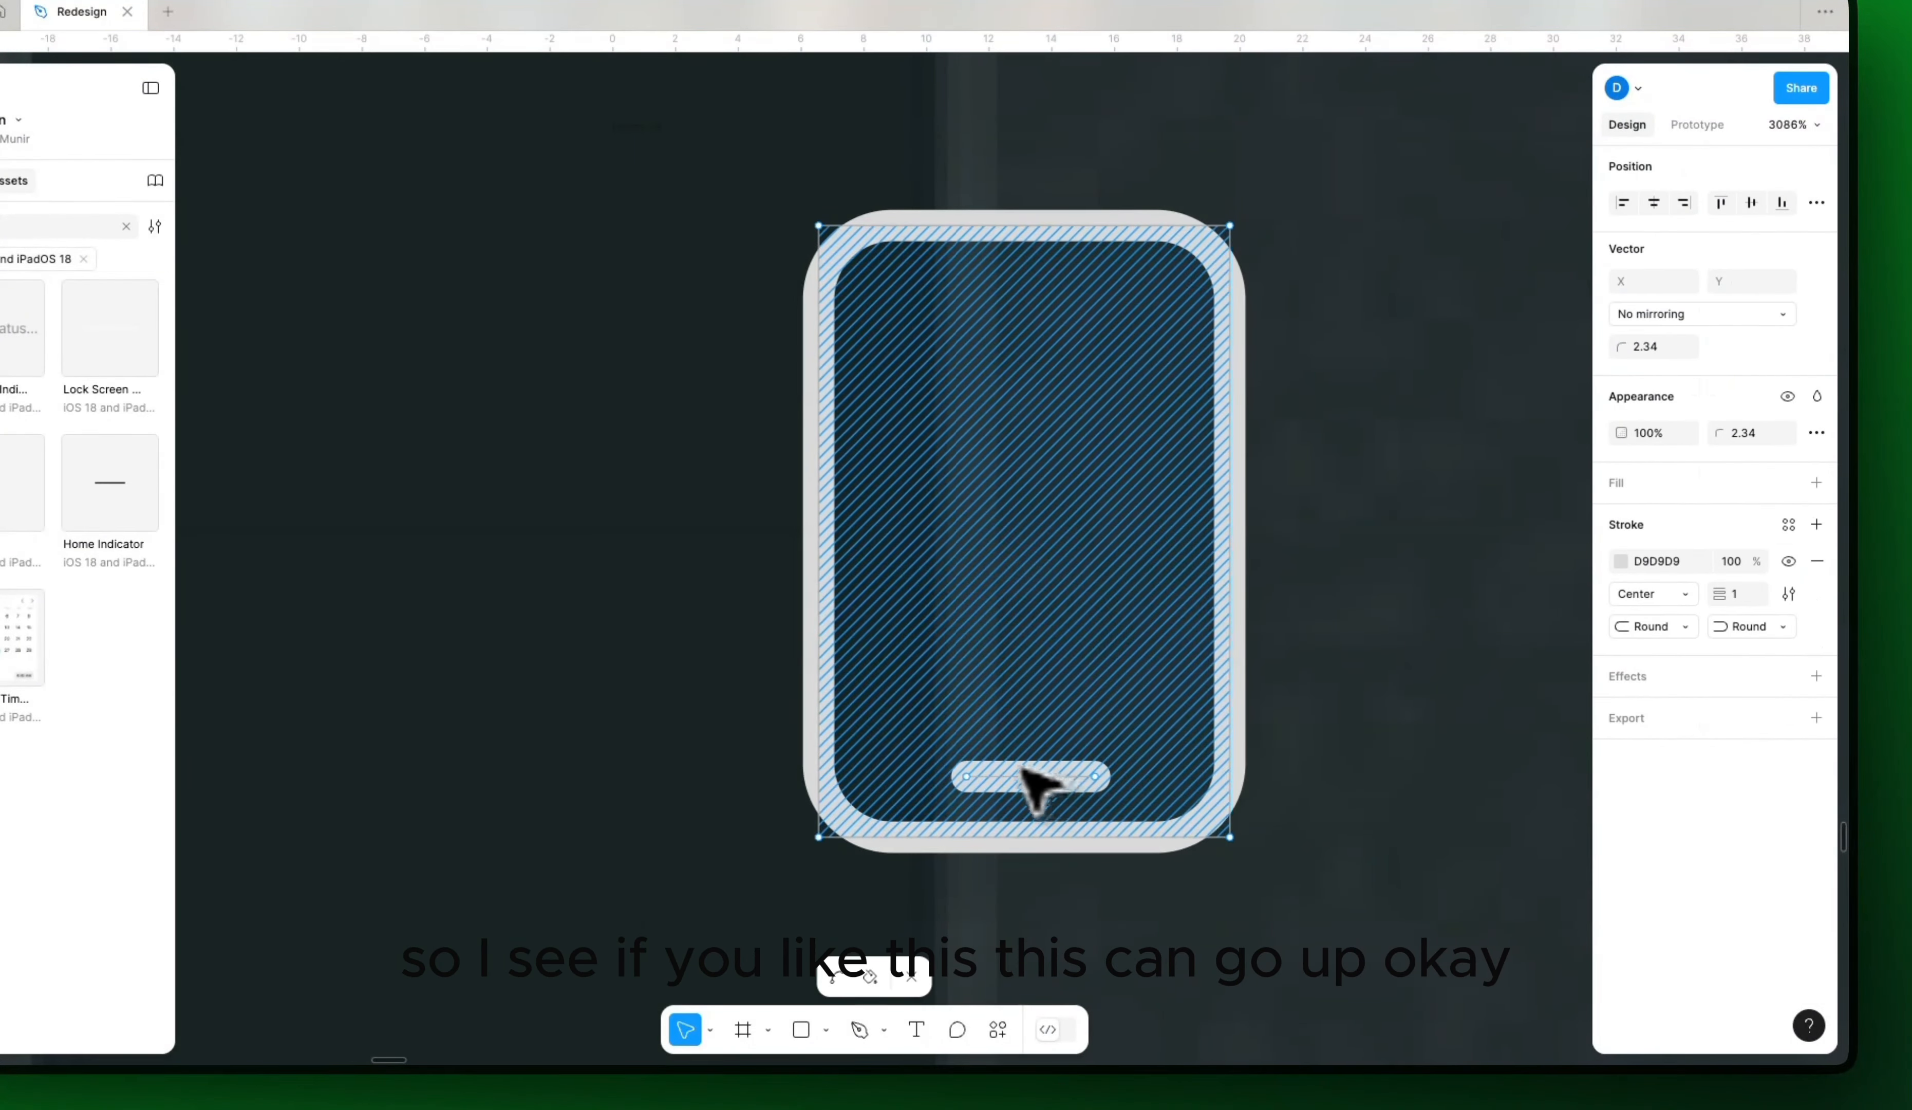
{"action": "left_click", "coordinate": [966, 777]}
{"action": "left_click", "coordinate": [1095, 777], "text": "shift"}
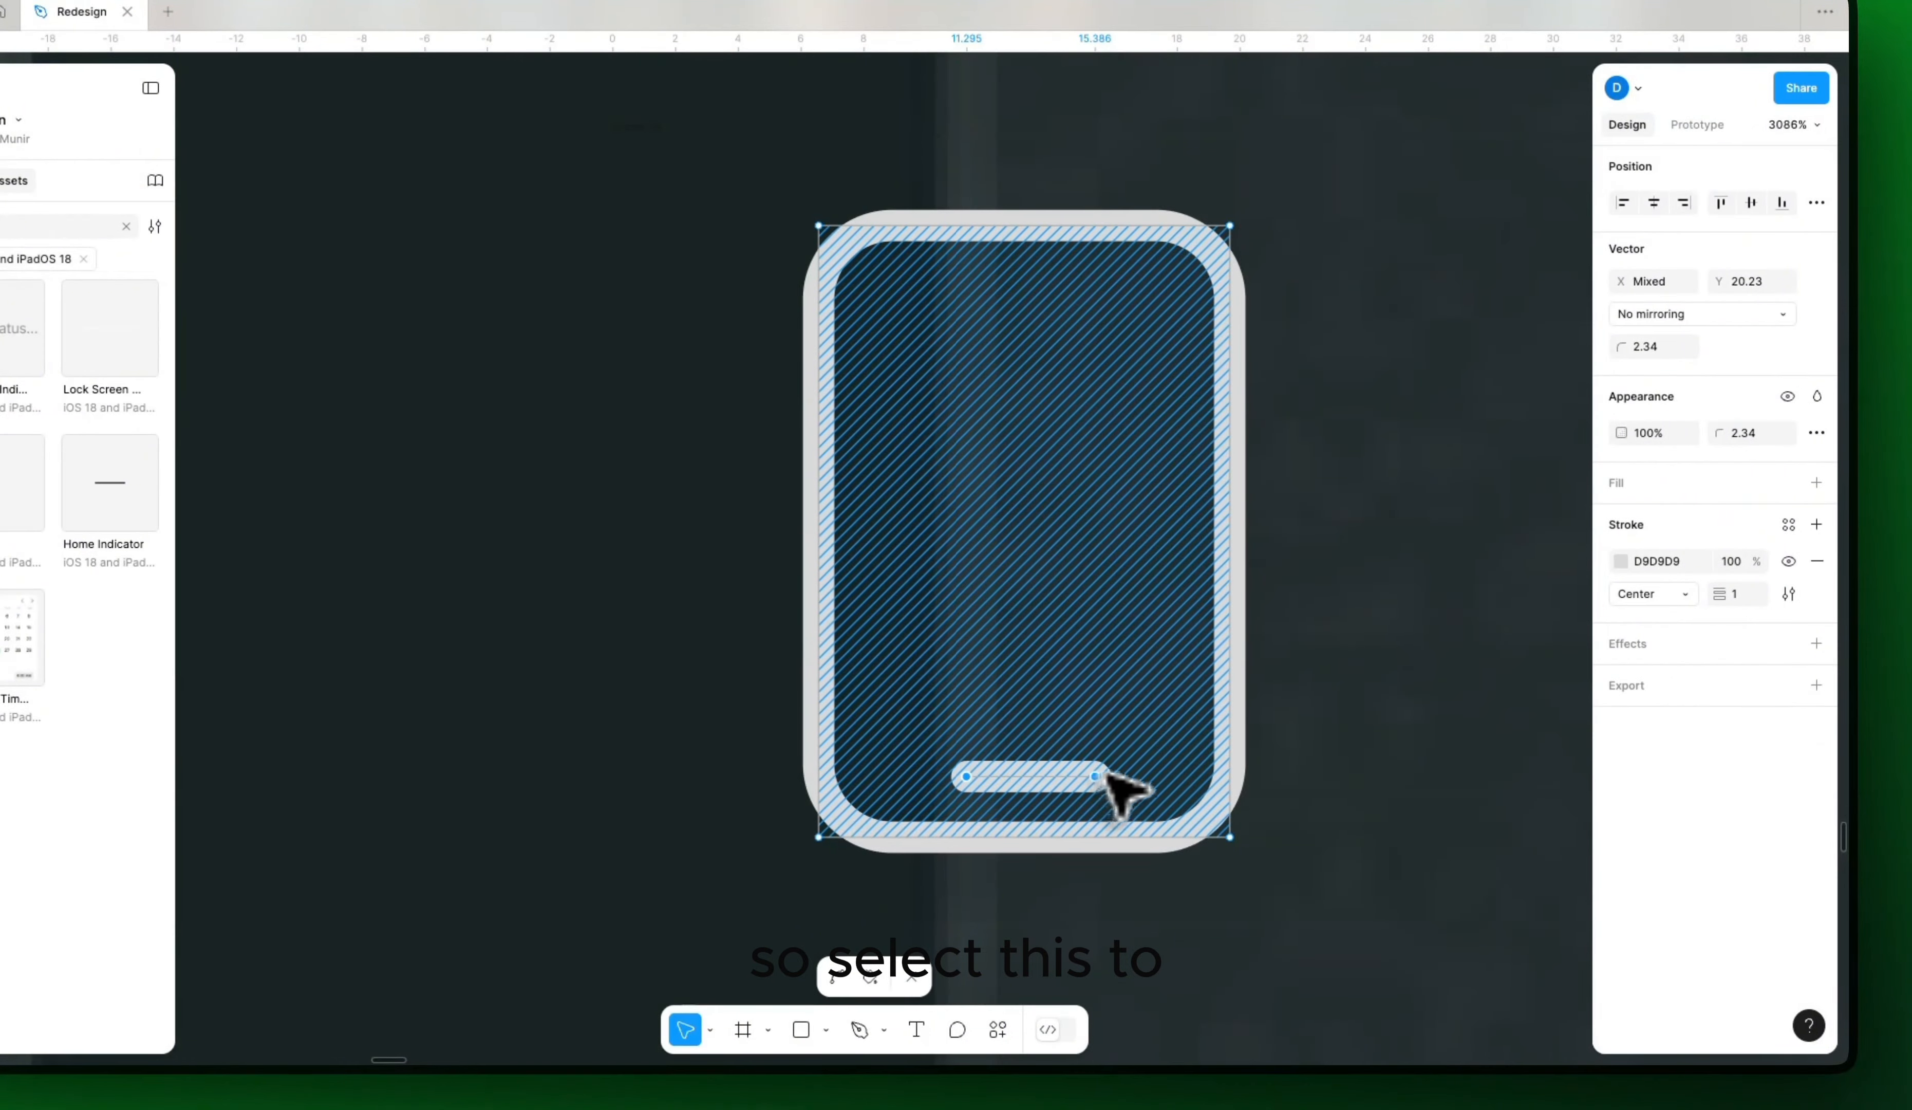
{"action": "left_click", "coordinate": [1080, 780]}
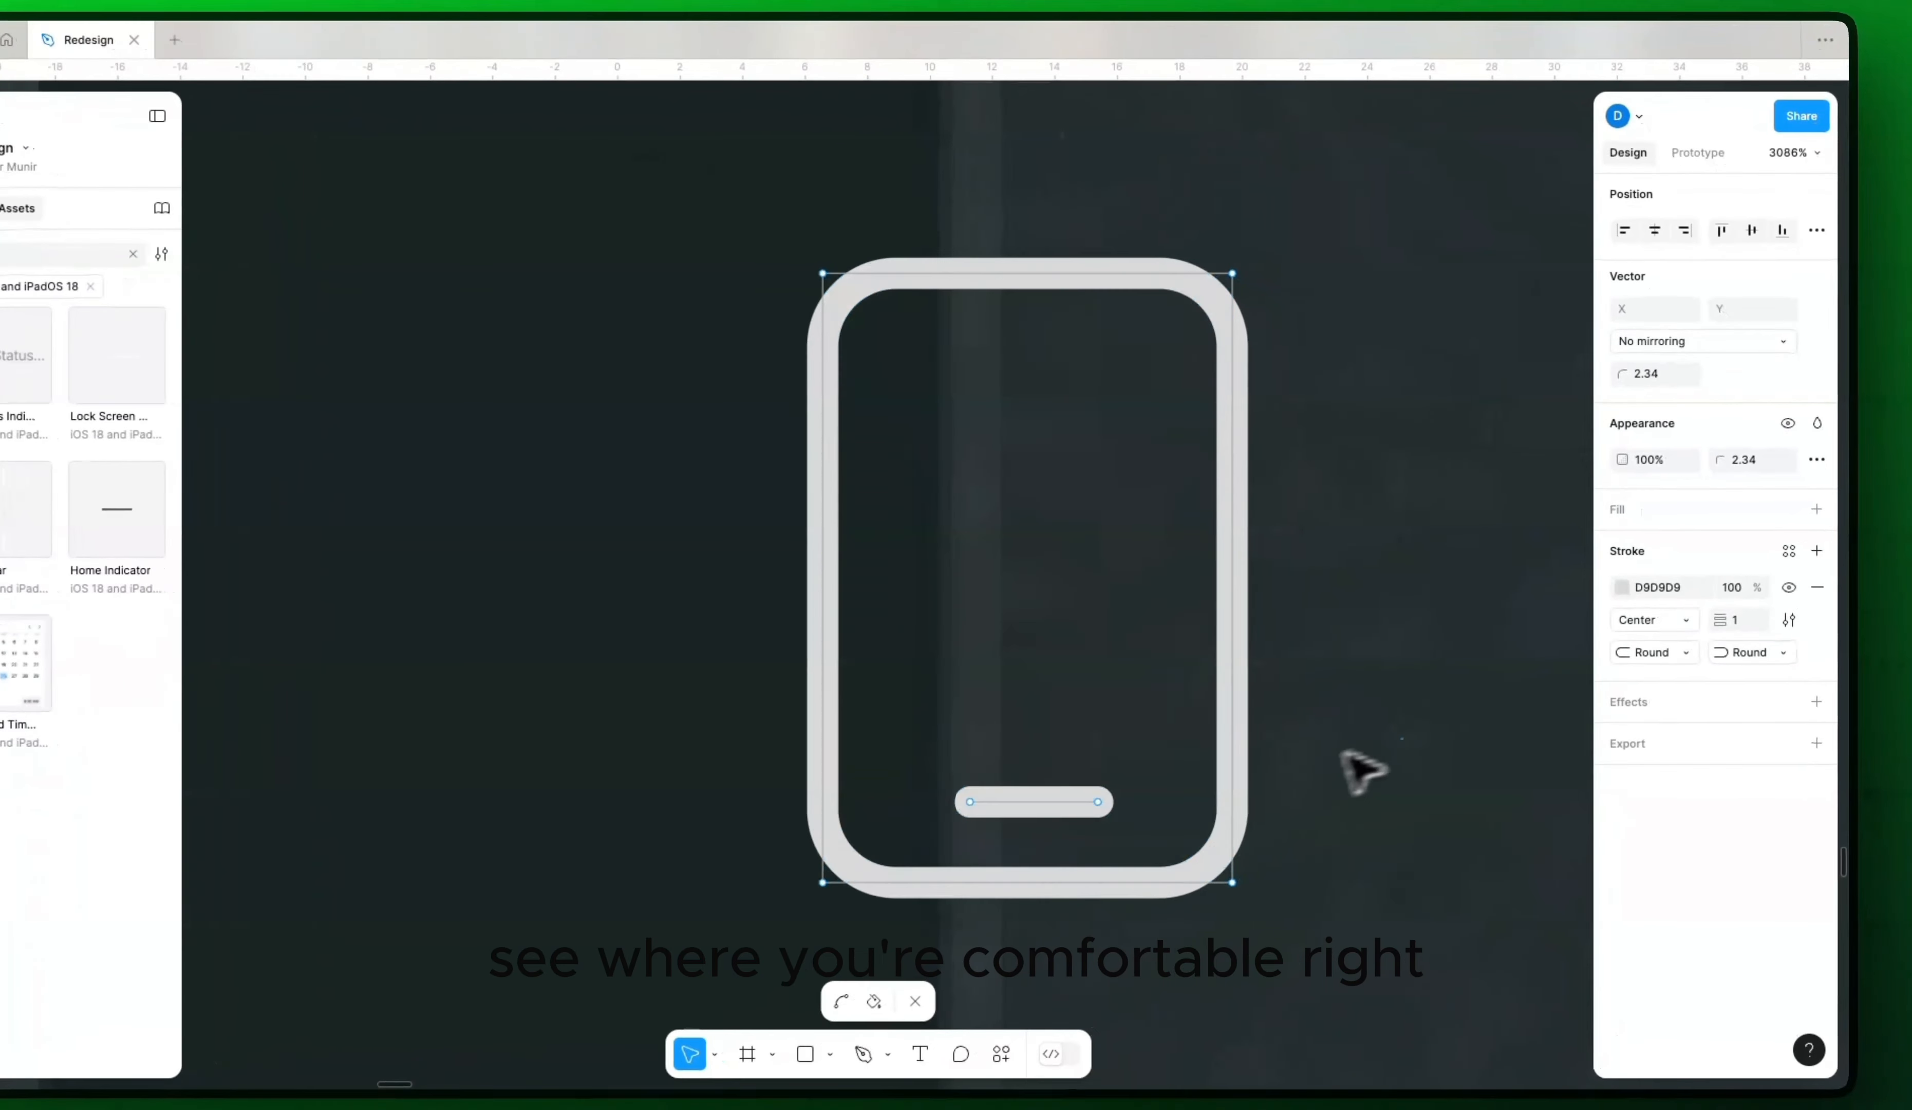
{"action": "key", "text": "Escape"}
Step: Center the phone vector path horizontally and vertically within its frame
{"action": "scroll", "coordinate": [1357, 759], "scroll_direction": "down", "scroll_amount": 10}
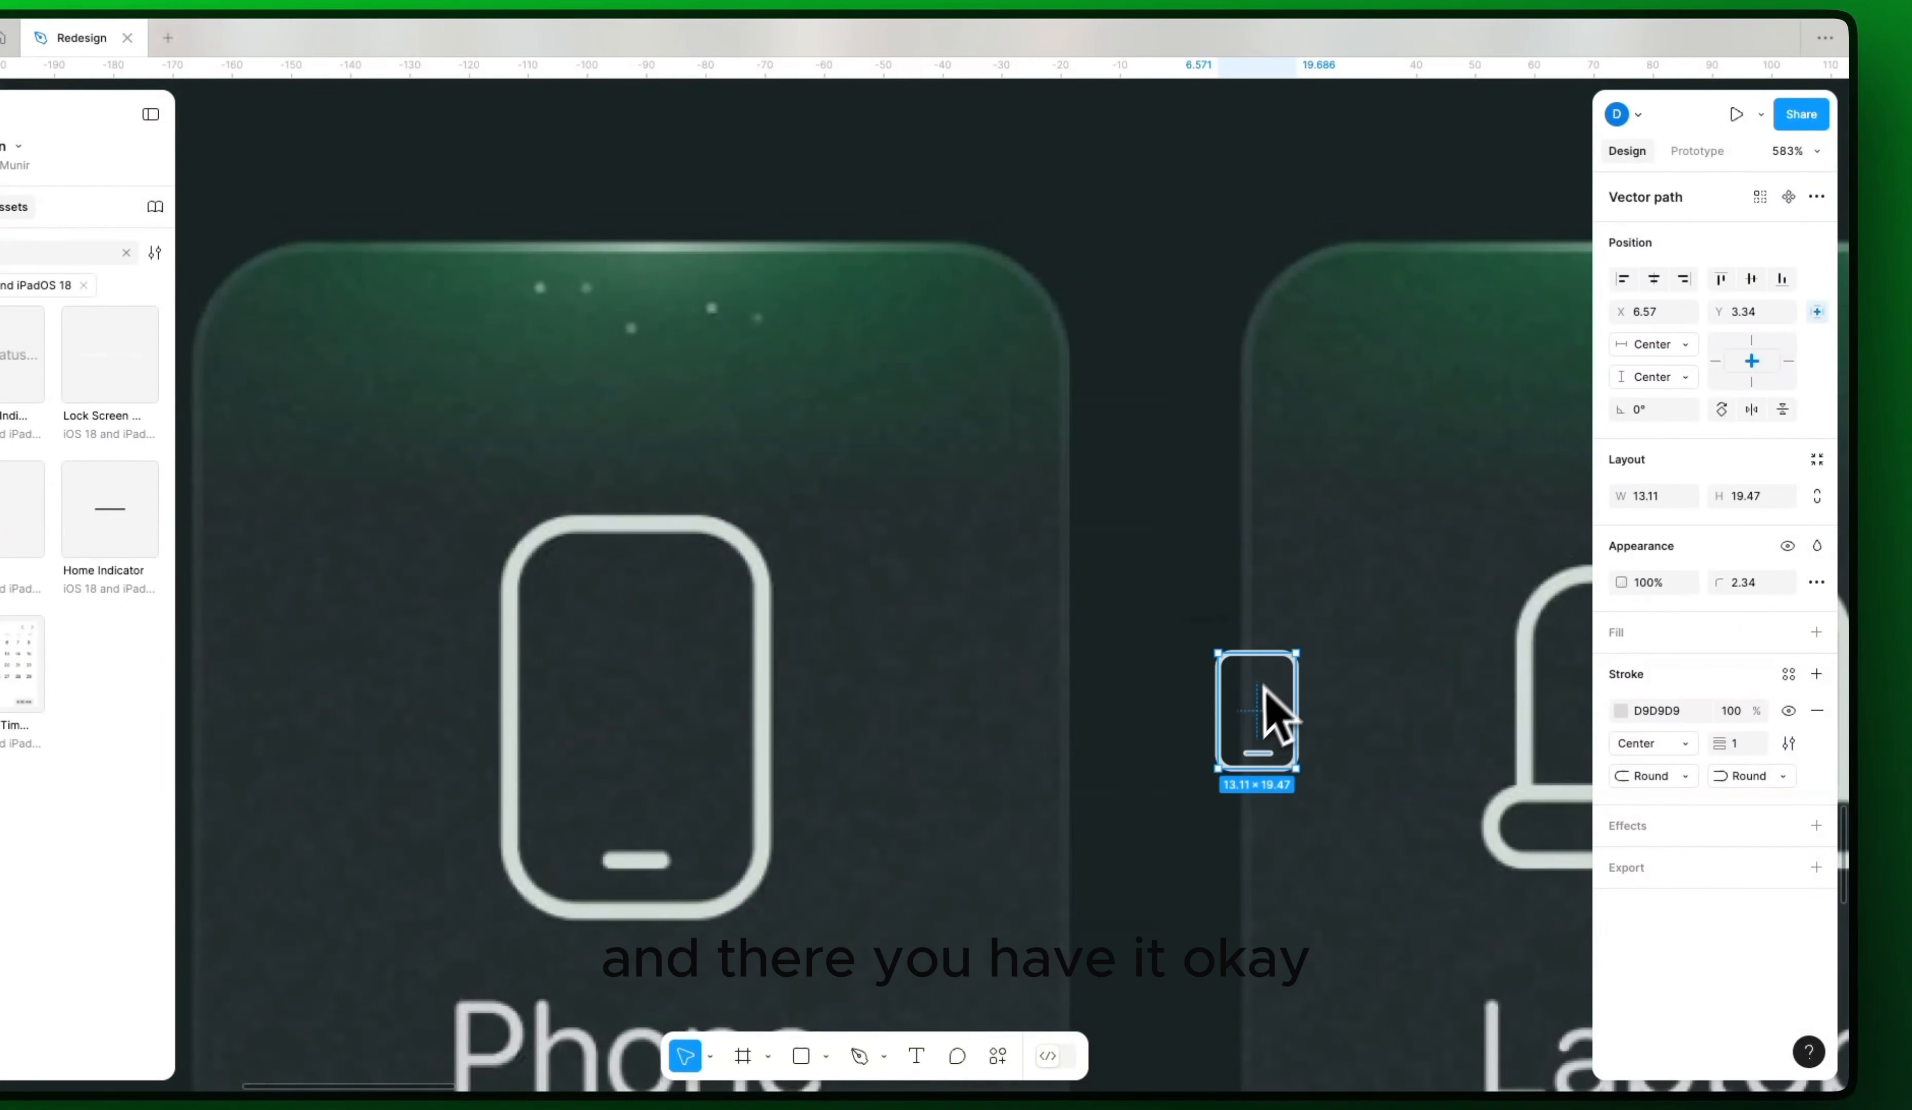
{"action": "left_click", "coordinate": [1653, 279]}
{"action": "left_click", "coordinate": [1752, 279]}
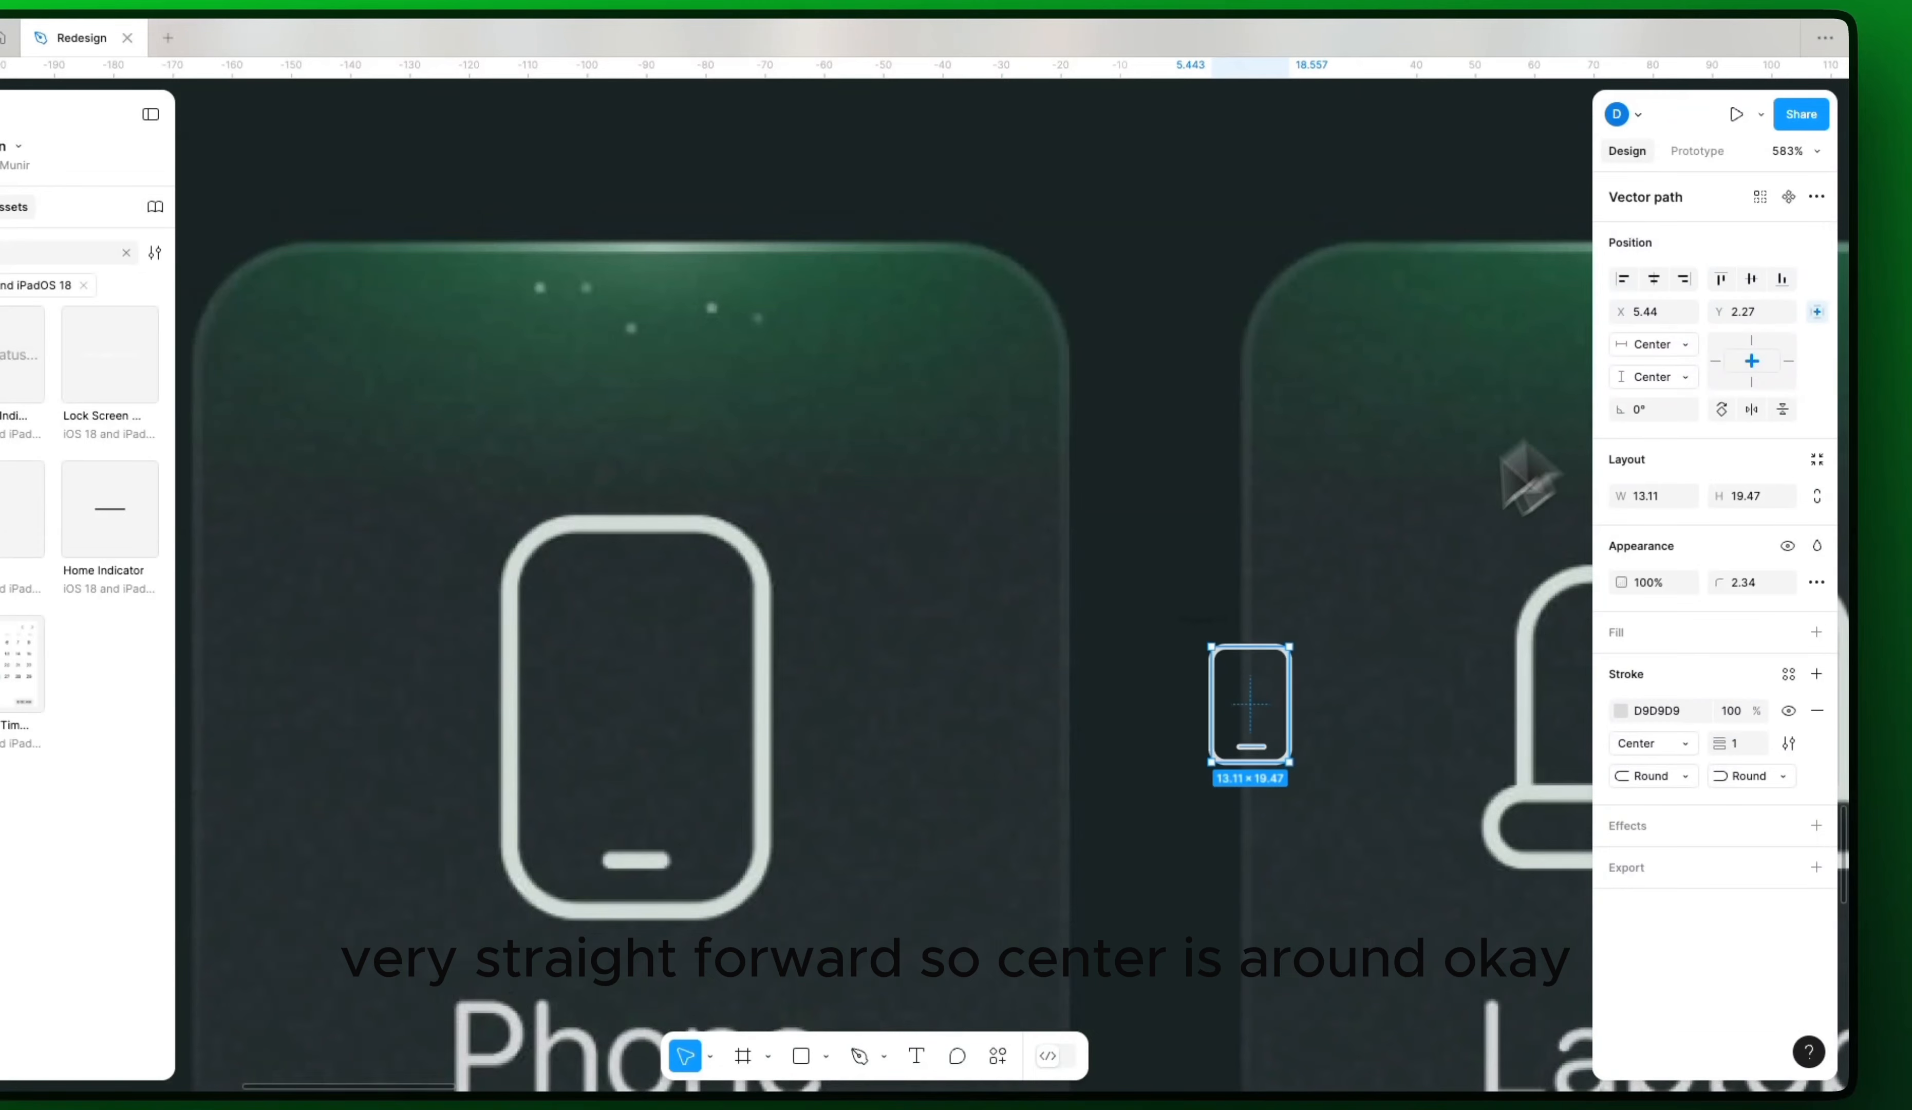
Step: Shorten the phone's dash by moving both end points inward, the right one to X 13.76, and finish editing
{"action": "scroll", "coordinate": [1314, 632], "scroll_direction": "right", "scroll_amount": 2}
{"action": "scroll", "coordinate": [1189, 709], "scroll_direction": "up", "scroll_amount": 10}
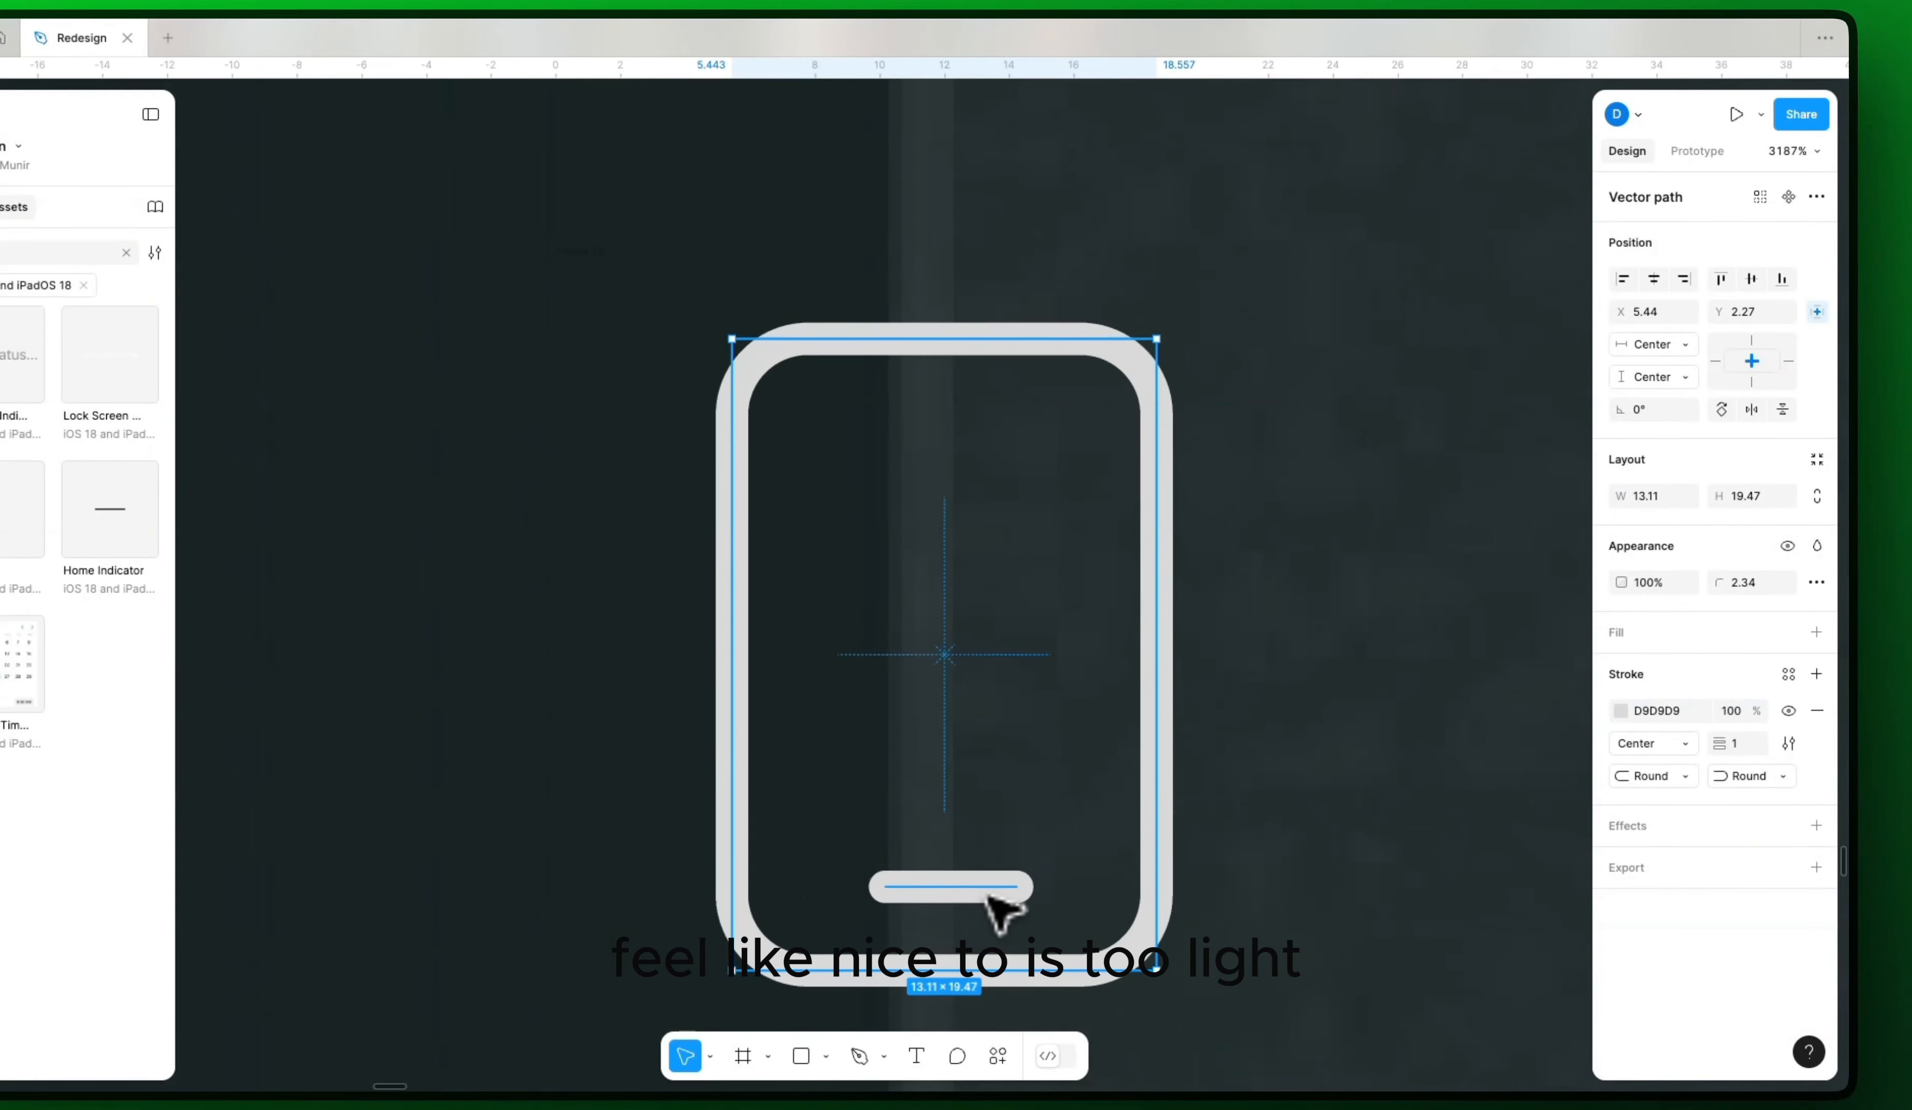
{"action": "double_click", "coordinate": [1017, 888]}
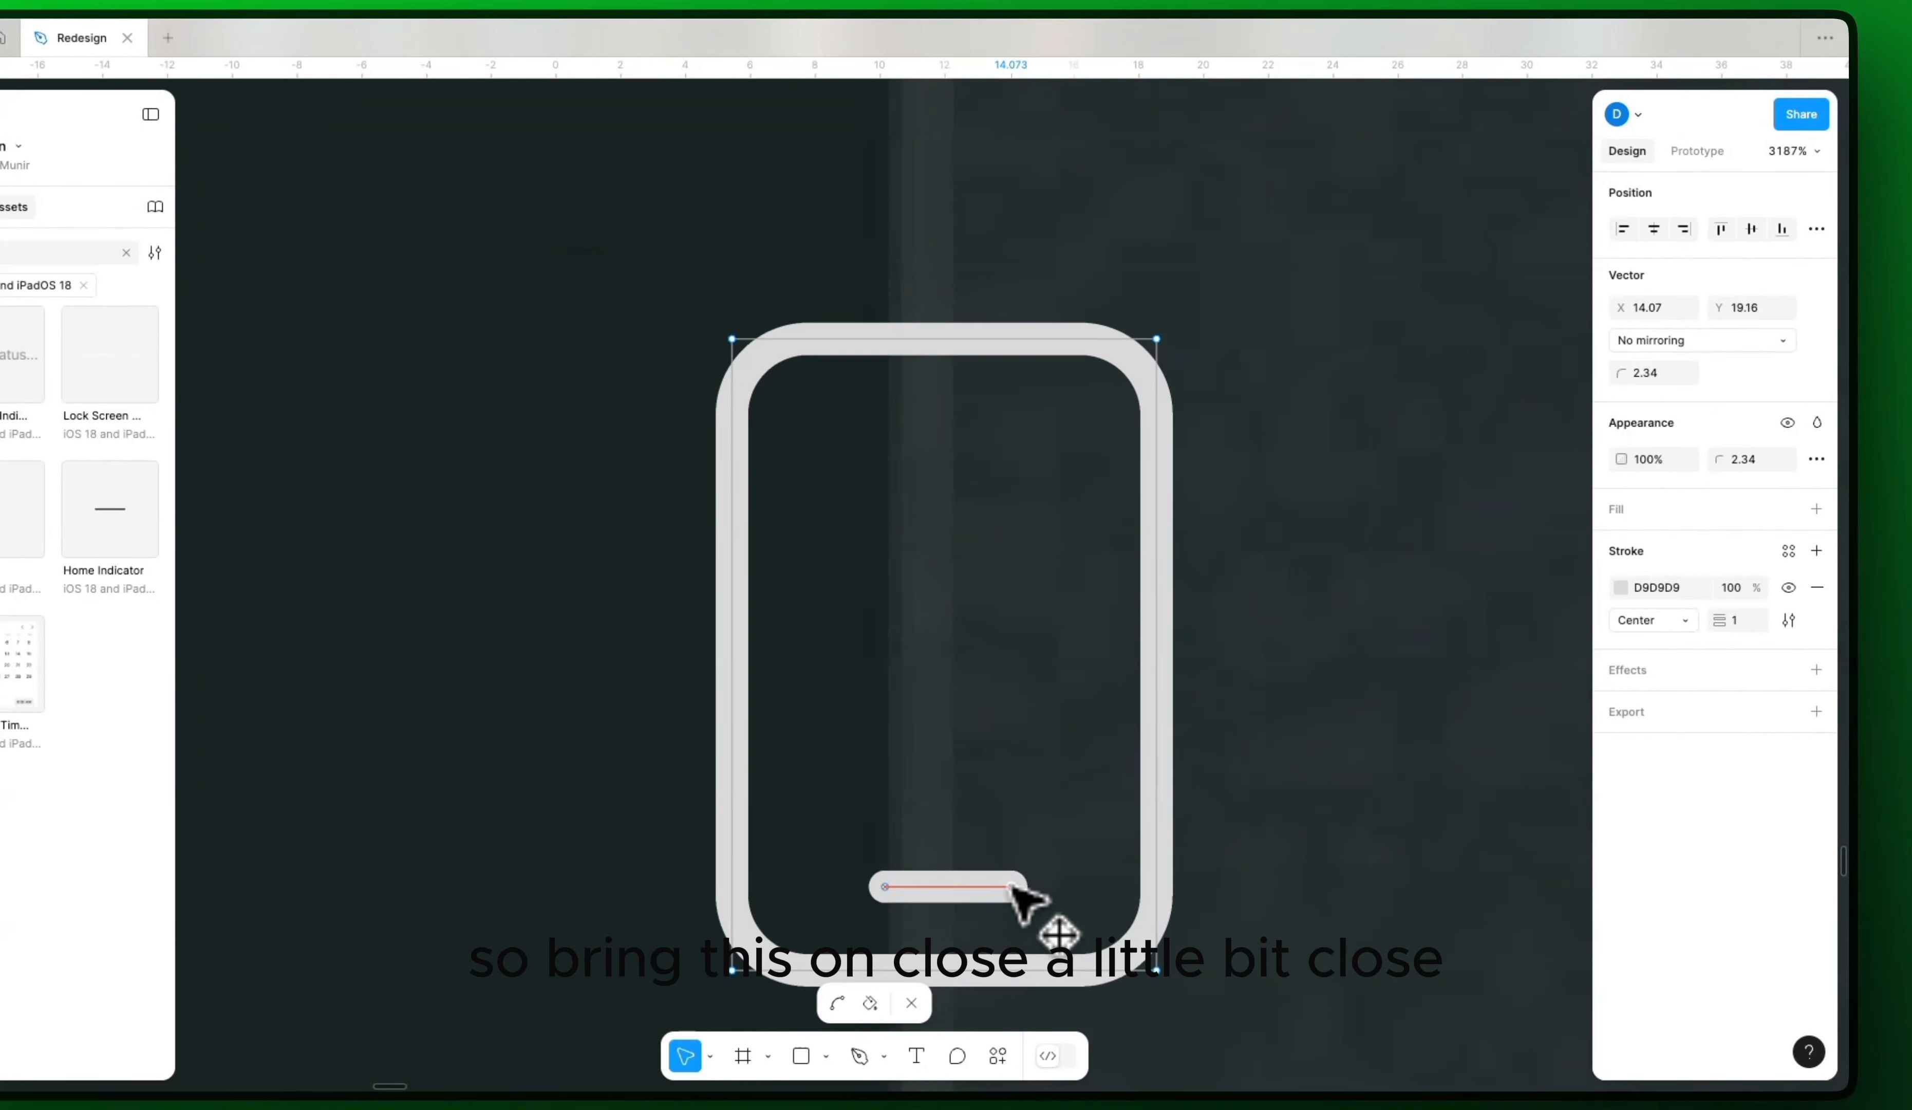
{"action": "key", "text": "Escape"}
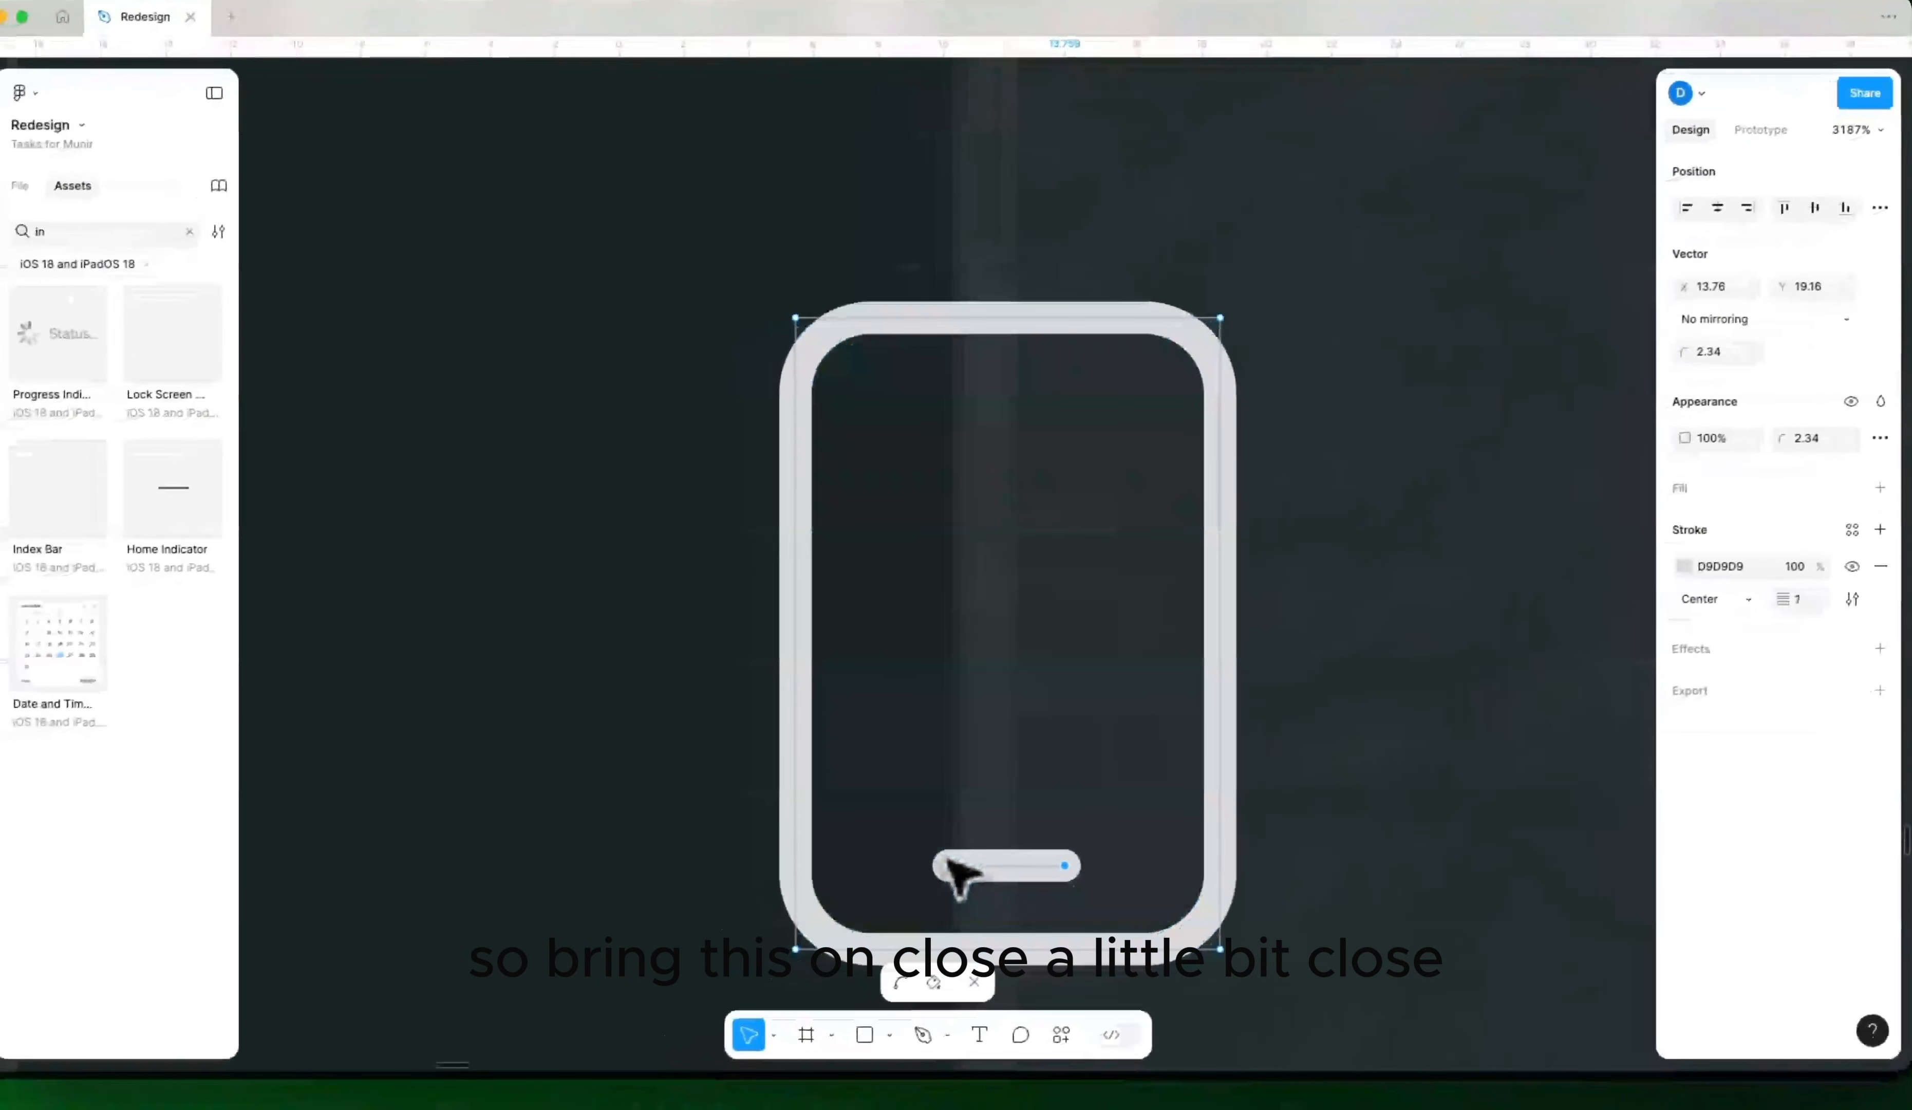
{"action": "double_click", "coordinate": [972, 865]}
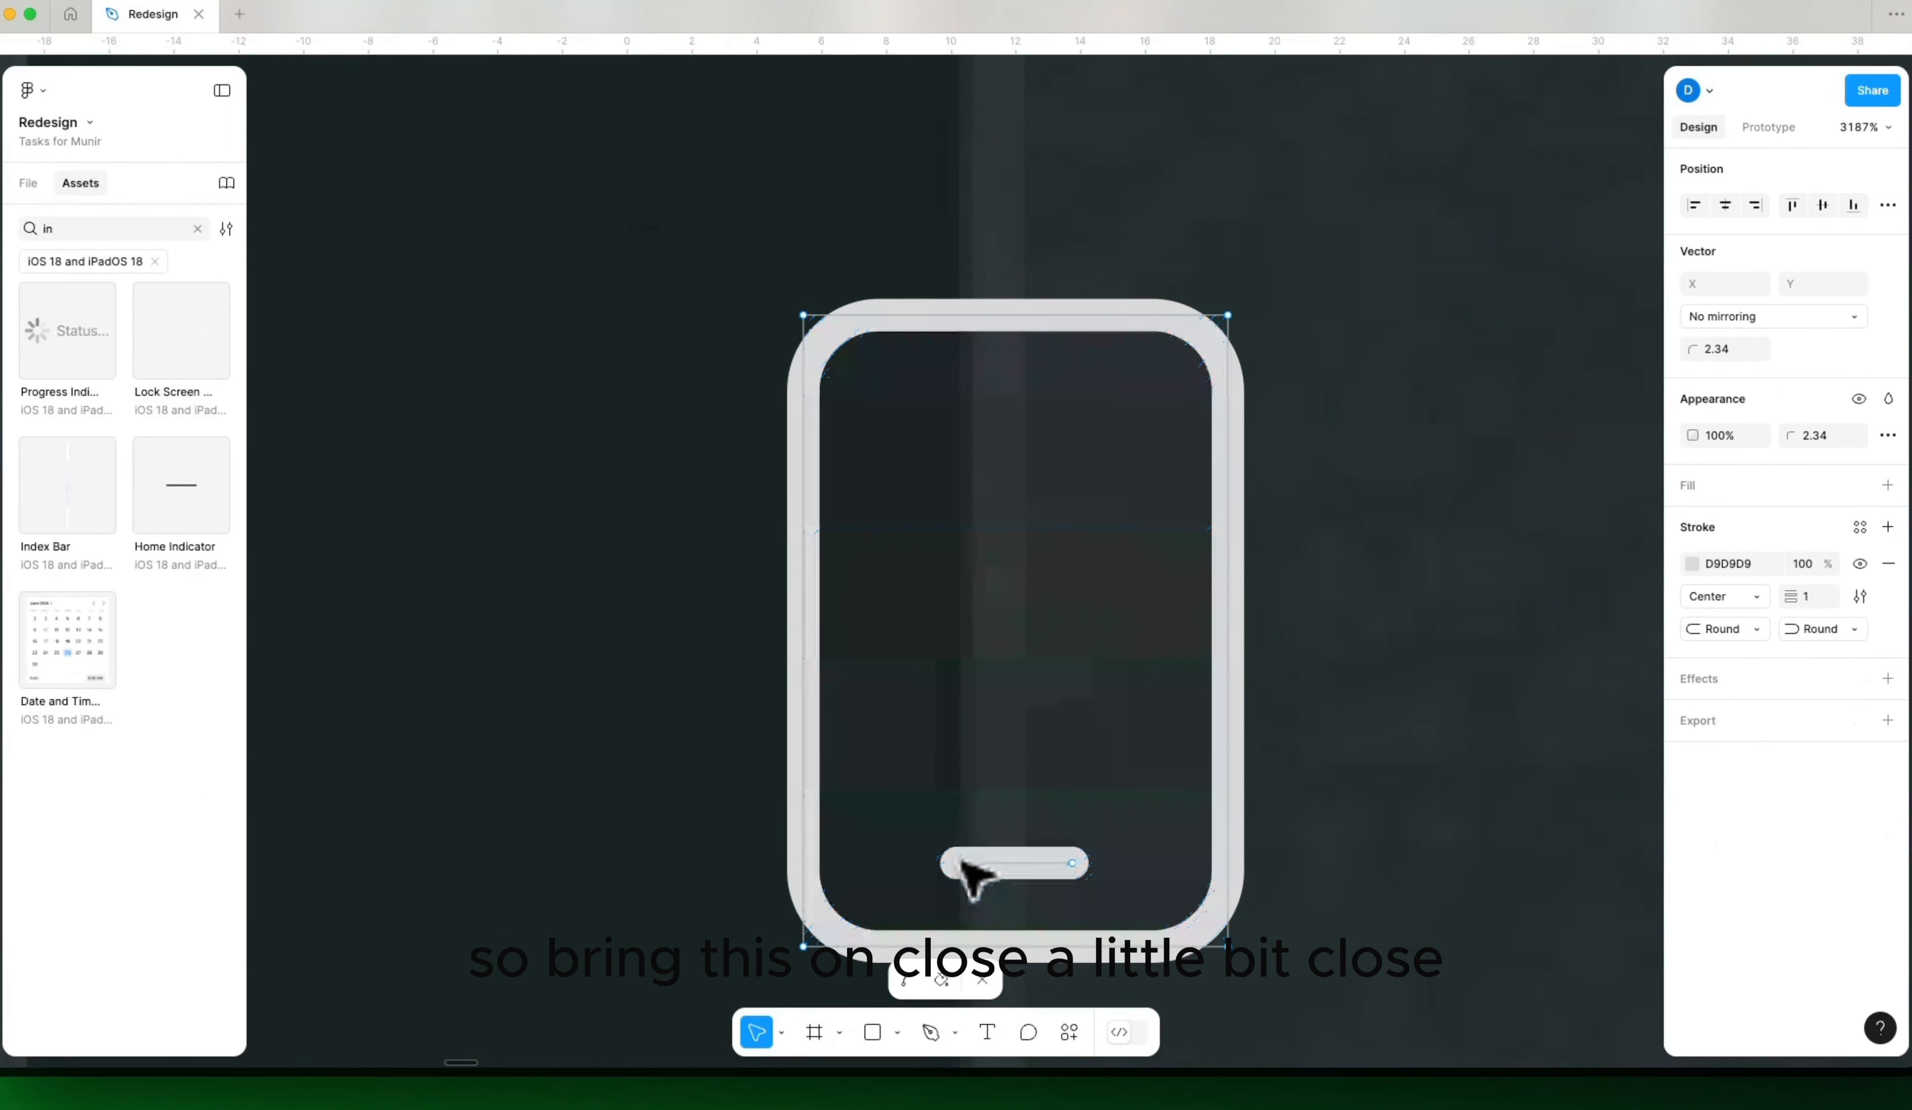
{"action": "left_click", "coordinate": [959, 863]}
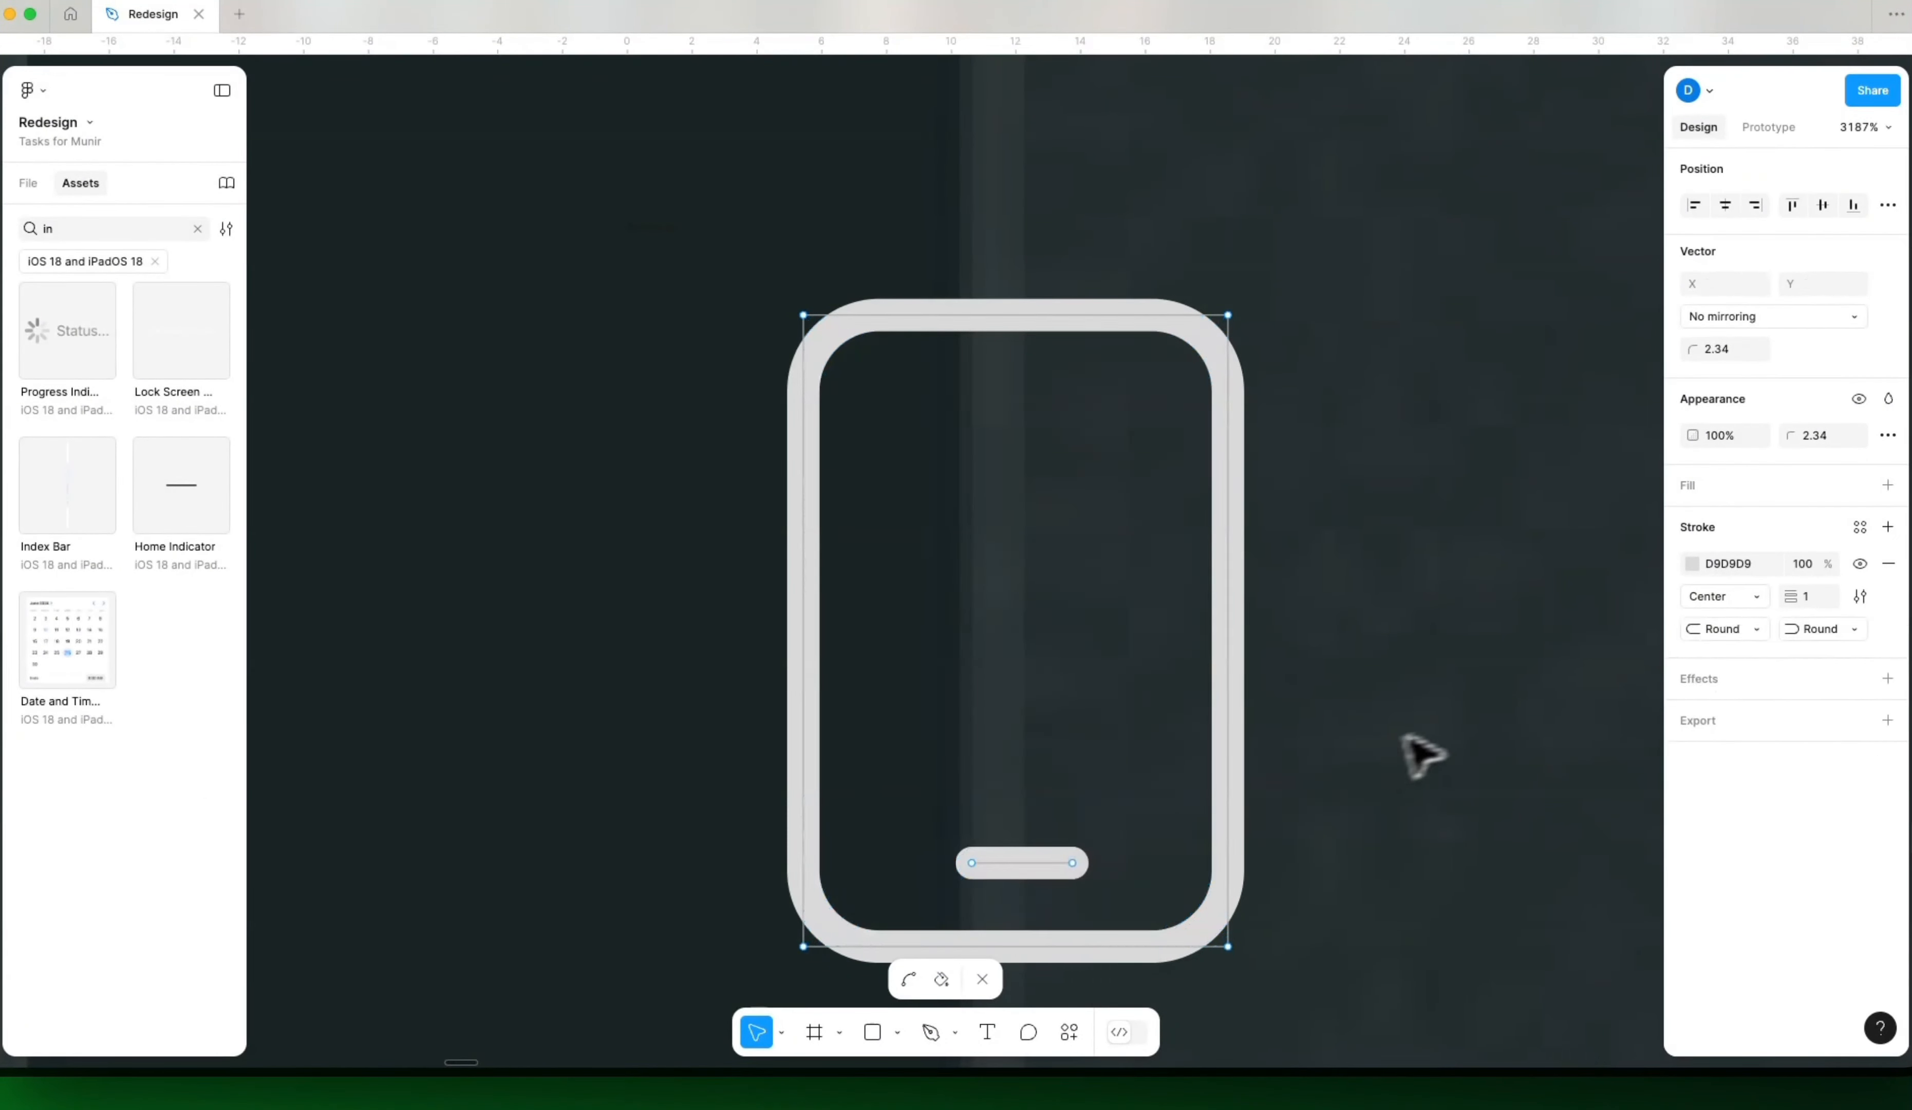
{"action": "key", "text": "Escape"}
Step: Duplicate the 24 by 24 phone frame to its right, placing the copy at X 876 on the same Y
{"action": "scroll", "coordinate": [1409, 755], "scroll_direction": "down", "scroll_amount": 10}
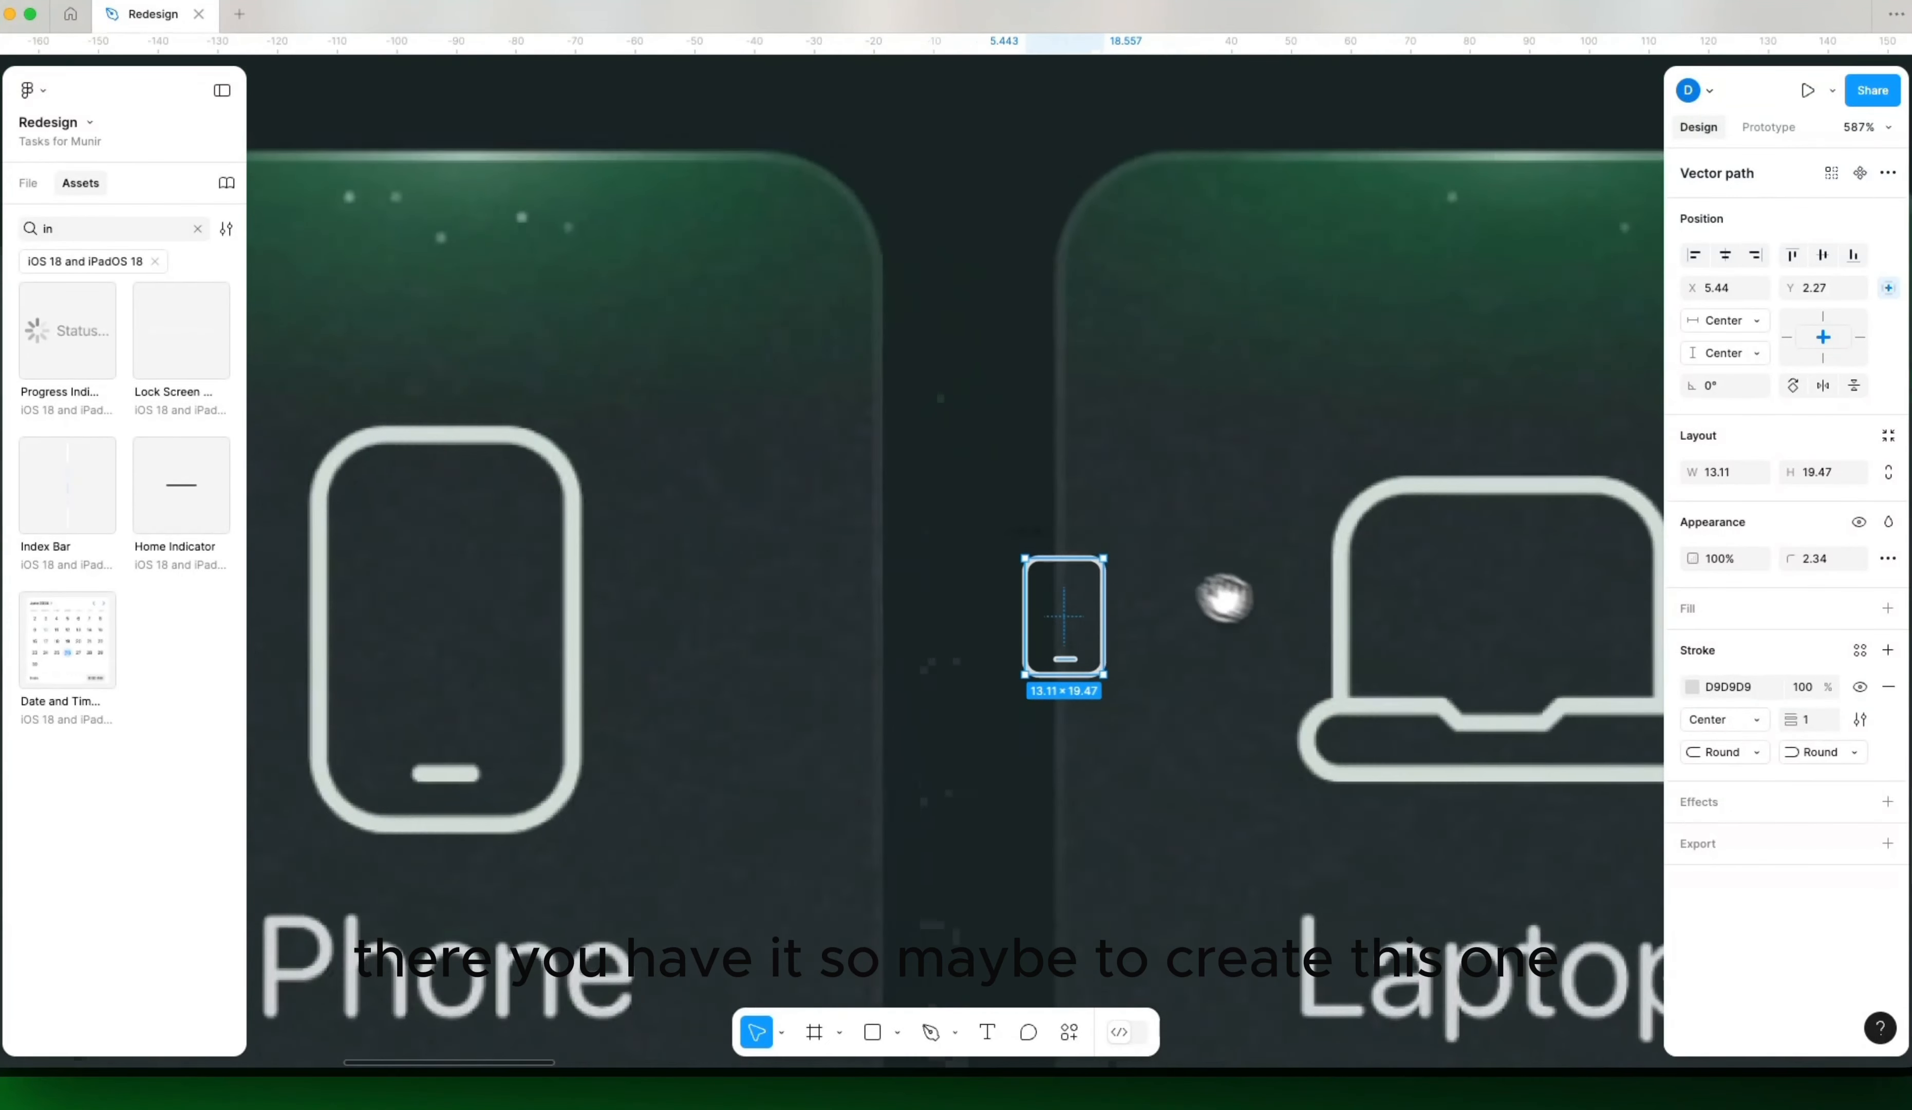
{"action": "scroll", "coordinate": [1224, 598], "scroll_direction": "right", "scroll_amount": 5}
{"action": "left_click", "coordinate": [801, 502]}
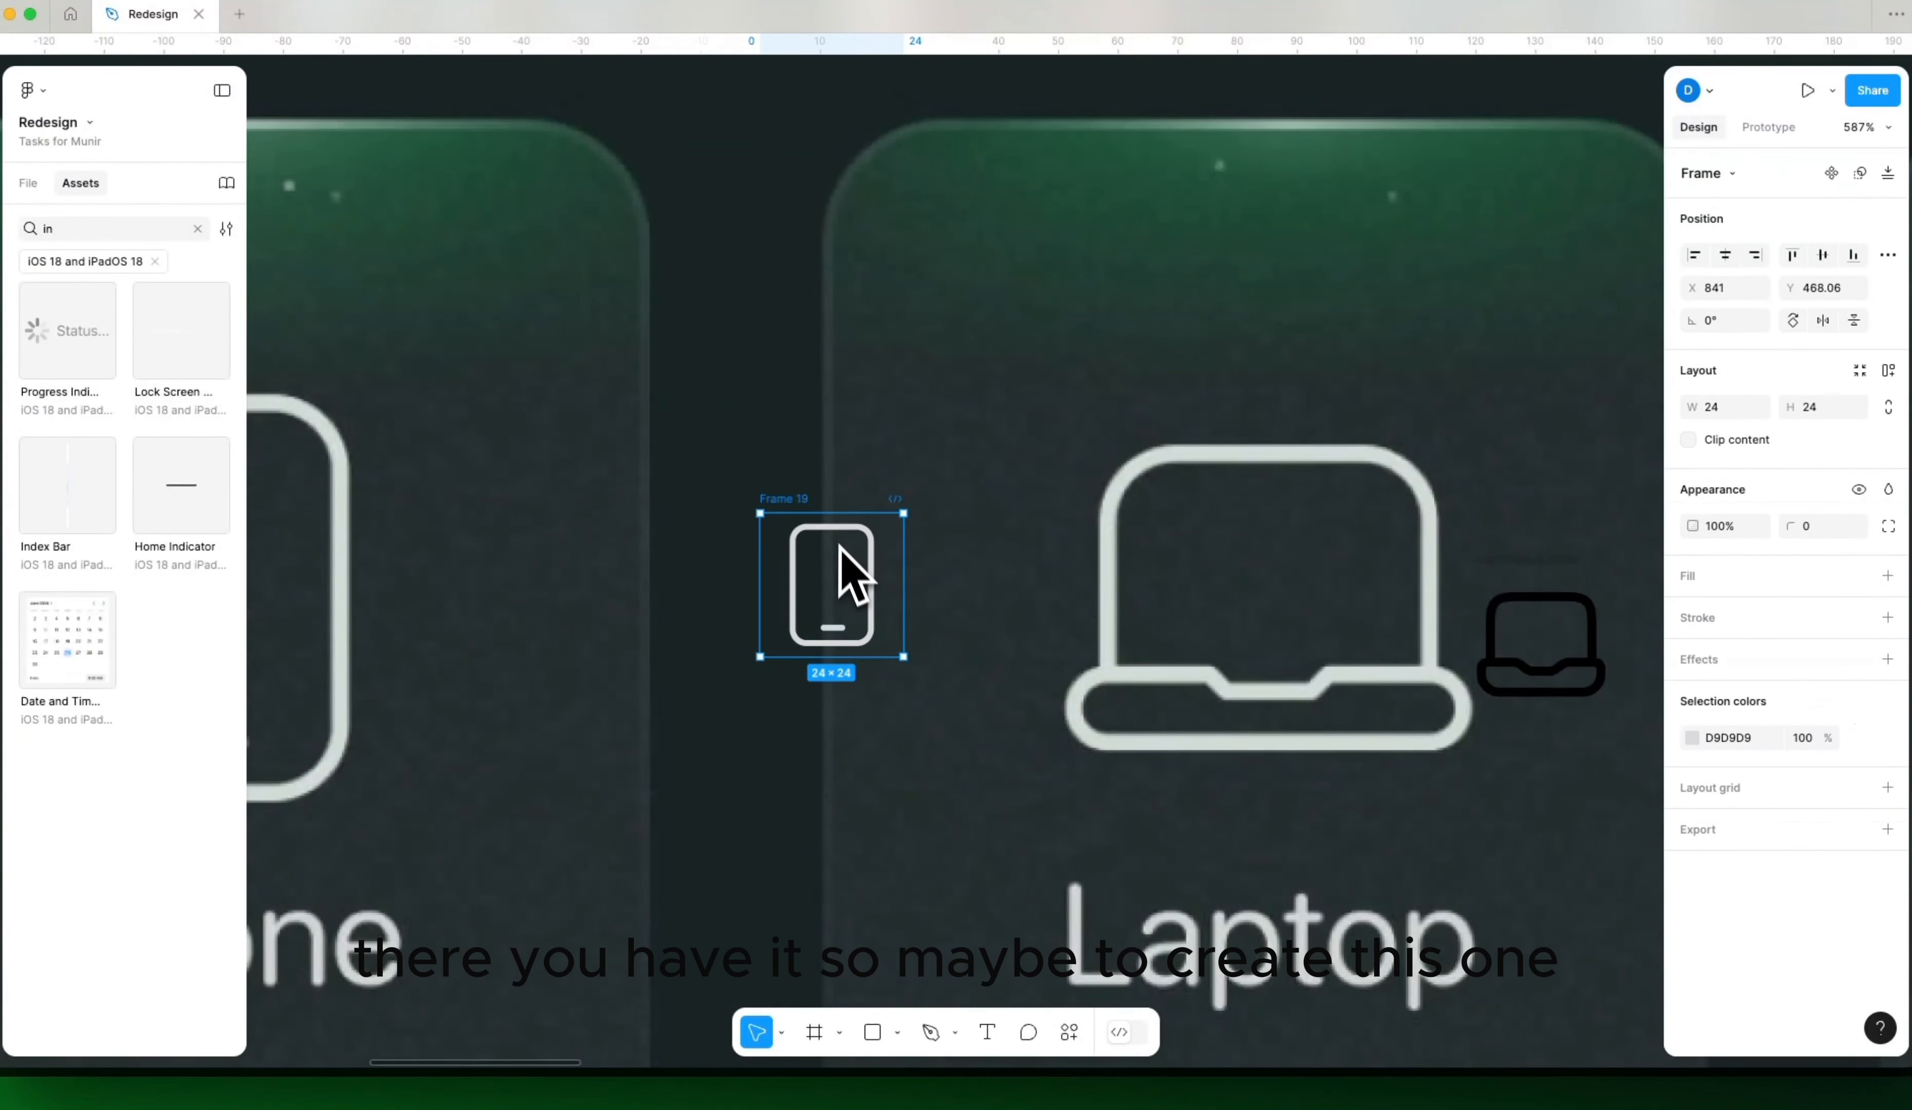
{"action": "scroll", "coordinate": [713, 542], "scroll_direction": "right", "scroll_amount": 5}
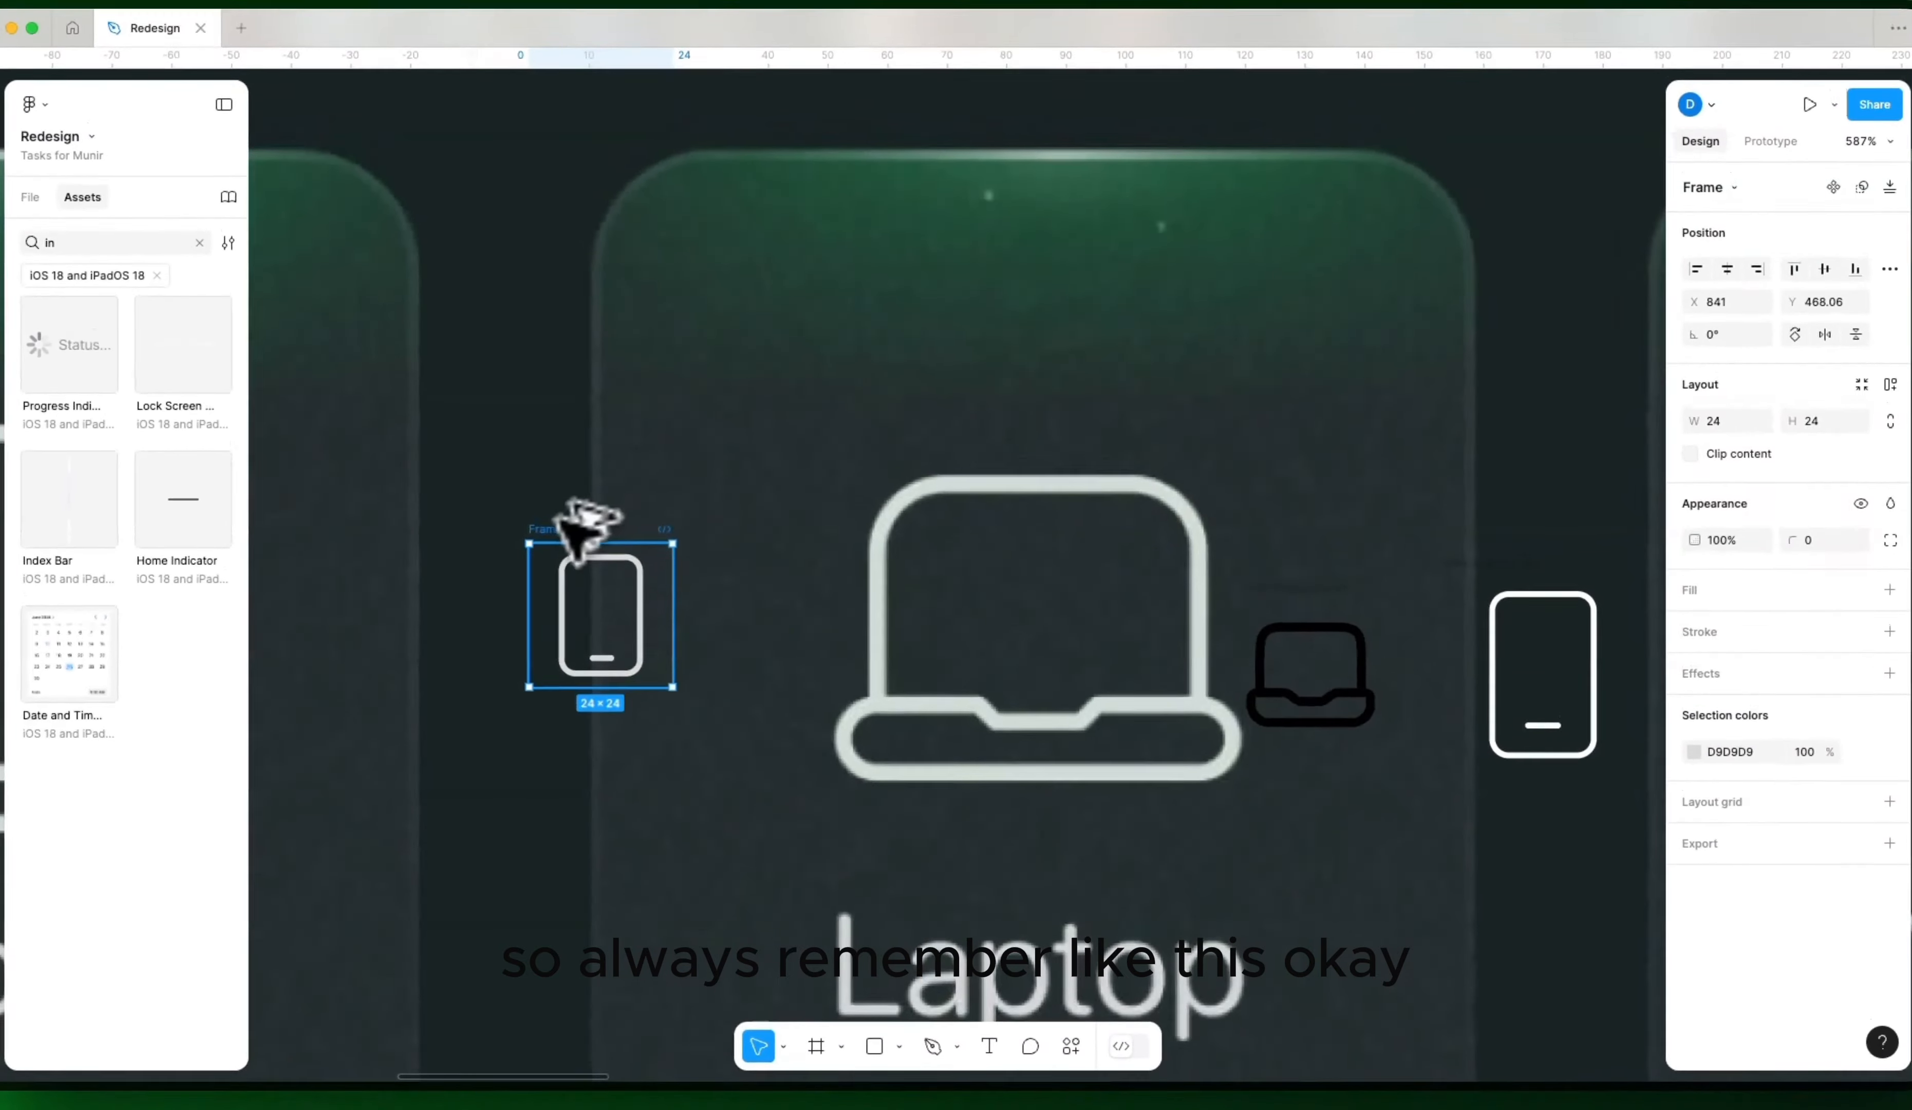
{"action": "left_click_drag", "start_coordinate": [575, 527], "coordinate": [784, 528]}
Step: Copy the black laptop icon's two vector paths and use them to replace the phone path in the duplicated frame
{"action": "left_click", "coordinate": [1342, 645], "text": "super"}
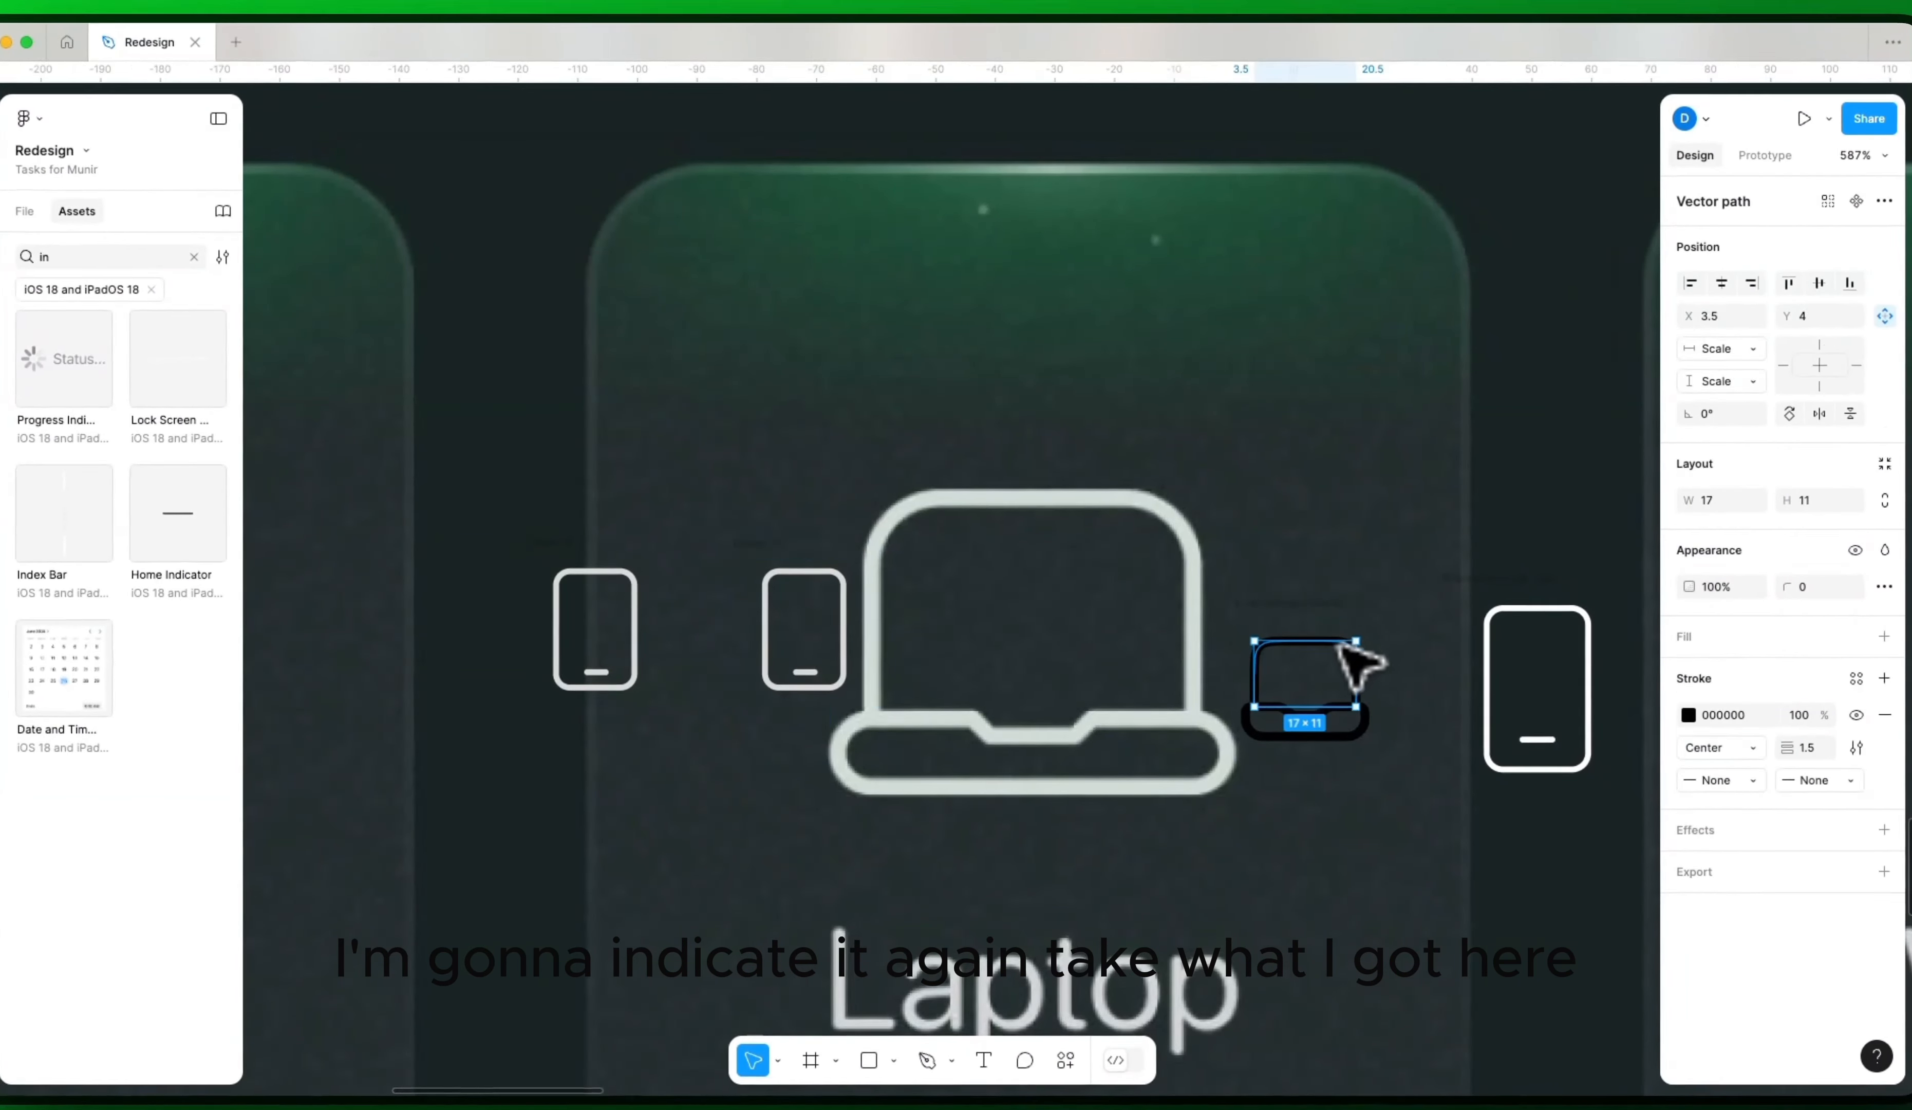
{"action": "left_click", "coordinate": [1360, 728], "text": "shift"}
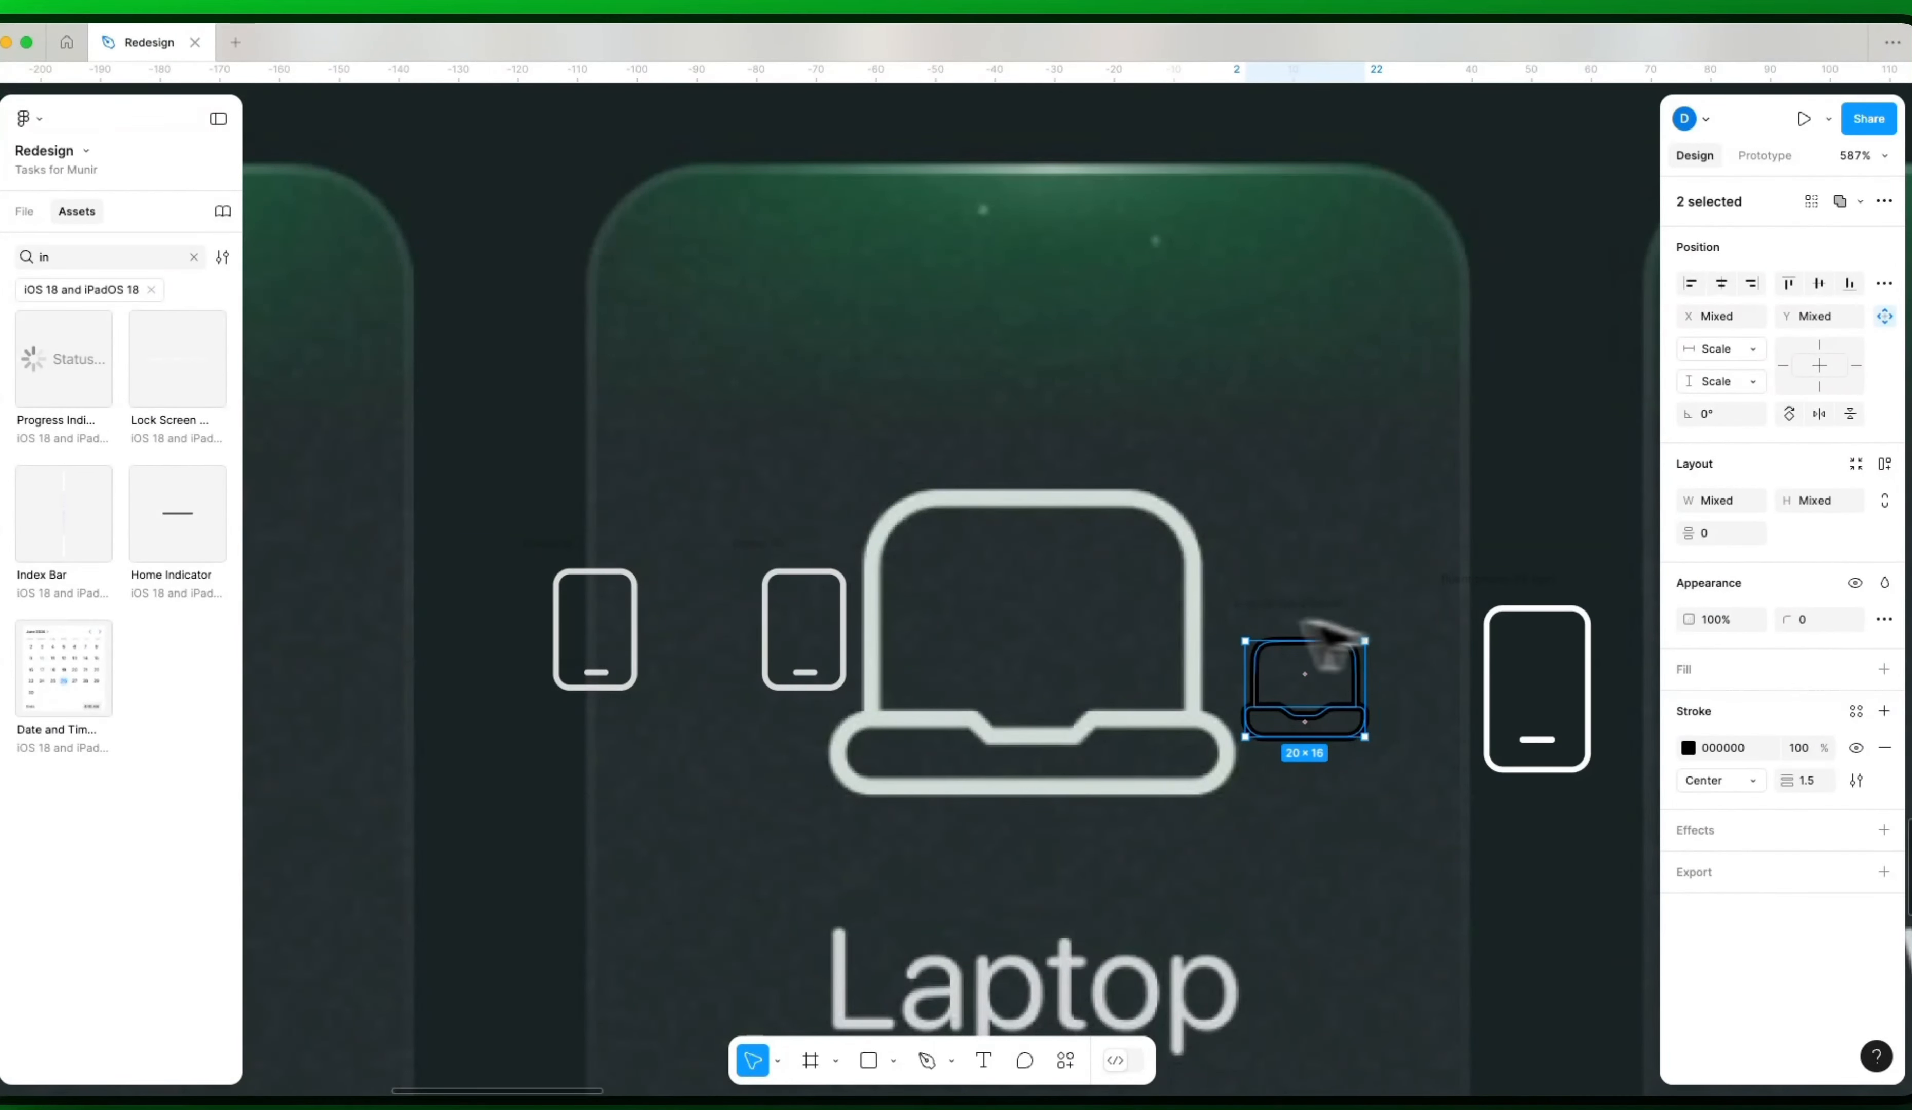
{"action": "left_click", "coordinate": [821, 576], "text": "super"}
{"action": "left_click", "coordinate": [824, 572], "text": "super"}
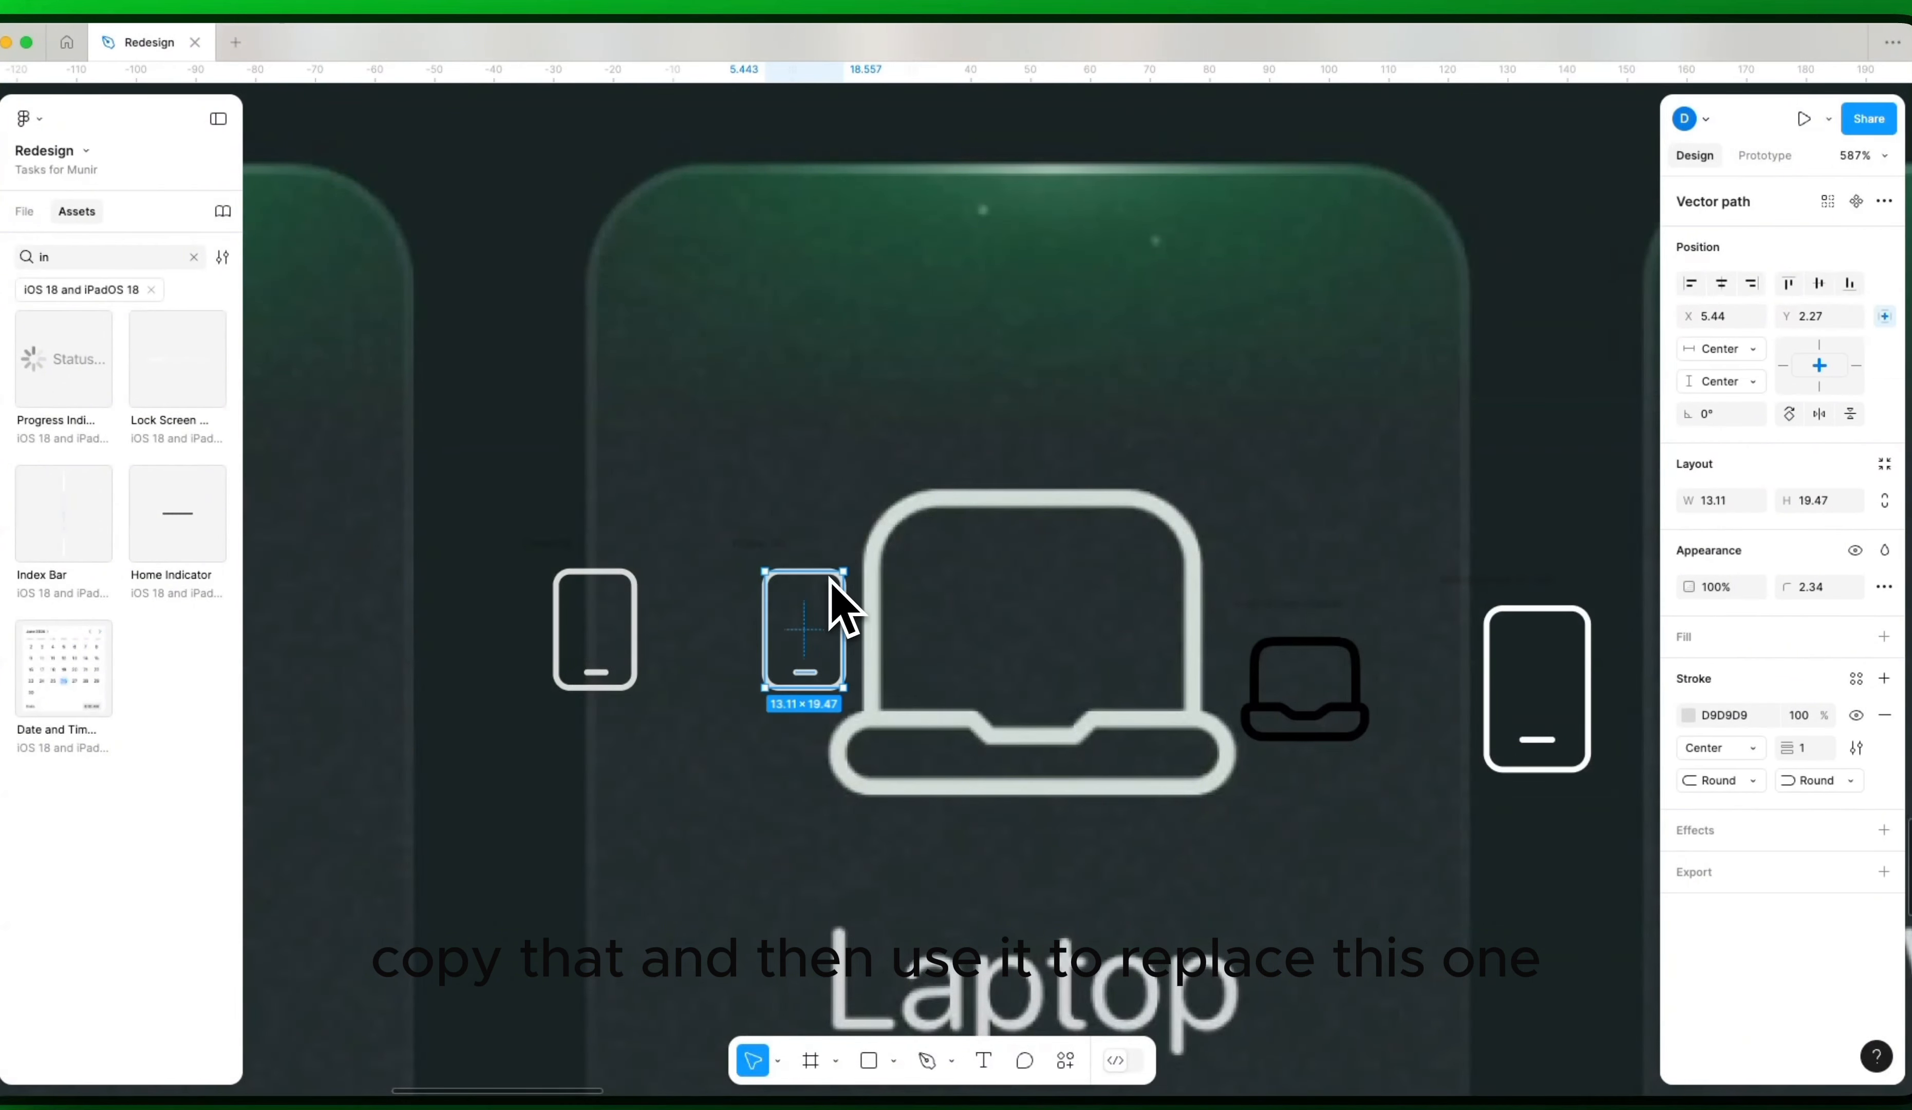
{"action": "key", "text": "super+shift+r"}
Step: Duplicate the new laptop frame to its right, placing the copy at X 913
{"action": "left_click", "coordinate": [777, 547]}
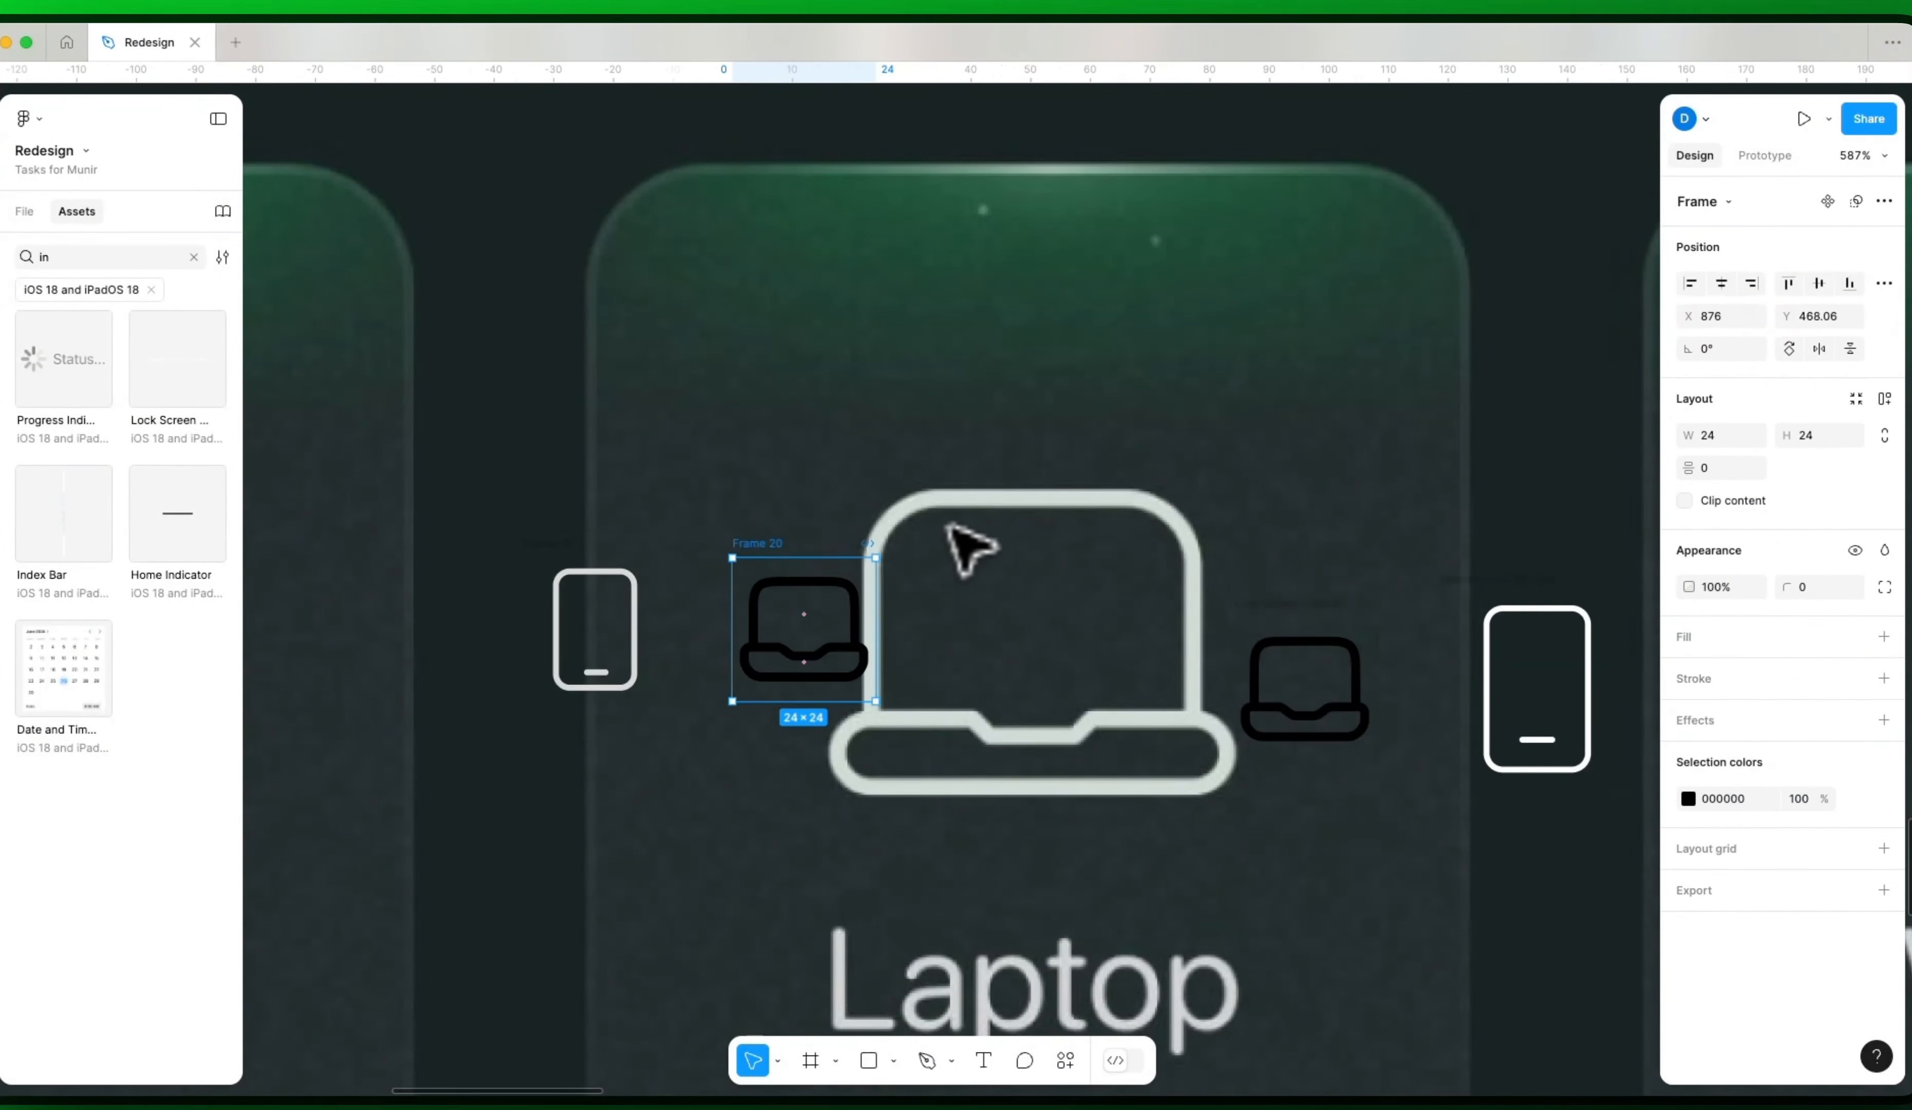
{"action": "left_click_drag", "start_coordinate": [1257, 519], "coordinate": [1150, 525]}
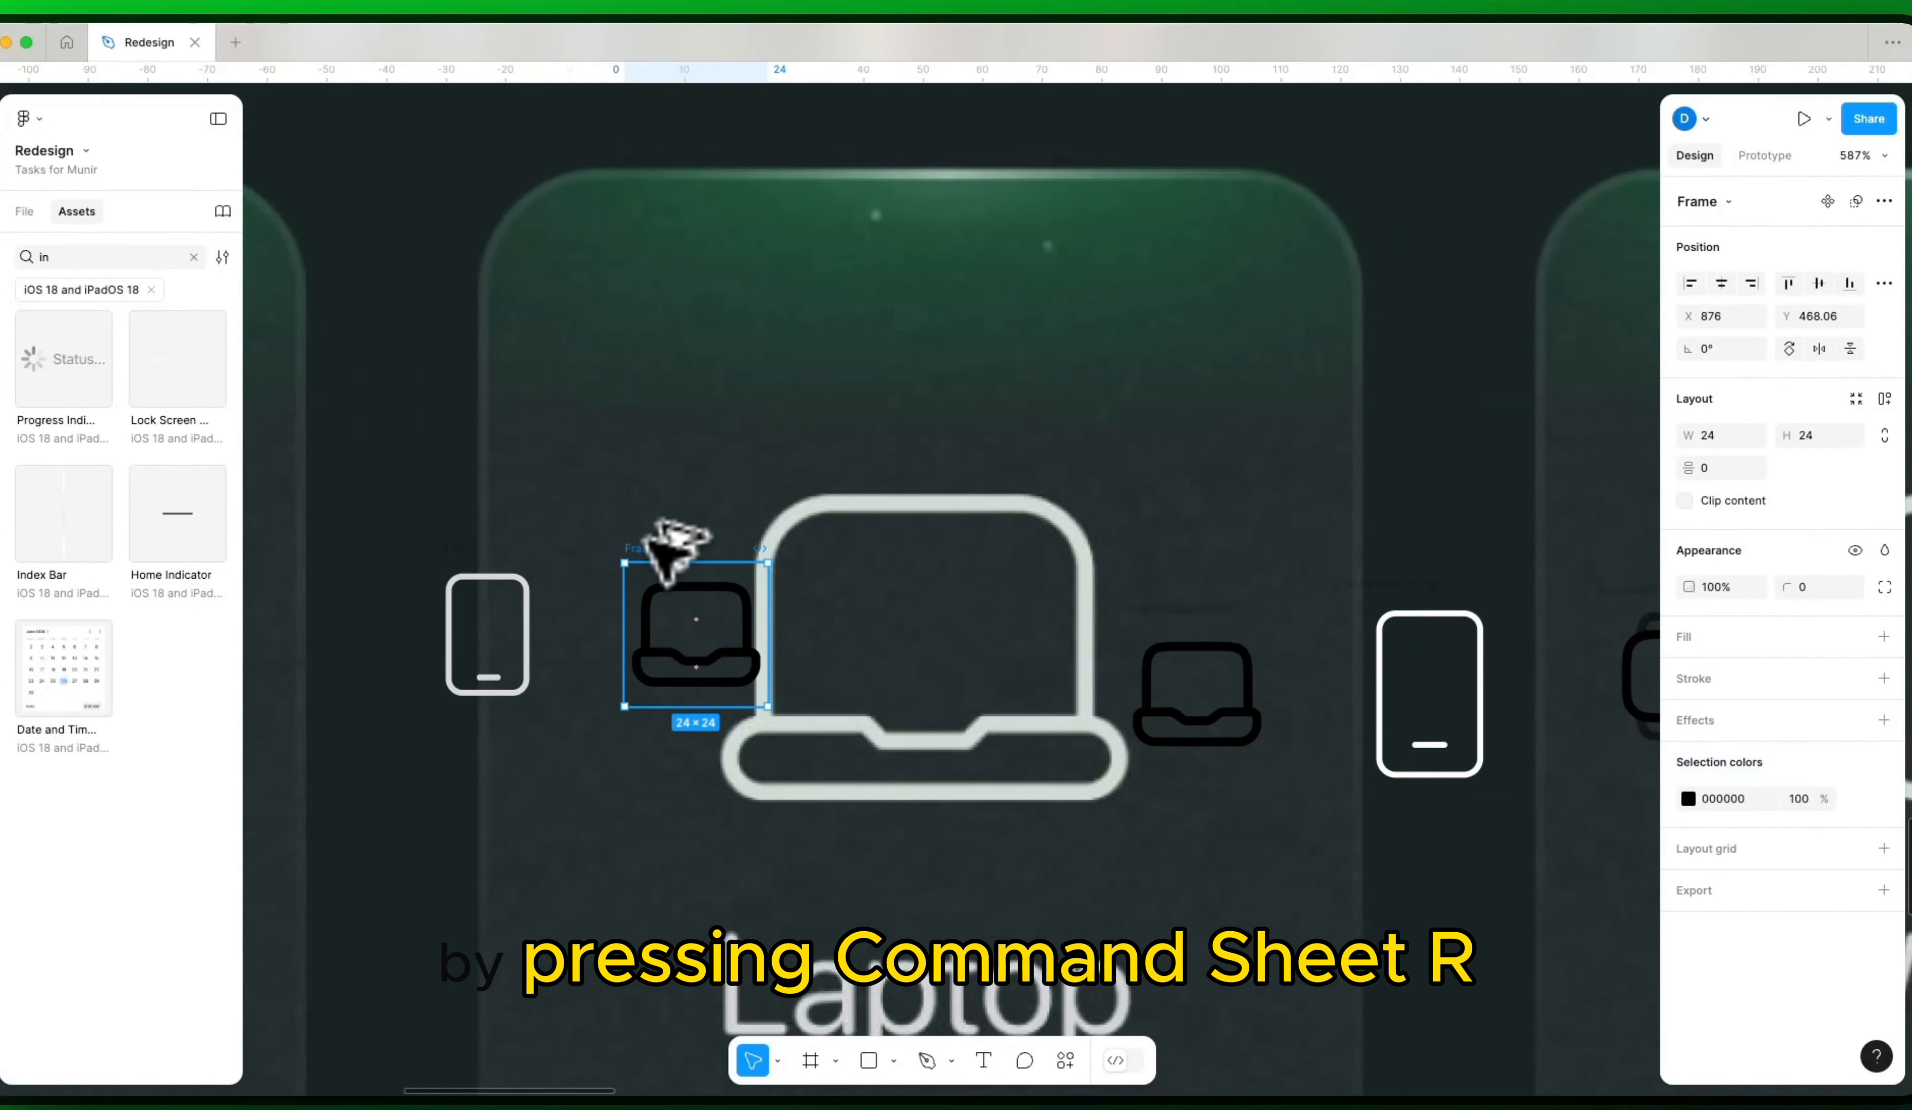
{"action": "left_click_drag", "start_coordinate": [662, 548], "coordinate": [884, 549]}
Step: Copy the black watch icon group and delete both laptop paths from the frame at X 913
{"action": "scroll", "coordinate": [914, 560], "scroll_direction": "right", "scroll_amount": 3}
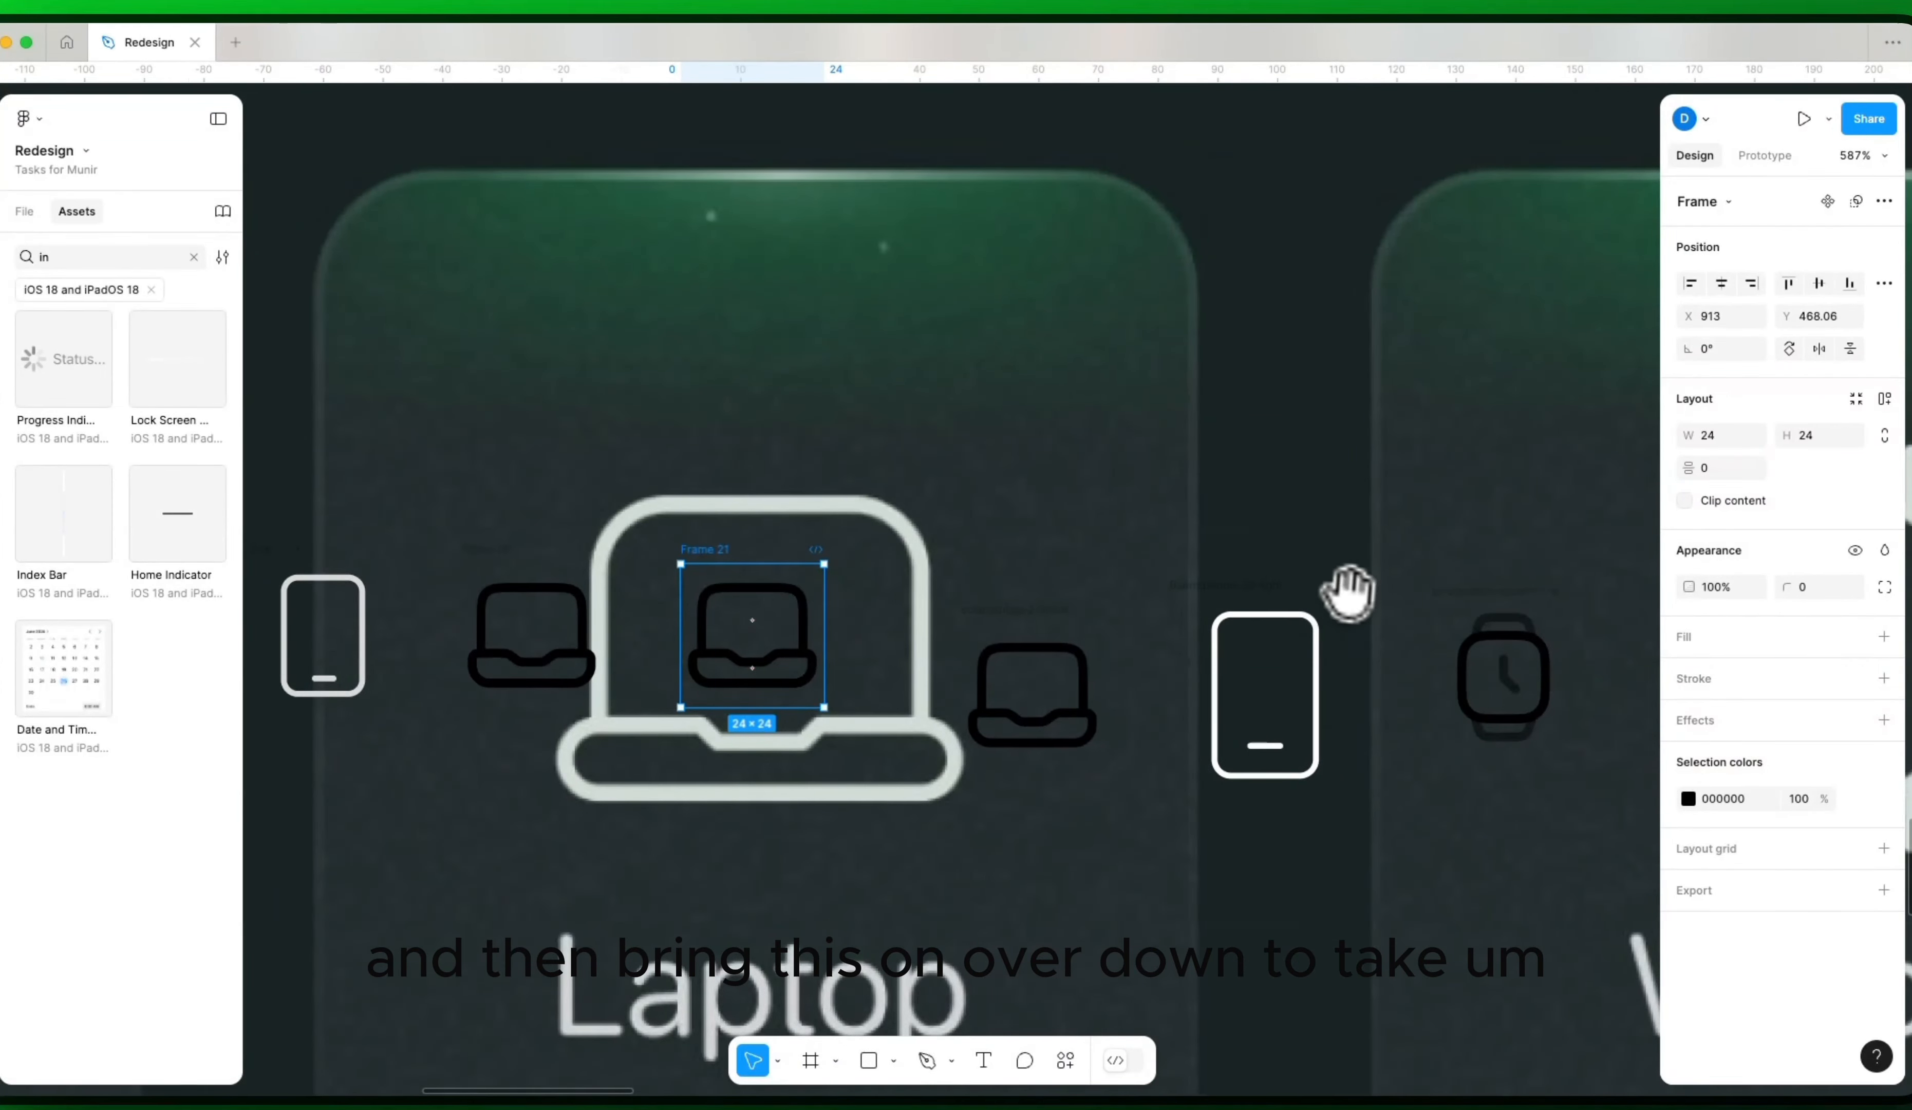
{"action": "scroll", "coordinate": [1349, 593], "scroll_direction": "right", "scroll_amount": 3}
{"action": "left_click", "coordinate": [1367, 651]}
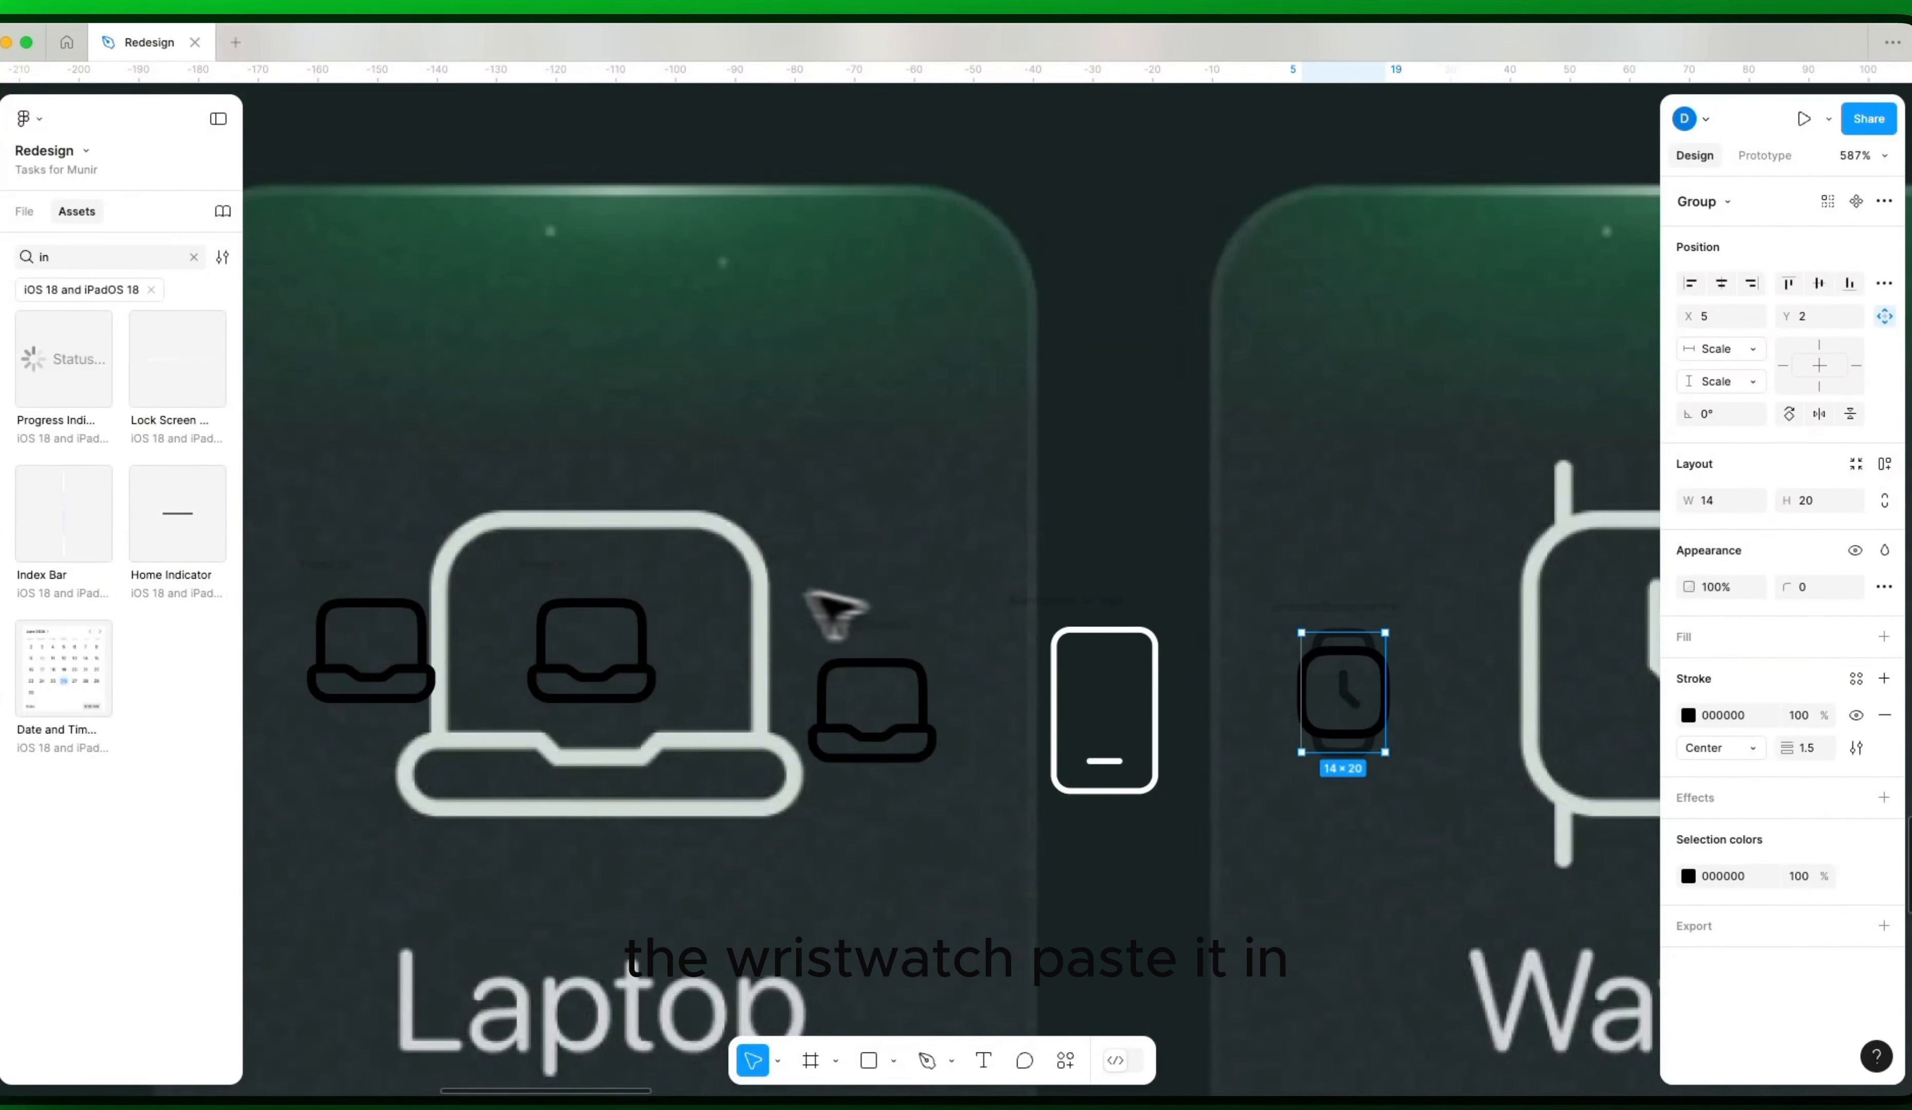
{"action": "left_click", "coordinate": [594, 621]}
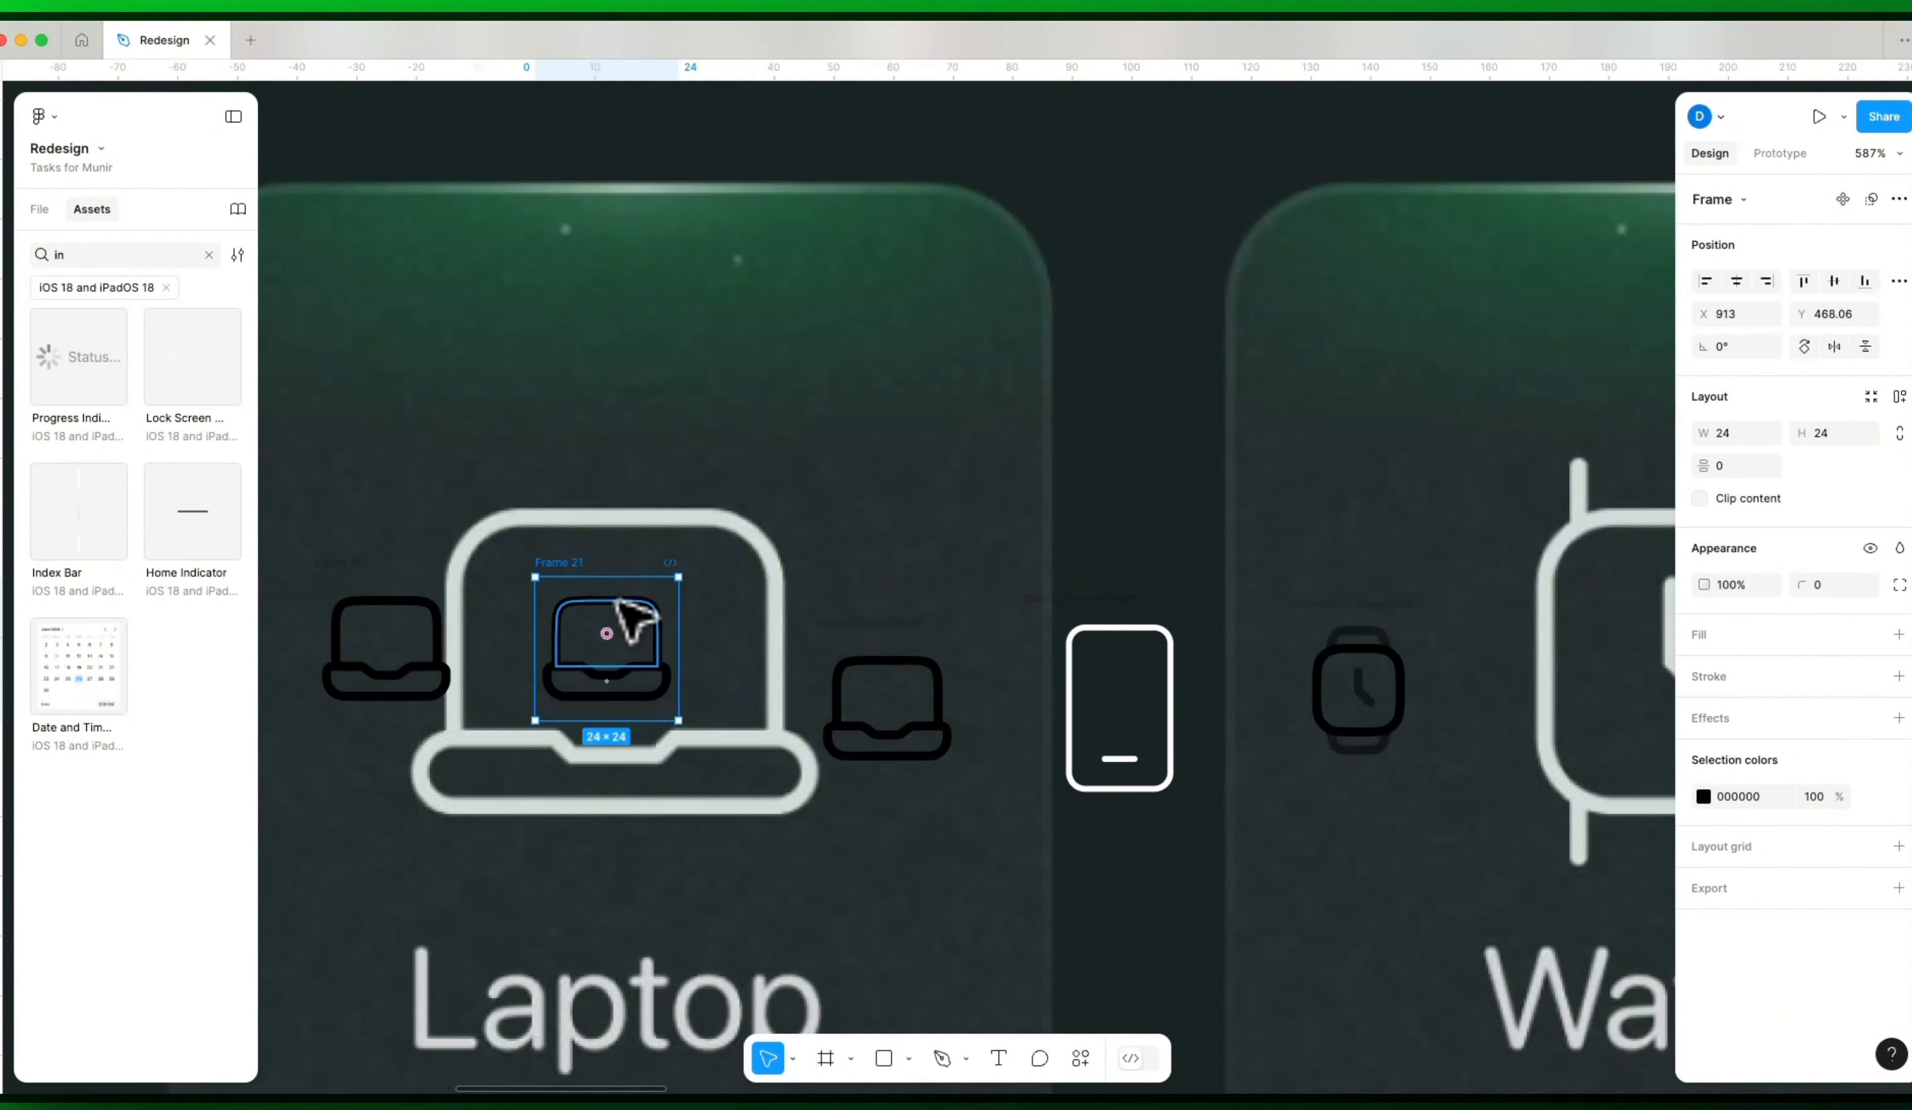
{"action": "double_click", "coordinate": [618, 602]}
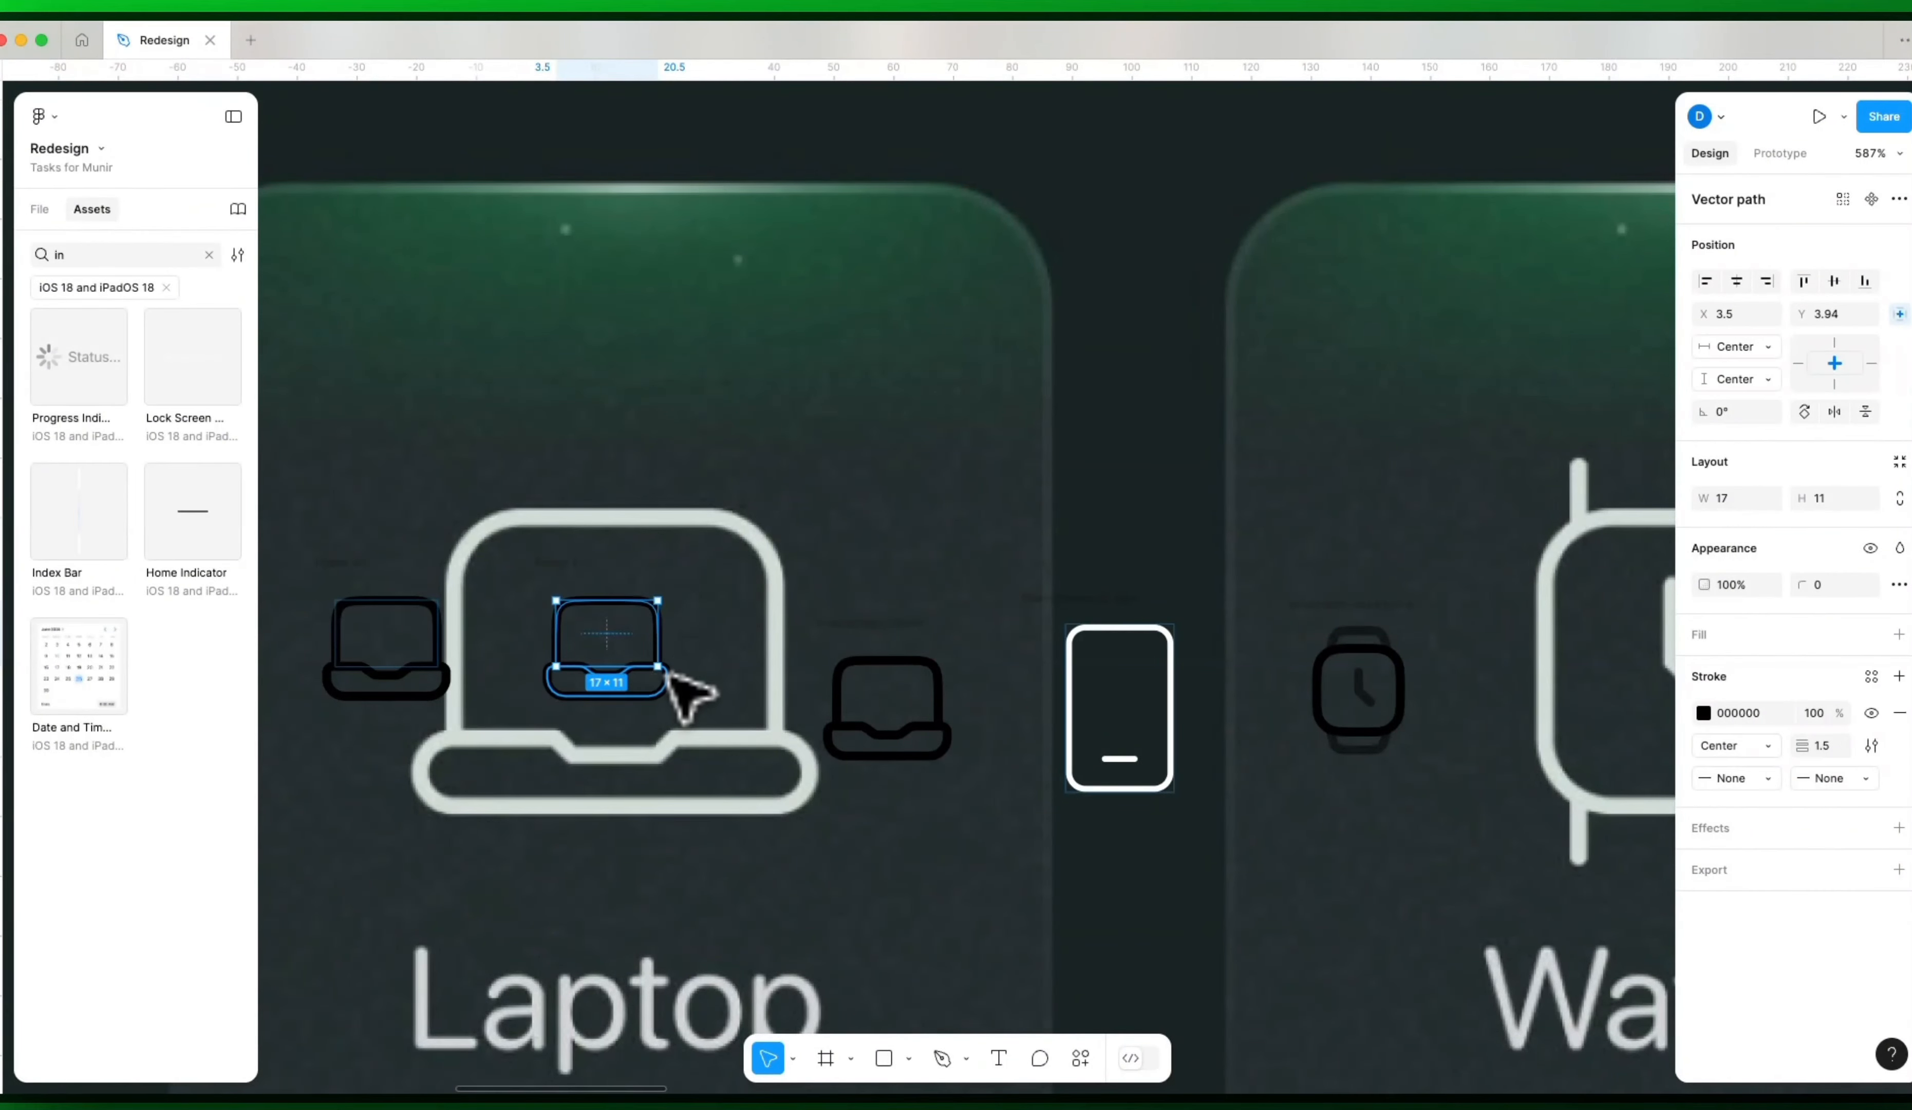
{"action": "left_click", "coordinate": [668, 676], "text": "shift"}
{"action": "key", "text": "super+shift+r"}
{"action": "key", "text": "super+z"}
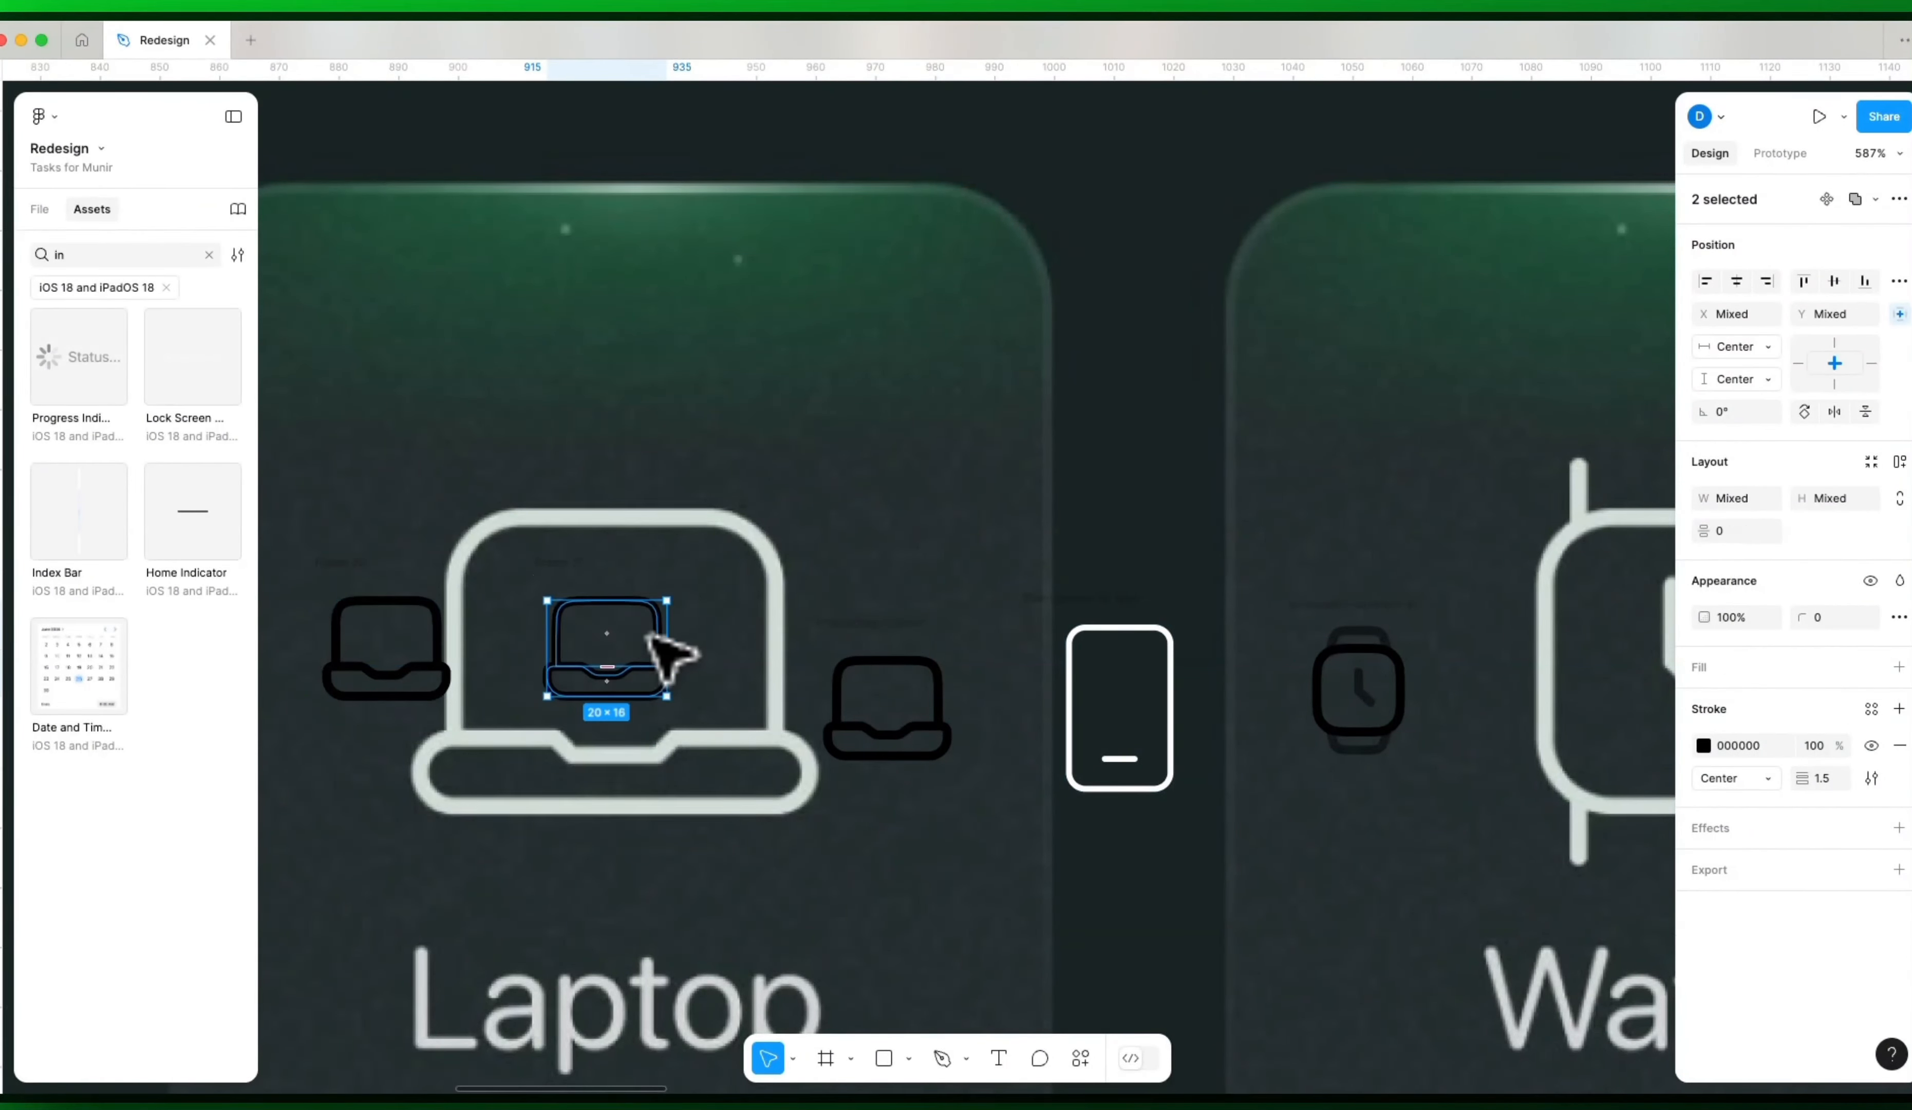
{"action": "key", "text": "Delete"}
Step: Paste the watch group into the emptied frame and center it vertically, at Y 2
{"action": "left_click", "coordinate": [585, 585]}
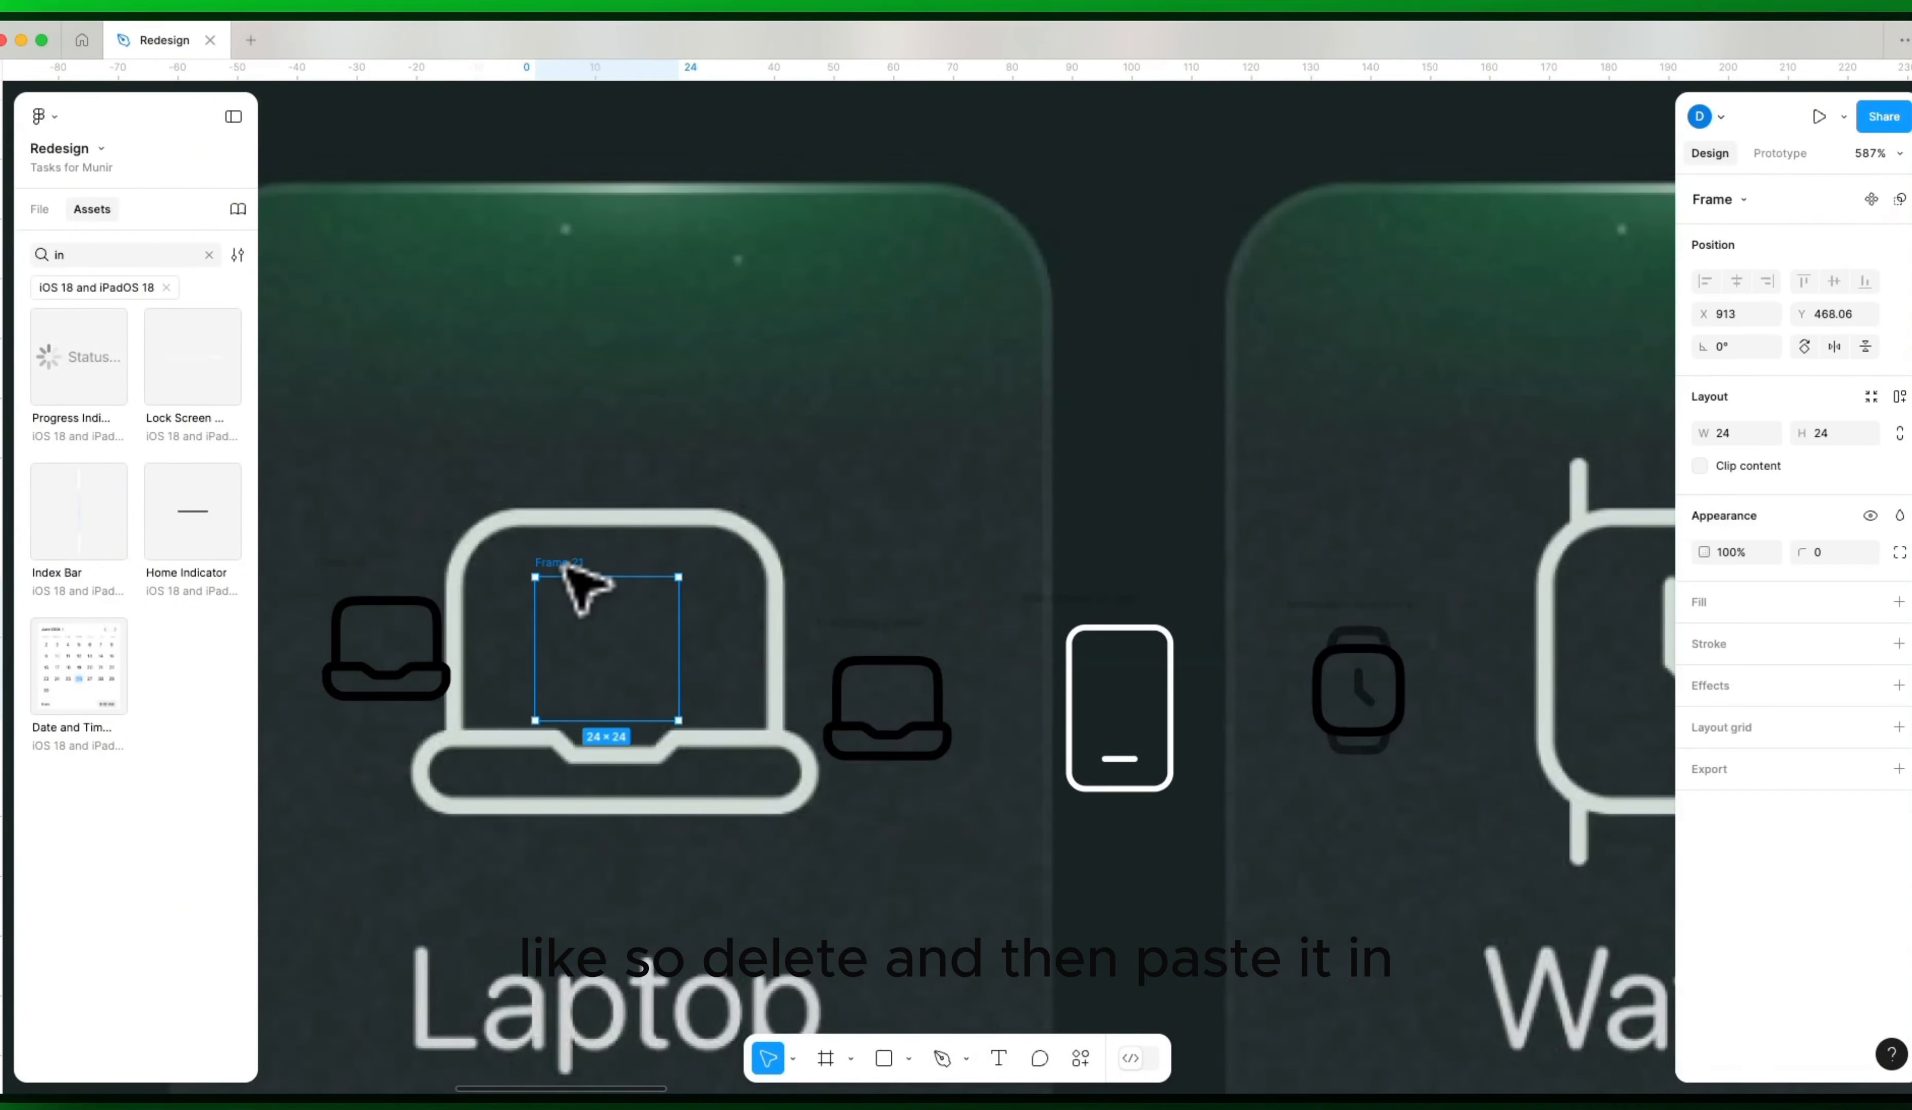
{"action": "key", "text": "super+v"}
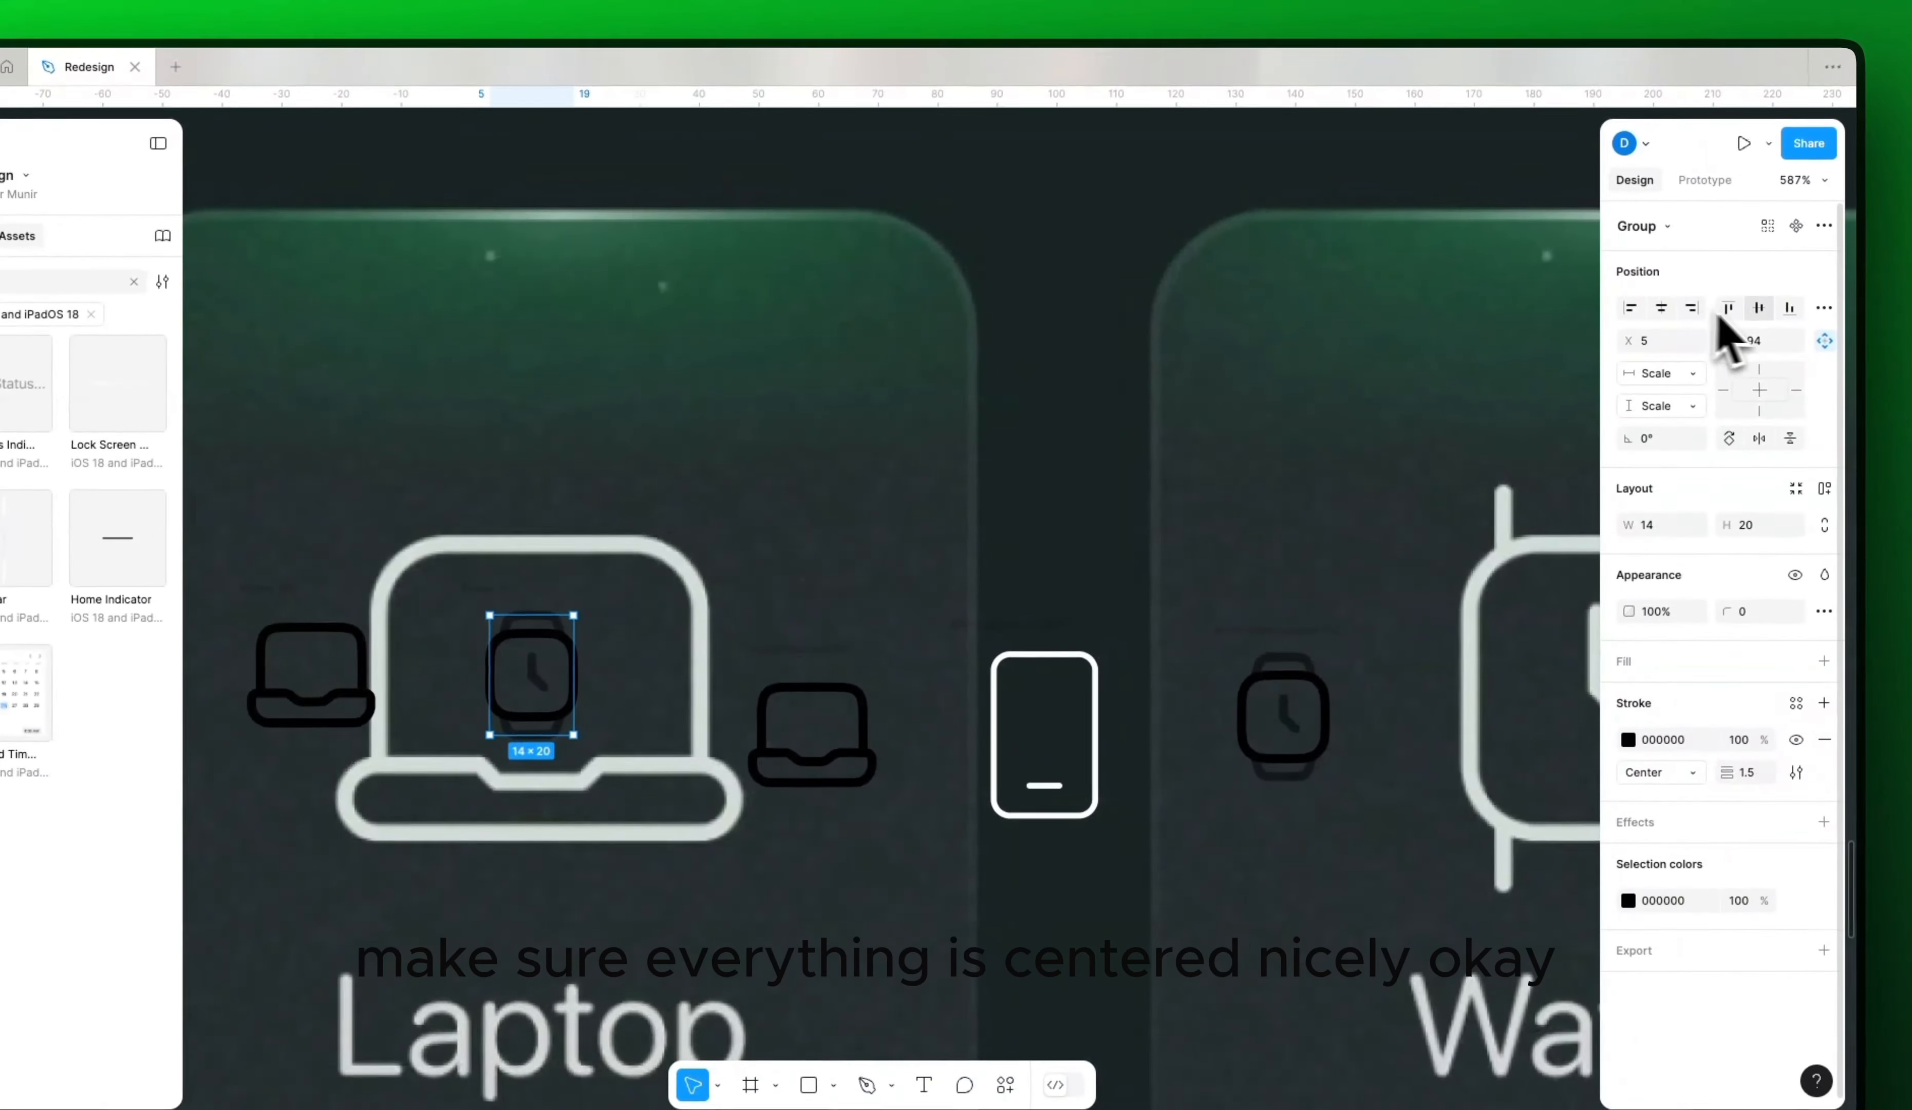
{"action": "left_click", "coordinate": [1814, 288]}
{"action": "scroll", "coordinate": [826, 576], "scroll_direction": "left", "scroll_amount": 5}
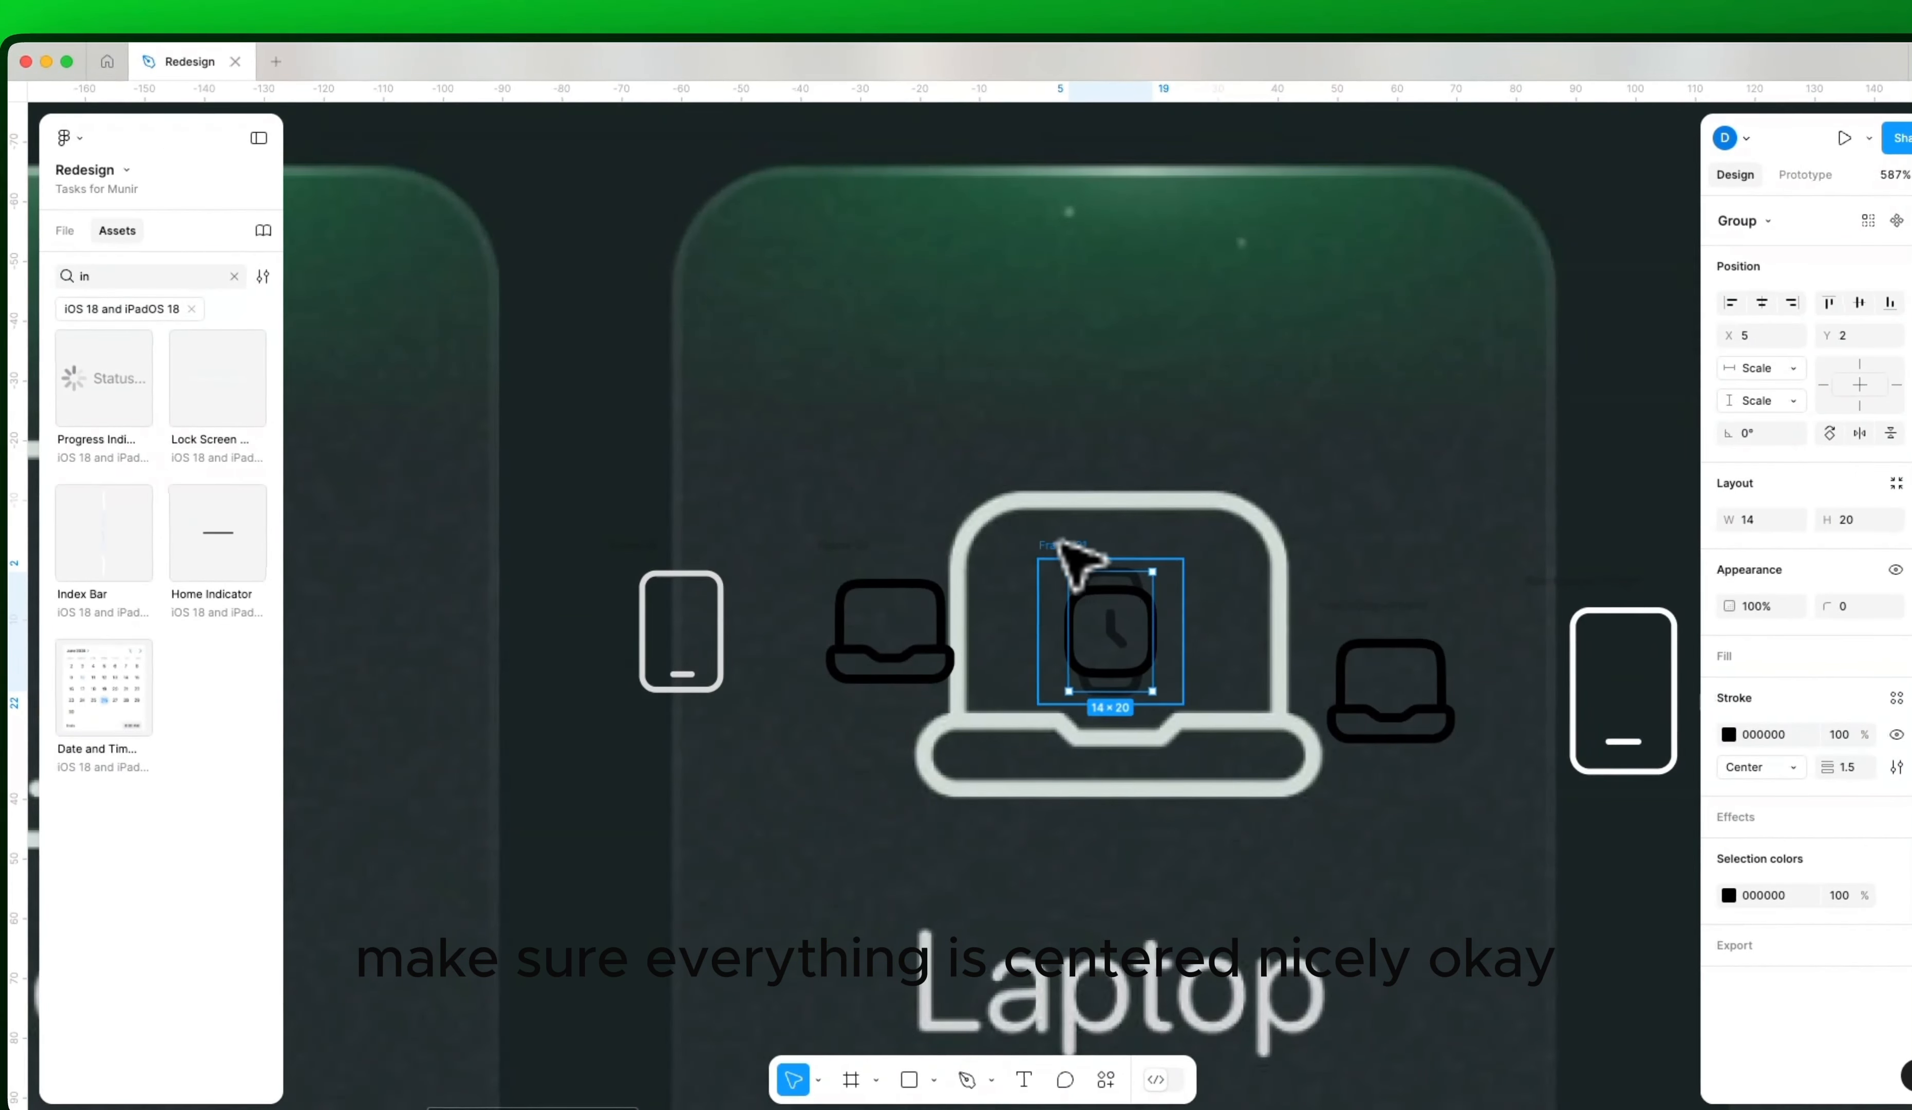
{"action": "left_click", "coordinate": [1052, 542]}
{"action": "left_click", "coordinate": [838, 549], "text": "shift"}
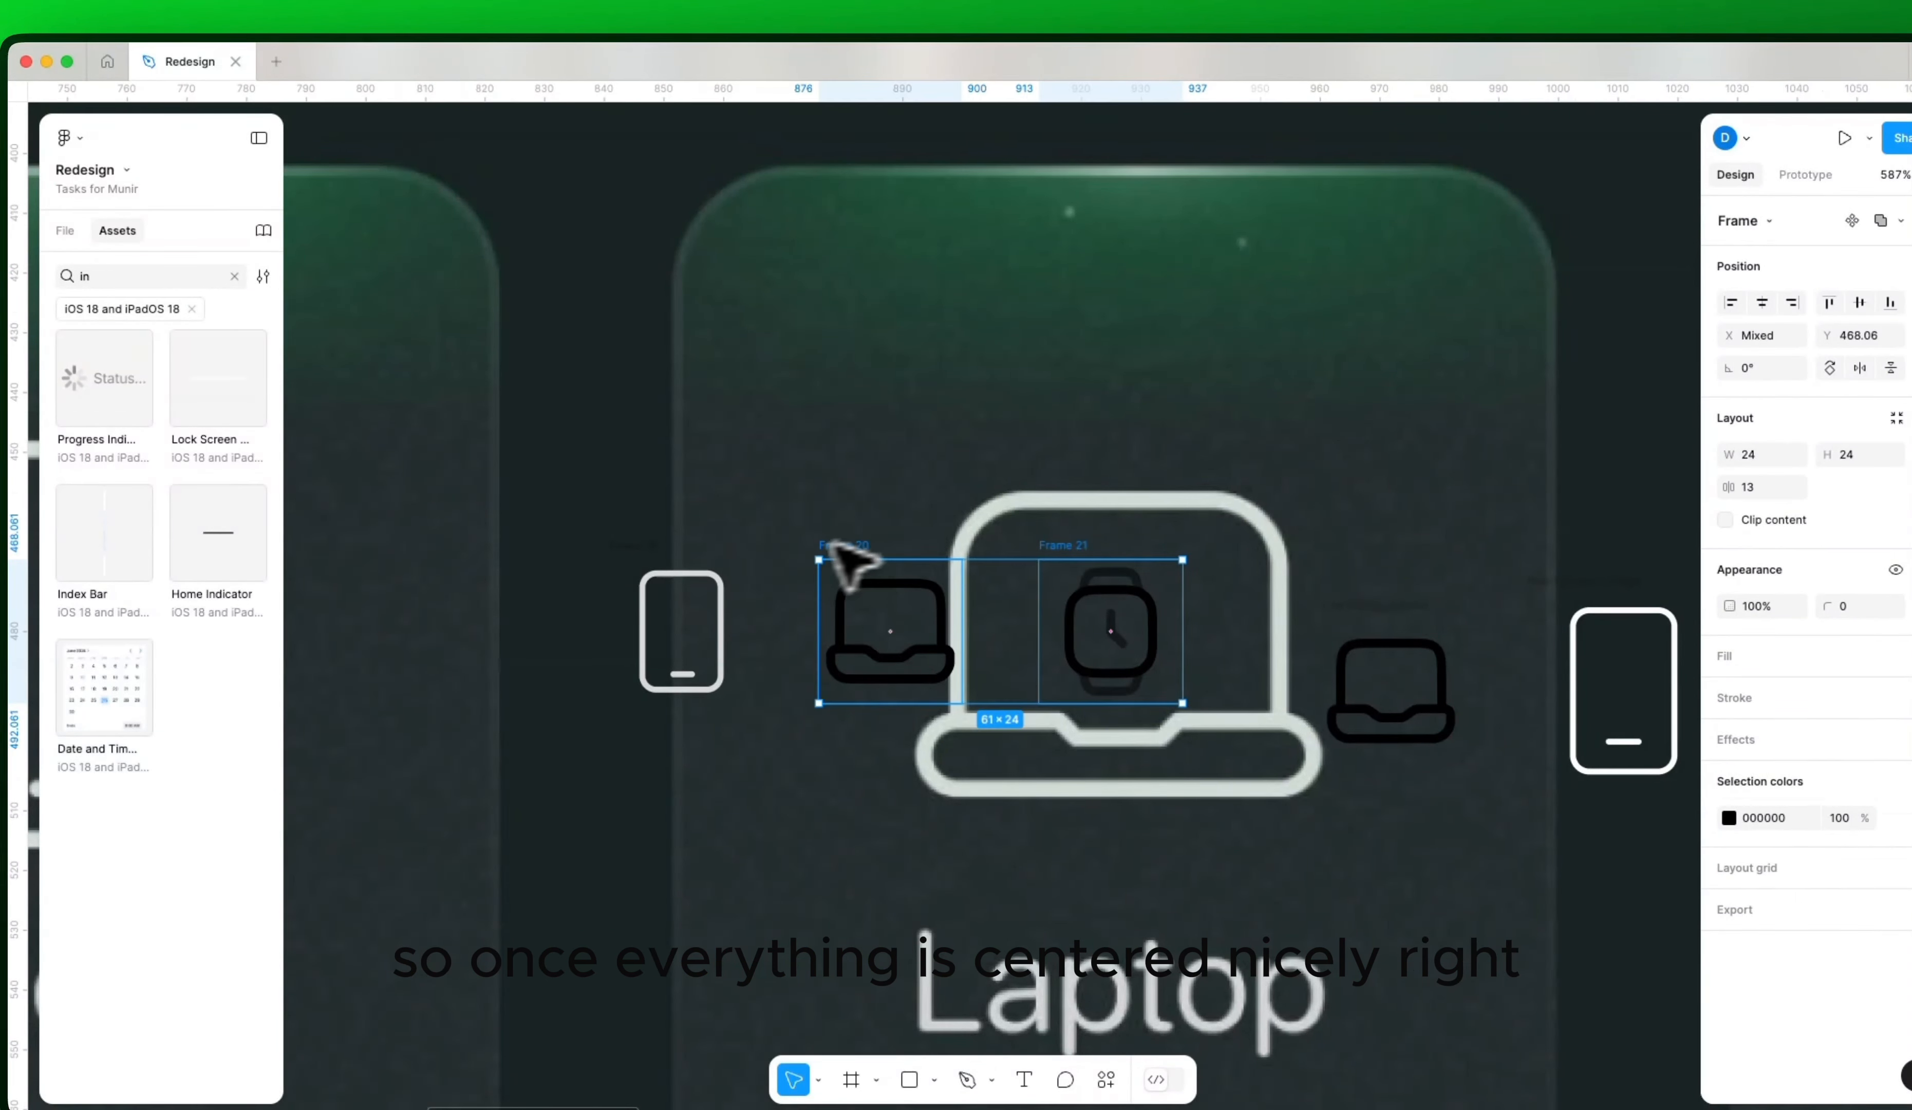
{"action": "left_click_drag", "start_coordinate": [1066, 587], "coordinate": [964, 639]}
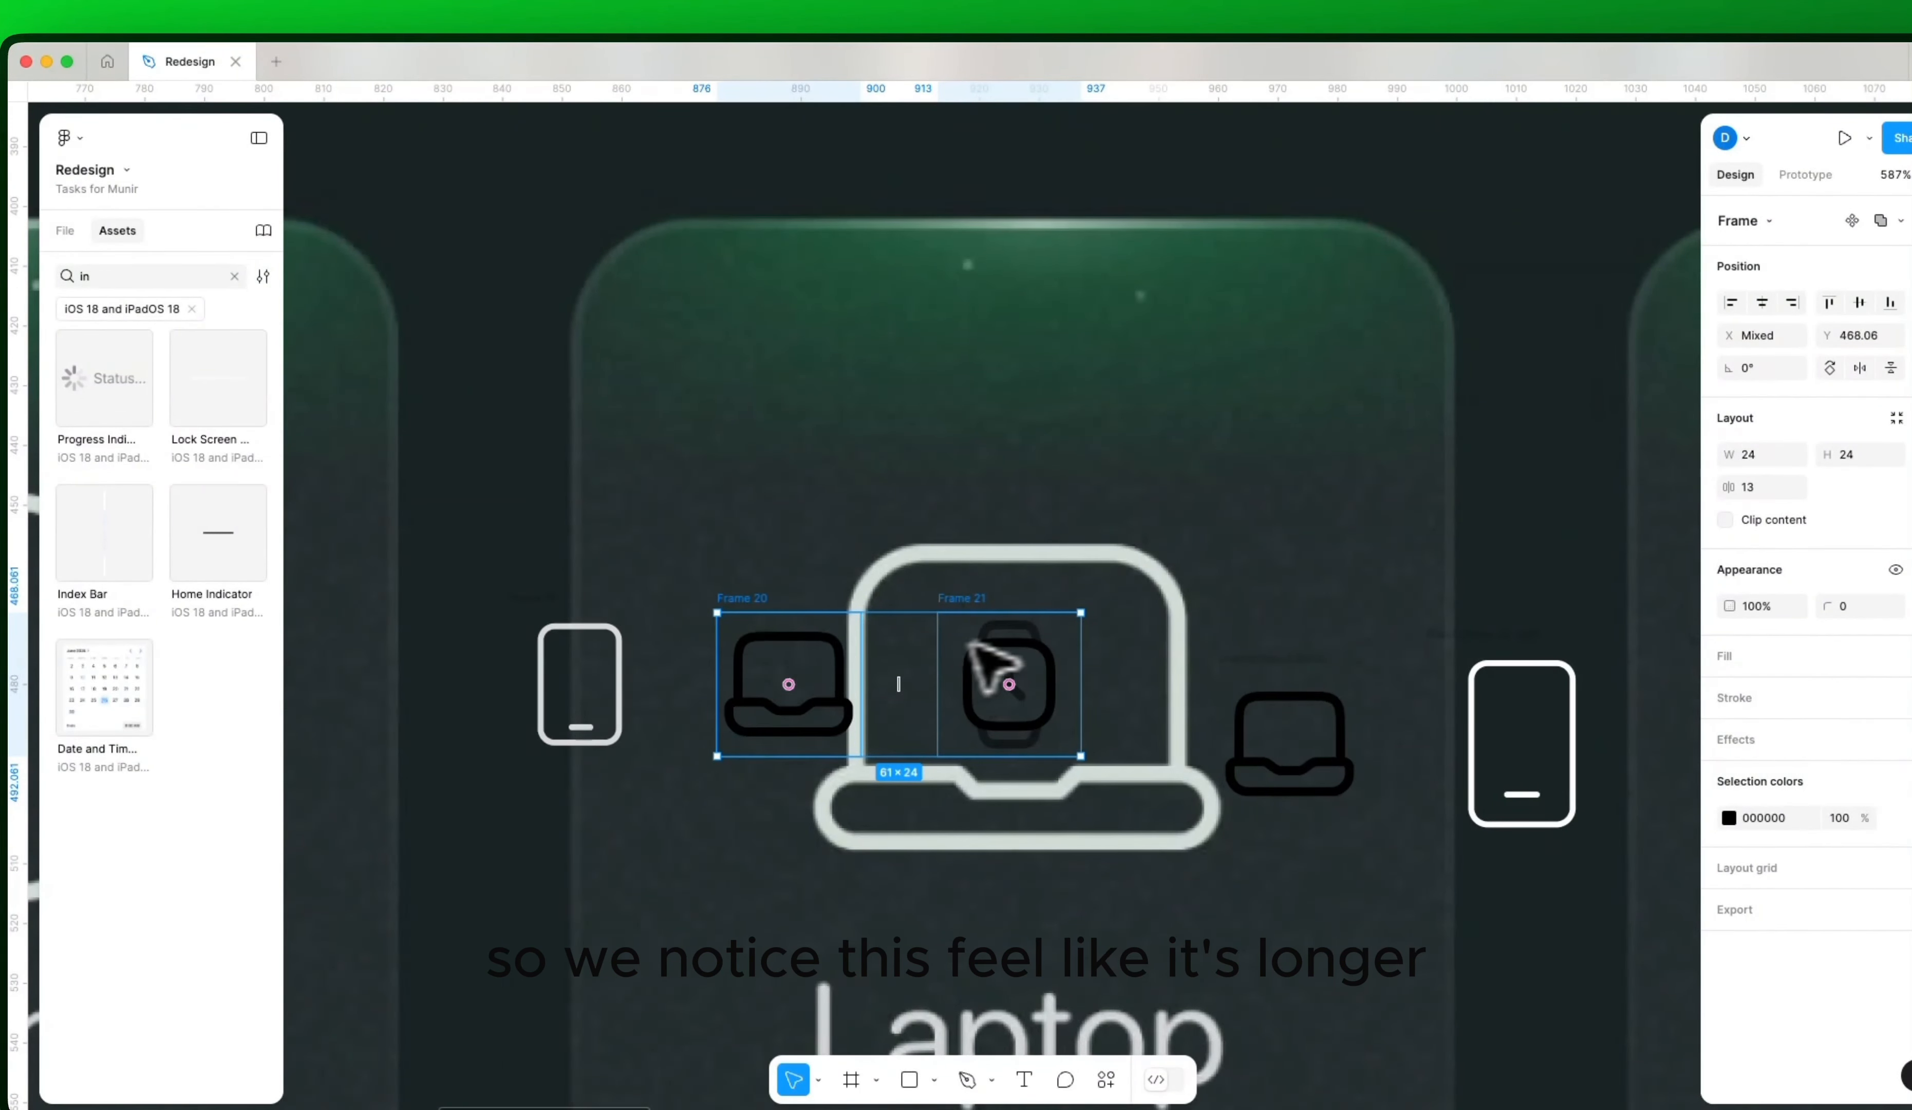
Step: Place a horizontal ruler guide at the top edge of the framed laptop icon, at about Y 471.3
{"action": "left_click", "coordinate": [604, 631]}
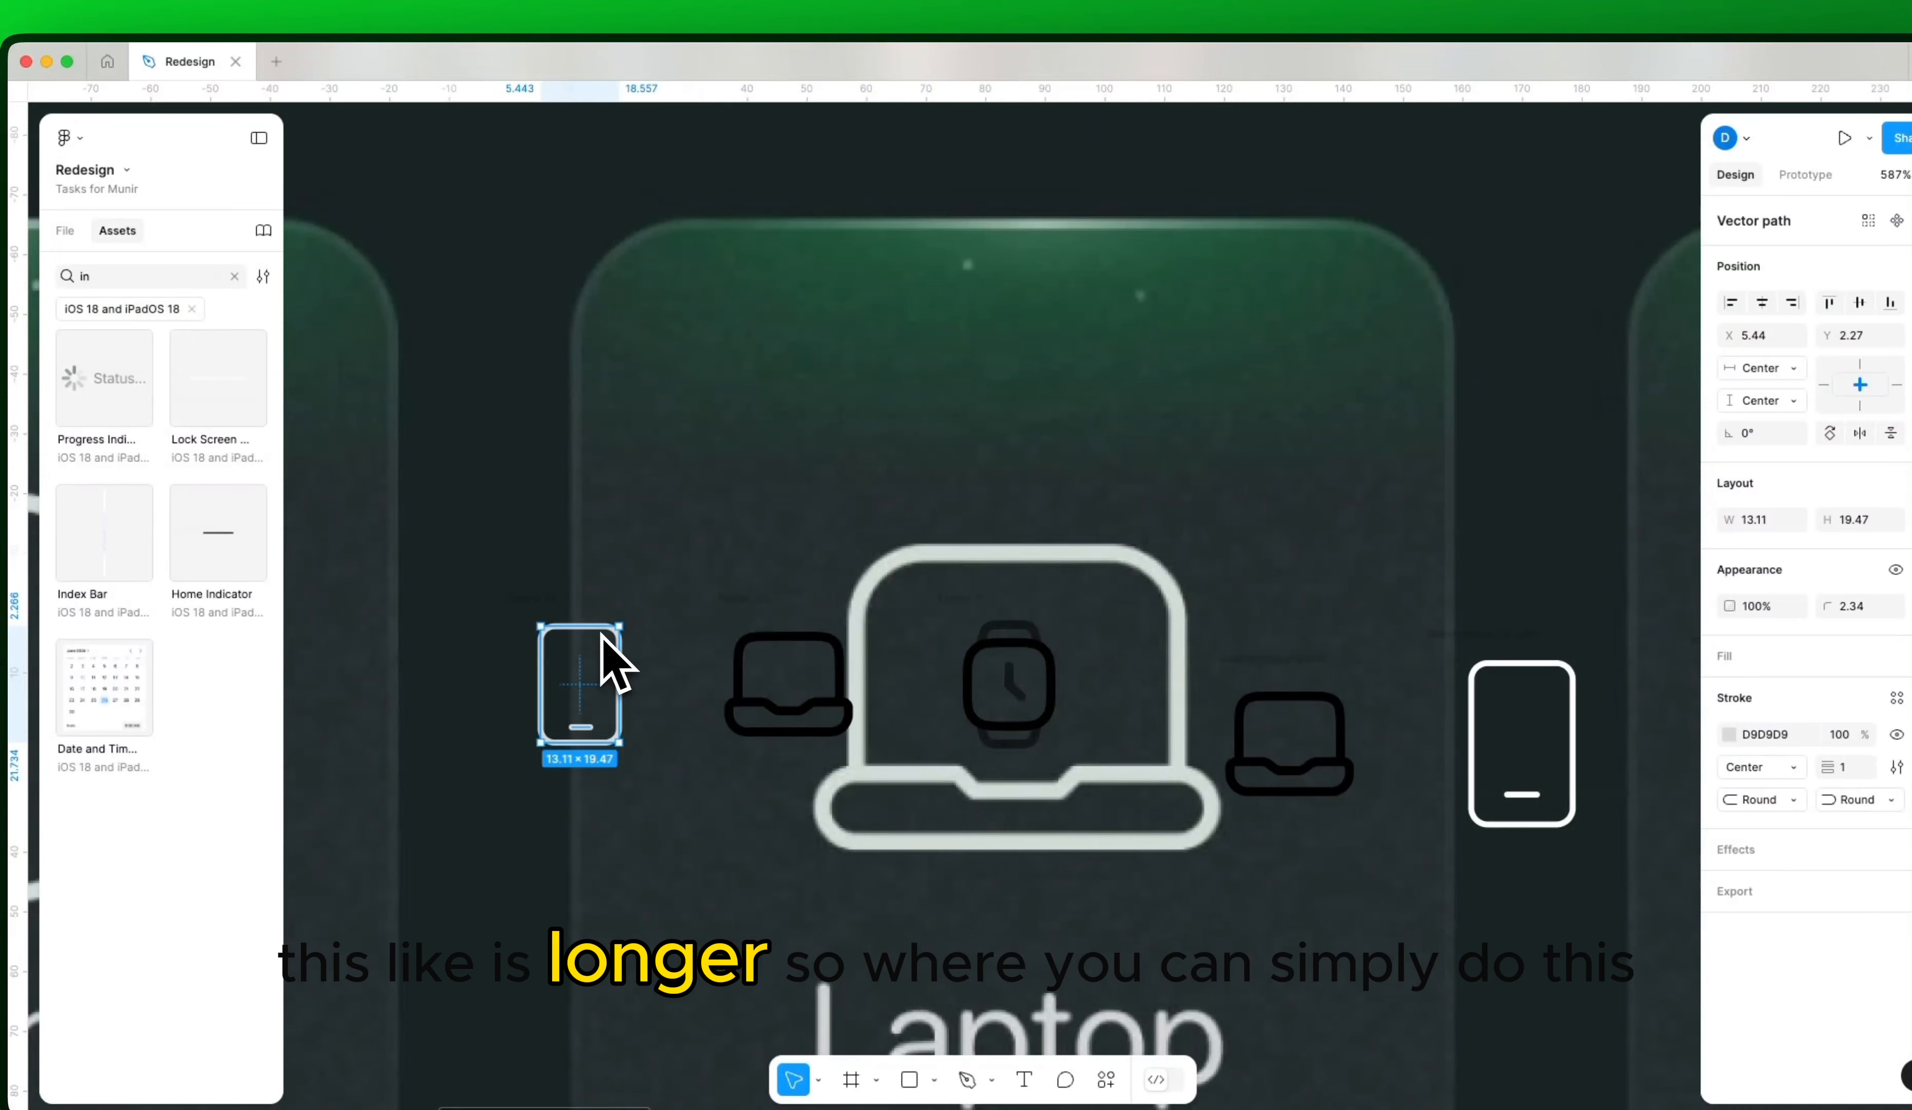
{"action": "scroll", "coordinate": [609, 656], "scroll_direction": "up", "scroll_amount": 8}
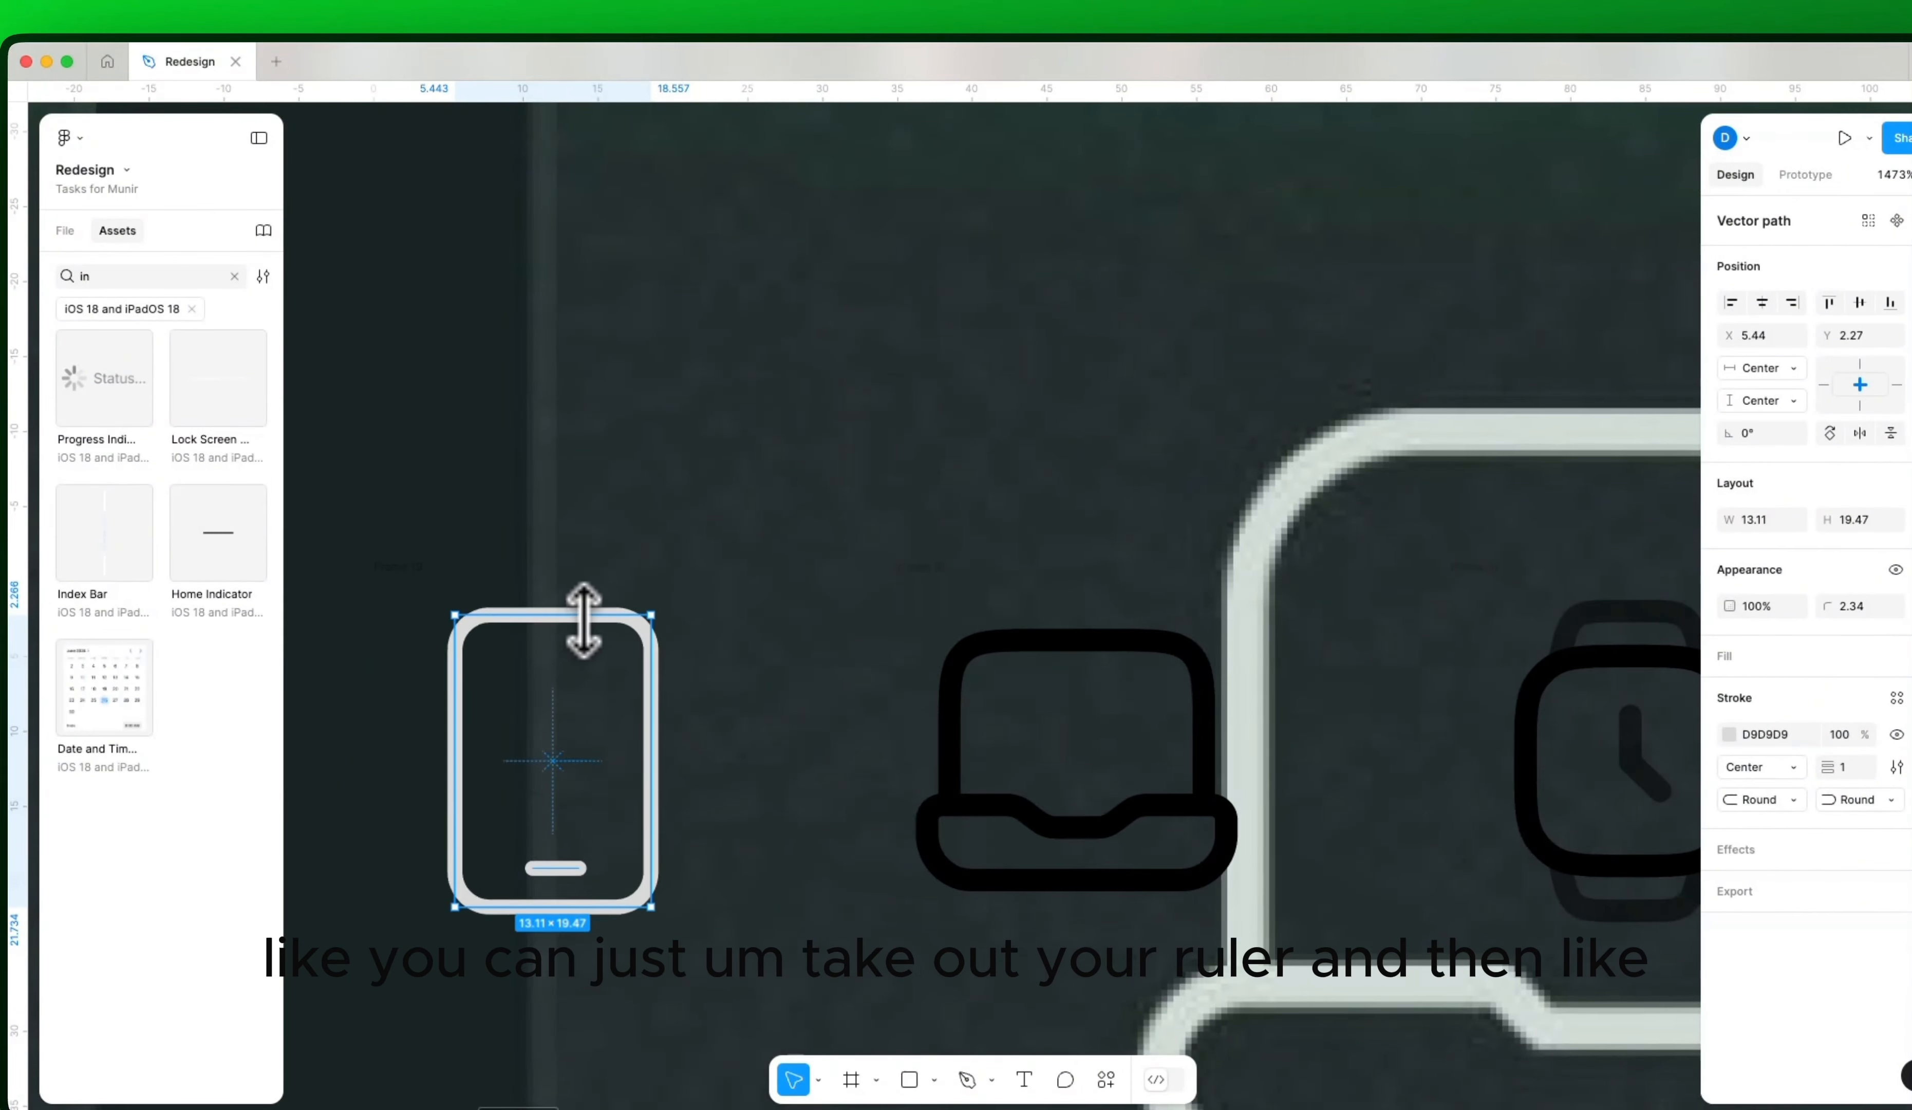
{"action": "left_click_drag", "start_coordinate": [941, 91], "coordinate": [1033, 621]}
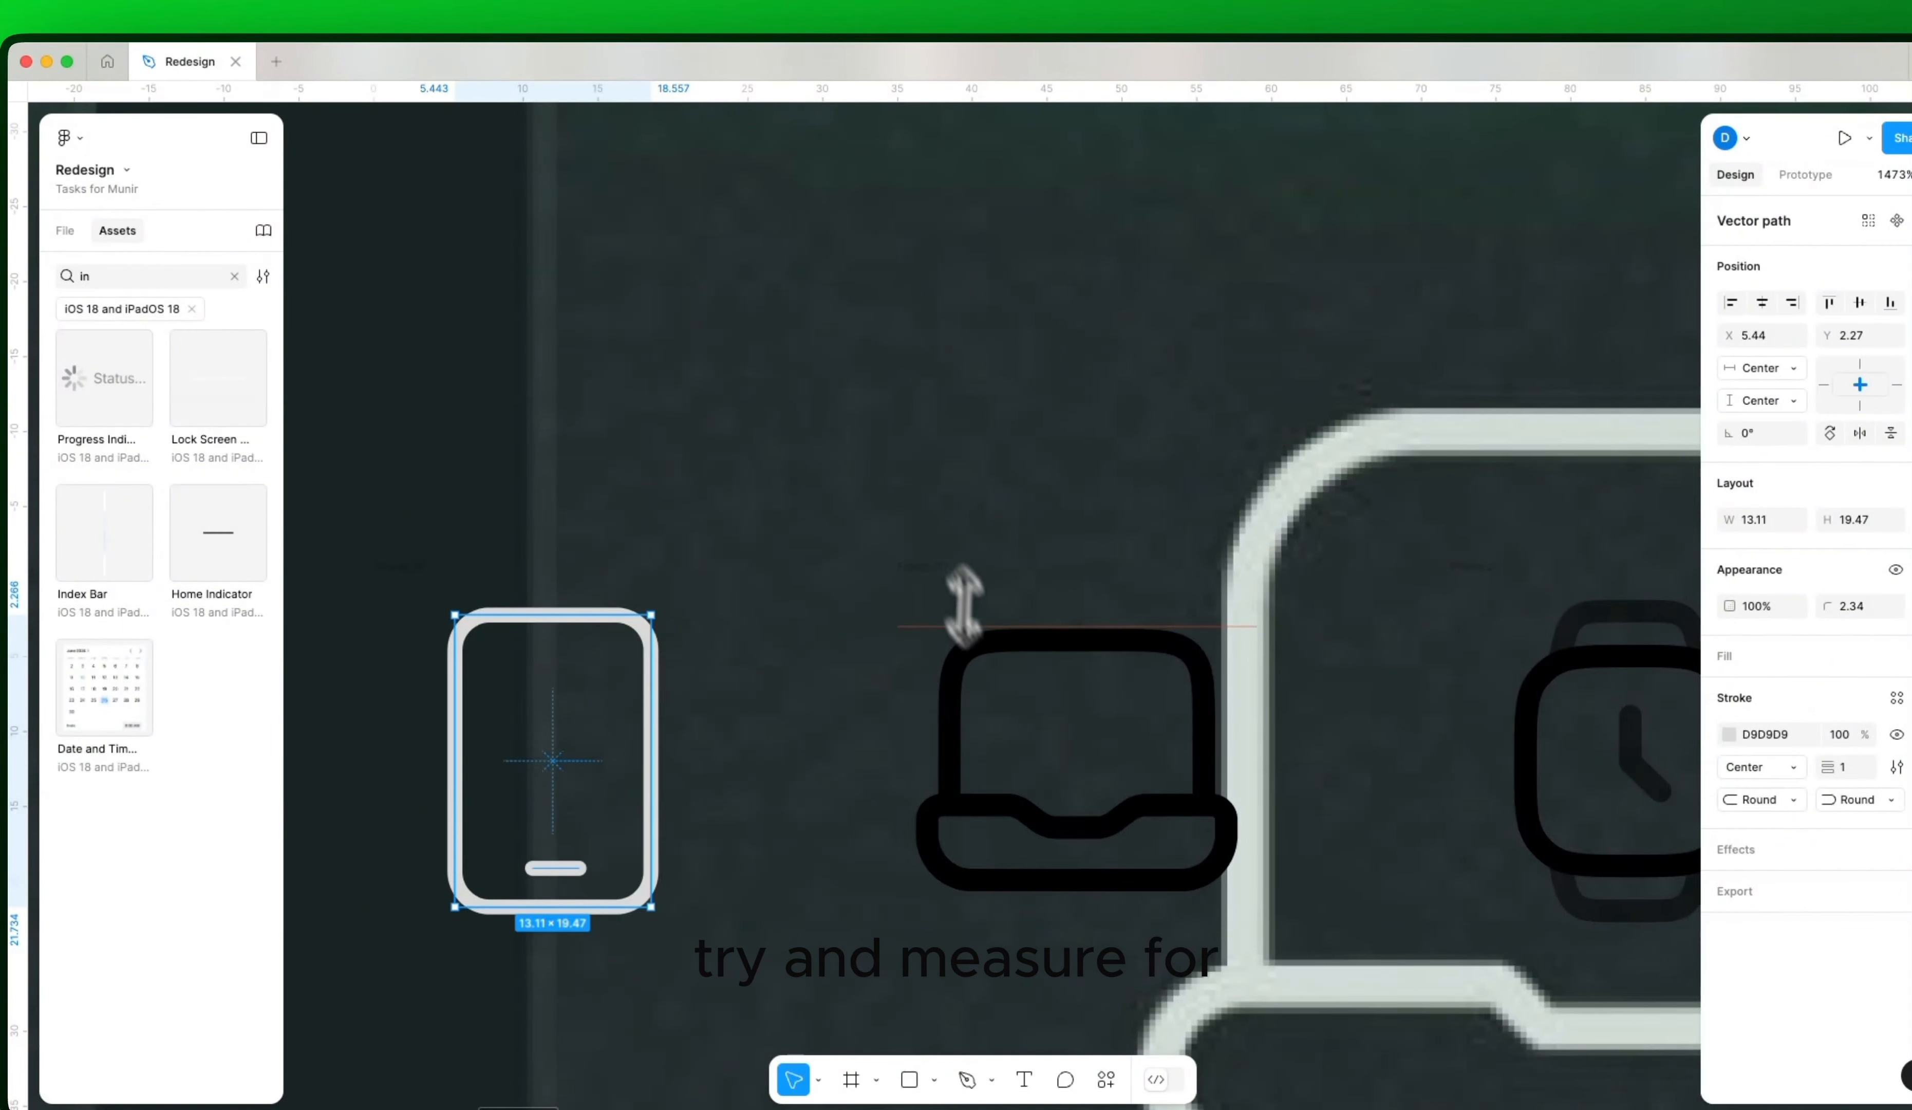
{"action": "left_click_drag", "start_coordinate": [990, 622], "coordinate": [821, 629]}
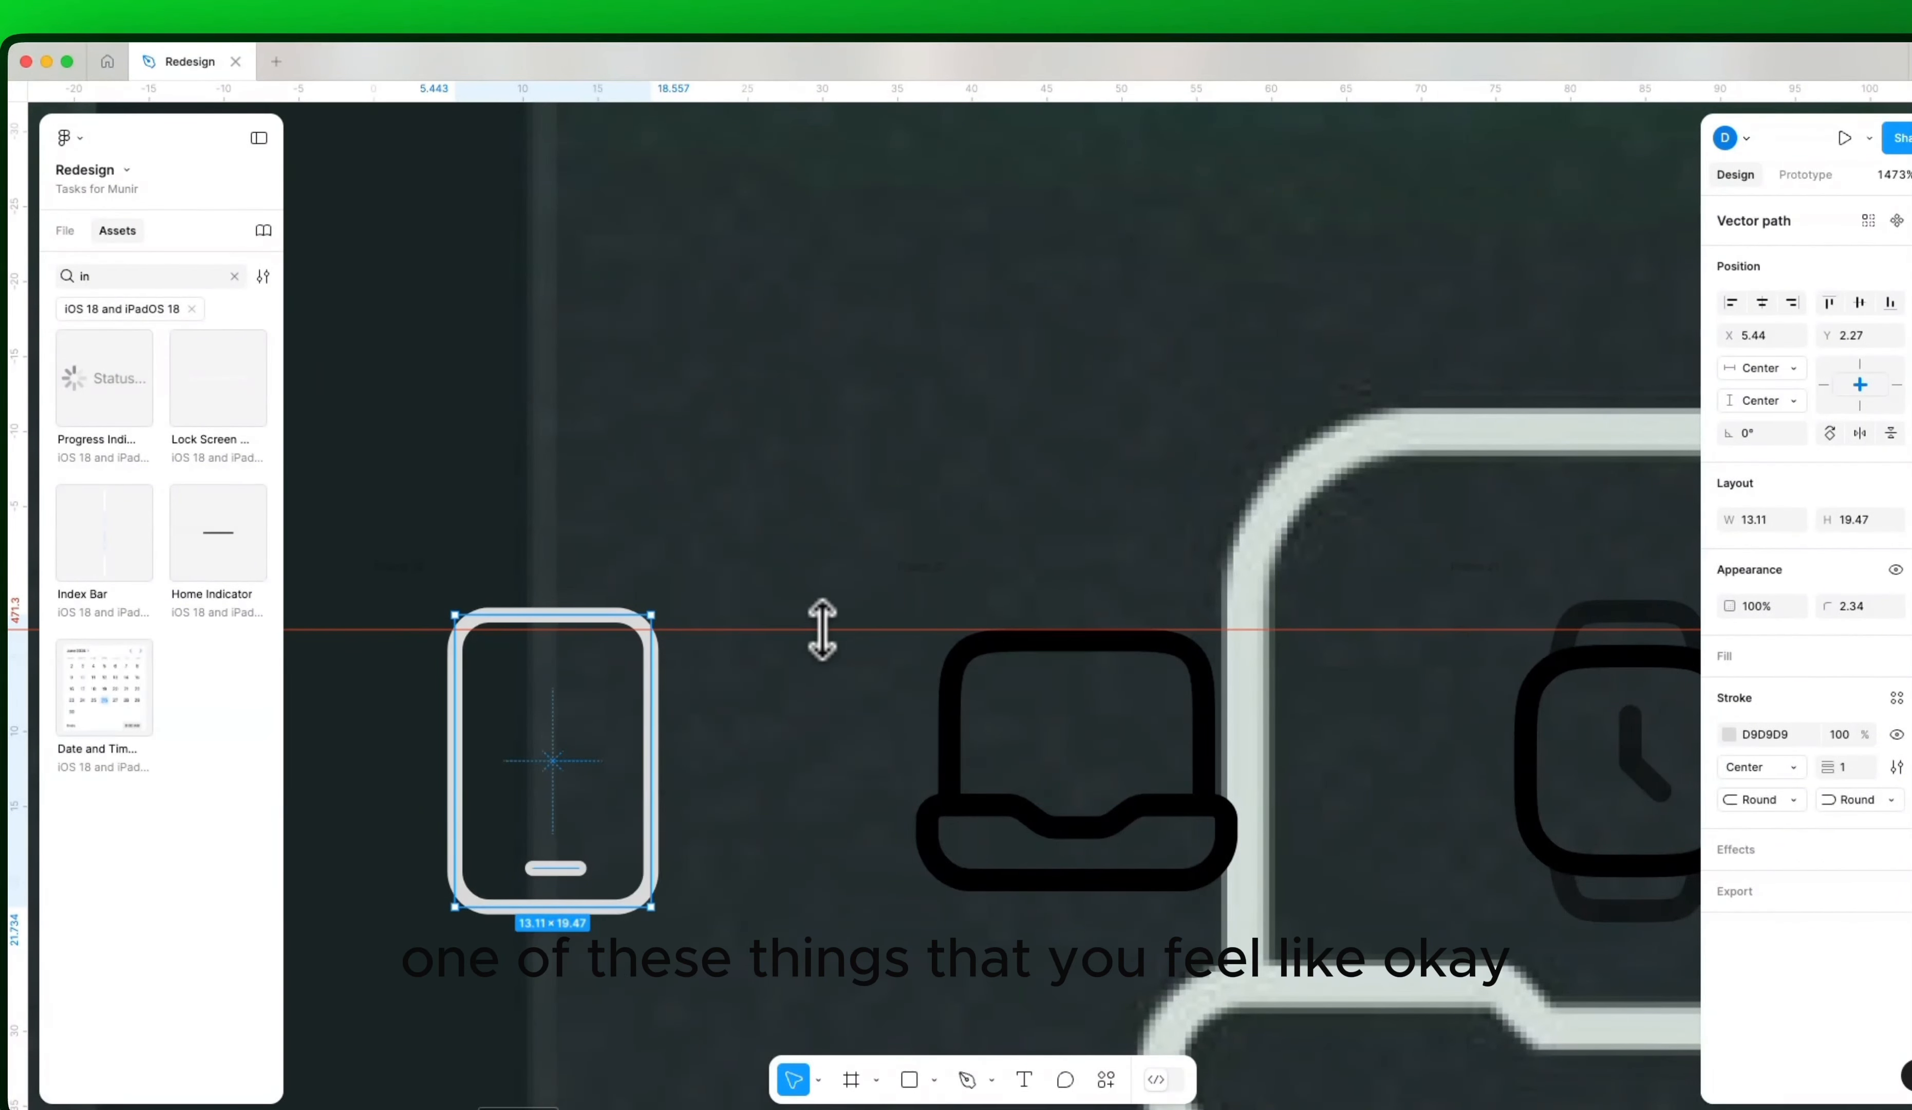
Step: Add a second horizontal ruler guide below the icons and move it down to the watch icon's bottom edge
{"action": "left_click_drag", "start_coordinate": [806, 91], "coordinate": [860, 887]}
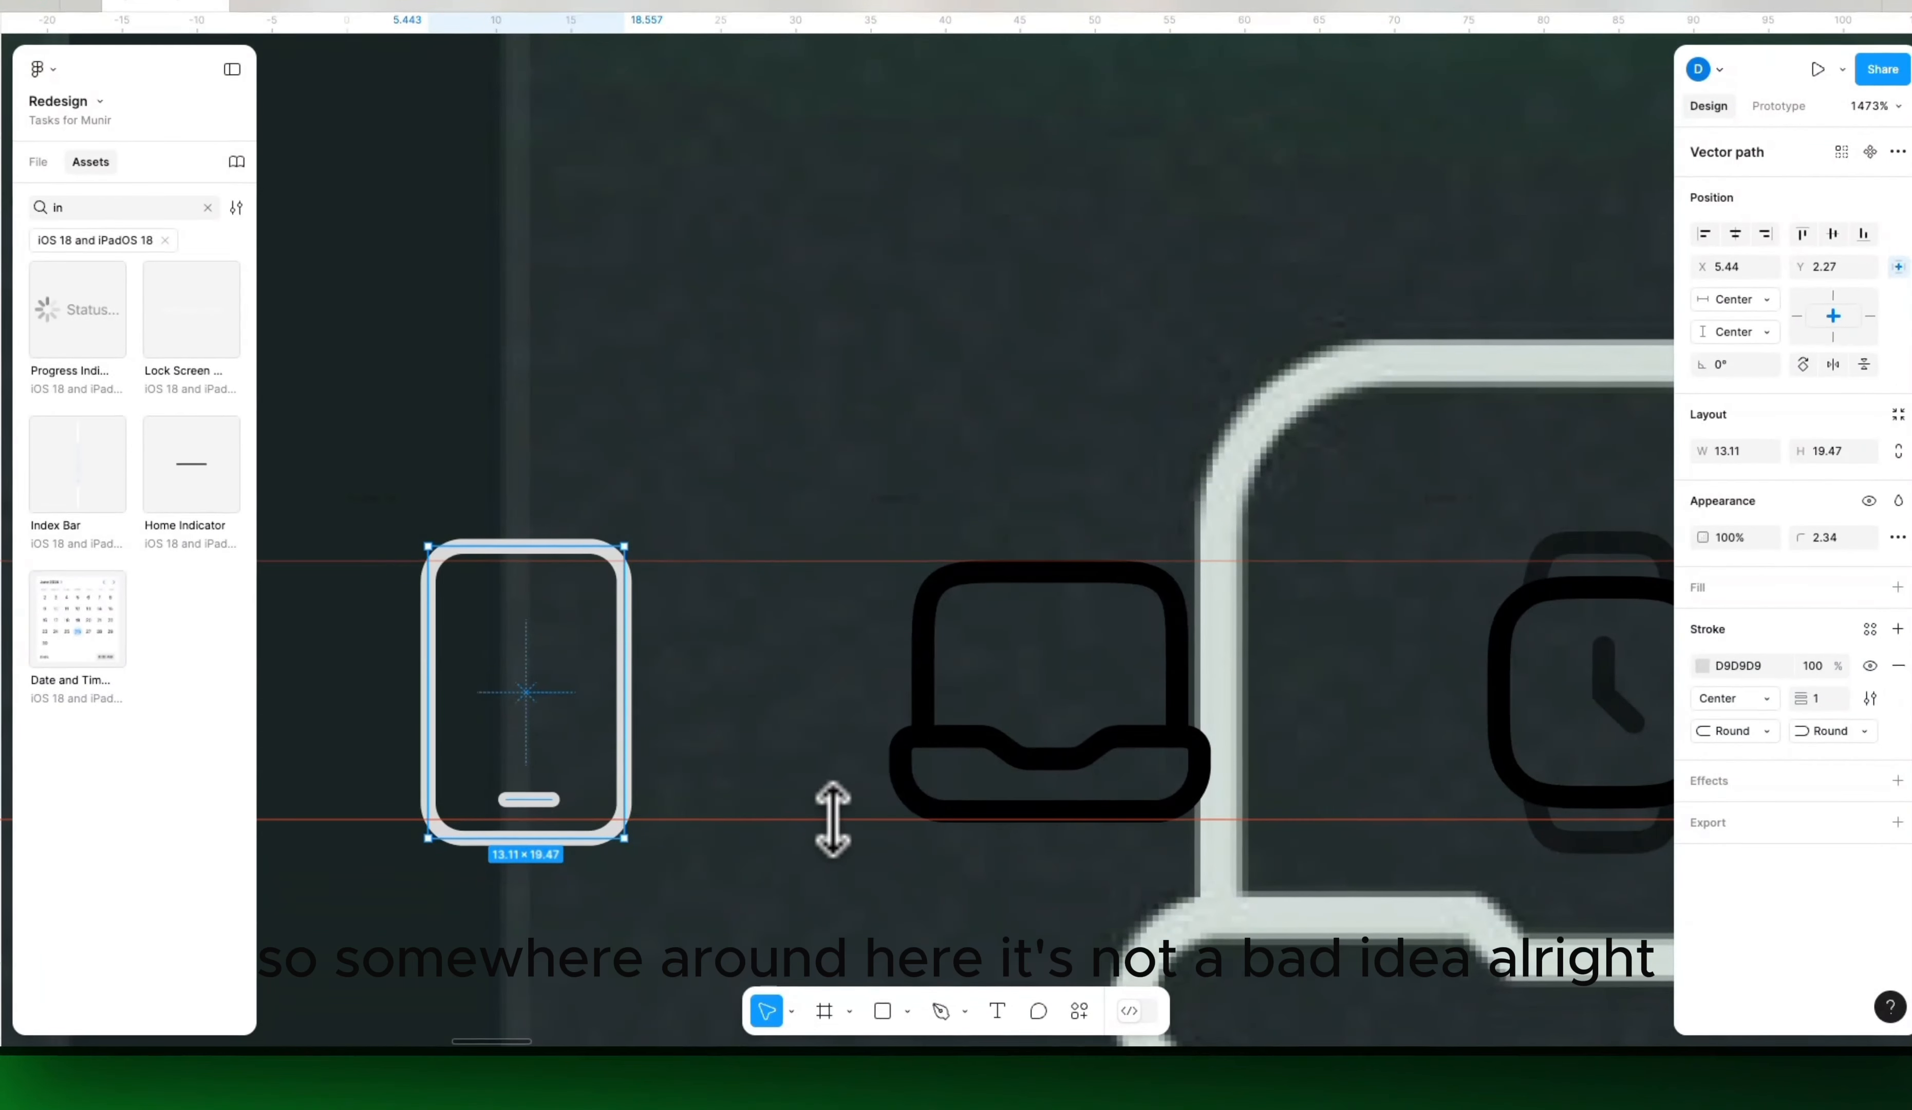
{"action": "left_click_drag", "start_coordinate": [834, 818], "coordinate": [830, 854]}
{"action": "left_click", "coordinate": [830, 855]}
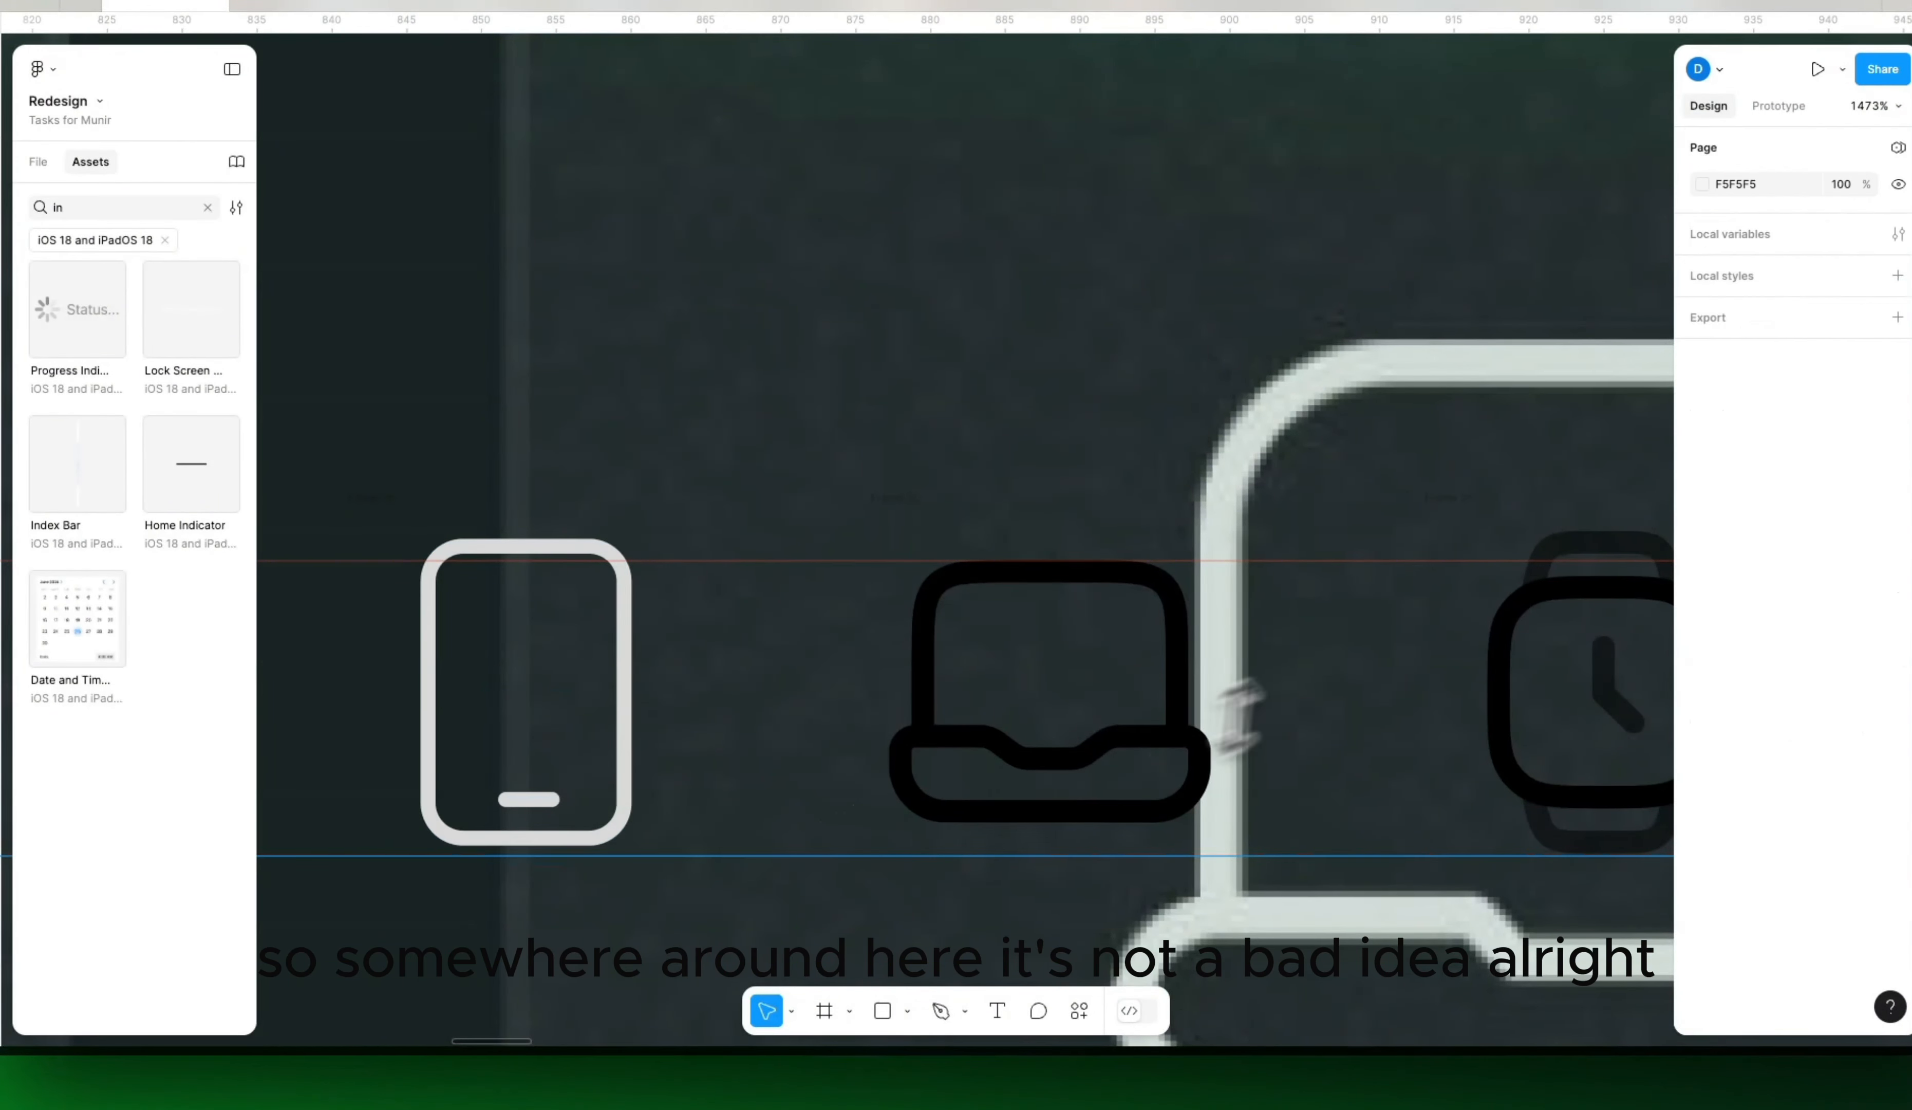
Step: Scale the framed watch icon's paths down about their center to about 12.4 wide and move them down between the two guides
{"action": "left_click_drag", "start_coordinate": [1404, 671], "coordinate": [659, 777]}
{"action": "left_click", "coordinate": [888, 699], "text": "super"}
{"action": "left_click", "coordinate": [907, 682], "text": "shift"}
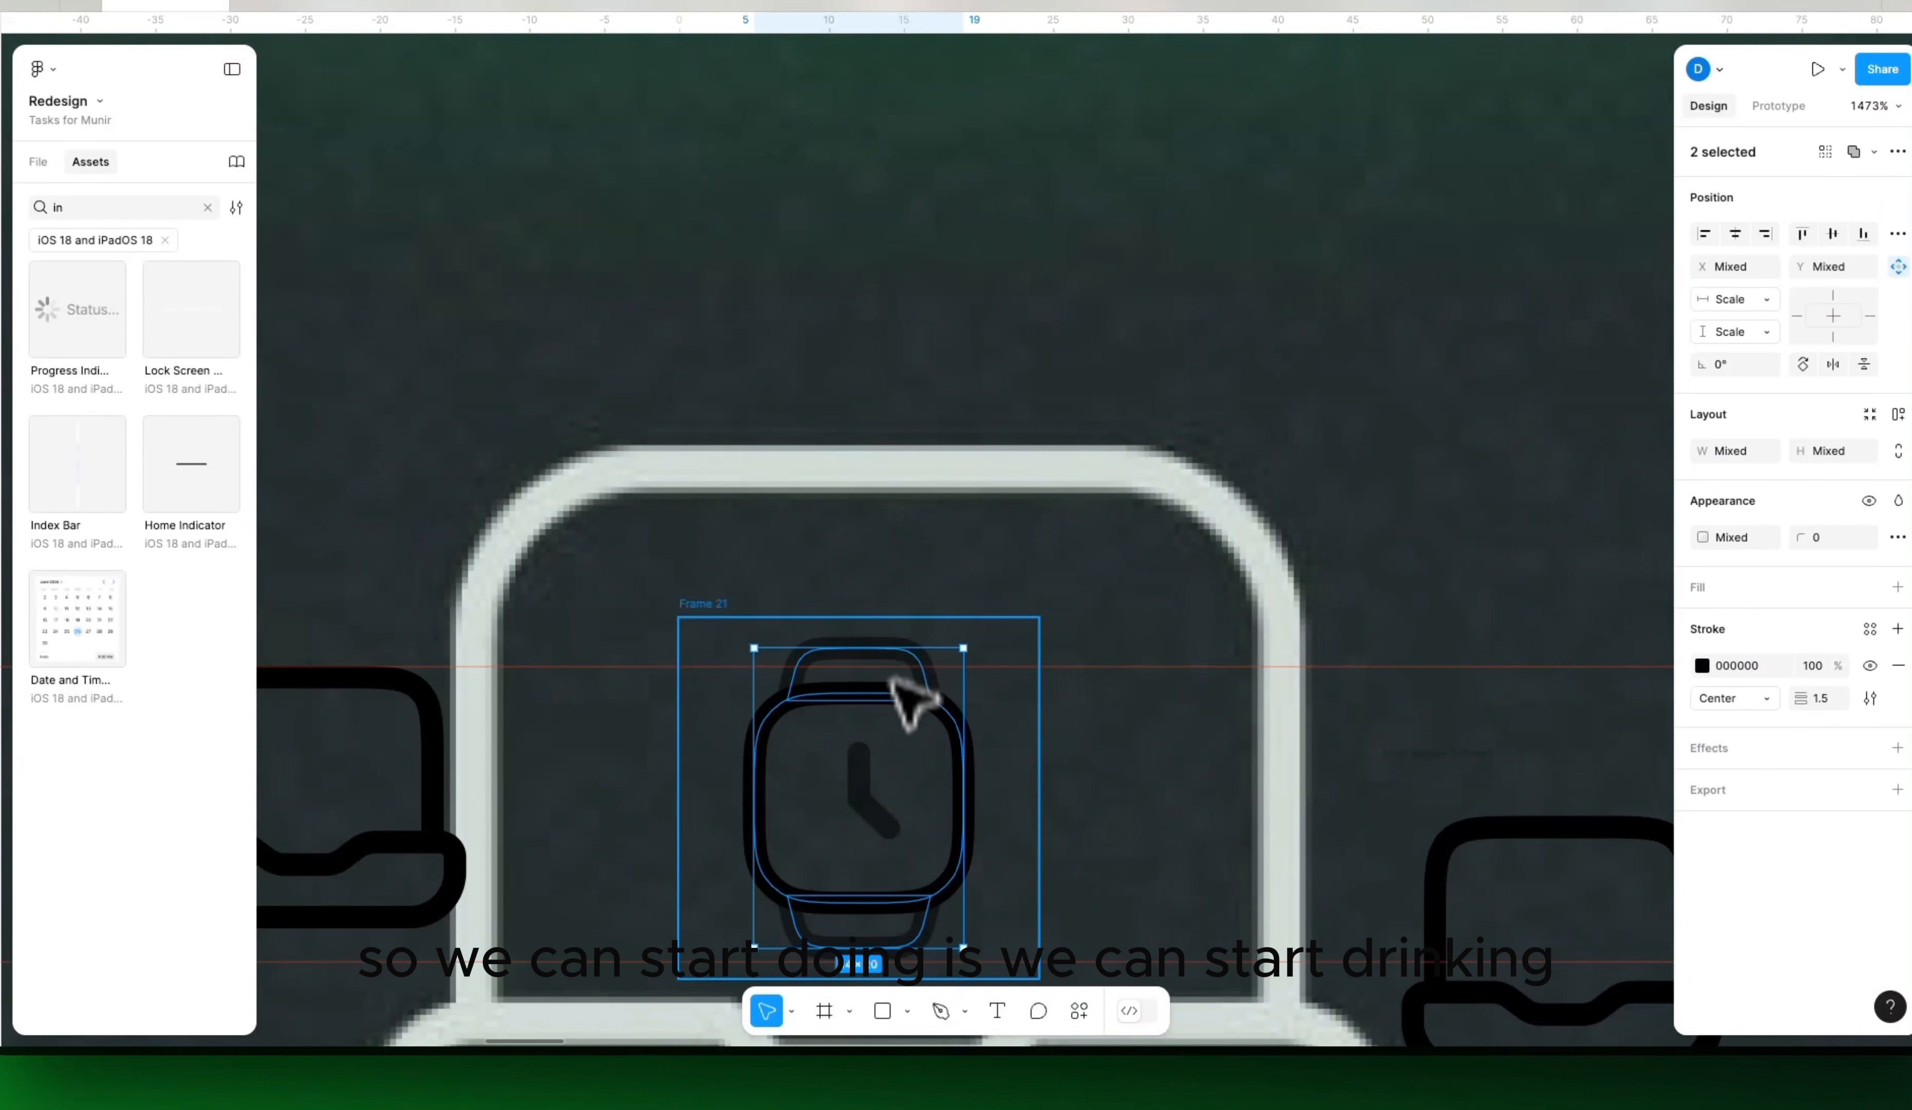
{"action": "key", "text": "alt"}
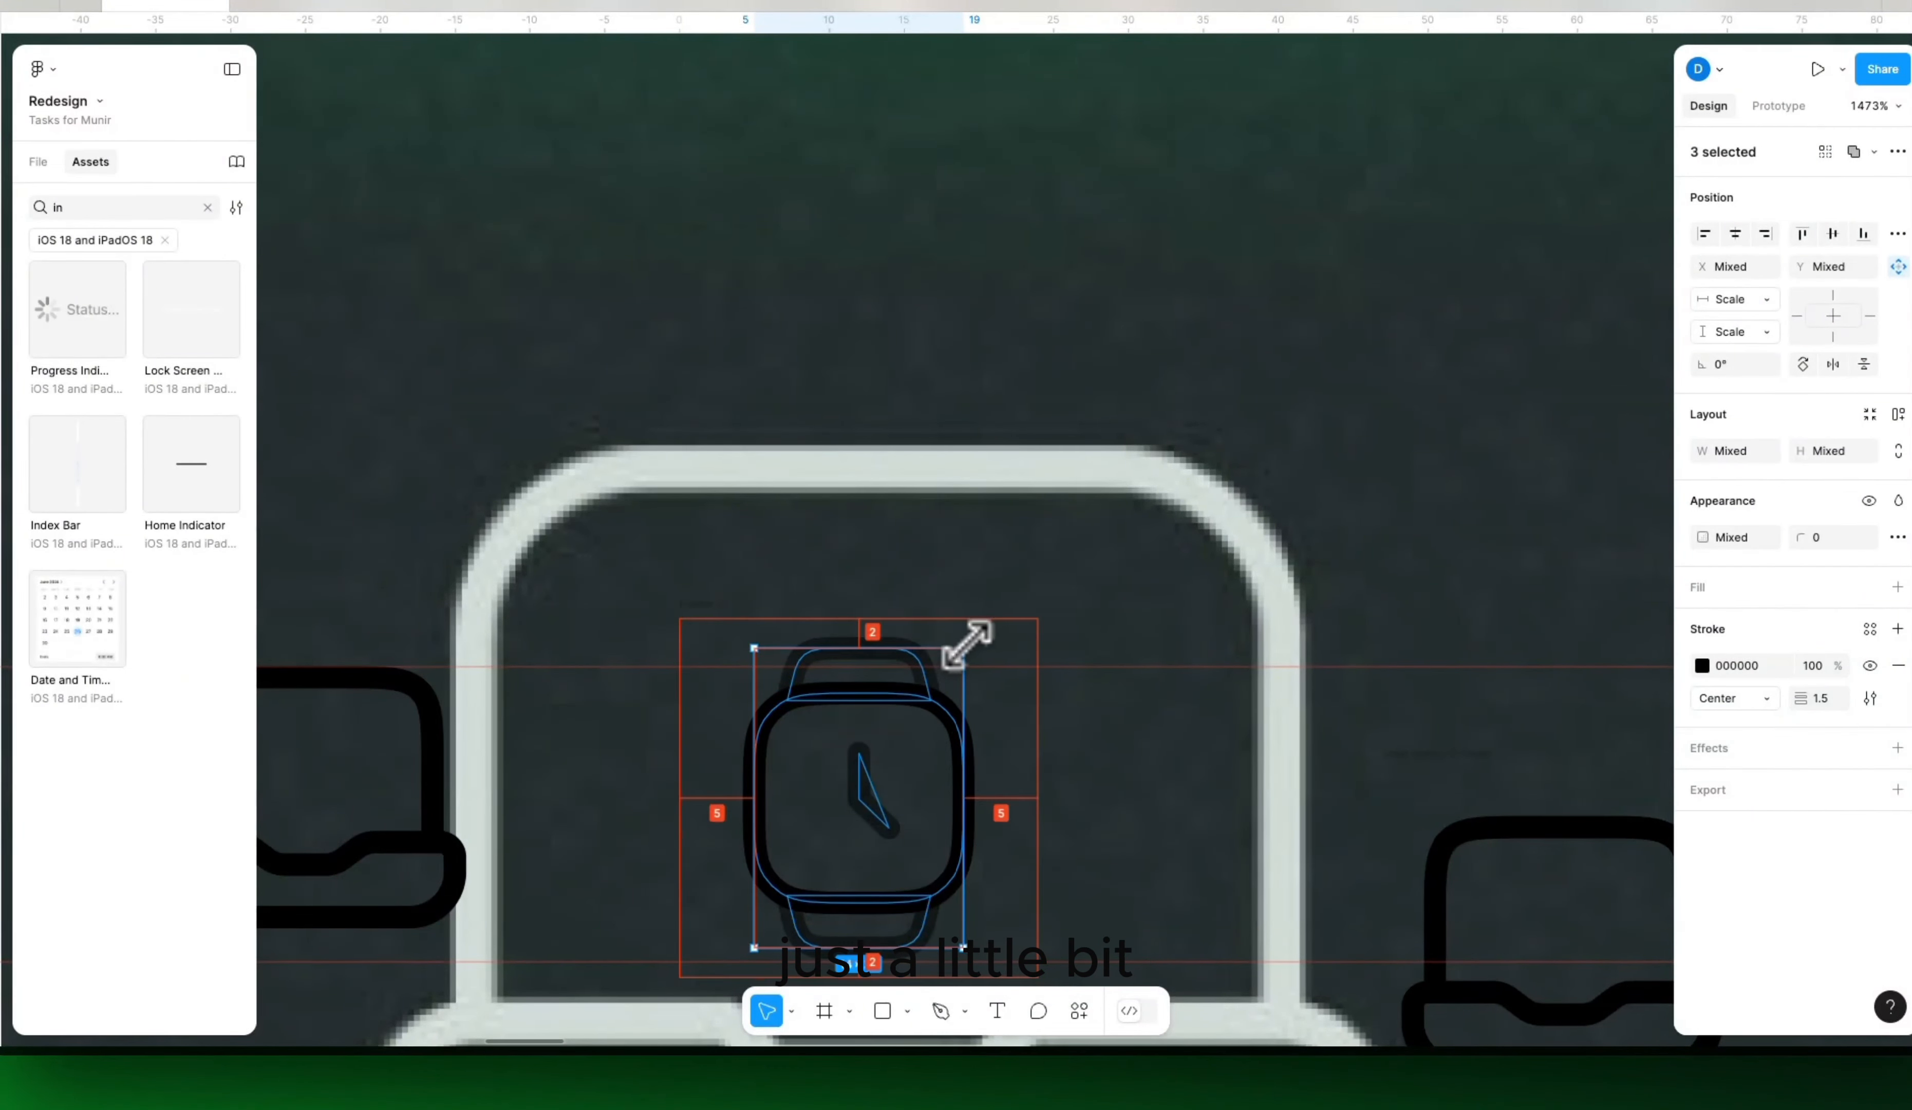
{"action": "left_click_drag", "start_coordinate": [965, 645], "coordinate": [959, 656]}
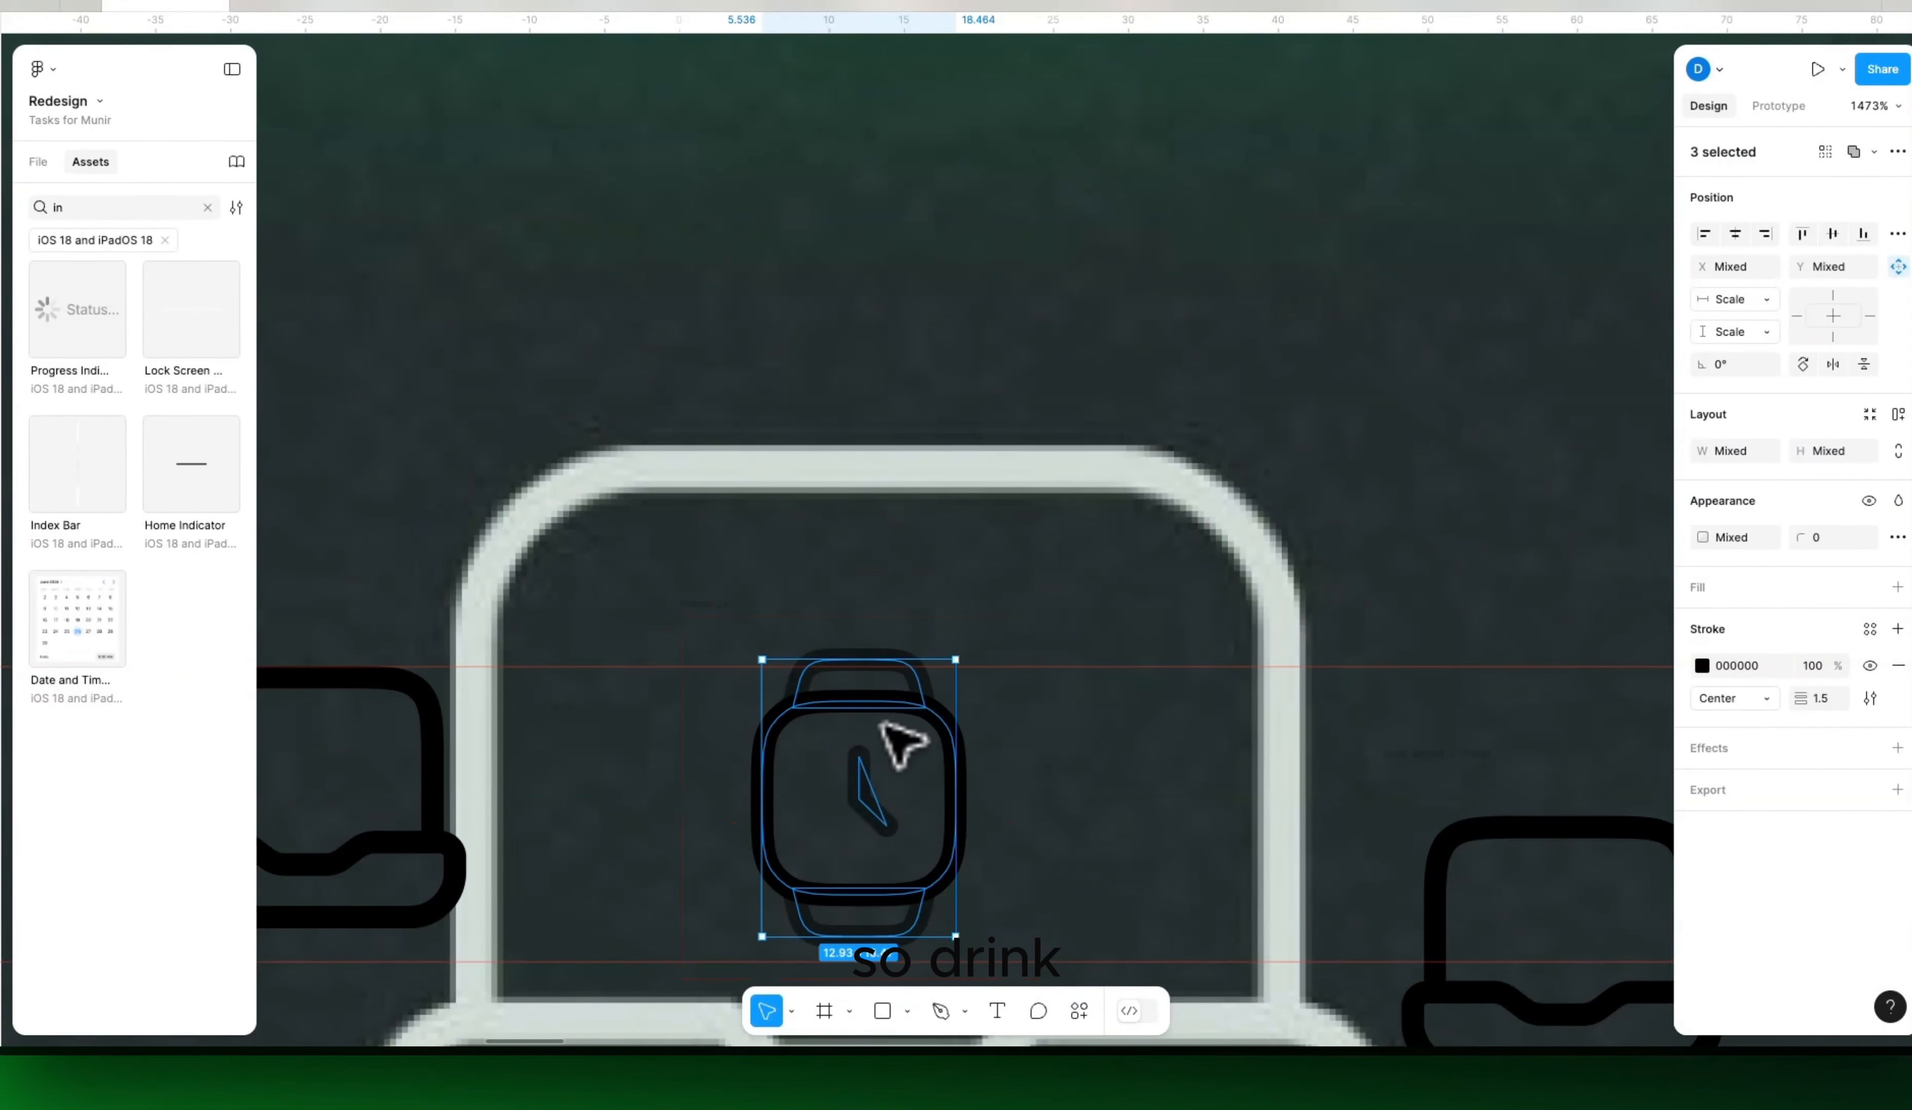
{"action": "left_click_drag", "start_coordinate": [881, 719], "coordinate": [884, 730]}
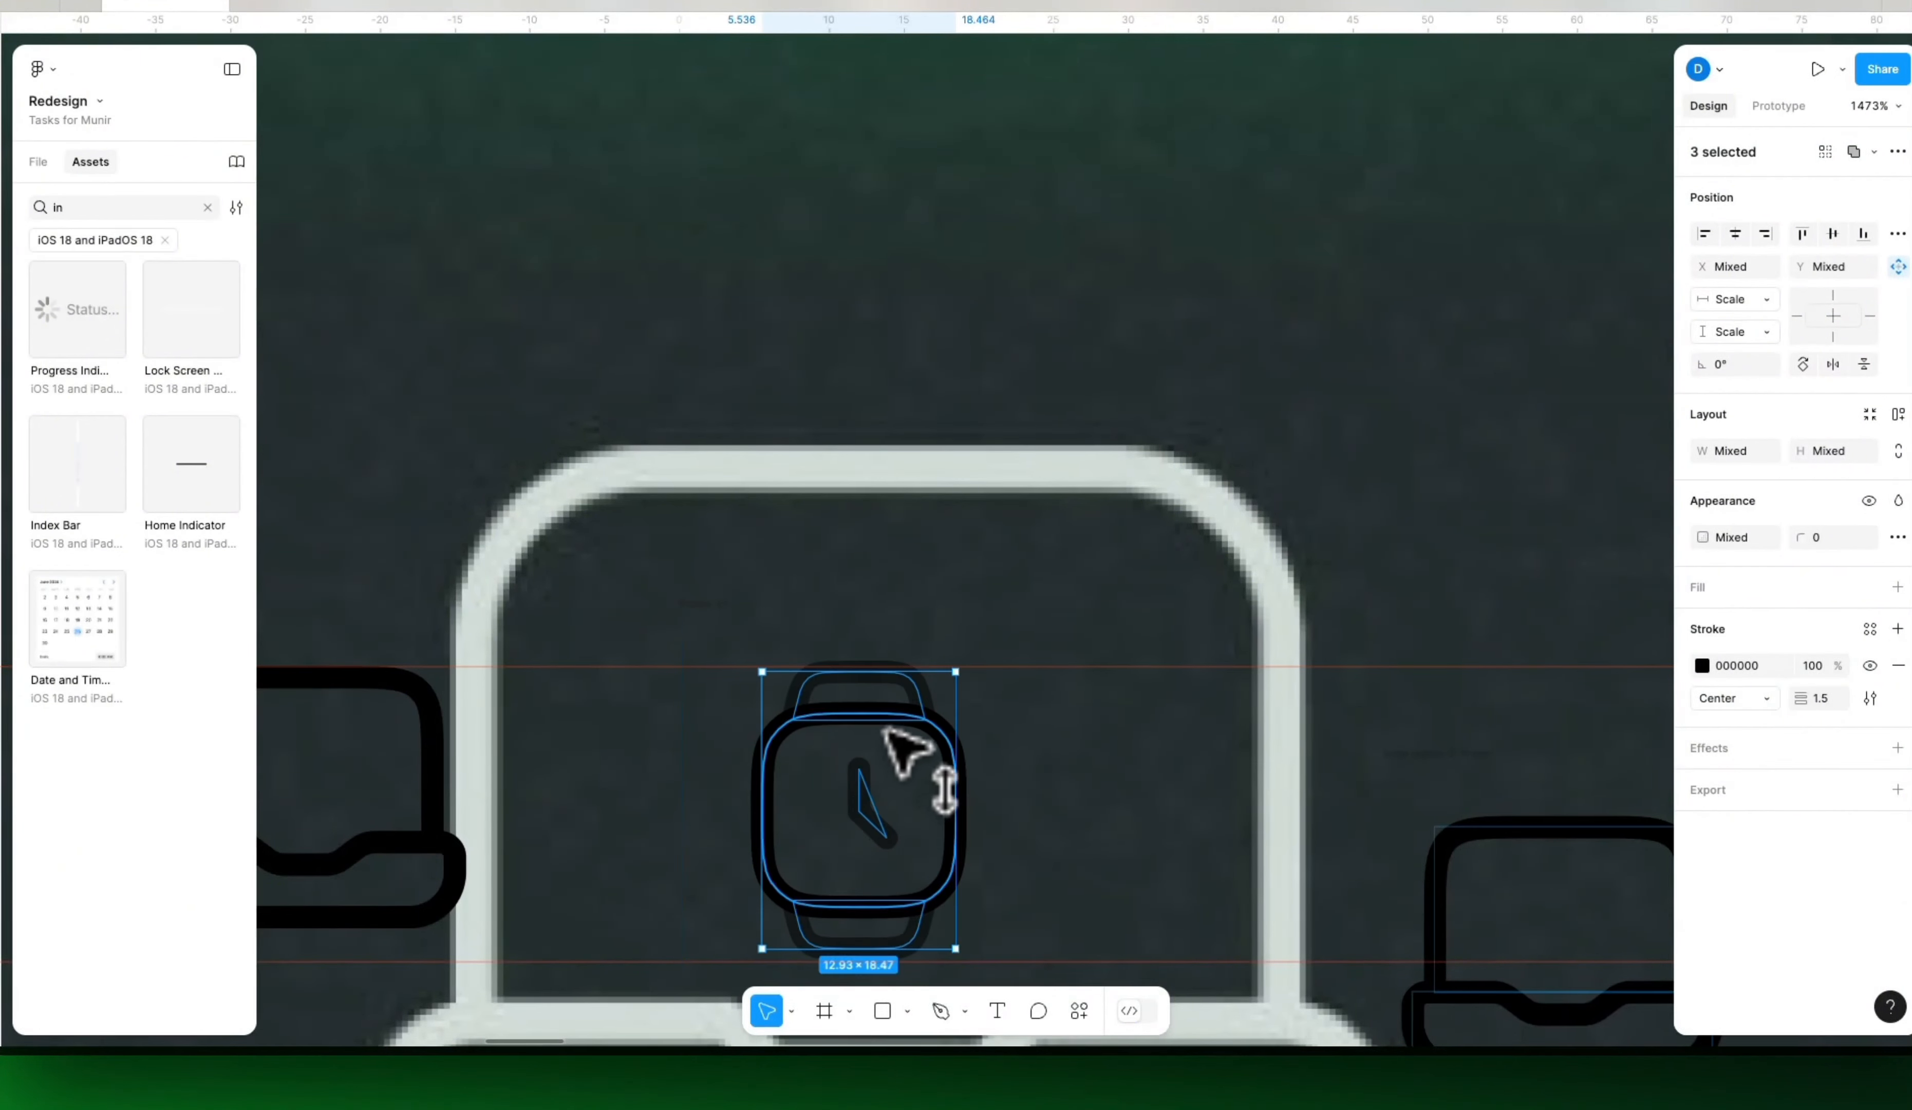
{"action": "key", "text": "alt"}
{"action": "left_click_drag", "start_coordinate": [955, 672], "coordinate": [952, 676]}
Step: Enlarge both framed laptop paths about their center to about 21.36 by 17.09 and move them down between the guides
{"action": "scroll", "coordinate": [854, 683], "scroll_direction": "left", "scroll_amount": 10}
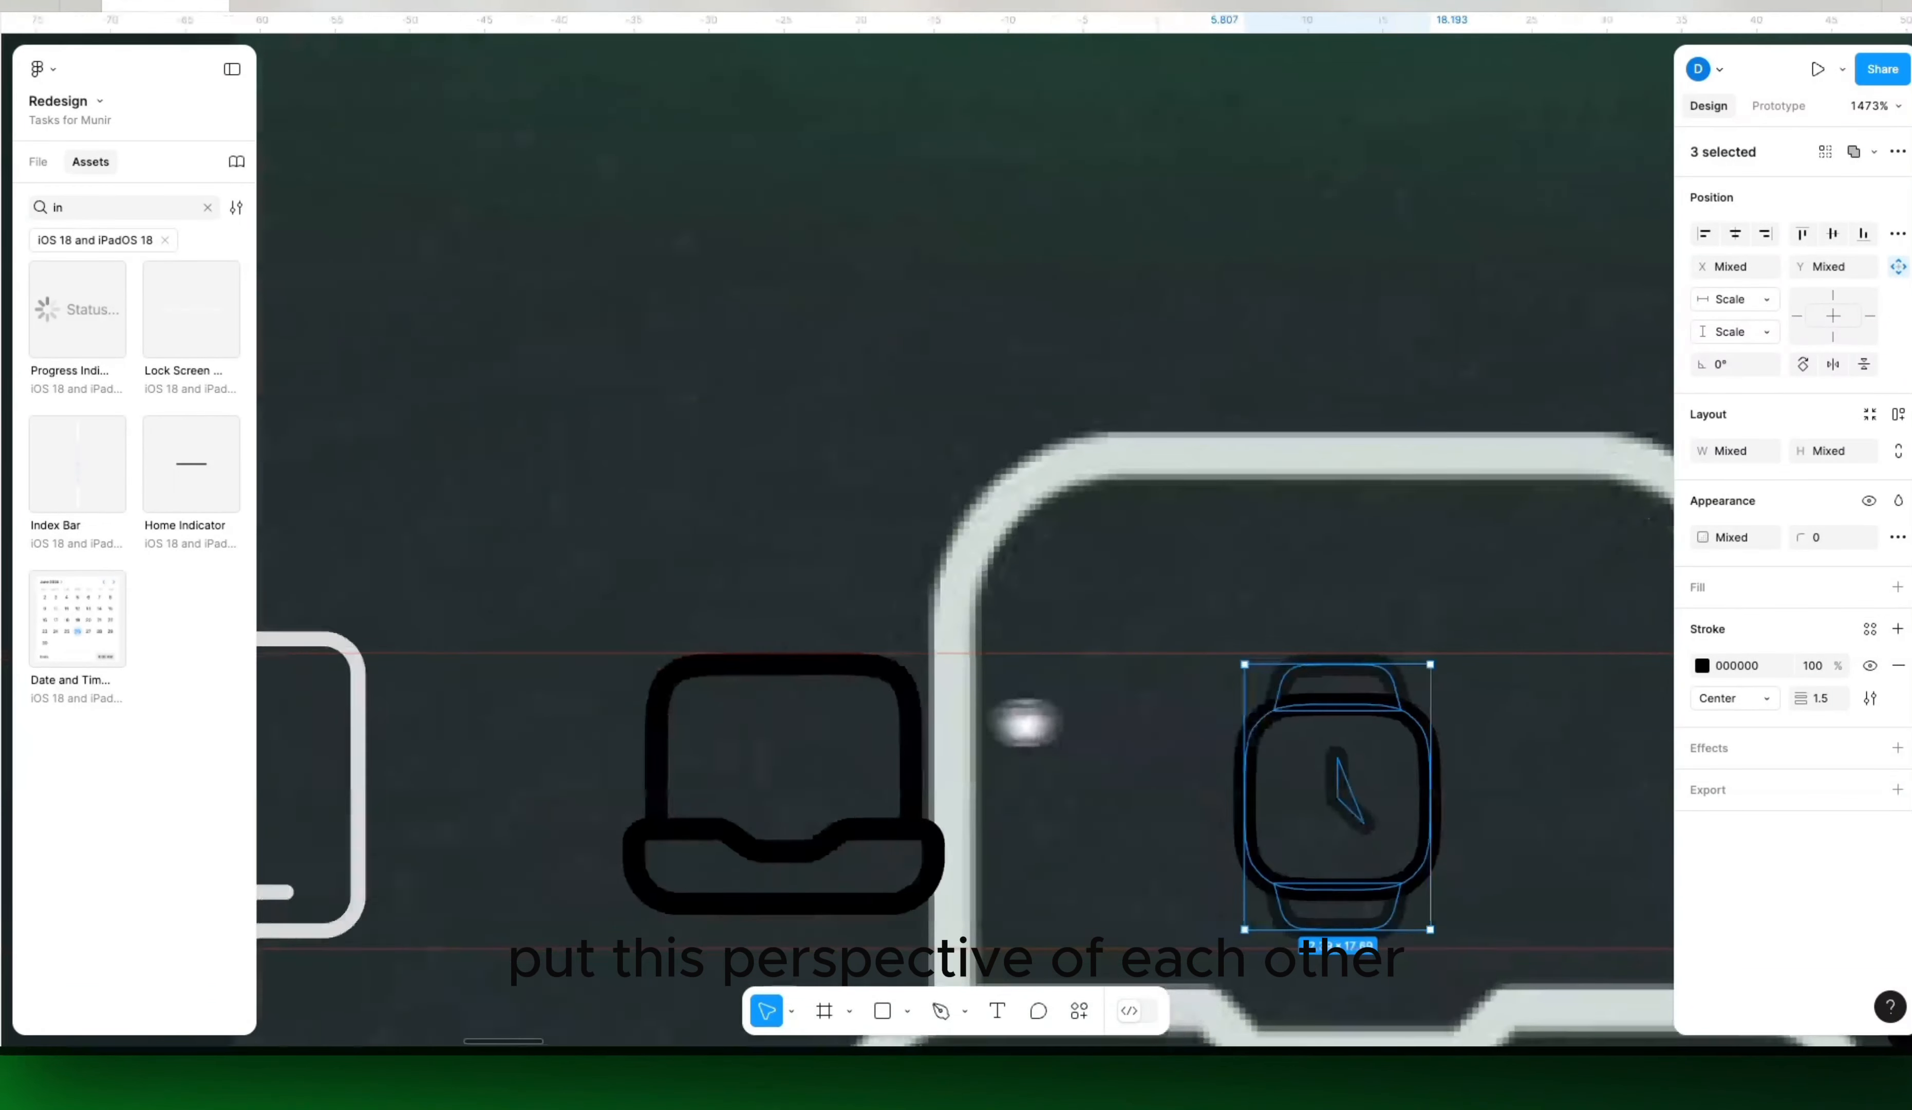
{"action": "left_click", "coordinate": [1050, 753]}
{"action": "left_click", "coordinate": [1066, 839], "text": "shift"}
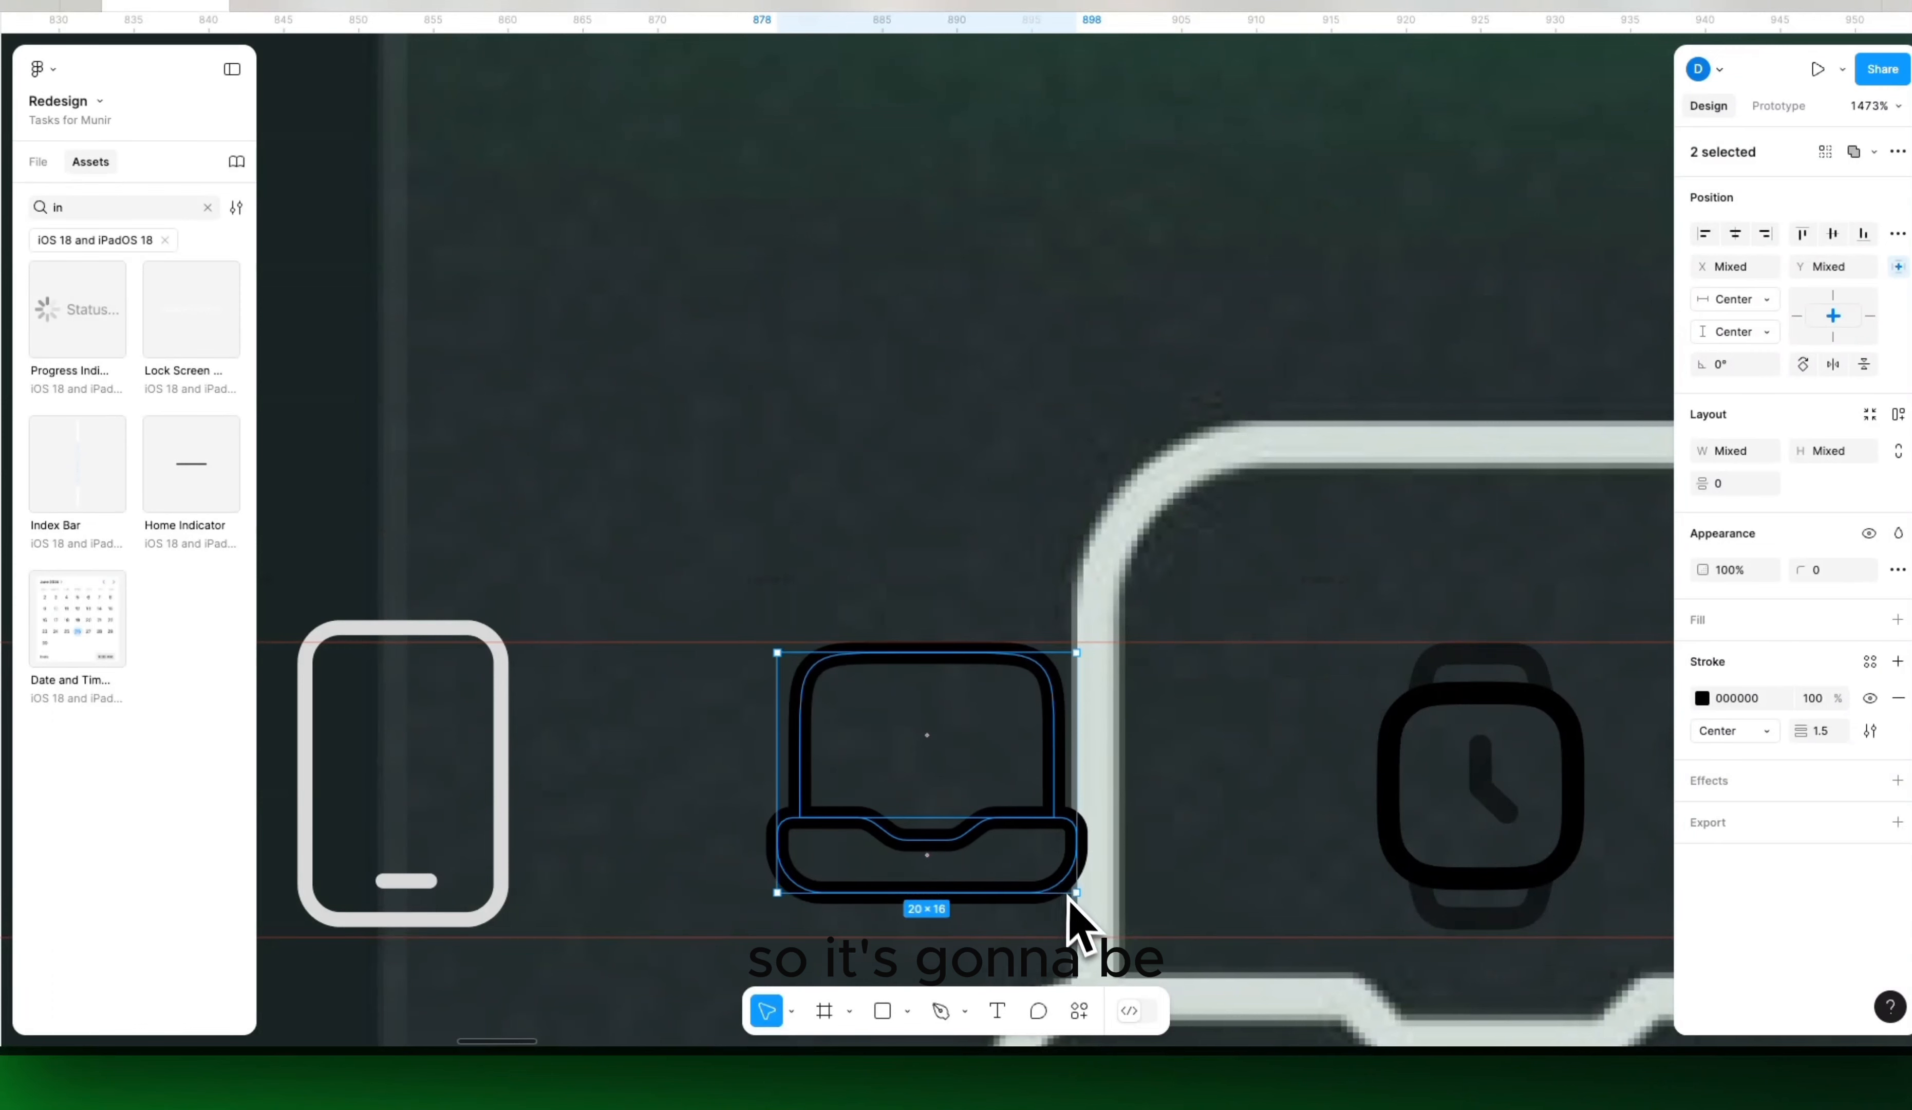
{"action": "left_click_drag", "start_coordinate": [1076, 897], "coordinate": [1085, 899]}
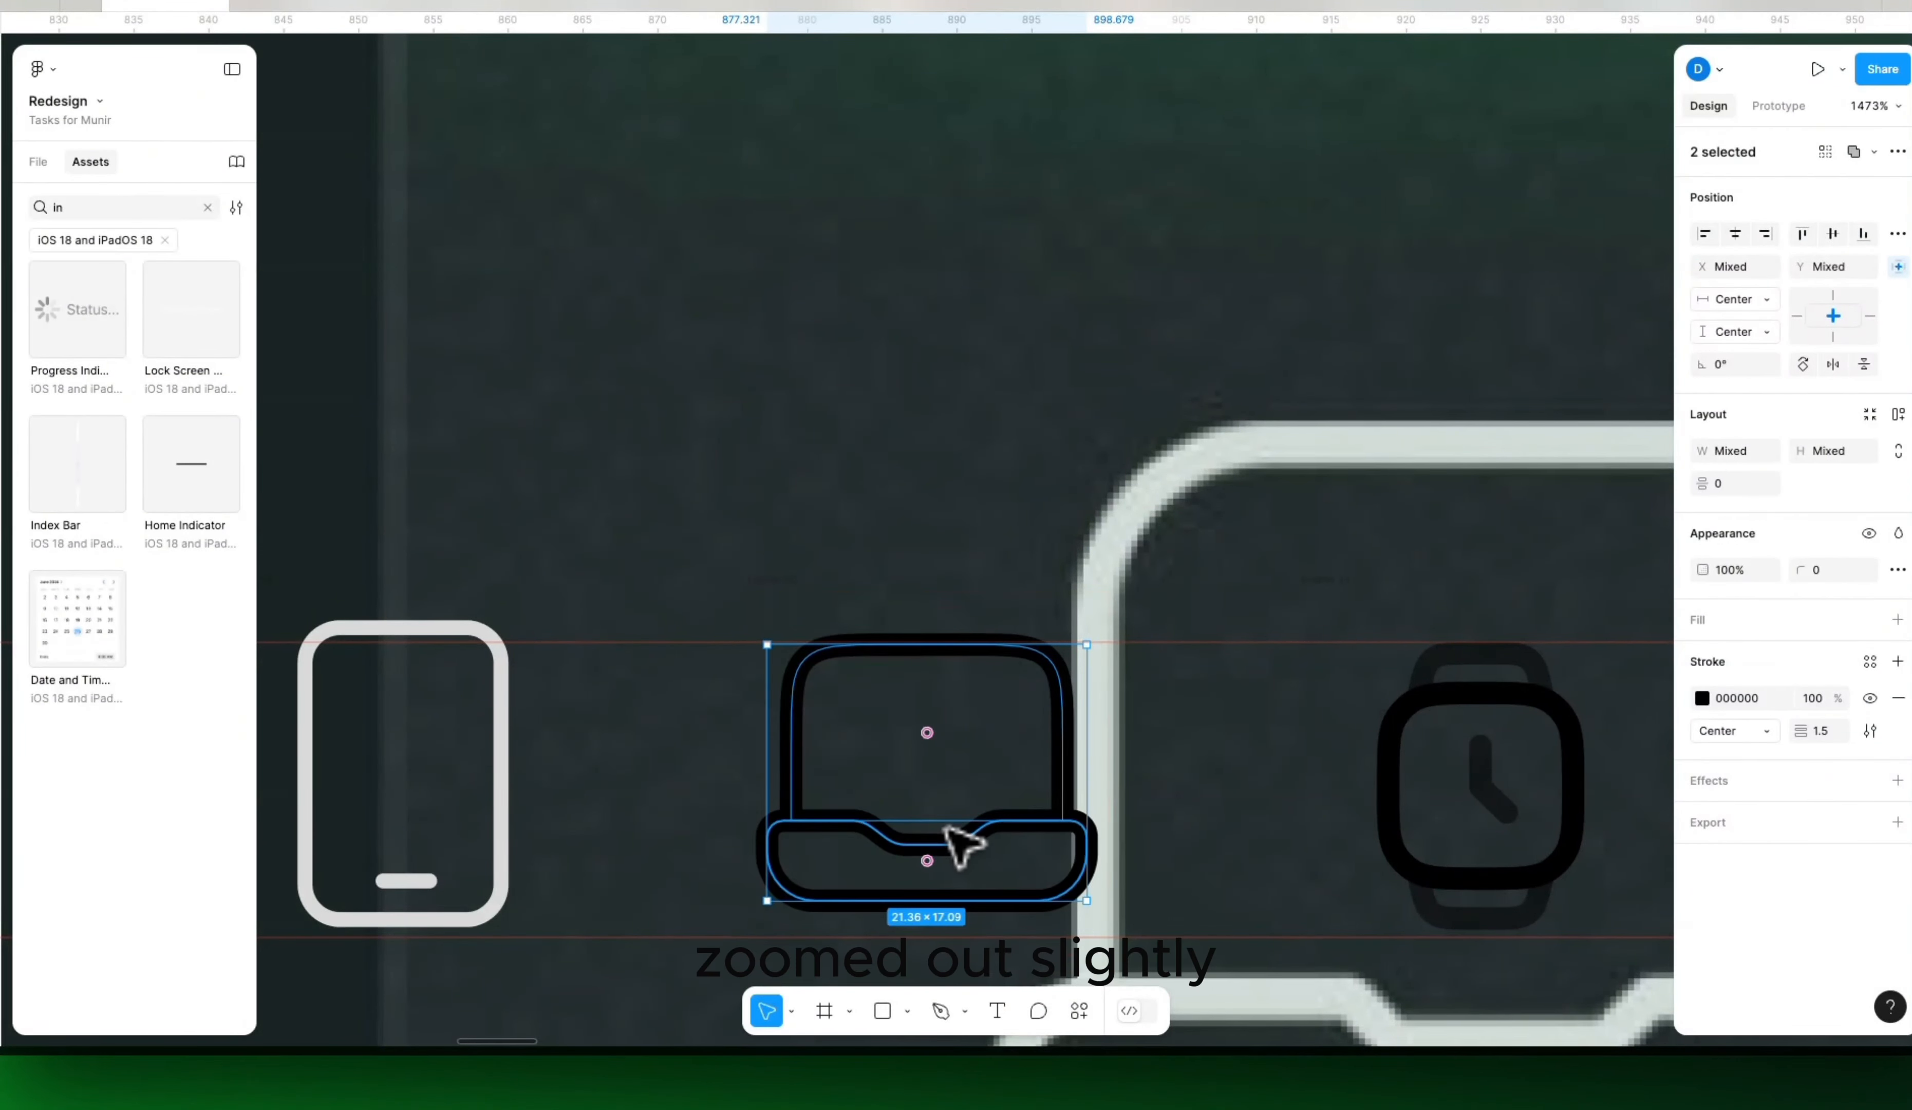
{"action": "left_click_drag", "start_coordinate": [945, 829], "coordinate": [945, 841]}
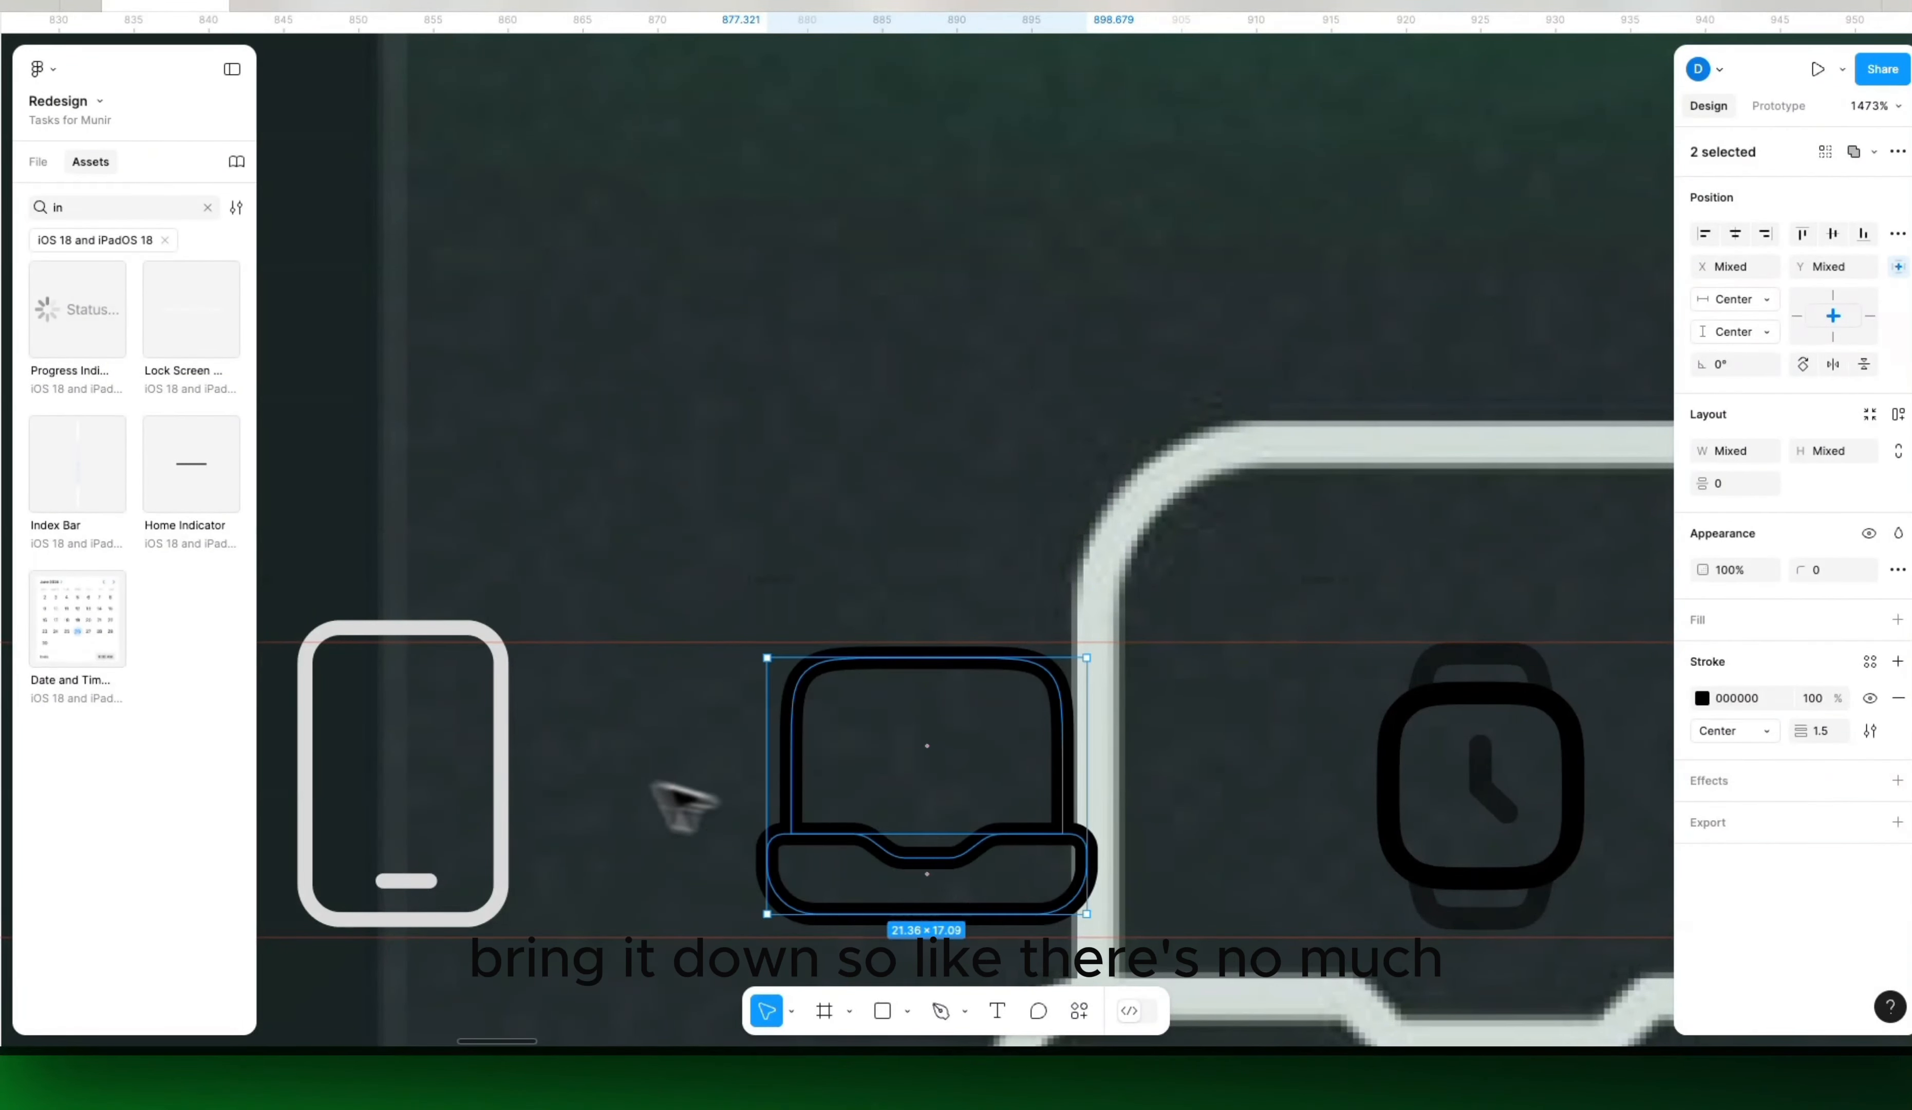
Step: Shorten the framed phone outline from its top edge to 18.5 high and narrow it evenly from both sides
{"action": "left_click_drag", "start_coordinate": [682, 802], "coordinate": [859, 742]}
{"action": "left_click", "coordinate": [810, 695]}
{"action": "left_click", "coordinate": [714, 629]}
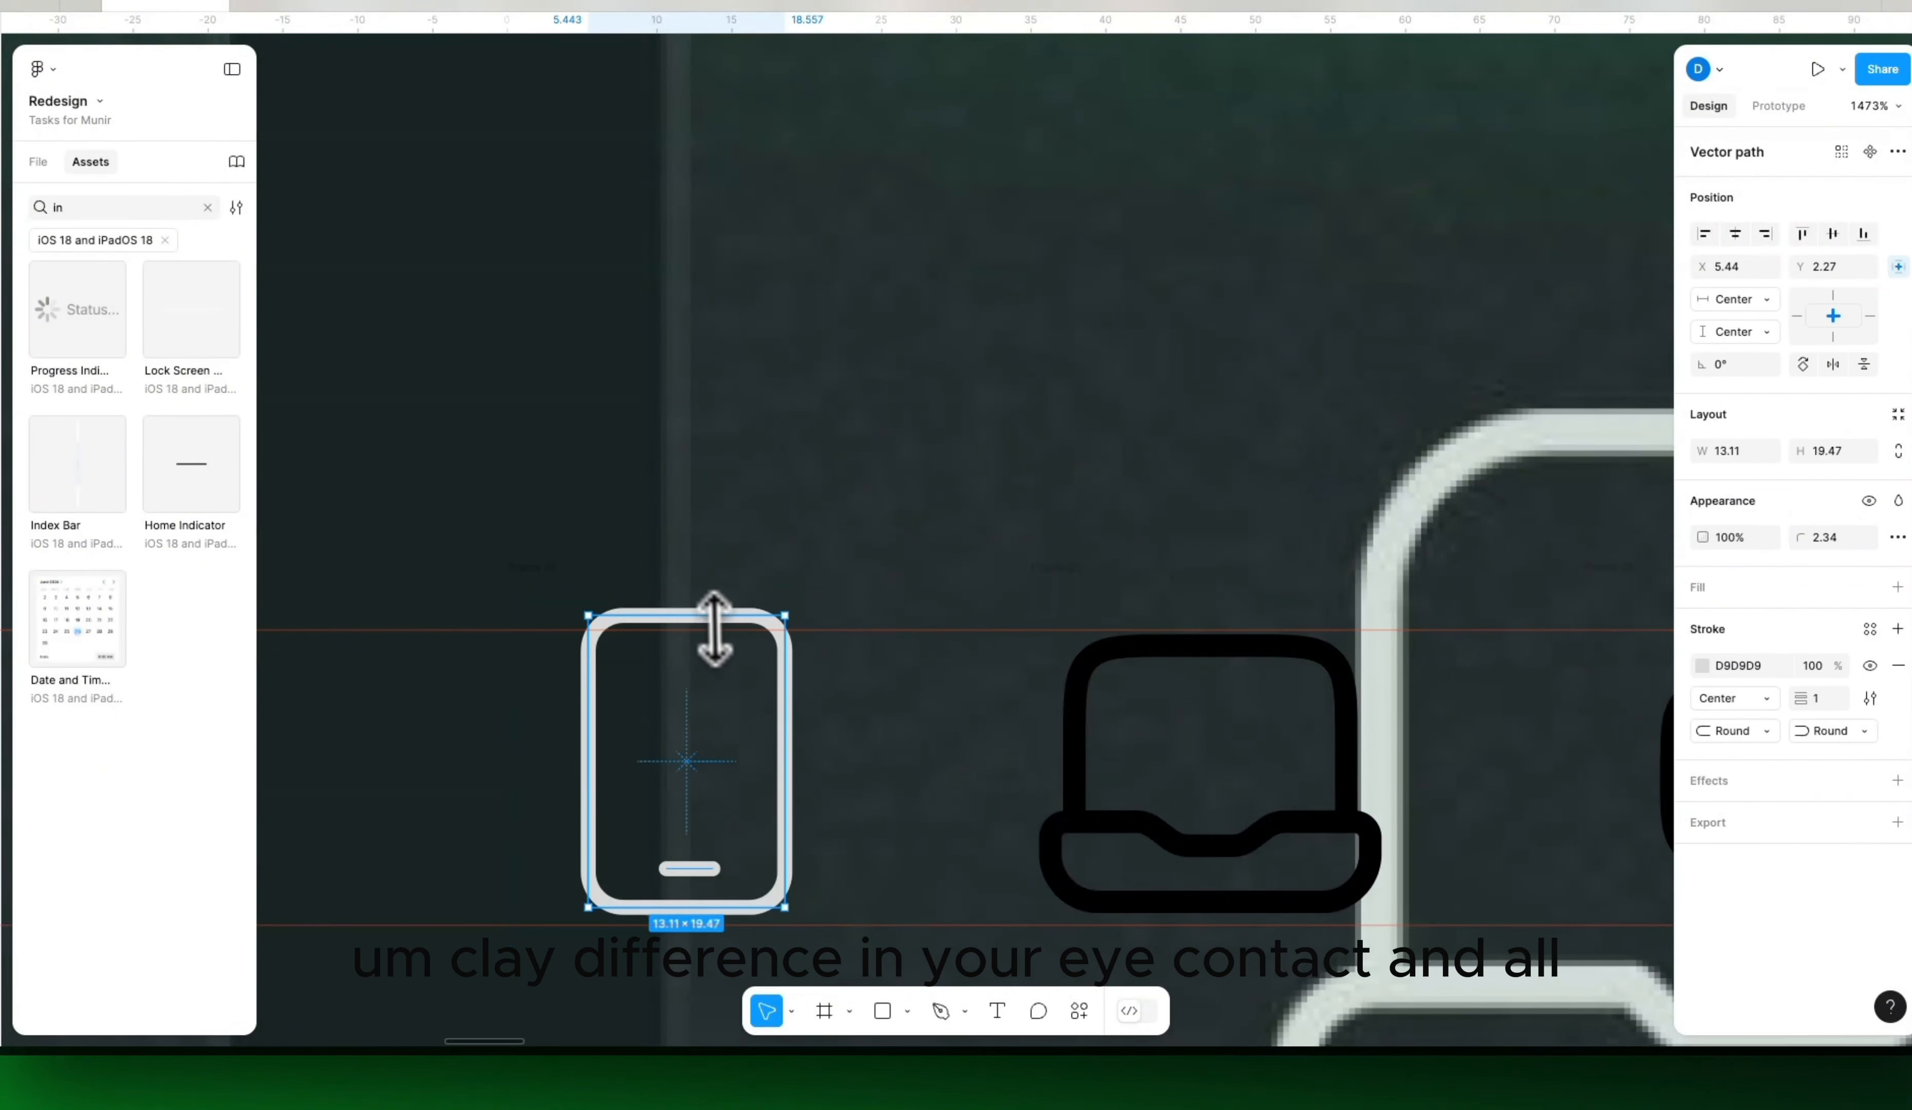
{"action": "left_click_drag", "start_coordinate": [704, 619], "coordinate": [705, 634]}
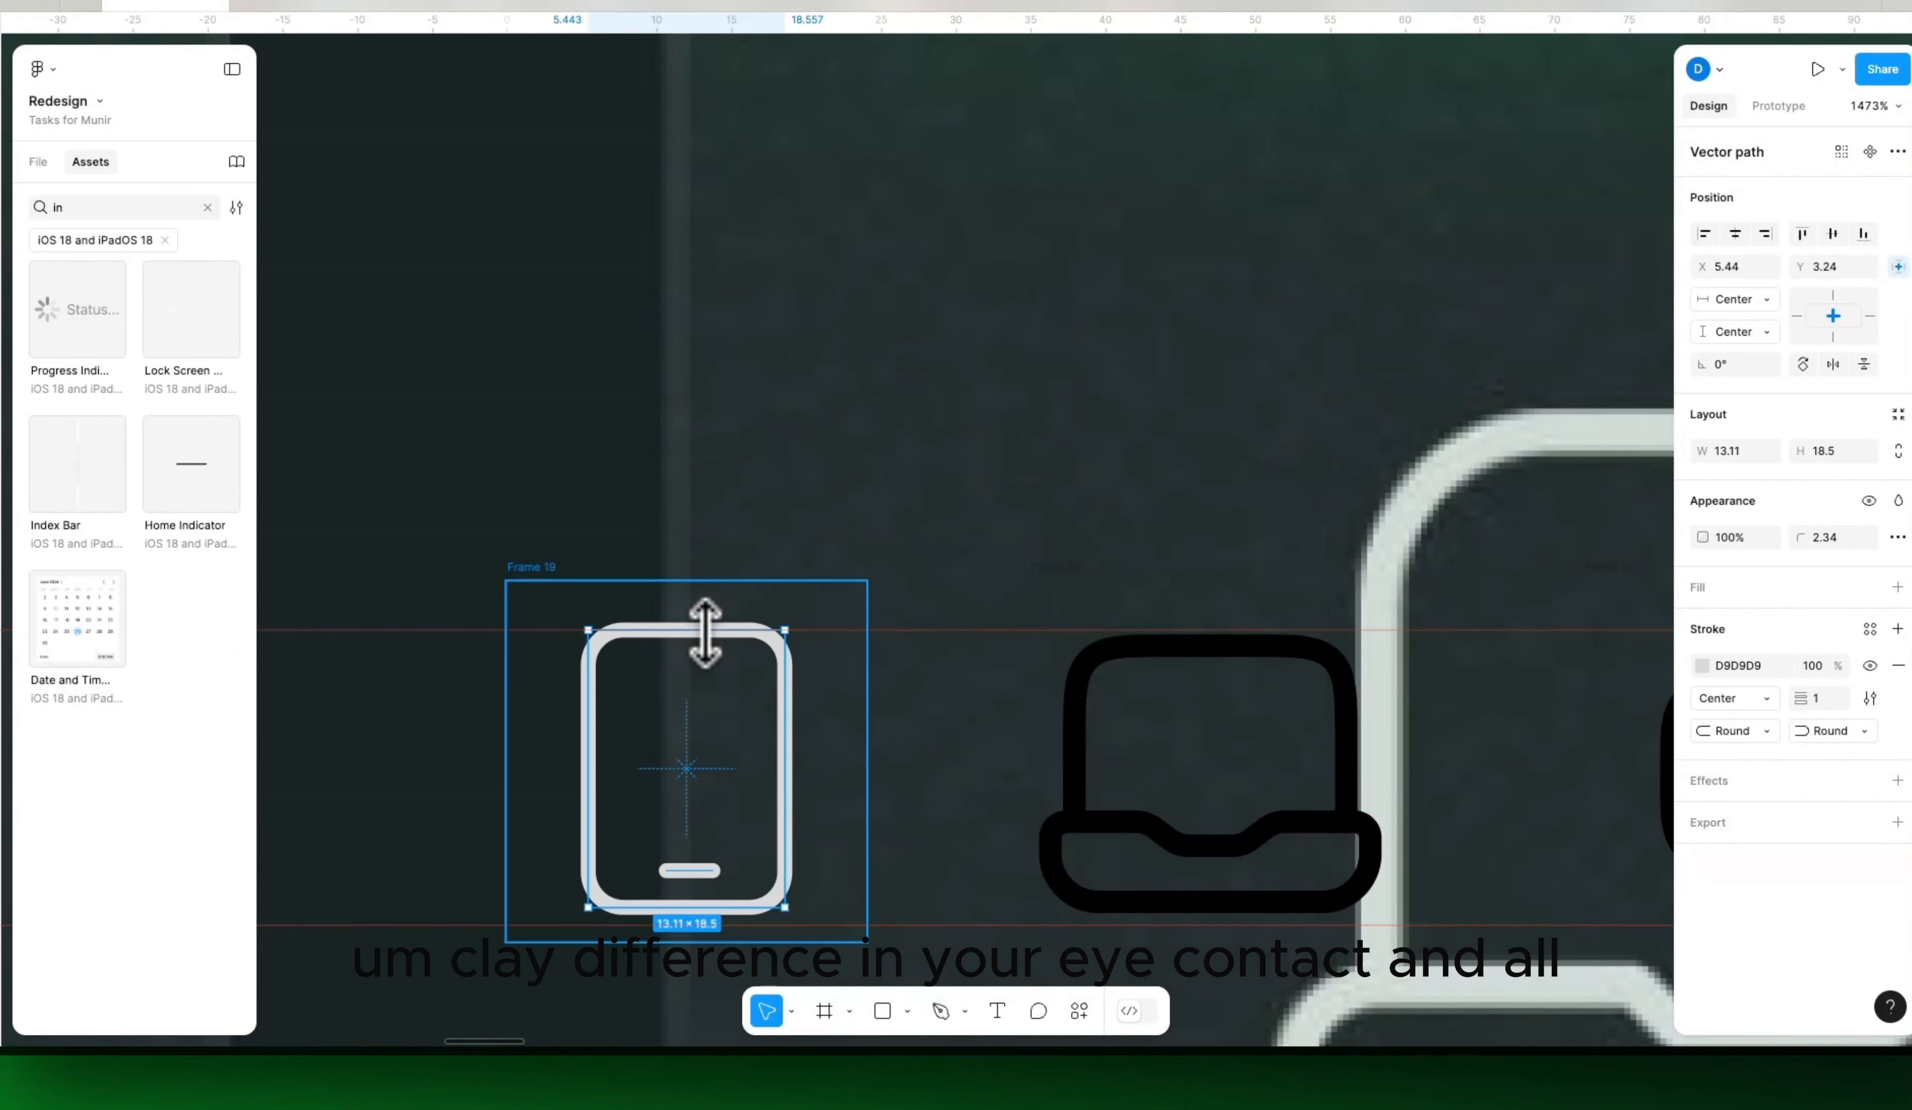
{"action": "left_click_drag", "start_coordinate": [782, 755], "coordinate": [772, 755]}
{"action": "left_click", "coordinate": [631, 542]}
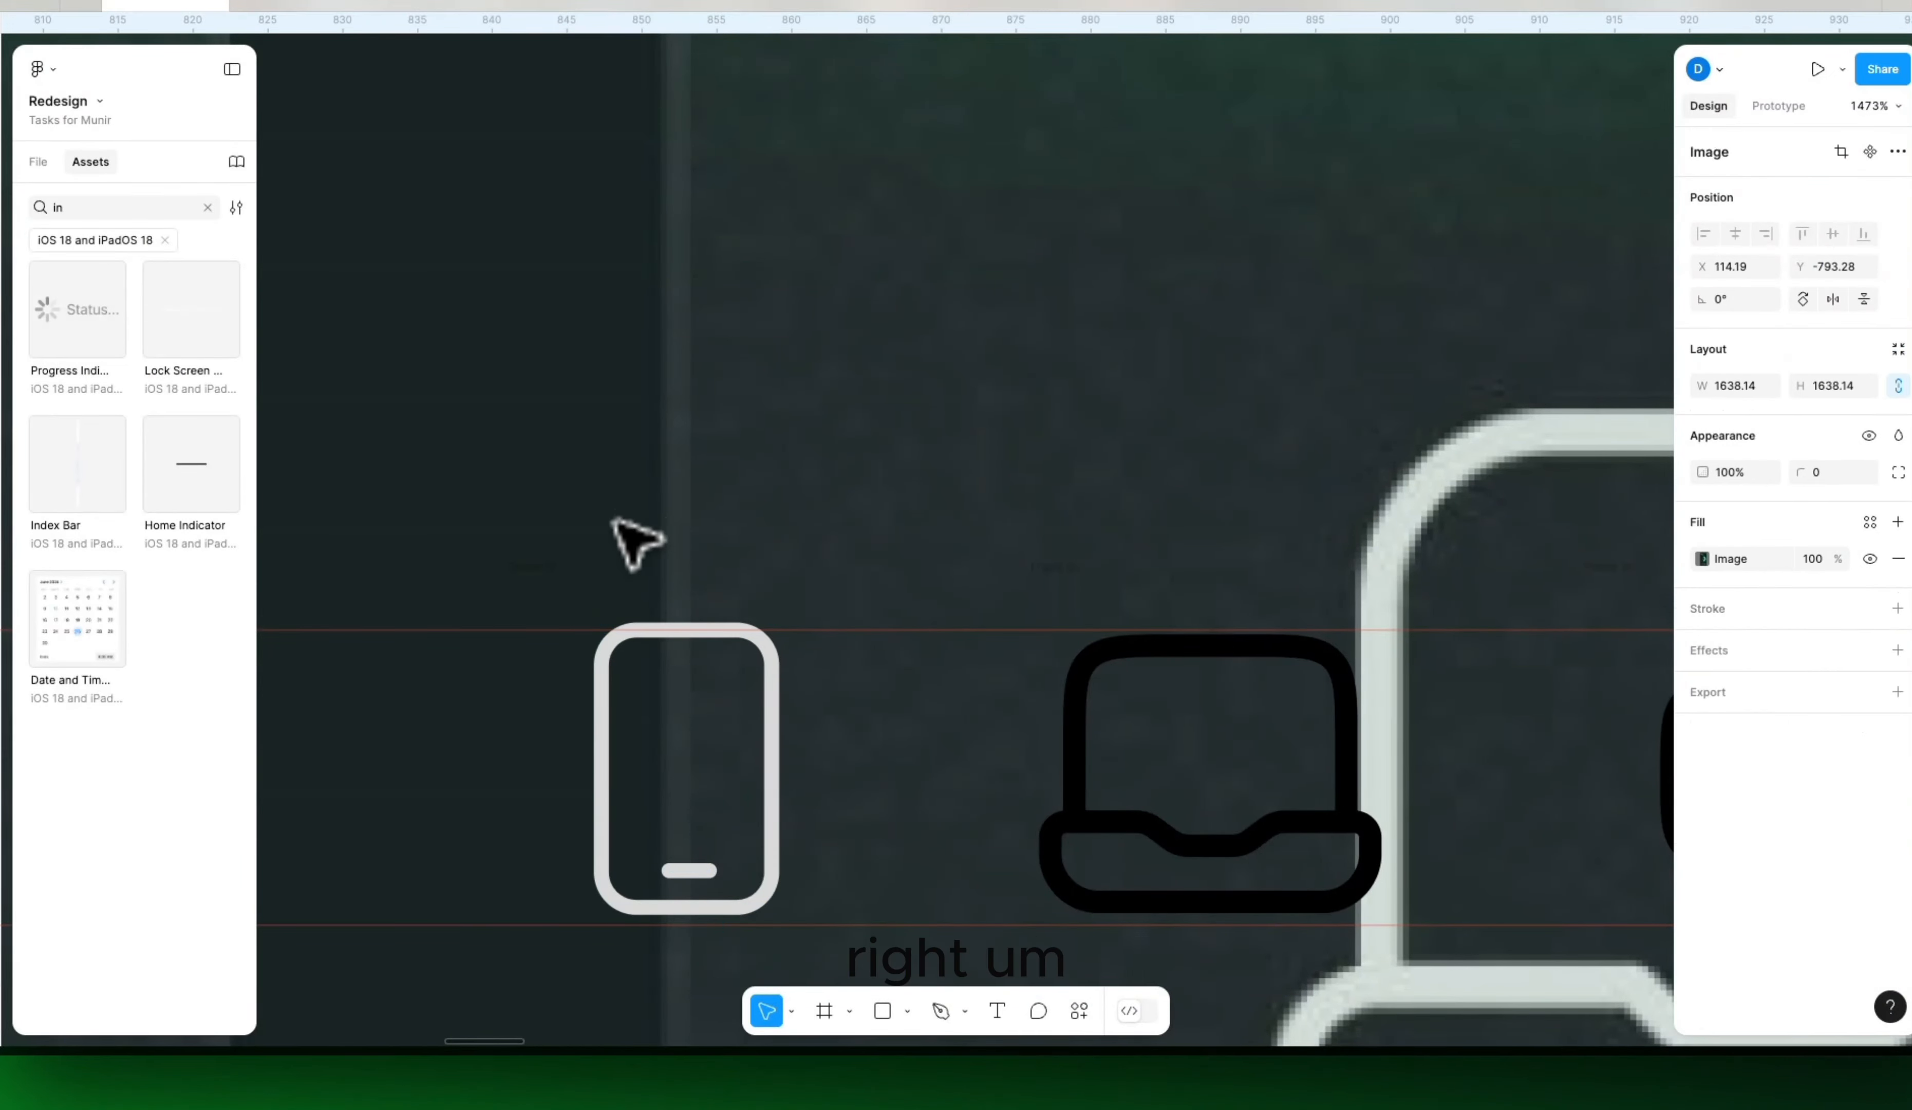
Step: Select the framed phone, laptop and watch icons together and change their black selection color to white, FFFFFF
{"action": "scroll", "coordinate": [631, 545], "scroll_direction": "down", "scroll_amount": 10}
{"action": "left_click", "coordinate": [616, 533]}
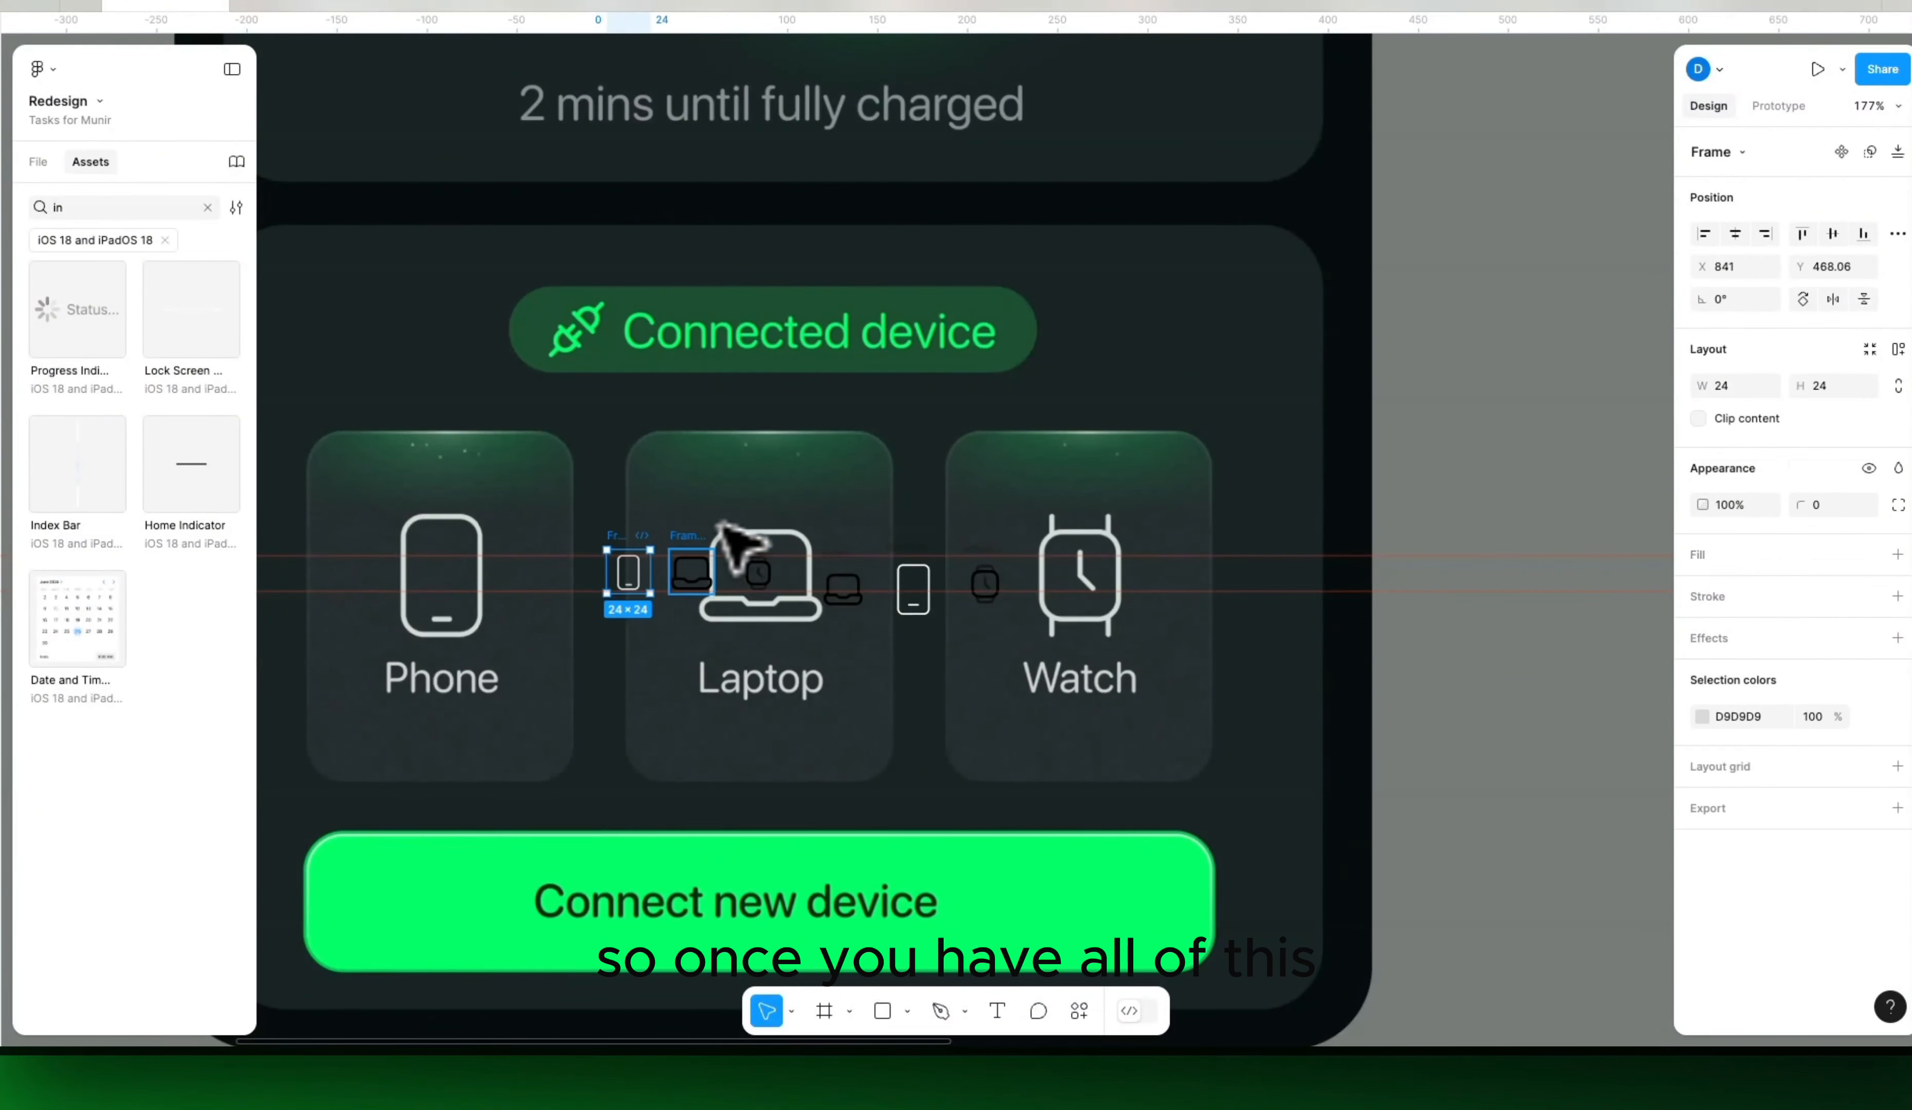
{"action": "left_click", "coordinate": [680, 534], "text": "shift"}
{"action": "left_click", "coordinate": [723, 526], "text": "shift"}
{"action": "left_click", "coordinate": [752, 539], "text": "shift"}
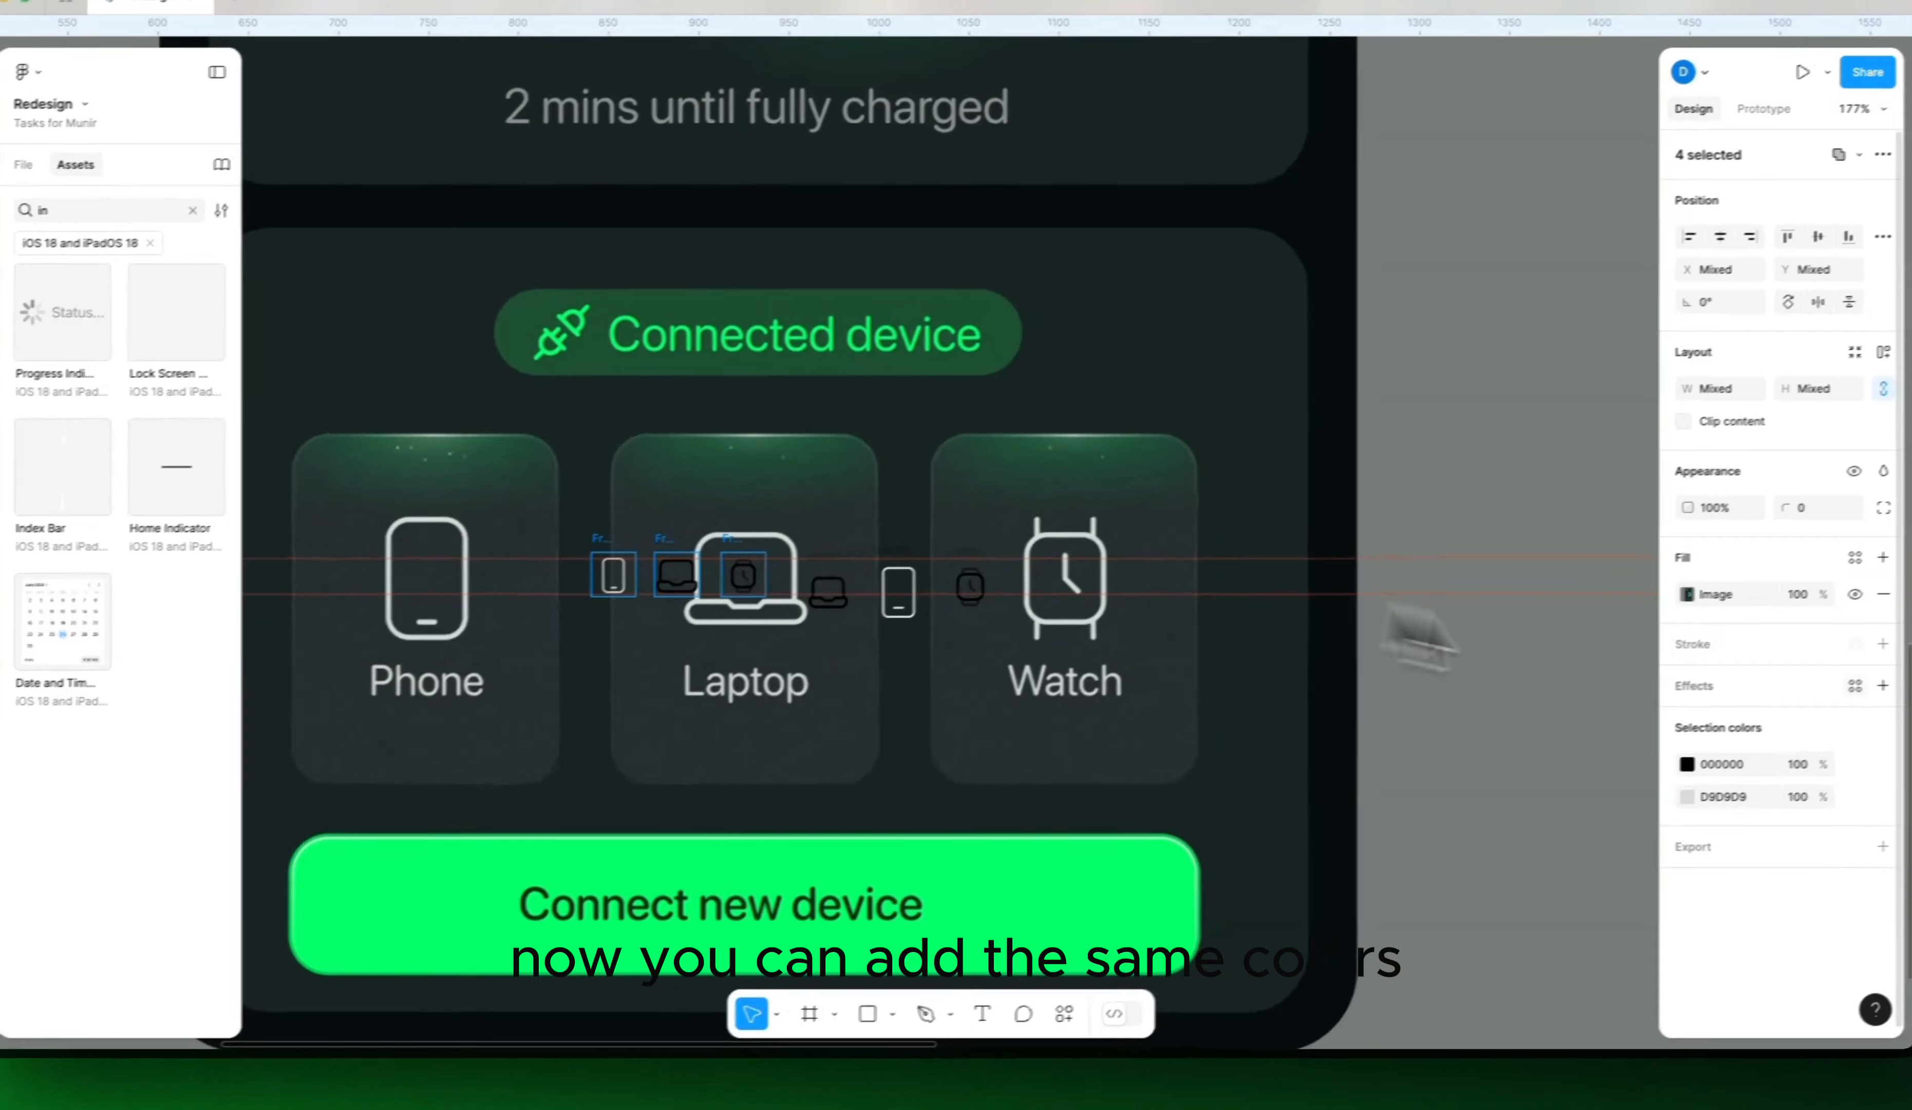
{"action": "left_click", "coordinate": [1754, 761]}
{"action": "type", "text": "f"}
{"action": "key", "text": "Return"}
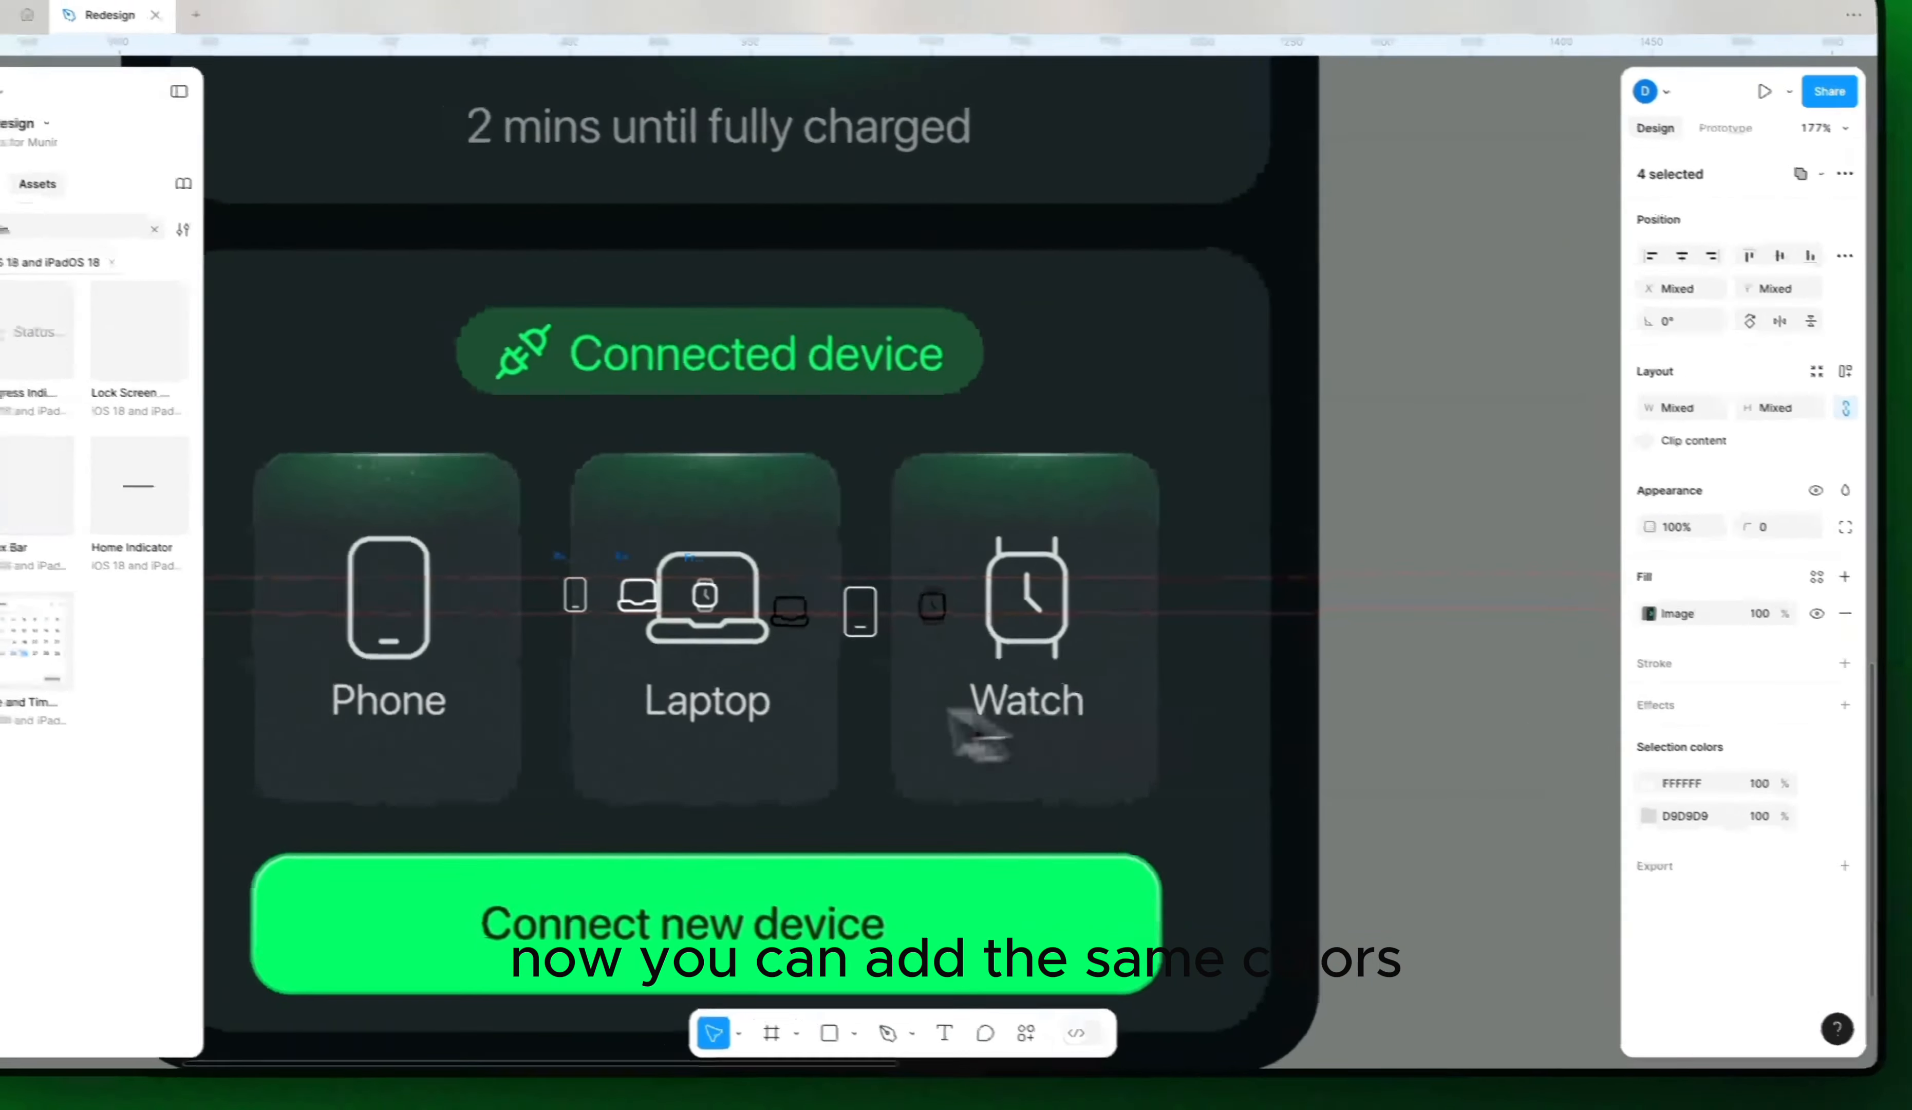
Step: Select the paths inside the three icon frames and set their shared stroke weight to 1.2
{"action": "scroll", "coordinate": [562, 602], "scroll_direction": "up", "scroll_amount": 2}
{"action": "scroll", "coordinate": [629, 619], "scroll_direction": "up", "scroll_amount": 5}
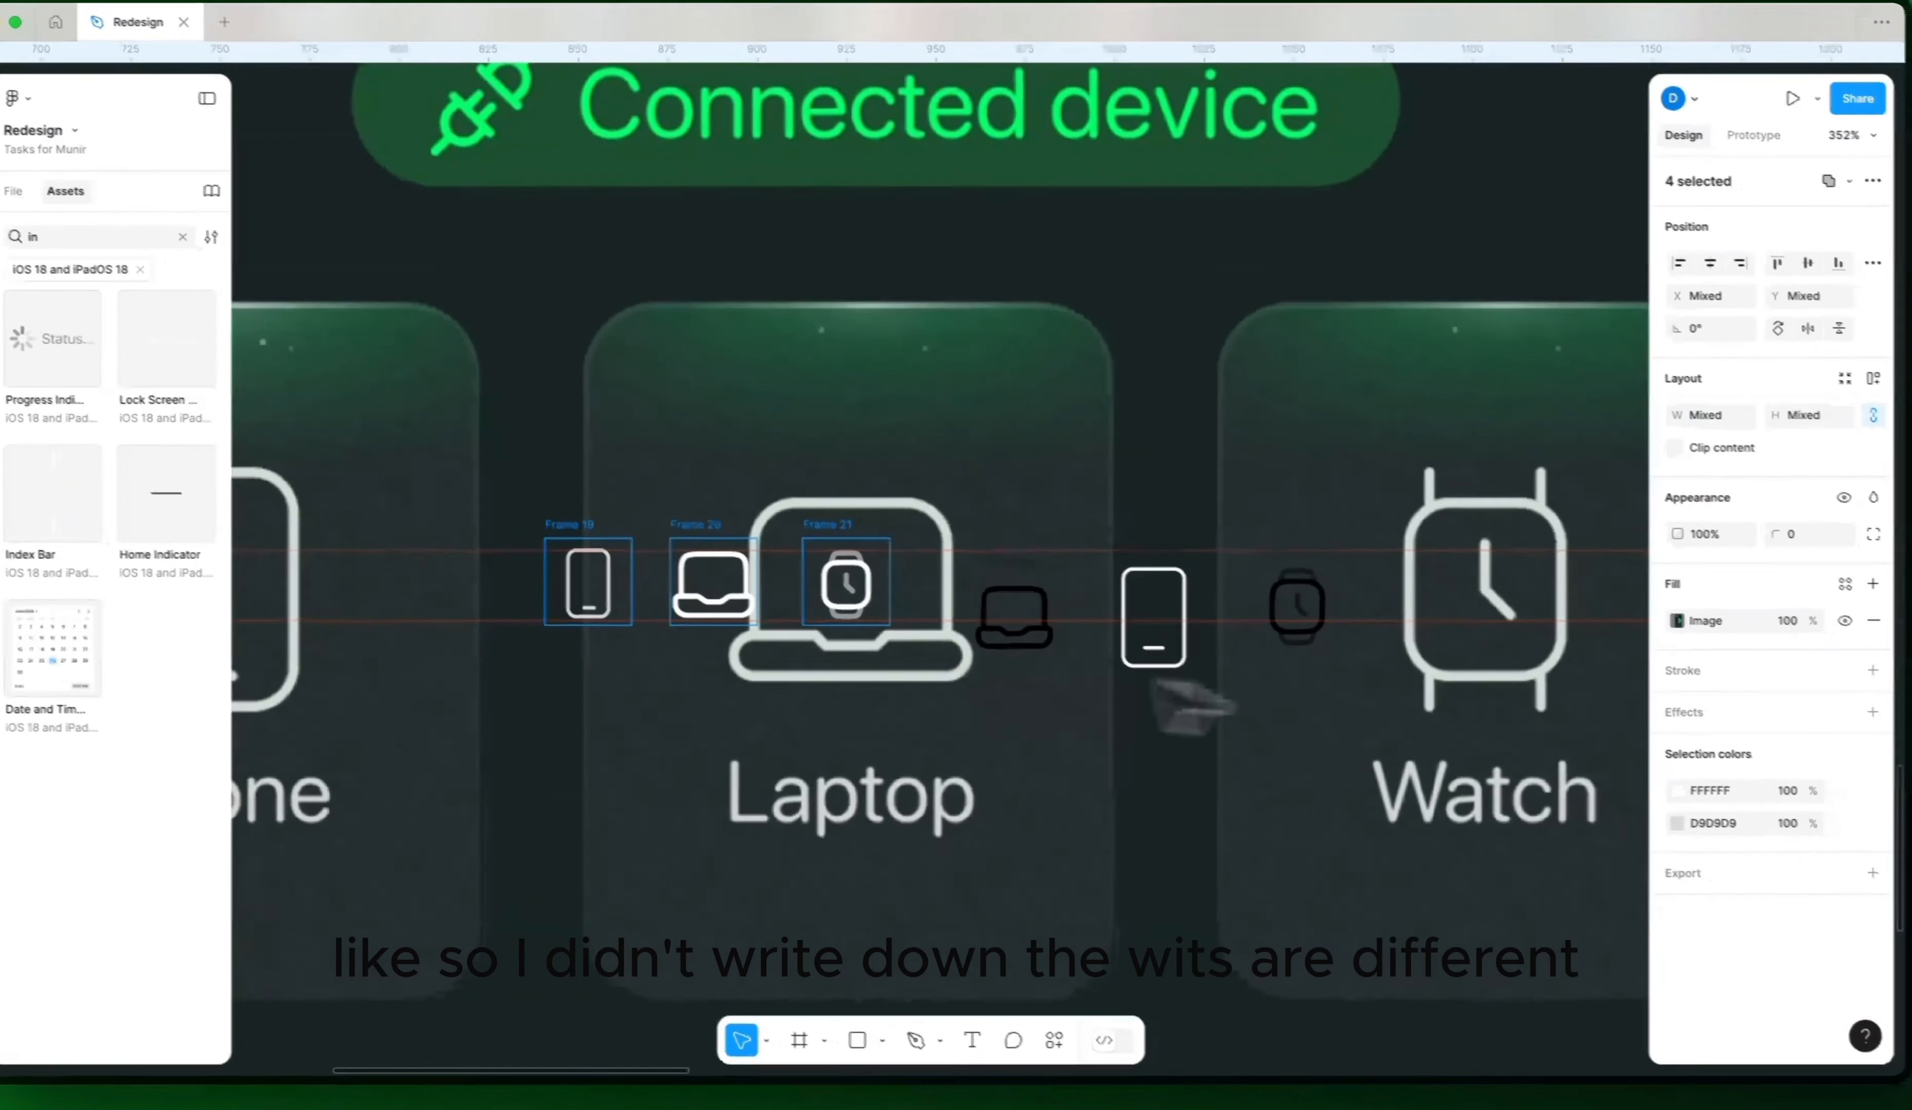
{"action": "key", "text": "Return"}
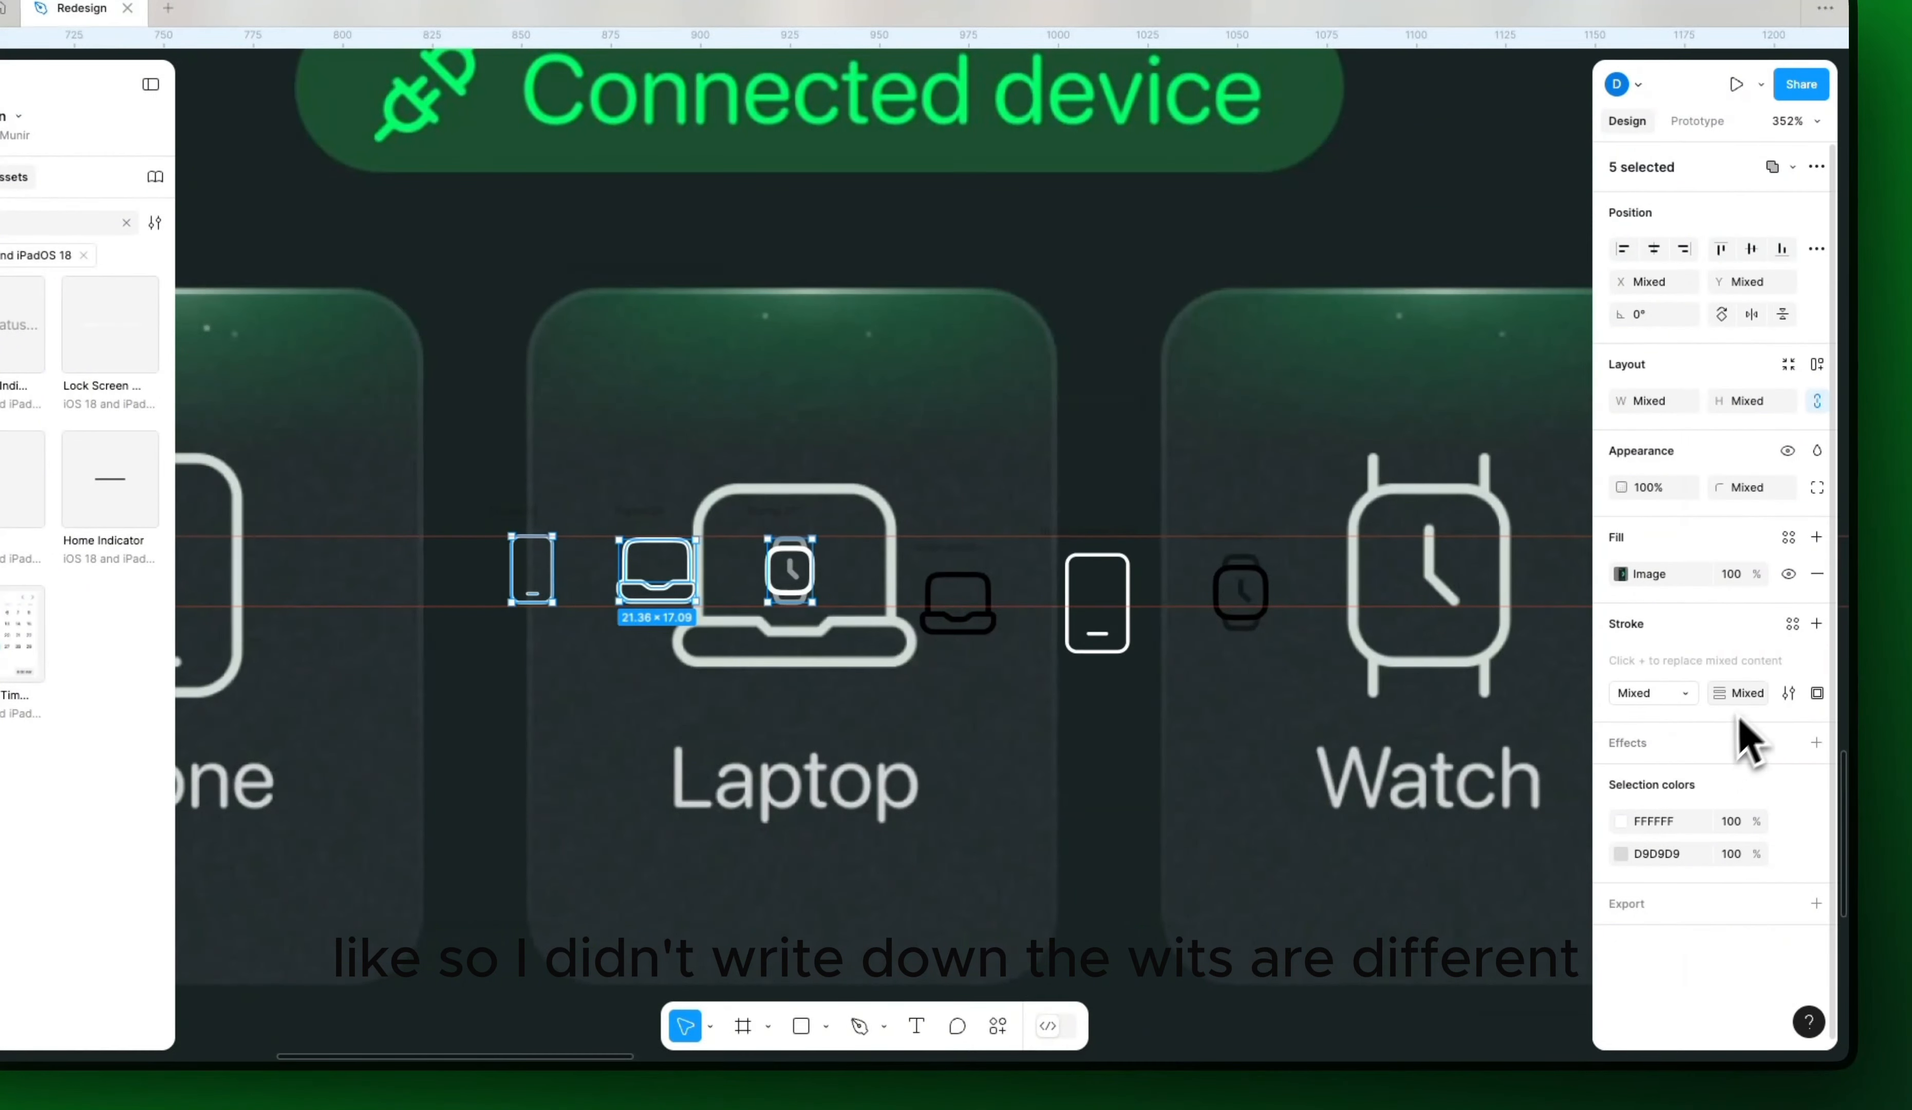
{"action": "left_click", "coordinate": [1745, 694]}
{"action": "type", "text": "2"}
{"action": "key", "text": "Return"}
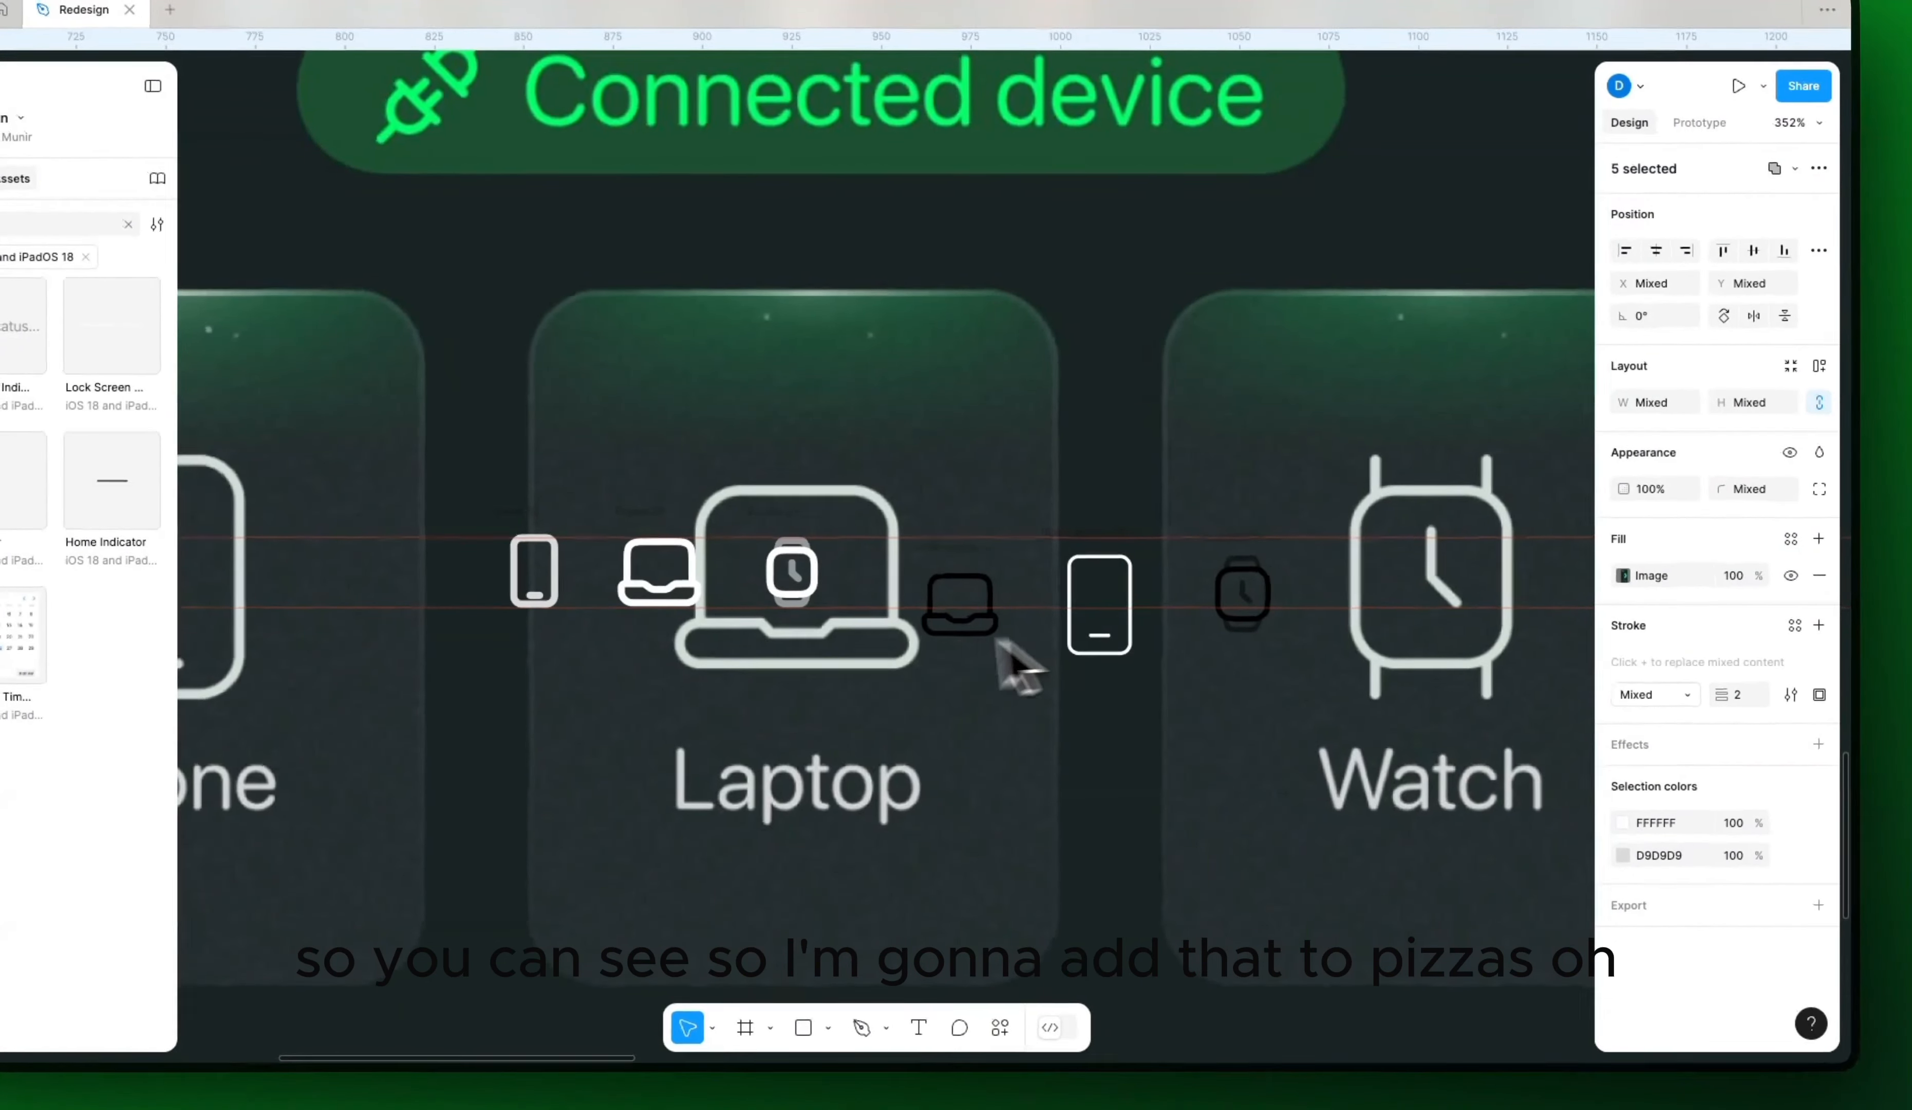
{"action": "left_click_drag", "start_coordinate": [1726, 701], "coordinate": [1749, 725]}
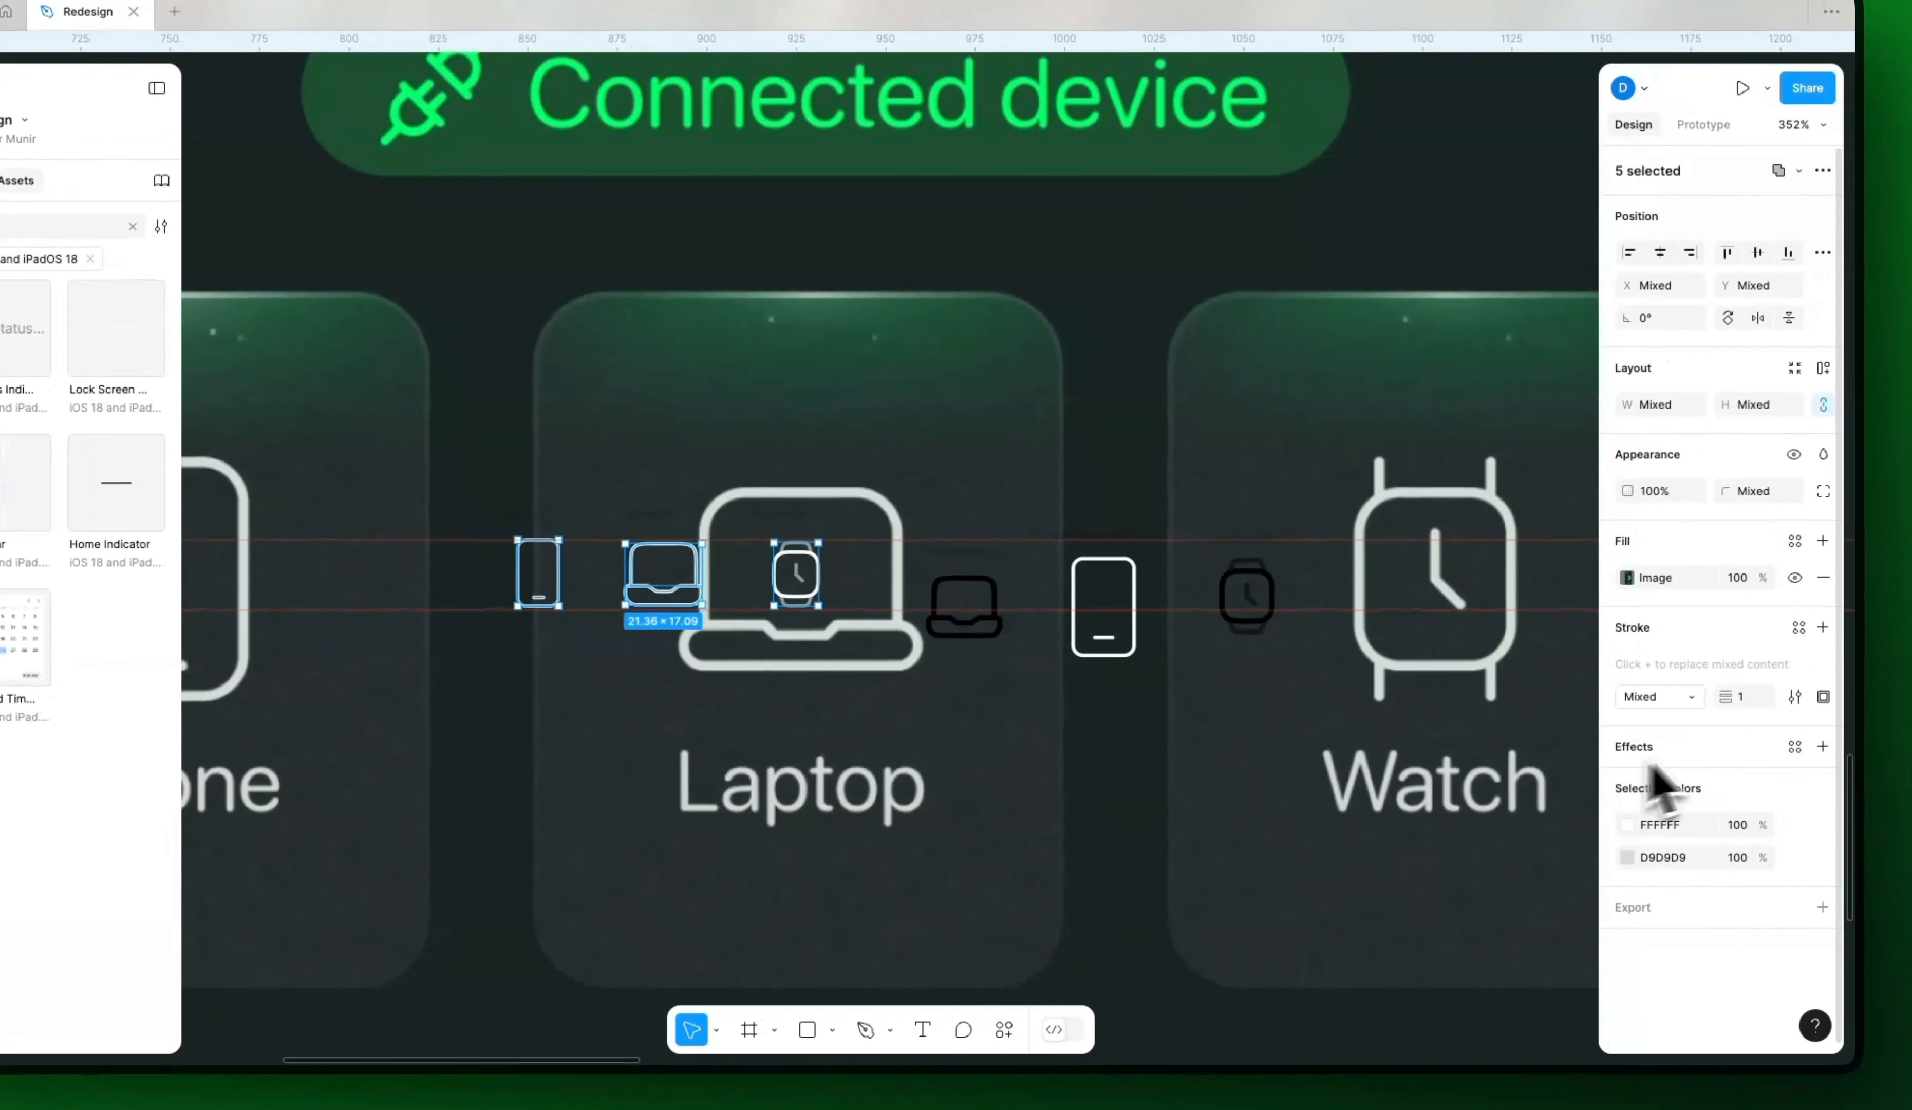
{"action": "left_click", "coordinate": [1750, 706]}
{"action": "double_click", "coordinate": [1750, 709]}
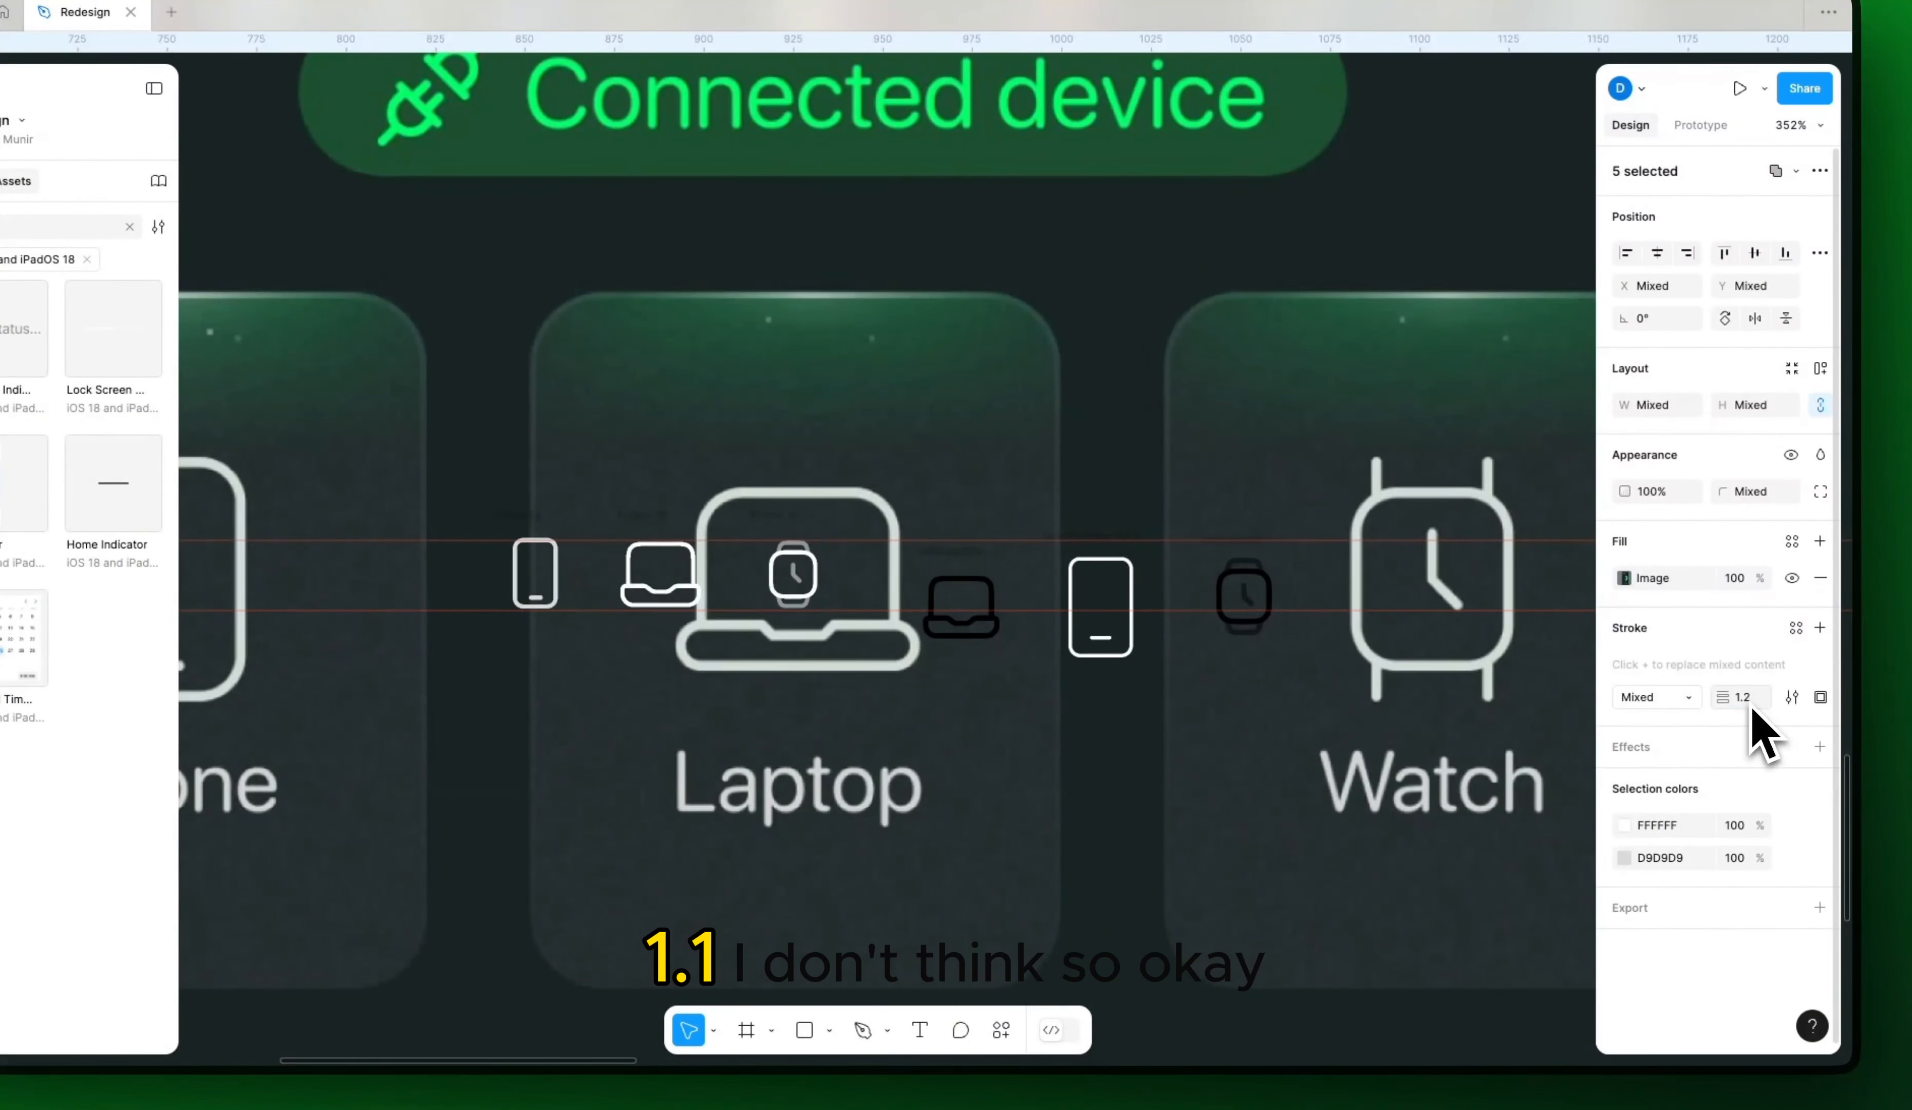
Step: Copy the phone, laptop and watch icon frames and paste them just above the dark rounded card, Frame 14
{"action": "left_click", "coordinate": [511, 518]}
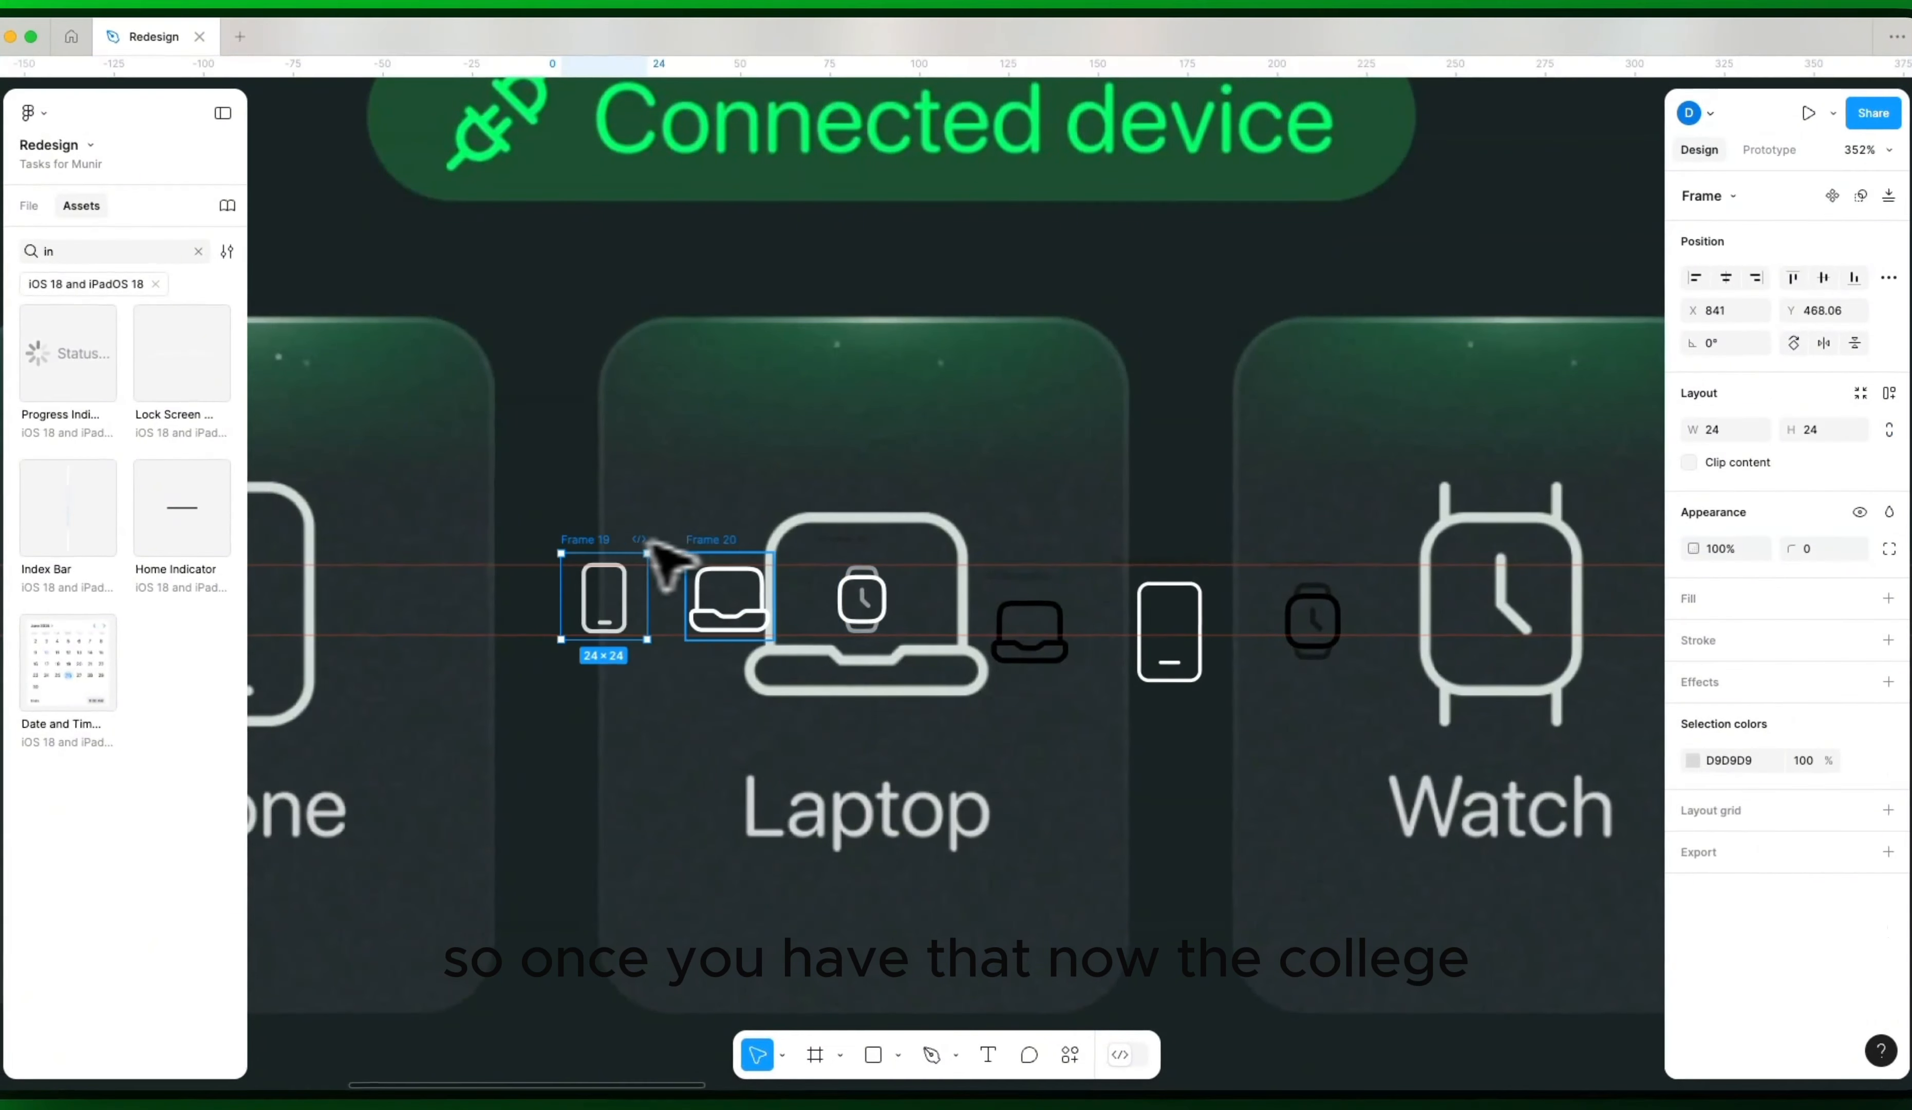
{"action": "left_click", "coordinate": [730, 596], "text": "shift"}
{"action": "left_click", "coordinate": [861, 599], "text": "shift"}
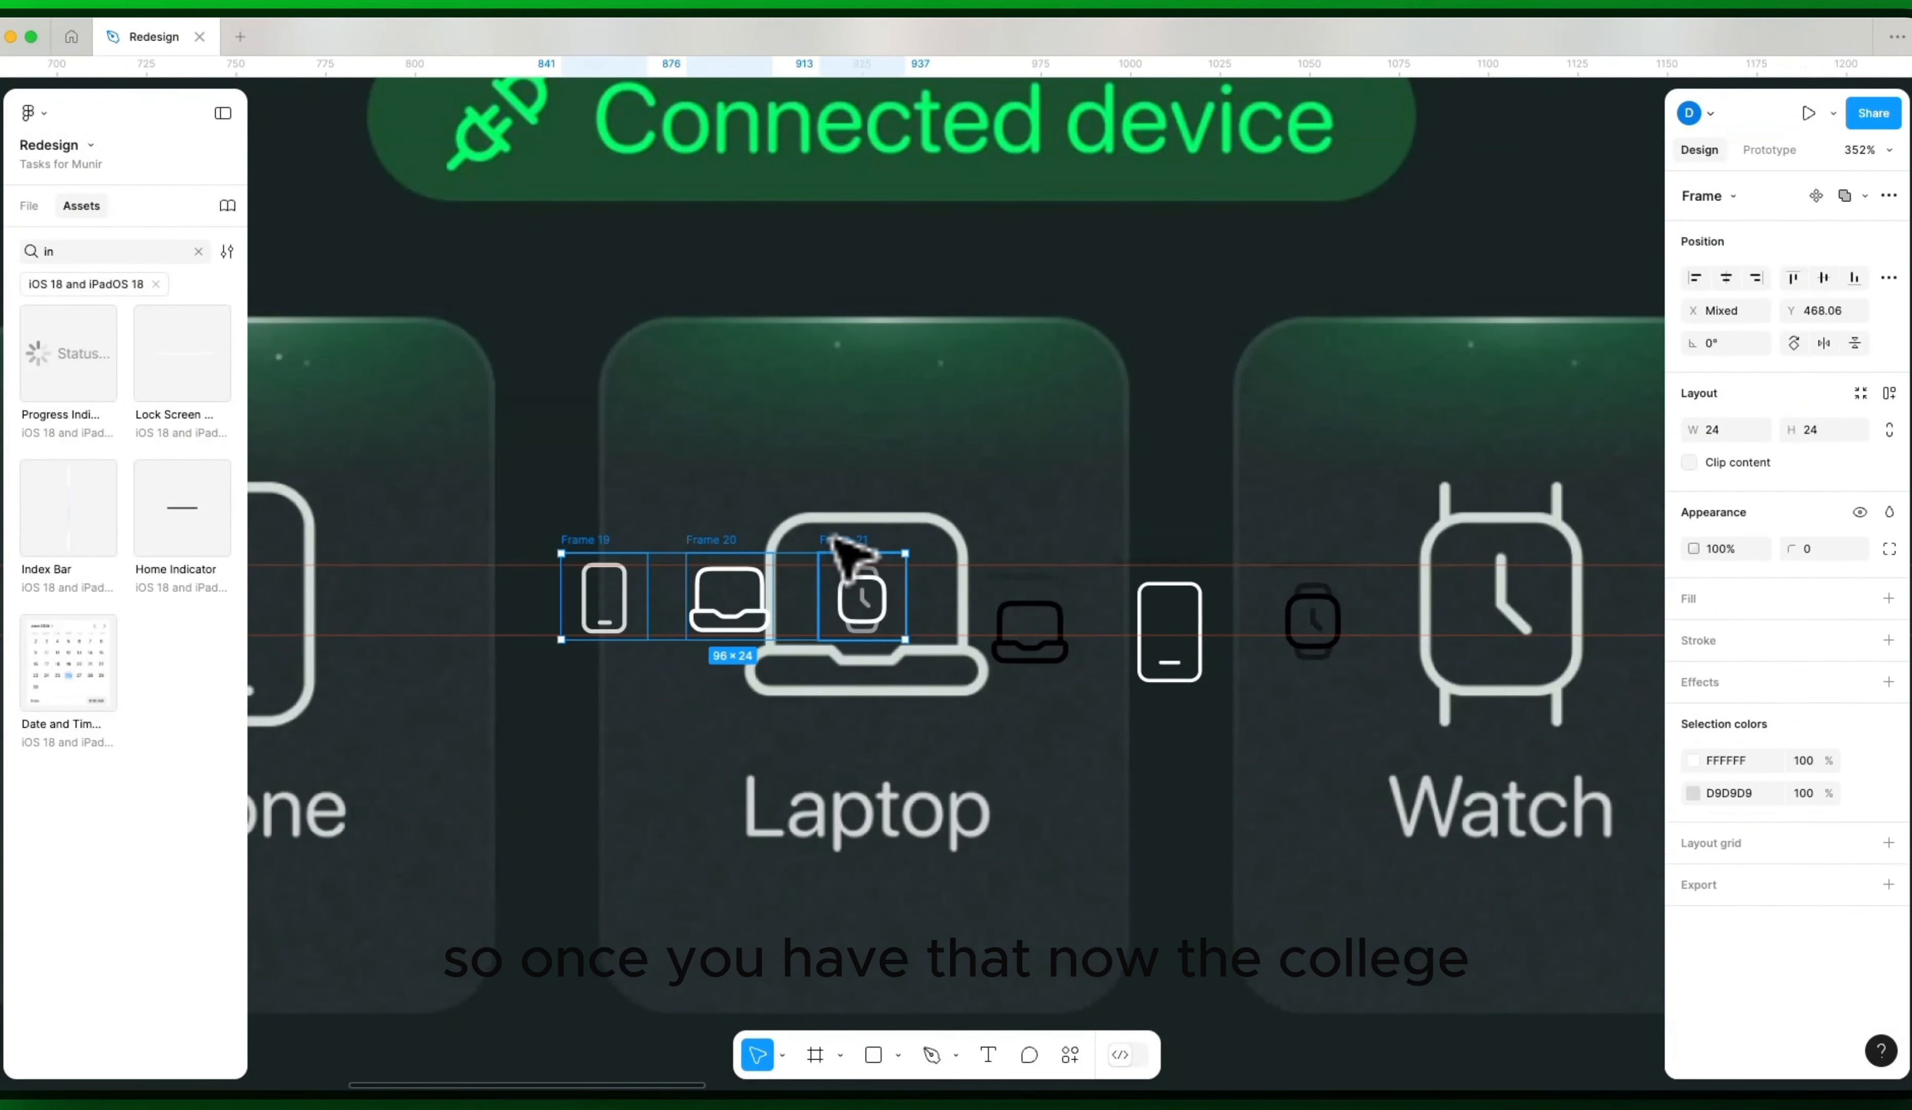
{"action": "scroll", "coordinate": [853, 576], "scroll_direction": "down", "scroll_amount": 6}
{"action": "left_click_drag", "start_coordinate": [1279, 631], "coordinate": [563, 613]}
{"action": "left_click_drag", "start_coordinate": [1063, 628], "coordinate": [798, 625]}
{"action": "scroll", "coordinate": [557, 646], "scroll_direction": "up", "scroll_amount": 6}
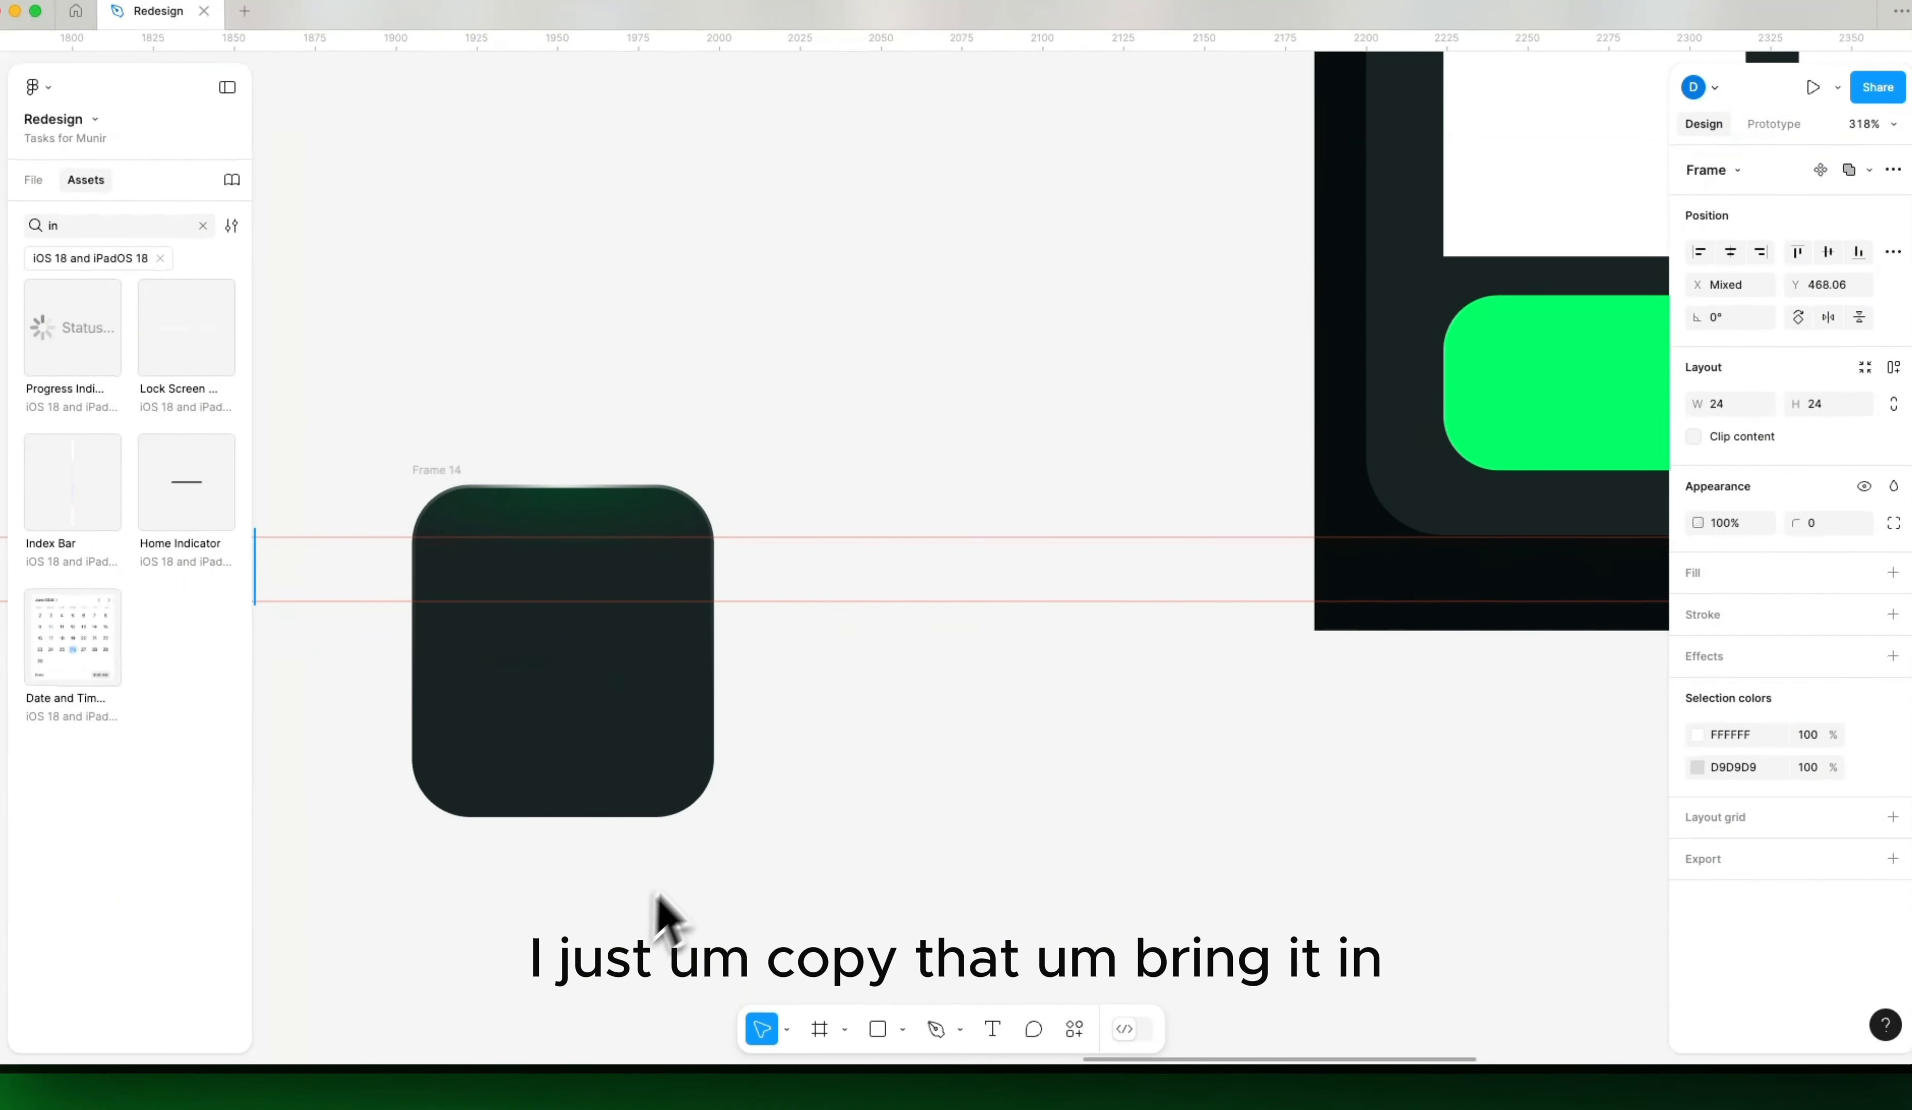
{"action": "left_click_drag", "start_coordinate": [779, 785], "coordinate": [1053, 781]}
{"action": "left_click", "coordinate": [823, 470]}
{"action": "key", "text": "super+v"}
{"action": "left_click", "coordinate": [908, 504]}
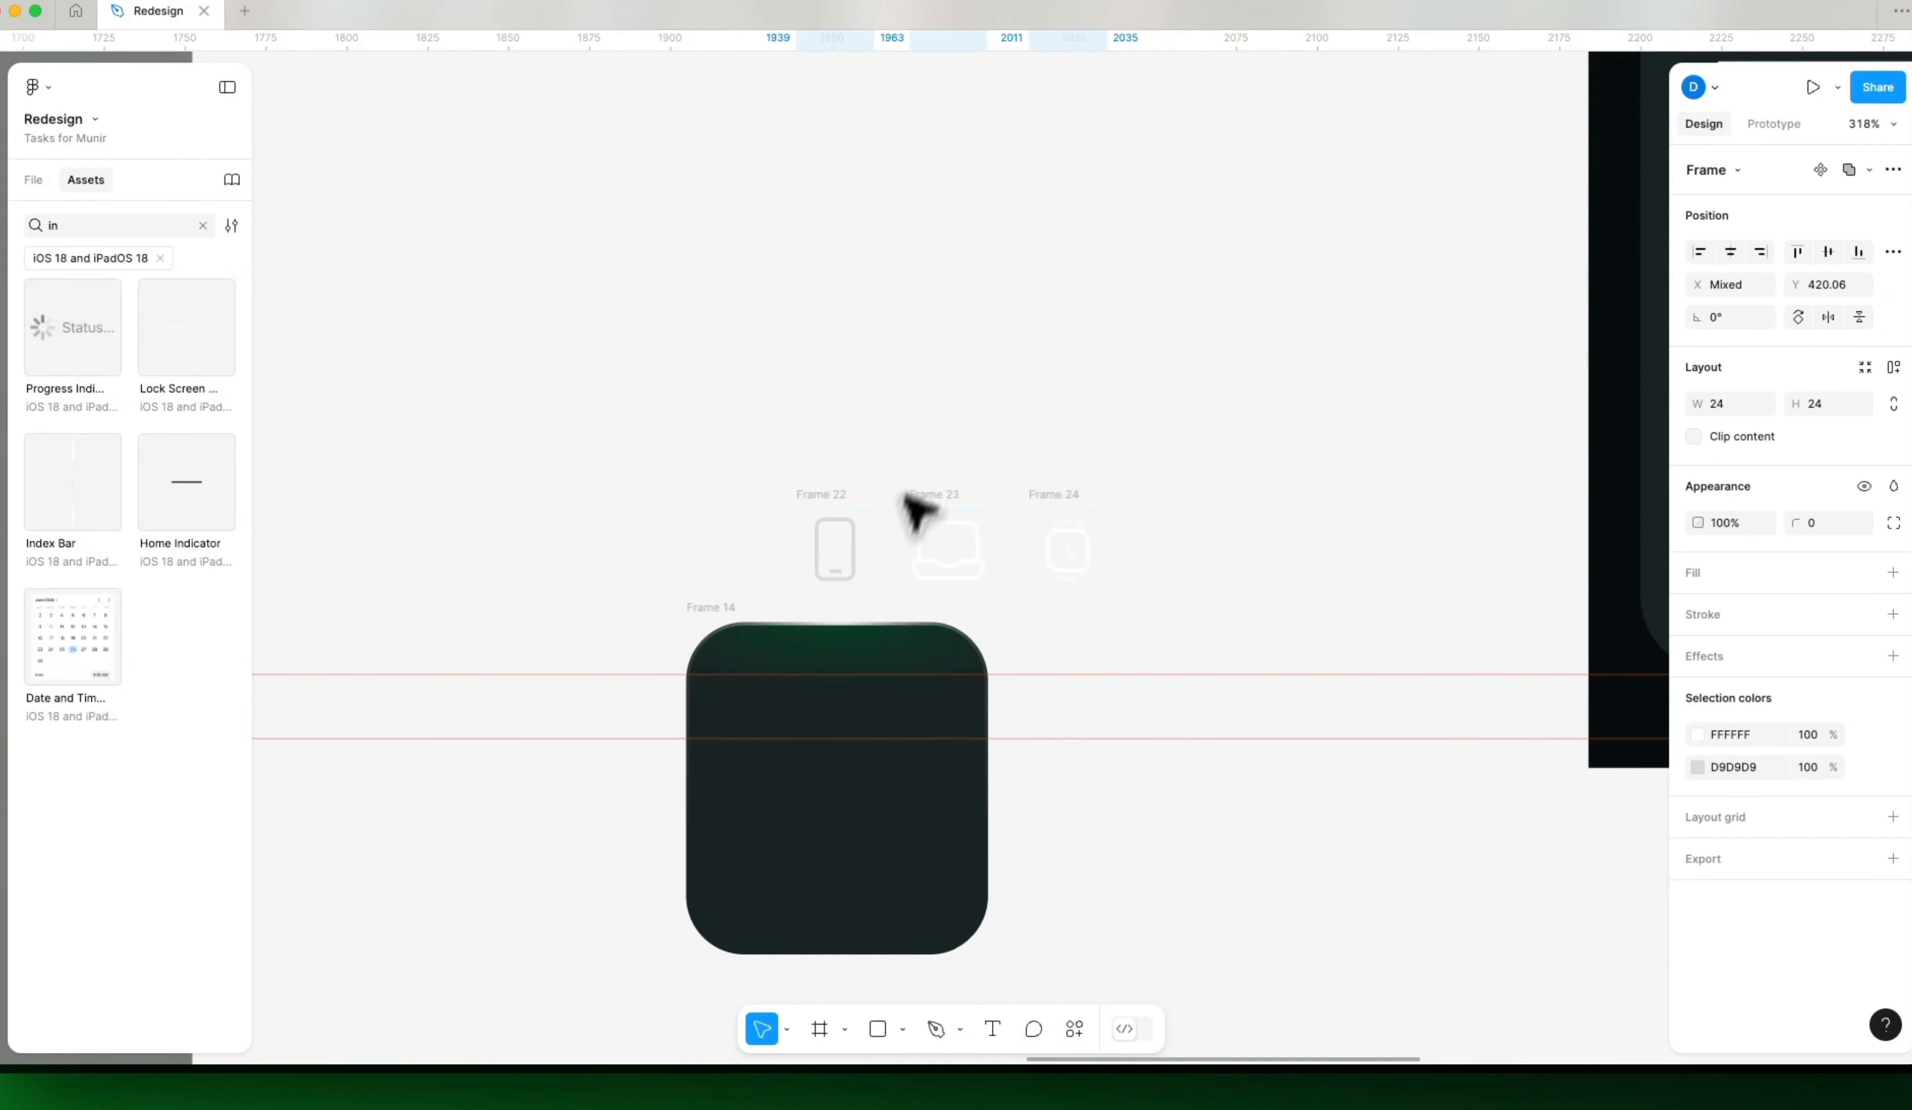
Step: Copy Frame 14's properties and paste them onto the three white placeholder cards under Connected Device
{"action": "scroll", "coordinate": [773, 585], "scroll_direction": "right", "scroll_amount": 5}
{"action": "scroll", "coordinate": [1028, 683], "scroll_direction": "down", "scroll_amount": 5}
{"action": "left_click", "coordinate": [770, 738]}
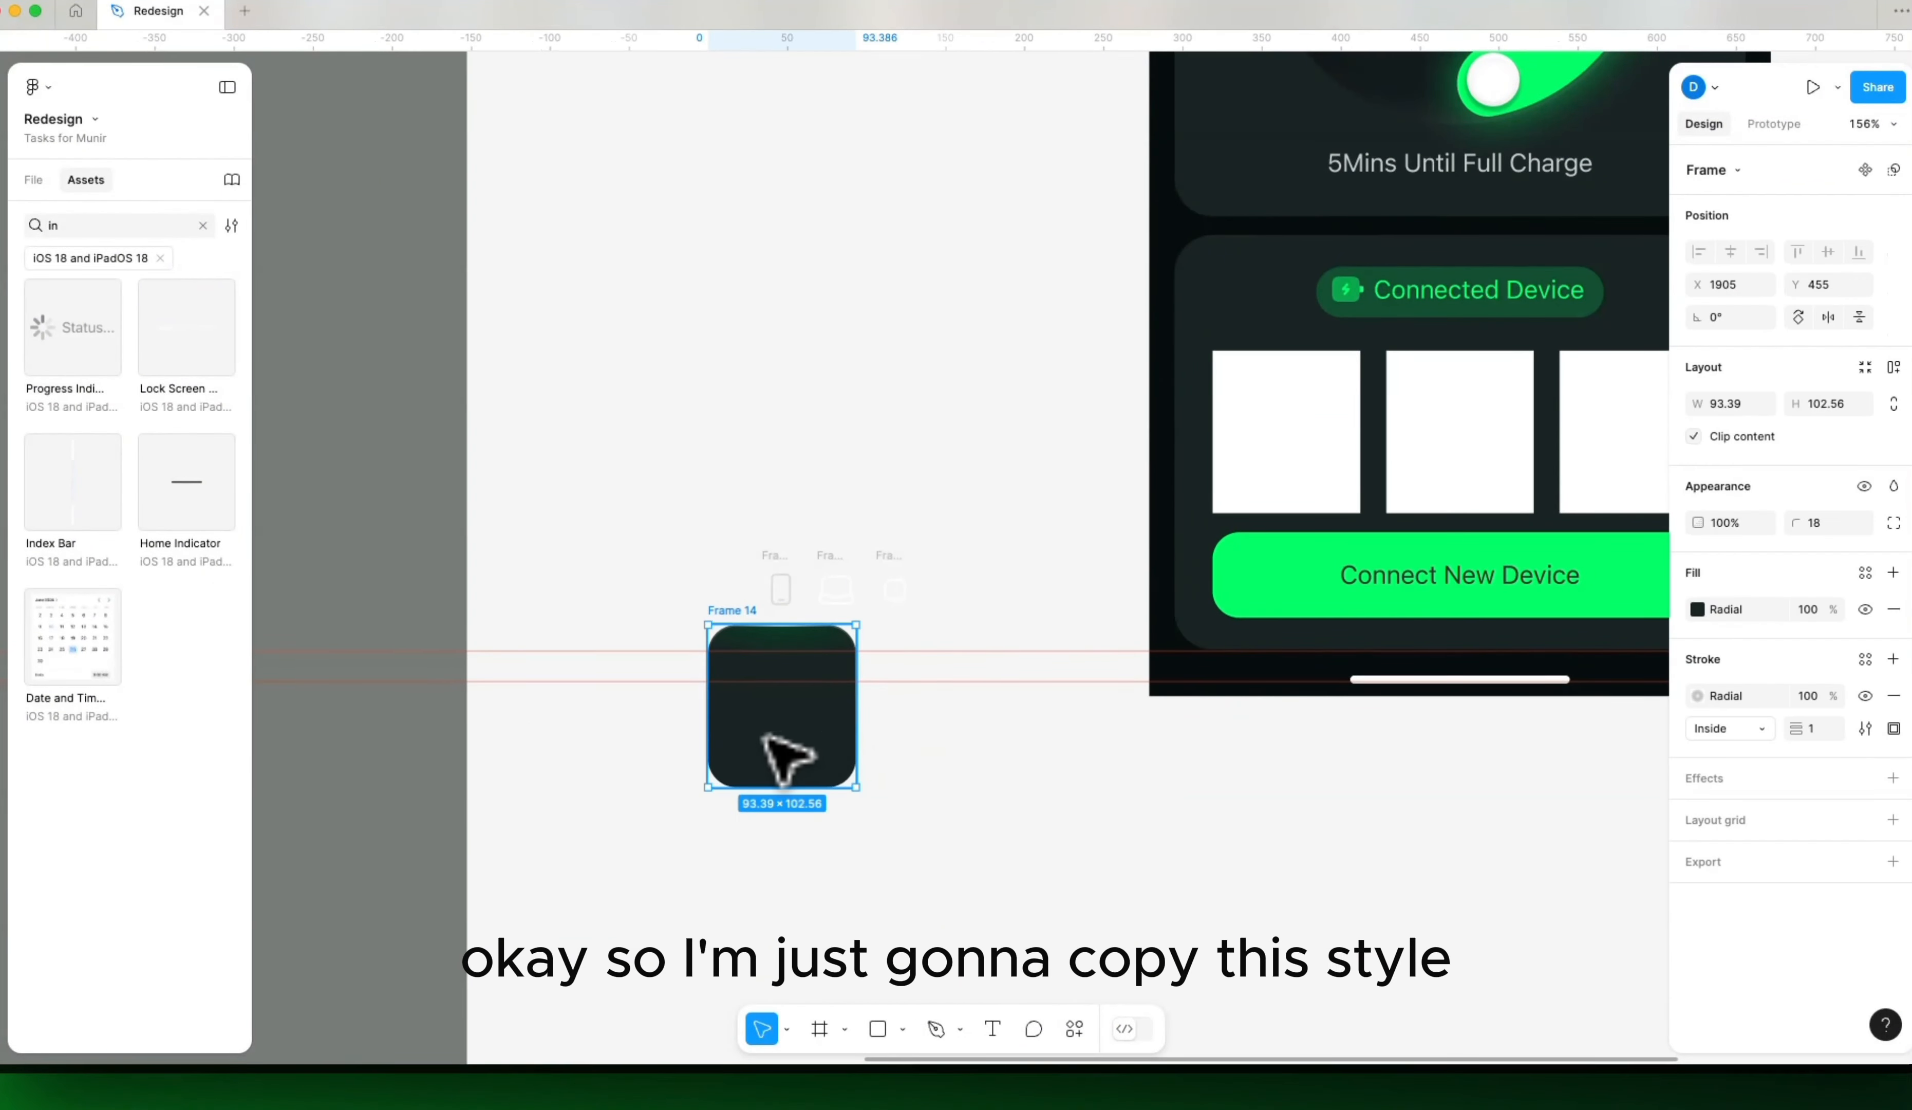
{"action": "left_click", "coordinate": [1282, 500], "text": "super"}
{"action": "left_click", "coordinate": [1414, 456], "text": "shift"}
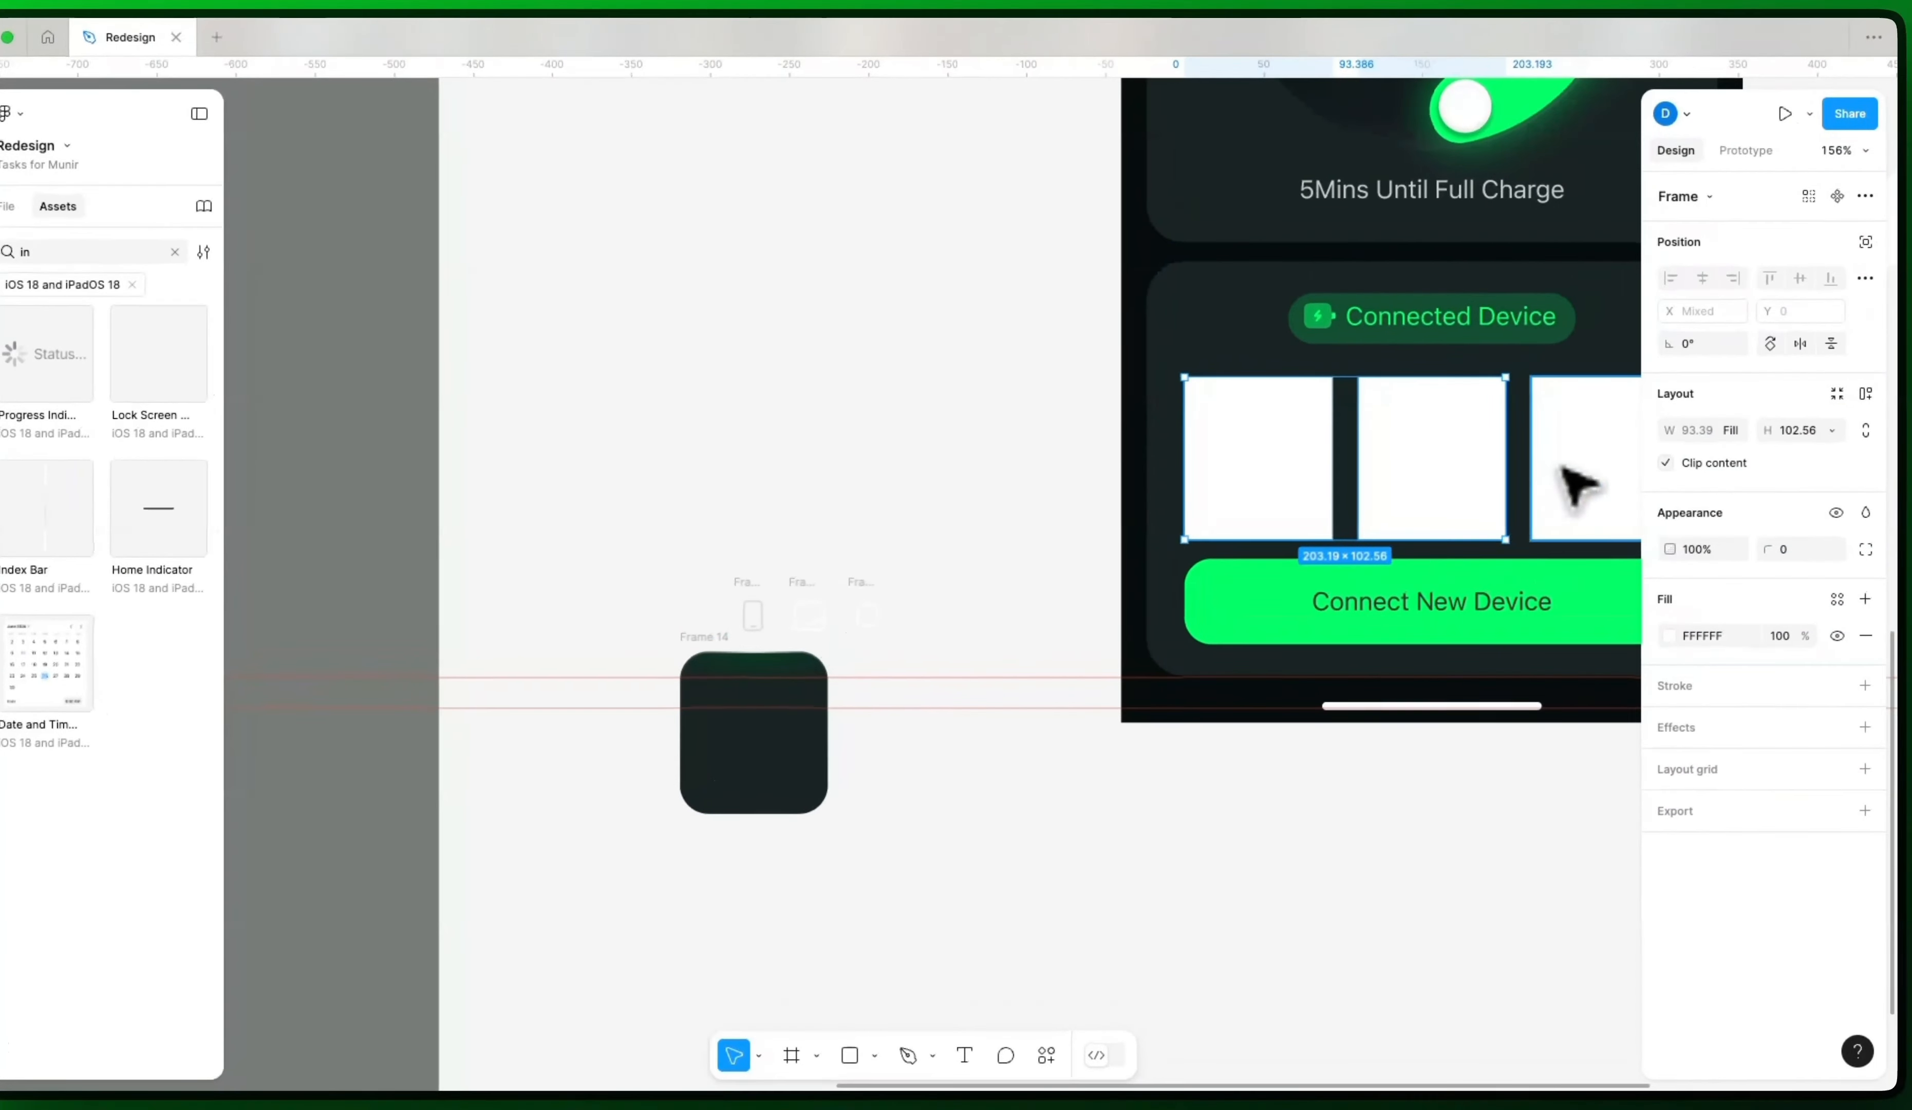
{"action": "left_click", "coordinate": [1609, 442], "text": "shift"}
{"action": "key", "text": "alt+super+v"}
{"action": "left_click_drag", "start_coordinate": [1168, 599], "coordinate": [491, 730]}
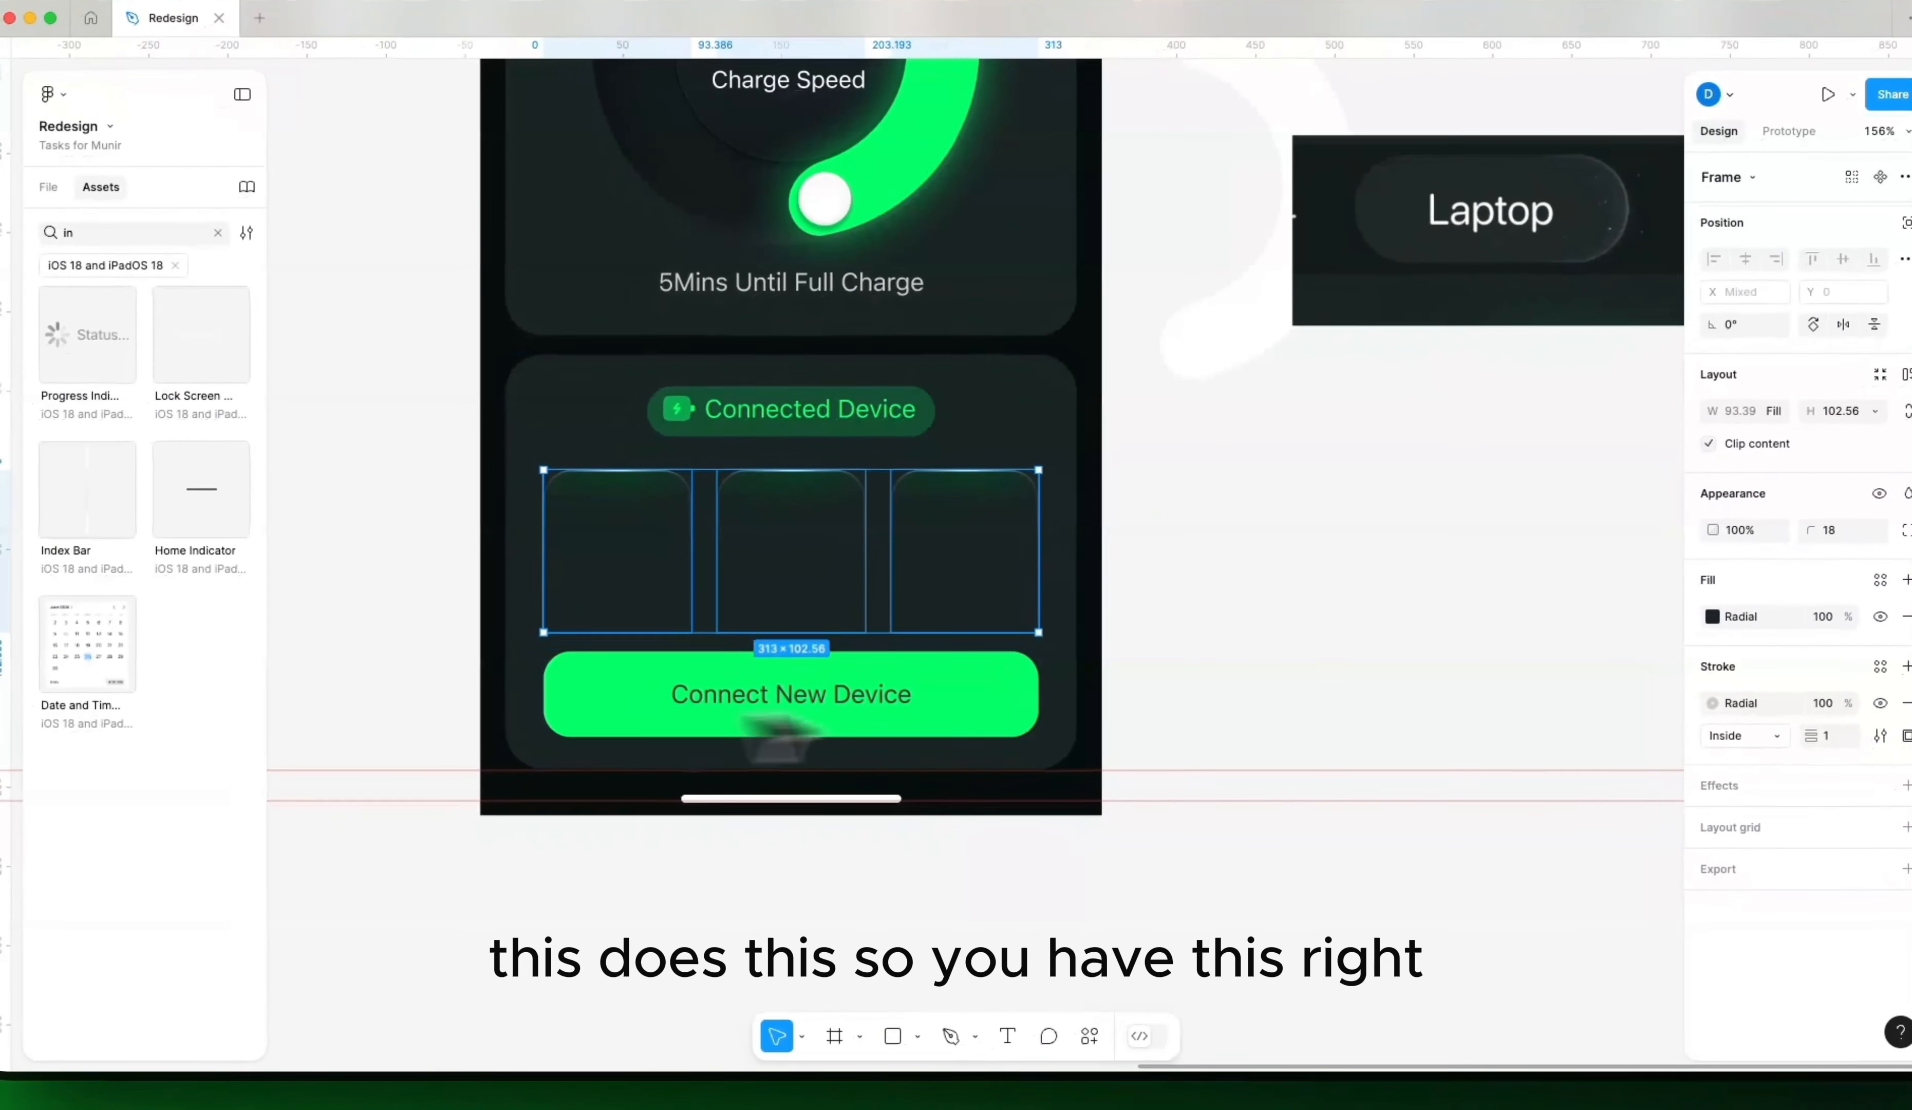
{"action": "left_click", "coordinate": [1128, 659]}
{"action": "left_click_drag", "start_coordinate": [1024, 649], "coordinate": [1180, 664]}
{"action": "scroll", "coordinate": [1063, 678], "scroll_direction": "down", "scroll_amount": 5}
{"action": "scroll", "coordinate": [1013, 674], "scroll_direction": "down", "scroll_amount": 4}
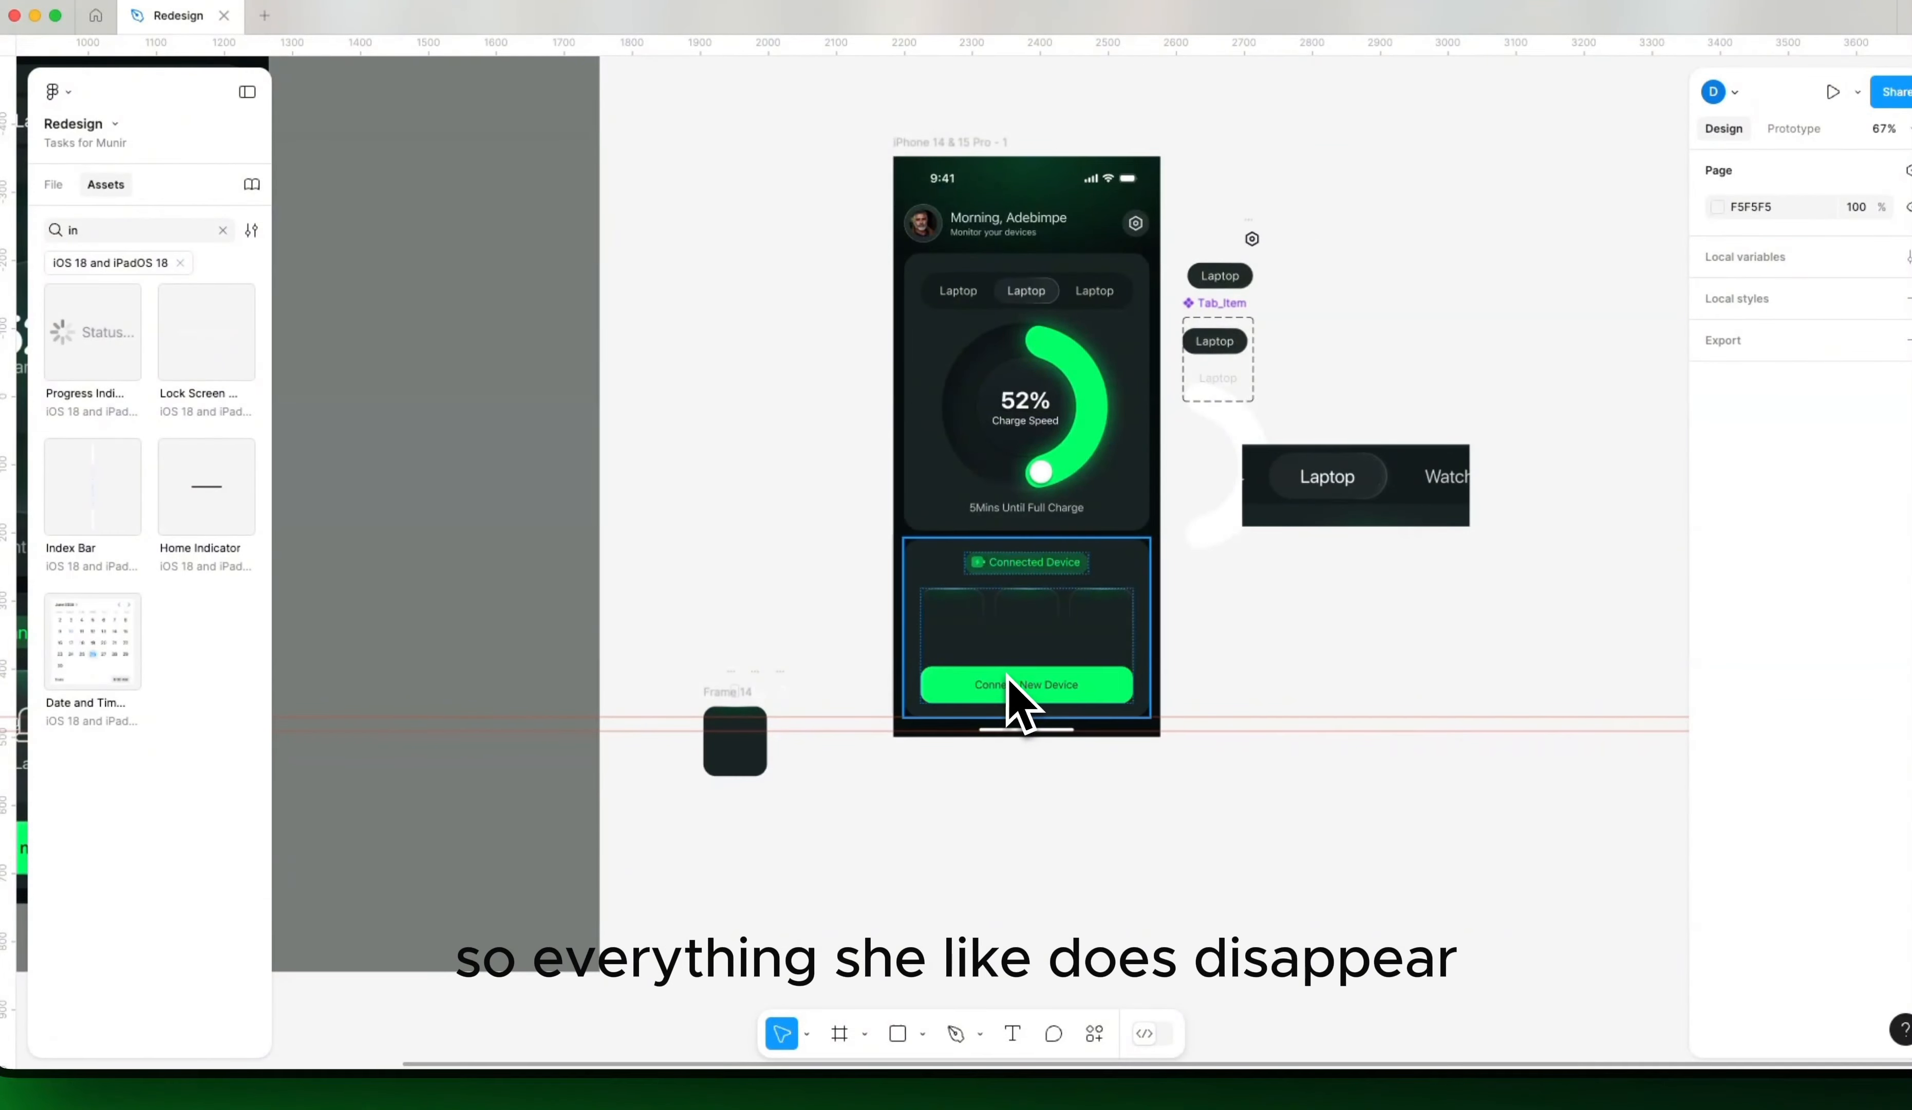
{"action": "key", "text": "shift+i"}
{"action": "type", "text": "niose"}
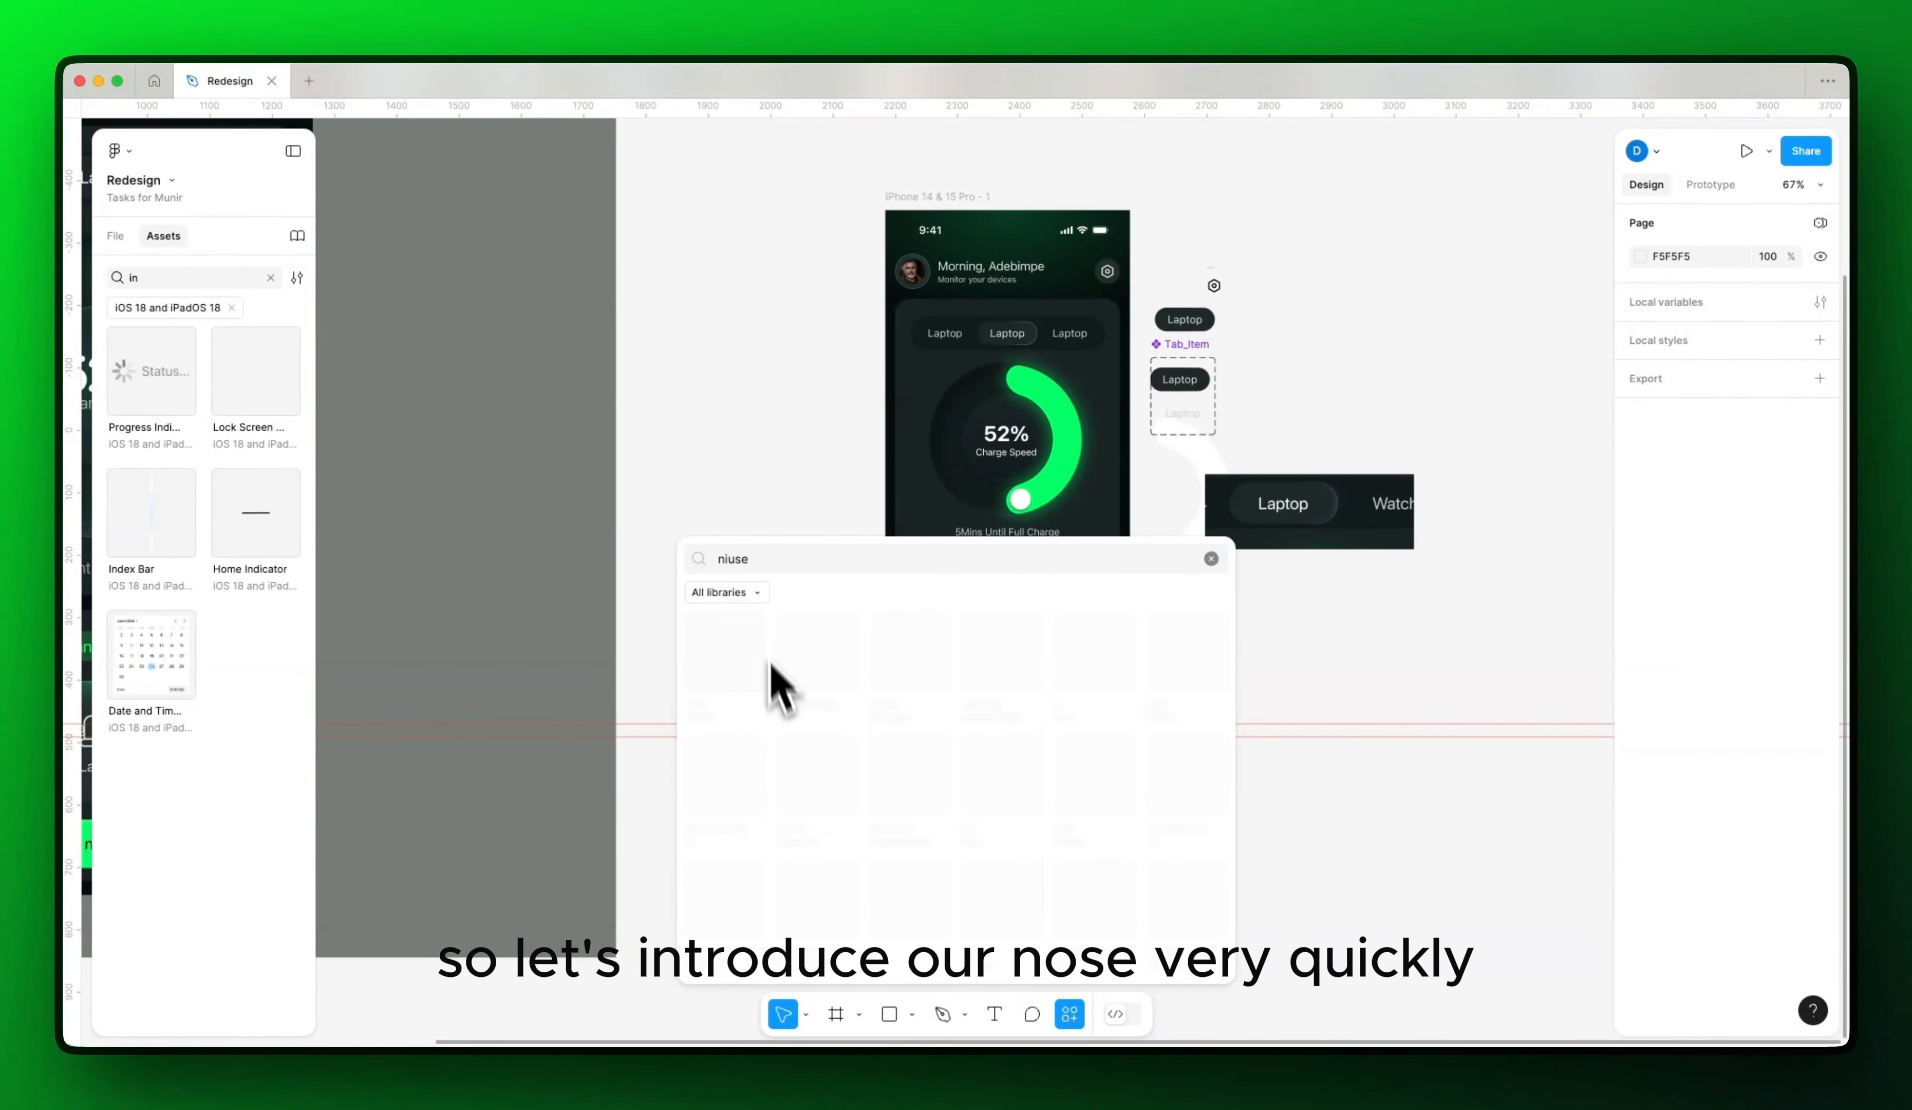
{"action": "key", "text": "Escape"}
Step: Search the plugins and widgets for "noise" and run the Noise & Texture plugin
{"action": "left_click", "coordinate": [1069, 1013]}
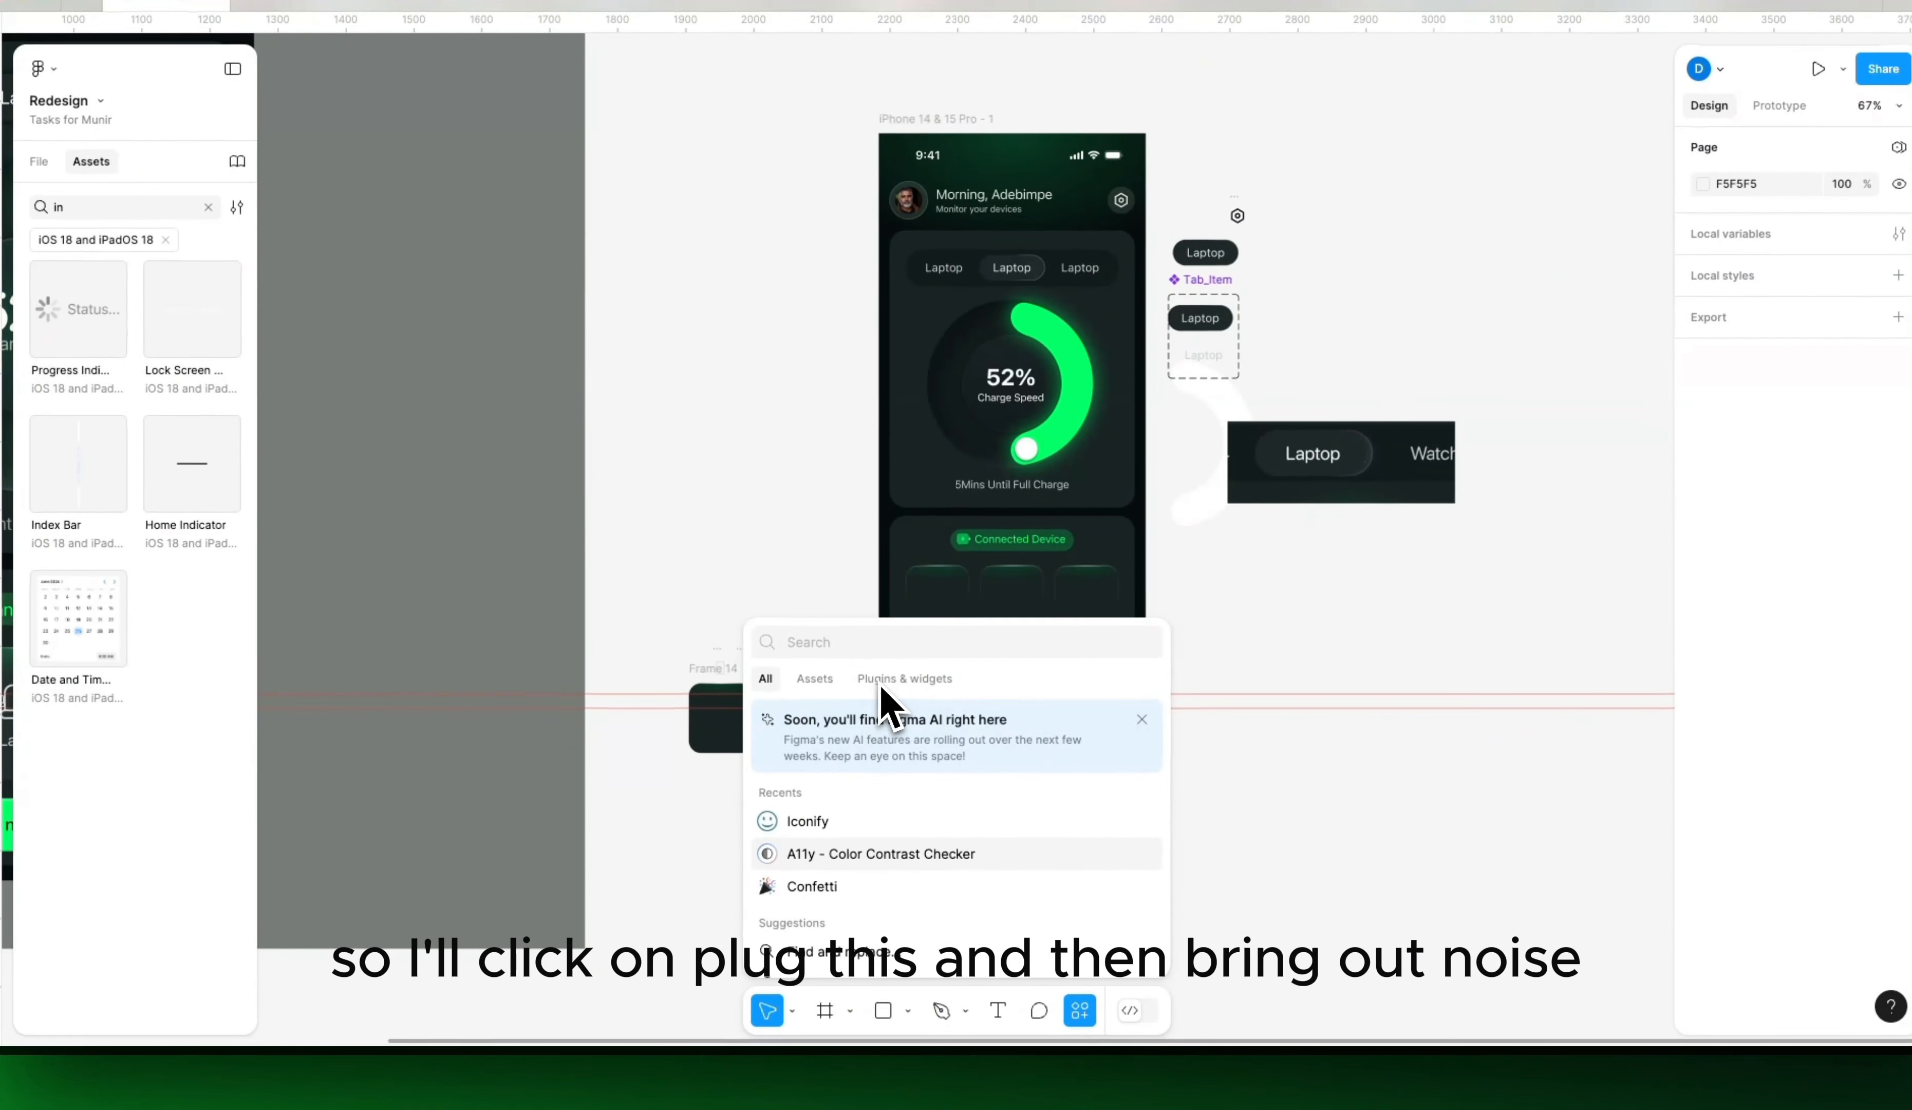
{"action": "left_click", "coordinate": [914, 680]}
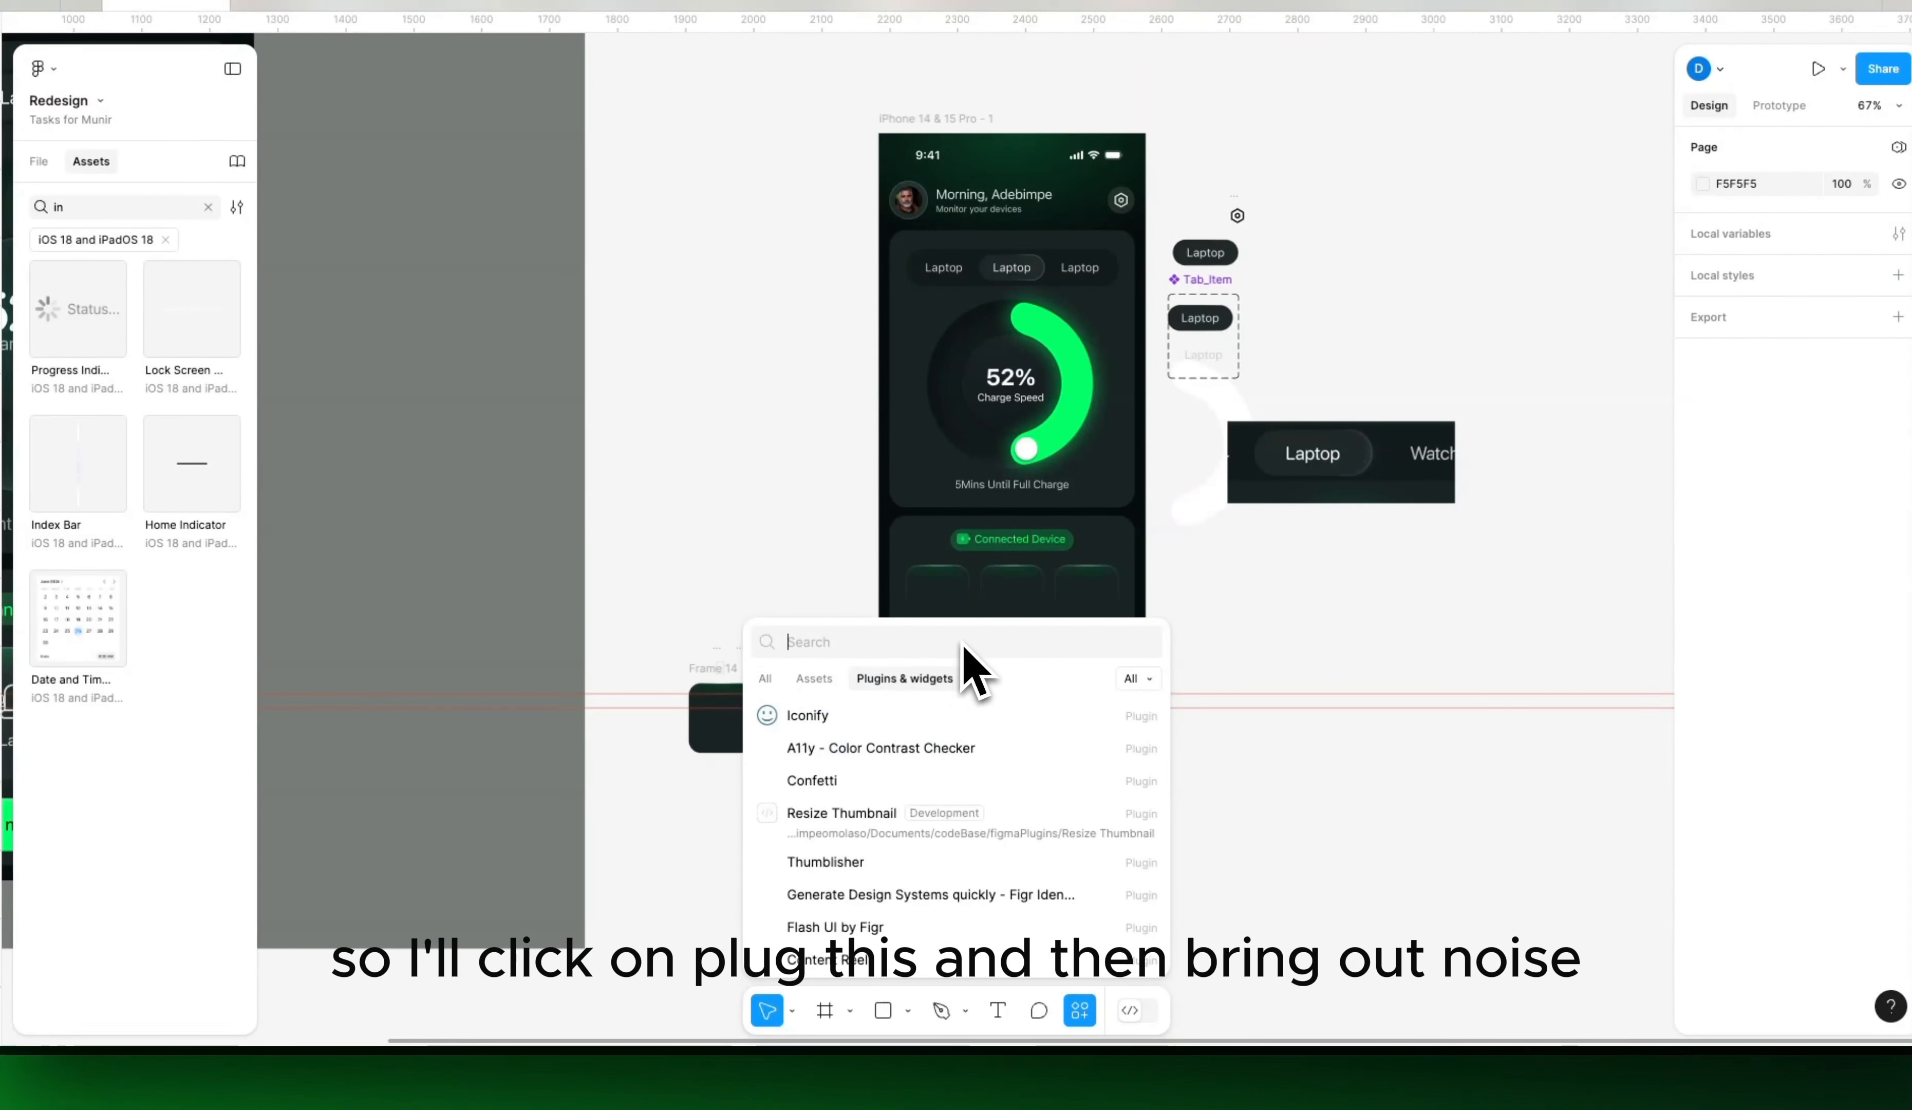
{"action": "type", "text": "noi"}
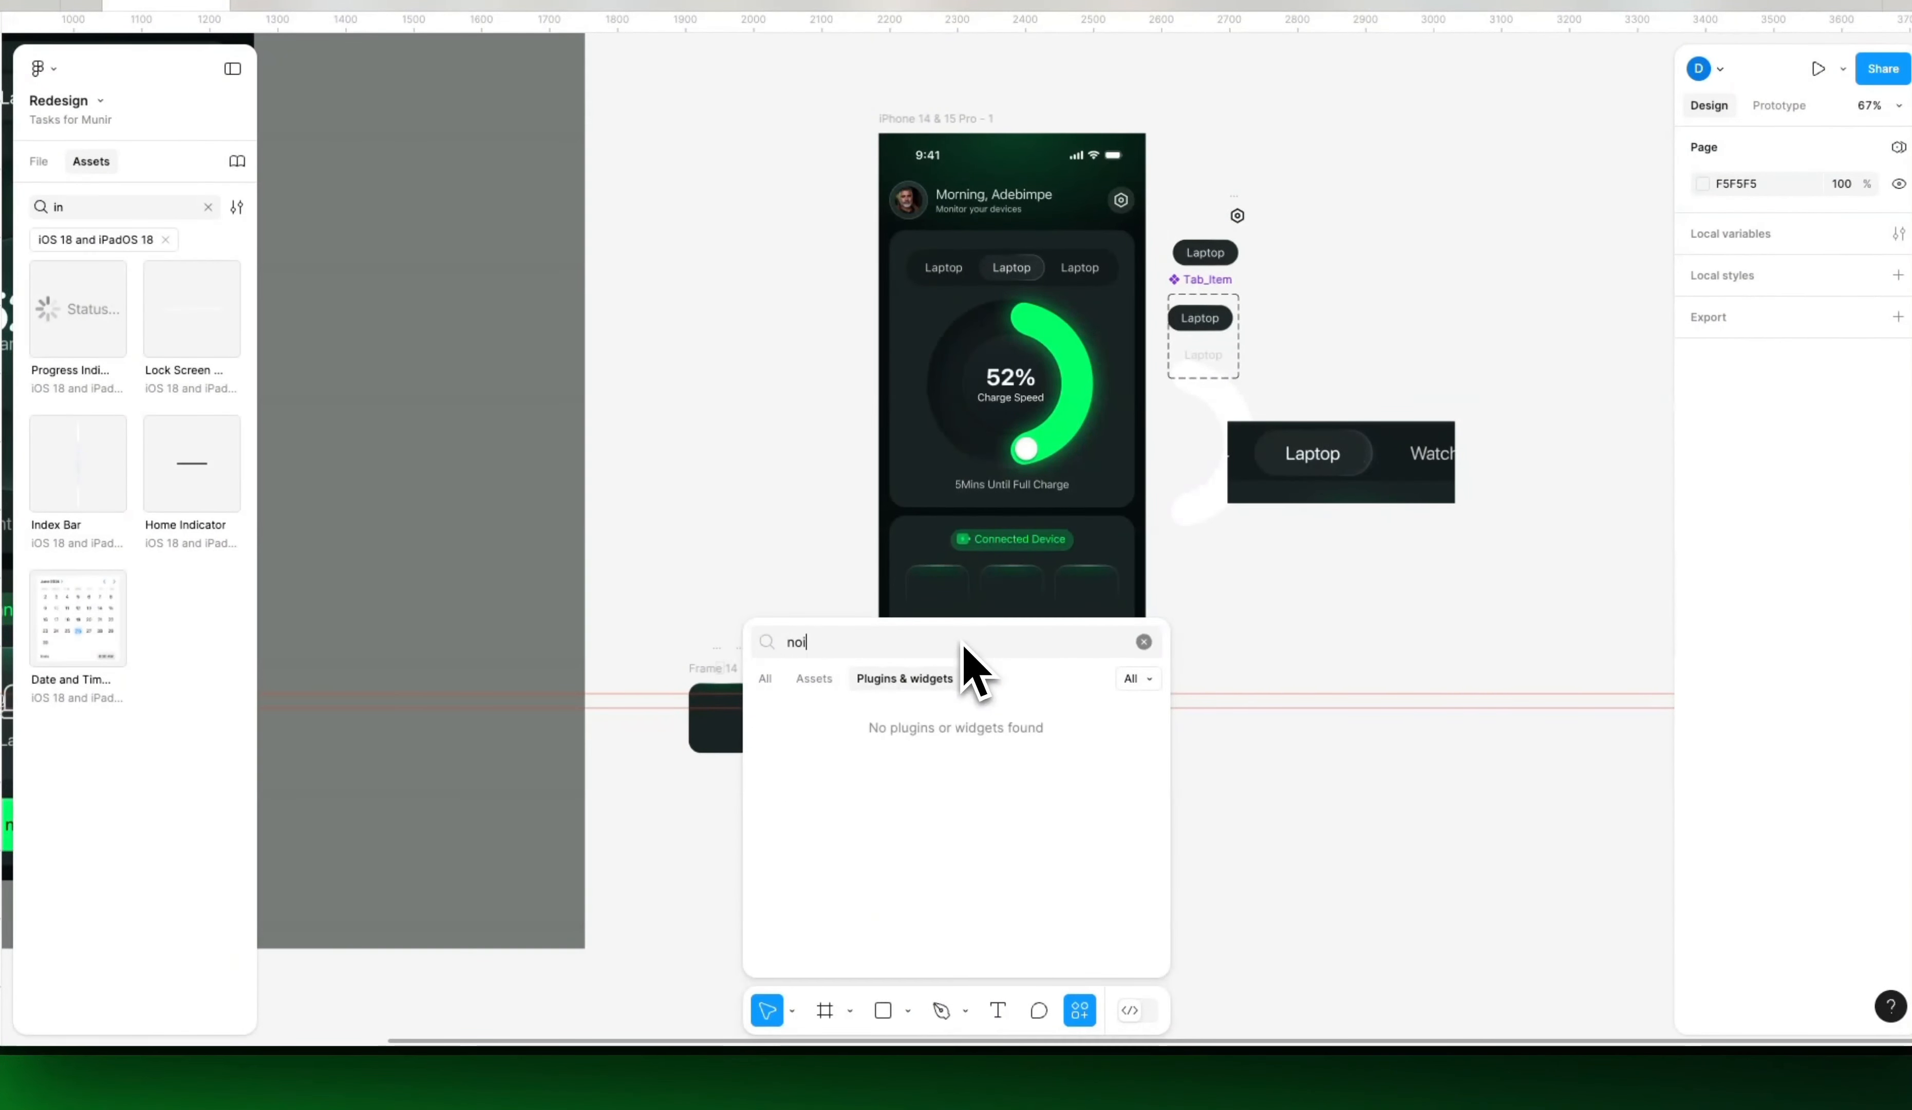
{"action": "type", "text": "se"}
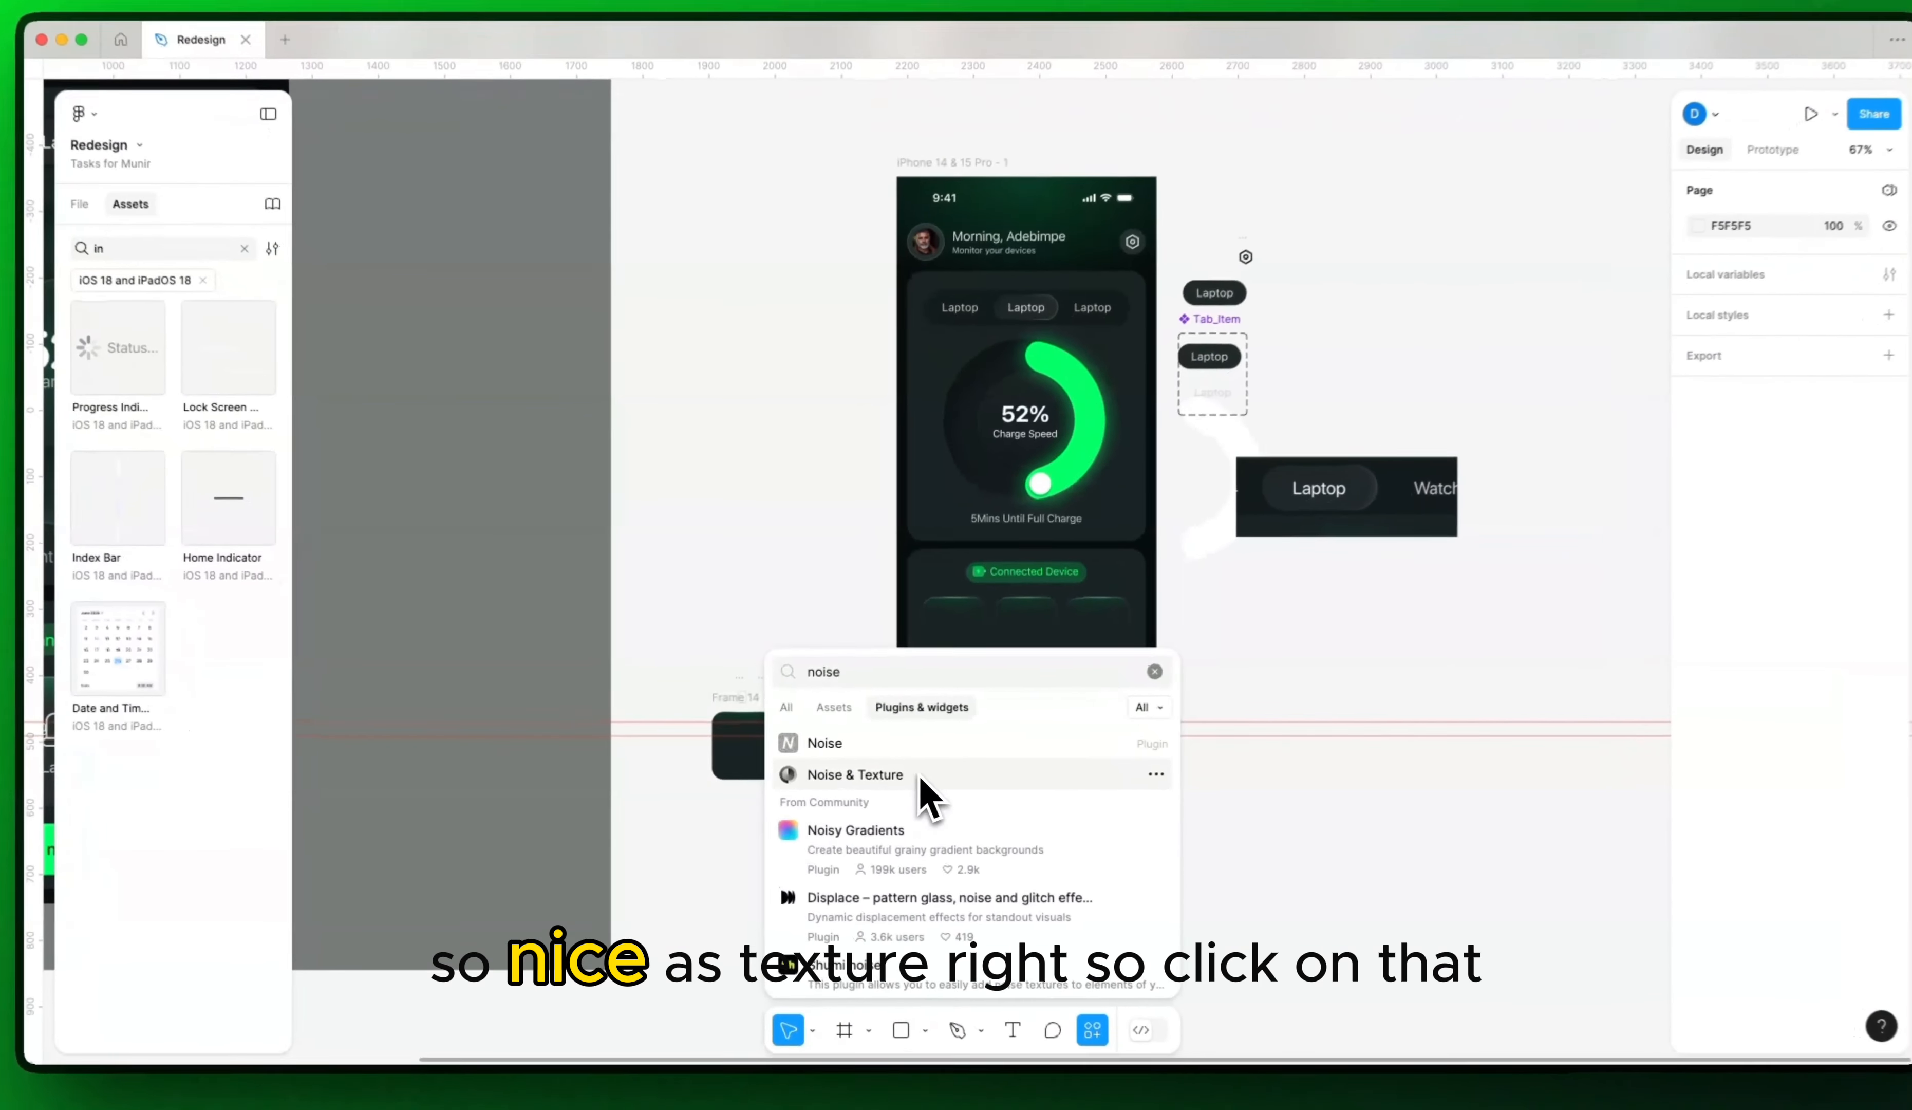
{"action": "left_click", "coordinate": [914, 772]}
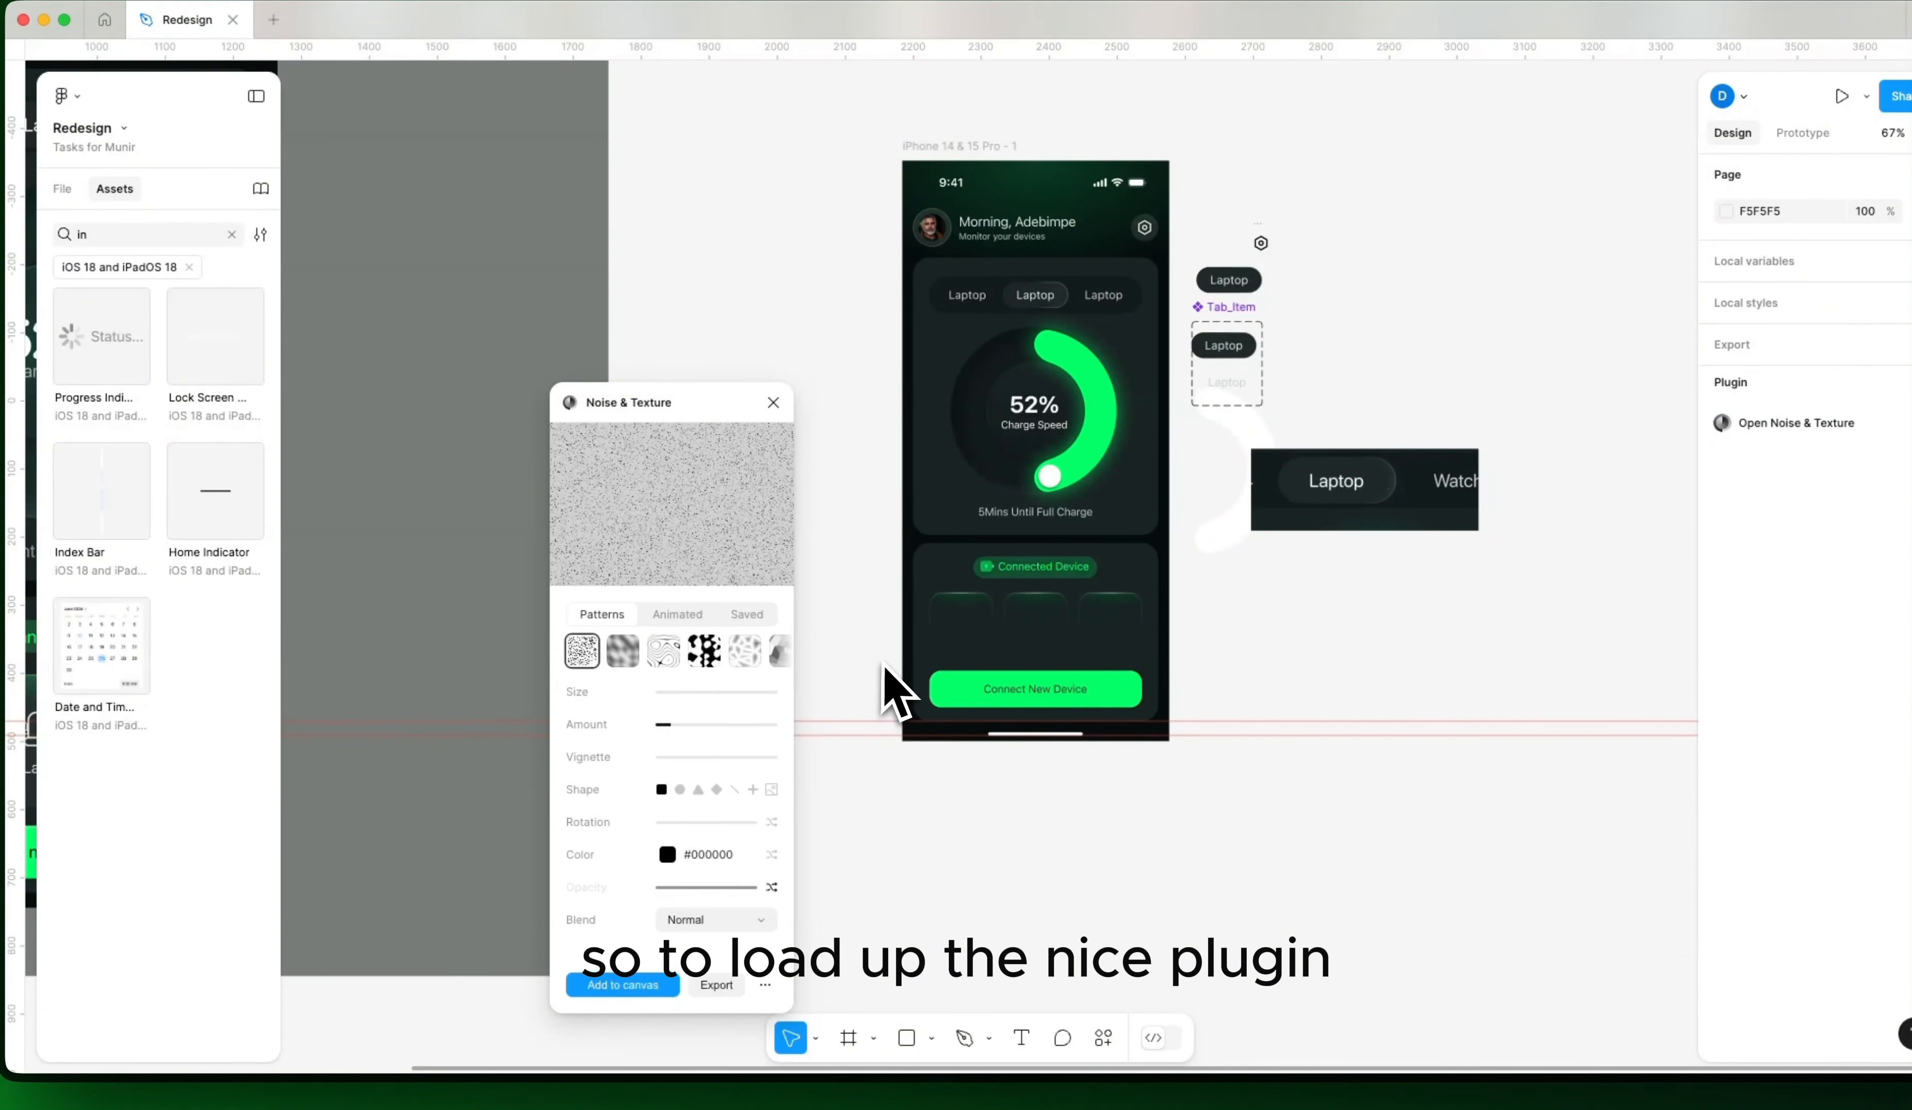
Step: Raise the noise pattern's amount to a little over half and add the texture to the canvas
{"action": "left_click_drag", "start_coordinate": [843, 602], "coordinate": [1000, 620]}
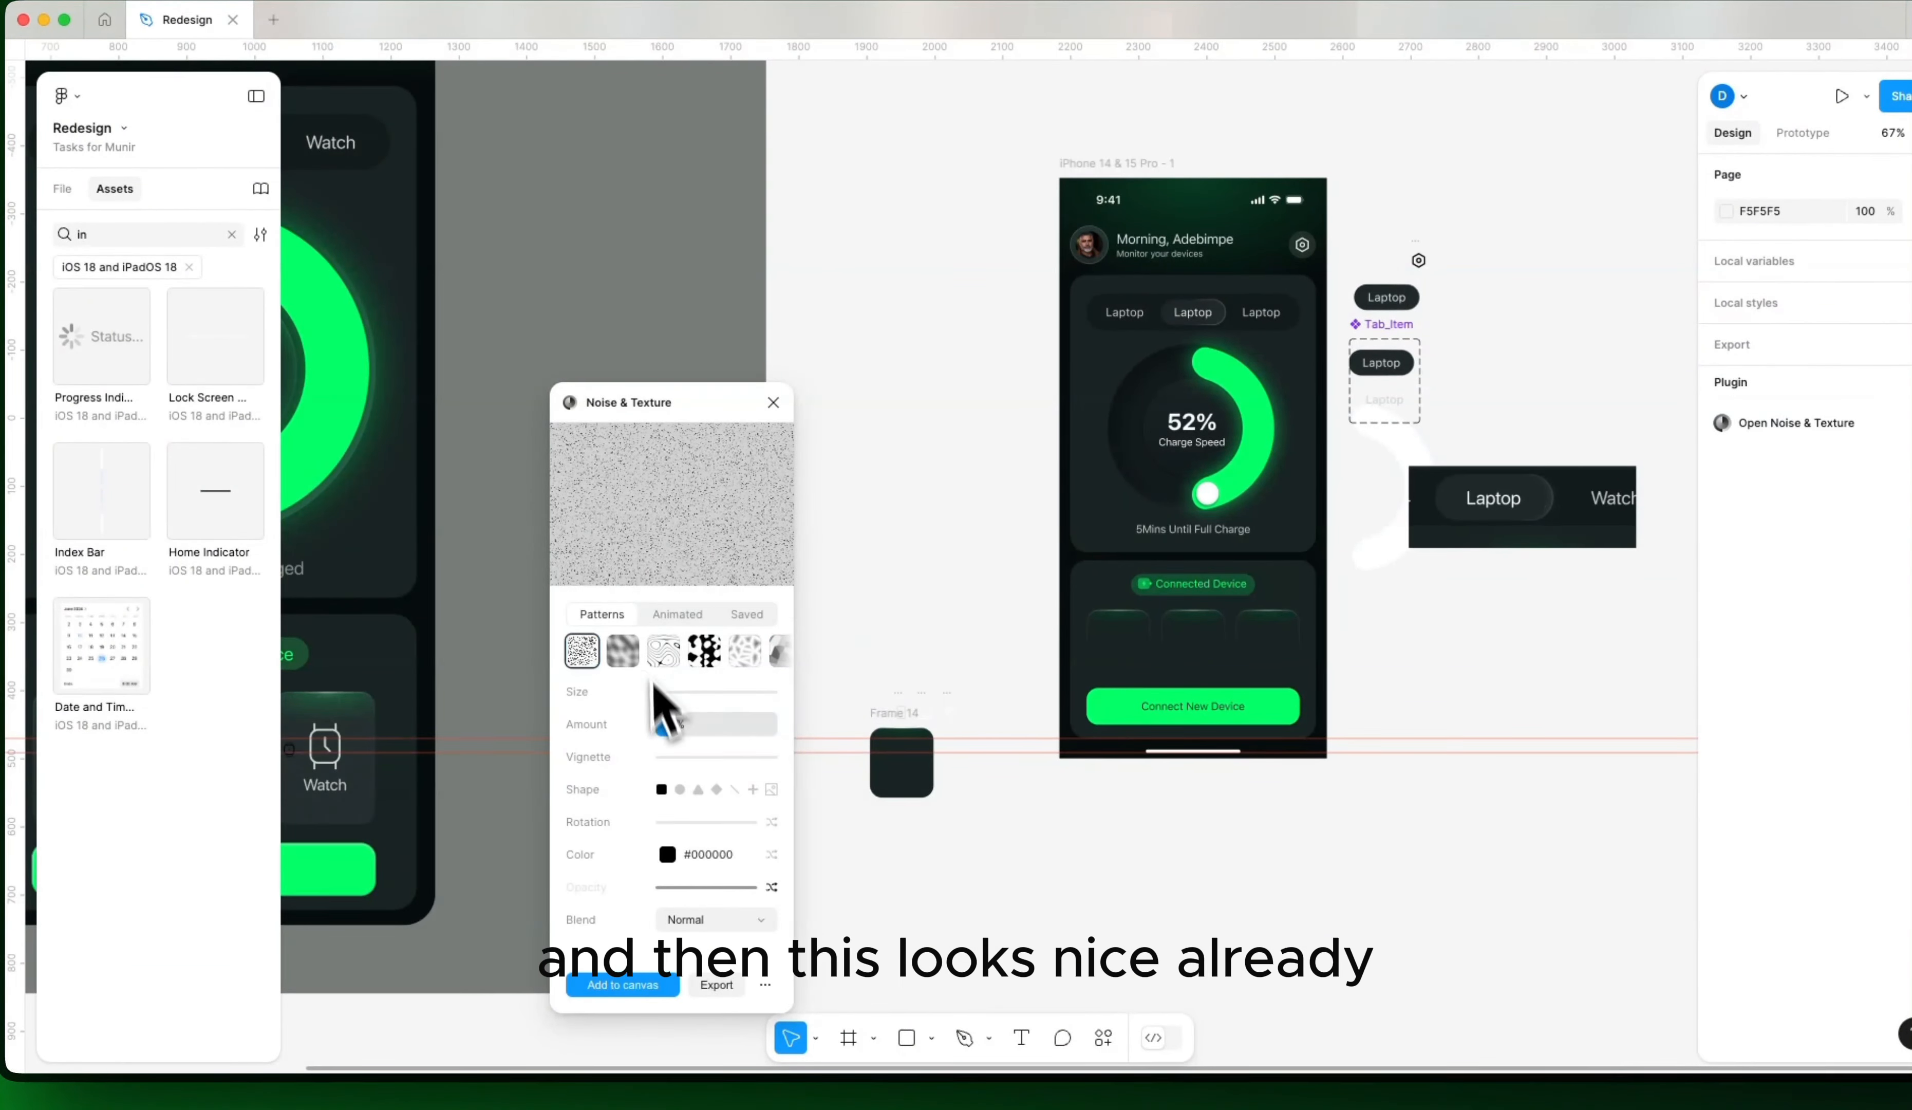
{"action": "left_click_drag", "start_coordinate": [680, 731], "coordinate": [725, 724]}
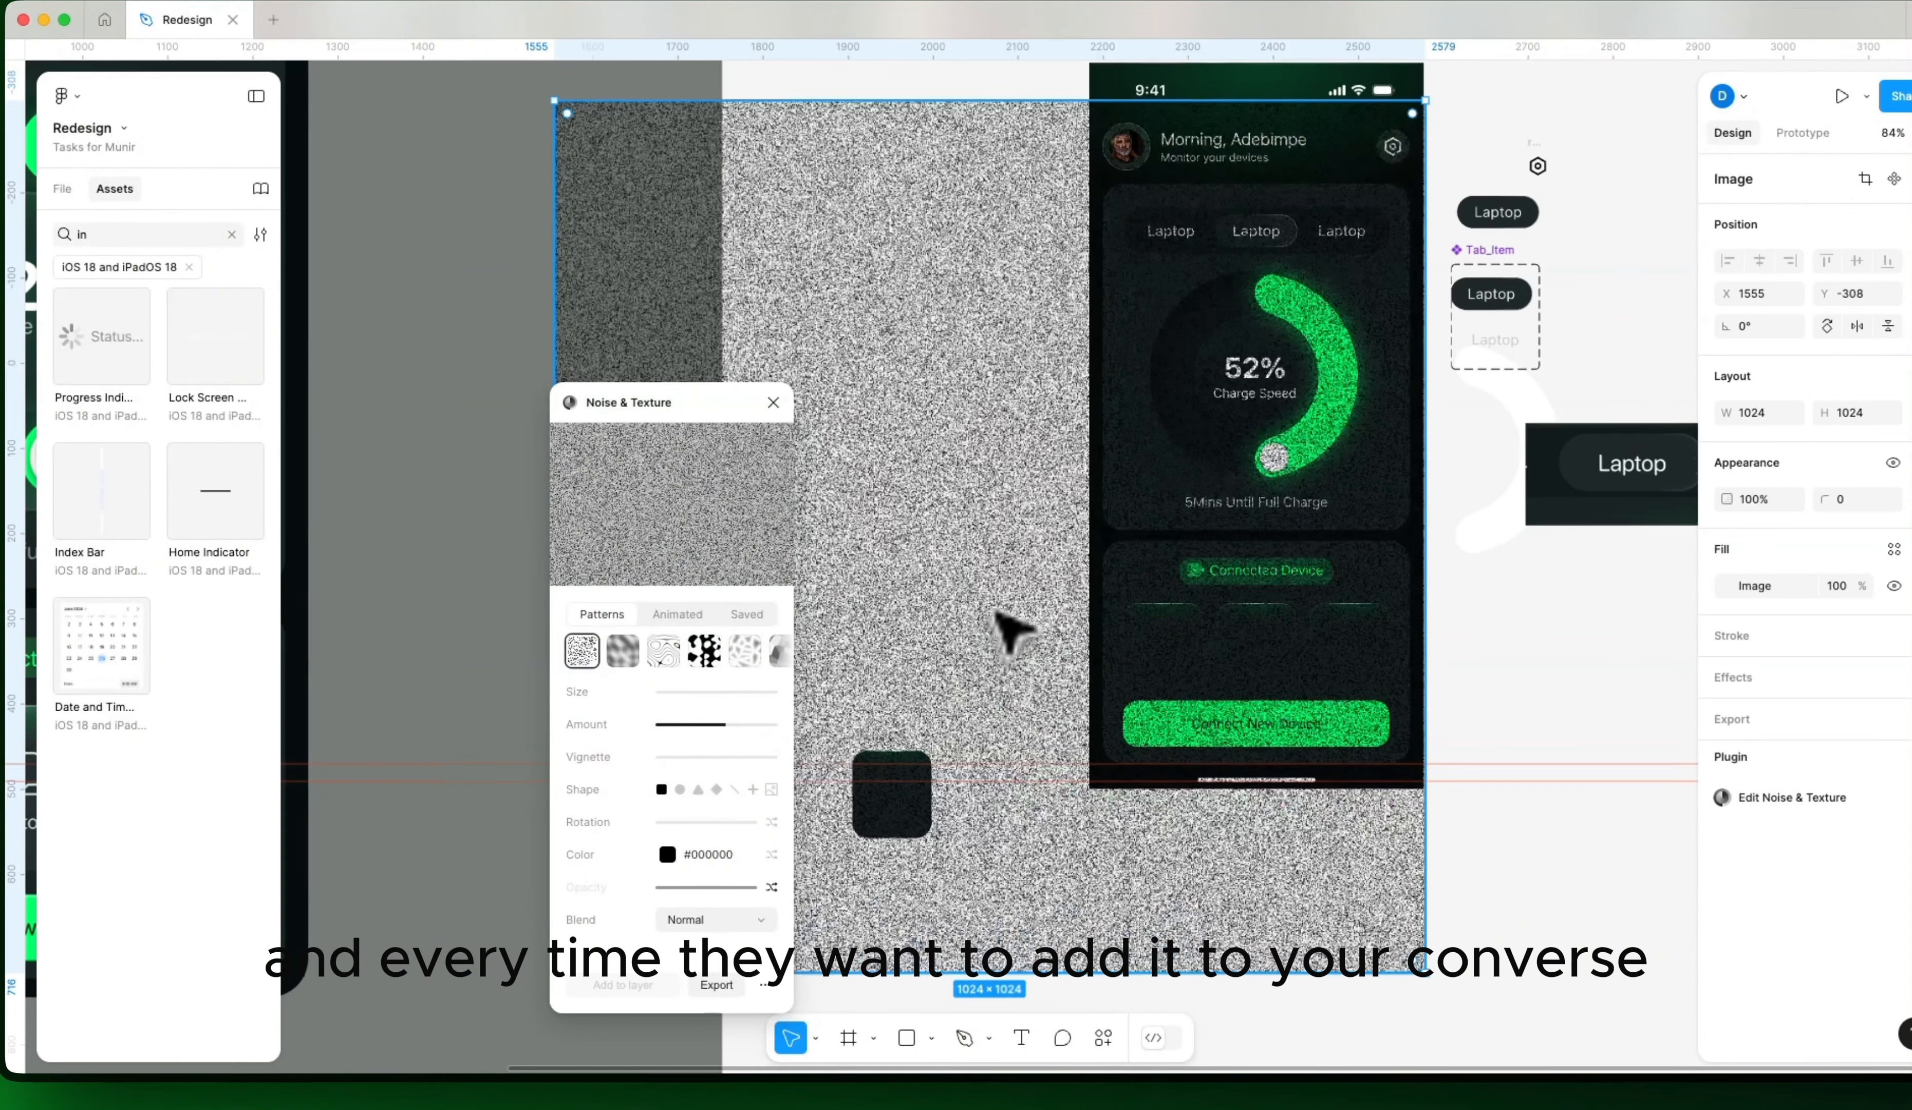
Step: Scale the noise image to about 105 × 105 inside Frame 14 and raise its fill's exposure, contrast, saturation and shadows to maximum
{"action": "left_click_drag", "start_coordinate": [977, 555], "coordinate": [994, 677]}
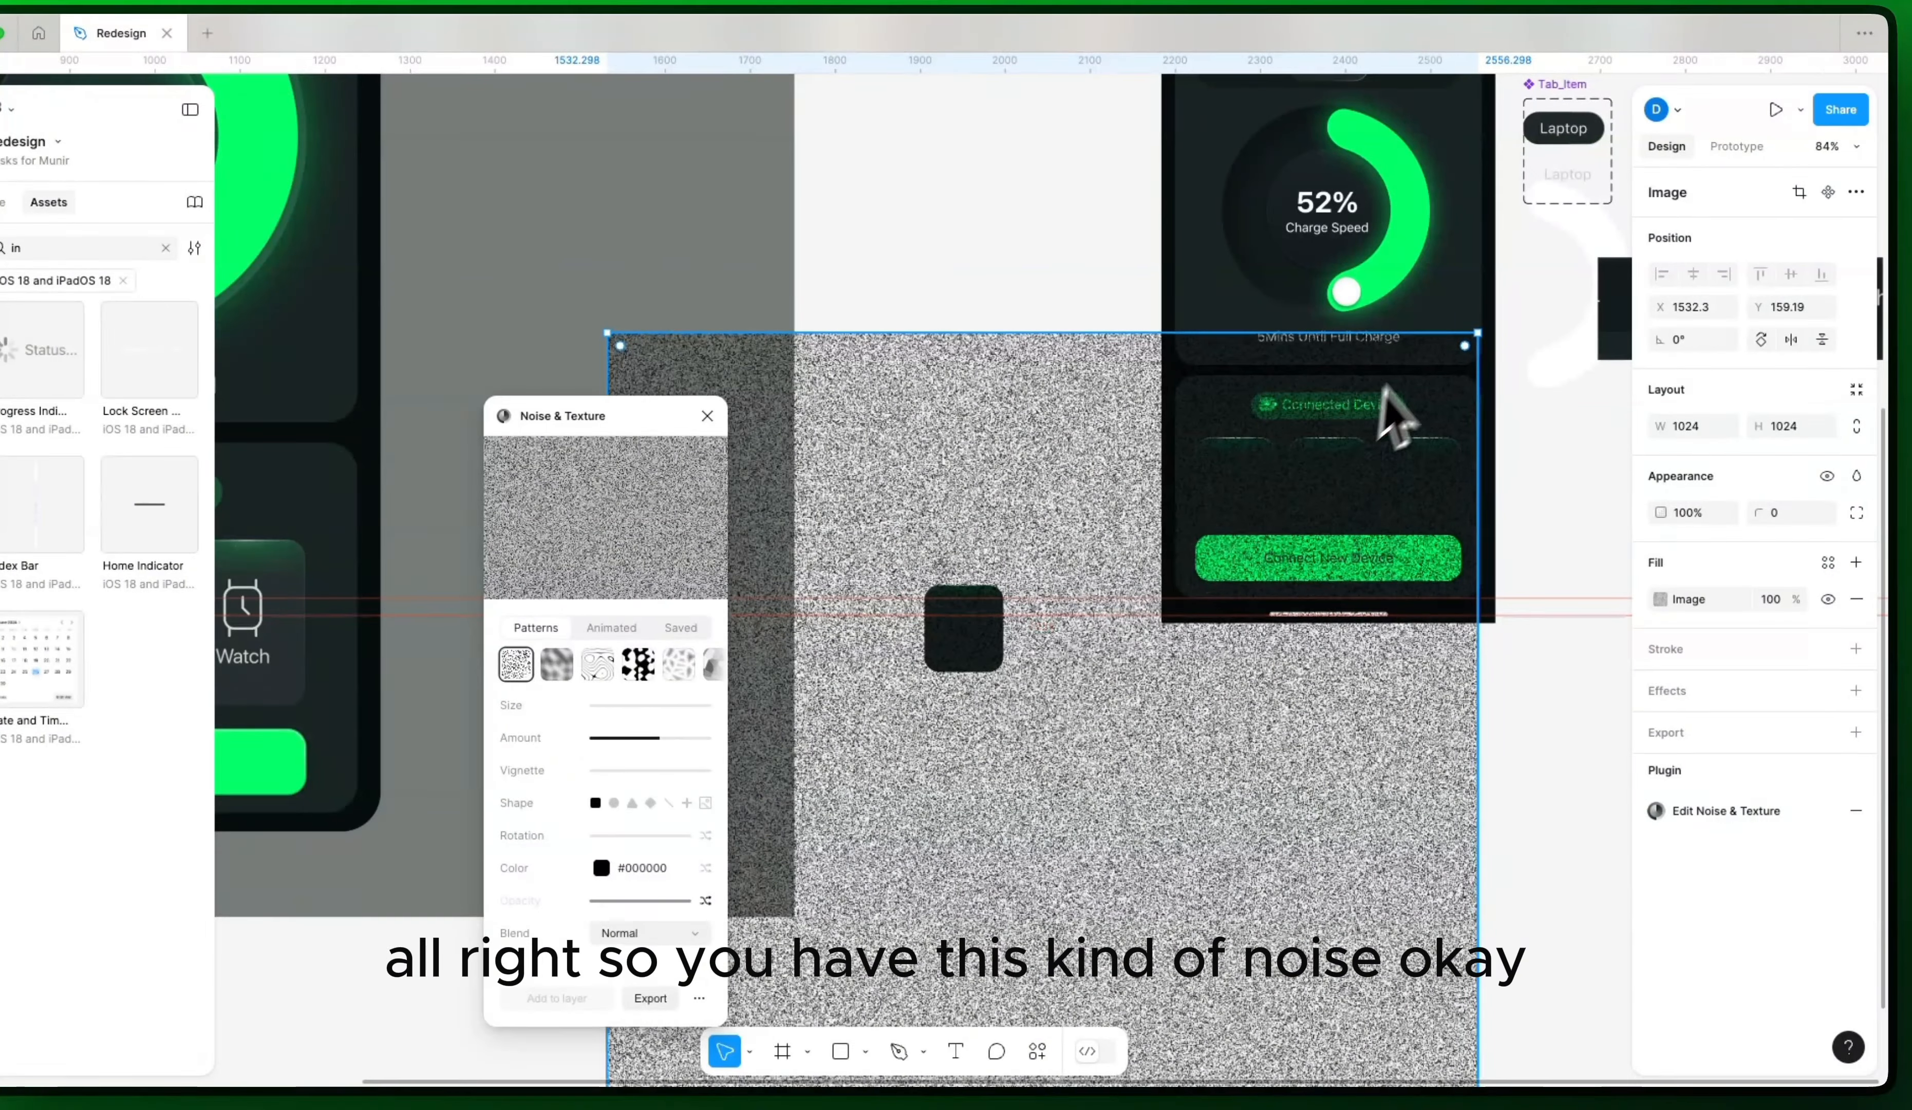
{"action": "left_click_drag", "start_coordinate": [1476, 333], "coordinate": [1196, 614]}
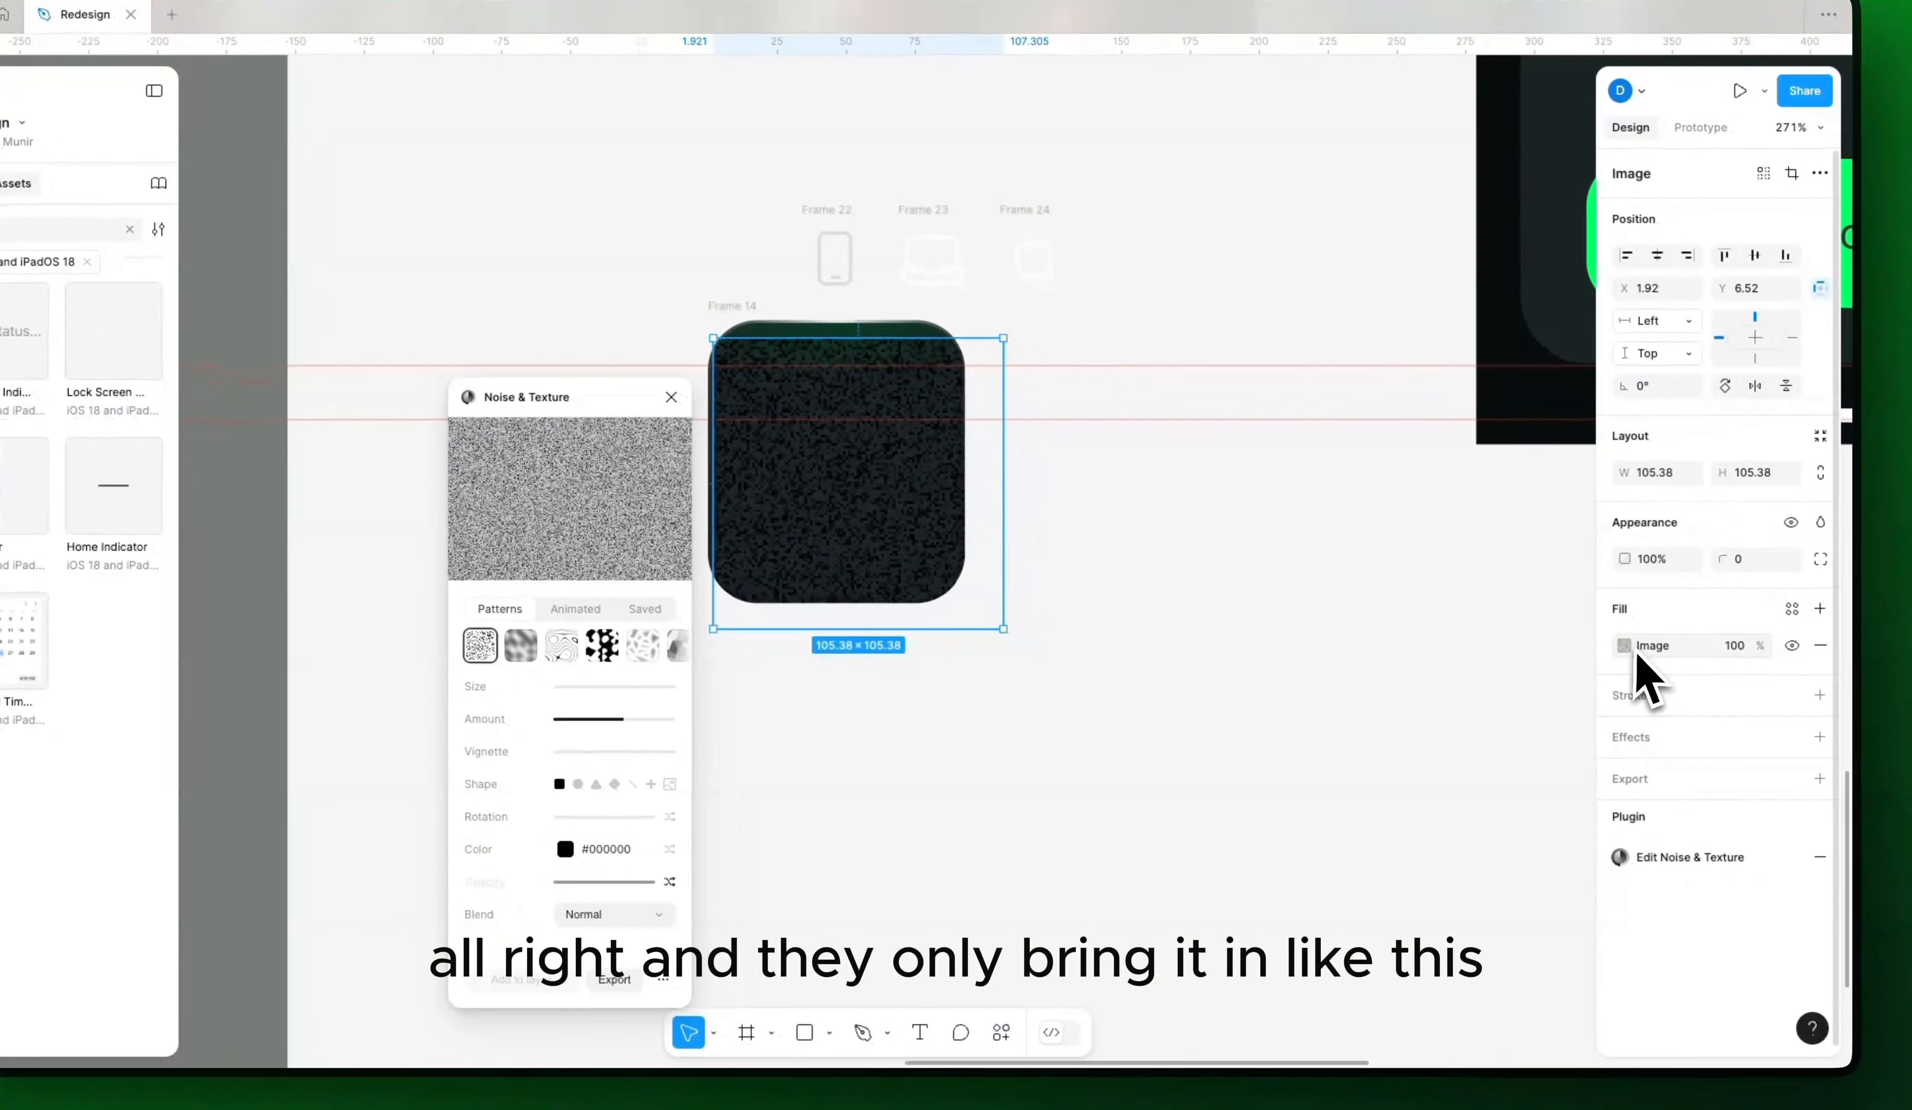
{"action": "left_click", "coordinate": [1661, 664]}
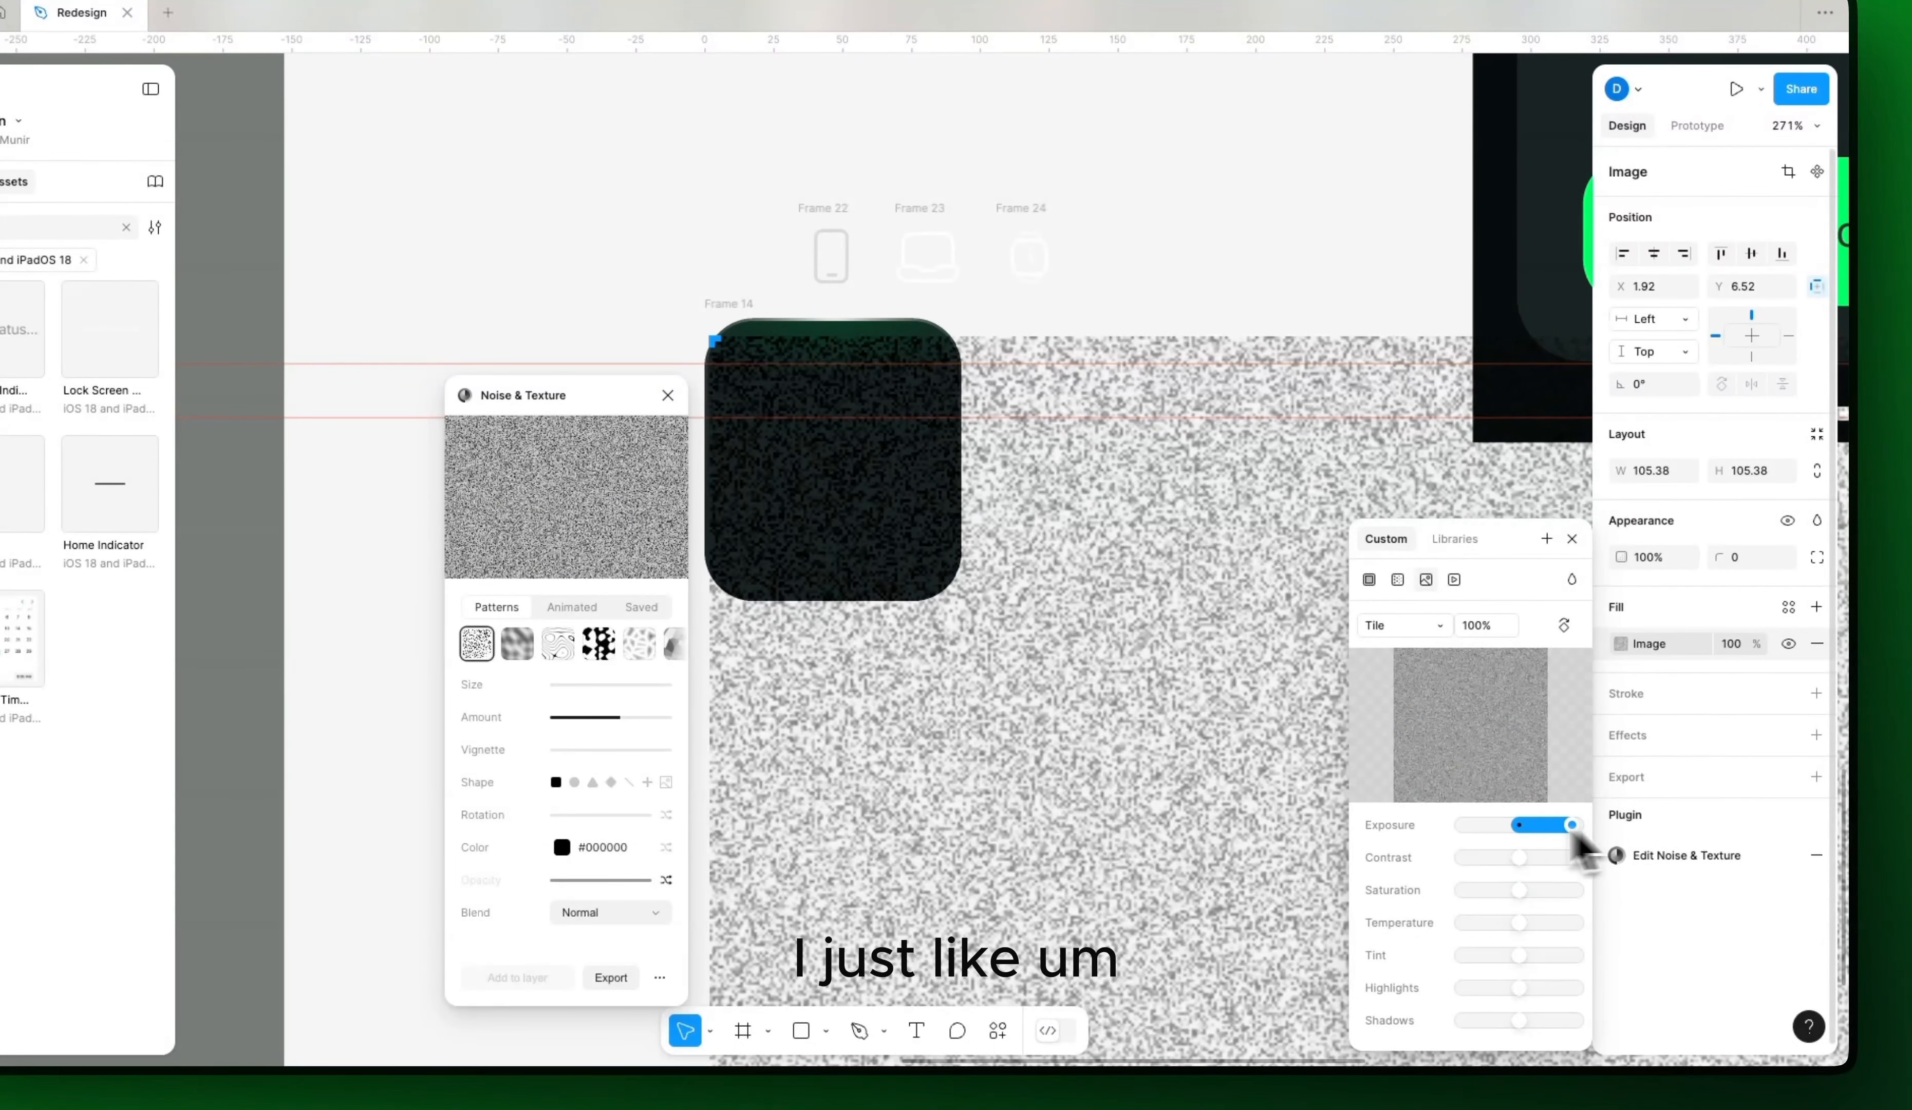
{"action": "left_click_drag", "start_coordinate": [1515, 838], "coordinate": [1535, 839]}
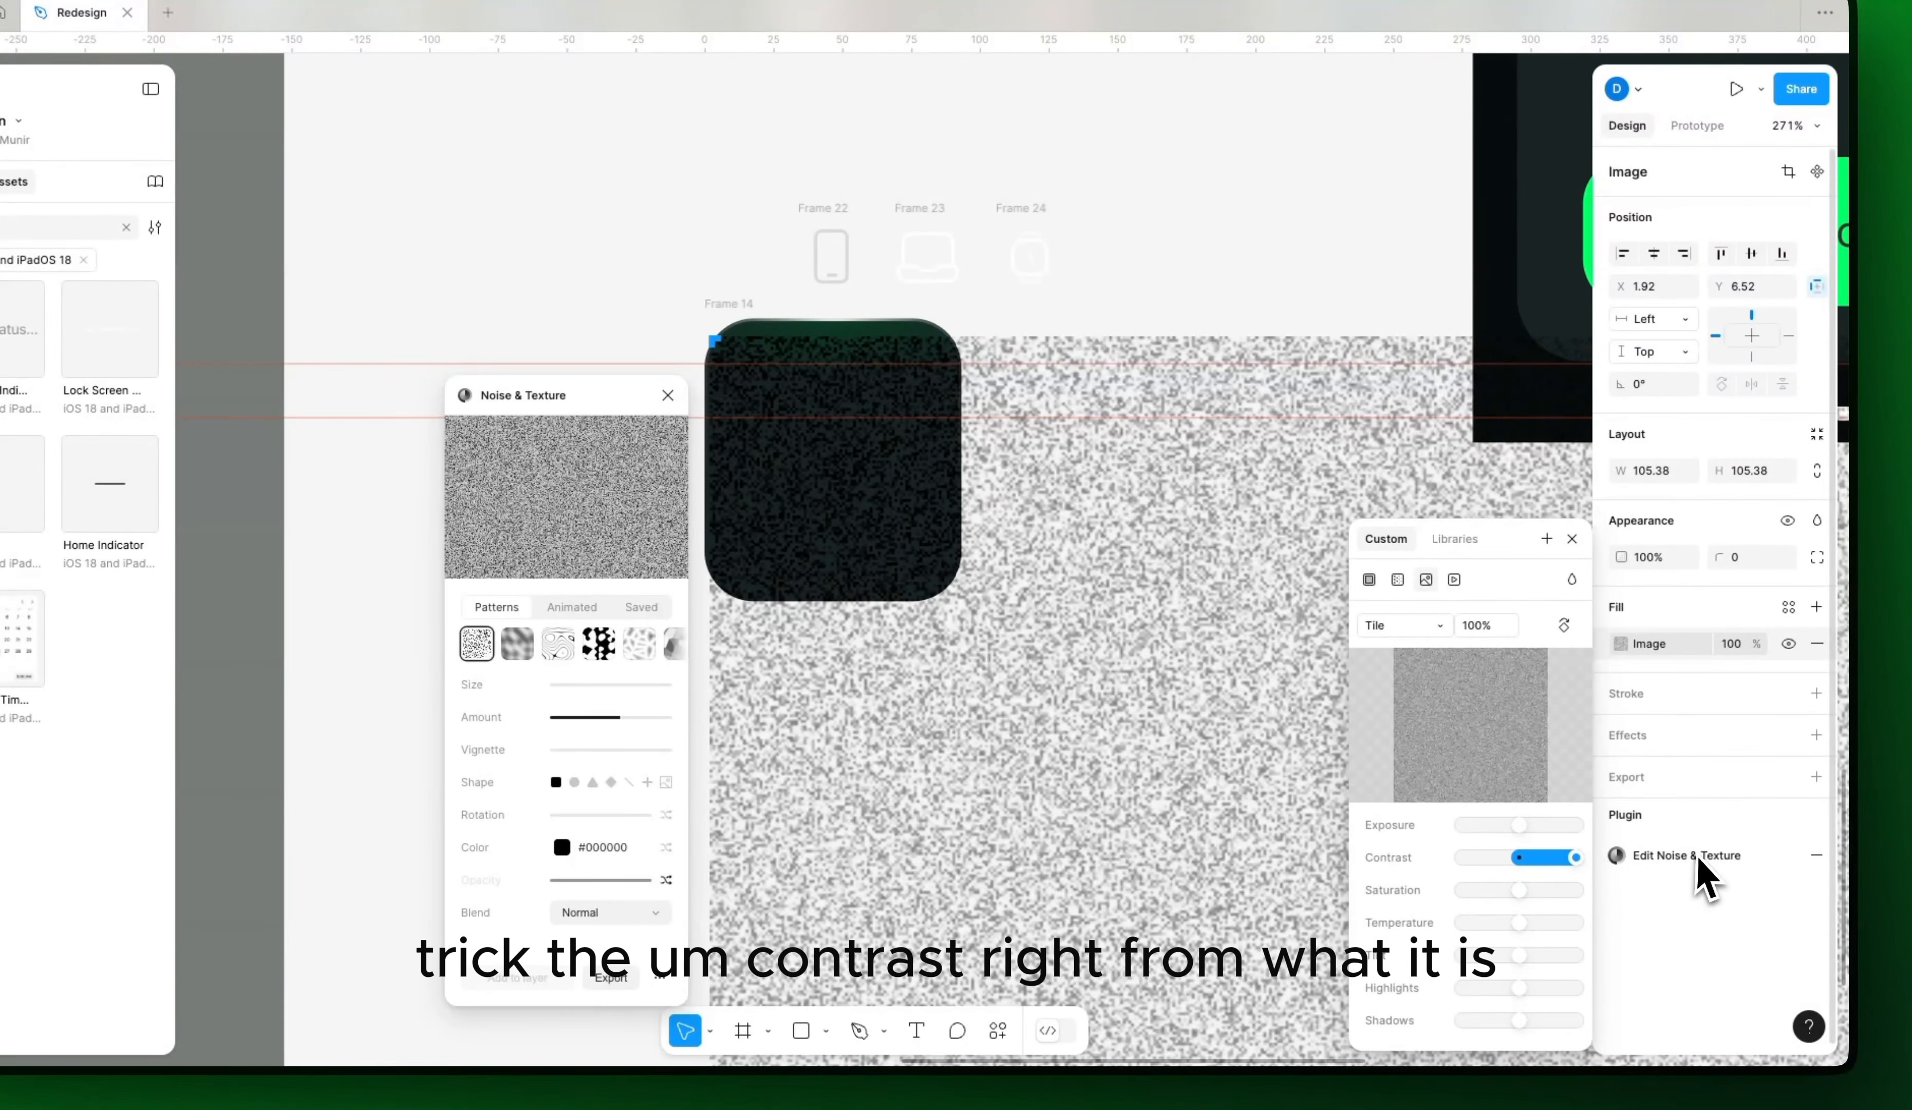
{"action": "left_click_drag", "start_coordinate": [1575, 857], "coordinate": [1626, 837]}
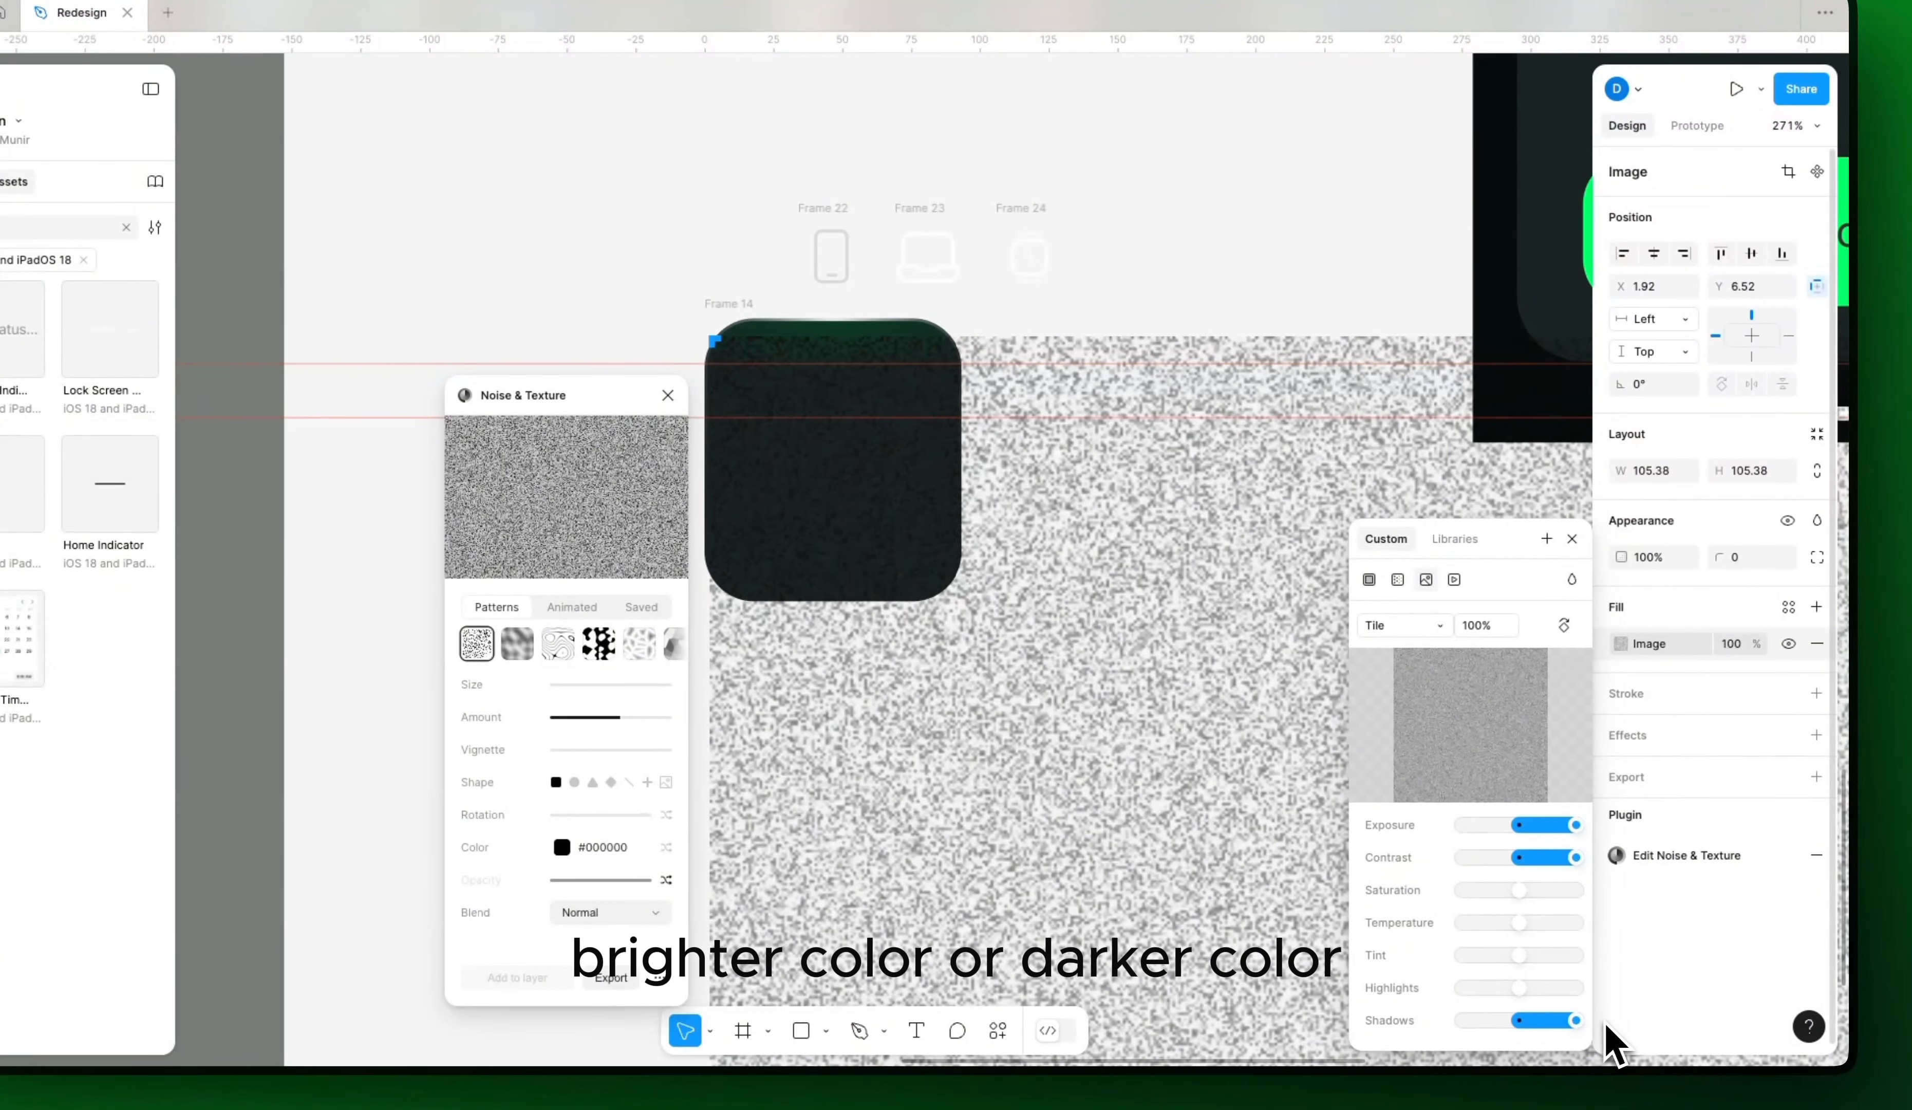
{"action": "left_click_drag", "start_coordinate": [1512, 1021], "coordinate": [1588, 1025]}
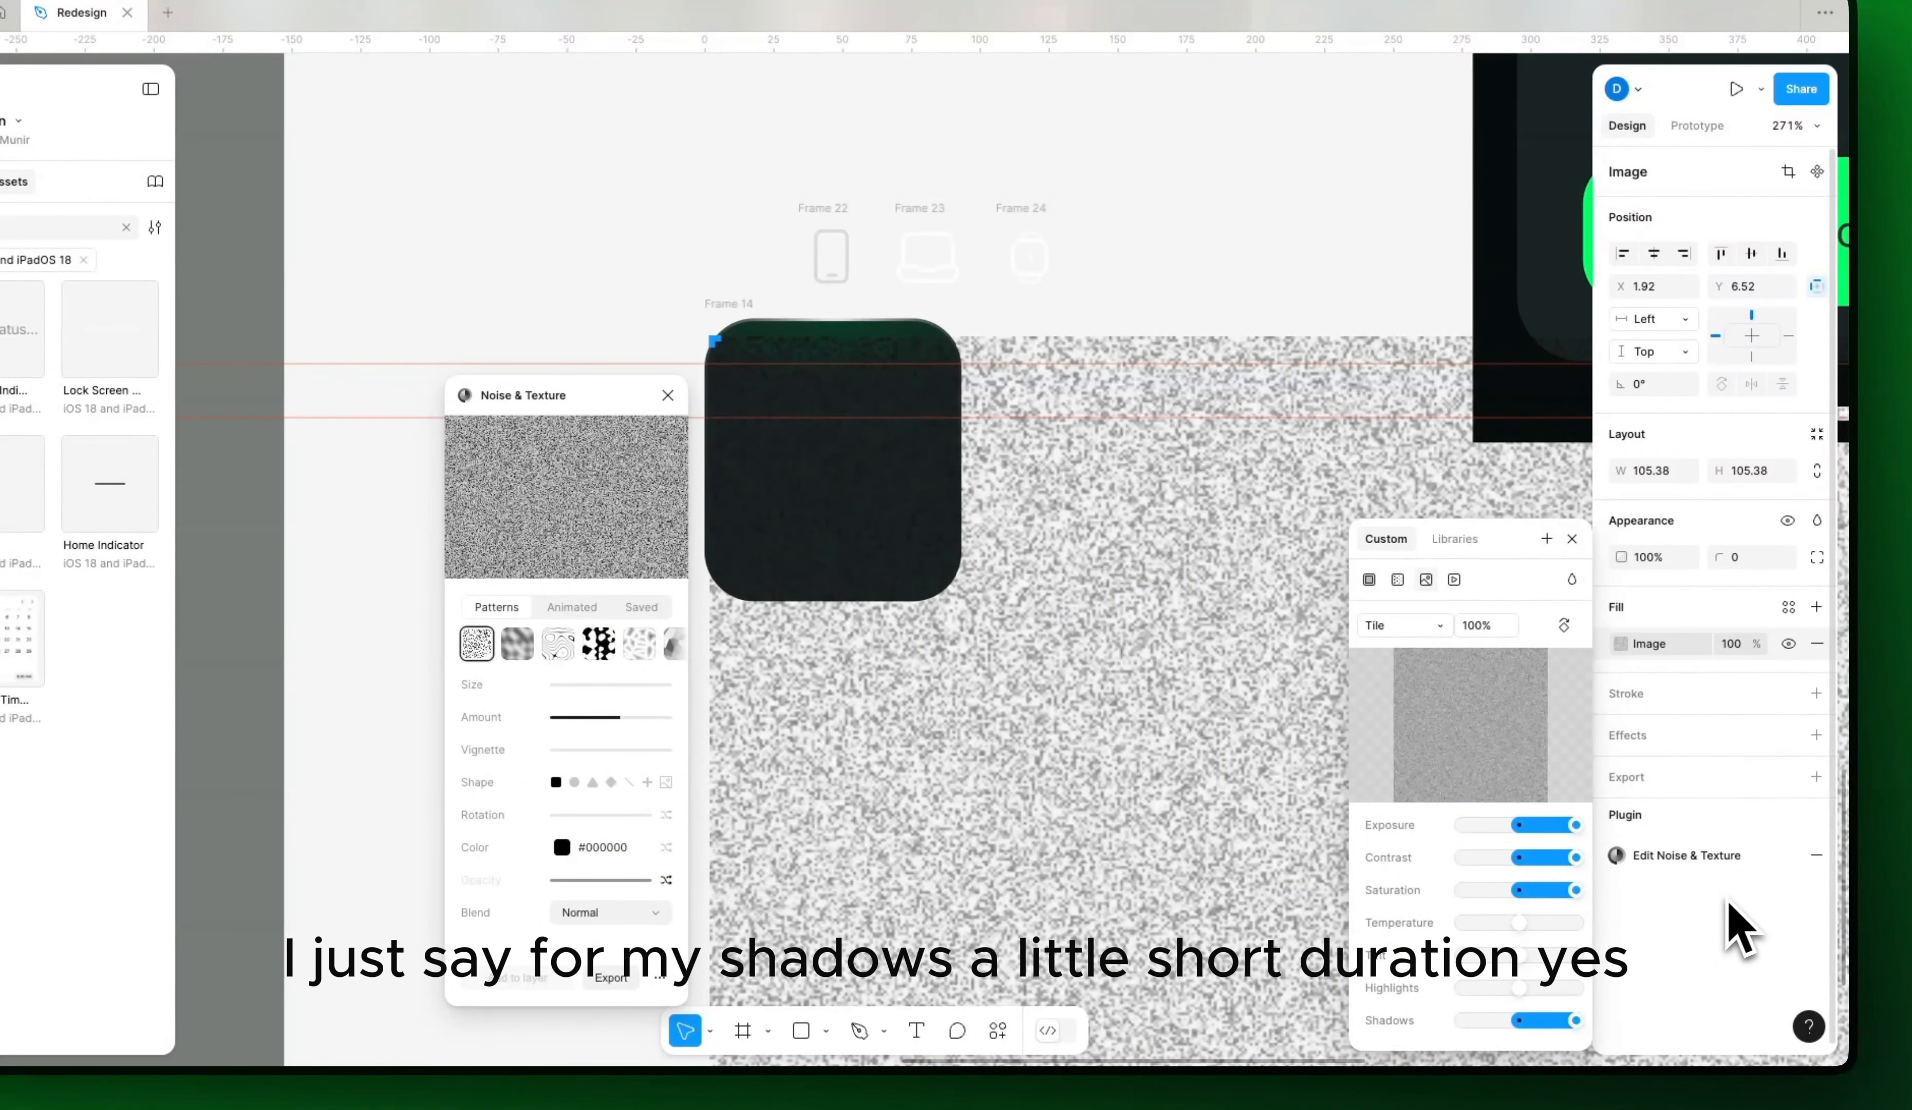
{"action": "left_click", "coordinate": [1573, 541]}
{"action": "left_click", "coordinate": [1249, 396]}
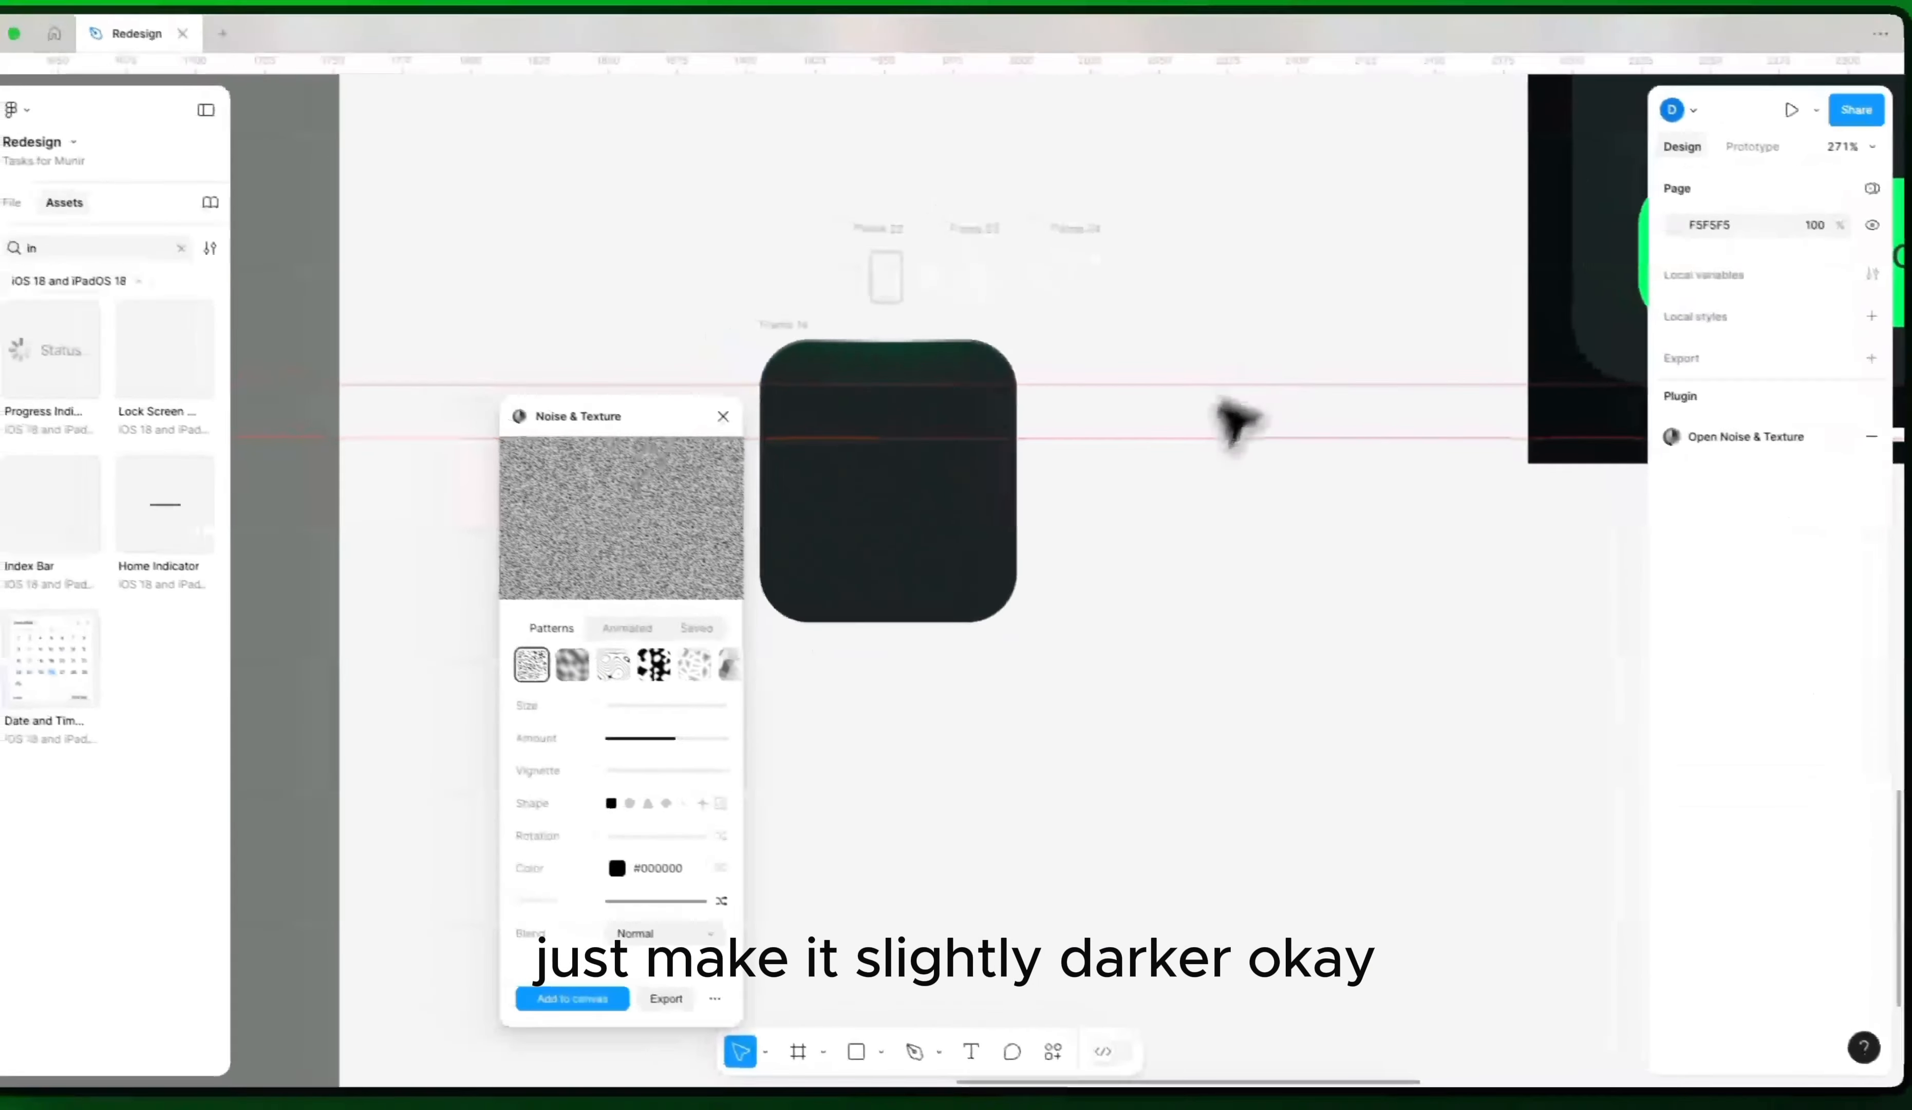
Step: Reposition the noise image at about X -4.58, Y -0.9 so it covers all of Frame 14, and close the Noise & Texture plugin
{"action": "left_click_drag", "start_coordinate": [1033, 522], "coordinate": [1221, 594]}
{"action": "scroll", "coordinate": [1052, 586], "scroll_direction": "up", "scroll_amount": 5}
{"action": "scroll", "coordinate": [1121, 610], "scroll_direction": "down", "scroll_amount": 2}
{"action": "left_click_drag", "start_coordinate": [1029, 613], "coordinate": [1088, 625]}
{"action": "left_click_drag", "start_coordinate": [1160, 738], "coordinate": [1138, 688]}
{"action": "left_click_drag", "start_coordinate": [1164, 690], "coordinate": [1166, 695]}
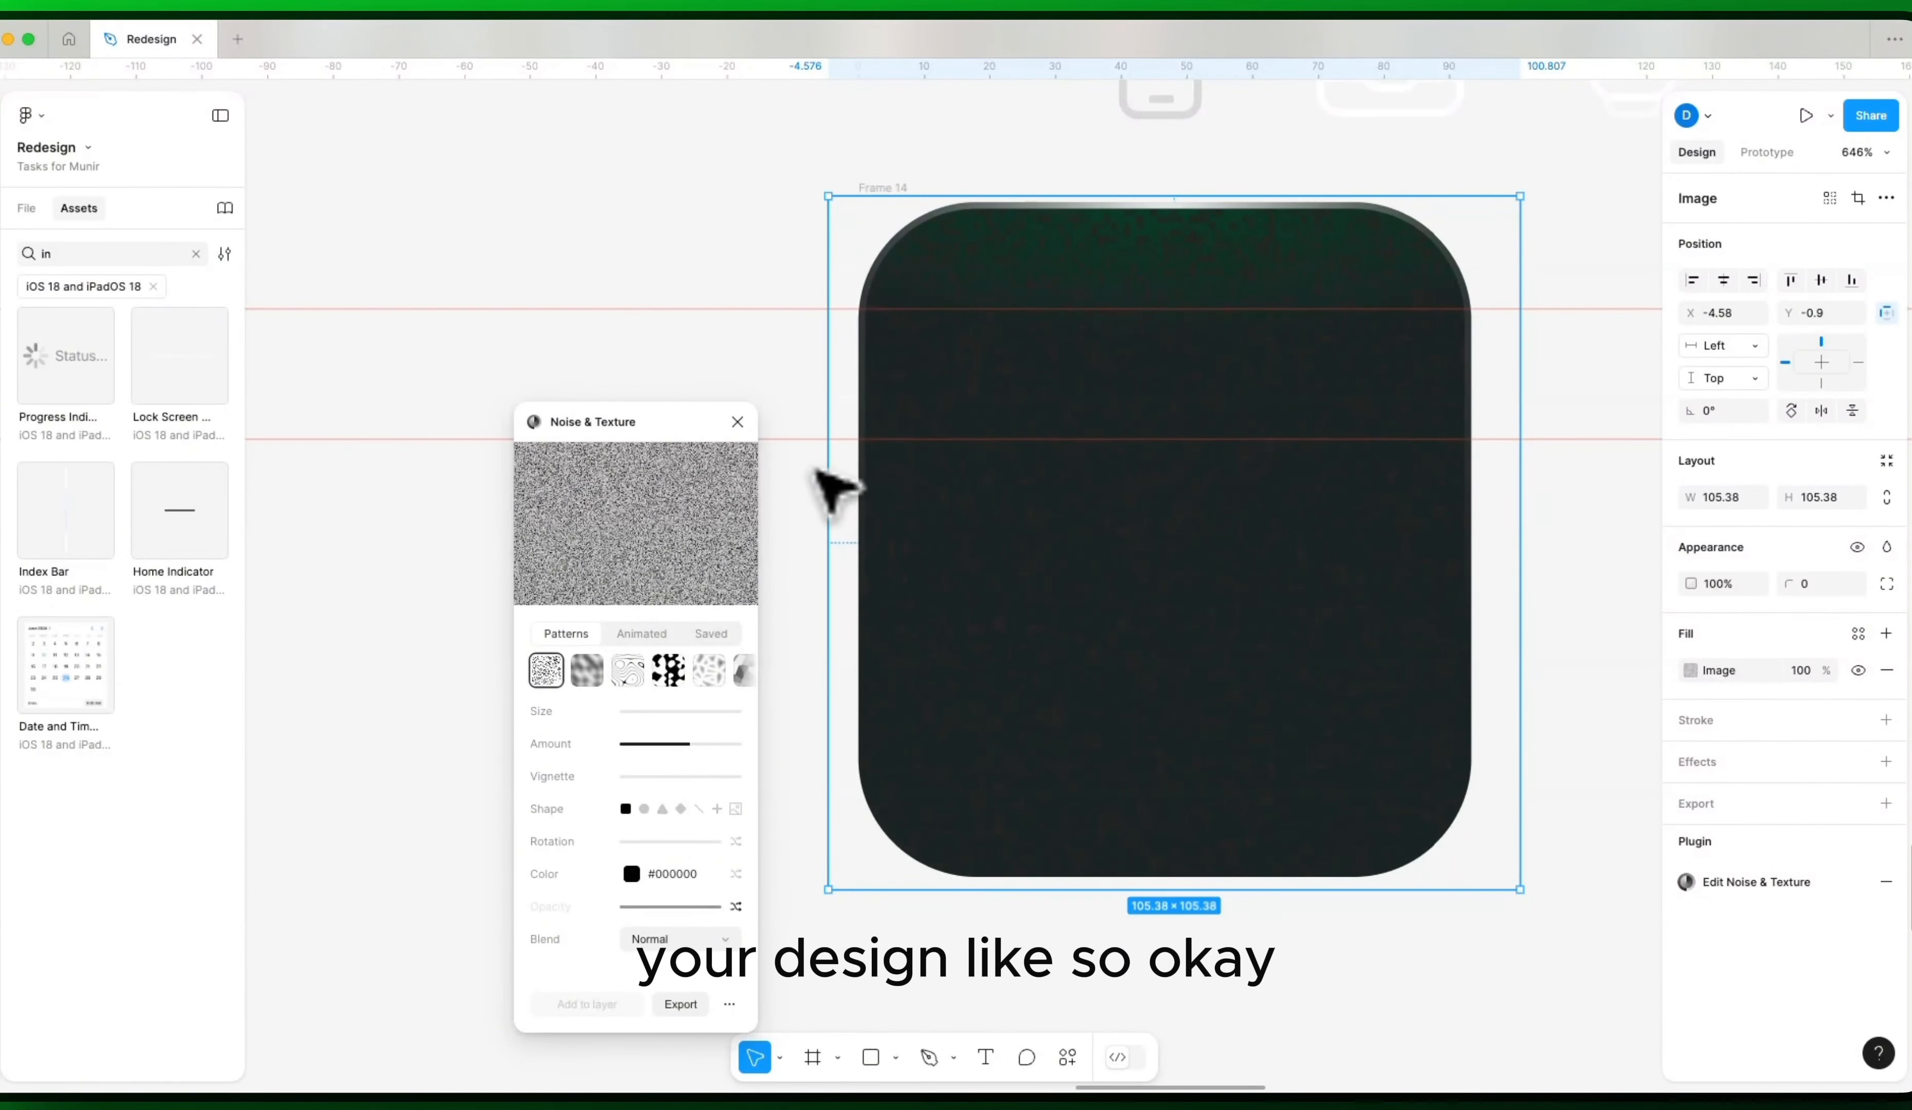
{"action": "left_click", "coordinate": [737, 421]}
Step: Examine the noise and green glow on the reference design's phone, laptop and watch cards and compare them with Frame 14
{"action": "scroll", "coordinate": [892, 627], "scroll_direction": "down", "scroll_amount": 5}
{"action": "scroll", "coordinate": [918, 616], "scroll_direction": "up", "scroll_amount": 3}
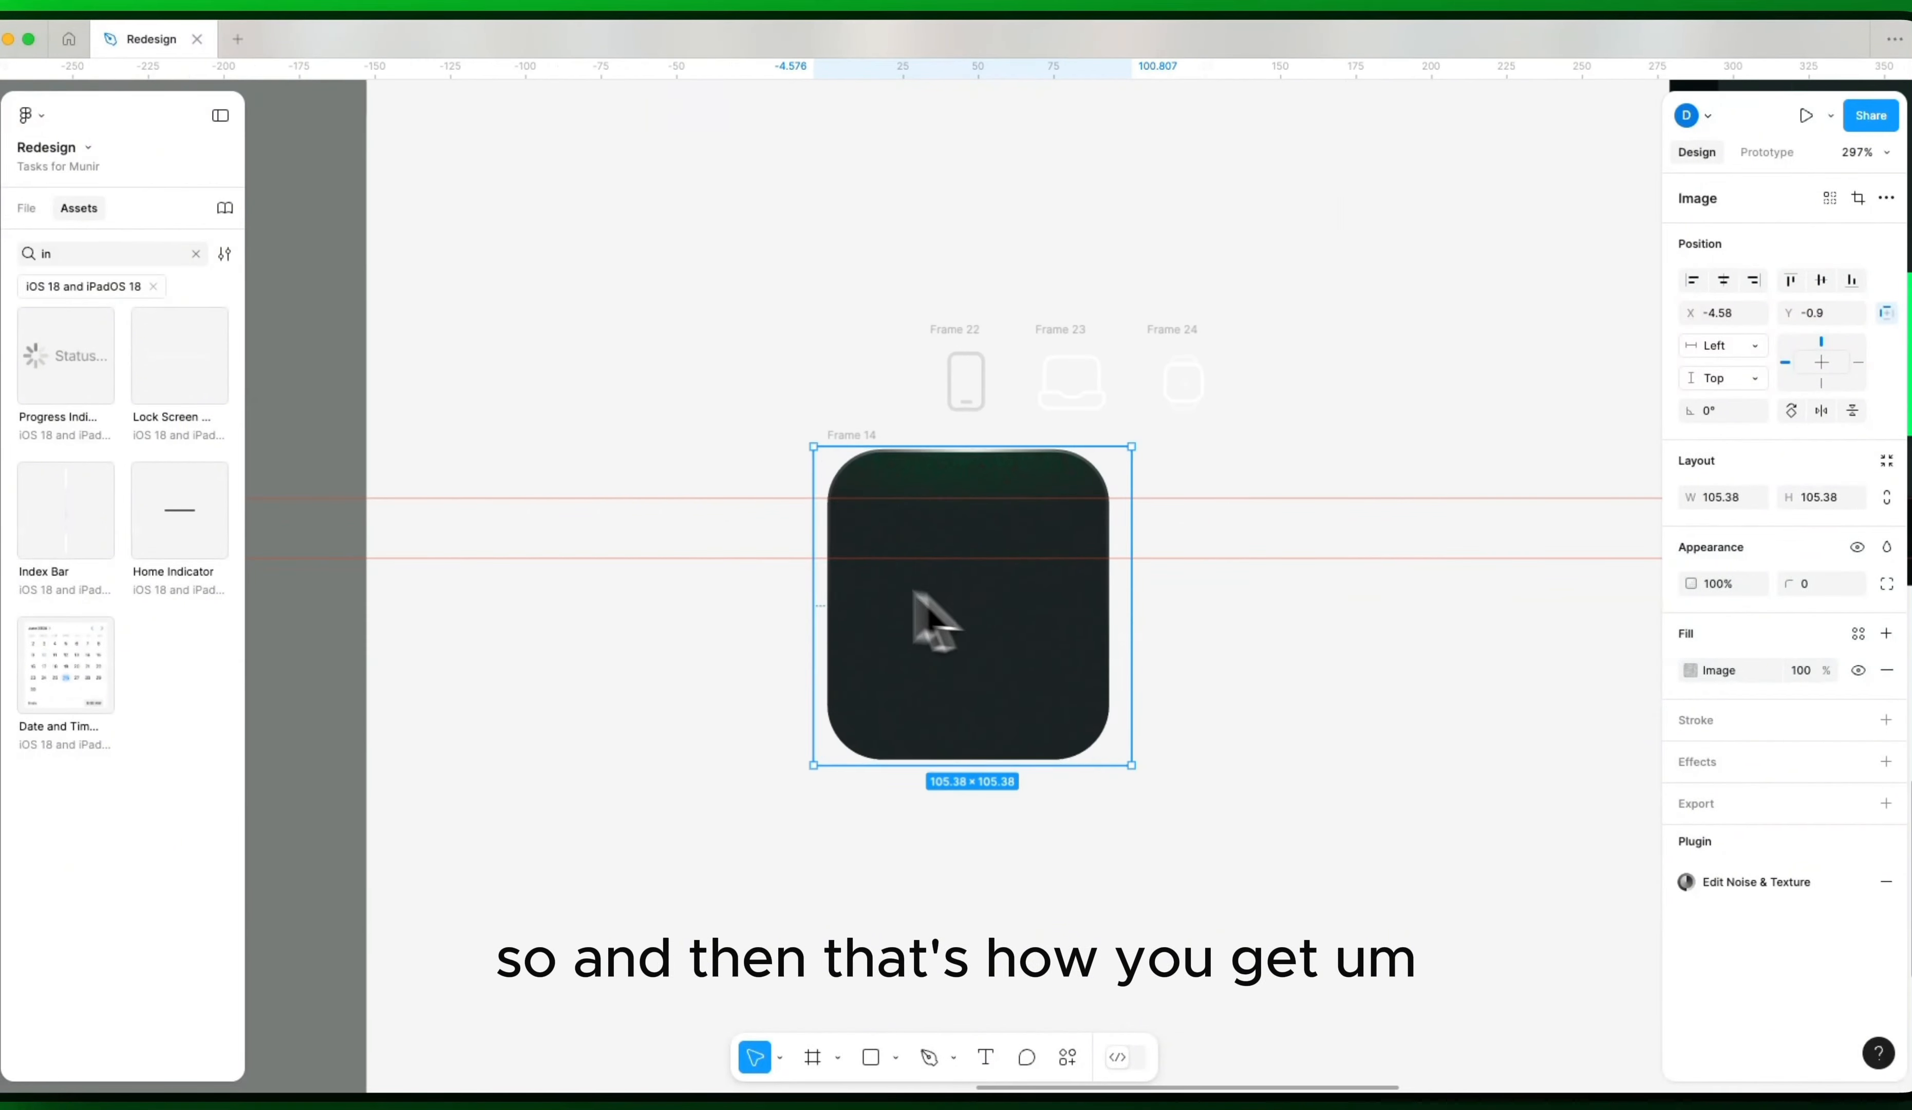
{"action": "scroll", "coordinate": [905, 598], "scroll_direction": "down", "scroll_amount": 5}
{"action": "scroll", "coordinate": [611, 570], "scroll_direction": "down", "scroll_amount": 2}
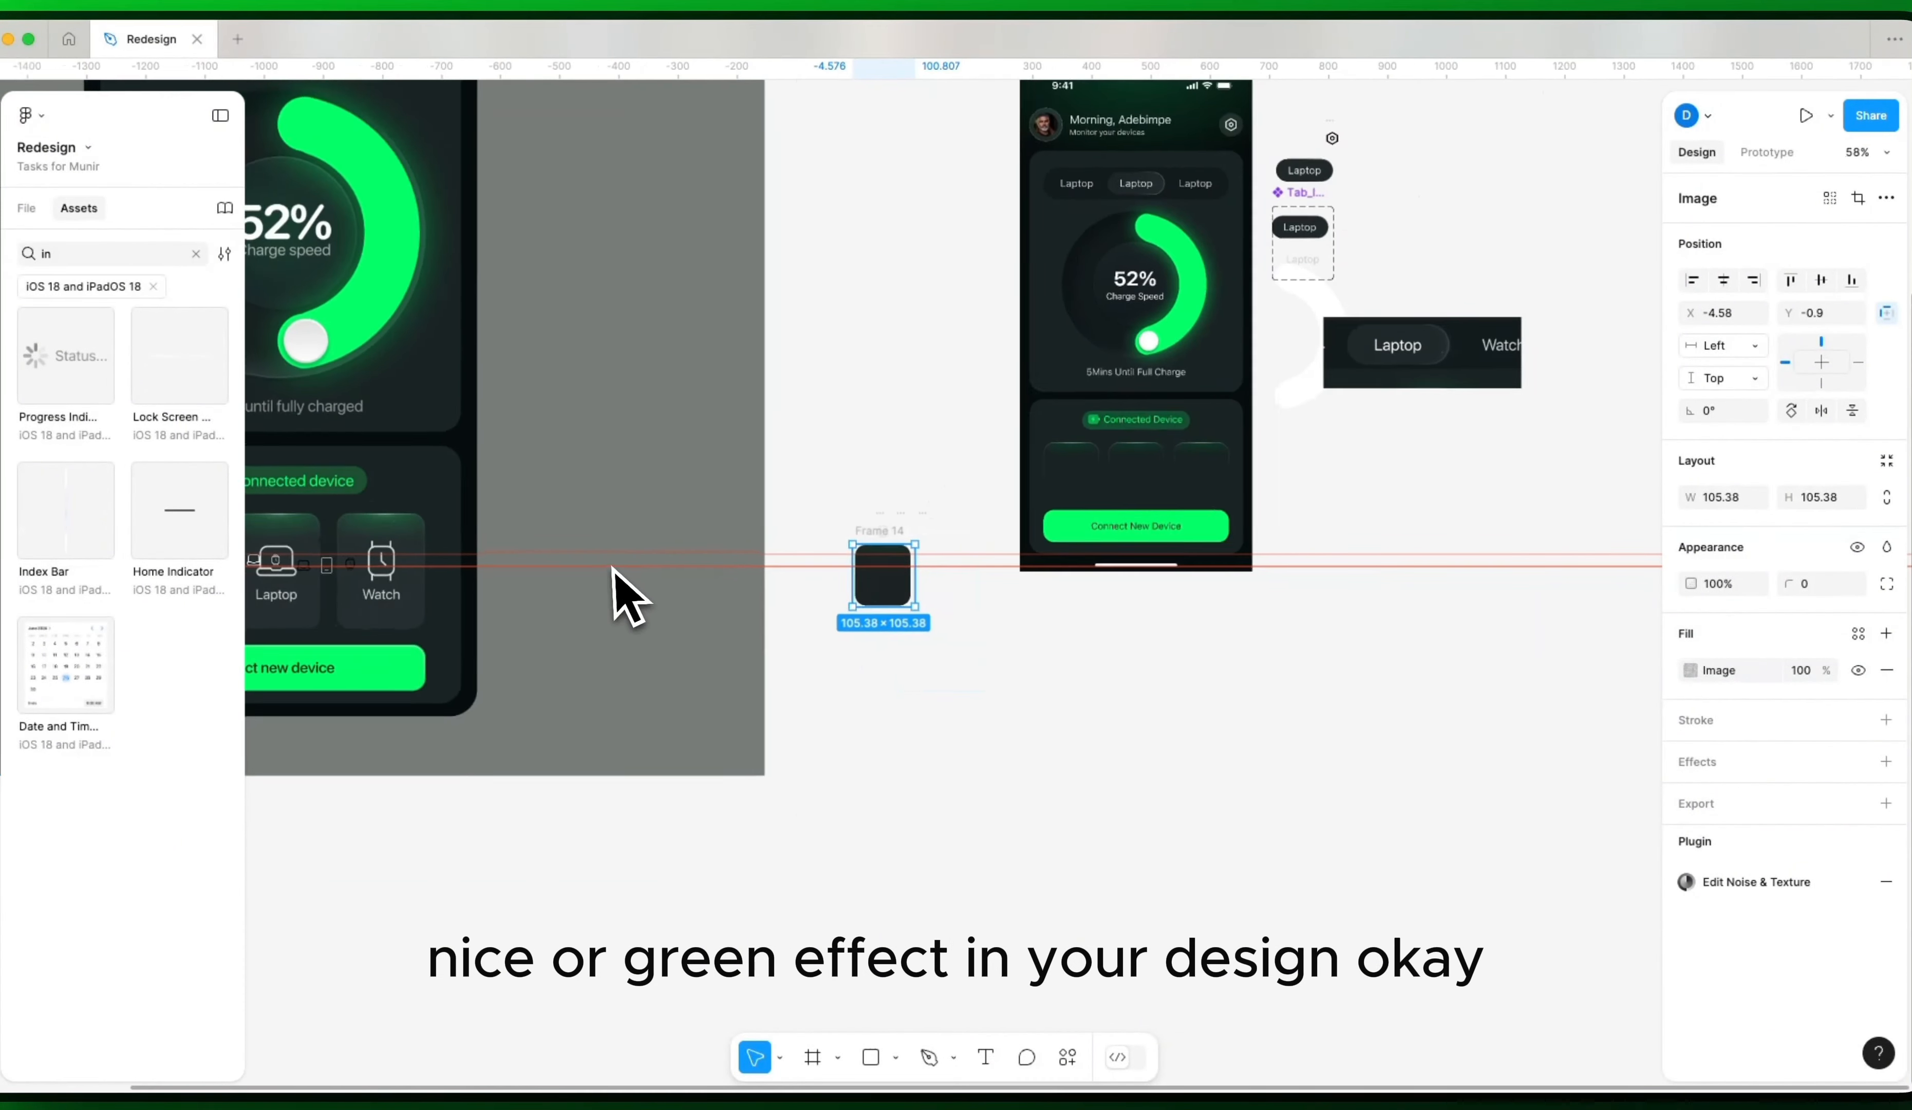
{"action": "left_click_drag", "start_coordinate": [541, 538], "coordinate": [1174, 573]}
{"action": "scroll", "coordinate": [822, 583], "scroll_direction": "up", "scroll_amount": 5}
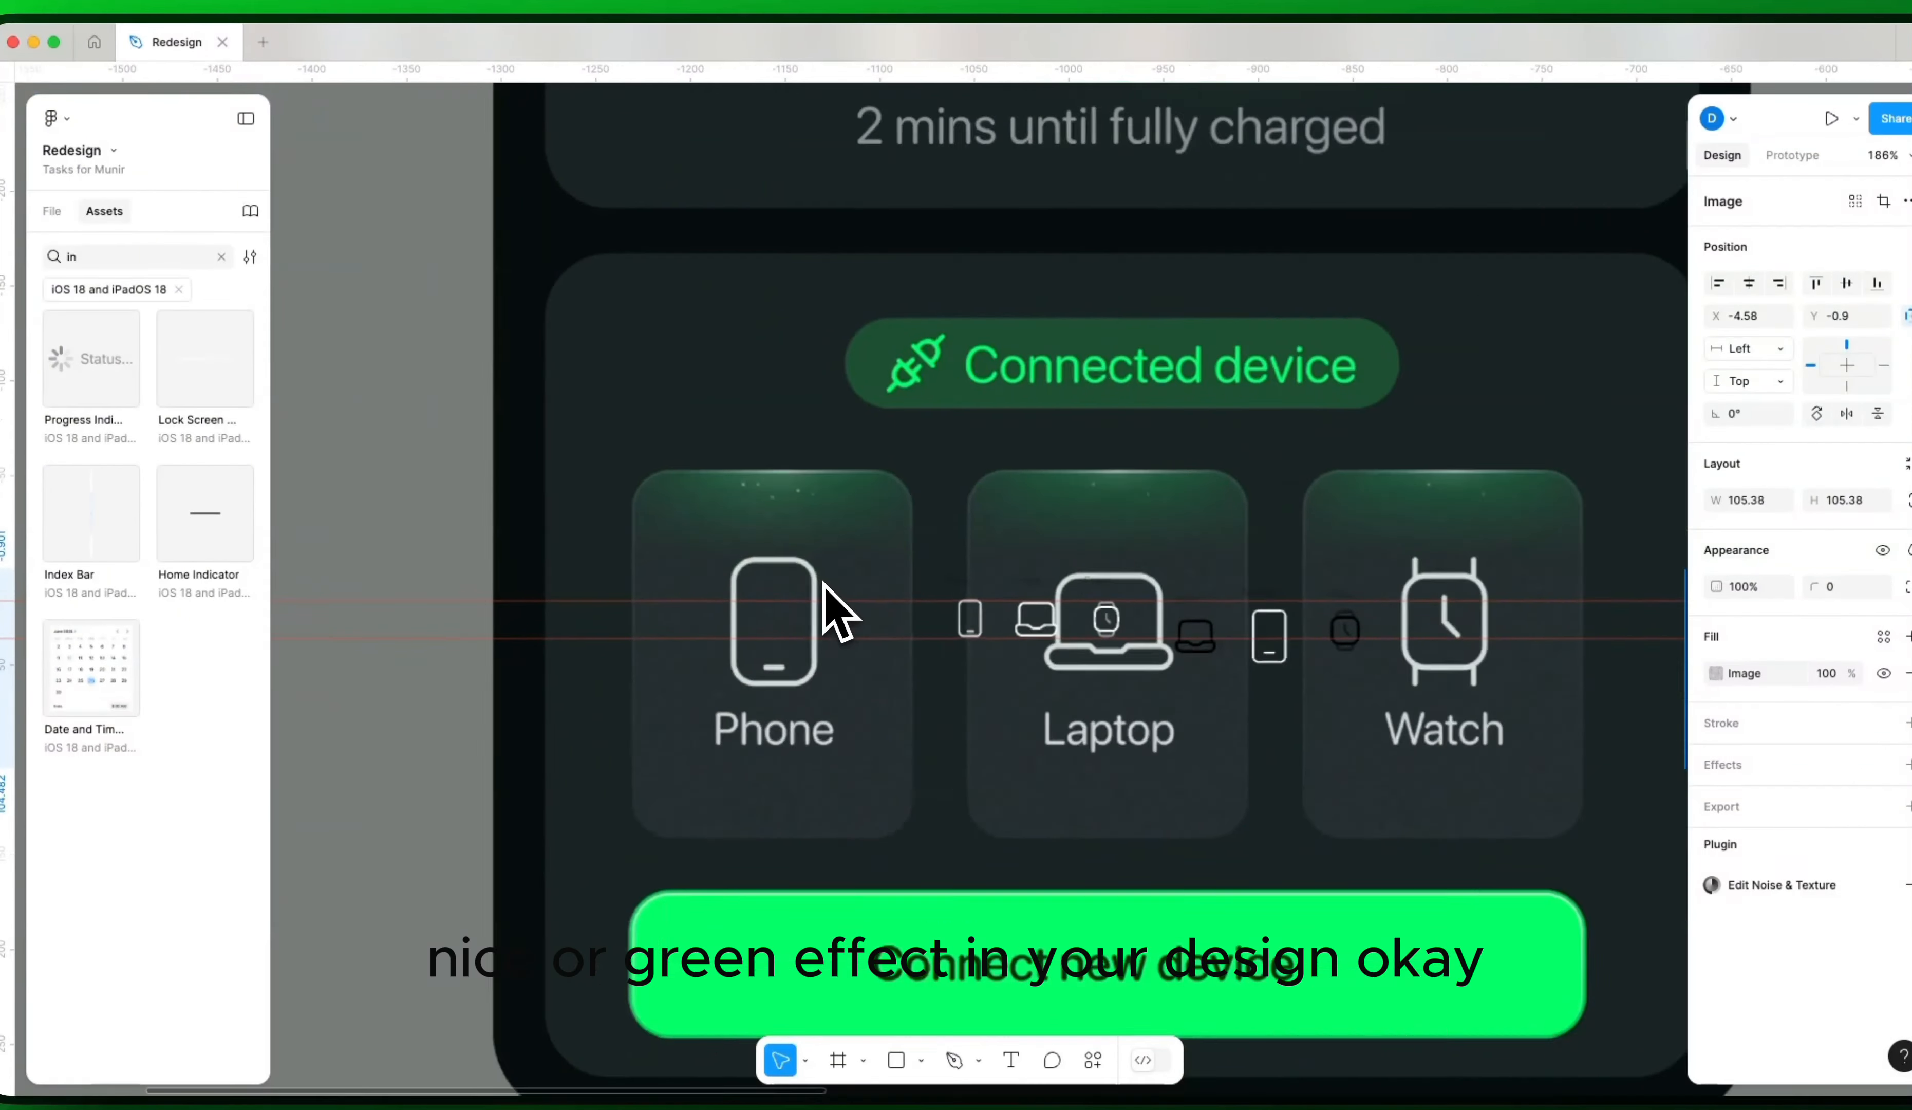
{"action": "scroll", "coordinate": [834, 609], "scroll_direction": "up", "scroll_amount": 5}
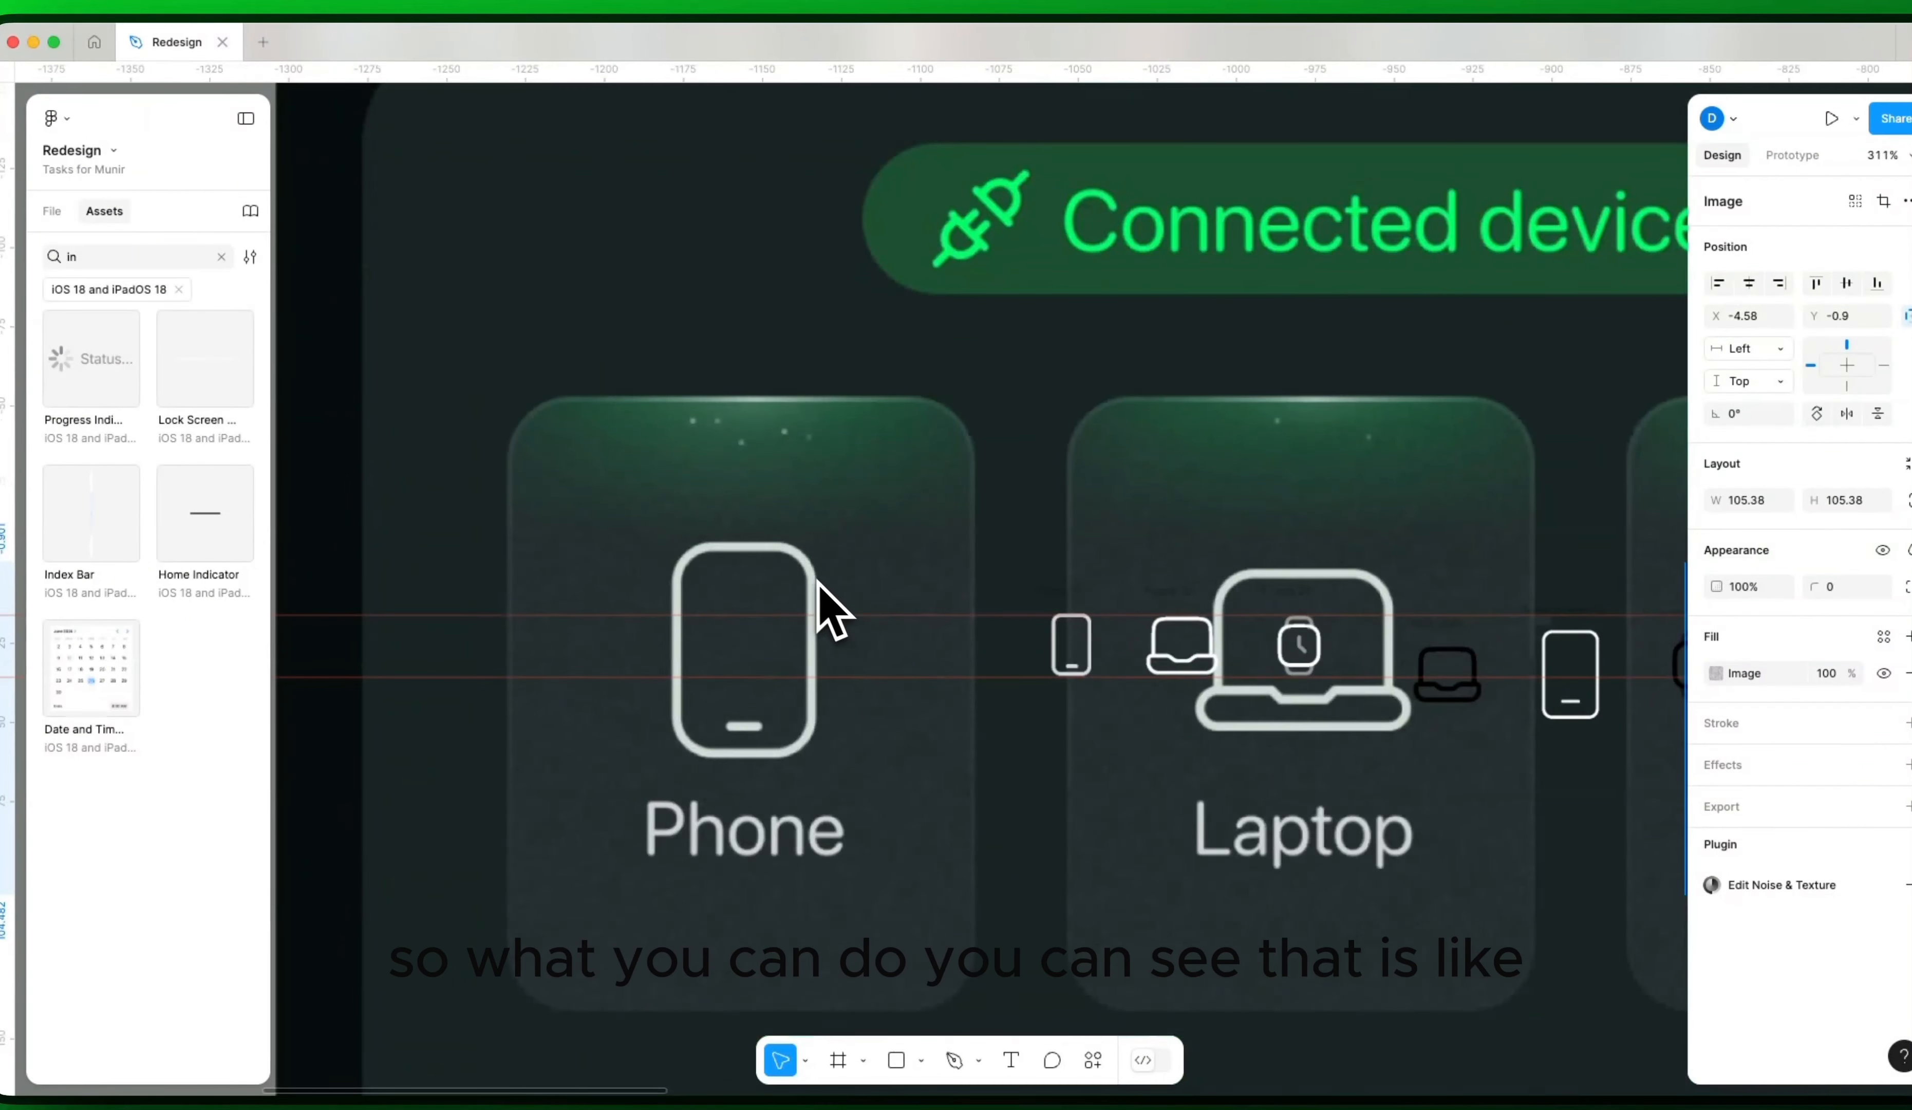
{"action": "scroll", "coordinate": [587, 594], "scroll_direction": "down", "scroll_amount": 10}
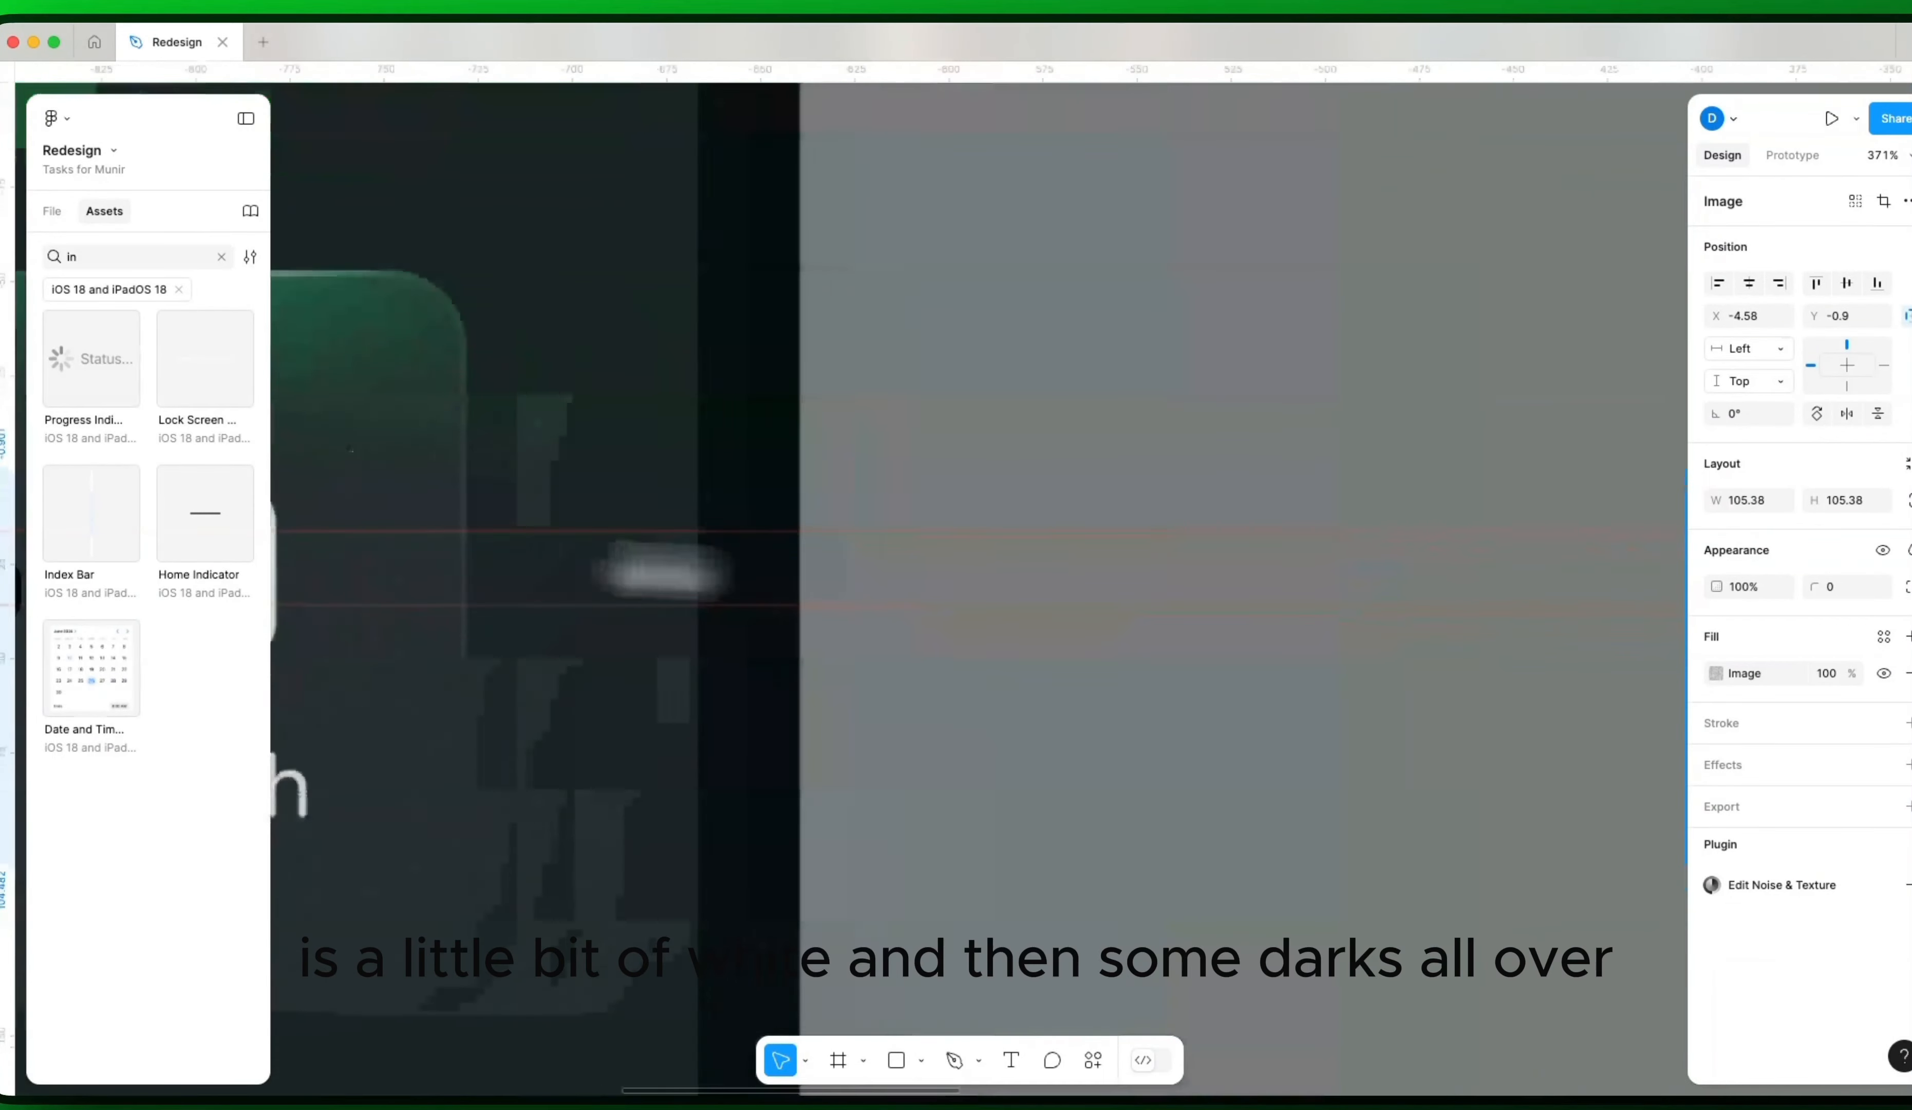
{"action": "scroll", "coordinate": [905, 641], "scroll_direction": "up", "scroll_amount": 10}
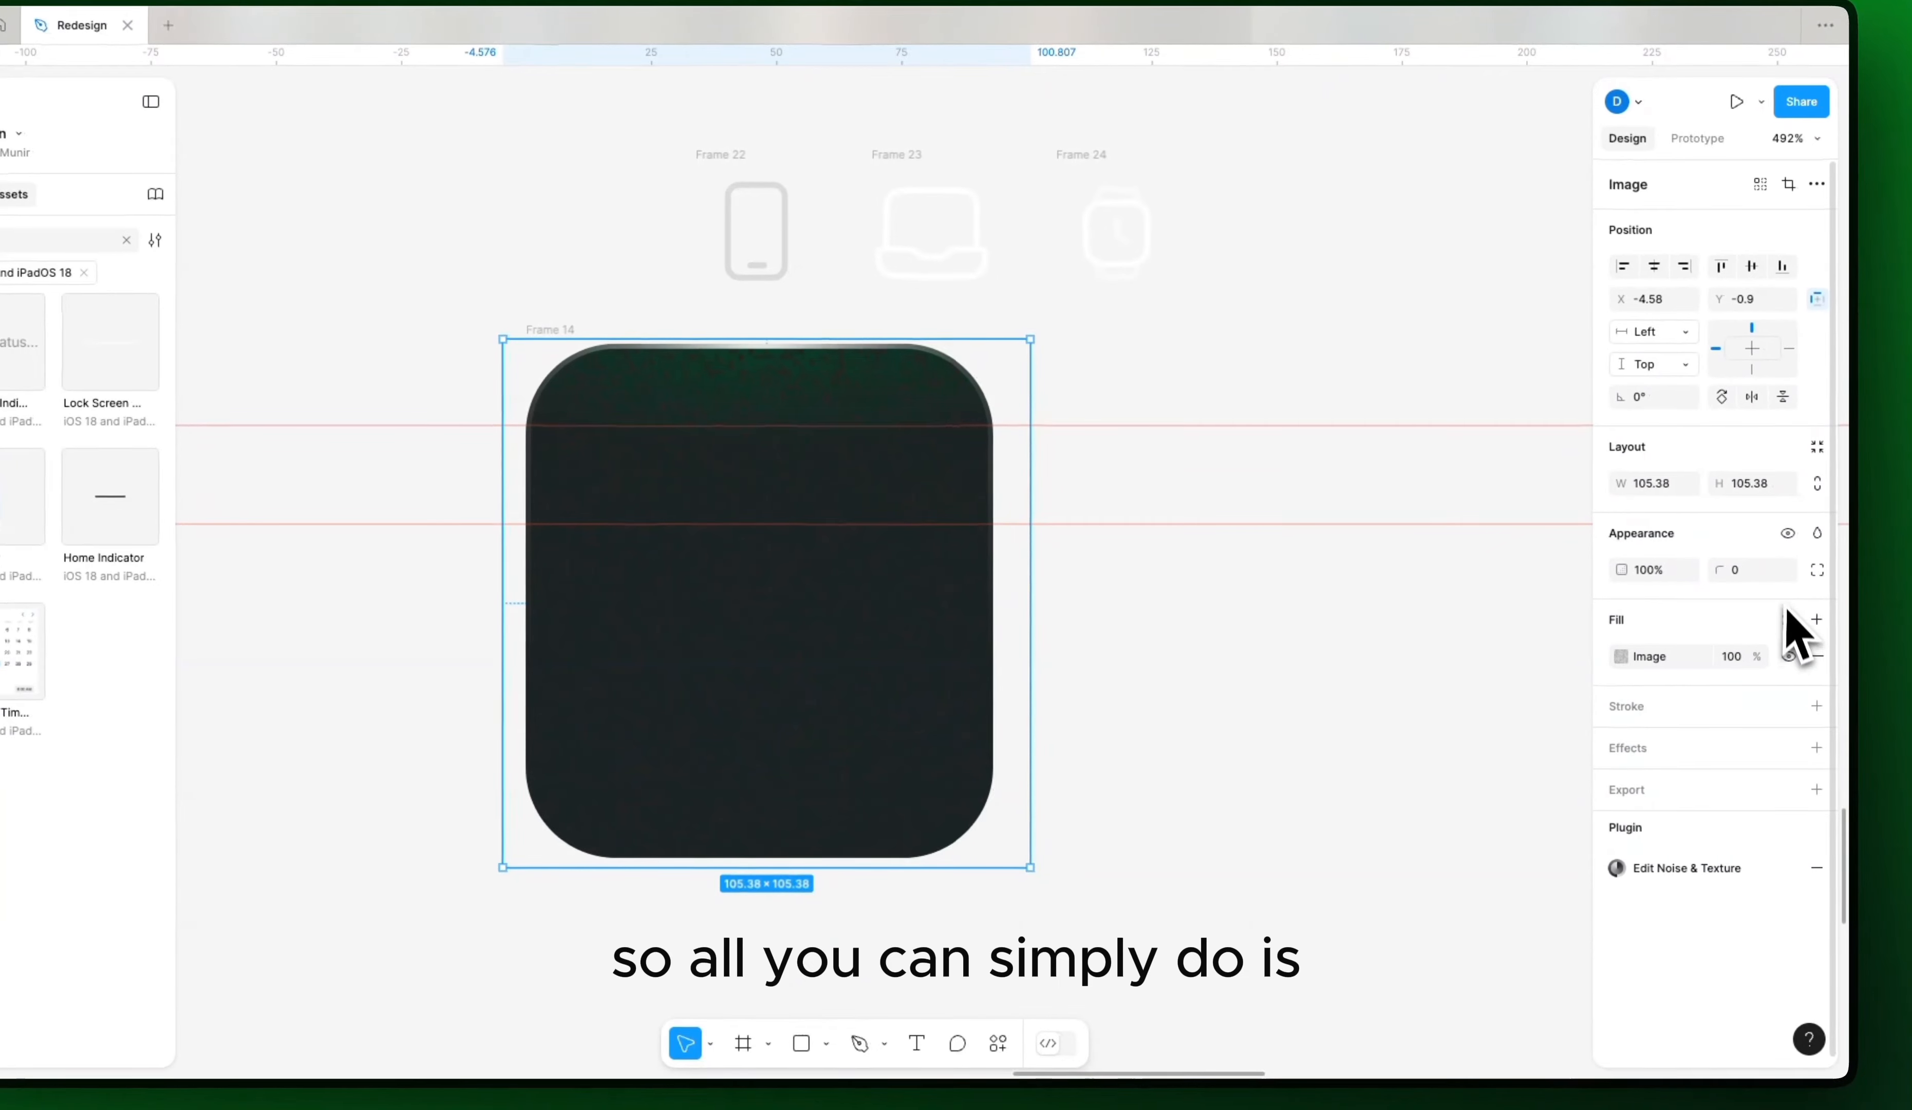
Step: Set the noise image's blend mode to Color dodge and its fill opacity to 60%
{"action": "left_click", "coordinate": [1813, 534]}
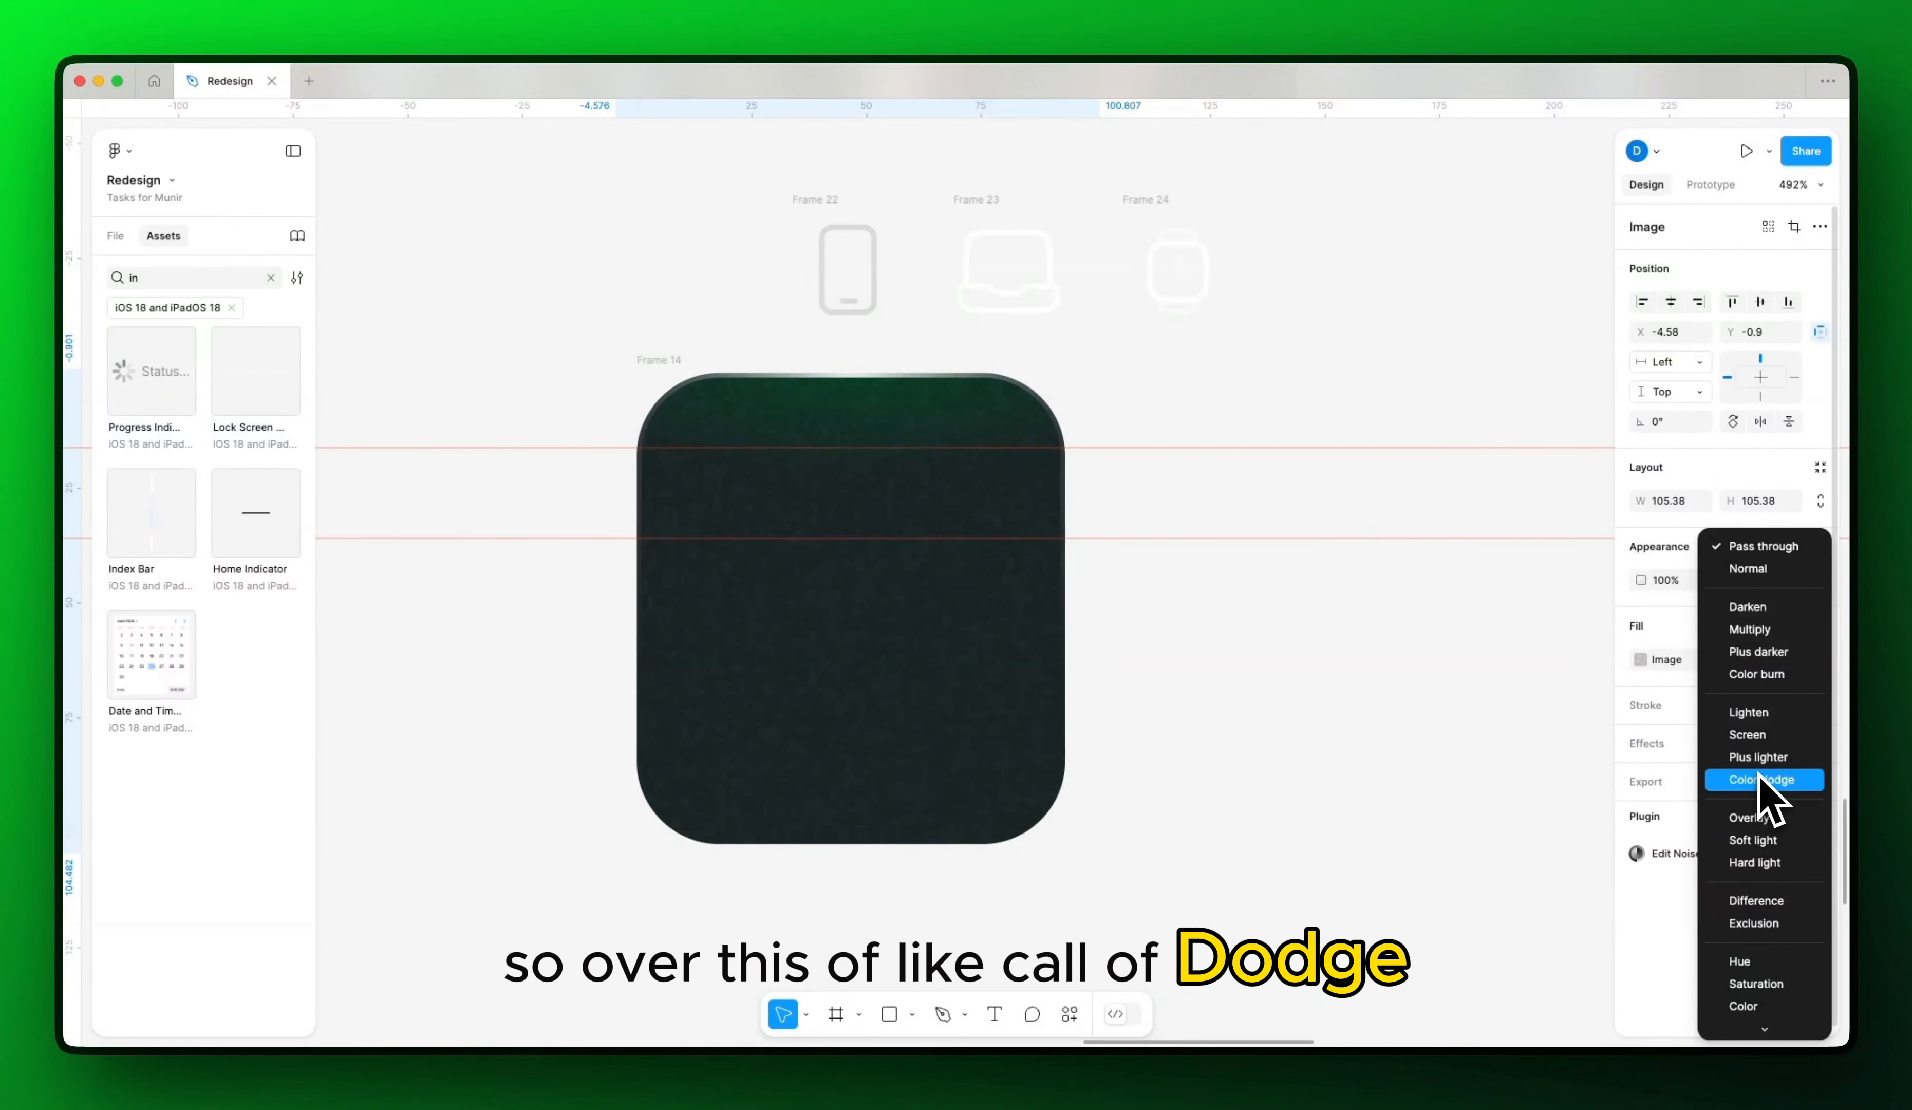
{"action": "key", "text": "Up"}
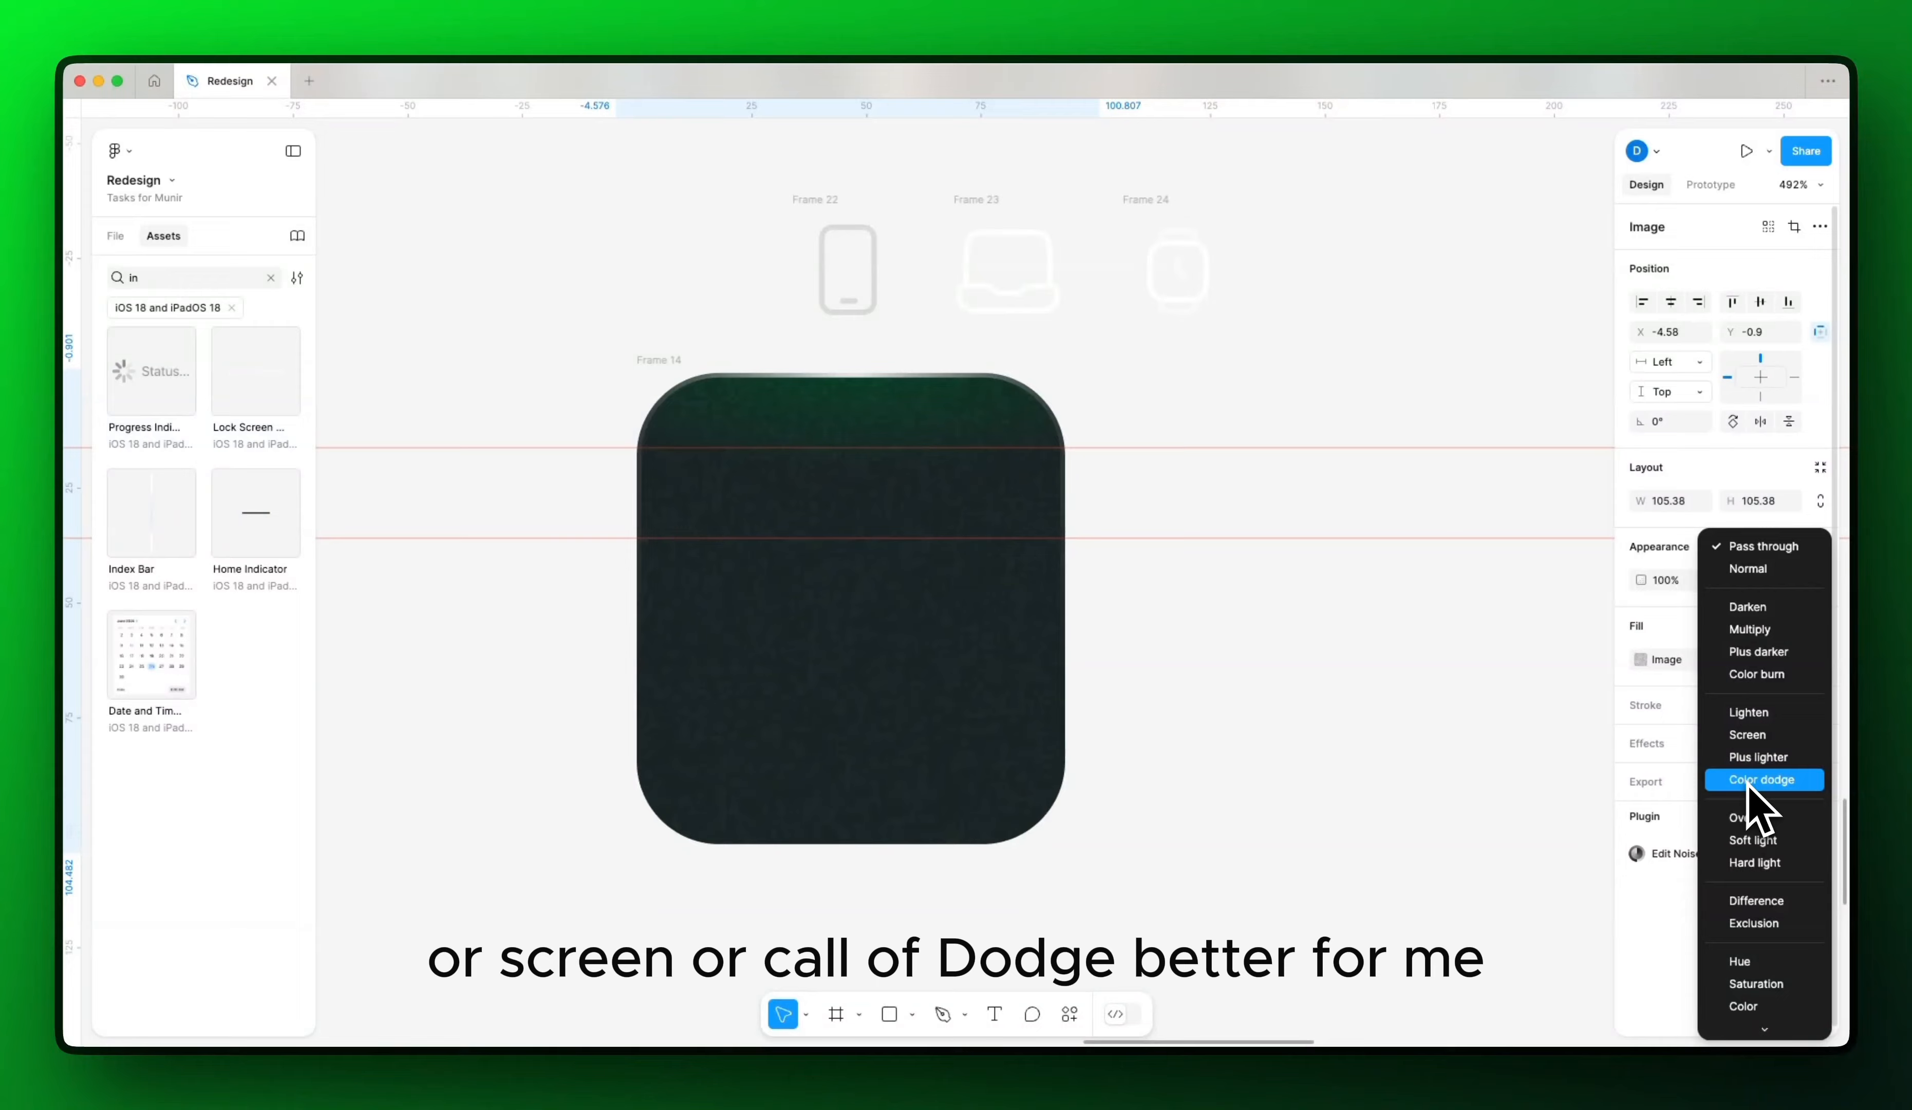
{"action": "left_click", "coordinate": [1748, 780]}
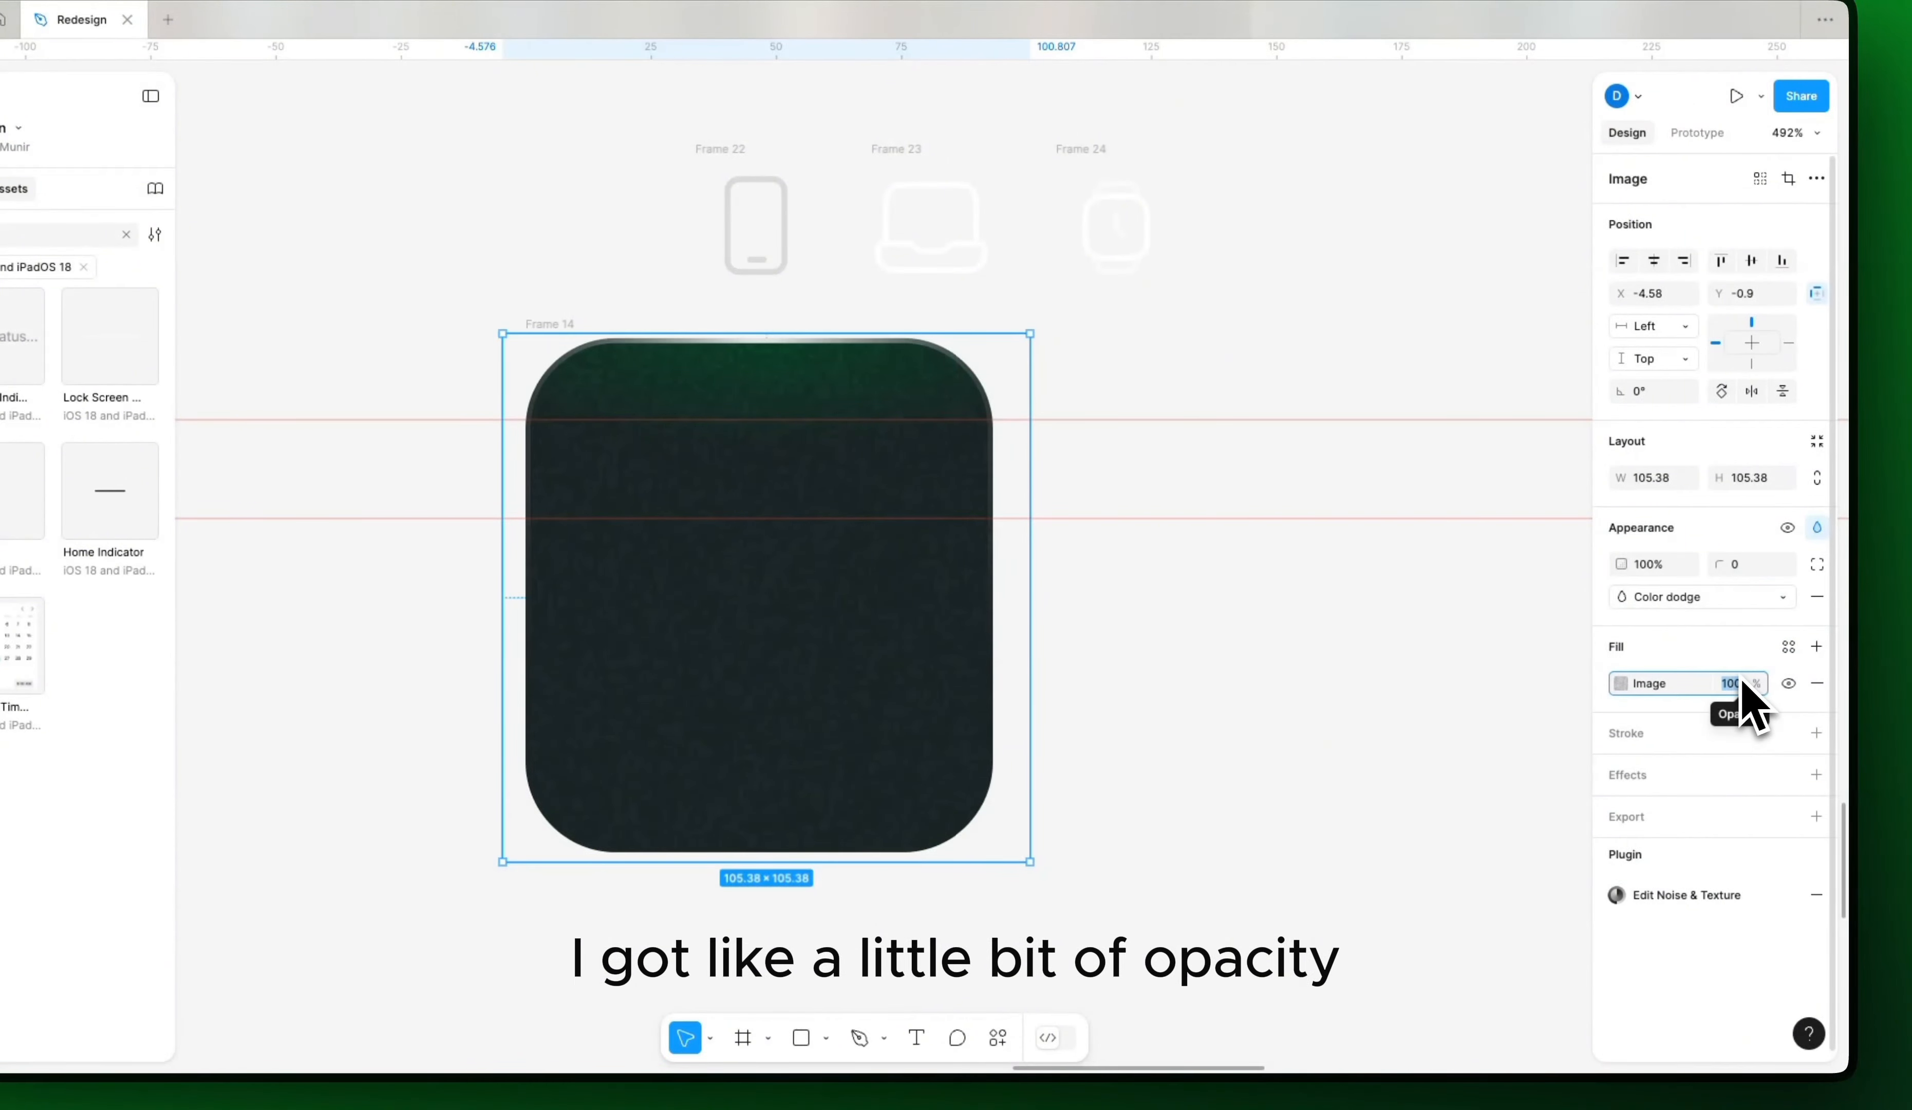
{"action": "type", "text": "60"}
{"action": "key", "text": "Return"}
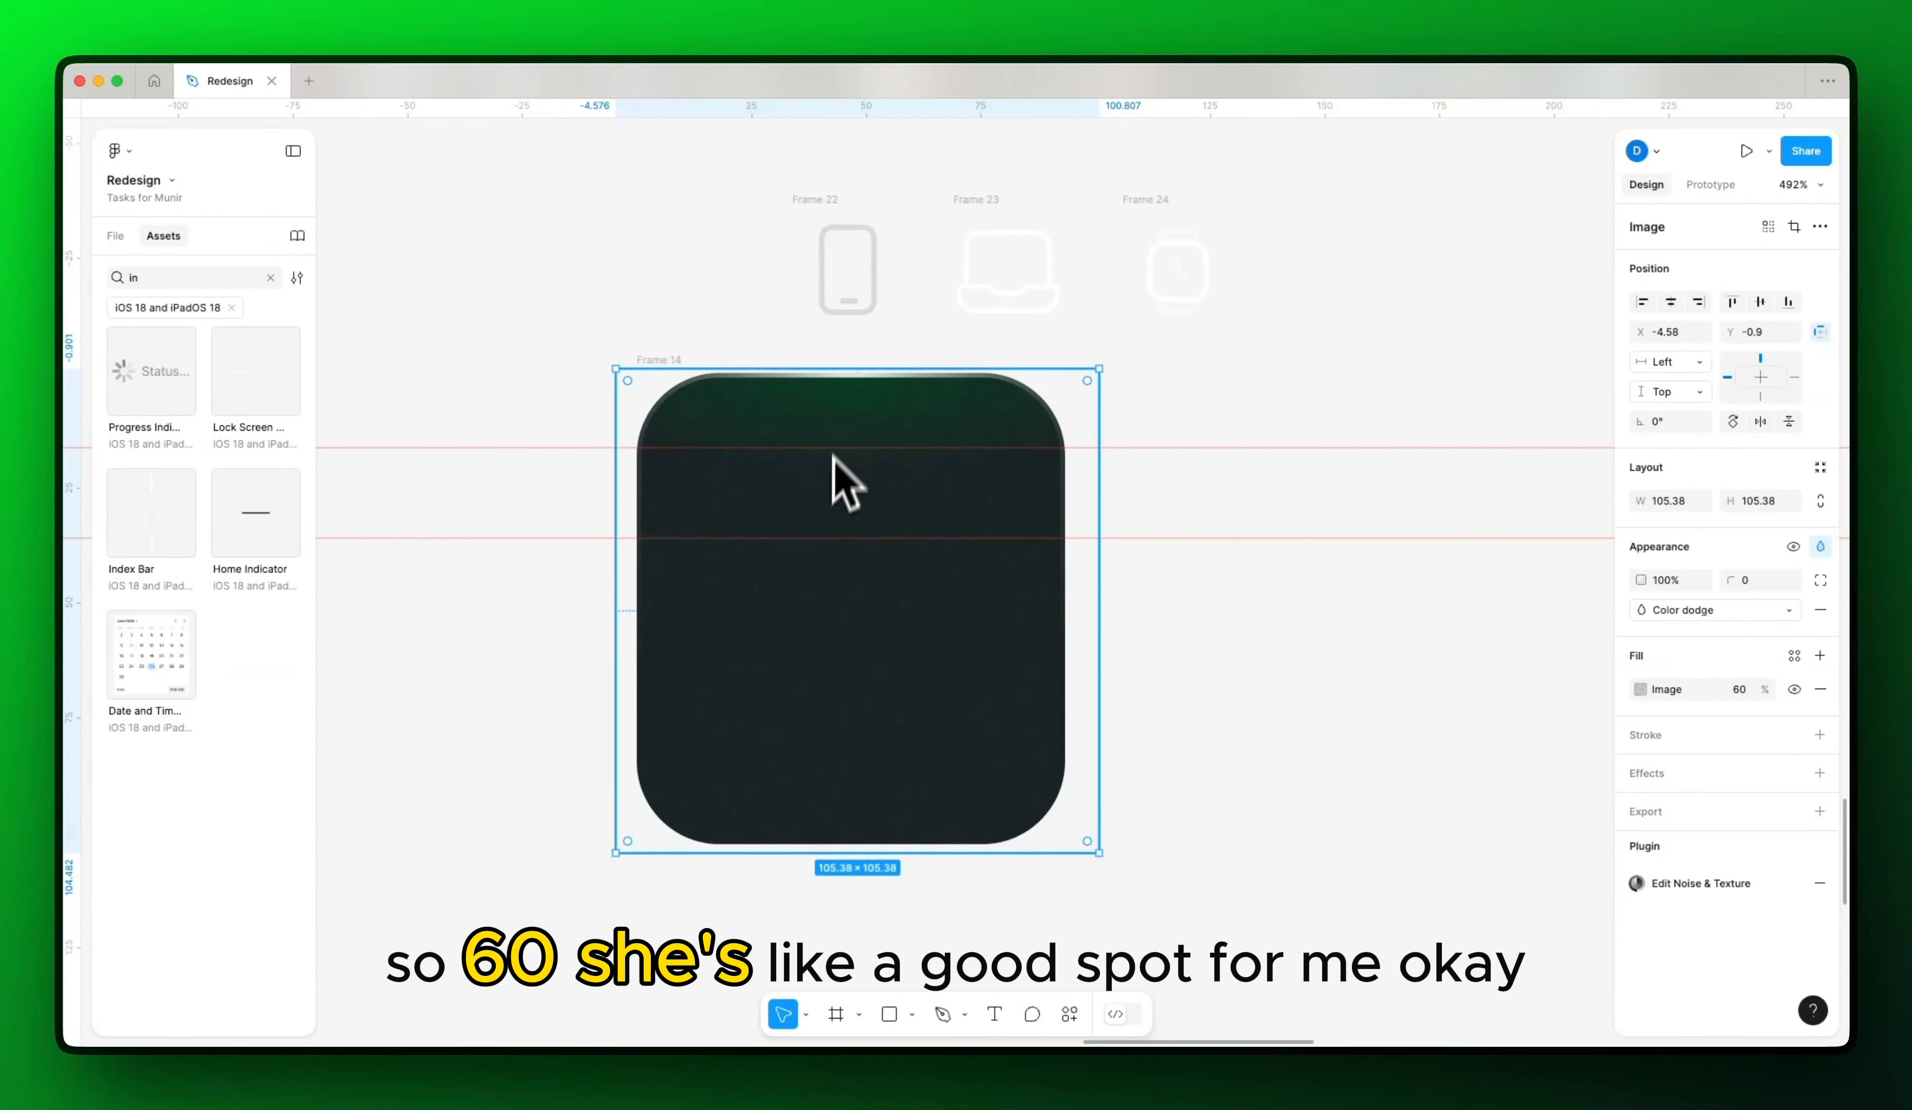
Step: Shrink the noise image to about 98 × 92, with its upper edge about 12 px below the top of Frame 14
{"action": "left_click_drag", "start_coordinate": [842, 370], "coordinate": [792, 432]}
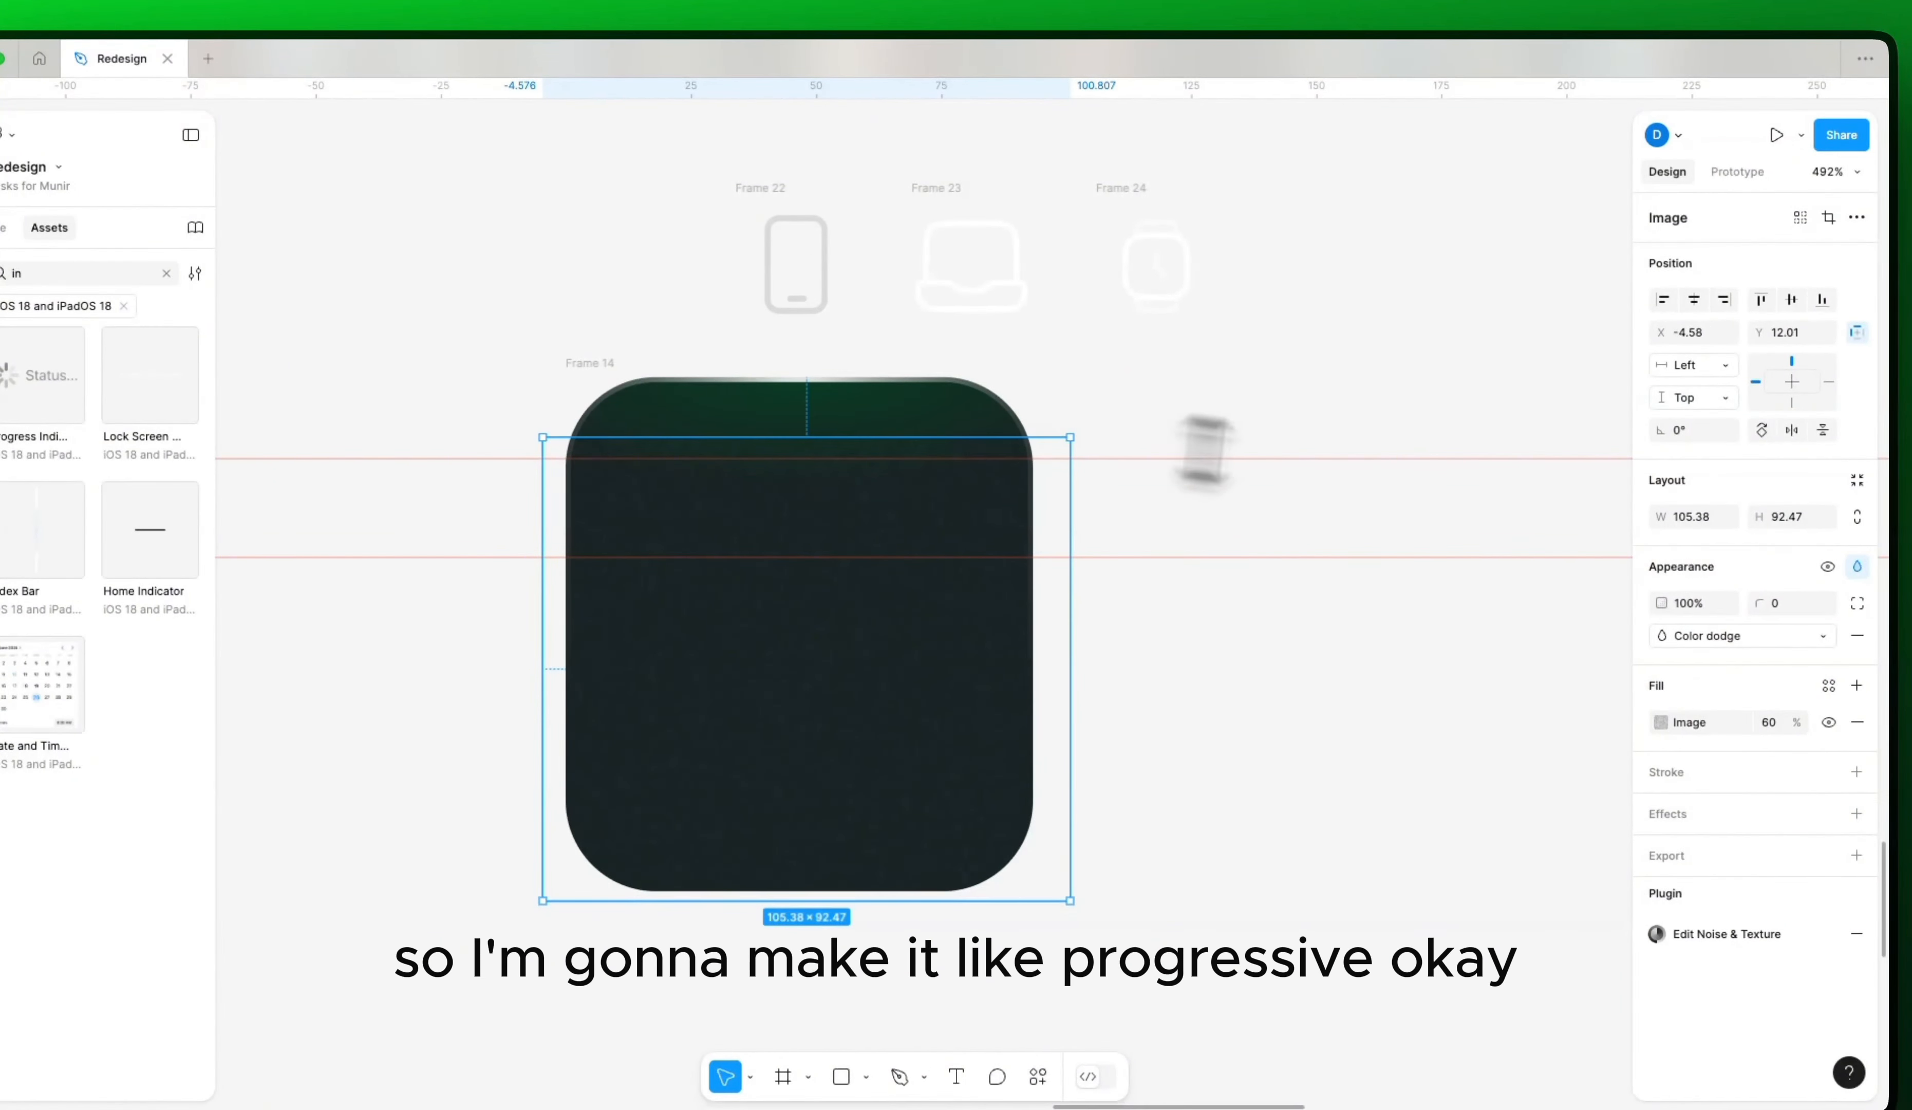
{"action": "left_click", "coordinate": [1189, 663]}
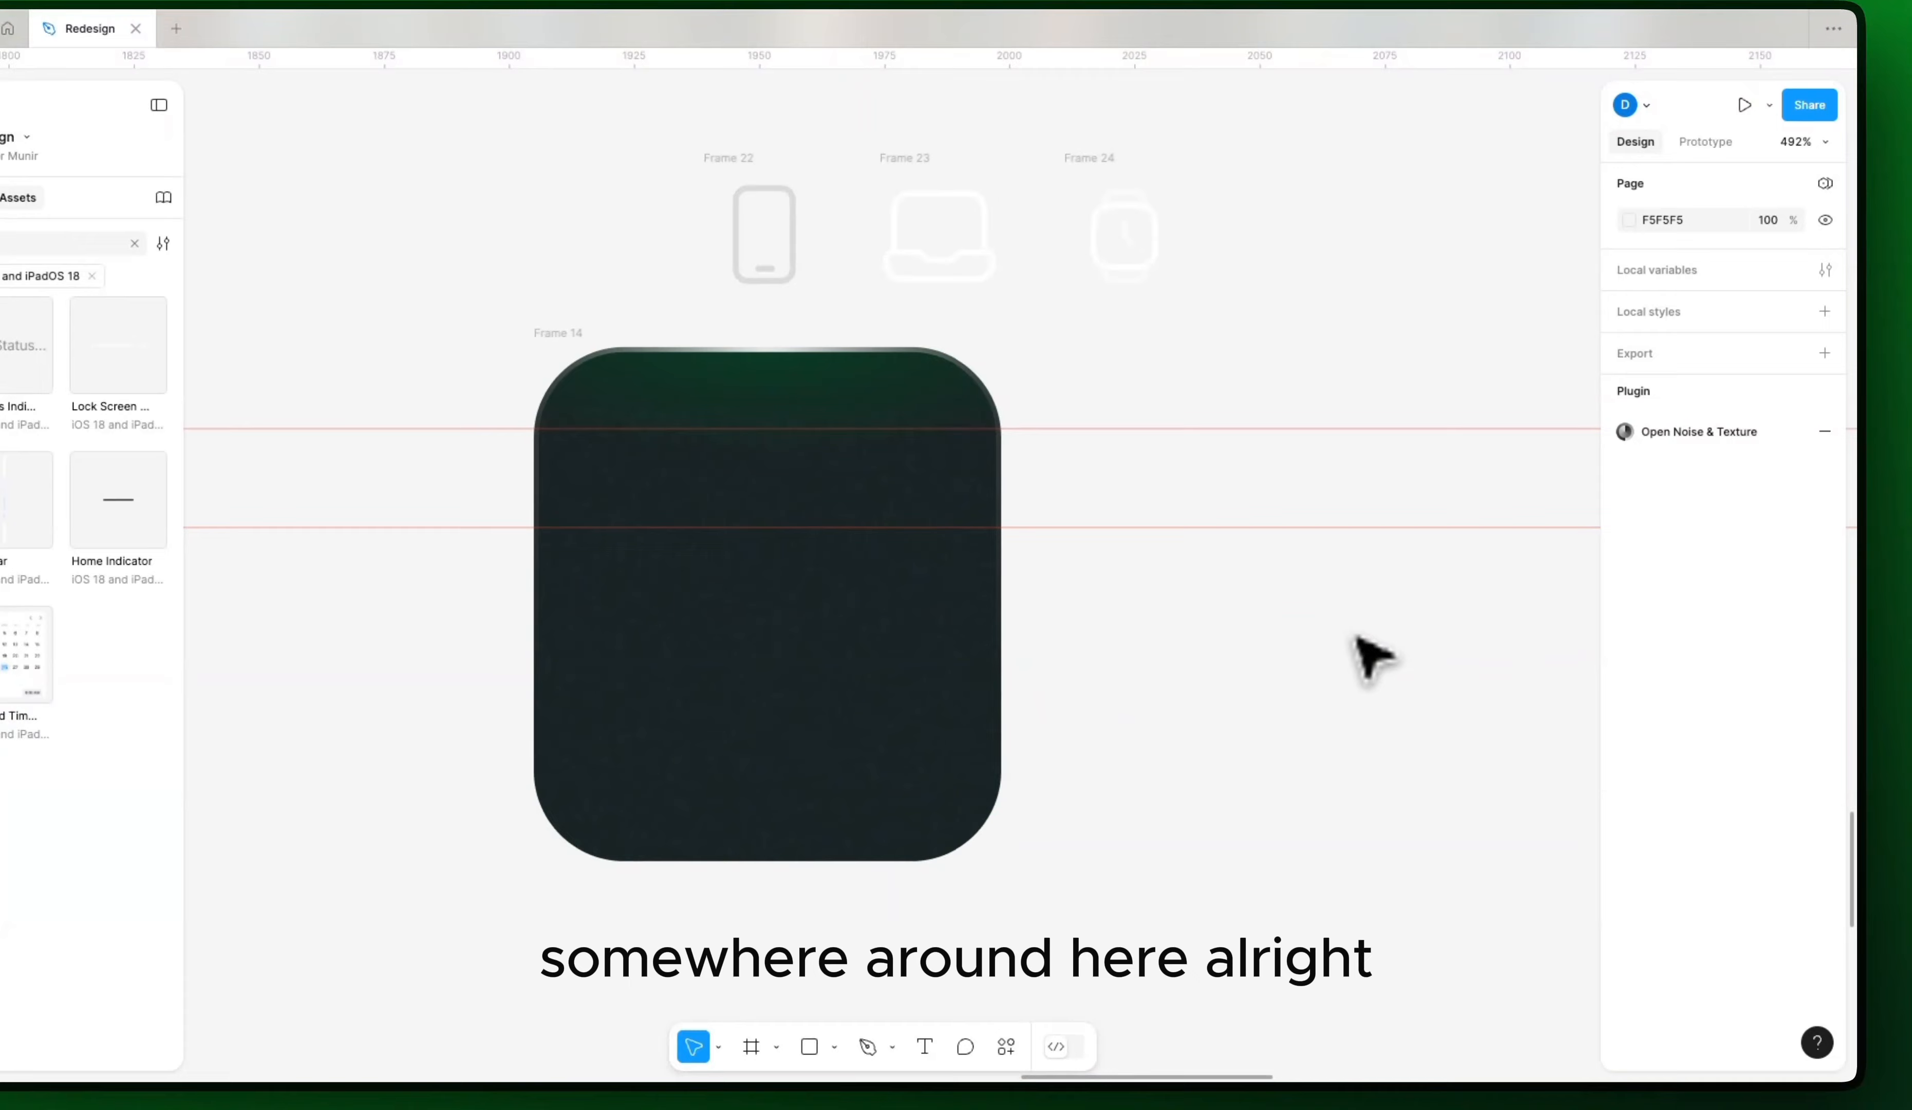
{"action": "scroll", "coordinate": [975, 659], "scroll_direction": "down", "scroll_amount": 5}
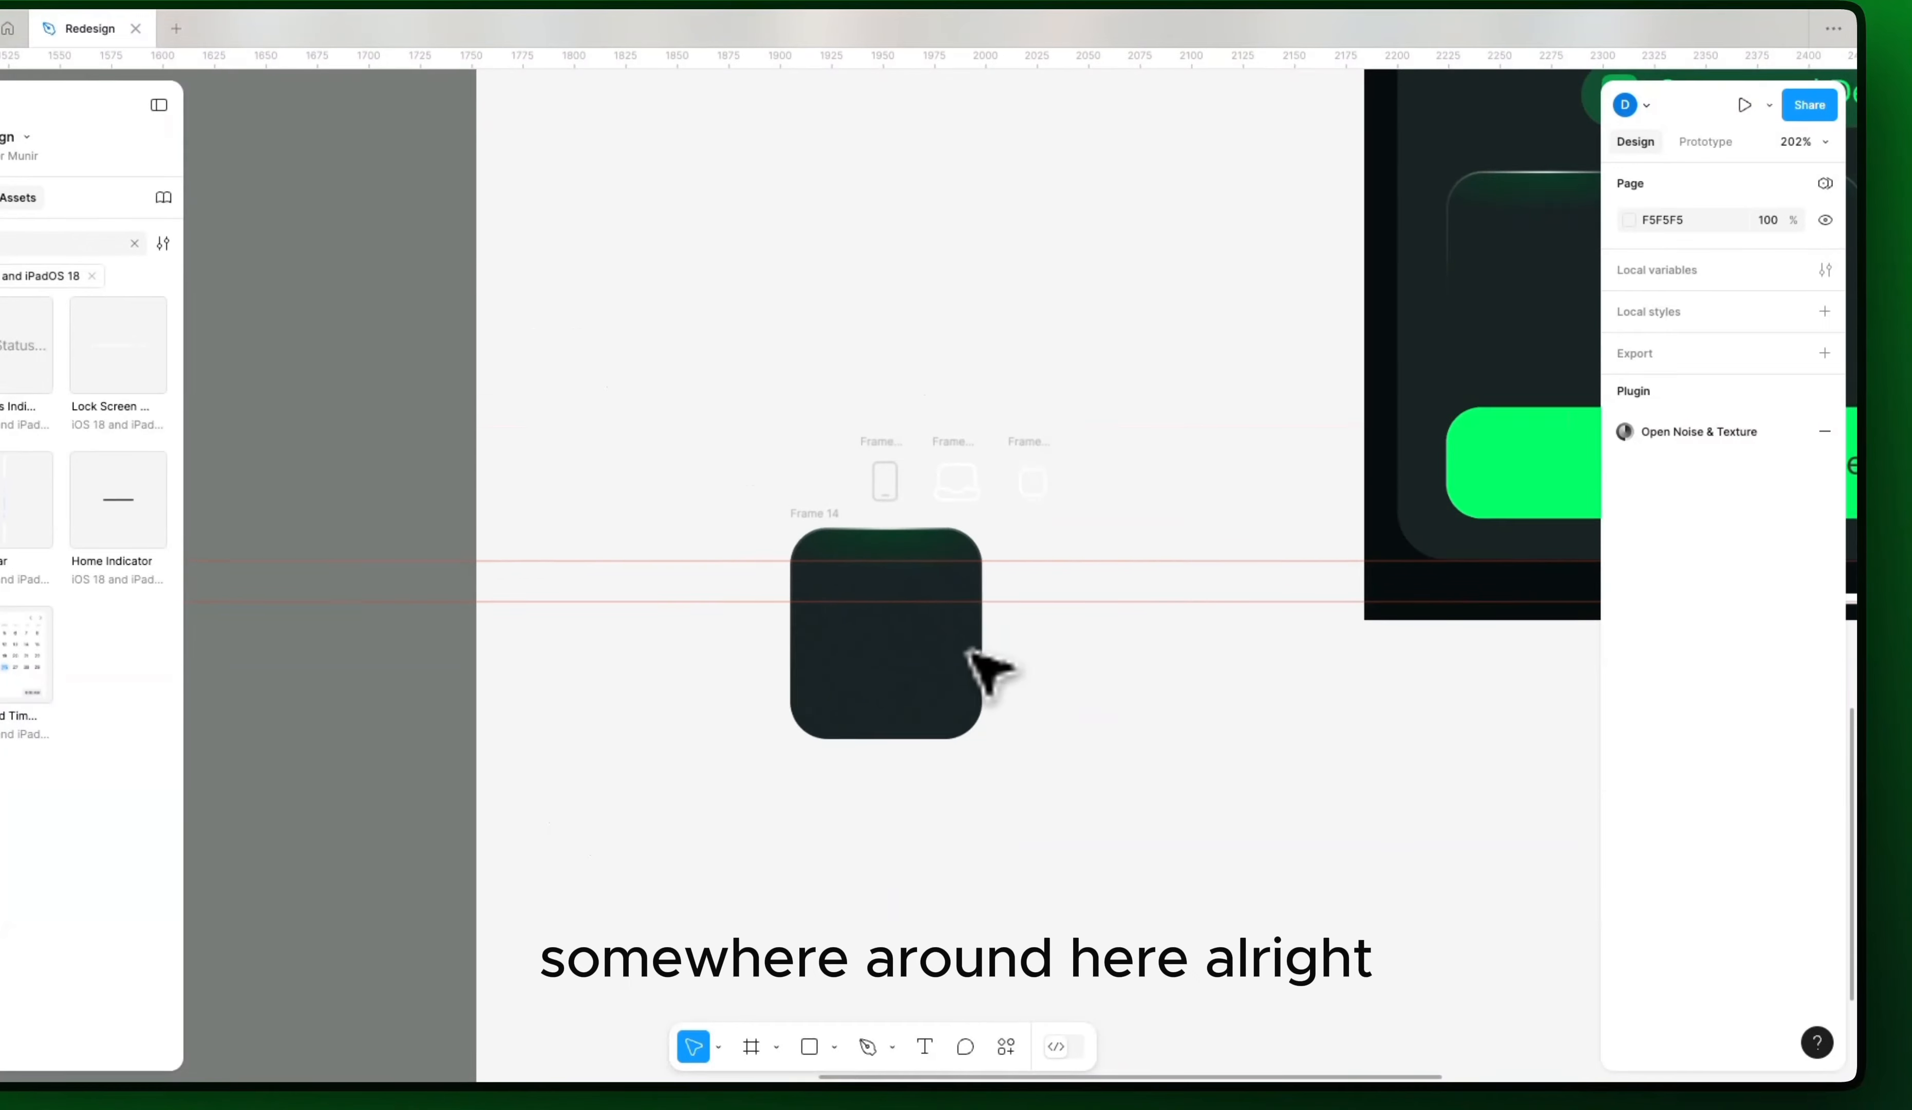
{"action": "left_click", "coordinate": [949, 667]}
{"action": "scroll", "coordinate": [960, 656], "scroll_direction": "up", "scroll_amount": 5}
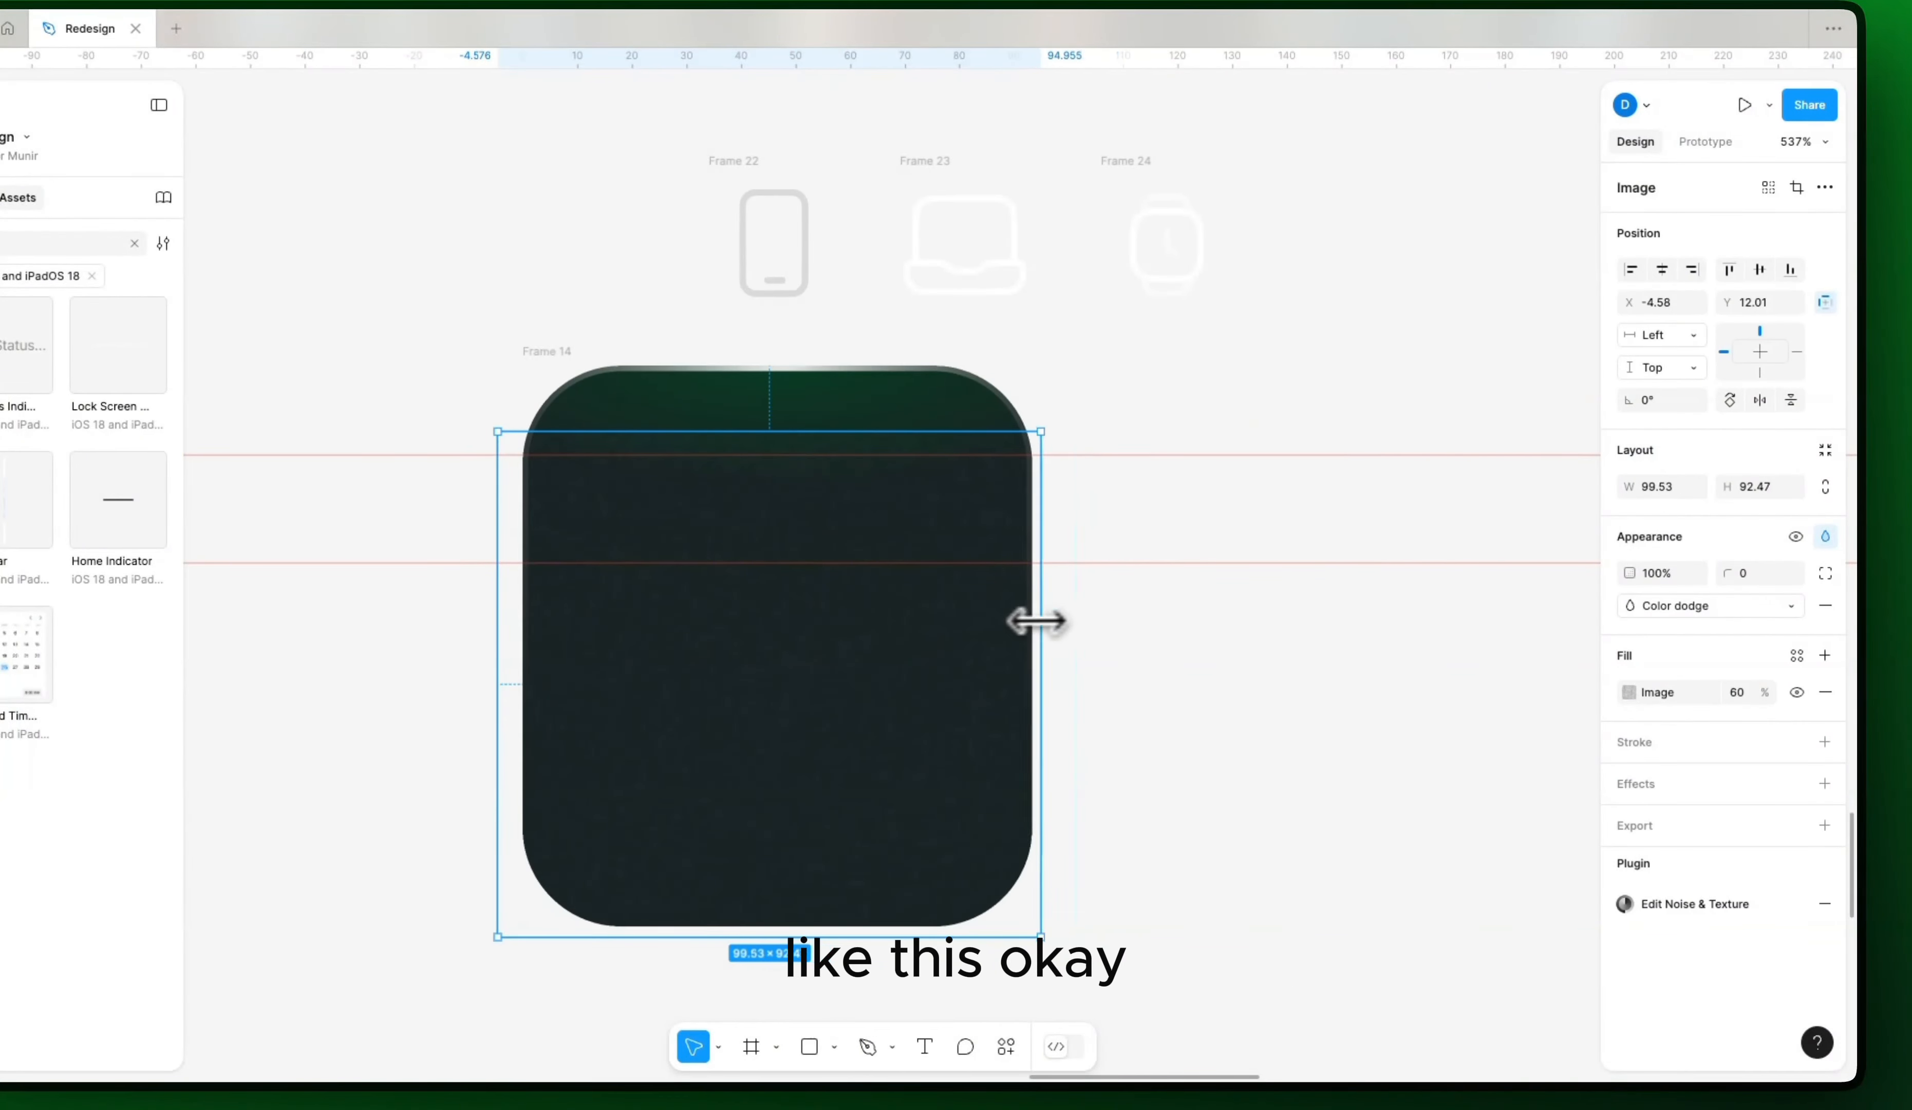
{"action": "left_click_drag", "start_coordinate": [1037, 621], "coordinate": [1038, 621]}
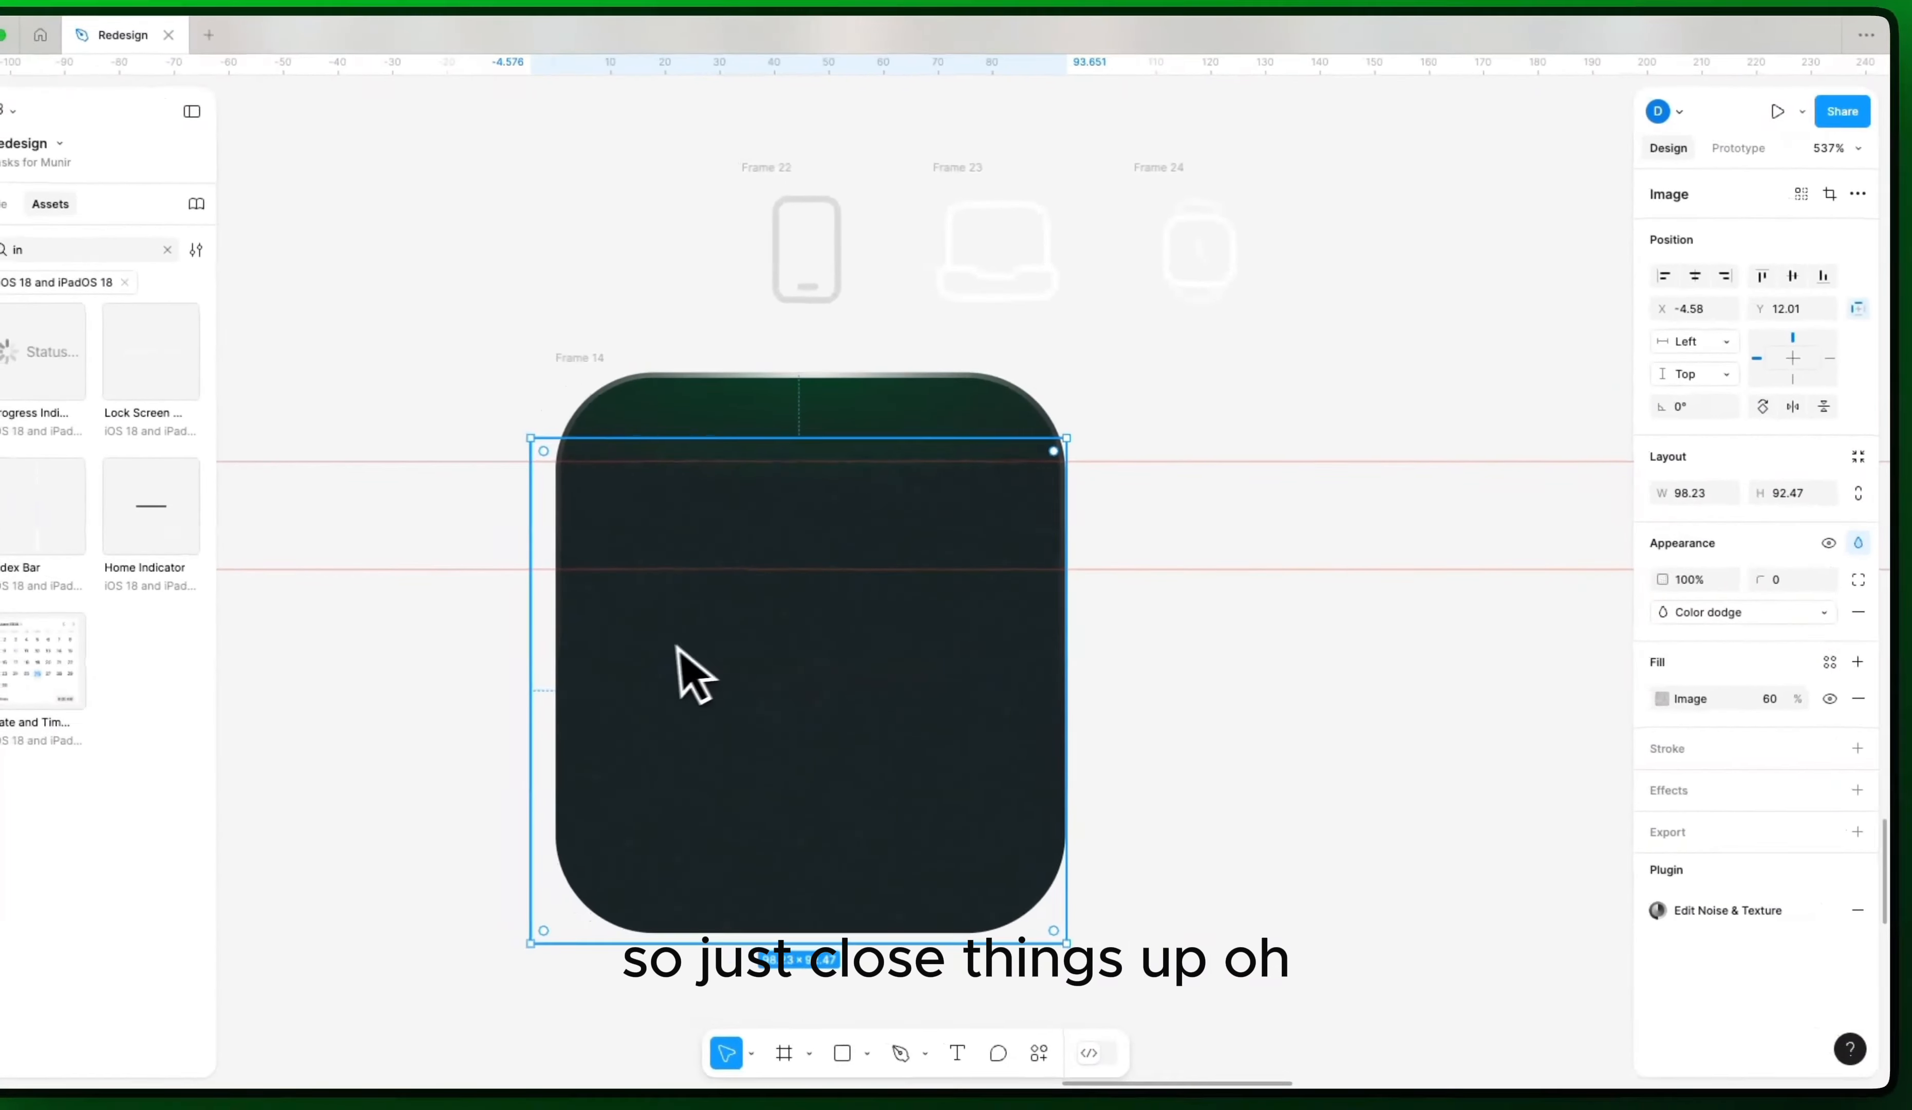
Step: Copy the noise image into the first card under Connected Device and centre it horizontally
{"action": "scroll", "coordinate": [751, 683], "scroll_direction": "down", "scroll_amount": 6}
{"action": "left_click_drag", "start_coordinate": [1043, 731], "coordinate": [841, 781]}
{"action": "scroll", "coordinate": [1097, 621], "scroll_direction": "up", "scroll_amount": 5}
{"action": "left_click", "coordinate": [1101, 609]}
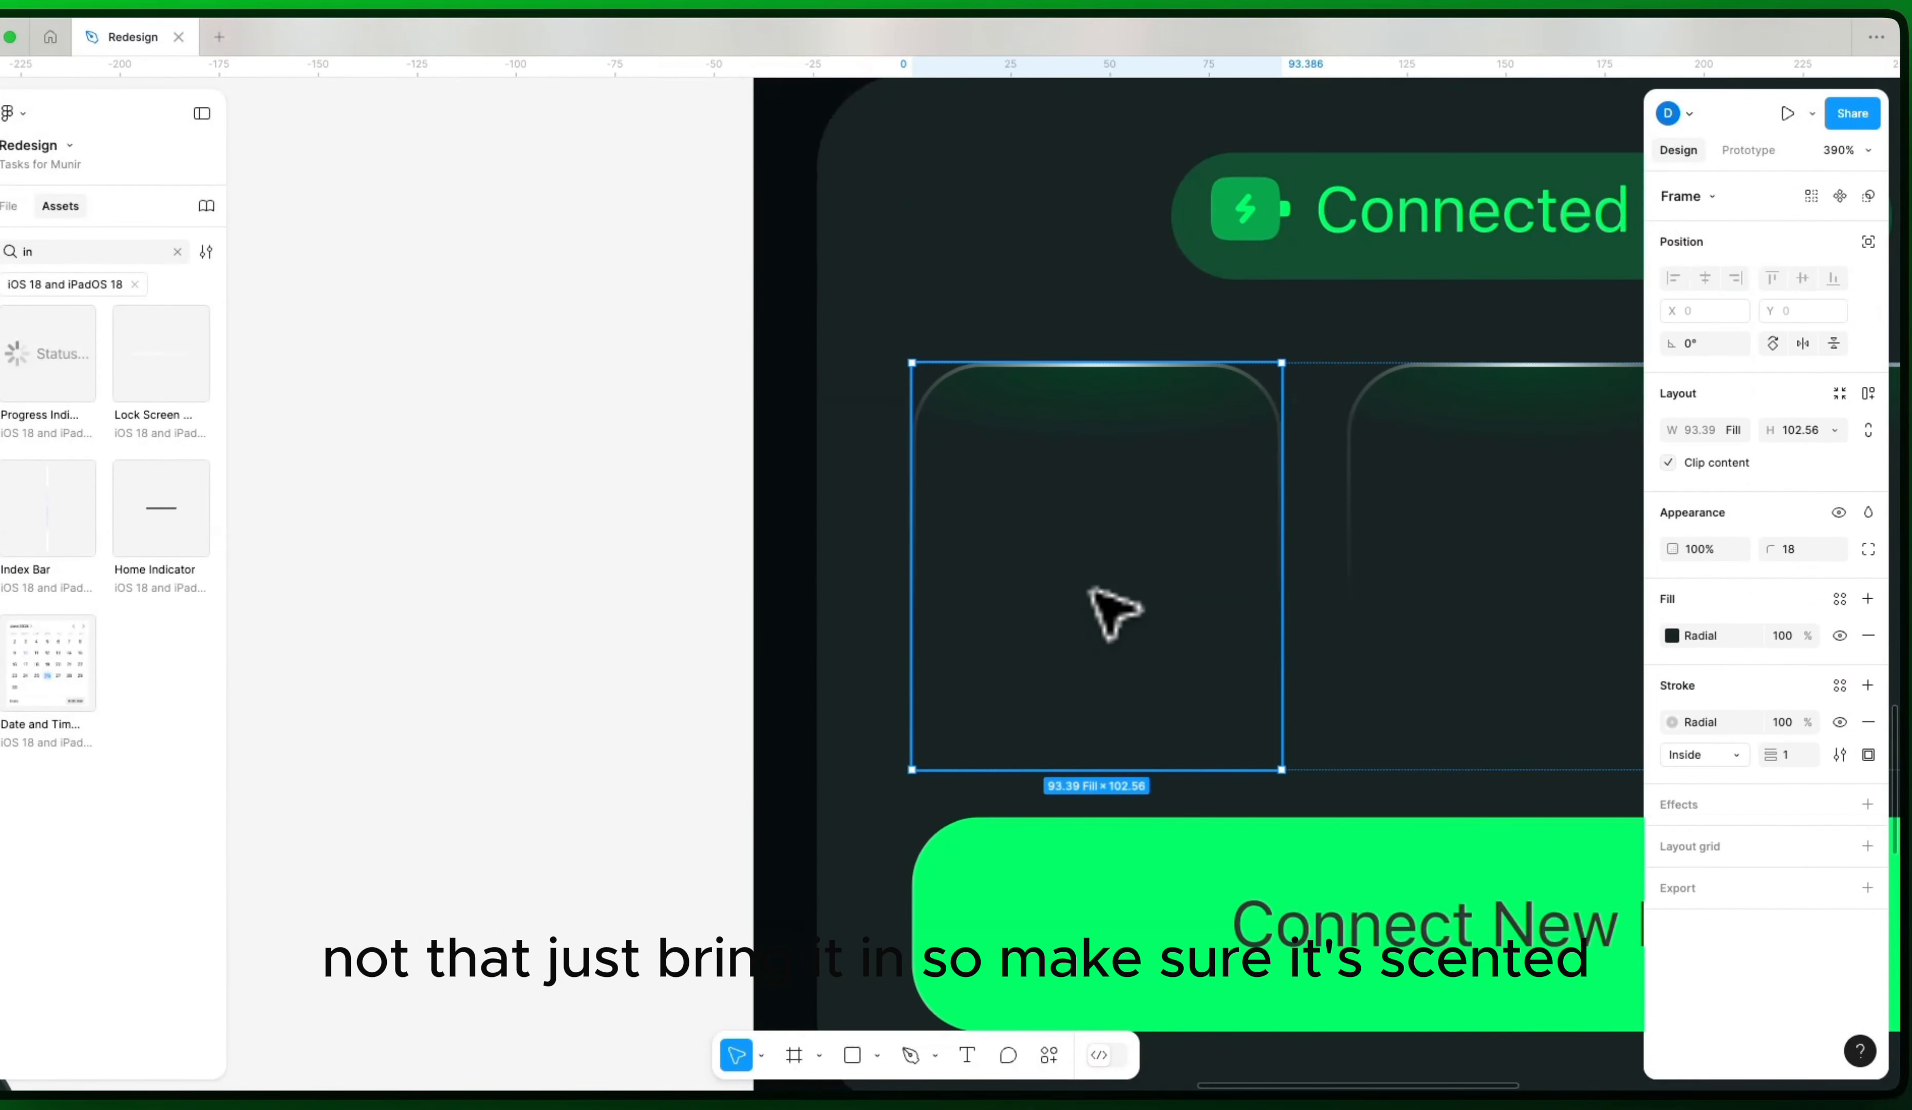
{"action": "key", "text": "super+v"}
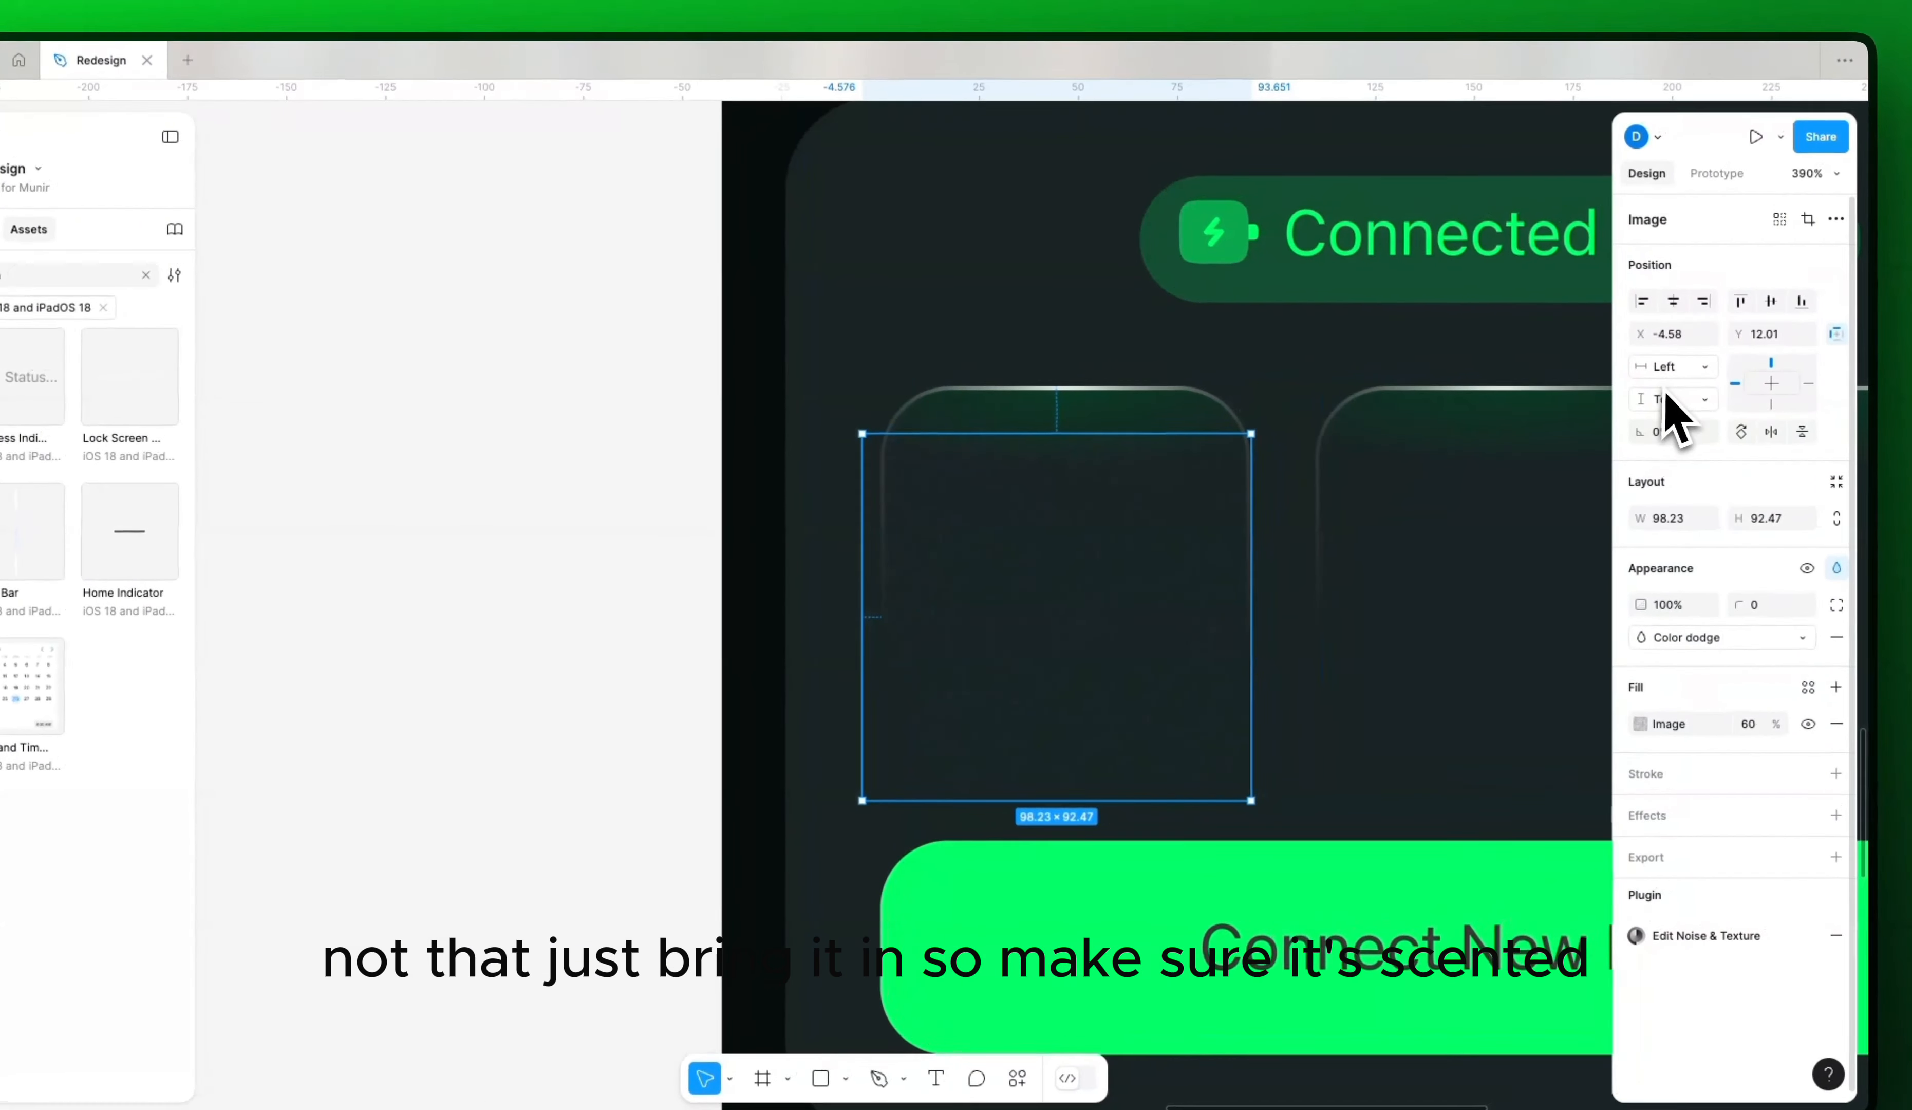
{"action": "left_click", "coordinate": [1705, 278]}
{"action": "left_click_drag", "start_coordinate": [1257, 474], "coordinate": [846, 473]}
Step: Paste the noise image into the second and third cards under Connected Device
{"action": "left_click", "coordinate": [927, 470]}
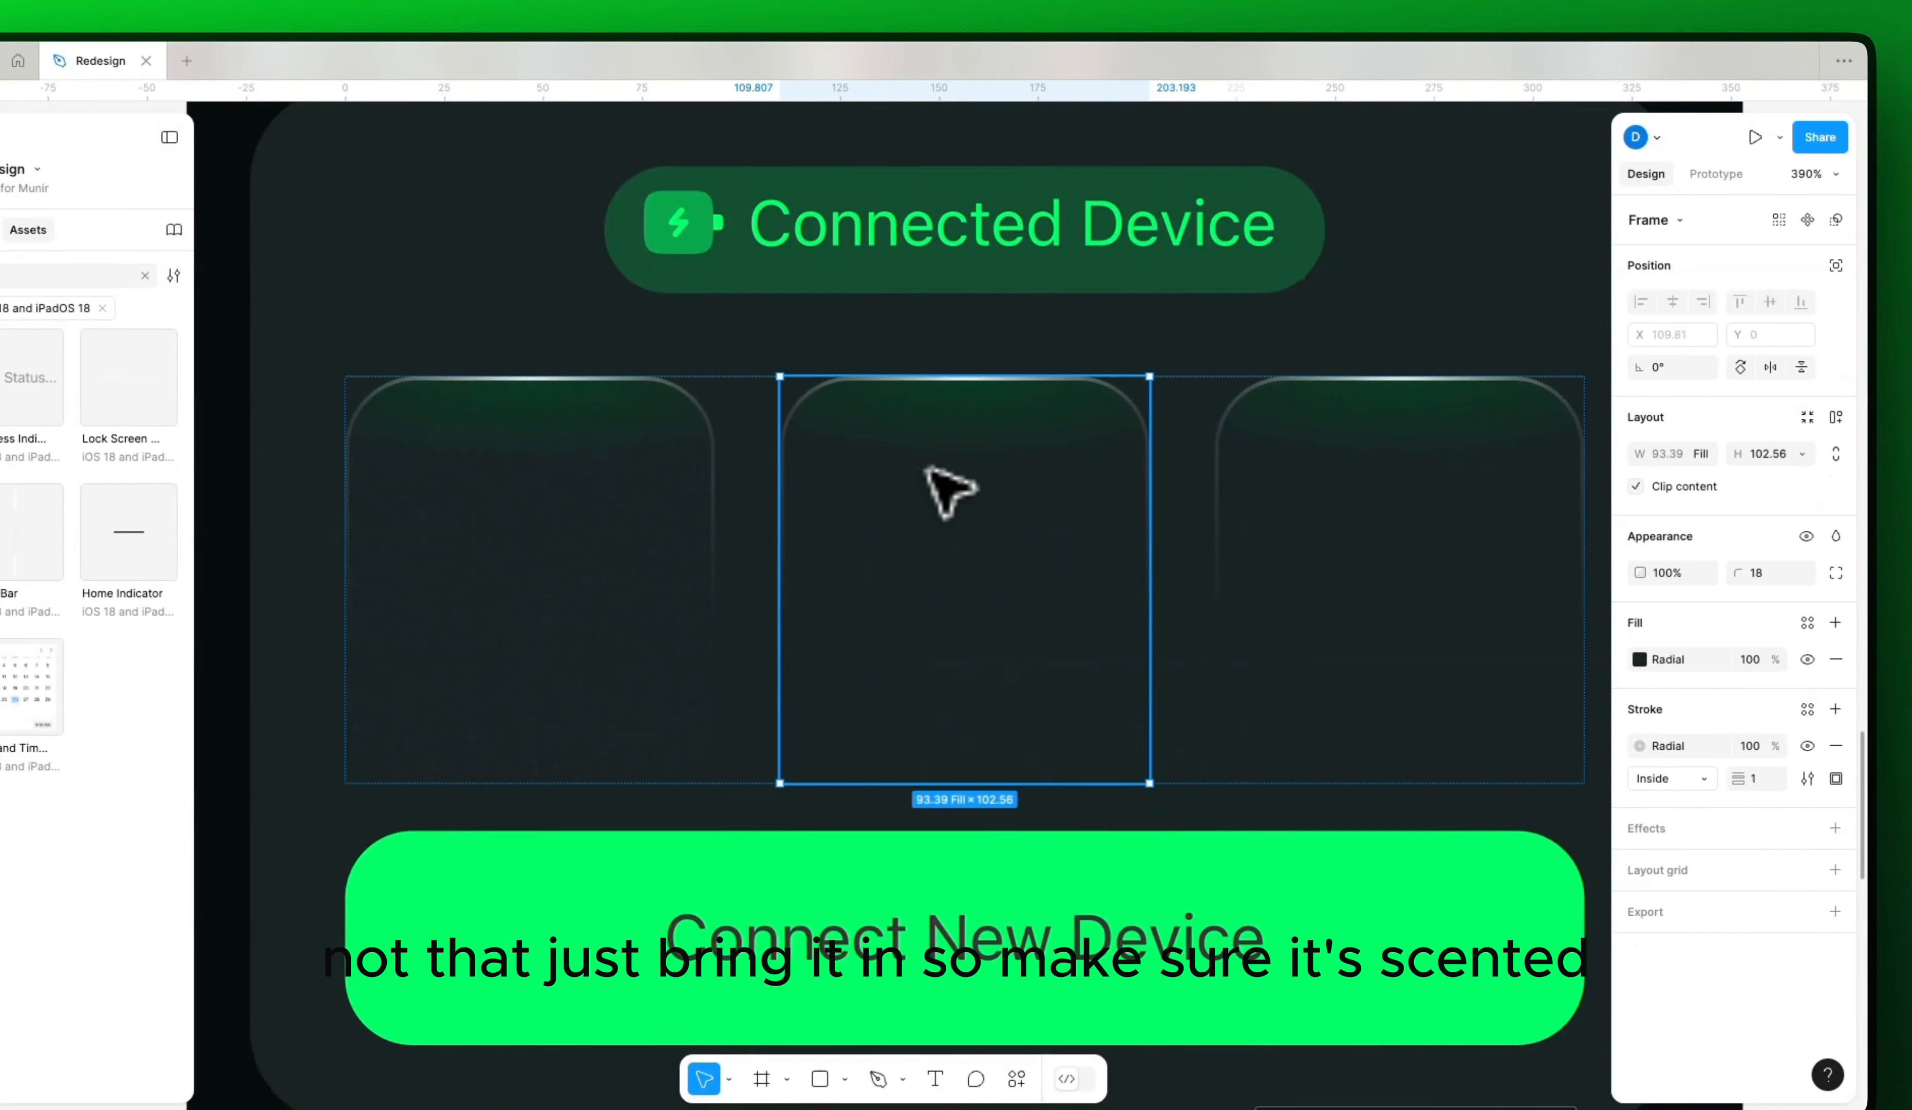
{"action": "key", "text": "super+v"}
{"action": "left_click", "coordinate": [1380, 531]}
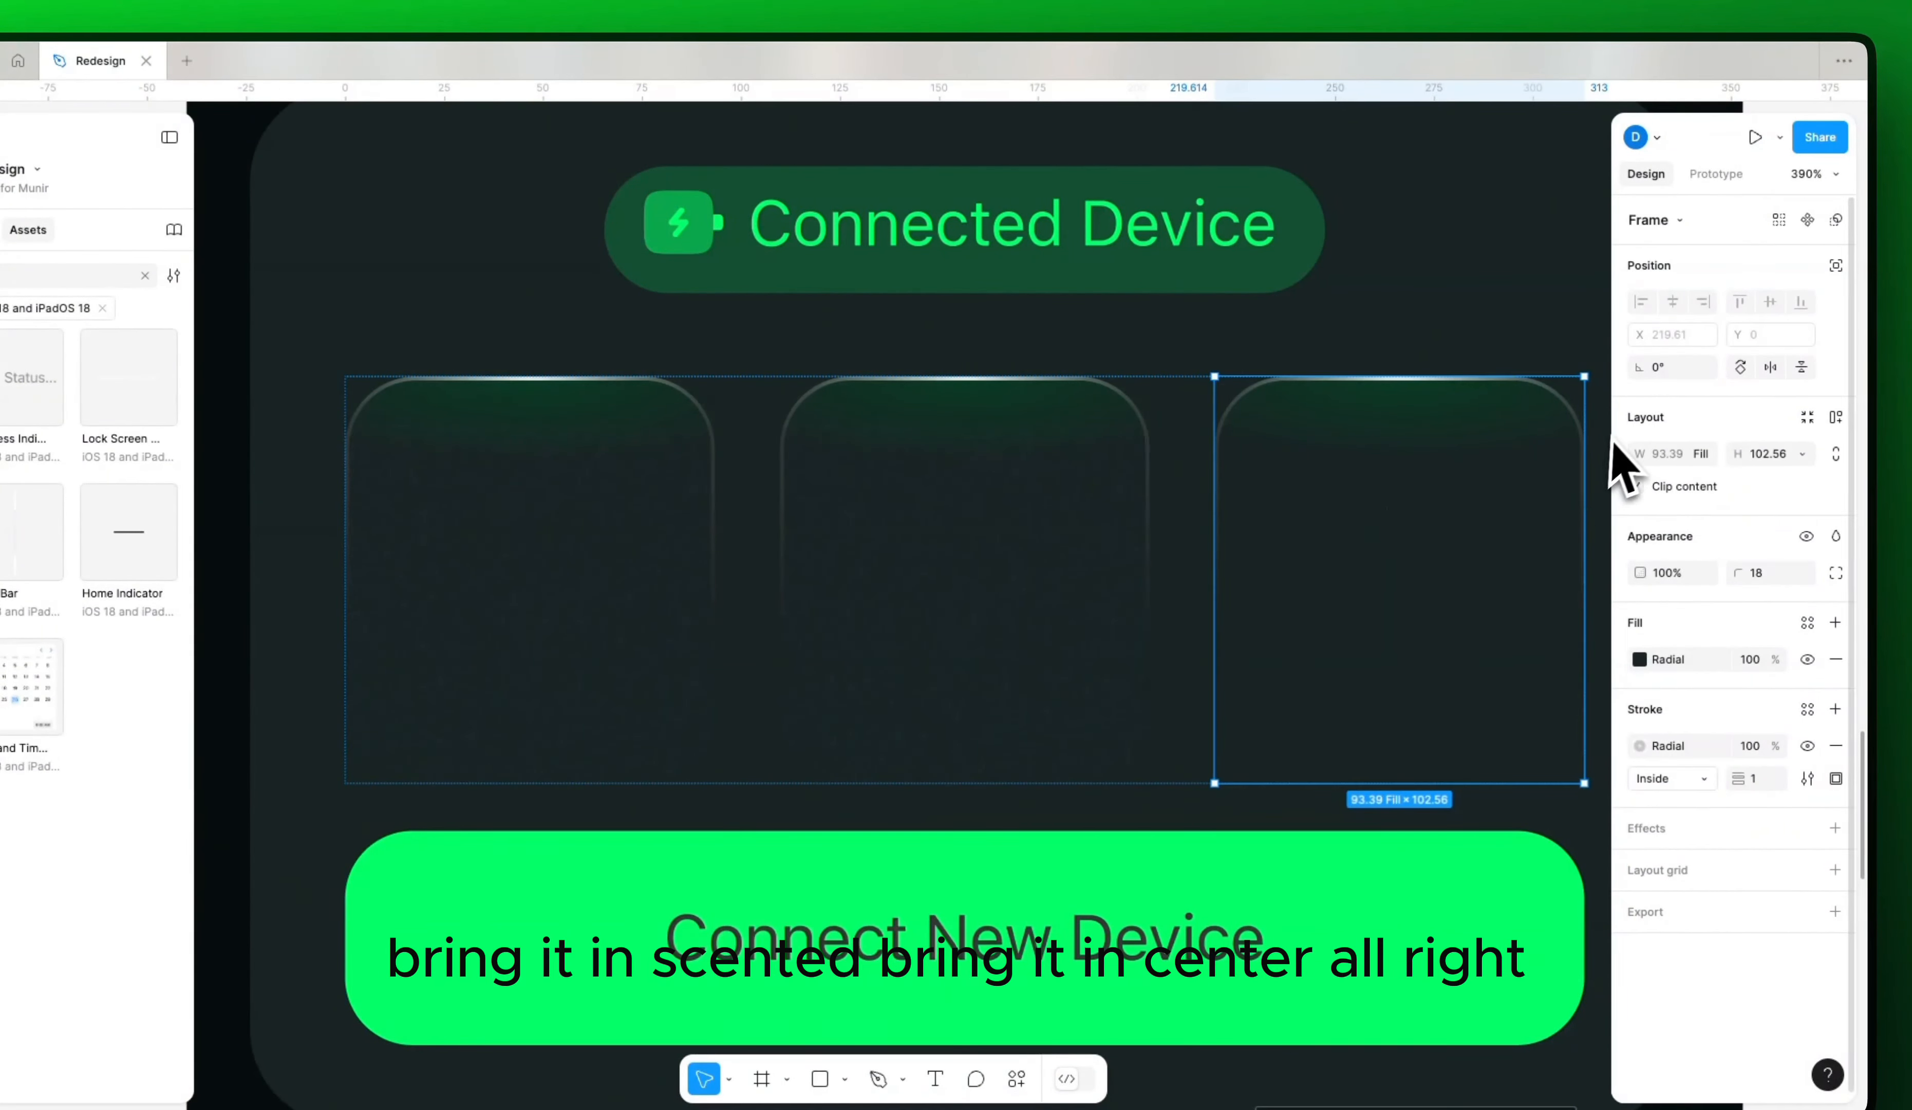
{"action": "key", "text": "super+v"}
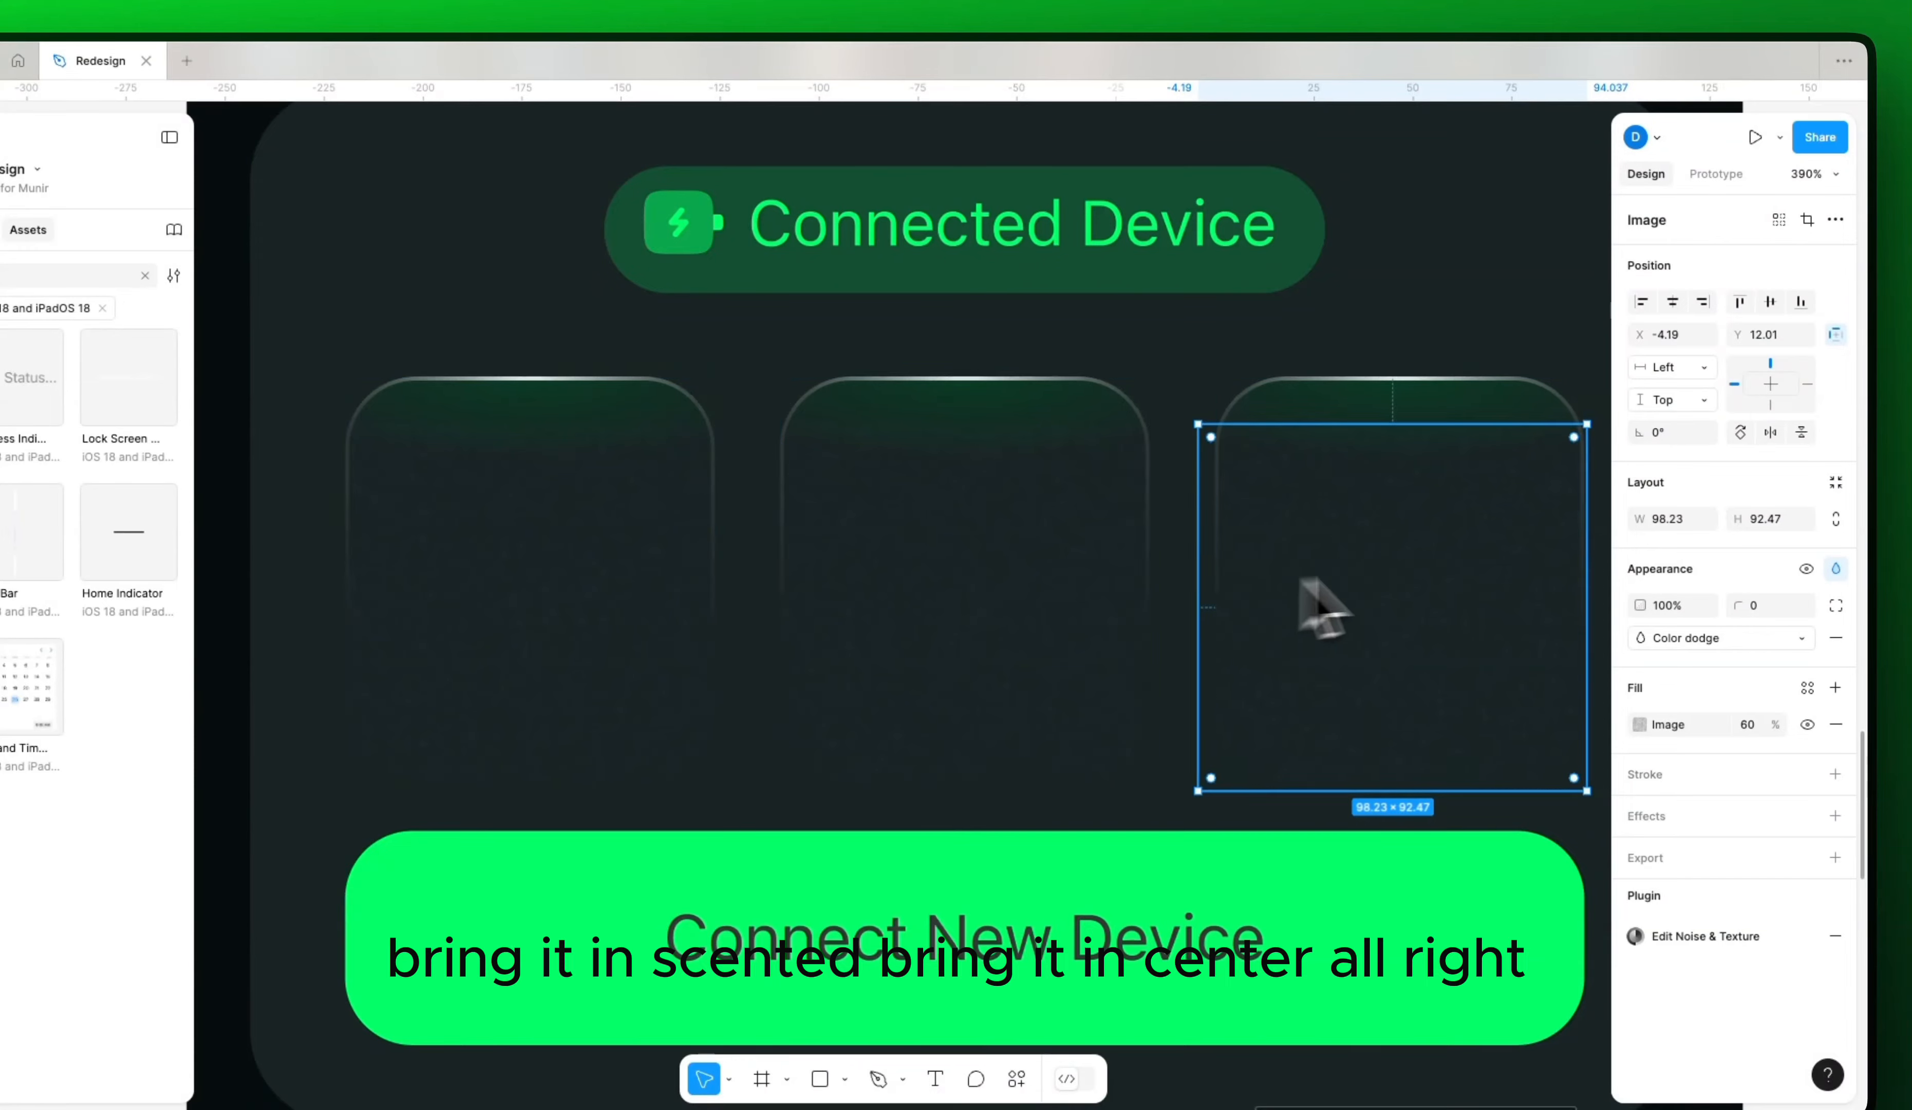
Step: Add a second stroke to the first Connected Device card and set its colour to FFFFFF
{"action": "left_click_drag", "start_coordinate": [786, 563], "coordinate": [1058, 469]}
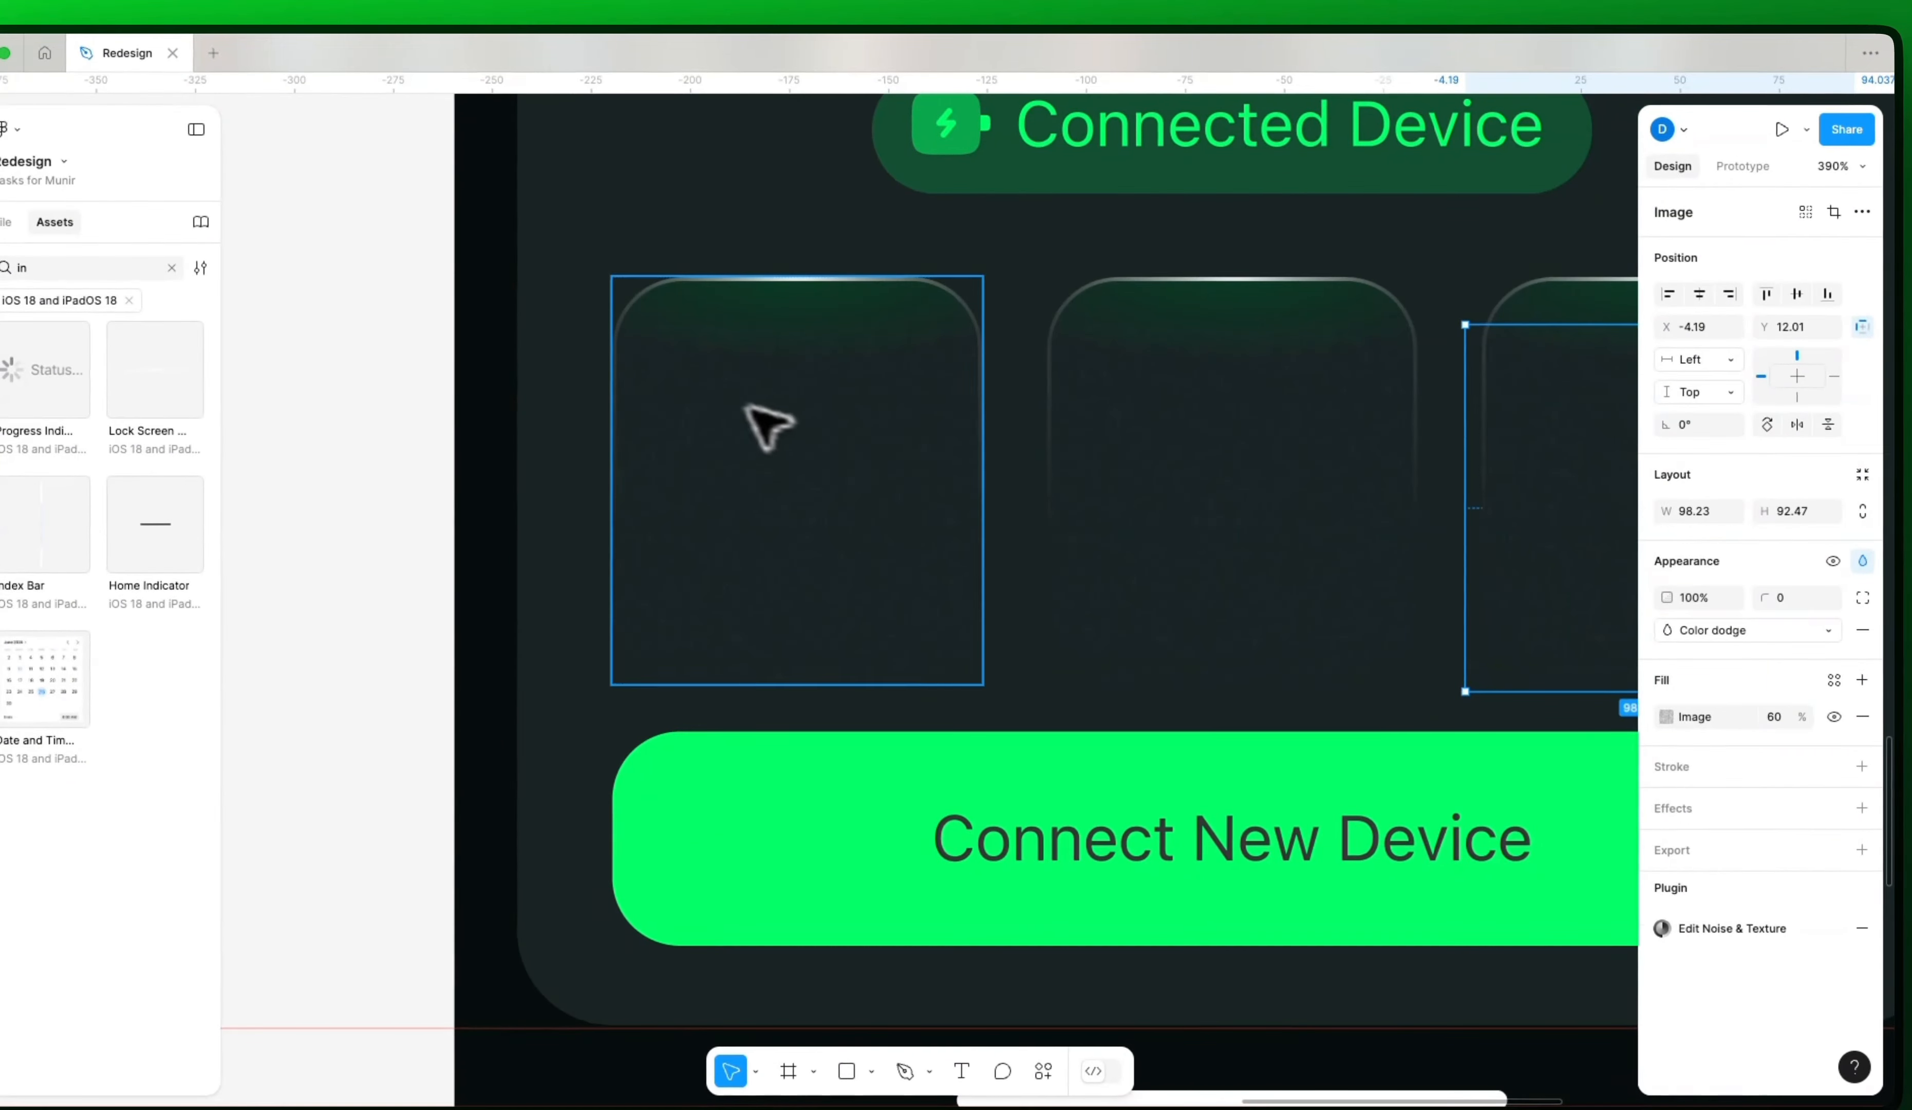
{"action": "left_click", "coordinate": [914, 427]}
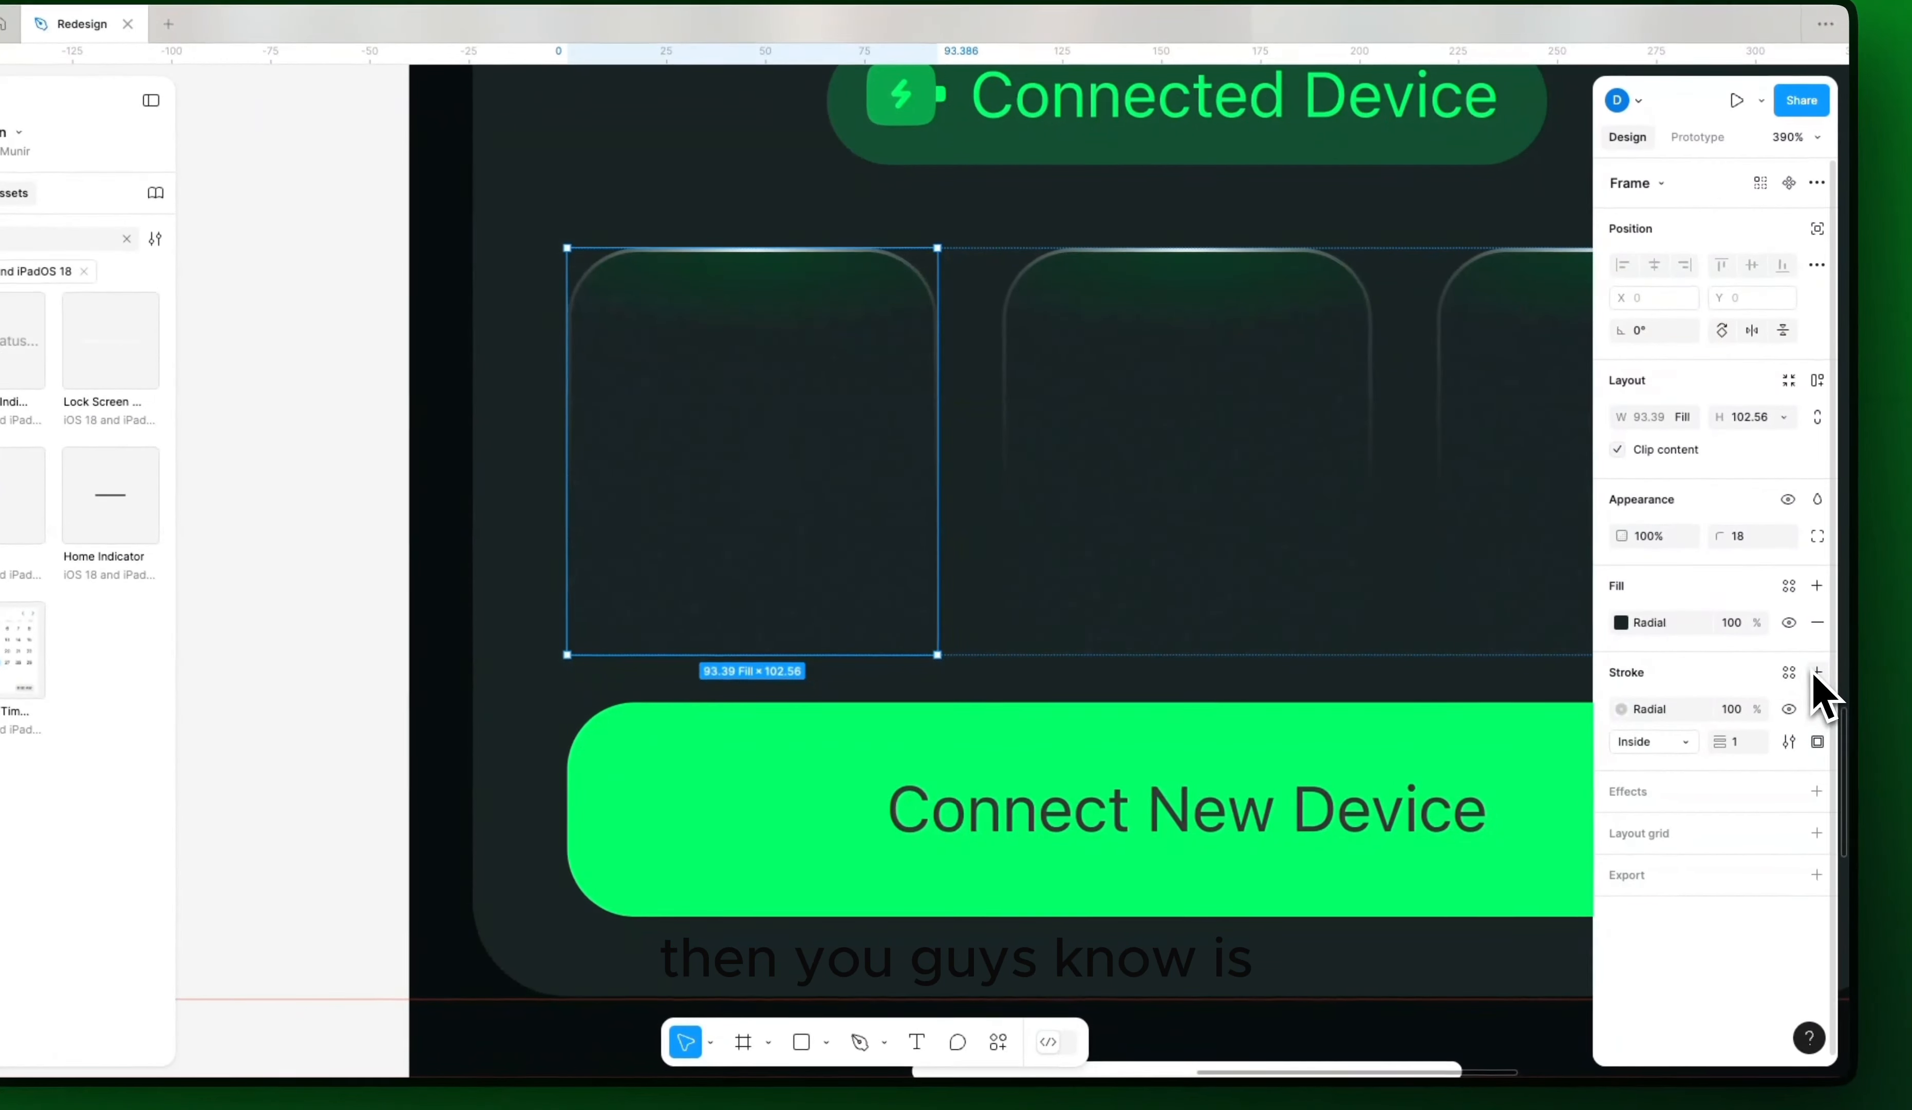
{"action": "left_click", "coordinate": [1843, 689]}
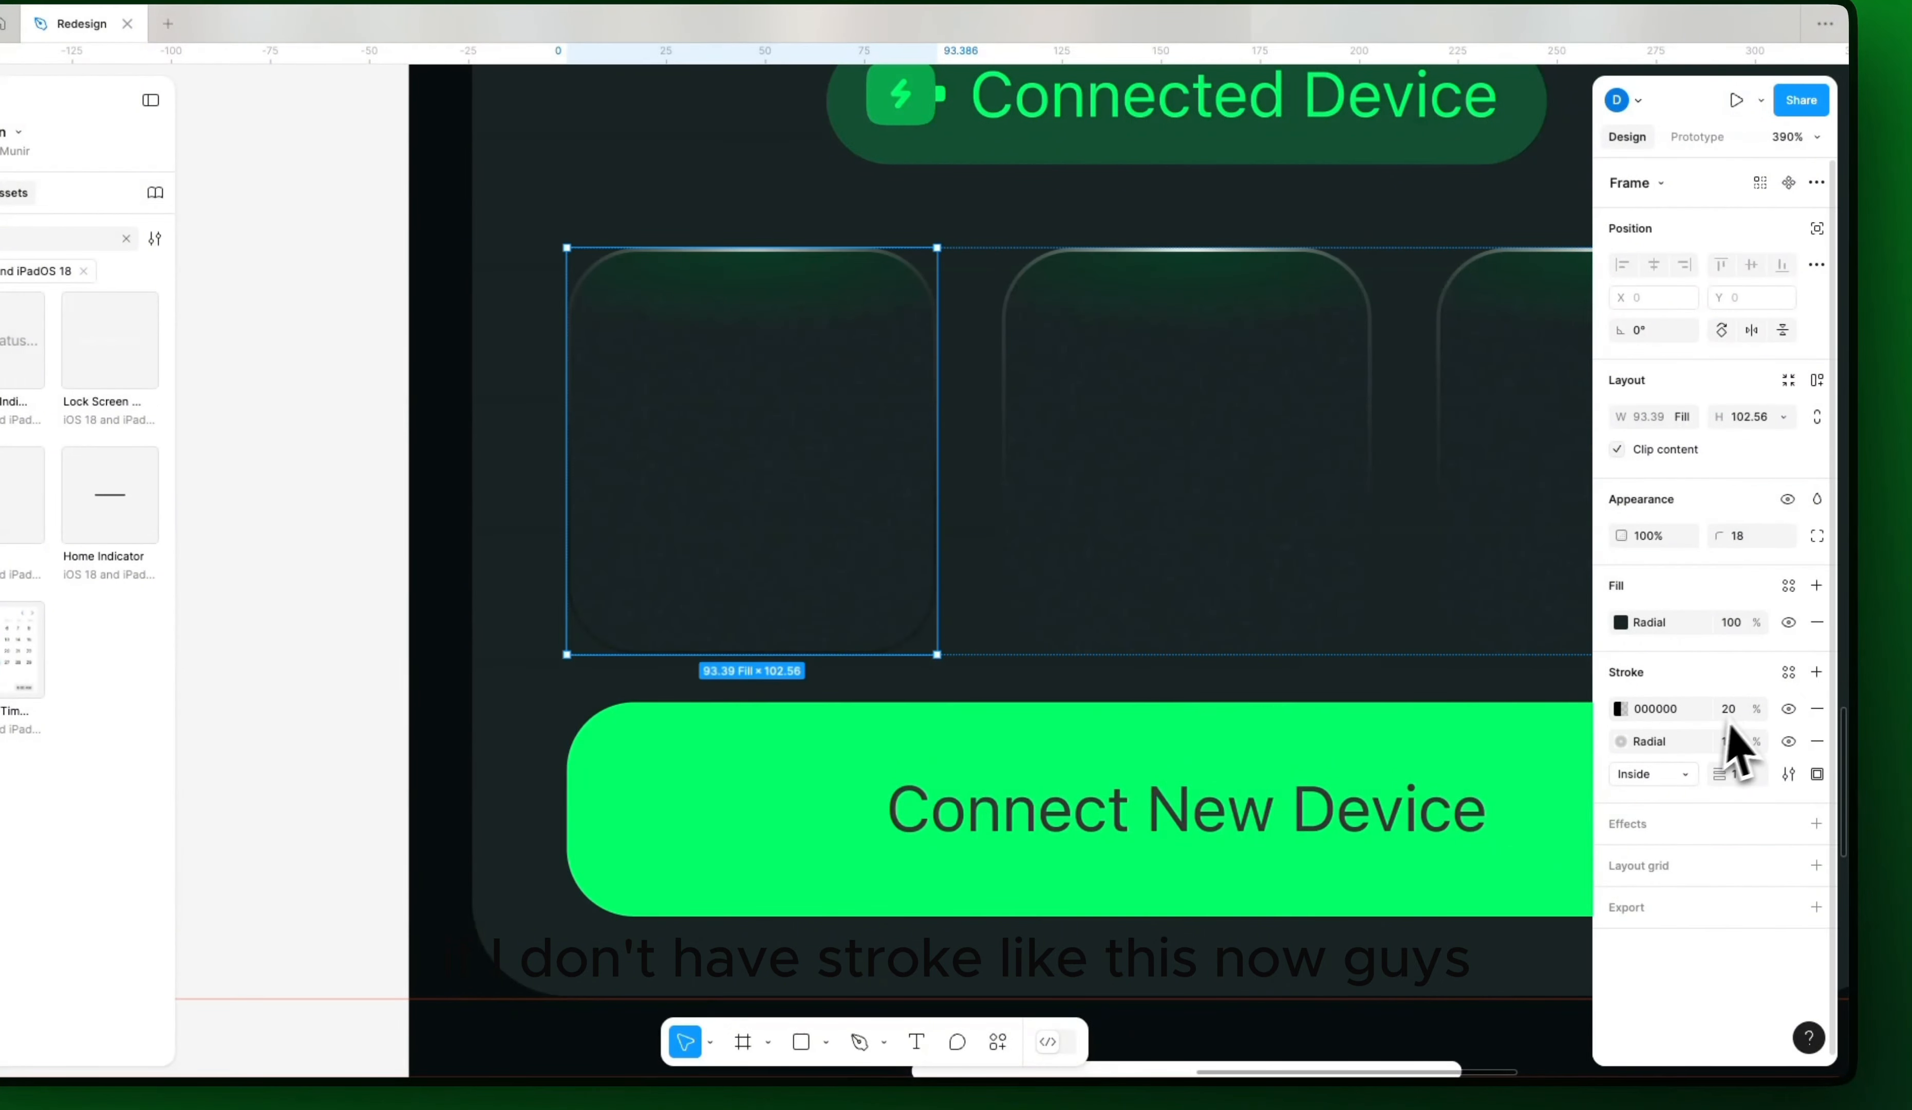
{"action": "type", "text": "FFFFFF"}
{"action": "key", "text": "Return"}
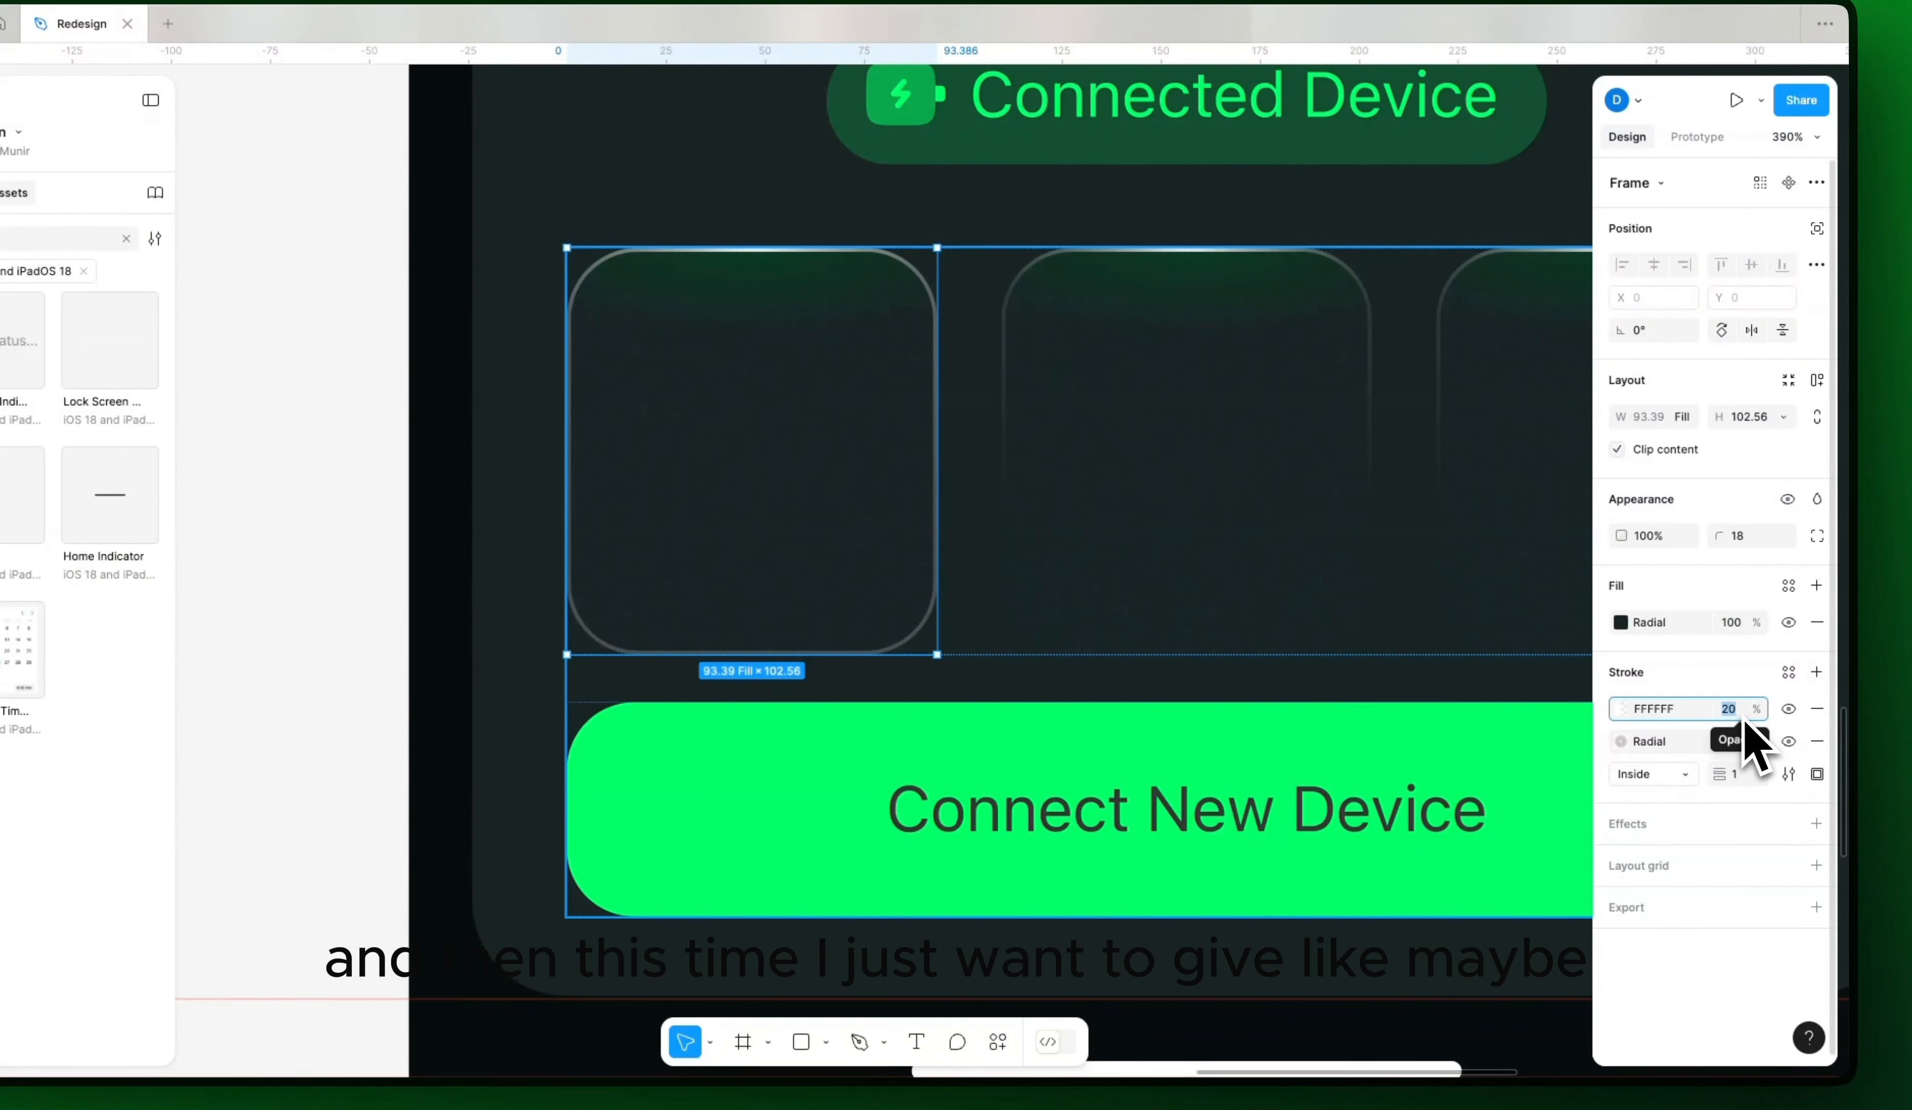
Step: Lower the opacity of the white stroke on the first Connected Device card to 1%
{"action": "type", "text": "5"}
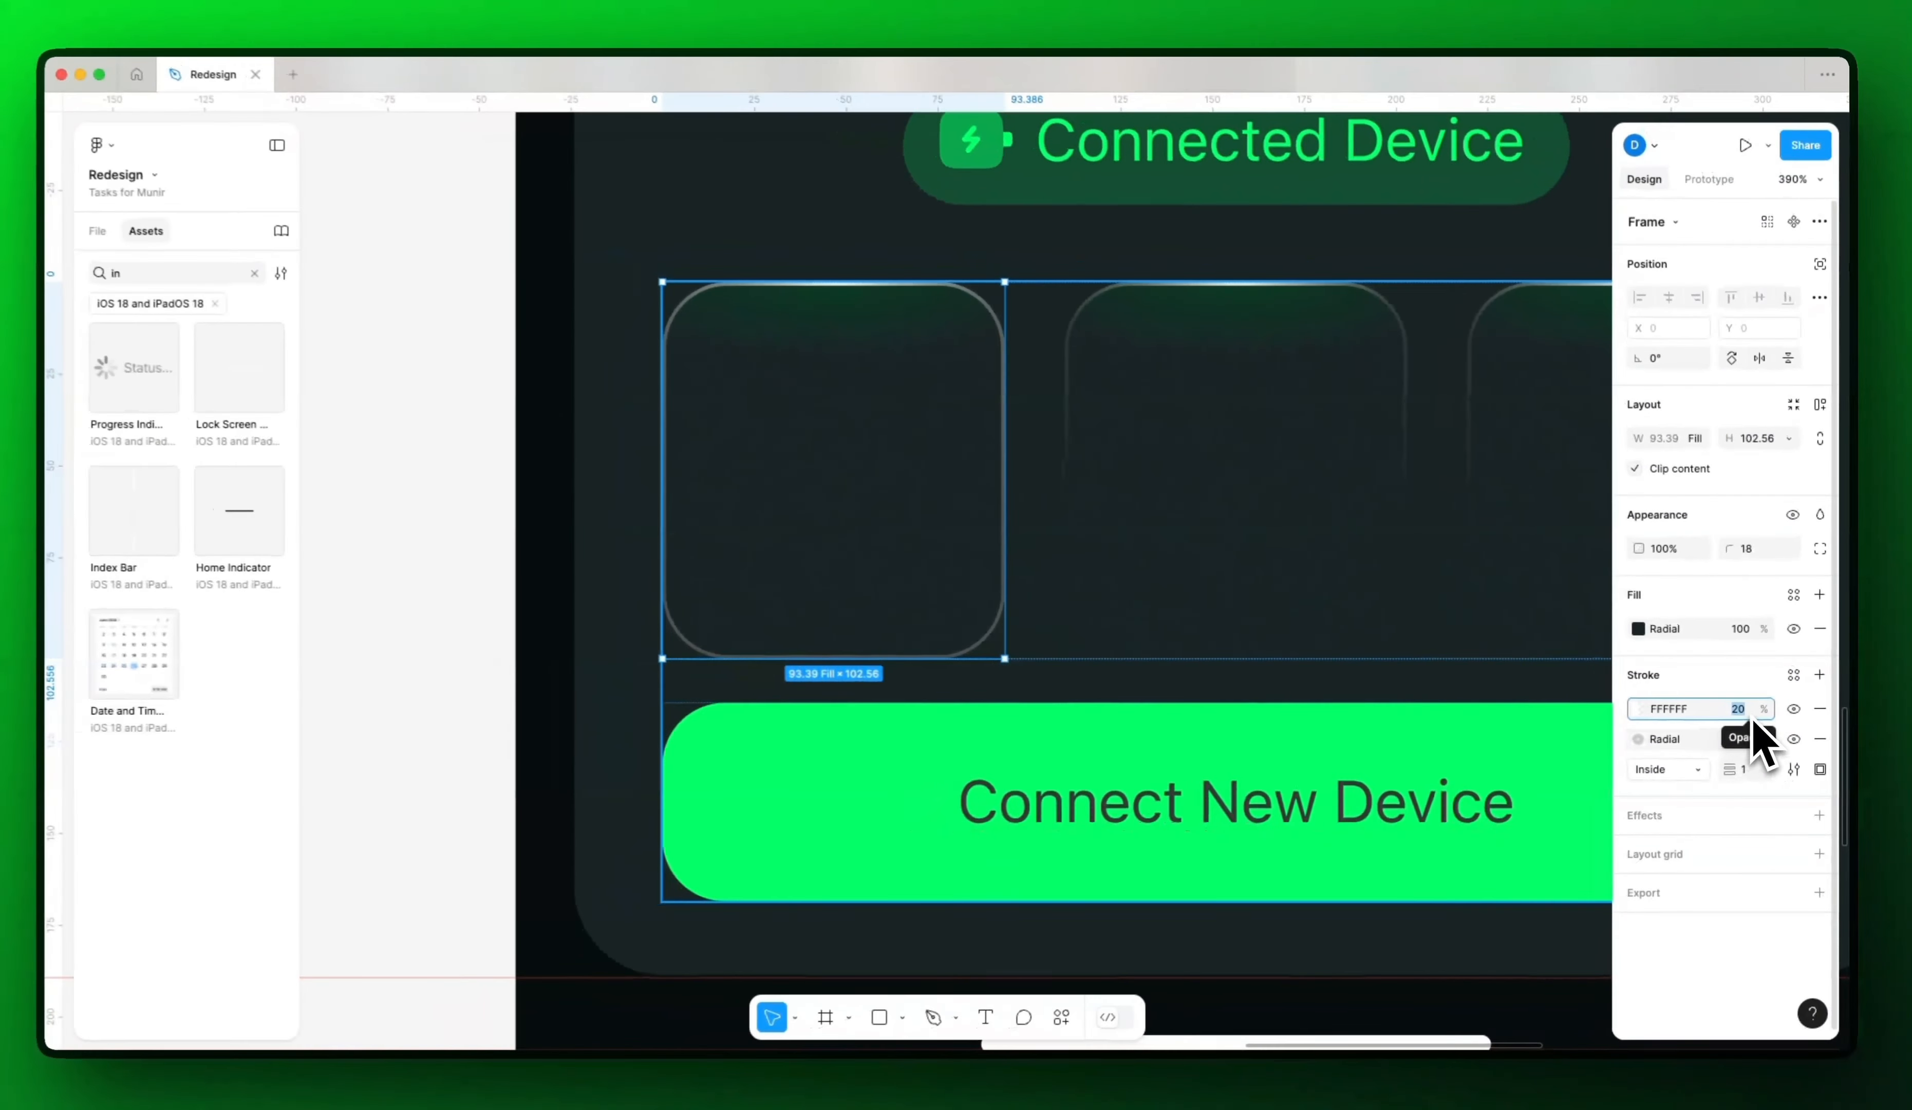
{"action": "key", "text": "Return"}
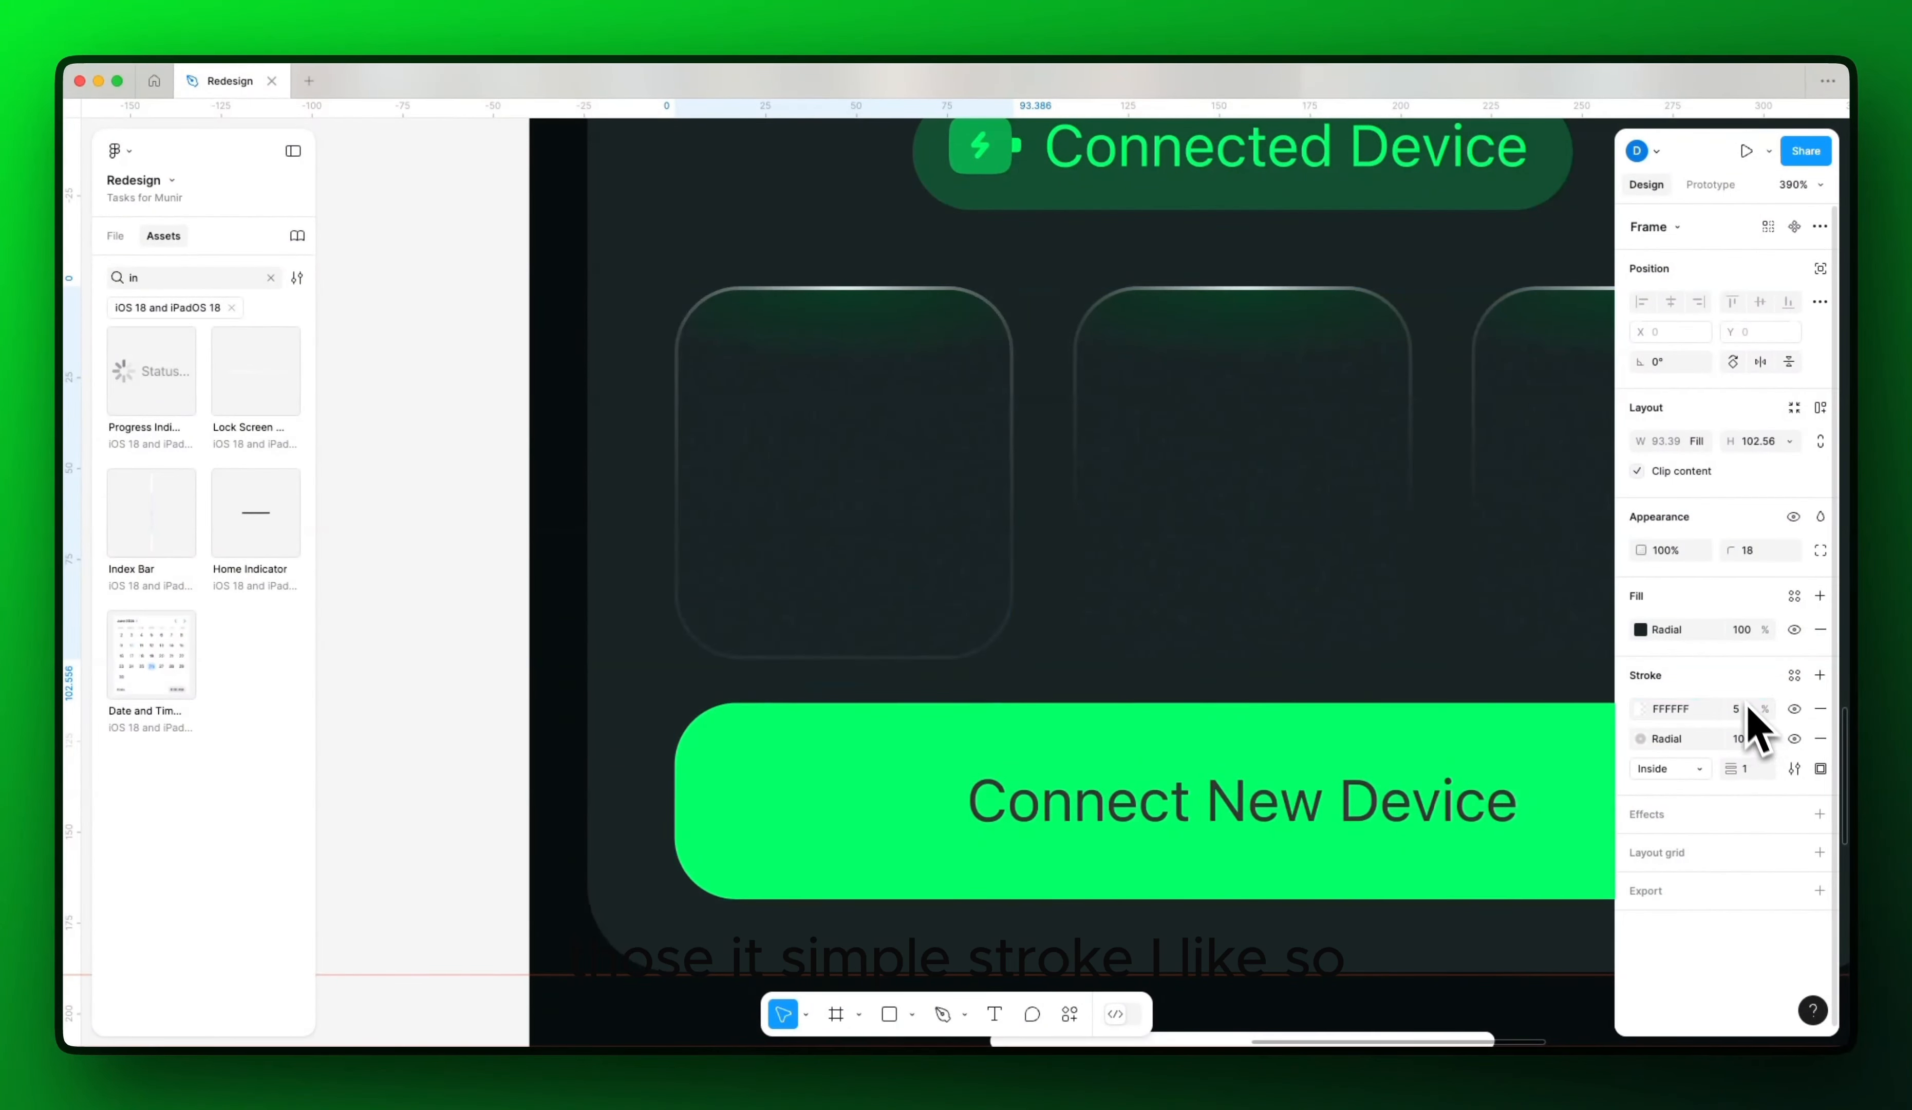
{"action": "left_click", "coordinate": [1755, 707]}
{"action": "type", "text": "2"}
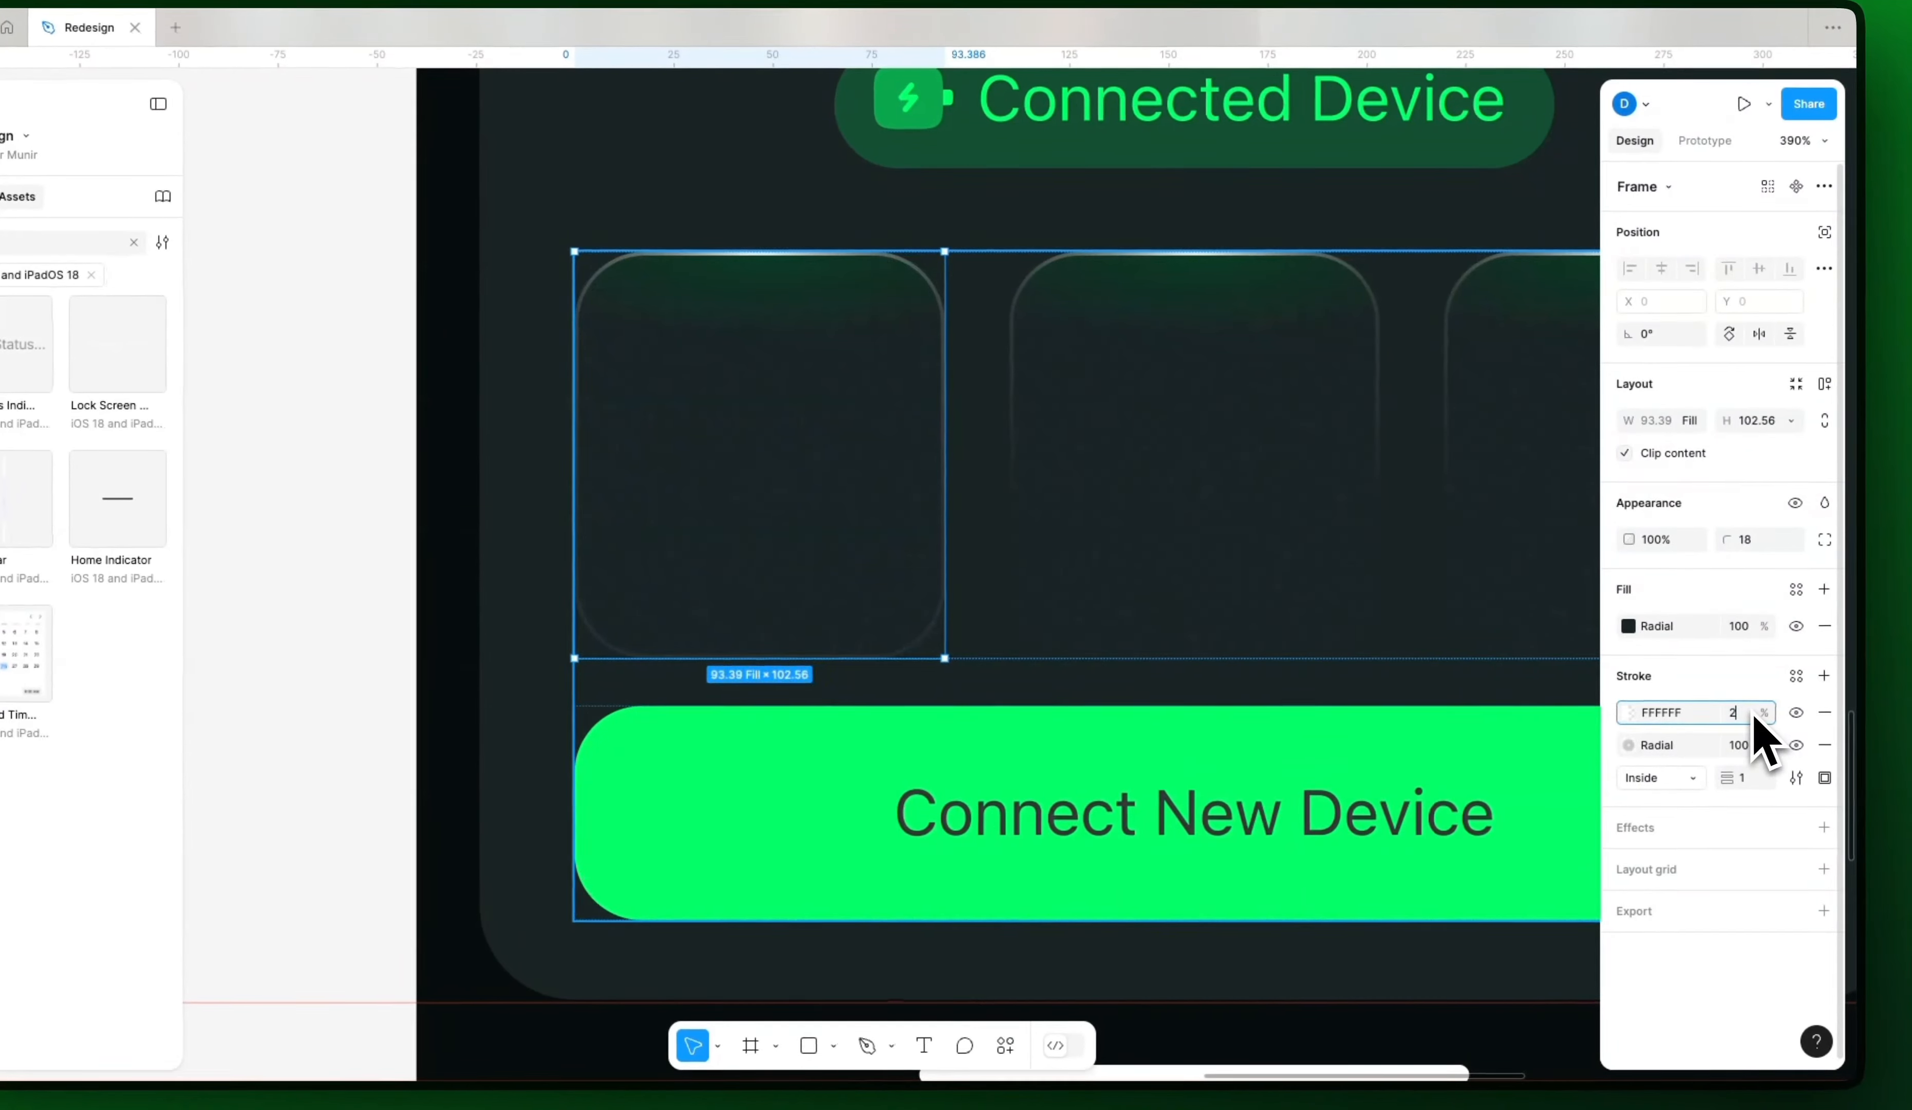
{"action": "key", "text": "Return"}
{"action": "left_click", "coordinate": [1745, 717]}
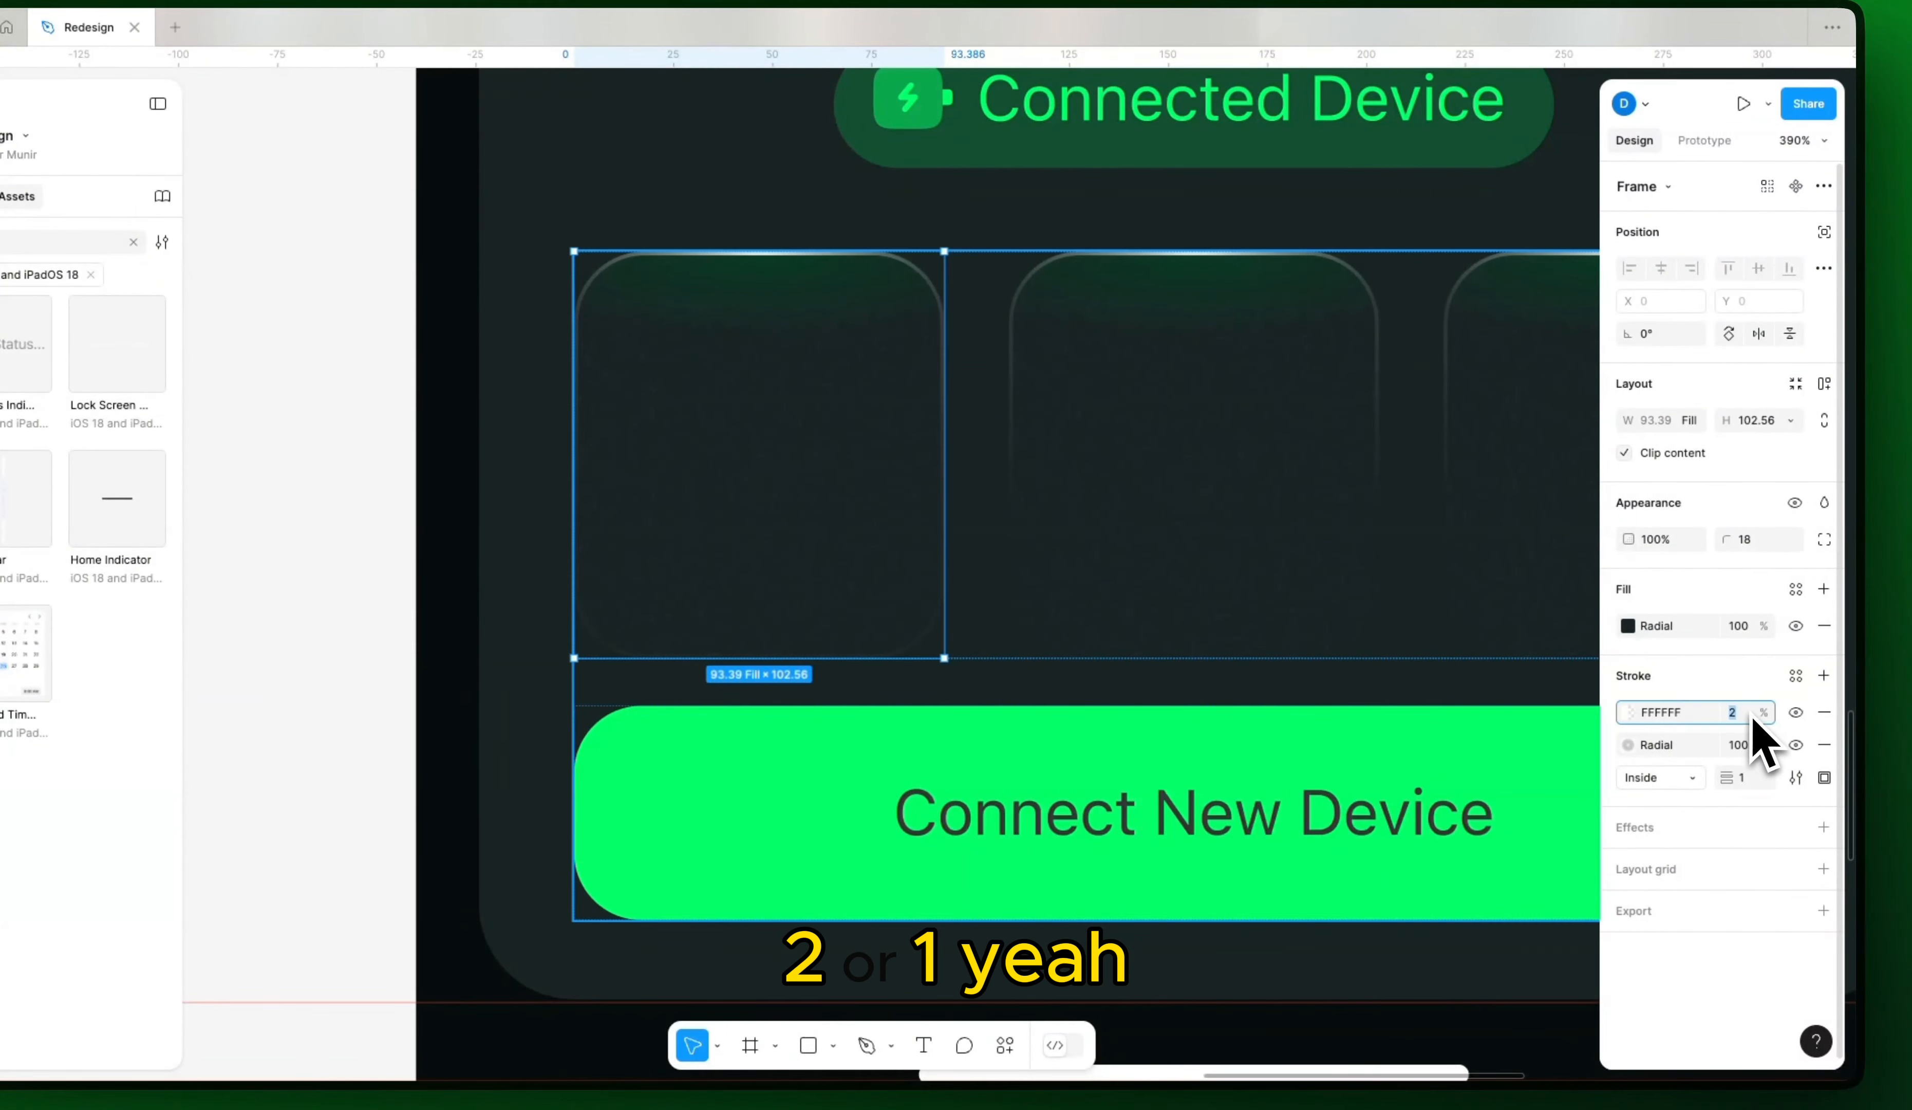
{"action": "type", "text": "1"}
{"action": "key", "text": "Return"}
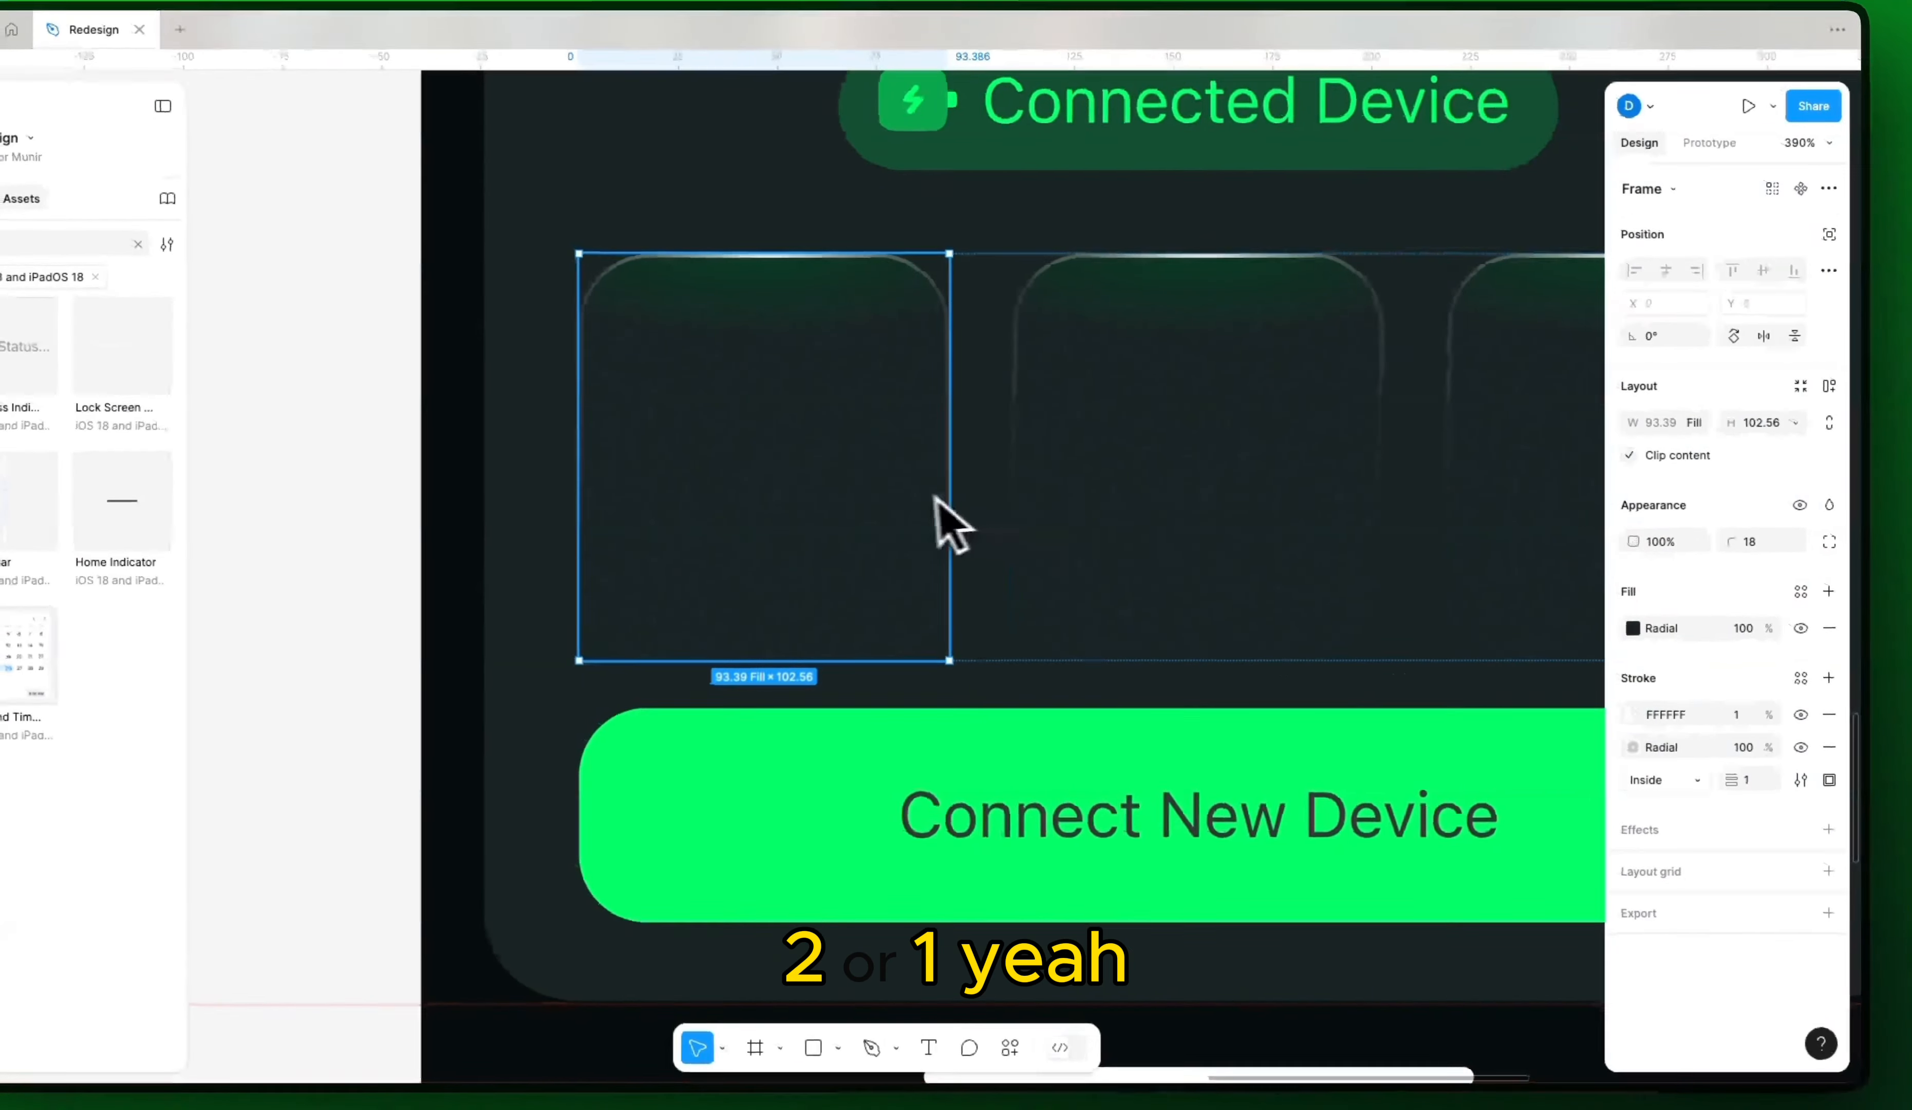
Step: Try to carry the first card's white stroke over to the second and third Connected Device cards
{"action": "key", "text": "Right"}
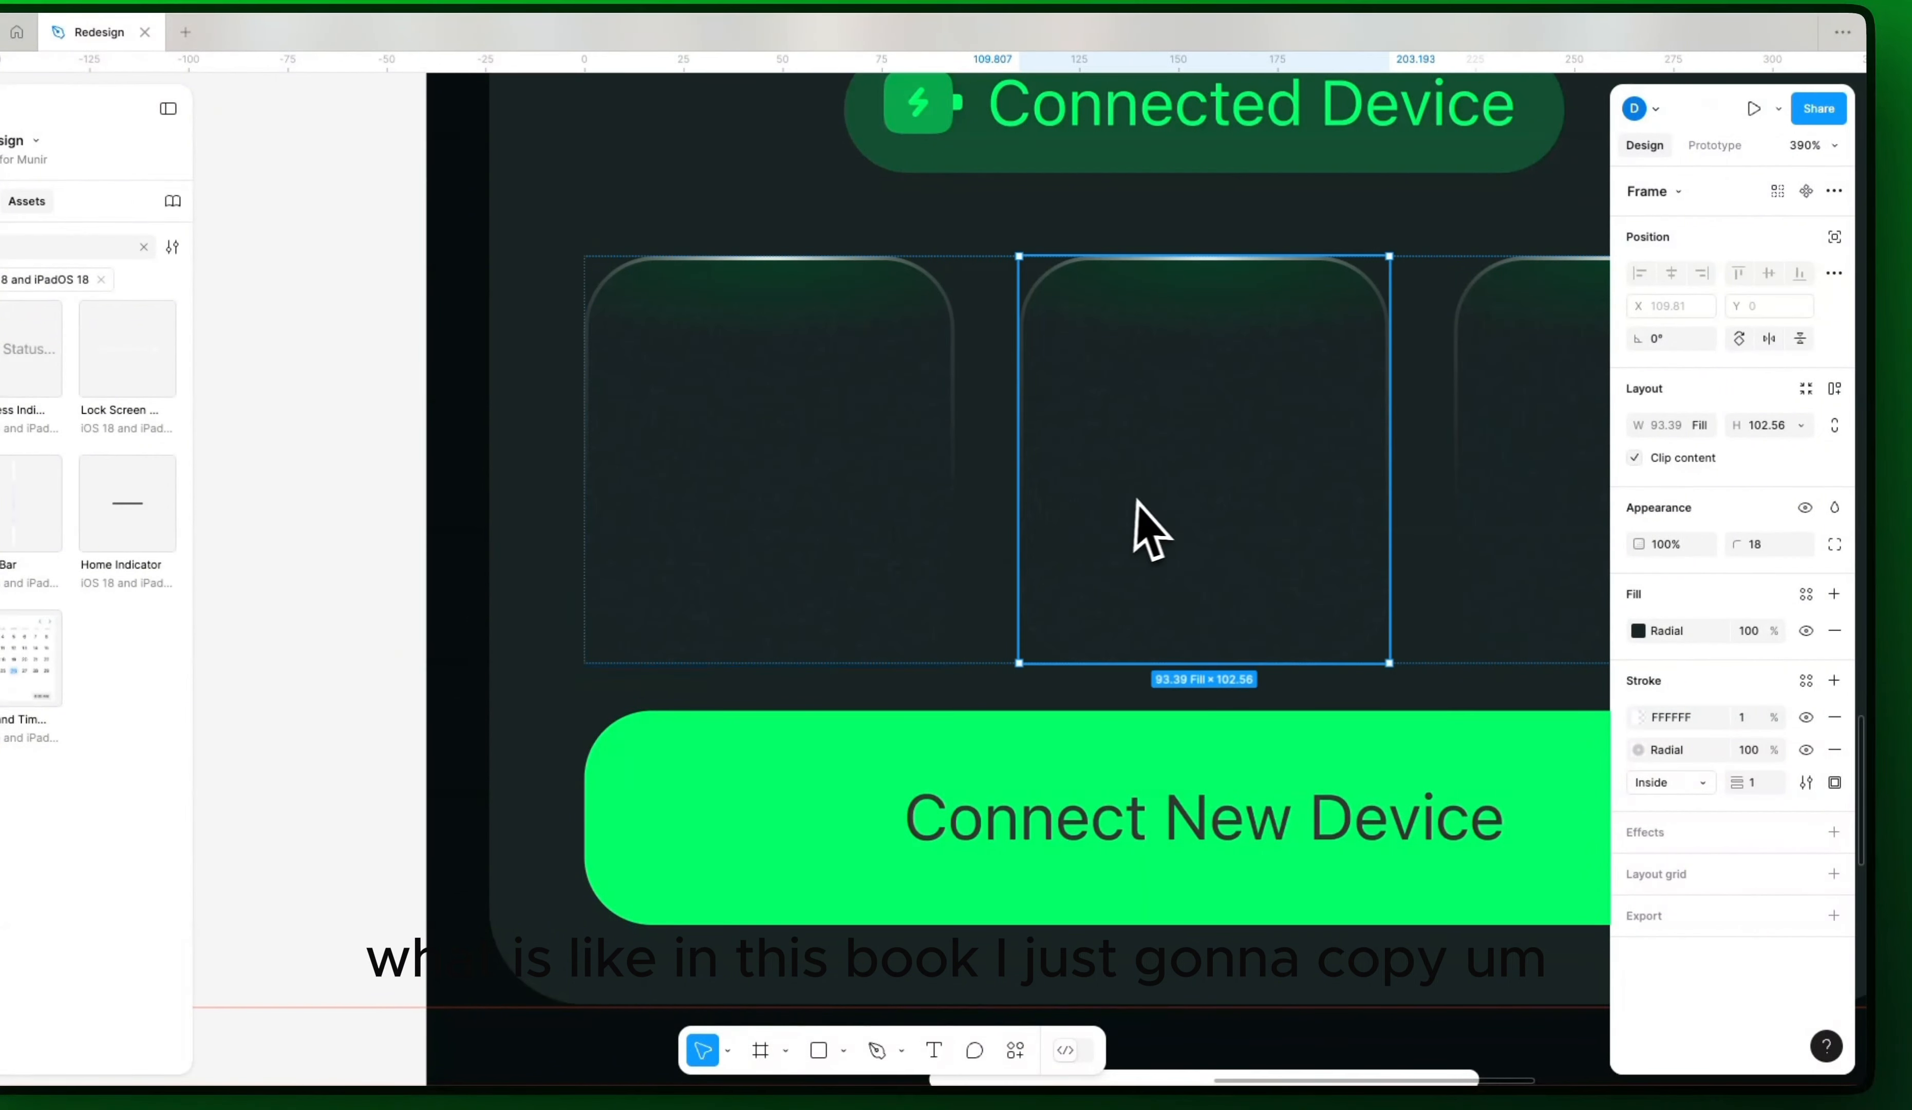
{"action": "left_click", "coordinate": [883, 526]}
{"action": "left_click", "coordinate": [1334, 512]}
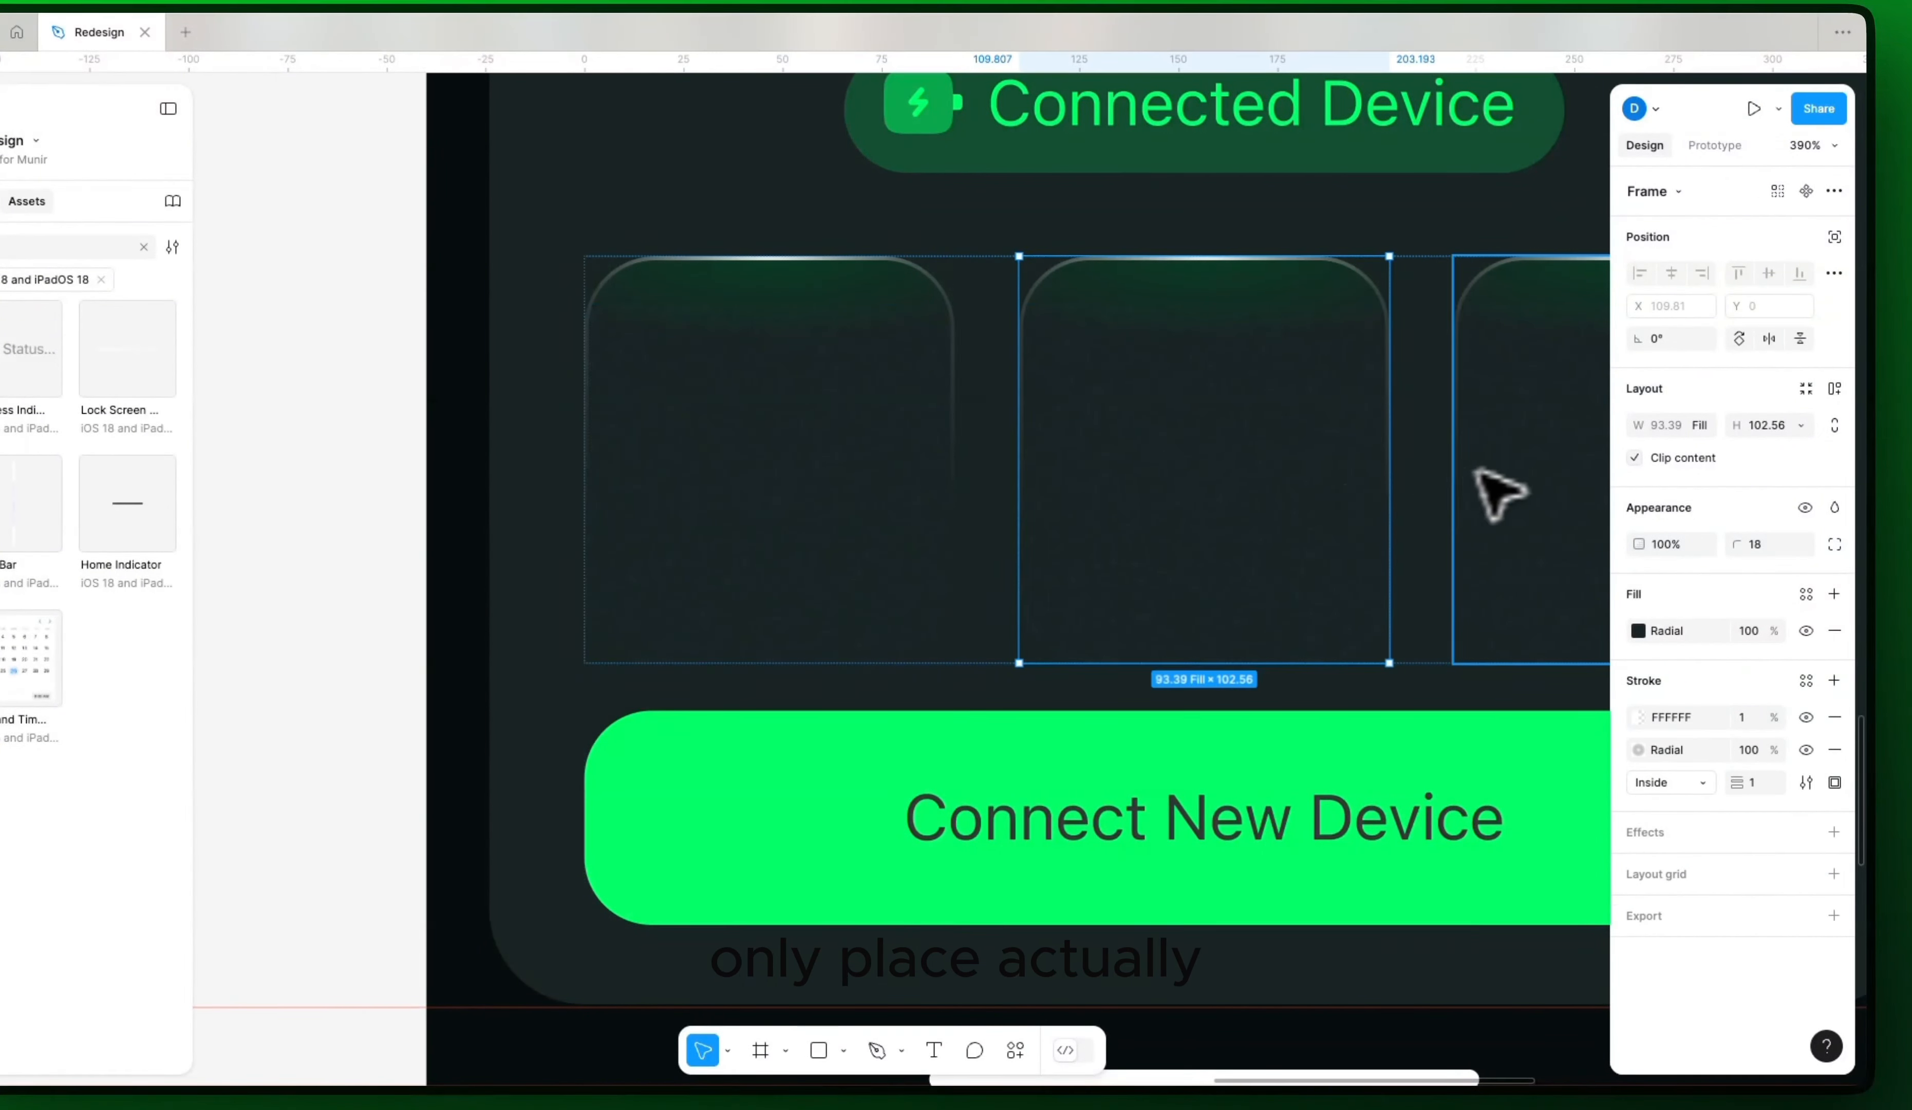
{"action": "left_click", "coordinate": [1520, 491], "text": "shift"}
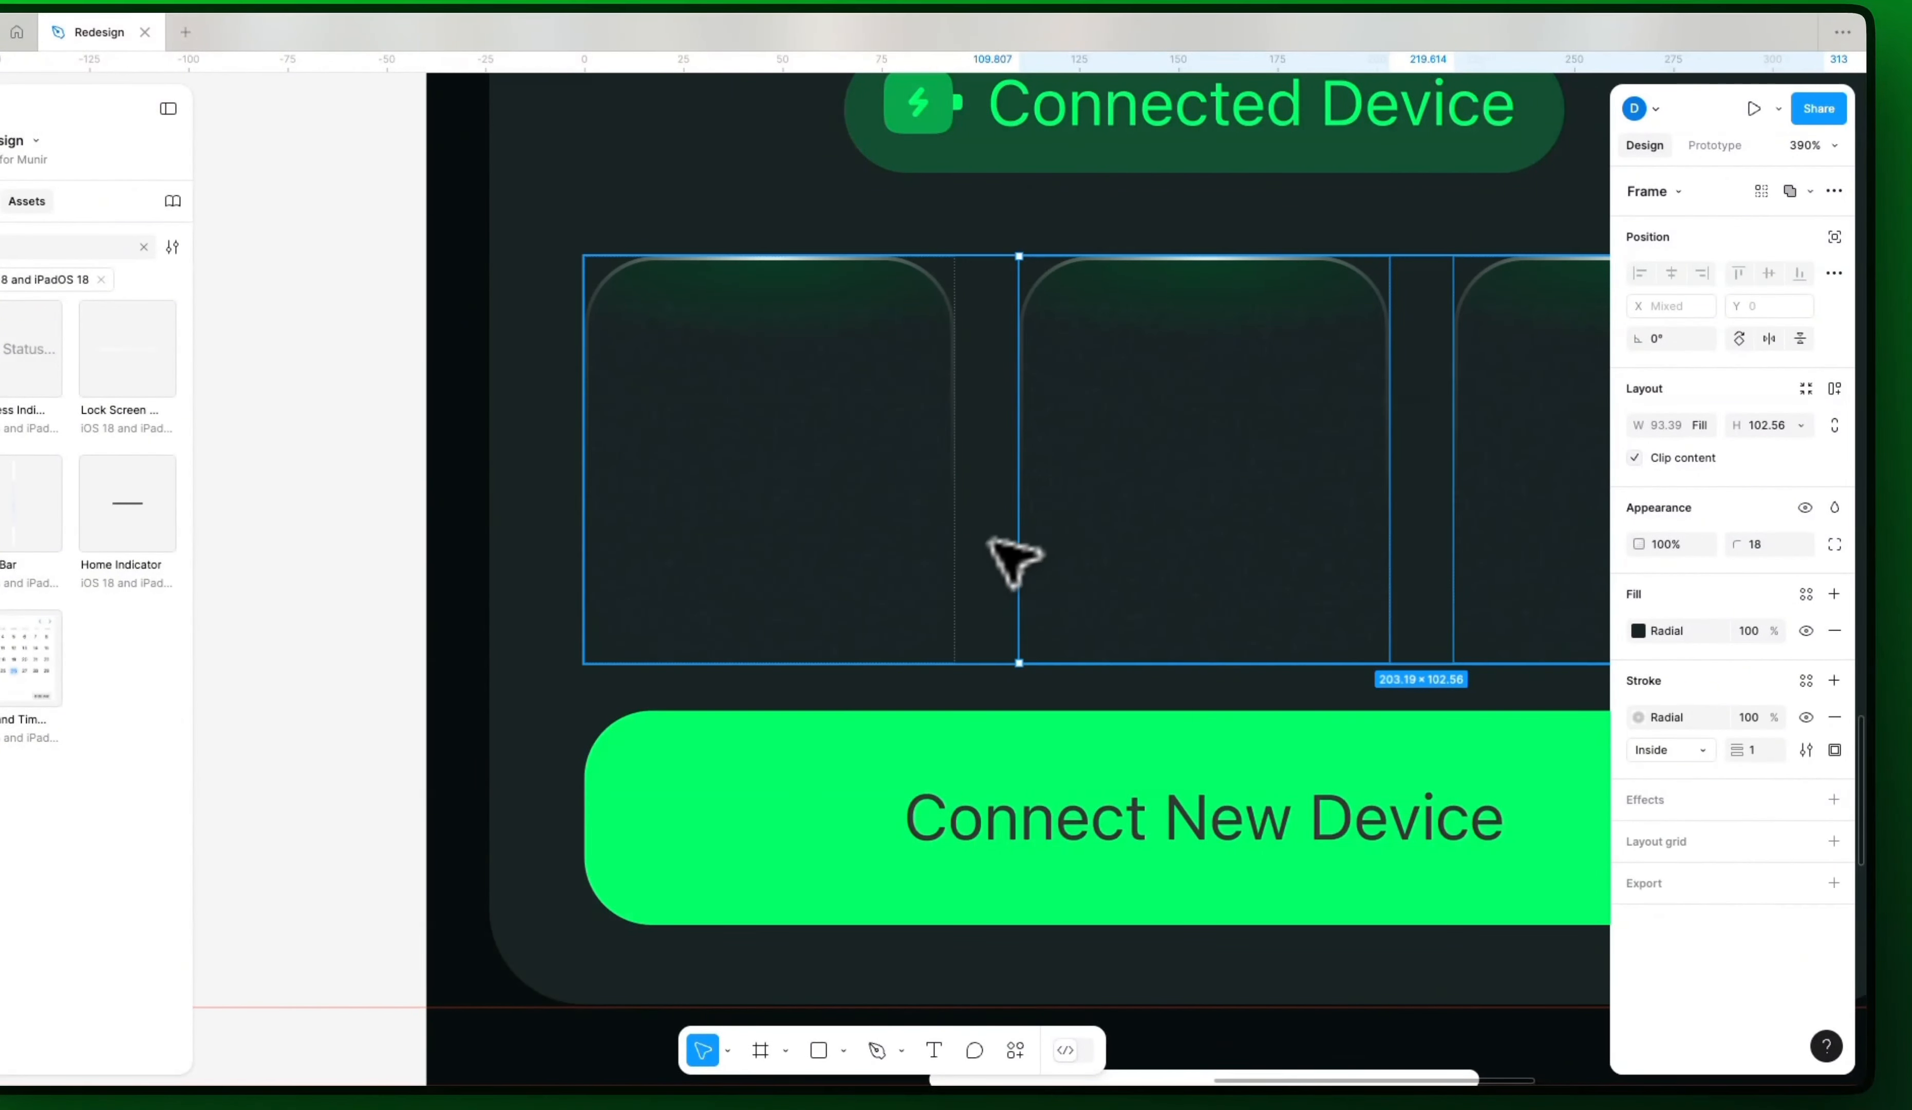
{"action": "left_click", "coordinate": [842, 530]}
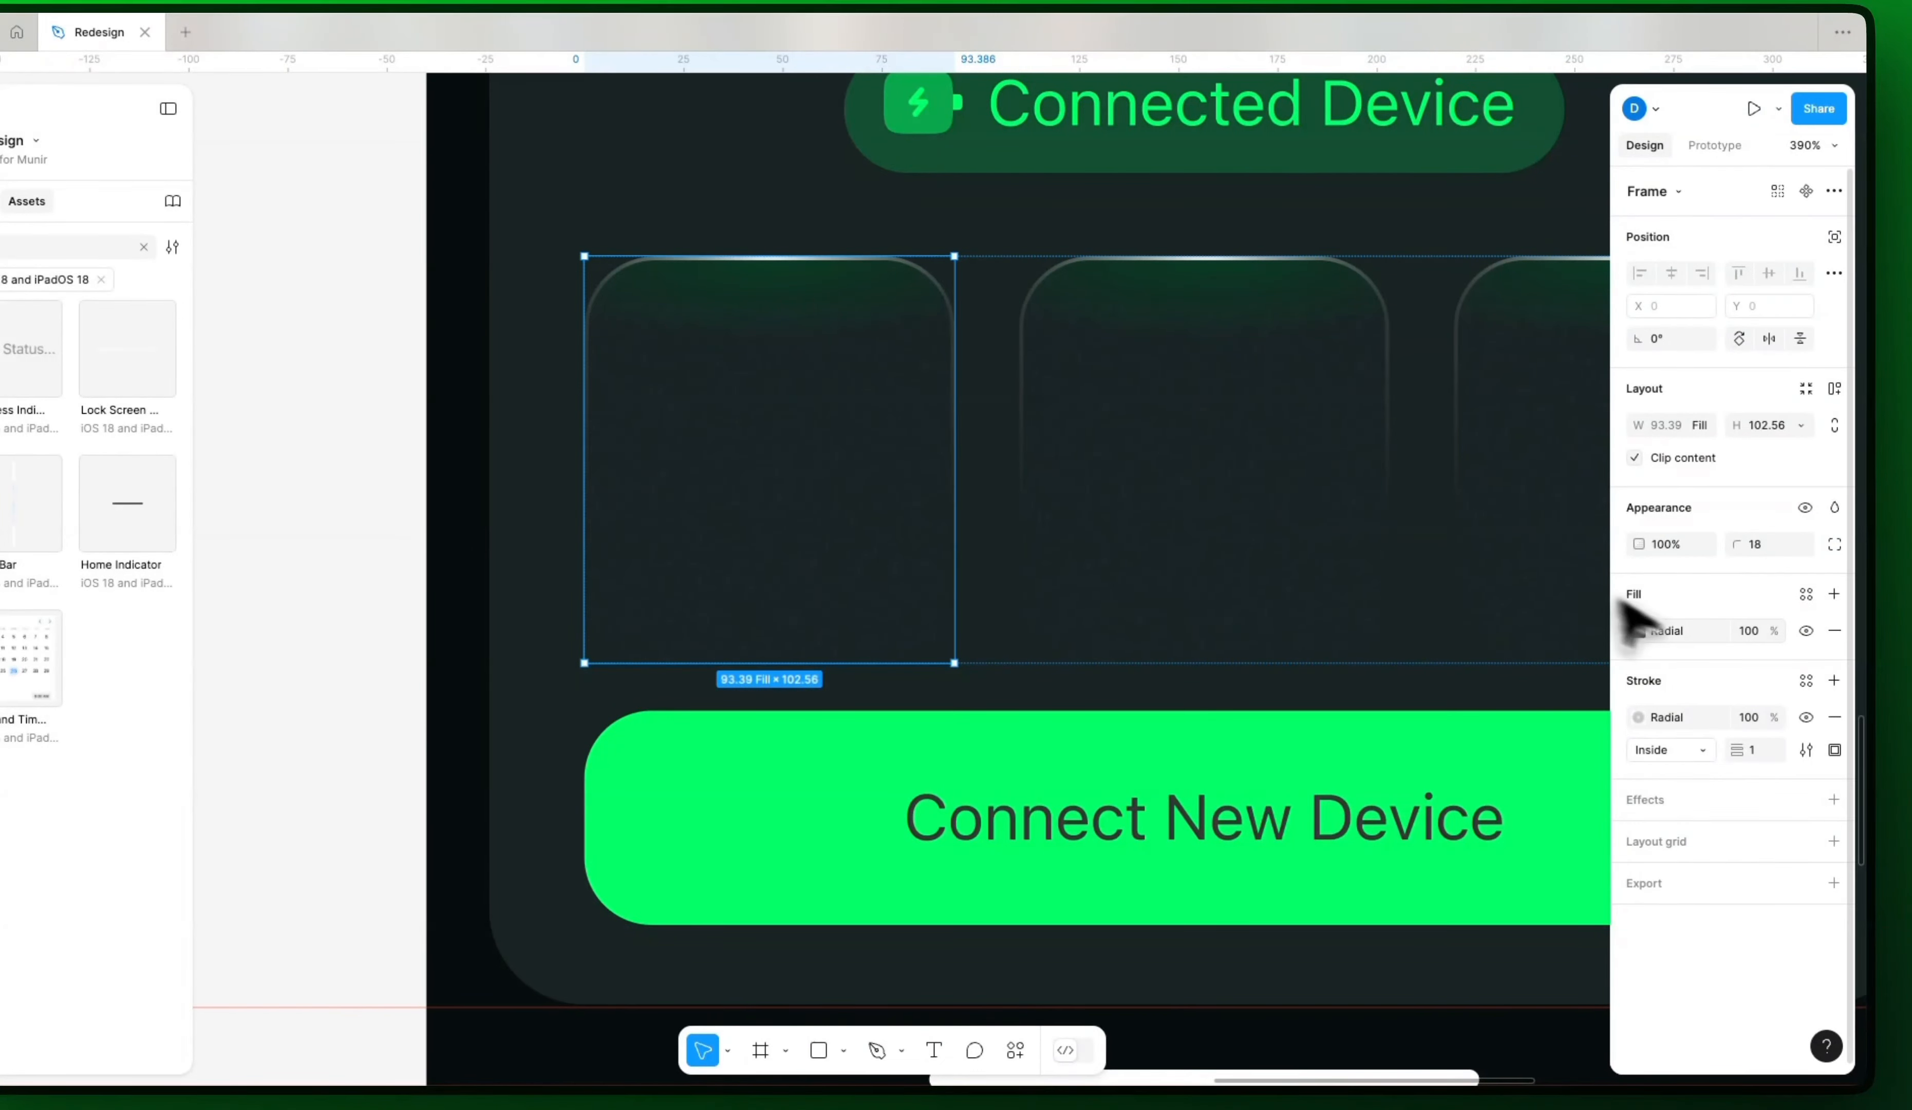
Step: Add a second stroke to the first Connected Device card again, coloured FFFFFF at 1% opacity
{"action": "left_click", "coordinate": [1833, 680]}
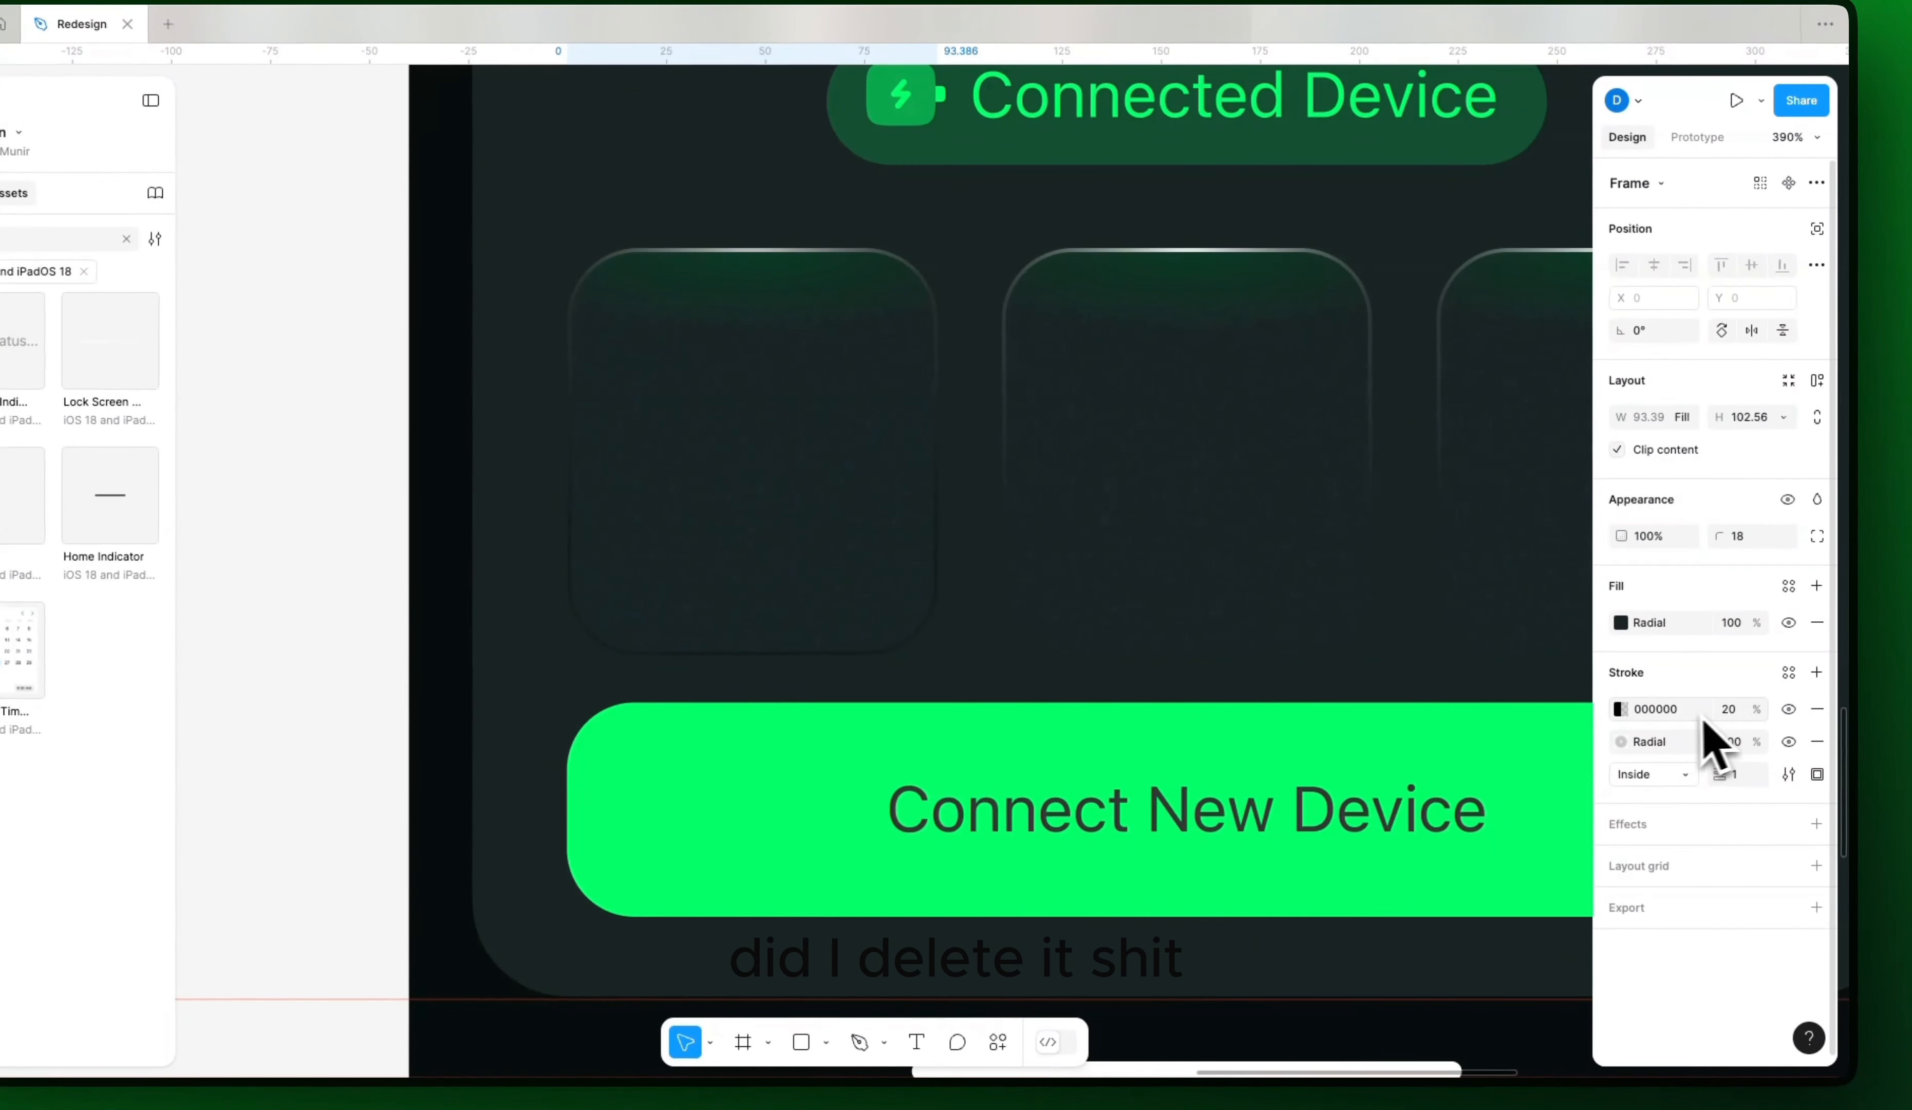
{"action": "type", "text": "ffffff"}
{"action": "key", "text": "Return"}
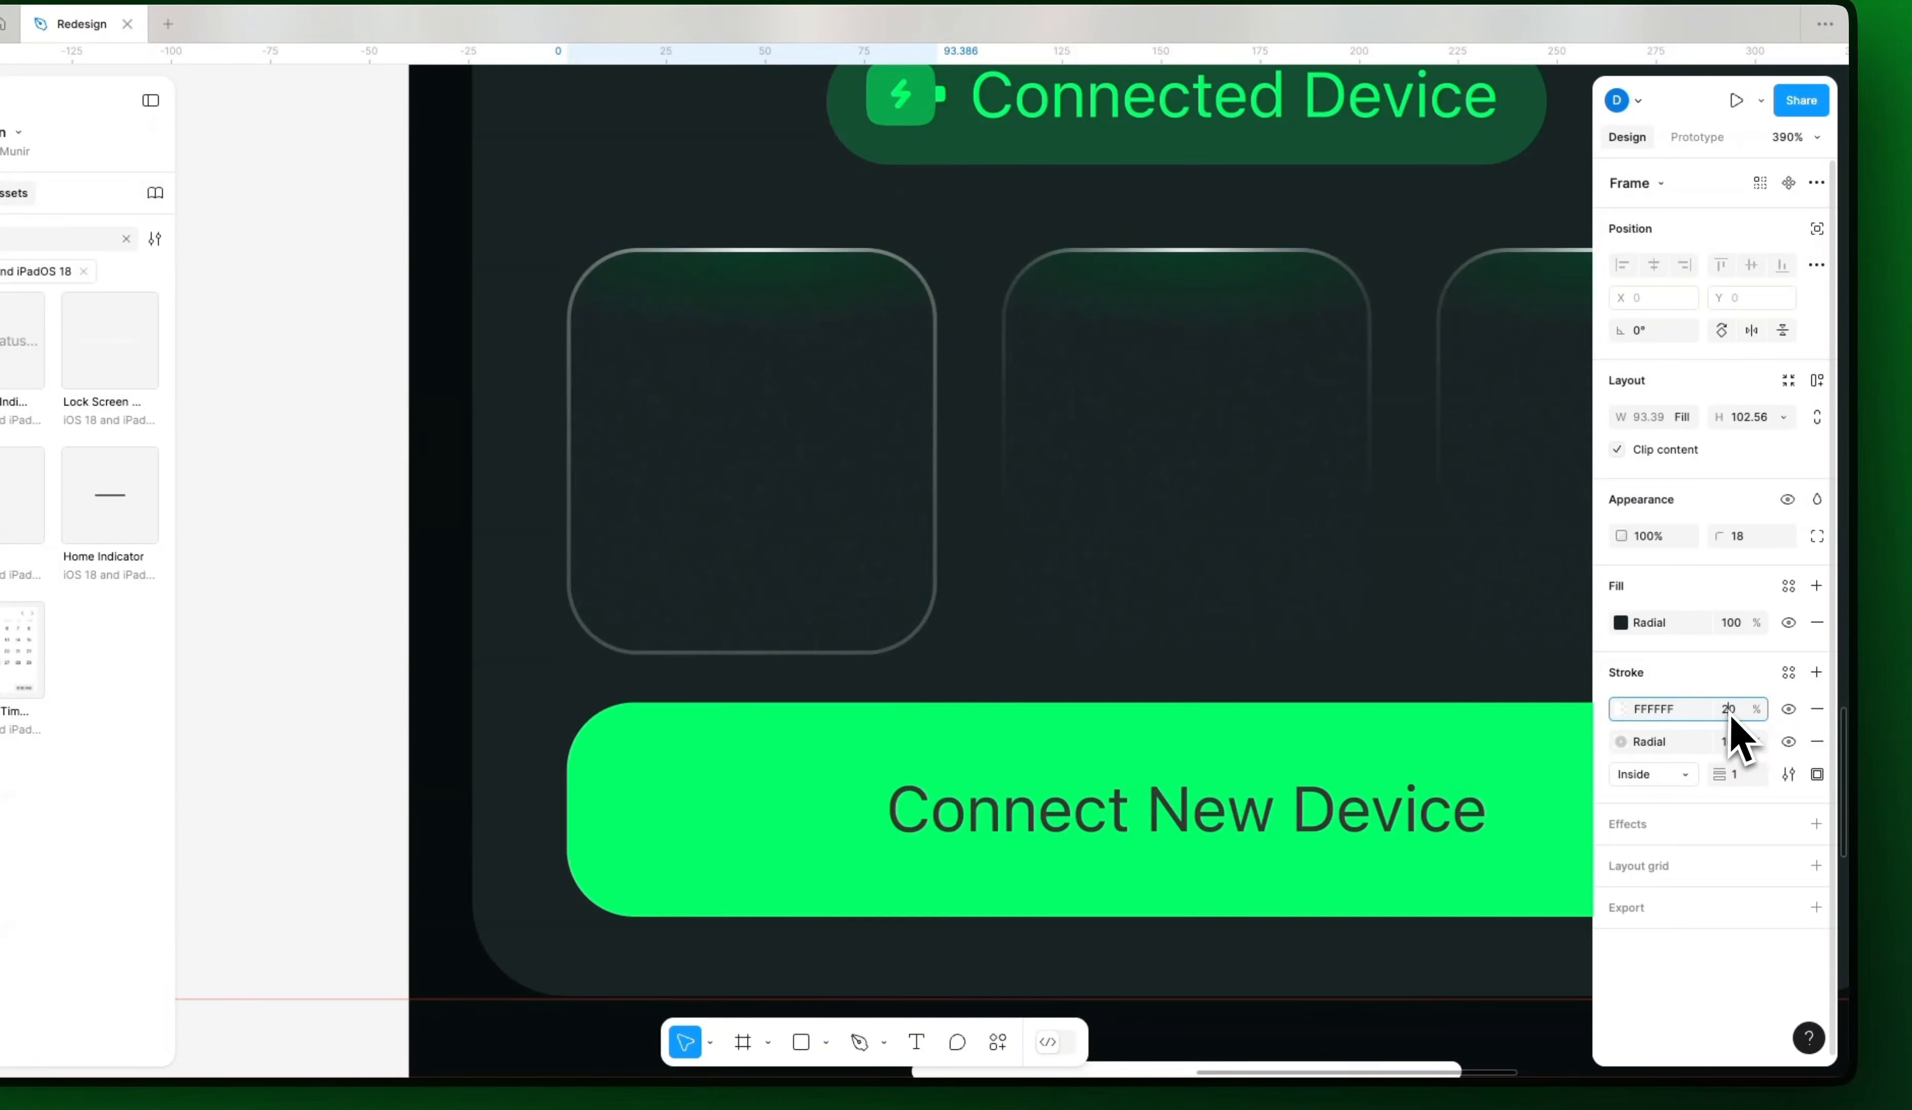
{"action": "key", "text": "Return"}
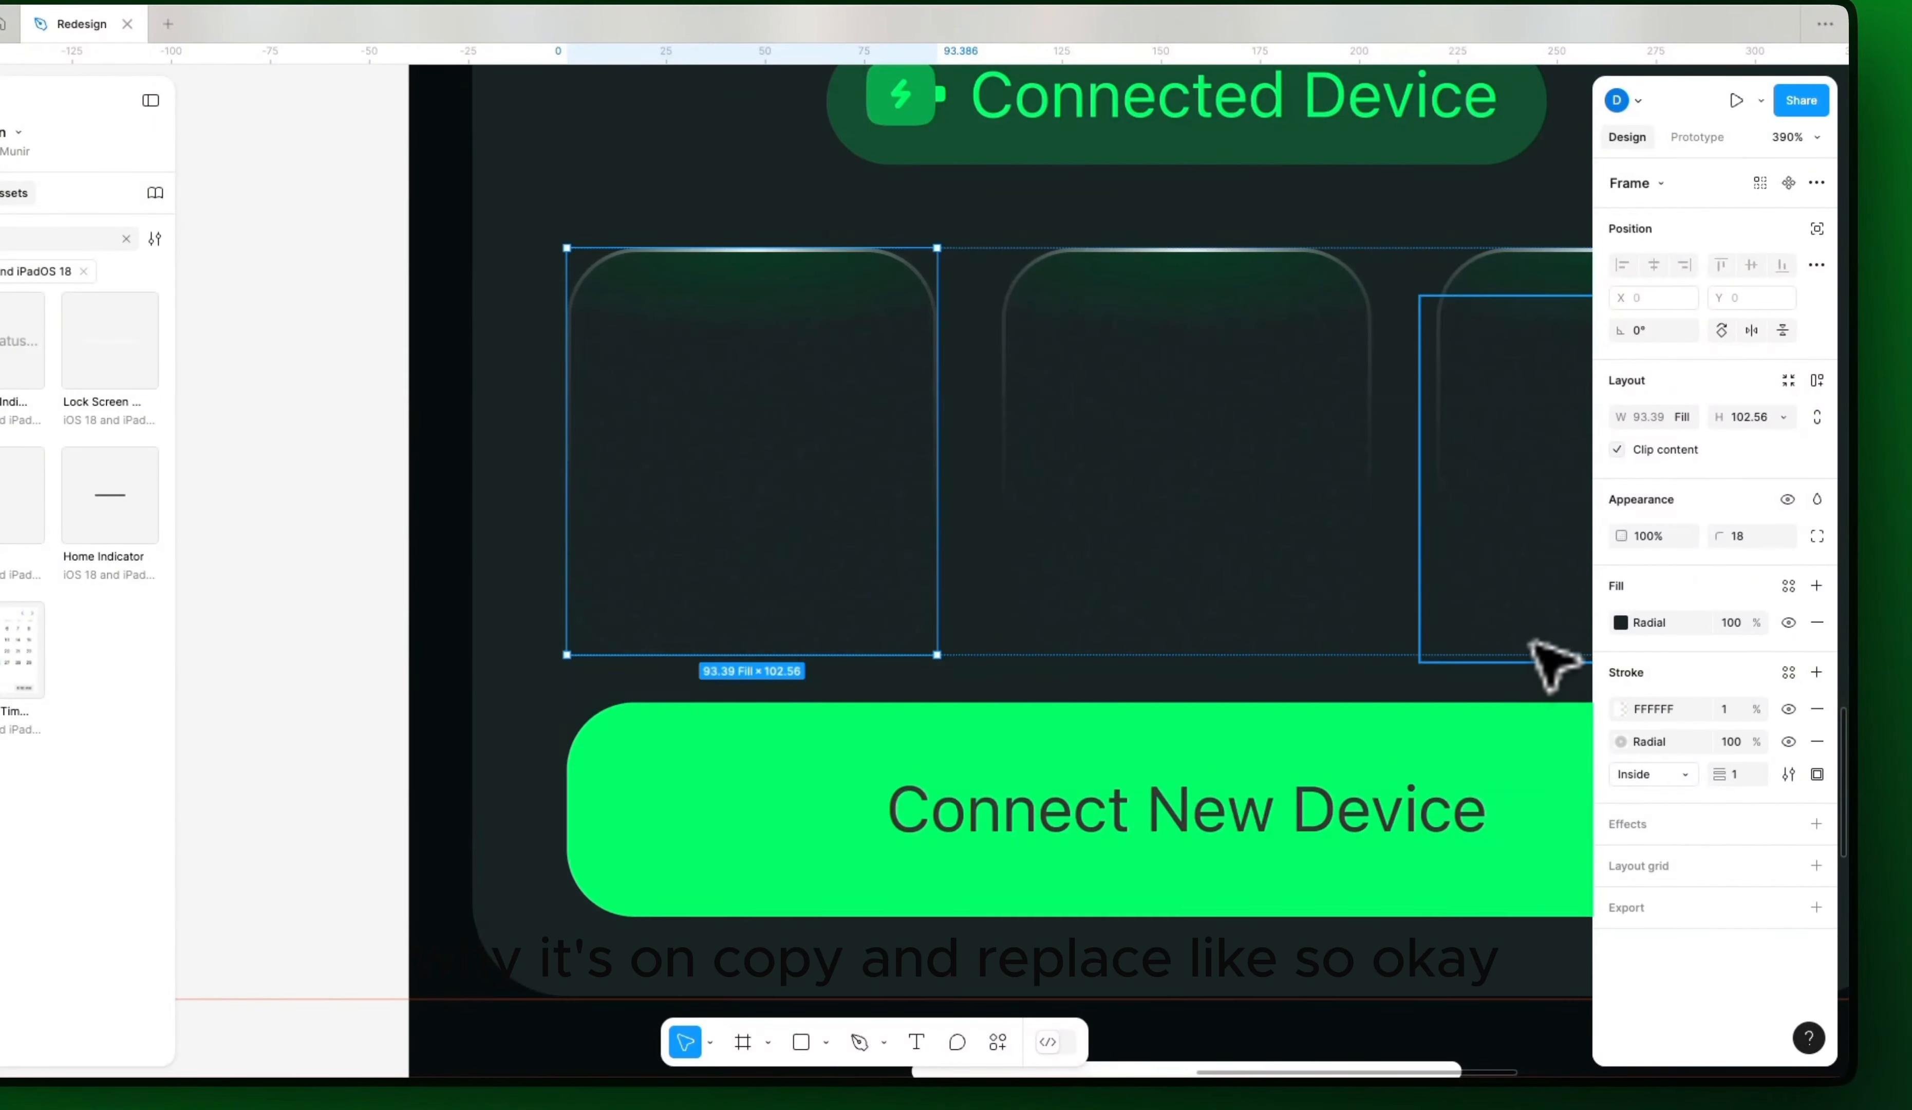
Step: Replace the second and third Connected Device cards with copies of the first card and deselect them
{"action": "left_click", "coordinate": [1364, 587]}
{"action": "left_click", "coordinate": [1450, 537], "text": "shift"}
{"action": "key", "text": "super+shift+r"}
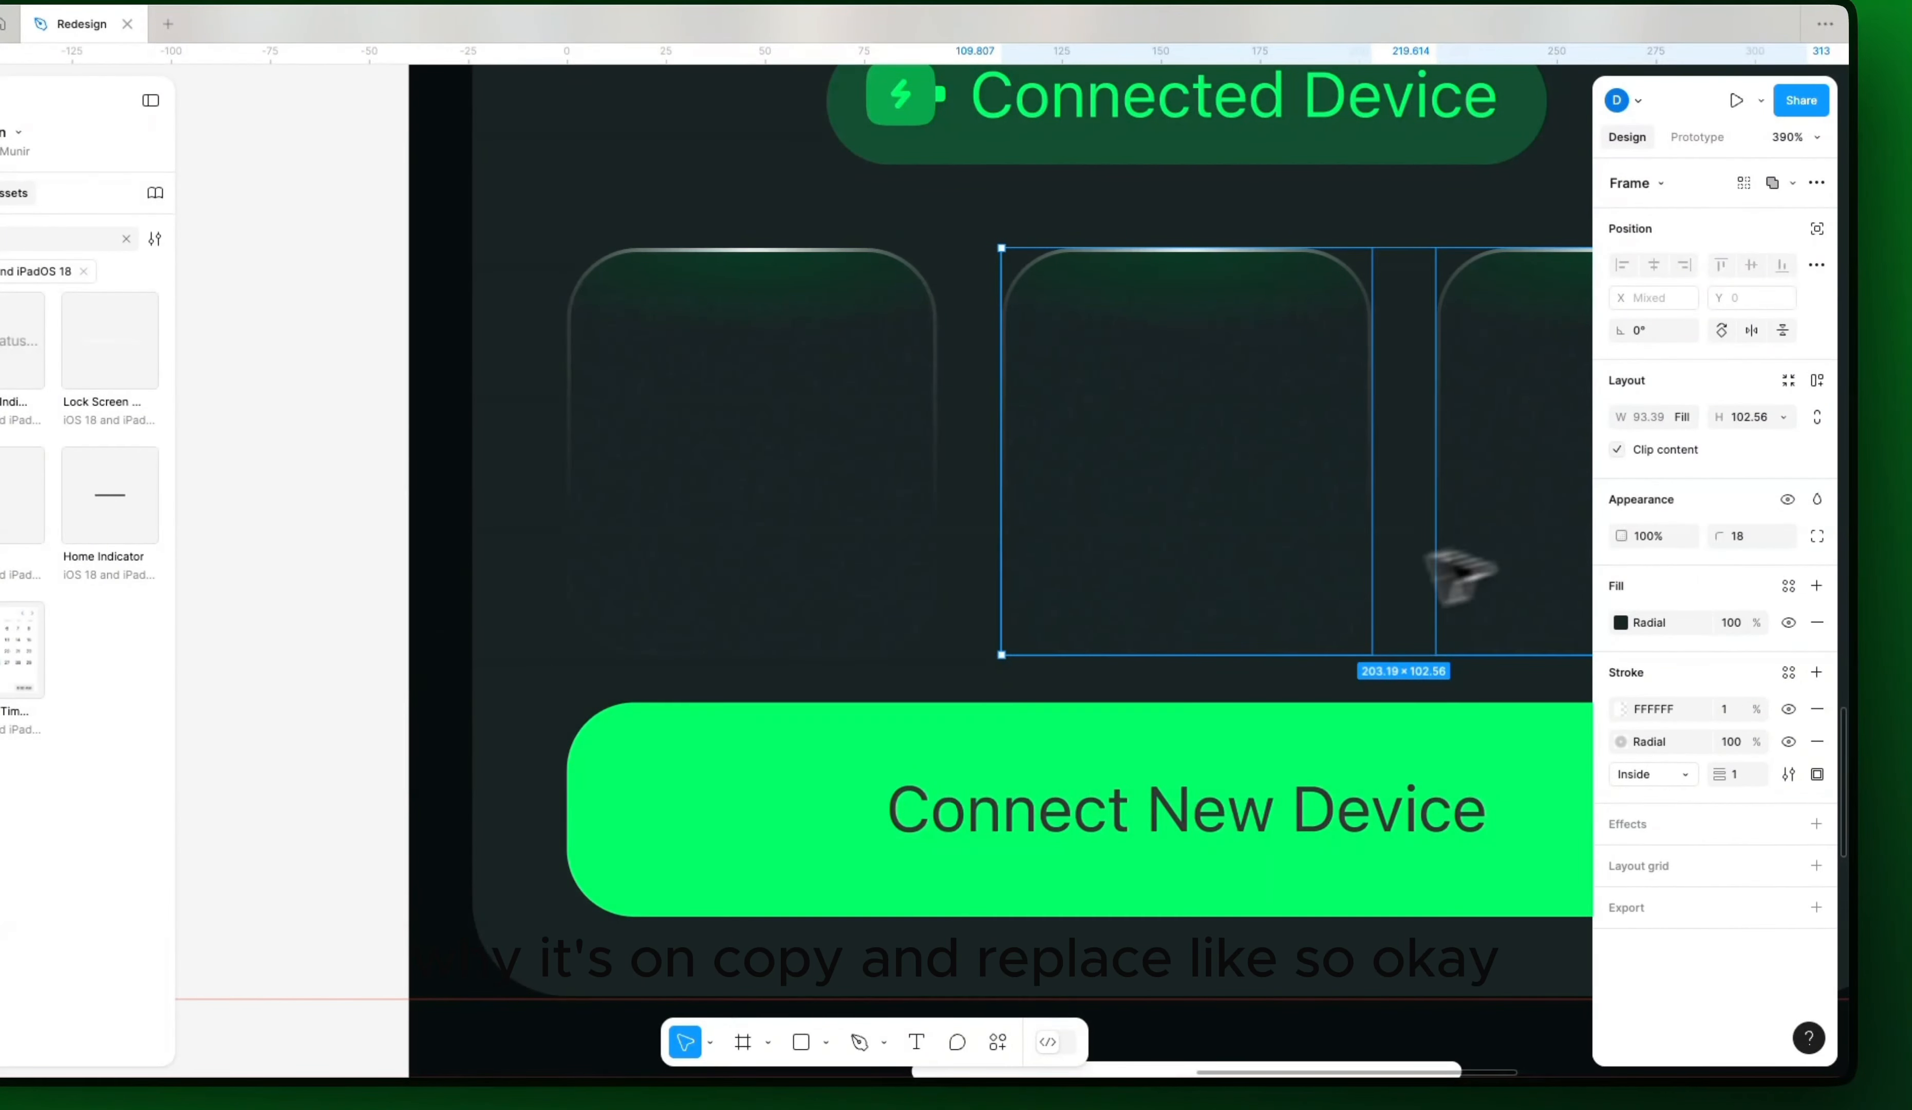
{"action": "scroll", "coordinate": [857, 674], "scroll_direction": "down", "scroll_amount": 5}
{"action": "left_click", "coordinate": [819, 877]}
{"action": "left_click_drag", "start_coordinate": [818, 877], "coordinate": [844, 870]}
Step: Set the horizontal gap between the three cards in the Connected Device row to 12
{"action": "scroll", "coordinate": [1007, 683], "scroll_direction": "up", "scroll_amount": 5}
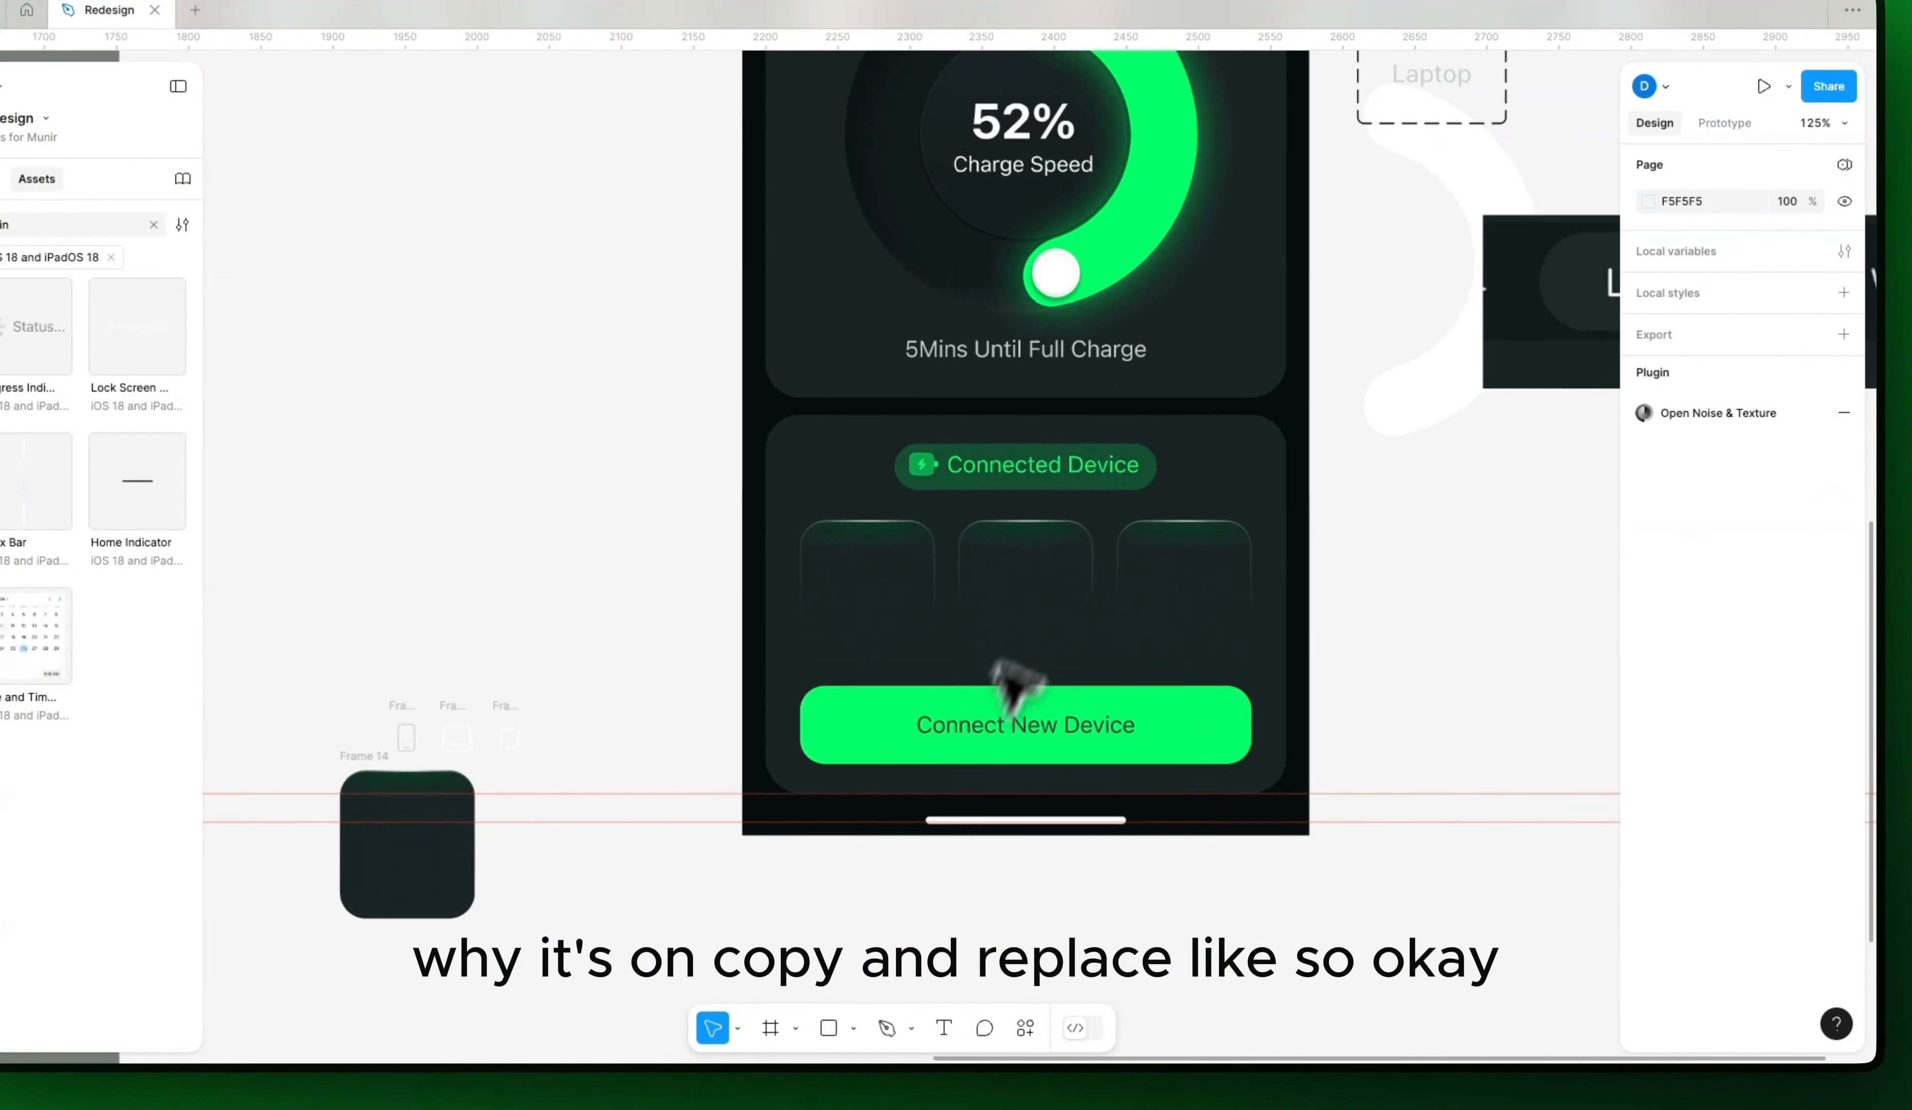
{"action": "double_click", "coordinate": [899, 542]}
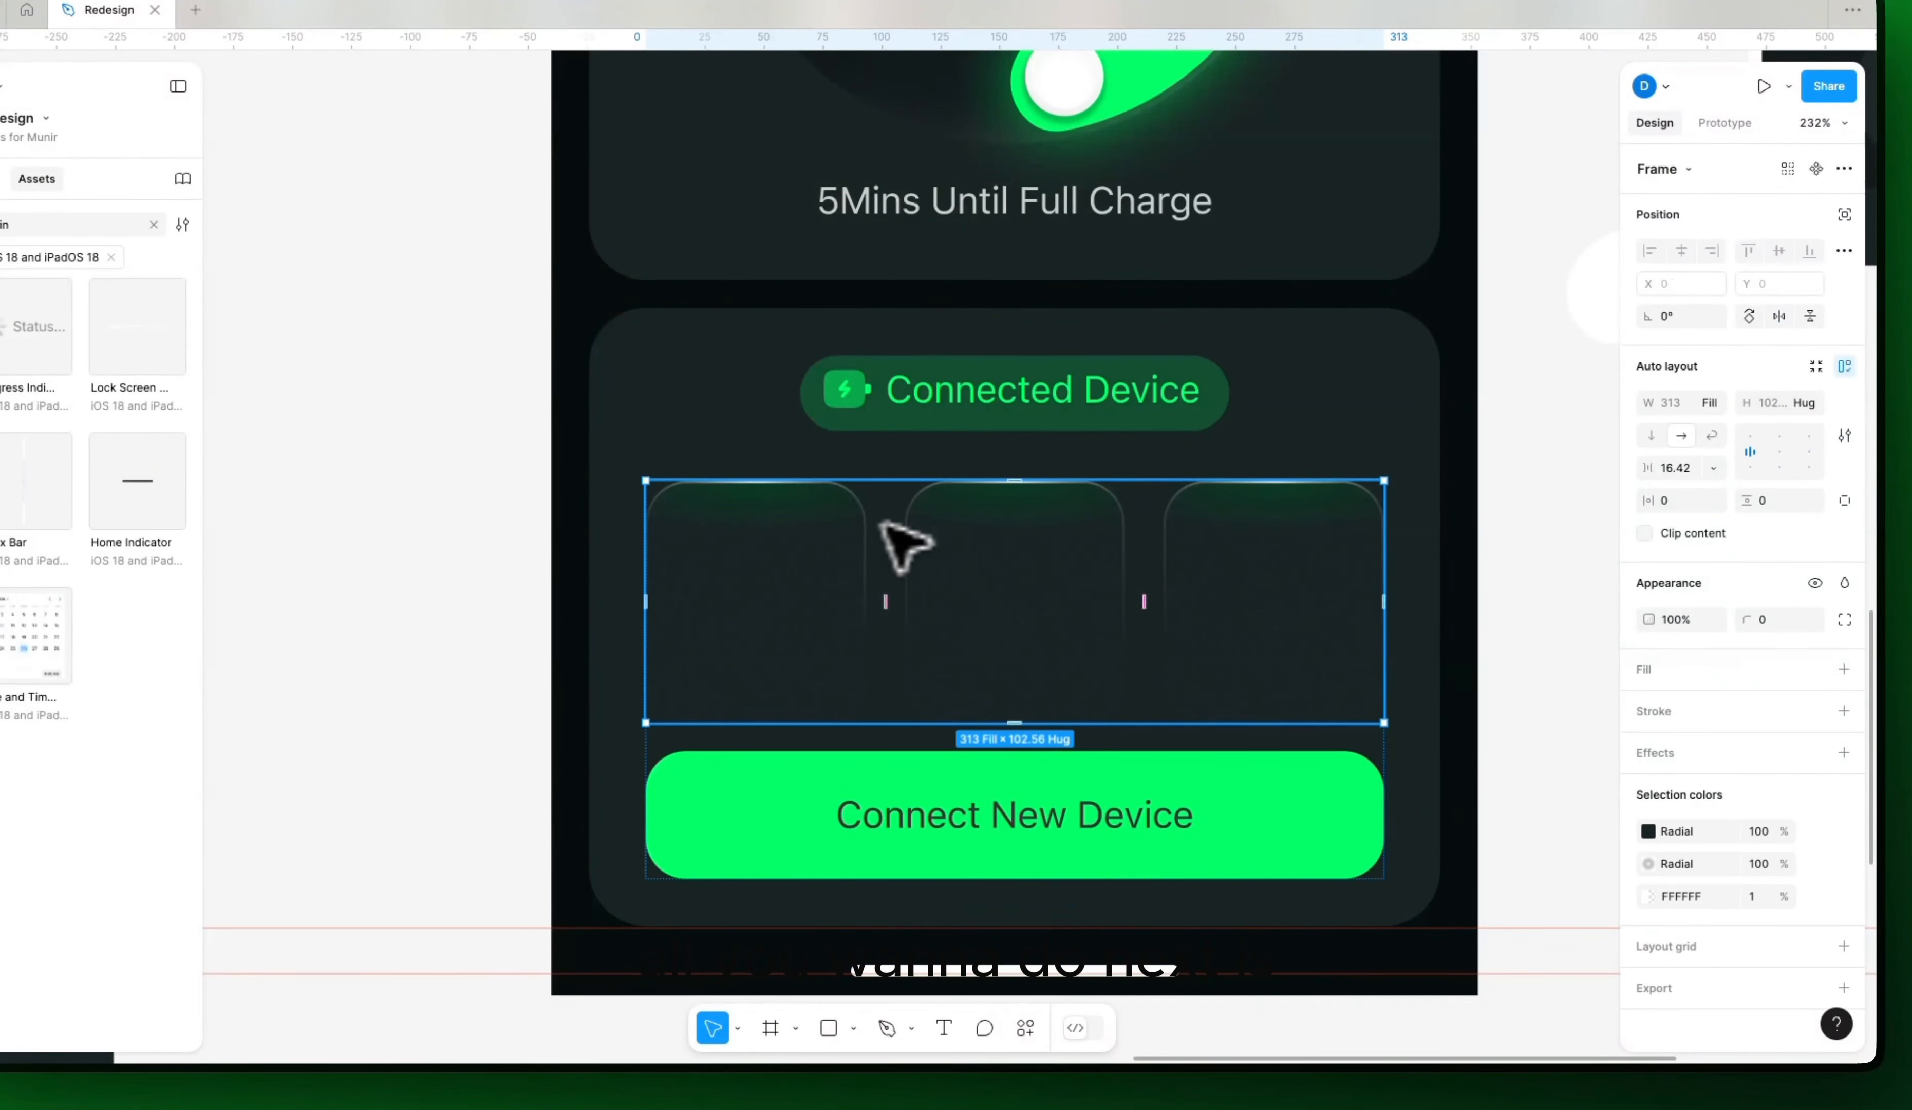
{"action": "left_click", "coordinate": [1684, 472]}
{"action": "type", "text": "8"}
{"action": "key", "text": "Return"}
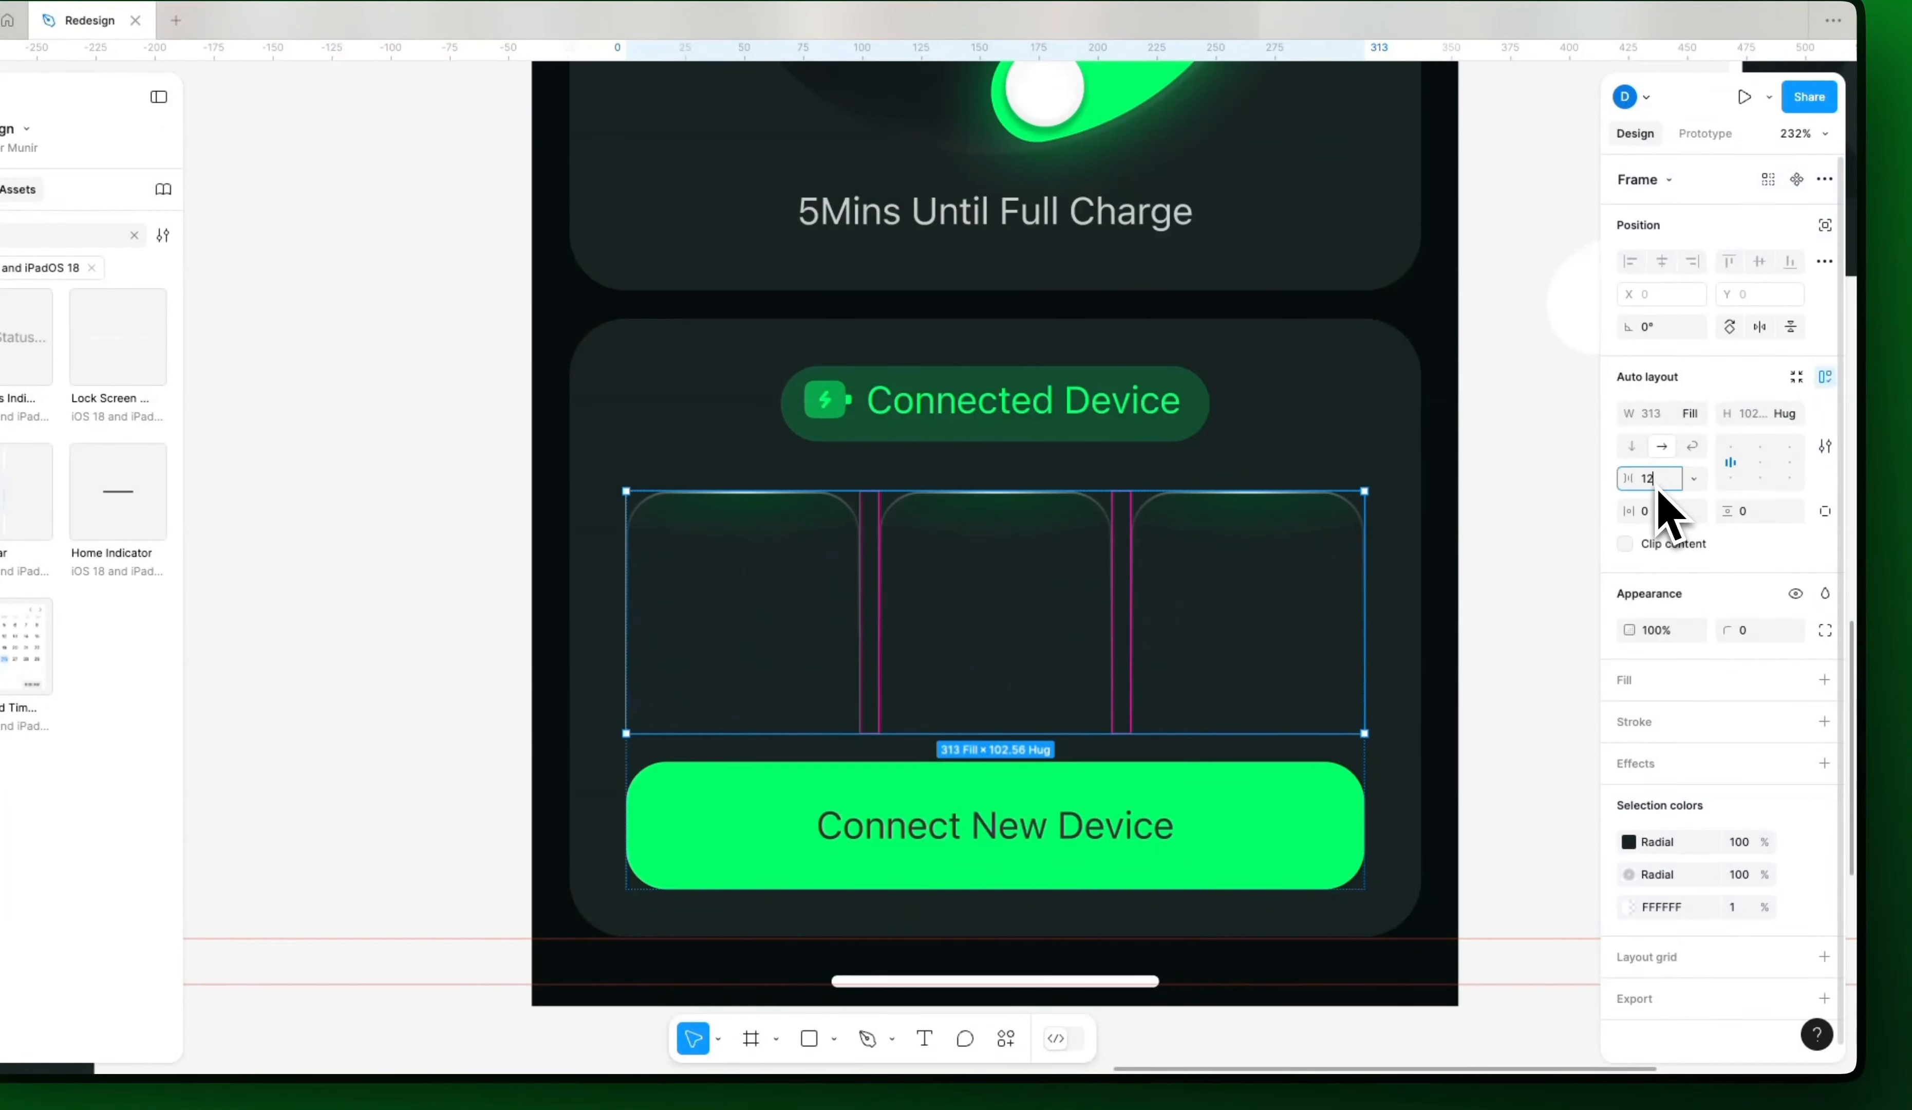
{"action": "left_click", "coordinate": [1533, 604]}
Step: Move the phone icon from above Frame 14 into the middle of the first Connected Device card
{"action": "scroll", "coordinate": [1495, 608], "scroll_direction": "down", "scroll_amount": 8}
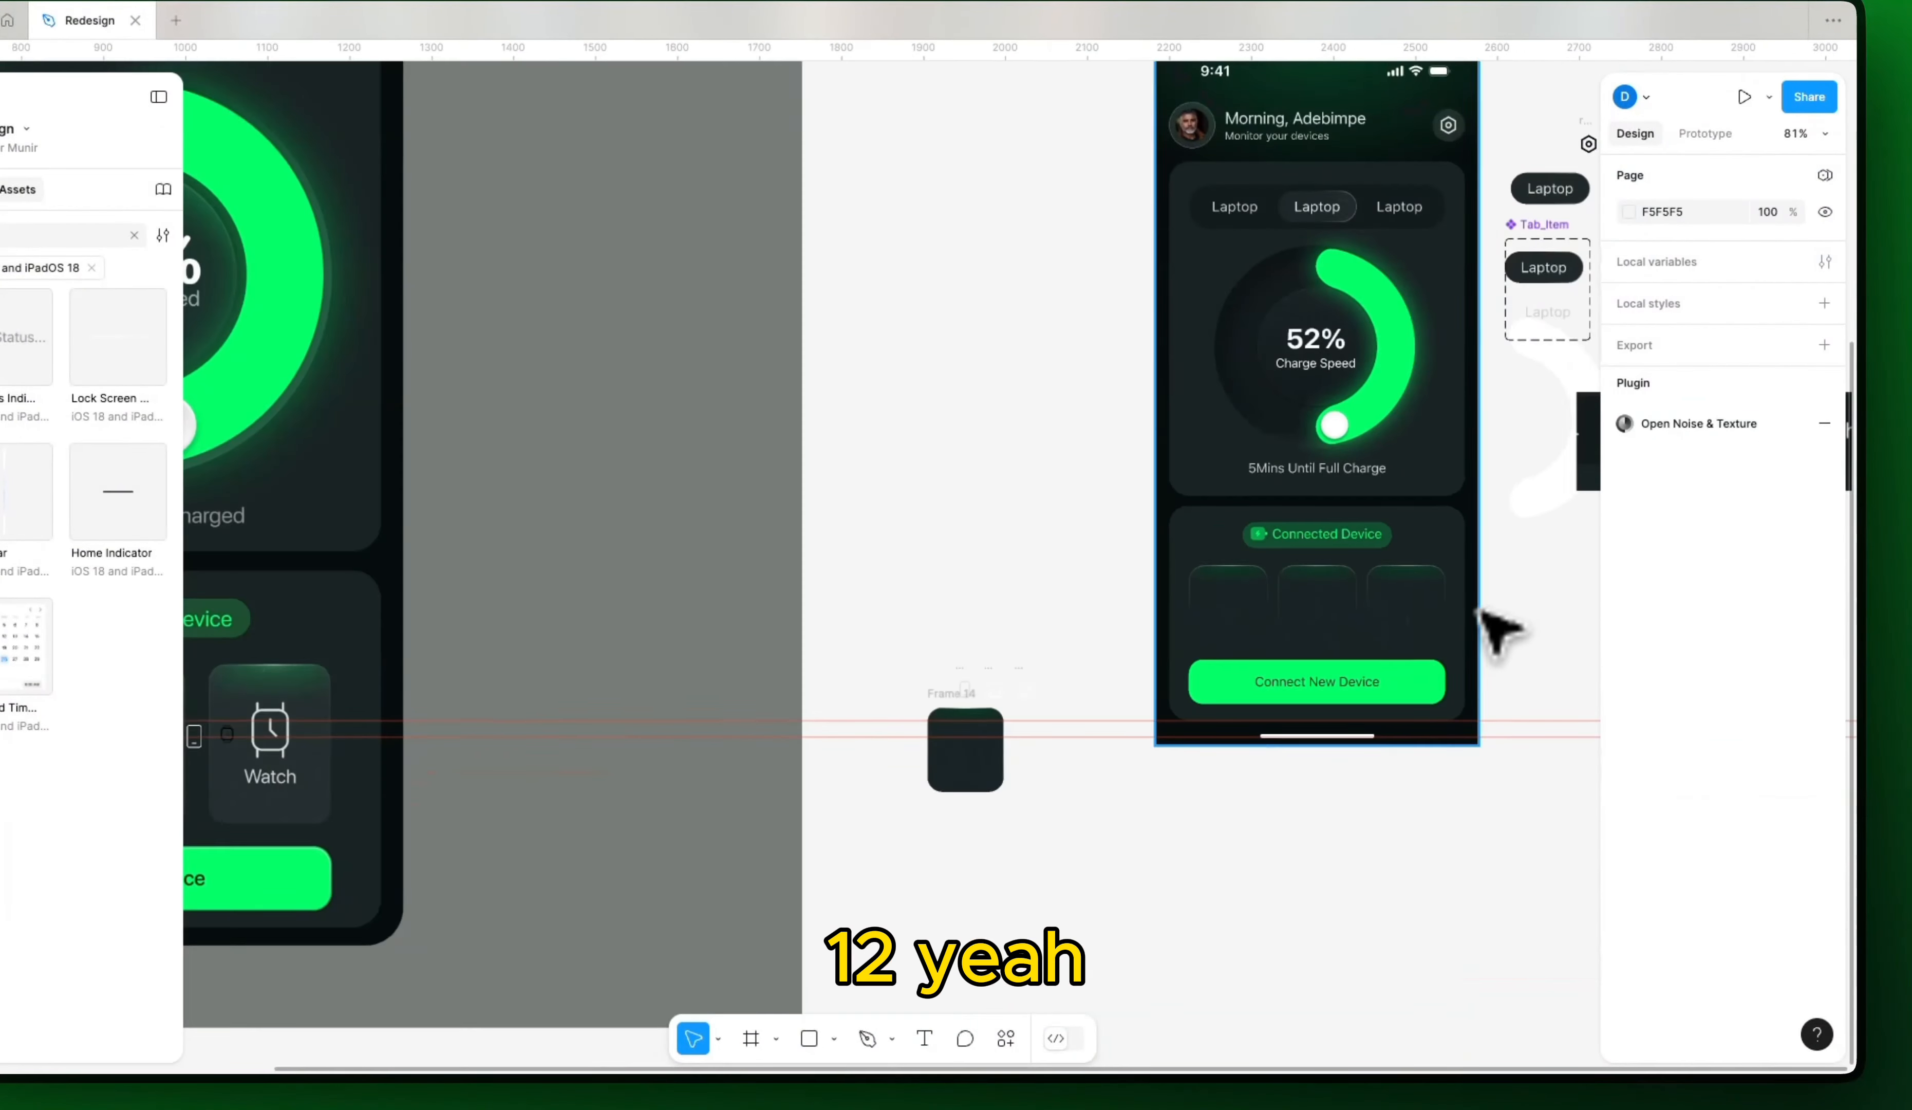
{"action": "scroll", "coordinate": [1241, 799], "scroll_direction": "left", "scroll_amount": 8}
{"action": "scroll", "coordinate": [1067, 724], "scroll_direction": "right", "scroll_amount": 2}
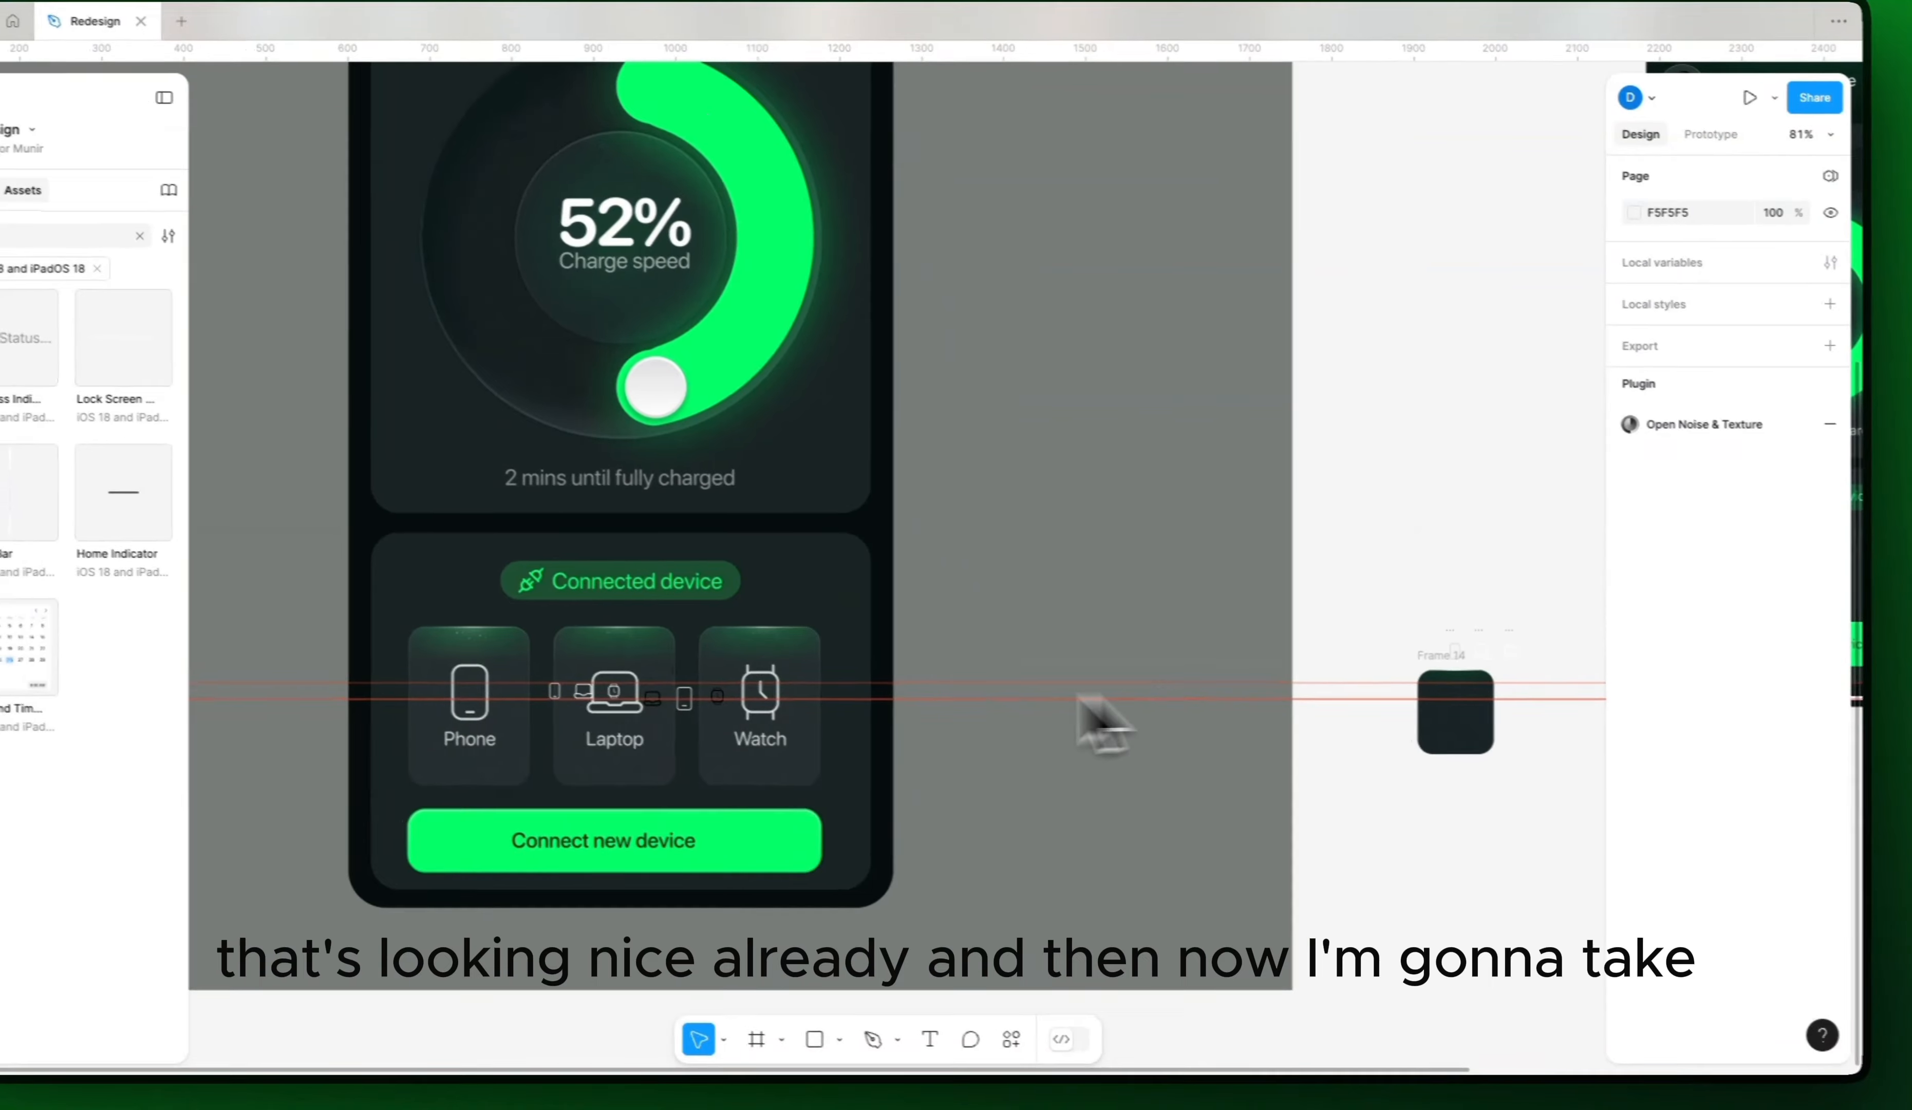
{"action": "scroll", "coordinate": [610, 704], "scroll_direction": "up", "scroll_amount": 1}
{"action": "scroll", "coordinate": [762, 720], "scroll_direction": "right", "scroll_amount": 7}
{"action": "scroll", "coordinate": [1063, 687], "scroll_direction": "up", "scroll_amount": 1}
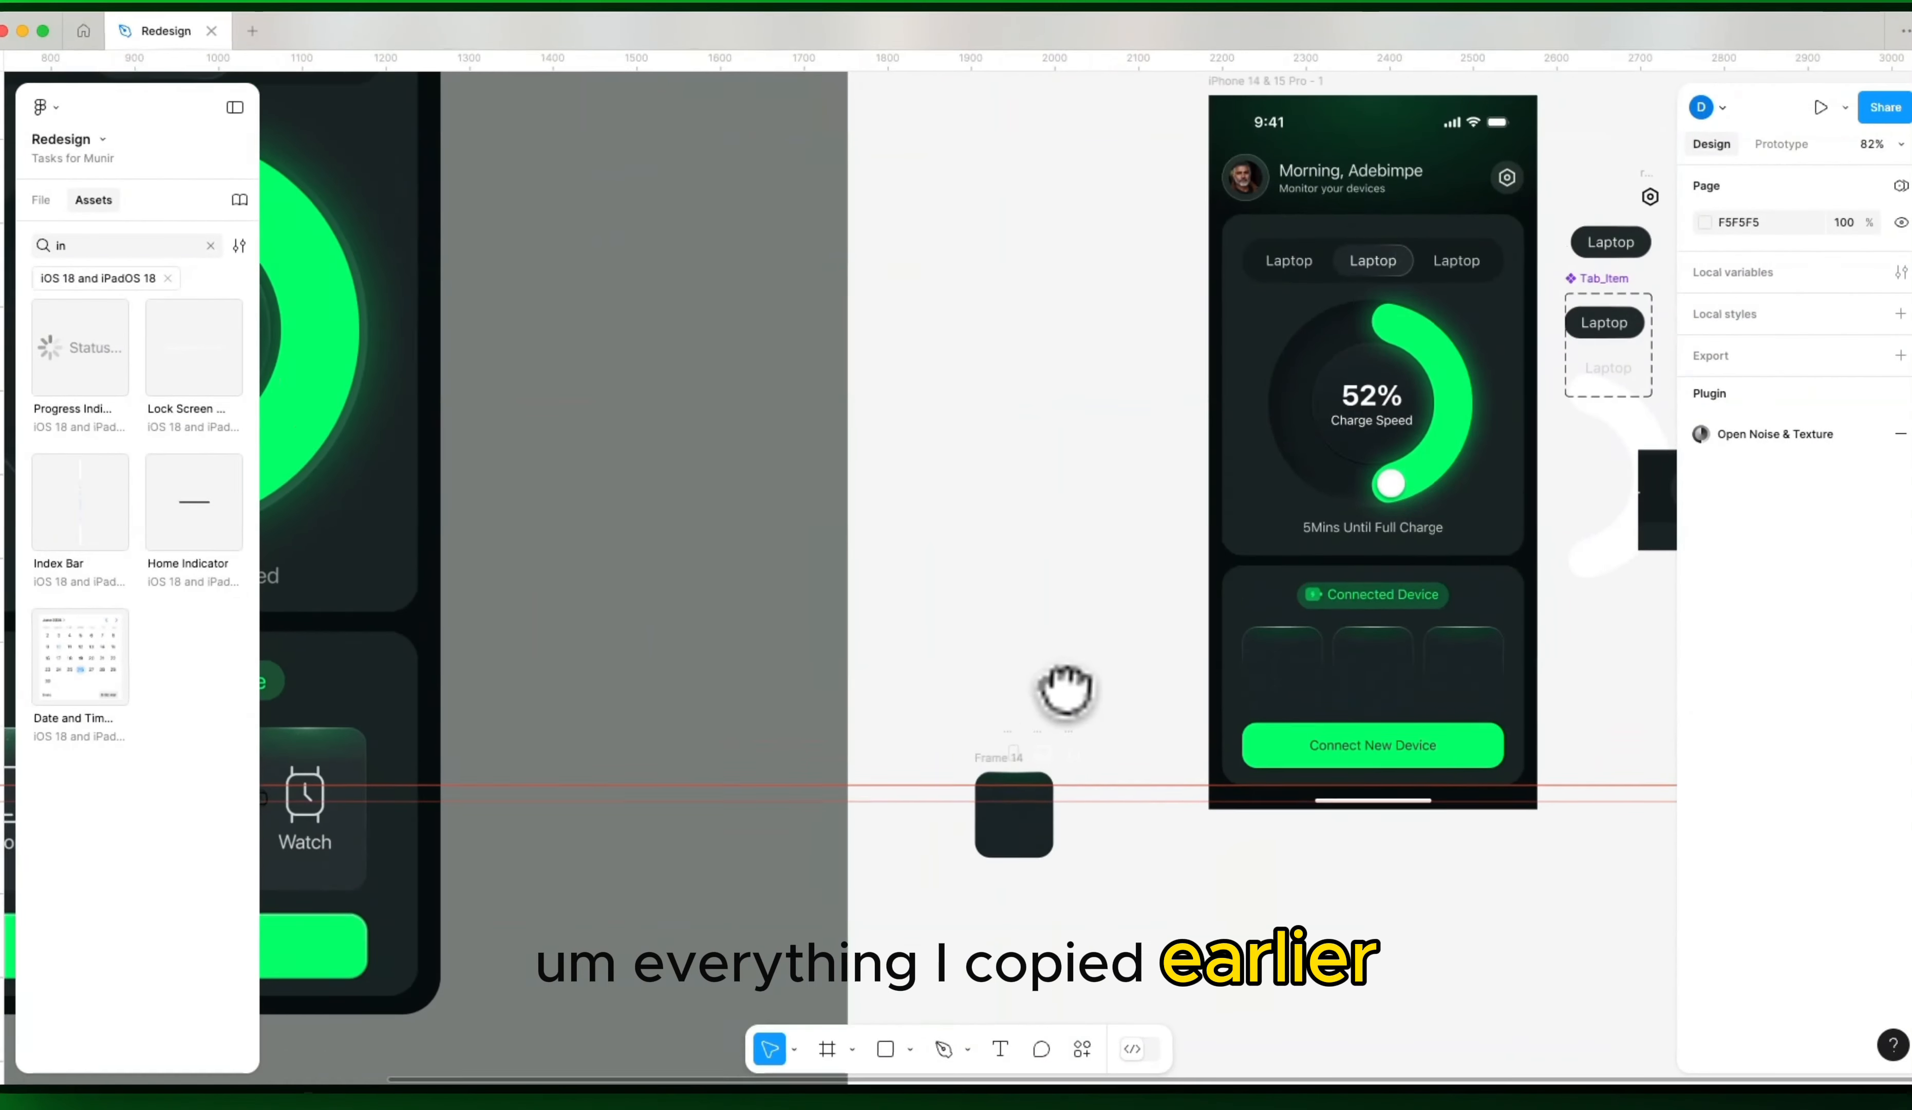
{"action": "scroll", "coordinate": [1101, 751], "scroll_direction": "down", "scroll_amount": 1}
{"action": "scroll", "coordinate": [1096, 747], "scroll_direction": "up", "scroll_amount": 5}
{"action": "left_click_drag", "start_coordinate": [1014, 571], "coordinate": [1139, 640]}
{"action": "left_click", "coordinate": [930, 554]}
{"action": "left_click", "coordinate": [923, 567]}
{"action": "left_click_drag", "start_coordinate": [925, 568], "coordinate": [1177, 462]}
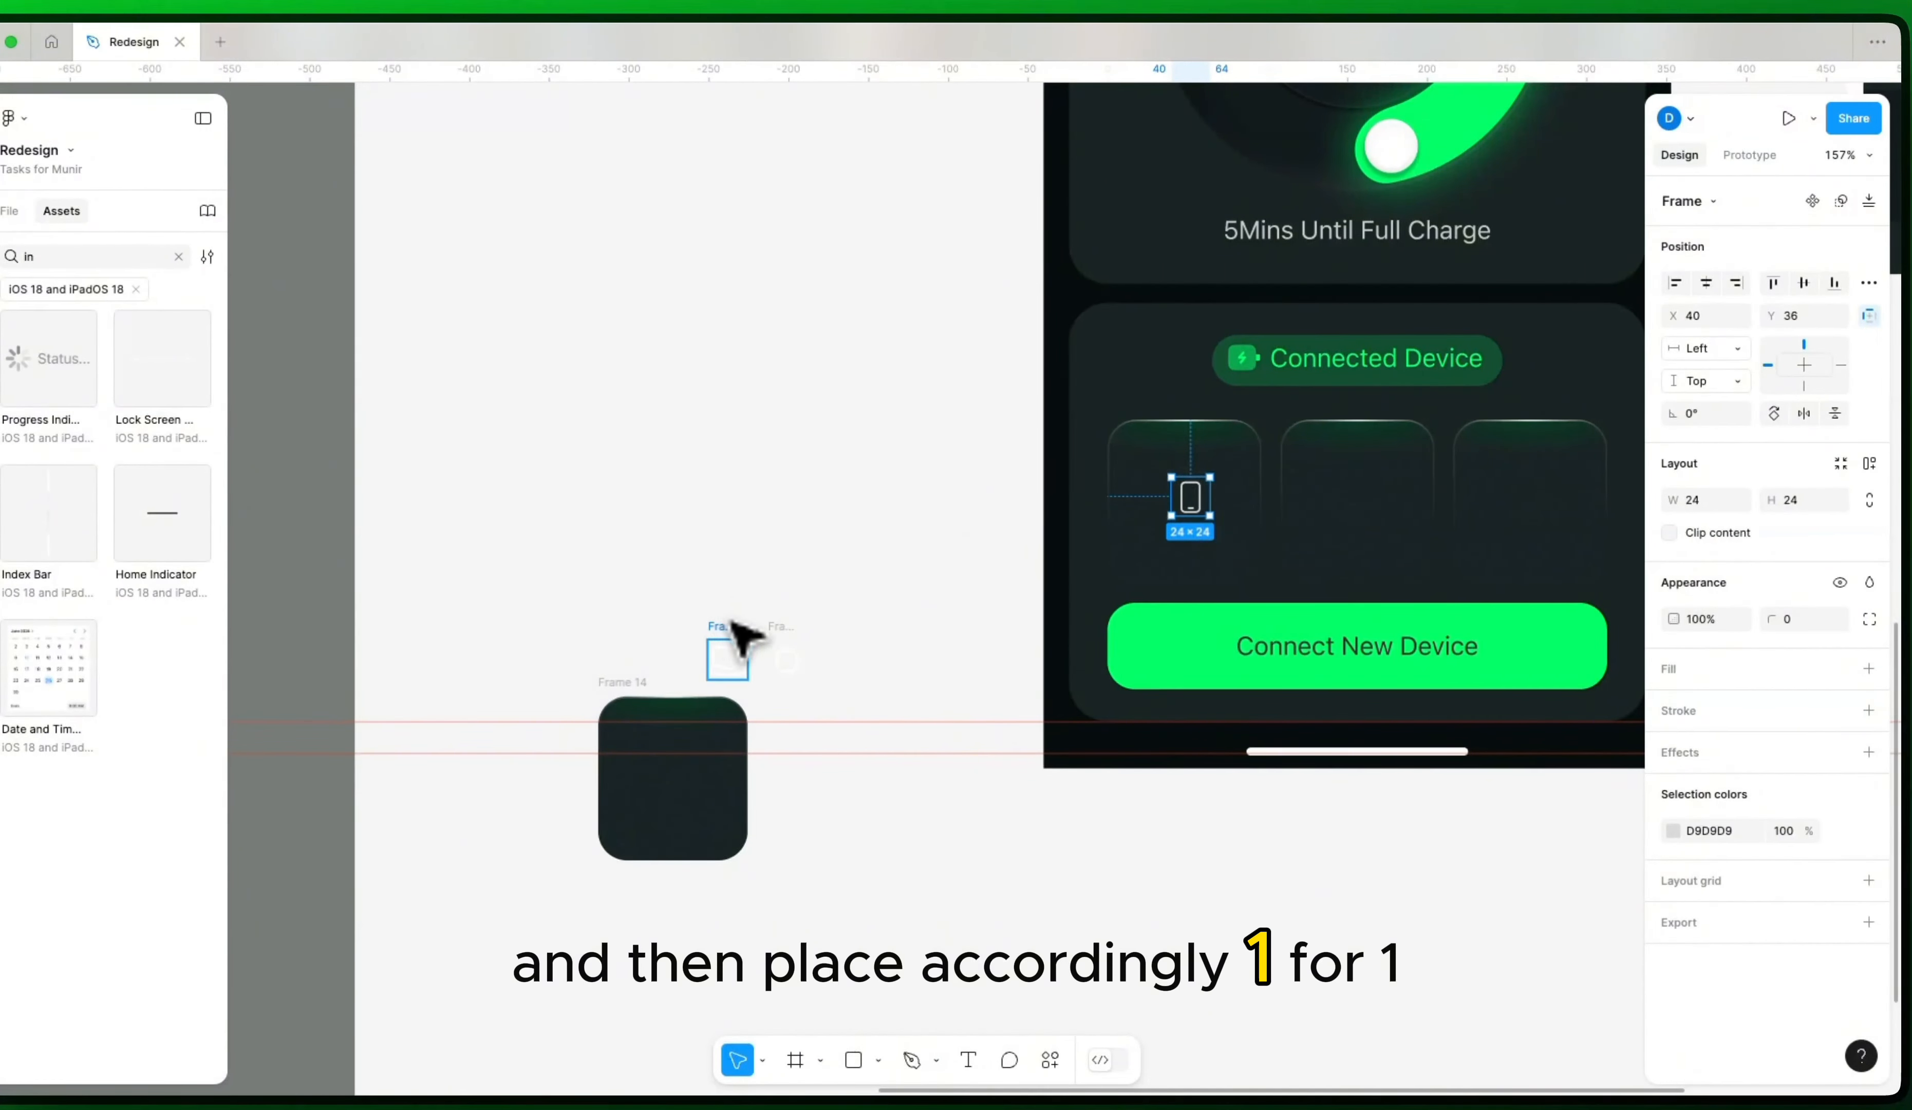
Step: Move the laptop icon into the second Connected Device card and the watch icon into the third
{"action": "left_click_drag", "start_coordinate": [743, 637], "coordinate": [1393, 483]}
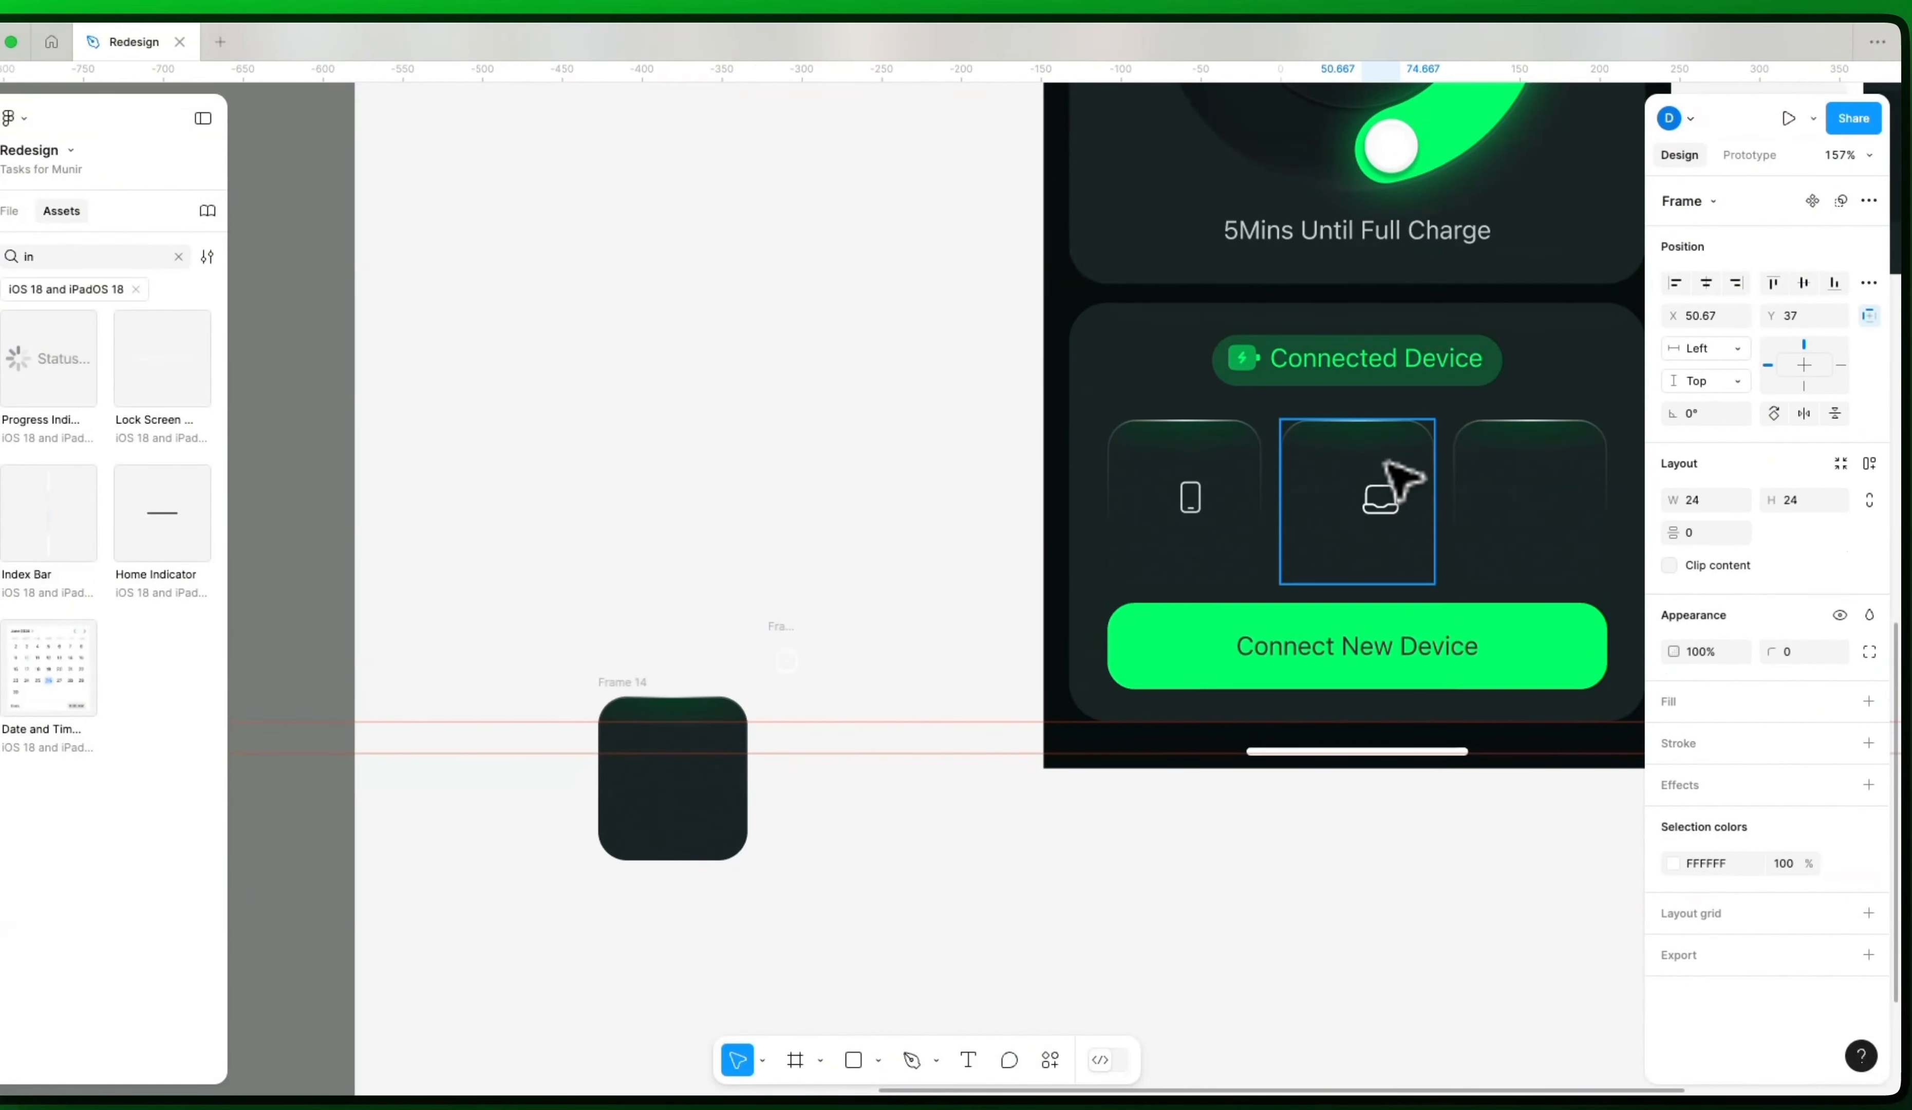
{"action": "left_click", "coordinate": [800, 636]}
{"action": "left_click_drag", "start_coordinate": [791, 621], "coordinate": [1524, 494]}
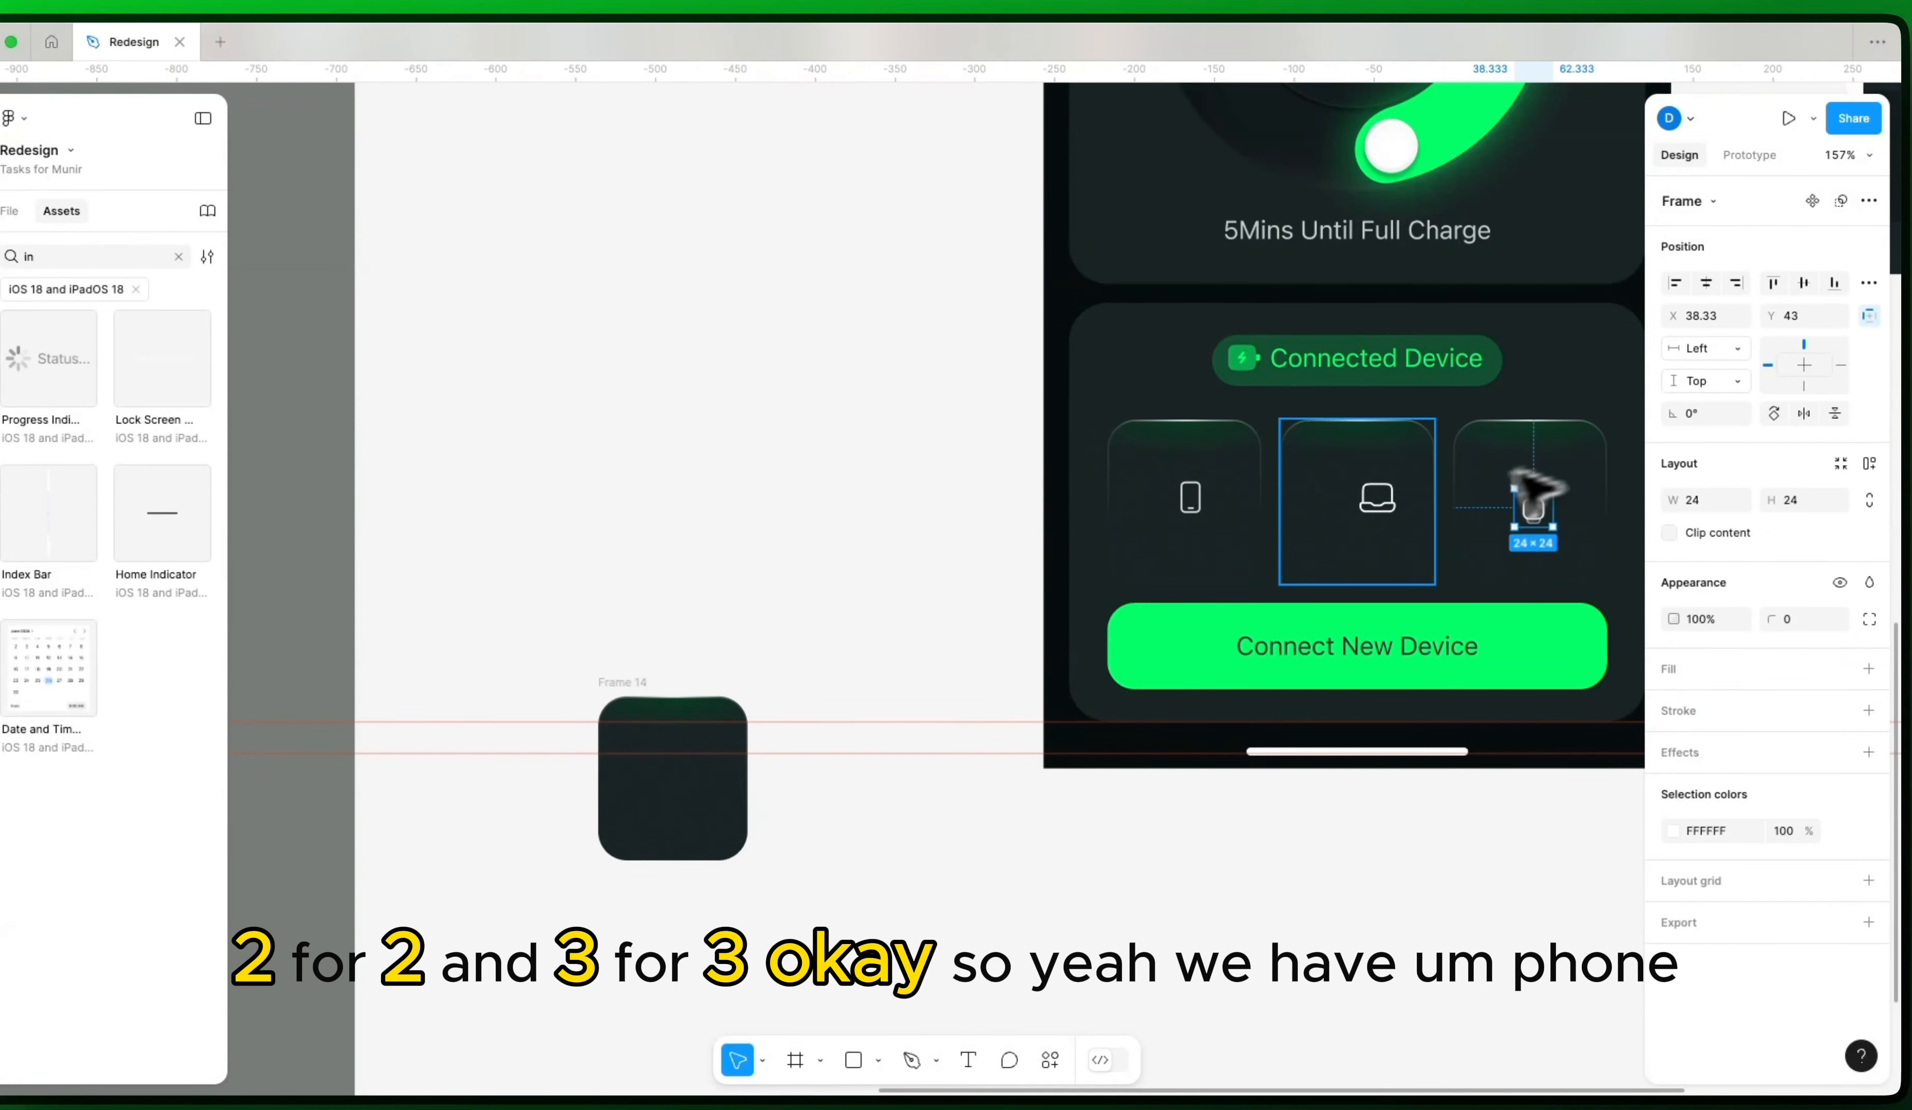
Step: Add the text label "Phone" below the phone icon in the first card
{"action": "left_click_drag", "start_coordinate": [1197, 547], "coordinate": [969, 624]}
{"action": "scroll", "coordinate": [937, 635], "scroll_direction": "up", "scroll_amount": 5}
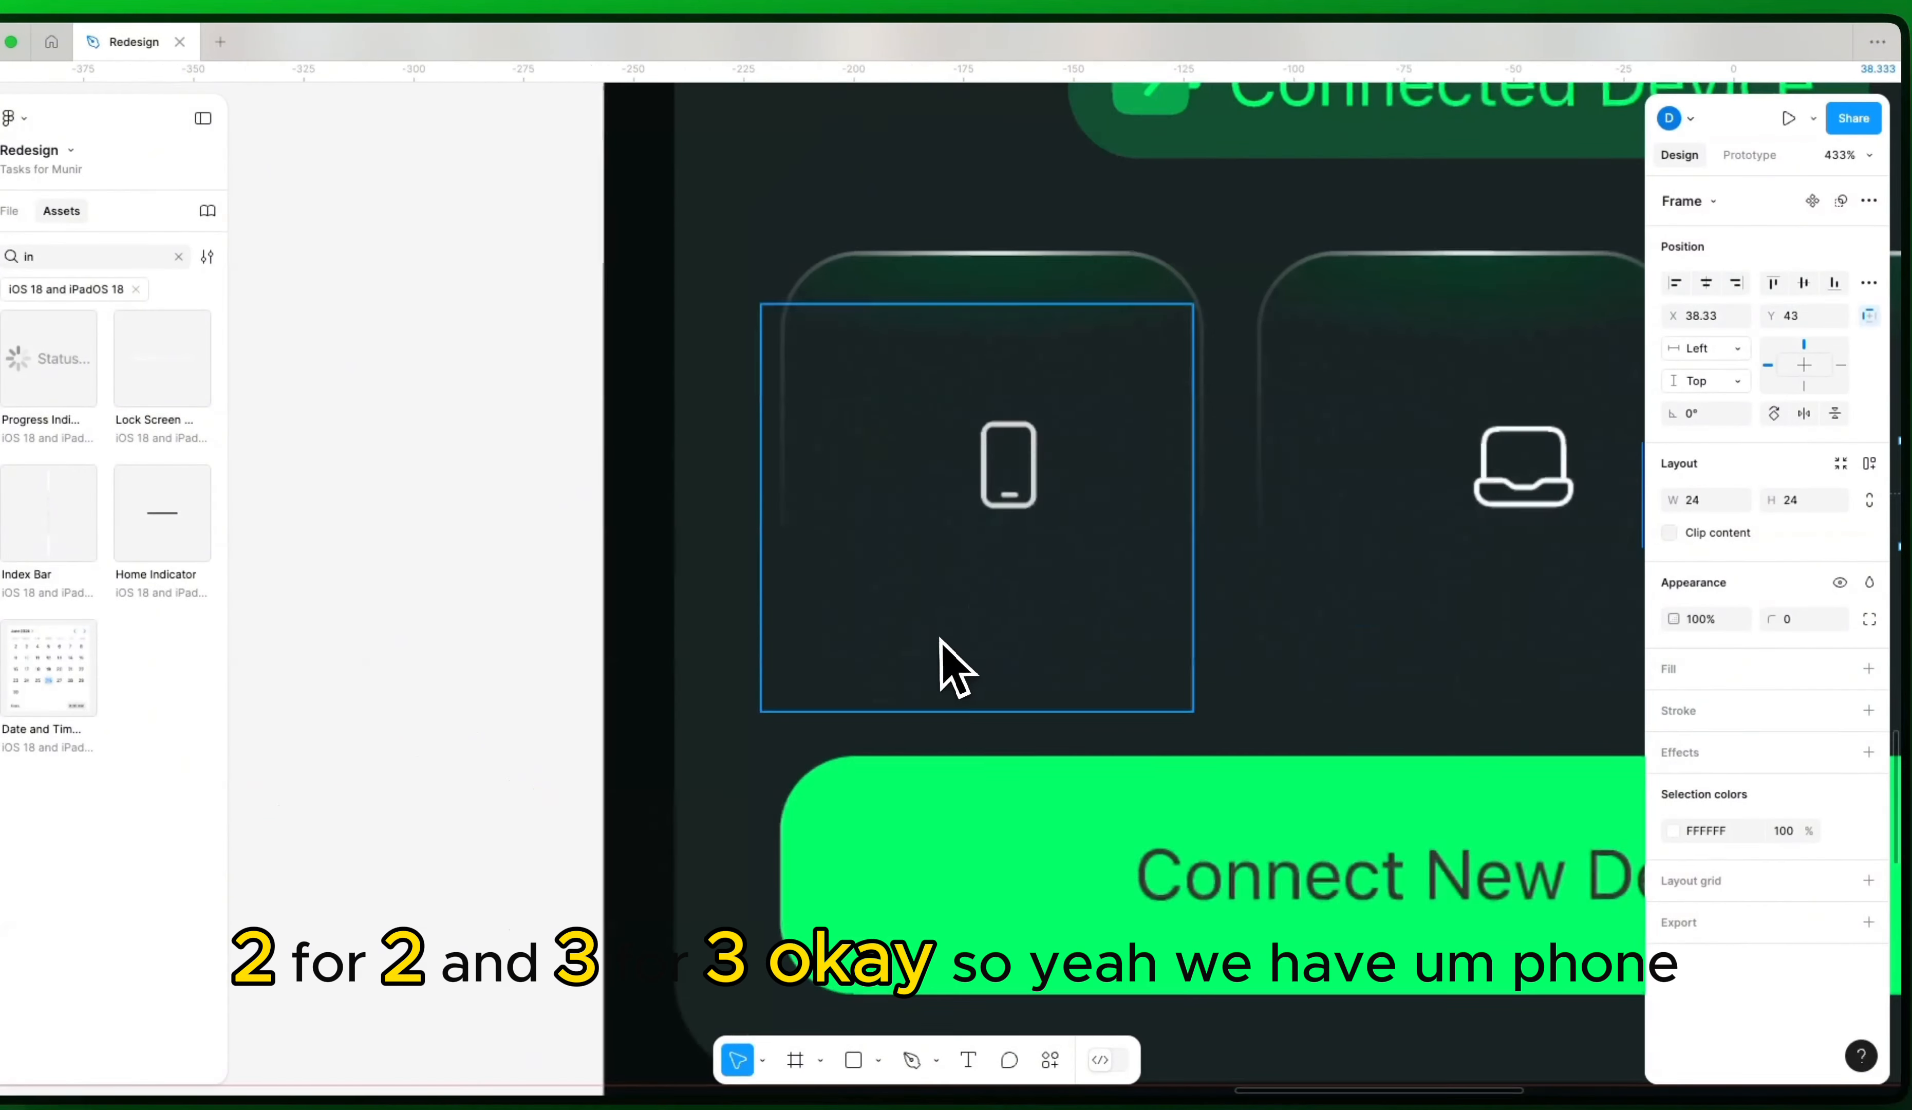
{"action": "left_click", "coordinate": [973, 581]}
{"action": "type", "text": "Phone"}
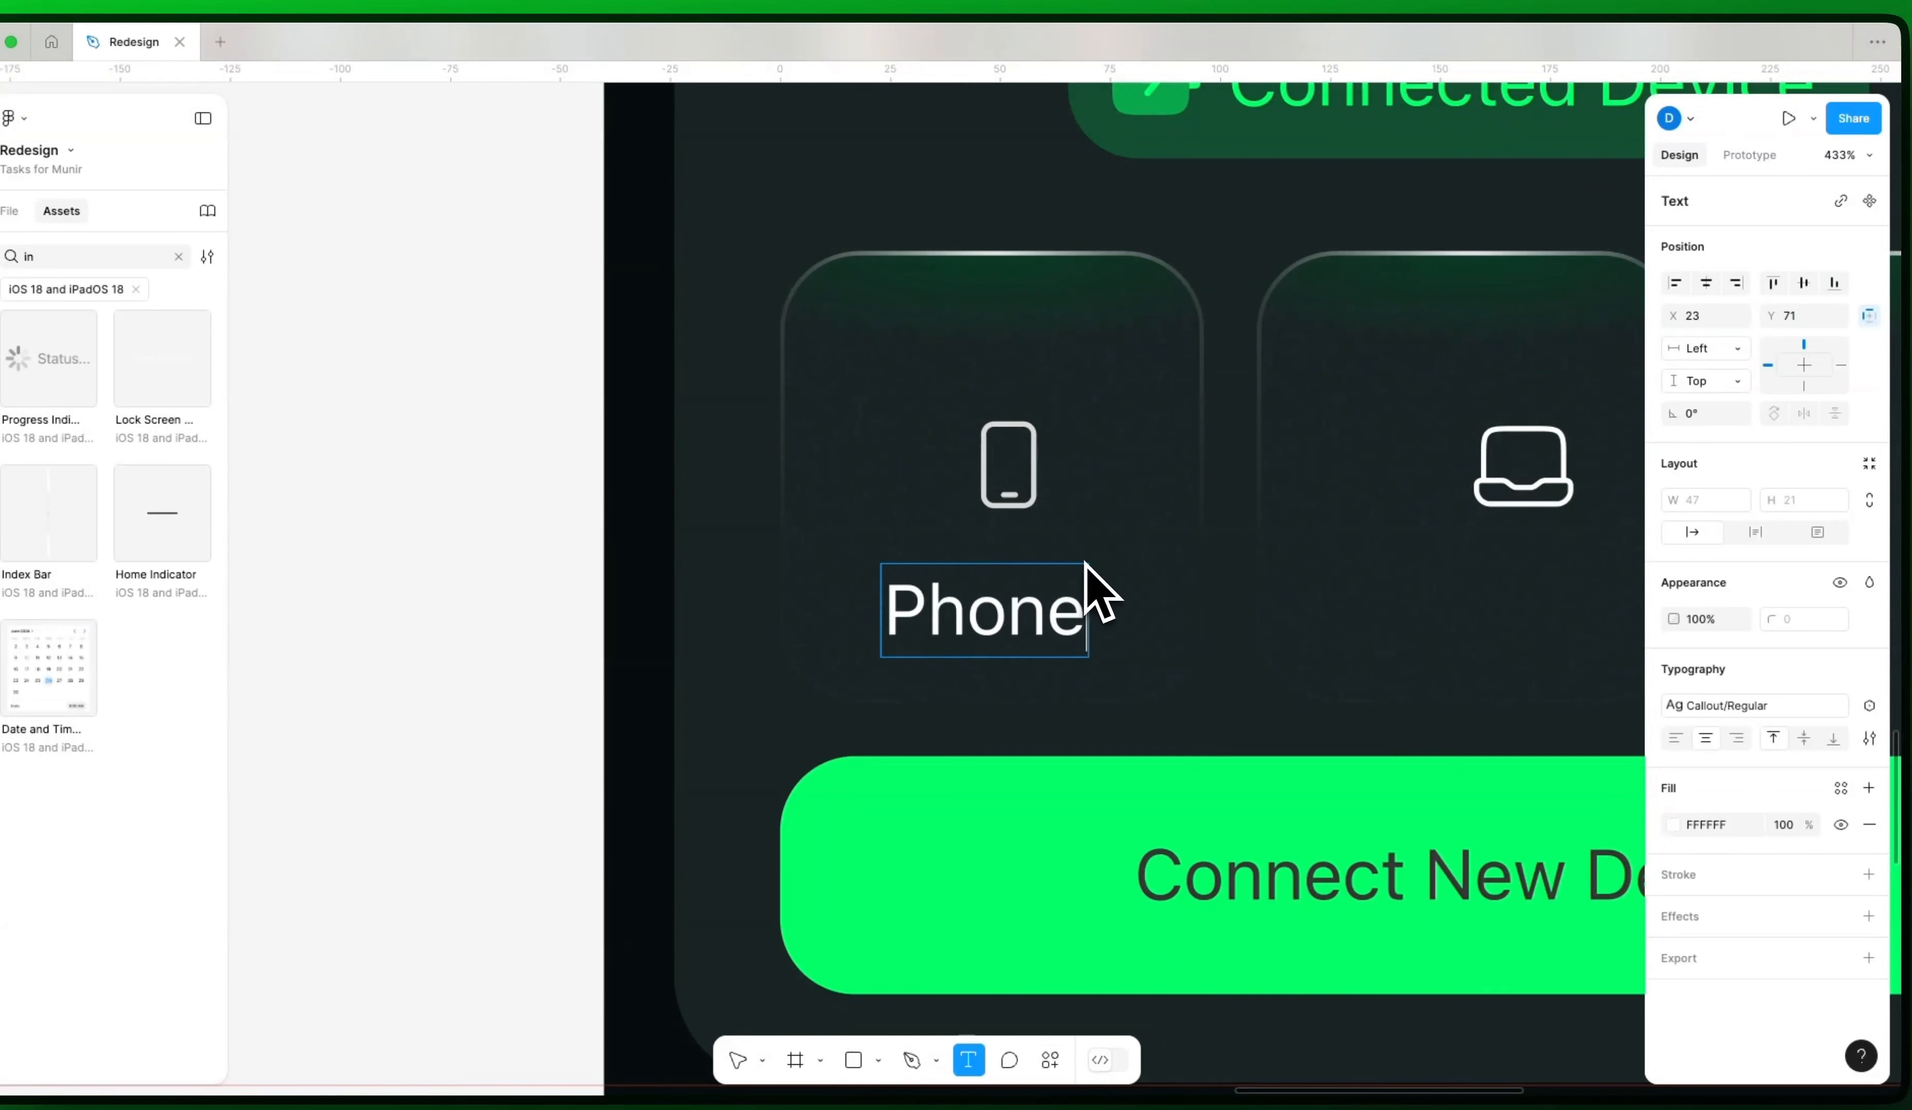
Step: Copy the Phone label into the other two cards and change the copies to "Laptop" and "Watch"
{"action": "left_click_drag", "start_coordinate": [1088, 593], "coordinate": [1016, 611]}
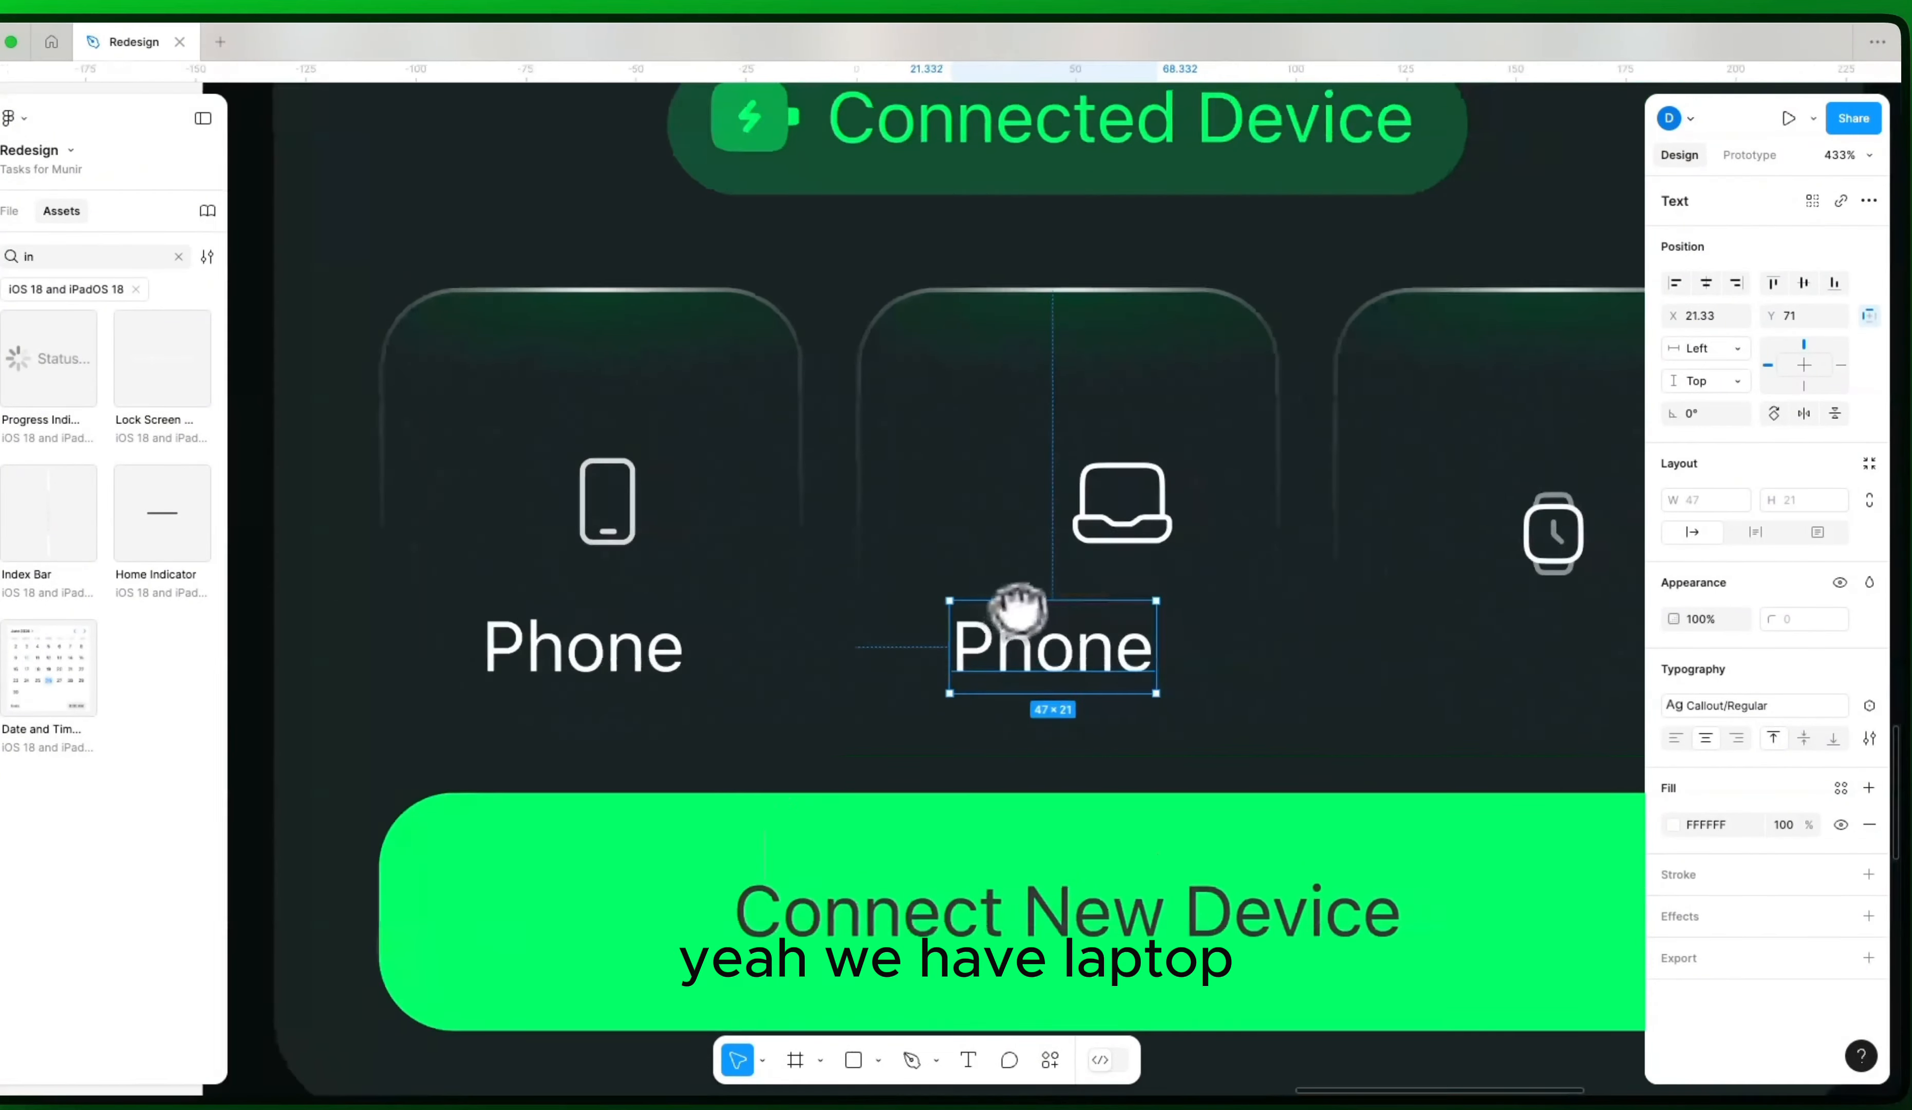
{"action": "double_click", "coordinate": [1005, 648]}
{"action": "type", "text": "Laptop"}
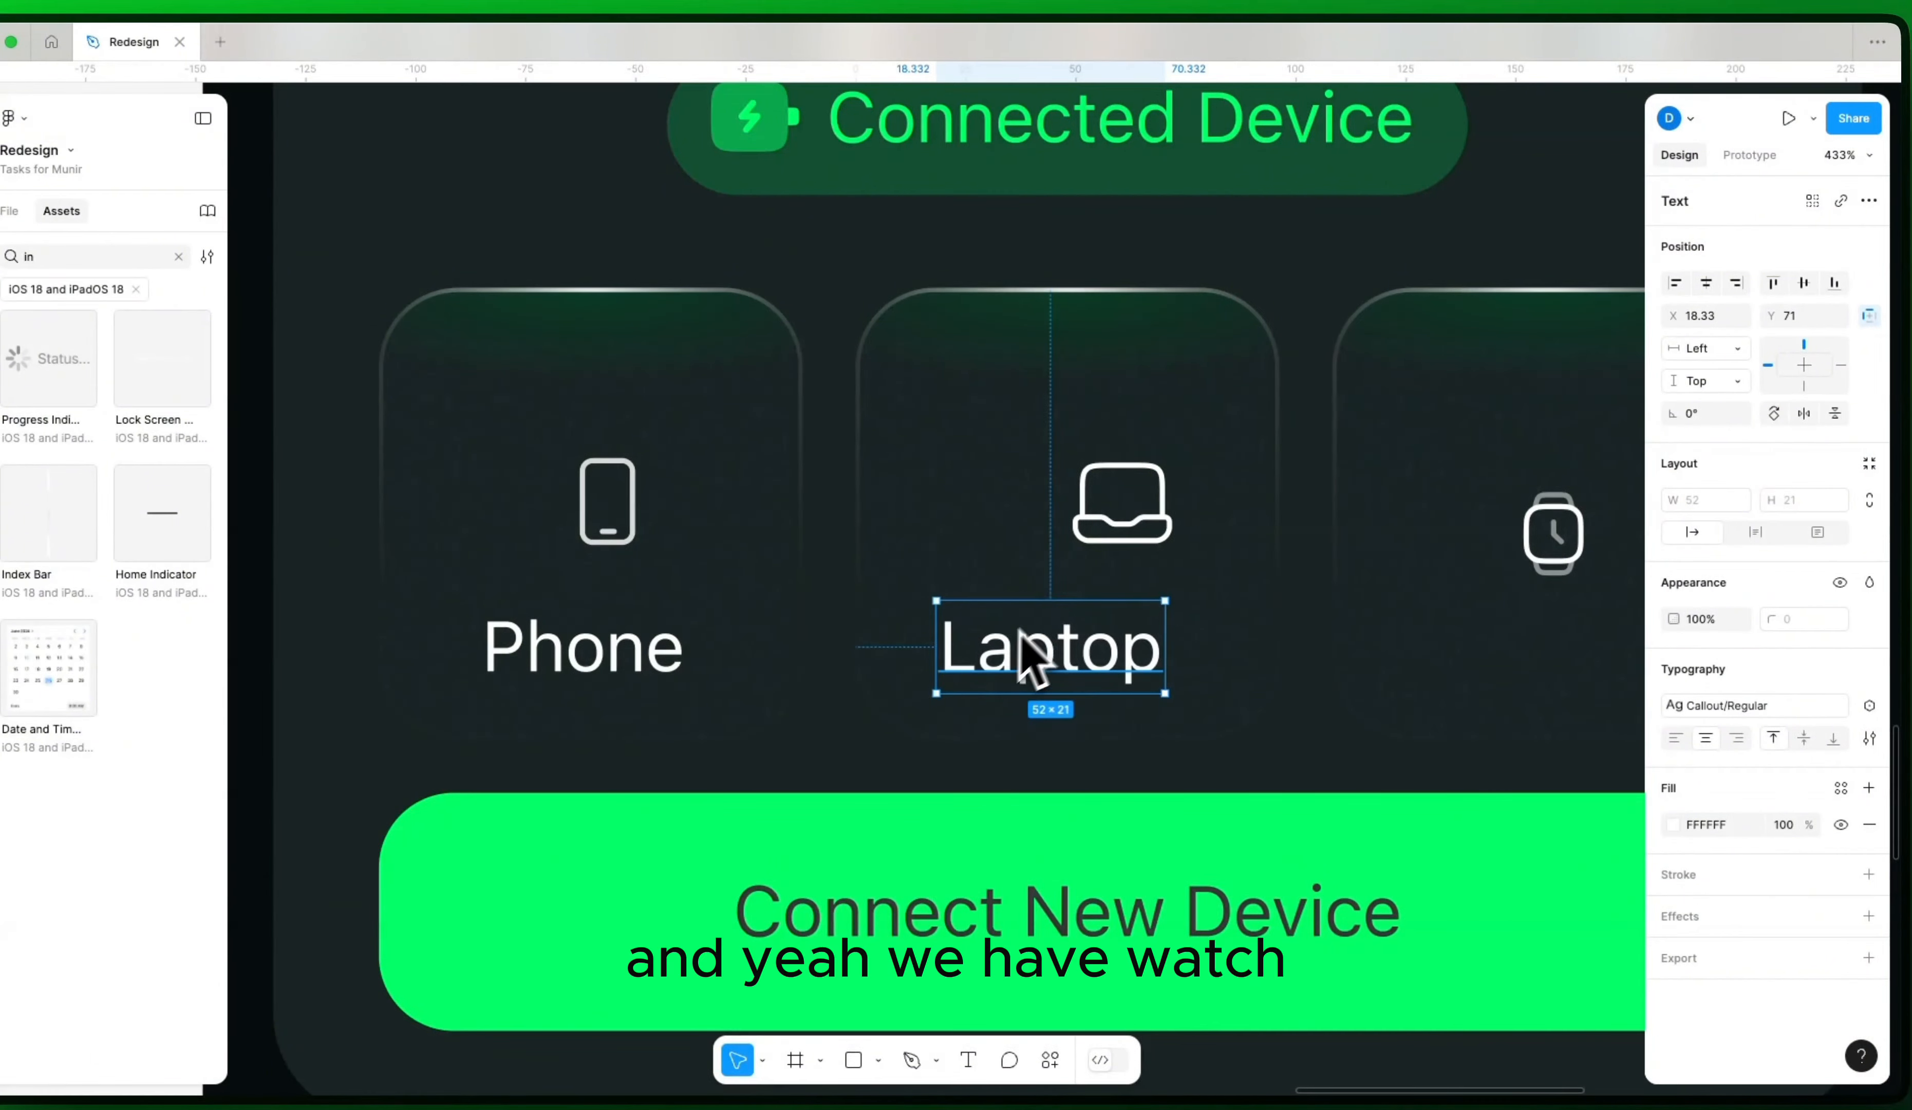
{"action": "left_click_drag", "start_coordinate": [1114, 603], "coordinate": [1174, 655]}
{"action": "double_click", "coordinate": [1193, 659]}
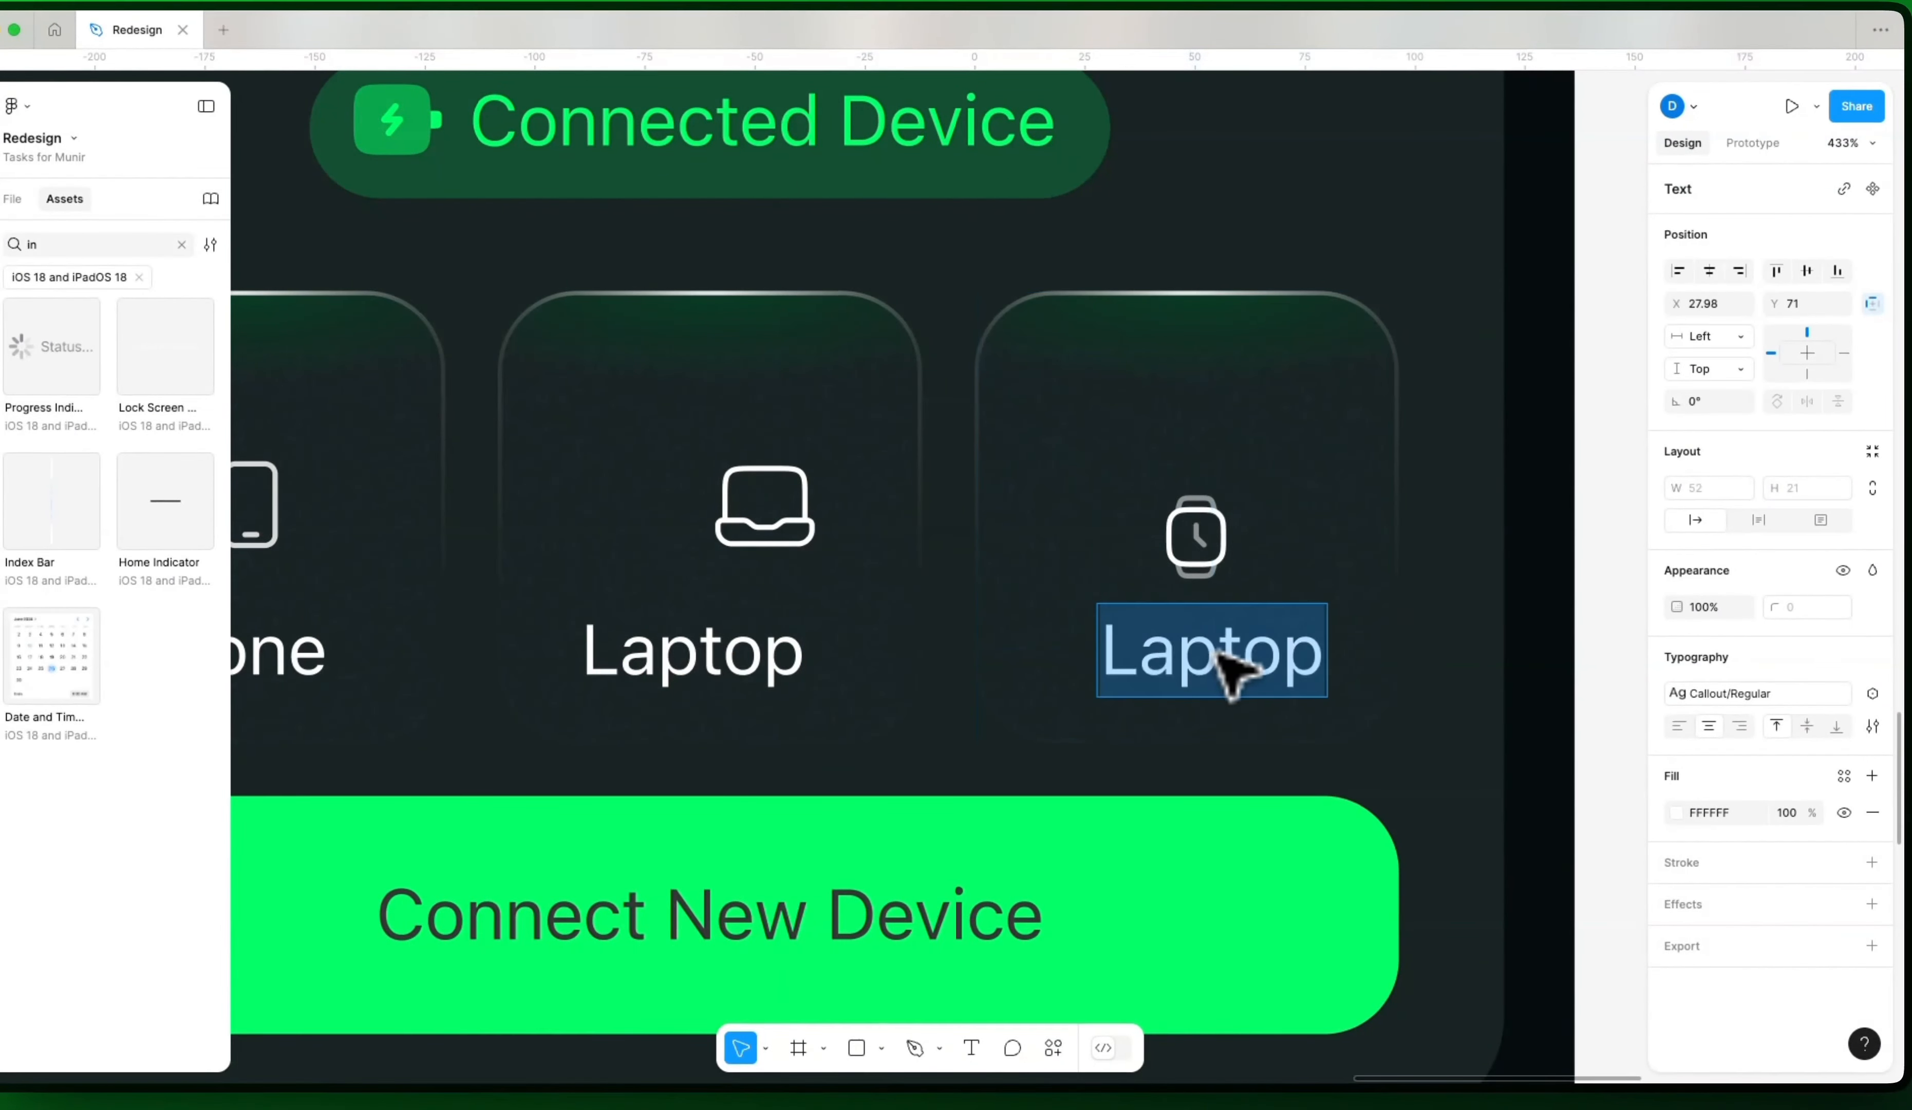
{"action": "type", "text": "Watch"}
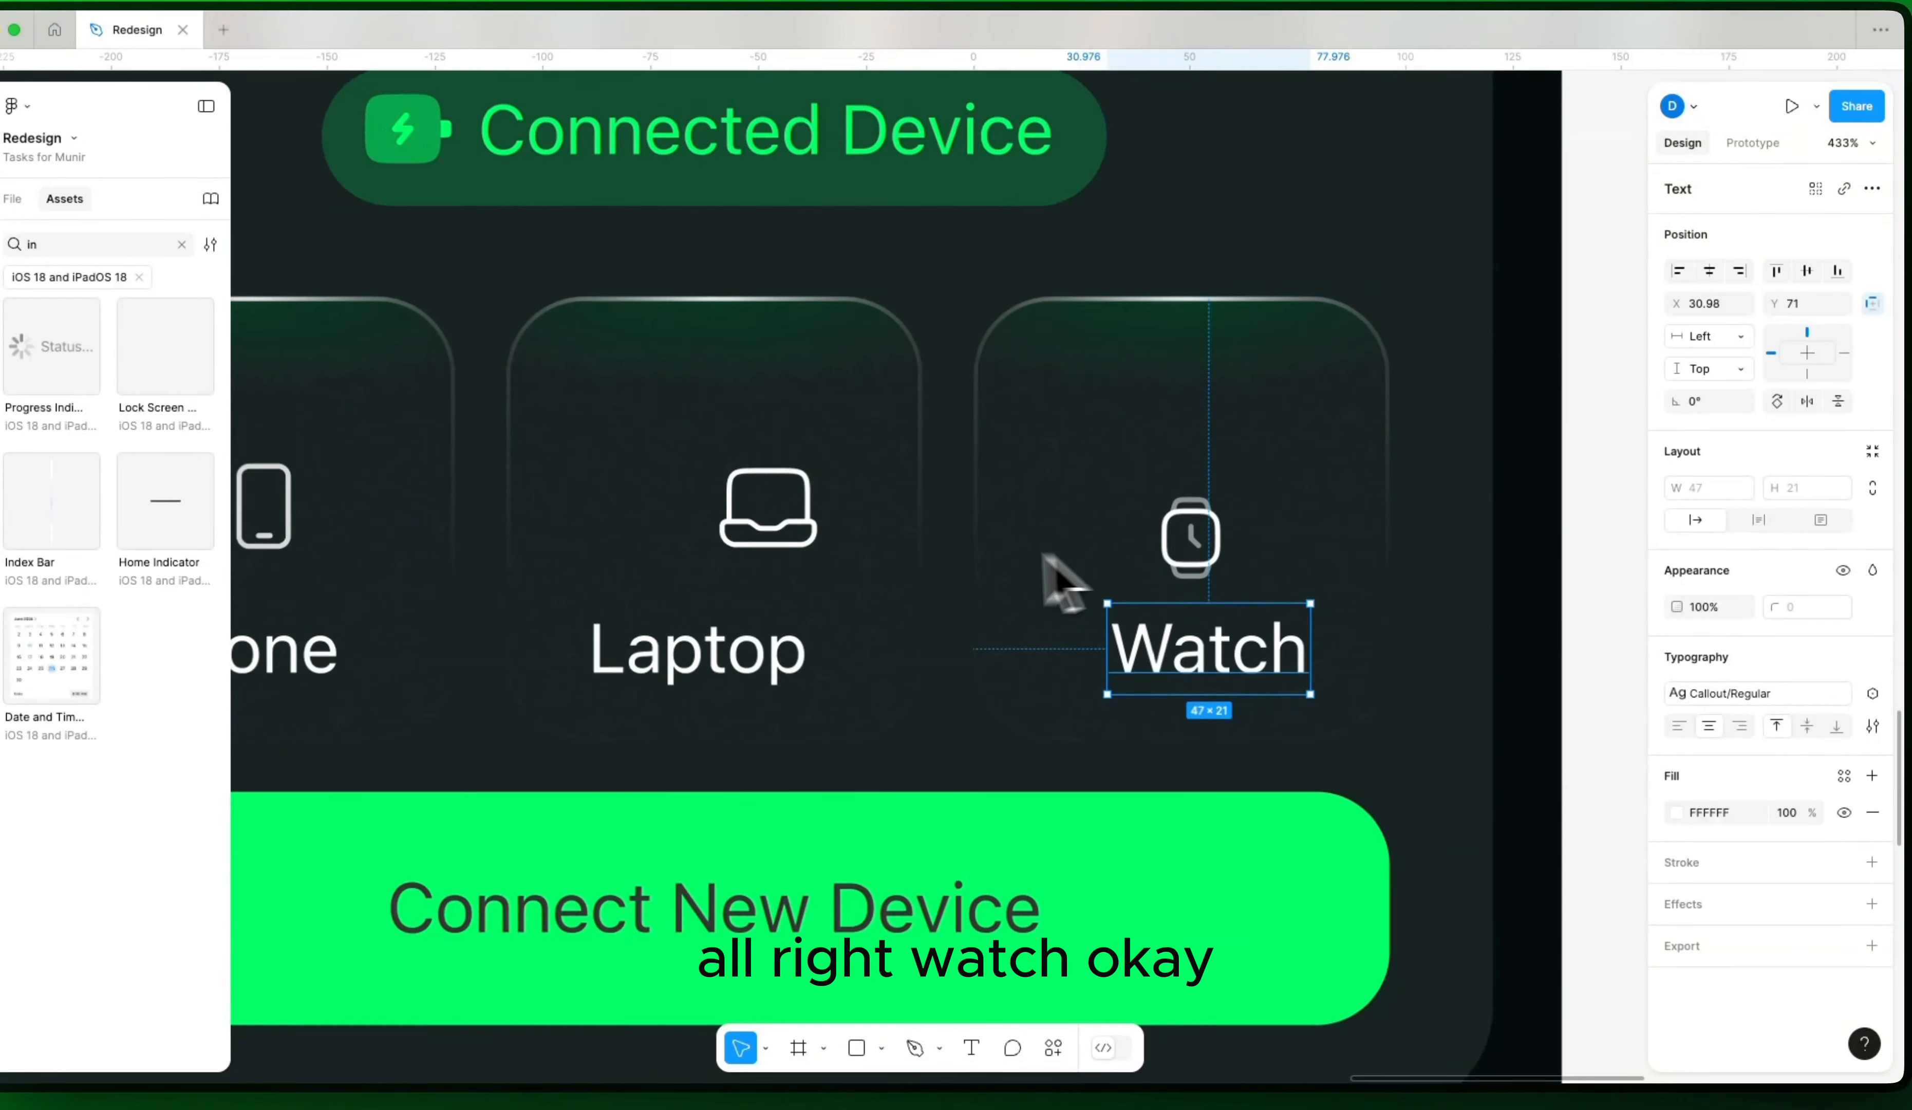
Step: Apply the Footnote/Regular text style to the Phone, Laptop and Watch labels together
{"action": "scroll", "coordinate": [937, 579], "scroll_direction": "down", "scroll_amount": 5}
{"action": "scroll", "coordinate": [930, 610], "scroll_direction": "left", "scroll_amount": 3}
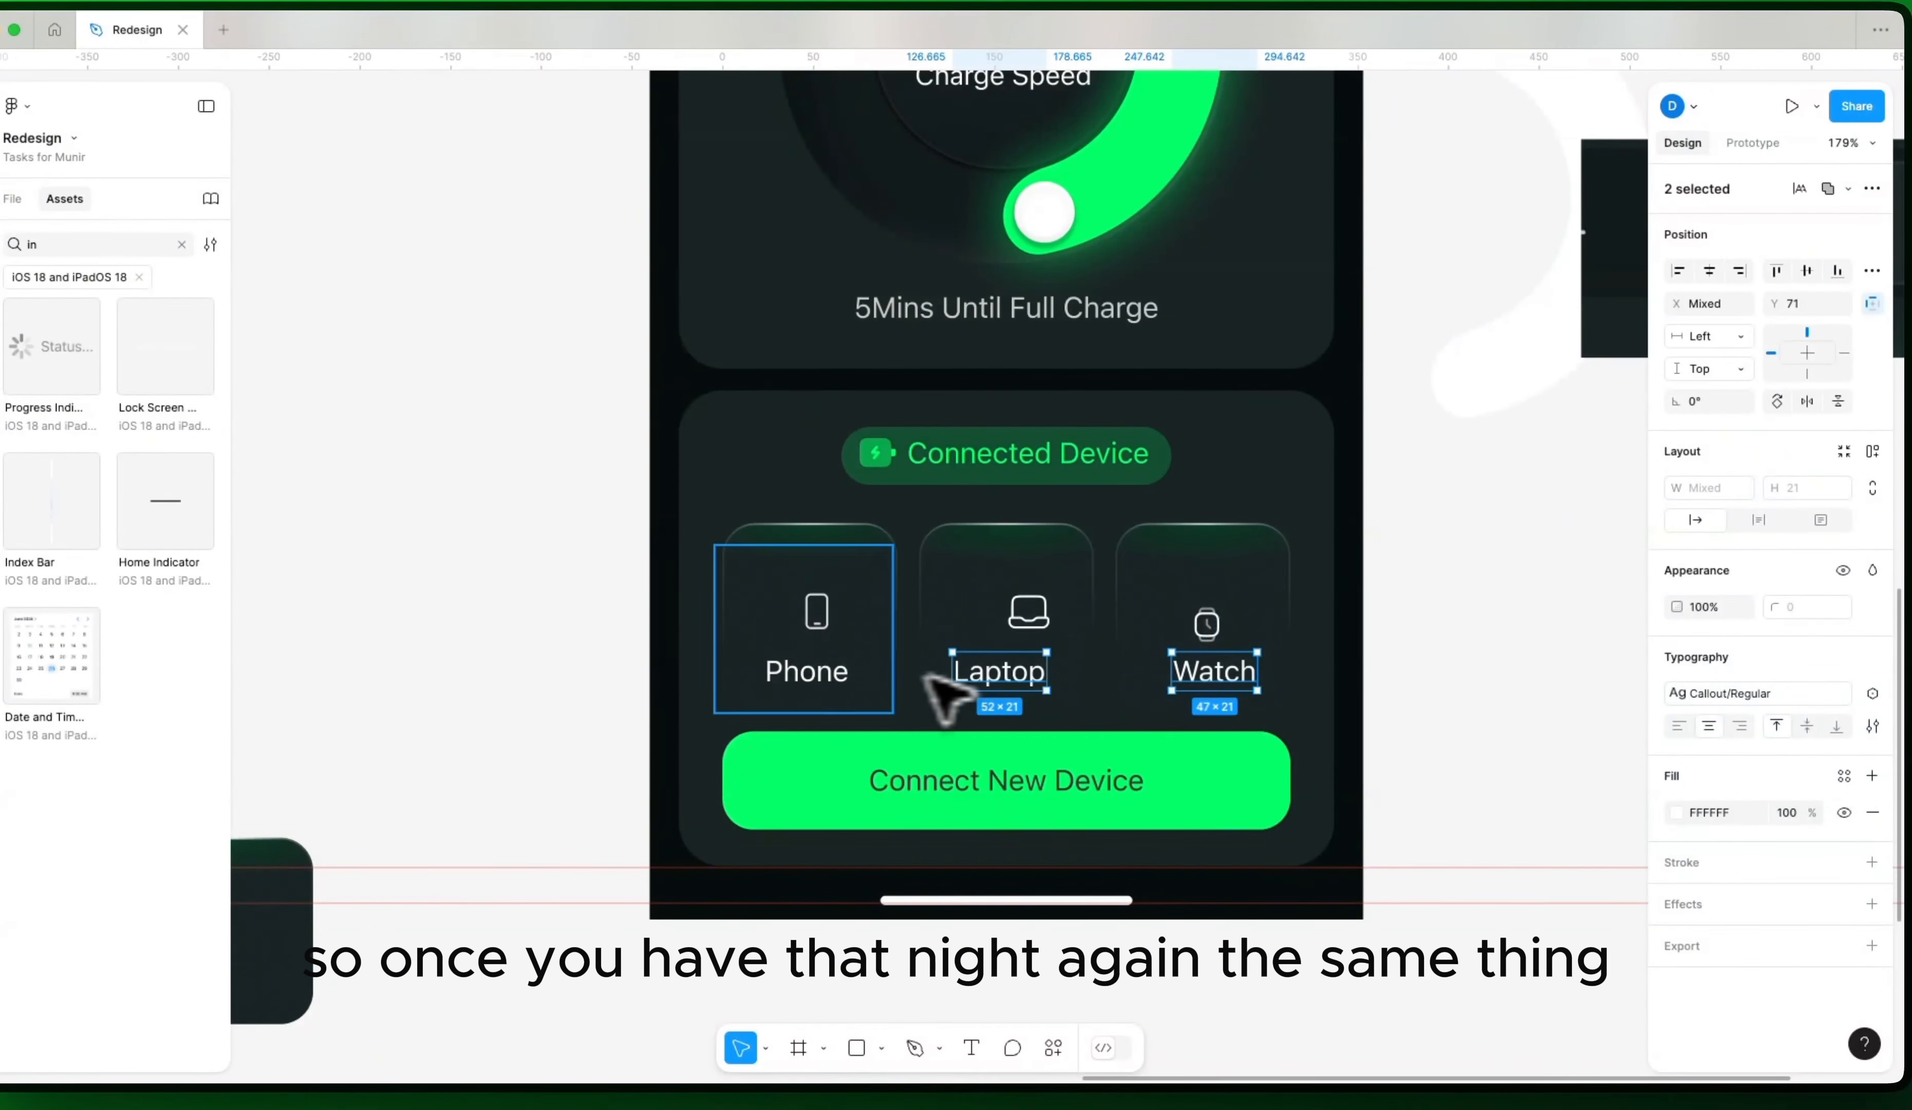
{"action": "left_click", "coordinate": [1745, 693]}
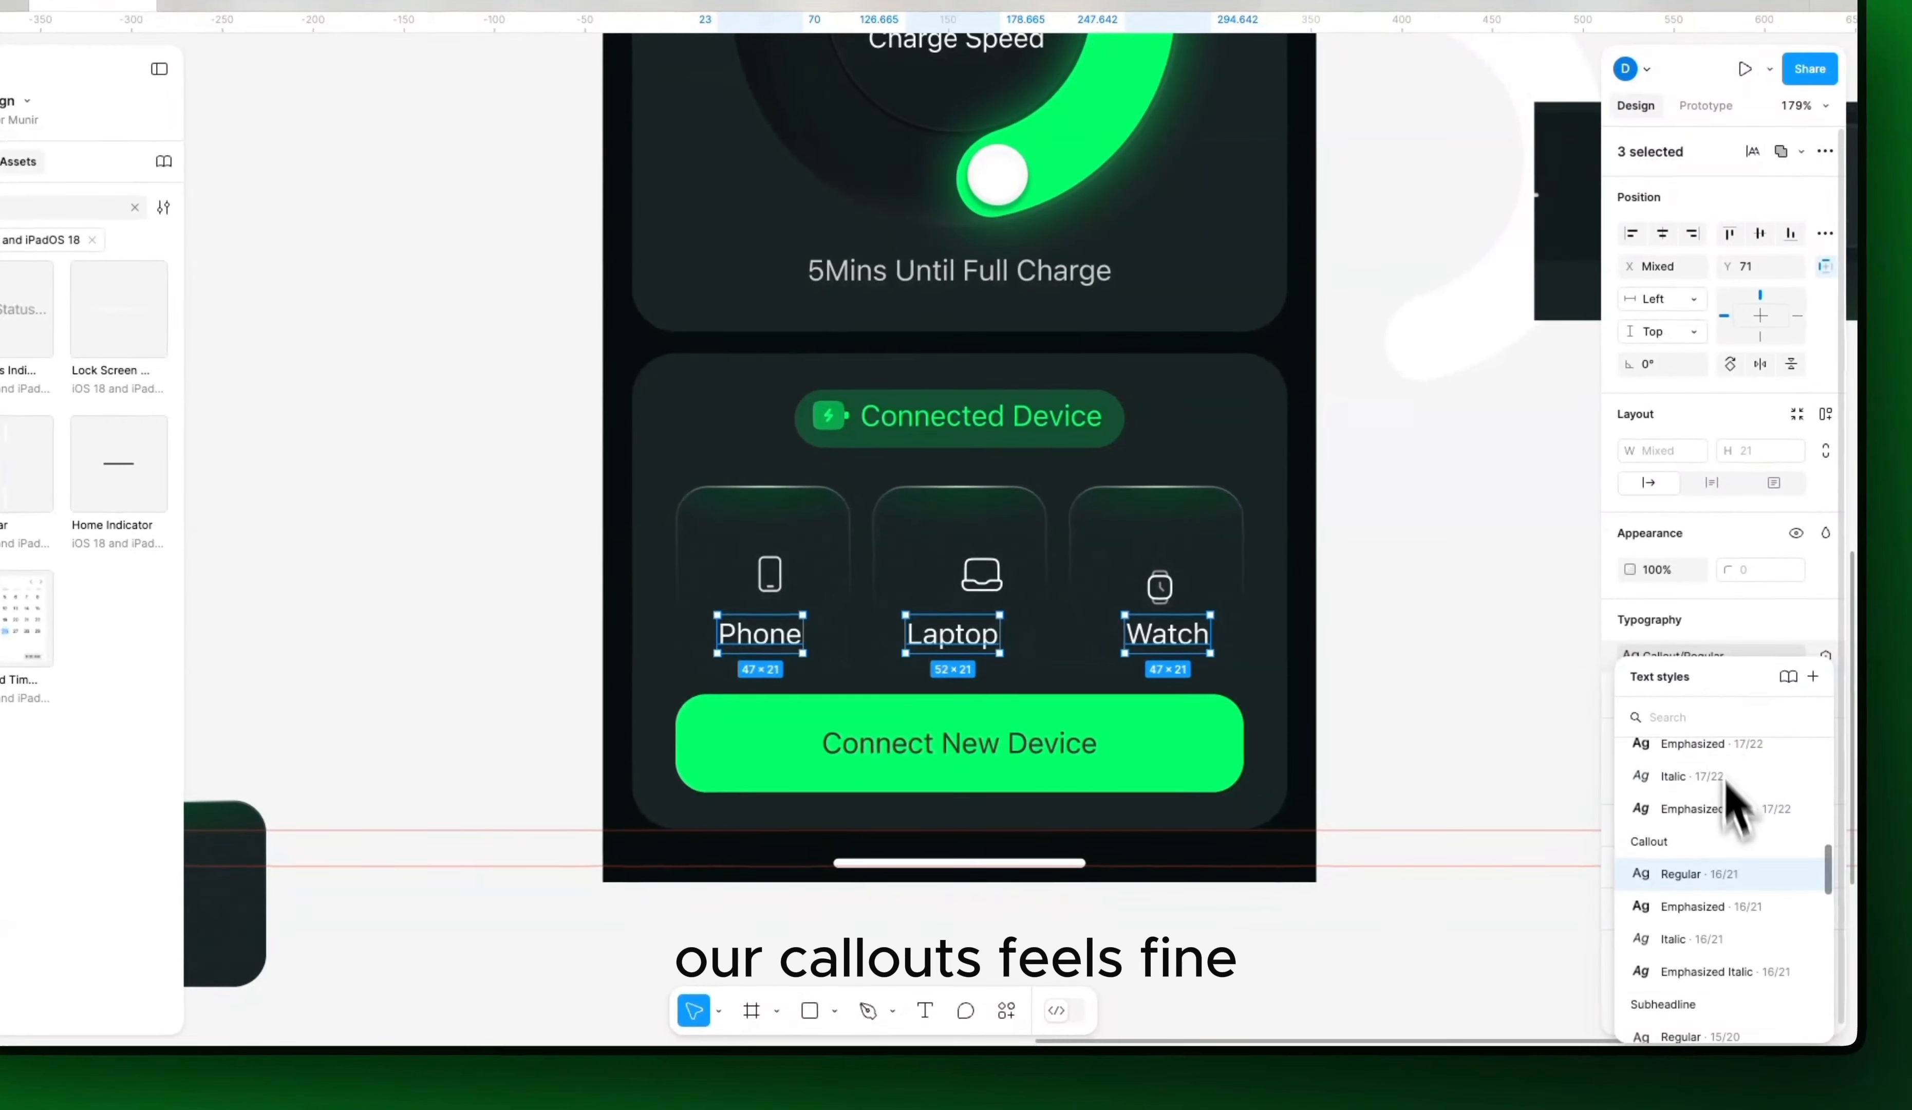
{"action": "scroll", "coordinate": [1723, 899], "scroll_direction": "down", "scroll_amount": 3}
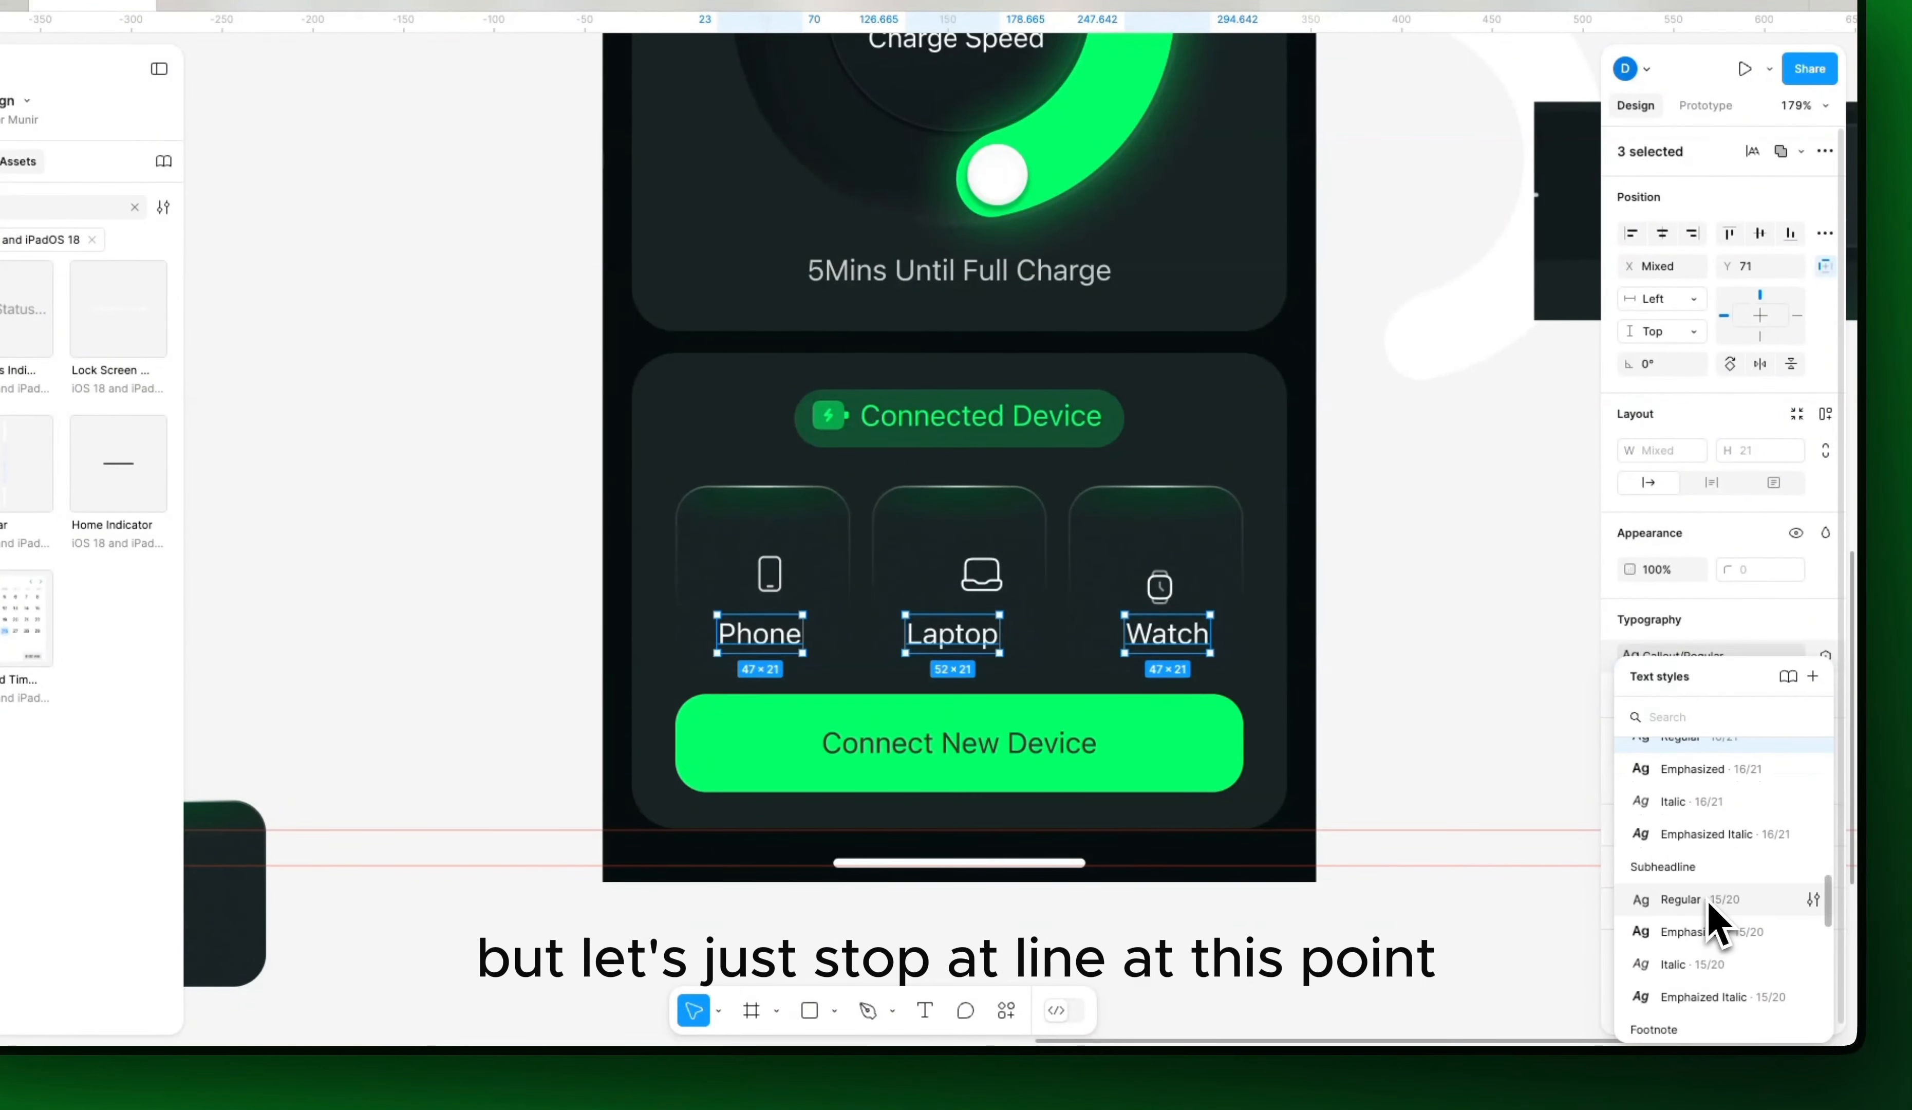
{"action": "left_click", "coordinate": [1709, 906]}
{"action": "left_click", "coordinate": [1743, 660]}
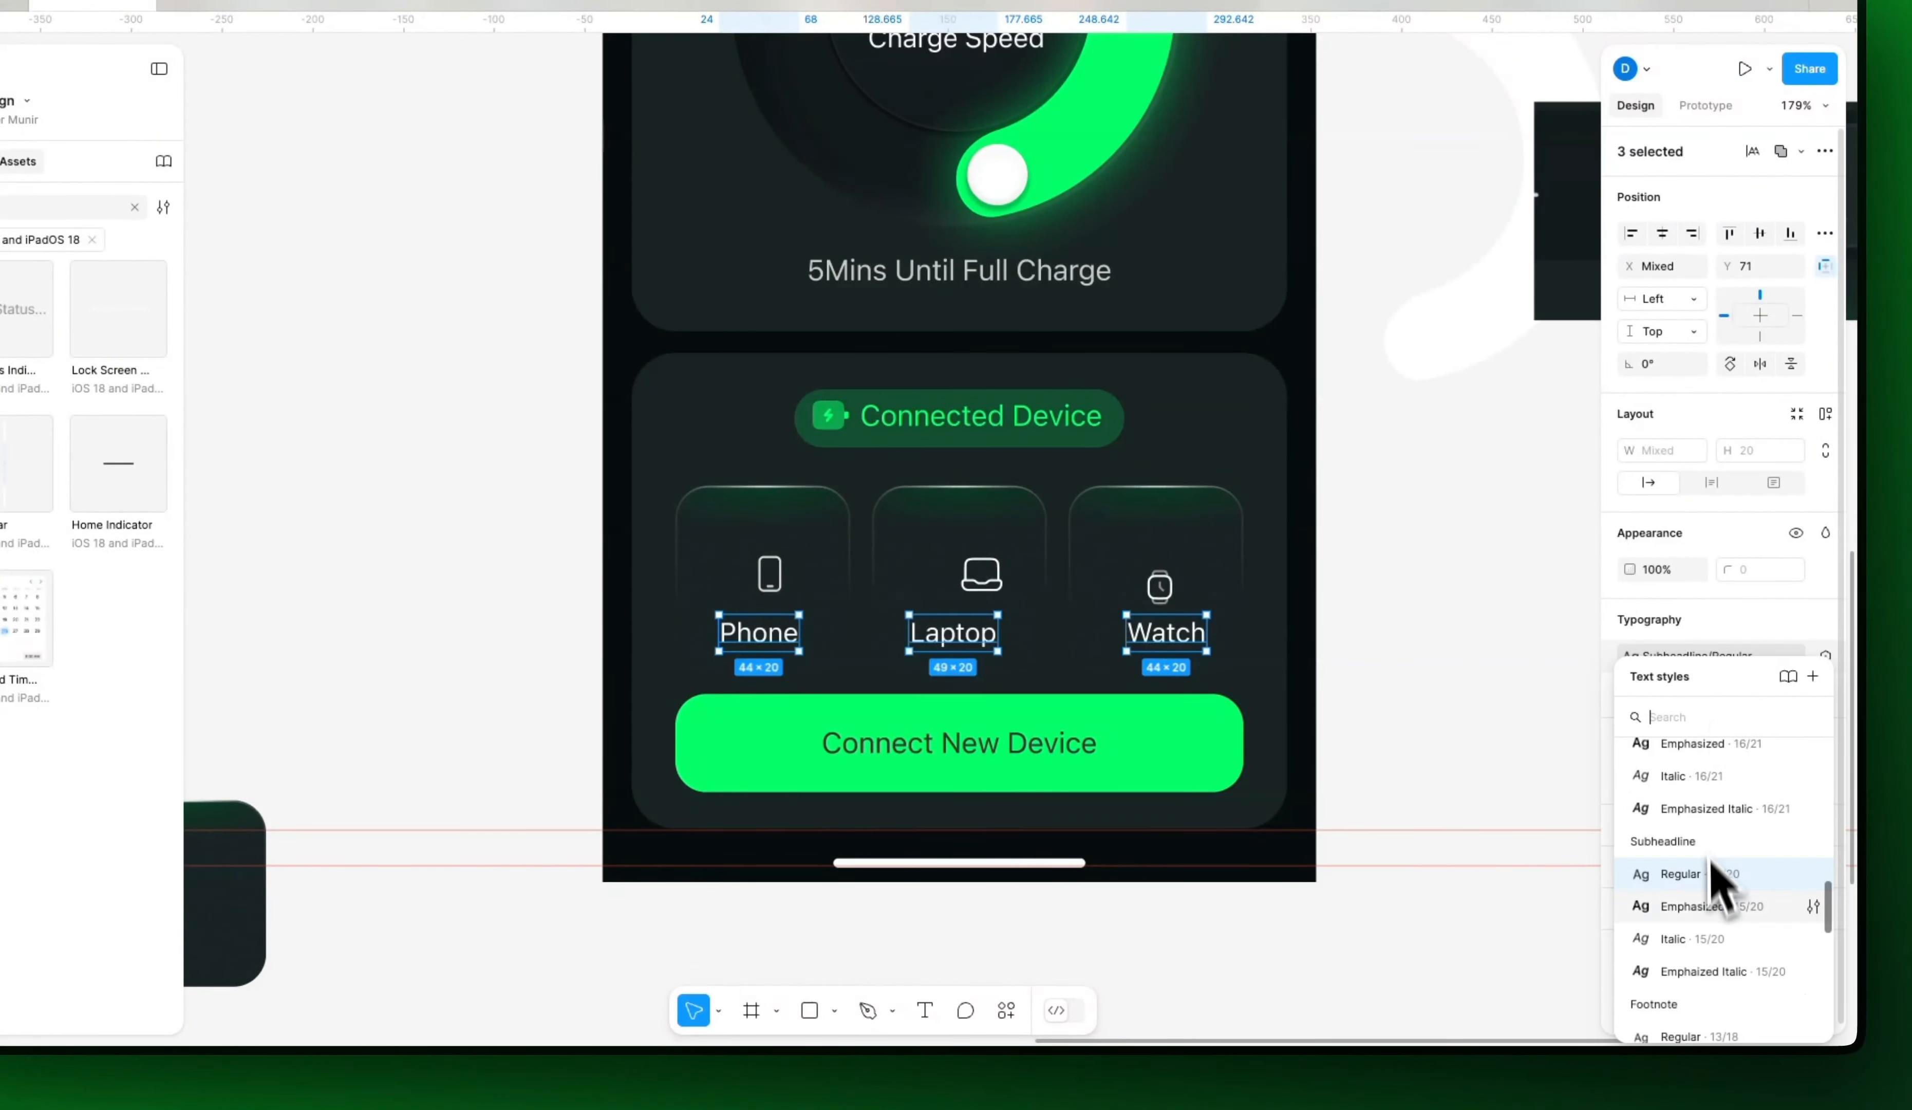
{"action": "scroll", "coordinate": [1721, 877], "scroll_direction": "down", "scroll_amount": 5}
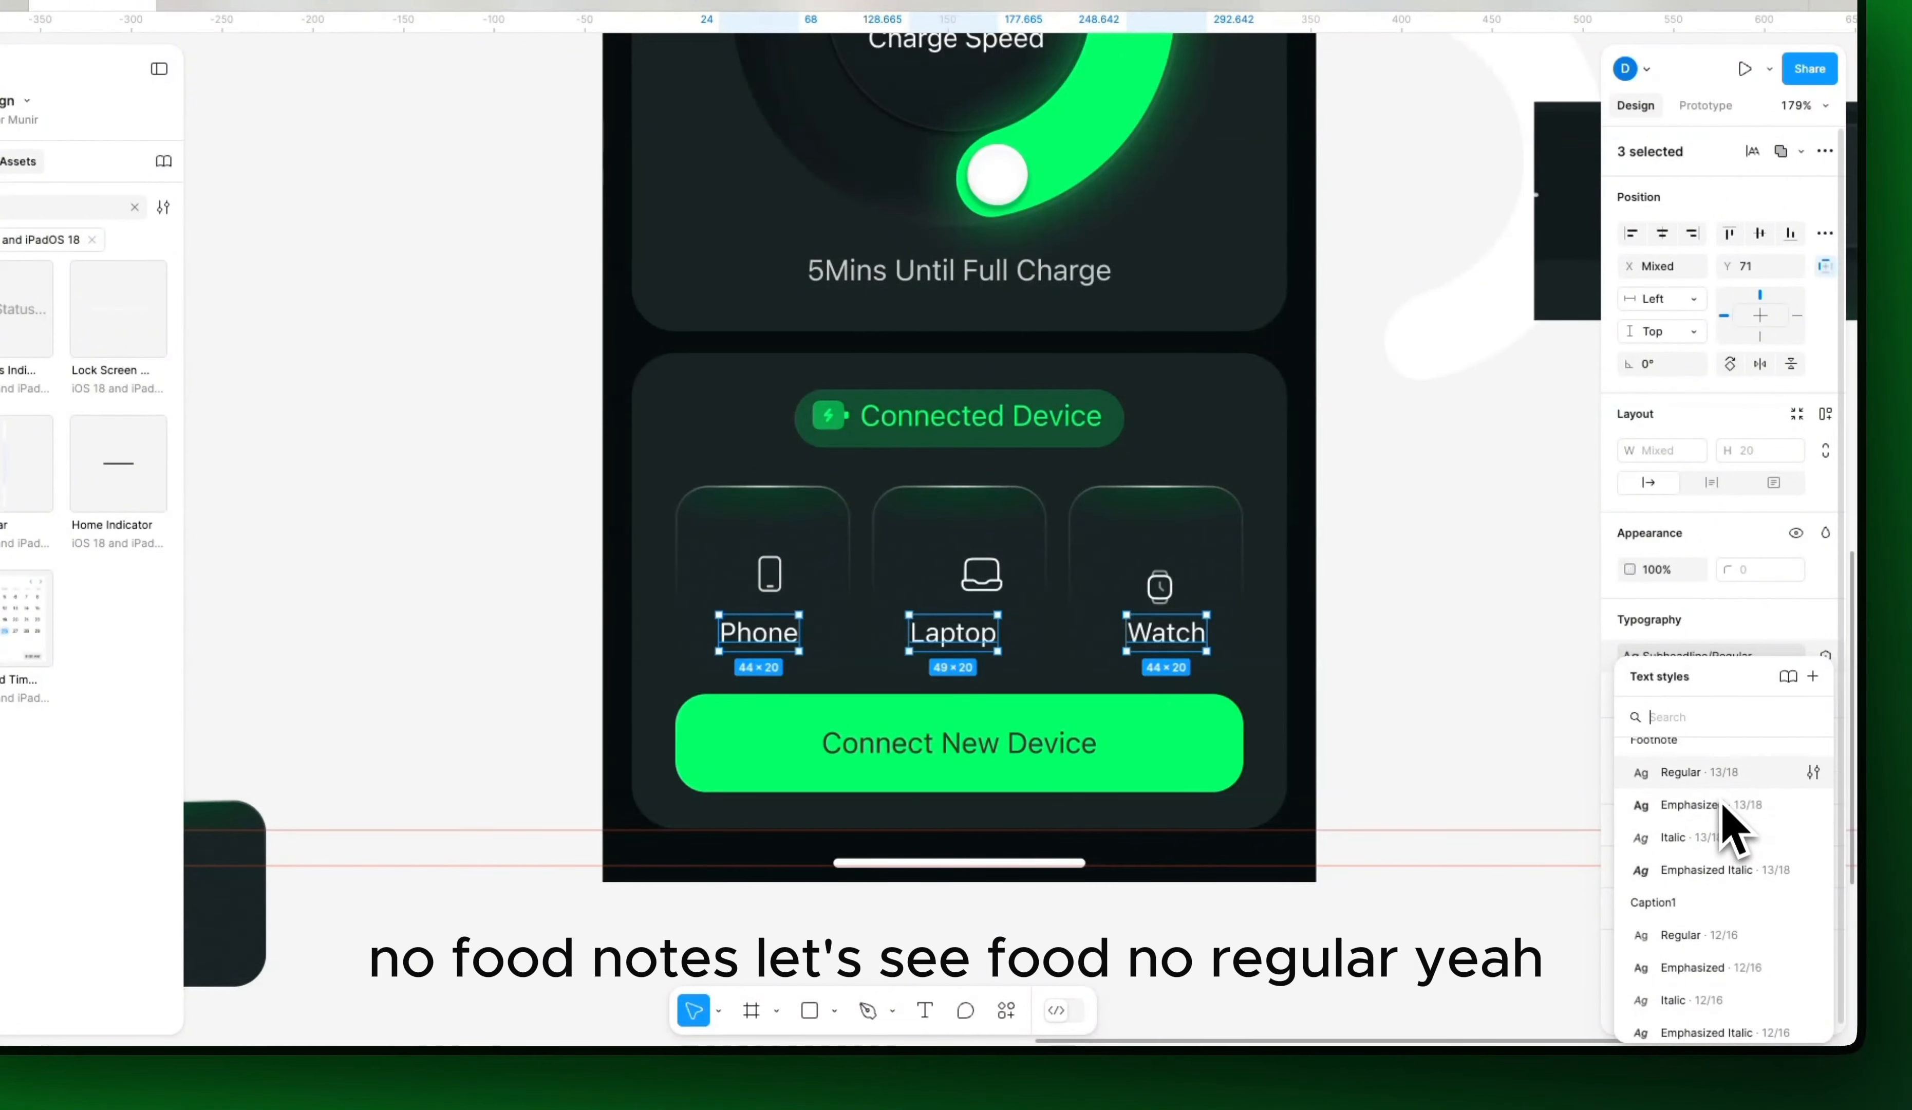
{"action": "left_click", "coordinate": [1699, 771]}
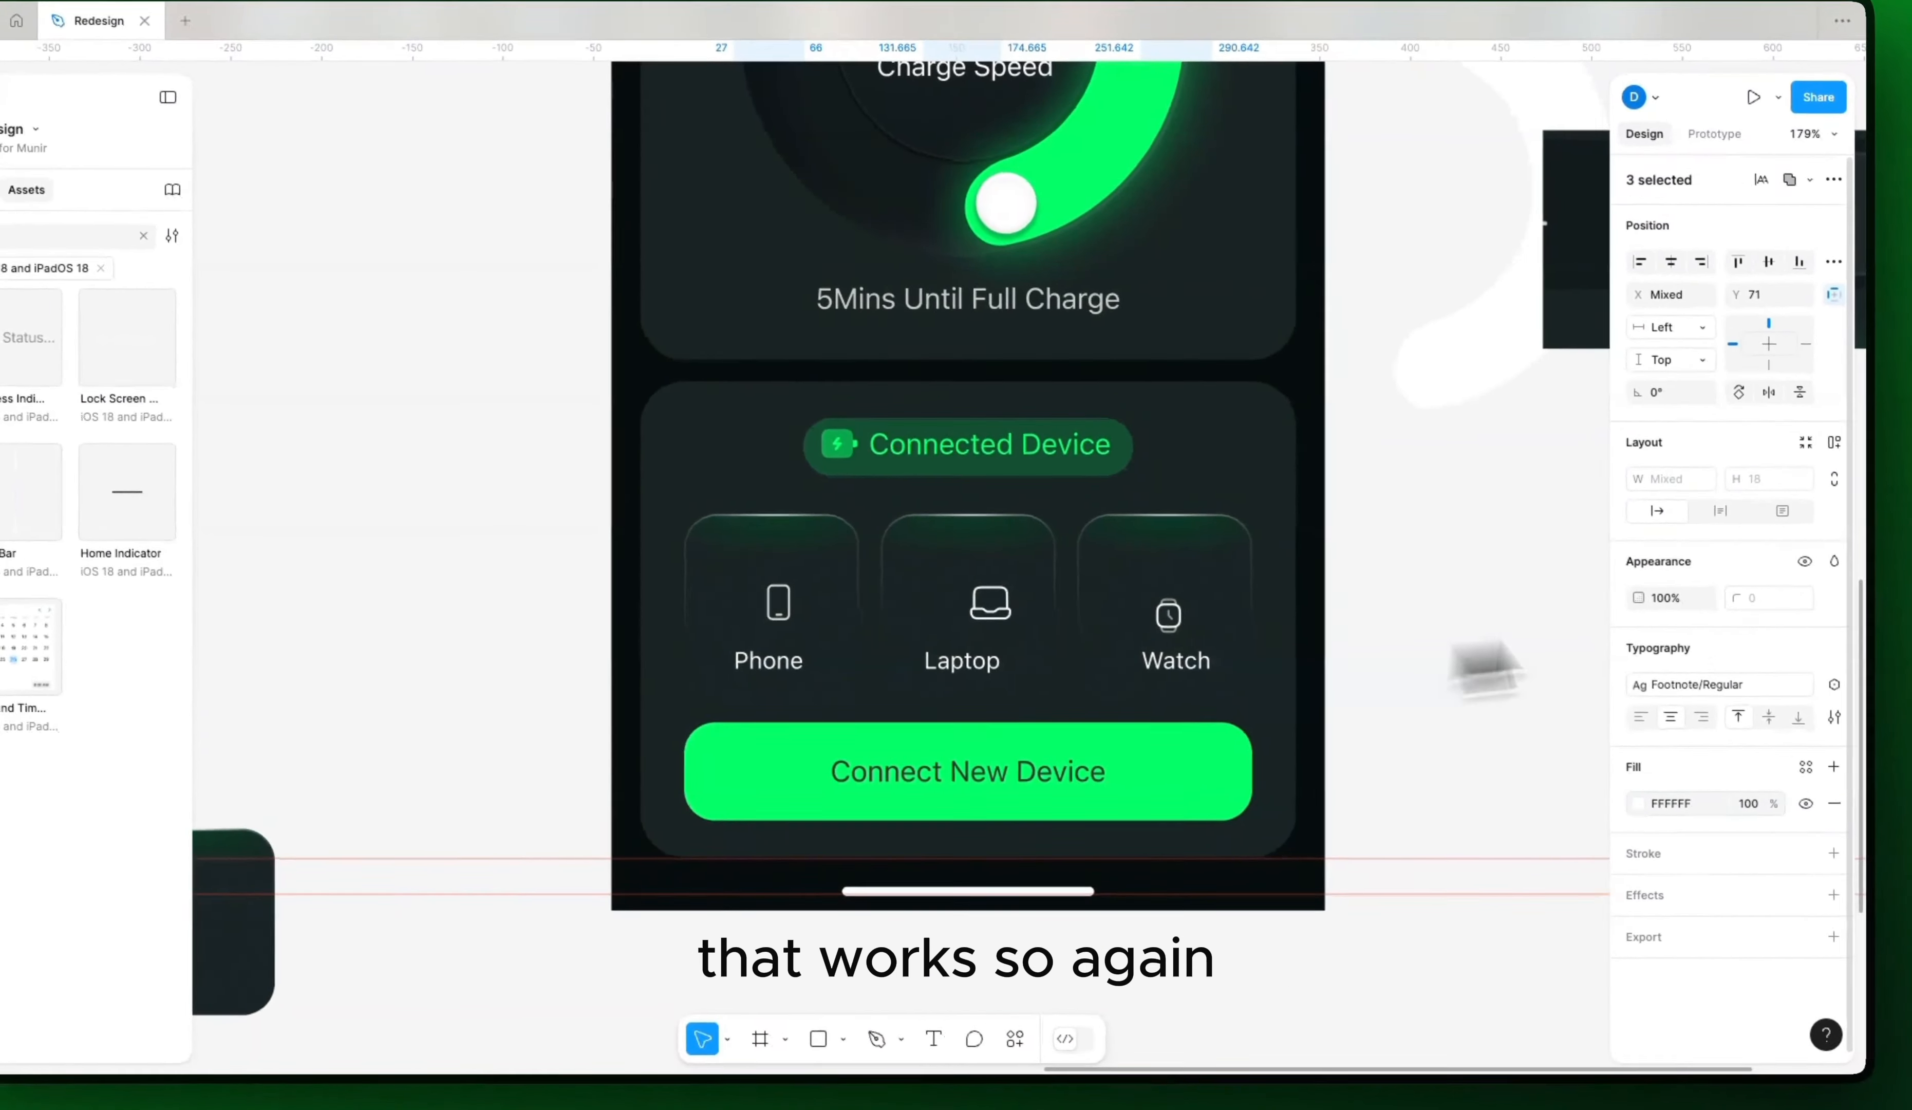
Step: Try to paste the properties of the "5Mins Until Full Charge" text onto the Phone, Laptop and Watch labels, and undo it
{"action": "scroll", "coordinate": [1092, 567], "scroll_direction": "up", "scroll_amount": 5}
{"action": "left_click", "coordinate": [1041, 570]}
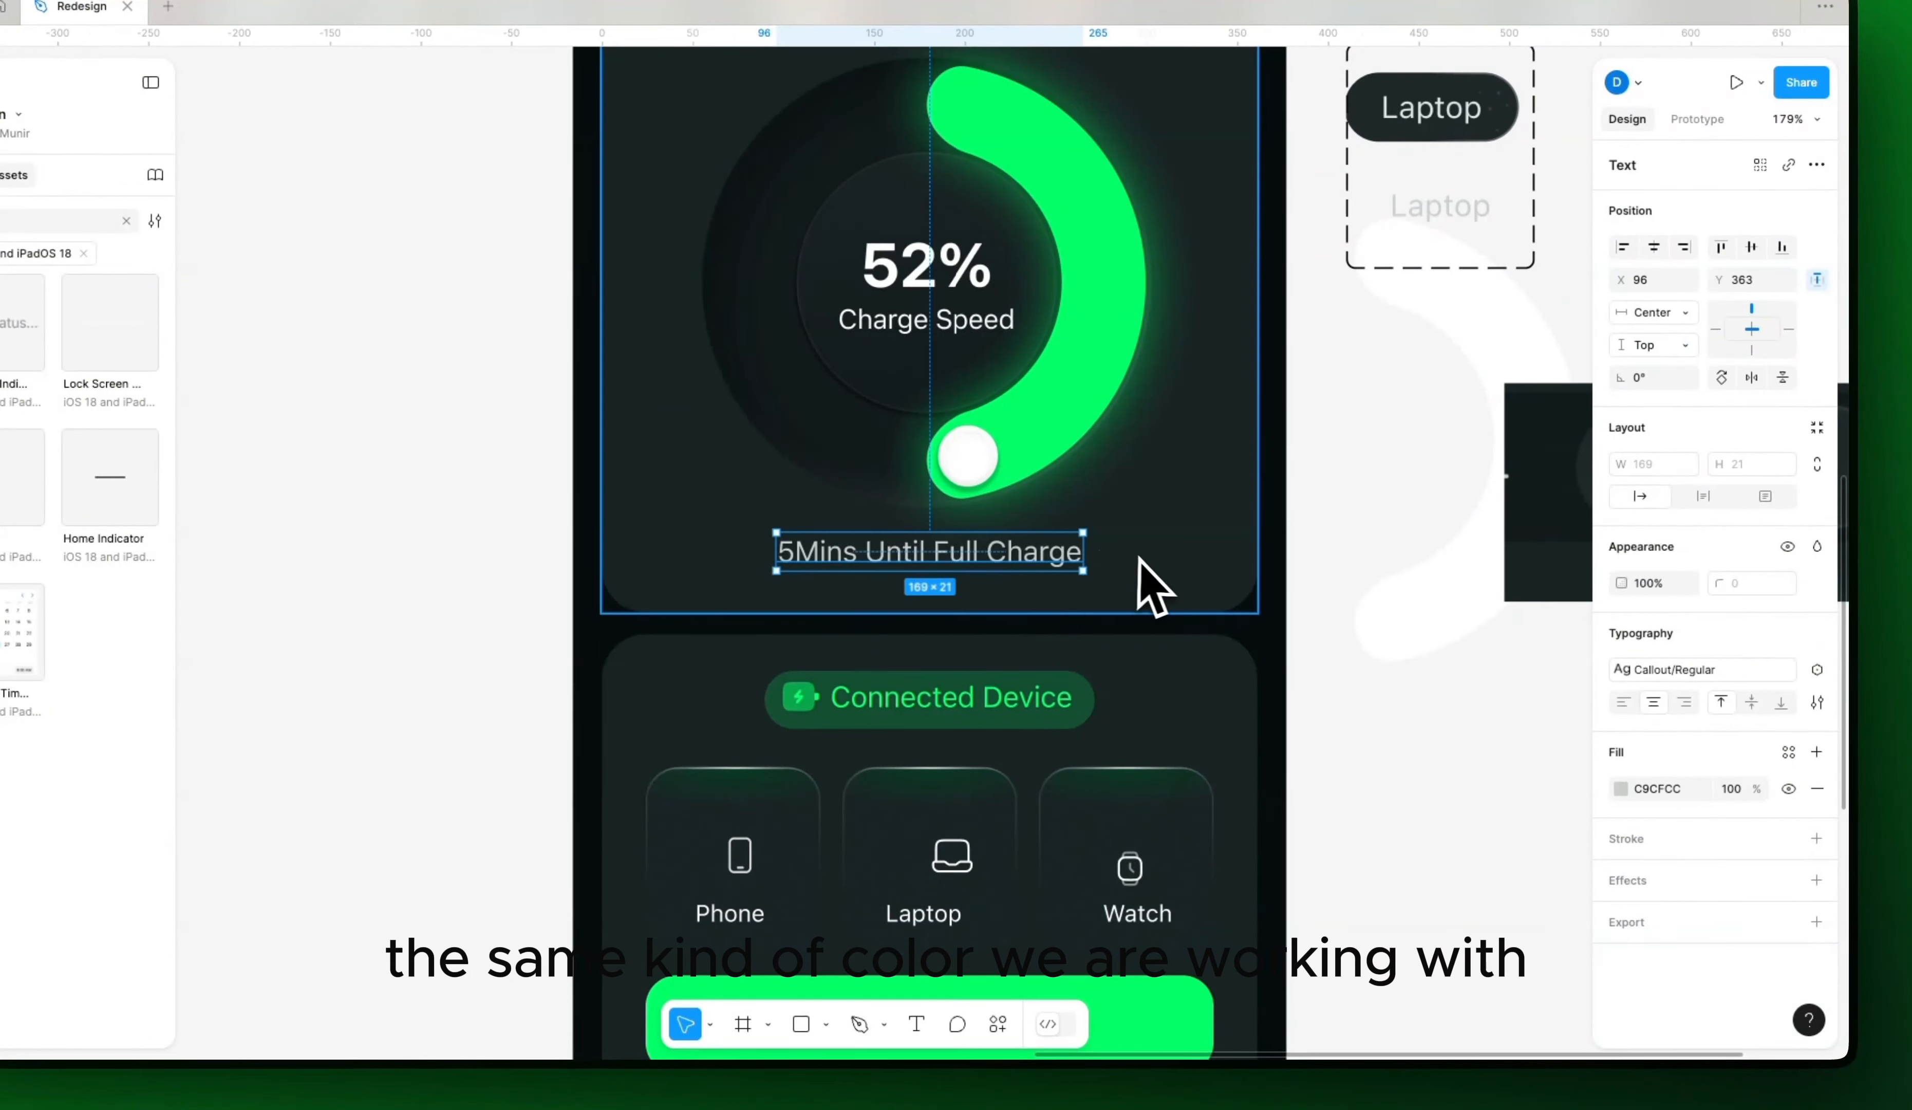
{"action": "left_click", "coordinate": [1135, 911]}
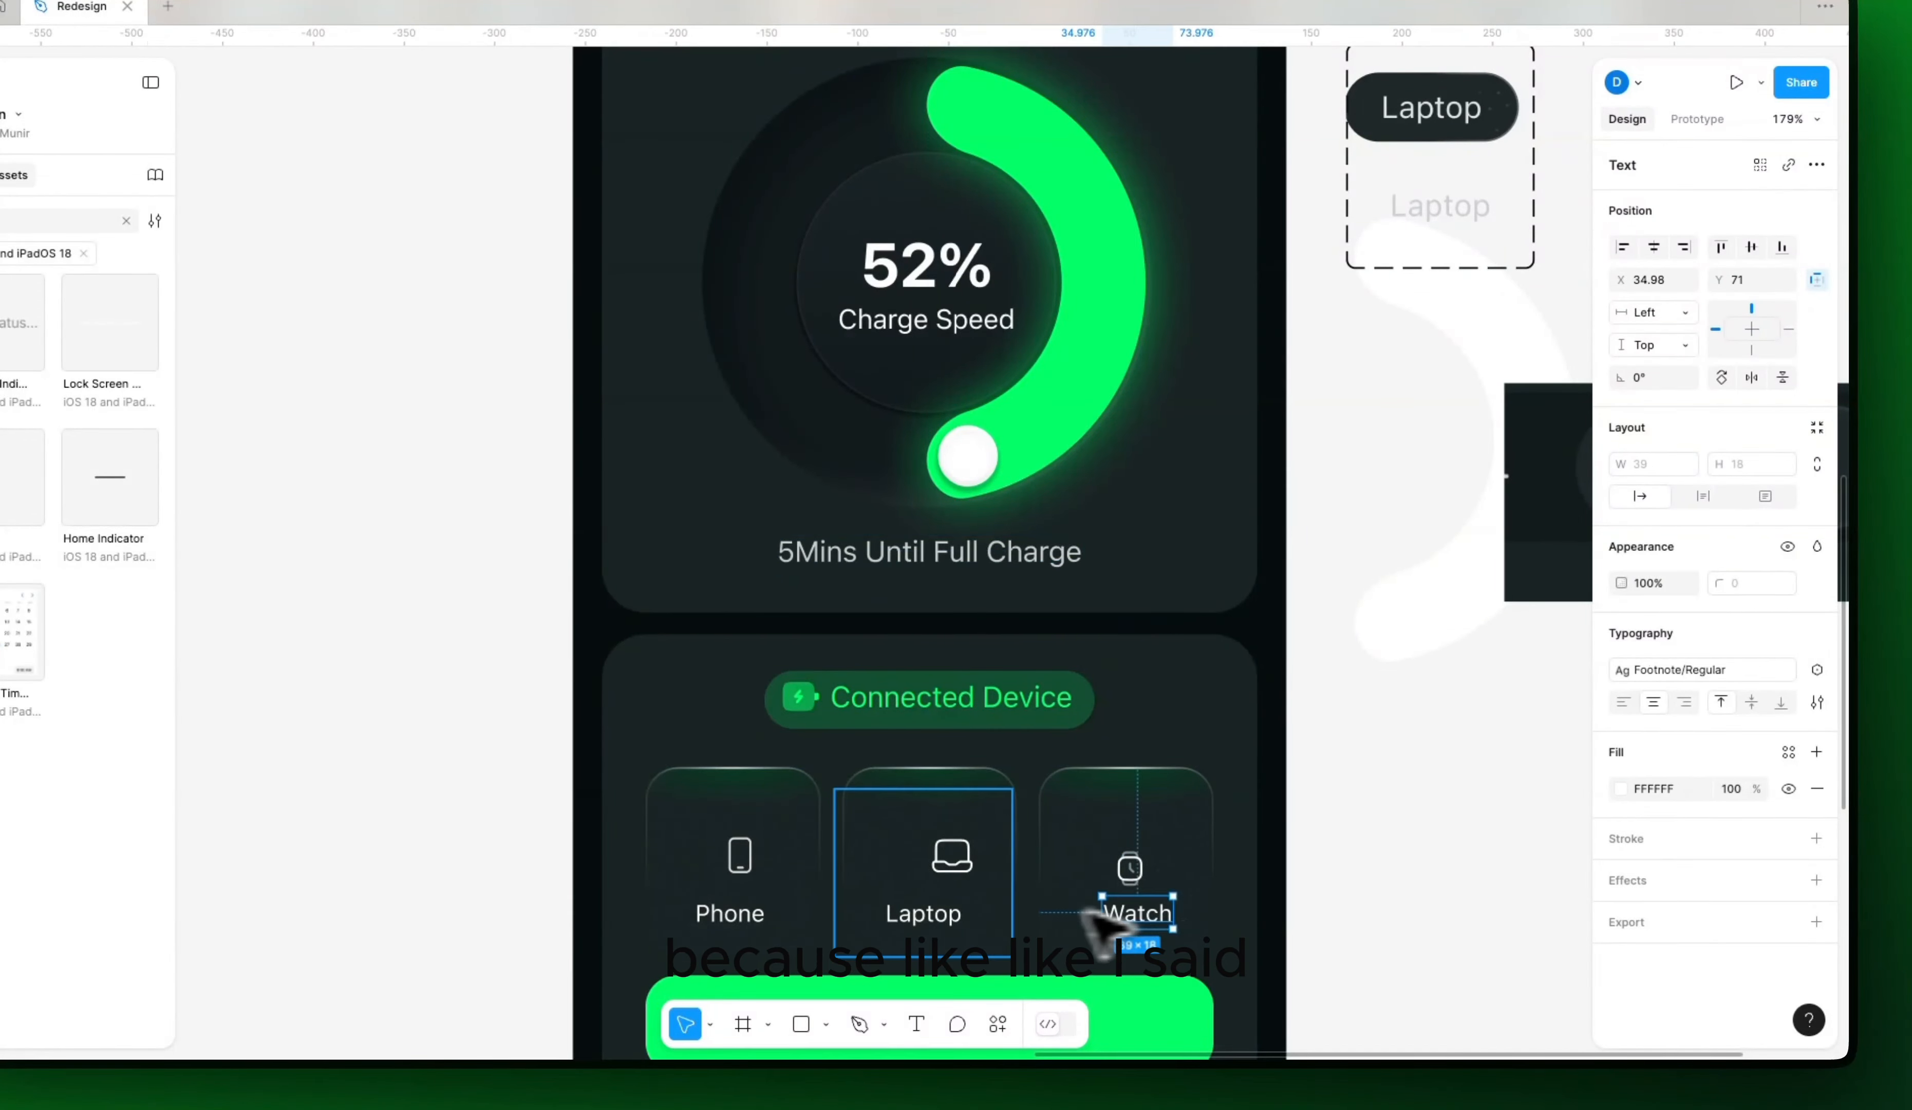
{"action": "left_click", "coordinate": [952, 915], "text": "shift"}
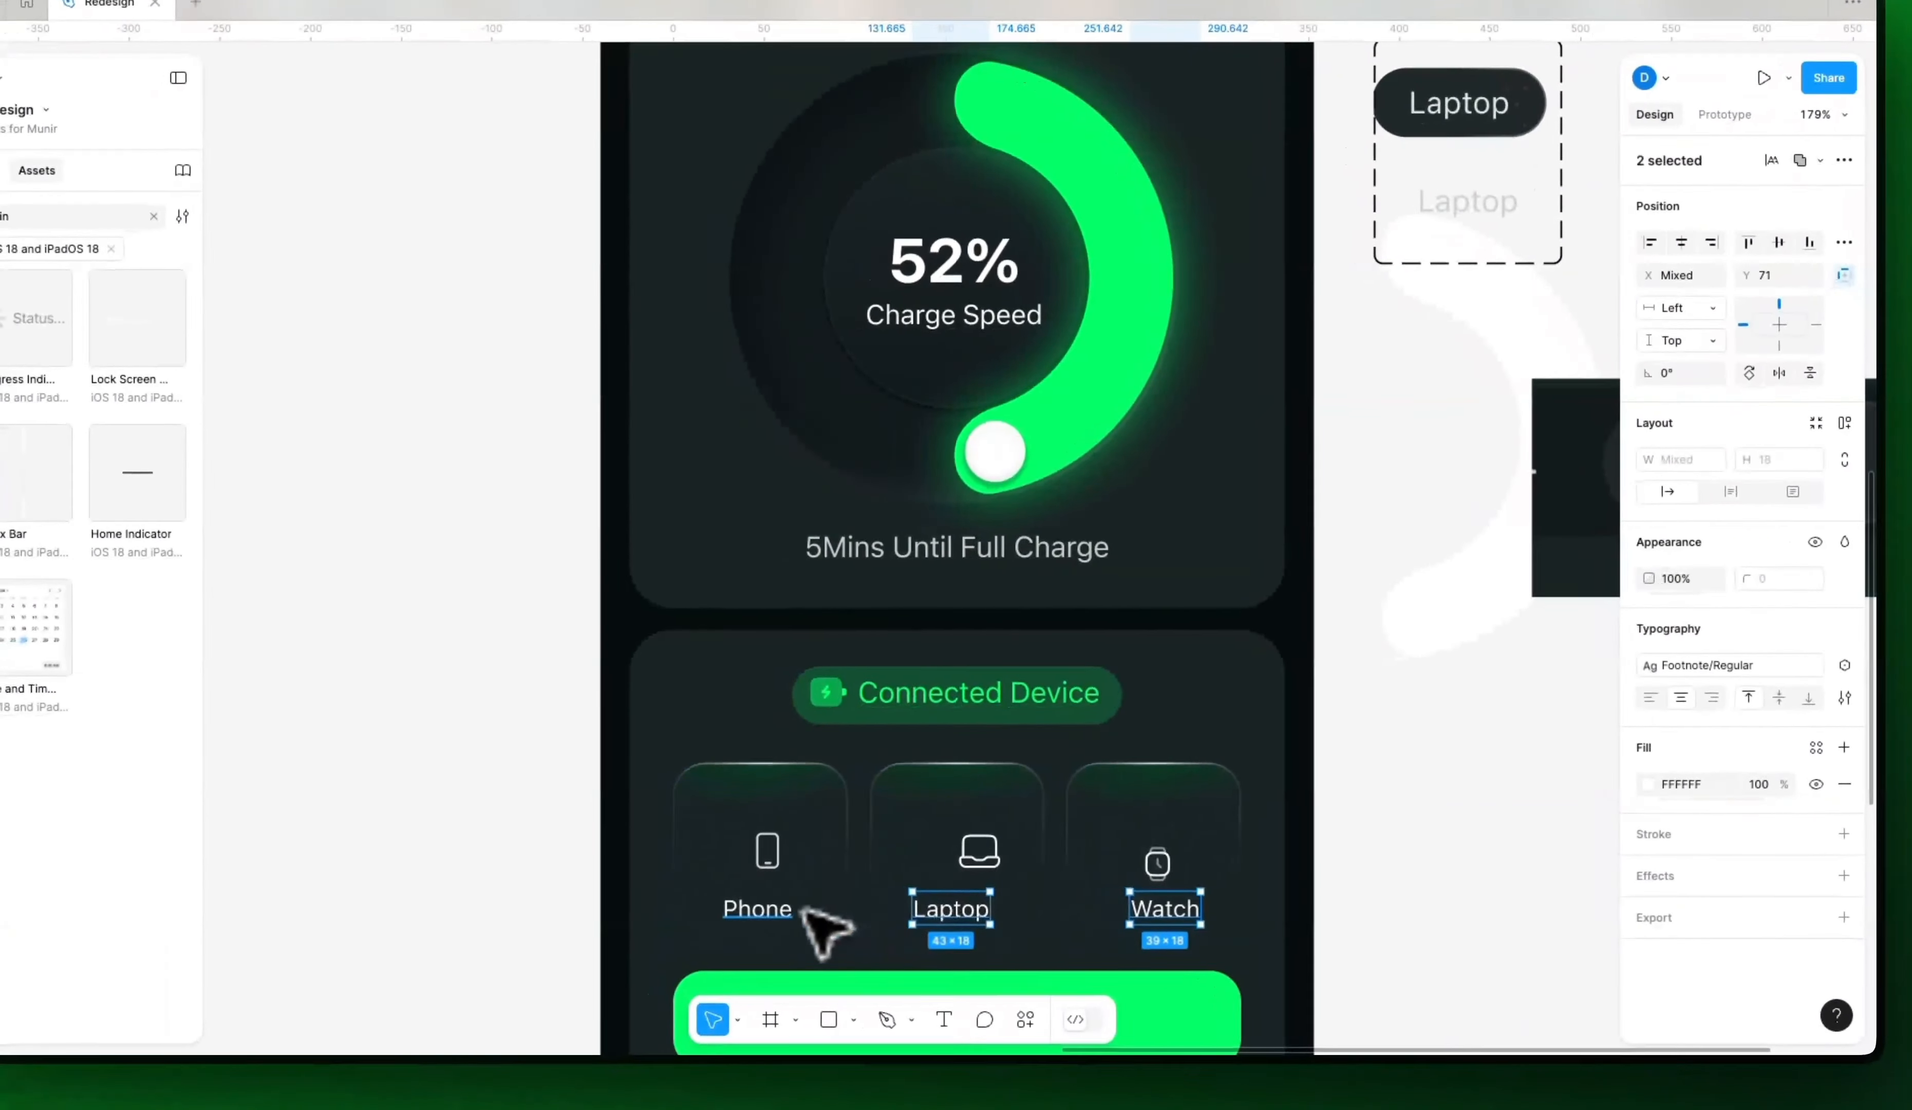
{"action": "left_click", "coordinate": [789, 909], "text": "shift"}
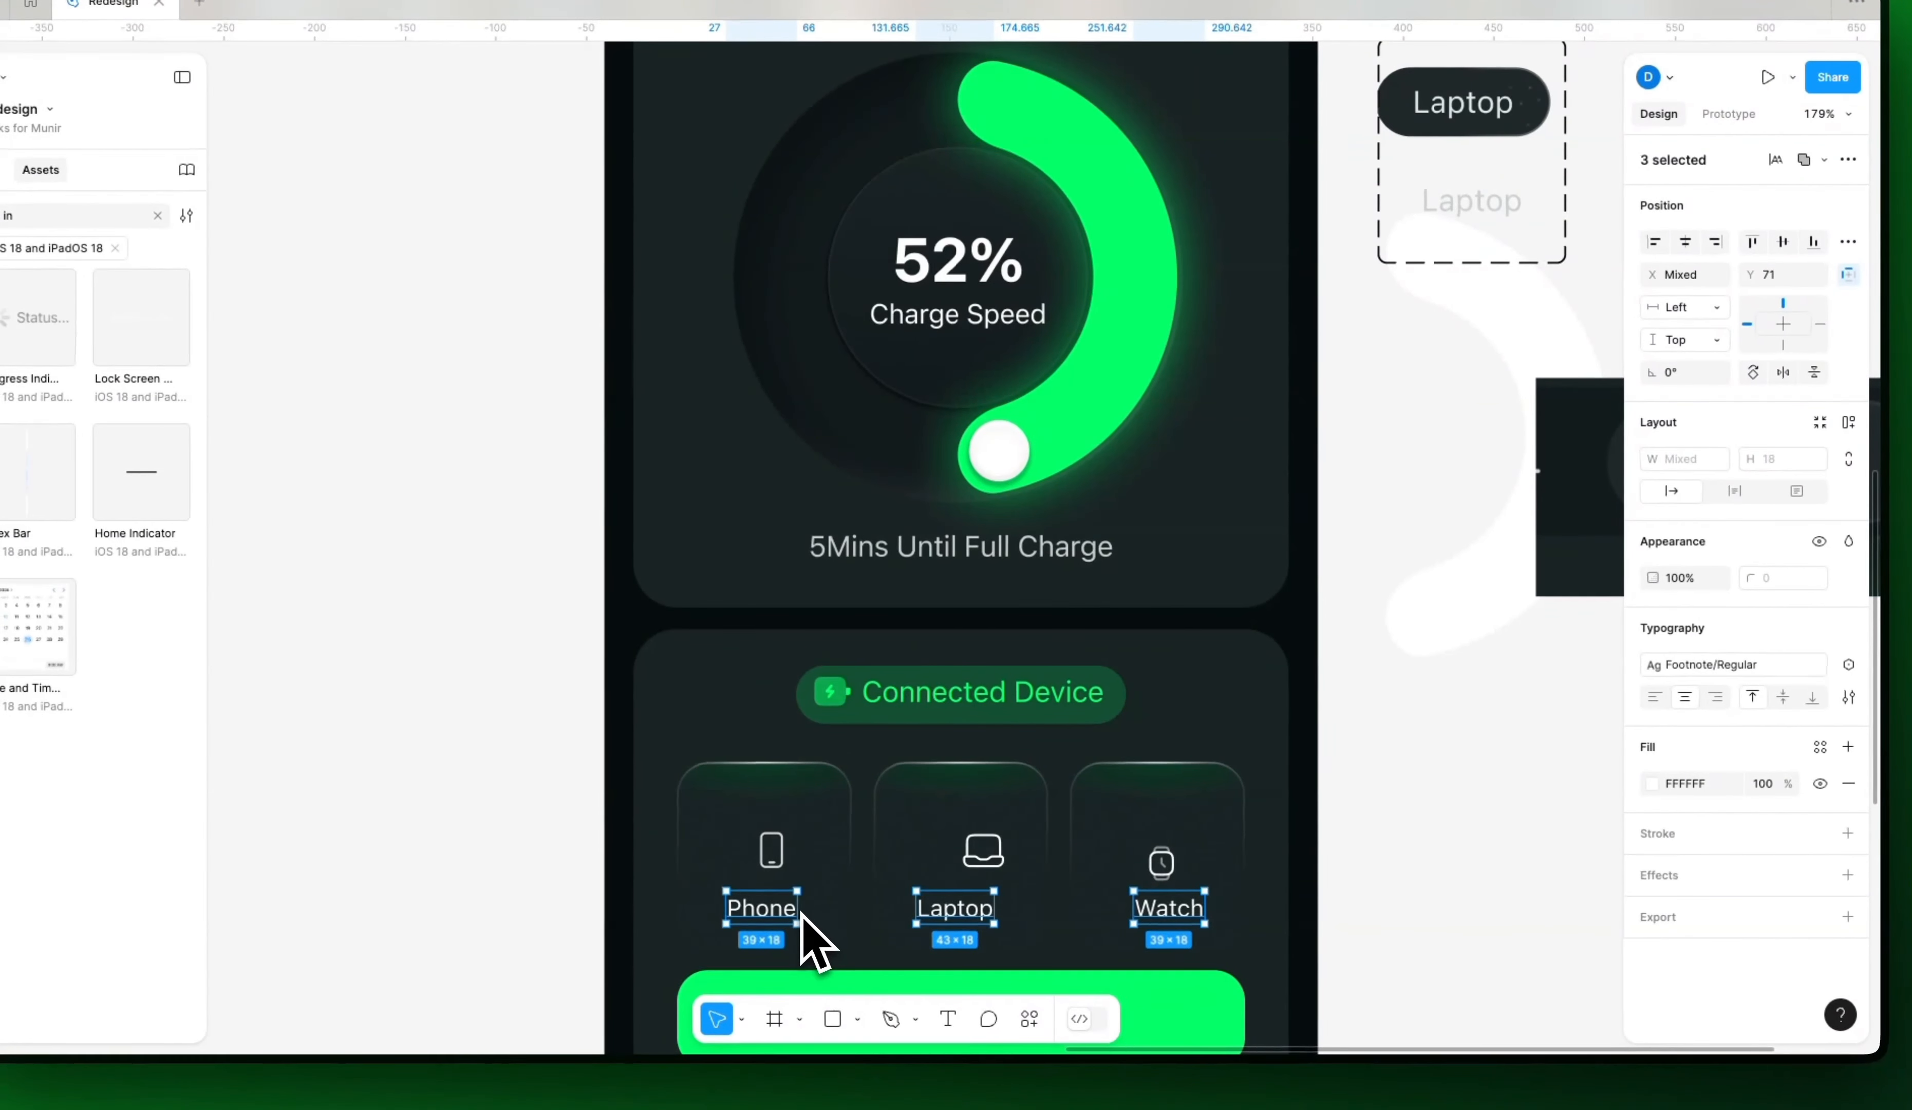
{"action": "key", "text": "ctrl+alt+v"}
{"action": "key", "text": "ctrl+z"}
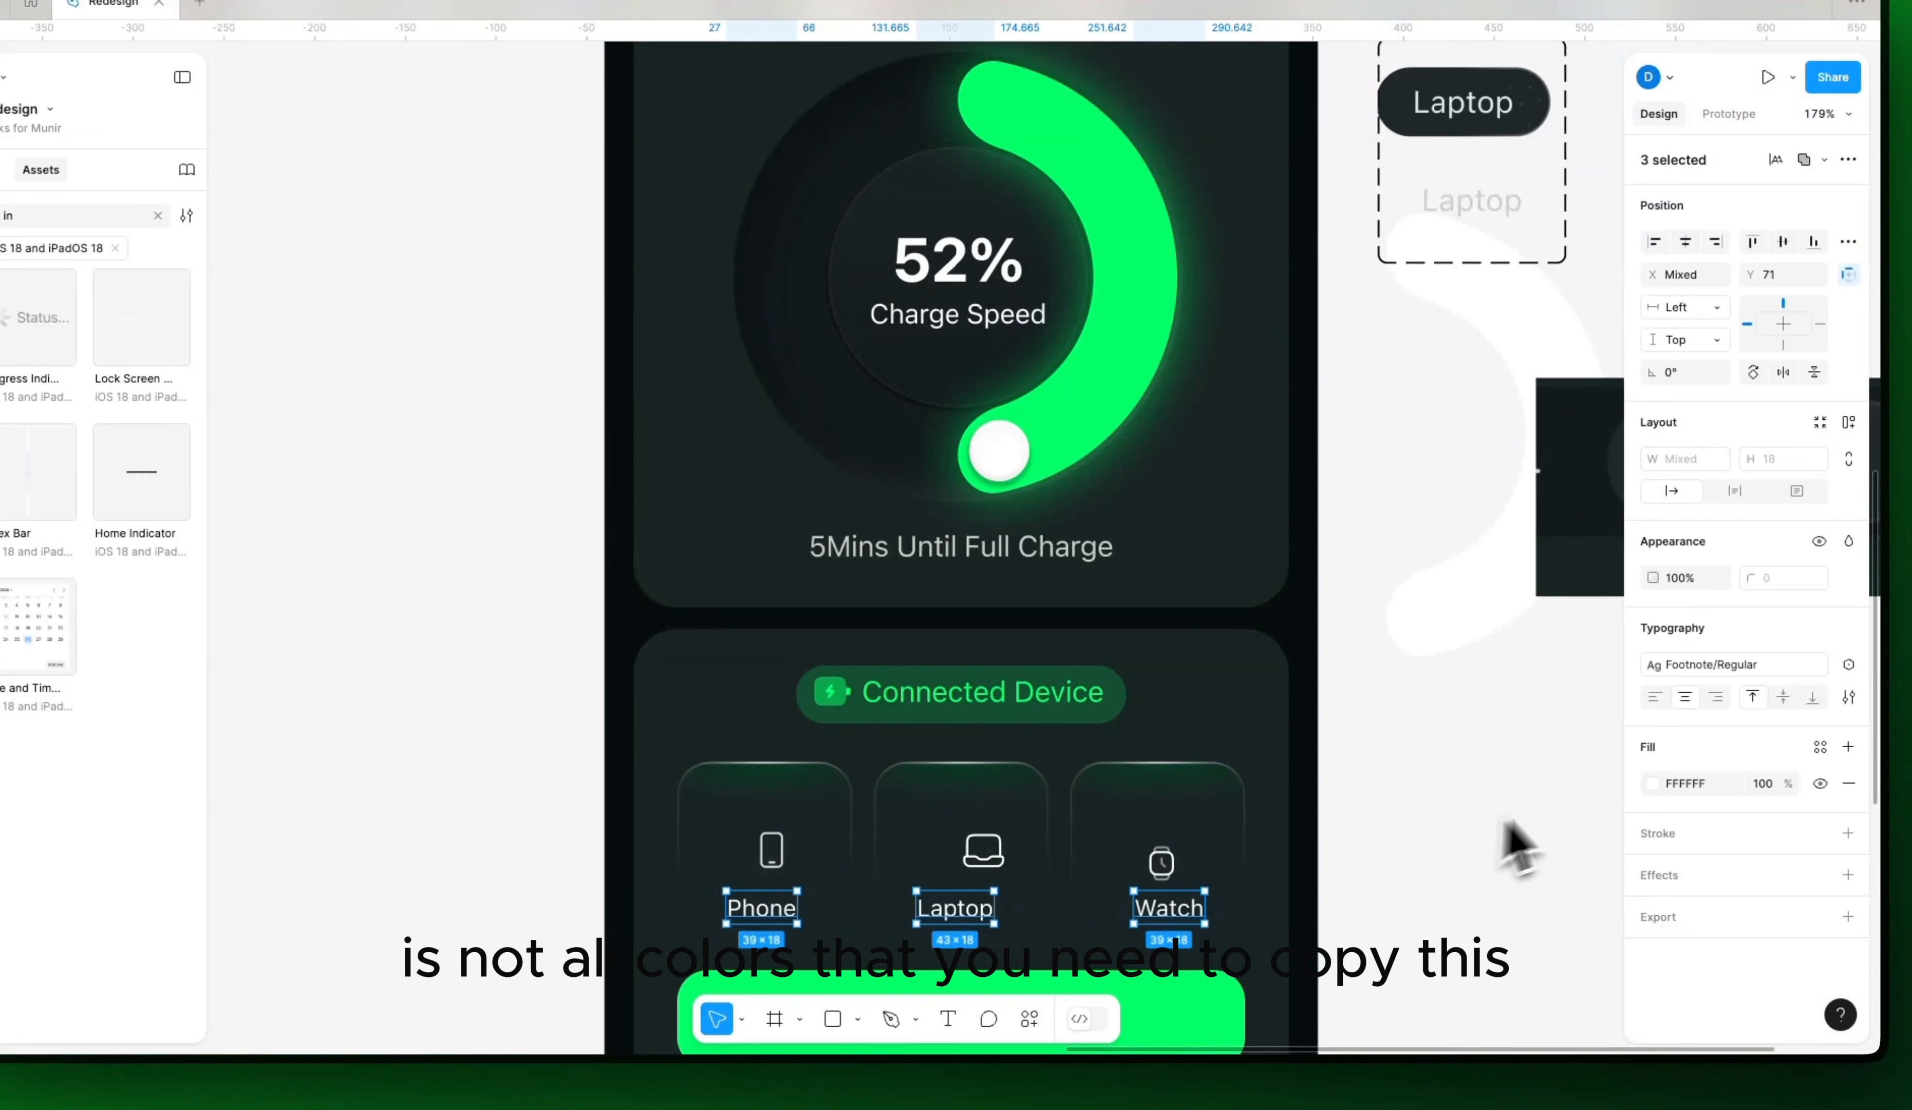
Step: Replace the white fill of the Phone, Laptop and Watch labels with the C9CFCC fill copied from the "5Mins Until Full Charge" text
{"action": "left_click", "coordinate": [1071, 552]}
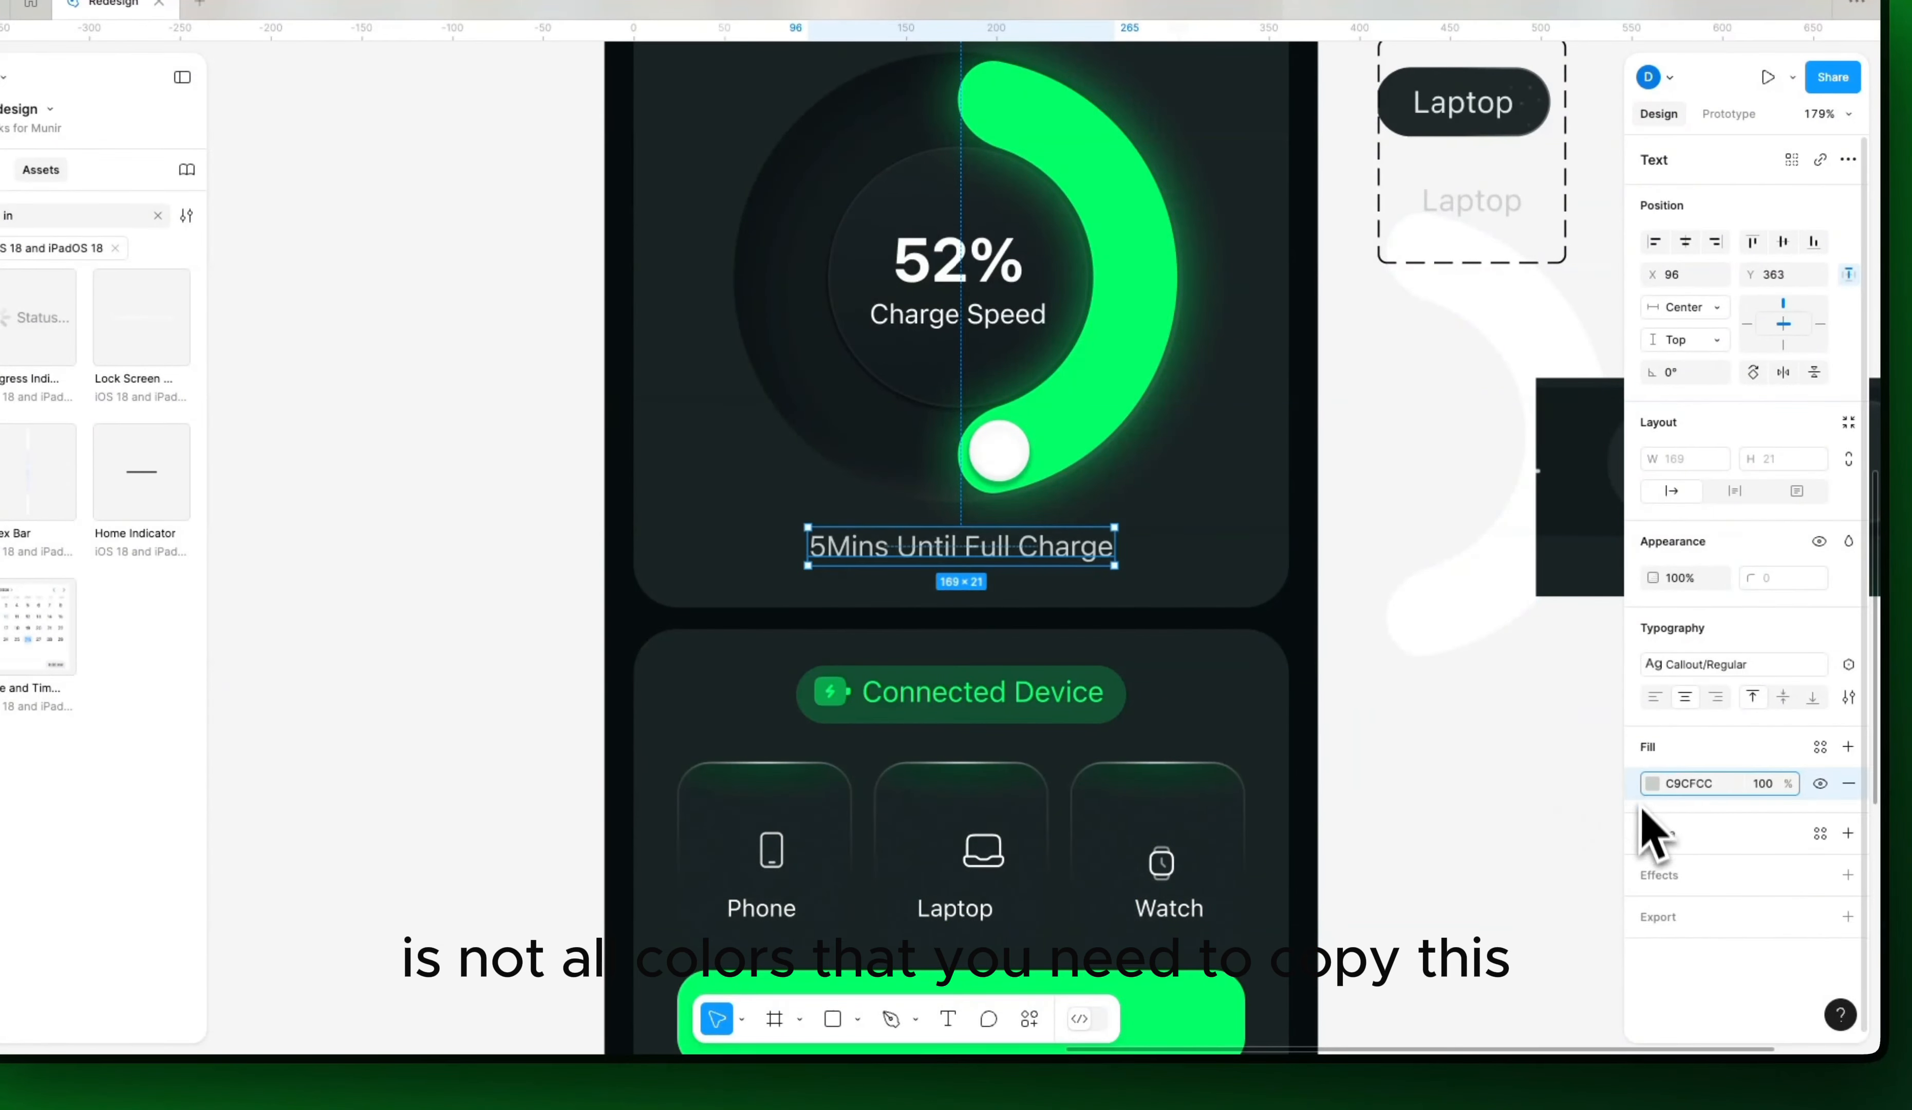
{"action": "left_click", "coordinate": [766, 908]}
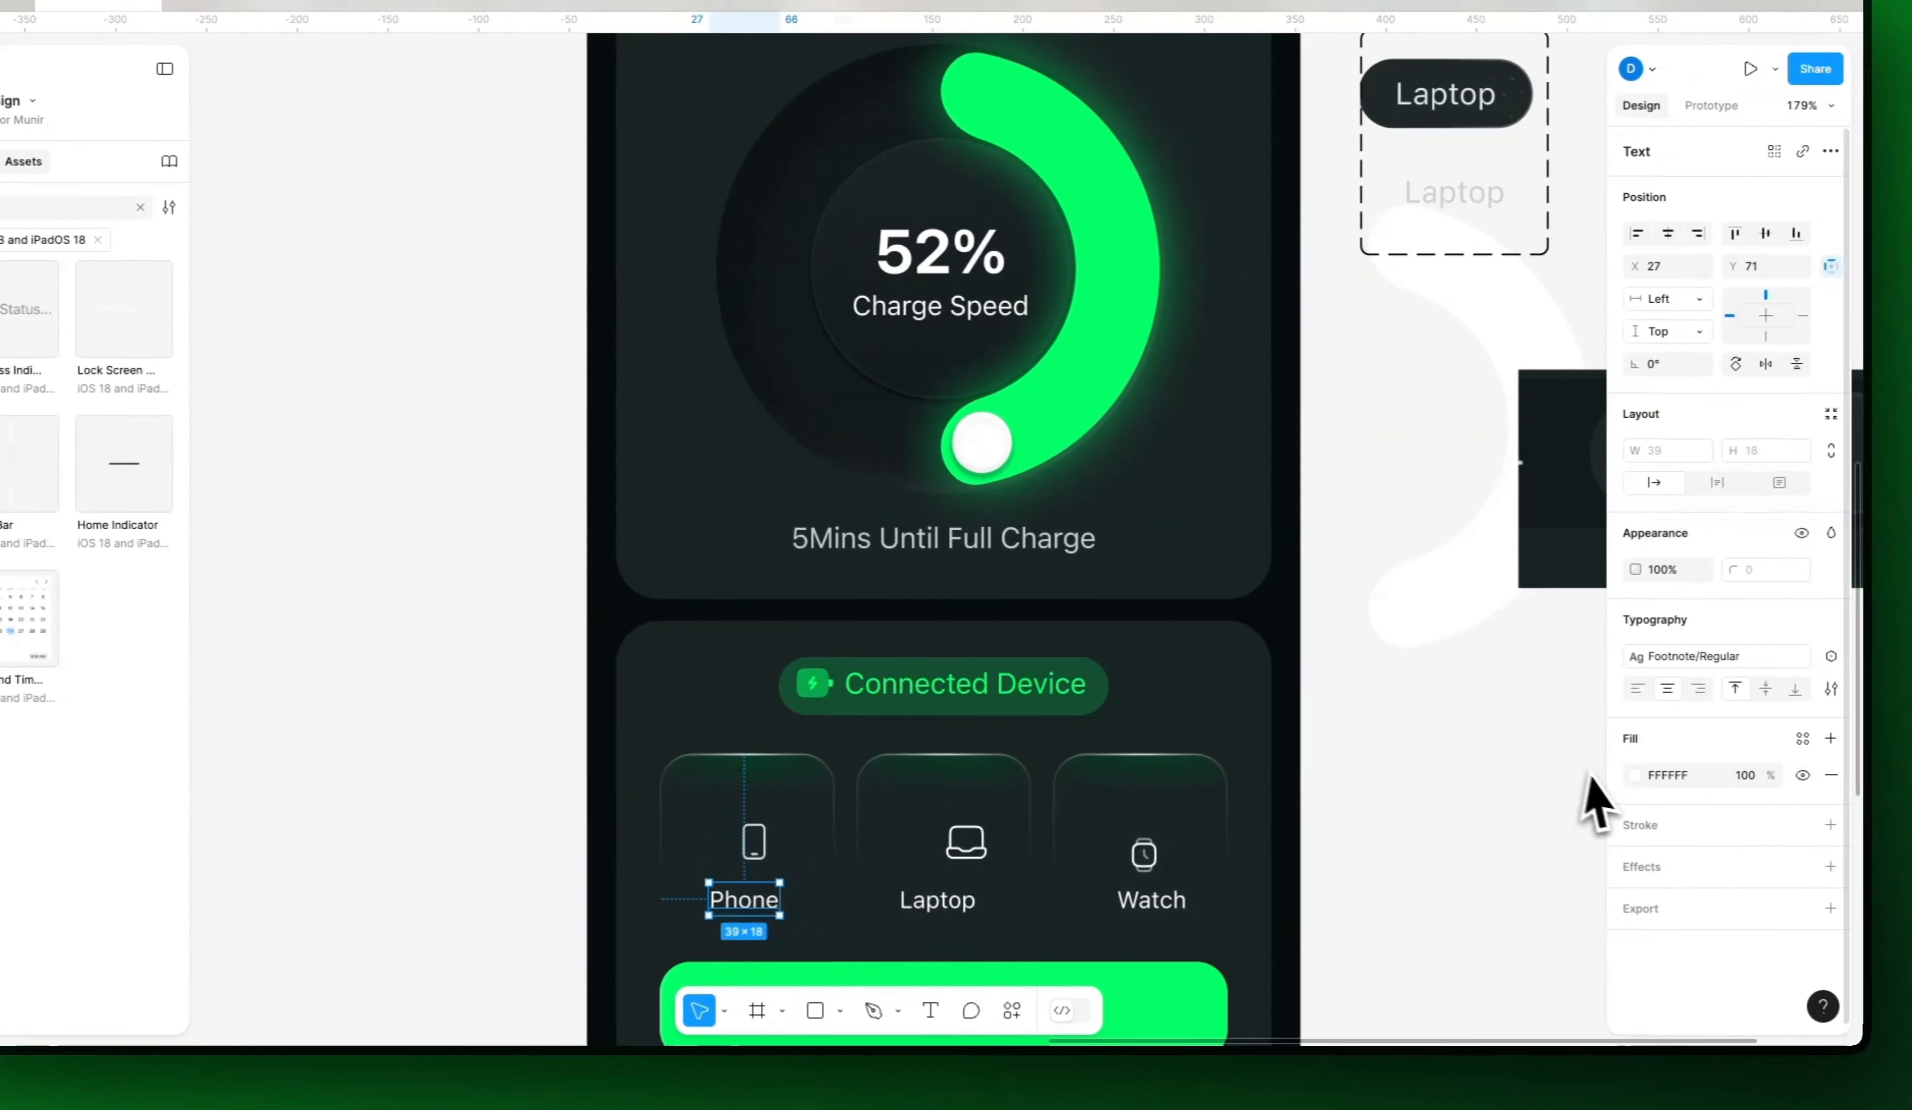
{"action": "key", "text": "ctrl+v"}
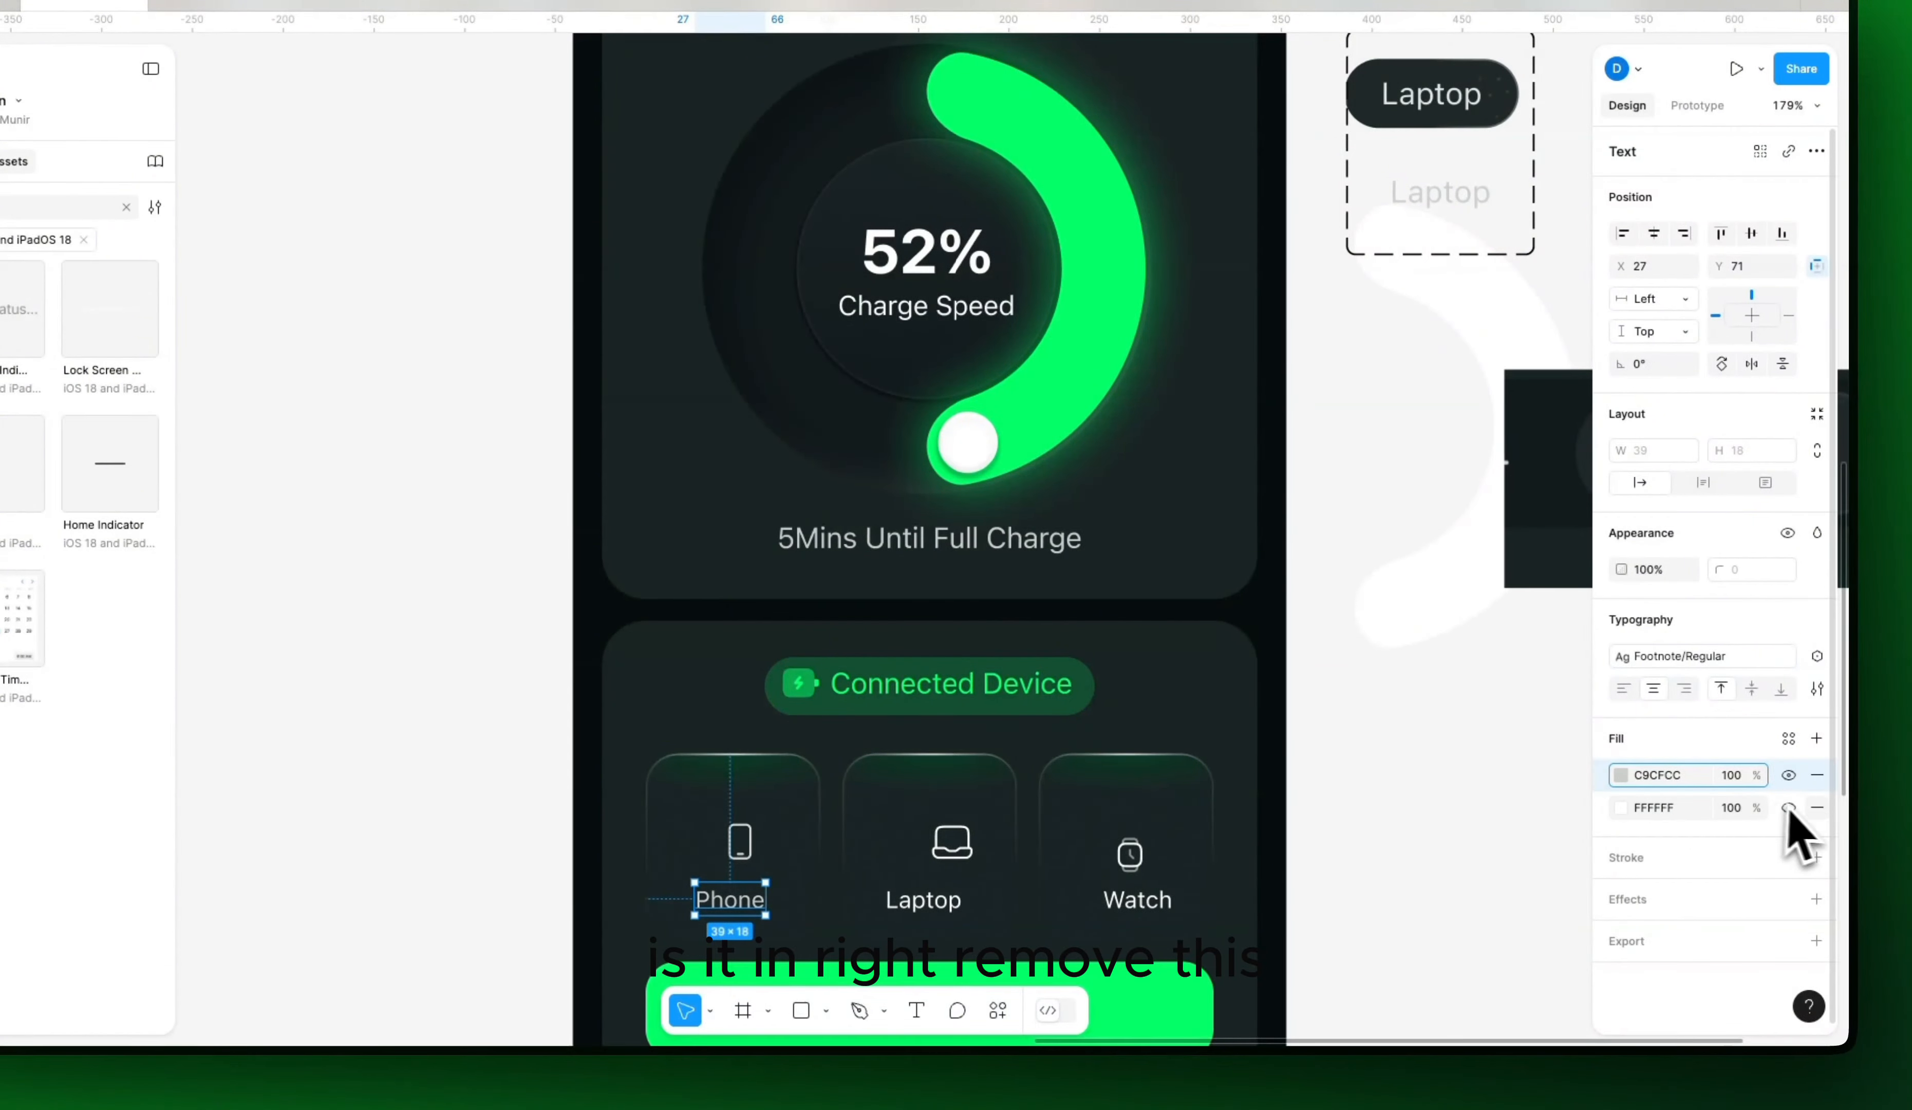
{"action": "left_click", "coordinate": [1817, 807]}
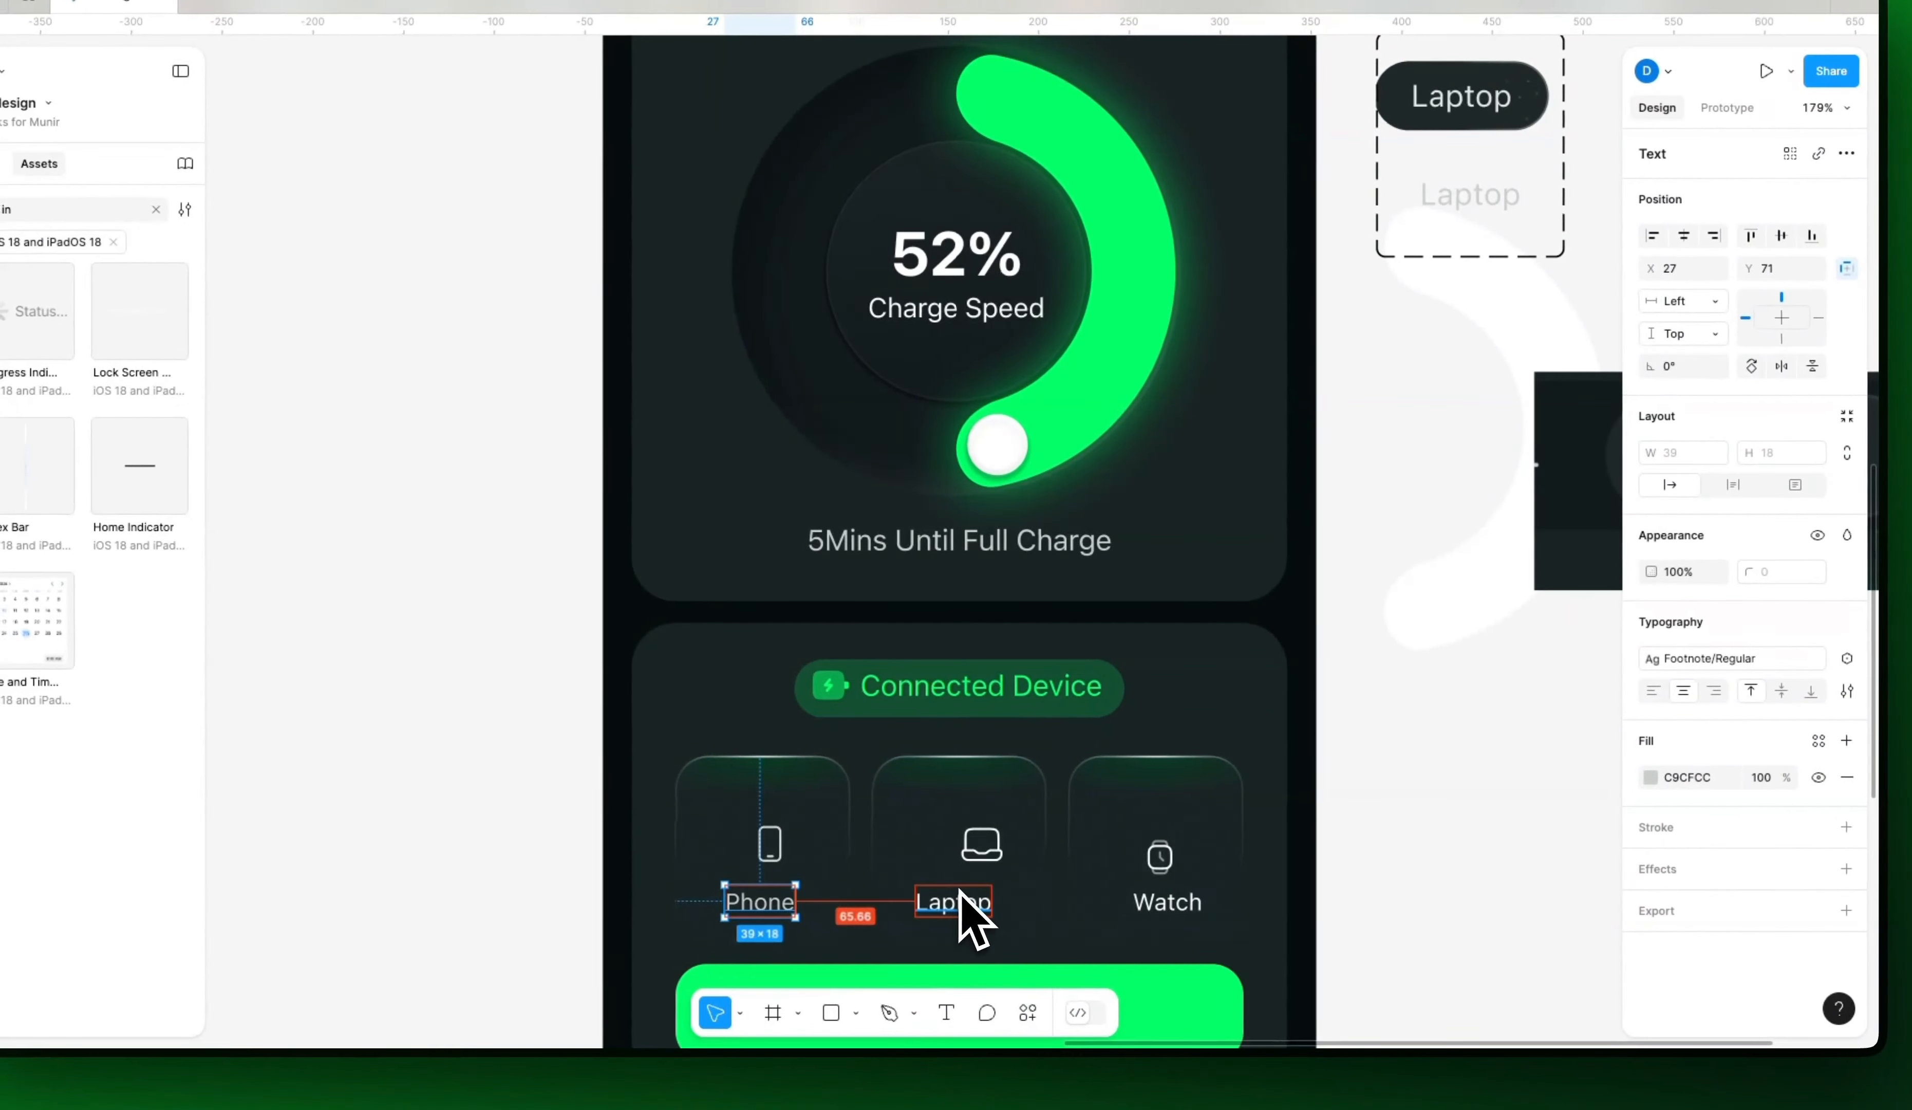
{"action": "left_click", "coordinate": [951, 882]}
{"action": "left_click", "coordinate": [1200, 906]}
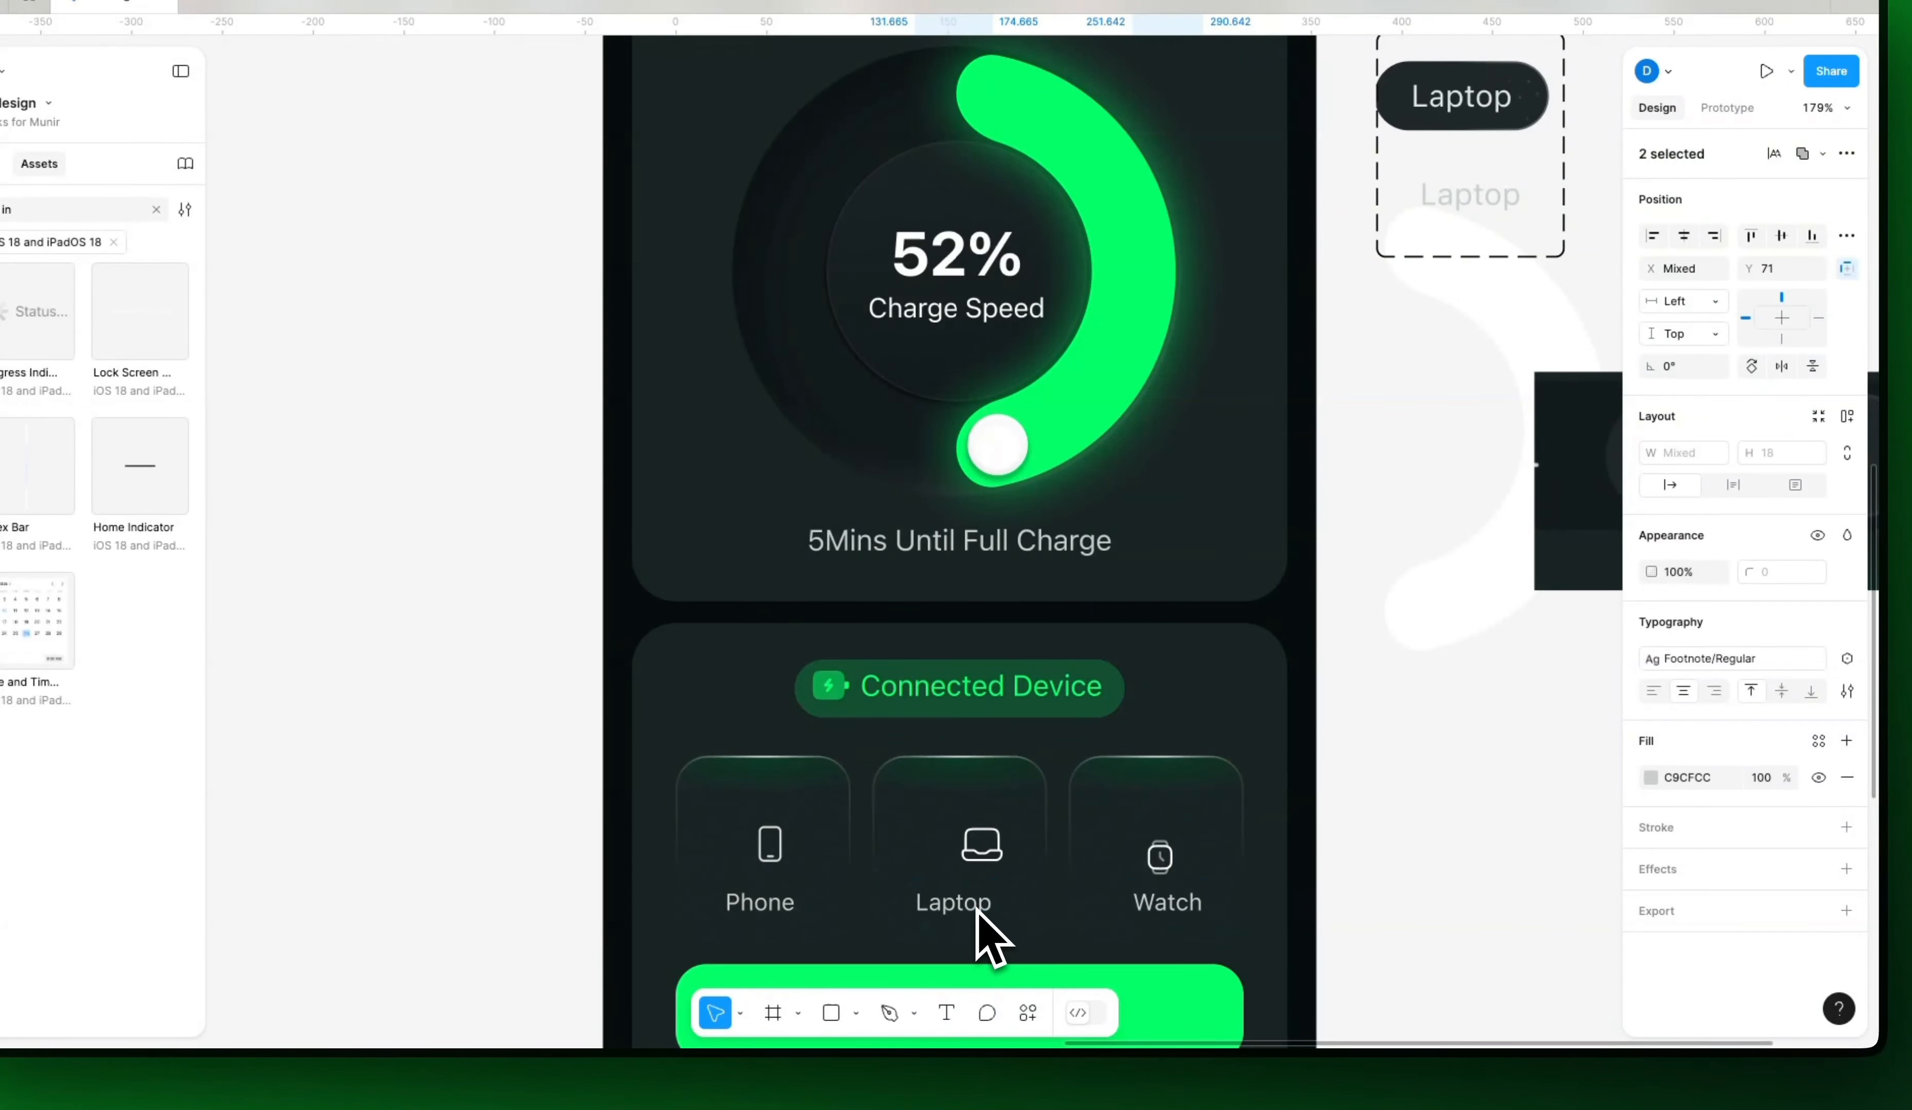
Step: Add auto layout to each of the Laptop, Watch and Phone cards individually
{"action": "left_click", "coordinate": [950, 778]}
{"action": "key", "text": "super+a"}
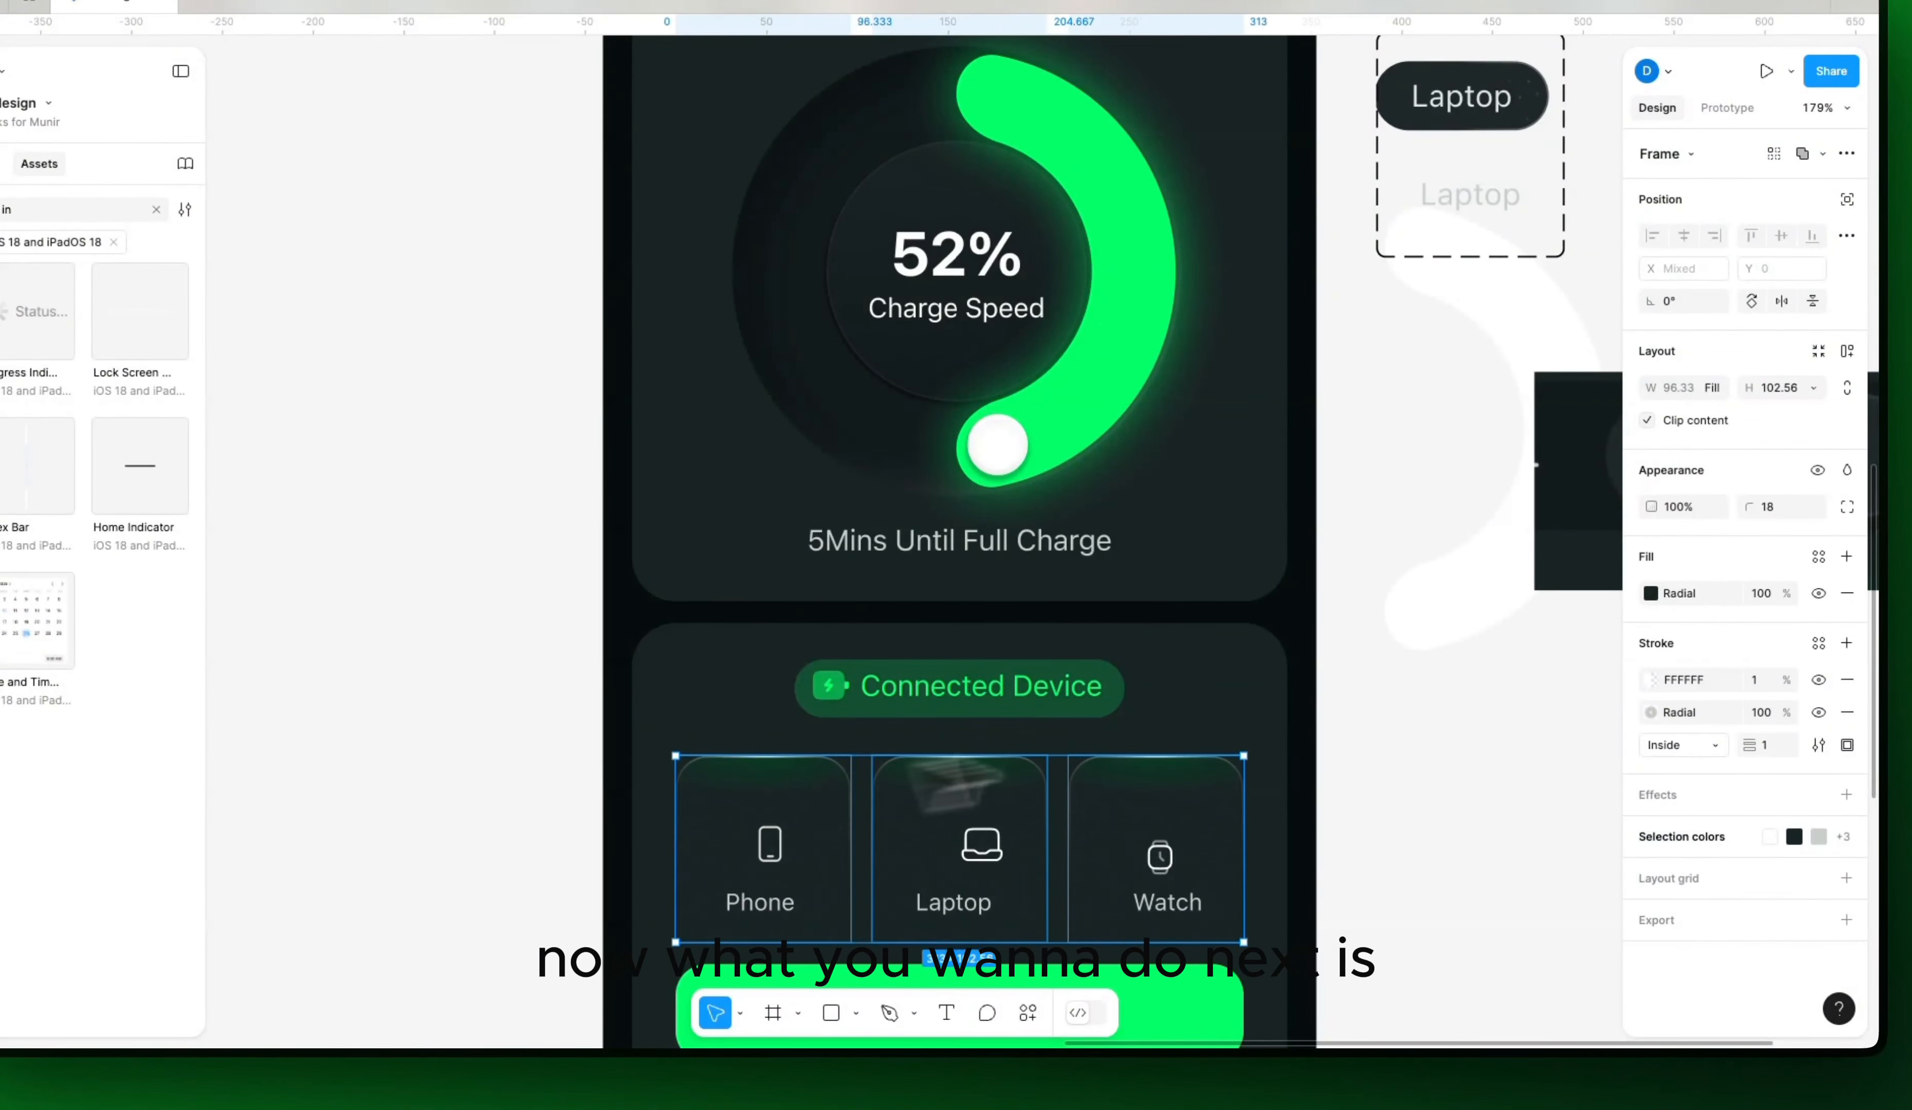
{"action": "left_click", "coordinate": [990, 804]}
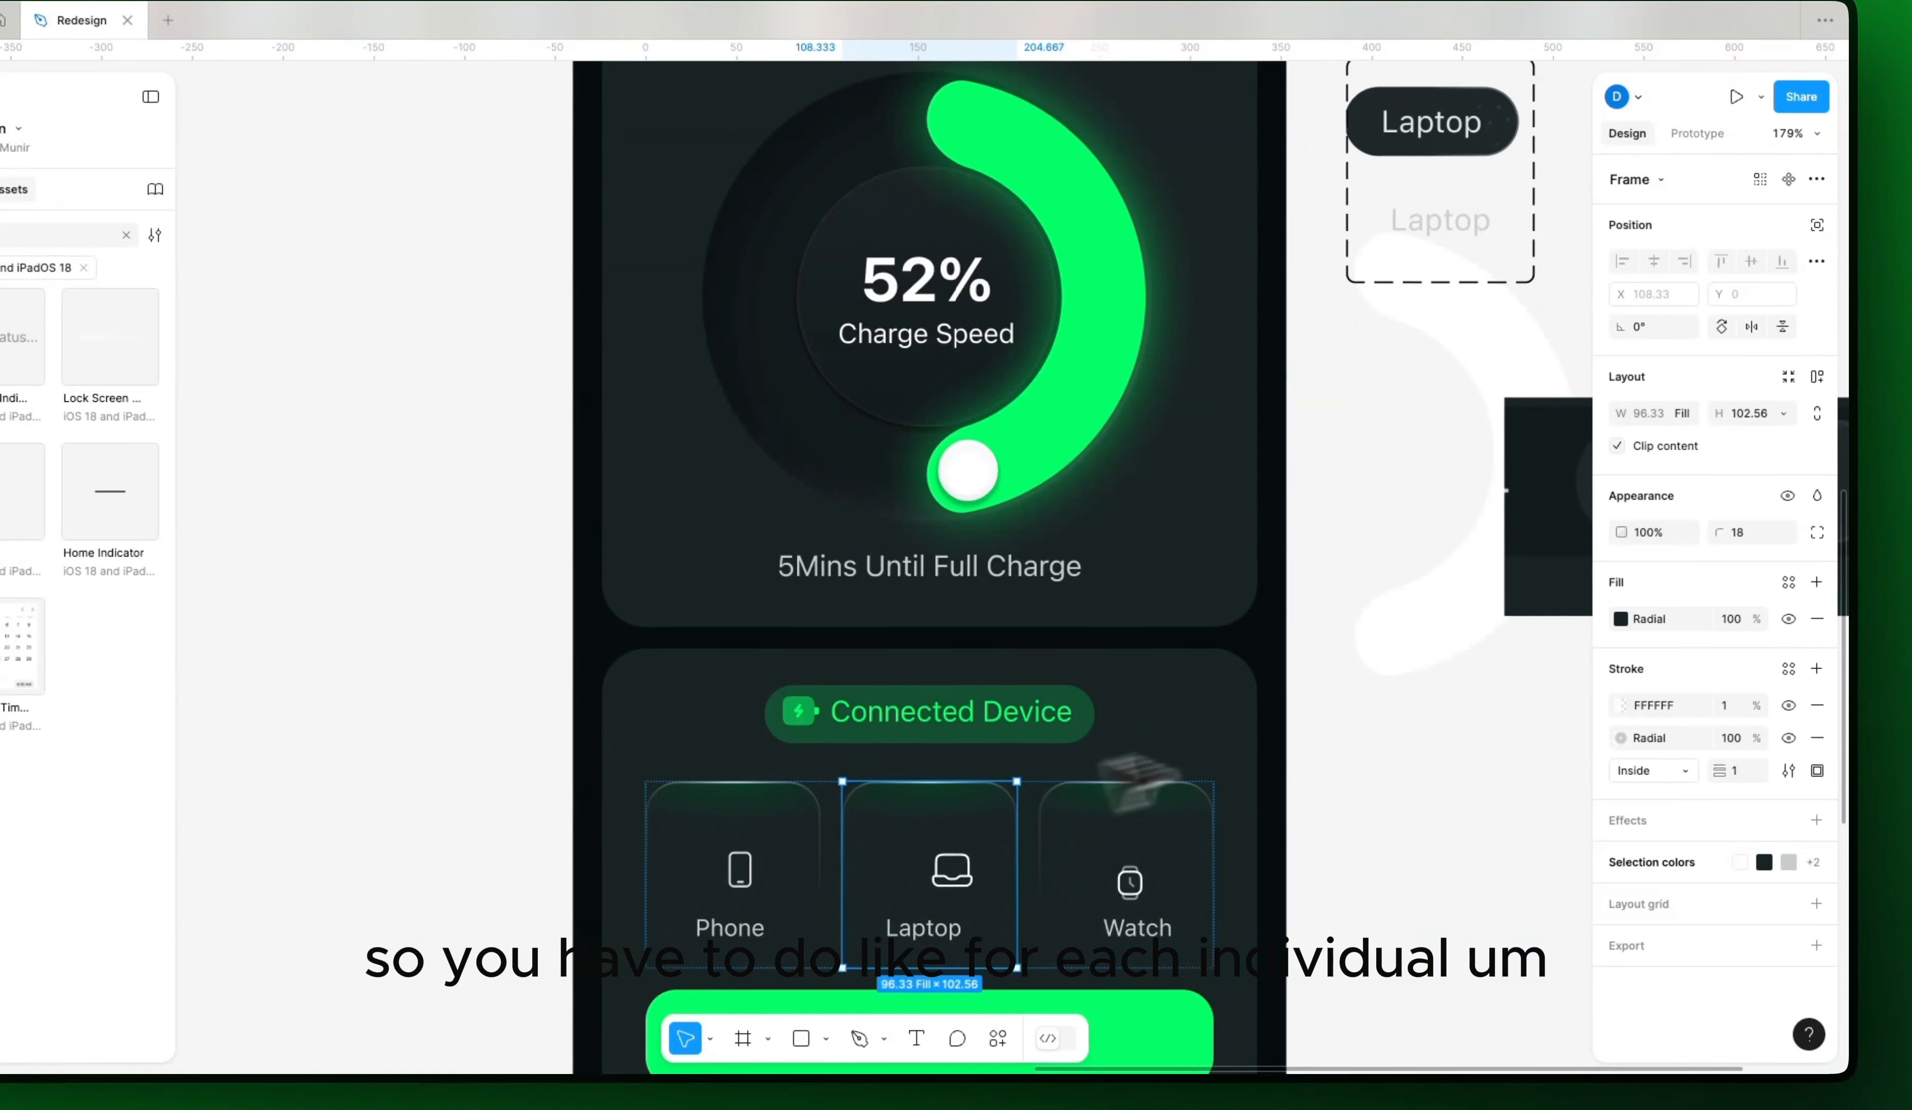
{"action": "left_click", "coordinate": [1817, 381]}
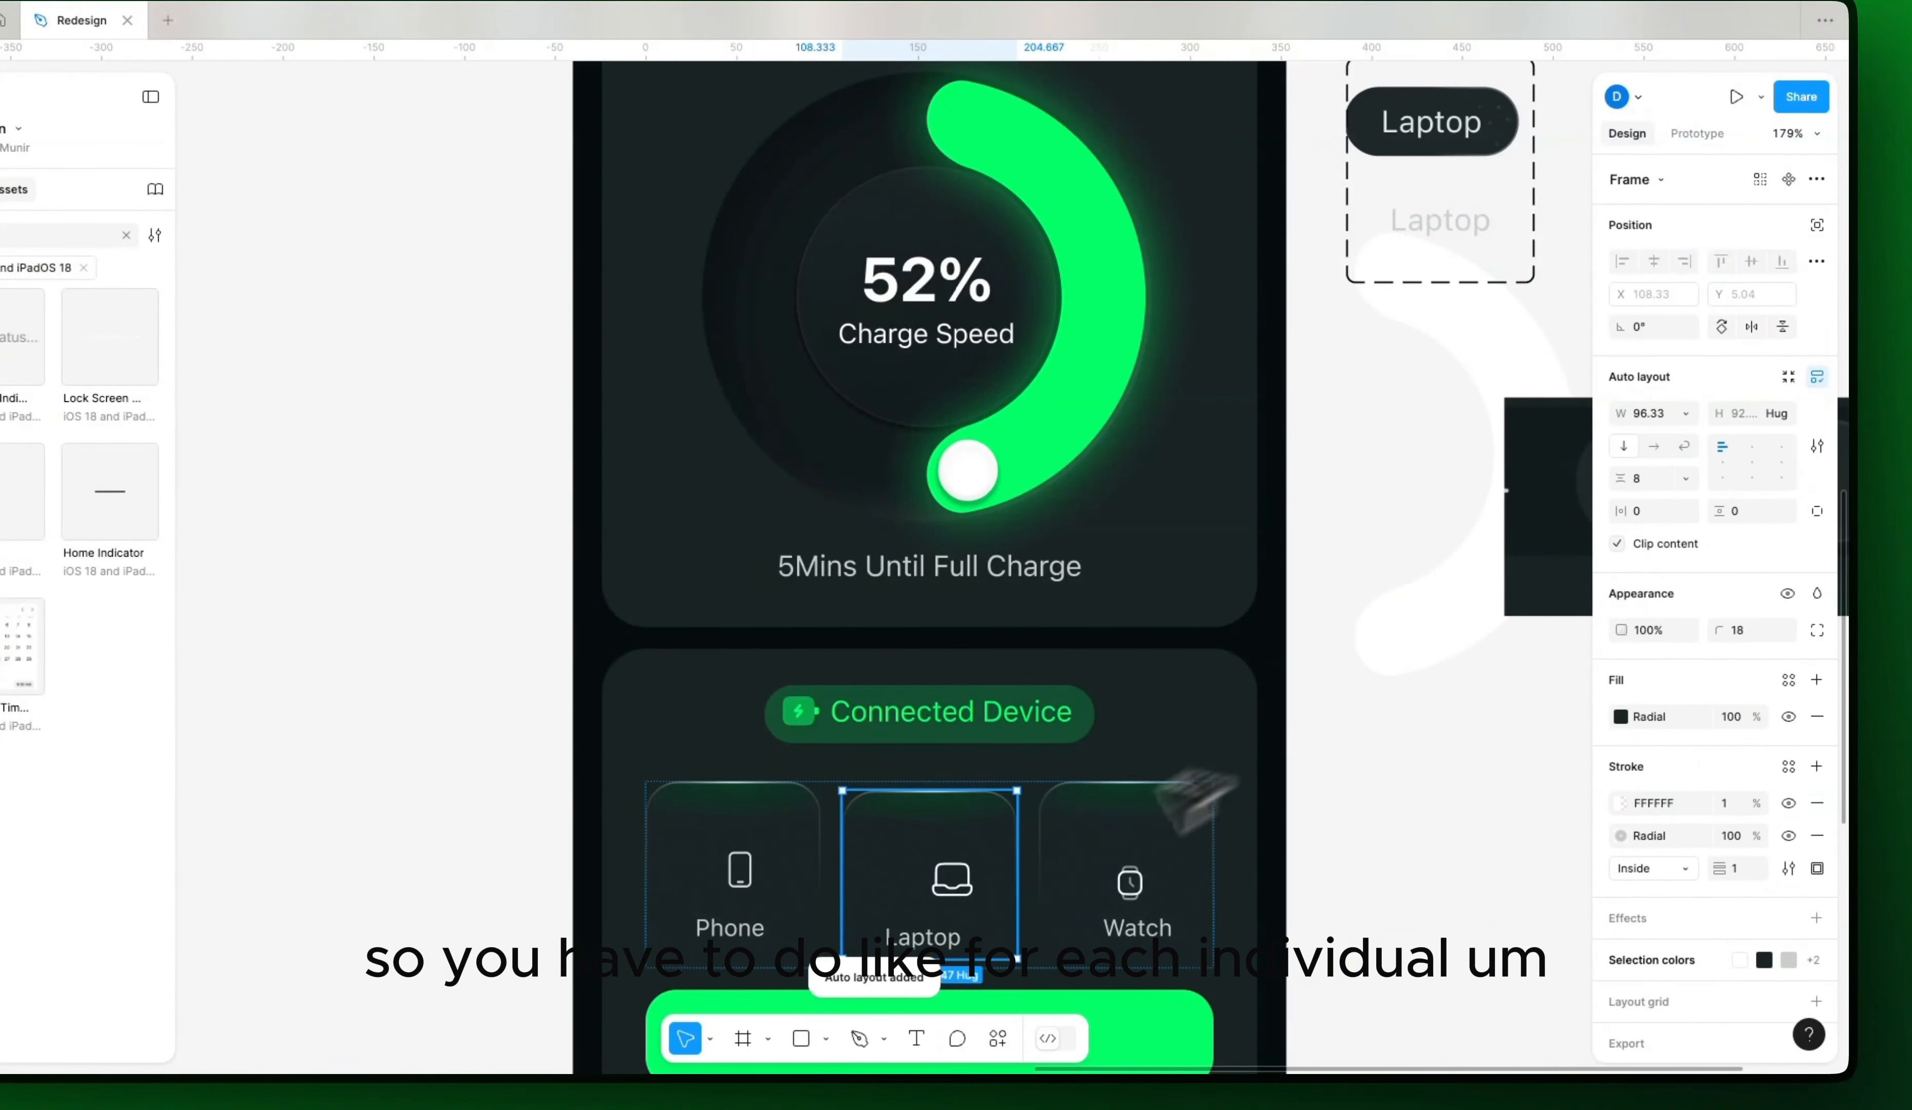
{"action": "left_click", "coordinate": [1090, 820]}
{"action": "left_click", "coordinate": [1817, 380]}
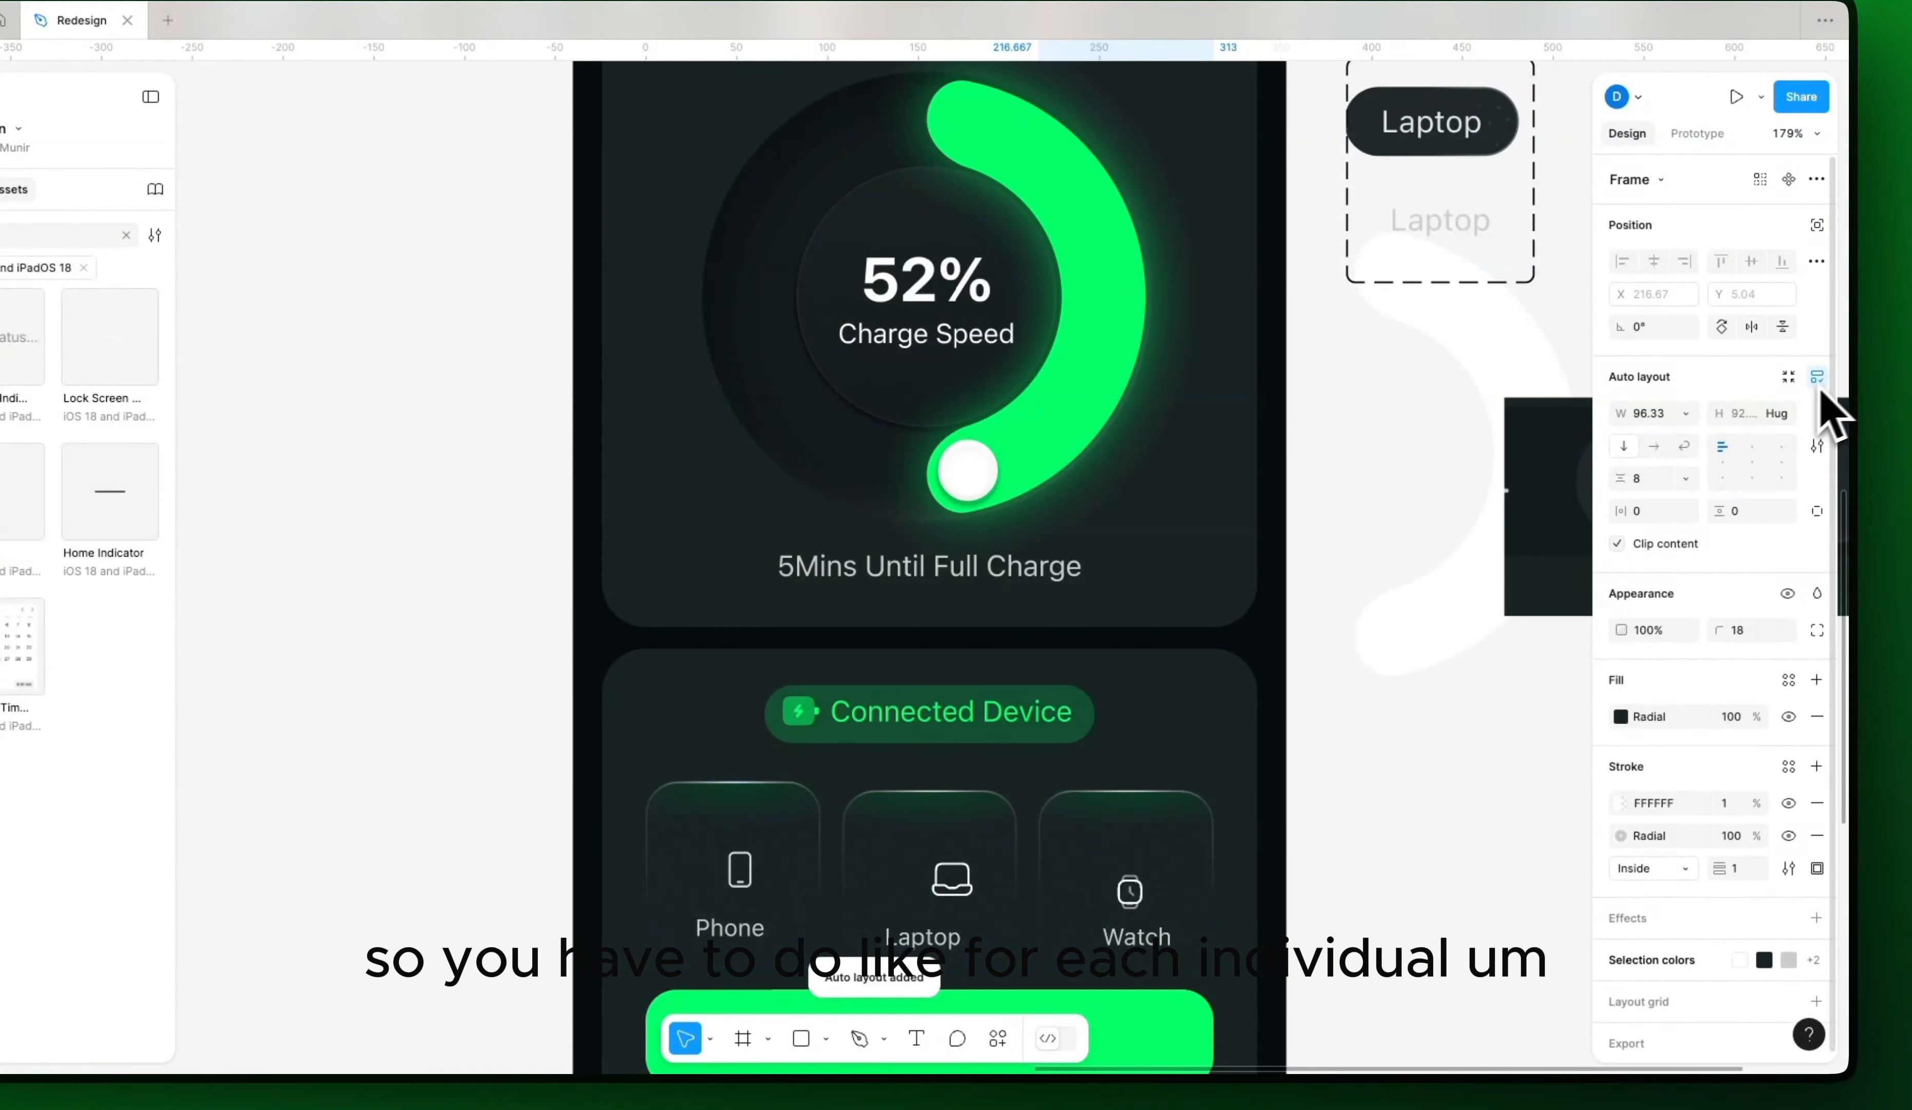
{"action": "left_click", "coordinate": [776, 842]}
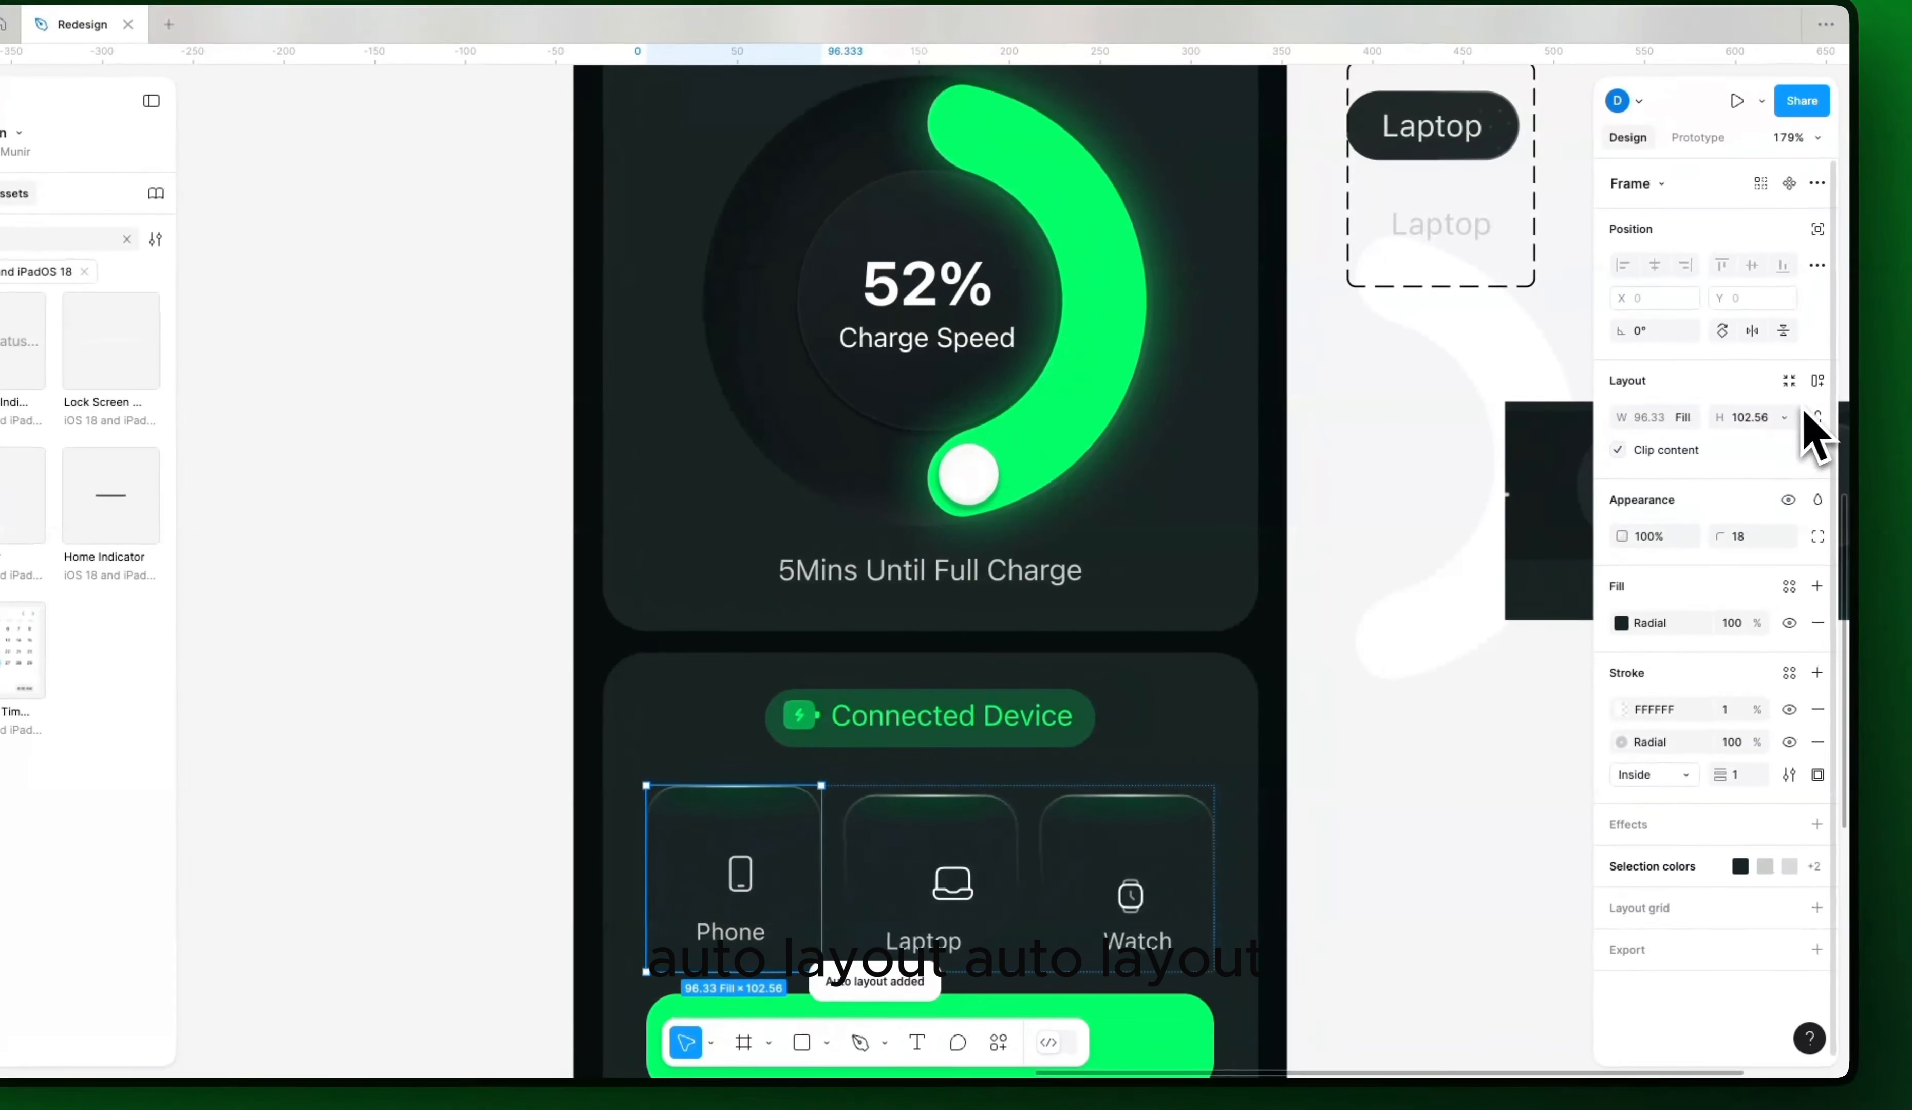
{"action": "left_click", "coordinate": [1822, 377]}
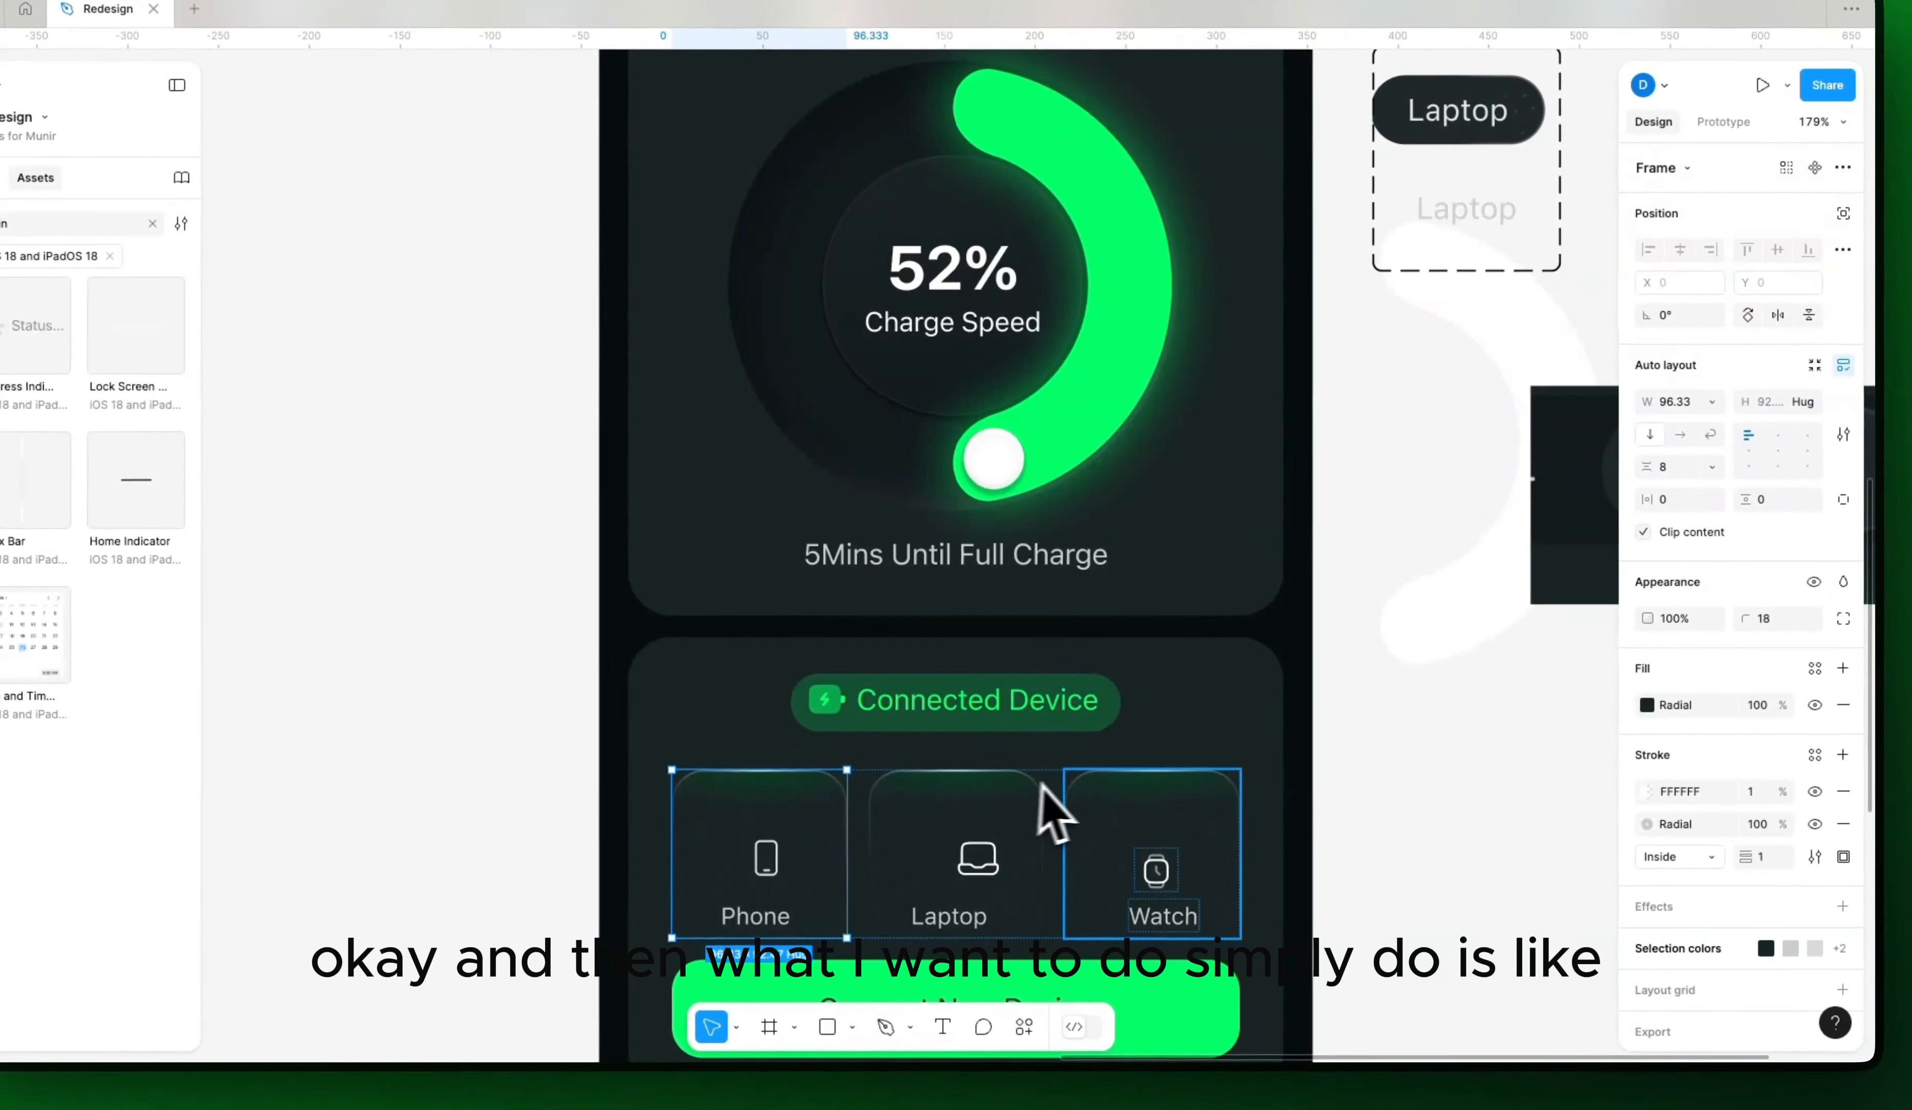
Step: Increase the device card row's height to 103, make all three cards fill it vertically and centre-align their contents
{"action": "left_click", "coordinate": [1063, 782]}
{"action": "left_click_drag", "start_coordinate": [1030, 960], "coordinate": [1054, 785]}
{"action": "key", "text": "Return"}
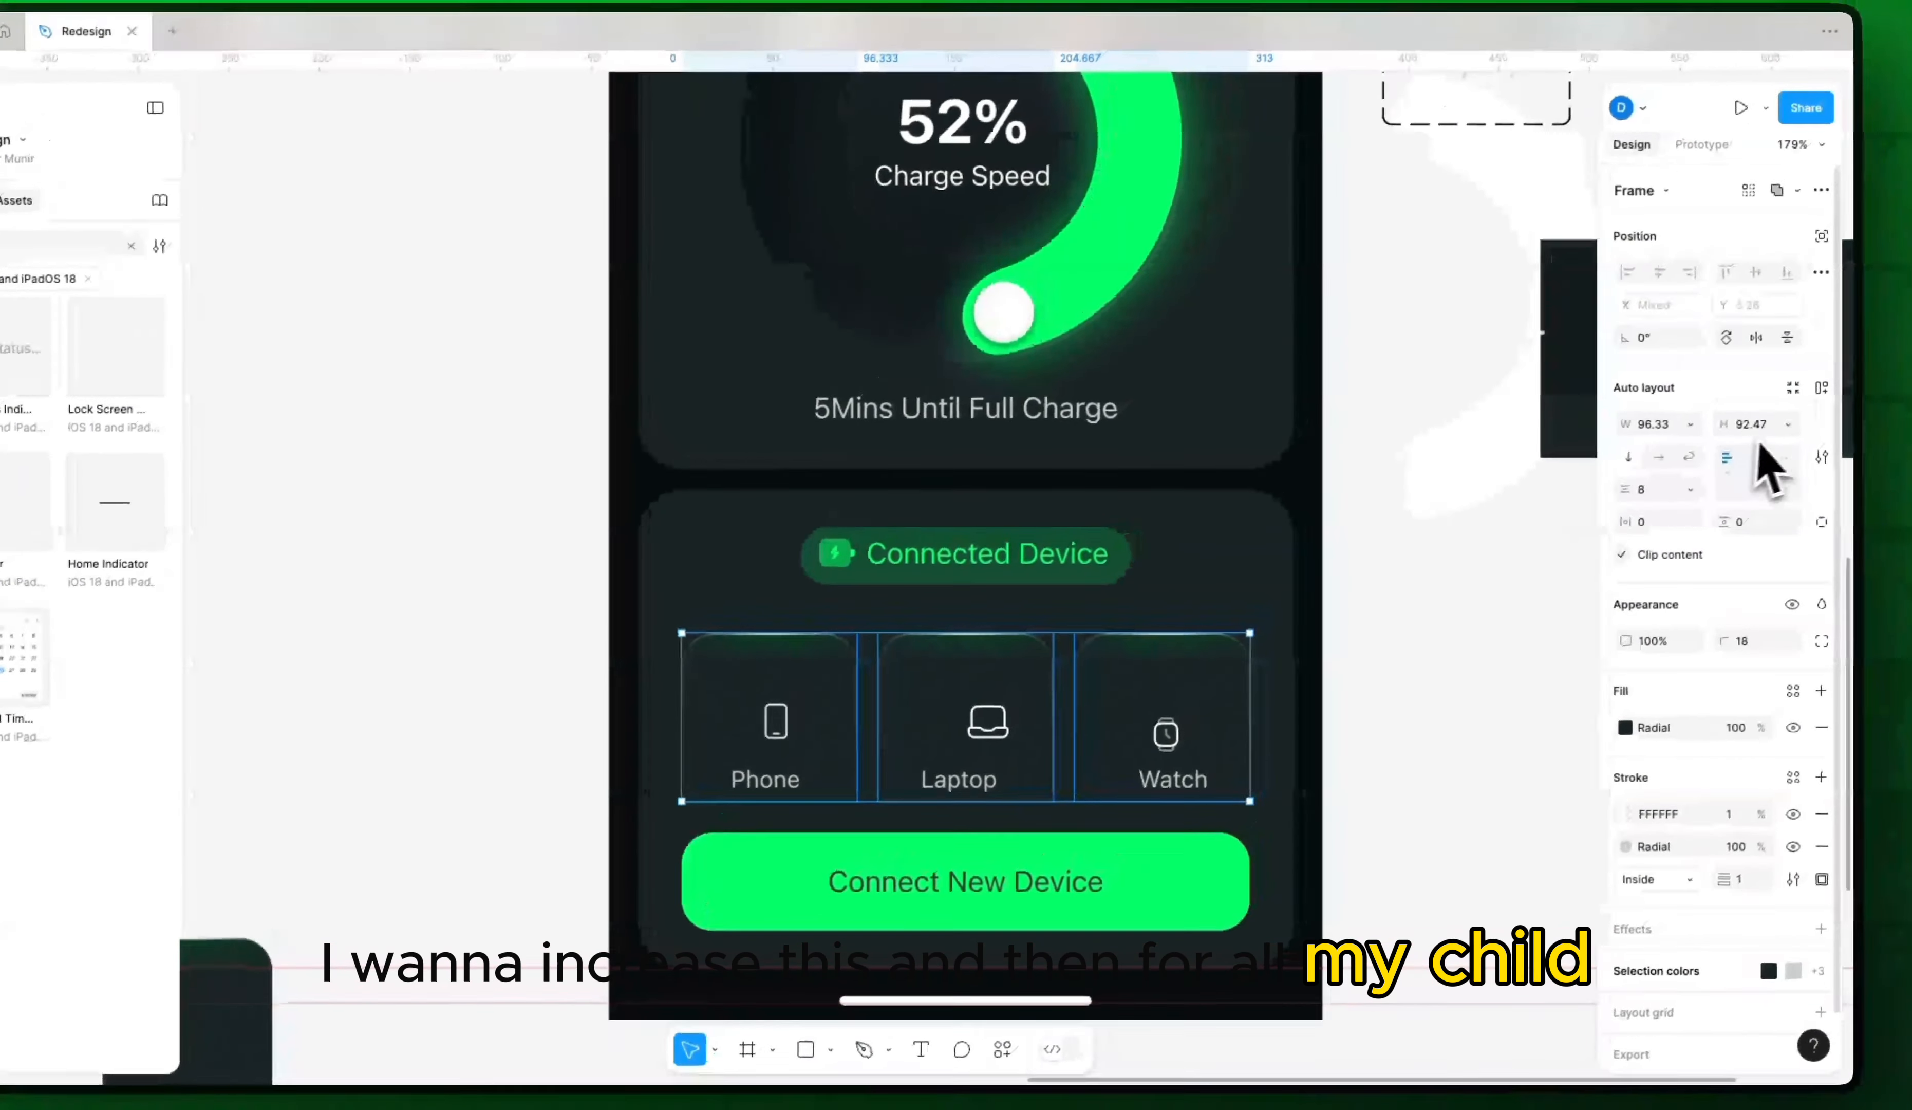
{"action": "left_click", "coordinate": [1809, 402]}
{"action": "left_click", "coordinate": [1775, 455]}
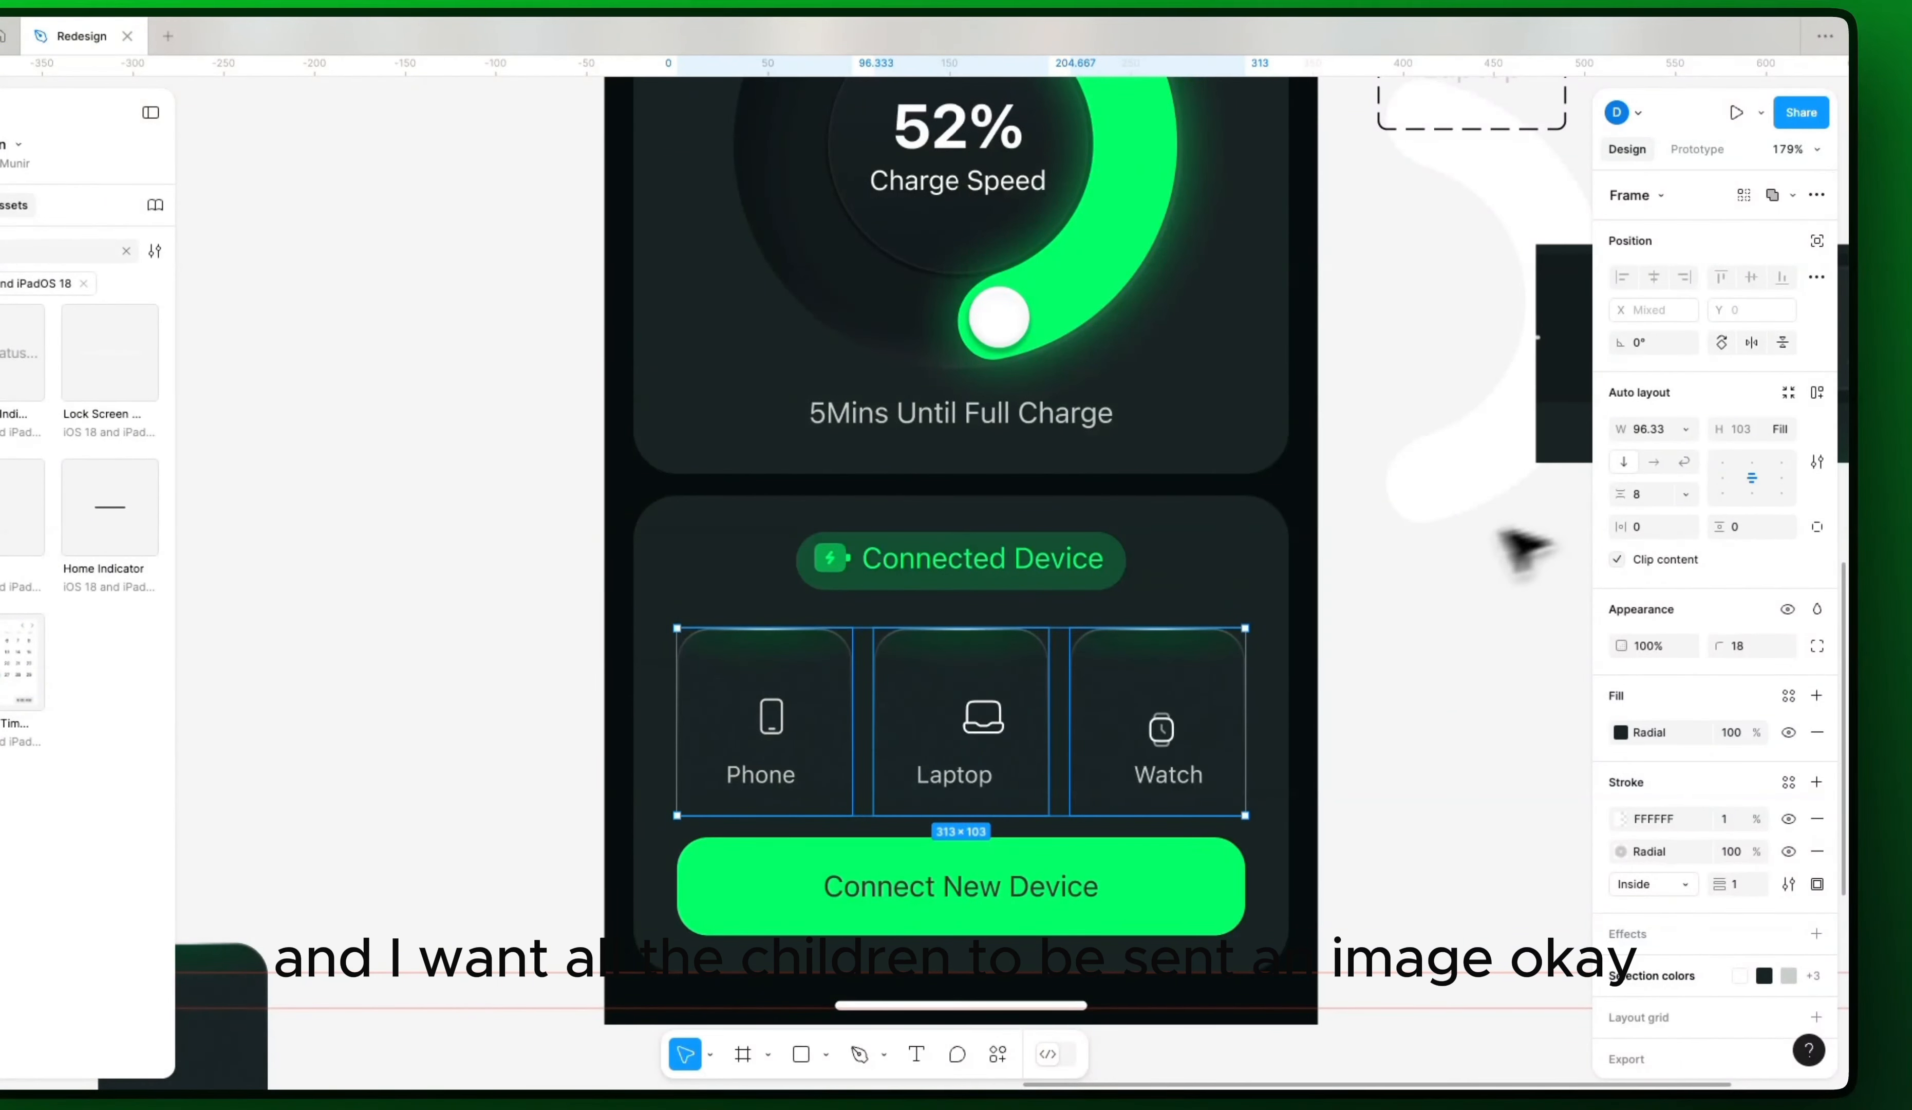
Step: Exclude the noise texture images in all three device cards from auto layout and send them to the back
{"action": "left_click", "coordinate": [1096, 718]}
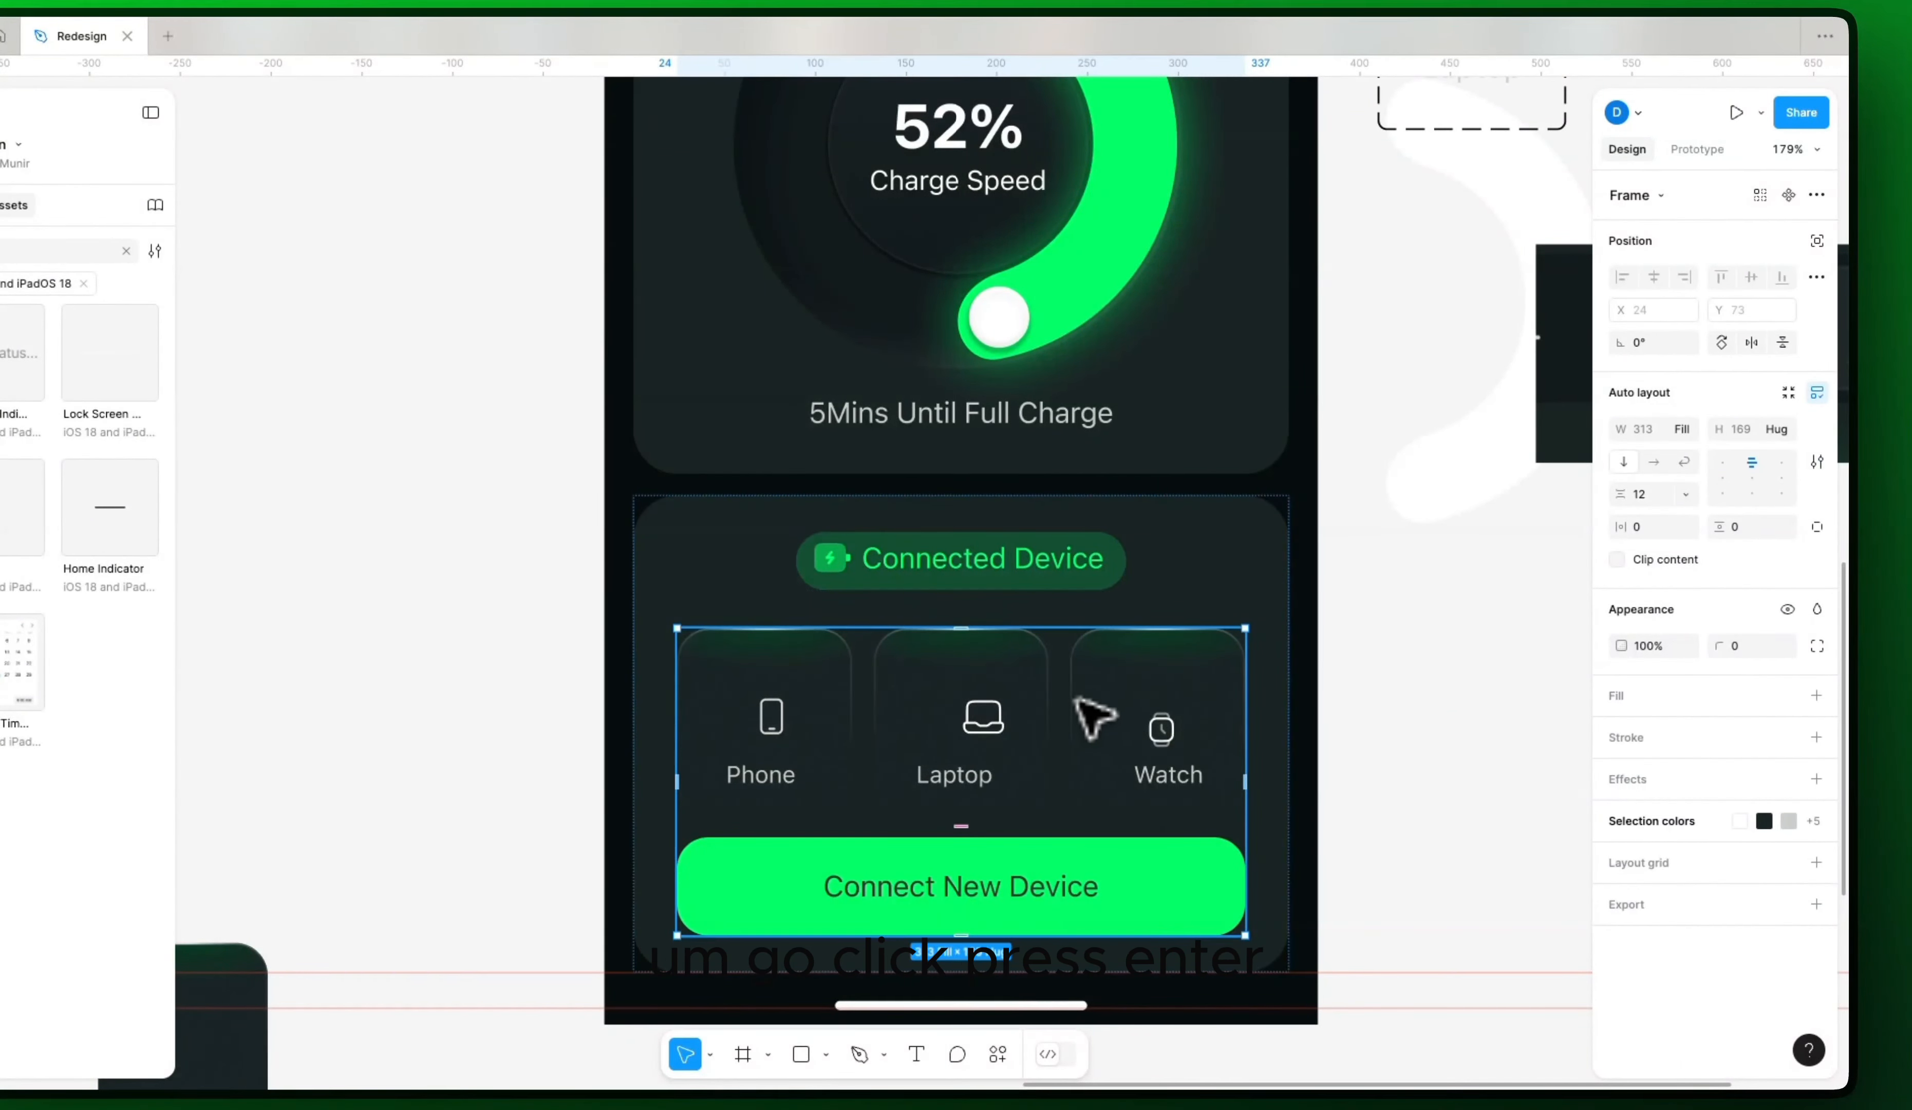
{"action": "left_click", "coordinate": [1166, 709]}
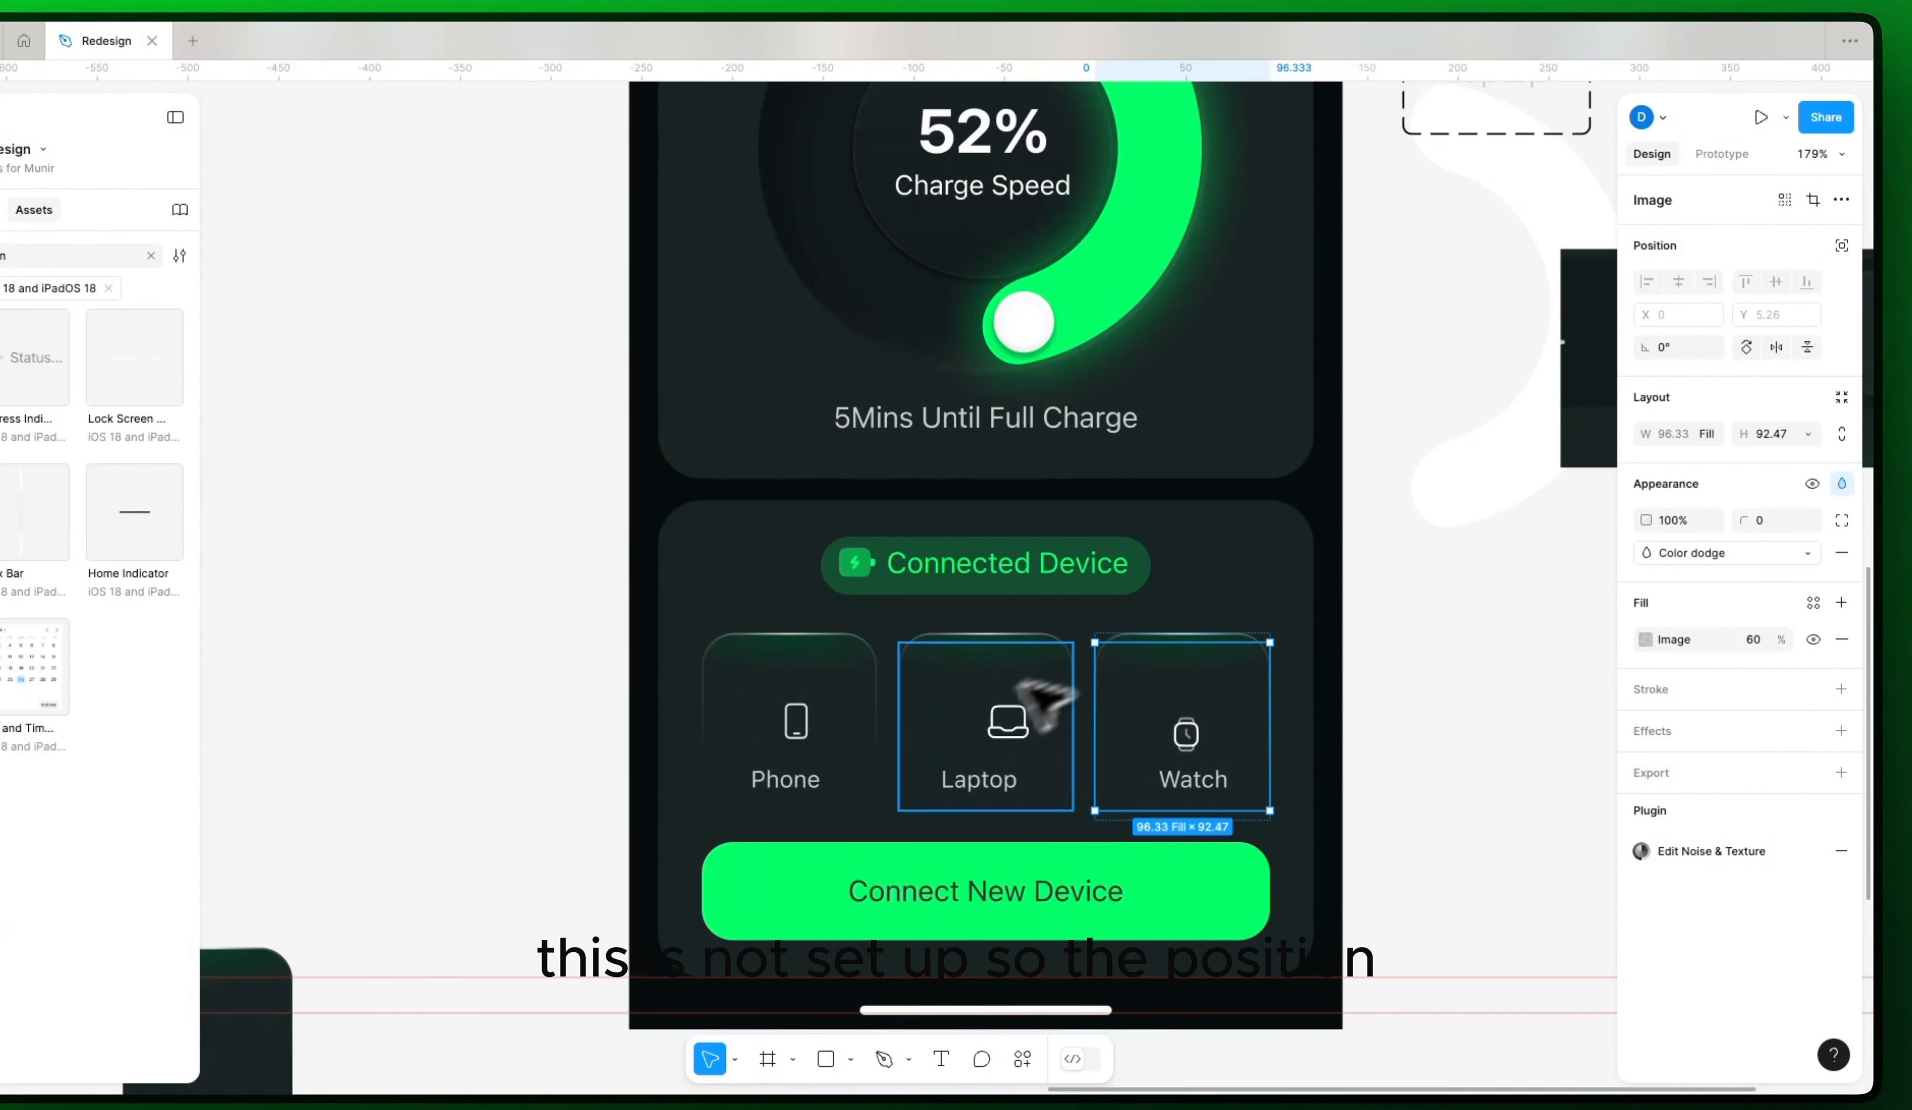
{"action": "left_click", "coordinate": [990, 720], "text": "shift"}
{"action": "left_click", "coordinate": [841, 726], "text": "shift"}
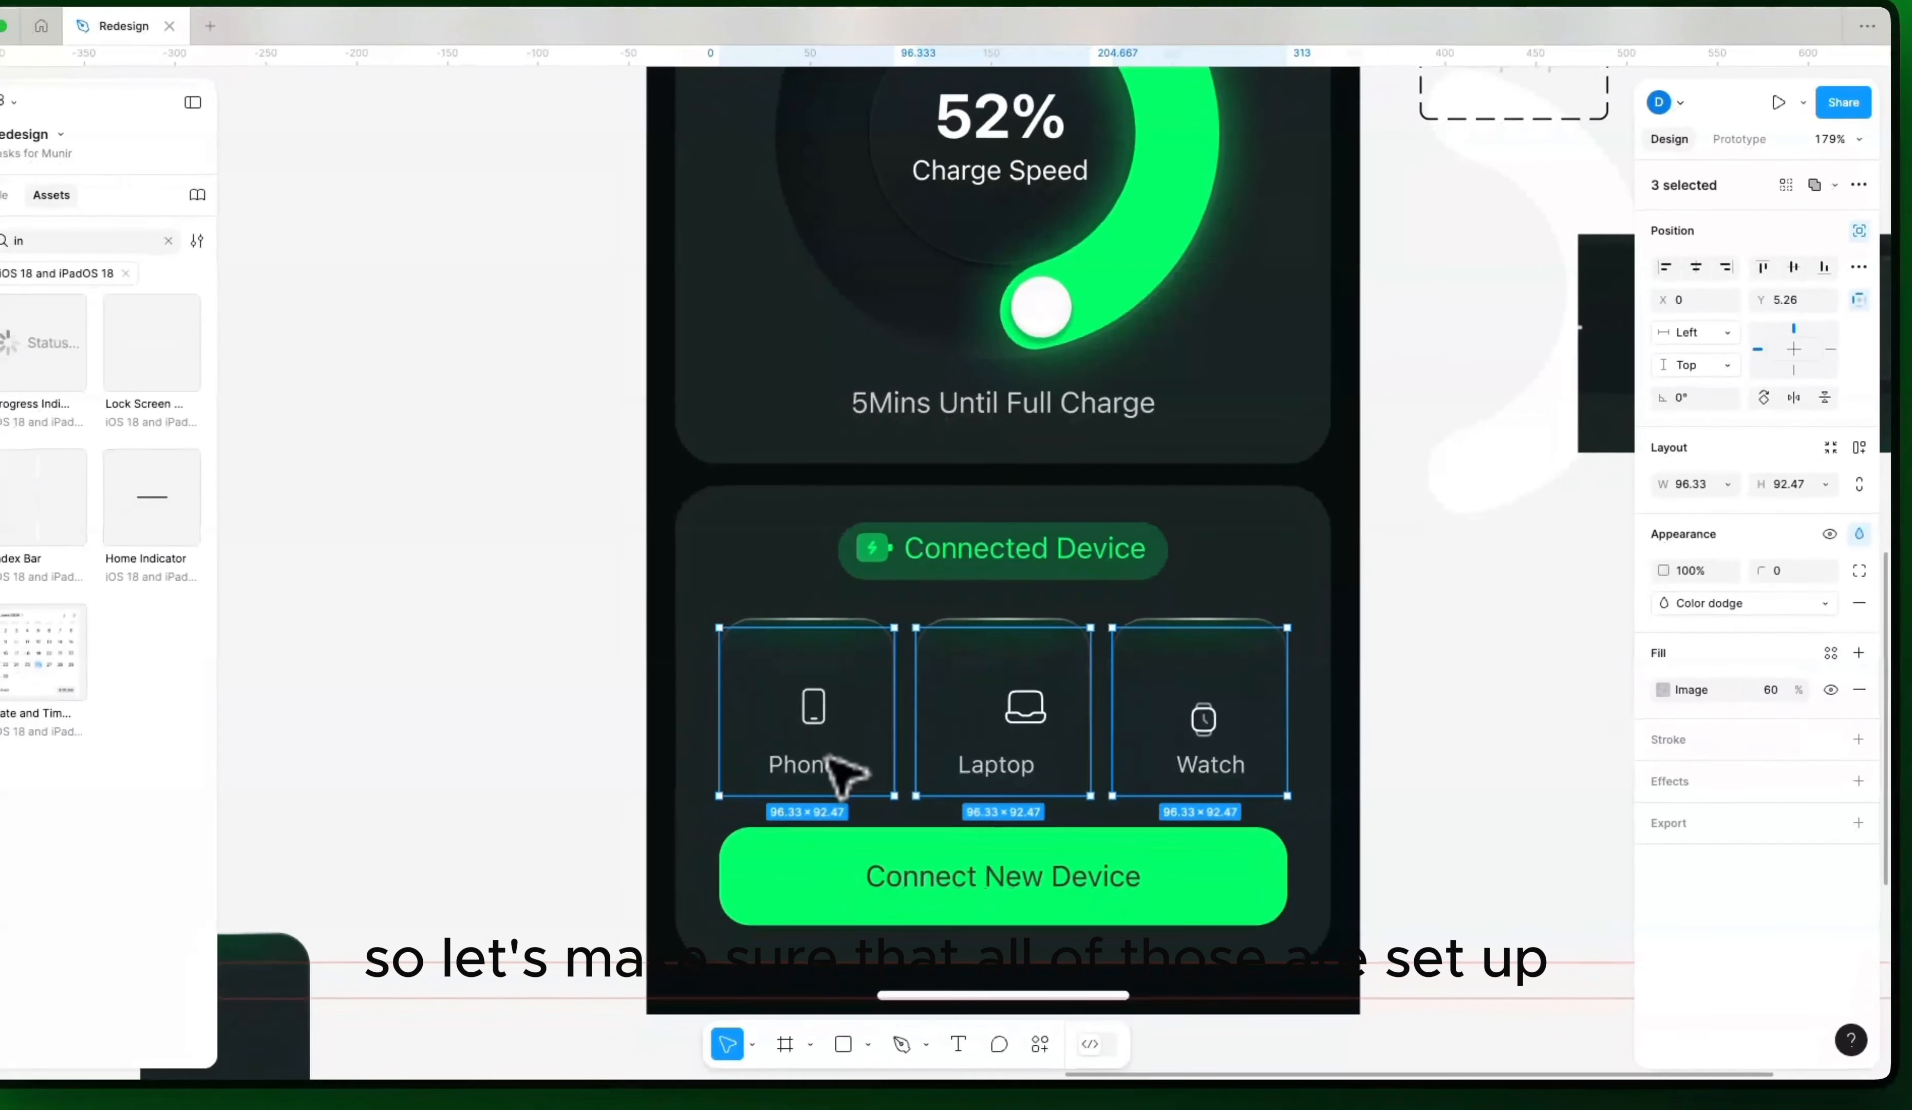
{"action": "left_click", "coordinate": [808, 808]}
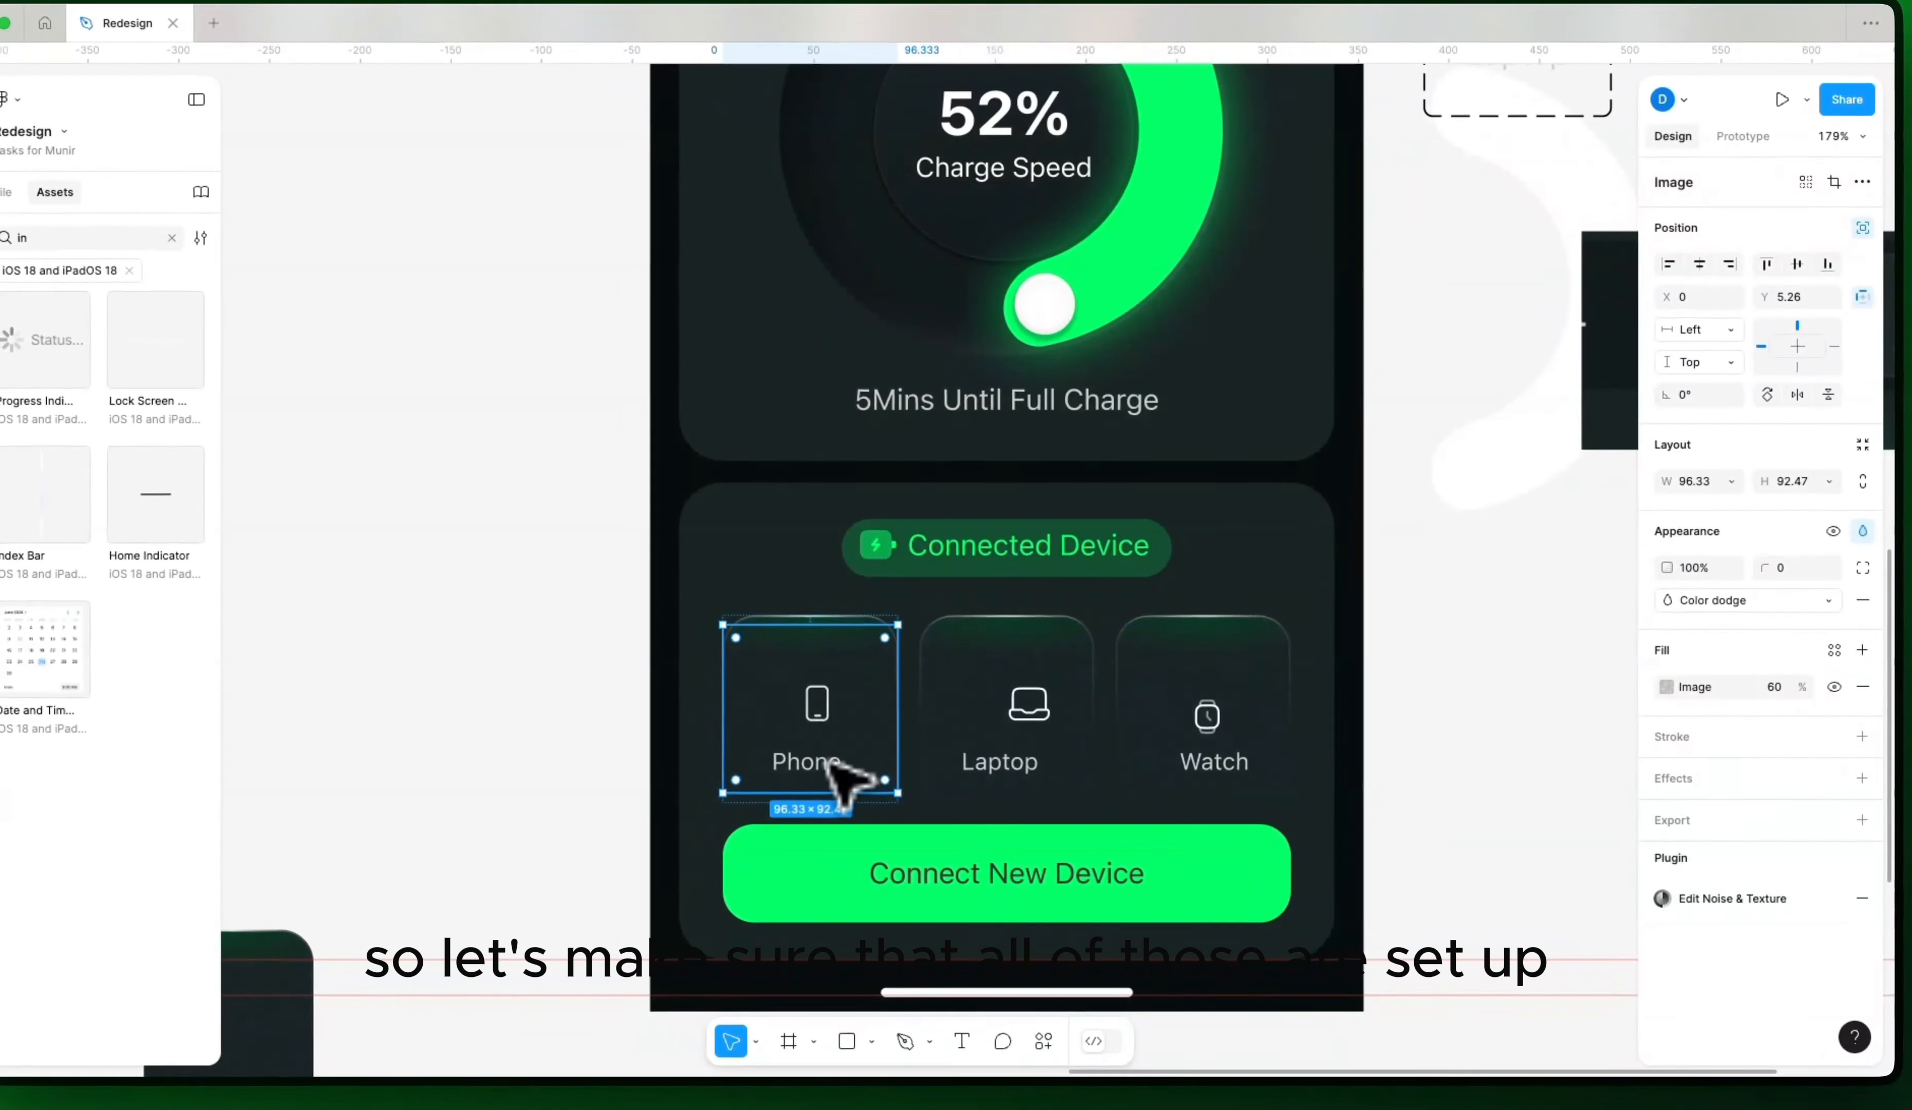
{"action": "left_click", "coordinate": [934, 724], "text": "shift"}
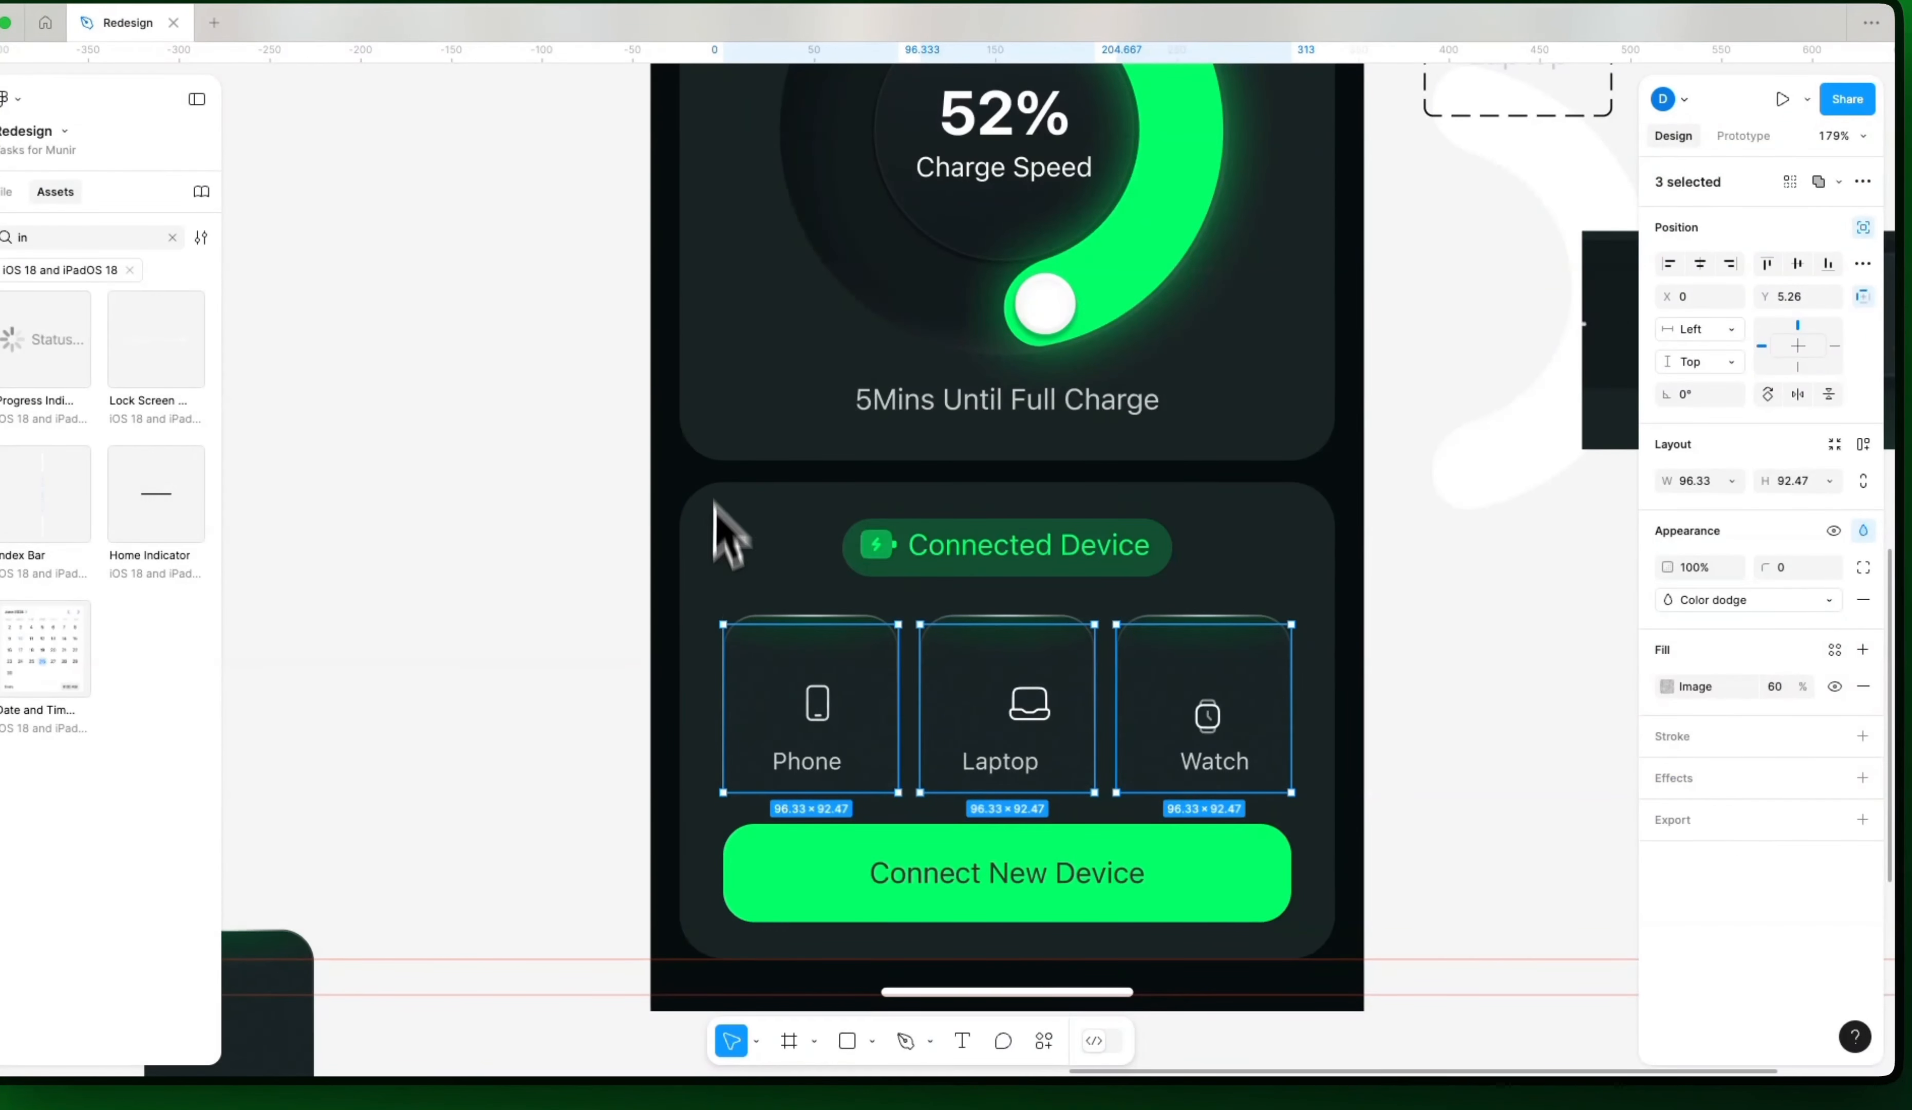
{"action": "right_click", "coordinate": [784, 690]}
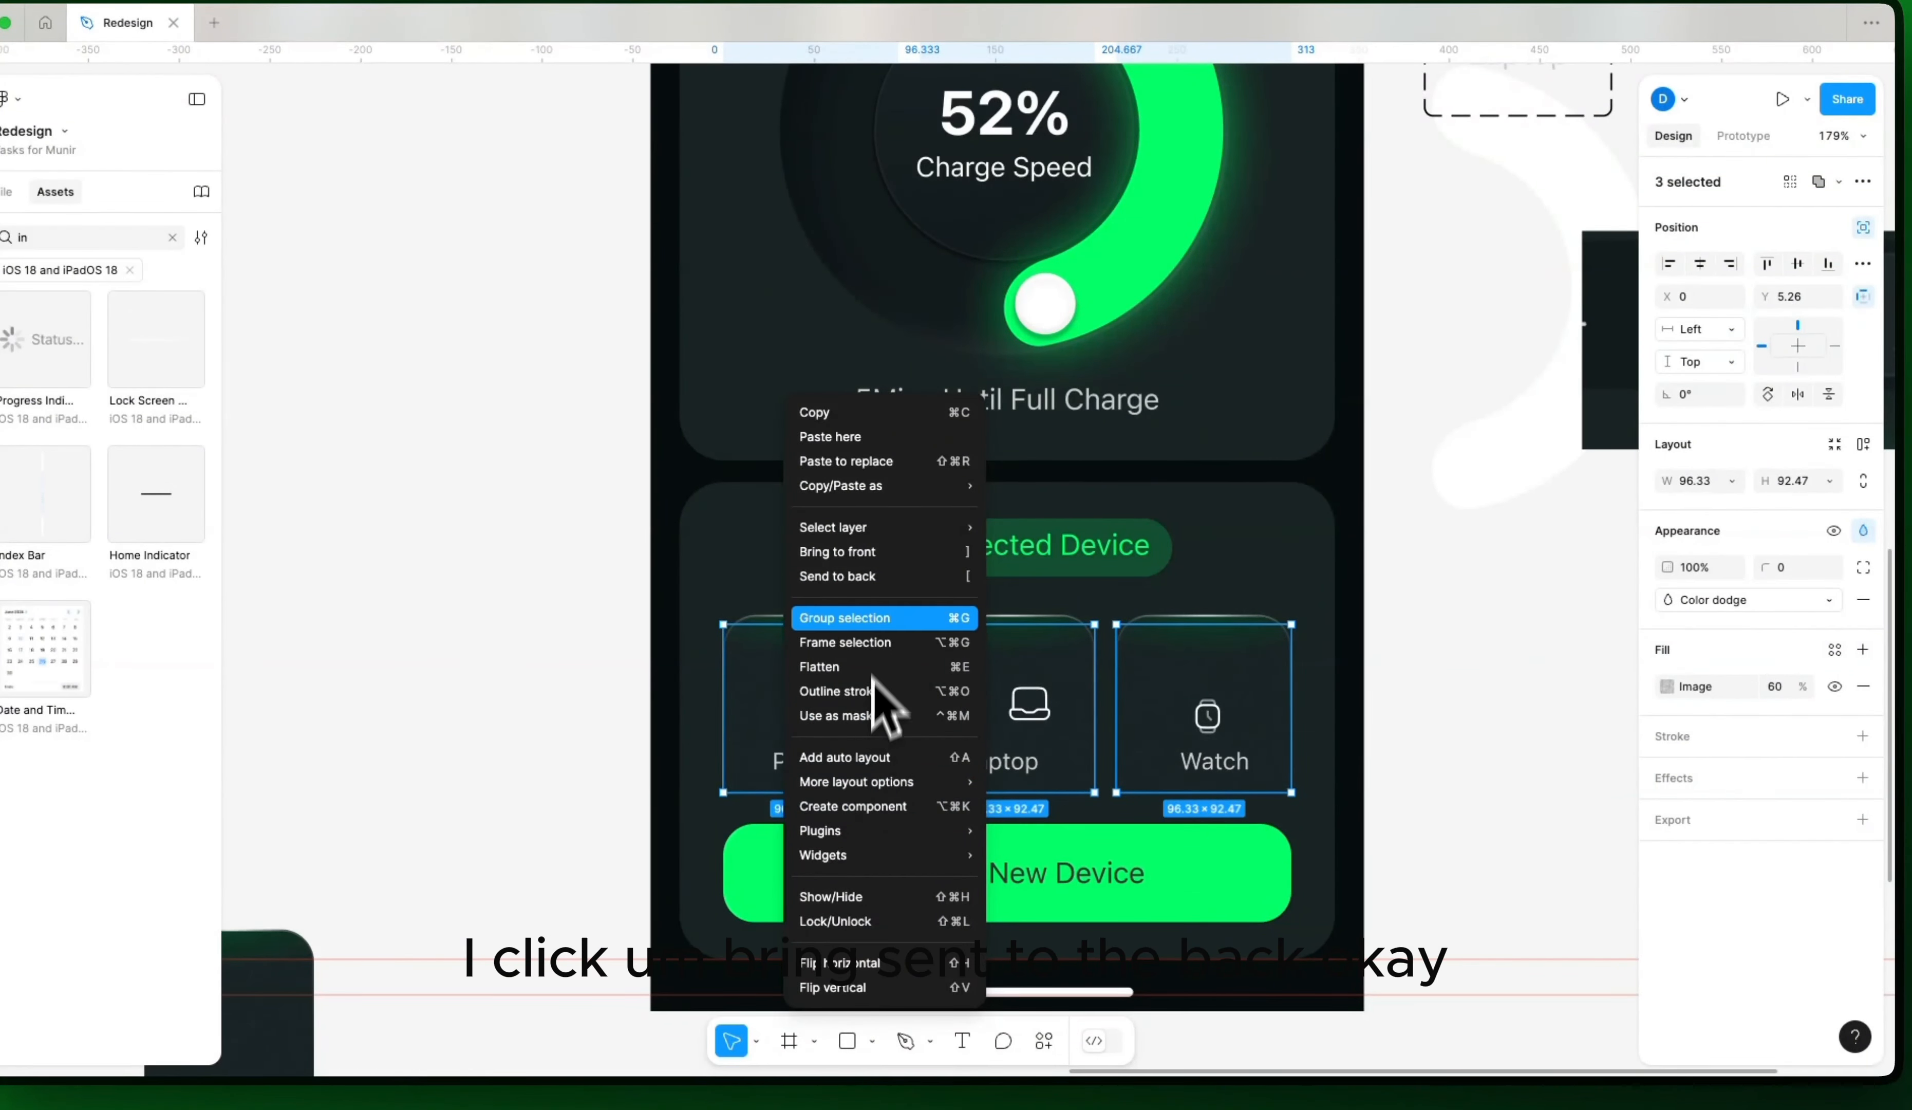
{"action": "left_click", "coordinate": [890, 577]}
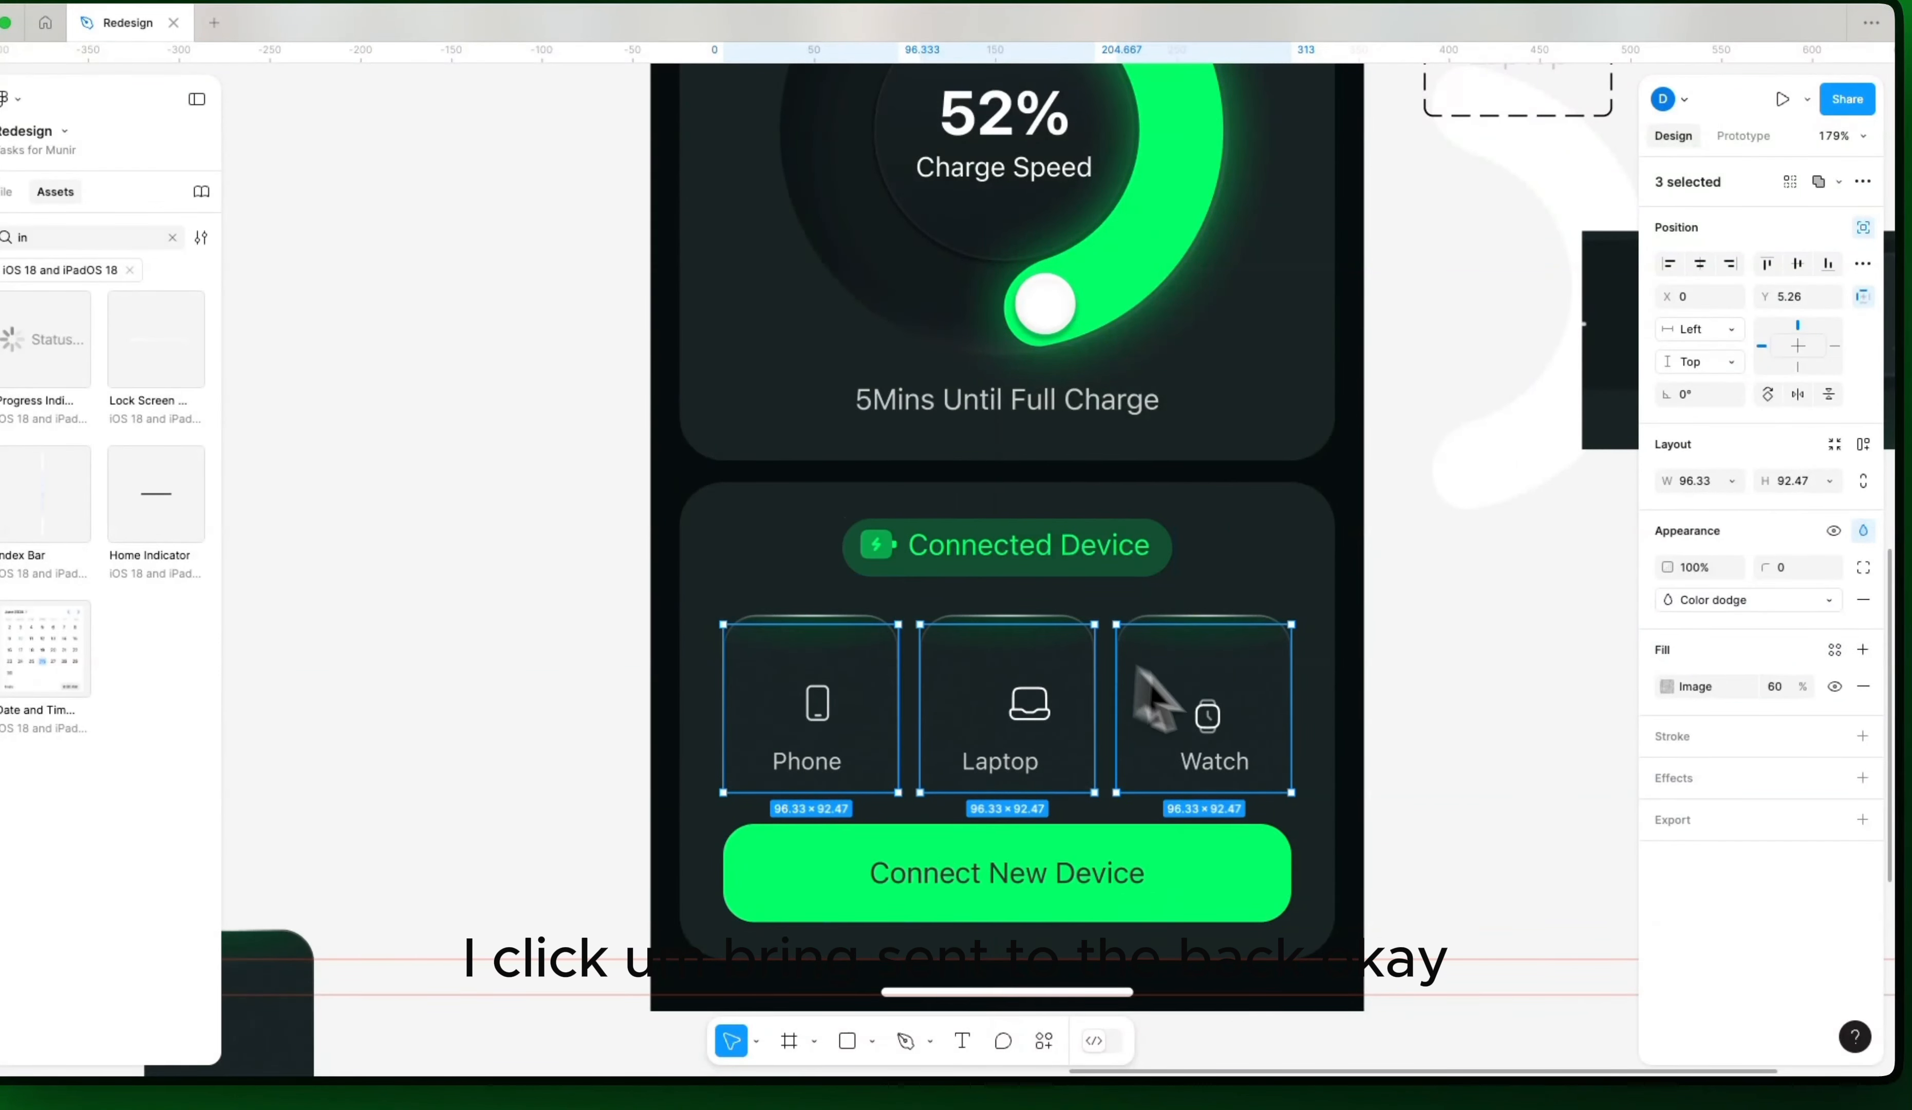
Step: Turn off absolute positioning for the watch icon and the Watch label so they follow the card's auto layout
{"action": "left_click", "coordinate": [1364, 699]}
{"action": "double_click", "coordinate": [1211, 714]}
{"action": "double_click", "coordinate": [1211, 714]}
{"action": "double_click", "coordinate": [1212, 714]}
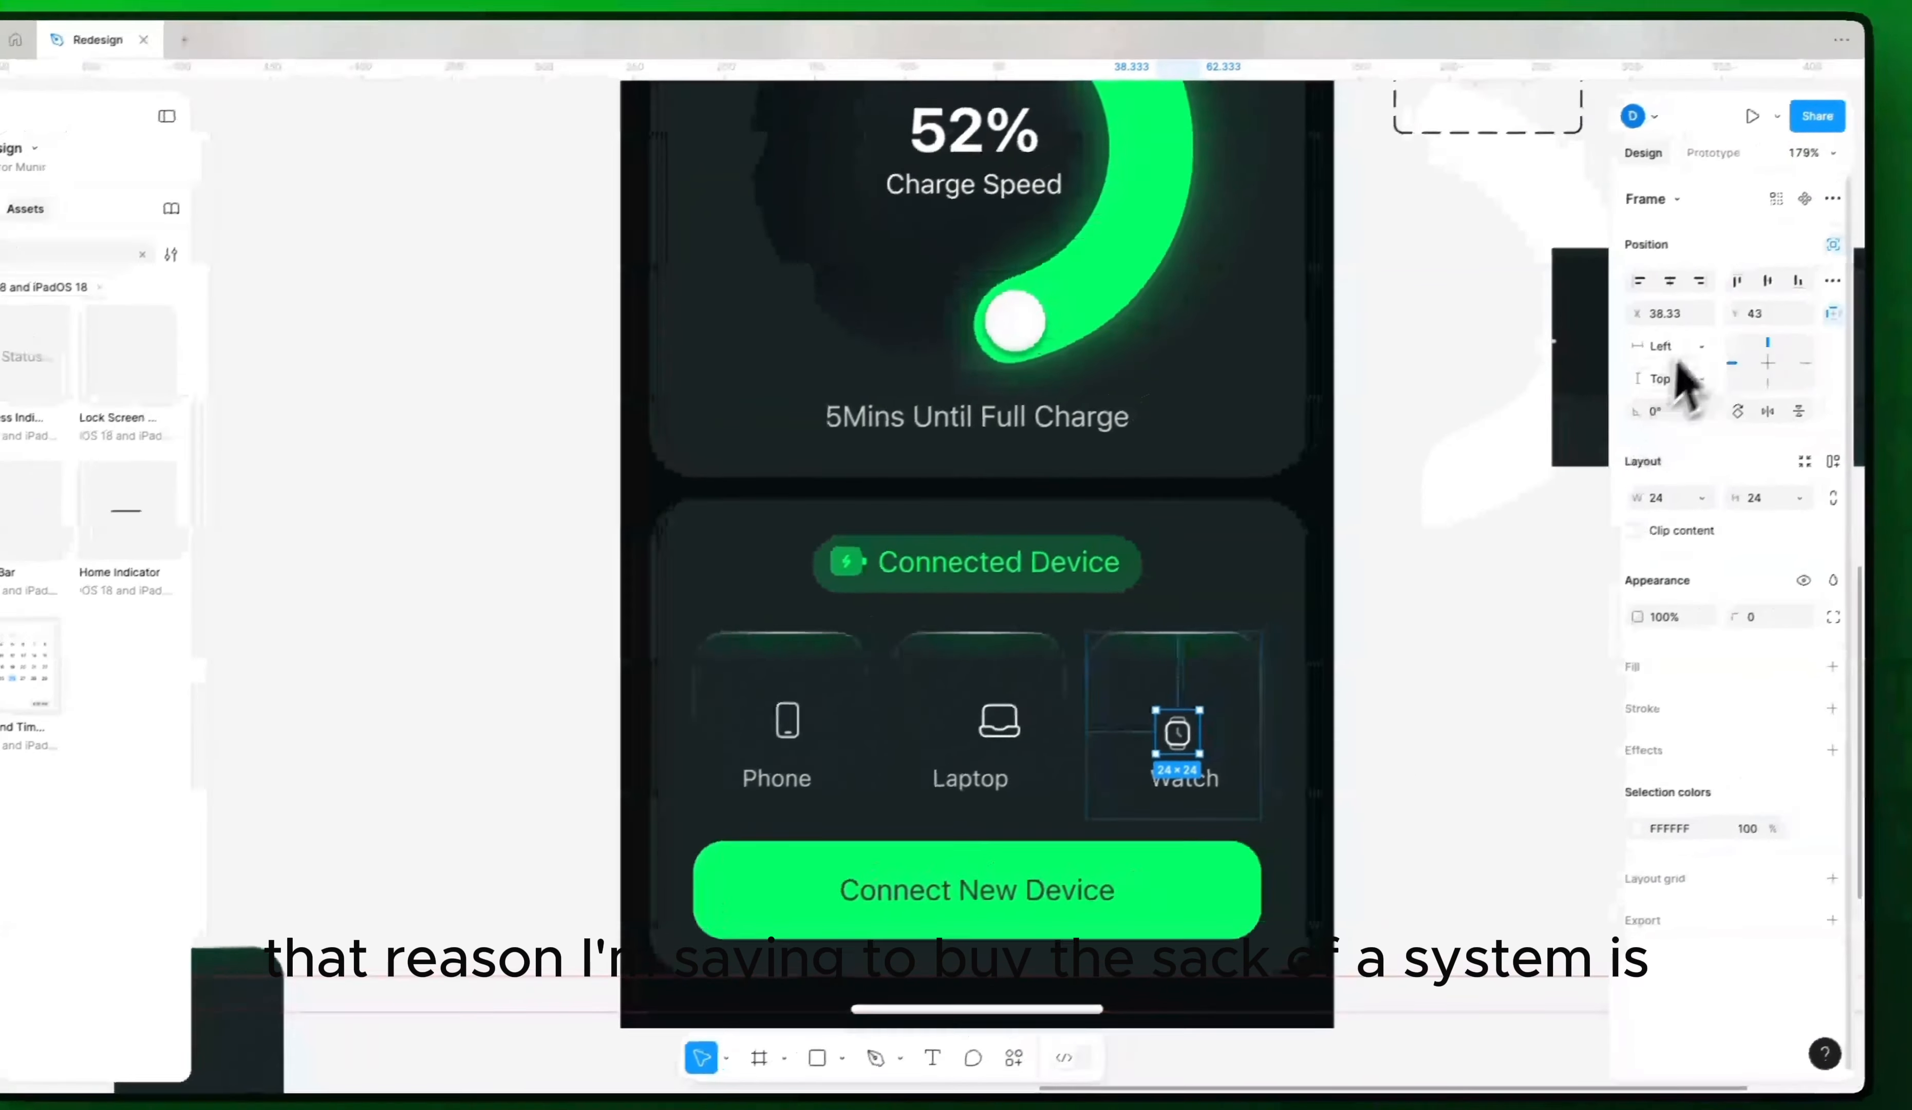
{"action": "left_click", "coordinate": [1864, 227]}
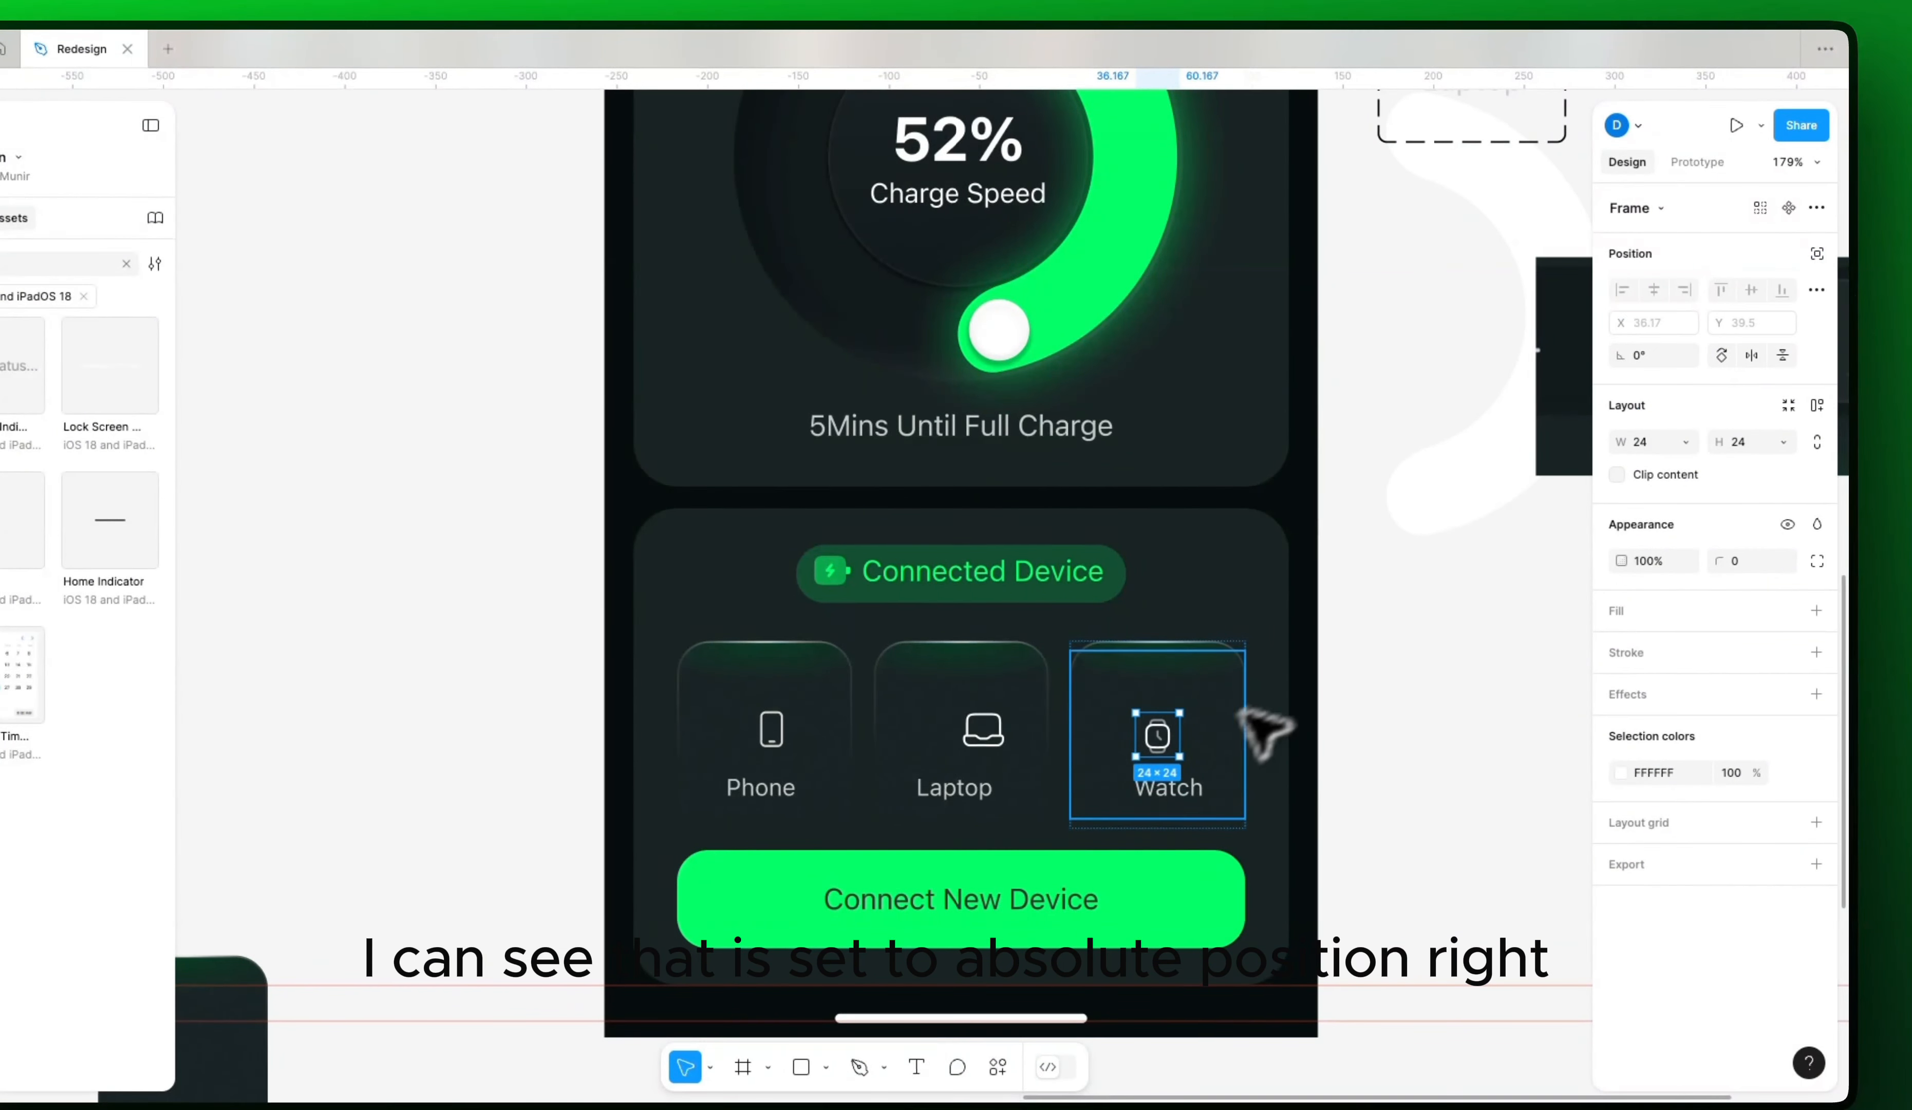
{"action": "left_click", "coordinate": [1185, 783]}
{"action": "left_click", "coordinate": [1844, 288]}
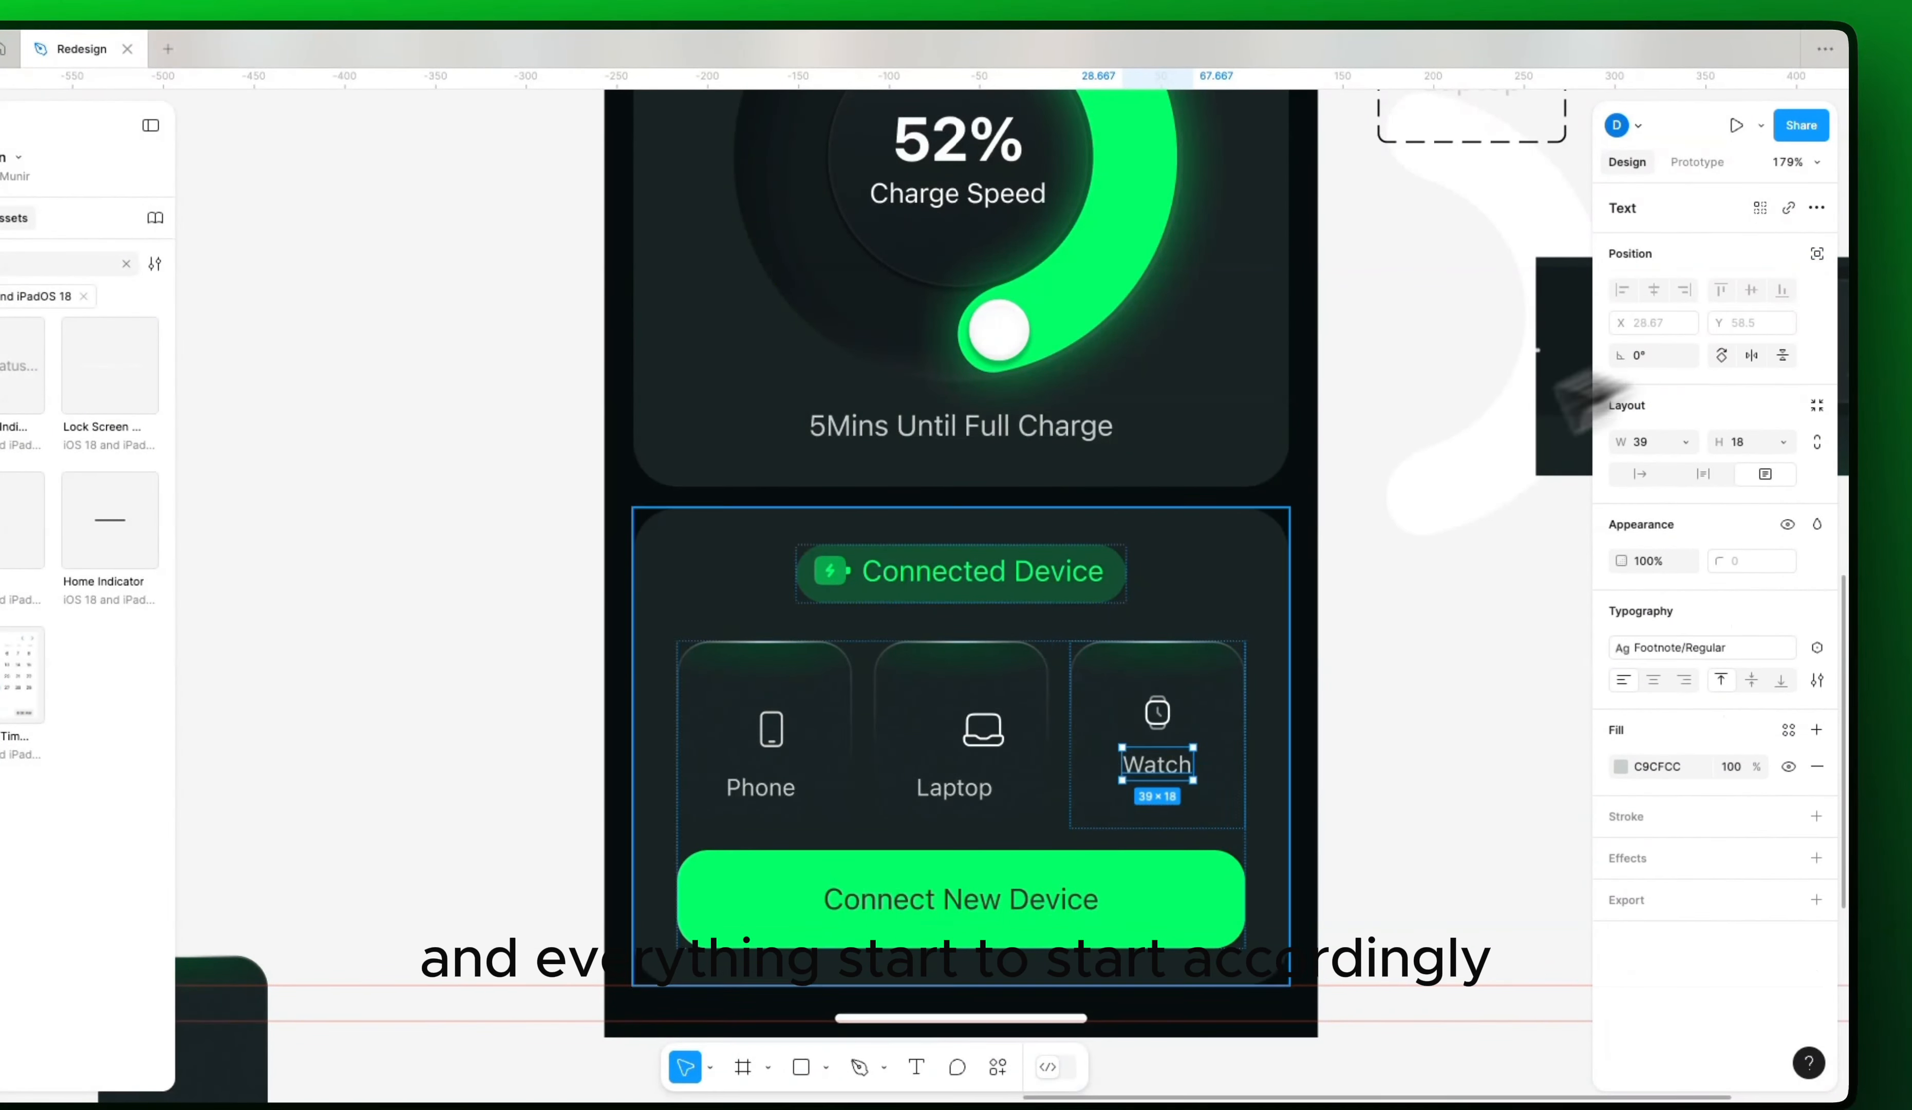
Step: Turn off absolute positioning for the phone and laptop icons and their labels together
{"action": "double_click", "coordinate": [979, 721]}
{"action": "left_click", "coordinate": [948, 785], "text": "shift"}
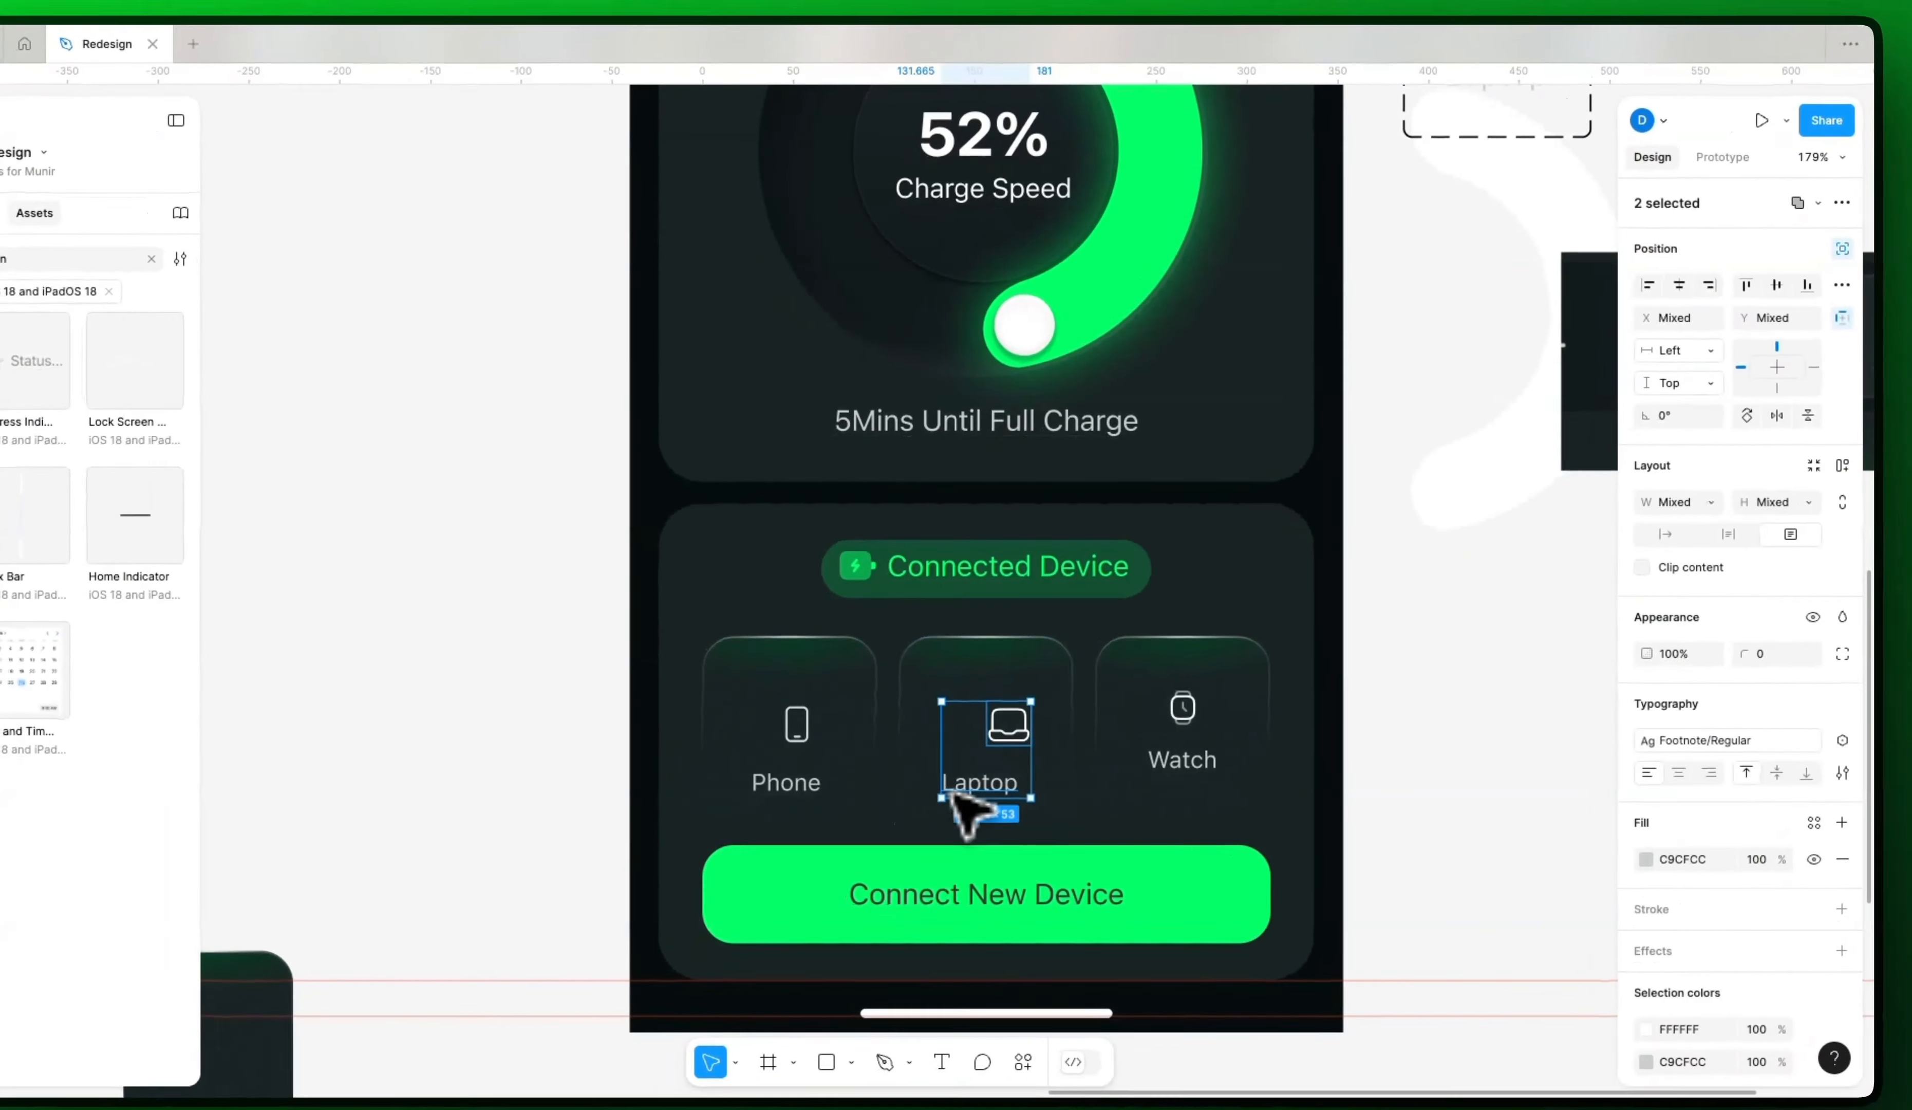
{"action": "left_click", "coordinate": [814, 730], "text": "shift"}
{"action": "left_click", "coordinate": [788, 782], "text": "shift"}
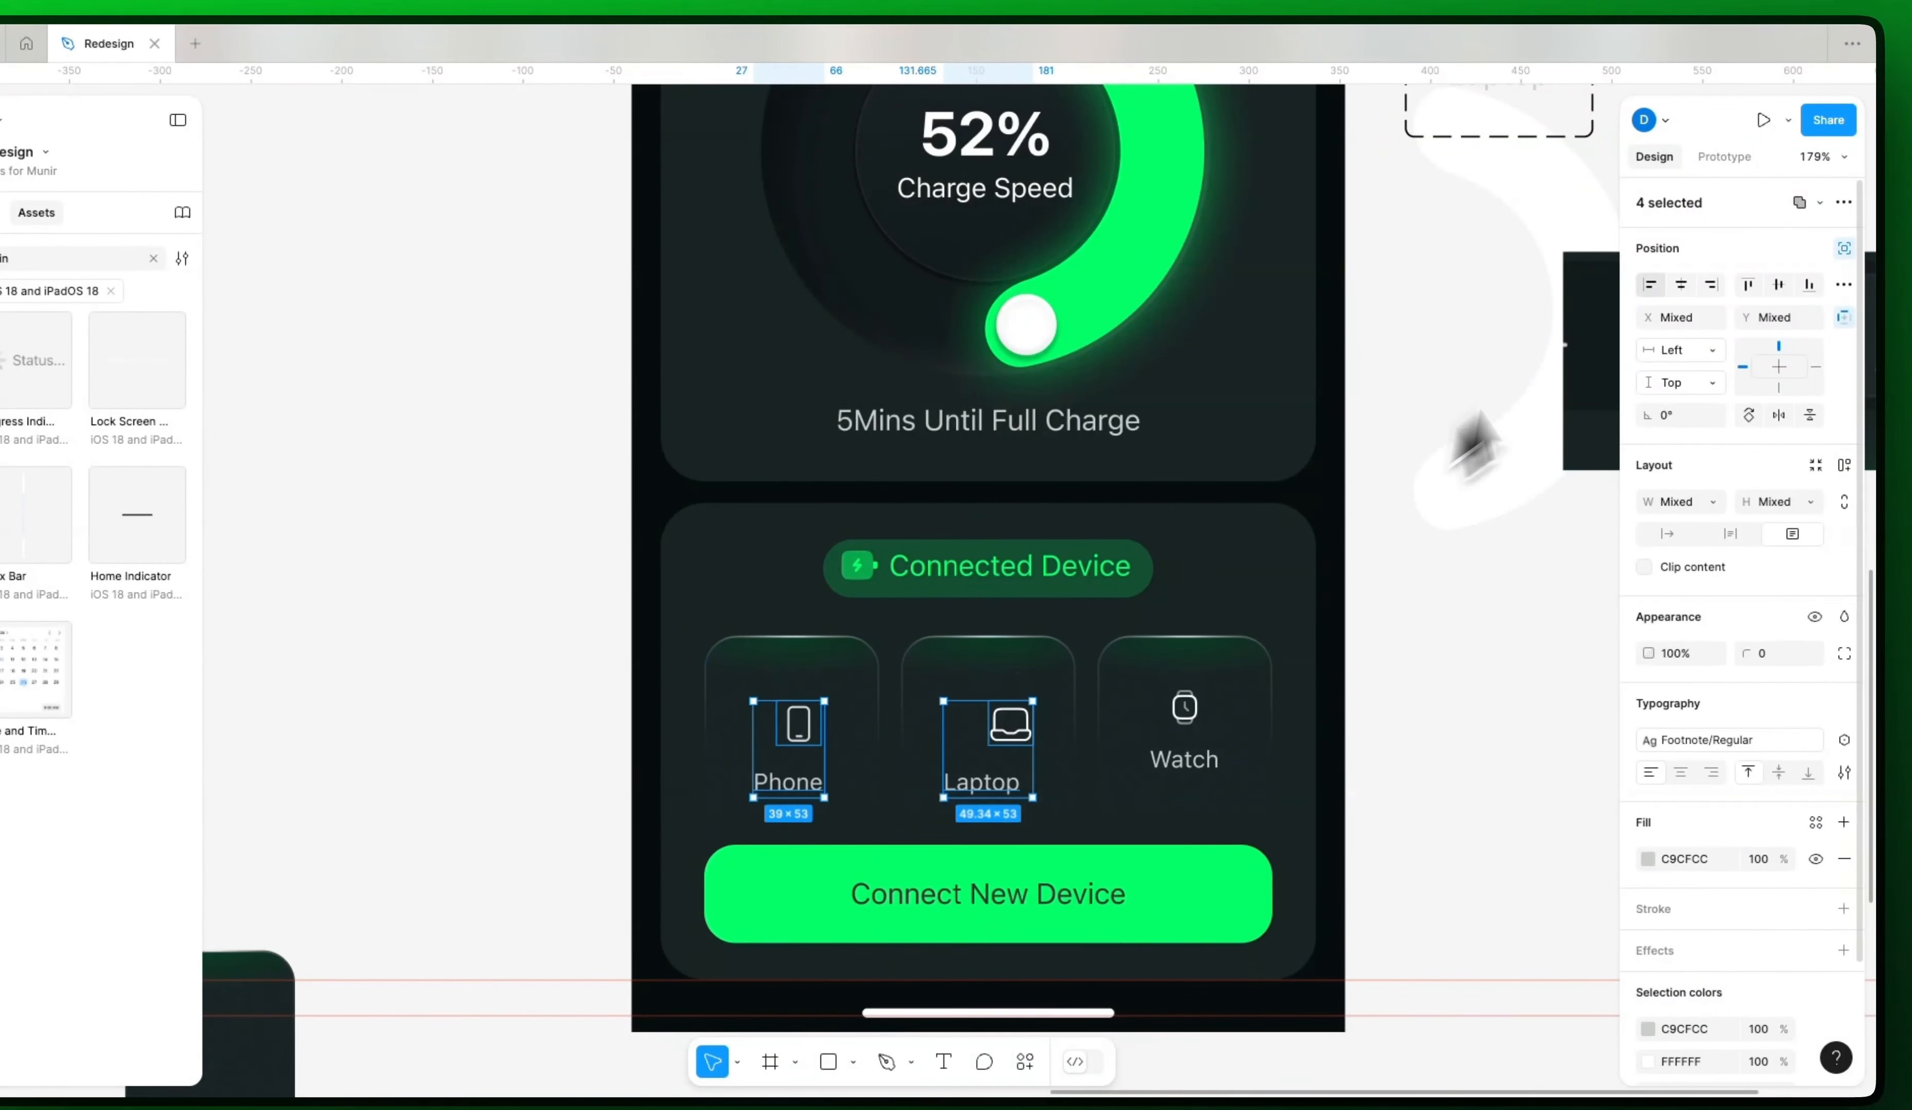
{"action": "left_click", "coordinate": [1844, 317]}
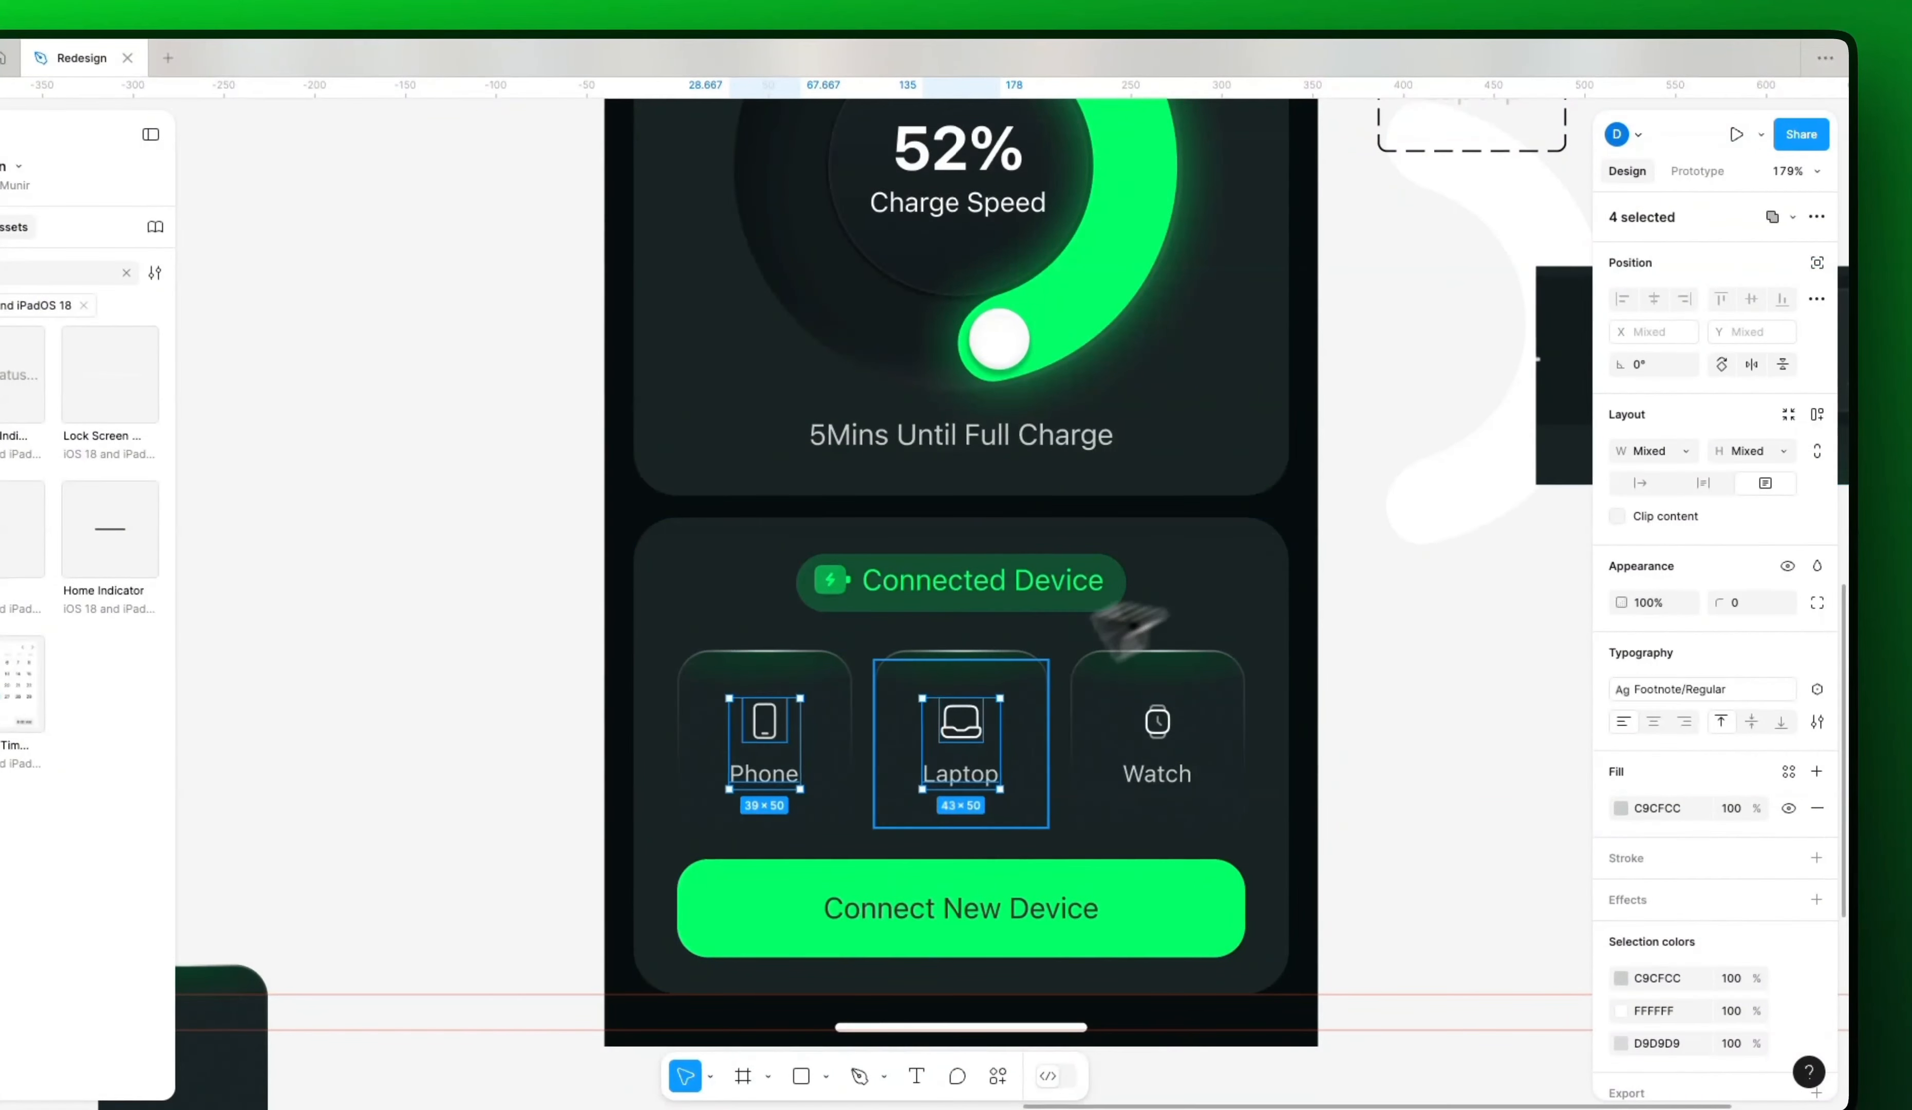
{"action": "left_click", "coordinate": [970, 661]}
{"action": "left_click", "coordinate": [1155, 664], "text": "shift"}
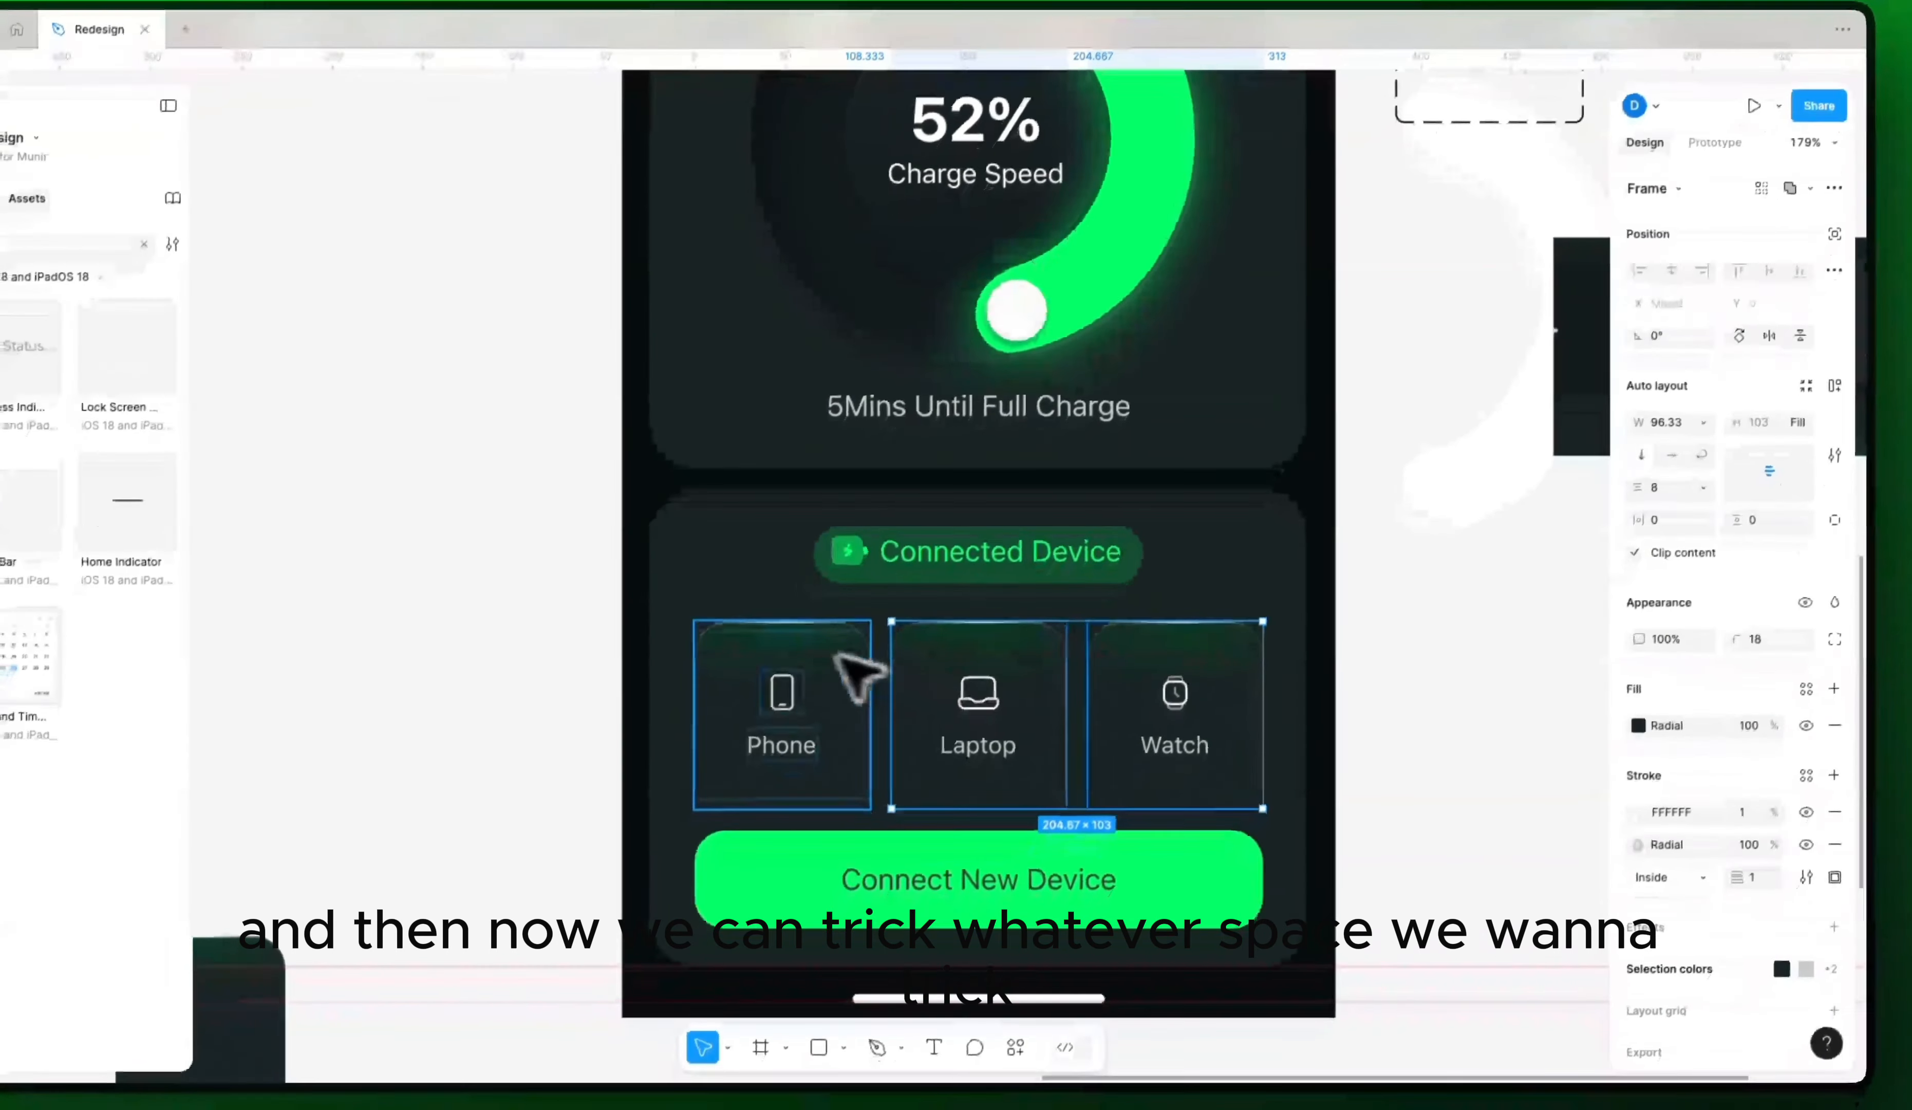
{"action": "left_click", "coordinate": [847, 665], "text": "shift"}
{"action": "left_click", "coordinate": [1771, 644]}
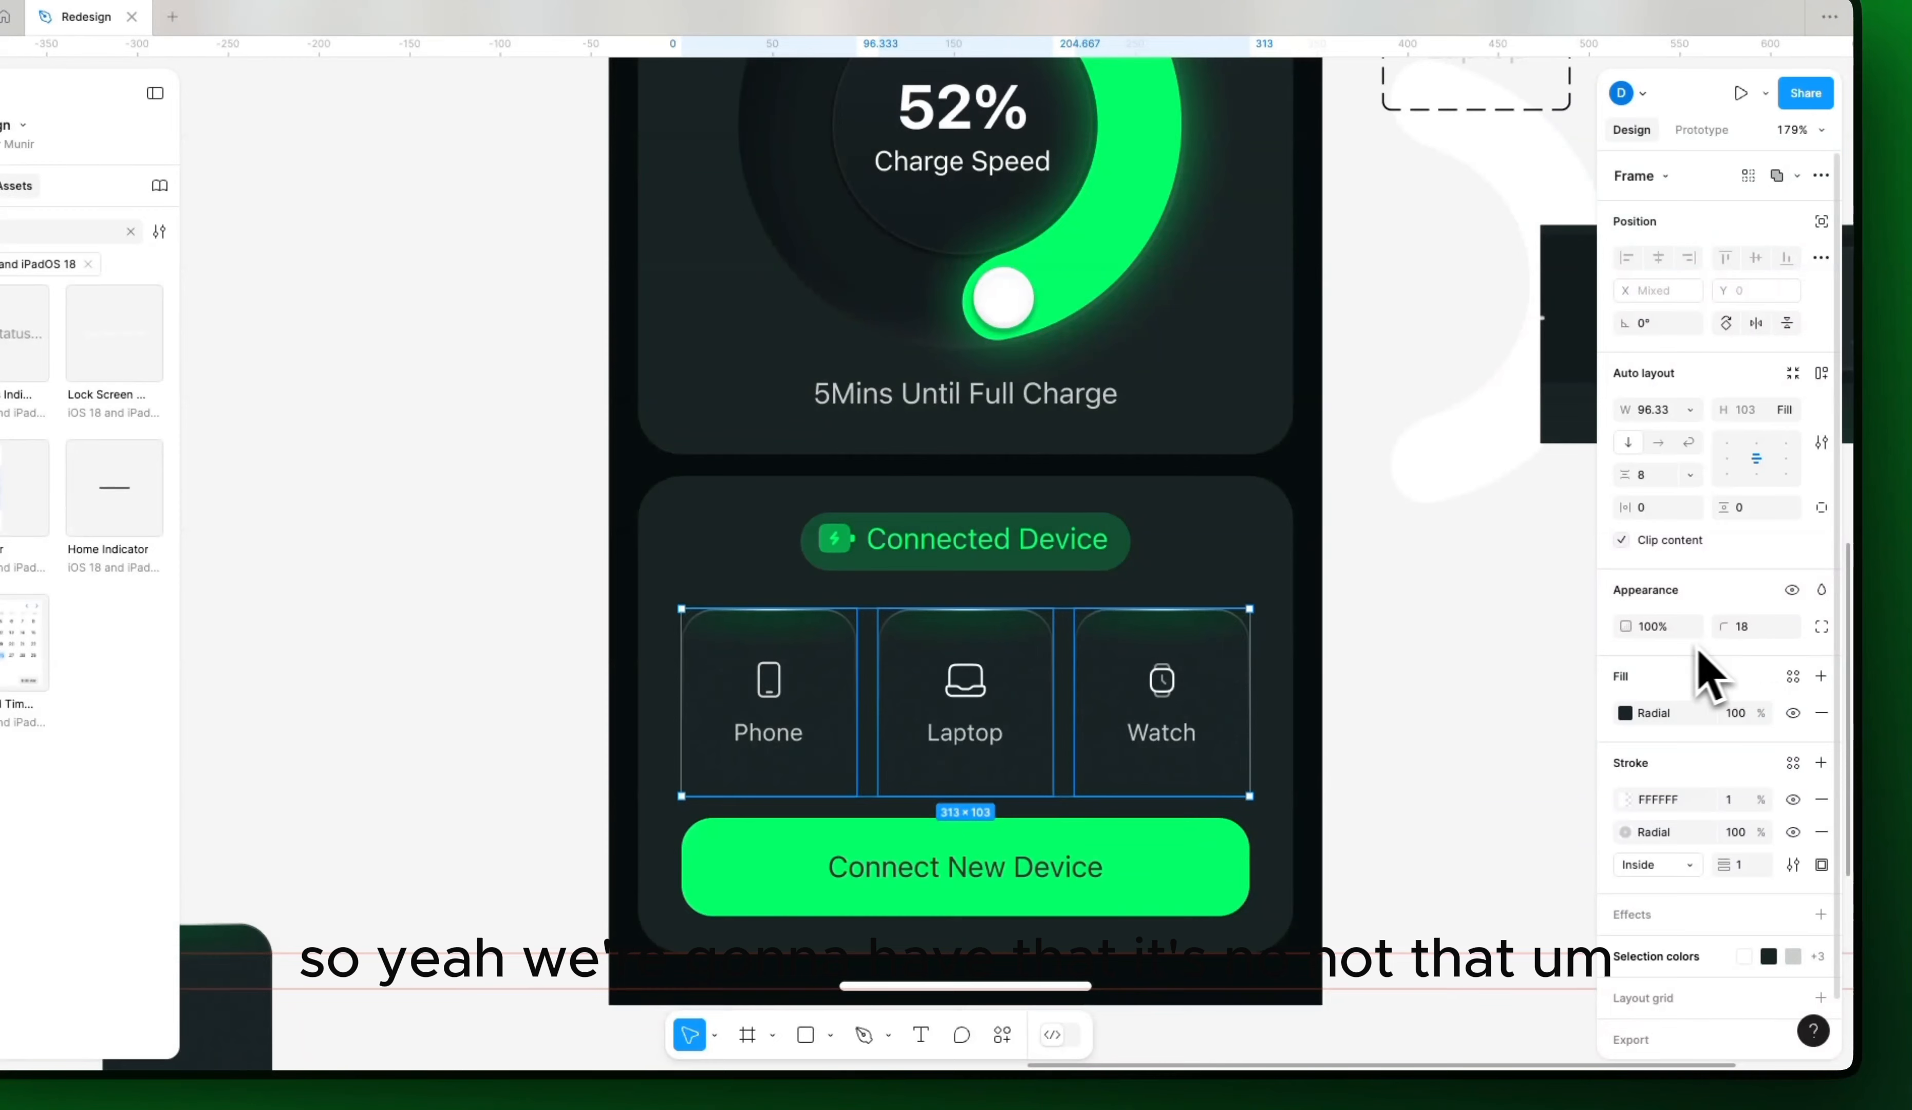
{"action": "left_click", "coordinate": [1383, 670]}
{"action": "double_click", "coordinate": [964, 708]}
{"action": "double_click", "coordinate": [964, 707]}
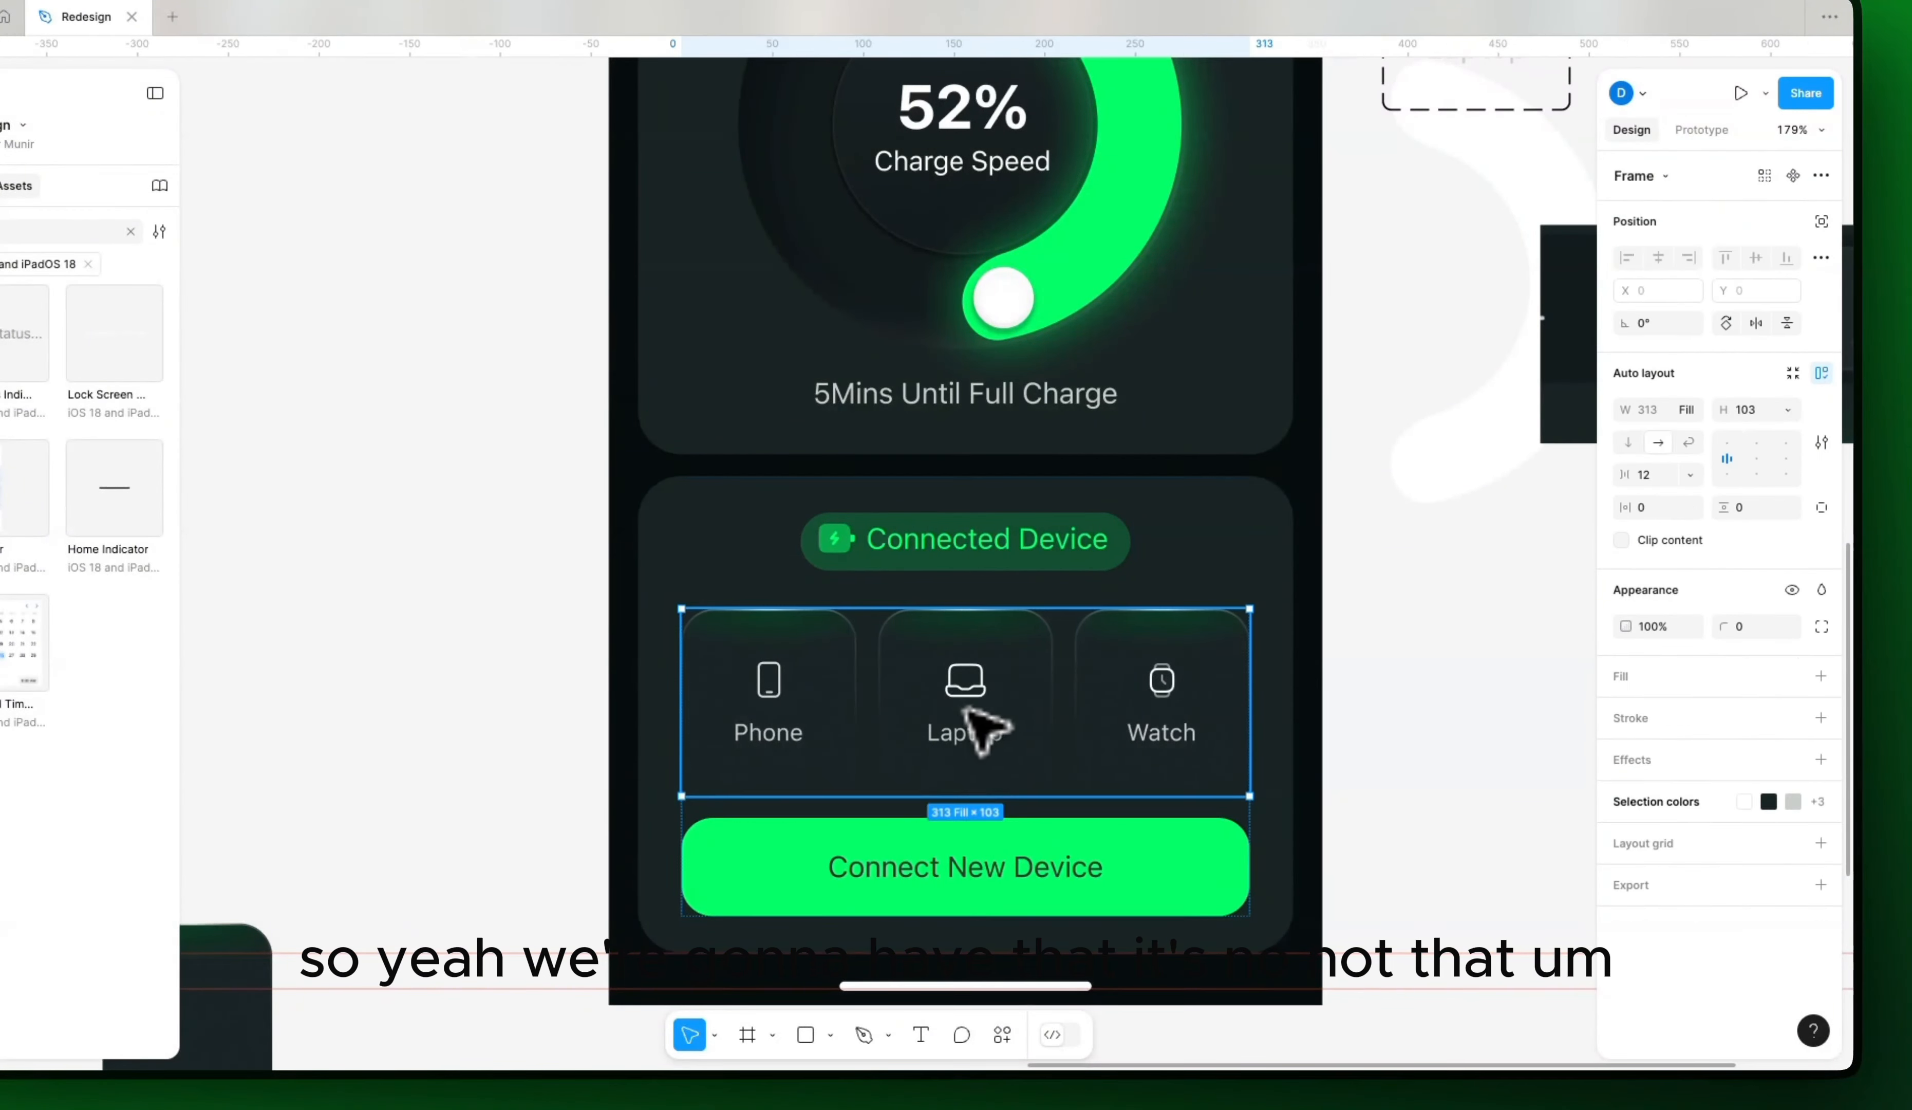
{"action": "double_click", "coordinate": [964, 708]}
{"action": "left_click", "coordinate": [827, 700]}
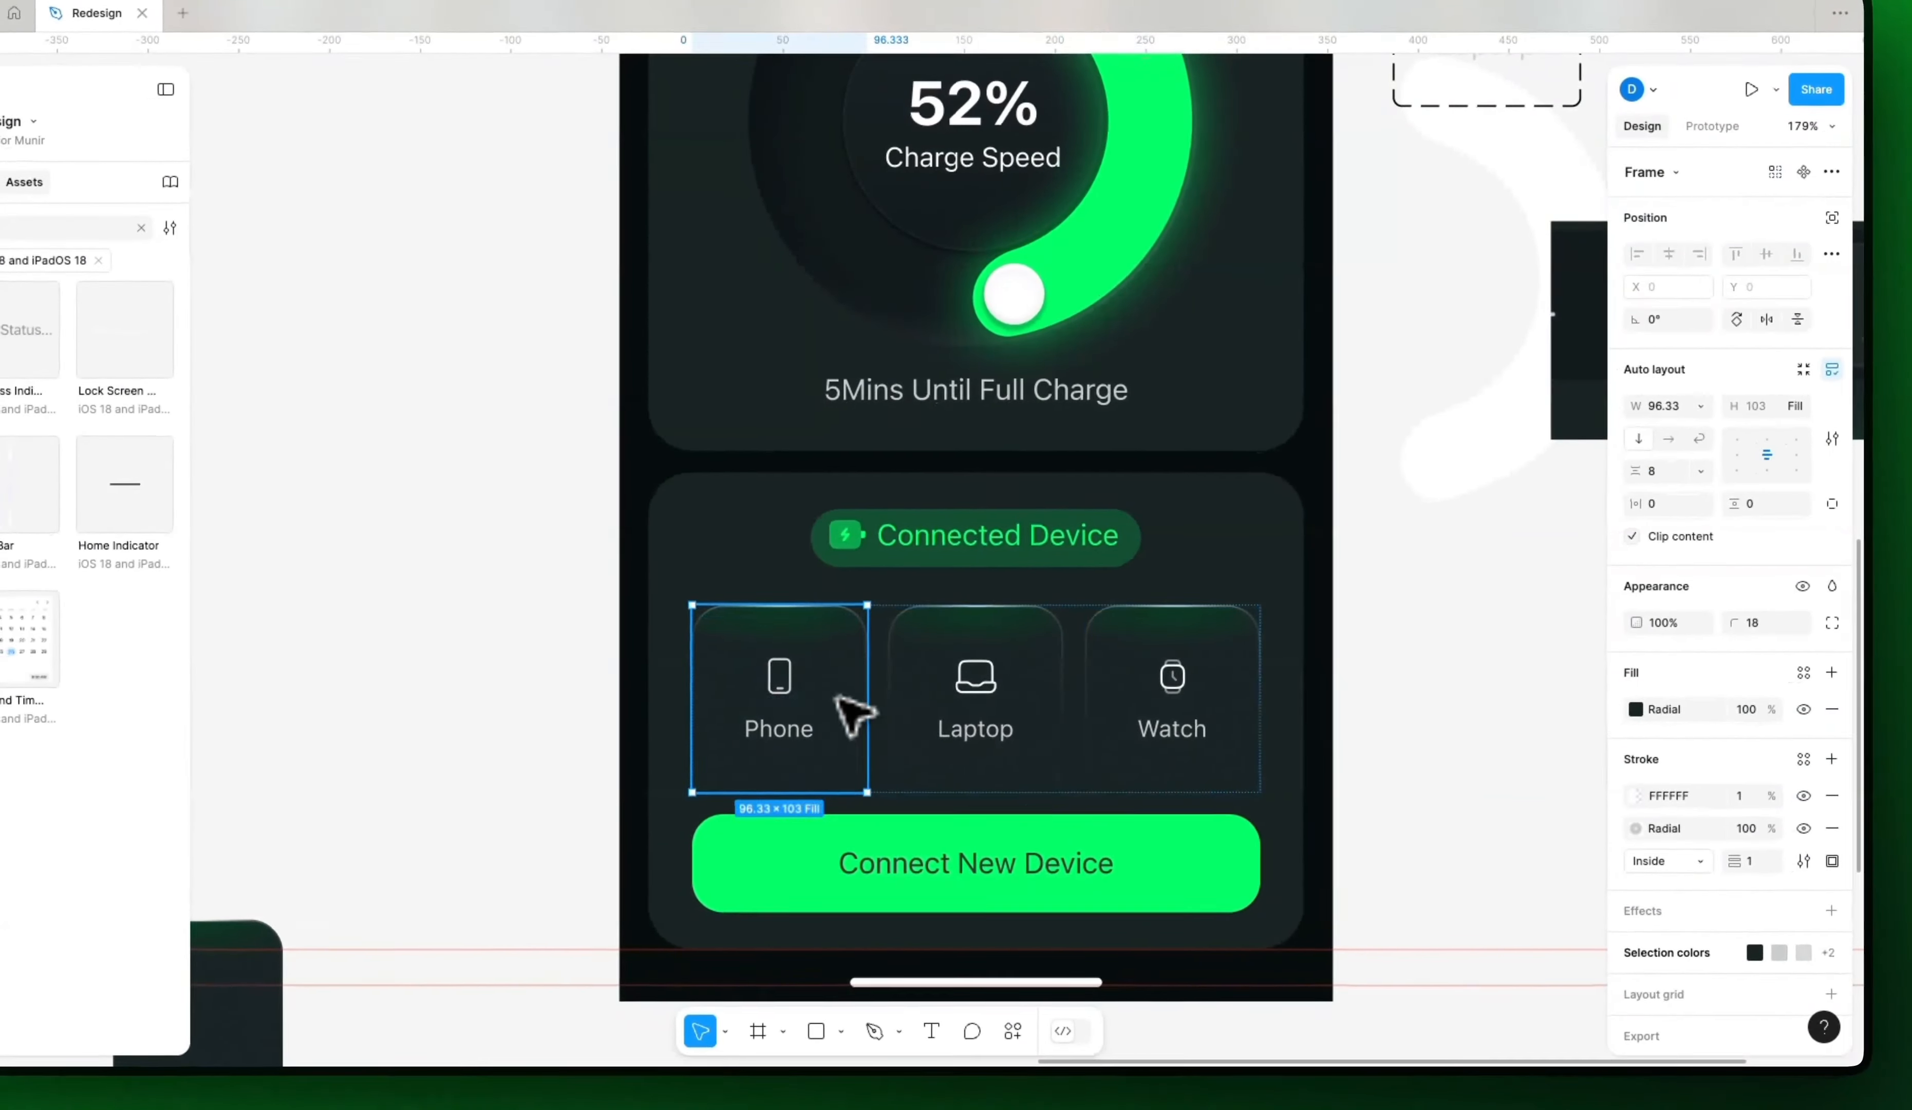
Step: Set the spacing between icon and label to 4 in the Phone, Laptop and Watch cards together
{"action": "double_click", "coordinate": [825, 697]}
{"action": "key", "text": "Escape"}
{"action": "left_click", "coordinate": [990, 695], "text": "shift"}
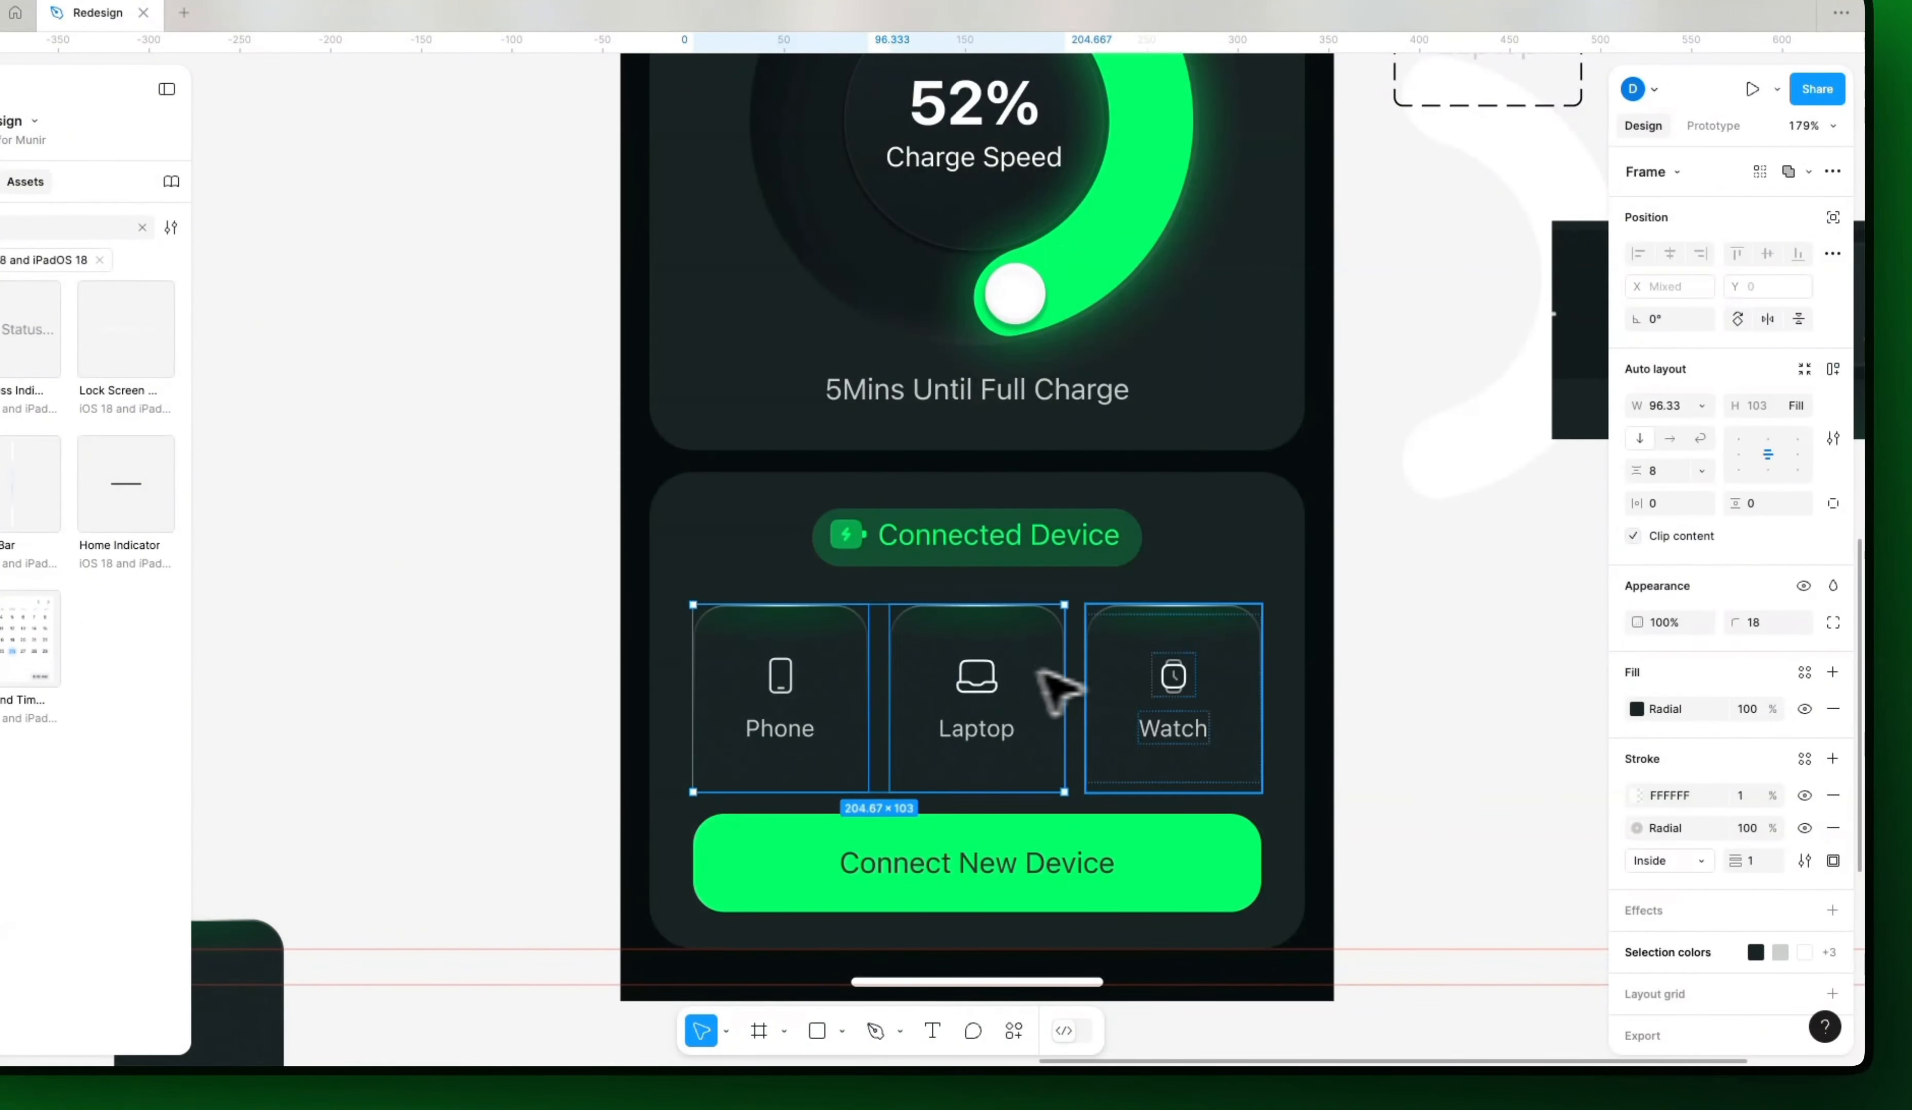
{"action": "left_click", "coordinate": [1173, 695], "text": "shift"}
{"action": "left_click", "coordinate": [1658, 488]}
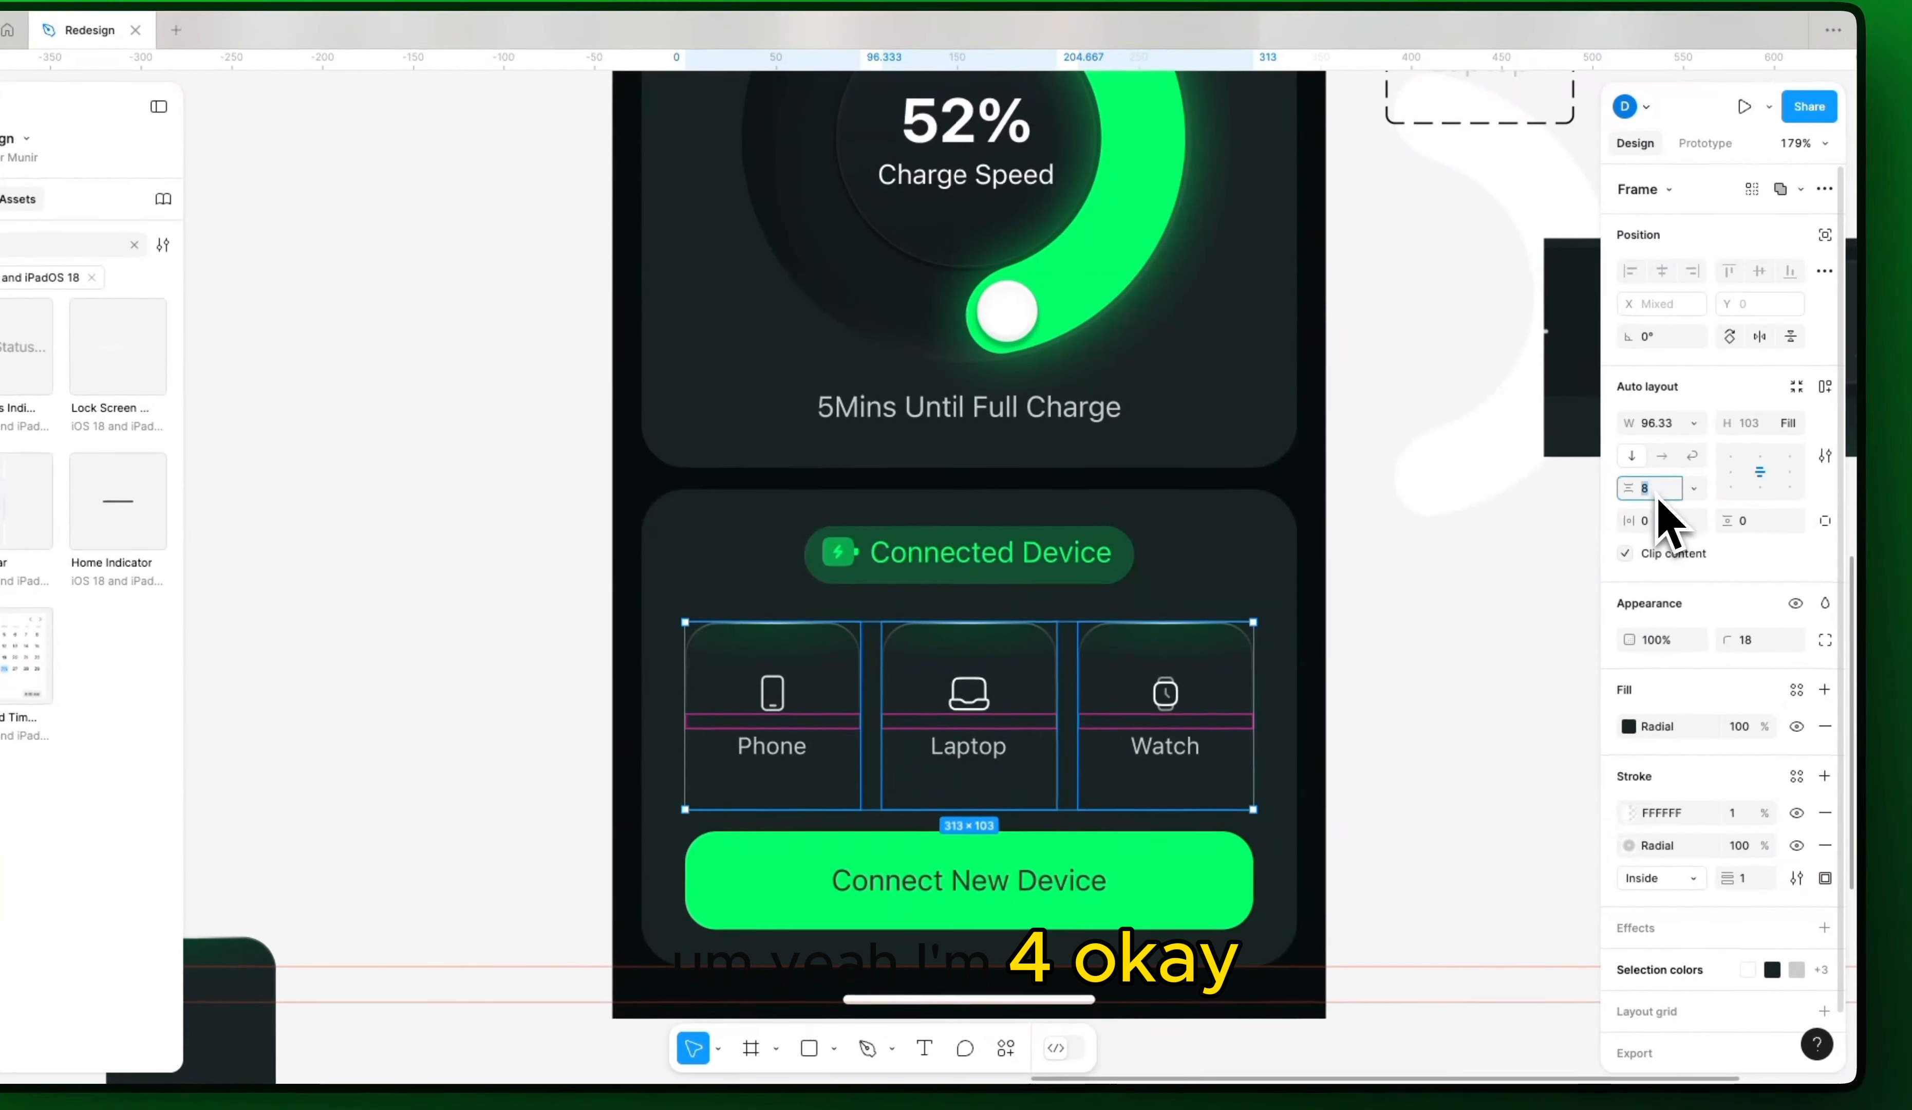
{"action": "type", "text": "4"}
{"action": "key", "text": "Return"}
{"action": "left_click", "coordinate": [1463, 536]}
{"action": "scroll", "coordinate": [1390, 686], "scroll_direction": "down", "scroll_amount": 5}
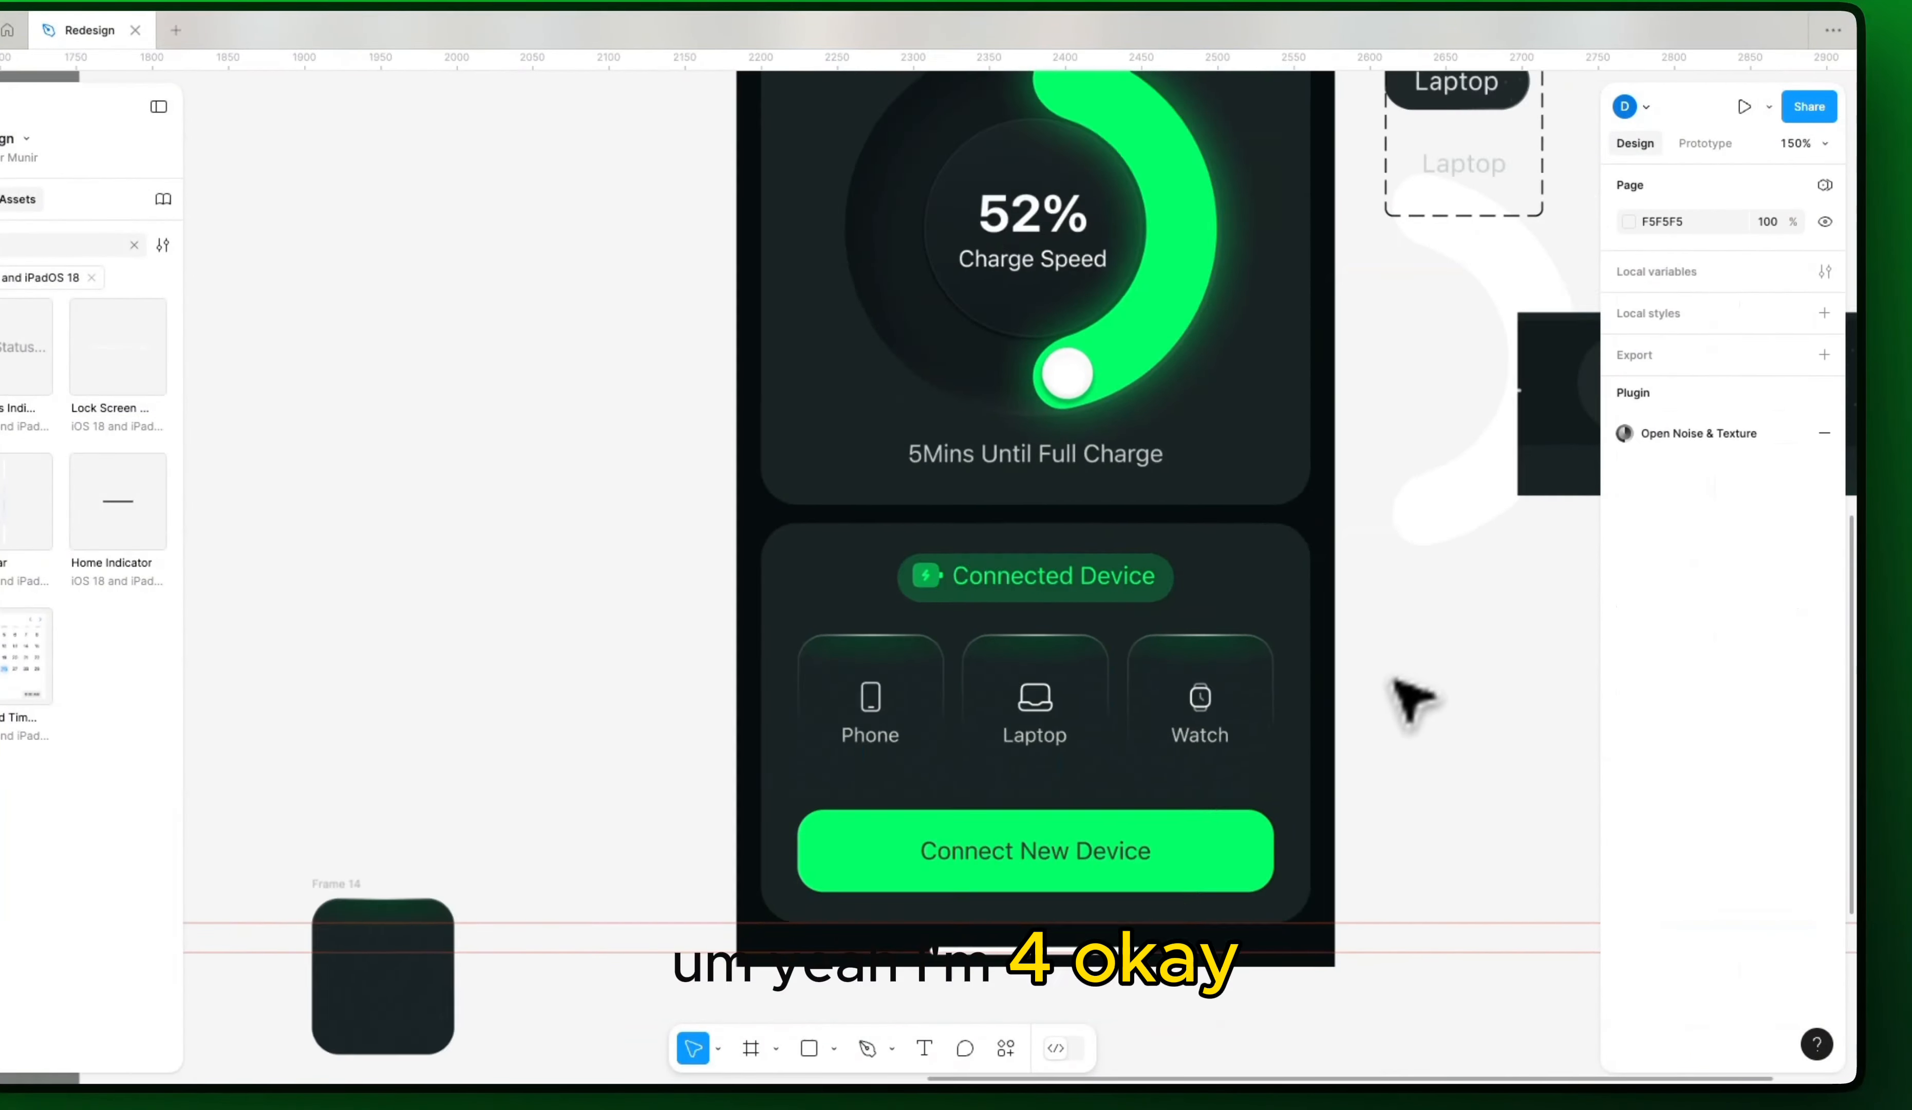
{"action": "left_click_drag", "start_coordinate": [1393, 699], "coordinate": [1324, 713]}
{"action": "scroll", "coordinate": [1133, 719], "scroll_direction": "down", "scroll_amount": 5}
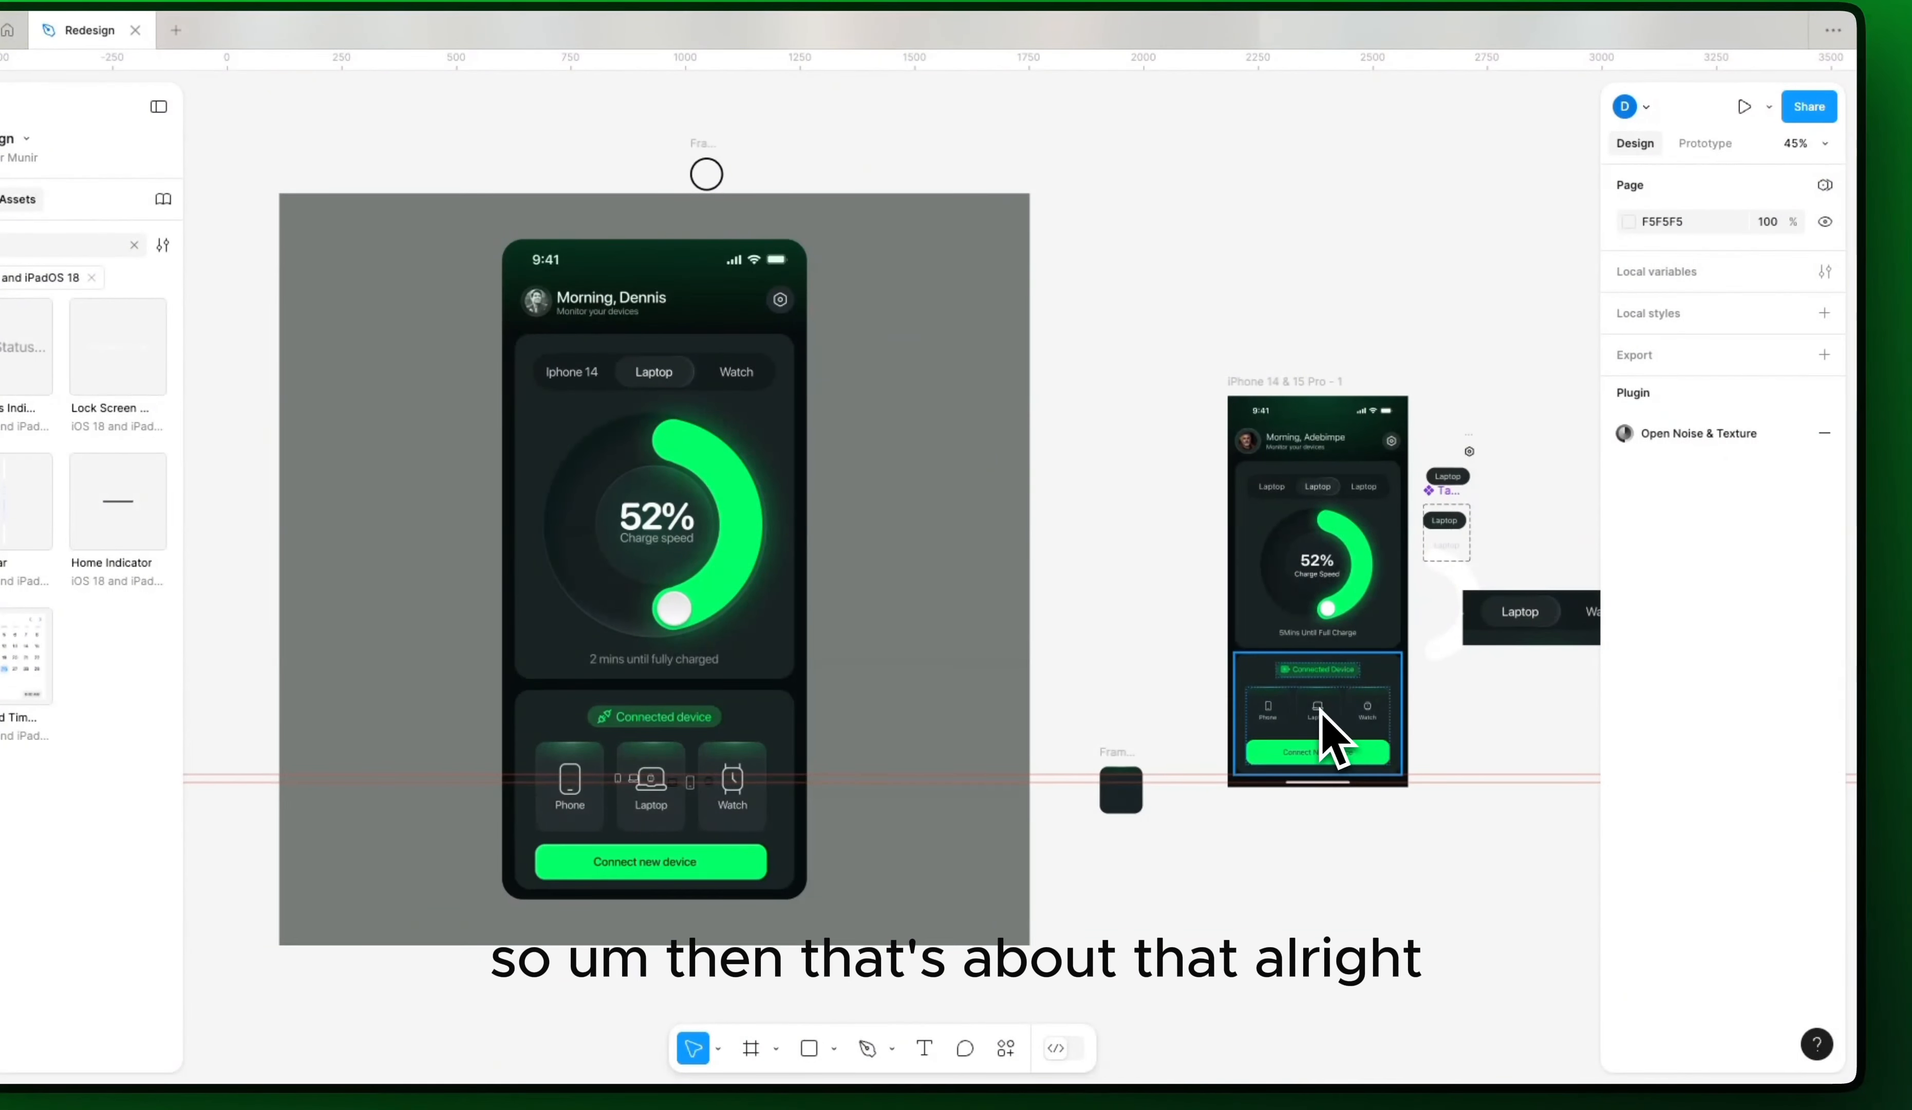
{"action": "left_click_drag", "start_coordinate": [1388, 633], "coordinate": [1291, 743]}
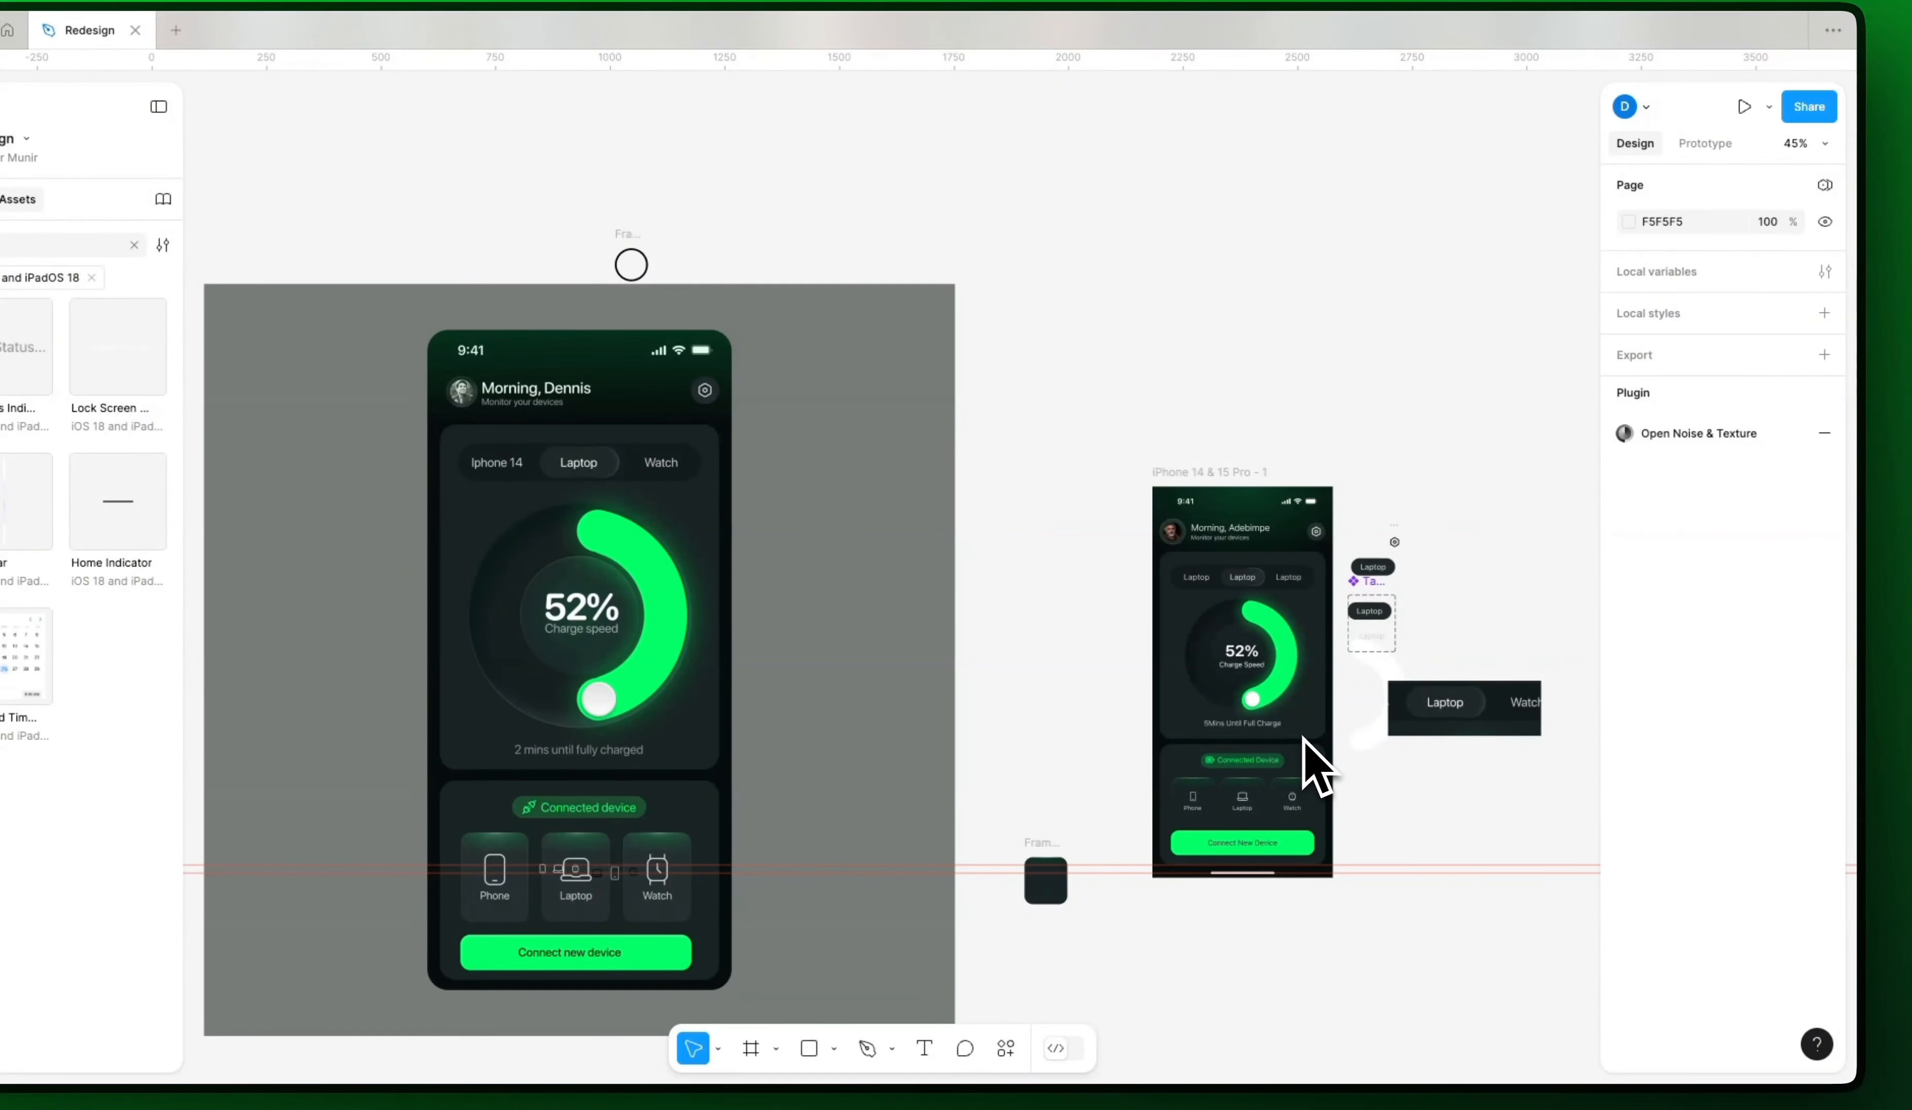
{"action": "left_click", "coordinate": [868, 686]}
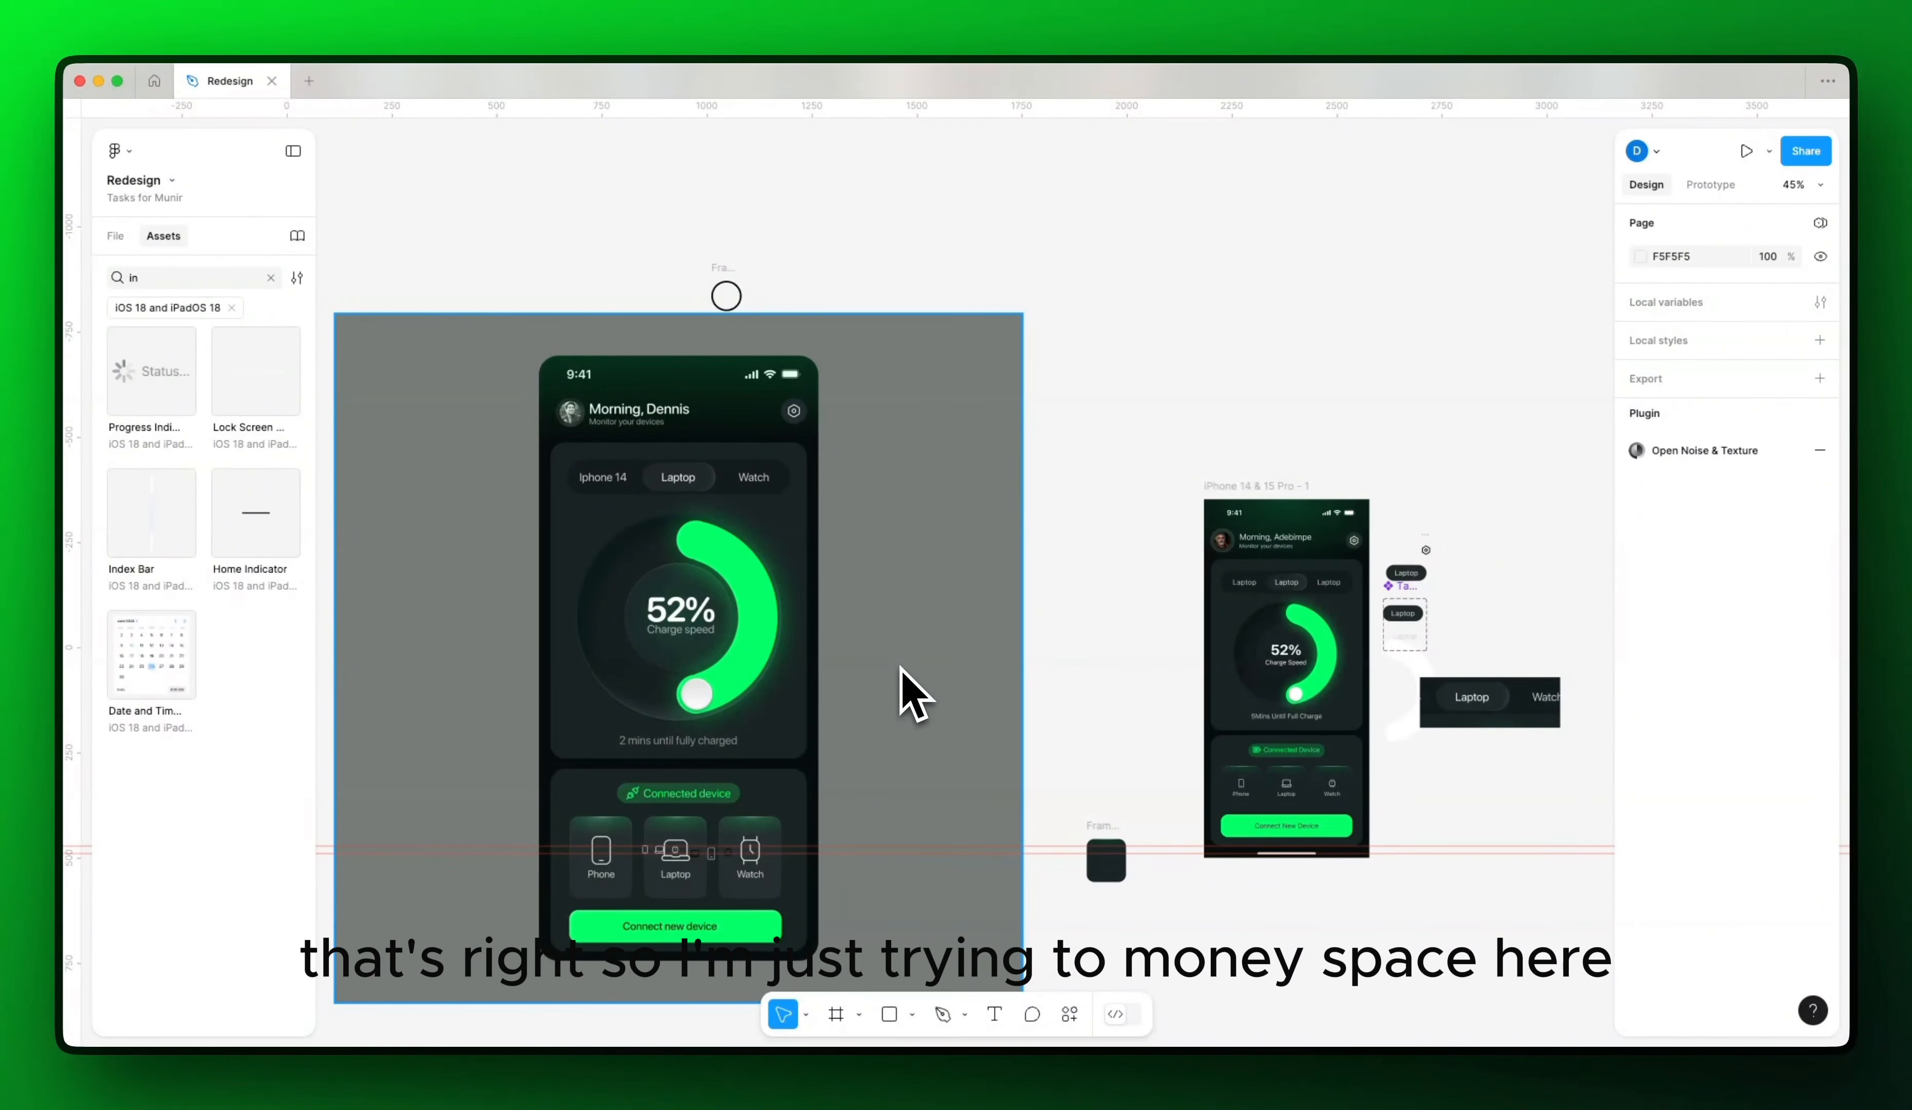
{"action": "left_click_drag", "start_coordinate": [1366, 625], "coordinate": [1271, 700]}
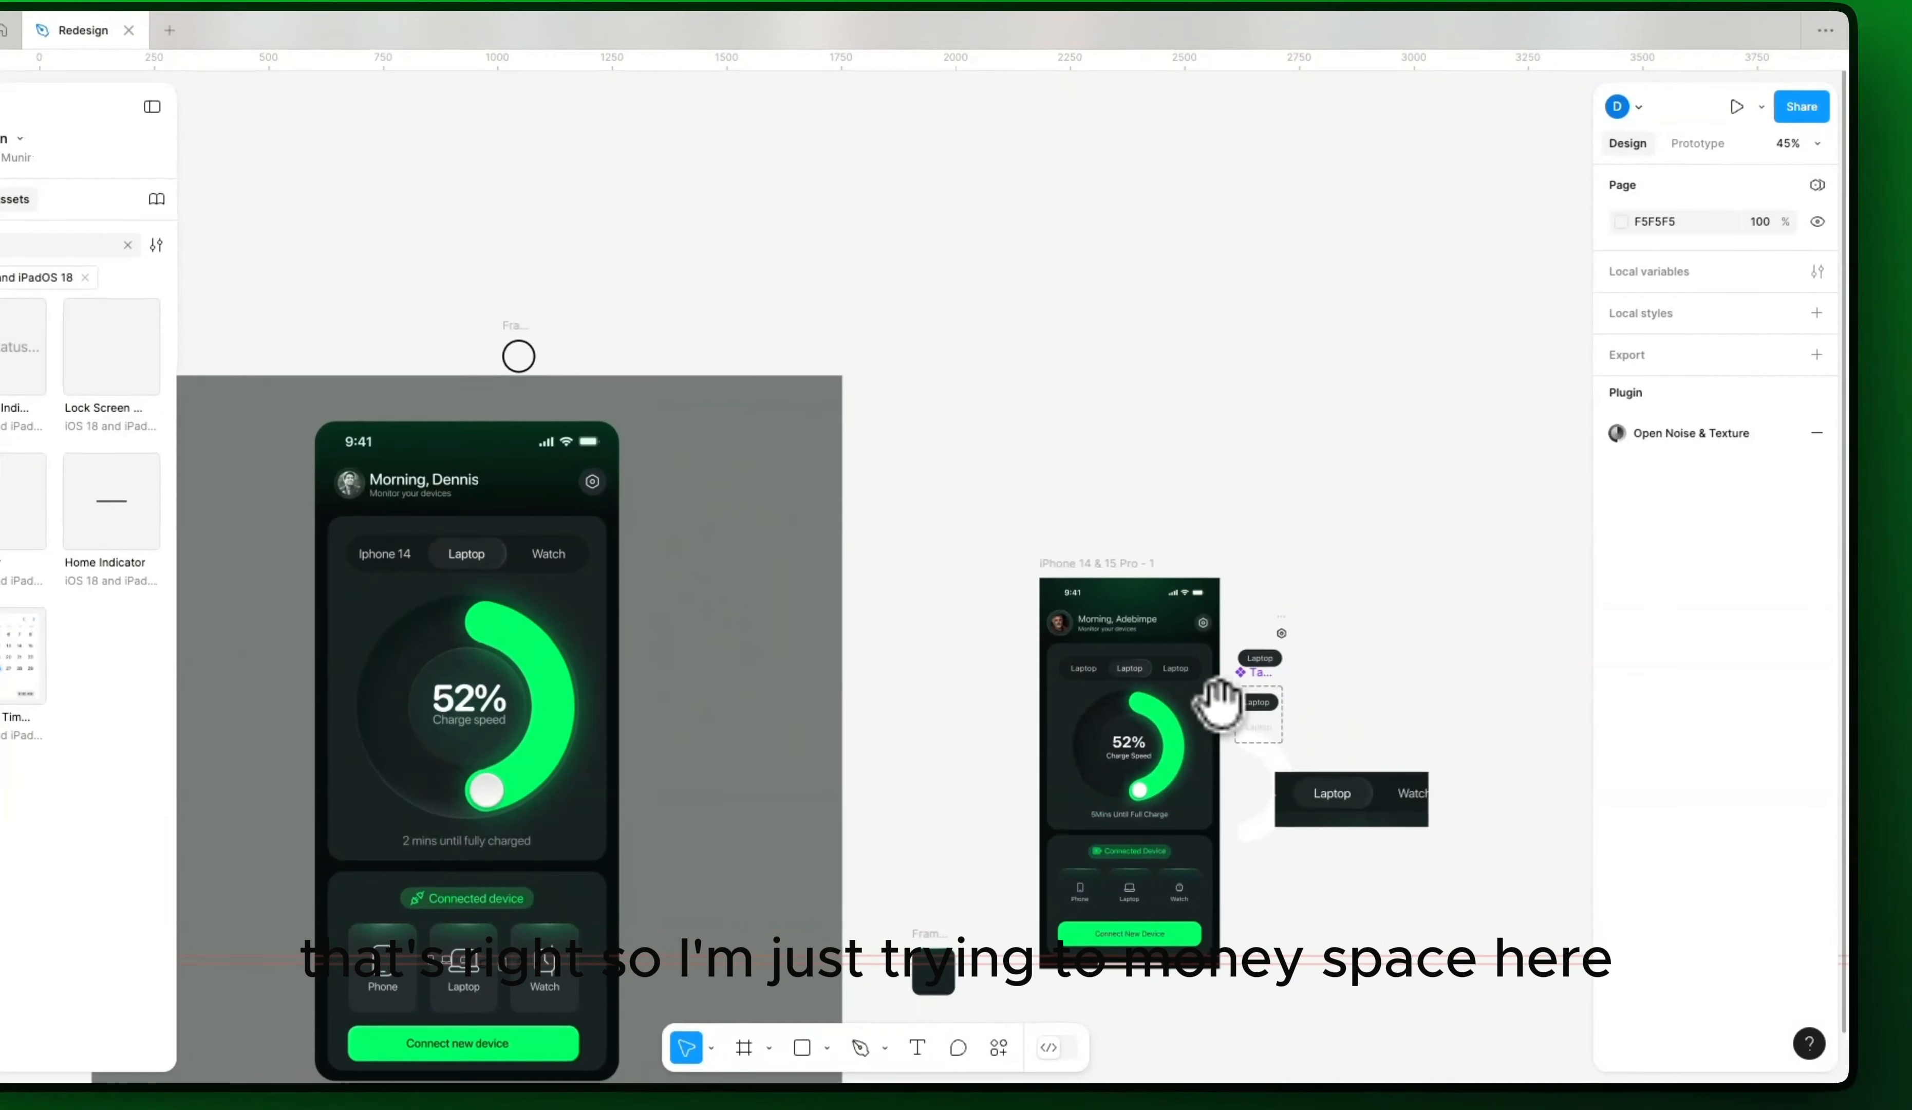
Step: Nudge the greeting header row up 8 px to Y 62, closer to the status bar
{"action": "scroll", "coordinate": [1135, 728], "scroll_direction": "up", "scroll_amount": 5}
{"action": "left_click", "coordinate": [1054, 652]}
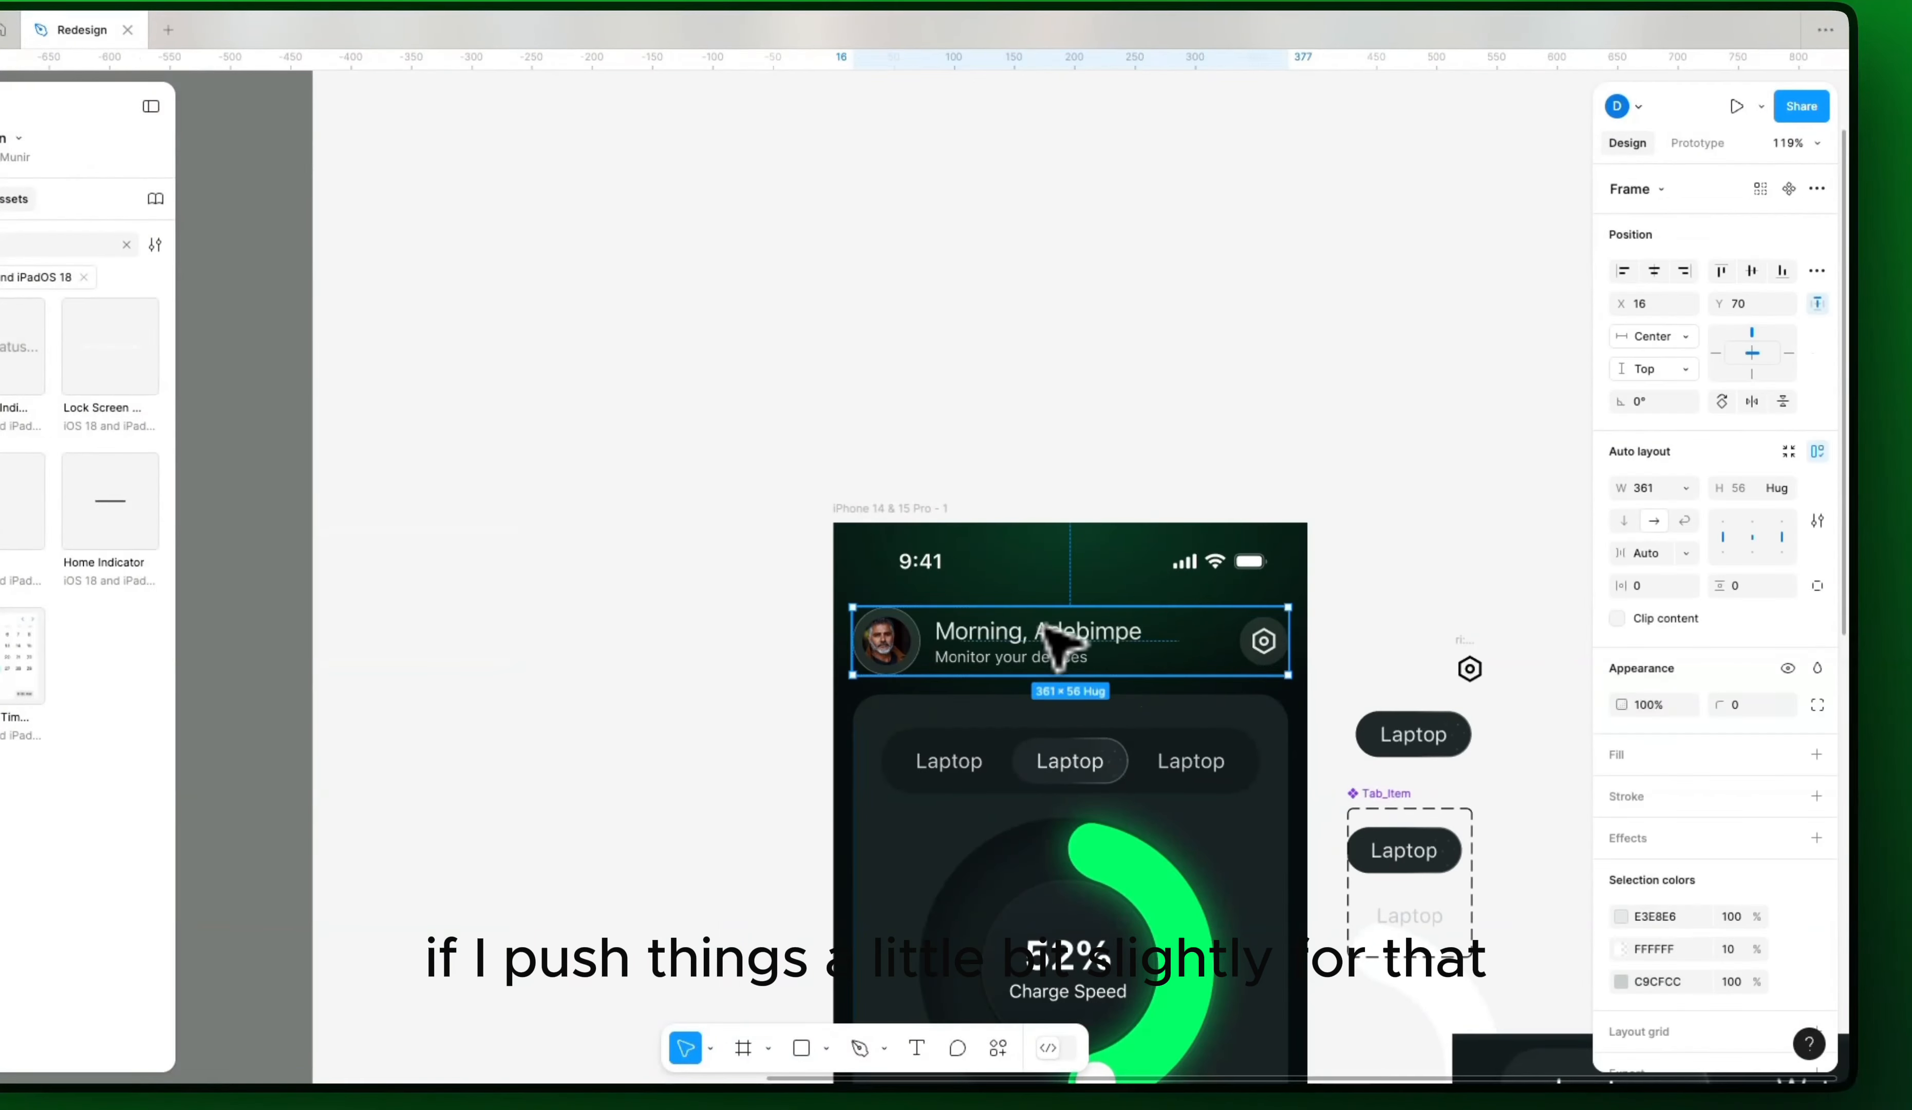
{"action": "key", "text": "alt"}
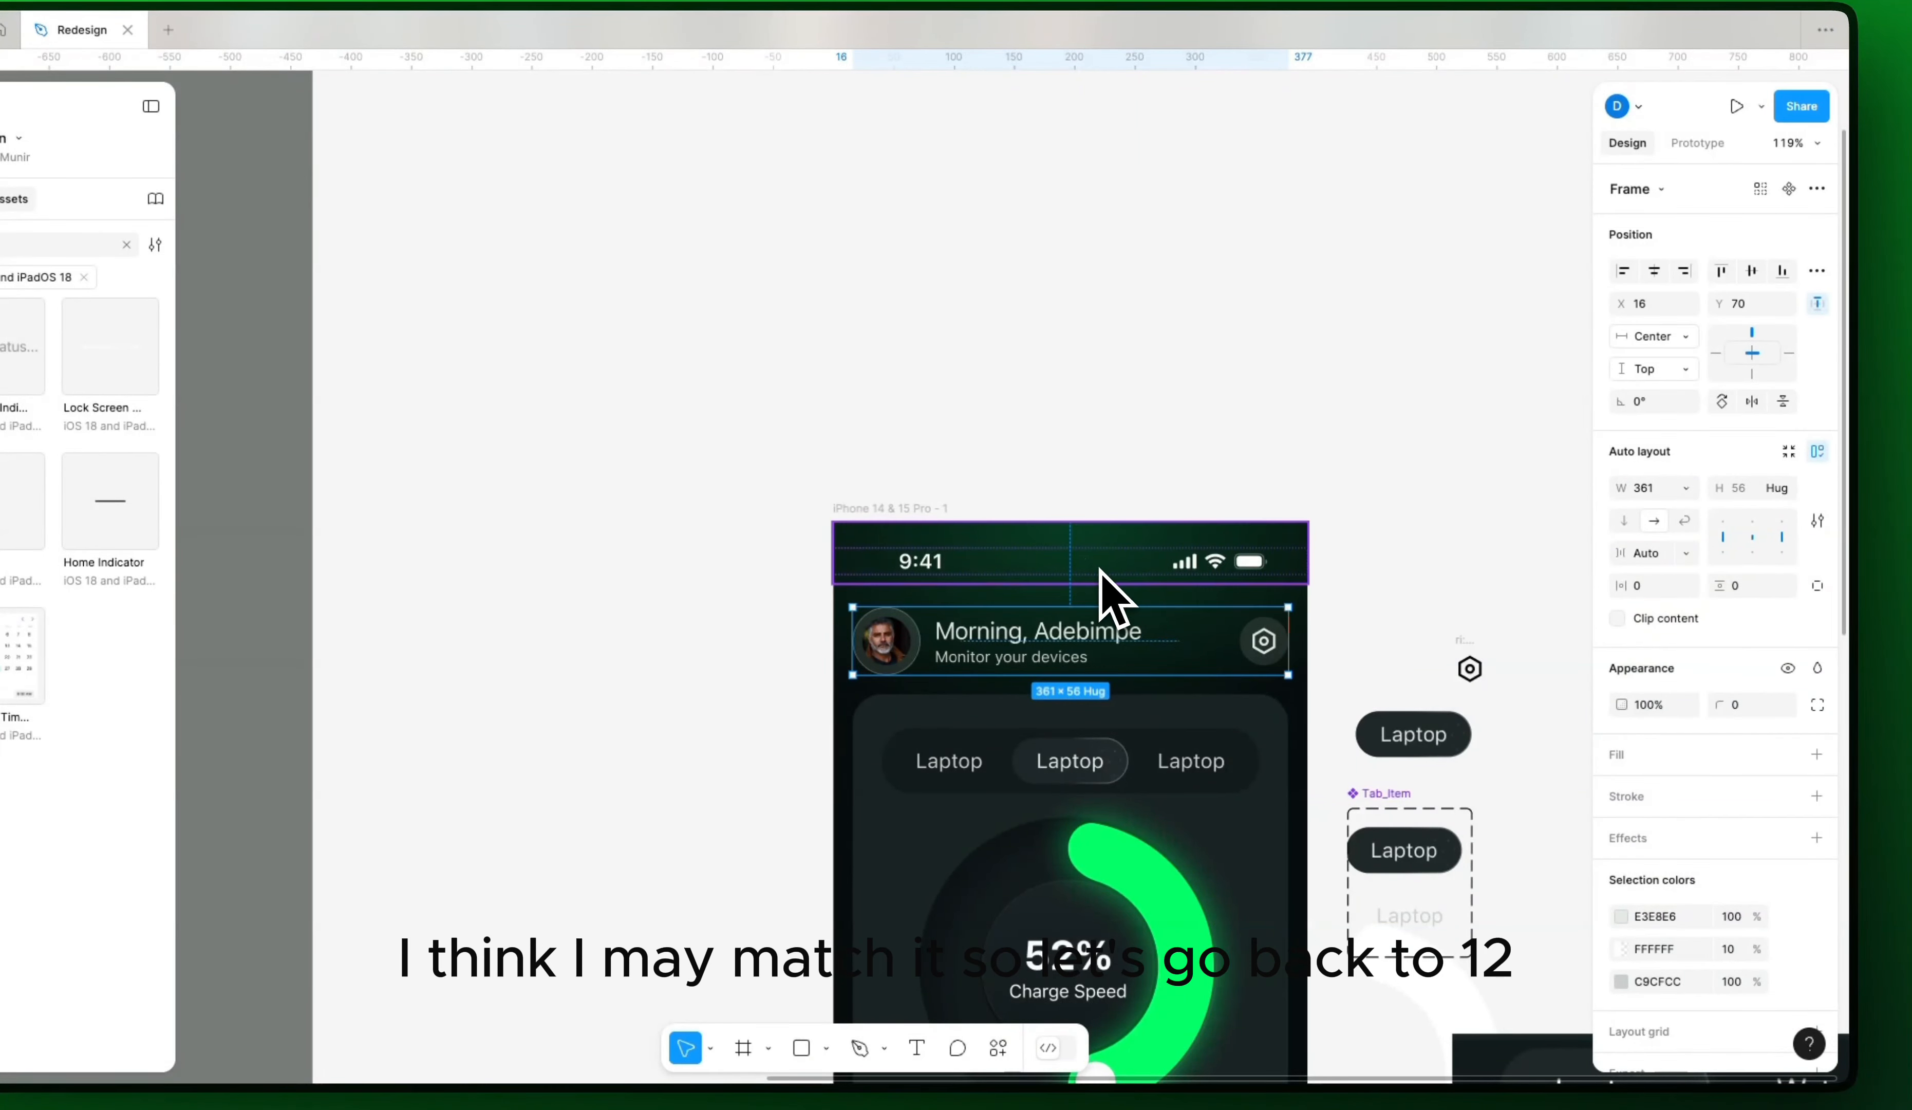
{"action": "key", "text": "Up"}
{"action": "key", "text": "Up"}
{"action": "key", "text": "Up"}
{"action": "key", "text": "Up"}
{"action": "key", "text": "Up"}
{"action": "key", "text": "Up"}
{"action": "key", "text": "Up"}
{"action": "key", "text": "Up"}
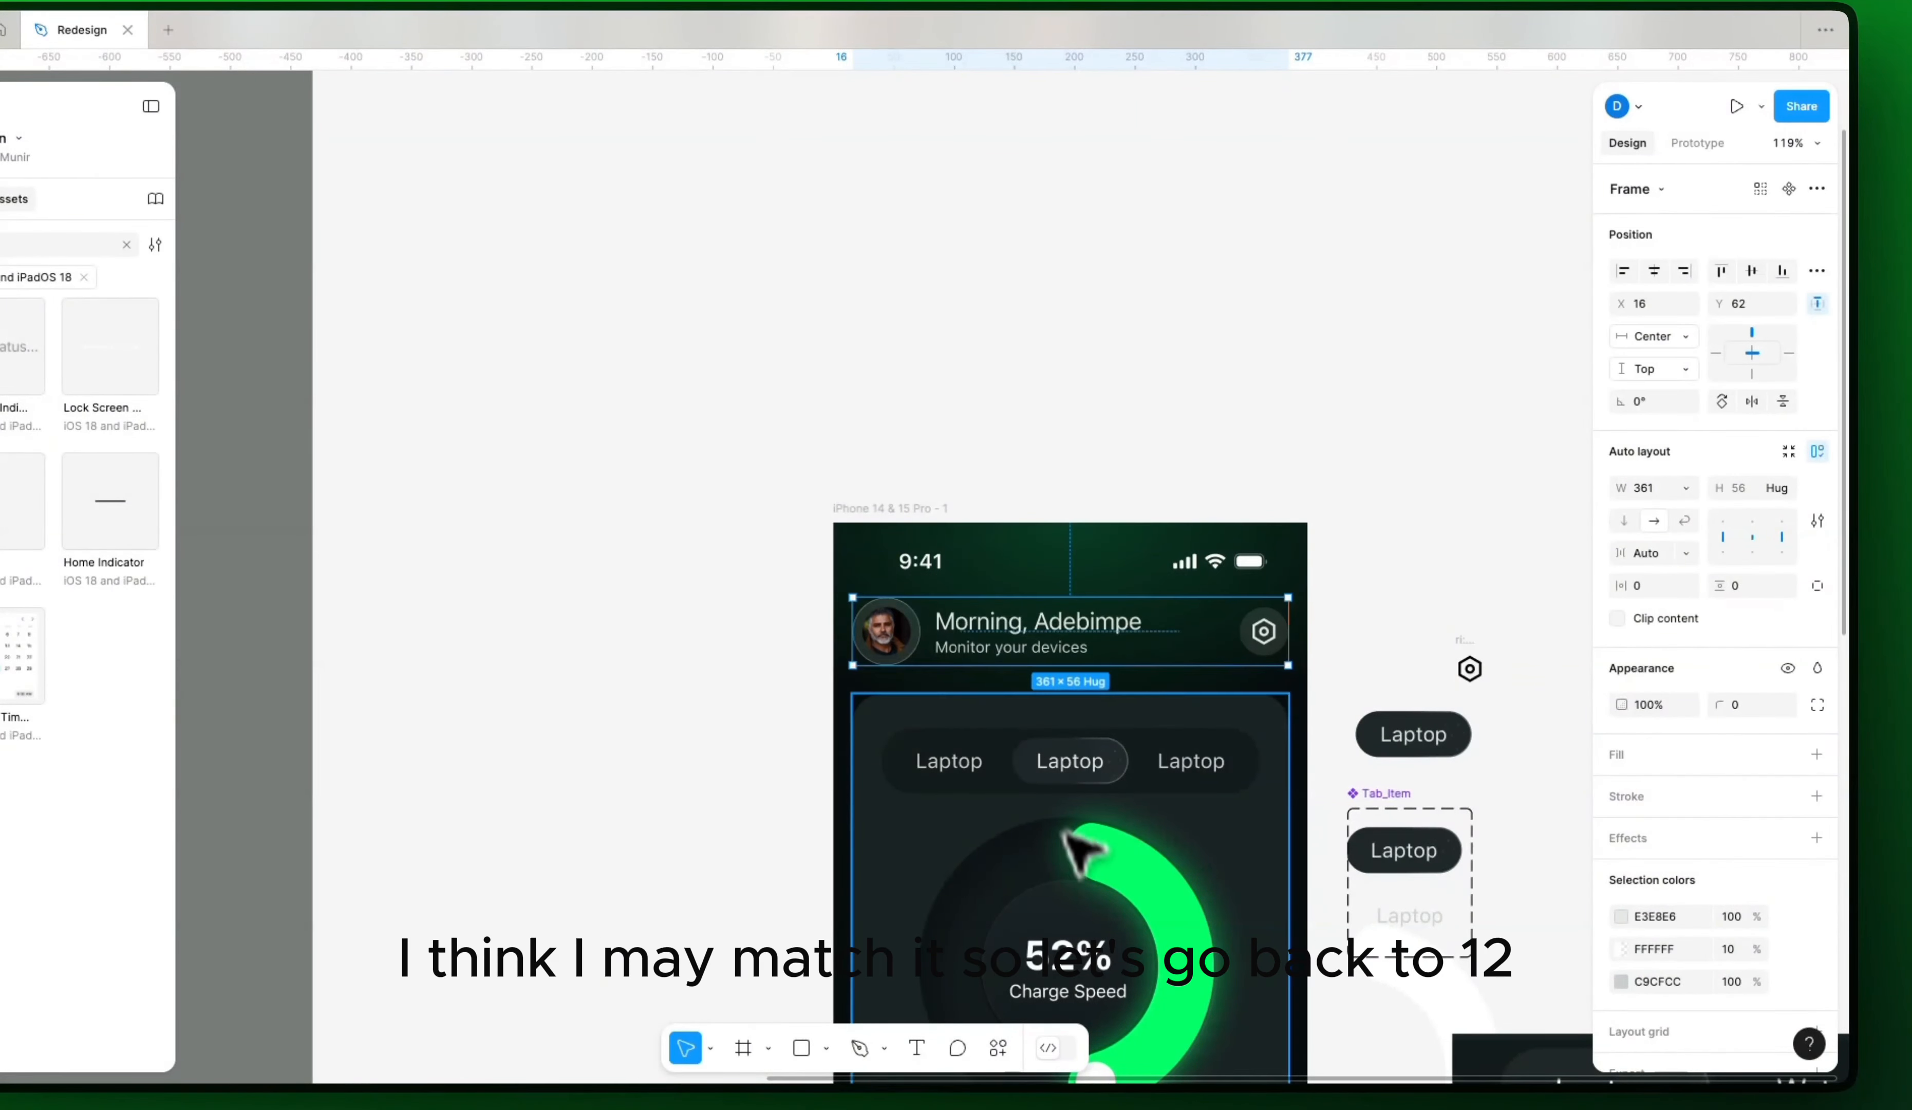
Step: Set the vertical gap between the greeting header row and the Charge Speed card to 12, after trying 16
{"action": "left_click", "coordinate": [1068, 728], "text": "shift"}
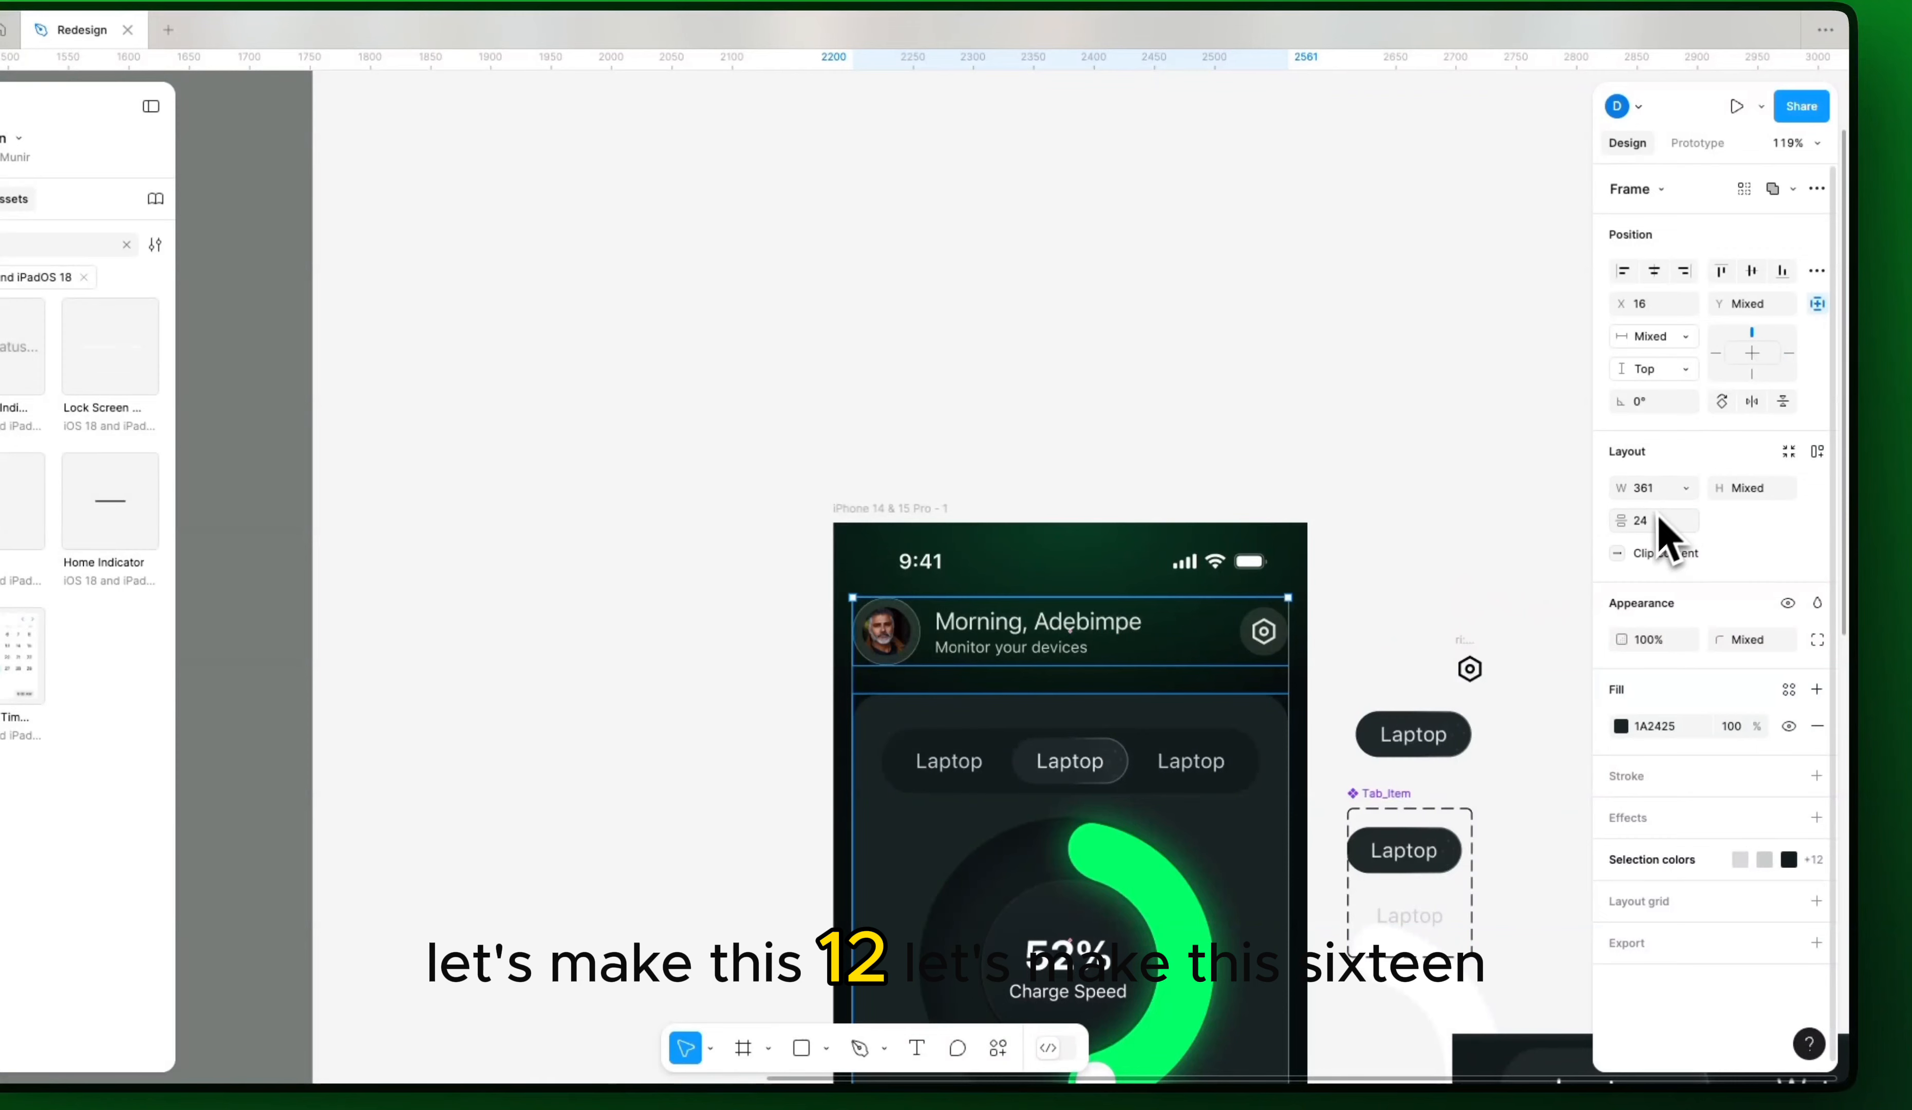
{"action": "type", "text": "16"}
{"action": "key", "text": "Return"}
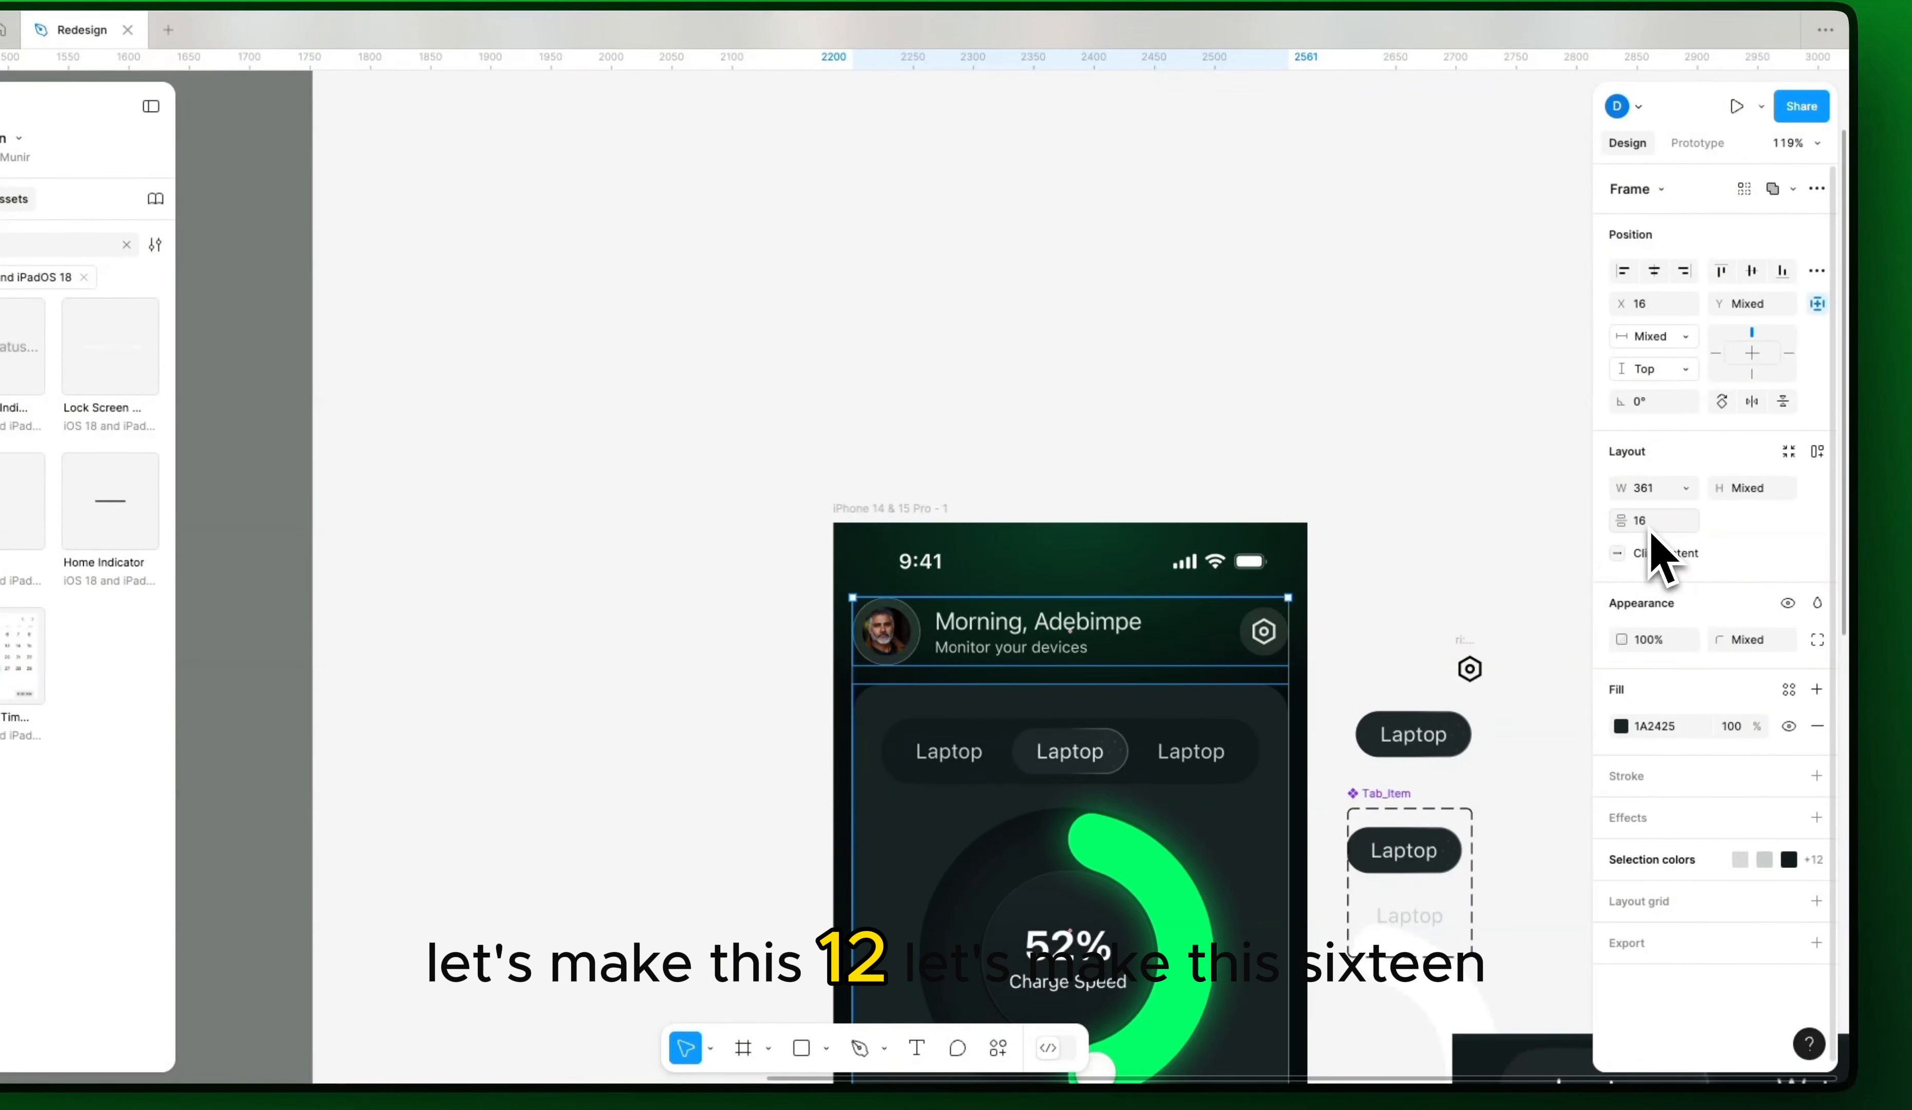
{"action": "left_click", "coordinate": [1647, 528]}
{"action": "type", "text": "12"}
{"action": "key", "text": "Return"}
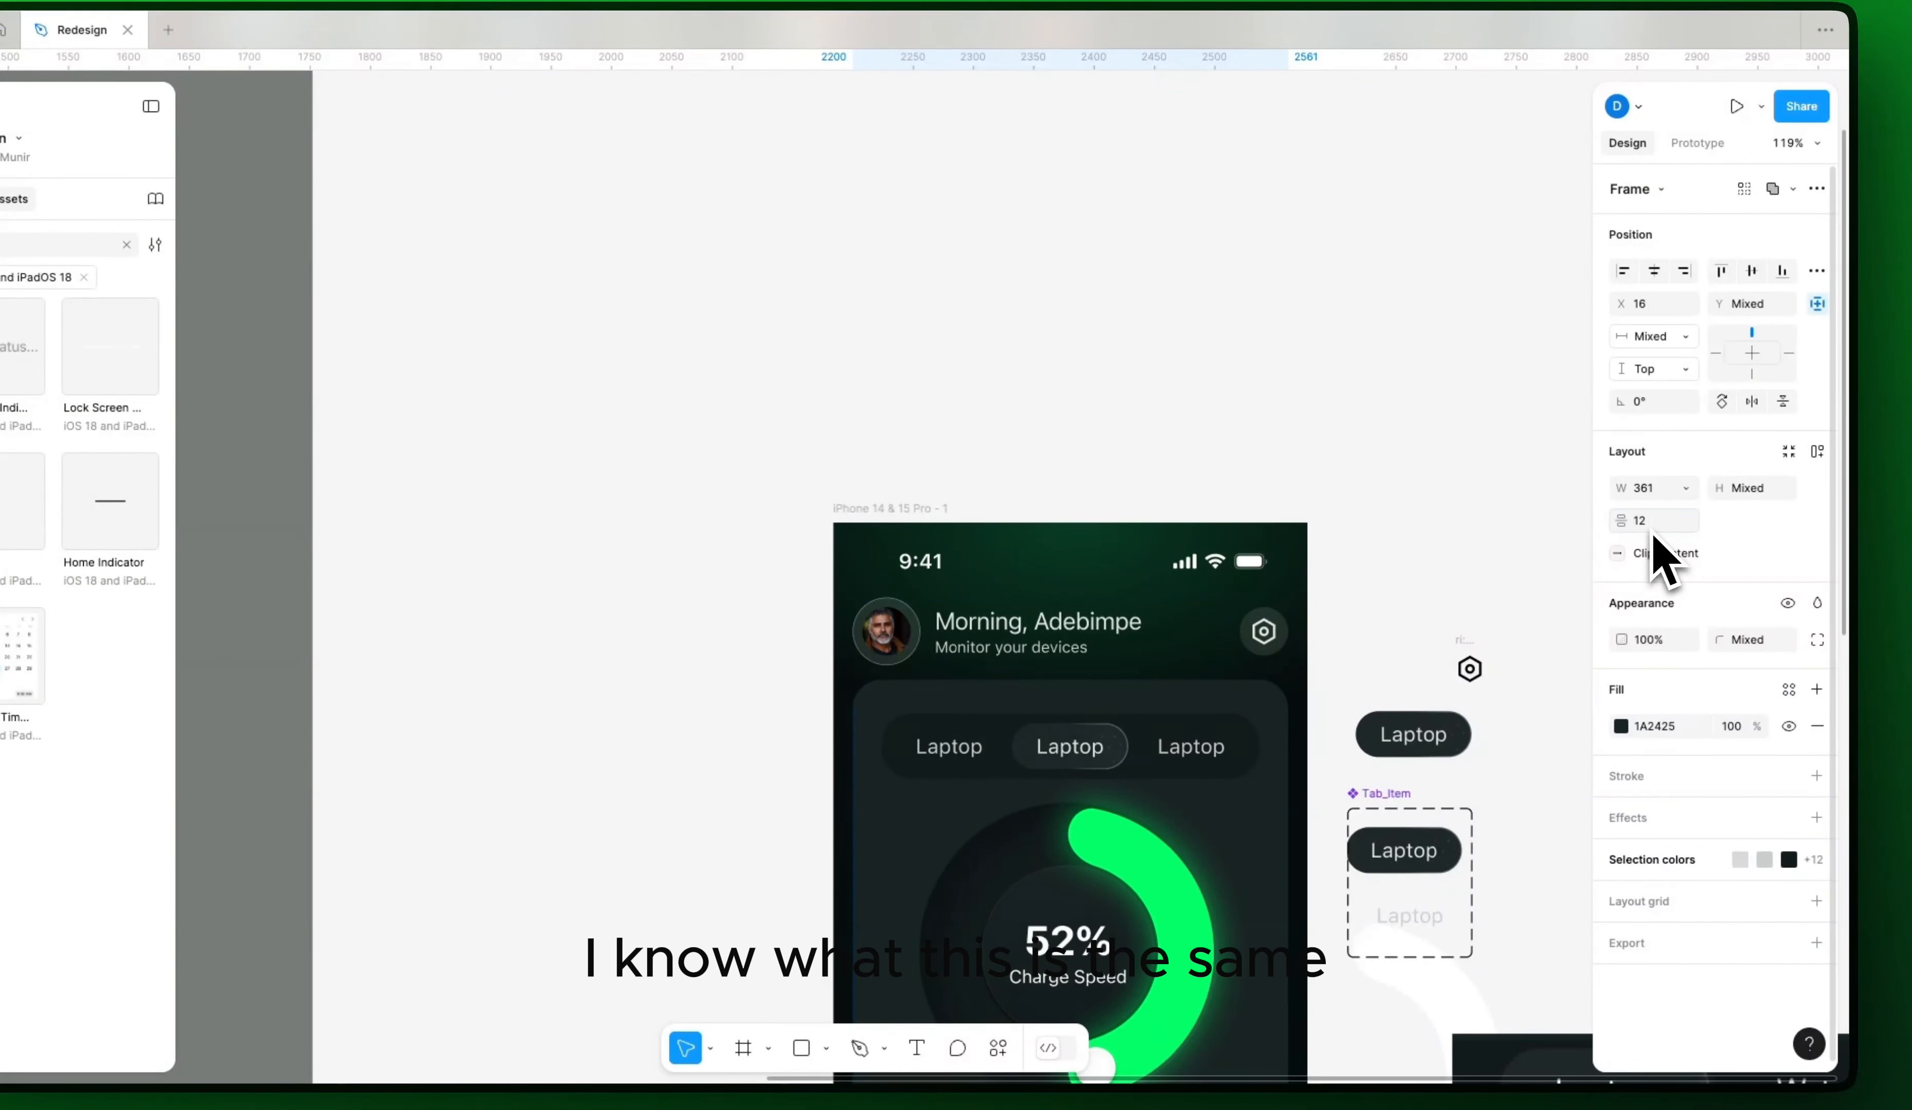
Step: Set the vertical gap between the Charge Speed card and the Connected Device card to 12
{"action": "scroll", "coordinate": [1259, 610], "scroll_direction": "down", "scroll_amount": 6}
{"action": "scroll", "coordinate": [1260, 610], "scroll_direction": "right", "scroll_amount": 2}
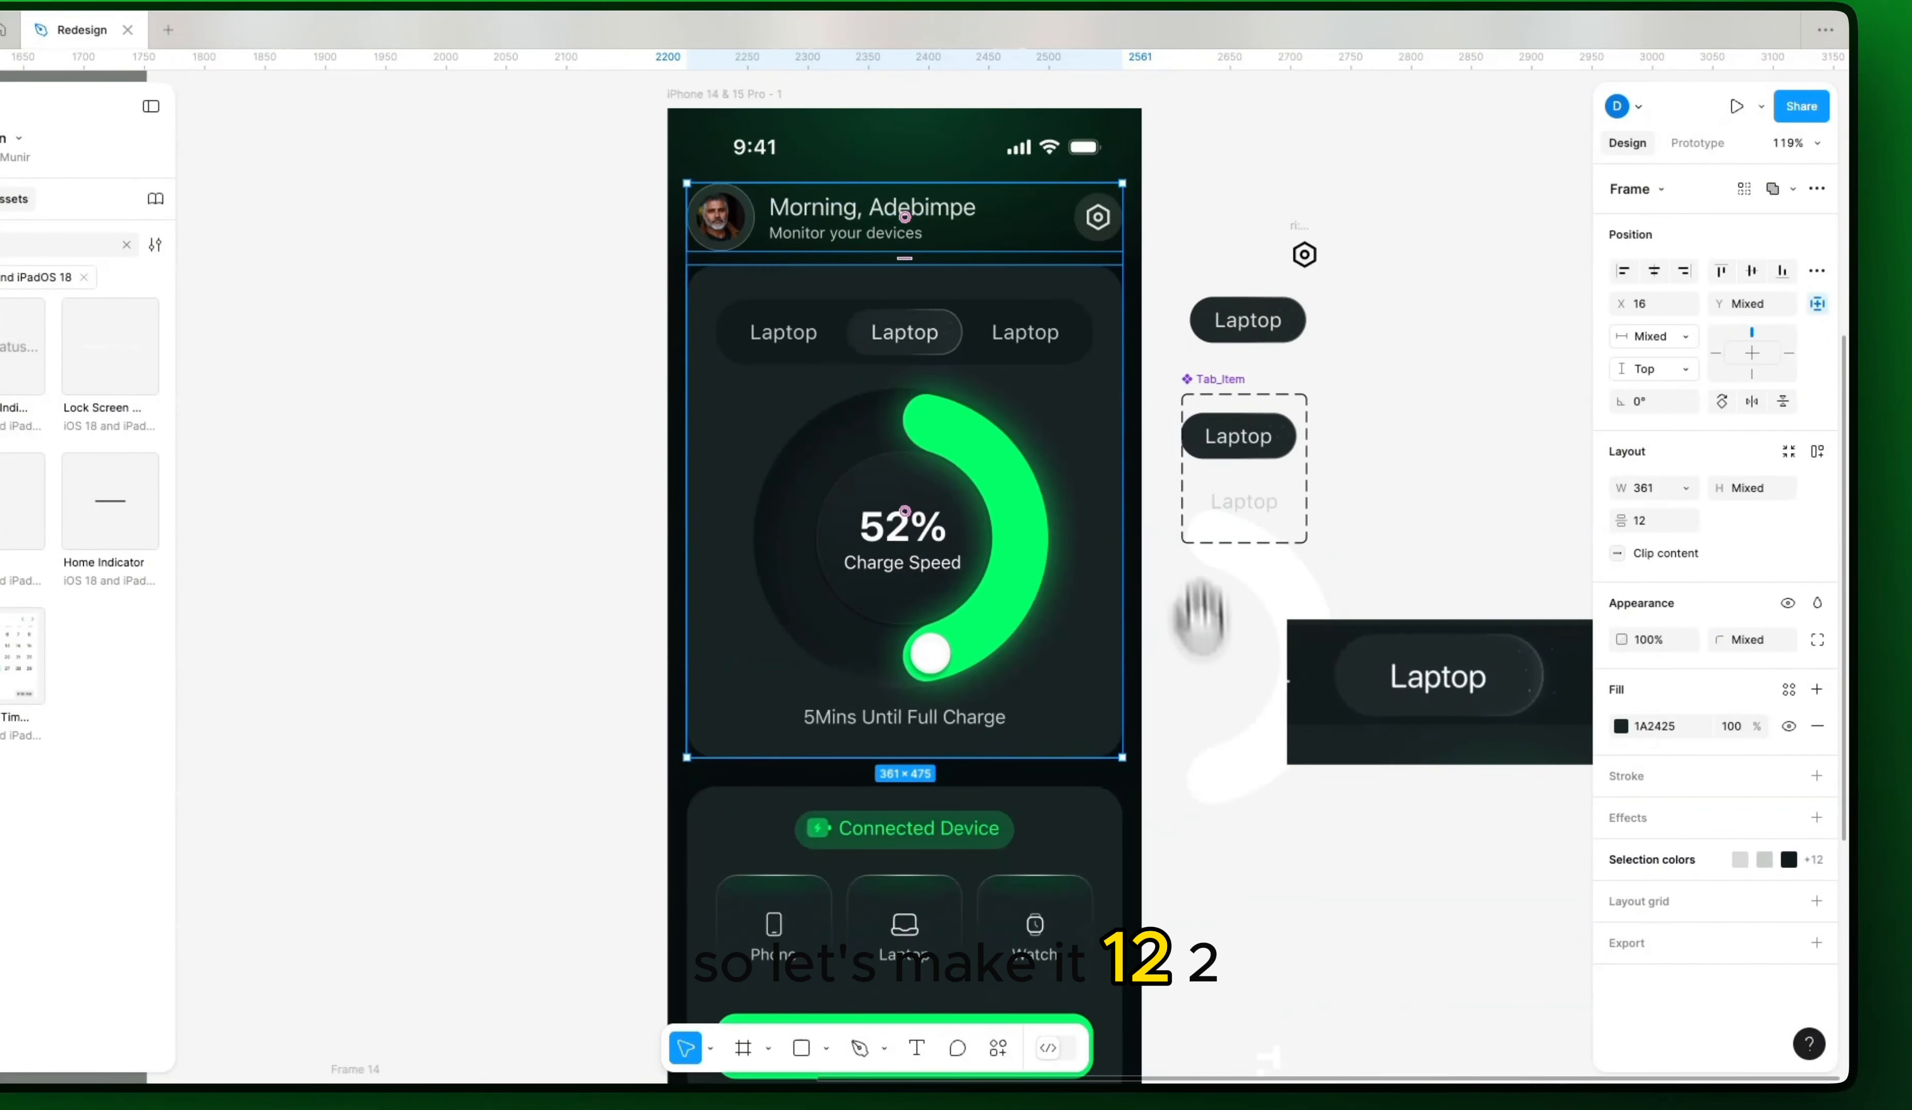
{"action": "left_click", "coordinate": [1034, 802], "text": "shift"}
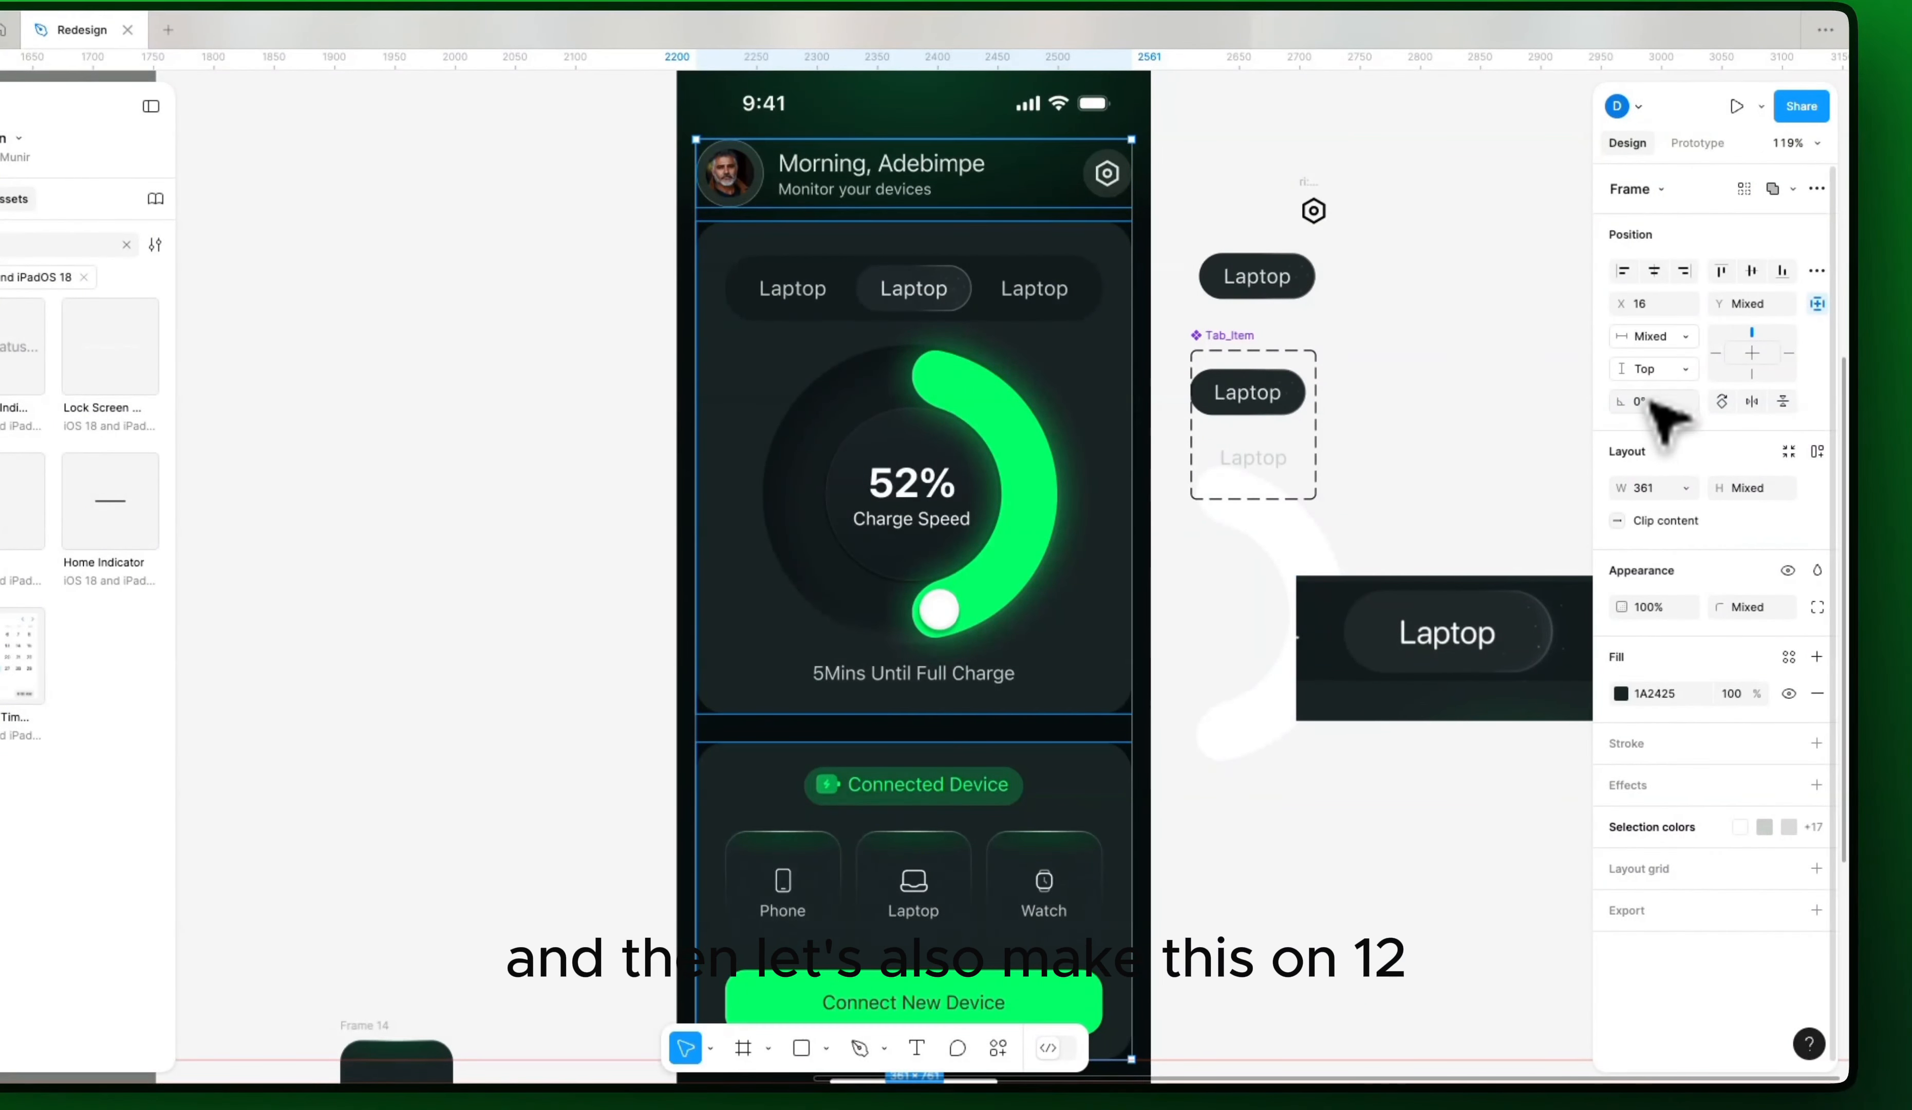
{"action": "left_click", "coordinate": [1265, 475]}
{"action": "left_click", "coordinate": [1073, 655]}
{"action": "left_click", "coordinate": [1036, 815], "text": "shift"}
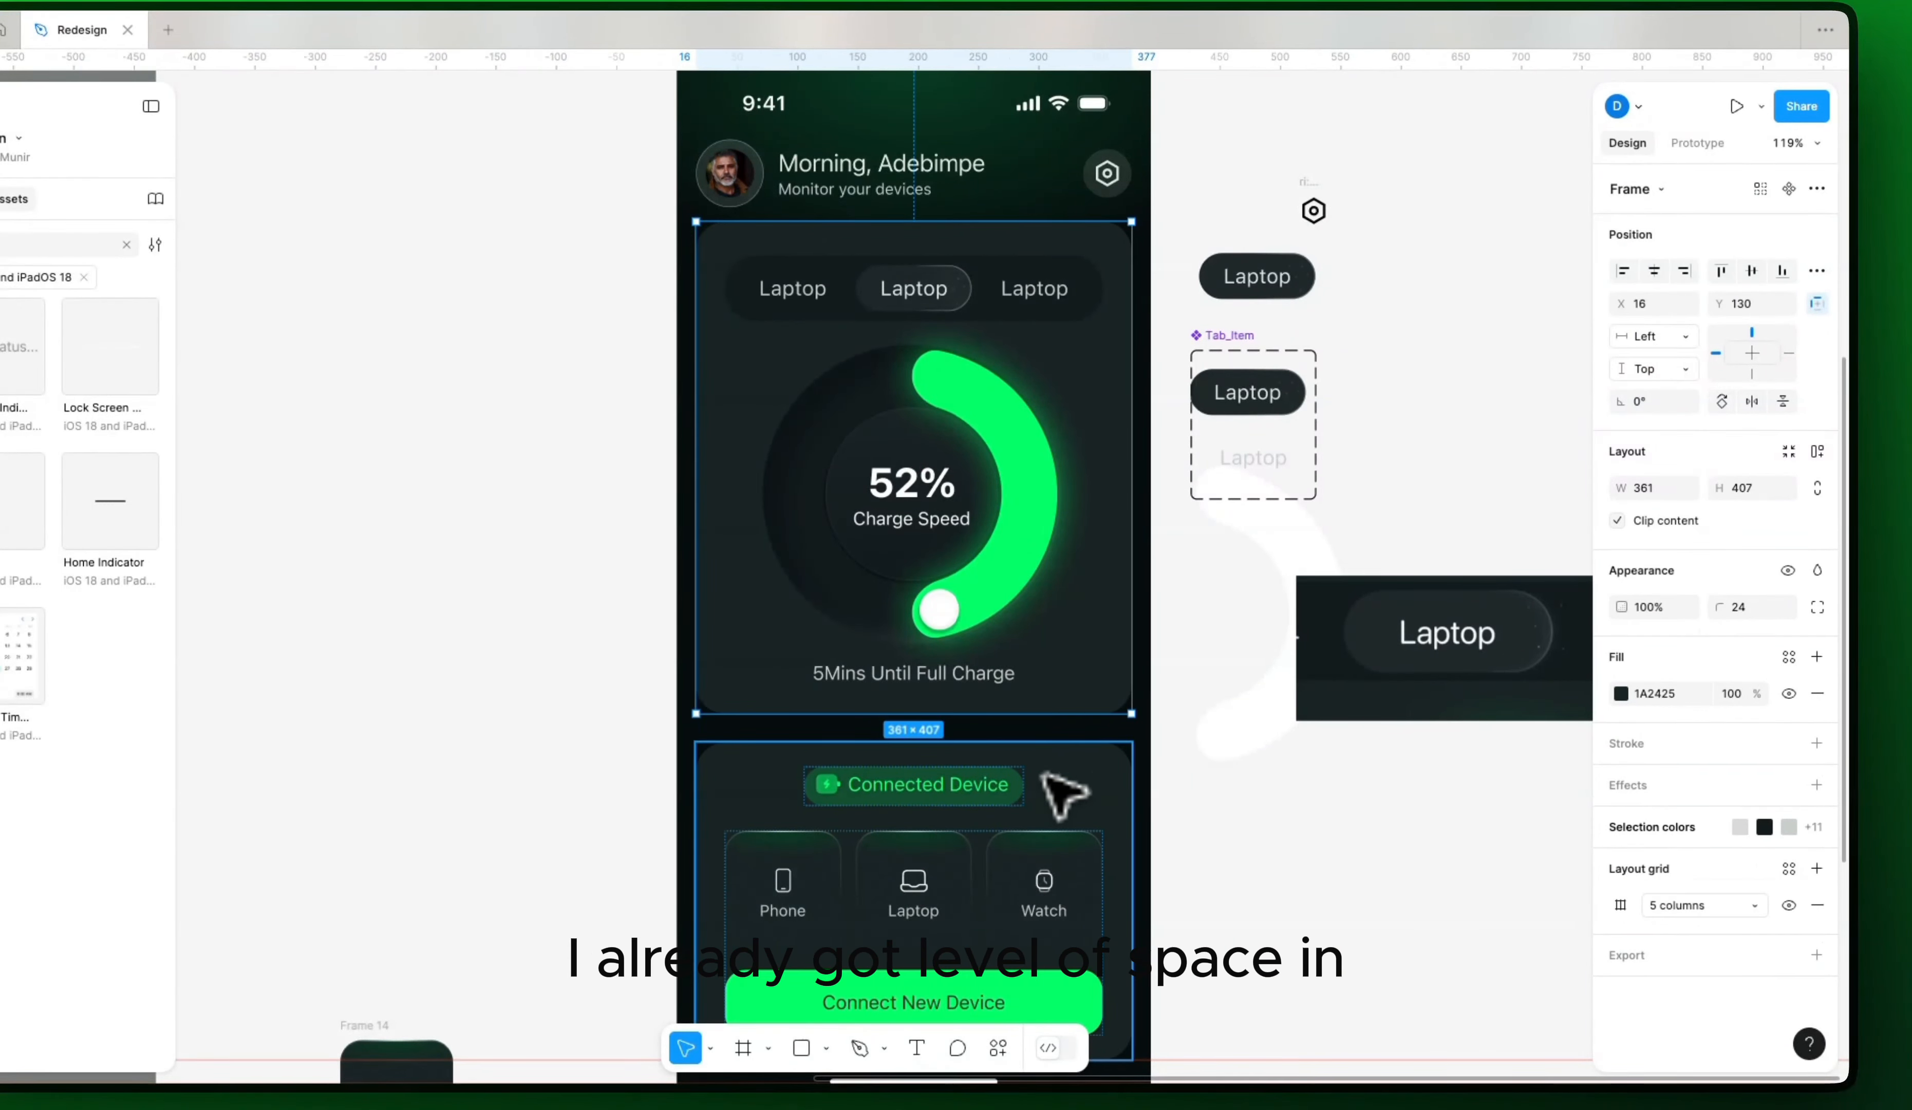
{"action": "left_click", "coordinate": [1661, 523]}
{"action": "type", "text": "12"}
{"action": "key", "text": "Return"}
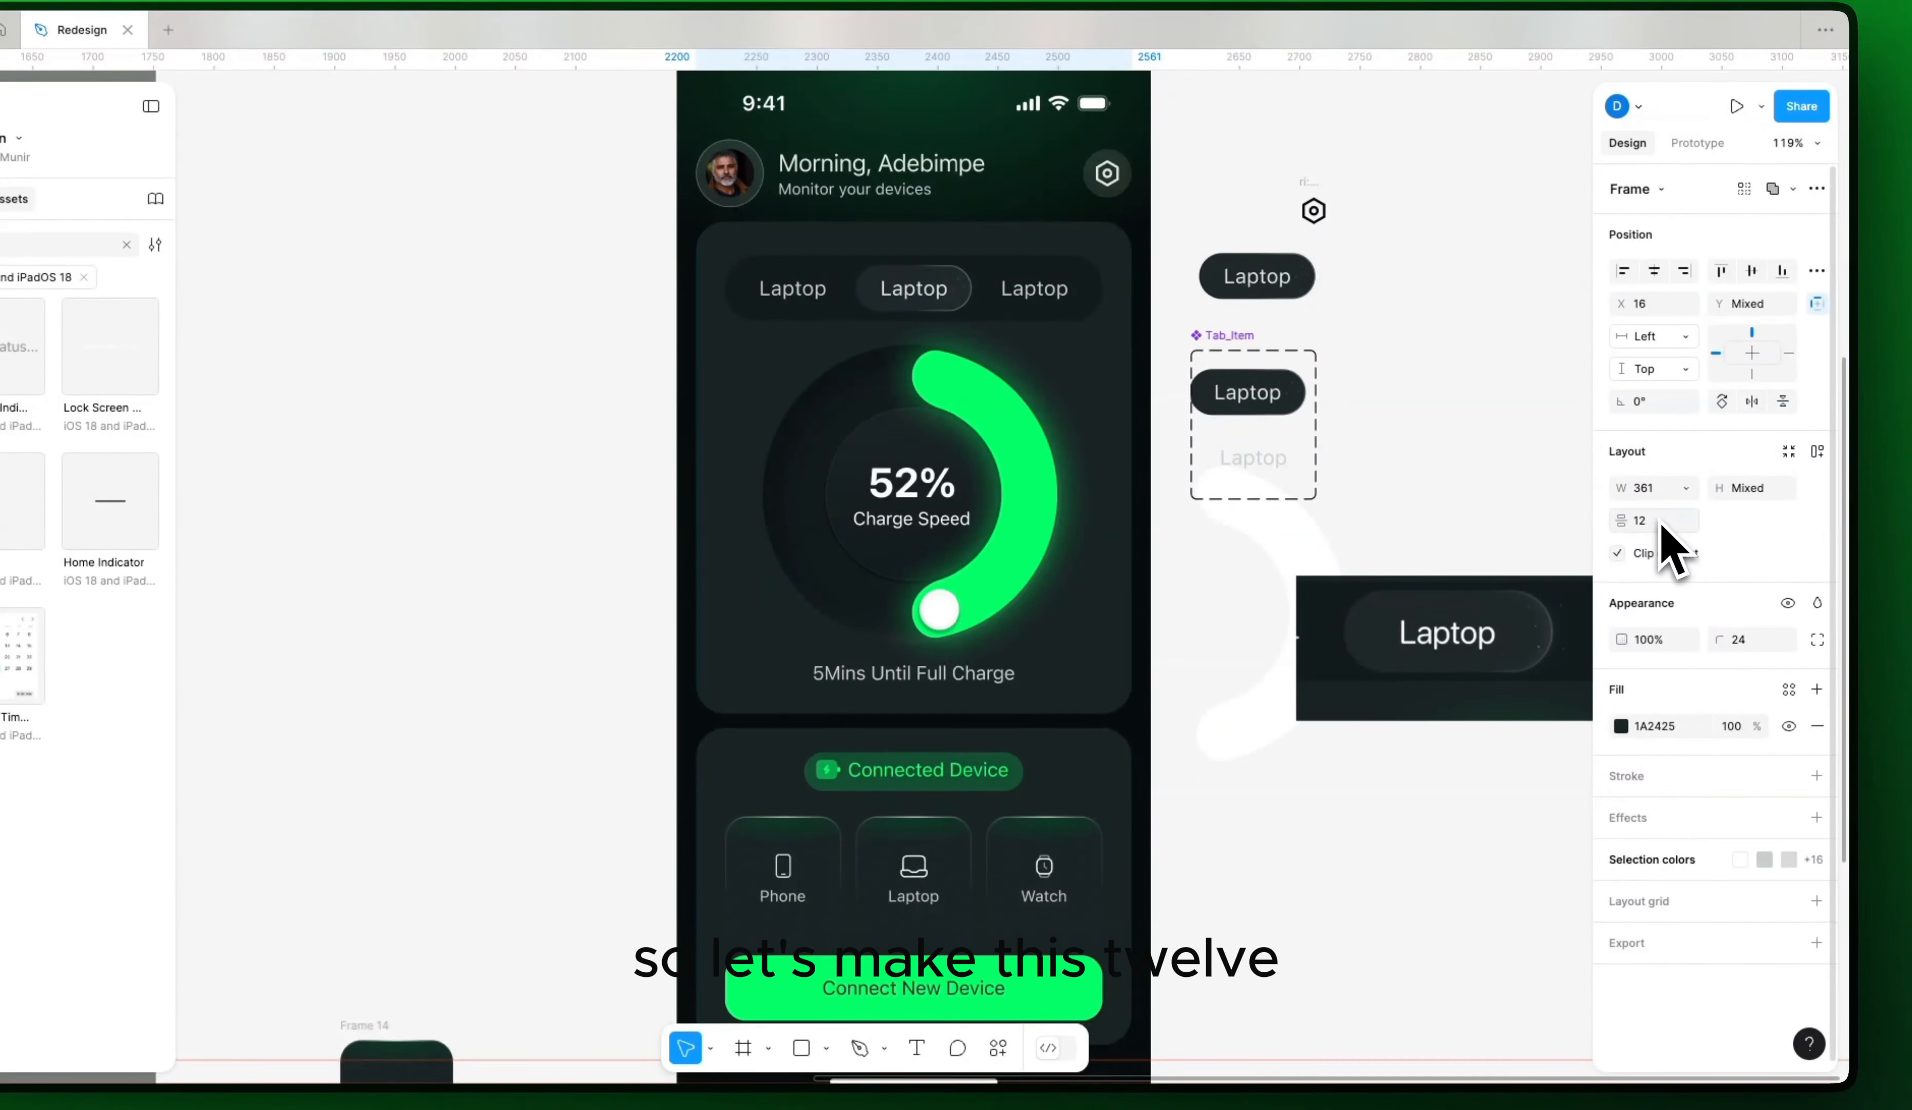
Step: Extend the Connected Device card's bottom edge down to the upper guide, making the card 274 high
{"action": "left_click", "coordinate": [1271, 862]}
{"action": "left_click_drag", "start_coordinate": [1271, 862], "coordinate": [1289, 695]}
{"action": "left_click", "coordinate": [1080, 807]}
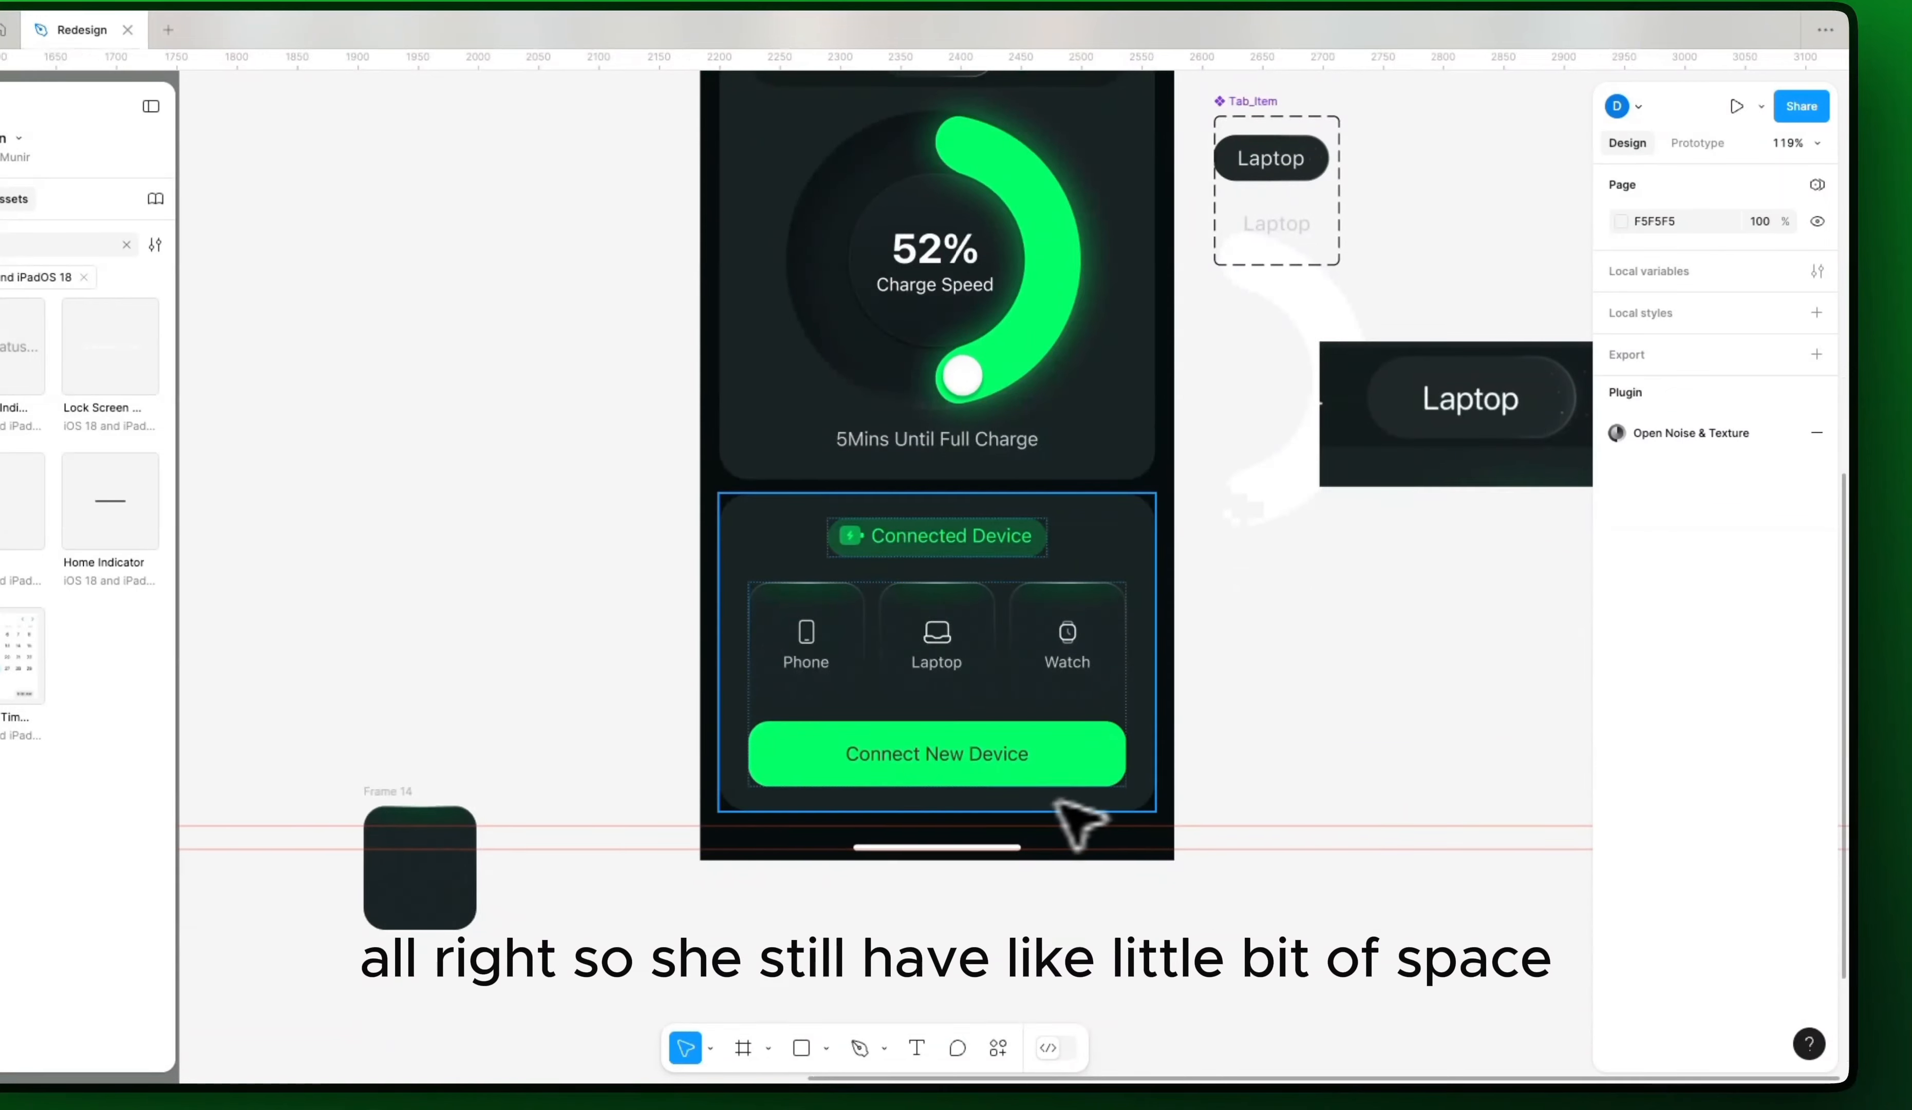
{"action": "left_click_drag", "start_coordinate": [1052, 813], "coordinate": [1050, 823]}
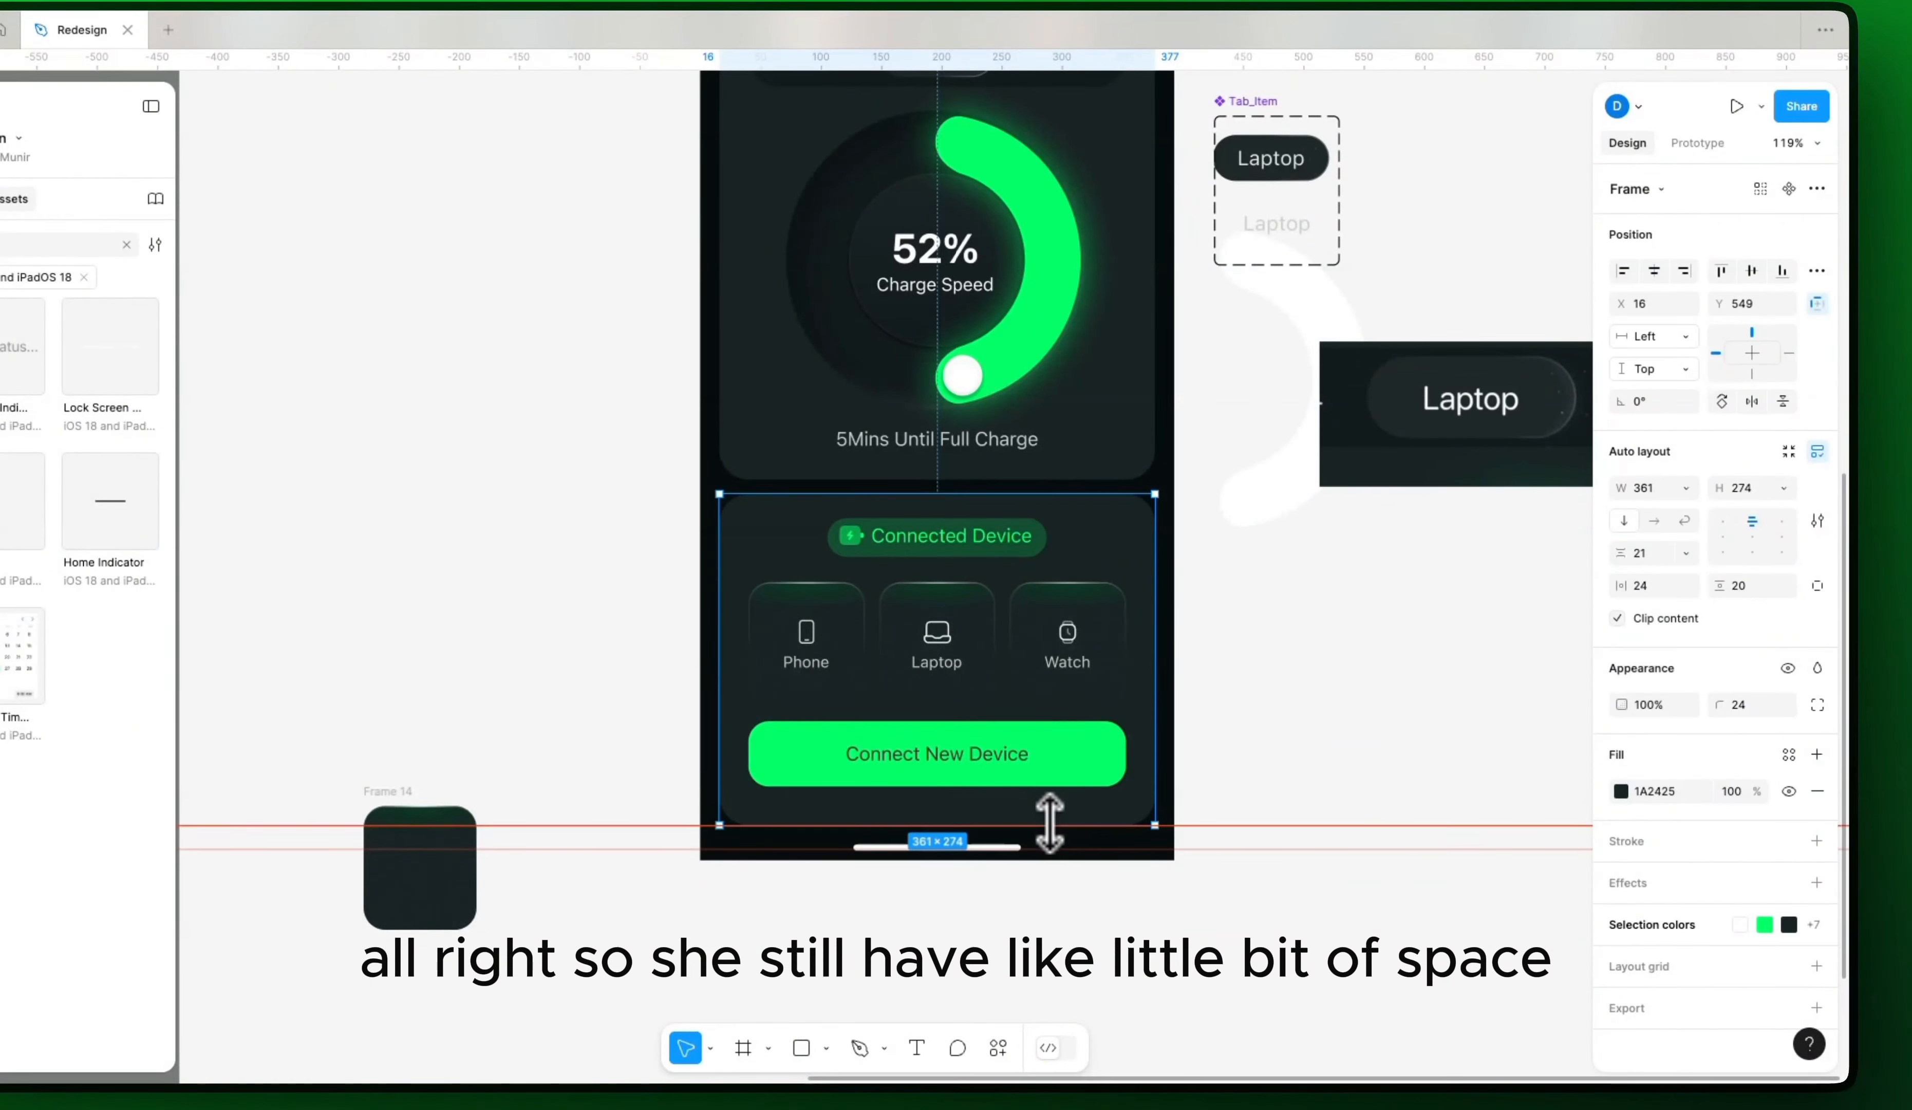
Step: Increase the Connected Device card's height to 279 and shift the upper guide towards the home indicator
{"action": "left_click", "coordinate": [1037, 836]}
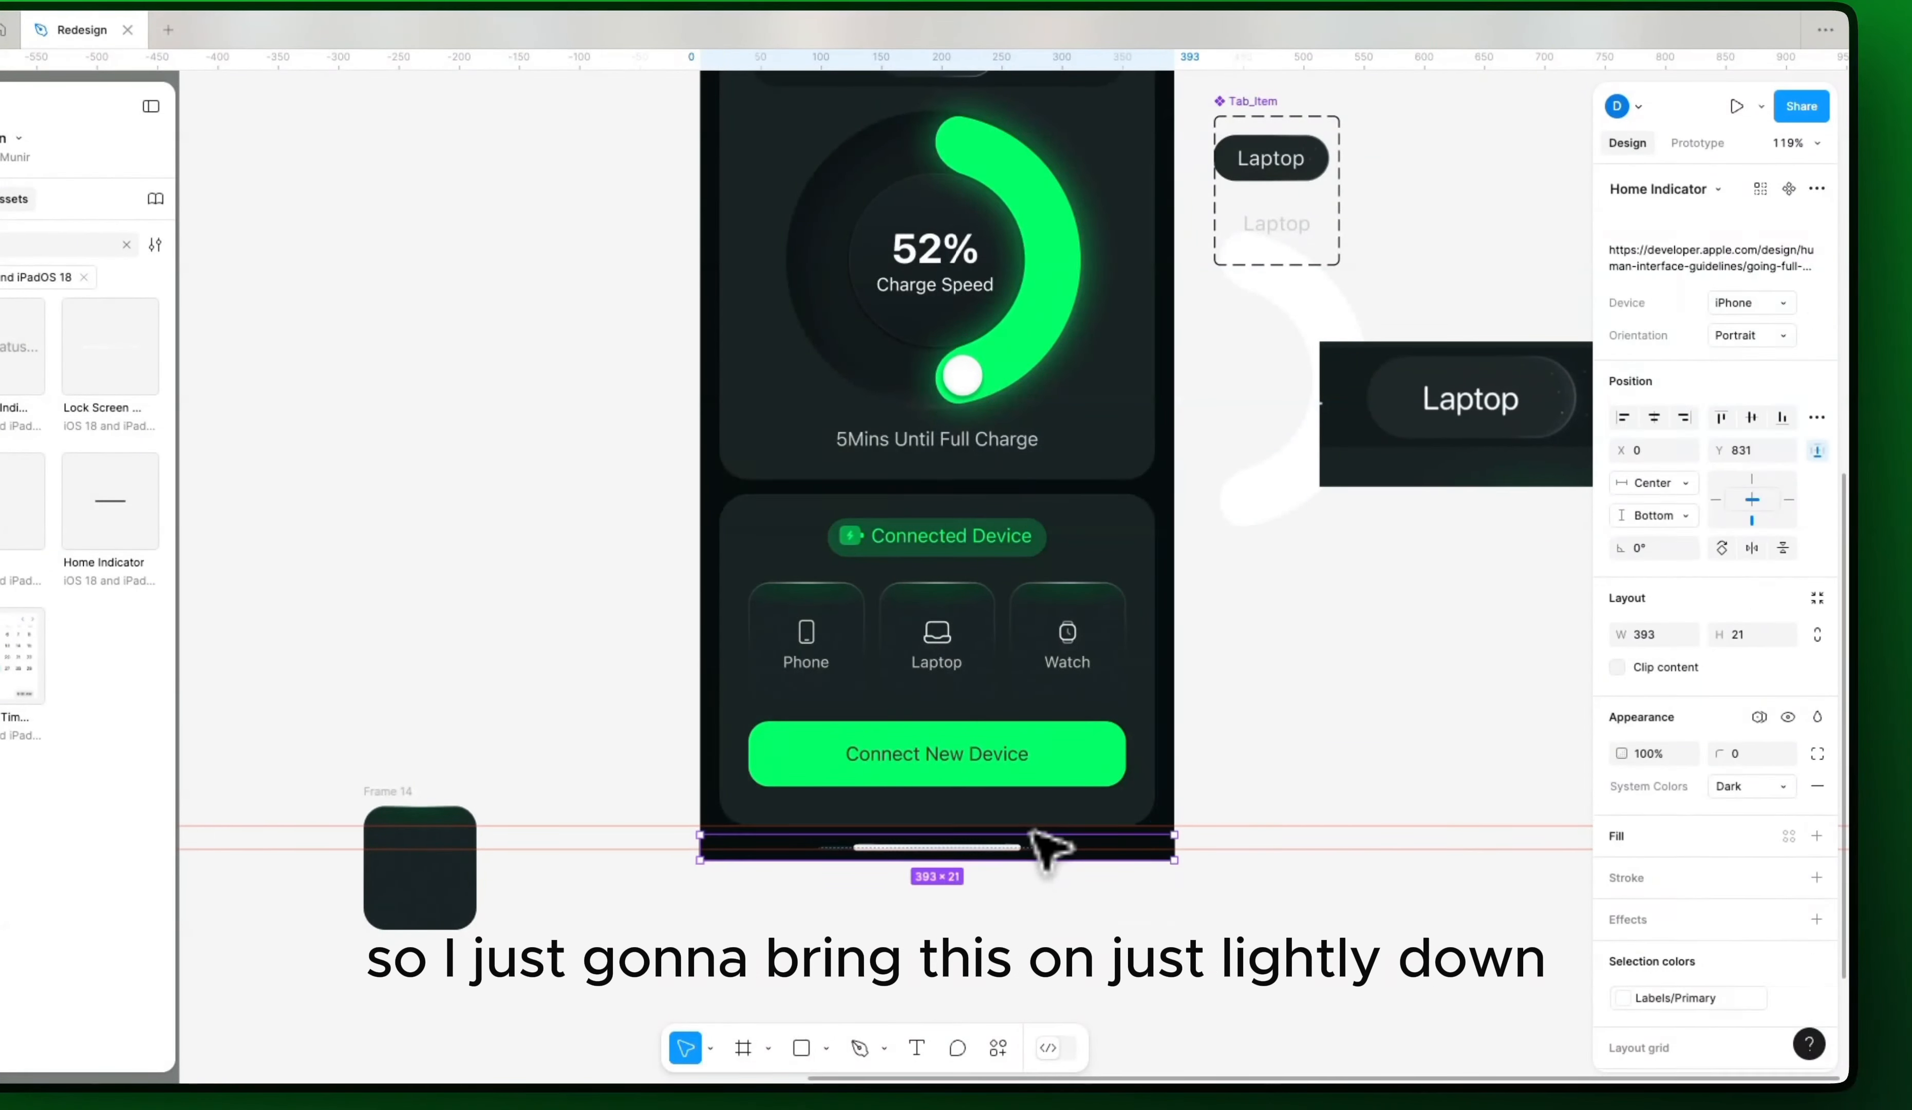
{"action": "left_click", "coordinate": [1059, 808]}
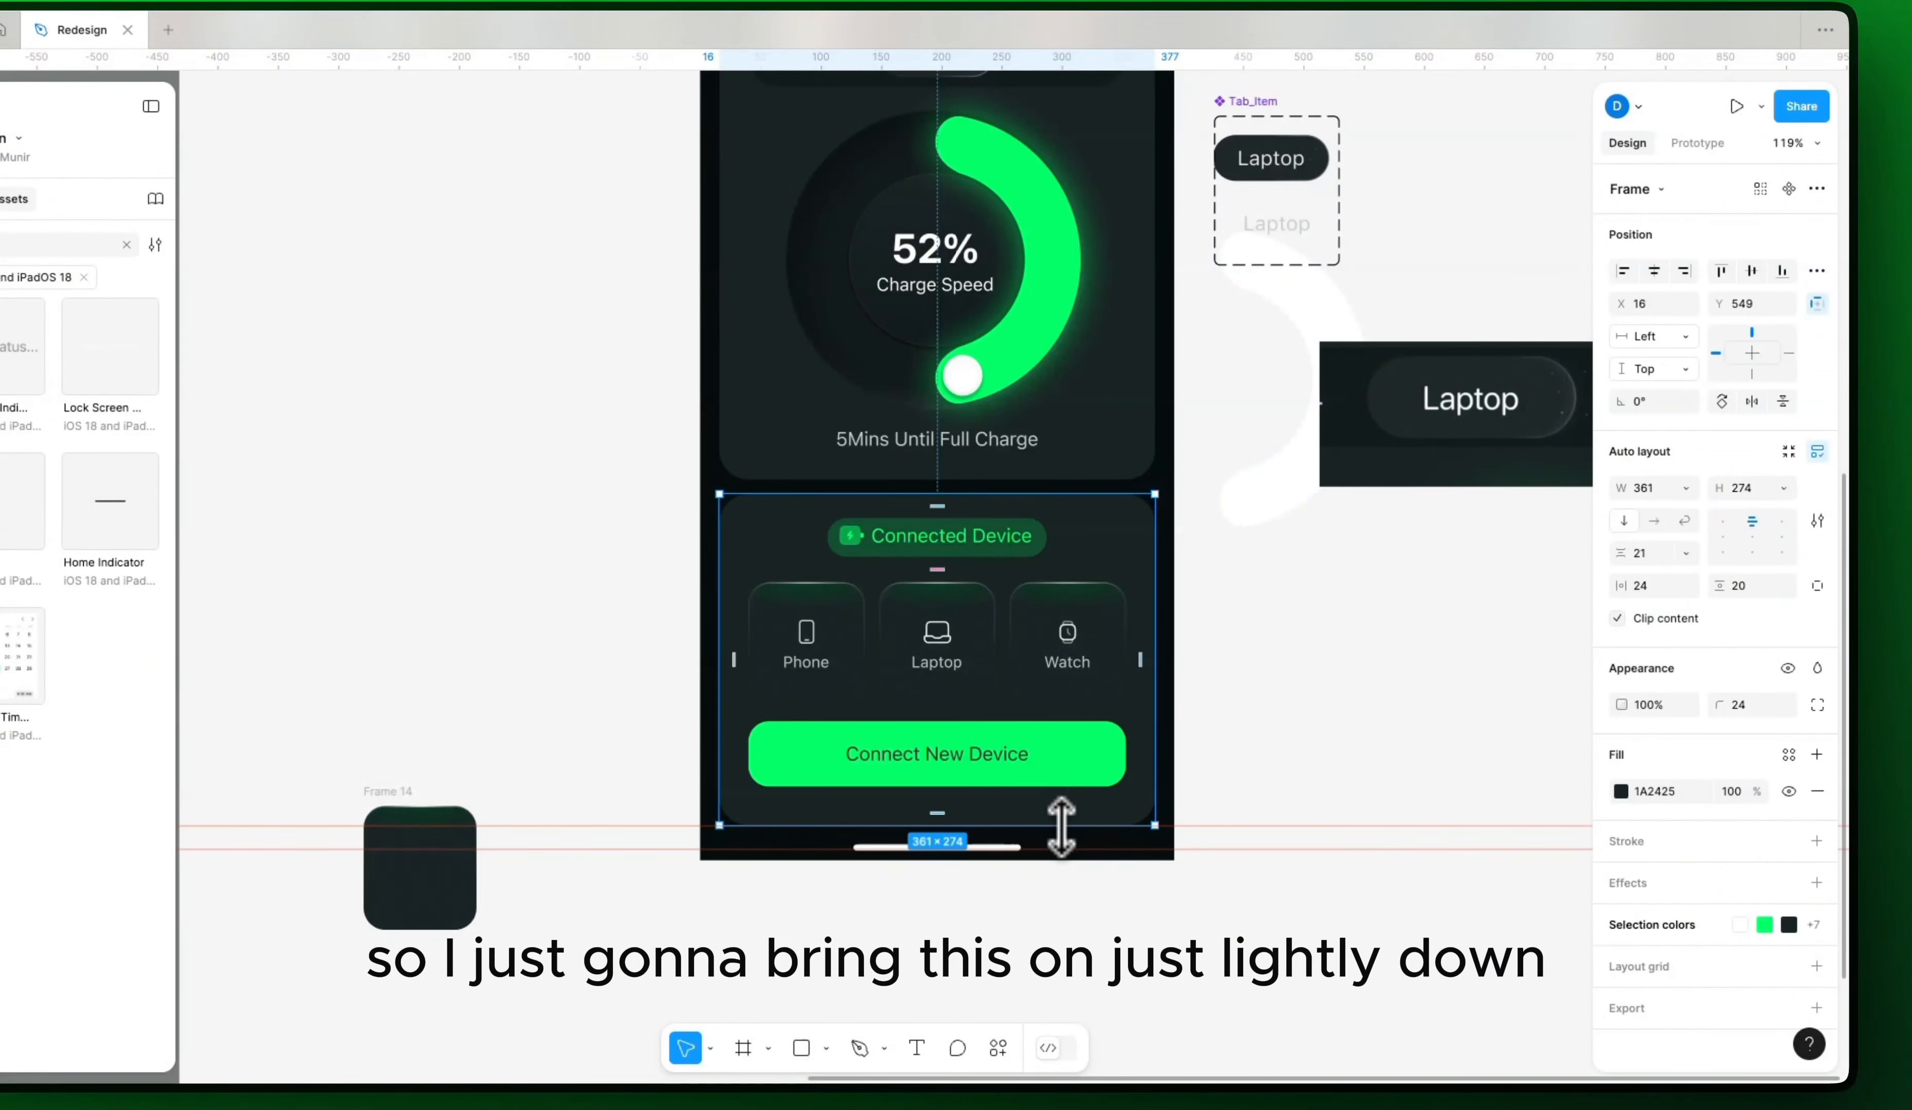
{"action": "left_click_drag", "start_coordinate": [1062, 831], "coordinate": [1062, 832]}
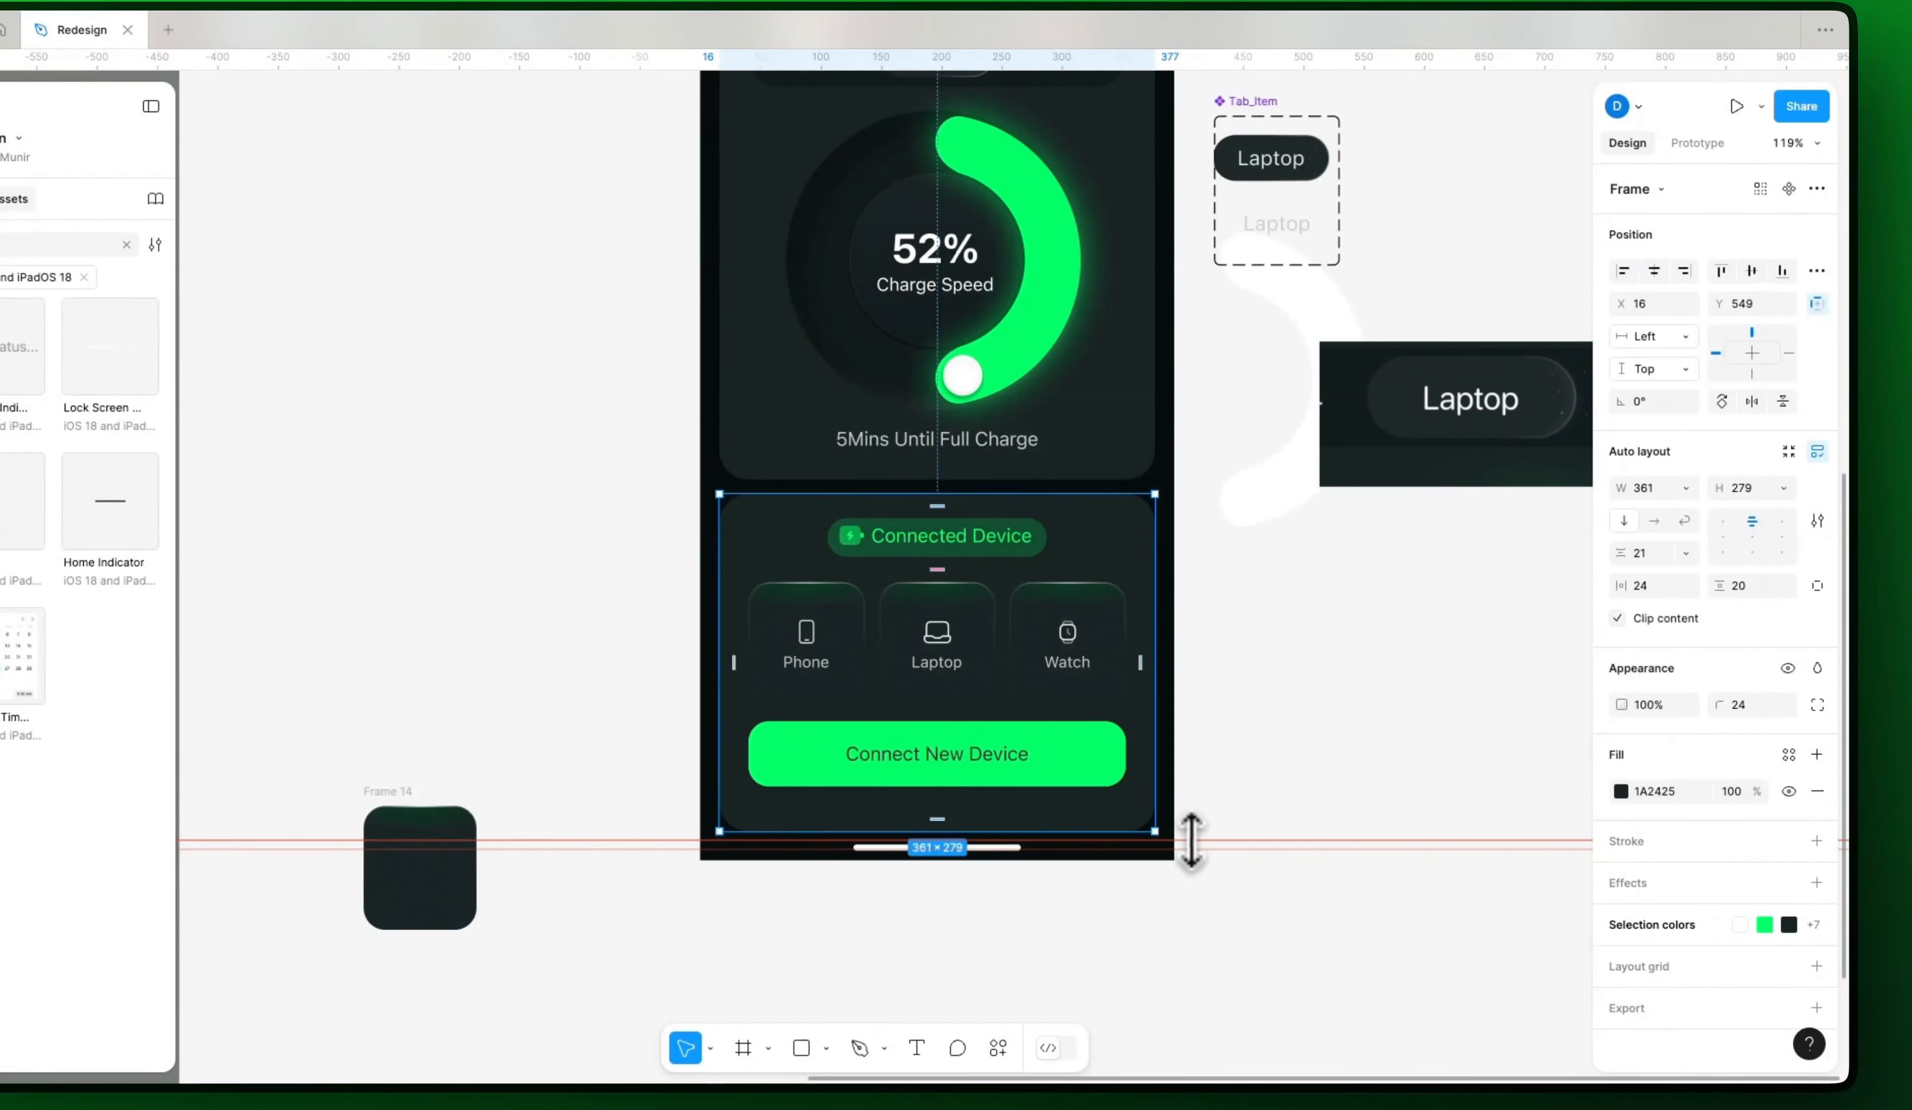
{"action": "left_click", "coordinate": [1194, 833]}
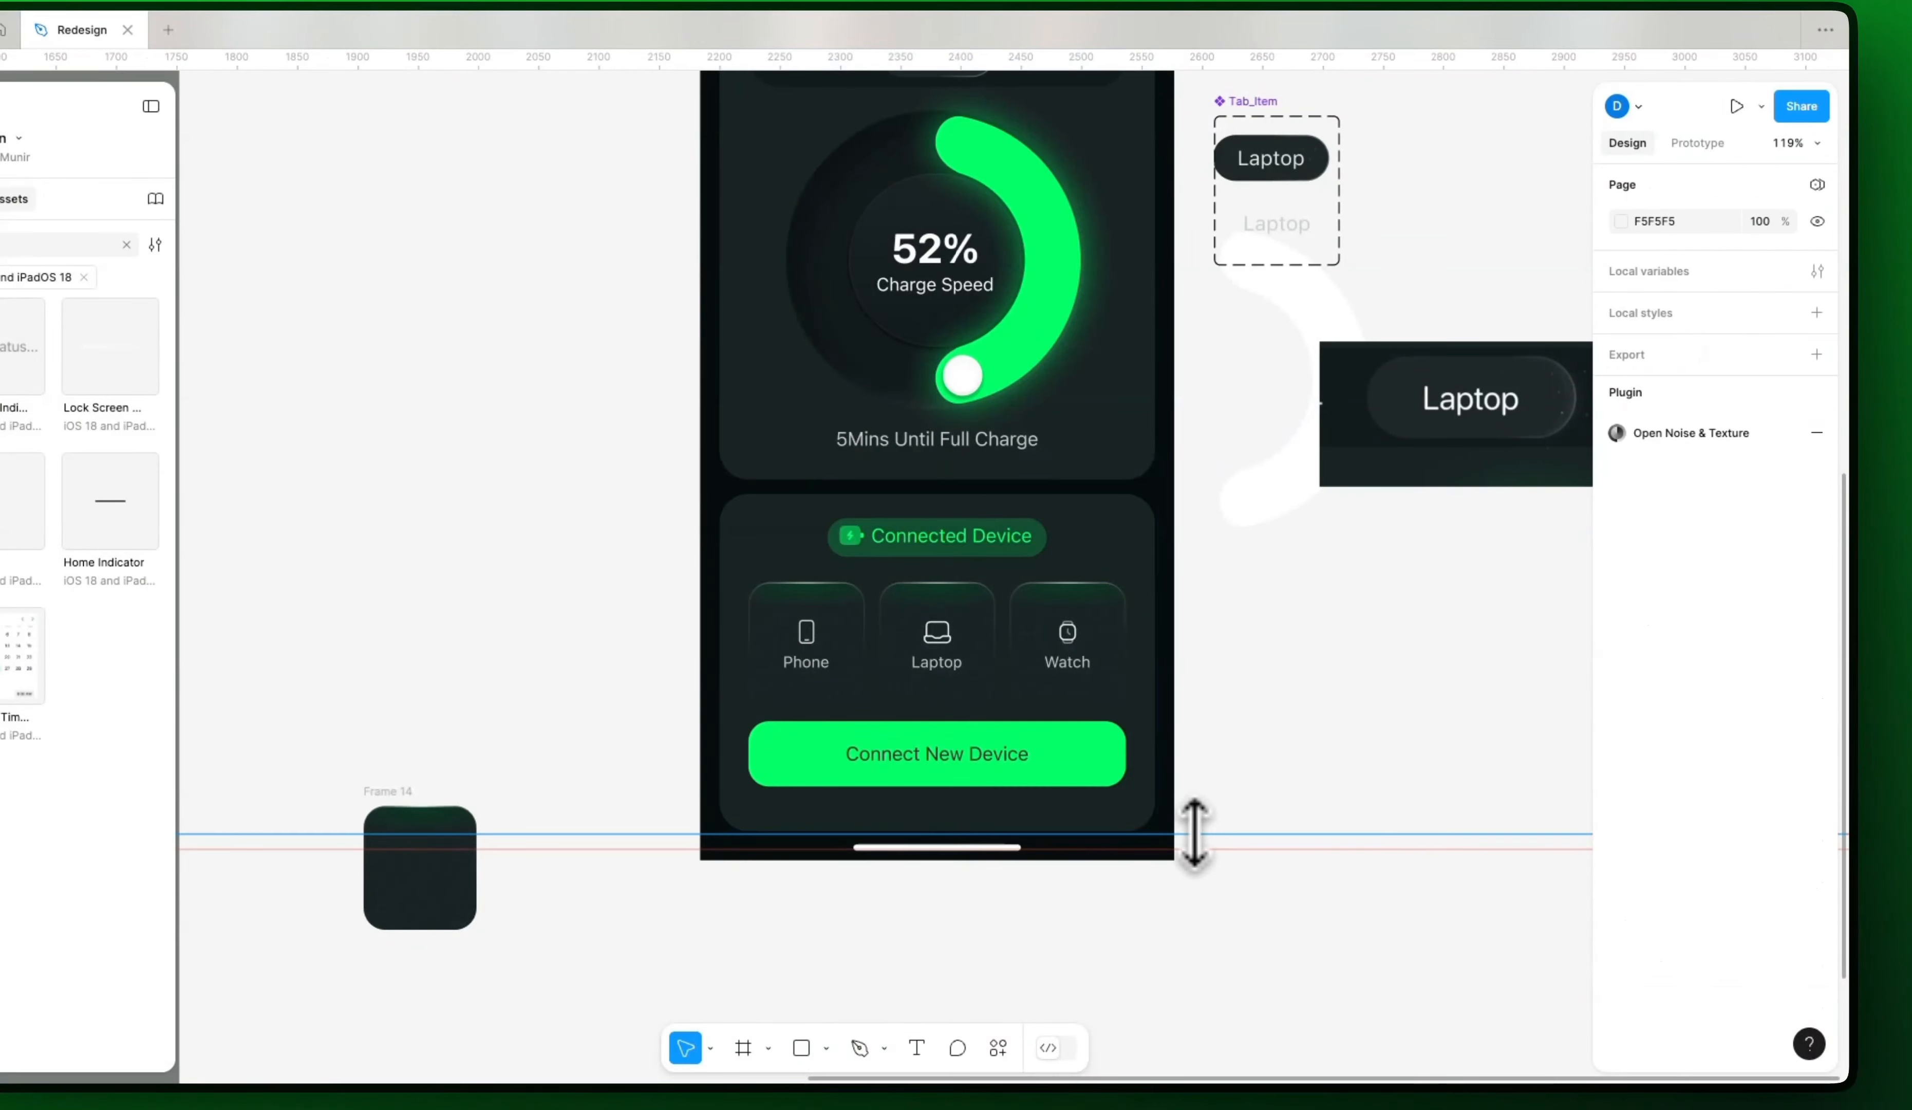
Step: Align a guide with the home indicator's top edge and stretch the Connected Device card's bottom edge down to it
{"action": "left_click", "coordinate": [1150, 836]}
{"action": "scroll", "coordinate": [1141, 811], "scroll_direction": "up", "scroll_amount": 5}
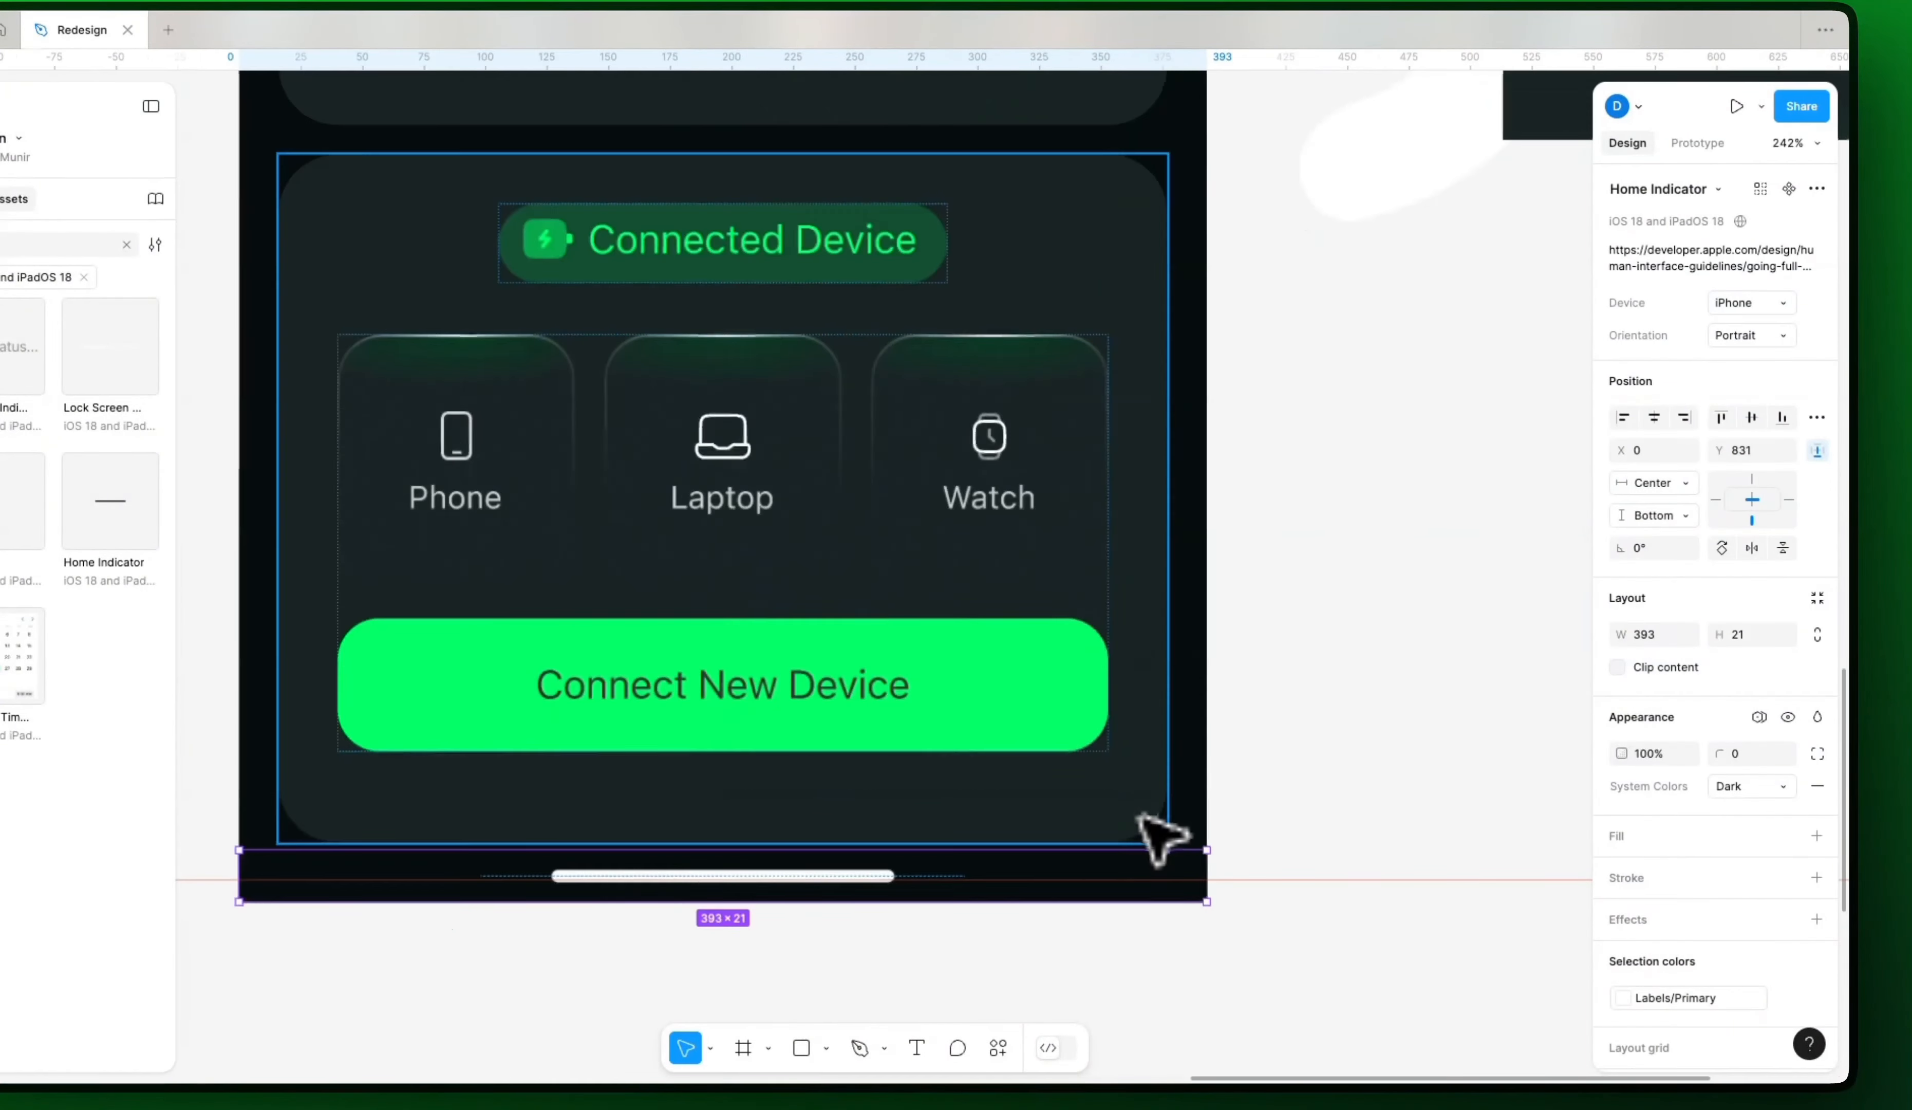
{"action": "left_click", "coordinate": [1110, 835]}
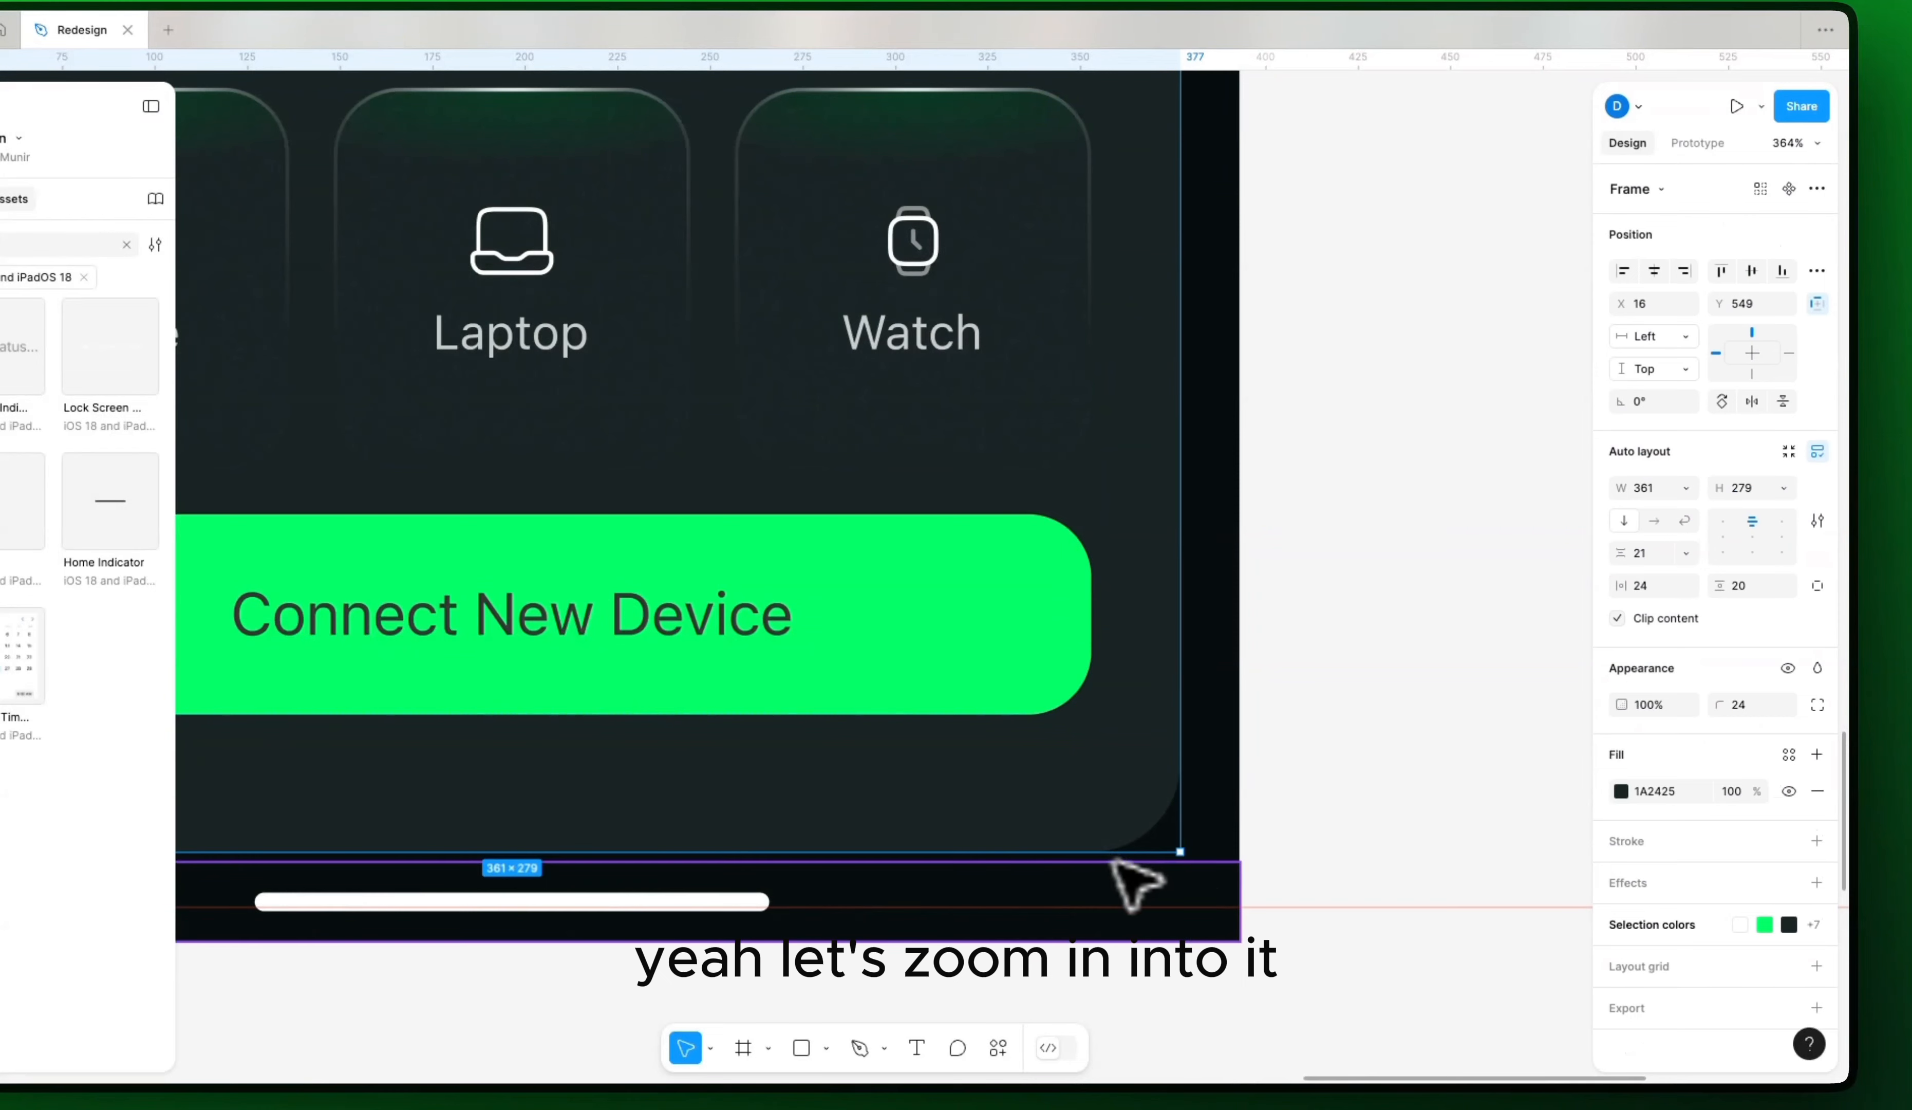
{"action": "left_click", "coordinate": [1193, 888]}
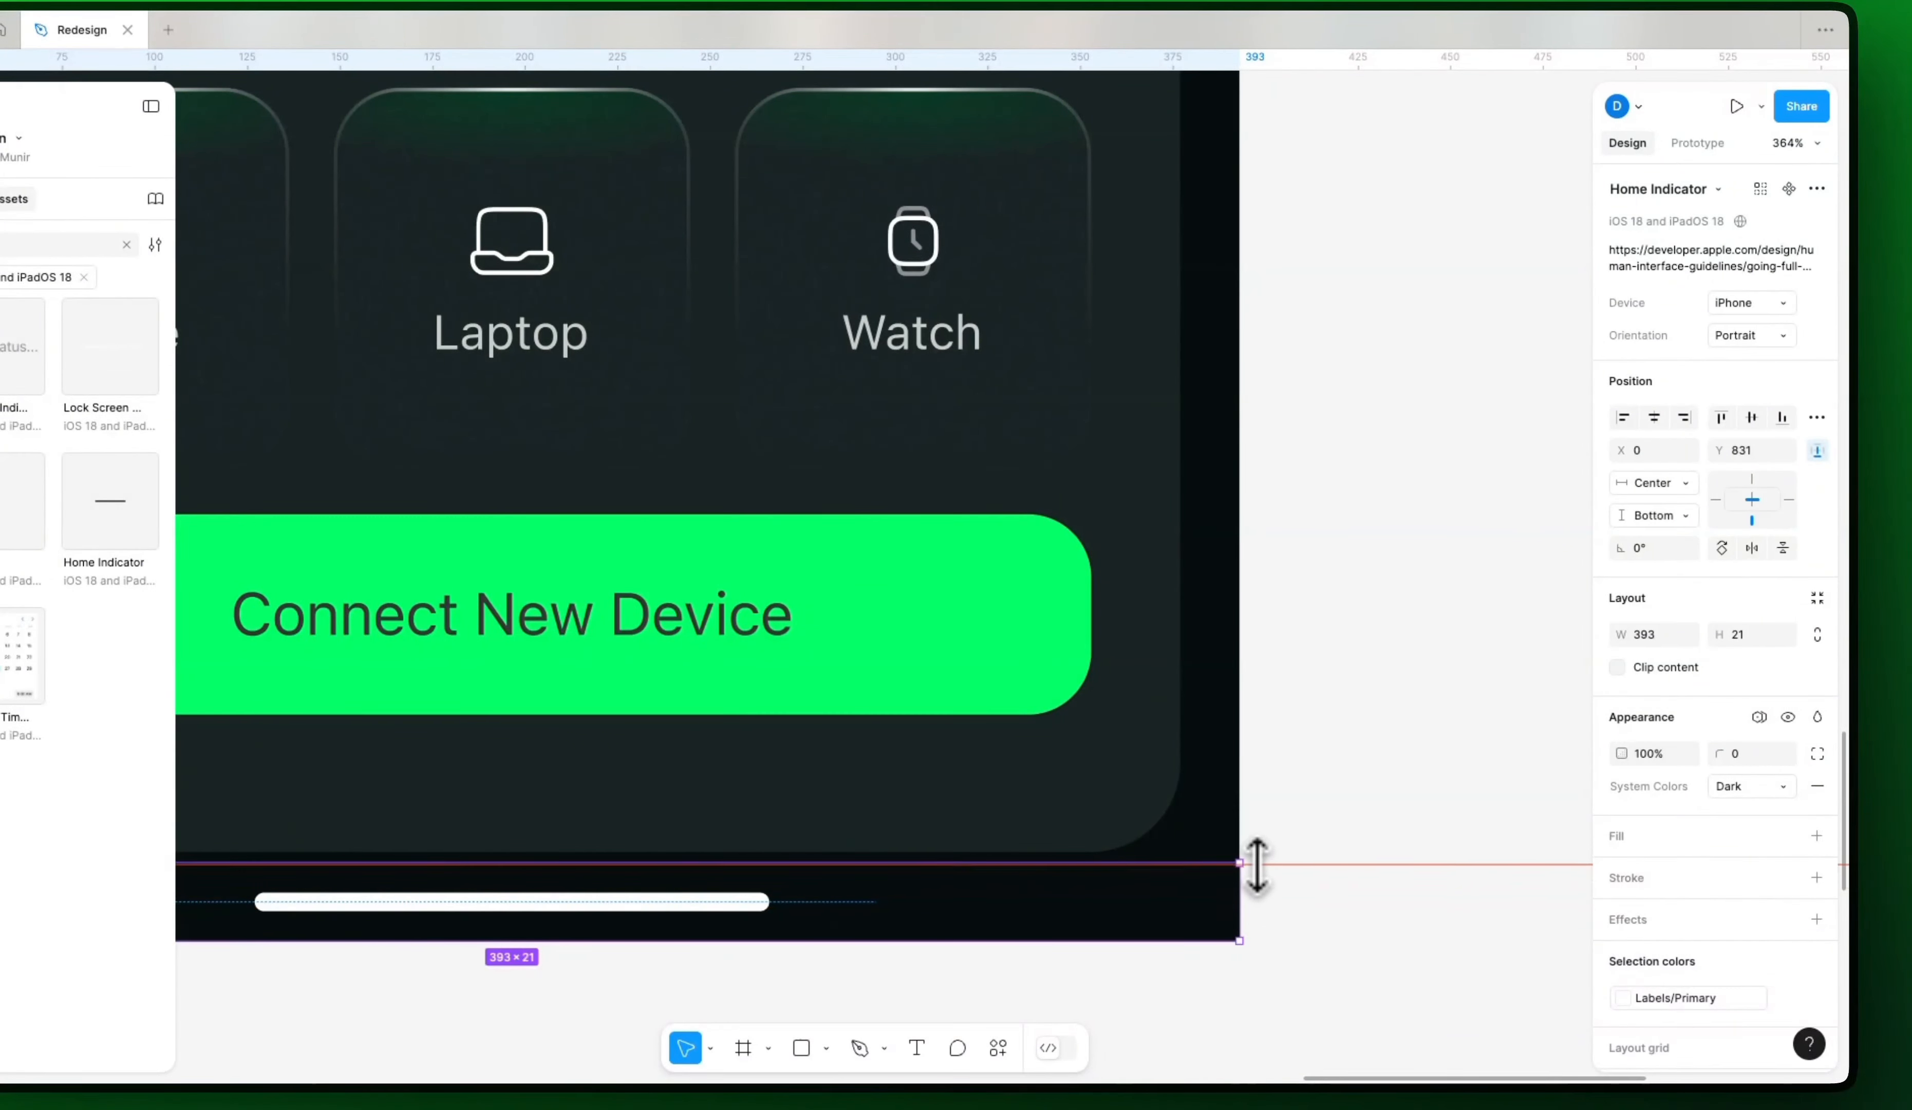
{"action": "left_click", "coordinate": [1048, 842]}
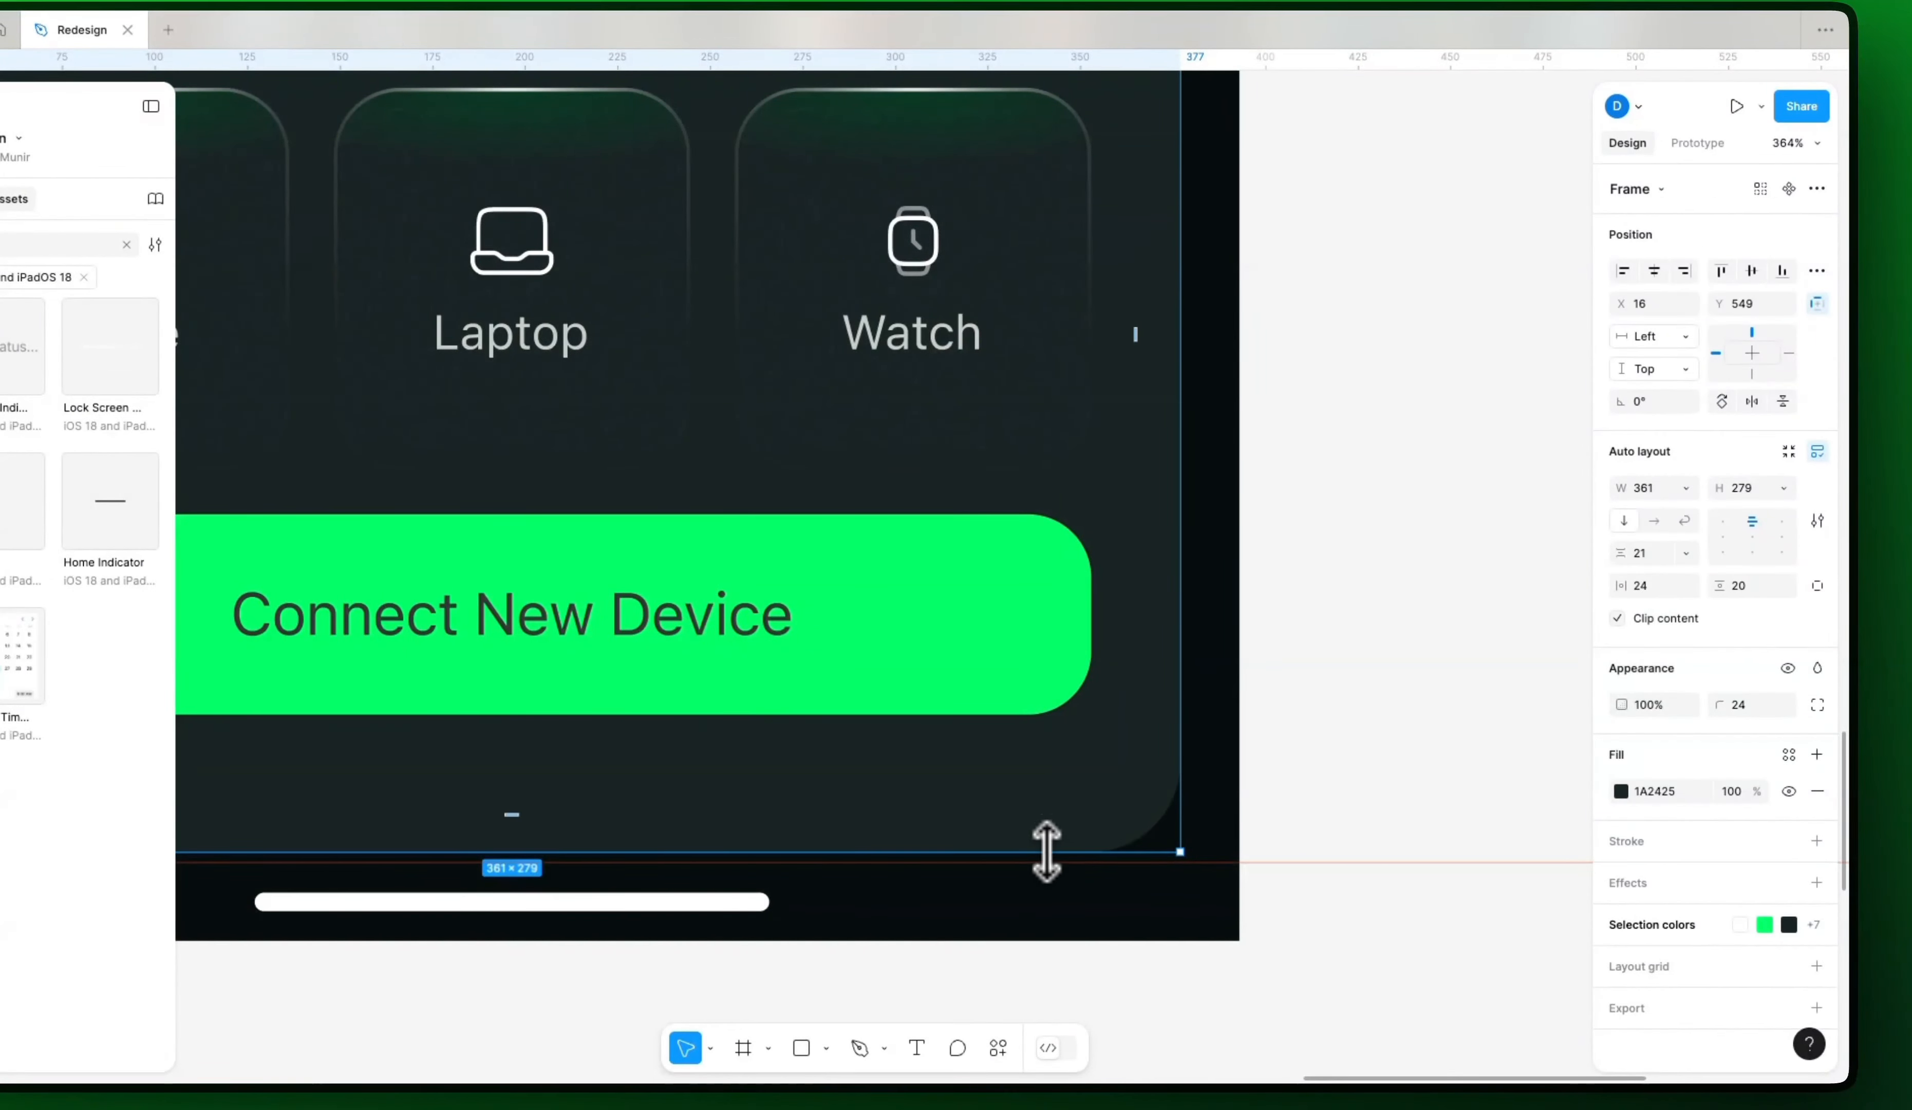
{"action": "left_click_drag", "start_coordinate": [1047, 851], "coordinate": [1048, 861]}
{"action": "scroll", "coordinate": [1178, 860], "scroll_direction": "down", "scroll_amount": 10}
{"action": "left_click", "coordinate": [1234, 806]}
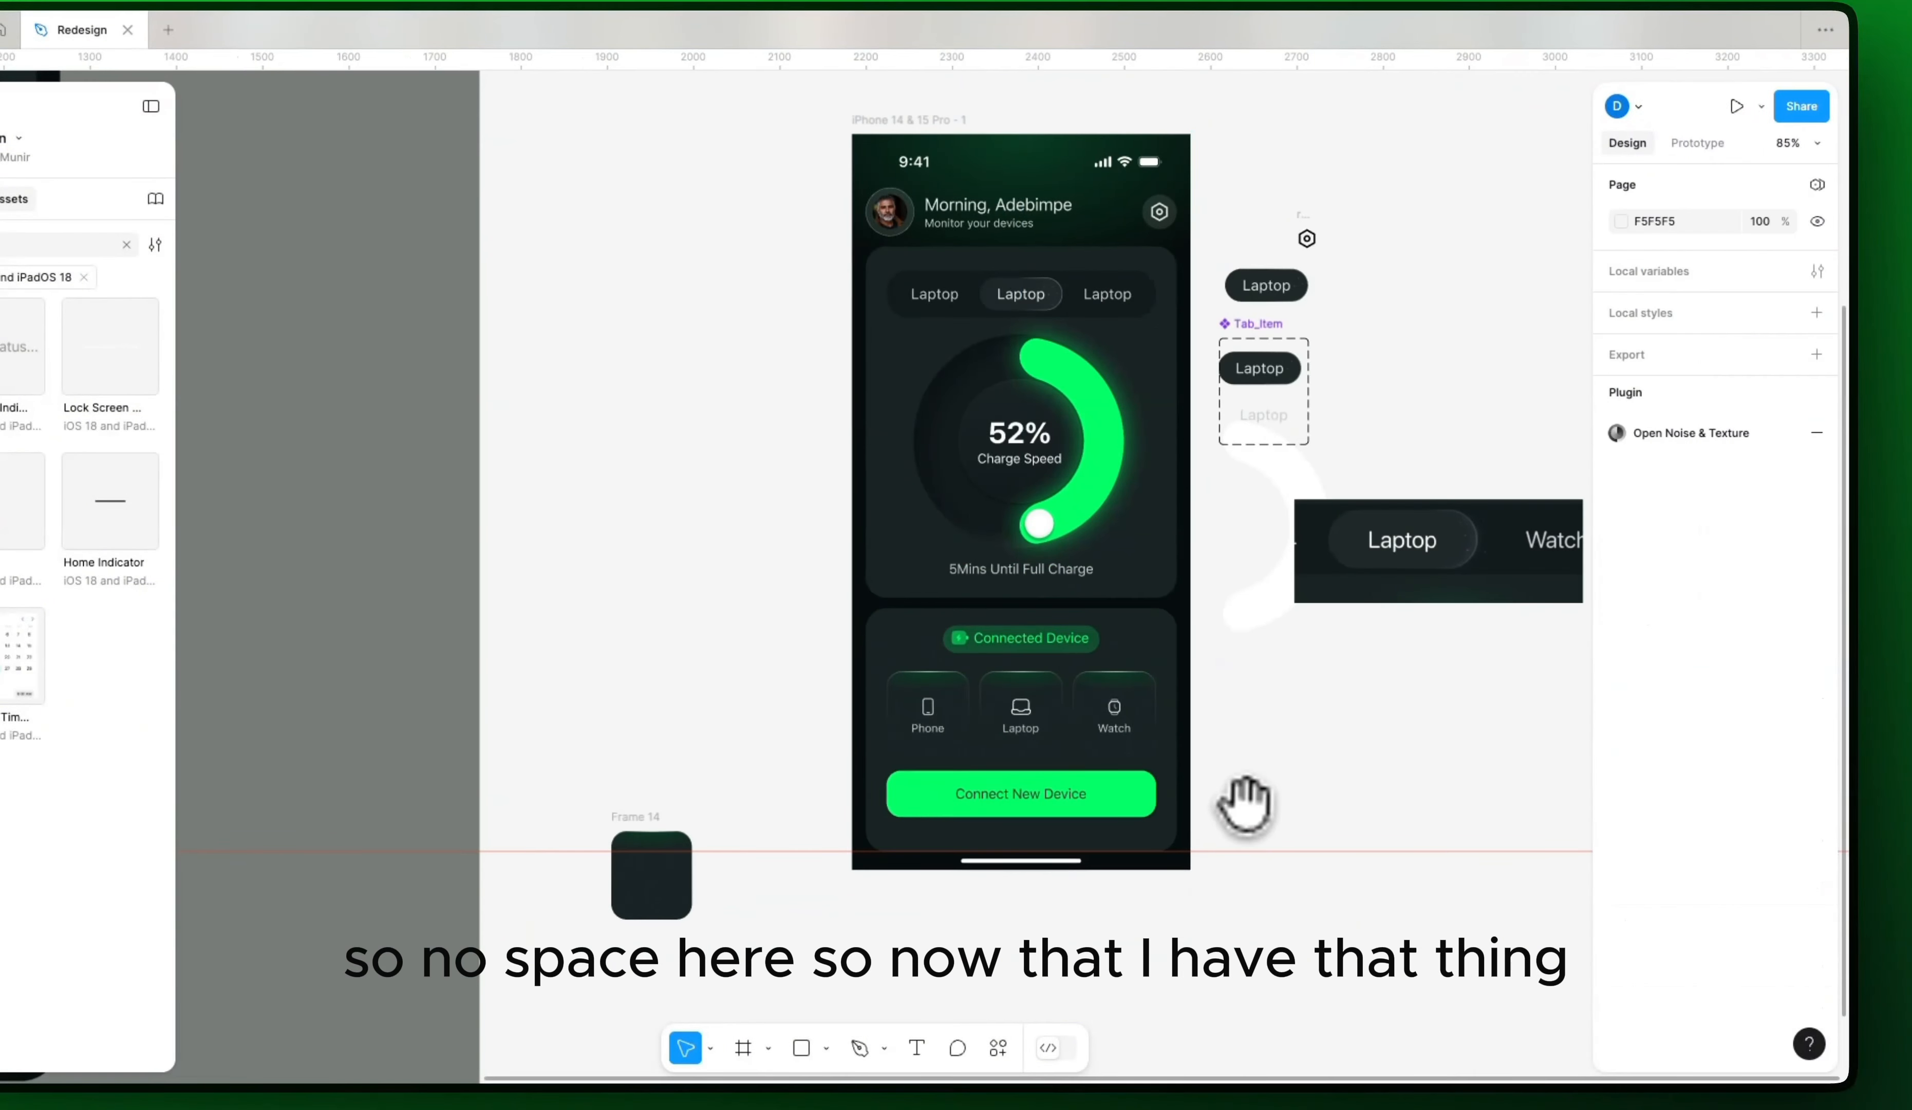
Step: Make the frame holding the device cards and the Connect New Device button fill its container vertically
{"action": "left_click_drag", "start_coordinate": [1242, 803], "coordinate": [1159, 870]}
{"action": "left_click", "coordinate": [942, 796]}
{"action": "left_click", "coordinate": [939, 787]}
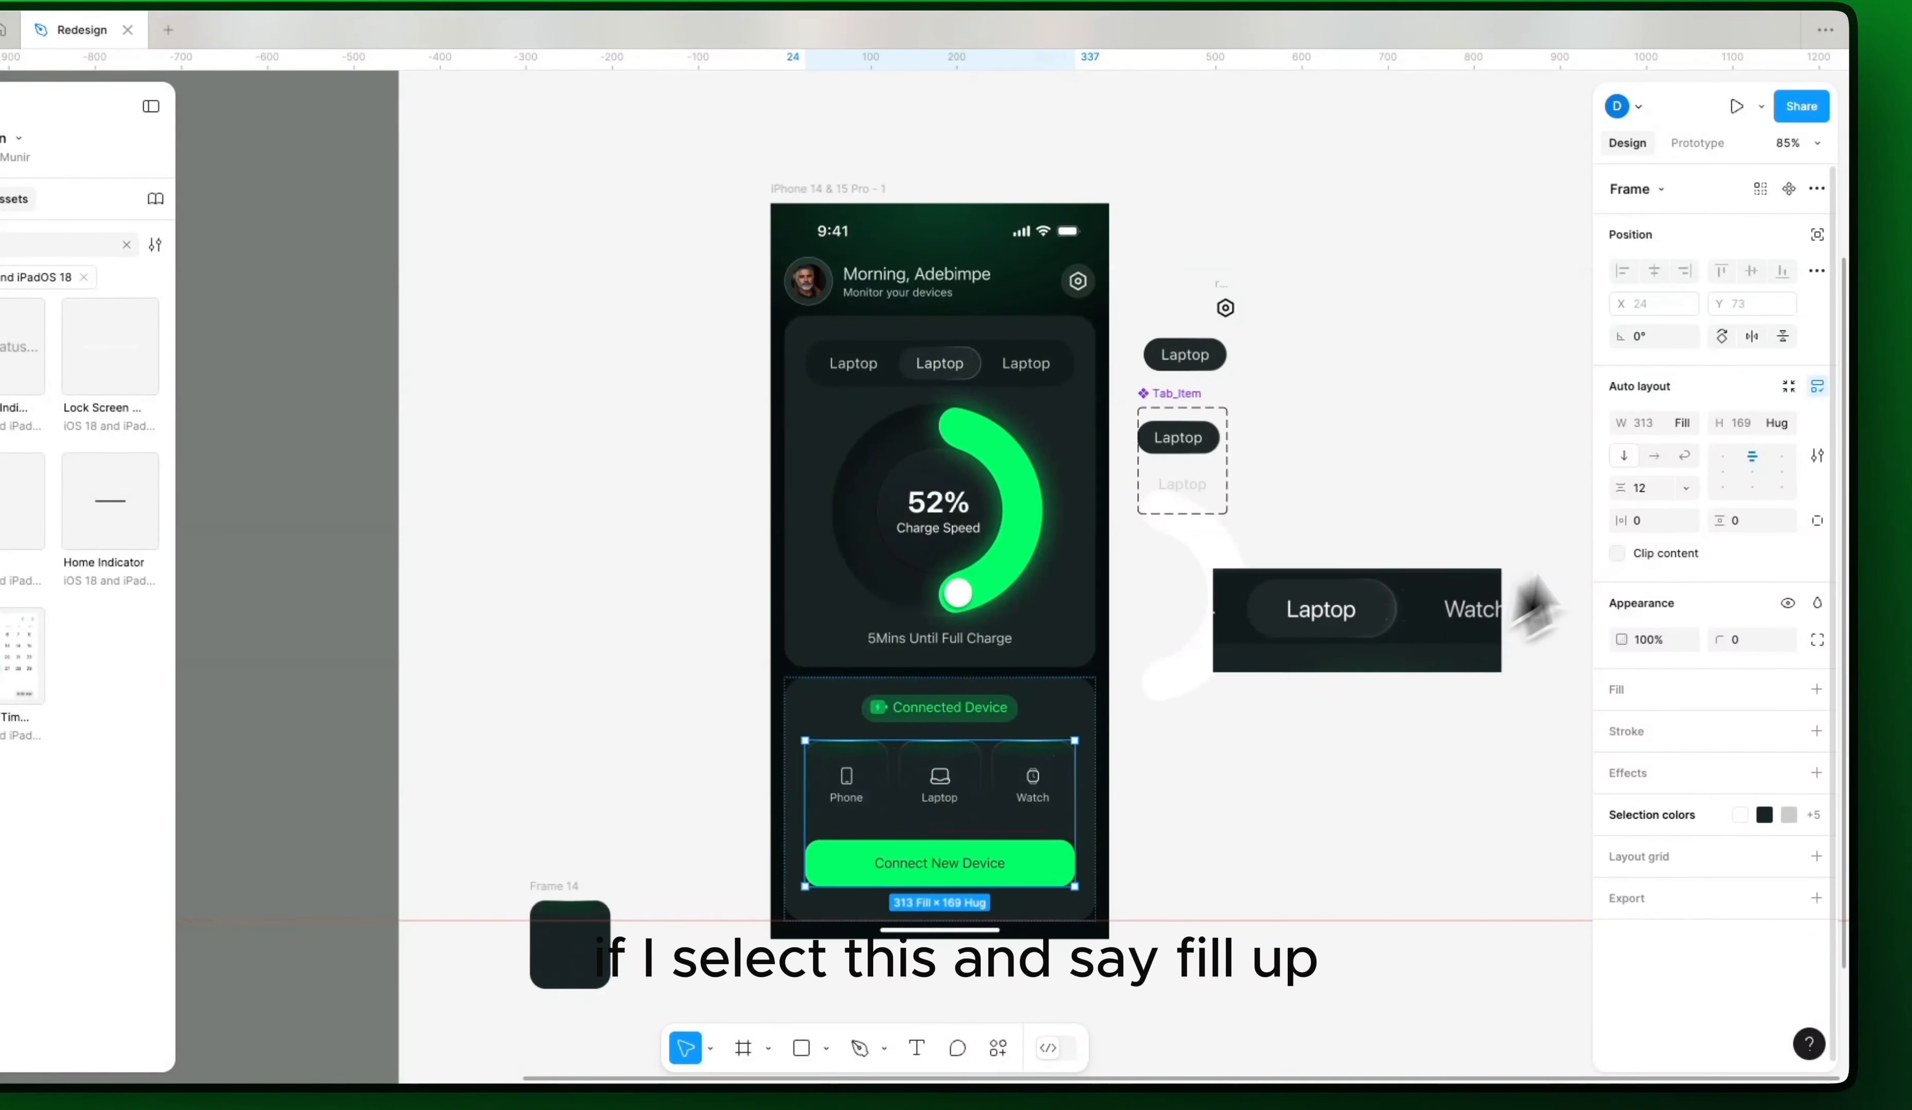
{"action": "left_click", "coordinate": [1778, 423]}
{"action": "left_click", "coordinate": [1772, 448]}
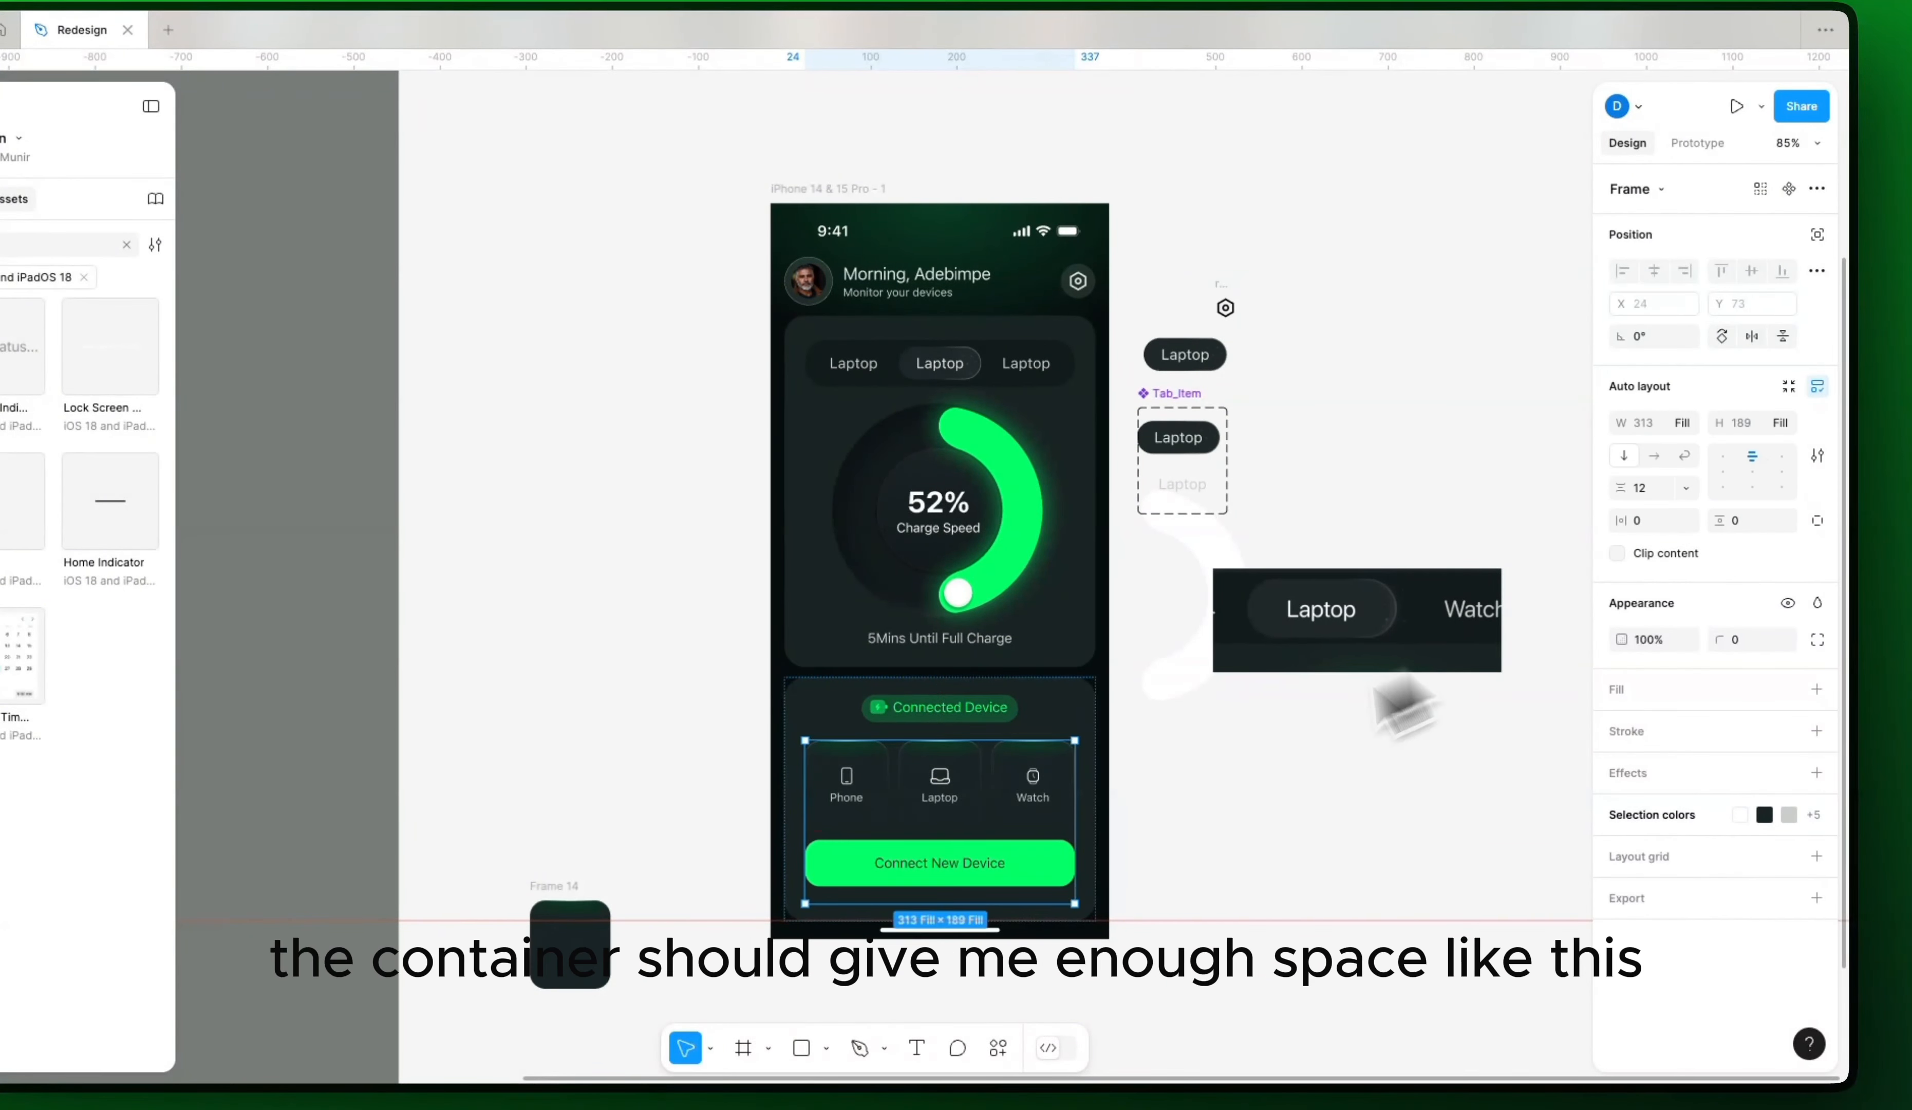
Step: Change the device card row's height from fixed to fill container
{"action": "left_click", "coordinate": [1040, 789]}
{"action": "left_click", "coordinate": [1780, 423]}
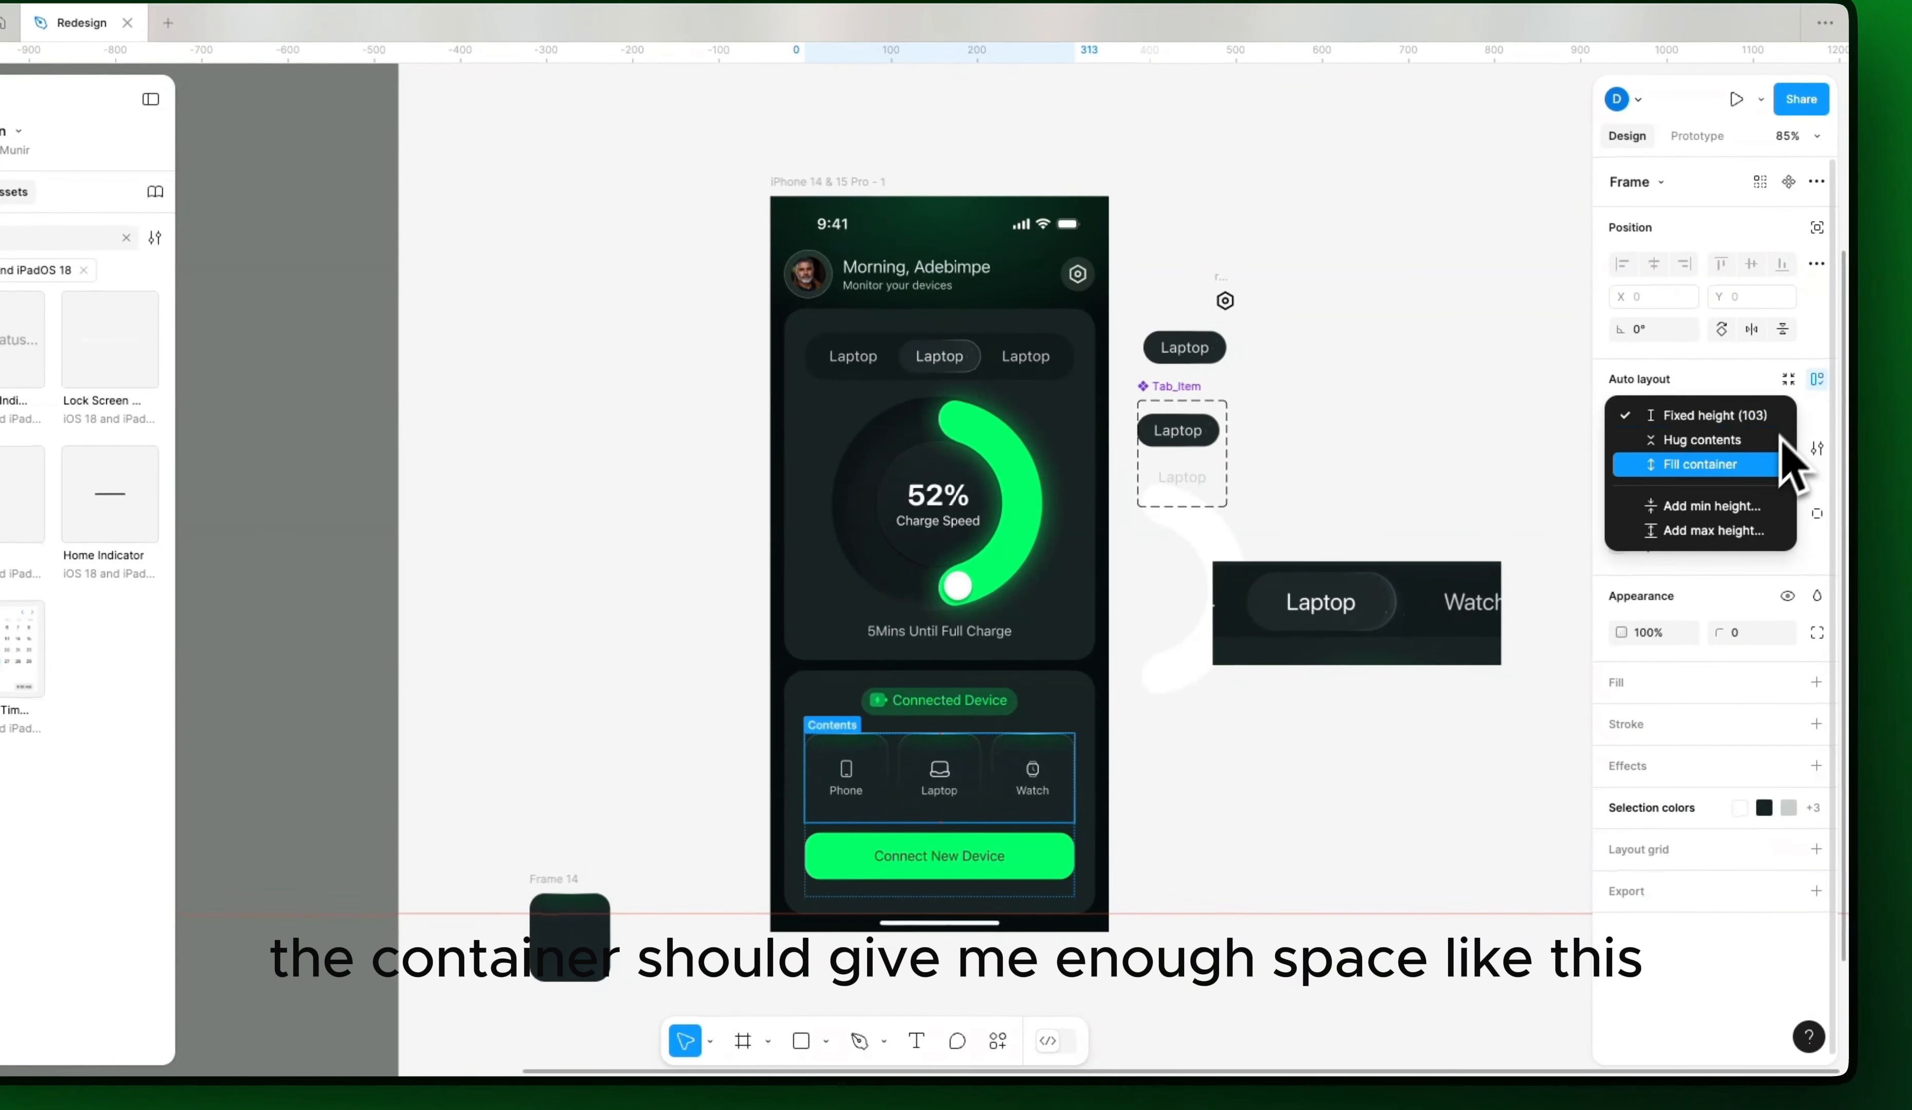
{"action": "left_click", "coordinate": [1779, 457]}
{"action": "left_click", "coordinate": [1327, 789]}
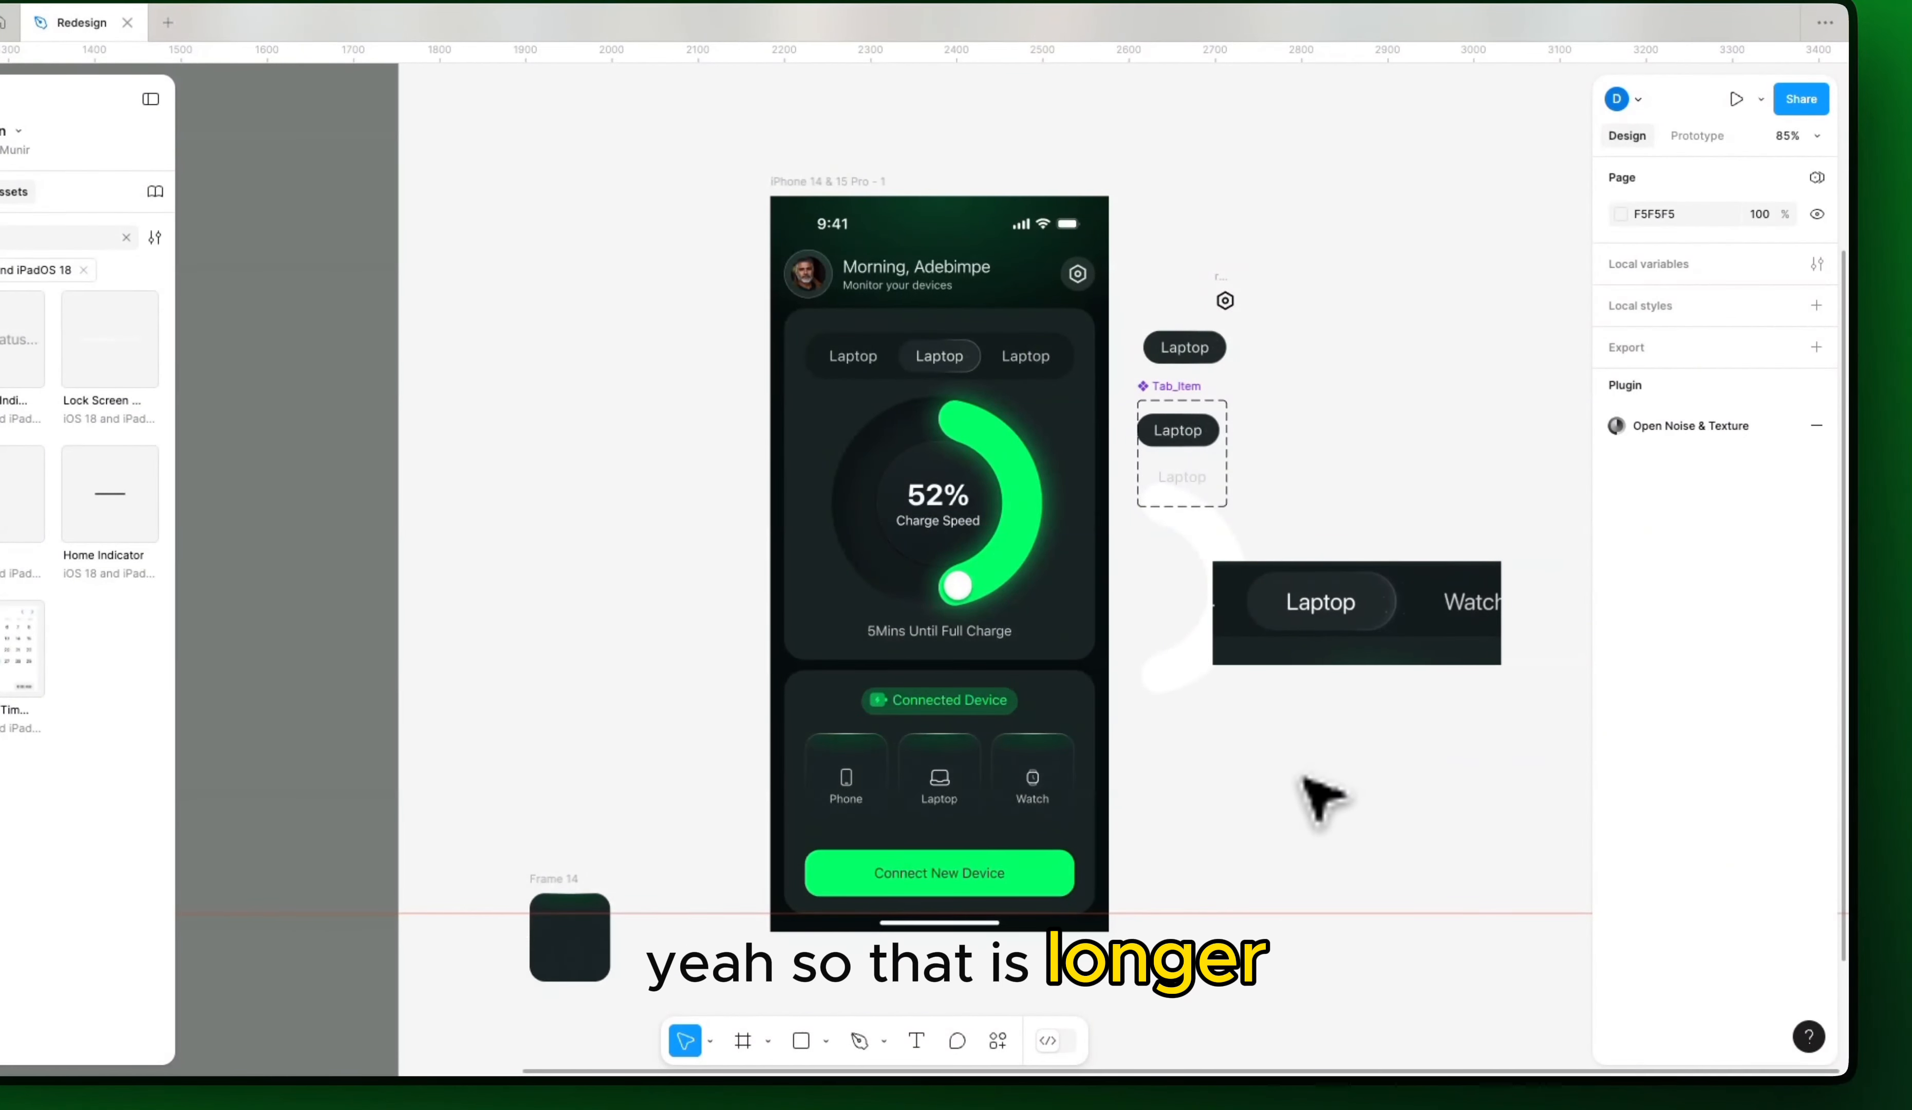
{"action": "scroll", "coordinate": [1300, 755], "scroll_direction": "left", "scroll_amount": 10}
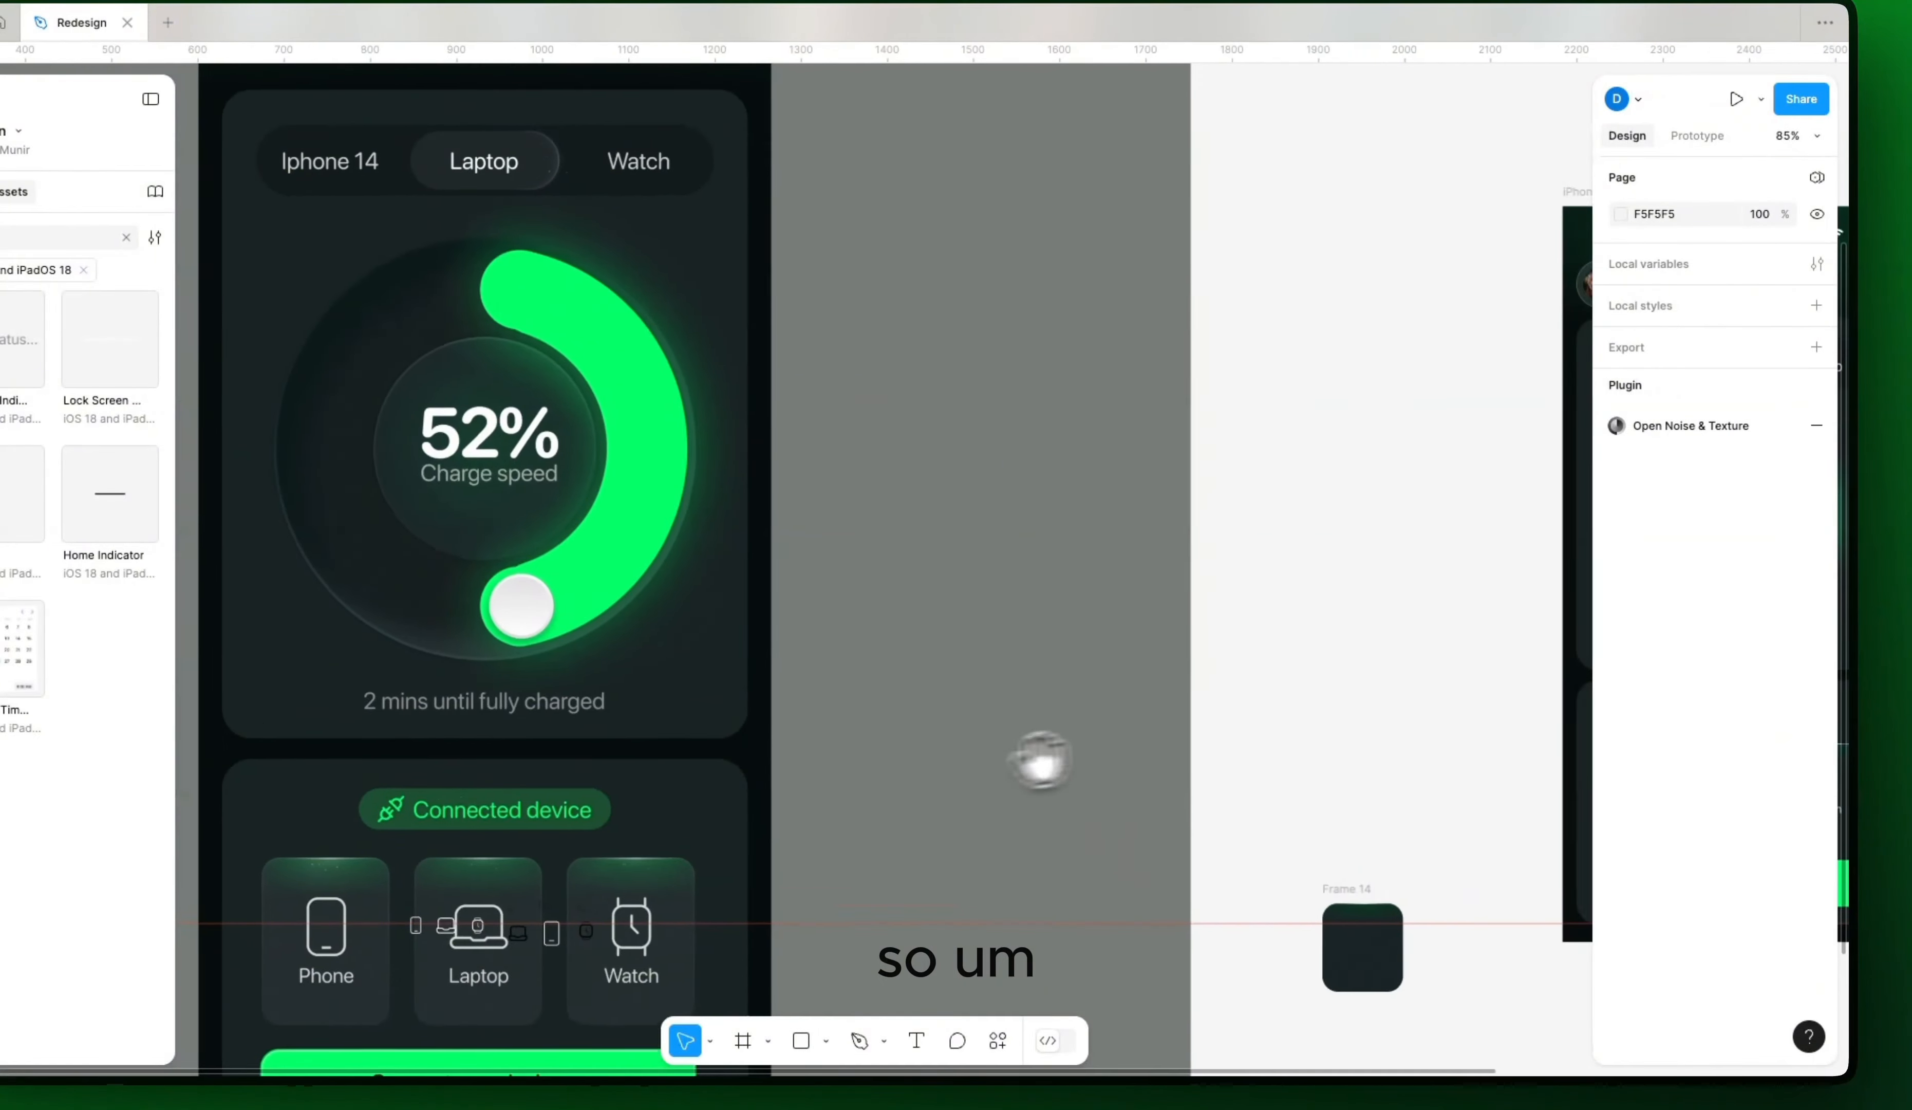
{"action": "left_click_drag", "start_coordinate": [1043, 761], "coordinate": [1082, 794]}
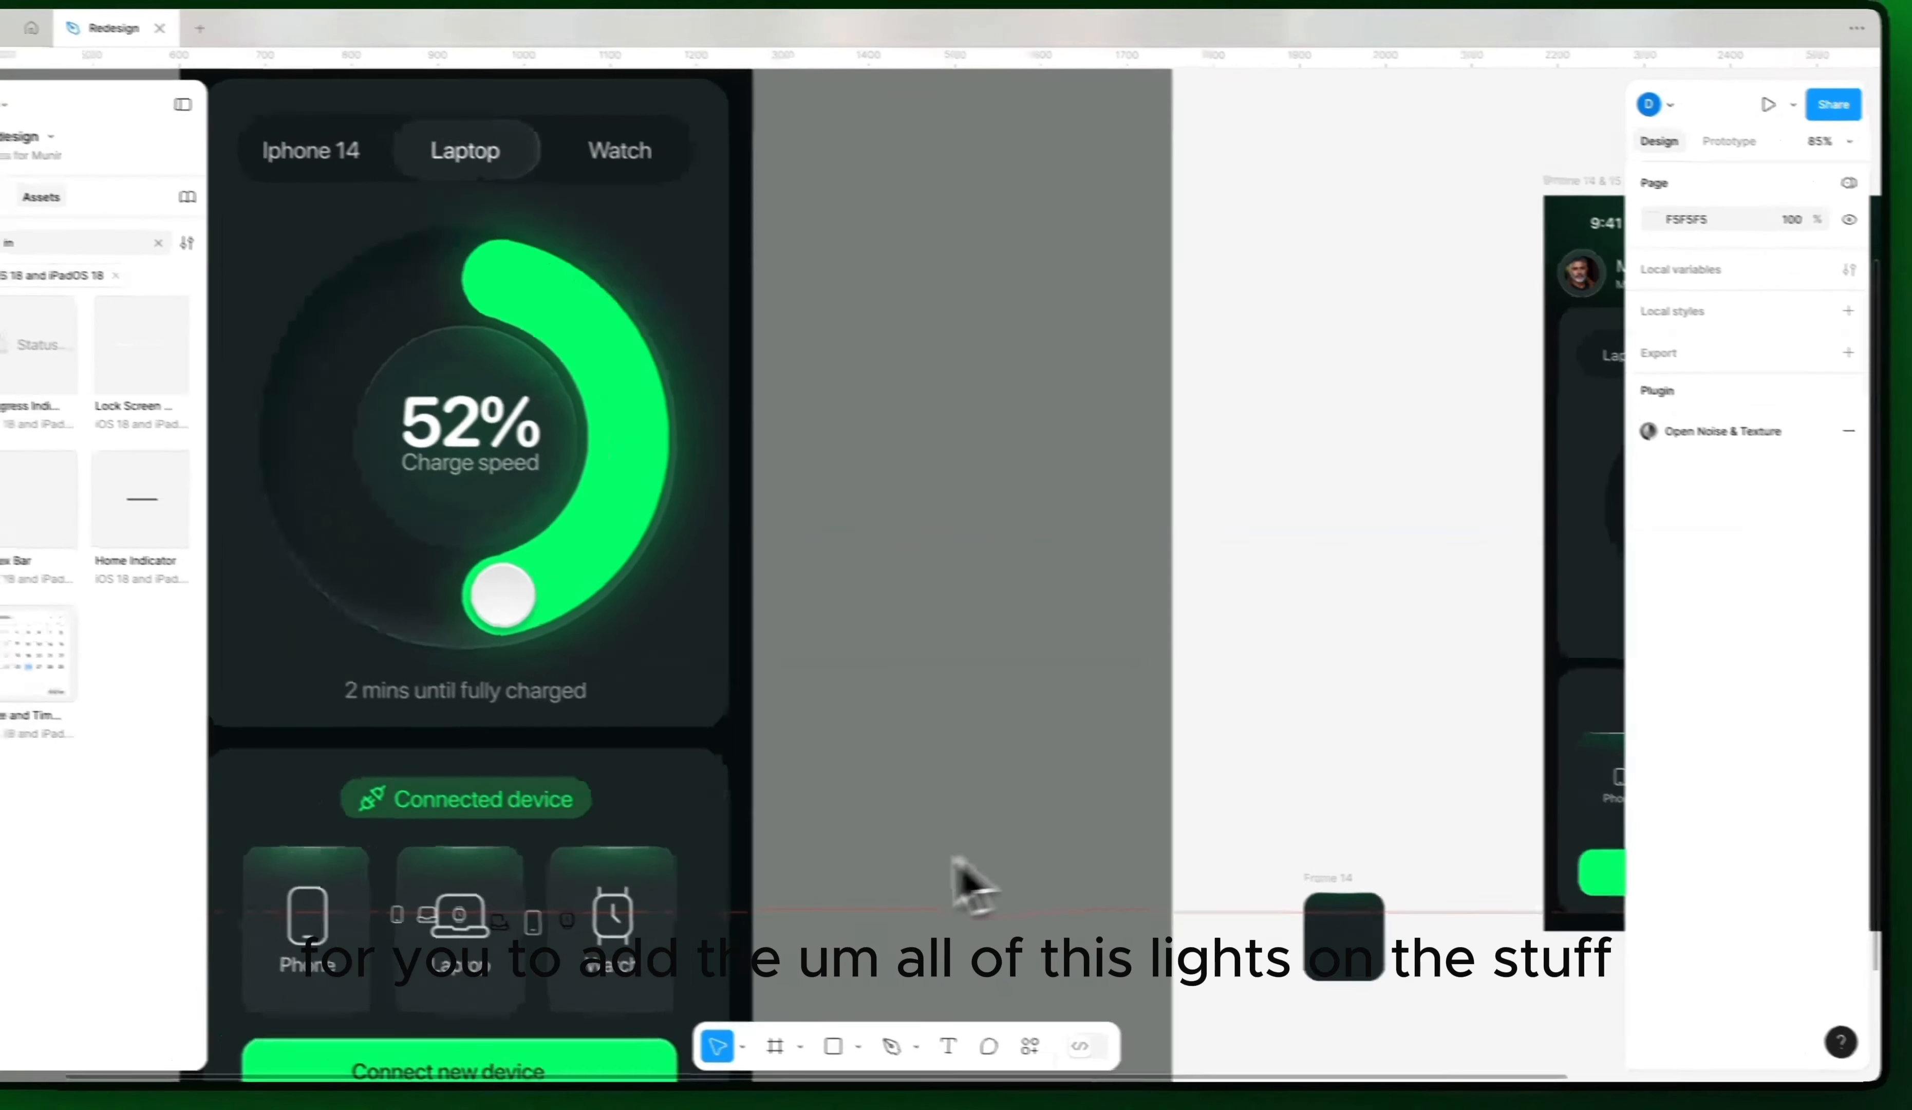
{"action": "scroll", "coordinate": [674, 905], "scroll_direction": "right", "scroll_amount": 10}
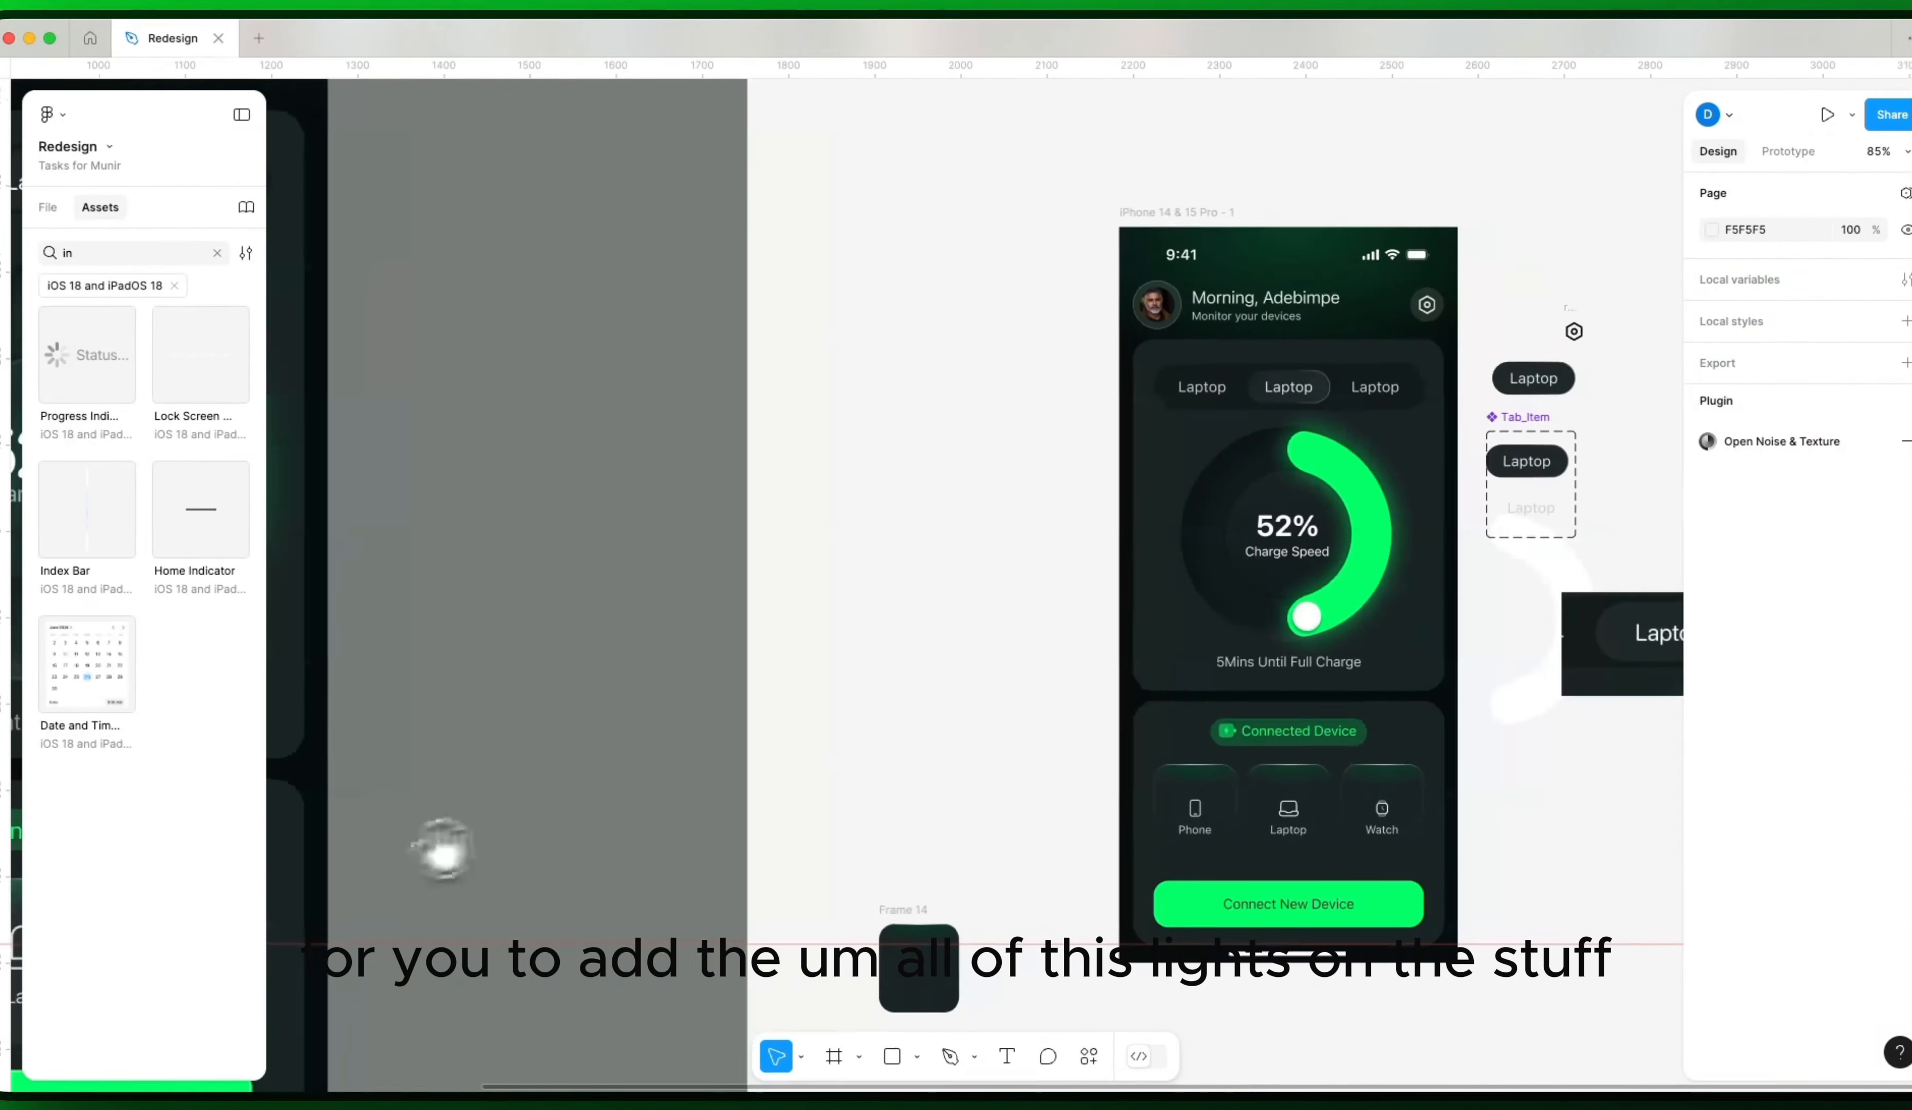
Step: Copy the small dot pattern frame from the selected Laptop tab and paste it into the Phone card
{"action": "scroll", "coordinate": [1076, 499], "scroll_direction": "up", "scroll_amount": 5}
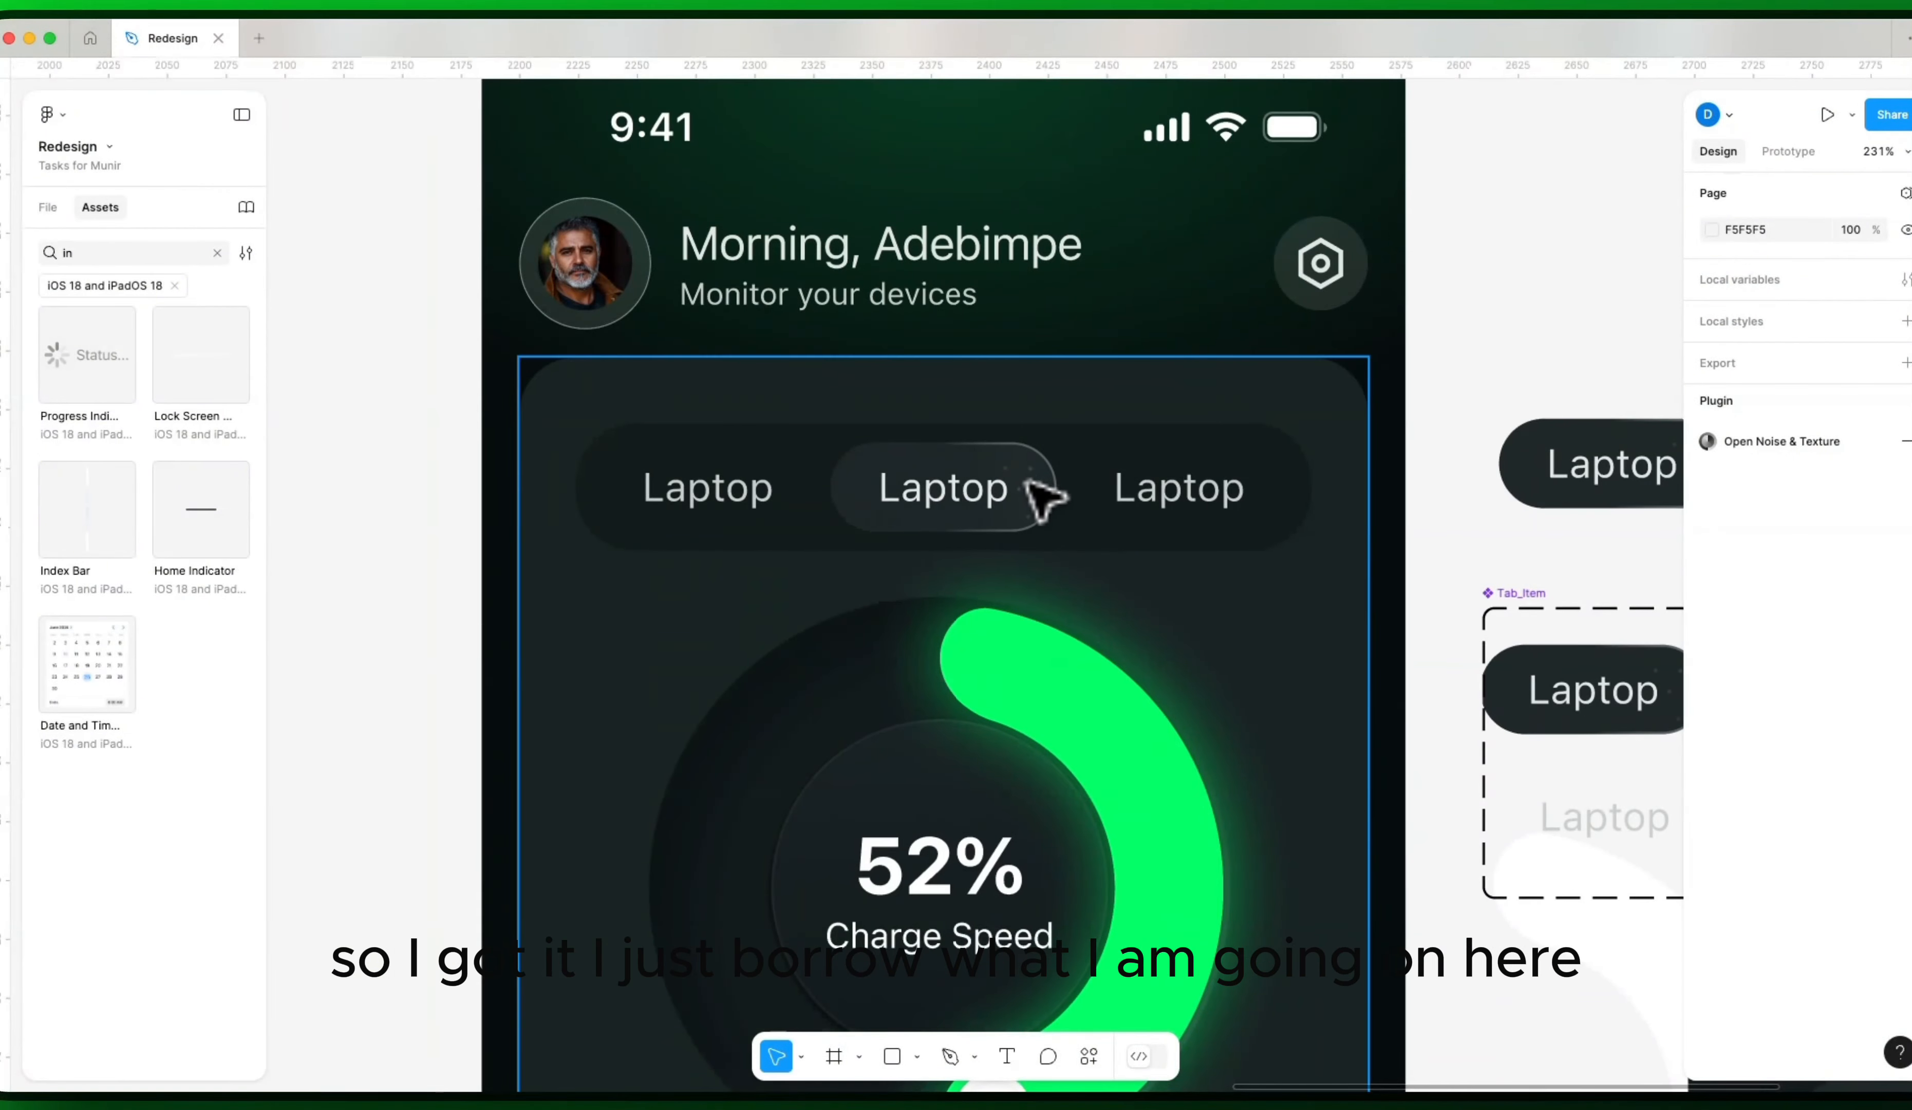
{"action": "left_click", "coordinate": [1024, 503]}
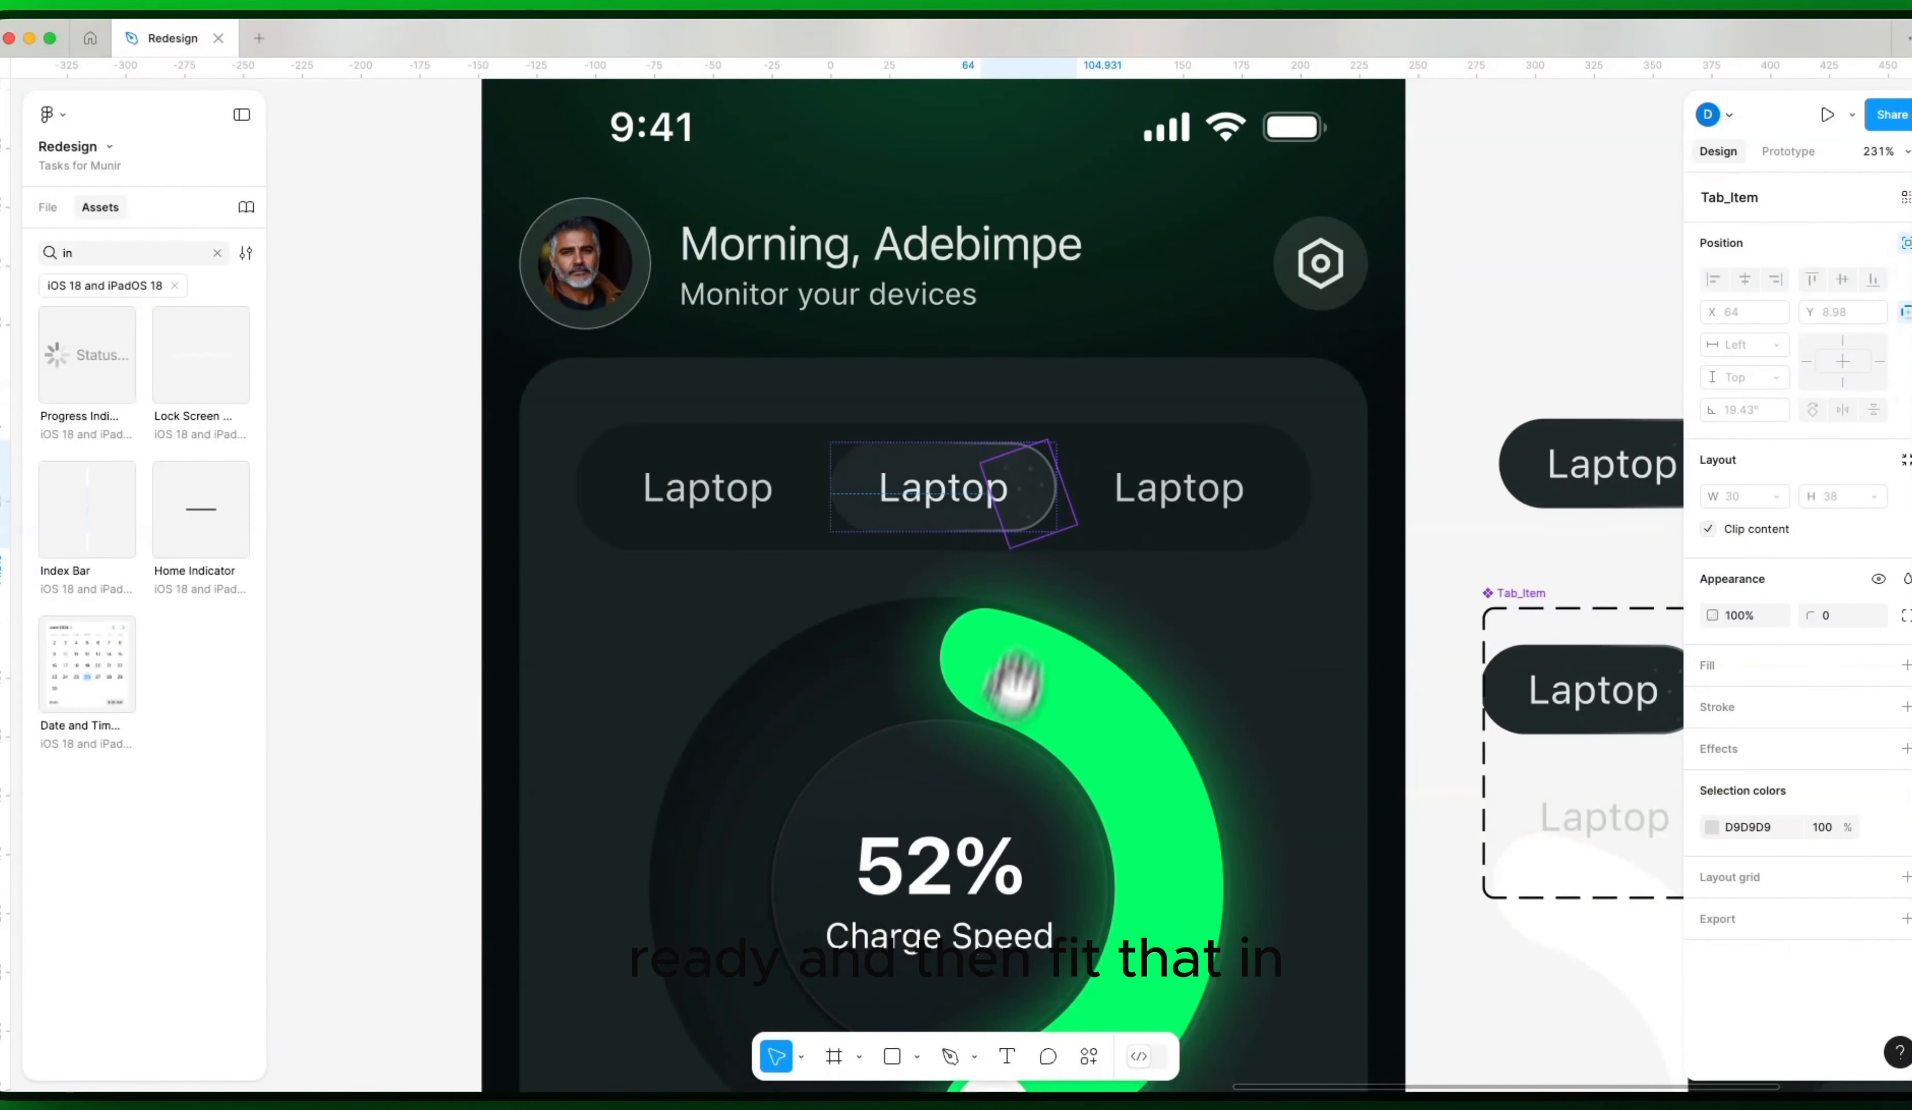
{"action": "scroll", "coordinate": [1016, 683], "scroll_direction": "down", "scroll_amount": 10}
{"action": "scroll", "coordinate": [1112, 465], "scroll_direction": "down", "scroll_amount": 2}
{"action": "left_click", "coordinate": [903, 728]}
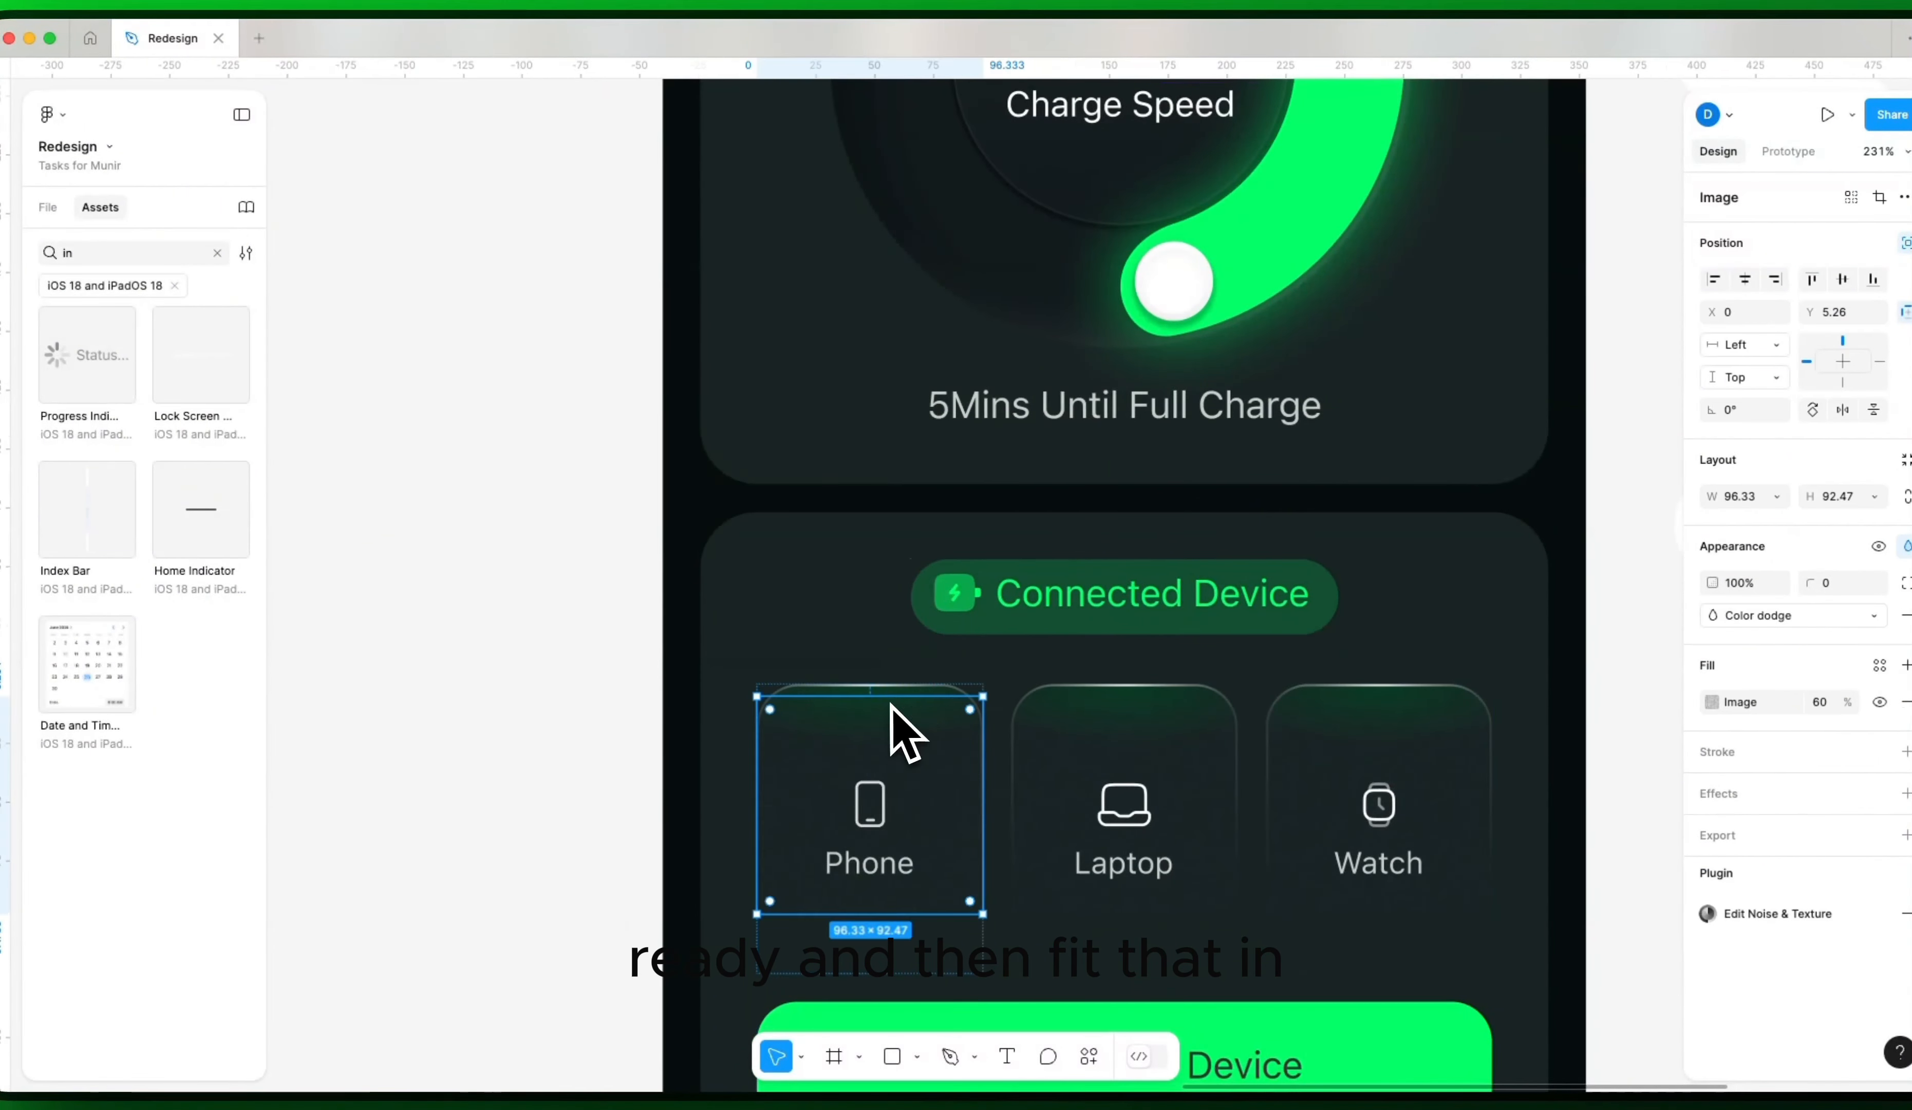
{"action": "left_click", "coordinate": [896, 690]}
{"action": "left_click", "coordinate": [956, 693]}
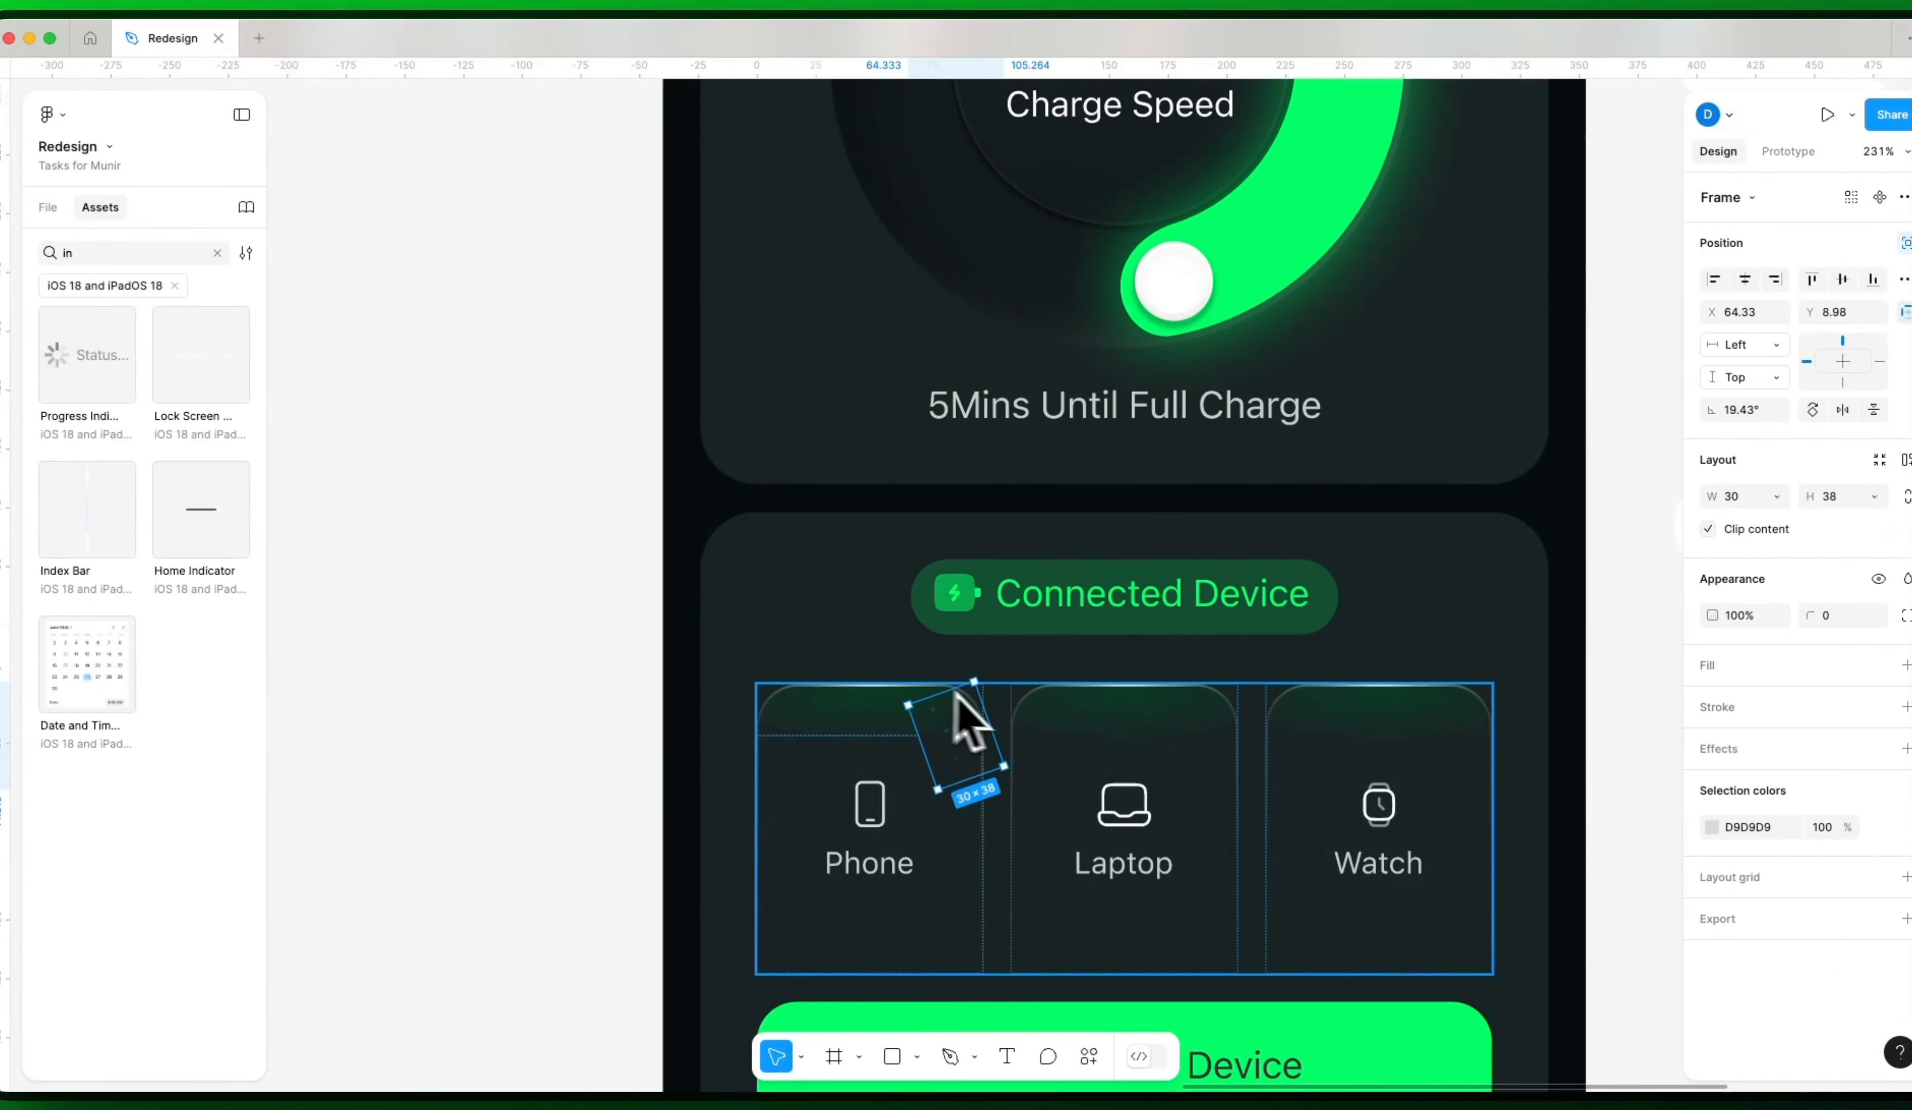
Step: Place the Phone card's dot pattern at the card's top centre, rotated to 90°, and scale it to 33.29 × 42.17
{"action": "left_click_drag", "start_coordinate": [987, 775], "coordinate": [996, 695]}
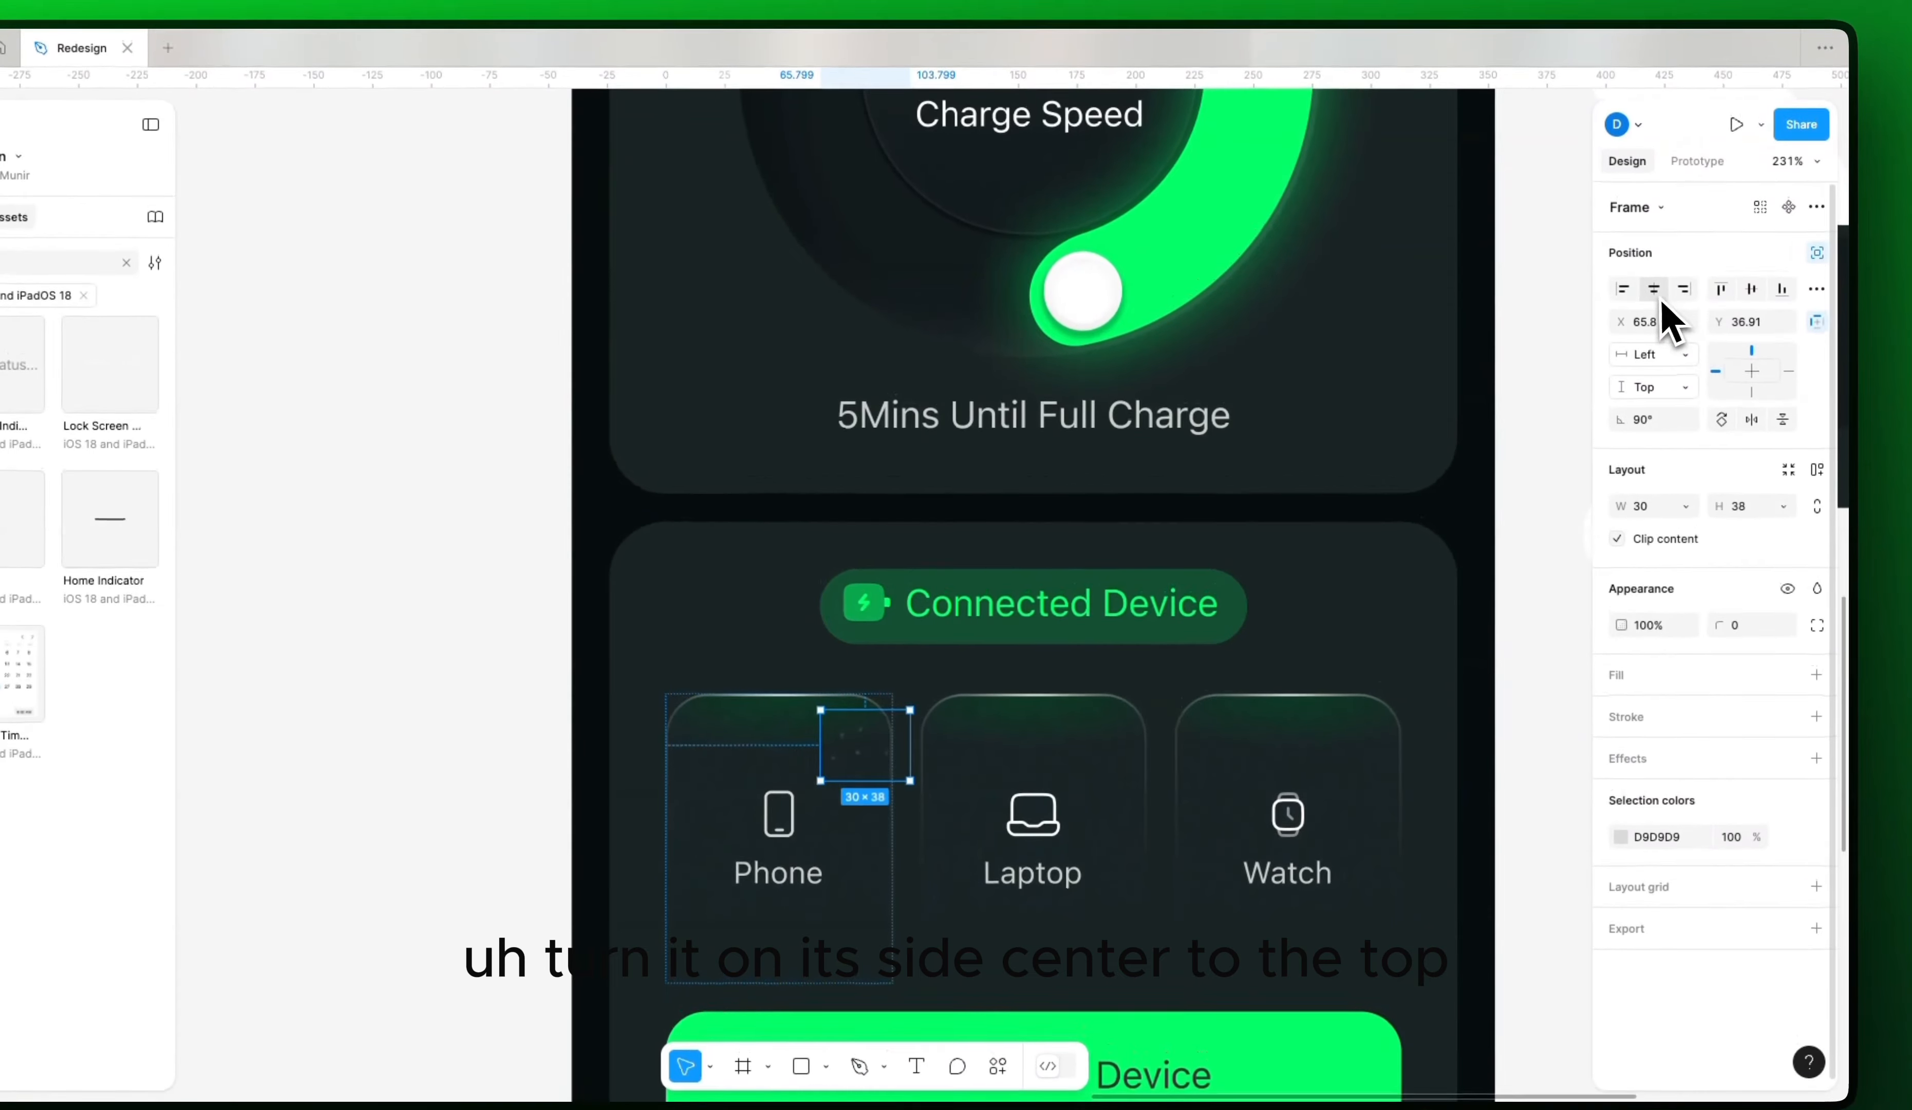
{"action": "left_click", "coordinate": [1654, 272]}
{"action": "left_click", "coordinate": [1721, 273]}
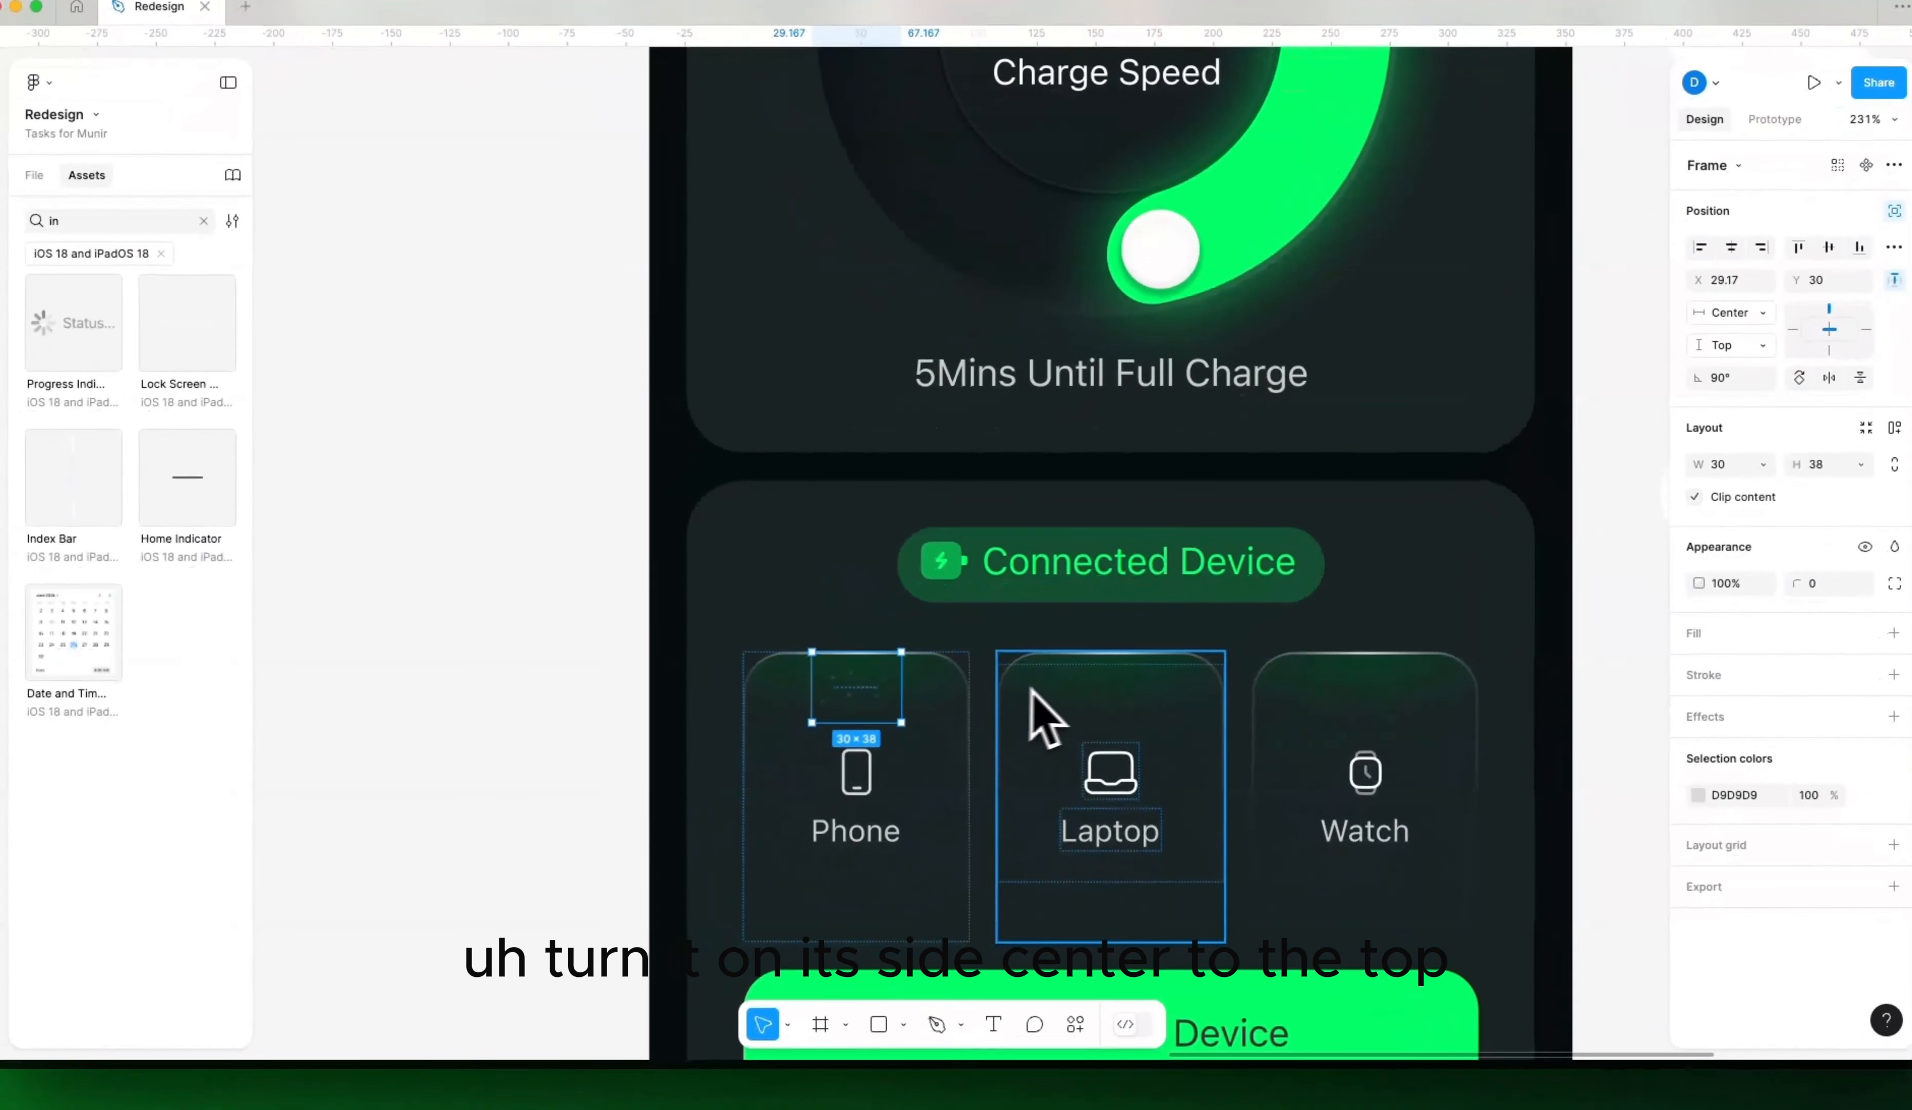
{"action": "key", "text": "k"}
{"action": "left_click_drag", "start_coordinate": [823, 764], "coordinate": [827, 766]}
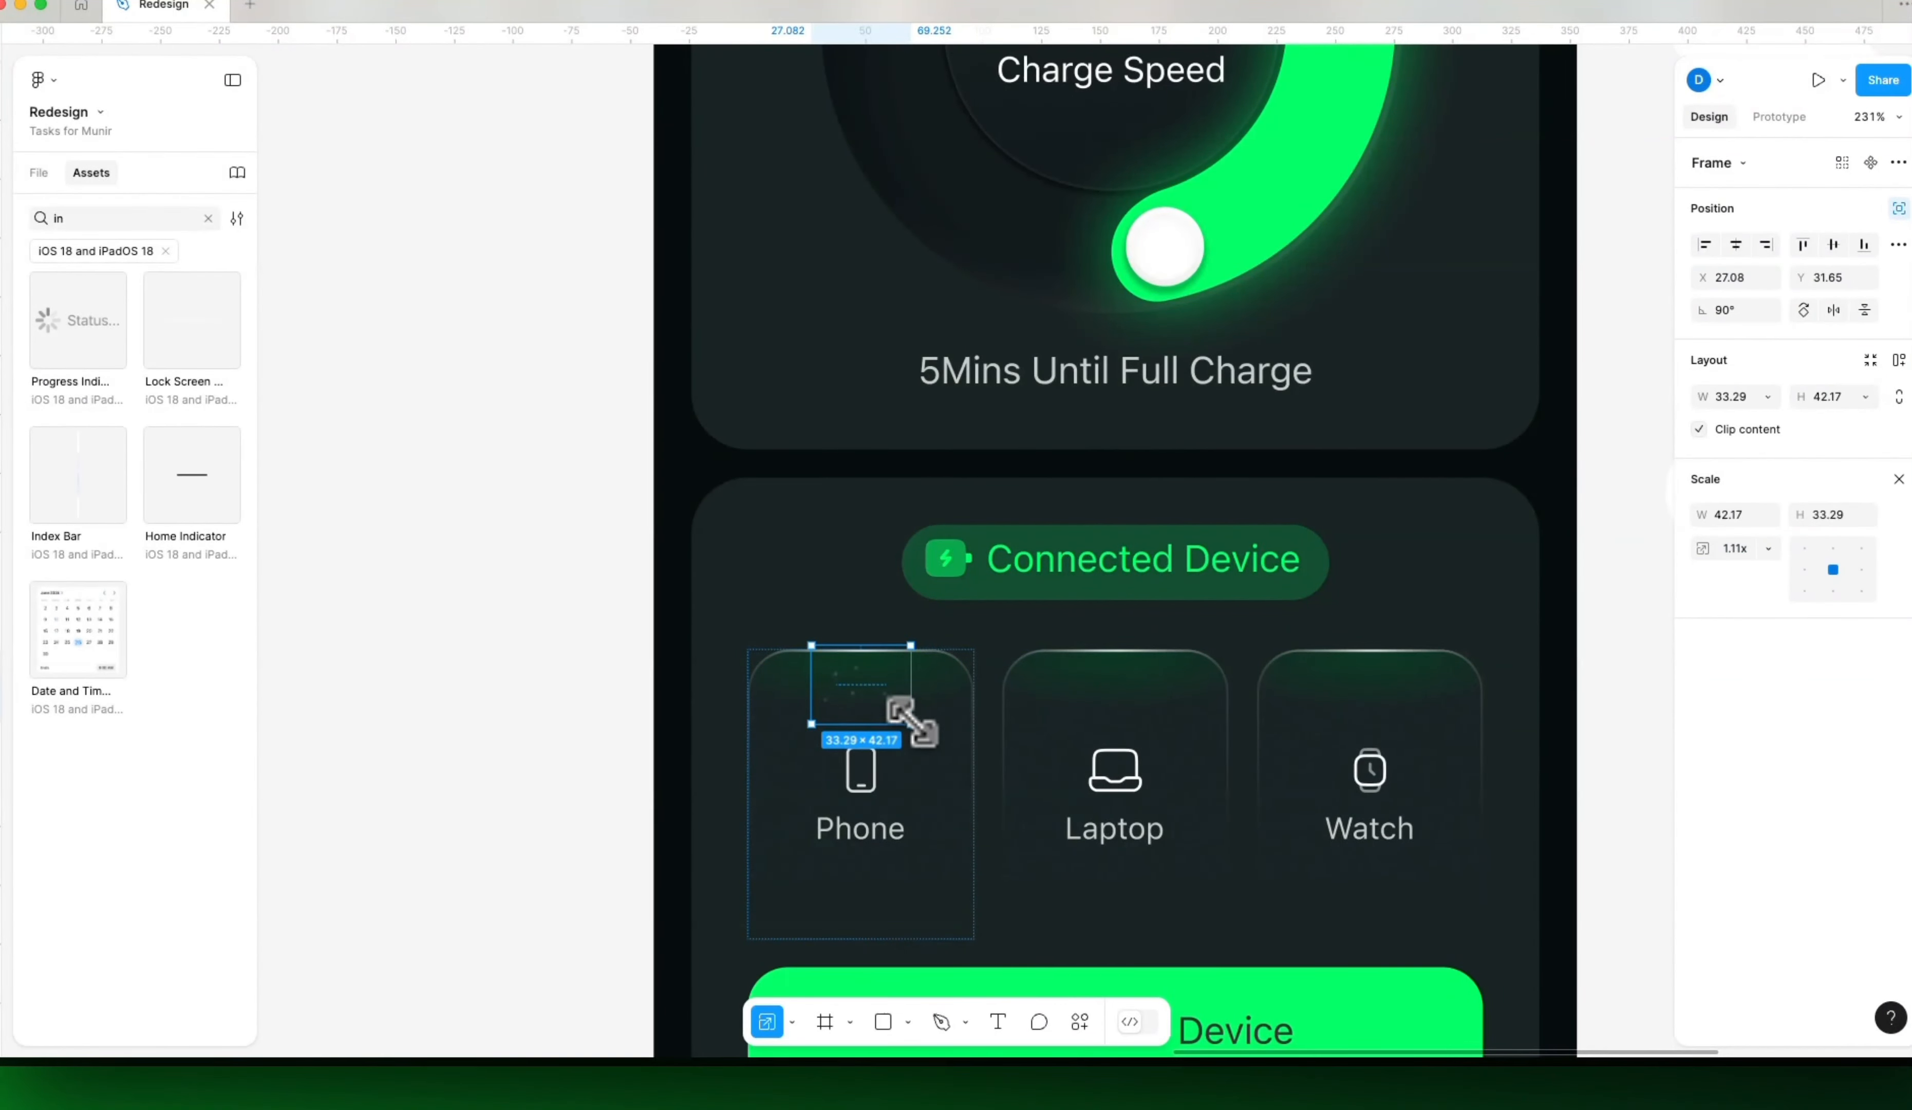
Step: Move the single dot near the centre of the Phone card's dot pattern up towards the card's upper edge
{"action": "scroll", "coordinate": [896, 704], "scroll_direction": "up", "scroll_amount": 6}
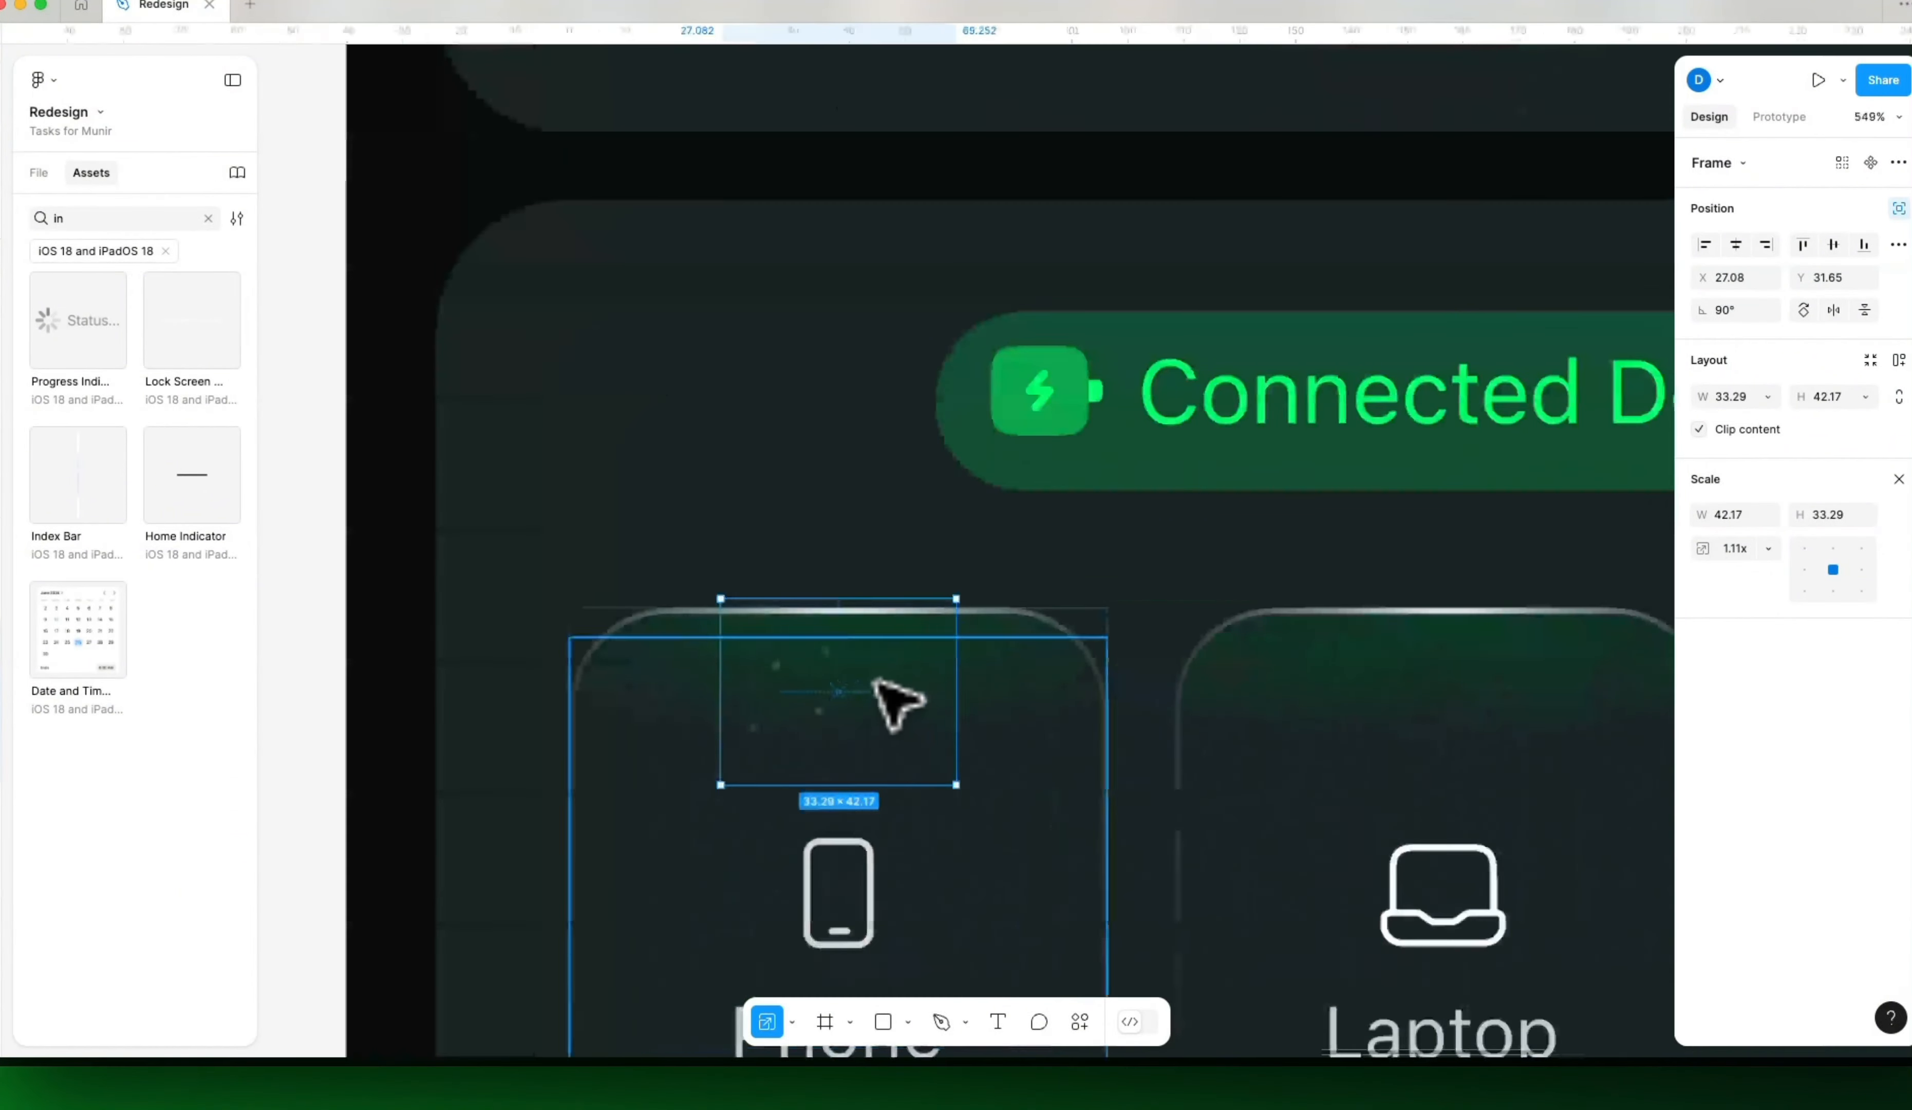
{"action": "left_click", "coordinate": [899, 716]}
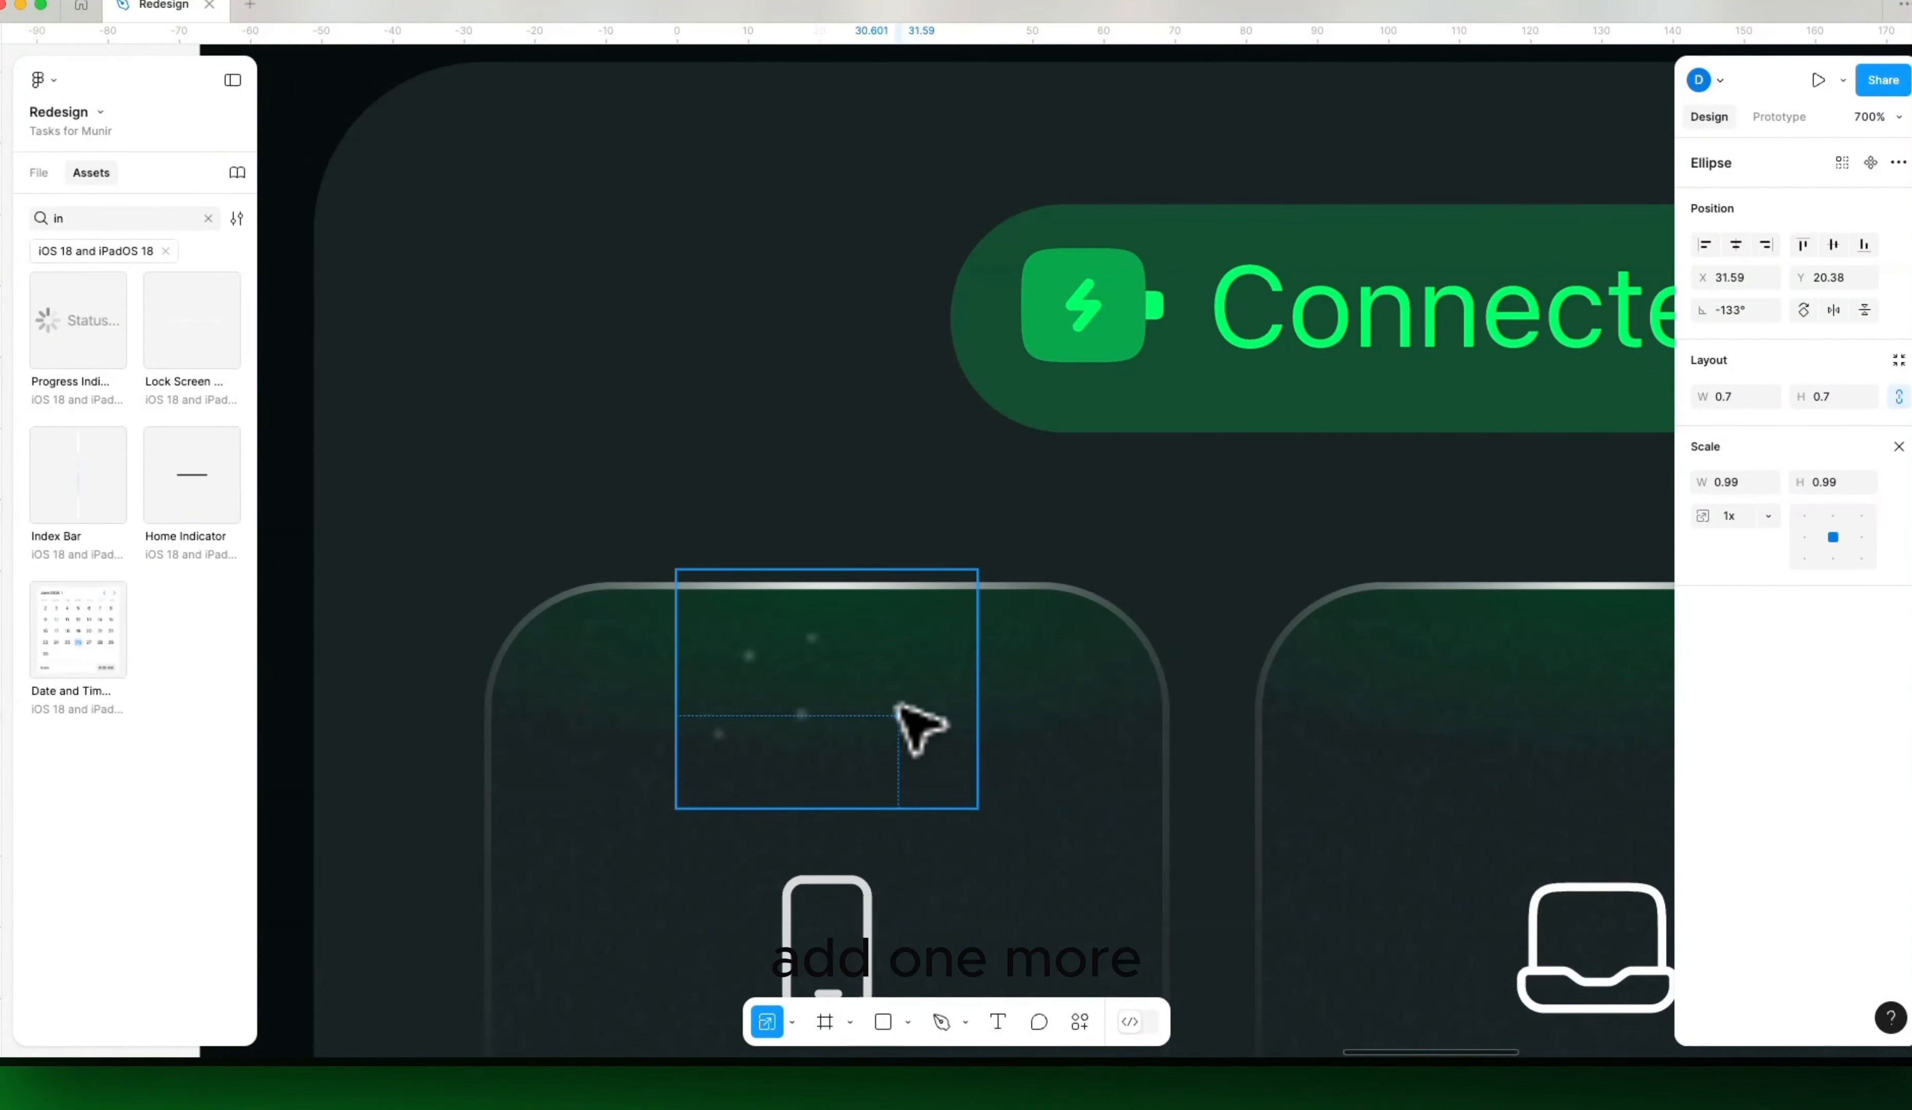
{"action": "key", "text": "Up"}
{"action": "key", "text": "Up"}
{"action": "key", "text": "Up"}
{"action": "key", "text": "Up"}
{"action": "key", "text": "Up"}
{"action": "key", "text": "Up"}
{"action": "key", "text": "Up"}
{"action": "key", "text": "Up"}
{"action": "key", "text": "Up"}
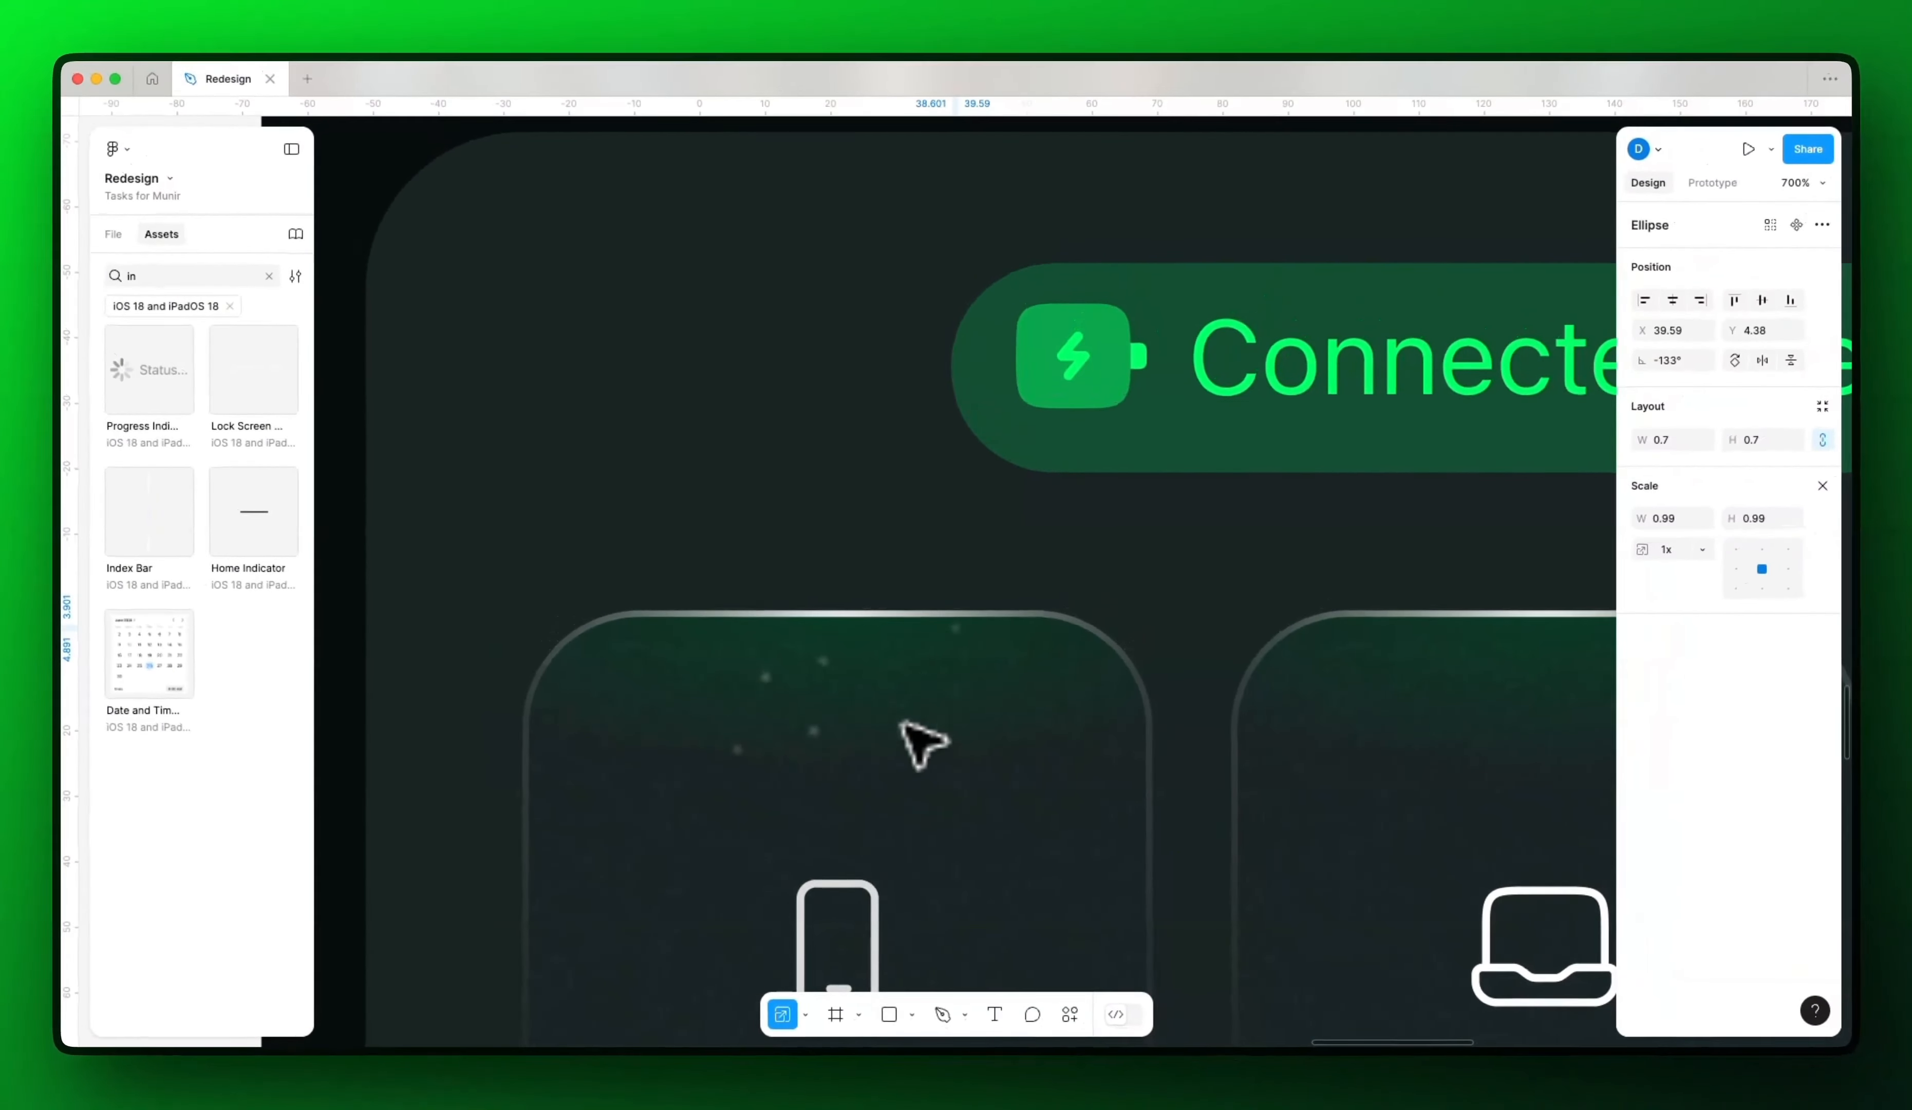
{"action": "key", "text": "v"}
{"action": "scroll", "coordinate": [909, 600], "scroll_direction": "down", "scroll_amount": 5}
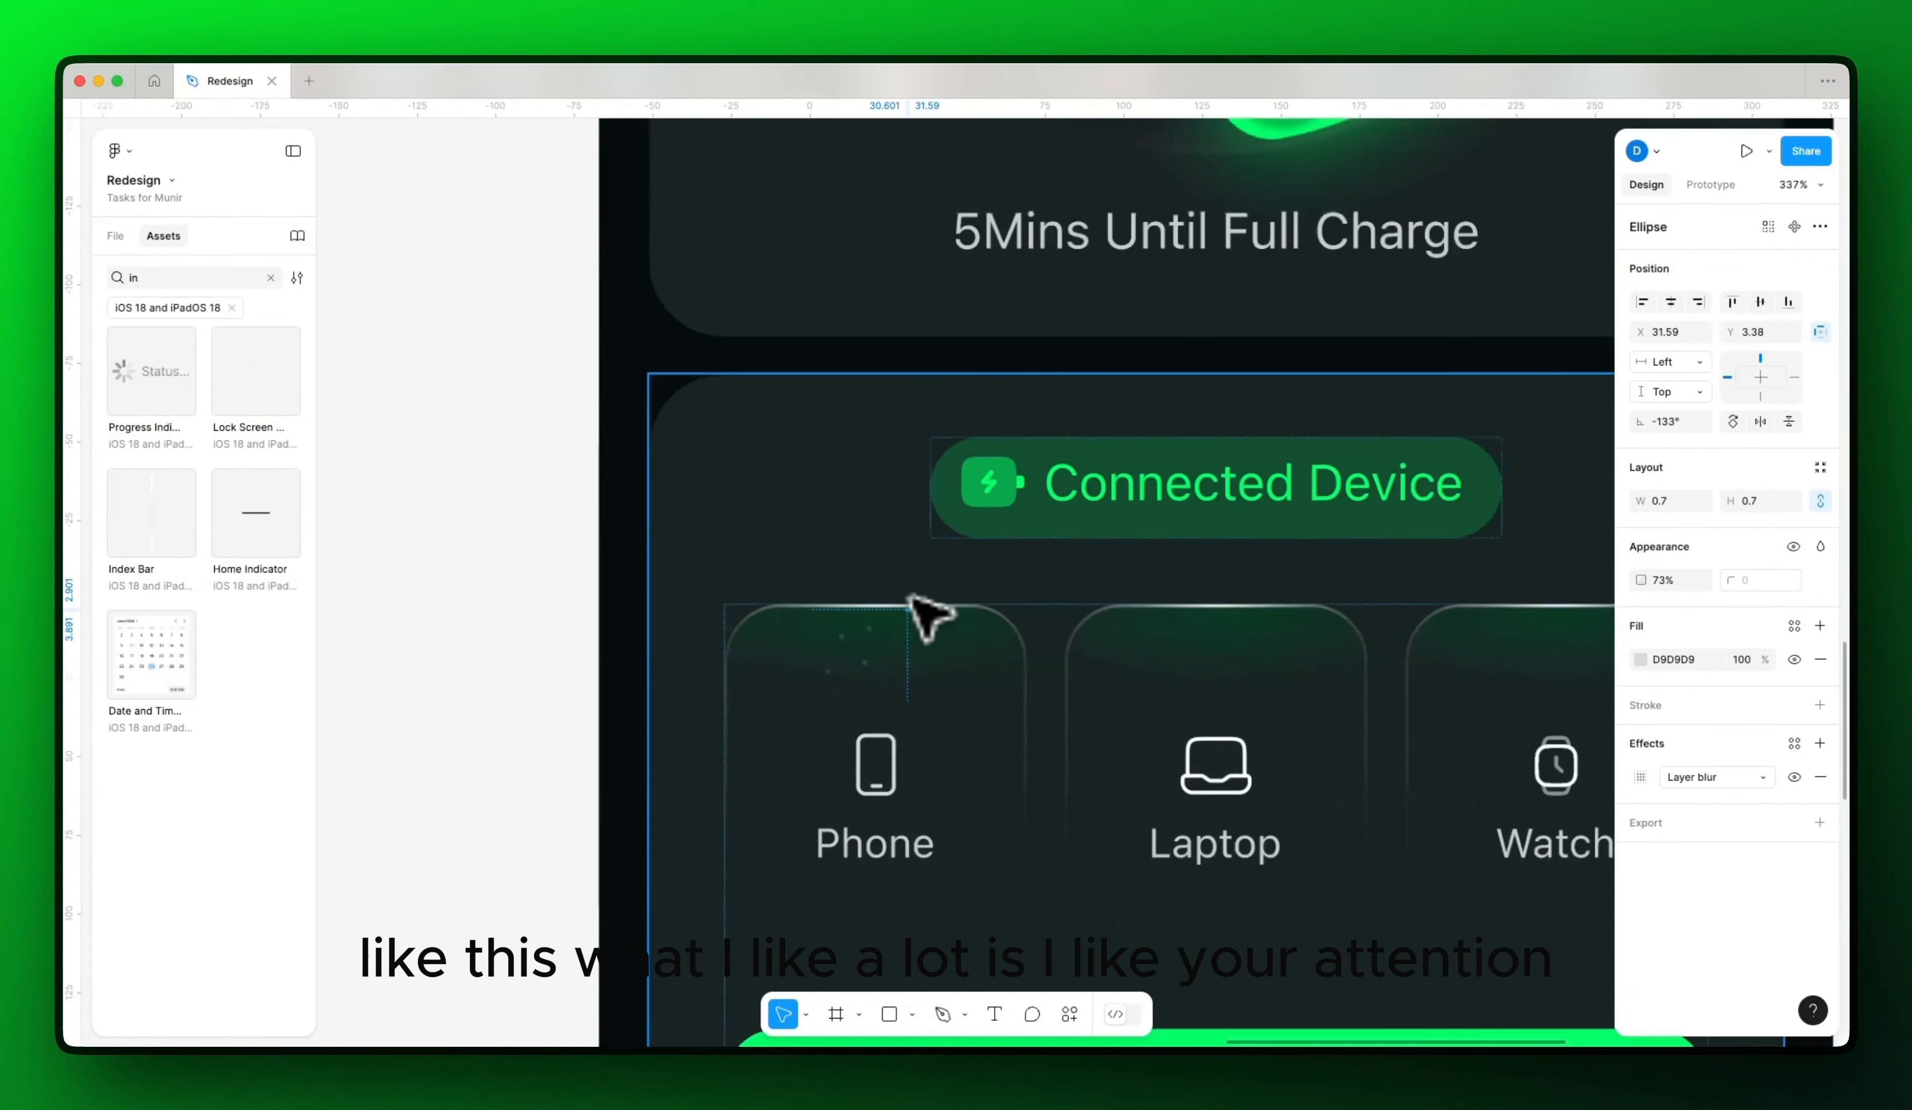
Step: Copy the Phone card's dot pattern into the Laptop card and shift it 8 px left to X 18.75
{"action": "left_click", "coordinate": [847, 650]}
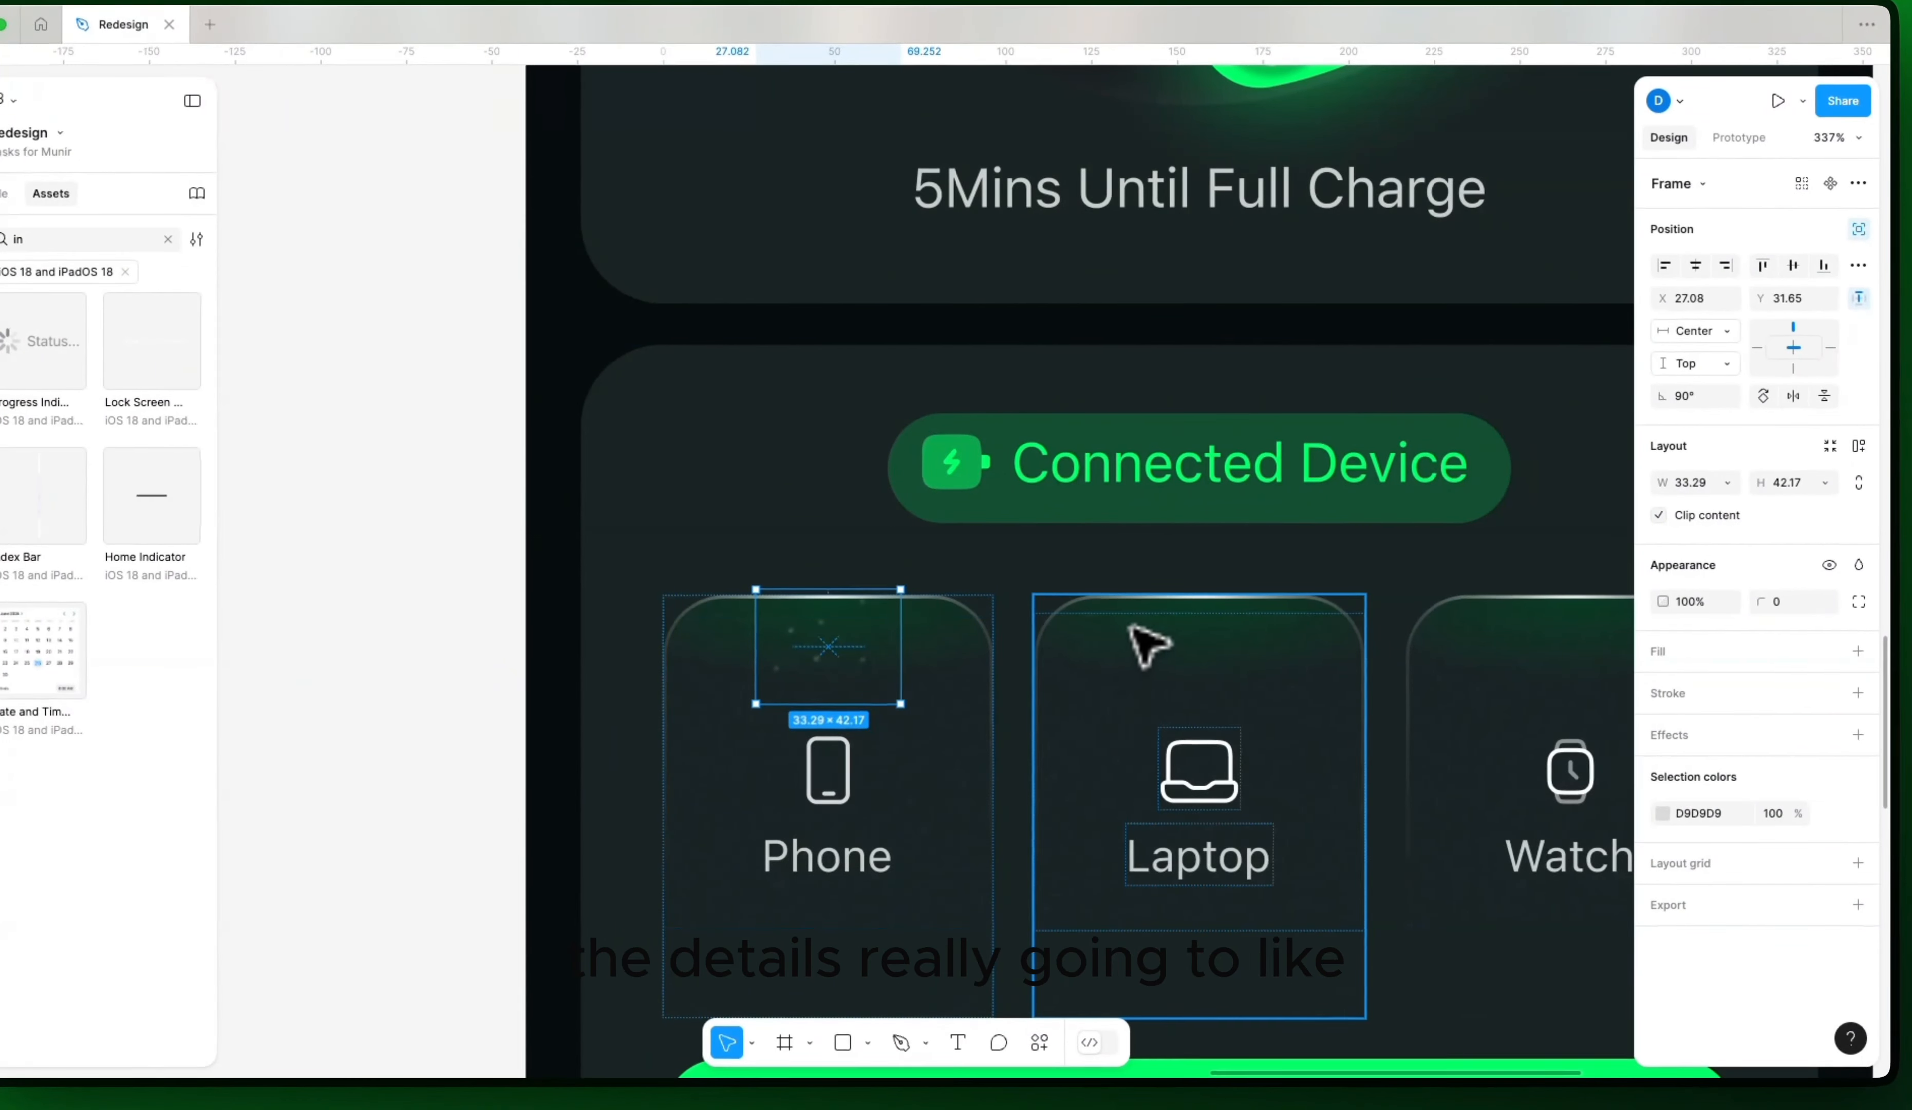
{"action": "left_click", "coordinate": [1145, 643]}
{"action": "left_click", "coordinate": [1161, 602]}
{"action": "key", "text": "super+v"}
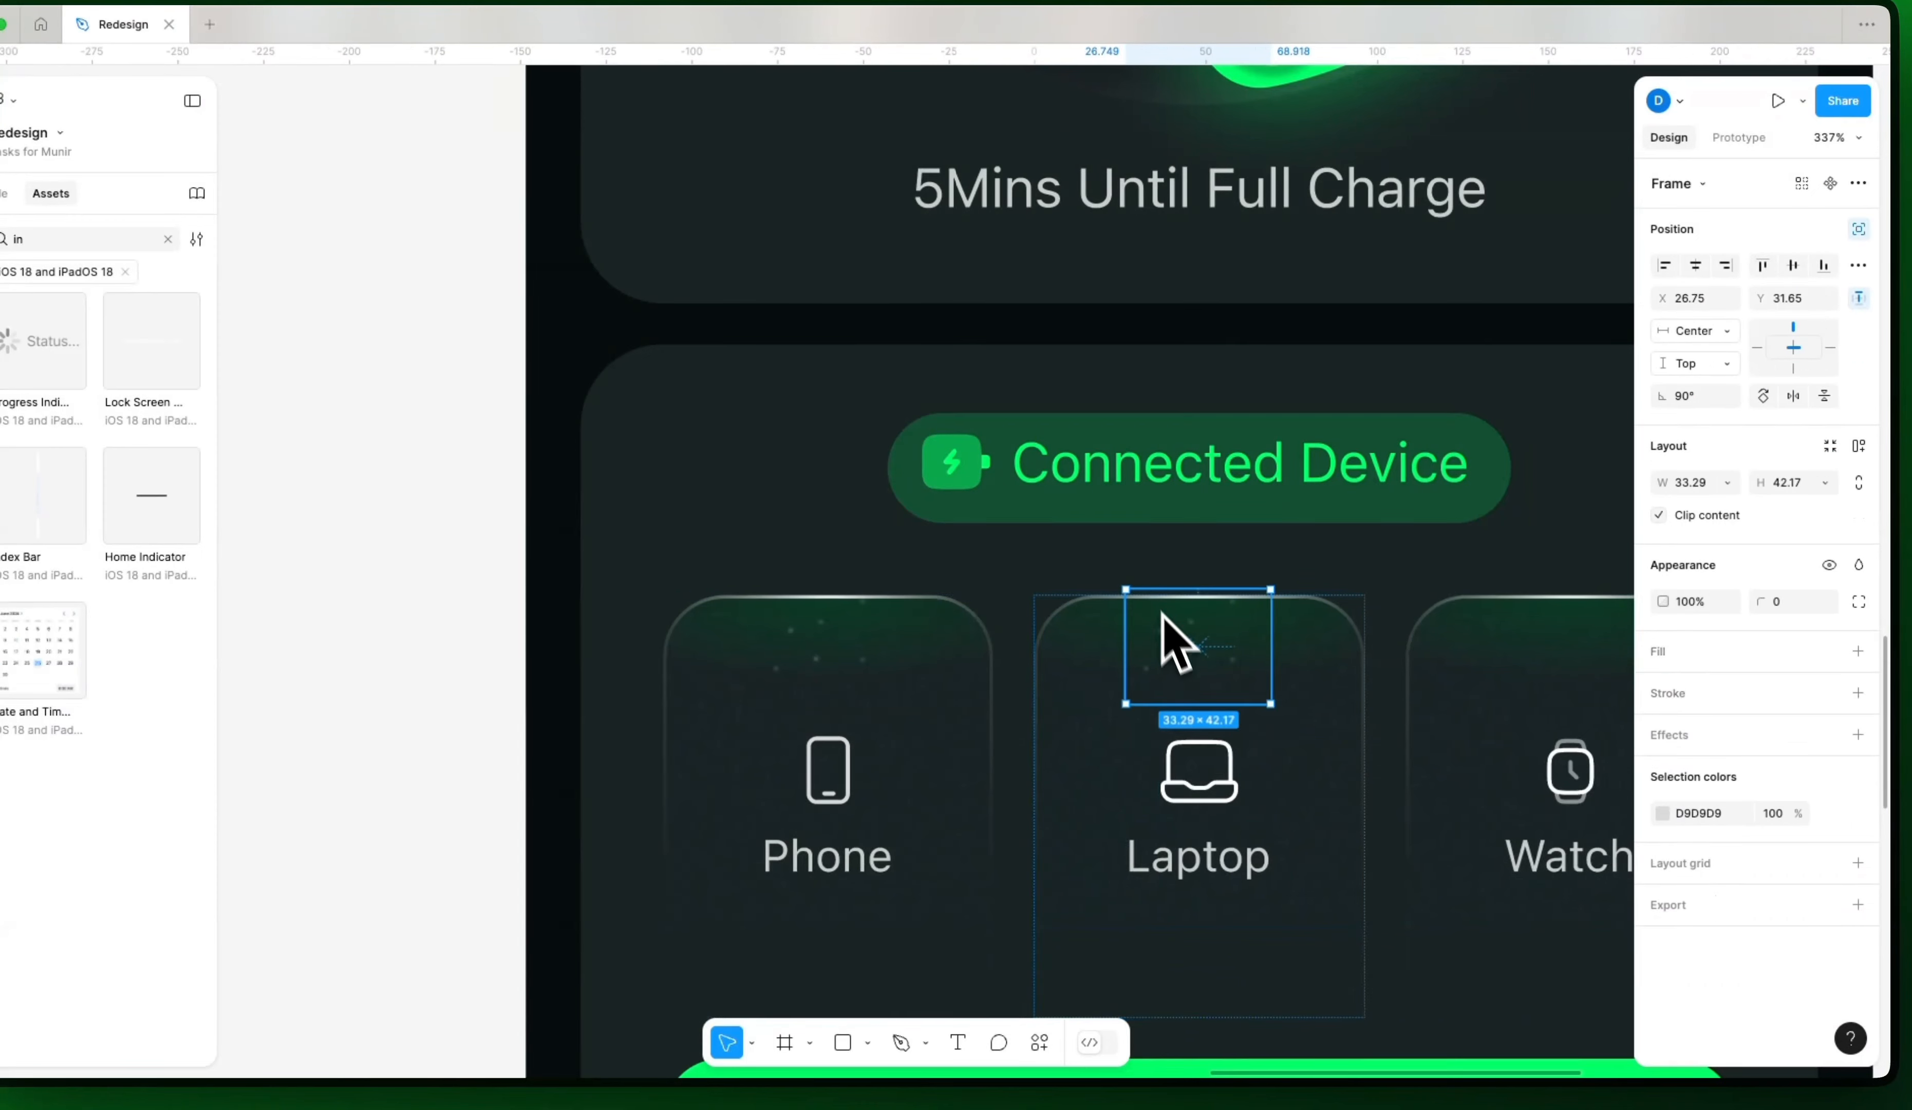
{"action": "key", "text": "Left"}
{"action": "key", "text": "Left"}
{"action": "key", "text": "Left"}
{"action": "key", "text": "Left"}
{"action": "key", "text": "Left"}
{"action": "key", "text": "Left"}
{"action": "key", "text": "Left"}
{"action": "key", "text": "Left"}
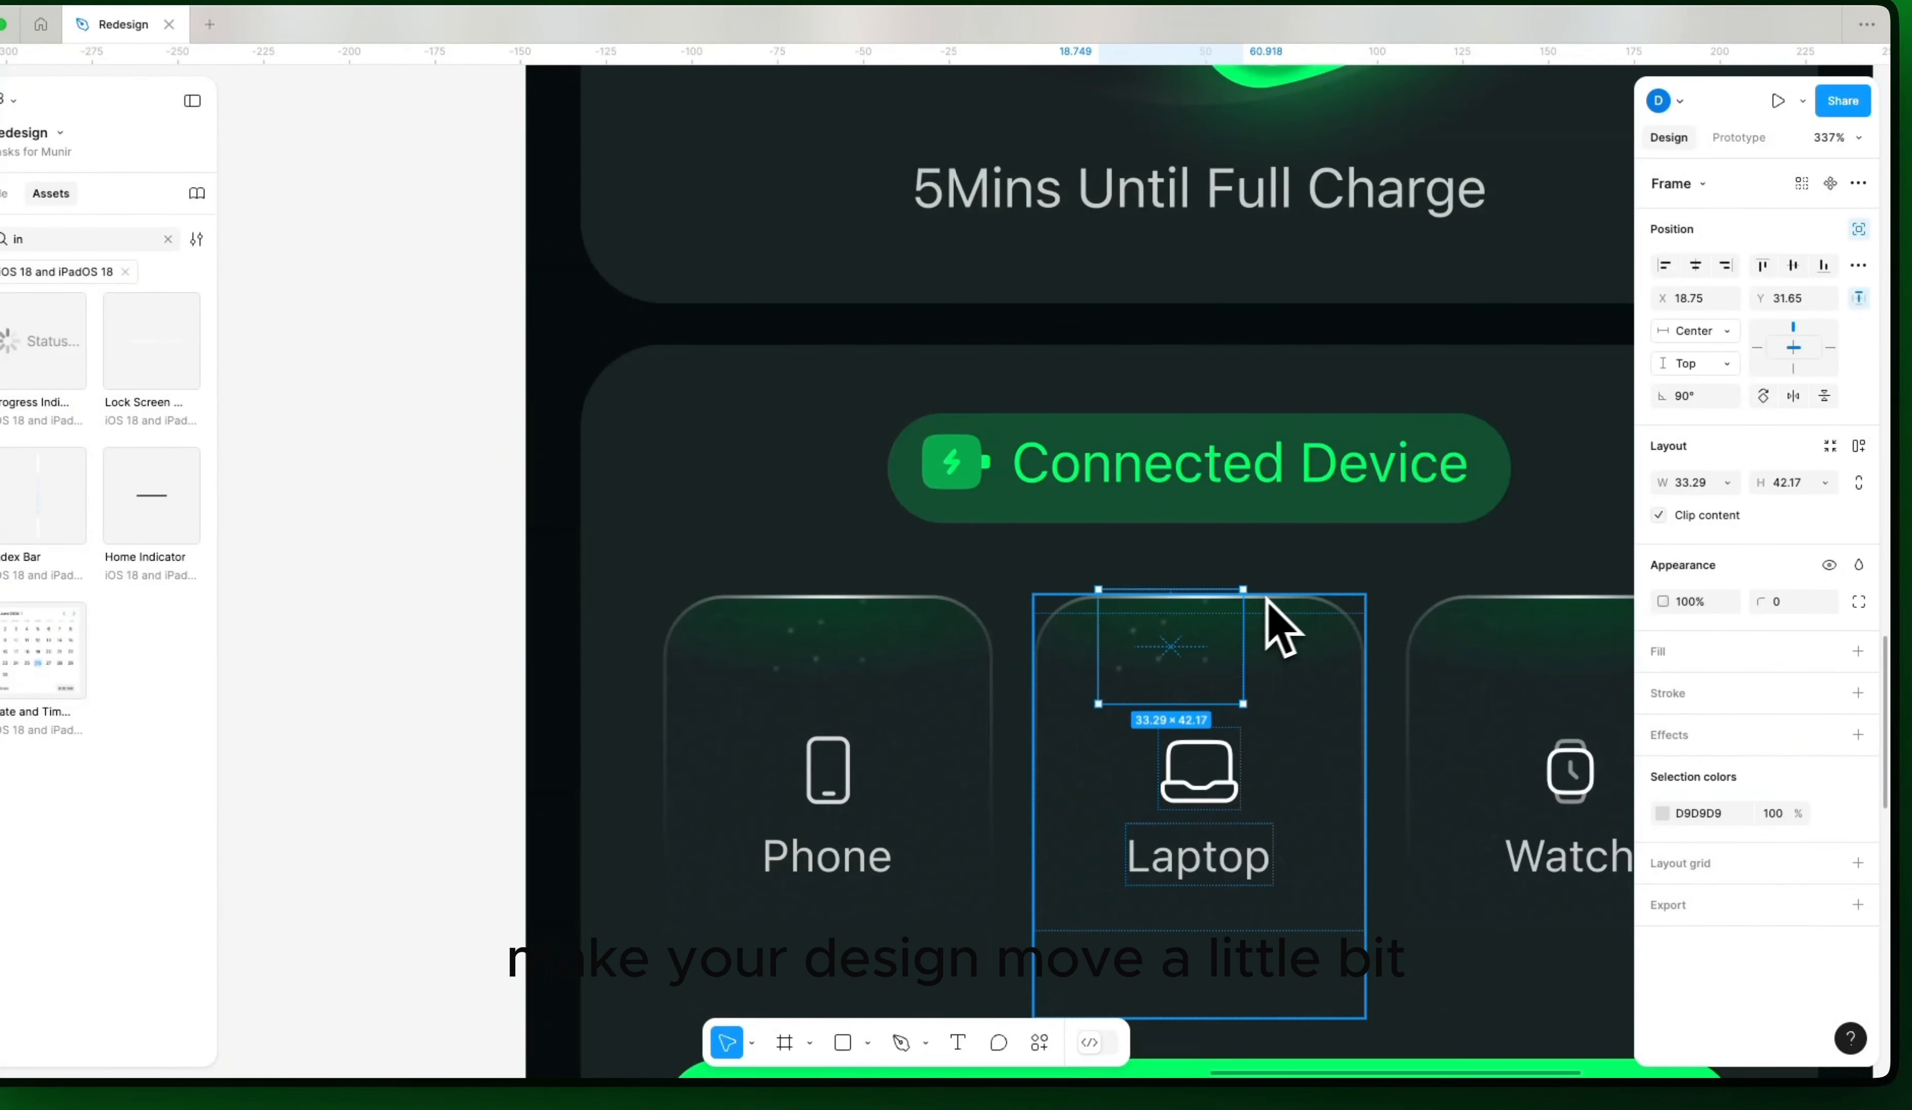
Step: Paste the dot pattern into the Watch card and rotate it to a different angle
{"action": "scroll", "coordinate": [1442, 576], "scroll_direction": "right", "scroll_amount": 5}
{"action": "scroll", "coordinate": [1442, 577], "scroll_direction": "up", "scroll_amount": 1}
{"action": "left_click", "coordinate": [1180, 711]}
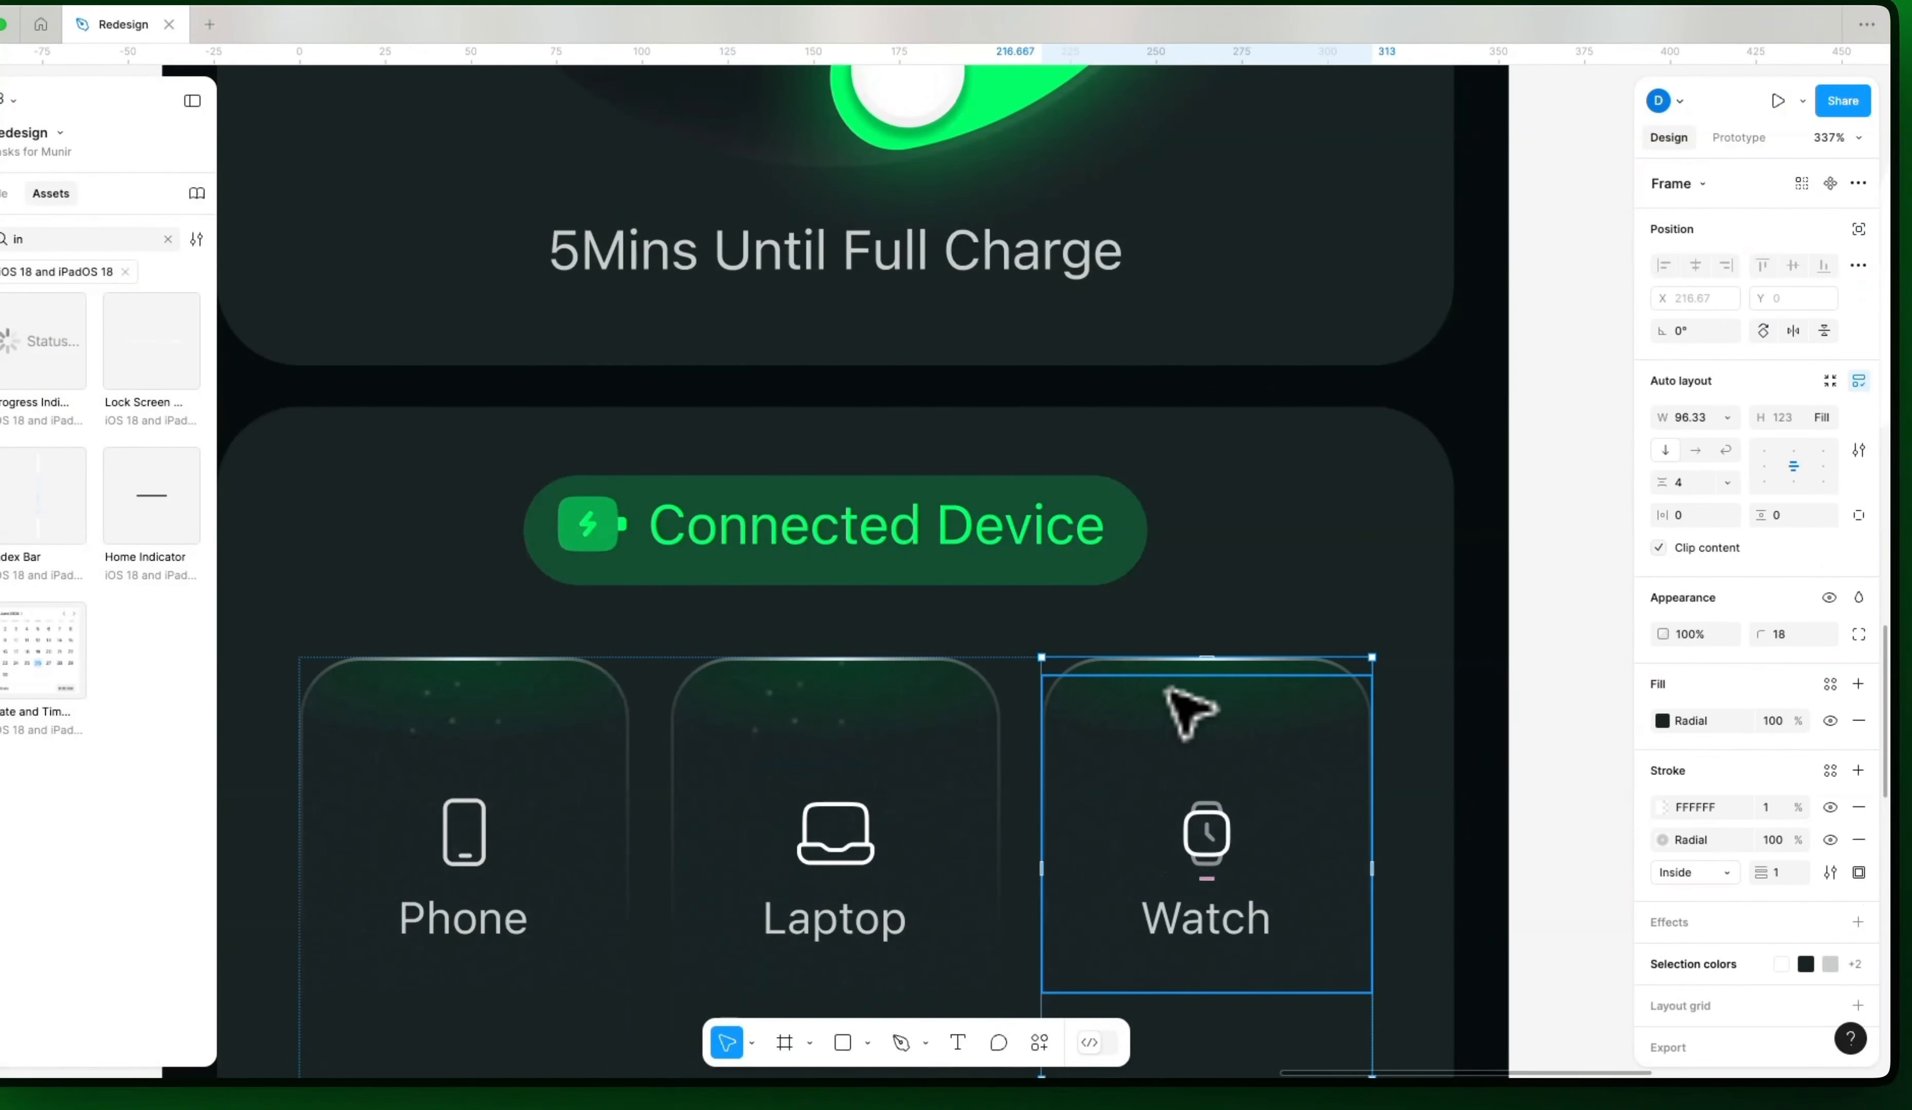
{"action": "key", "text": "super+v"}
{"action": "left_click_drag", "start_coordinate": [1279, 640], "coordinate": [1268, 718]}
Step: Rotate the Laptop card's dot pattern to 120° and shift it 7 px right and 2 px down
{"action": "left_click", "coordinate": [854, 728]}
{"action": "key", "text": "super+v"}
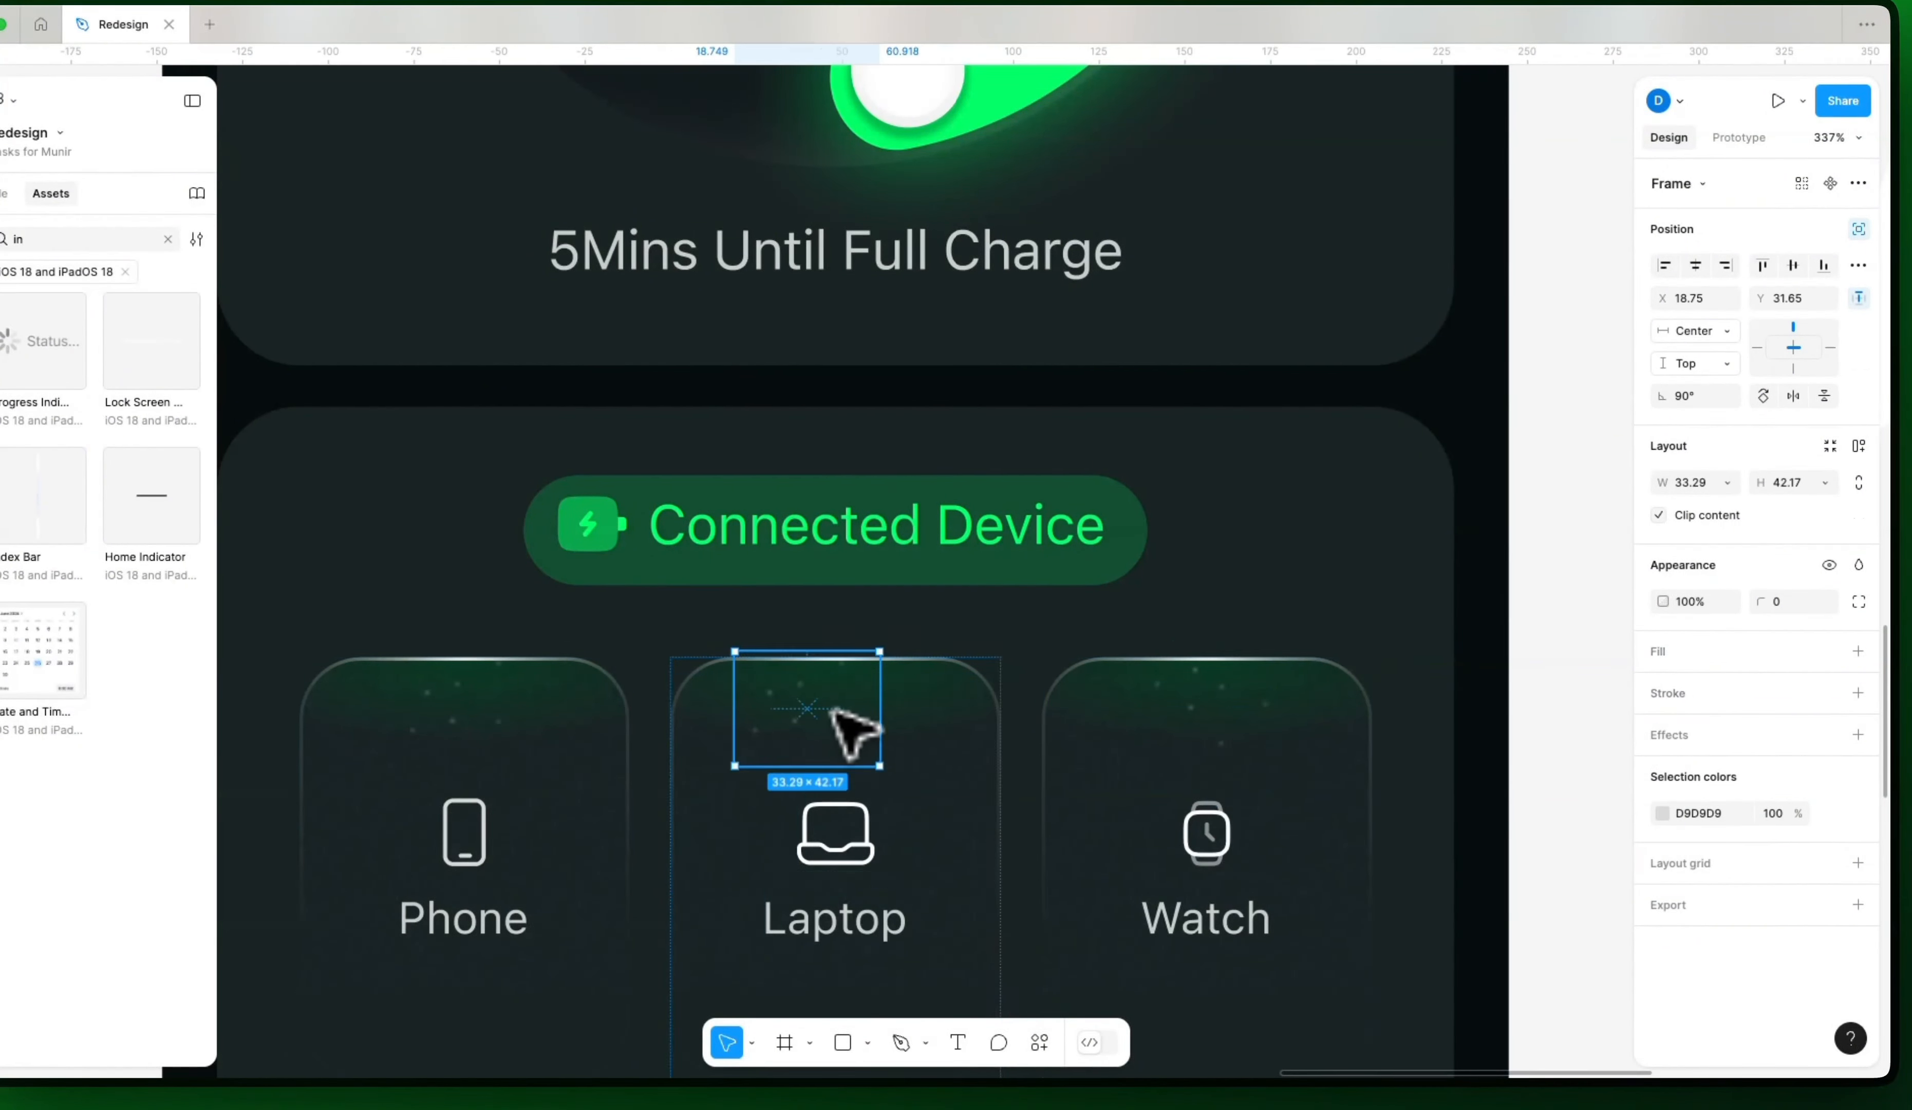
{"action": "left_click_drag", "start_coordinate": [887, 647], "coordinate": [842, 610]}
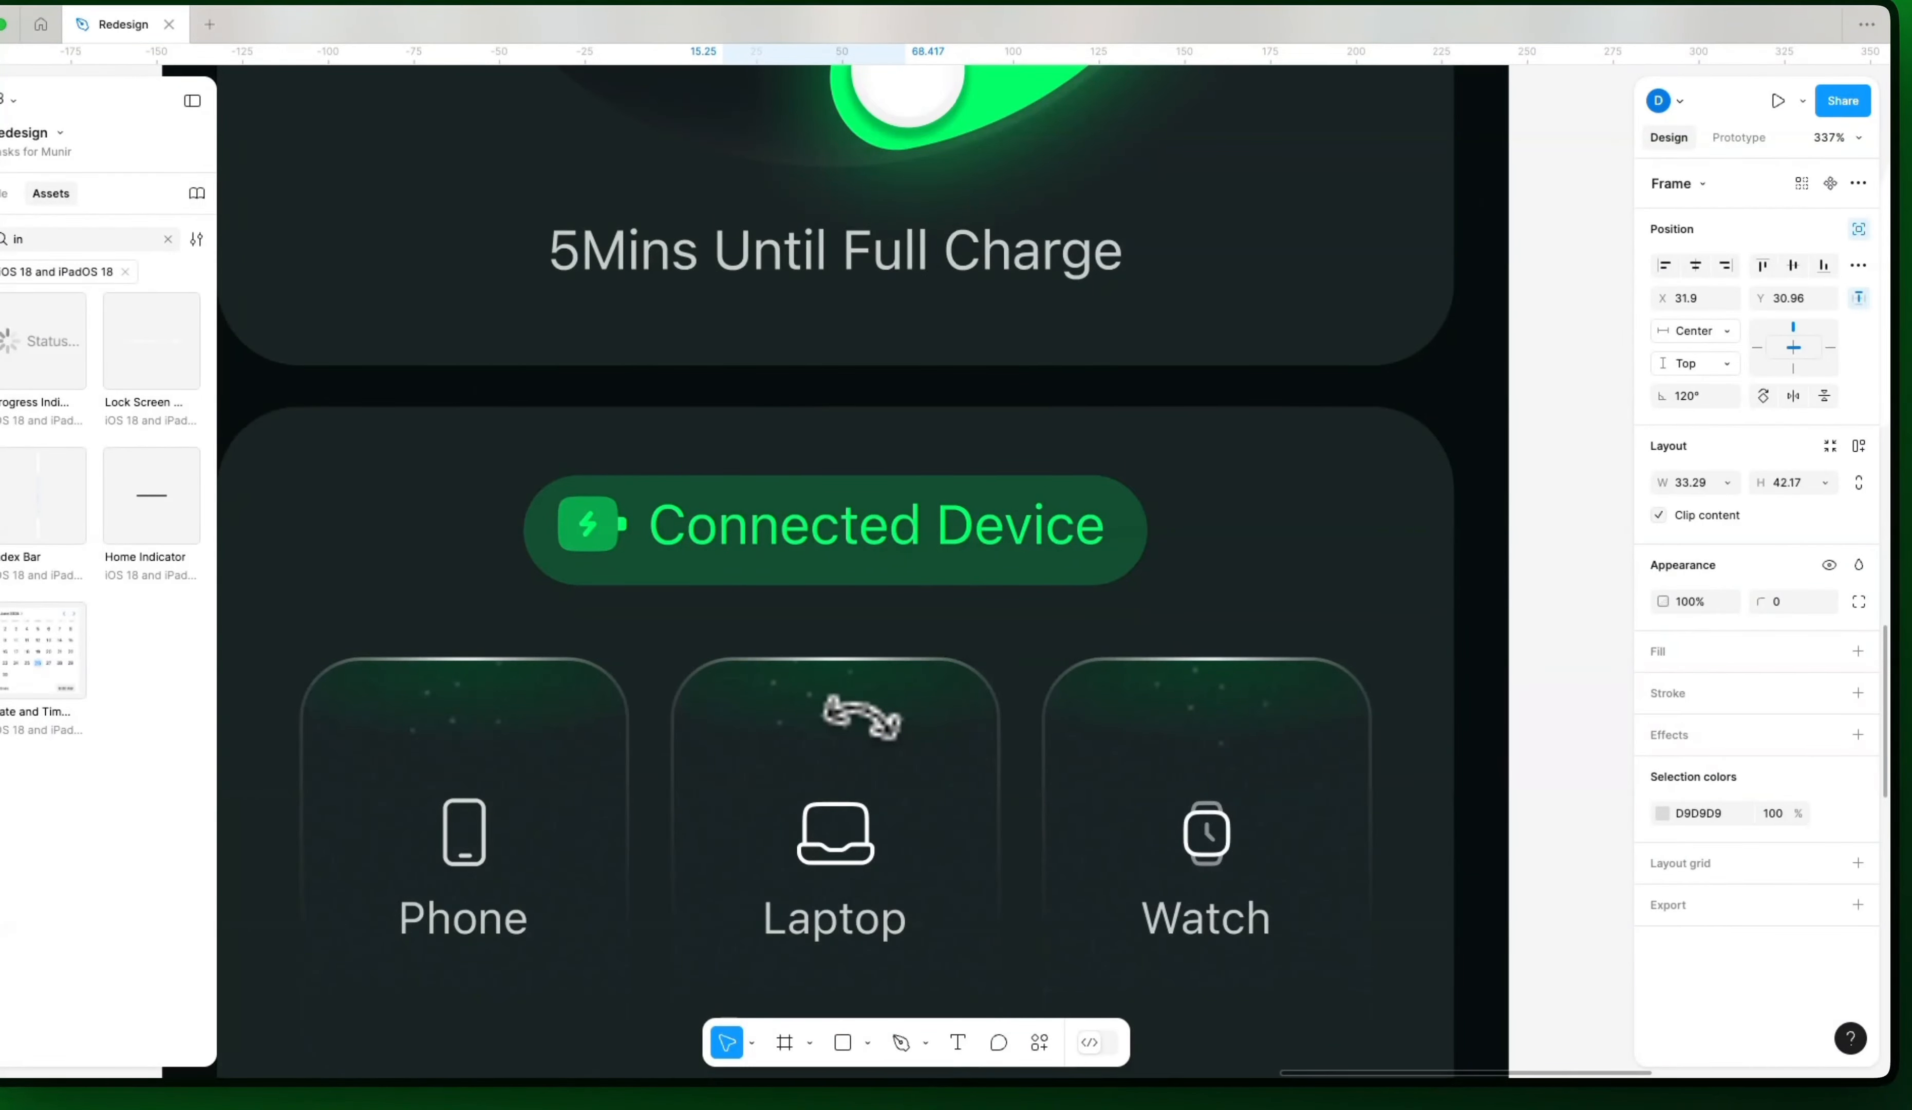
{"action": "key", "text": "Right"}
{"action": "key", "text": "Right"}
{"action": "key", "text": "Right"}
{"action": "key", "text": "Right"}
{"action": "key", "text": "Right"}
{"action": "key", "text": "Right"}
{"action": "key", "text": "Right"}
{"action": "key", "text": "Down"}
{"action": "key", "text": "Down"}
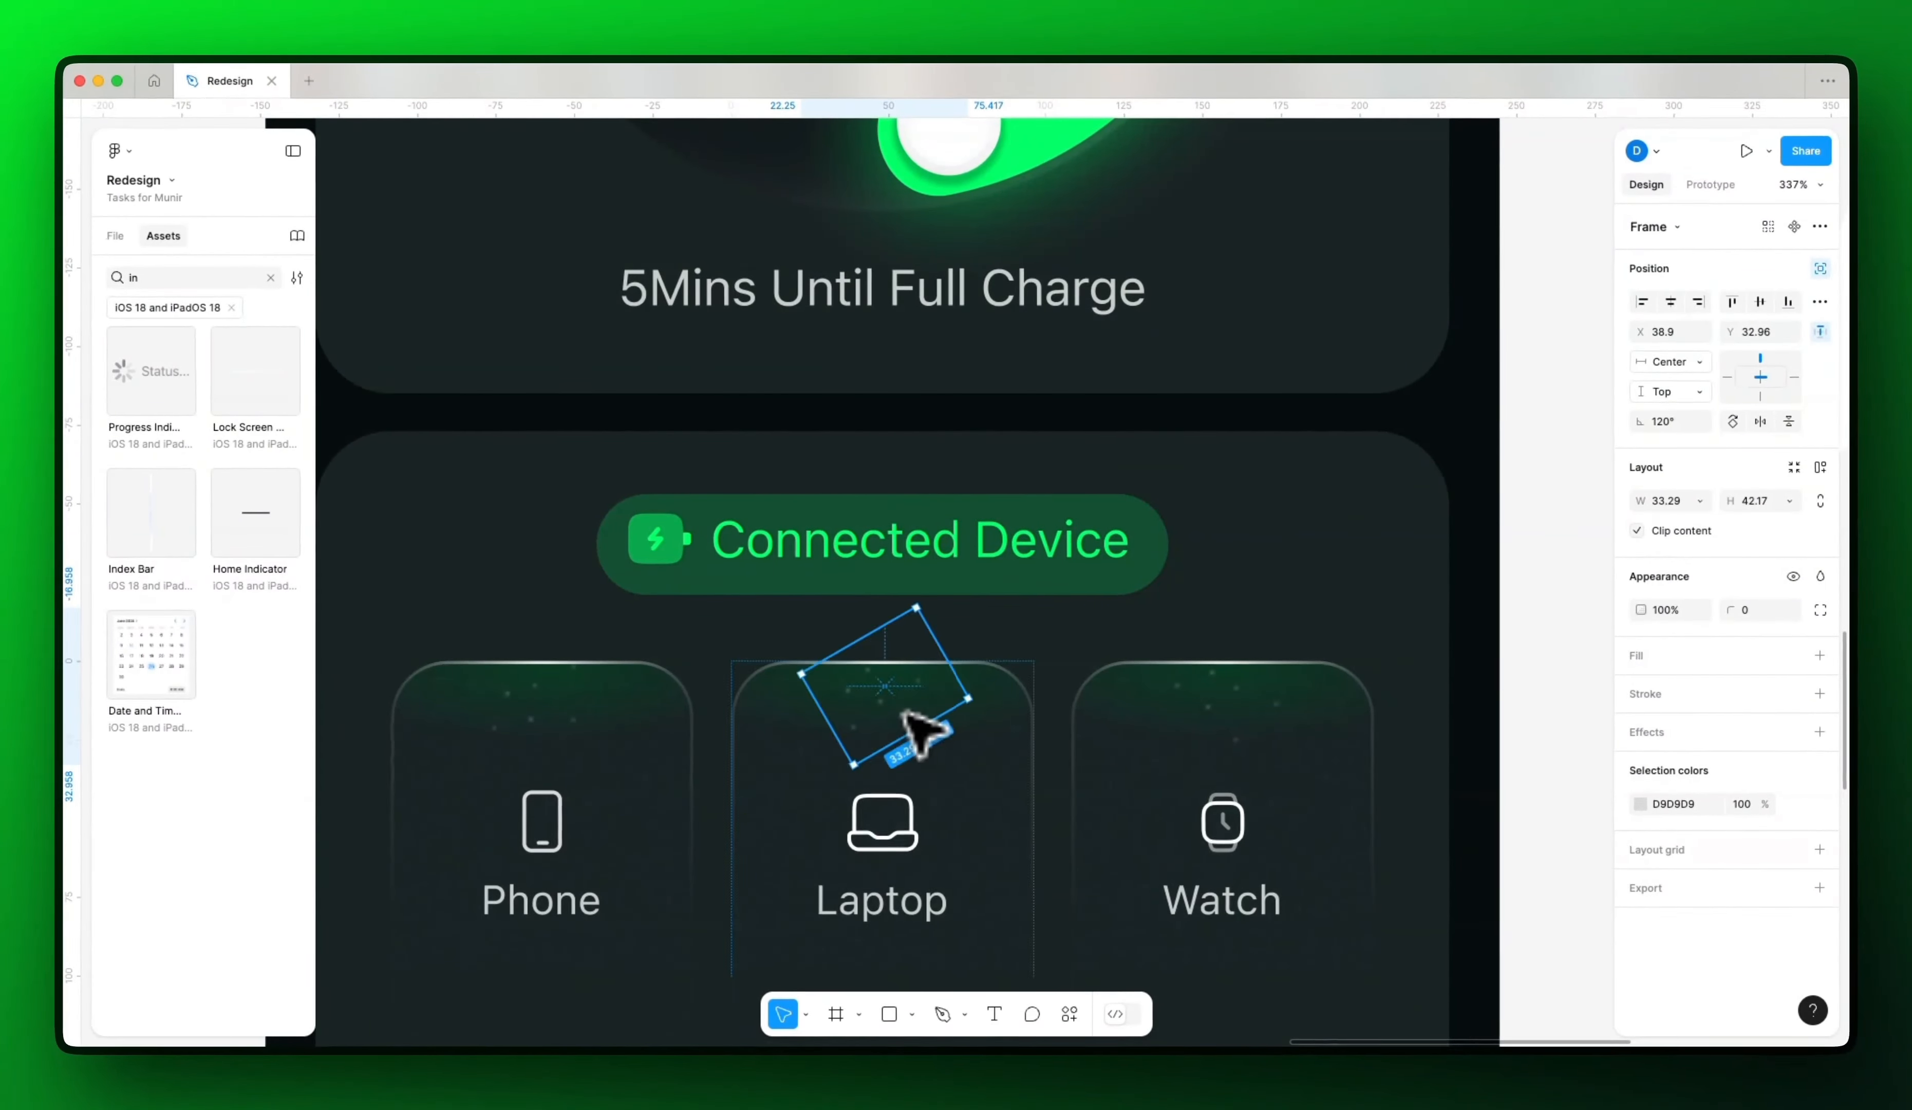
{"action": "key", "text": "Escape"}
Step: Compare the whole redesigned charging screen with the reference design beside it
{"action": "scroll", "coordinate": [990, 773], "scroll_direction": "down", "scroll_amount": 8}
{"action": "left_click_drag", "start_coordinate": [1177, 793], "coordinate": [1136, 745]}
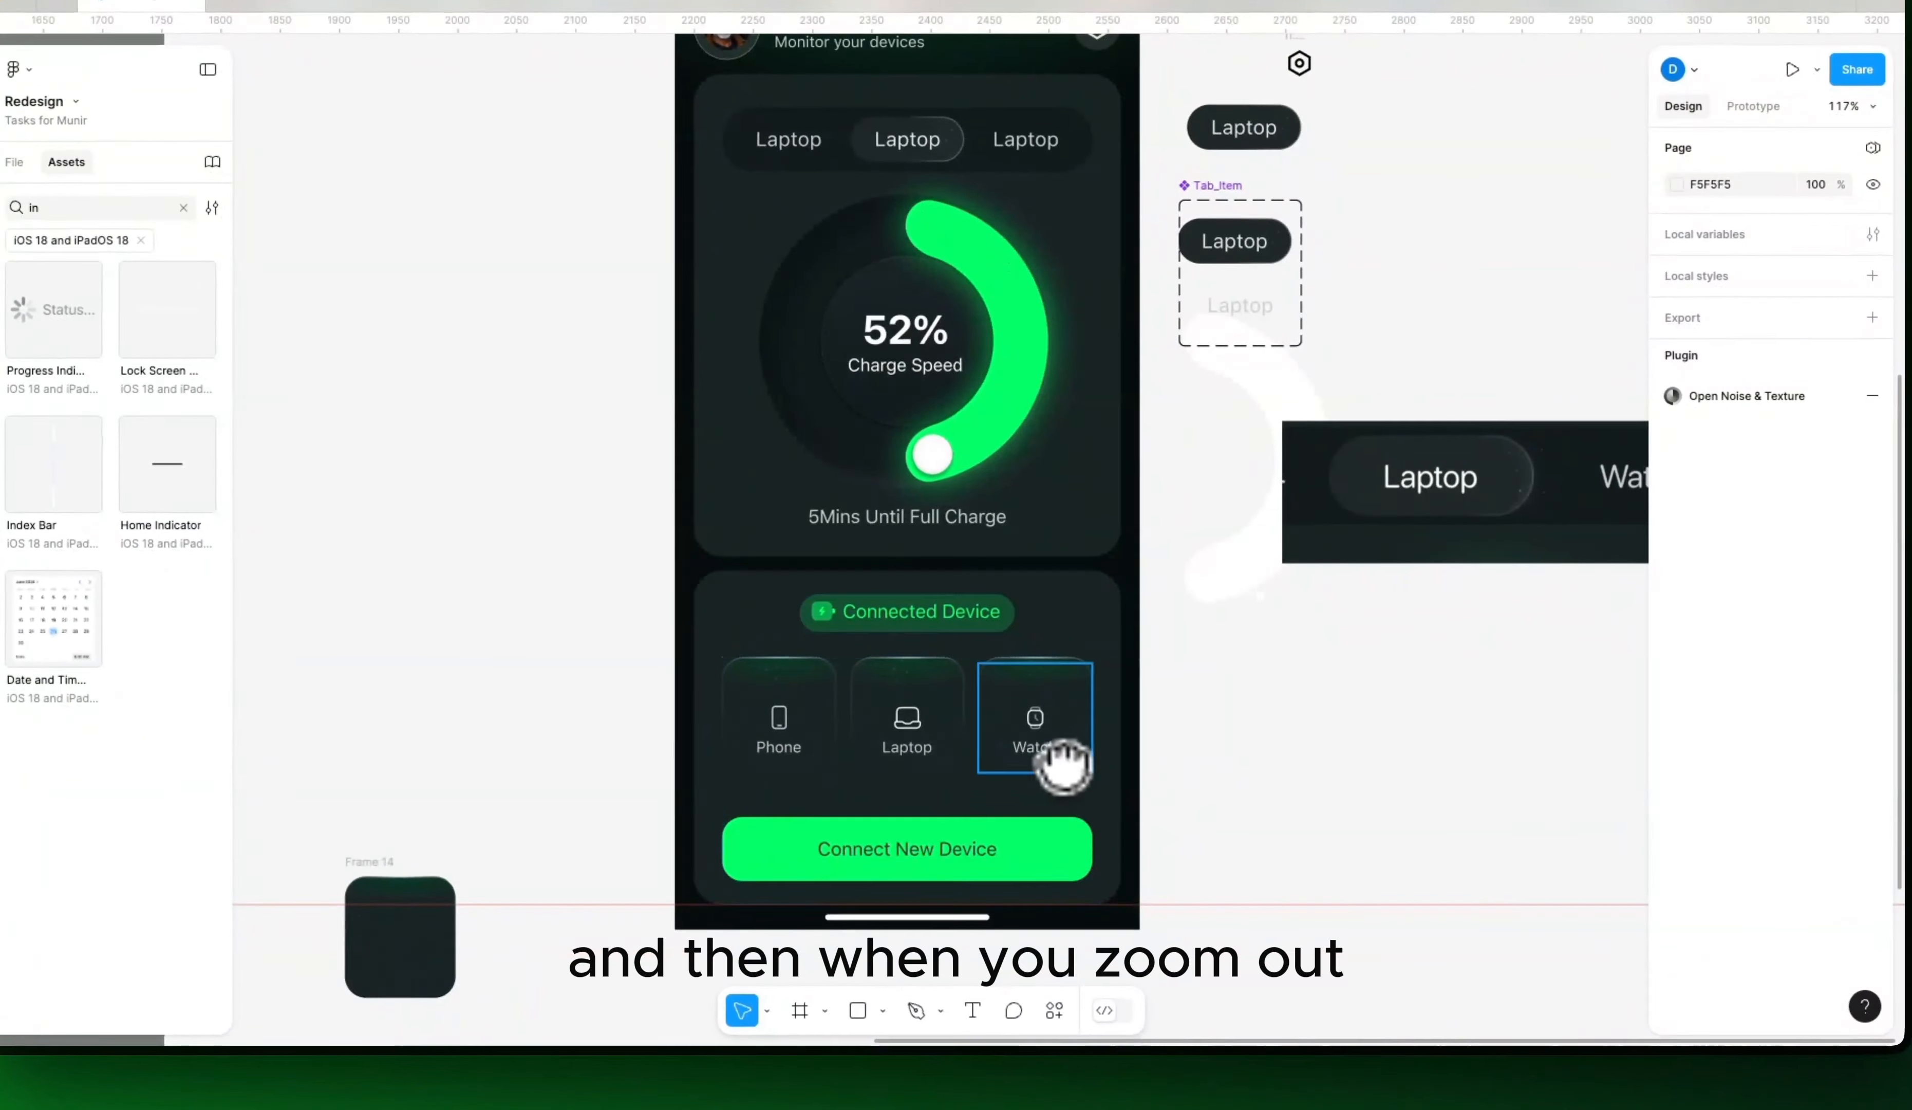
{"action": "scroll", "coordinate": [1064, 766], "scroll_direction": "down", "scroll_amount": 7}
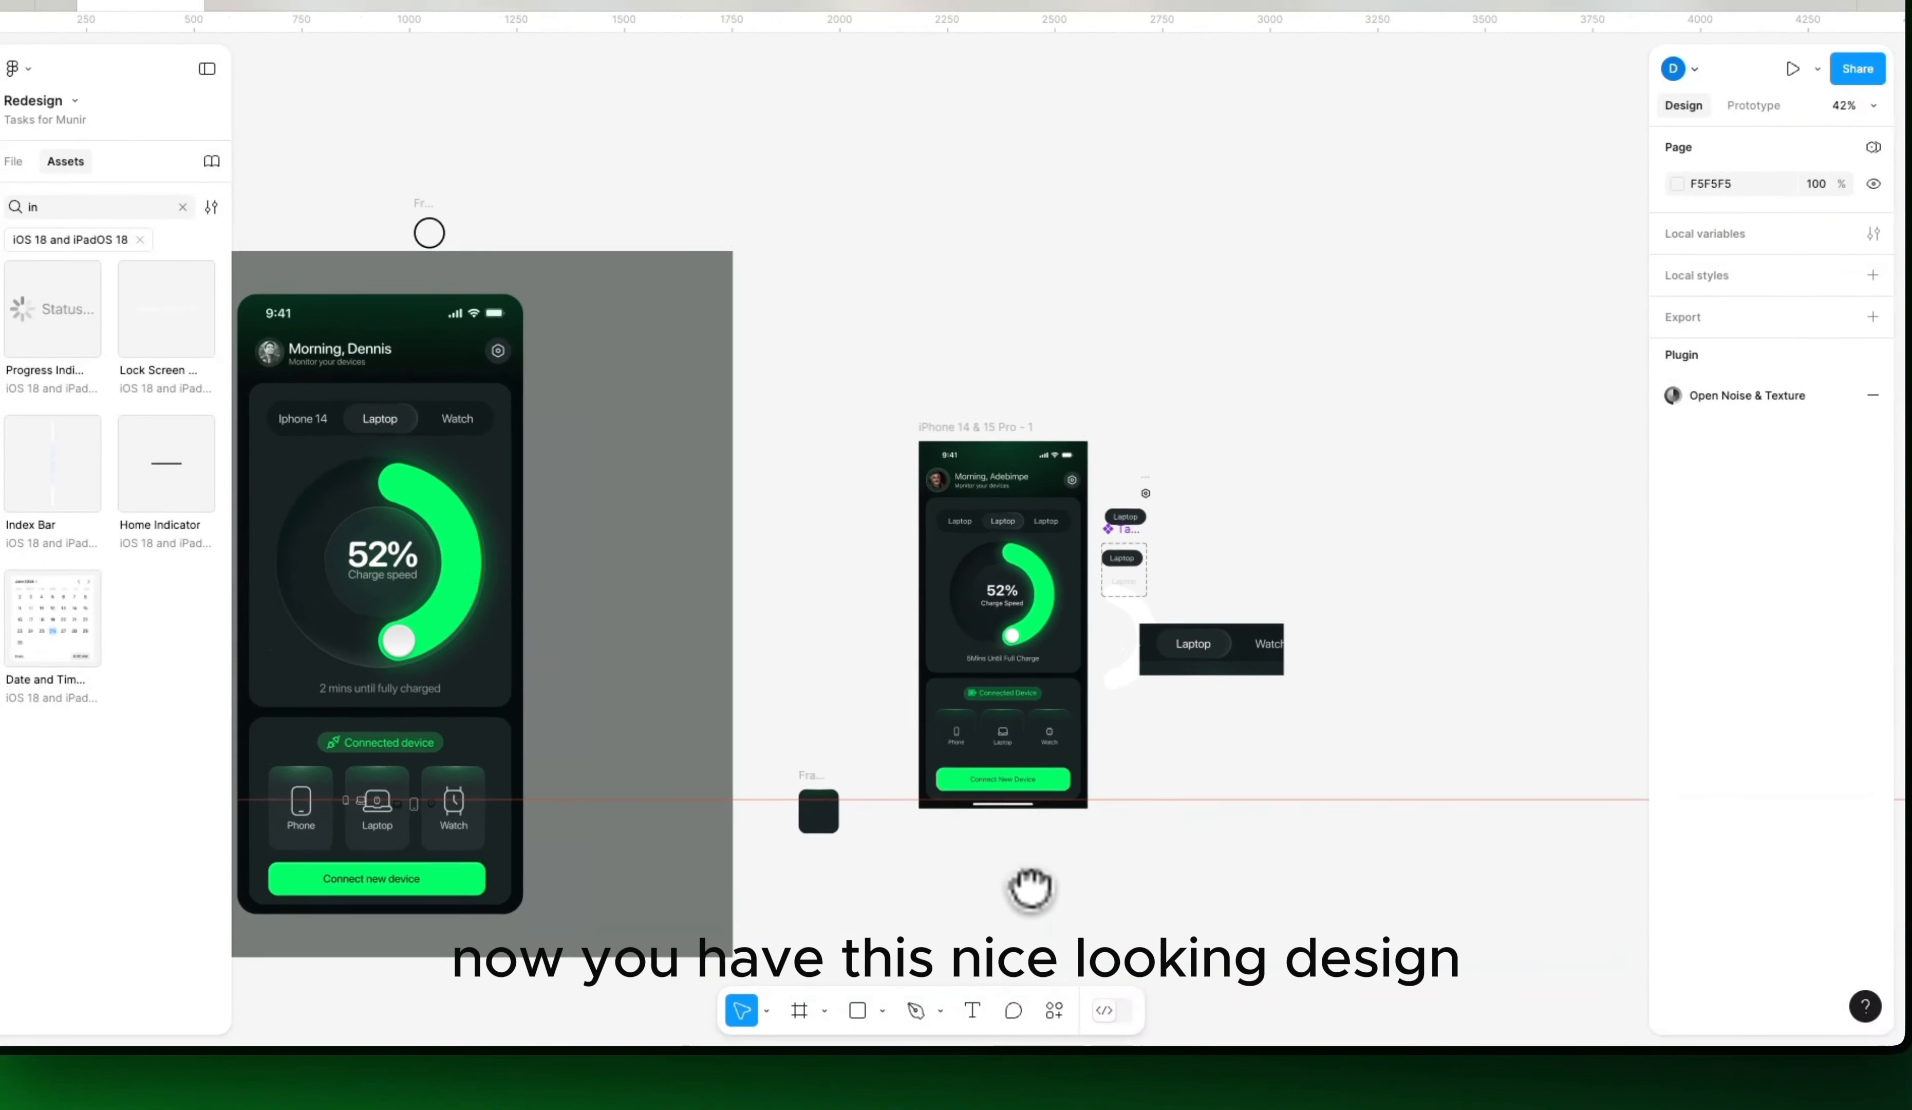
{"action": "left_click_drag", "start_coordinate": [1030, 888], "coordinate": [1034, 898]}
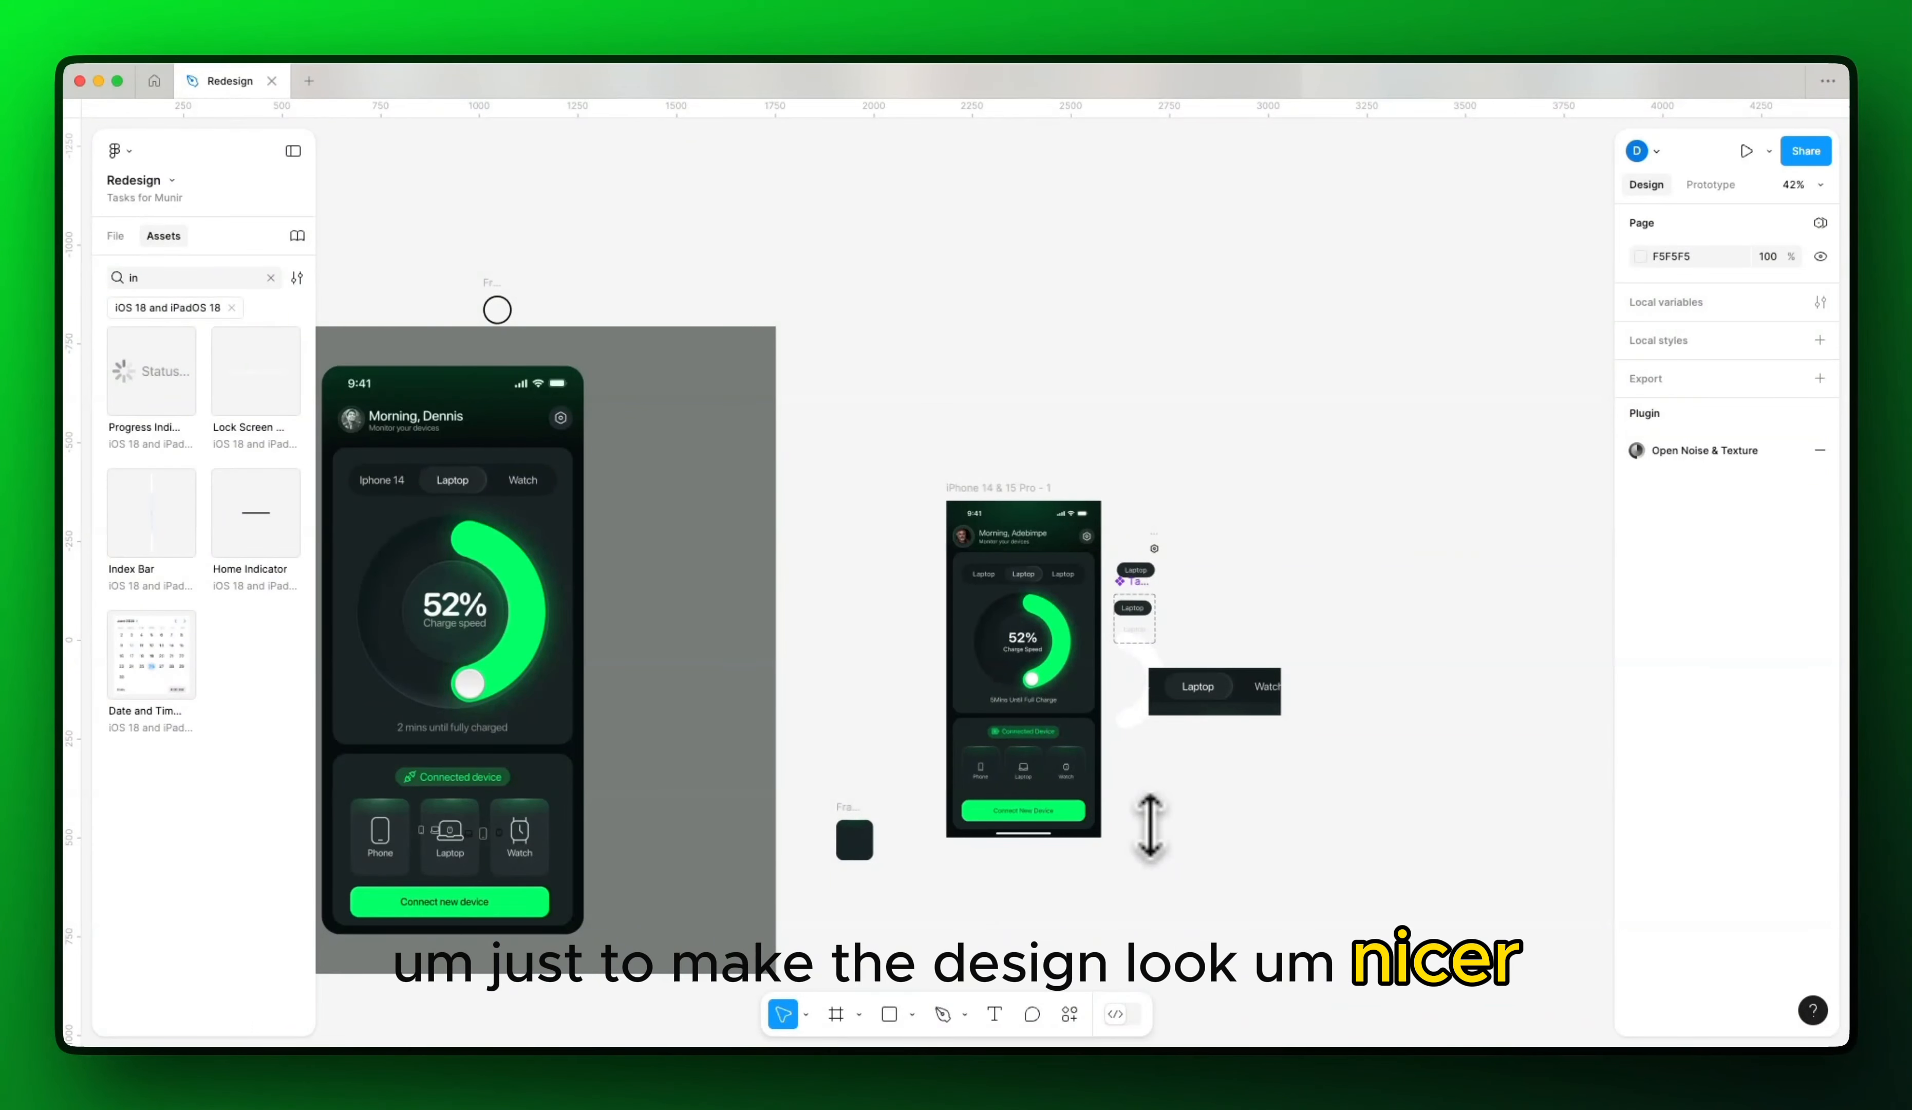
{"action": "scroll", "coordinate": [1150, 827], "scroll_direction": "up", "scroll_amount": 6}
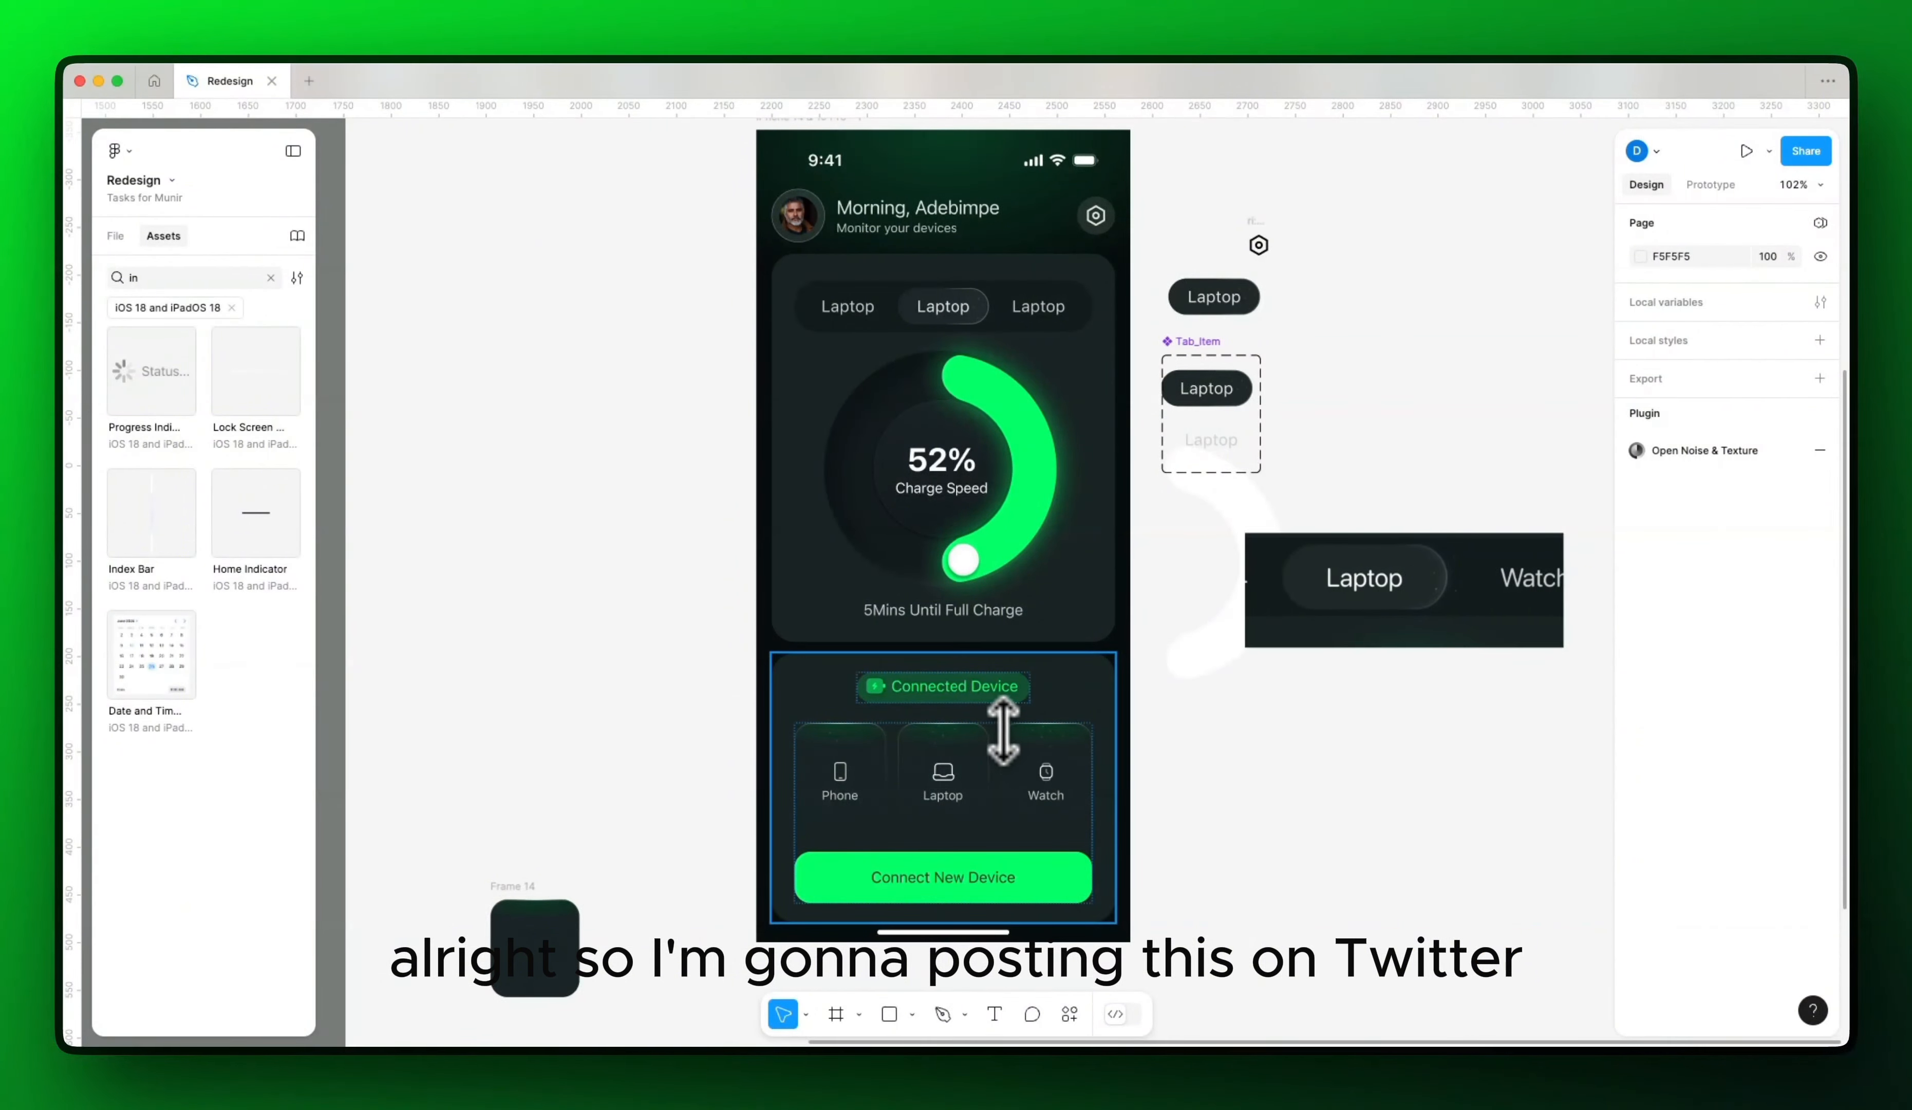
{"action": "scroll", "coordinate": [990, 358], "scroll_direction": "up", "scroll_amount": 3}
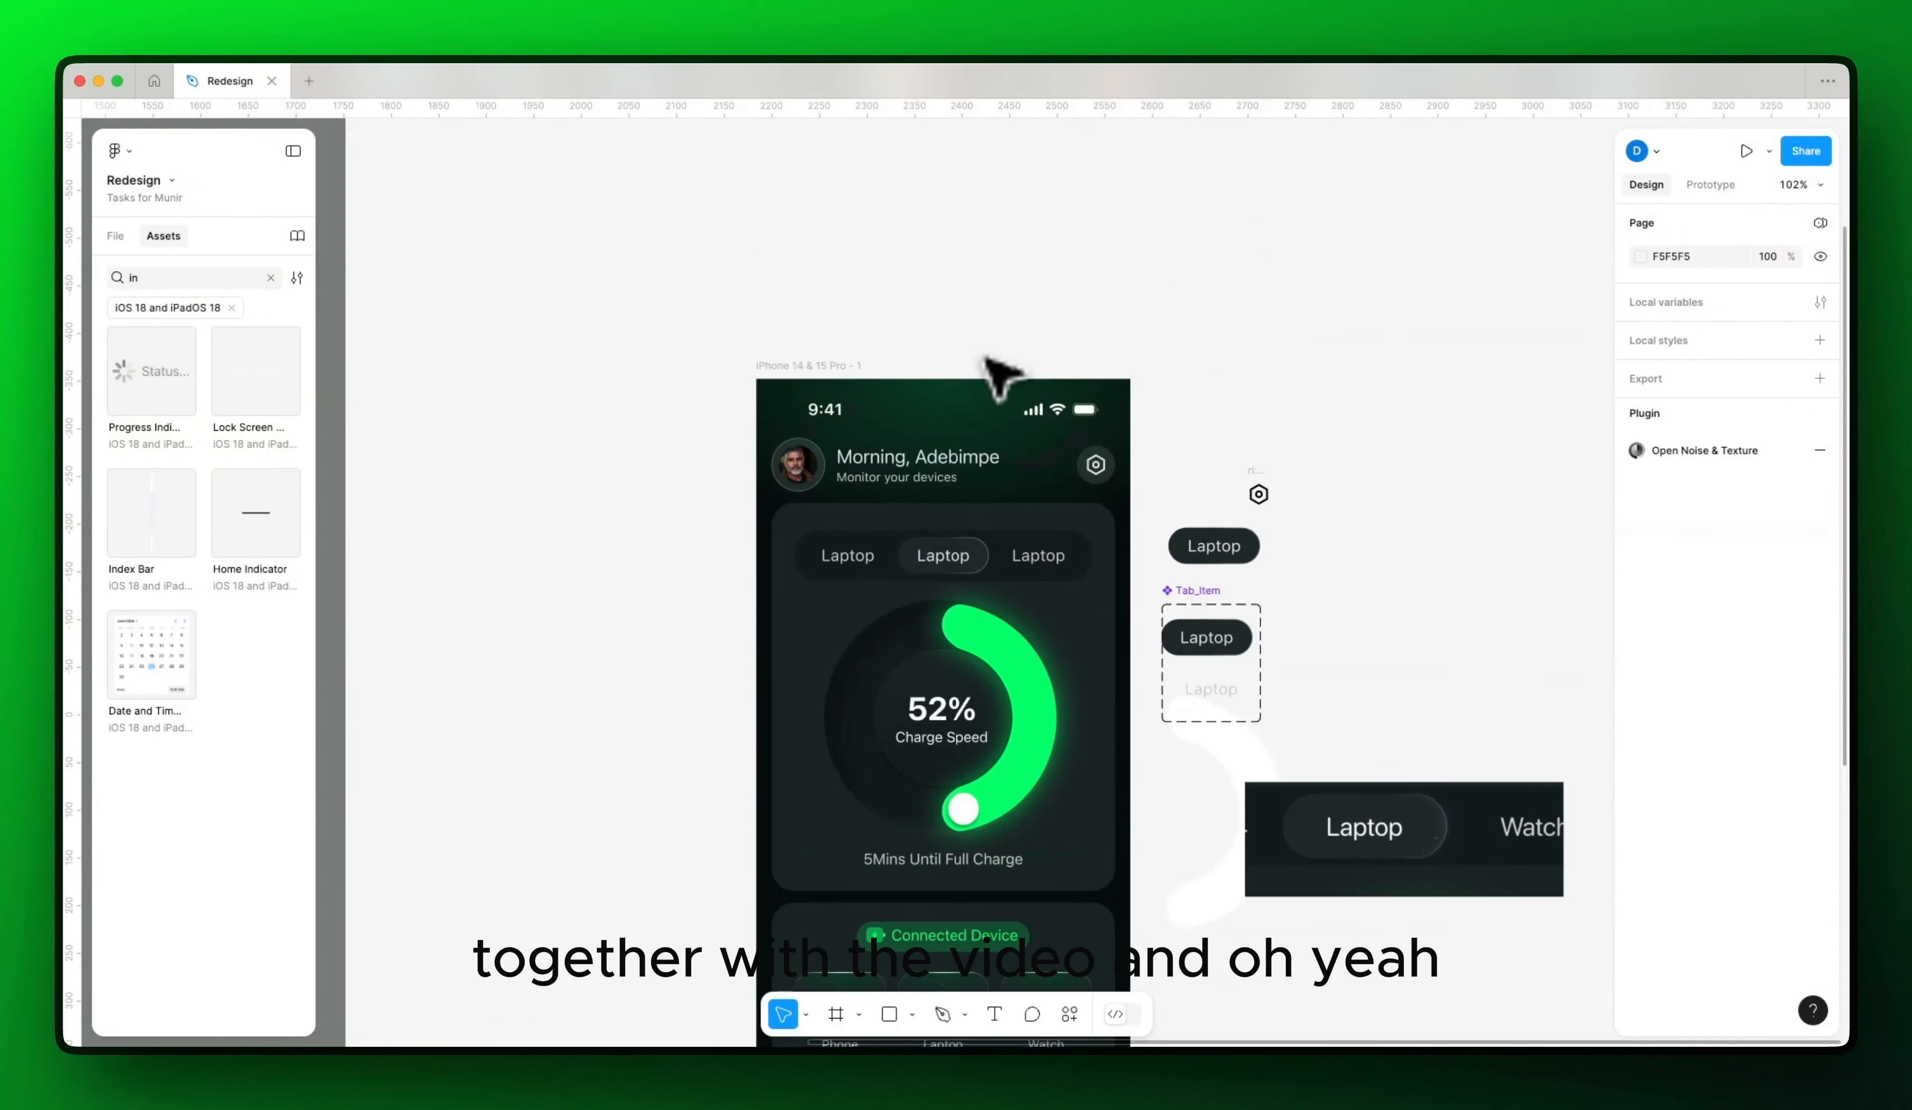
Step: Set the vertical padding of the device tab bar to 4
{"action": "scroll", "coordinate": [984, 599], "scroll_direction": "up", "scroll_amount": 8}
{"action": "double_click", "coordinate": [879, 512]}
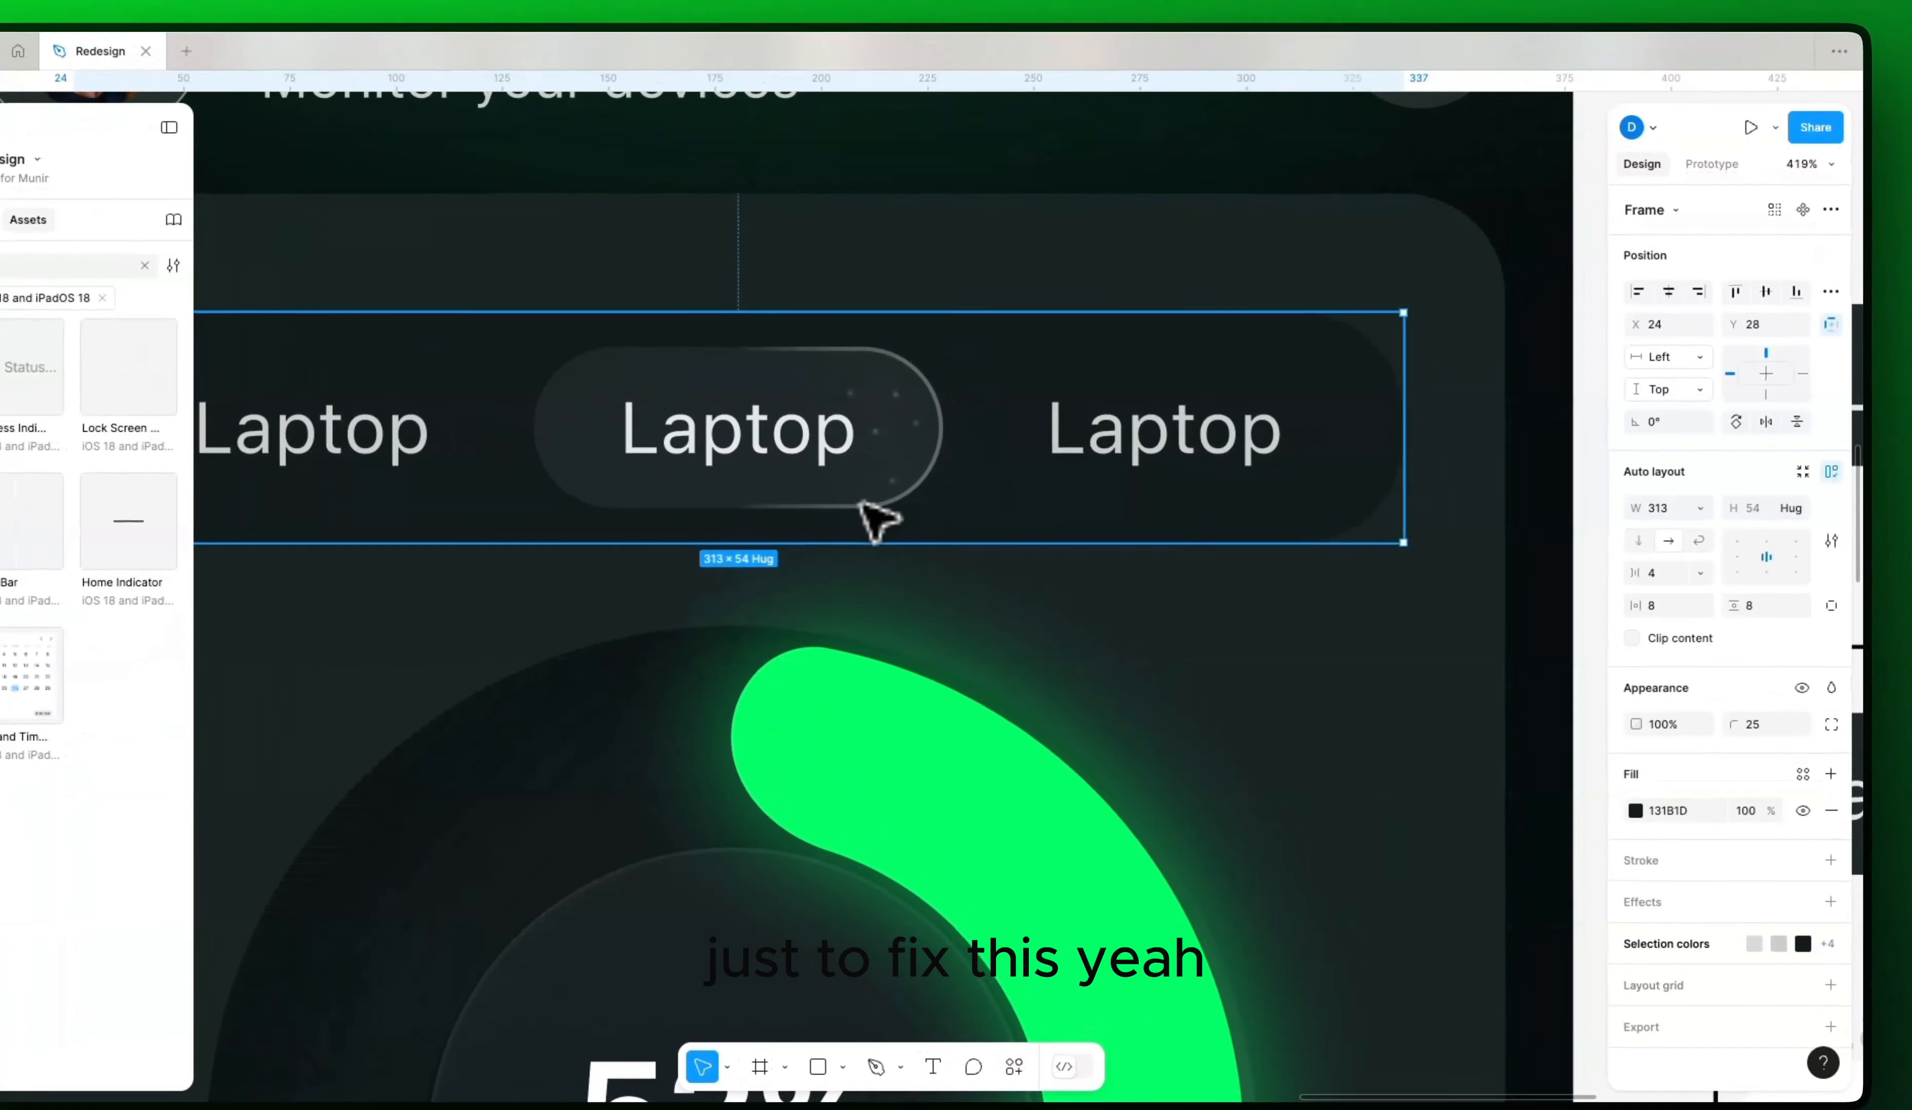
{"action": "double_click", "coordinate": [877, 503]}
{"action": "left_click", "coordinate": [877, 501]}
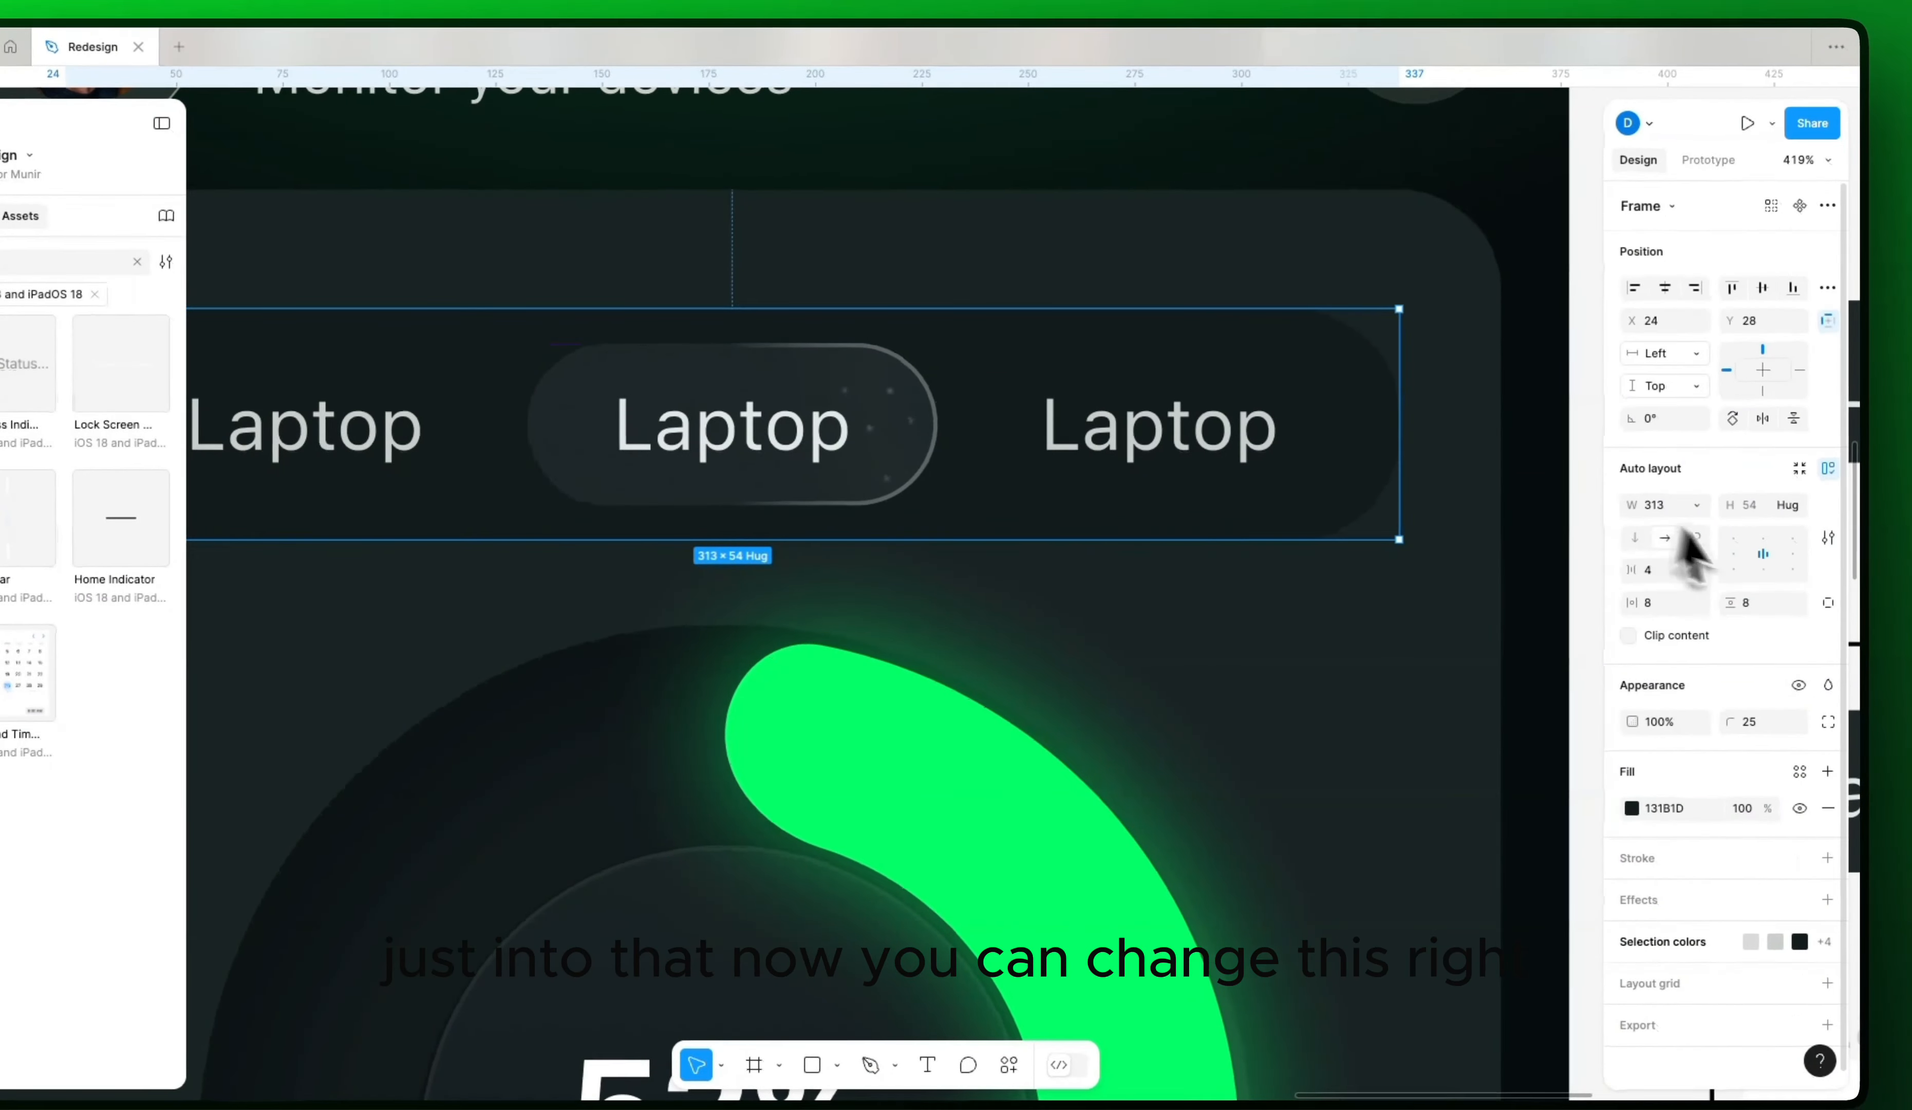
{"action": "left_click", "coordinate": [1756, 610]}
{"action": "type", "text": "4"}
{"action": "key", "text": "Return"}
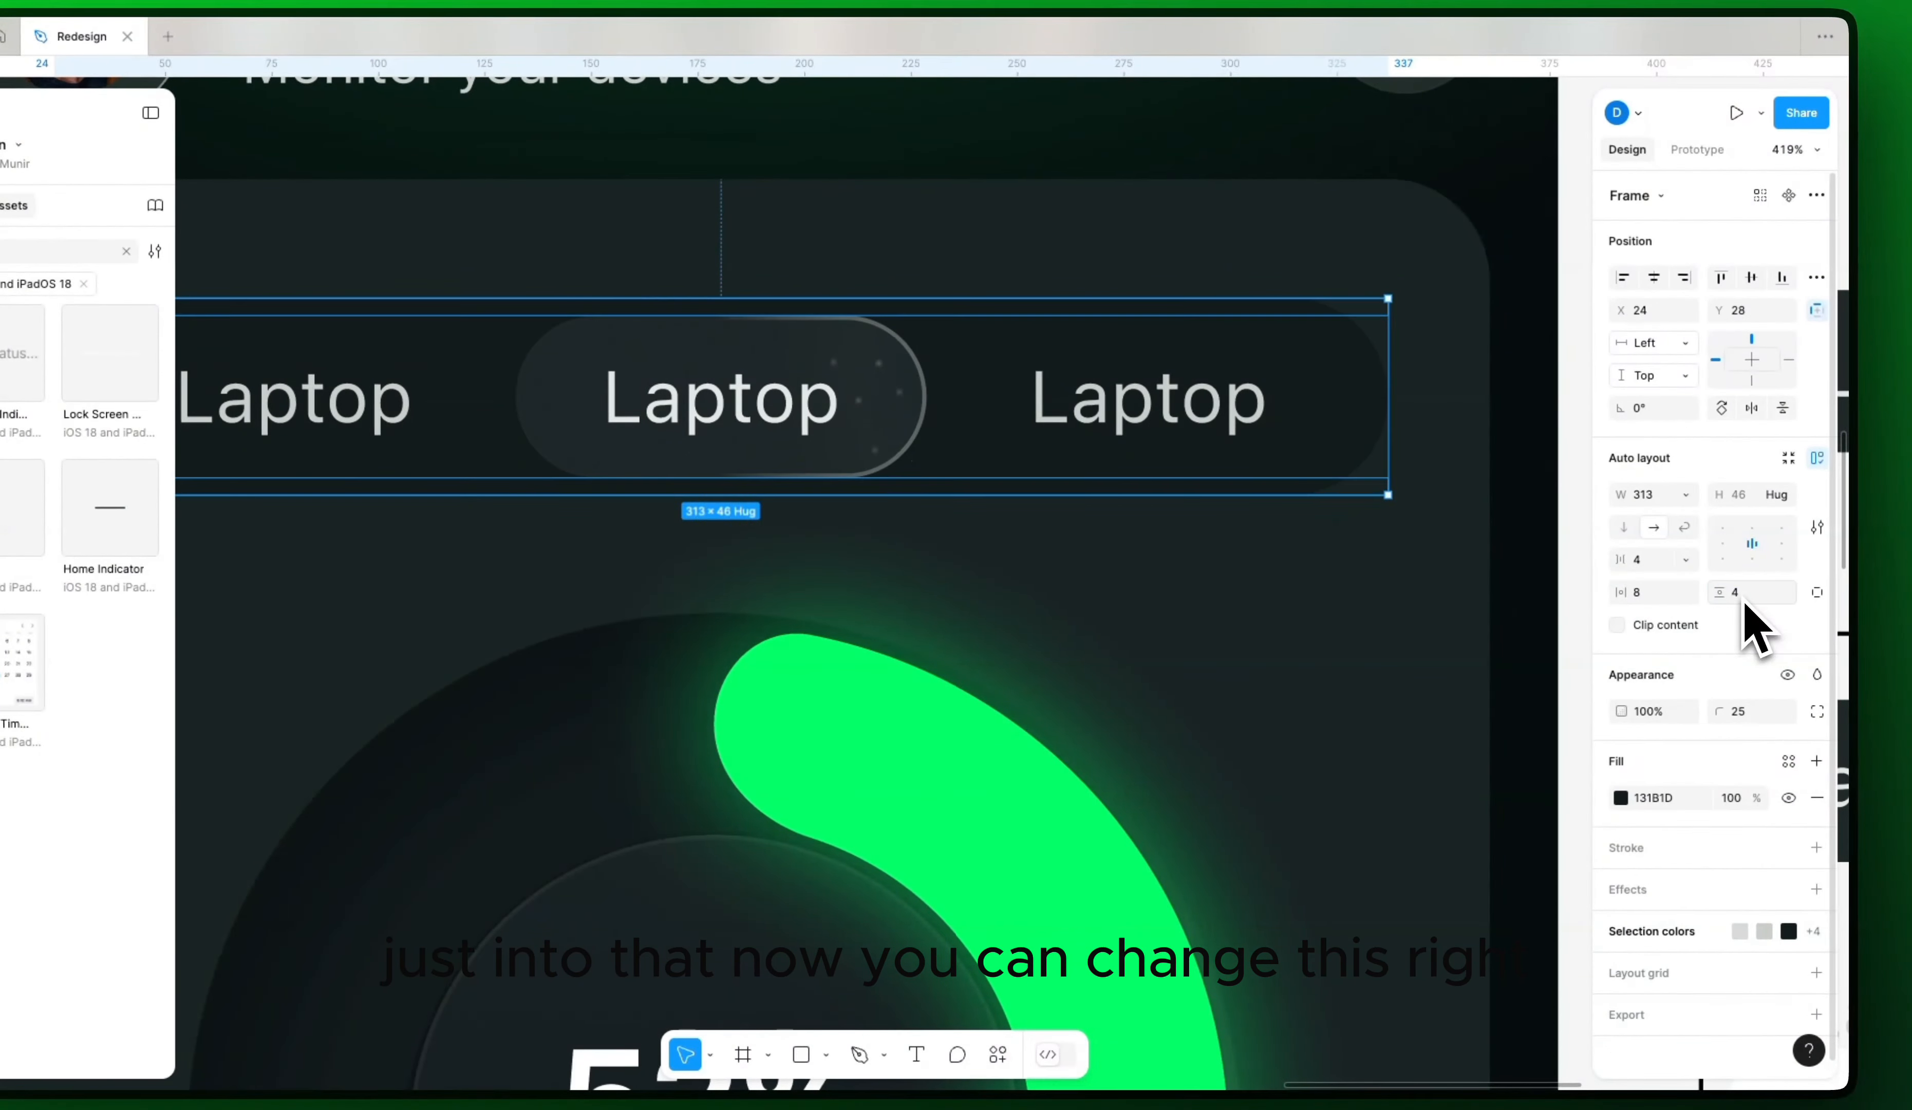
Step: Move the tab bar up 8 px to Y 20 and check its distances to the card's edges
{"action": "scroll", "coordinate": [1334, 614], "scroll_direction": "down", "scroll_amount": 2}
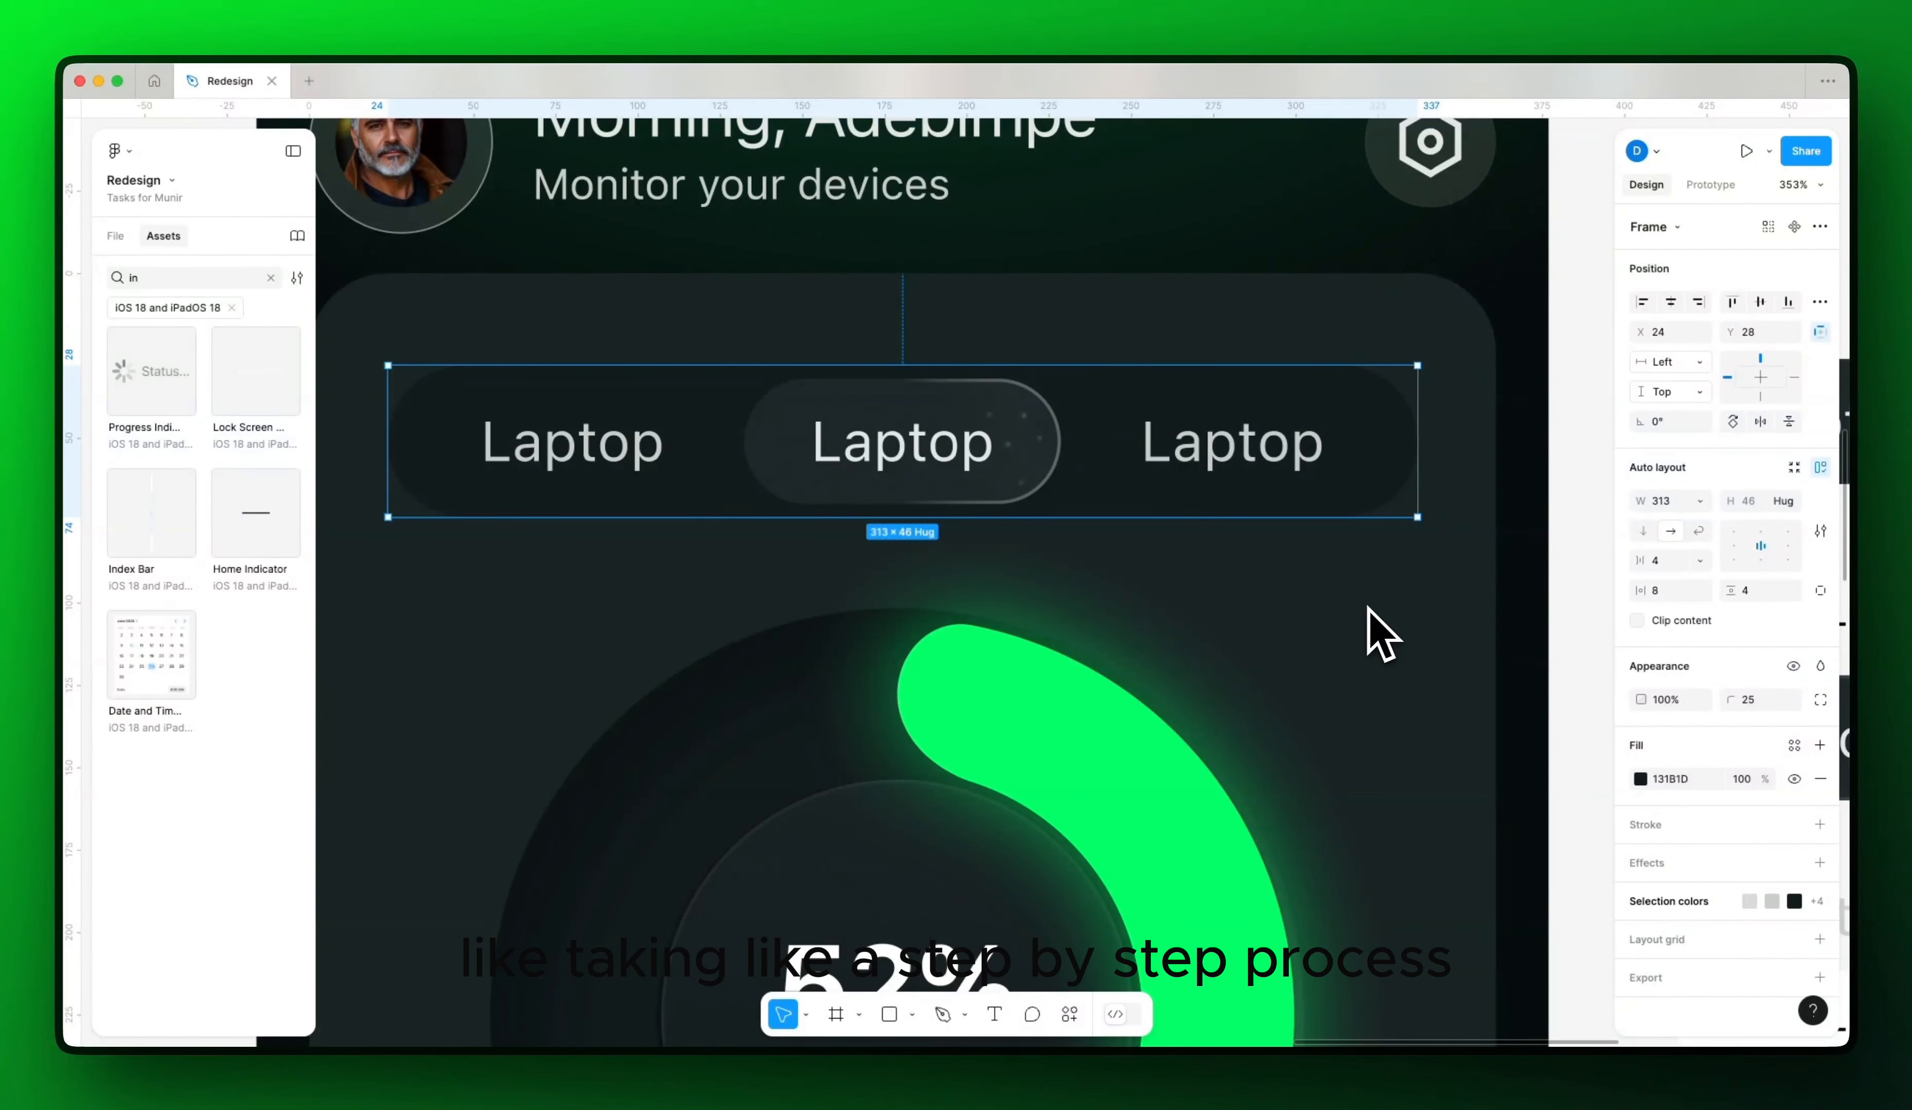
{"action": "scroll", "coordinate": [1293, 662], "scroll_direction": "down", "scroll_amount": 5}
{"action": "scroll", "coordinate": [1240, 646], "scroll_direction": "down", "scroll_amount": 5}
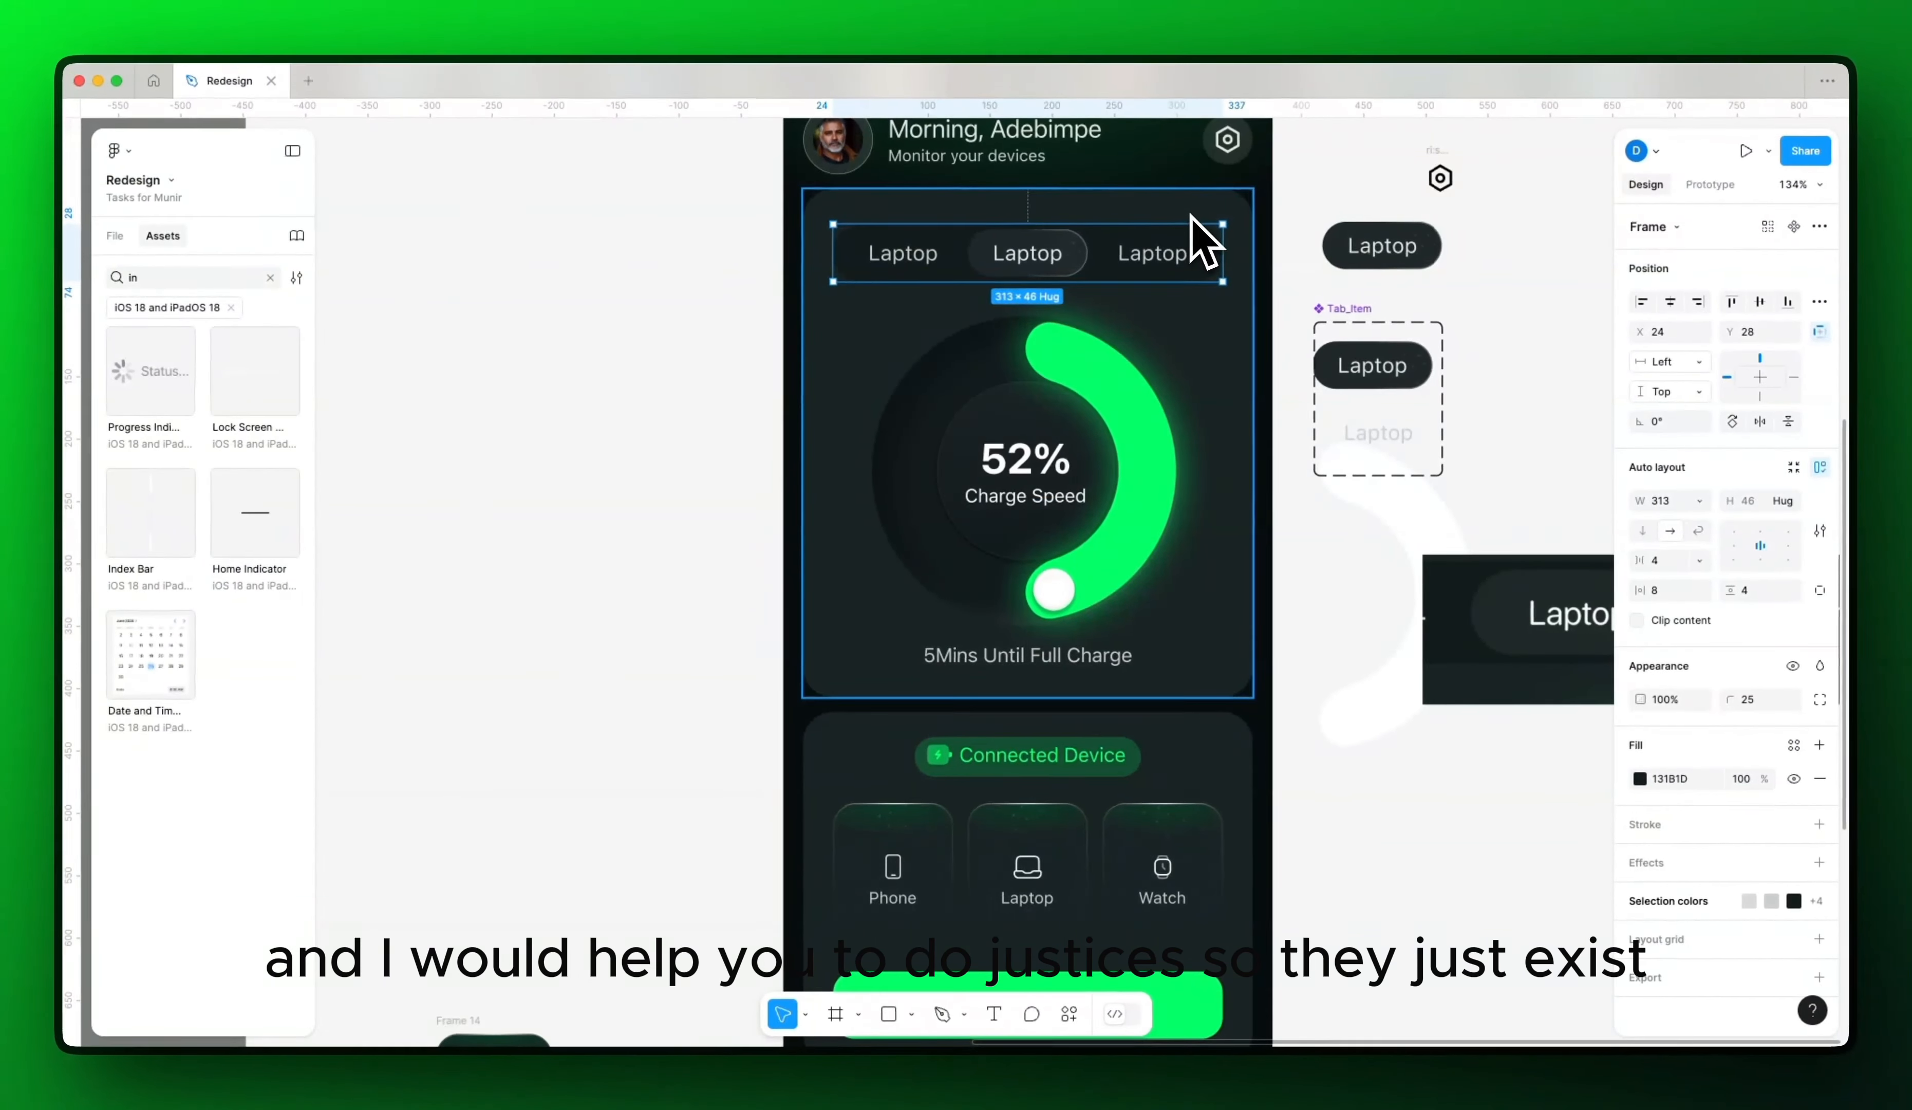
{"action": "key", "text": "Up"}
{"action": "key", "text": "Up"}
{"action": "key", "text": "Up"}
{"action": "key", "text": "Up"}
{"action": "key", "text": "Up"}
{"action": "key", "text": "Up"}
{"action": "key", "text": "Up"}
{"action": "key", "text": "Up"}
{"action": "key", "text": "alt"}
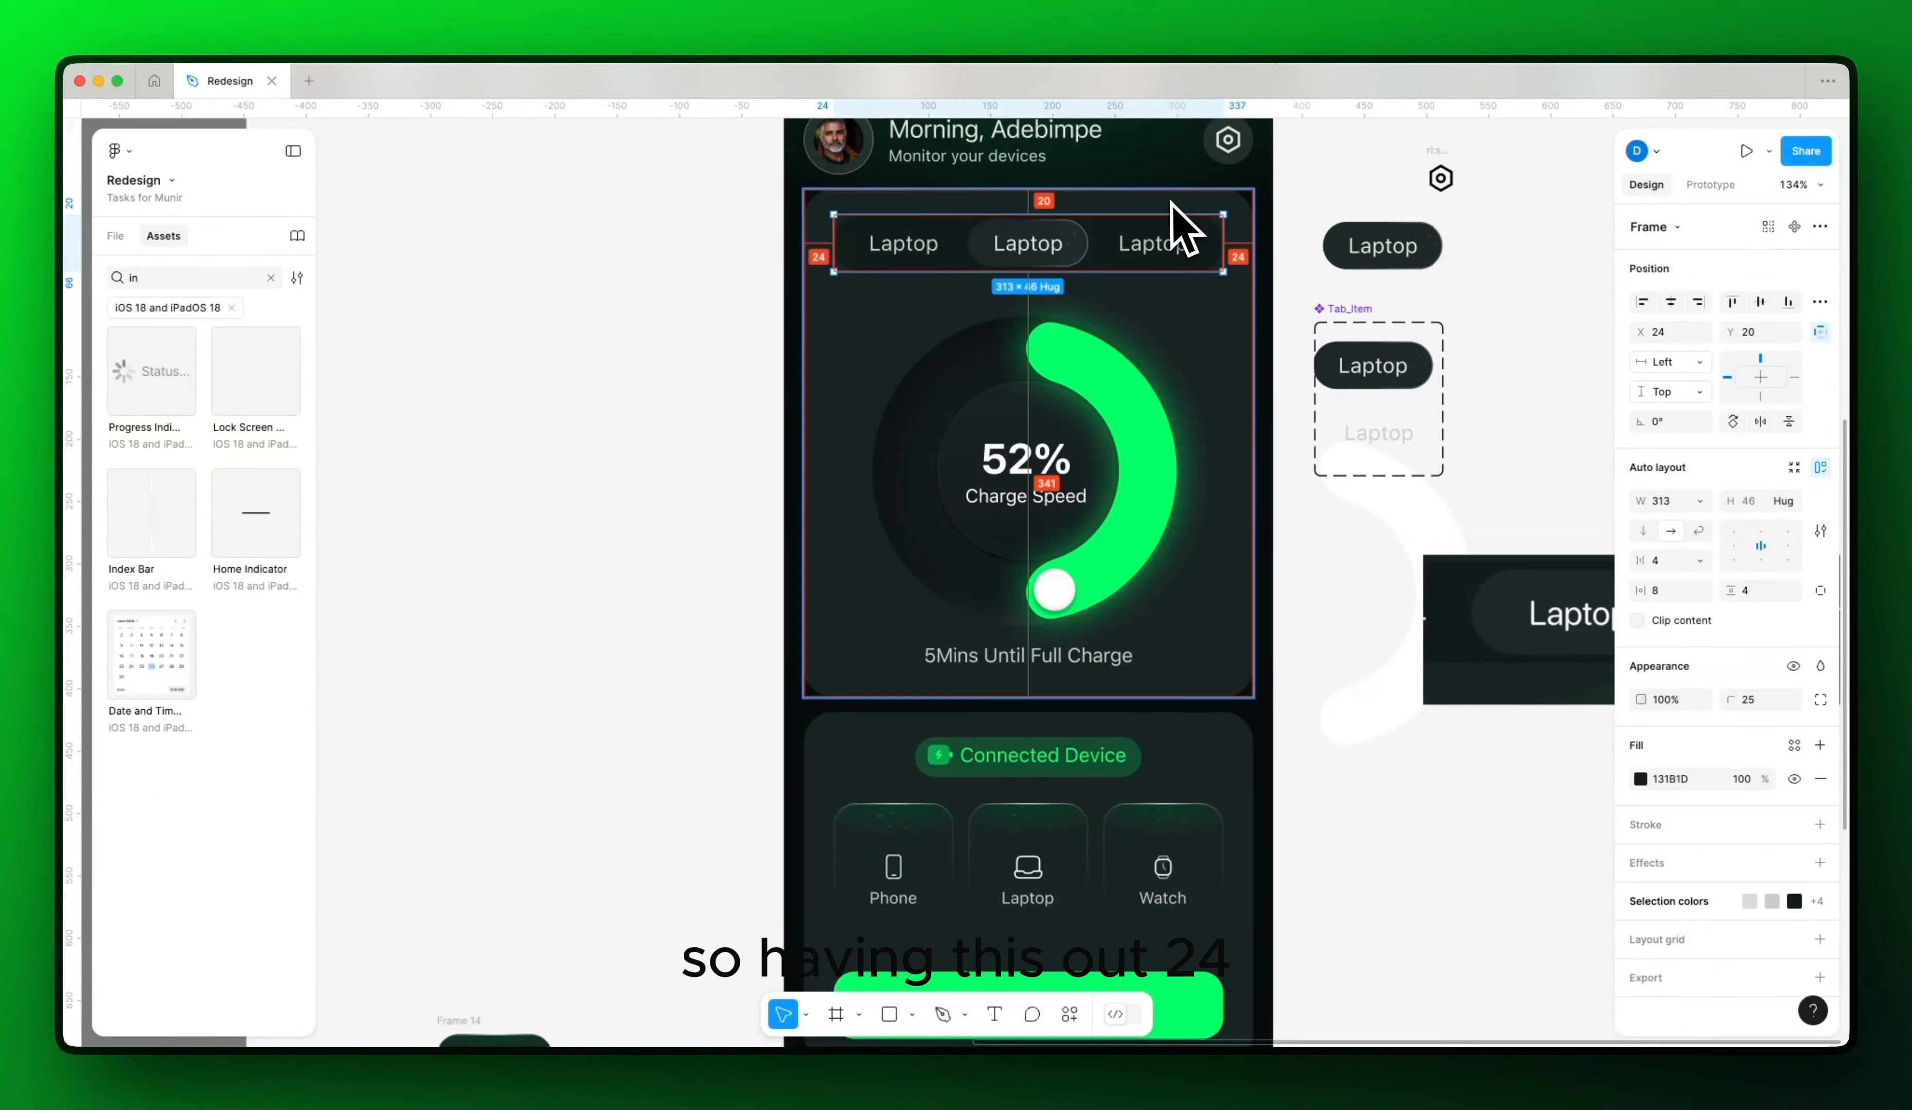
Step: Try a larger gap above the tab bar, and move it back up to Y 20
{"action": "key", "text": "Down"}
{"action": "key", "text": "Down"}
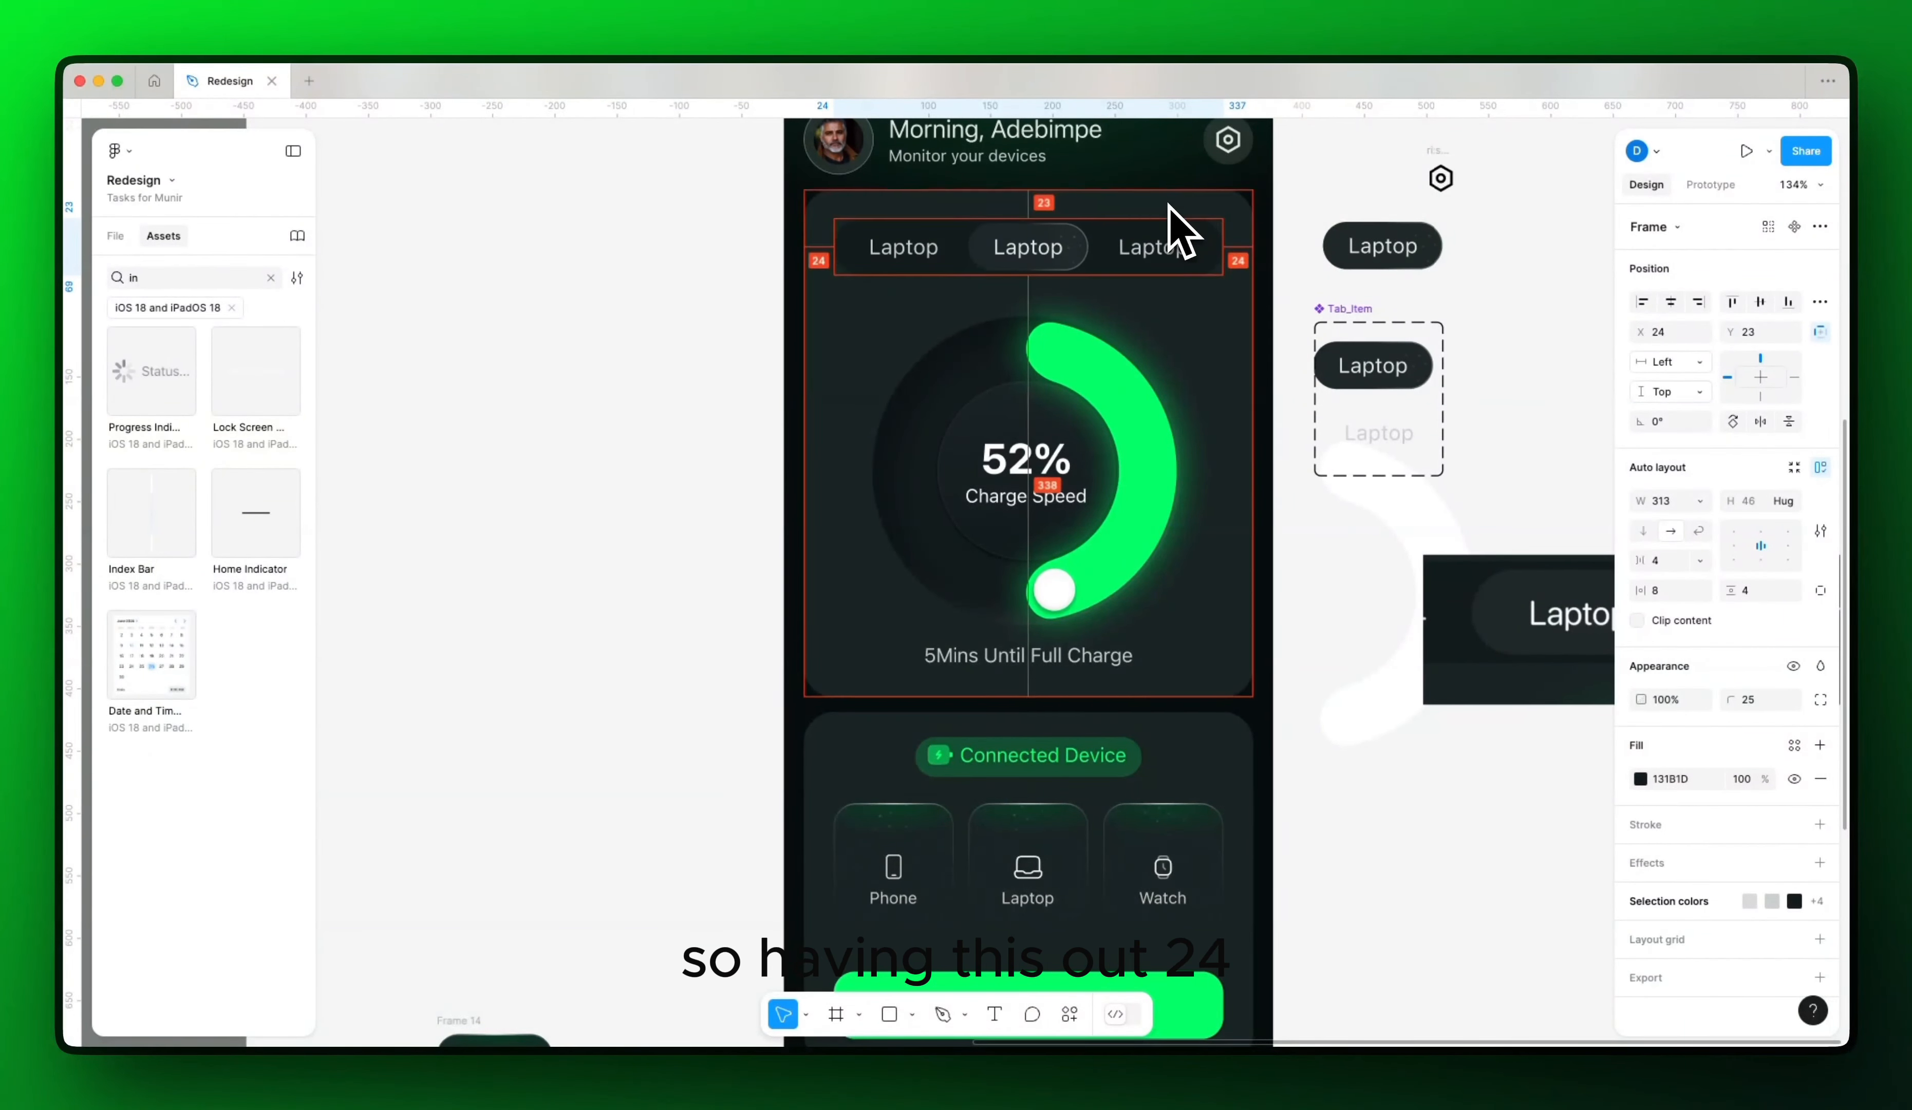
{"action": "key", "text": "Down"}
{"action": "key", "text": "Up"}
{"action": "key", "text": "Up"}
{"action": "key", "text": "Up"}
{"action": "key", "text": "Up"}
{"action": "key", "text": "Up"}
{"action": "key", "text": "Up"}
{"action": "key", "text": "Up"}
{"action": "key", "text": "Up"}
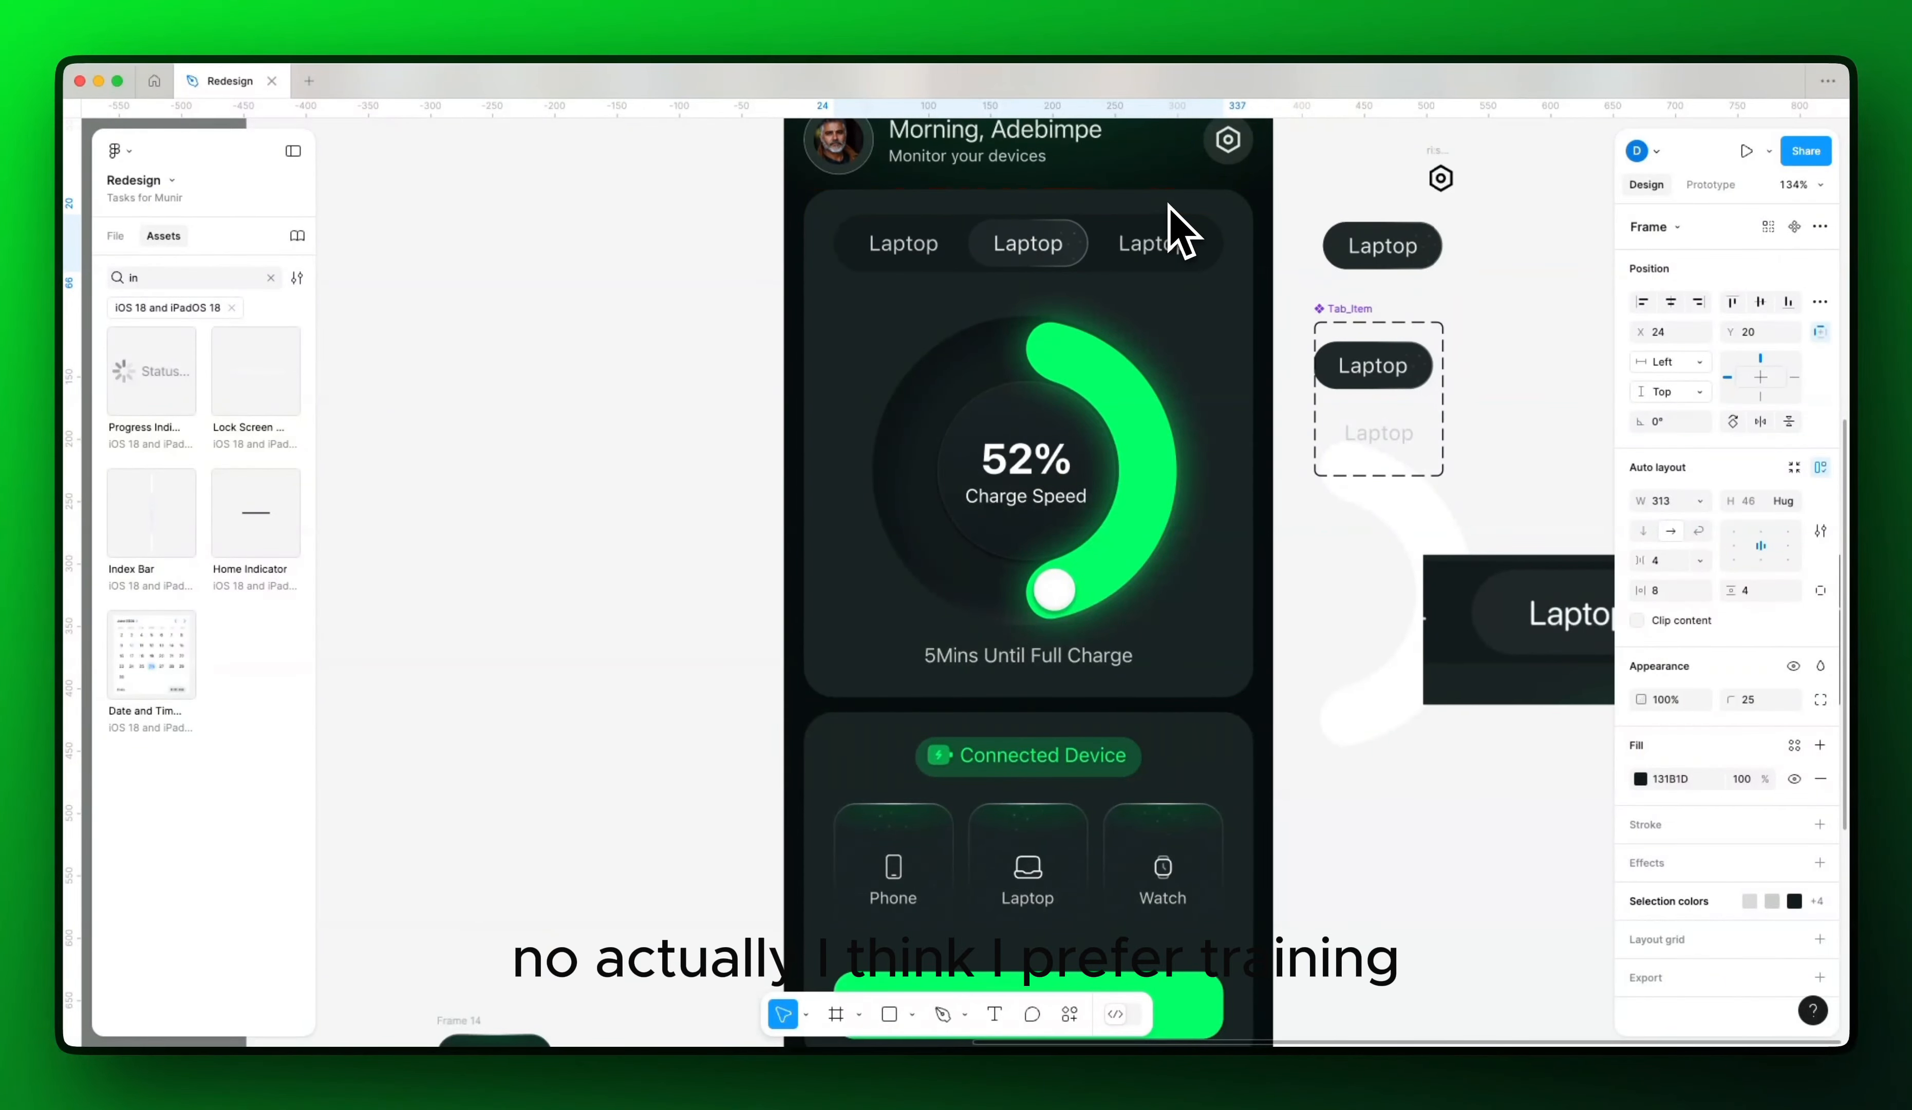
Step: Move the "5Mins Until Full Charge" text down to Y 366 in the charging card
{"action": "left_click", "coordinate": [1086, 530]}
{"action": "left_click", "coordinate": [1085, 657]}
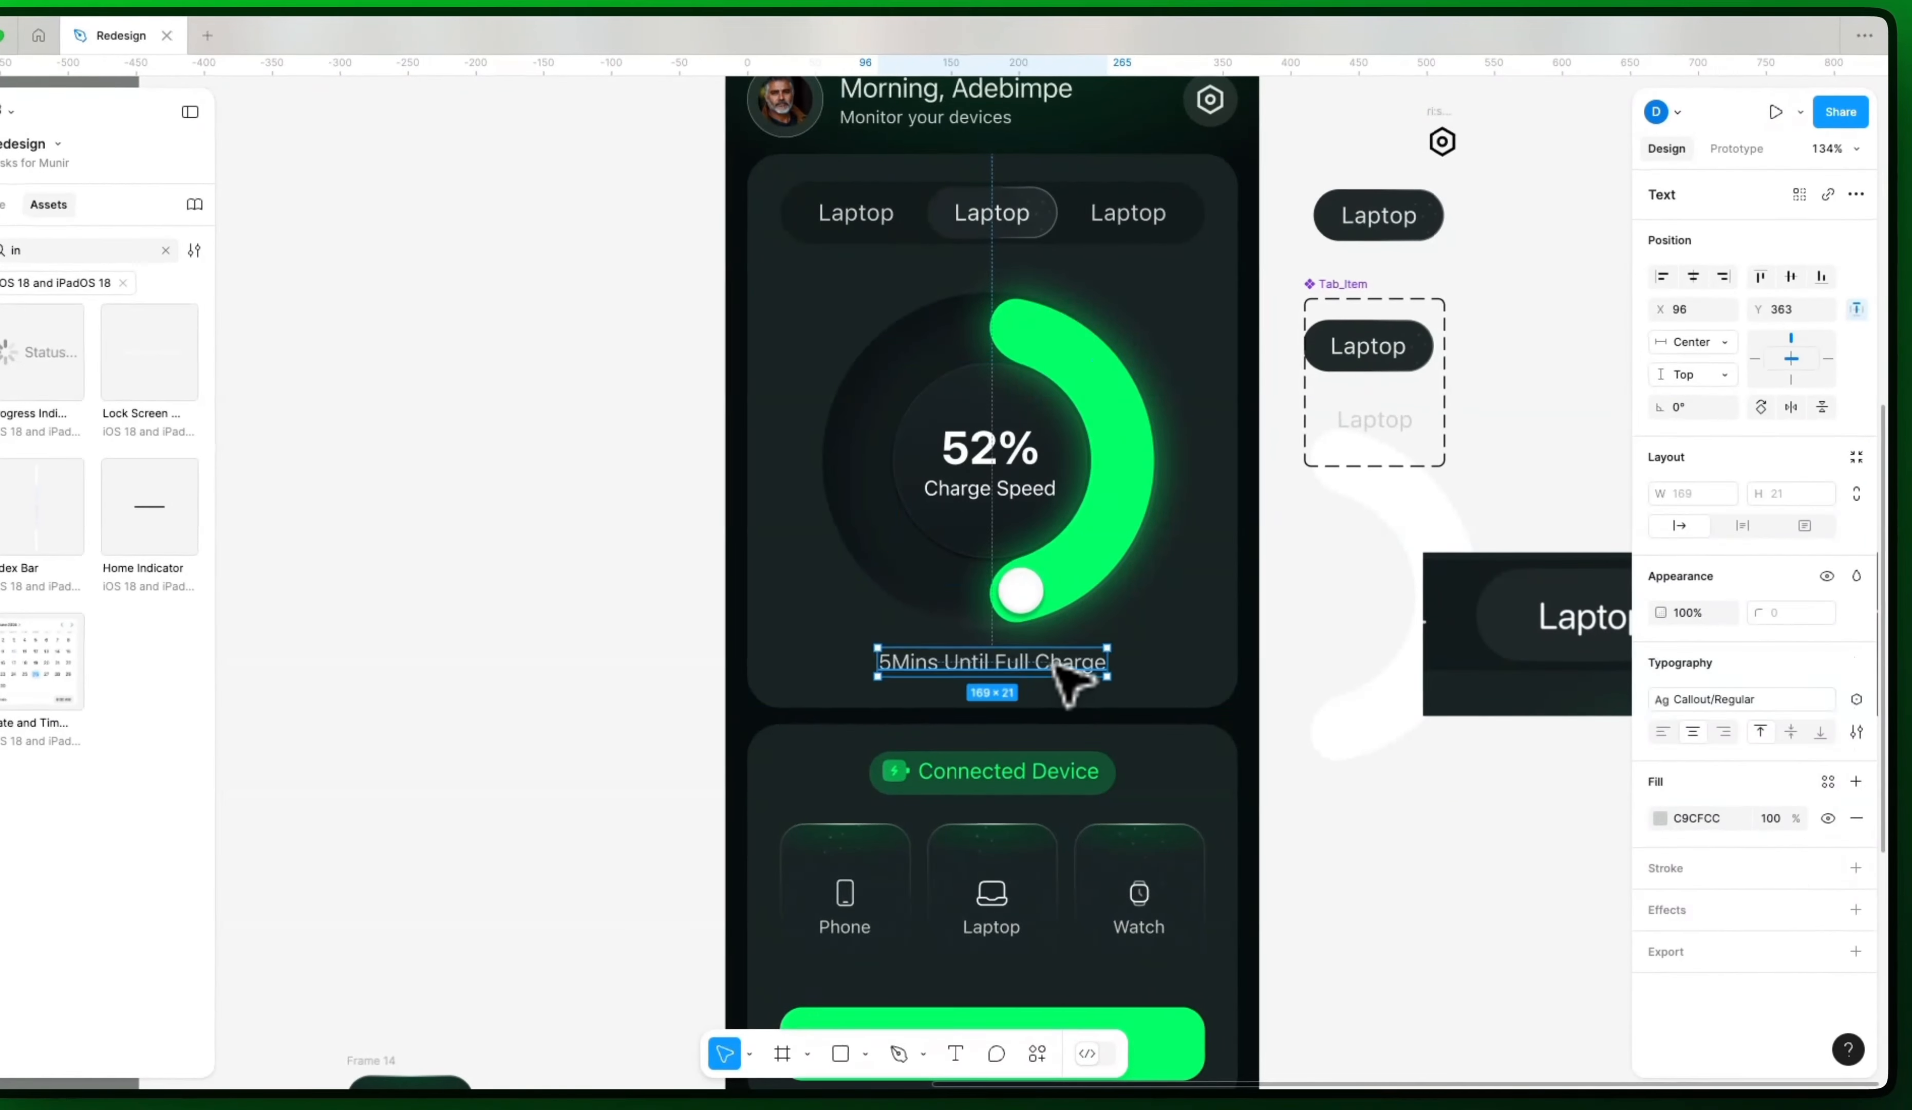
{"action": "key", "text": "alt"}
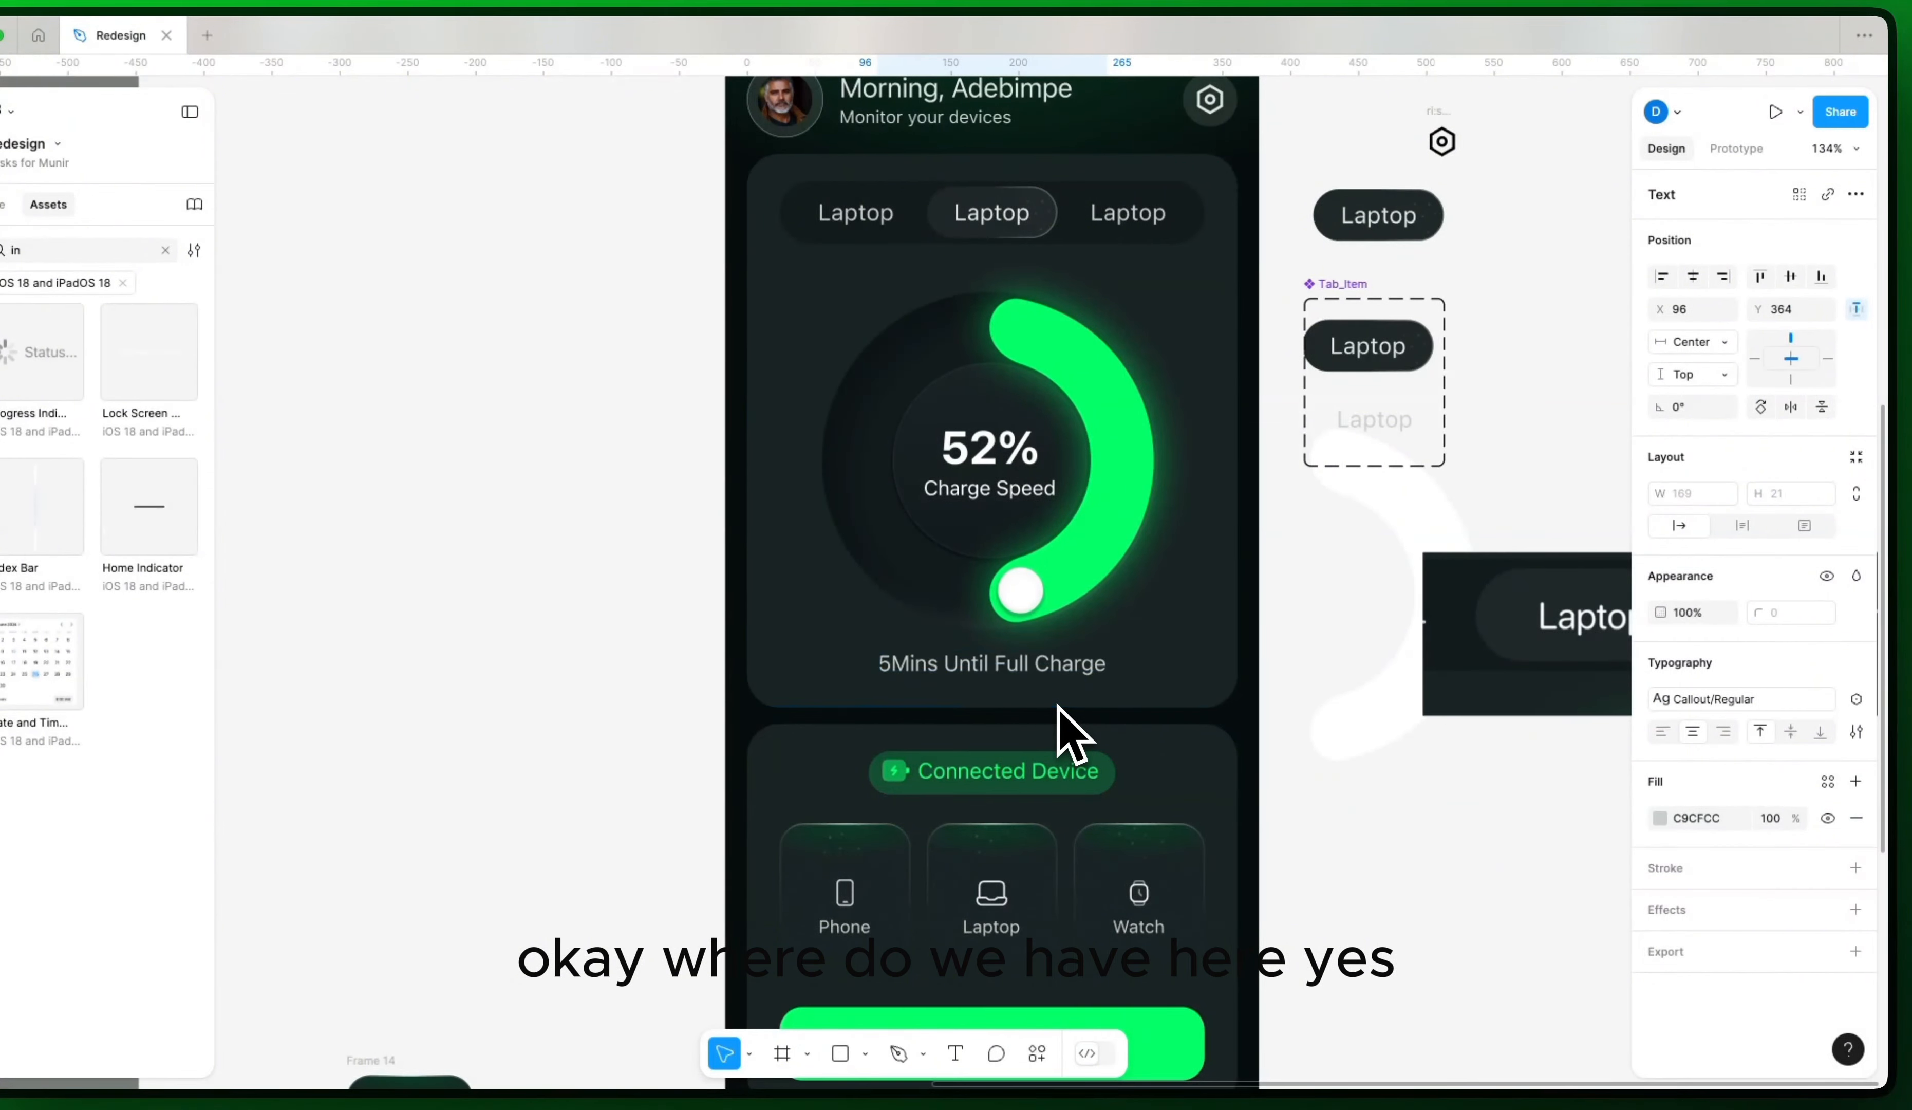
{"action": "key", "text": "Down"}
{"action": "key", "text": "Down"}
{"action": "key", "text": "Down"}
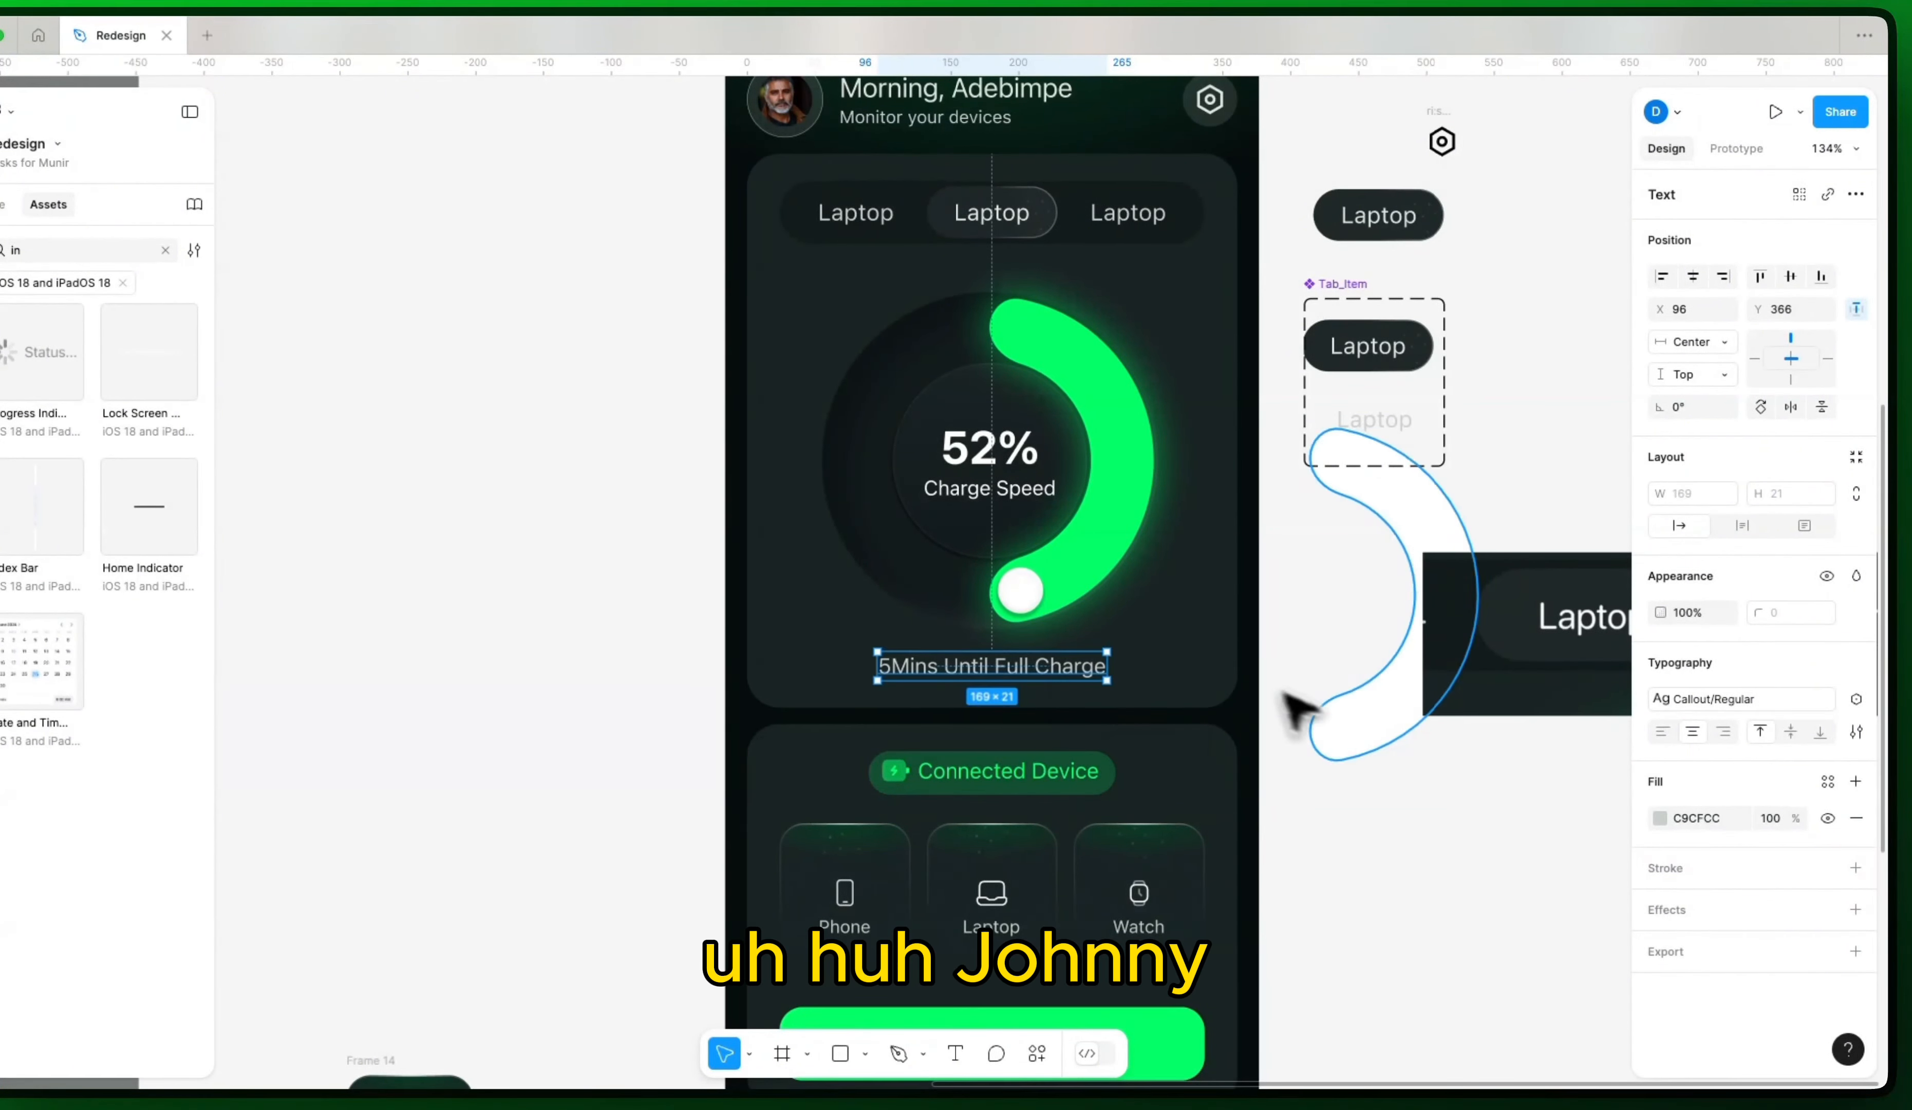
{"action": "left_click", "coordinate": [1286, 710]}
{"action": "scroll", "coordinate": [1219, 709], "scroll_direction": "up", "scroll_amount": 2}
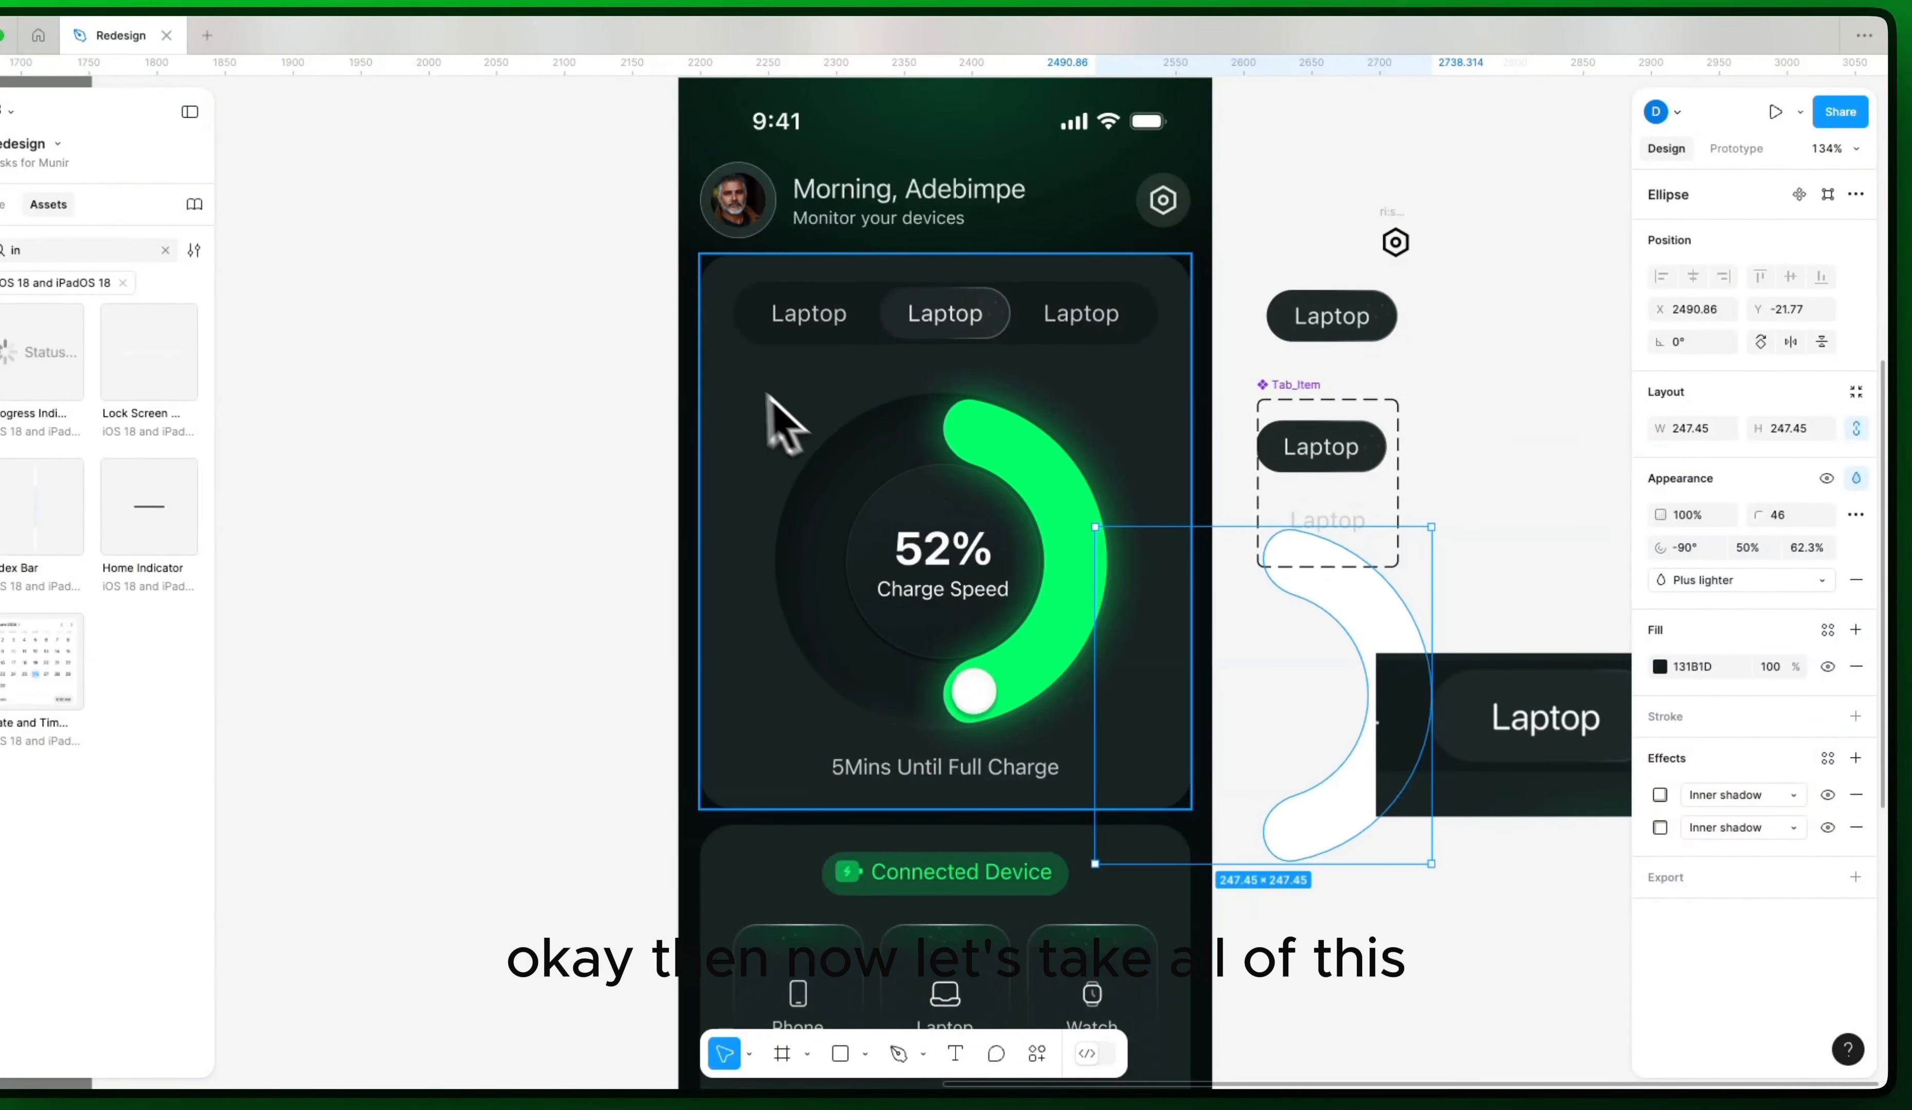
Step: Wrap the charge ring, its knob and the 52% label in one frame, centred horizontally and vertically in the charging card
{"action": "left_click_drag", "start_coordinate": [740, 378], "coordinate": [1136, 734]}
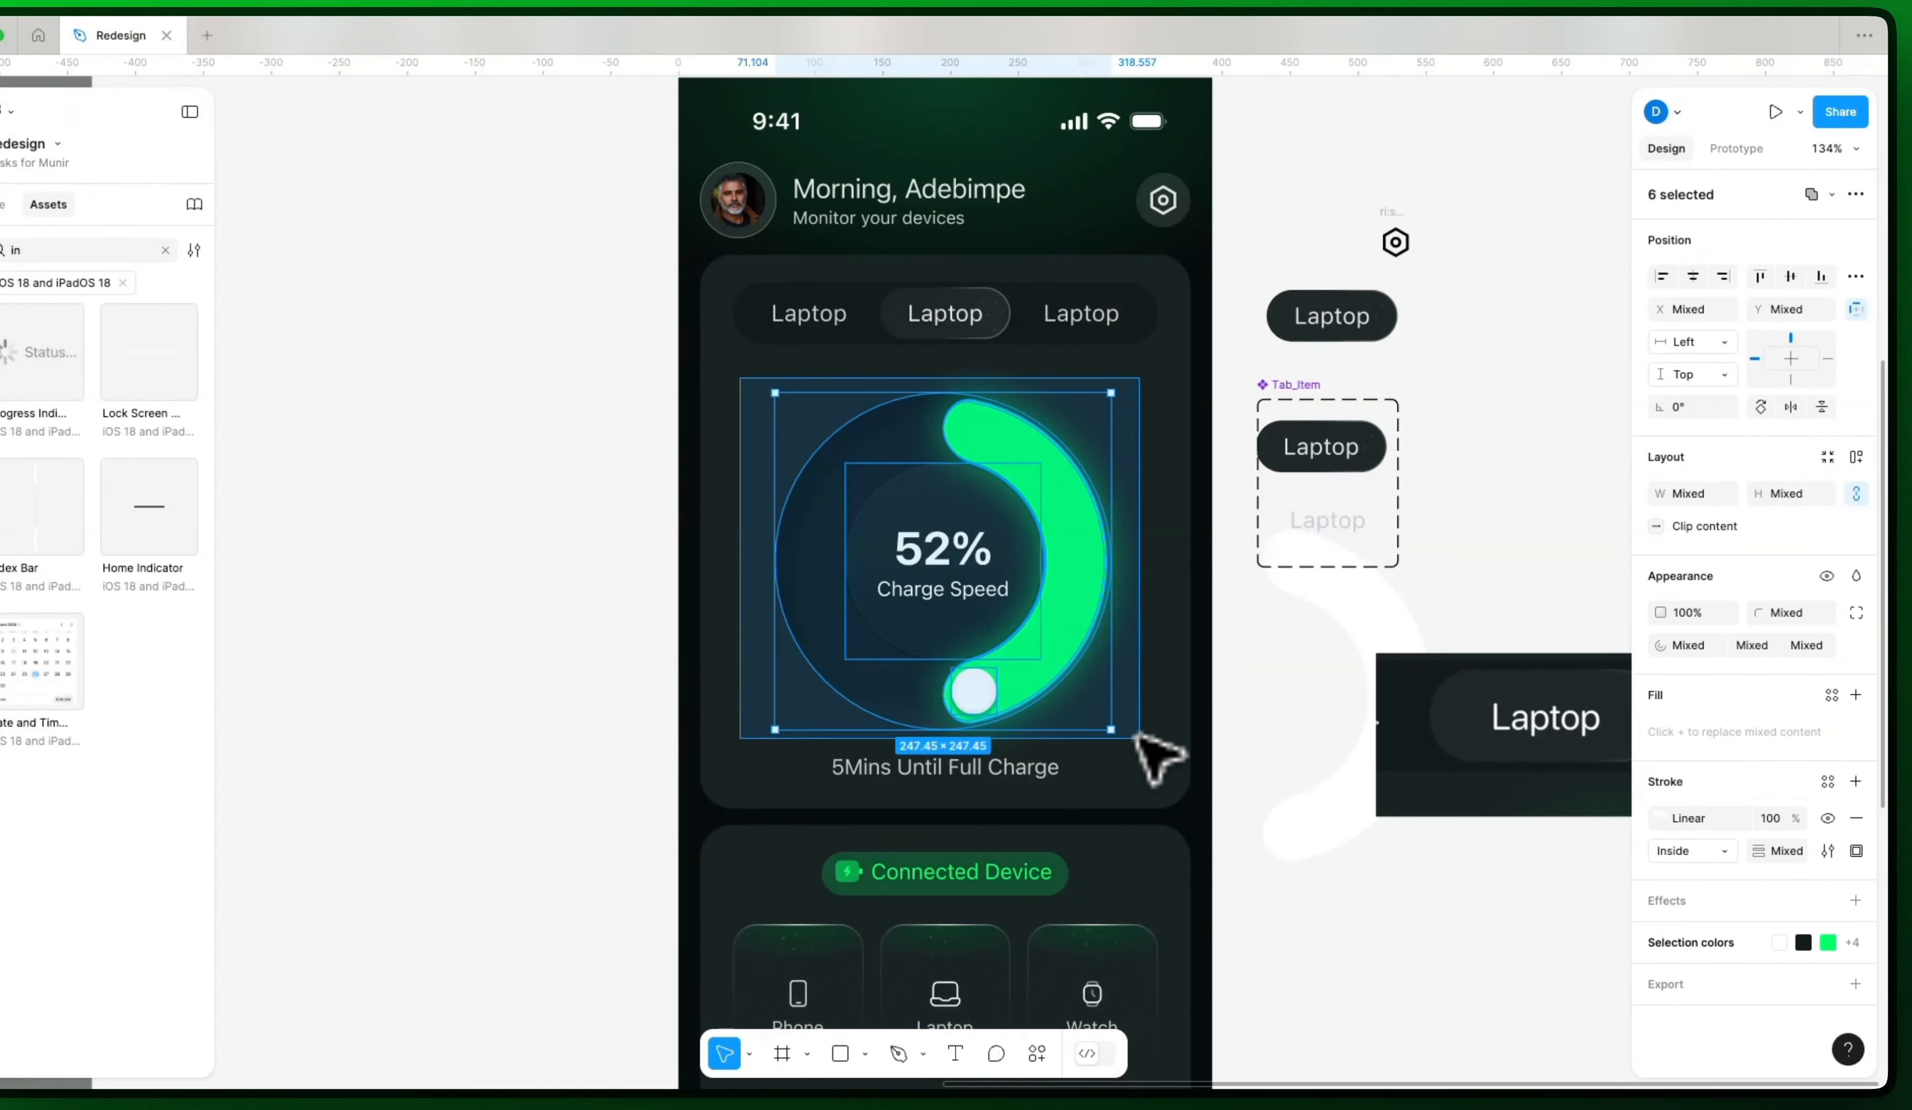
{"action": "key", "text": "ctrl+g"}
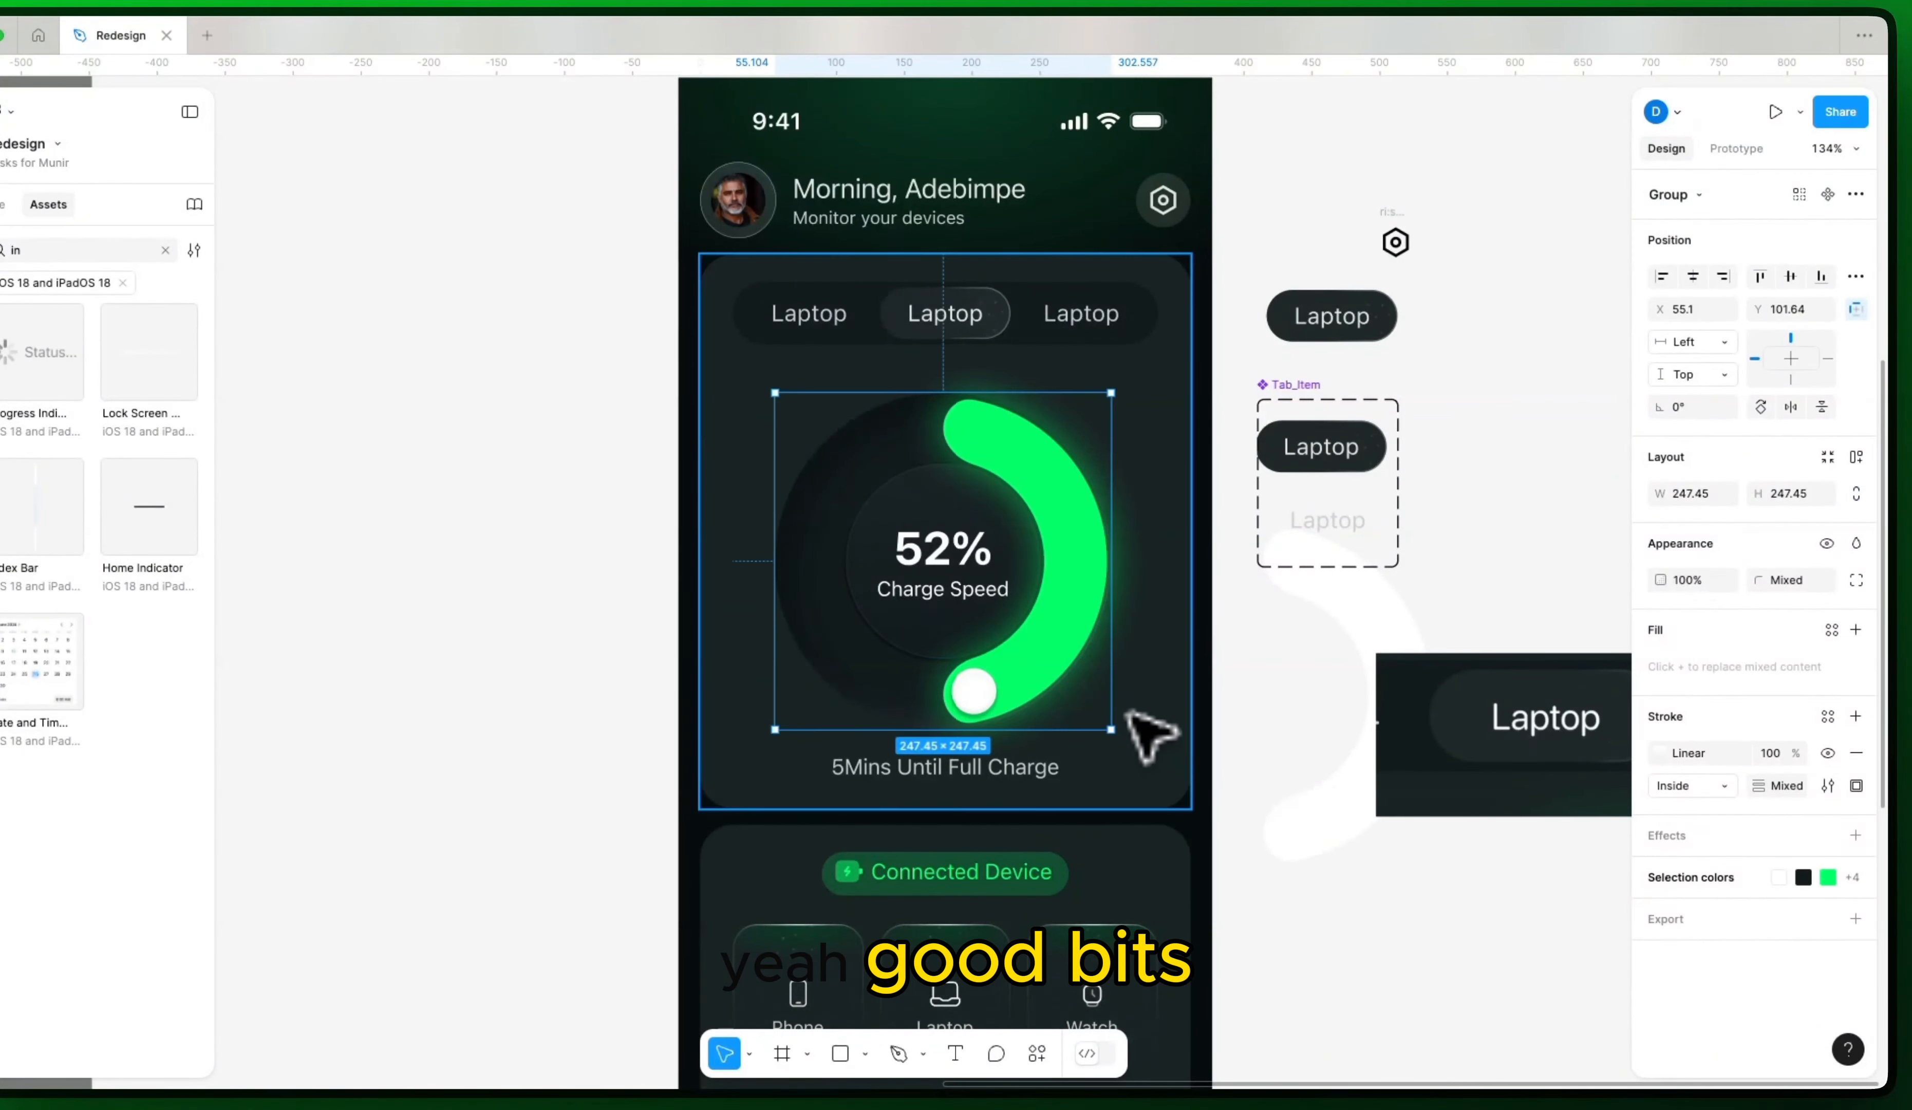
{"action": "key", "text": "ctrl+shift+g"}
{"action": "key", "text": "ctrl+alt+g"}
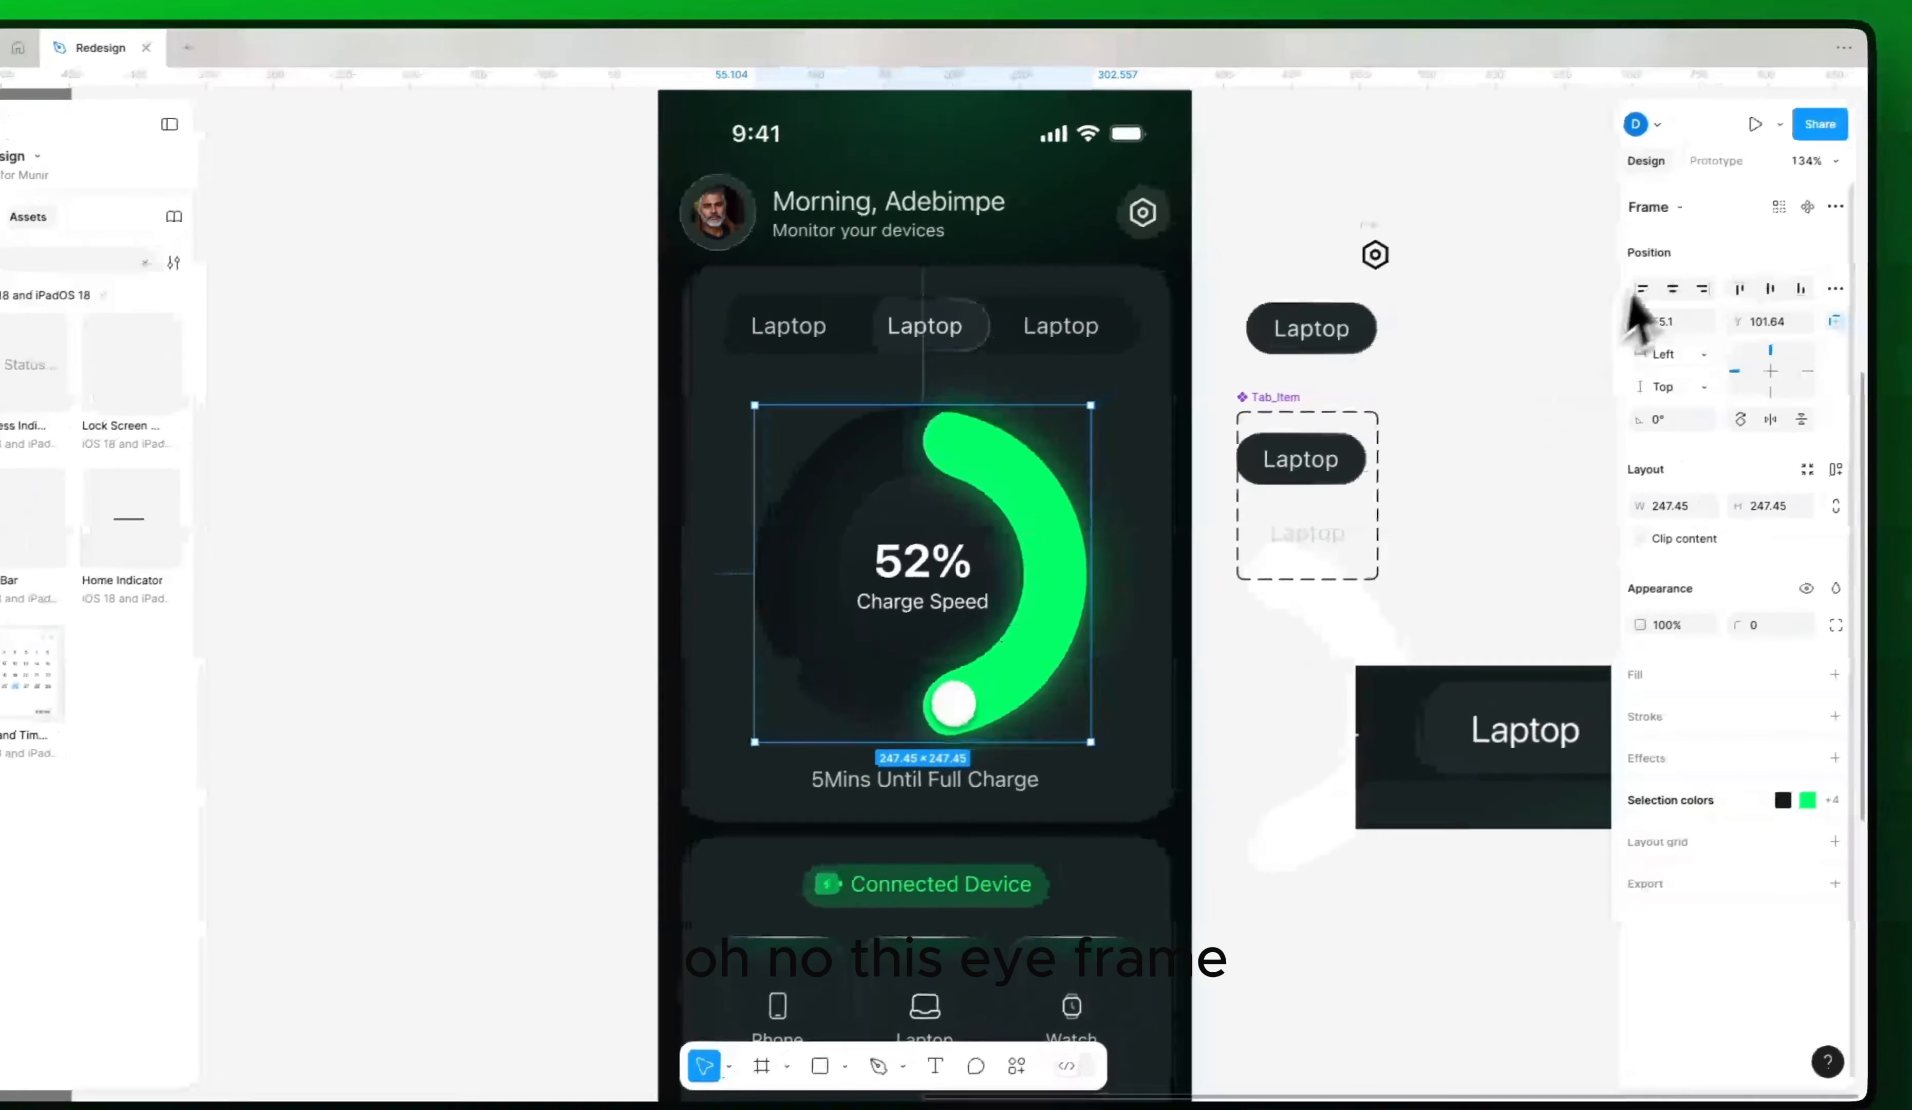
{"action": "left_click", "coordinate": [1693, 277]}
{"action": "left_click", "coordinate": [1788, 279]}
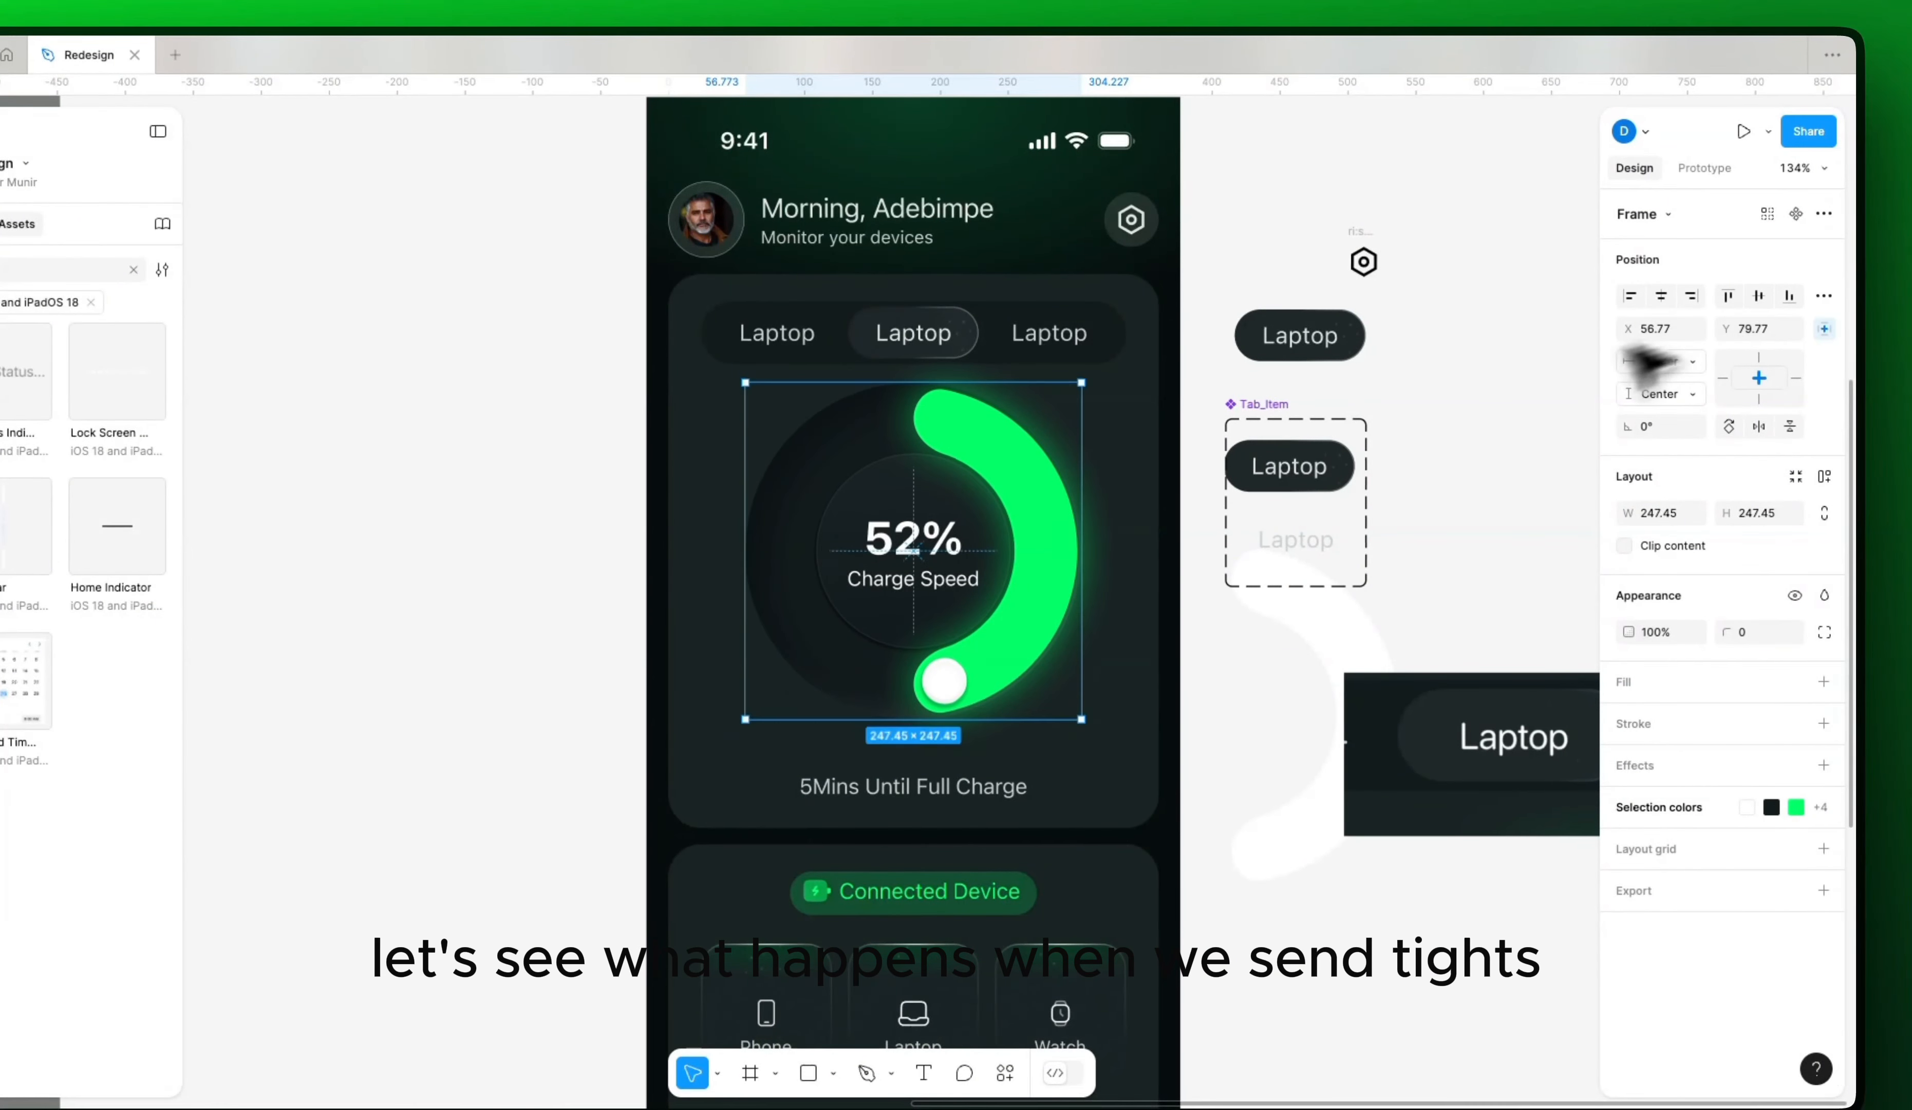
{"action": "left_click", "coordinate": [1326, 665]}
Step: Move the iPhone 14 & 15 Pro - 1 frame to the empty canvas right of the tab components, at about X 3202, Y -405
{"action": "left_click_drag", "start_coordinate": [1414, 585], "coordinate": [1309, 574]}
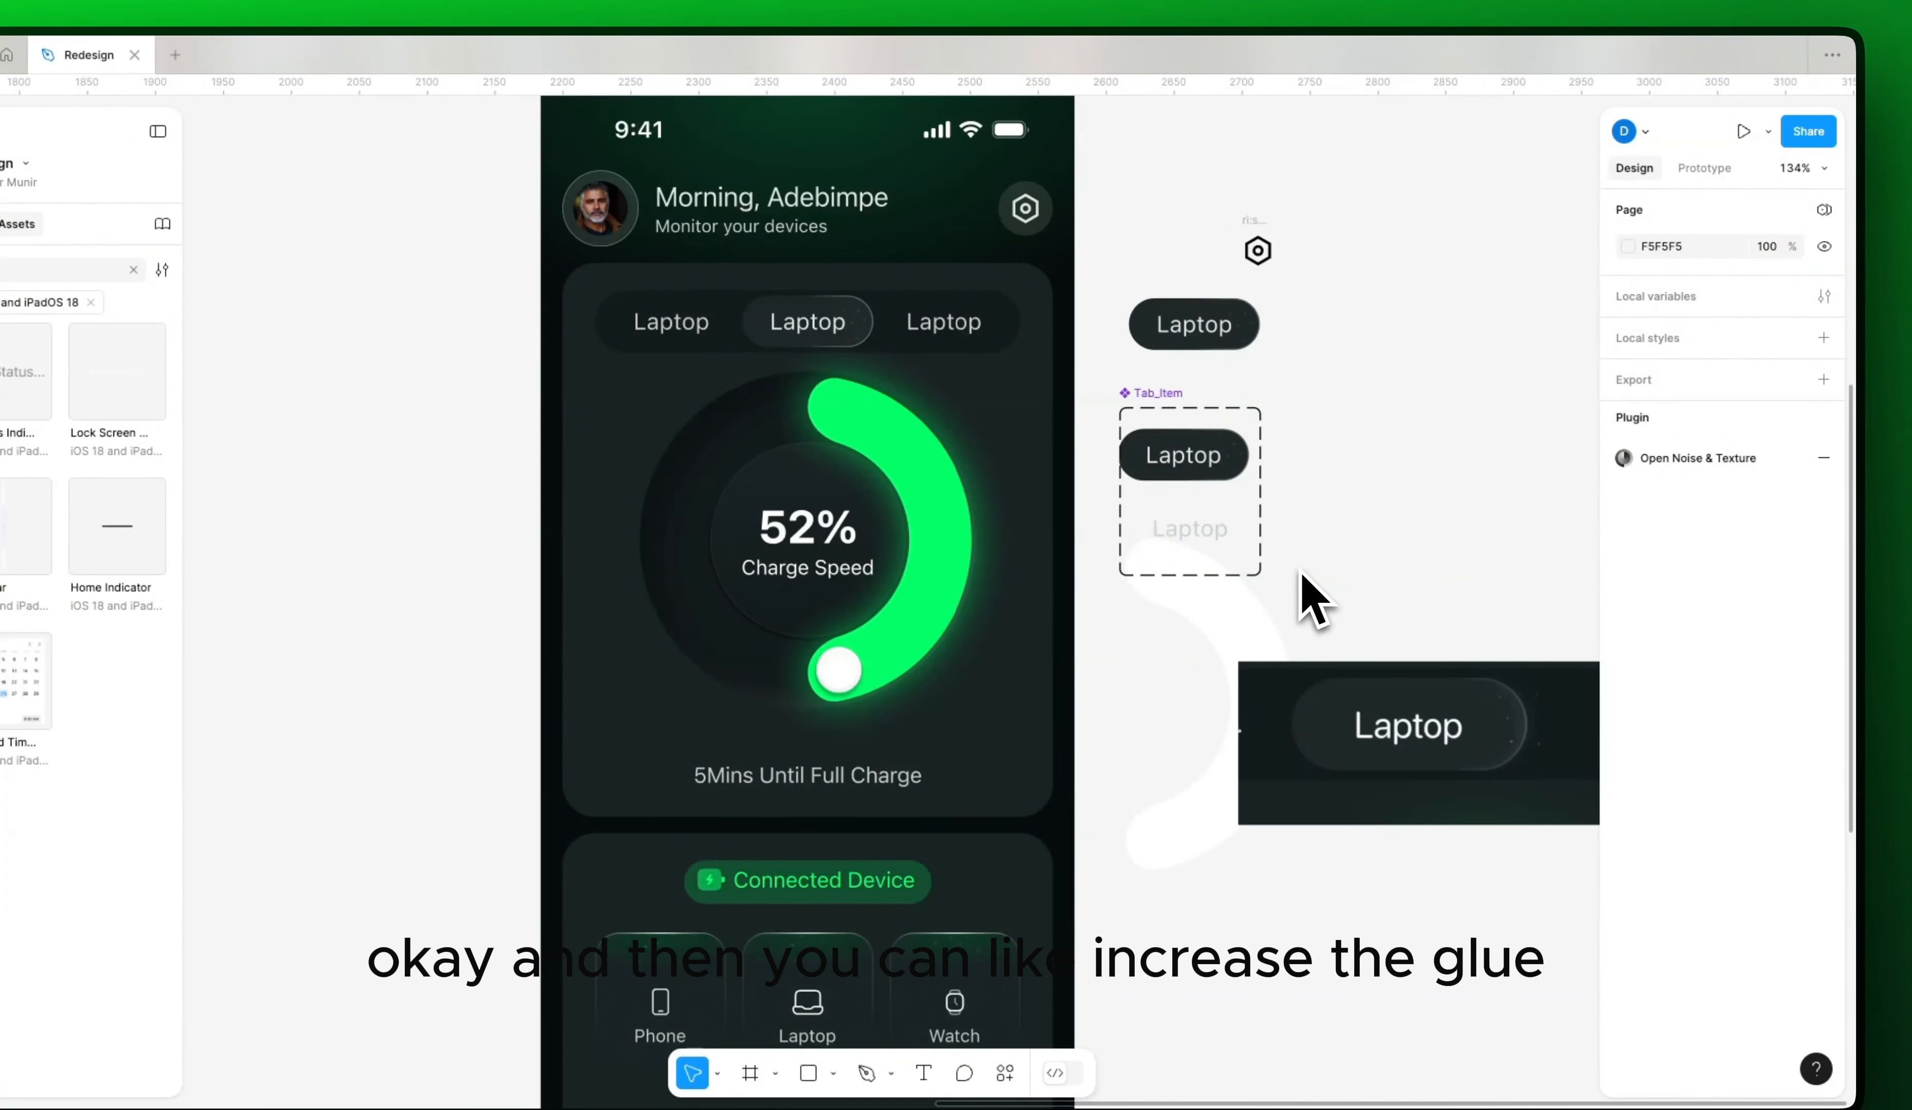
{"action": "scroll", "coordinate": [1097, 619], "scroll_direction": "down", "scroll_amount": 5}
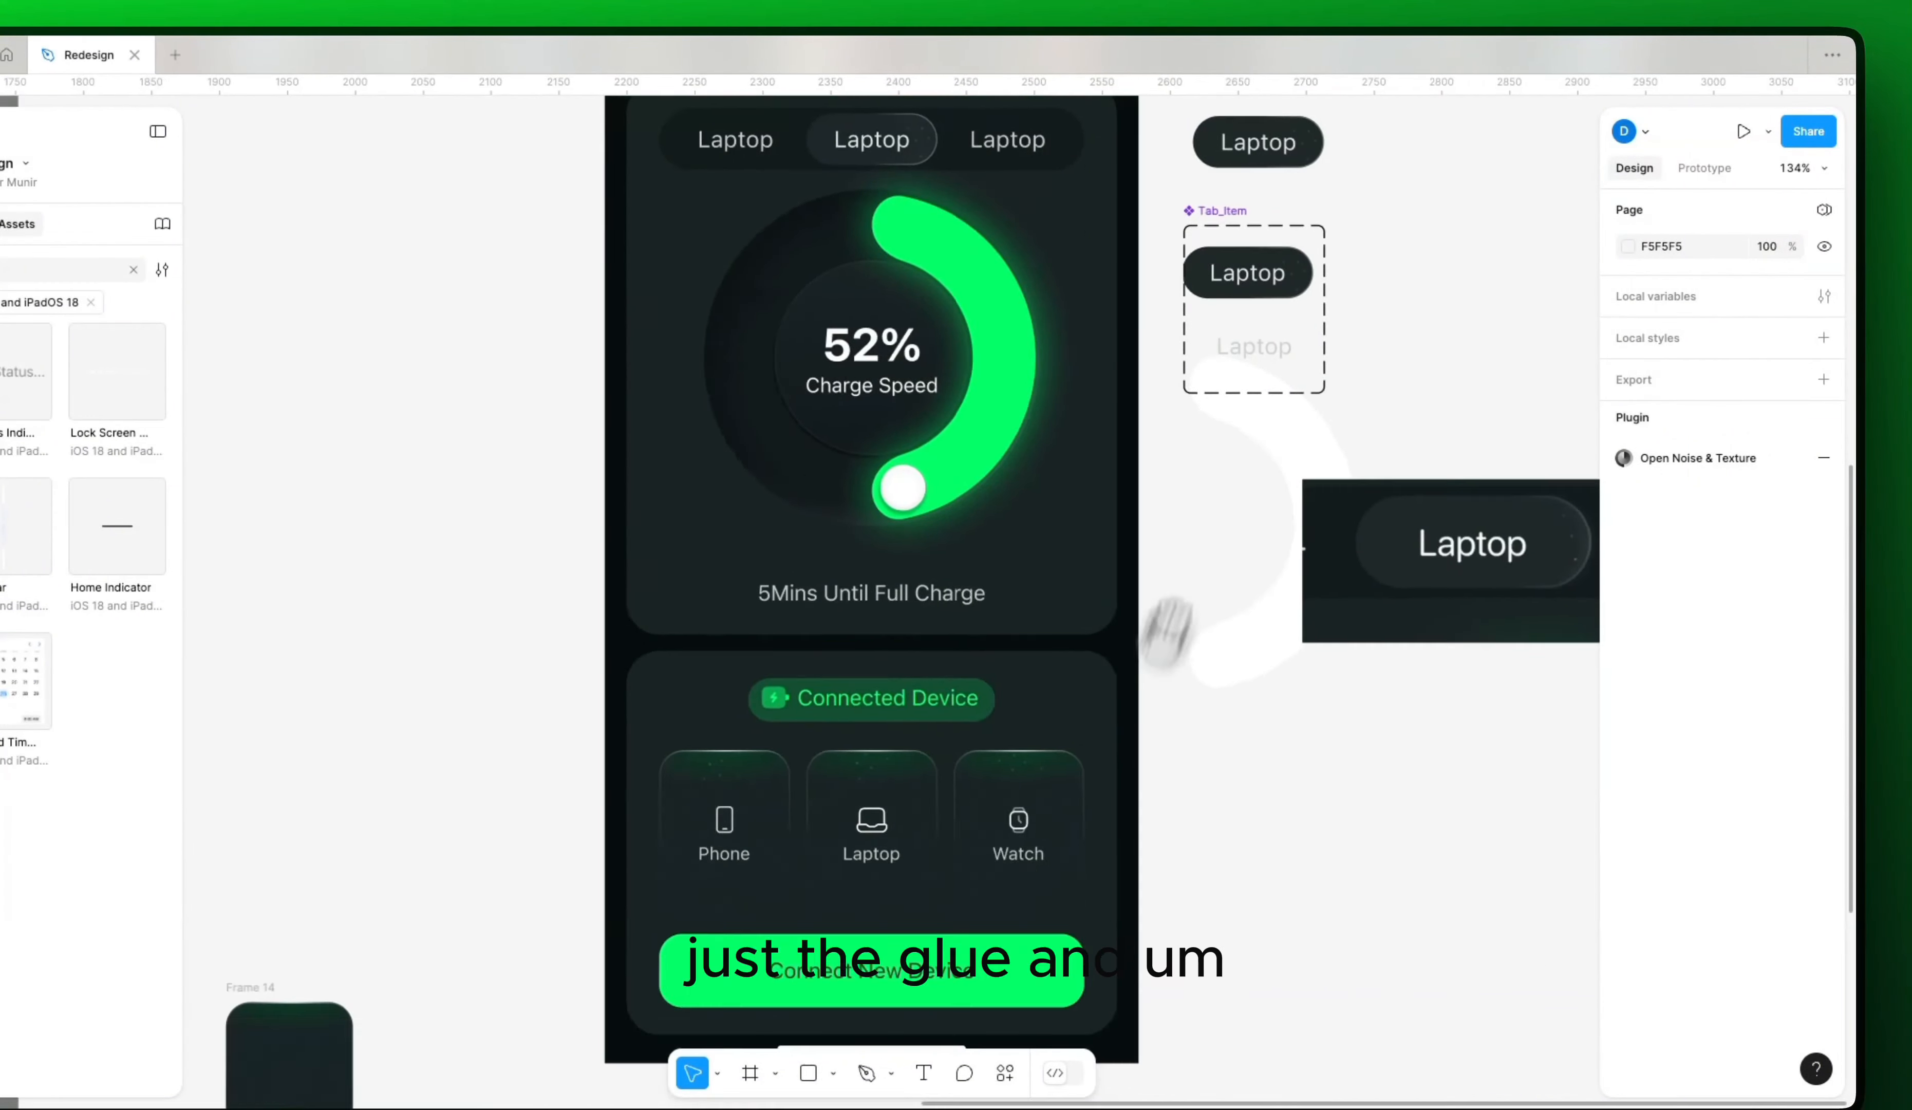
{"action": "scroll", "coordinate": [1173, 468], "scroll_direction": "down", "scroll_amount": 3}
{"action": "scroll", "coordinate": [1188, 560], "scroll_direction": "down", "scroll_amount": 6}
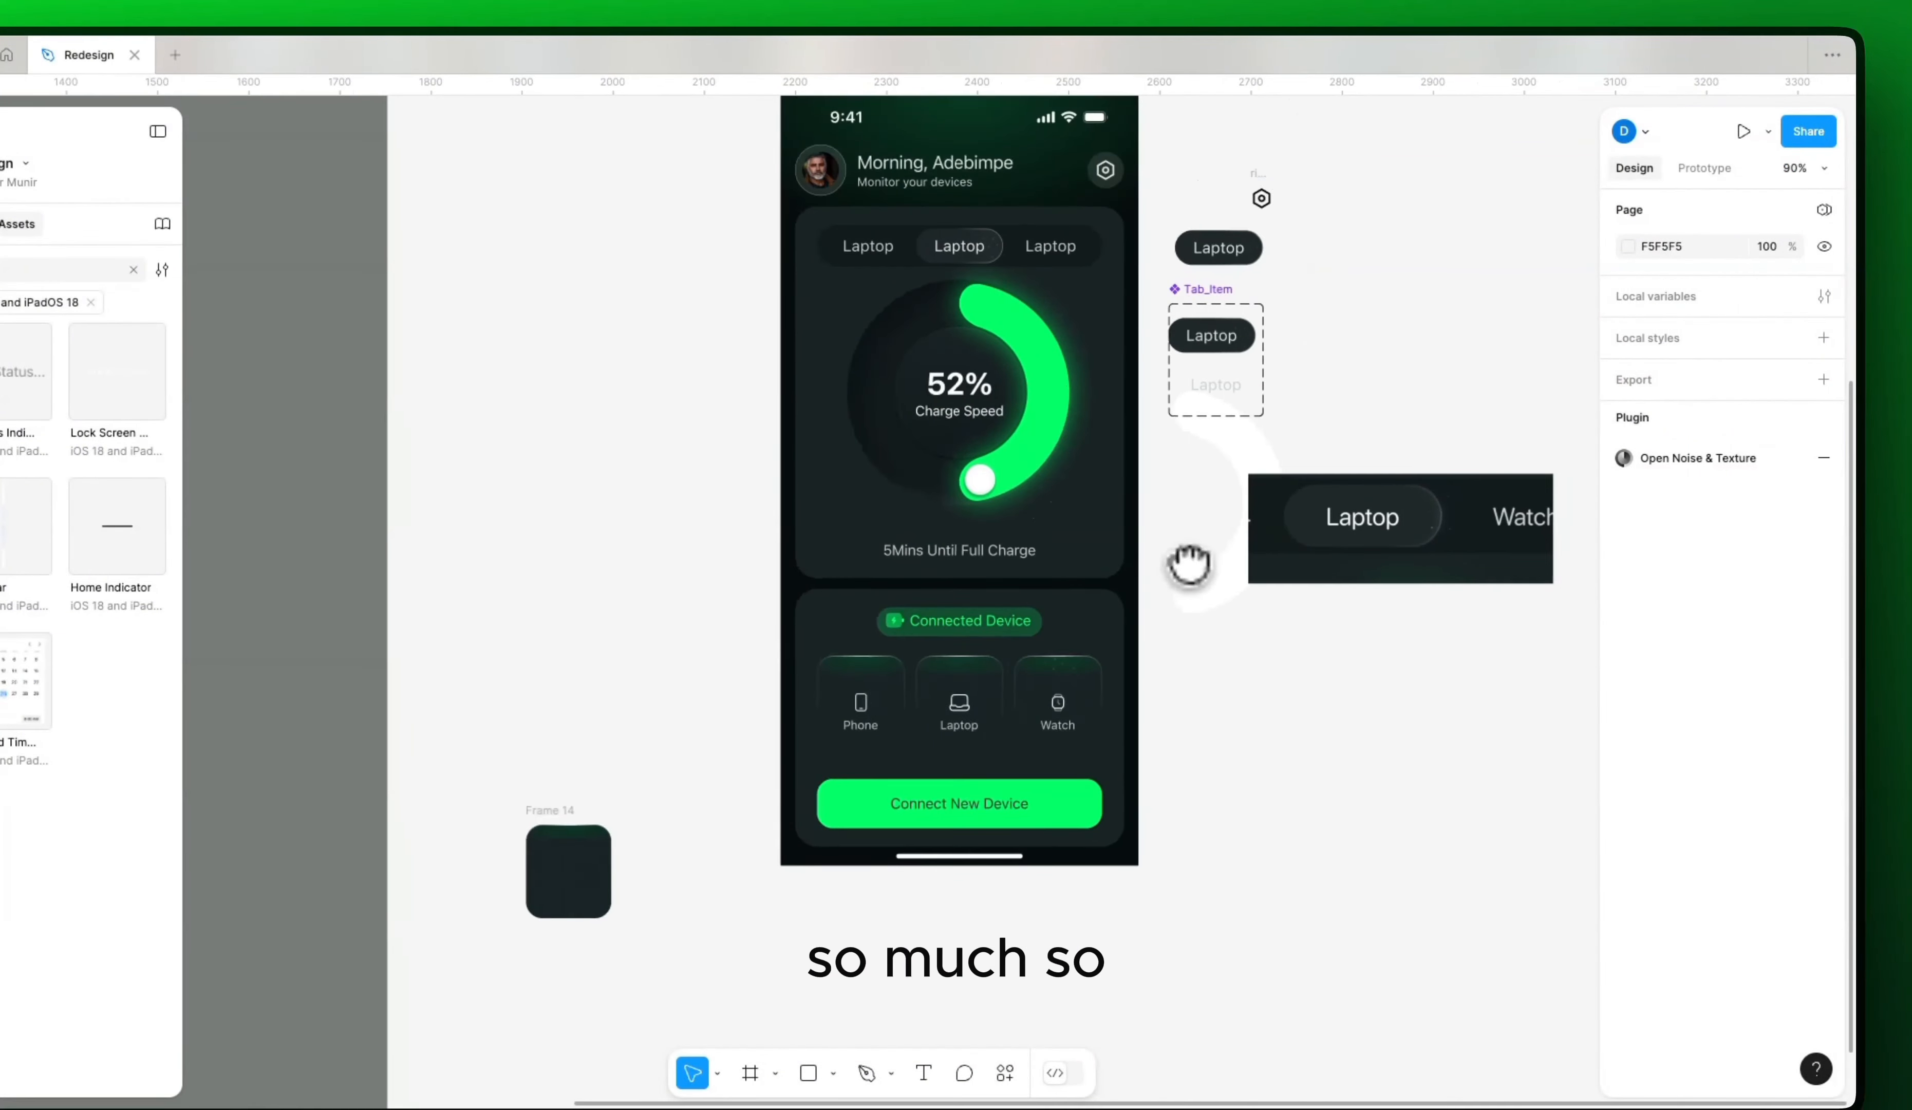
{"action": "left_click_drag", "start_coordinate": [1189, 560], "coordinate": [1172, 603]}
{"action": "left_click_drag", "start_coordinate": [1044, 568], "coordinate": [912, 613]}
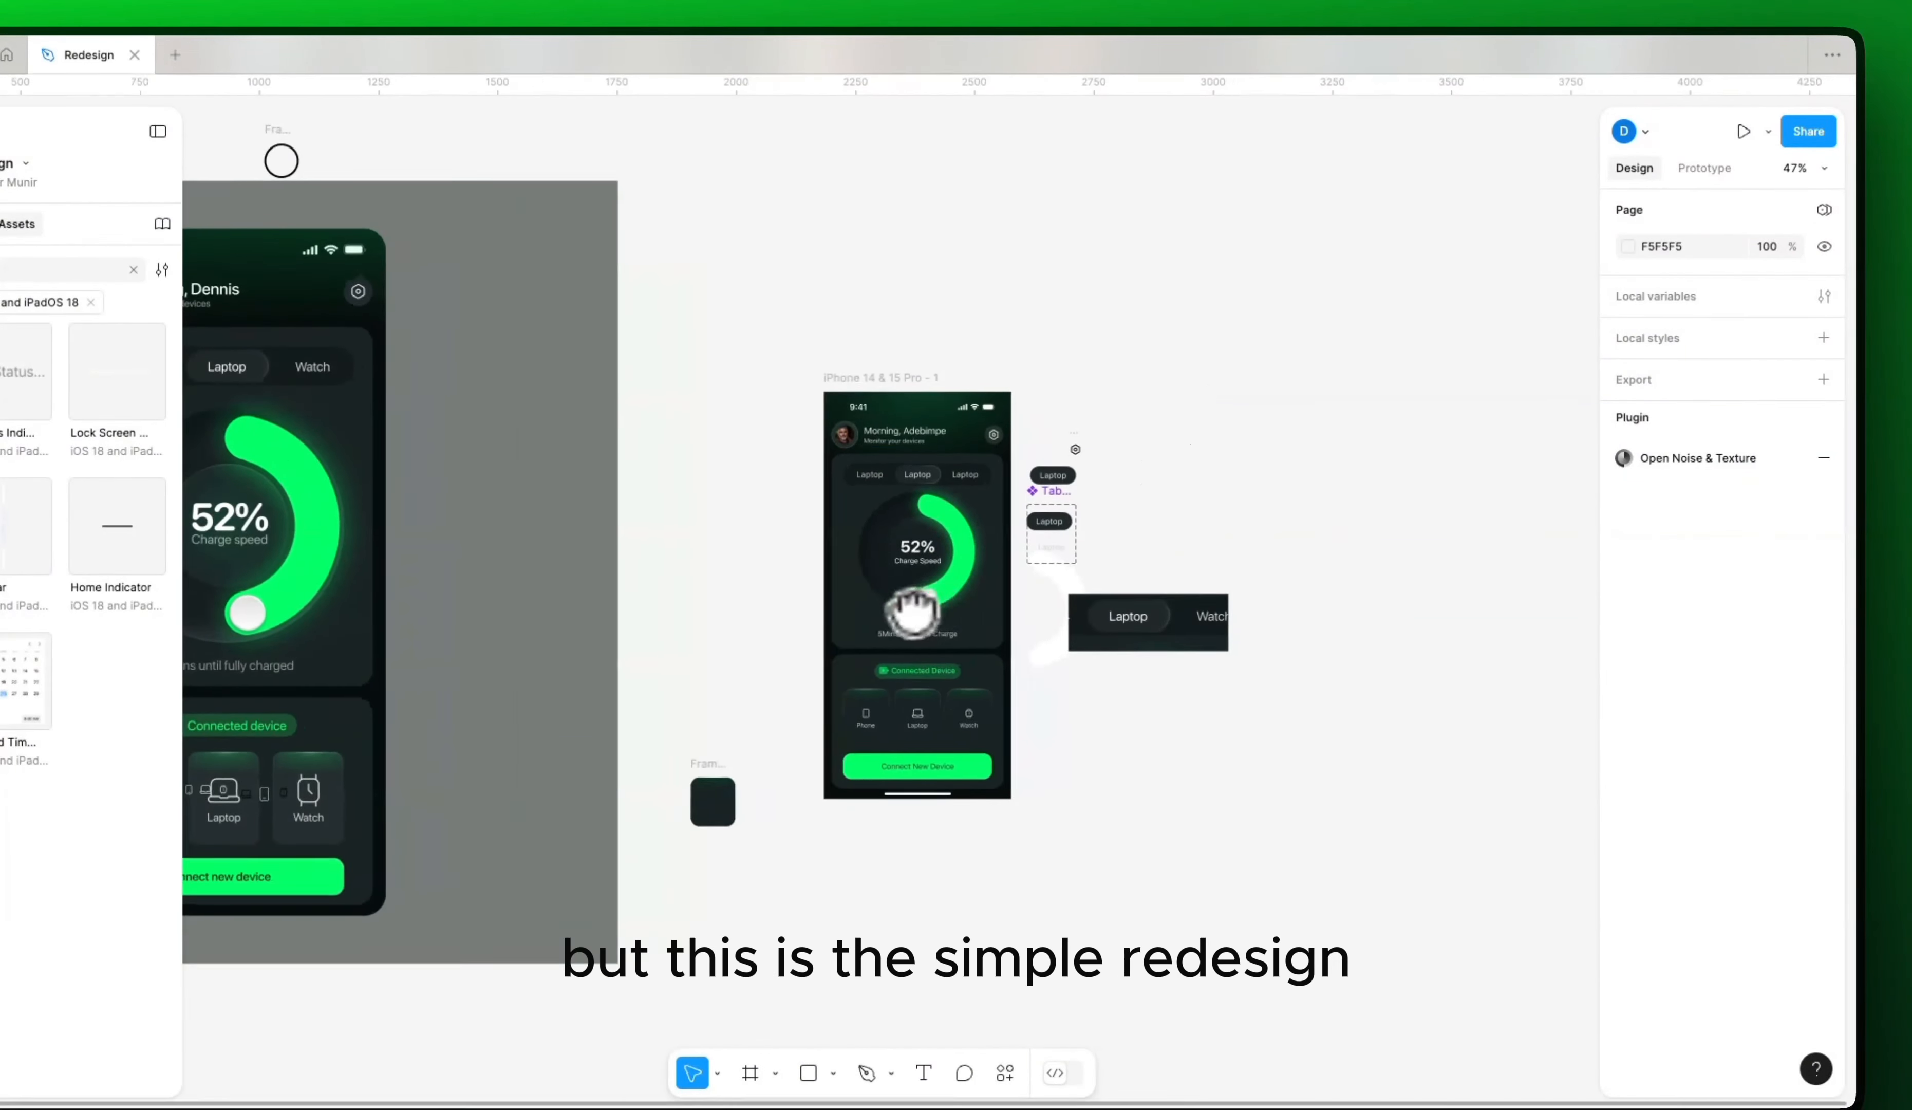
{"action": "left_click_drag", "start_coordinate": [888, 378], "coordinate": [1400, 369]}
{"action": "left_click_drag", "start_coordinate": [1401, 372], "coordinate": [1085, 430]}
{"action": "scroll", "coordinate": [1250, 473], "scroll_direction": "up", "scroll_amount": 3}
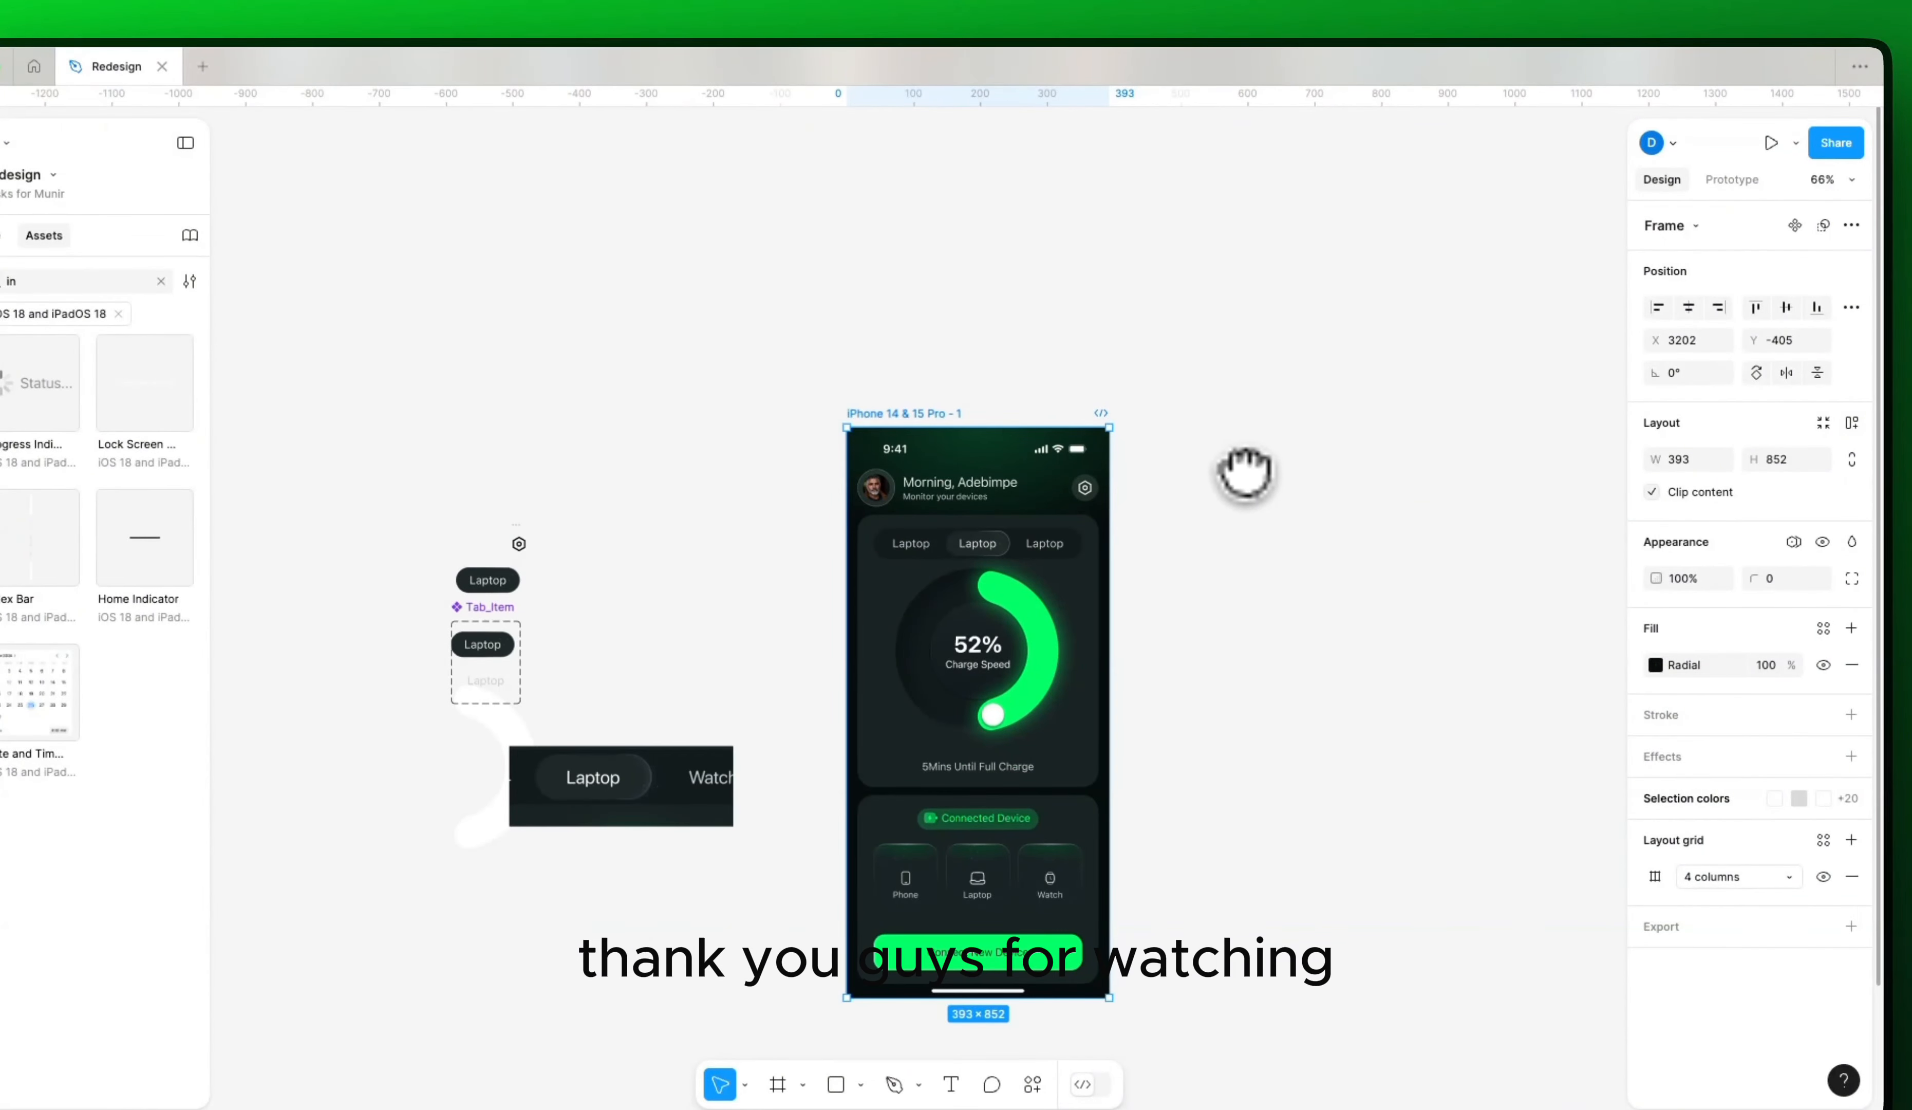